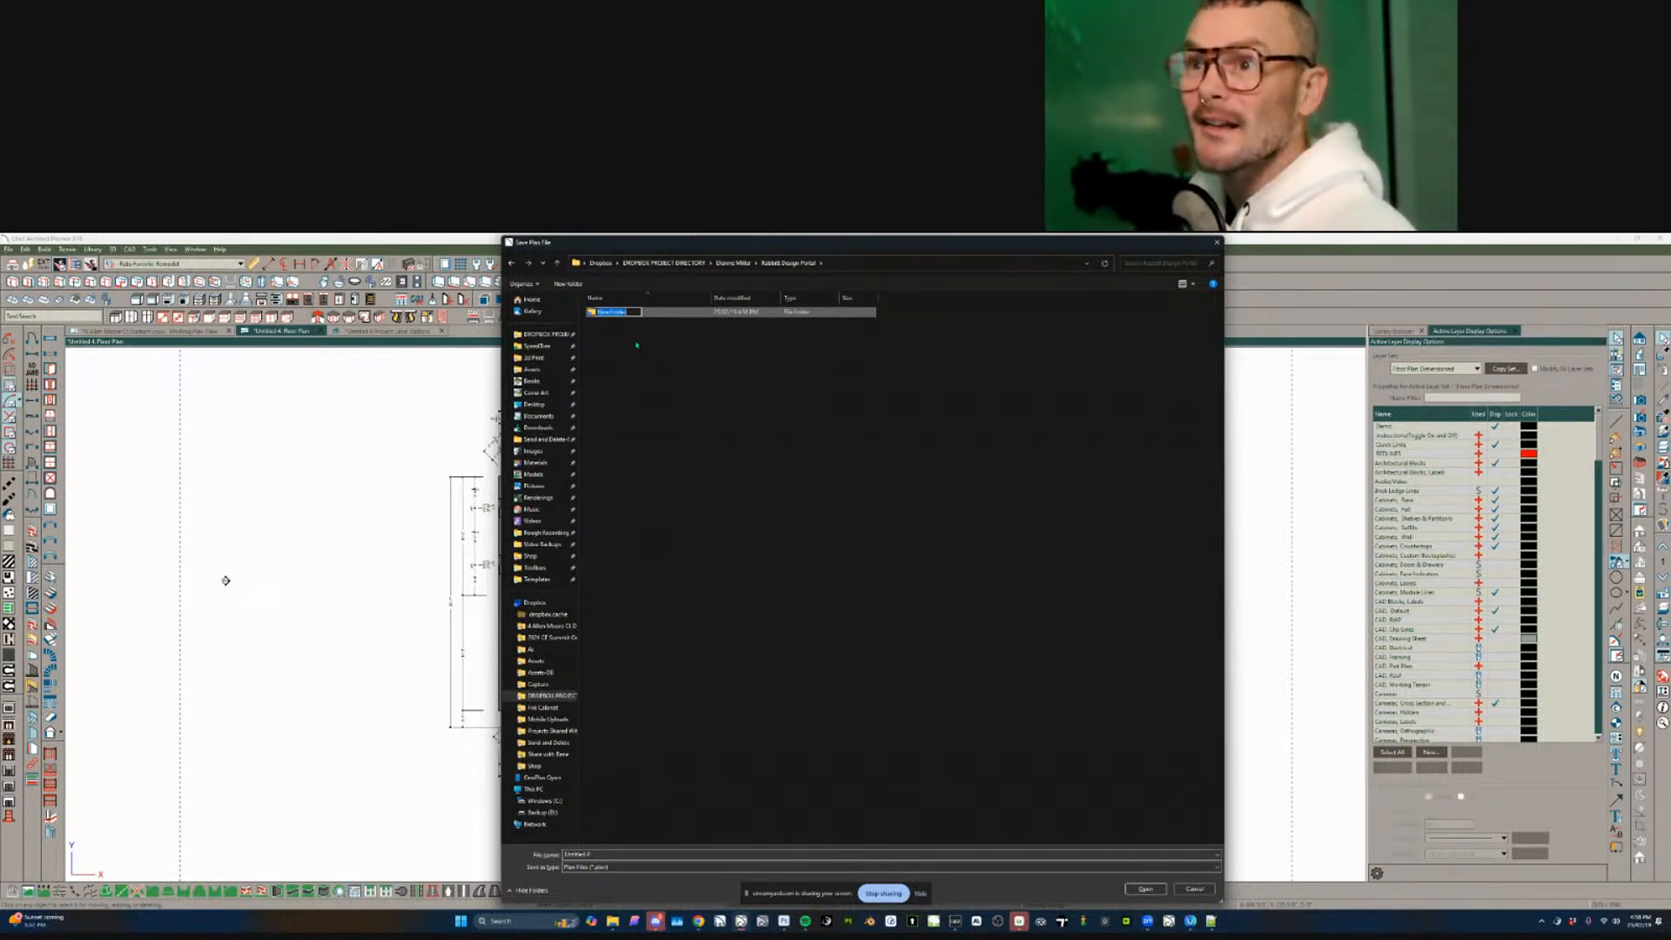
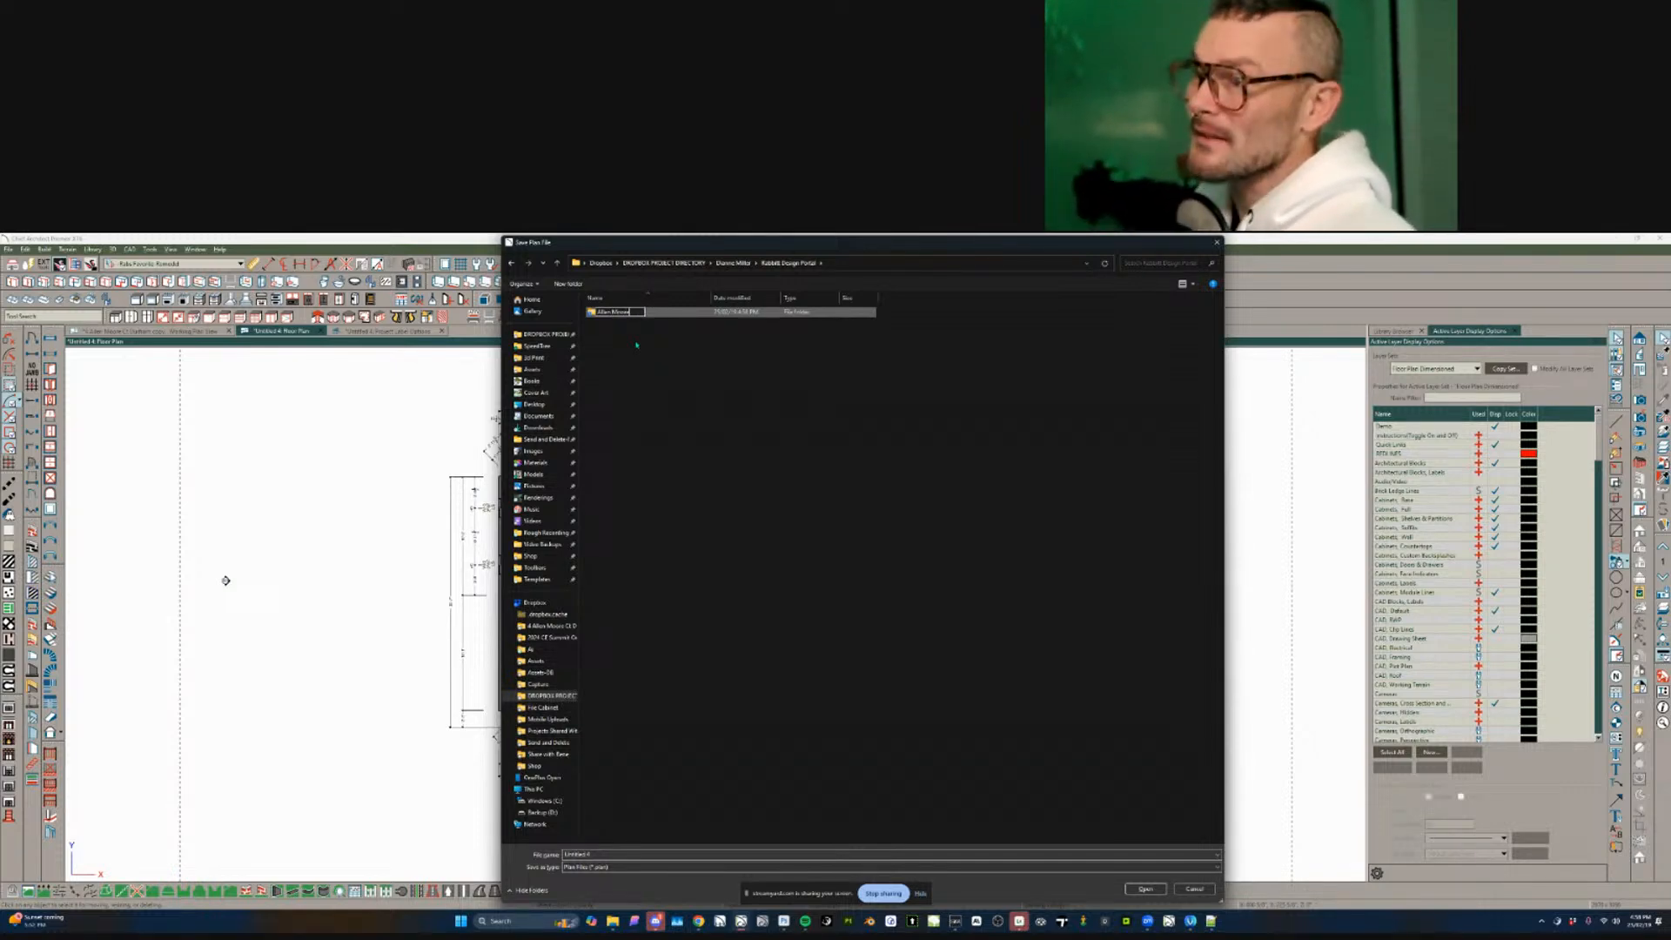
- Create and open a new client folder, then clear the existing file name
{"action": "key", "text": "Return"}
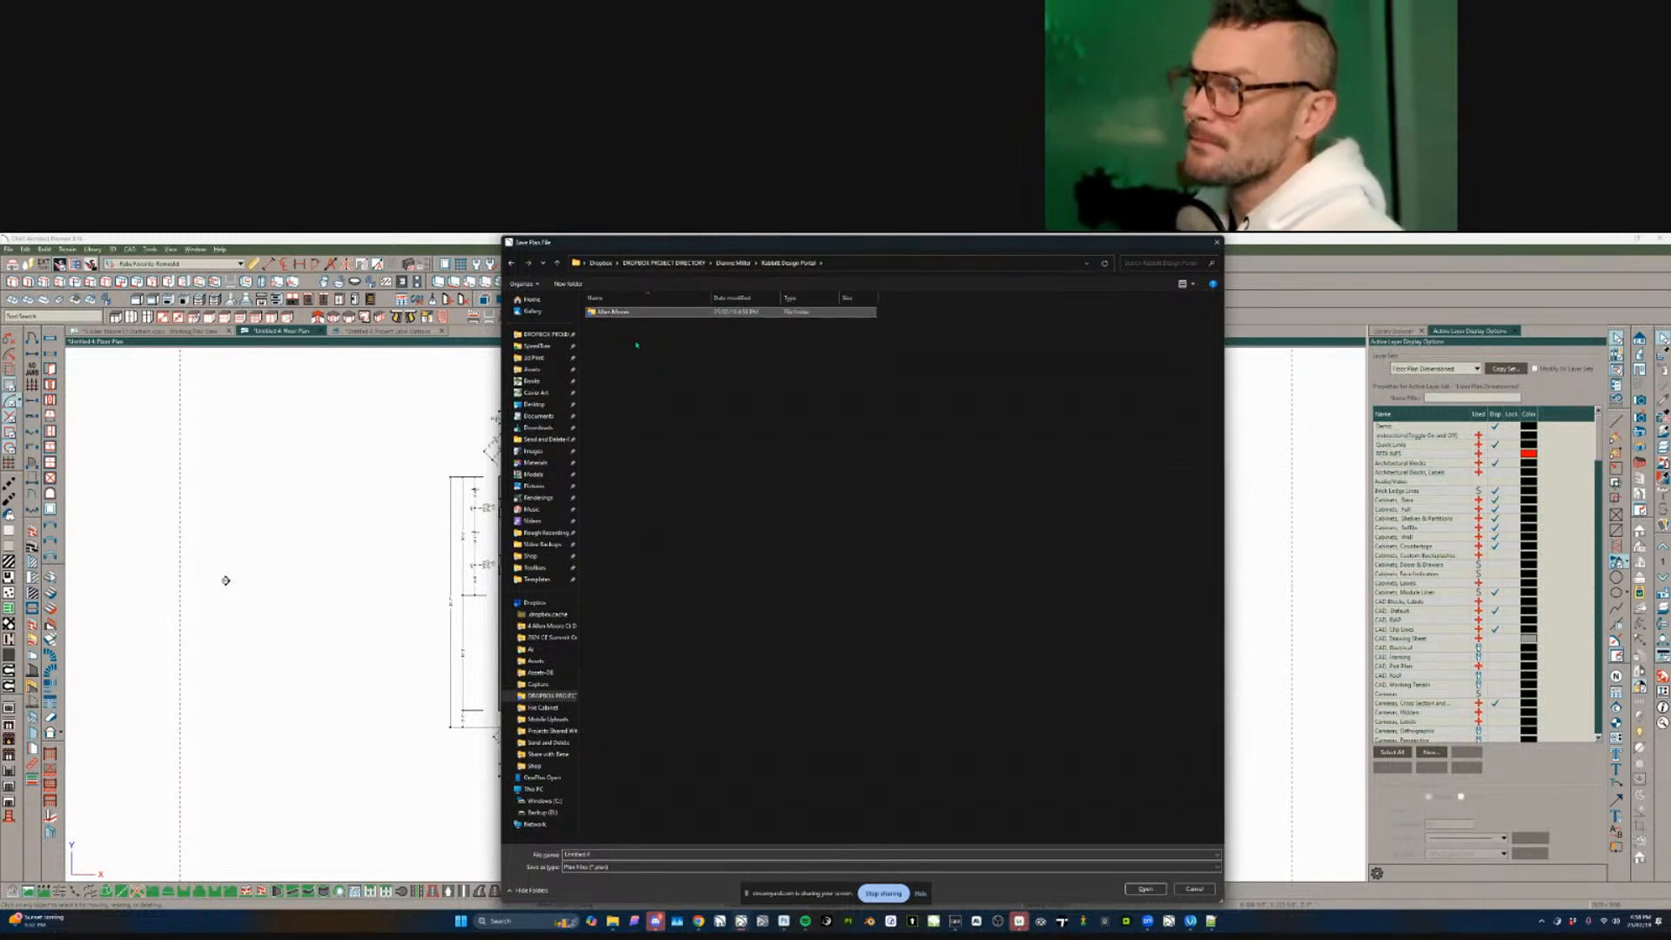
{"action": "double_click", "coordinate": [640, 312]}
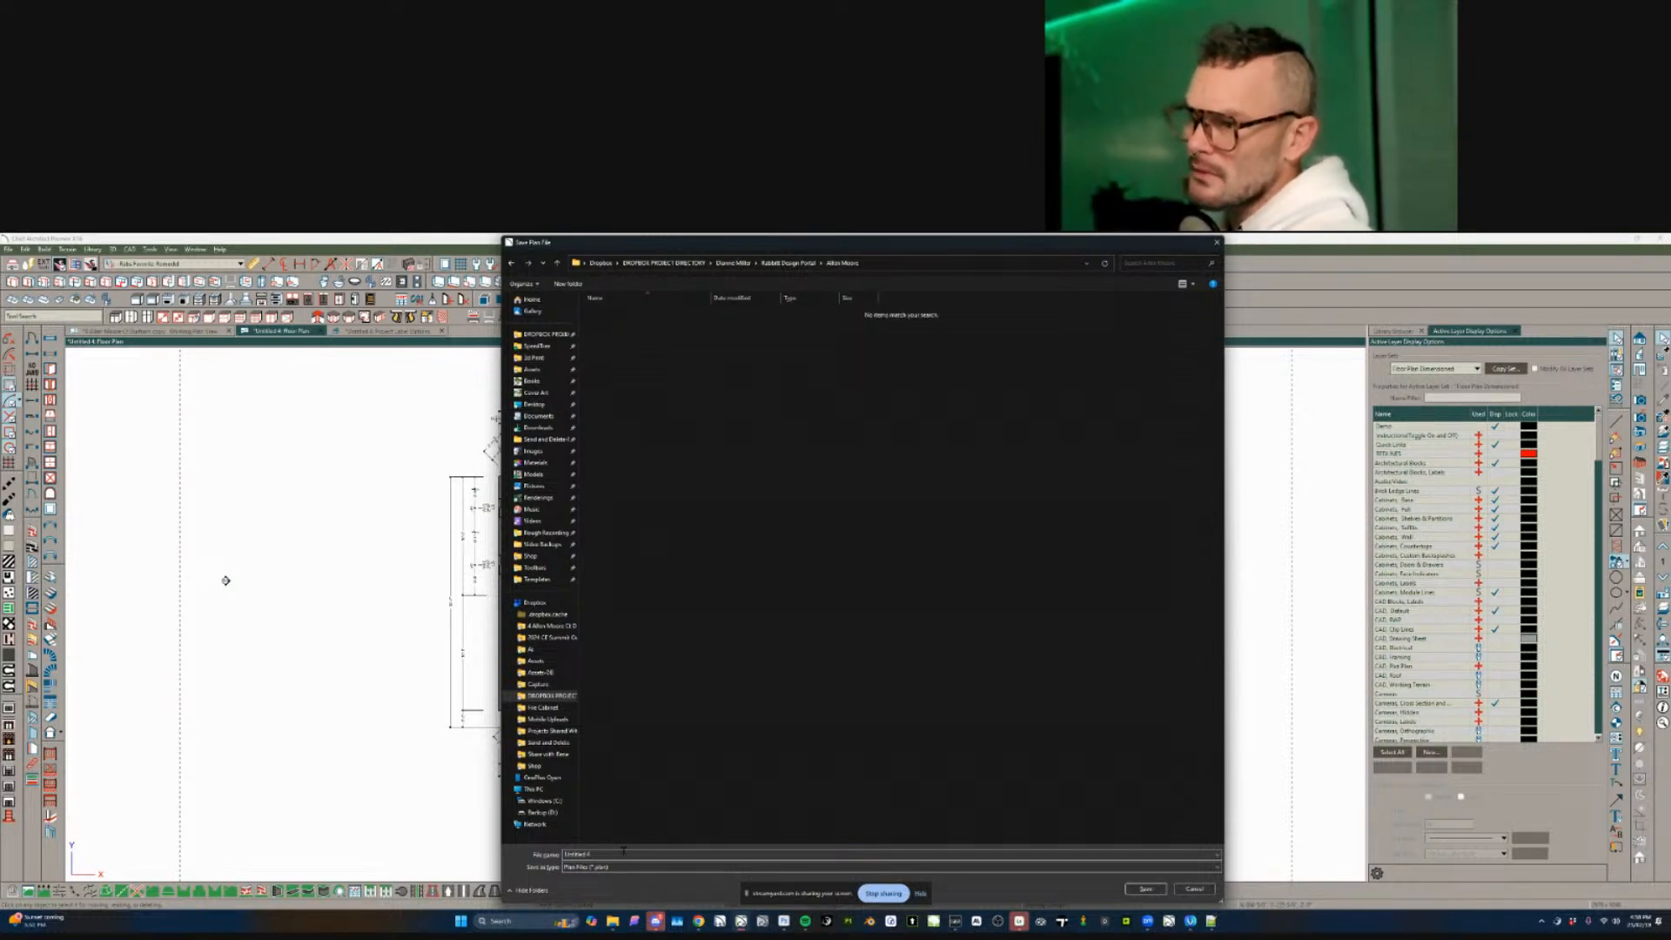
{"action": "left_click", "coordinate": [623, 853]}
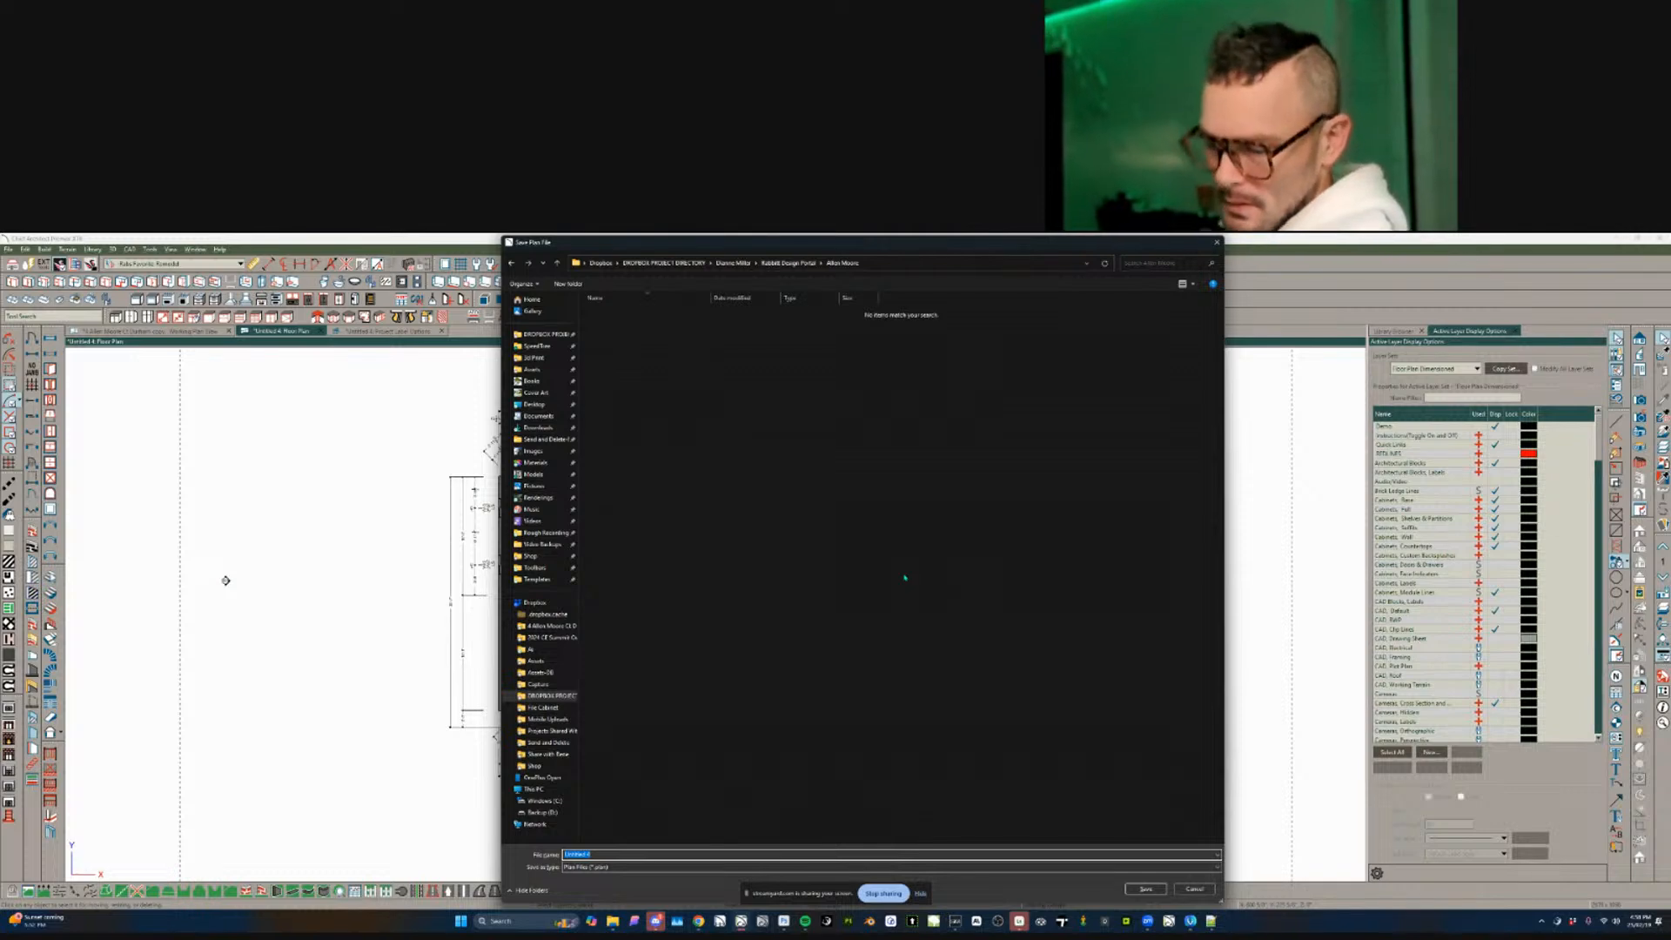
{"action": "key", "text": "BackSpace"}
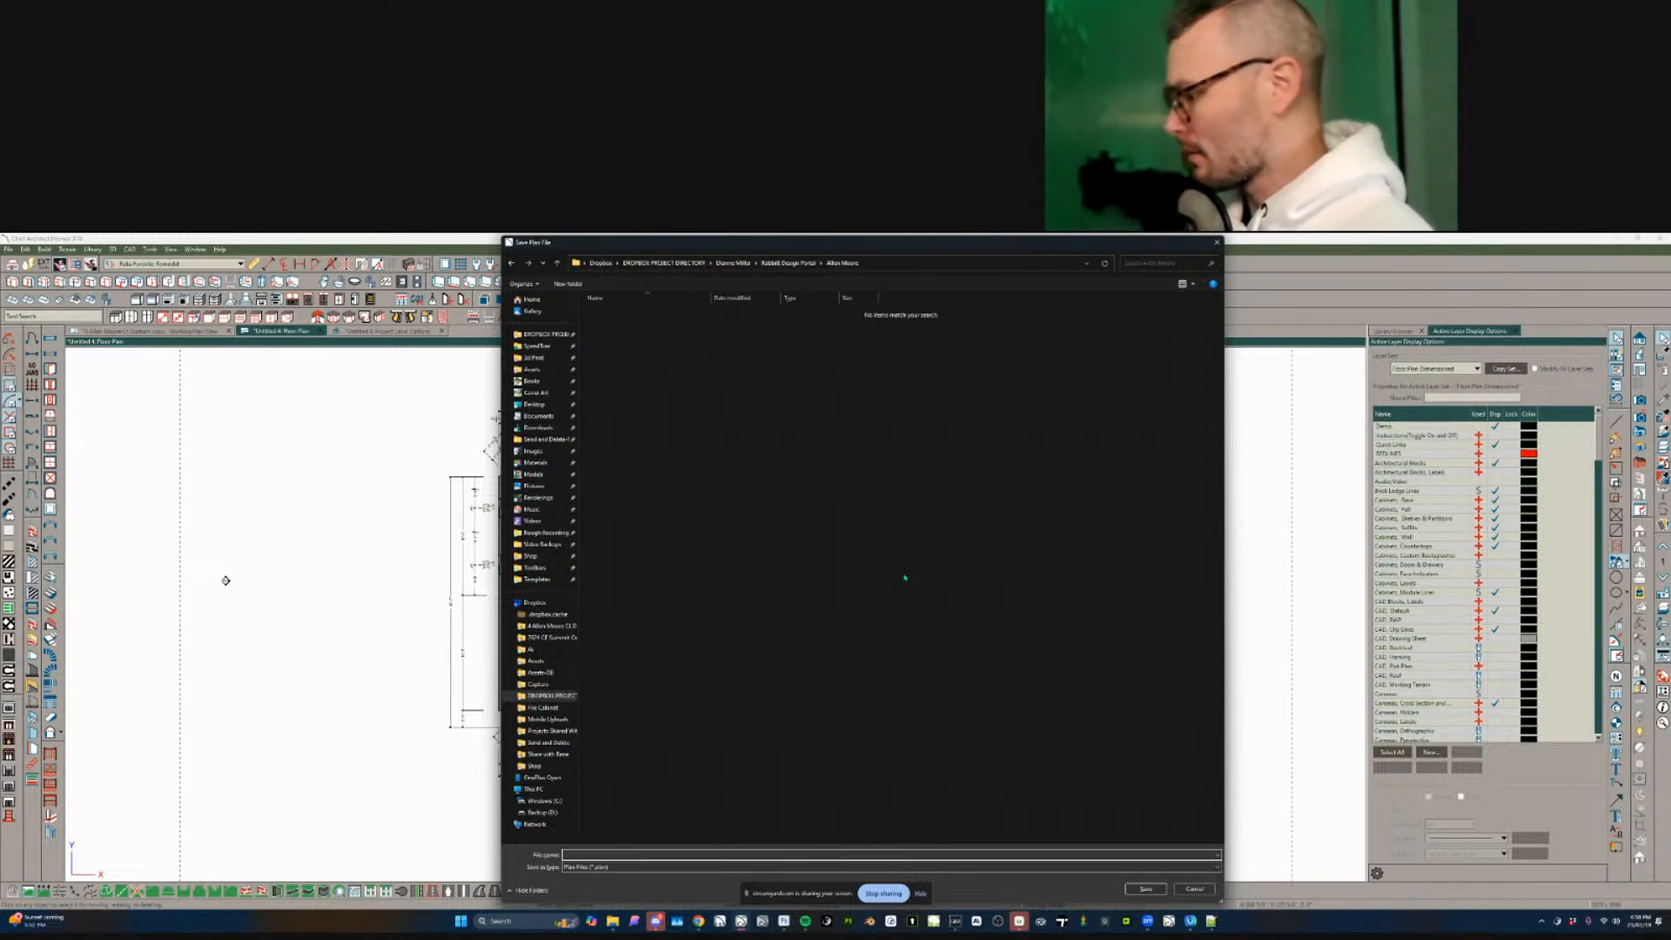
- Create the dated project folder '250219-DRVA 01-A' inside it and save the plan there
{"action": "key", "text": "ctrl+shift+n"}
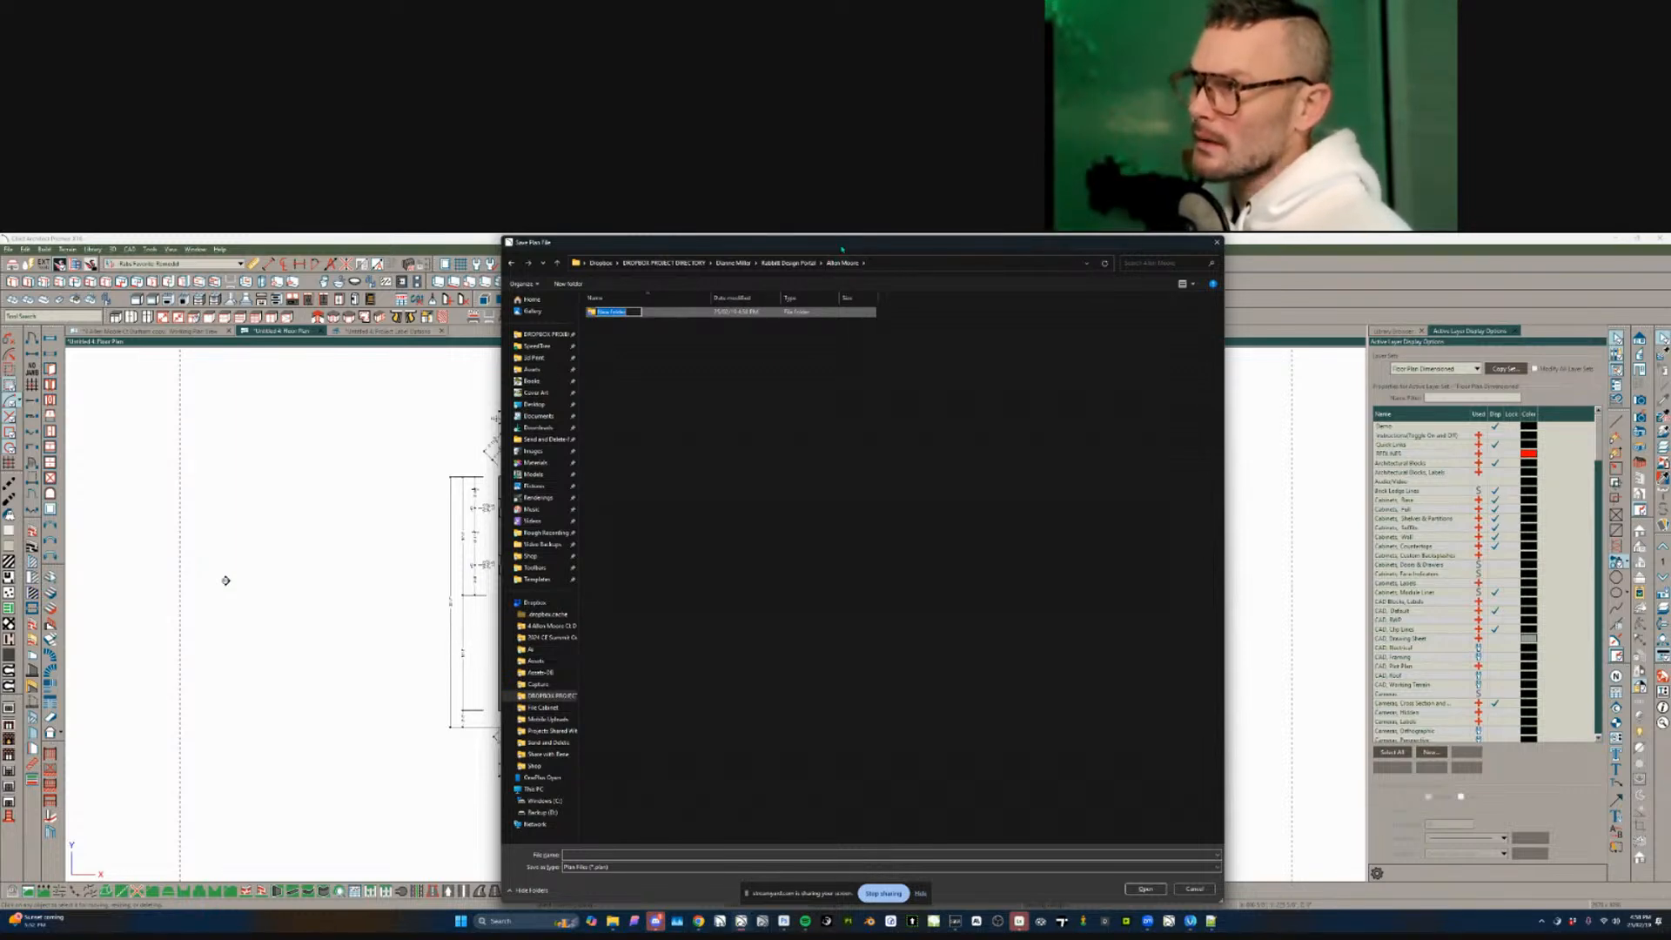
{"action": "left_click_drag", "start_coordinate": [841, 250], "coordinate": [838, 248]}
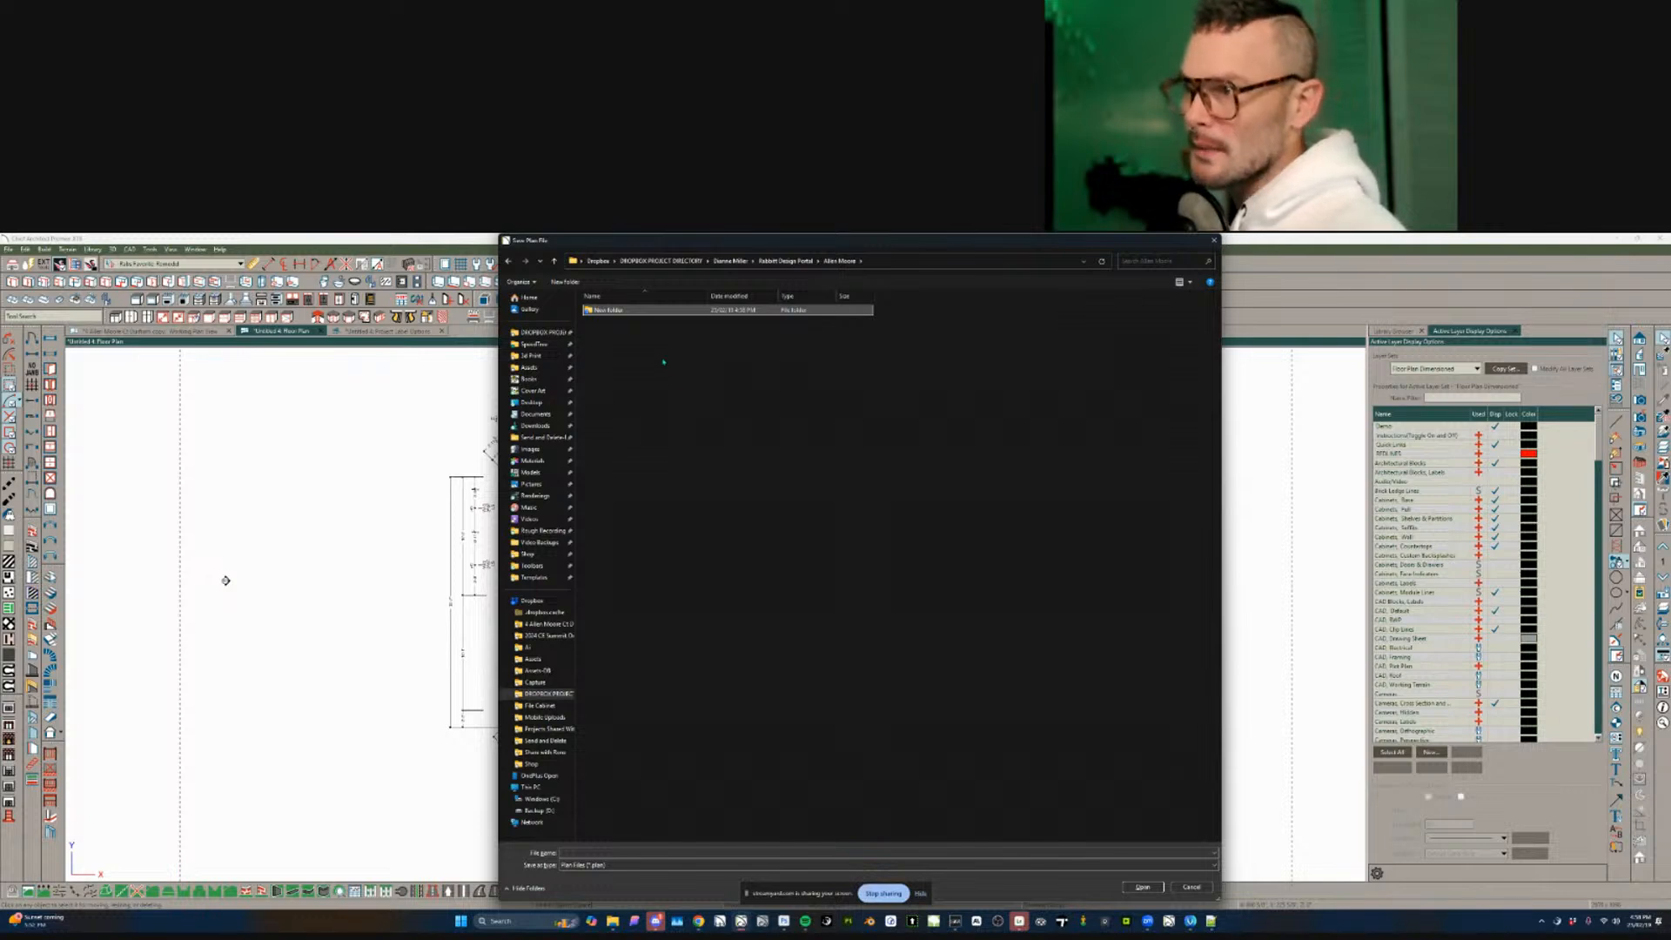
{"action": "key", "text": "F2"}
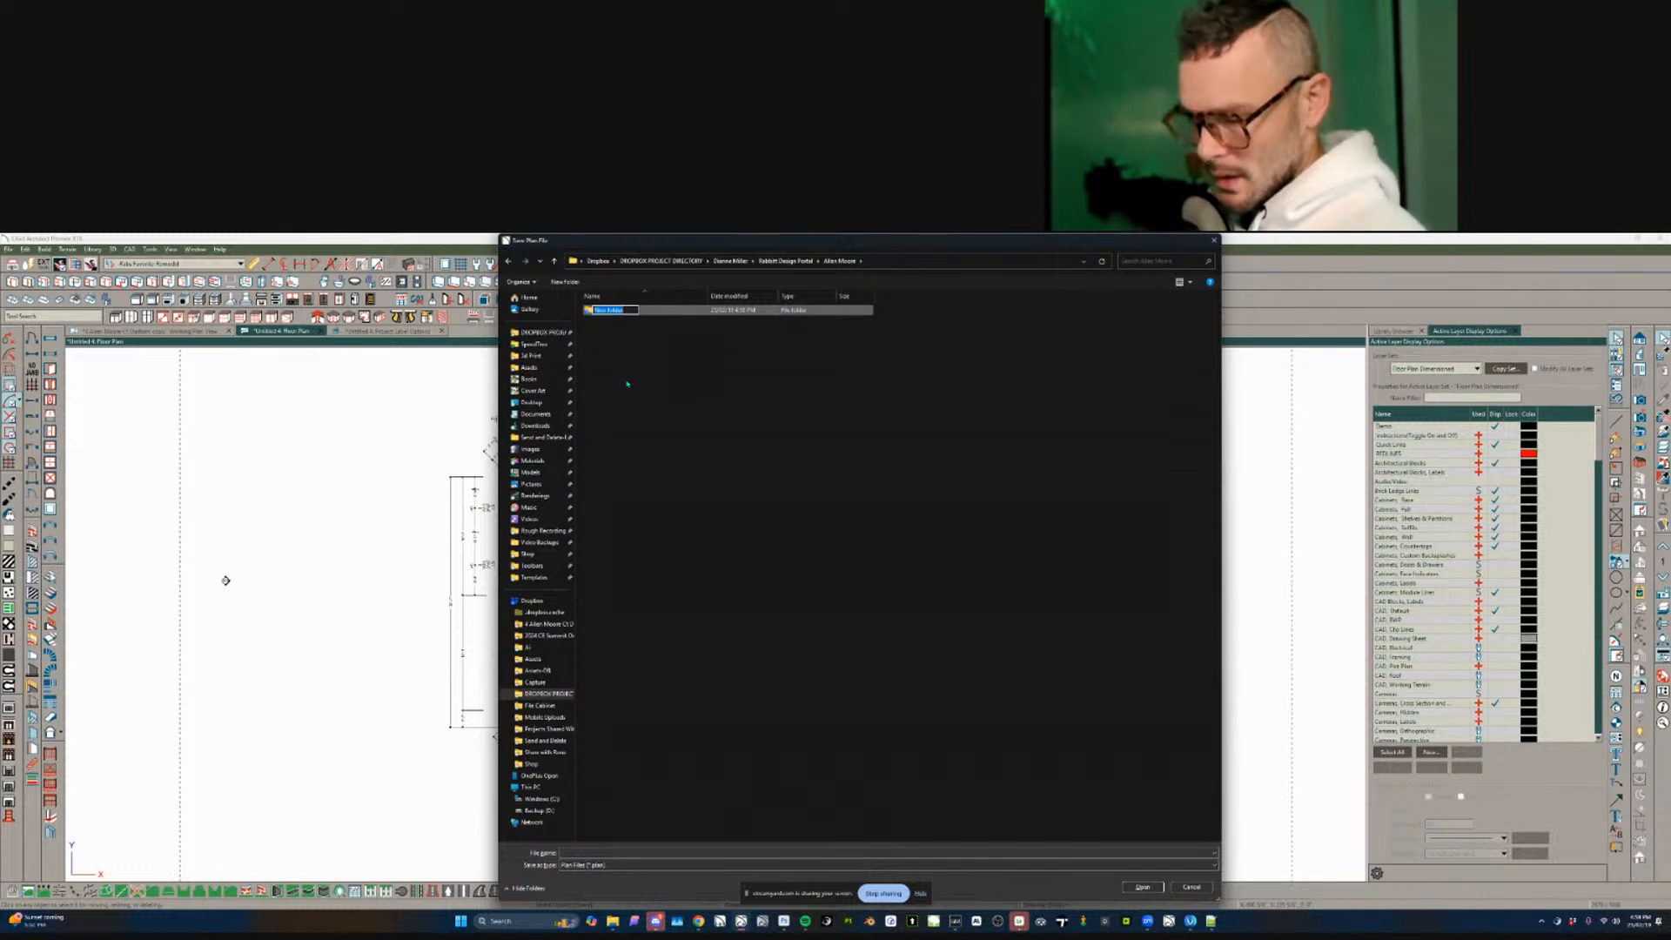
{"action": "type", "text": "2"}
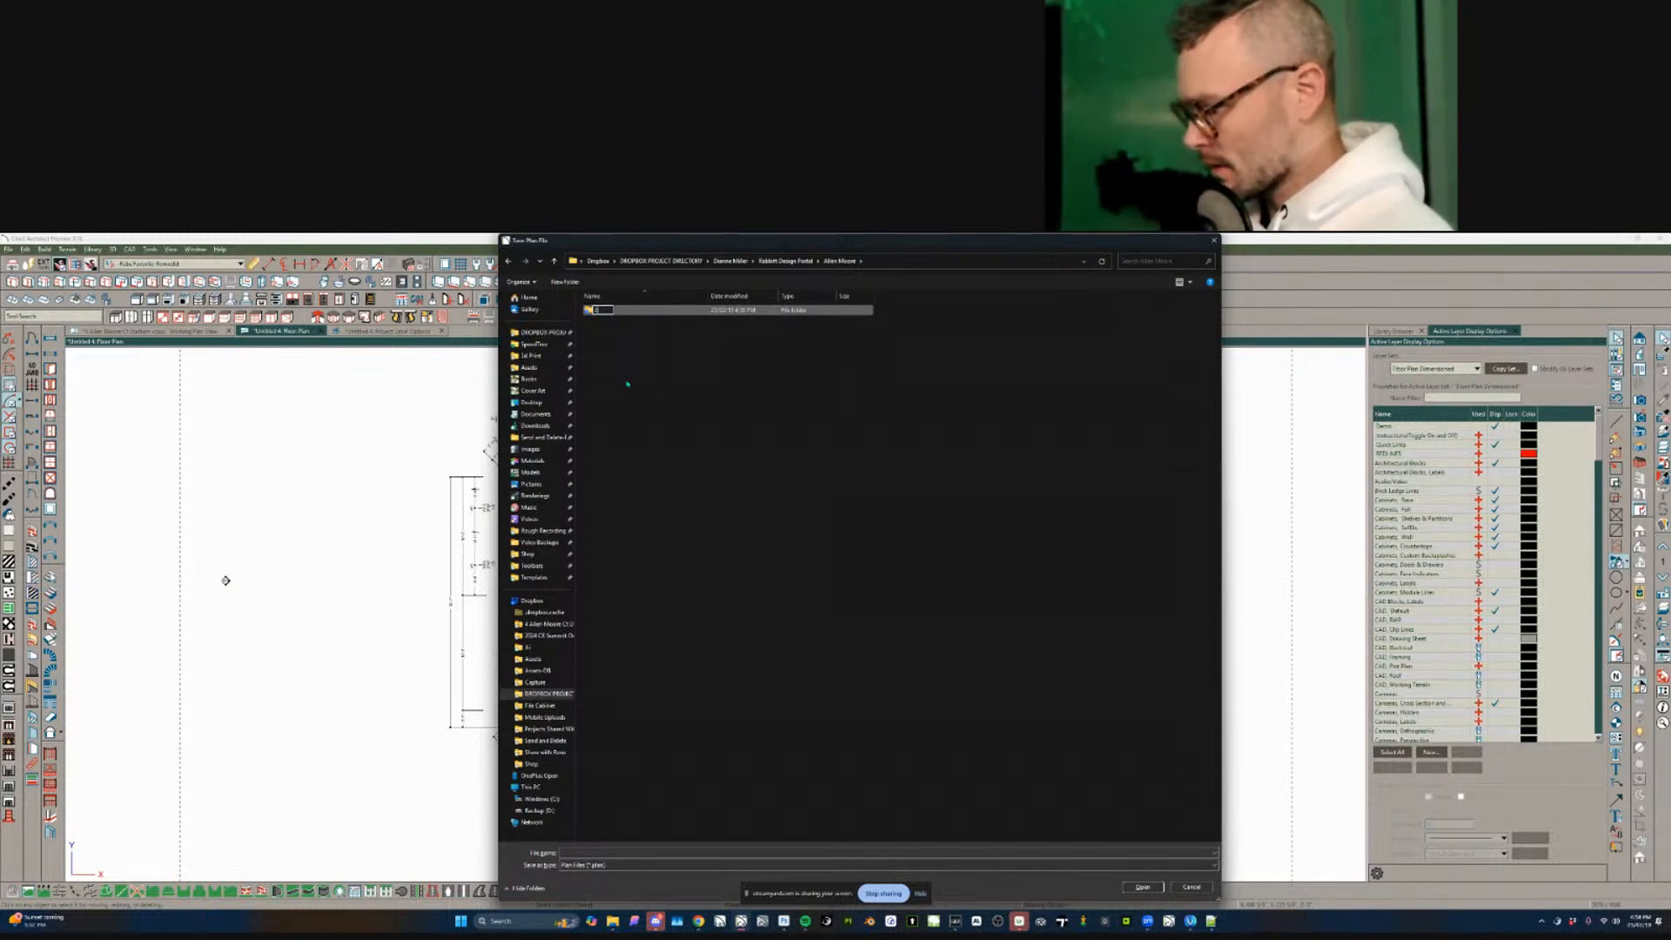
{"action": "type", "text": "50219-DRVA"}
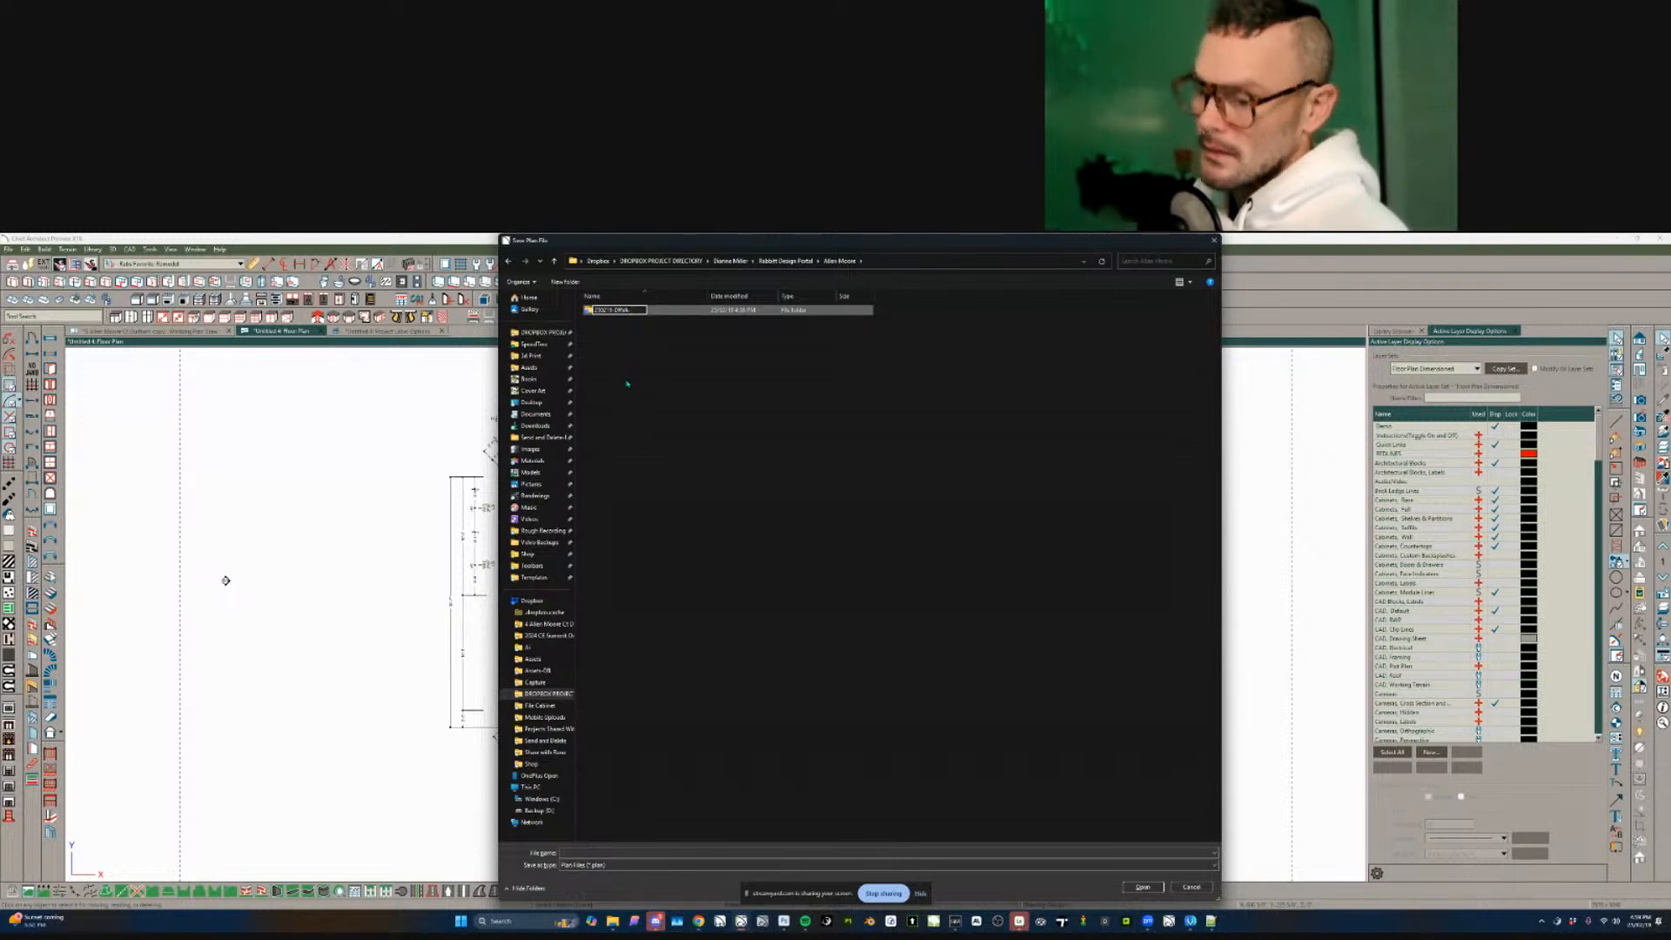
{"action": "type", "text": " 01-A"}
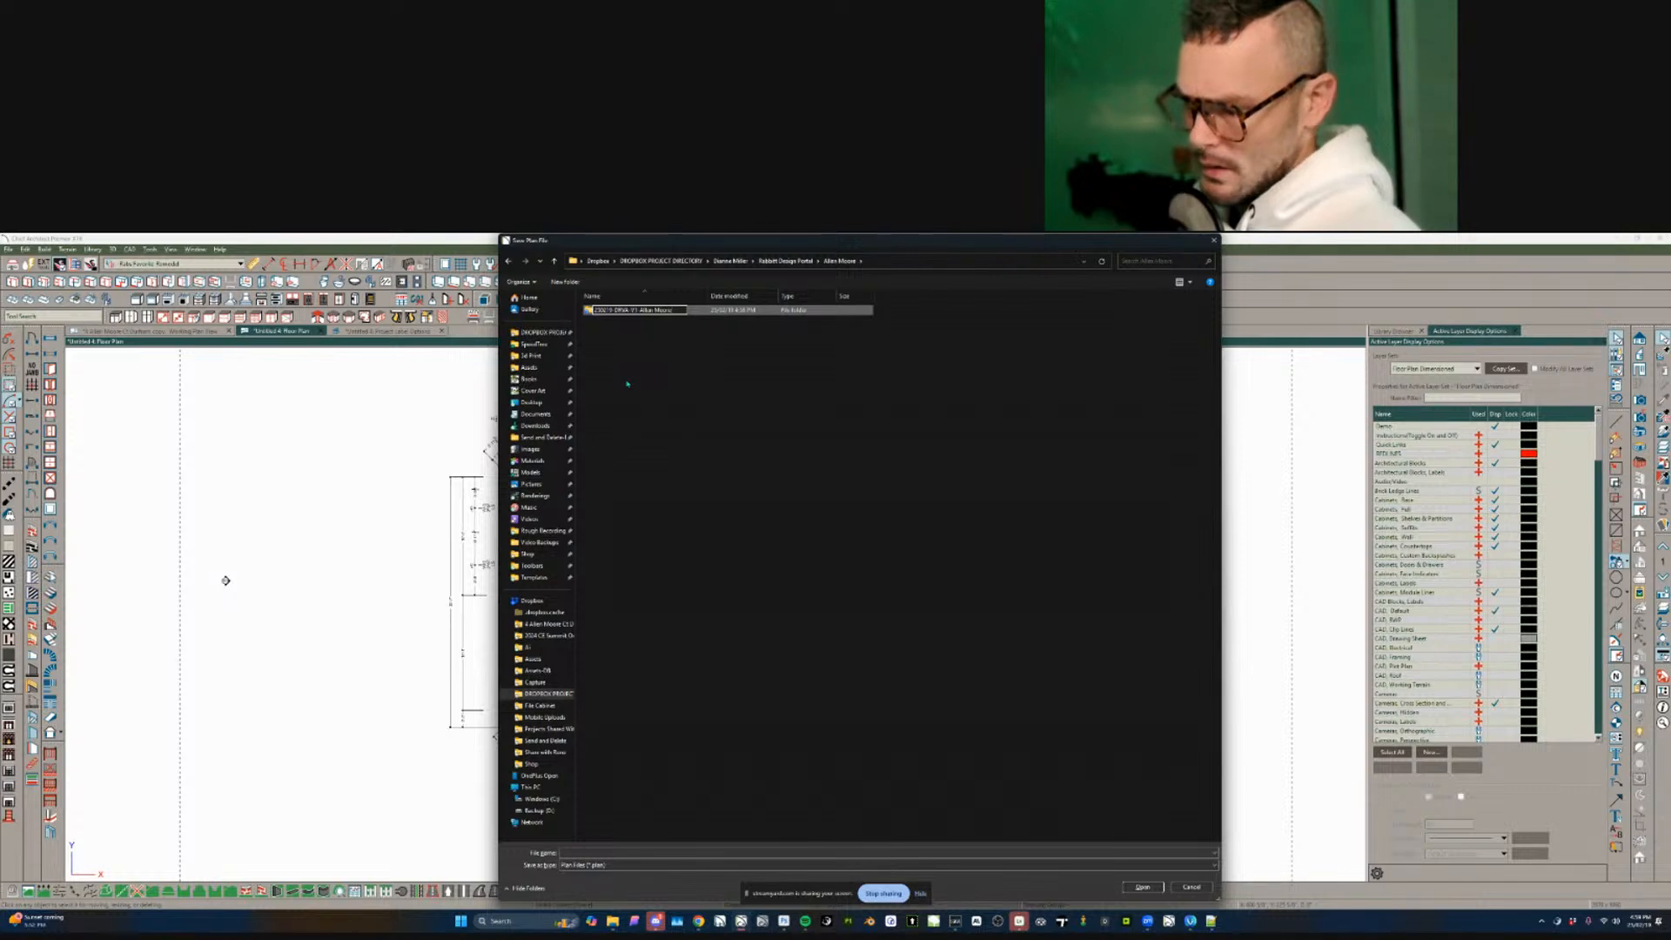
{"action": "key", "text": "Return"}
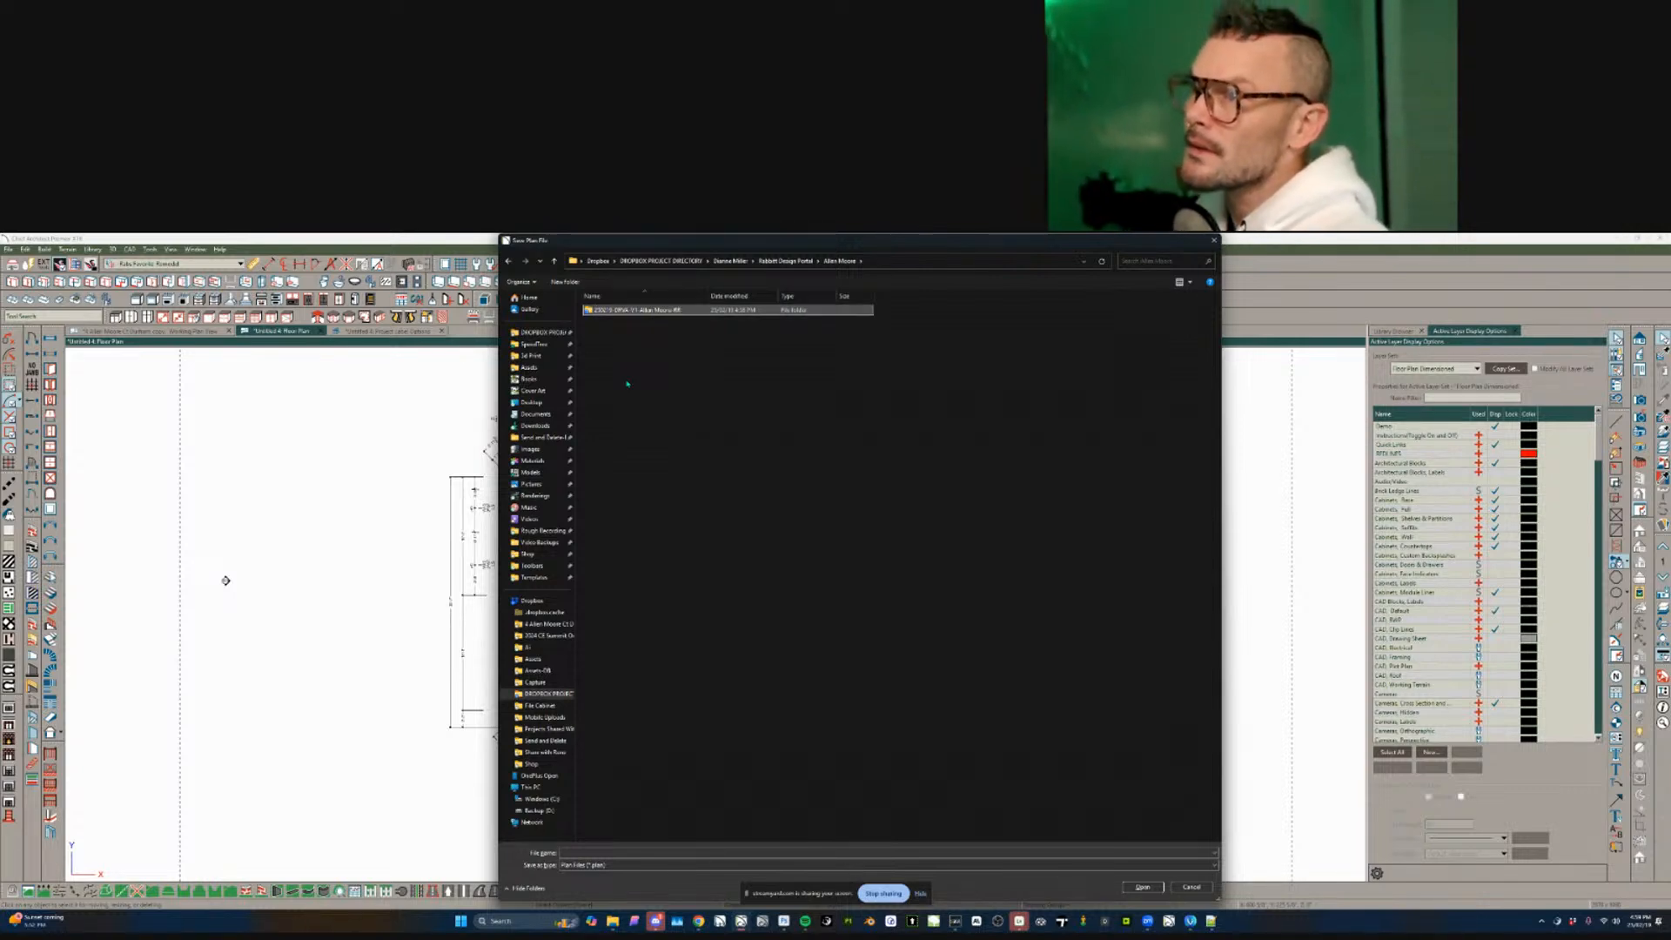
{"action": "double_click", "coordinate": [647, 311]}
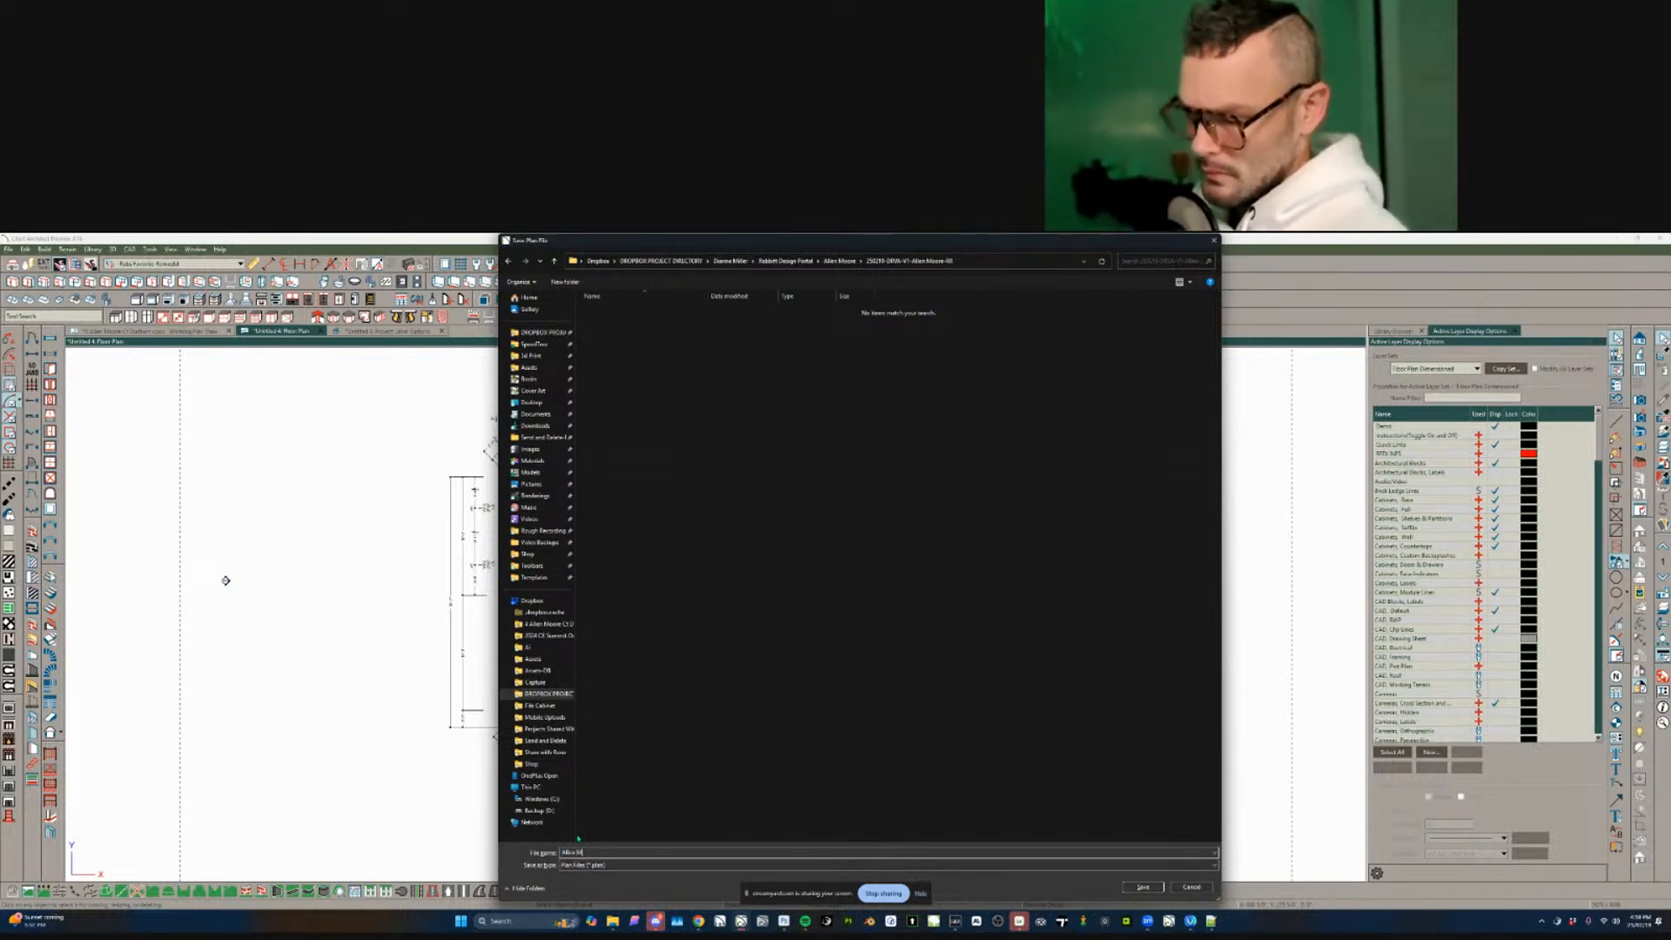
{"action": "key", "text": "Return"}
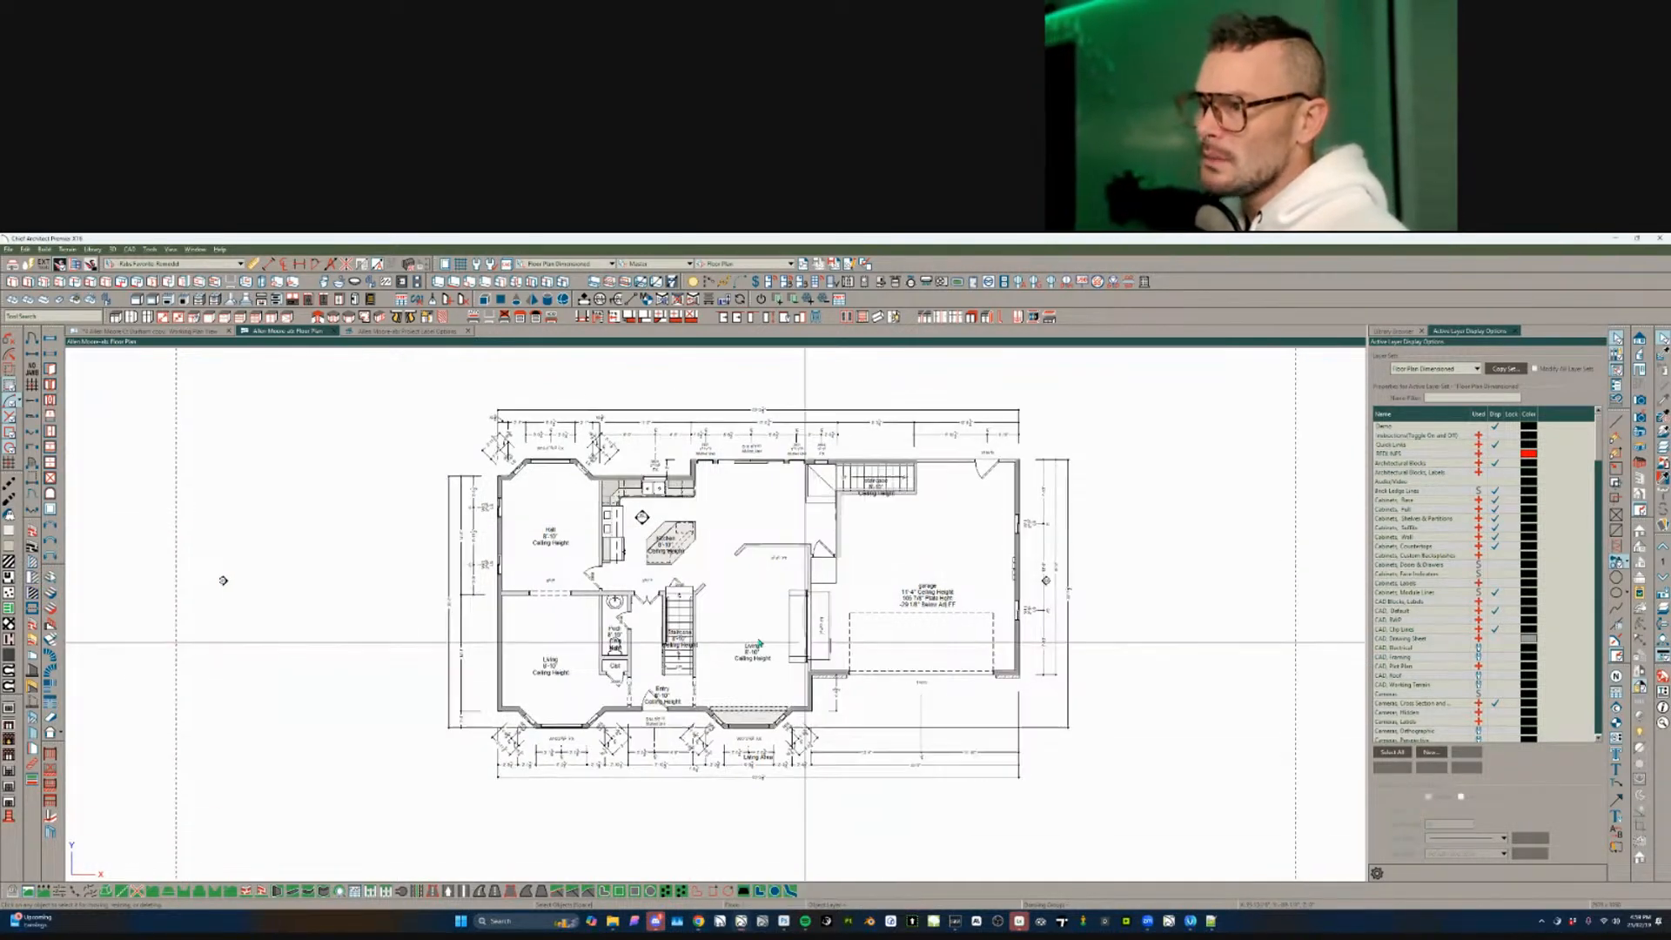
{"action": "scroll", "coordinate": [759, 644], "scroll_direction": "up", "scroll_amount": 5}
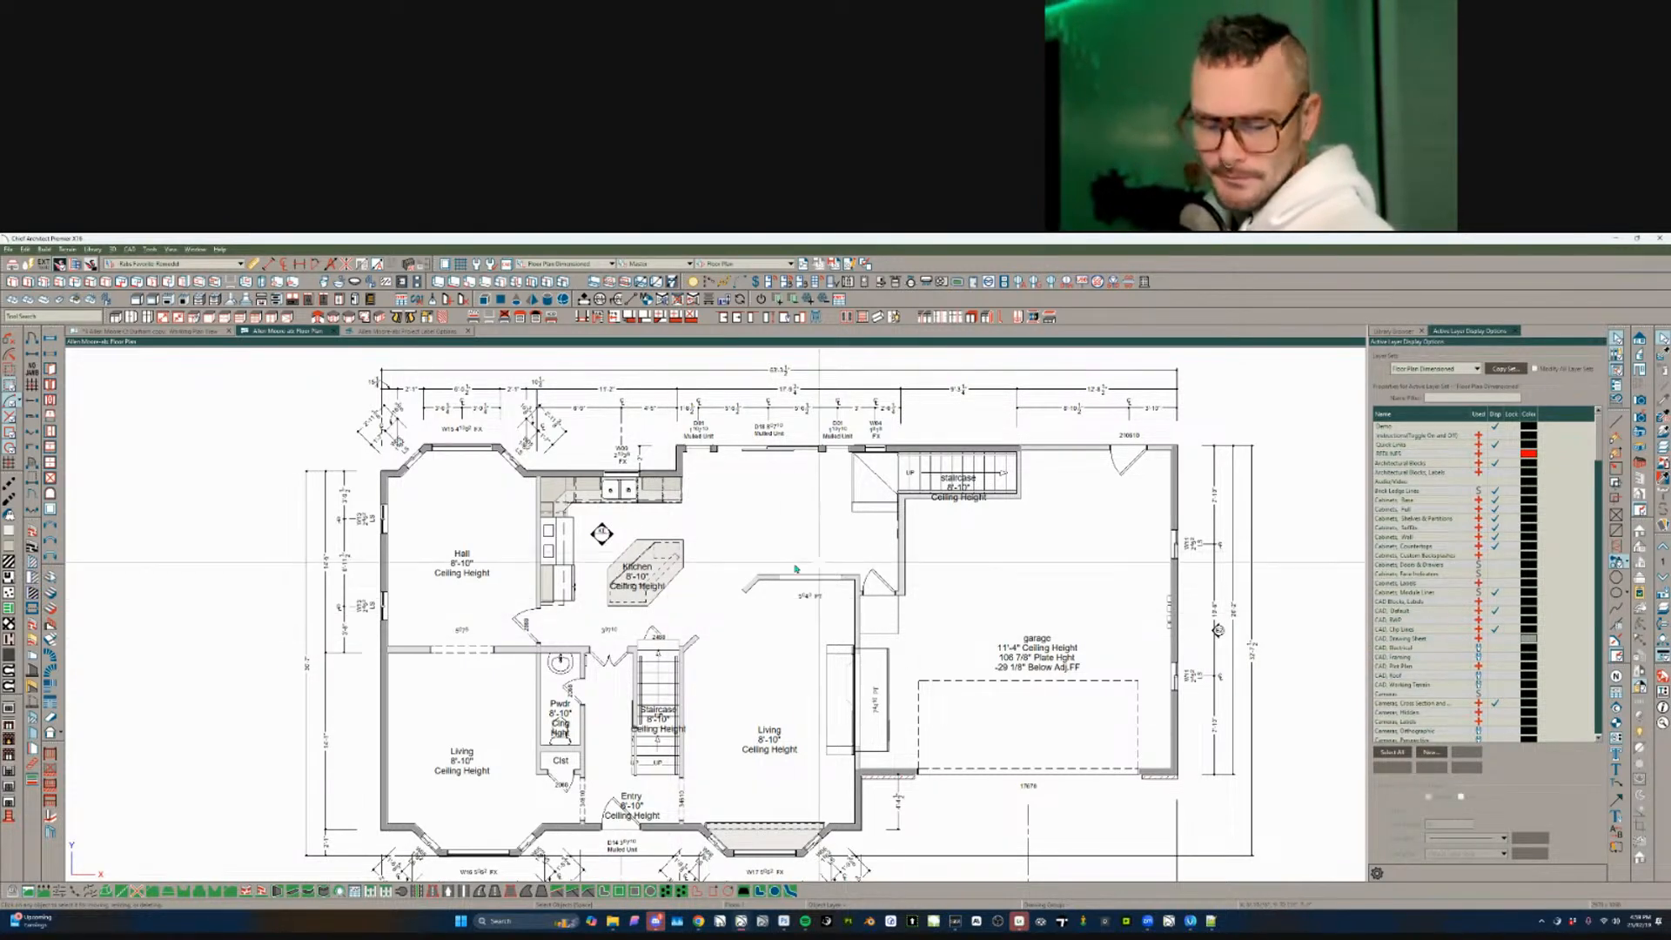
{"action": "scroll", "coordinate": [794, 569], "scroll_direction": "up", "scroll_amount": 2}
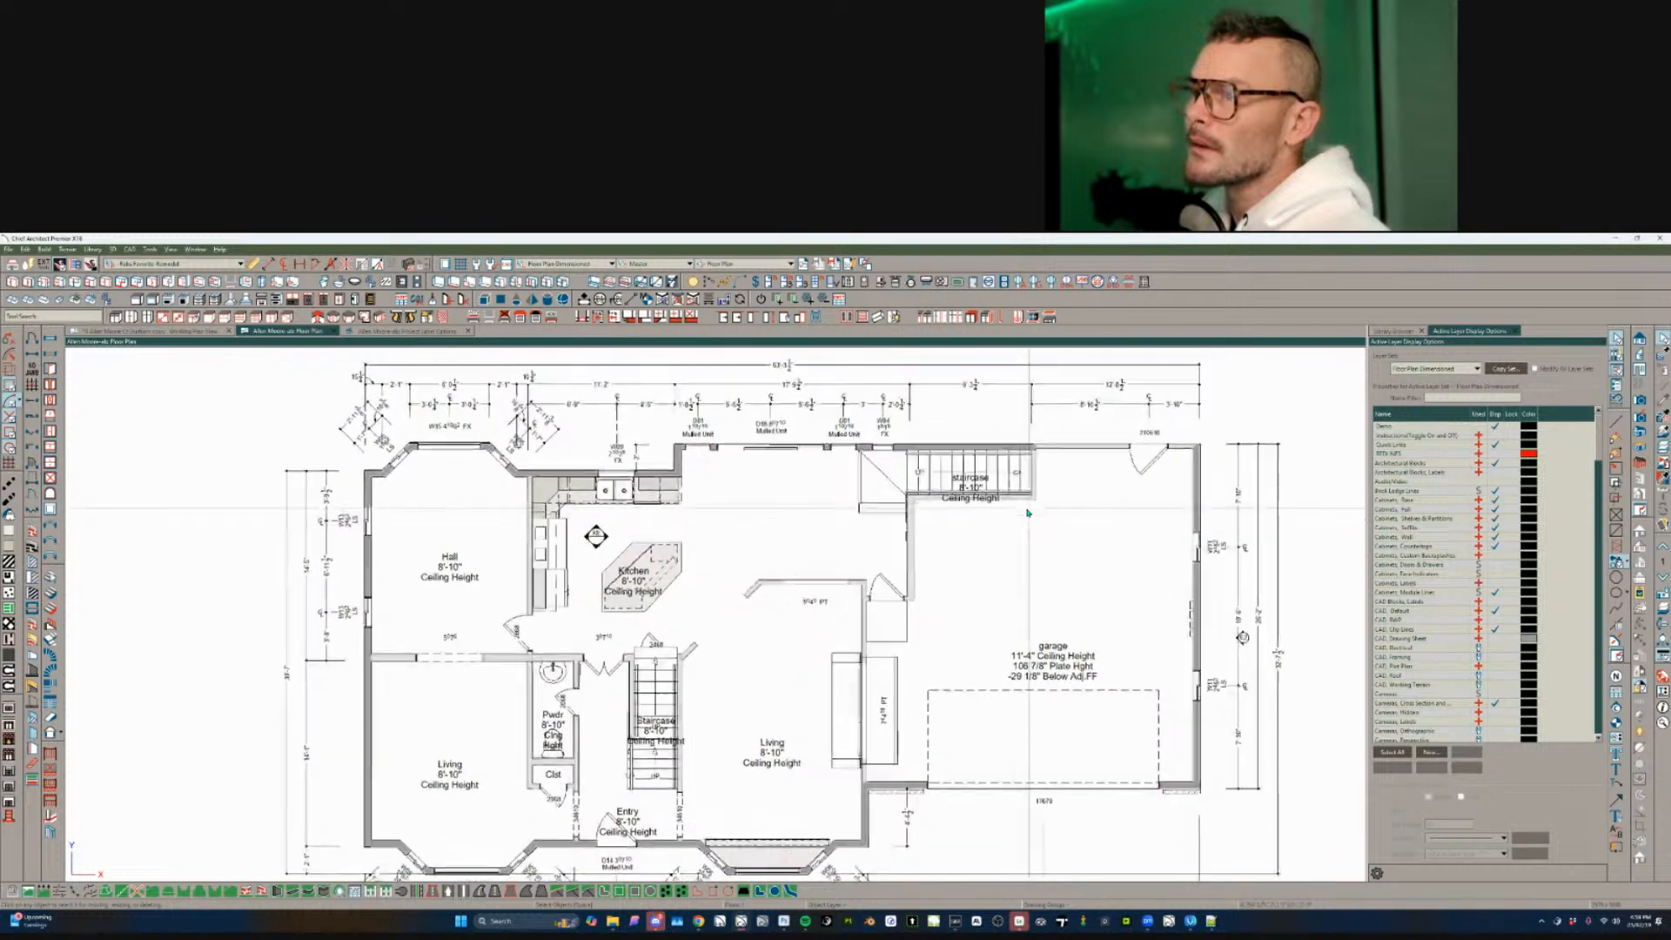
{"action": "scroll", "coordinate": [1027, 513], "scroll_direction": "up", "scroll_amount": 3}
{"action": "scroll", "coordinate": [463, 555], "scroll_direction": "down", "scroll_amount": 2}
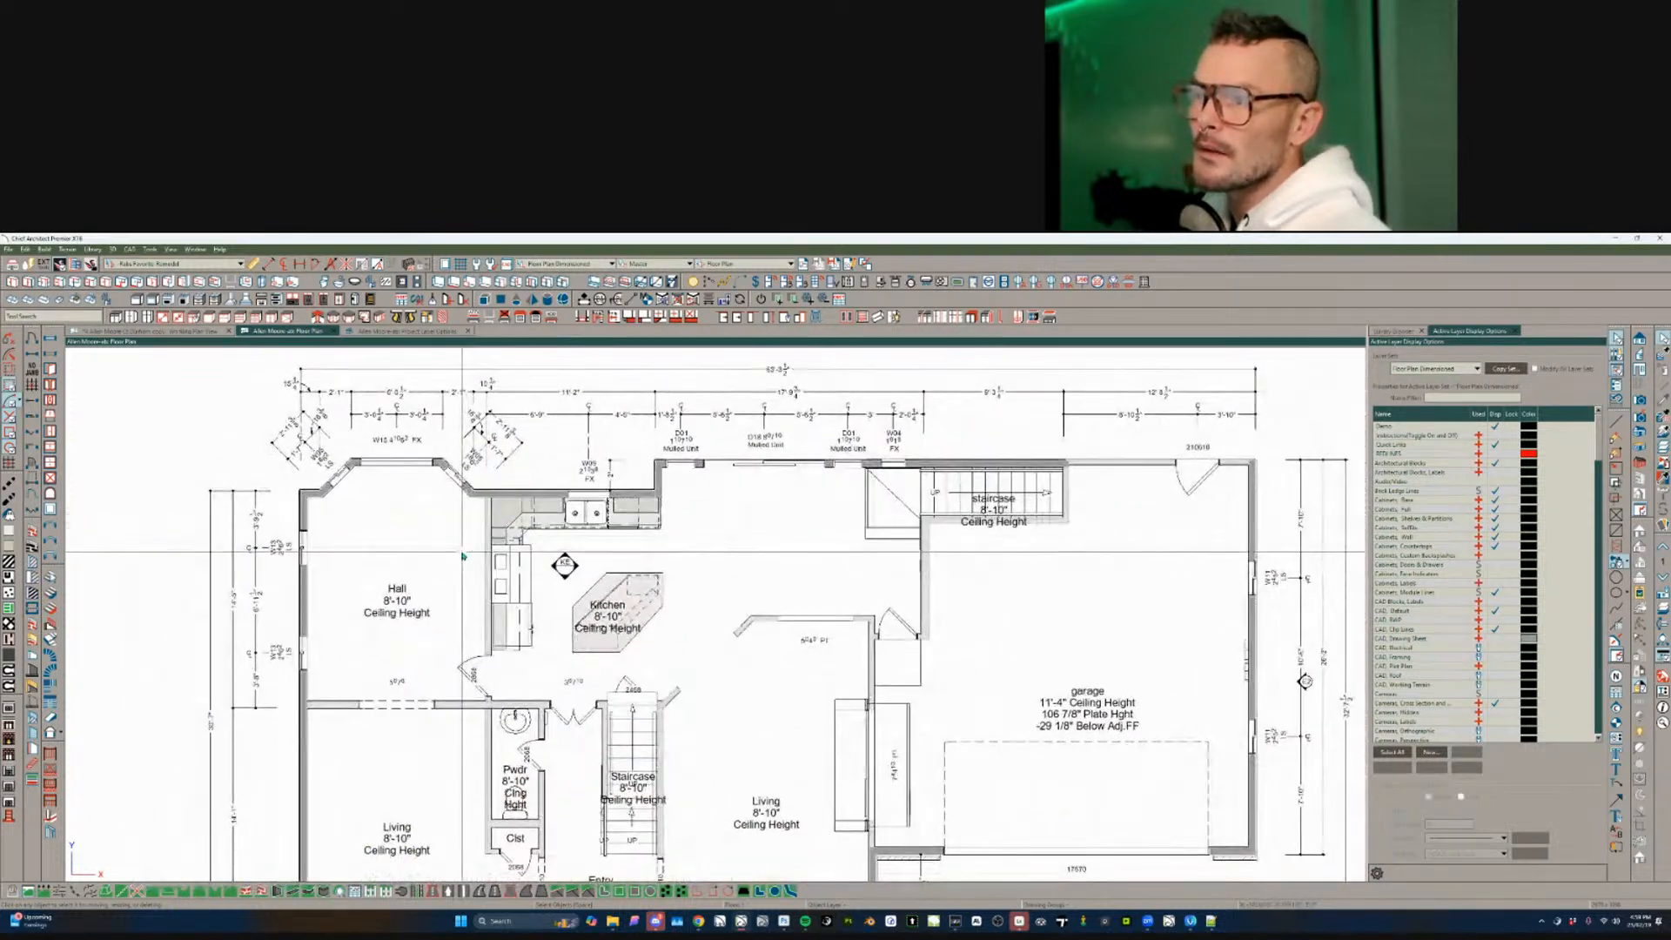
{"action": "scroll", "coordinate": [463, 555], "scroll_direction": "down", "scroll_amount": 3}
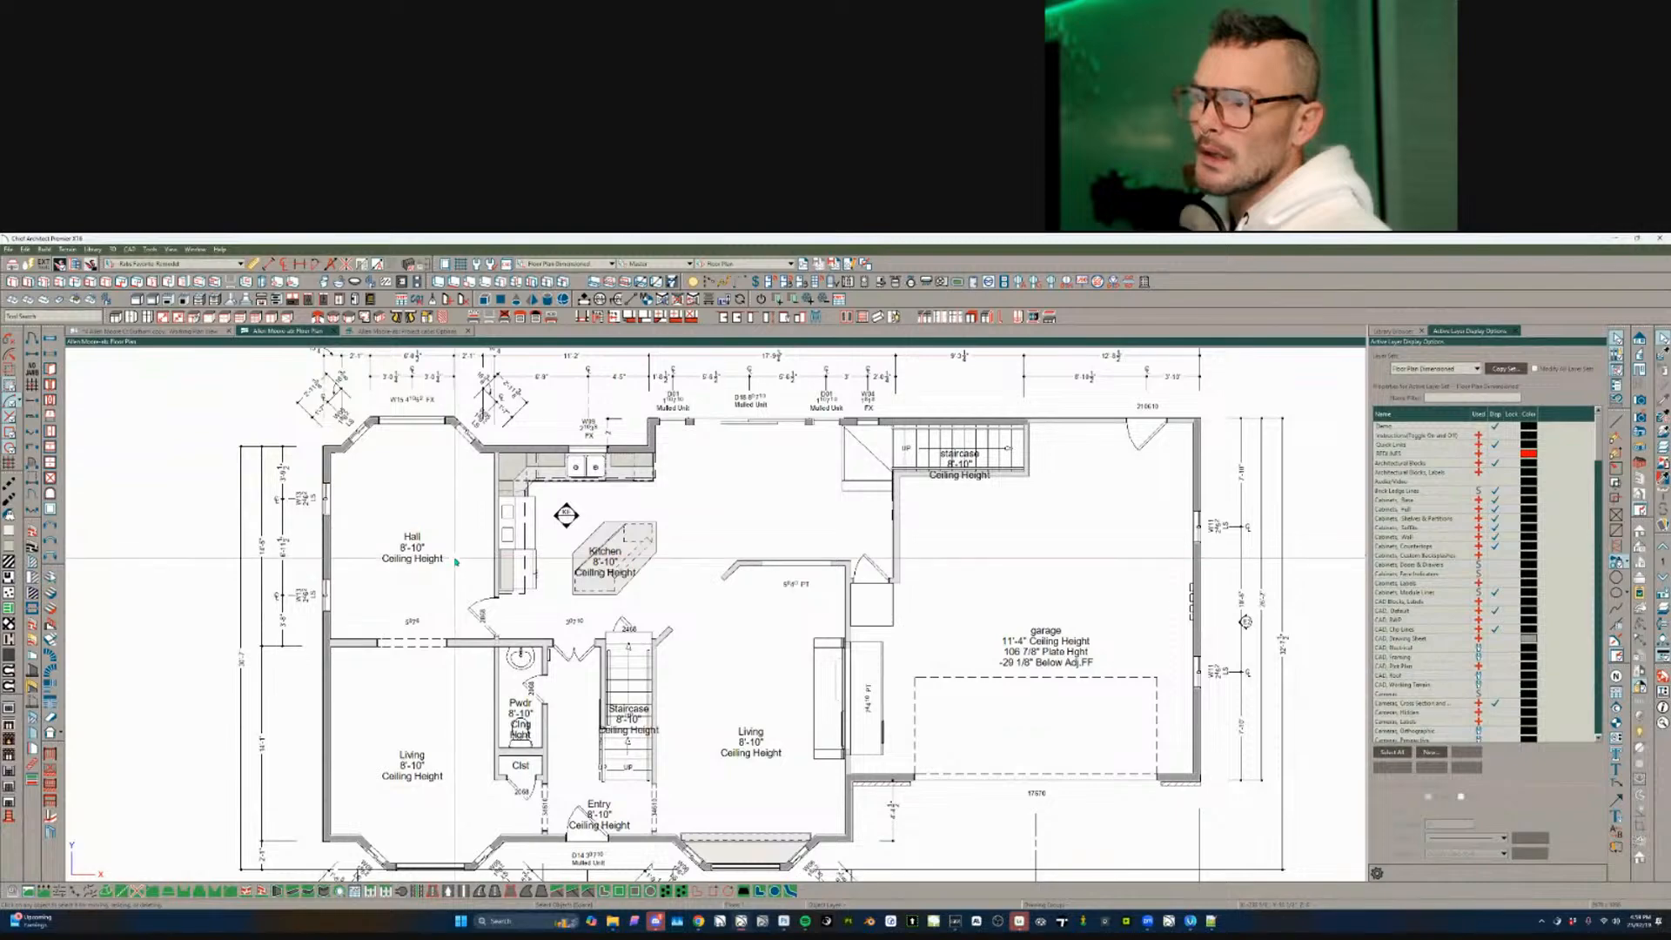
{"action": "scroll", "coordinate": [452, 560], "scroll_direction": "down", "scroll_amount": 1}
{"action": "middle_click_drag", "start_coordinate": [464, 522], "coordinate": [448, 567]}
{"action": "scroll", "coordinate": [449, 567], "scroll_direction": "down", "scroll_amount": 2}
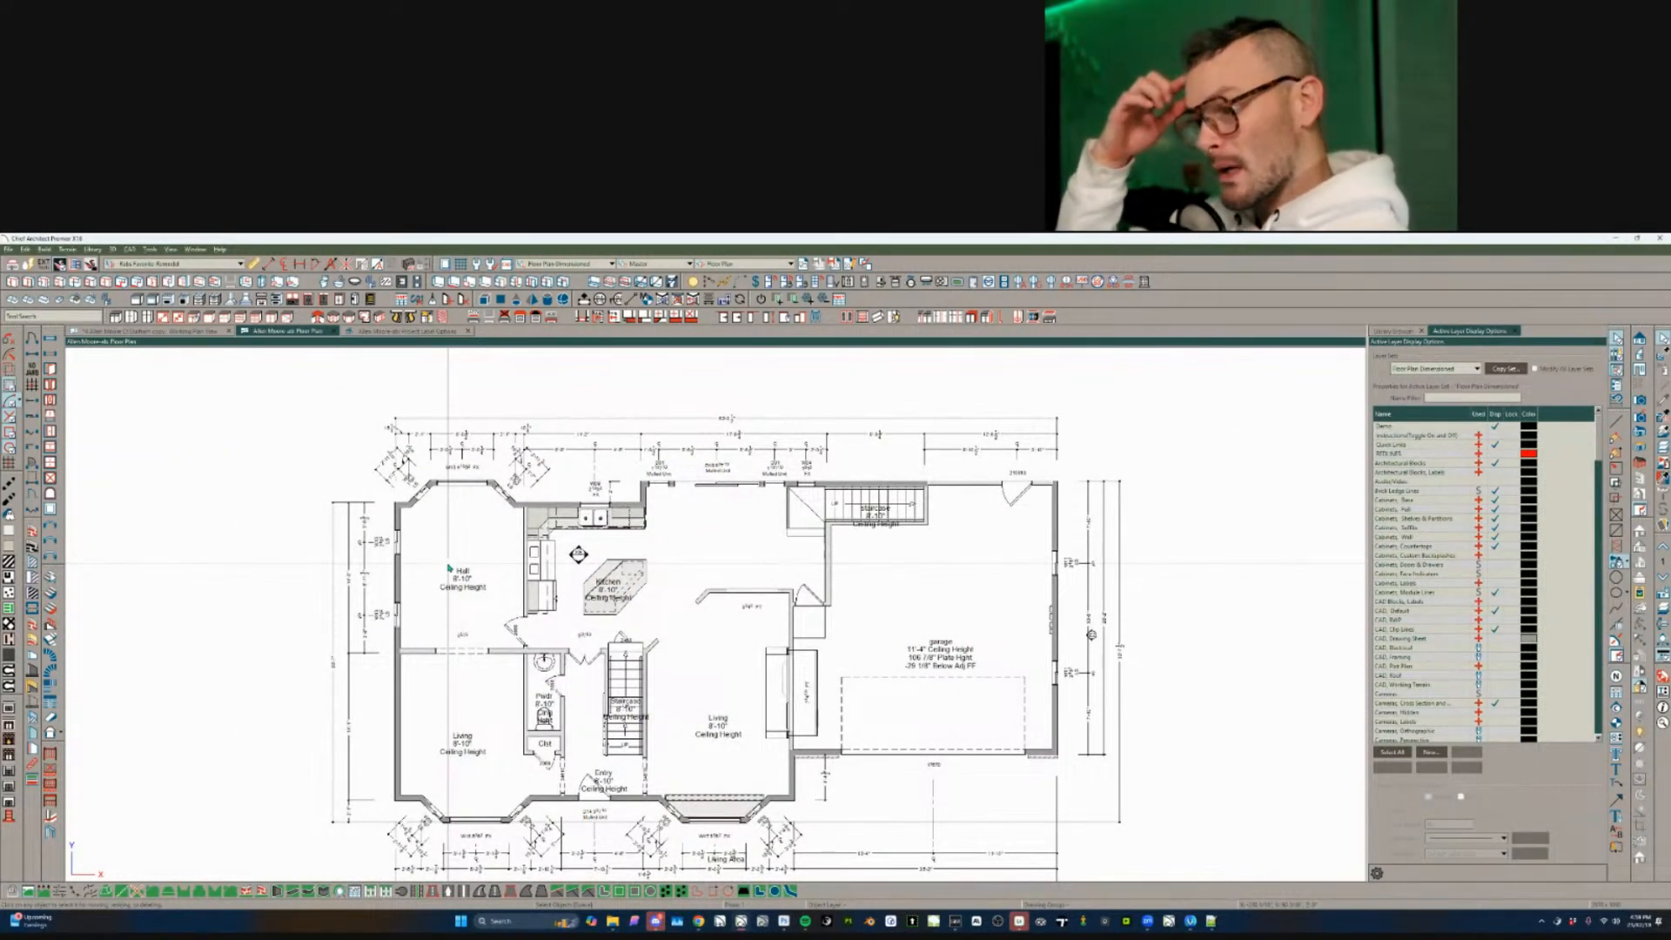
{"action": "key", "text": "F6"}
{"action": "scroll", "coordinate": [717, 818], "scroll_direction": "up", "scroll_amount": 2}
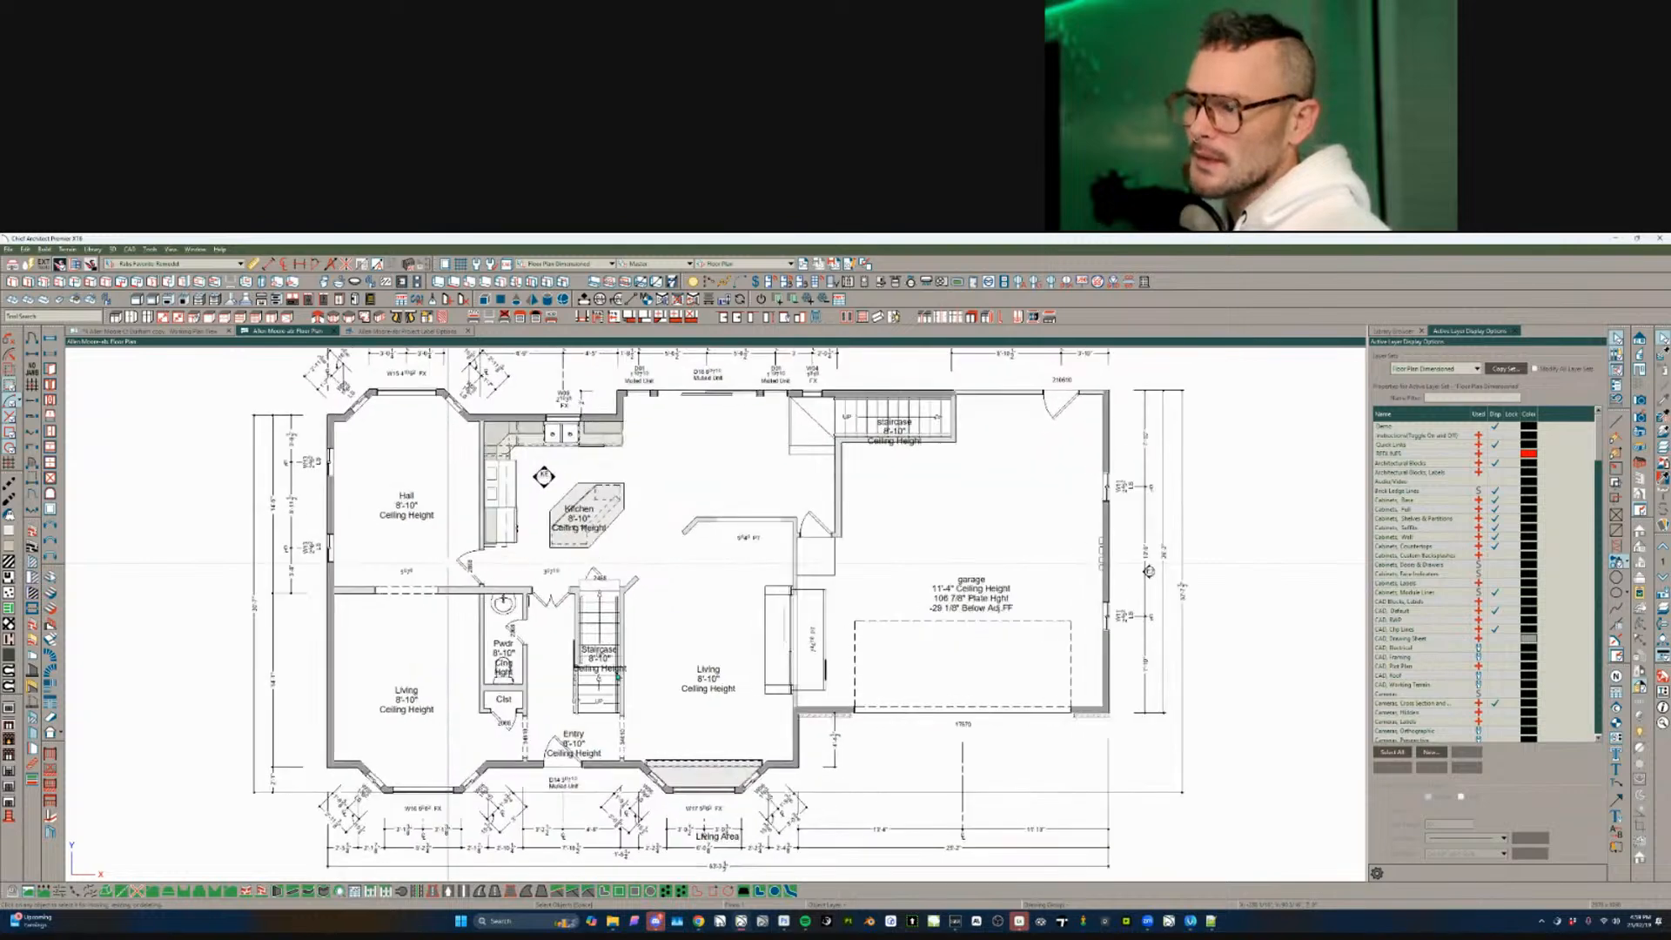
{"action": "left_click", "coordinate": [717, 790]}
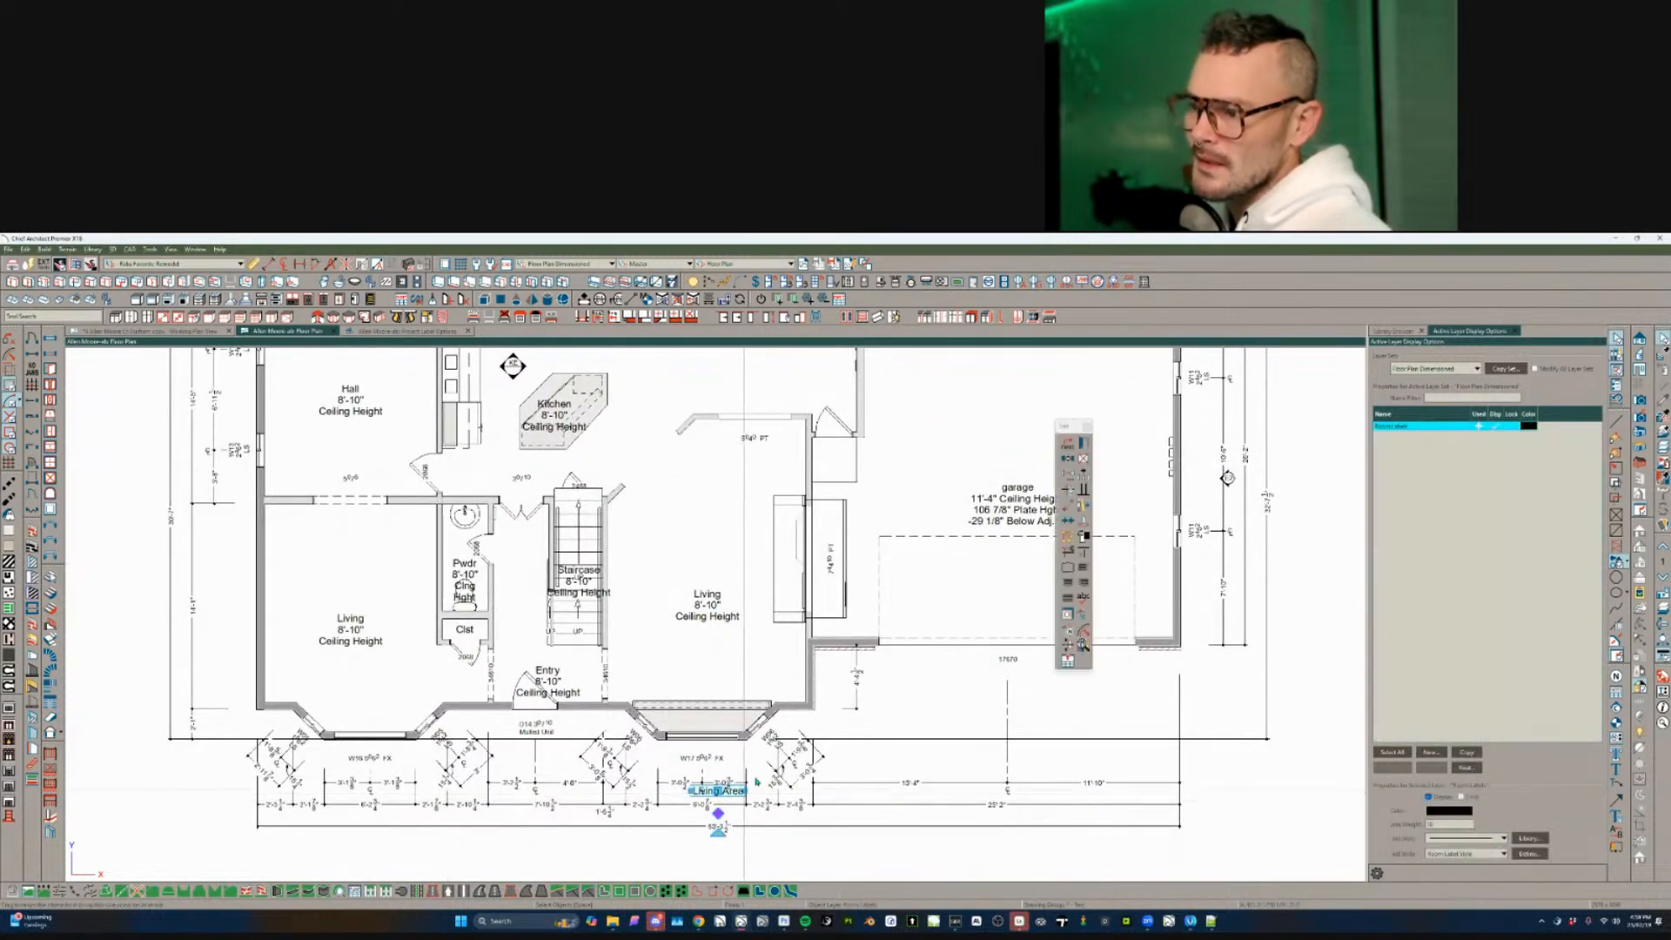
{"action": "left_click", "coordinate": [904, 721]}
{"action": "scroll", "coordinate": [877, 723], "scroll_direction": "down", "scroll_amount": 1}
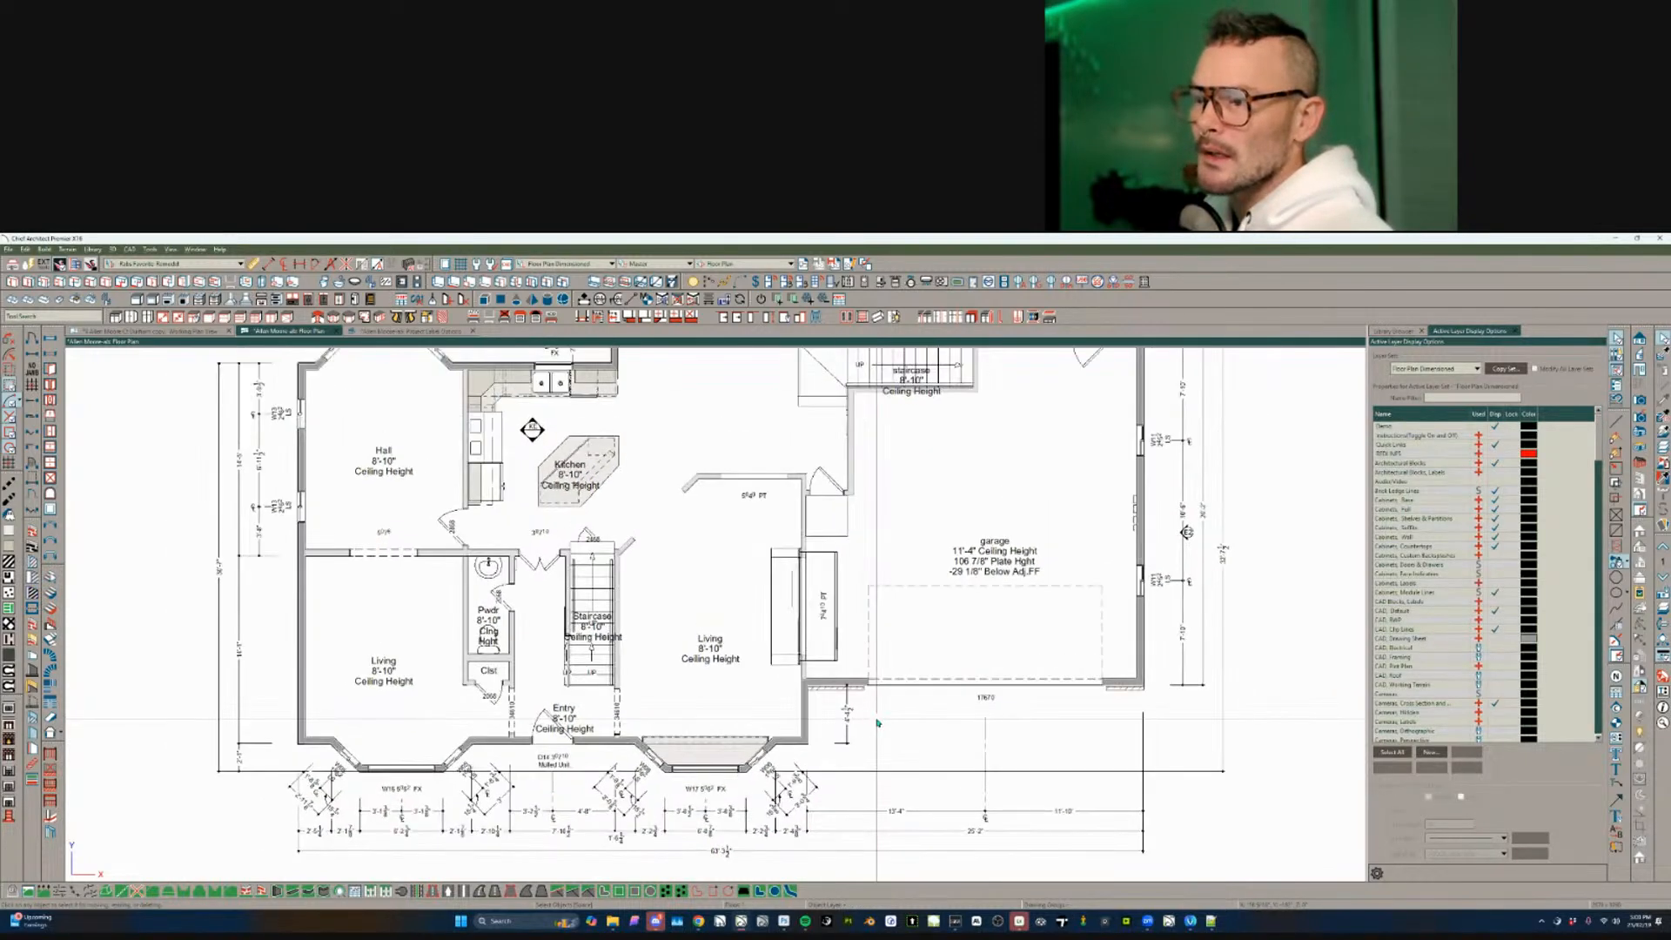
{"action": "scroll", "coordinate": [877, 722], "scroll_direction": "down", "scroll_amount": 3}
{"action": "scroll", "coordinate": [520, 707], "scroll_direction": "up", "scroll_amount": 5}
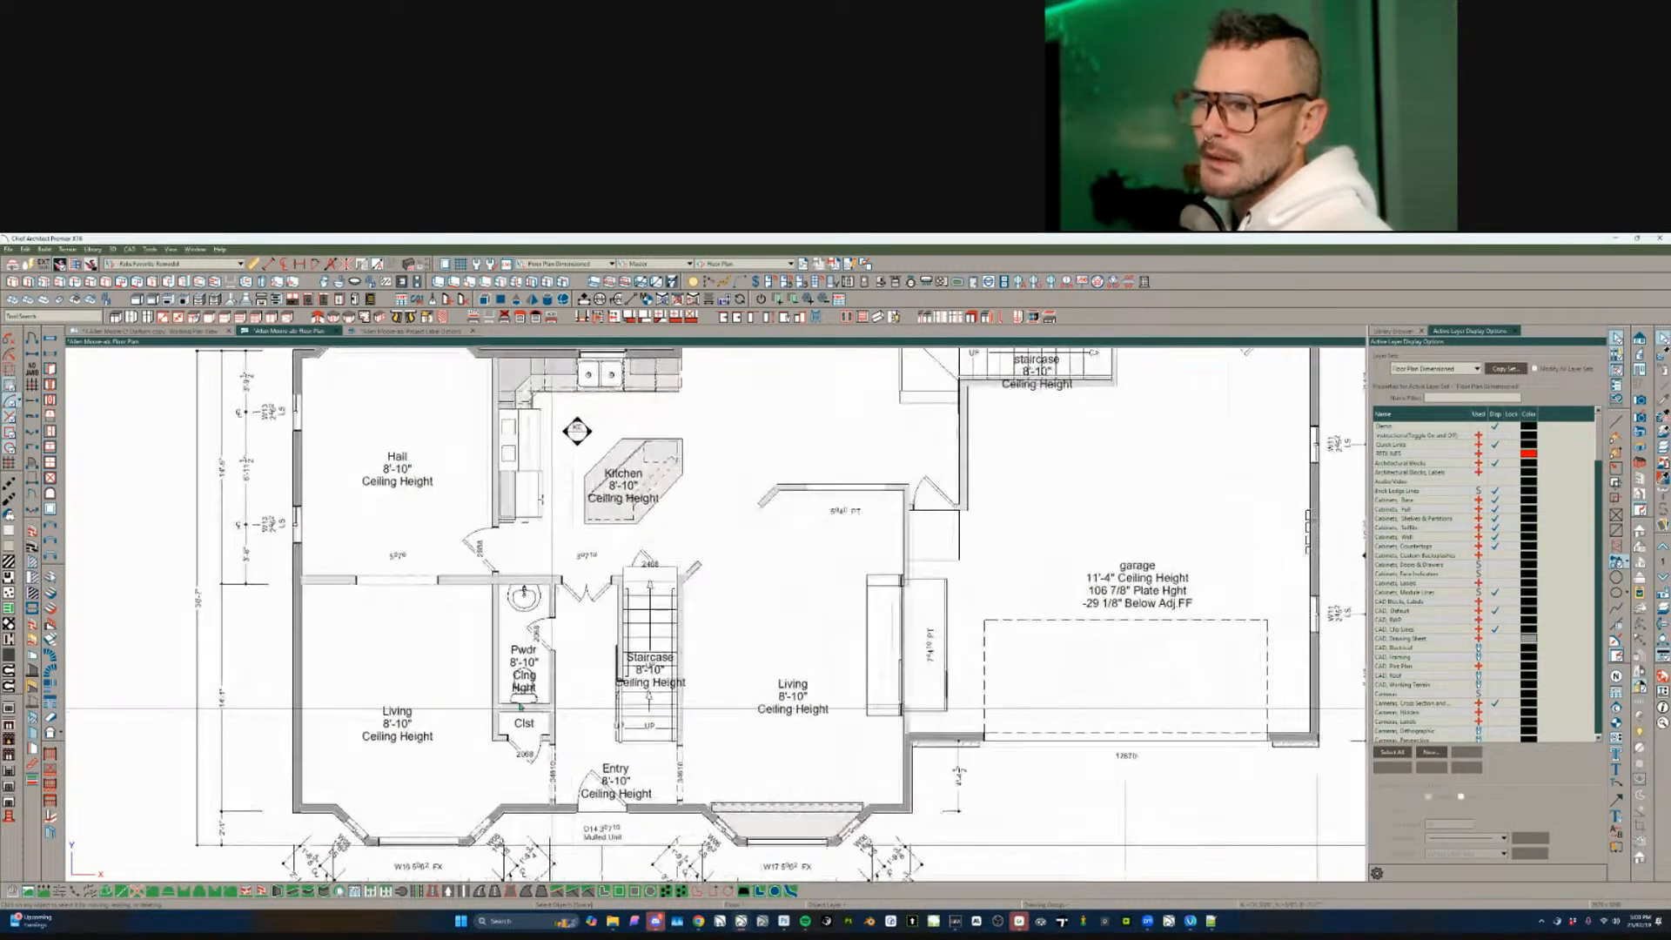
{"action": "left_click", "coordinate": [520, 705]}
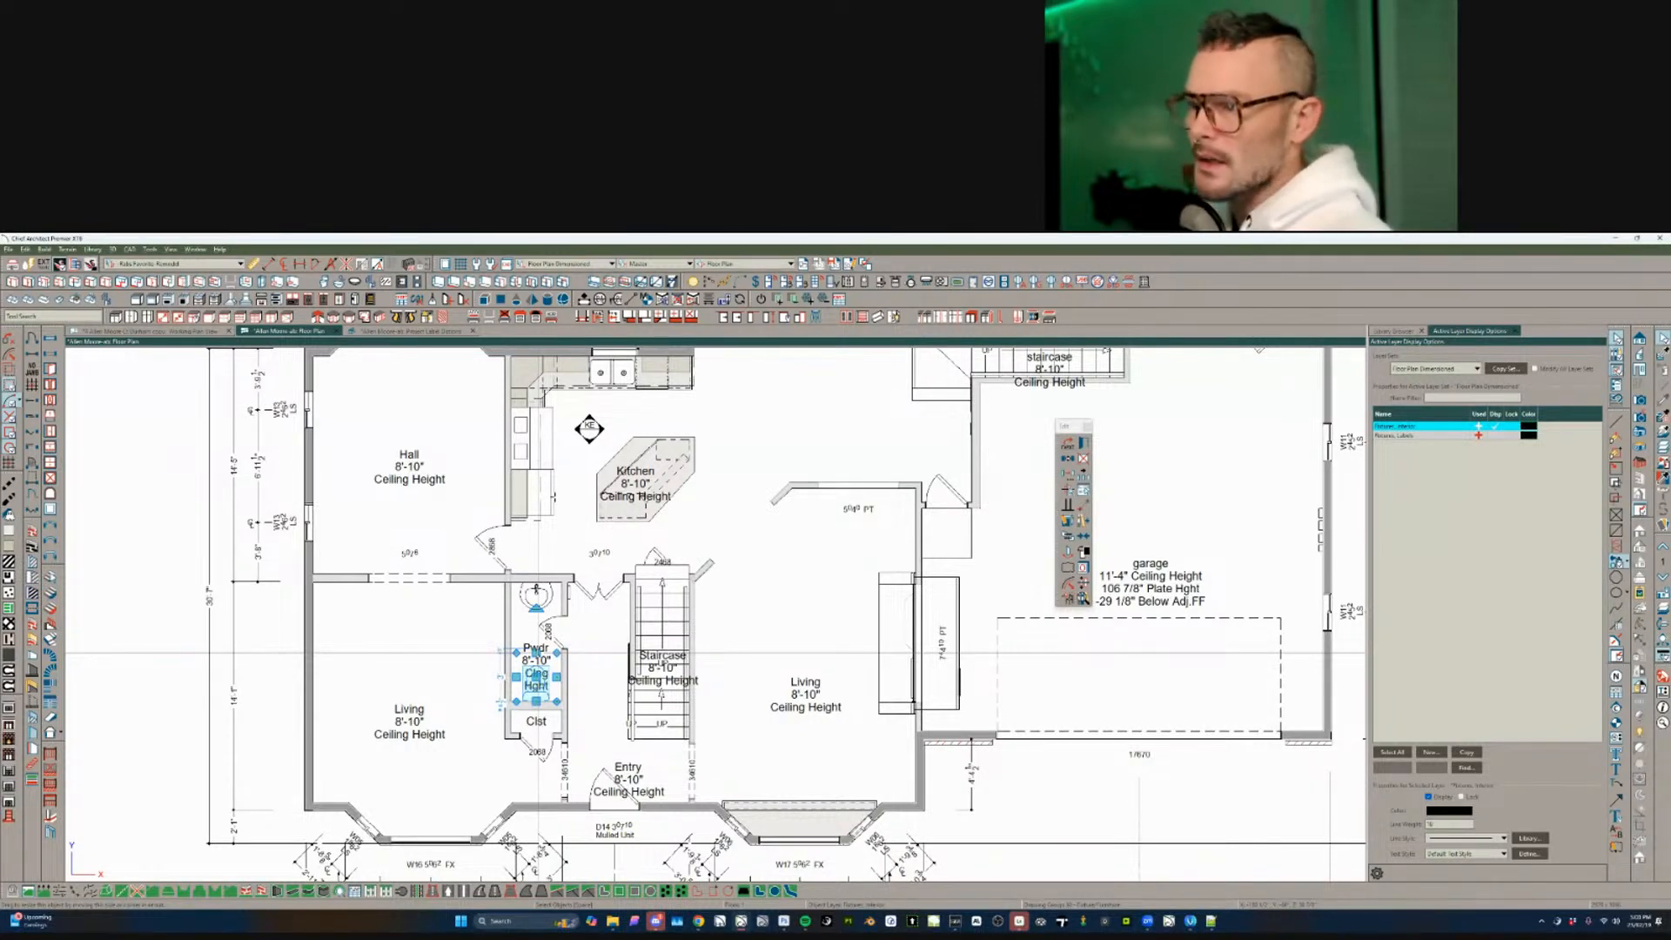
{"action": "scroll", "coordinate": [538, 651], "scroll_direction": "down", "scroll_amount": 3}
{"action": "scroll", "coordinate": [795, 528], "scroll_direction": "up", "scroll_amount": 4}
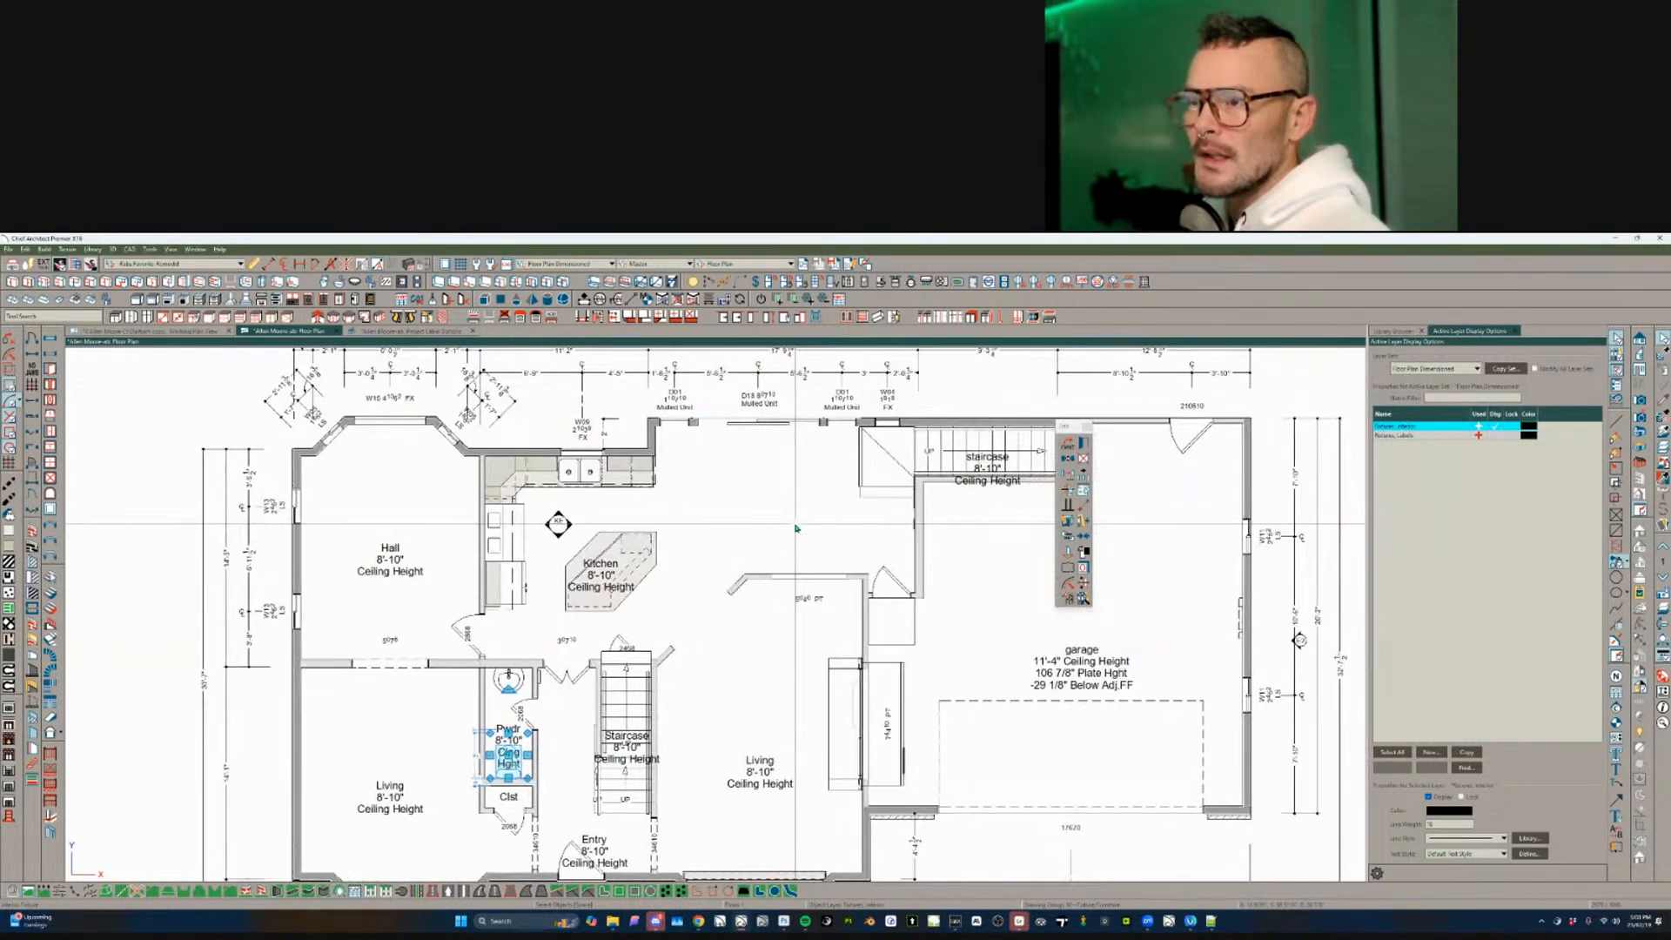
{"action": "scroll", "coordinate": [796, 529], "scroll_direction": "down", "scroll_amount": 3}
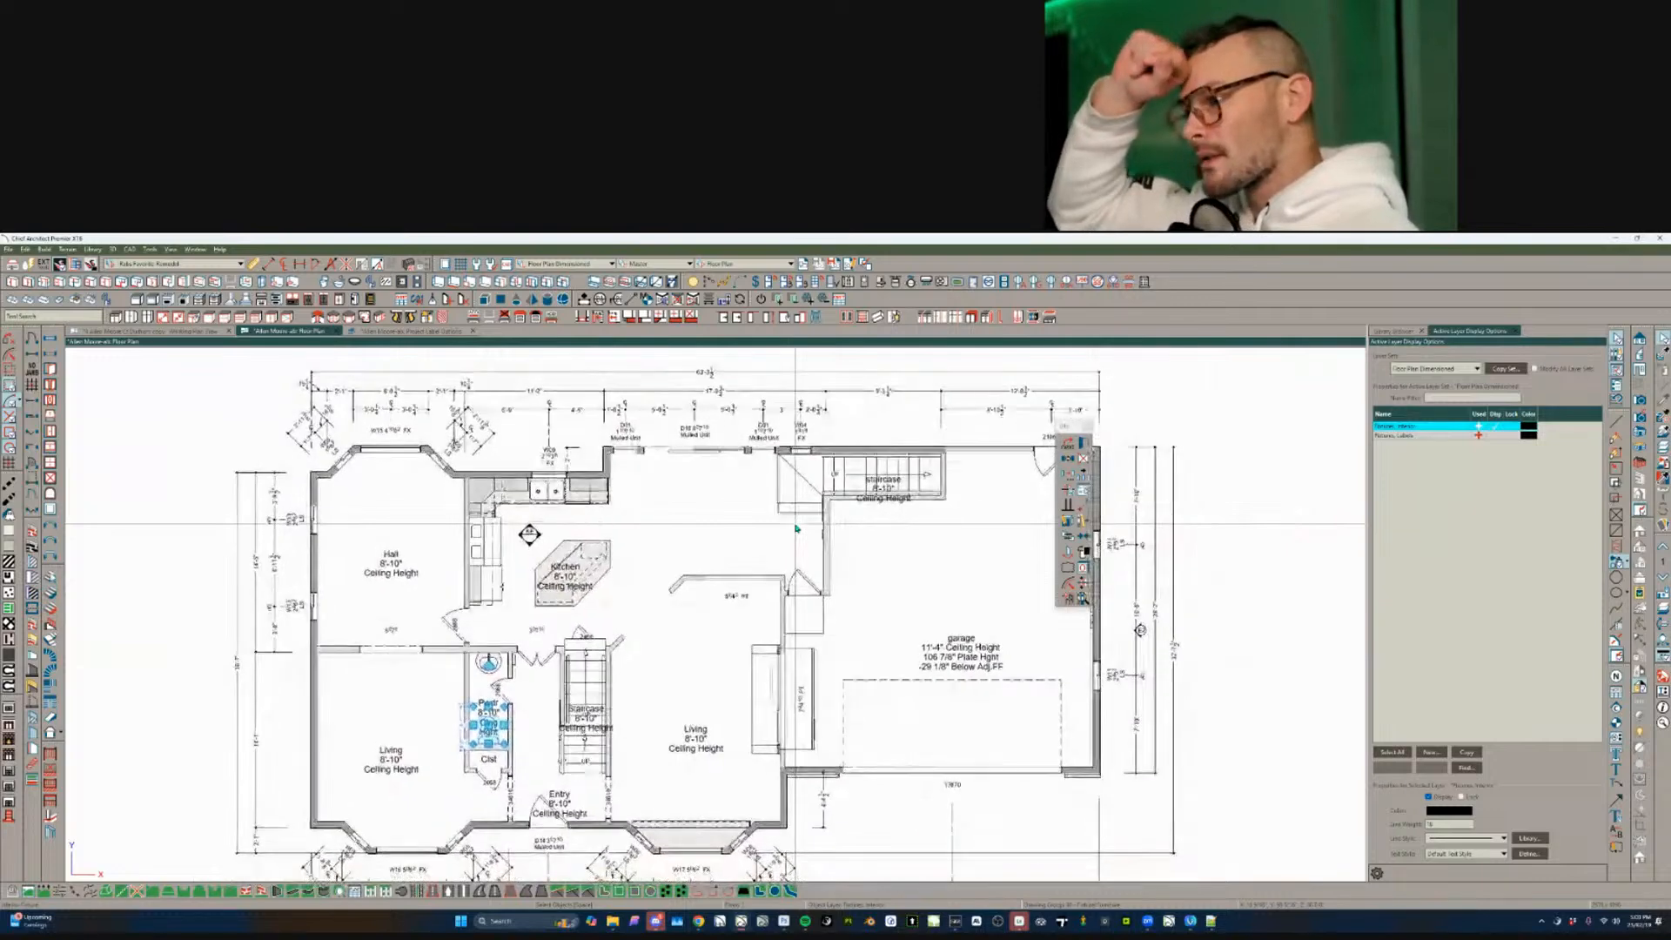
{"action": "middle_click_drag", "start_coordinate": [630, 653], "coordinate": [628, 642]}
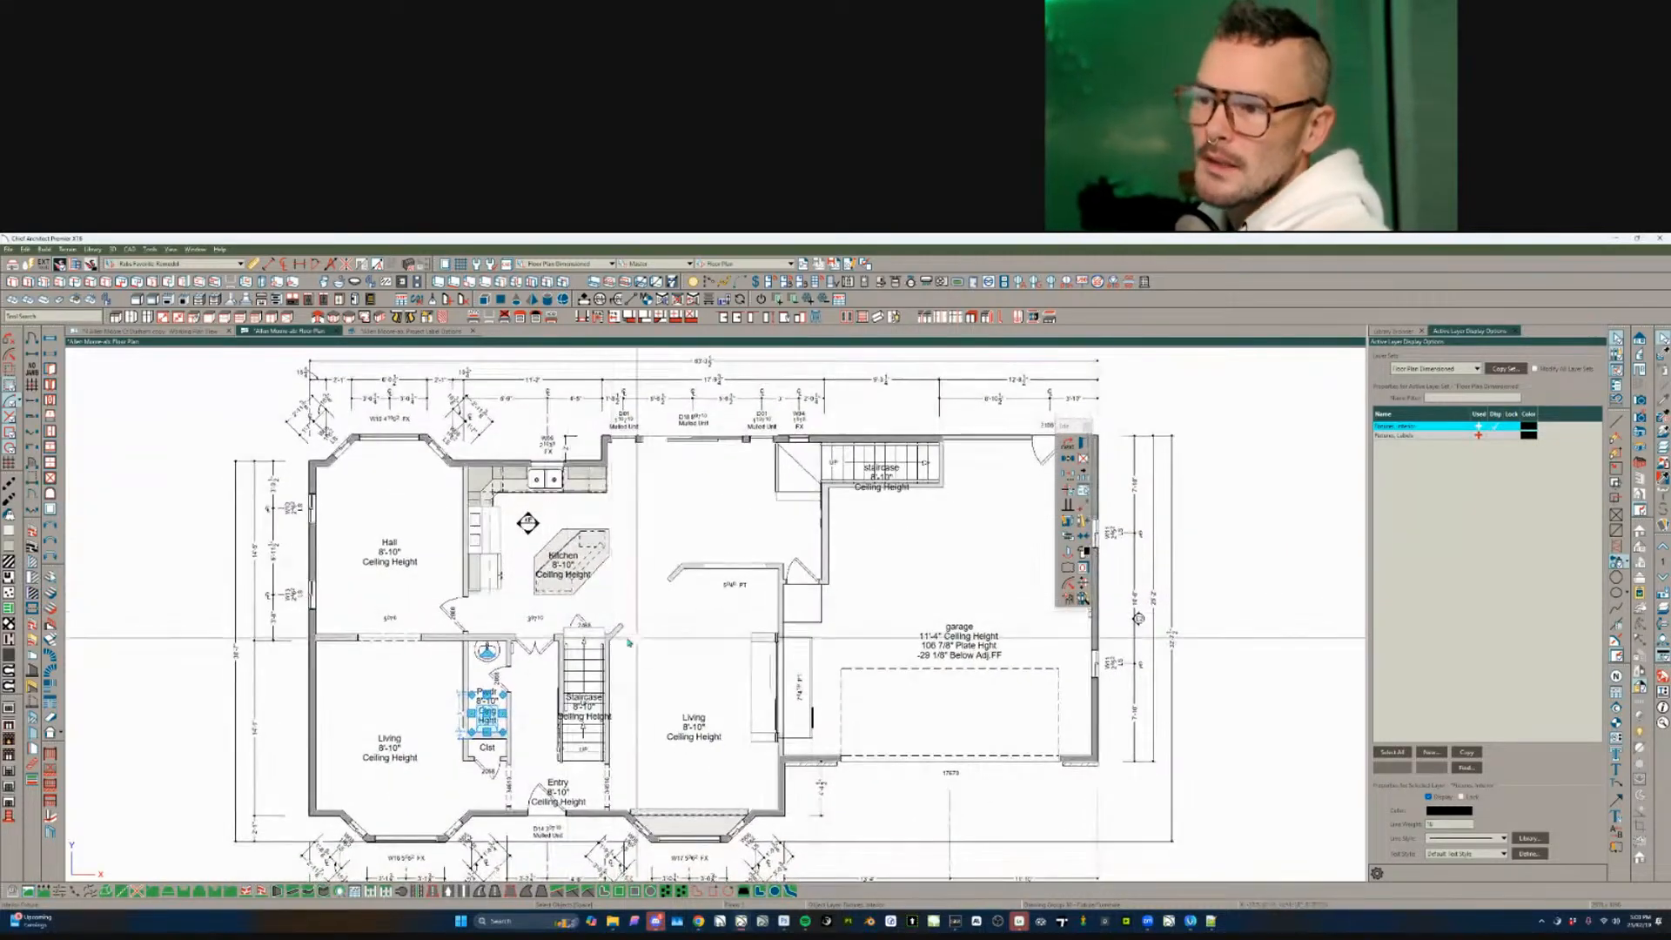
{"action": "left_click", "coordinate": [707, 664]}
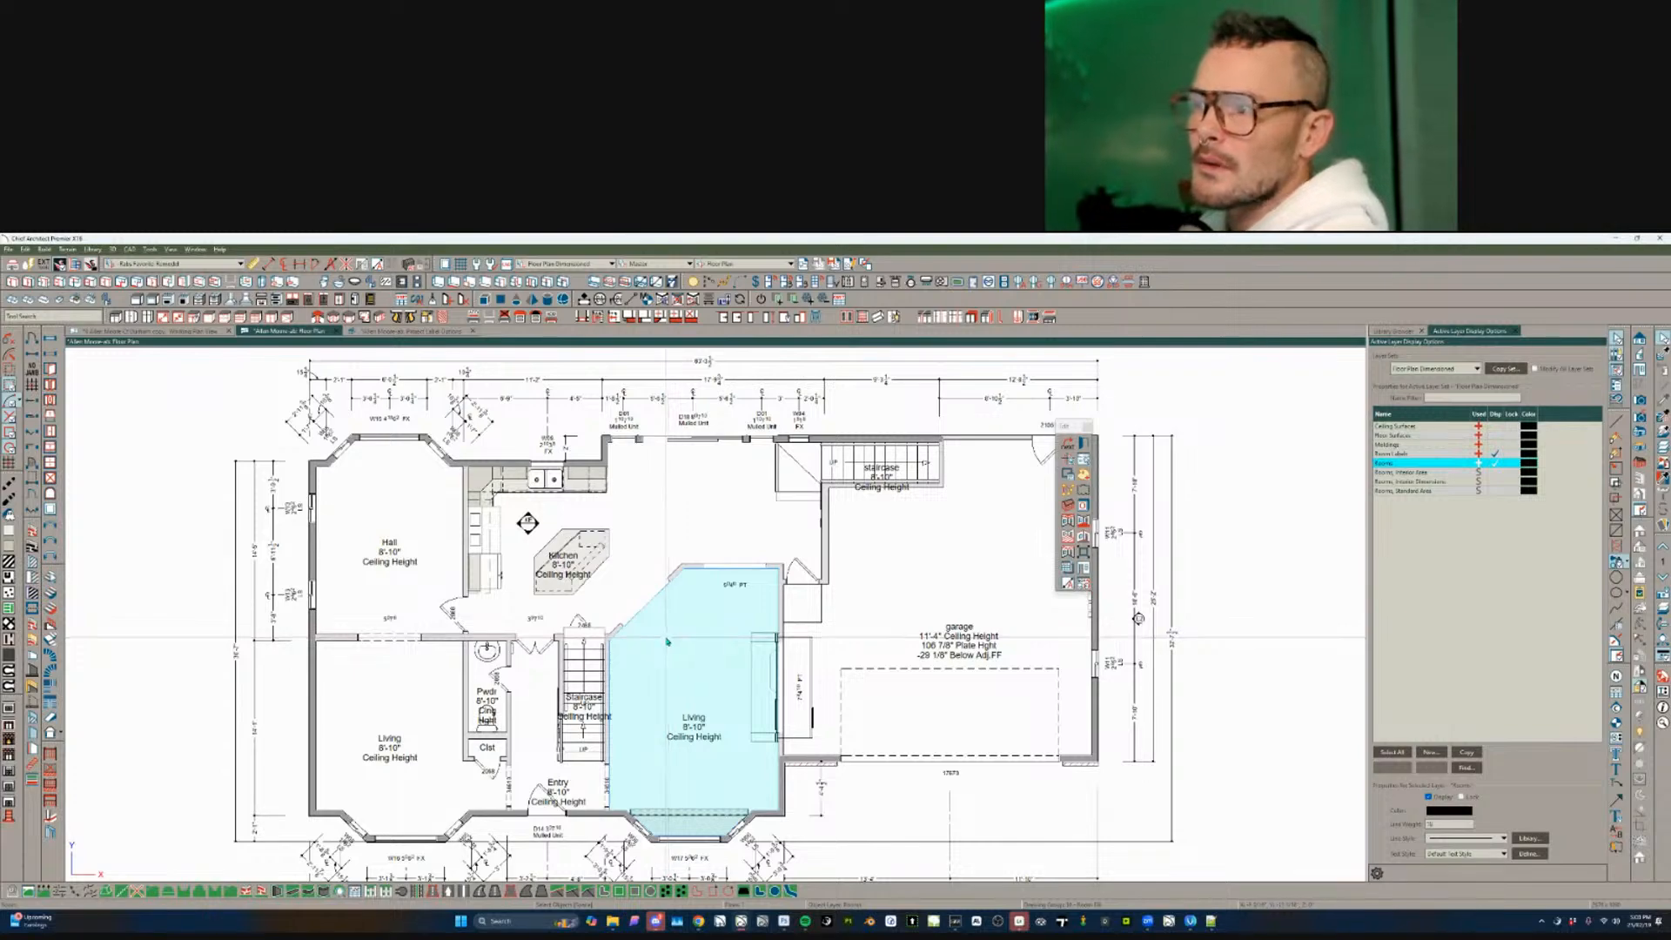
- On the upper floor plan, select the master bath, bath and bedroom vents
{"action": "key", "text": "Page_Up"}
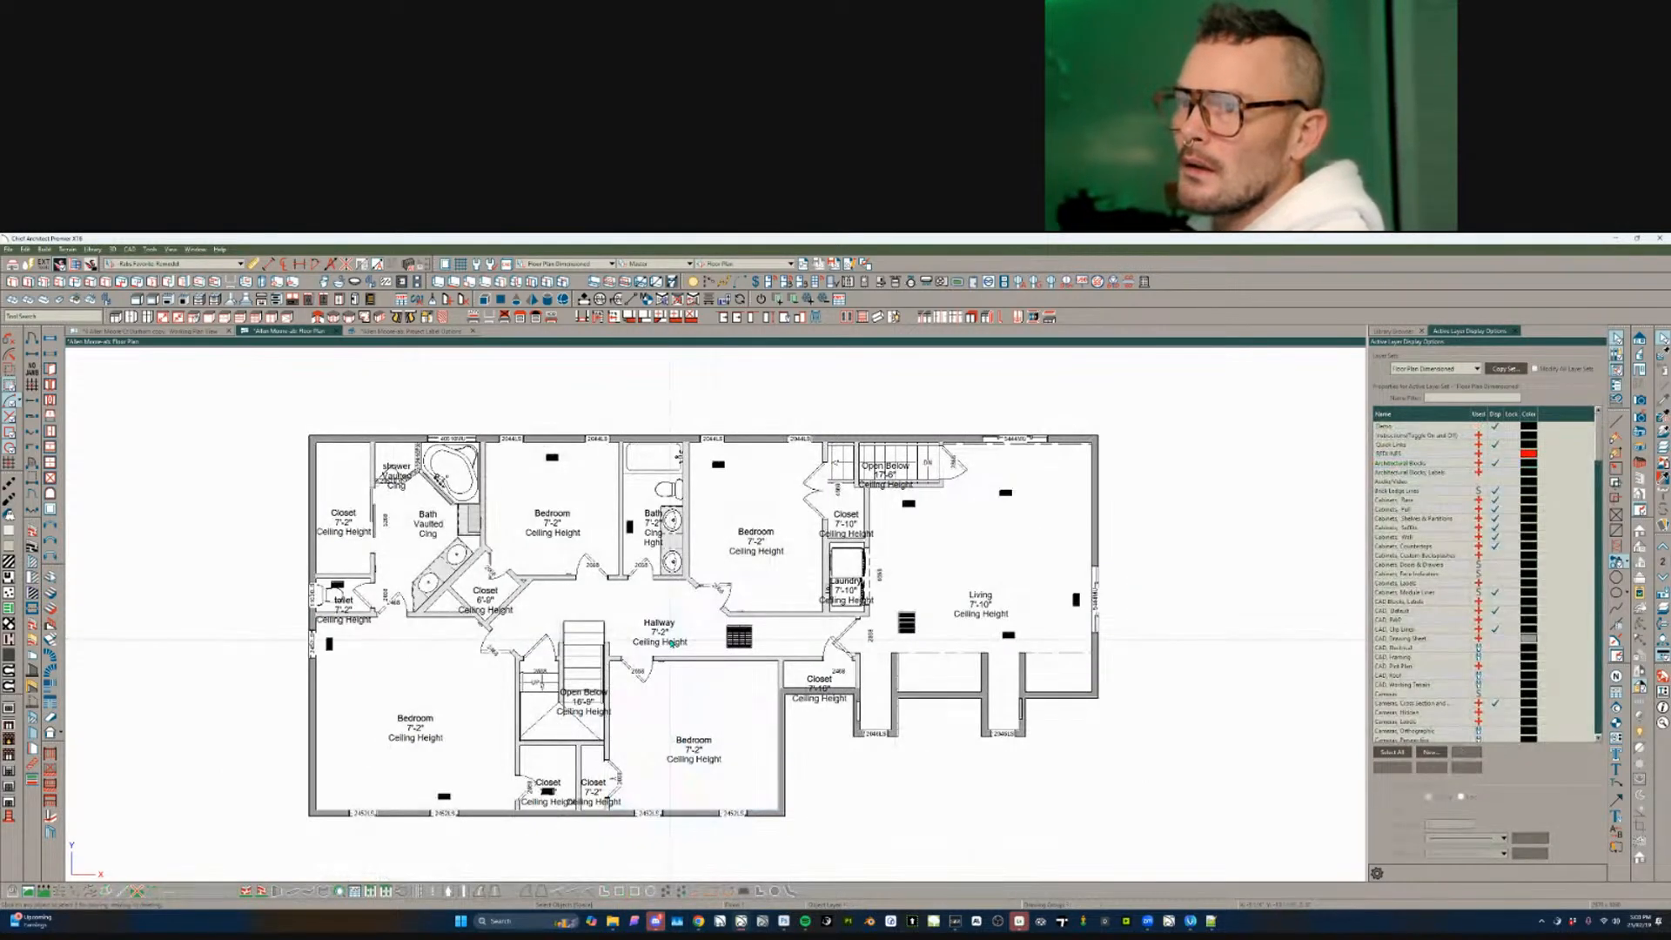
{"action": "scroll", "coordinate": [640, 614], "scroll_direction": "up", "scroll_amount": 5}
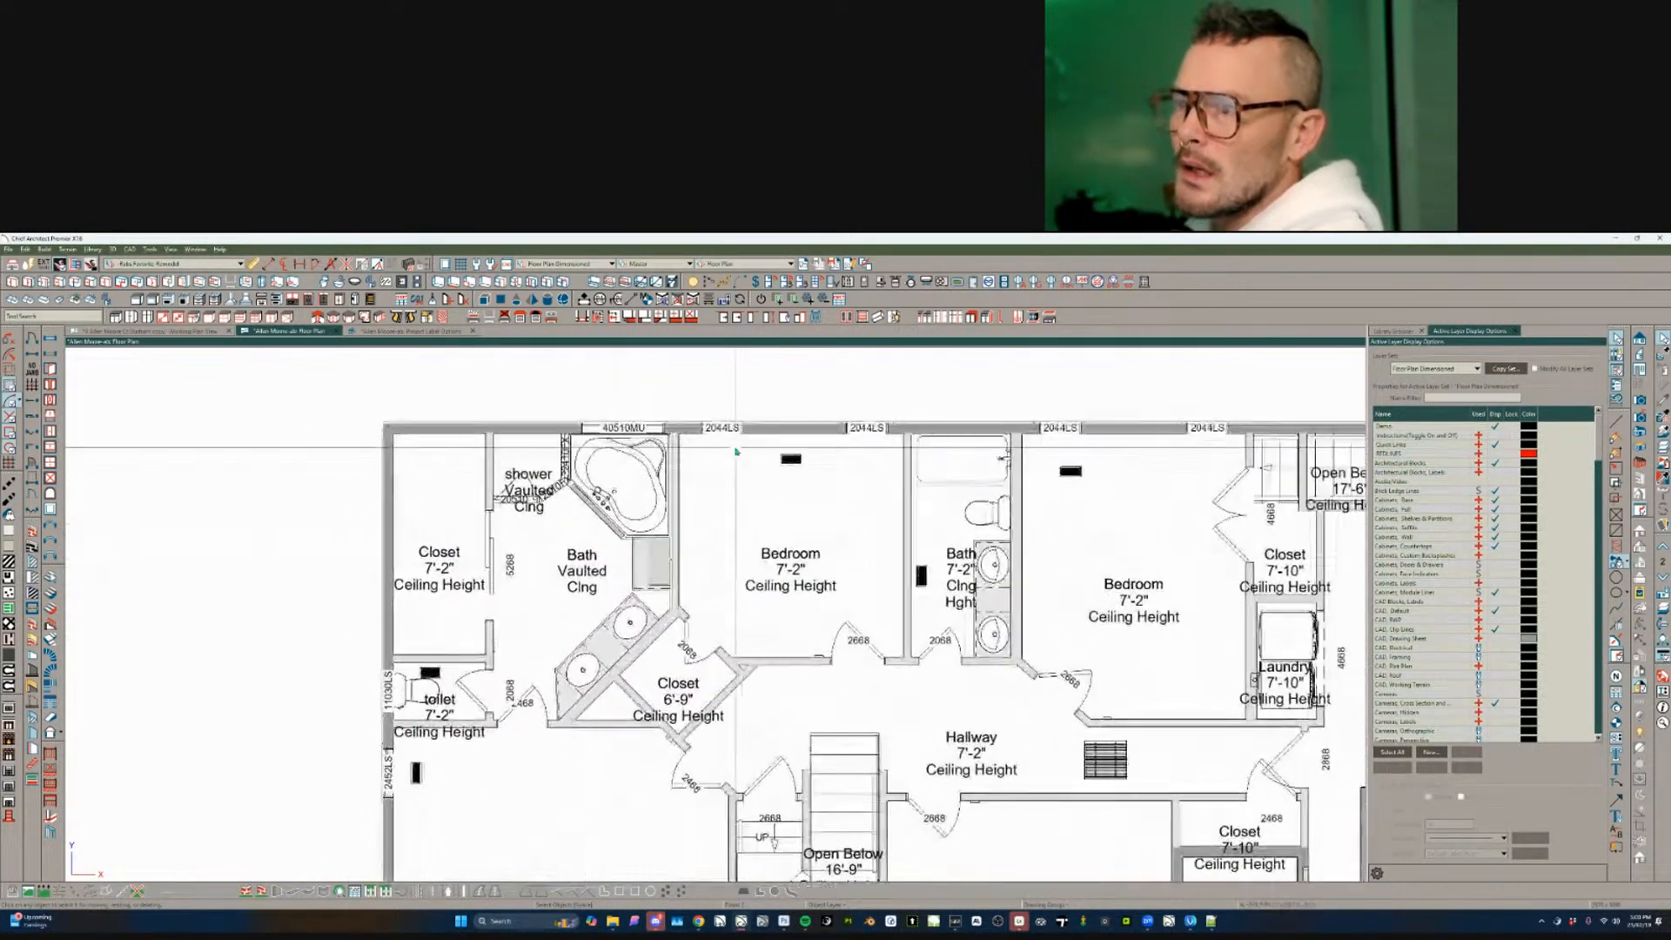
{"action": "left_click", "coordinate": [510, 487]}
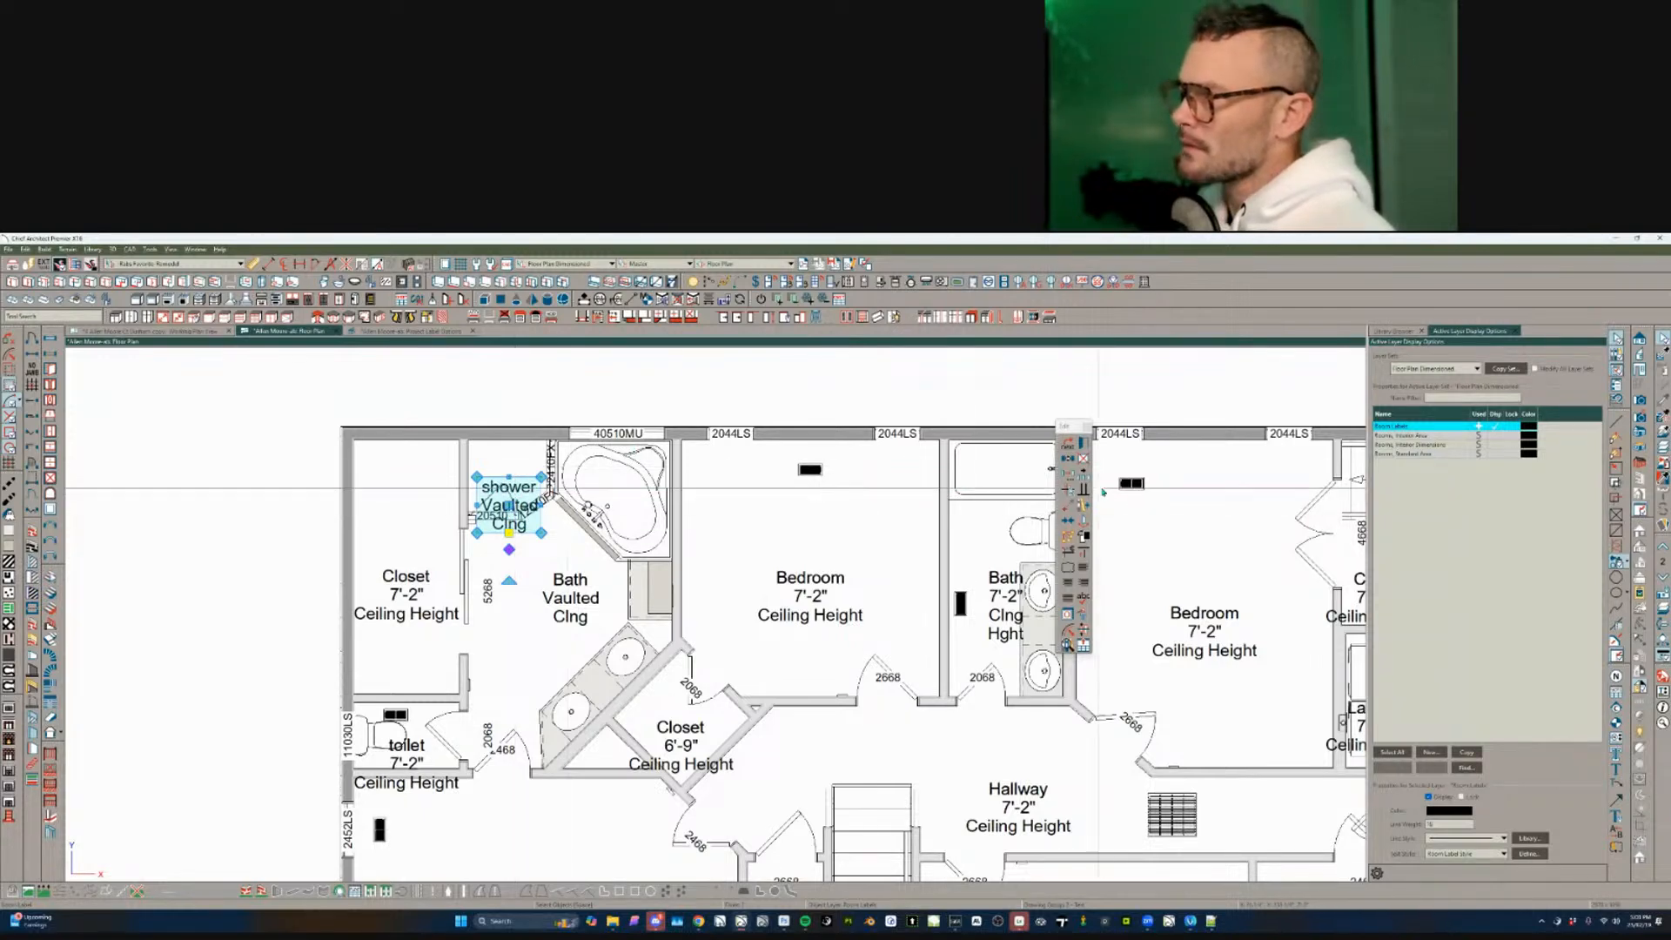
{"action": "left_click", "coordinate": [1131, 484]}
{"action": "left_click", "coordinate": [962, 606], "text": "shift"}
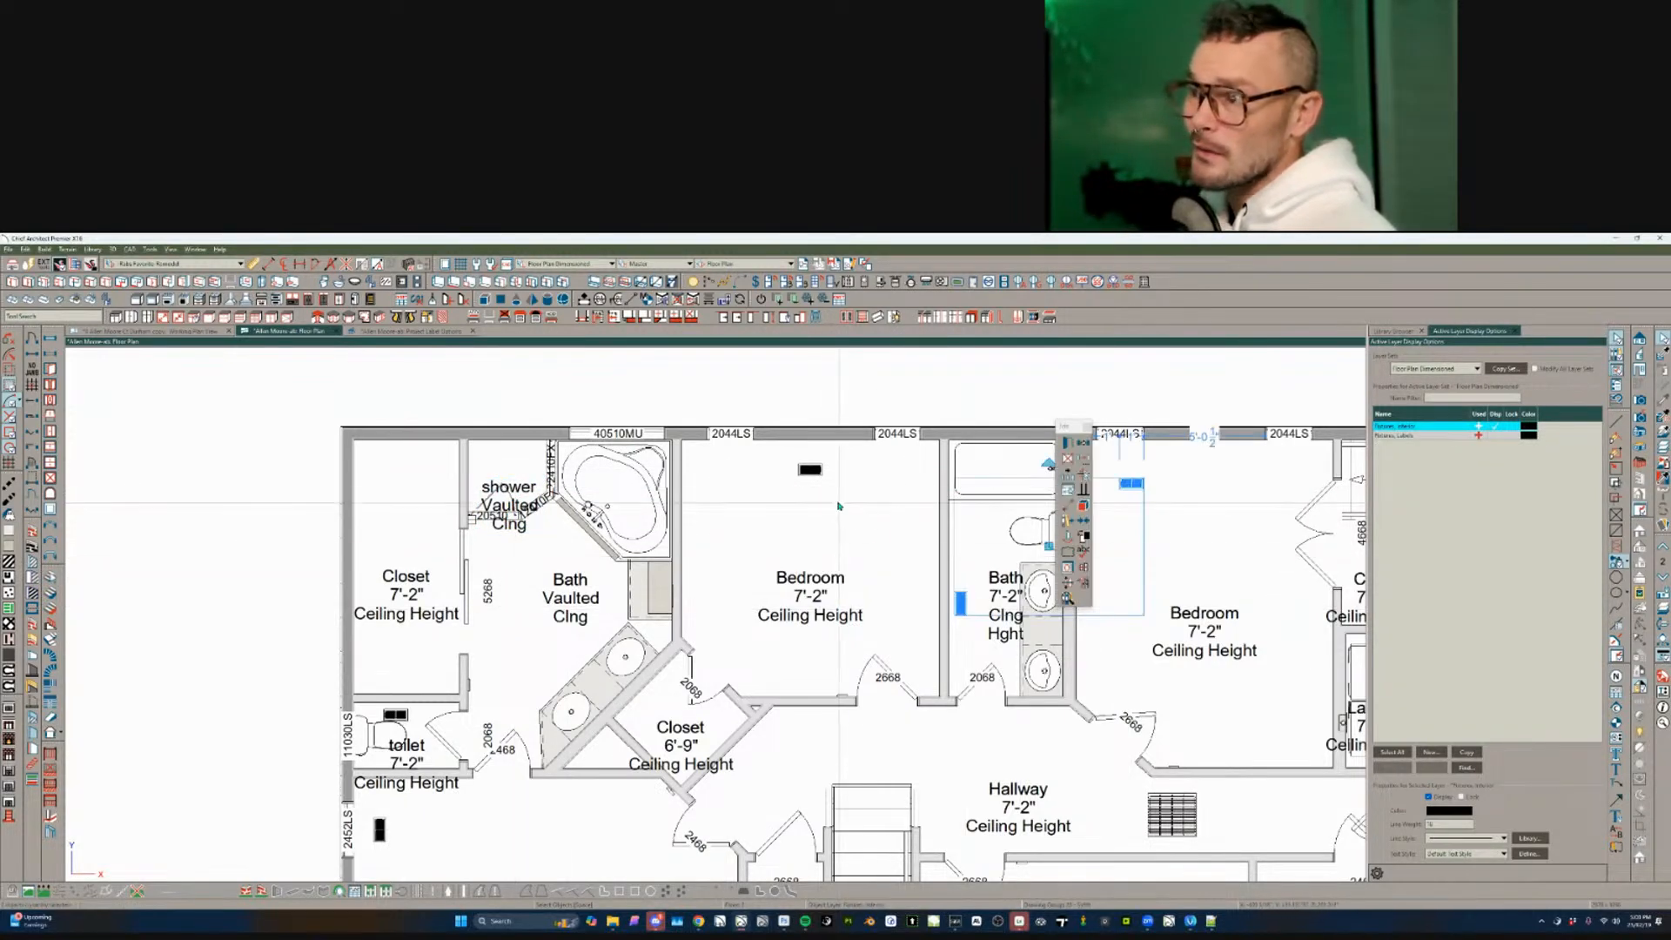
{"action": "left_click", "coordinate": [813, 471], "text": "shift"}
- Add the toilet-room, lower-left, lower-left bedroom and closet vents to the selection
{"action": "scroll", "coordinate": [425, 547], "scroll_direction": "down", "scroll_amount": 2, "text": "shift"}
{"action": "left_click", "coordinate": [399, 667], "text": "shift"}
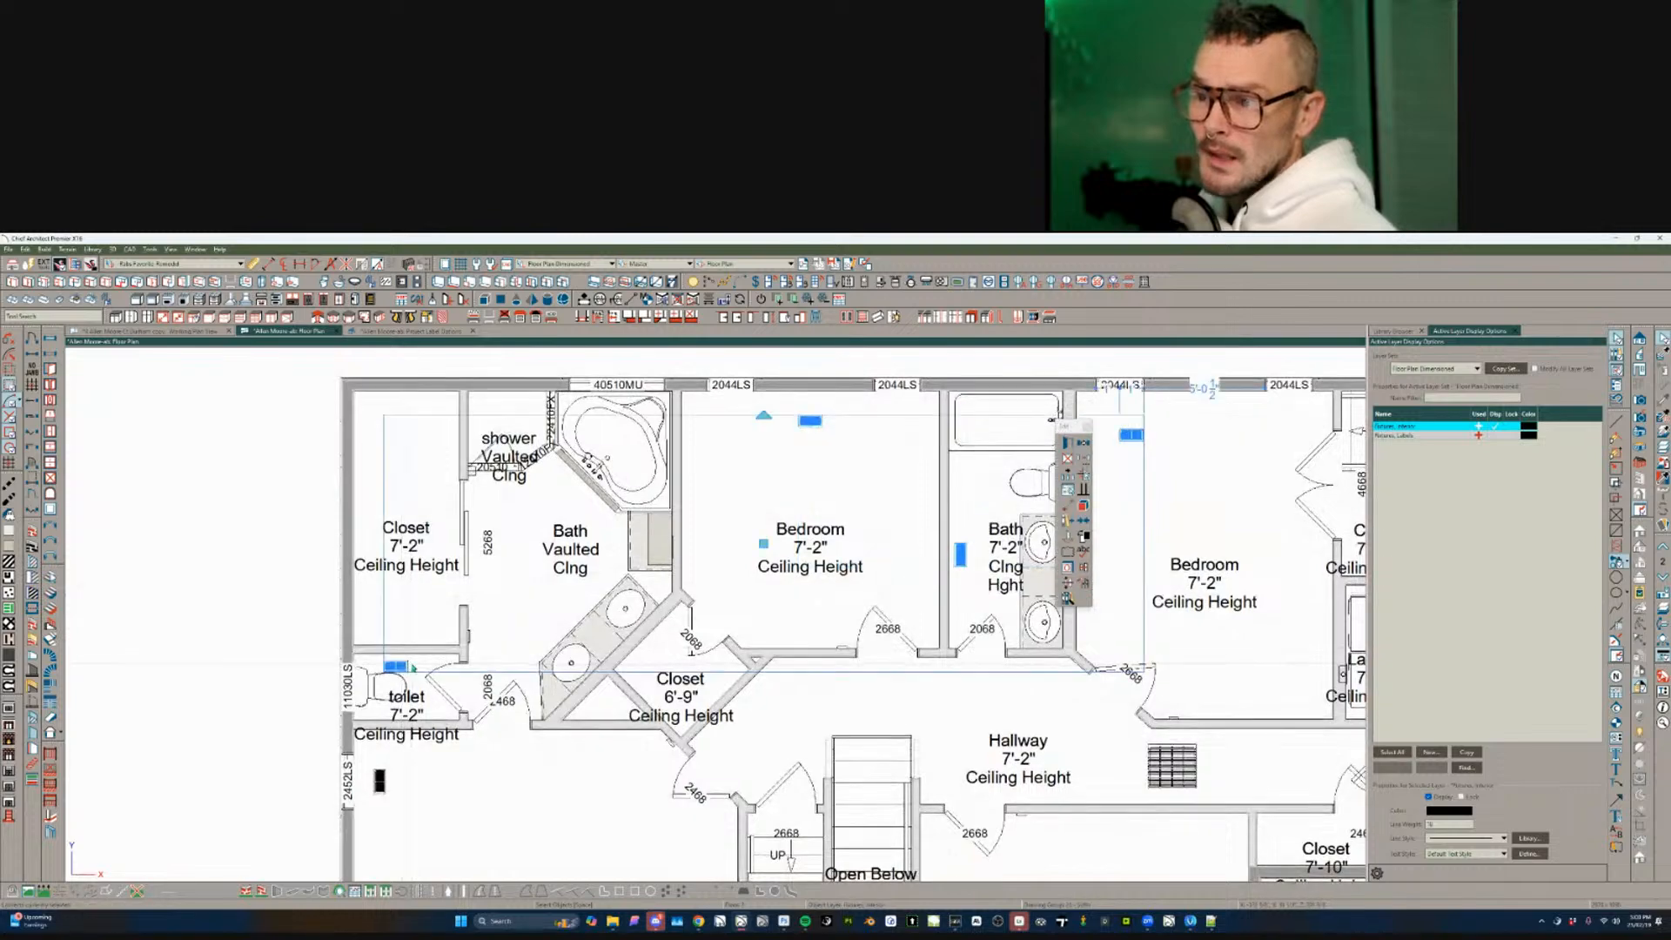
{"action": "left_click", "coordinate": [385, 783], "text": "shift"}
{"action": "scroll", "coordinate": [571, 513], "scroll_direction": "down", "scroll_amount": 5}
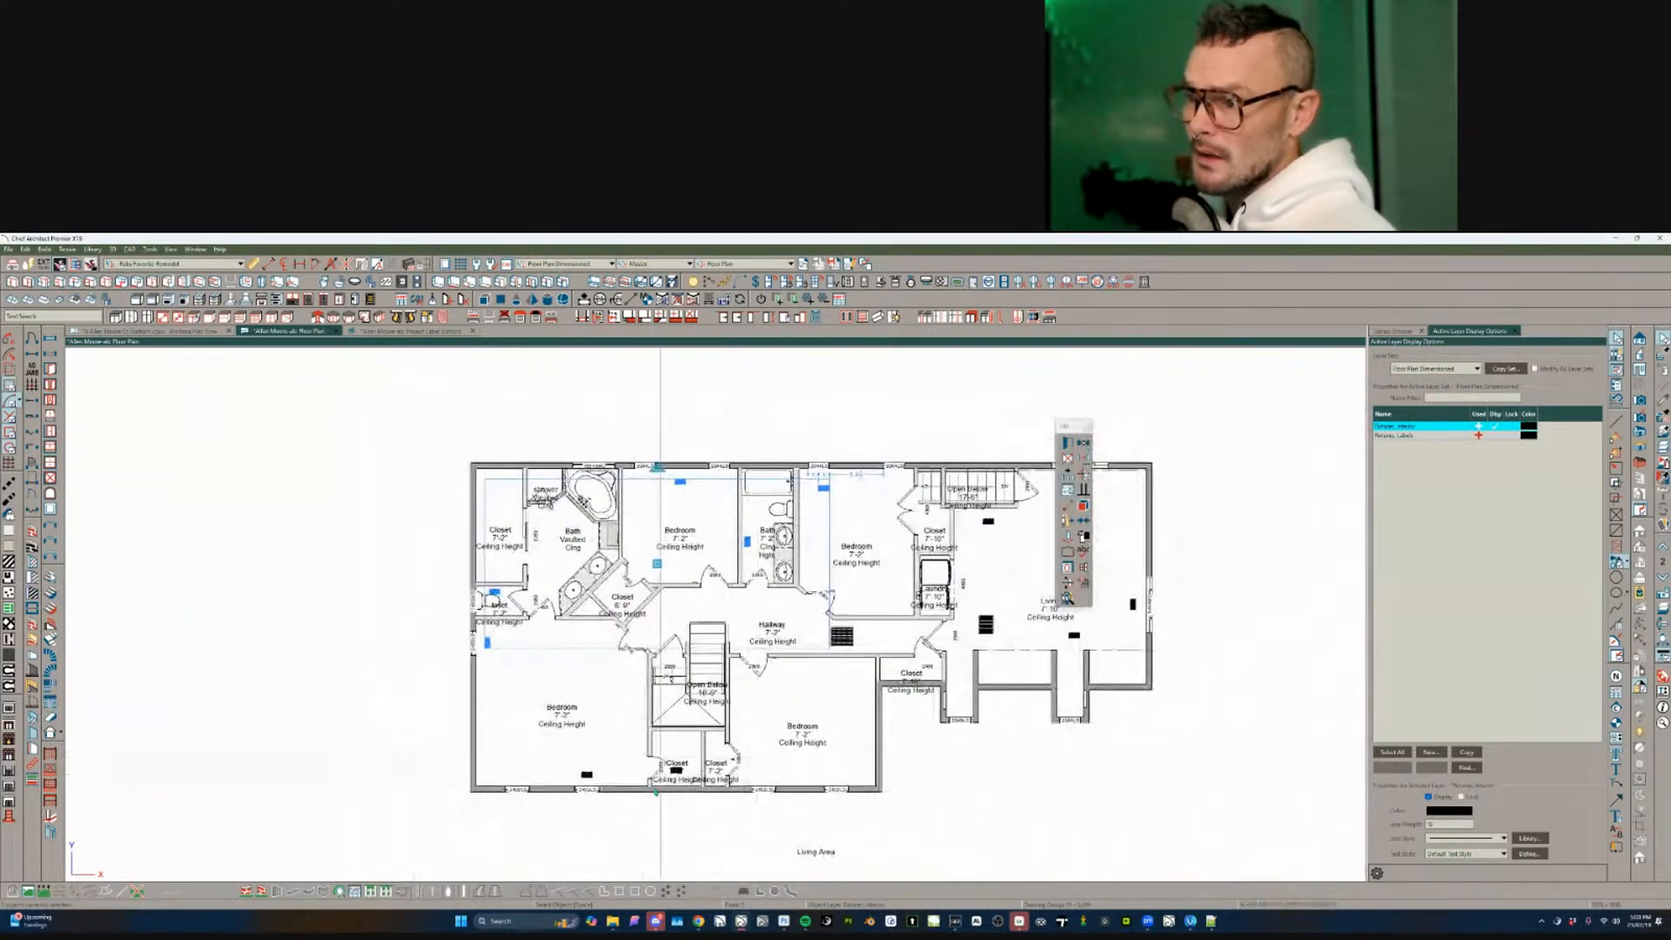
{"action": "left_click", "coordinate": [584, 774], "text": "shift"}
{"action": "scroll", "coordinate": [663, 775], "scroll_direction": "up", "scroll_amount": 1}
{"action": "scroll", "coordinate": [663, 775], "scroll_direction": "up", "scroll_amount": 5}
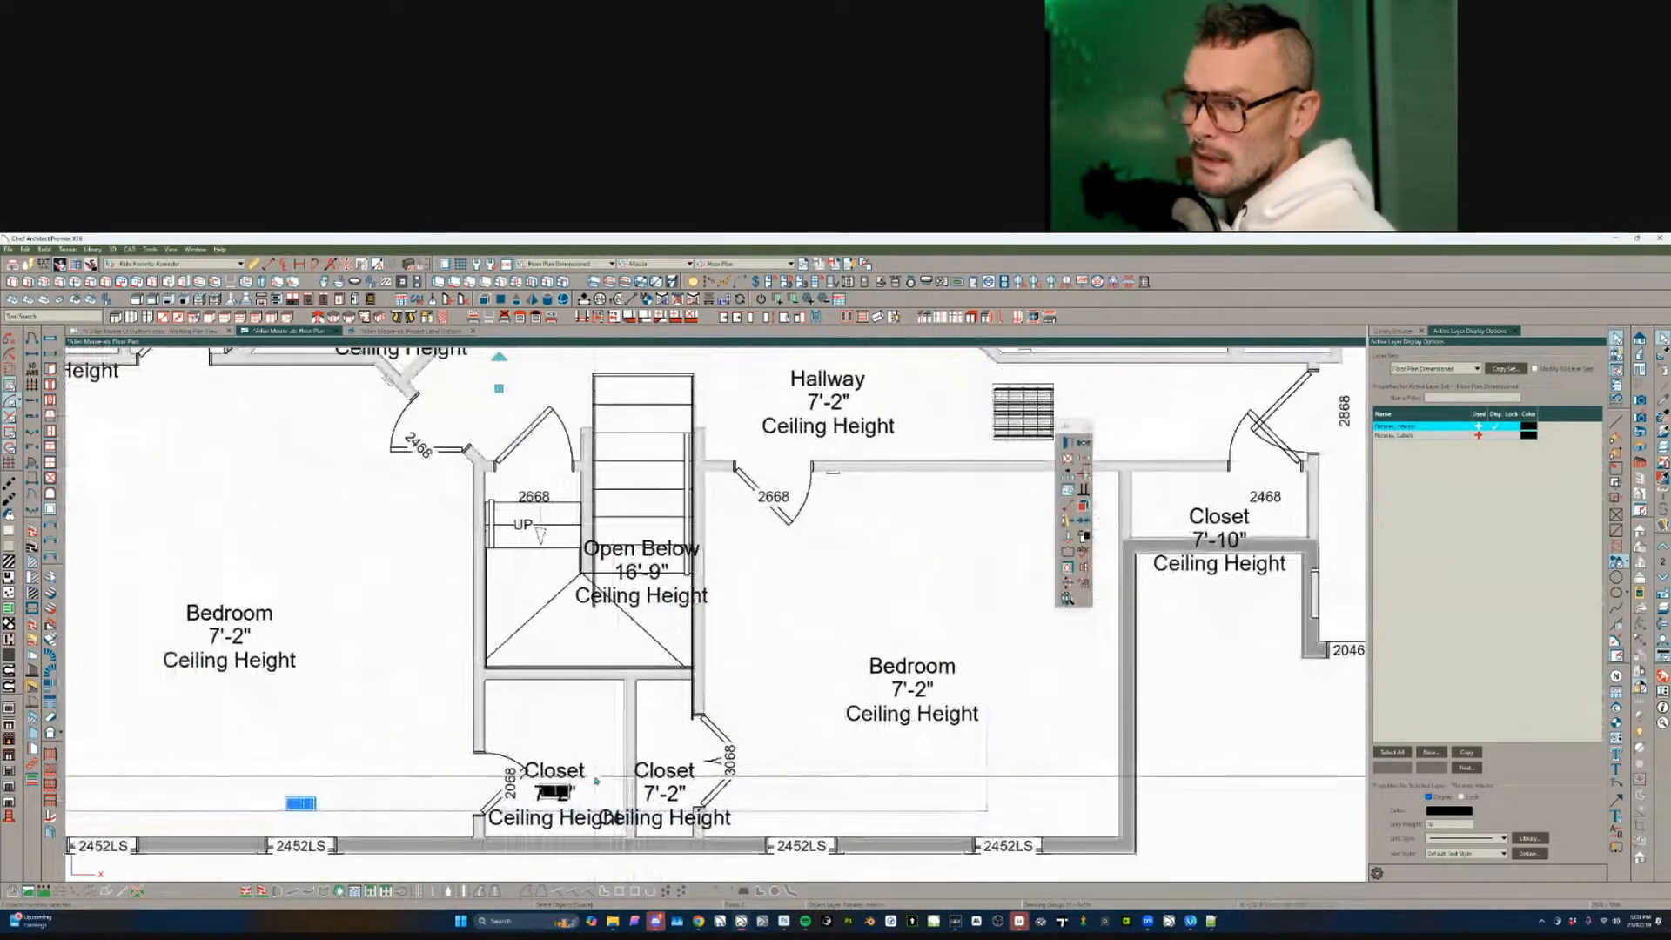
{"action": "left_click", "coordinate": [539, 781], "text": "shift"}
{"action": "scroll", "coordinate": [597, 749], "scroll_direction": "down", "scroll_amount": 6}
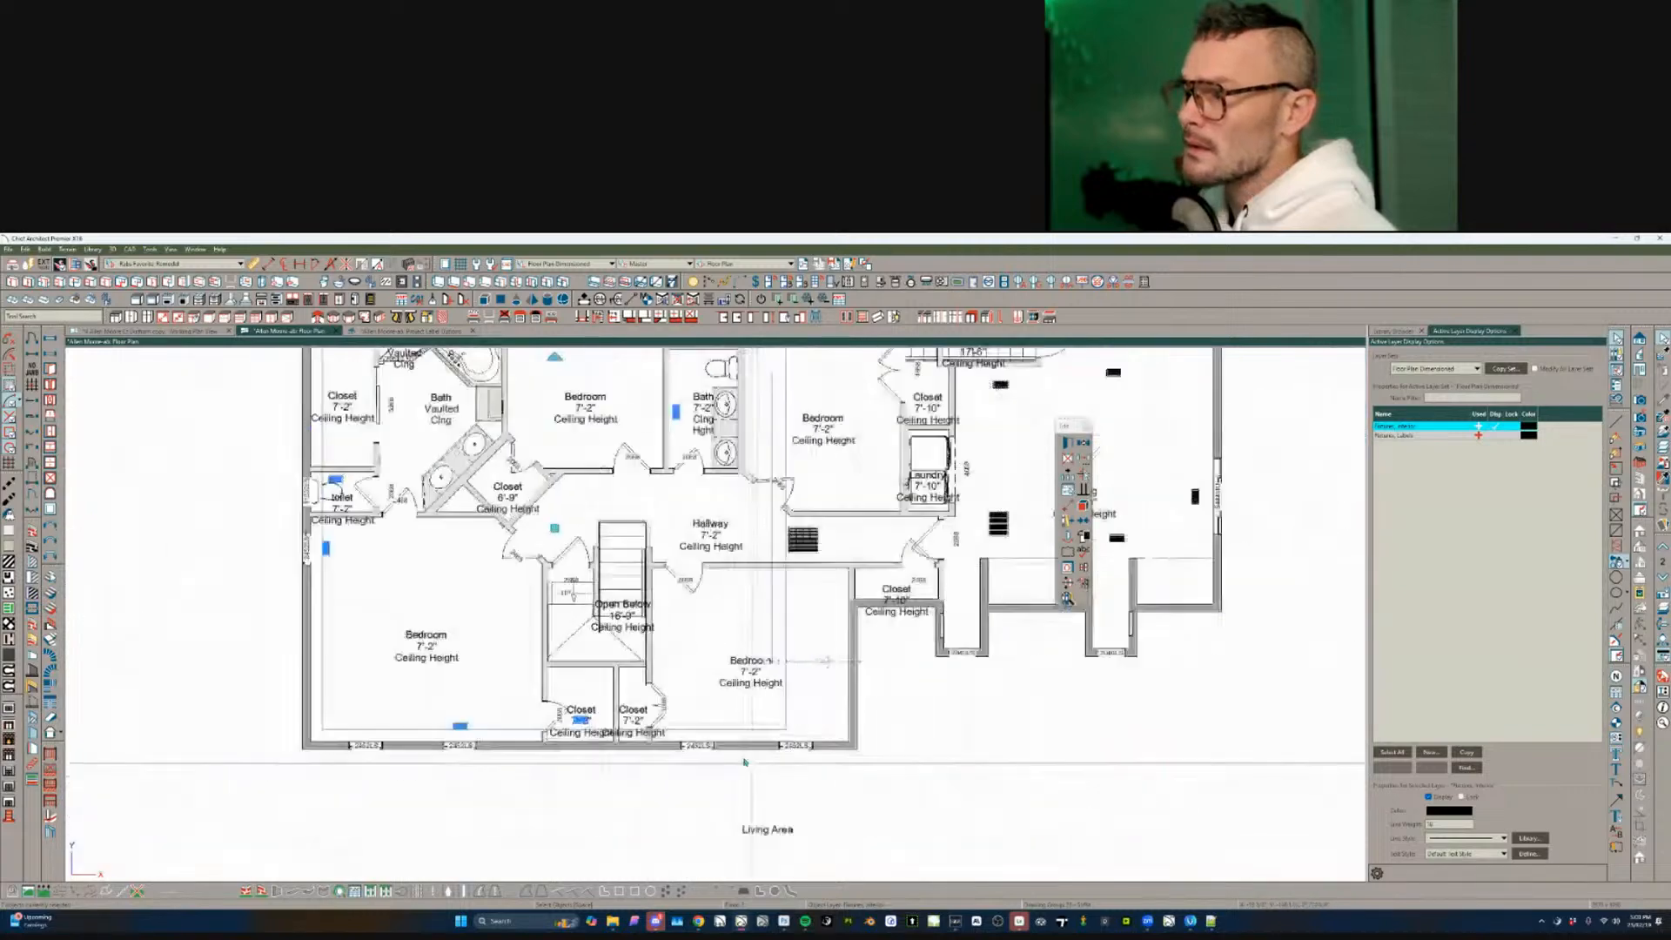
{"action": "scroll", "coordinate": [948, 670], "scroll_direction": "up", "scroll_amount": 2}
- Add the Living room vents and grille pieces plus the Hallway grille to the selection
{"action": "left_click", "coordinate": [997, 681], "text": "shift"}
{"action": "left_click", "coordinate": [1112, 620], "text": "shift"}
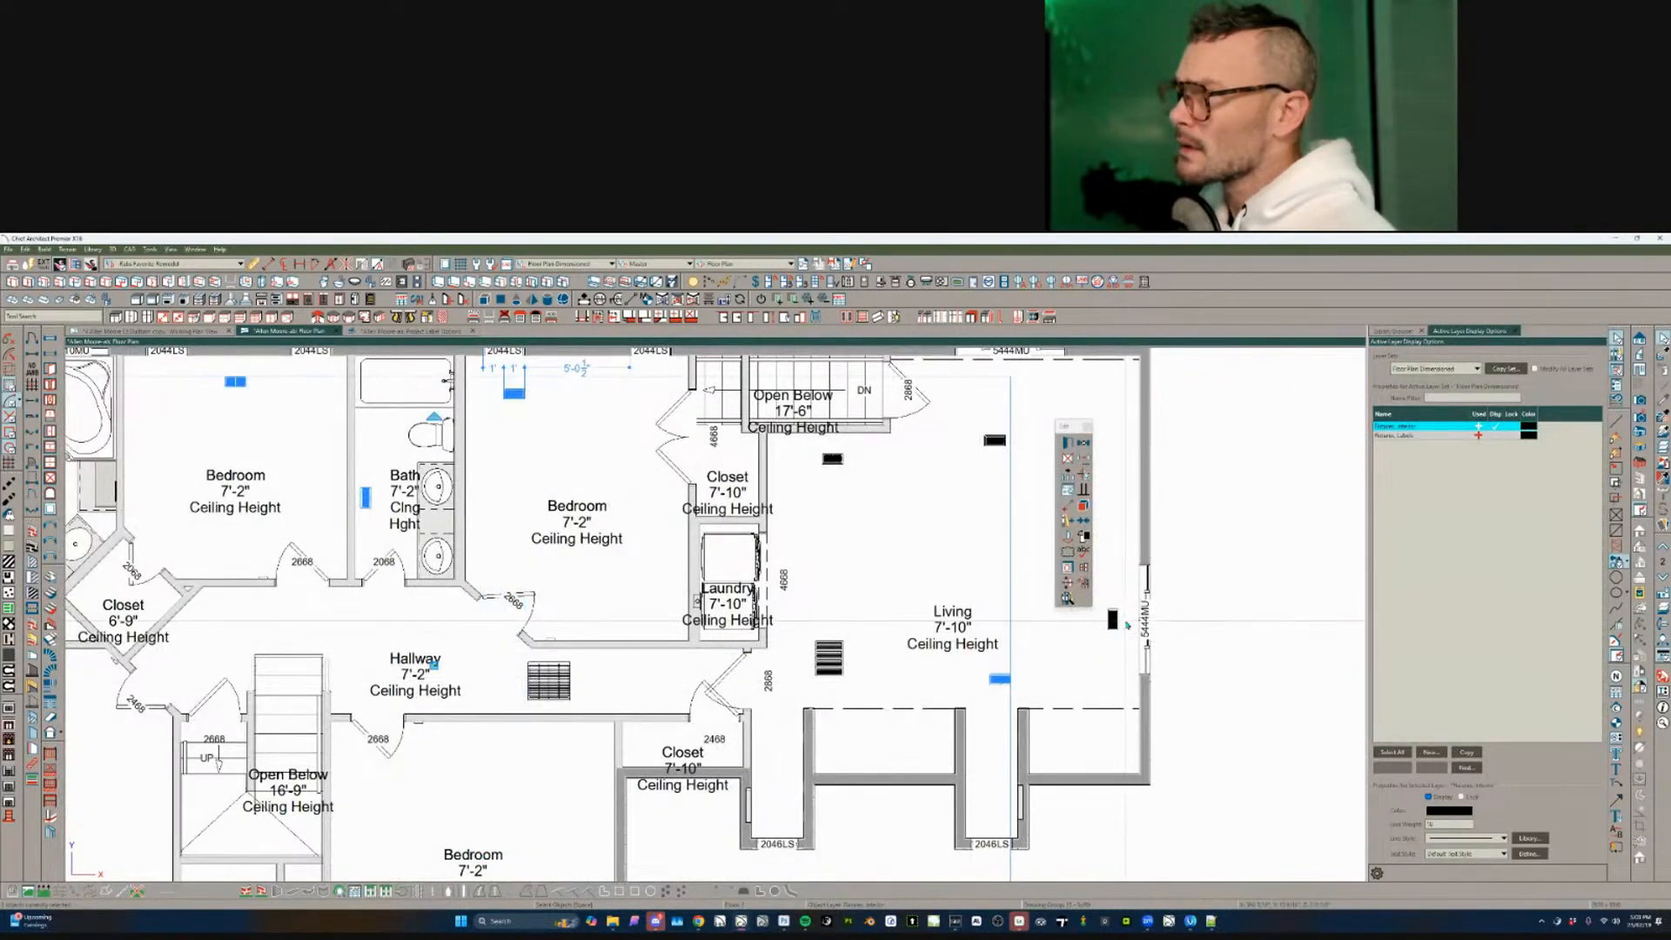
{"action": "left_click", "coordinate": [1002, 445], "text": "shift"}
{"action": "left_click", "coordinate": [836, 458], "text": "shift"}
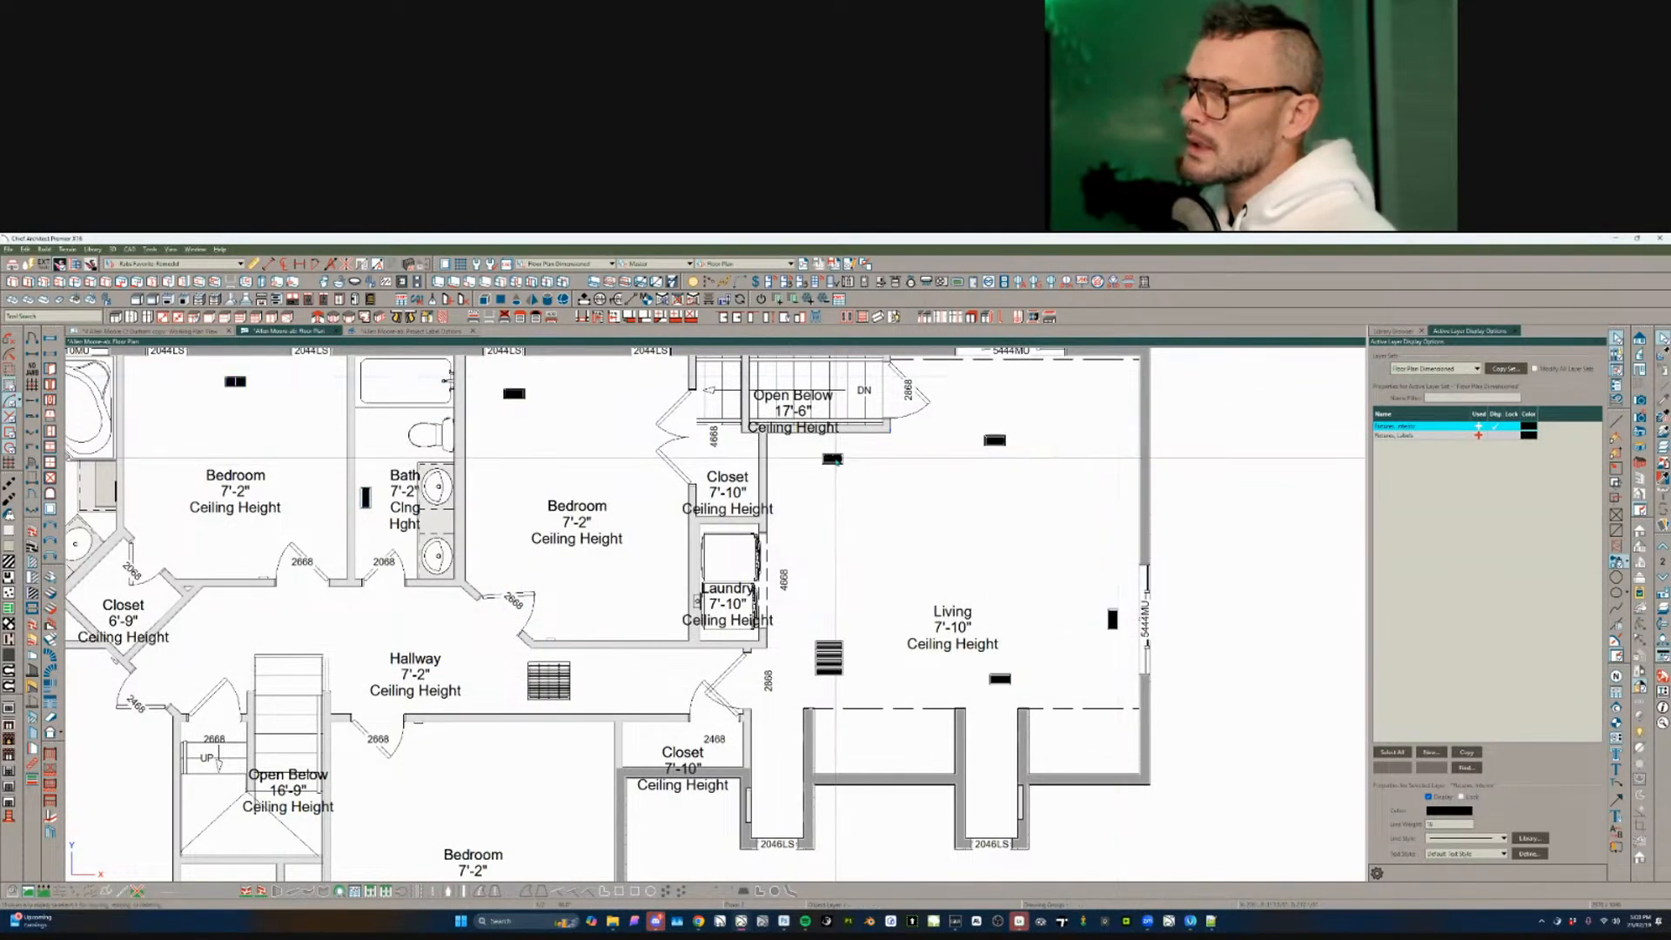
{"action": "left_click", "coordinate": [833, 658], "text": "shift"}
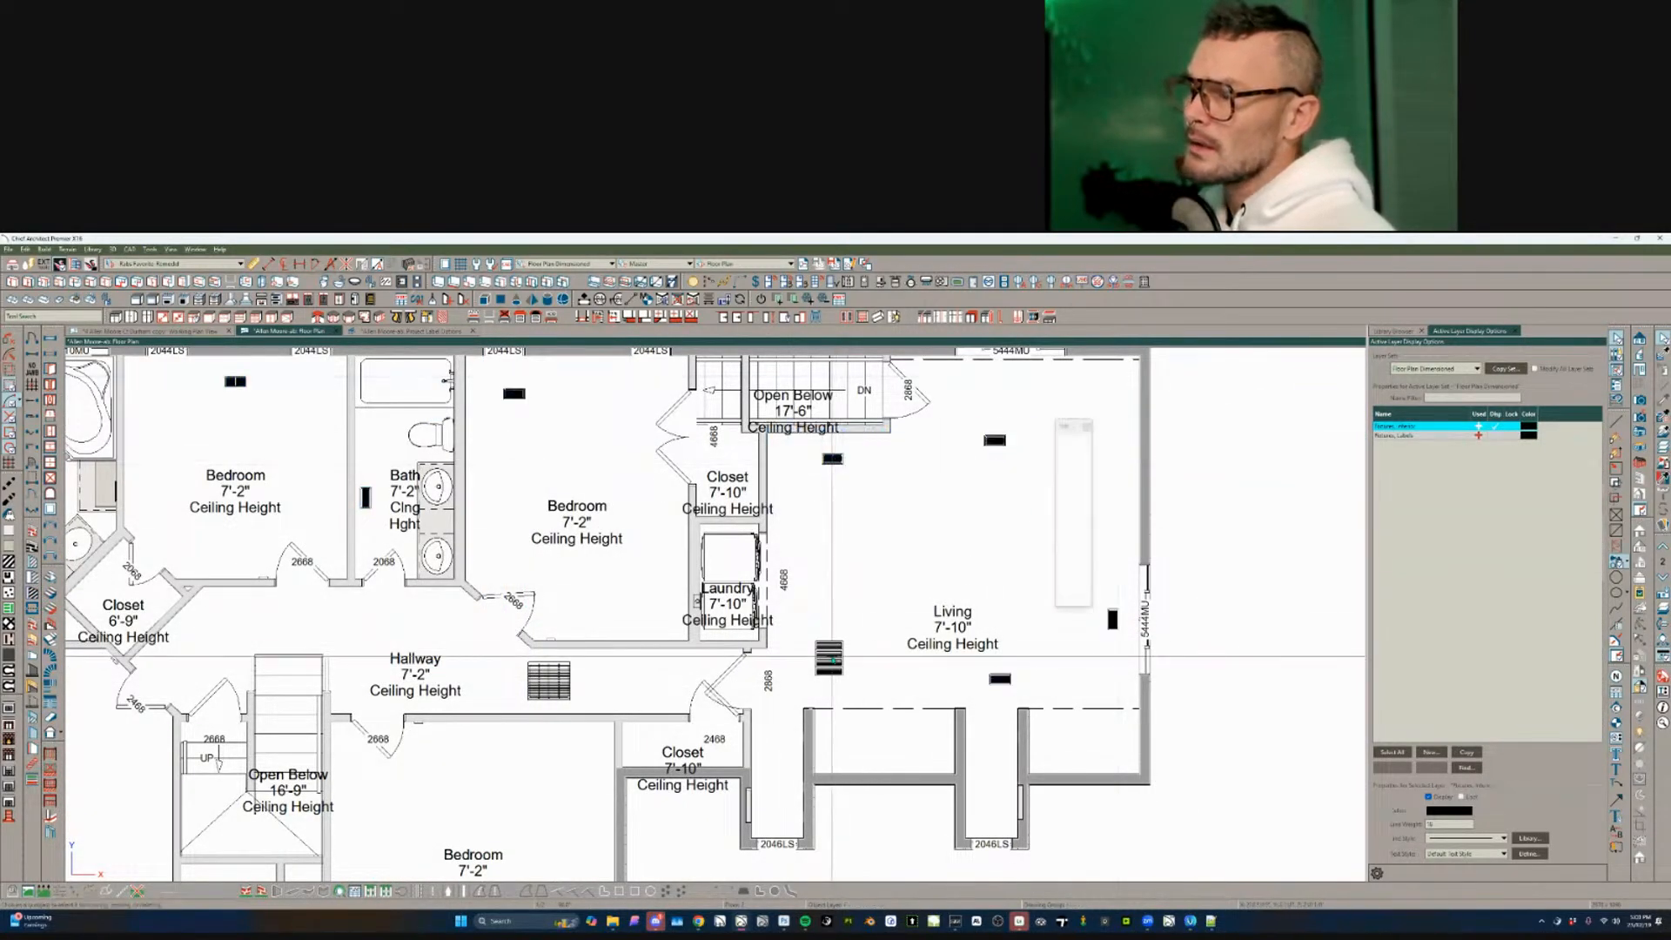
{"action": "left_click", "coordinate": [829, 672], "text": "shift"}
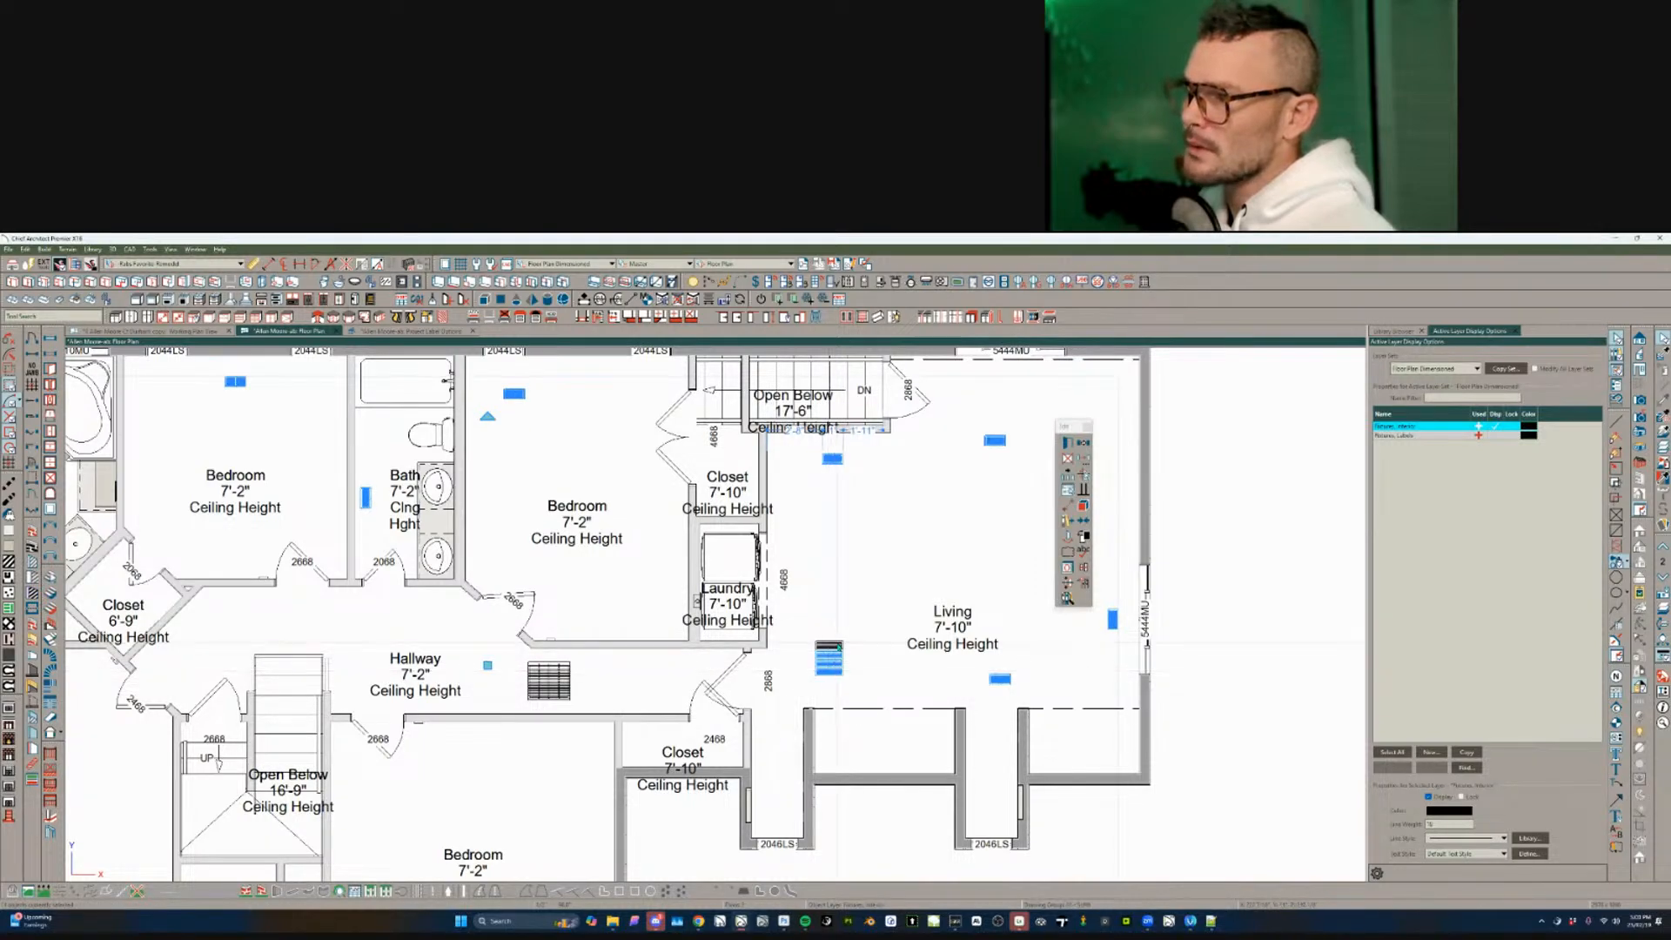
{"action": "left_click", "coordinate": [830, 647], "text": "shift"}
{"action": "left_click", "coordinate": [561, 677], "text": "shift"}
{"action": "scroll", "coordinate": [781, 646], "scroll_direction": "down", "scroll_amount": 3}
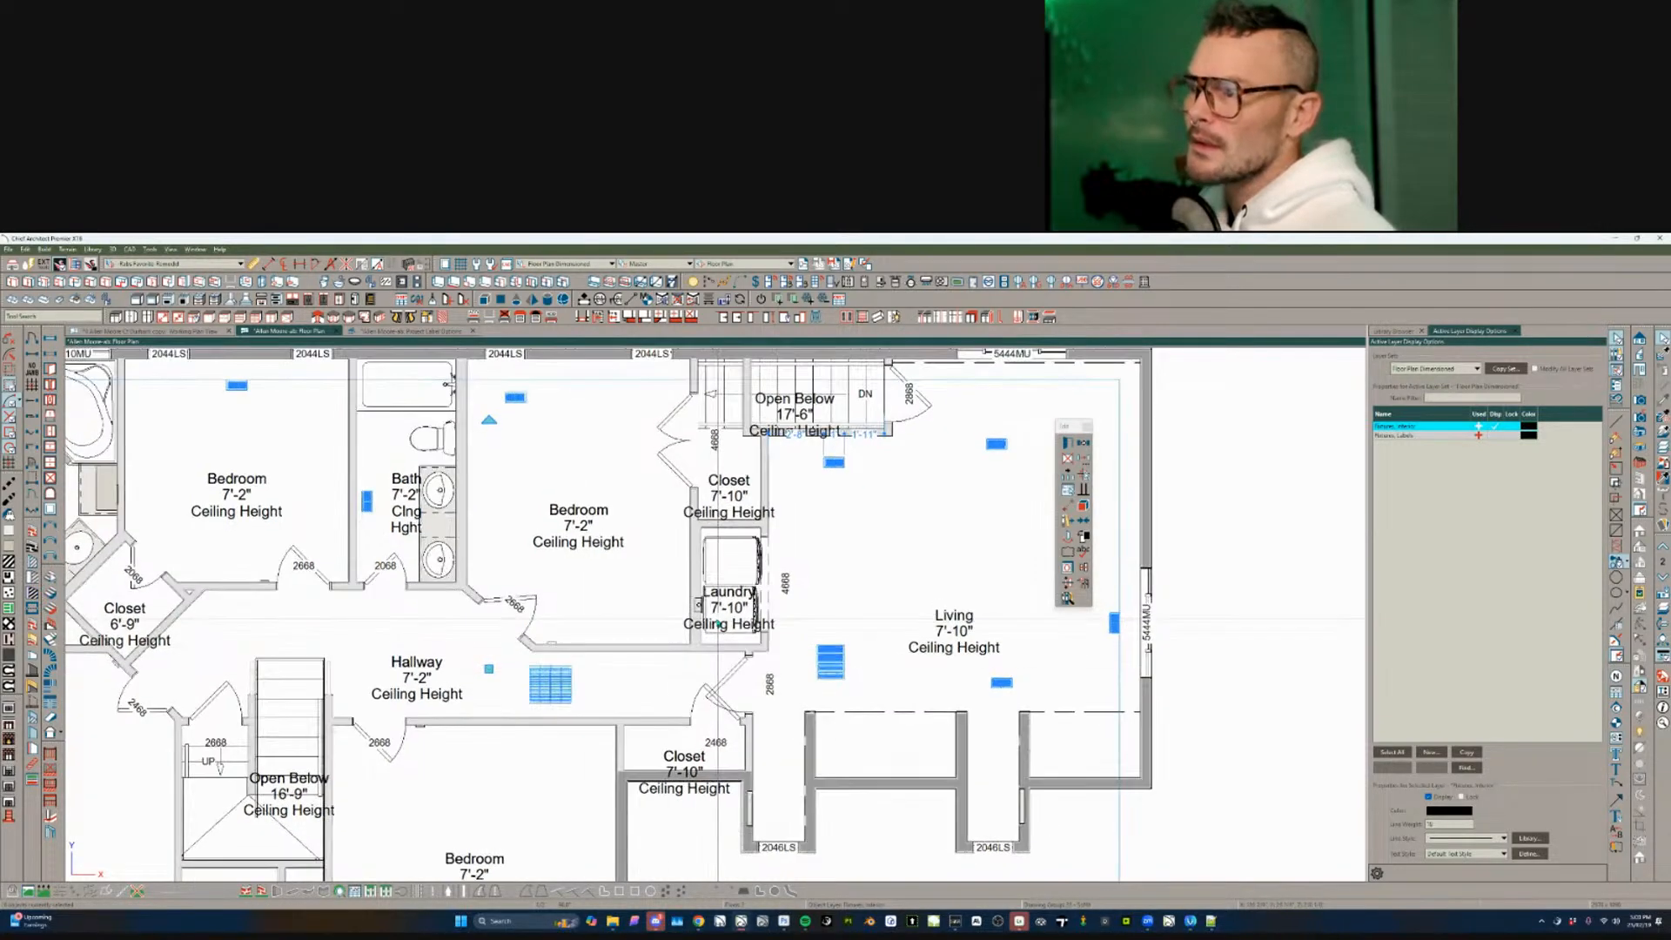
{"action": "scroll", "coordinate": [781, 646], "scroll_direction": "down", "scroll_amount": 5}
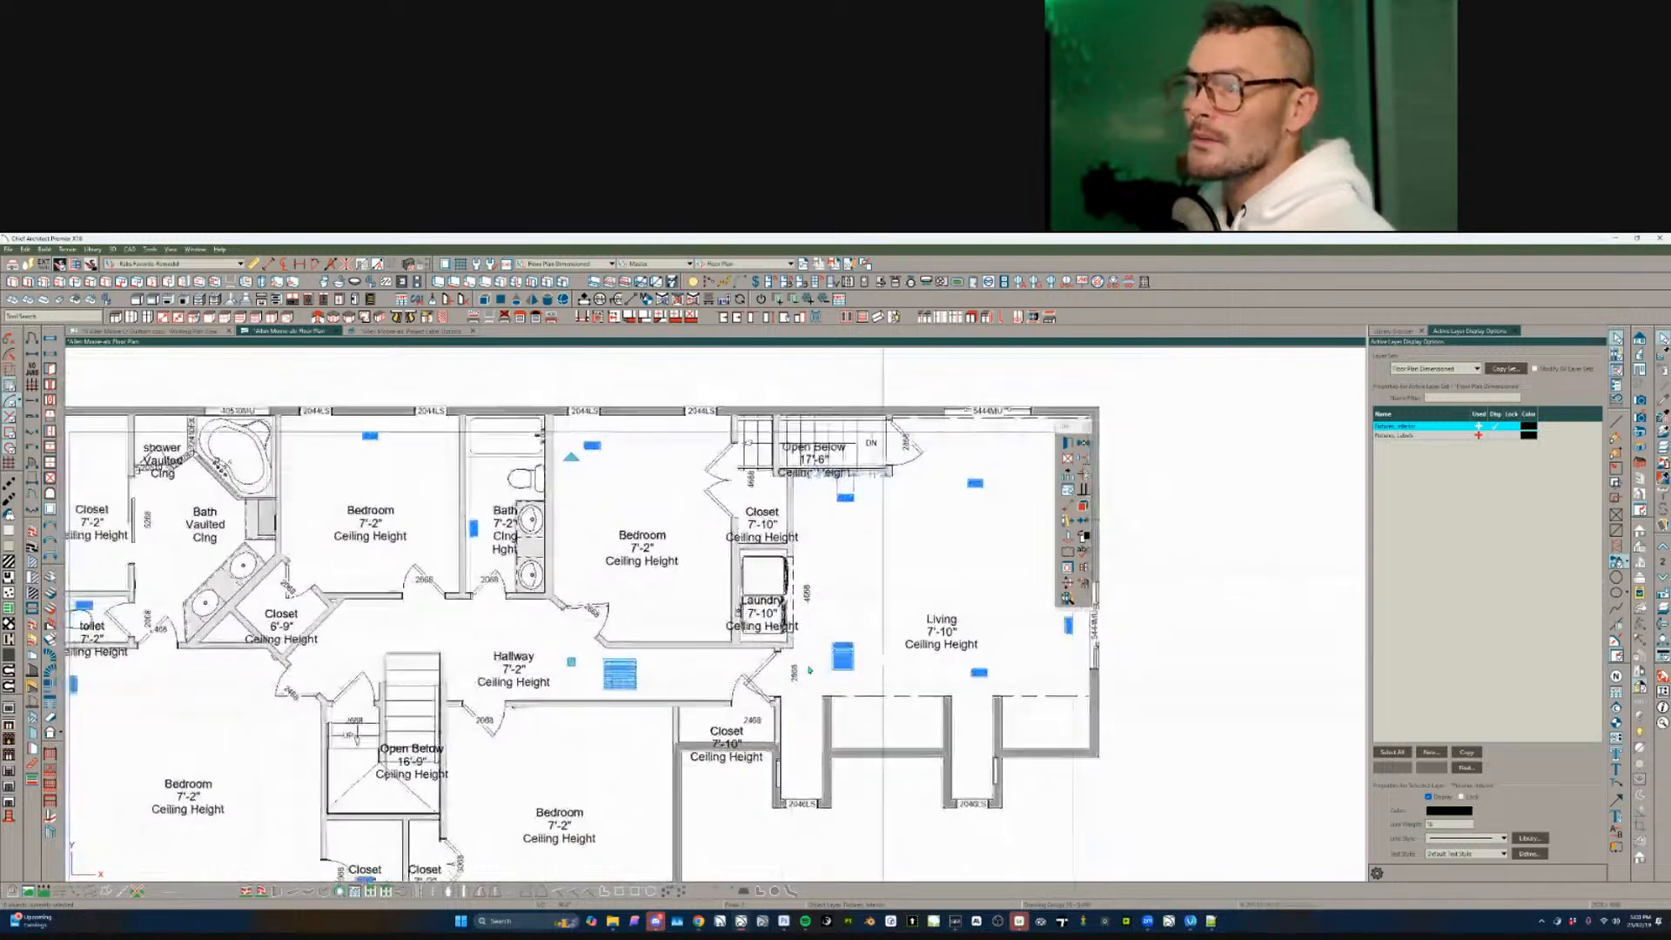
{"action": "scroll", "coordinate": [860, 622], "scroll_direction": "down", "scroll_amount": 1}
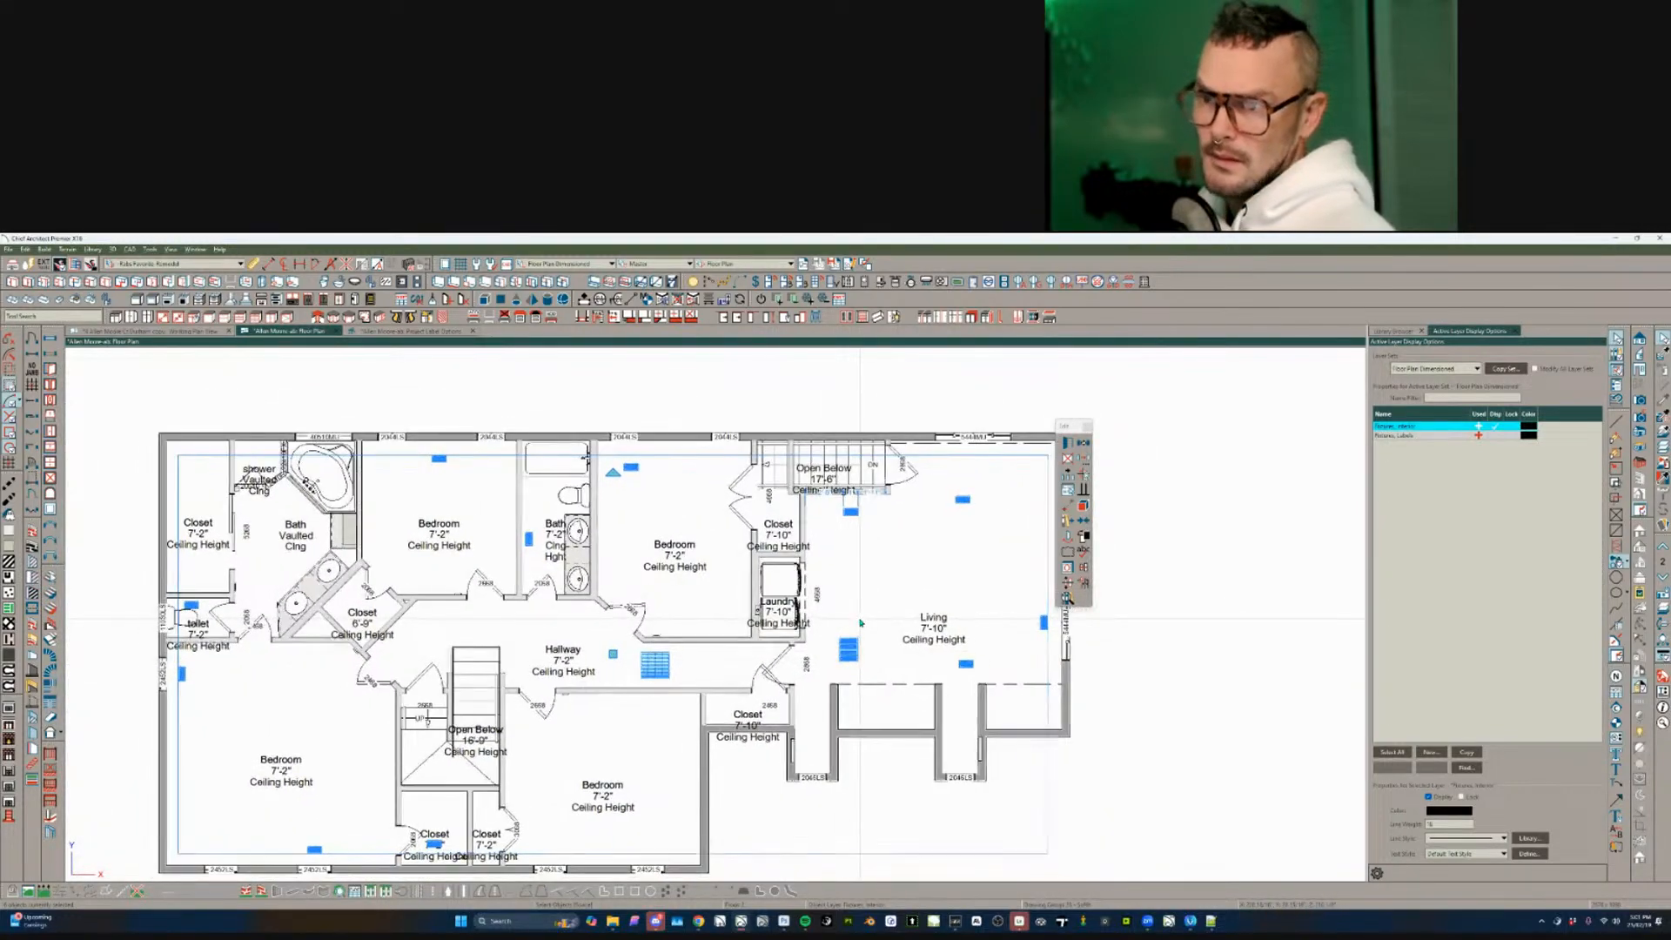
- Assign the selected vents to the HVAC layer
{"action": "key", "text": "ctrl+e"}
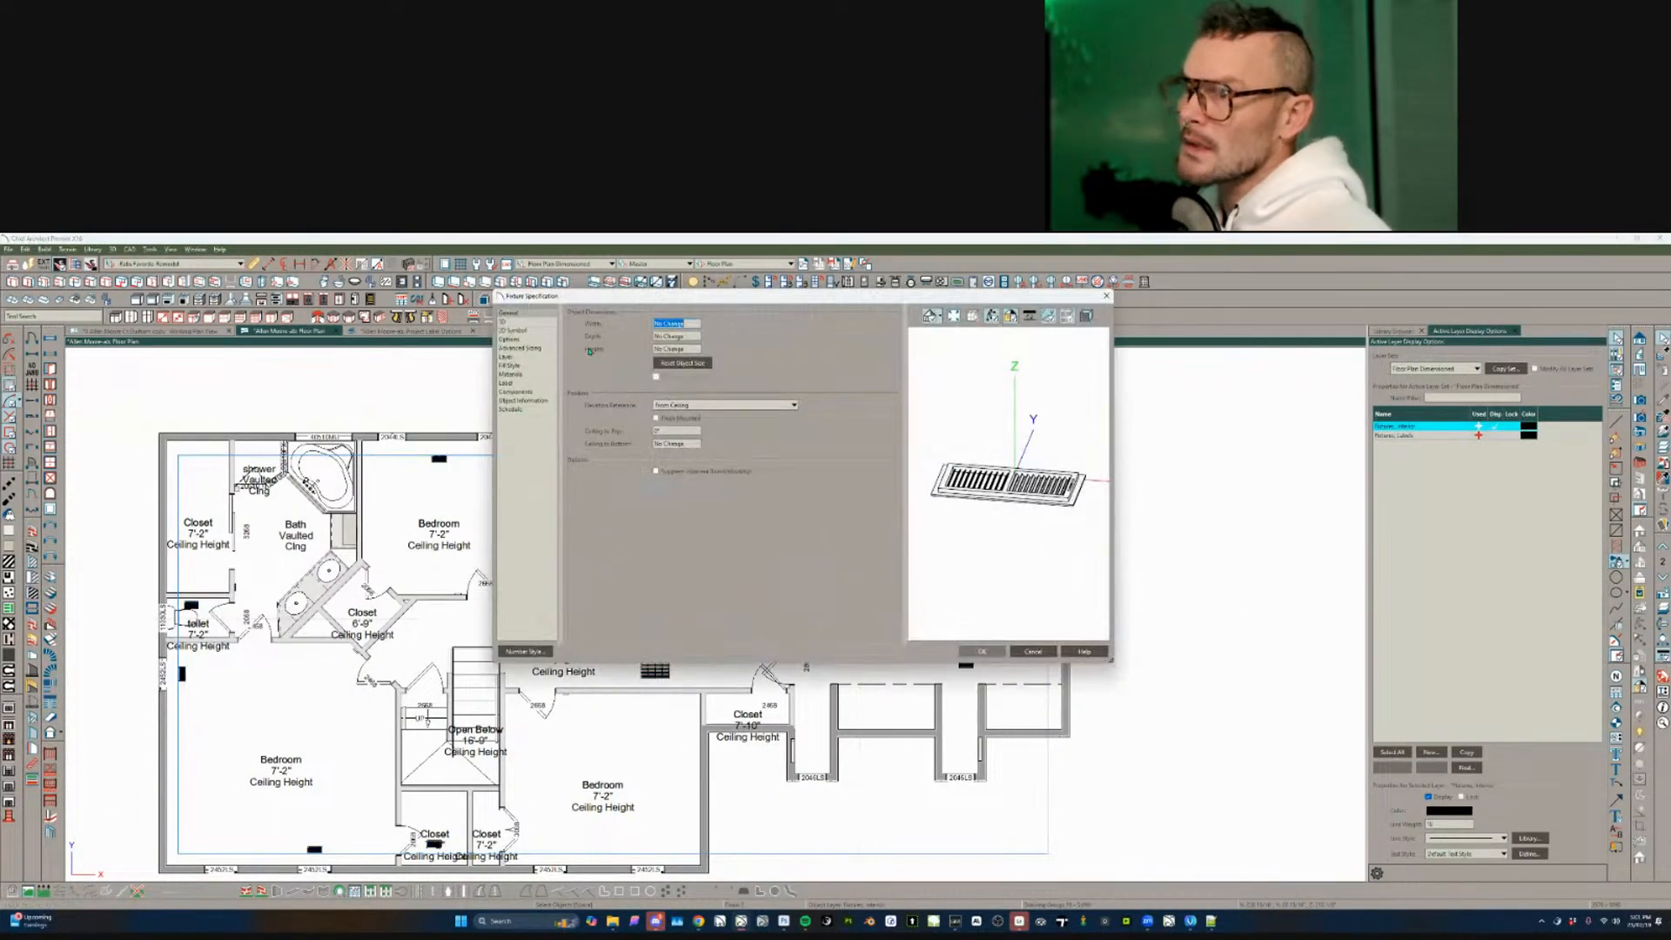
{"action": "left_click", "coordinate": [521, 357]}
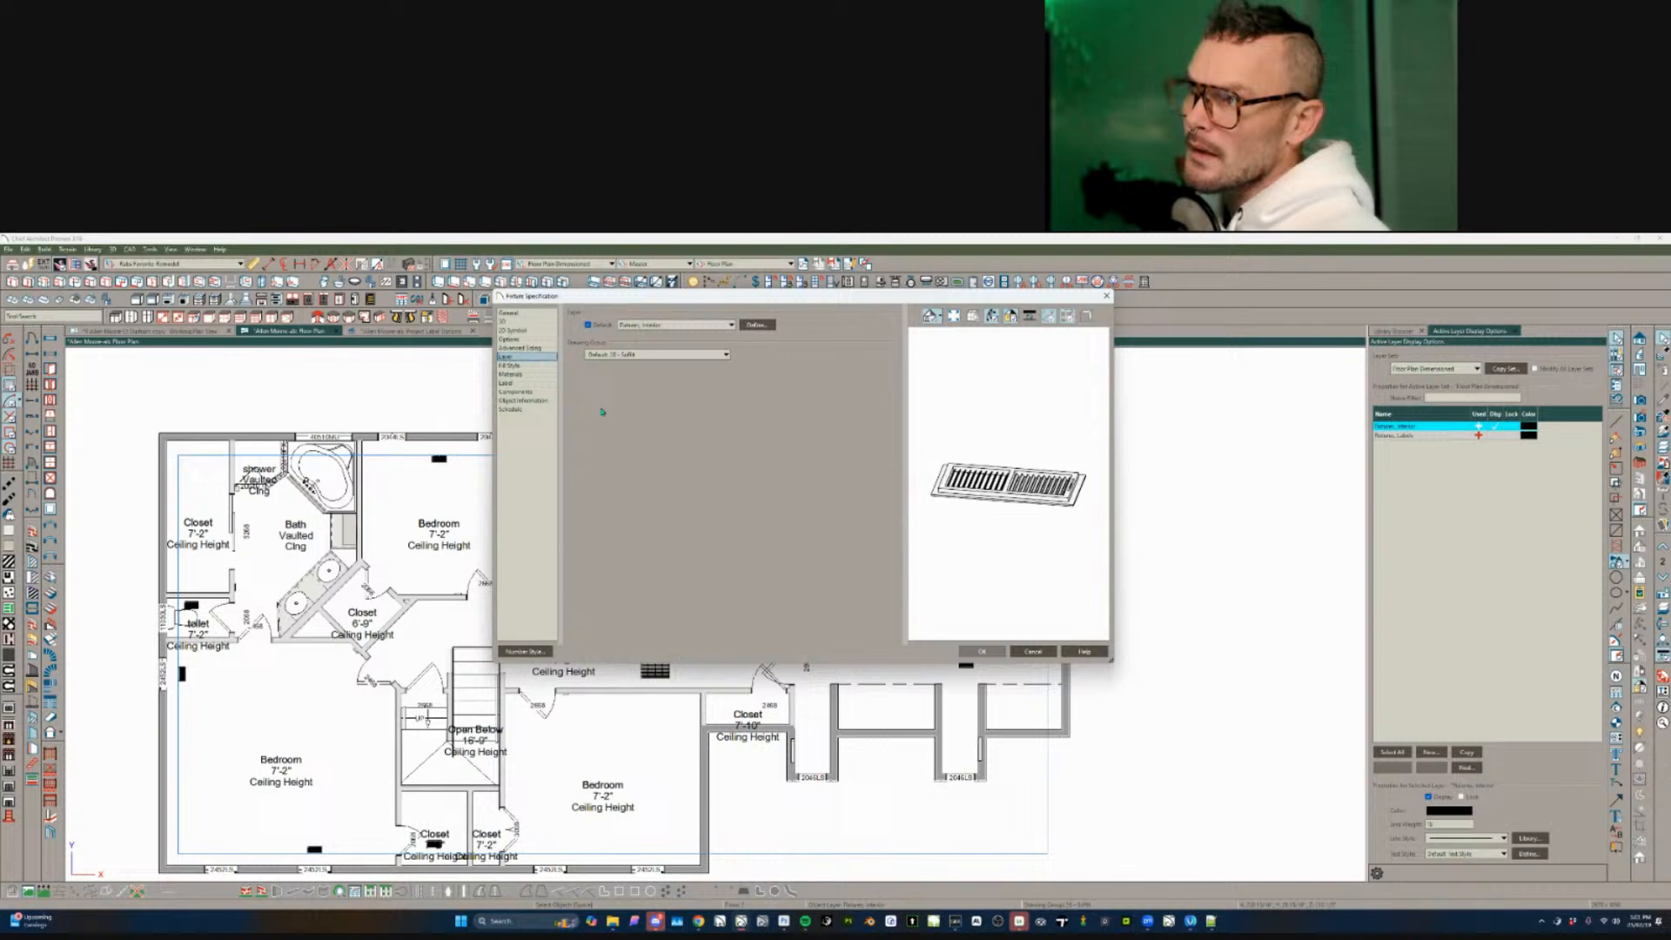
{"action": "left_click", "coordinate": [701, 332]}
{"action": "scroll", "coordinate": [678, 557], "scroll_direction": "down", "scroll_amount": 2}
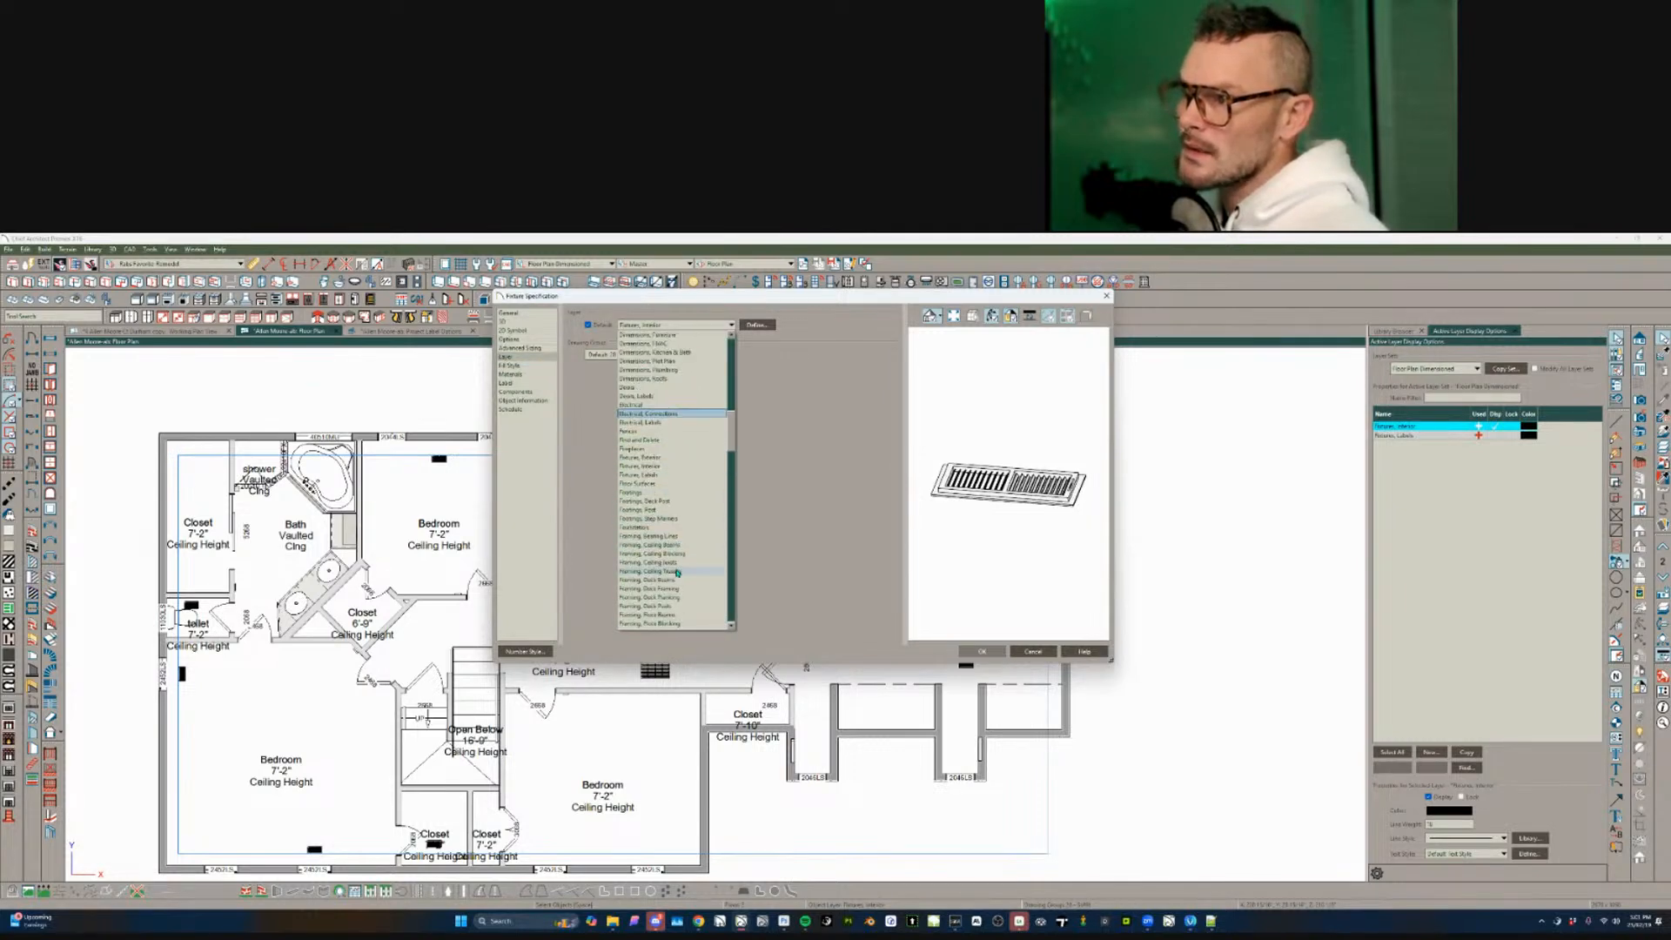
{"action": "scroll", "coordinate": [678, 574], "scroll_direction": "down", "scroll_amount": 5}
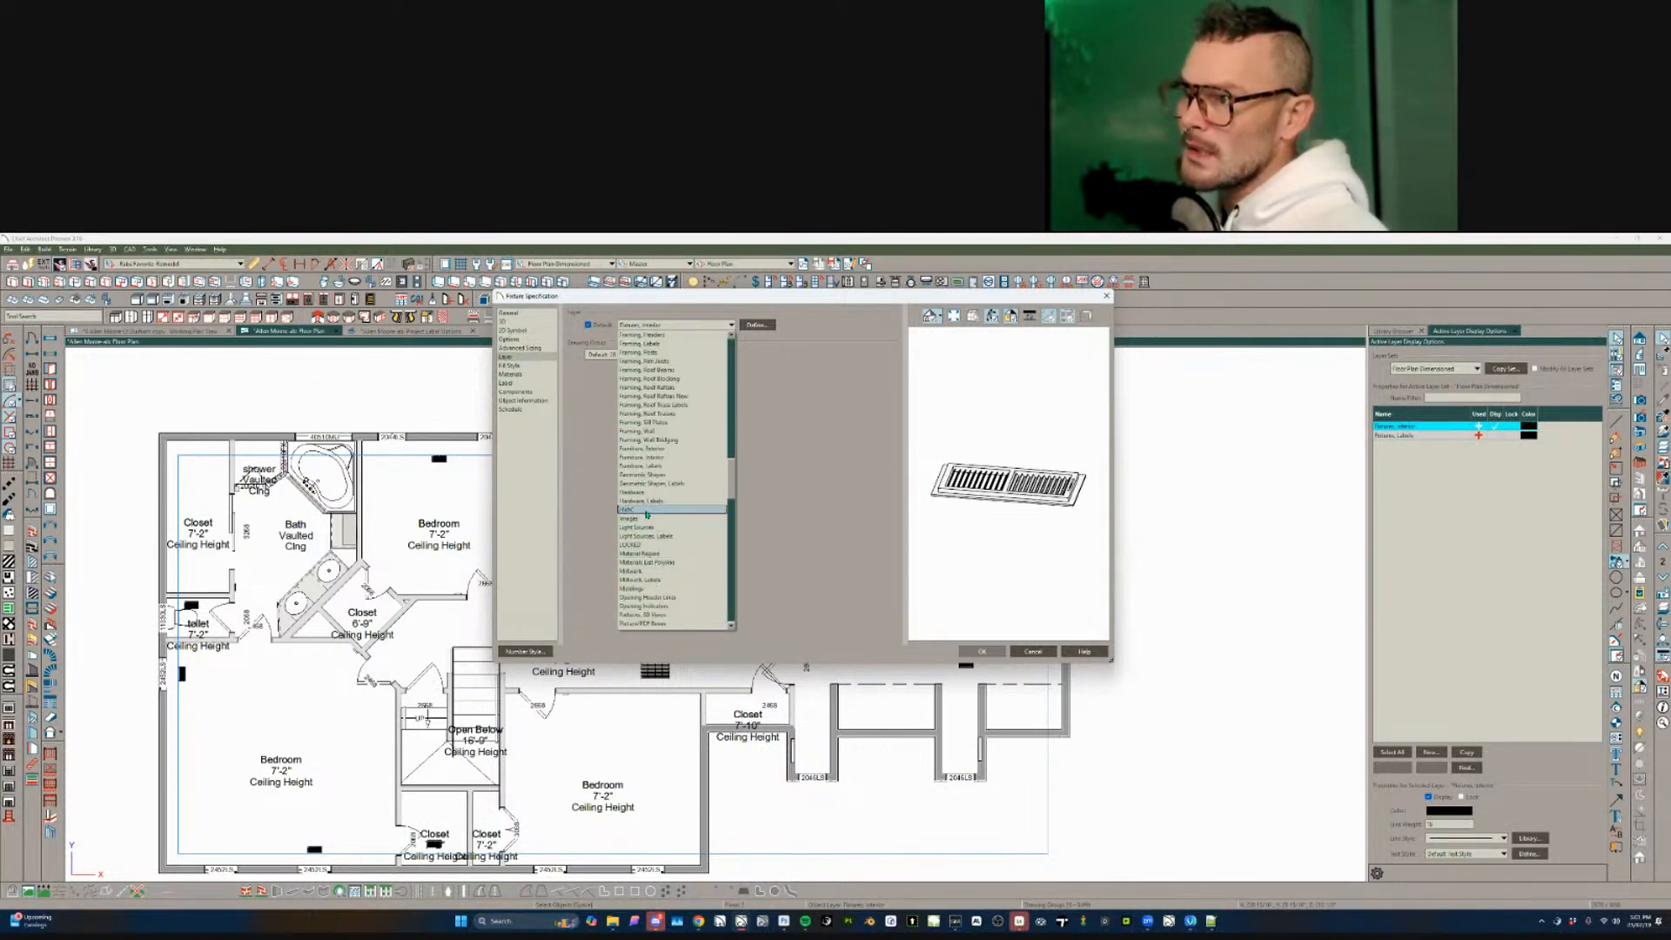
{"action": "left_click", "coordinate": [670, 512]}
{"action": "left_click", "coordinate": [982, 651]}
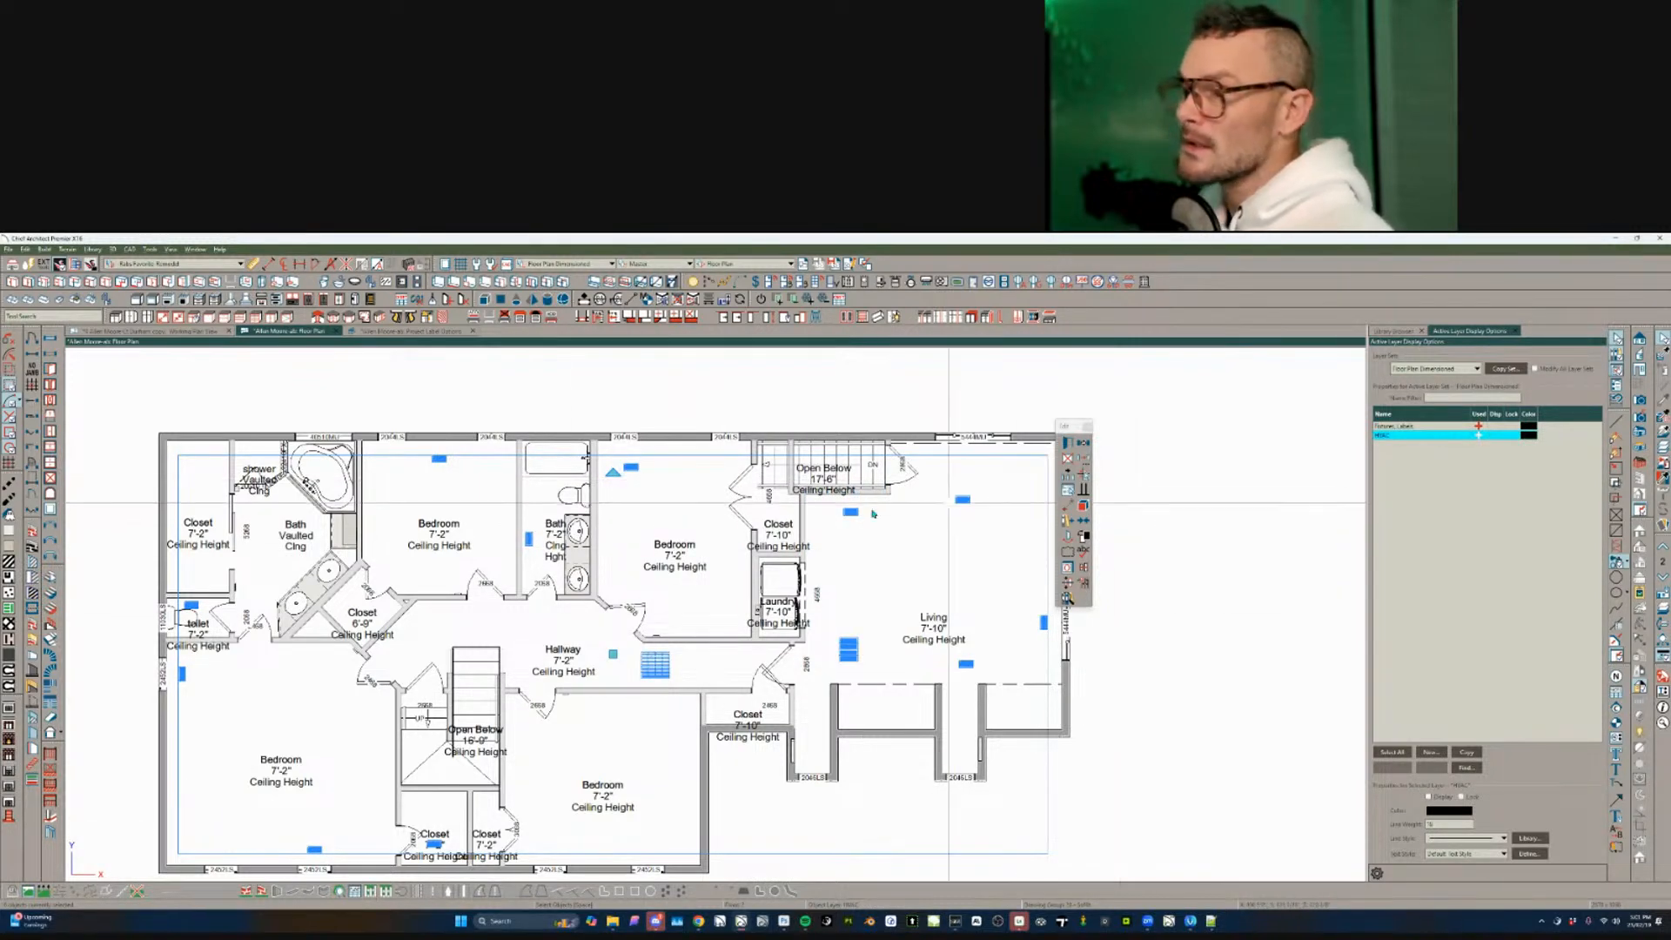
- Check the bedroom and toilet-room vents' layer setting, leaving it unchanged, and deselect them
{"action": "left_click", "coordinate": [656, 550]}
{"action": "left_click", "coordinate": [631, 468]}
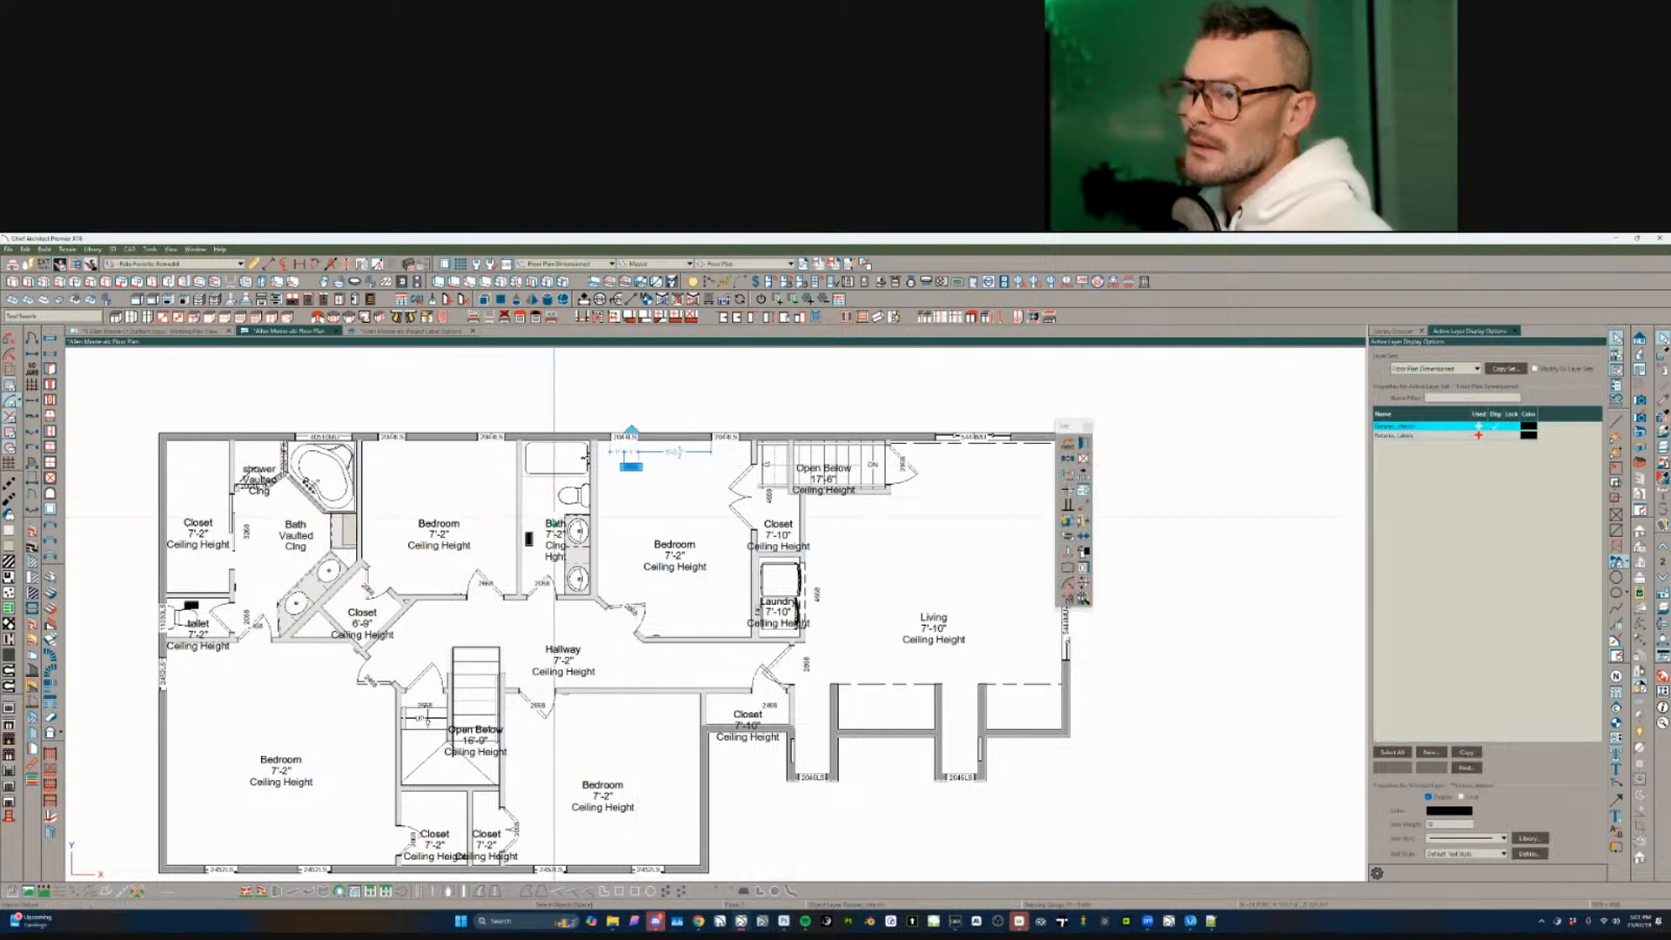
{"action": "scroll", "coordinate": [537, 533], "scroll_direction": "up", "scroll_amount": 3}
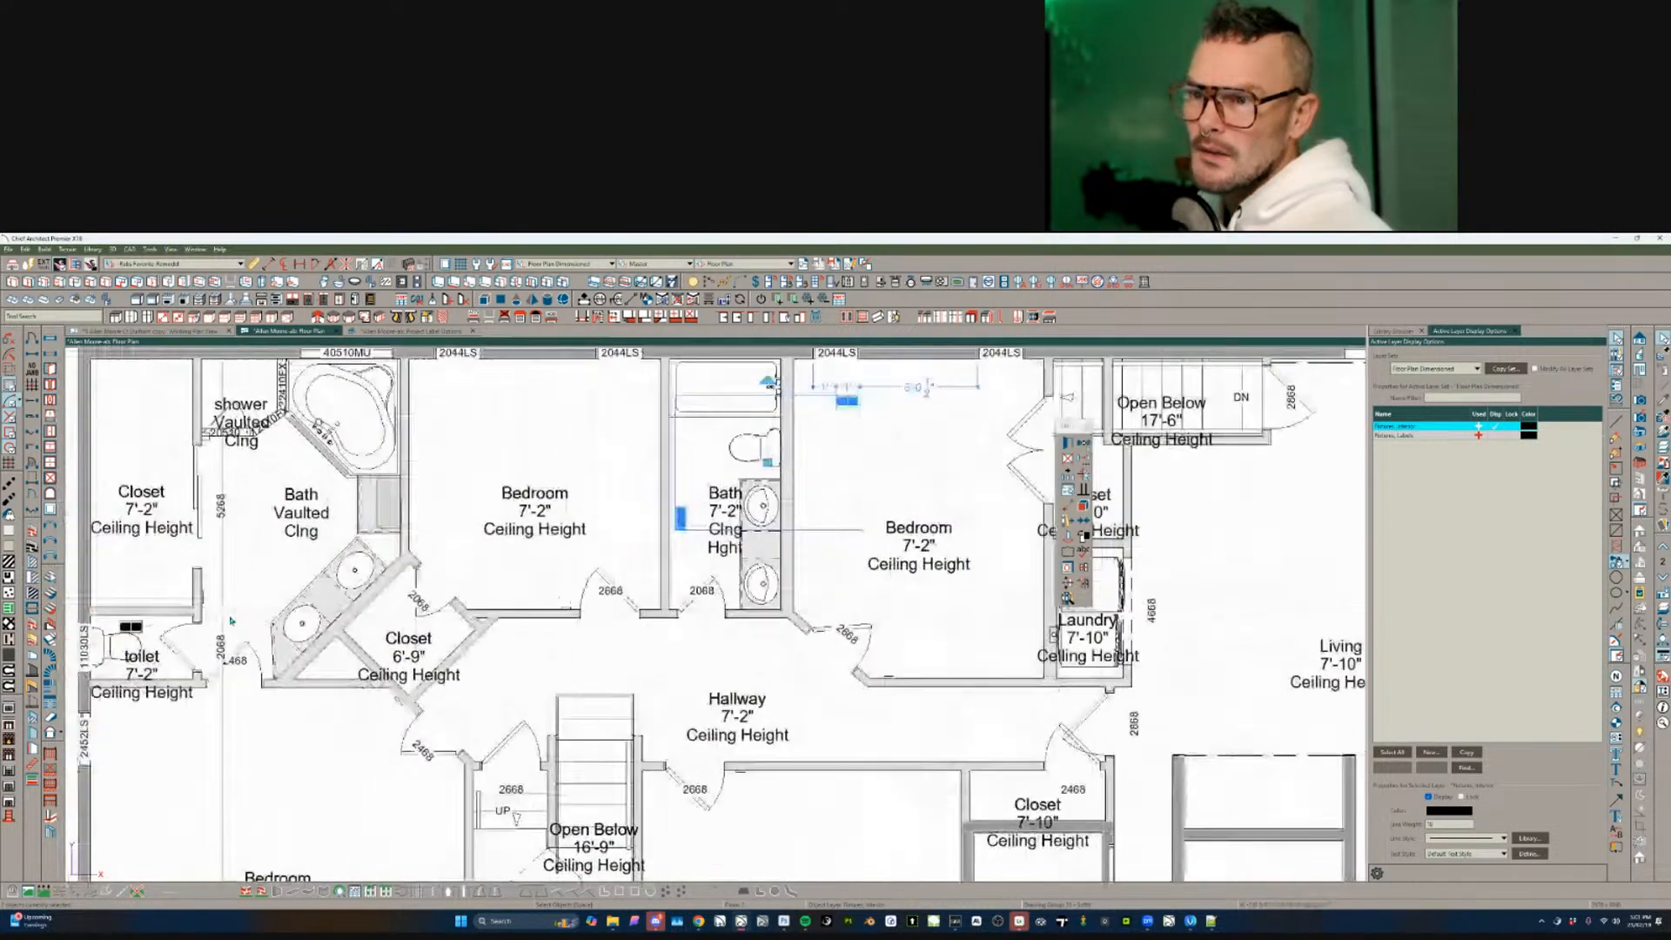
{"action": "left_click", "coordinate": [305, 637], "text": "shift"}
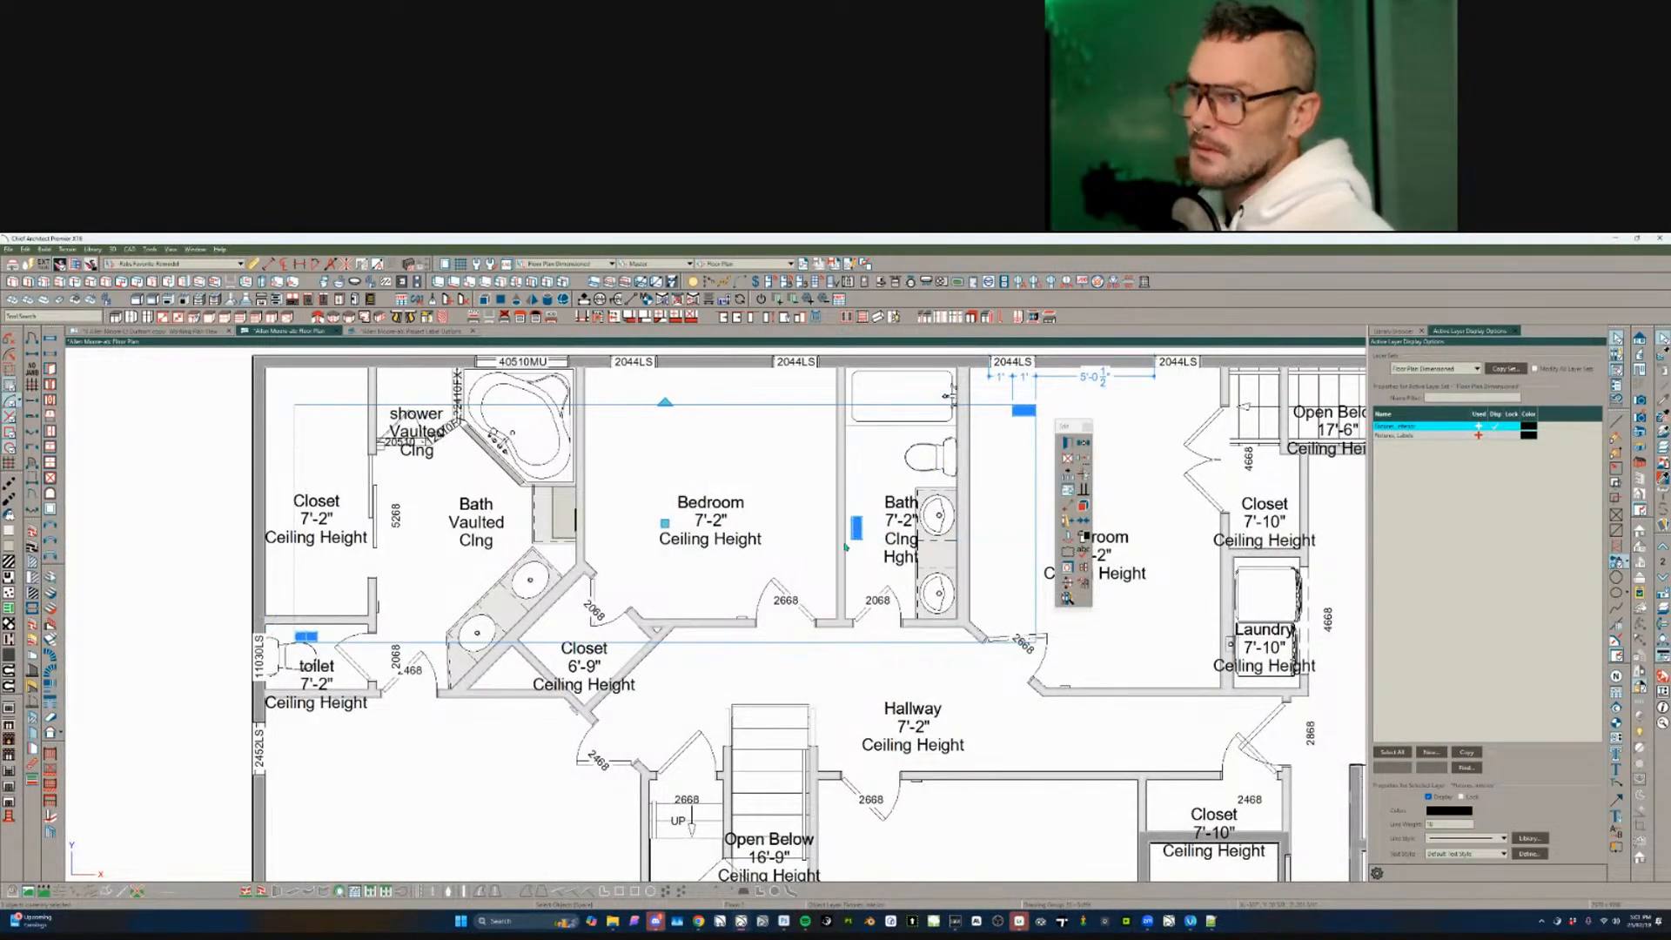
{"action": "key", "text": "ctrl+e"}
{"action": "left_click", "coordinate": [509, 358]}
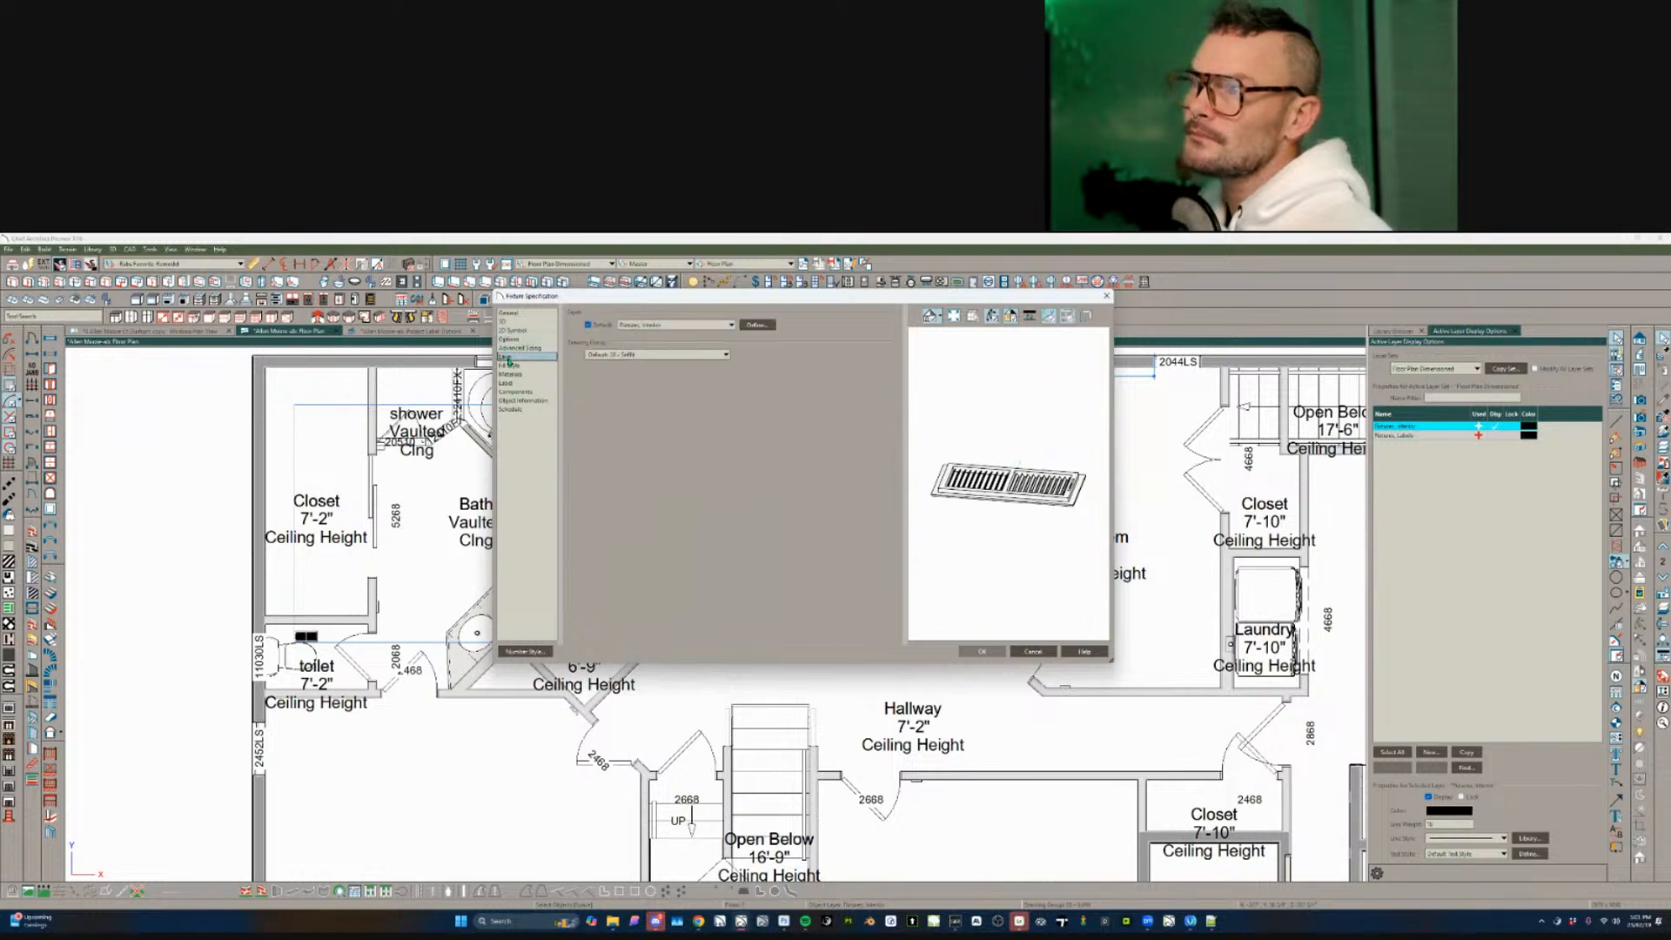
{"action": "left_click", "coordinate": [674, 327]}
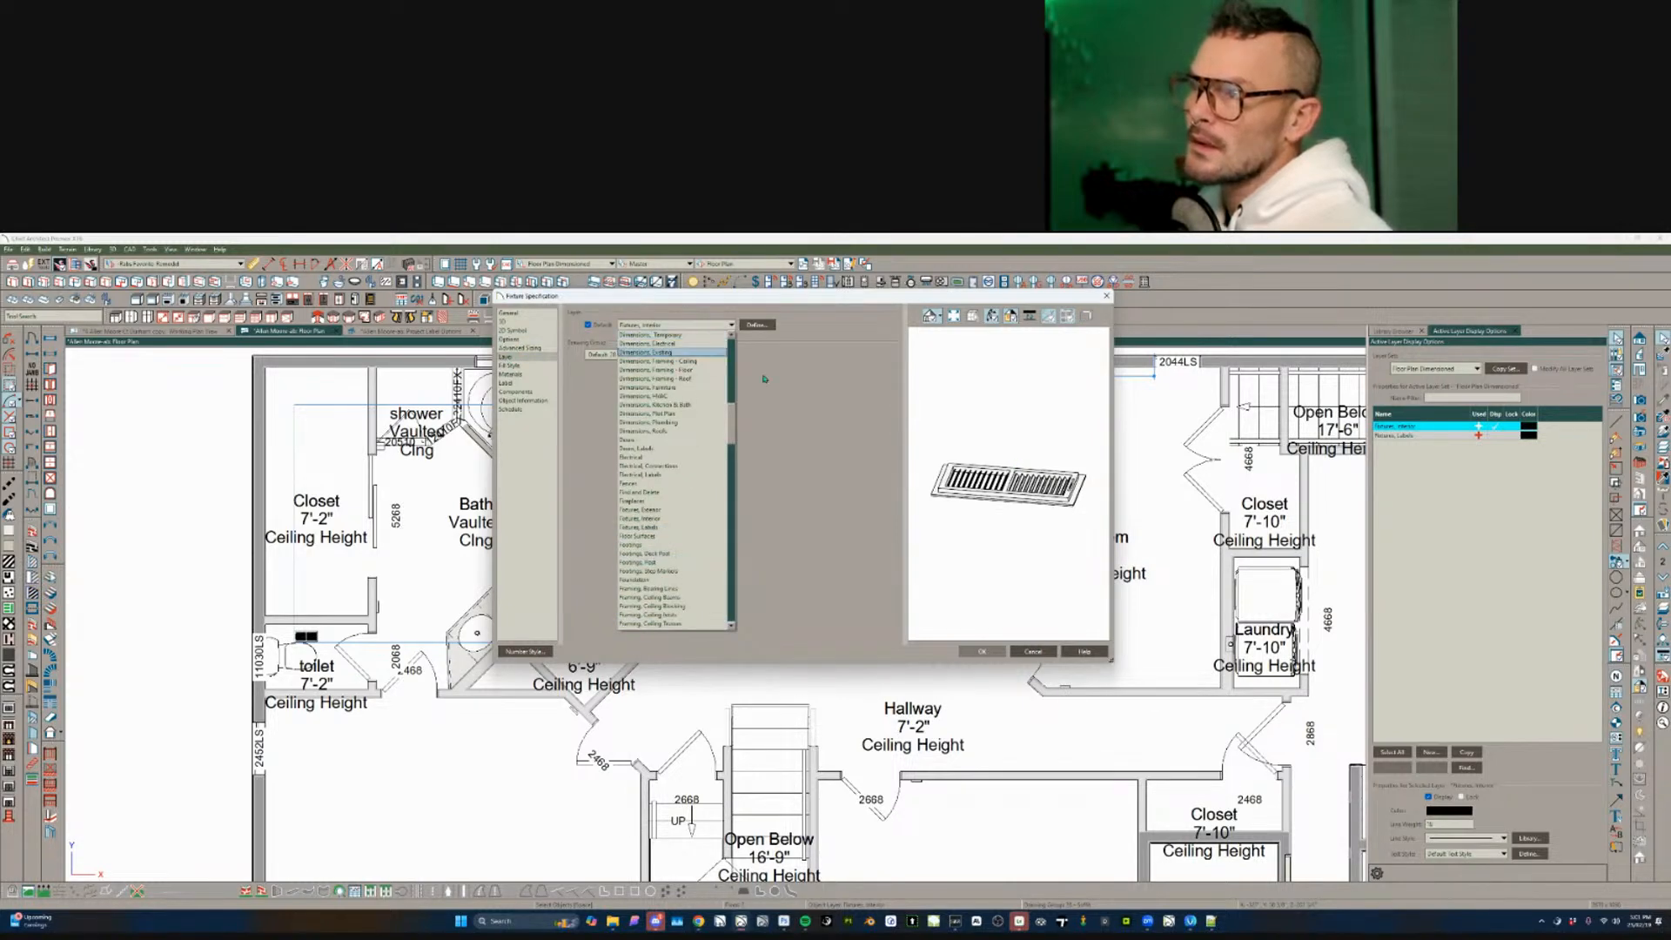
{"action": "left_click", "coordinate": [687, 339]}
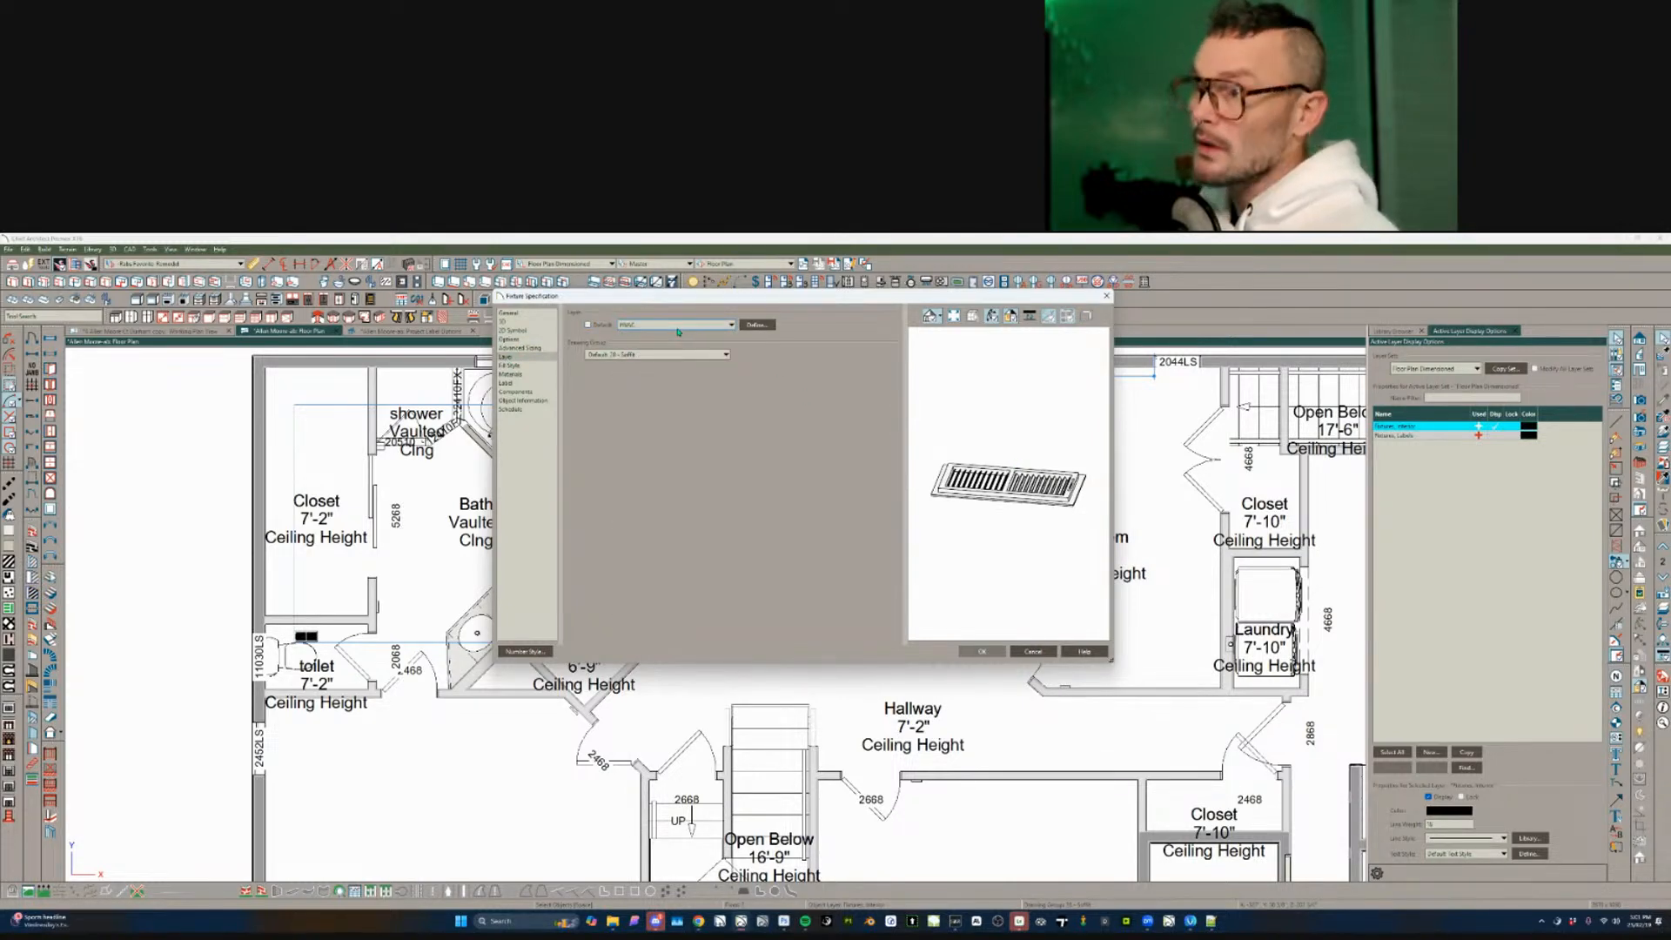
{"action": "key", "text": "Return"}
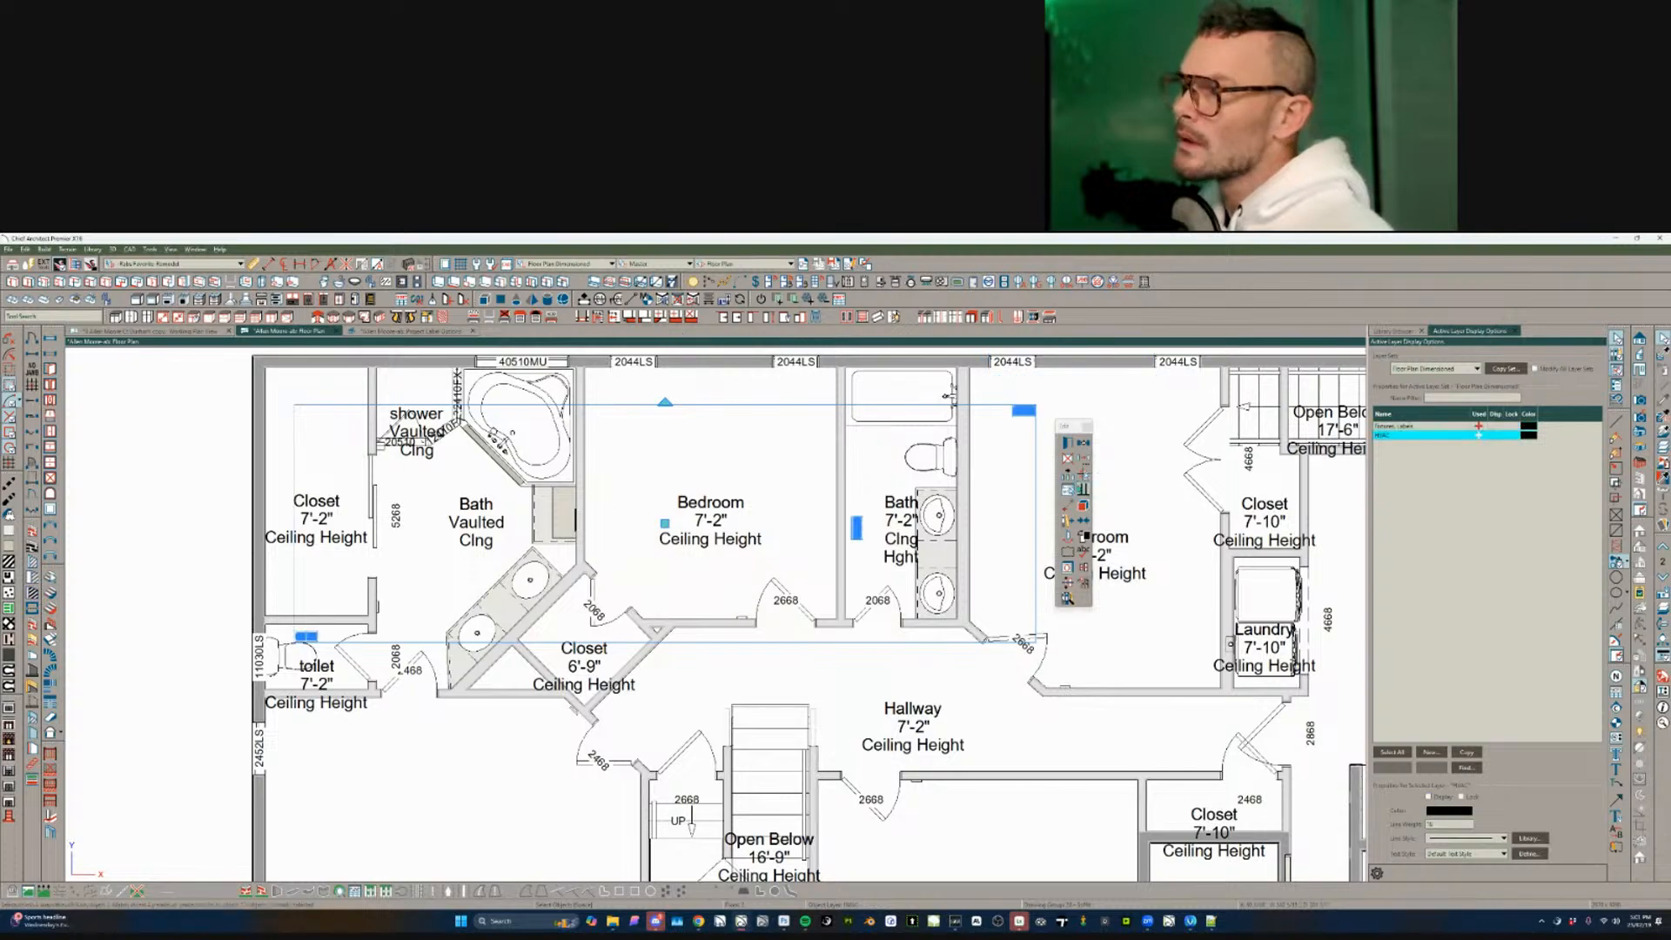
{"action": "scroll", "coordinate": [348, 565], "scroll_direction": "down", "scroll_amount": 1}
{"action": "key", "text": "Escape"}
{"action": "scroll", "coordinate": [522, 535], "scroll_direction": "down", "scroll_amount": 2}
{"action": "scroll", "coordinate": [503, 530], "scroll_direction": "down", "scroll_amount": 2}
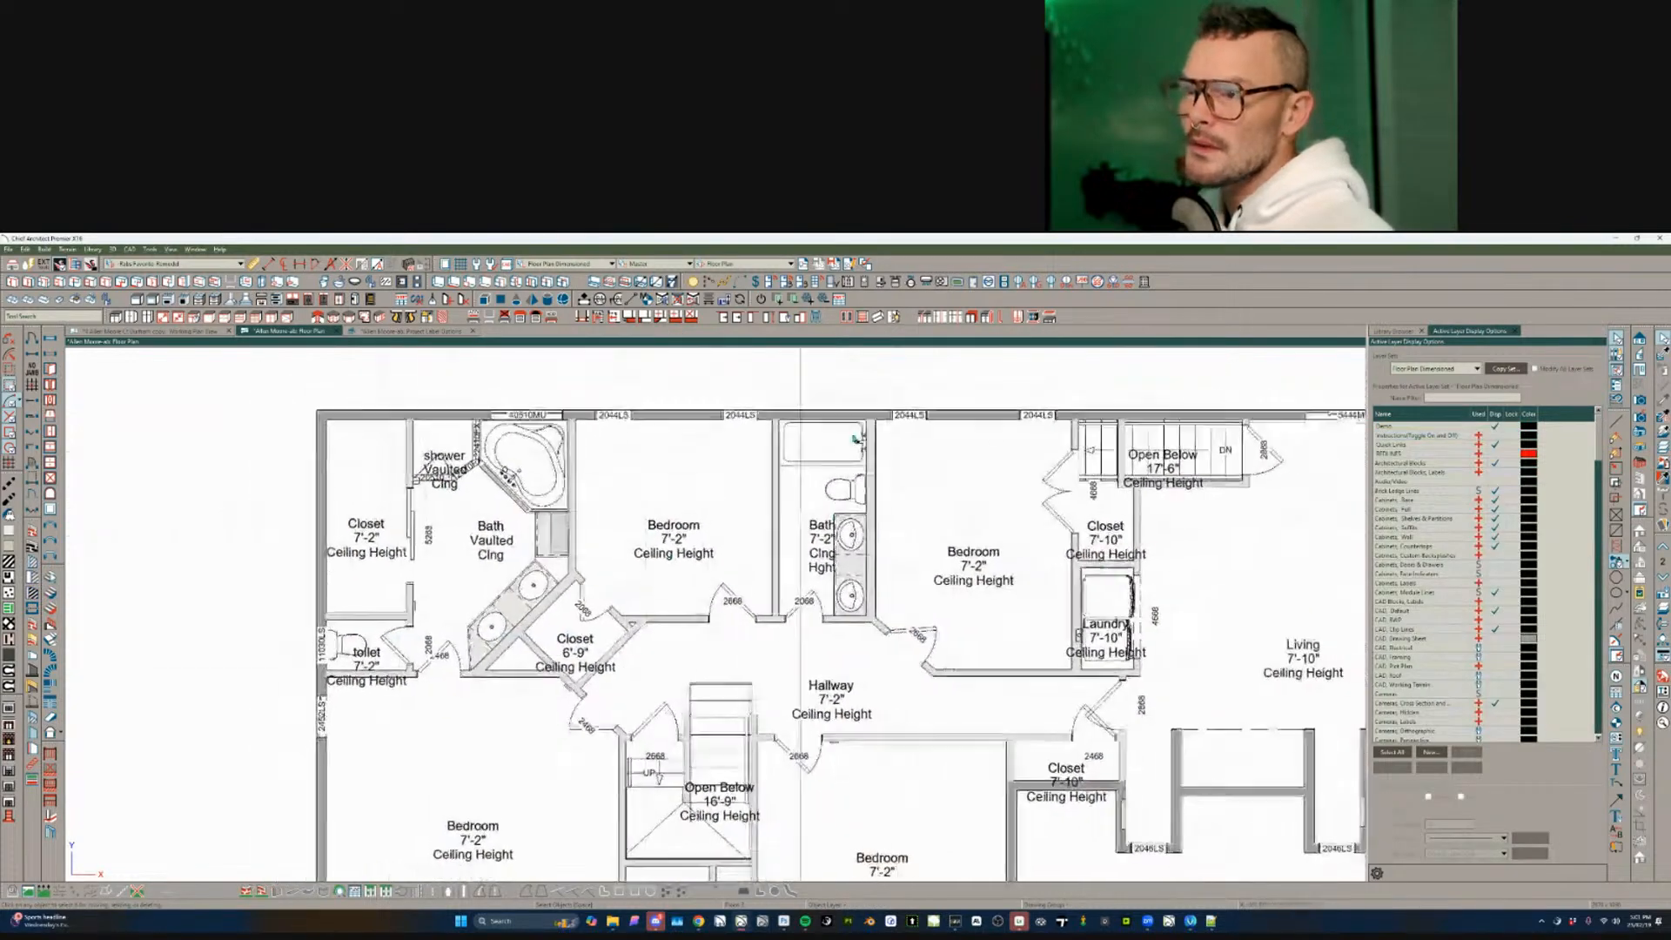
- Move the Shwr room label higher inside the shower
{"action": "left_click", "coordinate": [480, 481]}
{"action": "scroll", "coordinate": [568, 408], "scroll_direction": "up", "scroll_amount": 3}
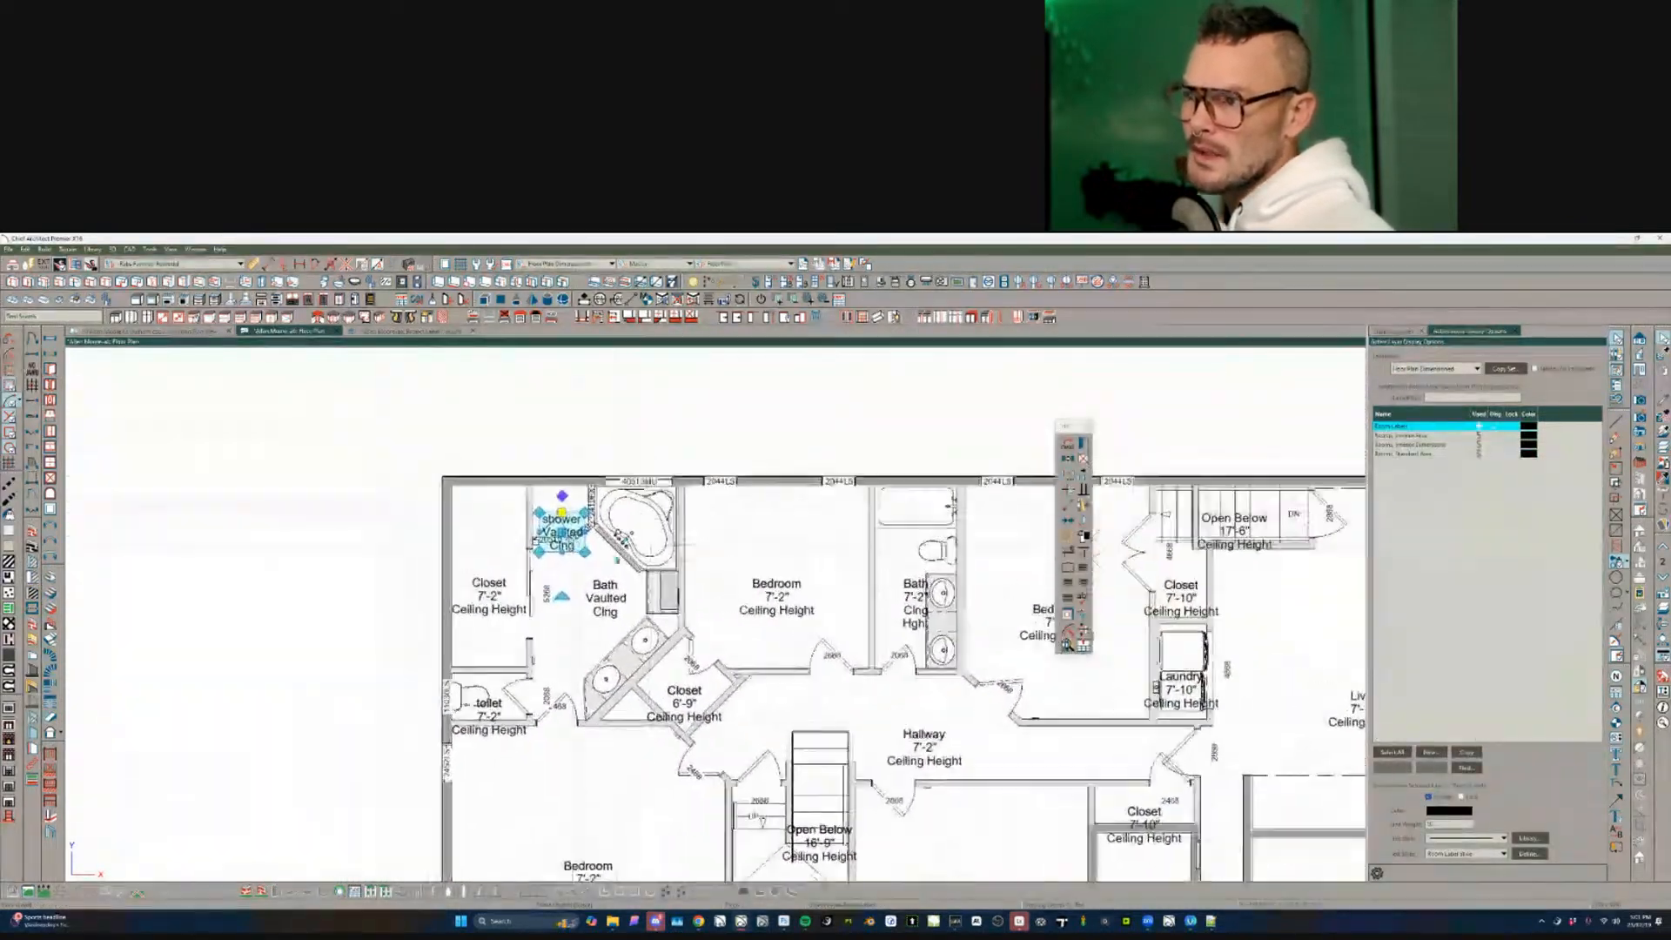
{"action": "left_click", "coordinate": [645, 537]}
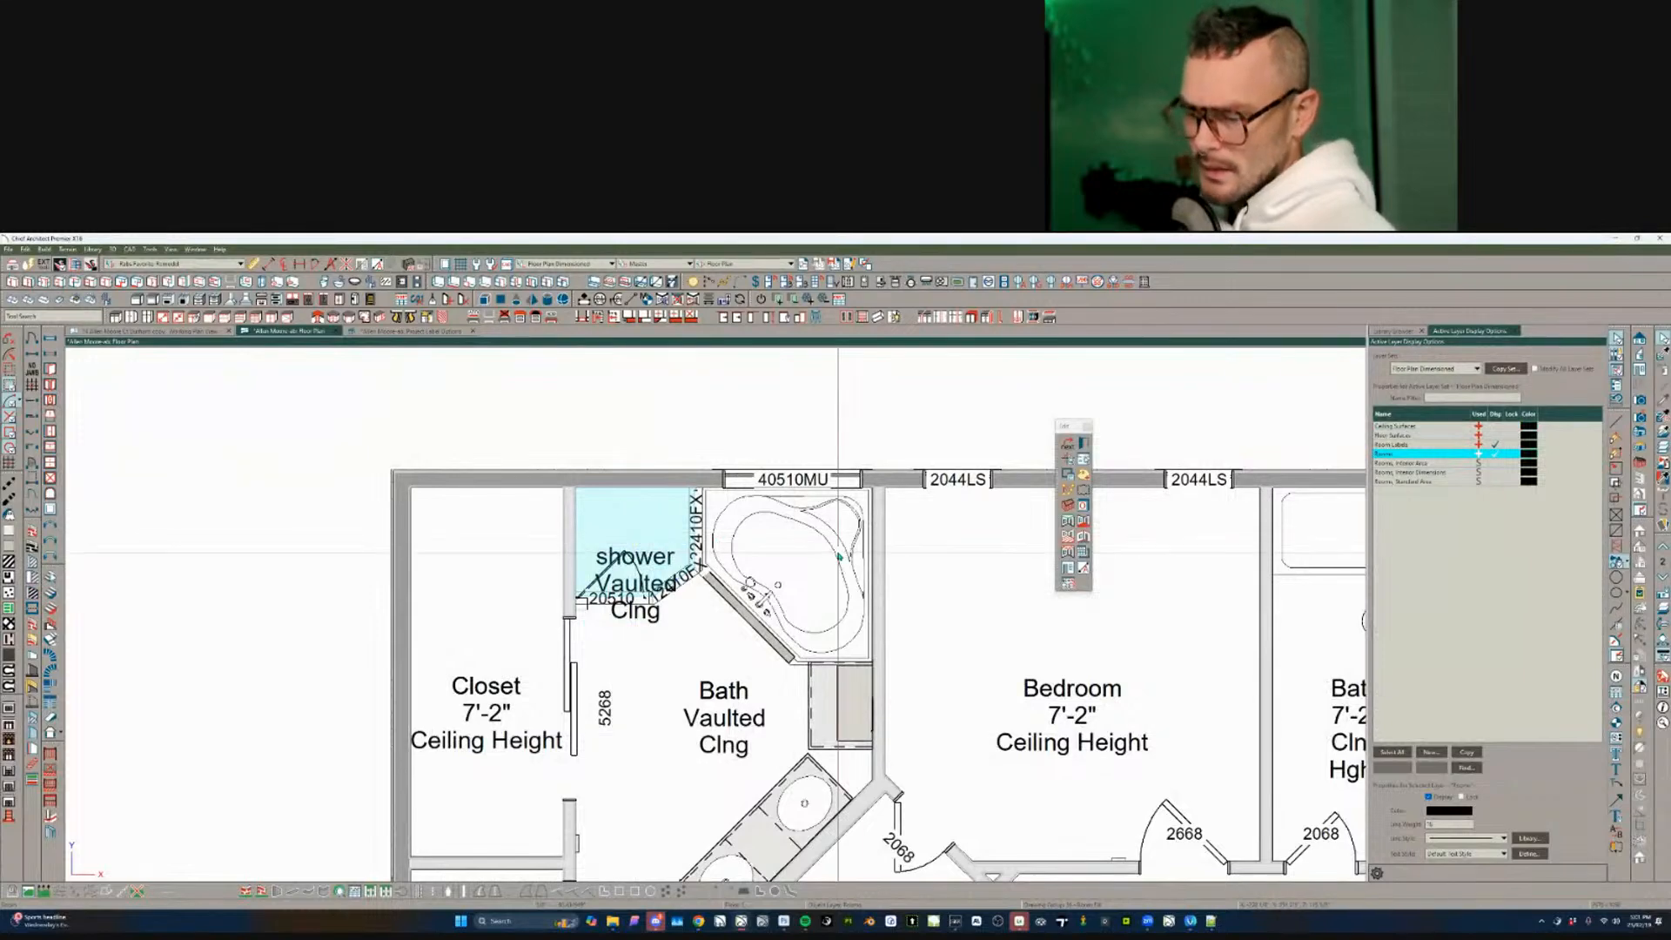
{"action": "key", "text": "ctrl+e"}
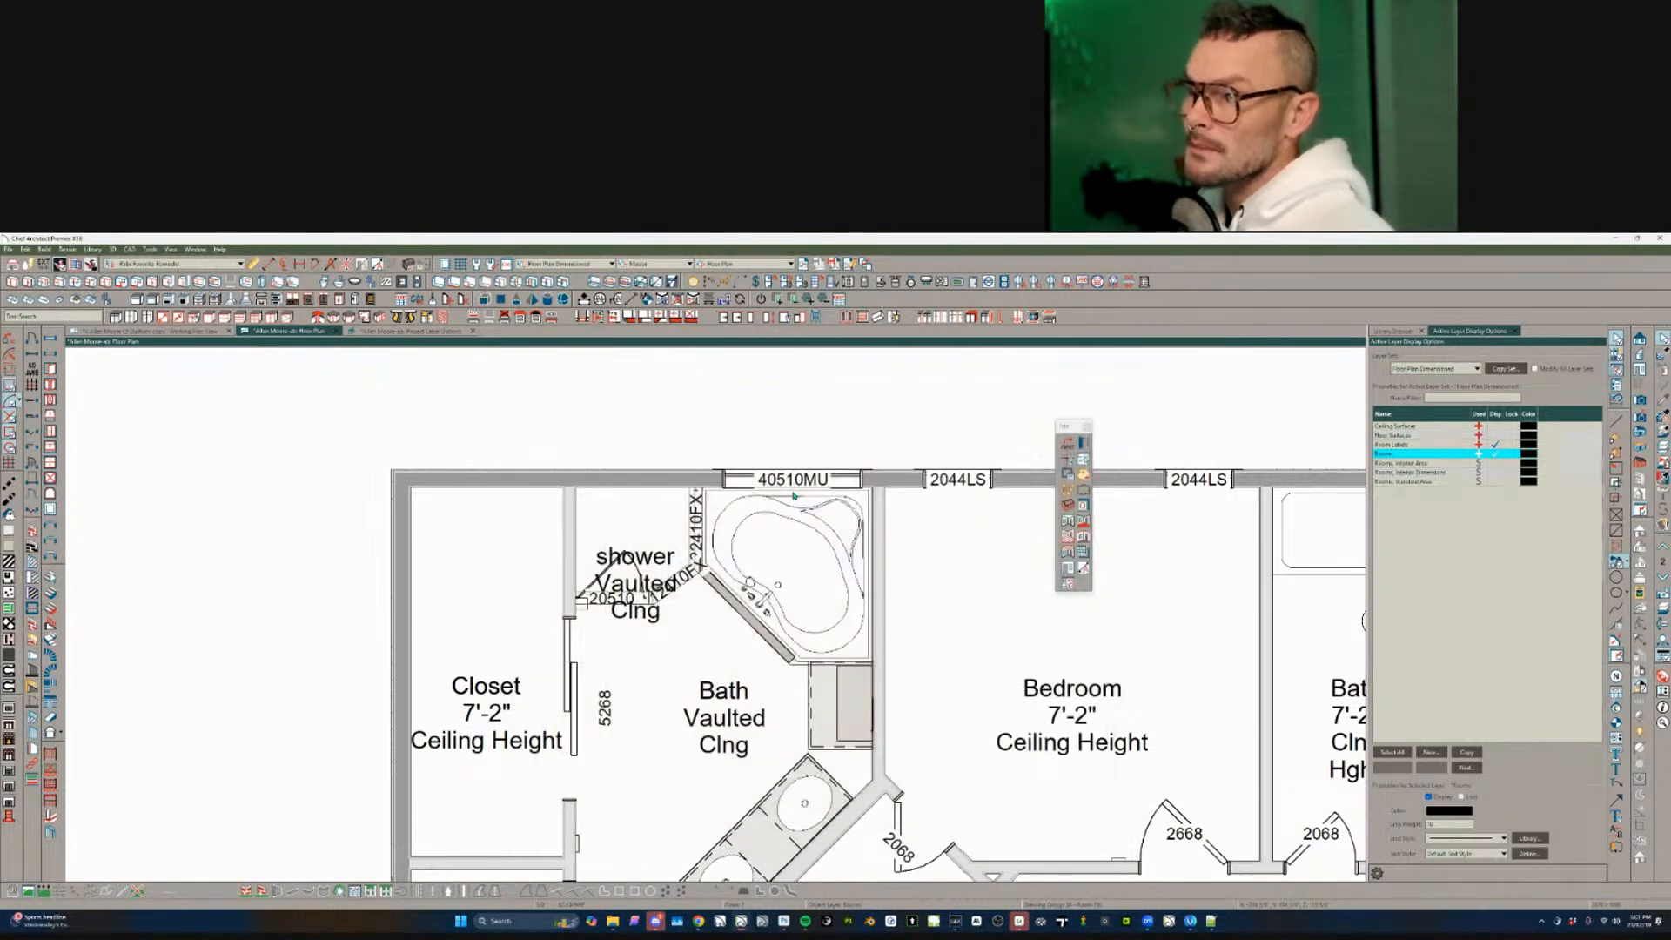
{"action": "left_click", "coordinate": [645, 555]}
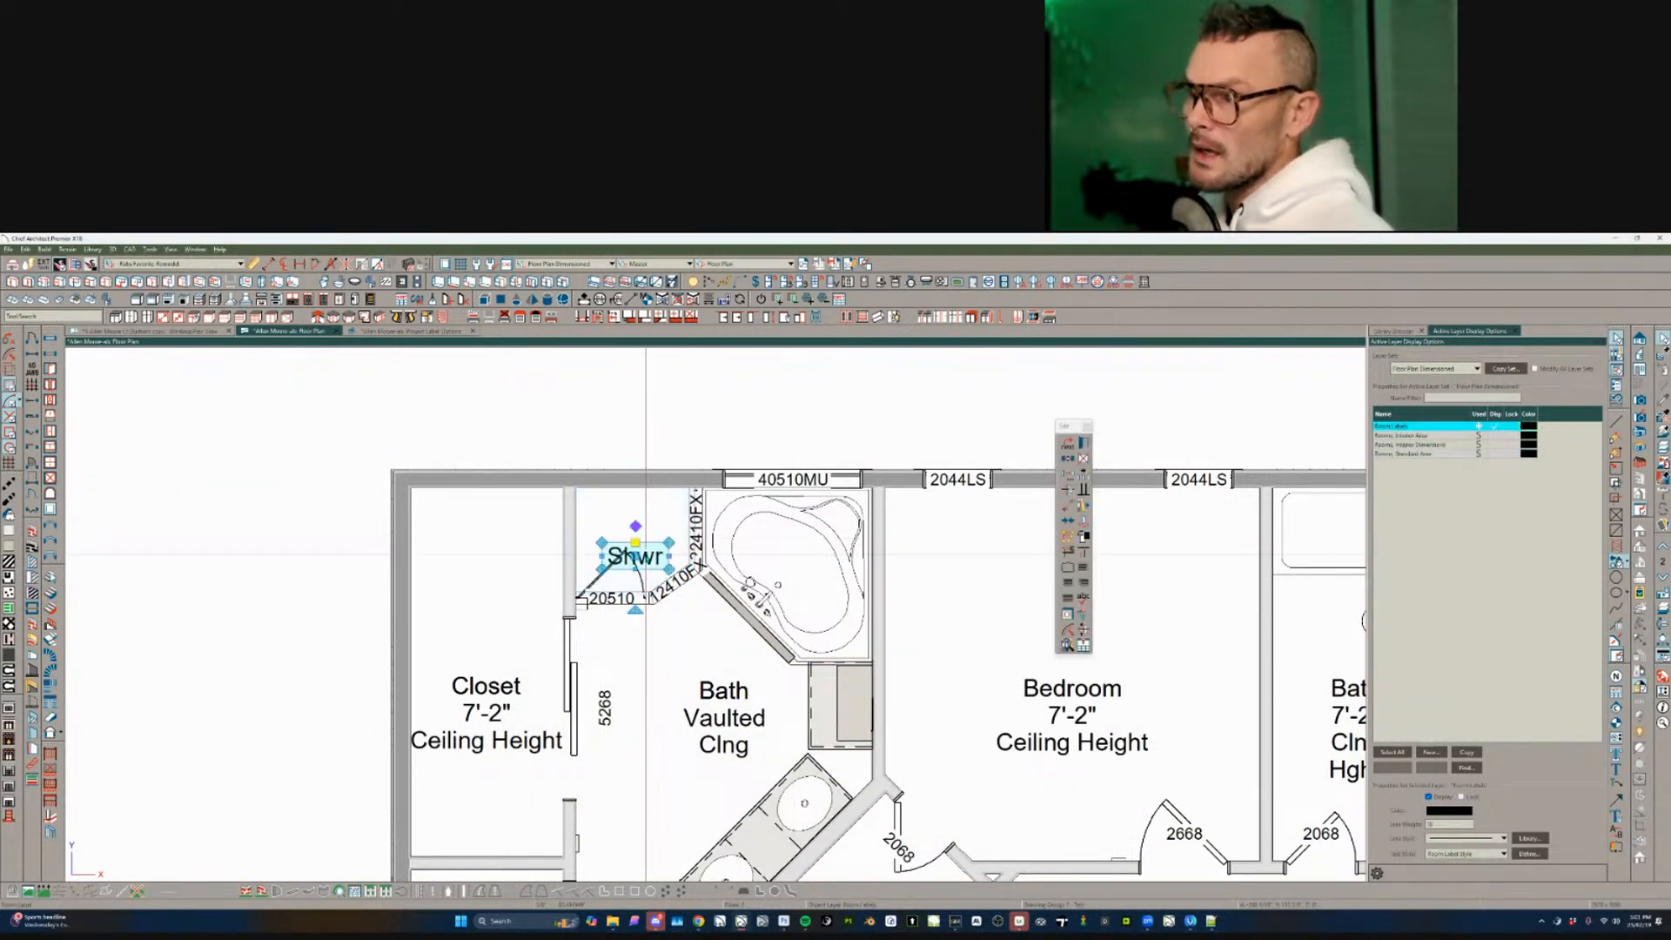
{"action": "left_click_drag", "start_coordinate": [635, 556], "coordinate": [635, 532]}
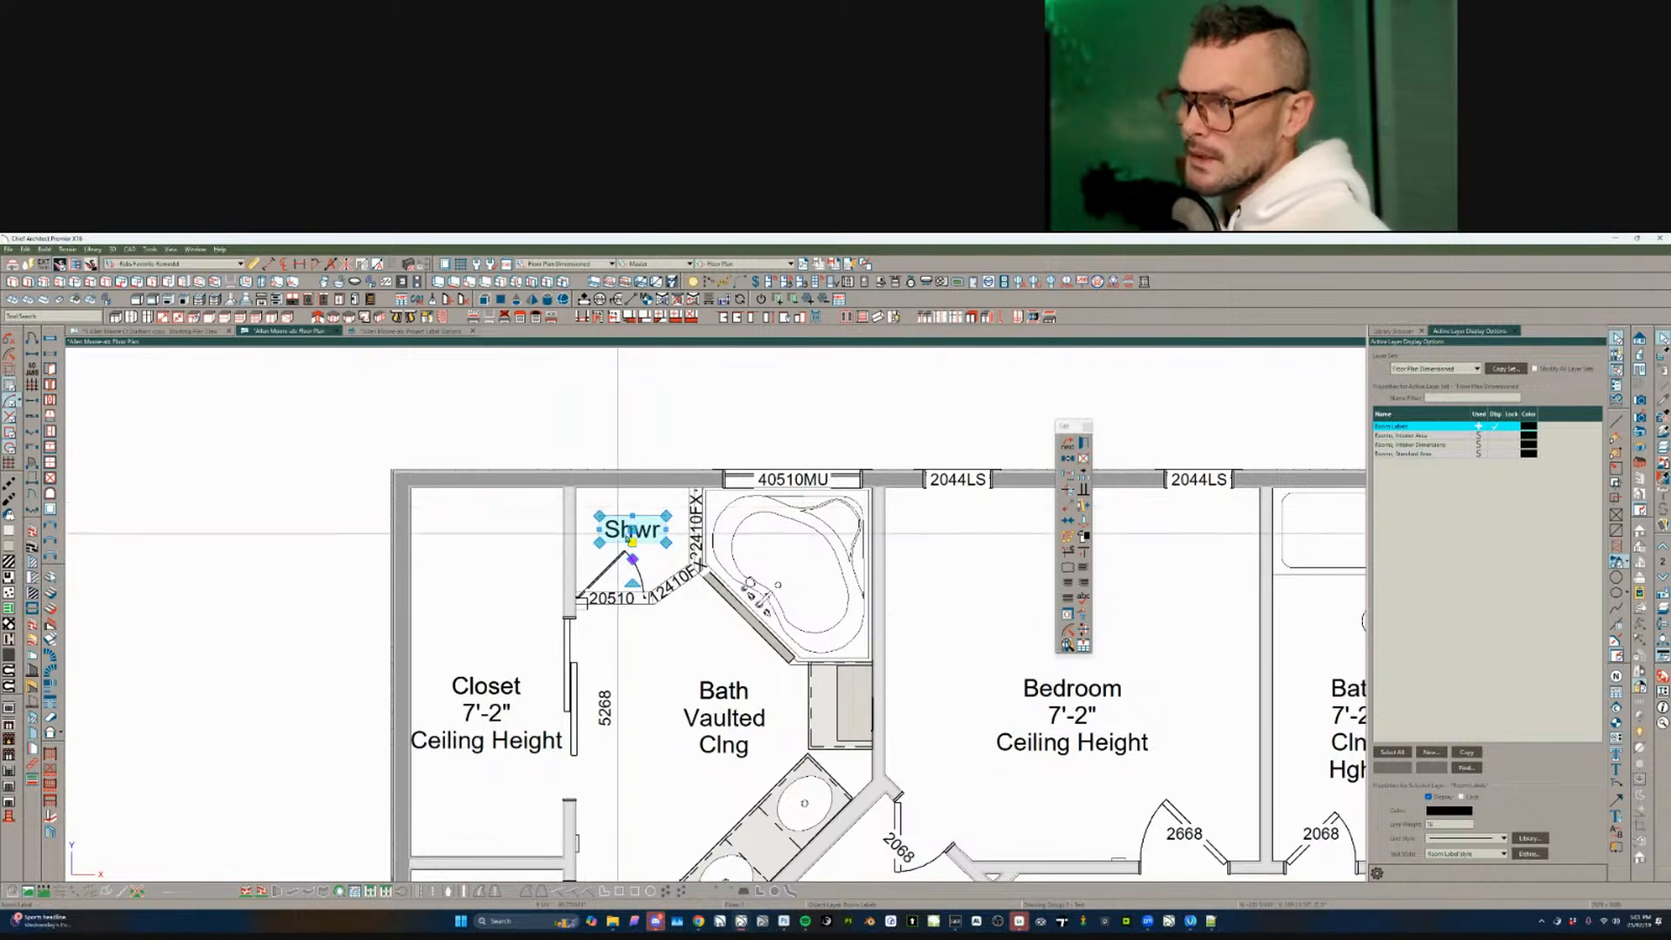
{"action": "key", "text": "Escape"}
- Shift the Bath Vaulted Clng room label slightly to a new position
{"action": "scroll", "coordinate": [552, 493], "scroll_direction": "down", "scroll_amount": 3}
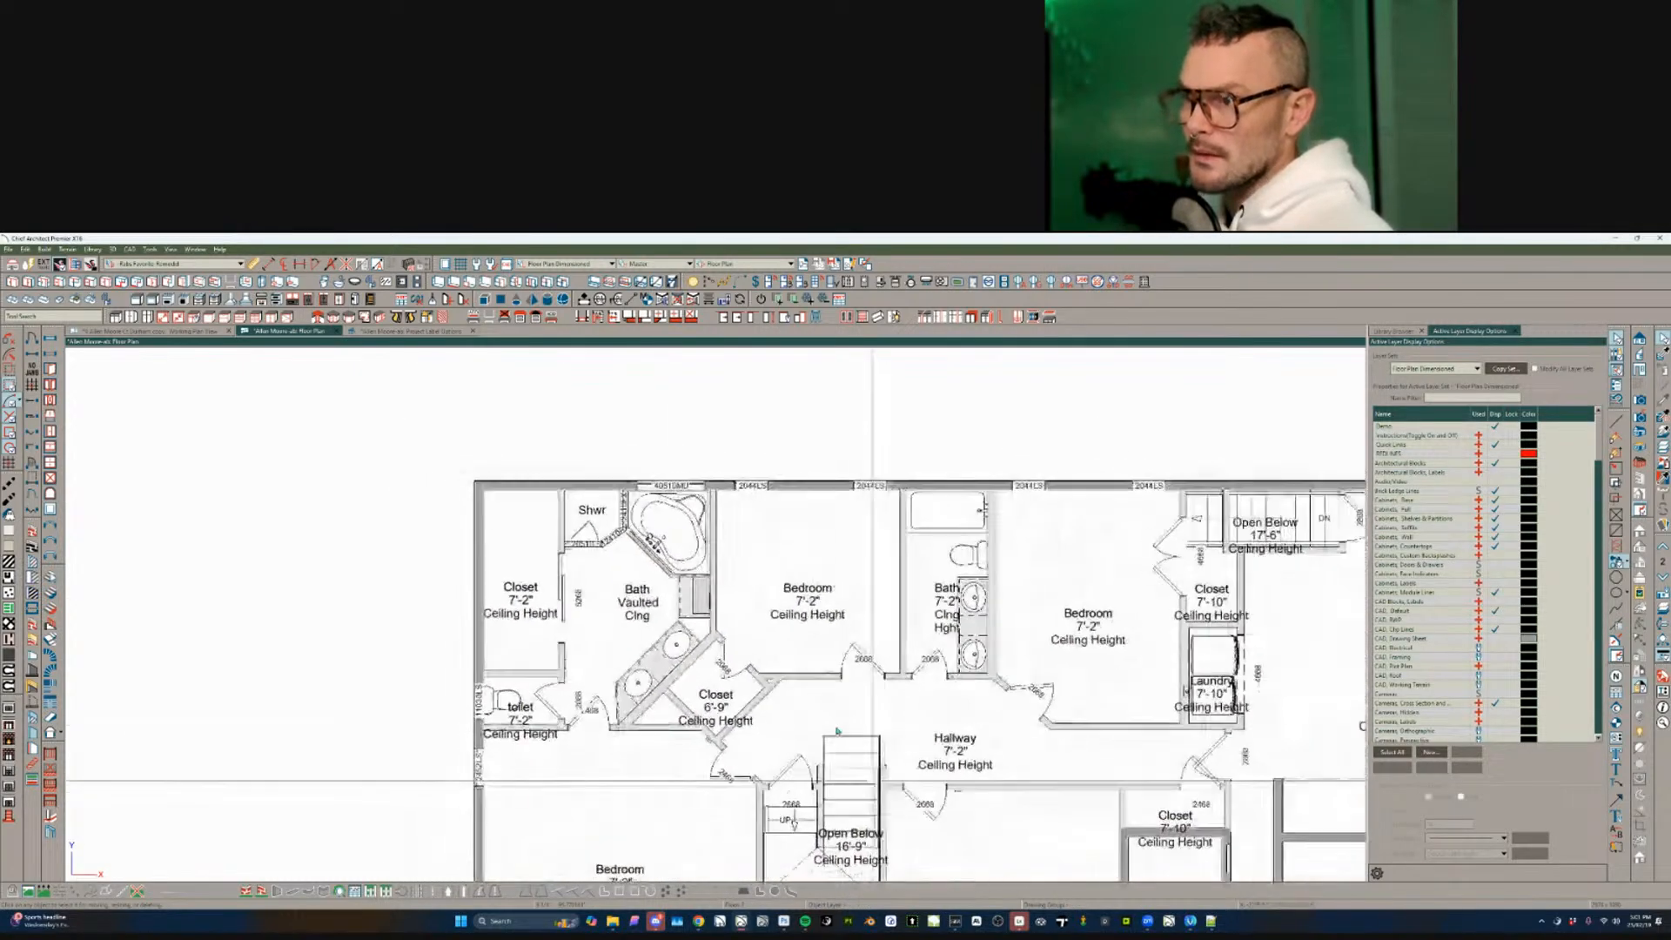
{"action": "middle_click_drag", "start_coordinate": [625, 606], "coordinate": [570, 567]}
{"action": "left_click", "coordinate": [570, 568]}
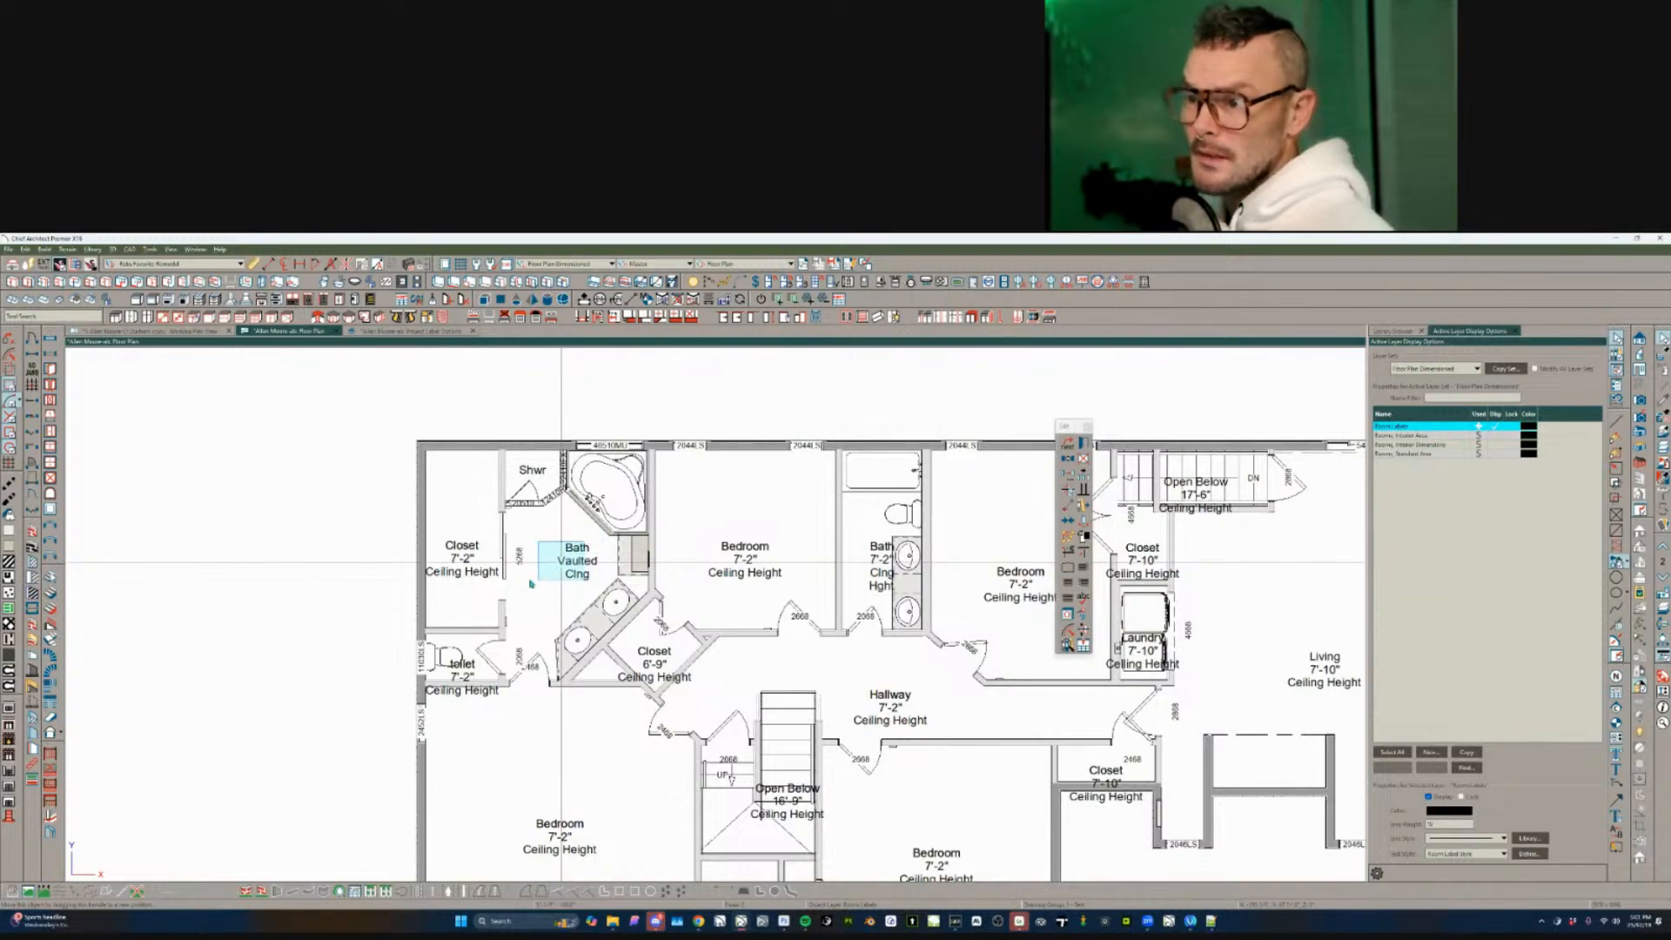
{"action": "scroll", "coordinate": [667, 664], "scroll_direction": "up", "scroll_amount": 4}
{"action": "middle_click_drag", "start_coordinate": [514, 682], "coordinate": [748, 666]}
{"action": "key", "text": "Escape"}
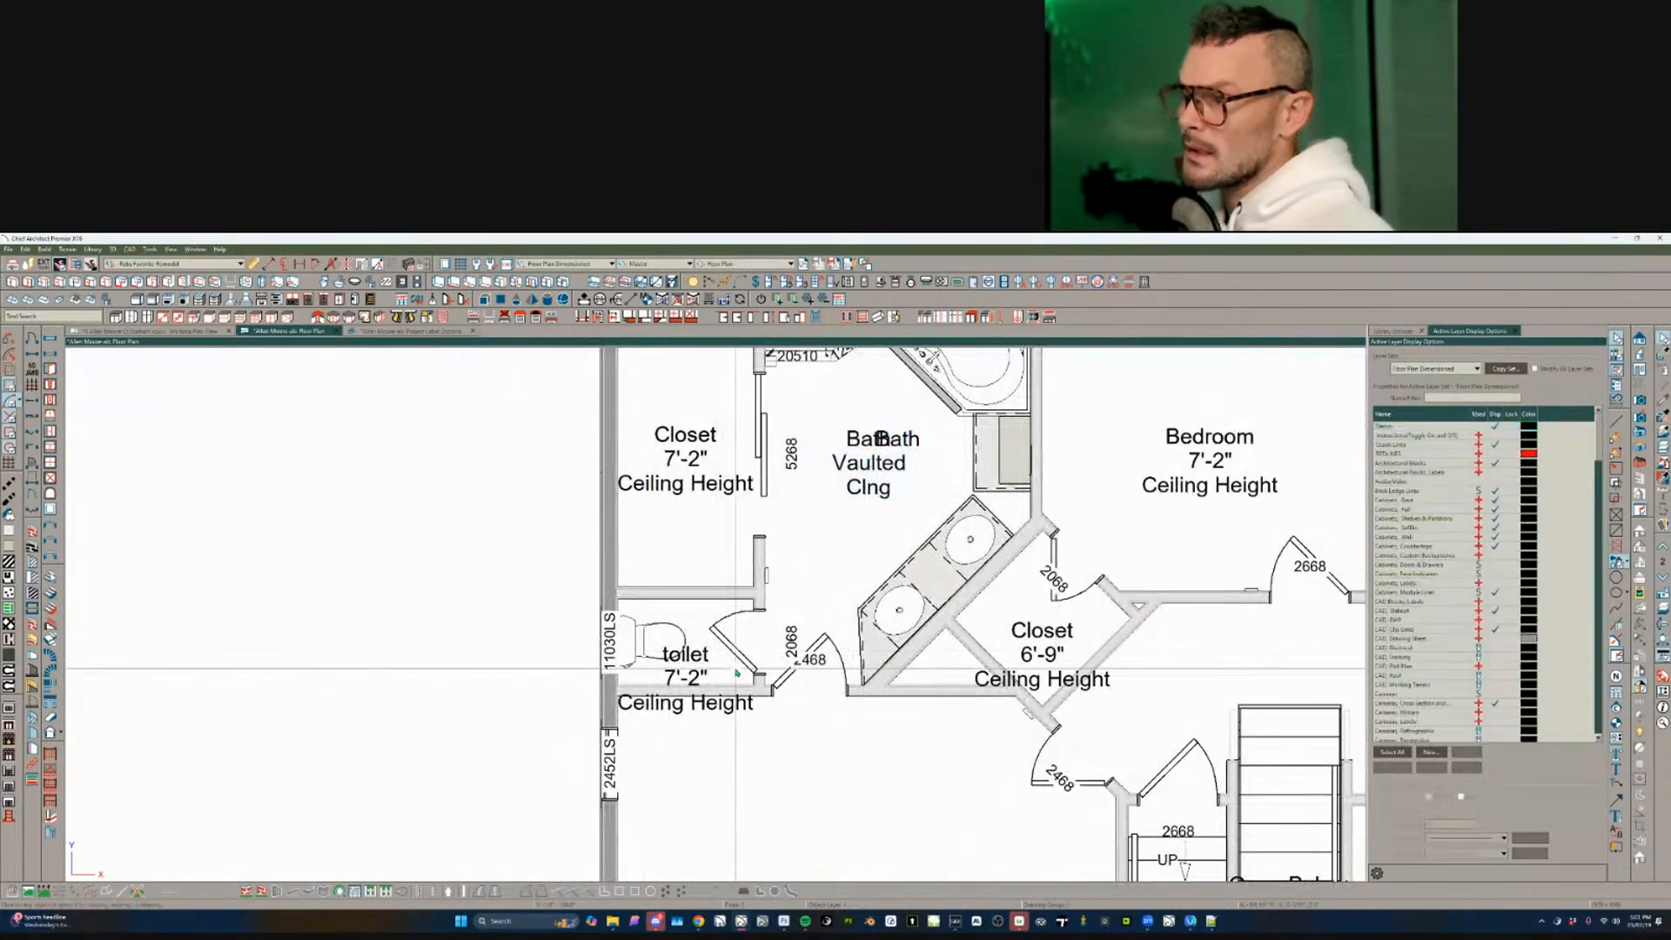
{"action": "left_click", "coordinate": [736, 670]}
- Change the toilet room's Room Type to W.C
{"action": "scroll", "coordinate": [734, 671], "scroll_direction": "down", "scroll_amount": 1}
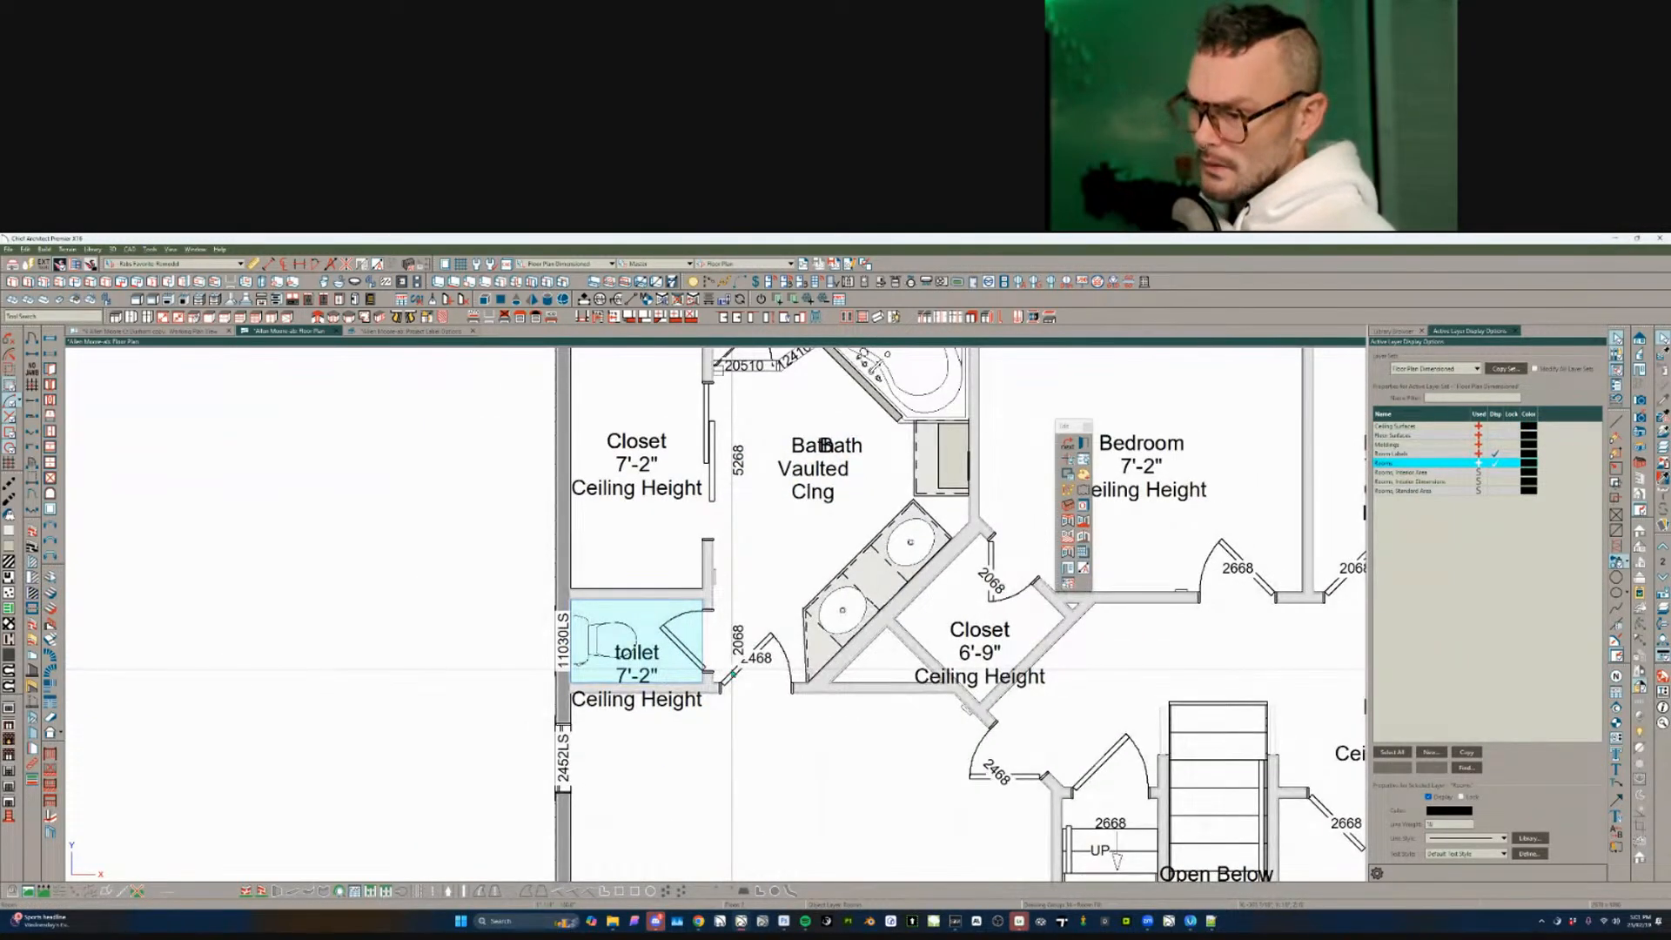
{"action": "double_click", "coordinate": [733, 672]}
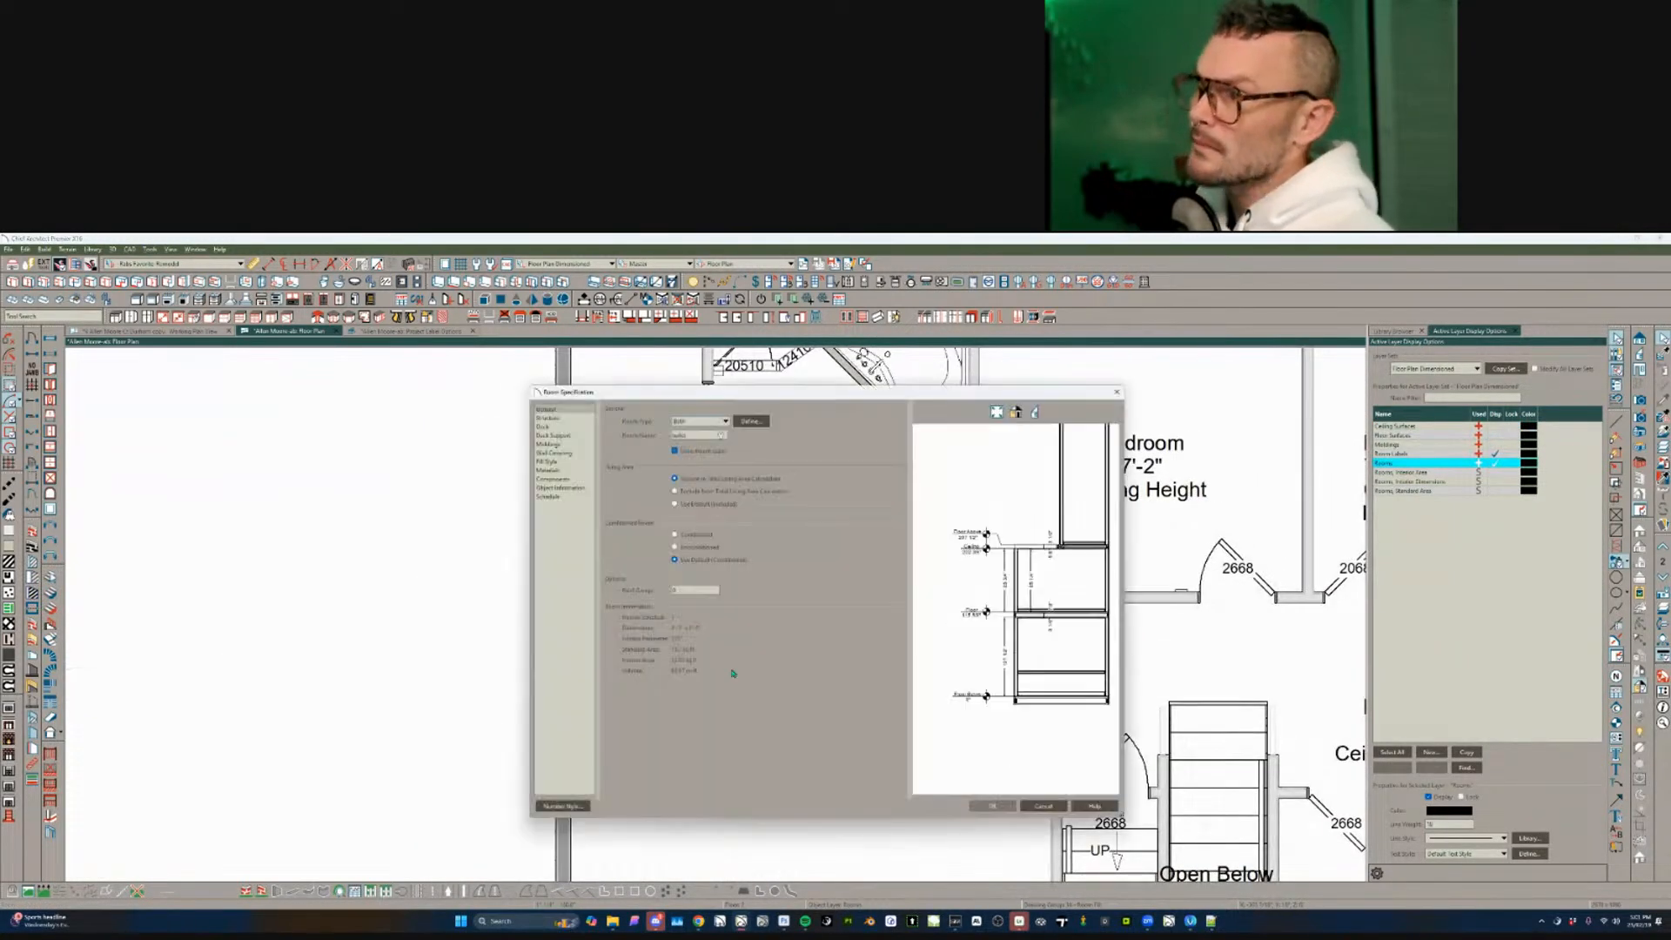
{"action": "left_click", "coordinate": [709, 423]}
{"action": "left_click", "coordinate": [687, 702]}
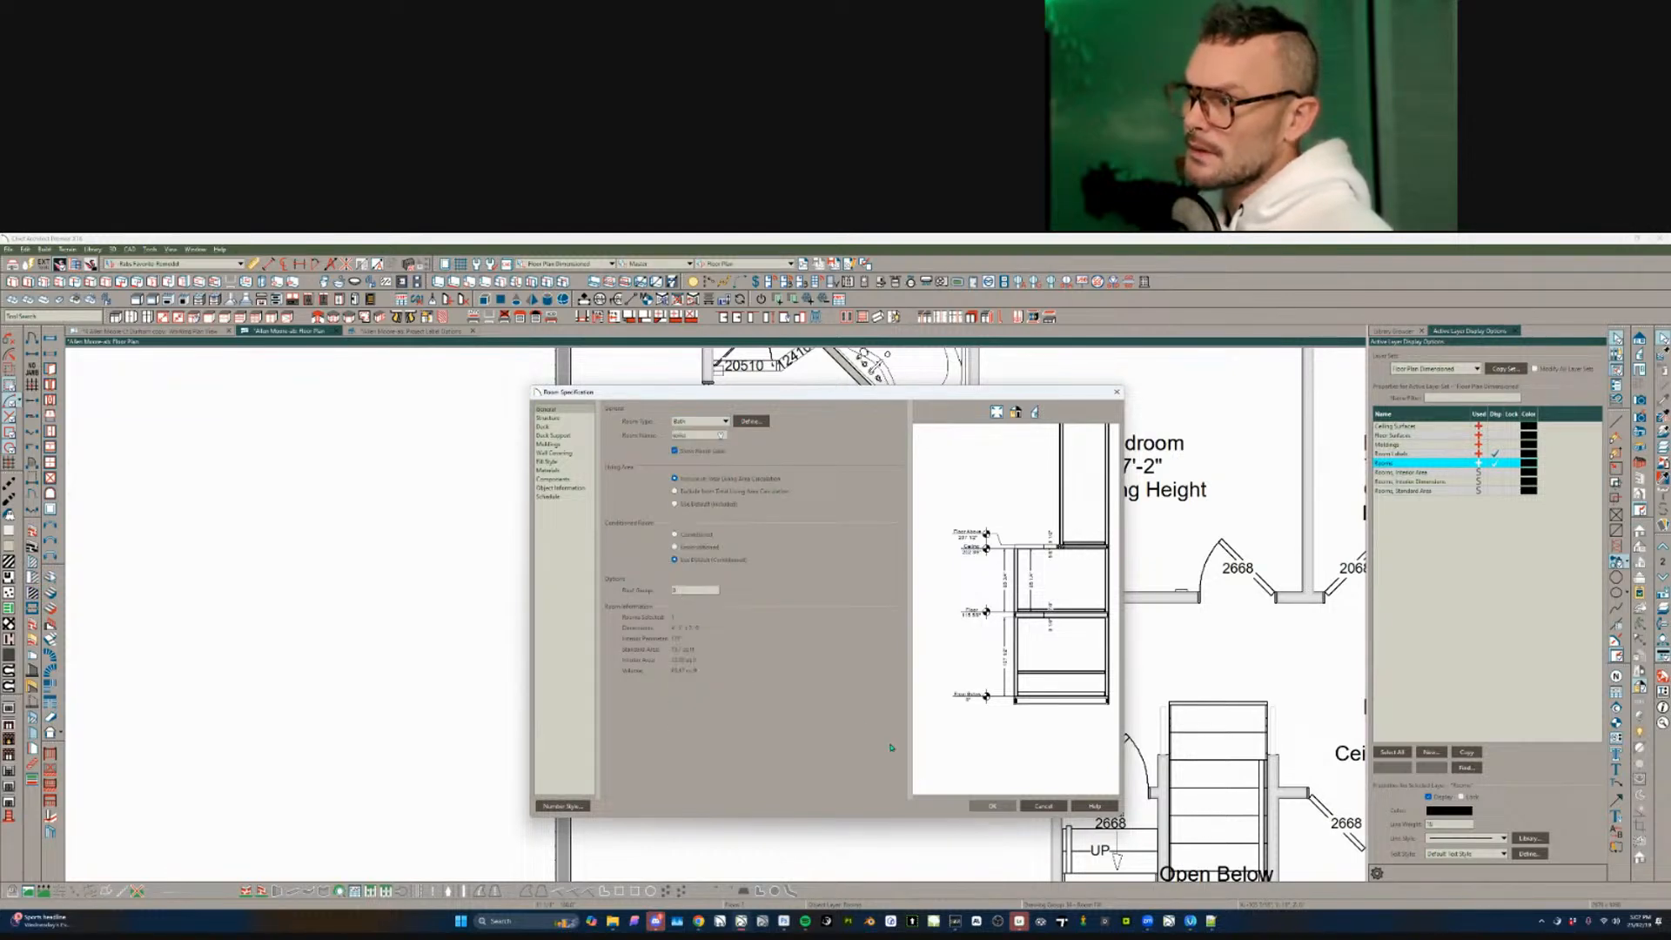
{"action": "left_click", "coordinate": [981, 806]}
{"action": "left_click", "coordinate": [664, 655]}
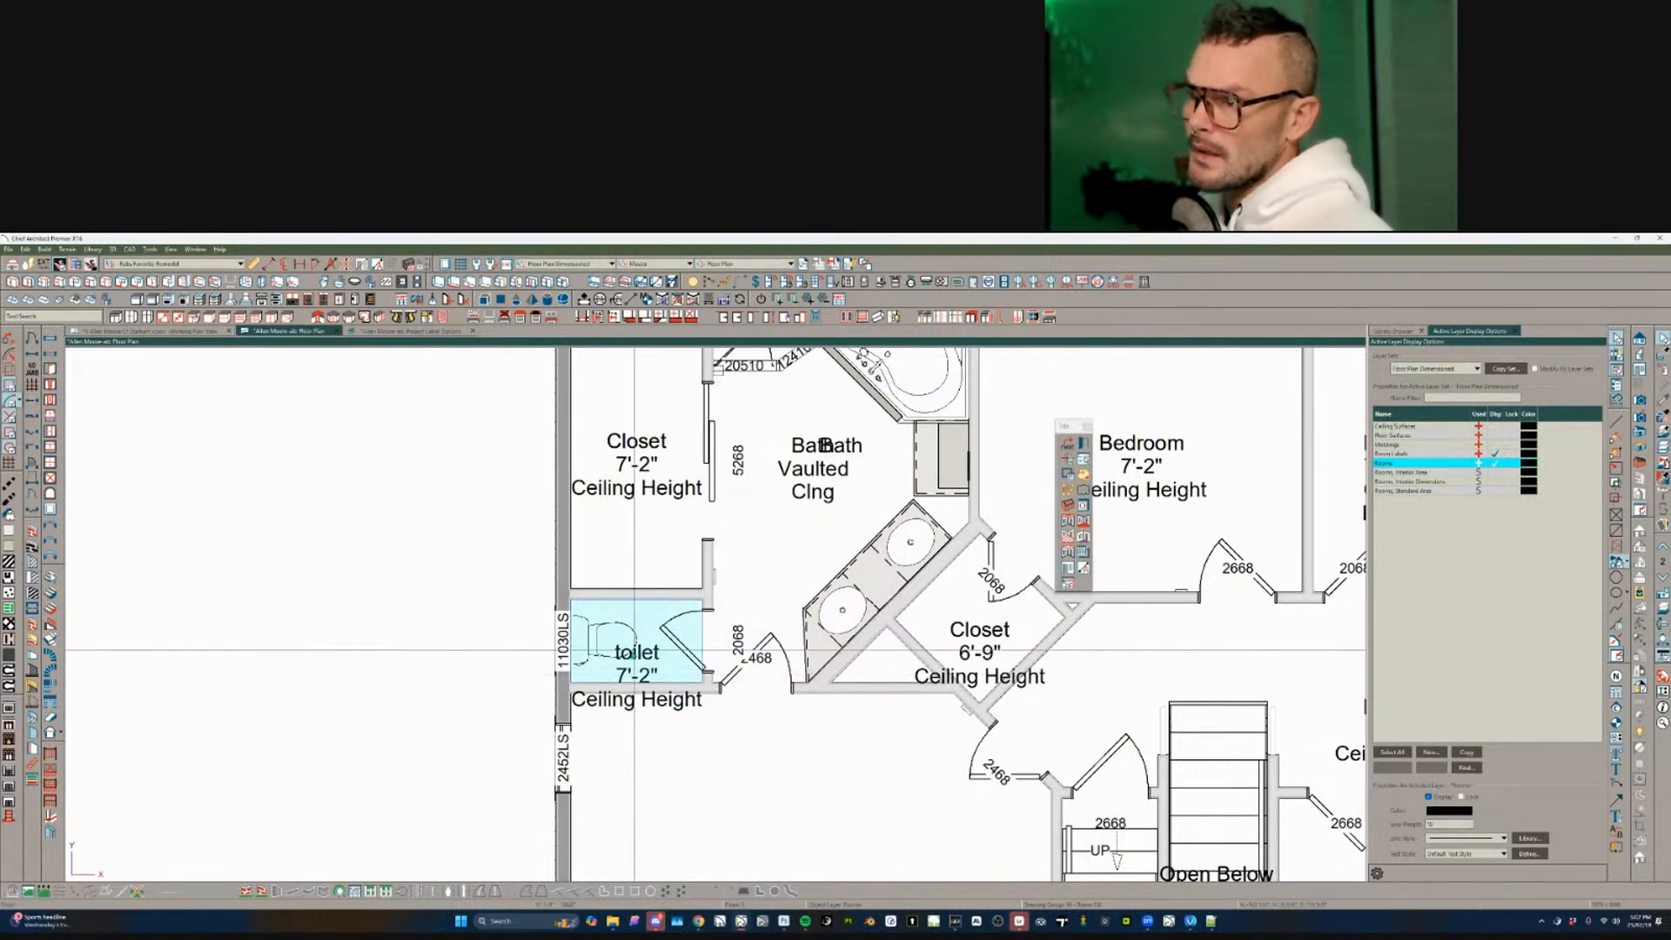
{"action": "double_click", "coordinate": [664, 652]}
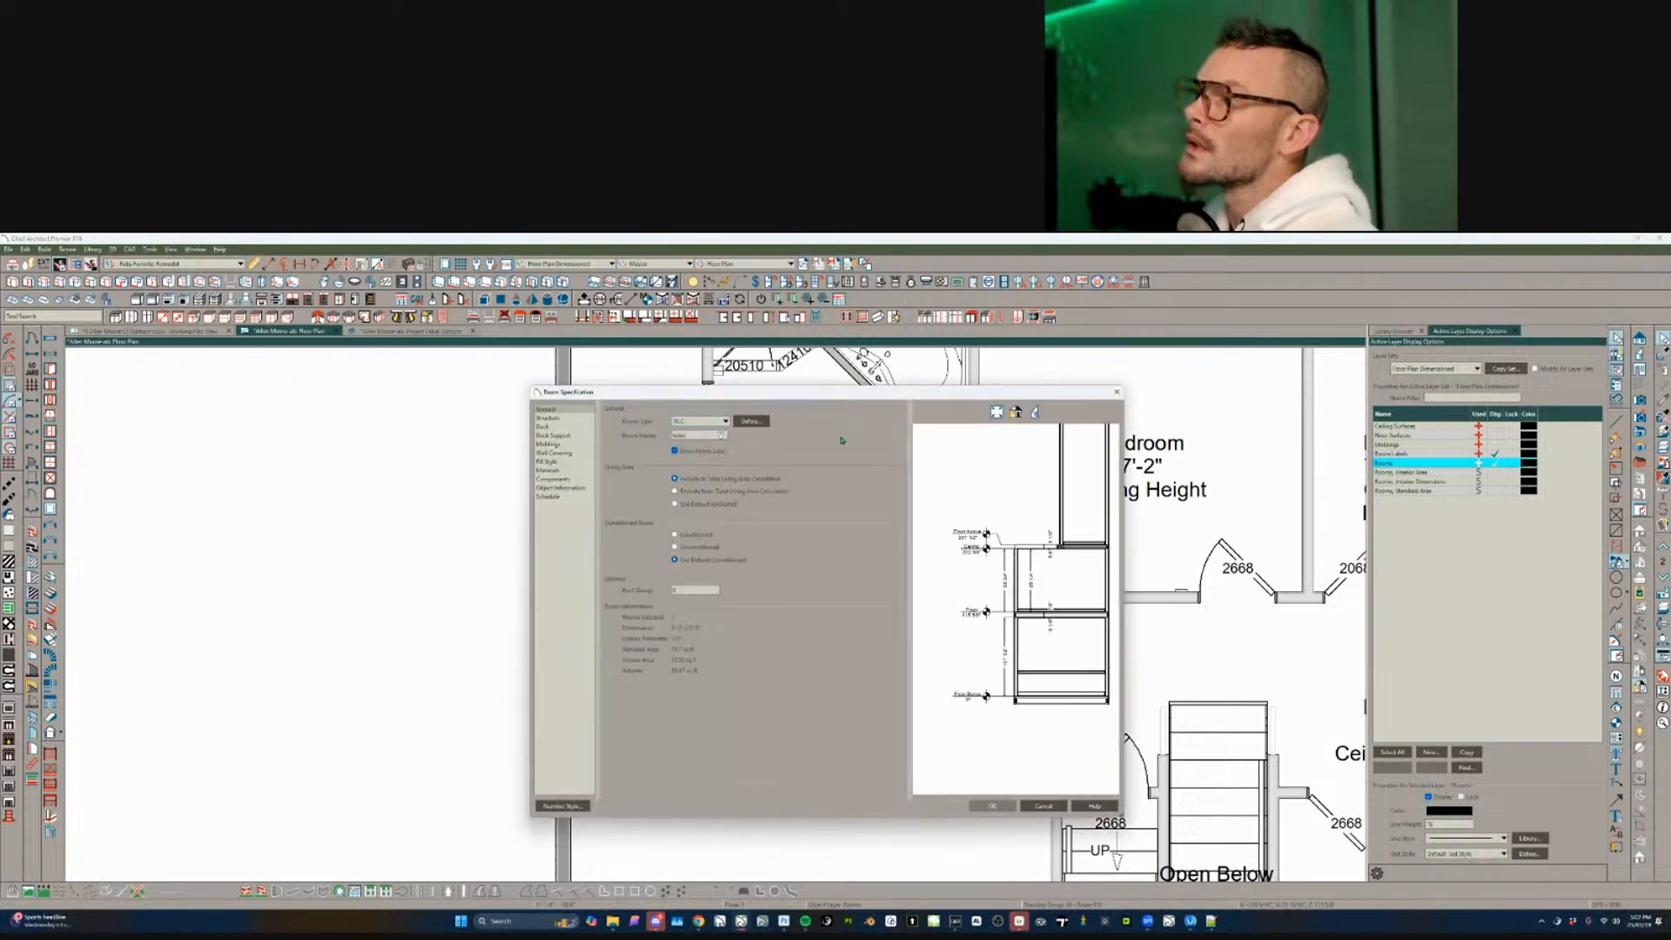
{"action": "left_click", "coordinate": [991, 806]}
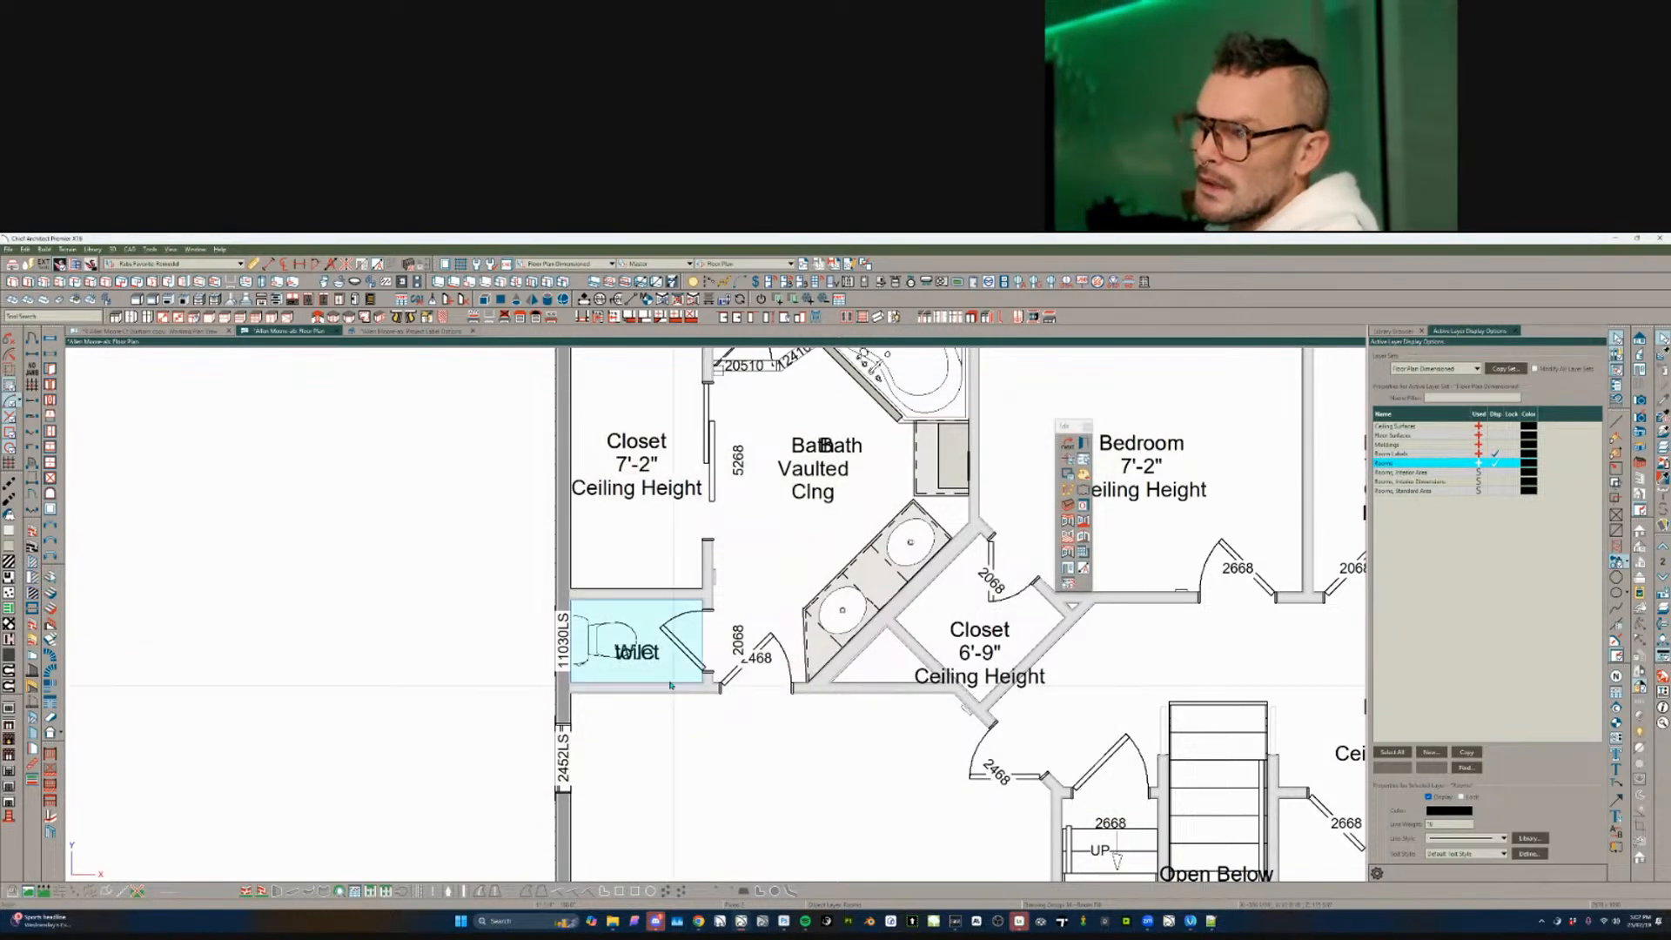
- Delete the old toilet room label so only W.C. remains
{"action": "left_click", "coordinate": [659, 650]}
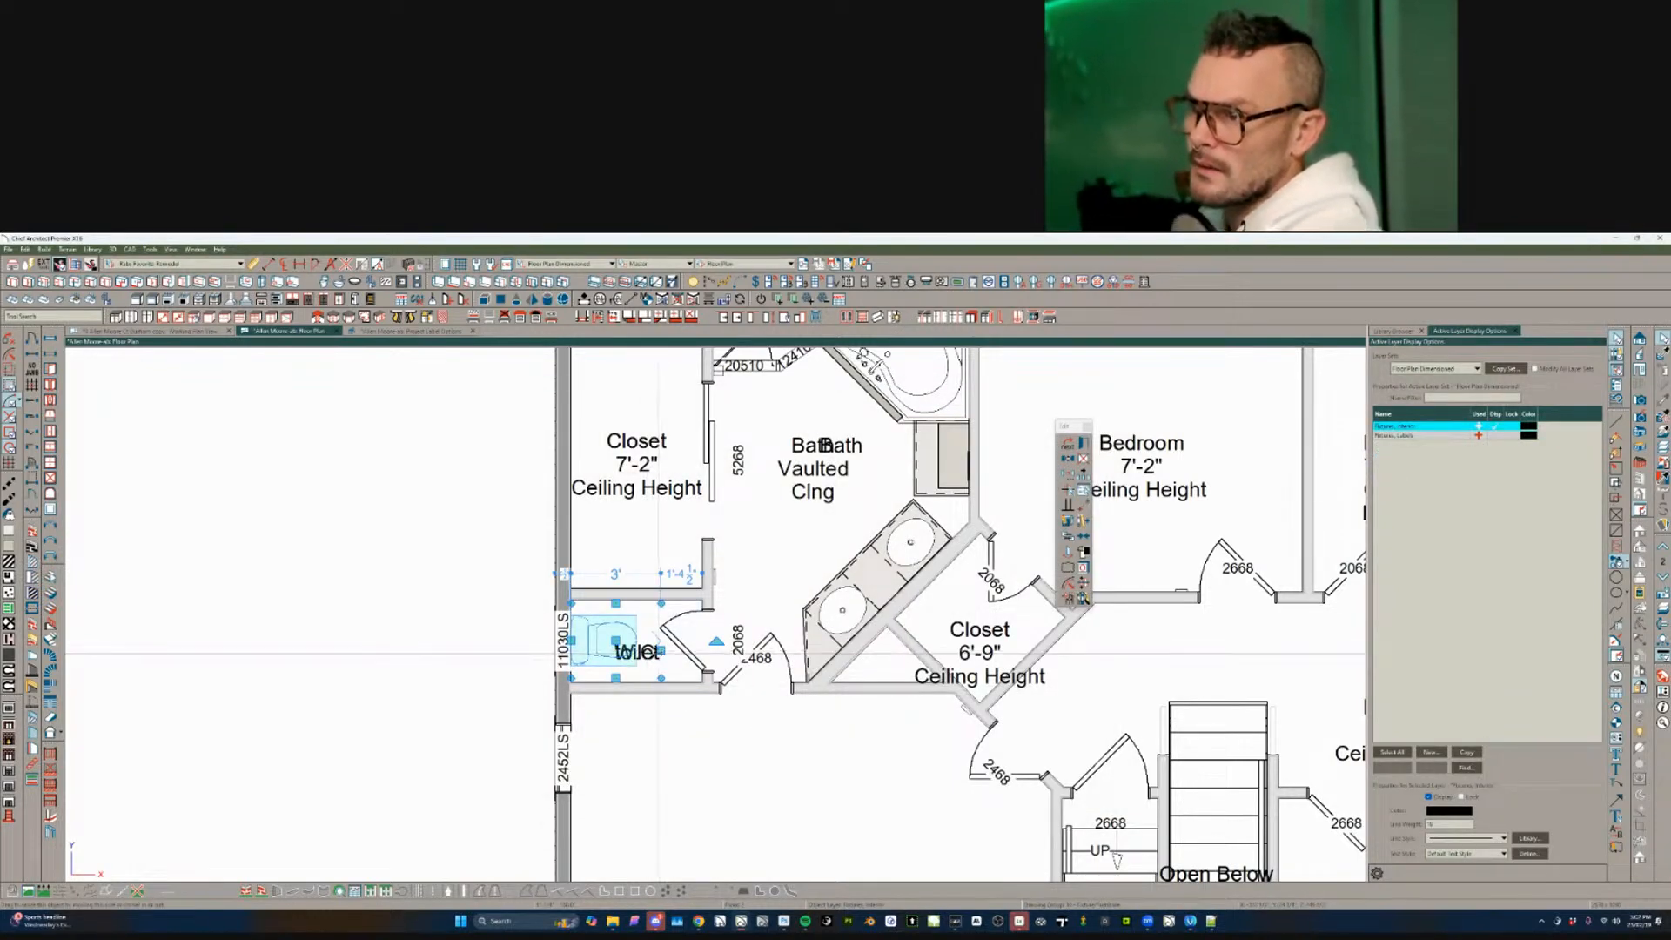
{"action": "key", "text": "Escape"}
{"action": "left_click", "coordinate": [672, 659]}
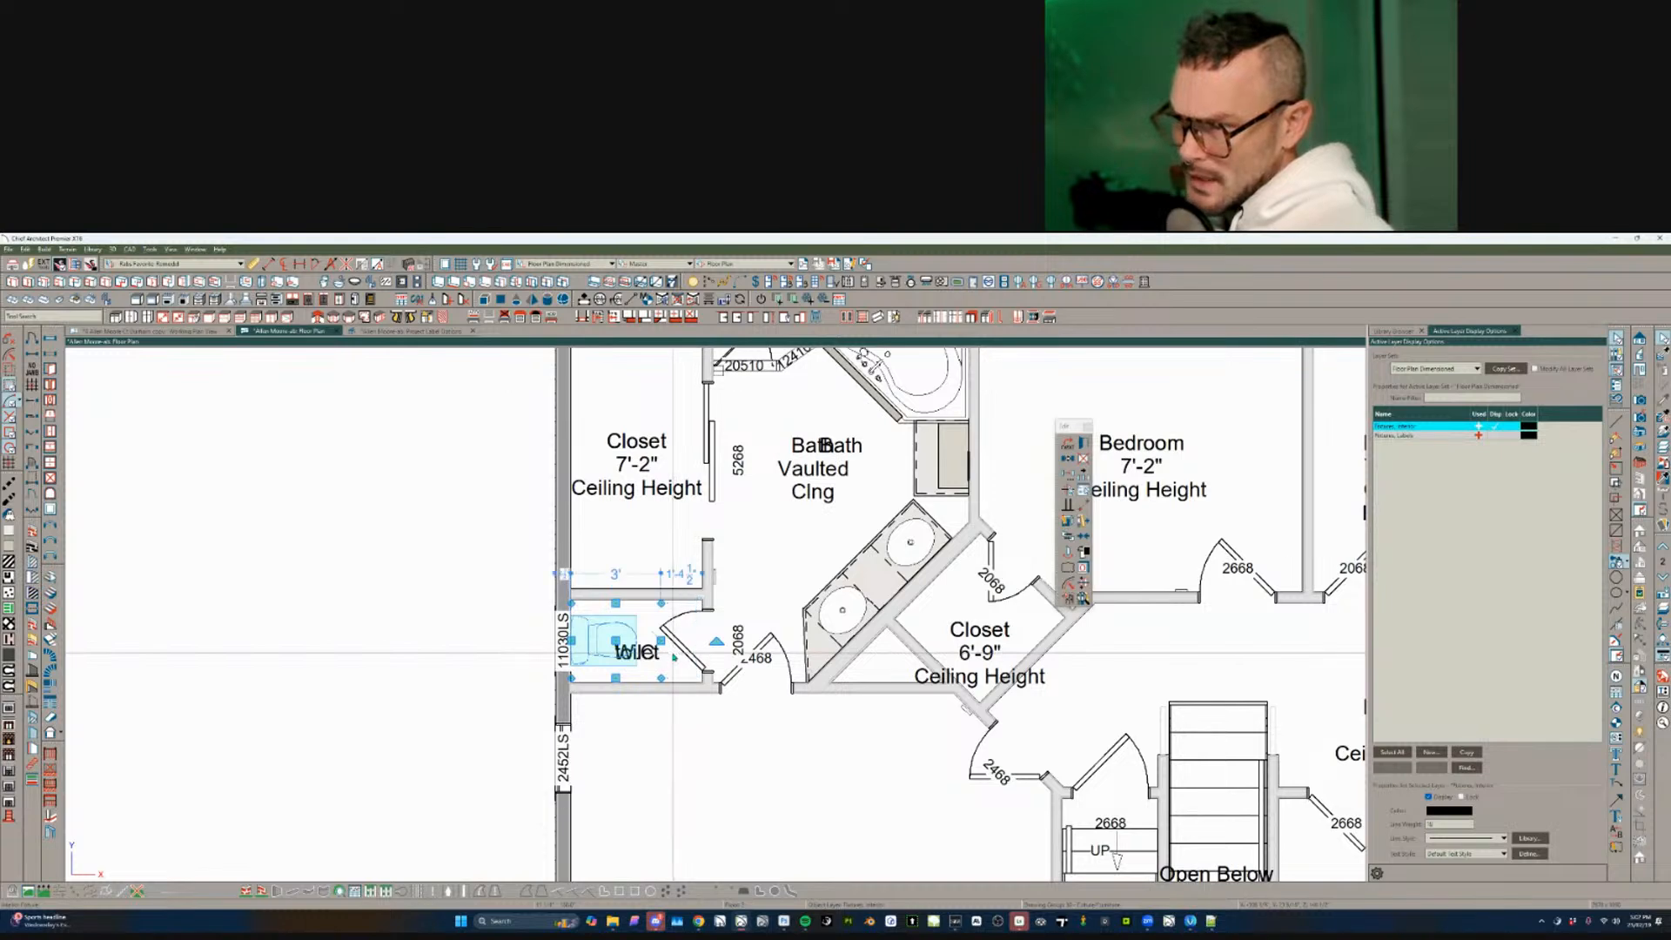
{"action": "left_click", "coordinate": [675, 655]}
{"action": "key", "text": "Delete"}
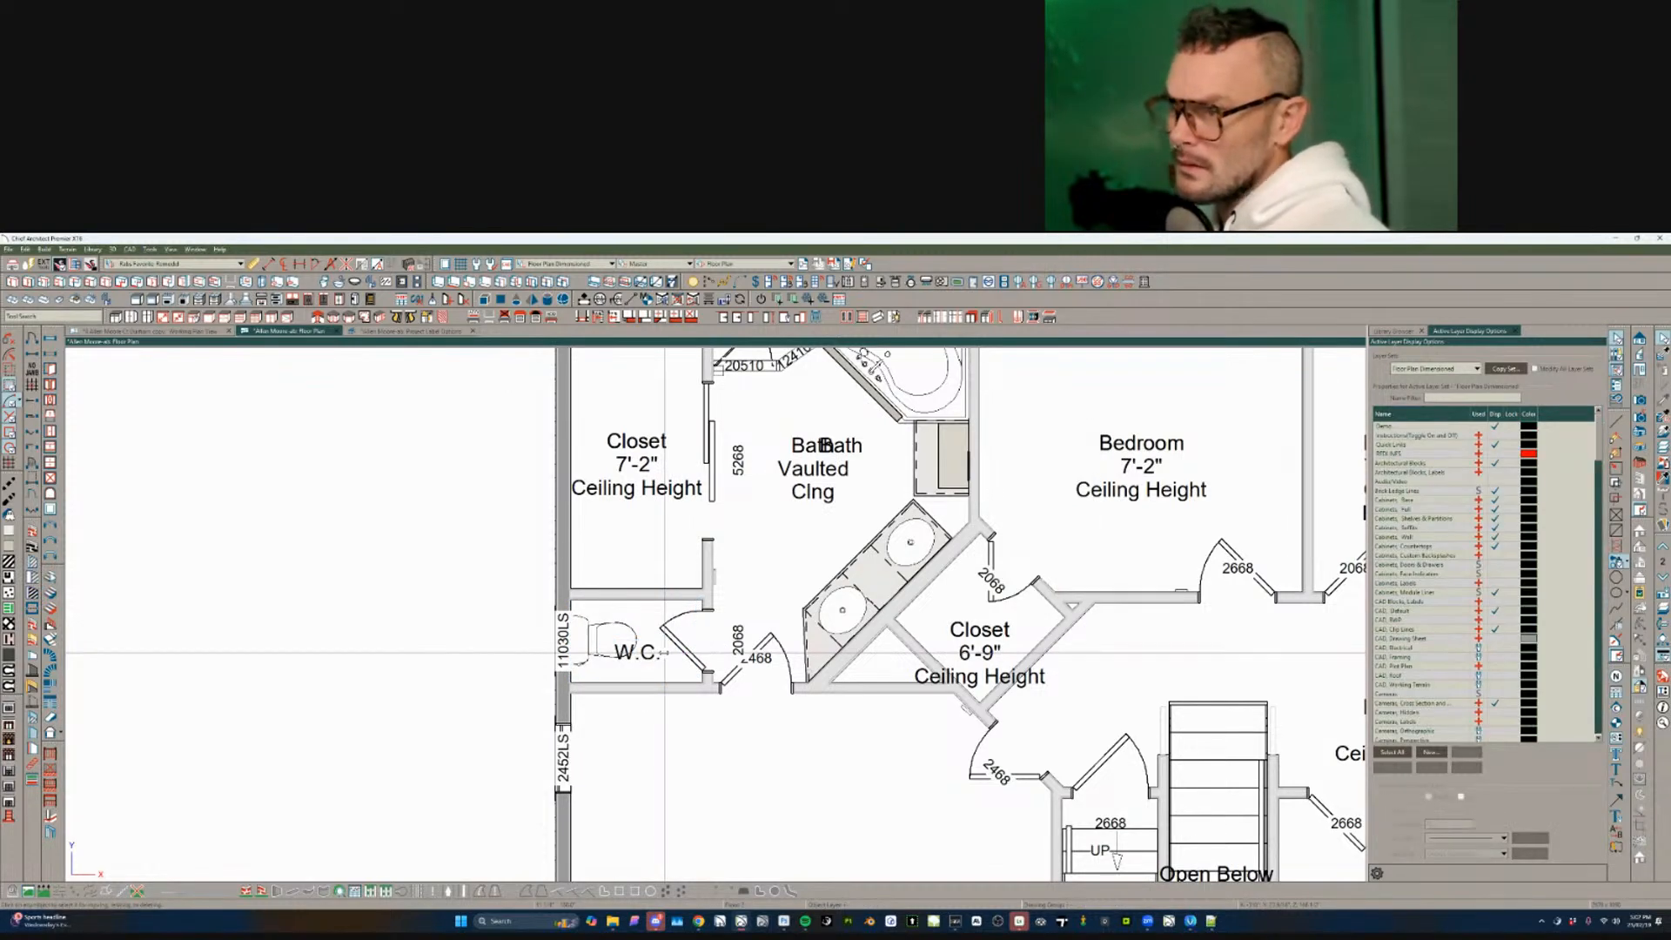
{"action": "scroll", "coordinate": [978, 636], "scroll_direction": "down", "scroll_amount": 1}
{"action": "scroll", "coordinate": [979, 638], "scroll_direction": "down", "scroll_amount": 2}
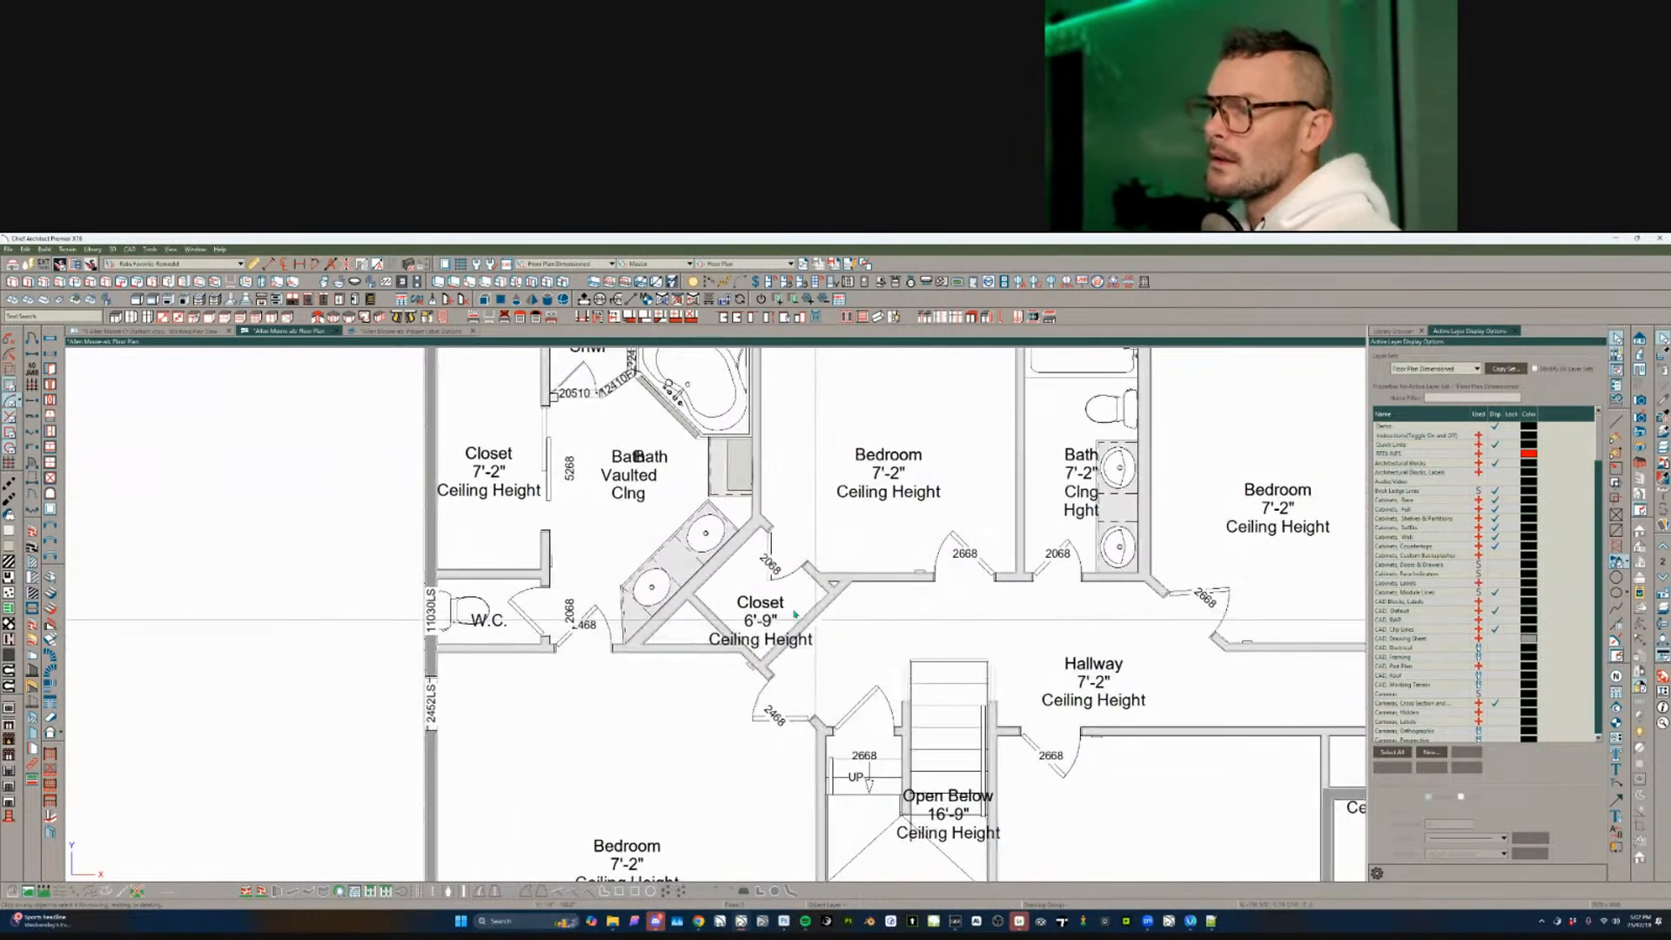
- Delete the old Closet 6'-9" room label, leaving the Clst label
{"action": "left_click", "coordinate": [777, 591]}
{"action": "left_click", "coordinate": [777, 583]}
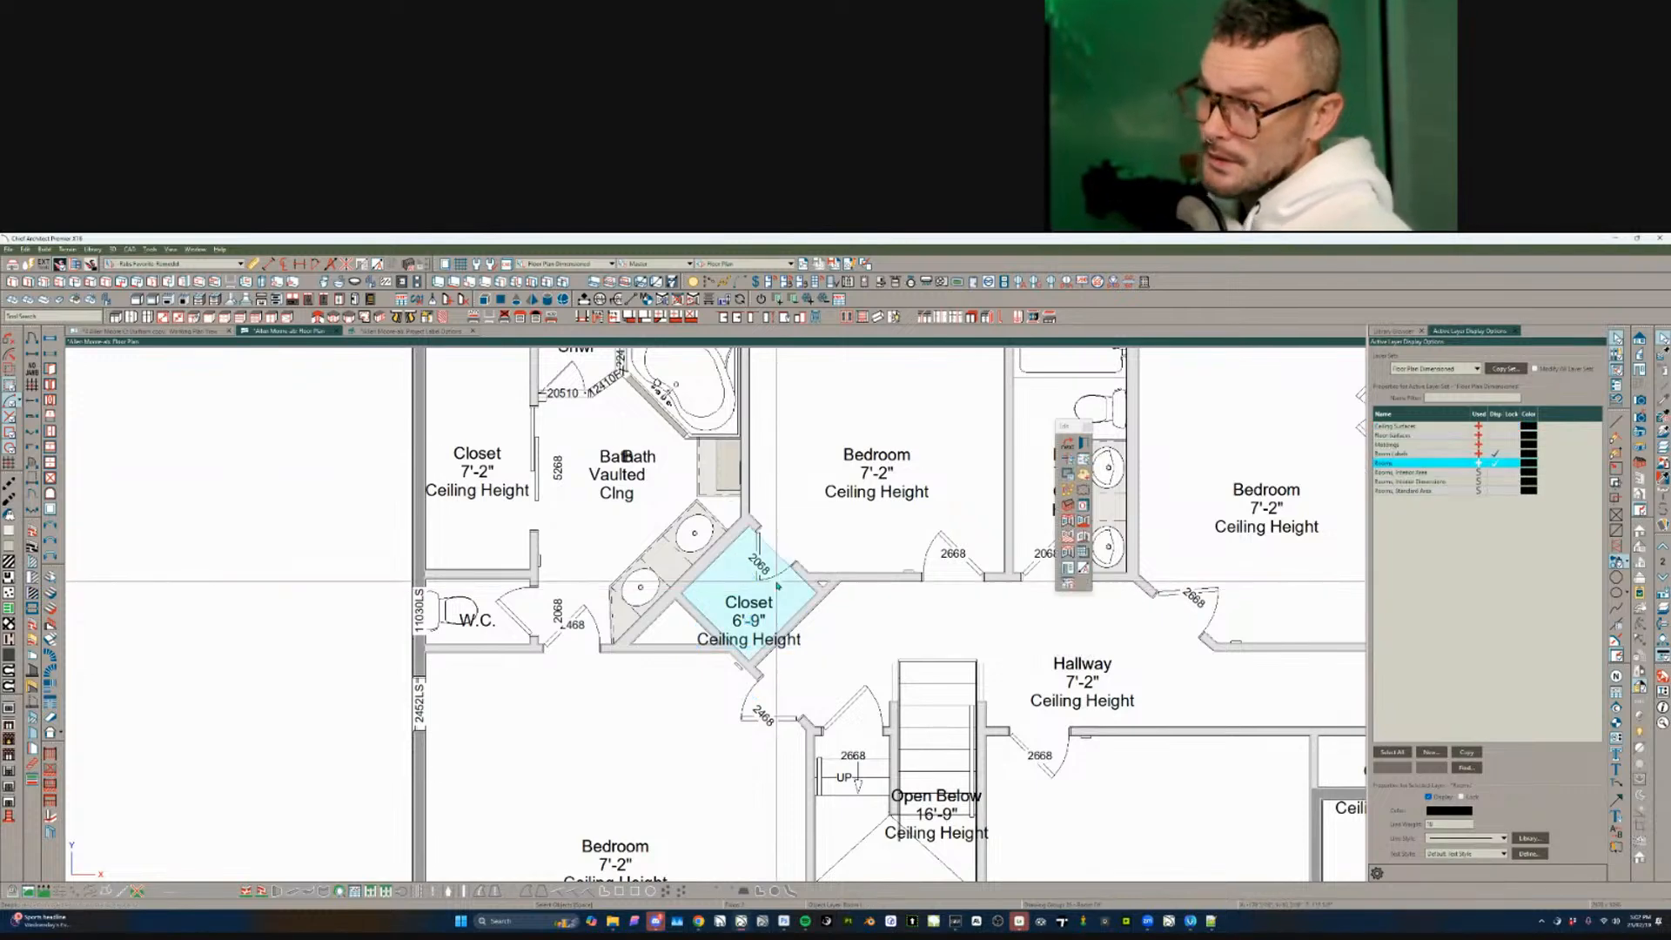
{"action": "double_click", "coordinate": [777, 584]}
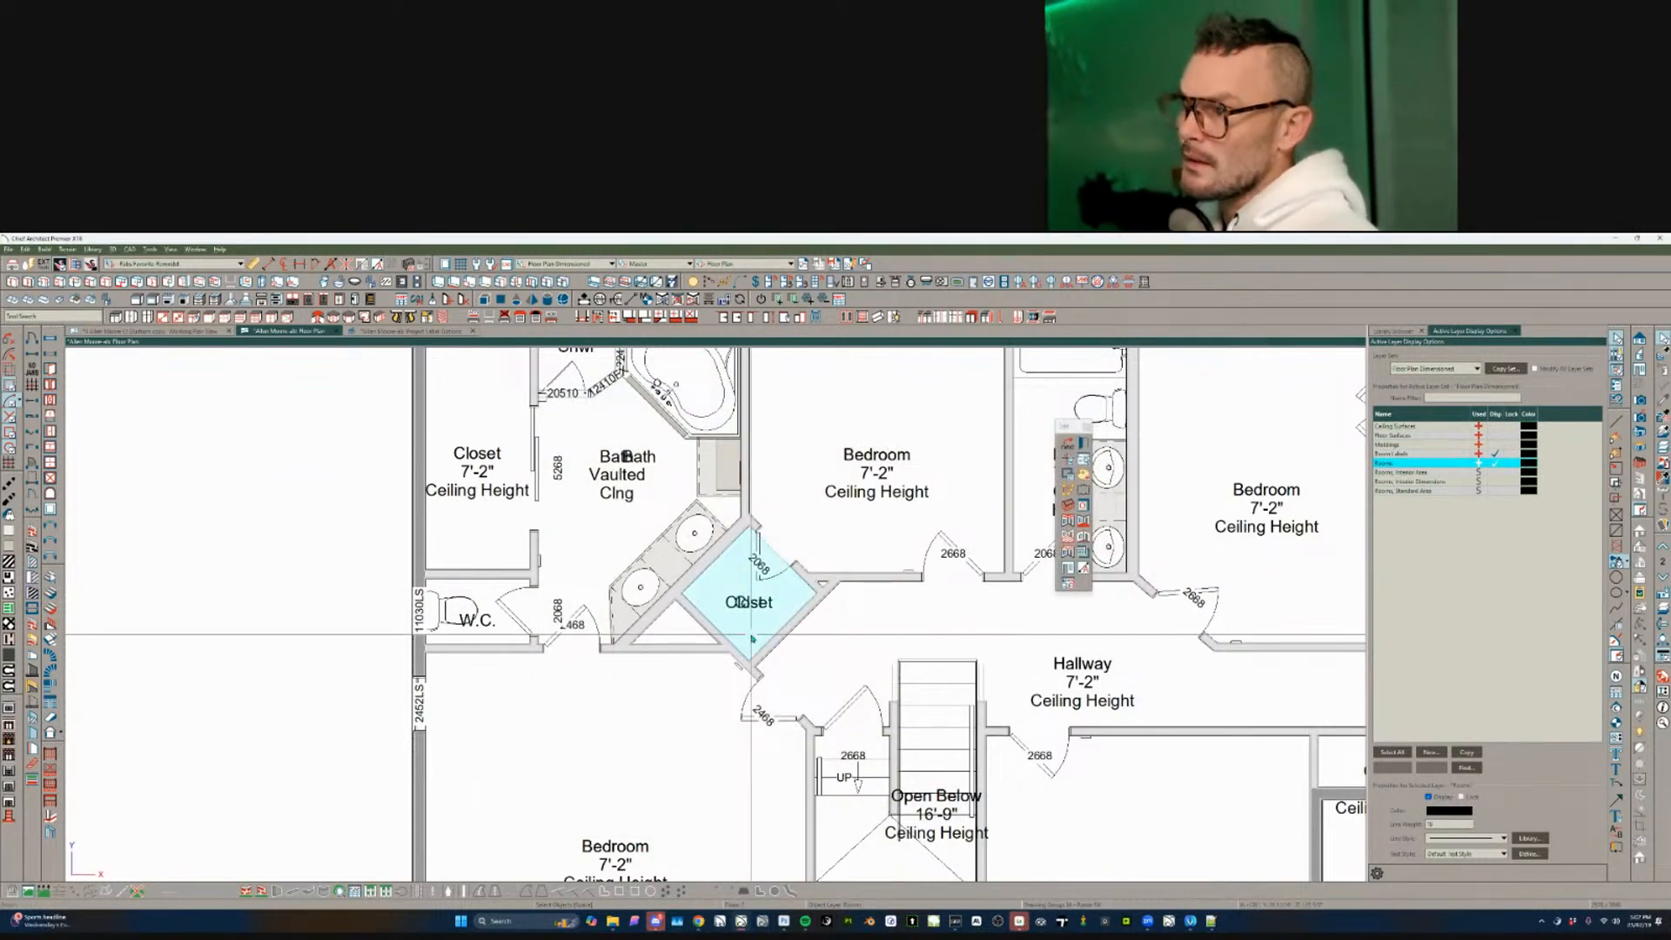
{"action": "left_click", "coordinate": [787, 597]}
{"action": "key", "text": "Delete"}
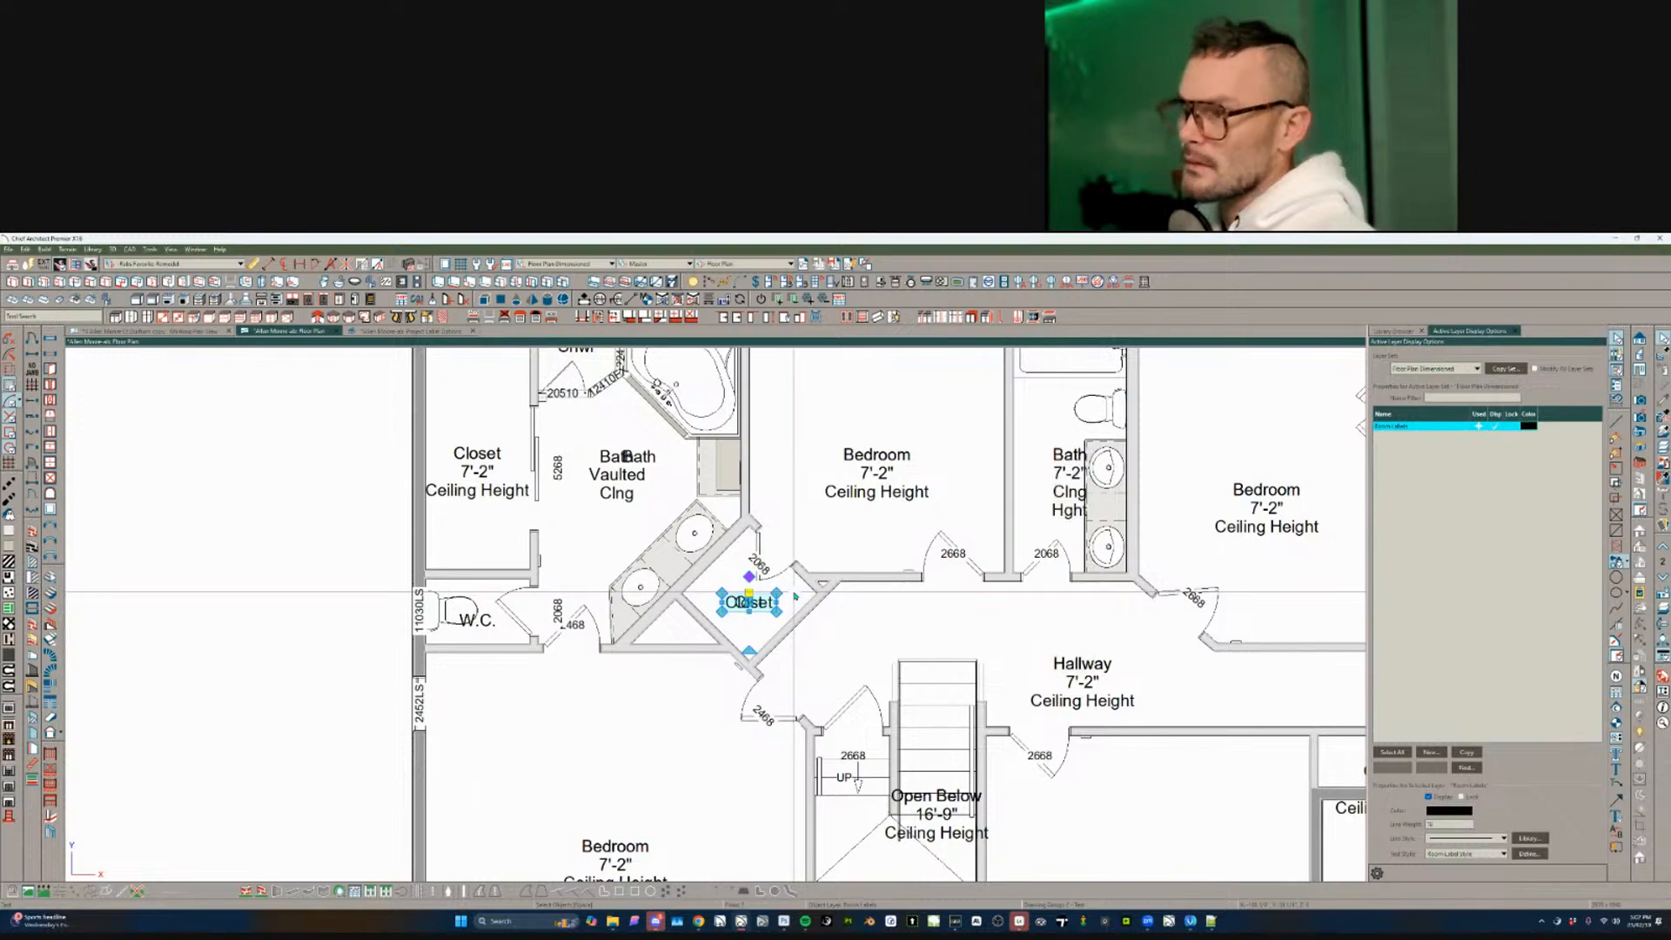
- Bring the laundry room into view and check the laundry appliance there
{"action": "scroll", "coordinate": [794, 596], "scroll_direction": "down", "scroll_amount": 2}
{"action": "scroll", "coordinate": [794, 596], "scroll_direction": "down", "scroll_amount": 2}
{"action": "middle_click_drag", "start_coordinate": [690, 555], "coordinate": [471, 585]}
{"action": "scroll", "coordinate": [868, 638], "scroll_direction": "up", "scroll_amount": 1}
{"action": "scroll", "coordinate": [869, 638], "scroll_direction": "up", "scroll_amount": 2}
{"action": "left_click", "coordinate": [824, 595]}
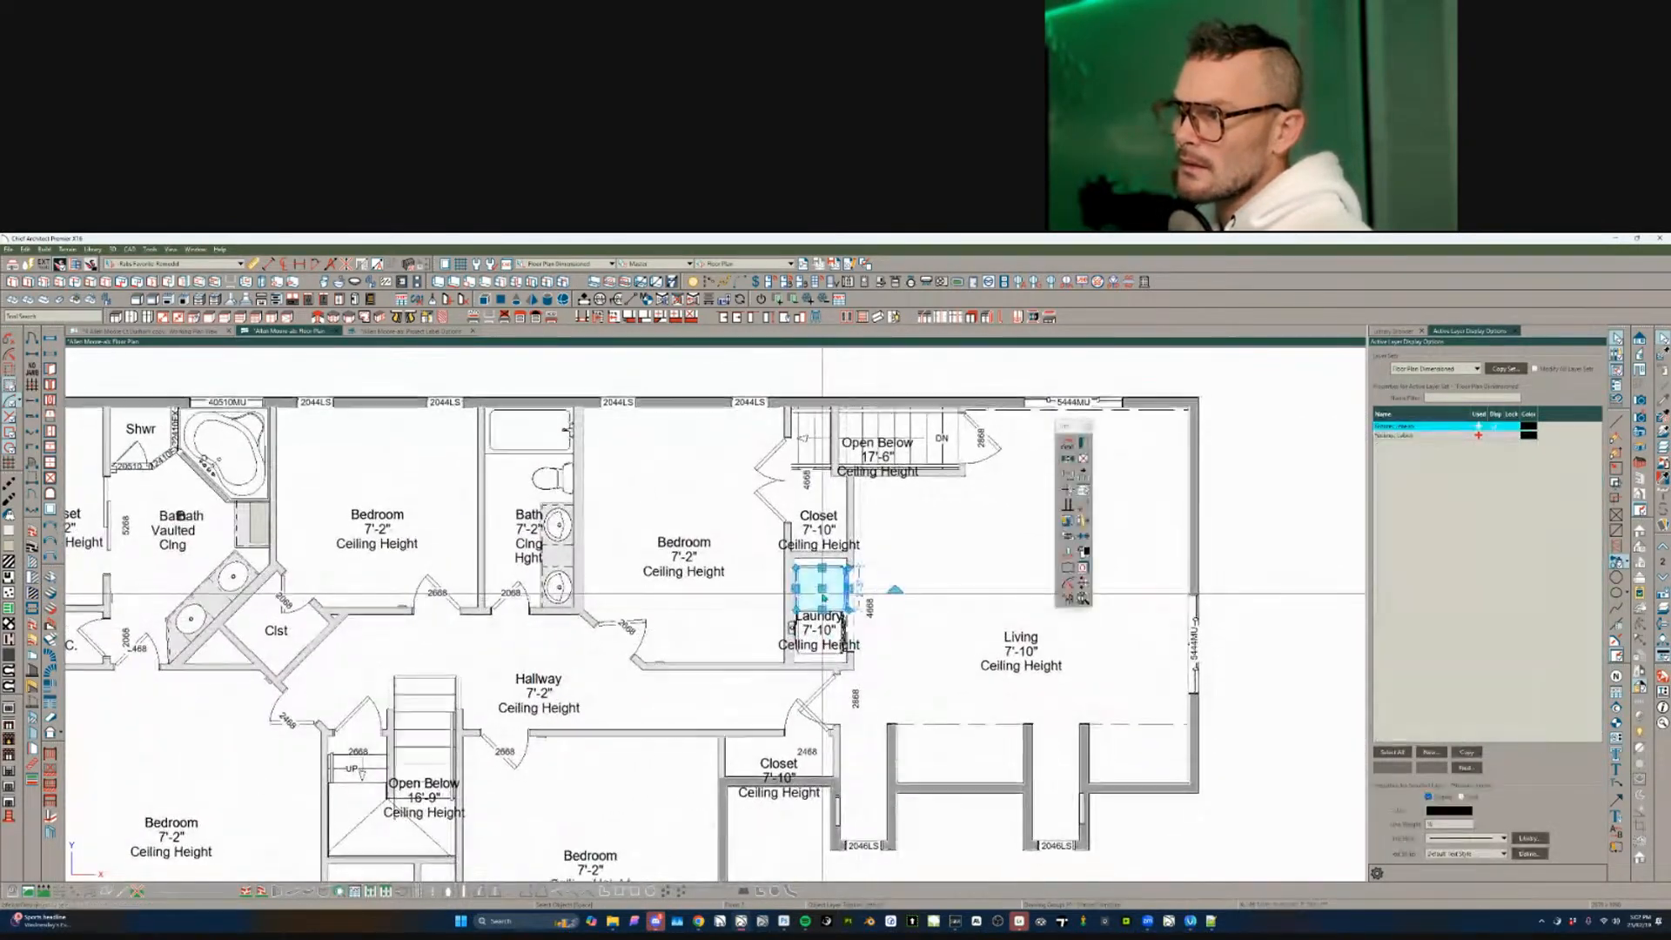
{"action": "scroll", "coordinate": [824, 595], "scroll_direction": "up", "scroll_amount": 2}
{"action": "scroll", "coordinate": [777, 649], "scroll_direction": "up", "scroll_amount": 3}
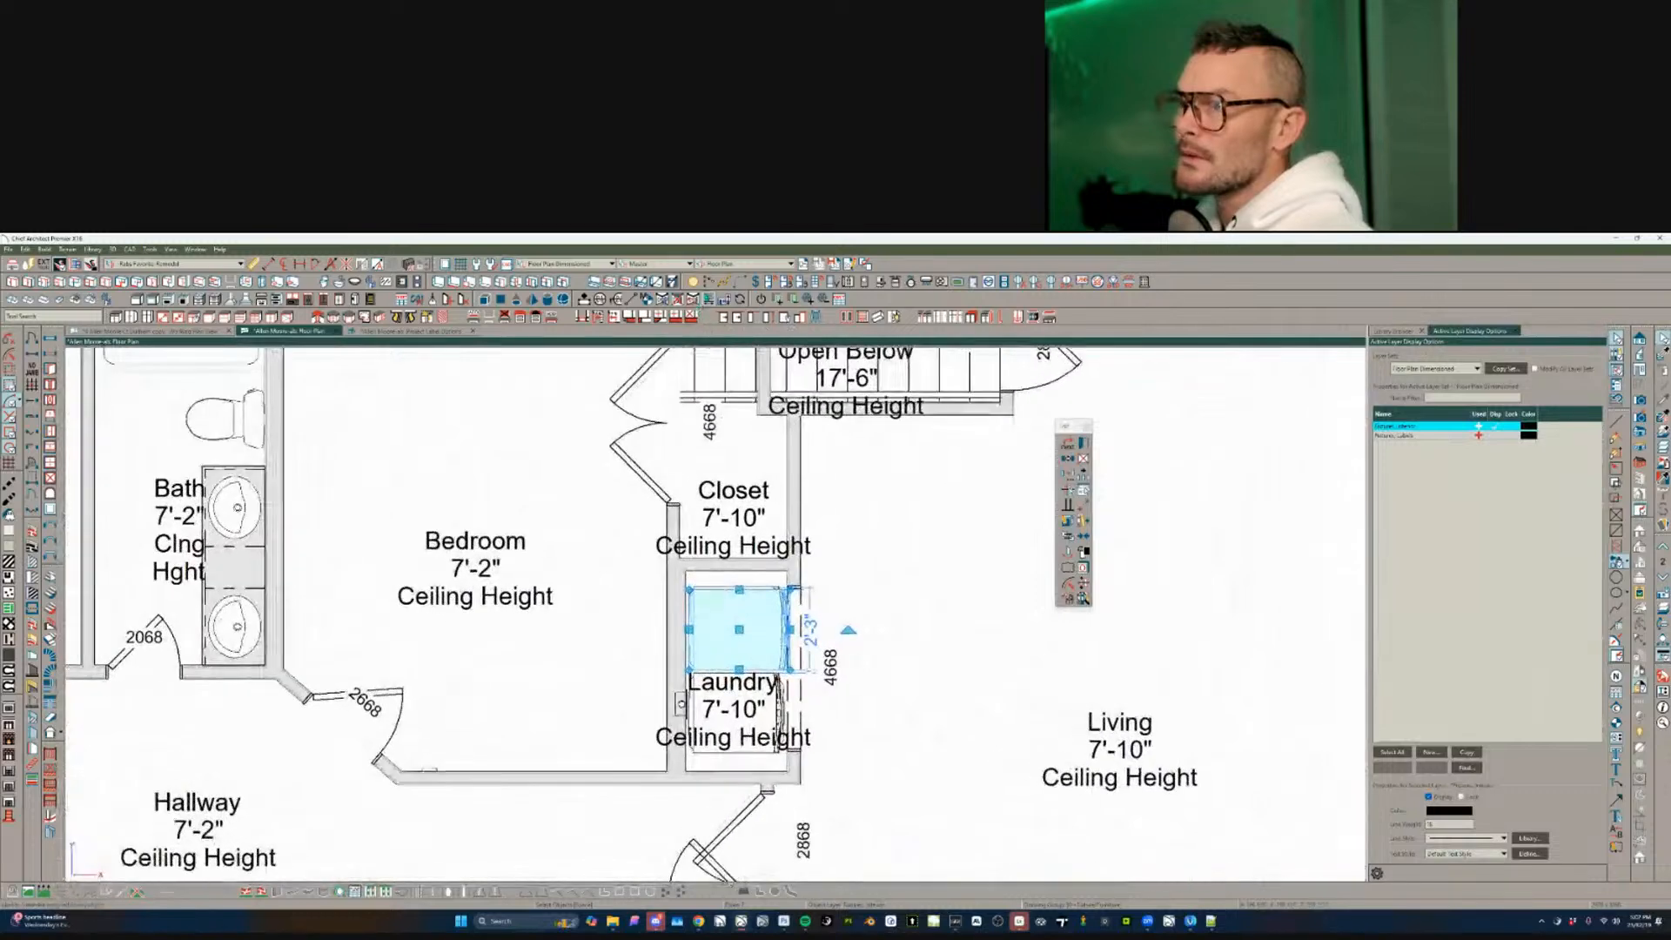
{"action": "left_click", "coordinate": [729, 444]}
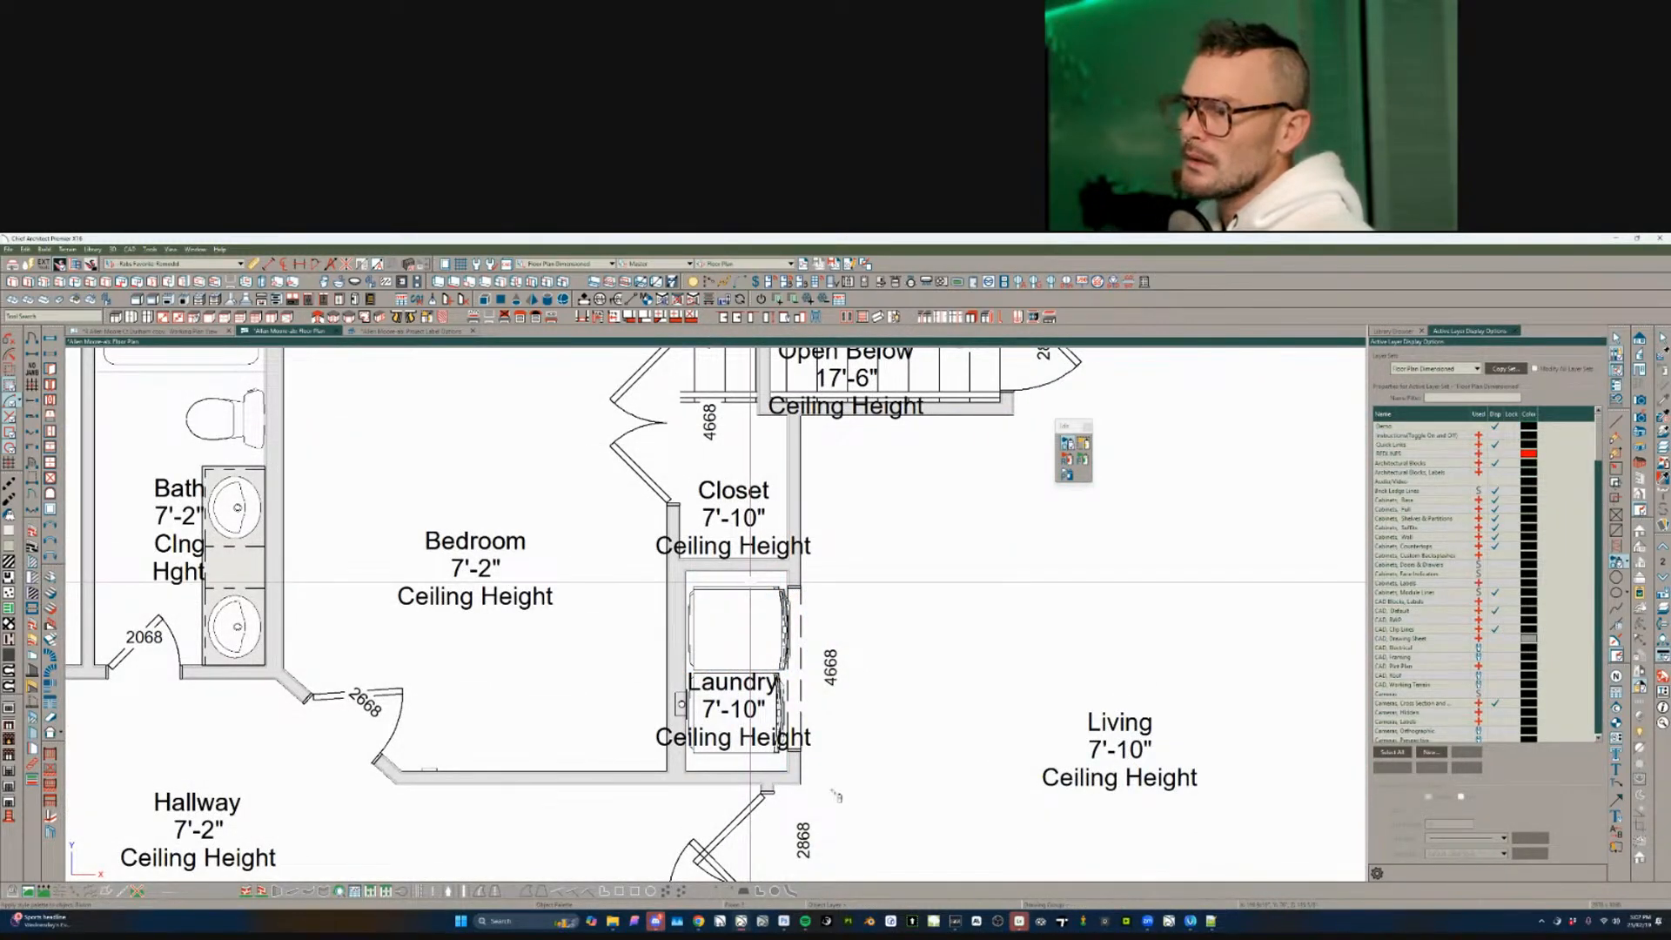
- Move the Laundry room label upward within the laundry room
{"action": "left_click", "coordinate": [737, 722]}
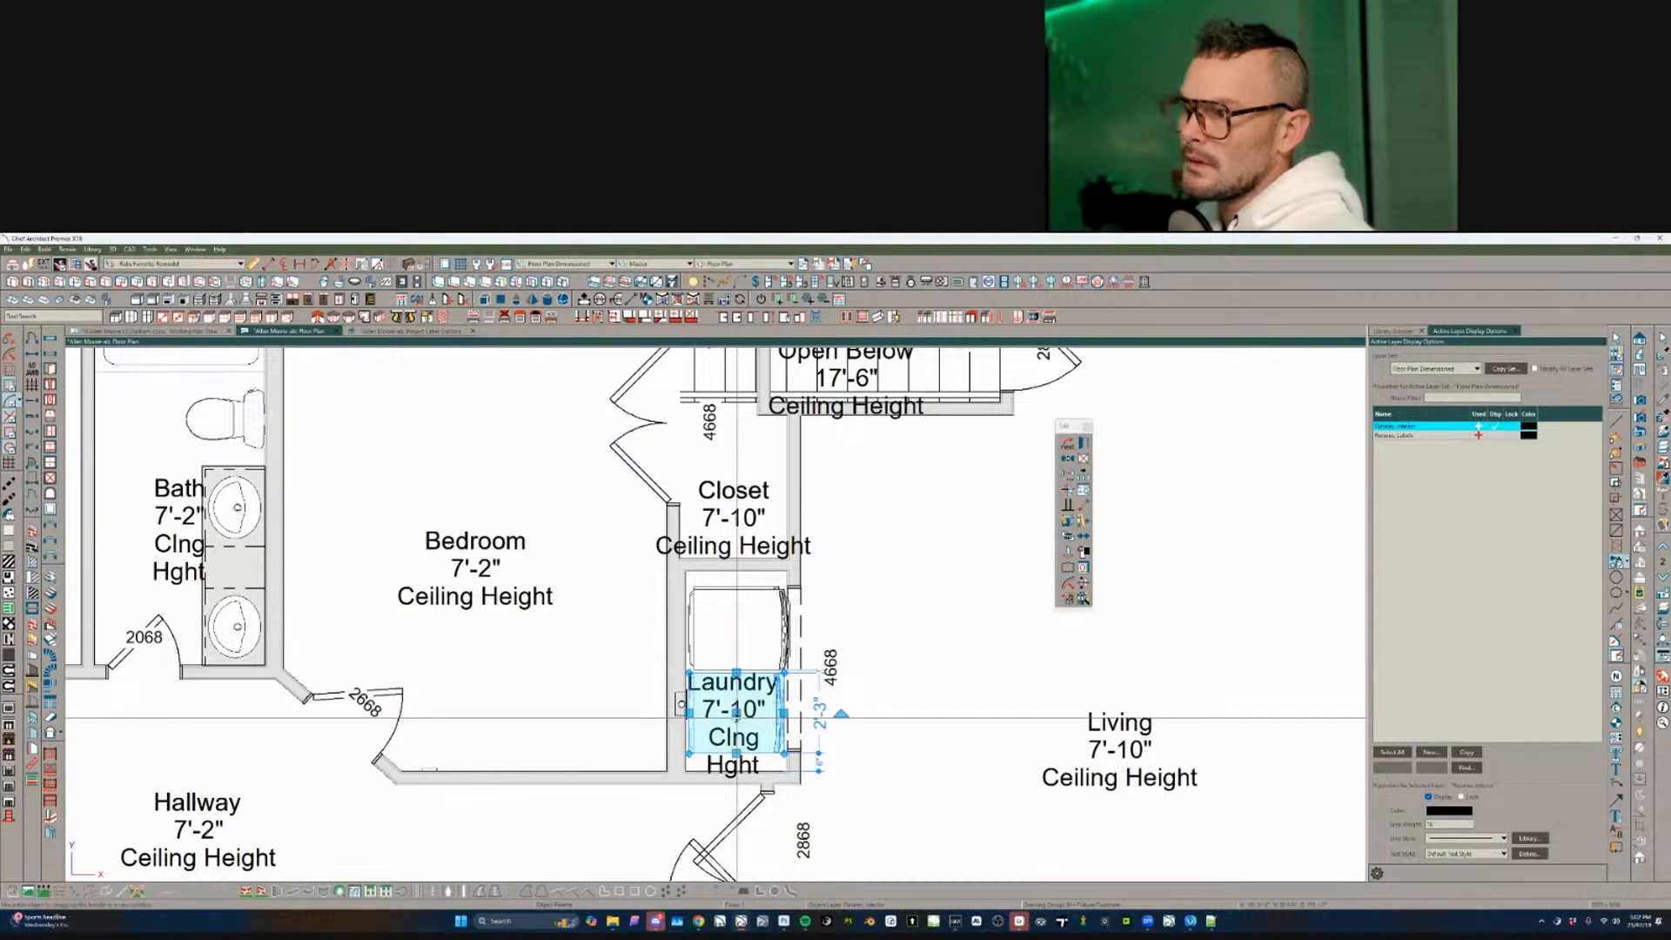
{"action": "left_click", "coordinate": [734, 719]}
{"action": "left_click_drag", "start_coordinate": [734, 715], "coordinate": [736, 682]}
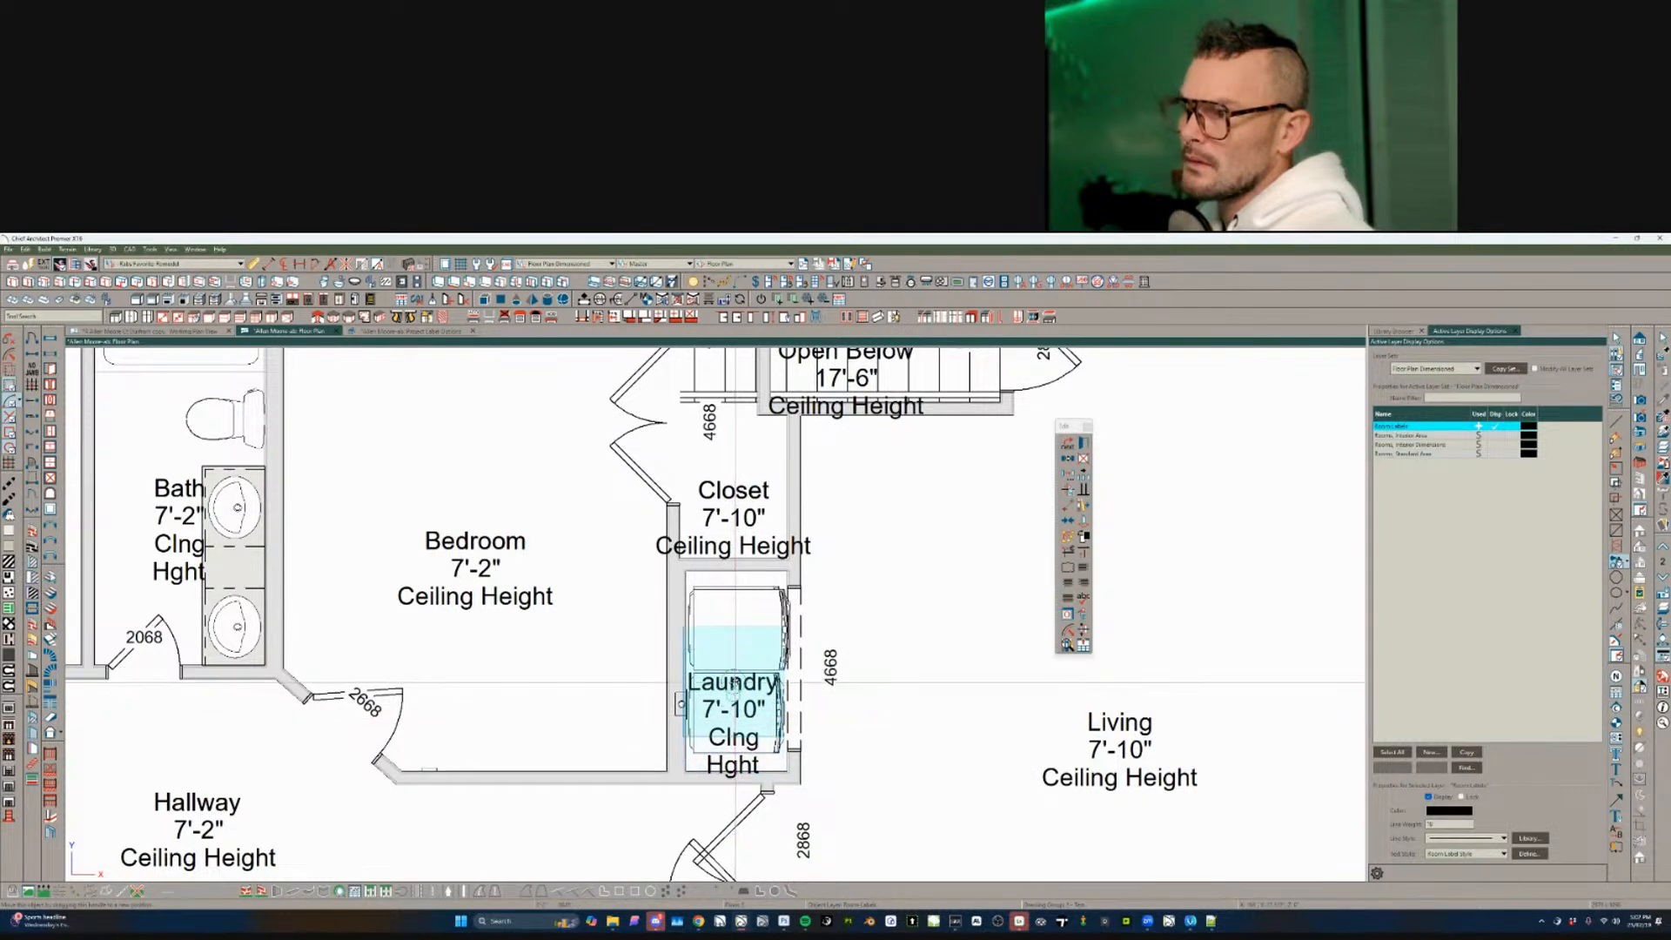
{"action": "left_click", "coordinate": [759, 685]}
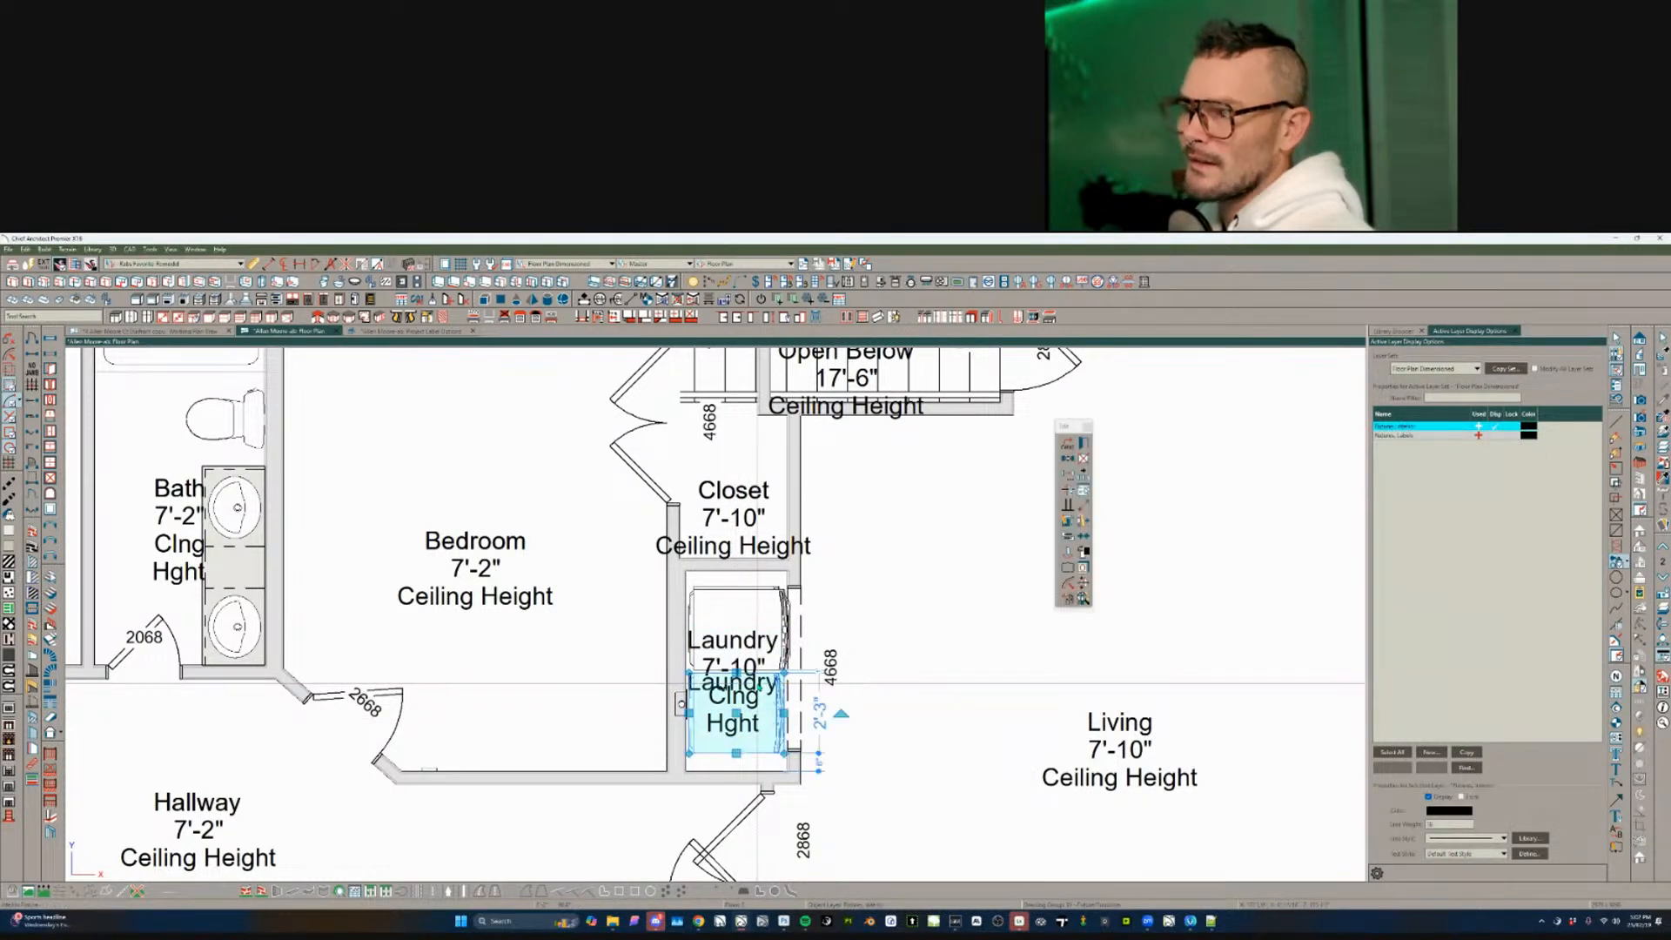
{"action": "key", "text": "Escape"}
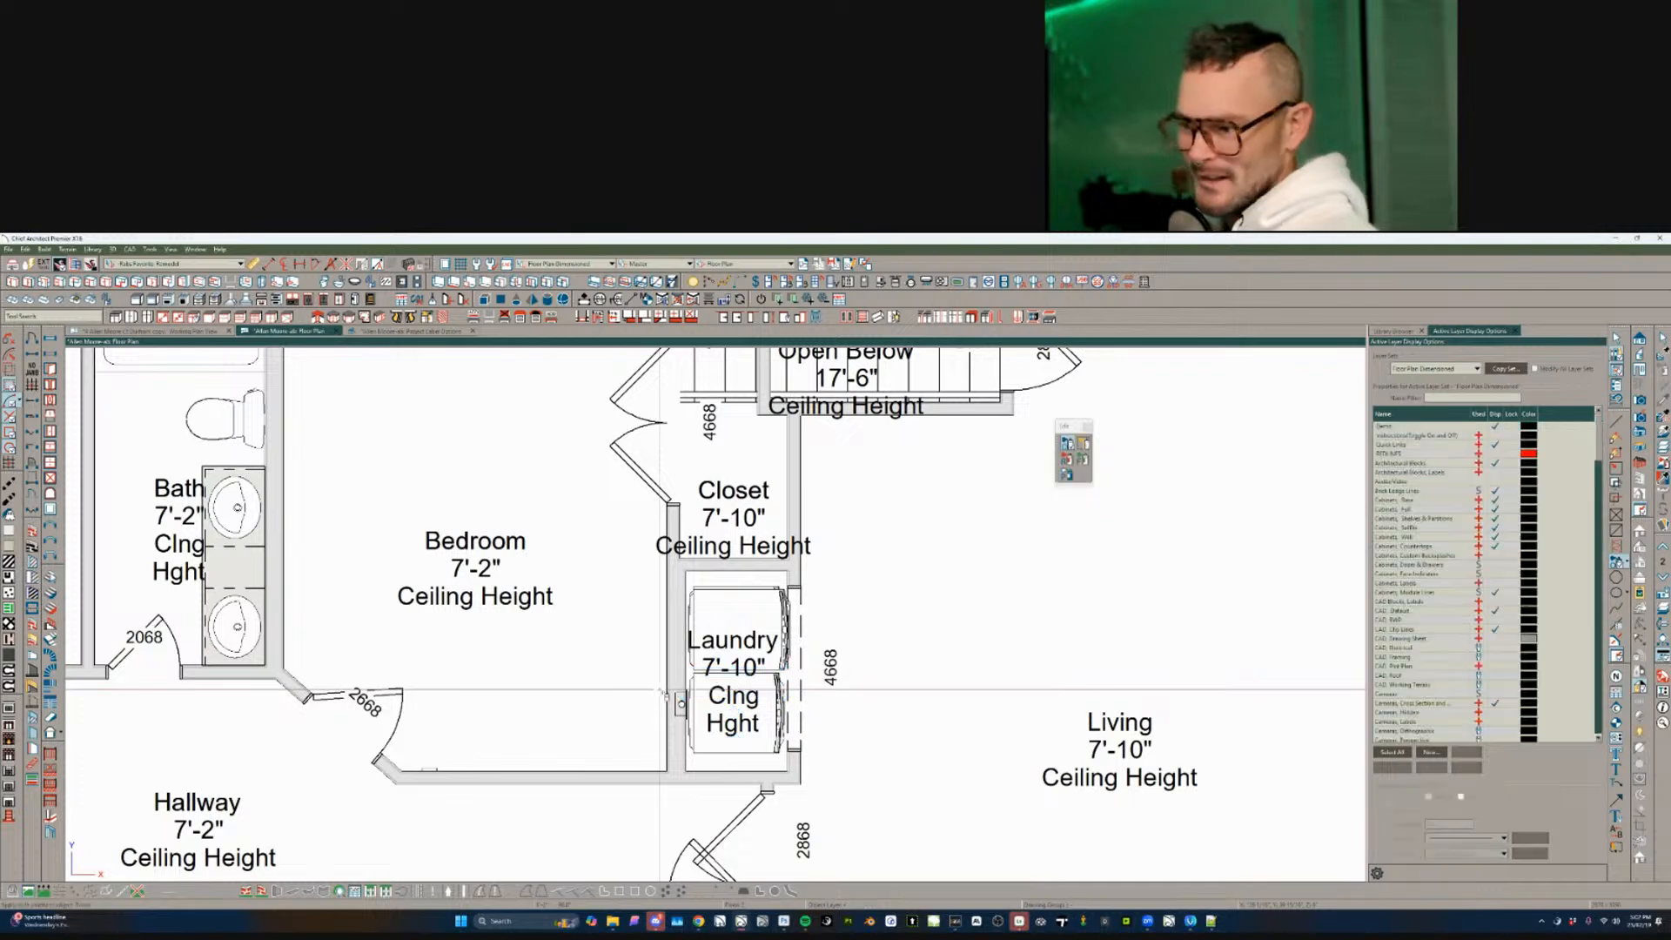
- Inspect the closet beside the laundry and its room label
{"action": "scroll", "coordinate": [661, 694], "scroll_direction": "down", "scroll_amount": 3}
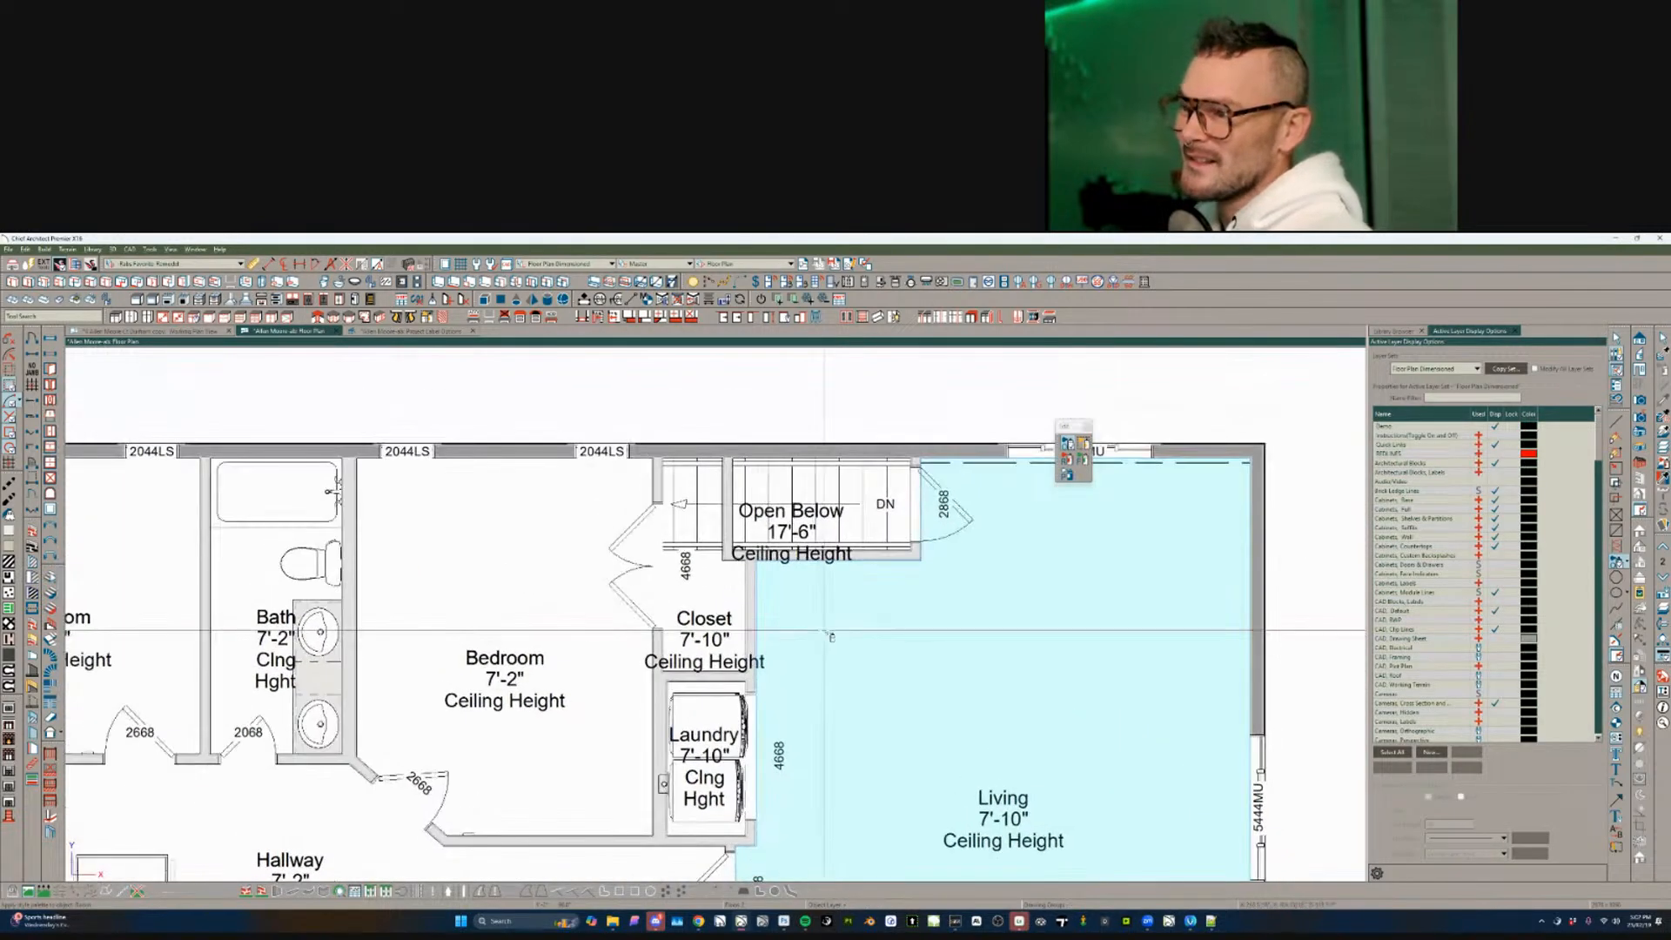
{"action": "left_click", "coordinate": [704, 586]}
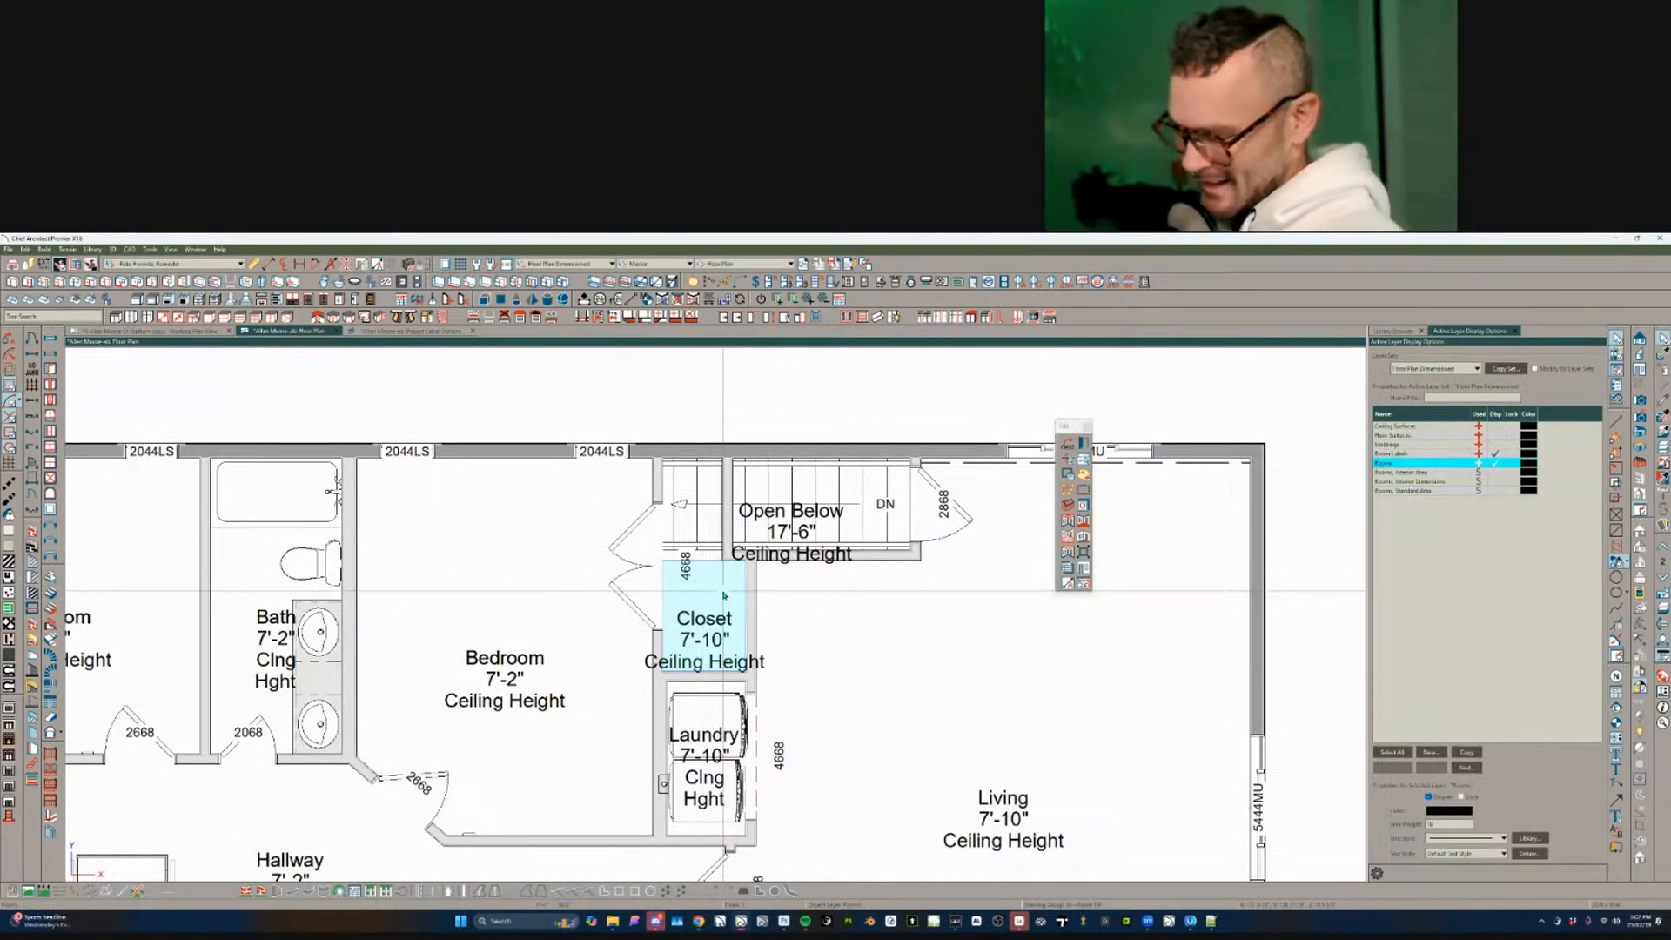
{"action": "double_click", "coordinate": [724, 595]}
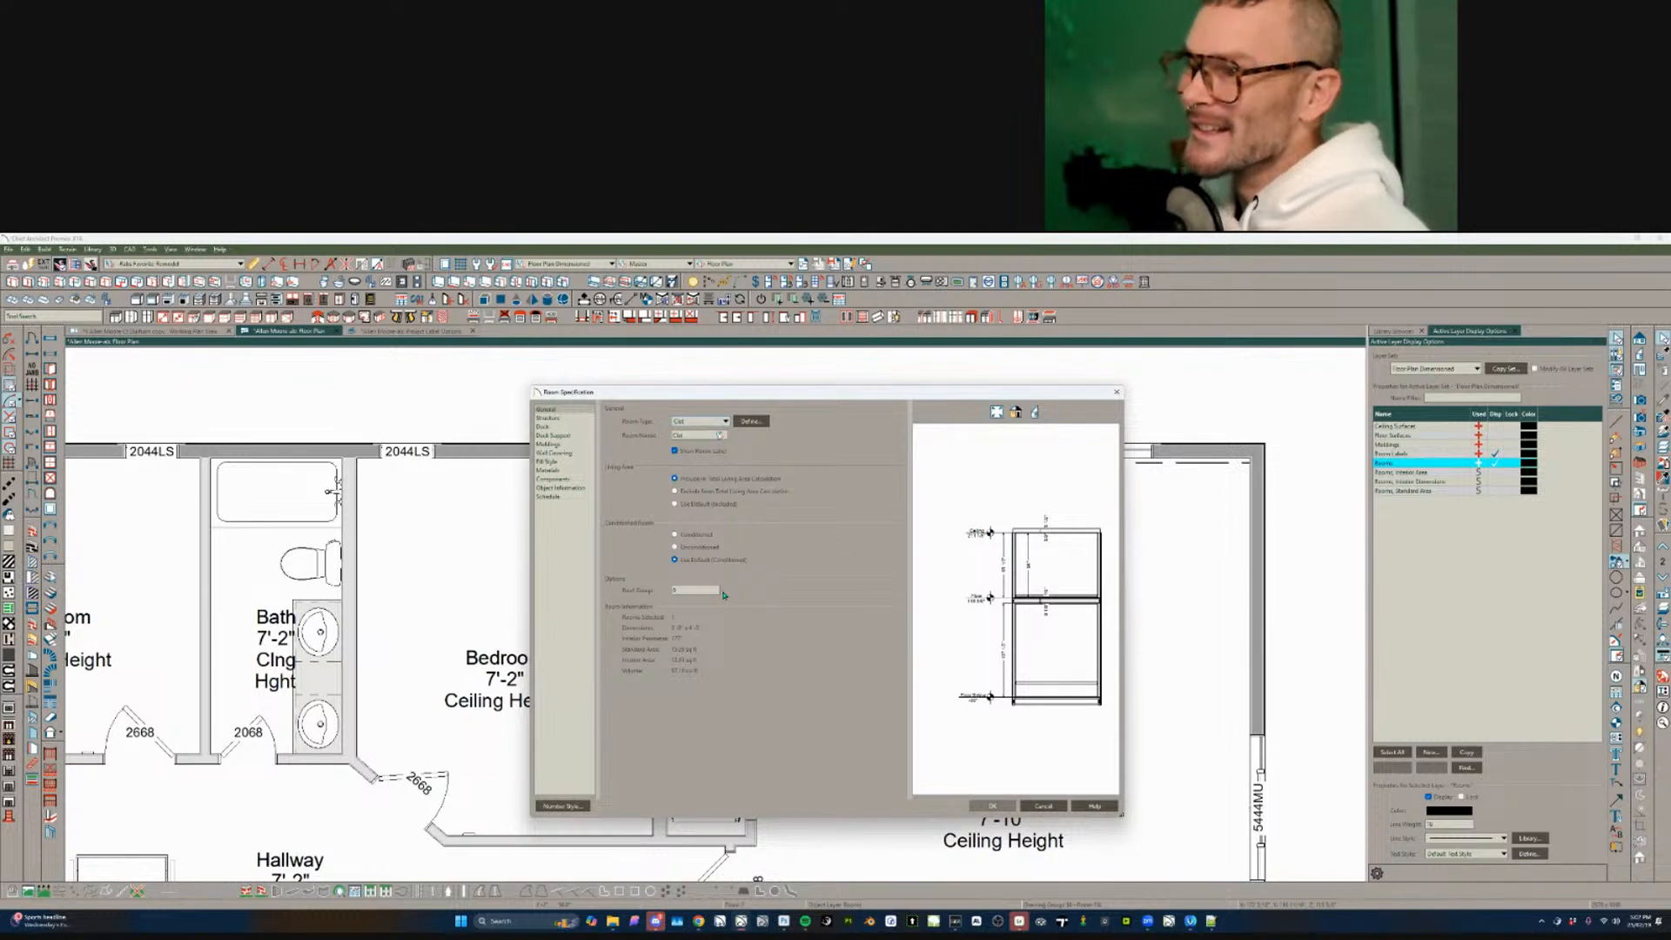
{"action": "key", "text": "Escape"}
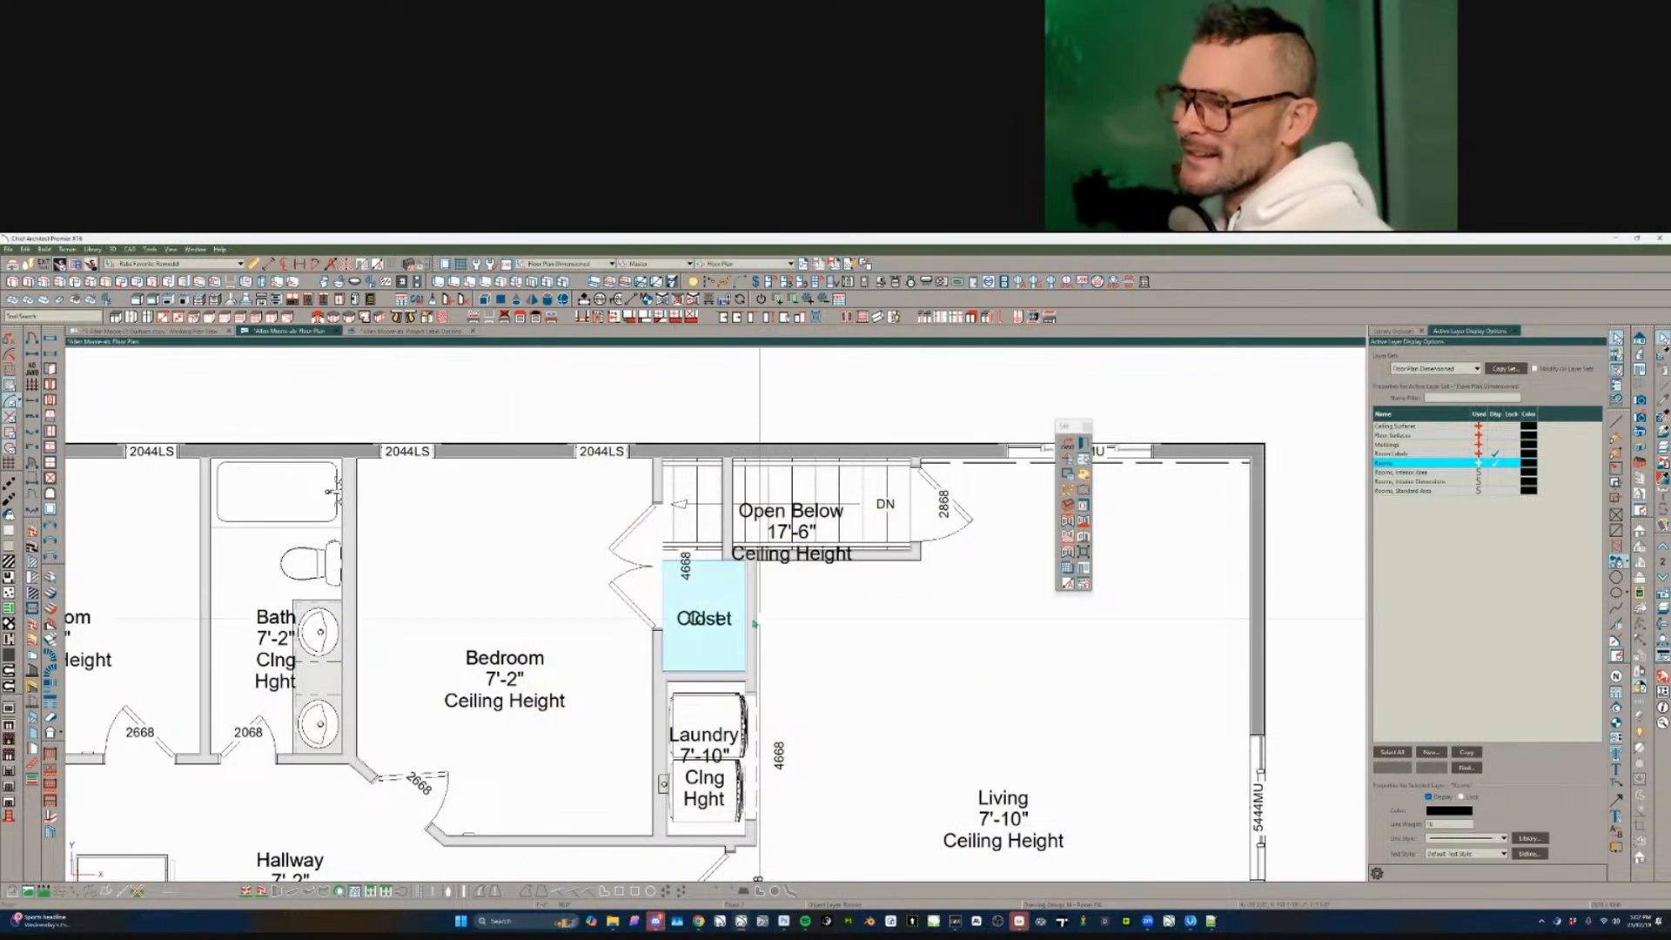
{"action": "left_click", "coordinate": [719, 627]}
{"action": "left_click", "coordinate": [719, 626]}
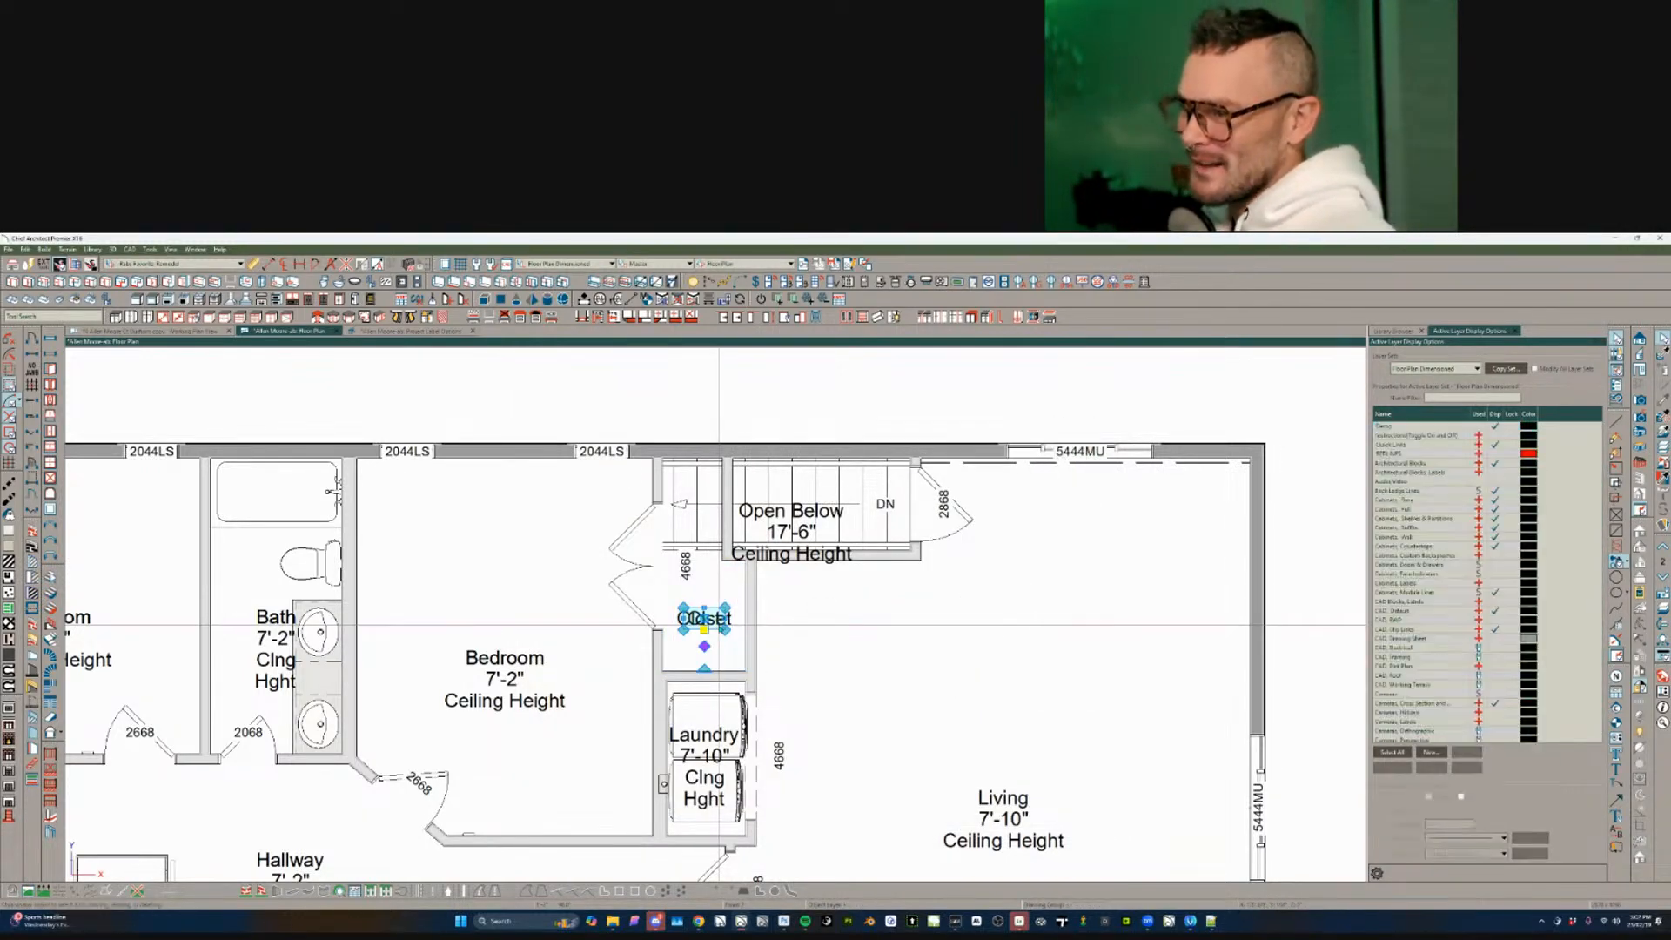
{"action": "key", "text": "Escape"}
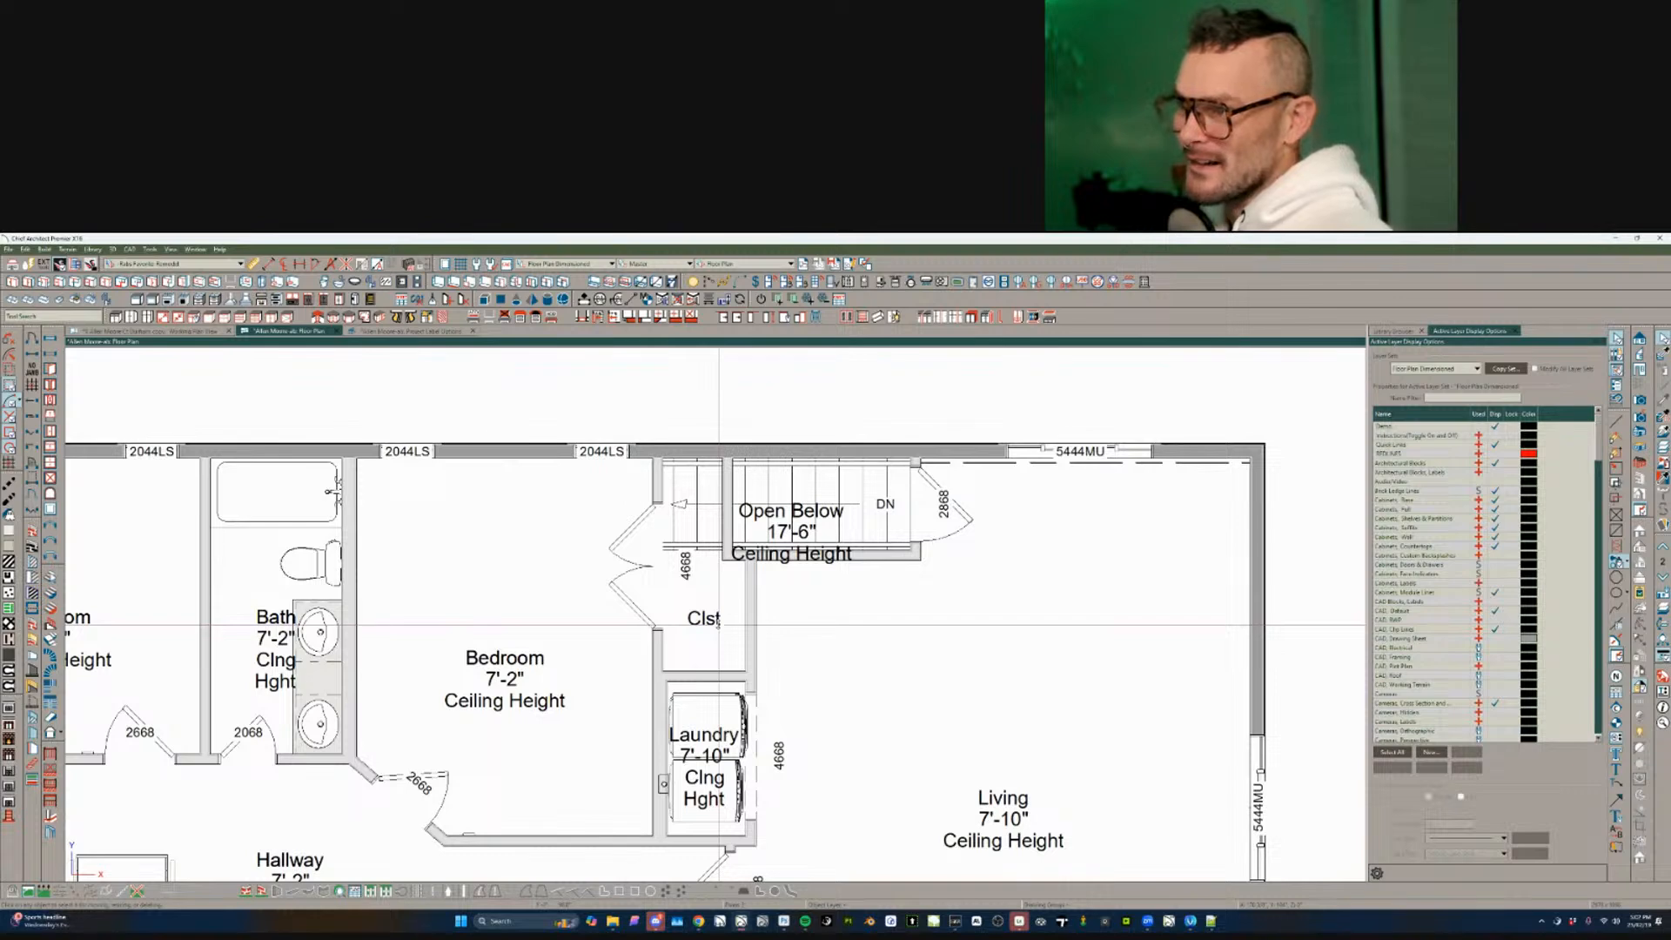
- Check the Open Below label, the stair room, the living room and the top exterior wall
{"action": "scroll", "coordinate": [797, 589], "scroll_direction": "down", "scroll_amount": 1}
{"action": "left_click", "coordinate": [814, 589]}
{"action": "middle_click_drag", "start_coordinate": [815, 589], "coordinate": [753, 596]}
{"action": "left_click", "coordinate": [770, 630]}
{"action": "left_click", "coordinate": [699, 604]}
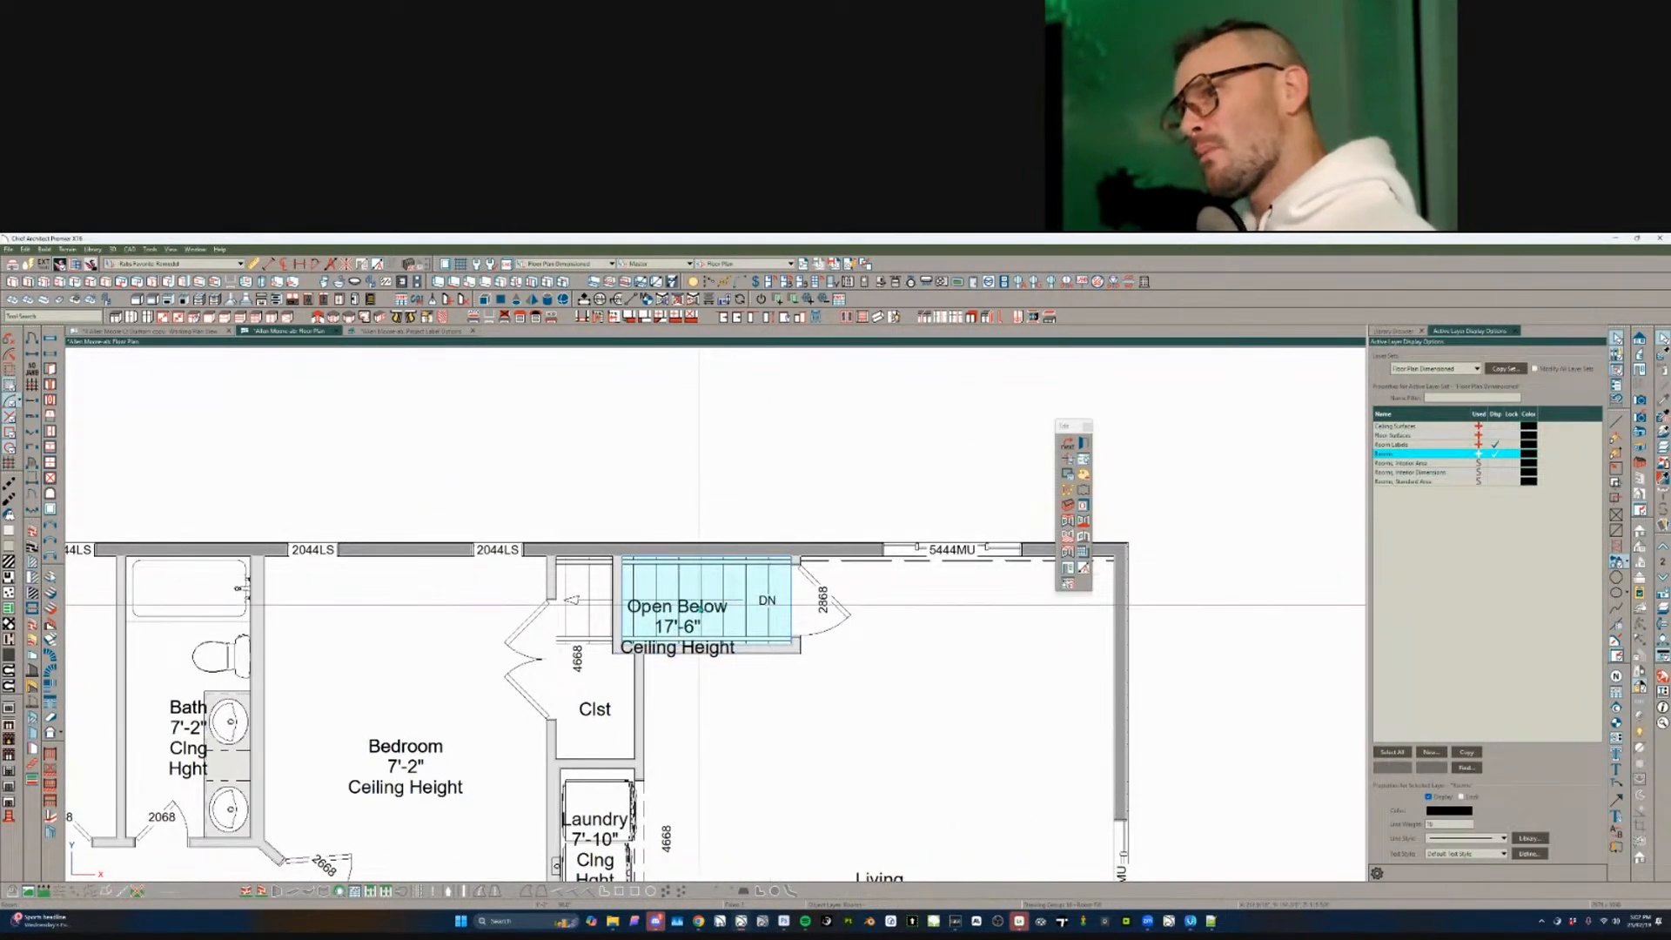
{"action": "left_click", "coordinate": [702, 593]}
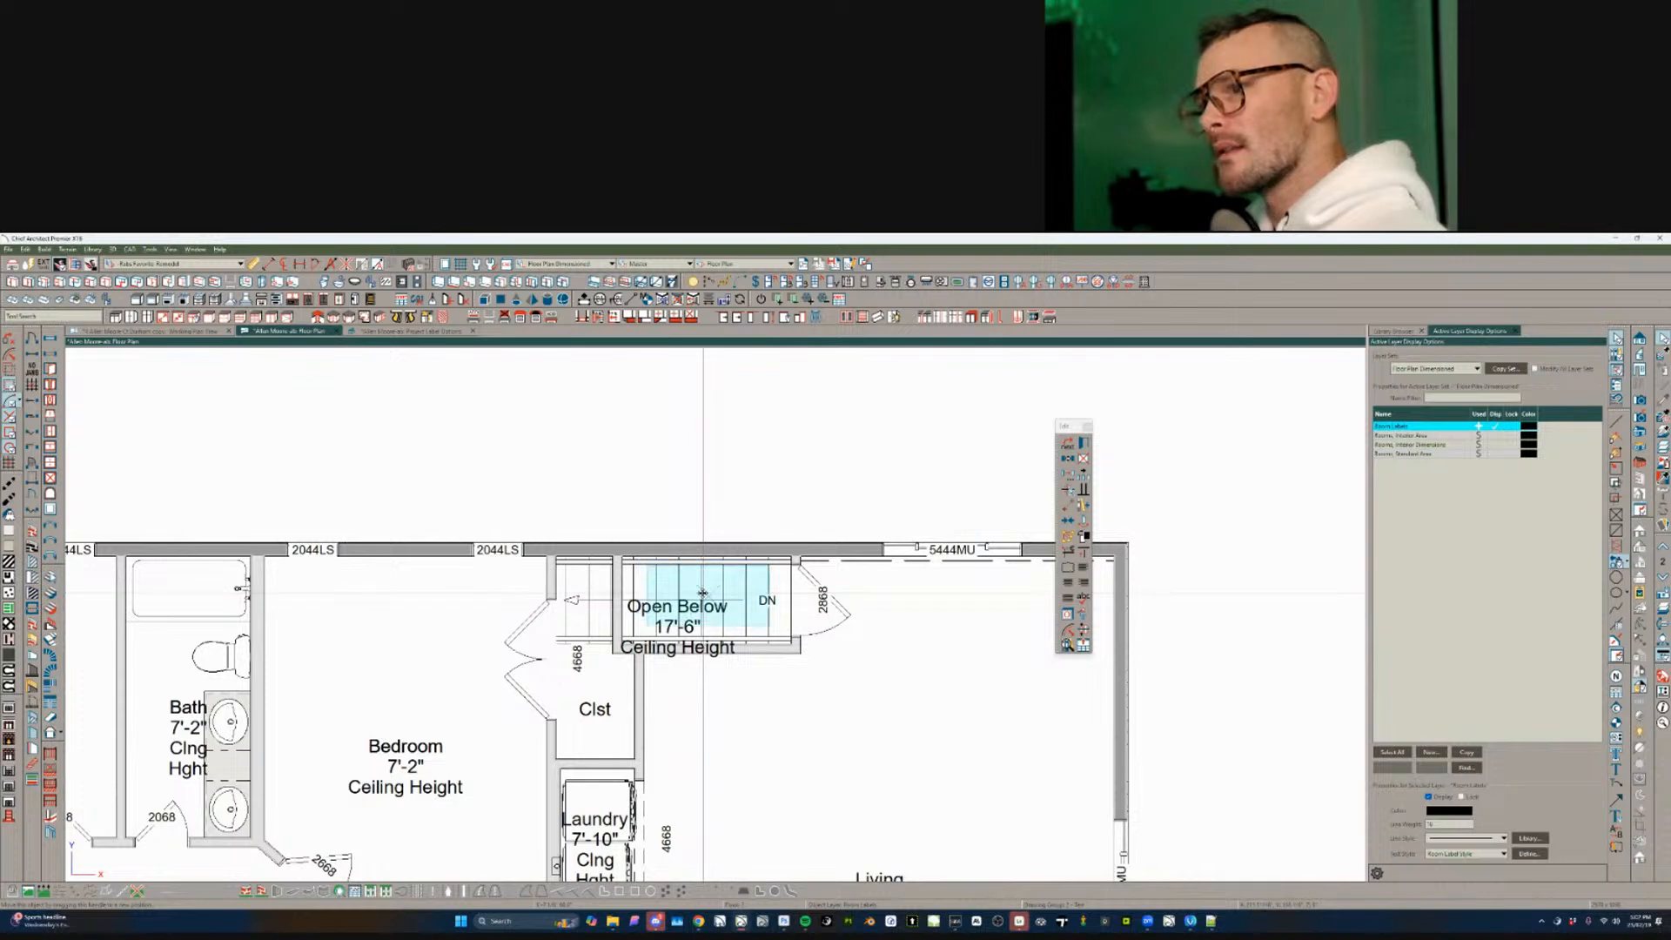
{"action": "scroll", "coordinate": [866, 531], "scroll_direction": "down", "scroll_amount": 3}
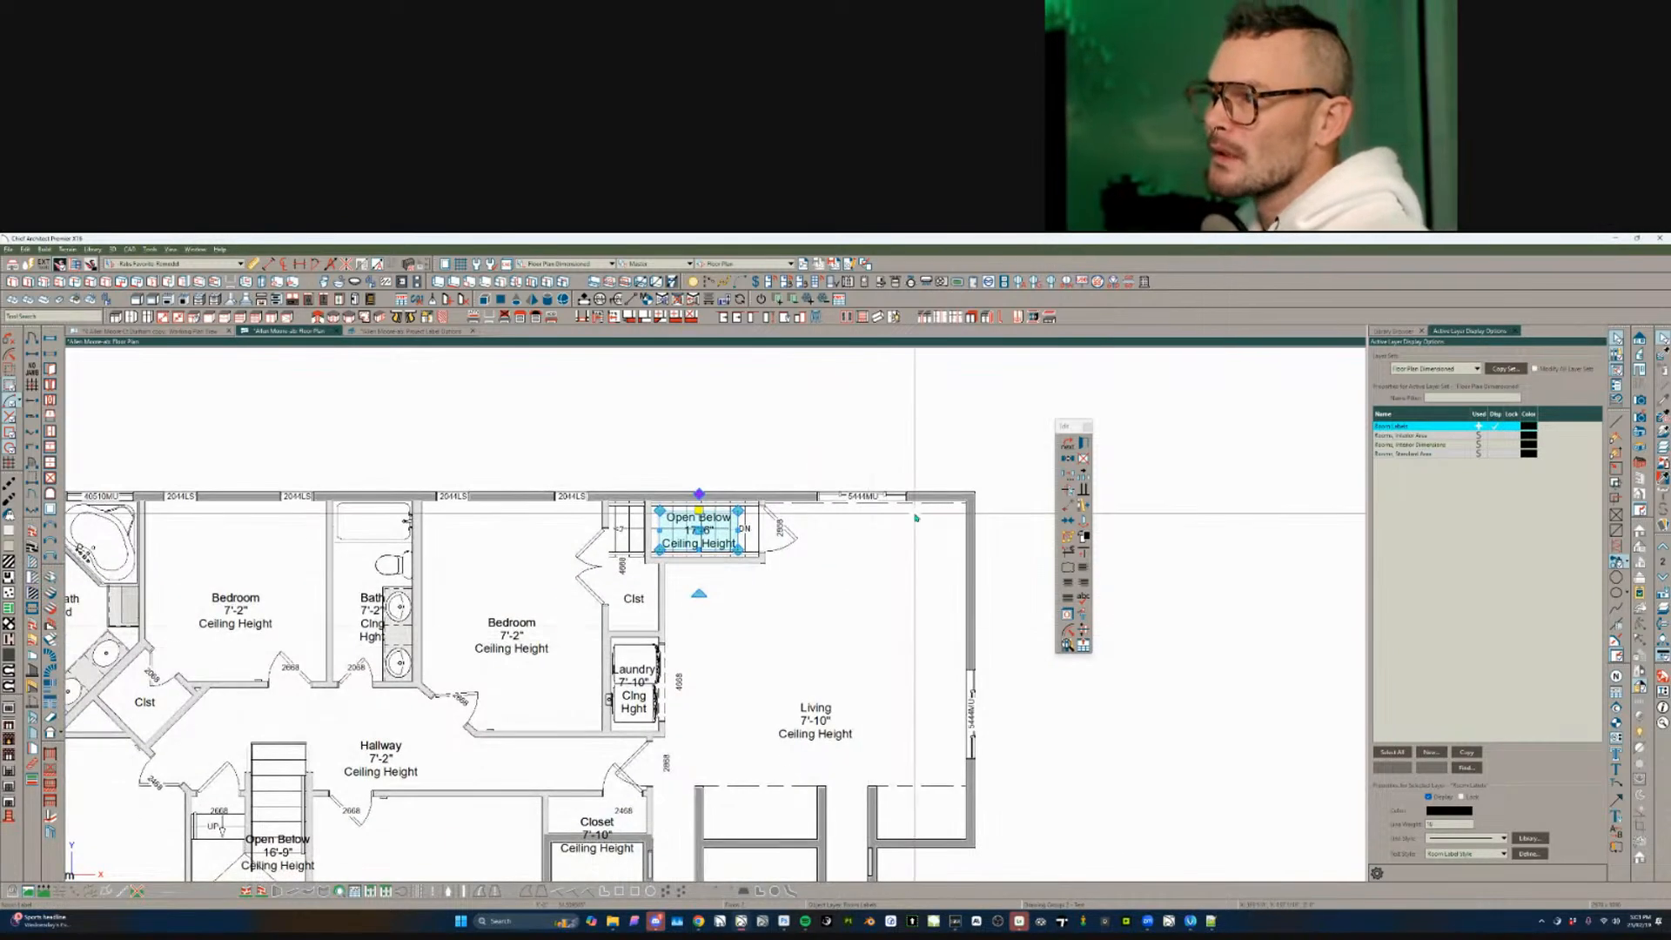
{"action": "left_click", "coordinate": [916, 518]}
{"action": "left_click", "coordinate": [898, 500]}
{"action": "scroll", "coordinate": [896, 505], "scroll_direction": "up", "scroll_amount": 4}
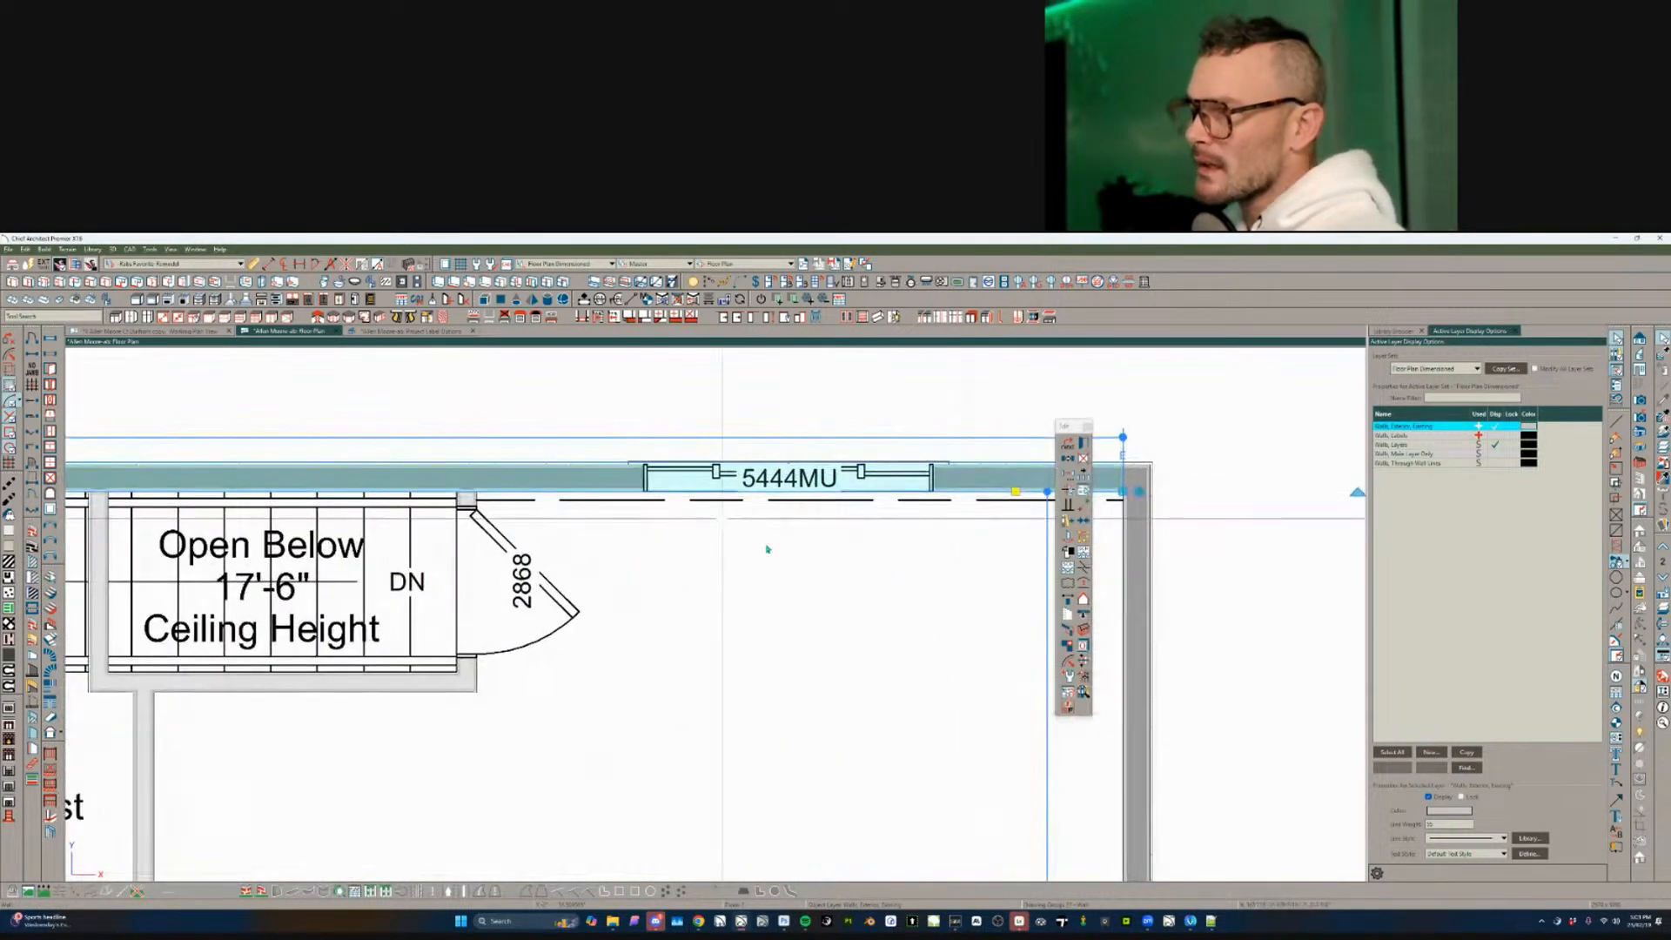
{"action": "scroll", "coordinate": [768, 550], "scroll_direction": "up", "scroll_amount": 1}
{"action": "key", "text": "Escape"}
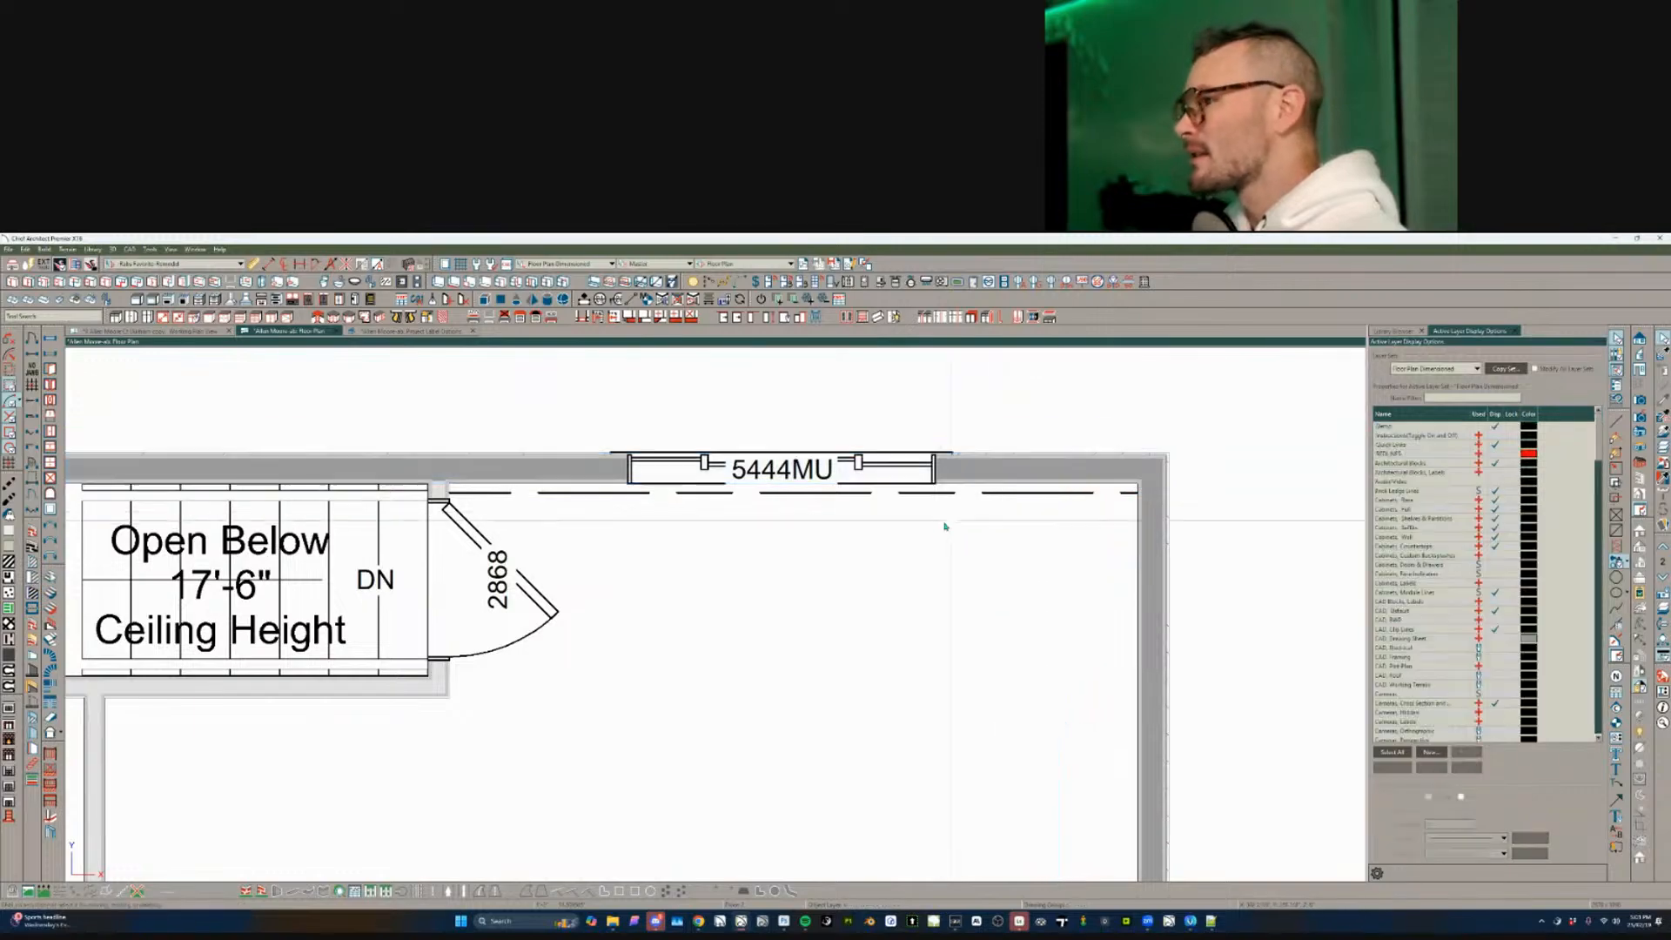
- Remove the extra Closet label from the small closet
{"action": "scroll", "coordinate": [871, 564], "scroll_direction": "down", "scroll_amount": 5}
{"action": "scroll", "coordinate": [884, 720], "scroll_direction": "down", "scroll_amount": 1}
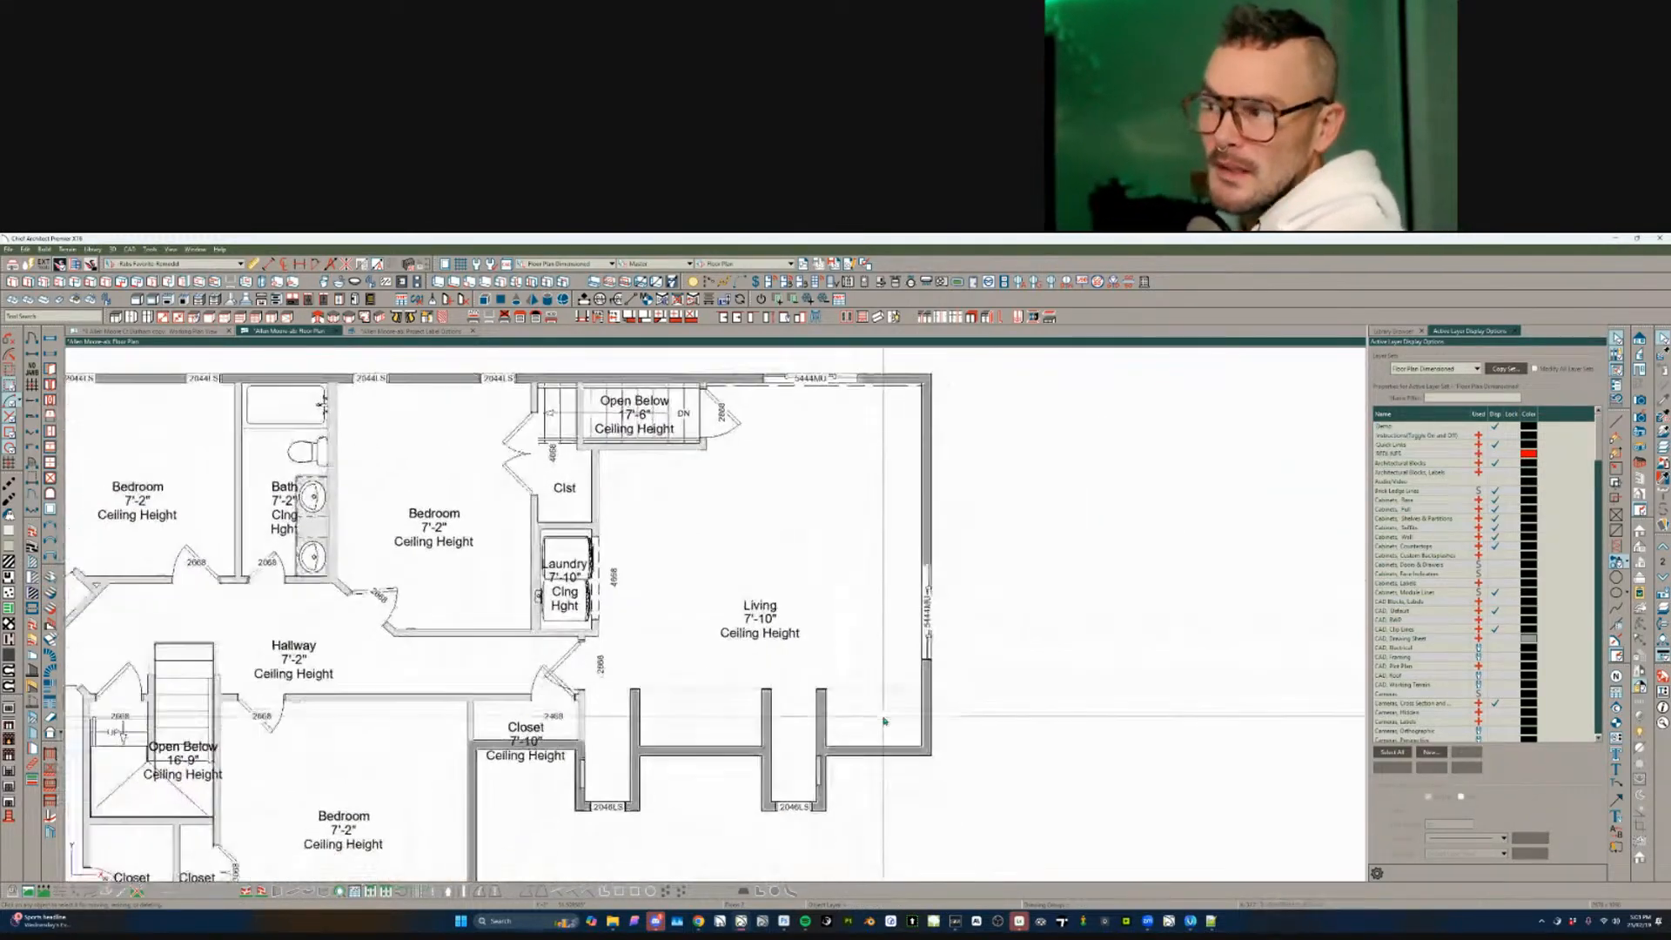
{"action": "scroll", "coordinate": [884, 720], "scroll_direction": "left", "scroll_amount": 4}
{"action": "scroll", "coordinate": [885, 720], "scroll_direction": "left", "scroll_amount": 5}
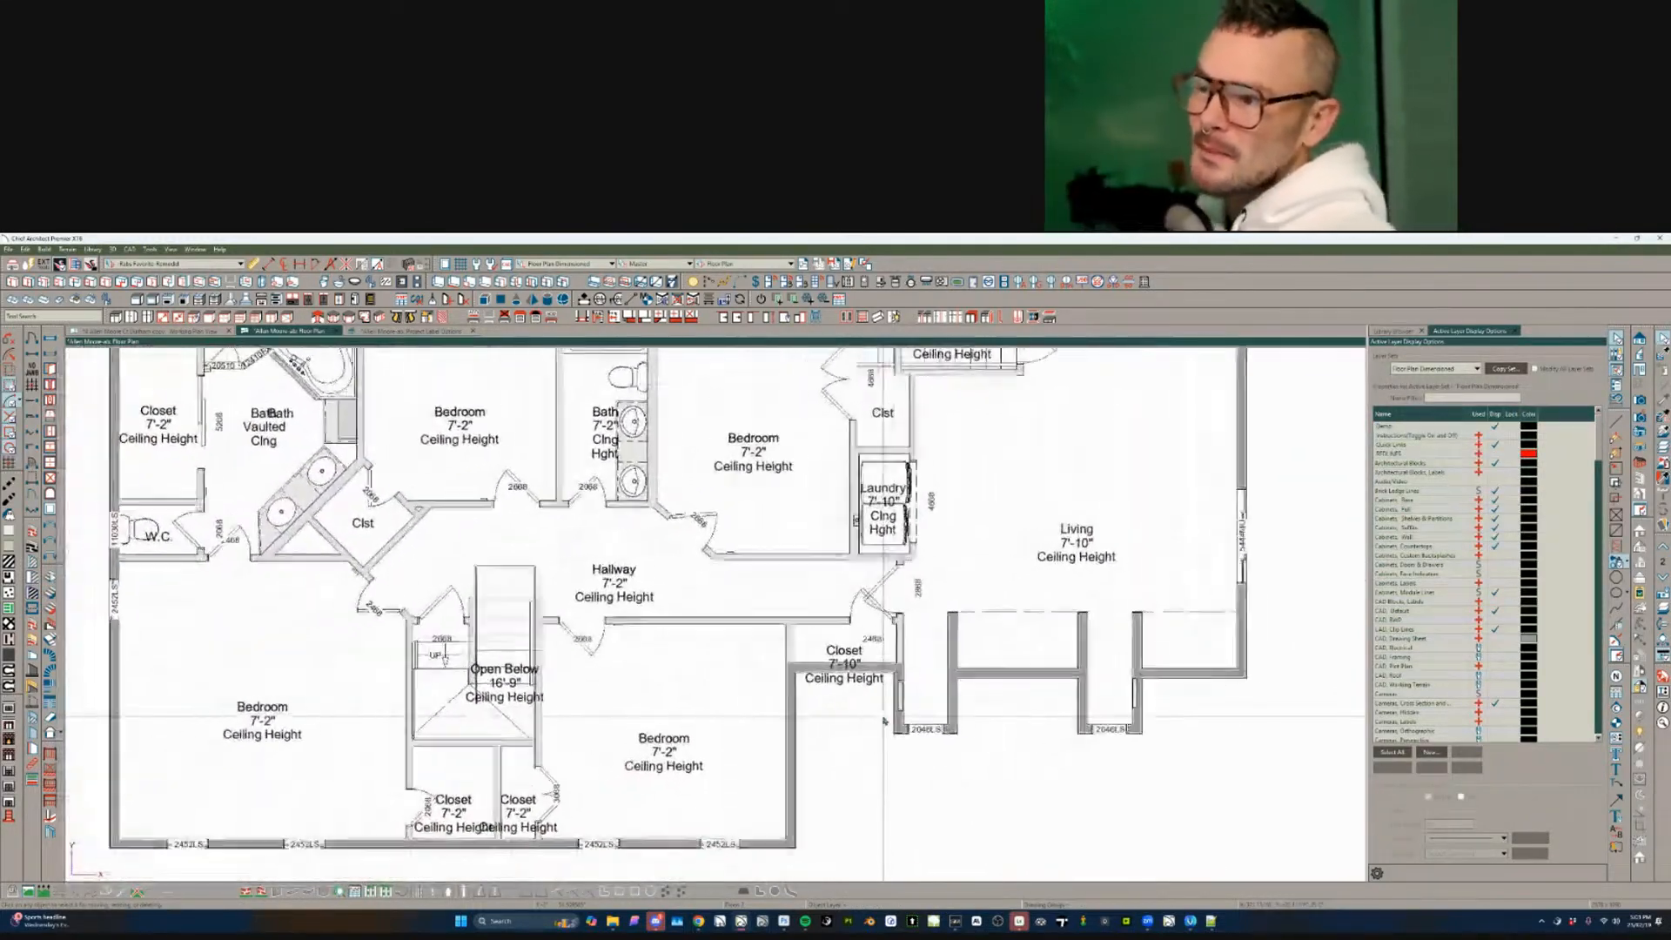
{"action": "scroll", "coordinate": [677, 717], "scroll_direction": "up", "scroll_amount": 1}
{"action": "scroll", "coordinate": [677, 717], "scroll_direction": "up", "scroll_amount": 1}
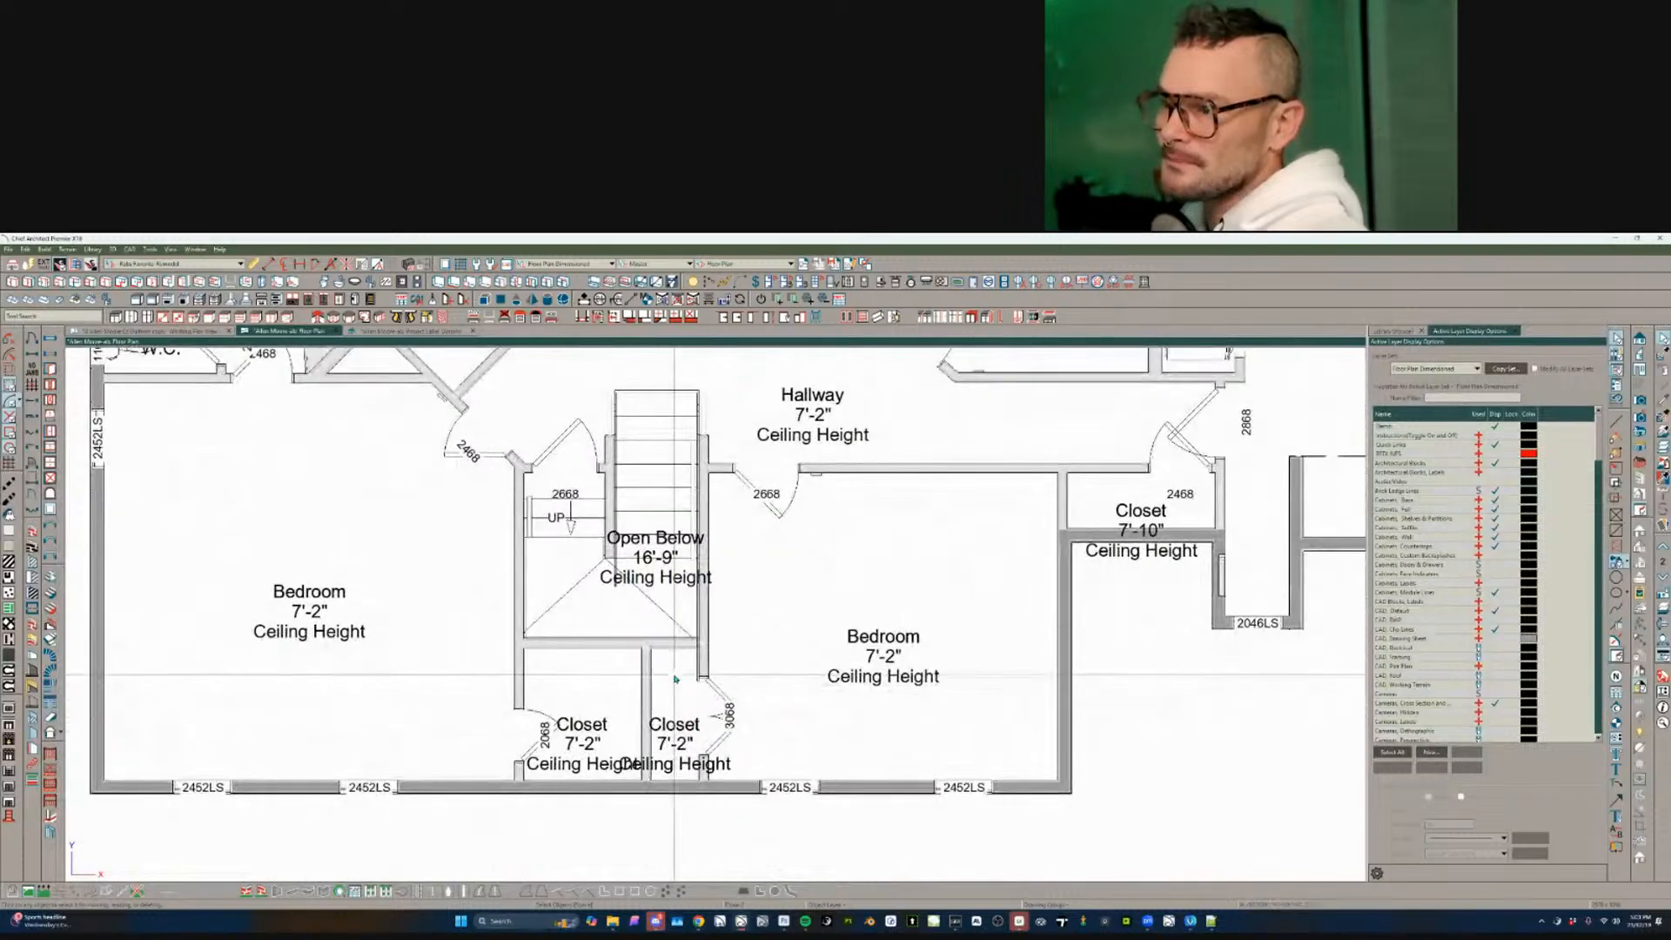
{"action": "left_click", "coordinate": [674, 679]}
{"action": "double_click", "coordinate": [674, 679]}
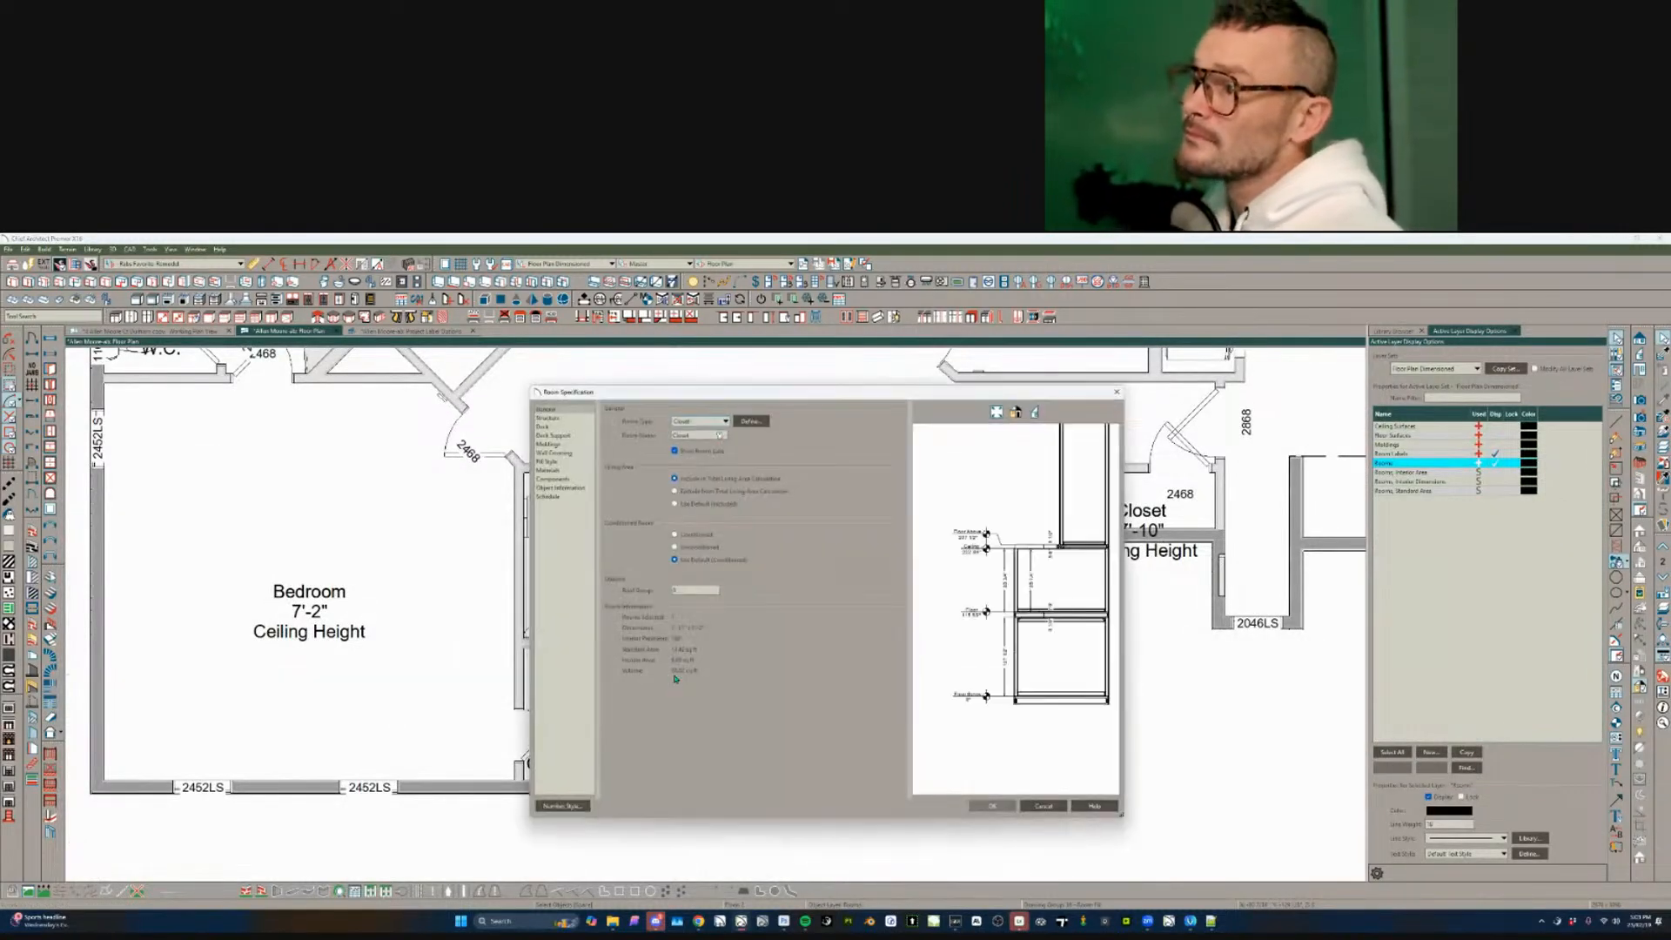
{"action": "key", "text": "Escape"}
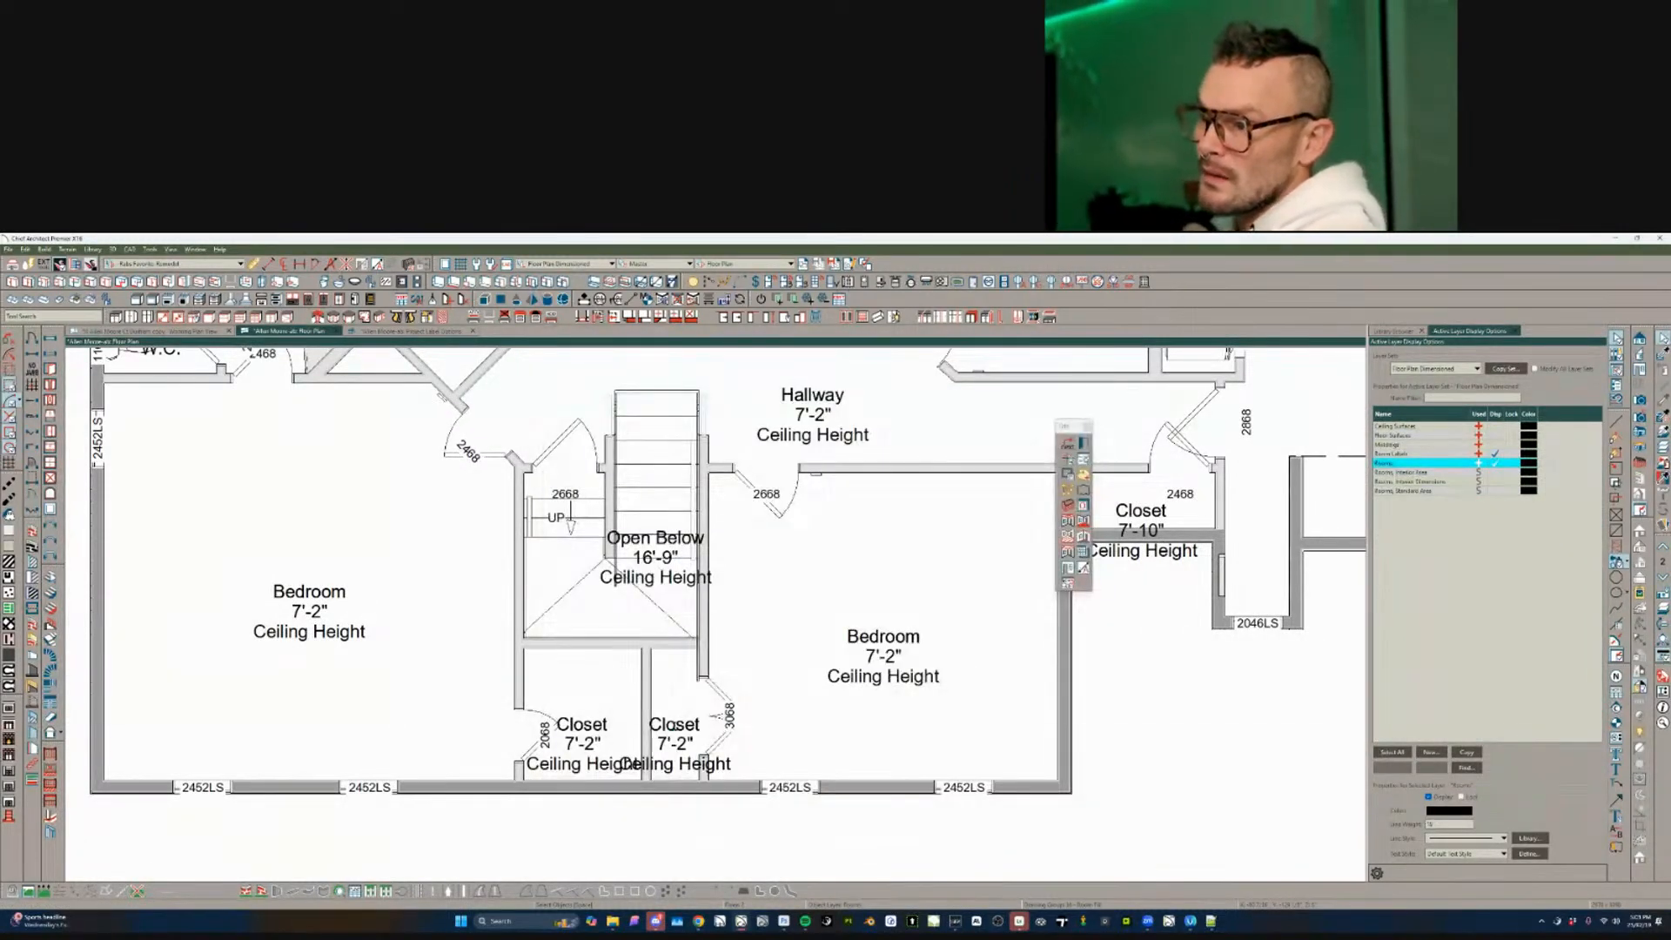
{"action": "left_click", "coordinate": [677, 727]}
{"action": "left_click_drag", "start_coordinate": [677, 718], "coordinate": [676, 701]}
{"action": "key", "text": "Delete"}
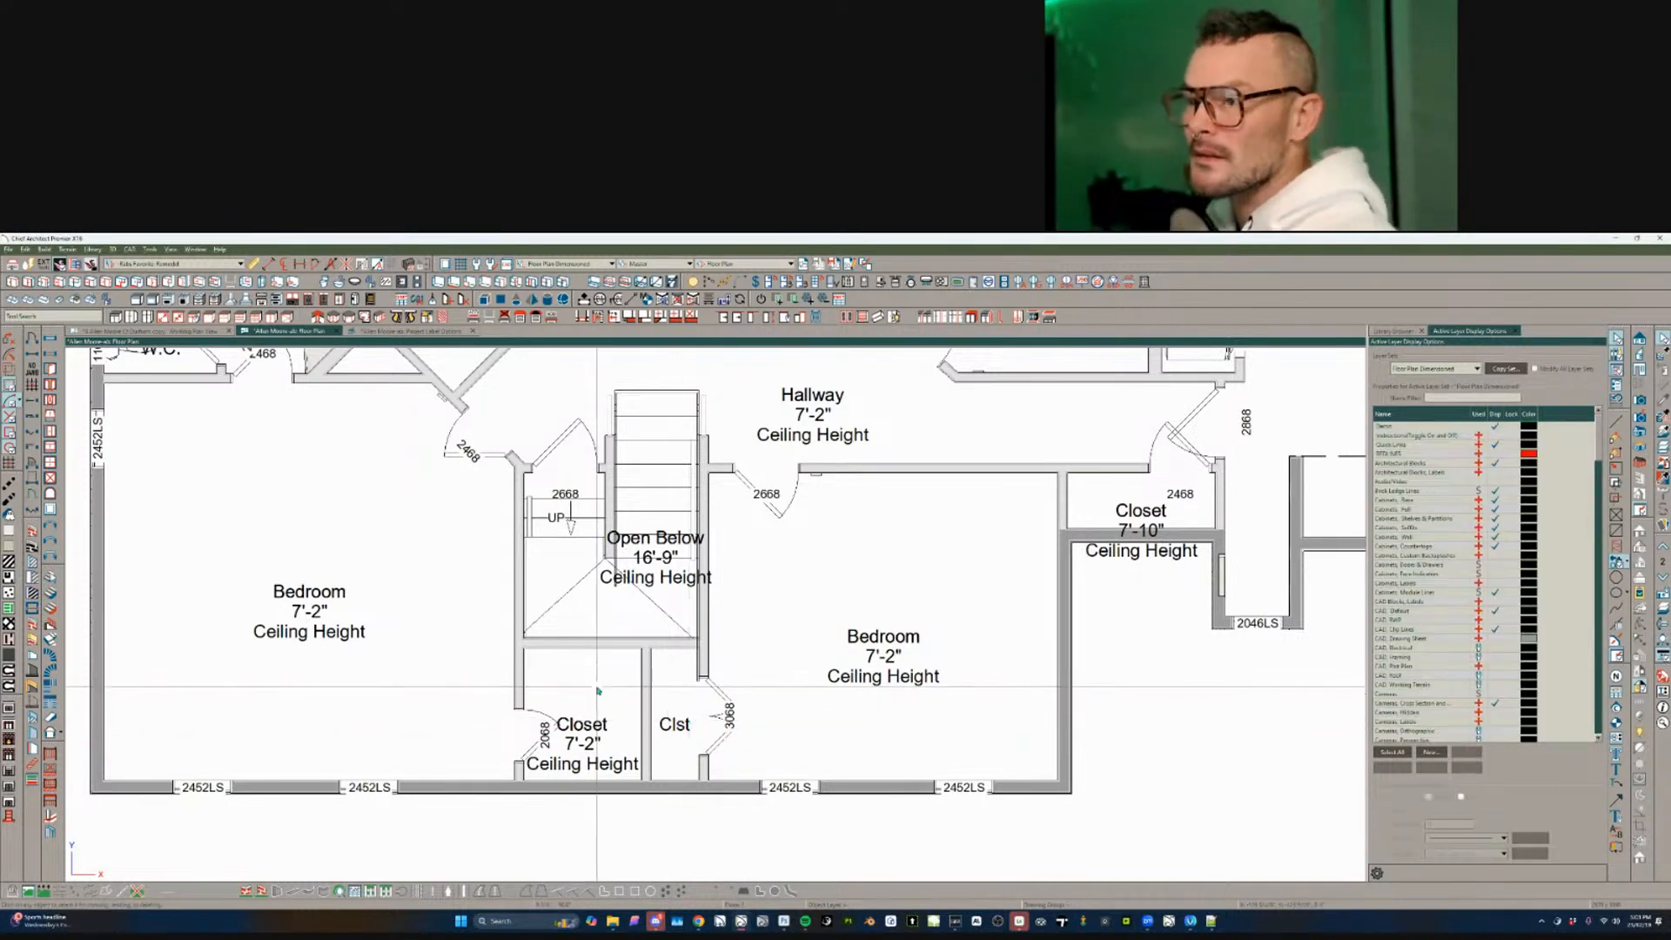
- Delete the duplicate Bedroom label in the left bedroom
{"action": "middle_click_drag", "start_coordinate": [319, 607], "coordinate": [350, 673]}
{"action": "left_click", "coordinate": [351, 671]}
{"action": "scroll", "coordinate": [421, 664], "scroll_direction": "down", "scroll_amount": 1}
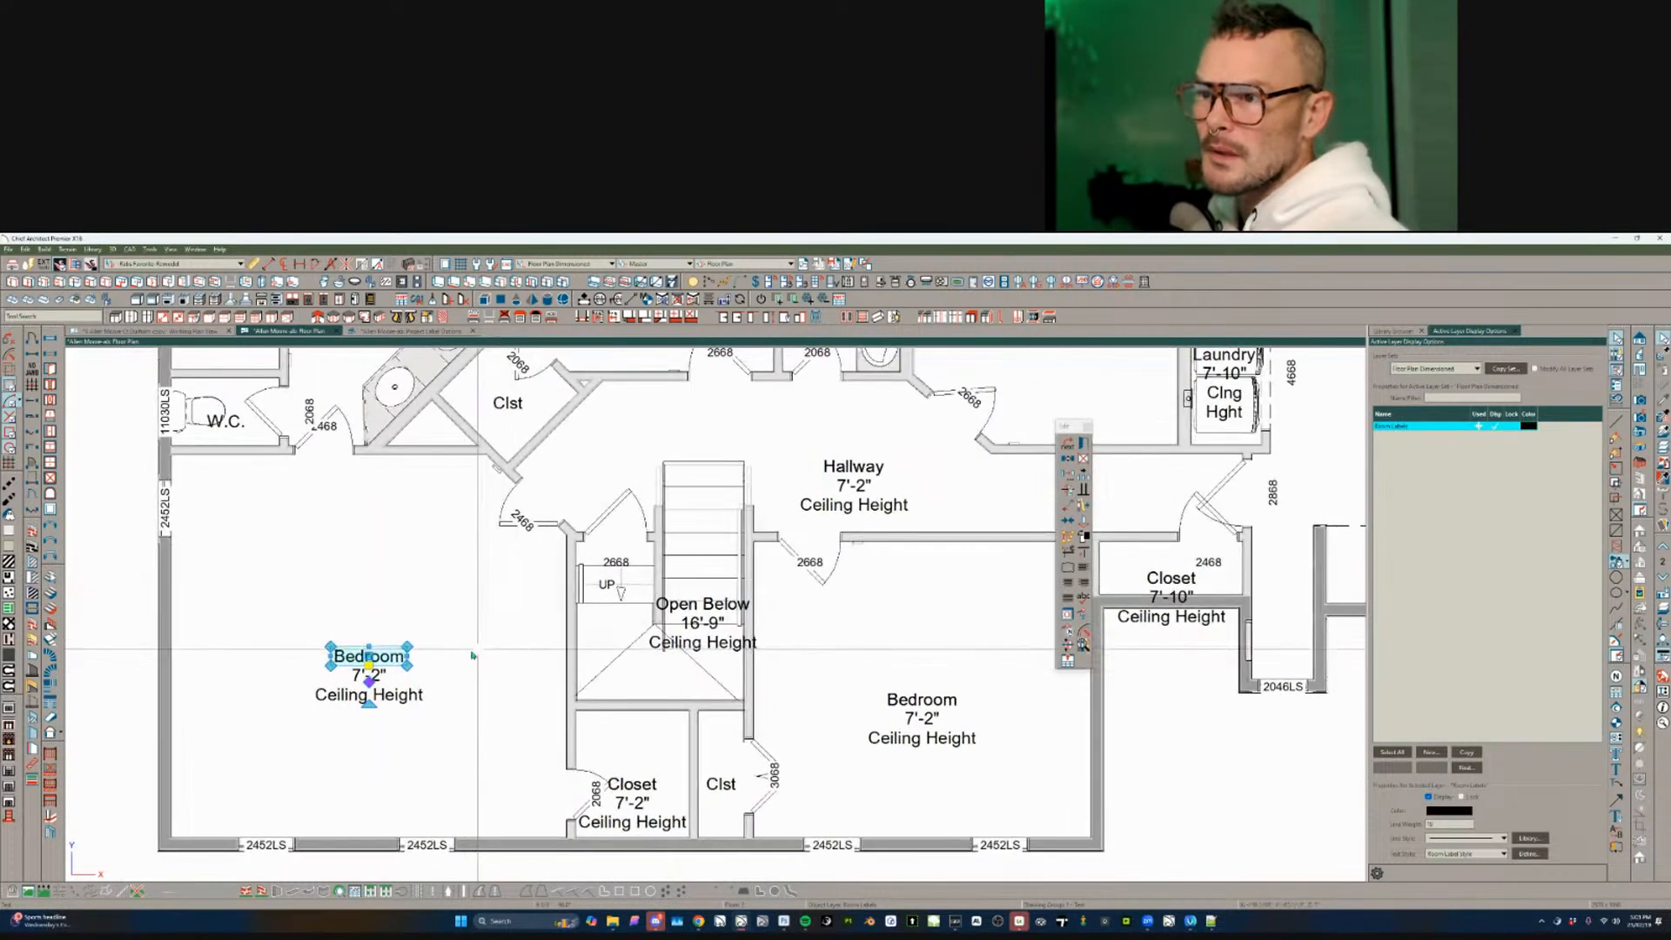
{"action": "key", "text": "Delete"}
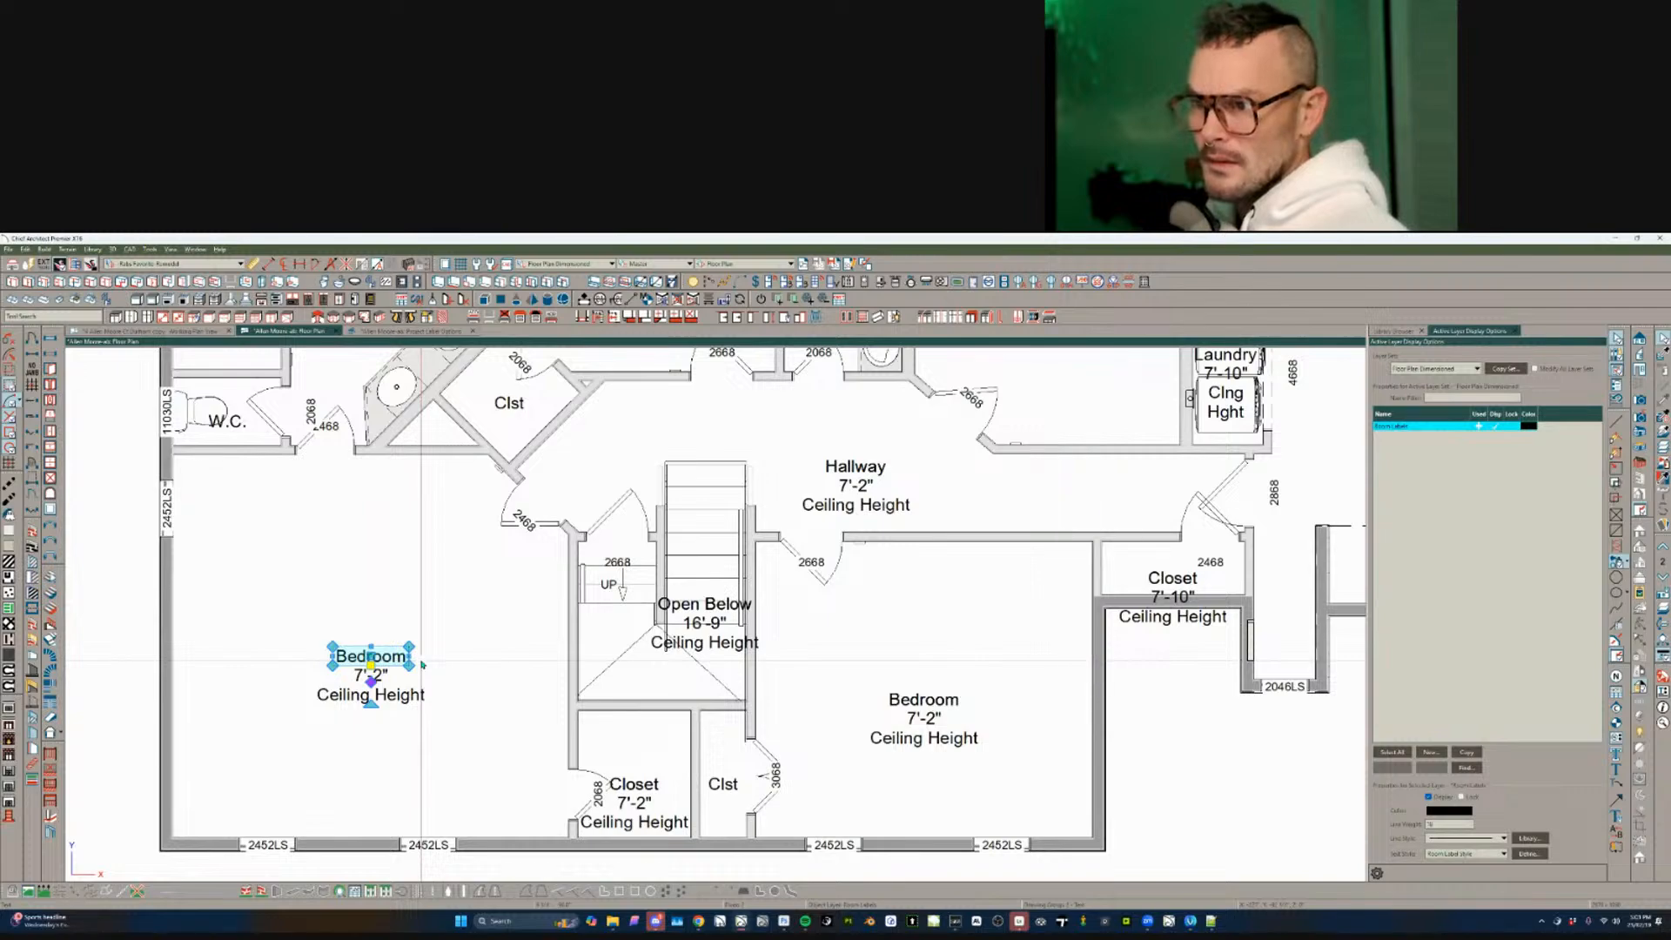
- Delete the smaller duplicate Bath label, keeping Bath Vaulted Clng in the master bath
{"action": "scroll", "coordinate": [422, 663], "scroll_direction": "down", "scroll_amount": 2}
{"action": "middle_click_drag", "start_coordinate": [363, 488], "coordinate": [372, 582]}
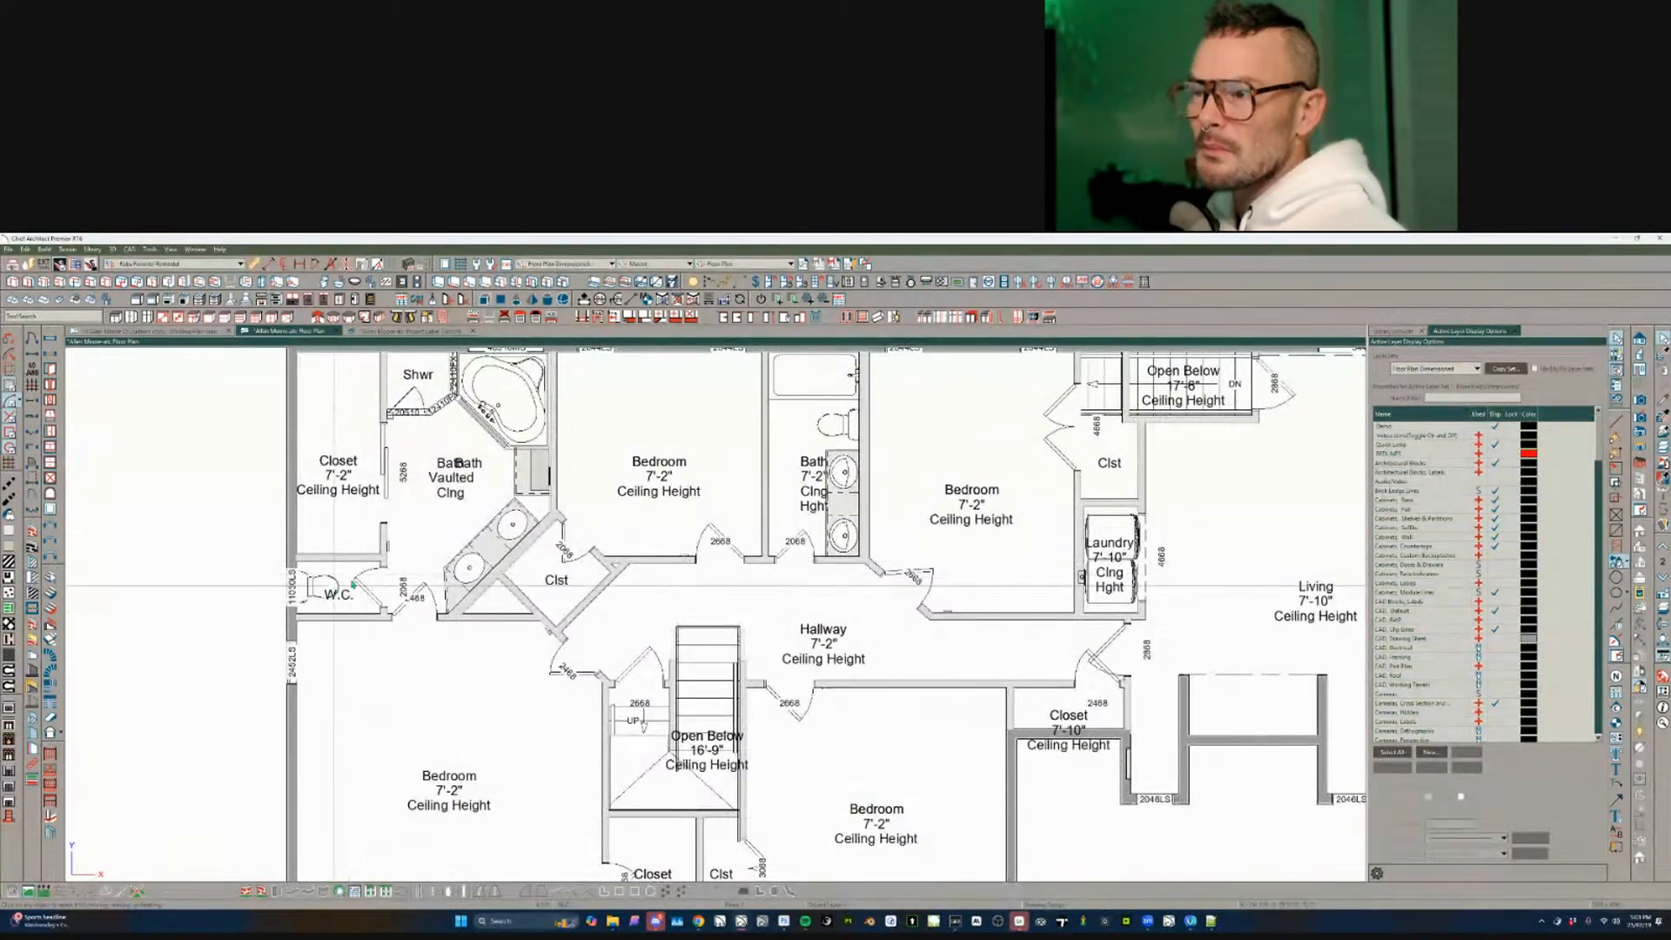
{"action": "scroll", "coordinate": [519, 456], "scroll_direction": "down", "scroll_amount": 1}
{"action": "middle_click_drag", "start_coordinate": [519, 456], "coordinate": [572, 581]}
{"action": "scroll", "coordinate": [571, 580], "scroll_direction": "up", "scroll_amount": 5}
{"action": "left_click", "coordinate": [492, 601]}
{"action": "left_click", "coordinate": [493, 601]}
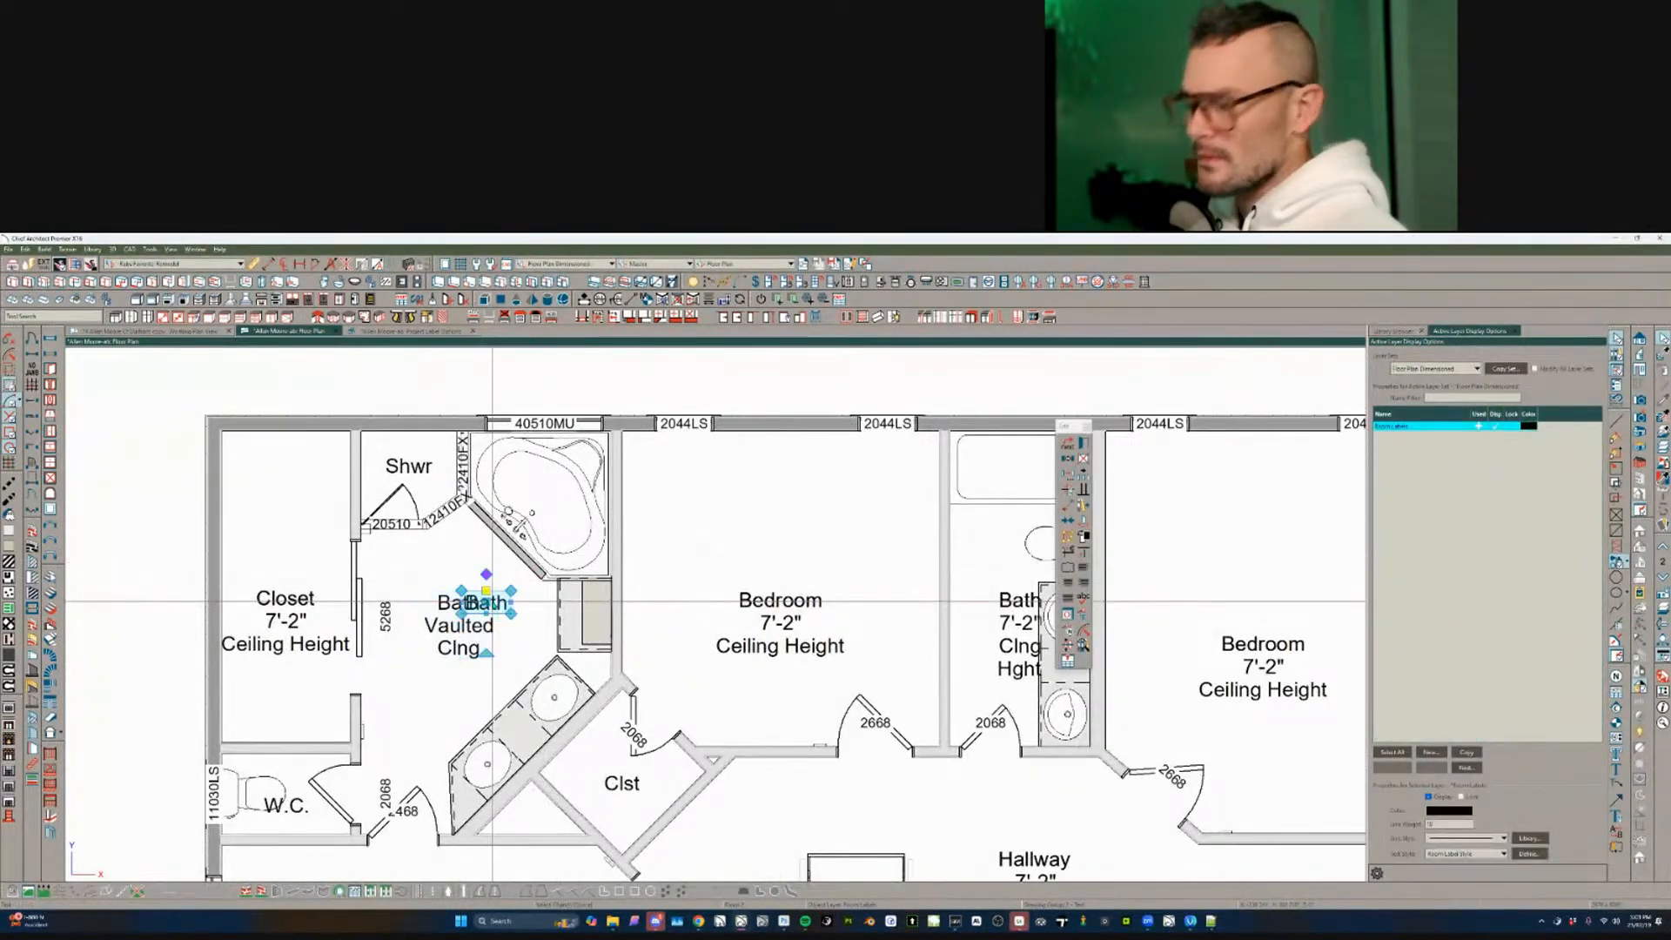
{"action": "key", "text": "Delete"}
- Check the left Closet, Shwr and Bedroom labels, then zoom out to the whole floor
{"action": "middle_click_drag", "start_coordinate": [294, 600], "coordinate": [301, 600]}
{"action": "left_click", "coordinate": [302, 601]}
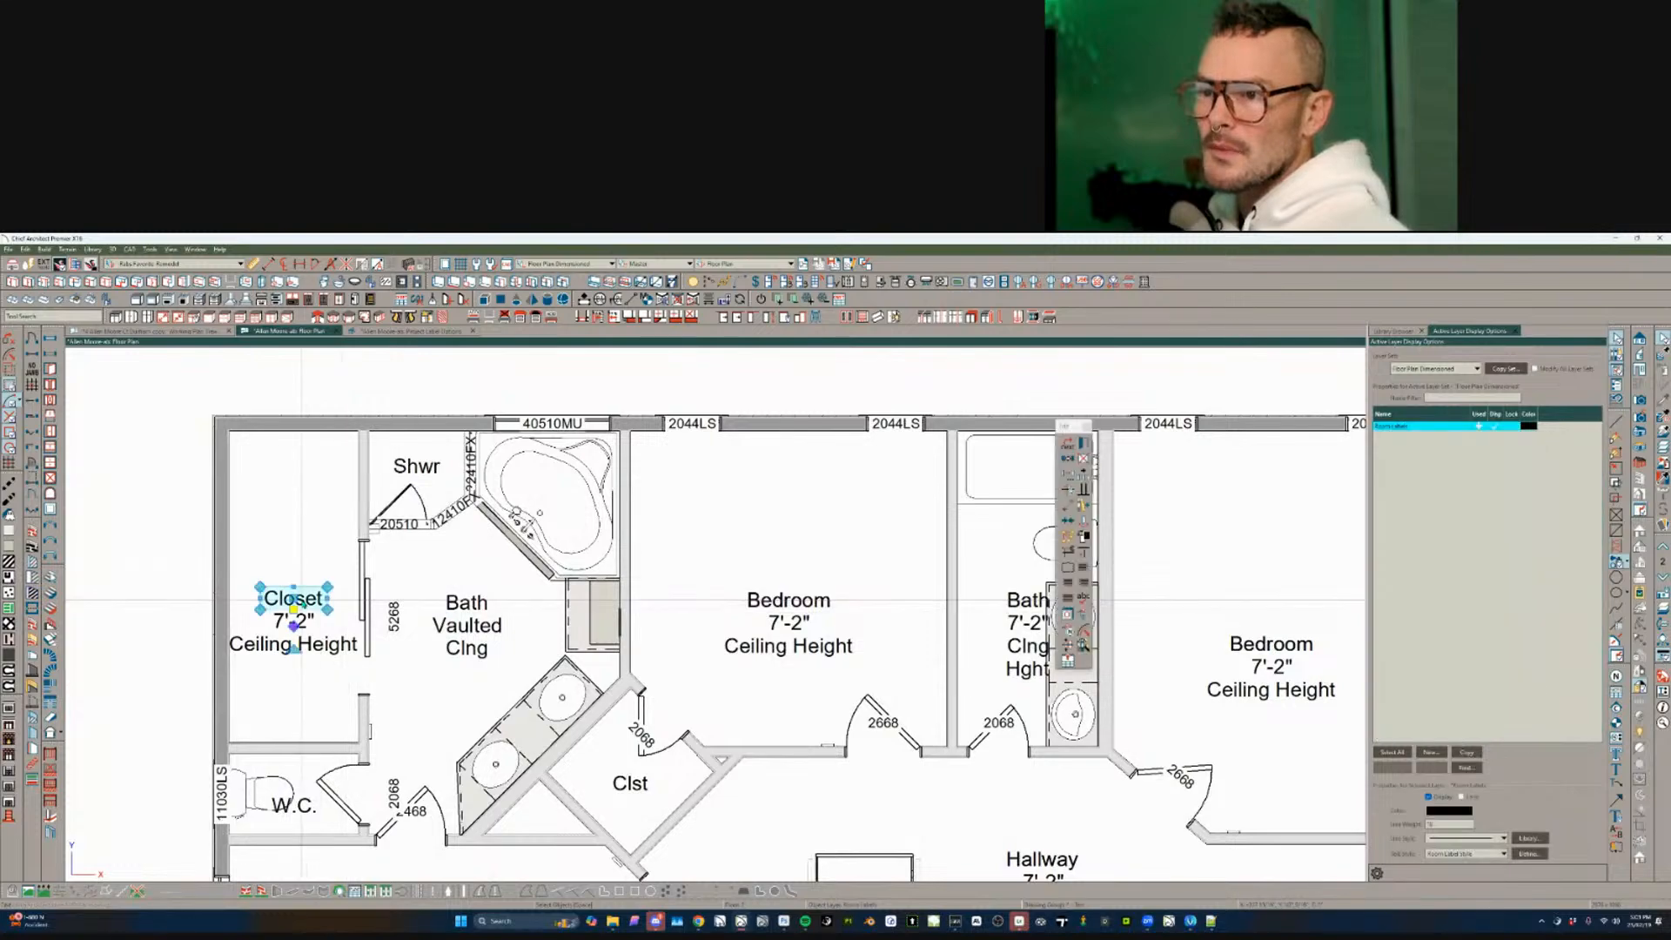
{"action": "key", "text": "Delete"}
{"action": "middle_click_drag", "start_coordinate": [408, 471], "coordinate": [408, 529]}
{"action": "left_click", "coordinate": [408, 529]}
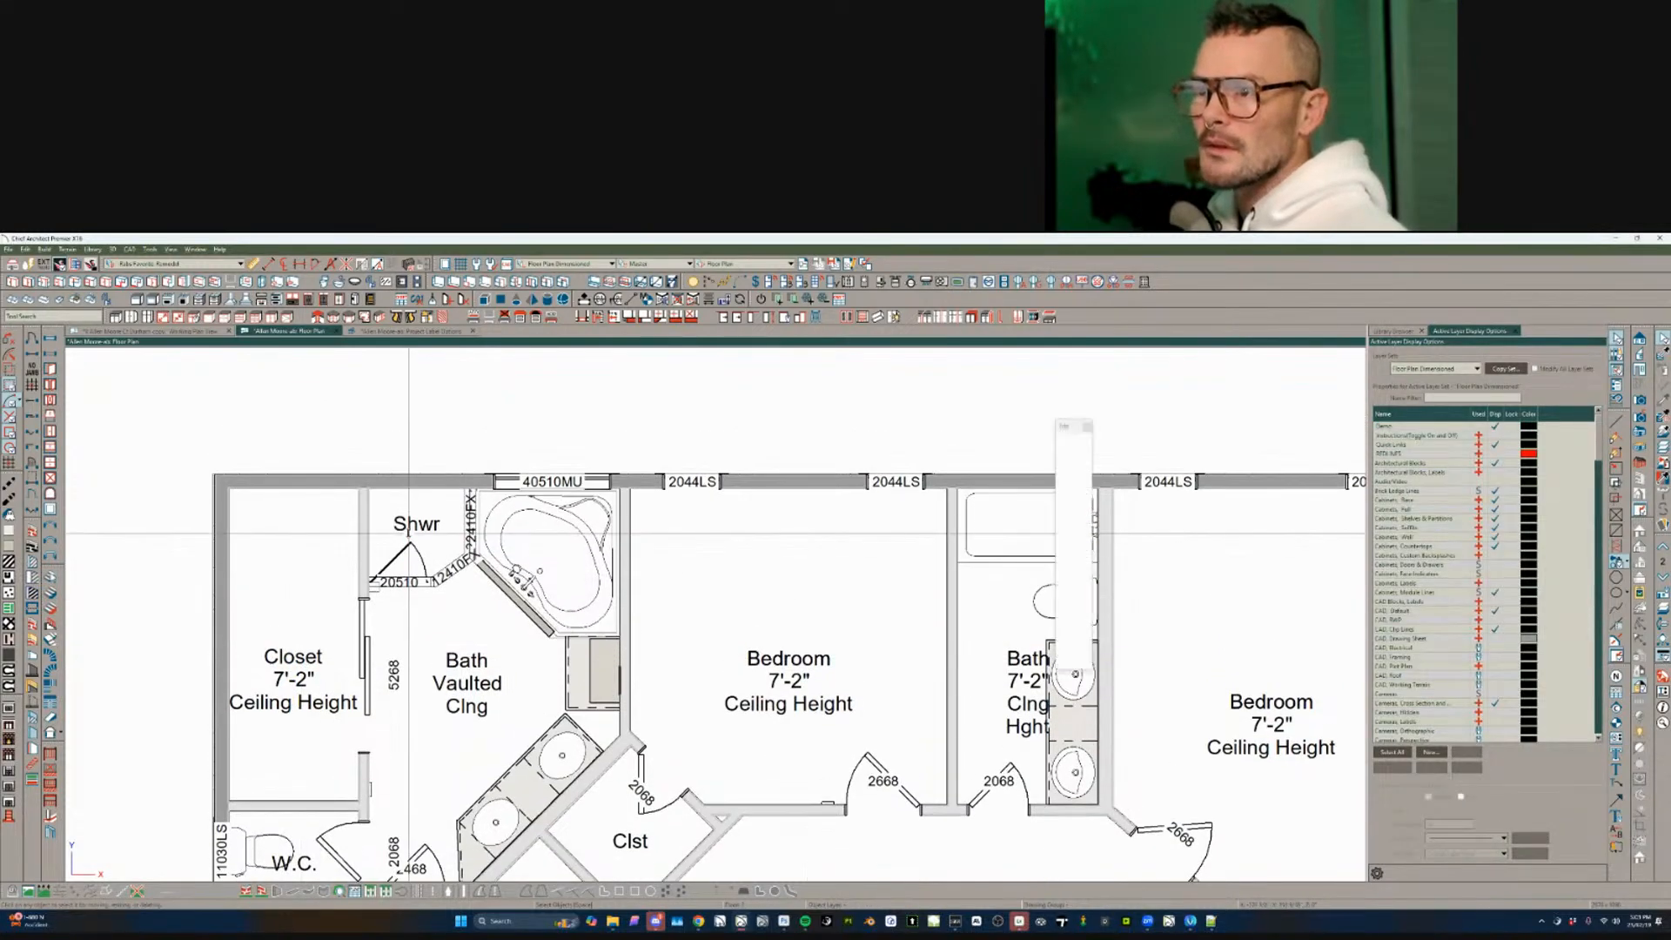
{"action": "middle_click_drag", "start_coordinate": [777, 649], "coordinate": [742, 623]}
{"action": "left_click", "coordinate": [743, 625]}
{"action": "scroll", "coordinate": [754, 645], "scroll_direction": "down", "scroll_amount": 1}
{"action": "scroll", "coordinate": [757, 650], "scroll_direction": "down", "scroll_amount": 3}
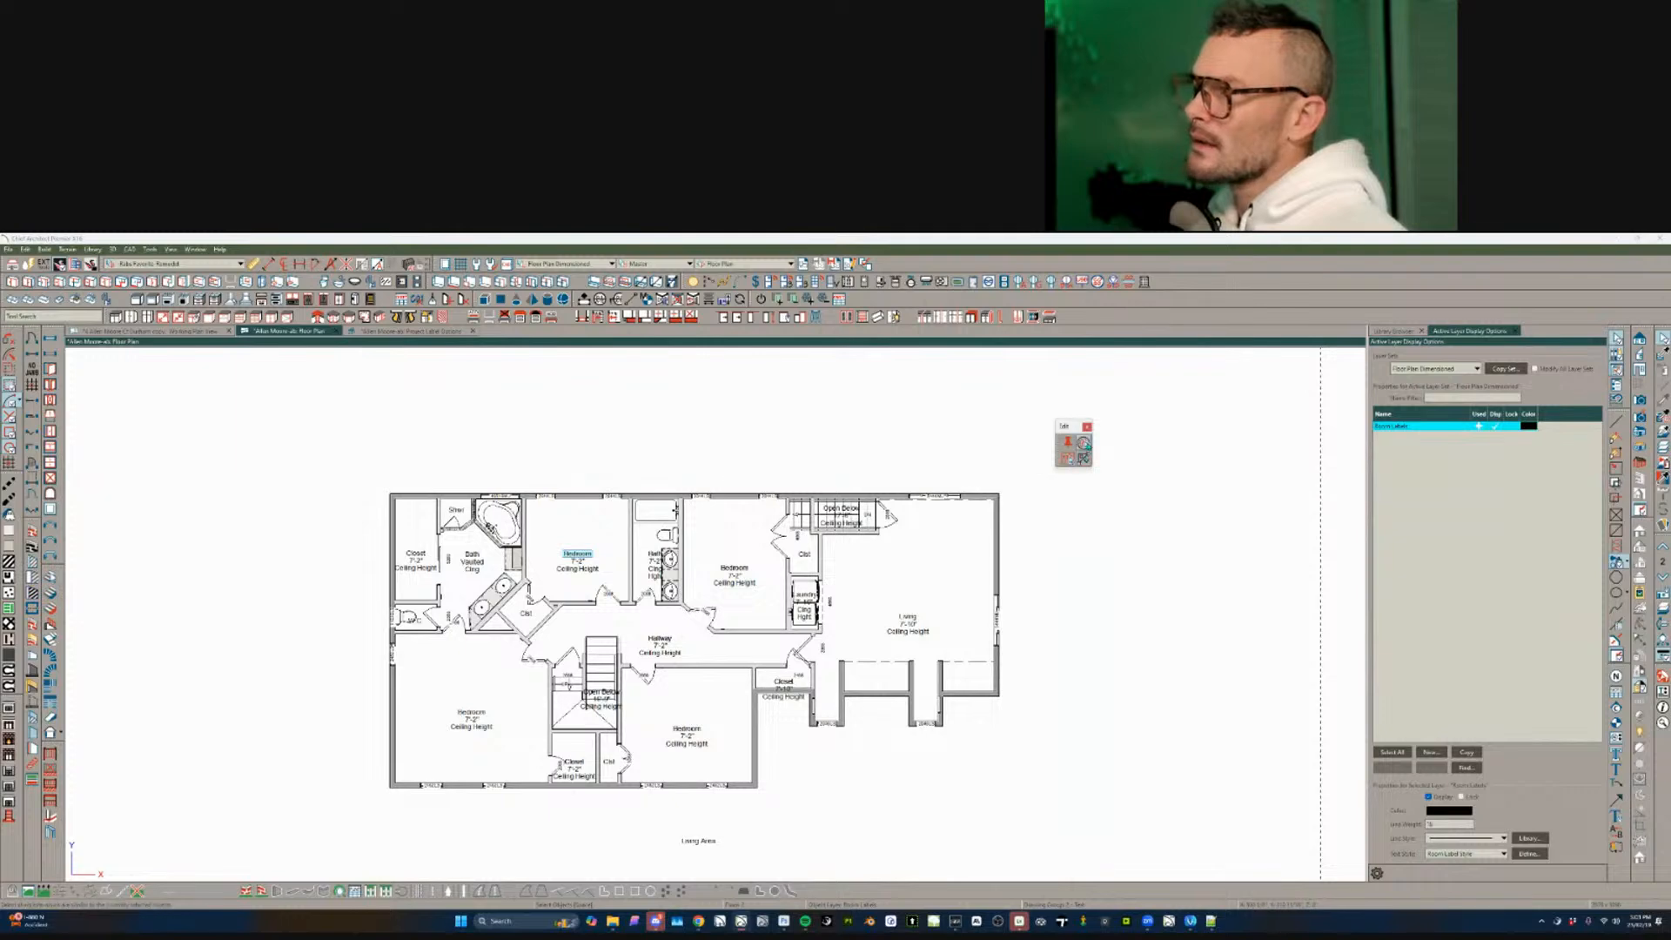
- Select every room label on the bedroom floor and delete them
{"action": "left_click", "coordinate": [1084, 457]}
{"action": "key", "text": "Delete"}
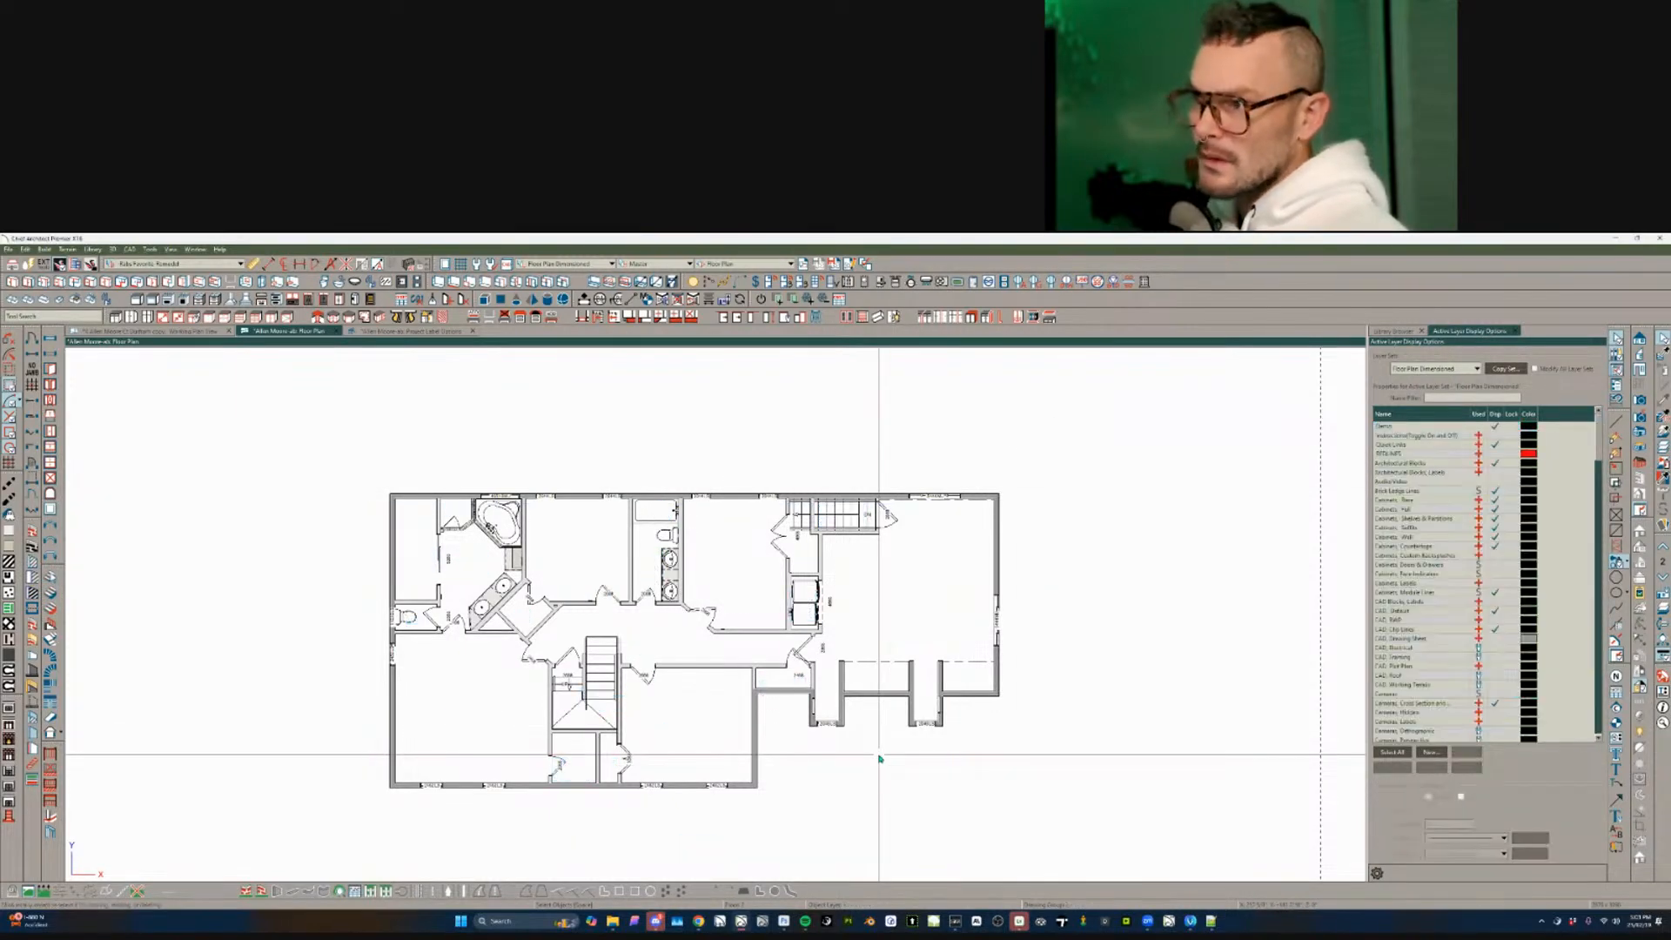
{"action": "scroll", "coordinate": [827, 397], "scroll_direction": "up", "scroll_amount": 2}
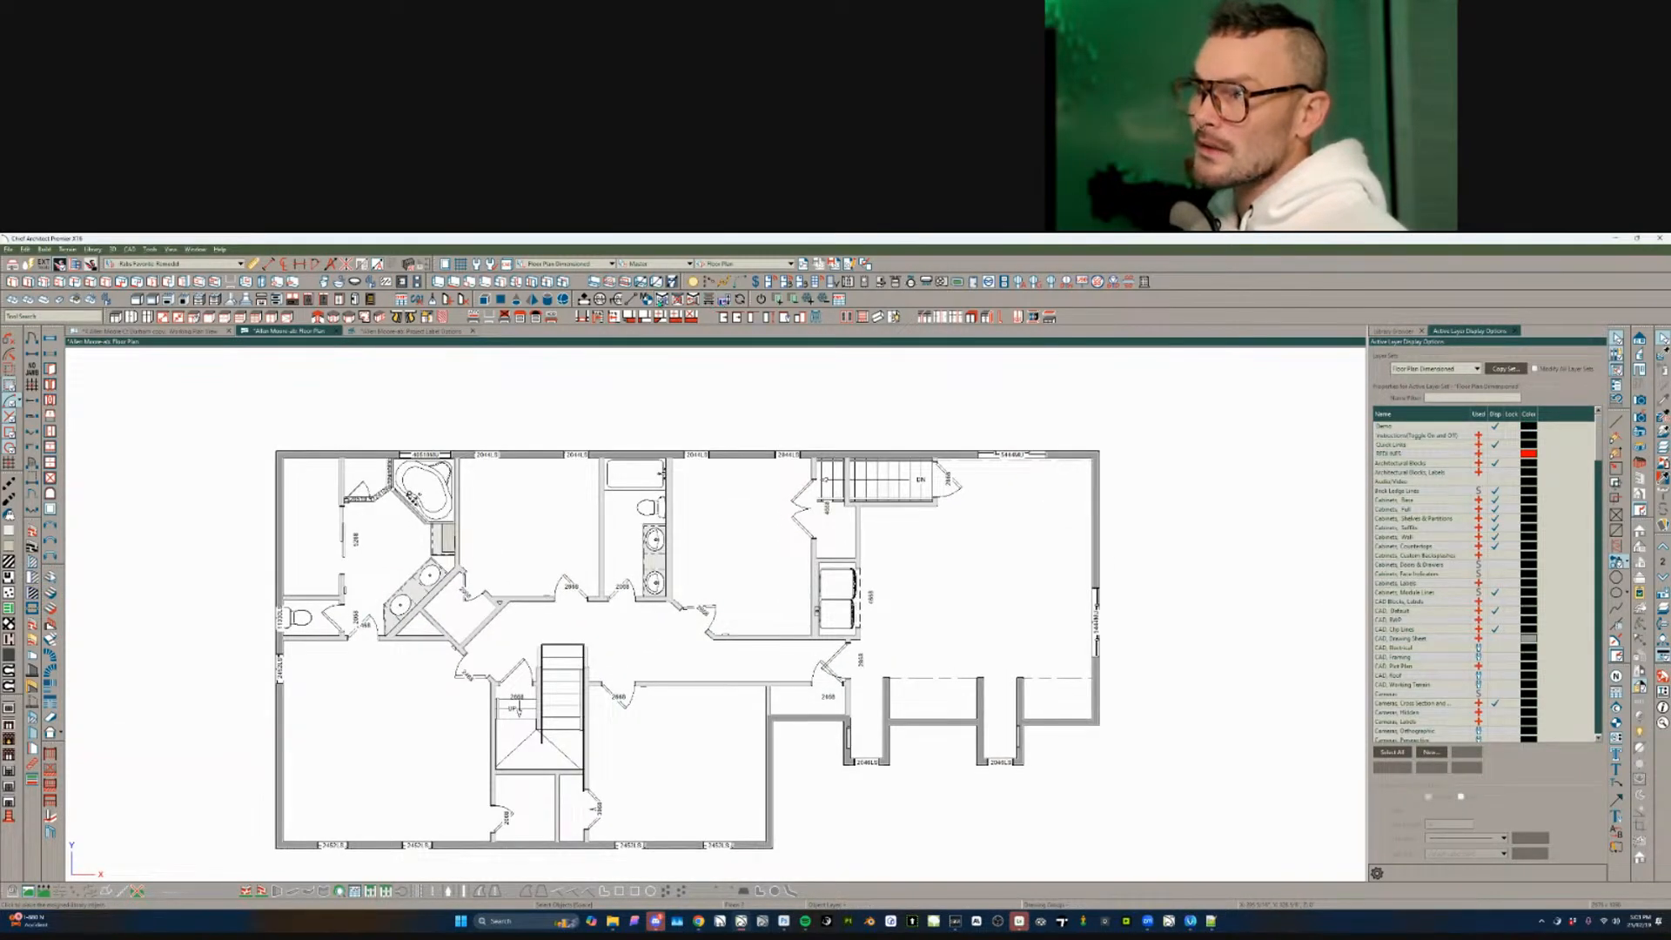
- Place new labels: Living, two Bedrooms, Bath, Shwr, W.C., Bedroom, Clst and Hallway
{"action": "left_click", "coordinate": [1616, 340]}
{"action": "left_click", "coordinate": [985, 570]}
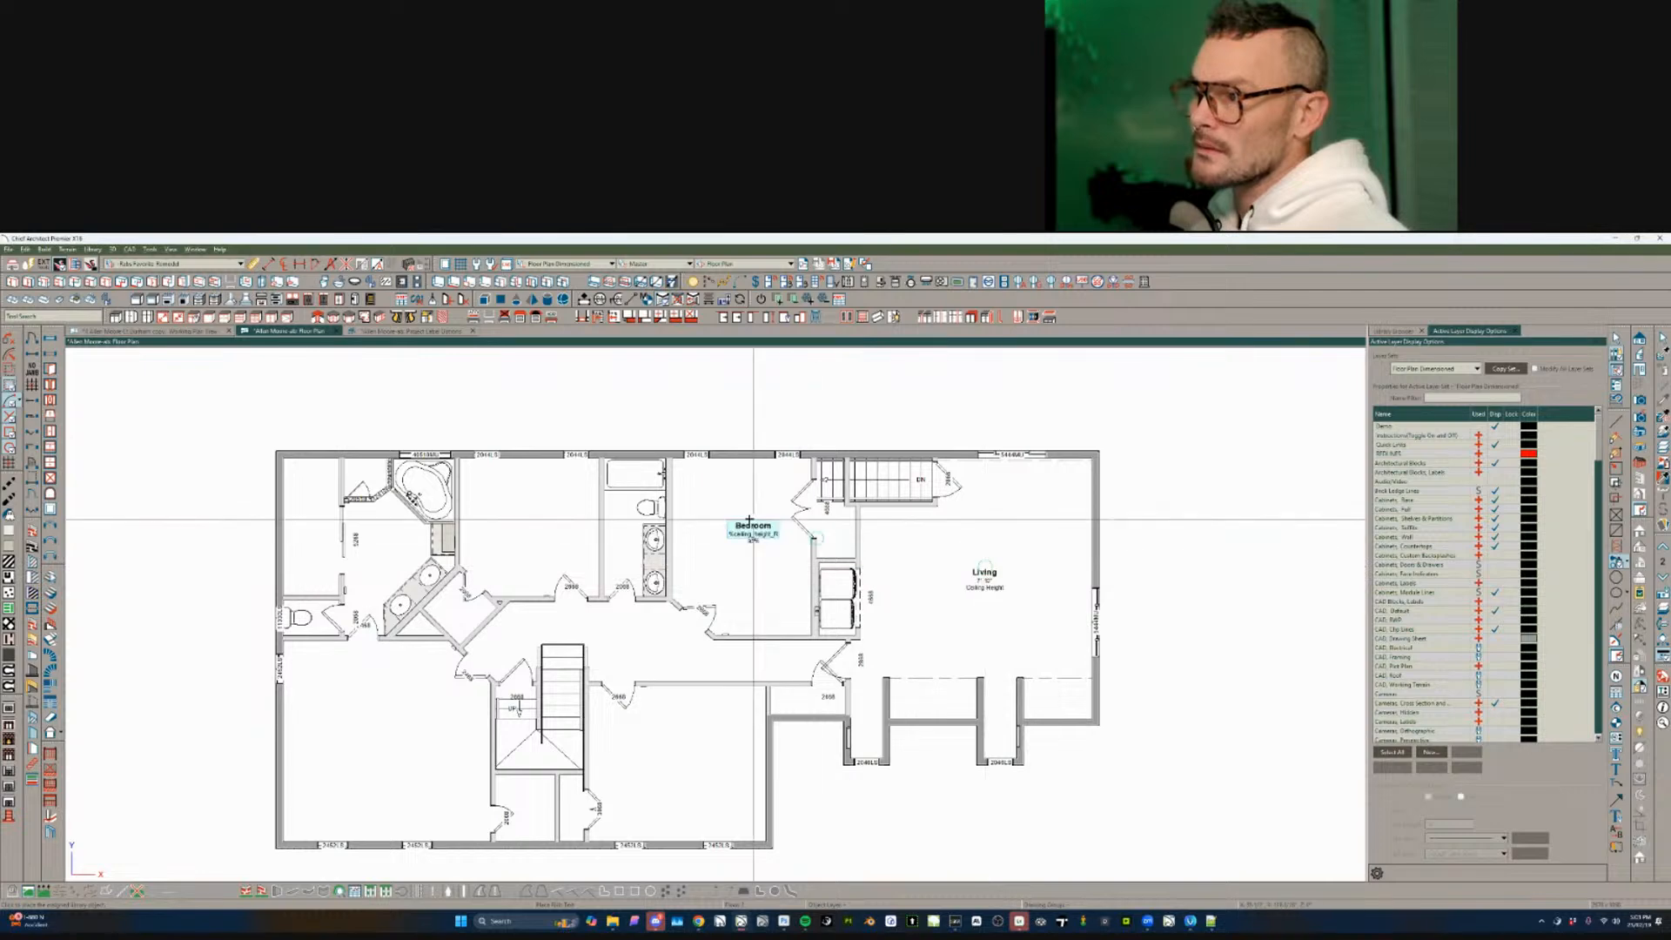
{"action": "left_click", "coordinate": [734, 524]}
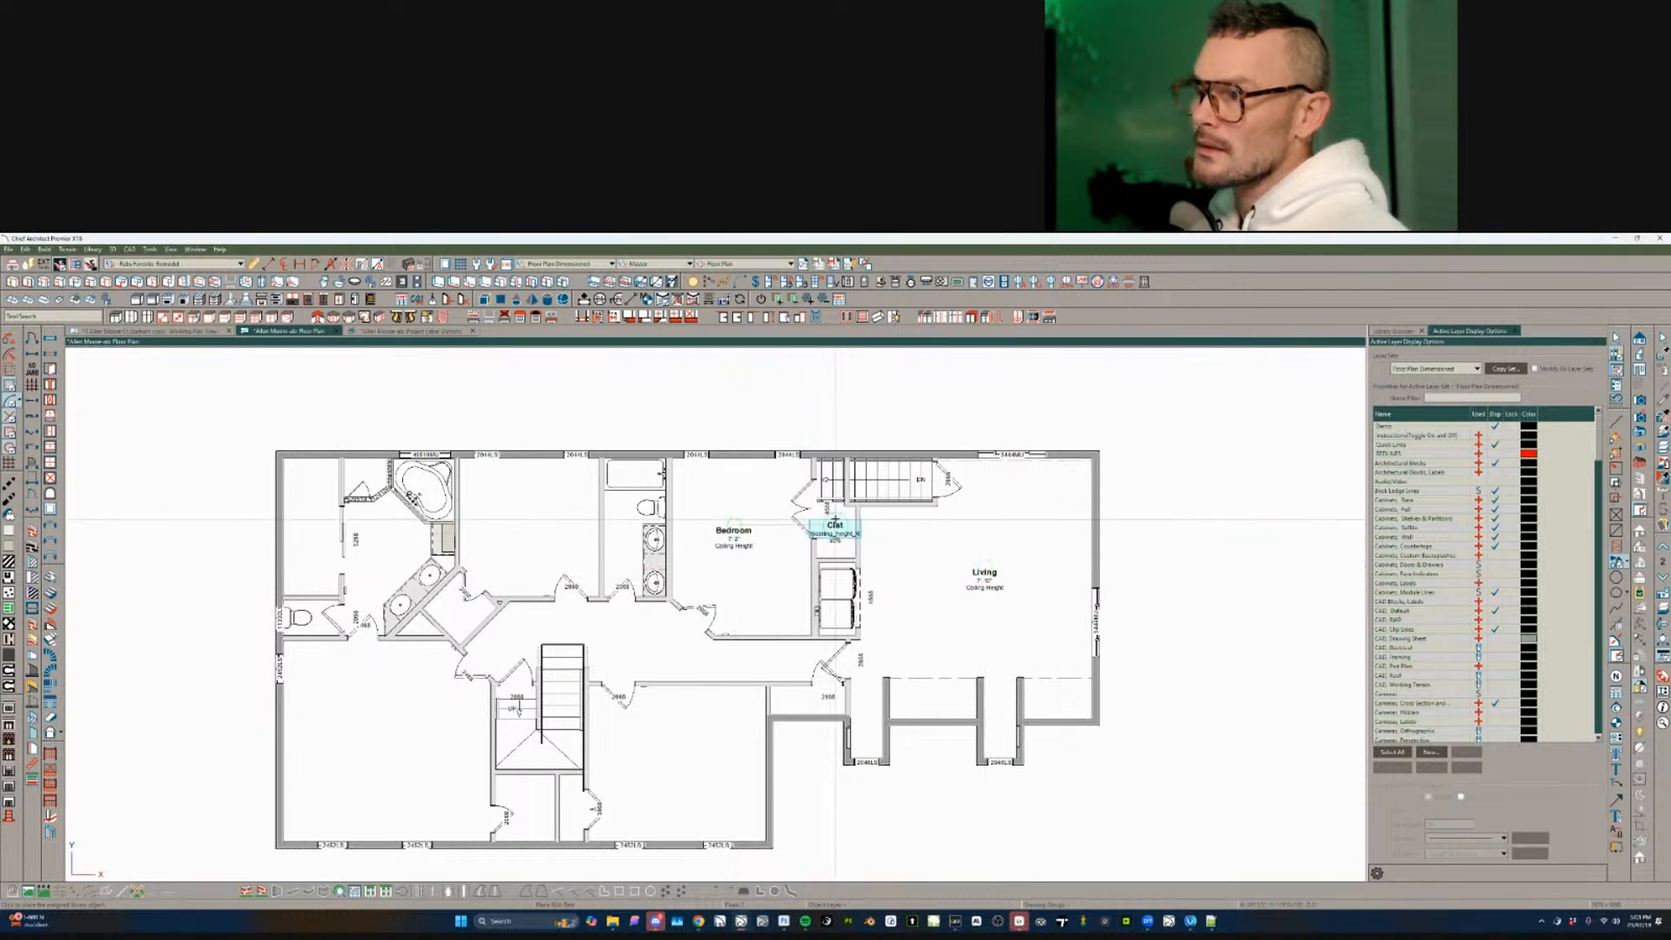
{"action": "left_click", "coordinate": [532, 515]}
{"action": "left_click", "coordinate": [380, 540]}
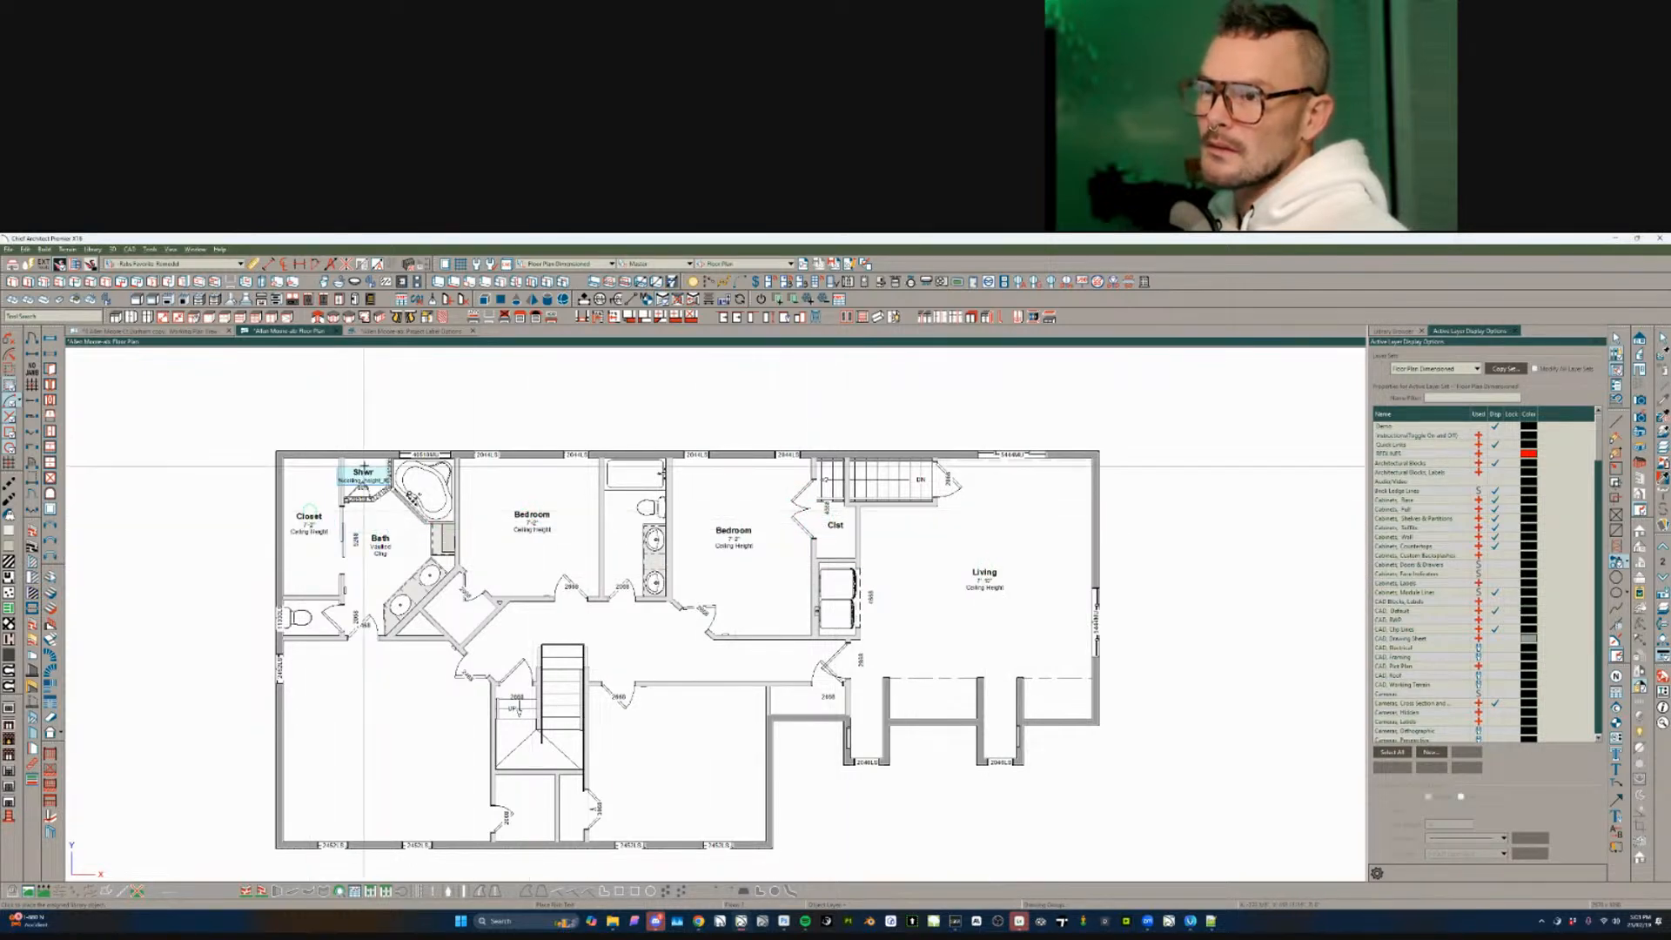
{"action": "left_click", "coordinate": [368, 465]}
{"action": "left_click", "coordinate": [315, 612]}
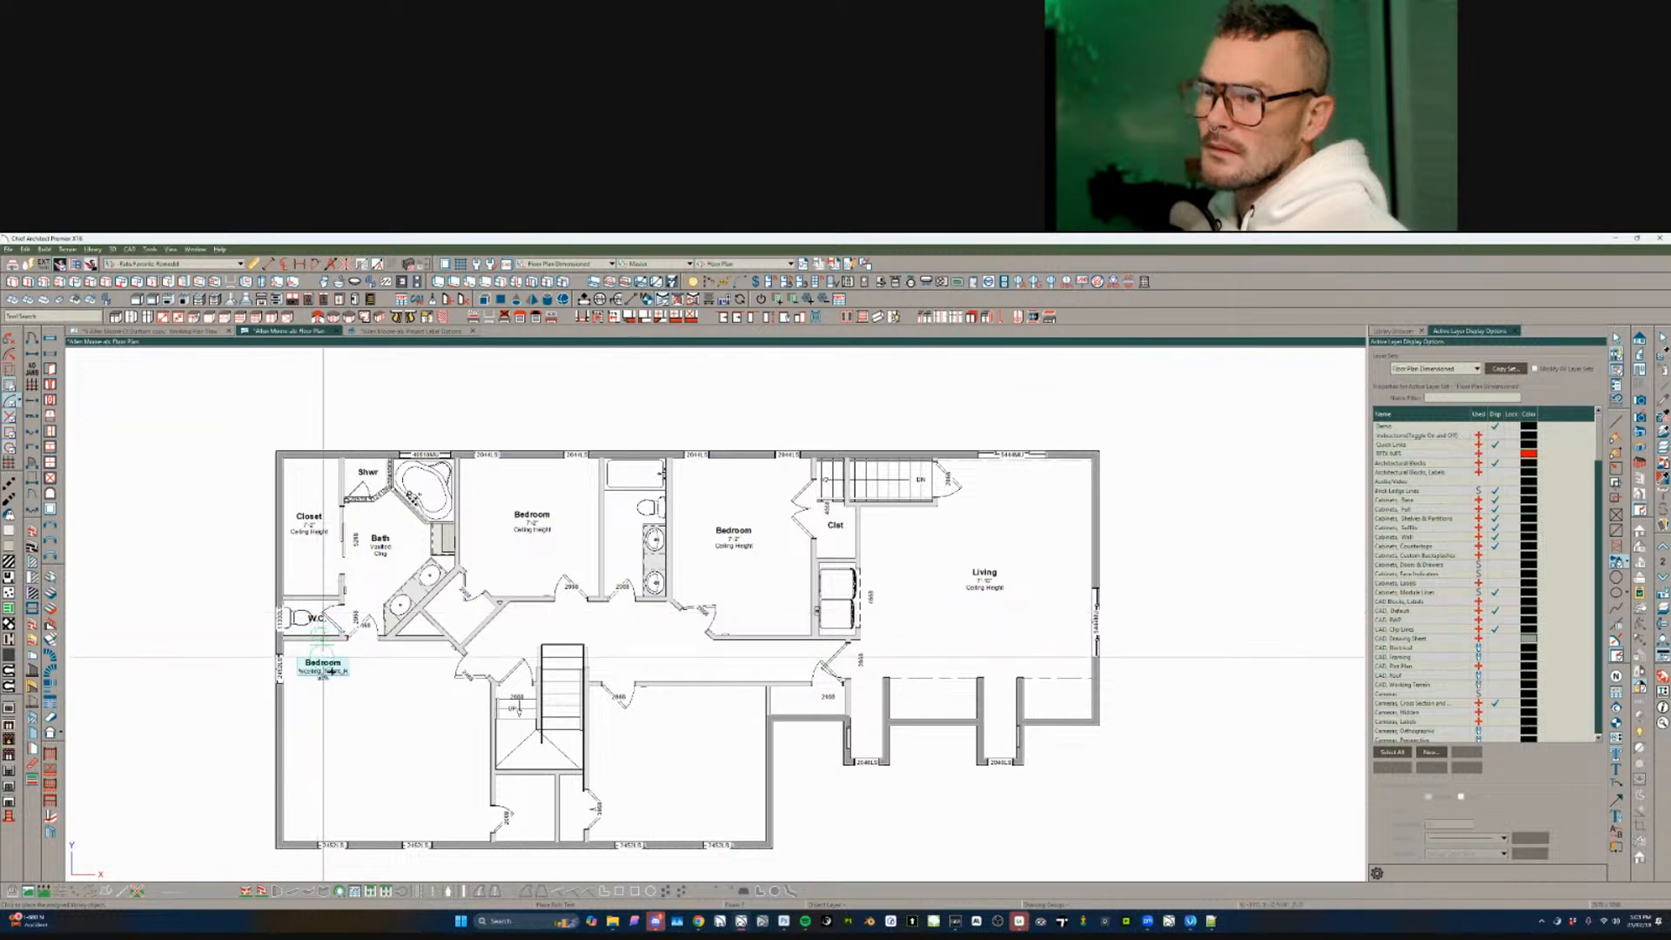
{"action": "left_click", "coordinate": [349, 692]}
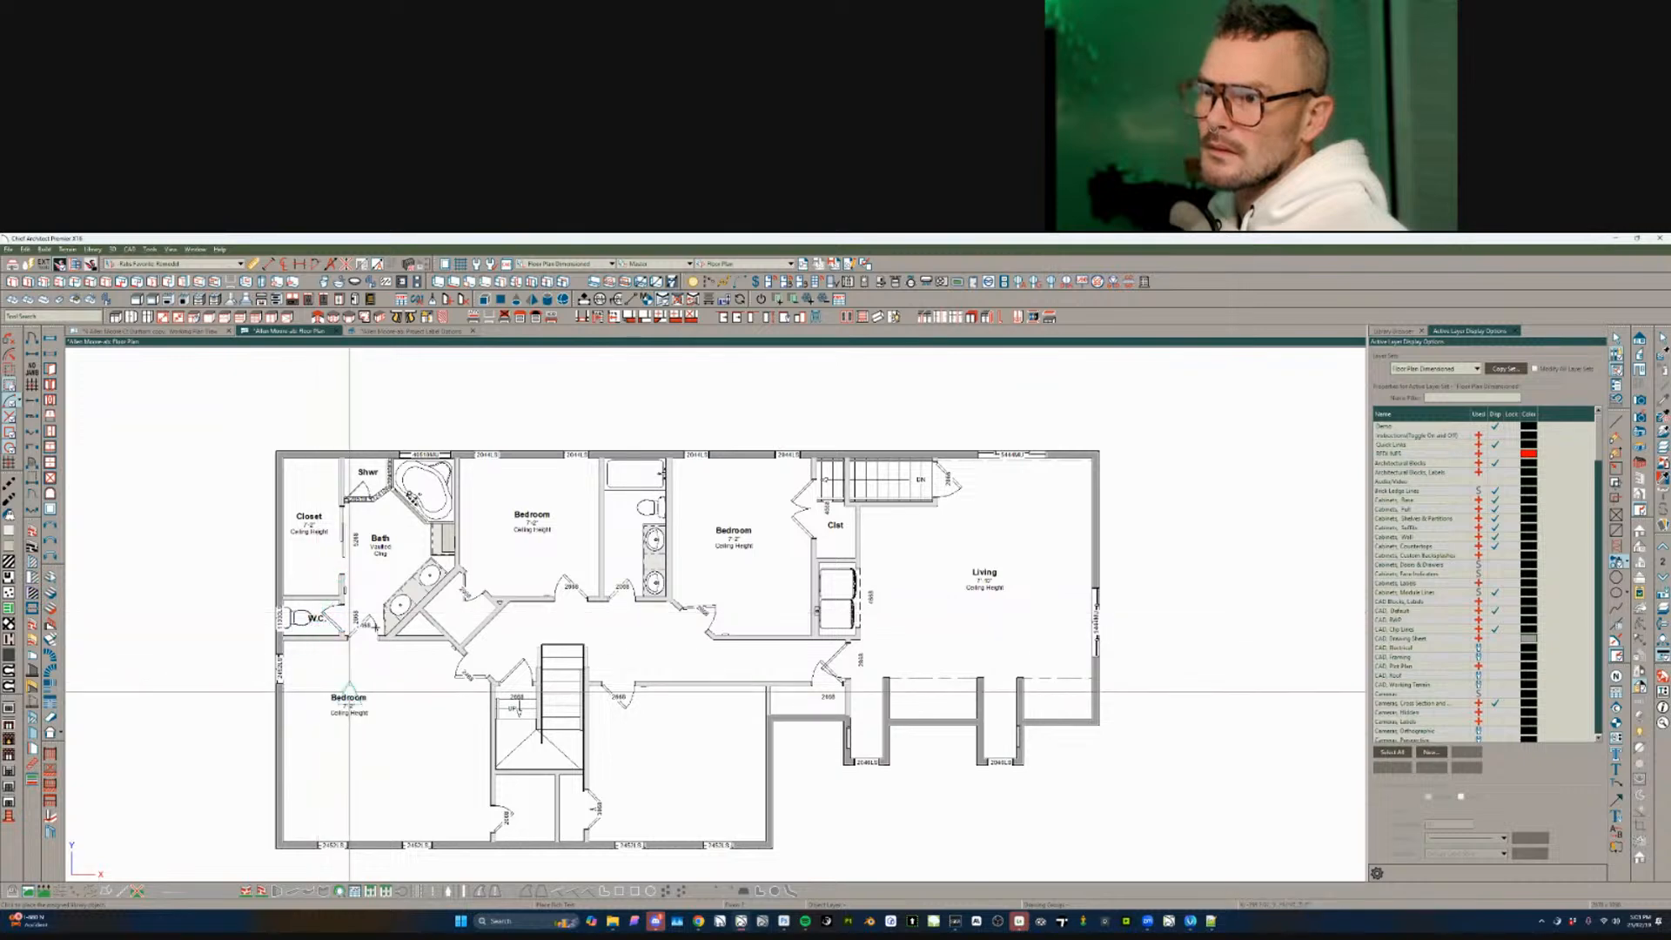
{"action": "left_click", "coordinate": [463, 604]}
{"action": "left_click", "coordinate": [554, 618]}
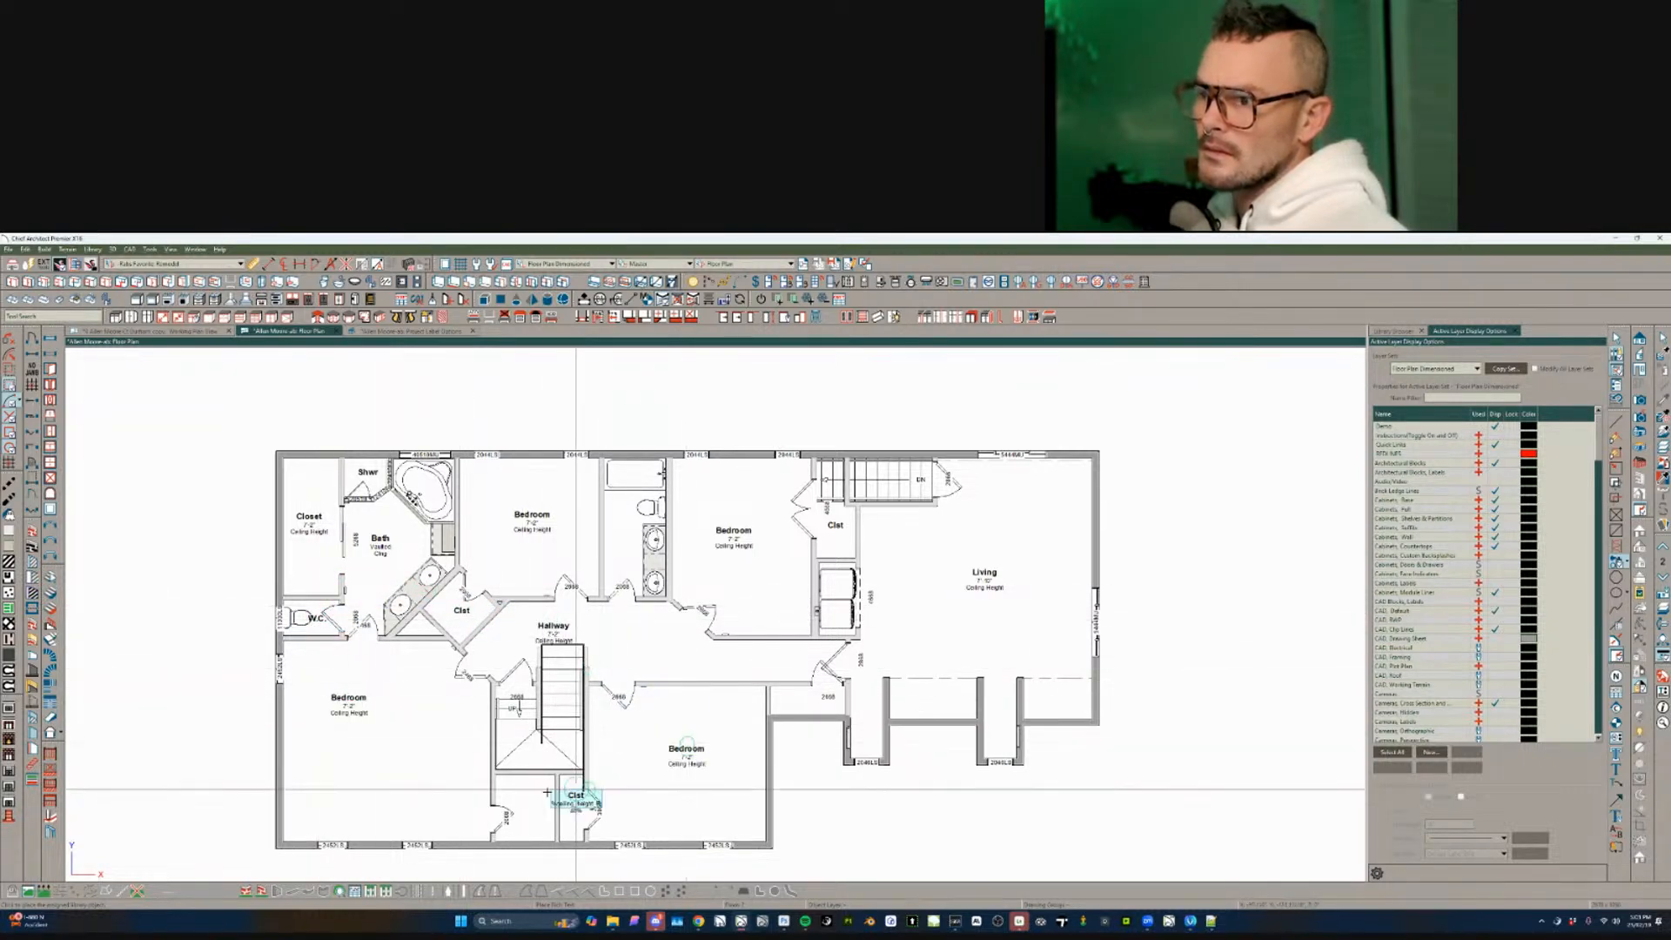
- Place a Bath label in the middle bath
{"action": "scroll", "coordinate": [608, 737], "scroll_direction": "up", "scroll_amount": 2}
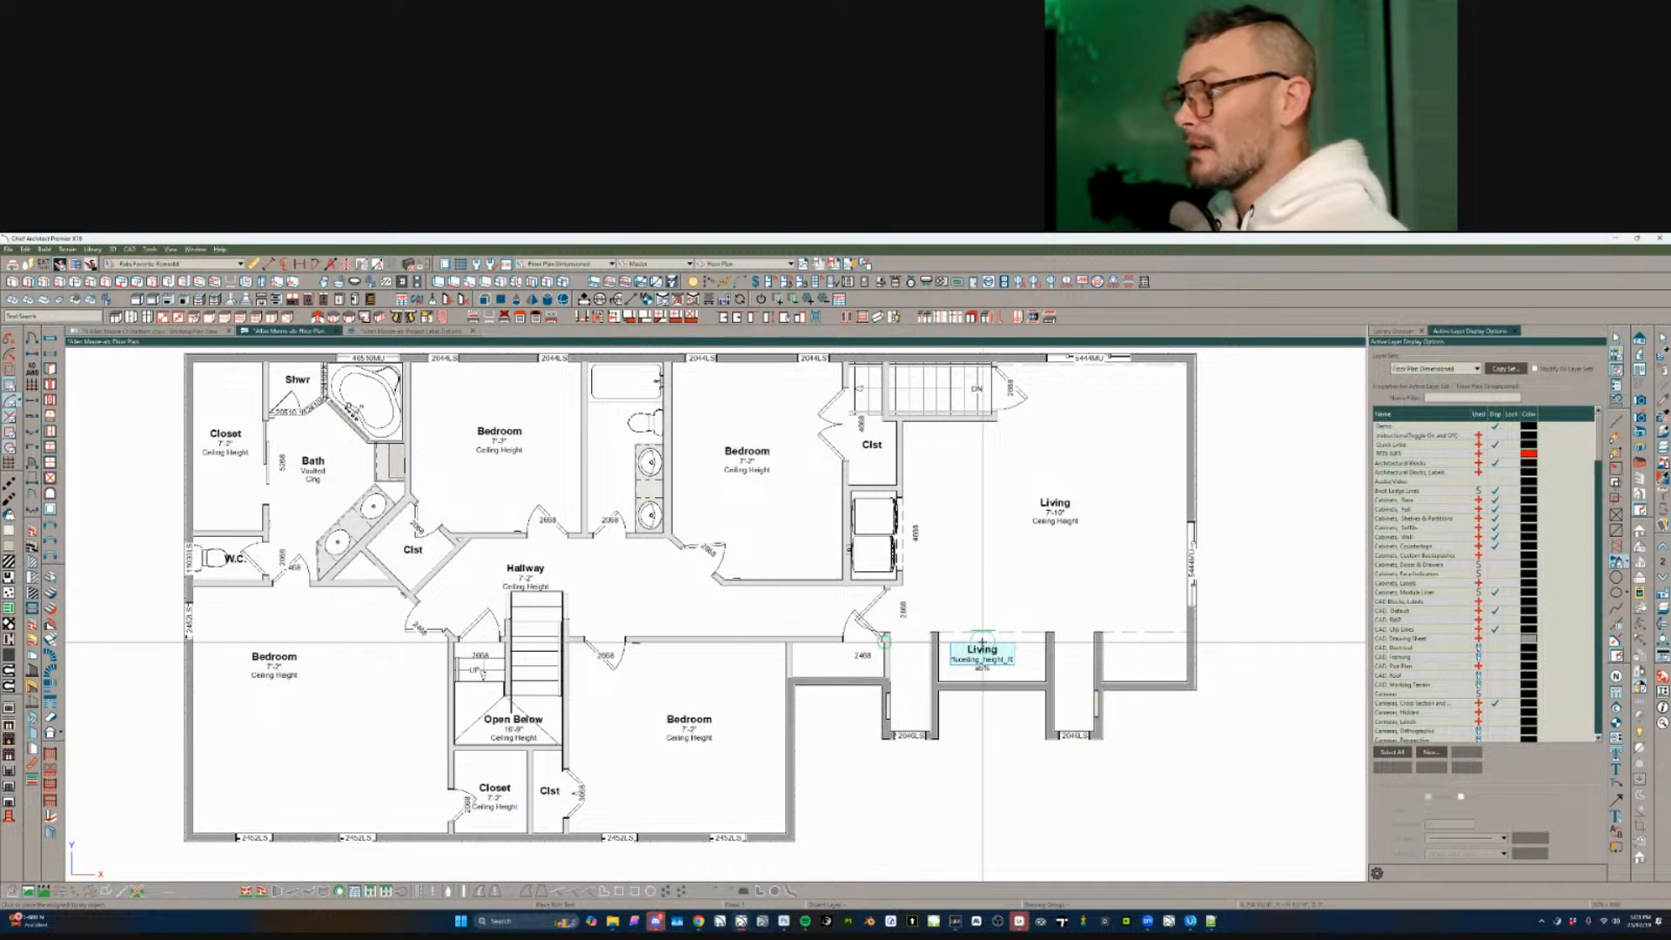
{"action": "middle_click_drag", "start_coordinate": [704, 575], "coordinate": [784, 629]}
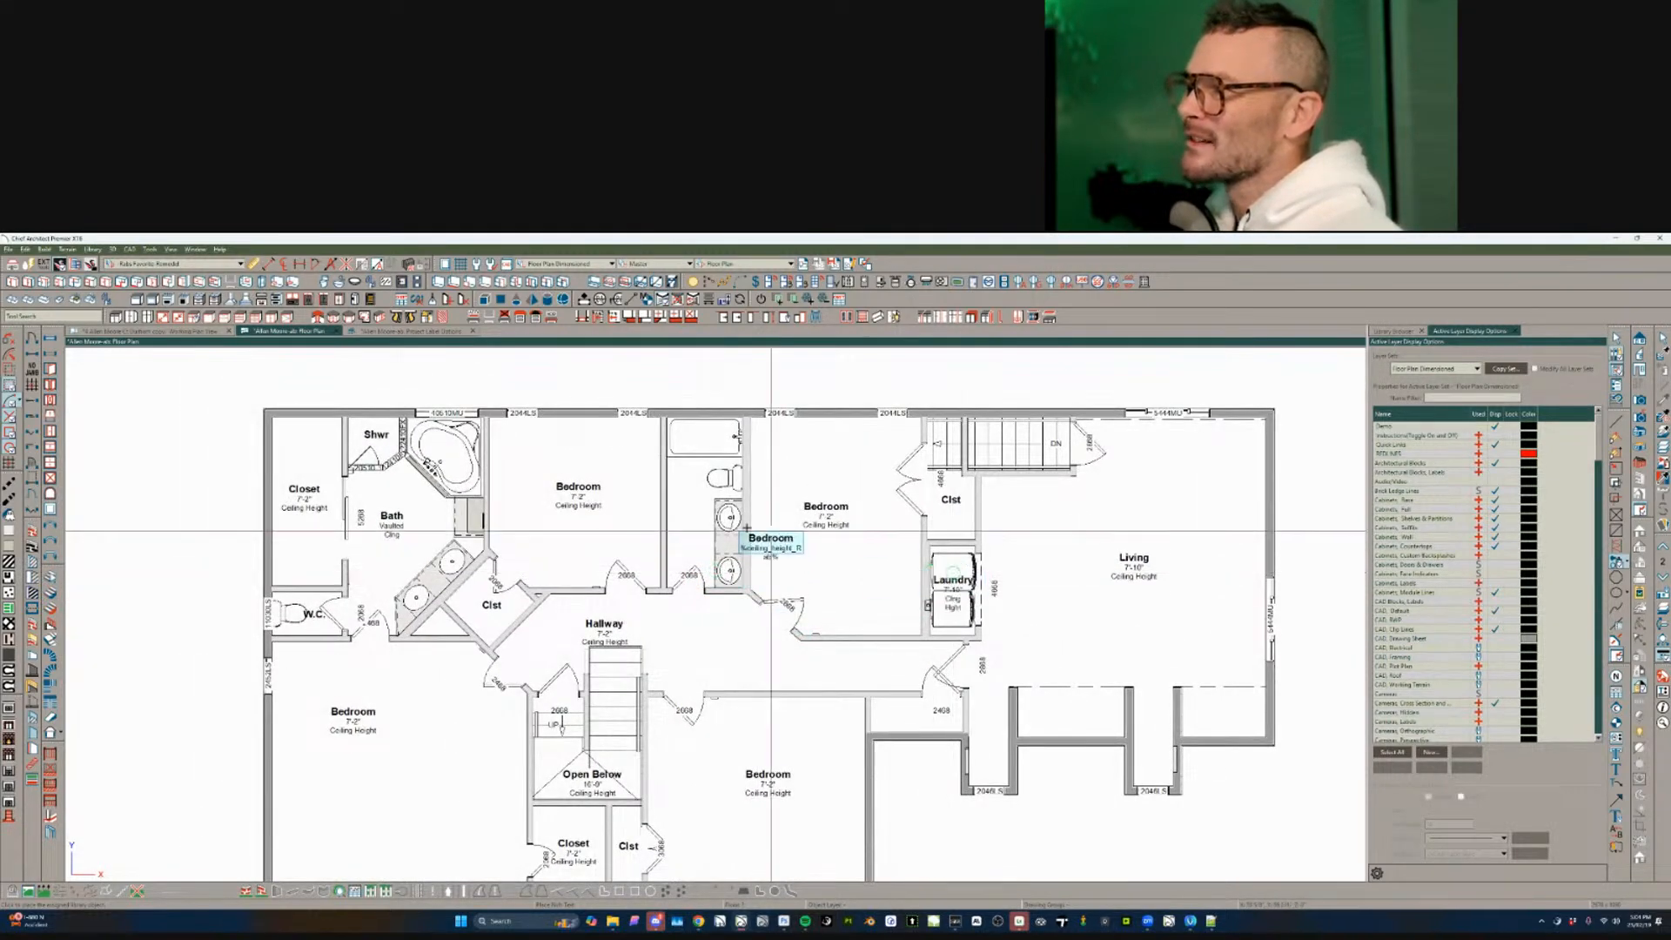
{"action": "scroll", "coordinate": [711, 507], "scroll_direction": "up", "scroll_amount": 2}
{"action": "left_click", "coordinate": [707, 512]}
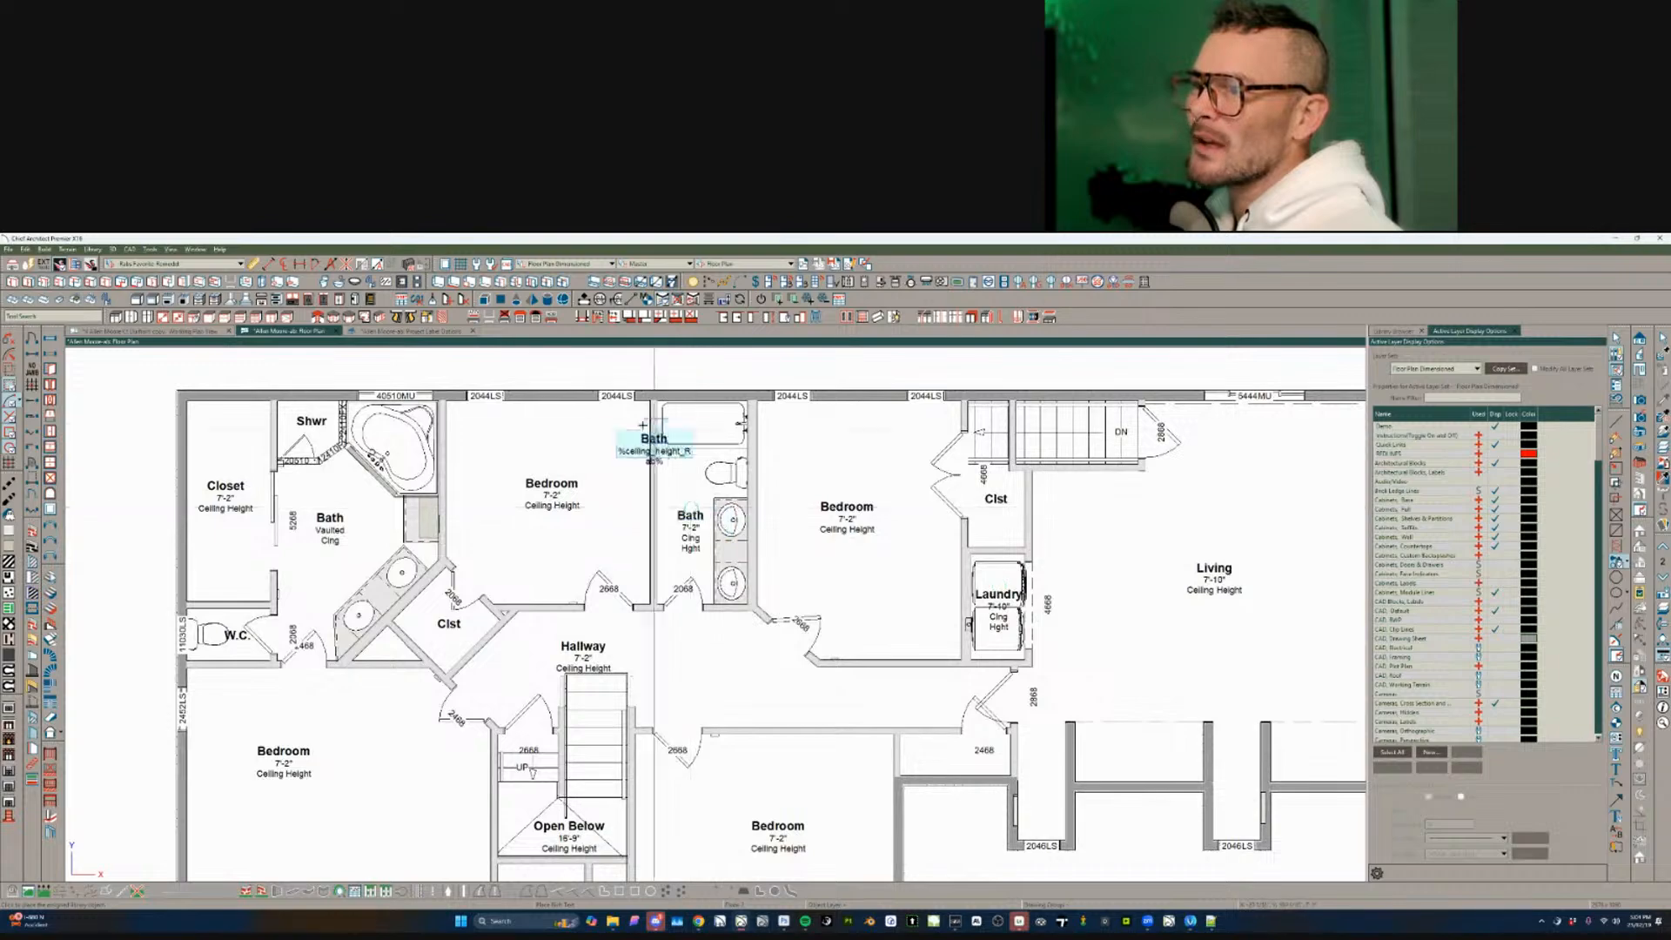
- Go up to the attic floor with Page Up
{"action": "scroll", "coordinate": [383, 548], "scroll_direction": "down", "scroll_amount": 3}
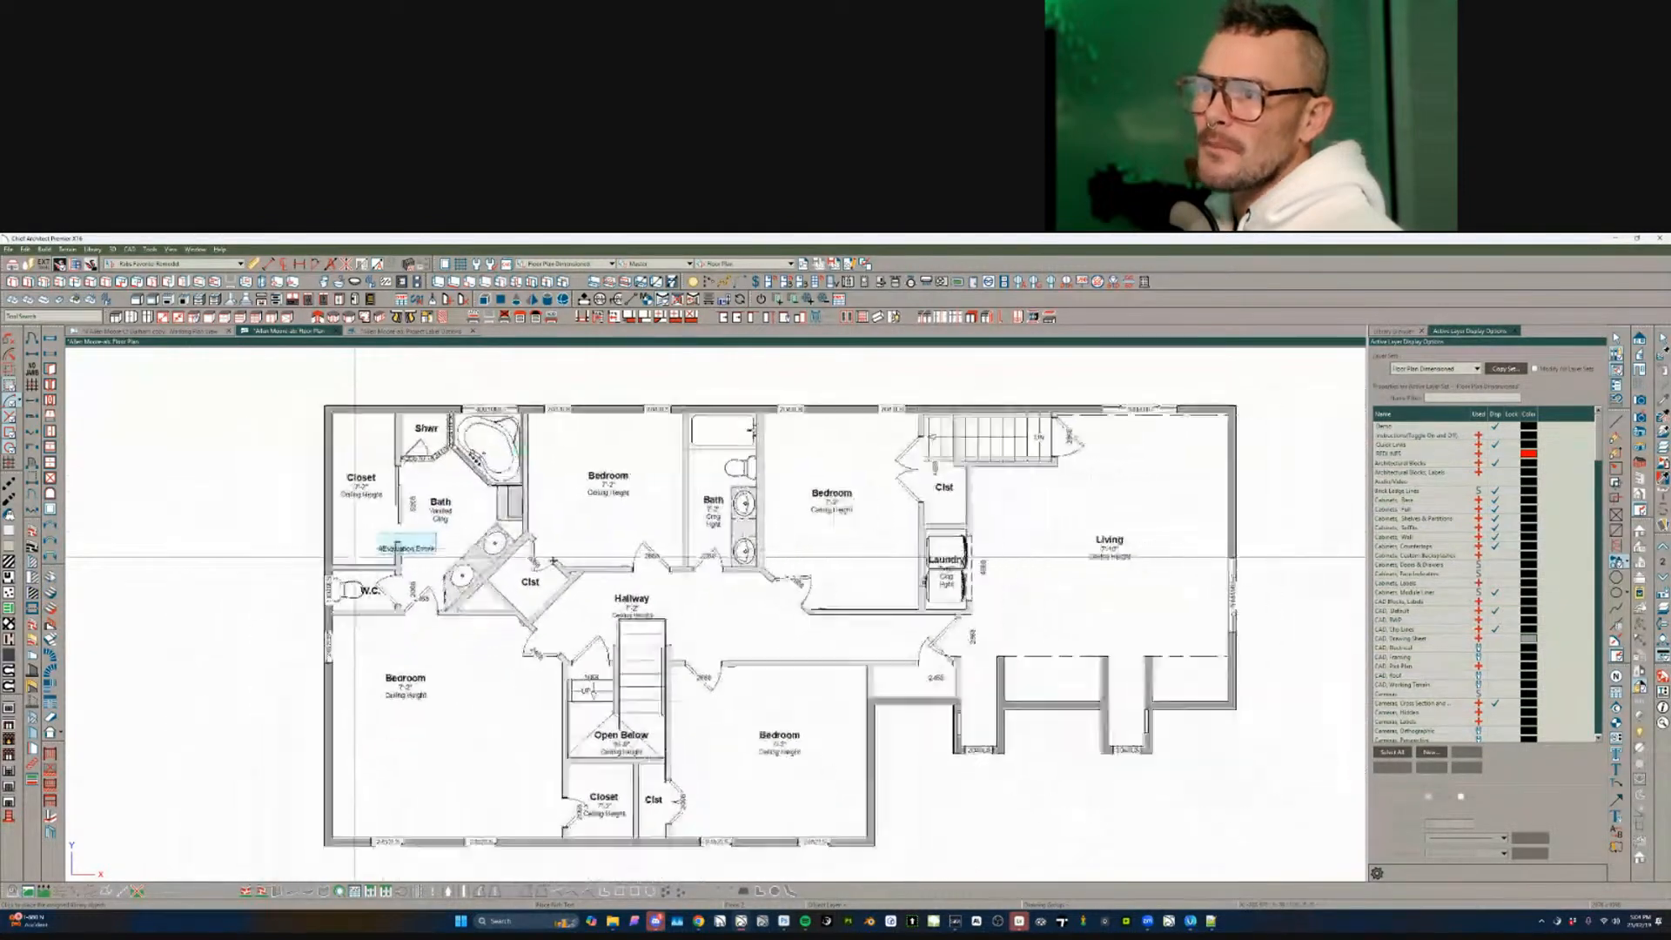
{"action": "middle_click_drag", "start_coordinate": [827, 537], "coordinate": [811, 553]}
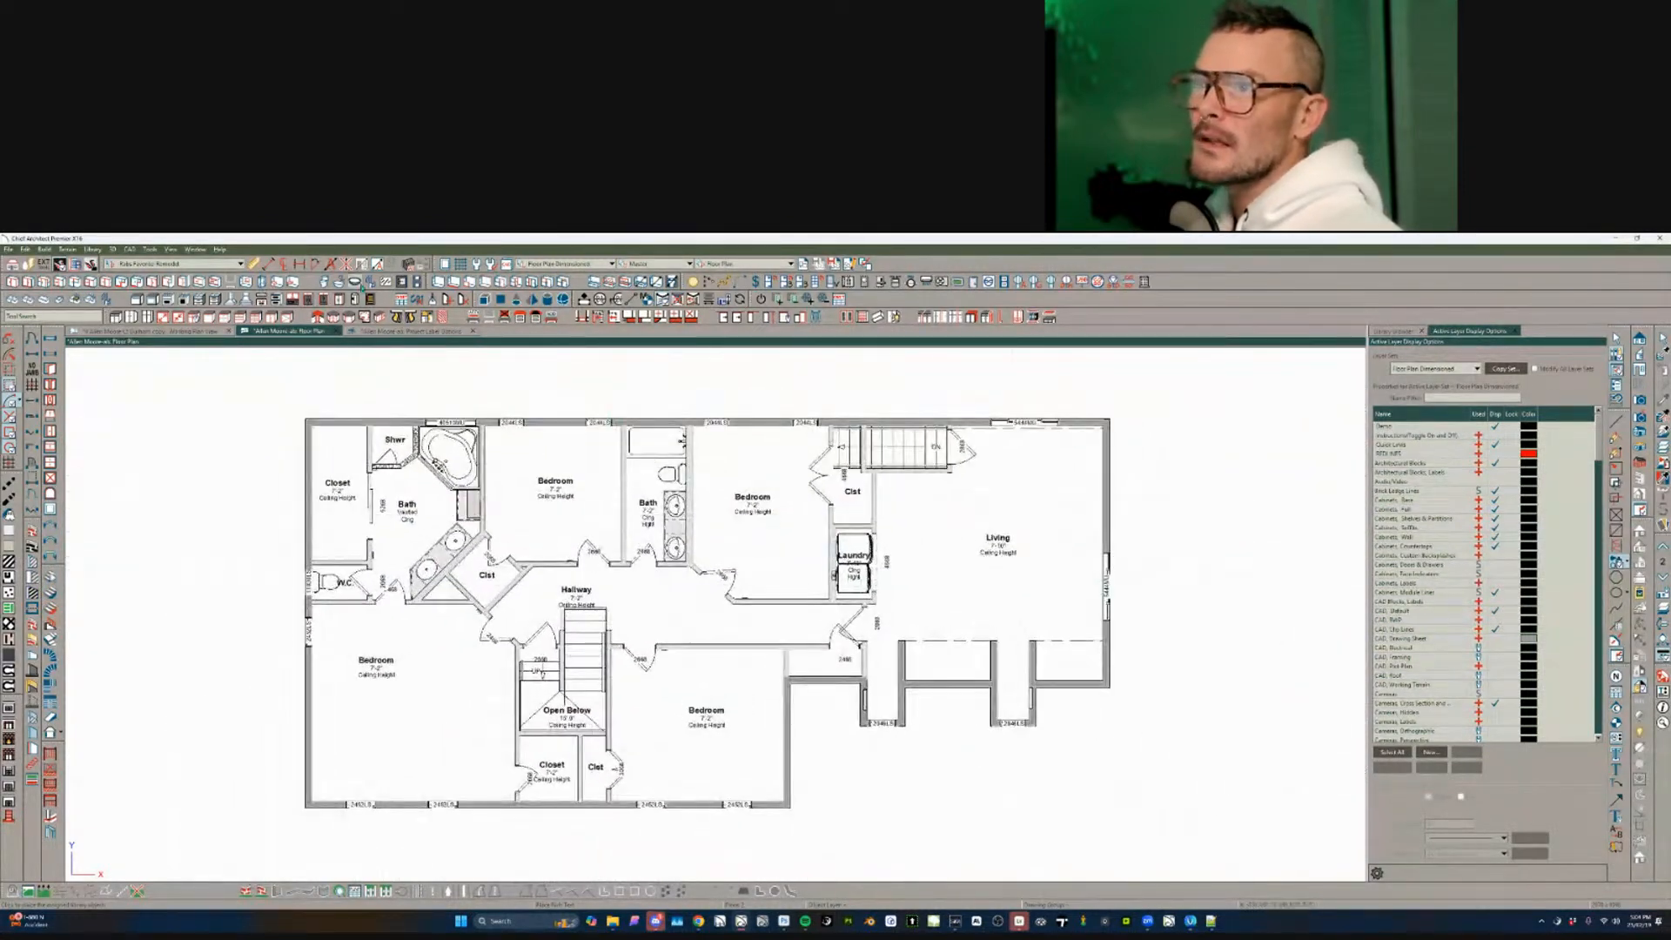
{"action": "scroll", "coordinate": [957, 683], "scroll_direction": "down", "scroll_amount": 3}
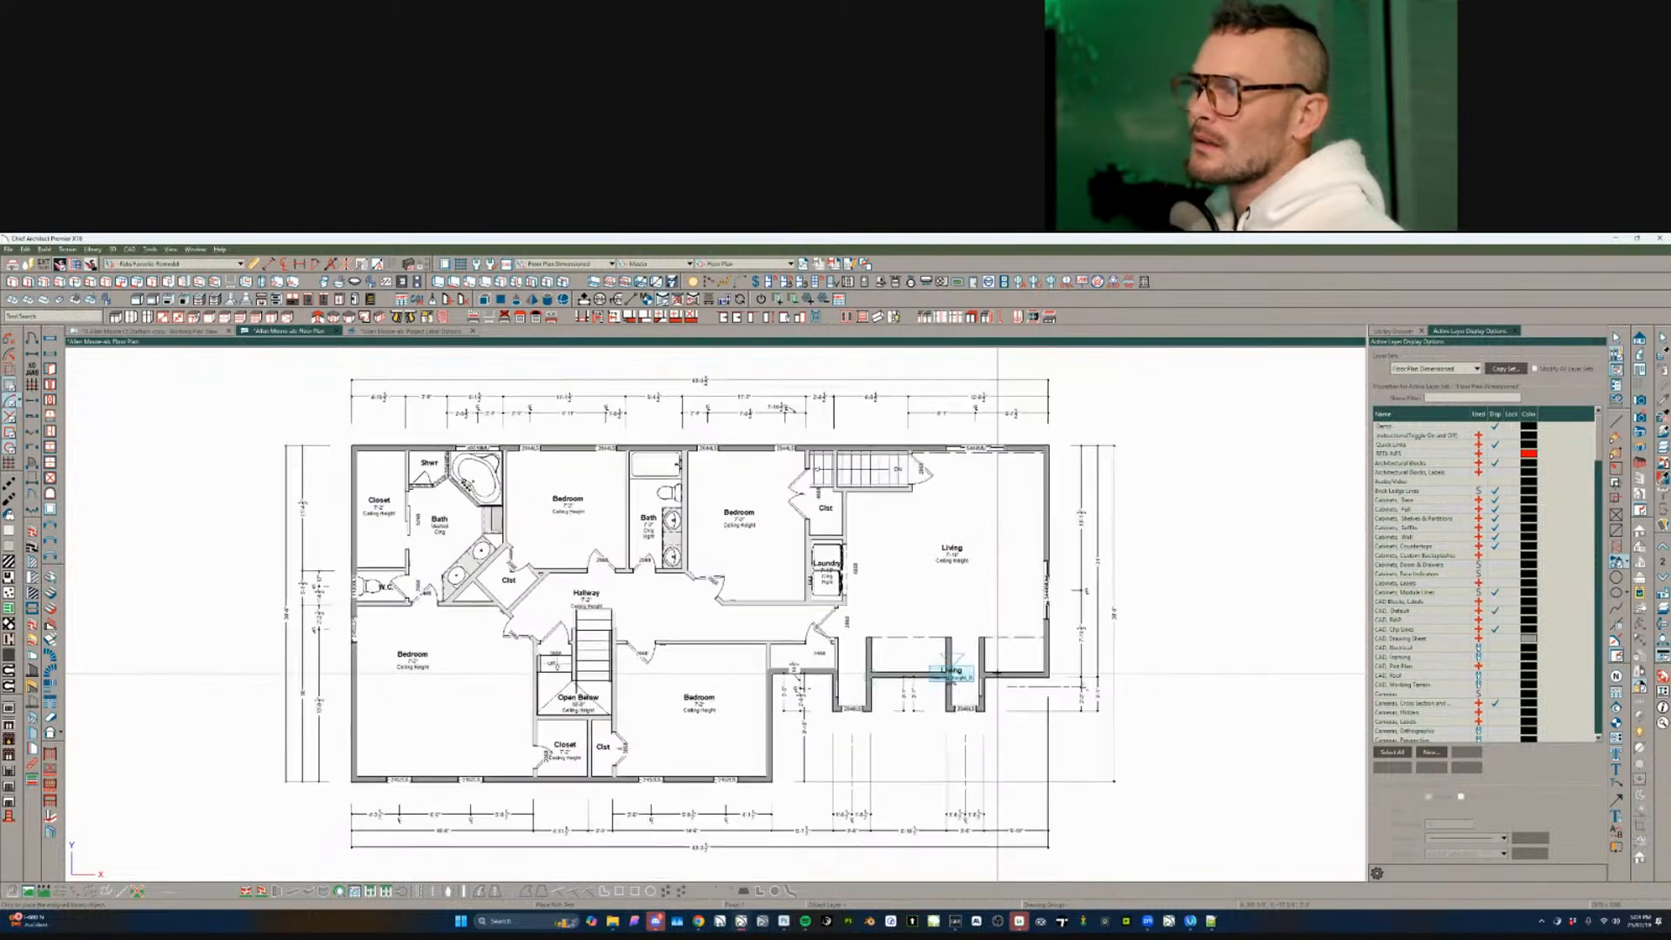
{"action": "scroll", "coordinate": [896, 659], "scroll_direction": "up", "scroll_amount": 2}
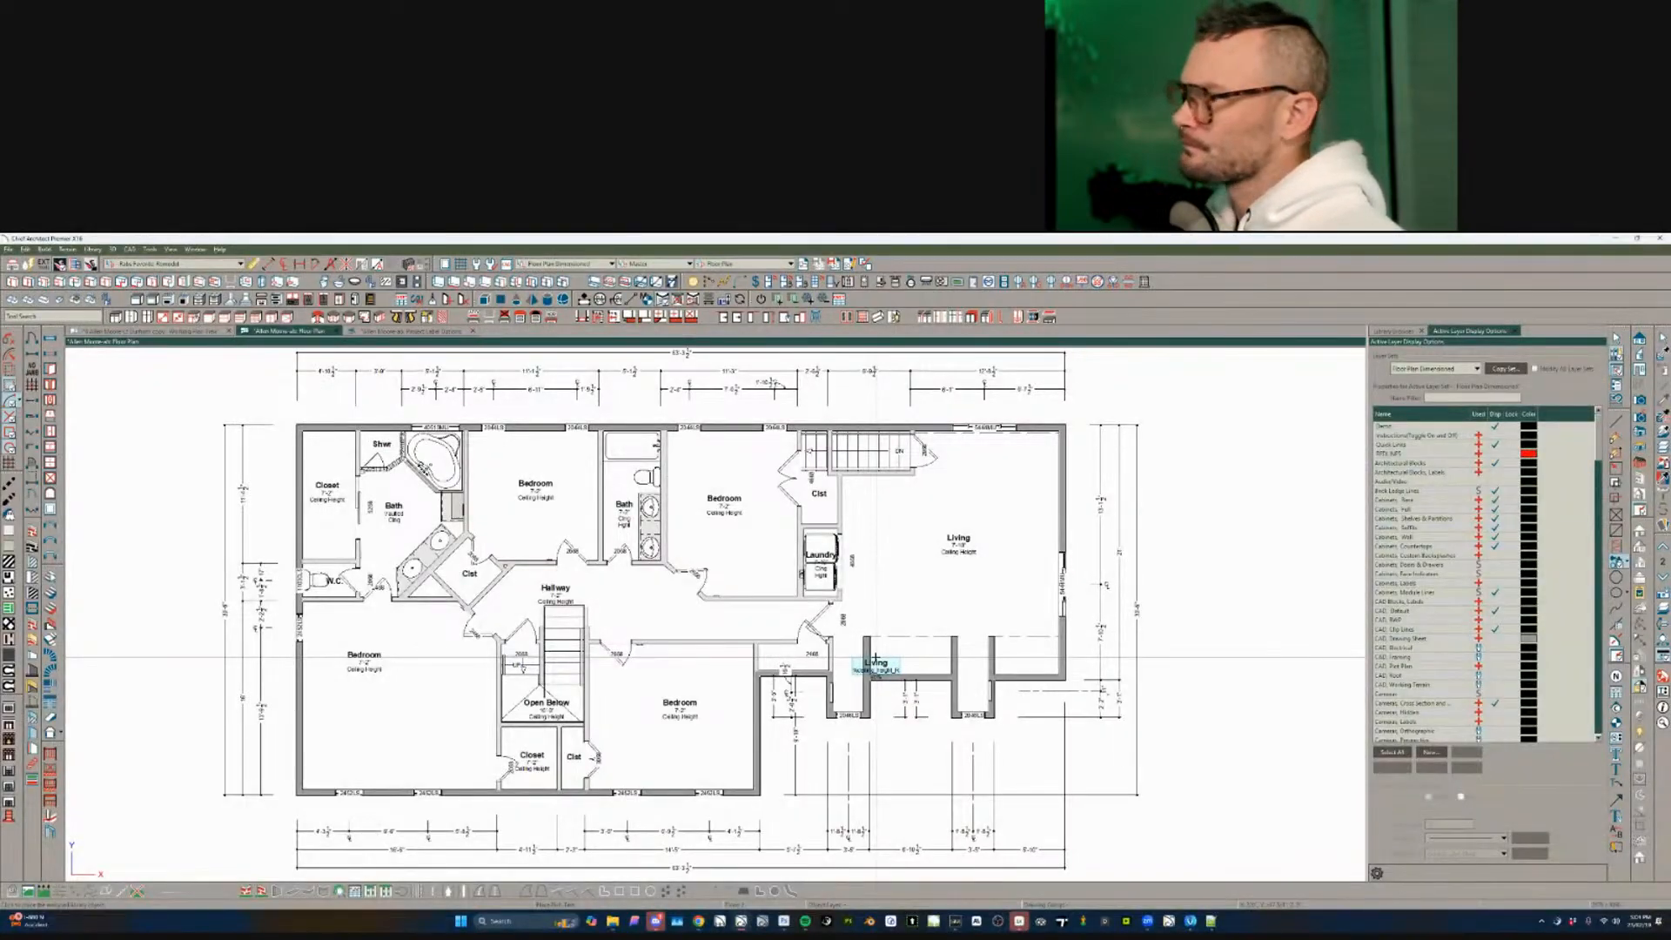
{"action": "key", "text": "Page_Up"}
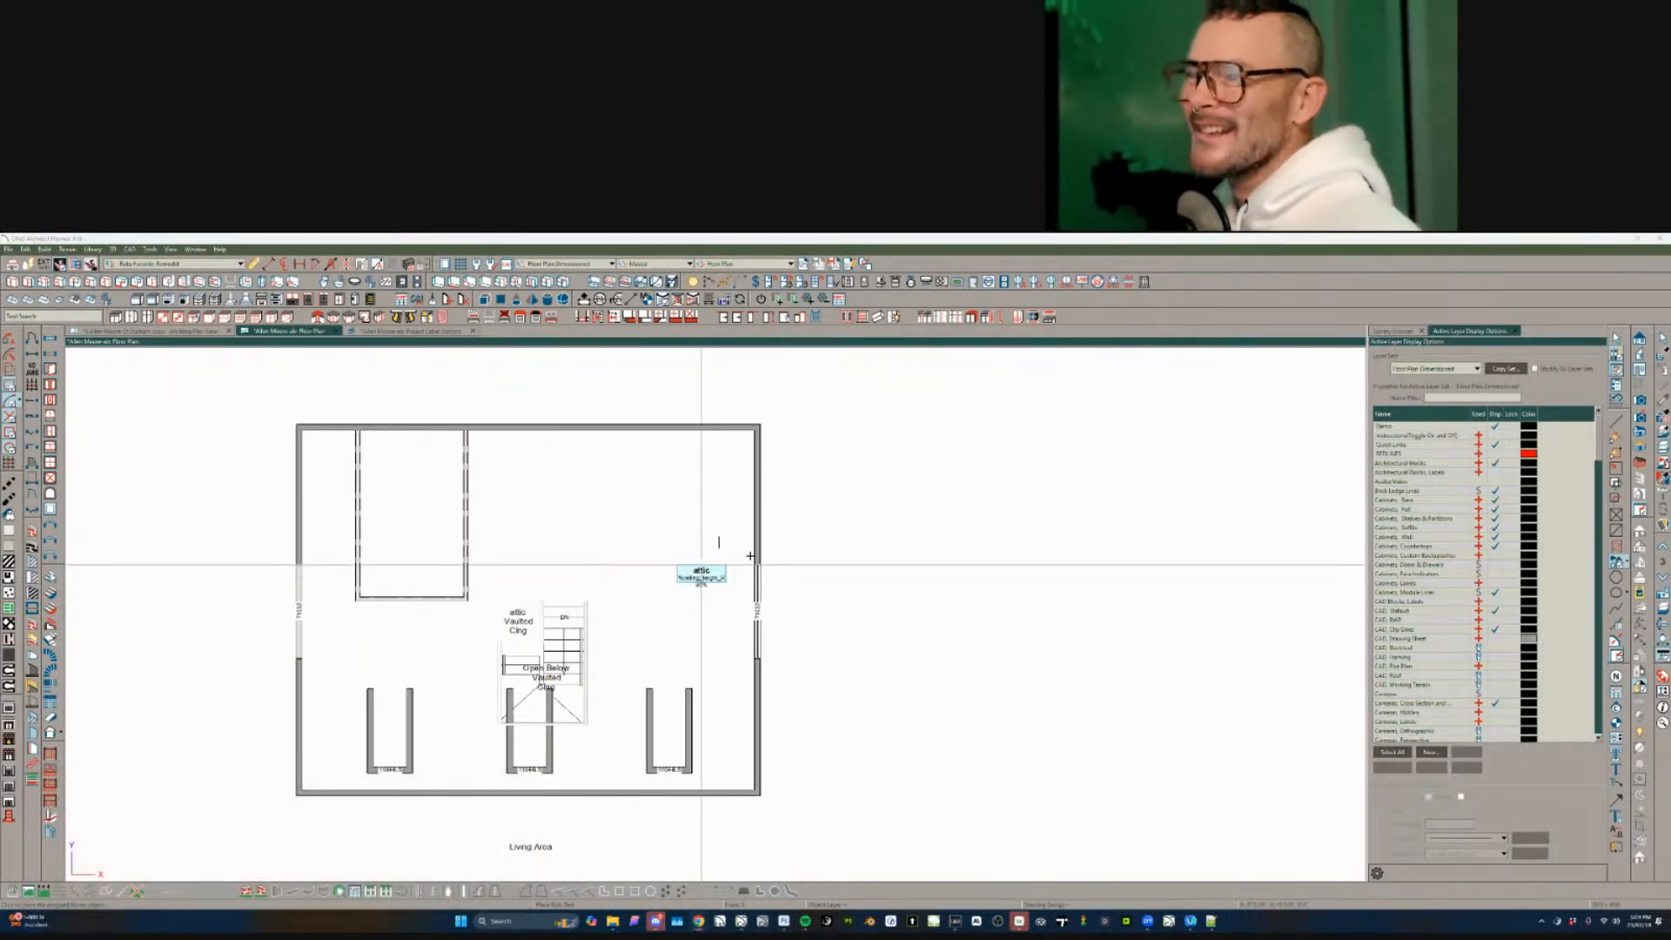
- Cancel text placement and delete the extra attic room label
{"action": "scroll", "coordinate": [579, 576], "scroll_direction": "down", "scroll_amount": 1}
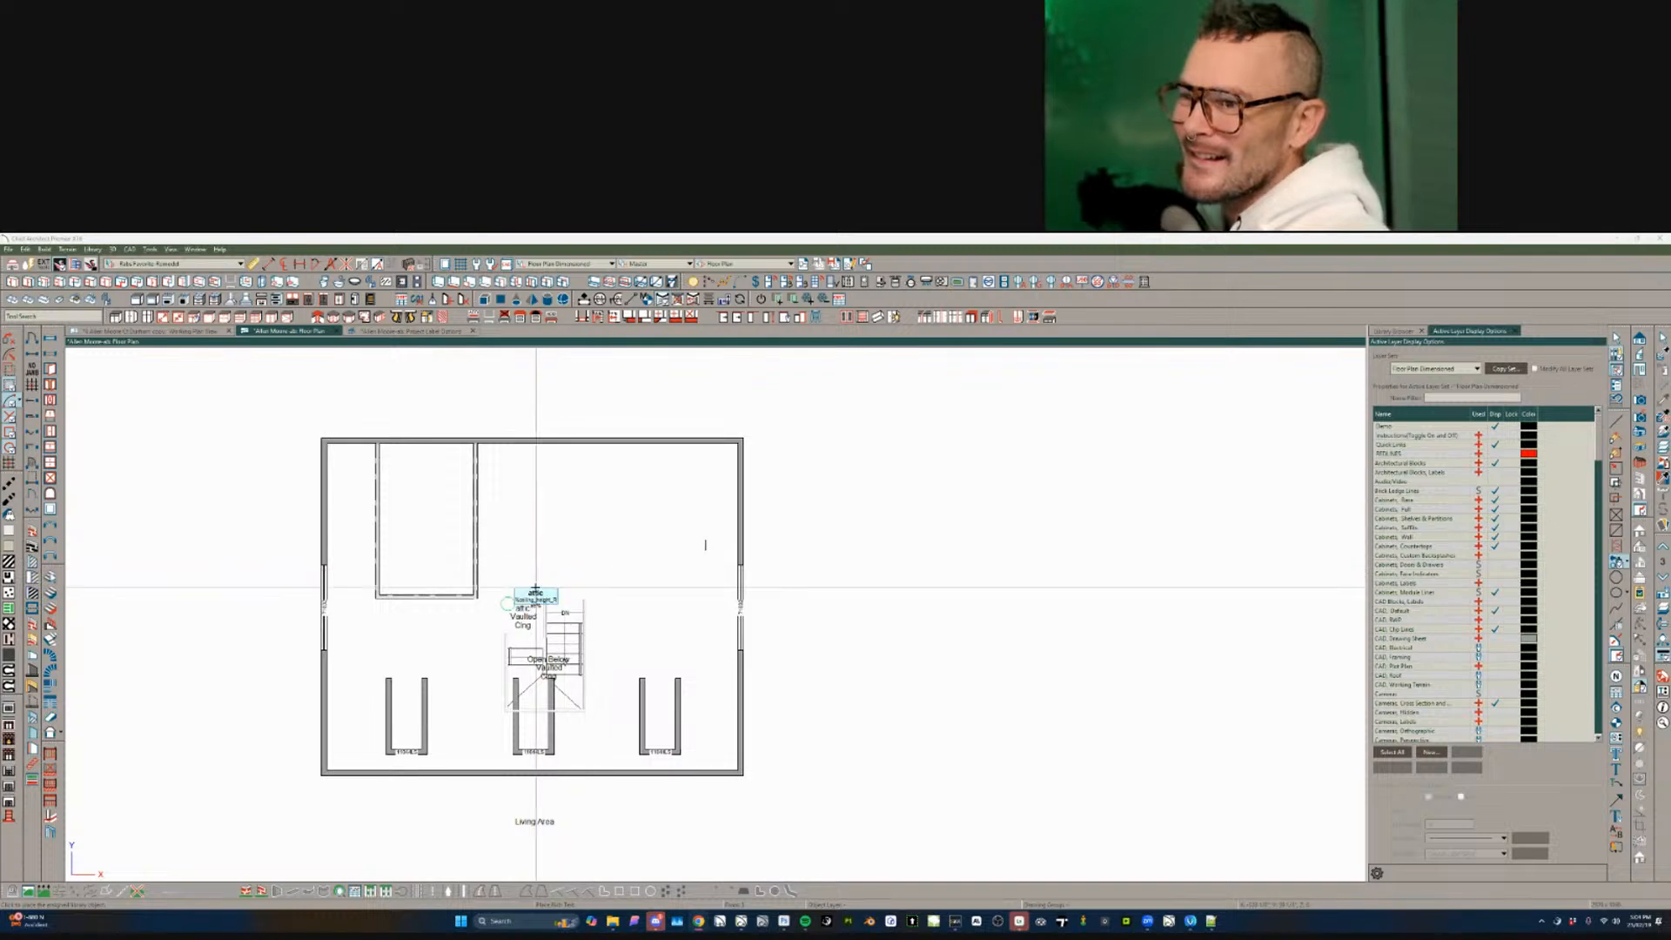
{"action": "key", "text": "Escape"}
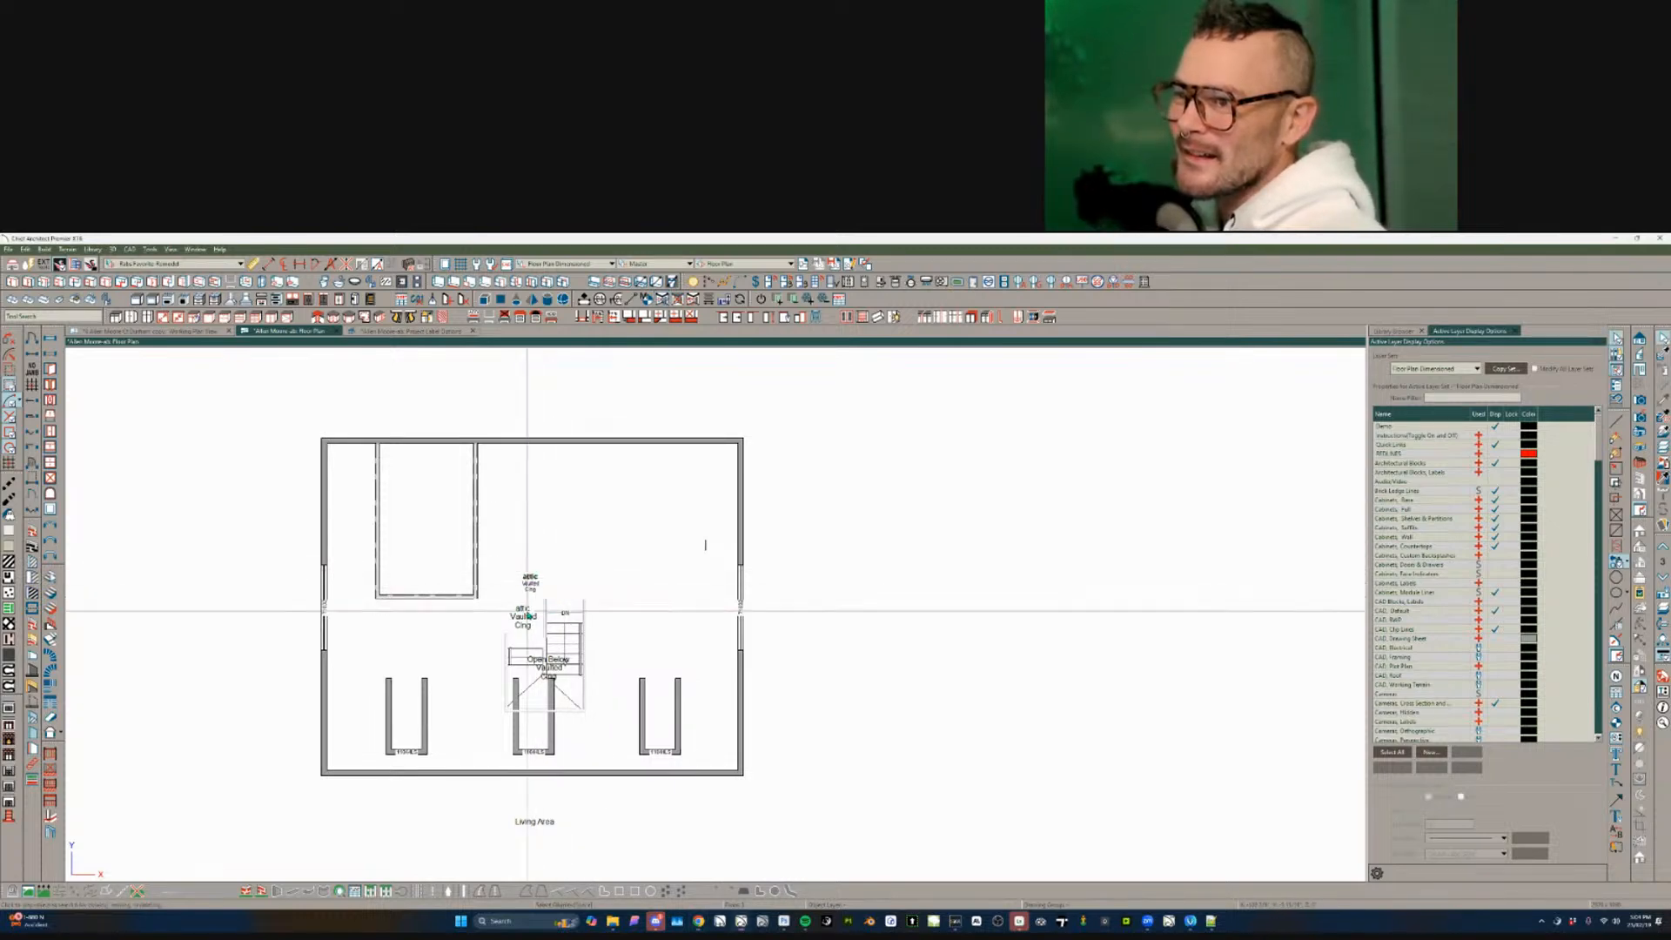
{"action": "left_click", "coordinate": [514, 614]}
{"action": "scroll", "coordinate": [513, 615], "scroll_direction": "up", "scroll_amount": 3}
{"action": "key", "text": "Delete"}
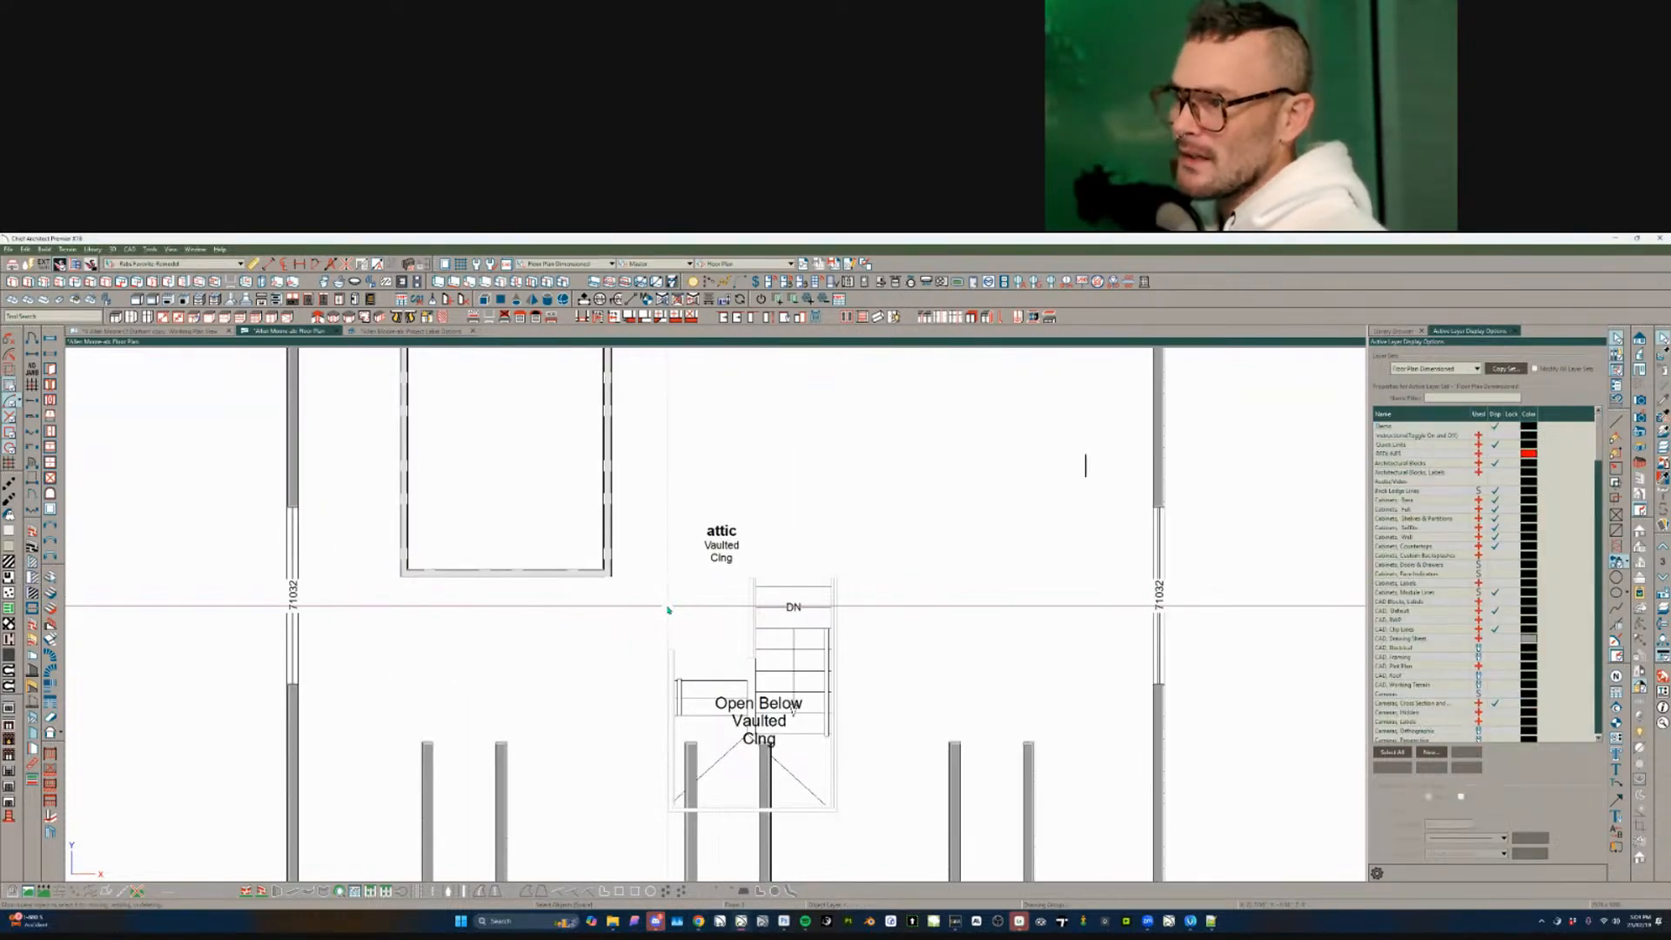
- Delete the Open Below Vaulted Clng label from the attic plan
{"action": "middle_click_drag", "start_coordinate": [669, 610], "coordinate": [660, 605]}
{"action": "left_click", "coordinate": [752, 696]}
{"action": "key", "text": "Delete"}
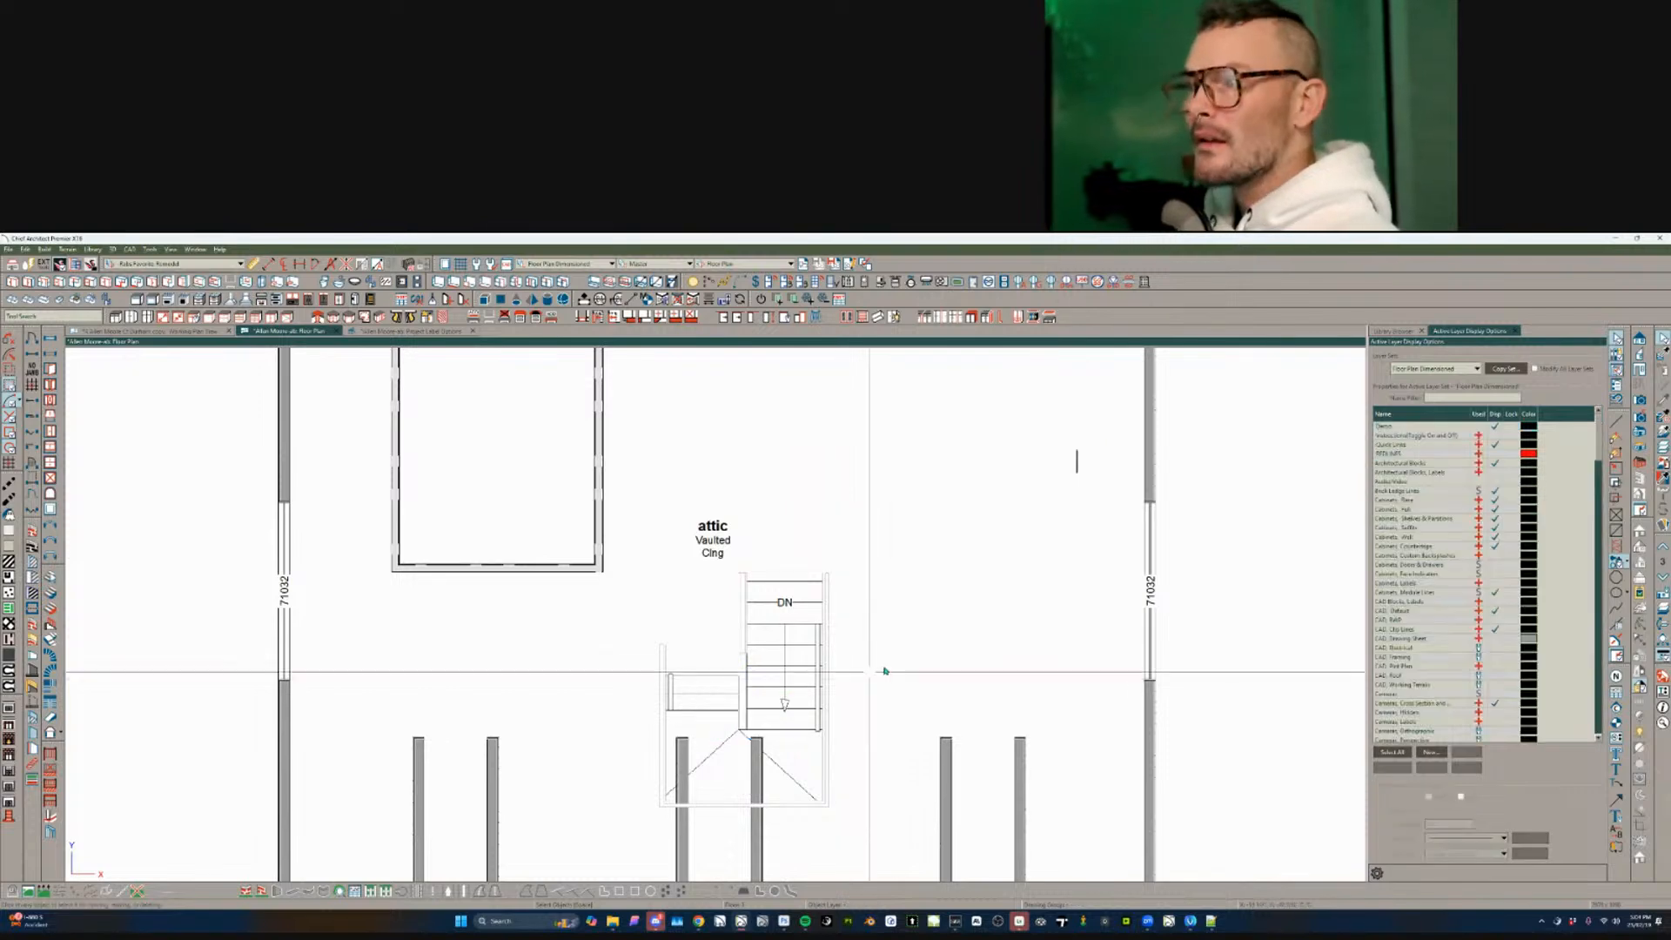
{"action": "scroll", "coordinate": [896, 664], "scroll_direction": "down", "scroll_amount": 3}
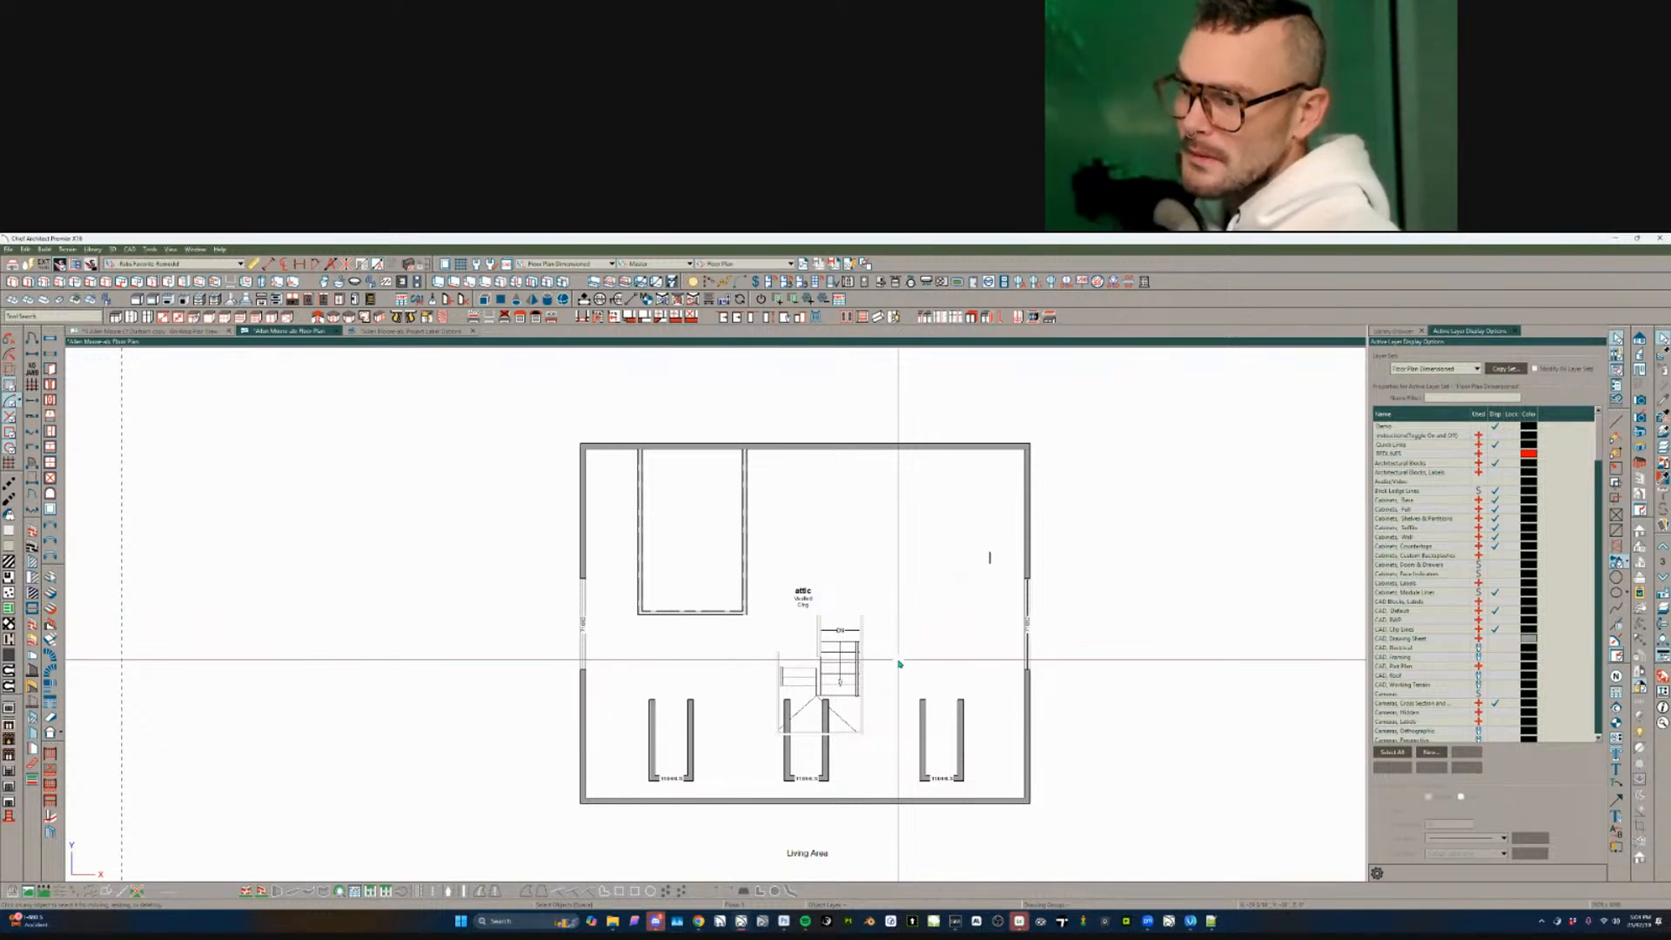
{"action": "middle_click_drag", "start_coordinate": [914, 642], "coordinate": [736, 622]}
{"action": "scroll", "coordinate": [737, 621], "scroll_direction": "down", "scroll_amount": 1}
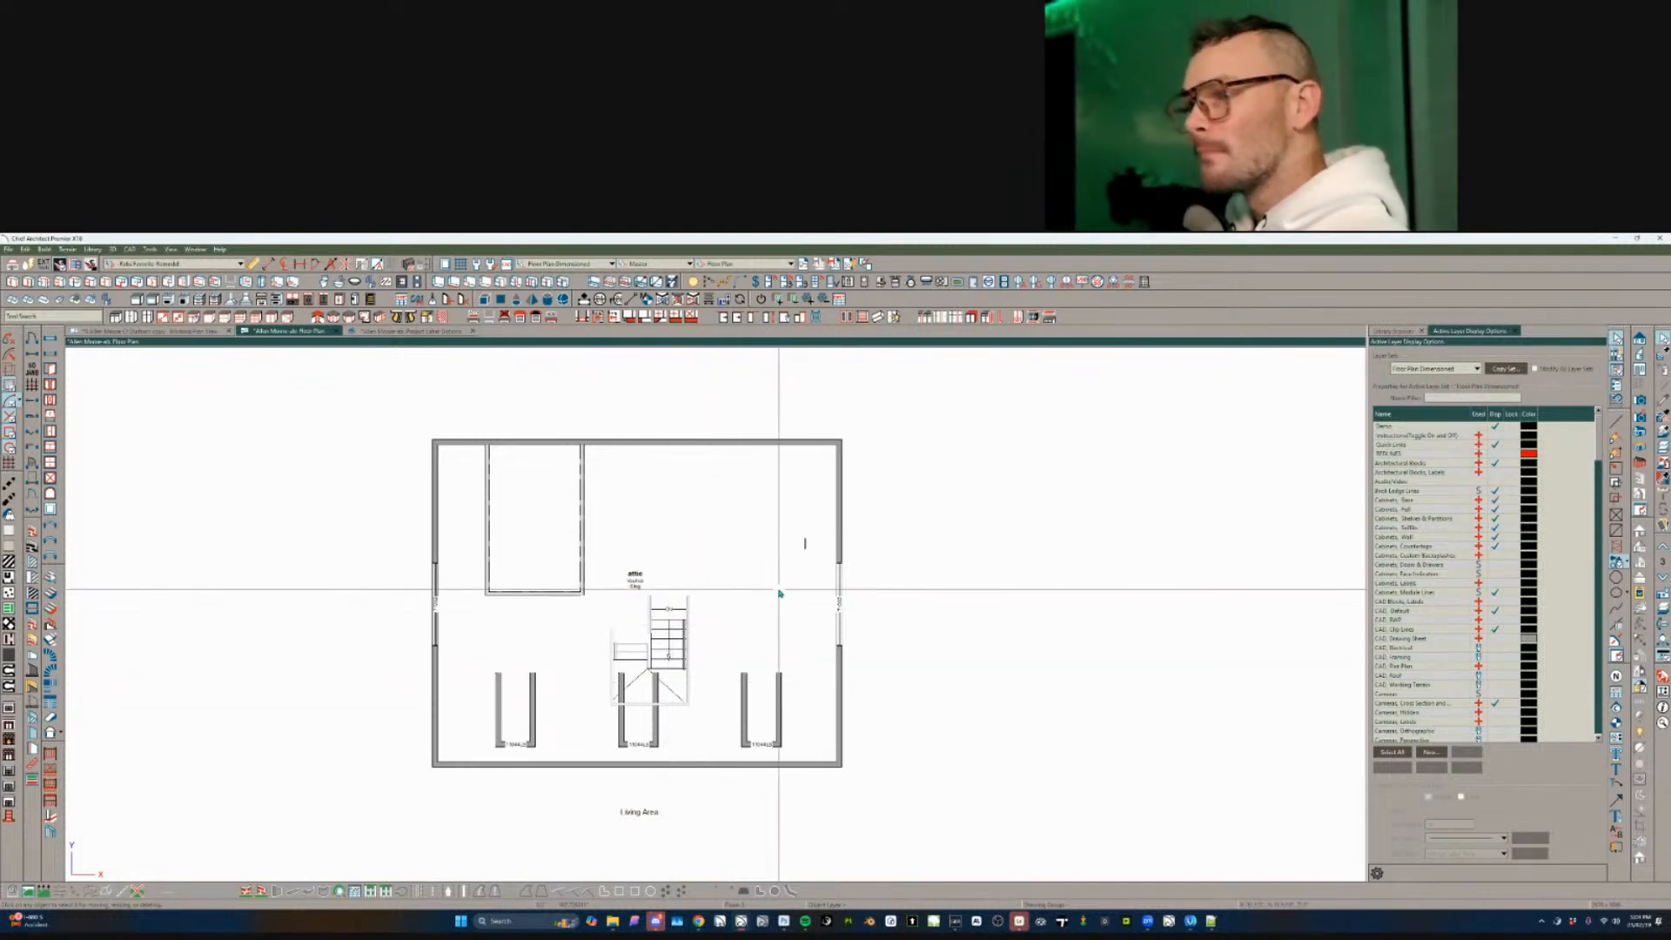
- On the bedroom floor, drag the Hallway label right, clear of the stairs
{"action": "key", "text": "Page_Down"}
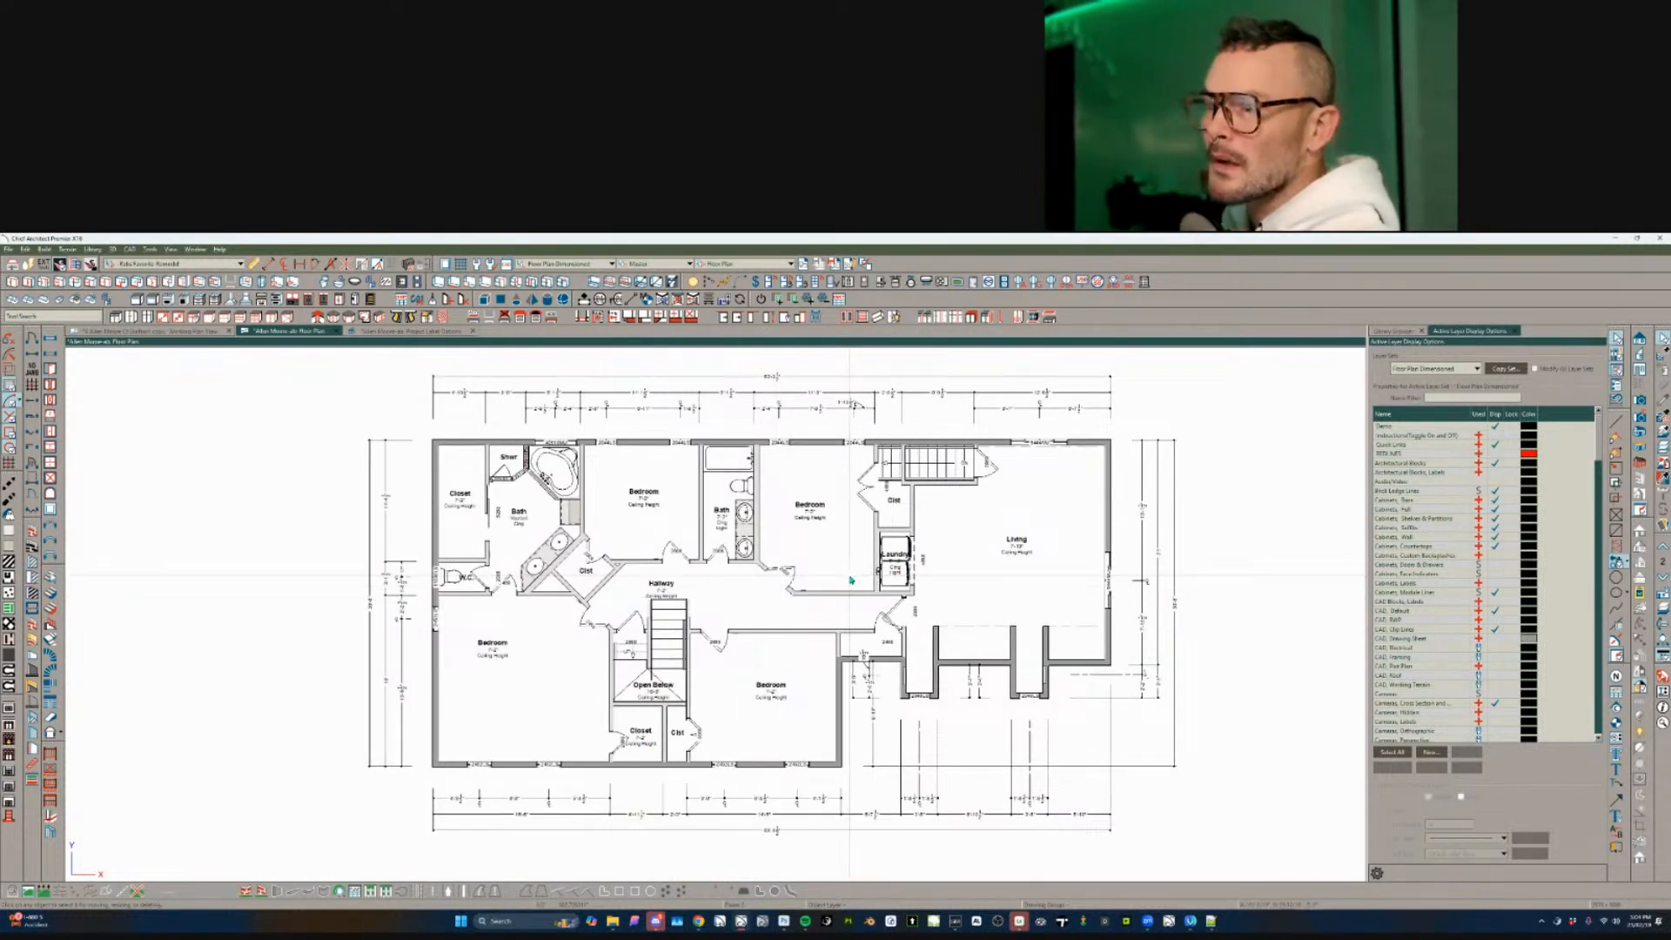
{"action": "key", "text": "Page_Up"}
{"action": "left_click", "coordinate": [662, 582]}
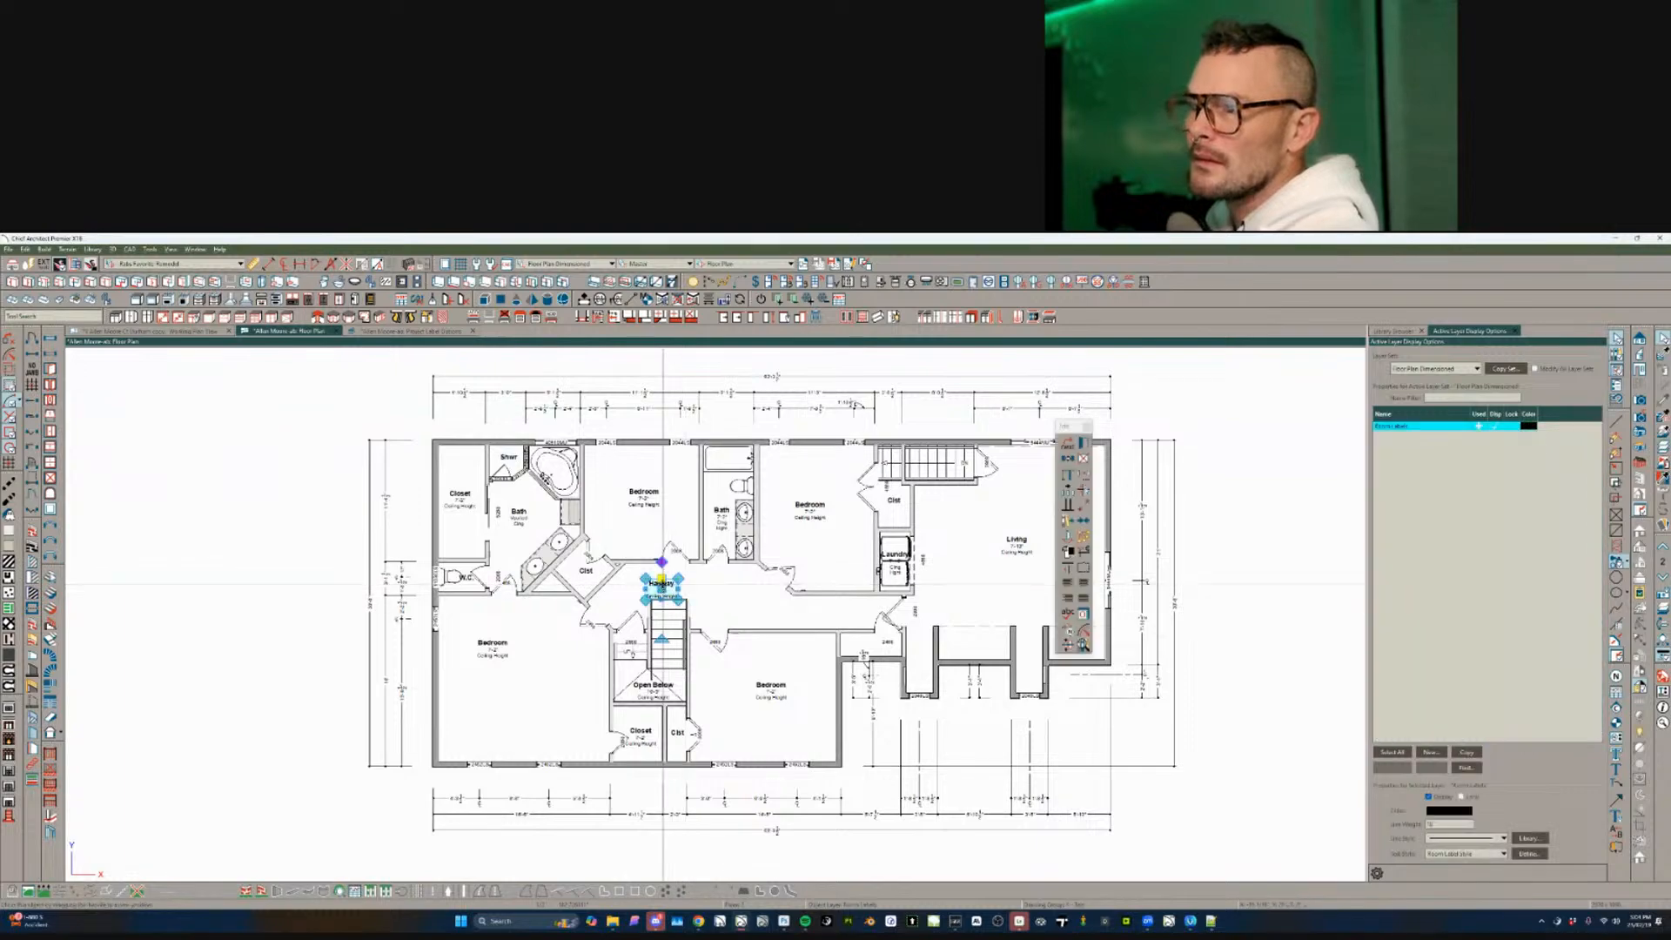
{"action": "left_click_drag", "start_coordinate": [663, 590], "coordinate": [731, 594]}
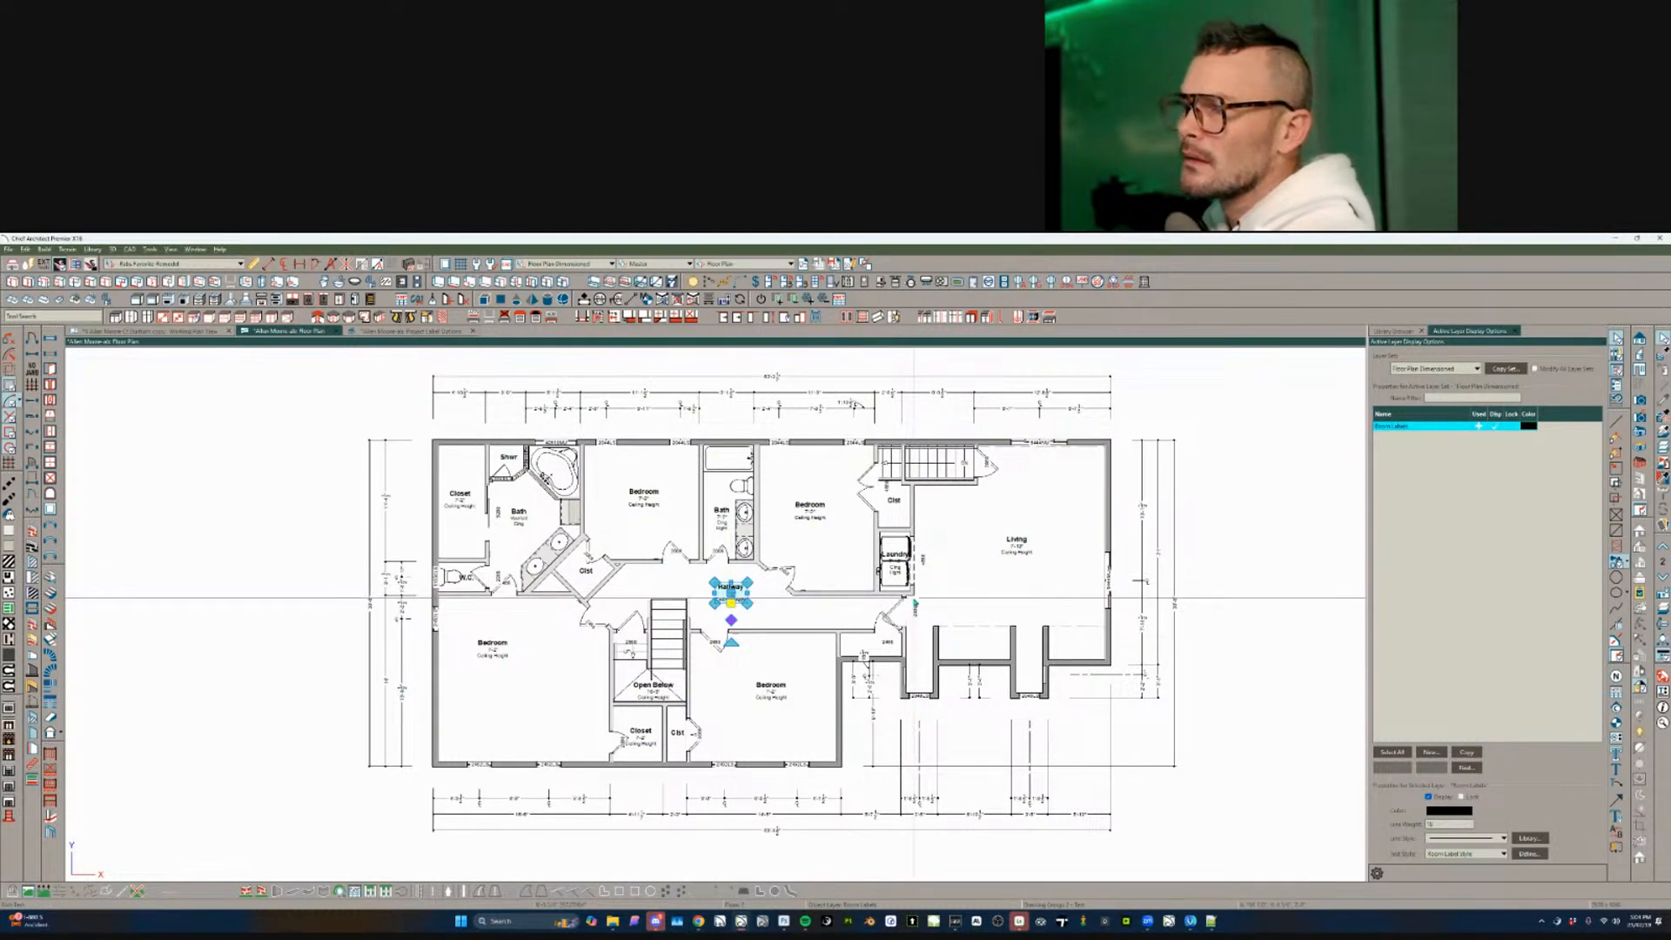
{"action": "key", "text": "Page_Down"}
- Select all room labels on the main floor and delete them
{"action": "left_click", "coordinate": [647, 546]}
{"action": "scroll", "coordinate": [642, 548], "scroll_direction": "down", "scroll_amount": 3}
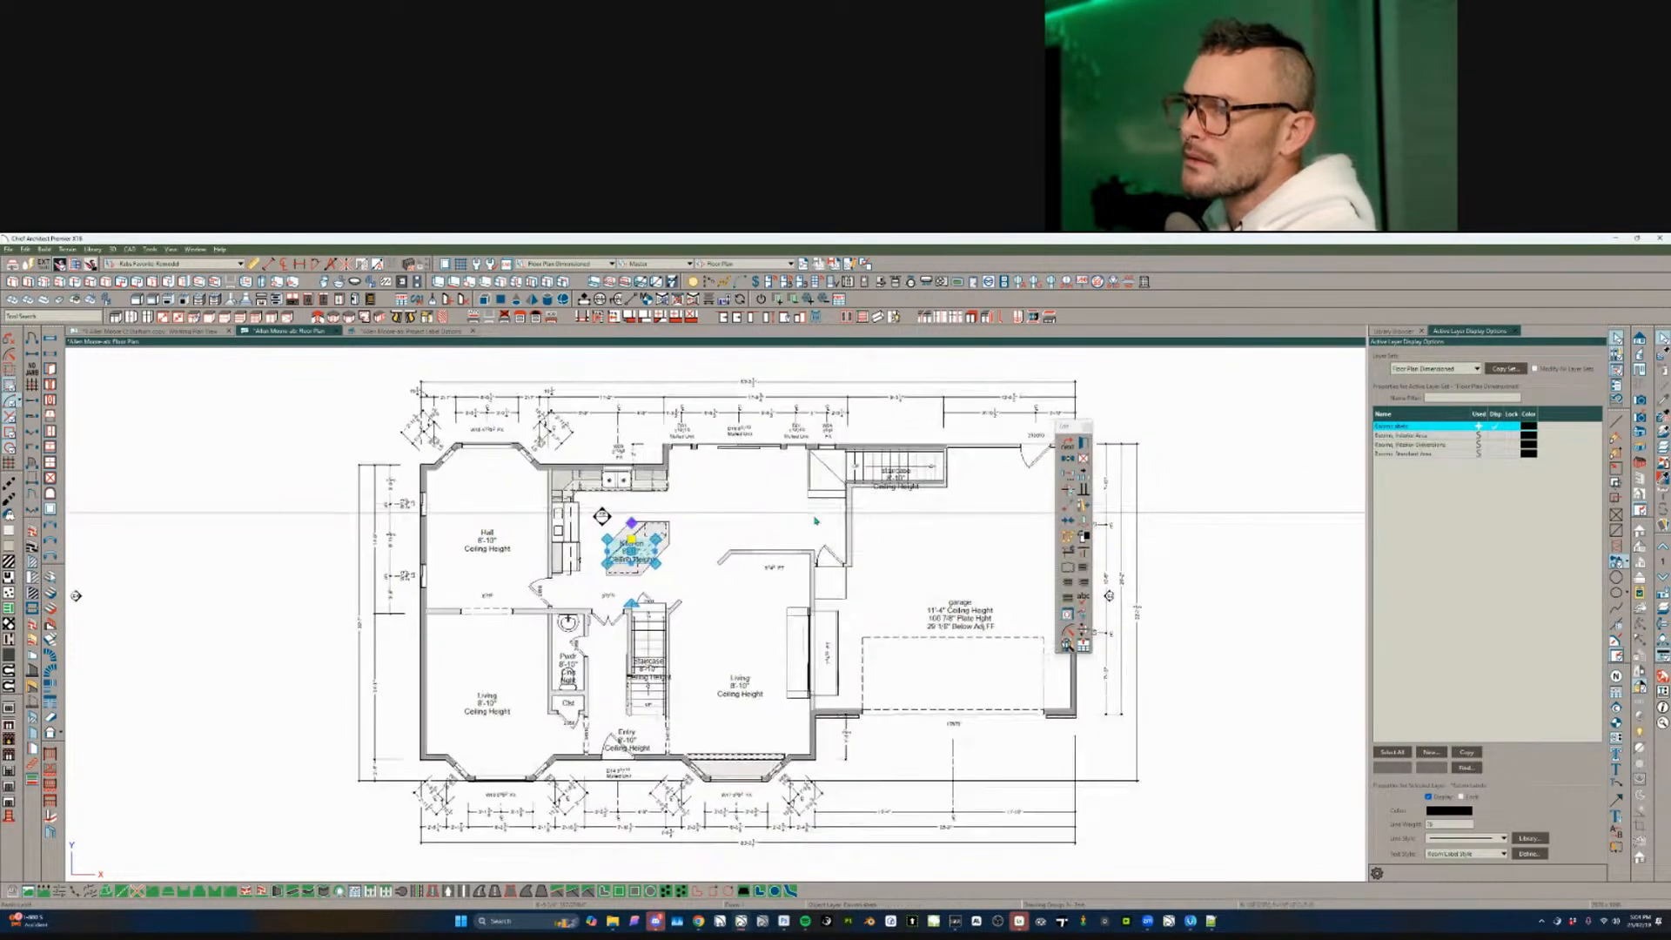
{"action": "left_click", "coordinate": [1070, 492]}
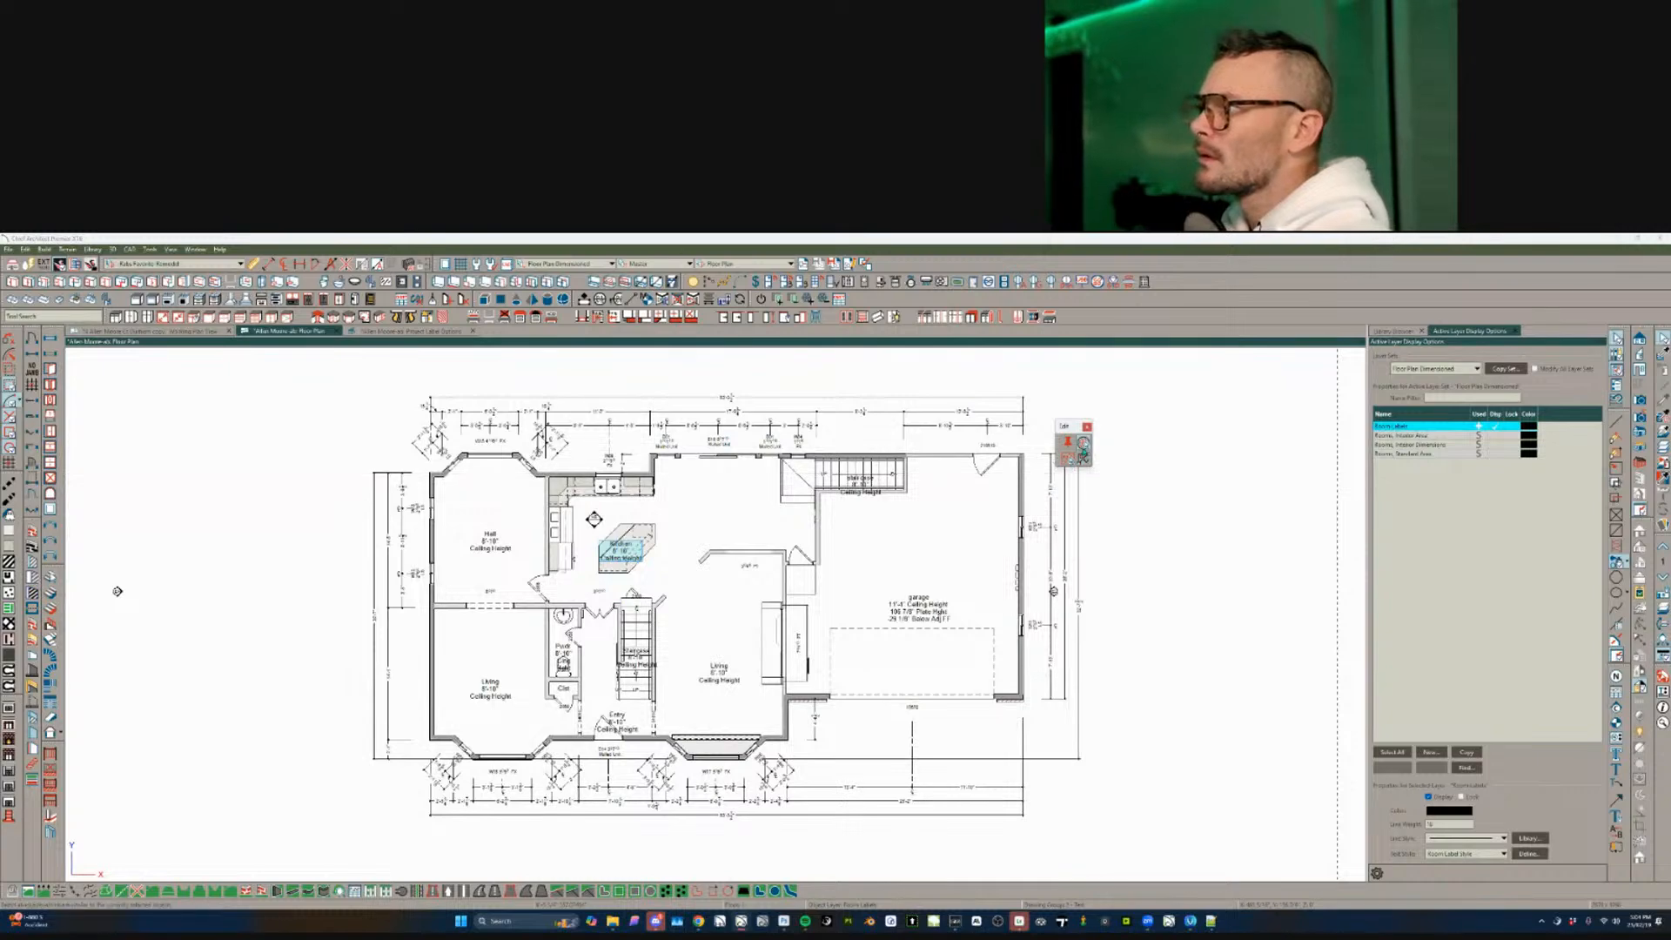
{"action": "left_click", "coordinate": [1084, 446]}
{"action": "key", "text": "Delete"}
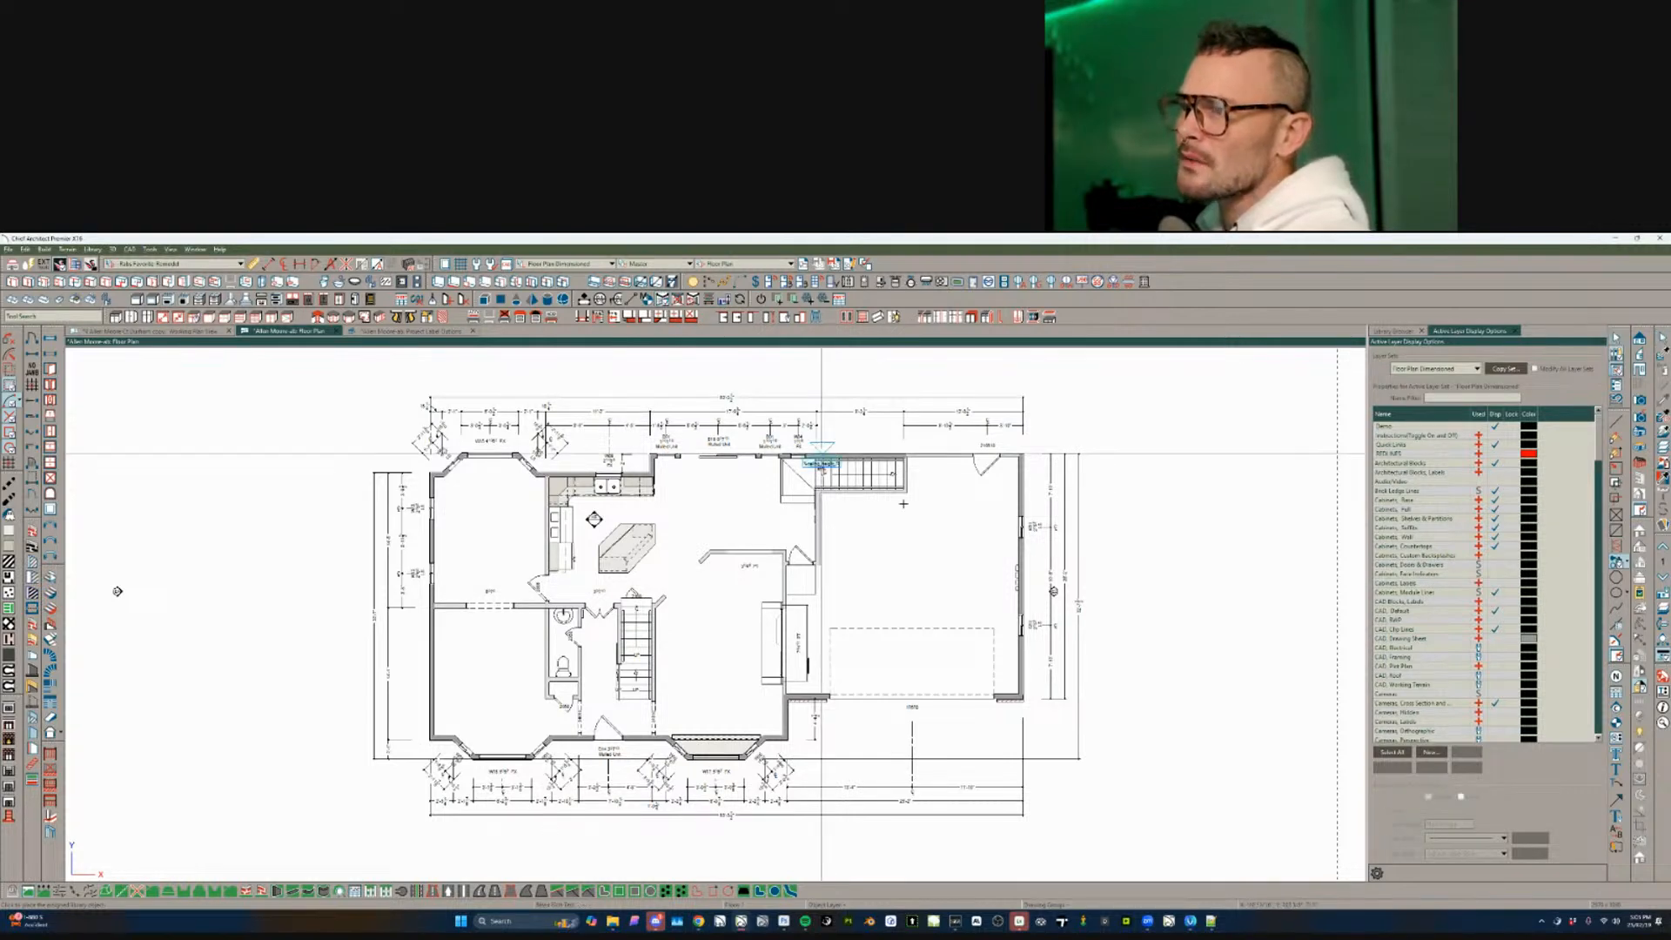
- Place new labels in the garage, Kitchen, Living, Entry, lower-left room, Pwdr, Clst and Hall
{"action": "left_click", "coordinate": [911, 559]}
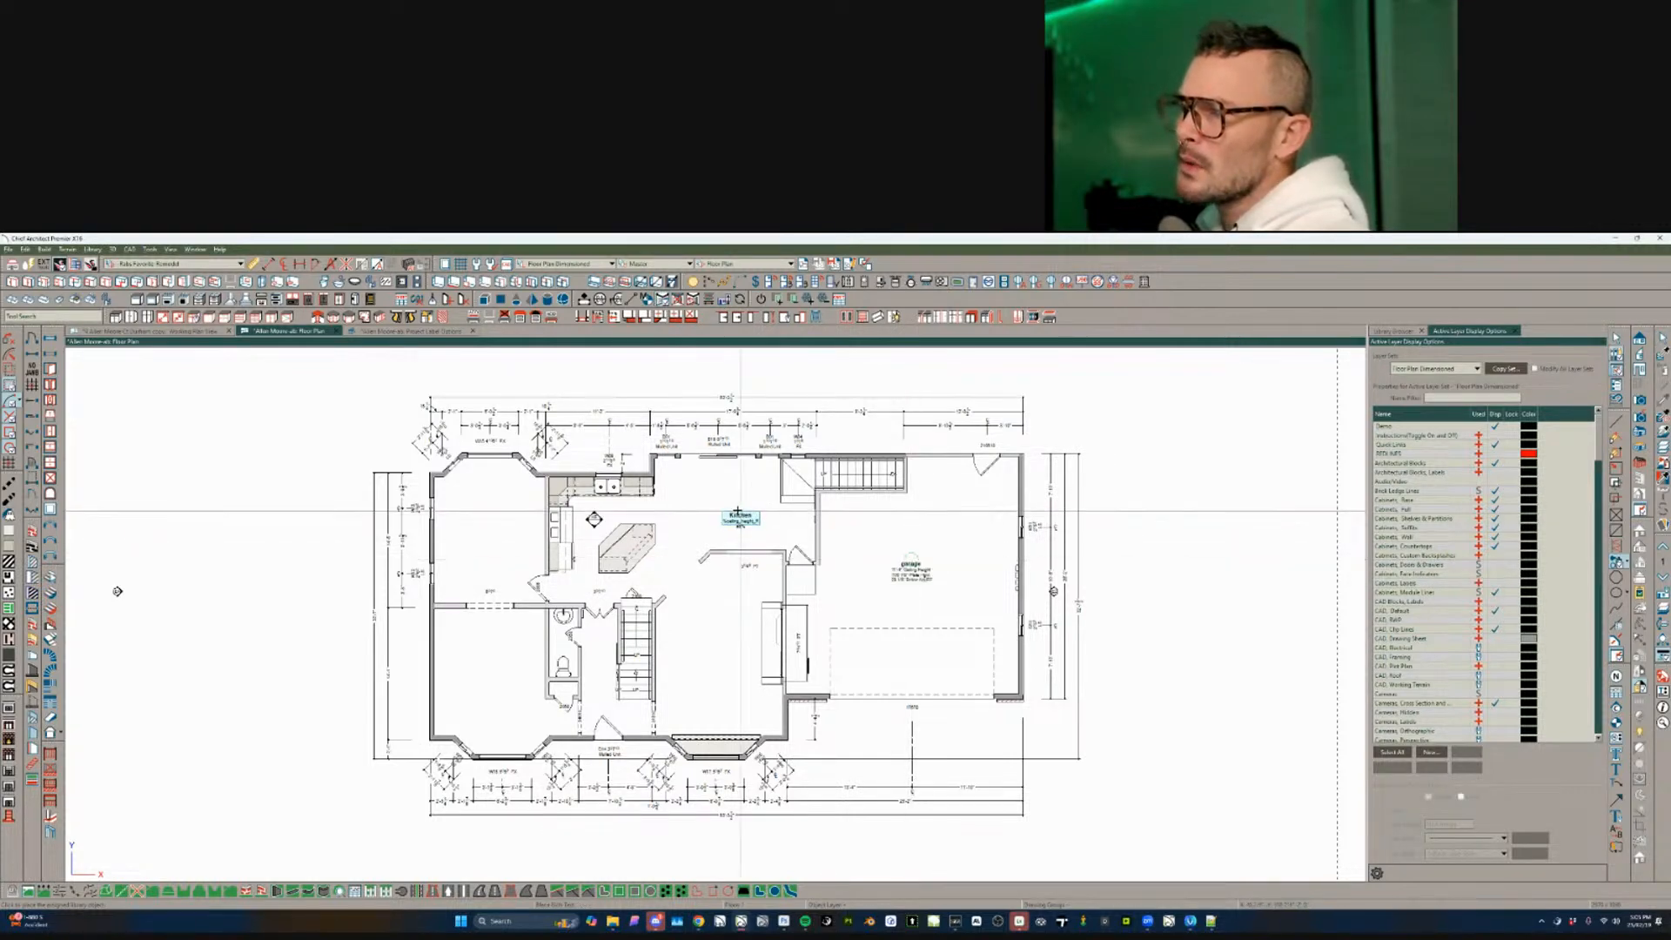
{"action": "left_click", "coordinate": [722, 497]}
{"action": "left_click", "coordinate": [716, 636]}
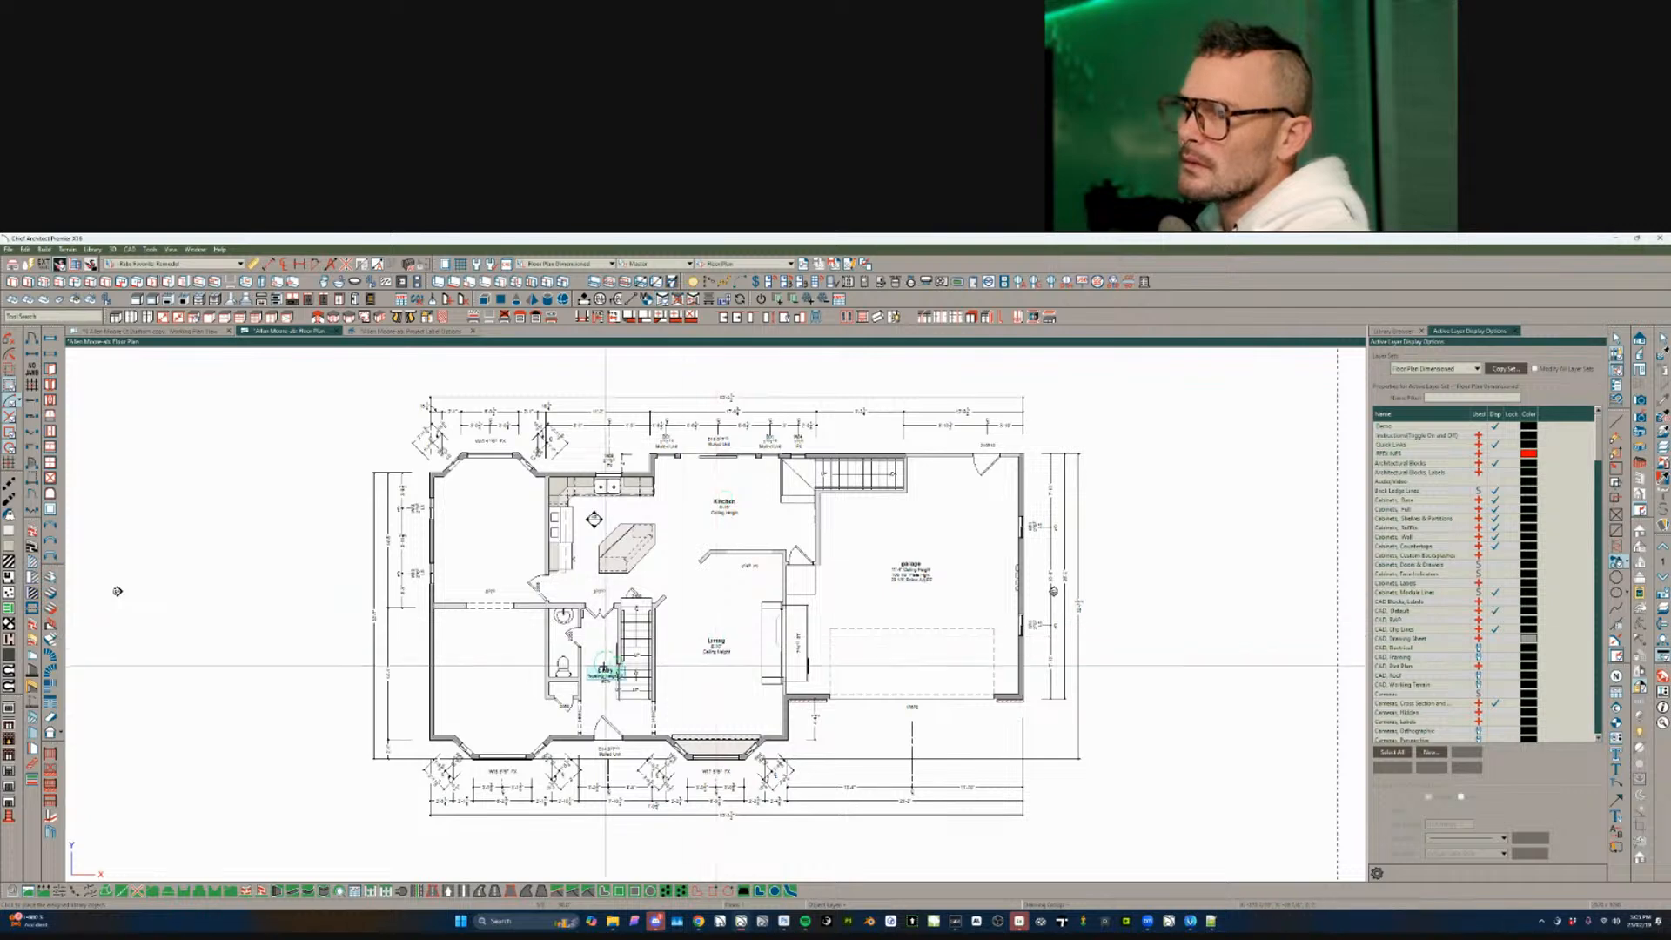
{"action": "left_click", "coordinate": [601, 670]}
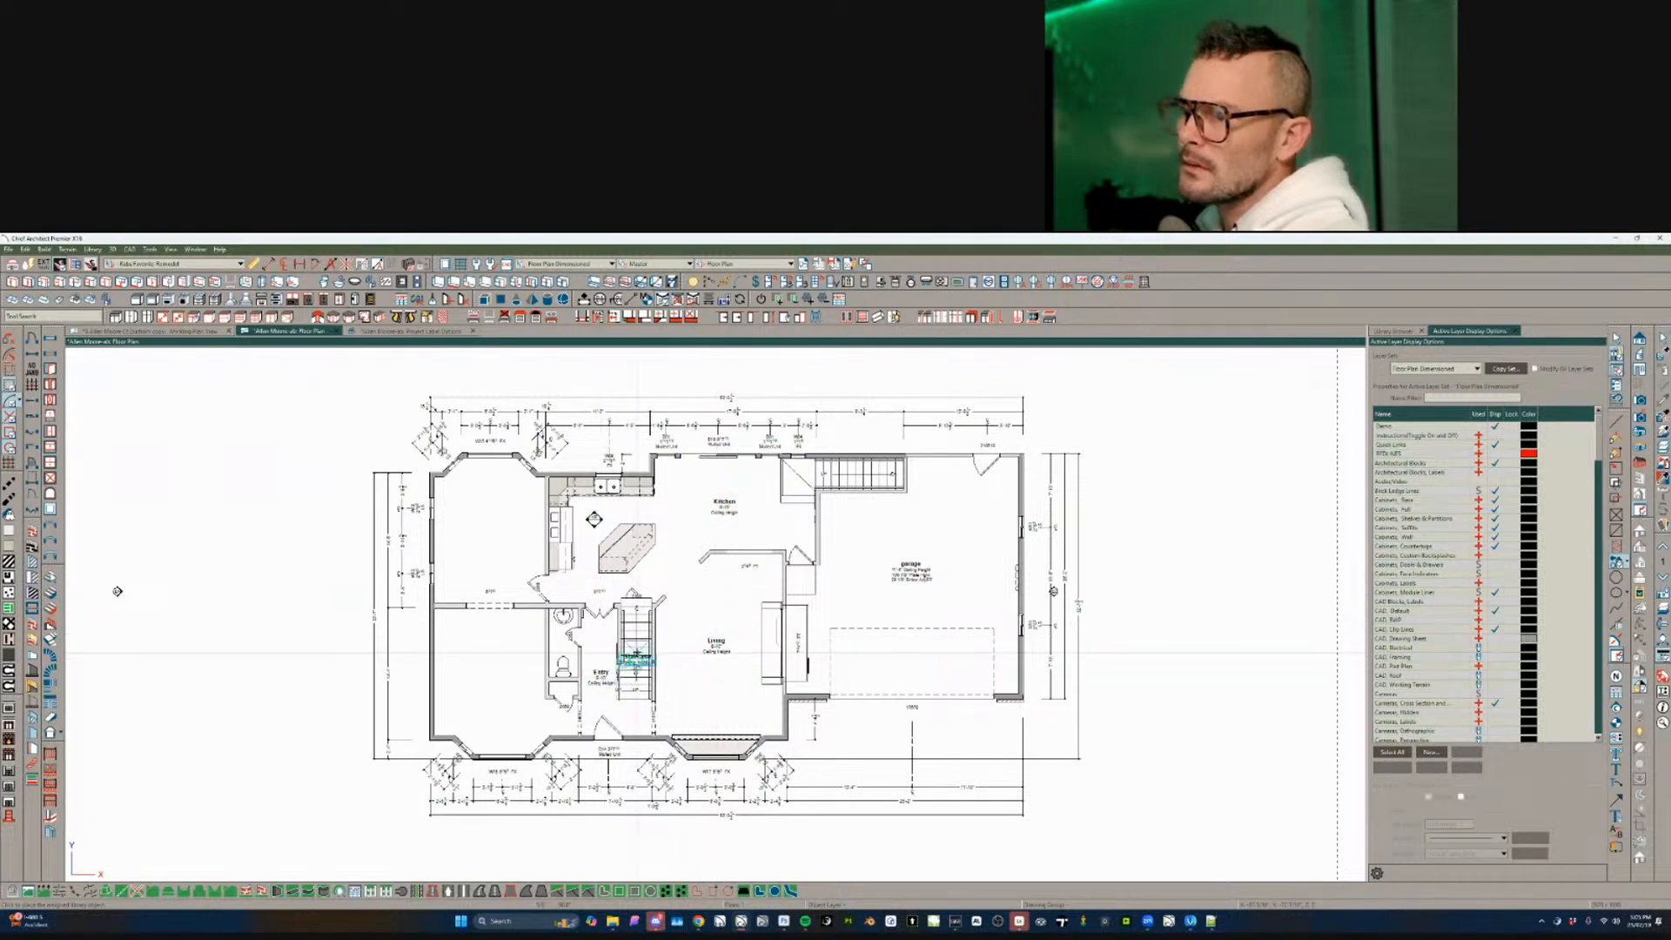
{"action": "left_click", "coordinate": [491, 660]}
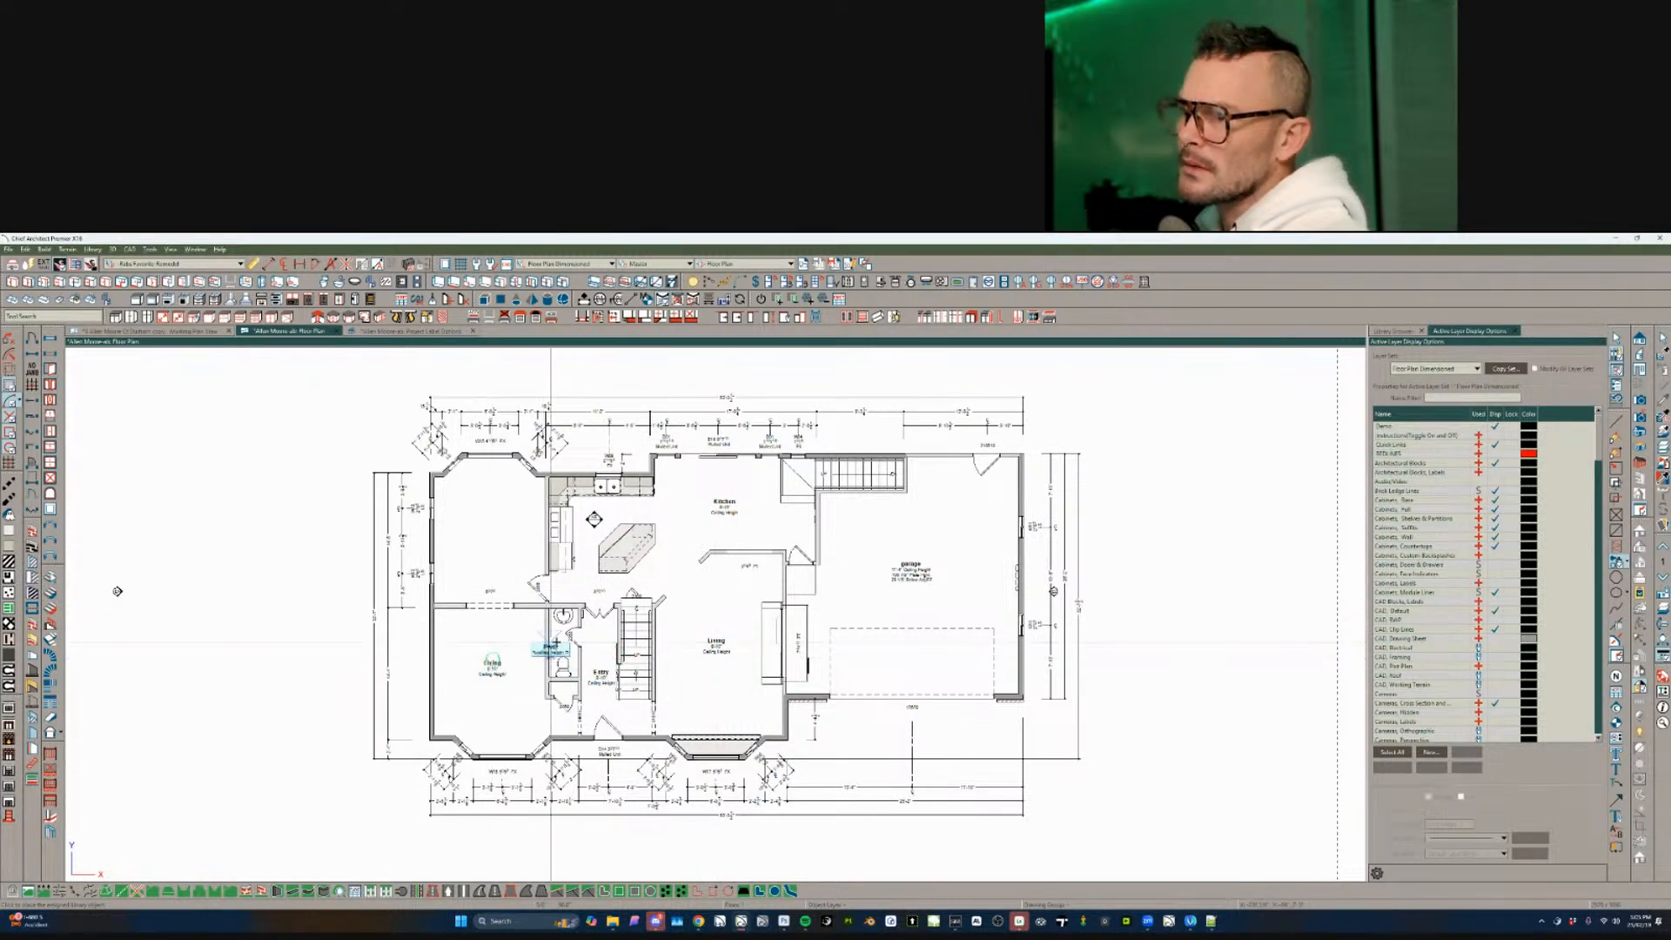
{"action": "left_click", "coordinate": [566, 637]}
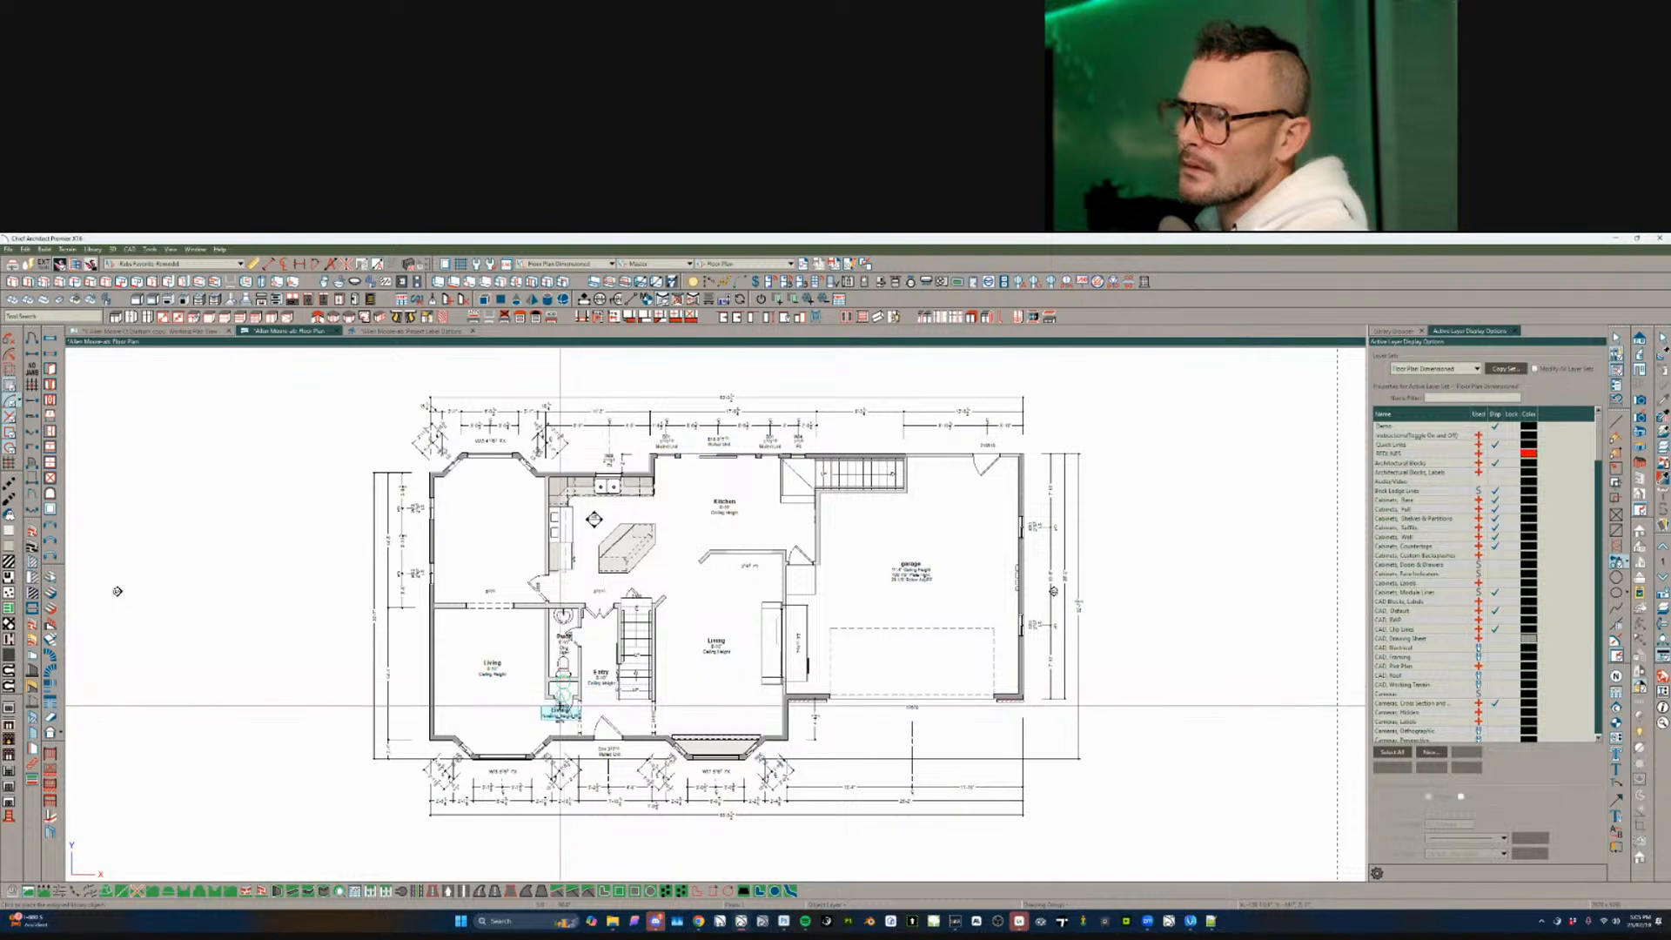
{"action": "left_click", "coordinate": [564, 693]}
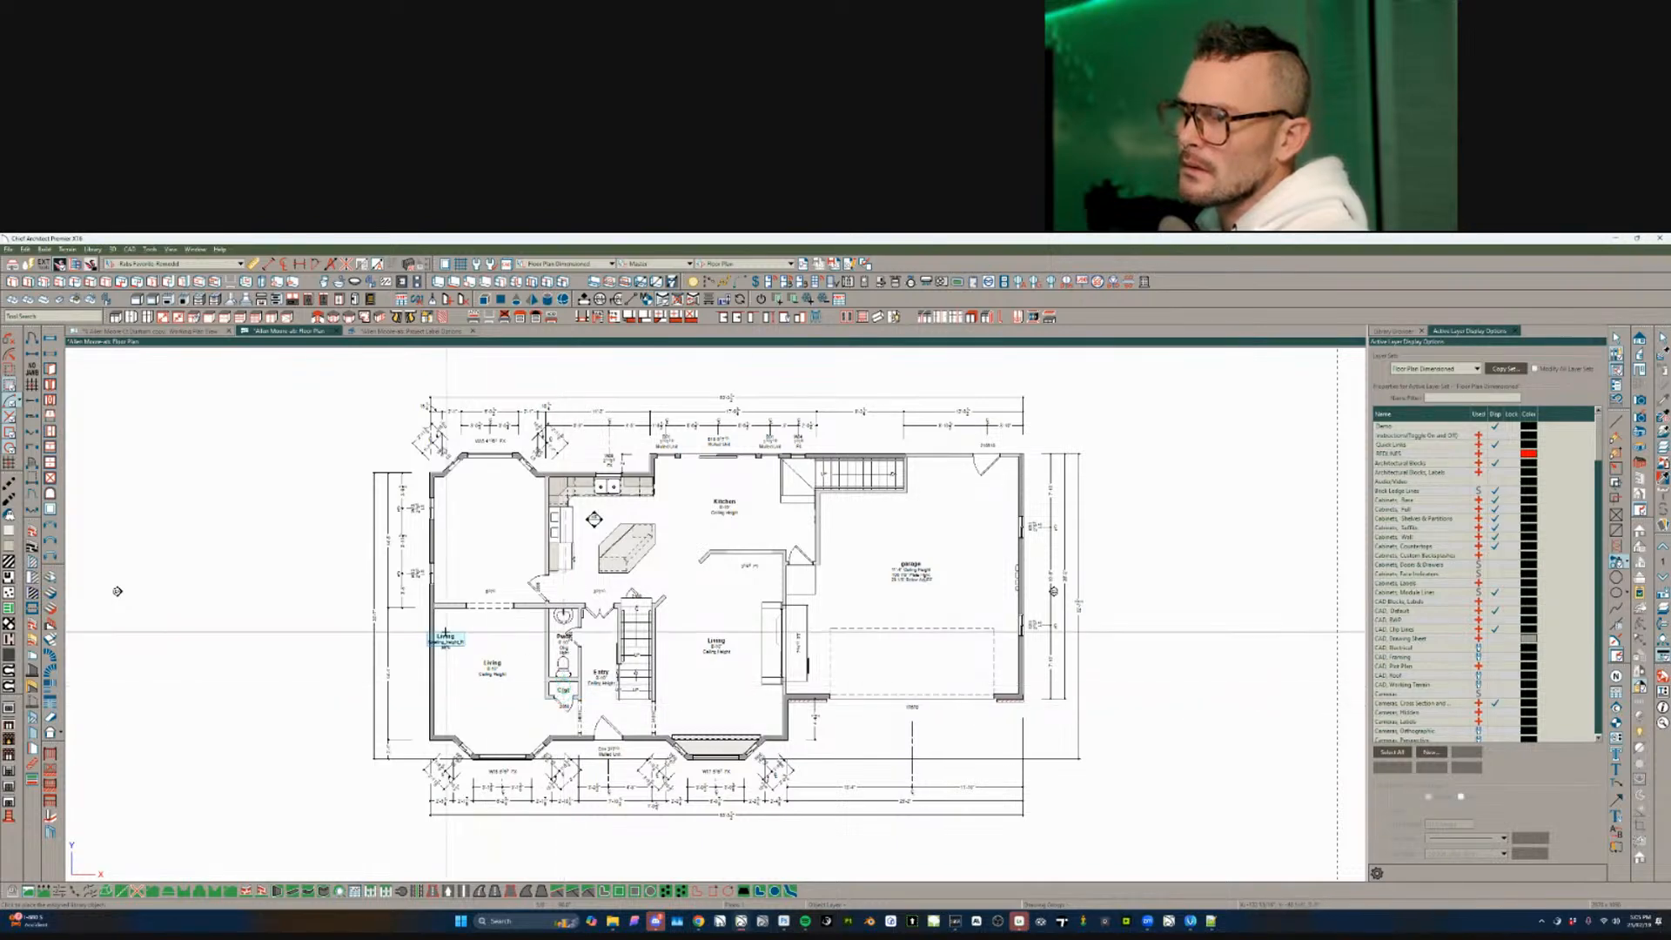
{"action": "left_click", "coordinate": [495, 509]}
{"action": "scroll", "coordinate": [748, 531], "scroll_direction": "up", "scroll_amount": 2}
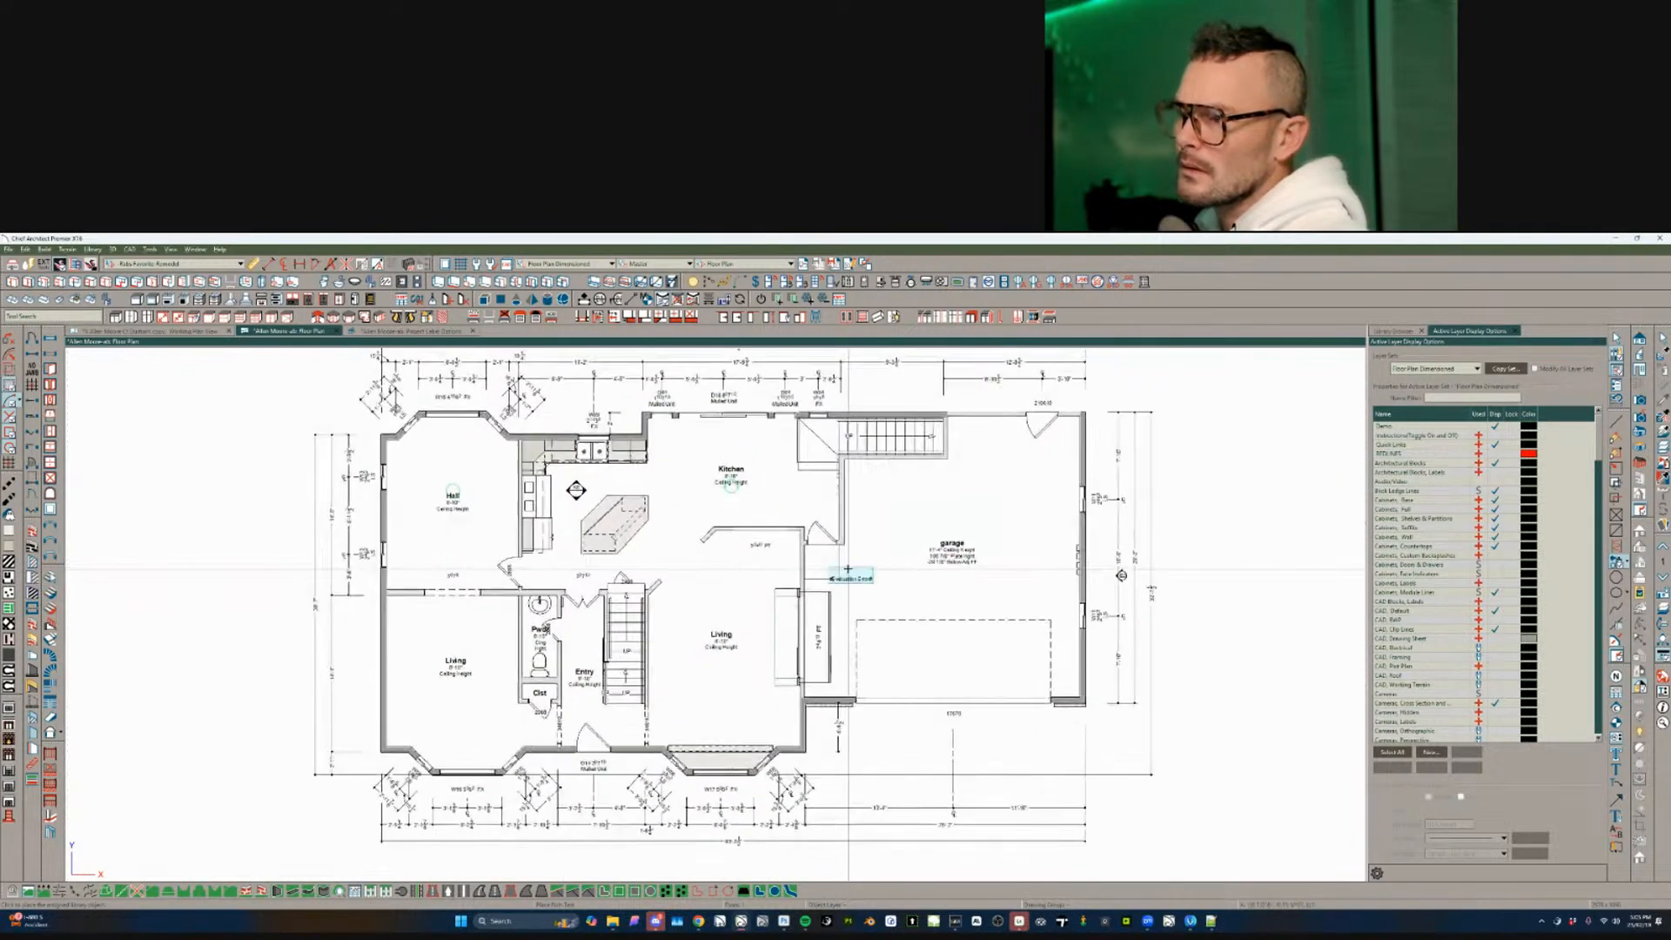
{"action": "scroll", "coordinate": [827, 585], "scroll_direction": "up", "scroll_amount": 1}
{"action": "middle_click_drag", "start_coordinate": [801, 600], "coordinate": [720, 634]}
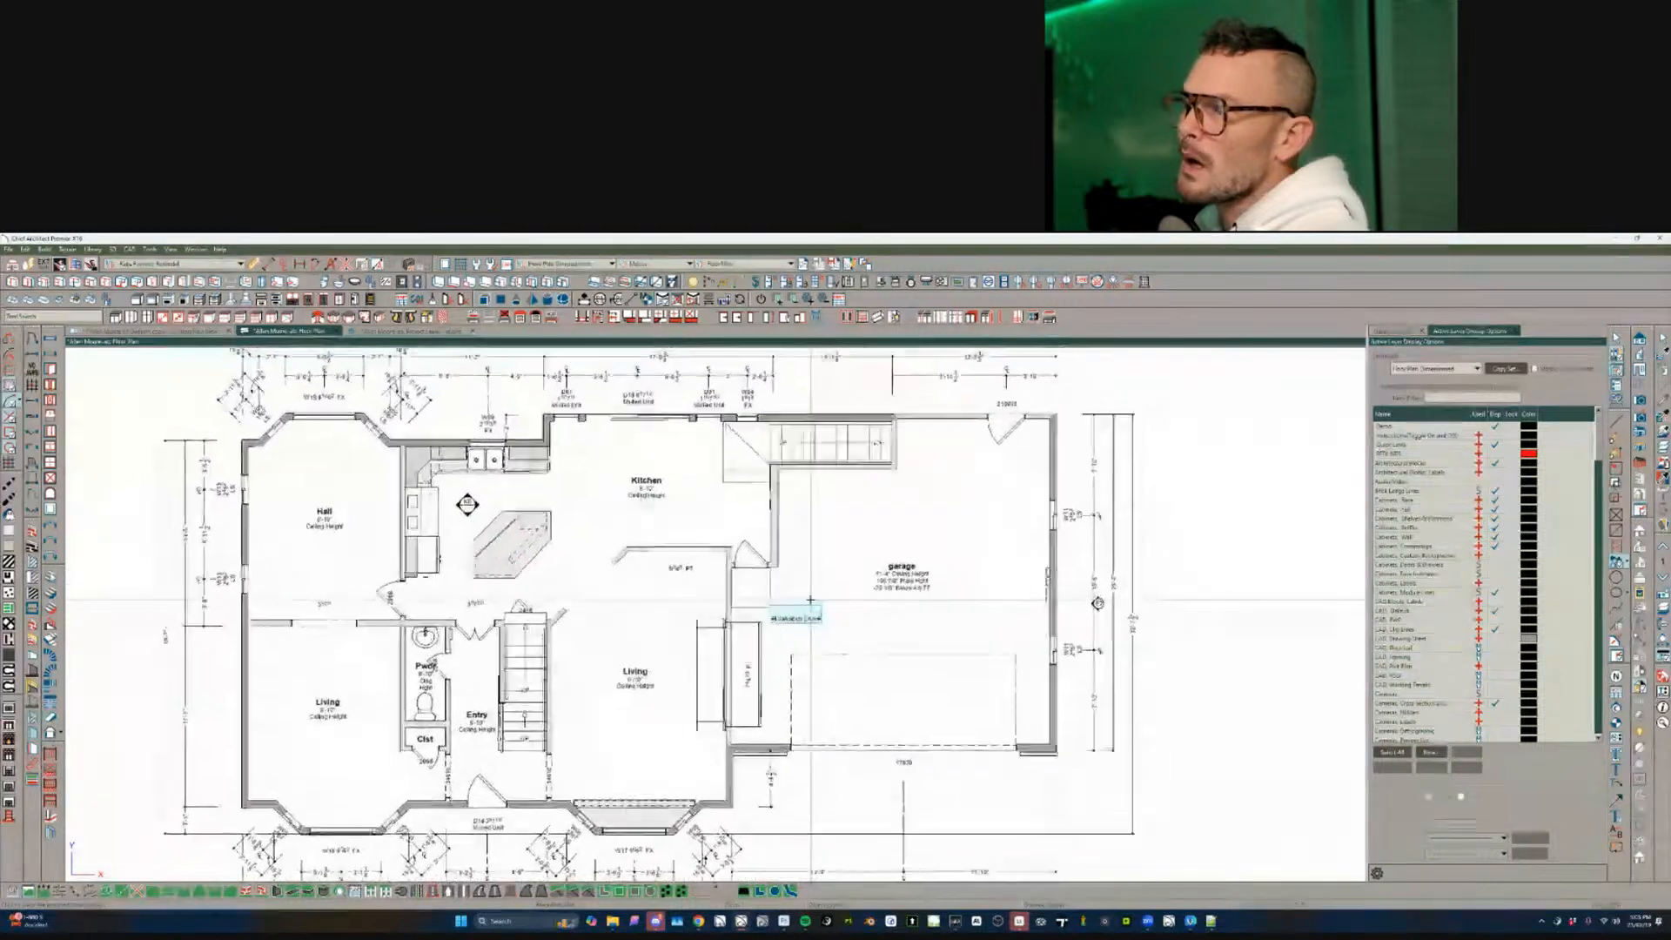
{"action": "scroll", "coordinate": [808, 600], "scroll_direction": "down", "scroll_amount": 1}
{"action": "middle_click_drag", "start_coordinate": [808, 599], "coordinate": [880, 627]}
{"action": "scroll", "coordinate": [892, 633], "scroll_direction": "up", "scroll_amount": 1}
{"action": "key", "text": "Escape"}
{"action": "left_click", "coordinate": [983, 584]}
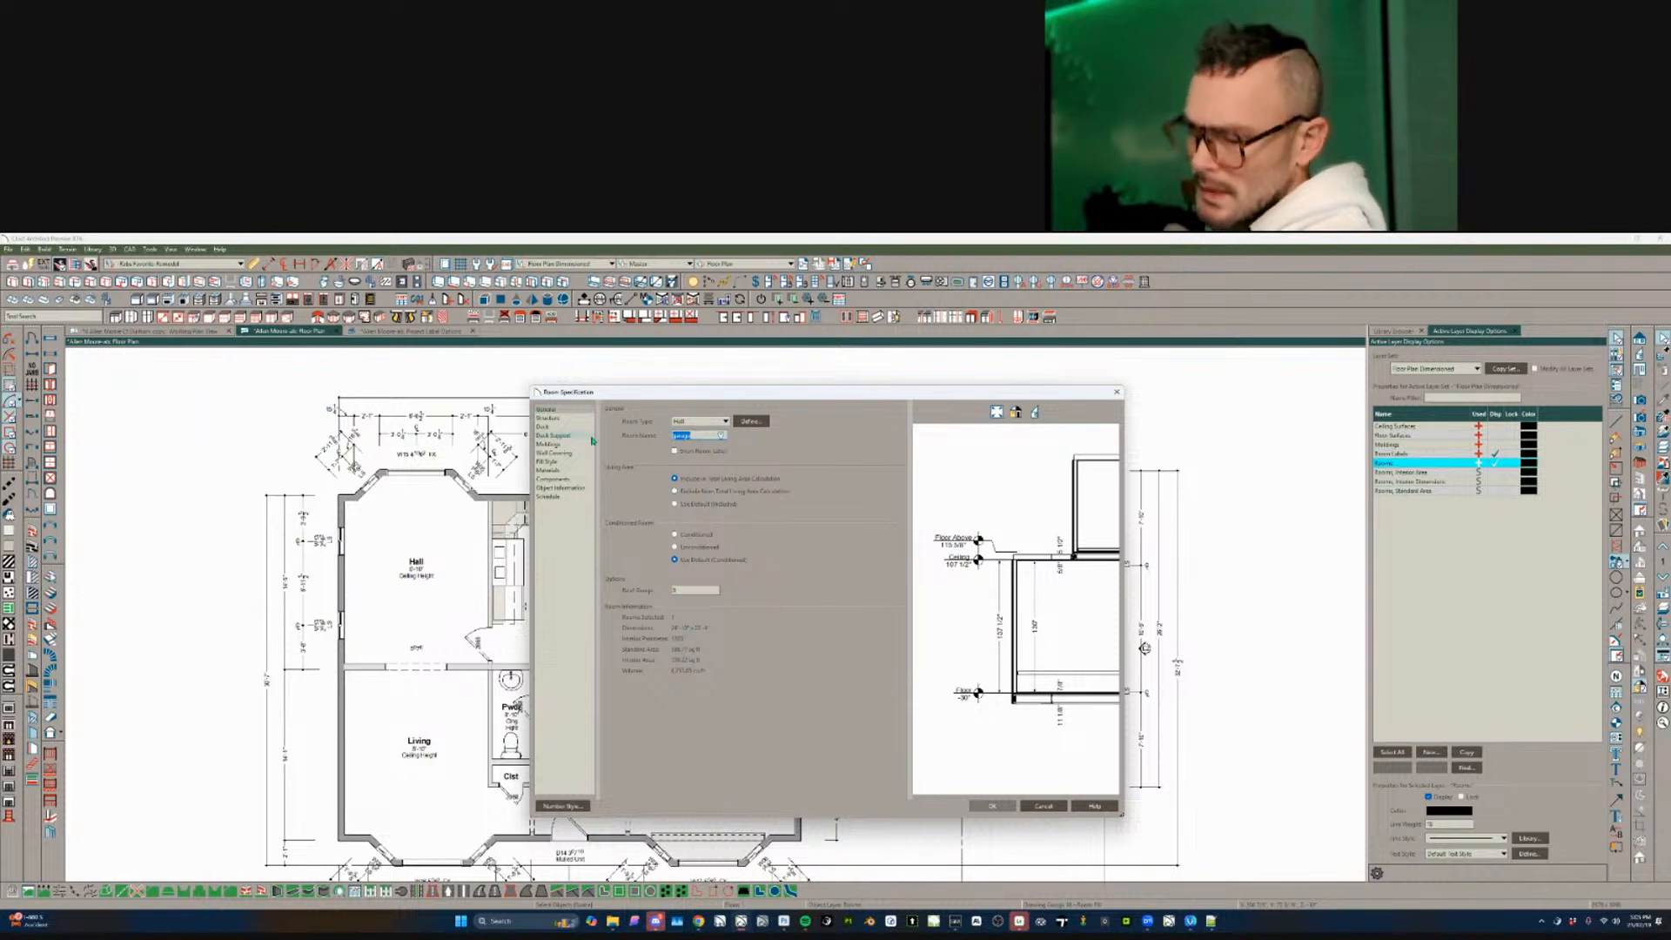
{"action": "type", "text": "G"}
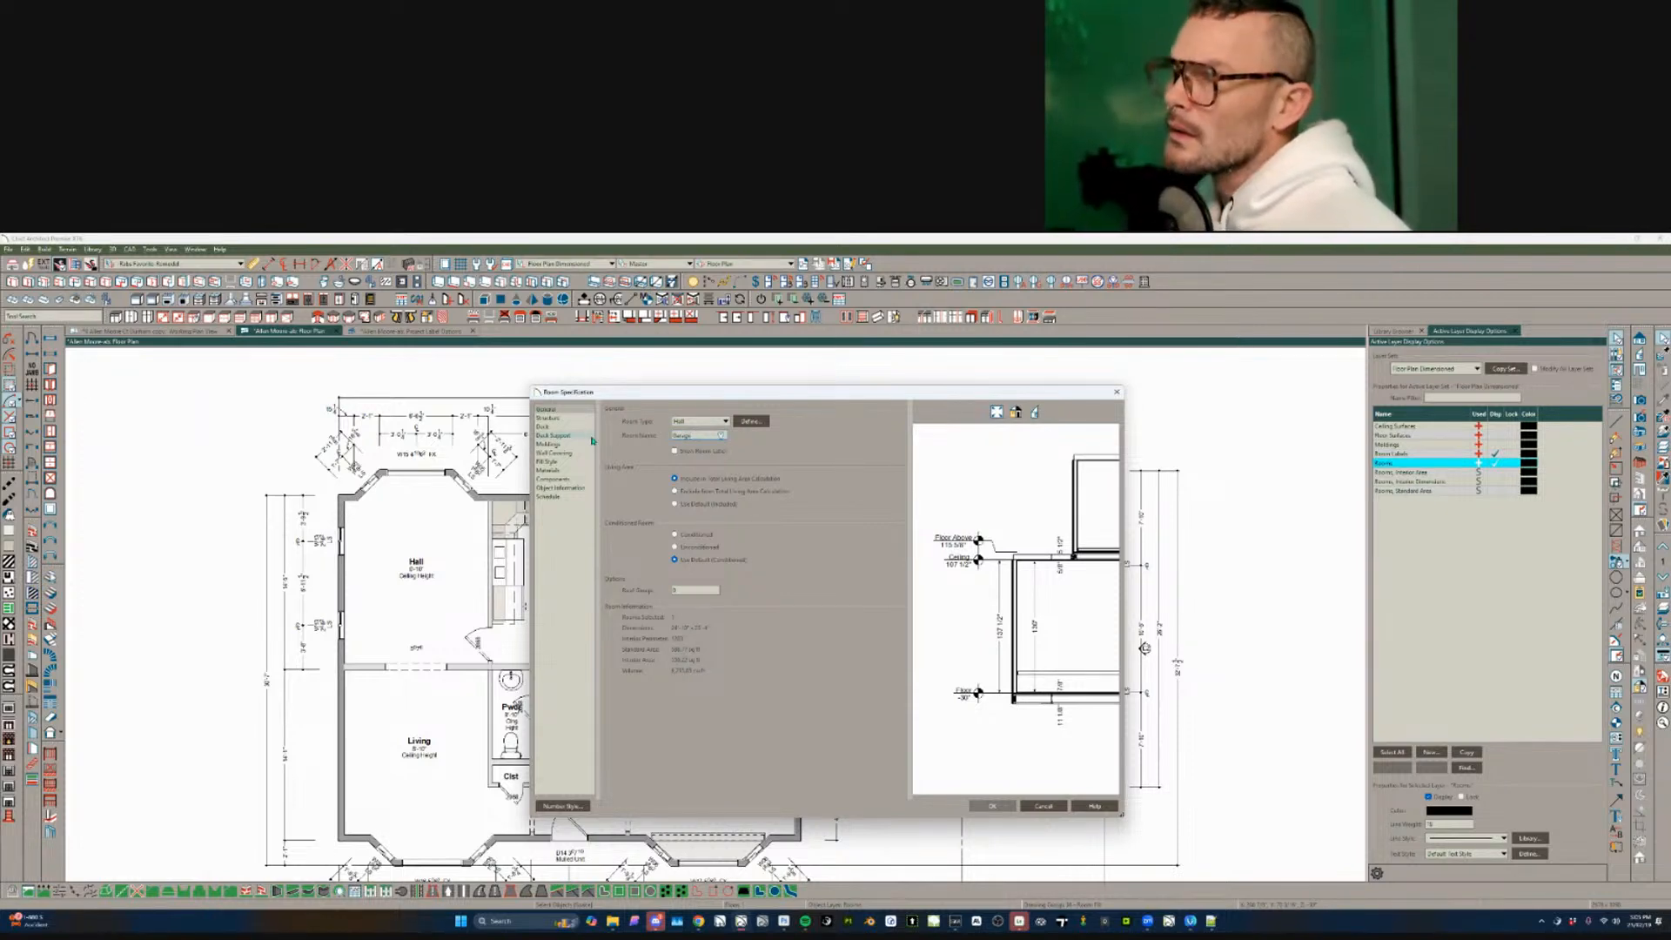
{"action": "key", "text": "Return"}
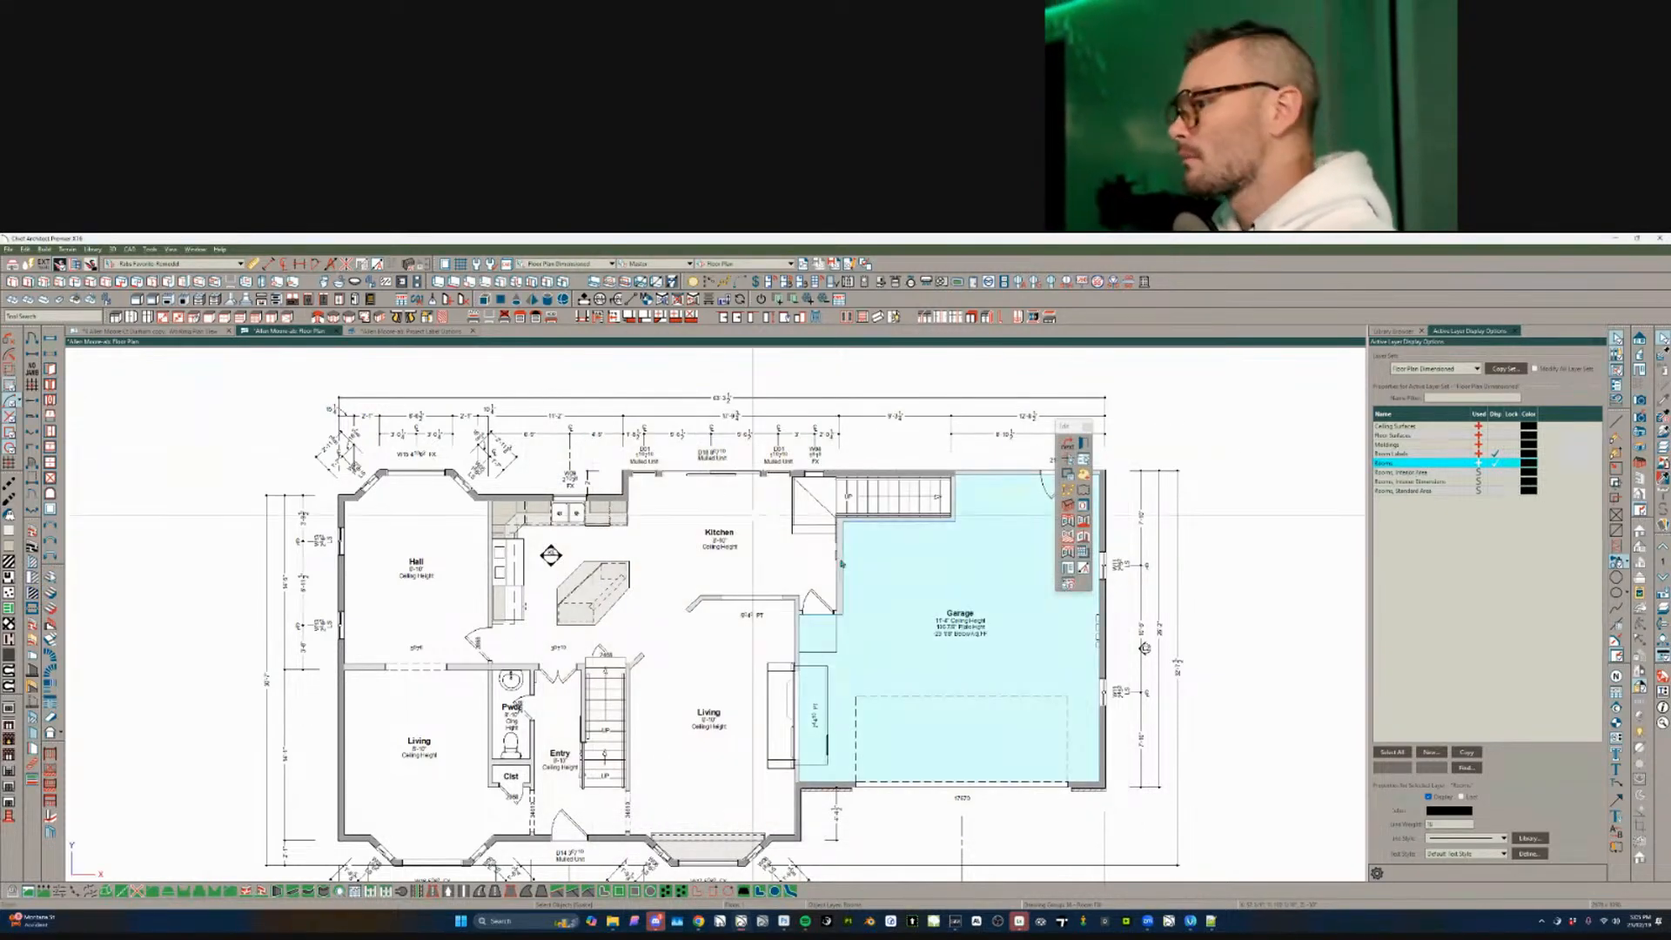
{"action": "middle_click_drag", "start_coordinate": [947, 685], "coordinate": [1018, 649]}
{"action": "scroll", "coordinate": [910, 592], "scroll_direction": "down", "scroll_amount": 1}
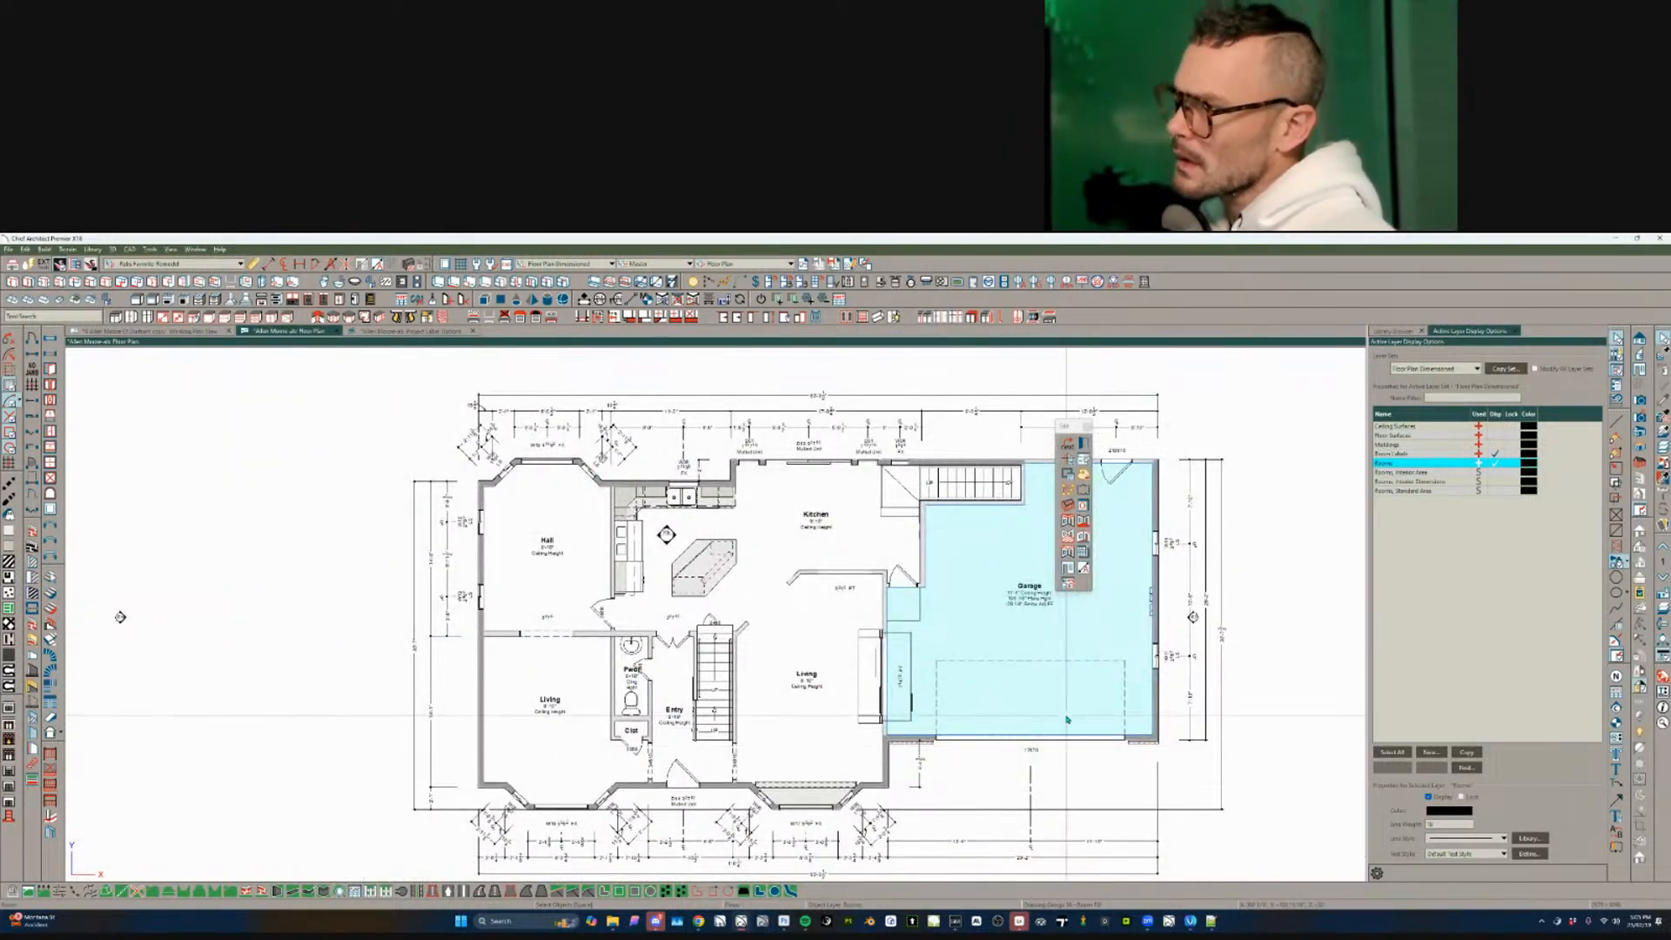
{"action": "mouse_move", "coordinate": [865, 635]}
{"action": "middle_mouse_down"}
{"action": "mouse_move", "coordinate": [885, 642]}
{"action": "mouse_move", "coordinate": [853, 644]}
{"action": "middle_mouse_up"}
{"action": "scroll", "coordinate": [888, 637], "scroll_direction": "down", "scroll_amount": 1}
{"action": "scroll", "coordinate": [854, 644], "scroll_direction": "up", "scroll_amount": 1}
{"action": "scroll", "coordinate": [709, 509], "scroll_direction": "up", "scroll_amount": 3}
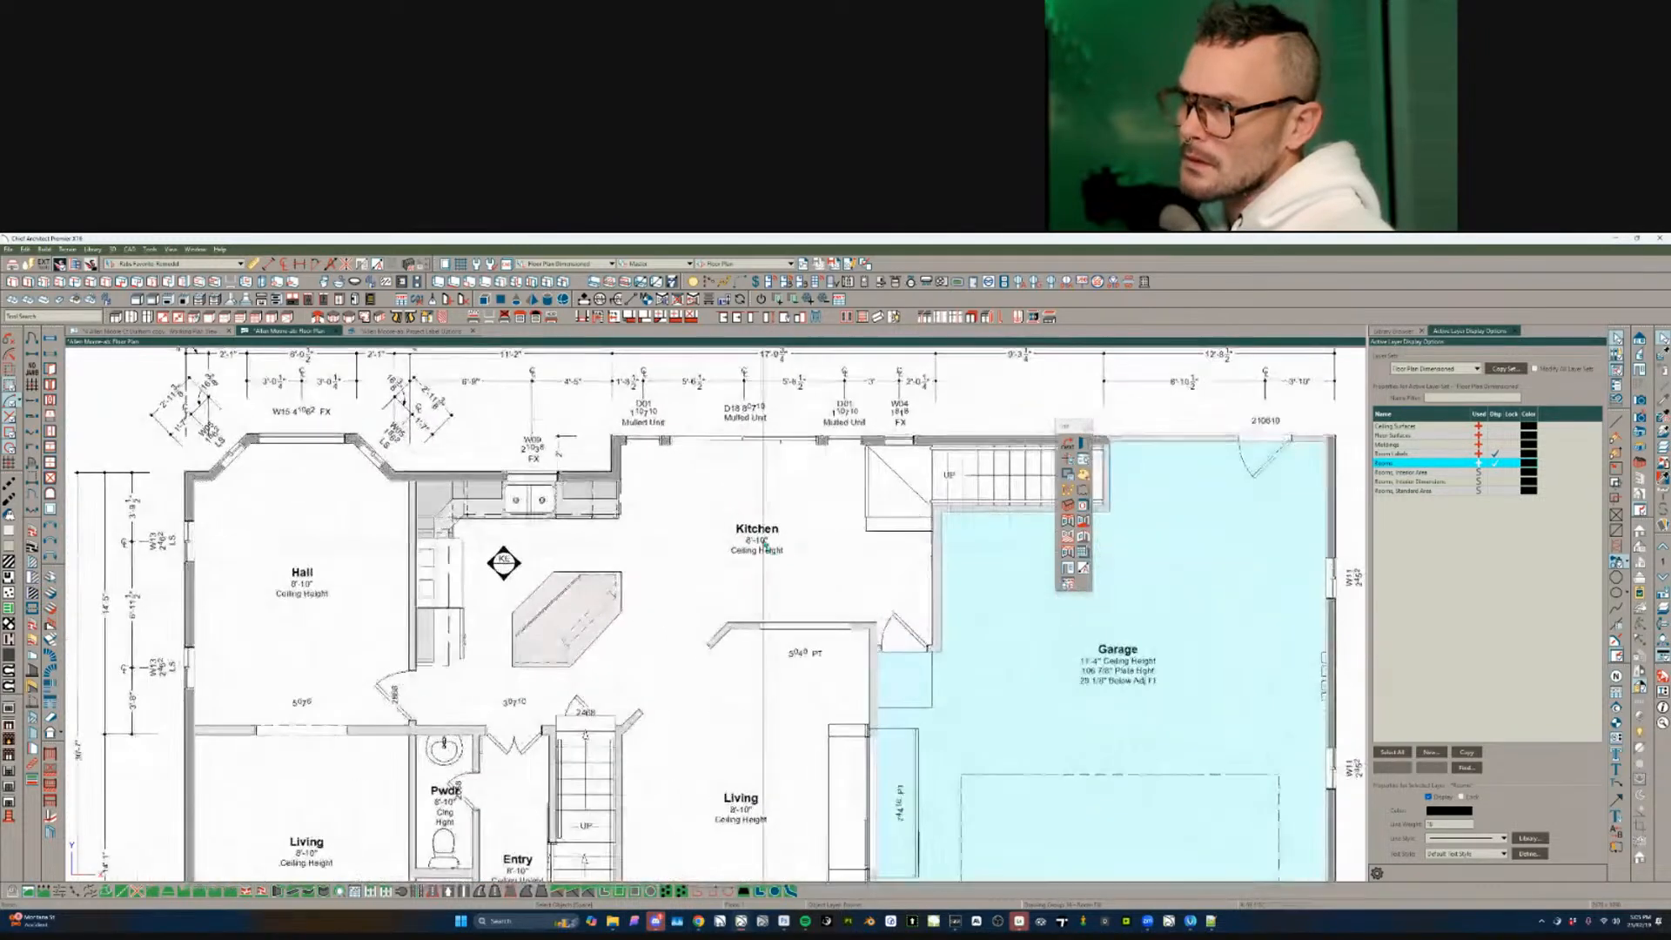
{"action": "left_click", "coordinate": [757, 535]}
{"action": "middle_click_drag", "start_coordinate": [1048, 700], "coordinate": [870, 693]}
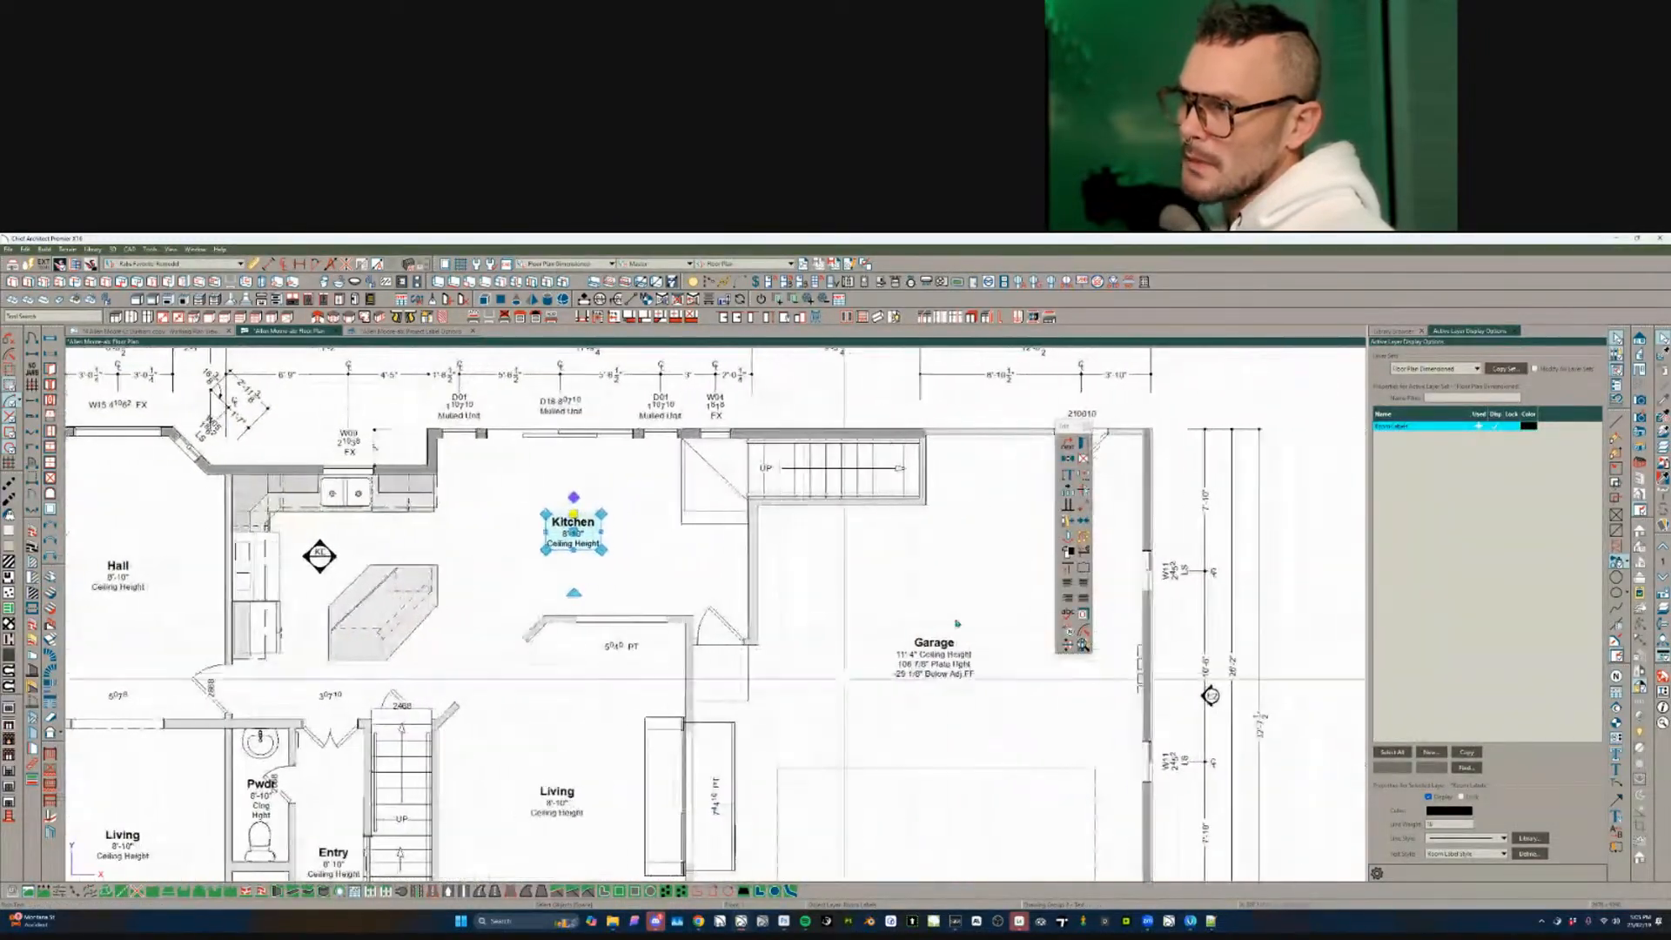
{"action": "scroll", "coordinate": [953, 623], "scroll_direction": "up", "scroll_amount": 2}
{"action": "middle_click_drag", "start_coordinate": [857, 627], "coordinate": [818, 649]}
{"action": "scroll", "coordinate": [795, 628], "scroll_direction": "up", "scroll_amount": 1}
{"action": "scroll", "coordinate": [790, 670], "scroll_direction": "up", "scroll_amount": 1}
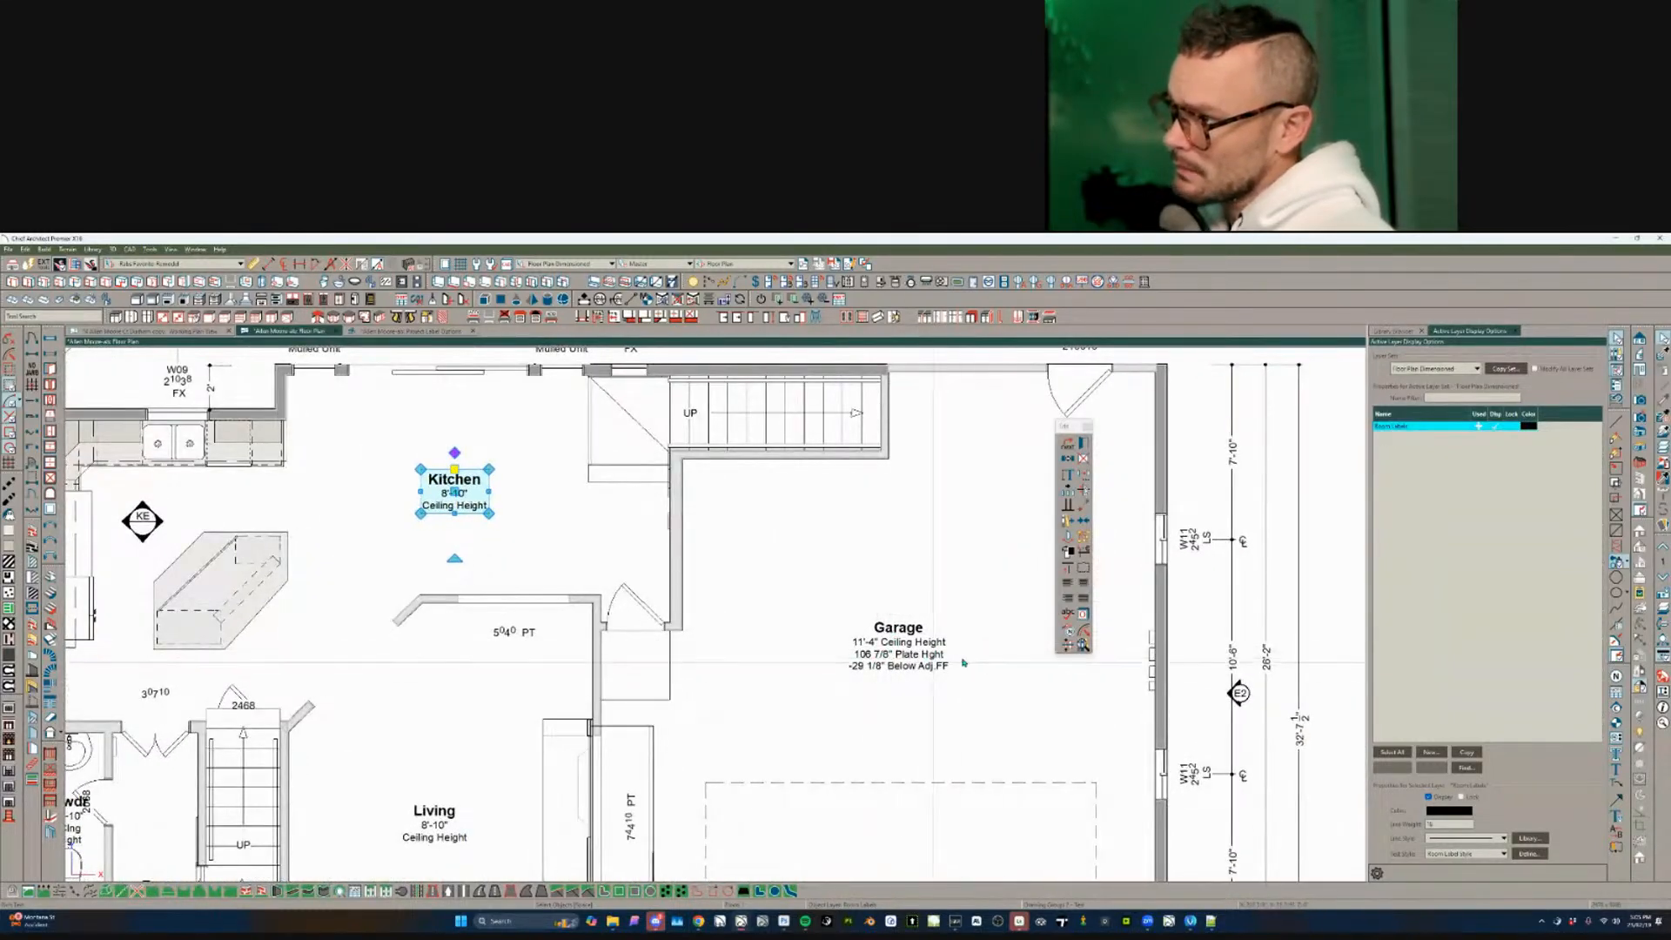
{"action": "scroll", "coordinate": [757, 670], "scroll_direction": "down", "scroll_amount": 2}
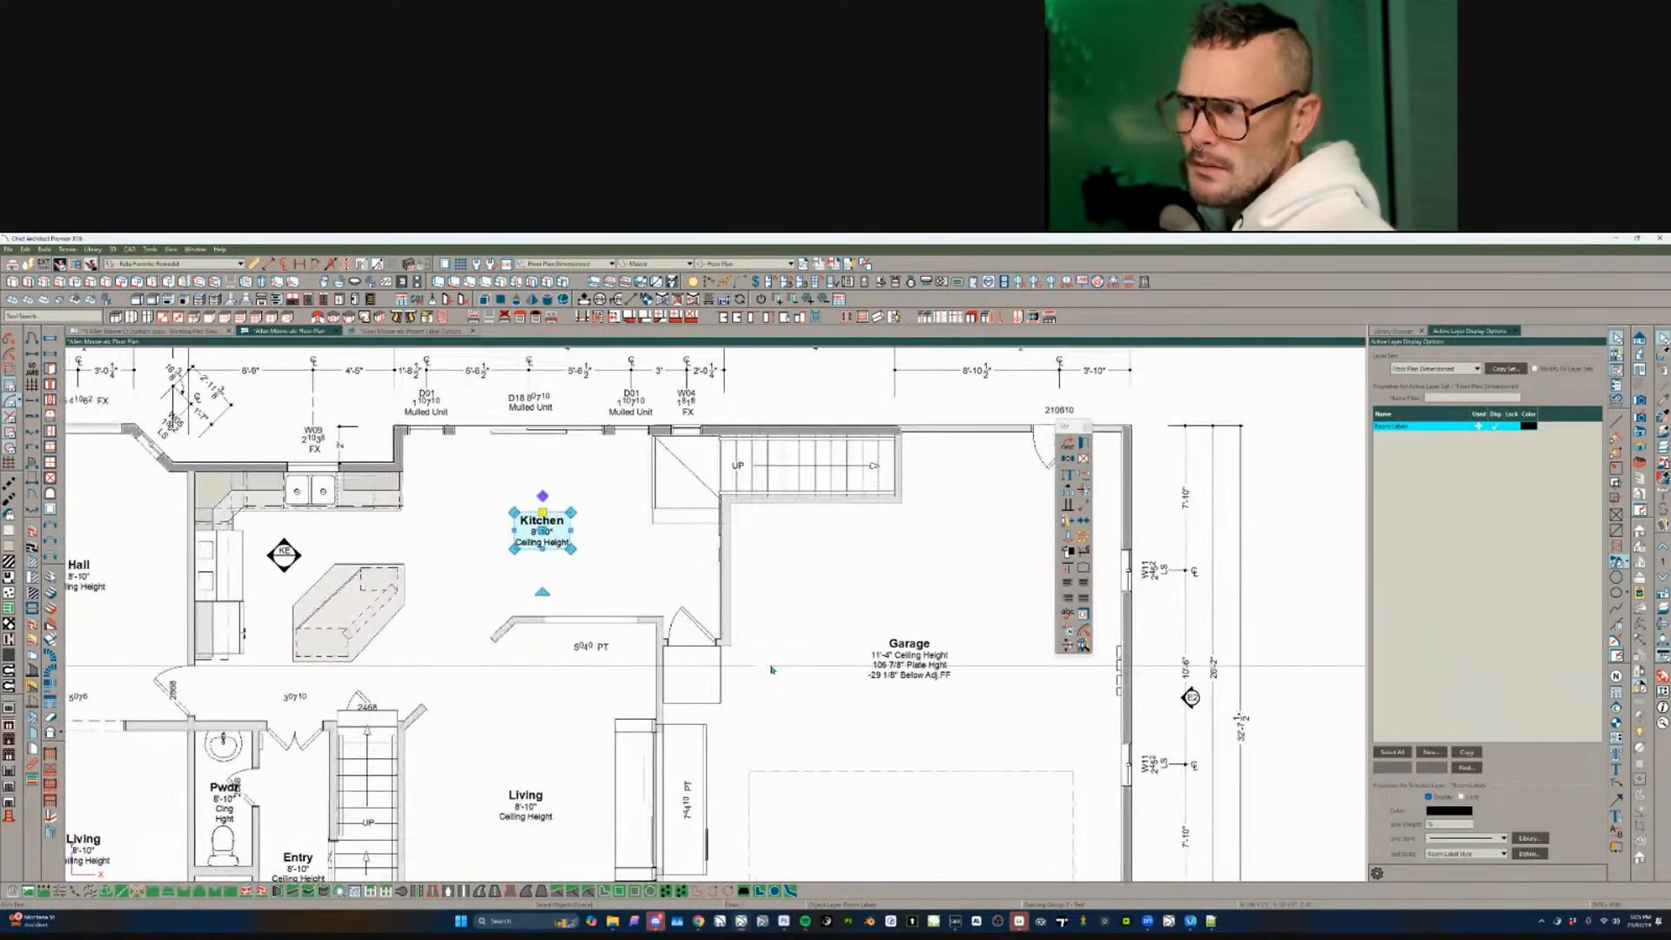
{"action": "left_click", "coordinate": [818, 699]}
{"action": "scroll", "coordinate": [818, 699], "scroll_direction": "down", "scroll_amount": 3}
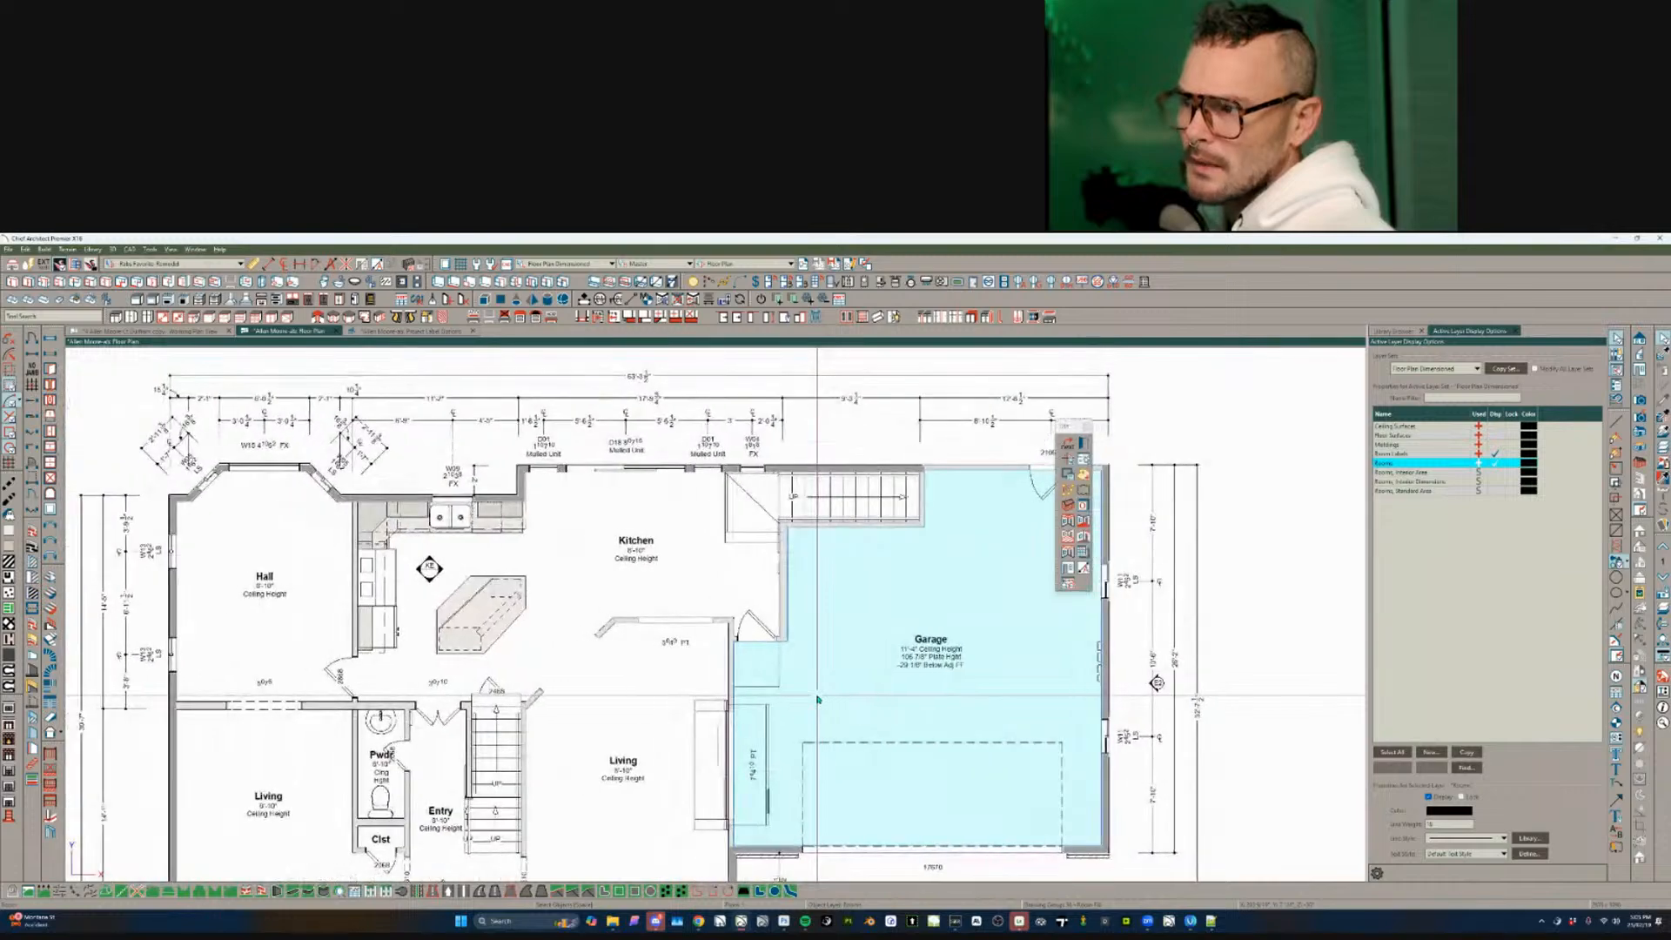
{"action": "key", "text": "Escape"}
{"action": "left_click", "coordinate": [773, 685]}
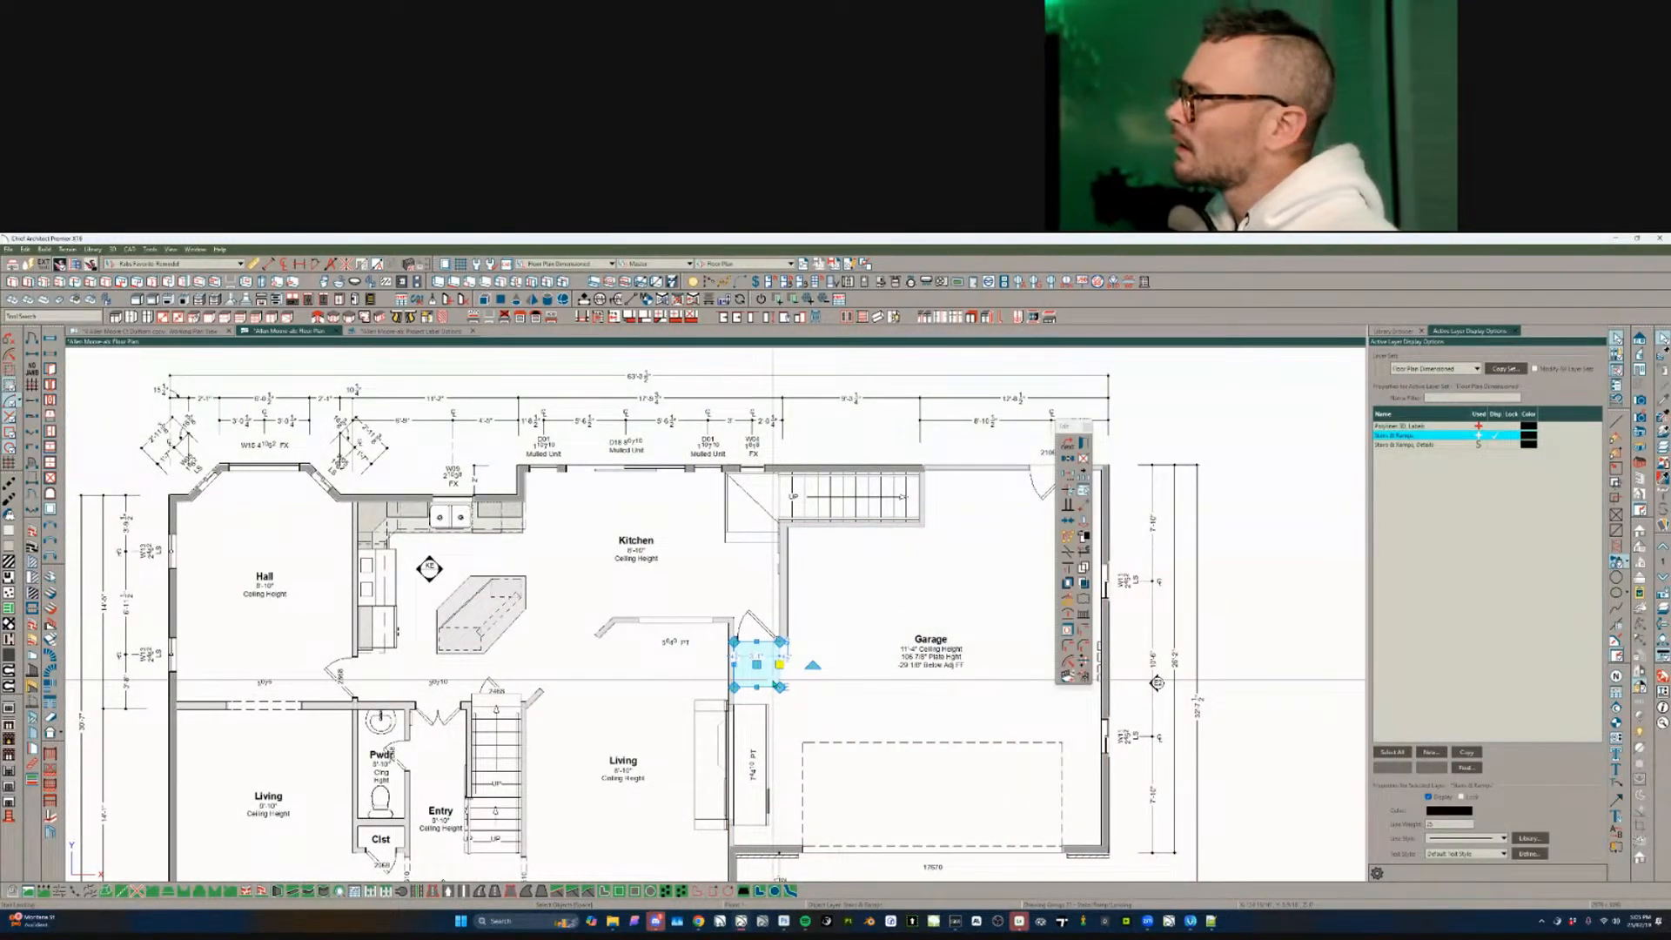
- Inspect the fireplace block and its solid outline settings, closing both without changes
{"action": "scroll", "coordinate": [773, 685], "scroll_direction": "up", "scroll_amount": 1}
{"action": "key", "text": "Escape"}
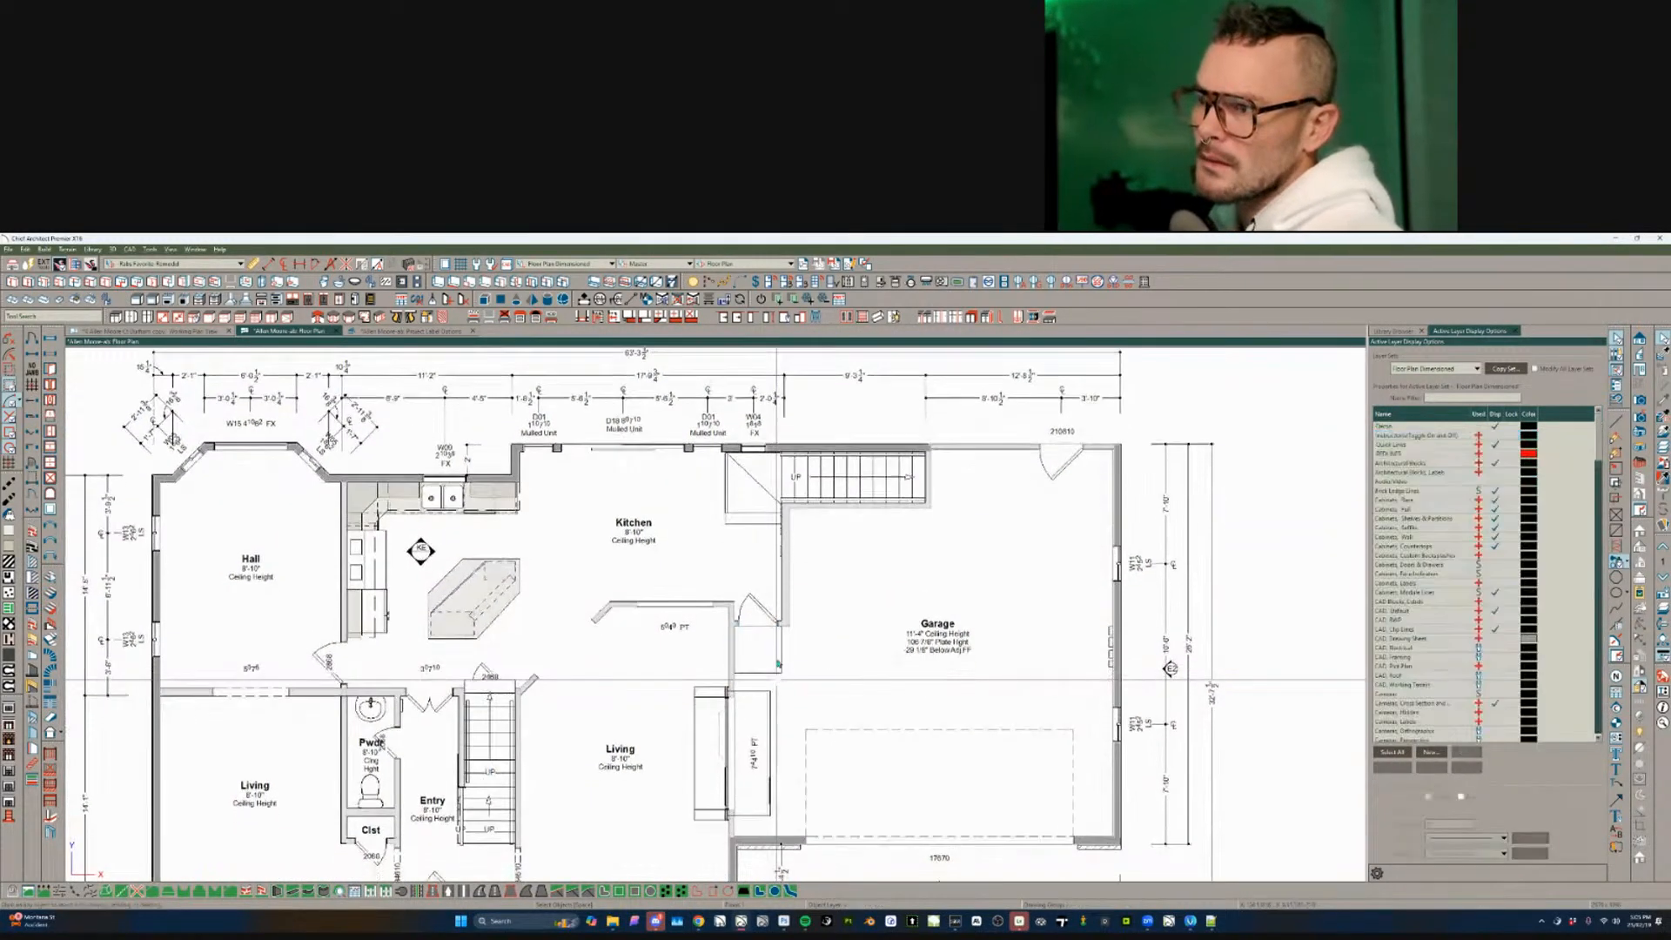
{"action": "left_click", "coordinate": [765, 737]}
{"action": "scroll", "coordinate": [770, 736], "scroll_direction": "up", "scroll_amount": 4}
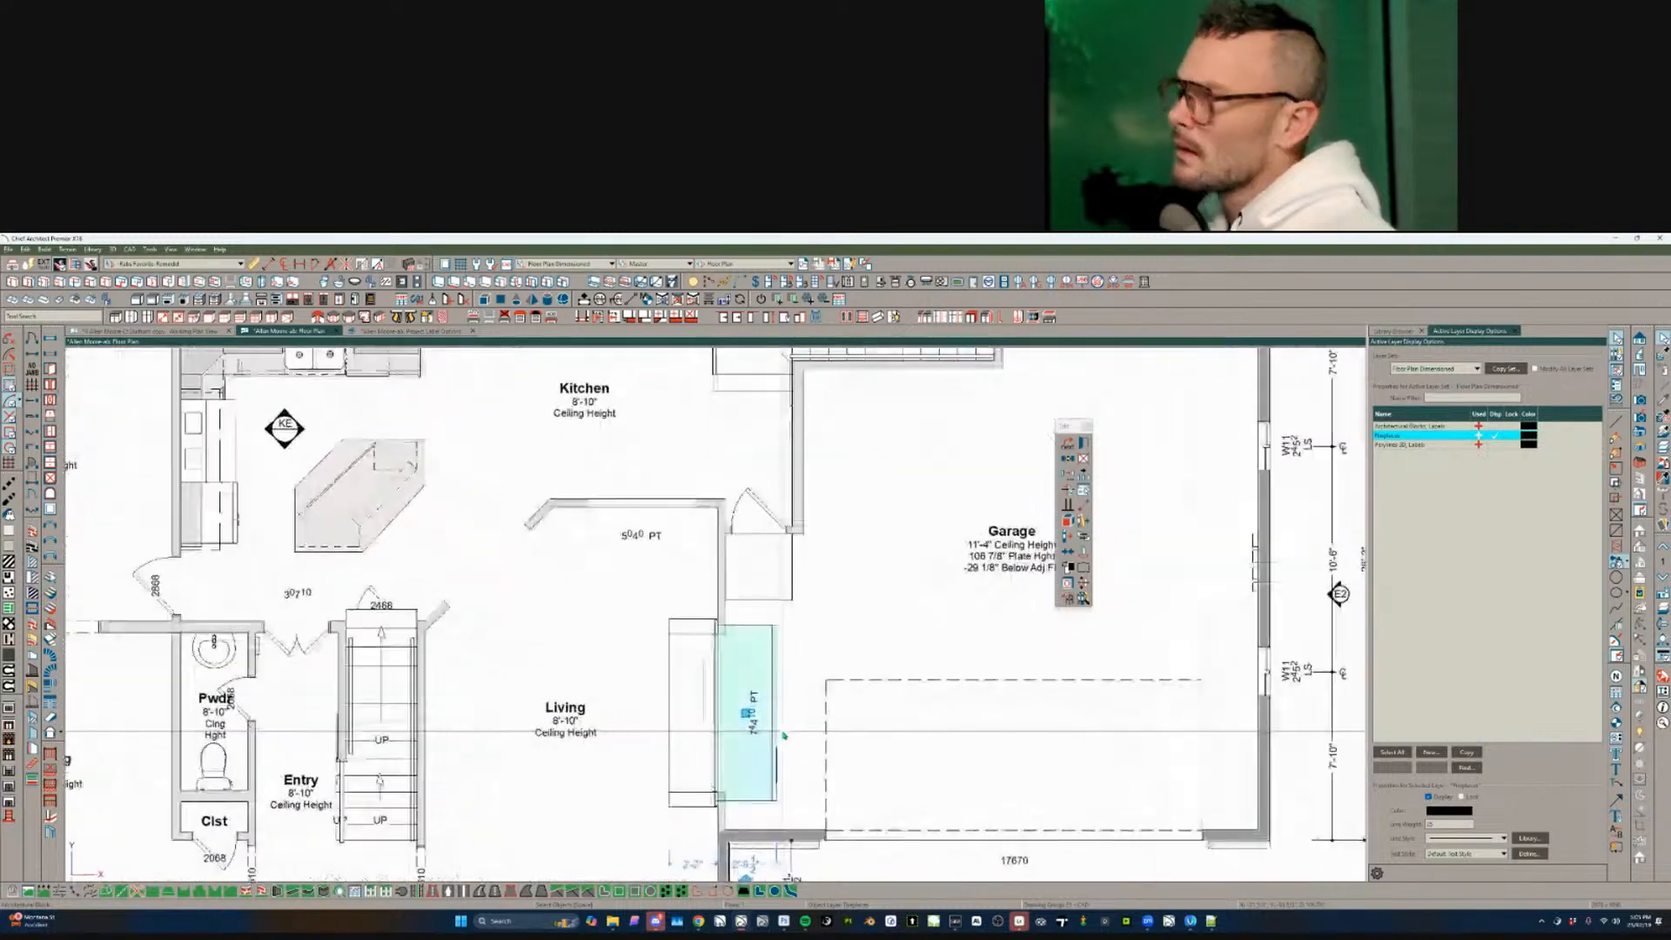
{"action": "scroll", "coordinate": [783, 736], "scroll_direction": "up", "scroll_amount": 1}
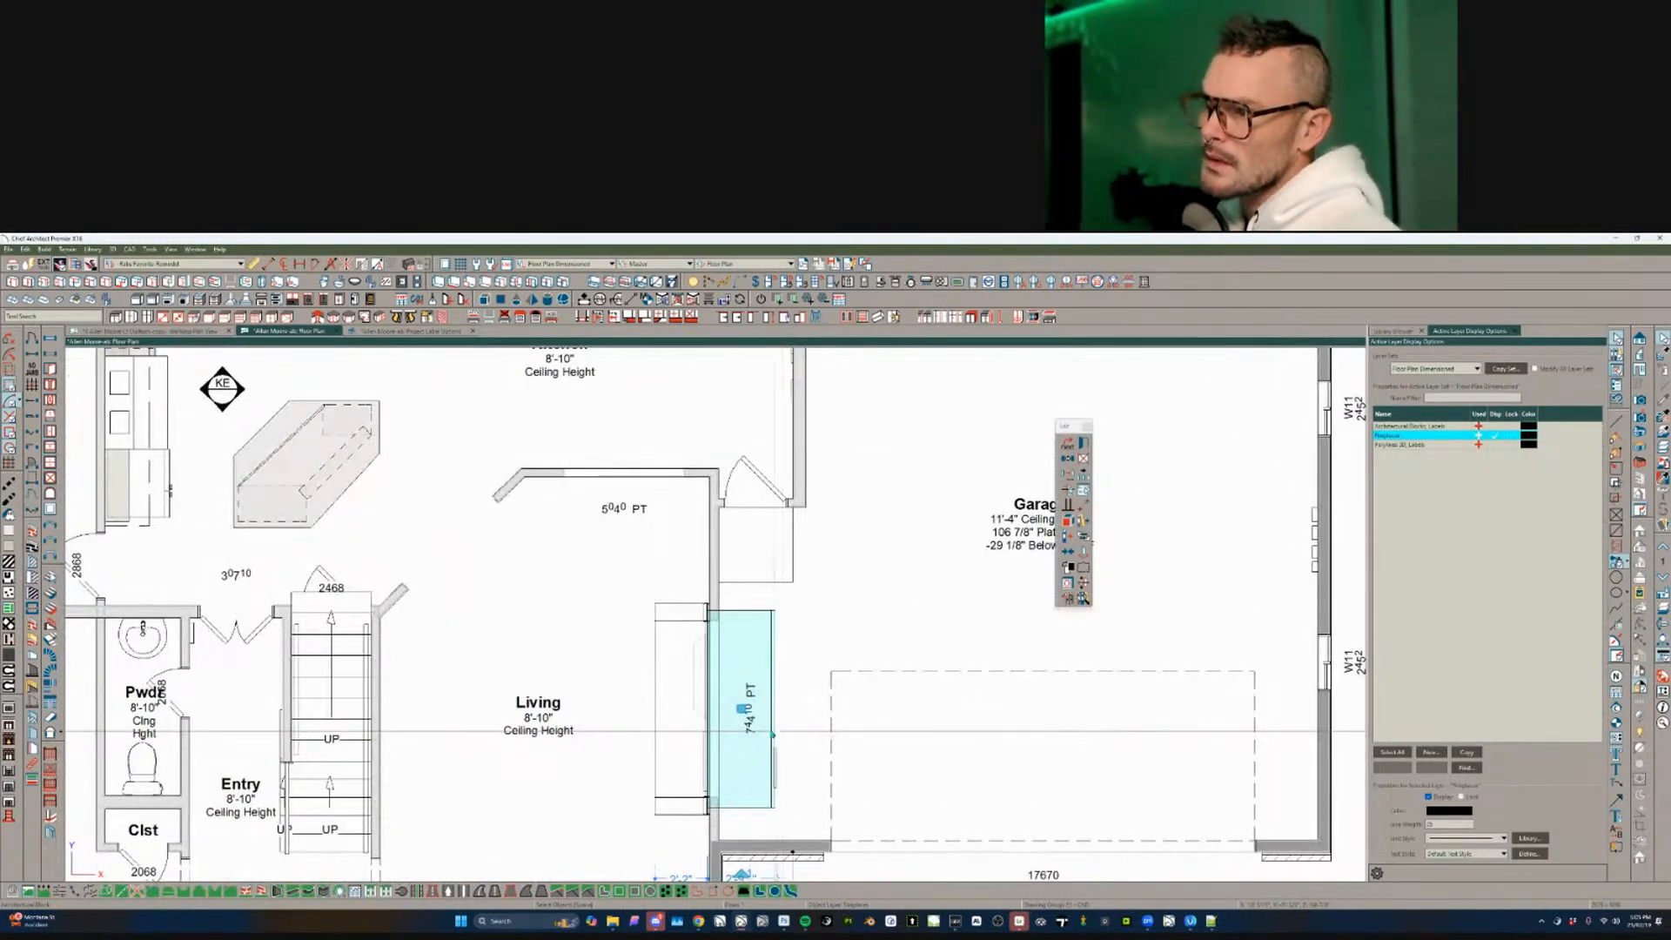
{"action": "double_click", "coordinate": [772, 733]}
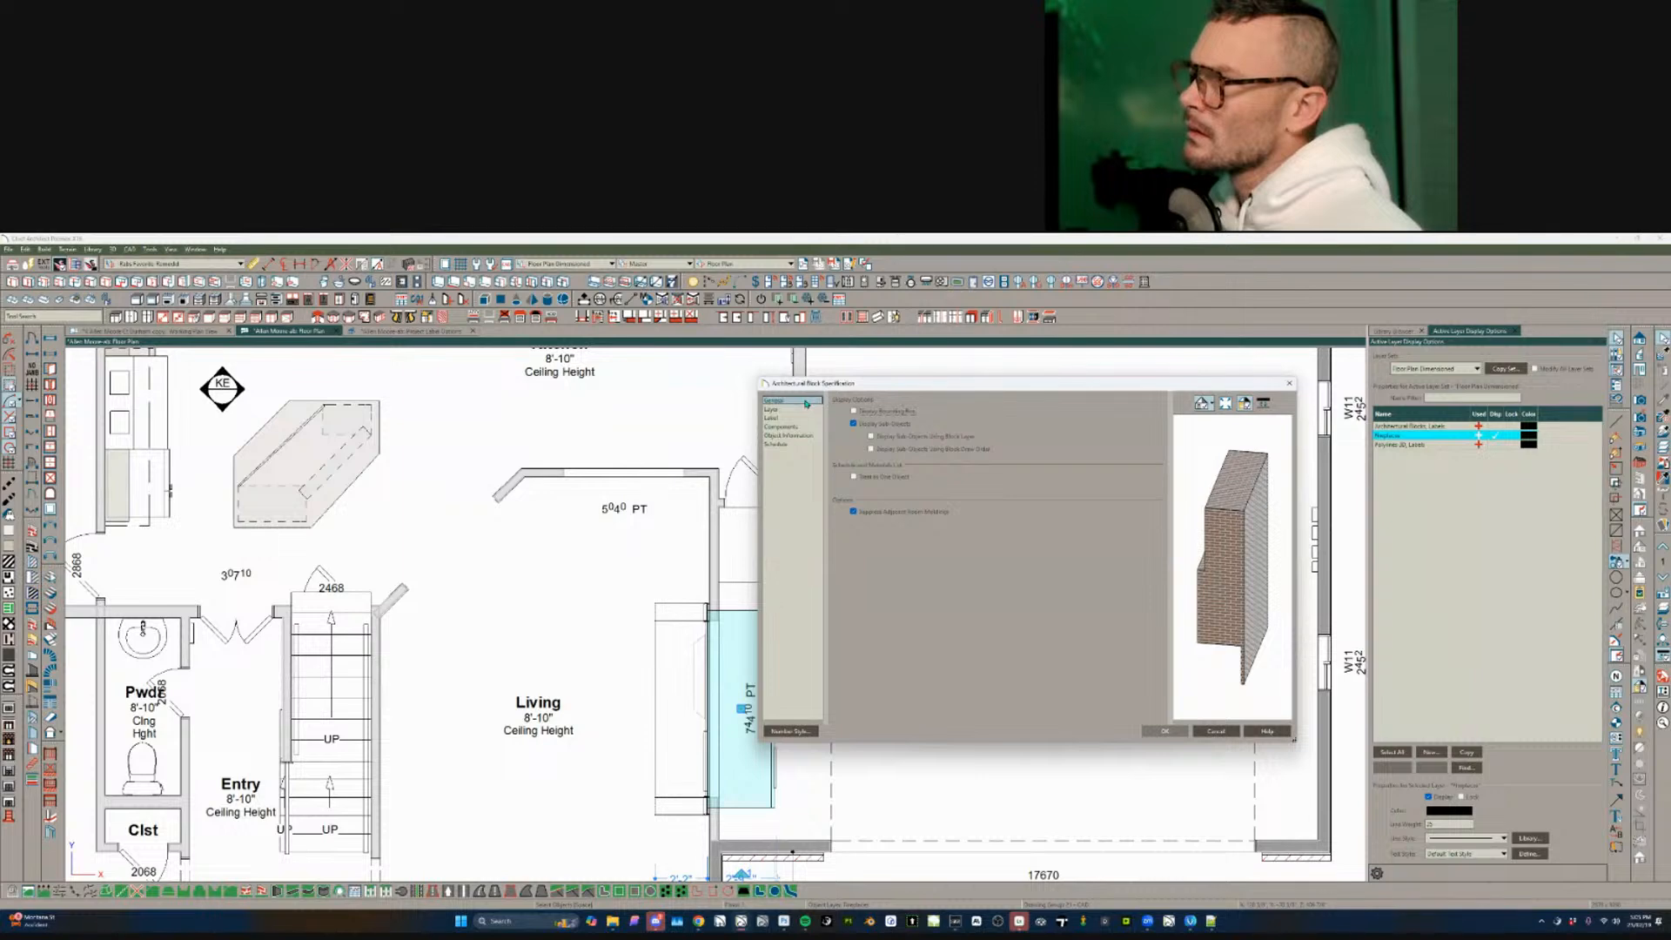
{"action": "left_click", "coordinate": [1221, 731]}
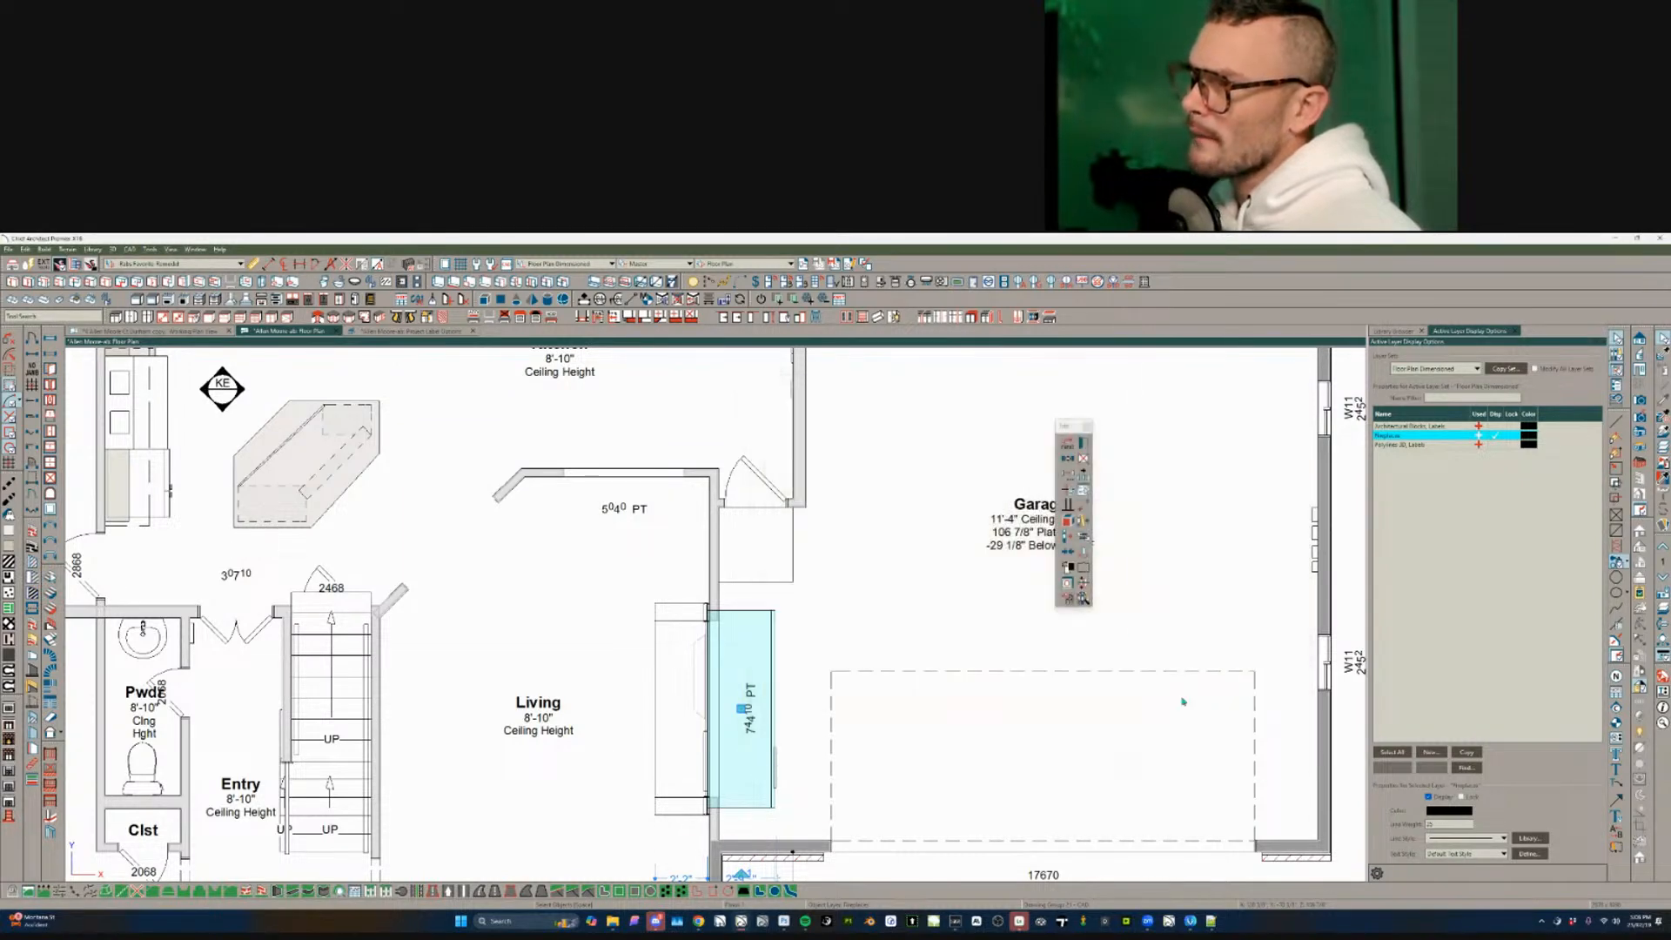
{"action": "left_click", "coordinate": [771, 689]}
{"action": "double_click", "coordinate": [772, 690]}
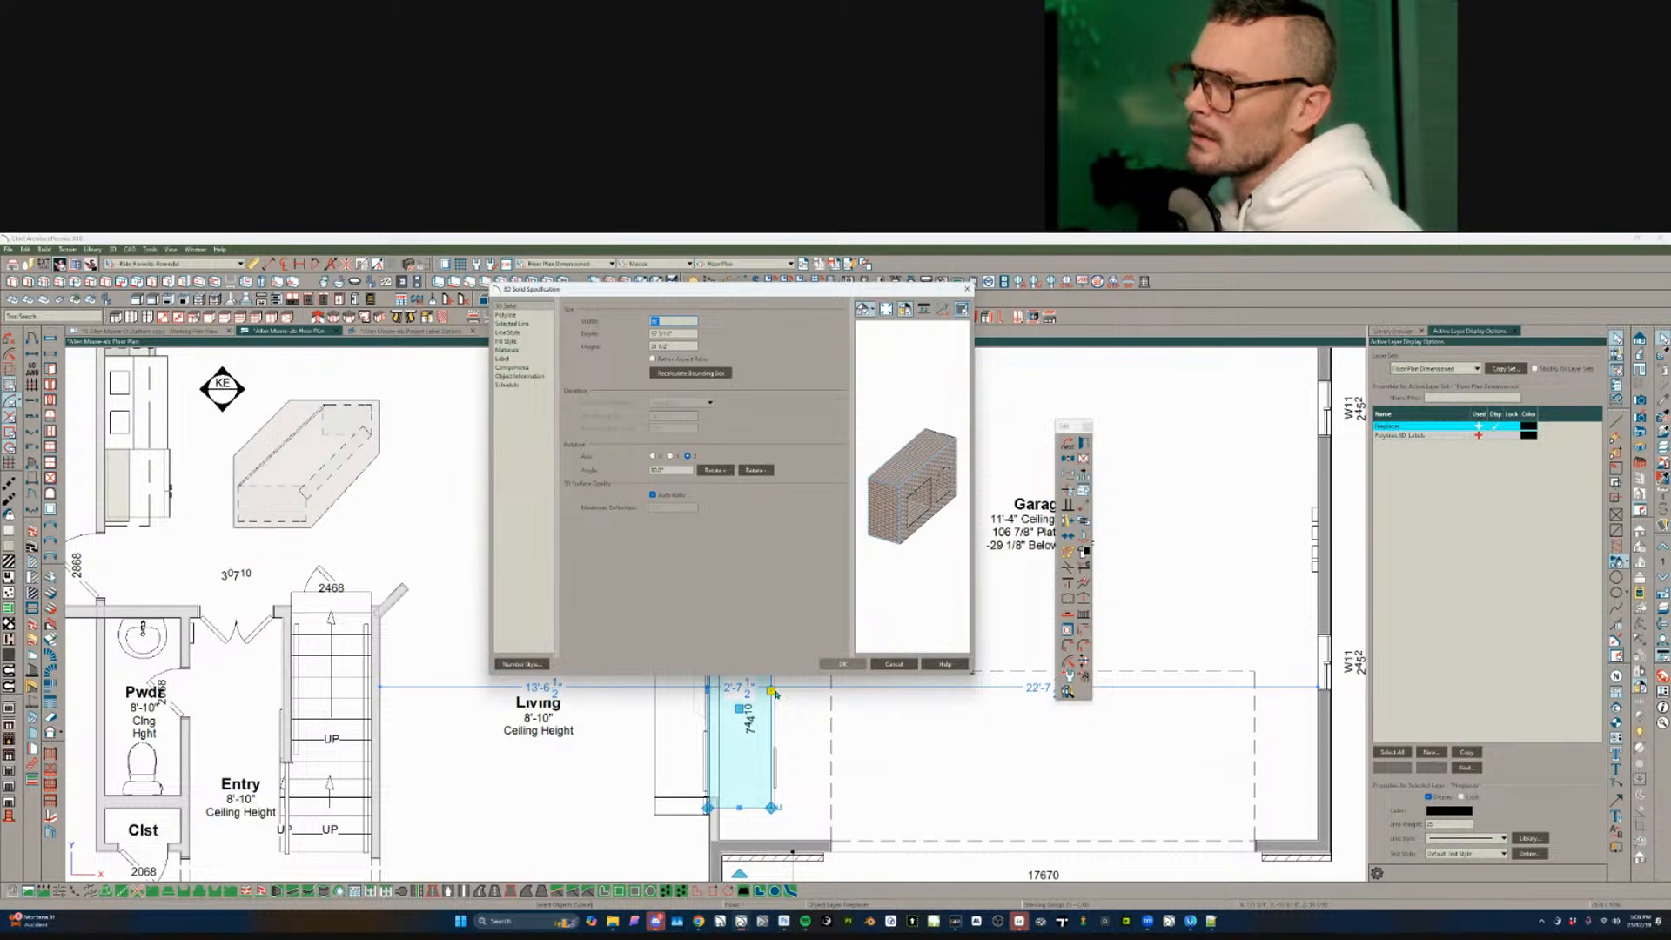
{"action": "left_click", "coordinate": [510, 360]}
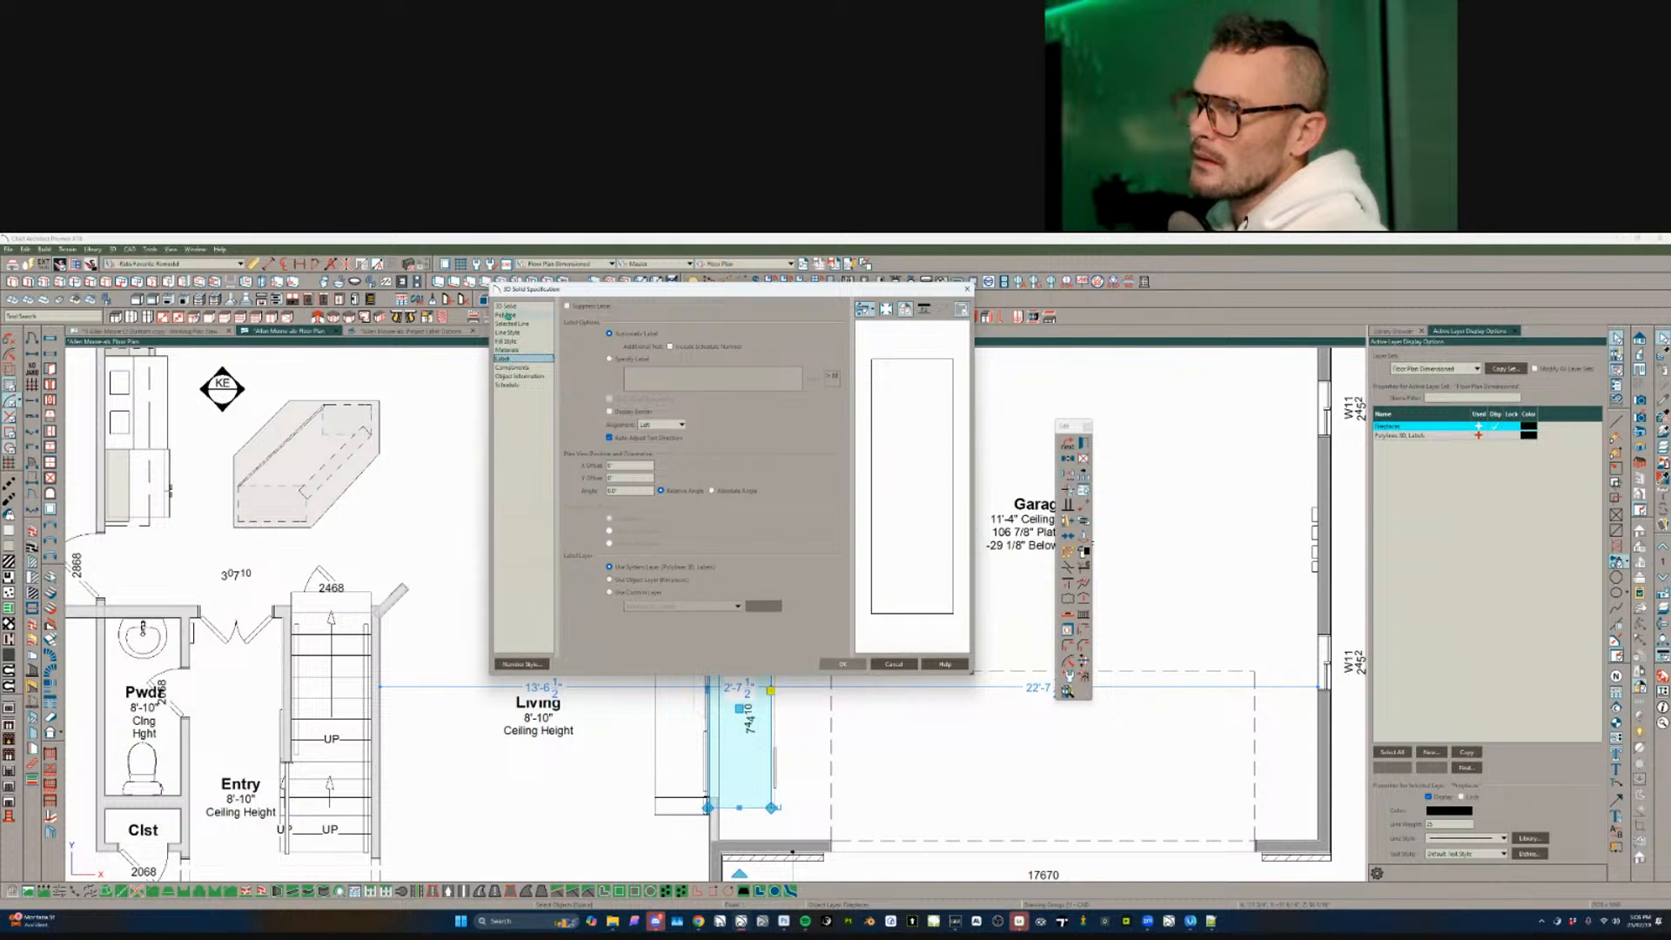
{"action": "left_click", "coordinate": [894, 664]}
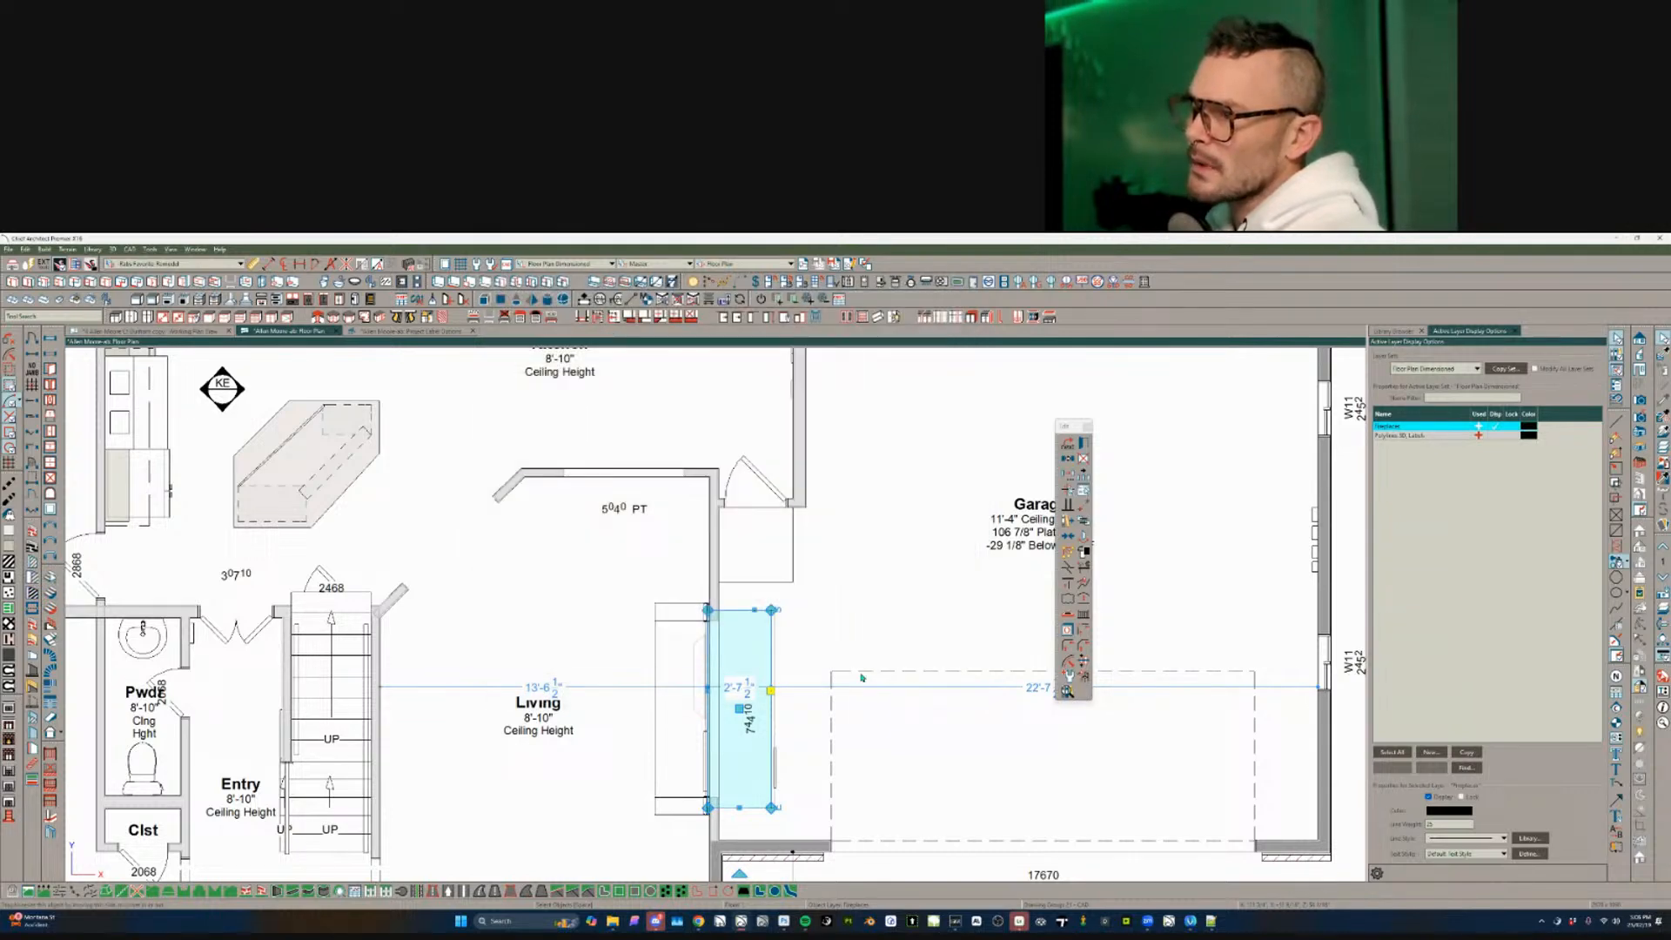
- Select the window overlapping the fireplace, give it the custom label 'Fireplace', and nudge the label left
{"action": "left_click", "coordinate": [741, 735]}
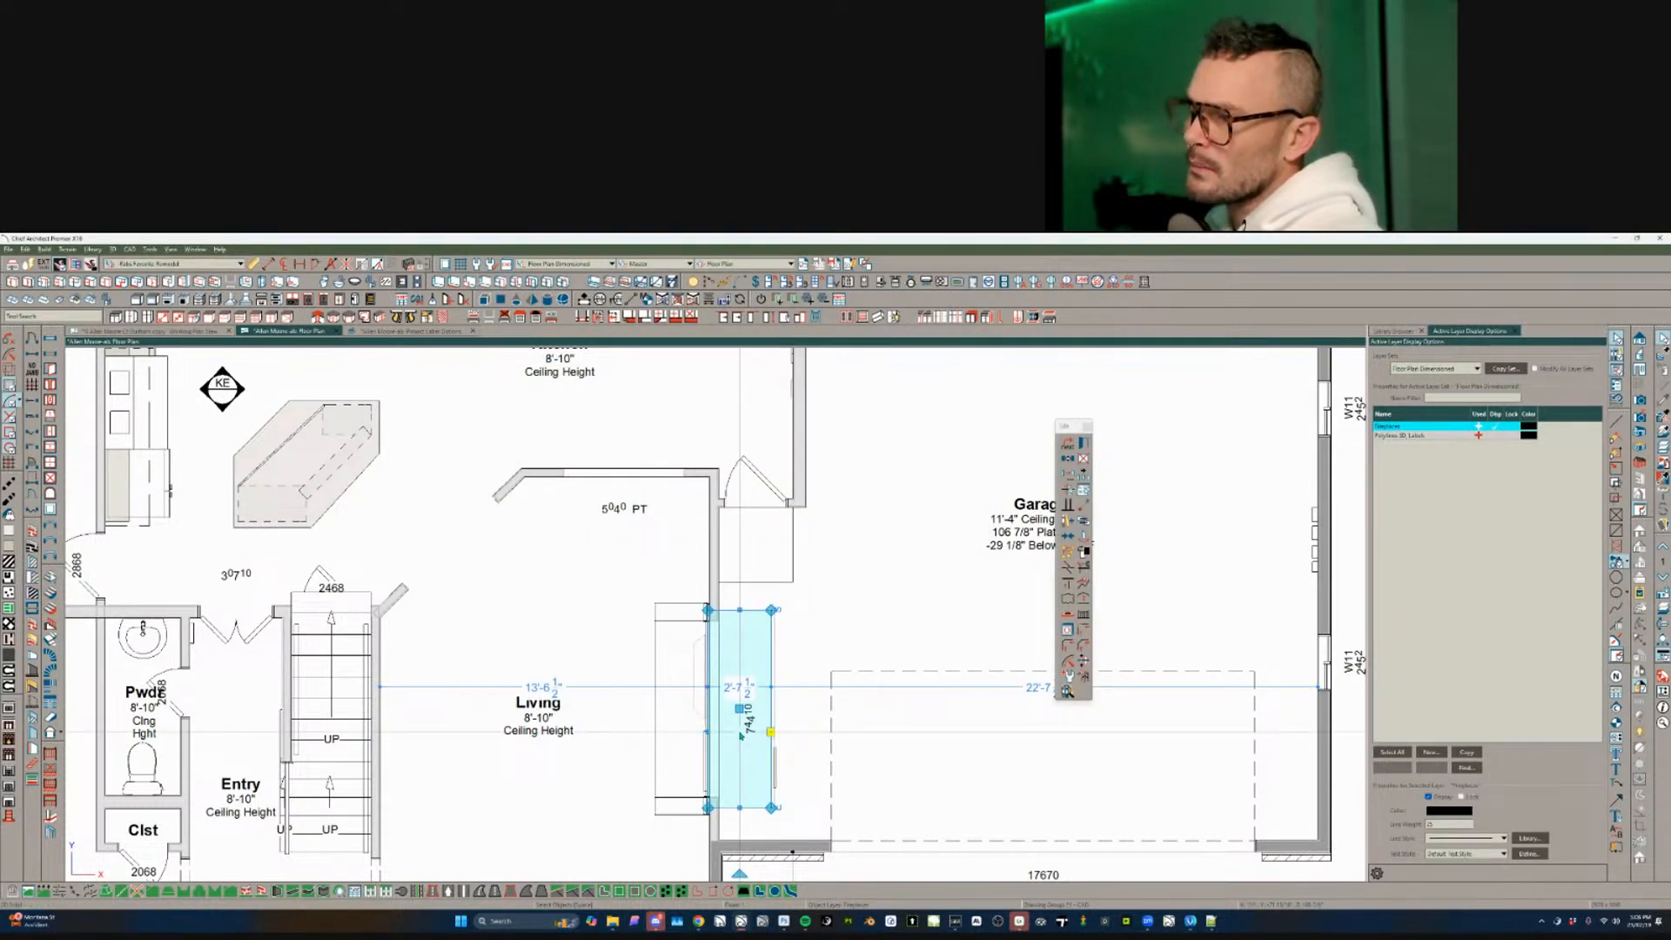
{"action": "left_click", "coordinate": [711, 756]}
{"action": "key", "text": "Tab"}
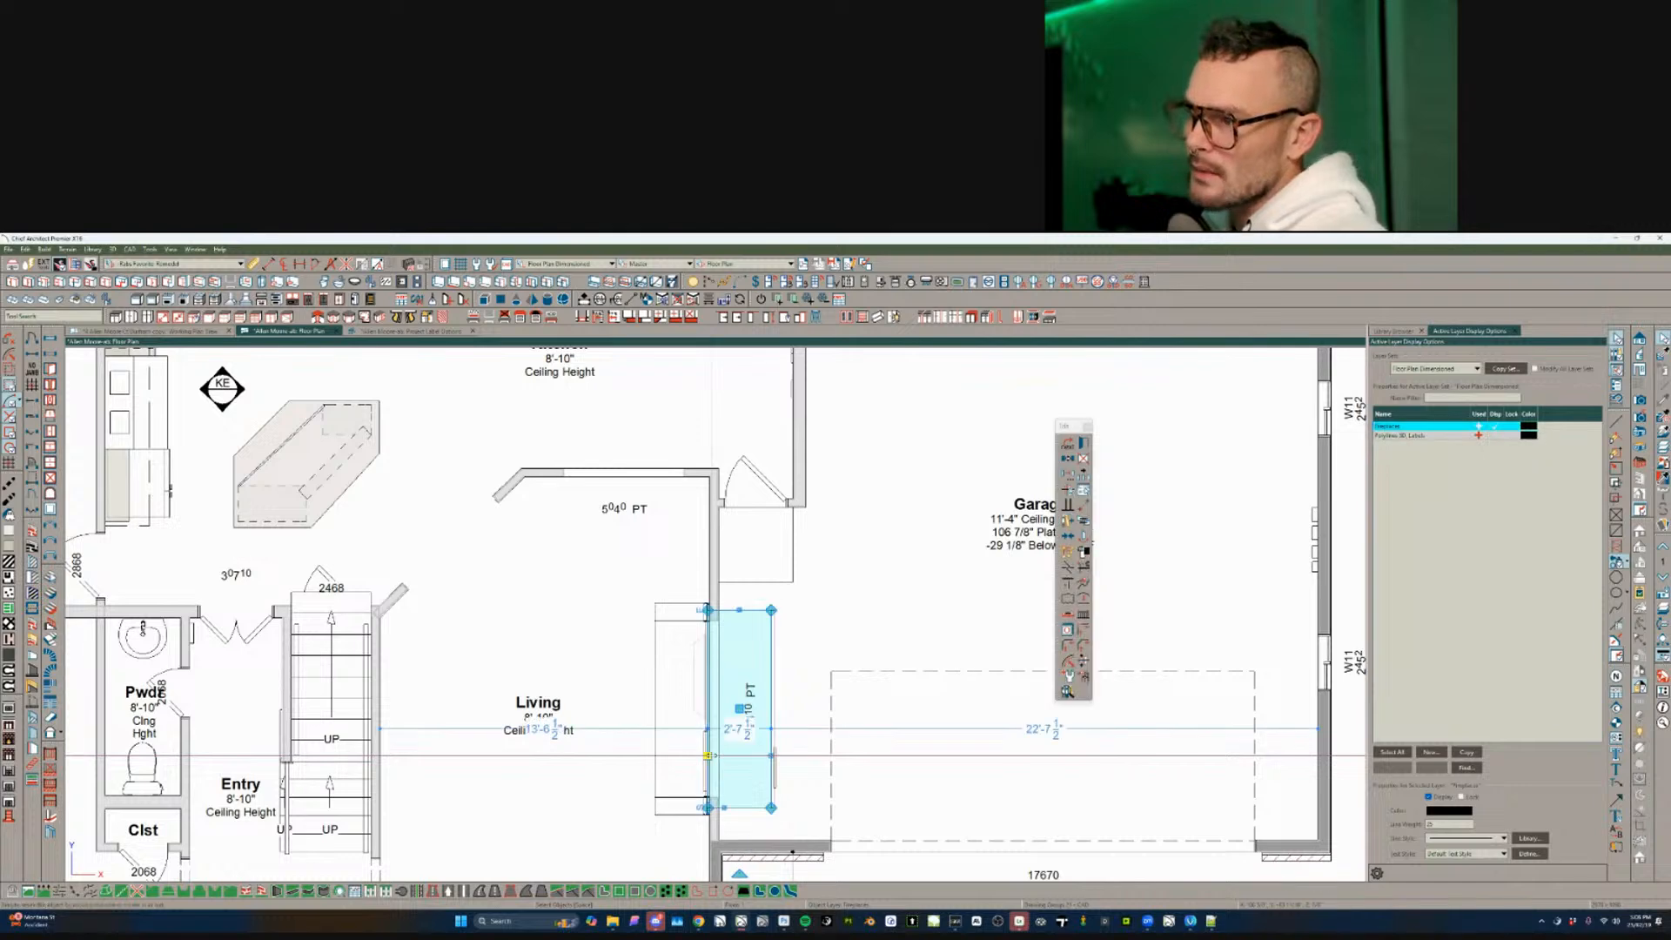
{"action": "key", "text": "Tab"}
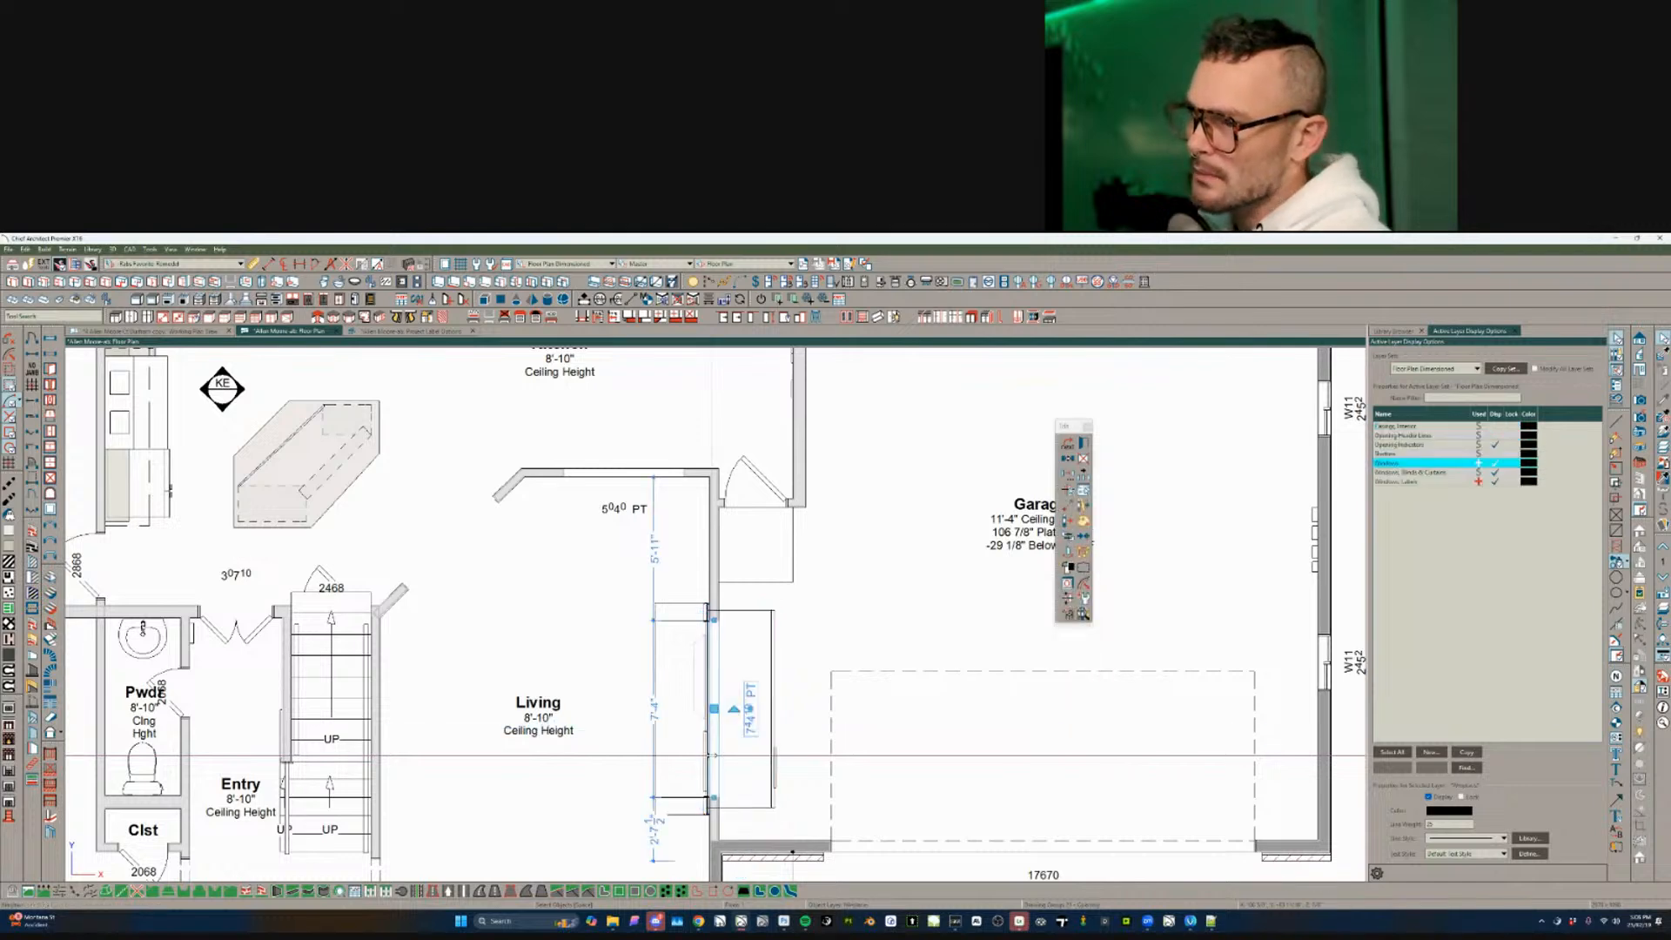
{"action": "double_click", "coordinate": [754, 742]}
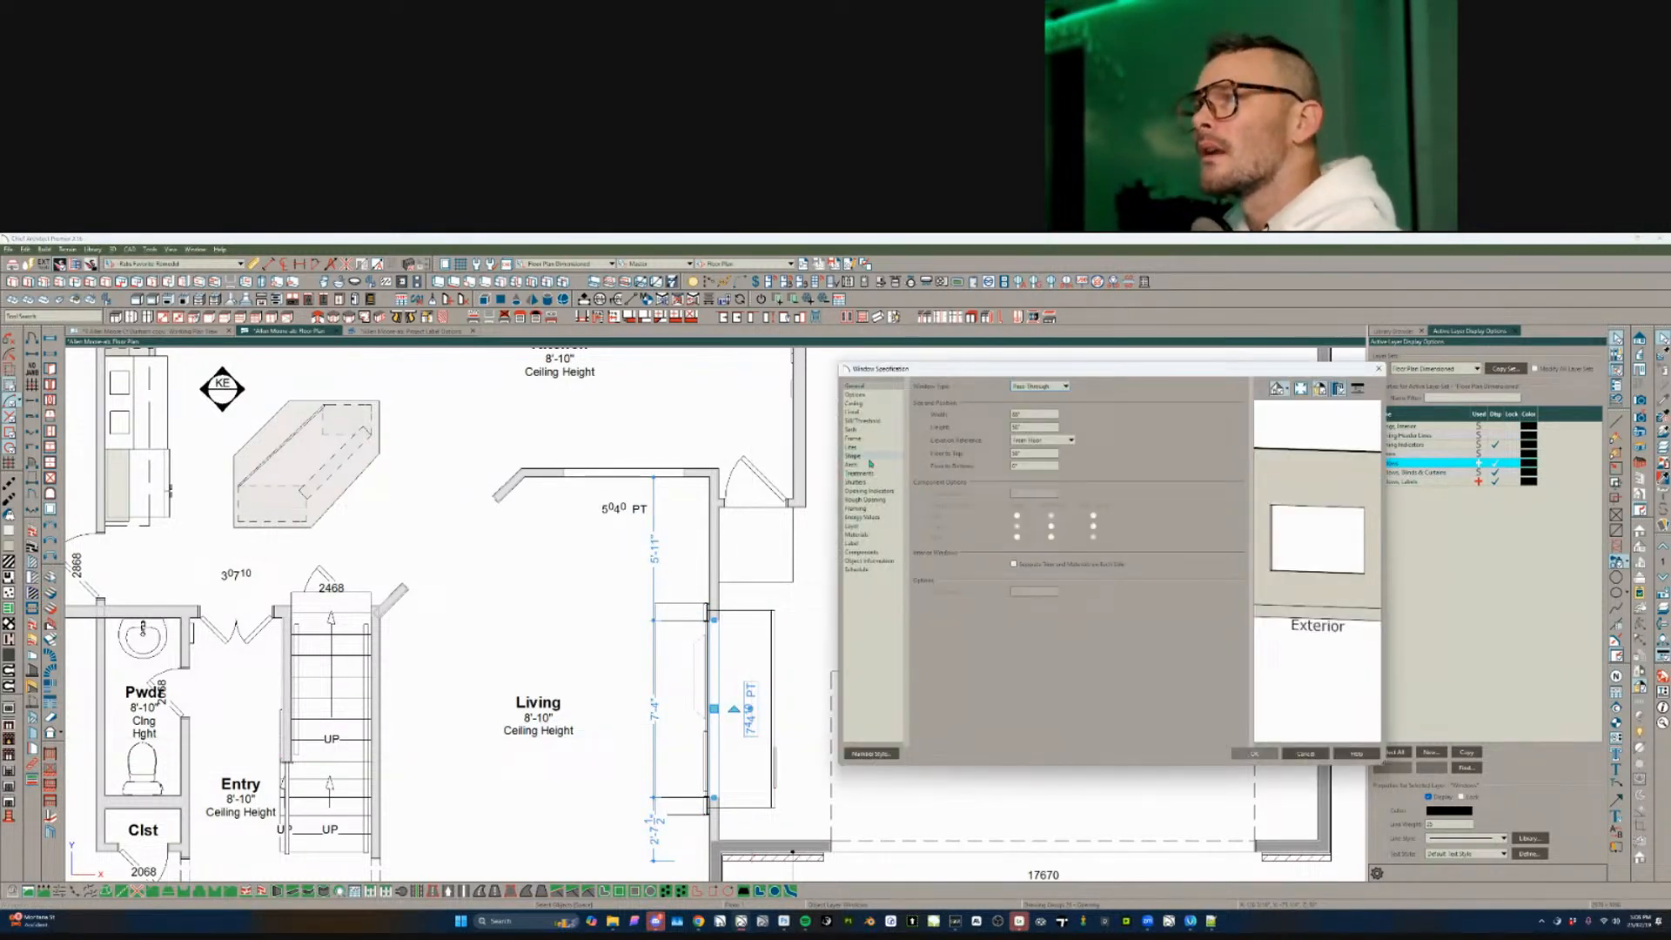
{"action": "left_click", "coordinate": [856, 542]}
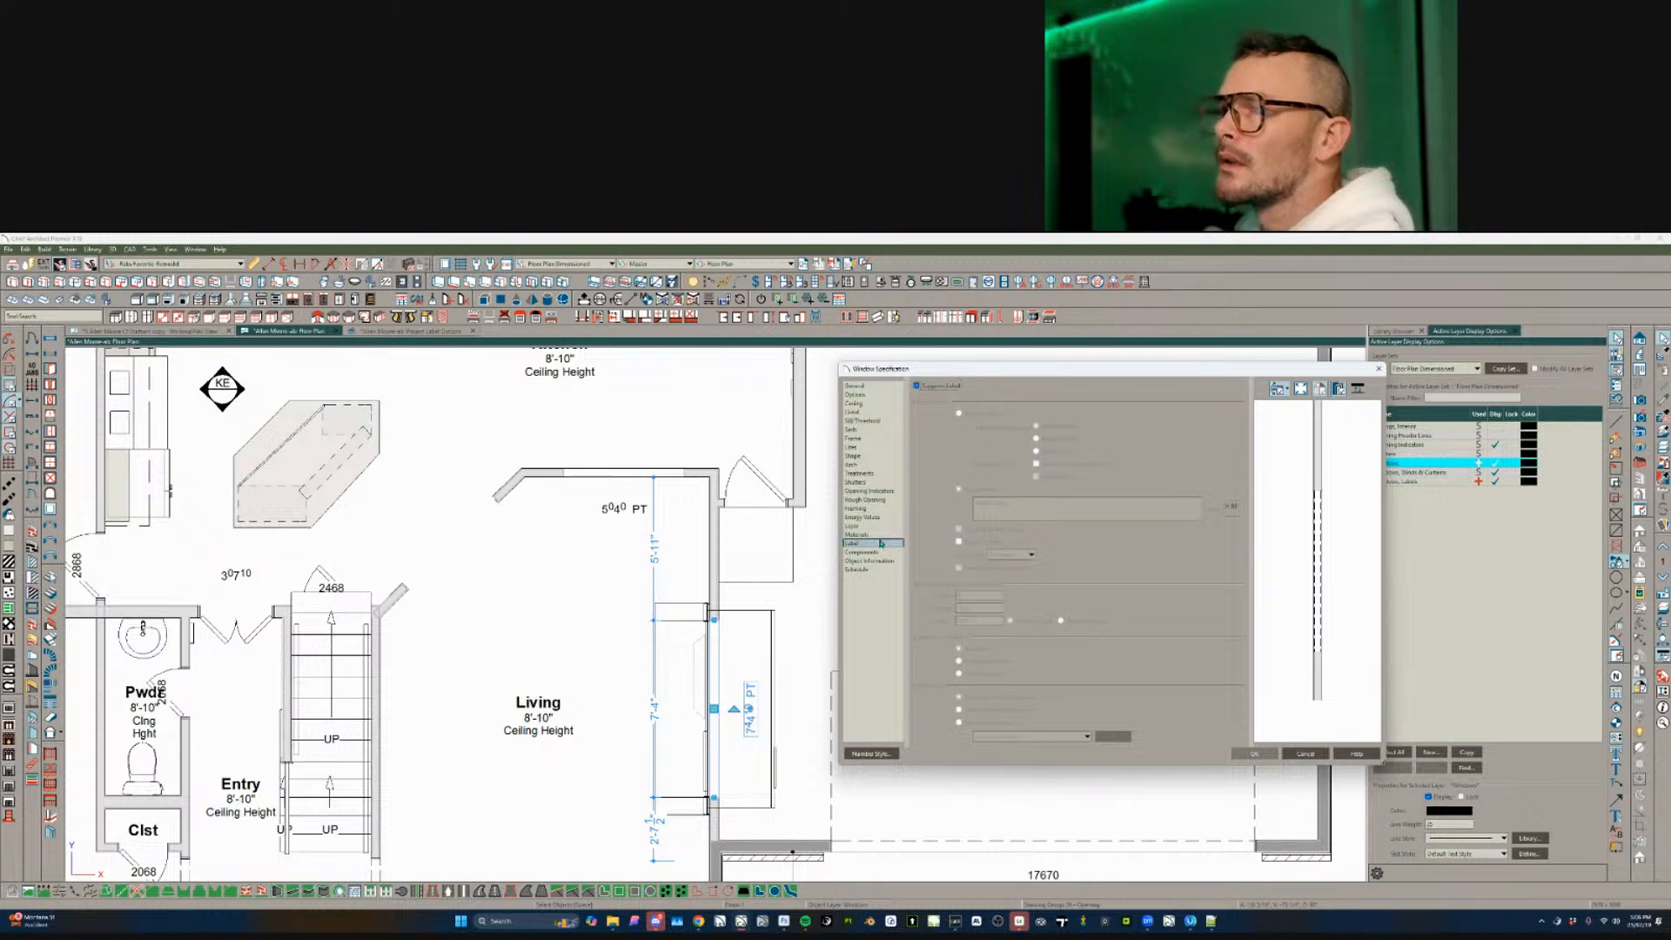
{"action": "left_click", "coordinate": [917, 385]}
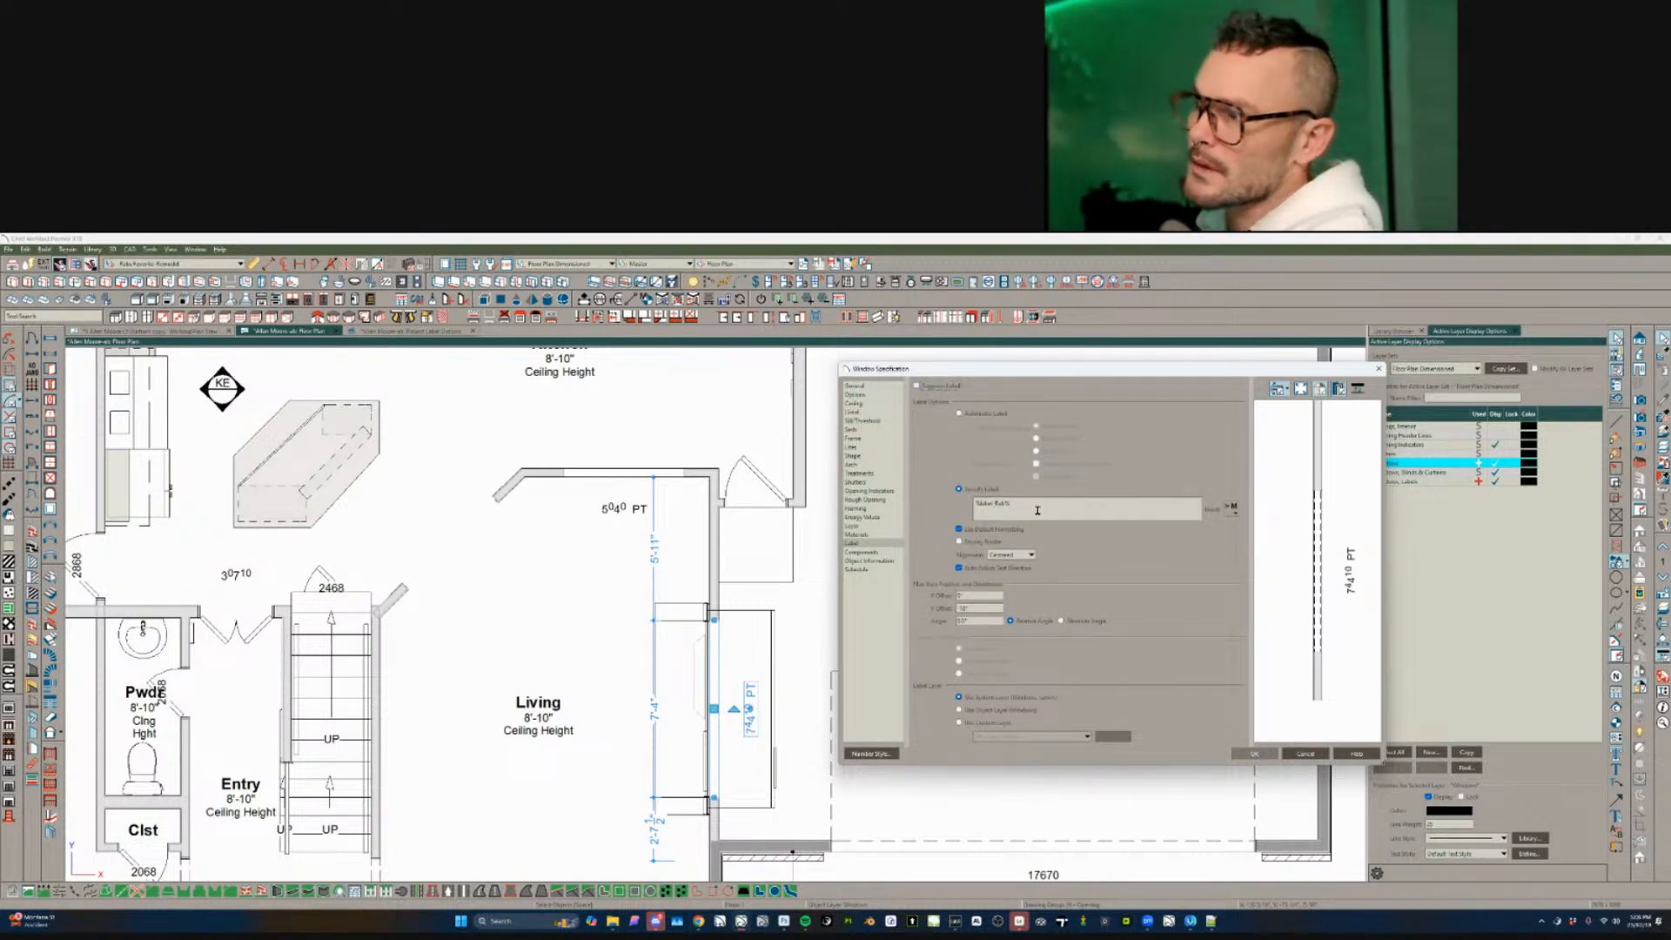
{"action": "type", "text": "Fixe"}
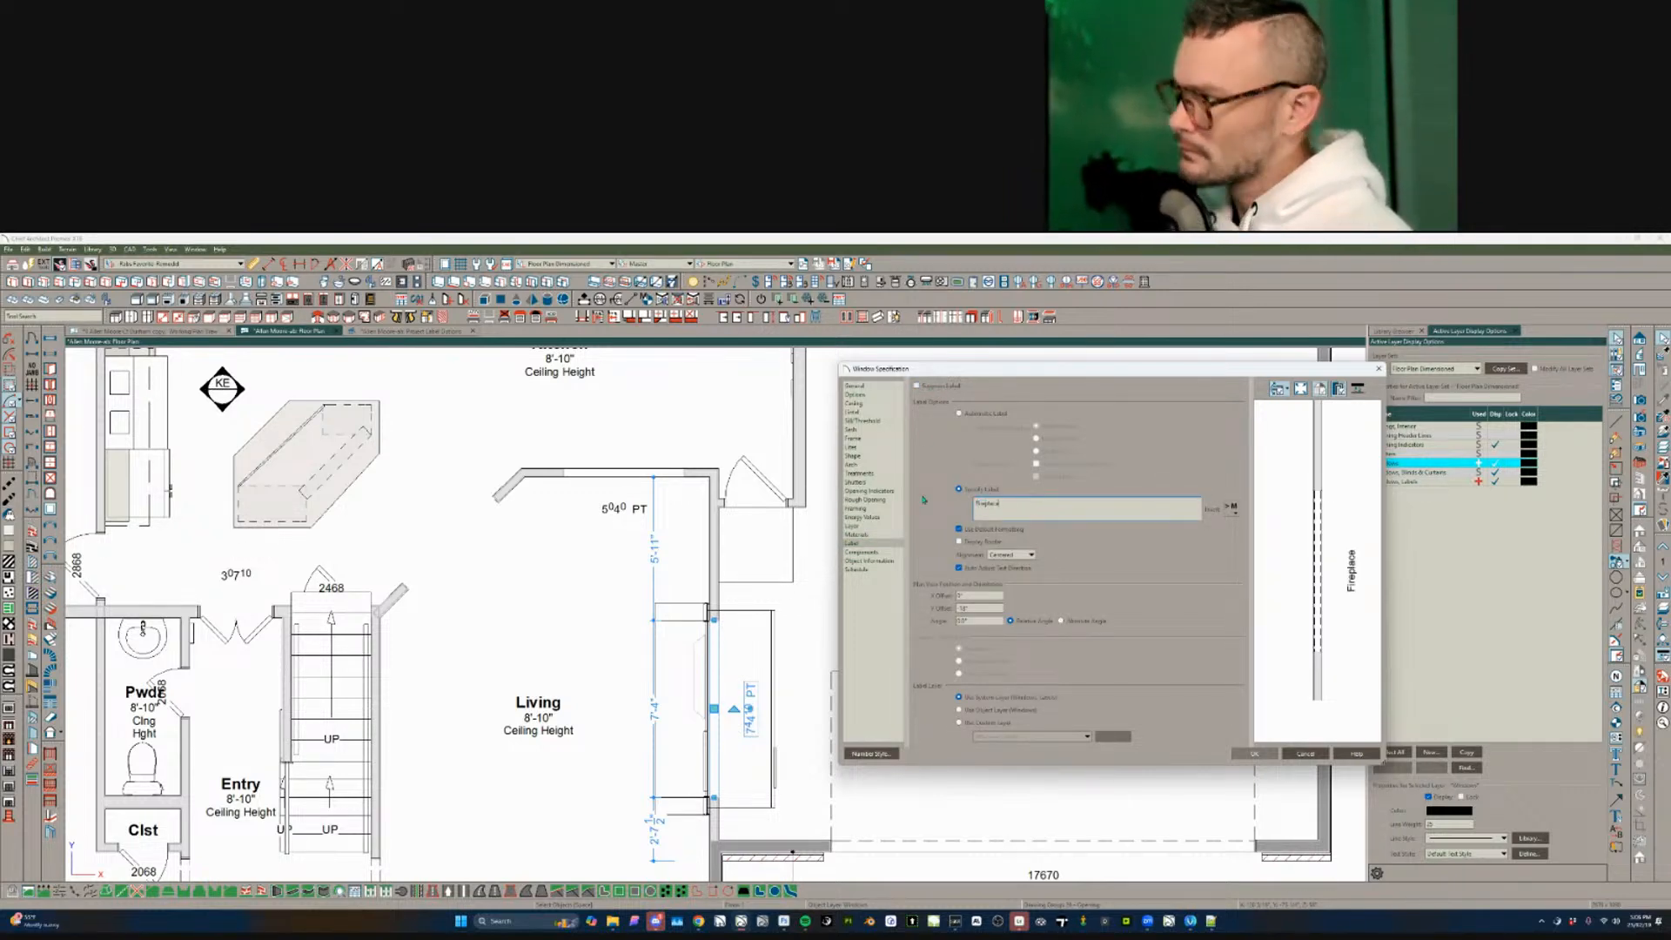
{"action": "key", "text": "Return"}
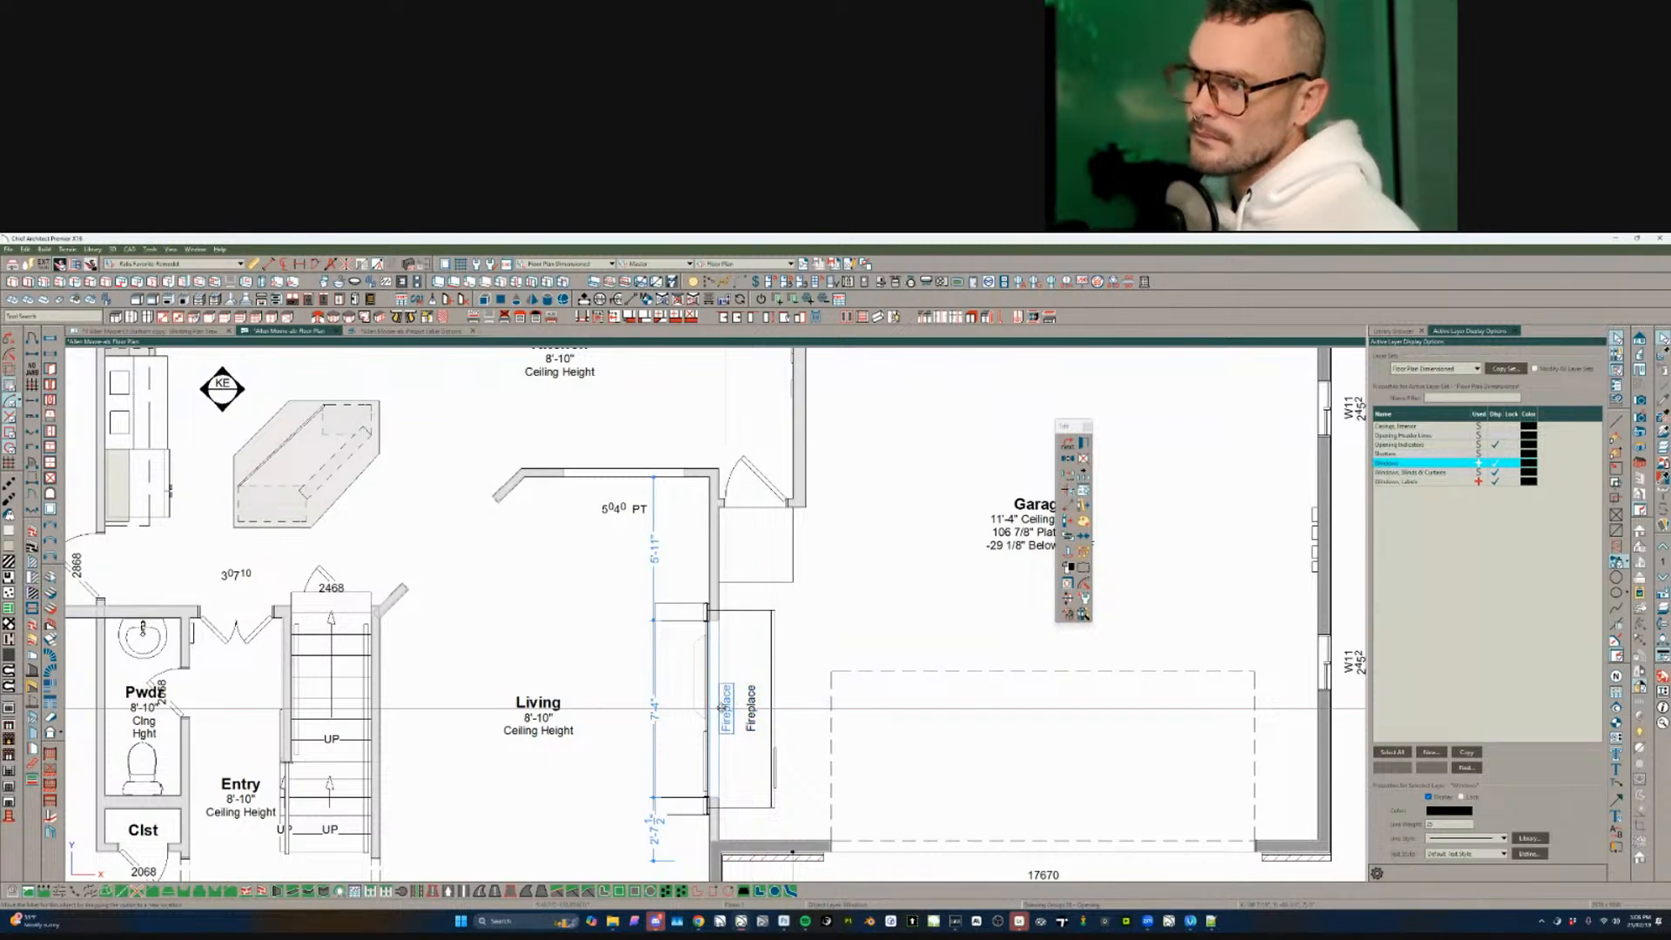
{"action": "left_click_drag", "start_coordinate": [722, 707], "coordinate": [717, 707]}
{"action": "key", "text": "Escape"}
{"action": "scroll", "coordinate": [481, 682], "scroll_direction": "down", "scroll_amount": 4}
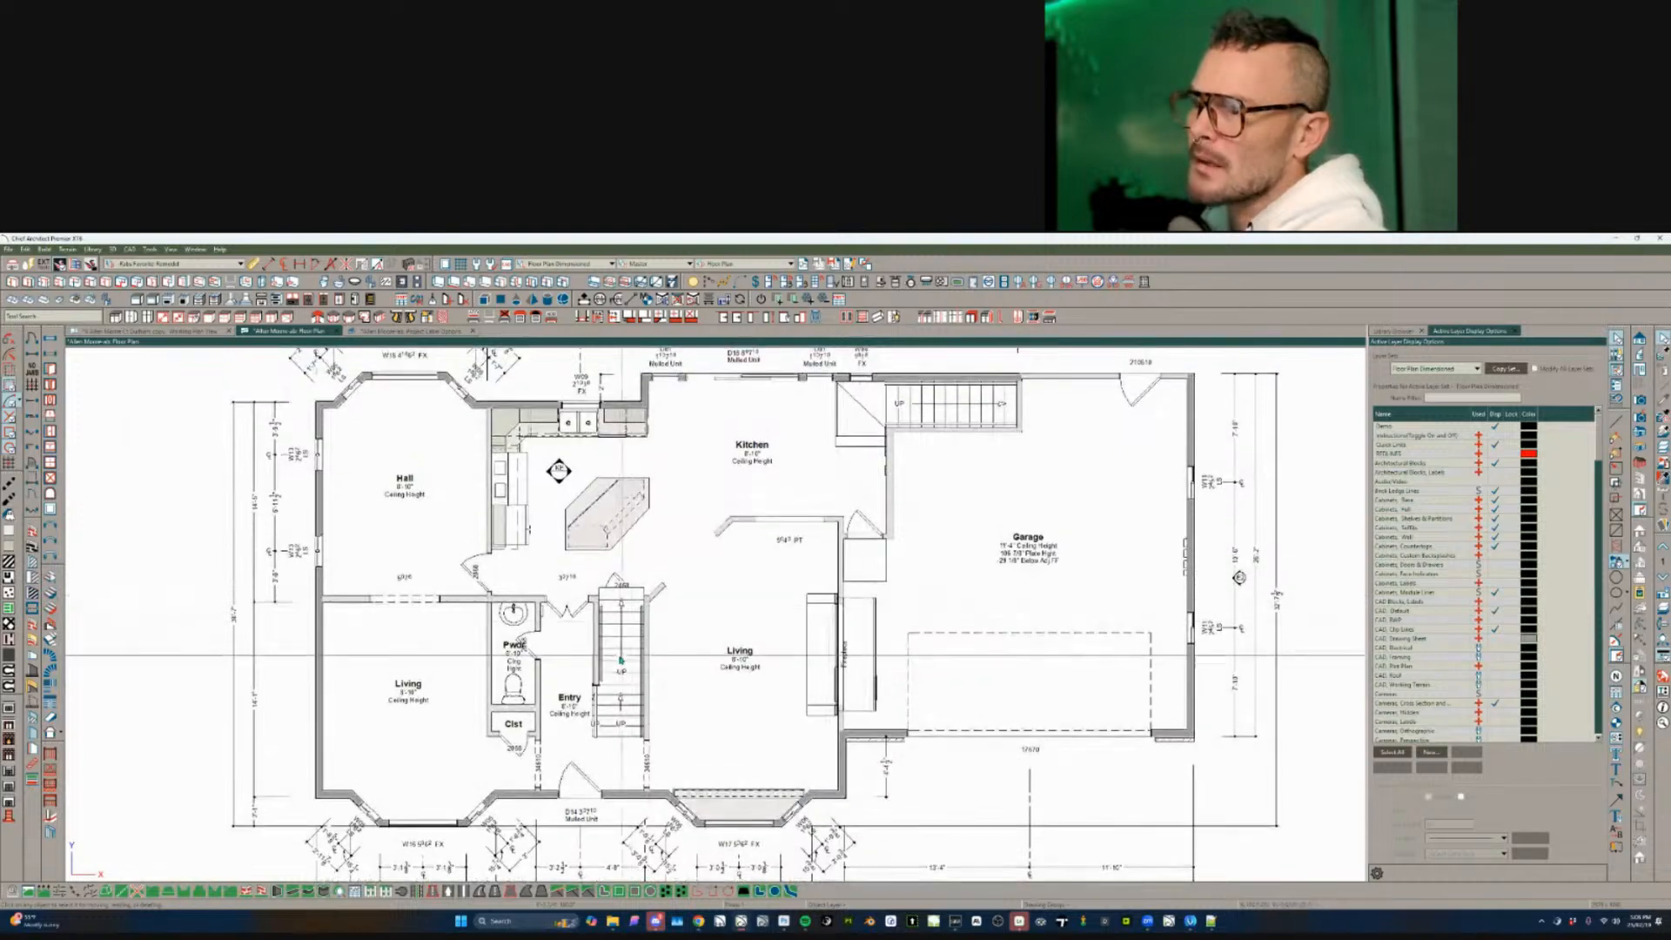
{"action": "left_click", "coordinate": [621, 686]}
{"action": "scroll", "coordinate": [622, 686], "scroll_direction": "up", "scroll_amount": 2}
{"action": "scroll", "coordinate": [621, 726], "scroll_direction": "up", "scroll_amount": 1}
{"action": "left_click", "coordinate": [621, 726]}
{"action": "left_click", "coordinate": [621, 636]}
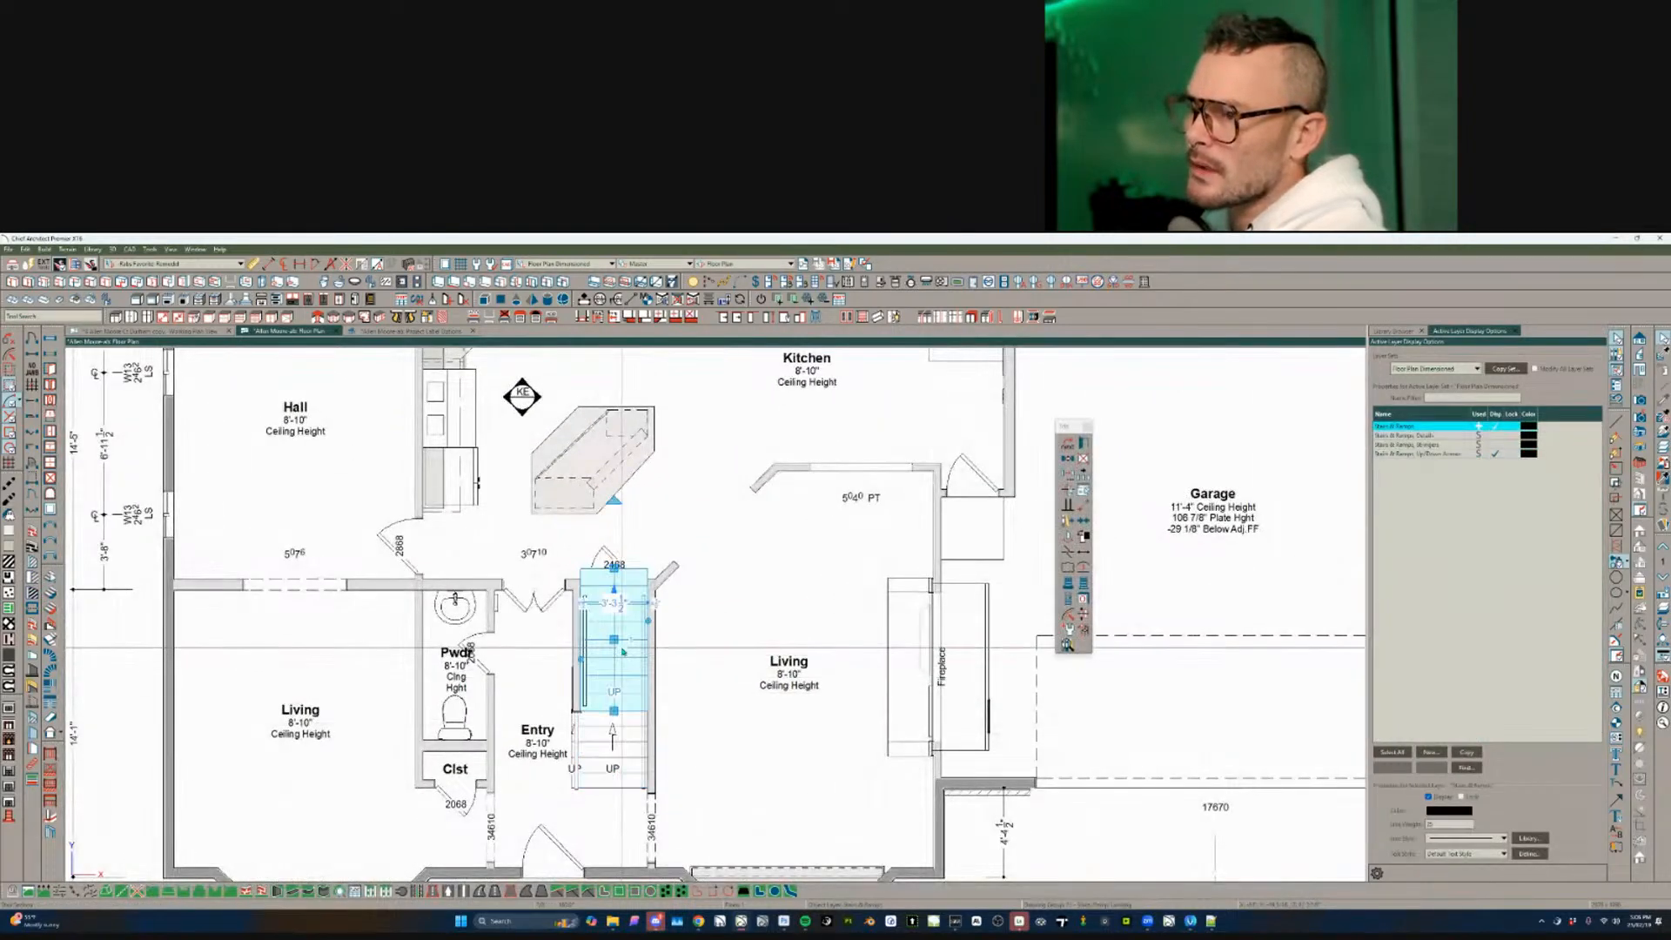
{"action": "scroll", "coordinate": [712, 683], "scroll_direction": "up", "scroll_amount": 1}
{"action": "scroll", "coordinate": [712, 684], "scroll_direction": "up", "scroll_amount": 1}
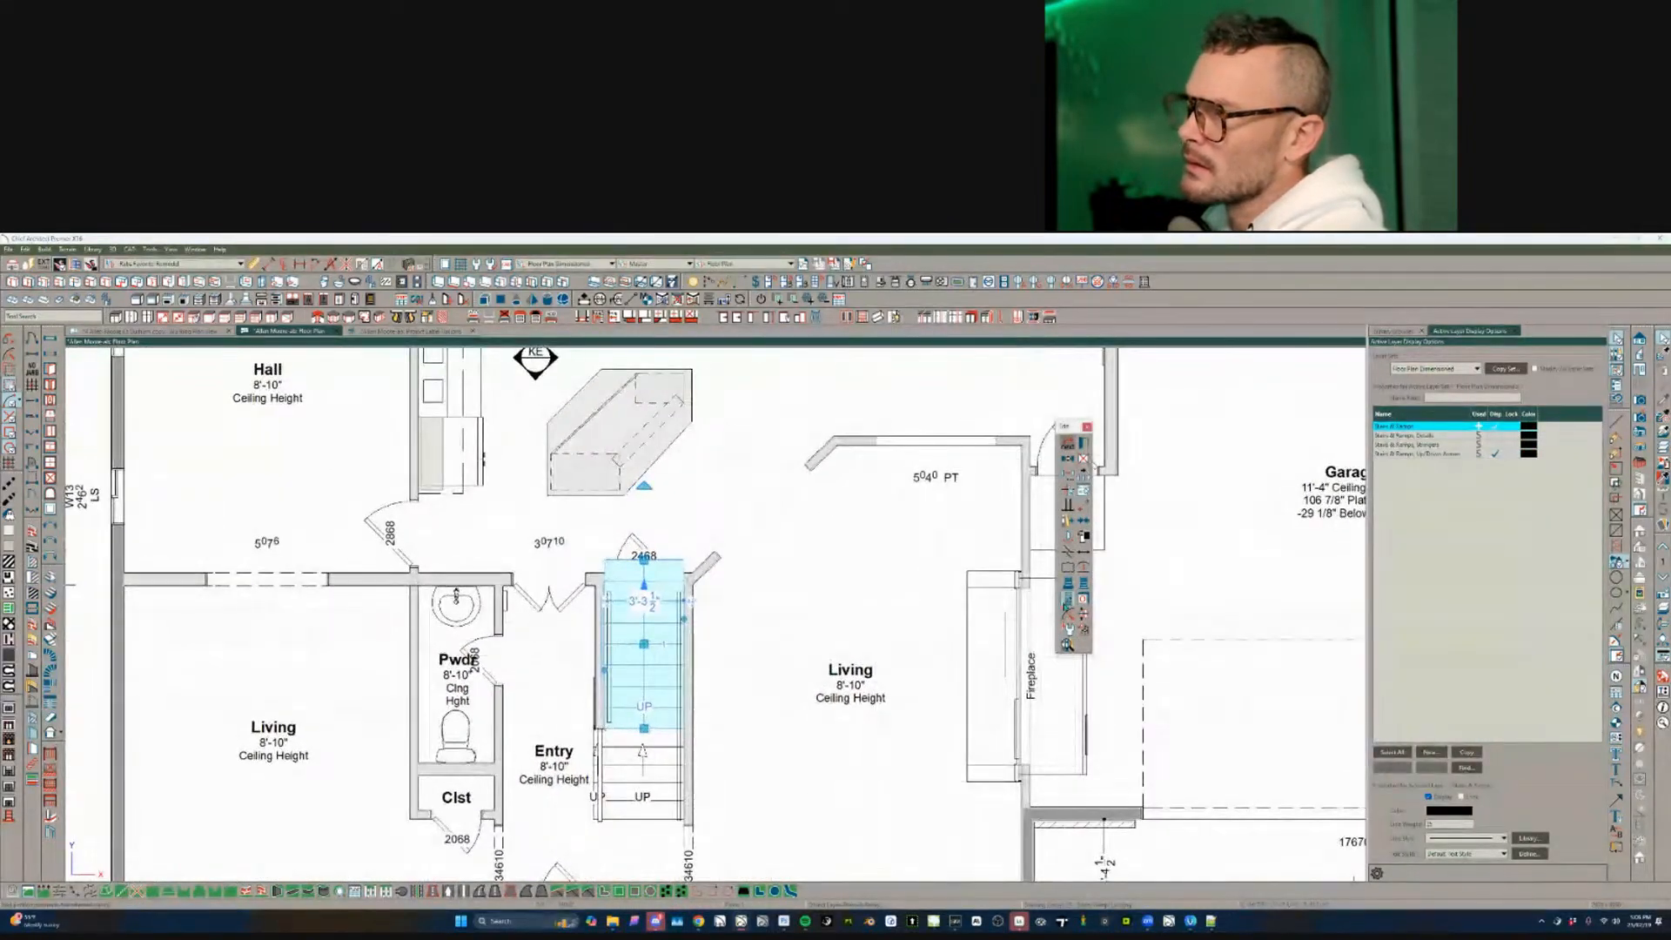
{"action": "key", "text": "Escape"}
{"action": "scroll", "coordinate": [799, 674], "scroll_direction": "down", "scroll_amount": 2}
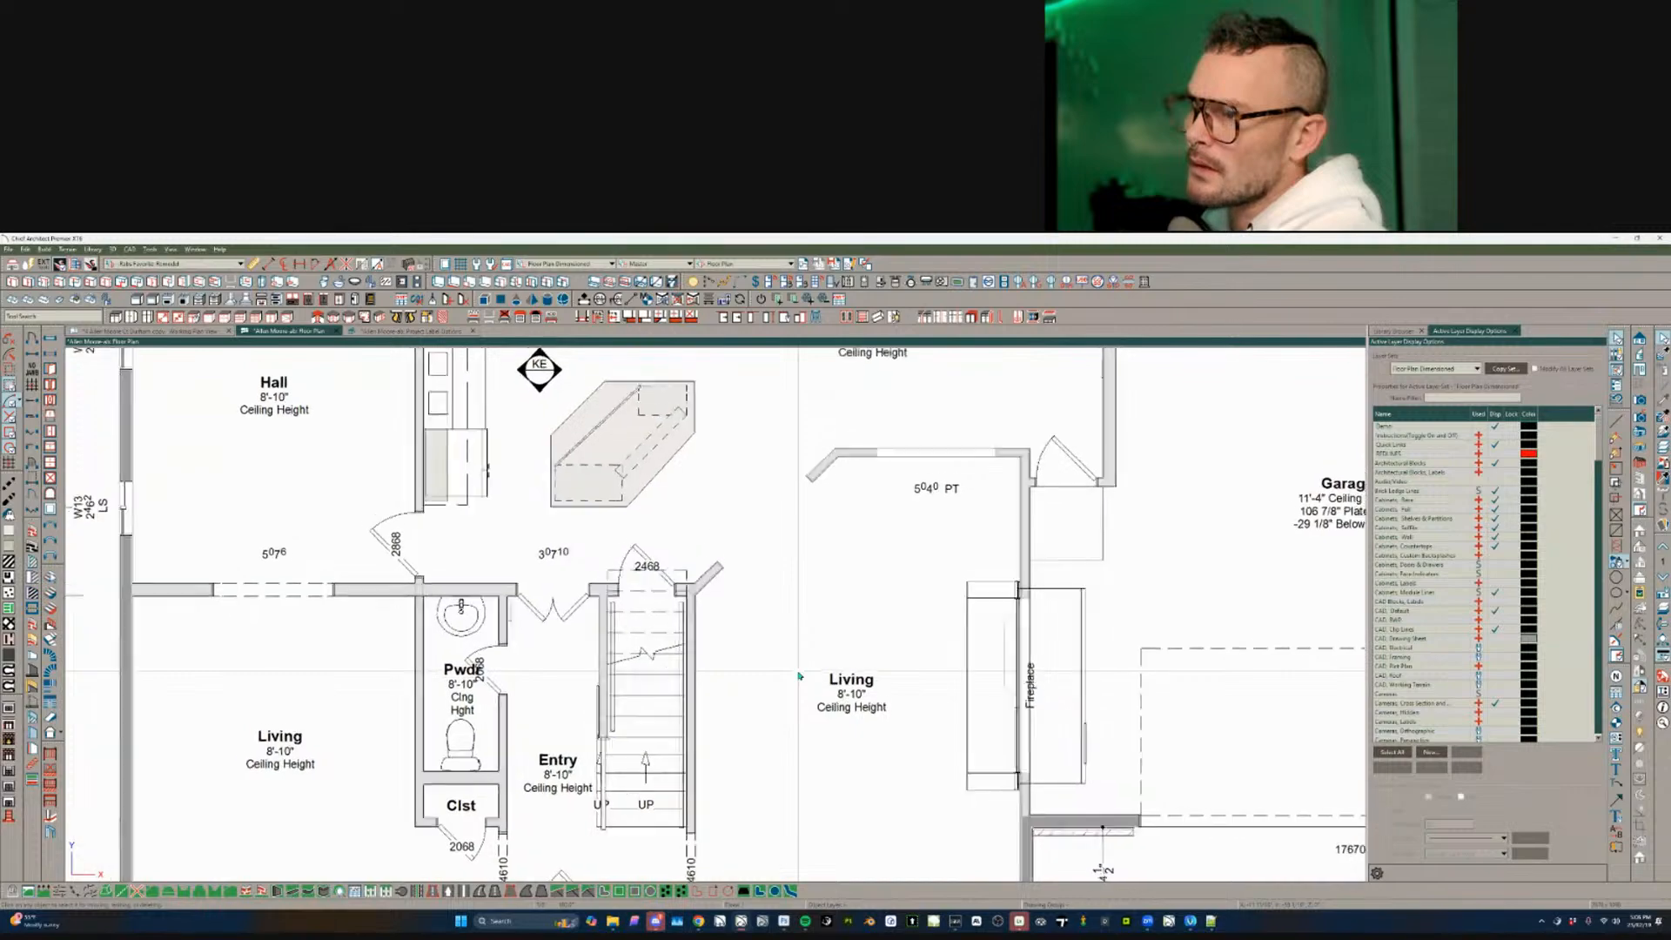
{"action": "scroll", "coordinate": [799, 674], "scroll_direction": "down", "scroll_amount": 2}
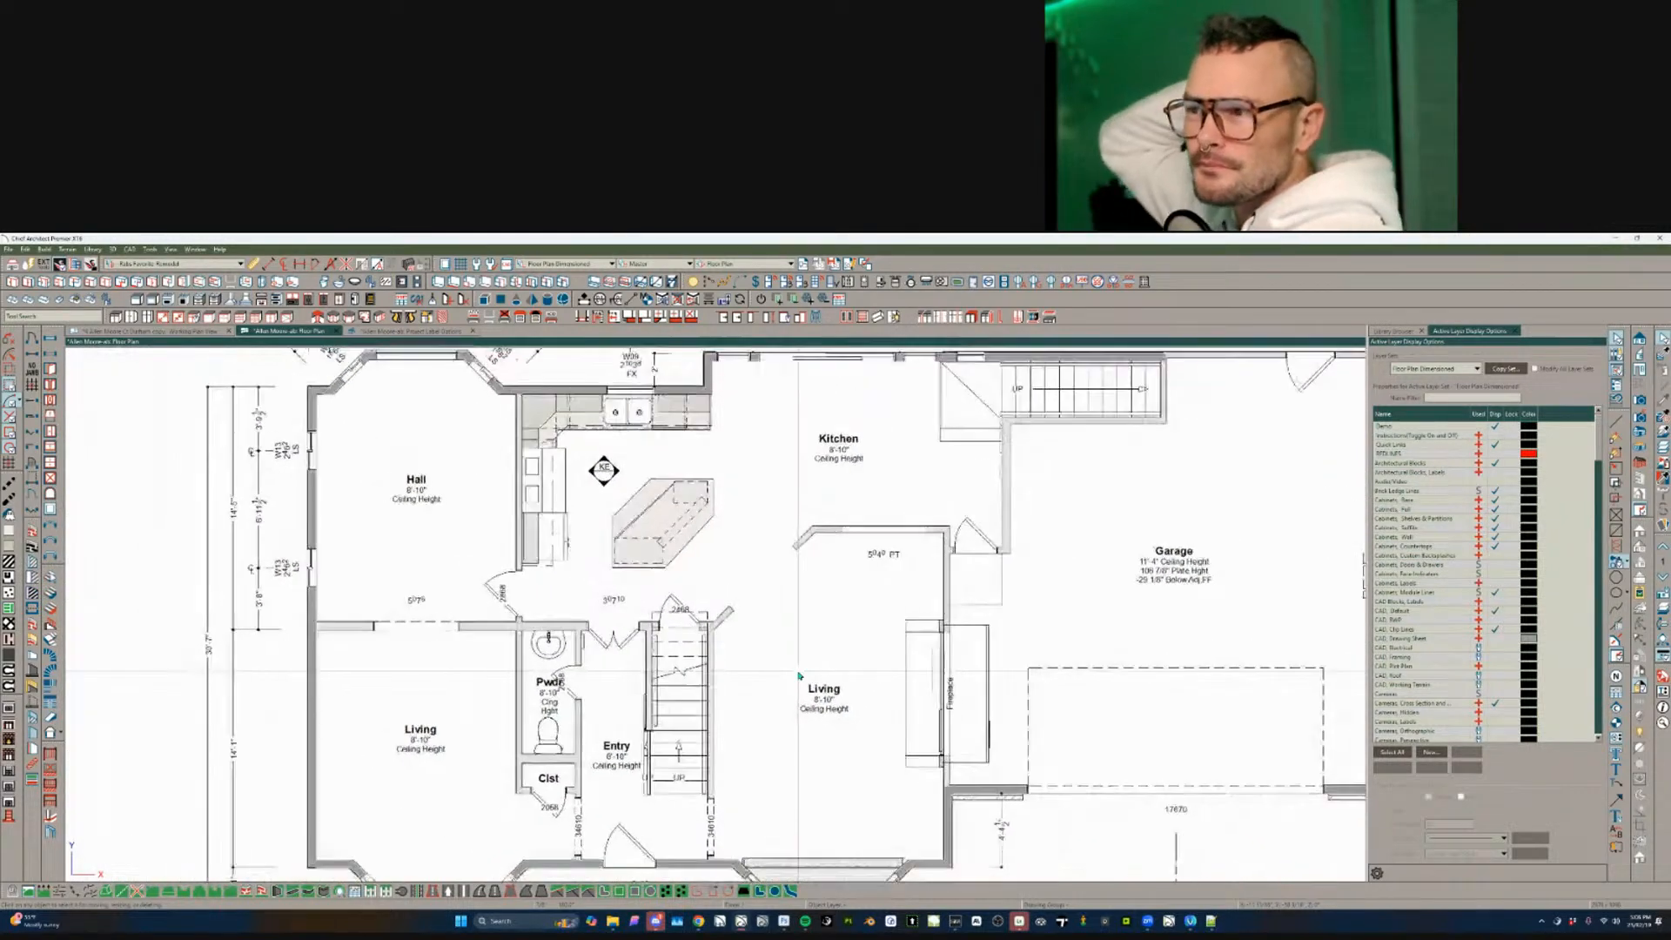
{"action": "scroll", "coordinate": [799, 675], "scroll_direction": "up", "scroll_amount": 1}
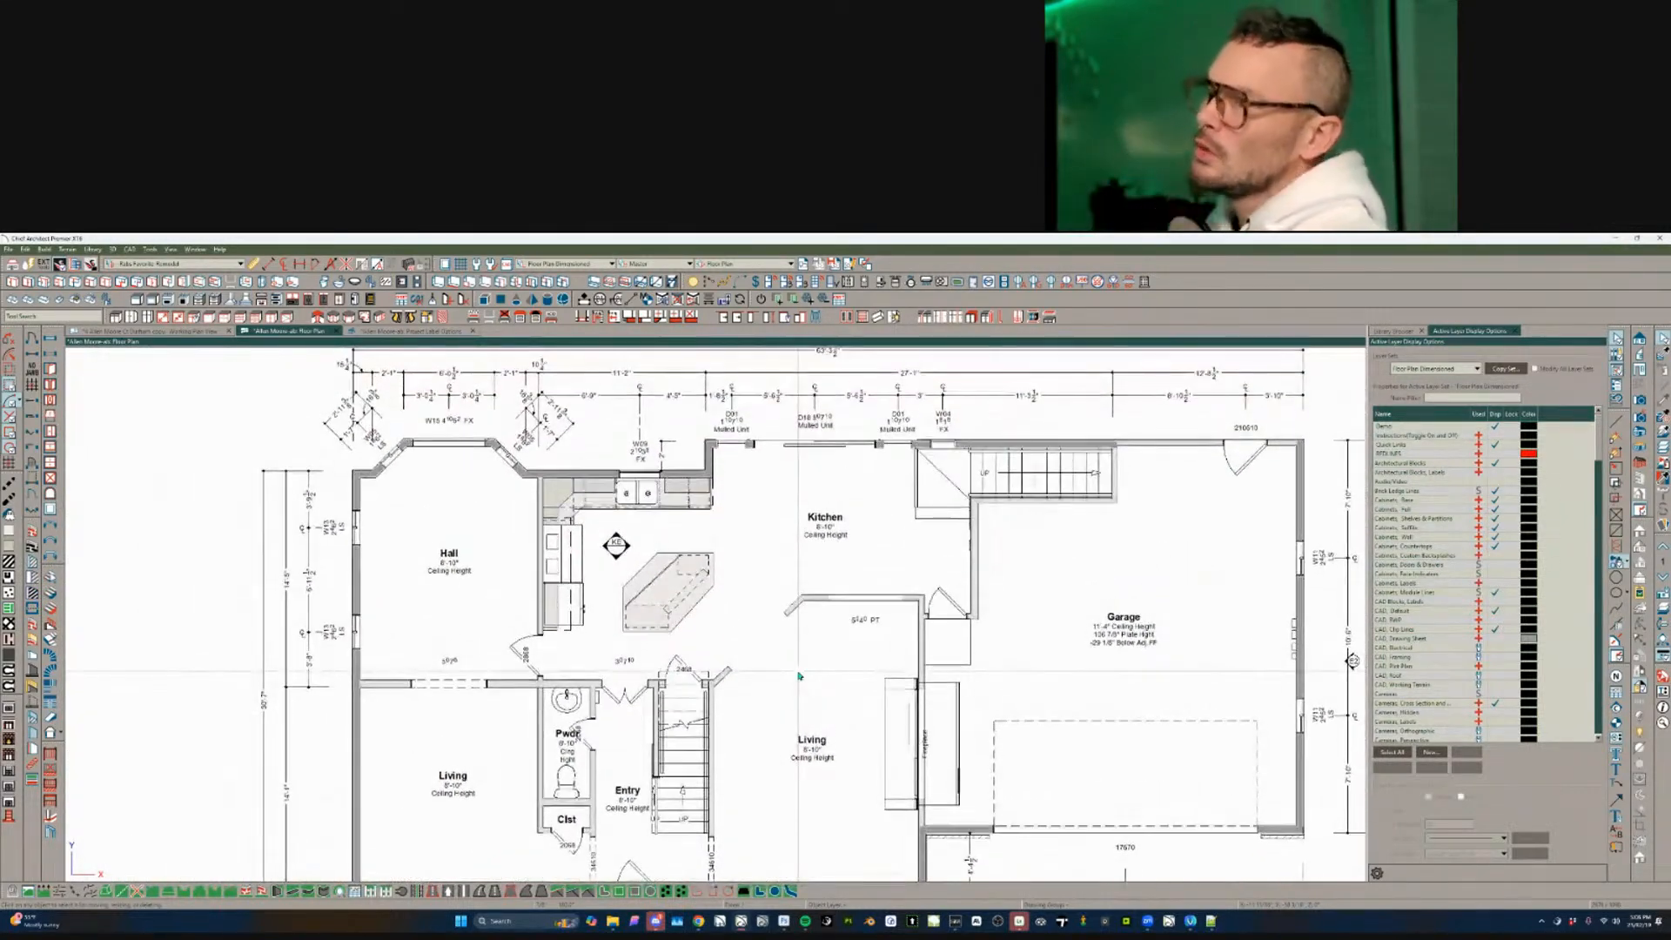
{"action": "scroll", "coordinate": [798, 675], "scroll_direction": "down", "scroll_amount": 2}
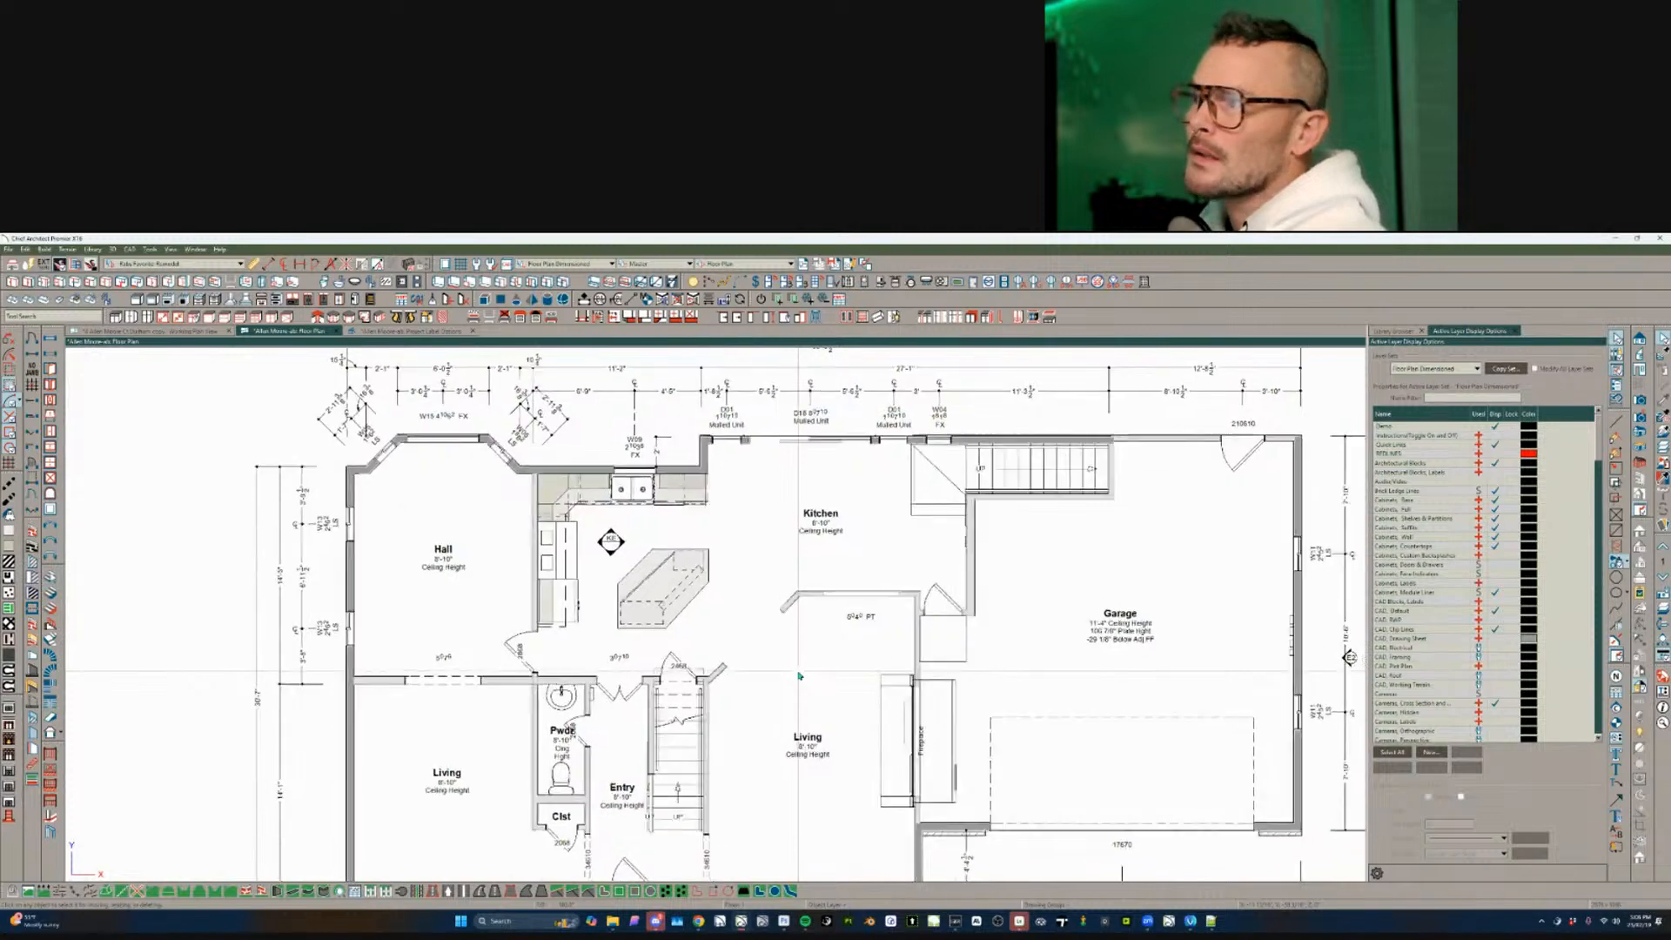
{"action": "scroll", "coordinate": [799, 675], "scroll_direction": "down", "scroll_amount": 1}
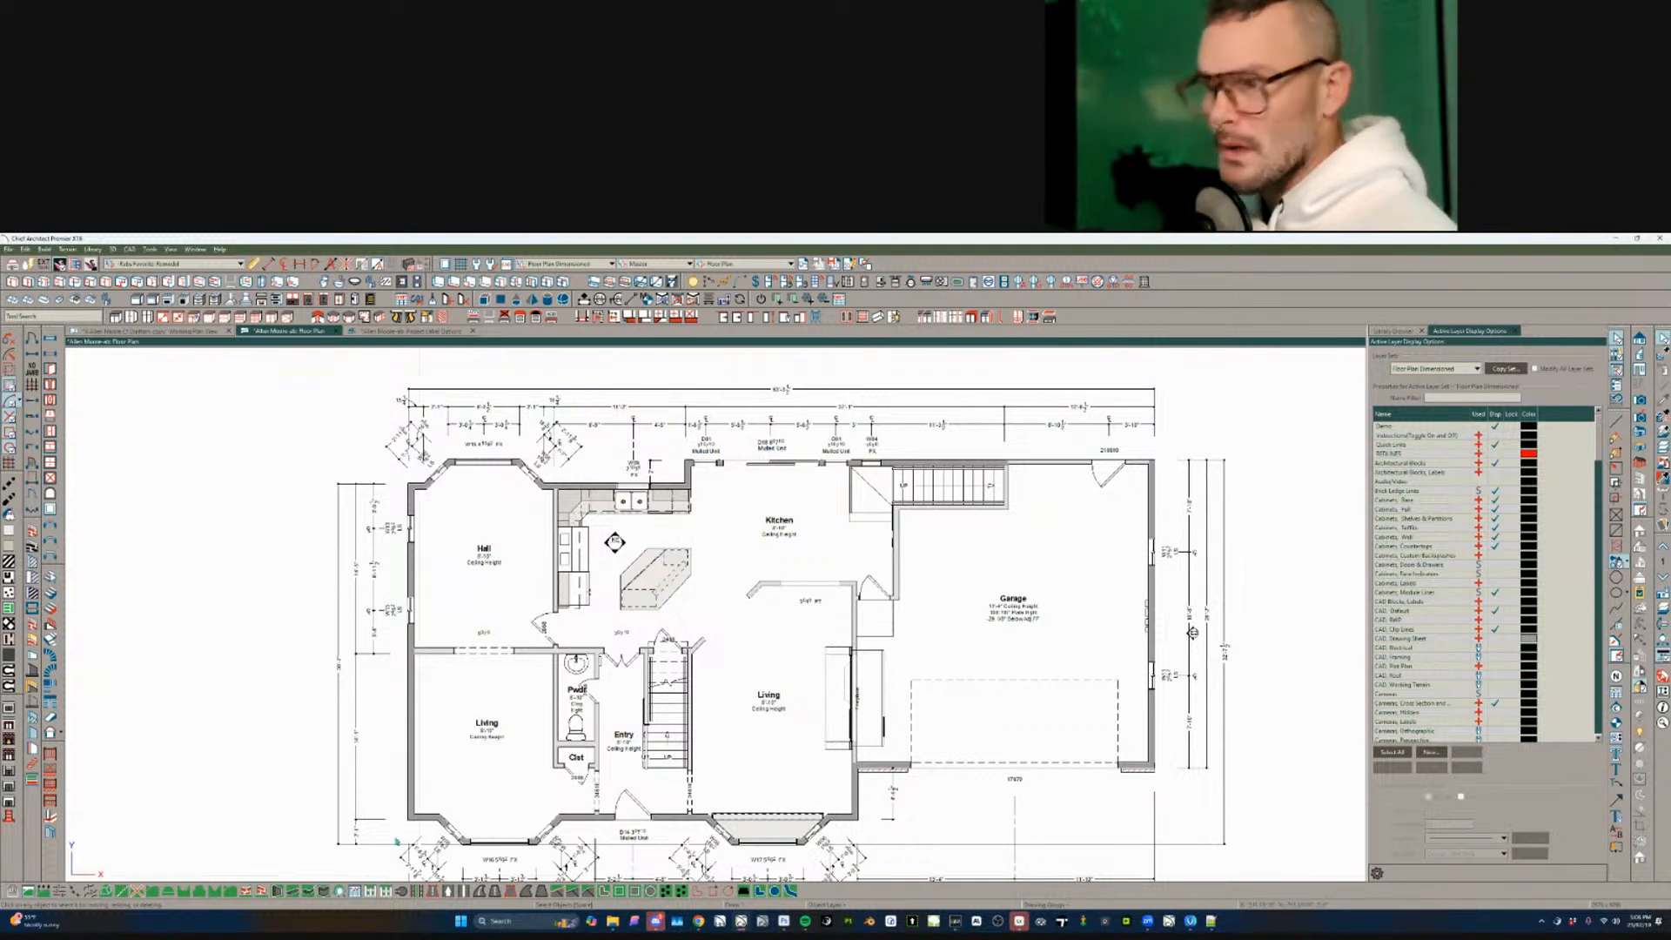
{"action": "scroll", "coordinate": [533, 548], "scroll_direction": "up", "scroll_amount": 2}
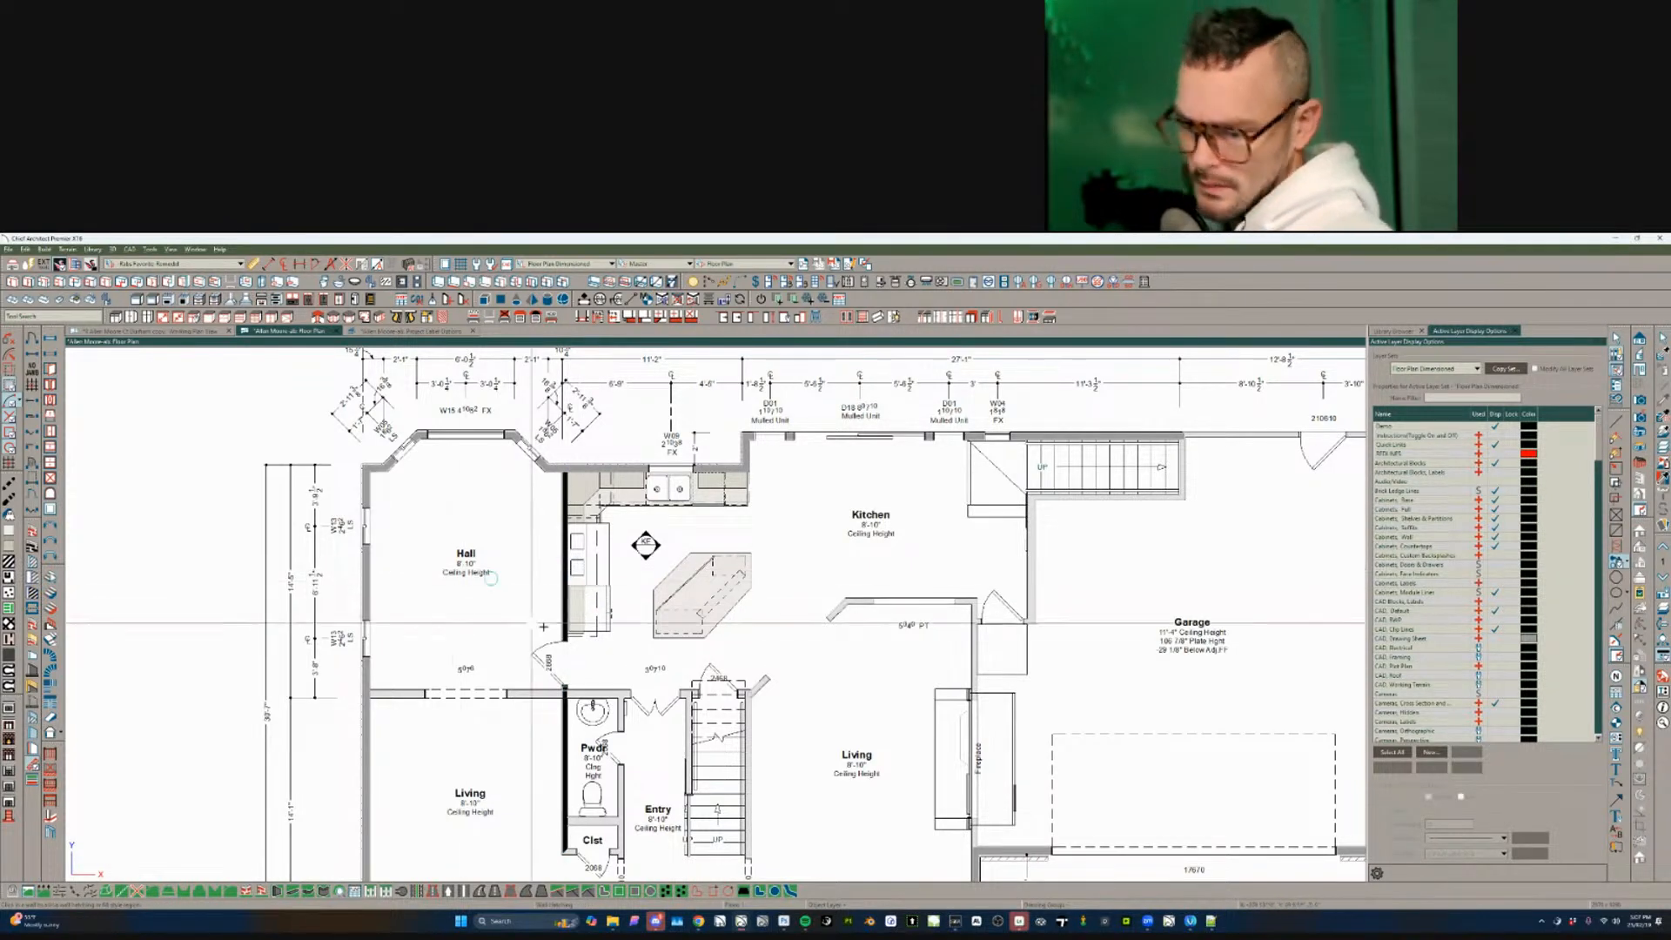
- Shorten the Hall/kitchen wall to the Hall/Living junction and try a lighter grey hatching colour
{"action": "left_click", "coordinate": [564, 611]}
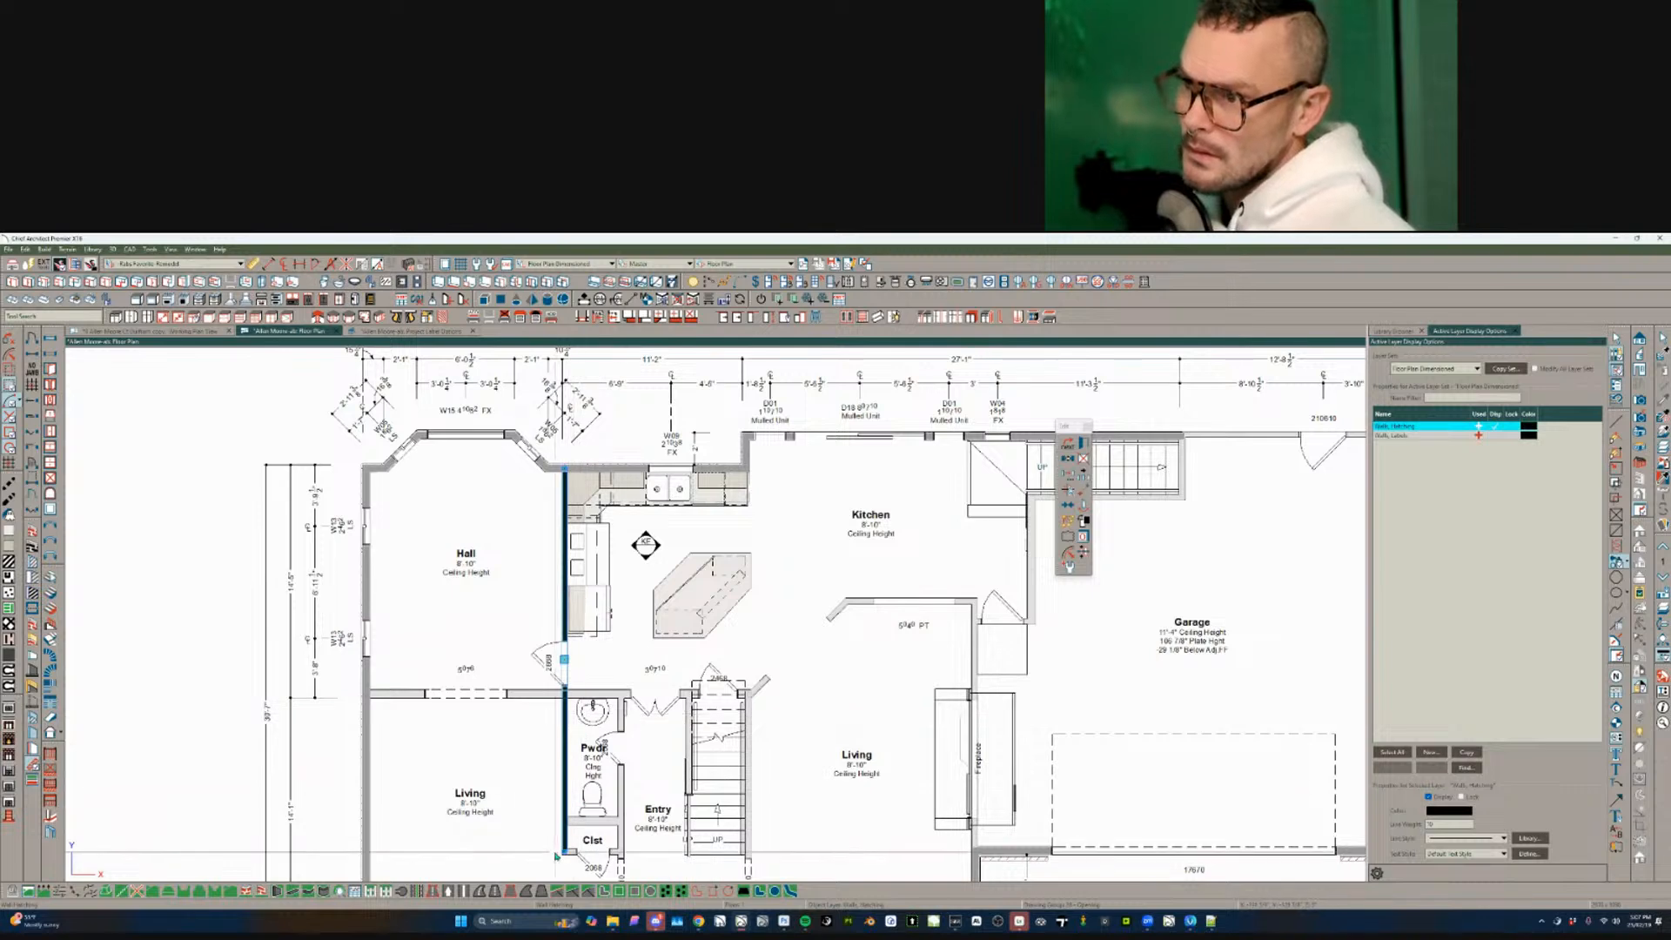
{"action": "left_click_drag", "start_coordinate": [565, 841], "coordinate": [569, 691]}
{"action": "left_click", "coordinate": [1528, 426]}
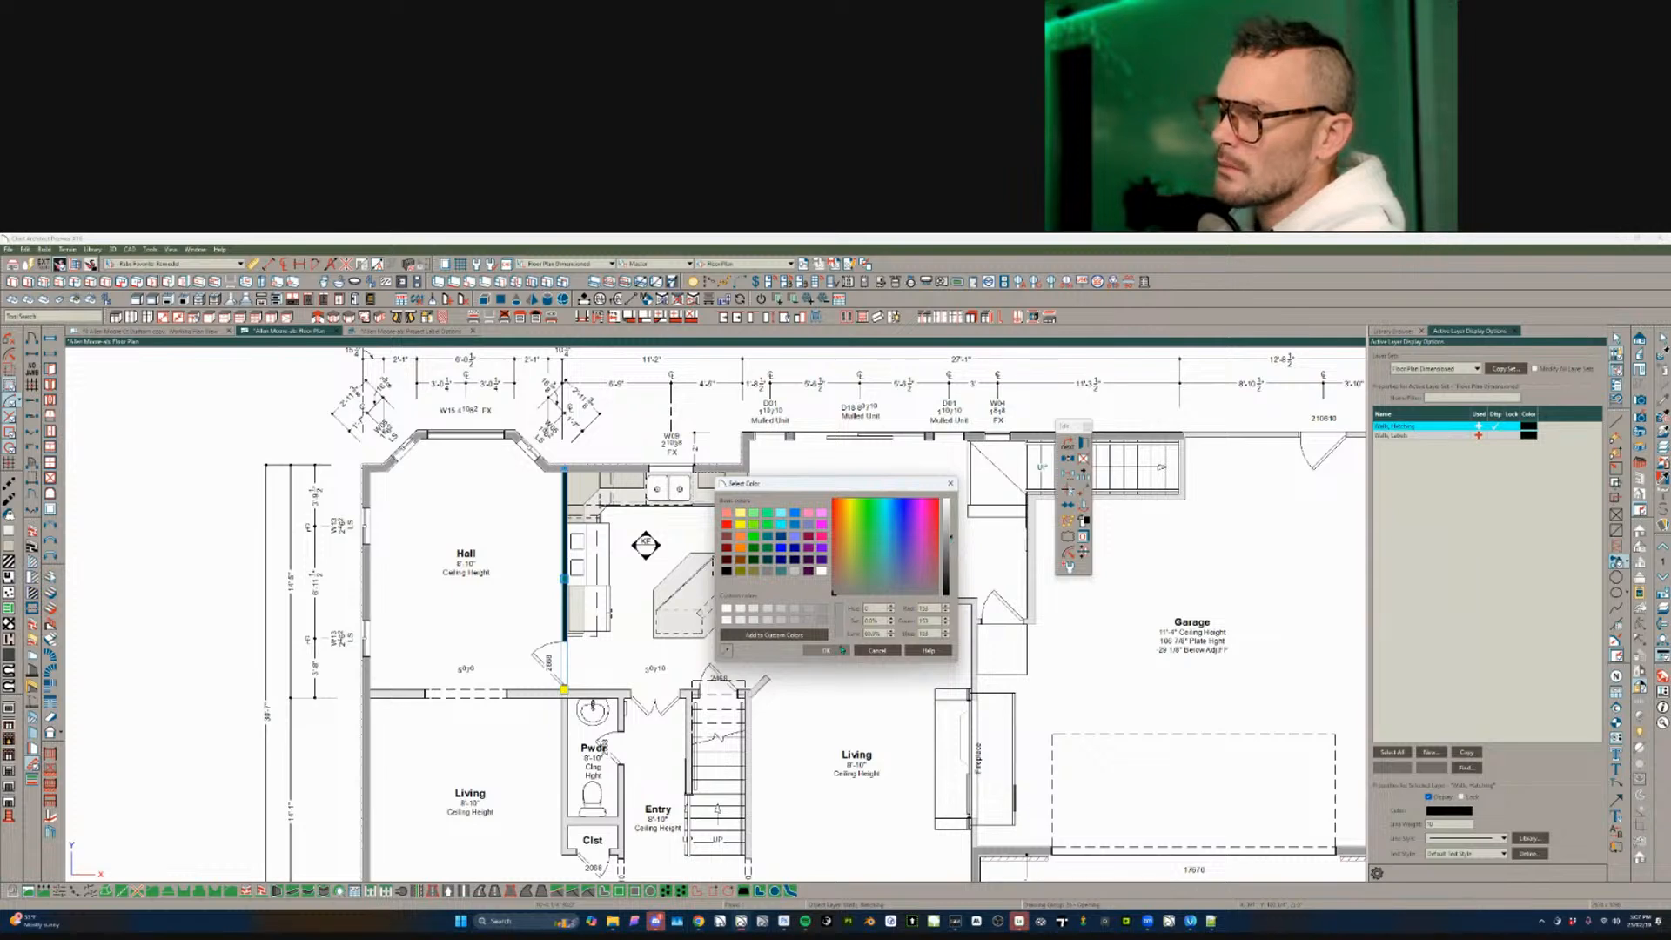
{"action": "left_click_drag", "start_coordinate": [945, 560], "coordinate": [946, 527]}
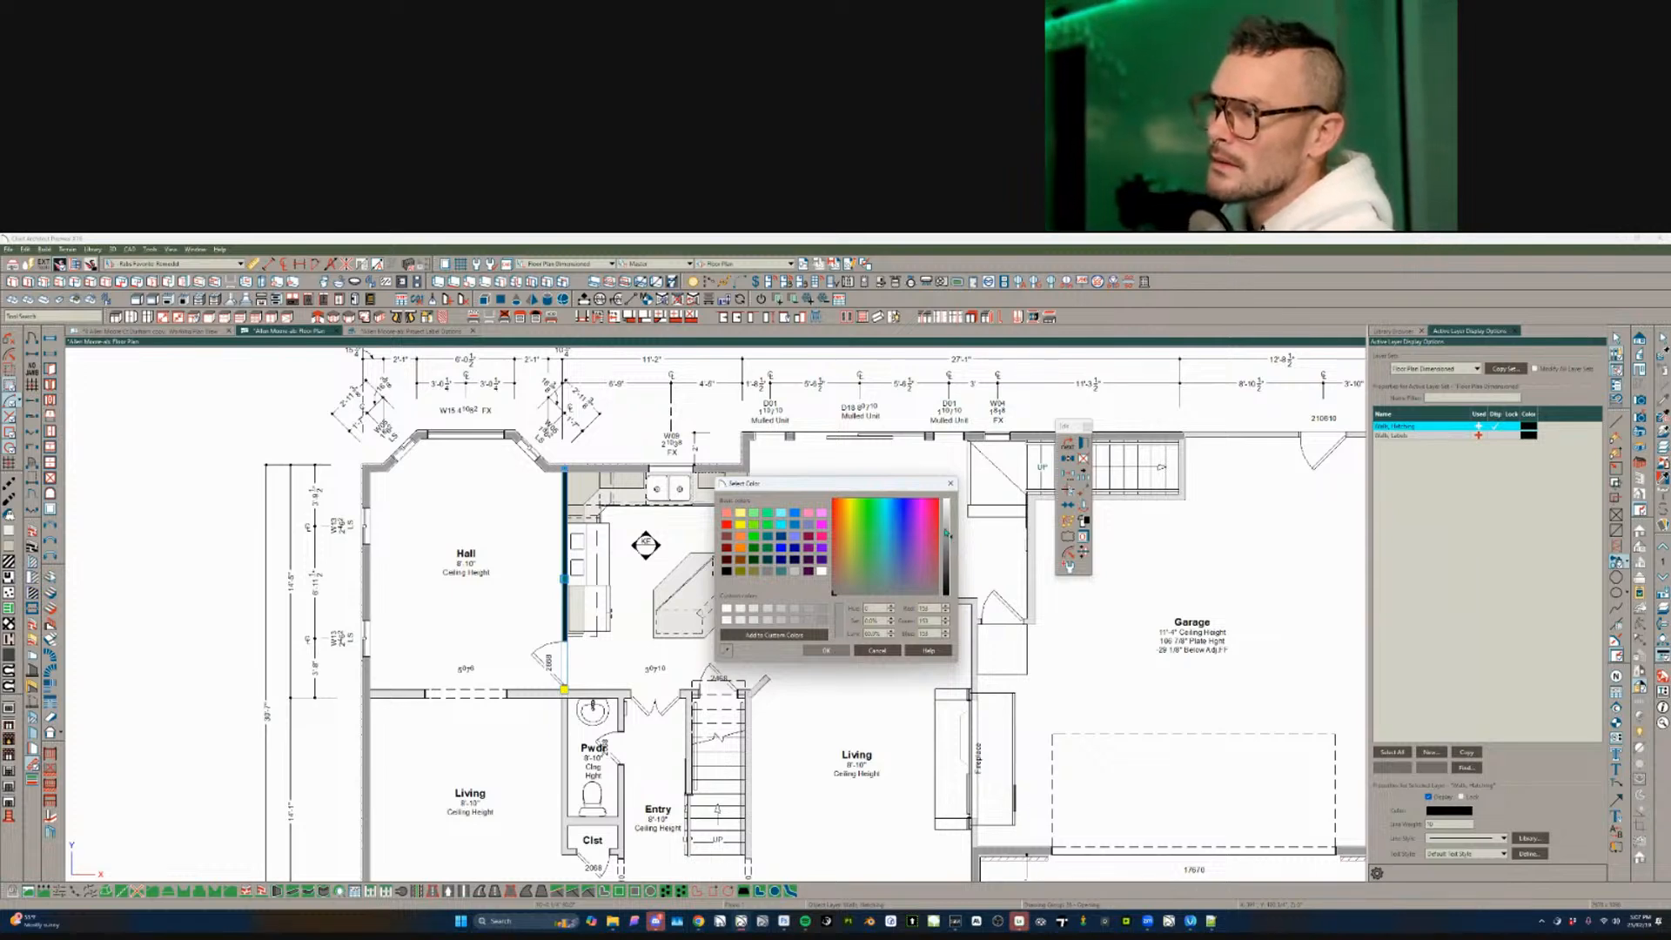
{"action": "left_click", "coordinate": [837, 653]}
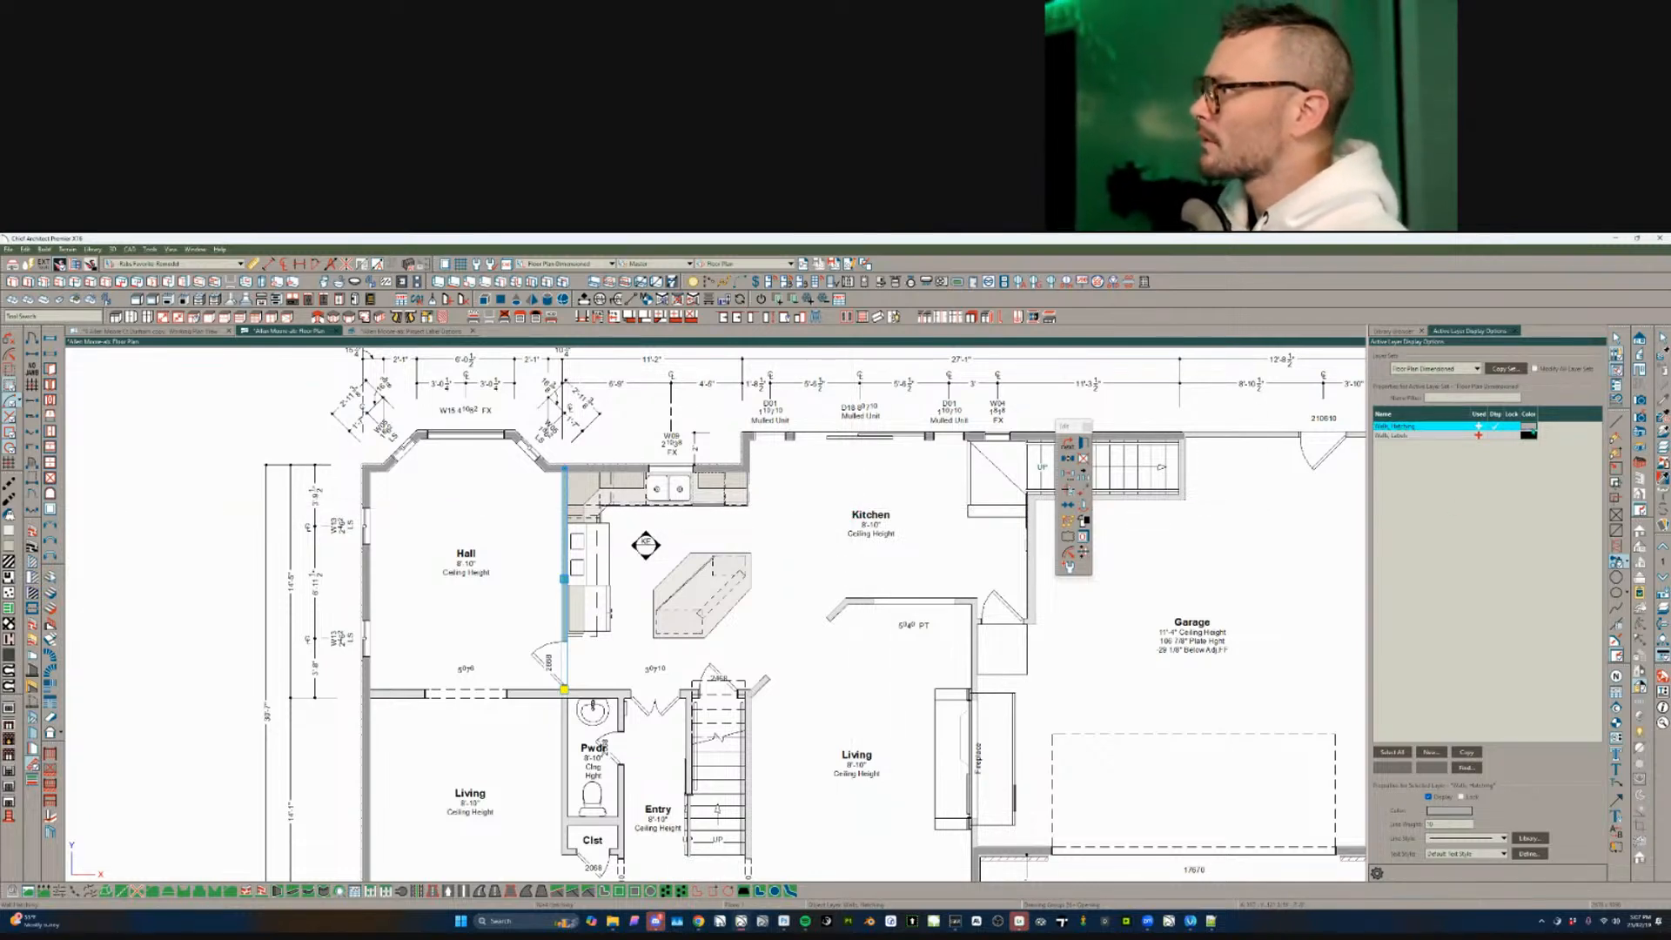
- Set the Walls, Hatching layer colour back to black and finish editing the wall
{"action": "left_click", "coordinate": [1532, 428]}
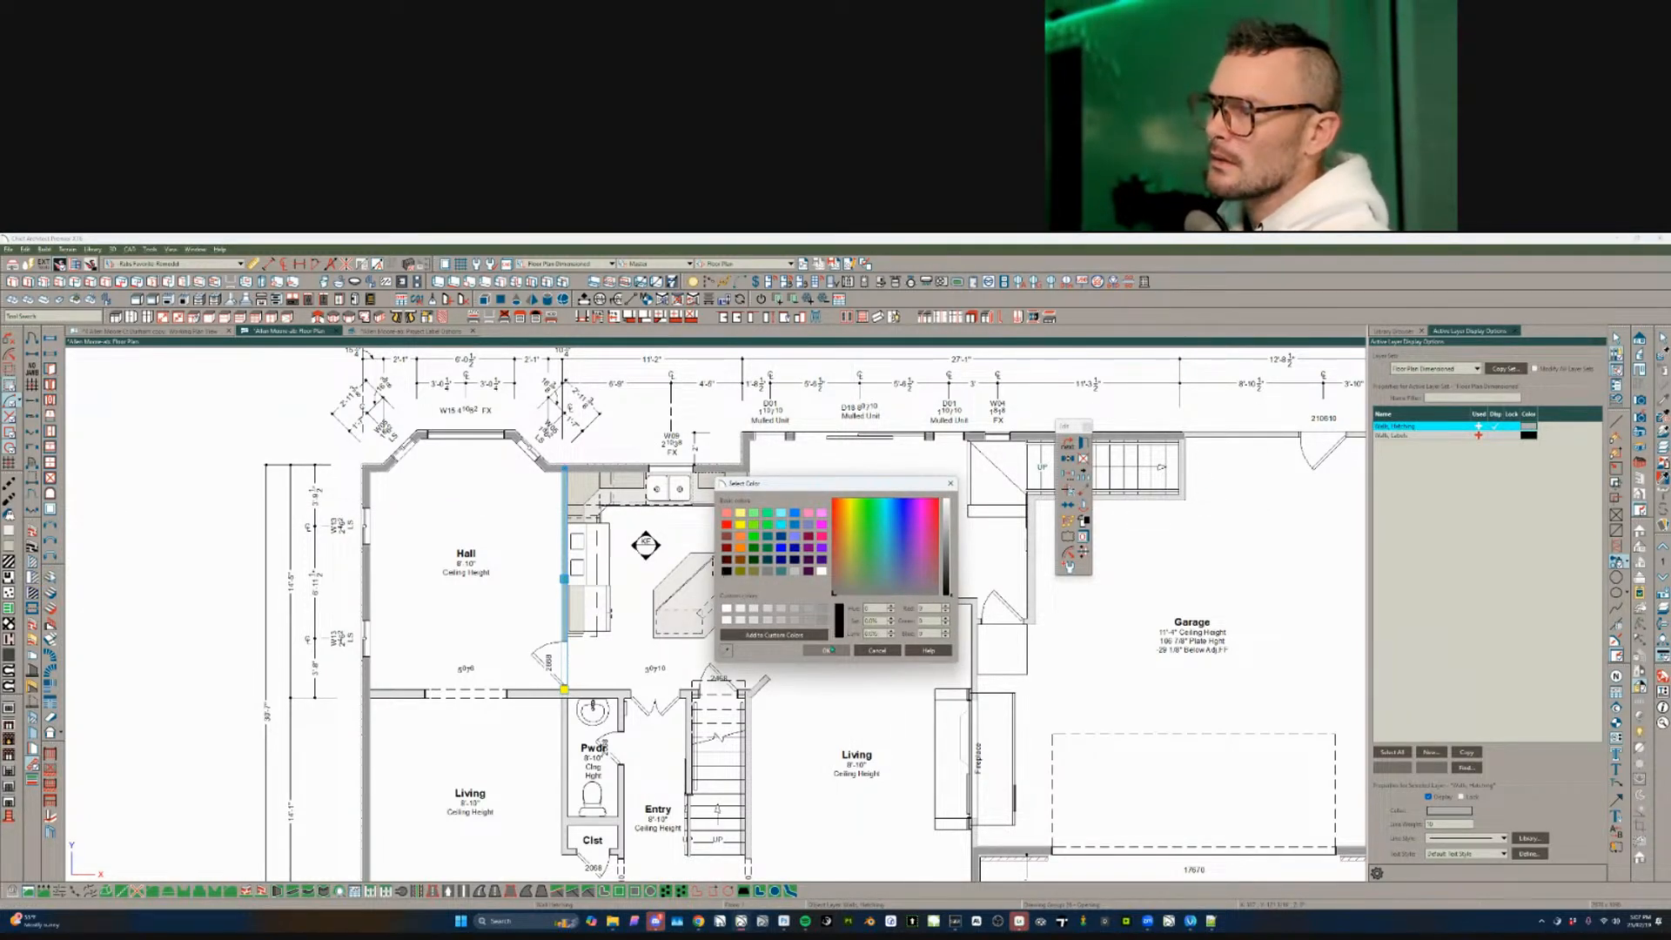
{"action": "left_click", "coordinate": [827, 650]}
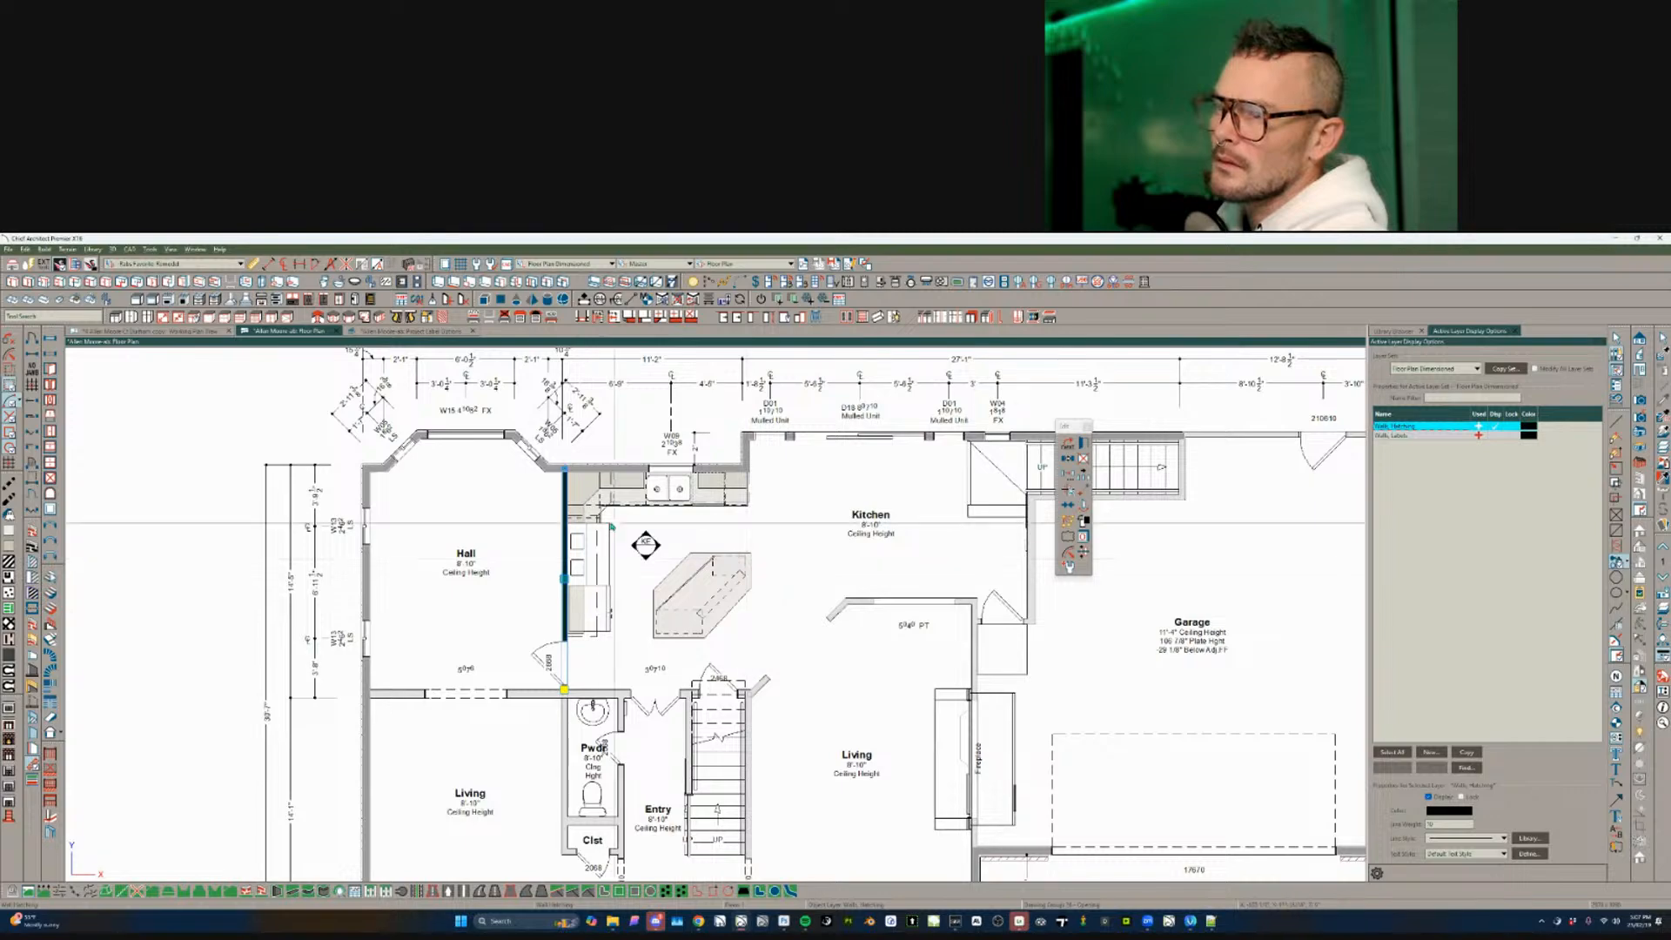
{"action": "scroll", "coordinate": [501, 526], "scroll_direction": "down", "scroll_amount": 1}
{"action": "key", "text": "Escape"}
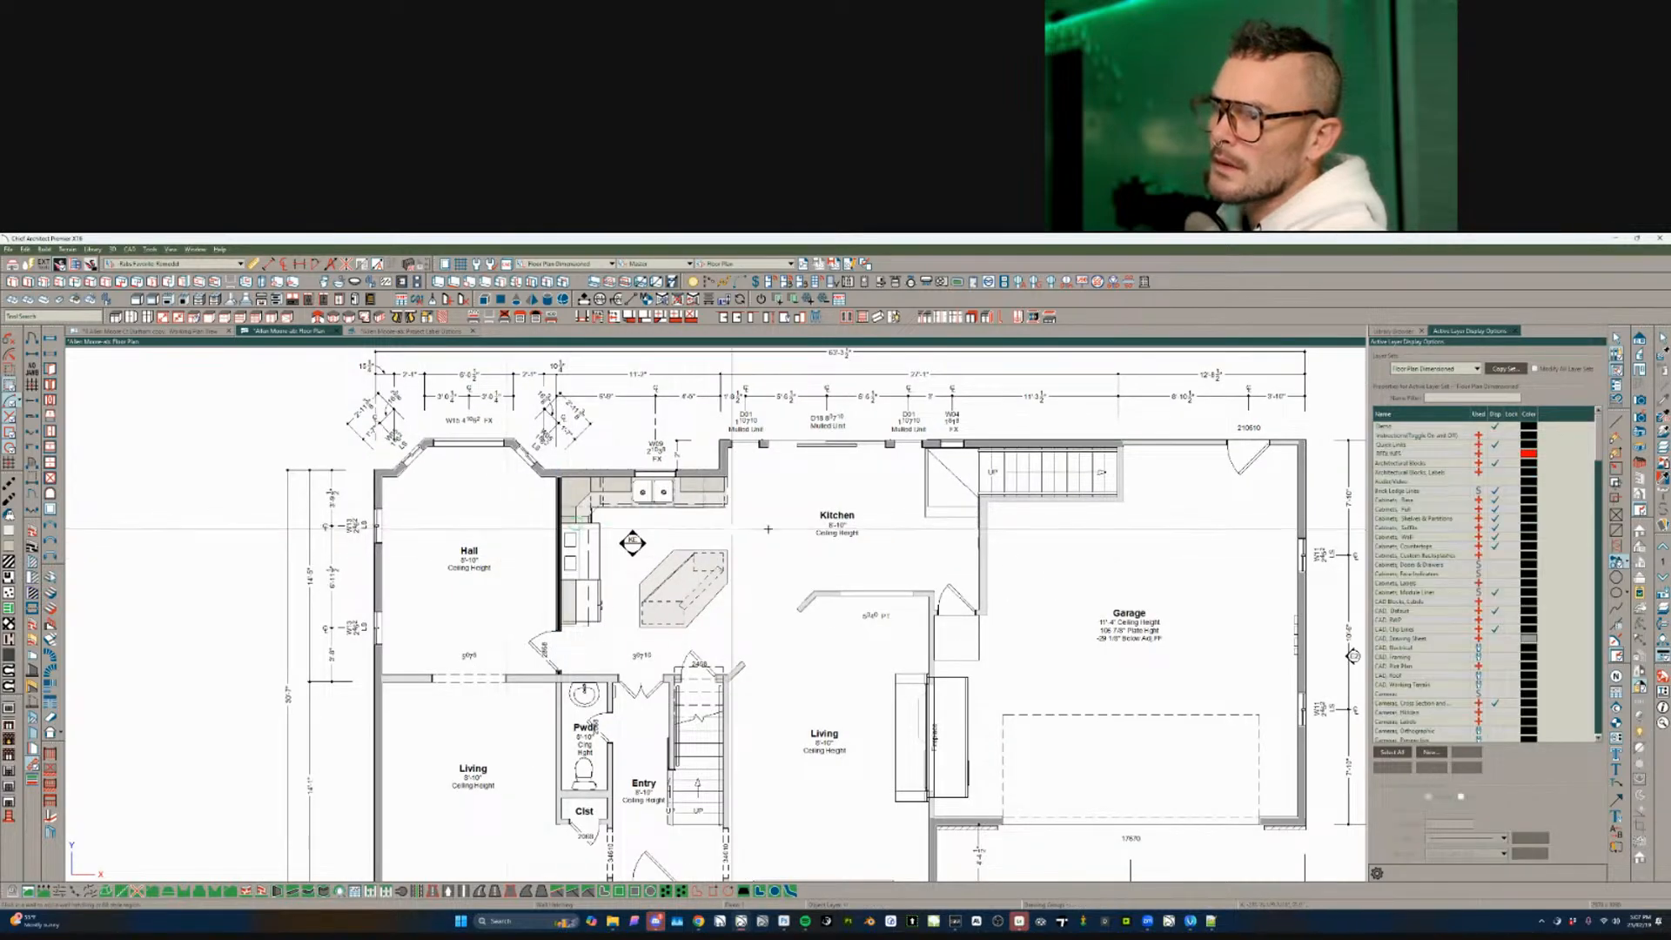
- Place a 'New wall per details' note in the Hall with a leader arrow to the new wall
{"action": "scroll", "coordinate": [767, 529], "scroll_direction": "up", "scroll_amount": 2}
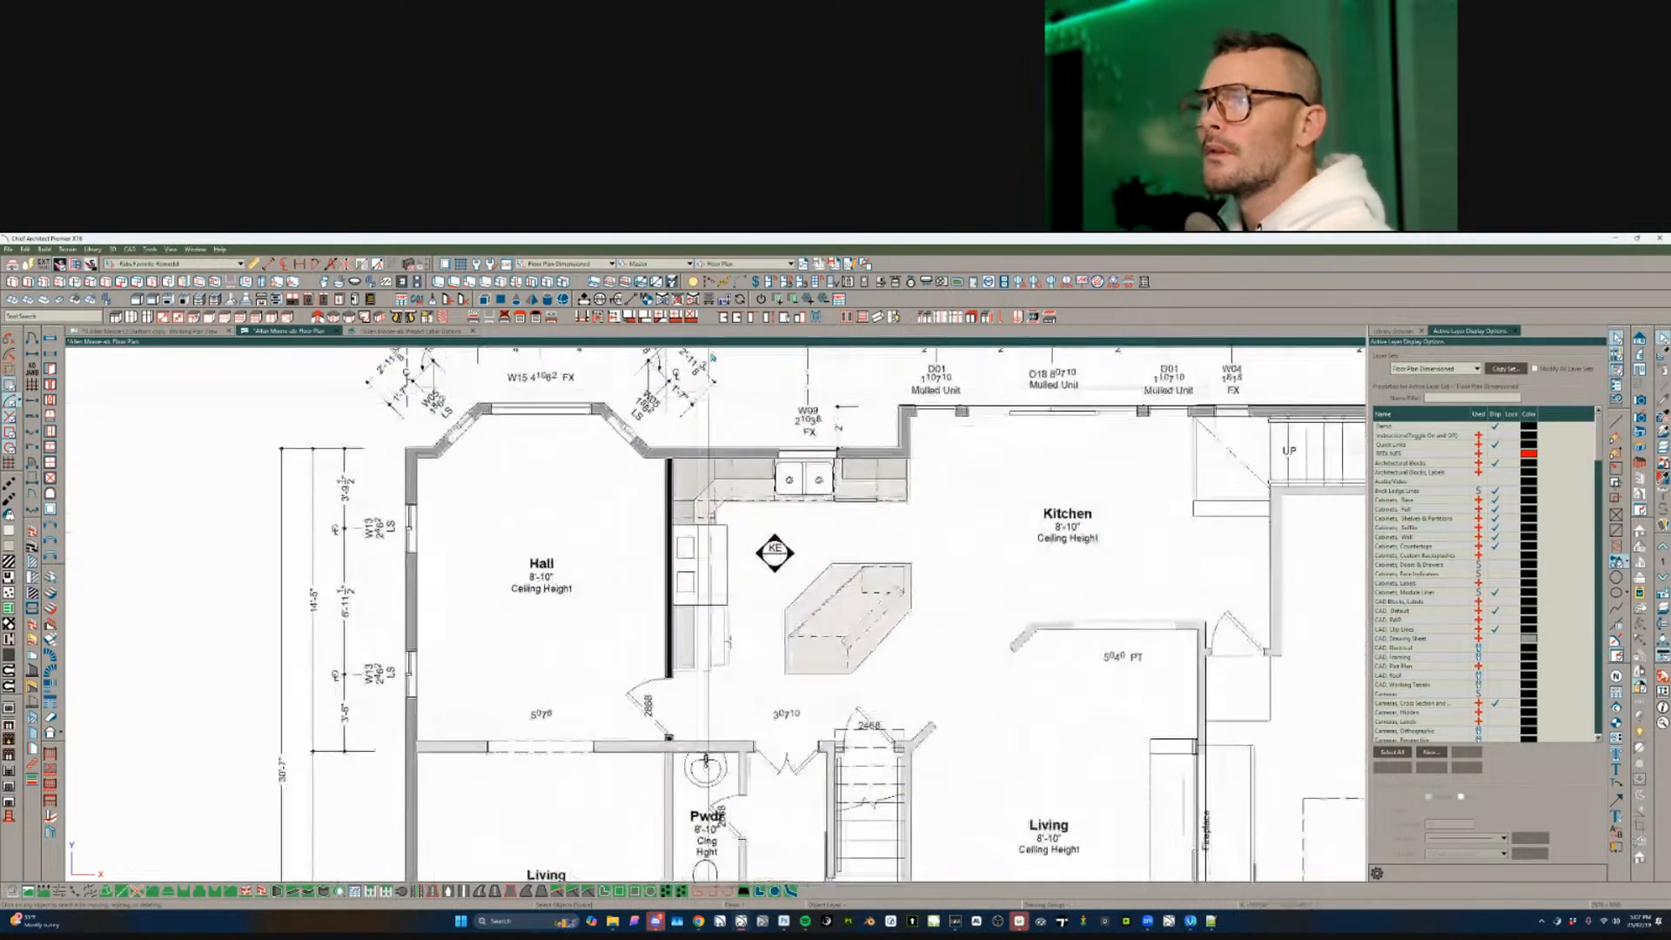
{"action": "scroll", "coordinate": [561, 522], "scroll_direction": "up", "scroll_amount": 2}
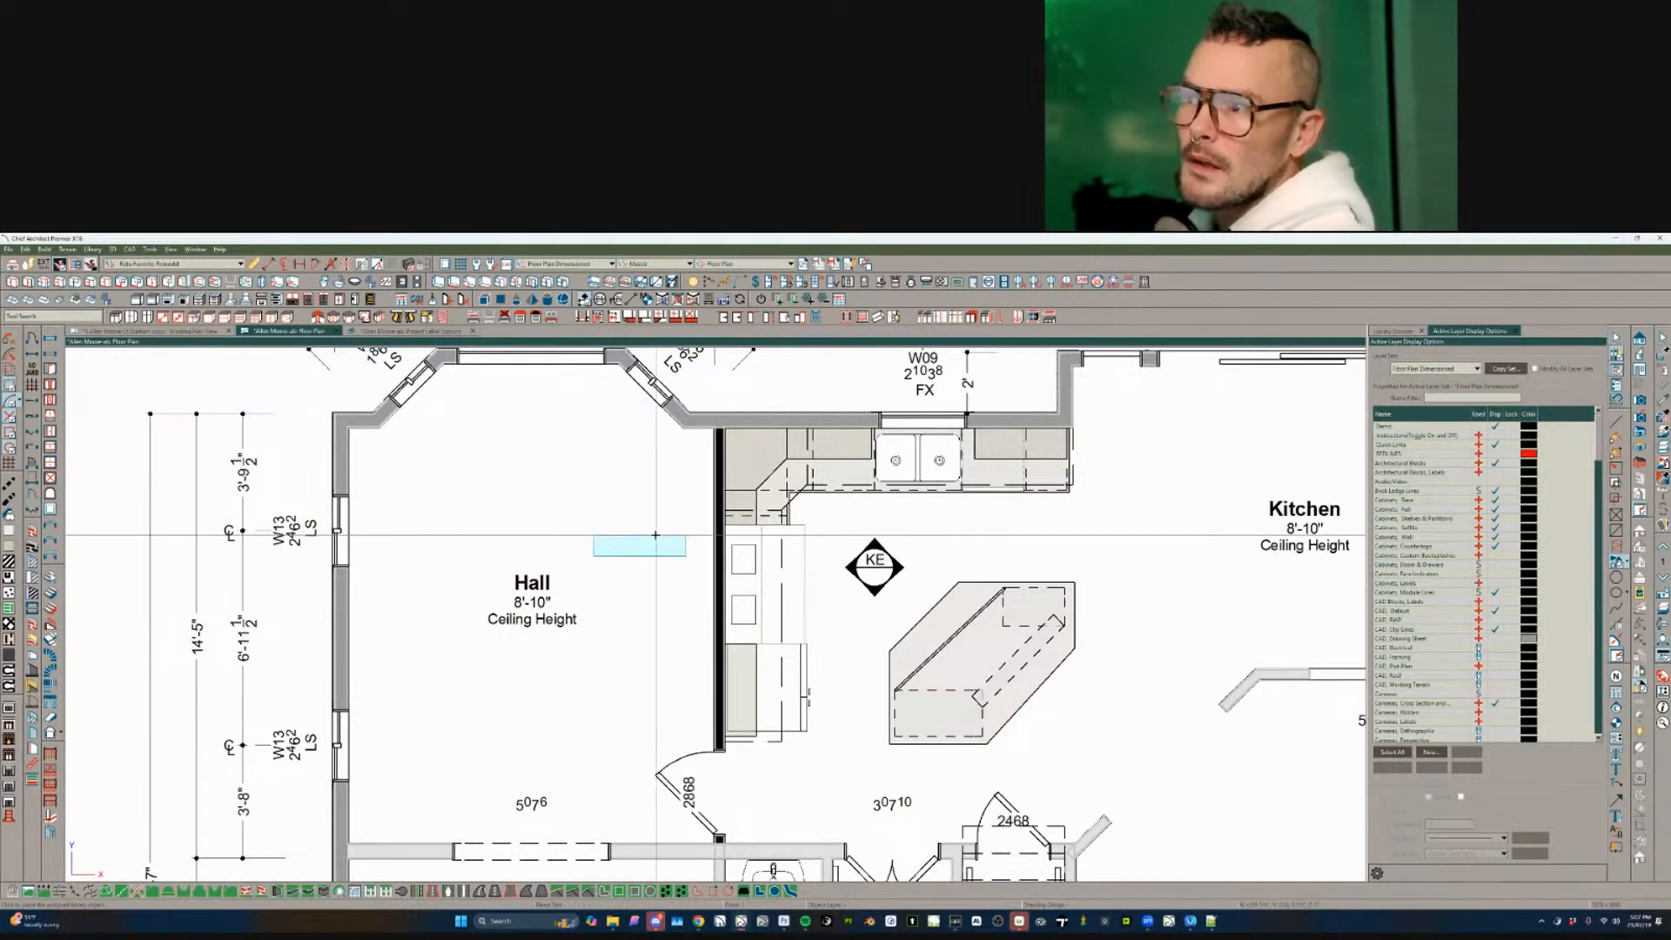
{"action": "left_click", "coordinate": [634, 554]}
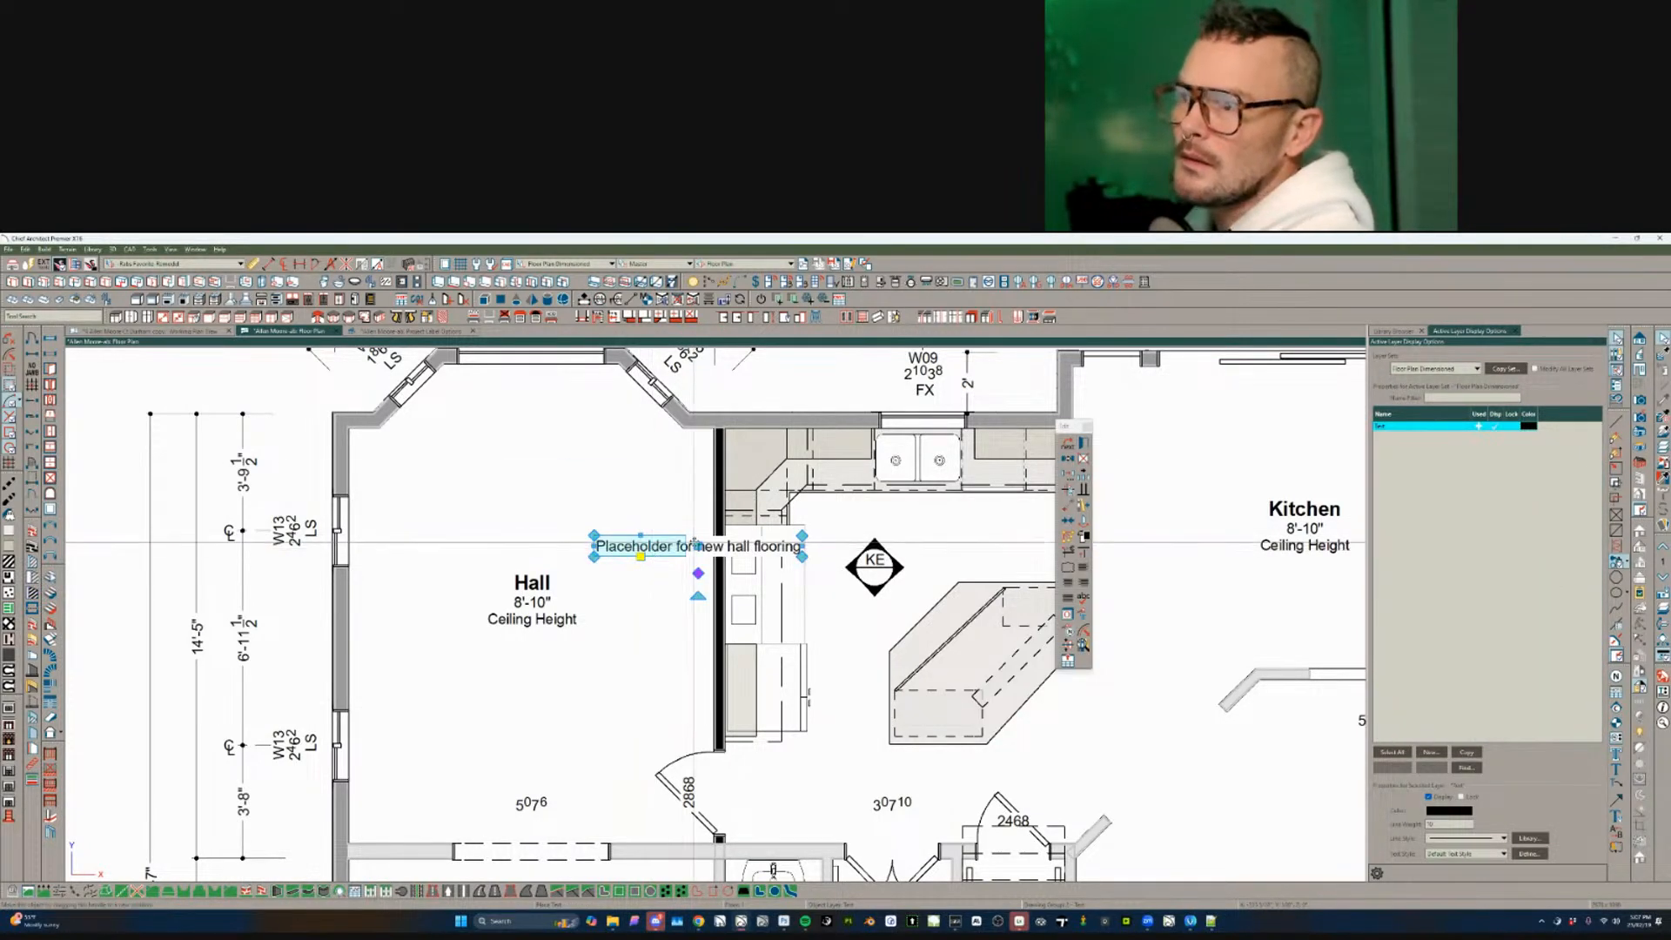
{"action": "left_click_drag", "start_coordinate": [680, 532], "coordinate": [605, 487]}
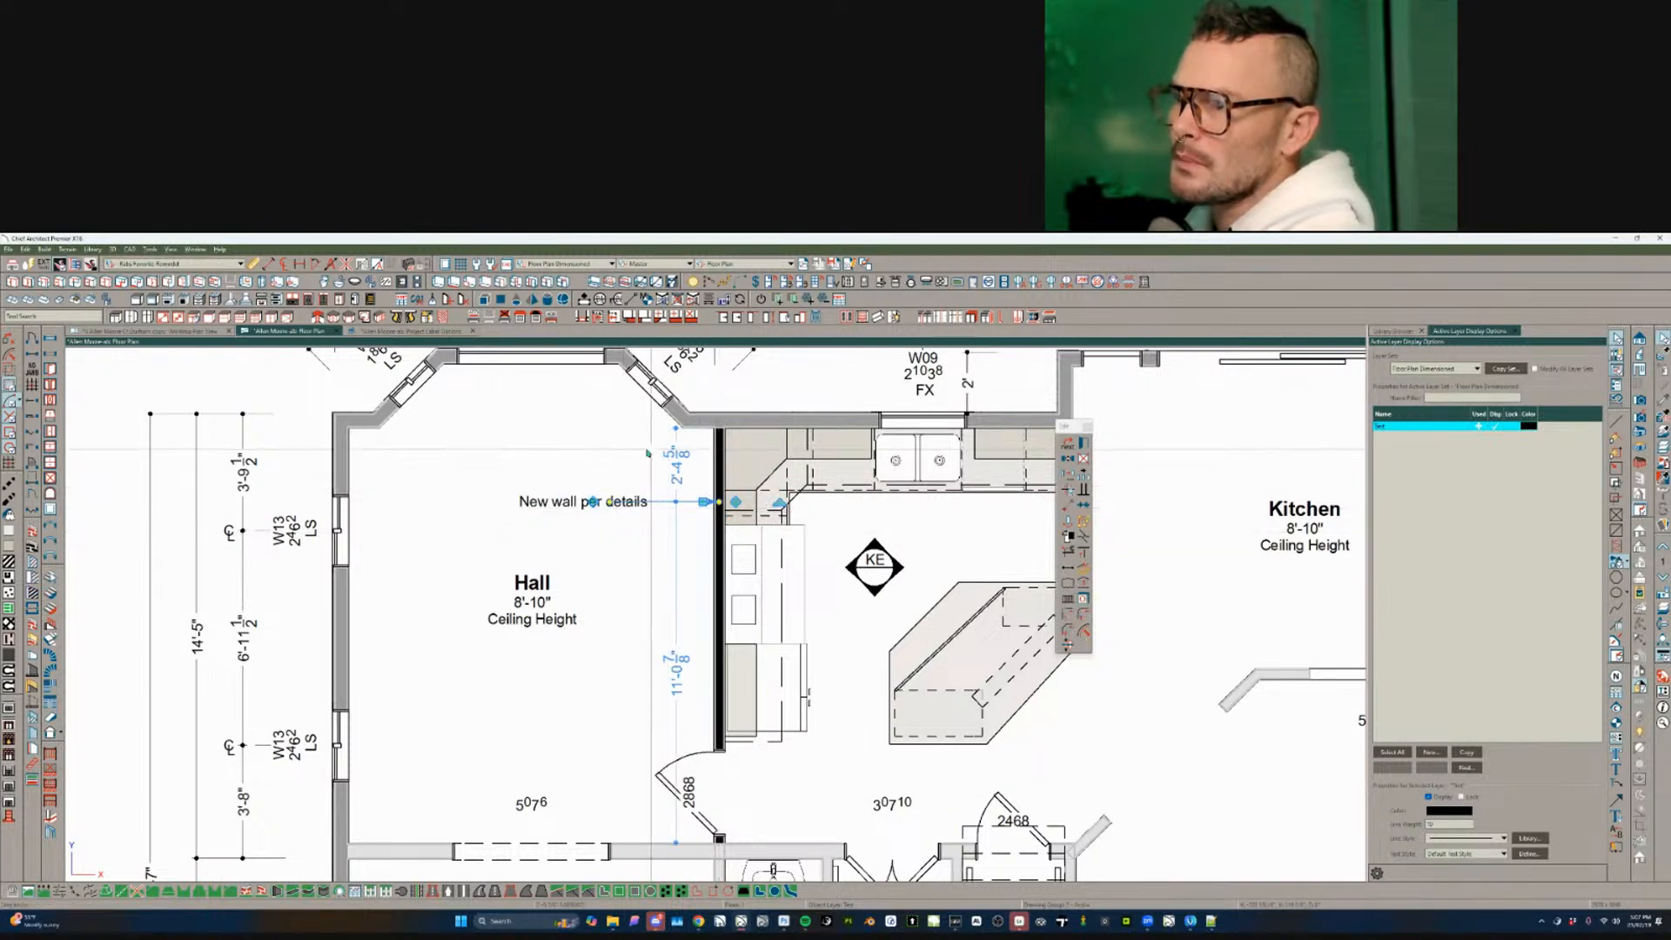
{"action": "key", "text": "Escape"}
{"action": "middle_click_drag", "start_coordinate": [735, 490], "coordinate": [754, 536]}
{"action": "scroll", "coordinate": [588, 451], "scroll_direction": "down", "scroll_amount": 1}
{"action": "scroll", "coordinate": [588, 451], "scroll_direction": "down", "scroll_amount": 5}
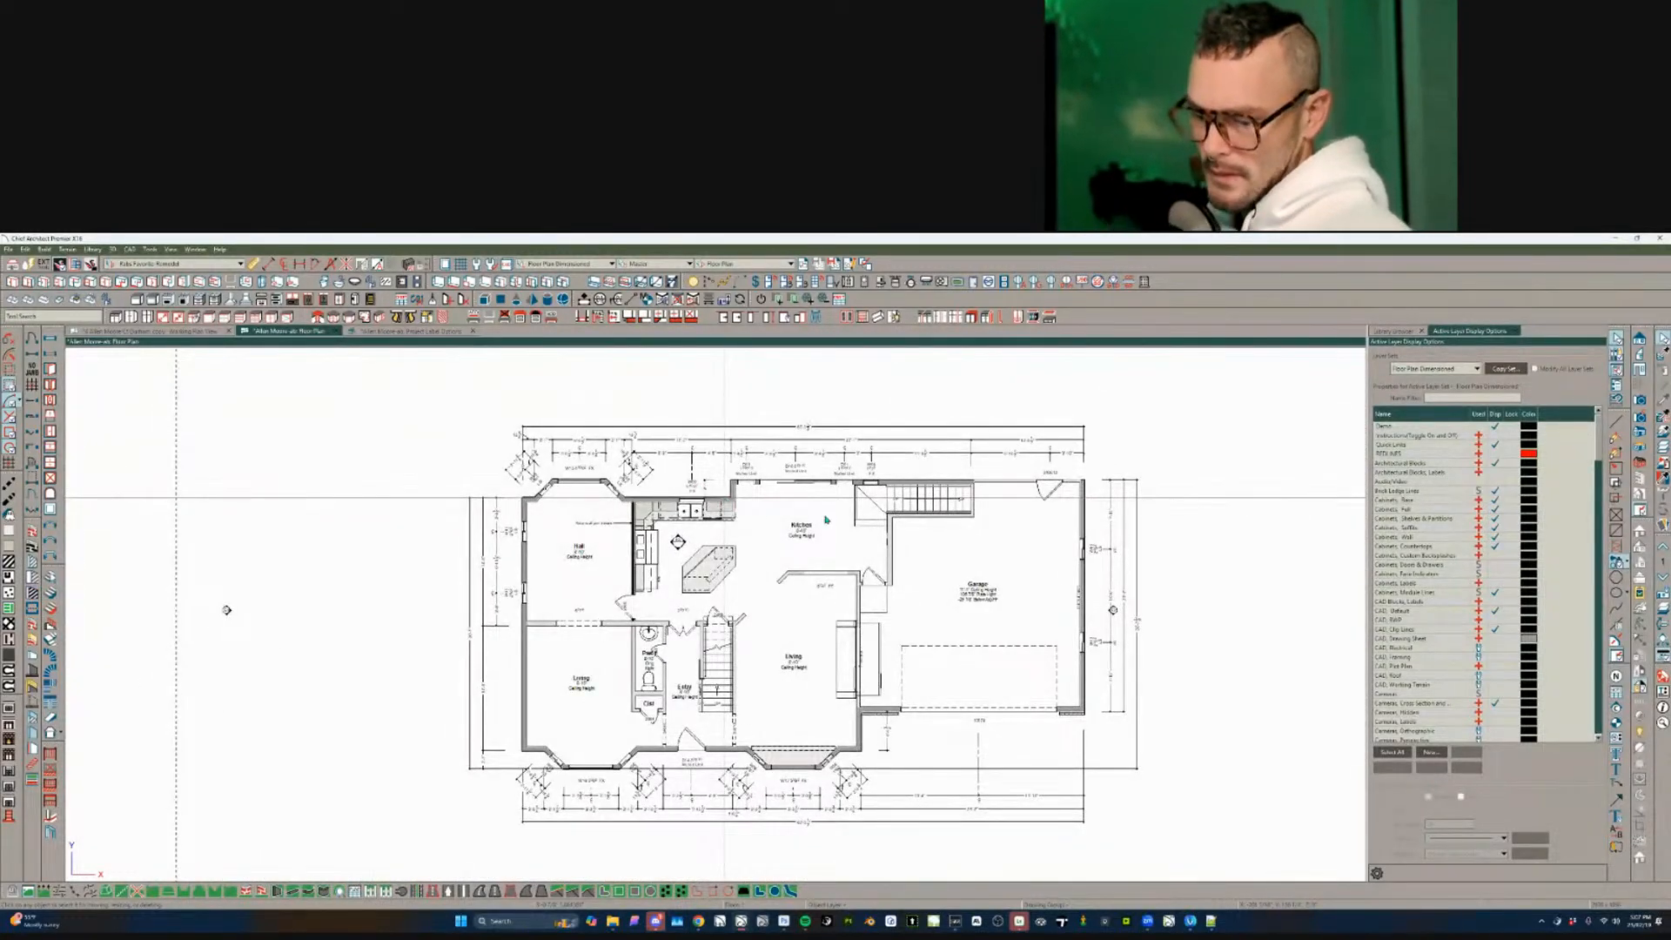
- Close the floor plan, answer the save prompt, and exit Chief Architect
{"action": "key", "text": "alt+F4"}
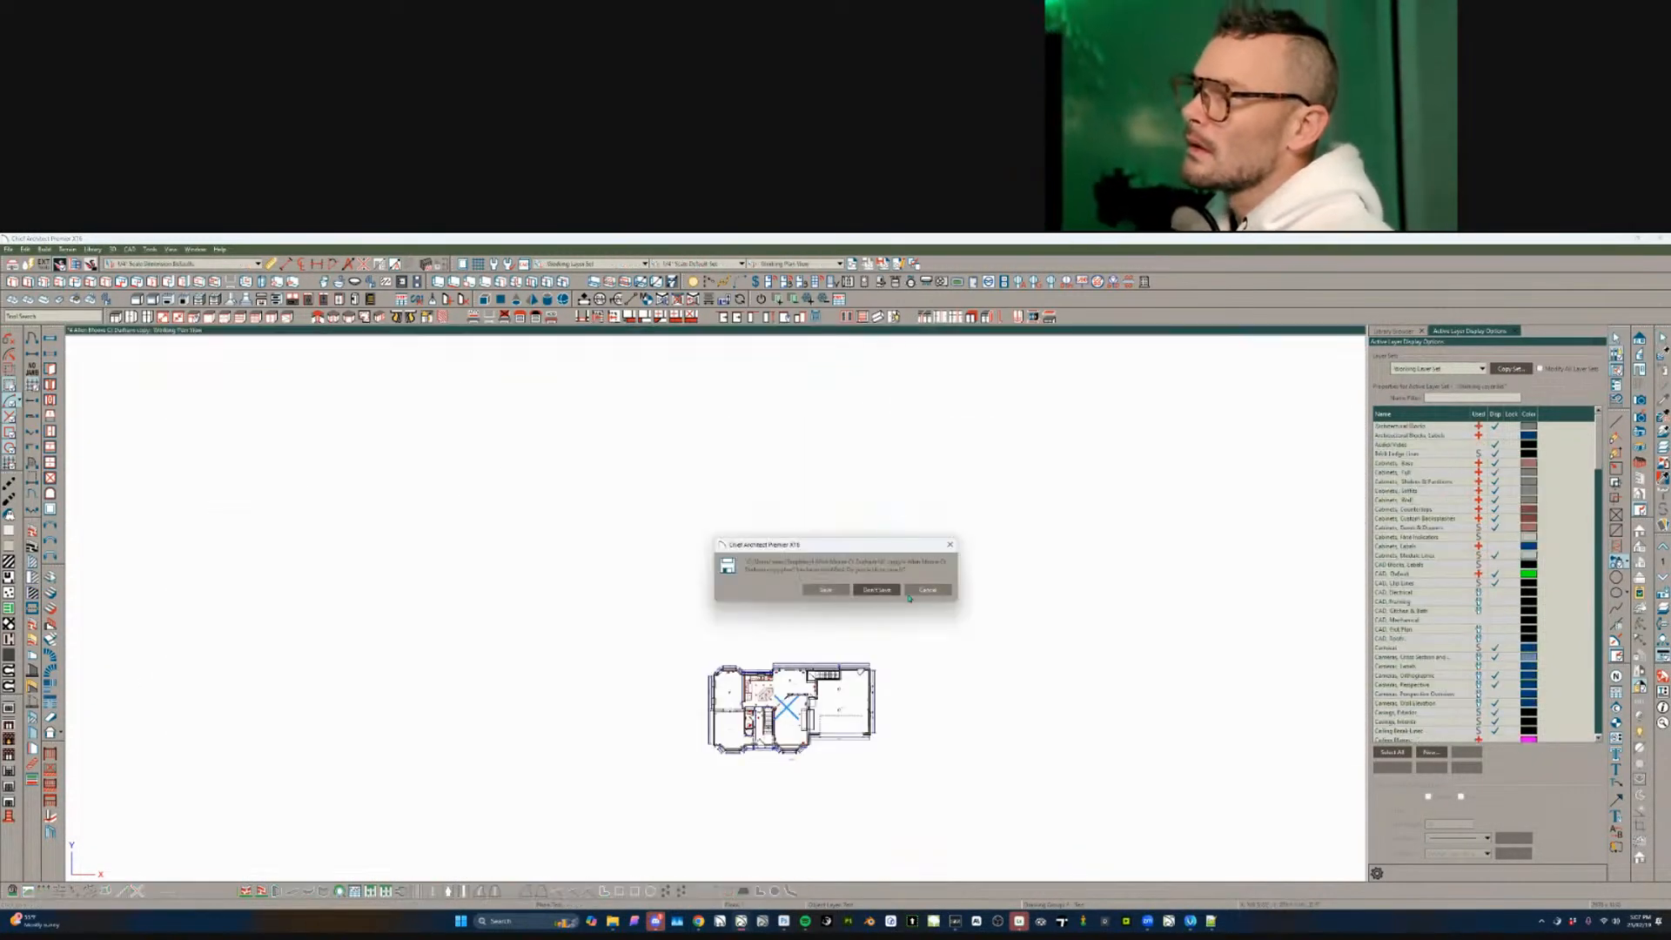
{"action": "left_click", "coordinate": [888, 591]}
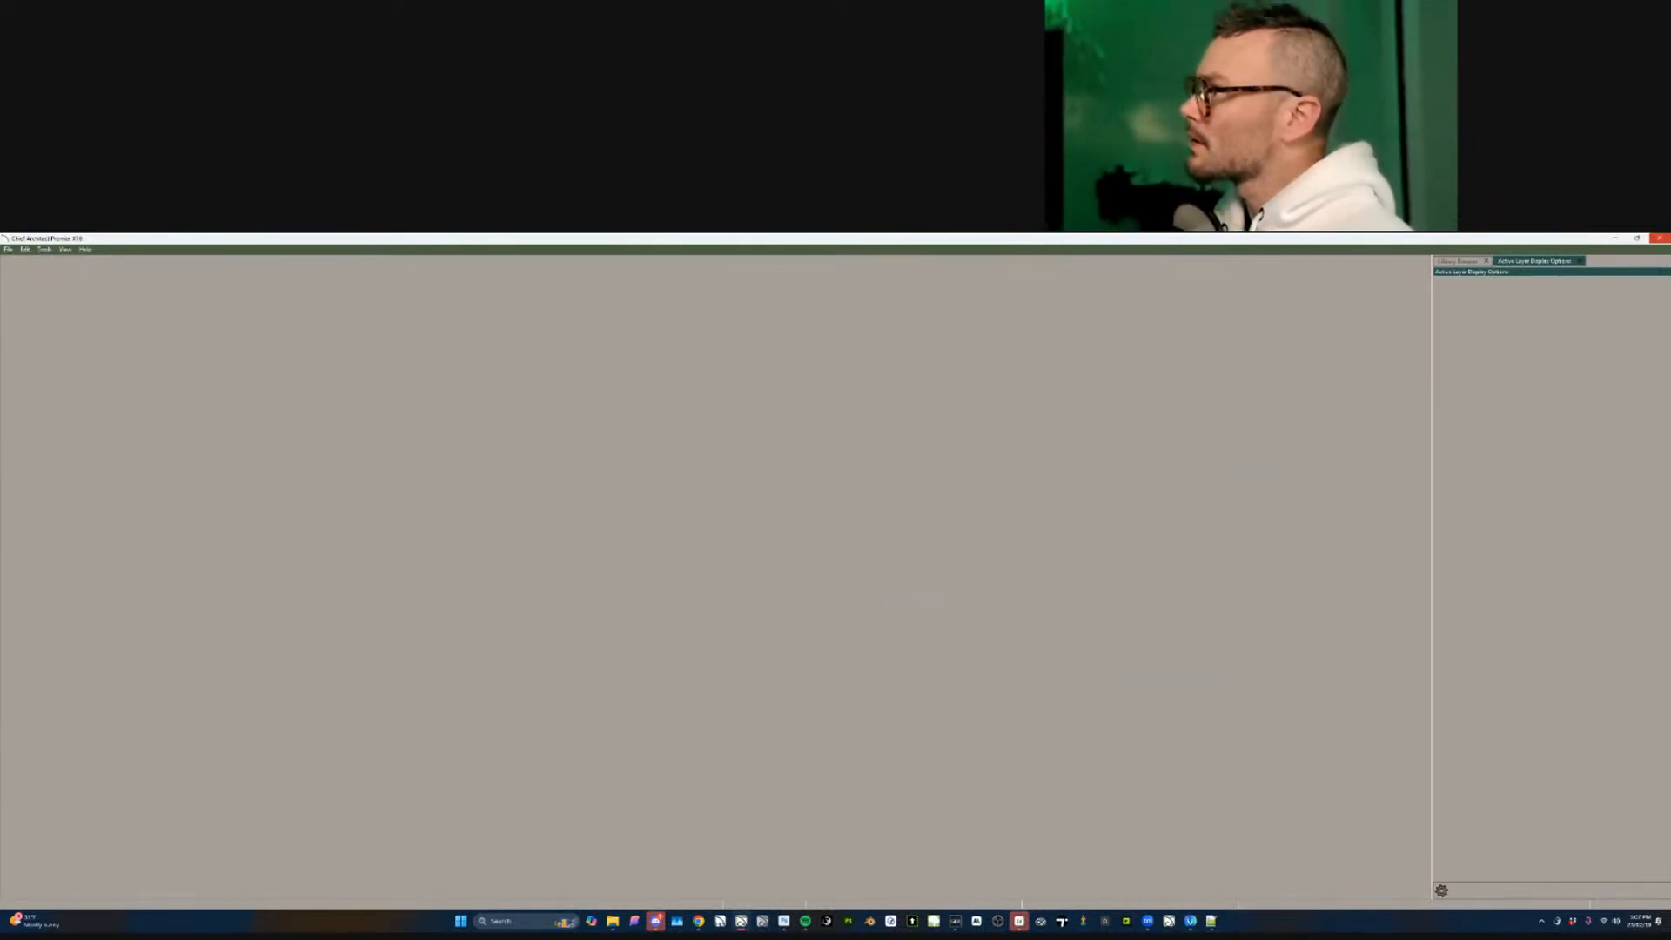
{"action": "left_click", "coordinate": [1658, 237]}
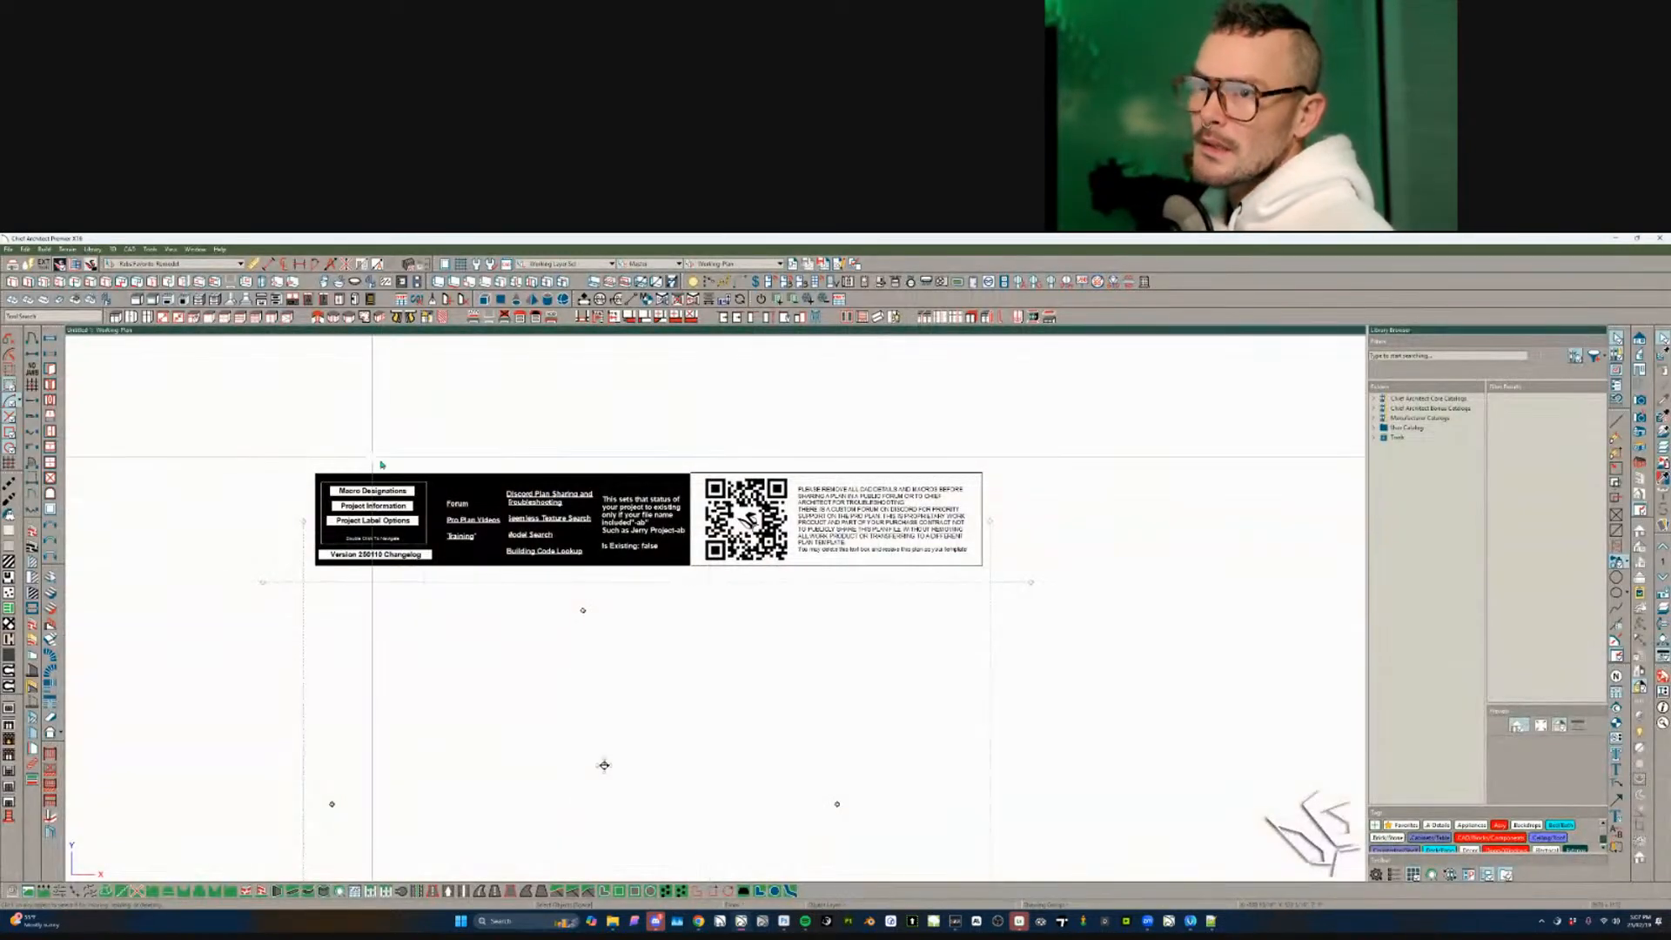
- Open the client's -ab plan file from DROPBOX PROJECT DIRECTORY through the Rabbit Design Portal folder
{"action": "key", "text": "ctrl+o"}
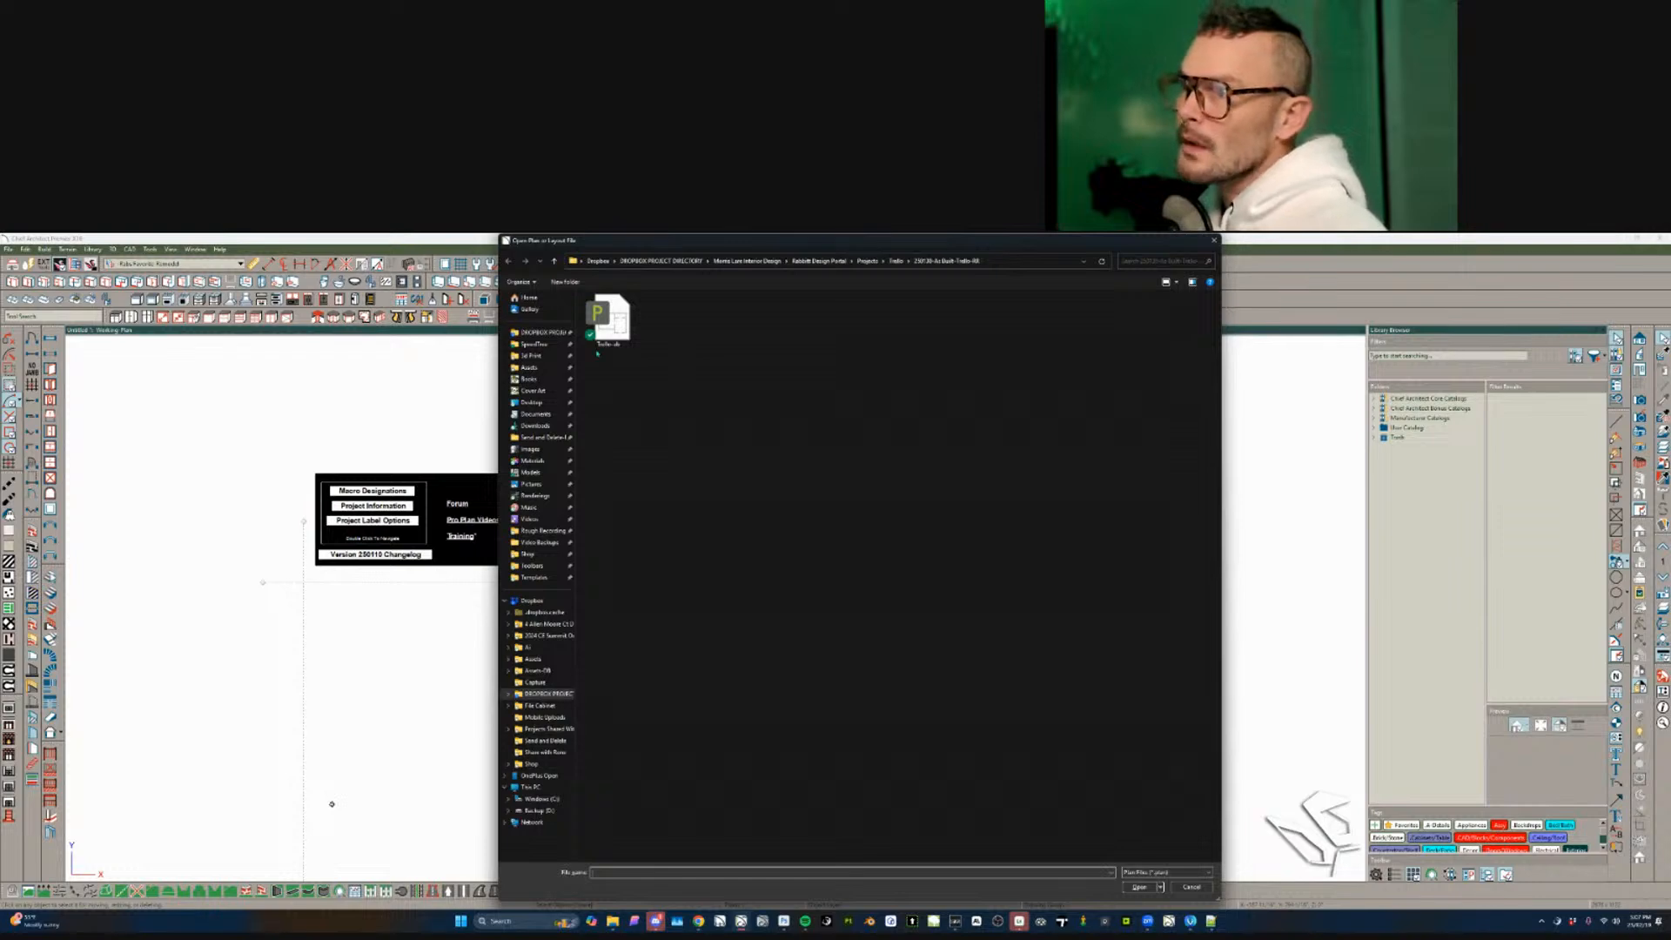
{"action": "left_click", "coordinate": [699, 262]}
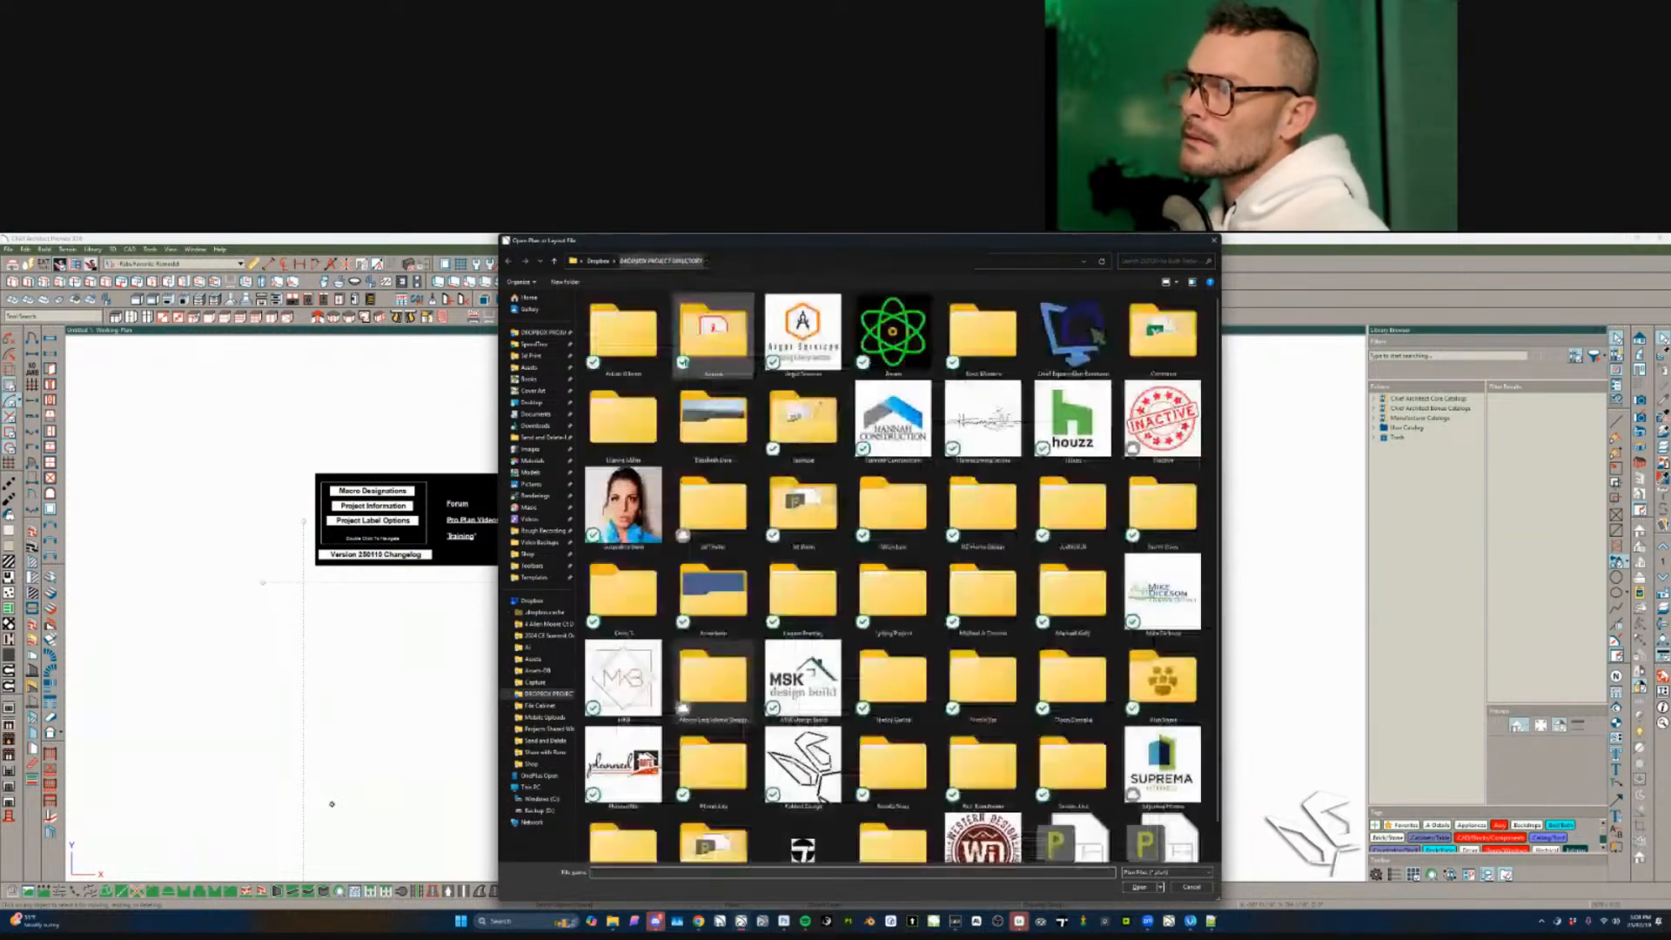
{"action": "key", "text": "d"}
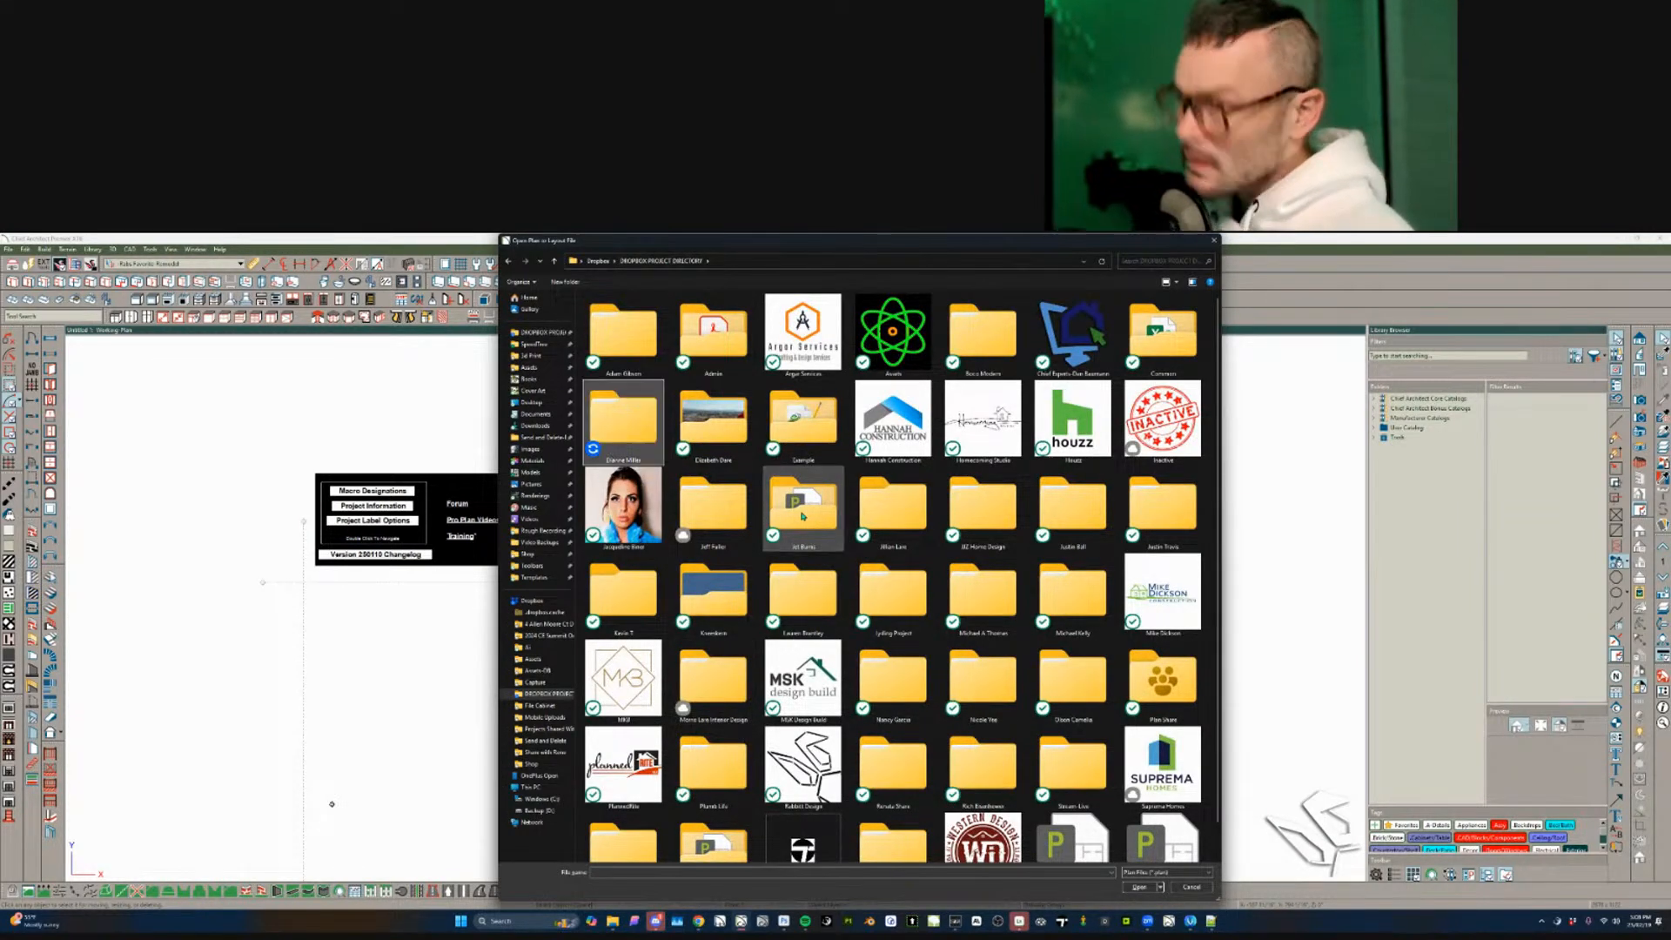
{"action": "key", "text": "Return"}
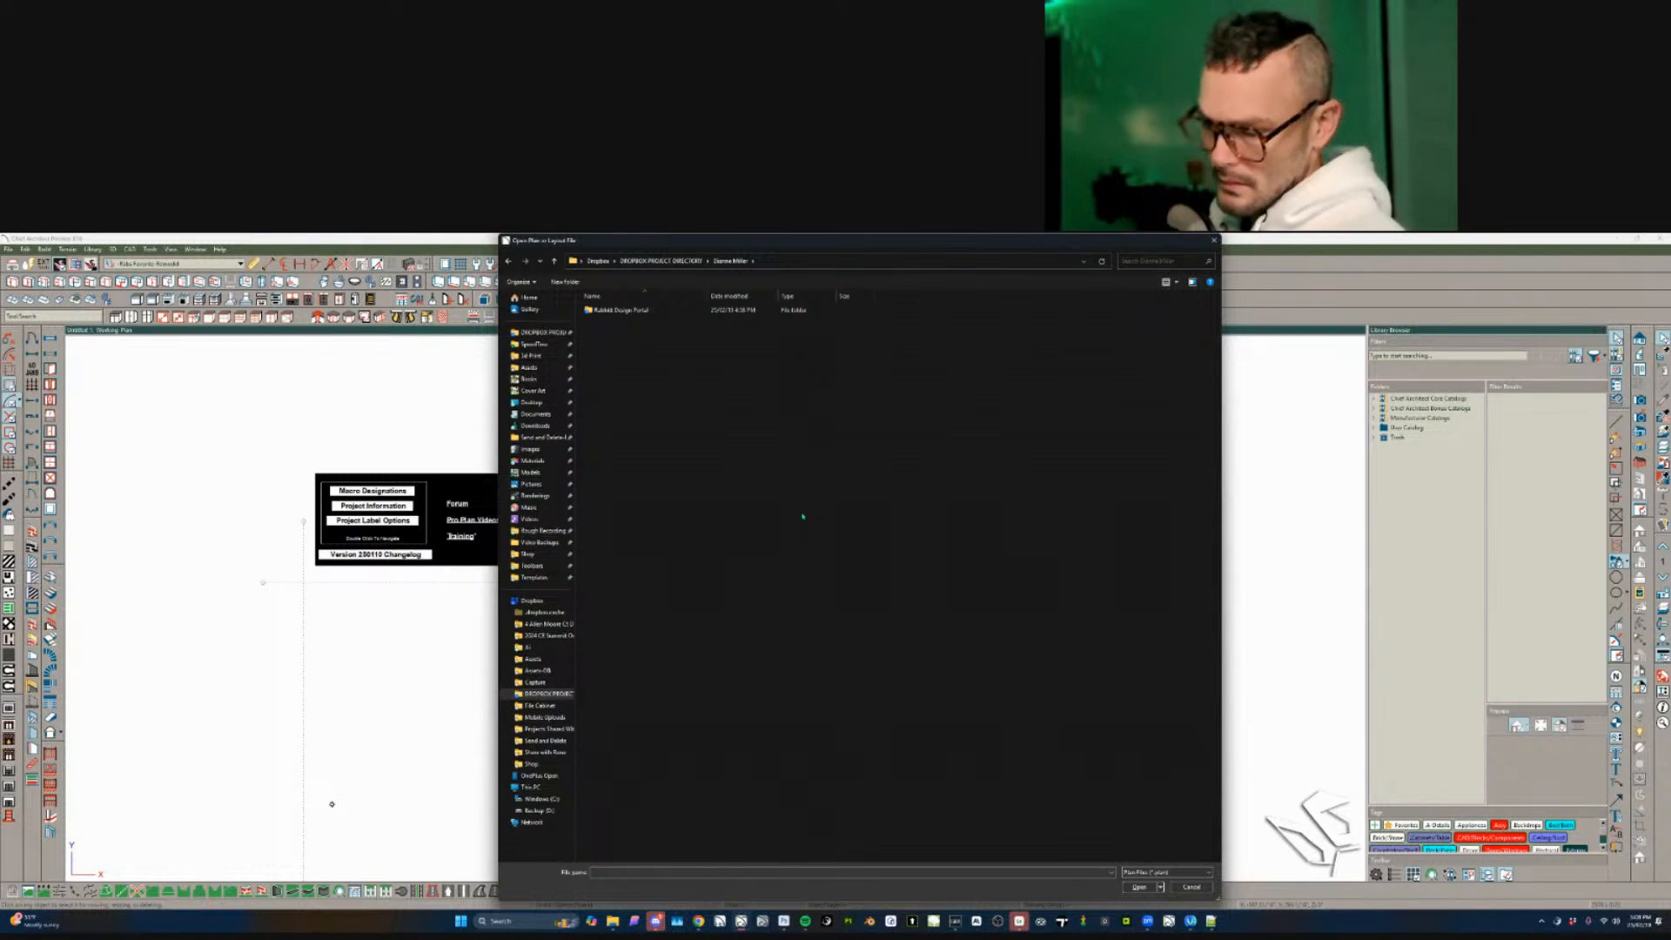
{"action": "key", "text": "Return"}
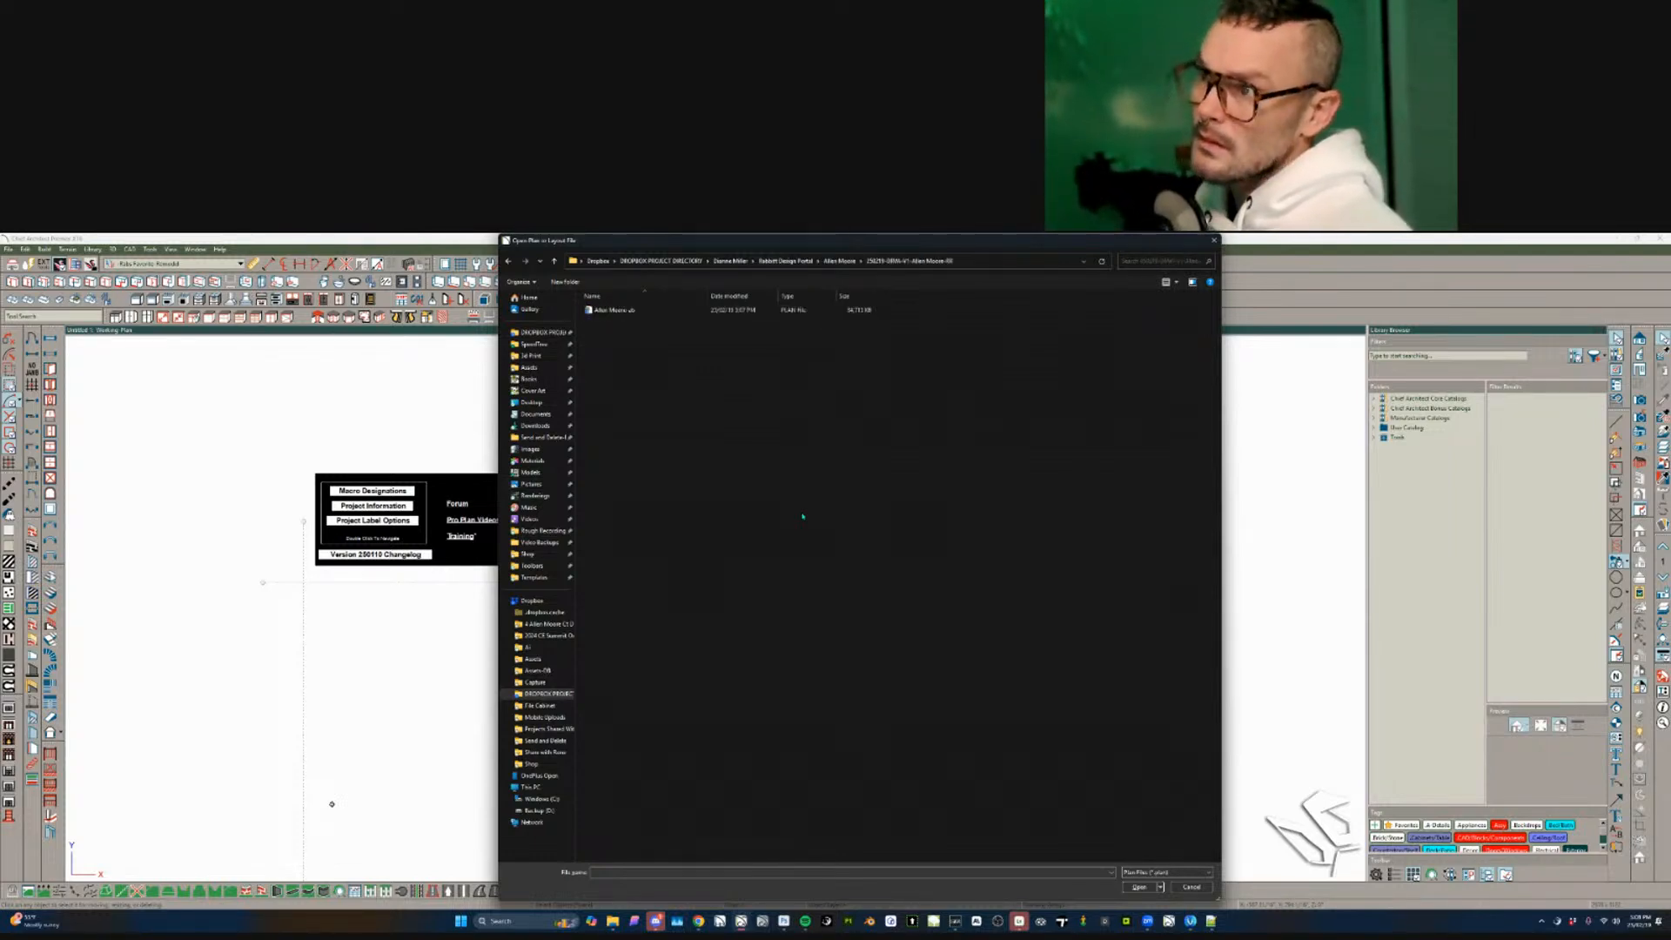
{"action": "key", "text": "Return"}
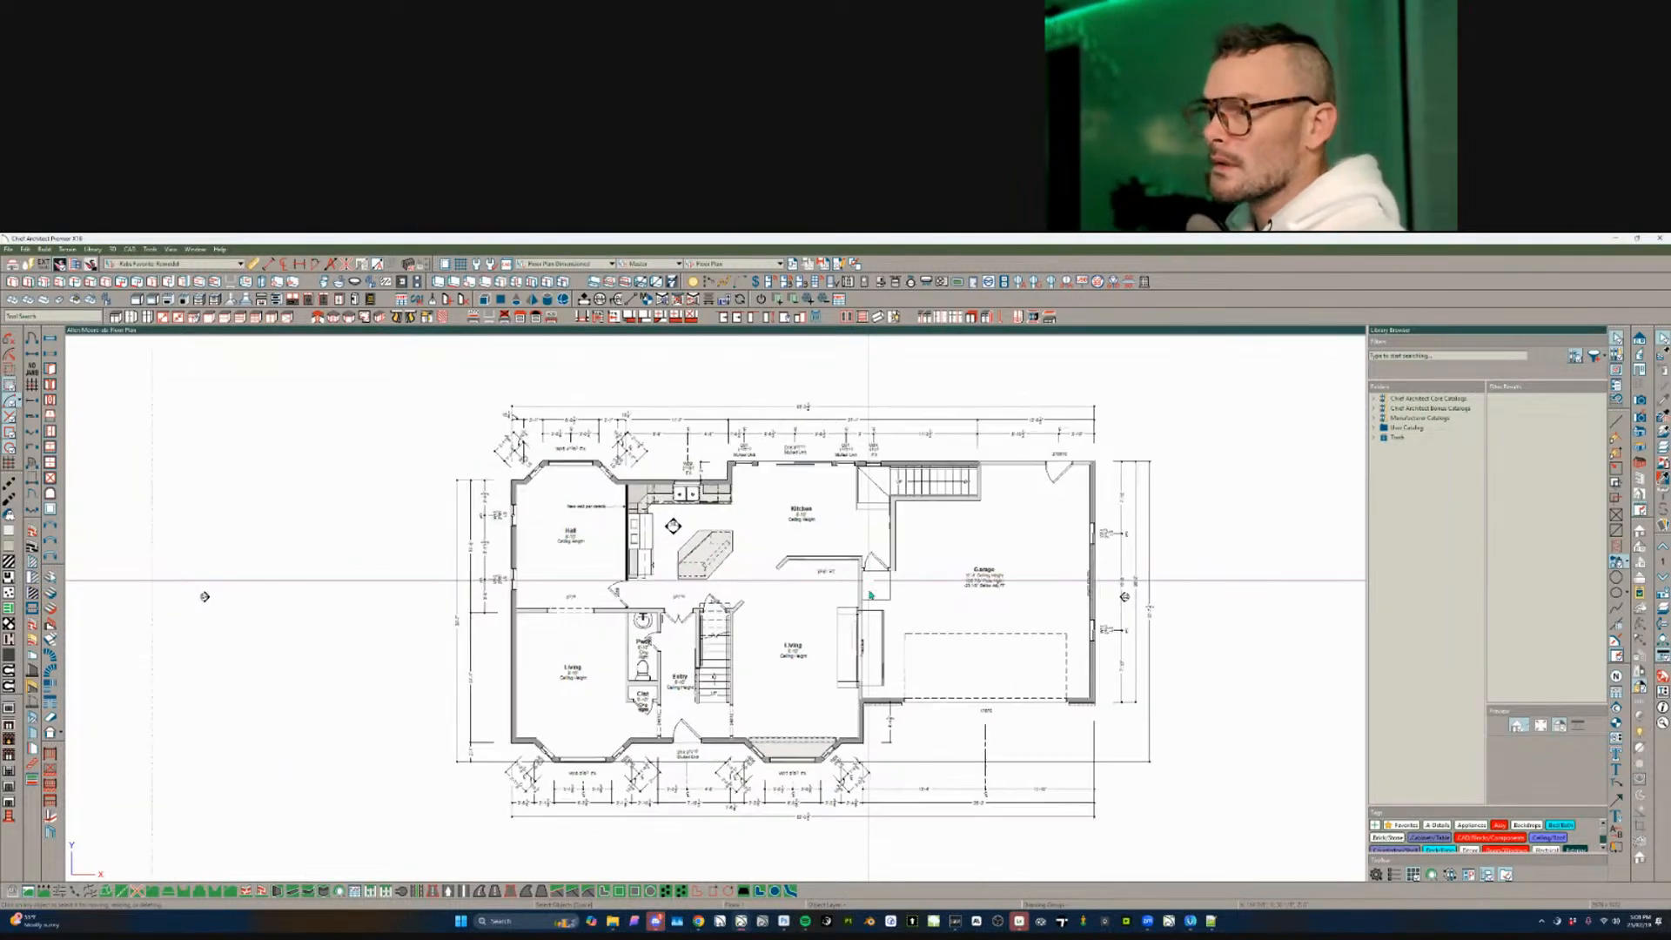
- Check the 'New wall per details' note, then bring the title block into view
{"action": "scroll", "coordinate": [871, 595], "scroll_direction": "up", "scroll_amount": 5}
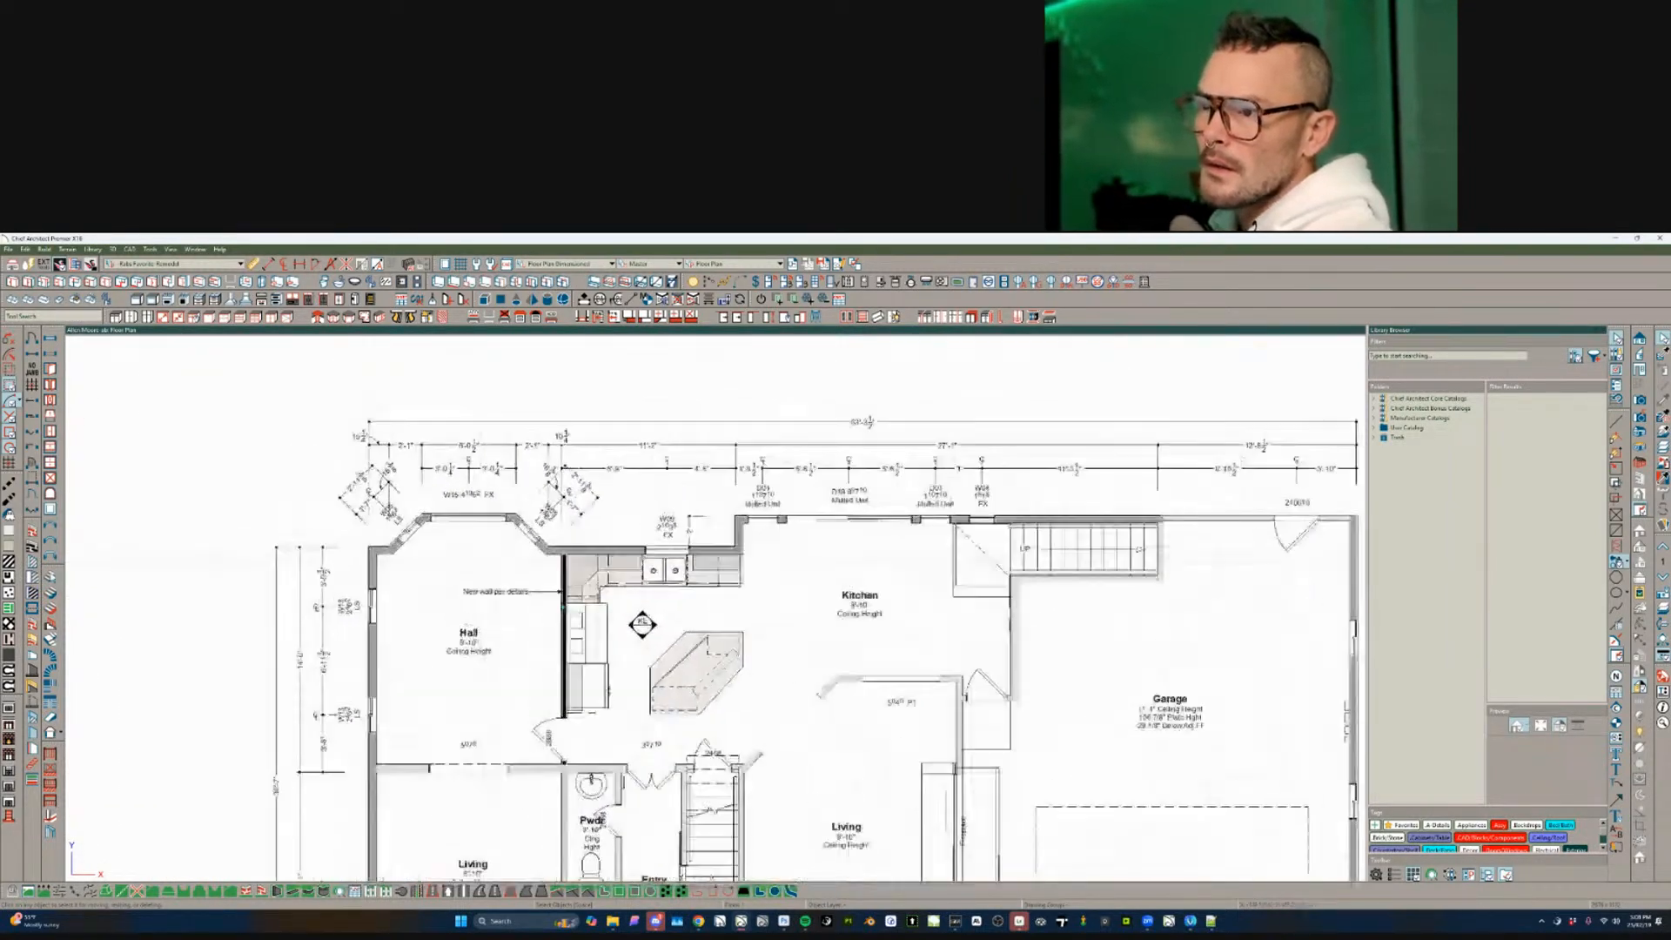
{"action": "scroll", "coordinate": [531, 593], "scroll_direction": "up", "scroll_amount": 3}
{"action": "left_click", "coordinate": [548, 609]}
{"action": "scroll", "coordinate": [575, 609], "scroll_direction": "down", "scroll_amount": 3}
{"action": "mouse_move", "coordinate": [858, 512]}
{"action": "middle_mouse_down"}
{"action": "mouse_move", "coordinate": [781, 561]}
{"action": "mouse_move", "coordinate": [696, 846]}
{"action": "mouse_move", "coordinate": [603, 826]}
{"action": "middle_mouse_up"}
{"action": "scroll", "coordinate": [731, 566], "scroll_direction": "down", "scroll_amount": 5}
{"action": "scroll", "coordinate": [703, 639], "scroll_direction": "up", "scroll_amount": 2}
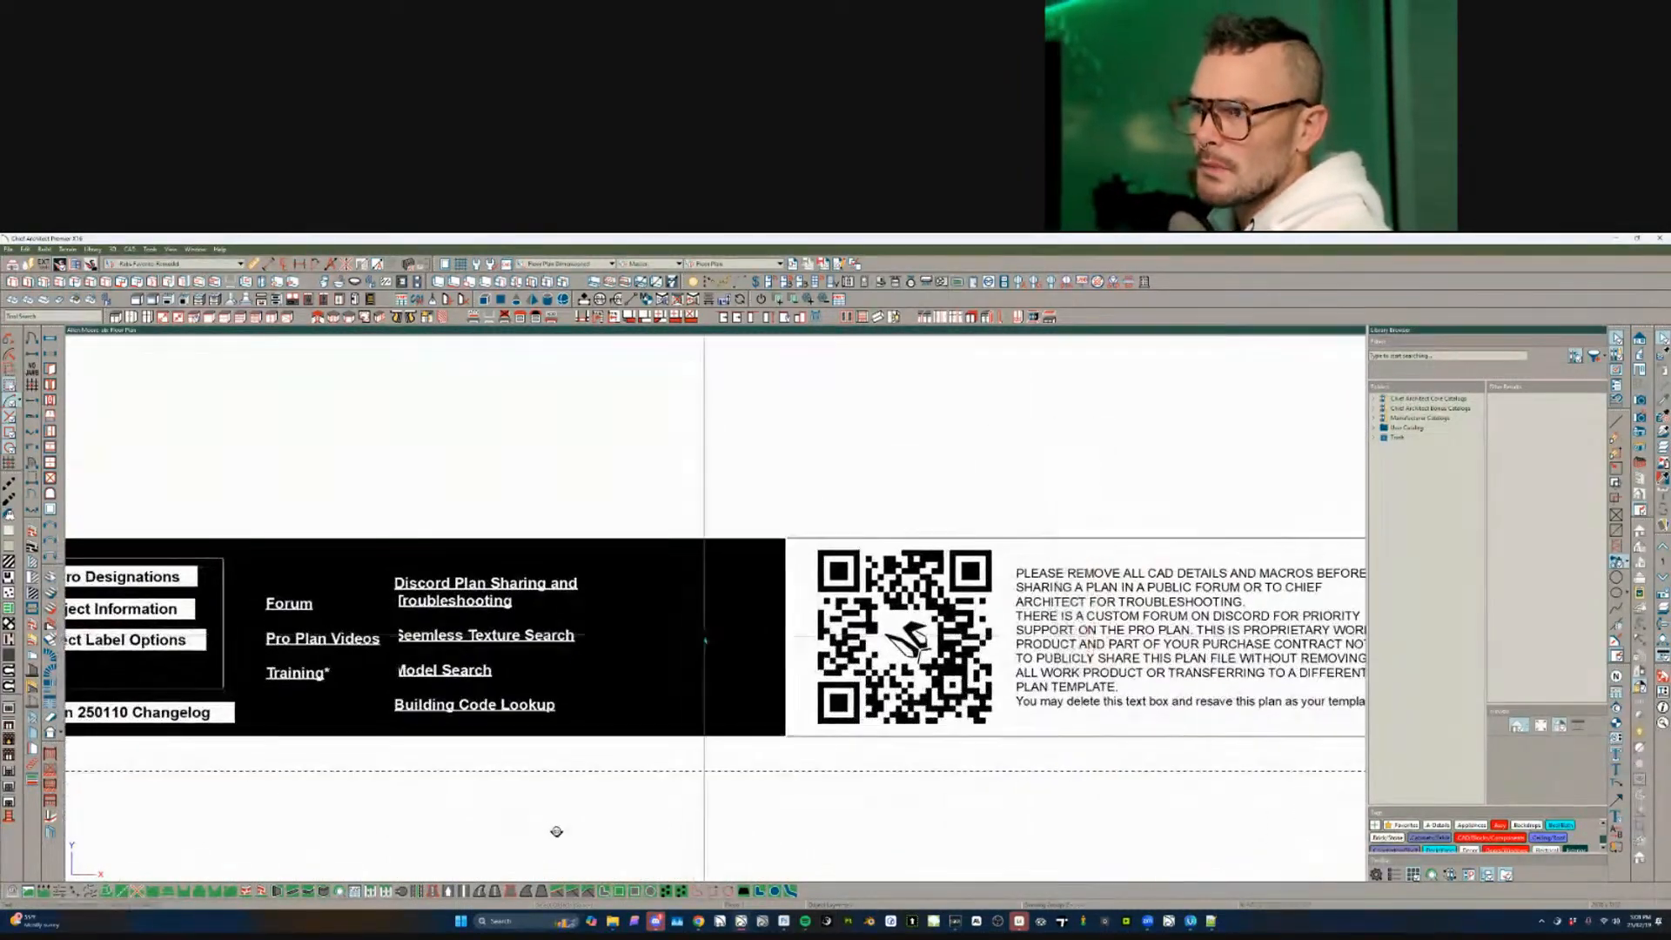
- Resize the dark title banner box and switch to the Working Plan layer set
{"action": "left_click", "coordinate": [704, 640]}
{"action": "scroll", "coordinate": [577, 792], "scroll_direction": "down", "scroll_amount": 1}
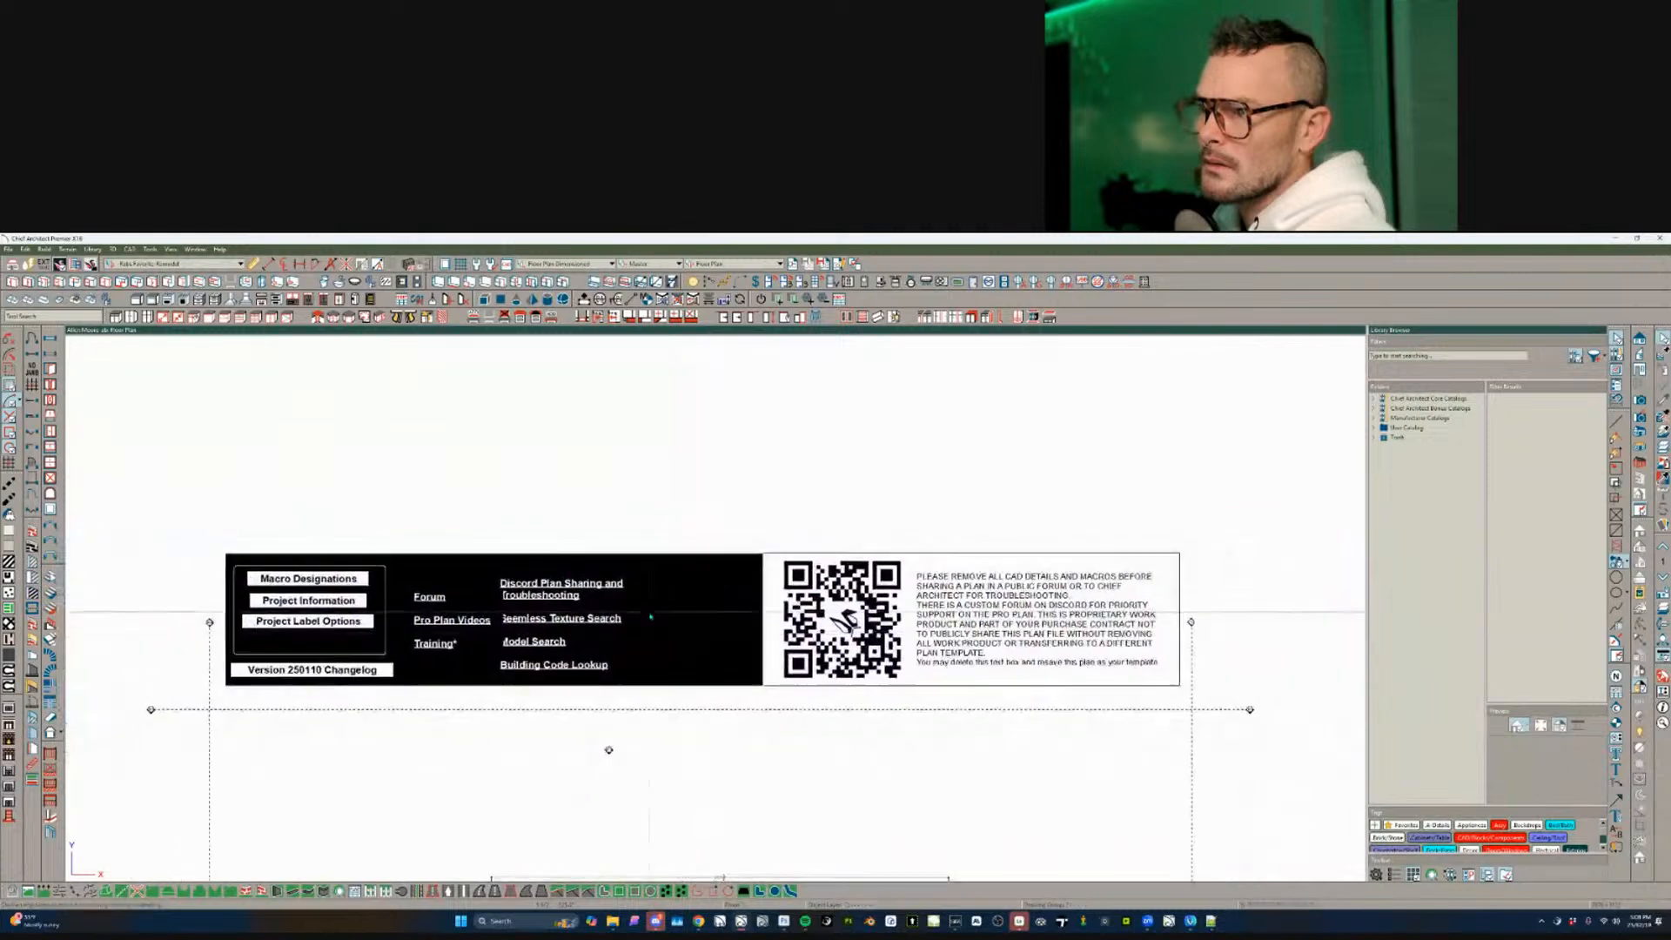
{"action": "left_click_drag", "start_coordinate": [698, 619], "coordinate": [768, 619]}
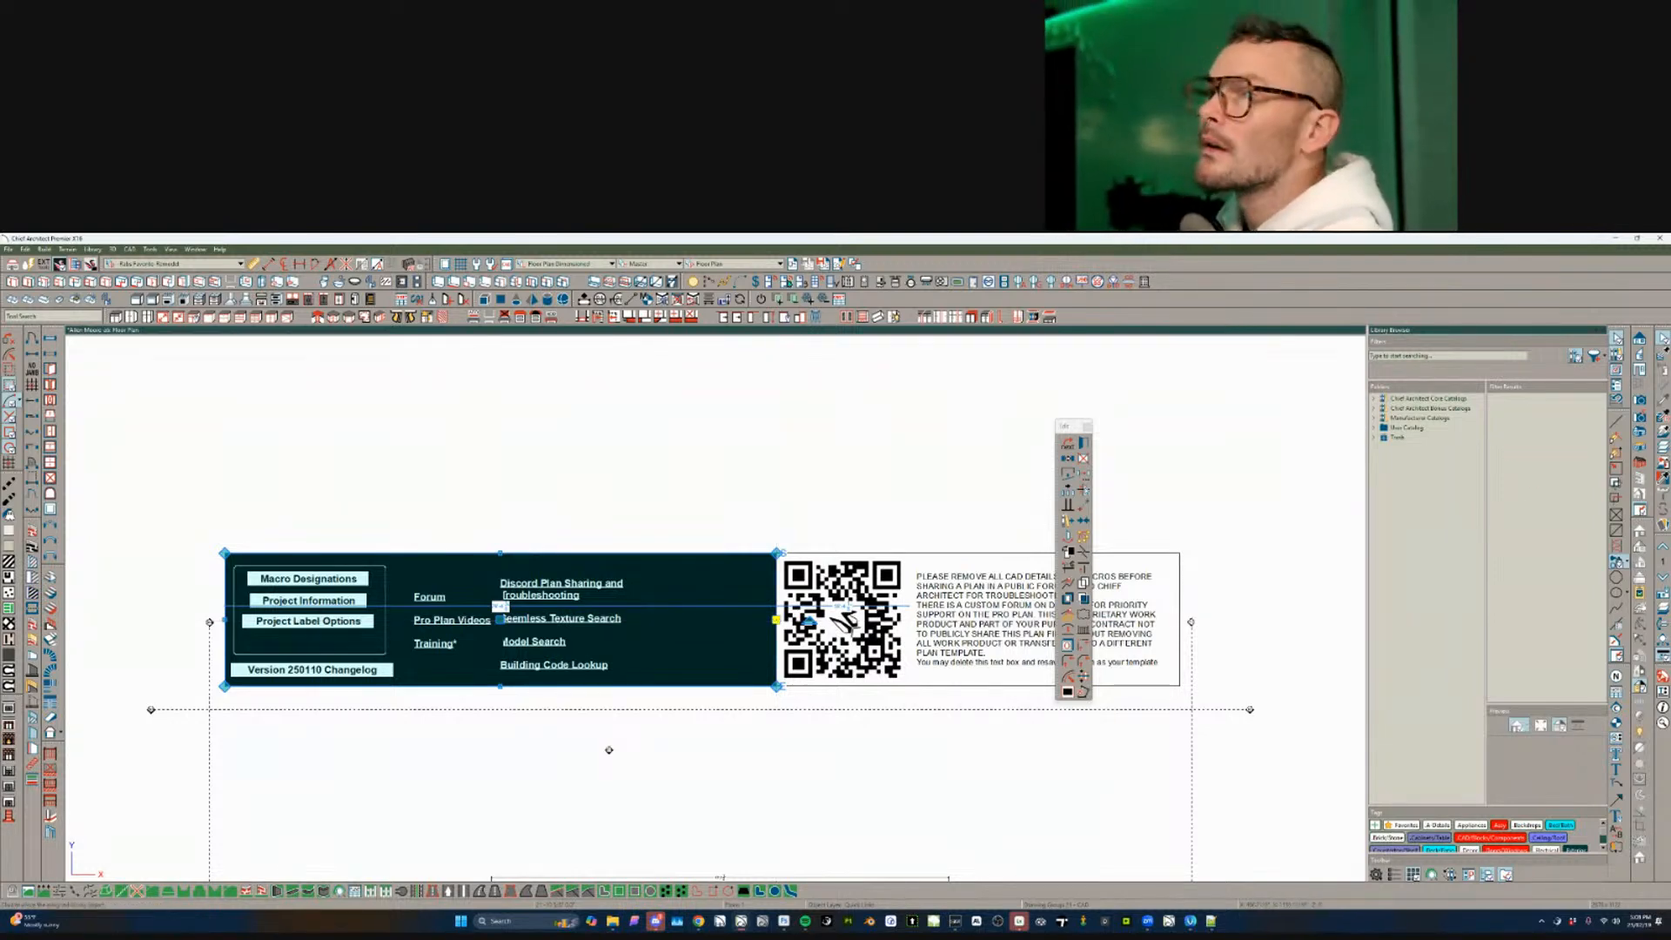
{"action": "left_click", "coordinate": [735, 264]}
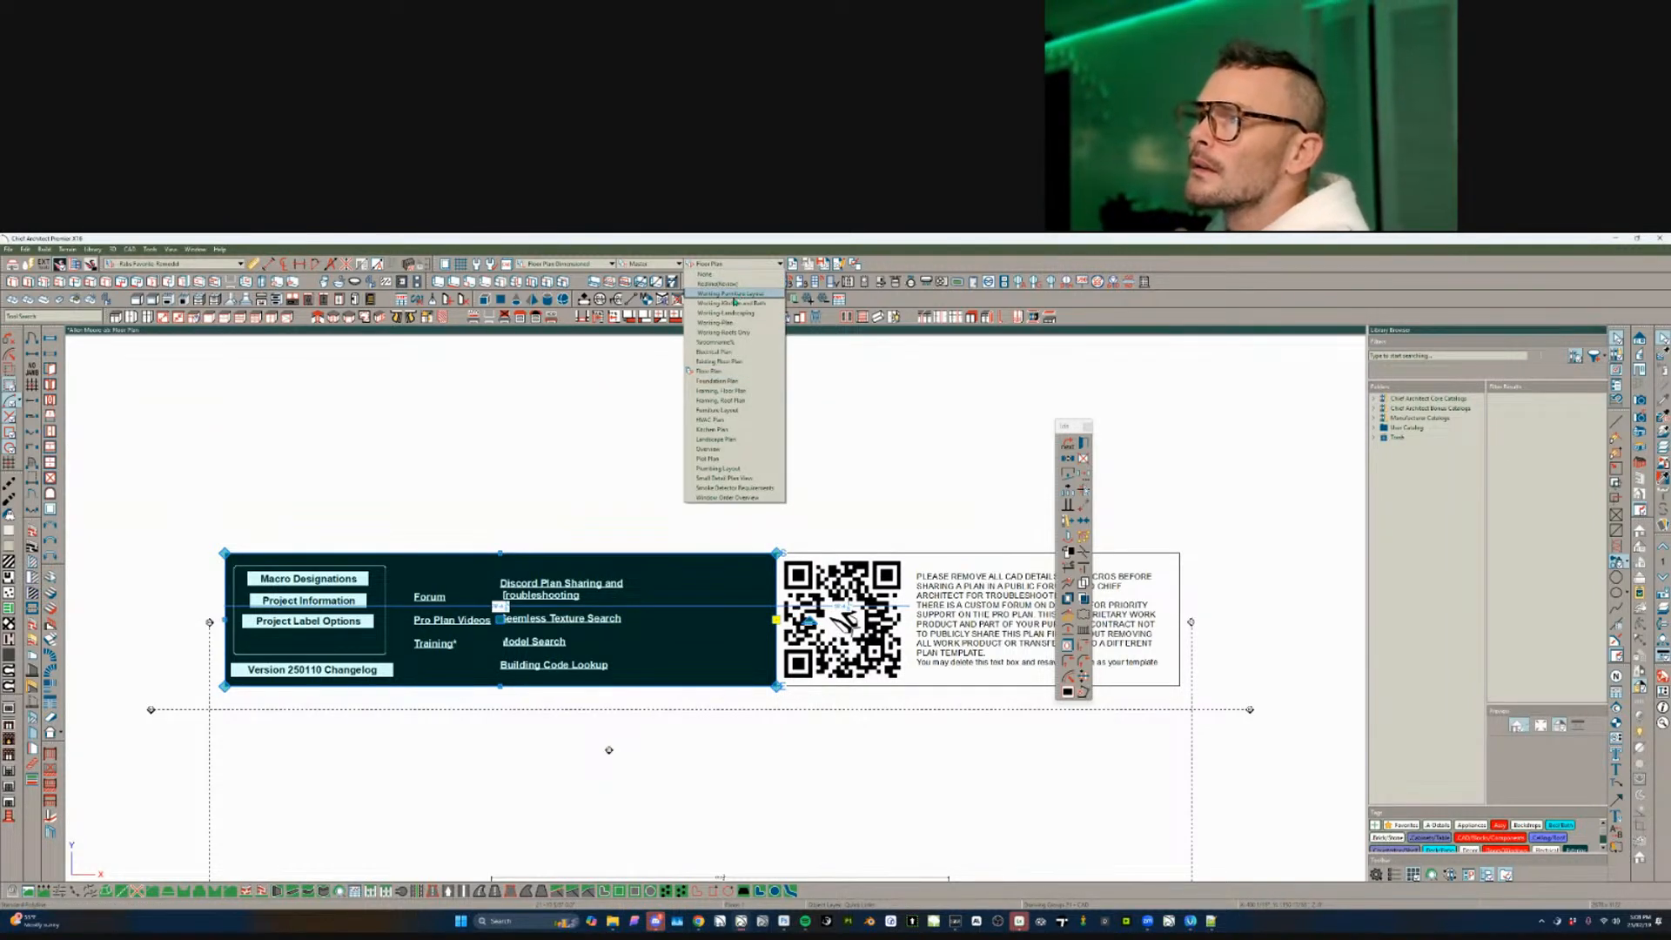
{"action": "left_click", "coordinate": [730, 323]}
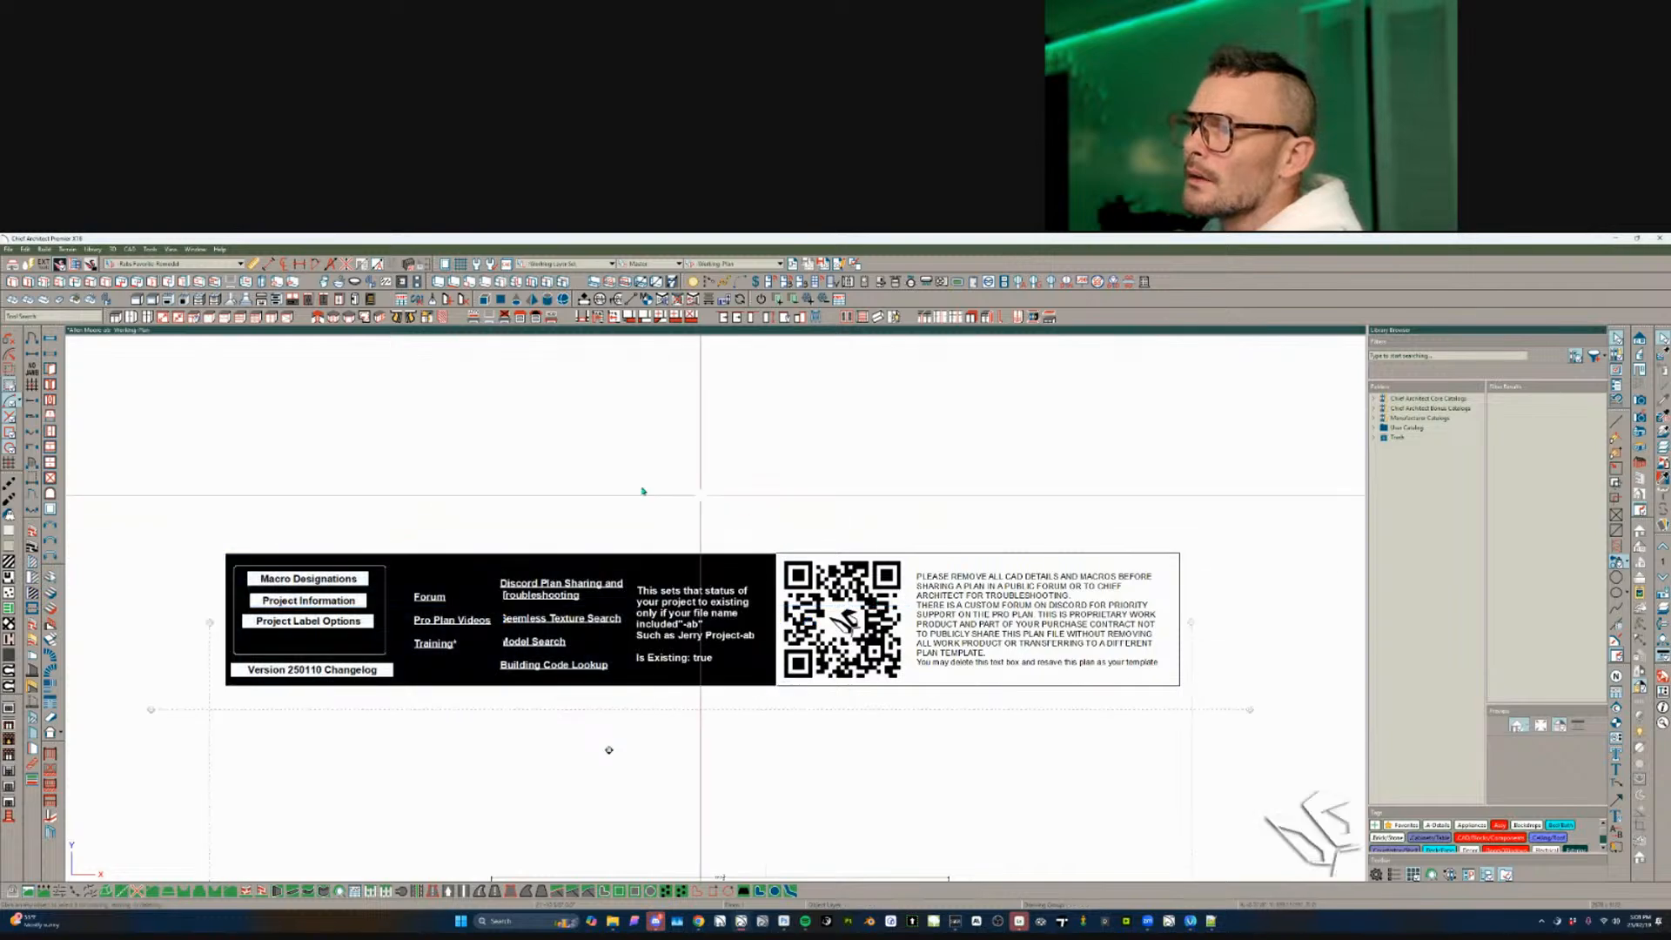
- Narrow and then delete the 'Hatching denotes wall TBR' note in the Hall
{"action": "scroll", "coordinate": [713, 465], "scroll_direction": "down", "scroll_amount": 4}
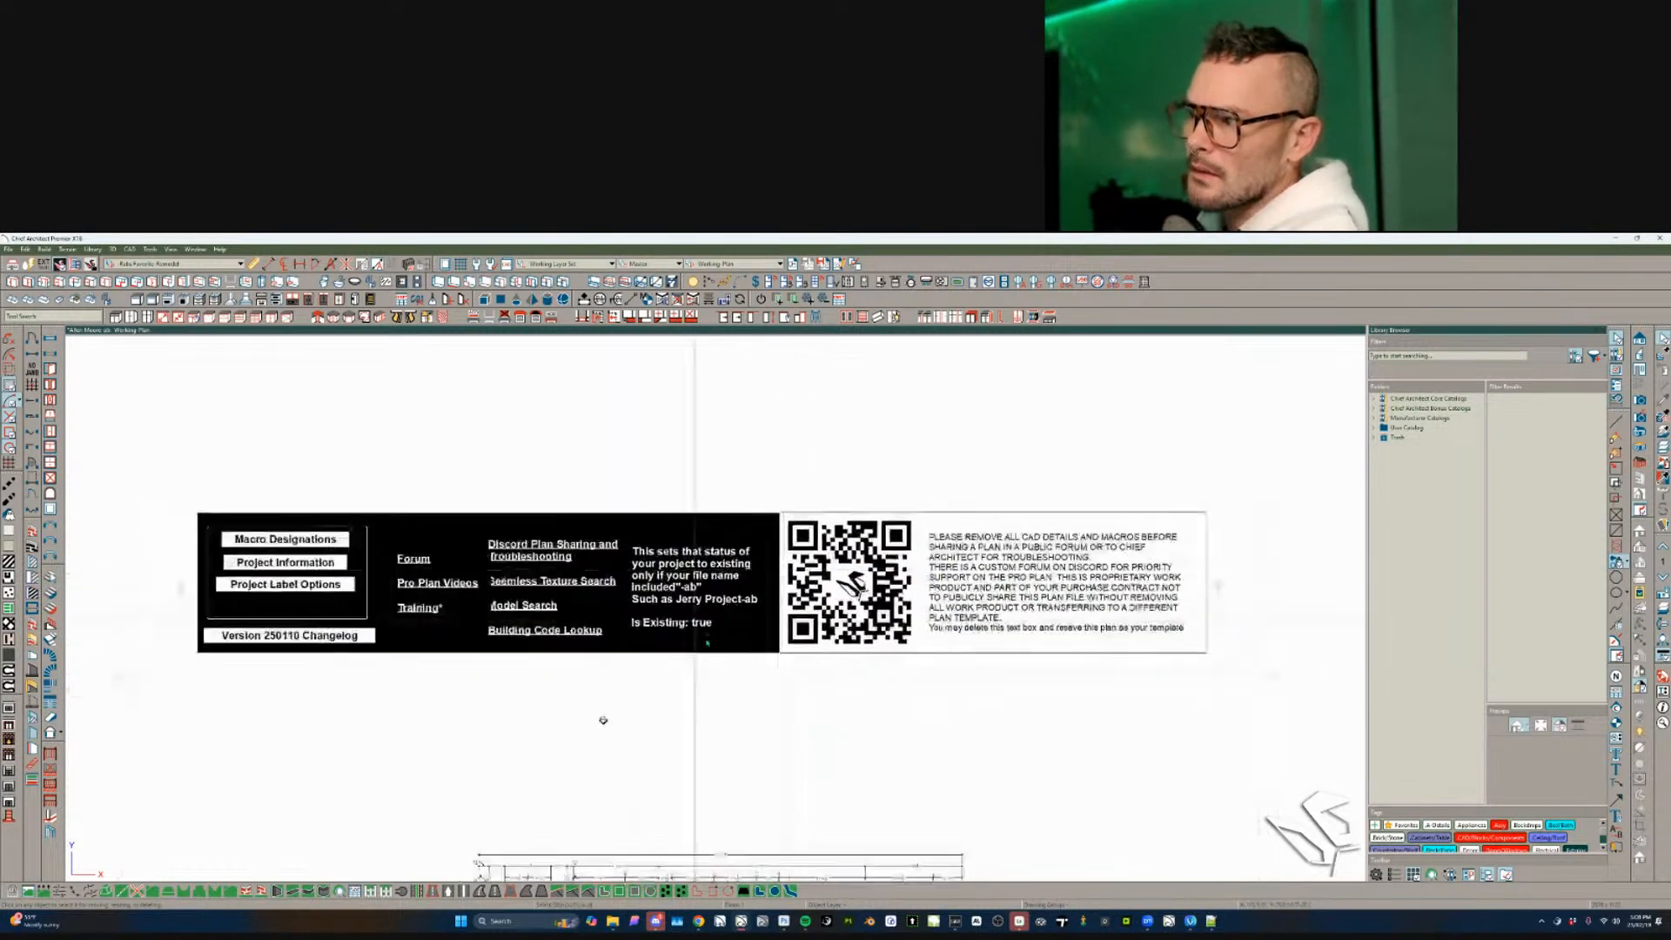
{"action": "scroll", "coordinate": [696, 784], "scroll_direction": "up", "scroll_amount": 7}
{"action": "scroll", "coordinate": [578, 675], "scroll_direction": "up", "scroll_amount": 5}
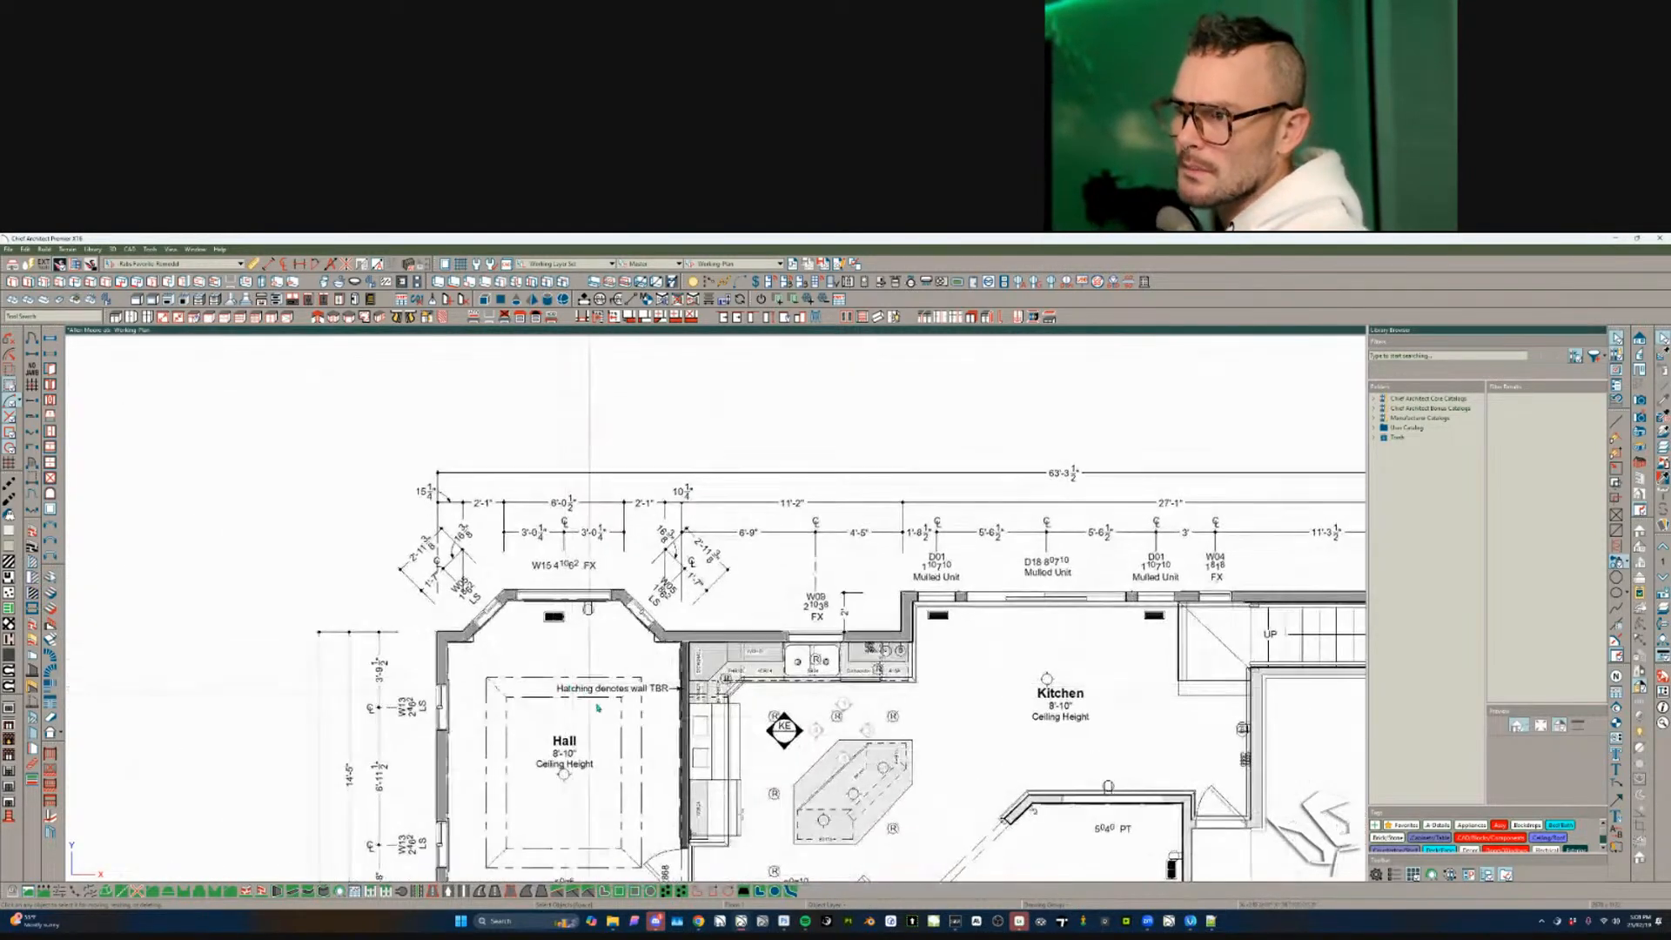
{"action": "left_click", "coordinate": [629, 603]}
{"action": "scroll", "coordinate": [630, 603], "scroll_direction": "down", "scroll_amount": 2}
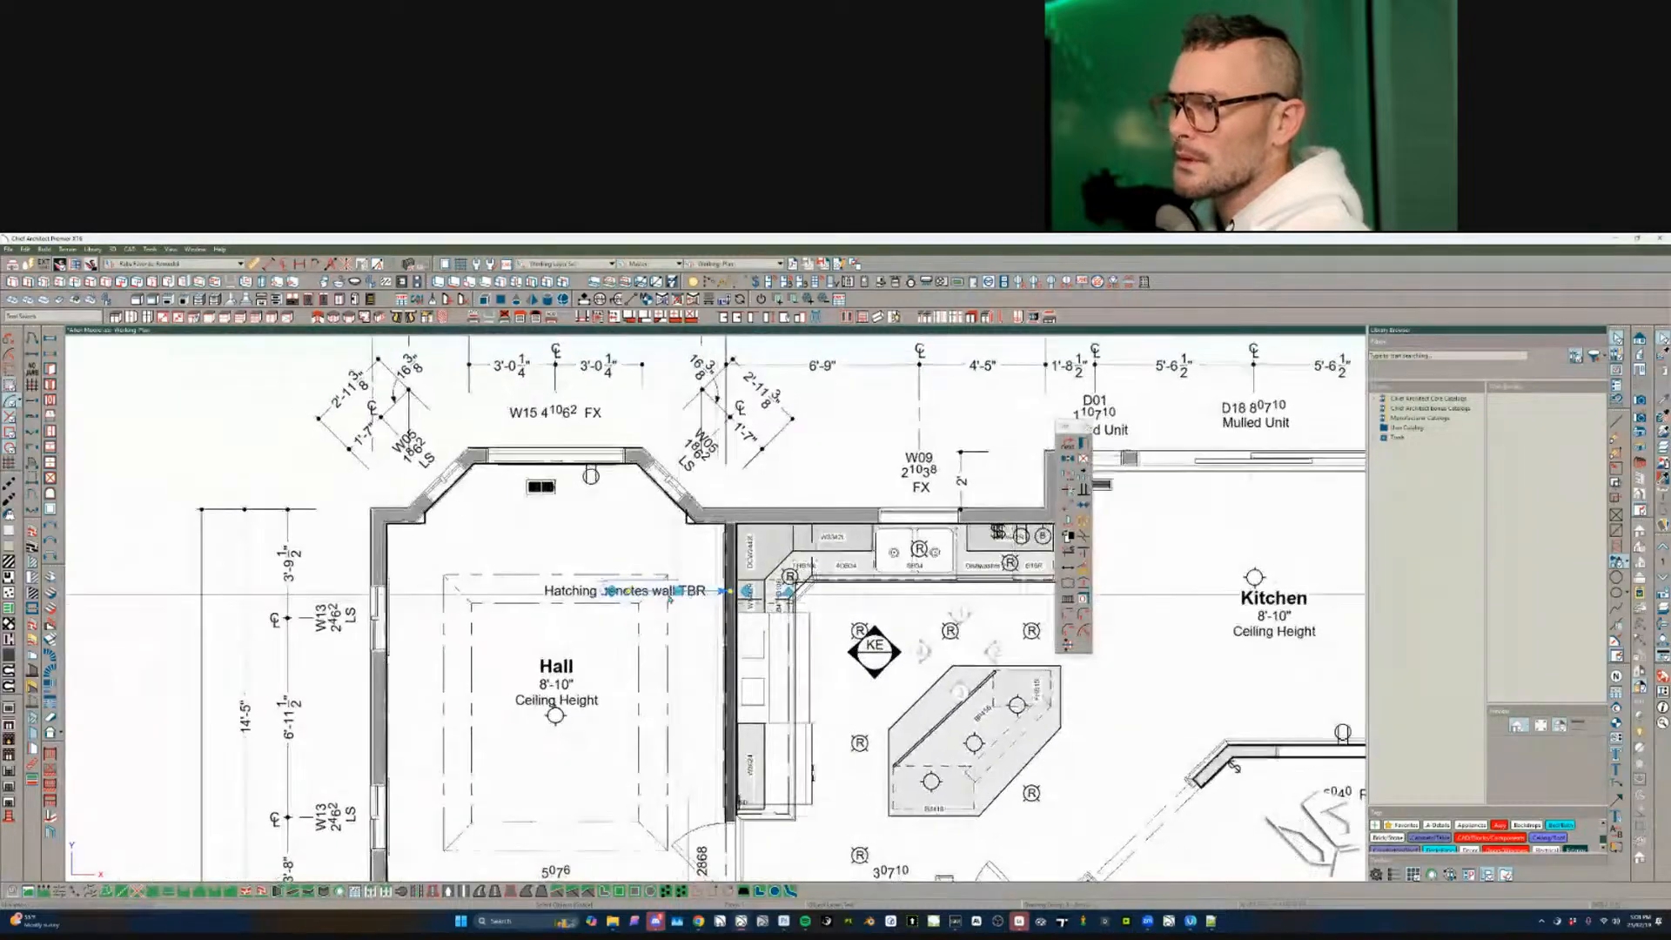
{"action": "left_click_drag", "start_coordinate": [733, 593], "coordinate": [687, 601]}
{"action": "scroll", "coordinate": [652, 615], "scroll_direction": "down", "scroll_amount": 1}
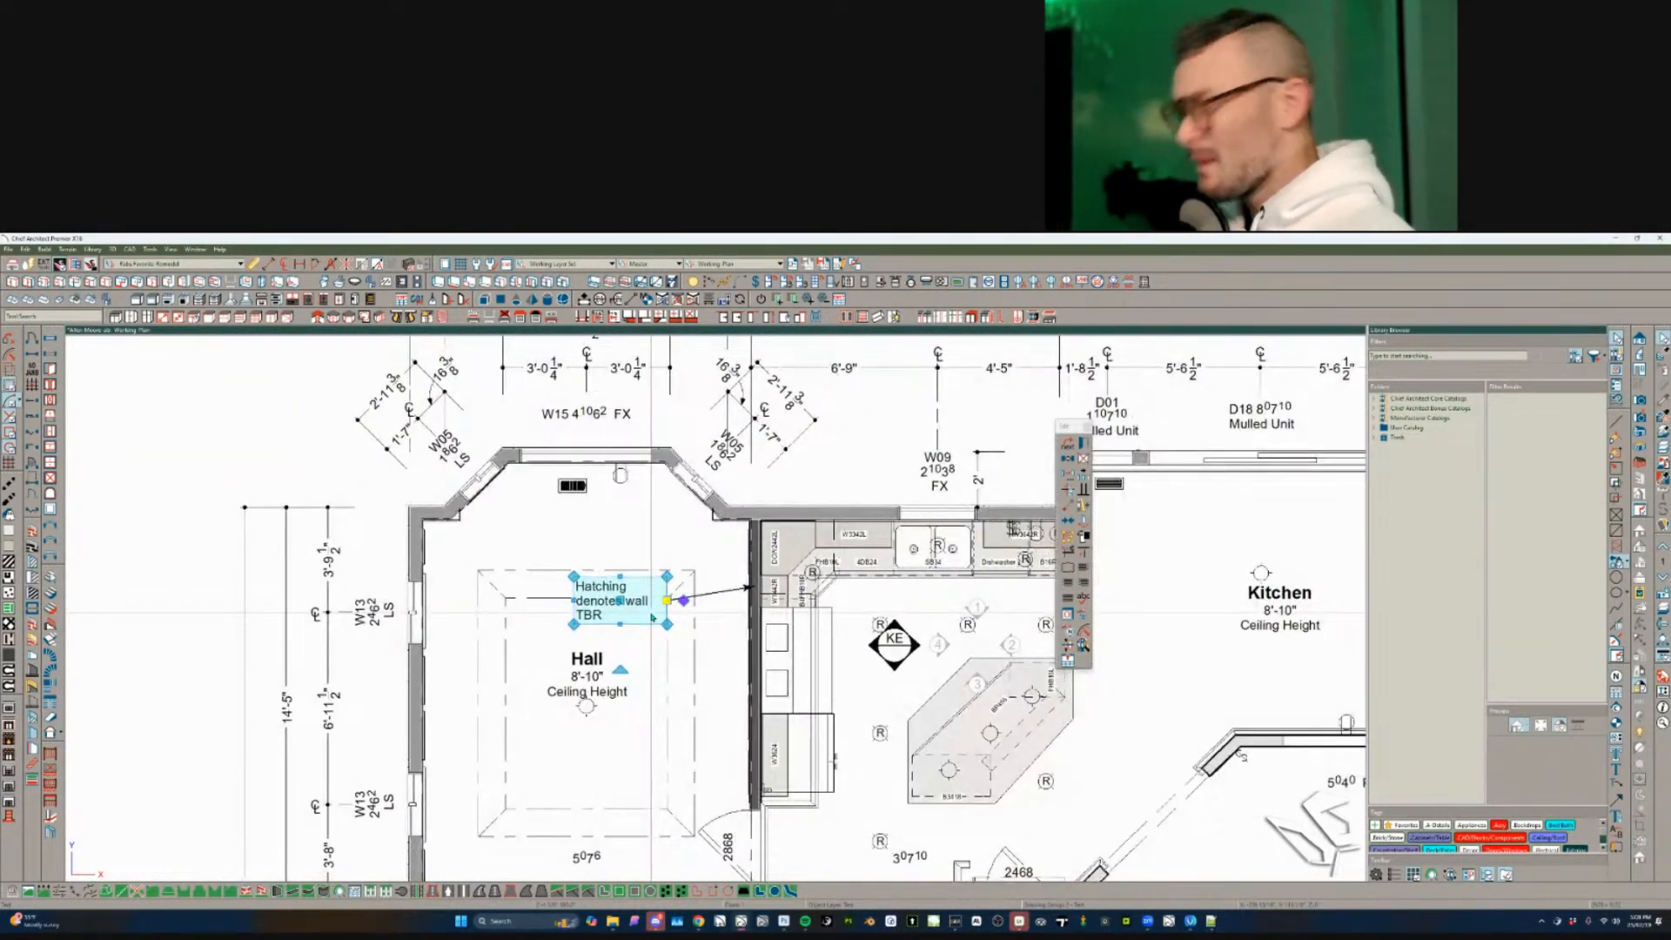
{"action": "key", "text": "Delete"}
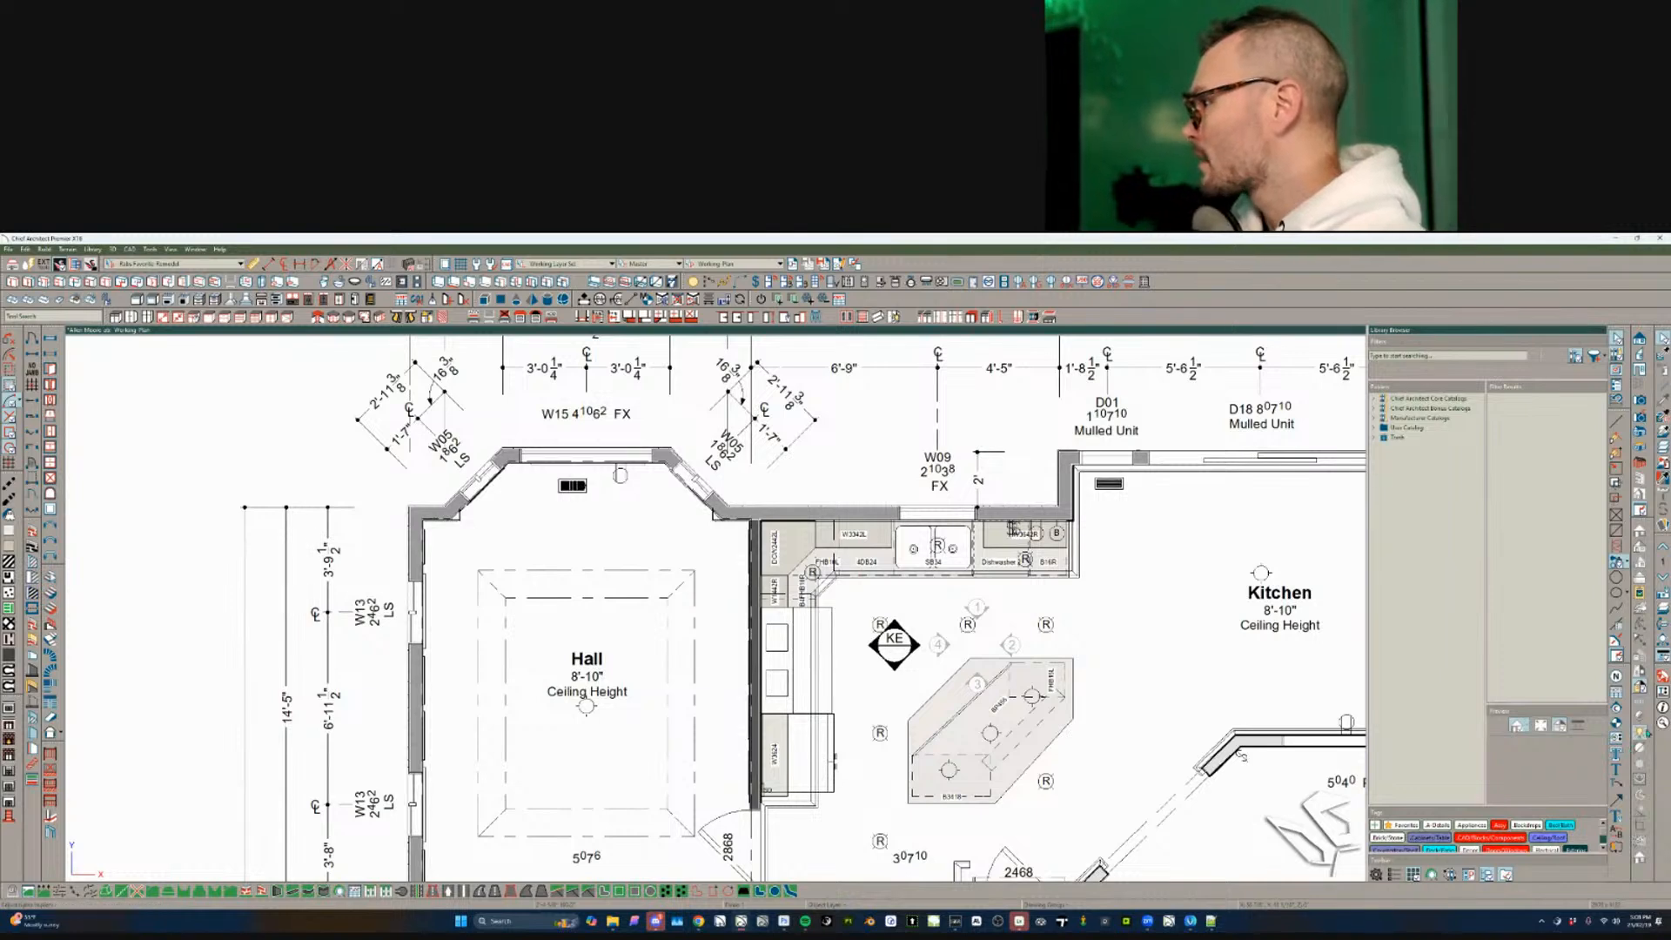
- Place numbered note 1 in the Hall with a curved leader to the hall–kitchen wall
{"action": "left_click", "coordinate": [1616, 676]}
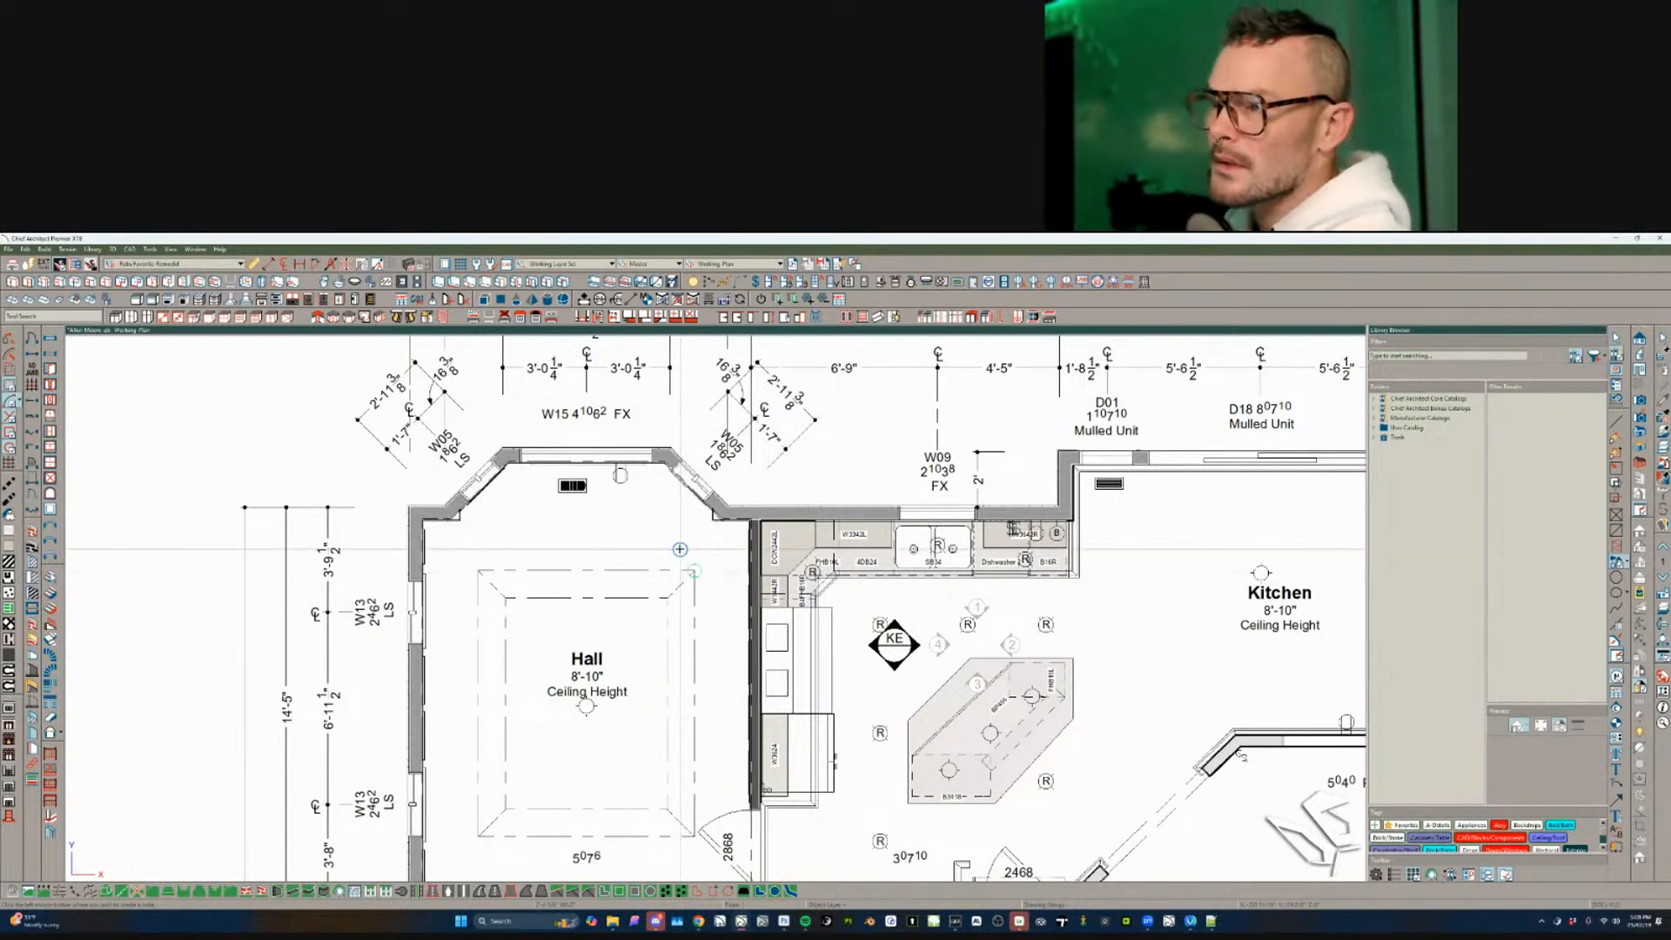
{"action": "left_click", "coordinate": [680, 550]}
{"action": "key", "text": "Escape"}
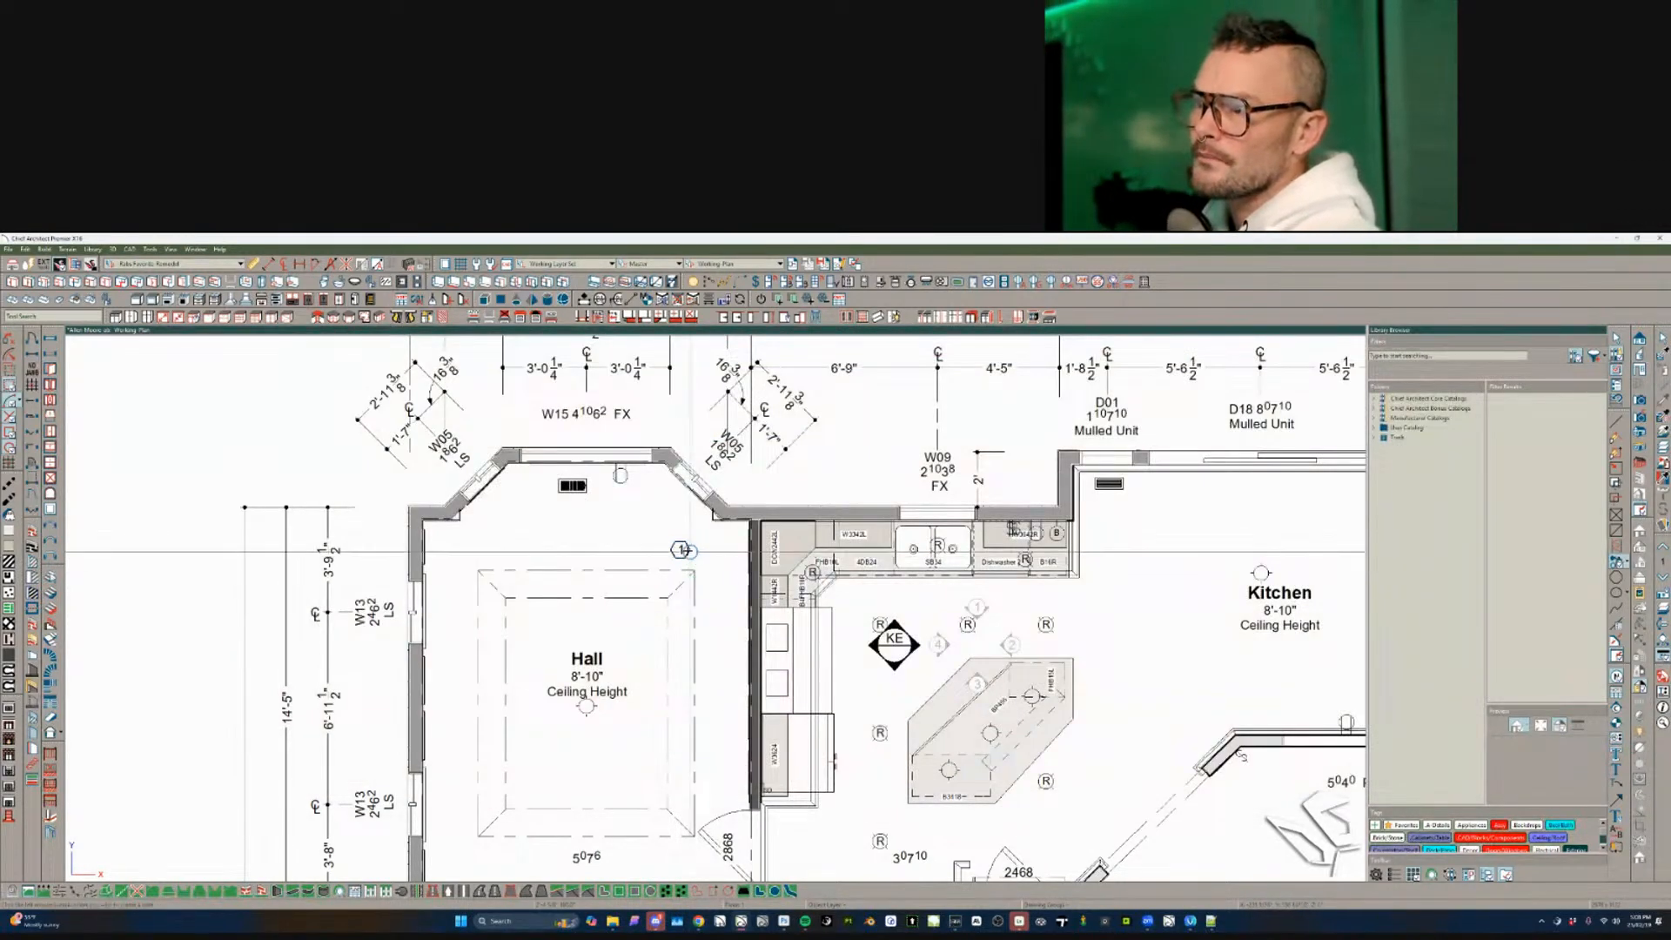
{"action": "left_click", "coordinate": [685, 554]}
{"action": "left_click_drag", "start_coordinate": [686, 559], "coordinate": [751, 632]}
{"action": "scroll", "coordinate": [713, 592], "scroll_direction": "up", "scroll_amount": 1}
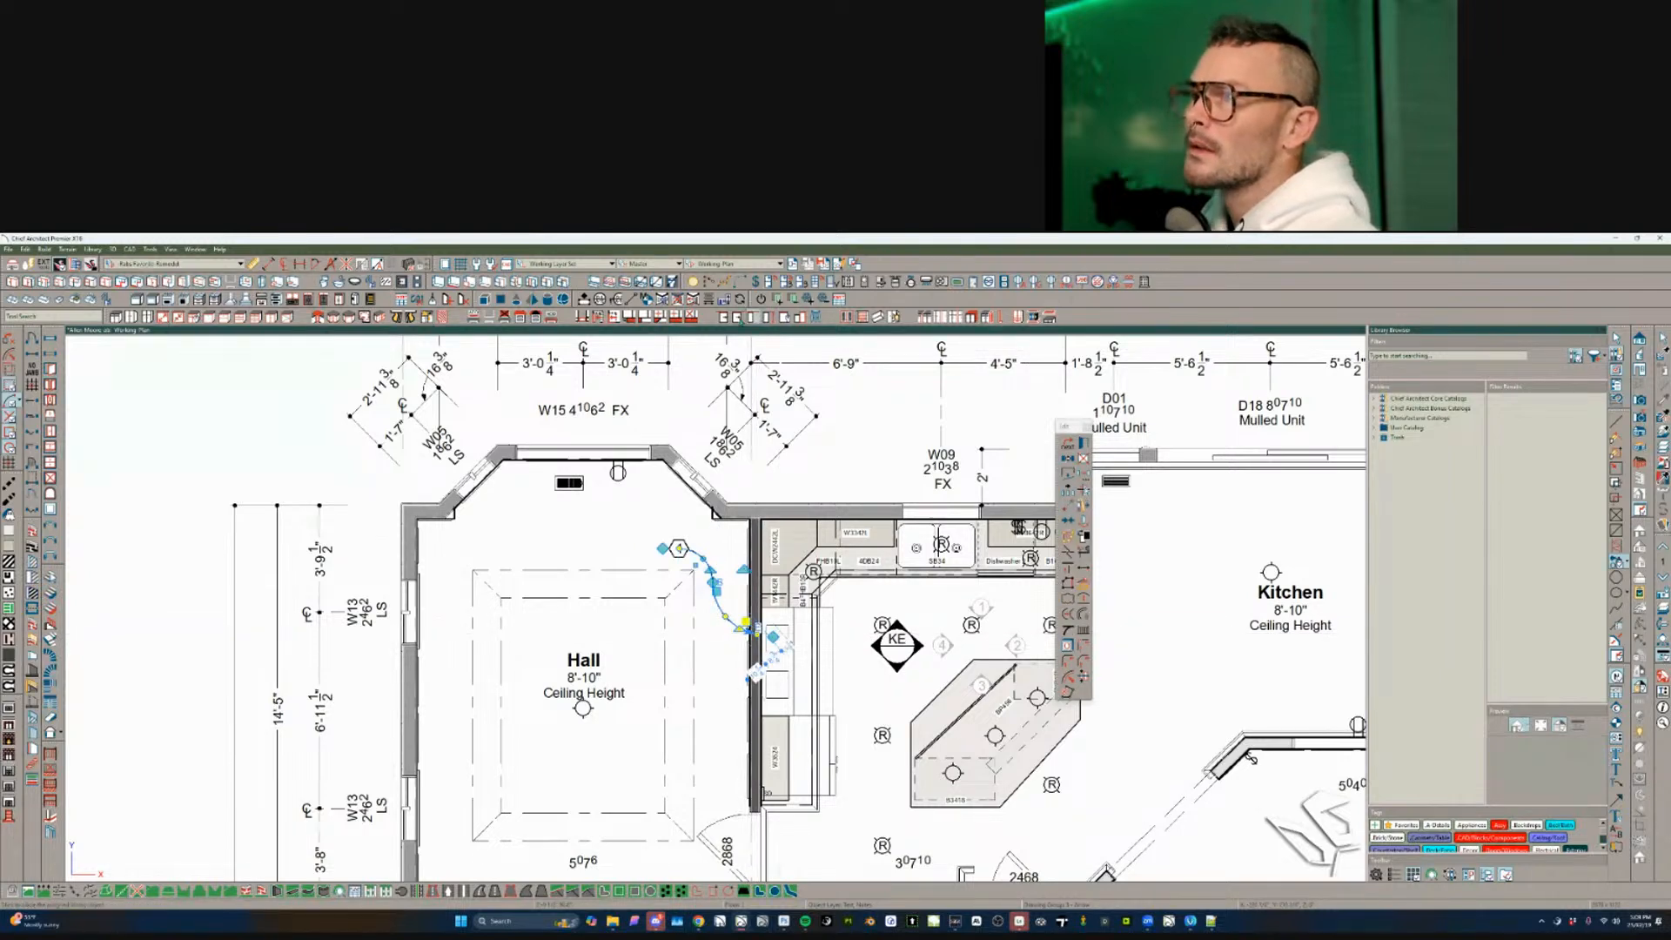
{"action": "left_click", "coordinate": [738, 264]}
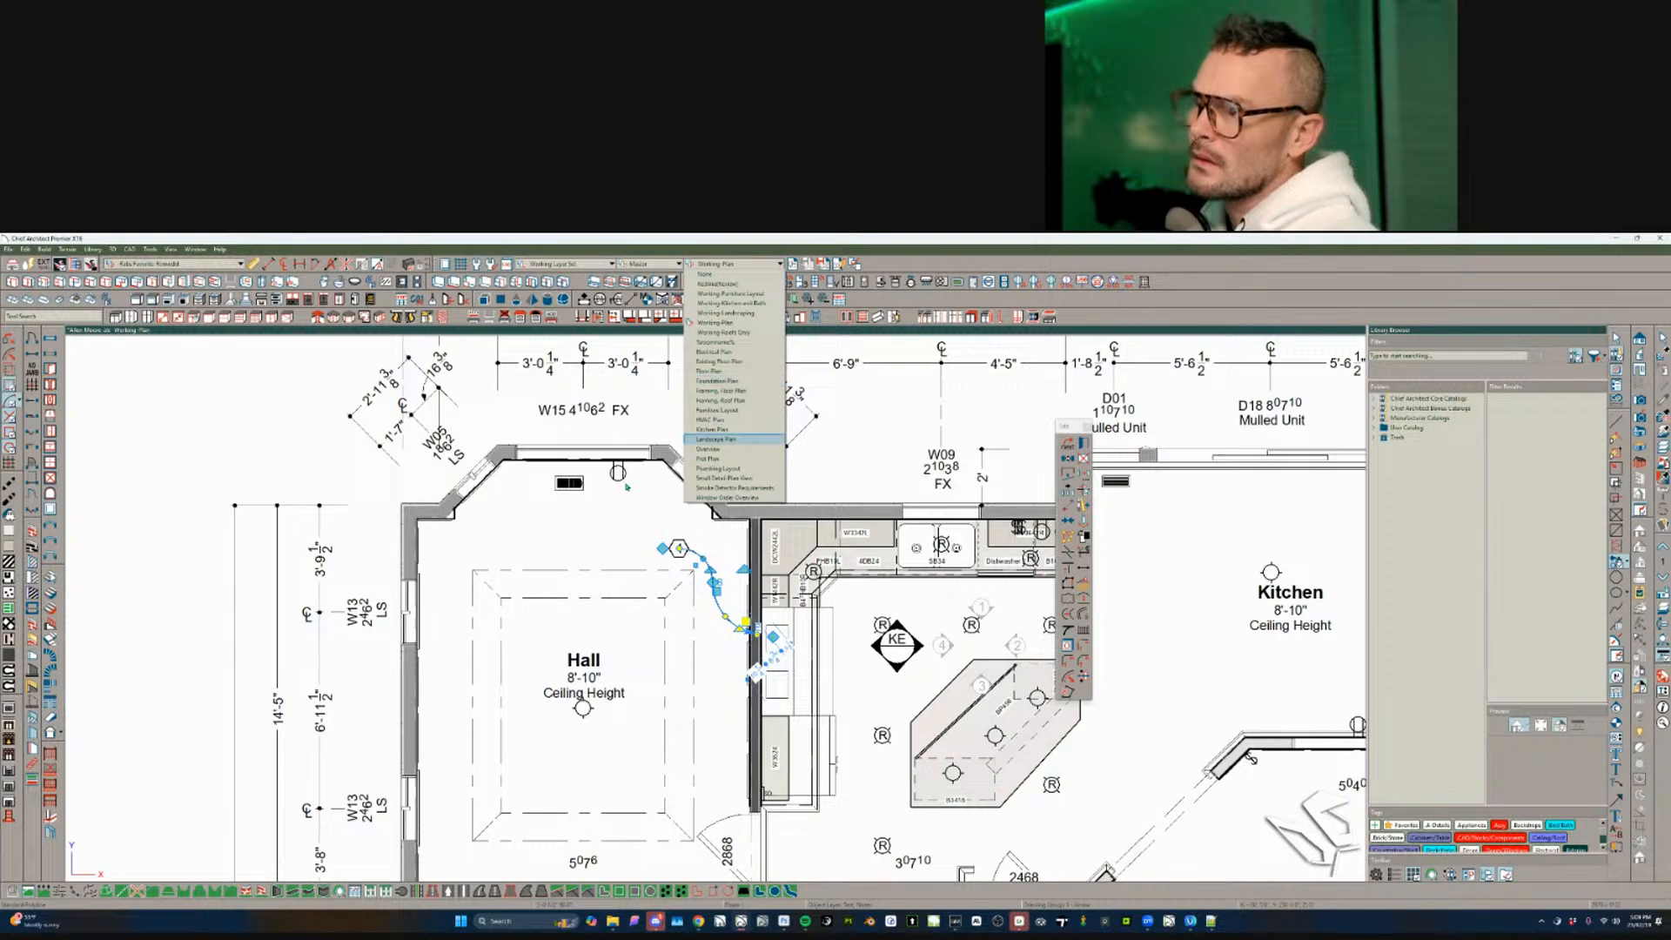
{"action": "left_click", "coordinate": [607, 508]}
{"action": "scroll", "coordinate": [607, 536], "scroll_direction": "down", "scroll_amount": 3}
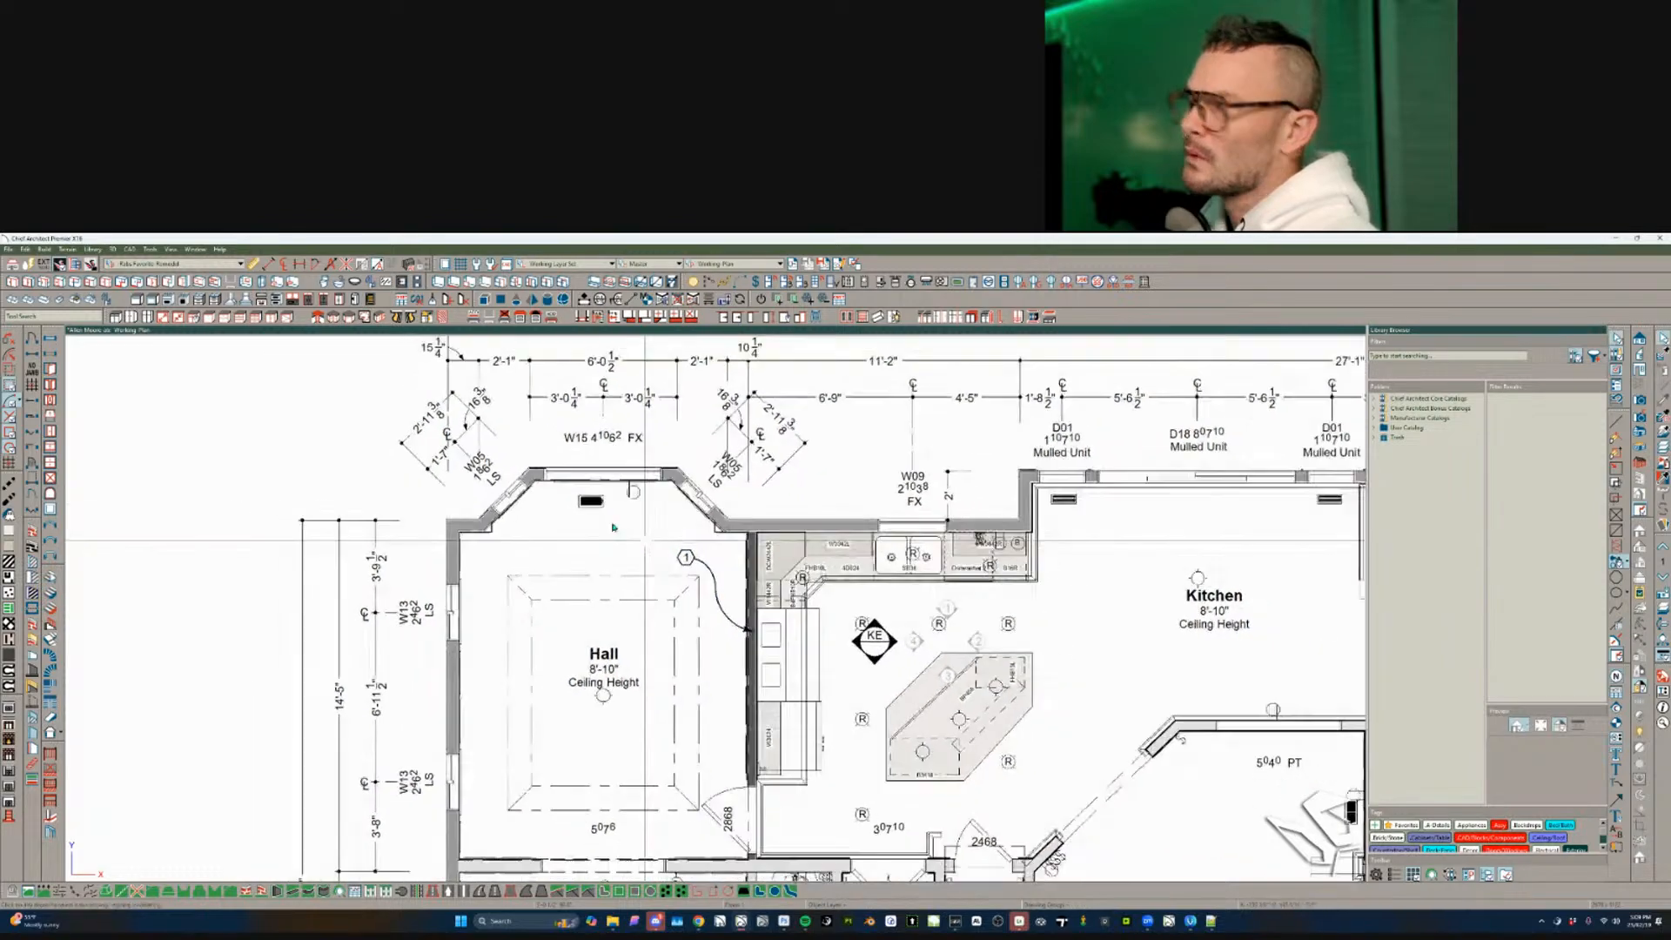
{"action": "scroll", "coordinate": [709, 522], "scroll_direction": "down", "scroll_amount": 2}
- Hide the light fixtures layer by picking a Hall ceiling light, then view the whole floor
{"action": "middle_click_drag", "start_coordinate": [709, 522], "coordinate": [691, 420]}
{"action": "left_click", "coordinate": [1663, 478]}
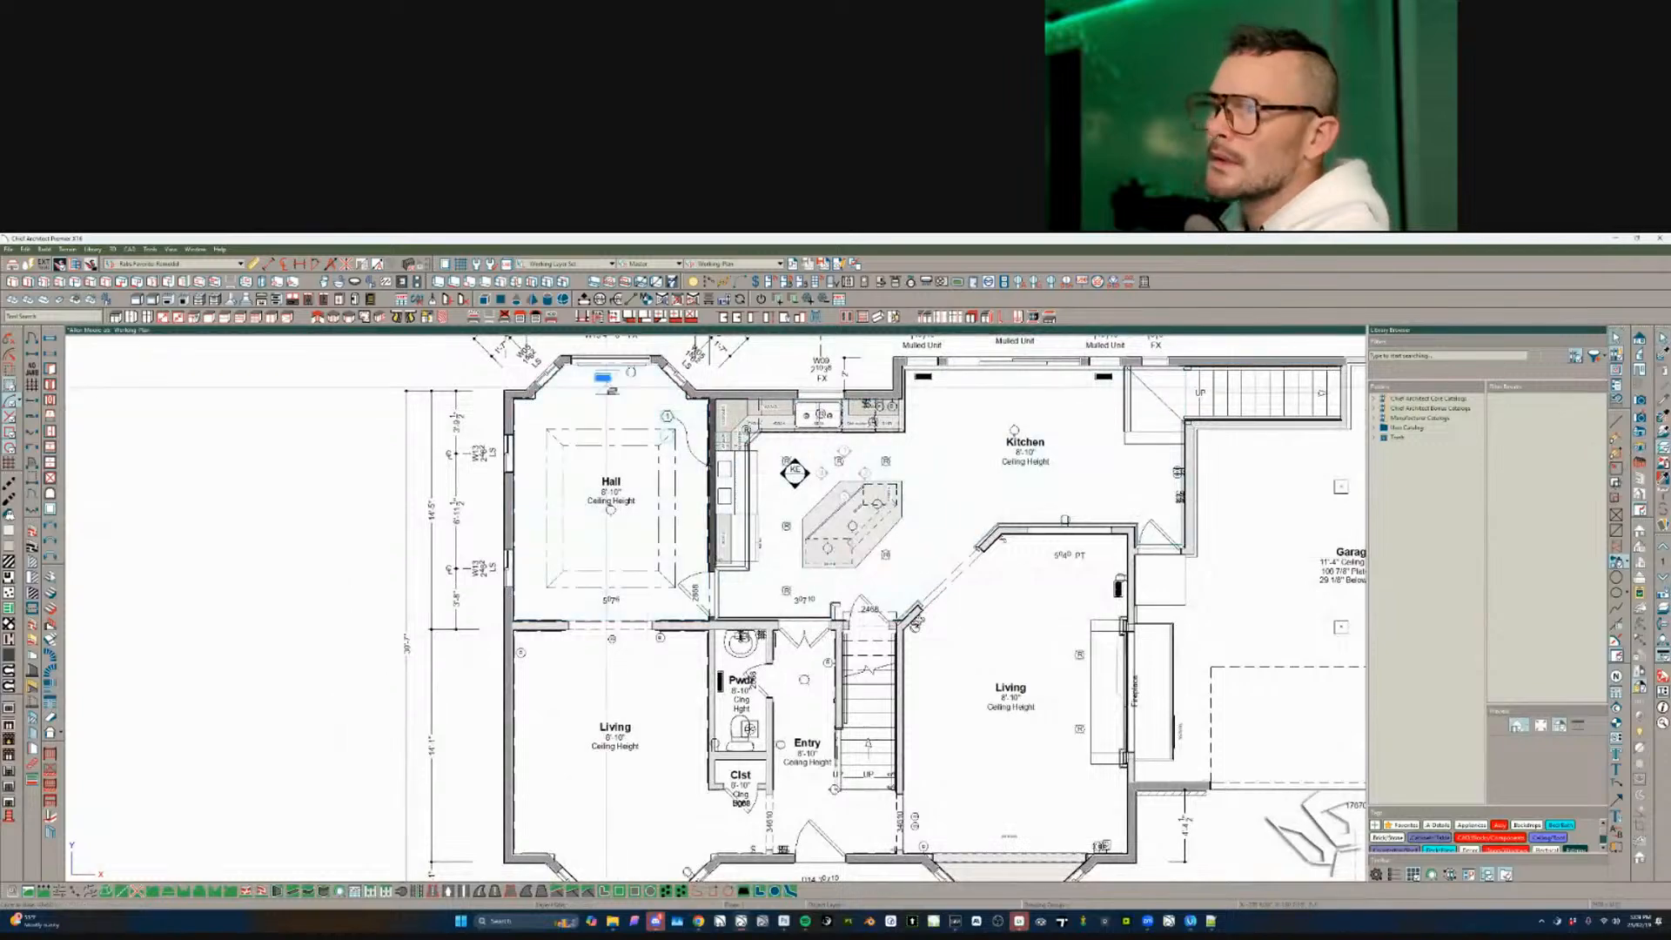
{"action": "scroll", "coordinate": [603, 383], "scroll_direction": "up", "scroll_amount": 4}
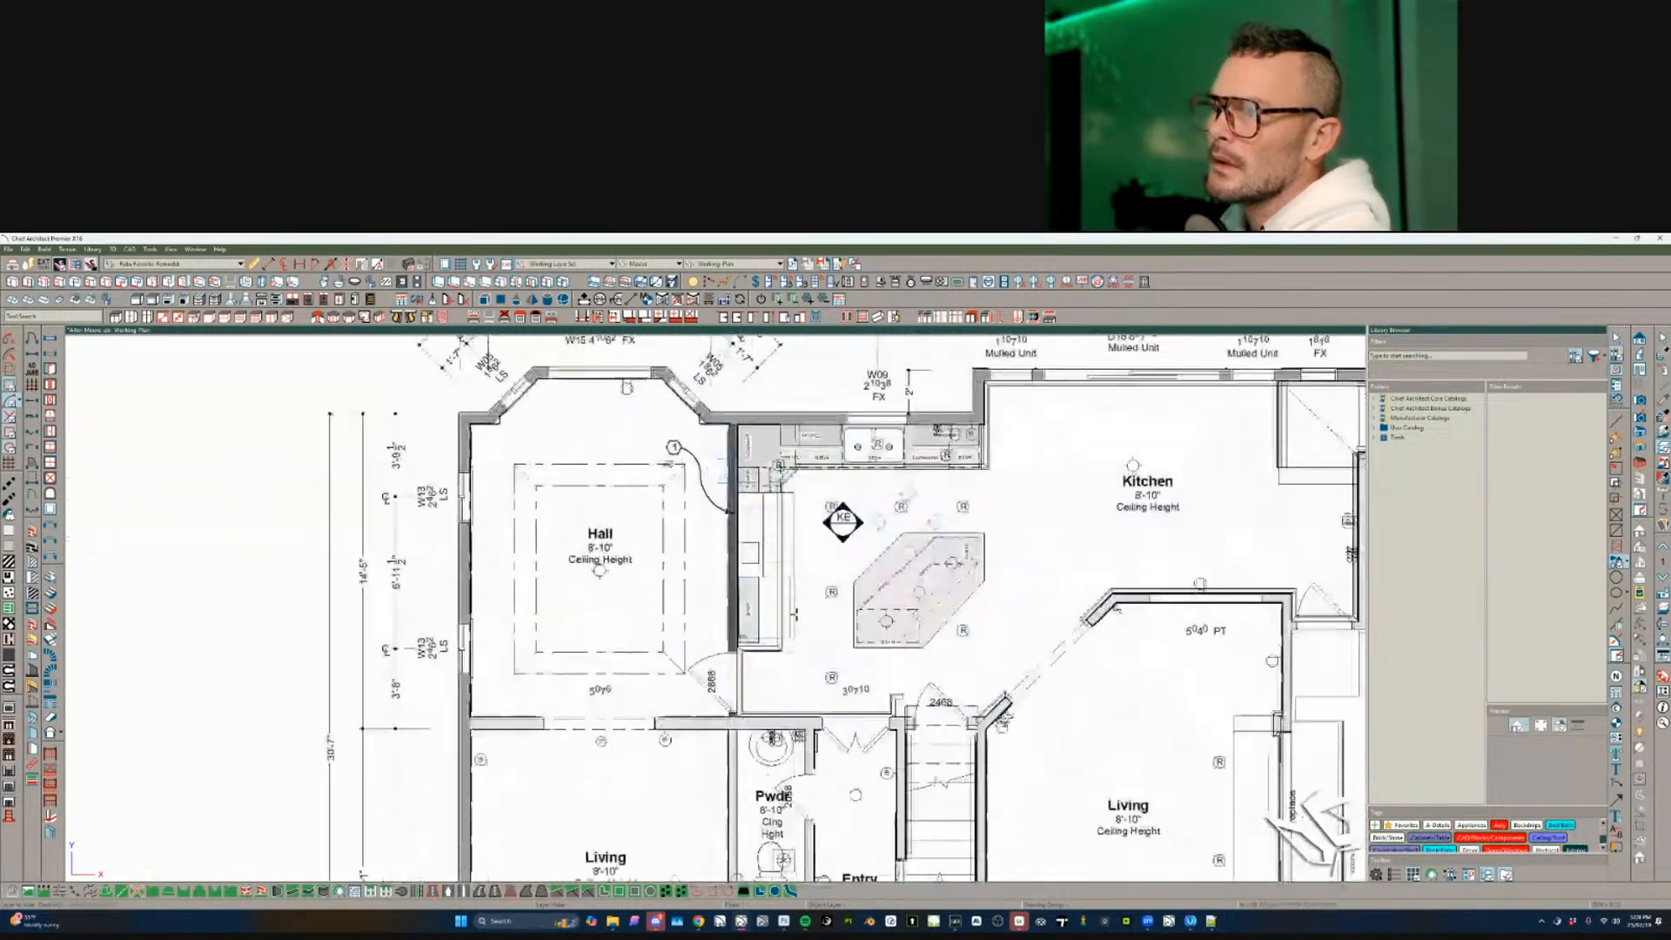
{"action": "left_click", "coordinate": [656, 361]}
{"action": "scroll", "coordinate": [814, 534], "scroll_direction": "down", "scroll_amount": 2}
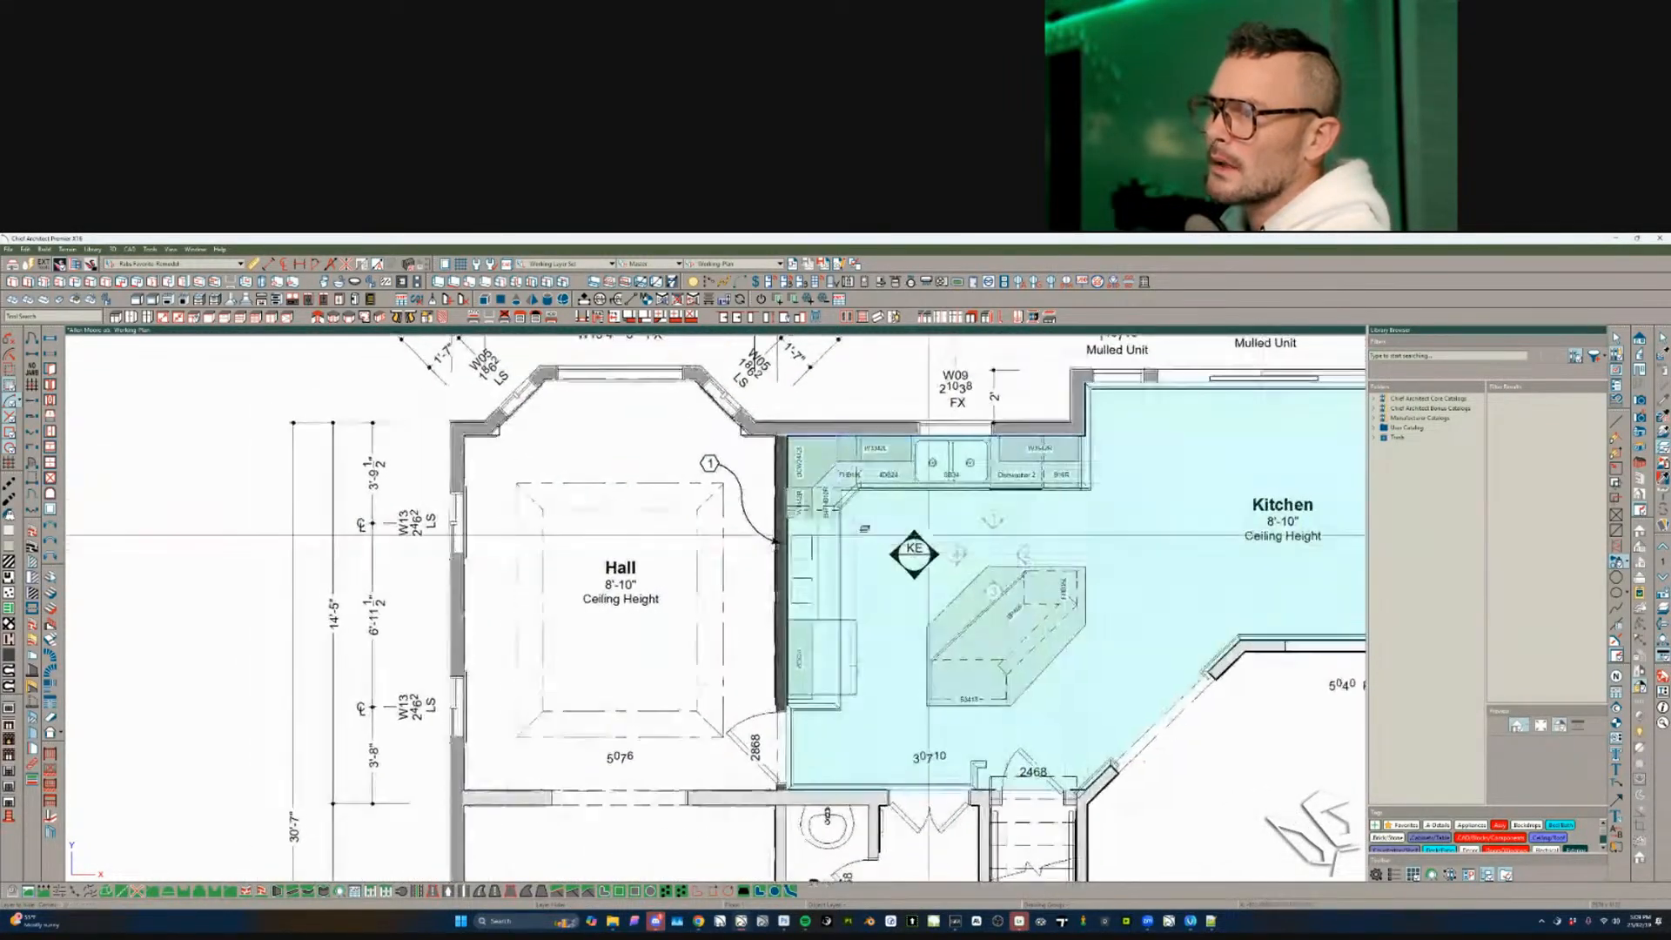
{"action": "scroll", "coordinate": [766, 595], "scroll_direction": "up", "scroll_amount": 3}
{"action": "scroll", "coordinate": [768, 602], "scroll_direction": "up", "scroll_amount": 1}
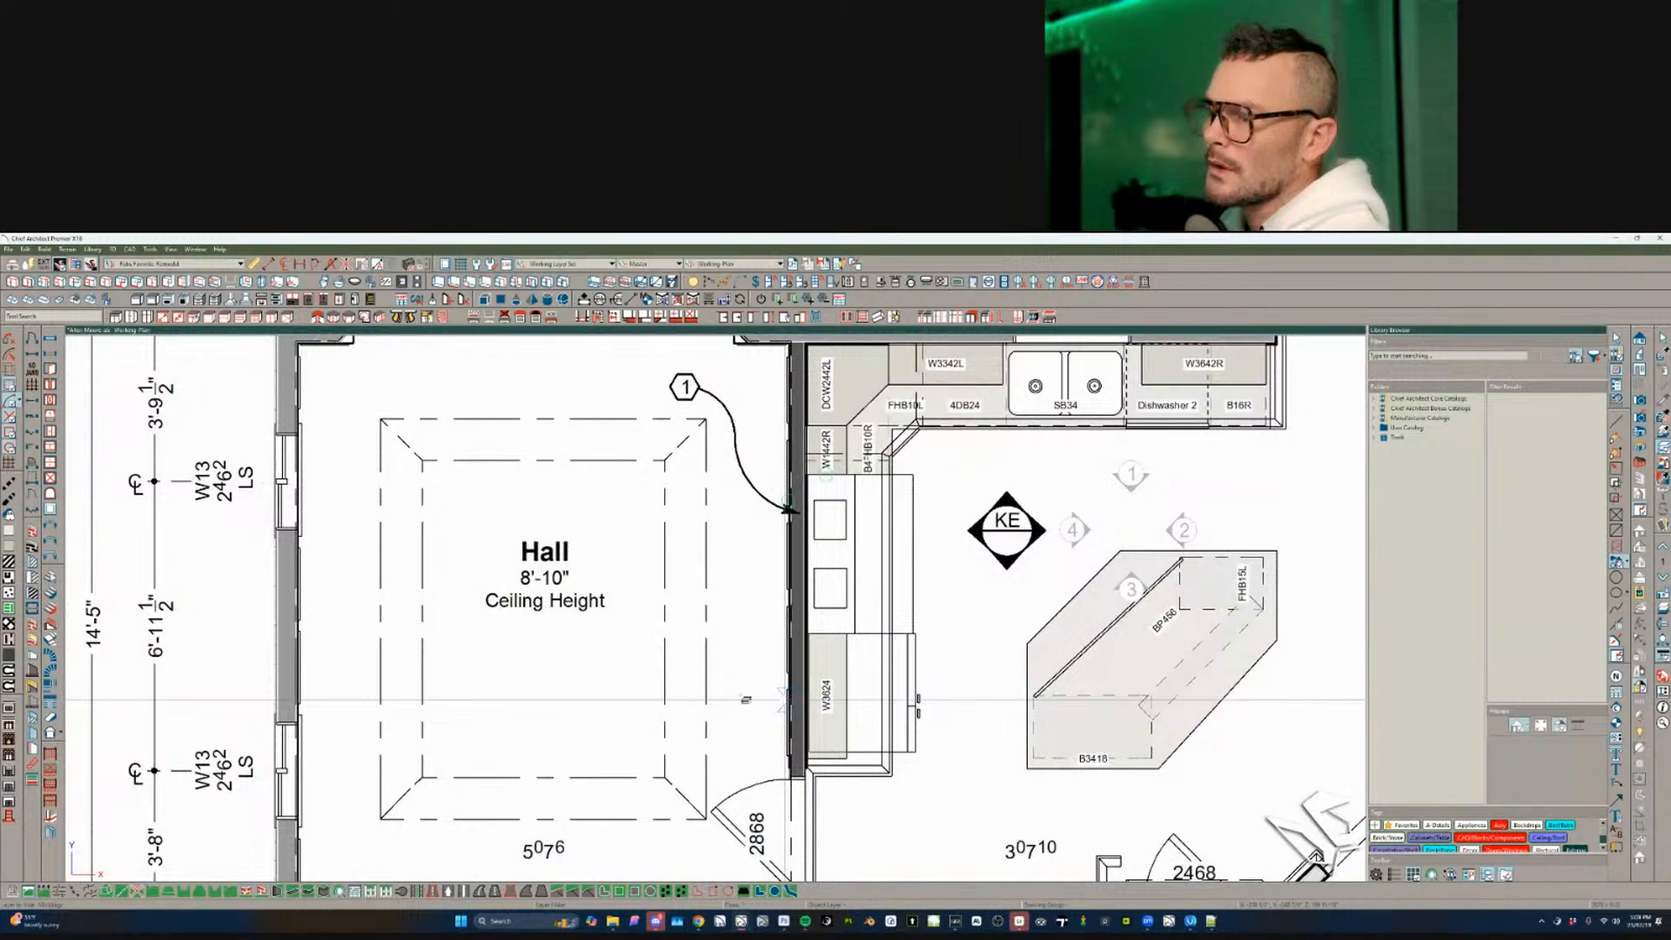
{"action": "scroll", "coordinate": [746, 699], "scroll_direction": "down", "scroll_amount": 4}
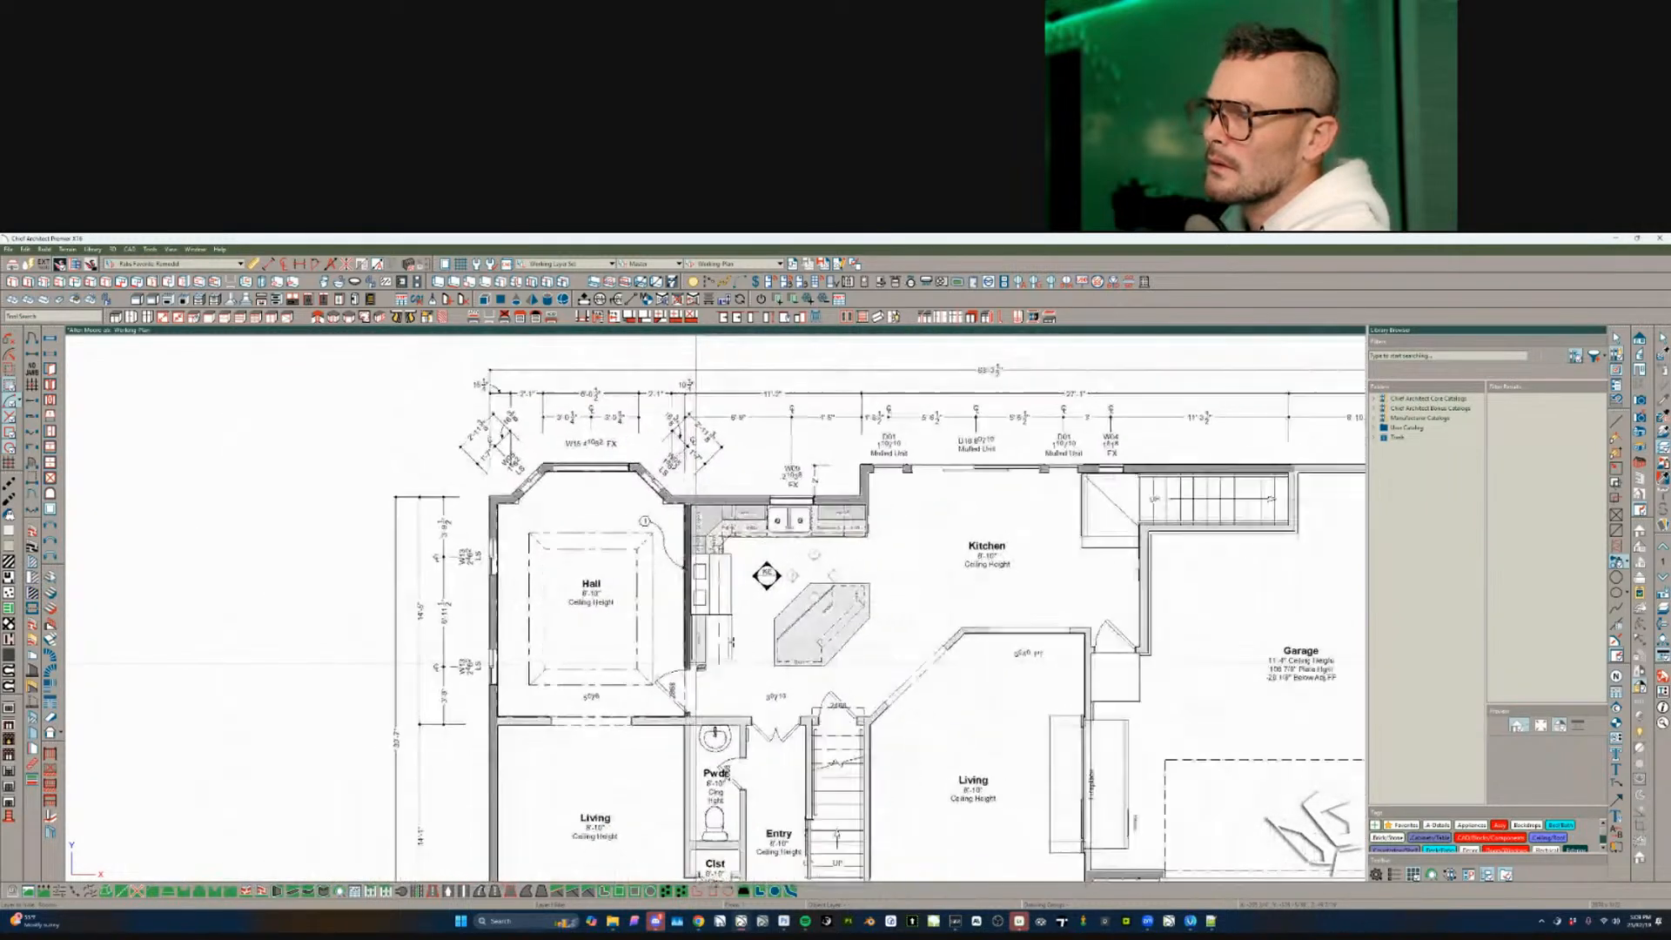
{"action": "scroll", "coordinate": [696, 663], "scroll_direction": "down", "scroll_amount": 3}
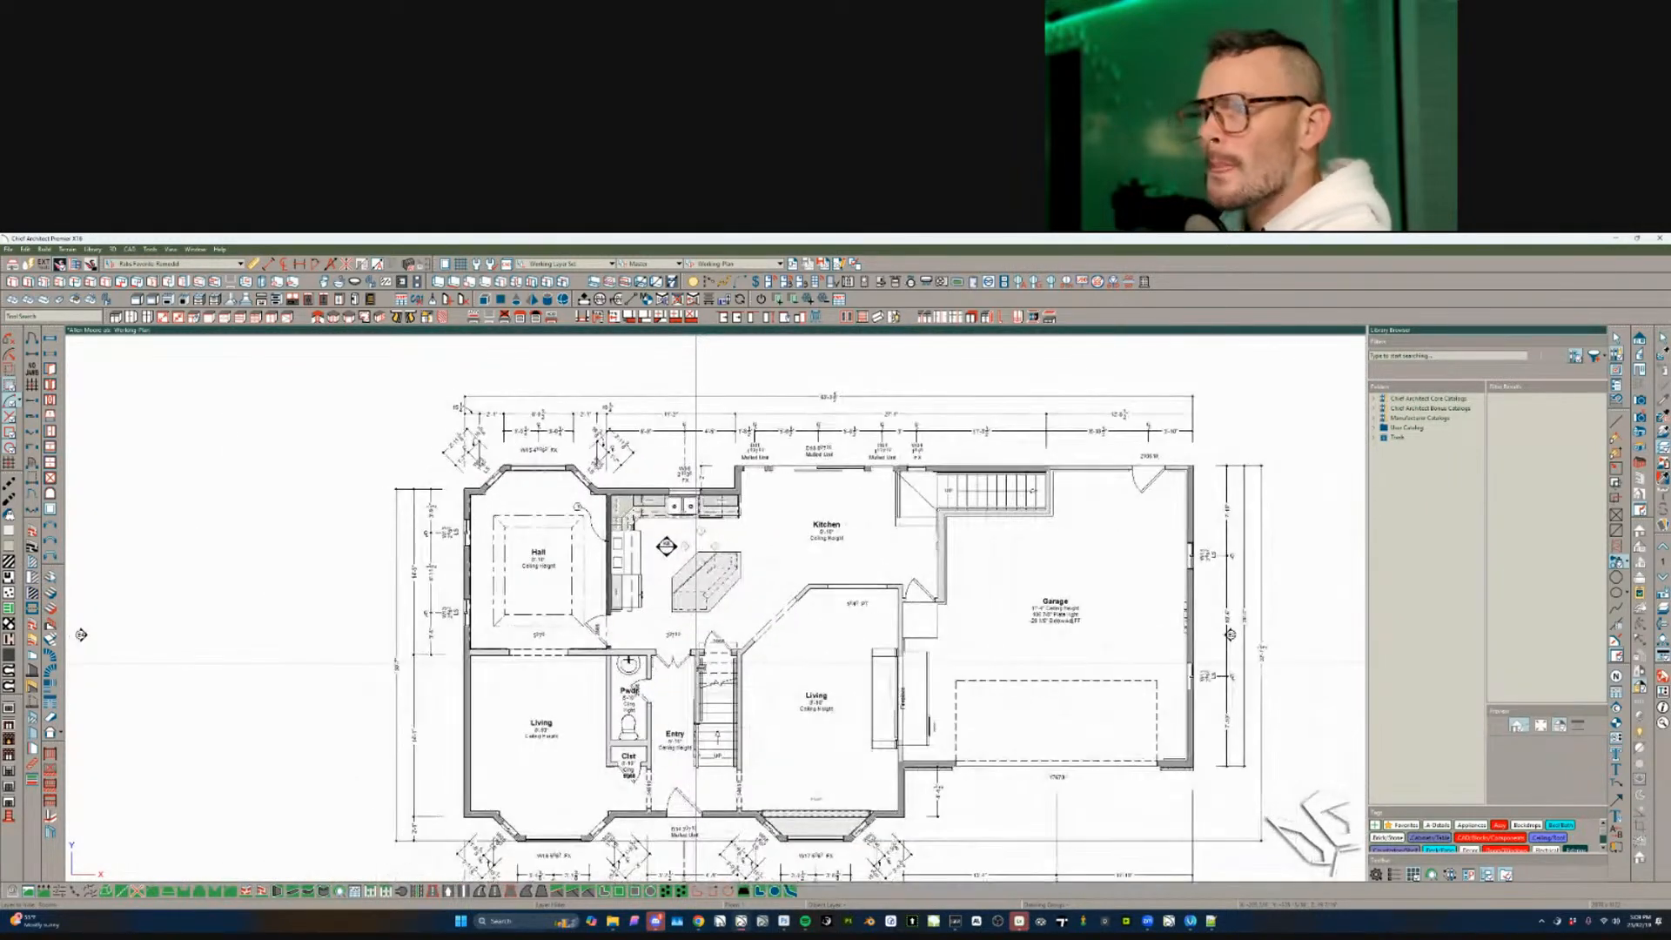
{"action": "scroll", "coordinate": [696, 663], "scroll_direction": "up", "scroll_amount": 1}
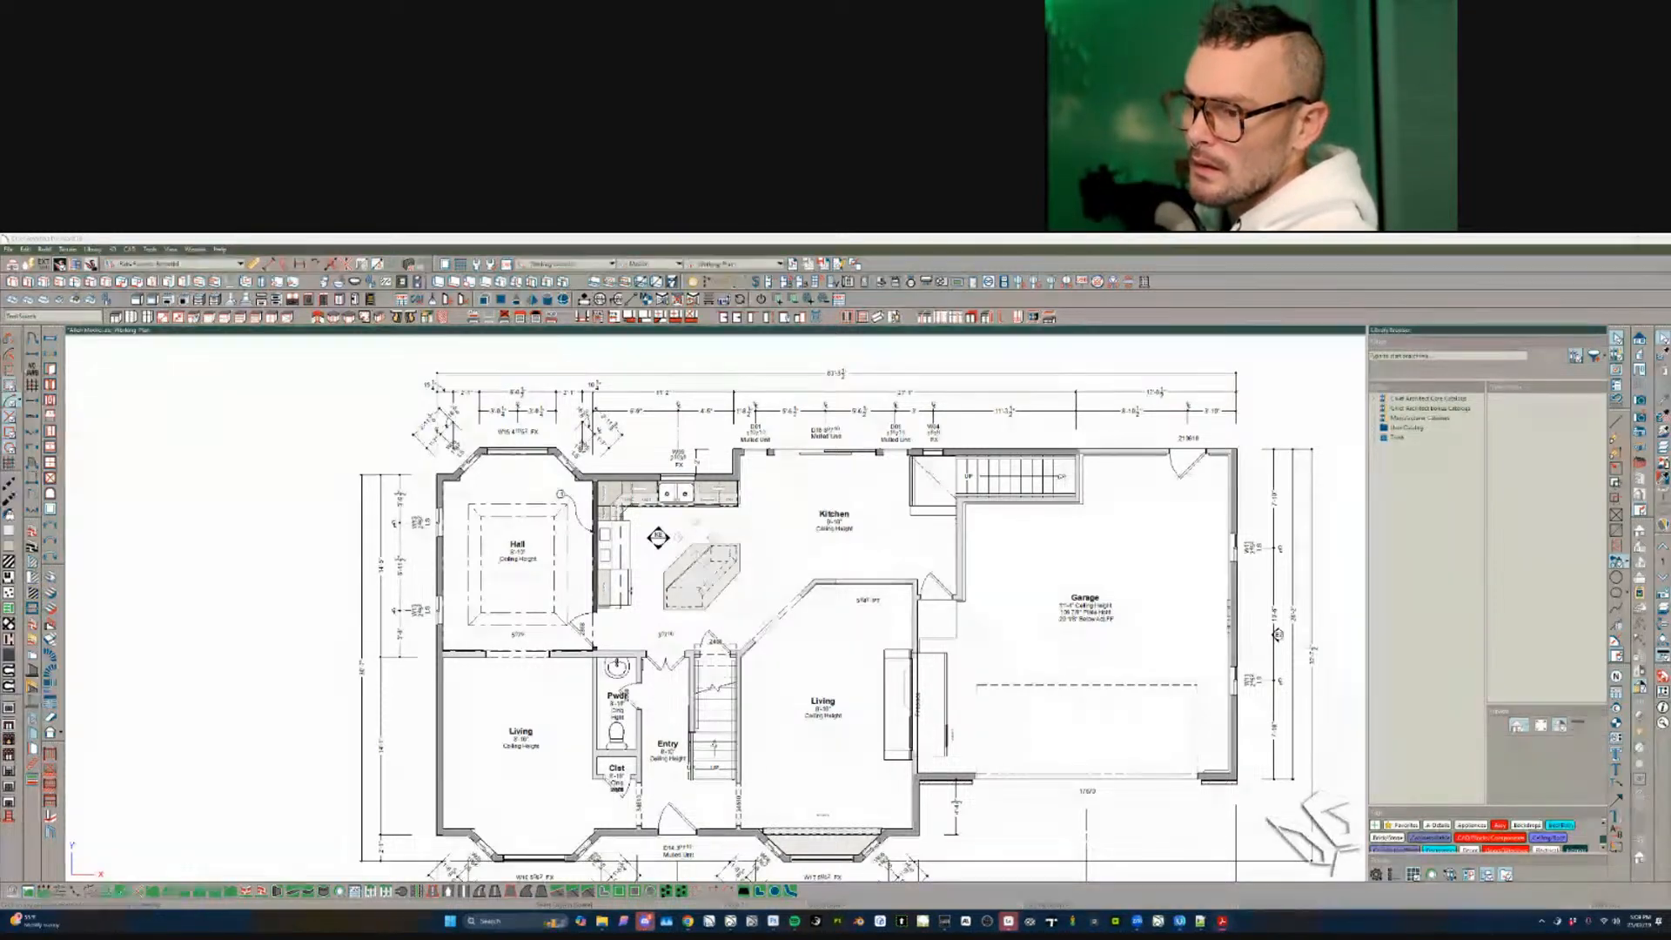
- Snap Acrobat to the left half and Chief Architect to the right half
{"action": "mouse_move", "coordinate": [0, 330]}
{"action": "left_mouse_down", "text": "shift"}
{"action": "mouse_move", "coordinate": [17, 329]}
{"action": "mouse_move", "coordinate": [1, 335]}
{"action": "left_mouse_up", "text": "shift"}
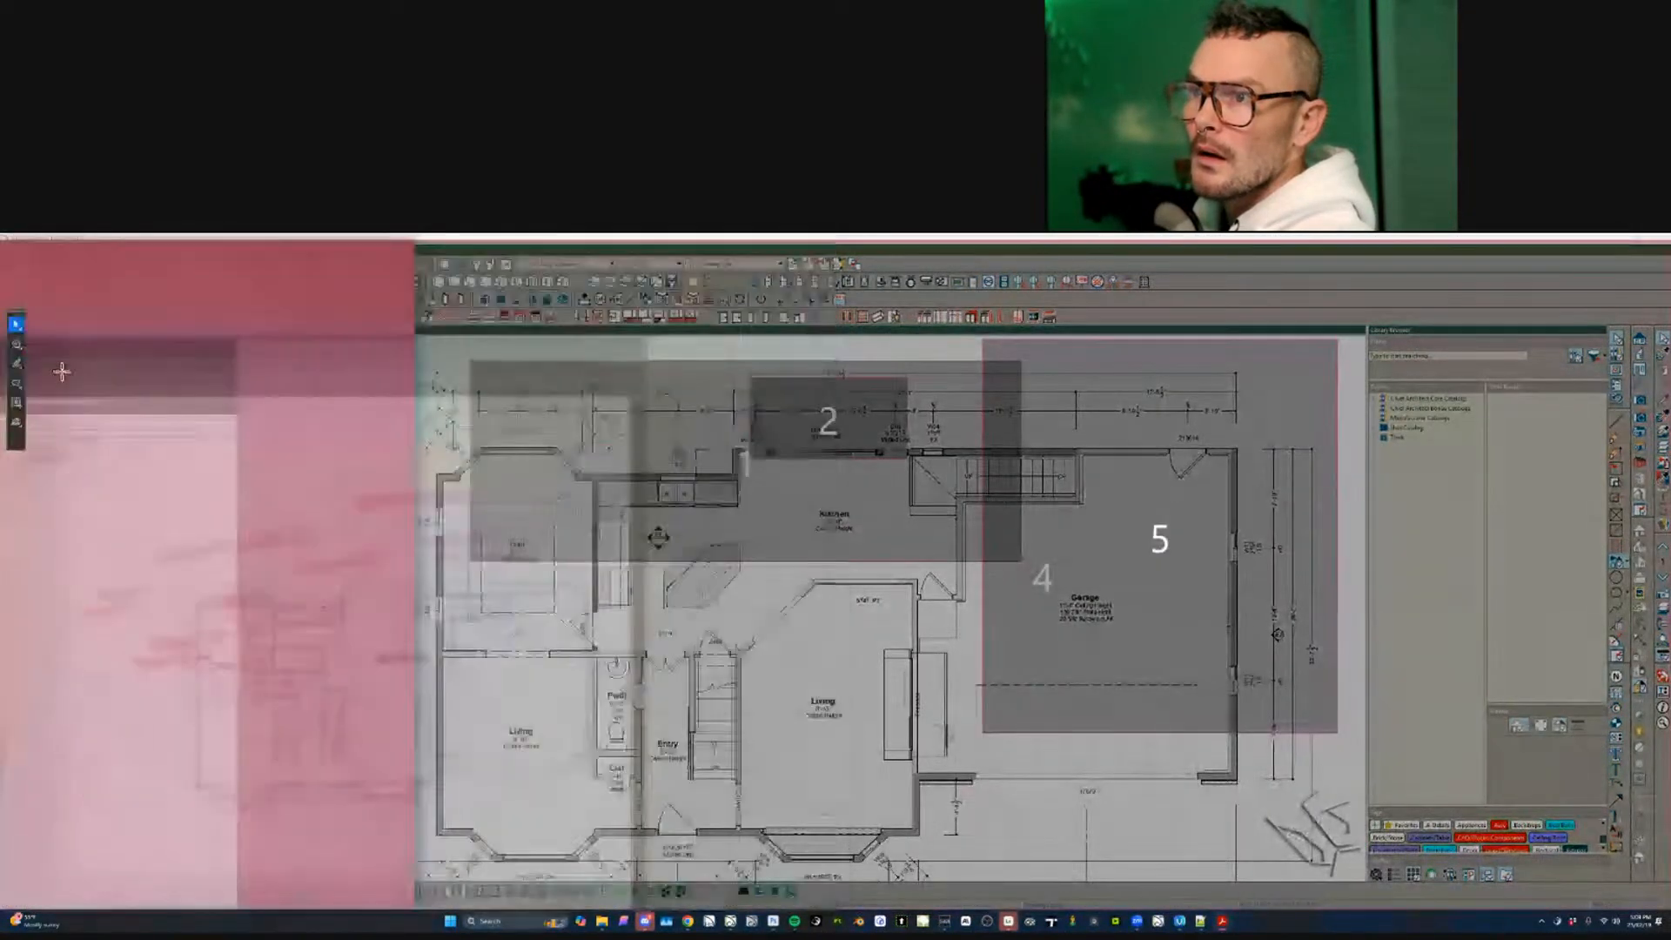
{"action": "left_click", "coordinate": [658, 243]}
{"action": "left_click_drag", "start_coordinate": [659, 244], "coordinate": [785, 297], "text": "shift"}
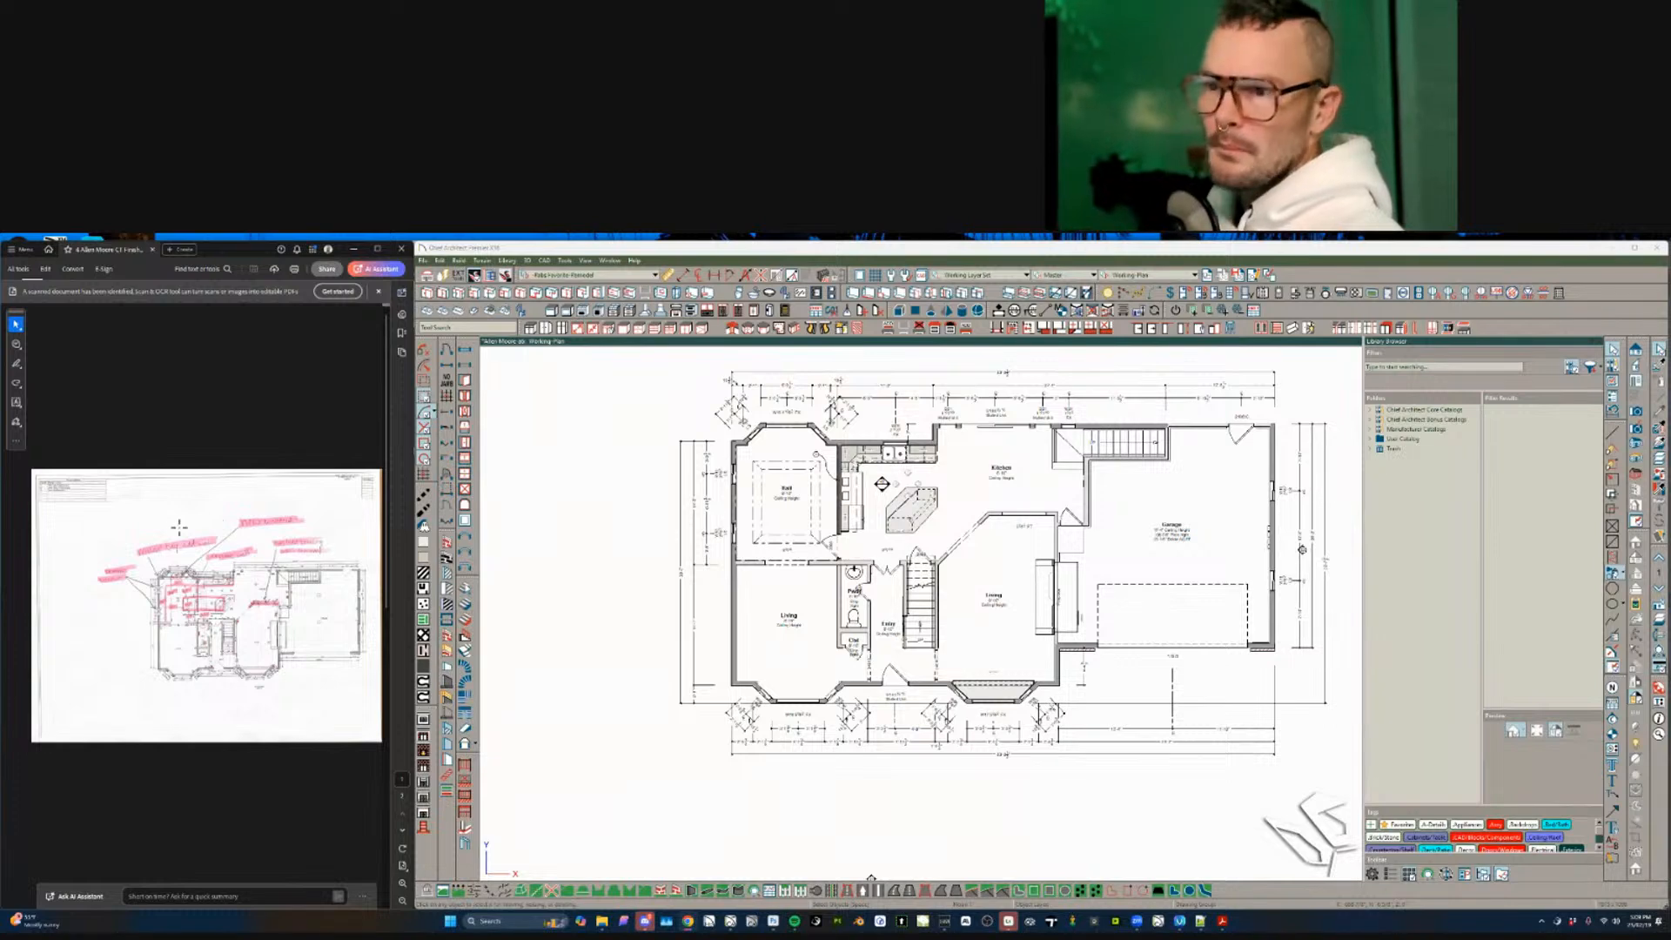
- Zoom the marked-up PDF page to read the 'remove bay, add wall' and 'remove wall' notes
{"action": "left_click", "coordinate": [176, 593]}
{"action": "scroll", "coordinate": [177, 585], "scroll_direction": "up", "scroll_amount": 5, "text": "ctrl"}
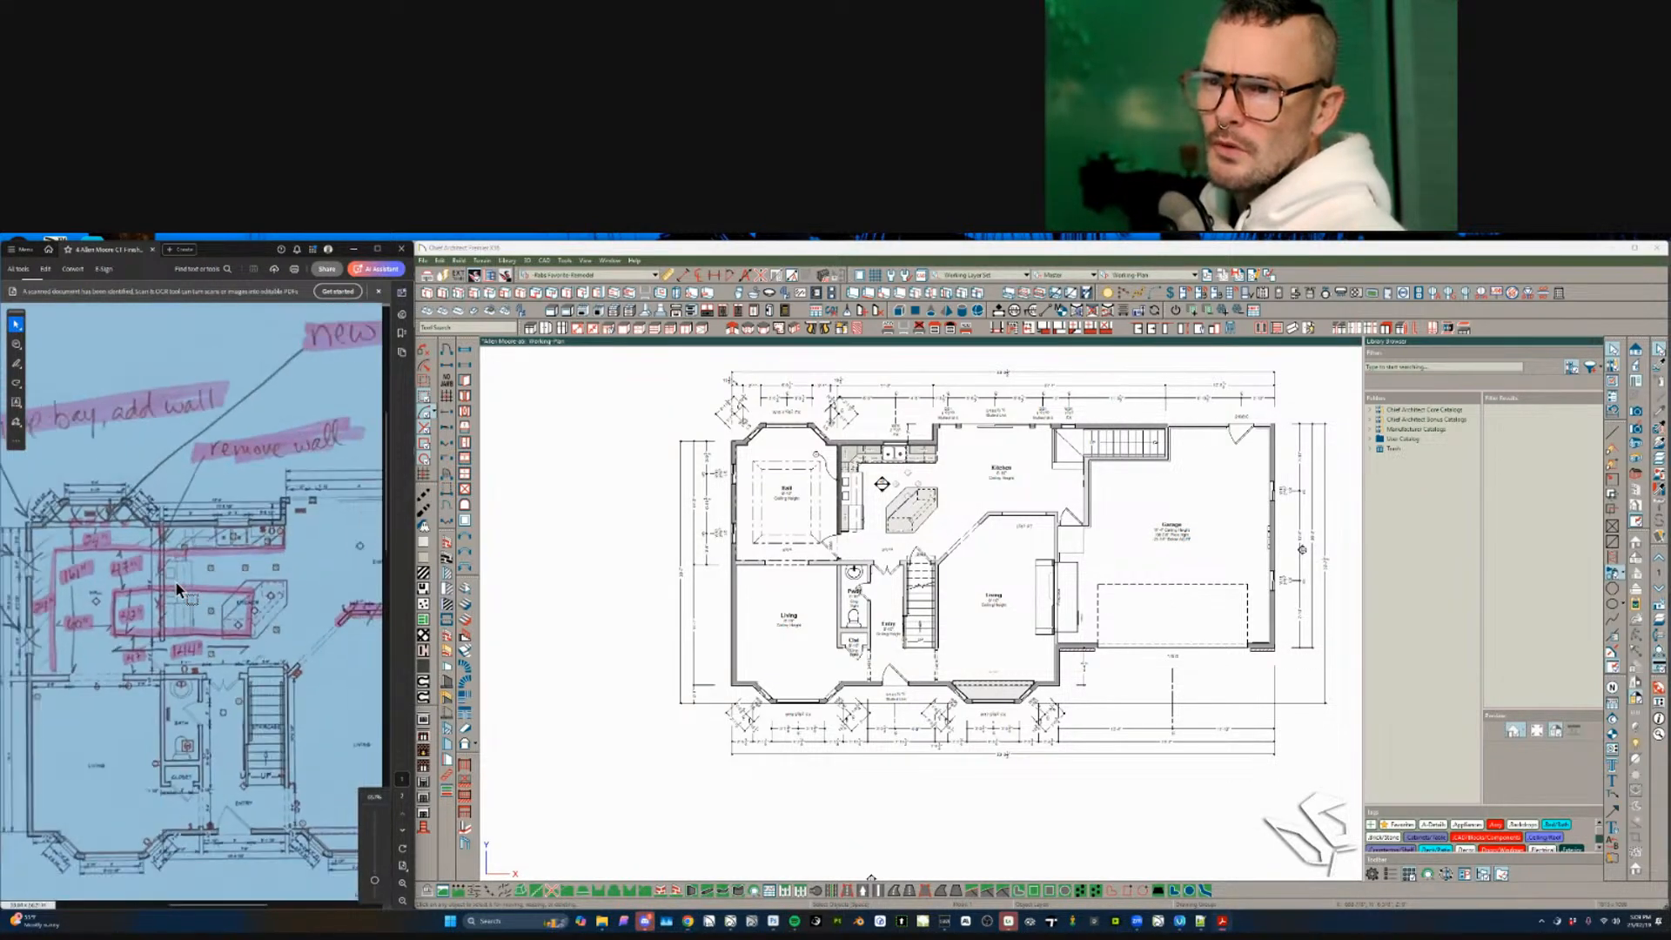
{"action": "scroll", "coordinate": [178, 589], "scroll_direction": "down", "scroll_amount": 2, "text": "ctrl"}
{"action": "scroll", "coordinate": [135, 545], "scroll_direction": "up", "scroll_amount": 1, "text": "ctrl"}
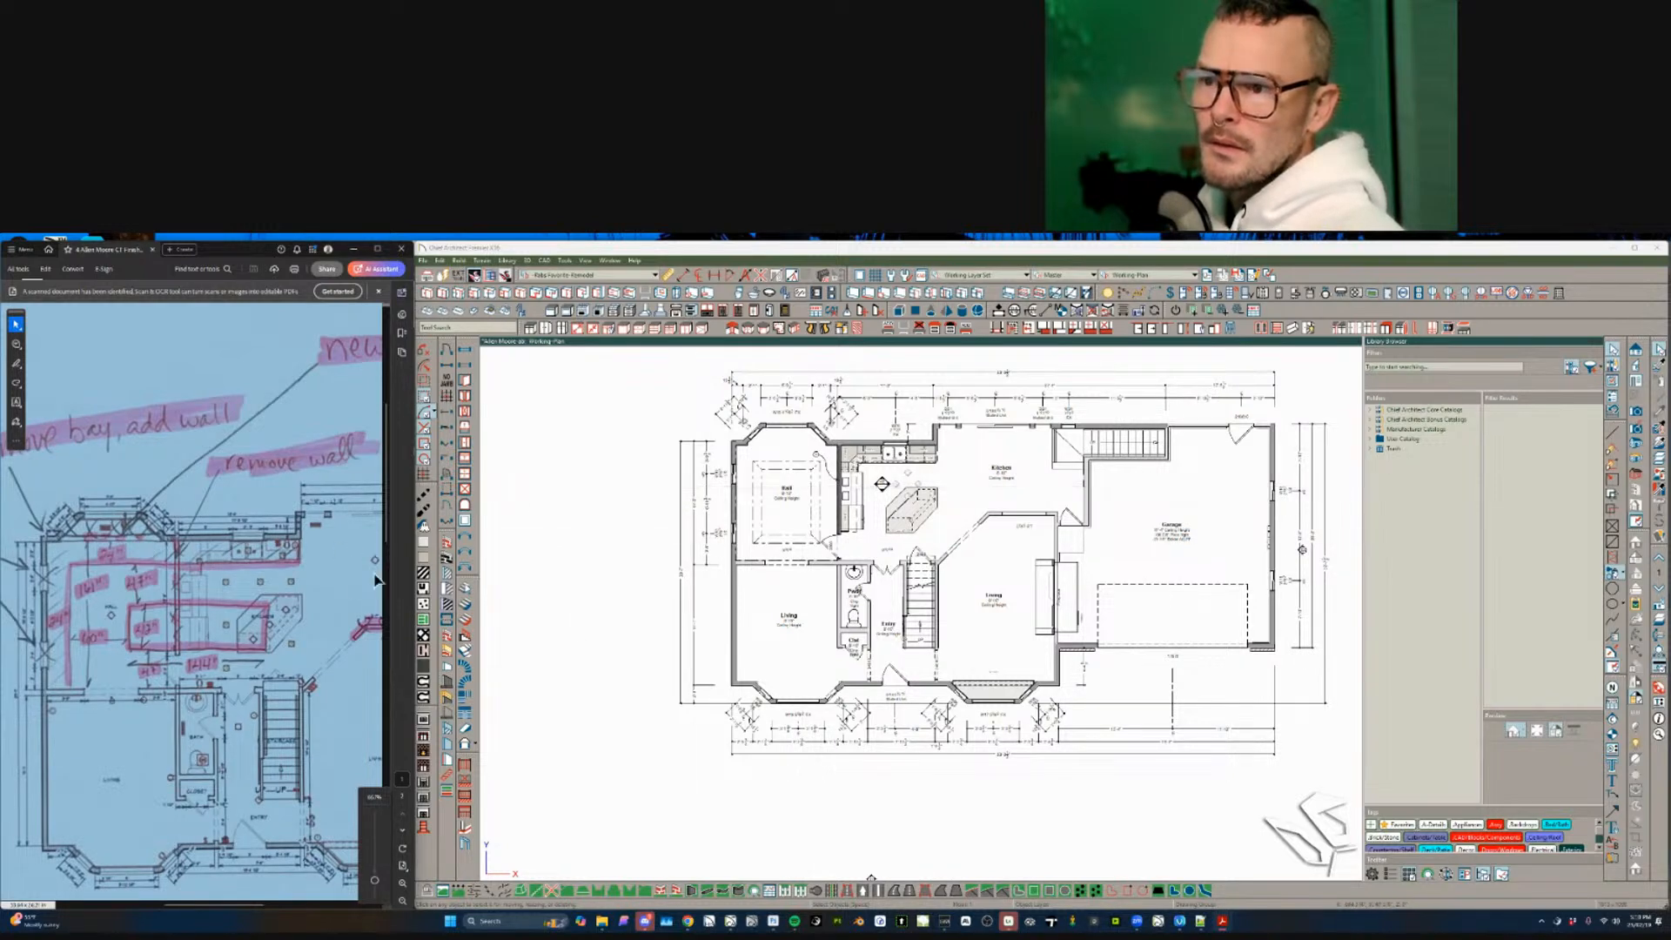
{"action": "scroll", "coordinate": [348, 600], "scroll_direction": "down", "scroll_amount": 1, "text": "ctrl"}
{"action": "scroll", "coordinate": [298, 652], "scroll_direction": "down", "scroll_amount": 2}
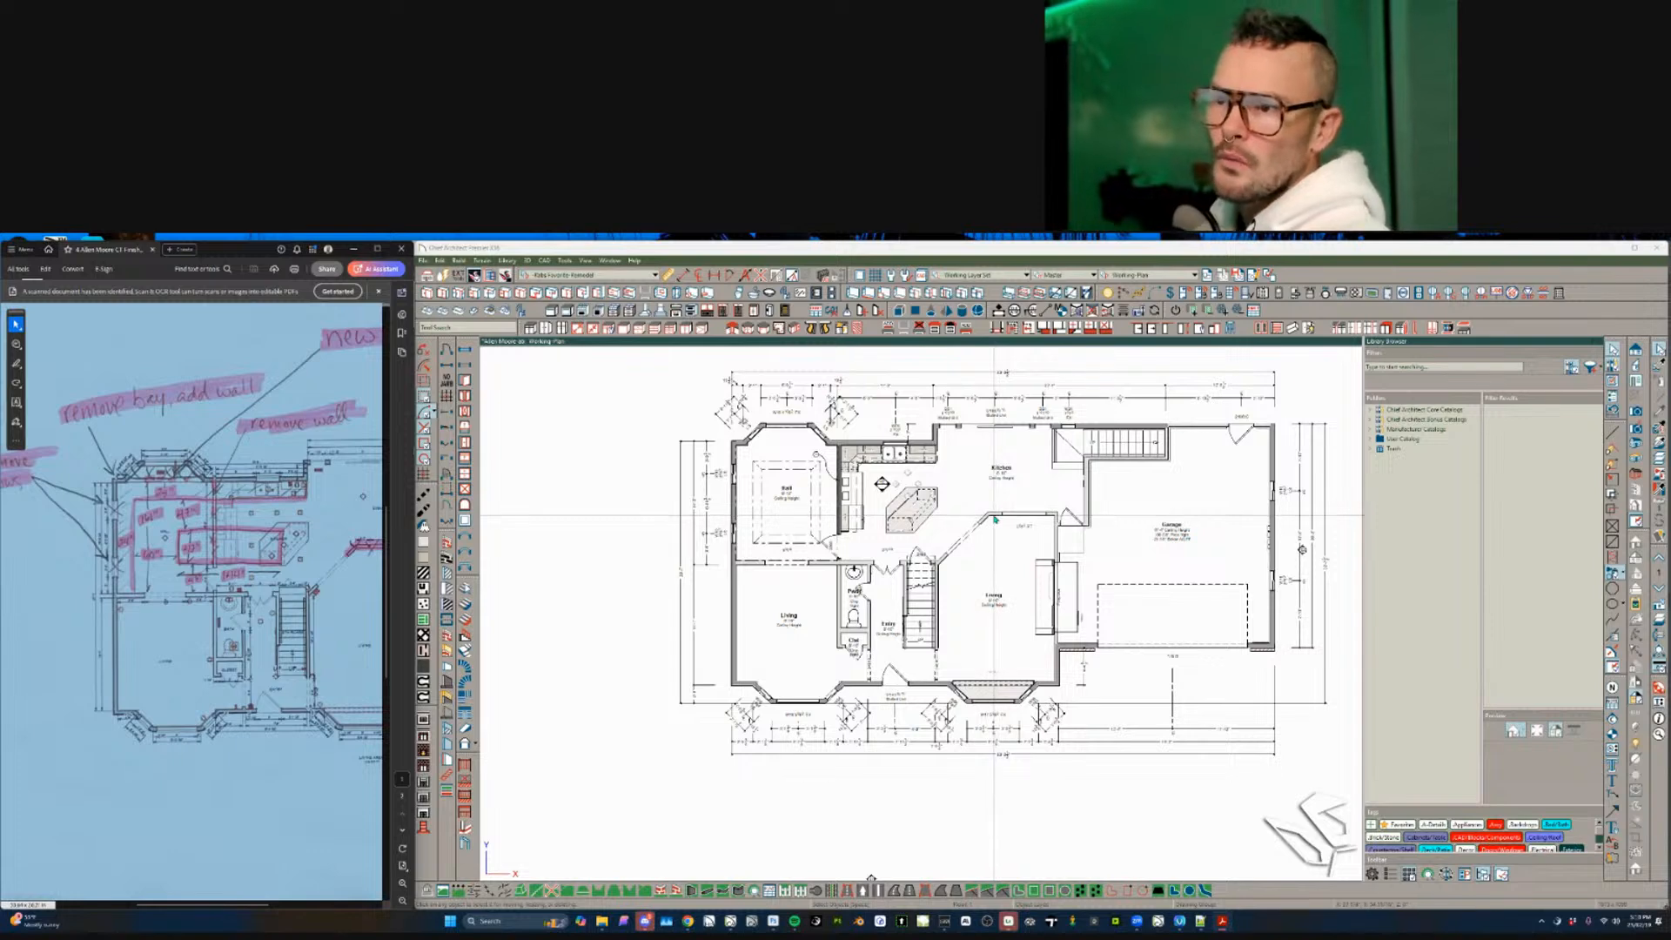
{"action": "scroll", "coordinate": [999, 513], "scroll_direction": "up", "scroll_amount": 4}
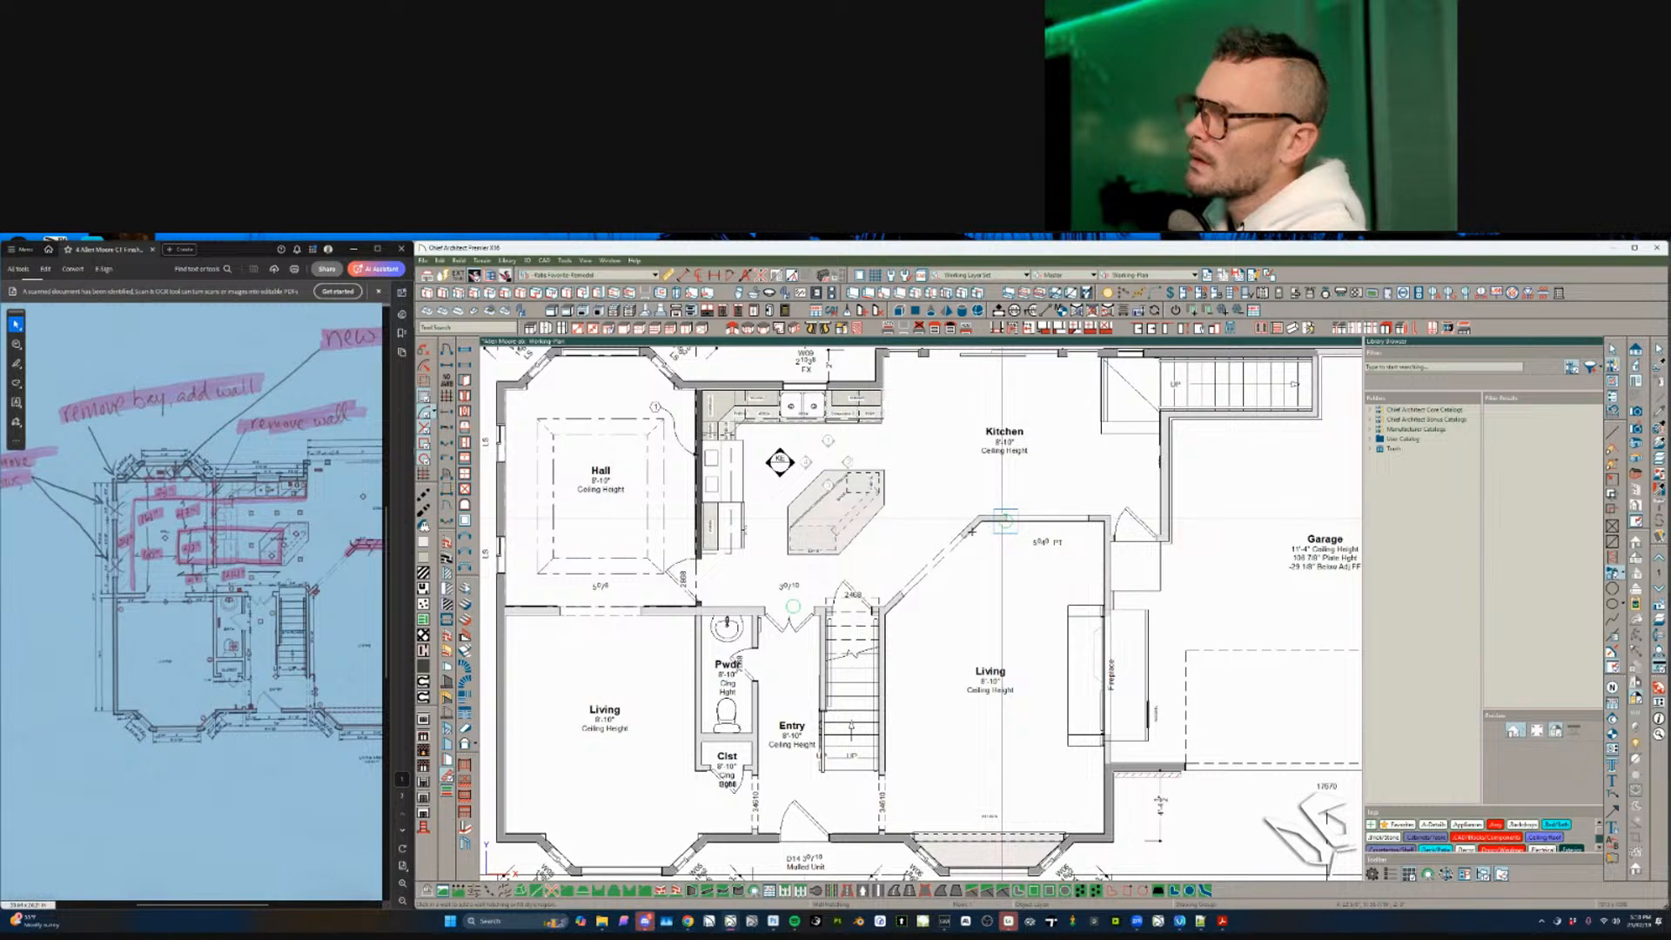
{"action": "left_click_drag", "start_coordinate": [1005, 519], "coordinate": [972, 527]}
{"action": "key", "text": "Page_Up"}
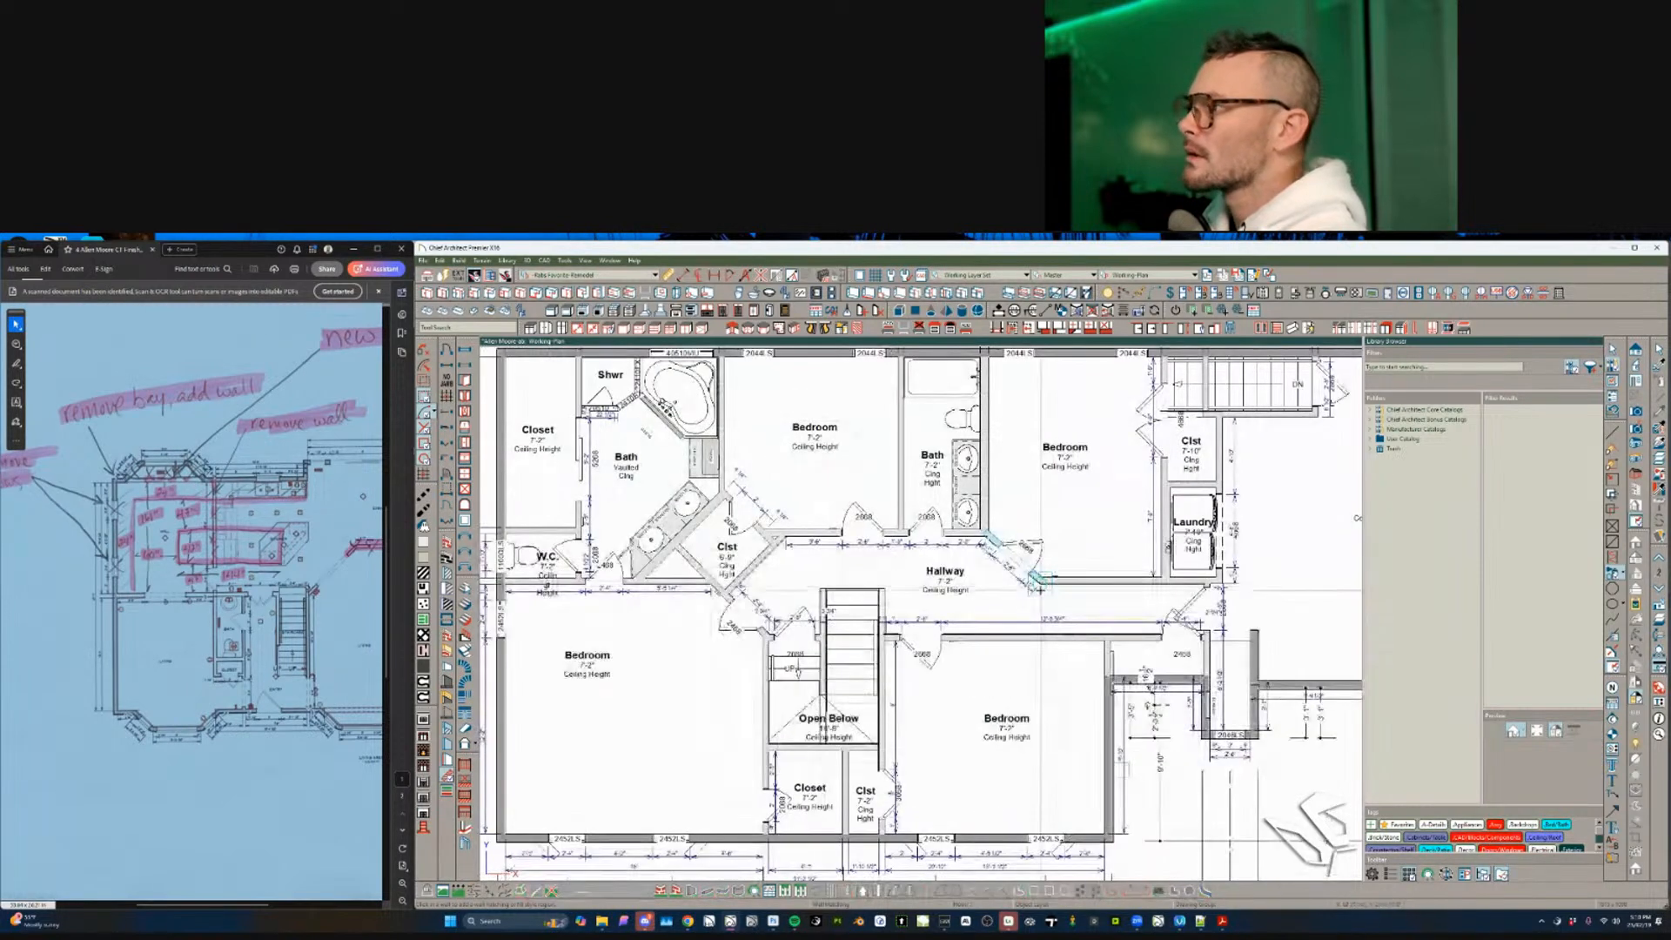
{"action": "key", "text": "Page_Down"}
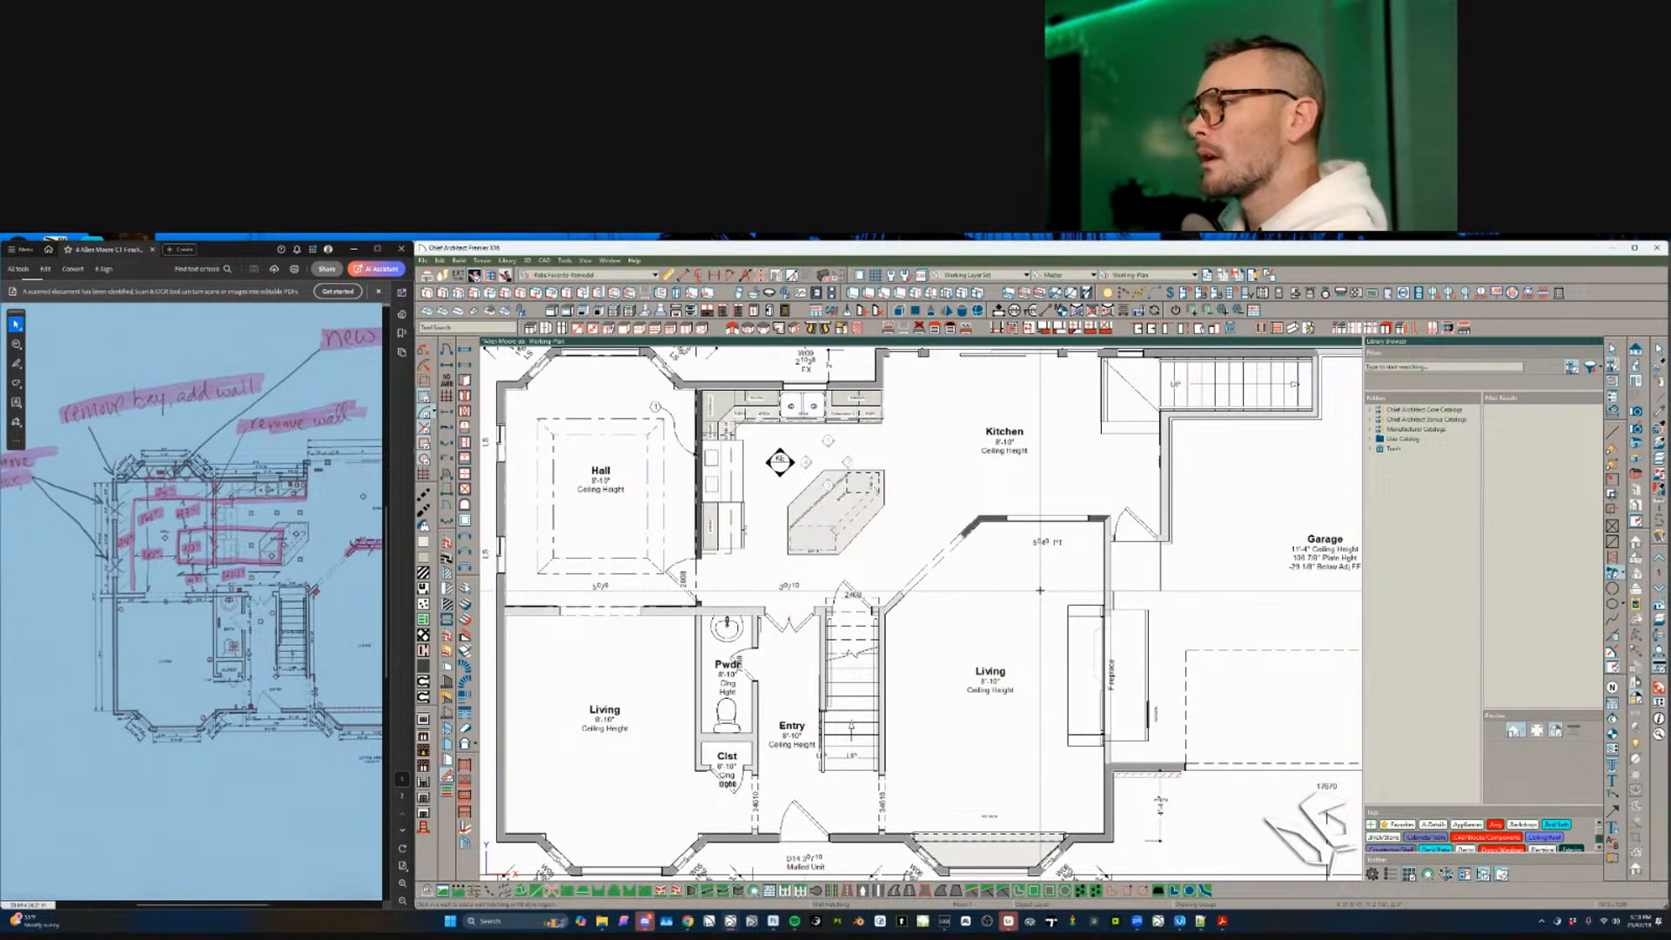
{"action": "key", "text": "Page_Up"}
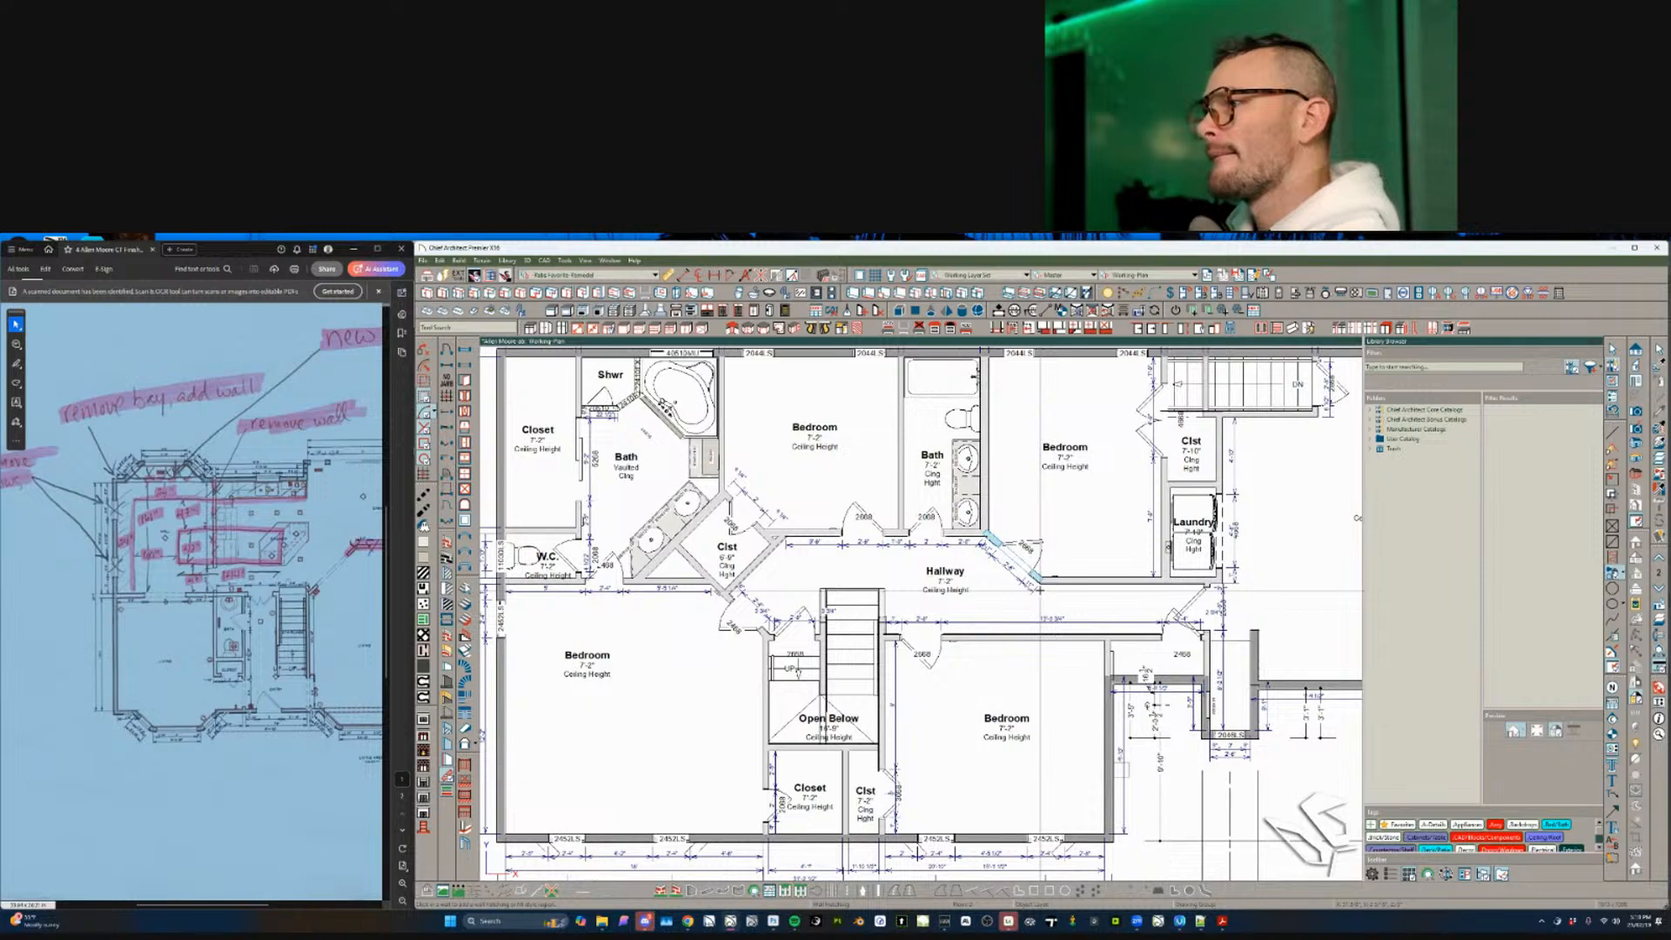
{"action": "key", "text": "Page_Down"}
{"action": "key", "text": "Page_Up"}
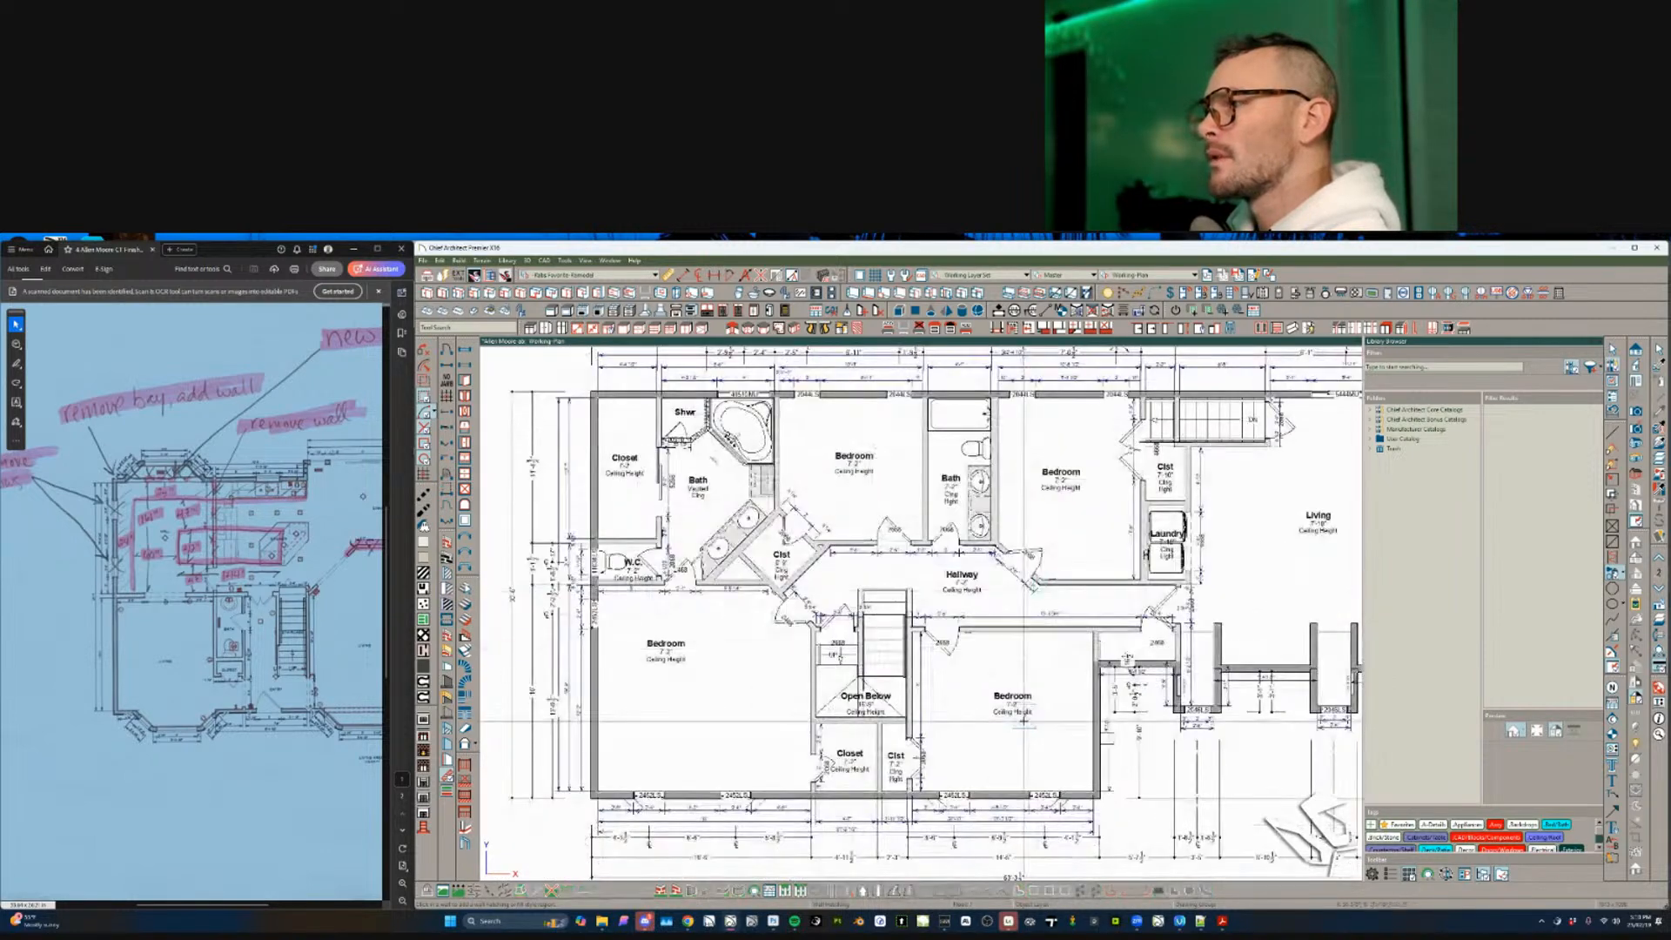
{"action": "key", "text": "Page_Down"}
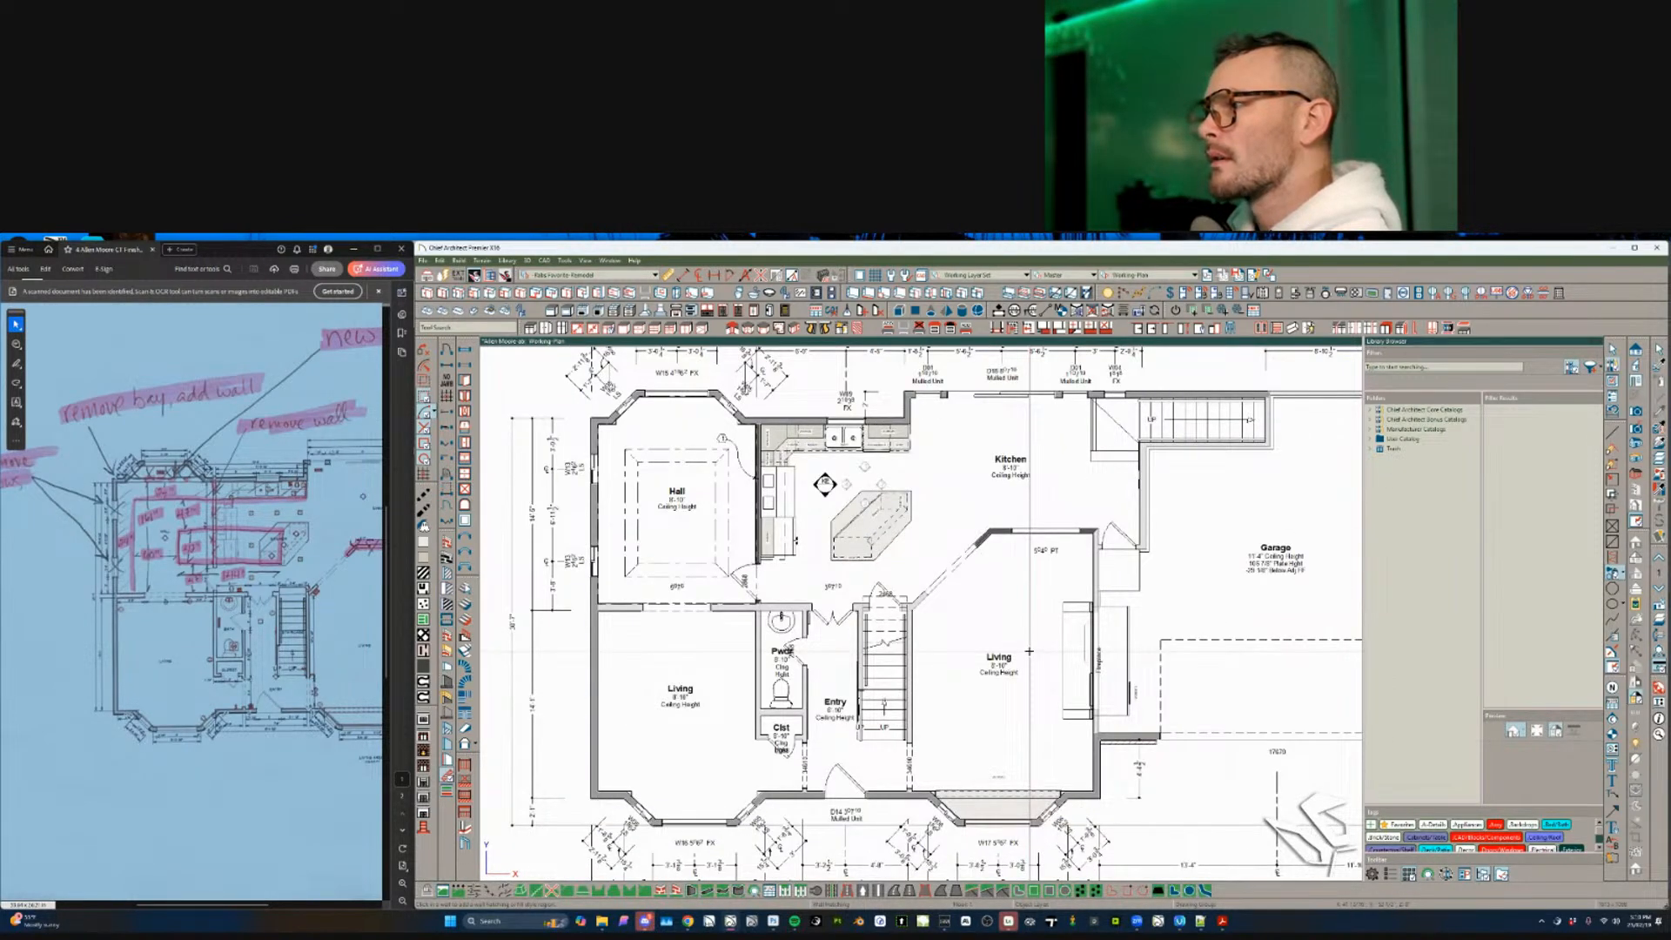
{"action": "key", "text": "Page_Up"}
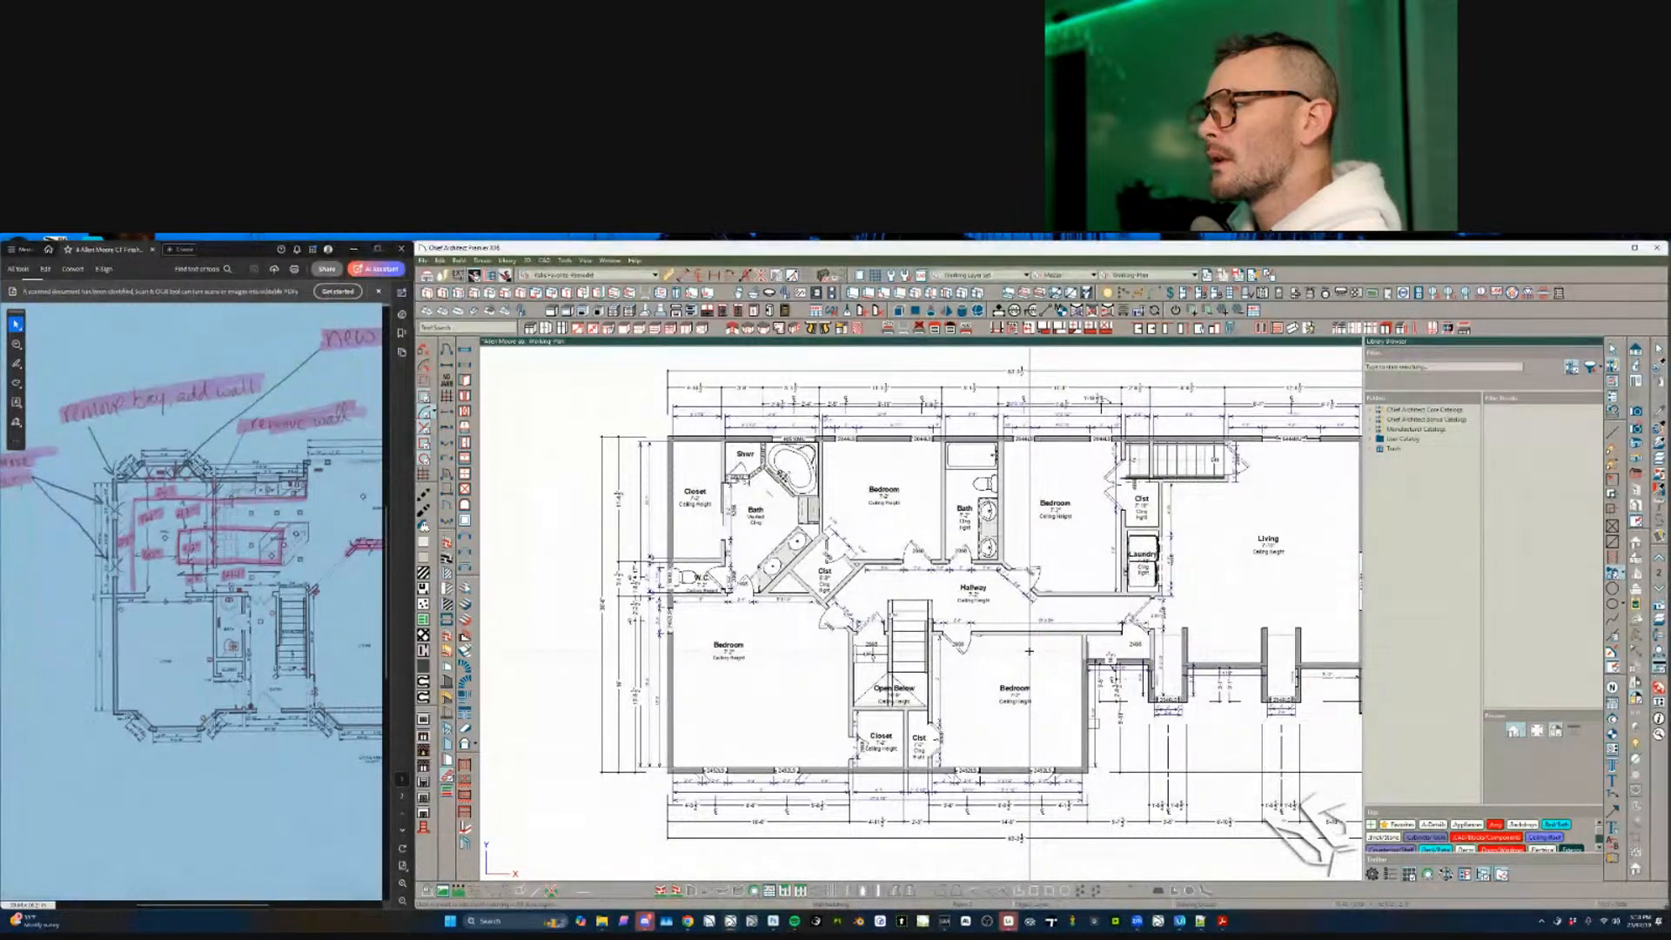
{"action": "key", "text": "Page_Down"}
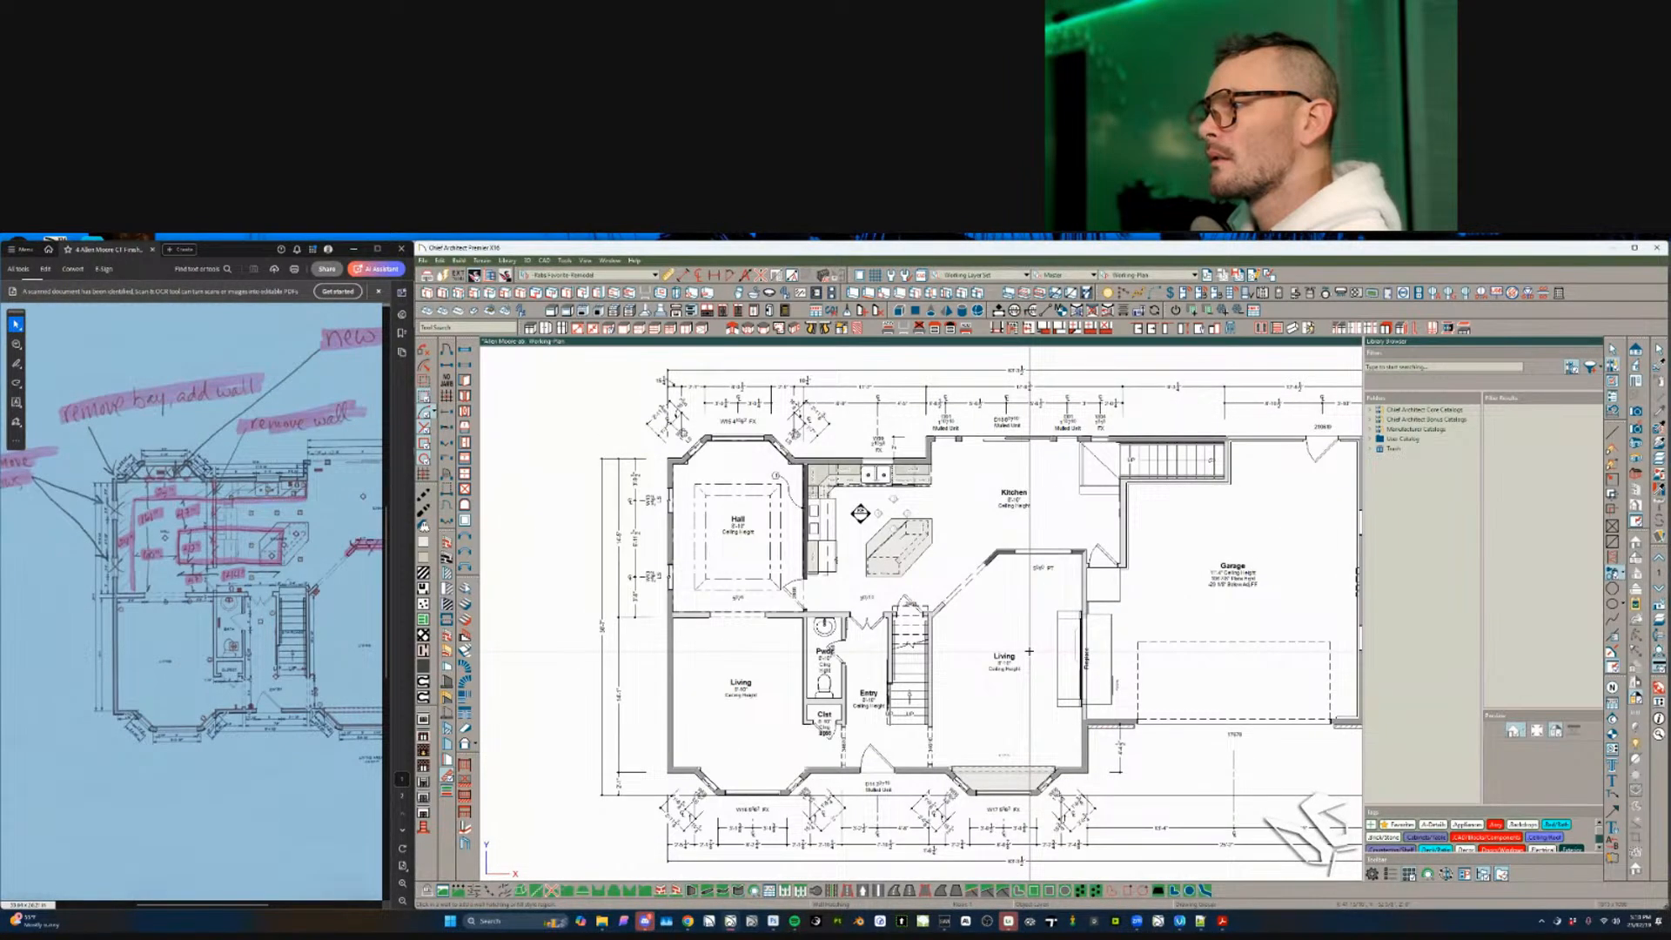
{"action": "scroll", "coordinate": [1030, 651], "scroll_direction": "down", "scroll_amount": 3}
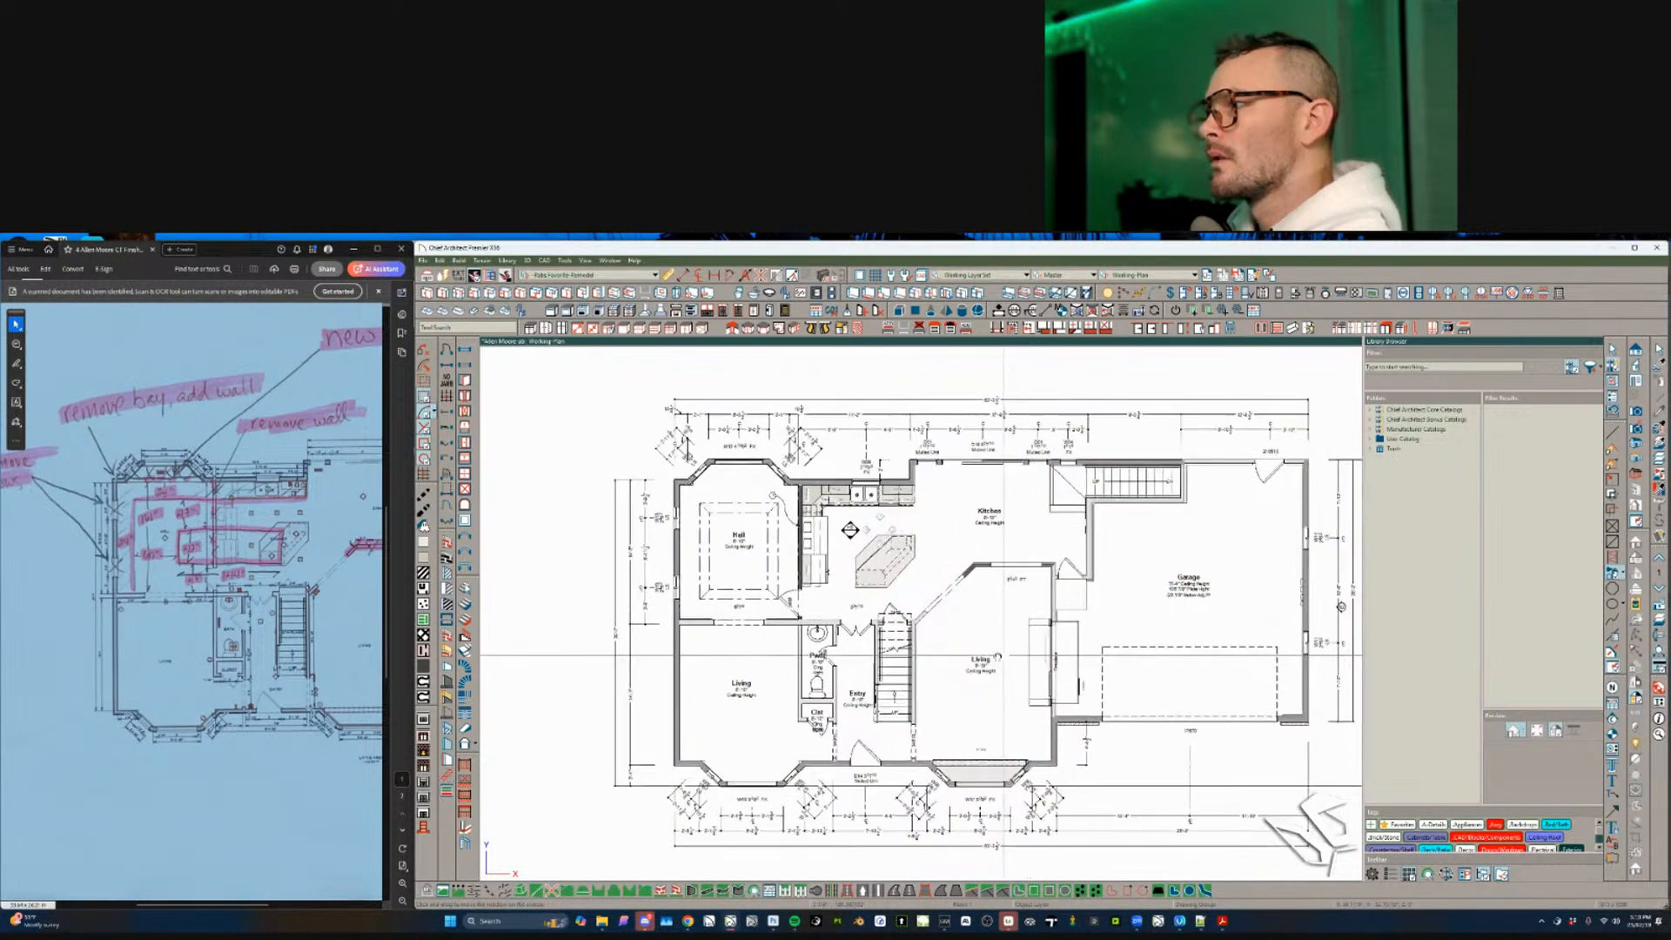
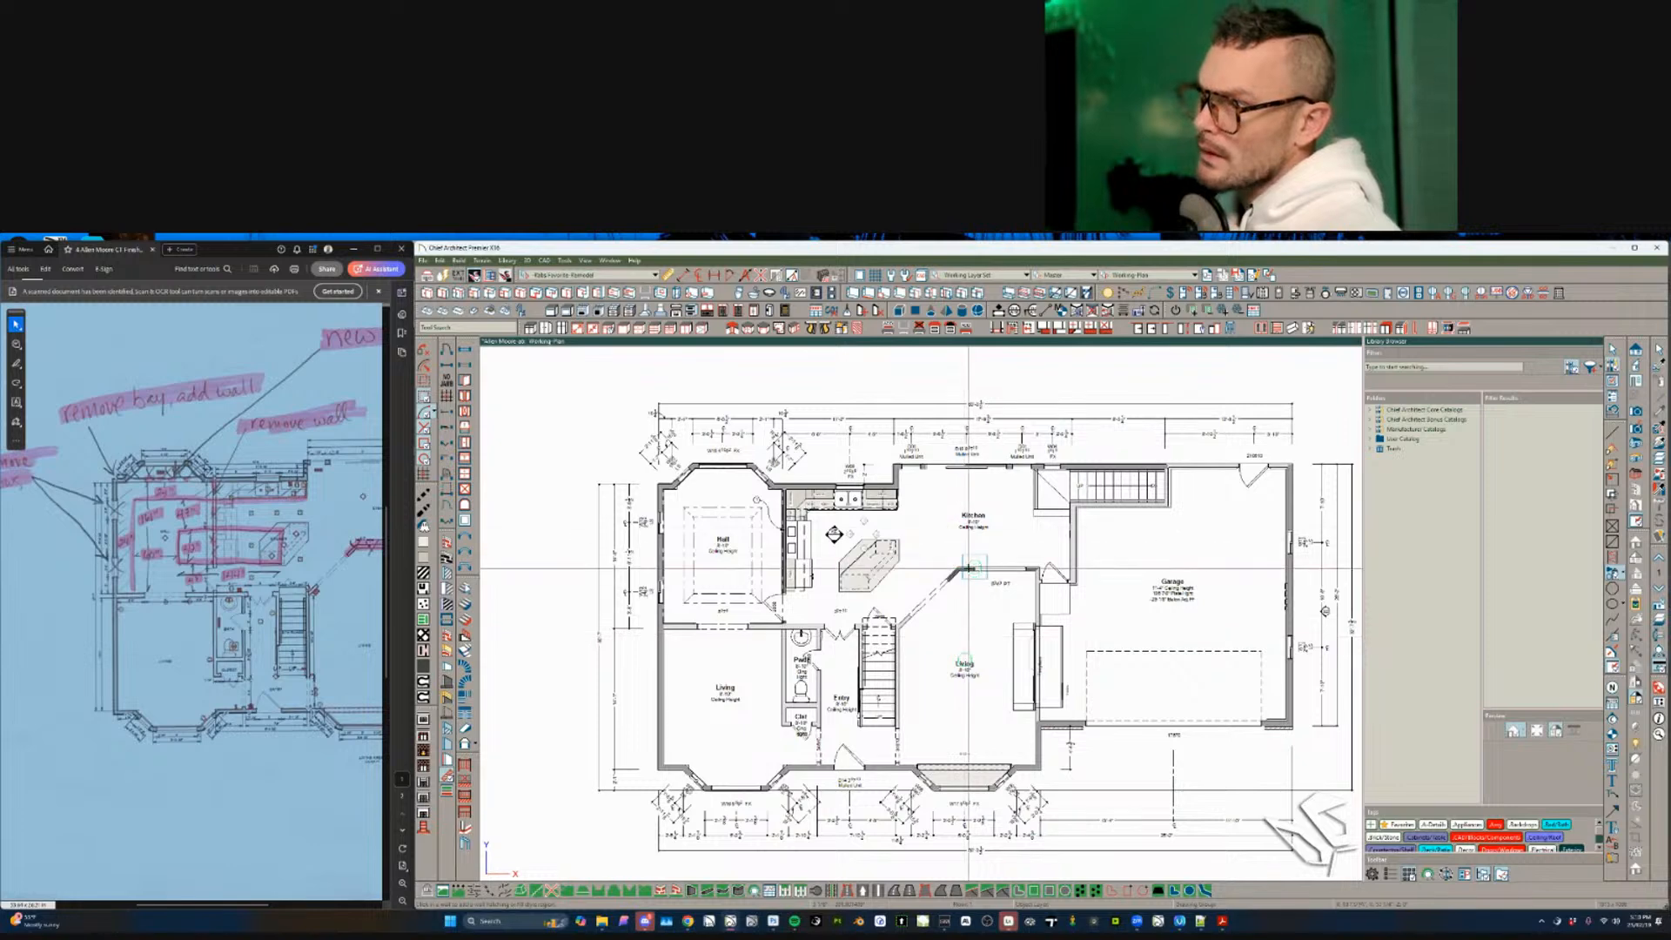
- Zoom and pan the floor plan to bring the kitchen and Hall into view
{"action": "scroll", "coordinate": [968, 567], "scroll_direction": "up", "scroll_amount": 2}
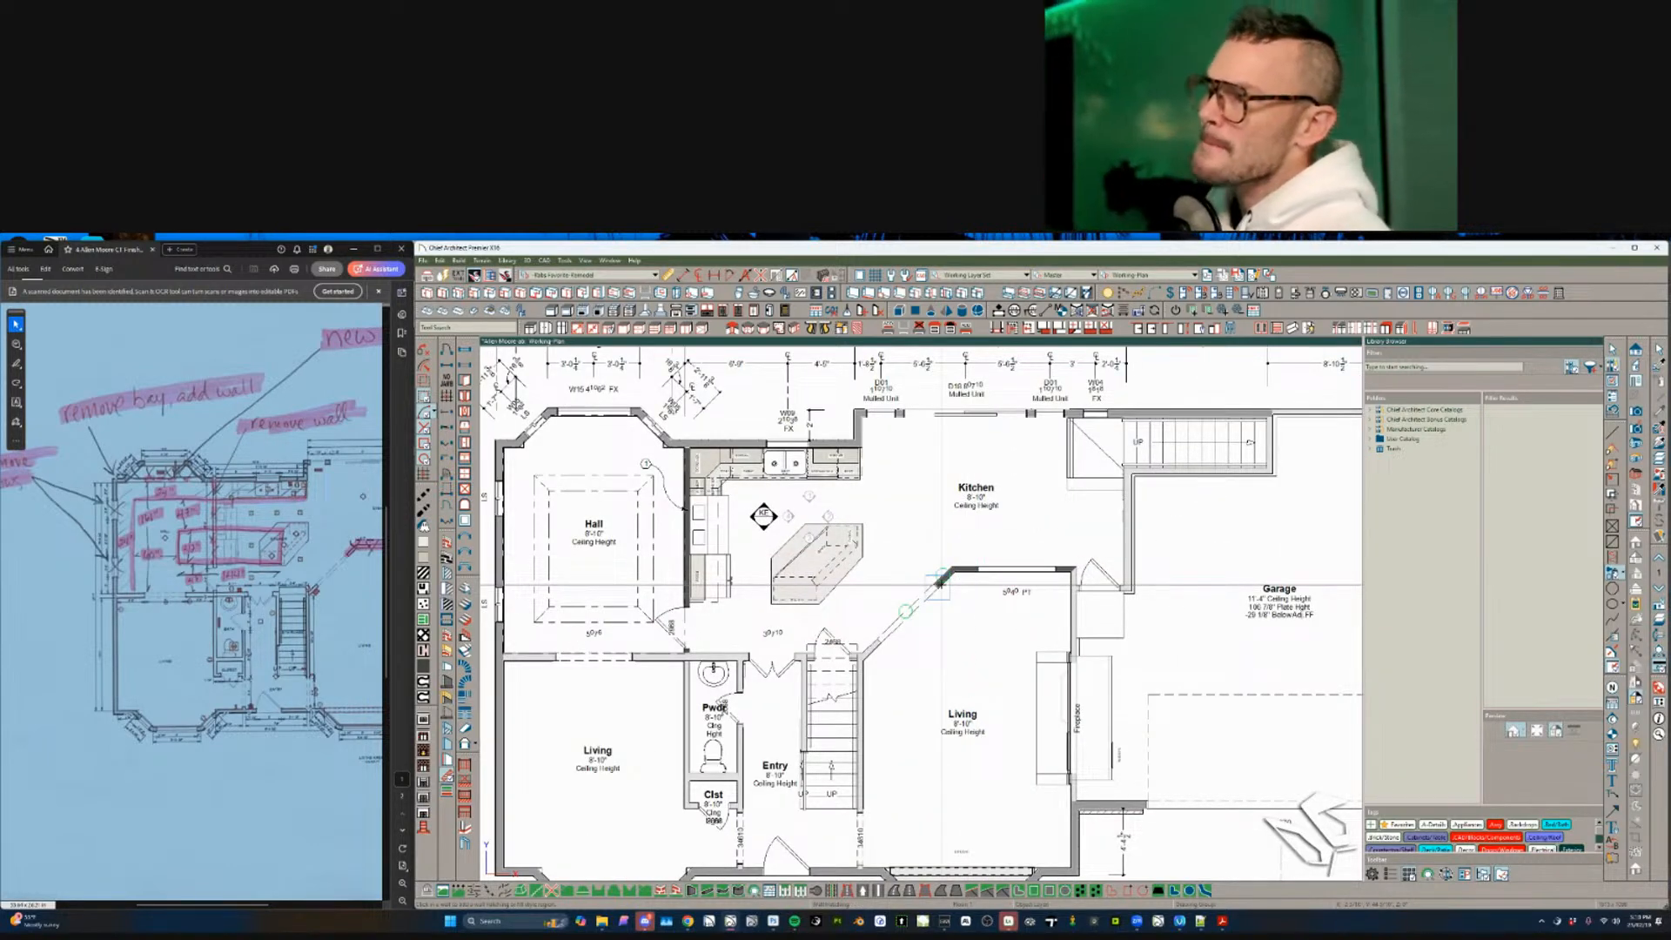
{"action": "scroll", "coordinate": [942, 586], "scroll_direction": "up", "scroll_amount": 1}
{"action": "scroll", "coordinate": [949, 613], "scroll_direction": "down", "scroll_amount": 1}
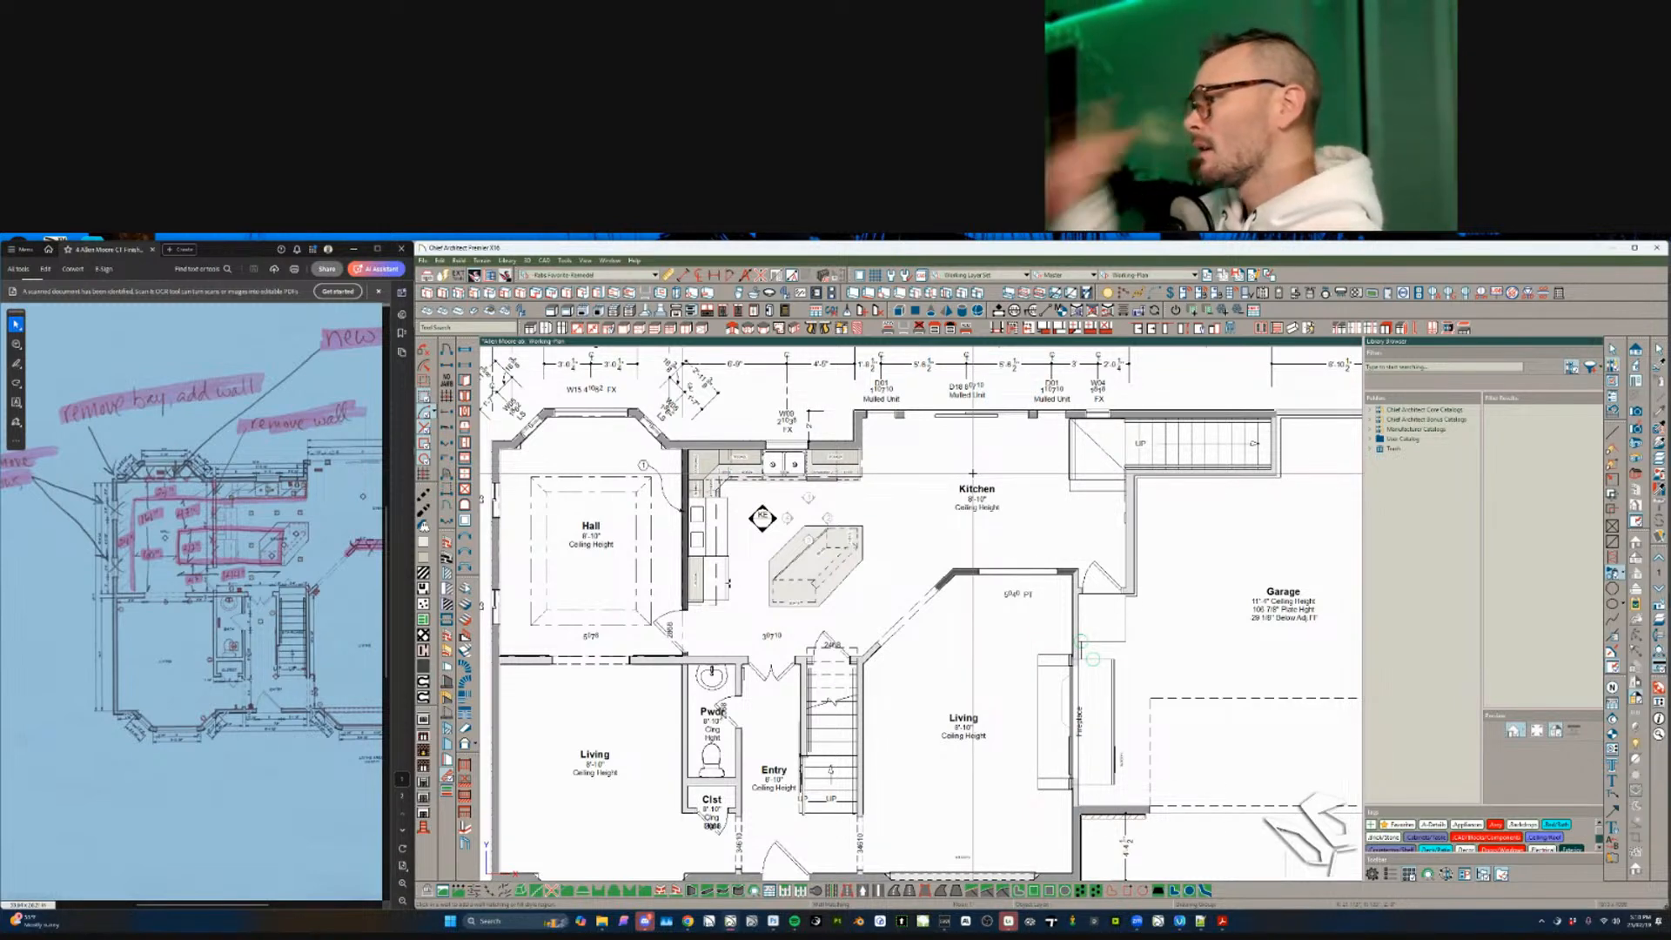
{"action": "scroll", "coordinate": [972, 472], "scroll_direction": "down", "scroll_amount": 2}
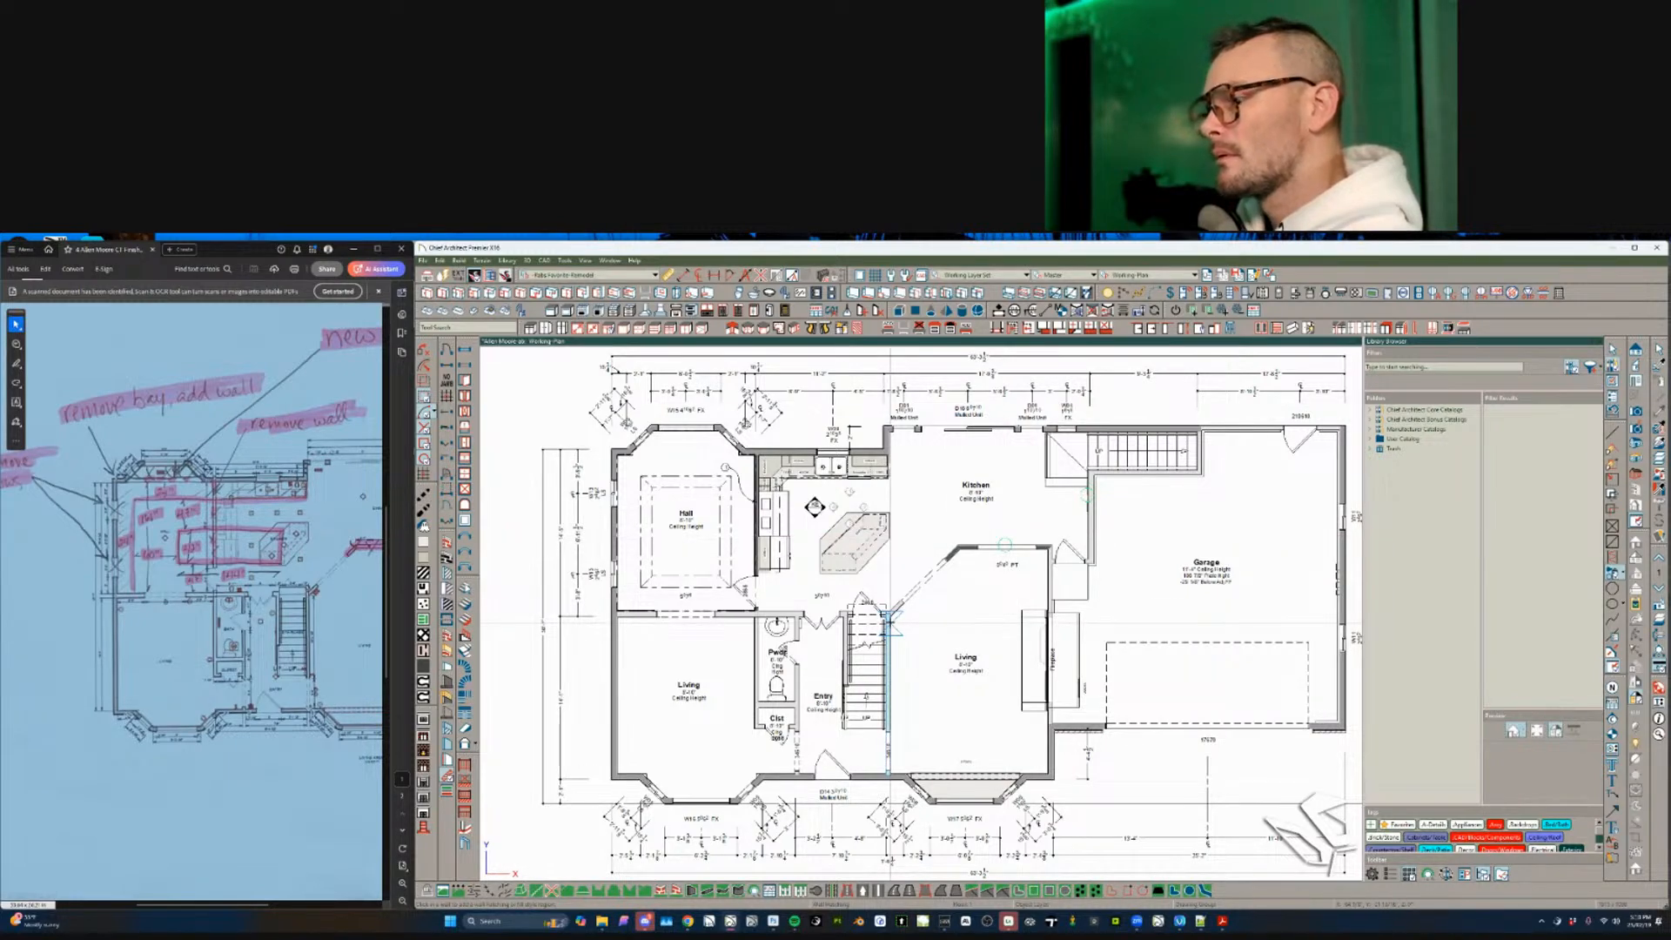
{"action": "scroll", "coordinate": [889, 622], "scroll_direction": "up", "scroll_amount": 4}
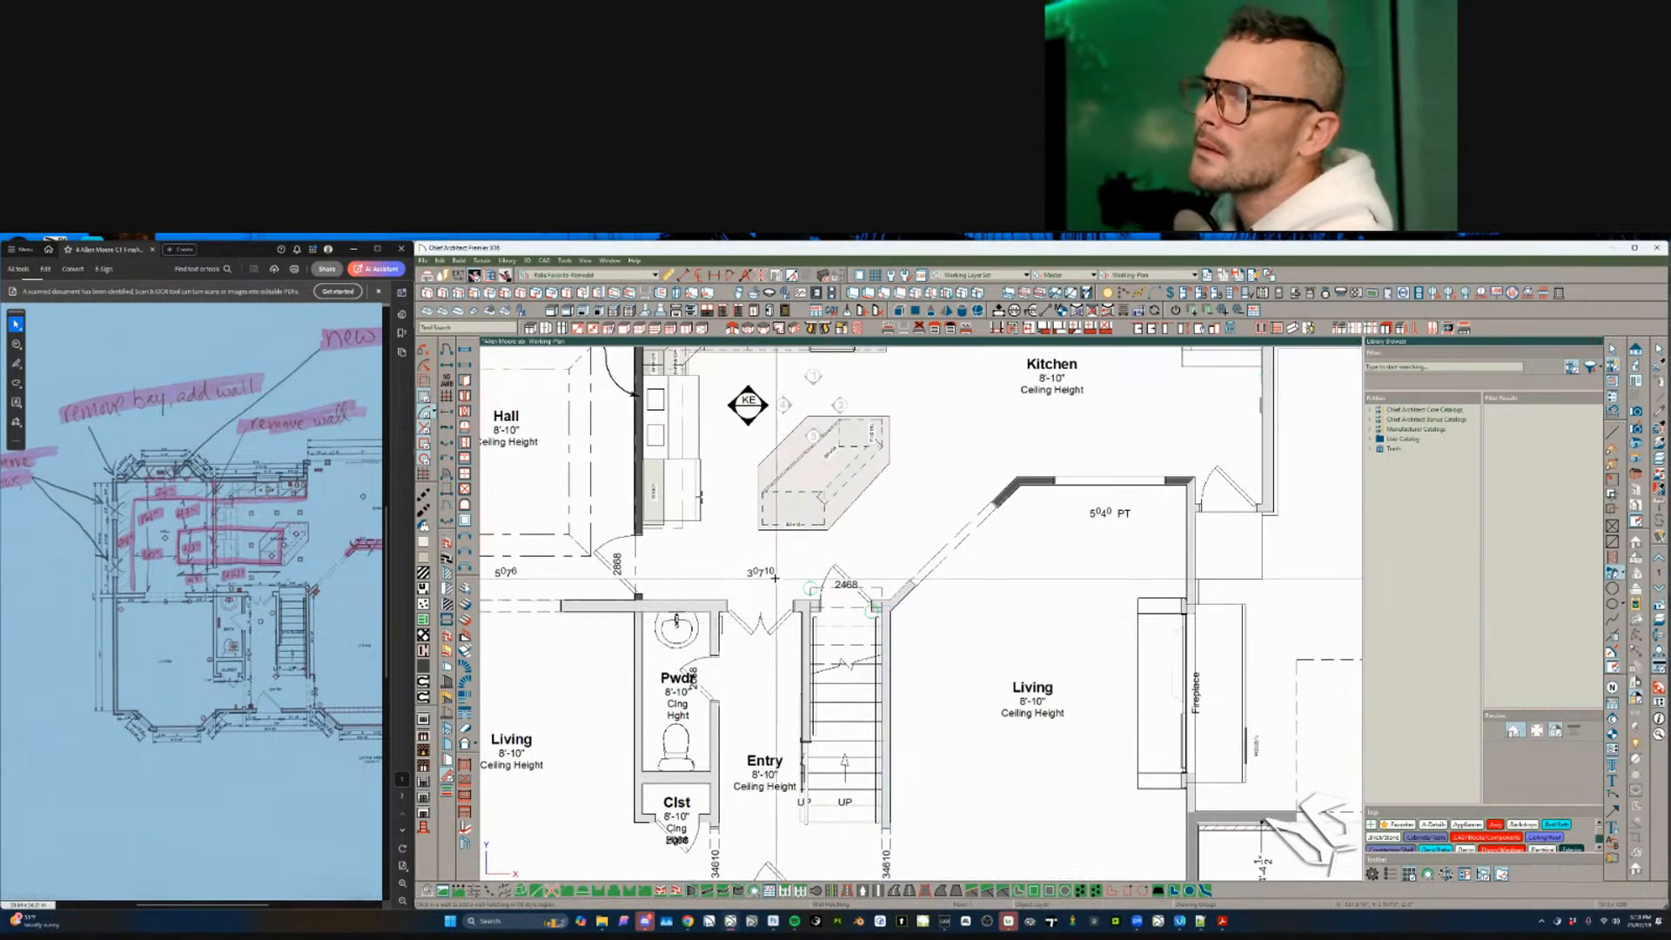
{"action": "middle_click_drag", "start_coordinate": [704, 559], "coordinate": [905, 675]}
{"action": "scroll", "coordinate": [906, 675], "scroll_direction": "down", "scroll_amount": 1}
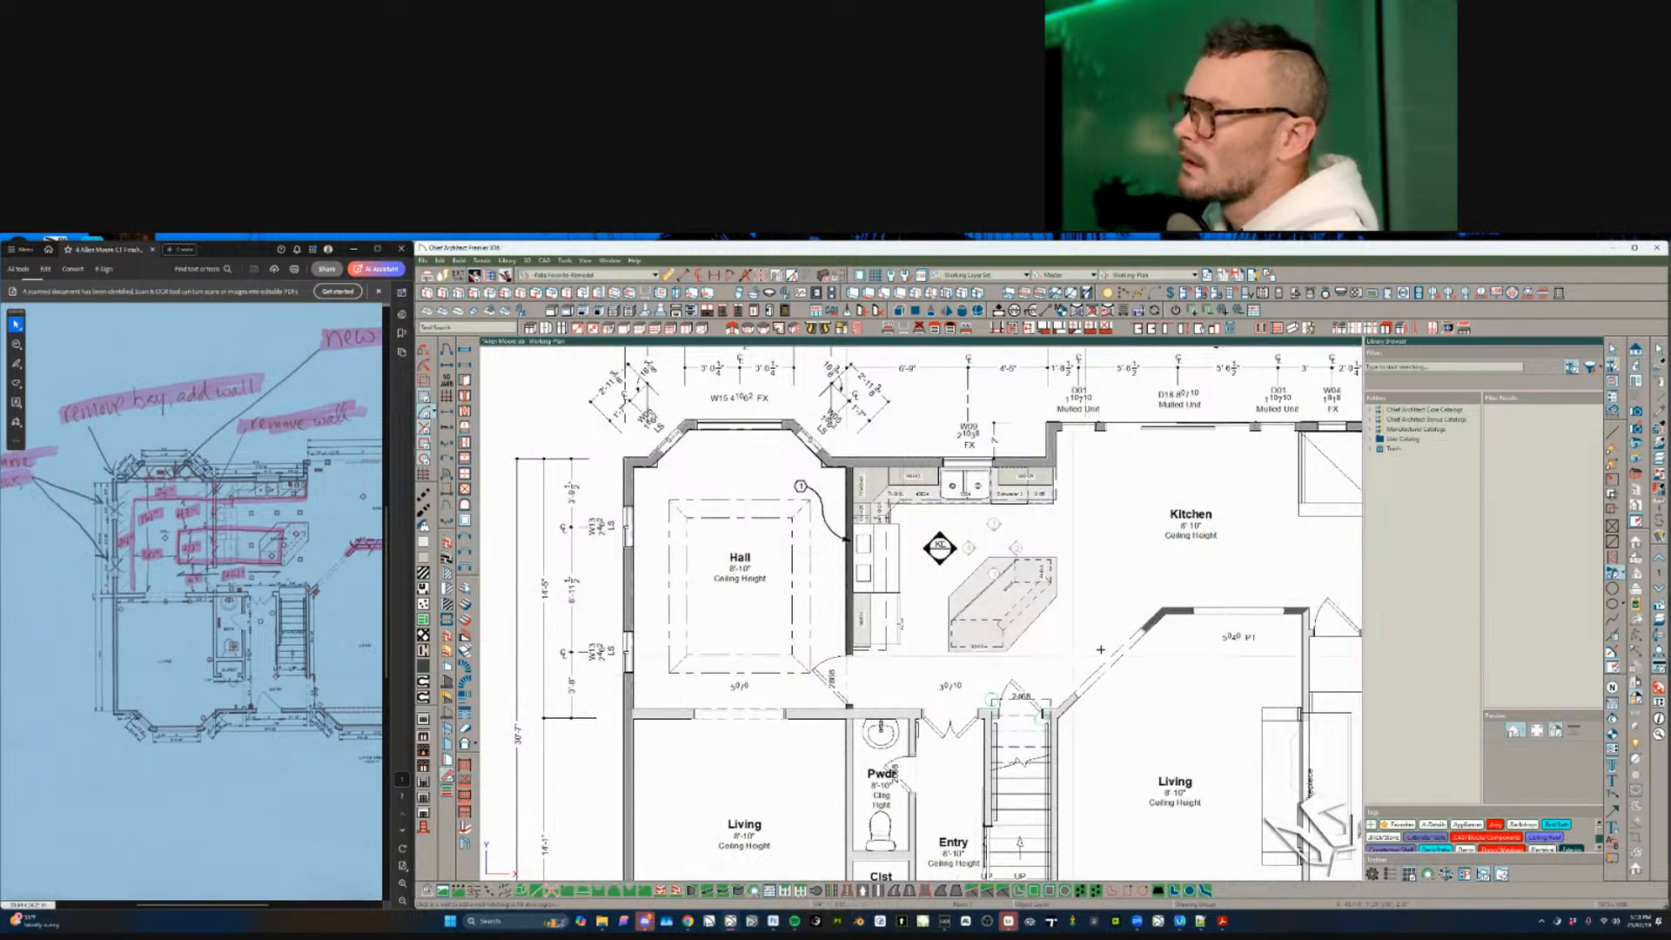
{"action": "middle_click_drag", "start_coordinate": [1092, 646], "coordinate": [863, 661]}
{"action": "scroll", "coordinate": [863, 661], "scroll_direction": "down", "scroll_amount": 1}
{"action": "key", "text": "space"}
{"action": "scroll", "coordinate": [596, 519], "scroll_direction": "up", "scroll_amount": 1}
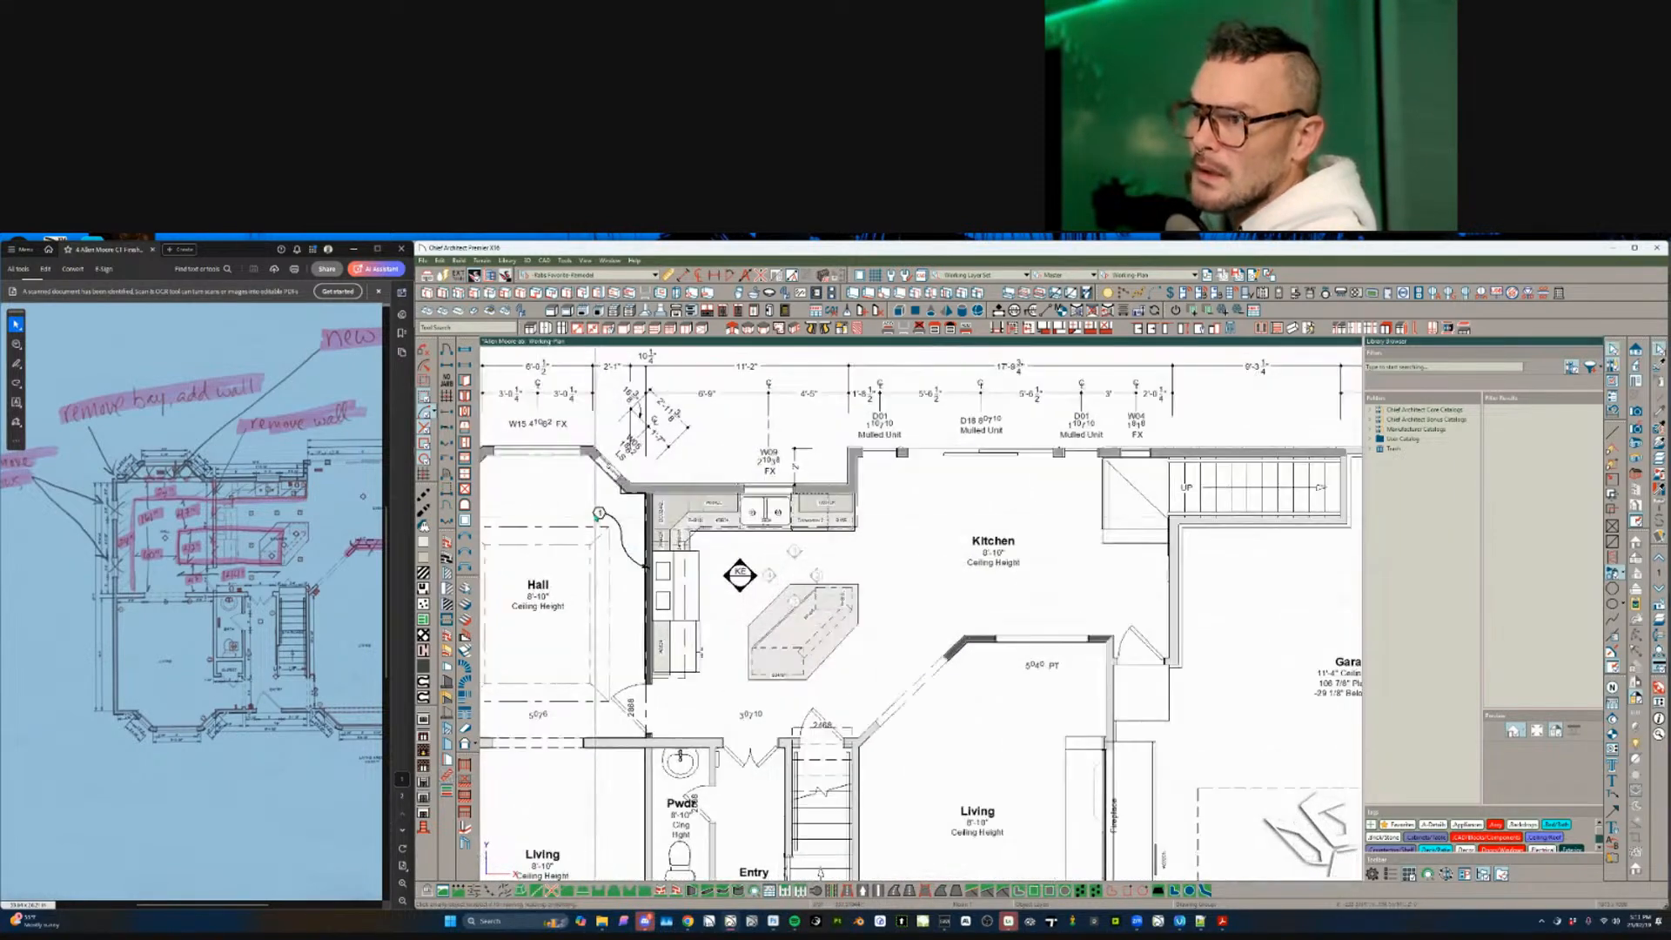
{"action": "left_click", "coordinate": [597, 515]}
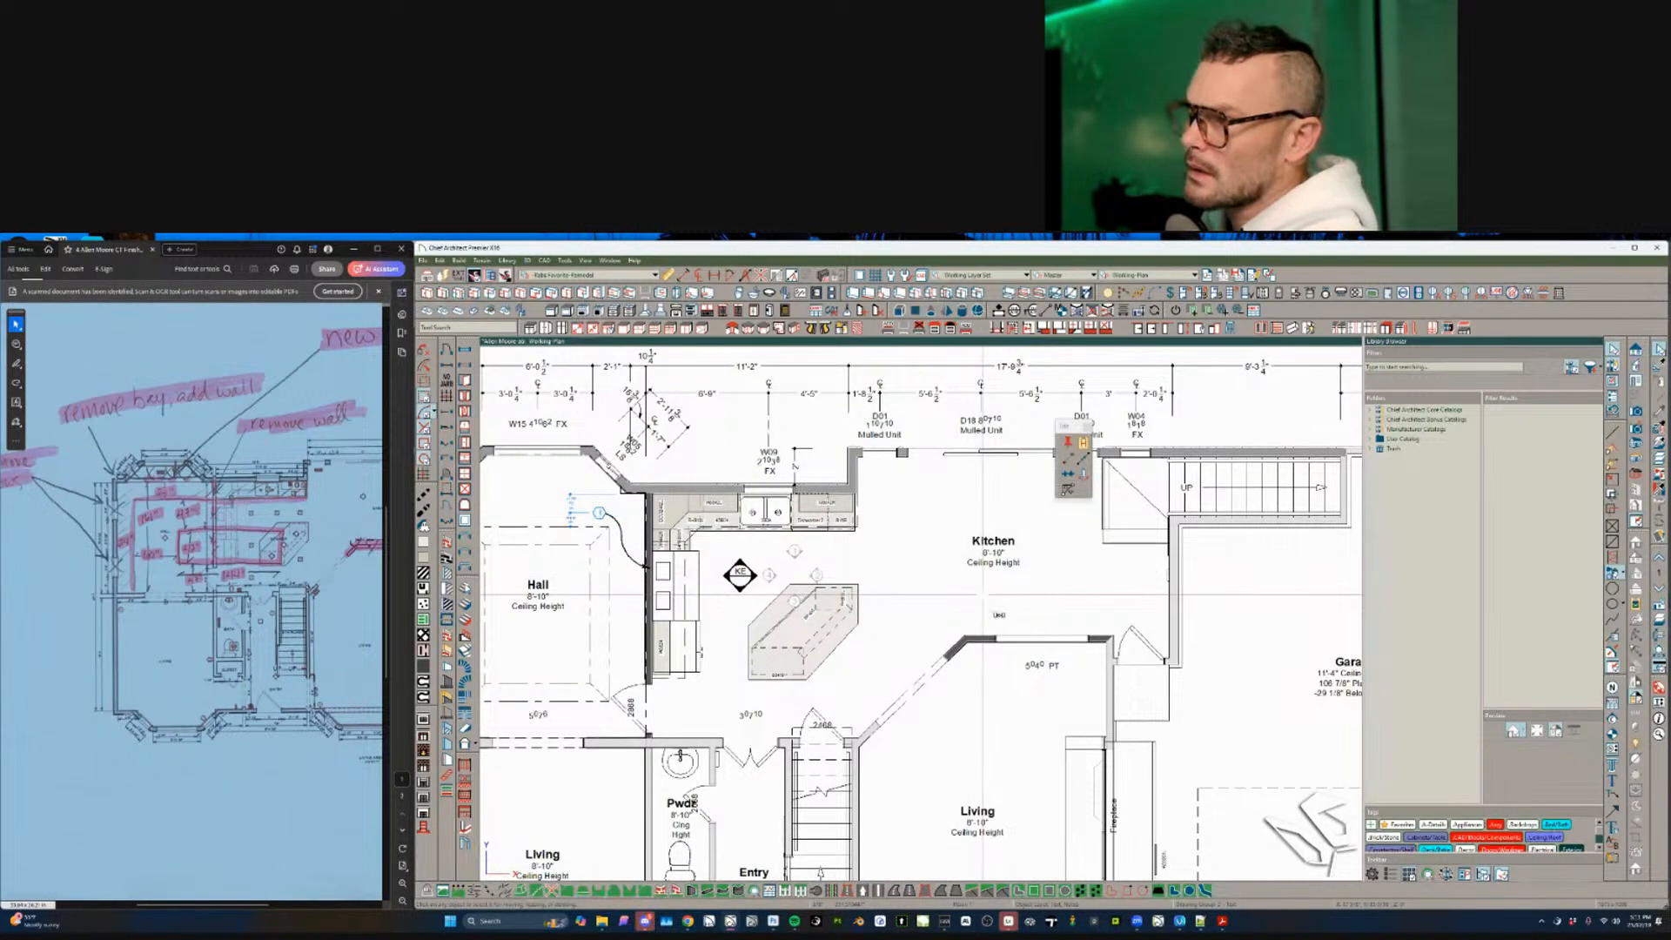
- Drag the kitchen keynote callout's leader down to the new wall corner
{"action": "left_click", "coordinate": [997, 615]}
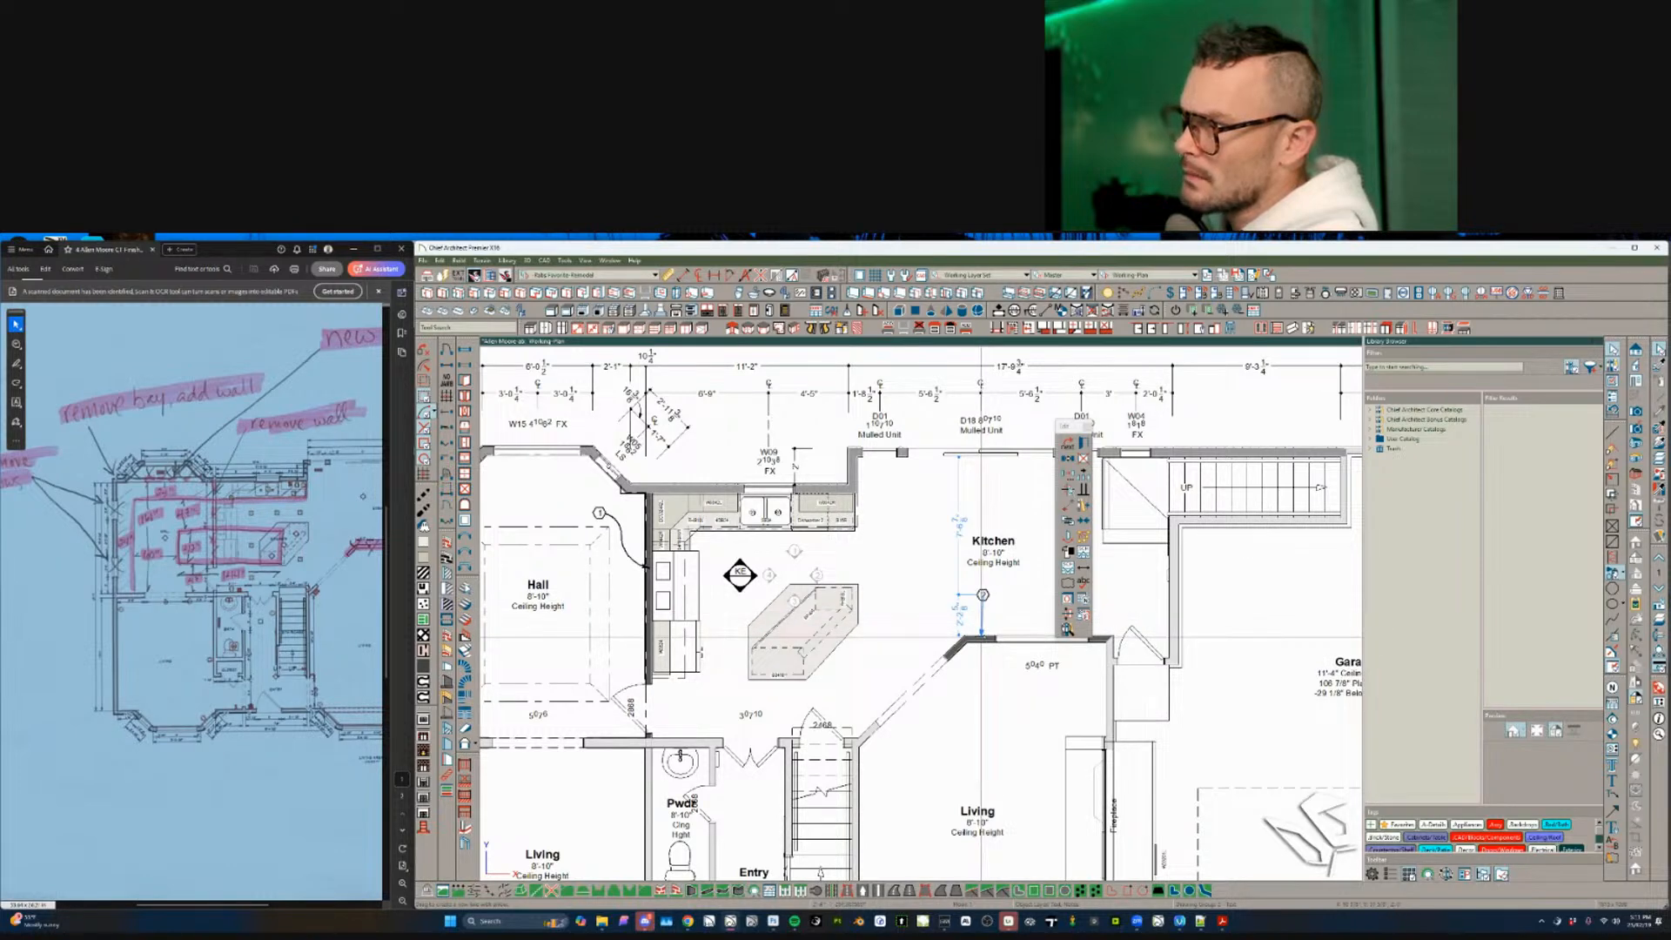
{"action": "left_click_drag", "start_coordinate": [980, 637], "coordinate": [981, 636]}
{"action": "key", "text": "Escape"}
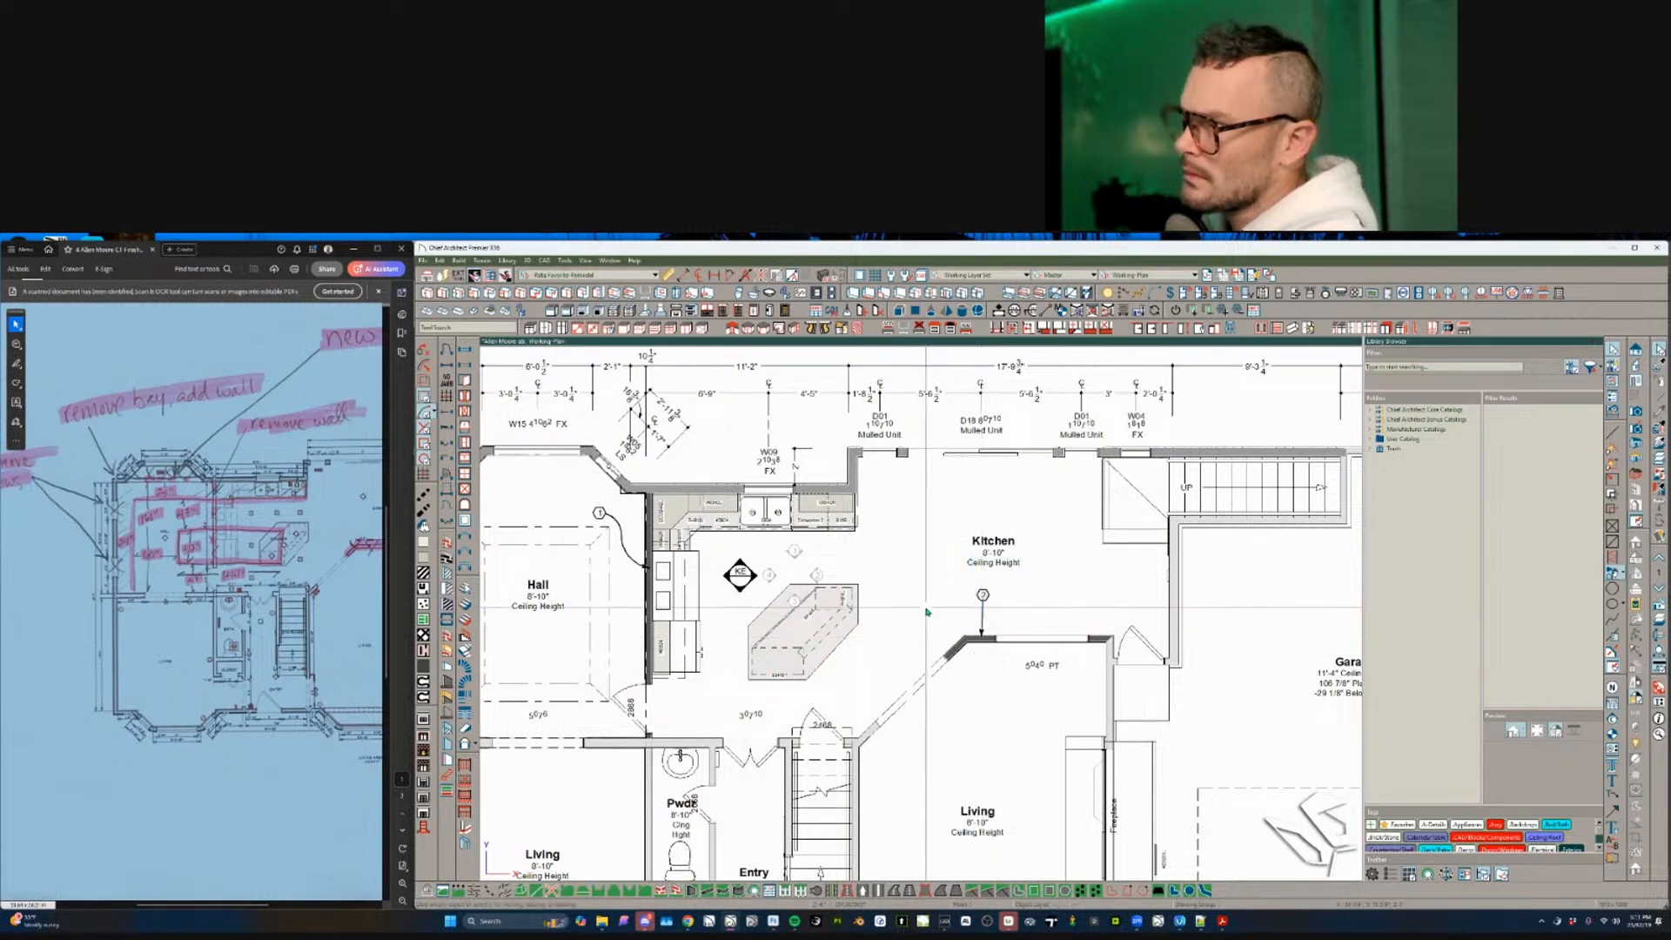
- Reselect the callout with its leader and open the linked Floor Plan Keynotes schedule
{"action": "left_click", "coordinate": [982, 623]}
{"action": "scroll", "coordinate": [983, 620], "scroll_direction": "up", "scroll_amount": 3}
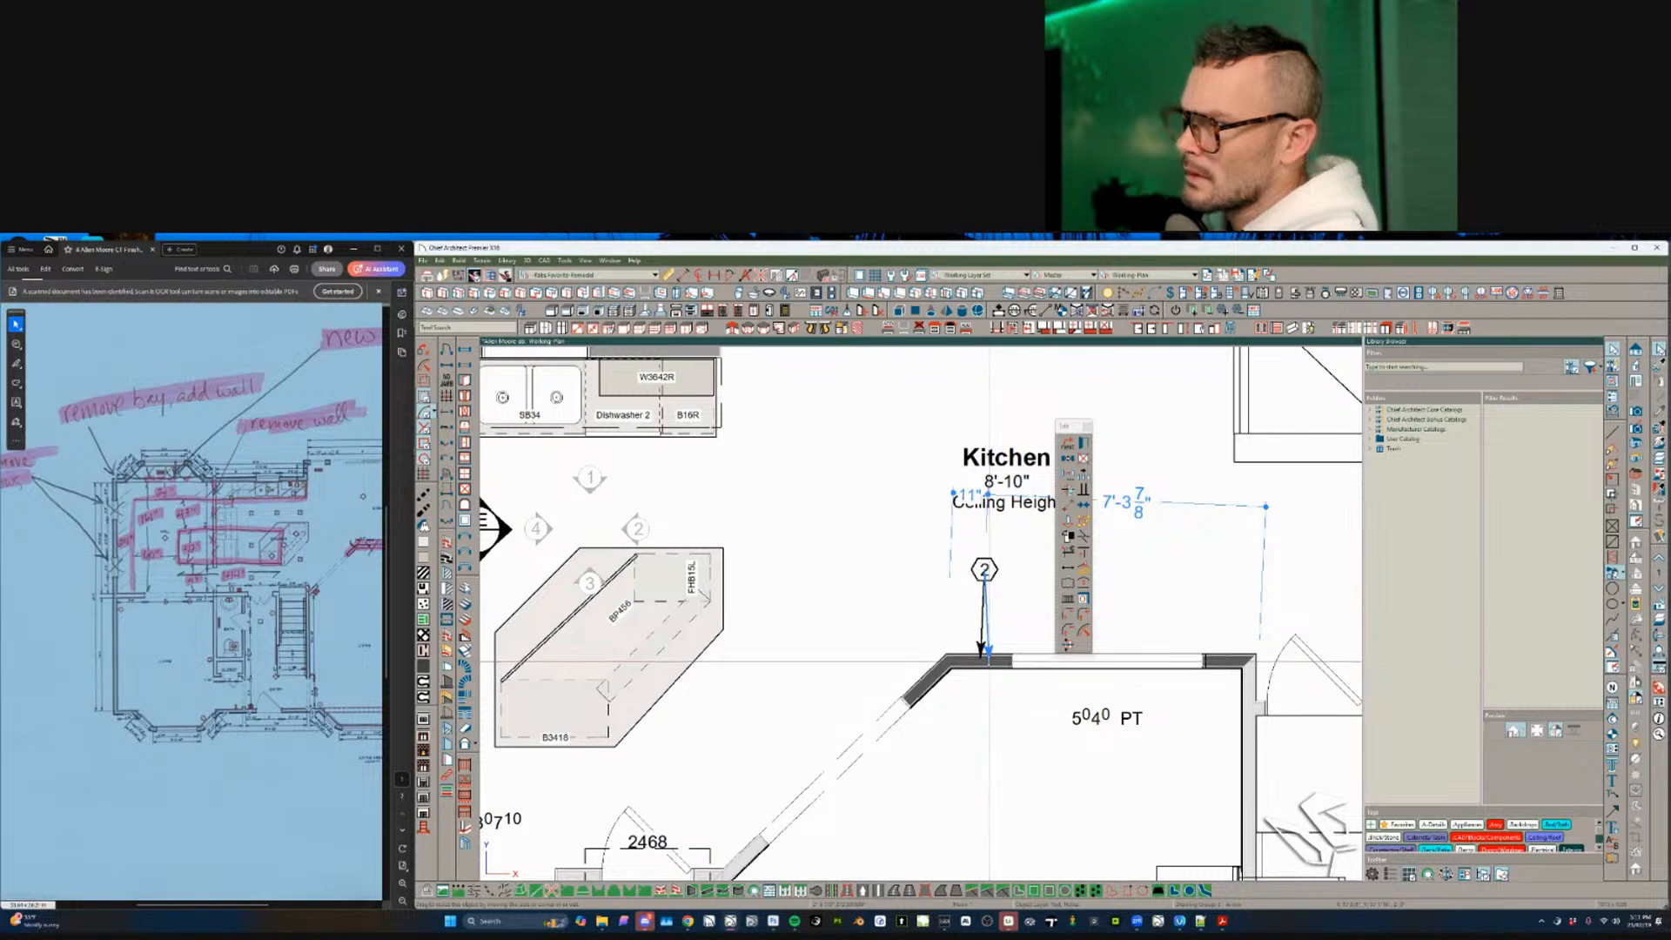
{"action": "left_click", "coordinate": [990, 659]}
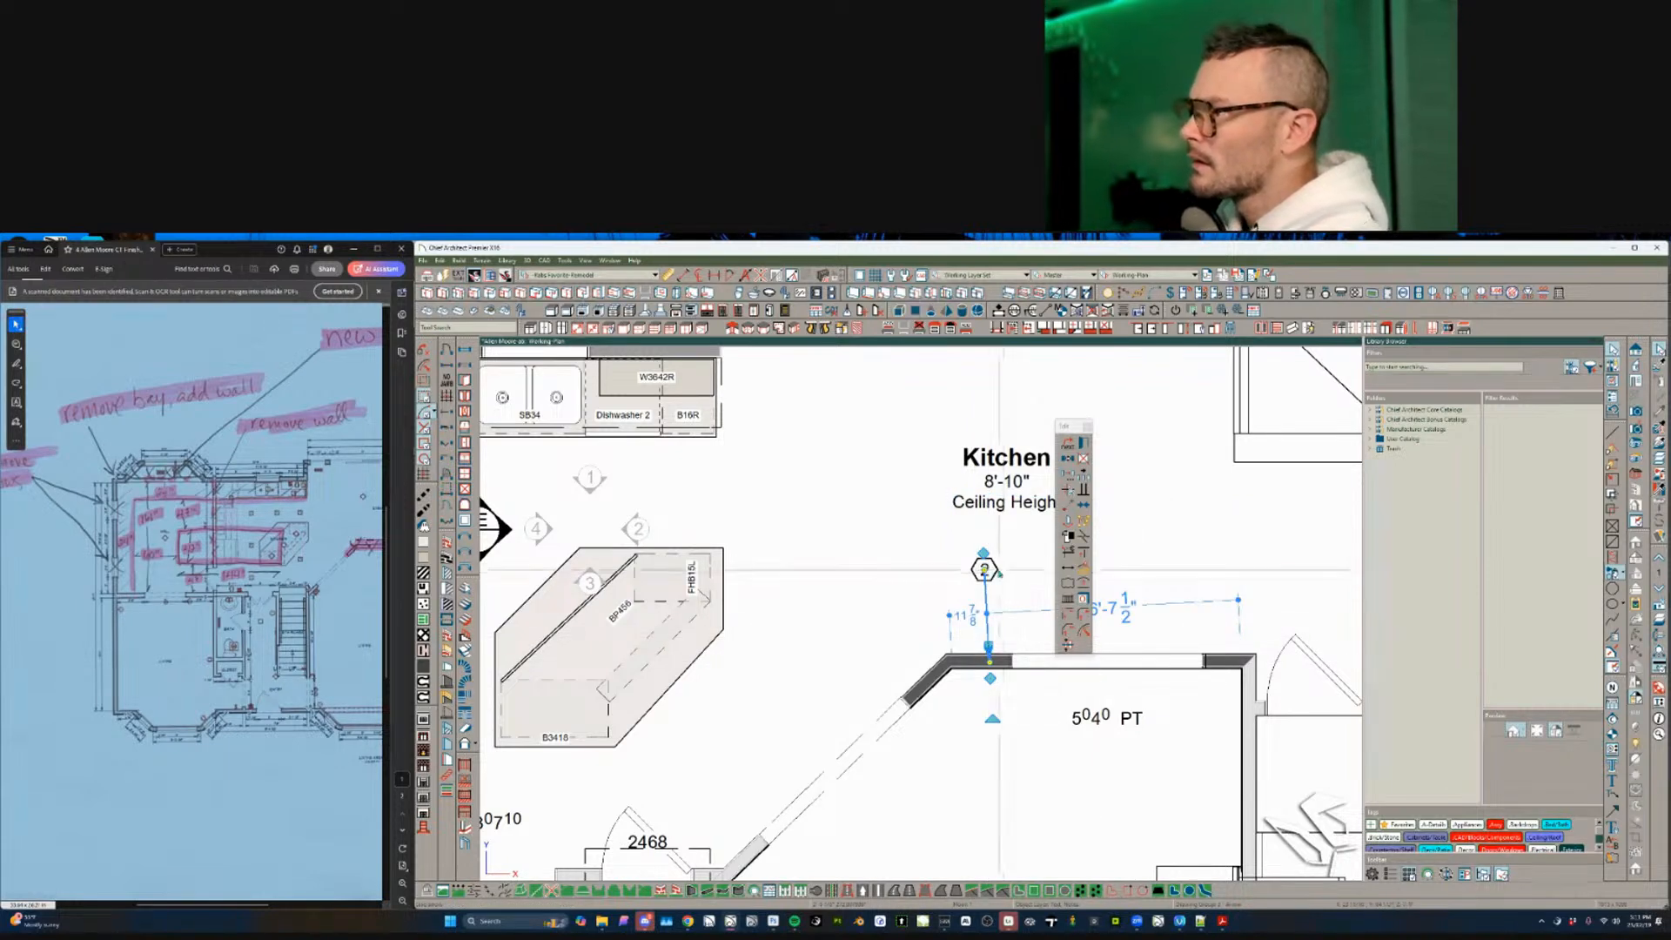
{"action": "left_click", "coordinate": [997, 572]}
{"action": "left_click", "coordinate": [1085, 618]}
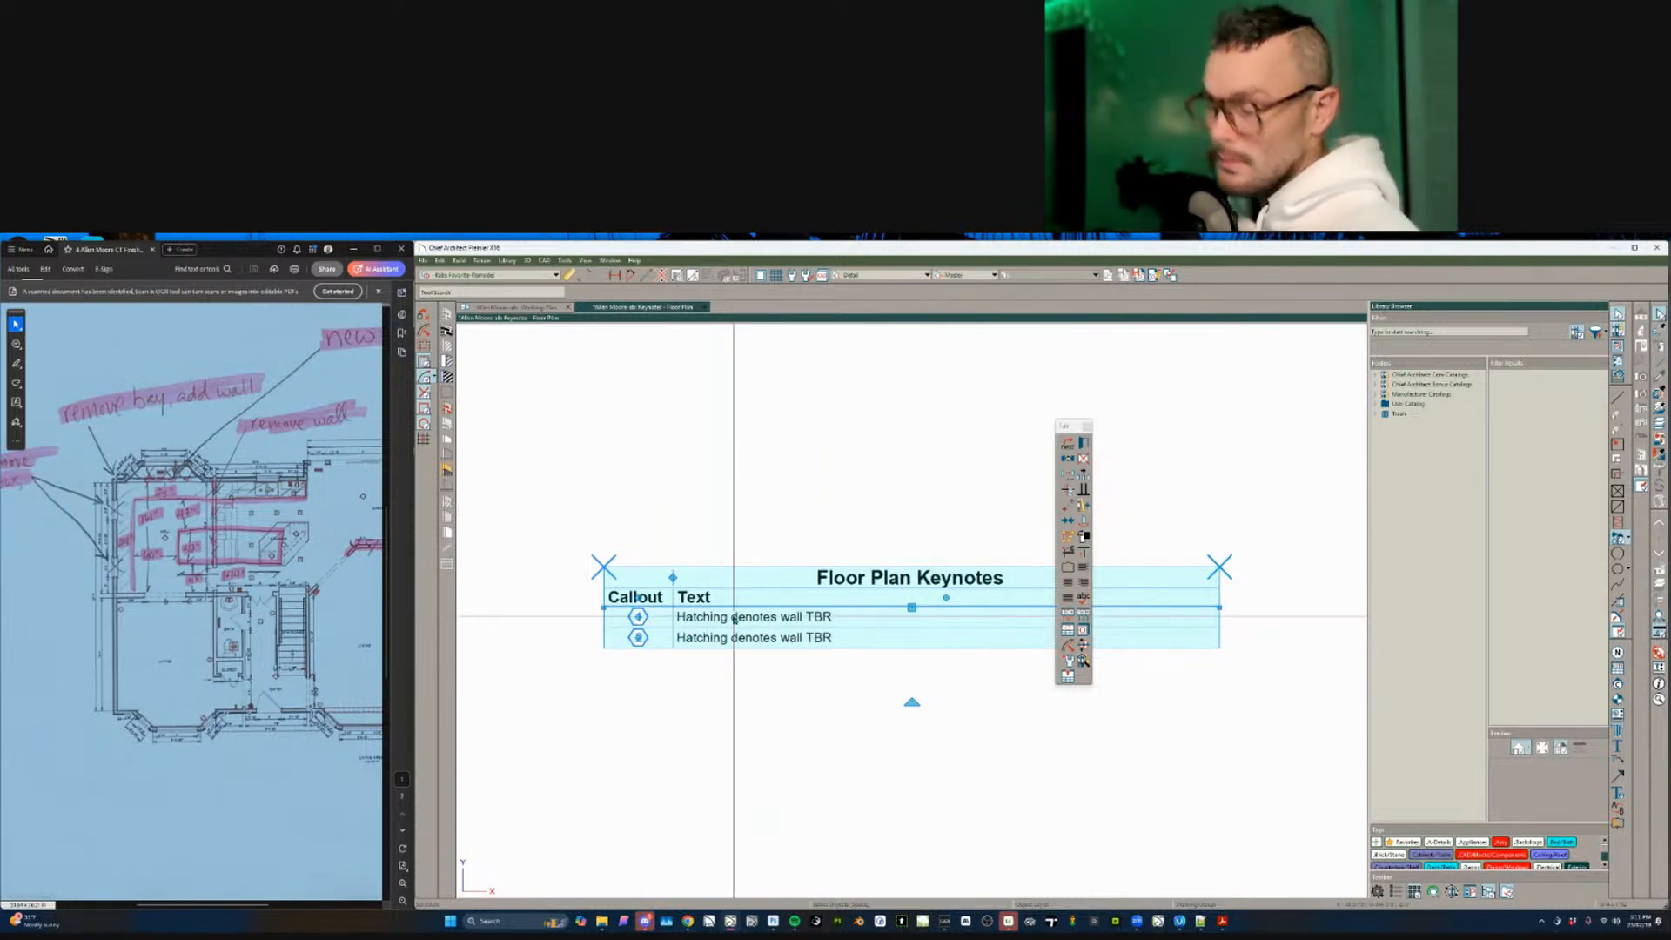
- Merge the duplicate keynote rows into one callout 1 row using the schedule's Columns/Rows settings
{"action": "left_click", "coordinate": [842, 618]}
{"action": "double_click", "coordinate": [842, 618]}
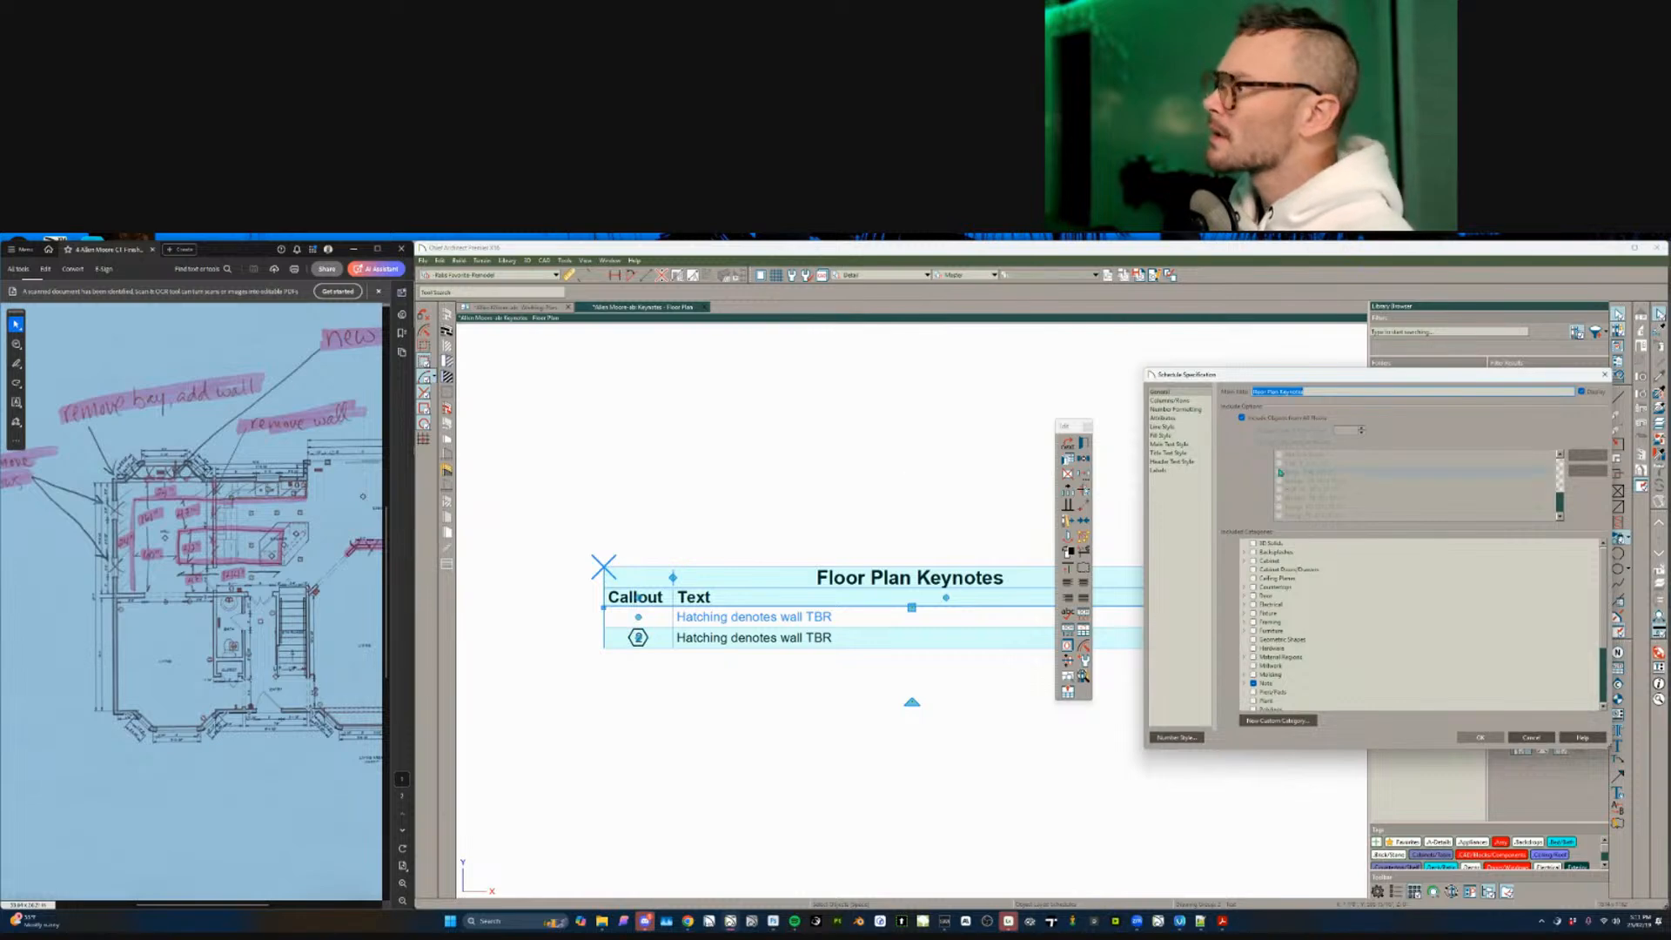
{"action": "left_click", "coordinate": [1171, 401]}
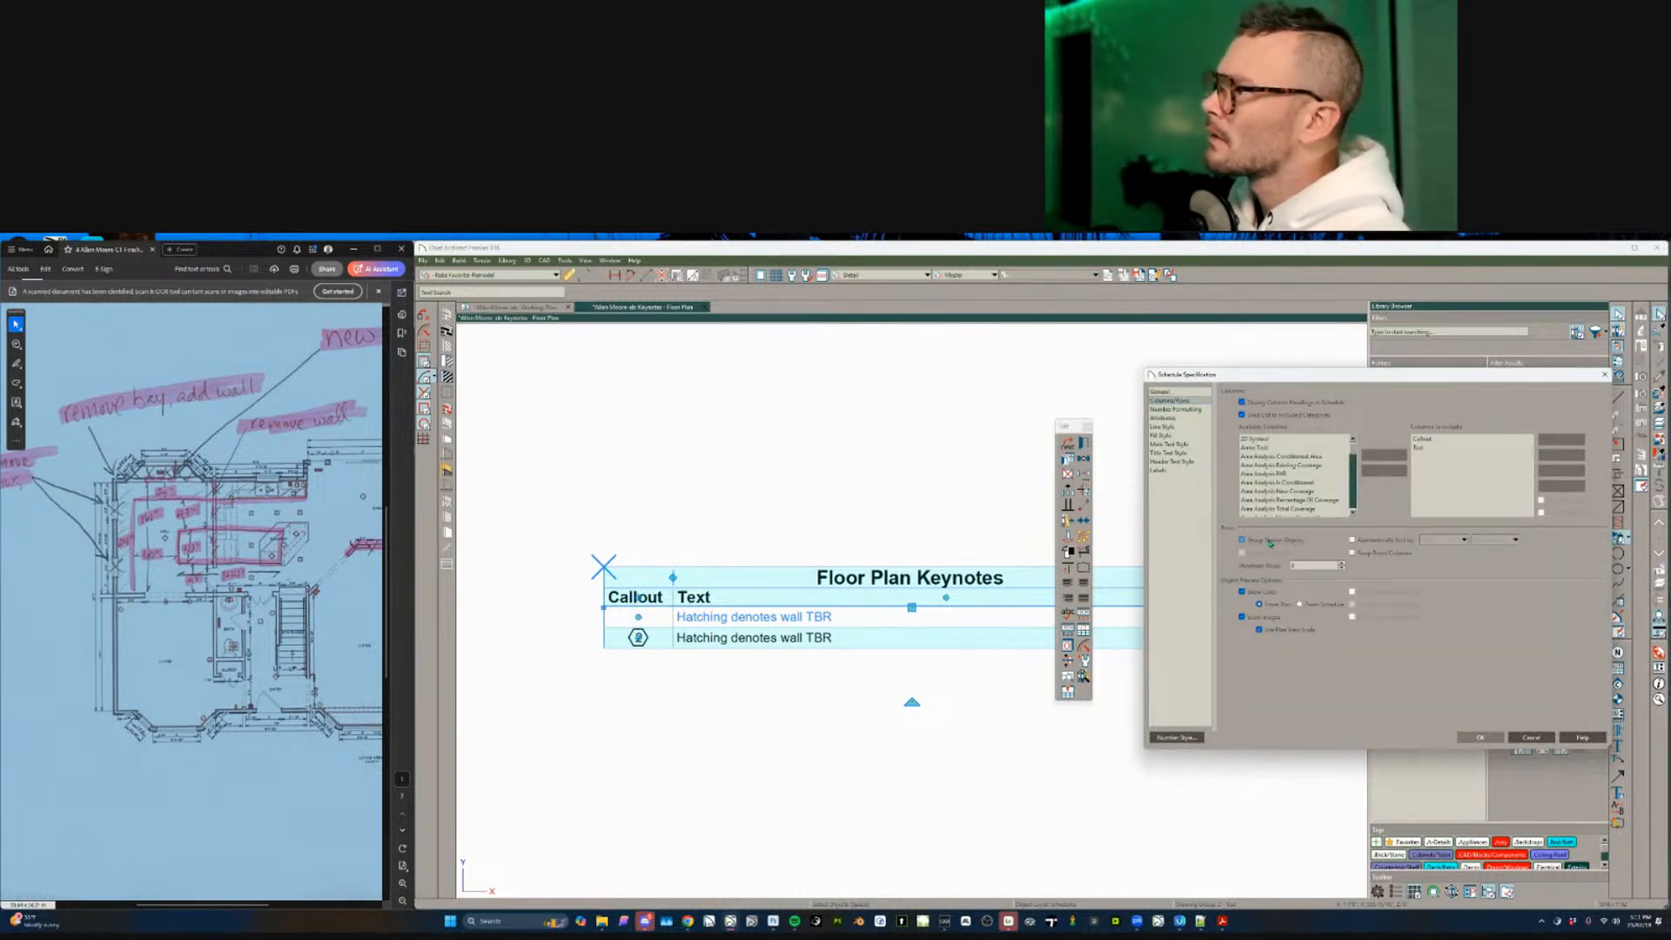
{"action": "key", "text": "Return"}
- Tile the Floor Plan Keynotes view beside the floor plan
{"action": "key", "text": "Escape"}
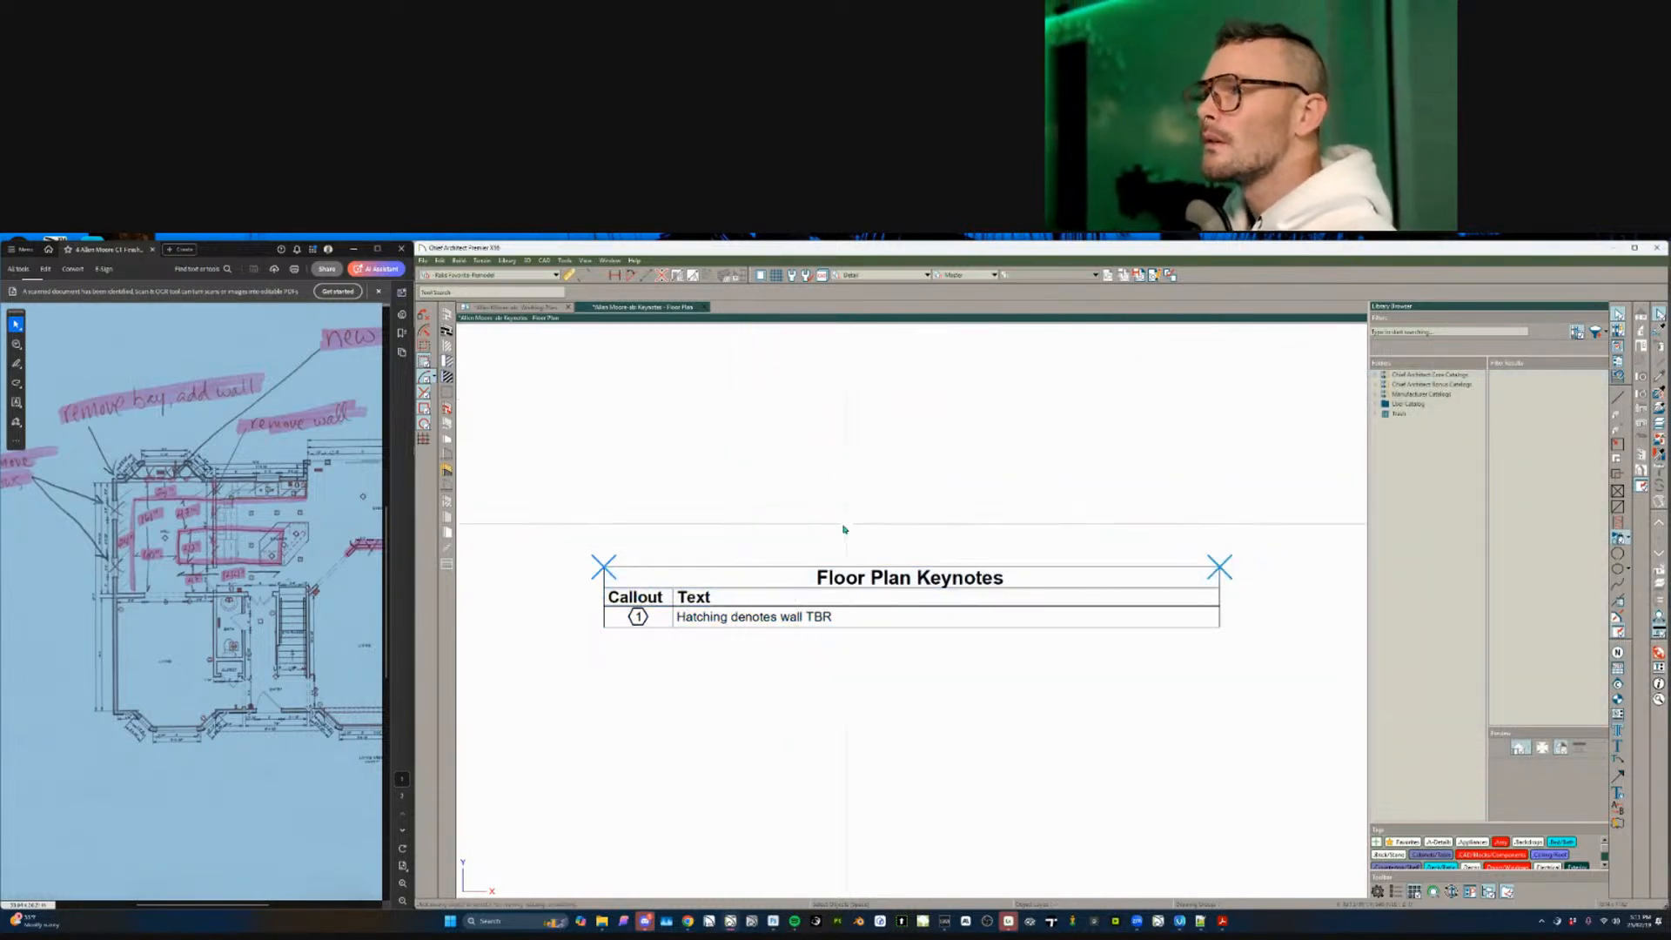
{"action": "left_click_drag", "start_coordinate": [634, 309], "coordinate": [1333, 422]}
{"action": "scroll", "coordinate": [1110, 456], "scroll_direction": "up", "scroll_amount": 4}
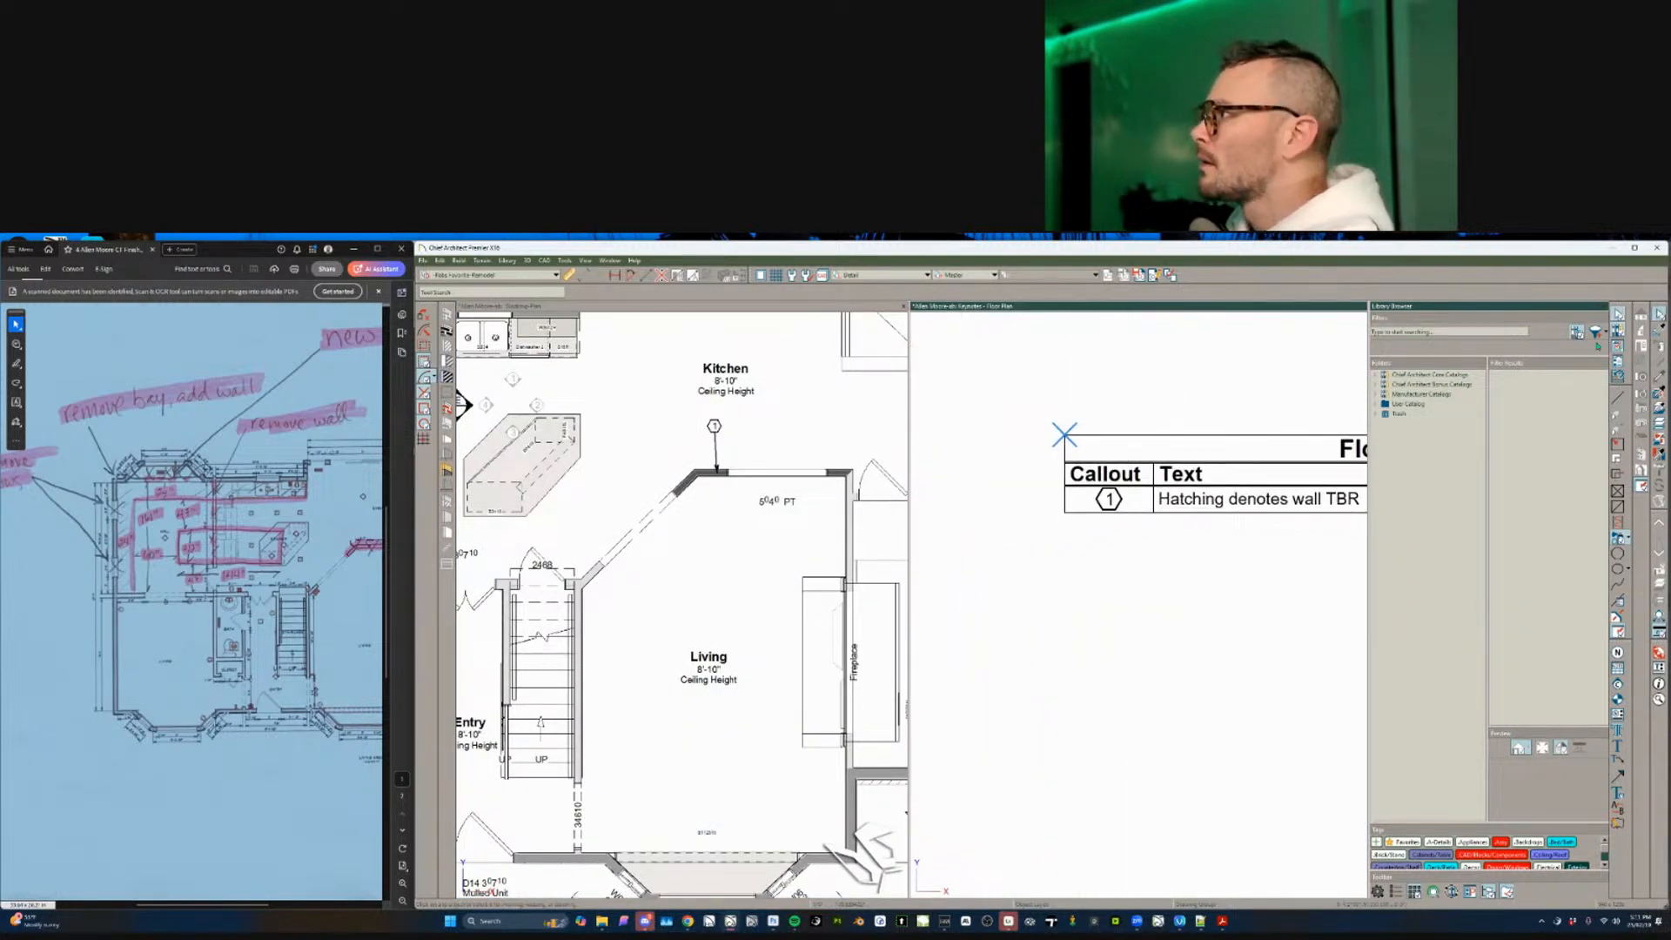
- Close the Library Browser and drag the divider right to widen the plan pane
{"action": "left_click", "coordinate": [1619, 332]}
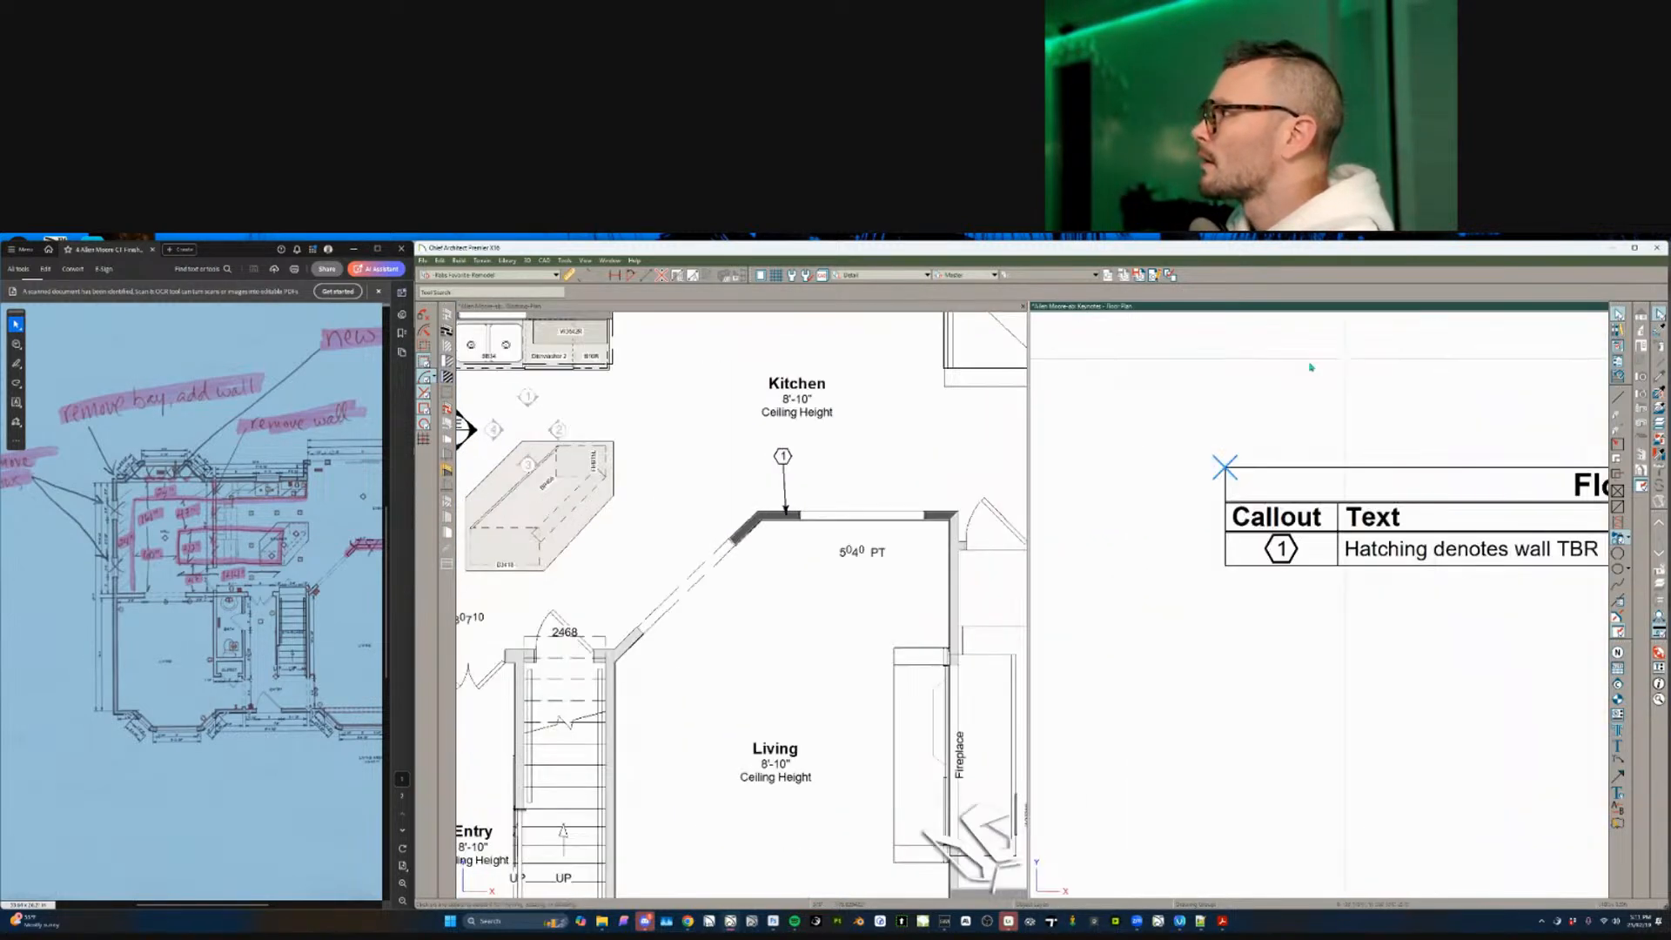
{"action": "left_click", "coordinate": [1030, 478]}
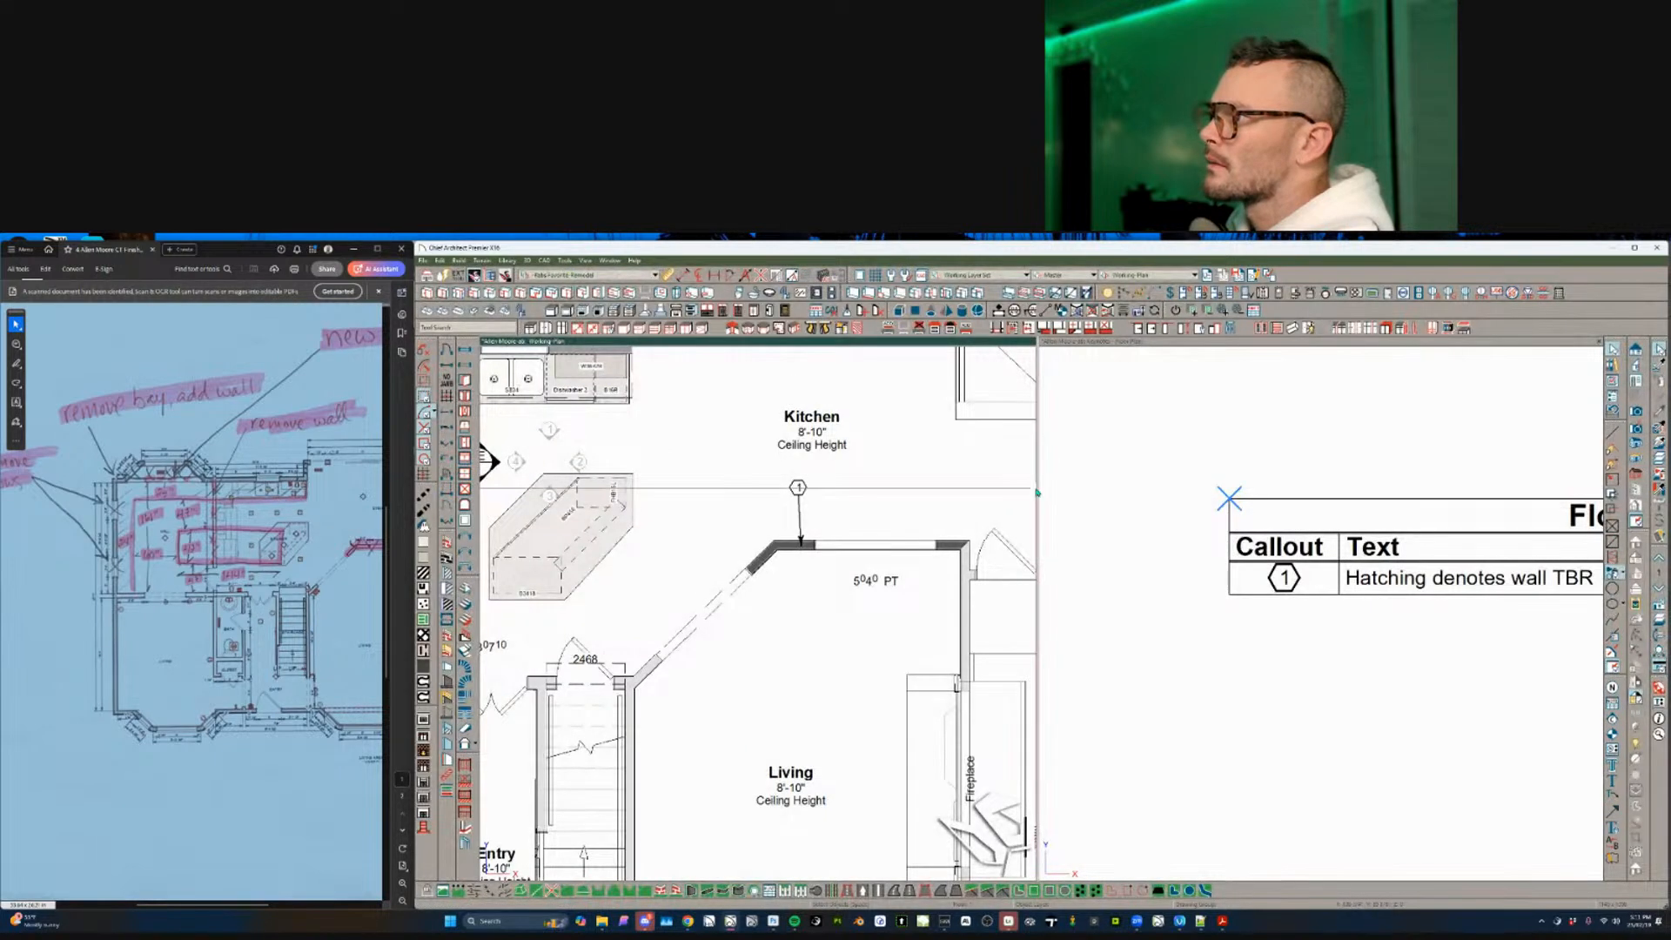
{"action": "left_click_drag", "start_coordinate": [1036, 489], "coordinate": [1200, 489]}
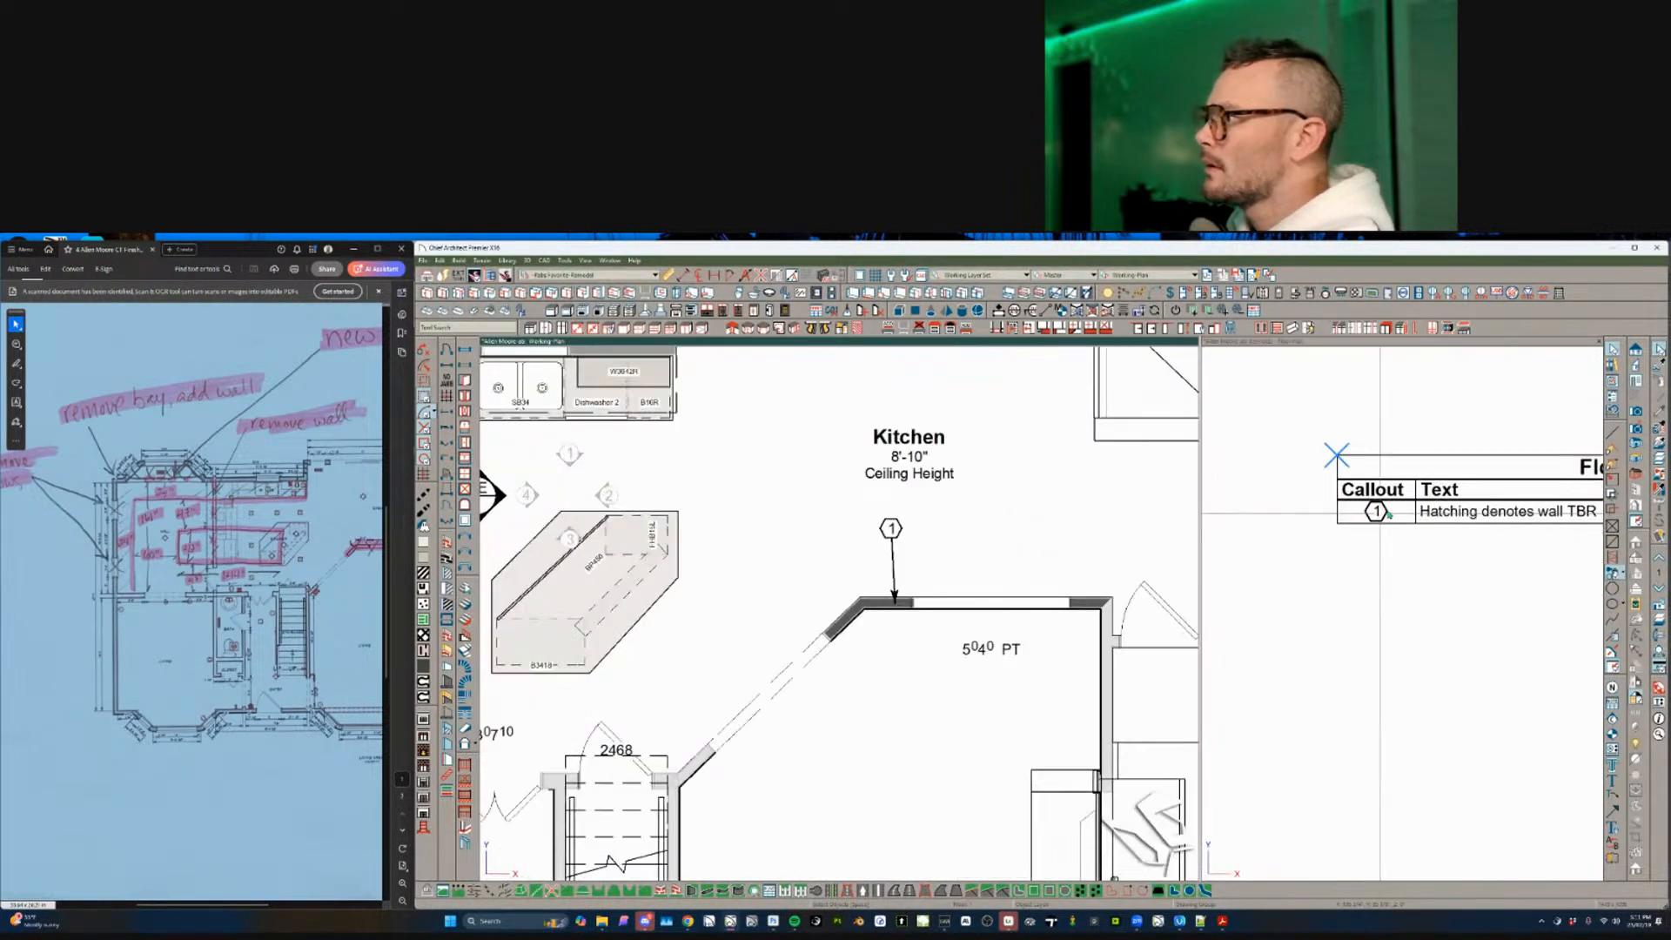
- Zoom out and recentre so the whole floor plan fits beside the keynotes
{"action": "scroll", "coordinate": [1026, 552], "scroll_direction": "down", "scroll_amount": 2}
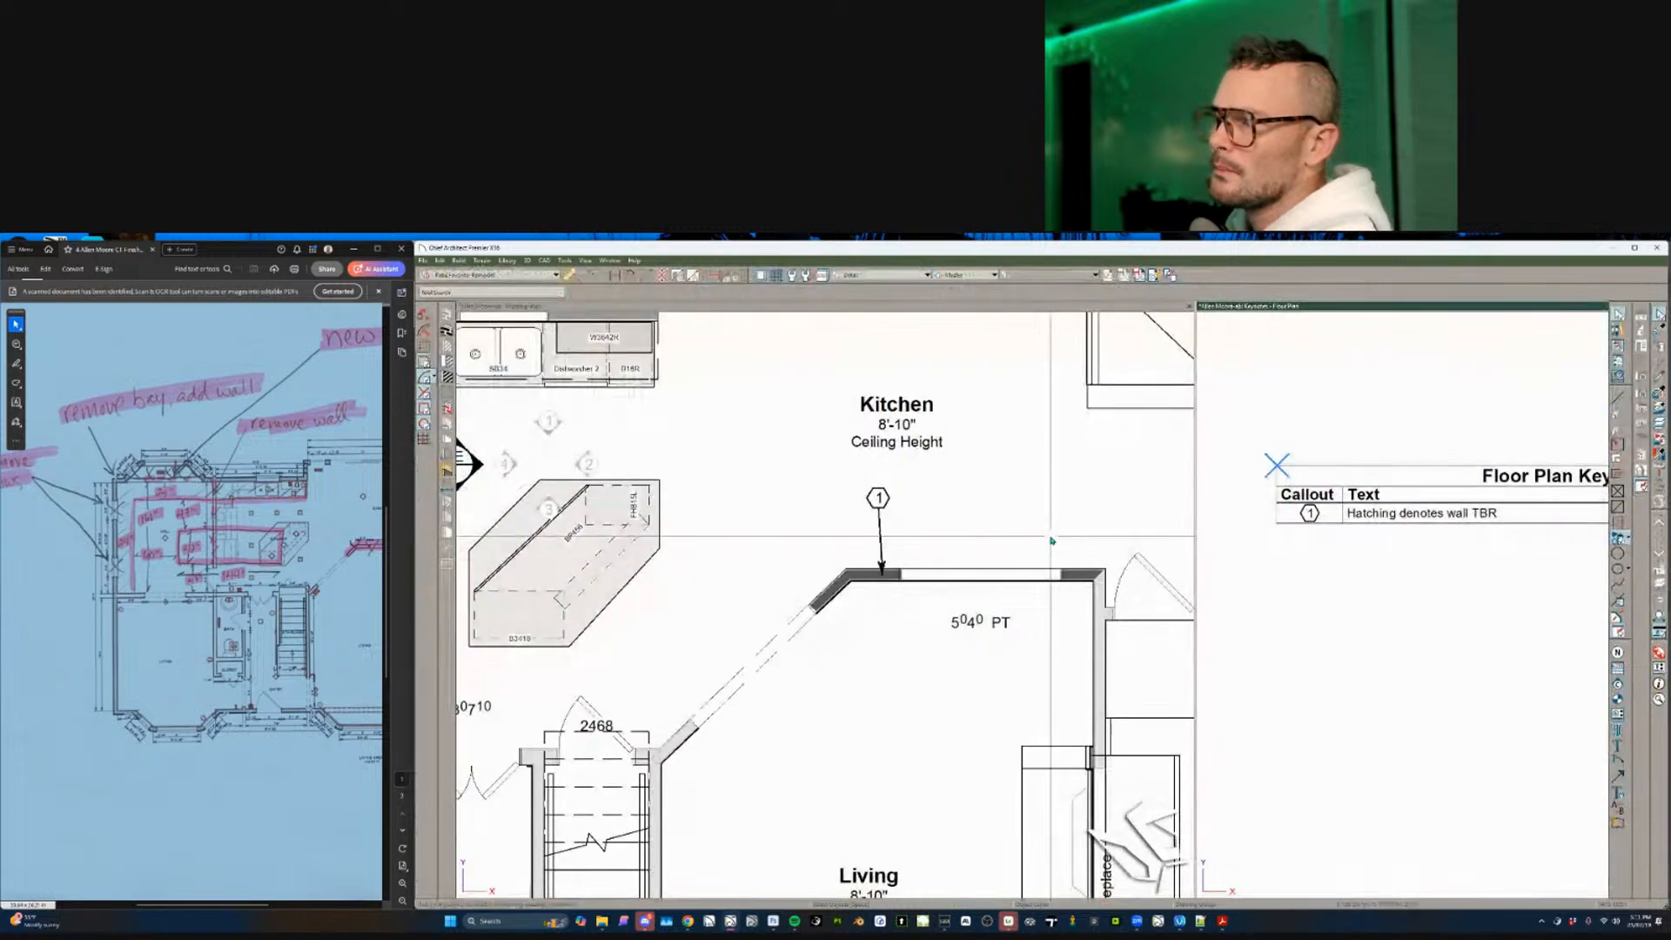
{"action": "scroll", "coordinate": [933, 563], "scroll_direction": "down", "scroll_amount": 2}
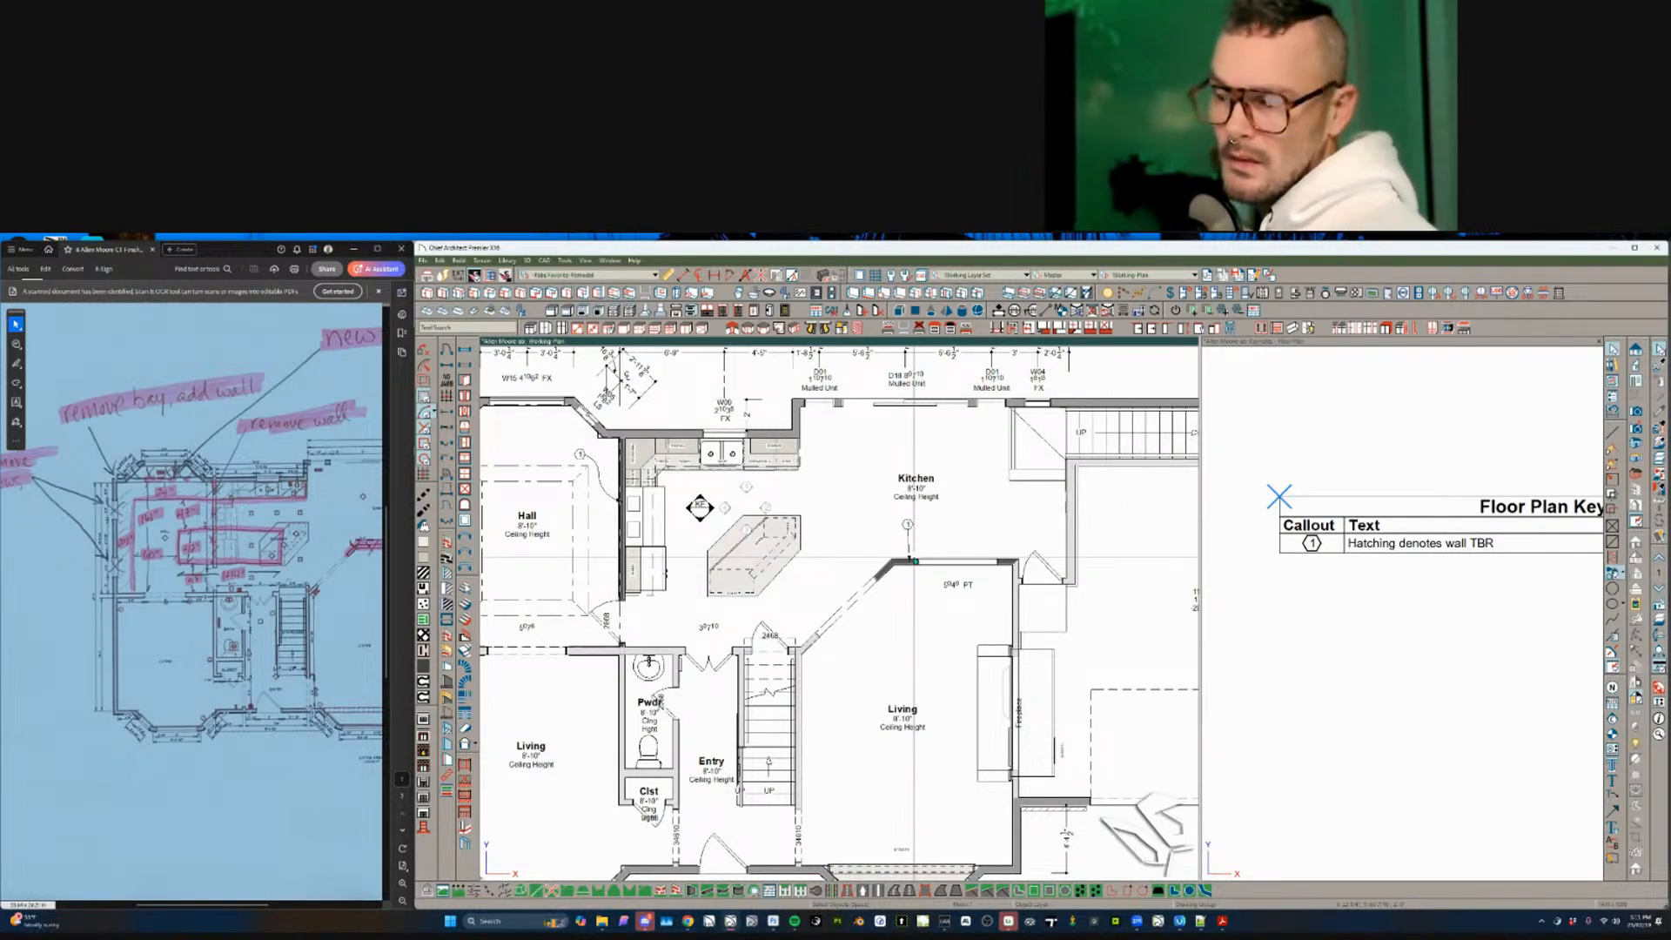
{"action": "scroll", "coordinate": [915, 560], "scroll_direction": "down", "scroll_amount": 3}
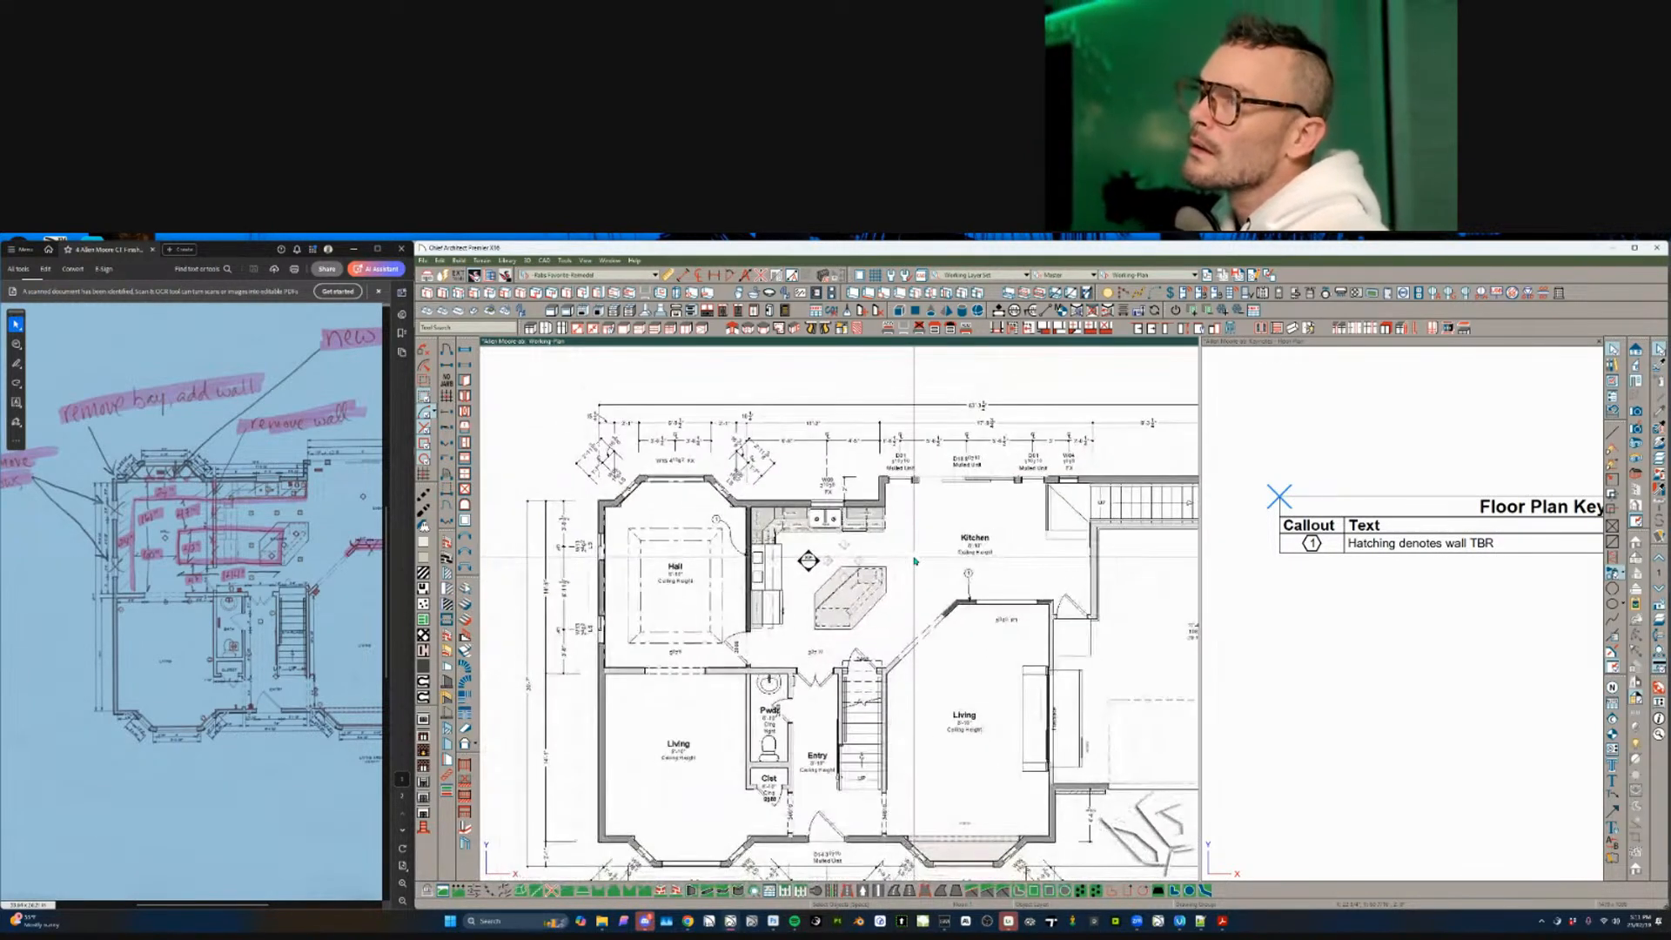
{"action": "middle_click_drag", "start_coordinate": [914, 560], "coordinate": [897, 555]}
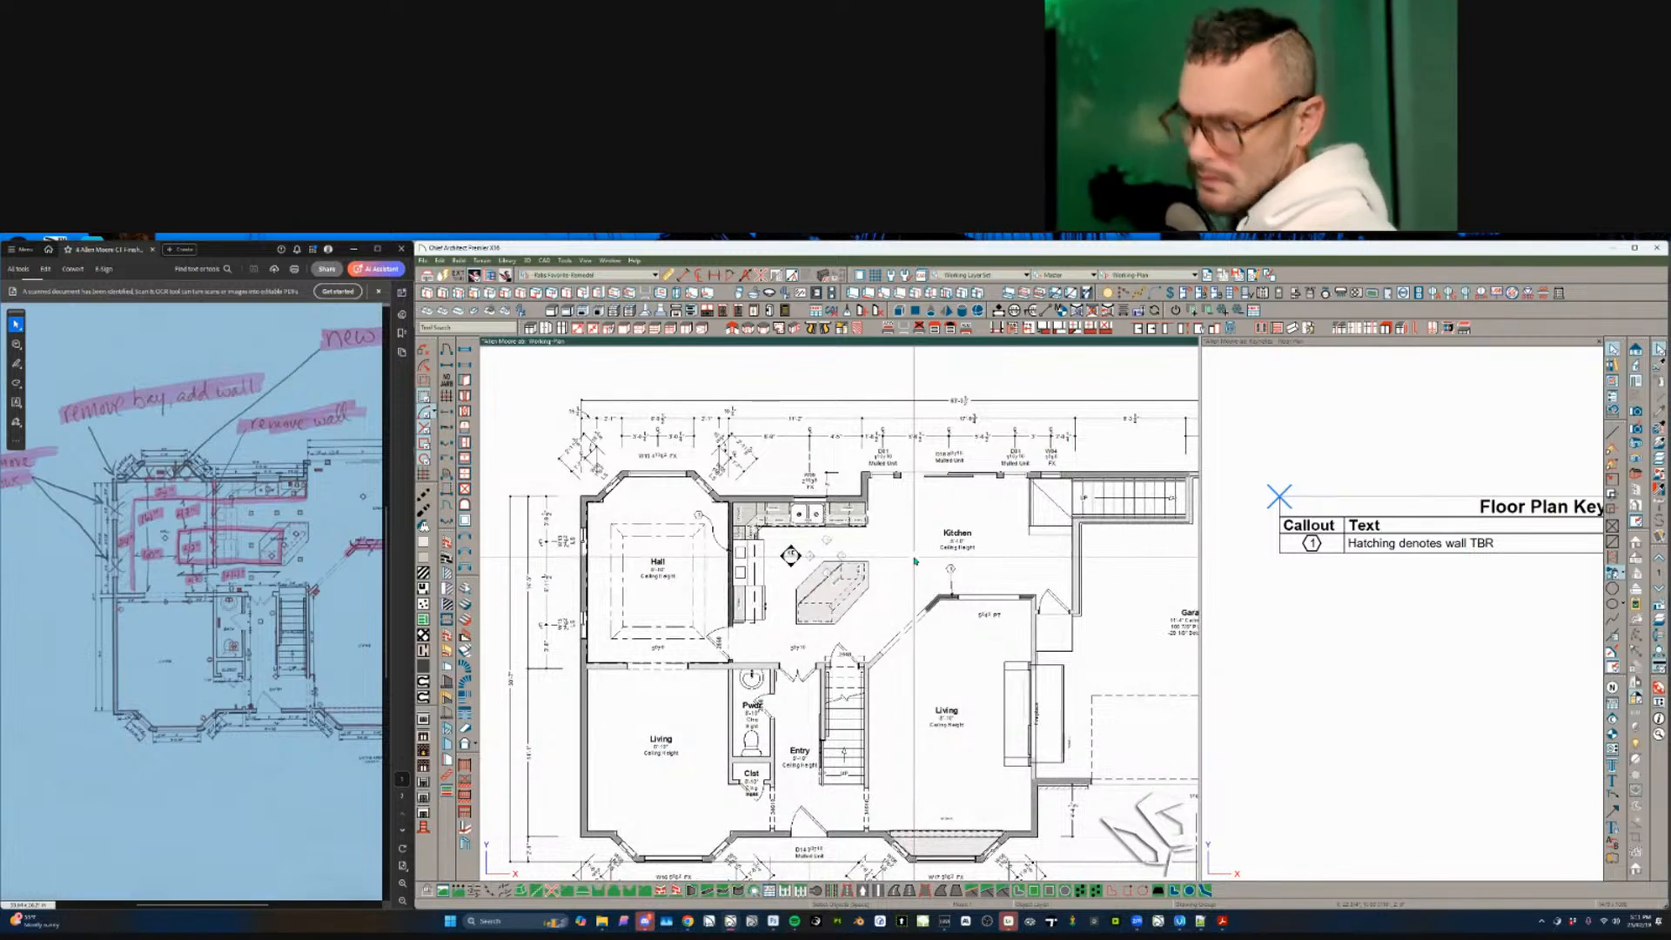
{"action": "scroll", "coordinate": [915, 560], "scroll_direction": "down", "scroll_amount": 2}
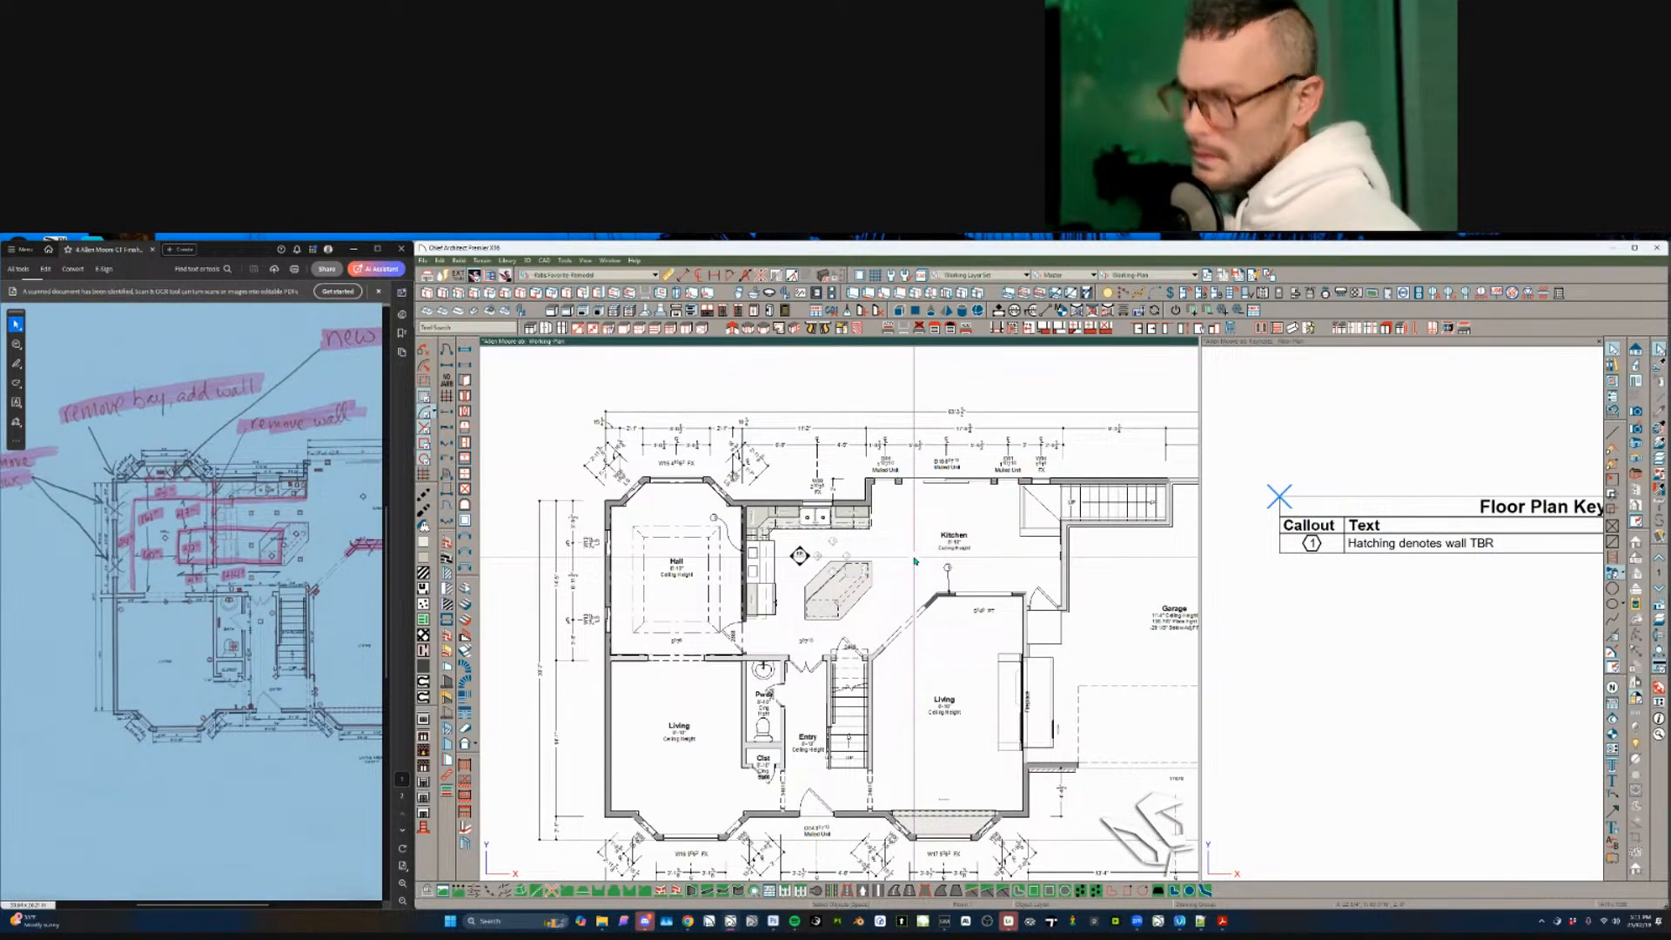
{"action": "scroll", "coordinate": [914, 561], "scroll_direction": "down", "scroll_amount": 4}
{"action": "middle_click_drag", "start_coordinate": [1074, 566], "coordinate": [995, 571]}
{"action": "scroll", "coordinate": [1045, 571], "scroll_direction": "up", "scroll_amount": 1}
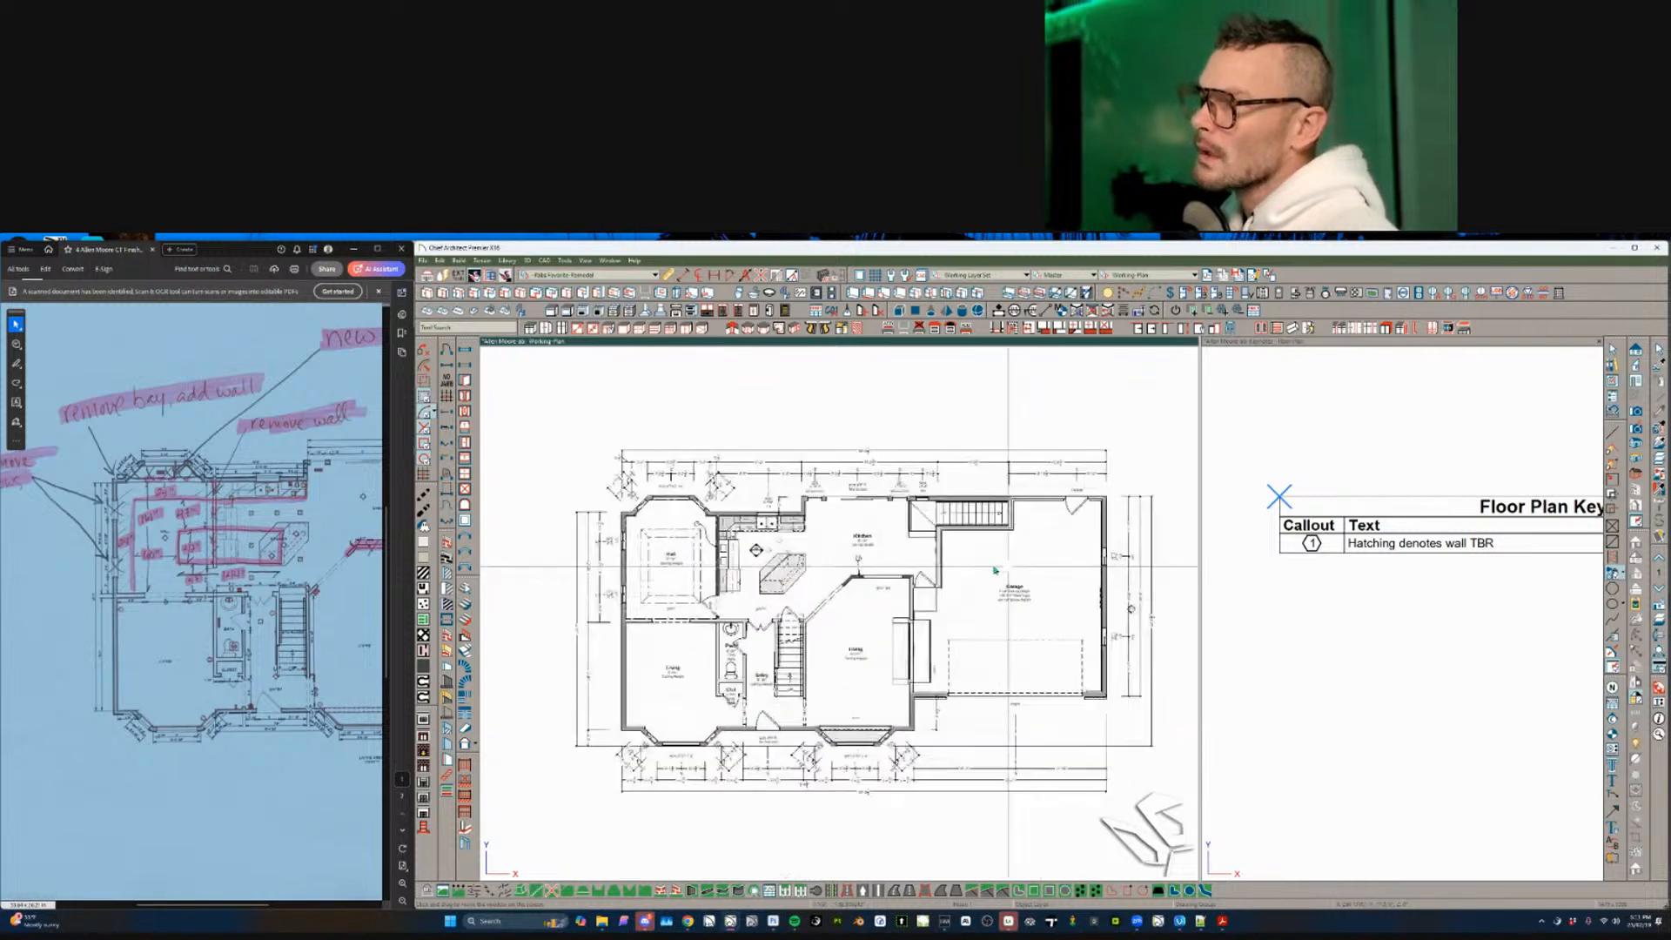
{"action": "scroll", "coordinate": [995, 571], "scroll_direction": "up", "scroll_amount": 2}
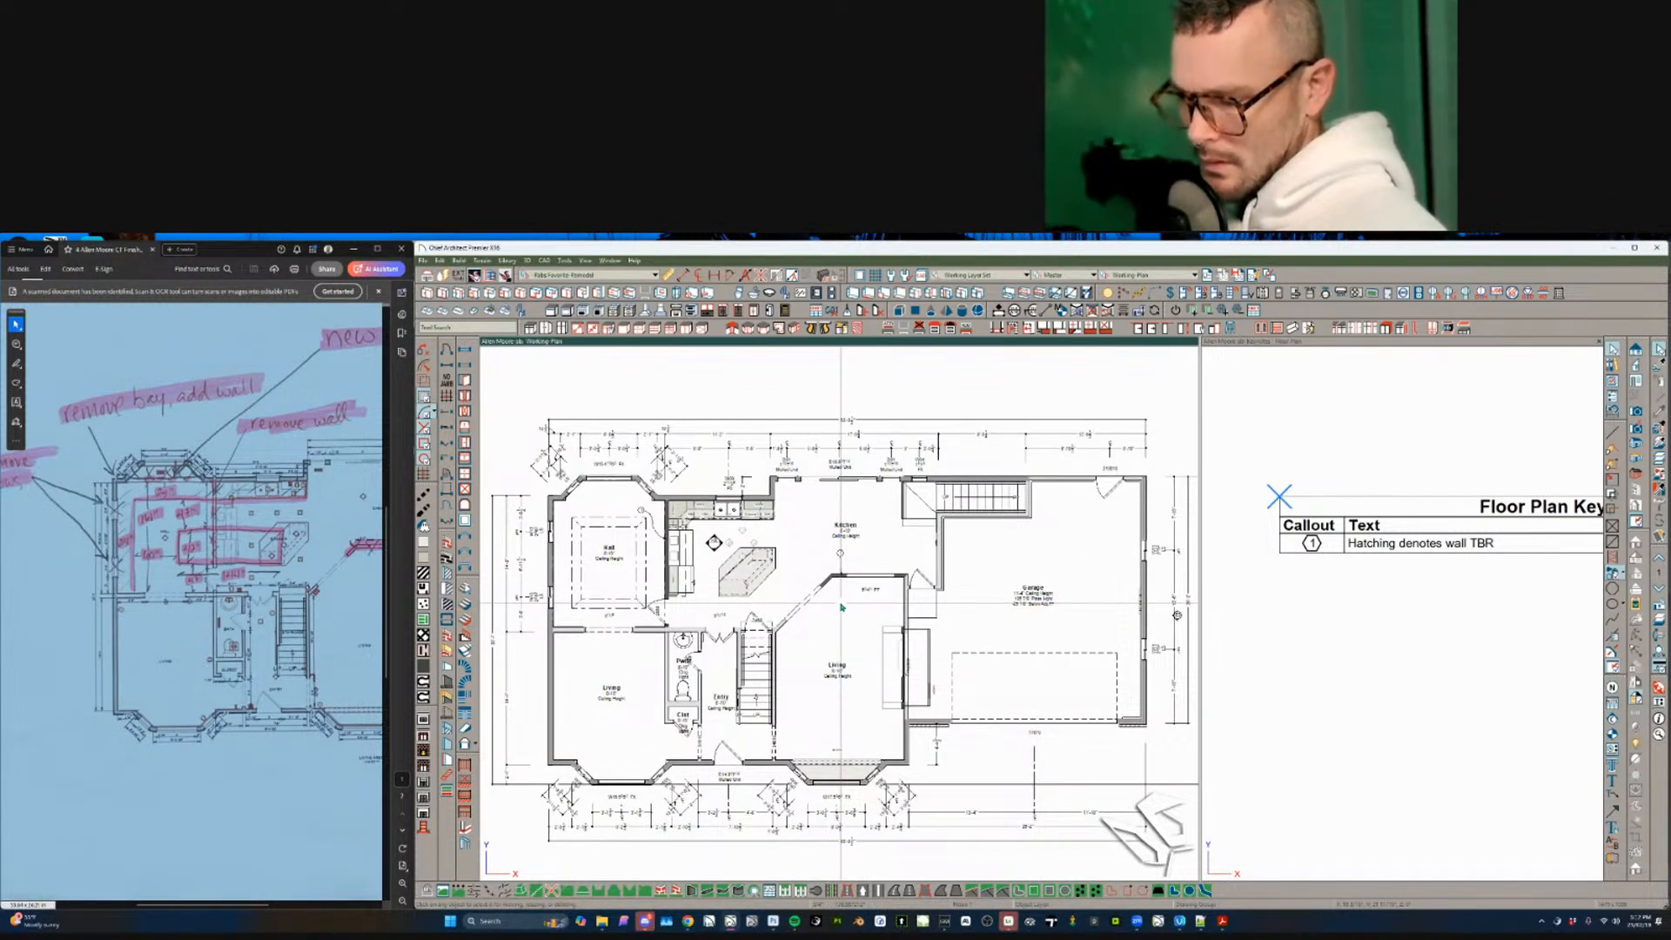
- Save the plan with Save As, overwriting the existing plan file in its project folder
{"action": "key", "text": "ctrl+shift+s"}
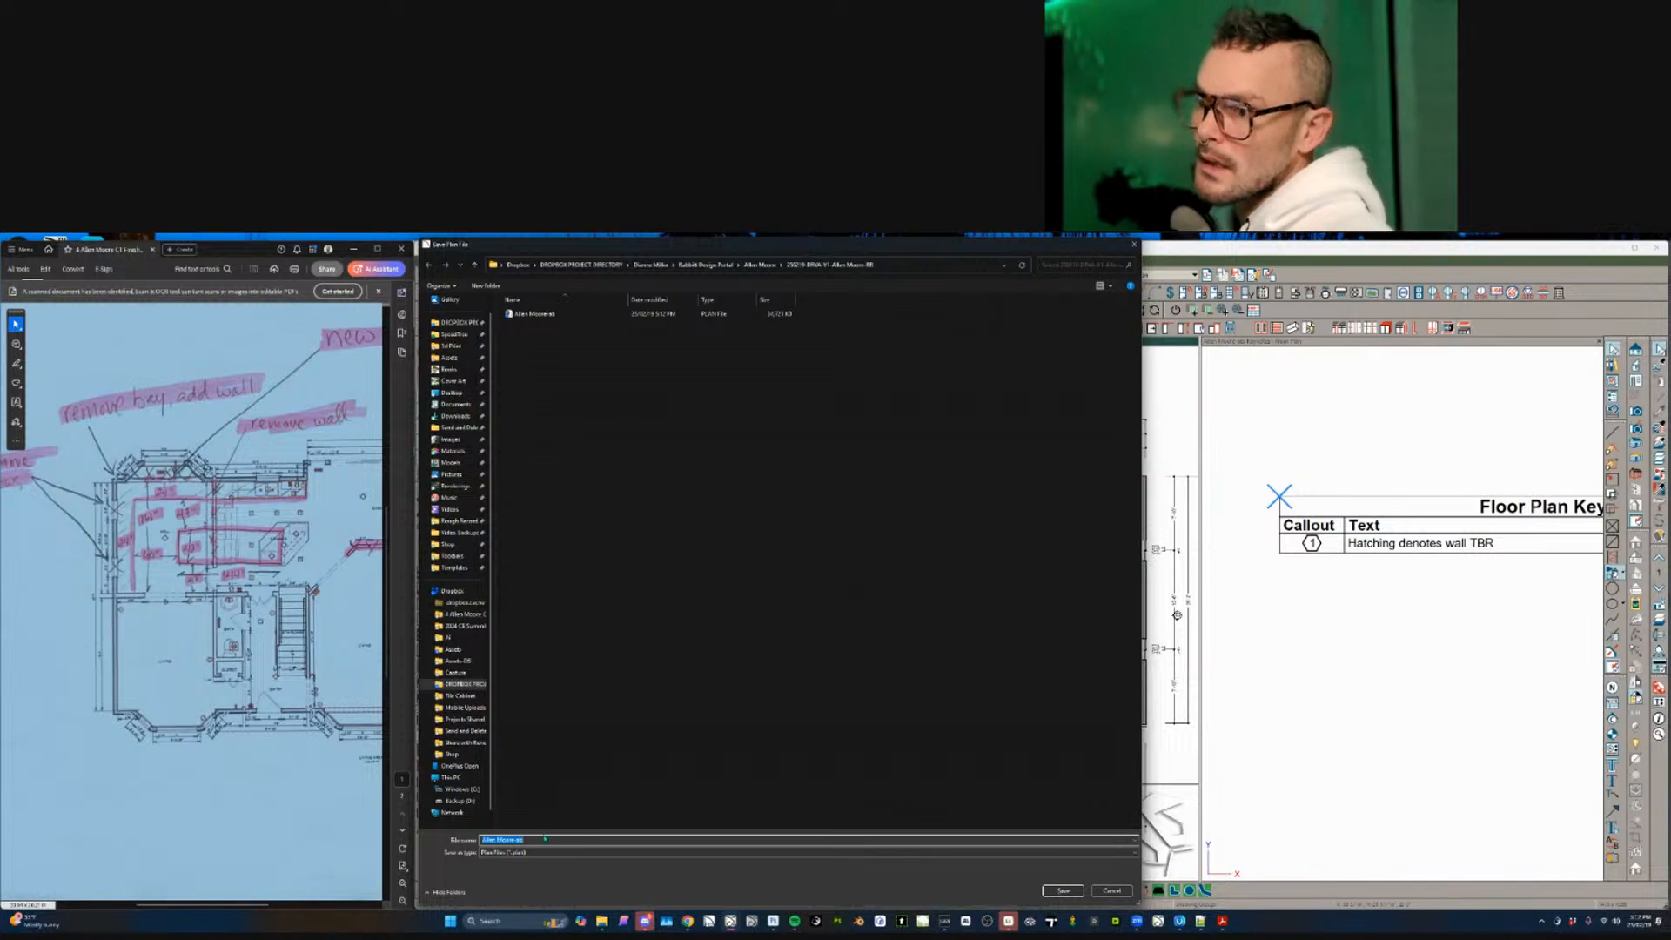
{"action": "key", "text": "BackSpace"}
{"action": "key", "text": "BackSpace"}
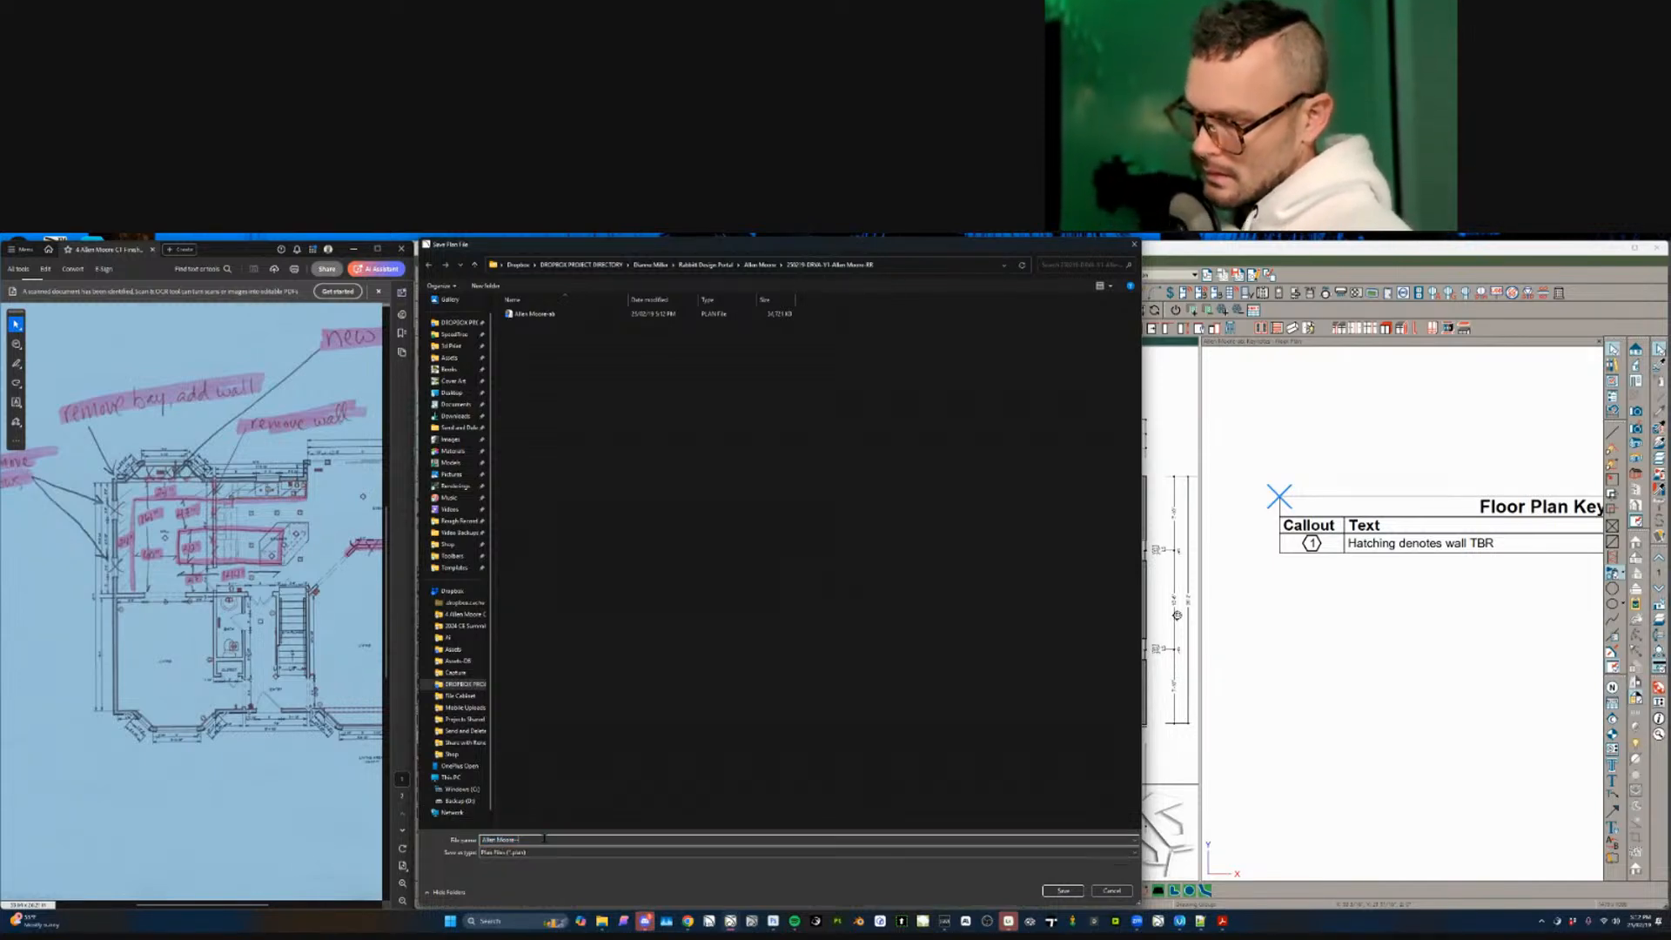
{"action": "key", "text": "Return"}
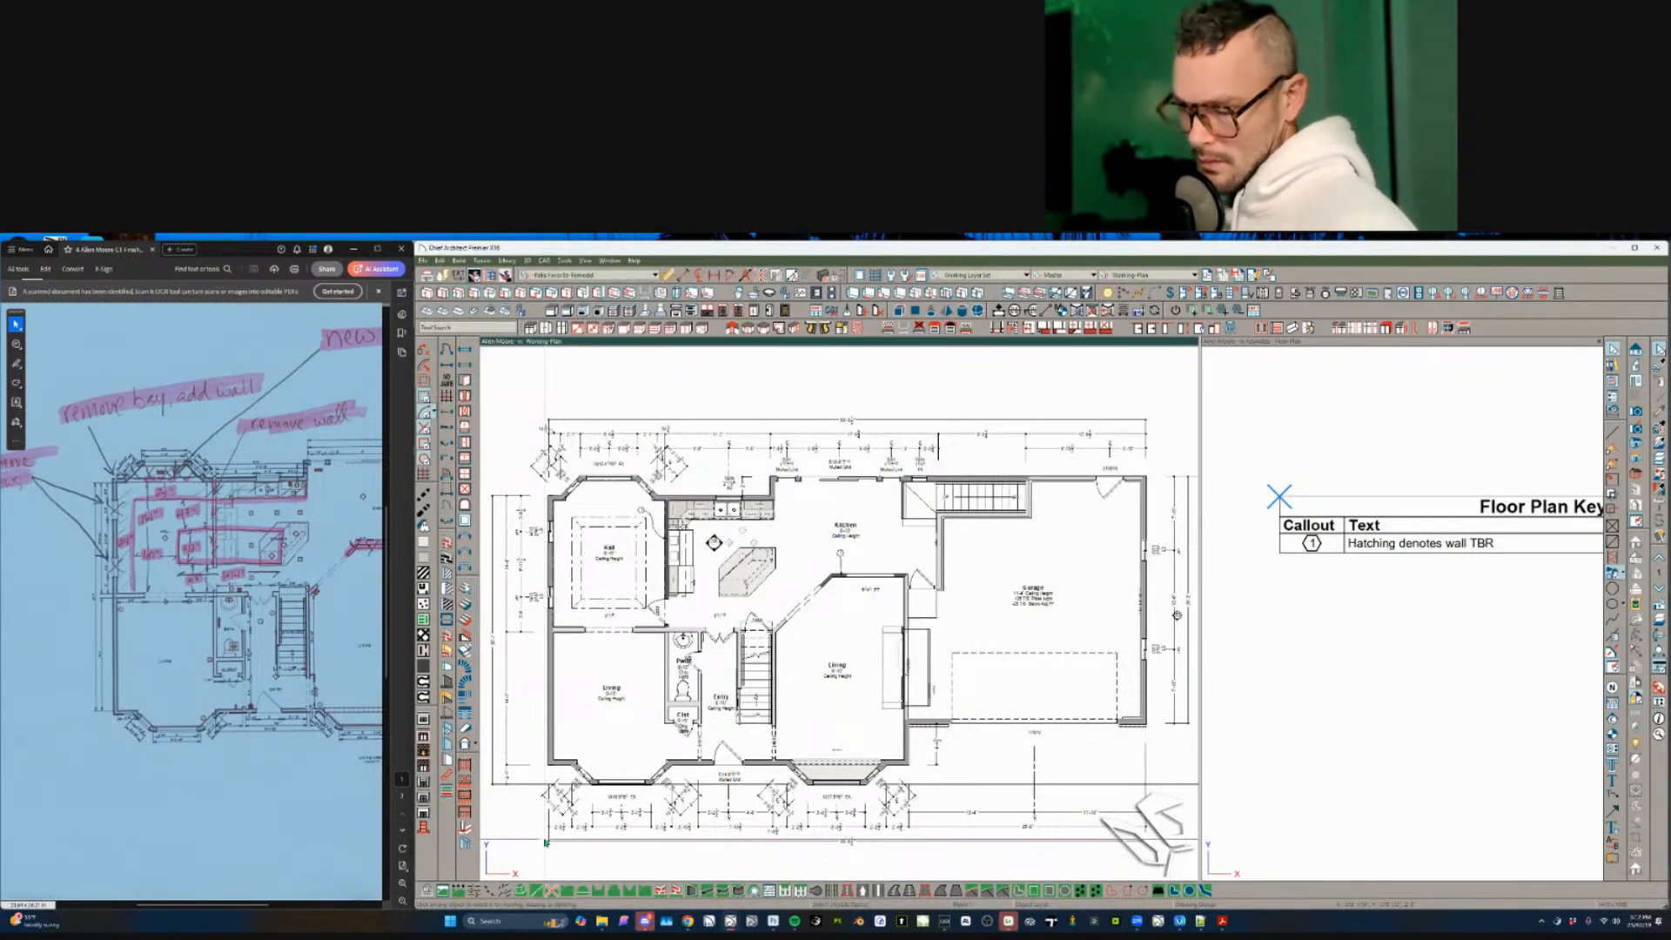
{"action": "key", "text": "ctrl+shift+s"}
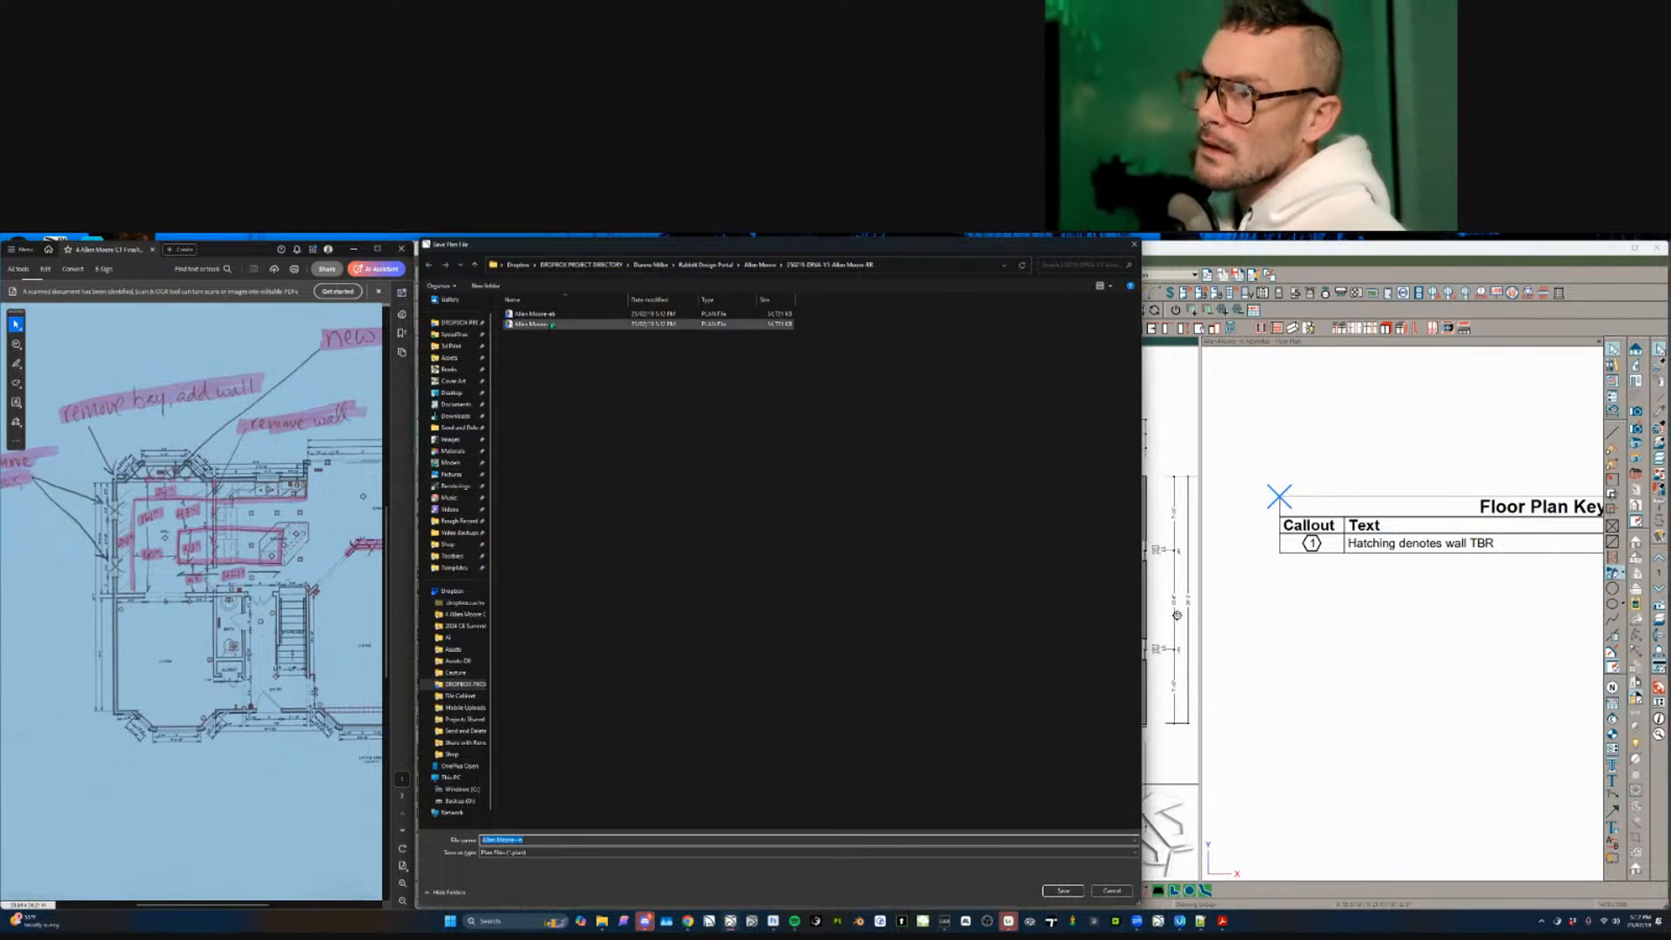
{"action": "double_click", "coordinate": [555, 314]}
{"action": "left_click", "coordinate": [865, 579]}
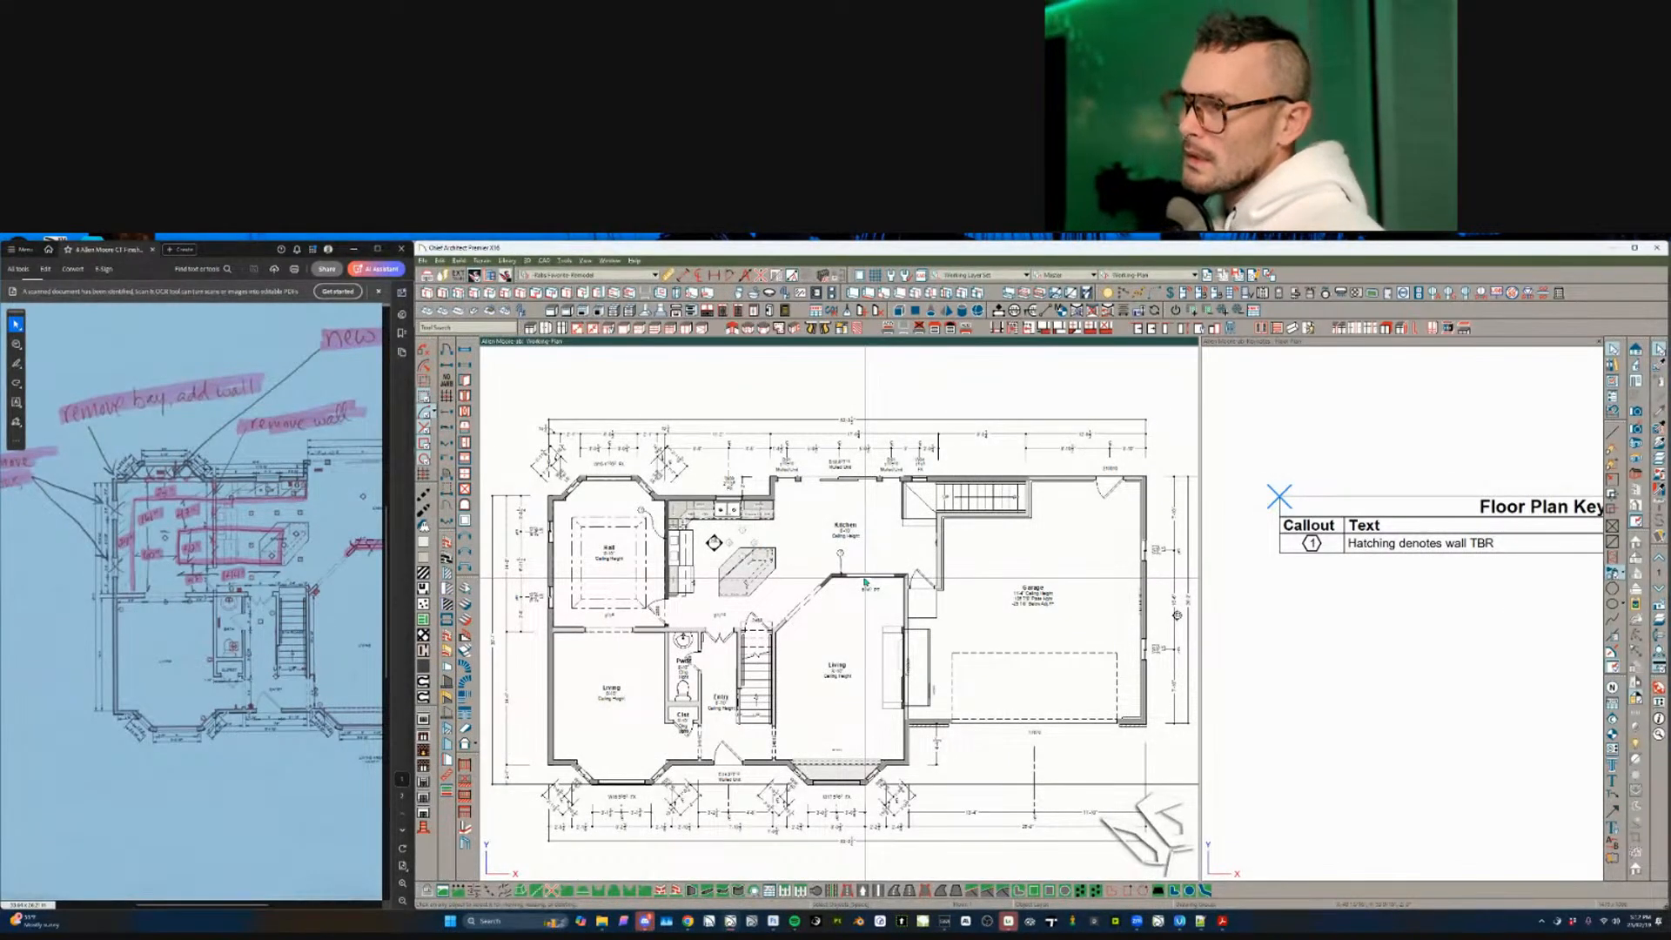
- Zoom to the kitchen and select the Demo Flooring text note
{"action": "scroll", "coordinate": [808, 544], "scroll_direction": "up", "scroll_amount": 2}
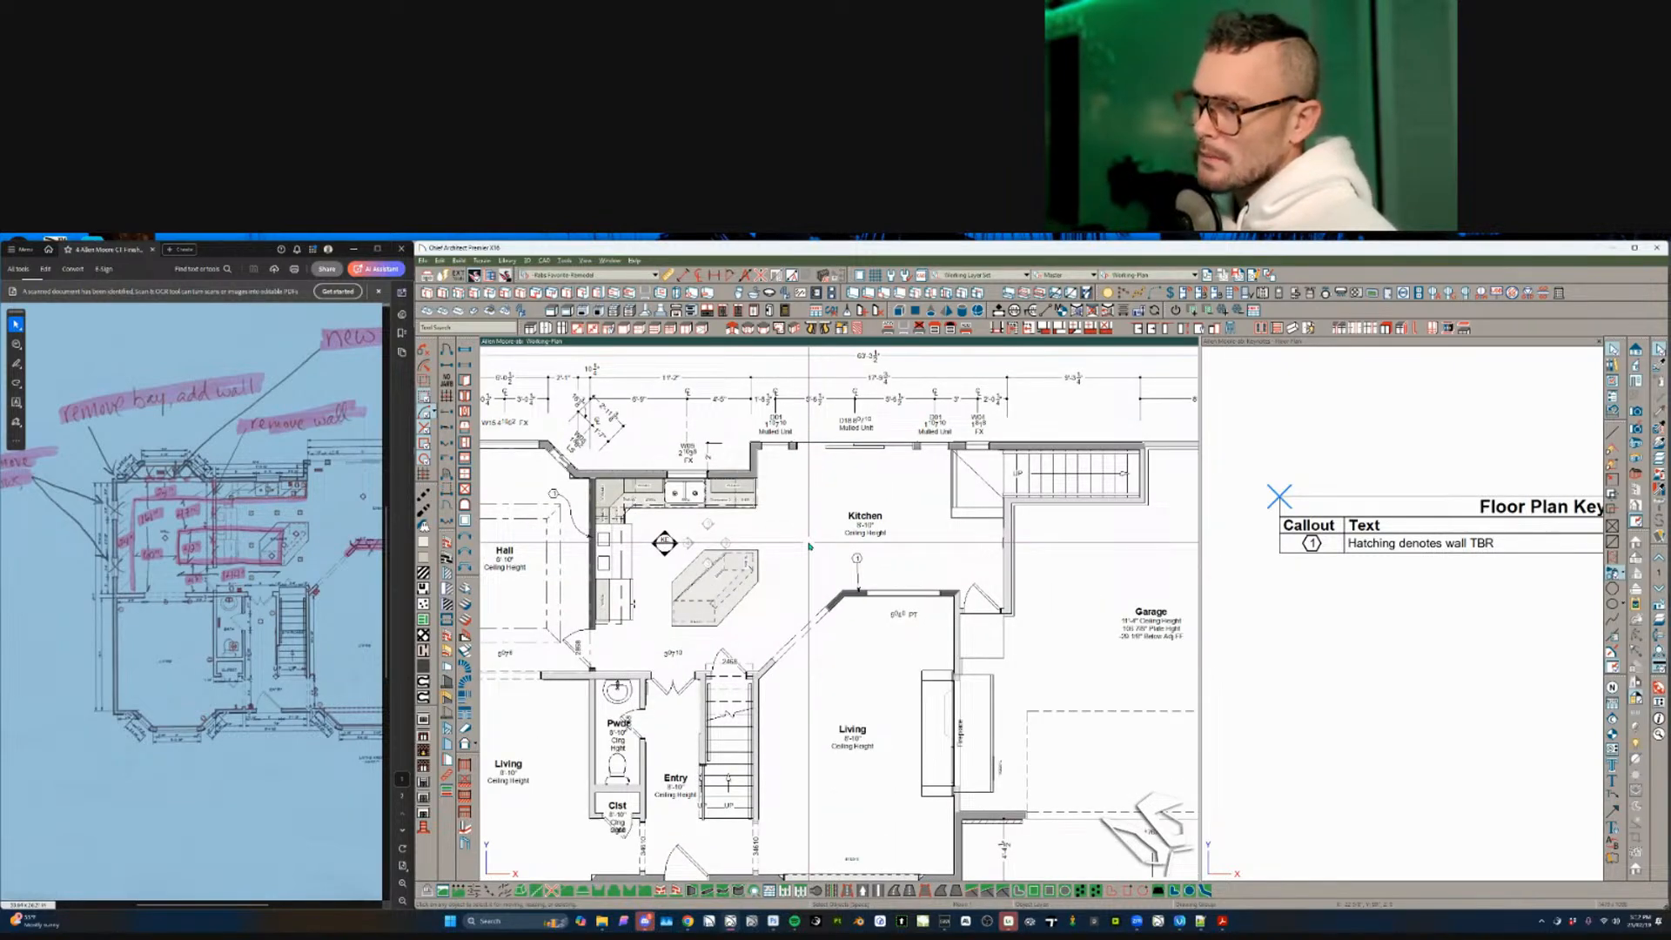
{"action": "middle_click_drag", "start_coordinate": [664, 544], "coordinate": [877, 582]}
{"action": "scroll", "coordinate": [877, 582], "scroll_direction": "up", "scroll_amount": 1}
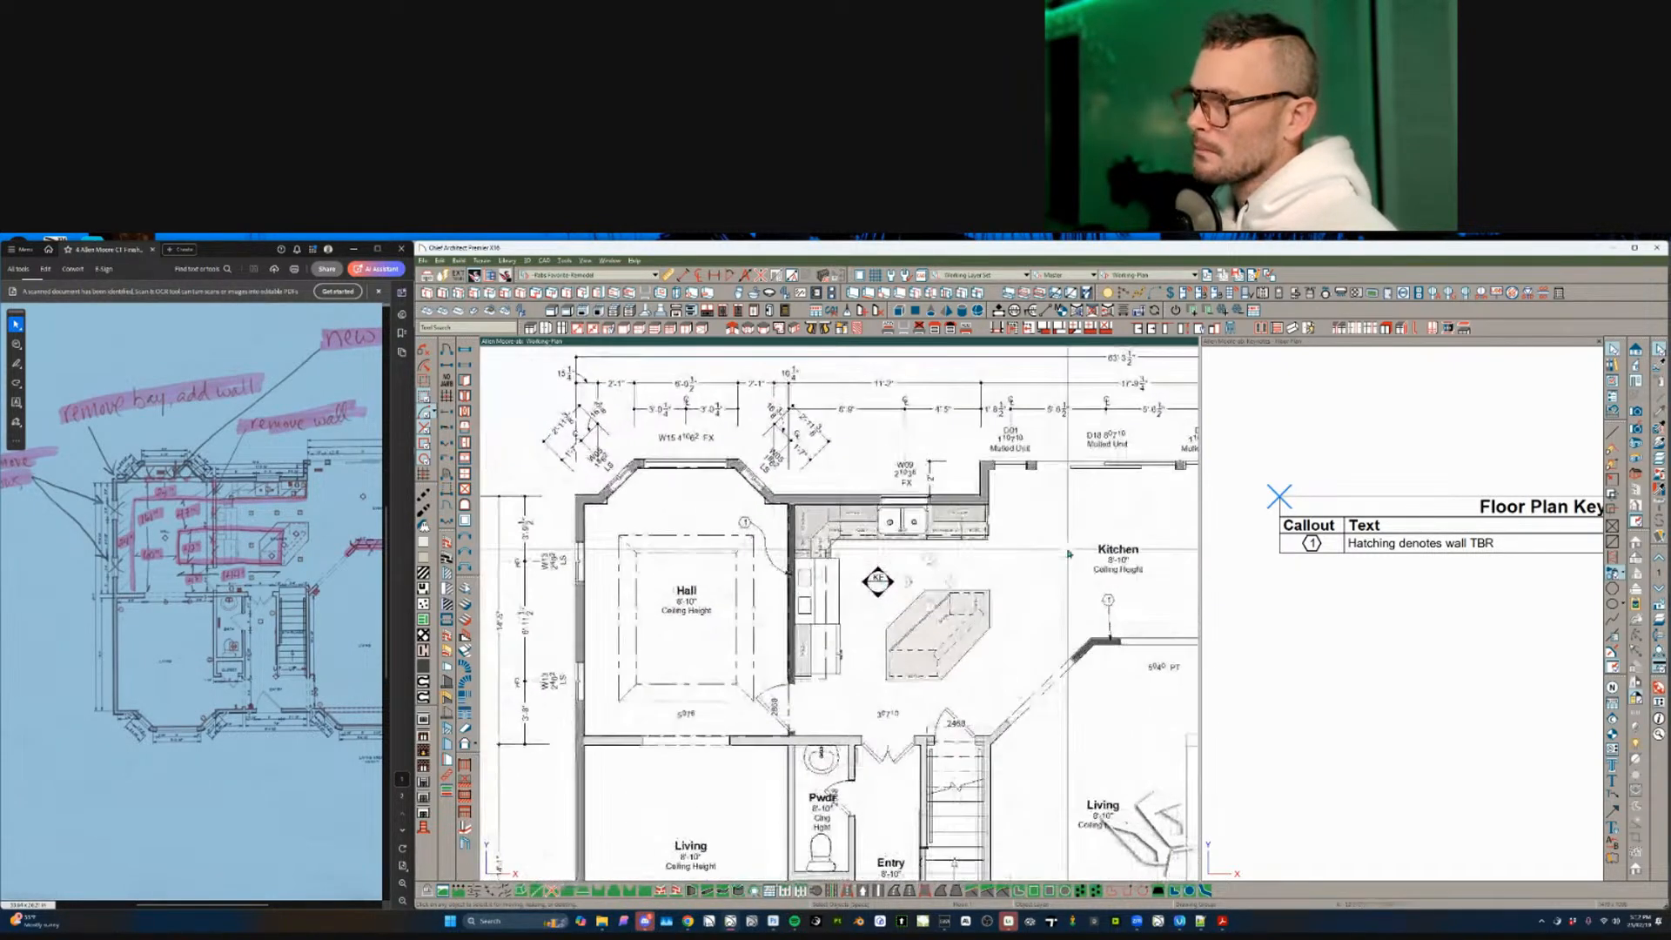
{"action": "middle_click_drag", "start_coordinate": [953, 514], "coordinate": [923, 530]}
{"action": "scroll", "coordinate": [922, 531], "scroll_direction": "up", "scroll_amount": 1}
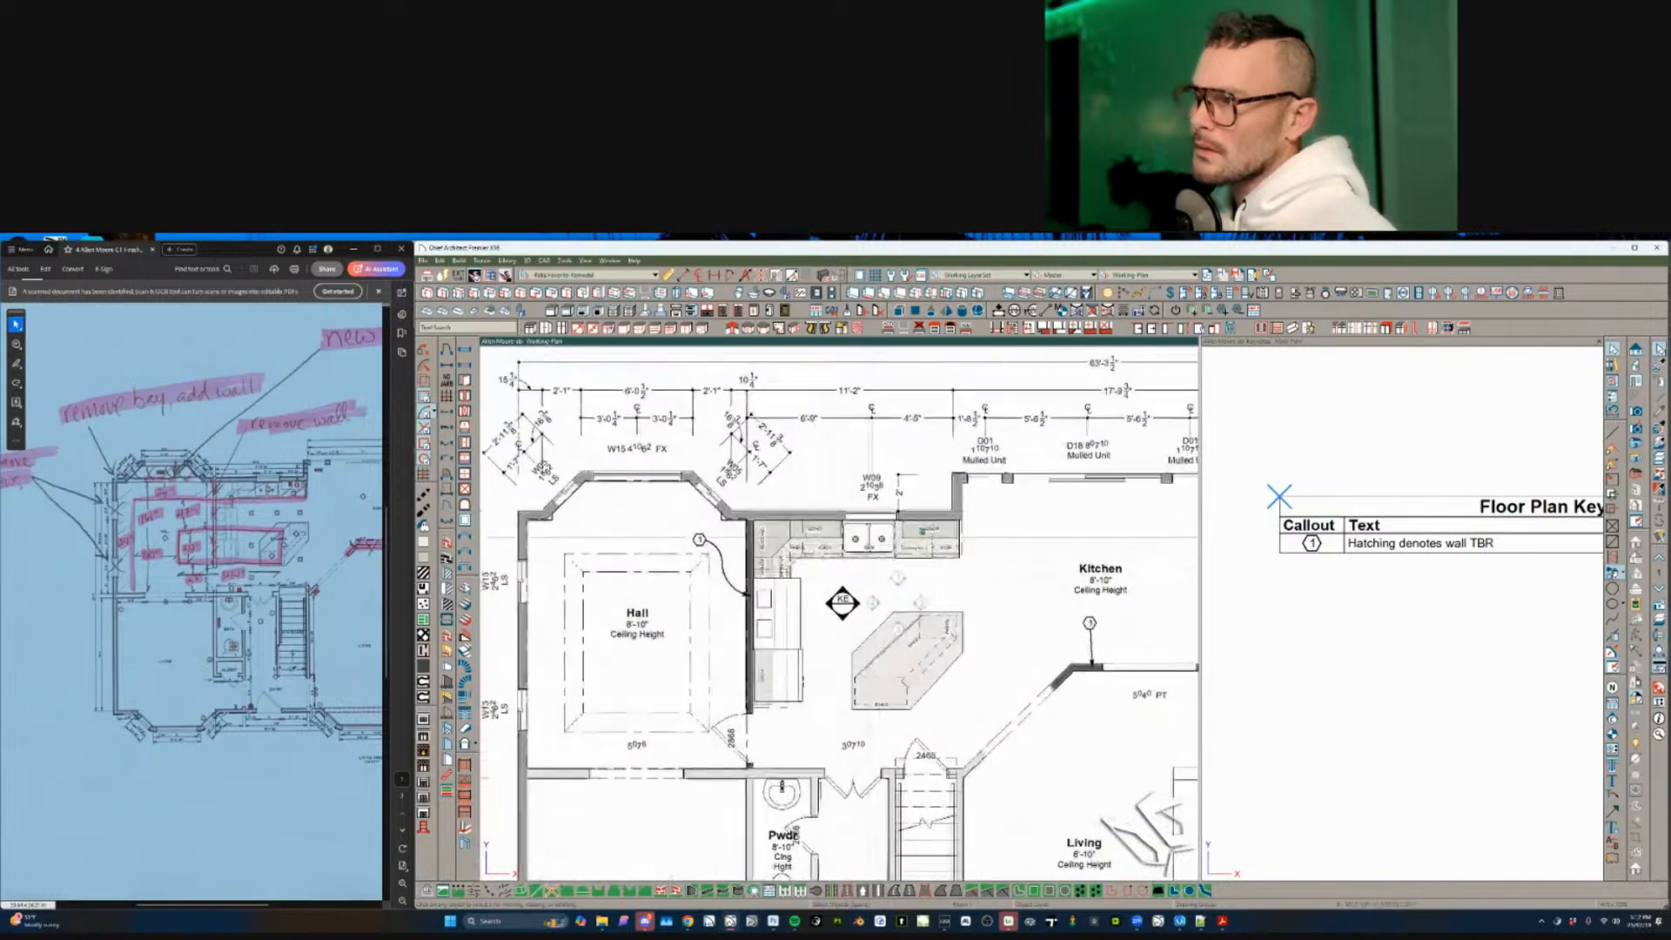
{"action": "scroll", "coordinate": [923, 531], "scroll_direction": "up", "scroll_amount": 3}
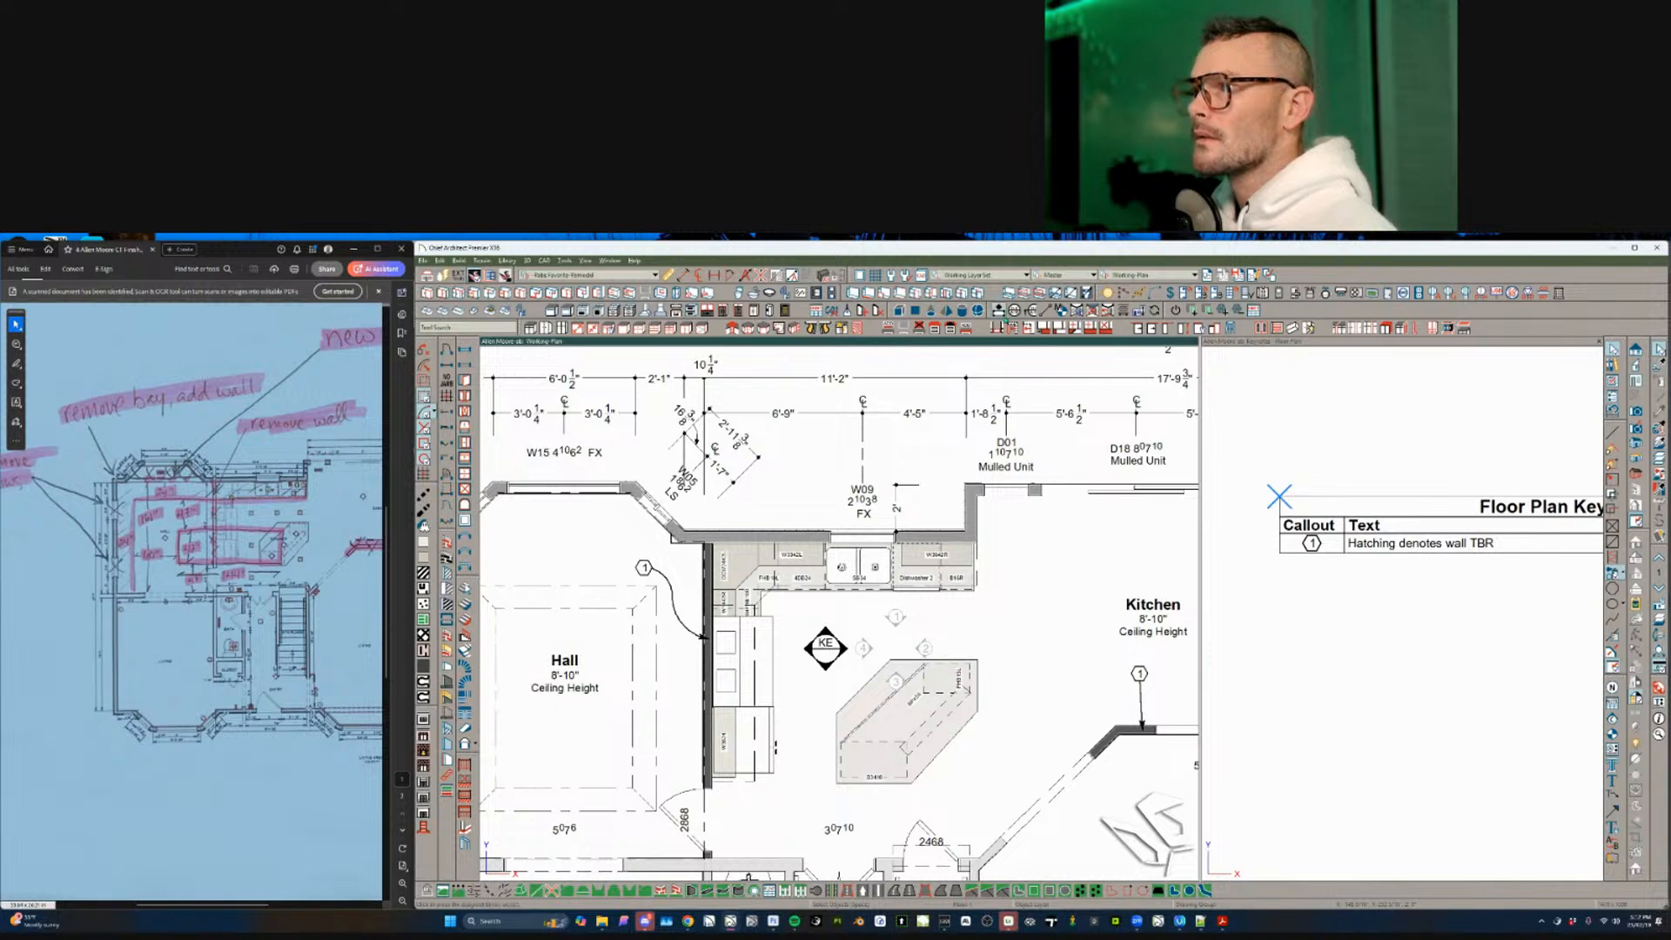
{"action": "left_click", "coordinate": [996, 614]}
{"action": "key", "text": "Escape"}
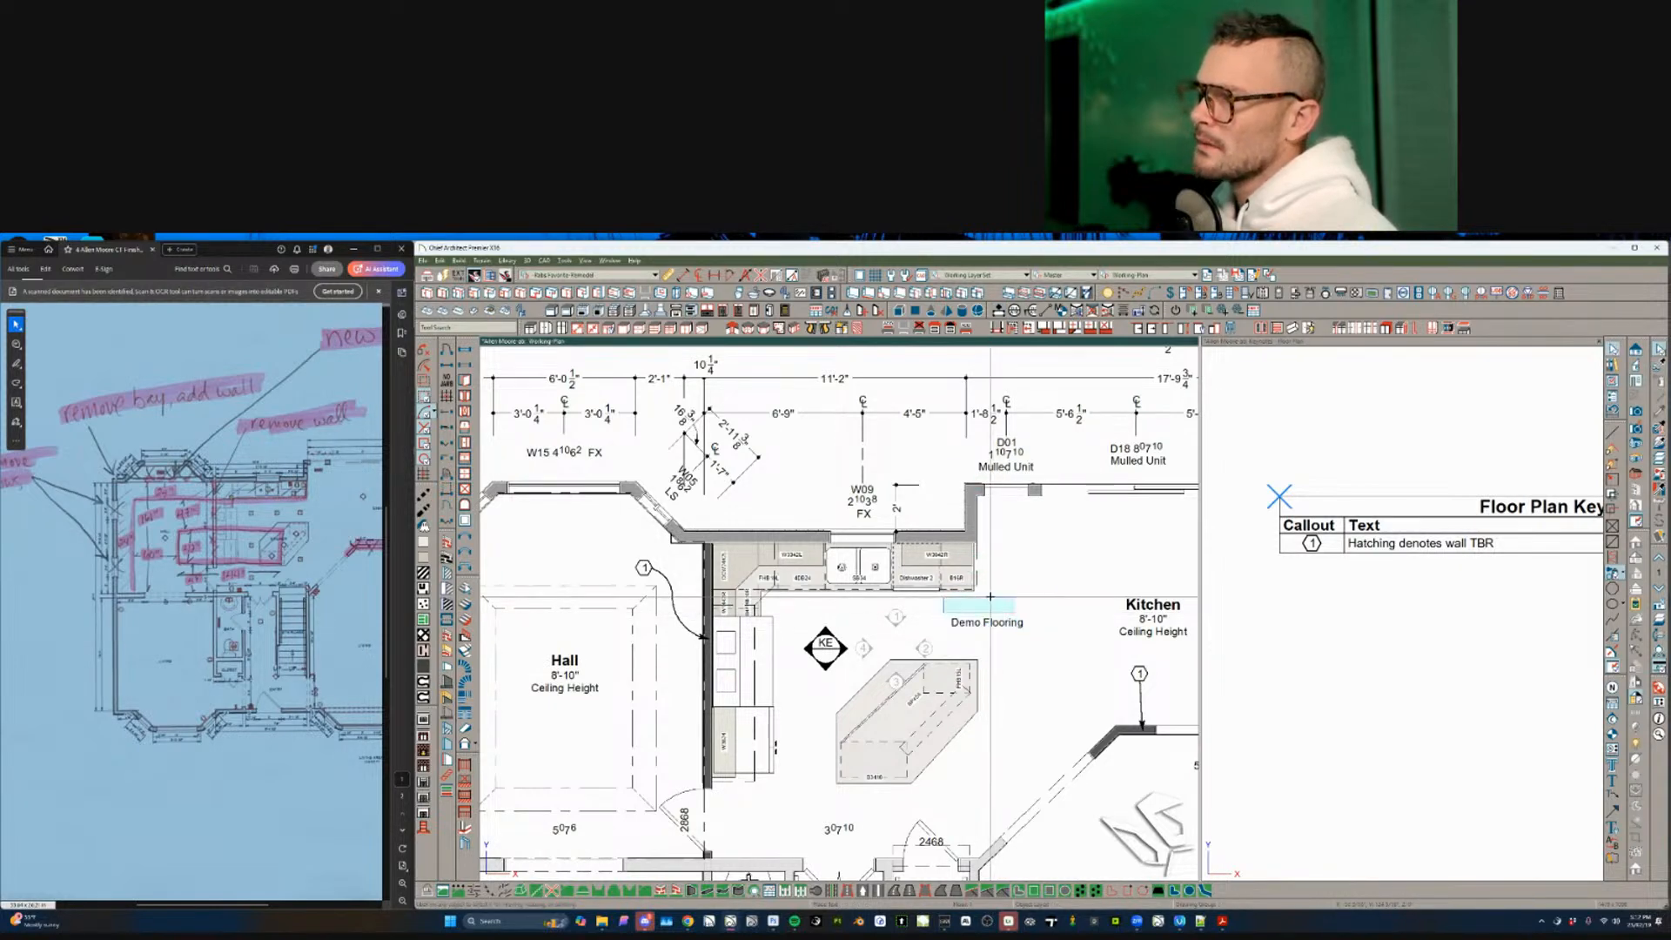
{"action": "left_click", "coordinate": [992, 619]}
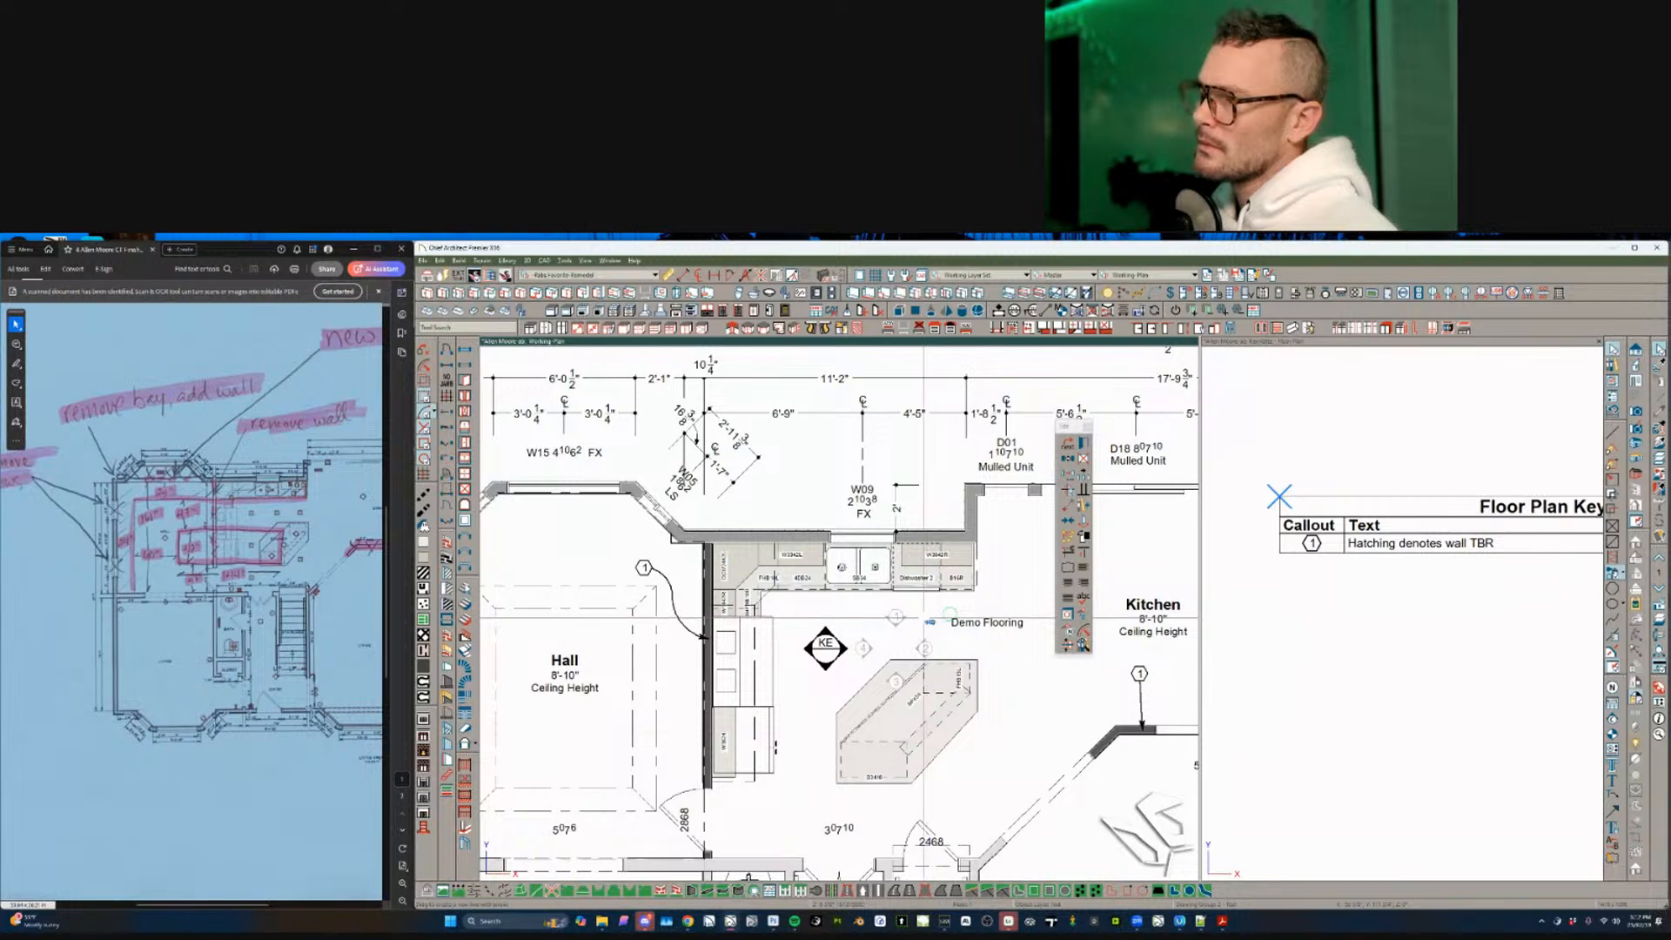
- Re-point the note's arrow at the cabinets, then delete the Finished Cabinets TBR text label
{"action": "left_click_drag", "start_coordinate": [928, 623], "coordinate": [909, 580]}
{"action": "middle_click_drag", "start_coordinate": [992, 628], "coordinate": [913, 651]}
{"action": "scroll", "coordinate": [913, 651], "scroll_direction": "up", "scroll_amount": 2}
{"action": "key", "text": "Escape"}
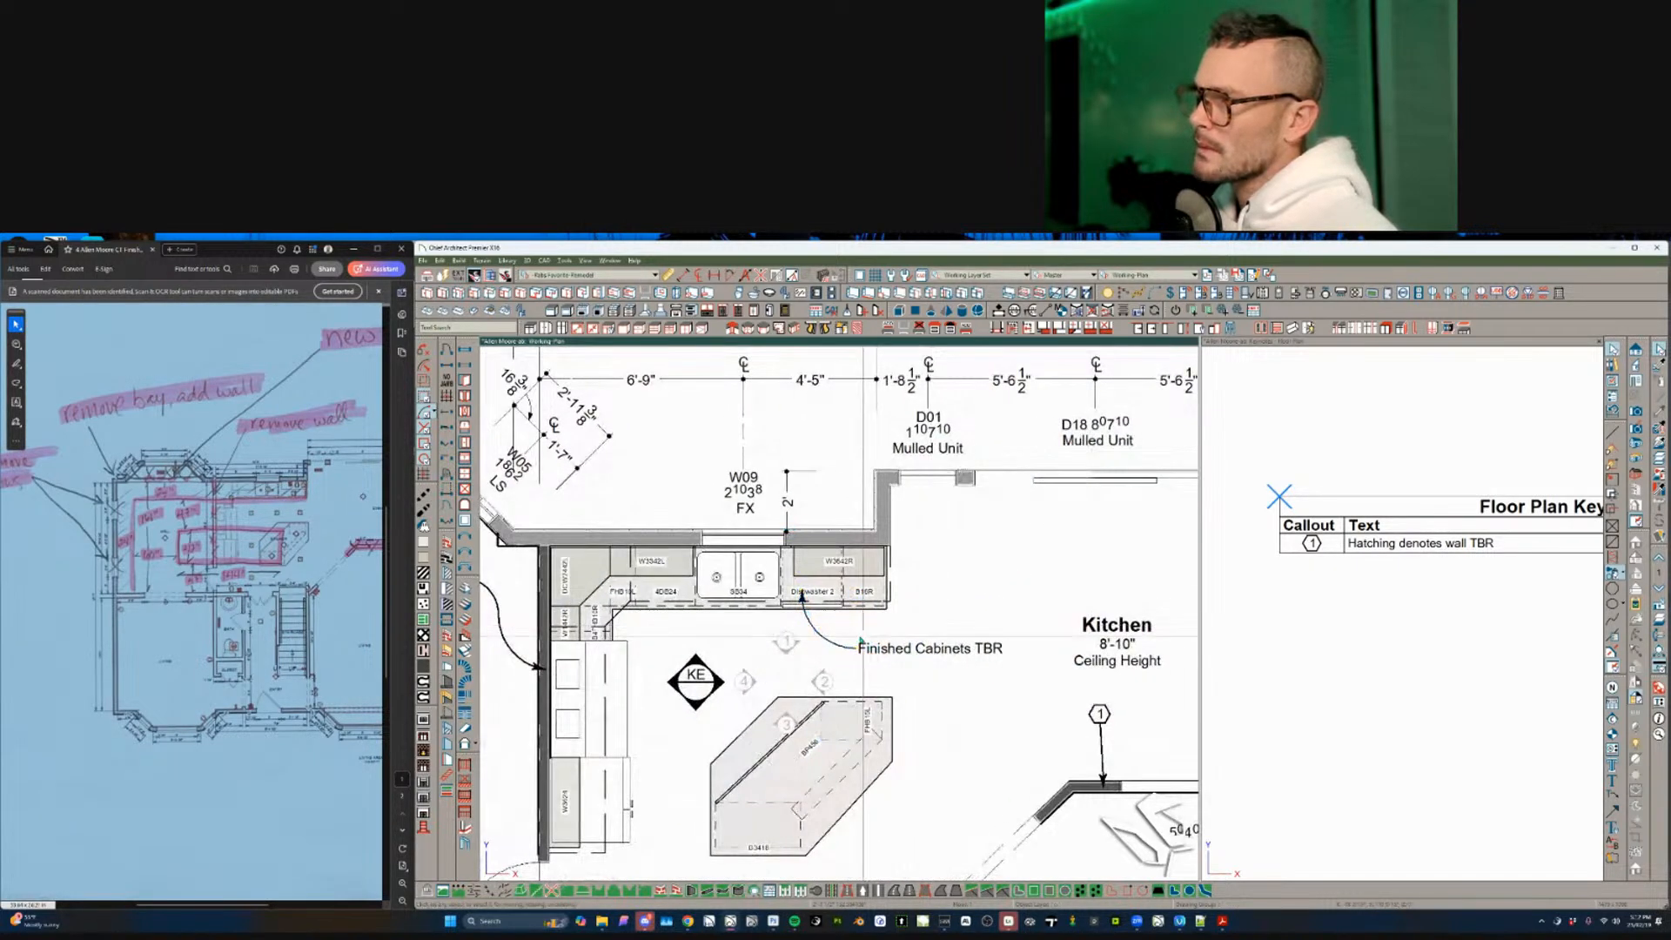
{"action": "left_click", "coordinate": [864, 646]}
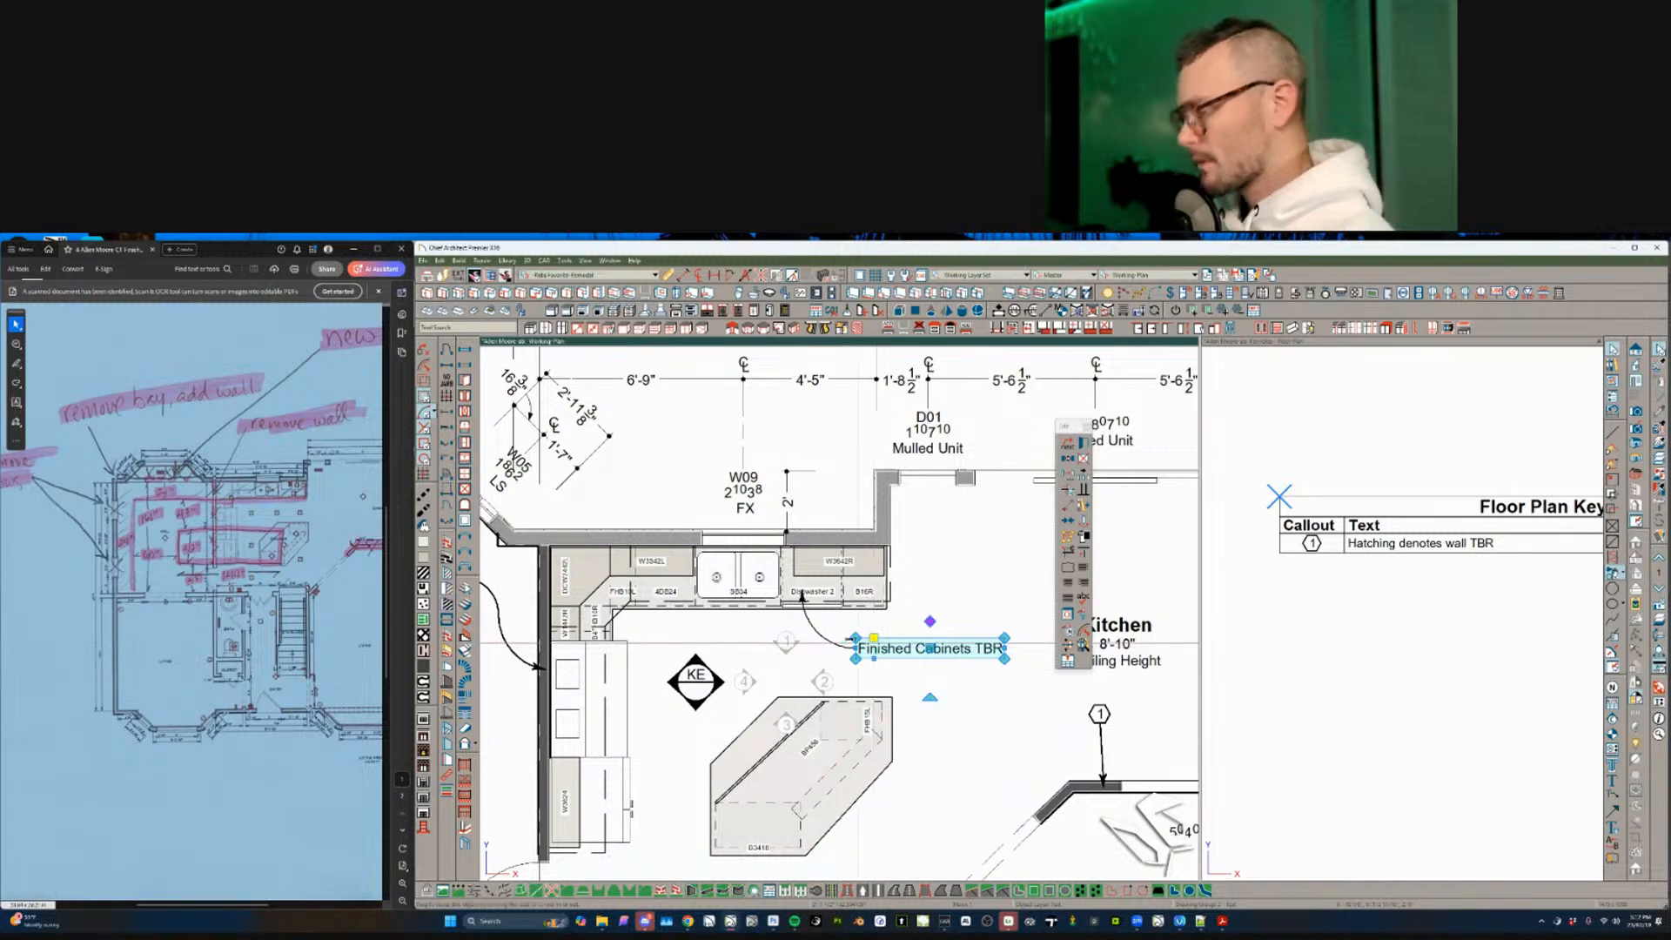
{"action": "key", "text": "Delete"}
- Place callout 2 in the kitchen with a bent leader ending at the dishwasher
{"action": "left_click", "coordinate": [1099, 713]}
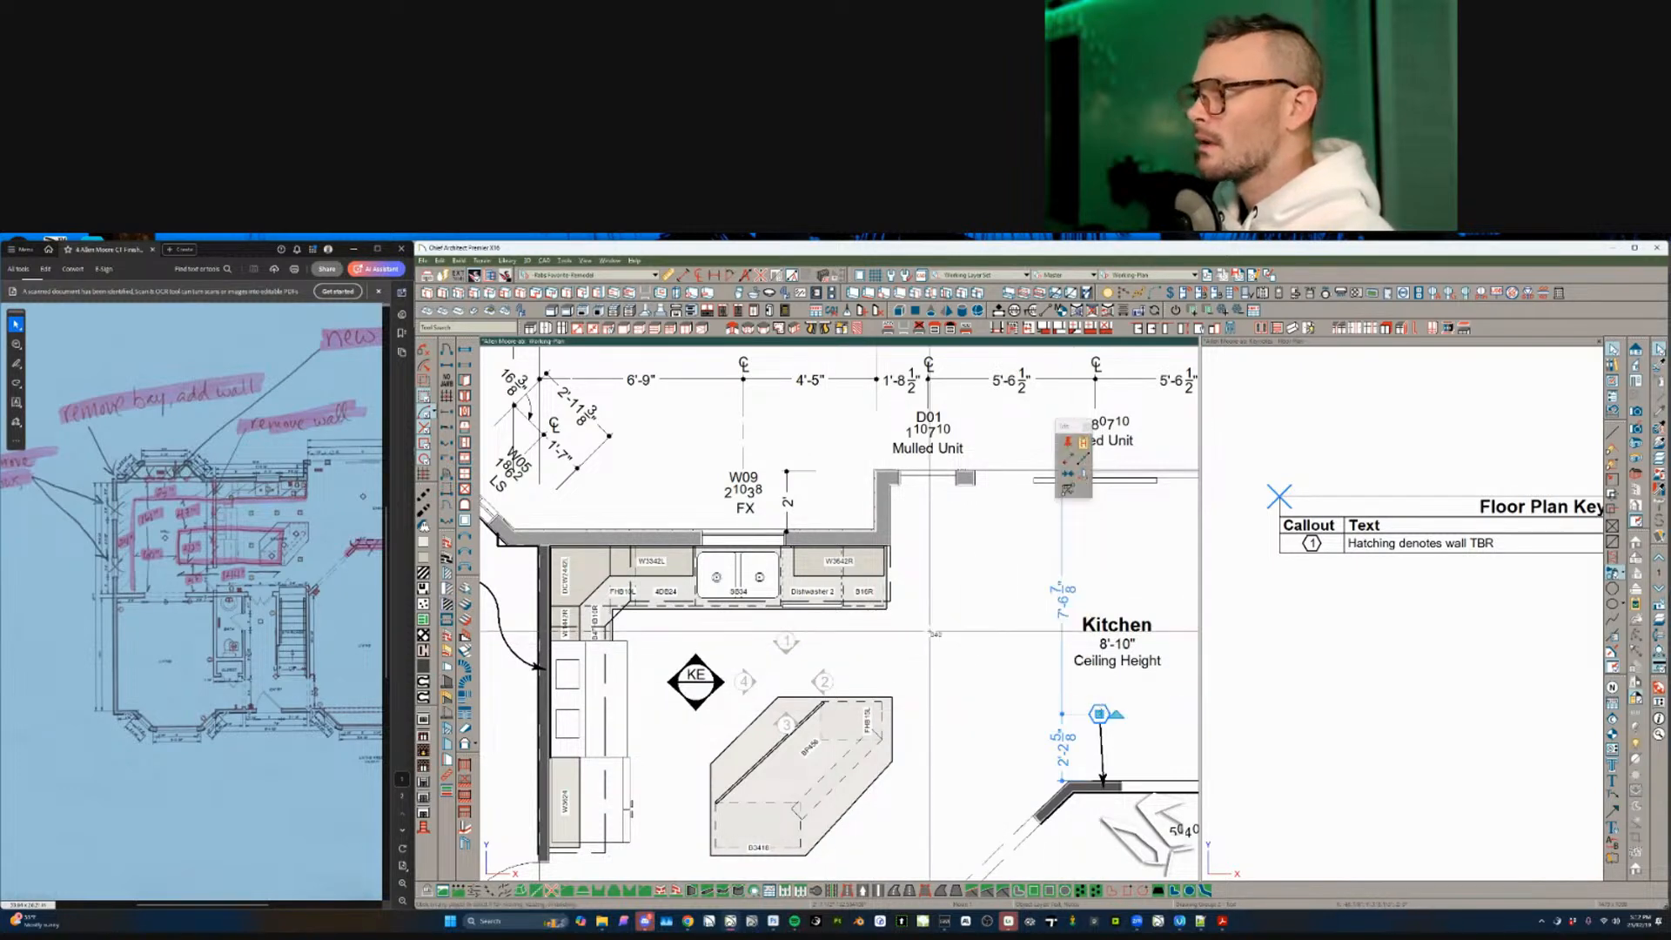
{"action": "left_click", "coordinate": [883, 654]}
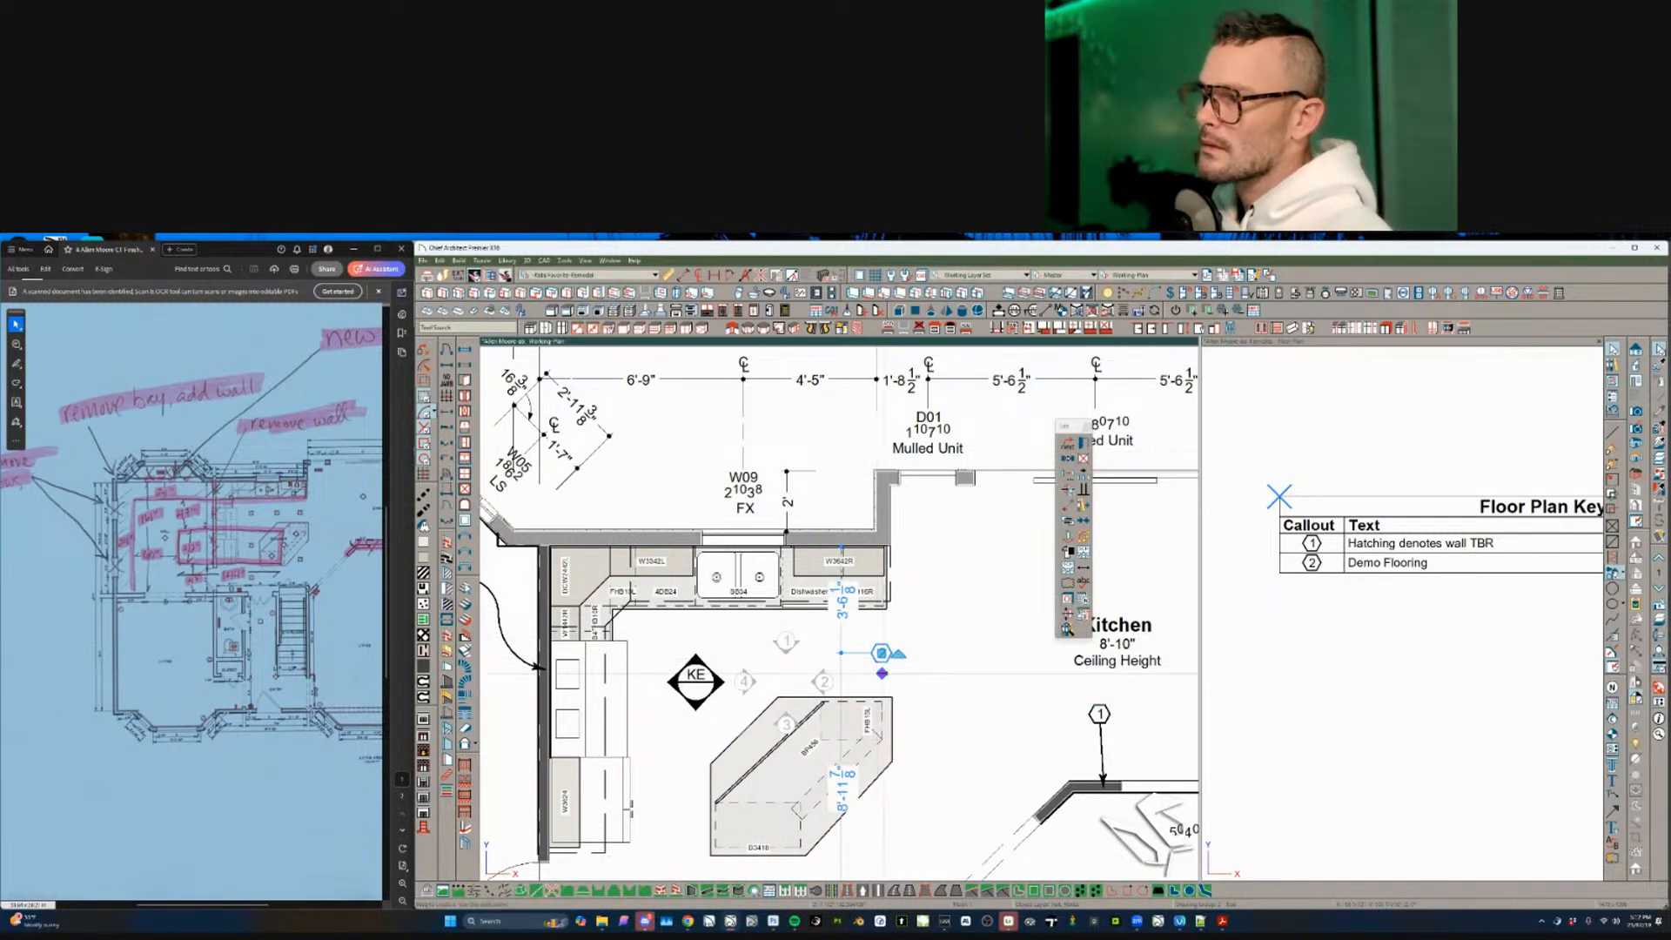
{"action": "left_click", "coordinate": [835, 653]}
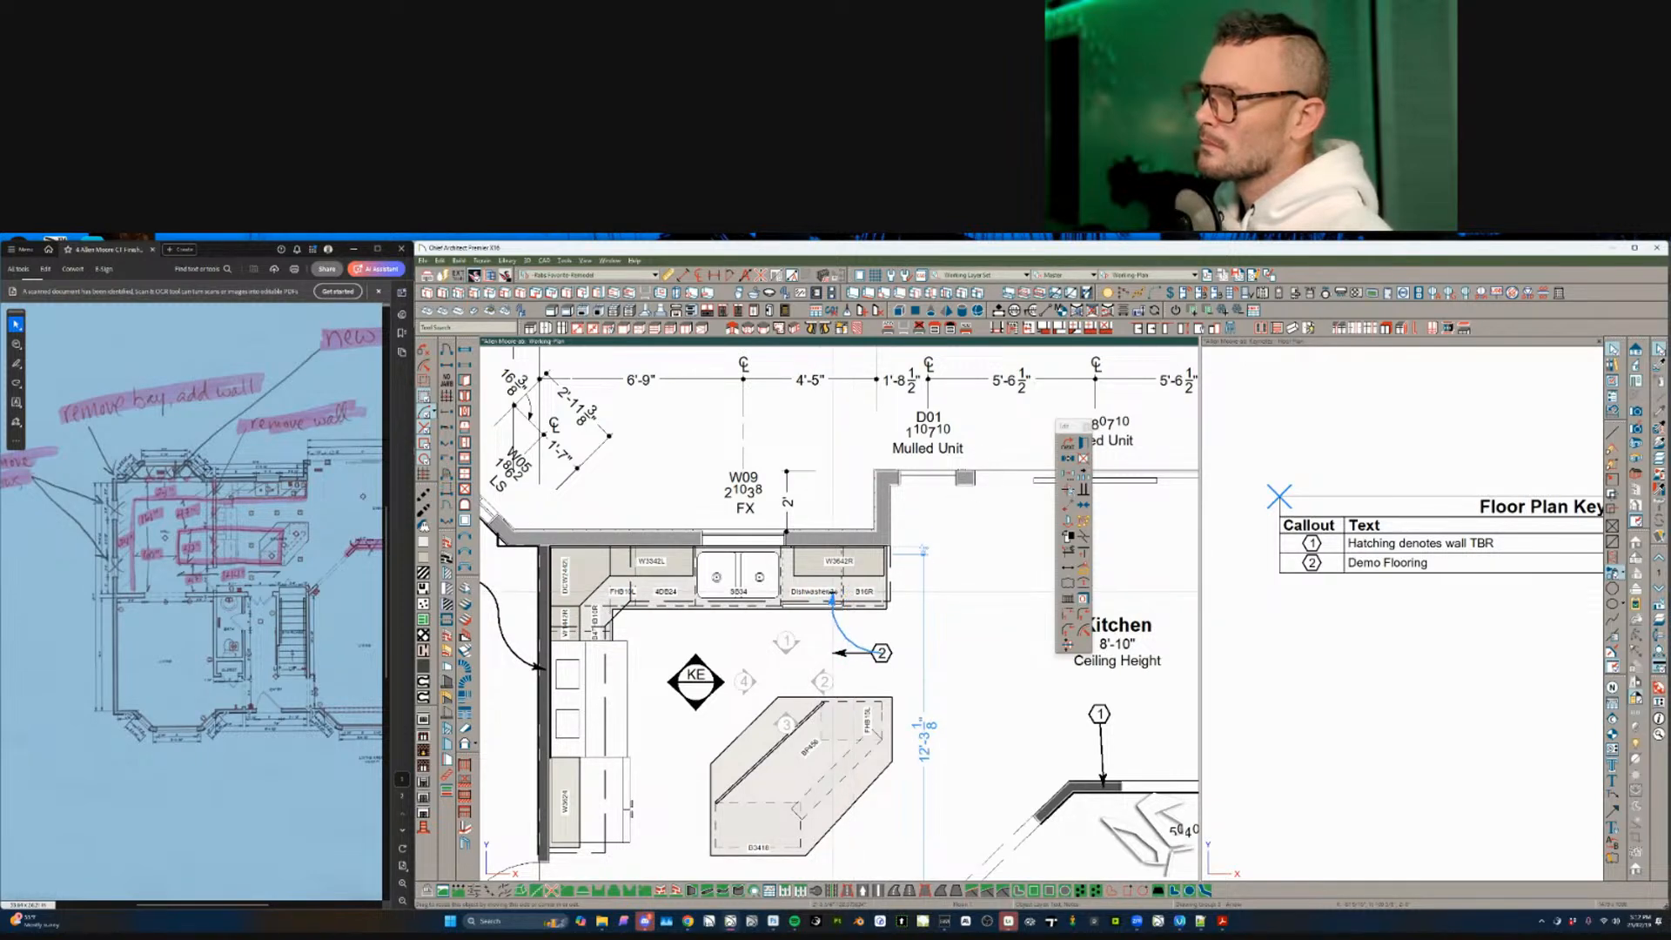
{"action": "double_click", "coordinate": [818, 599]}
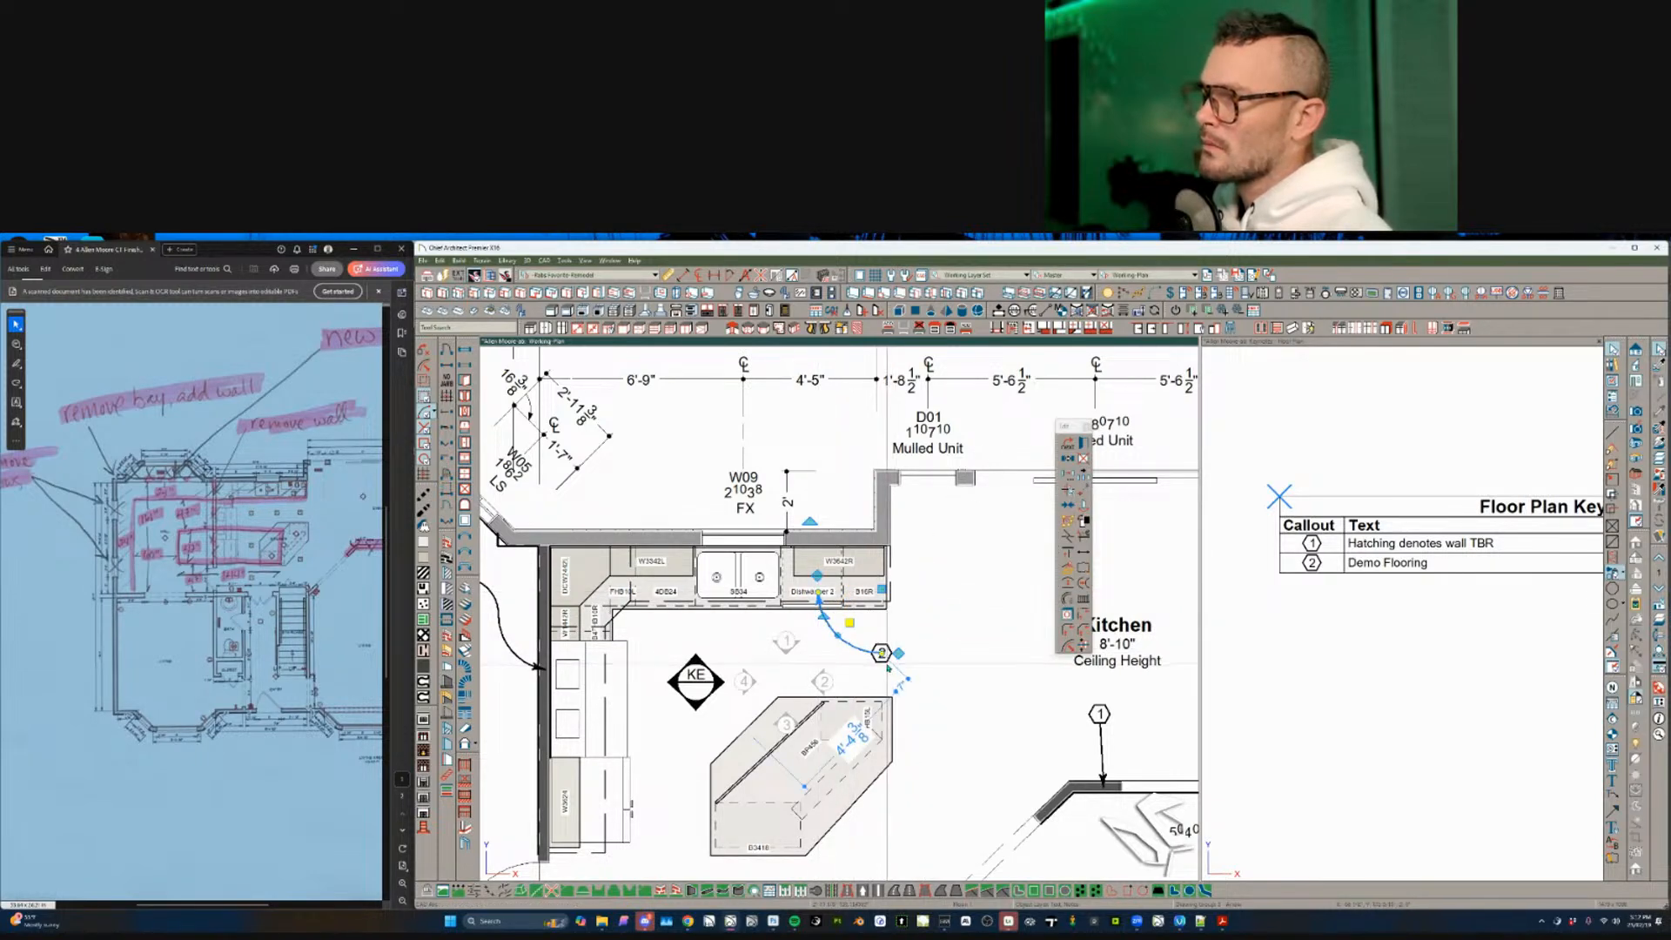
- Pull a second leader arrow out of callout 2
{"action": "left_click", "coordinate": [966, 616]}
{"action": "left_click", "coordinate": [884, 648]}
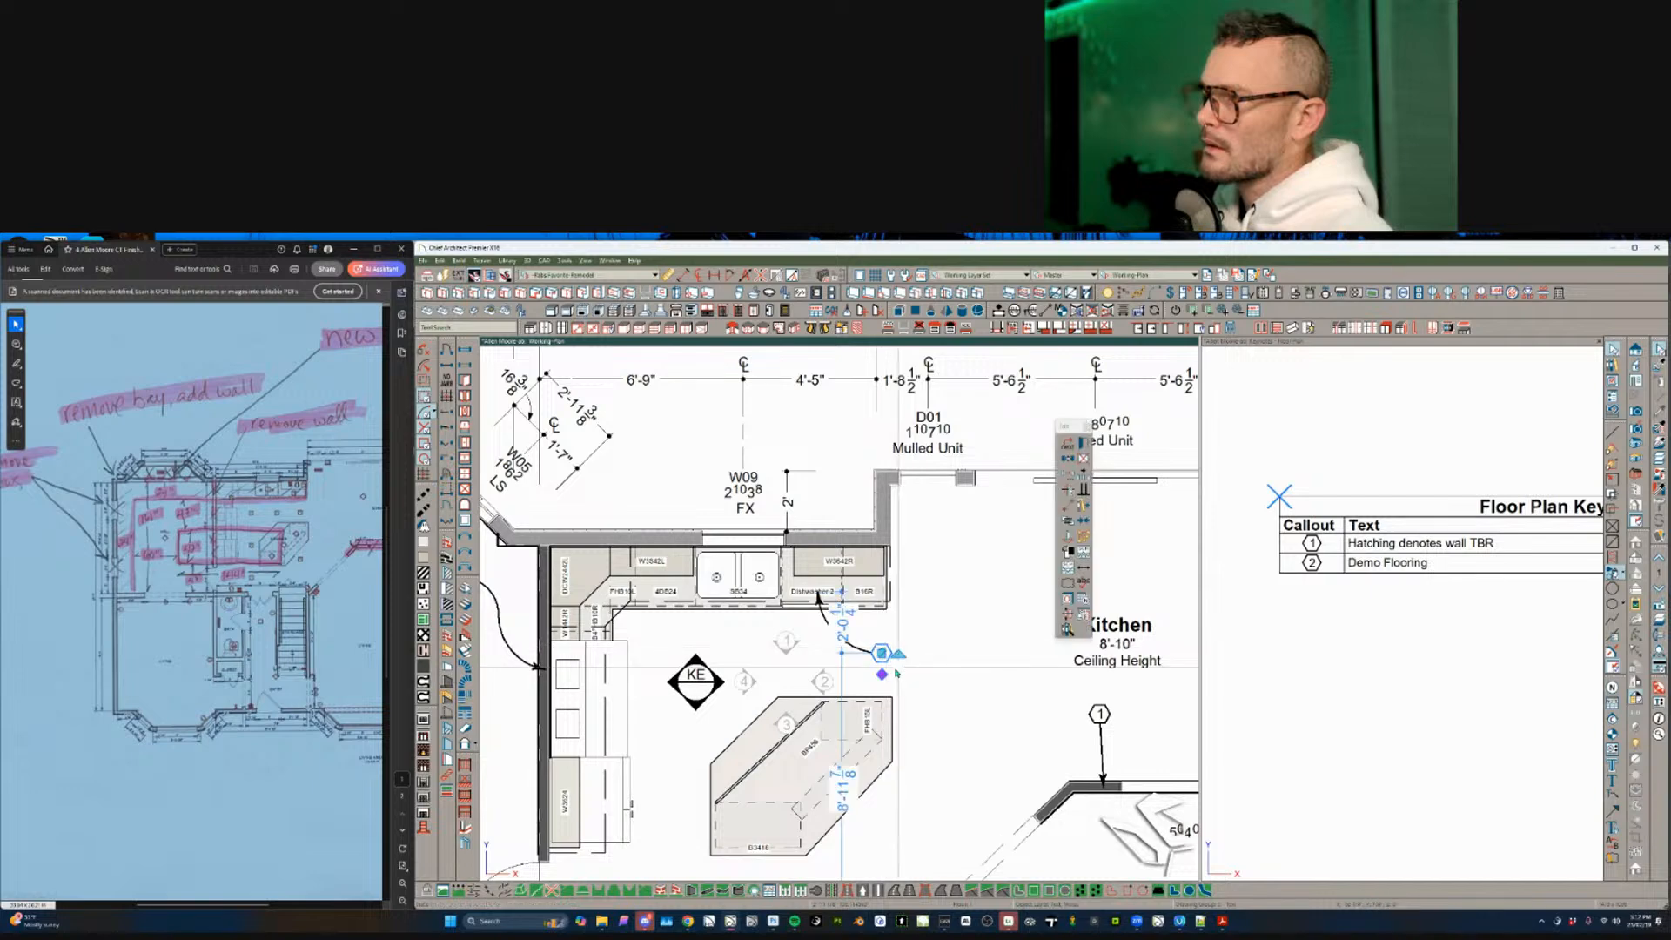
{"action": "left_click_drag", "start_coordinate": [884, 674], "coordinate": [762, 602]}
{"action": "left_click", "coordinate": [943, 581]}
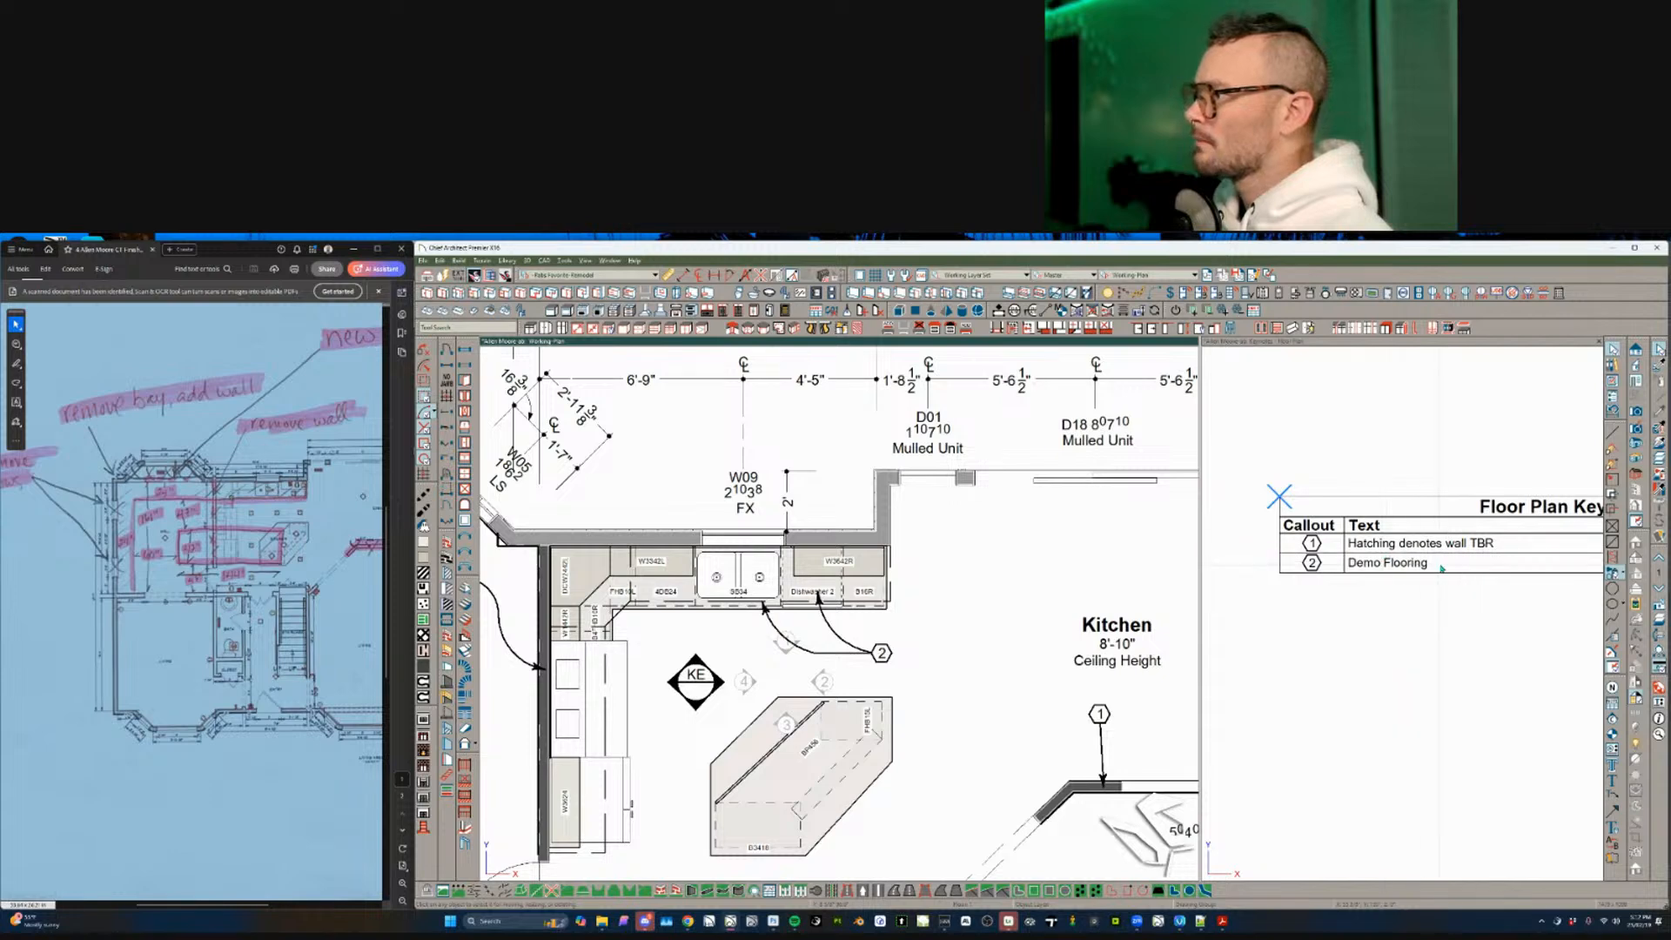
- Delete callout 2's curved leader lines
{"action": "left_click", "coordinate": [822, 622]}
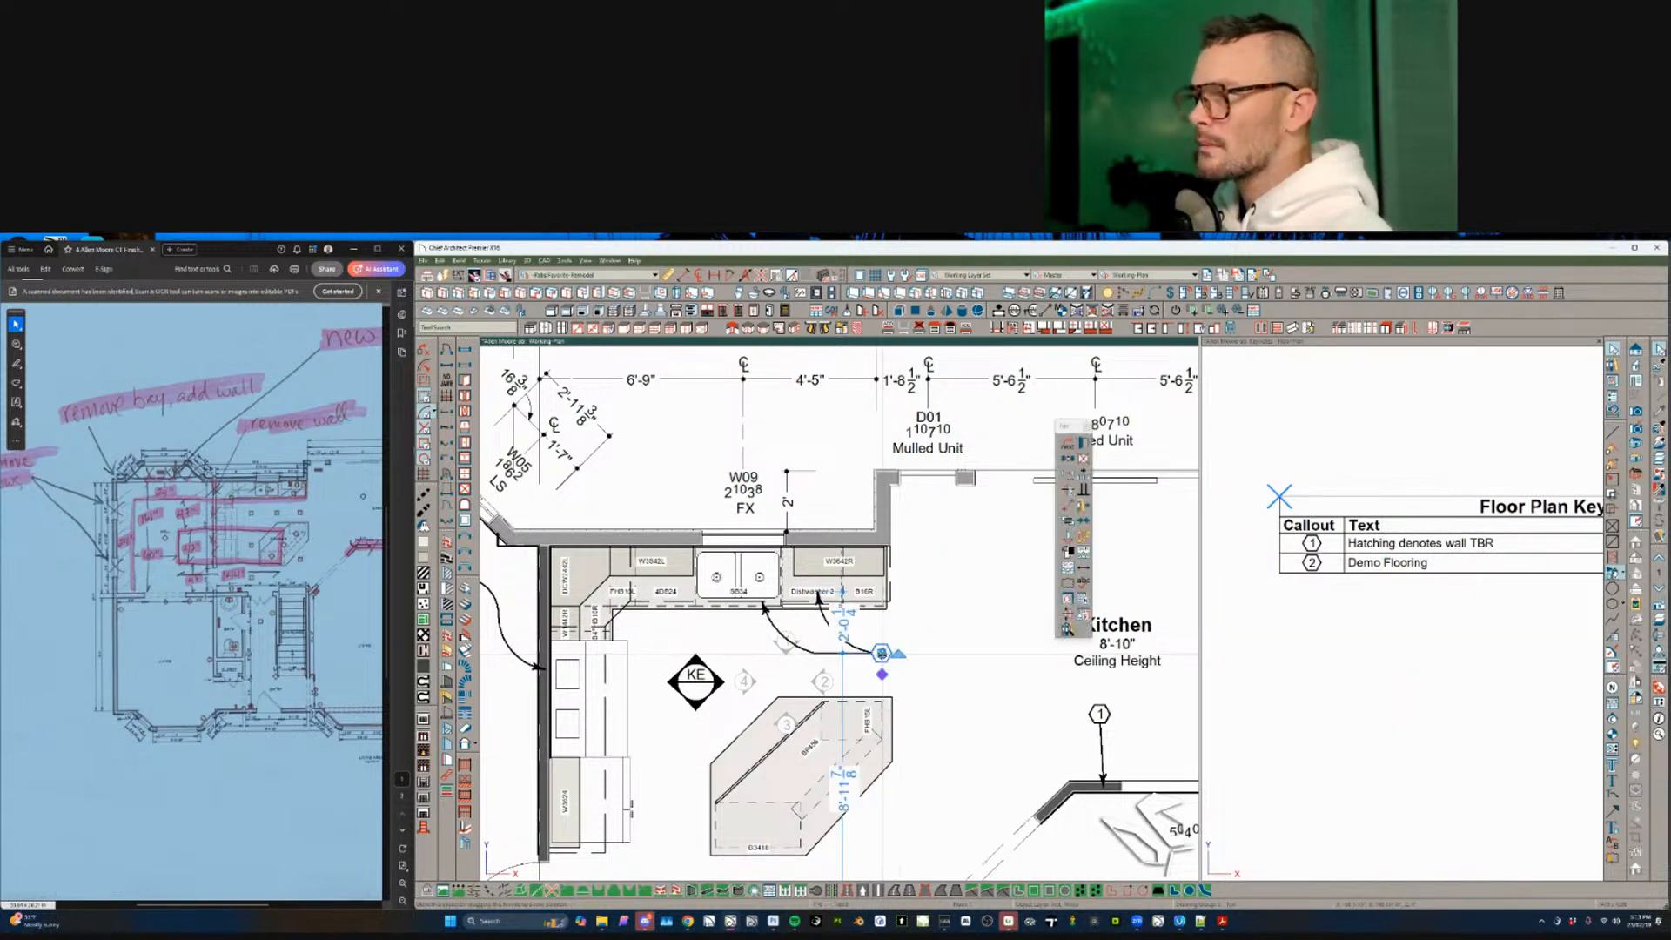
{"action": "left_click", "coordinate": [820, 599]}
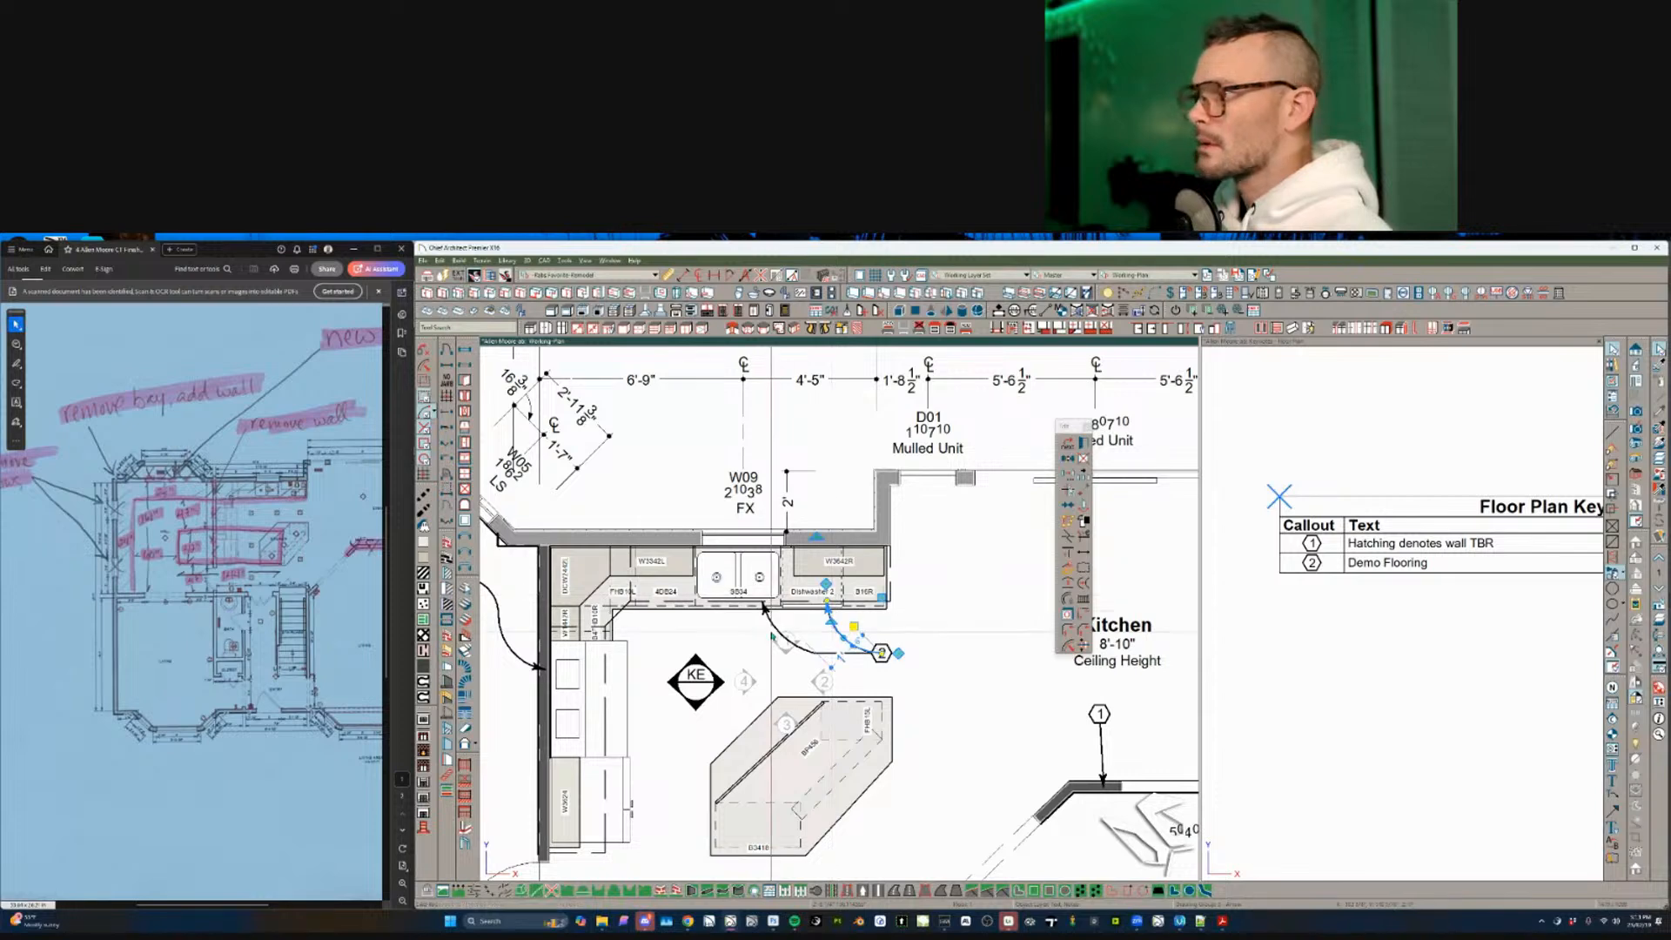
{"action": "left_click", "coordinate": [772, 623]}
{"action": "left_click", "coordinate": [835, 630]}
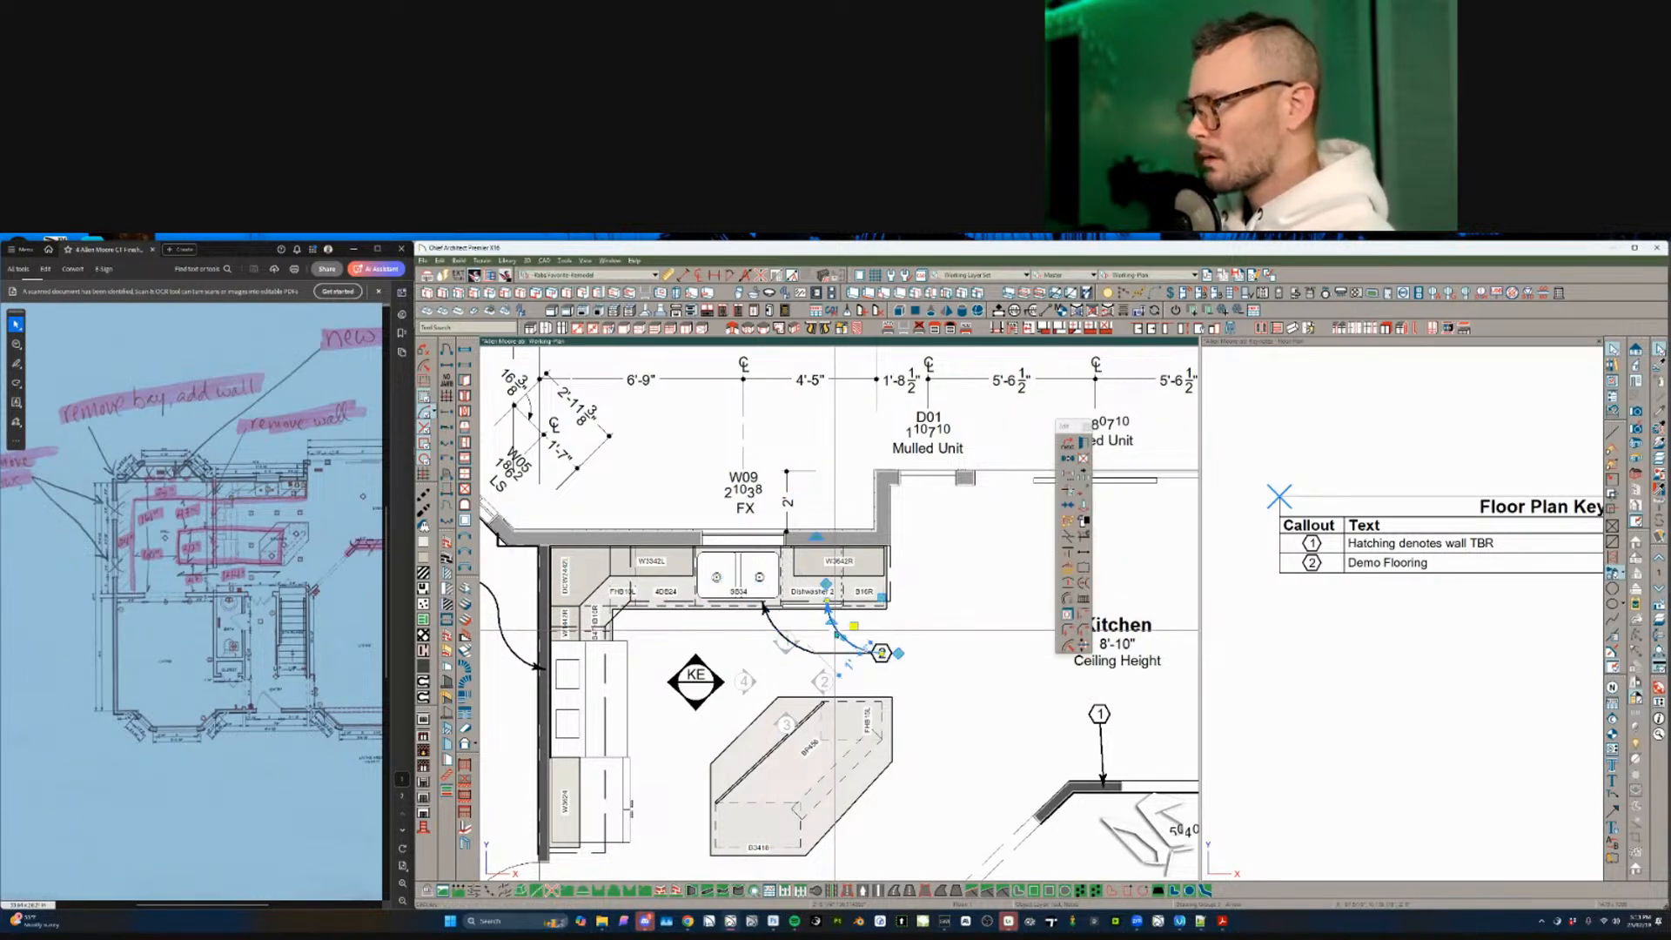
{"action": "key", "text": "Delete"}
- Draw a new leader from callout 2 to the dishwasher cabinets
{"action": "left_click", "coordinate": [881, 652]}
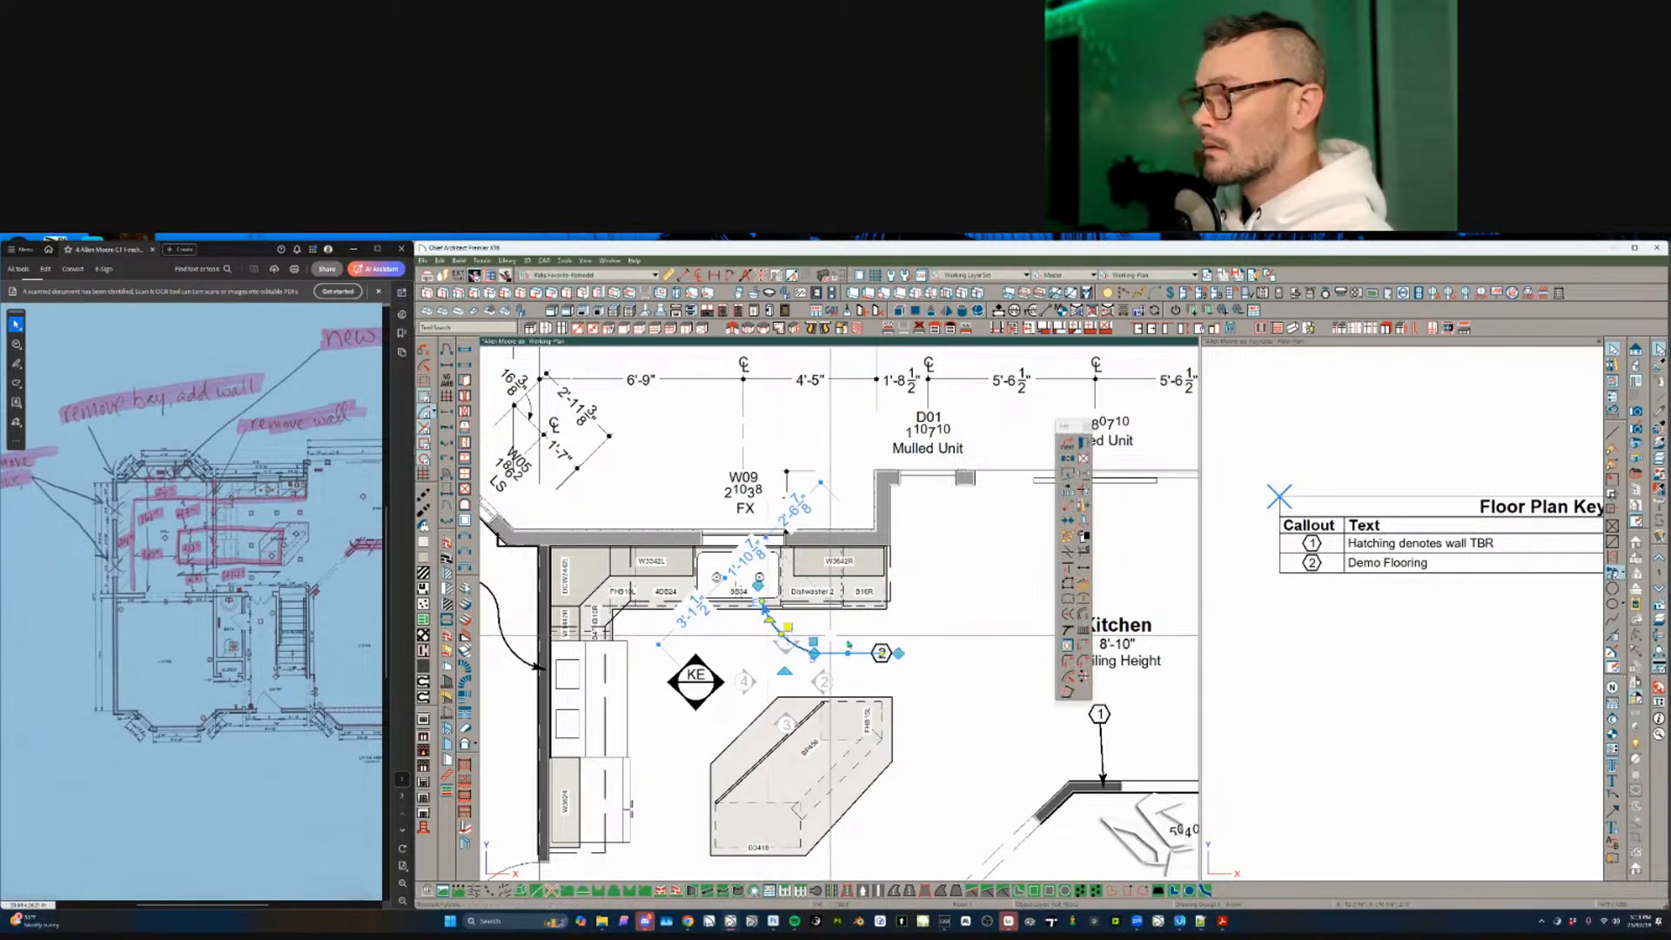
{"action": "left_click_drag", "start_coordinate": [881, 674], "coordinate": [818, 594]}
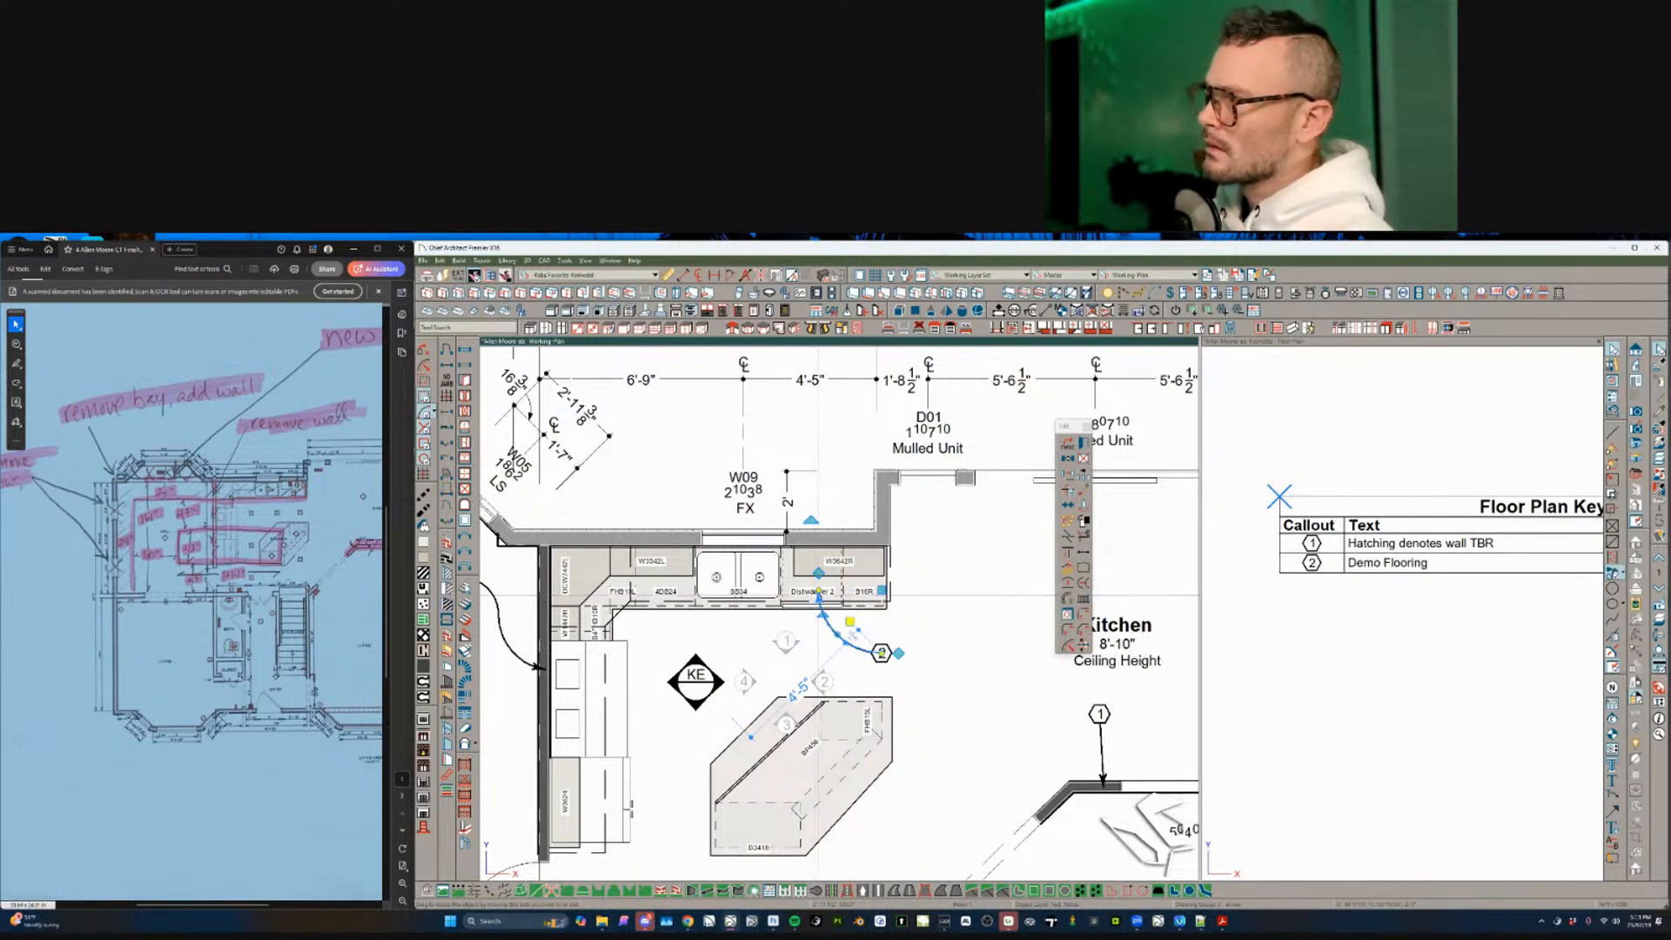
{"action": "left_click", "coordinate": [1211, 588]}
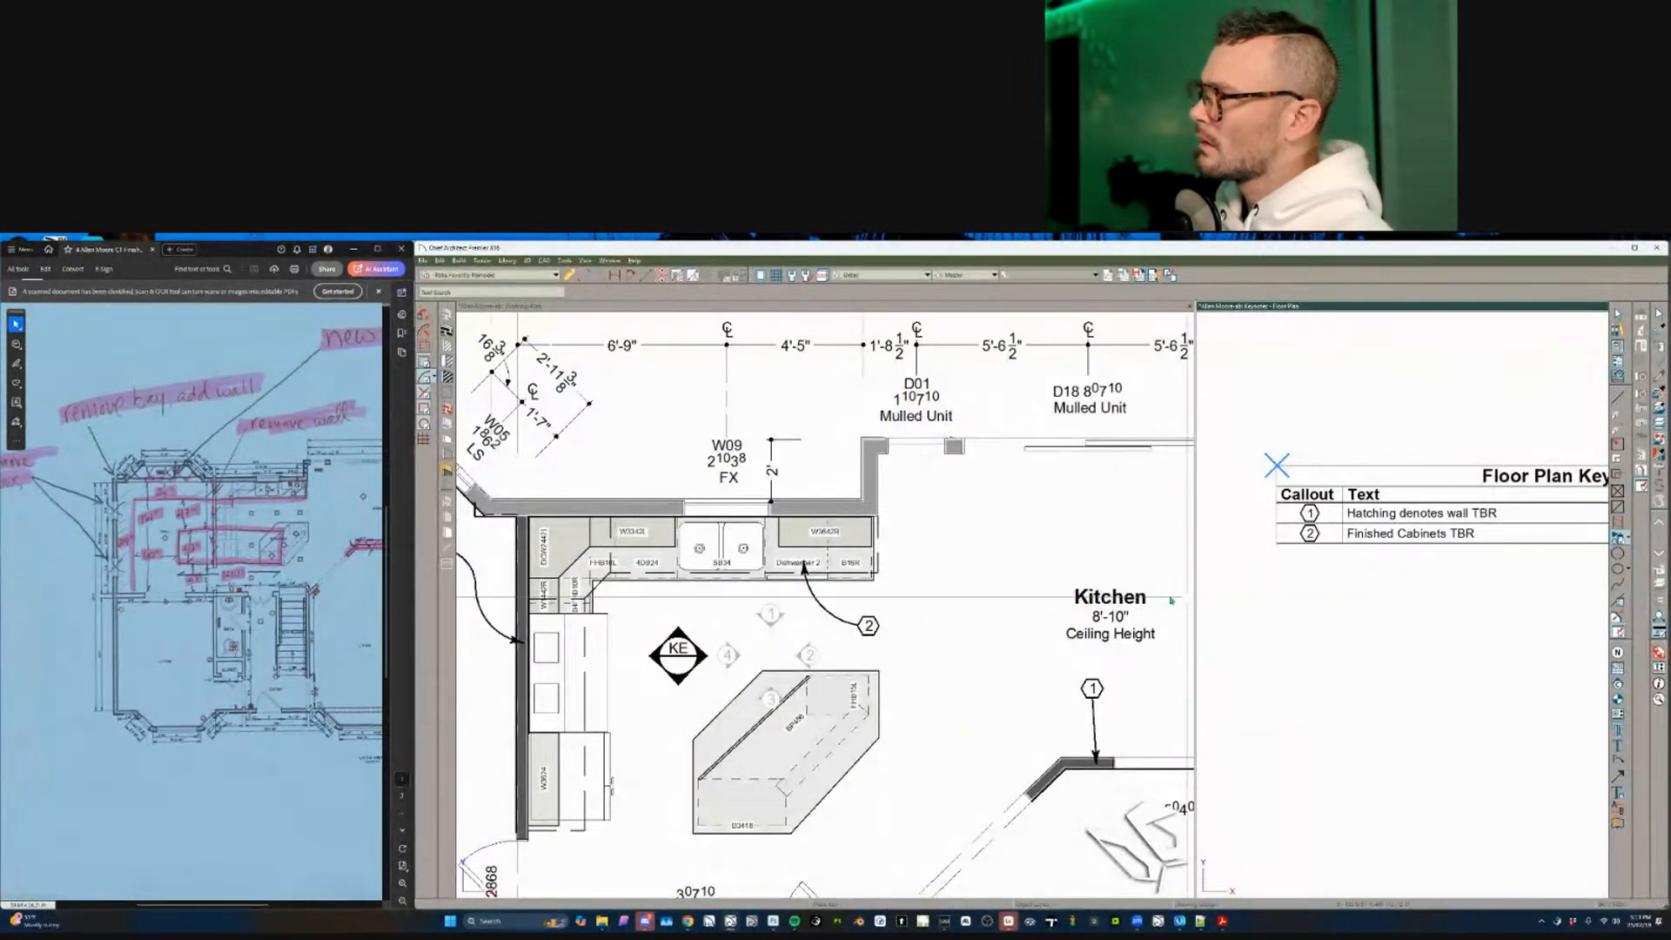
{"action": "scroll", "coordinate": [975, 644], "scroll_direction": "down", "scroll_amount": 3}
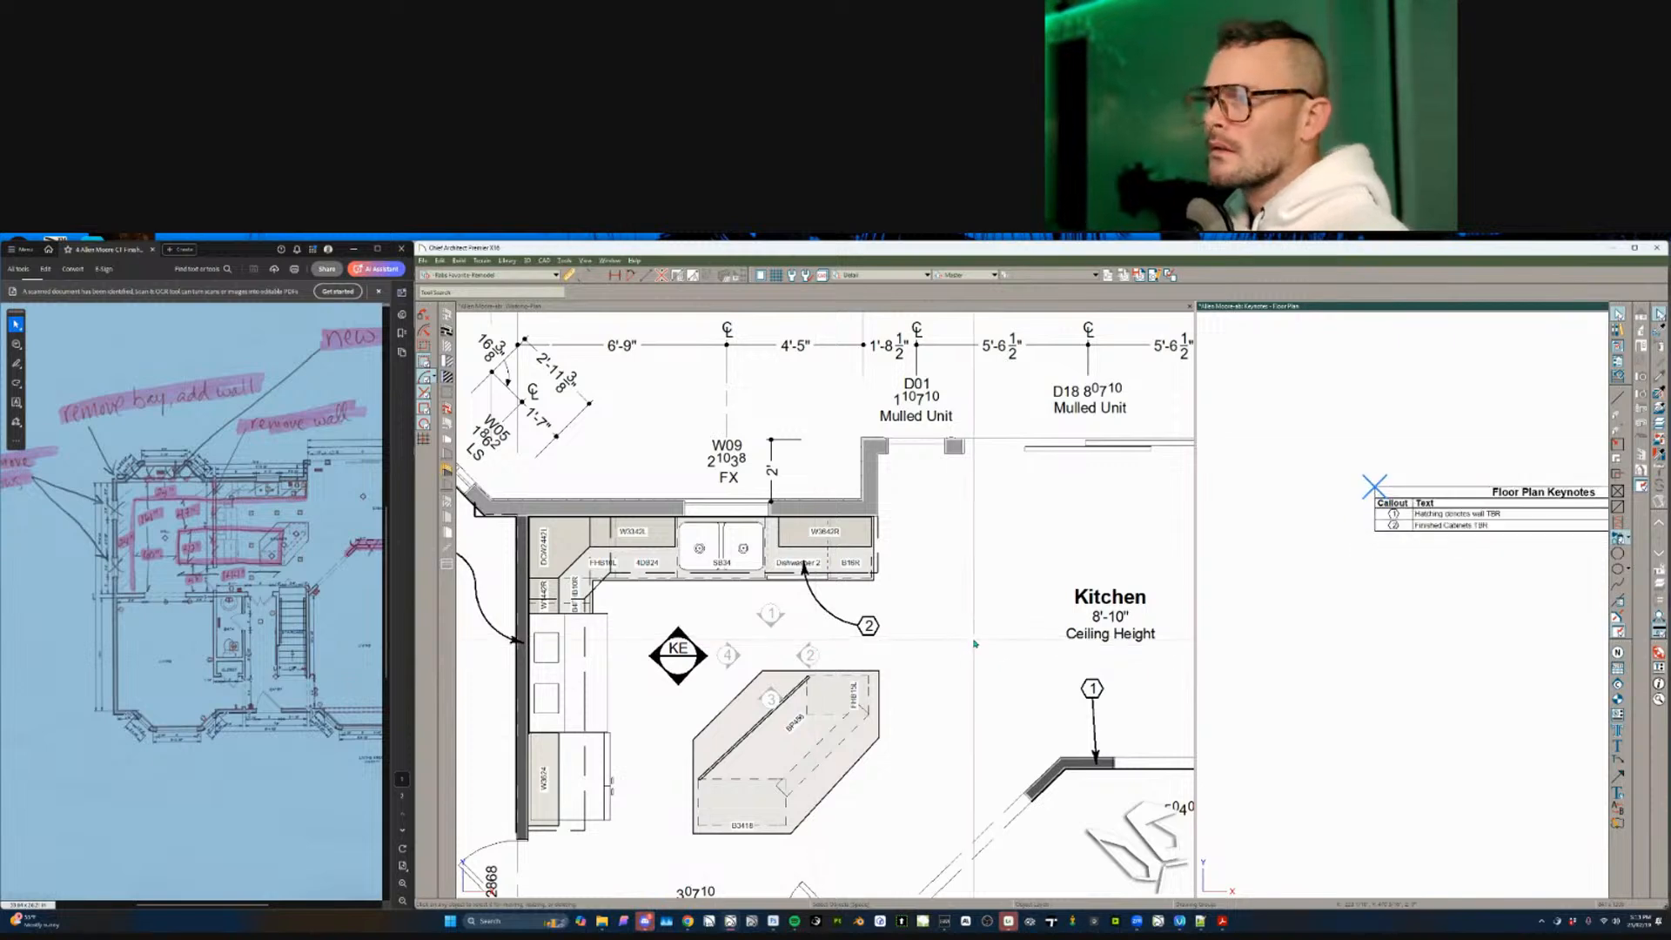
{"action": "scroll", "coordinate": [975, 644], "scroll_direction": "up", "scroll_amount": 2}
{"action": "scroll", "coordinate": [975, 644], "scroll_direction": "up", "scroll_amount": 3}
- Delete the four-way interior elevation marker by the kitchen island, confirming Yes
{"action": "left_click", "coordinate": [933, 624]}
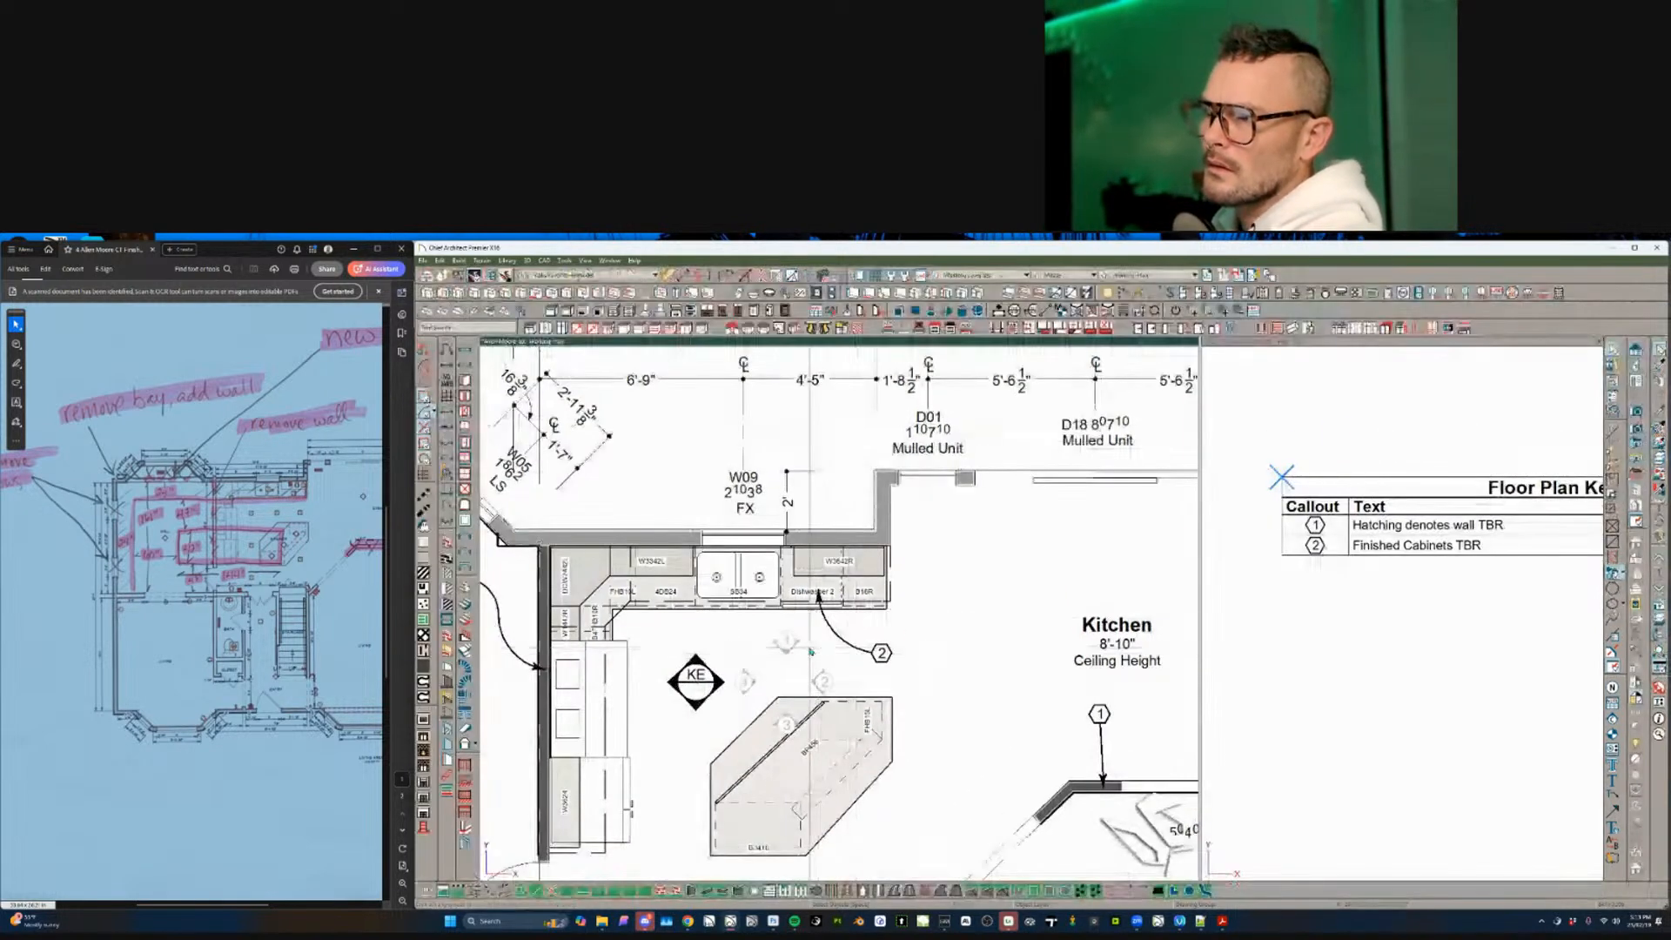
{"action": "left_click", "coordinate": [786, 638]}
{"action": "left_click", "coordinate": [790, 716]}
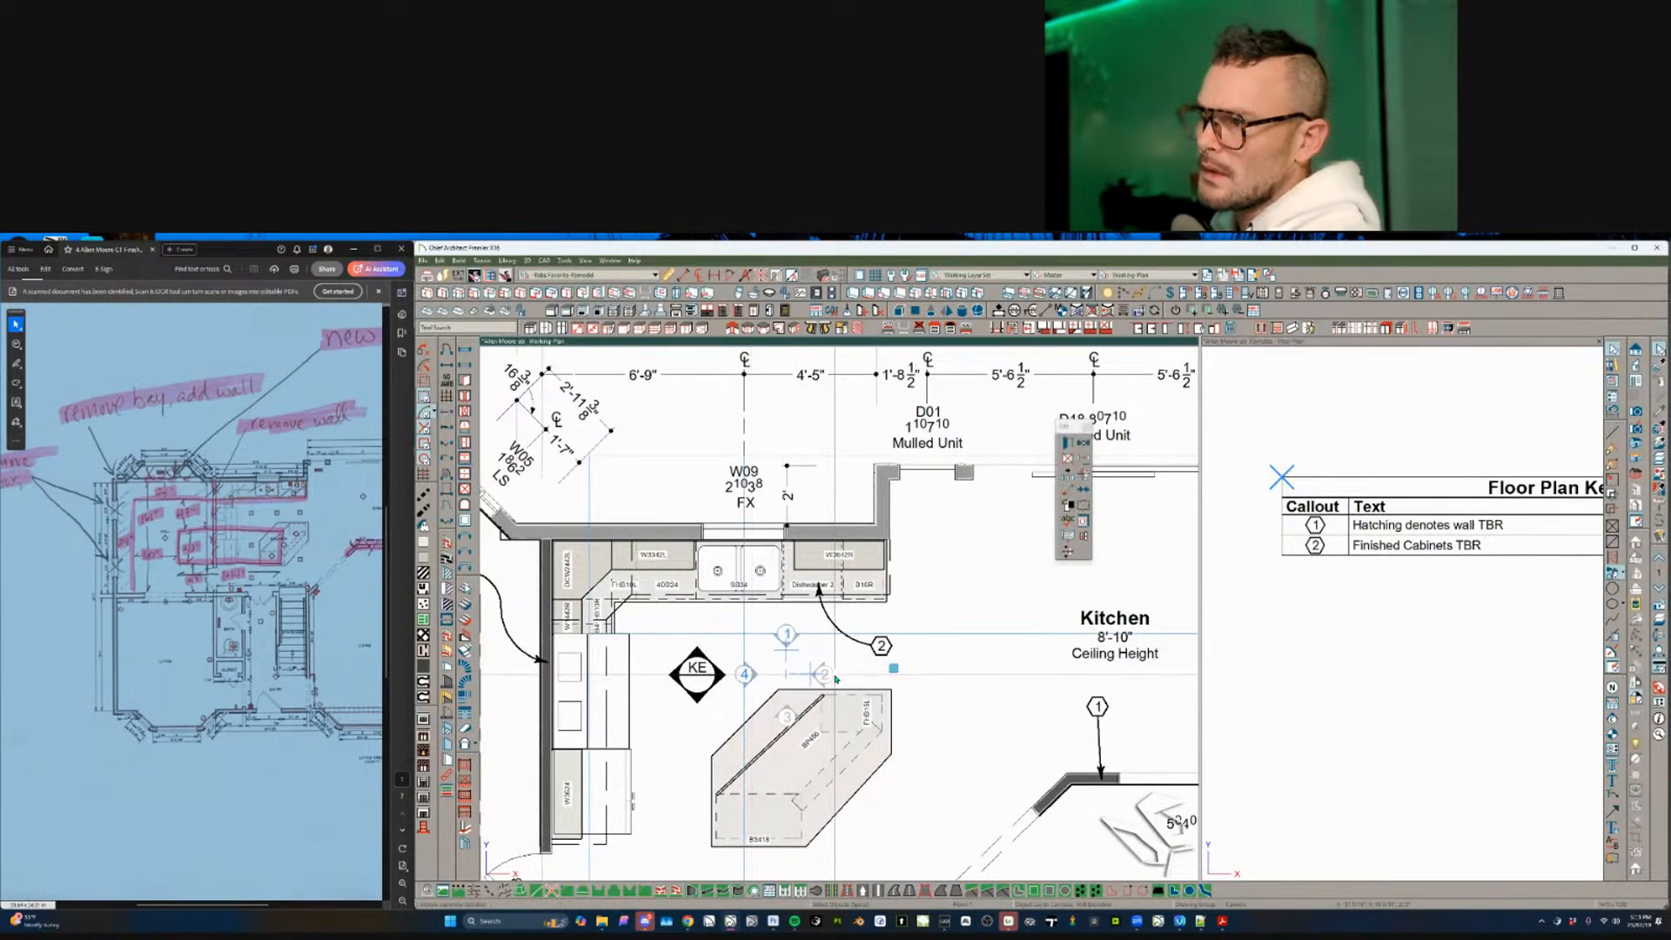
{"action": "key", "text": "Delete"}
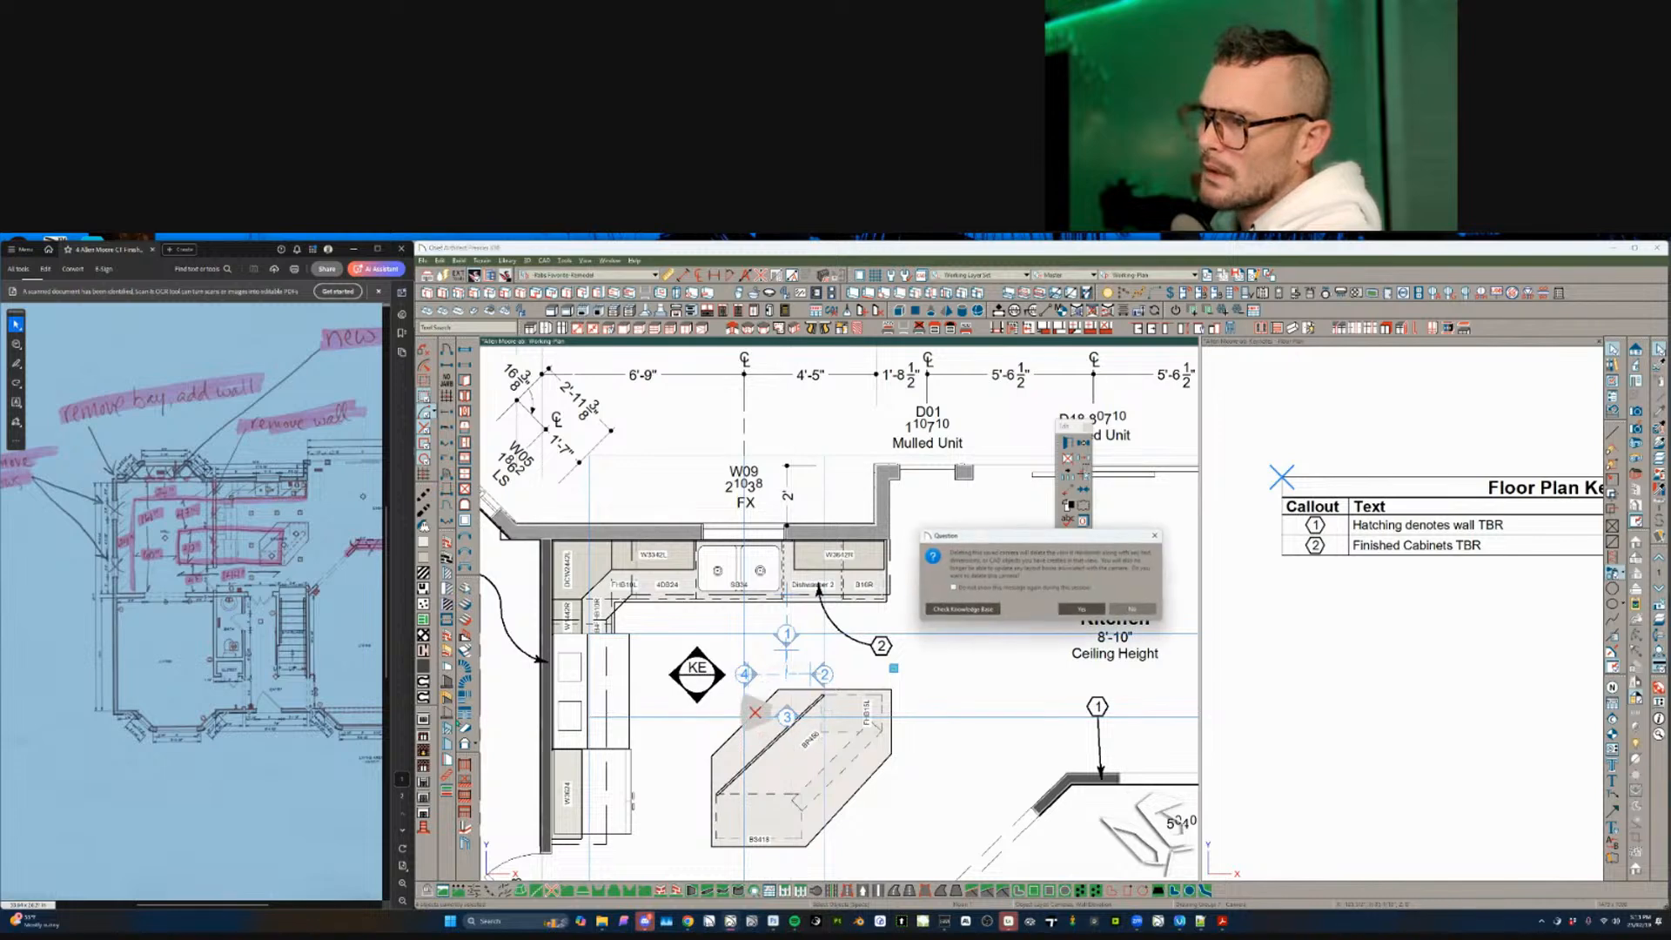
{"action": "left_click", "coordinate": [1082, 609]}
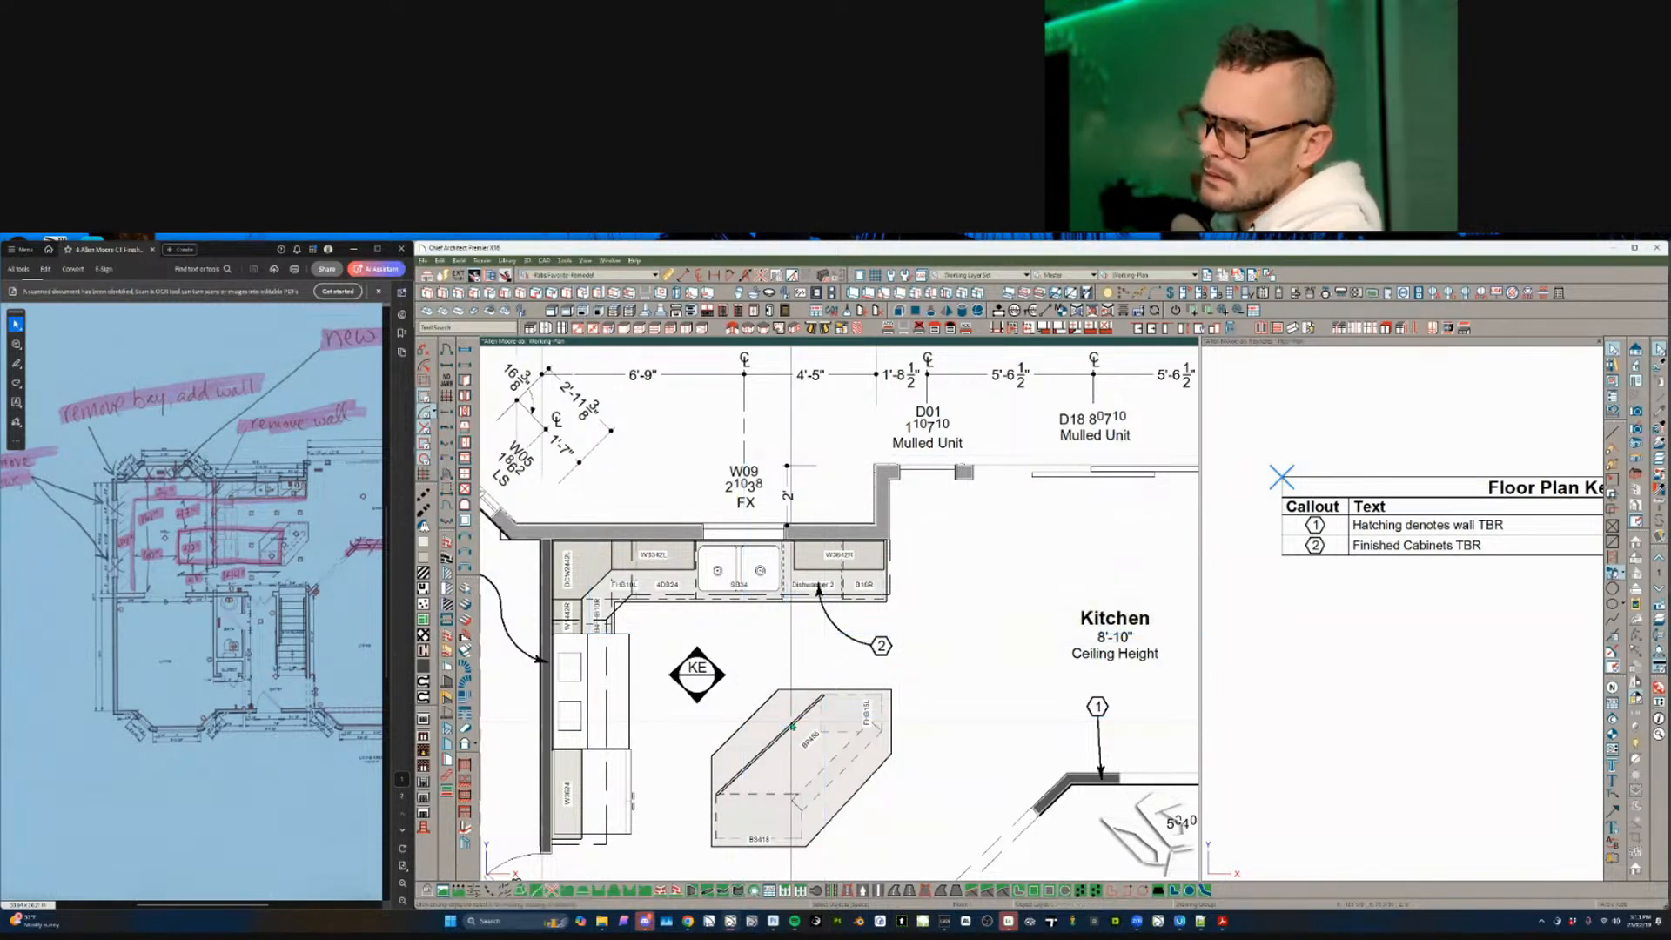
- Check the marked-up PDF and centre the plan on the Hall's bay window
{"action": "left_click", "coordinate": [787, 727]}
{"action": "scroll", "coordinate": [801, 653], "scroll_direction": "down", "scroll_amount": 2}
{"action": "middle_click_drag", "start_coordinate": [714, 680], "coordinate": [807, 653]}
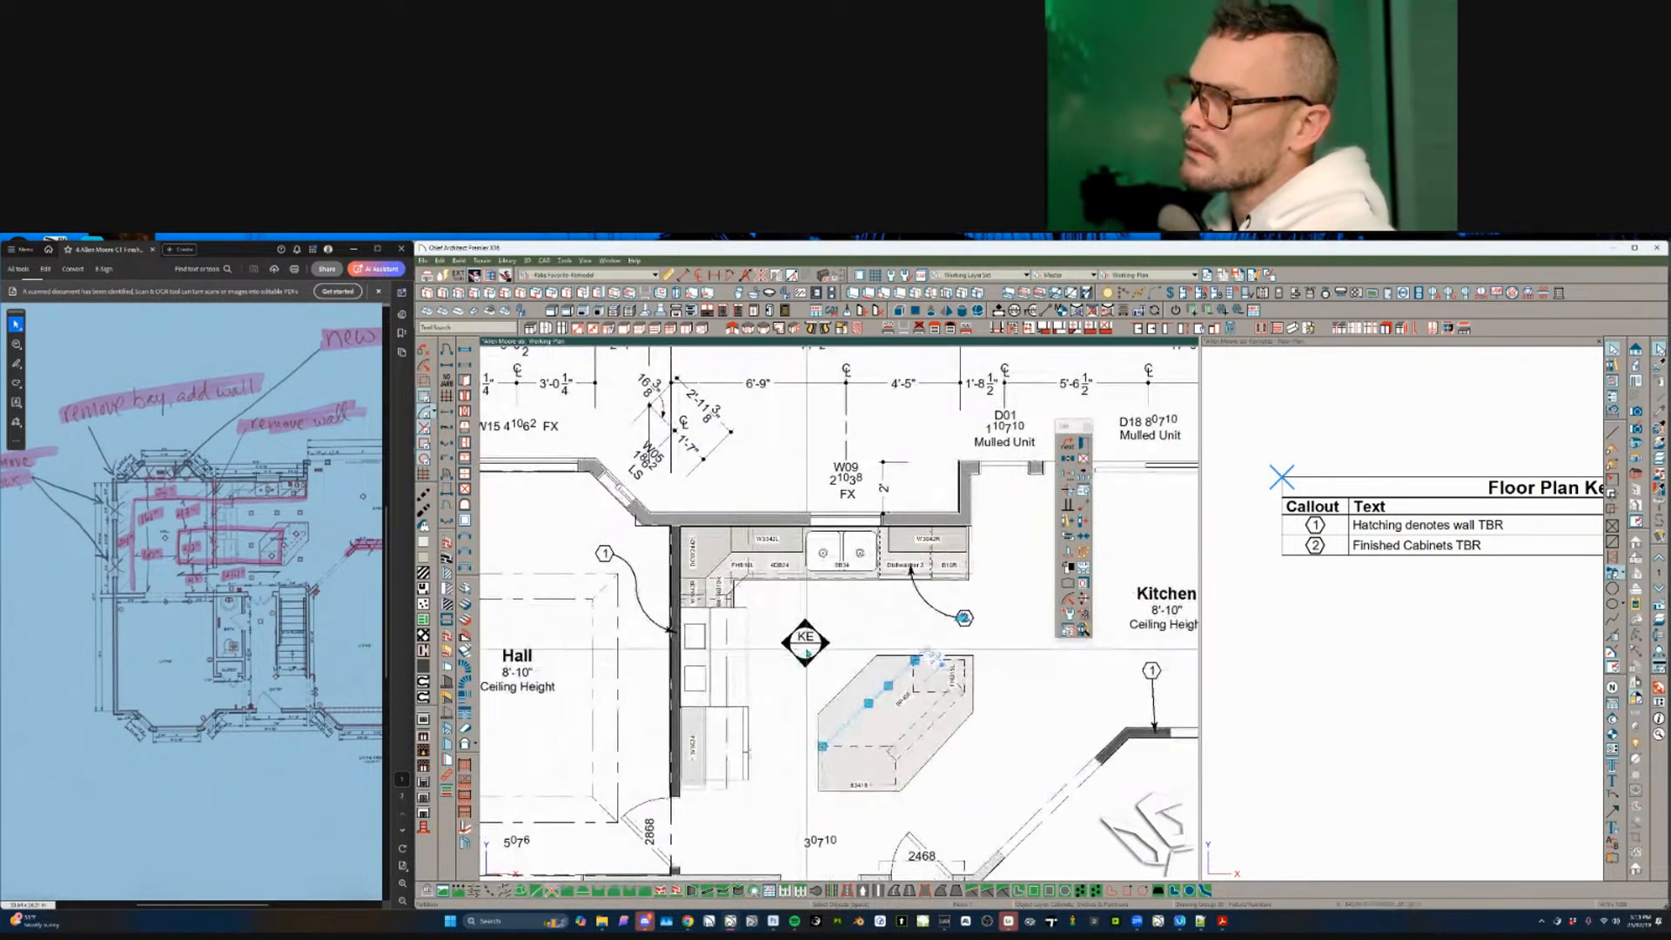
{"action": "left_click", "coordinate": [807, 653]}
{"action": "scroll", "coordinate": [808, 653], "scroll_direction": "down", "scroll_amount": 6}
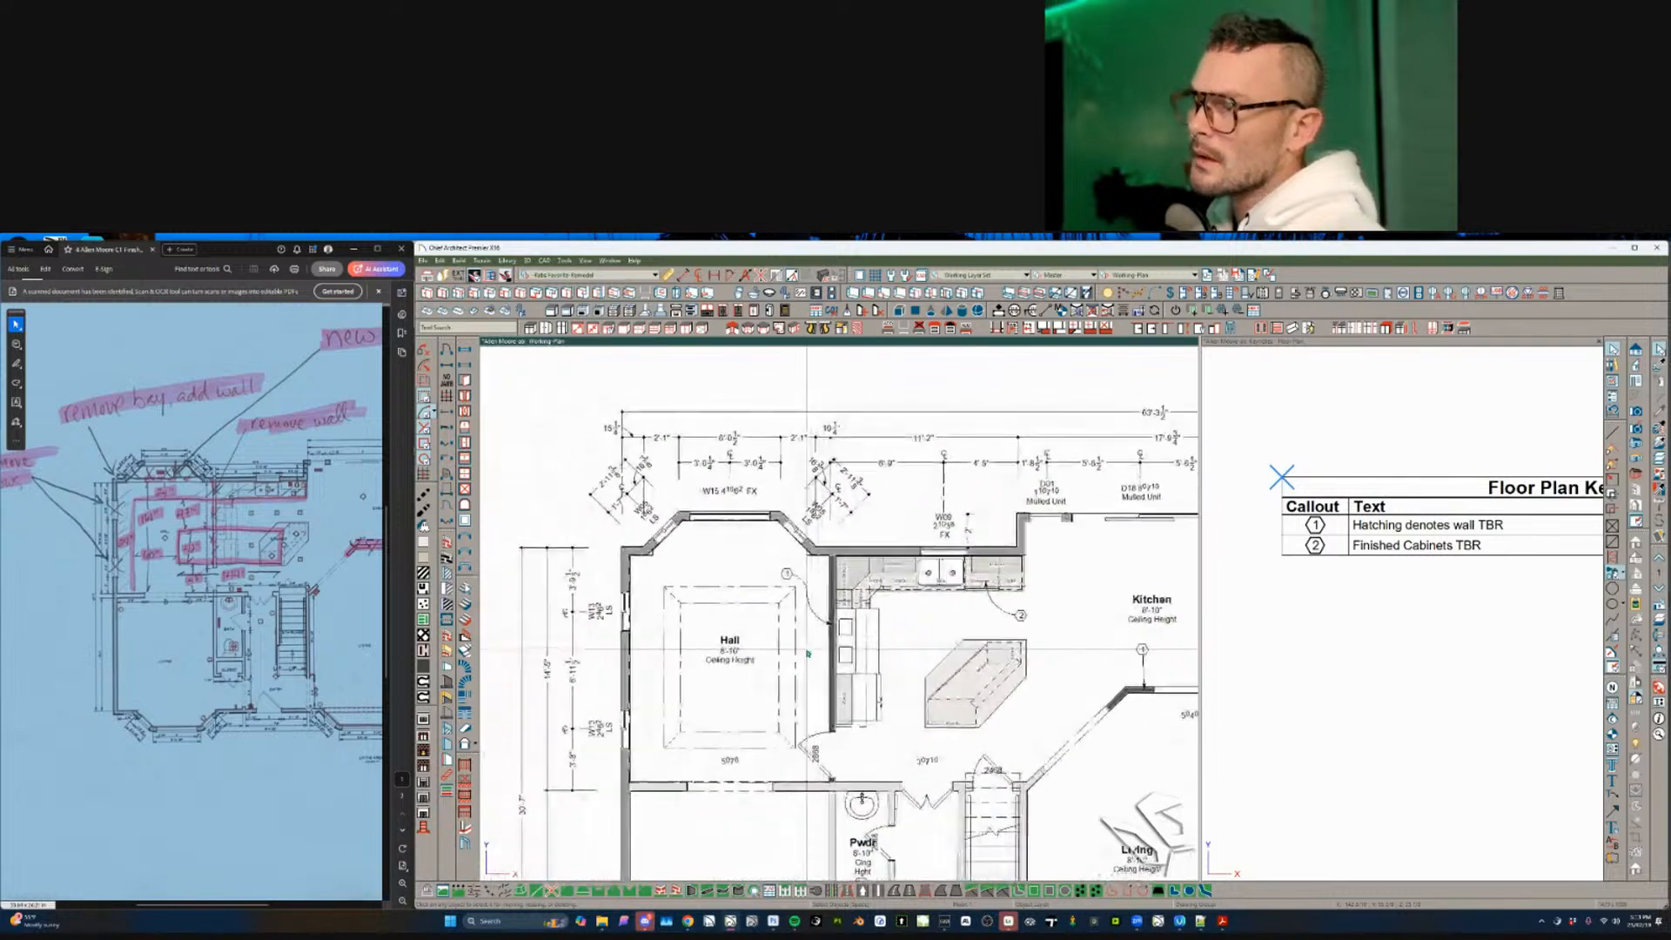
{"action": "scroll", "coordinate": [808, 653], "scroll_direction": "down", "scroll_amount": 3}
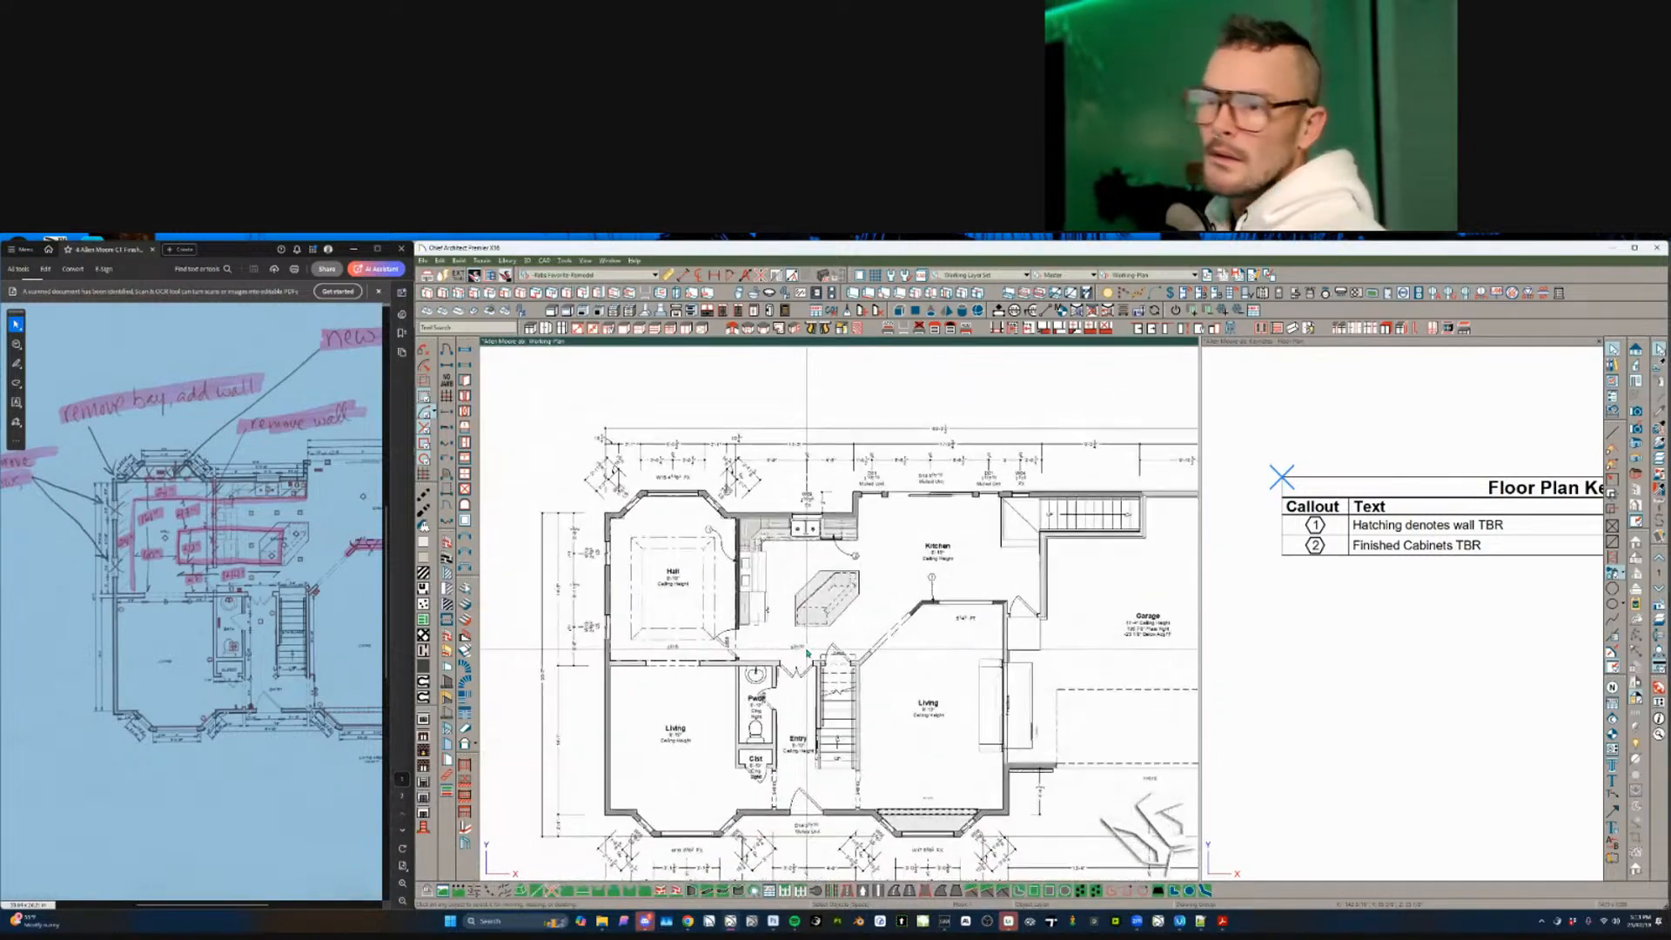
{"action": "left_click", "coordinate": [270, 594]}
{"action": "scroll", "coordinate": [279, 567], "scroll_direction": "down", "scroll_amount": 1}
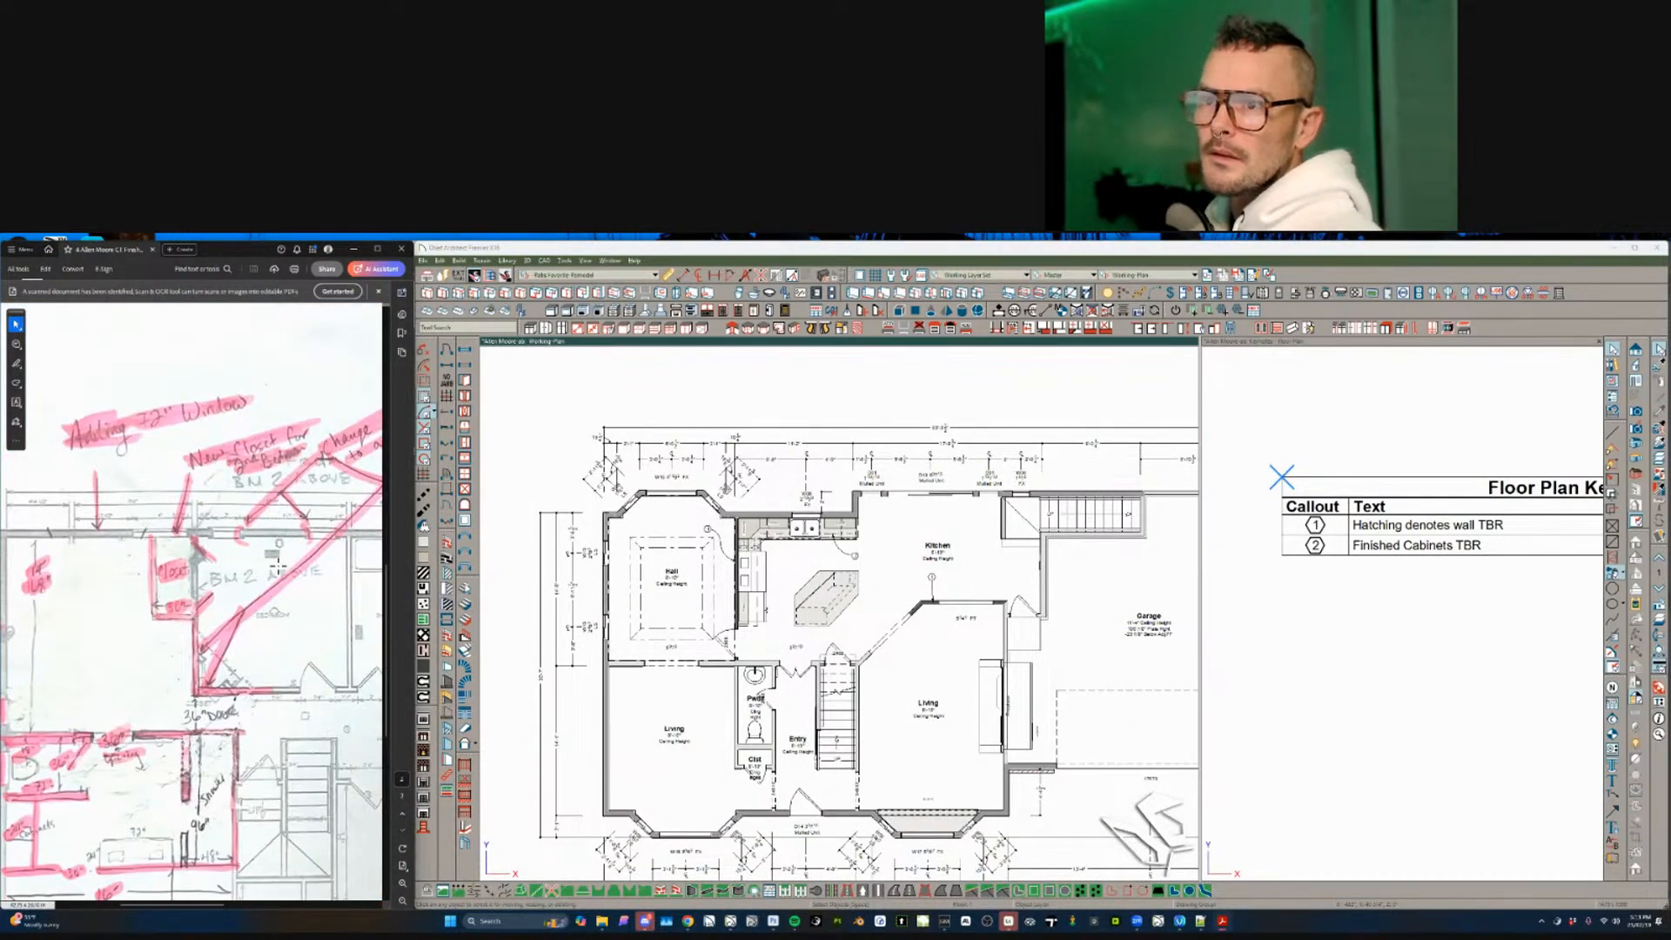
{"action": "scroll", "coordinate": [278, 567], "scroll_direction": "up", "scroll_amount": 1}
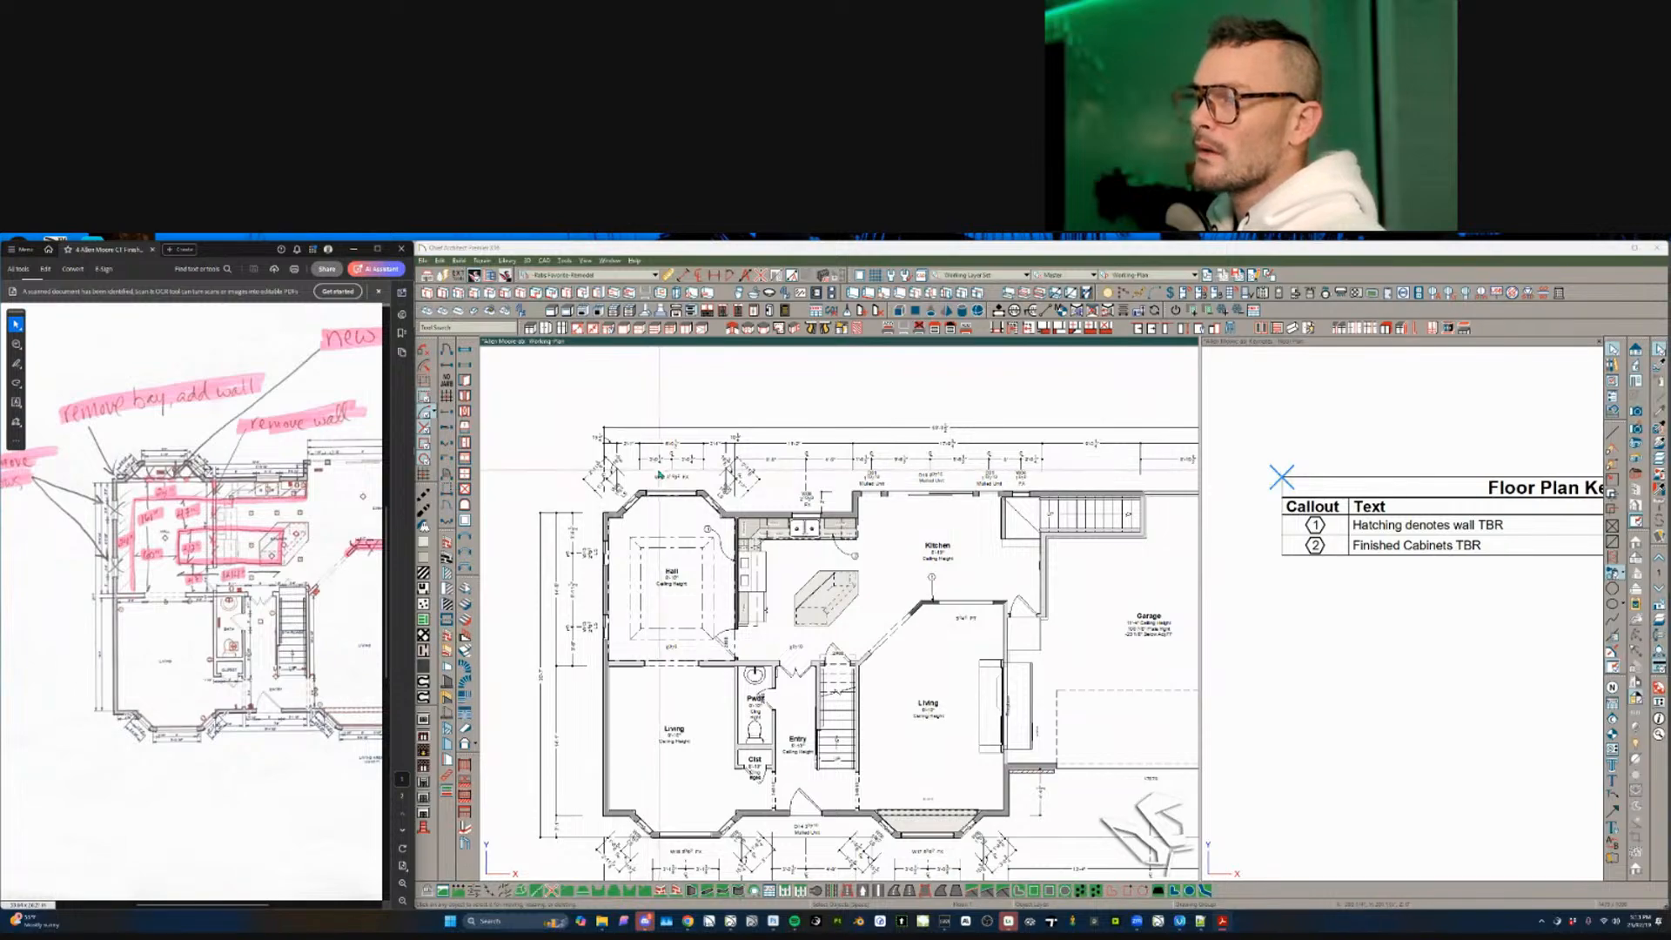
{"action": "scroll", "coordinate": [648, 473], "scroll_direction": "up", "scroll_amount": 4}
{"action": "middle_click_drag", "start_coordinate": [761, 575], "coordinate": [766, 577]}
{"action": "scroll", "coordinate": [765, 575], "scroll_direction": "up", "scroll_amount": 1}
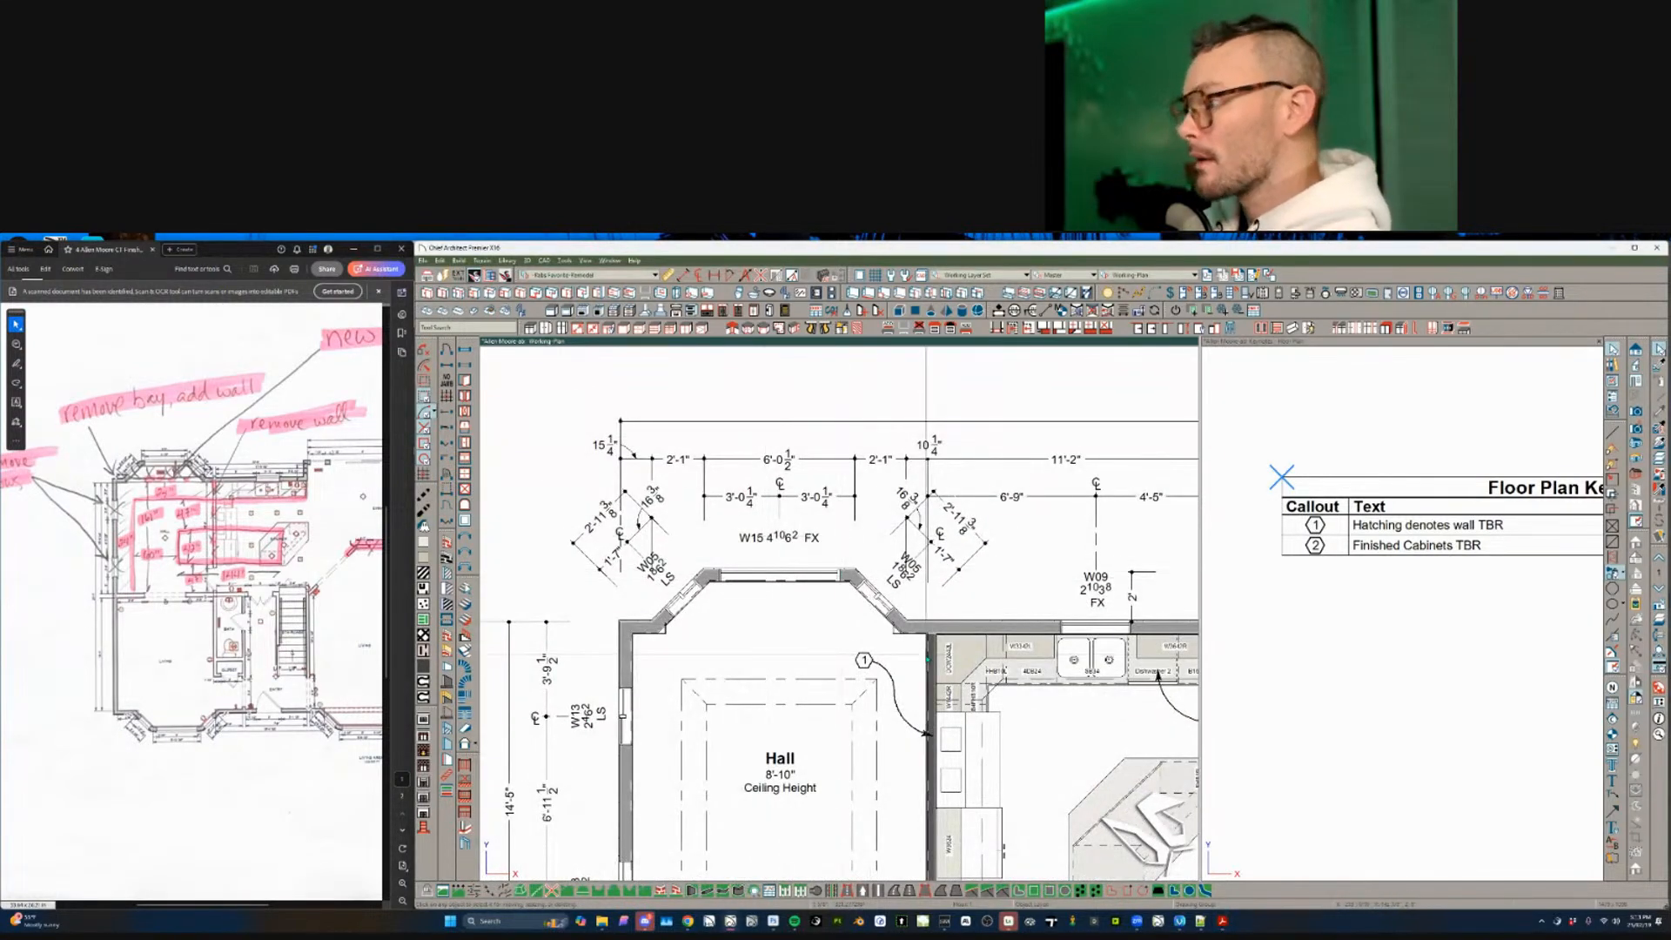
- Paste a copy of callout 1 at the bay window as callout 3, 'Remove bay window'
{"action": "left_click", "coordinate": [862, 659]}
{"action": "key", "text": "c"}
{"action": "left_click", "coordinate": [761, 629]}
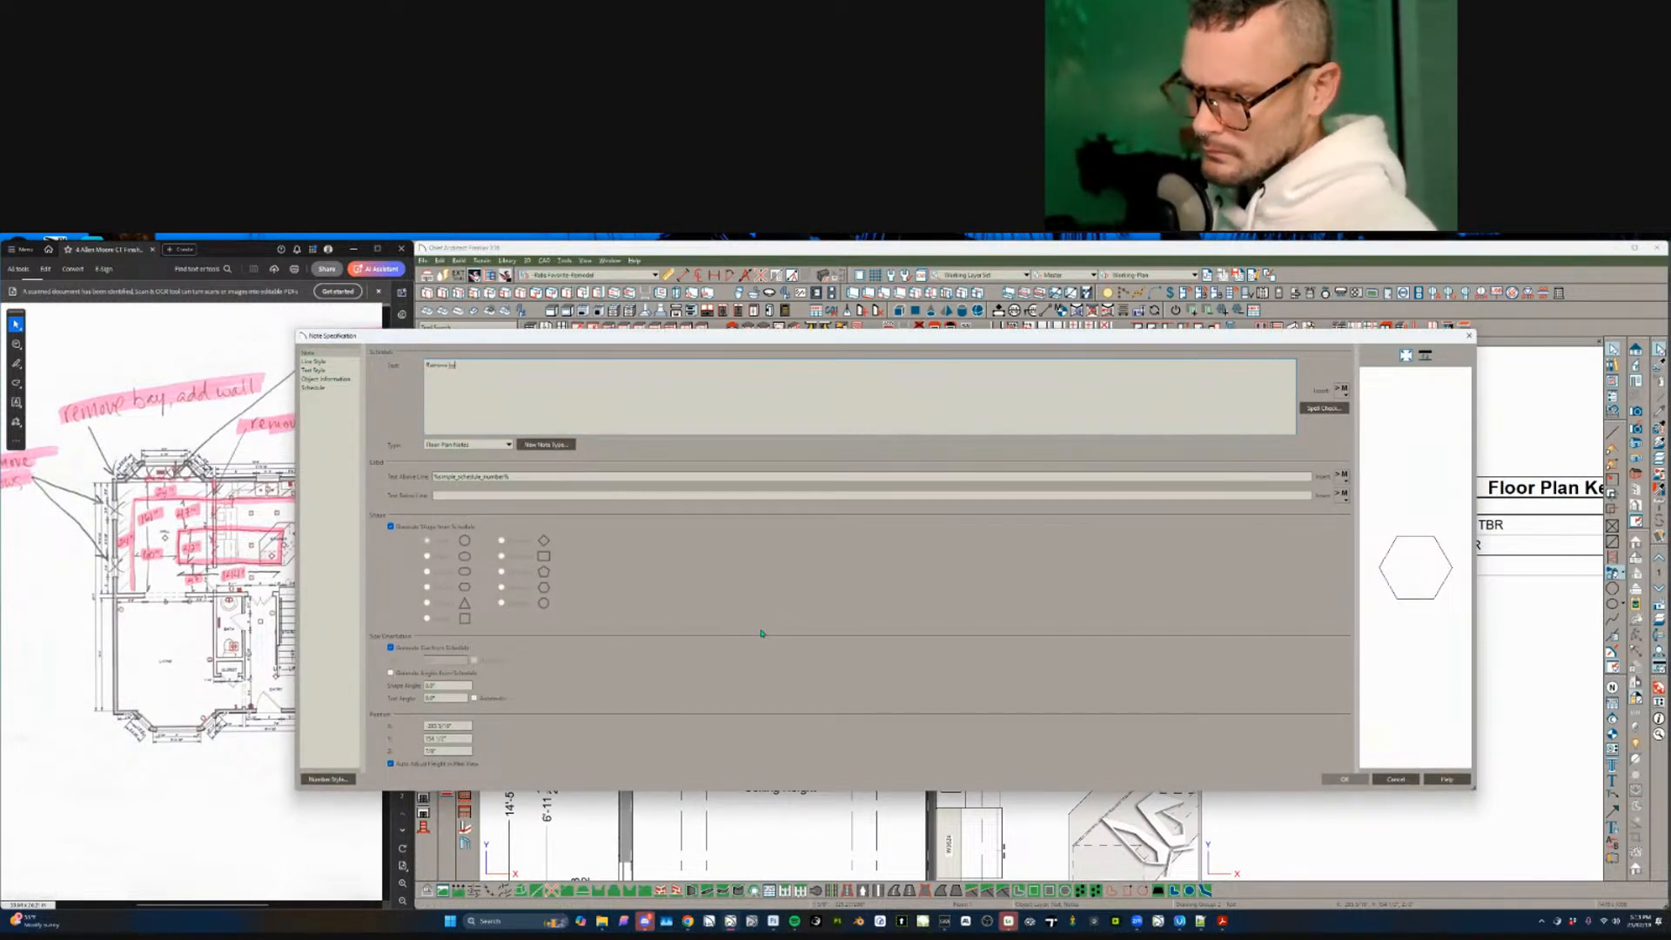
{"action": "key", "text": "Return"}
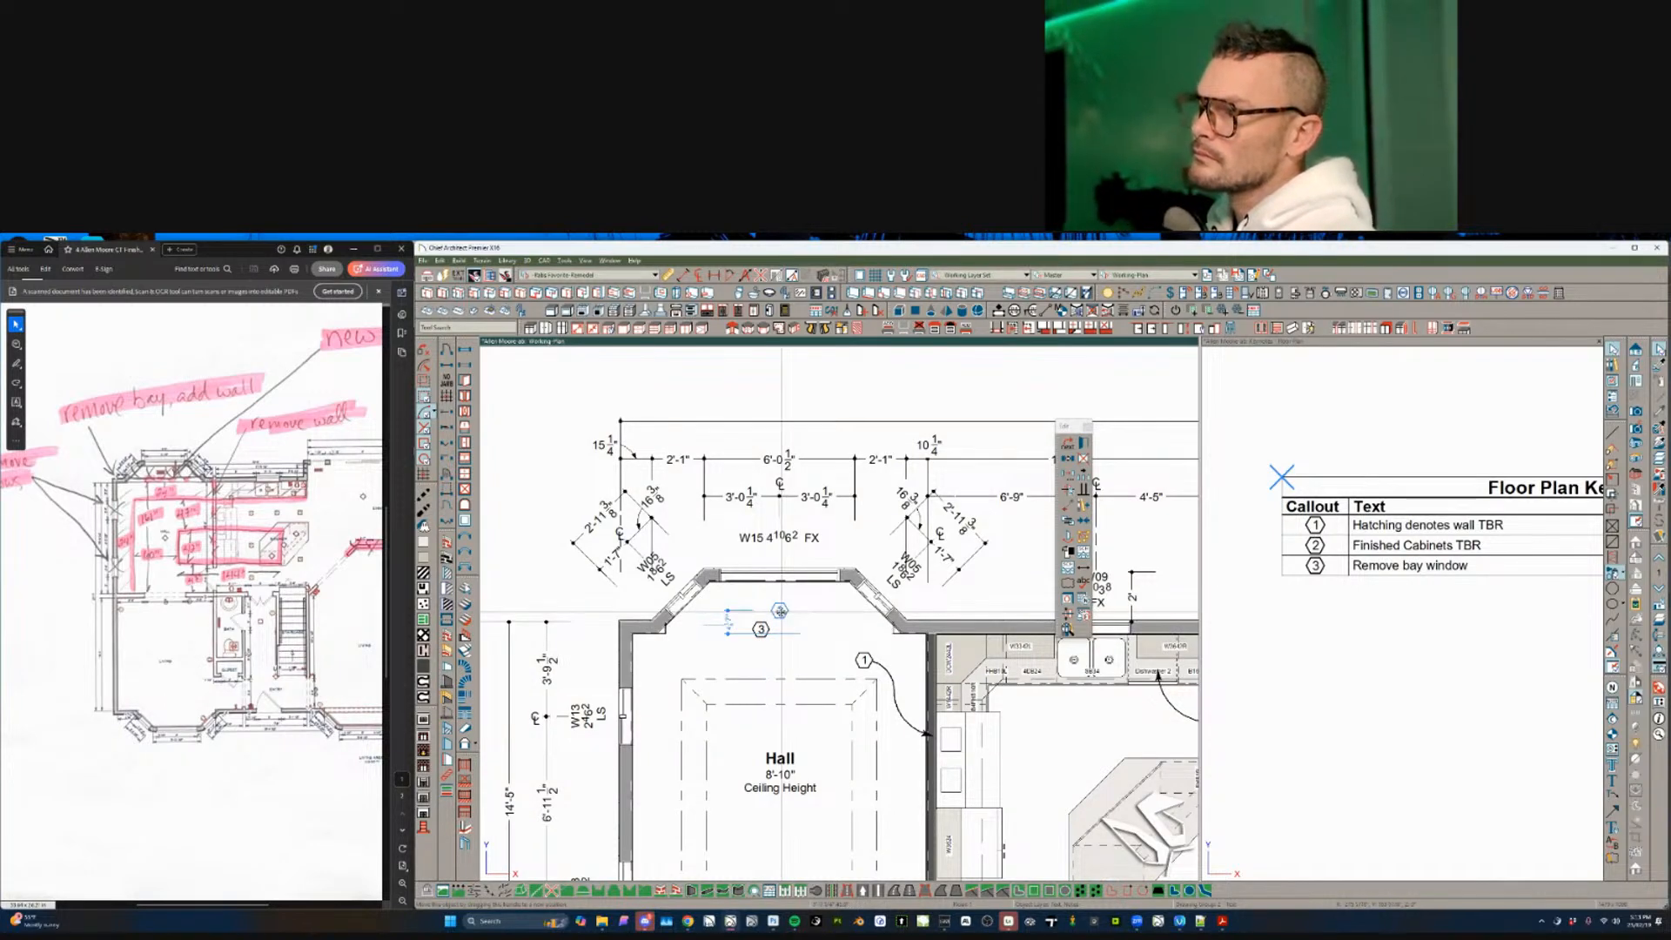
{"action": "left_click_drag", "start_coordinate": [781, 614], "coordinate": [713, 582]}
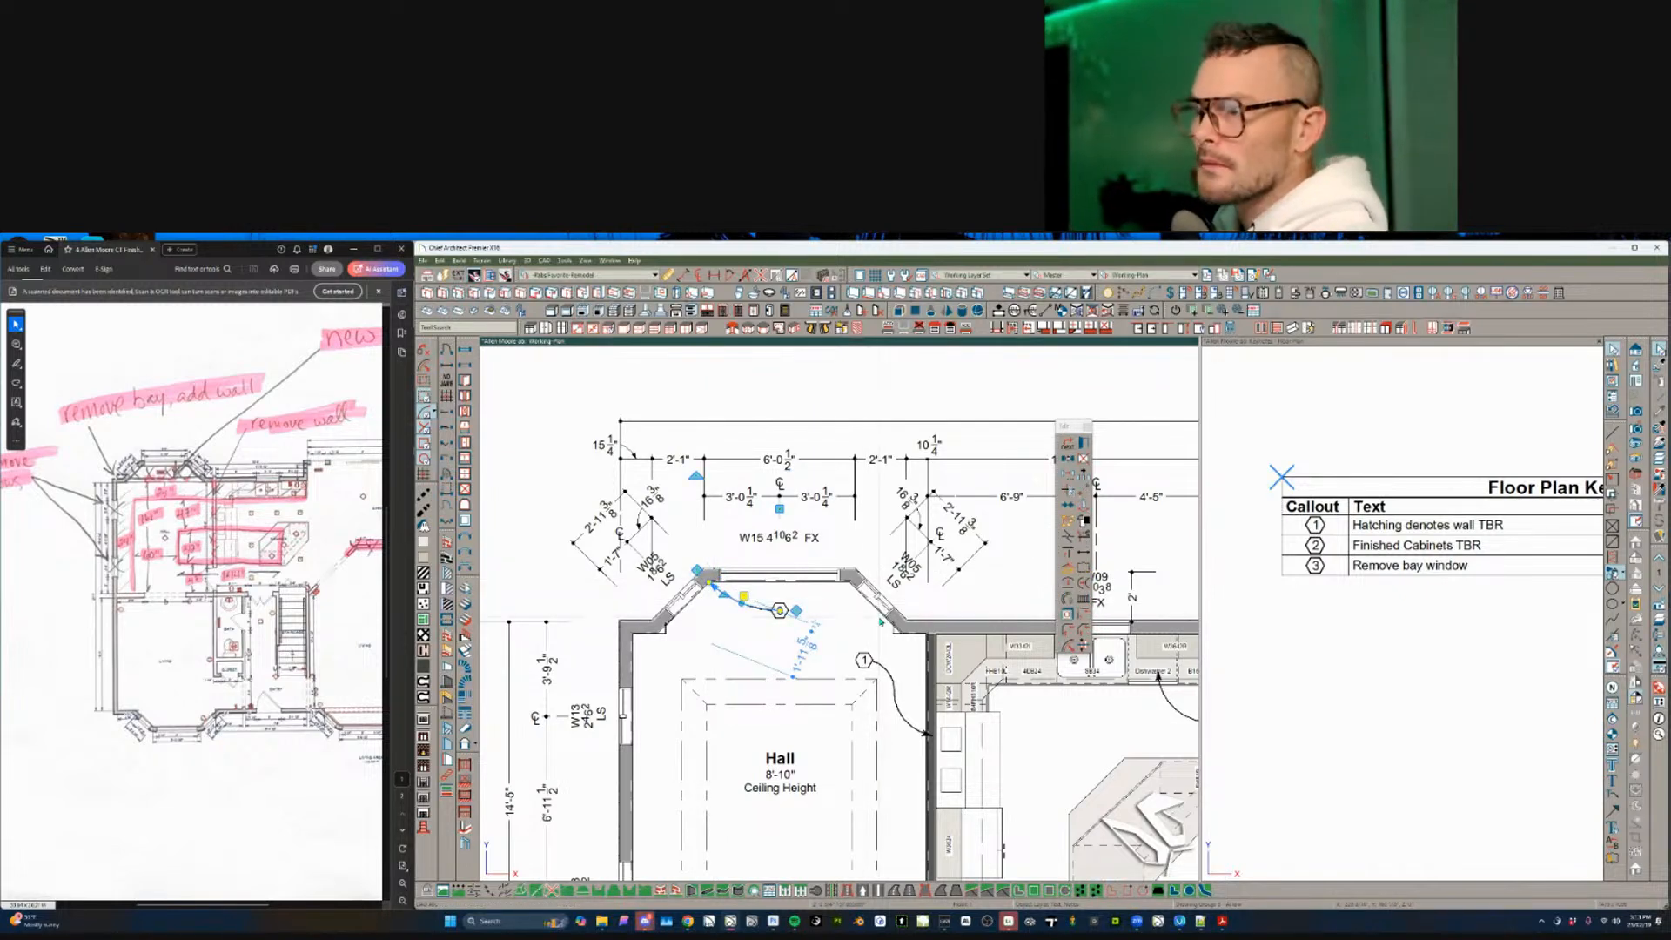
- Select the bay's diagonal, top and left stub walls, cycling through overlapping segments
{"action": "left_click", "coordinate": [854, 576]}
{"action": "left_click", "coordinate": [710, 576]}
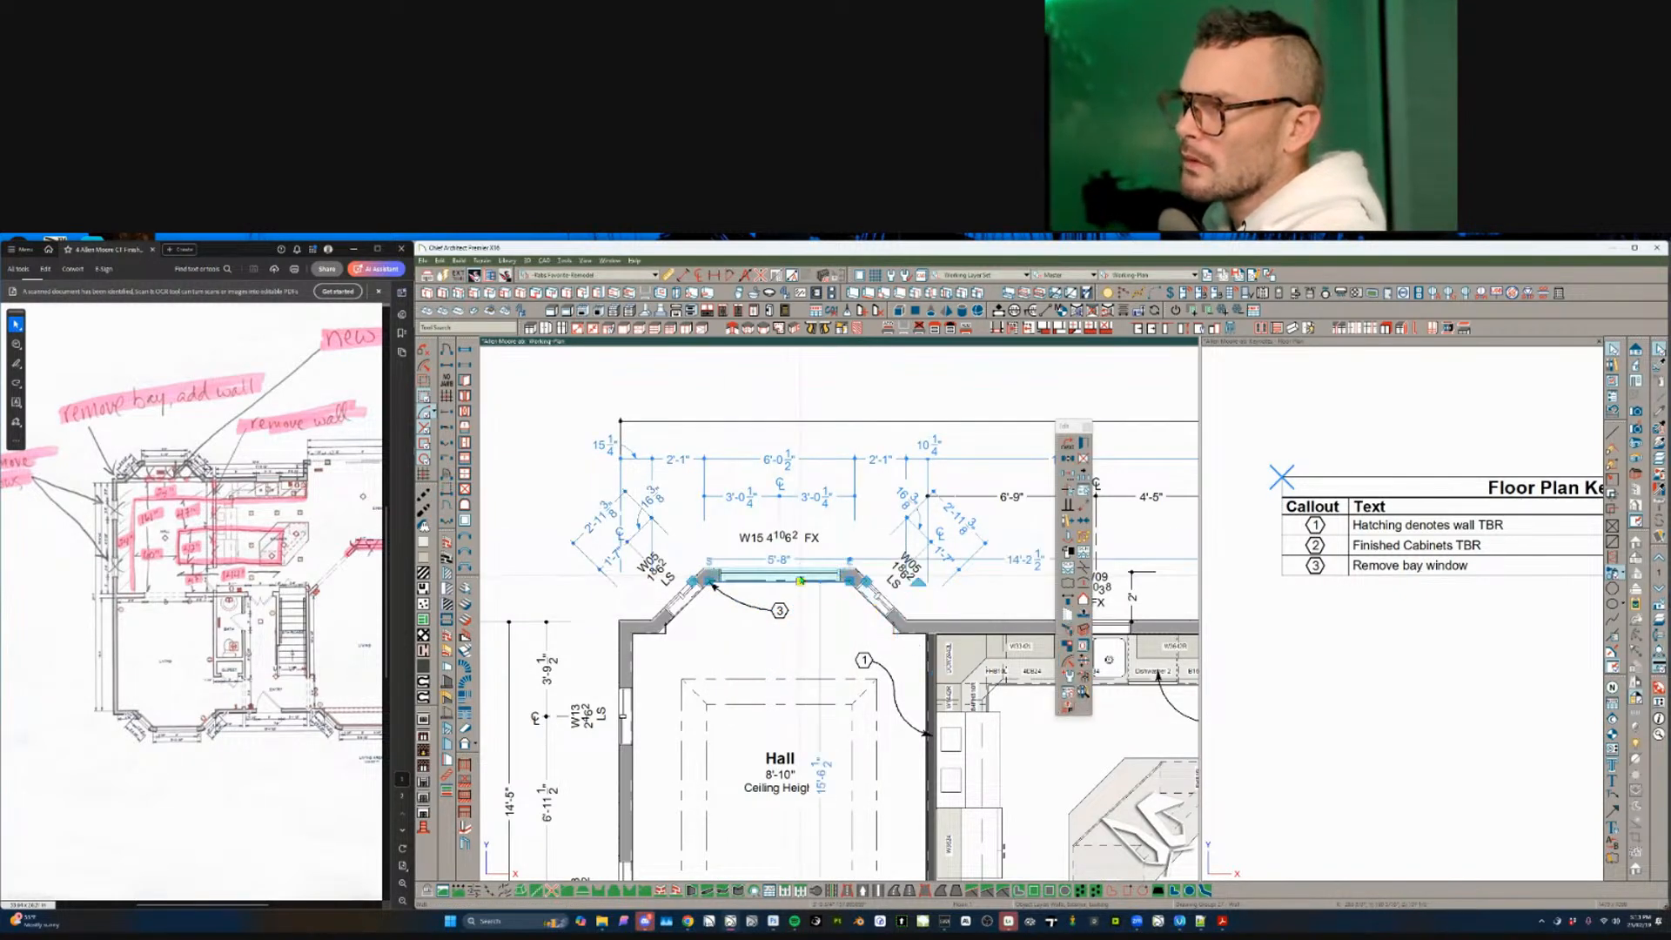
{"action": "key", "text": "Escape"}
{"action": "left_click", "coordinate": [704, 574]}
{"action": "key", "text": "Tab"}
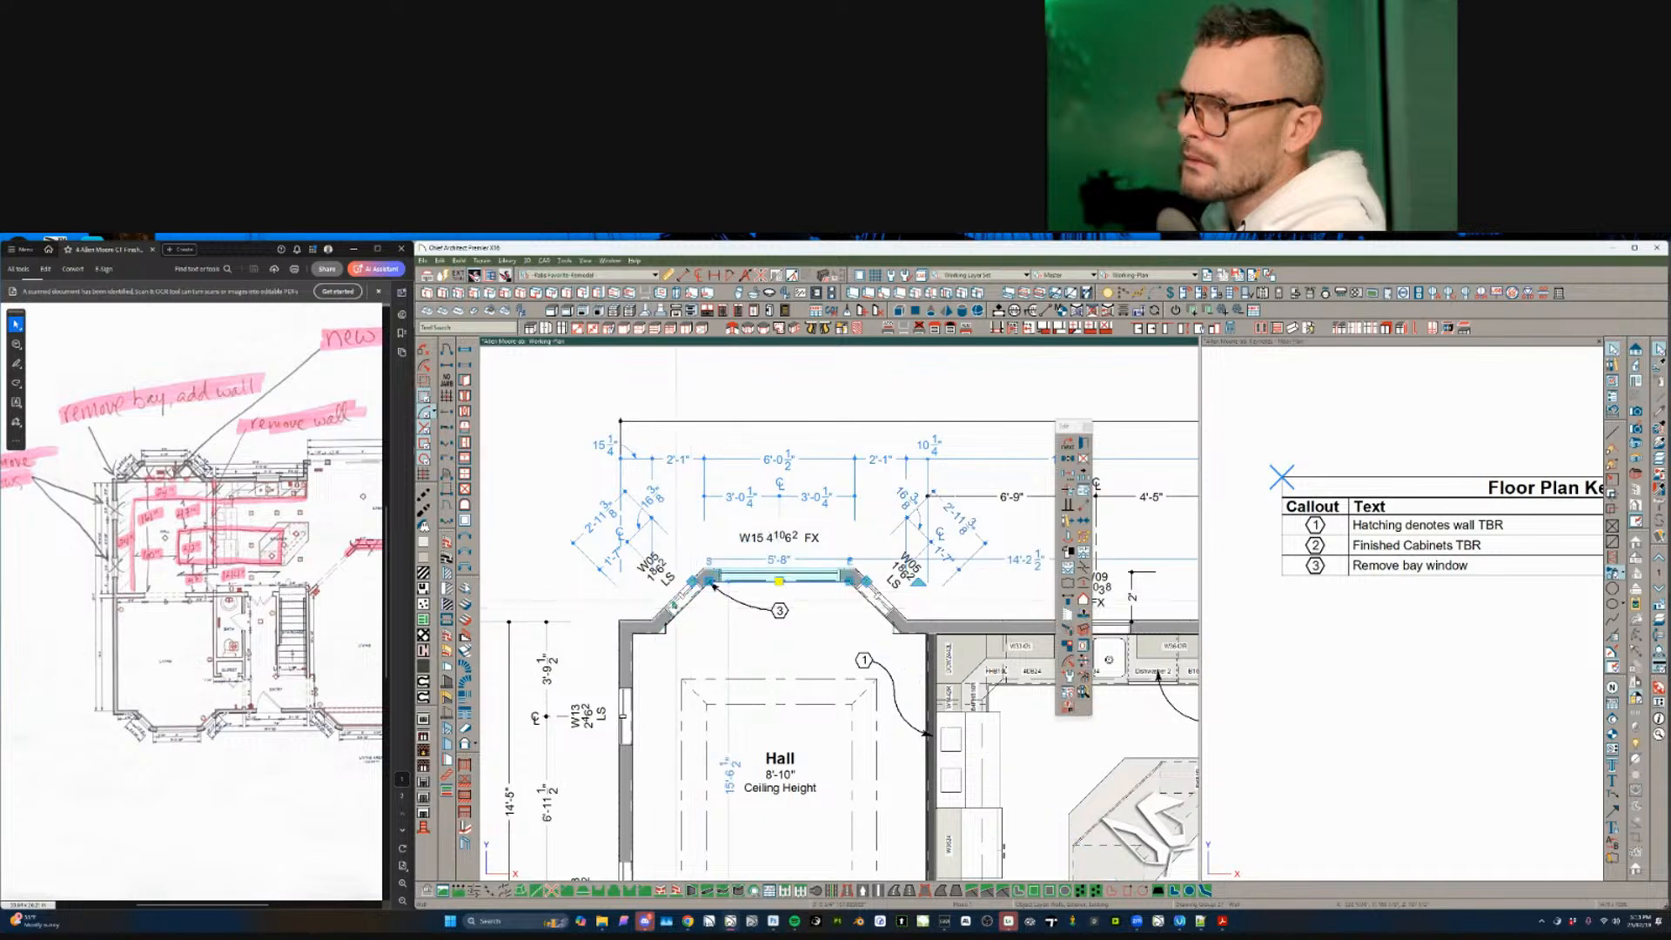
{"action": "key", "text": "Escape"}
{"action": "left_click", "coordinate": [664, 630]}
{"action": "key", "text": "Tab"}
{"action": "key", "text": "Tab"}
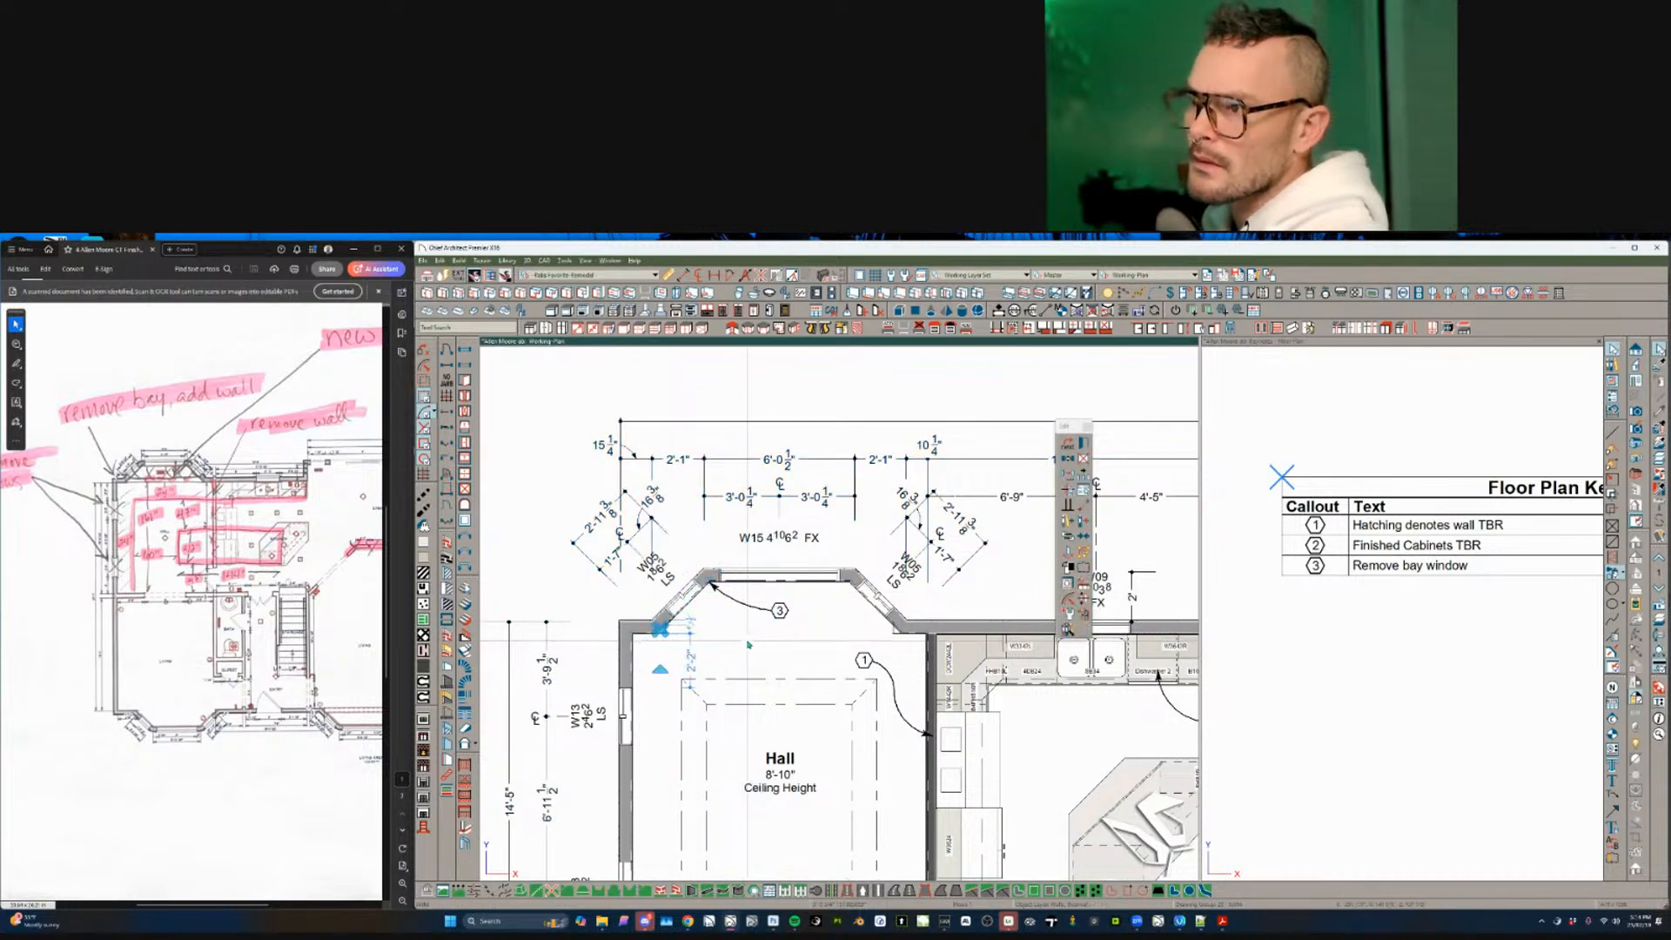
{"action": "key", "text": "Escape"}
{"action": "left_click", "coordinate": [665, 631]}
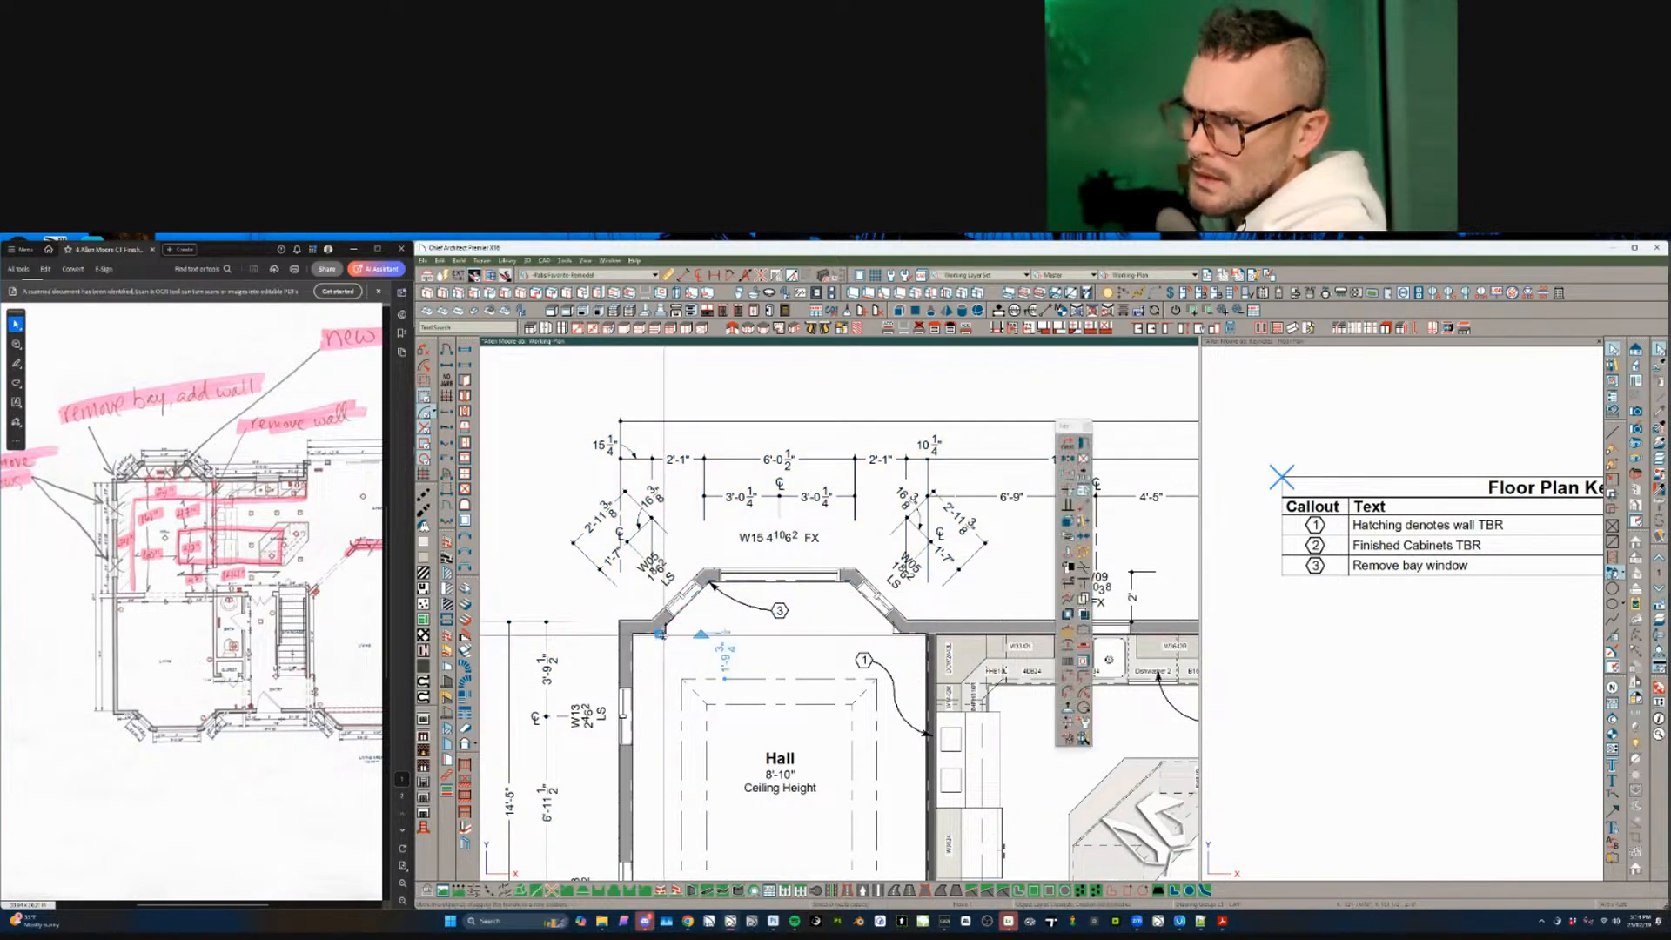
{"action": "scroll", "coordinate": [665, 631], "scroll_direction": "up", "scroll_amount": 4}
{"action": "scroll", "coordinate": [665, 631], "scroll_direction": "up", "scroll_amount": 3}
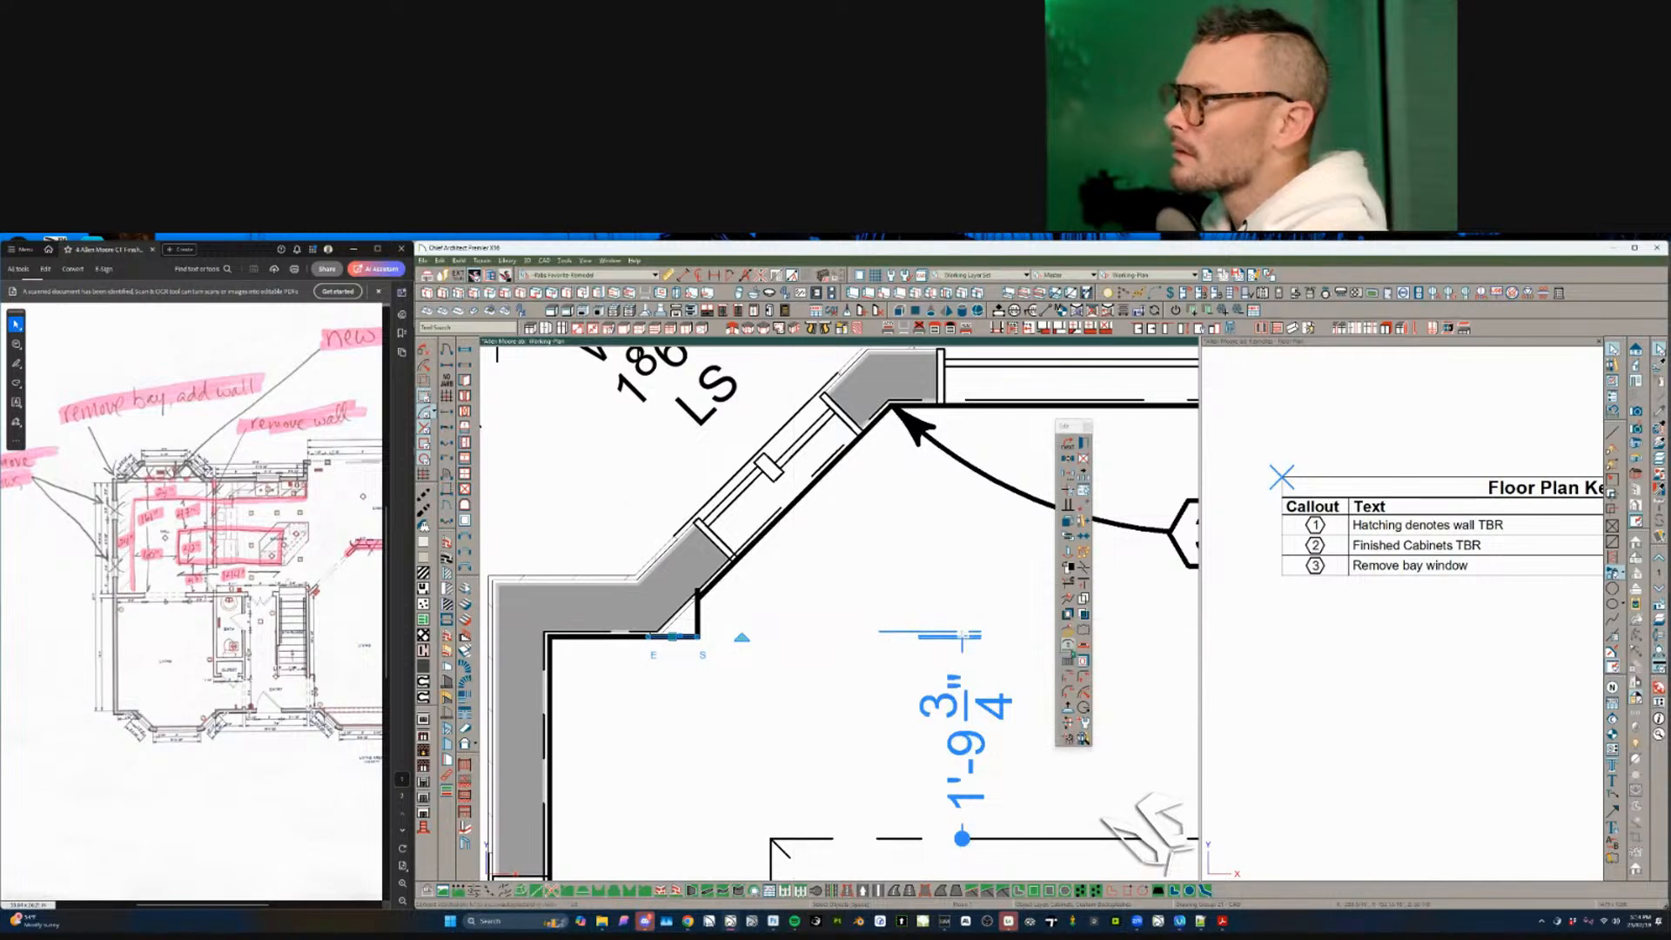
{"action": "left_click", "coordinate": [1084, 663]}
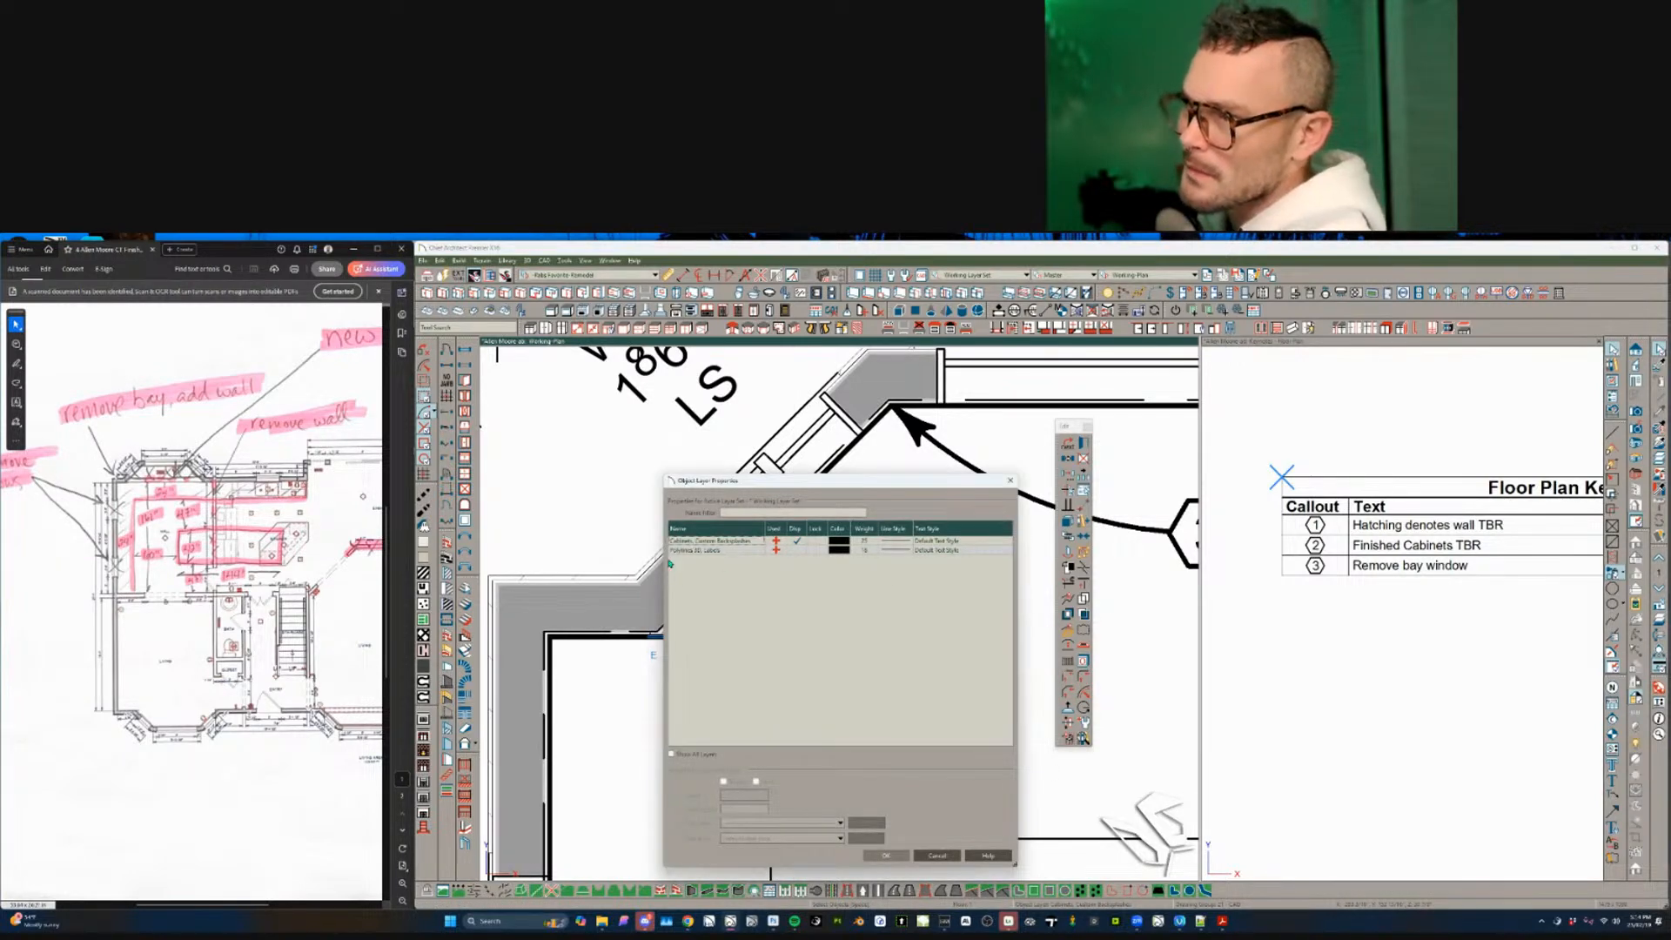
{"action": "left_click", "coordinate": [944, 856]}
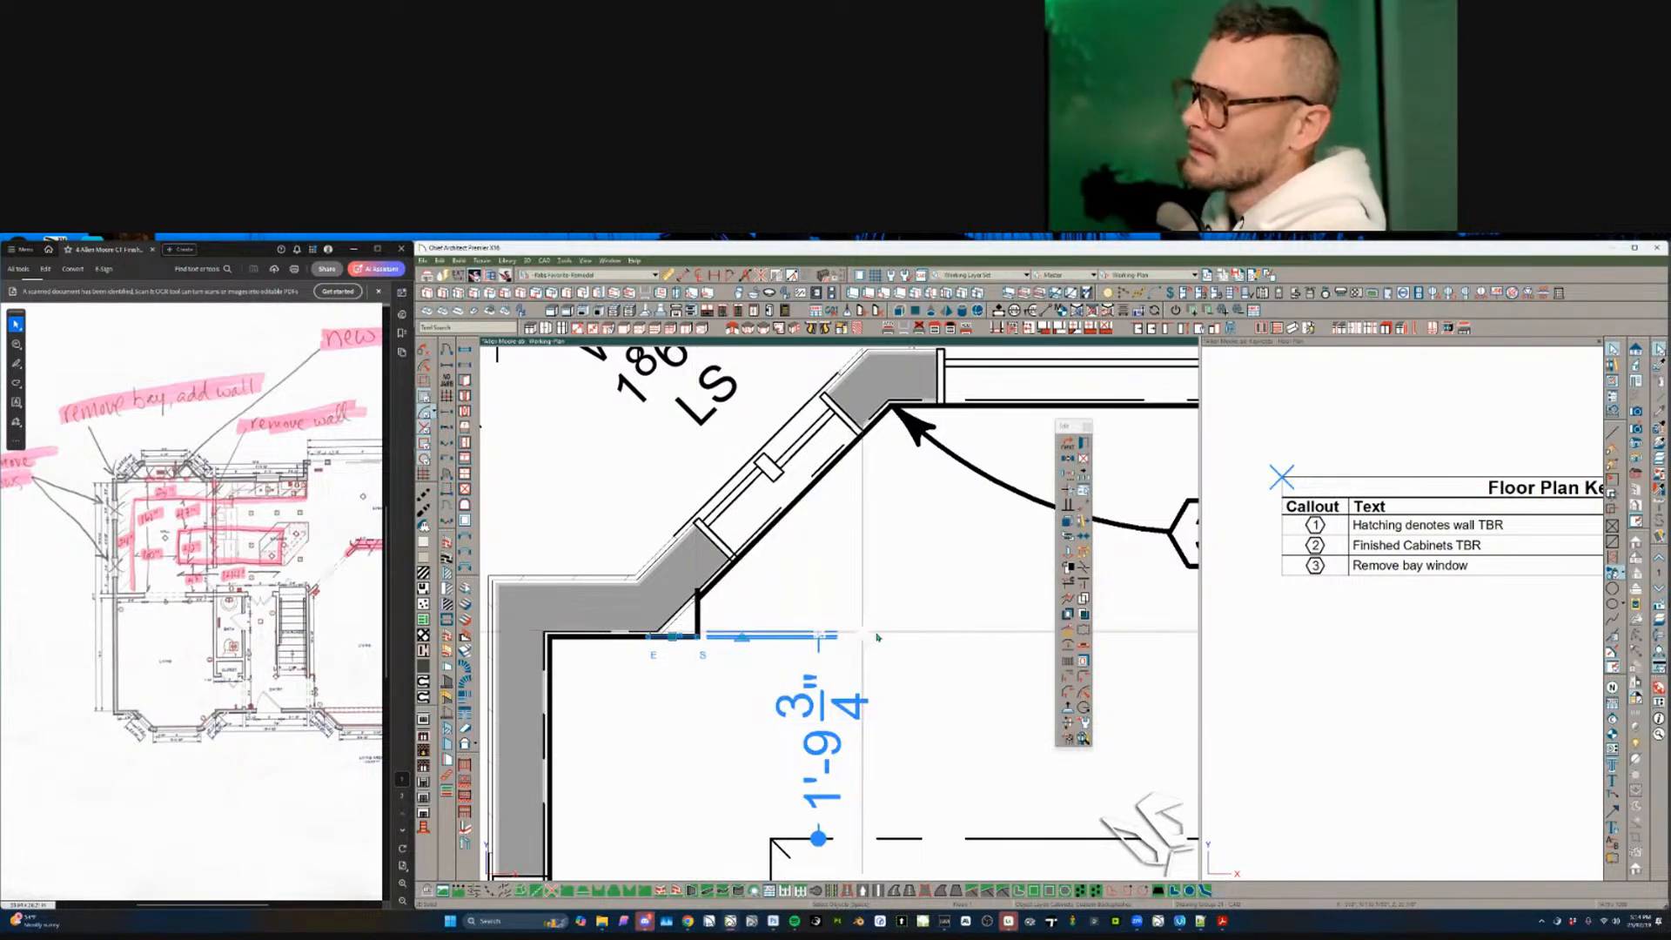
{"action": "left_click", "coordinate": [1084, 490]}
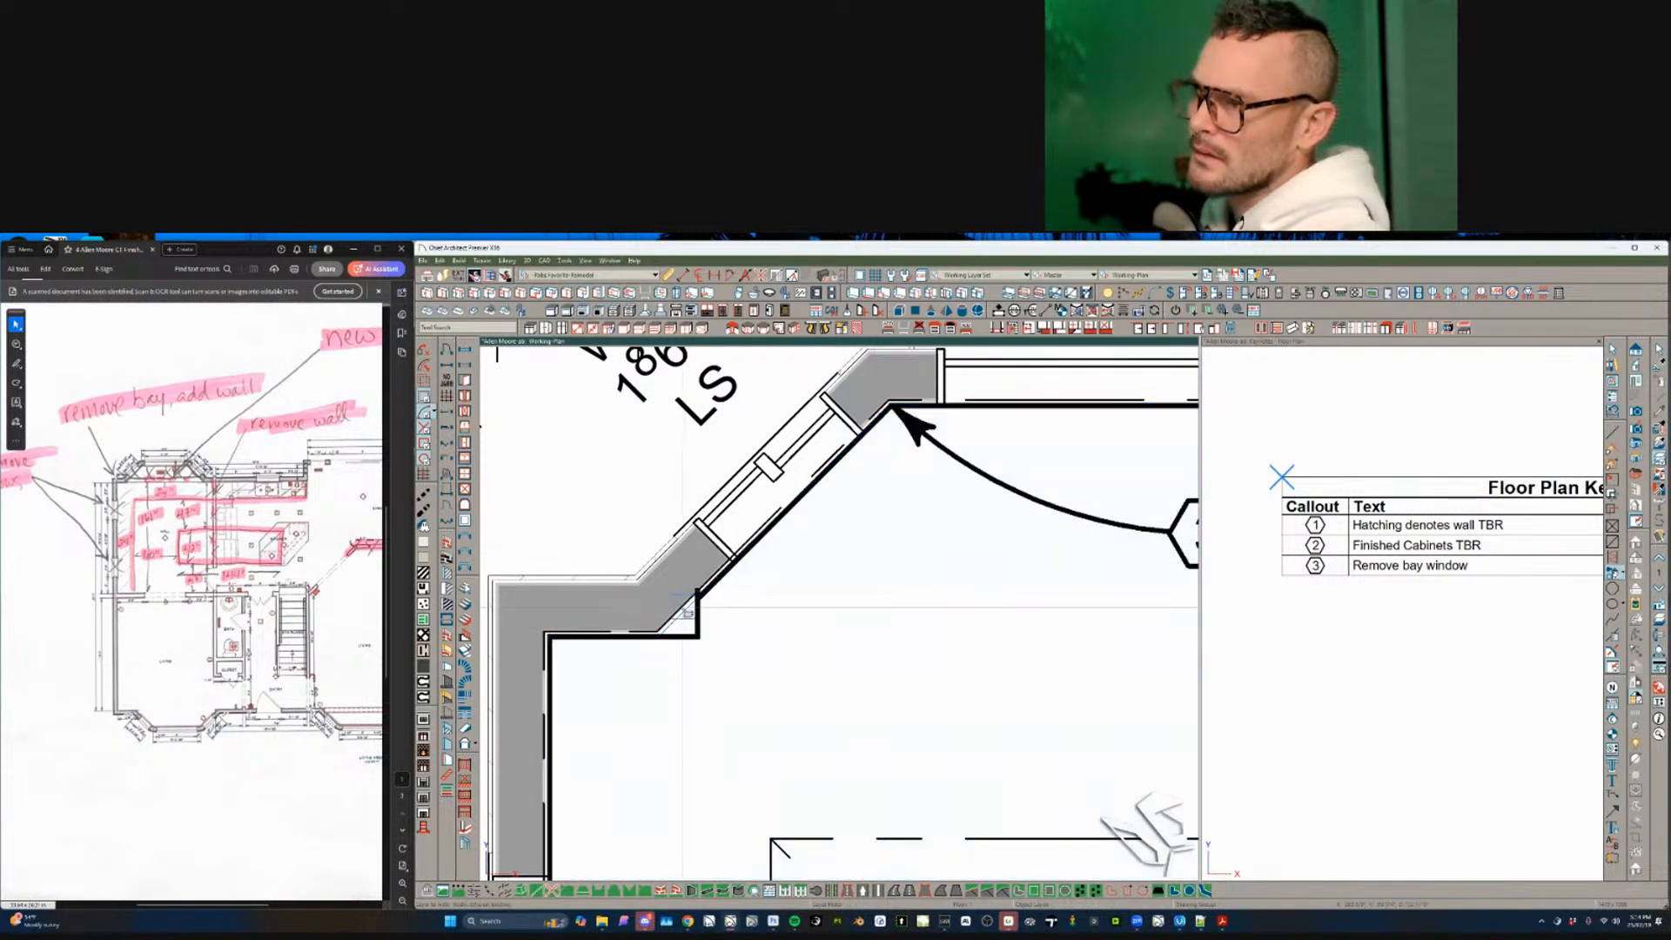
{"action": "scroll", "coordinate": [700, 620], "scroll_direction": "down", "scroll_amount": 5}
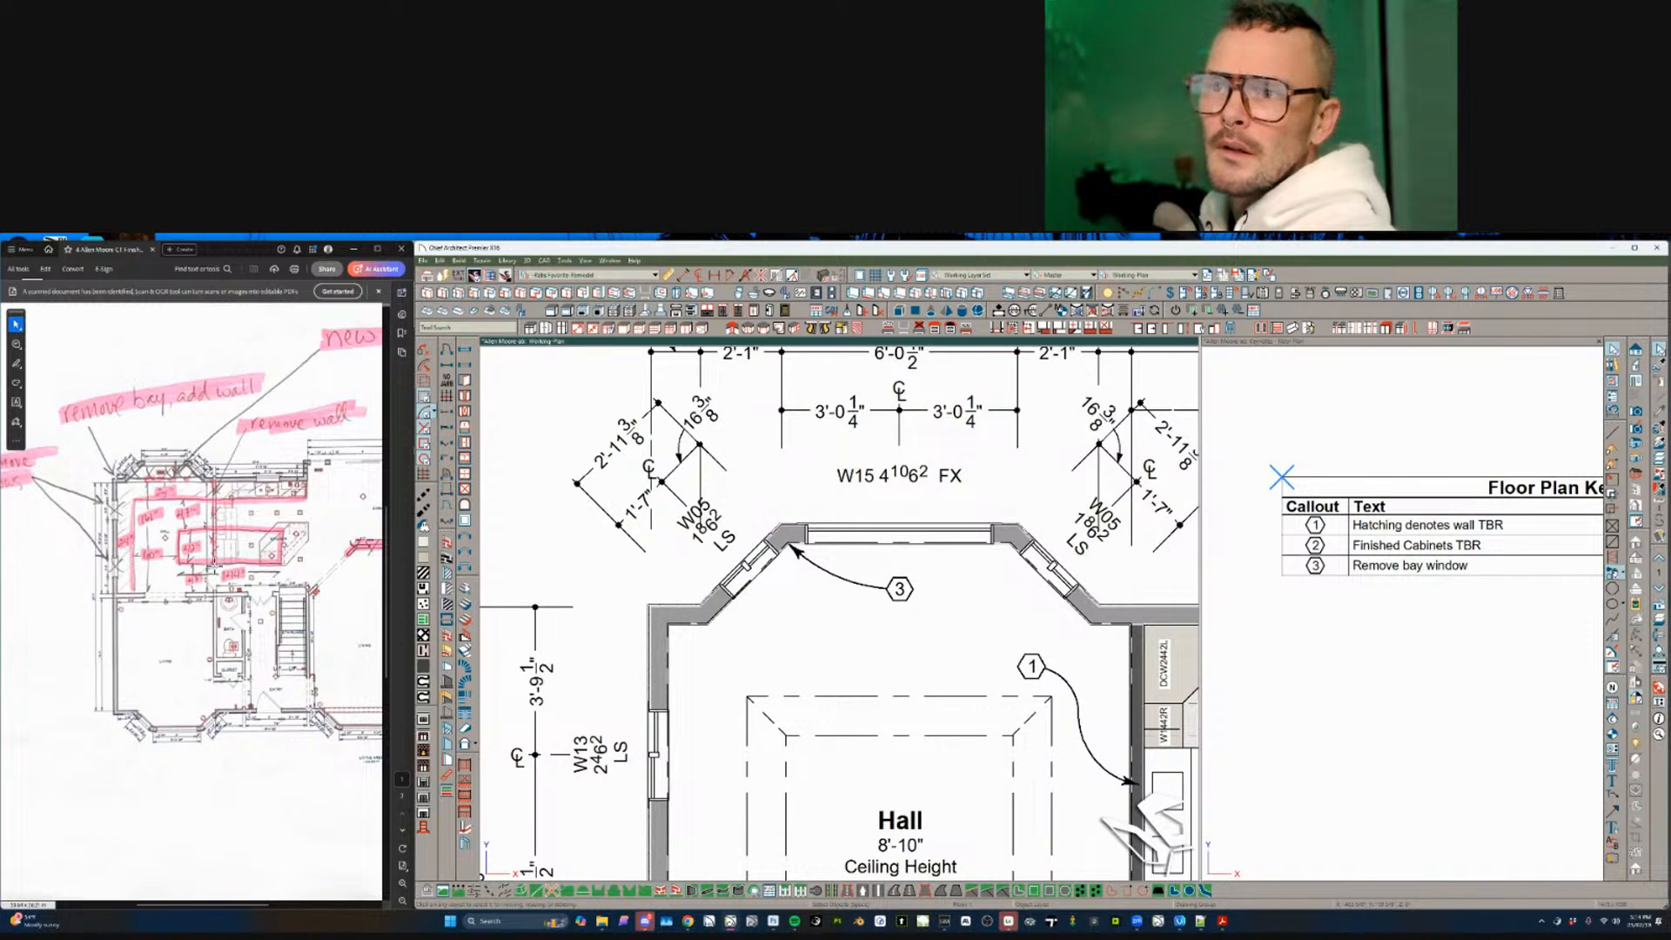
{"action": "scroll", "coordinate": [242, 571], "scroll_direction": "up", "scroll_amount": 2, "text": "ctrl"}
{"action": "scroll", "coordinate": [242, 571], "scroll_direction": "down", "scroll_amount": 1}
{"action": "scroll", "coordinate": [242, 571], "scroll_direction": "up", "scroll_amount": 1}
{"action": "scroll", "coordinate": [242, 570], "scroll_direction": "down", "scroll_amount": 2, "text": "ctrl"}
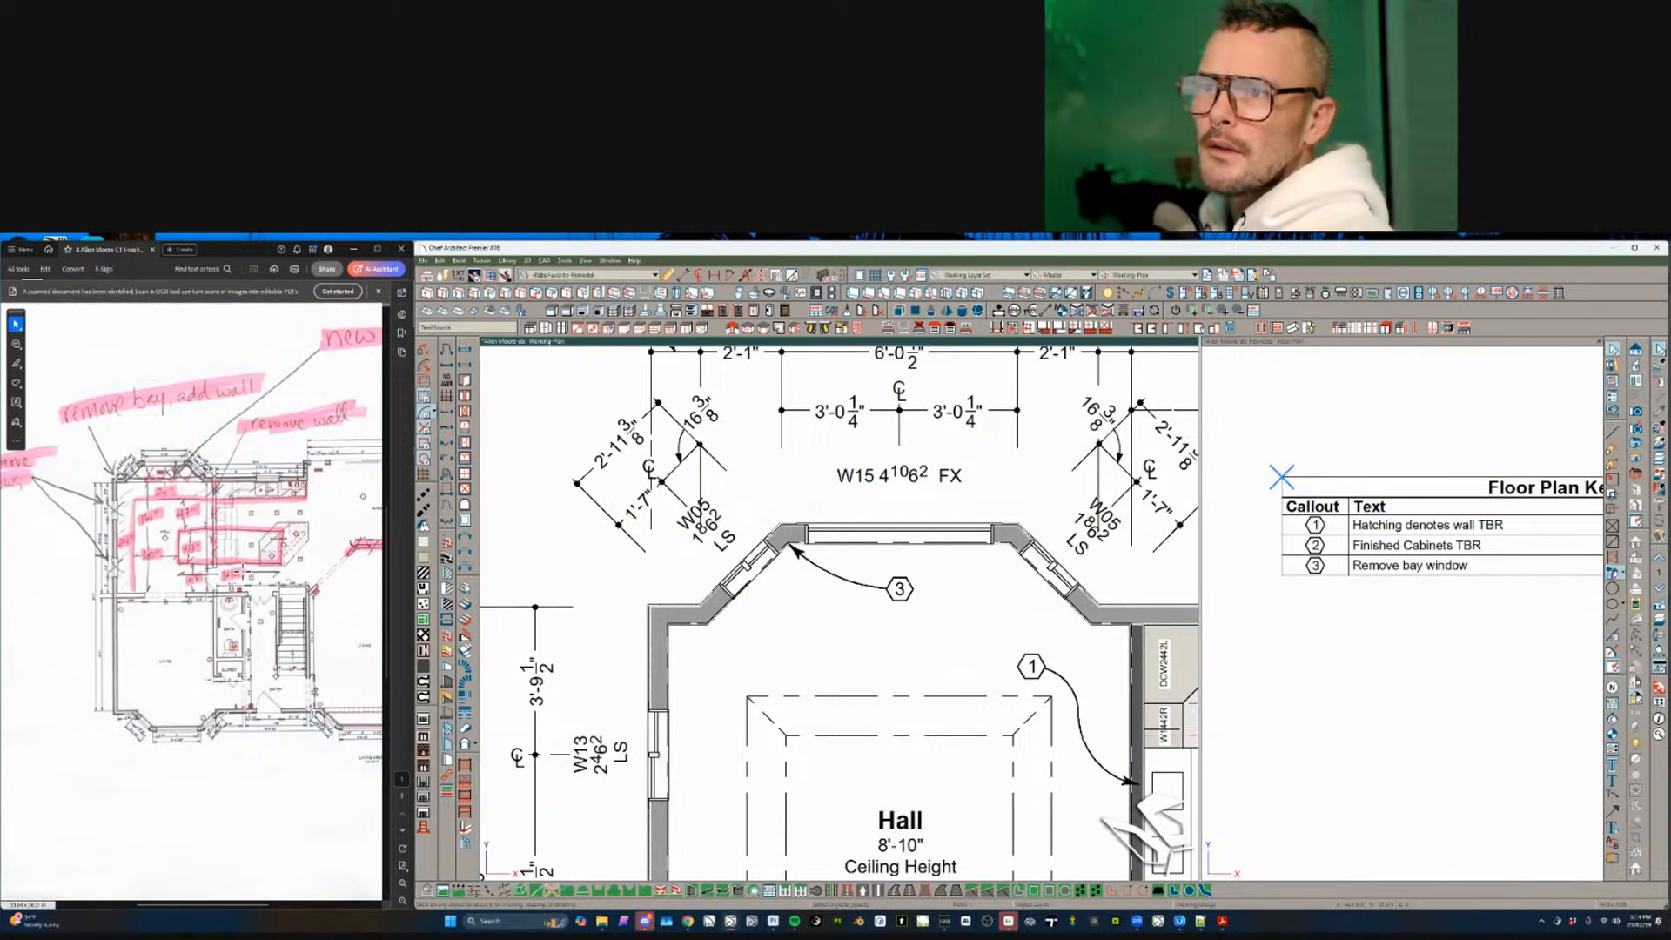
{"action": "left_click", "coordinate": [272, 588]}
- Scroll the PDF to the second-floor markup, then go up a floor and zoom out
{"action": "scroll", "coordinate": [272, 589], "scroll_direction": "up", "scroll_amount": 2, "text": "ctrl"}
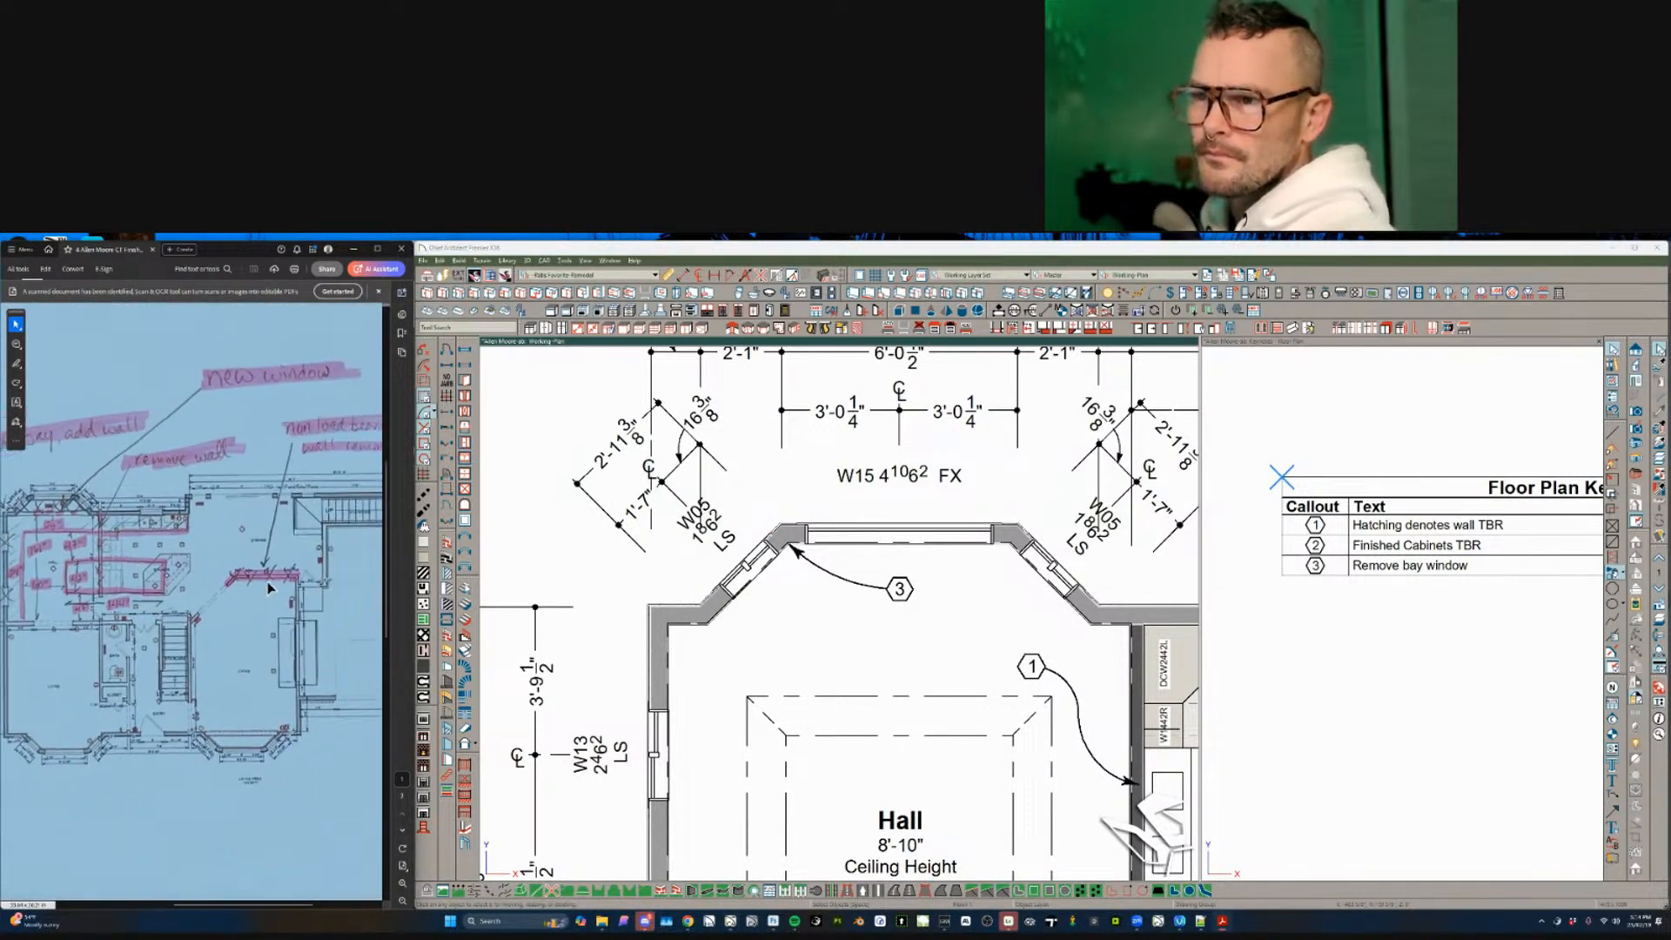
{"action": "scroll", "coordinate": [261, 588], "scroll_direction": "down", "scroll_amount": 3, "text": "ctrl"}
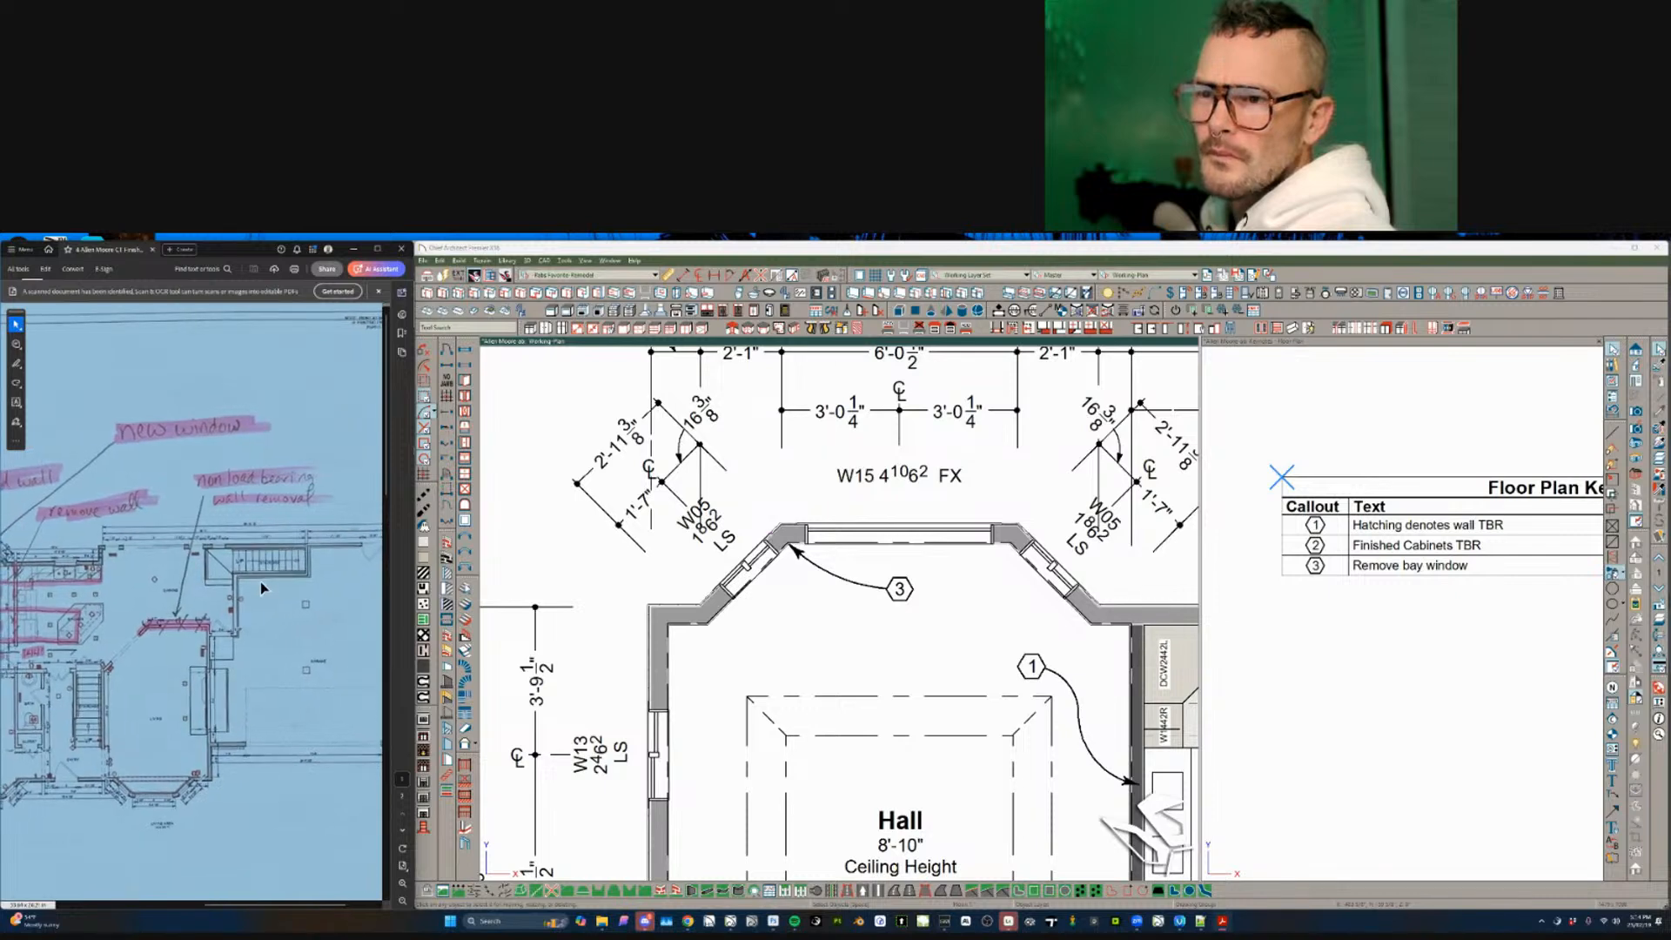
{"action": "scroll", "coordinate": [259, 581], "scroll_direction": "up", "scroll_amount": 2, "text": "ctrl"}
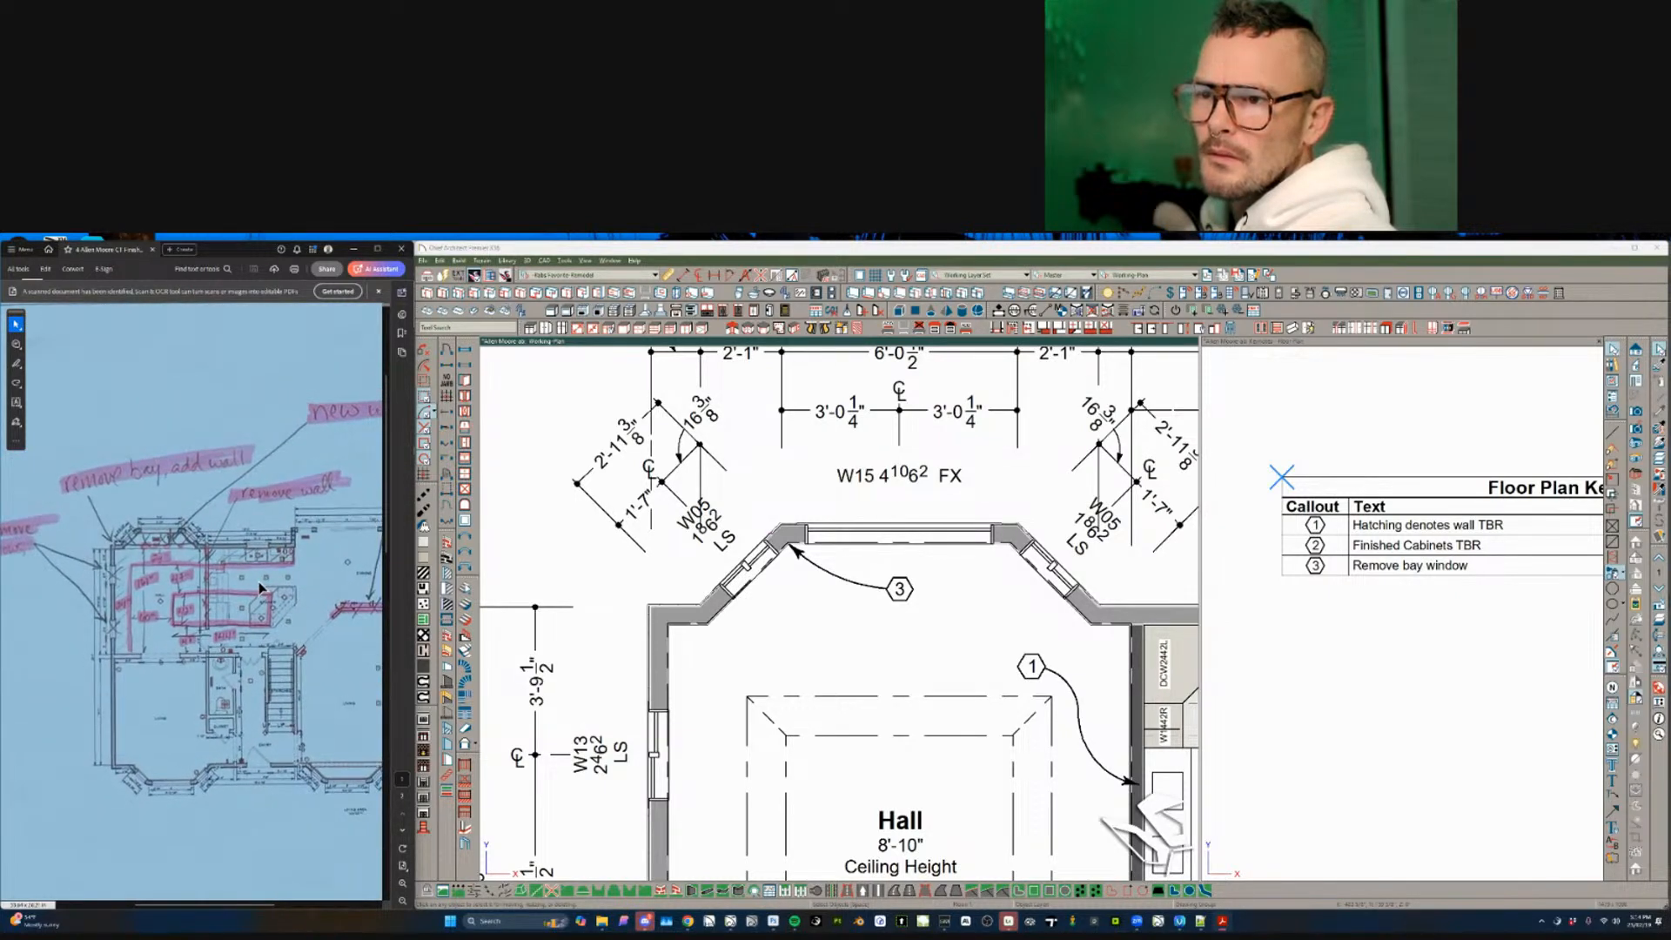
{"action": "scroll", "coordinate": [259, 588], "scroll_direction": "down", "scroll_amount": 3, "text": "ctrl"}
{"action": "scroll", "coordinate": [259, 588], "scroll_direction": "down", "scroll_amount": 5}
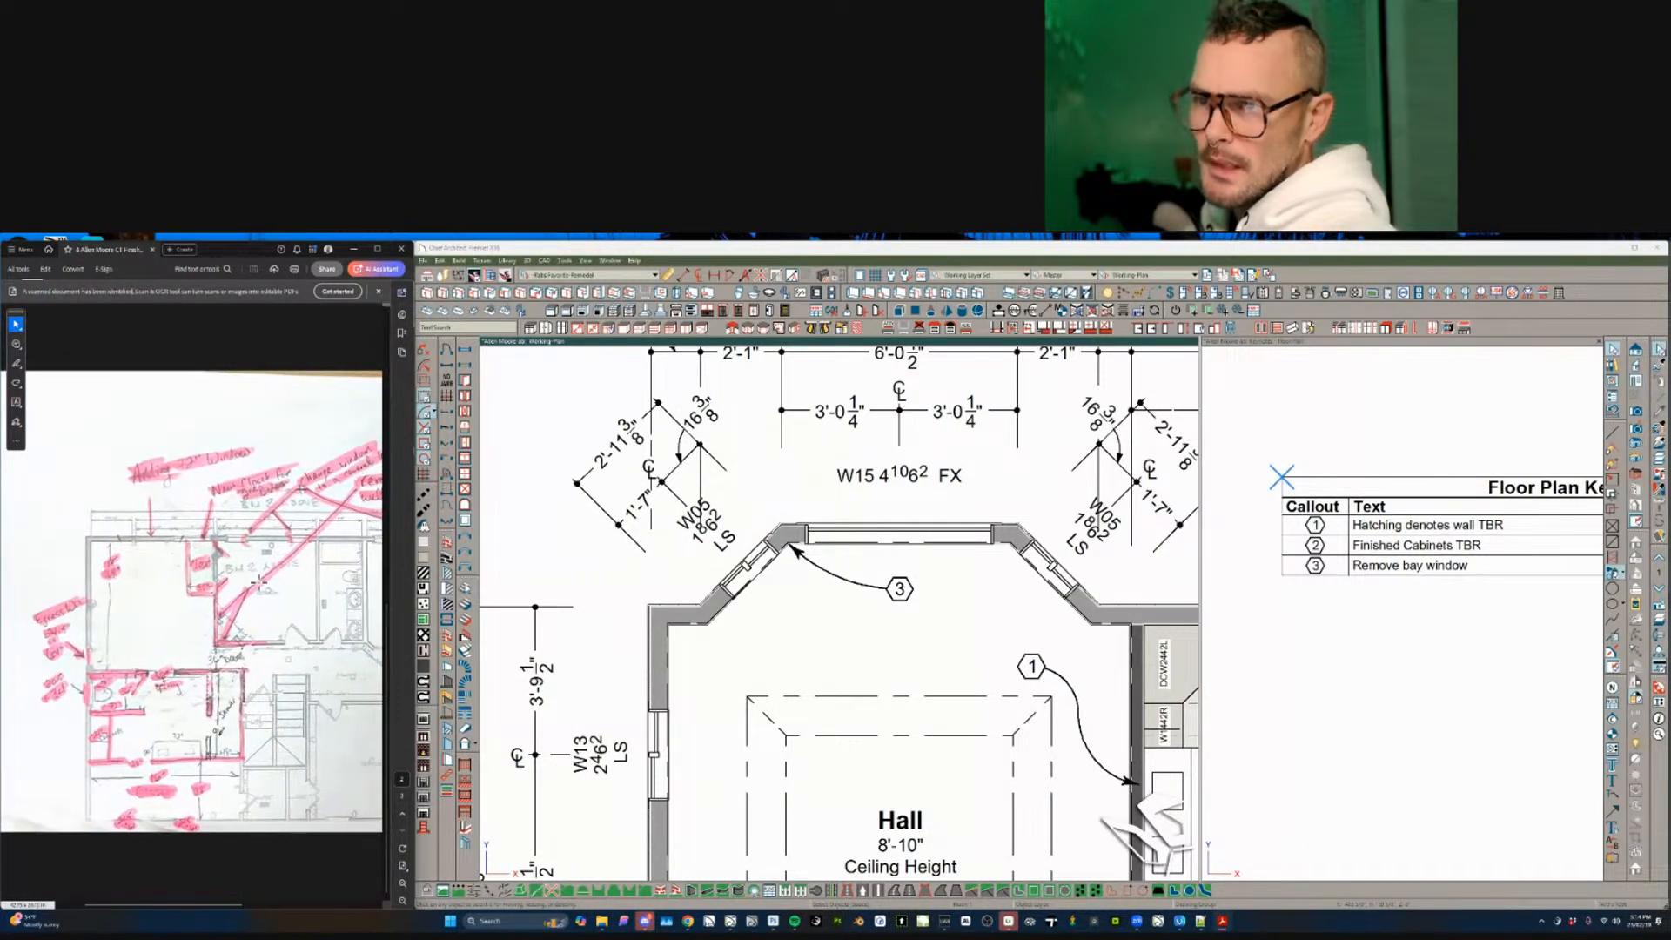
{"action": "left_click", "coordinate": [862, 611]}
{"action": "key", "text": "Page_Up"}
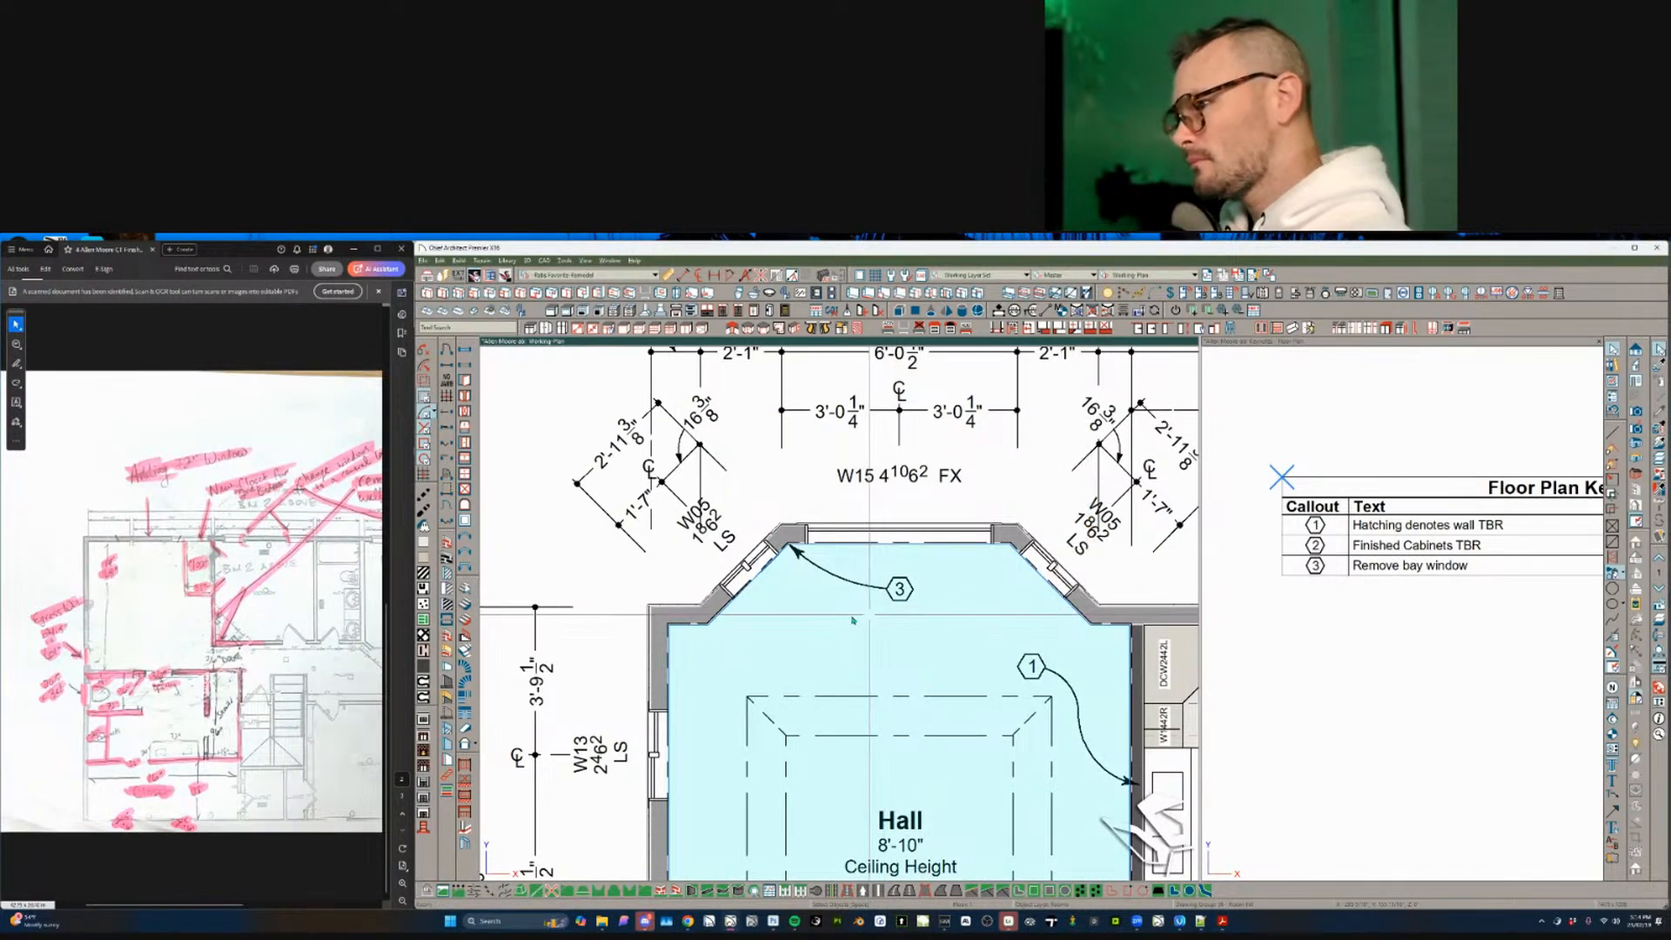
{"action": "scroll", "coordinate": [714, 635], "scroll_direction": "down", "scroll_amount": 5}
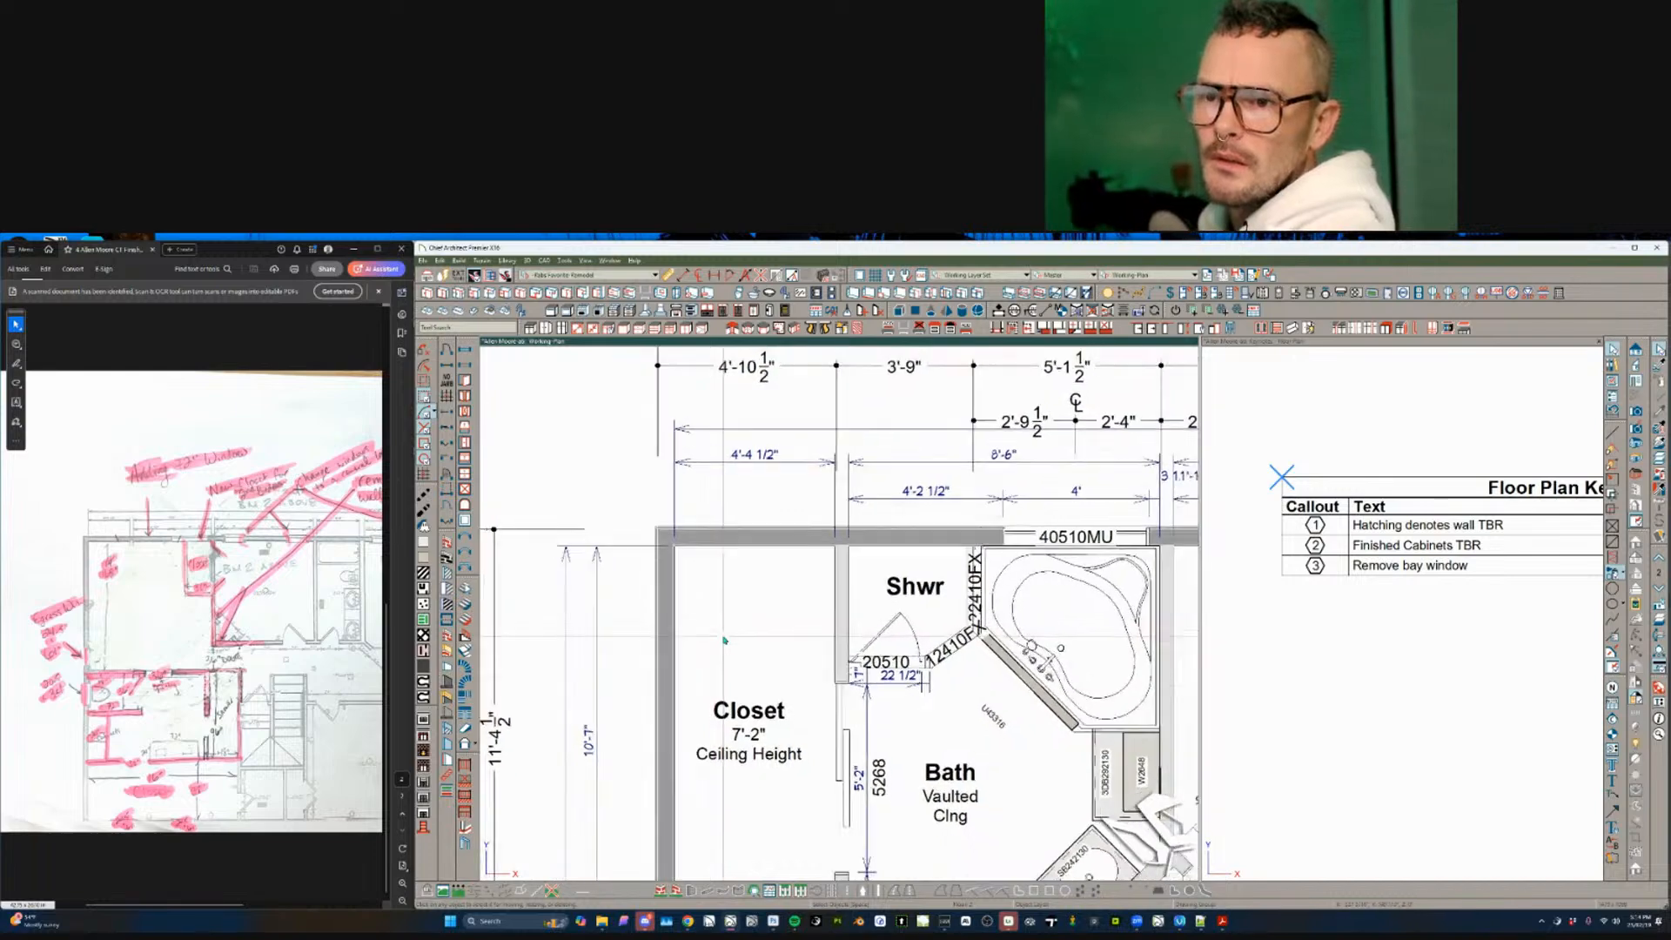
{"action": "scroll", "coordinate": [721, 639], "scroll_direction": "down", "scroll_amount": 3}
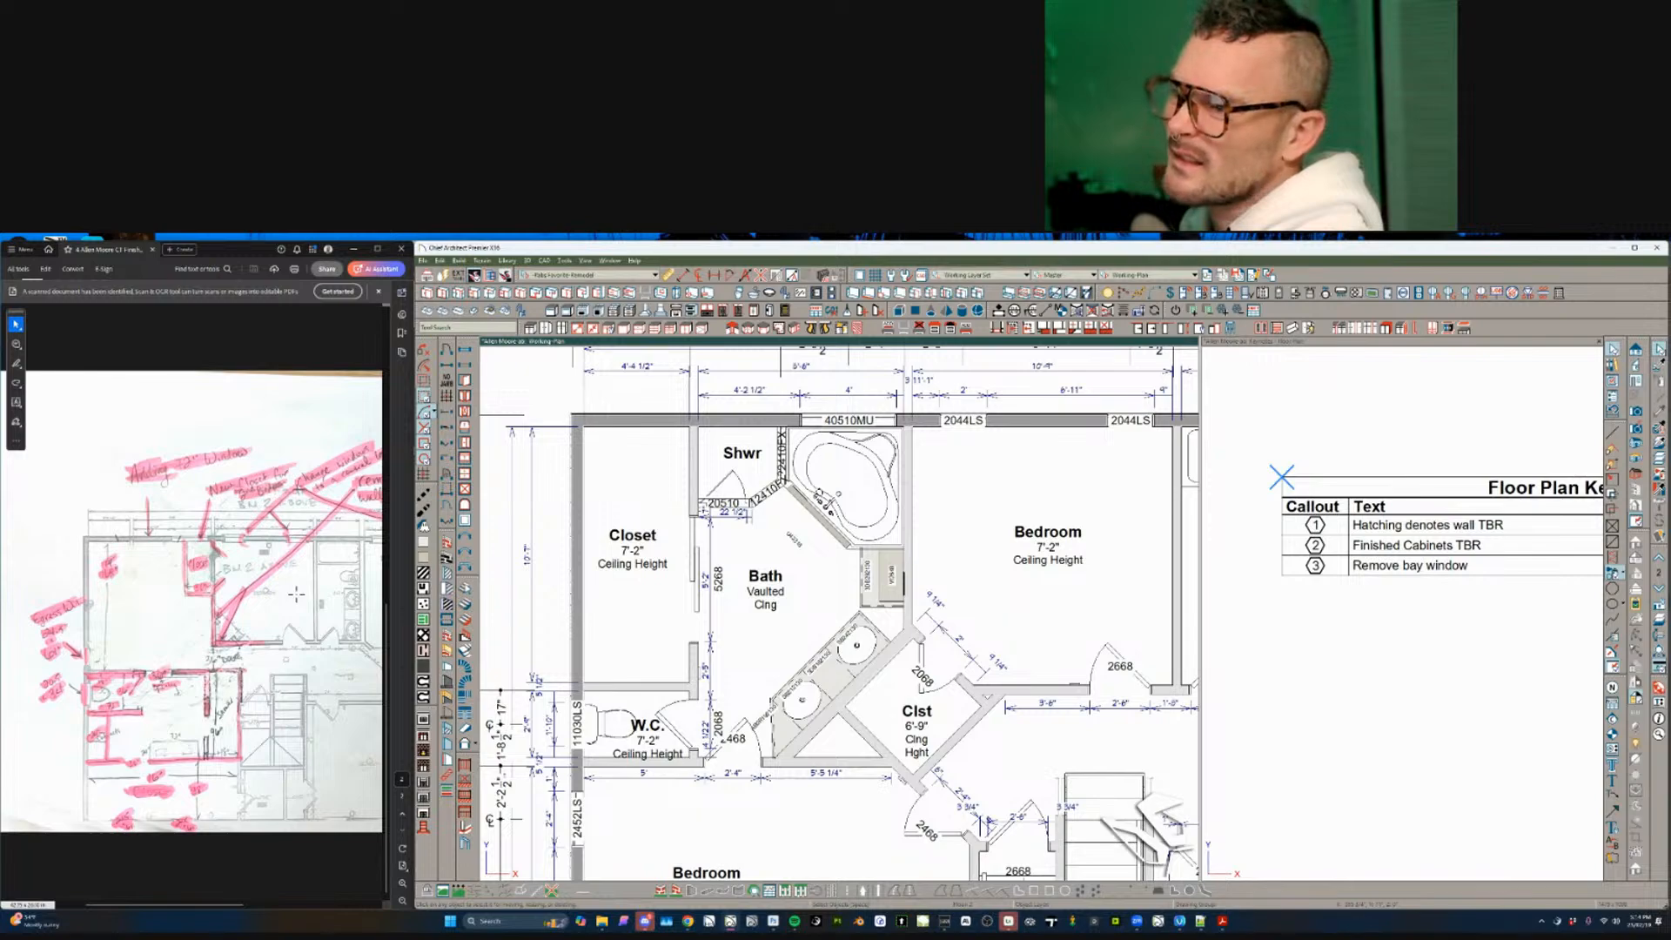
- Shorten the hatched hallway wall by dragging its right end to the left
{"action": "left_click", "coordinate": [639, 609]}
{"action": "scroll", "coordinate": [636, 605], "scroll_direction": "down", "scroll_amount": 2}
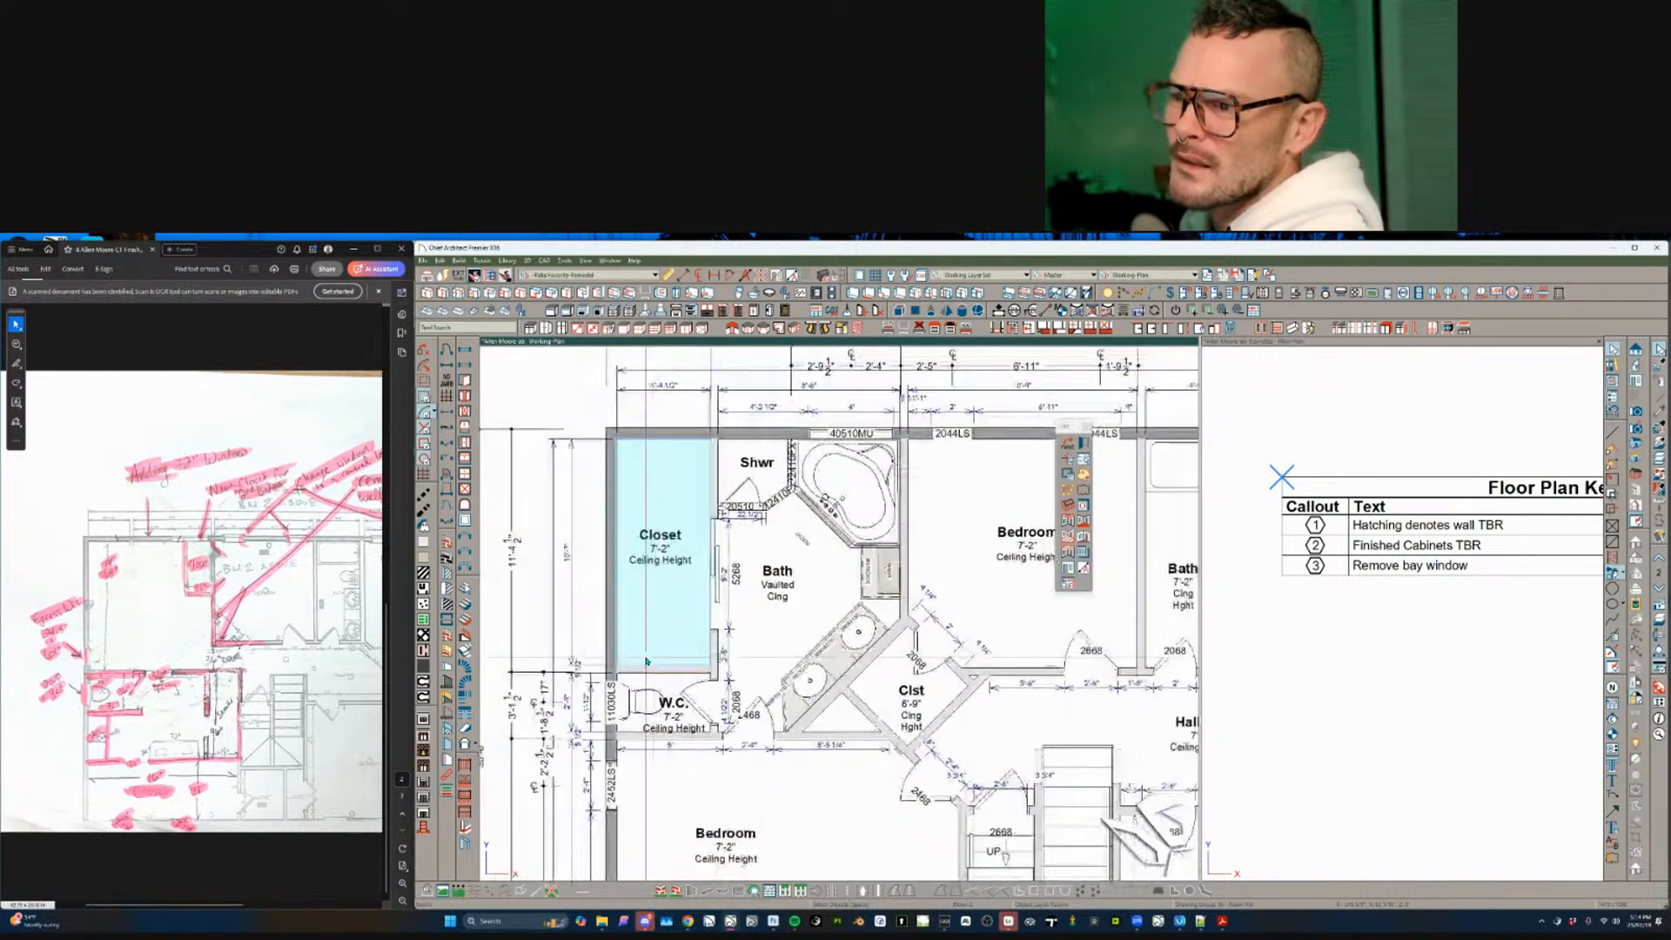
{"action": "scroll", "coordinate": [635, 605], "scroll_direction": "down", "scroll_amount": 1}
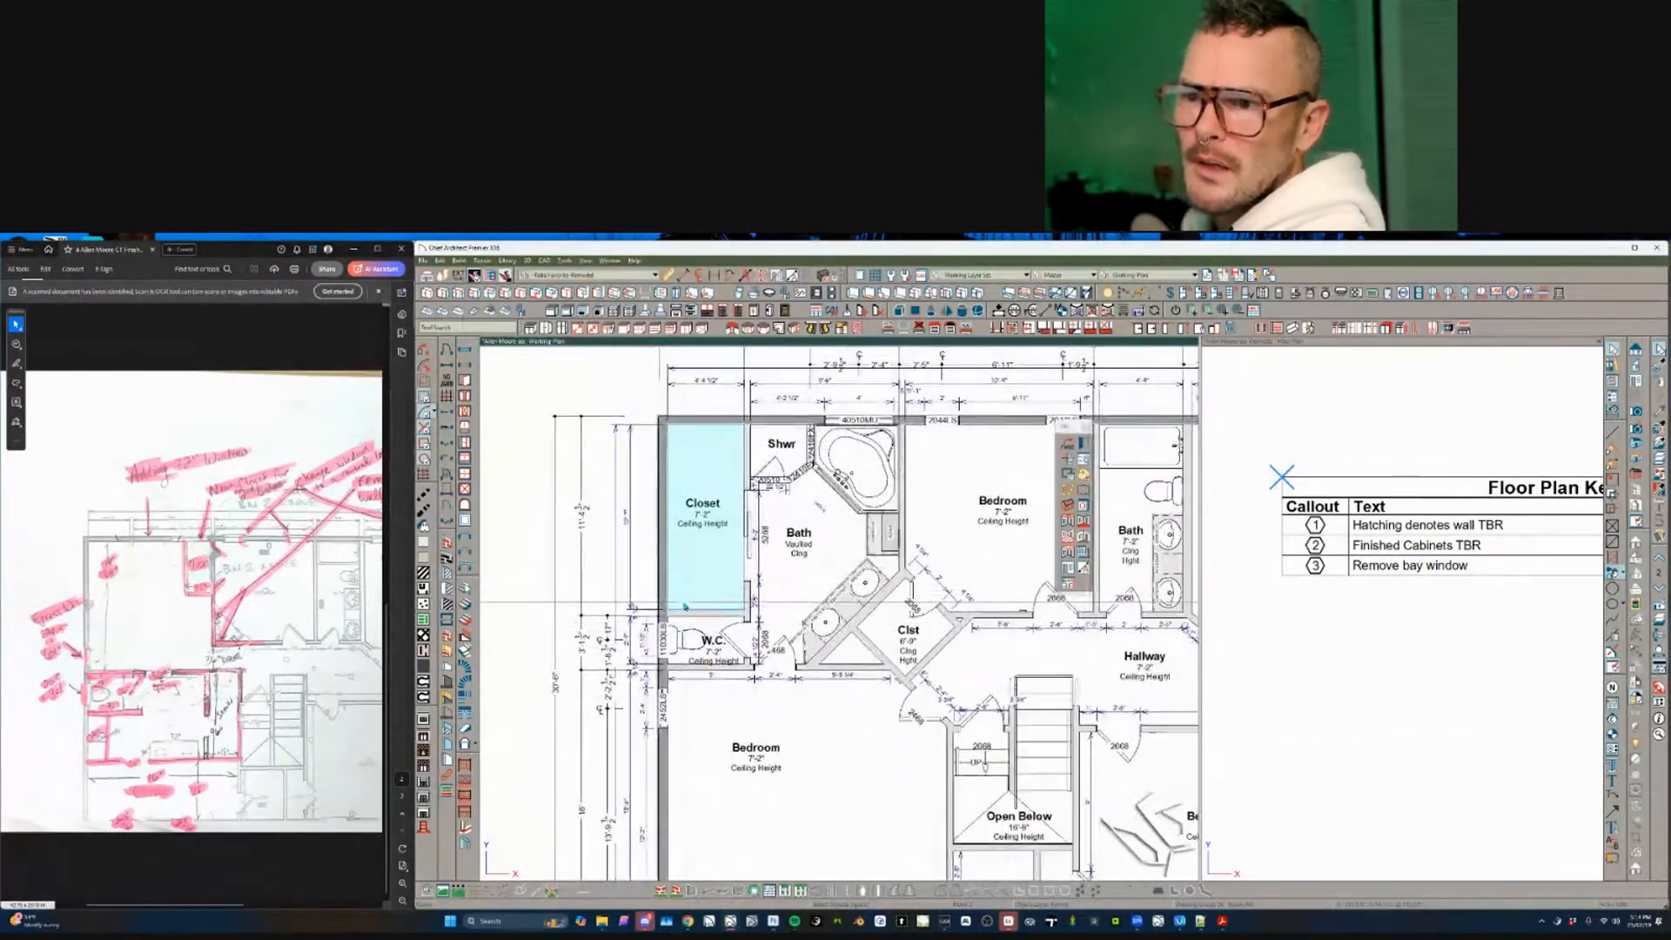
{"action": "scroll", "coordinate": [636, 602], "scroll_direction": "down", "scroll_amount": 3}
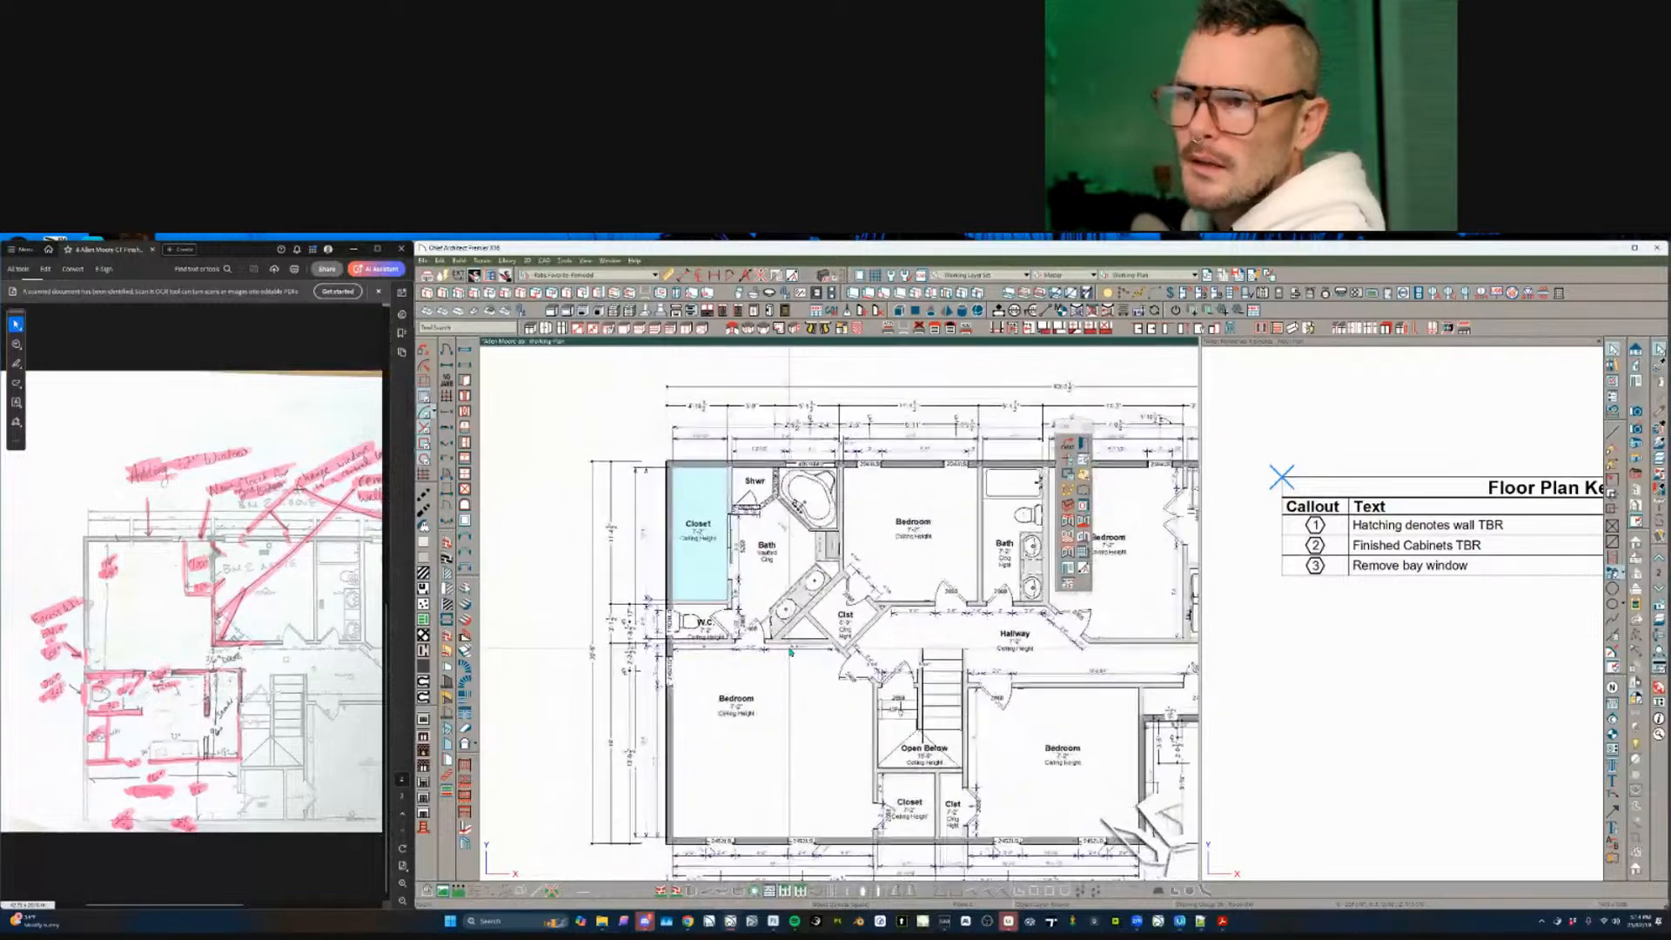
{"action": "scroll", "coordinate": [790, 651], "scroll_direction": "up", "scroll_amount": 2}
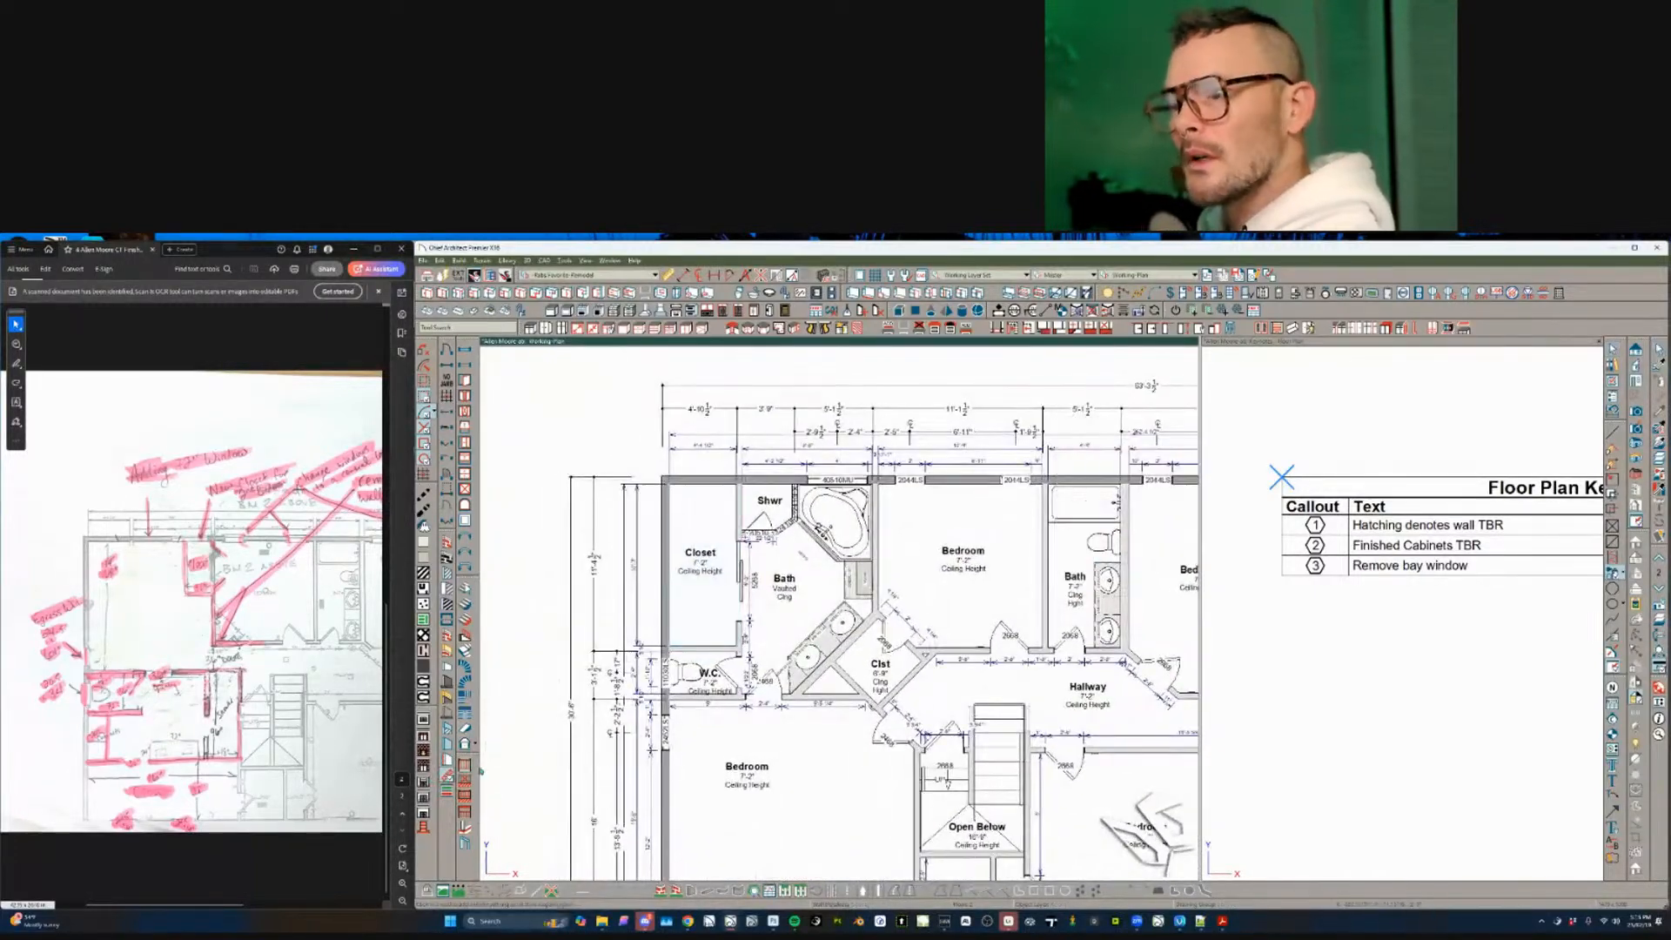
{"action": "left_click", "coordinate": [720, 698]}
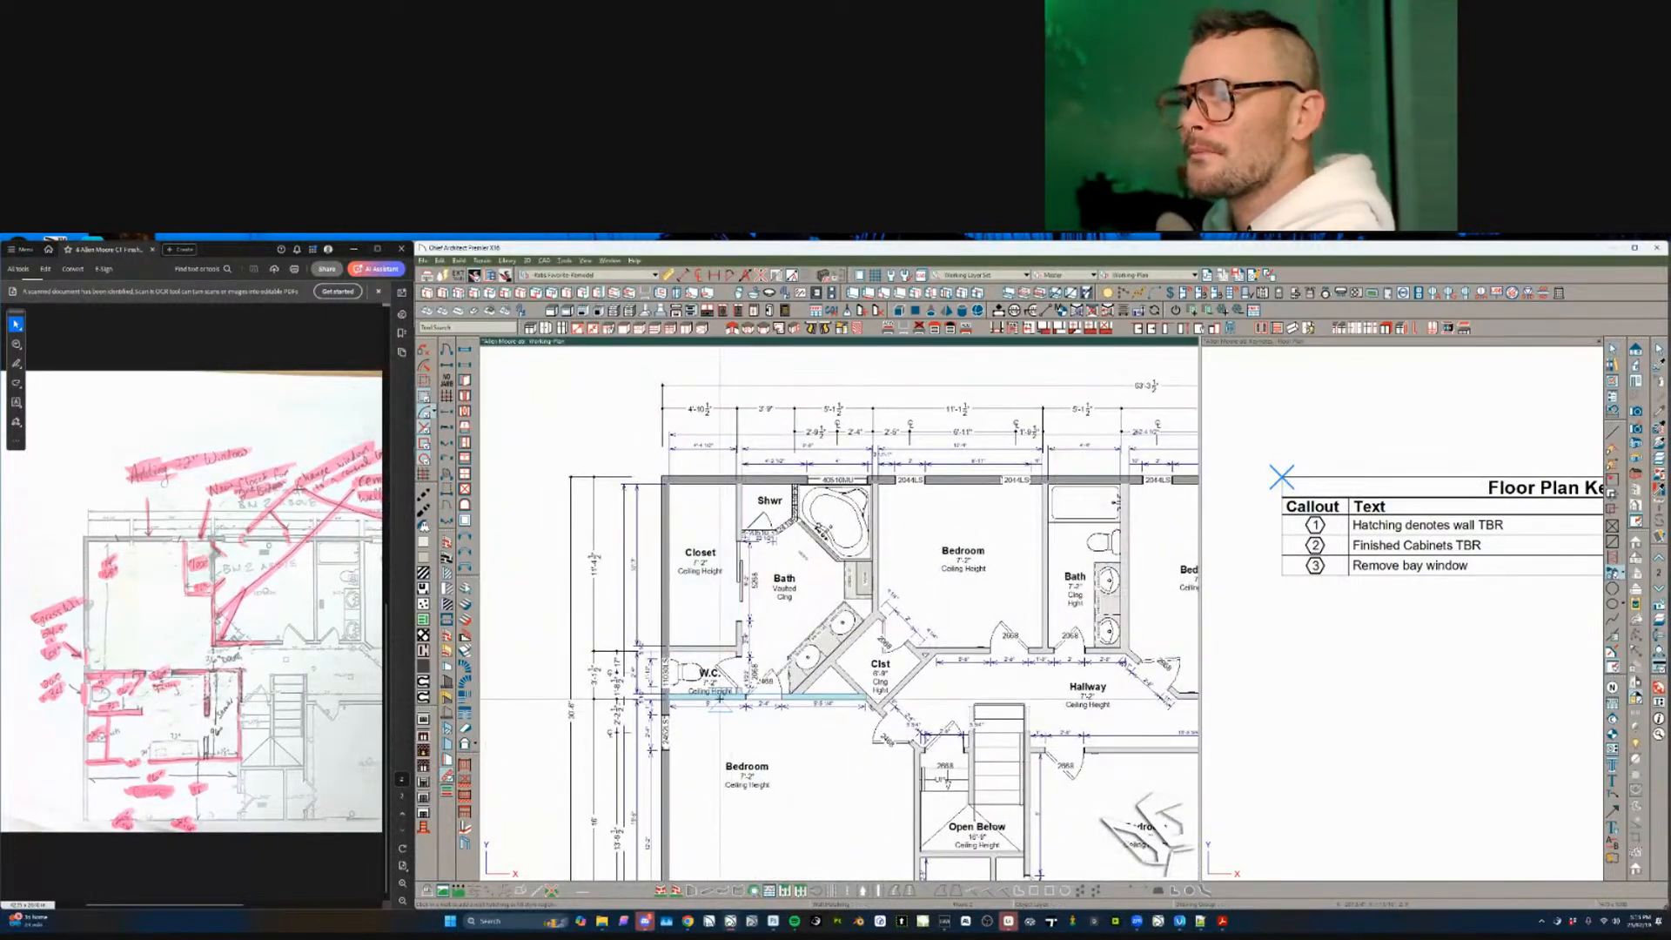
{"action": "left_click", "coordinate": [833, 676]}
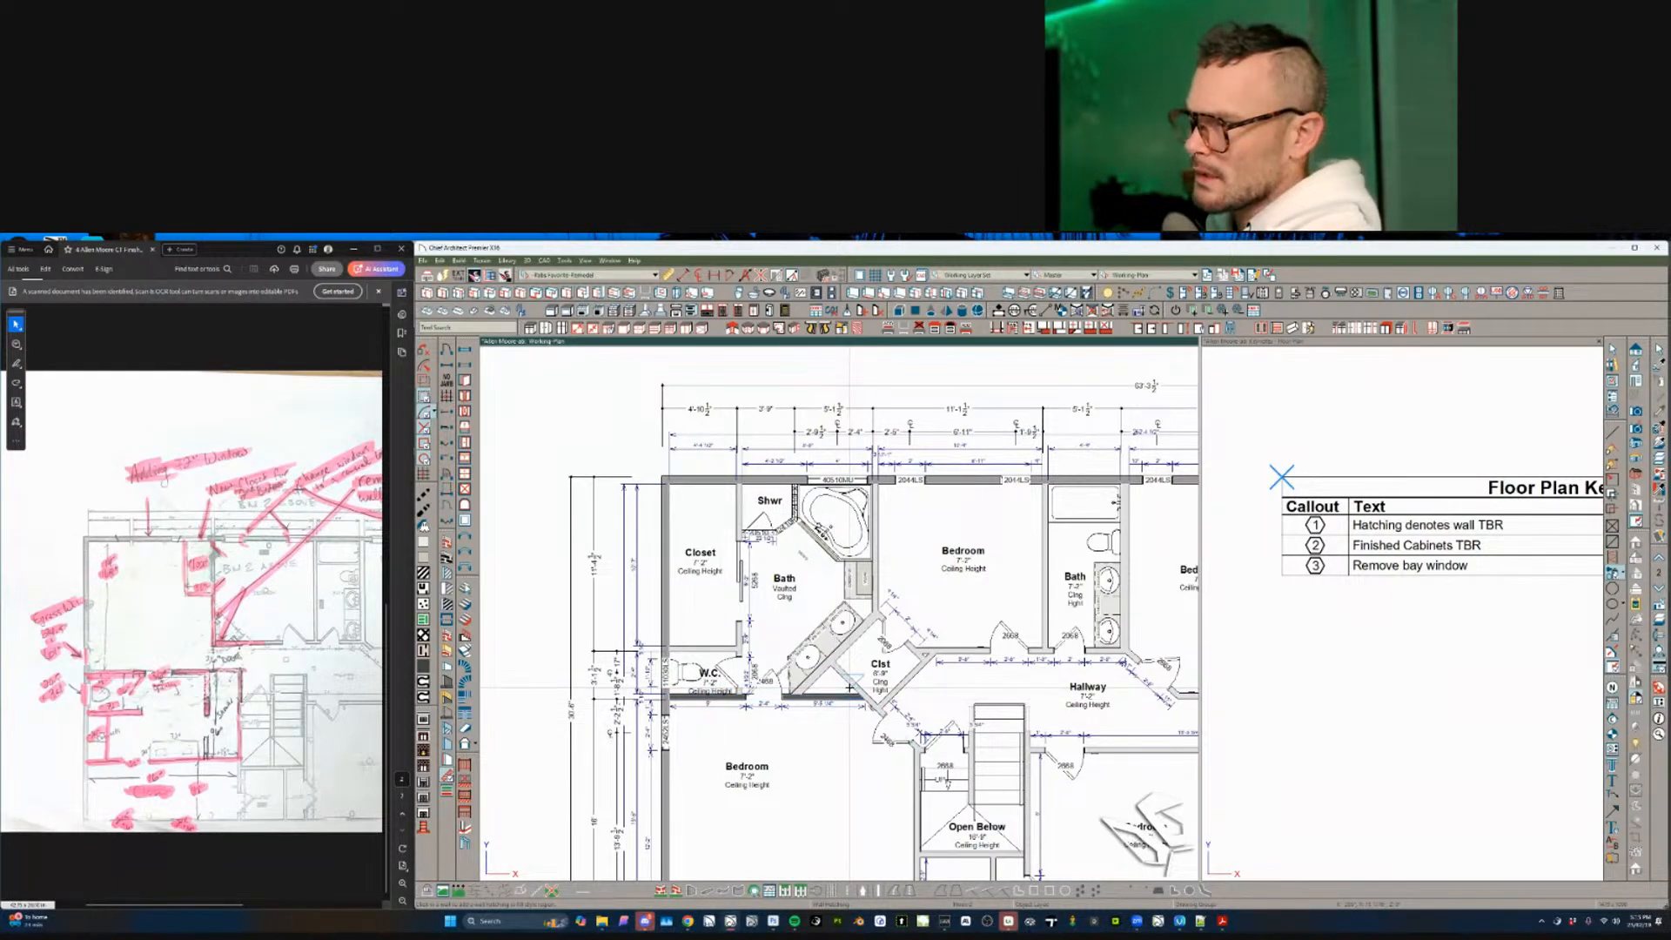
{"action": "left_click", "coordinate": [909, 686]}
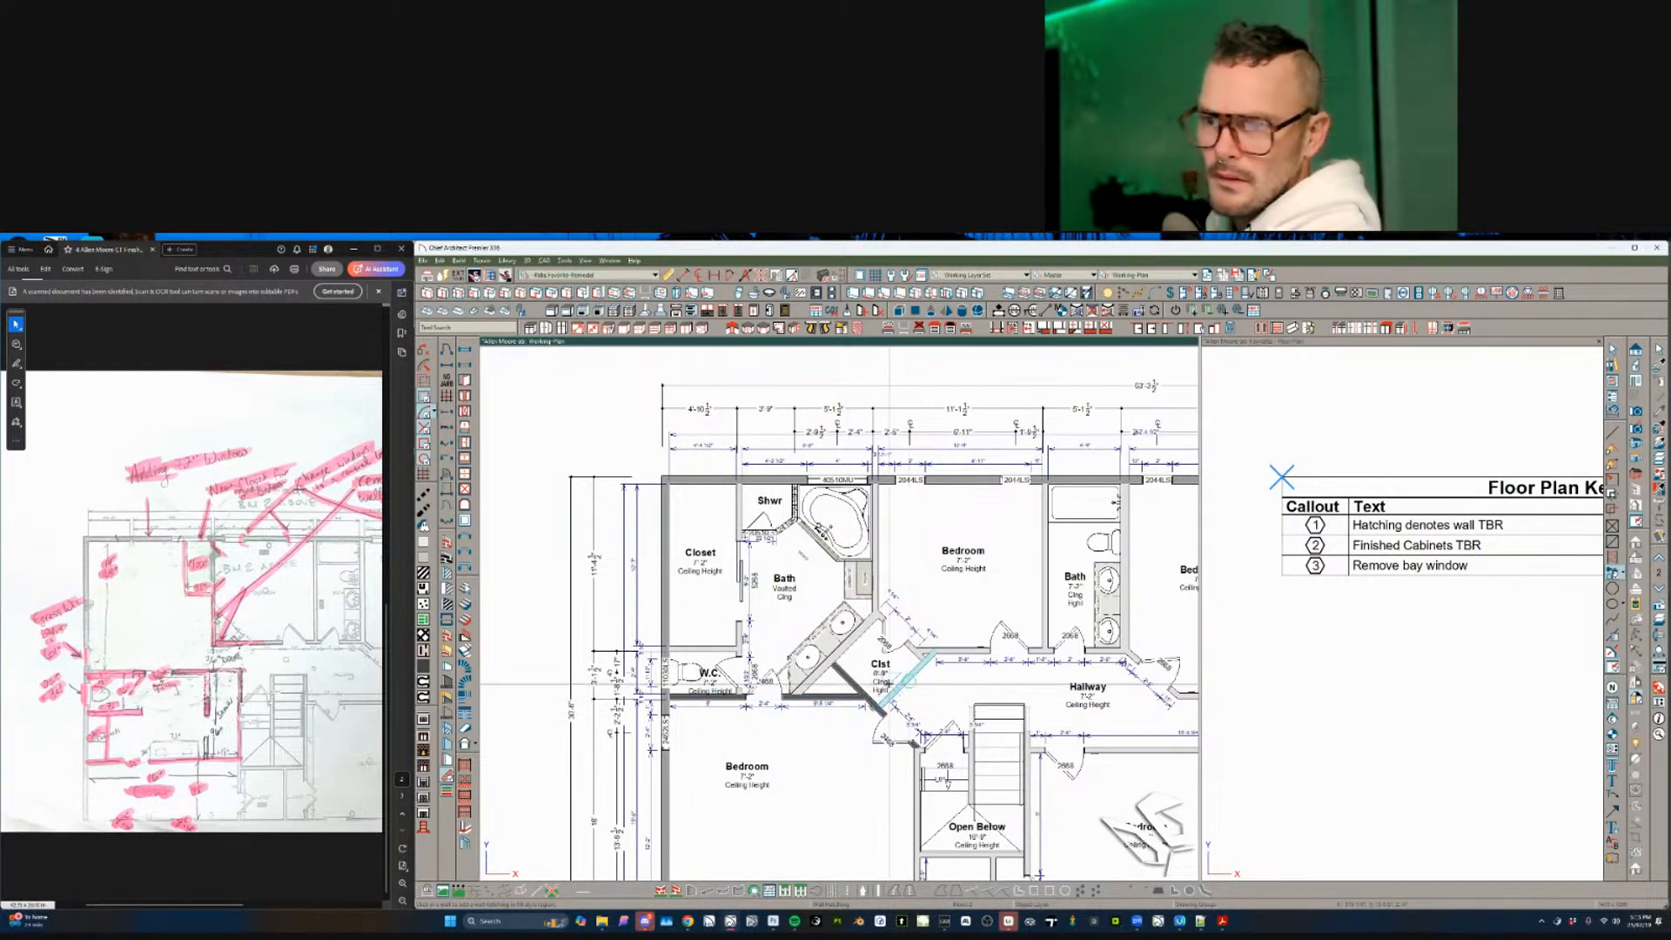
{"action": "left_click", "coordinate": [929, 651]}
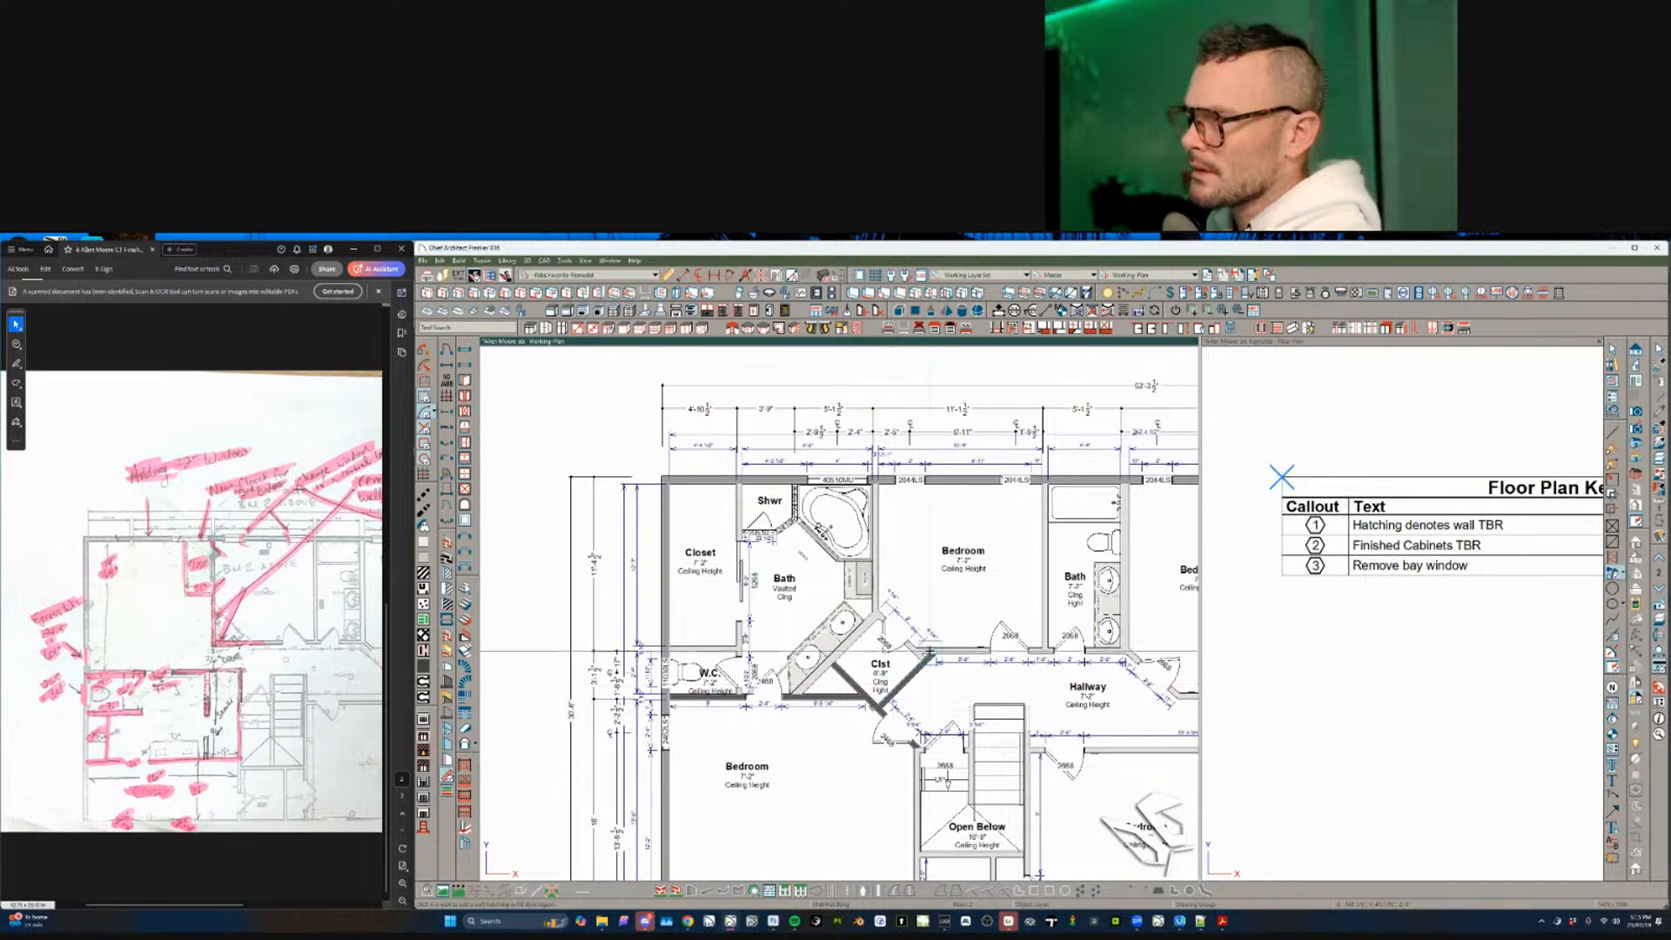
{"action": "left_click", "coordinate": [946, 650]}
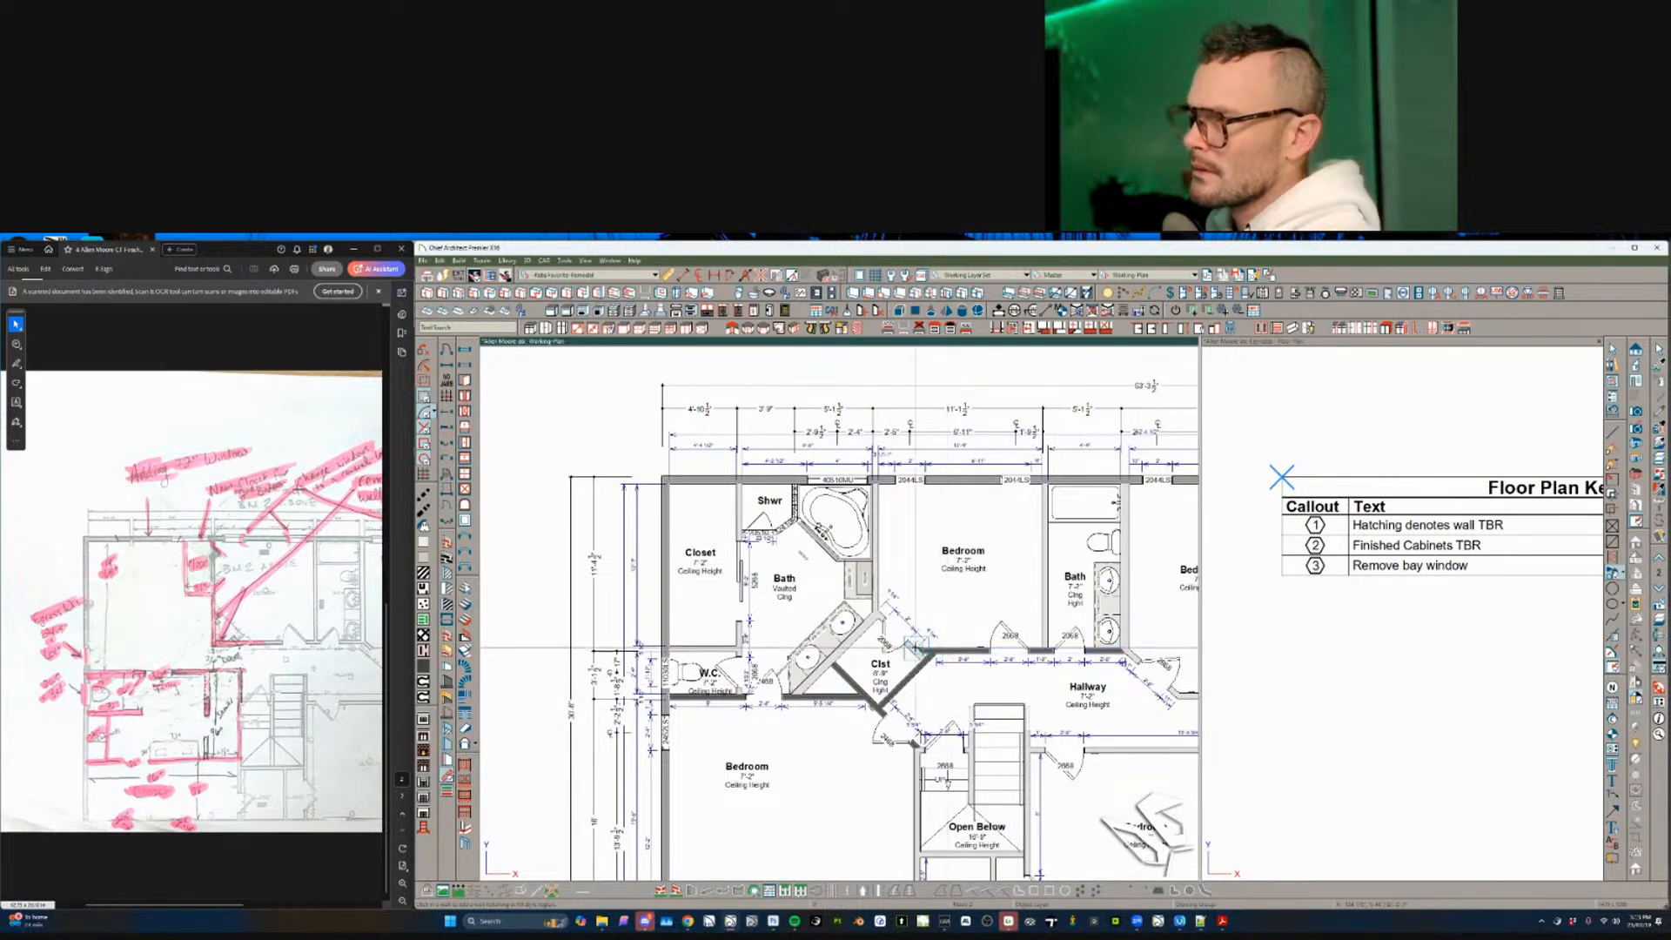
{"action": "left_click", "coordinate": [1105, 655]}
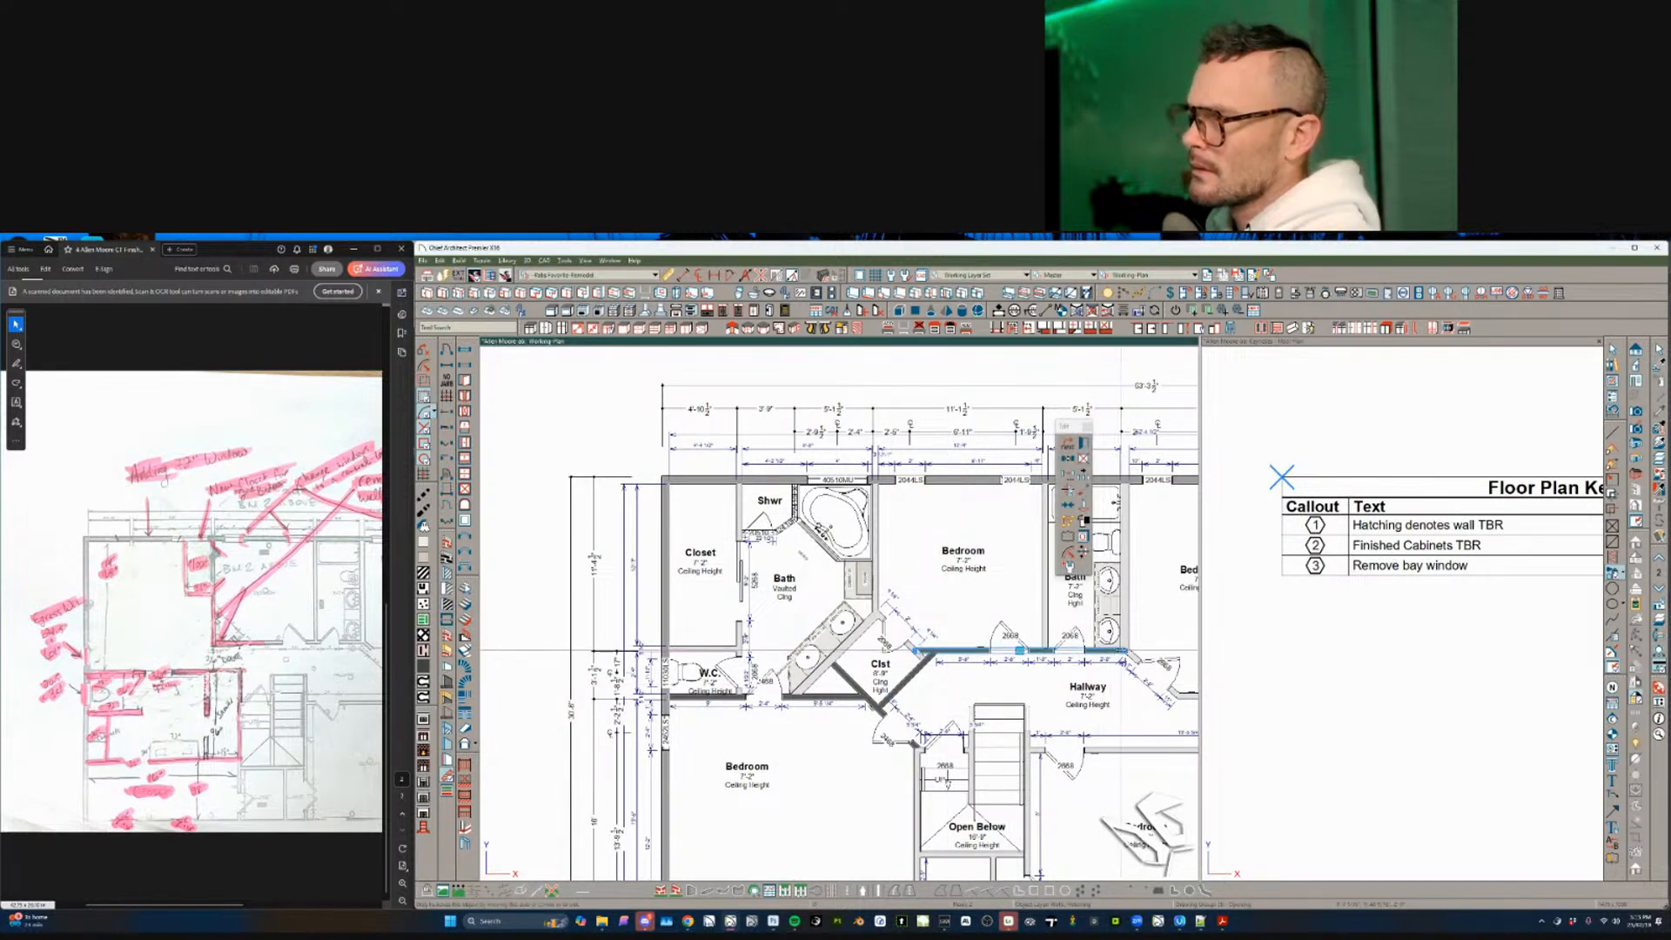
{"action": "left_click_drag", "start_coordinate": [1125, 651], "coordinate": [958, 652]}
{"action": "key", "text": "Escape"}
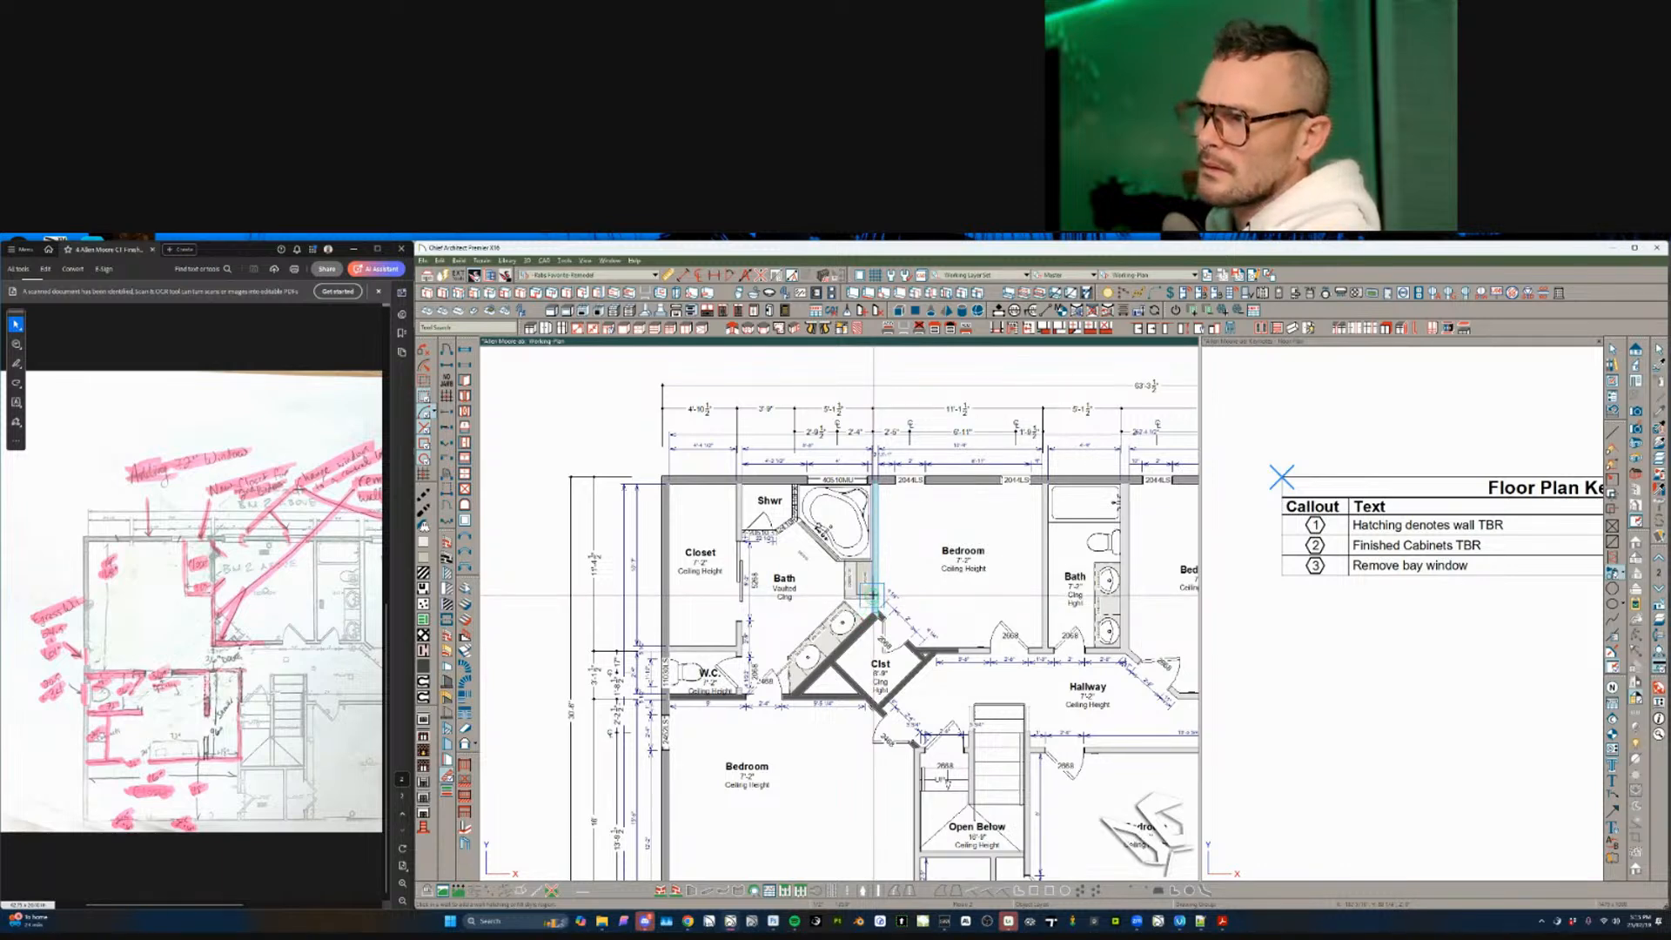
- Drag the bath-side wall's top end down off the exterior wall, ending below the tub
{"action": "left_click", "coordinate": [876, 514]}
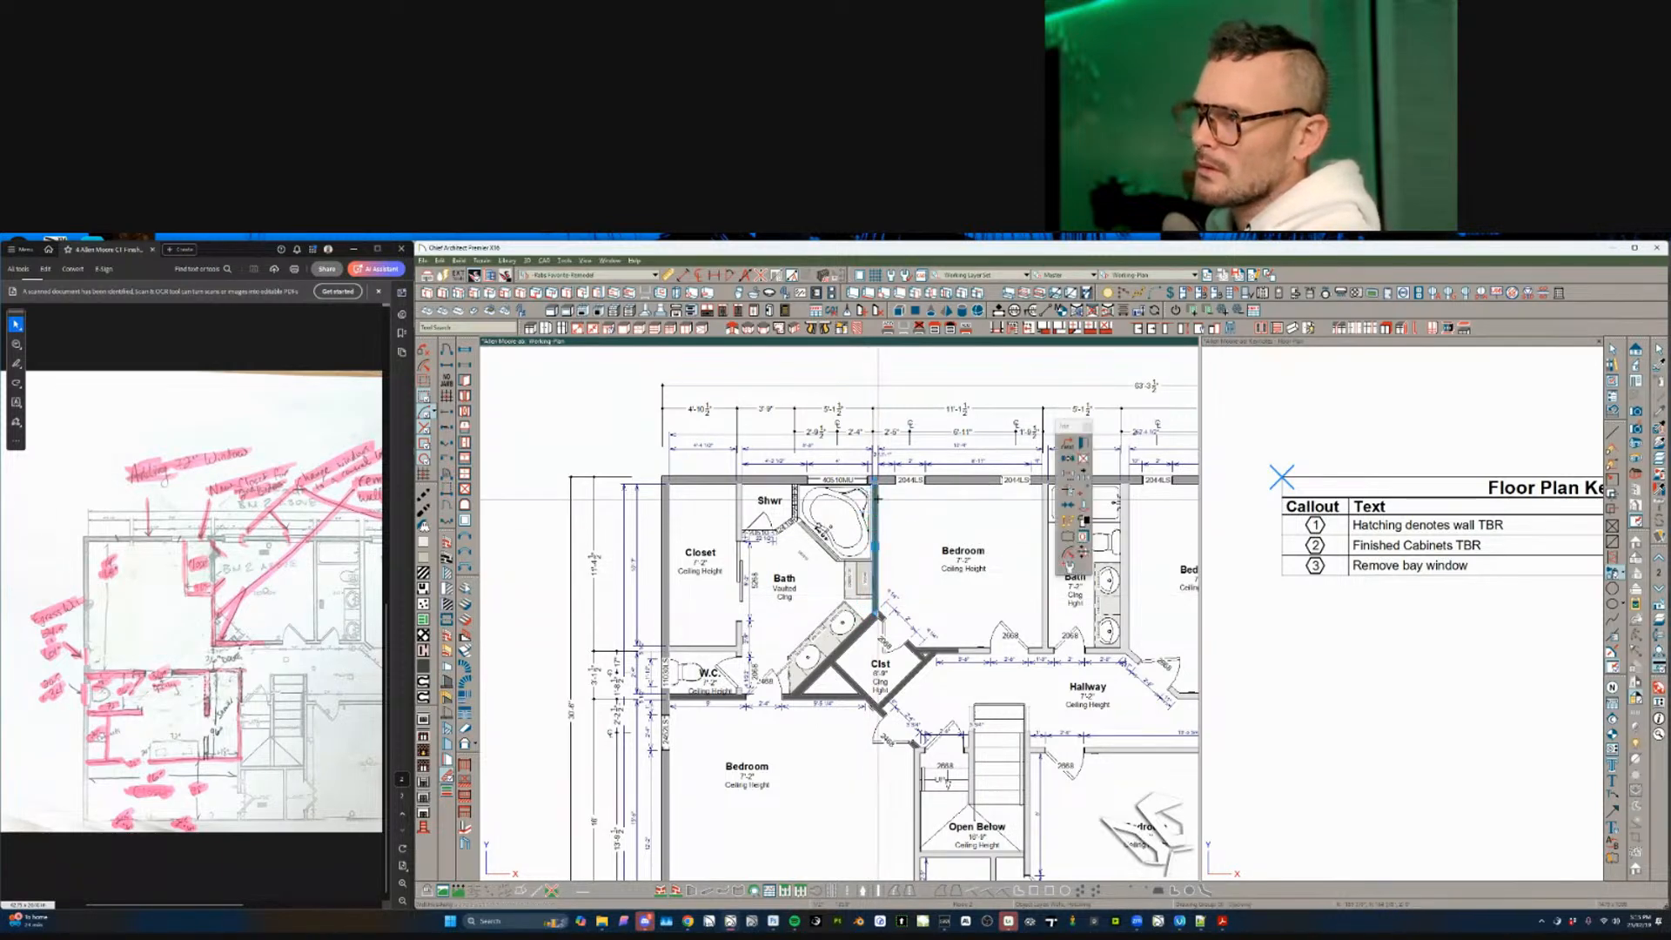
{"action": "left_click_drag", "start_coordinate": [875, 478], "coordinate": [876, 548]}
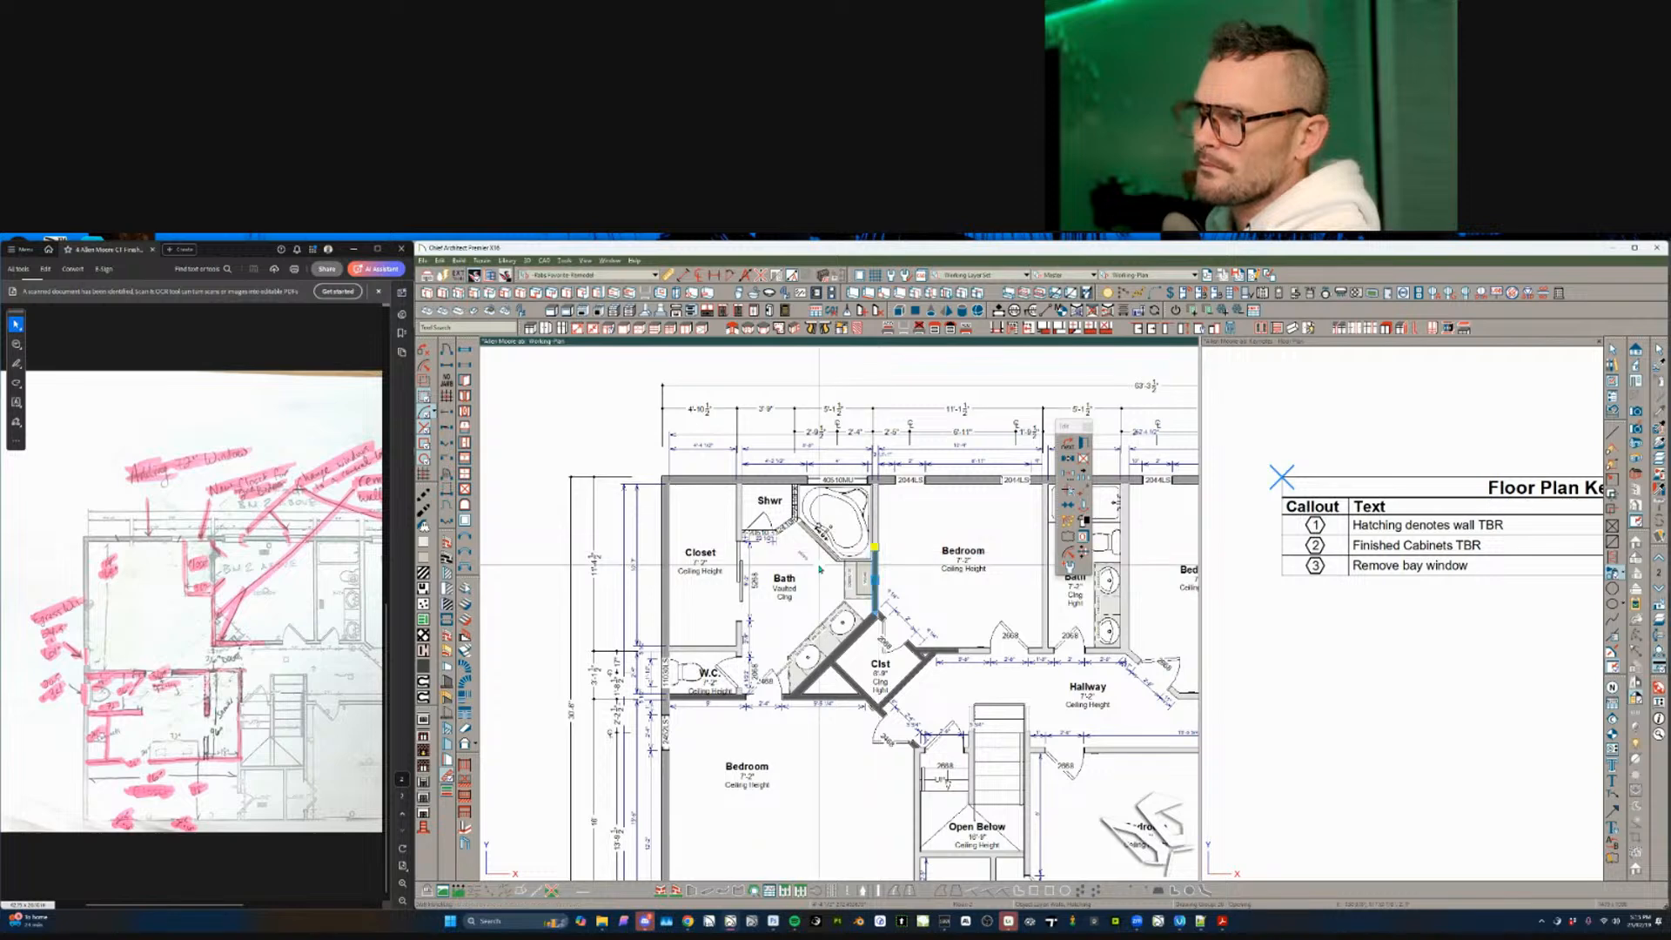
{"action": "key", "text": "Escape"}
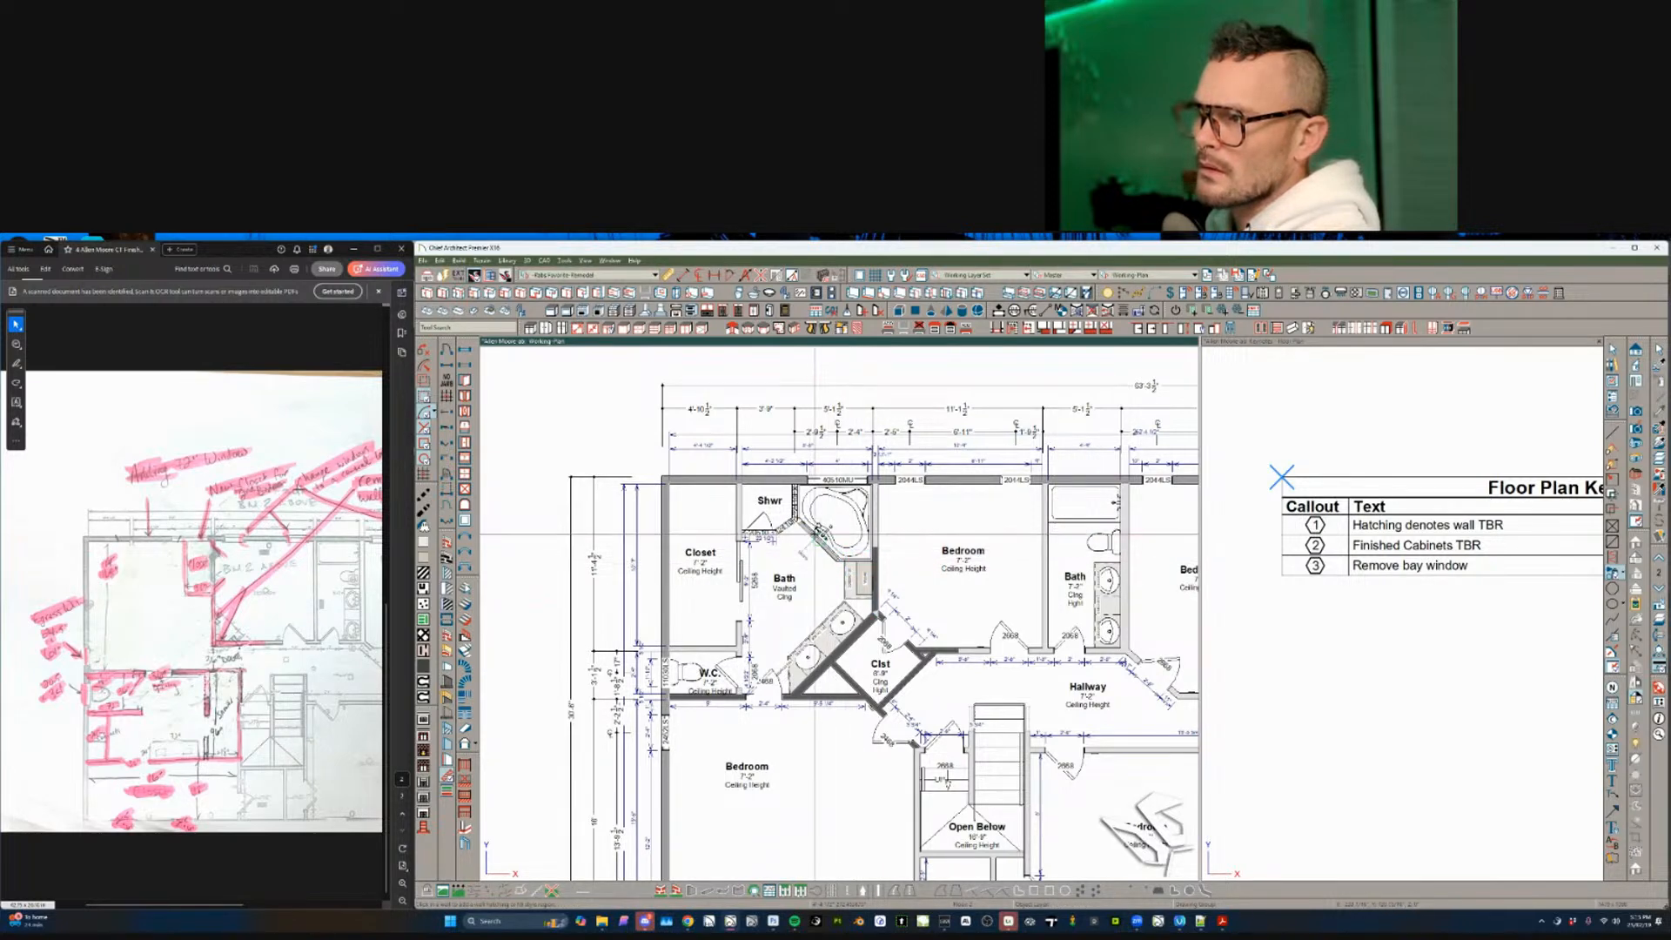
{"action": "scroll", "coordinate": [809, 574], "scroll_direction": "up", "scroll_amount": 5}
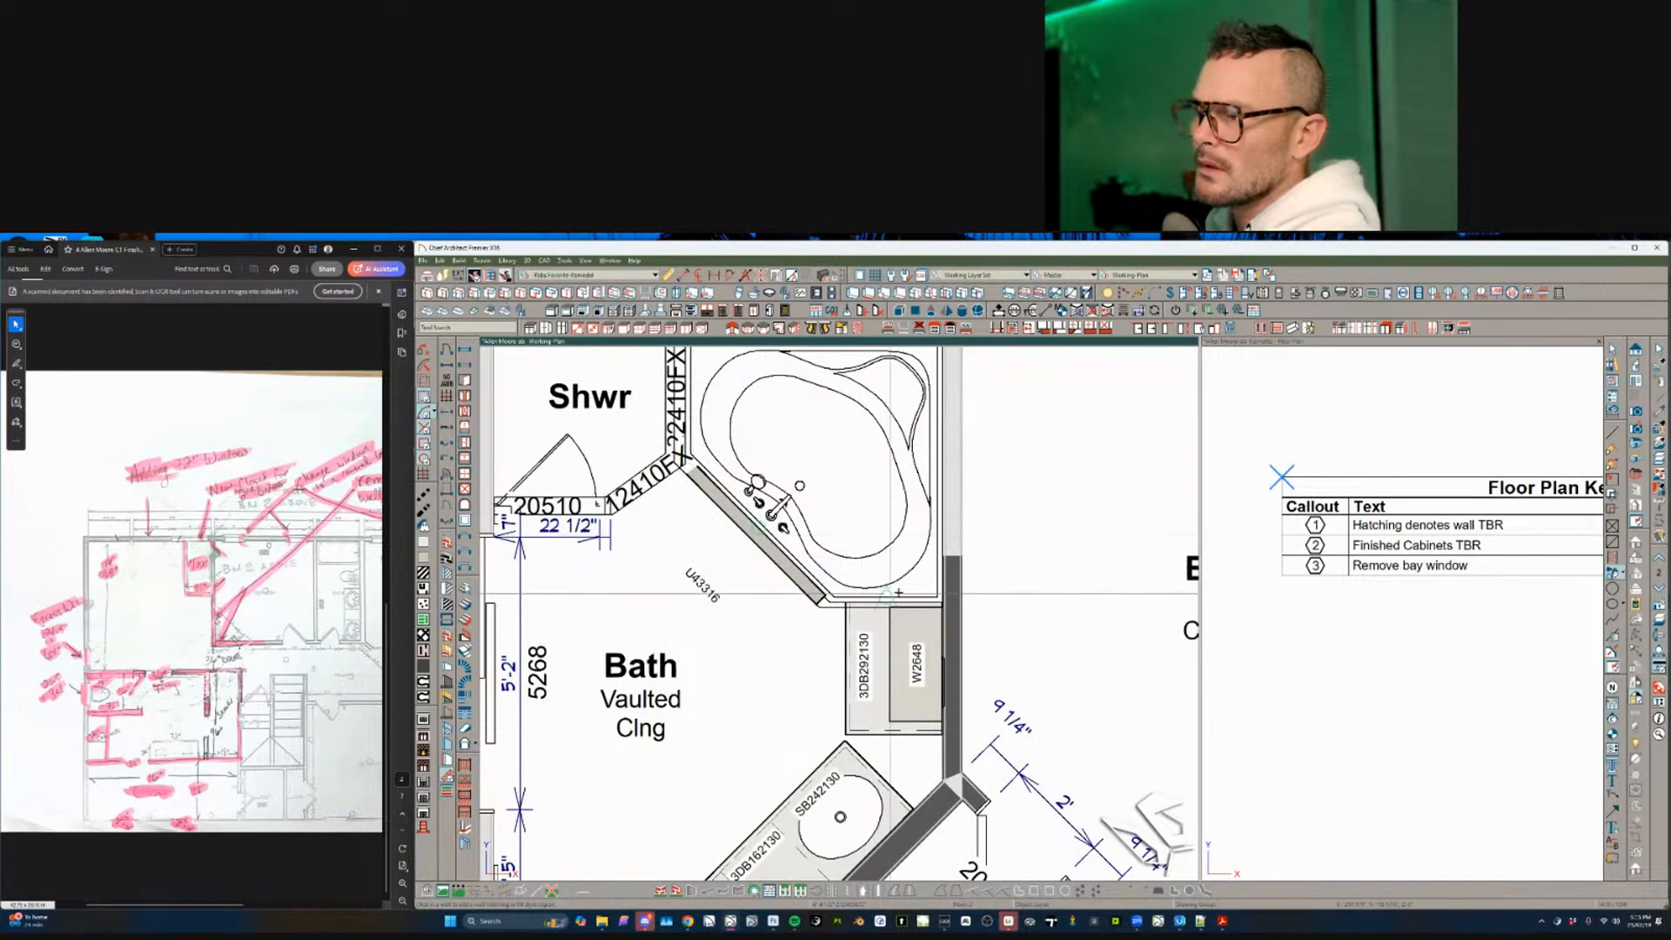
- Open the settings of the full-height cabinet by the tub, then close them unchanged
{"action": "scroll", "coordinate": [816, 599], "scroll_direction": "up", "scroll_amount": 1}
{"action": "scroll", "coordinate": [815, 600], "scroll_direction": "up", "scroll_amount": 2}
{"action": "left_click", "coordinate": [781, 614]}
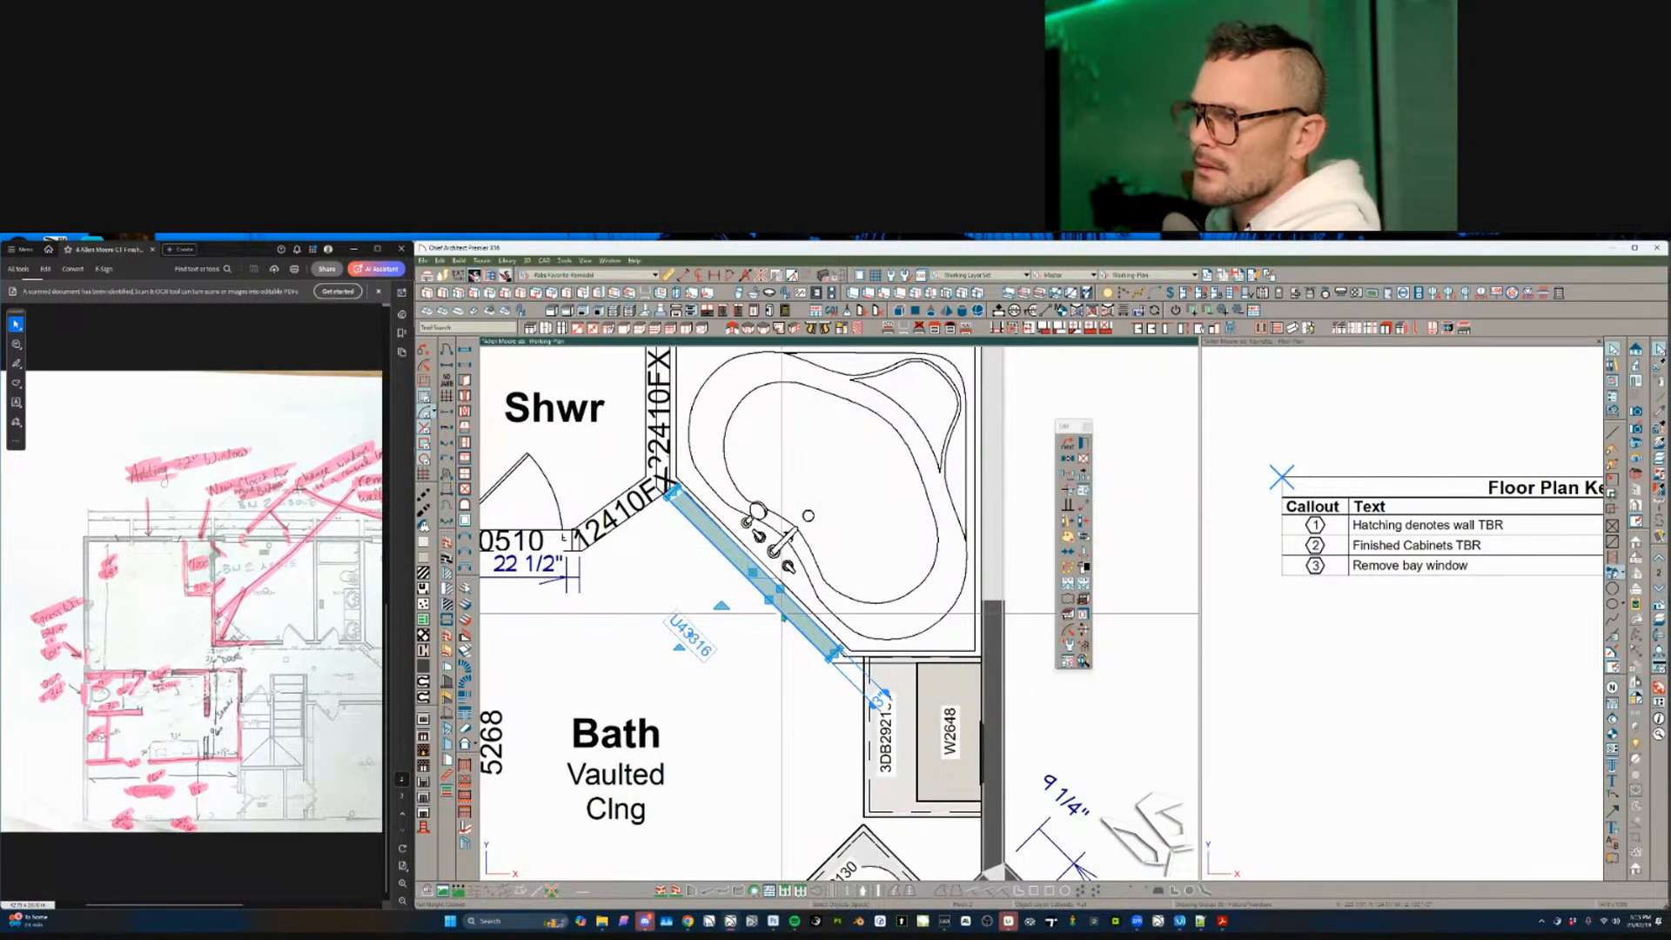
{"action": "double_click", "coordinate": [781, 614]}
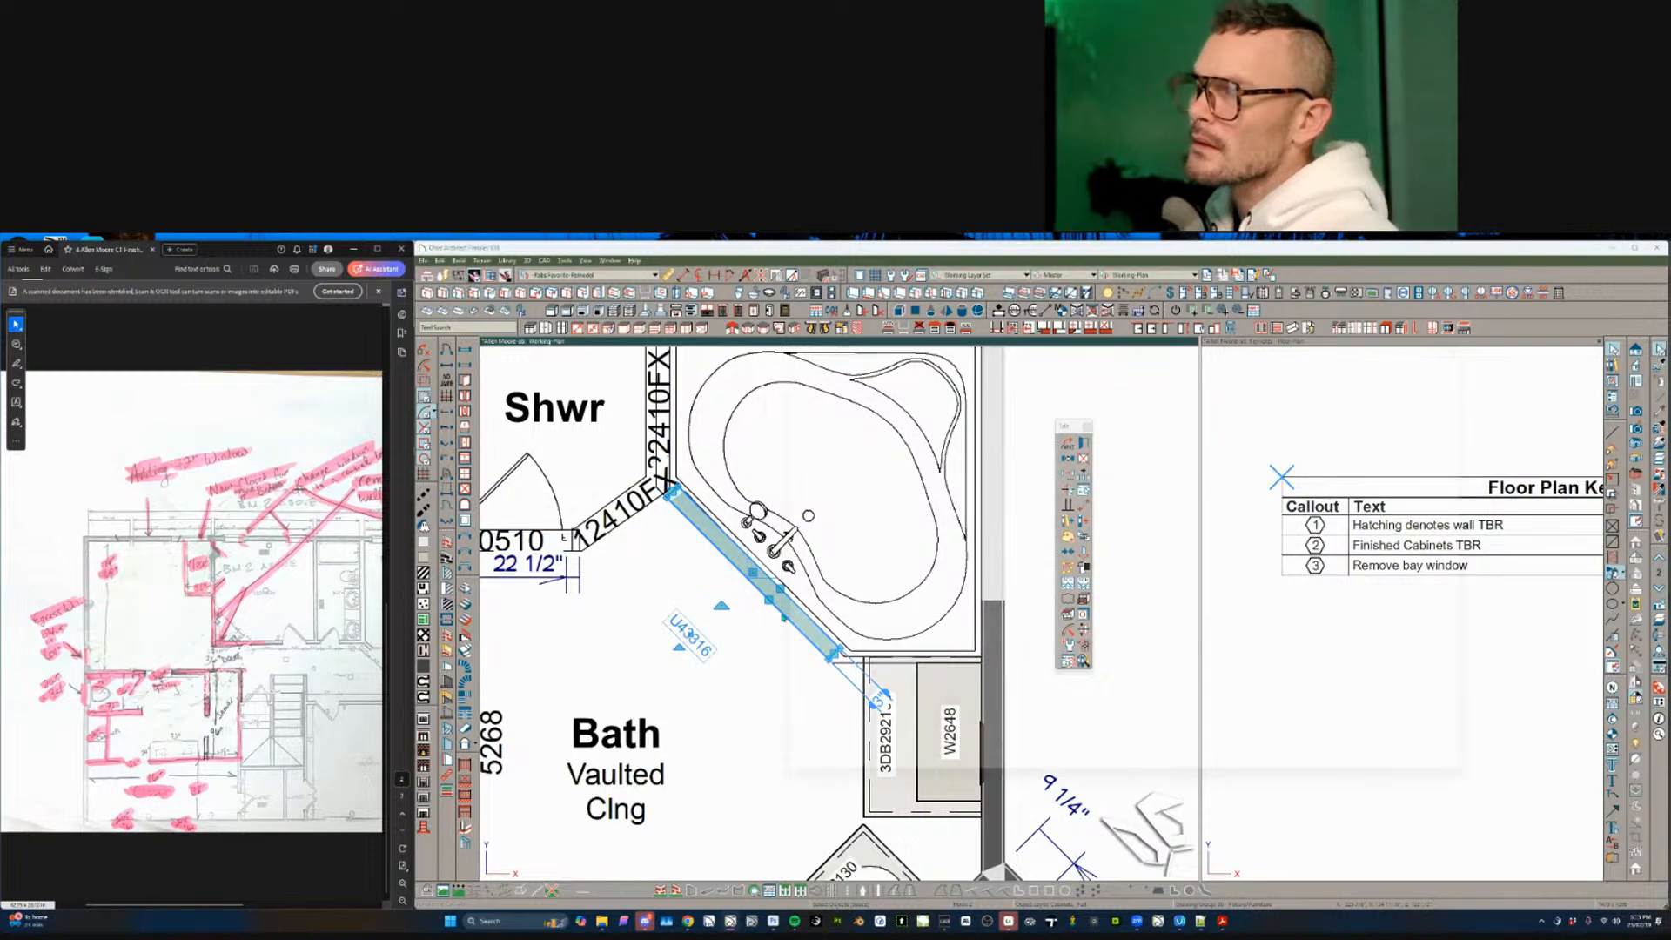
{"action": "left_click", "coordinate": [1380, 789]}
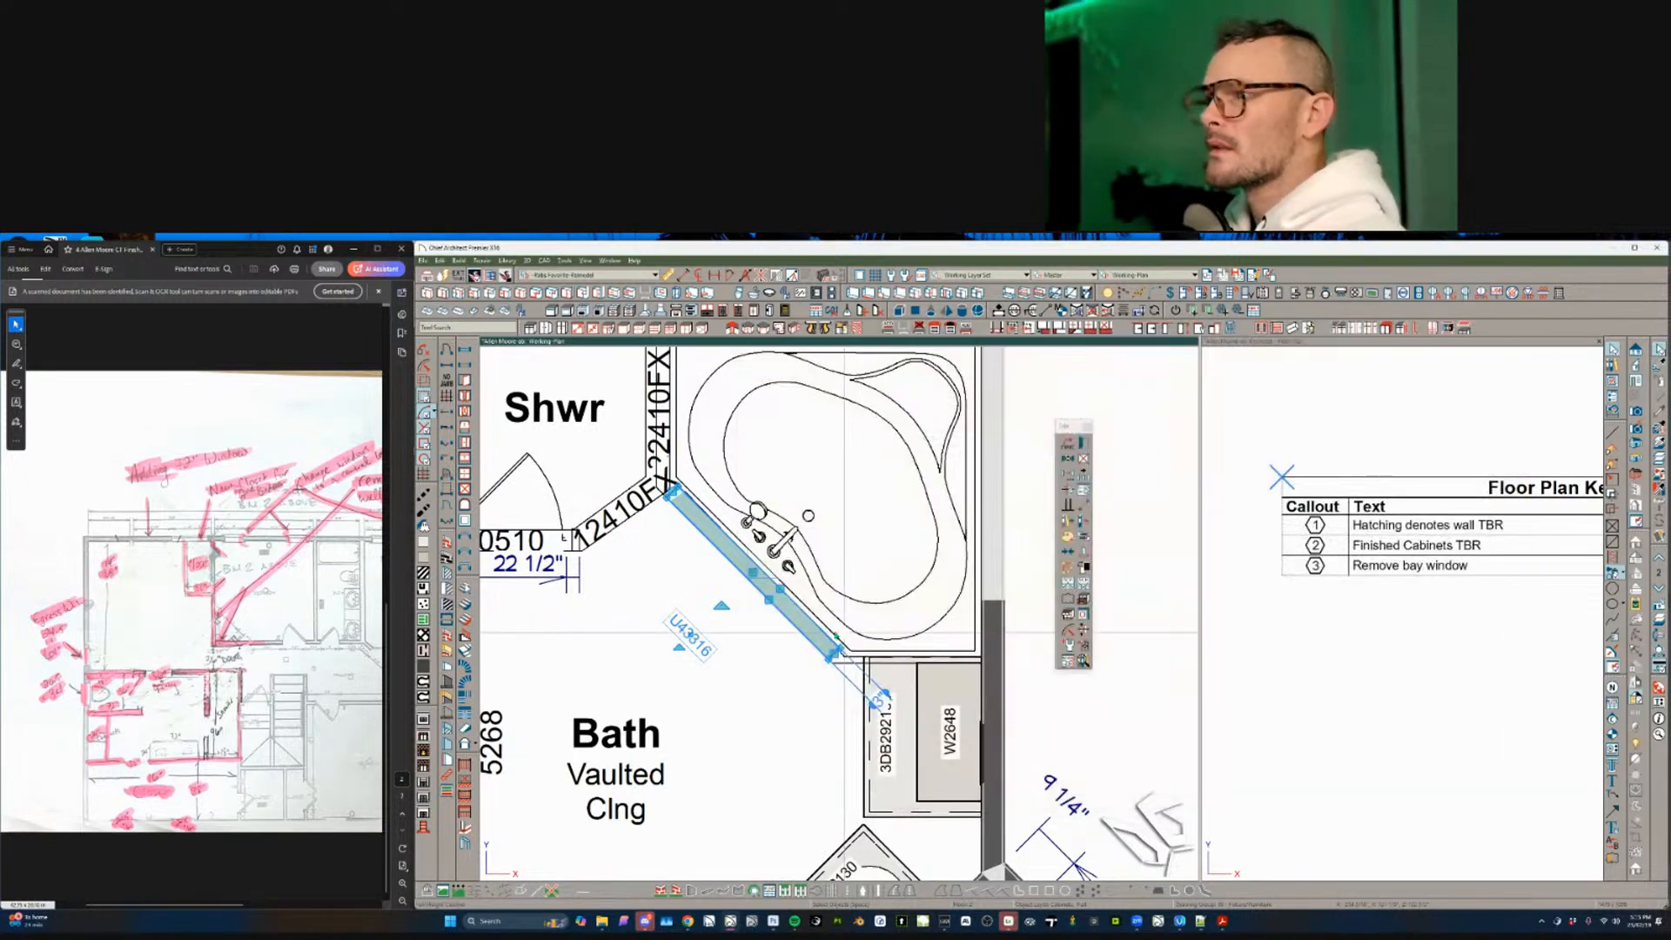
{"action": "left_click", "coordinate": [758, 638]}
- Check the shared settings of windows 12410FX and 22410FX and door 20510, then cancel and deselect
{"action": "scroll", "coordinate": [758, 638], "scroll_direction": "down", "scroll_amount": 1}
{"action": "scroll", "coordinate": [757, 638], "scroll_direction": "down", "scroll_amount": 5}
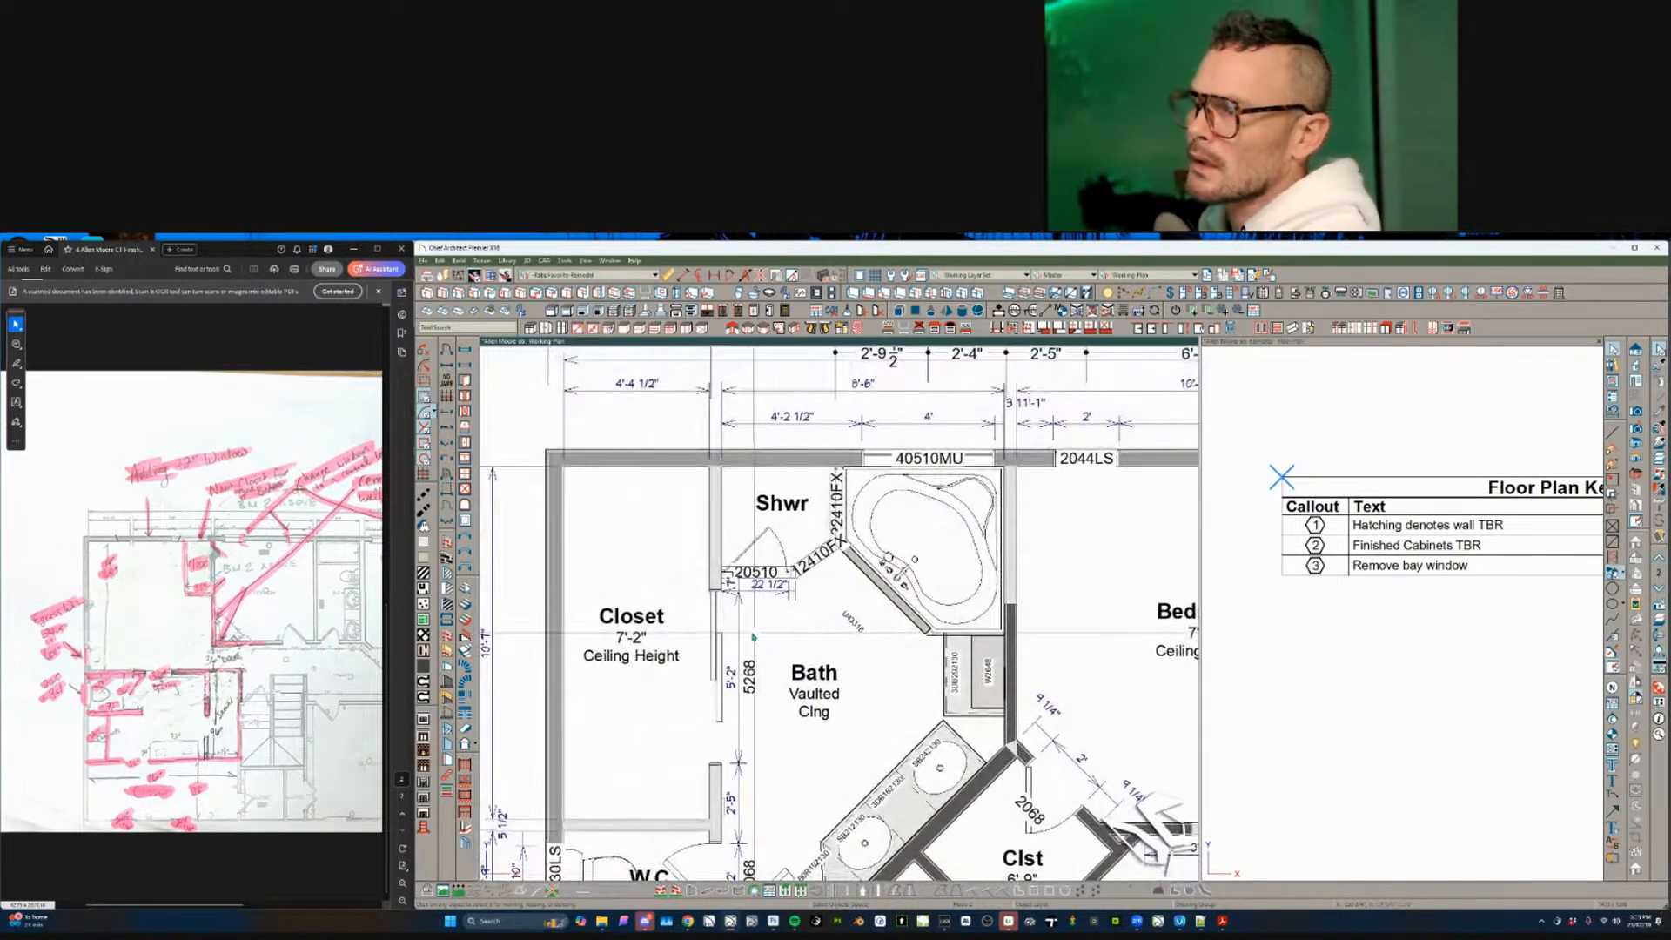
{"action": "left_click", "coordinate": [824, 555]}
{"action": "scroll", "coordinate": [824, 555], "scroll_direction": "up", "scroll_amount": 4}
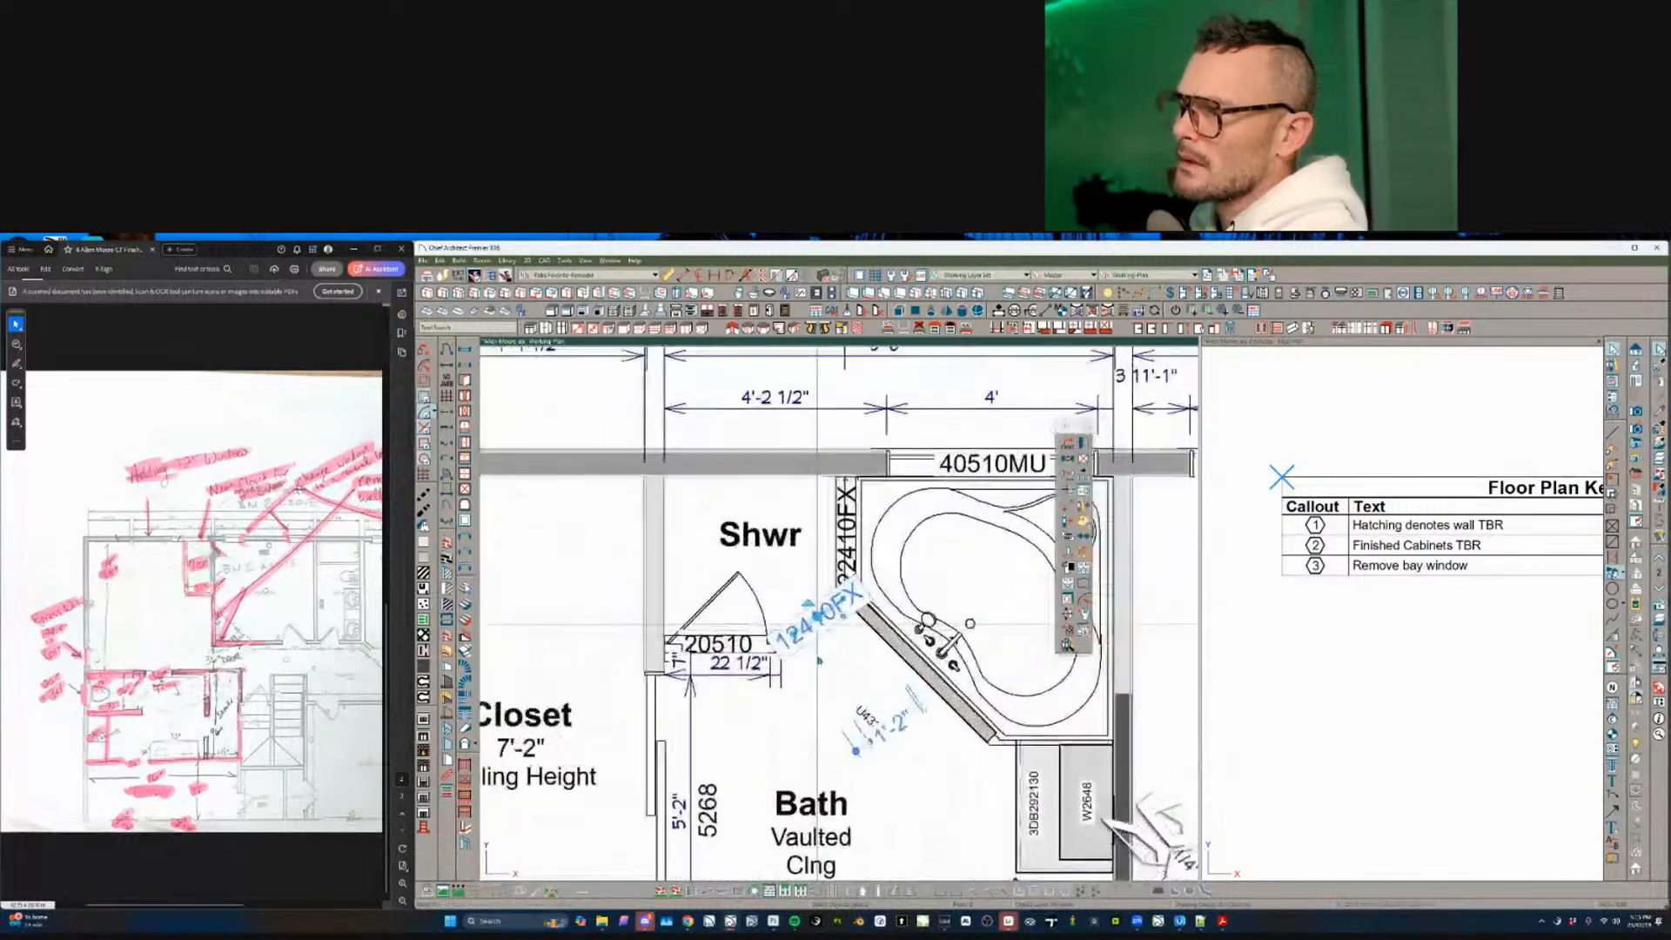
{"action": "left_click", "coordinate": [738, 668], "text": "shift"}
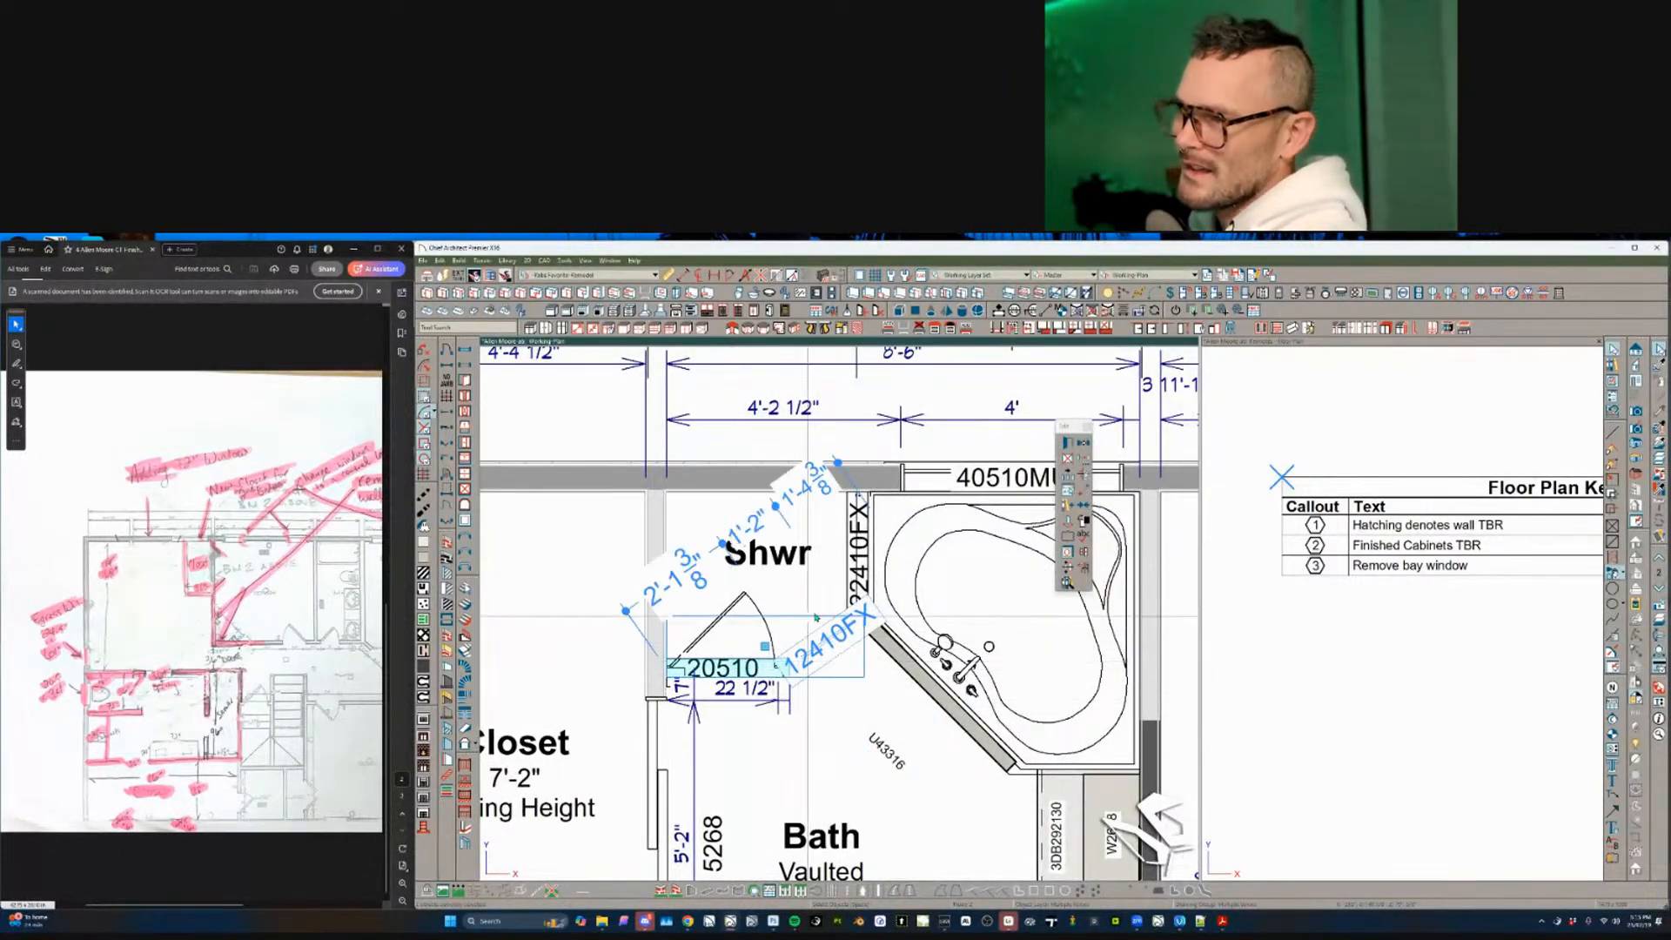
{"action": "left_click", "coordinate": [859, 551], "text": "shift"}
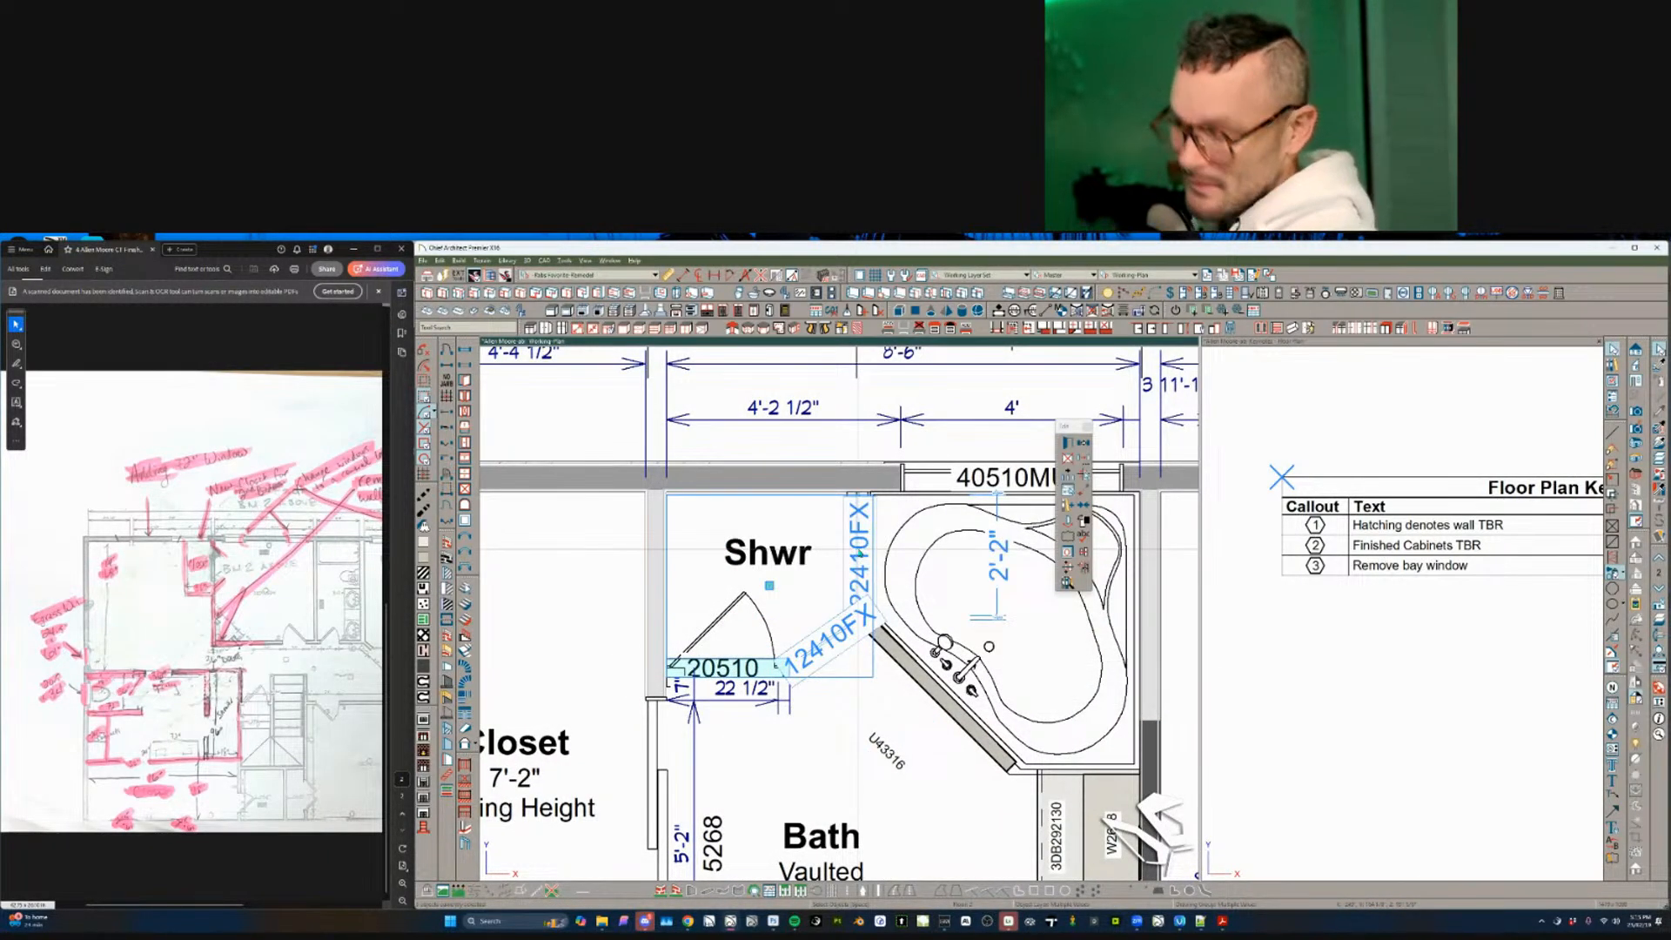
{"action": "key", "text": "ctrl+e"}
{"action": "left_click", "coordinate": [1056, 595]}
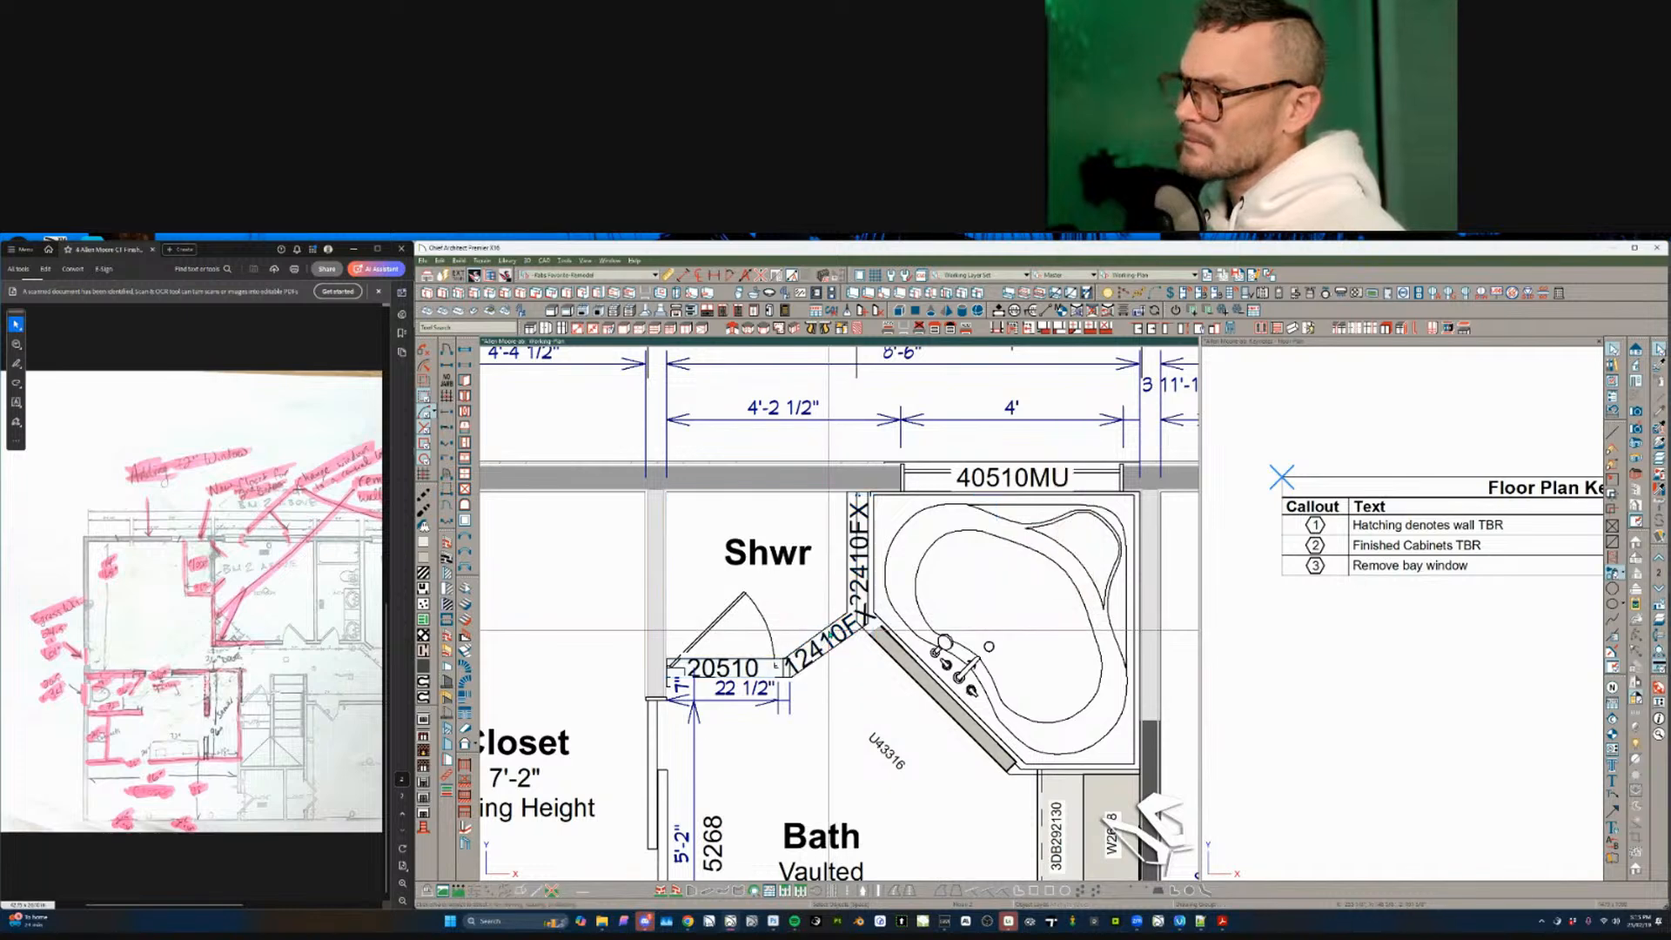
{"action": "left_click", "coordinate": [1077, 492]}
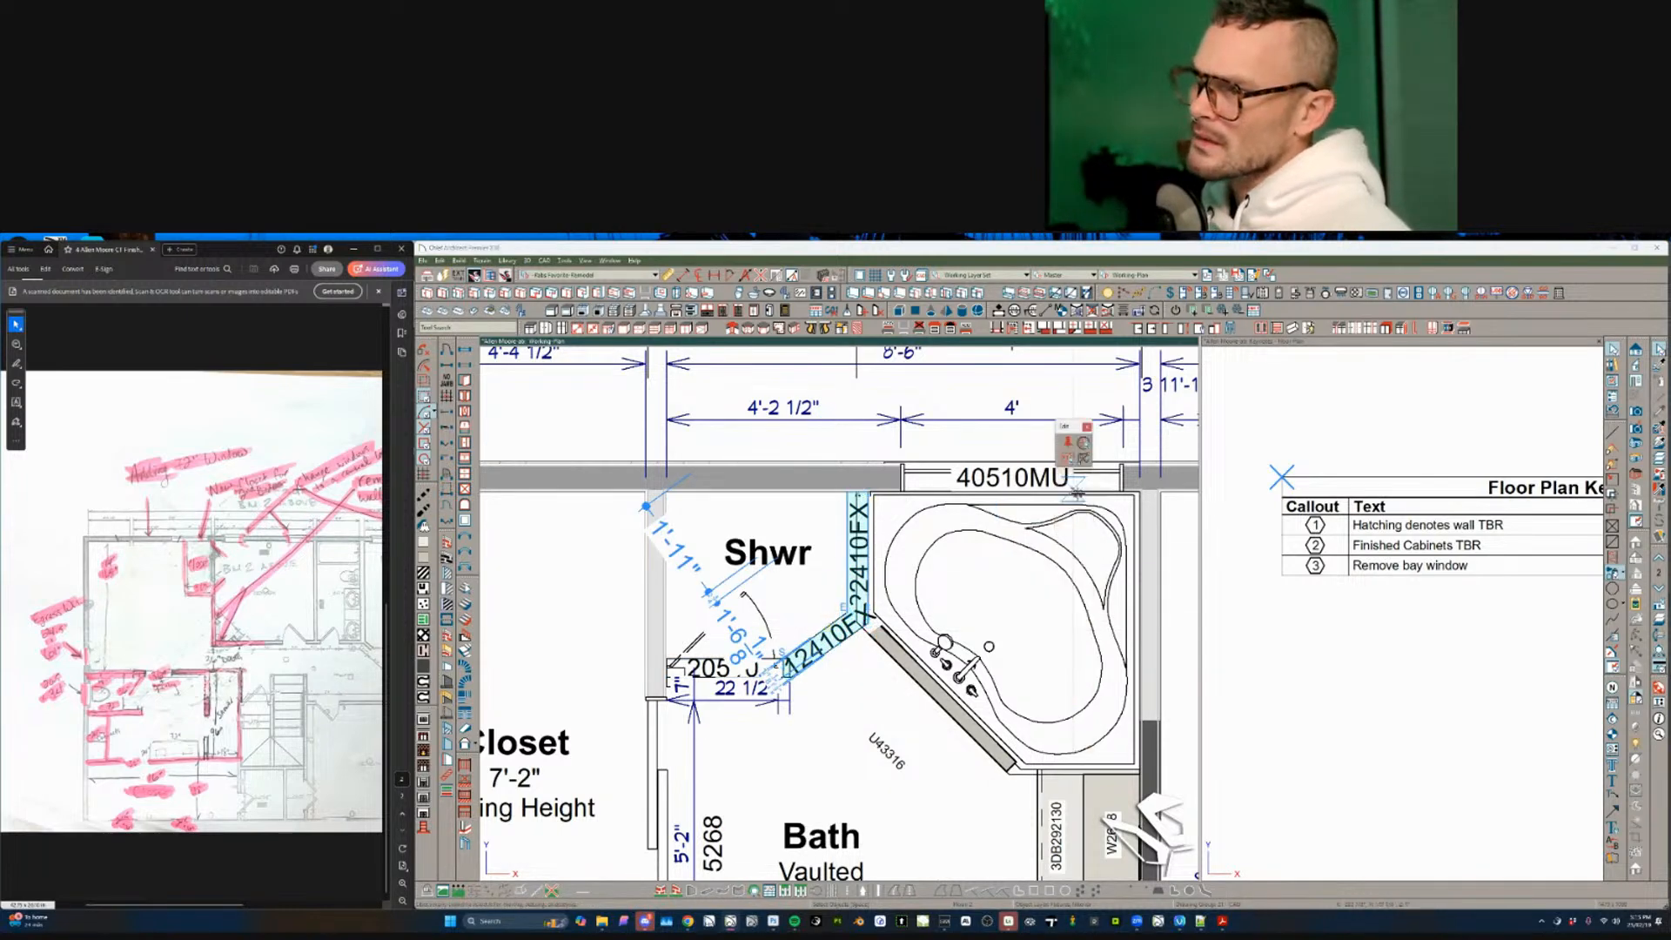
{"action": "left_click", "coordinate": [823, 628]}
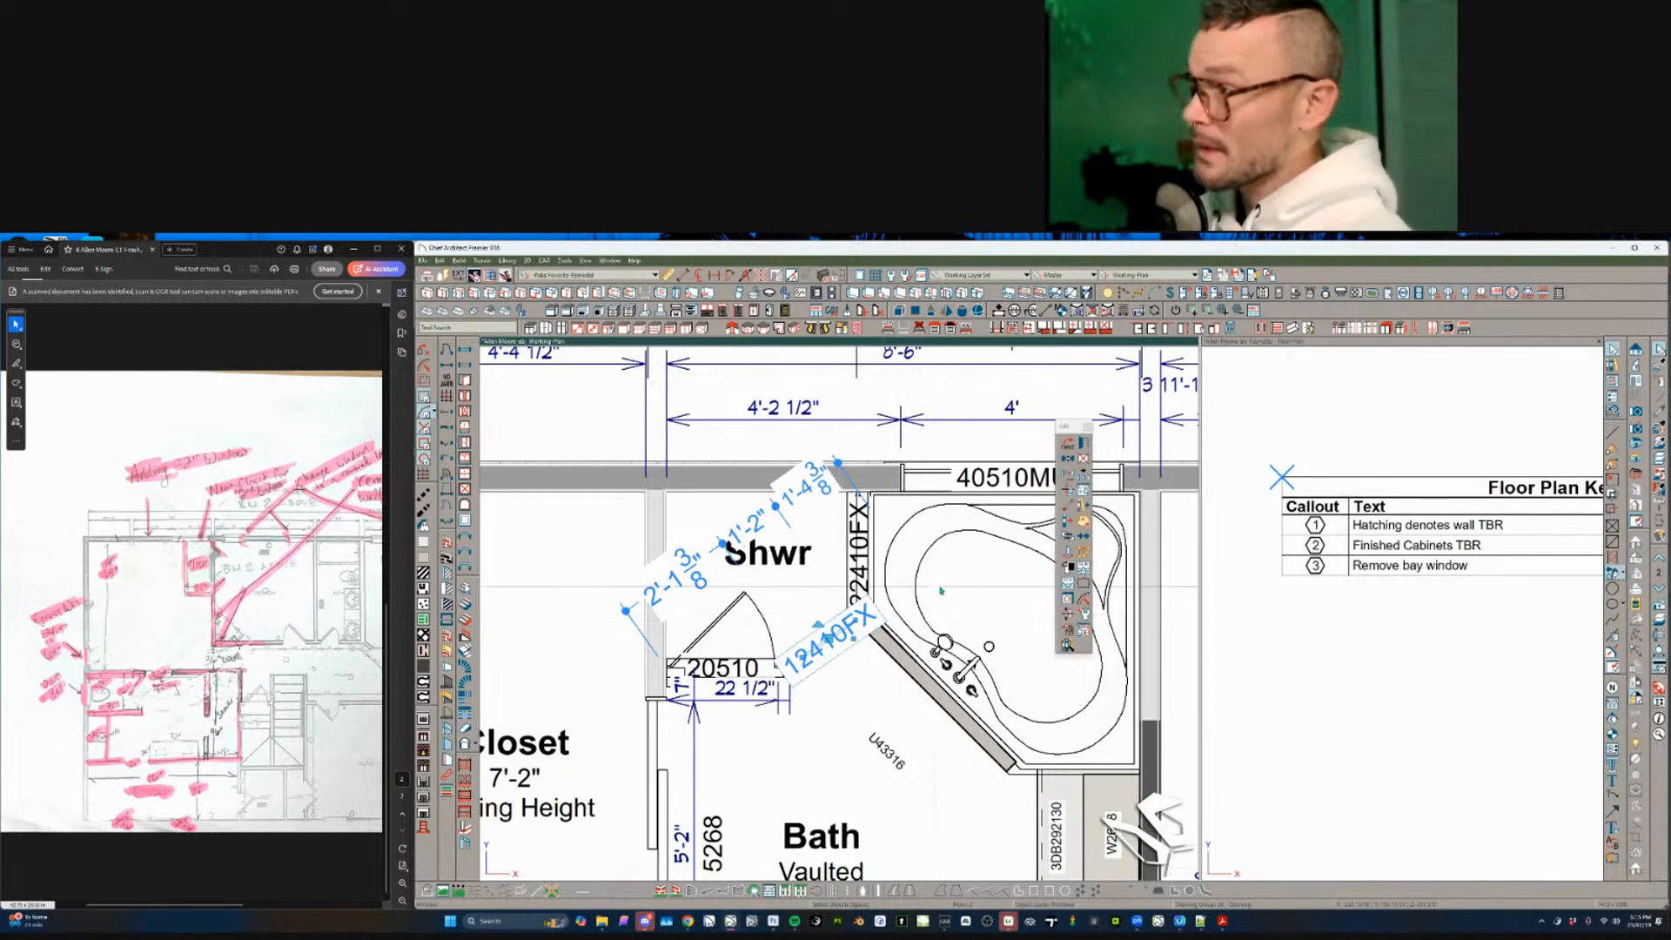
{"action": "key", "text": "Escape"}
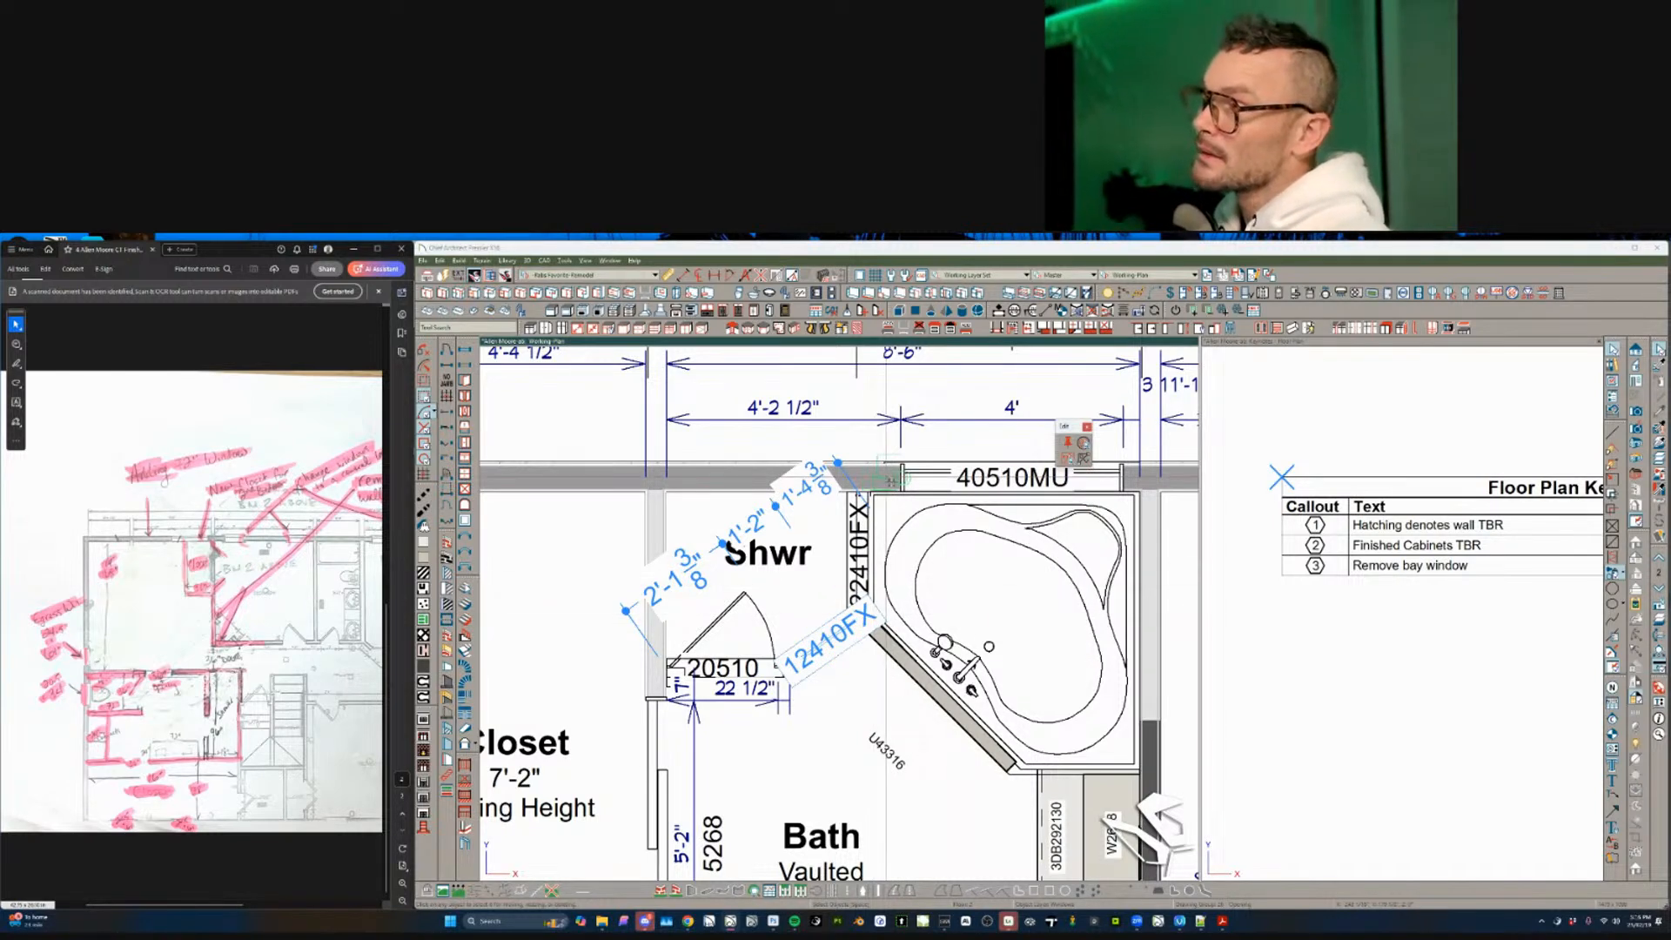
- Suppress the label of window 22410FX
{"action": "left_click", "coordinate": [849, 592]}
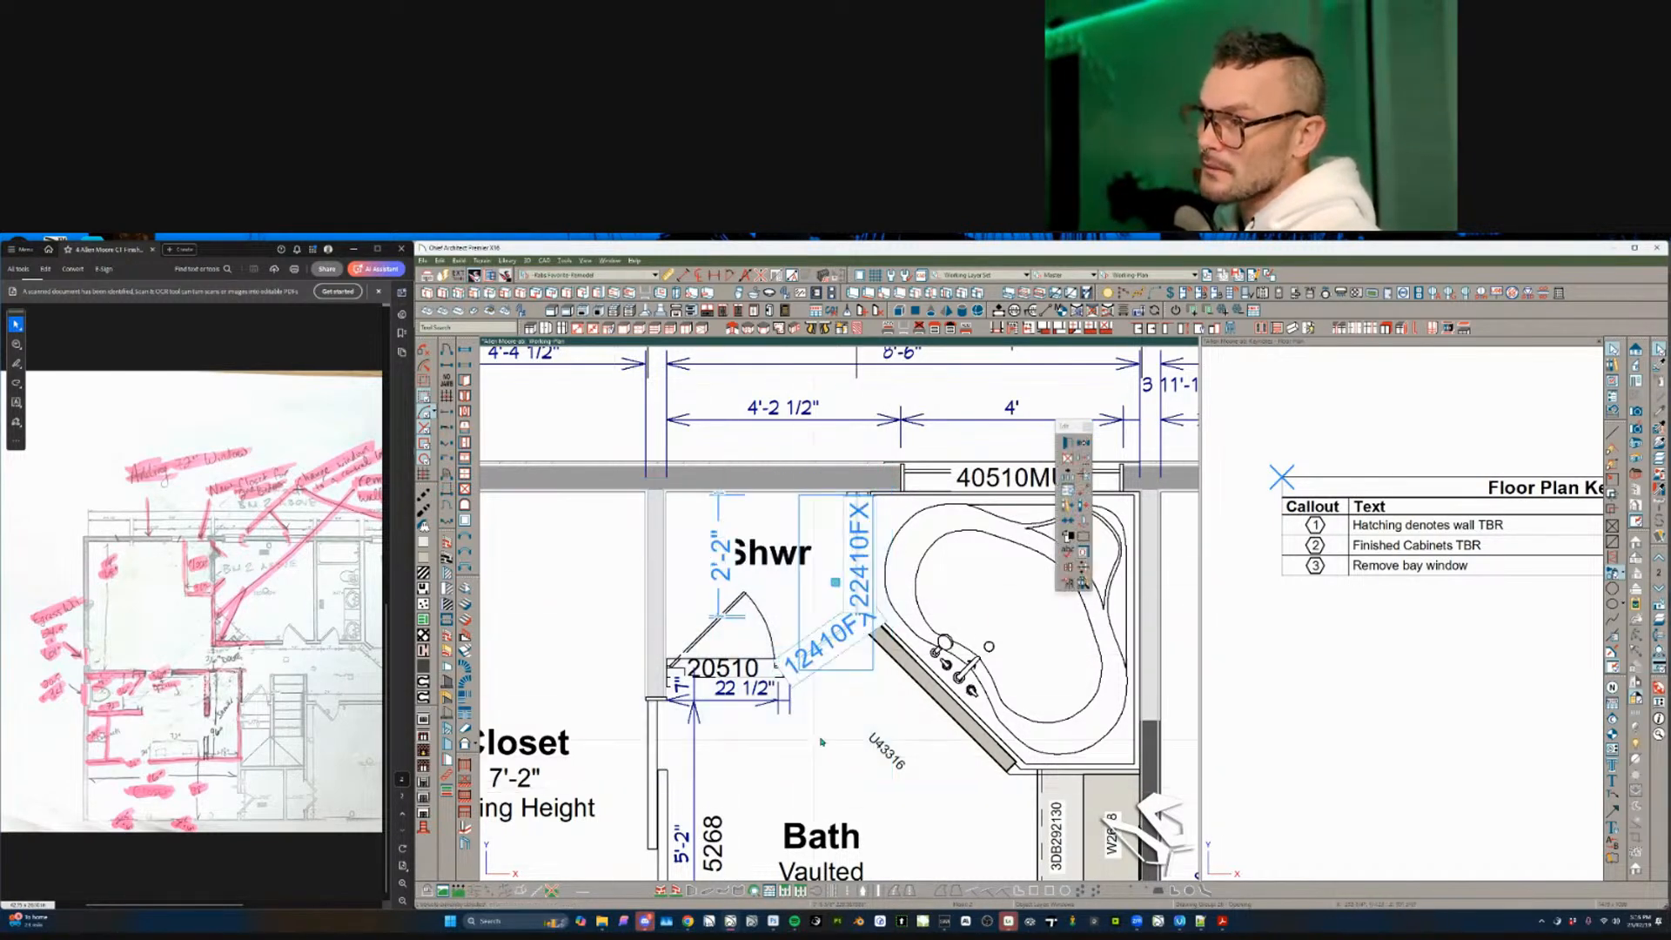
{"action": "double_click", "coordinate": [889, 588]}
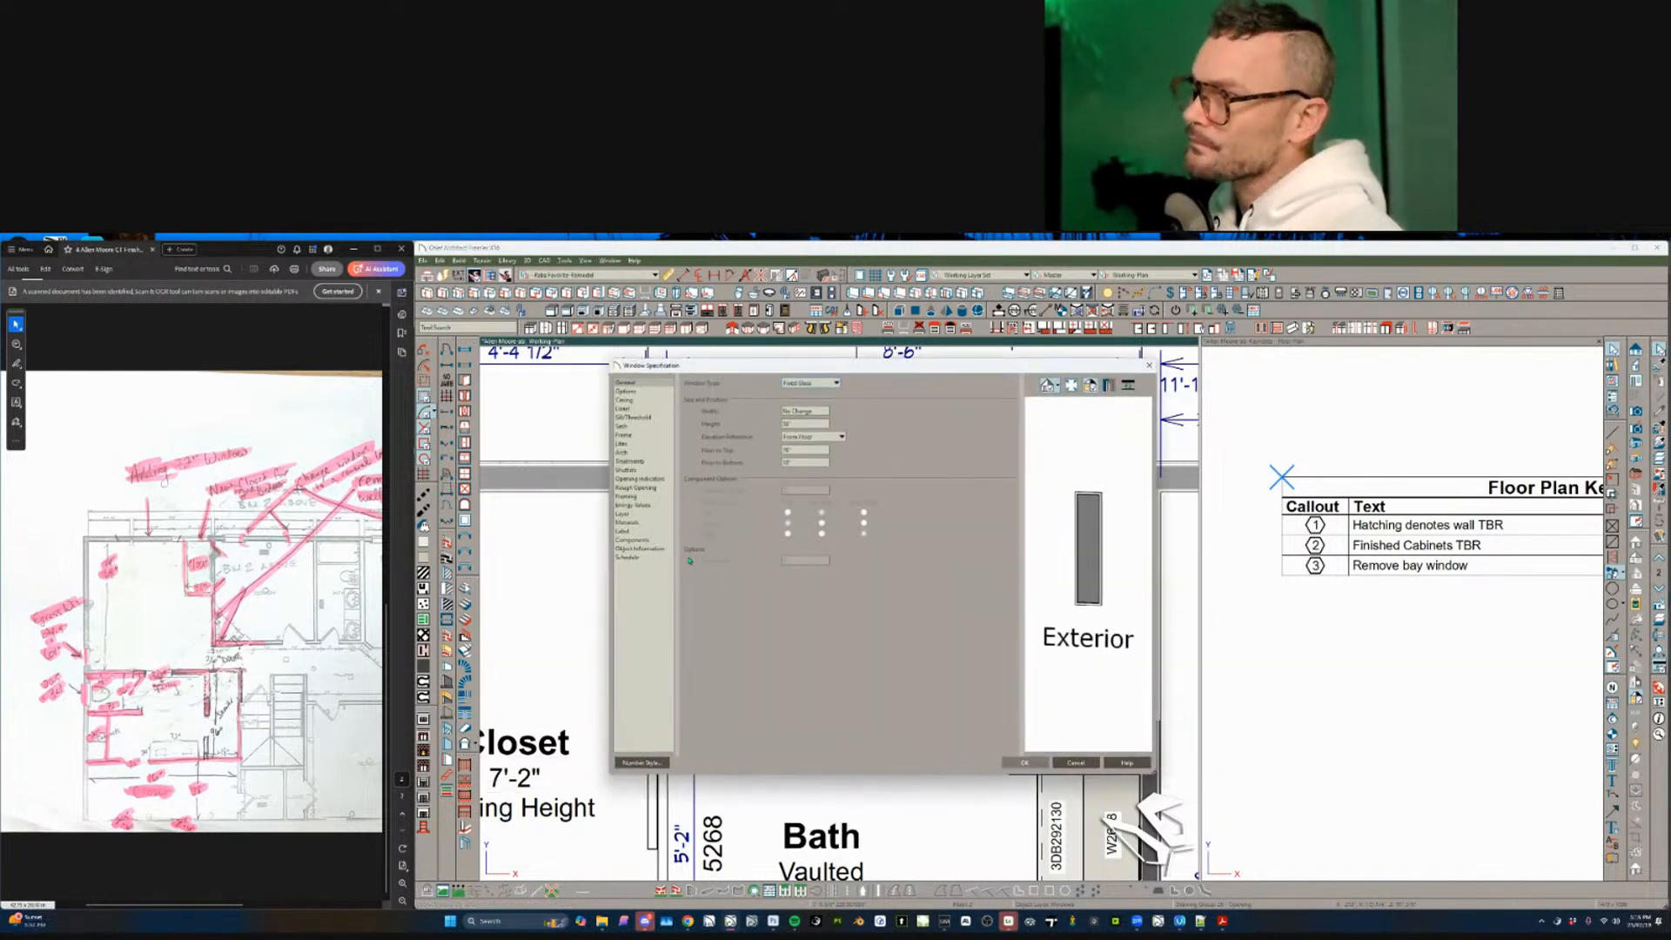
{"action": "left_click", "coordinate": [636, 532]}
{"action": "left_click", "coordinate": [687, 383]}
{"action": "key", "text": "Return"}
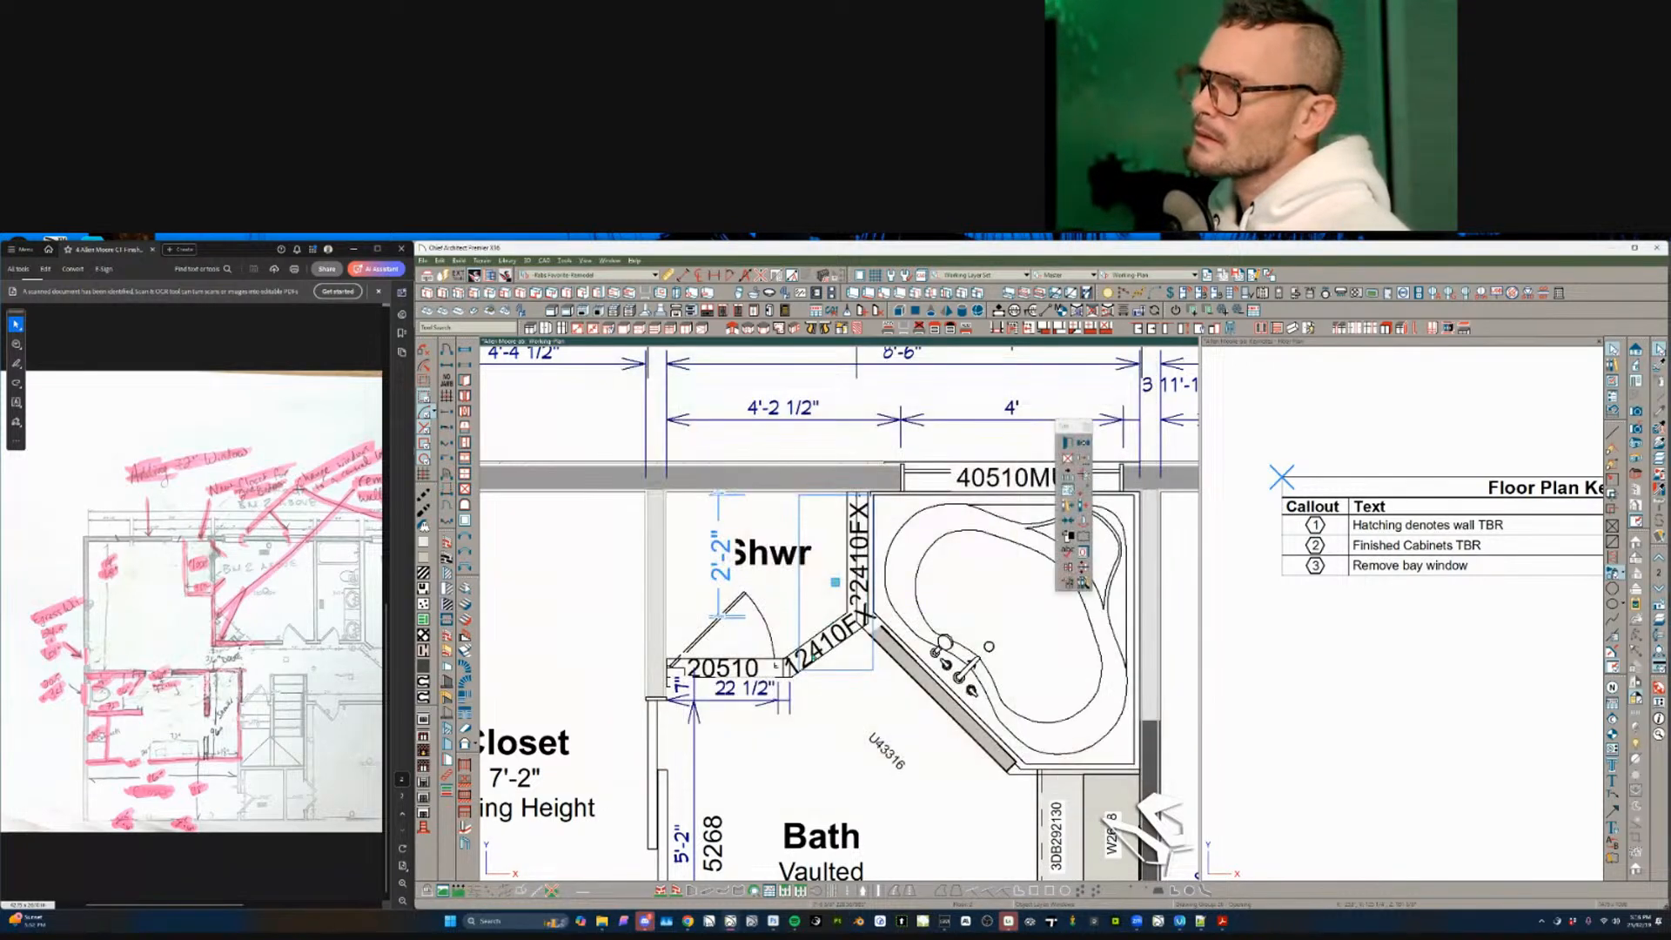
- Suppress the 20510 label on the shower door
{"action": "left_click", "coordinate": [749, 666]}
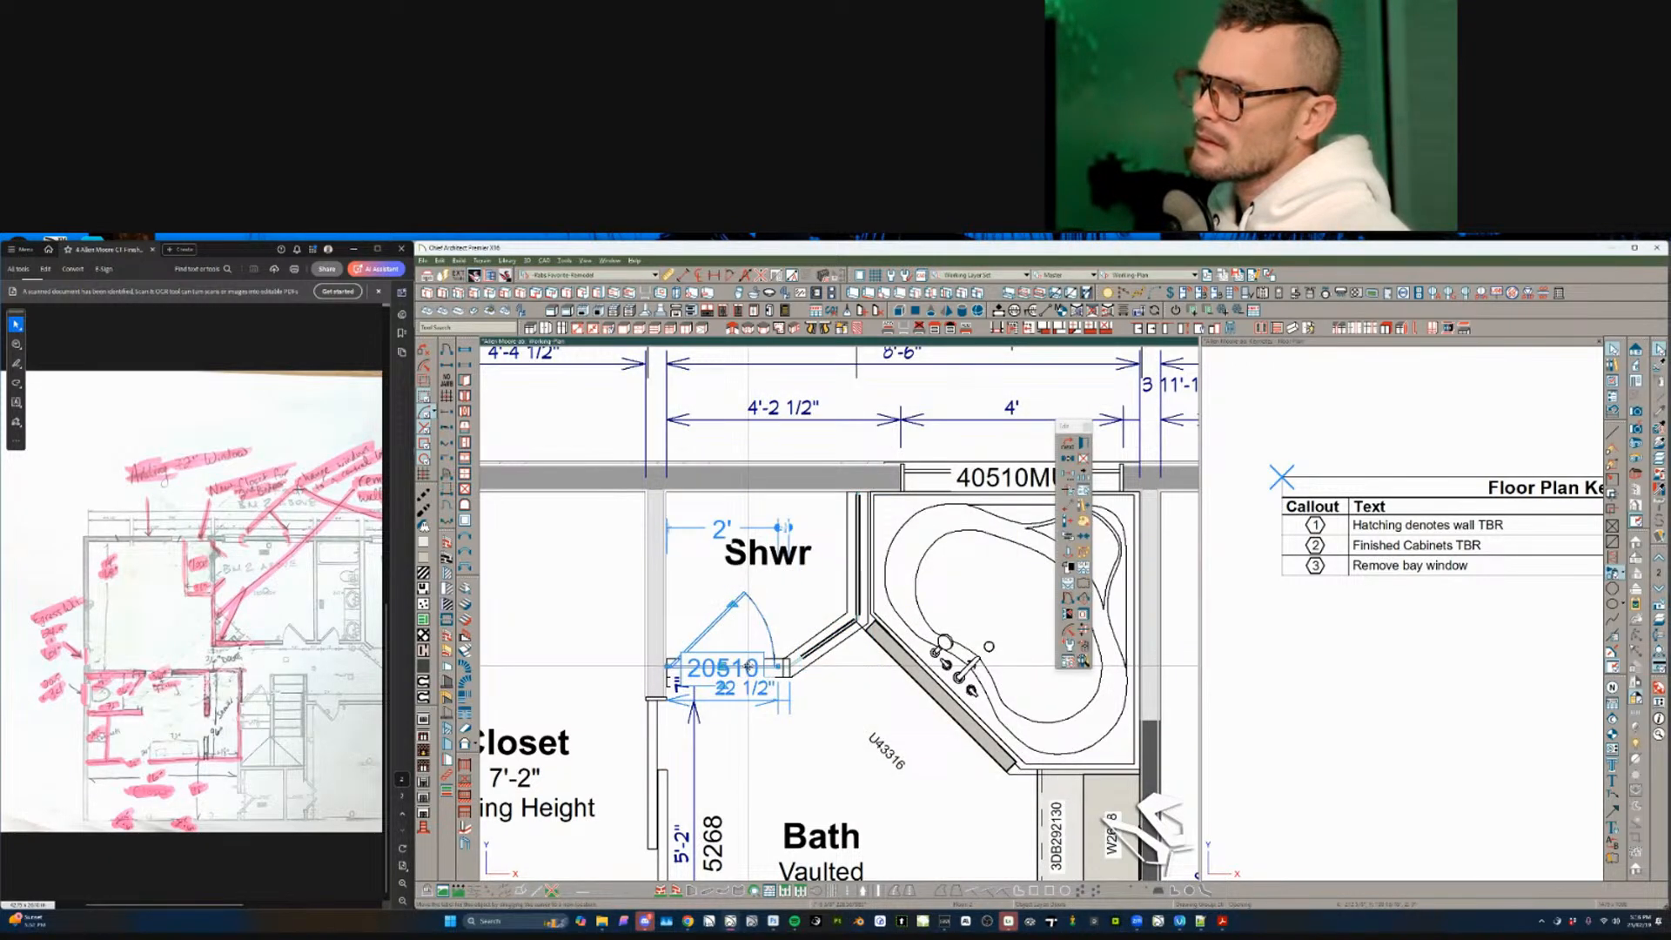
{"action": "double_click", "coordinate": [748, 667]}
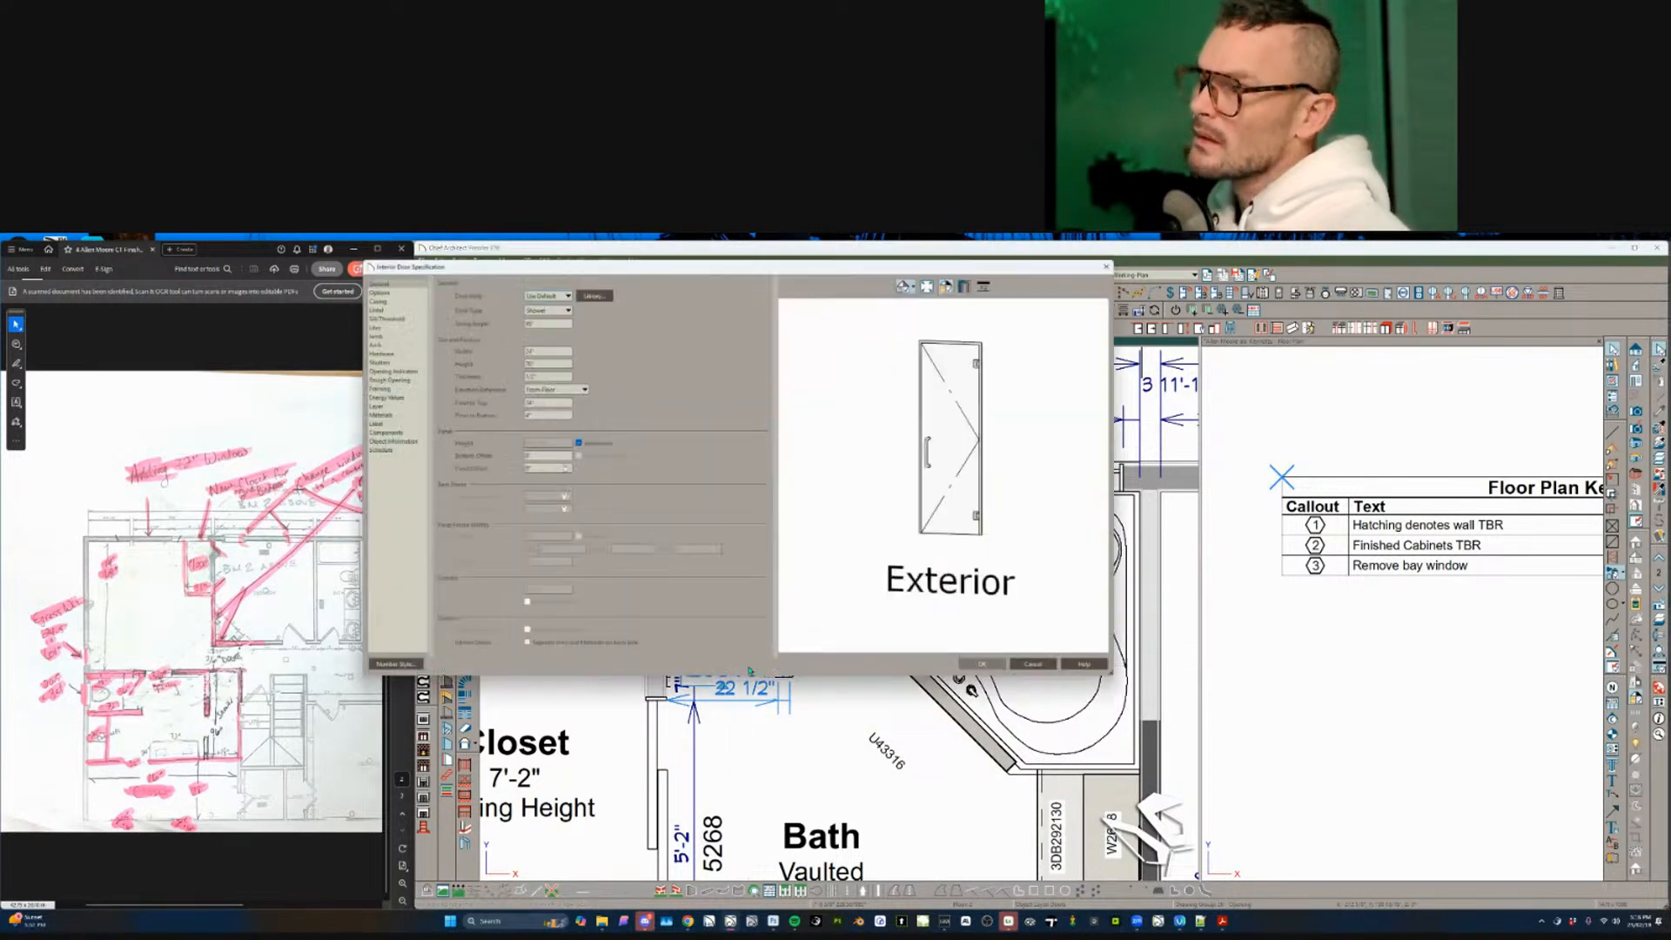
{"action": "left_click", "coordinate": [386, 424]}
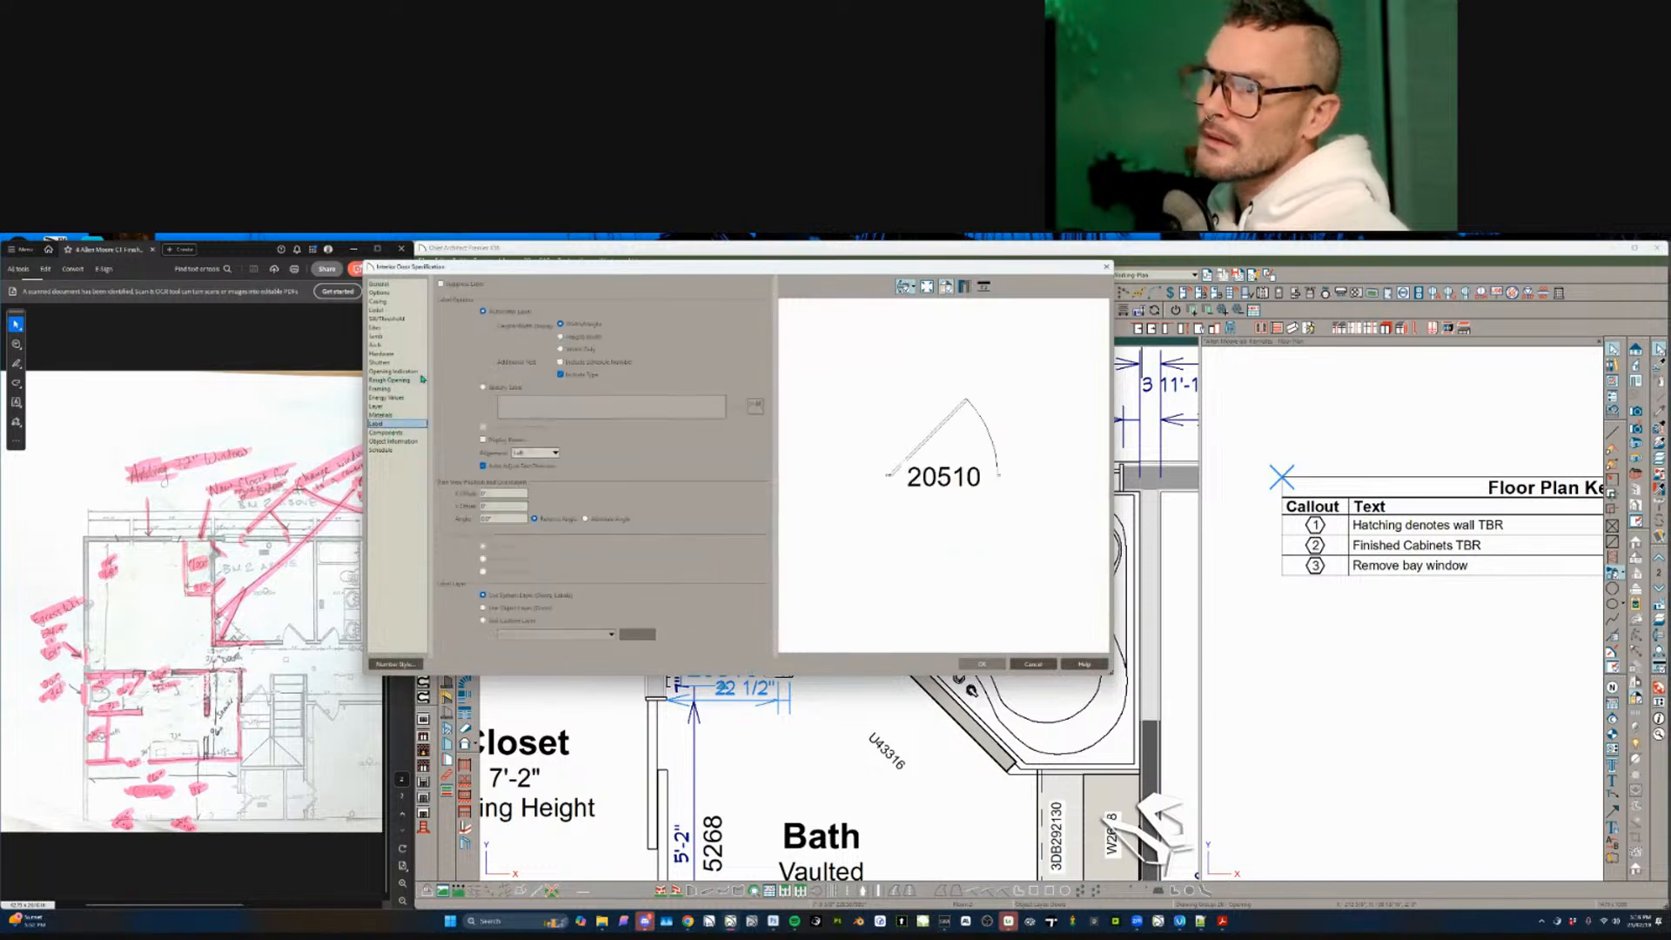
{"action": "left_click", "coordinate": [471, 285]}
{"action": "key", "text": "Return"}
{"action": "key", "text": "Escape"}
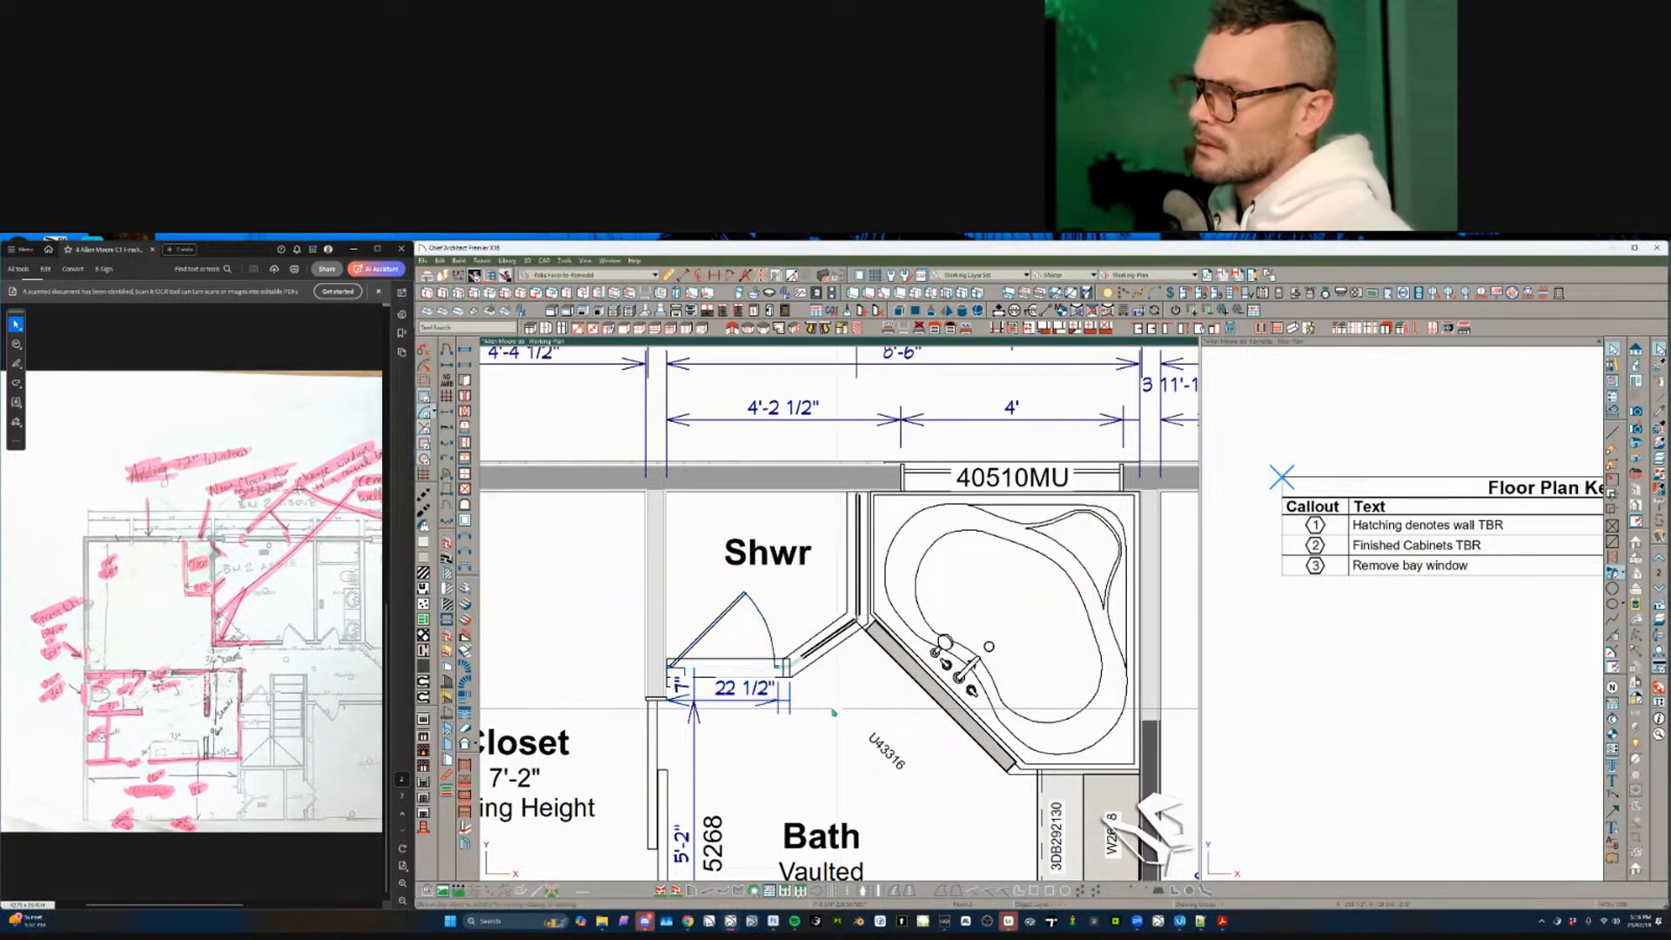
{"action": "scroll", "coordinate": [784, 713], "scroll_direction": "down", "scroll_amount": 1}
{"action": "left_click", "coordinate": [742, 682]}
{"action": "scroll", "coordinate": [745, 683], "scroll_direction": "down", "scroll_amount": 5}
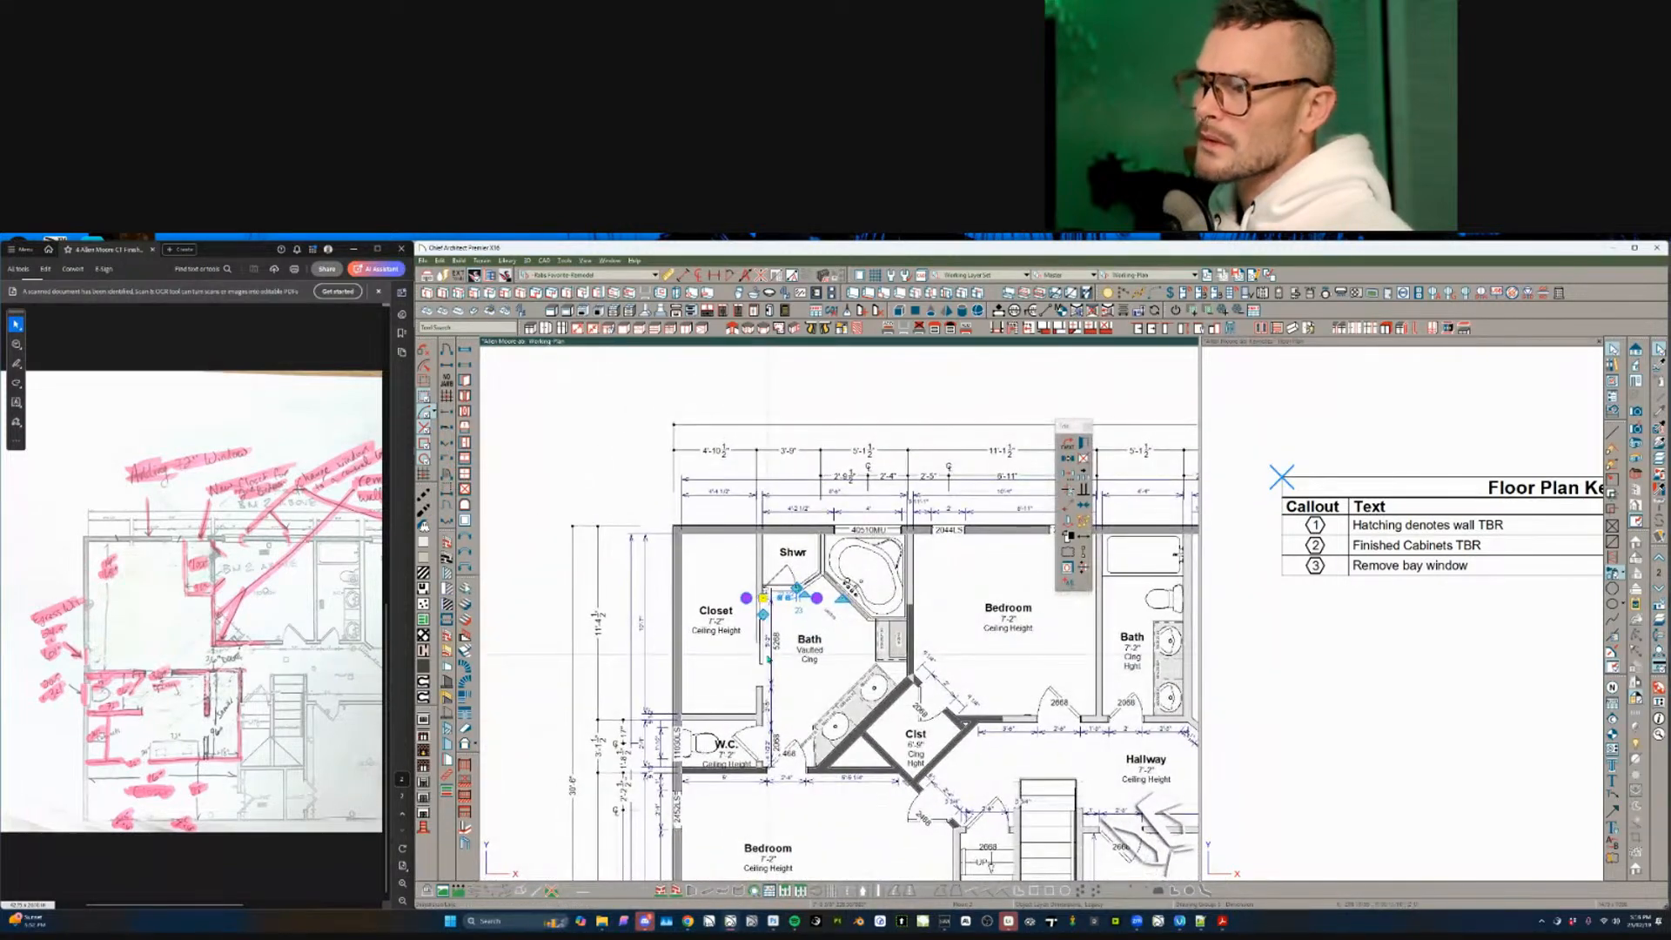
{"action": "scroll", "coordinate": [1010, 731], "scroll_direction": "up", "scroll_amount": 2}
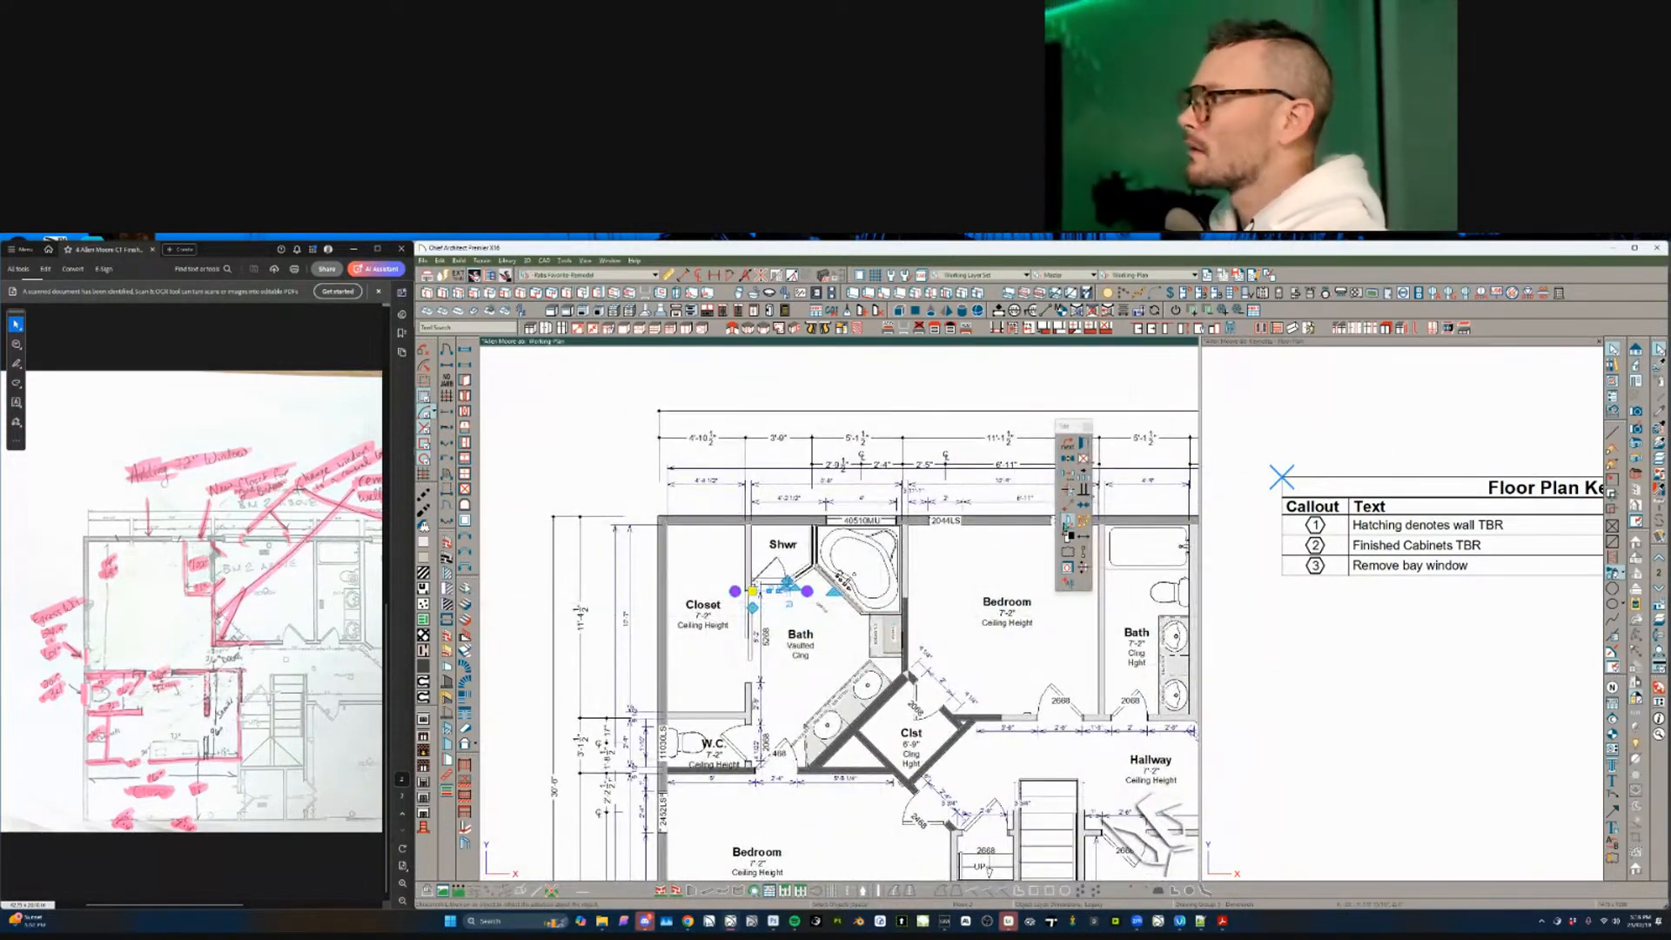
{"action": "left_click", "coordinate": [1082, 567]}
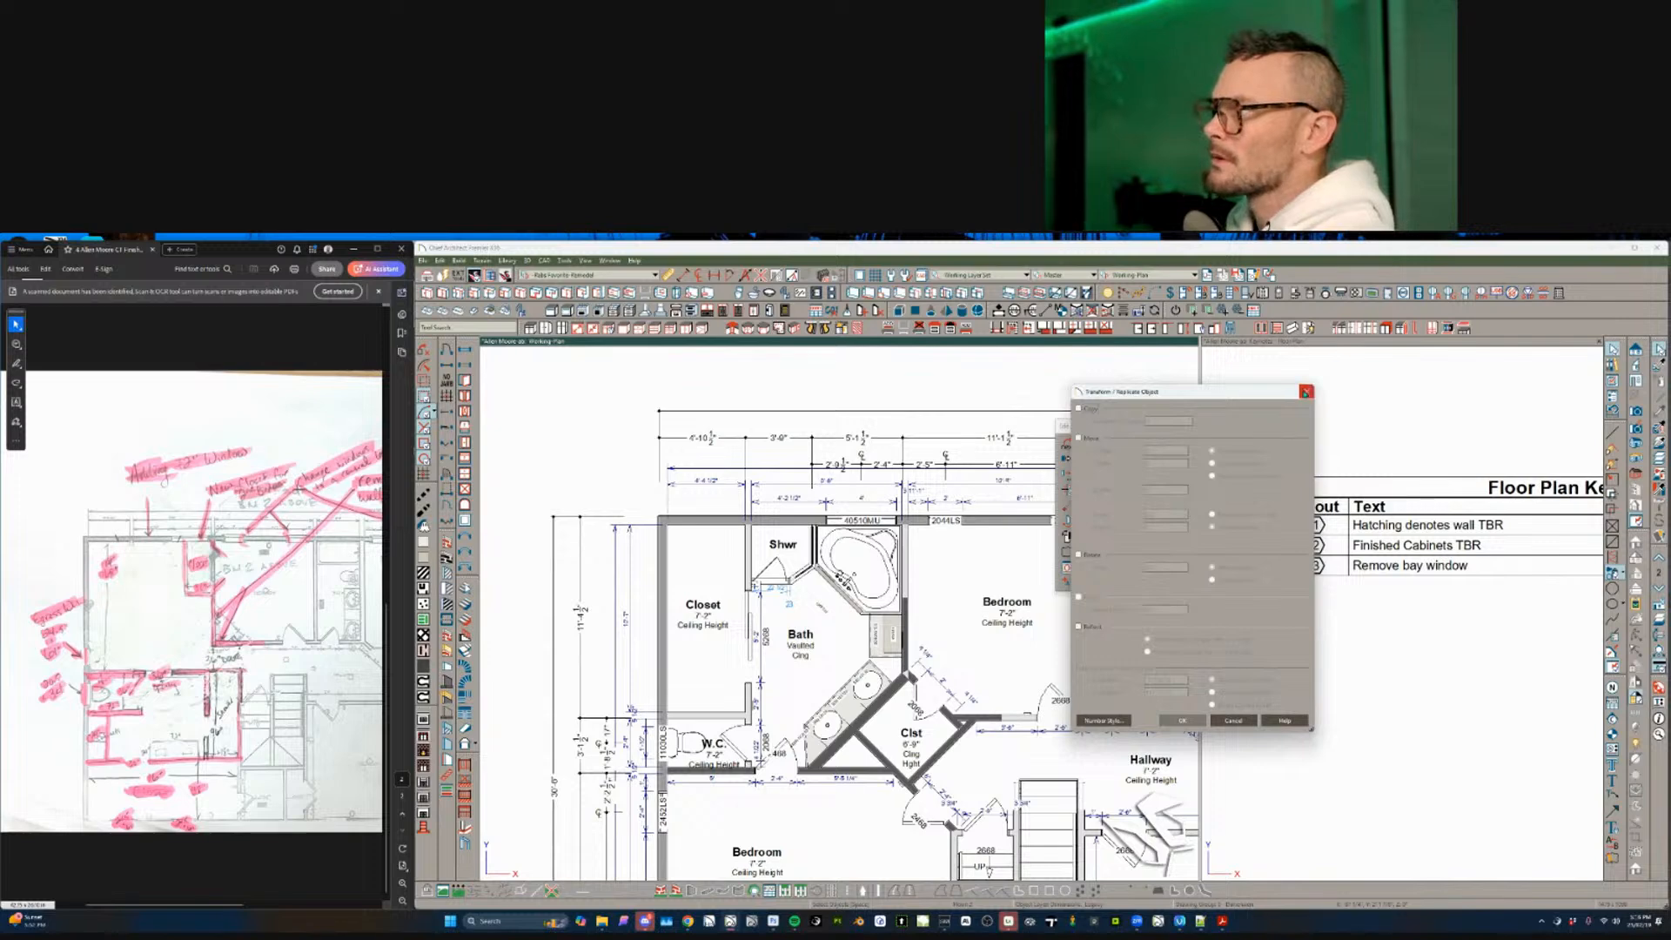
{"action": "left_click", "coordinate": [1304, 393]}
{"action": "left_click", "coordinate": [1067, 491]}
{"action": "left_click", "coordinate": [1084, 442]}
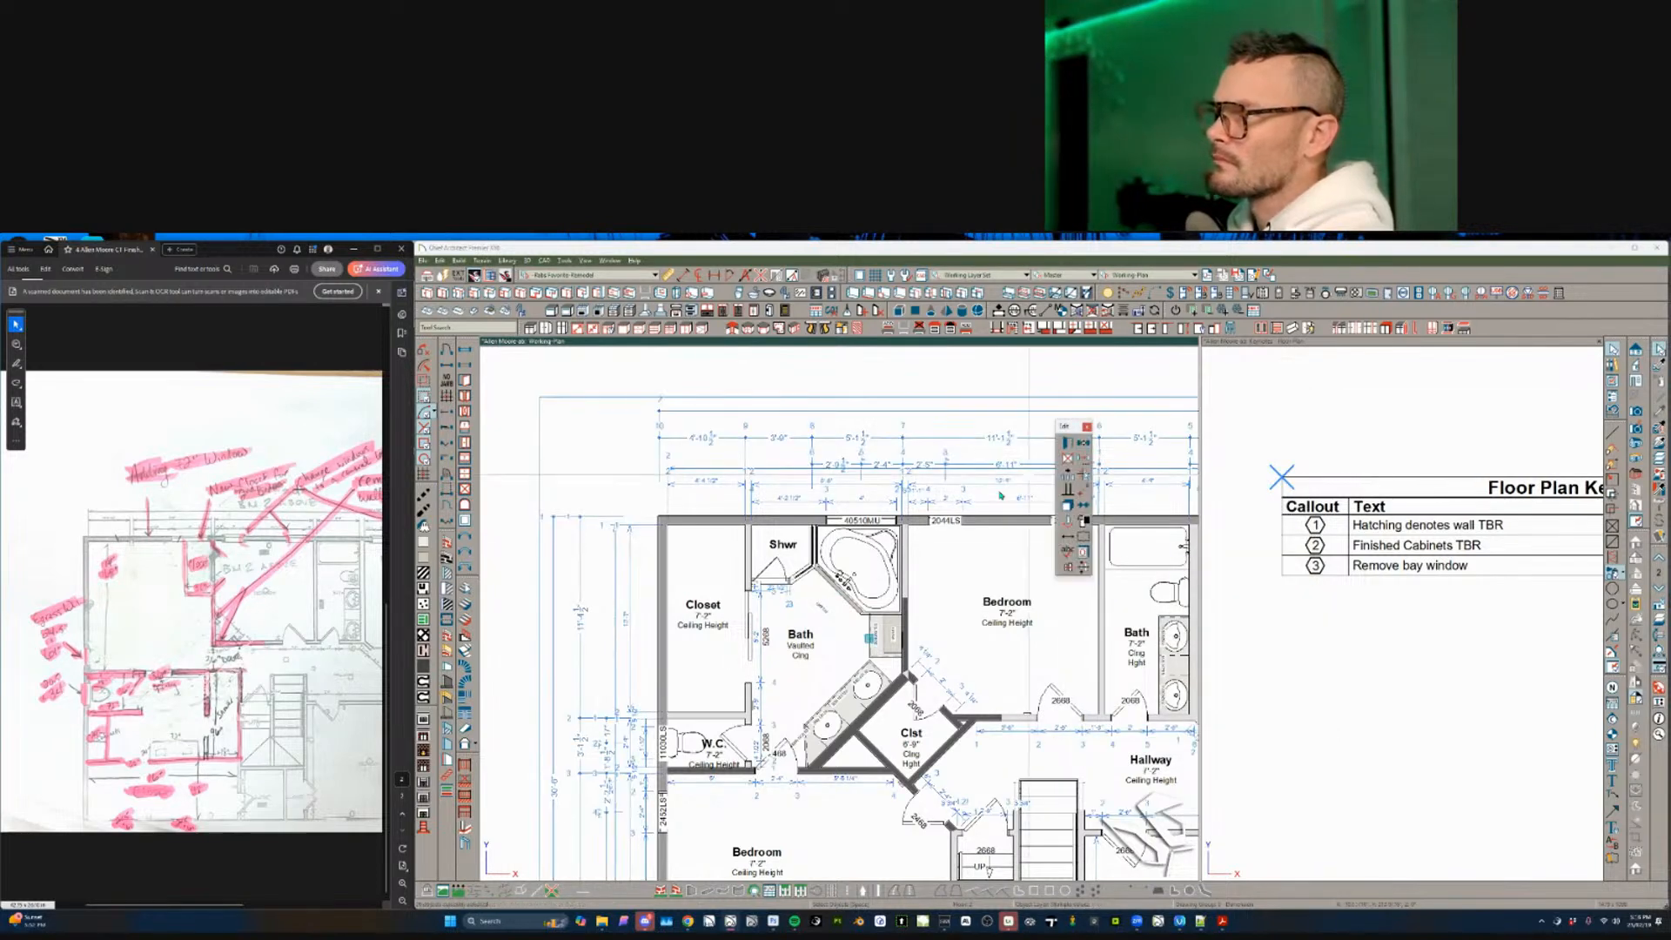
{"action": "key", "text": "Delete"}
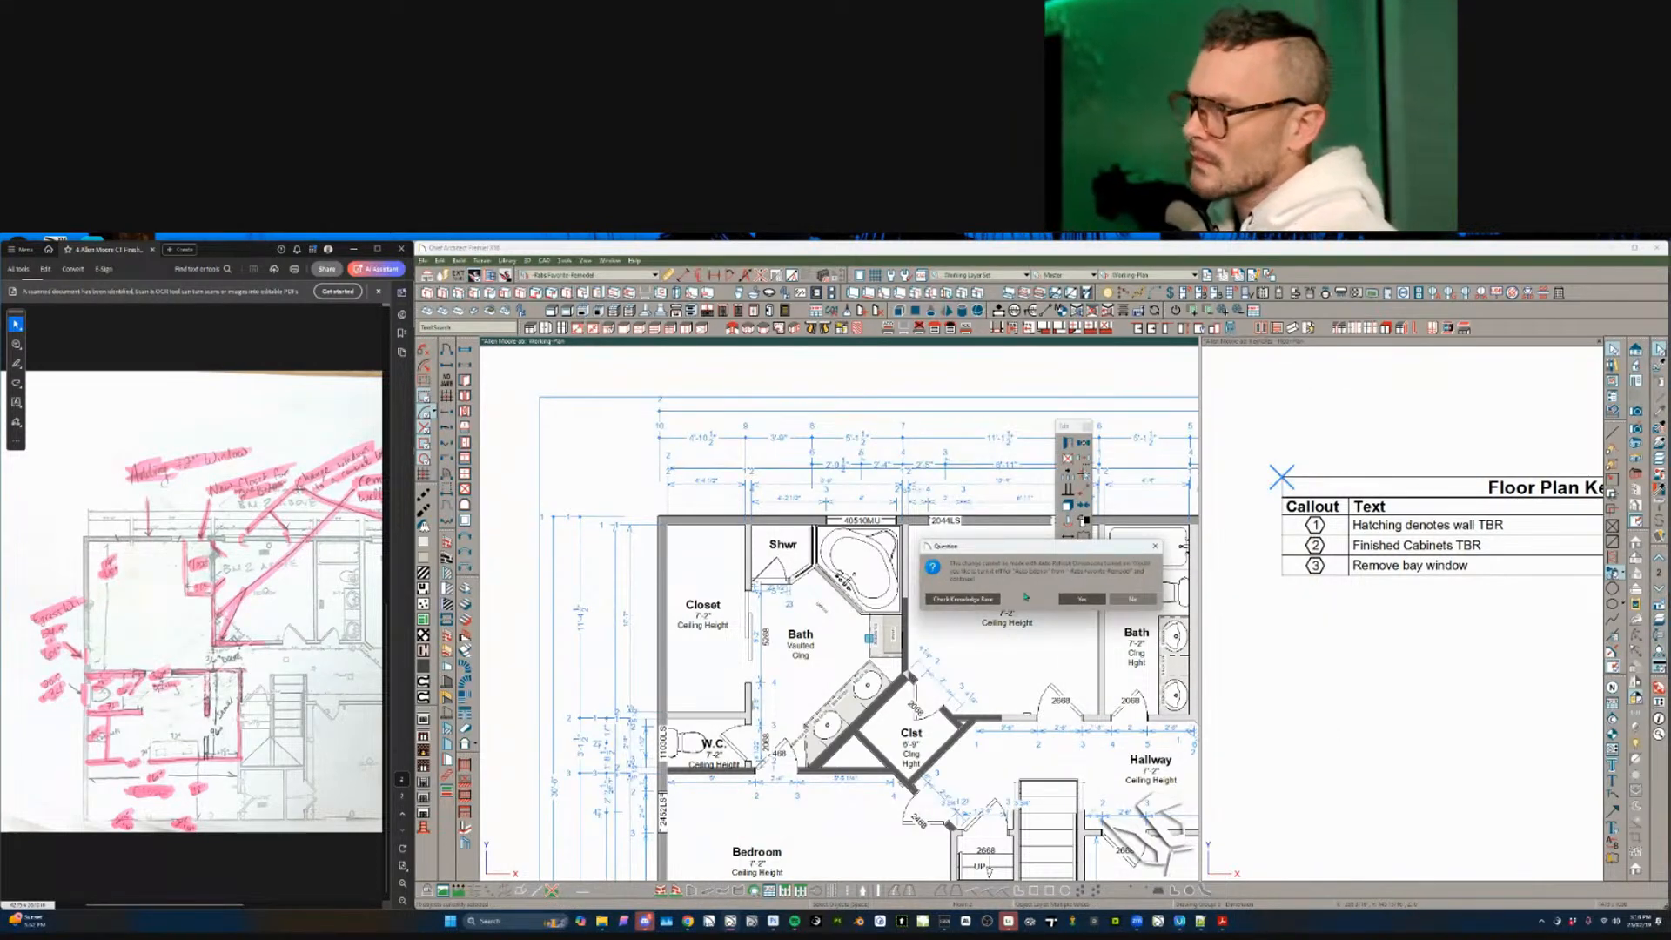
{"action": "left_click", "coordinate": [1083, 599]}
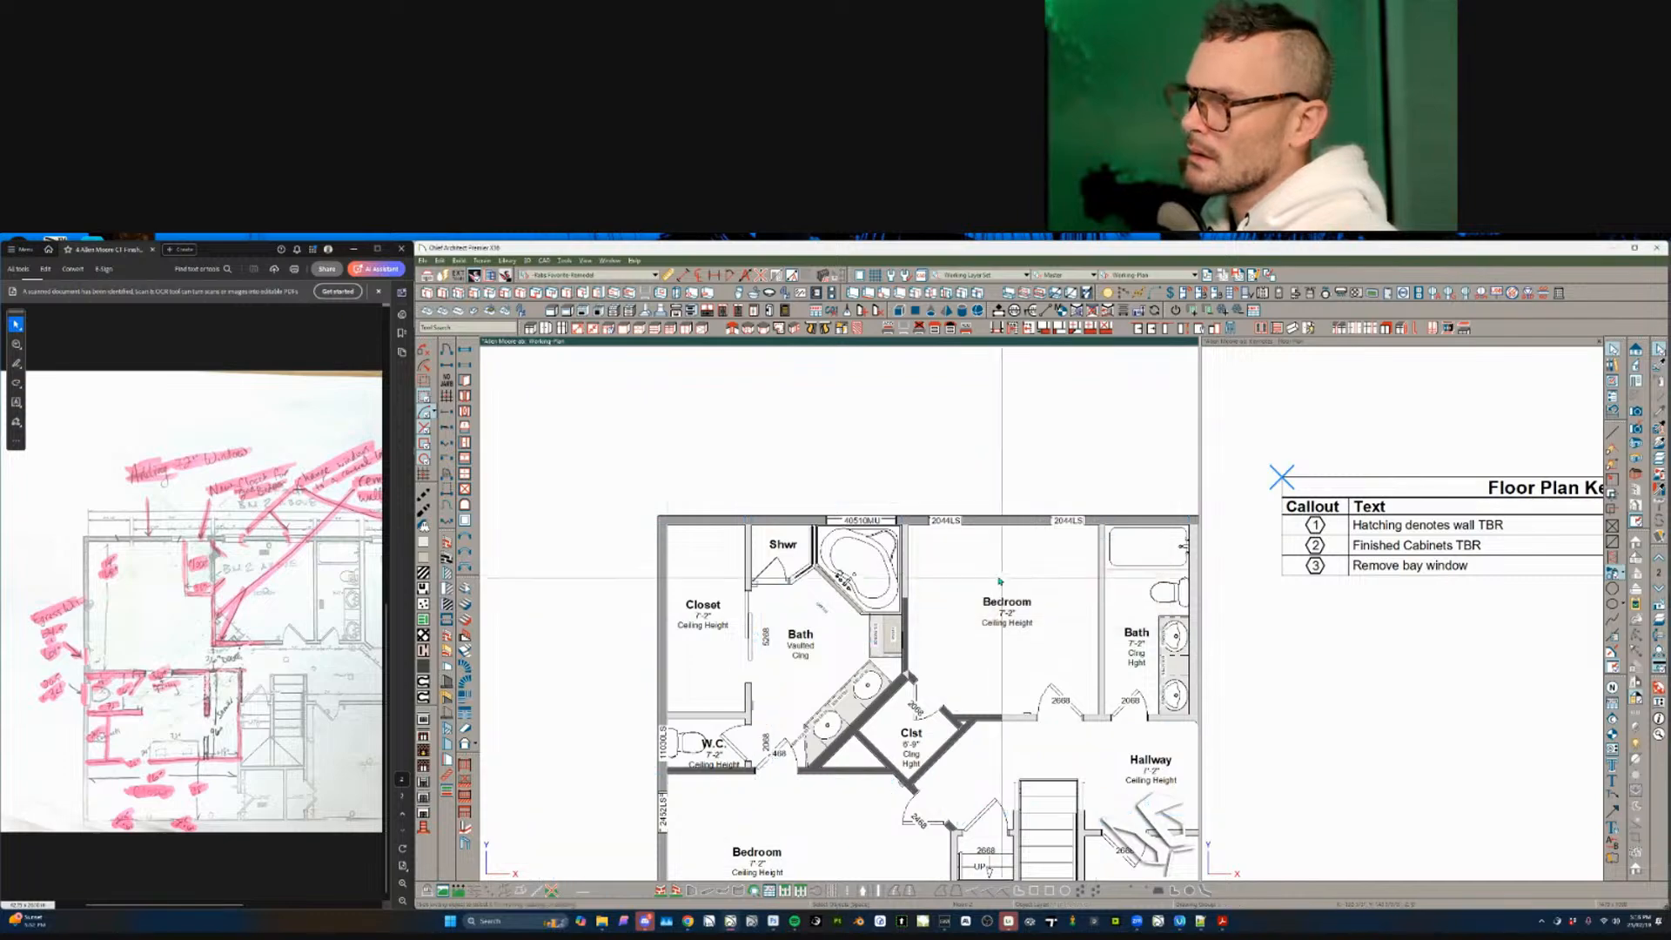
{"action": "left_click", "coordinate": [745, 277]}
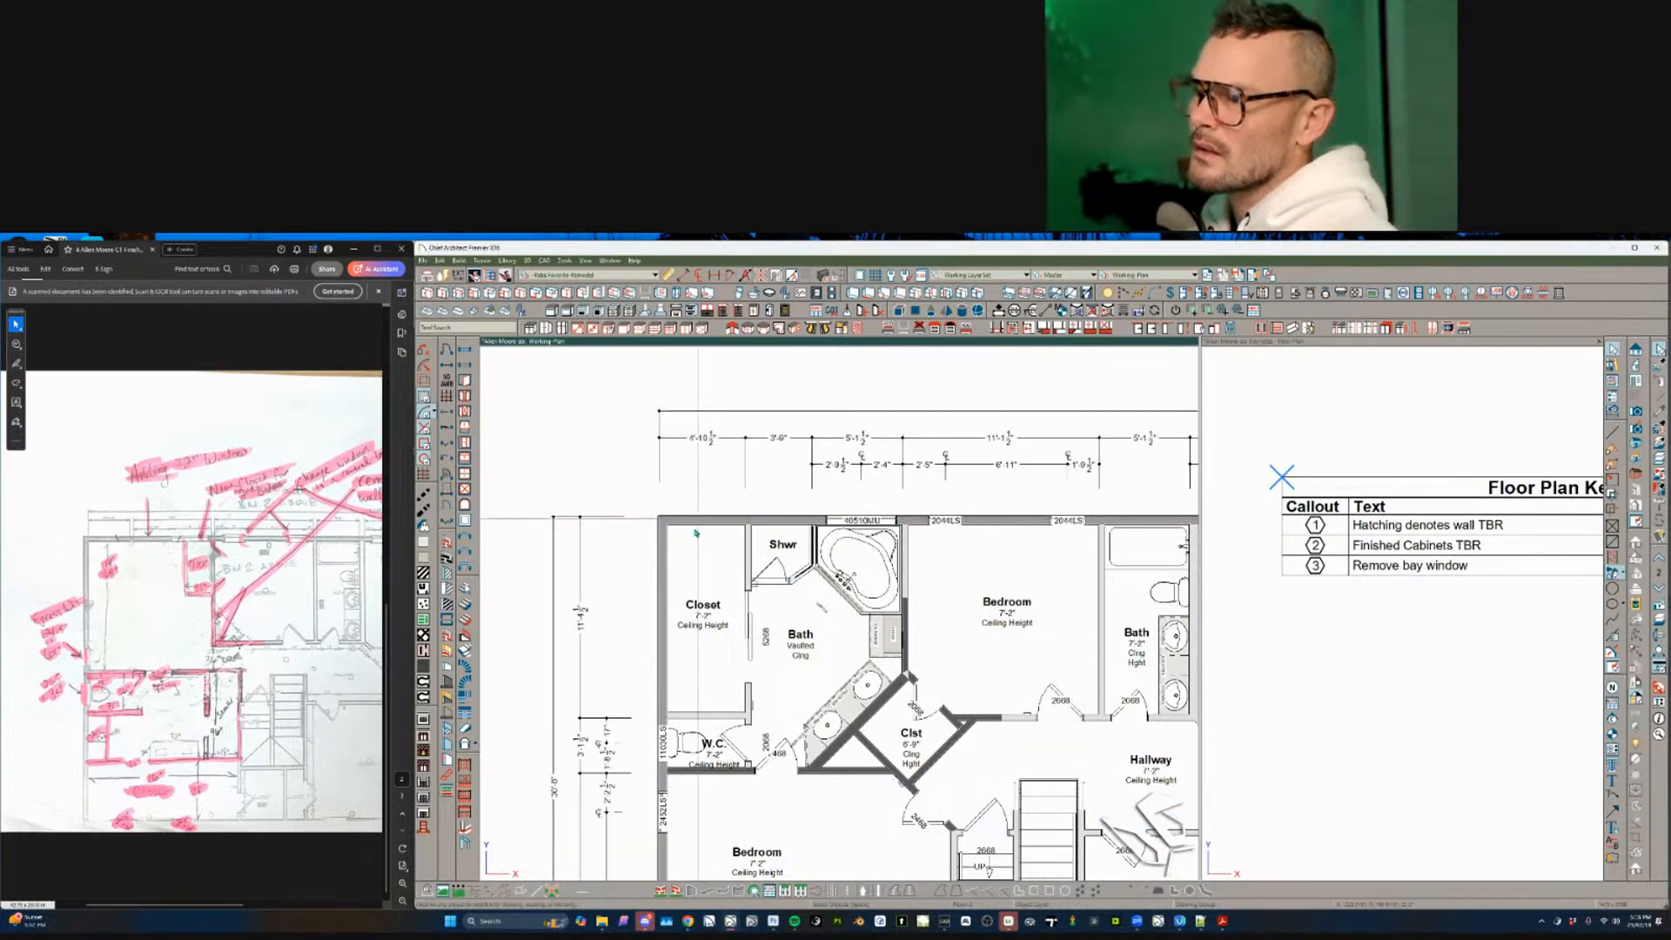
{"action": "middle_click_drag", "start_coordinate": [834, 784], "coordinate": [802, 669]}
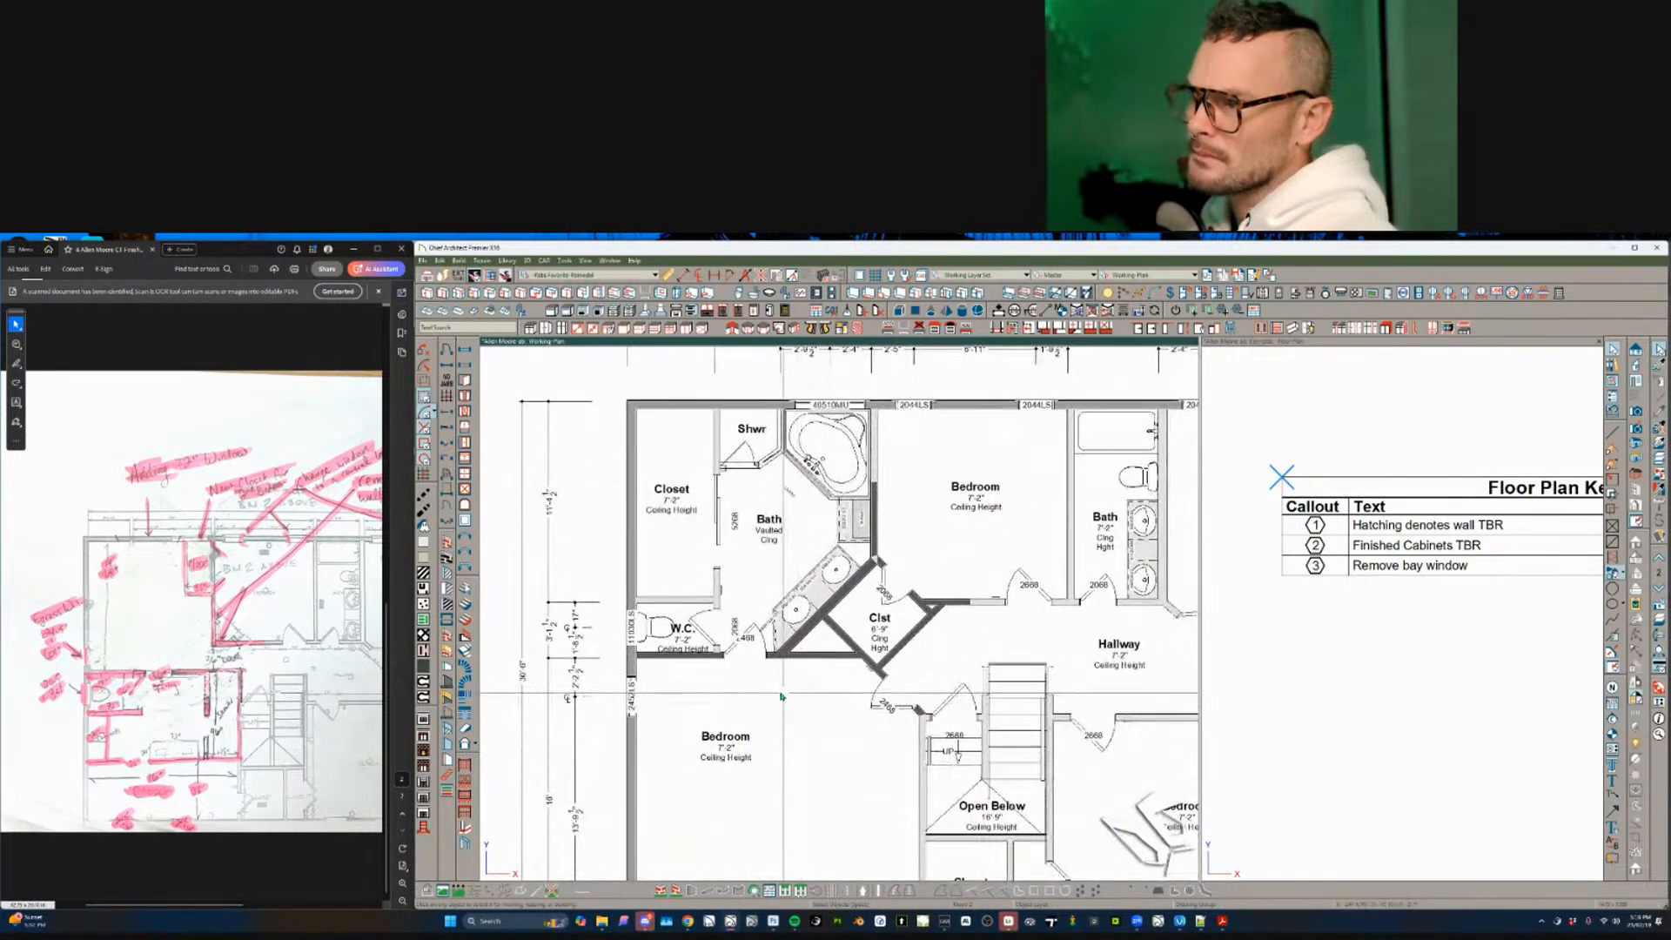
{"action": "scroll", "coordinate": [687, 565], "scroll_direction": "up", "scroll_amount": 3}
{"action": "left_click", "coordinate": [626, 672]}
{"action": "scroll", "coordinate": [690, 674], "scroll_direction": "down", "scroll_amount": 3}
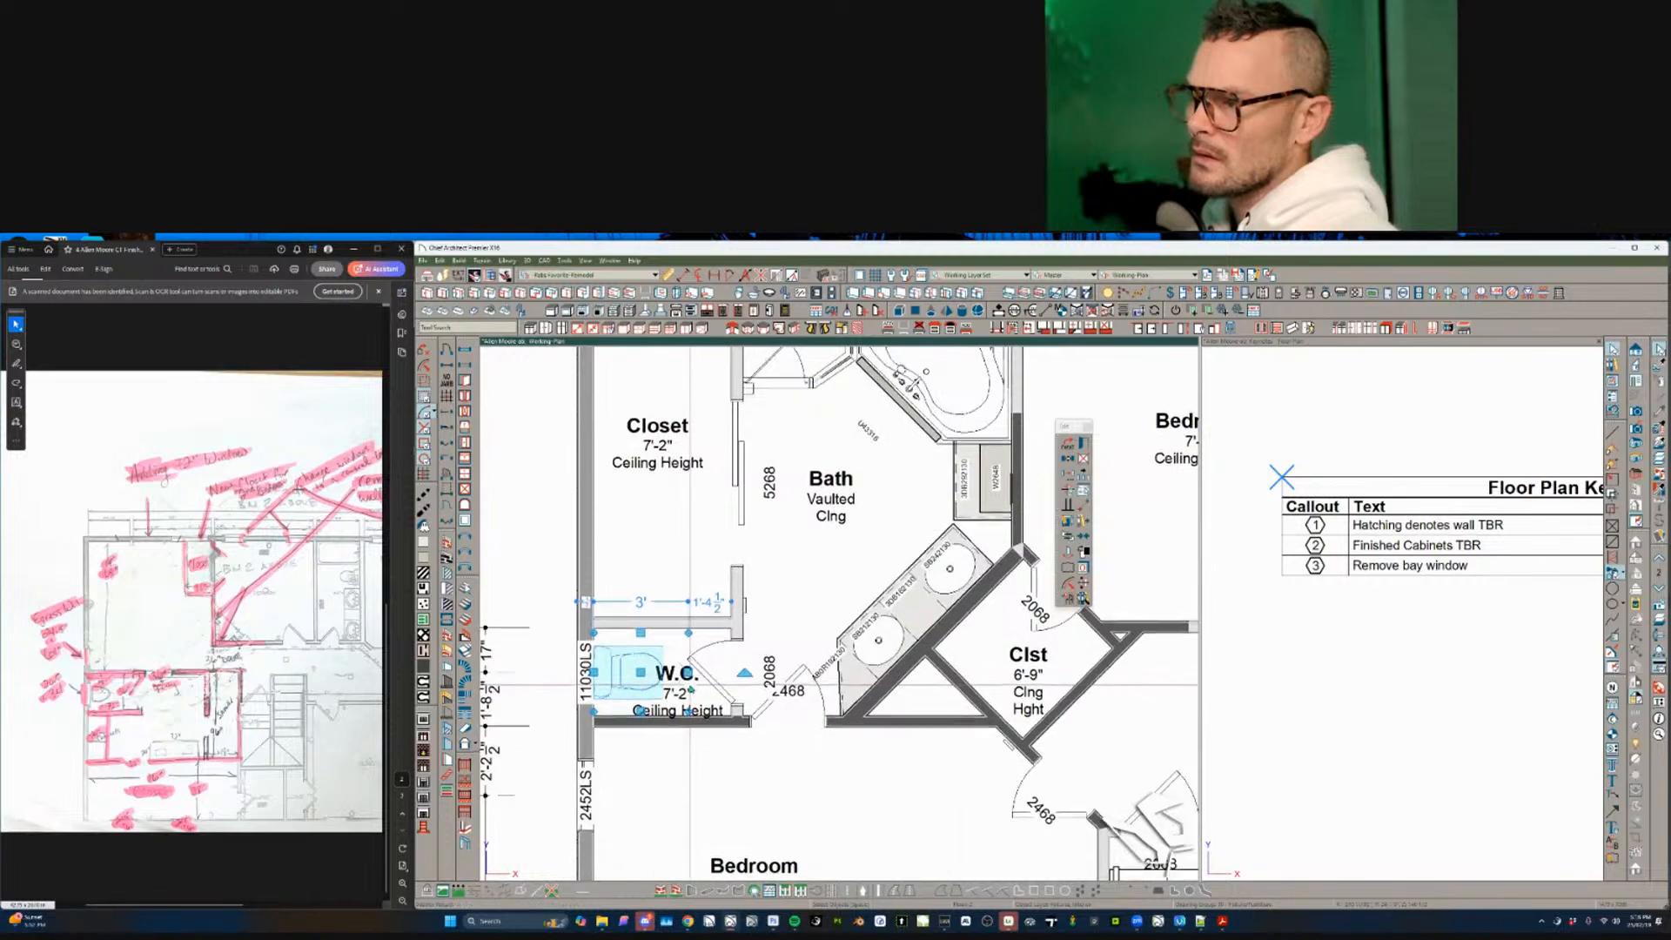
{"action": "left_click", "coordinate": [690, 686]}
{"action": "left_click", "coordinate": [658, 645]}
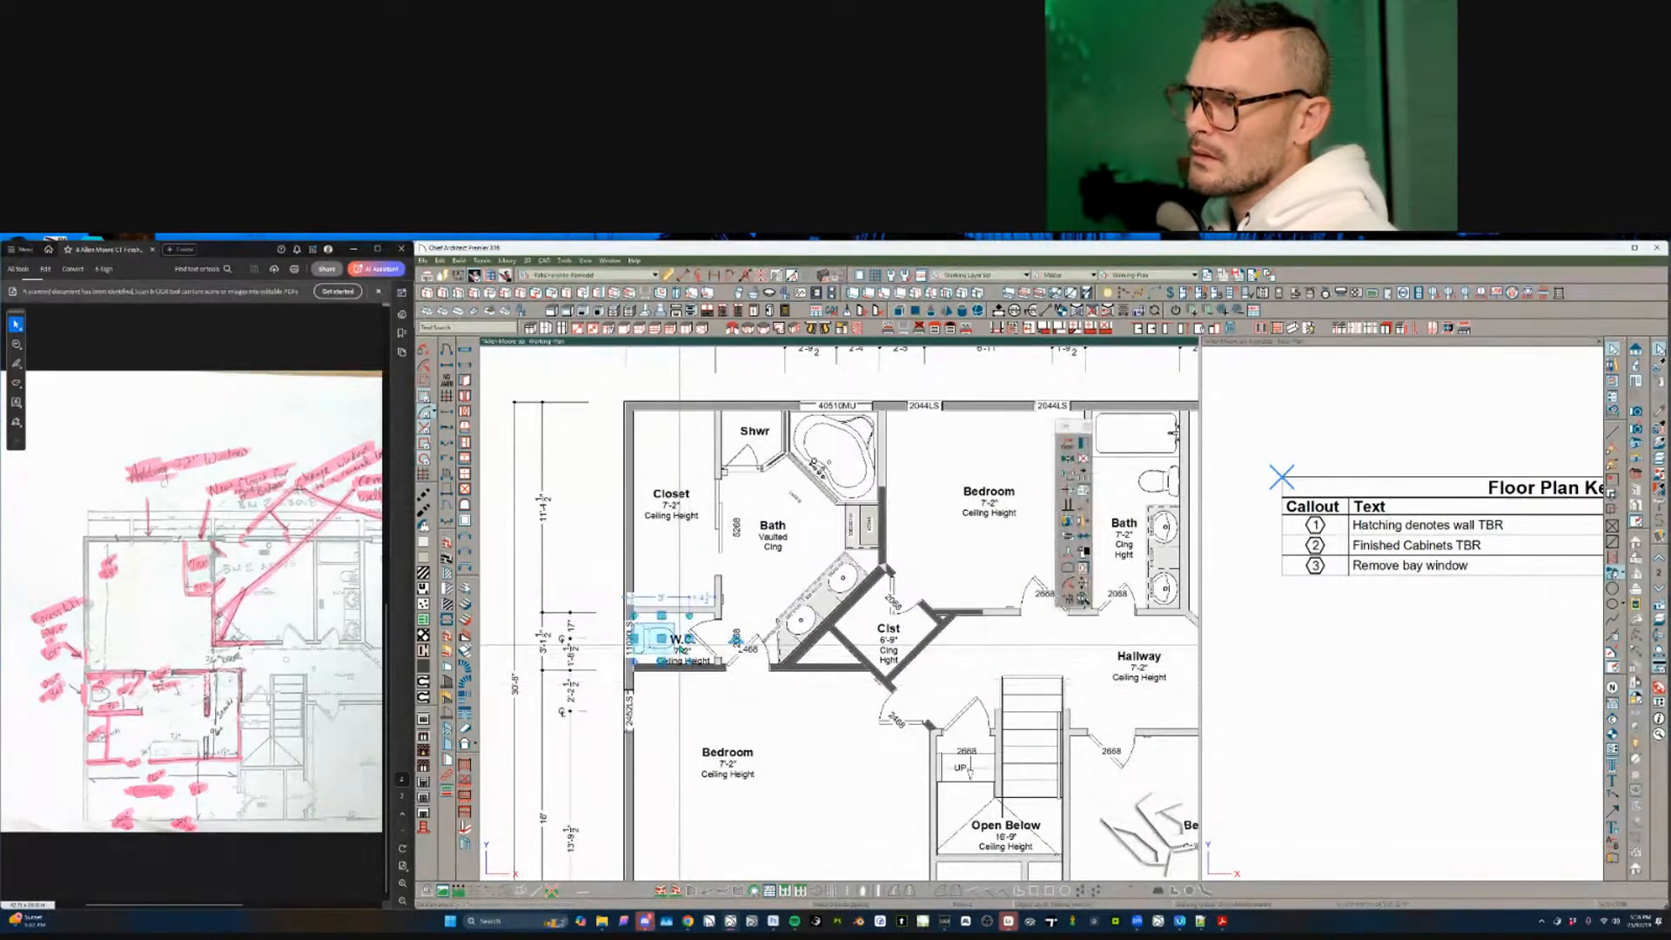
{"action": "scroll", "coordinate": [726, 690], "scroll_direction": "down", "scroll_amount": 5}
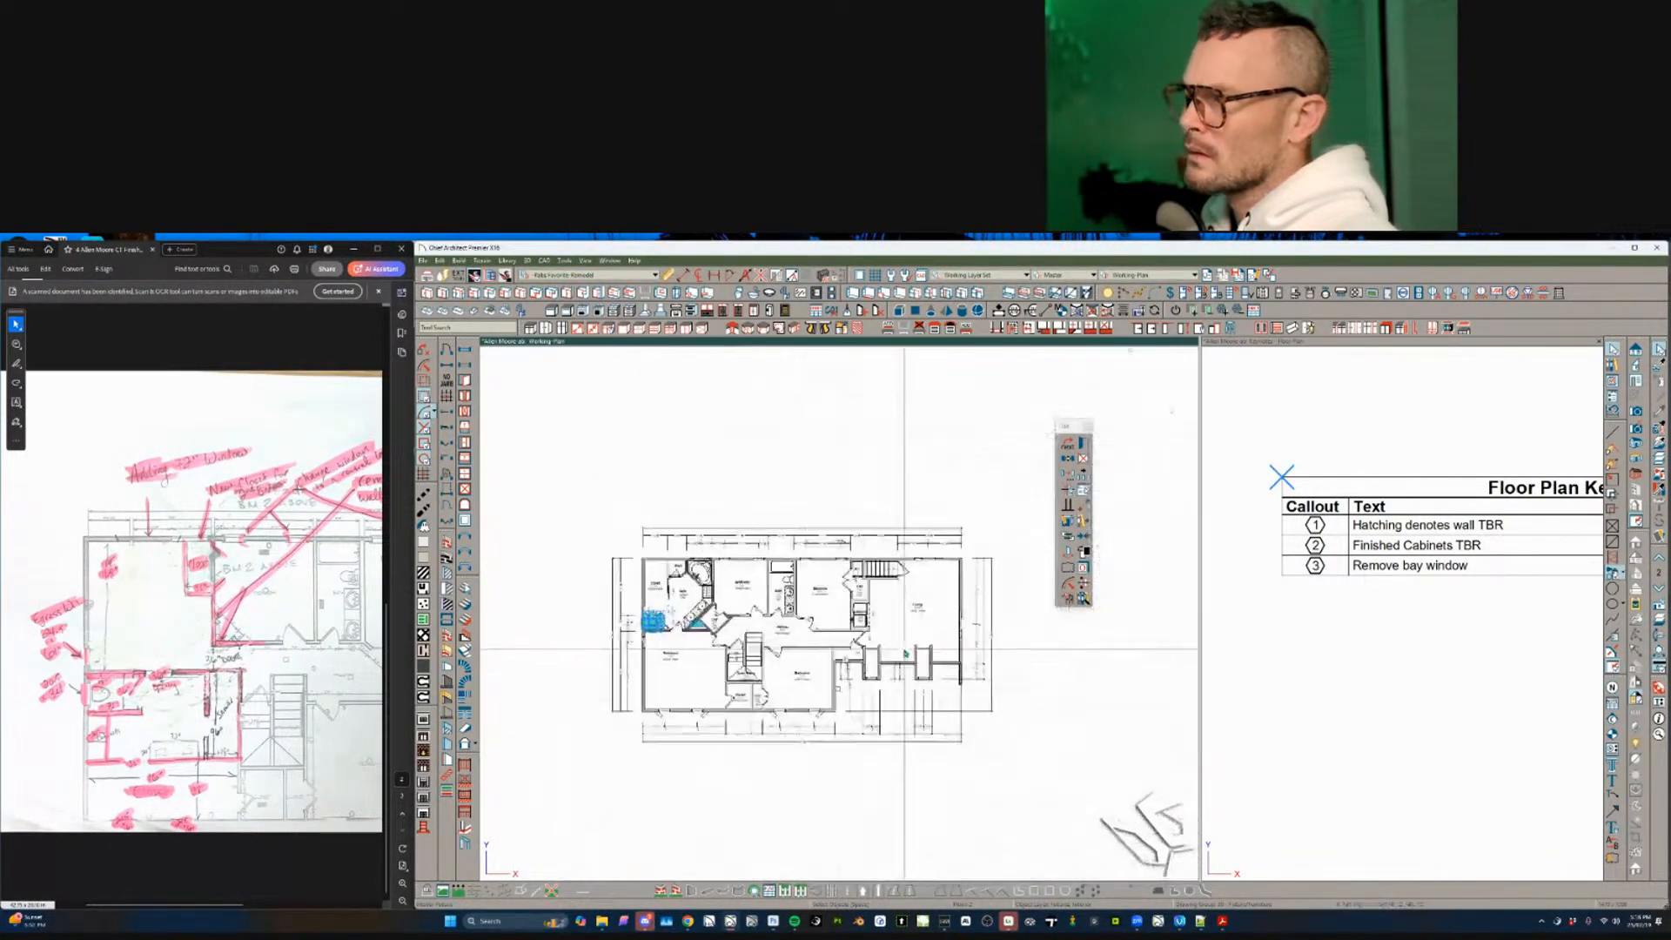
{"action": "middle_click_drag", "start_coordinate": [815, 488], "coordinate": [854, 541]}
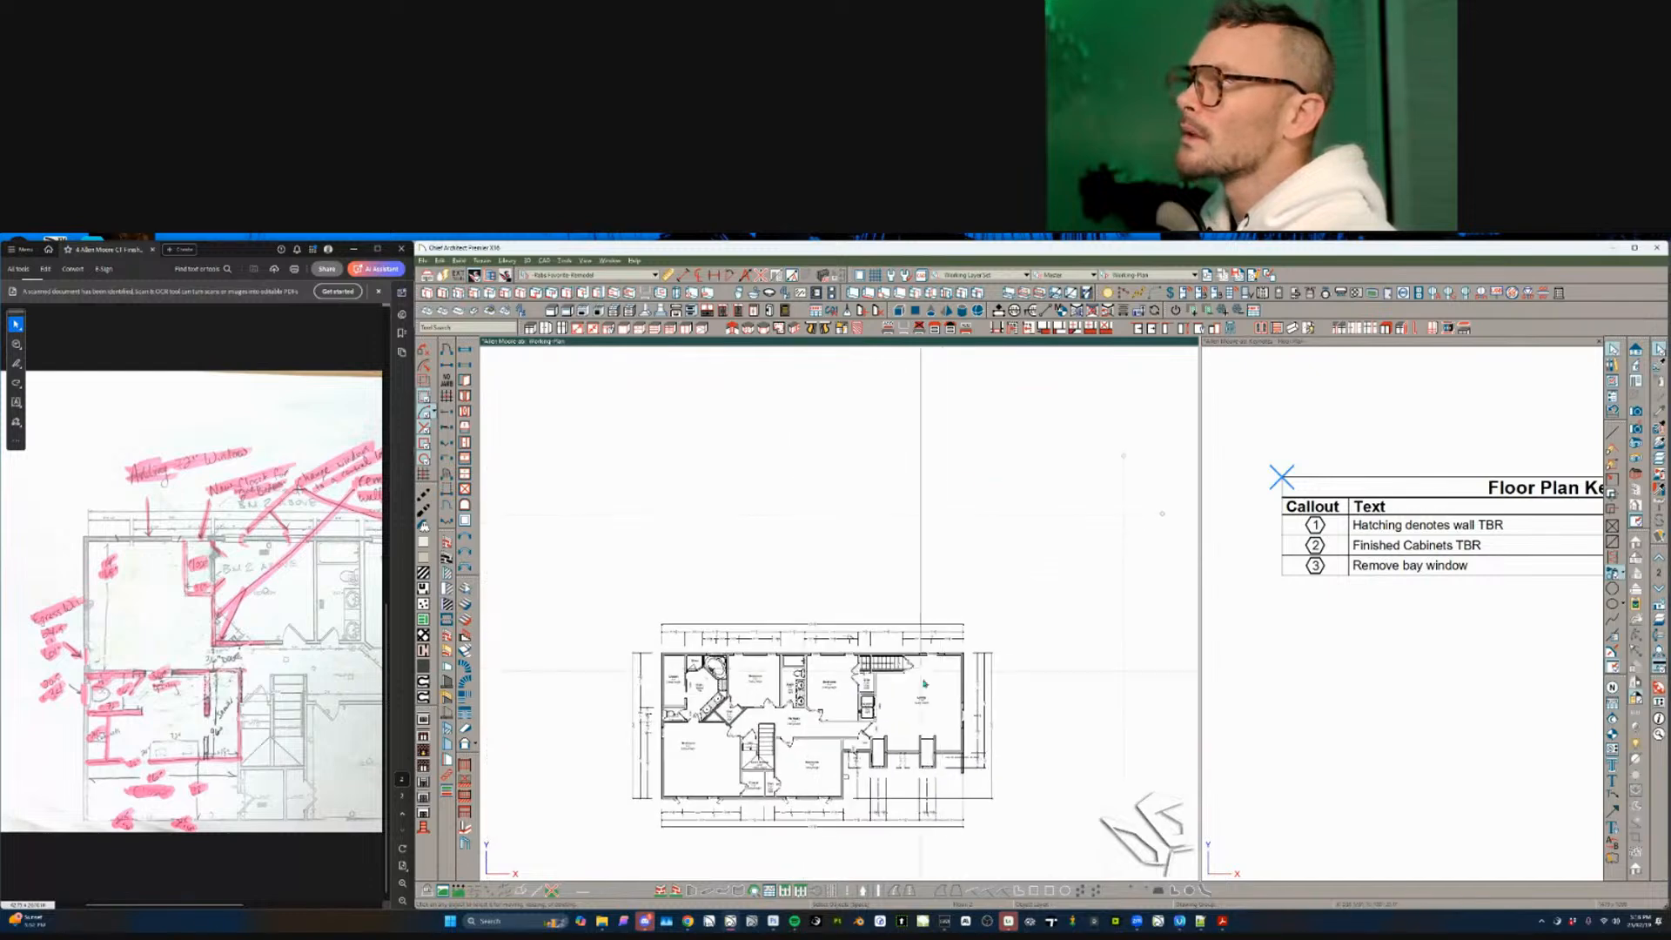
{"action": "key", "text": "Page_Down"}
{"action": "left_click", "coordinate": [538, 453]}
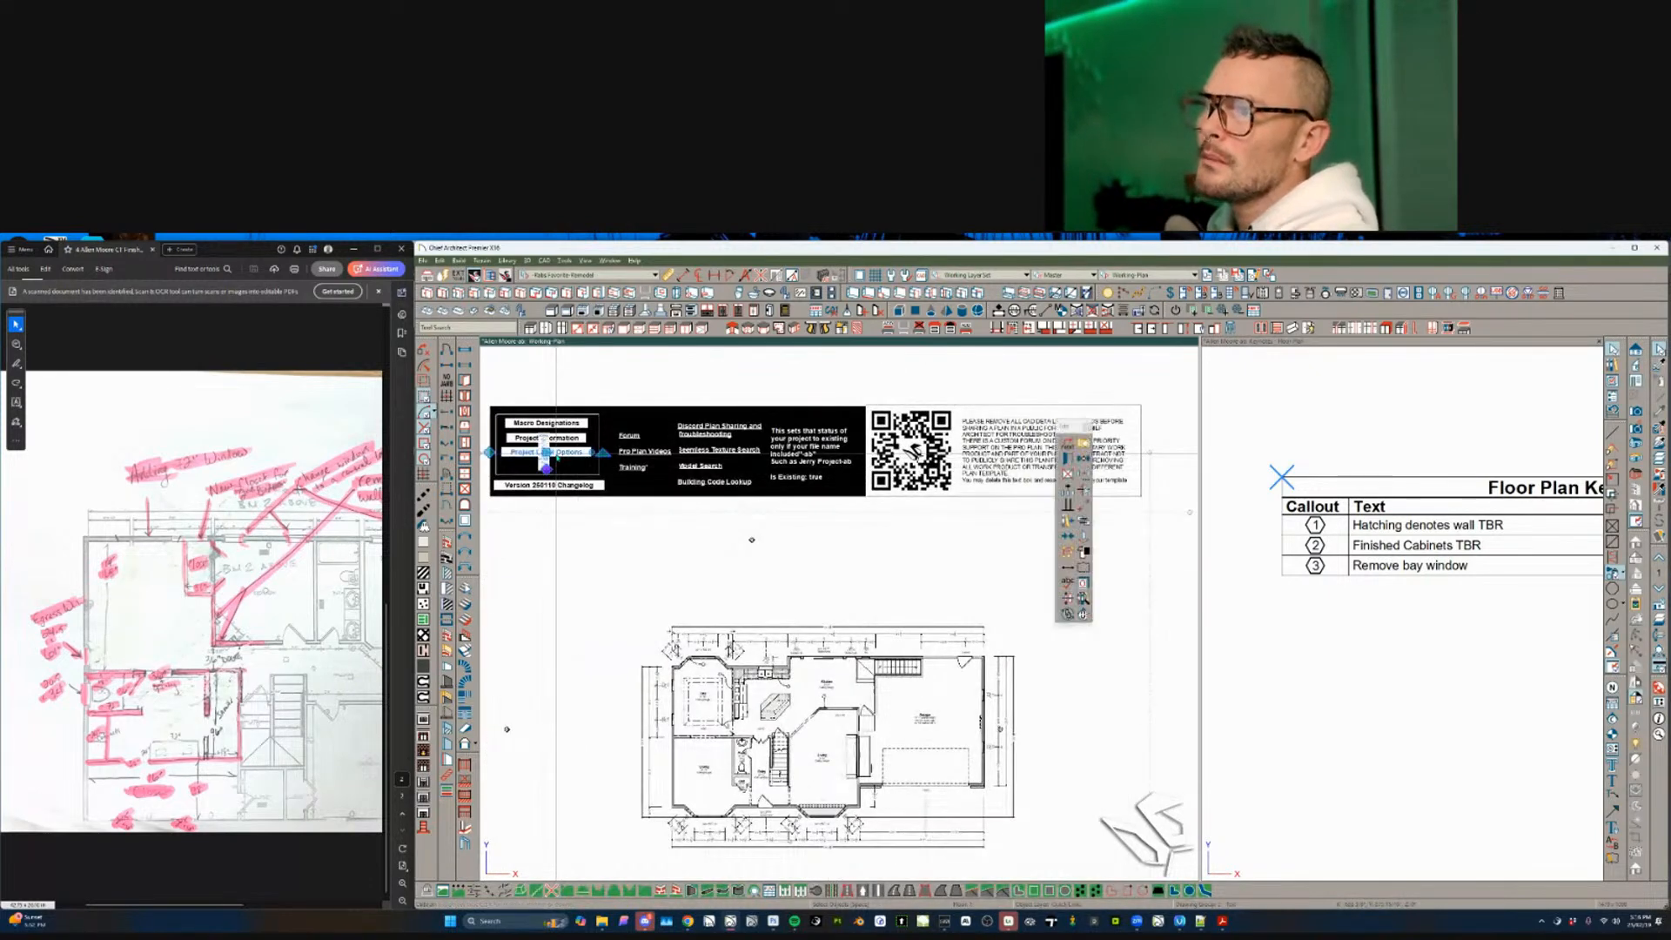
{"action": "double_click", "coordinate": [545, 453]}
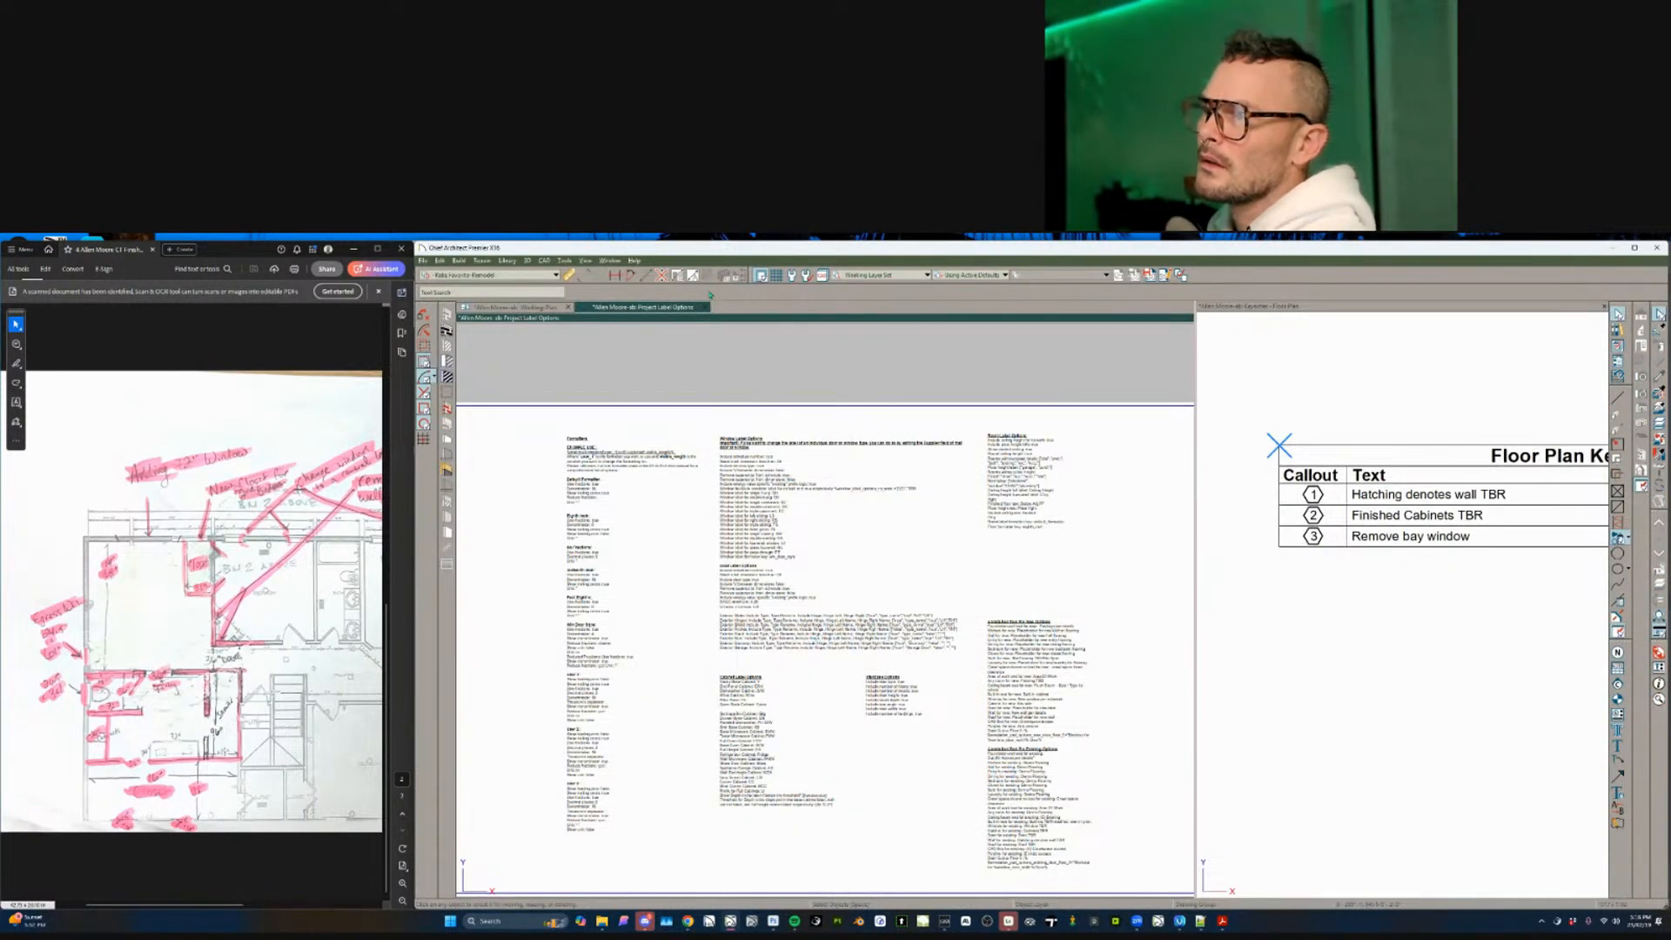
{"action": "key", "text": "ctrl+w"}
{"action": "scroll", "coordinate": [765, 663], "scroll_direction": "up", "scroll_amount": 5}
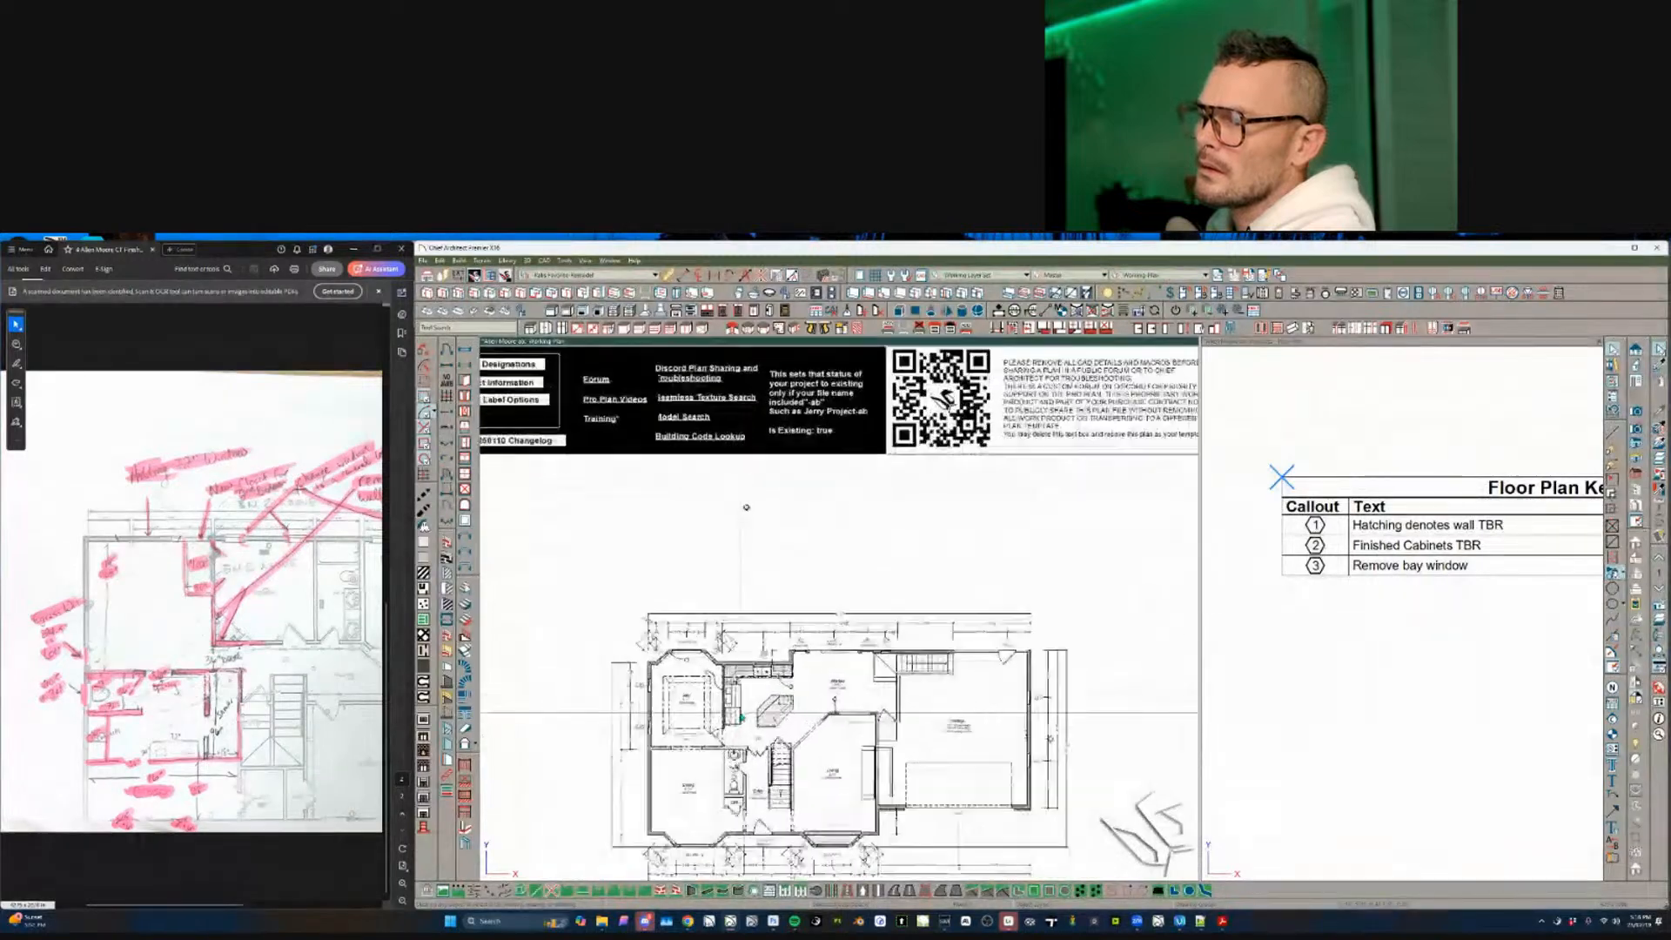
{"action": "key", "text": "Page_Up"}
{"action": "scroll", "coordinate": [744, 712], "scroll_direction": "up", "scroll_amount": 5}
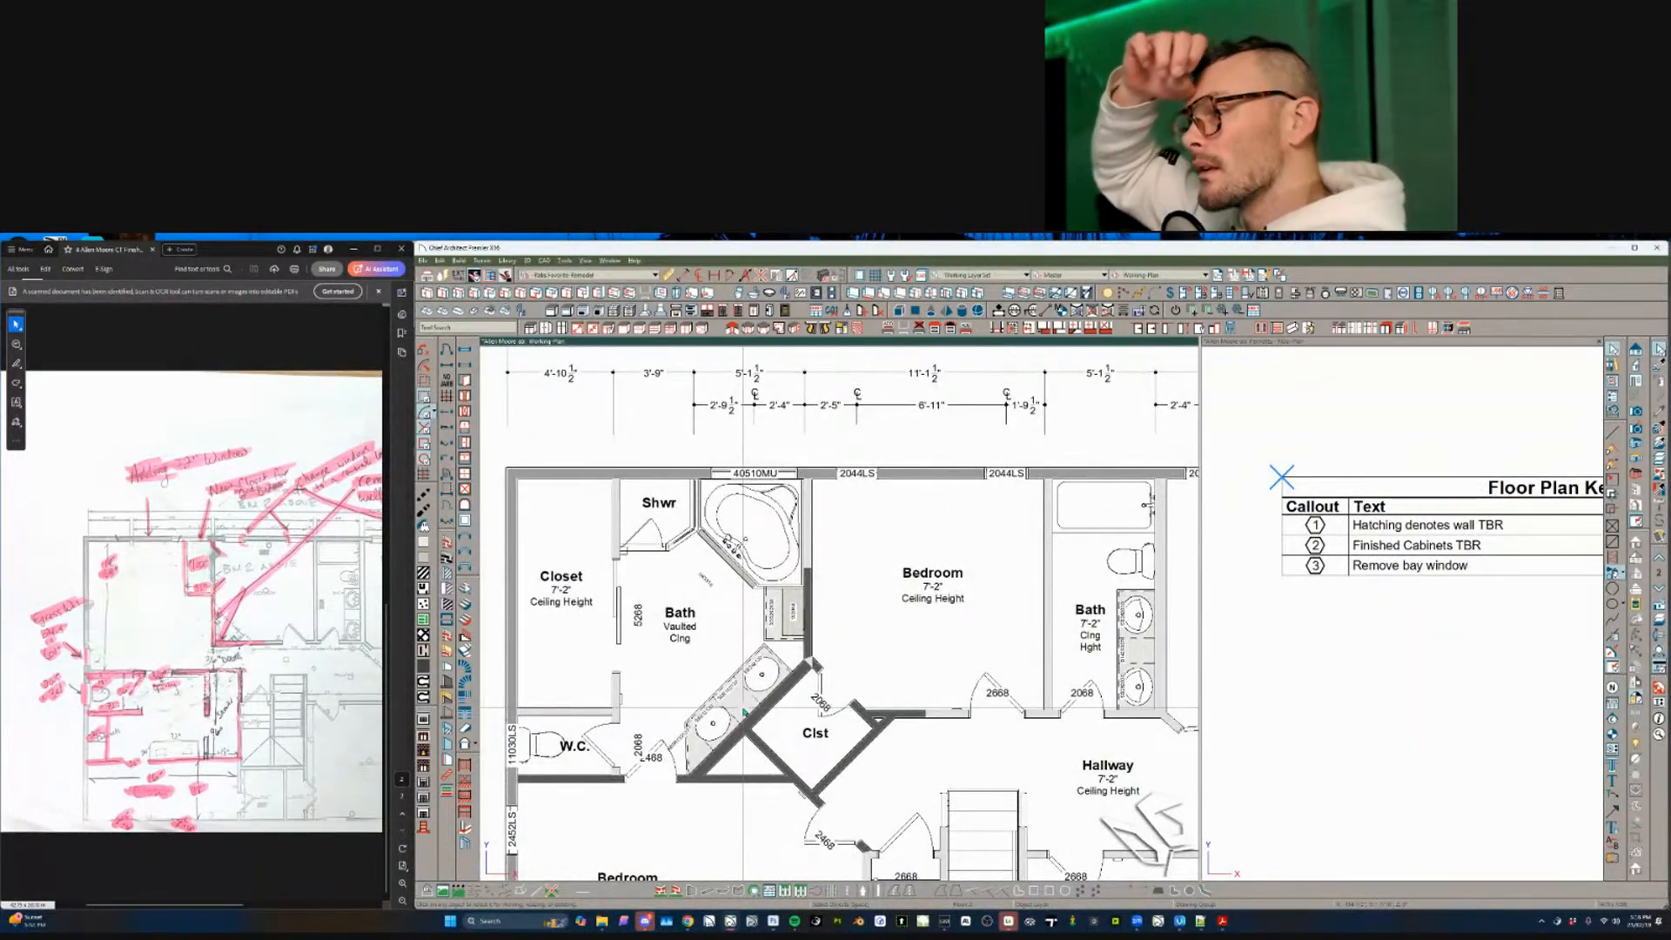
- Place callout 4 in the bath and draw its leader arrow toward the vanity
{"action": "scroll", "coordinate": [744, 711], "scroll_direction": "up", "scroll_amount": 3}
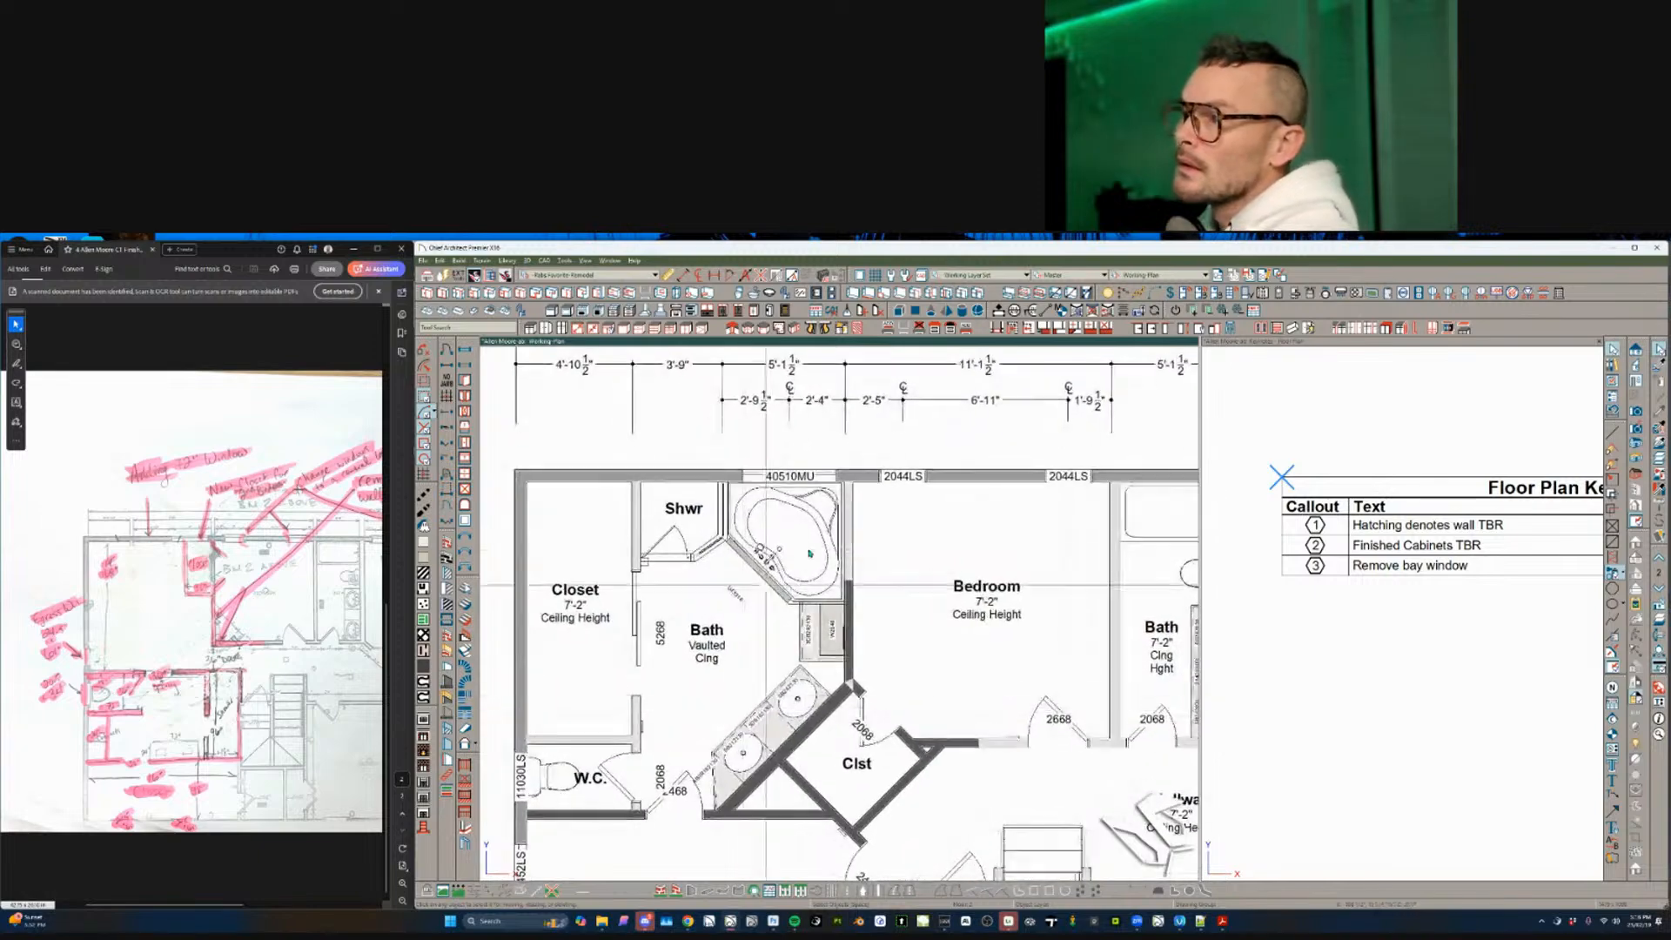
{"action": "scroll", "coordinate": [731, 549], "scroll_direction": "up", "scroll_amount": 2}
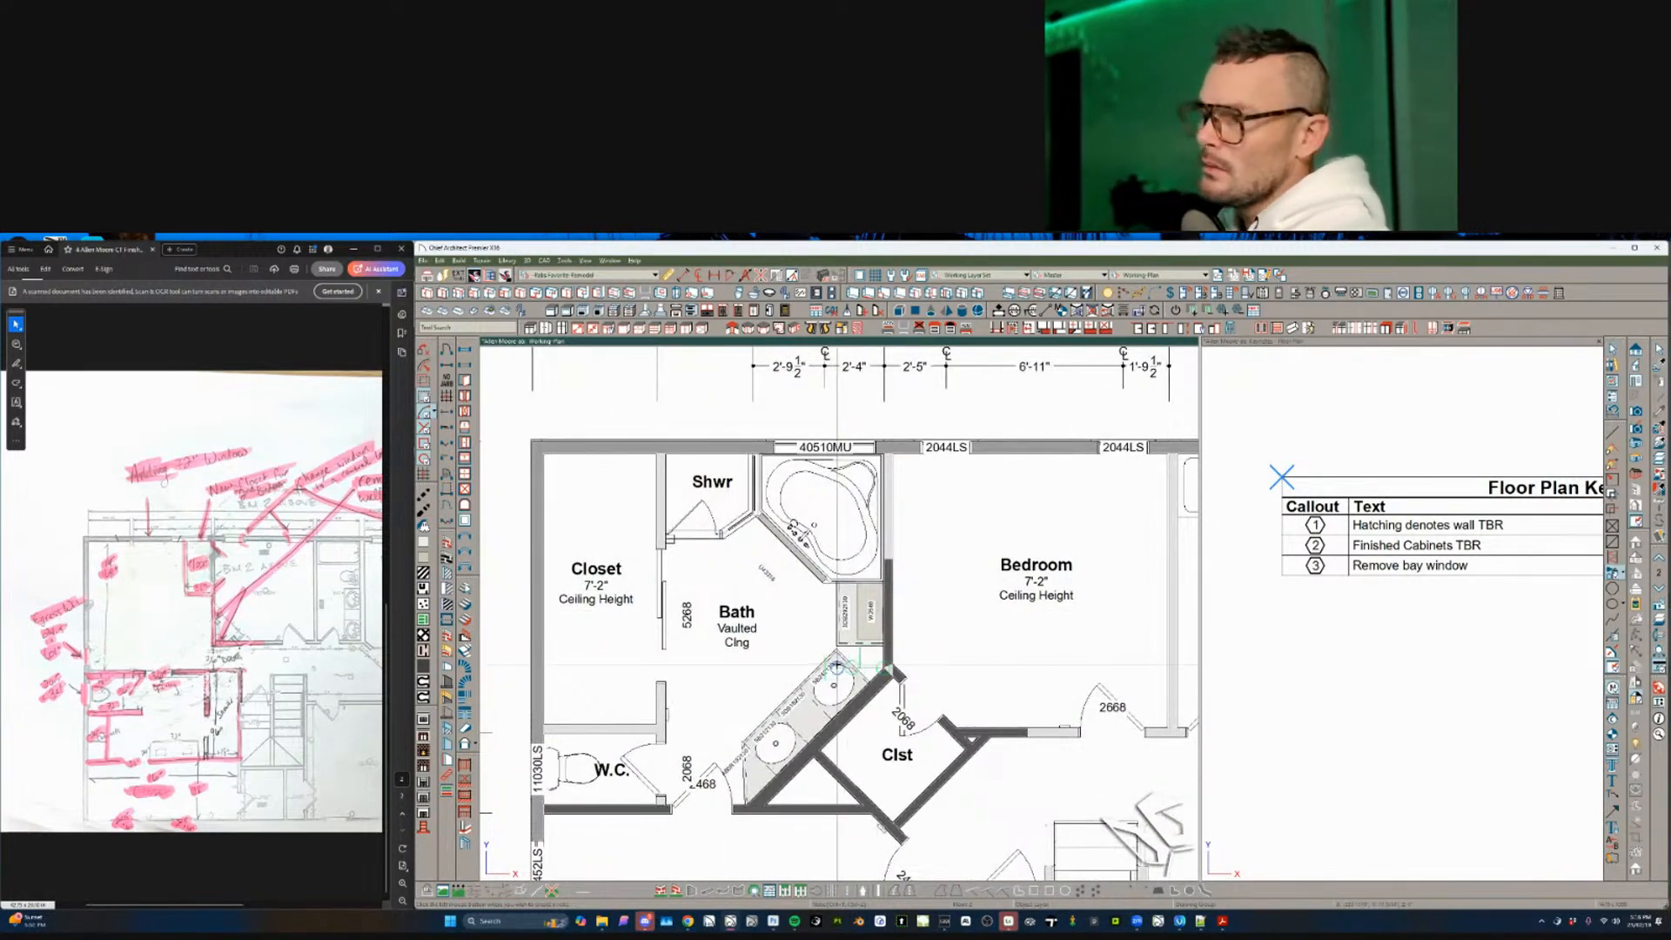
{"action": "left_click", "coordinate": [775, 669]}
{"action": "key", "text": "Return"}
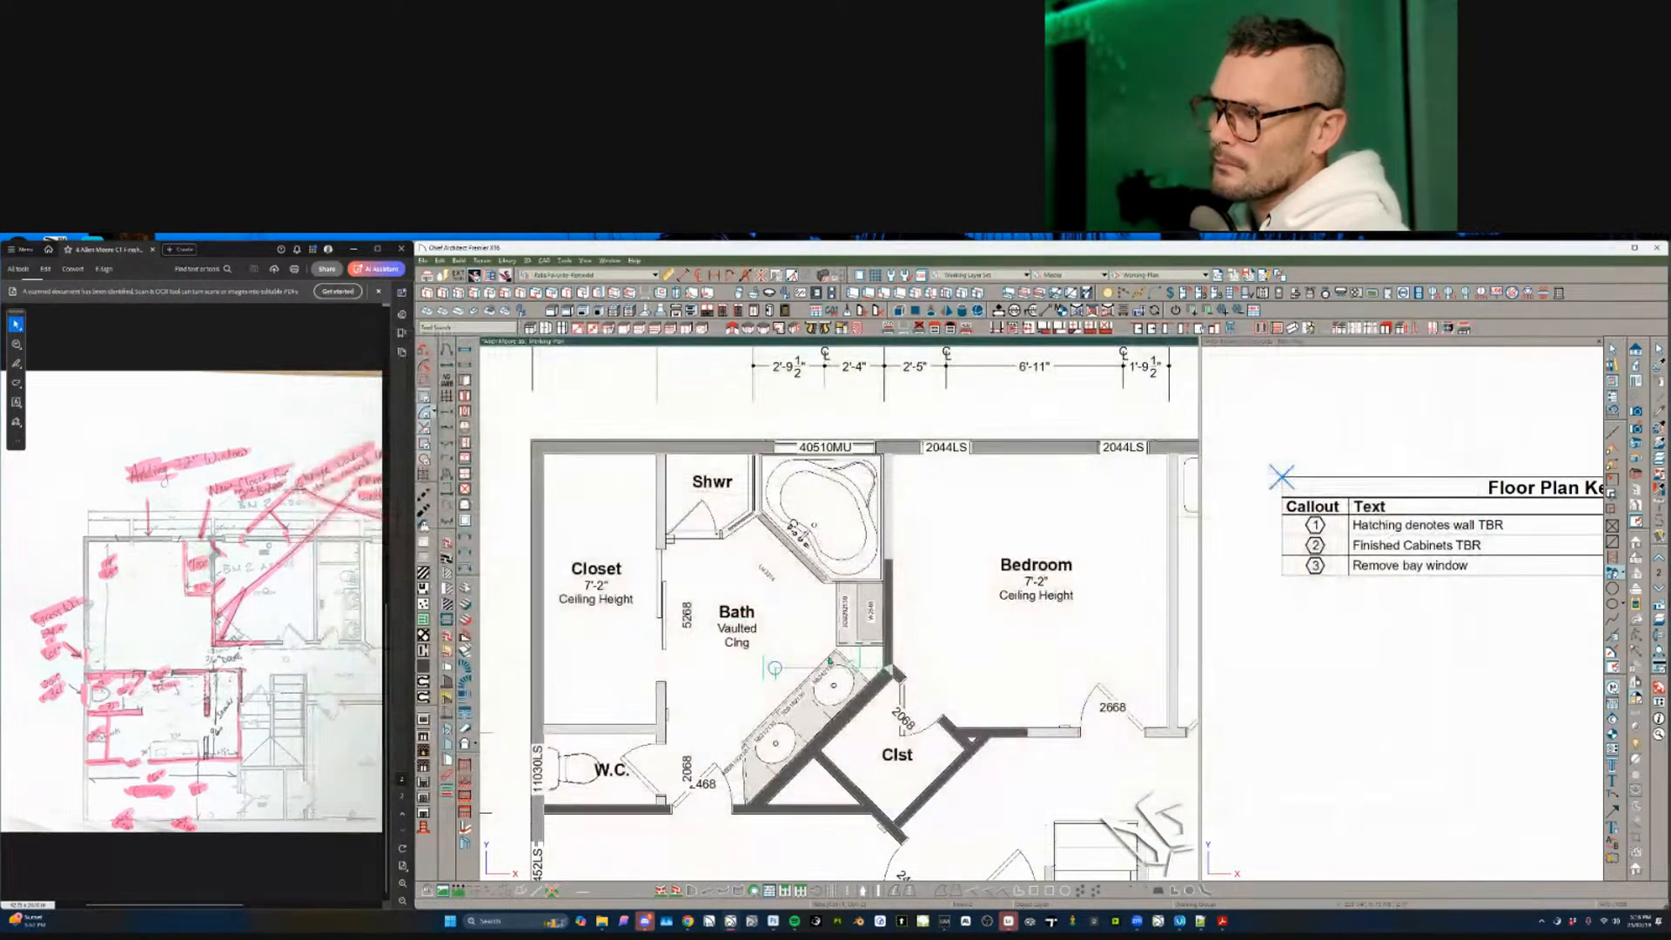
{"action": "left_click", "coordinate": [775, 667]}
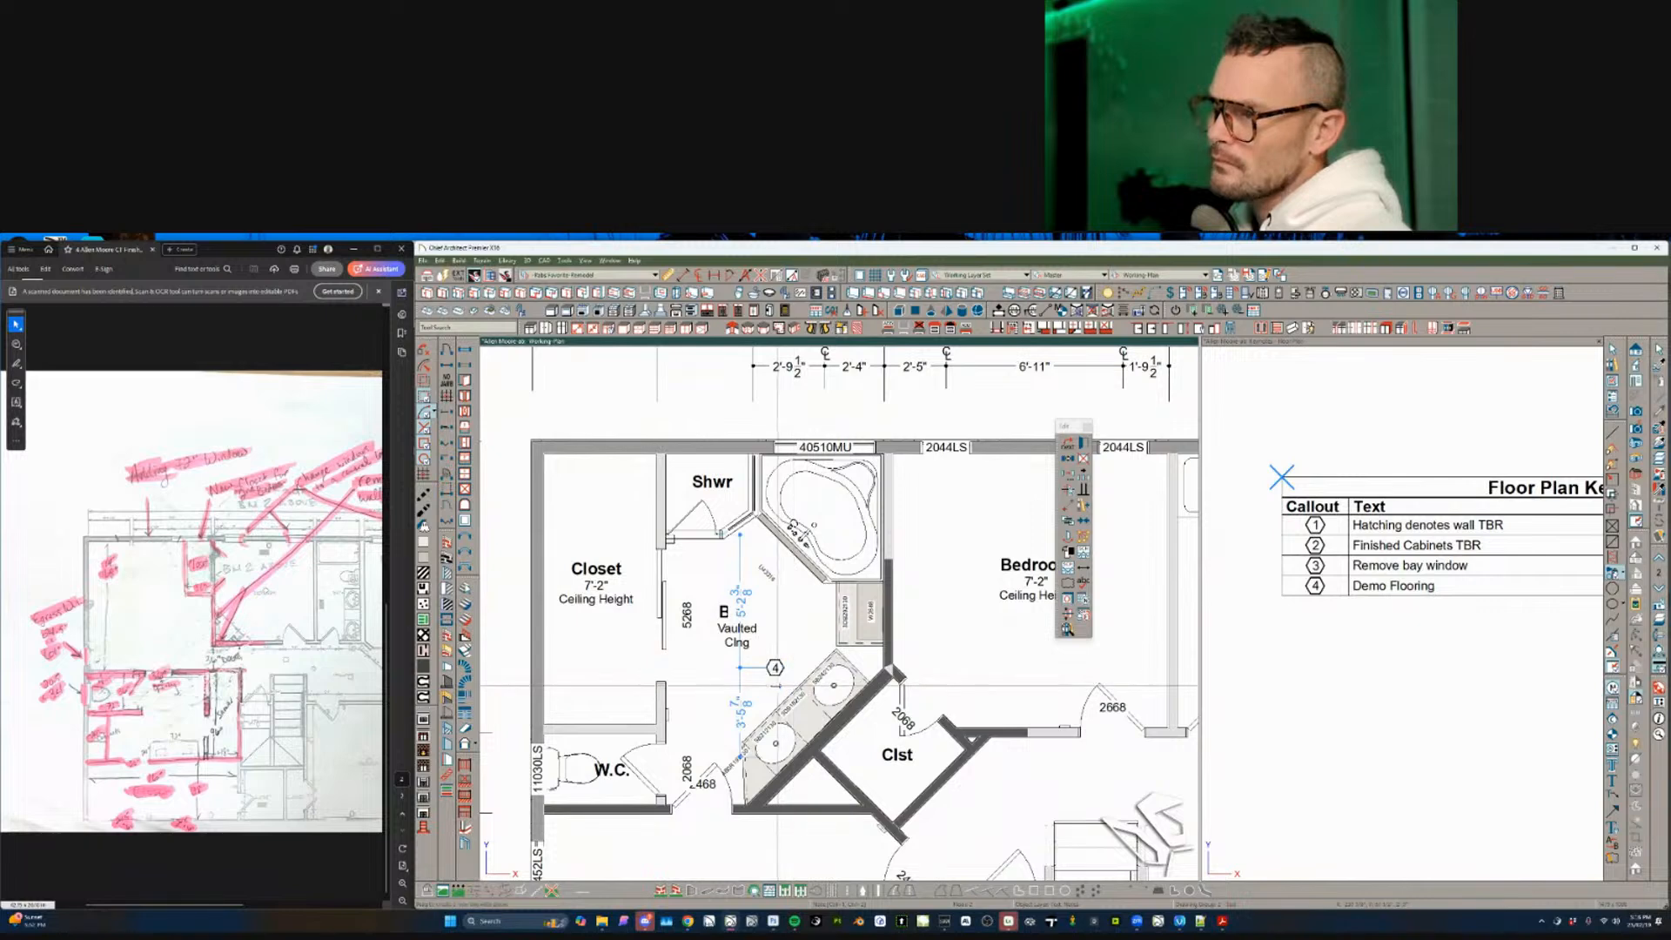
{"action": "left_click_drag", "start_coordinate": [805, 696], "coordinate": [805, 696]}
{"action": "middle_click_drag", "start_coordinate": [751, 574], "coordinate": [756, 680]}
{"action": "key", "text": "Escape"}
- Set callout 4's keynote text to 'Base Cabinet Cabinets TBR'
{"action": "scroll", "coordinate": [760, 644], "scroll_direction": "down", "scroll_amount": 1}
{"action": "scroll", "coordinate": [757, 653], "scroll_direction": "up", "scroll_amount": 2}
{"action": "scroll", "coordinate": [756, 679], "scroll_direction": "down", "scroll_amount": 3}
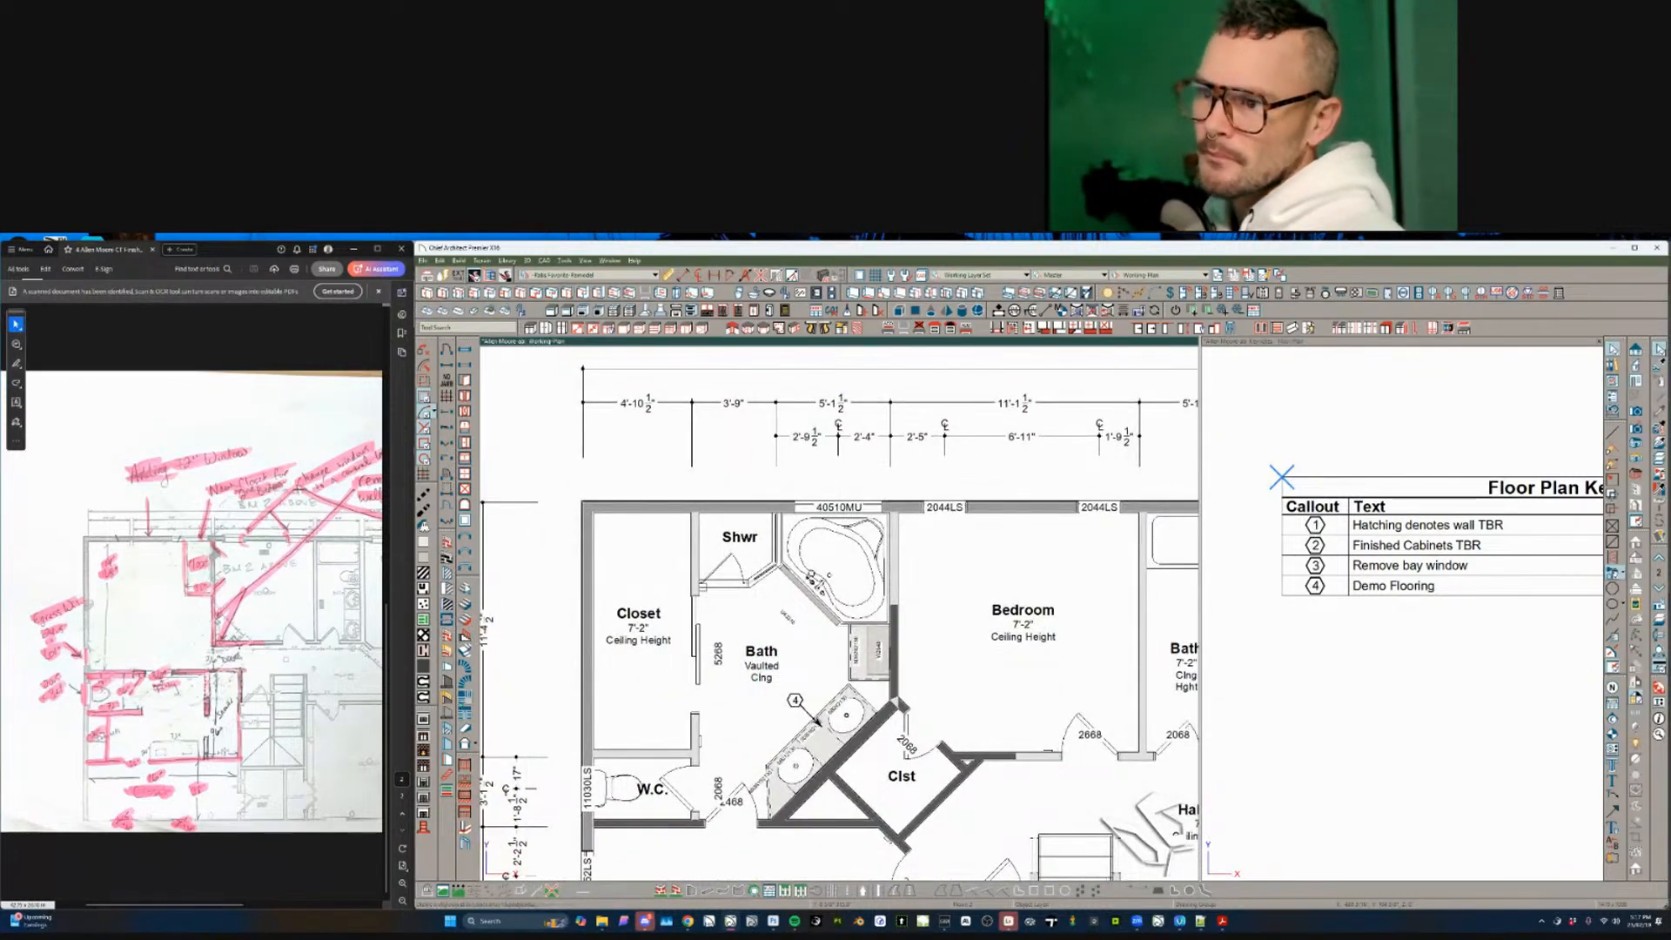
{"action": "left_click", "coordinate": [646, 760]}
{"action": "scroll", "coordinate": [798, 606], "scroll_direction": "down", "scroll_amount": 3}
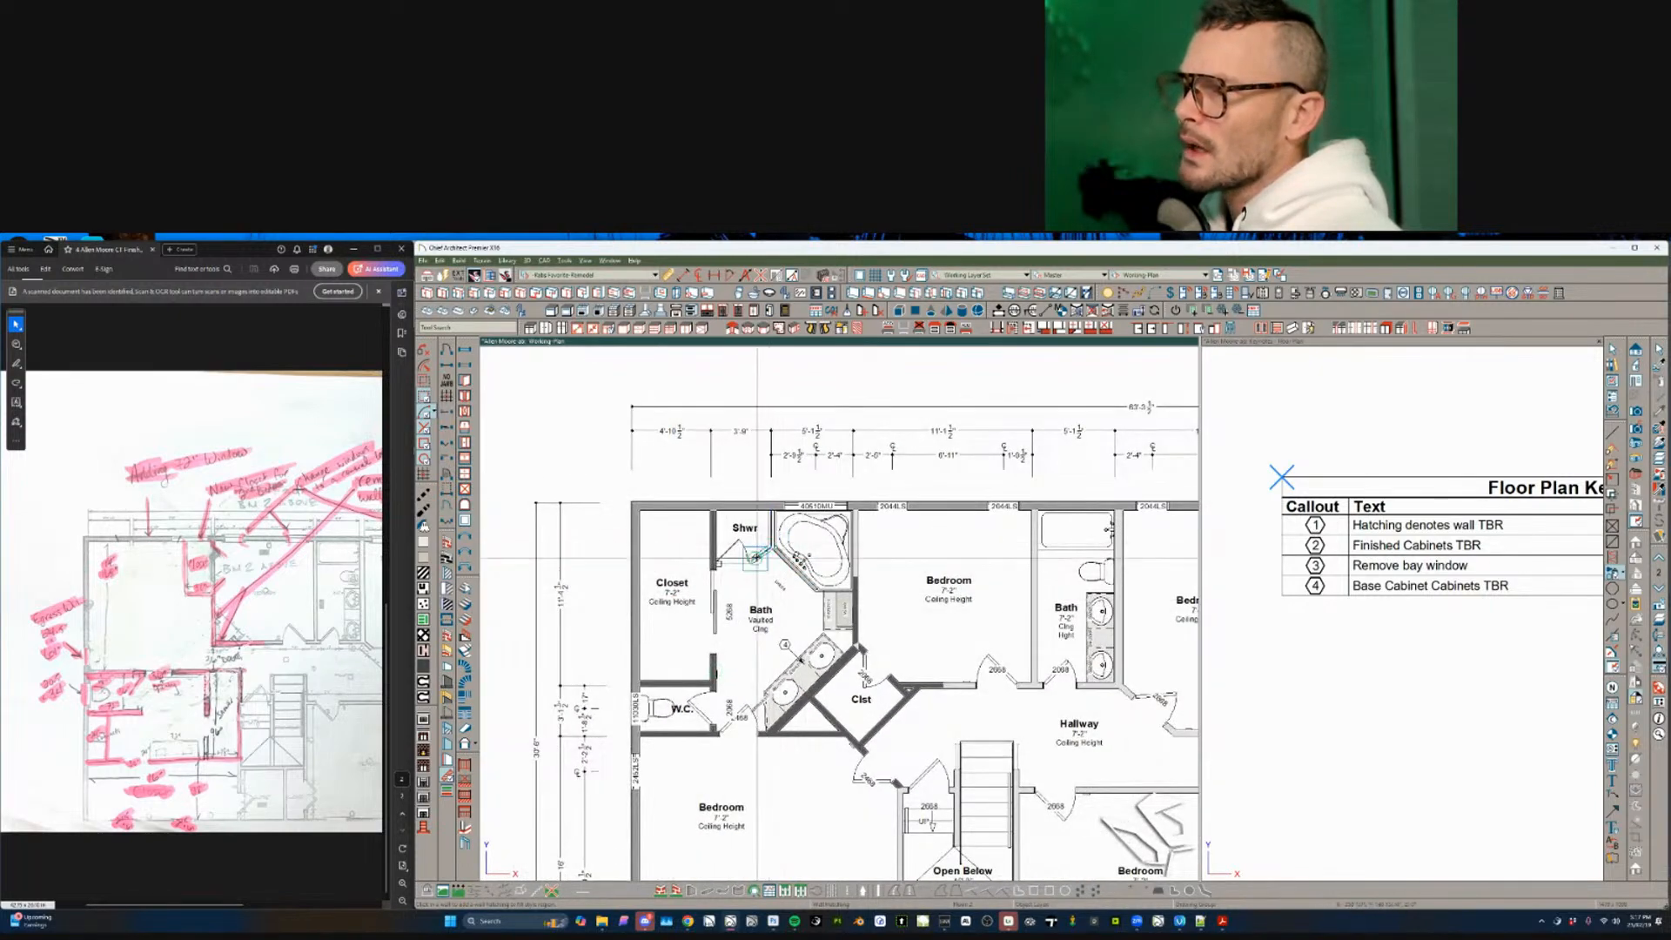
{"action": "scroll", "coordinate": [757, 609], "scroll_direction": "up", "scroll_amount": 1}
- Place Demo Flooring callout 5 near the Bath, in the Closet and in the shower
{"action": "scroll", "coordinate": [725, 605], "scroll_direction": "up", "scroll_amount": 1}
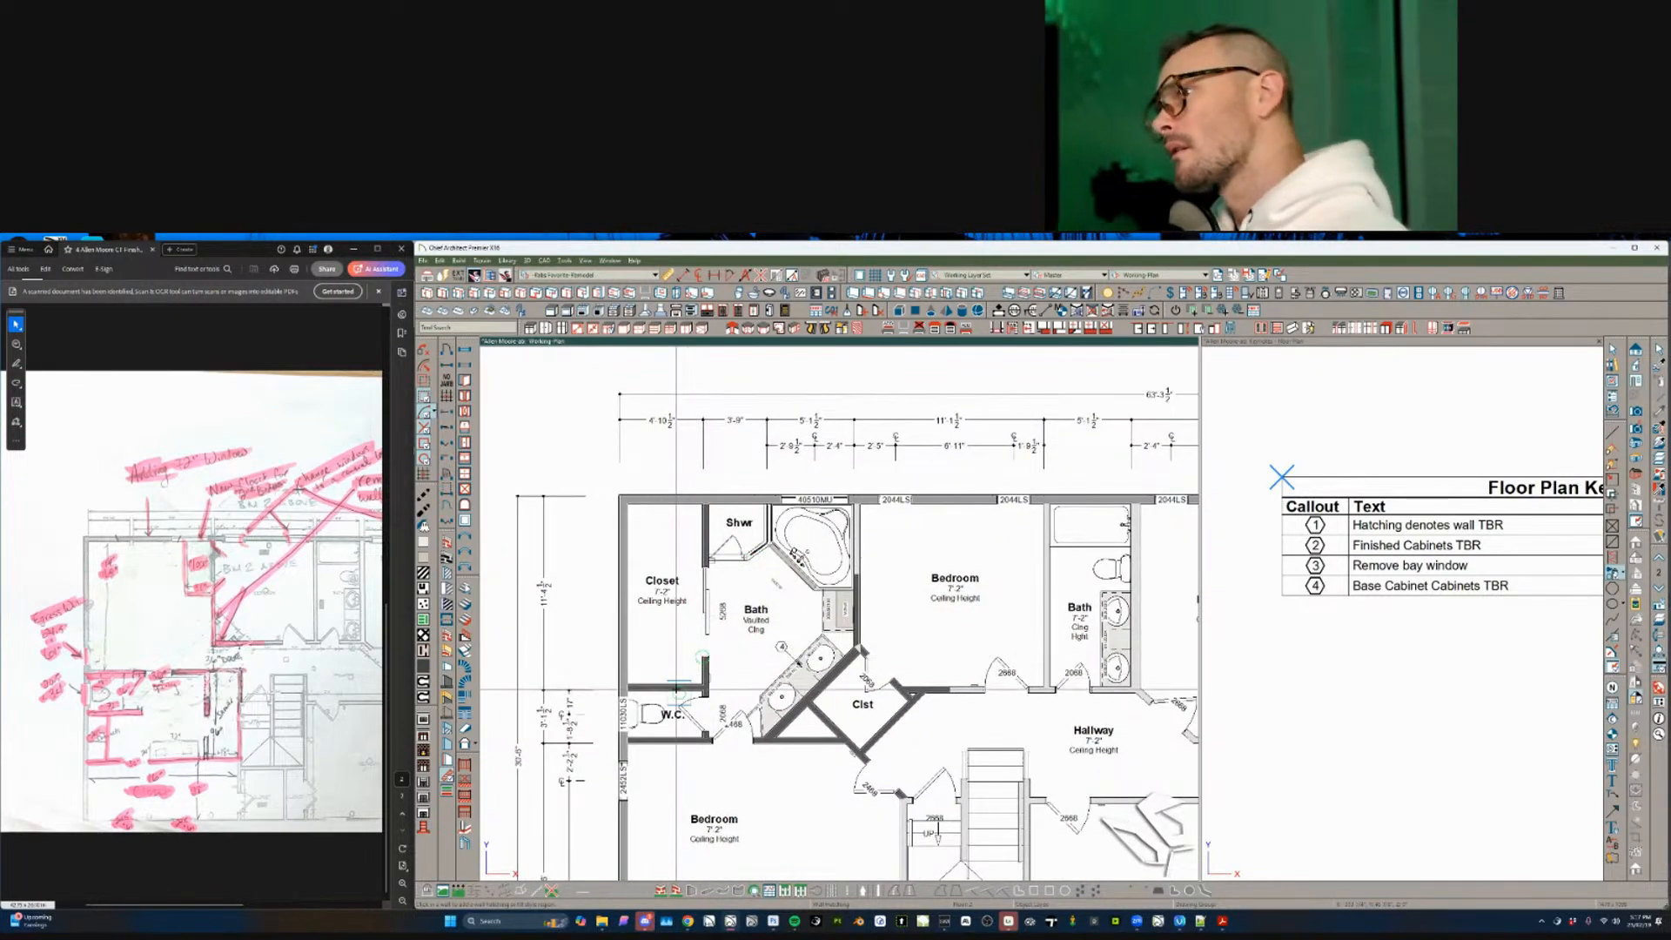
{"action": "scroll", "coordinate": [676, 691], "scroll_direction": "up", "scroll_amount": 1}
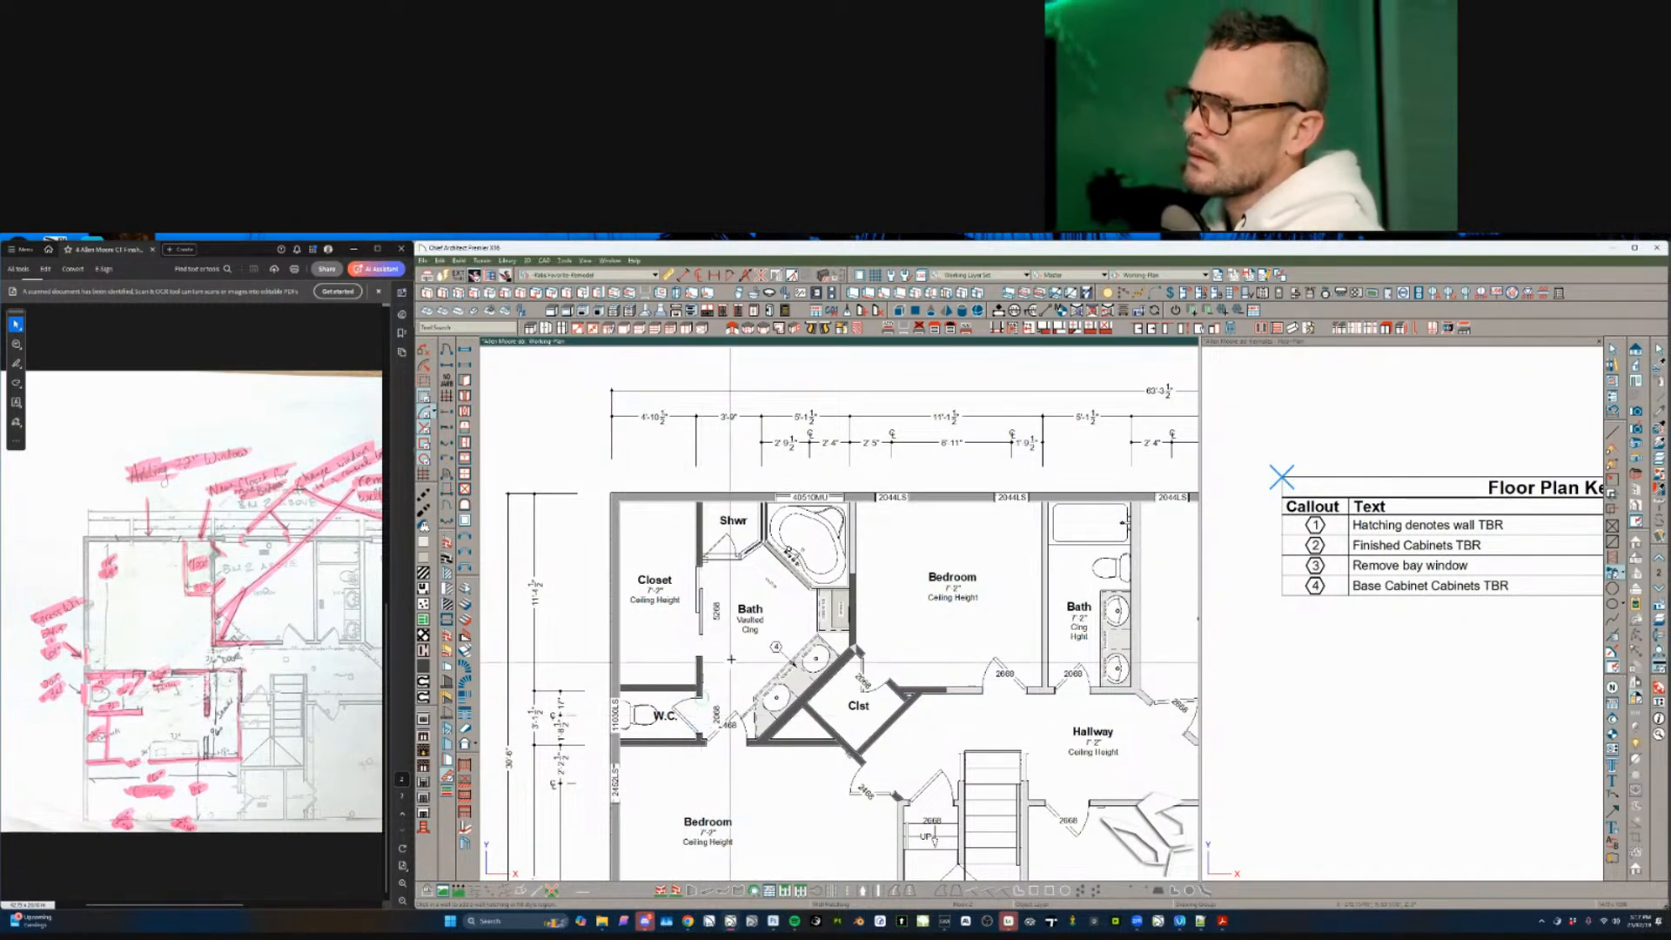
{"action": "left_click", "coordinate": [752, 653]}
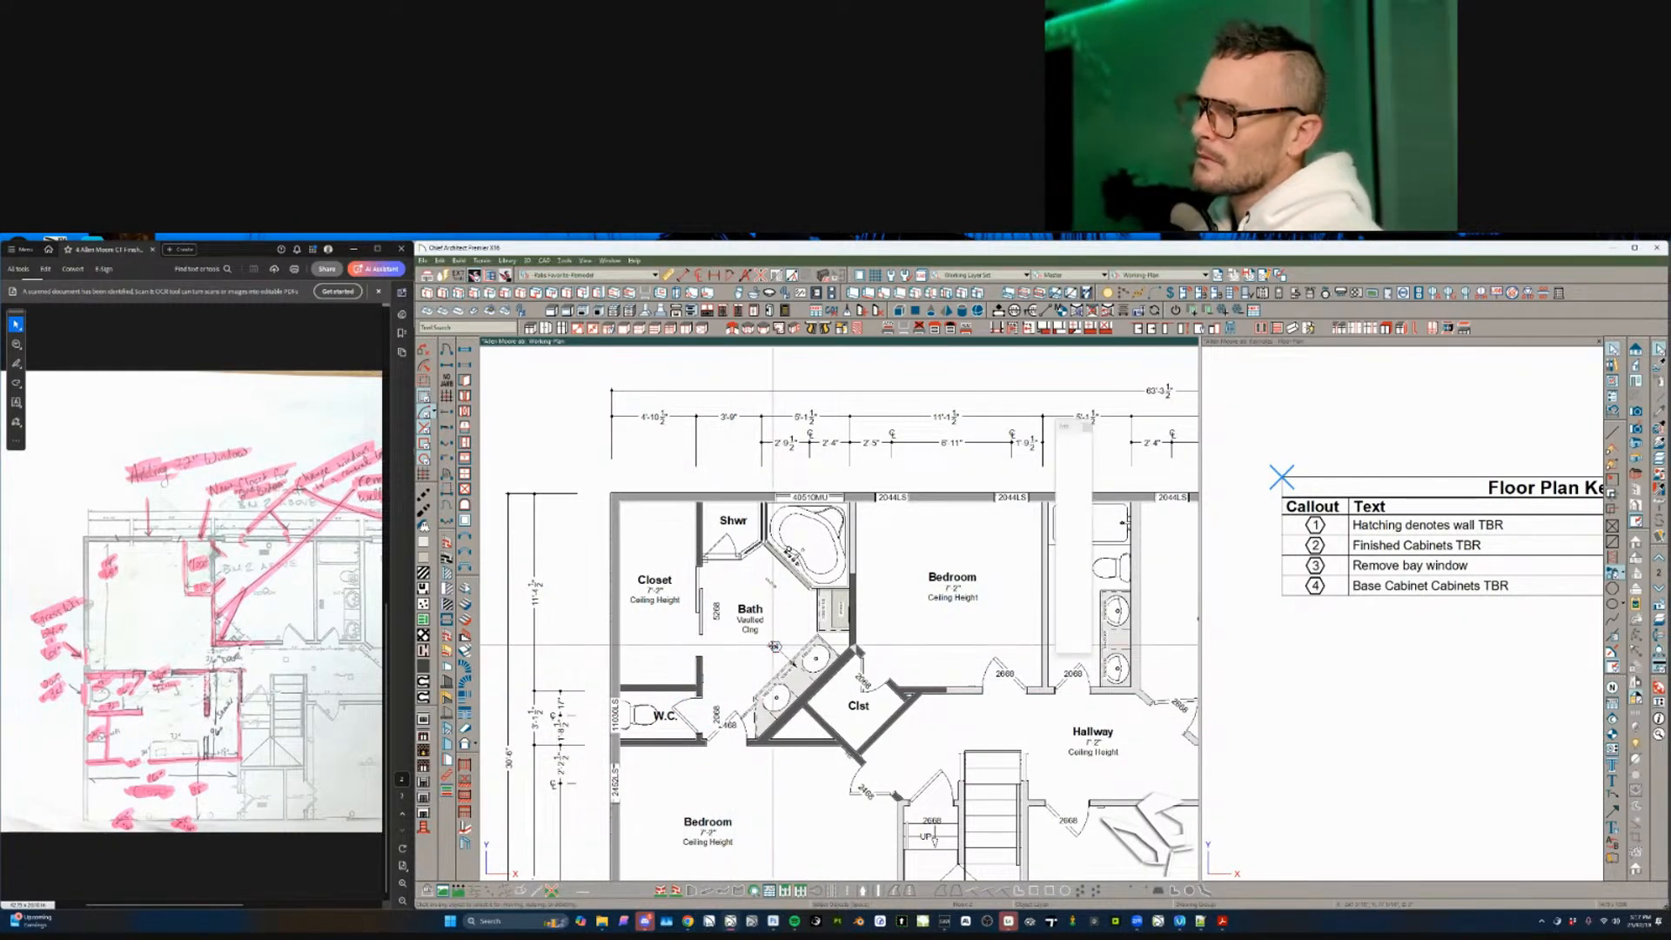
{"action": "left_click", "coordinate": [727, 659]}
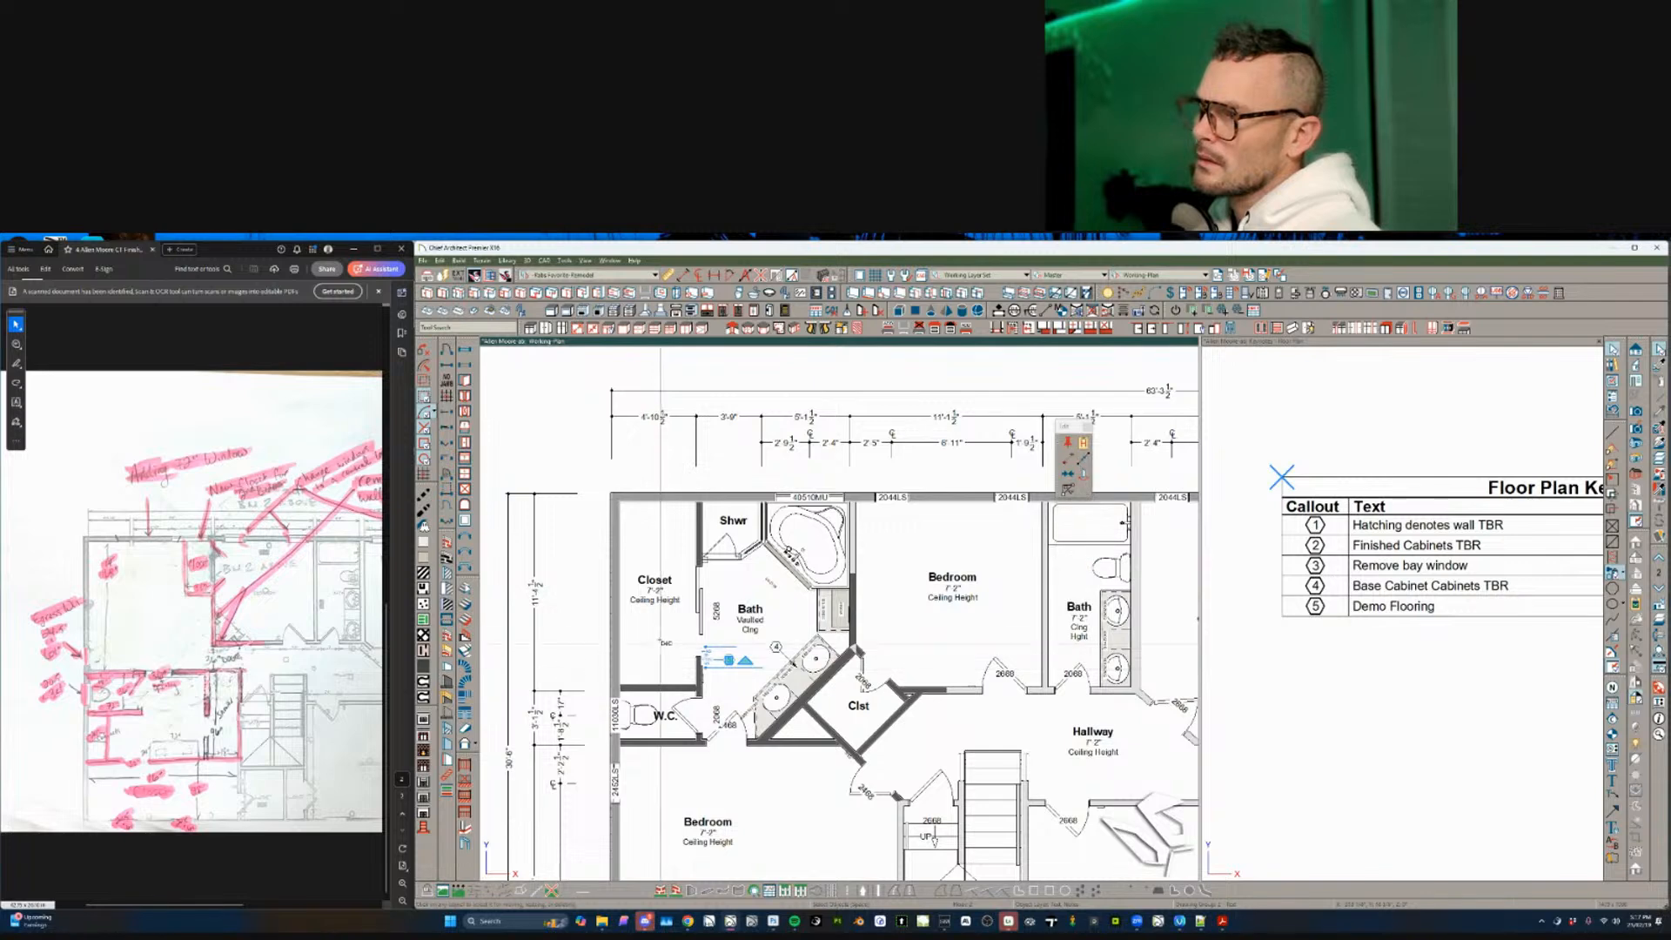
{"action": "left_click", "coordinate": [659, 631]}
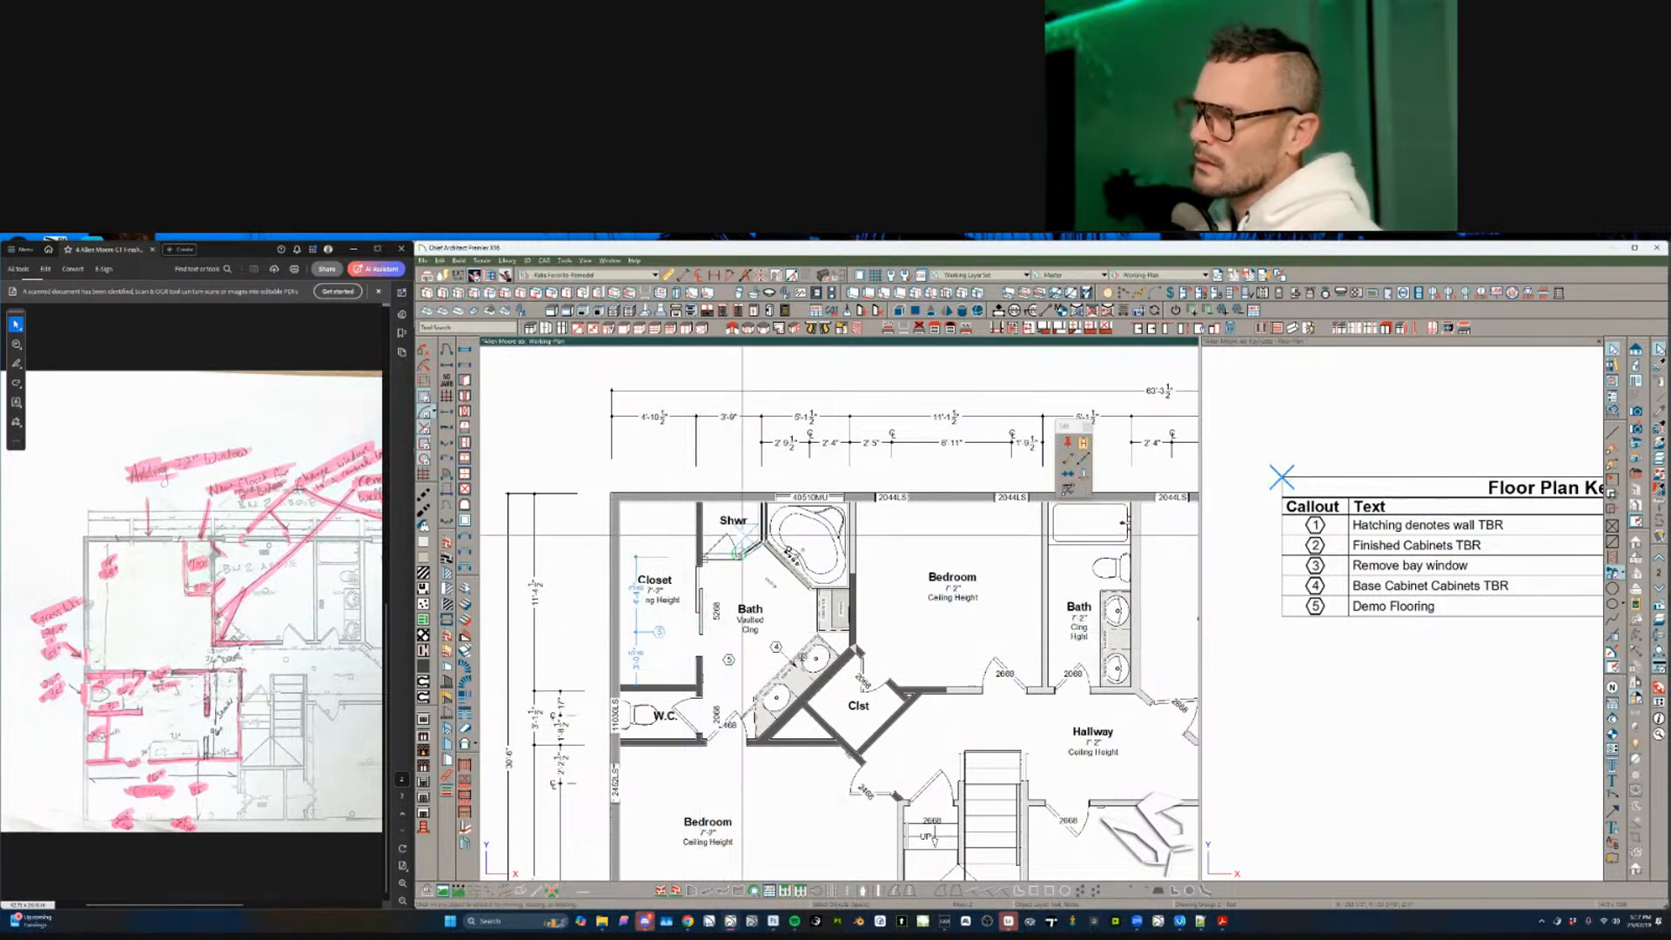
{"action": "left_click", "coordinate": [742, 535]}
- Paste copies of callout 5 into the lower Bedroom, the Clst room and the triangle beside it
{"action": "scroll", "coordinate": [756, 757], "scroll_direction": "down", "scroll_amount": 1}
{"action": "middle_click_drag", "start_coordinate": [755, 767], "coordinate": [745, 710]}
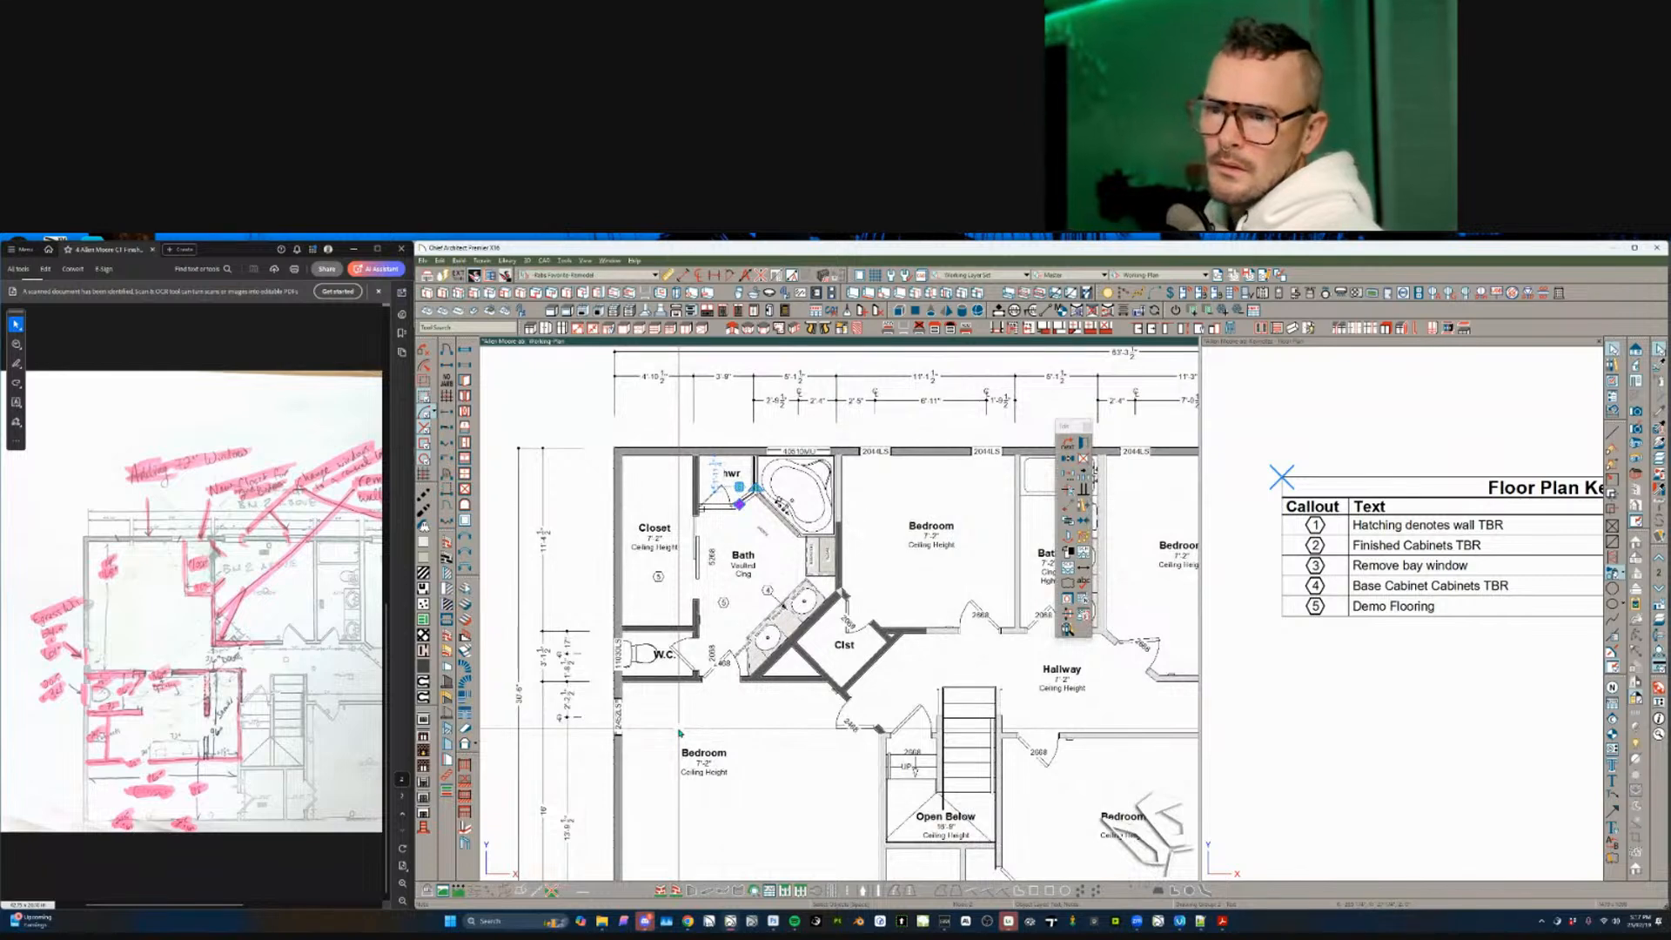
{"action": "key", "text": "ctrl+v"}
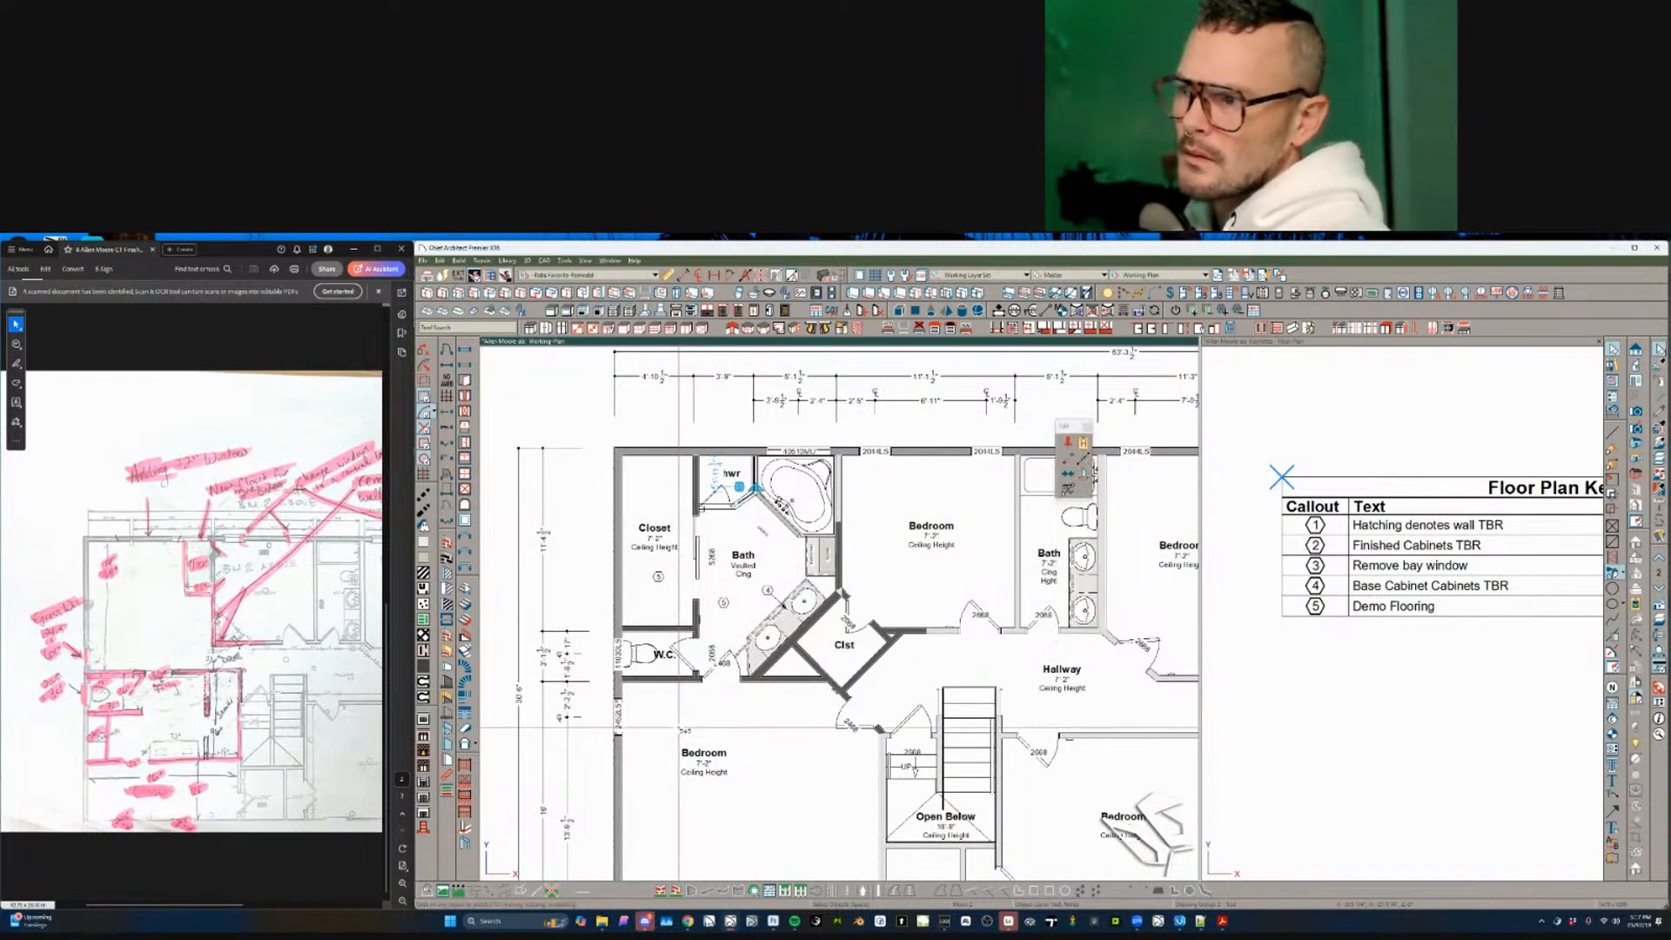
{"action": "left_click", "coordinate": [696, 710]}
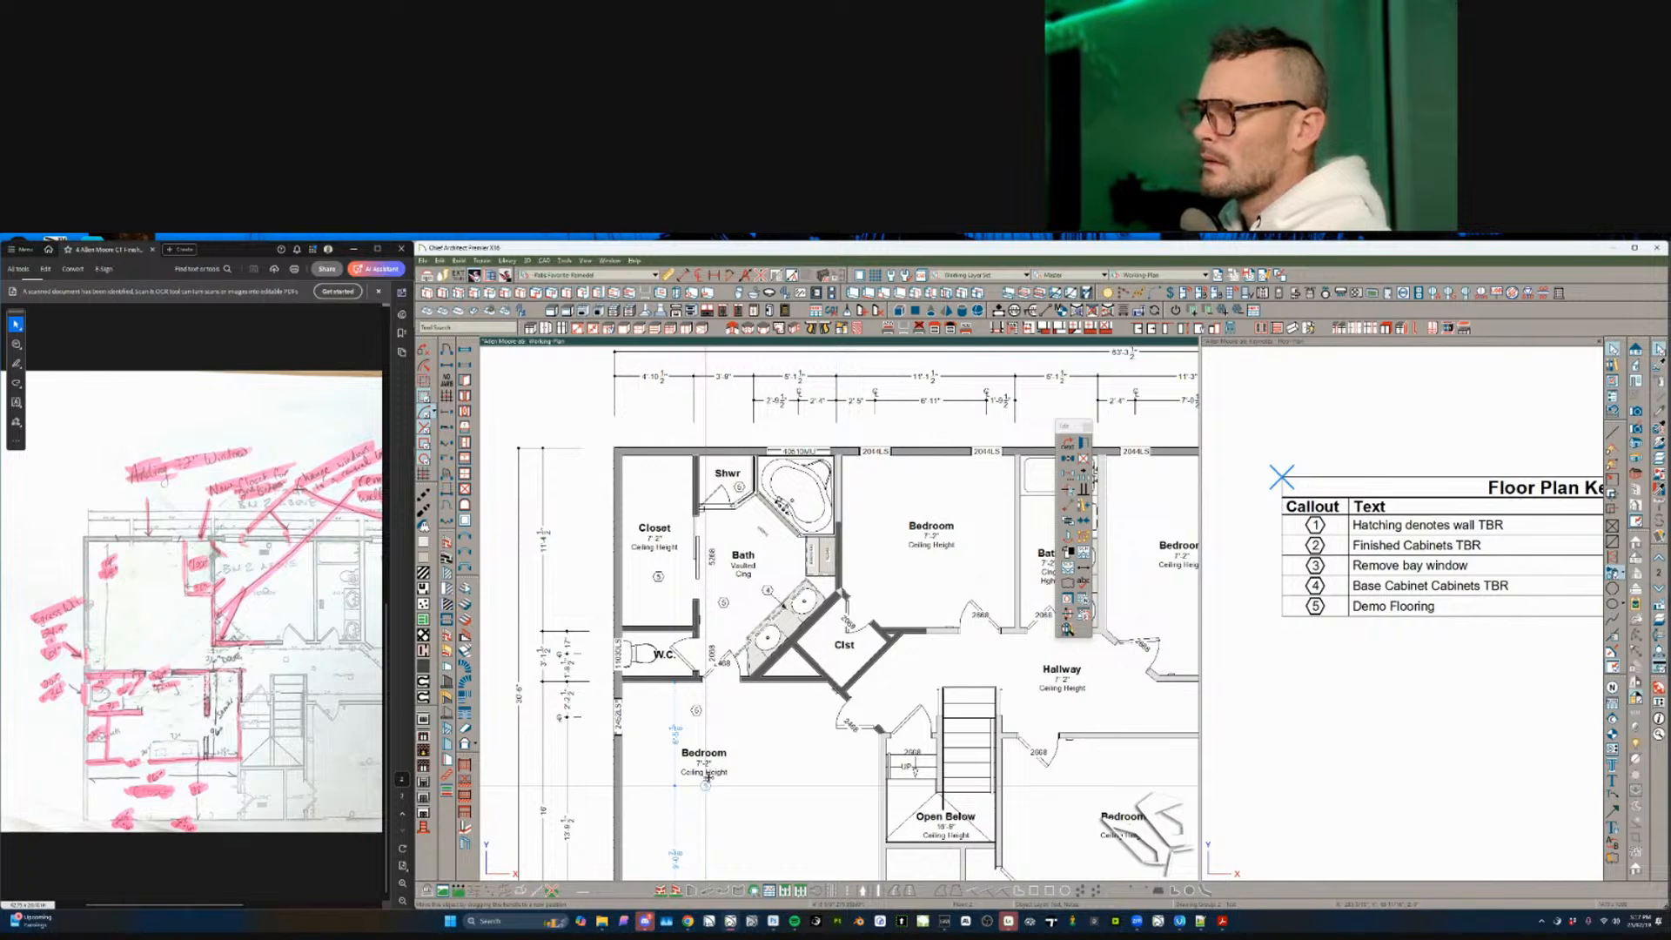
{"action": "key", "text": "ctrl+v"}
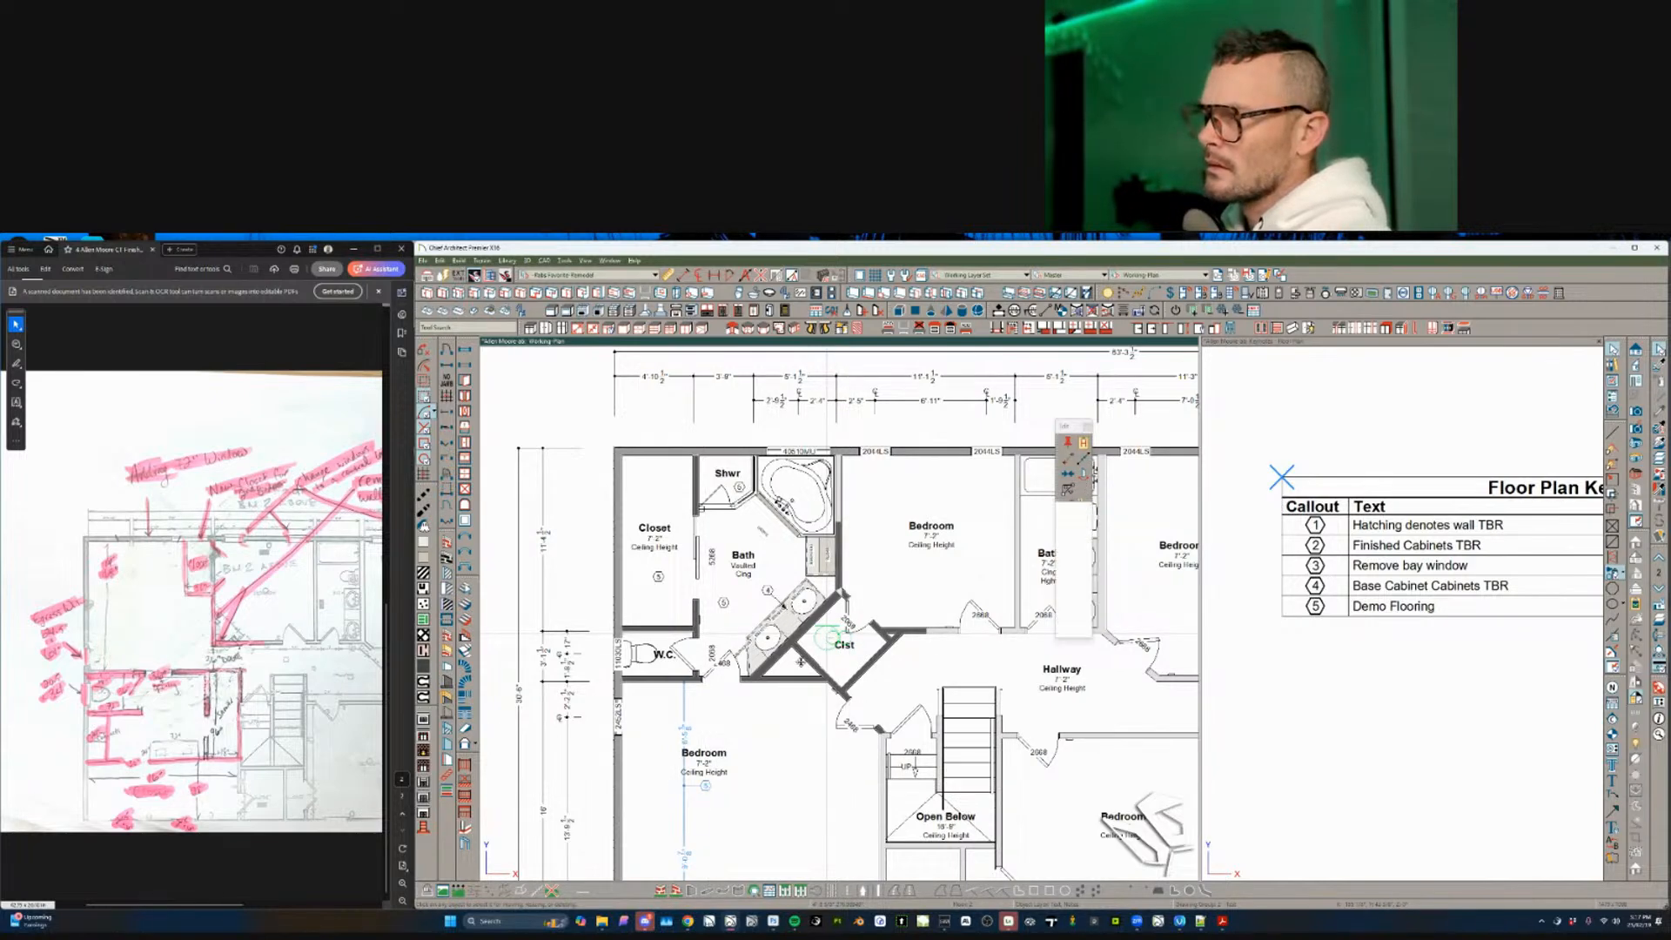
{"action": "left_click", "coordinate": [826, 640]}
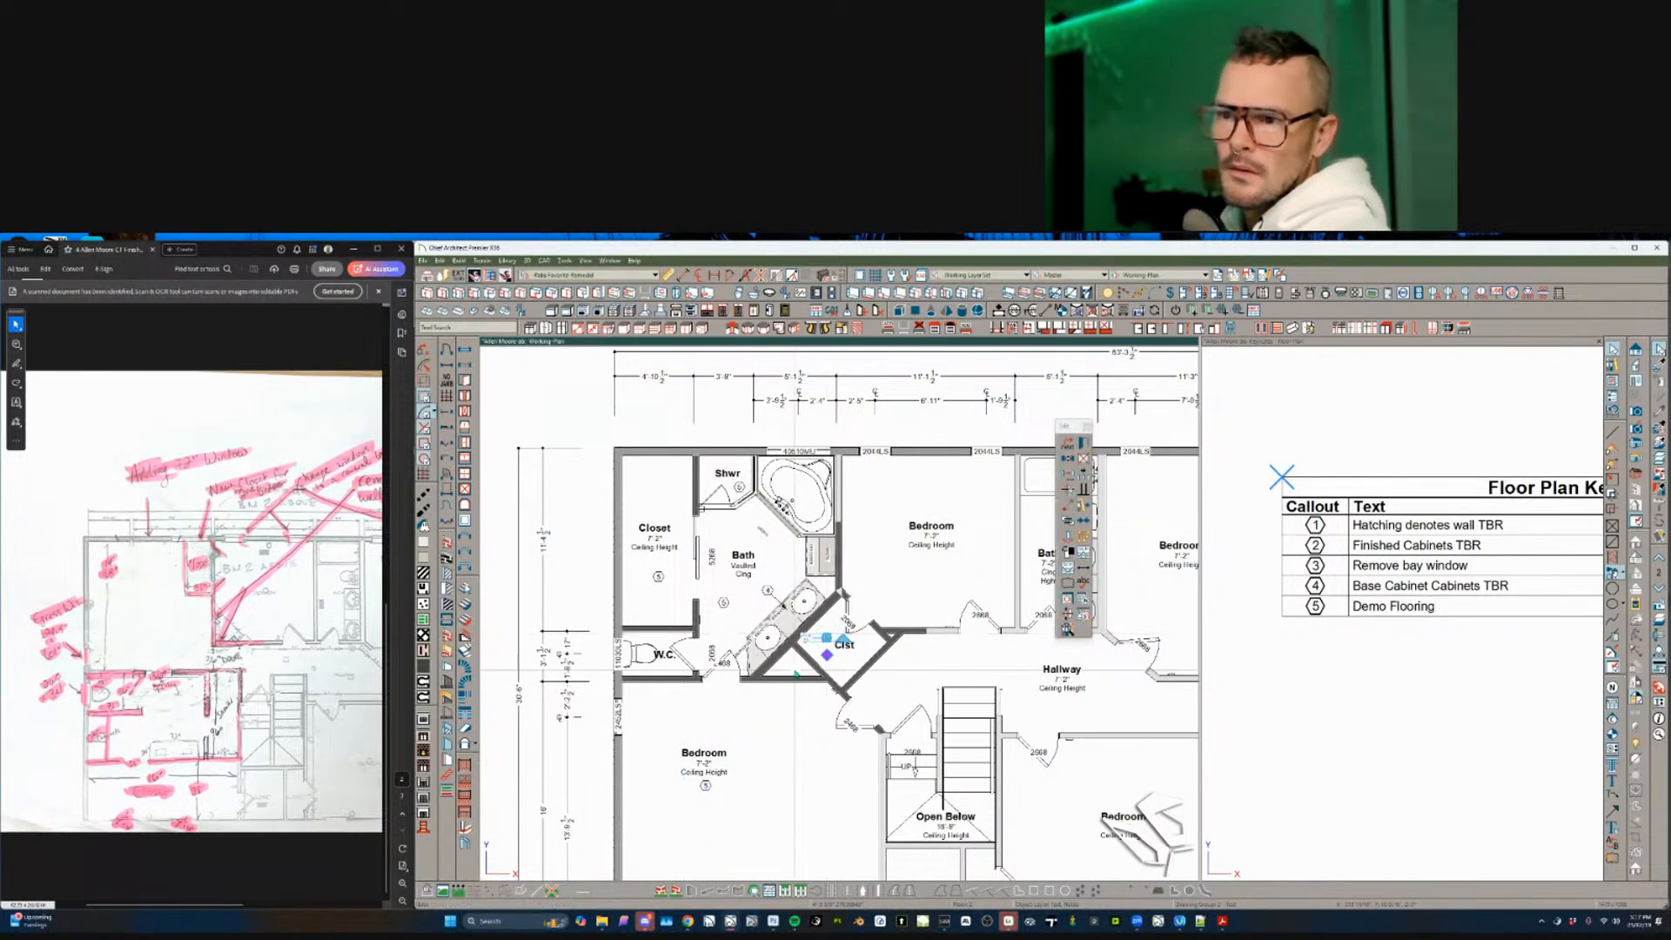
{"action": "left_click", "coordinate": [791, 666]}
{"action": "left_click", "coordinate": [656, 417]}
{"action": "middle_click_drag", "start_coordinate": [588, 672], "coordinate": [542, 678]}
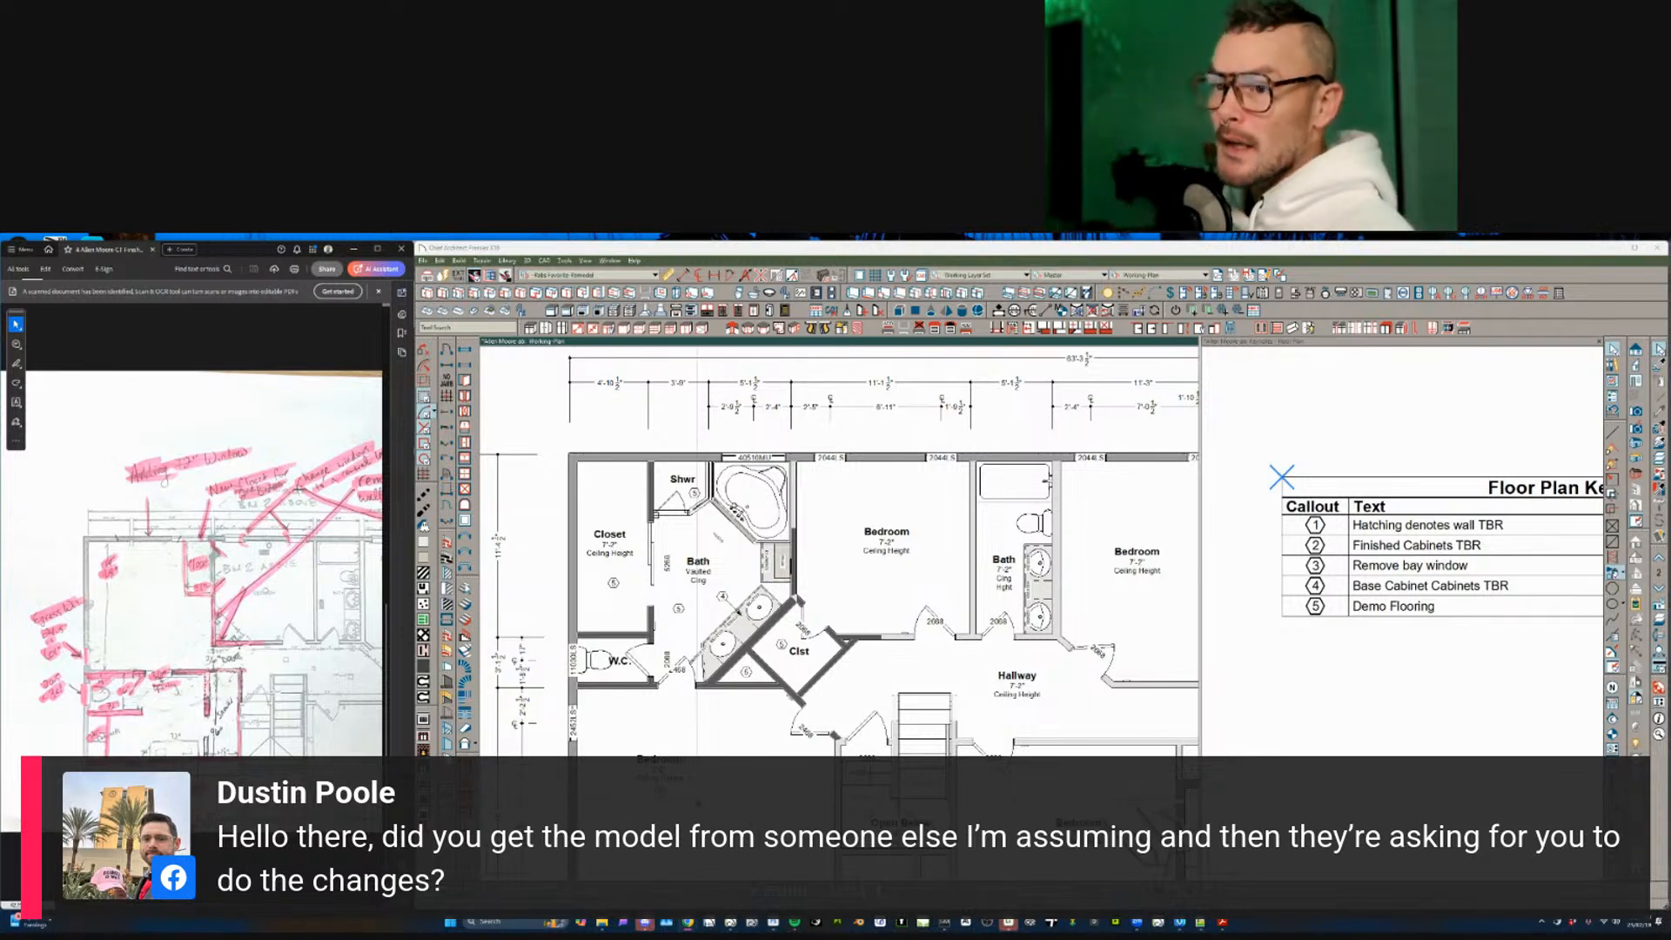
{"action": "left_click", "coordinate": [724, 752]}
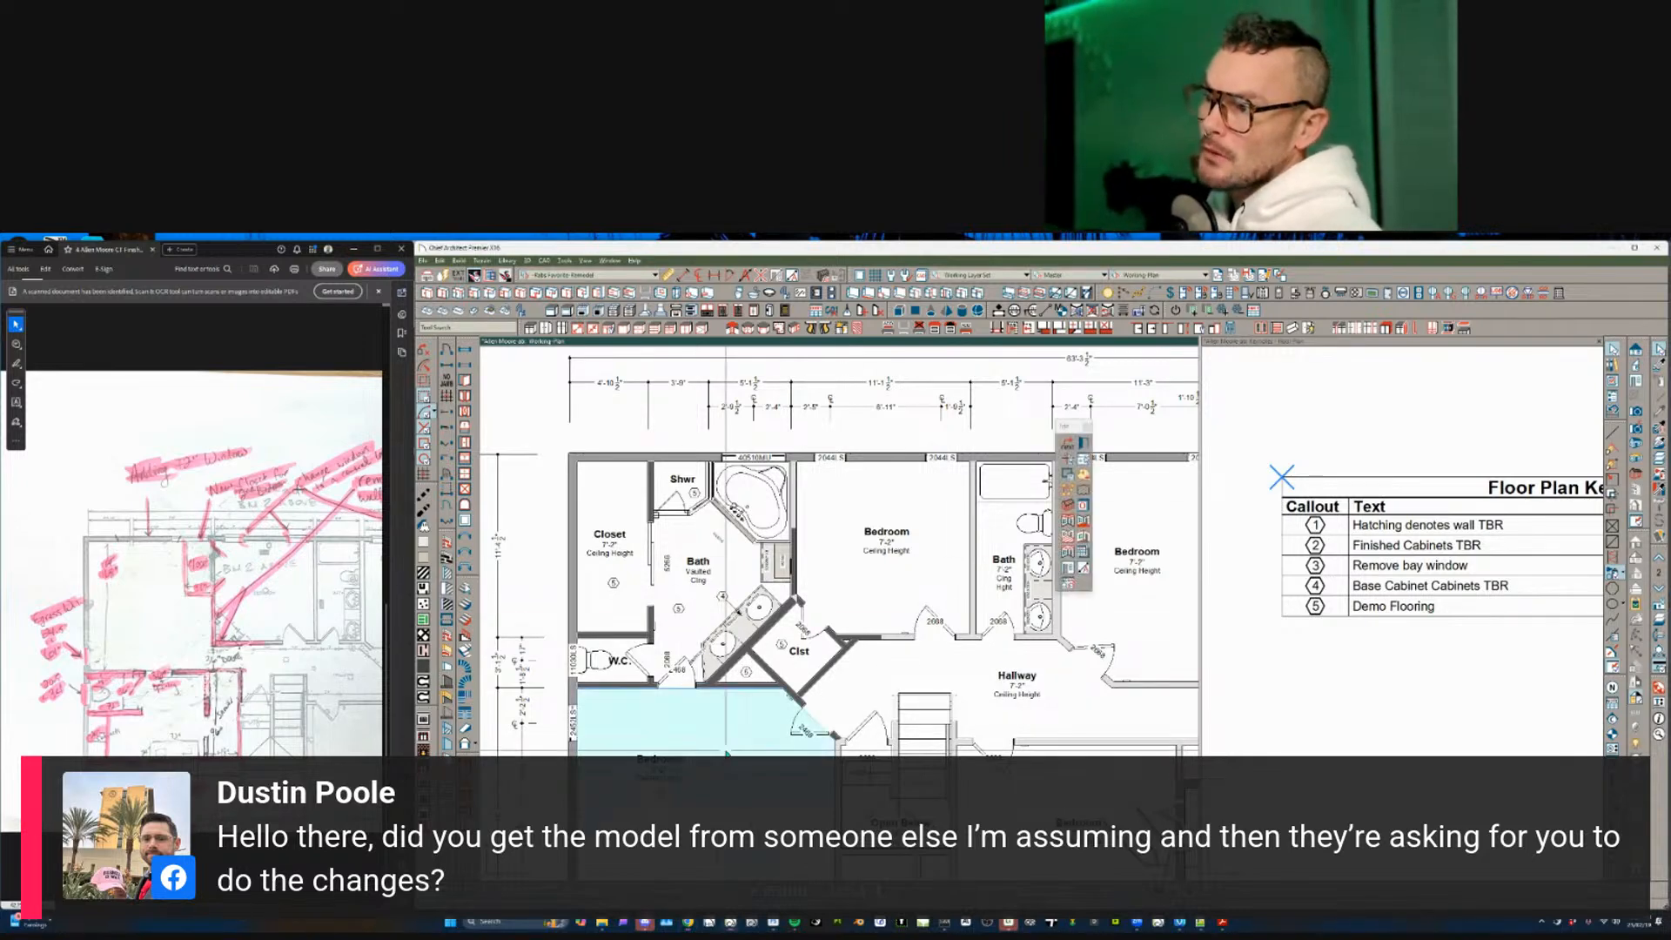
{"action": "scroll", "coordinate": [828, 671], "scroll_direction": "down", "scroll_amount": 3}
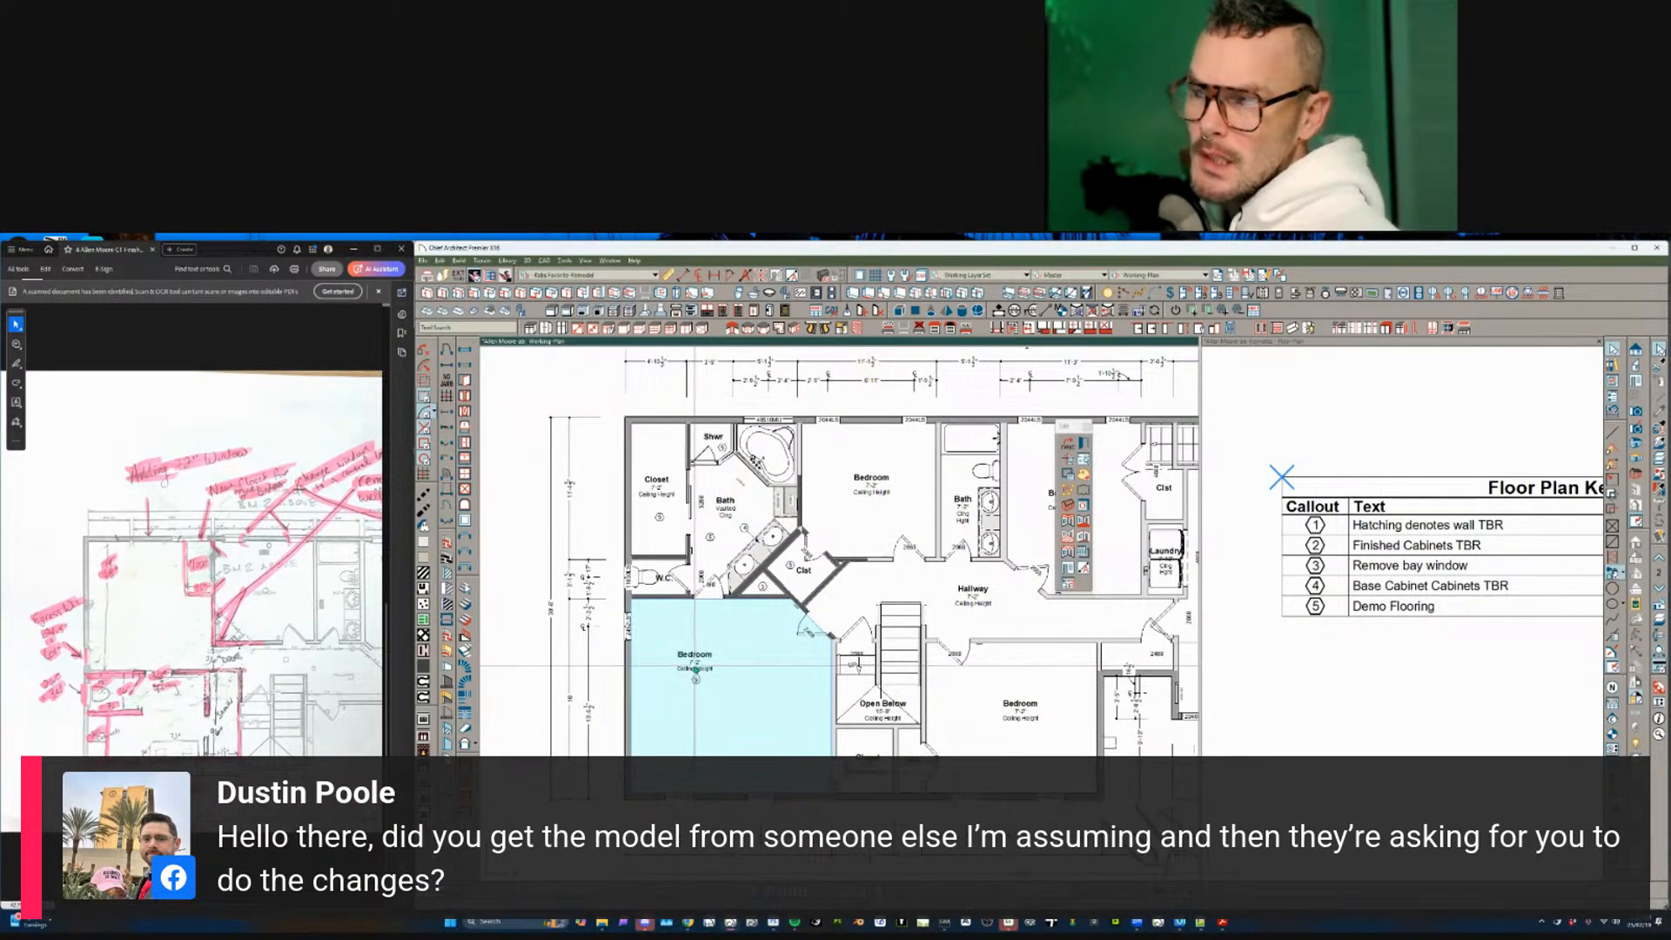
{"action": "scroll", "coordinate": [695, 670], "scroll_direction": "up", "scroll_amount": 1}
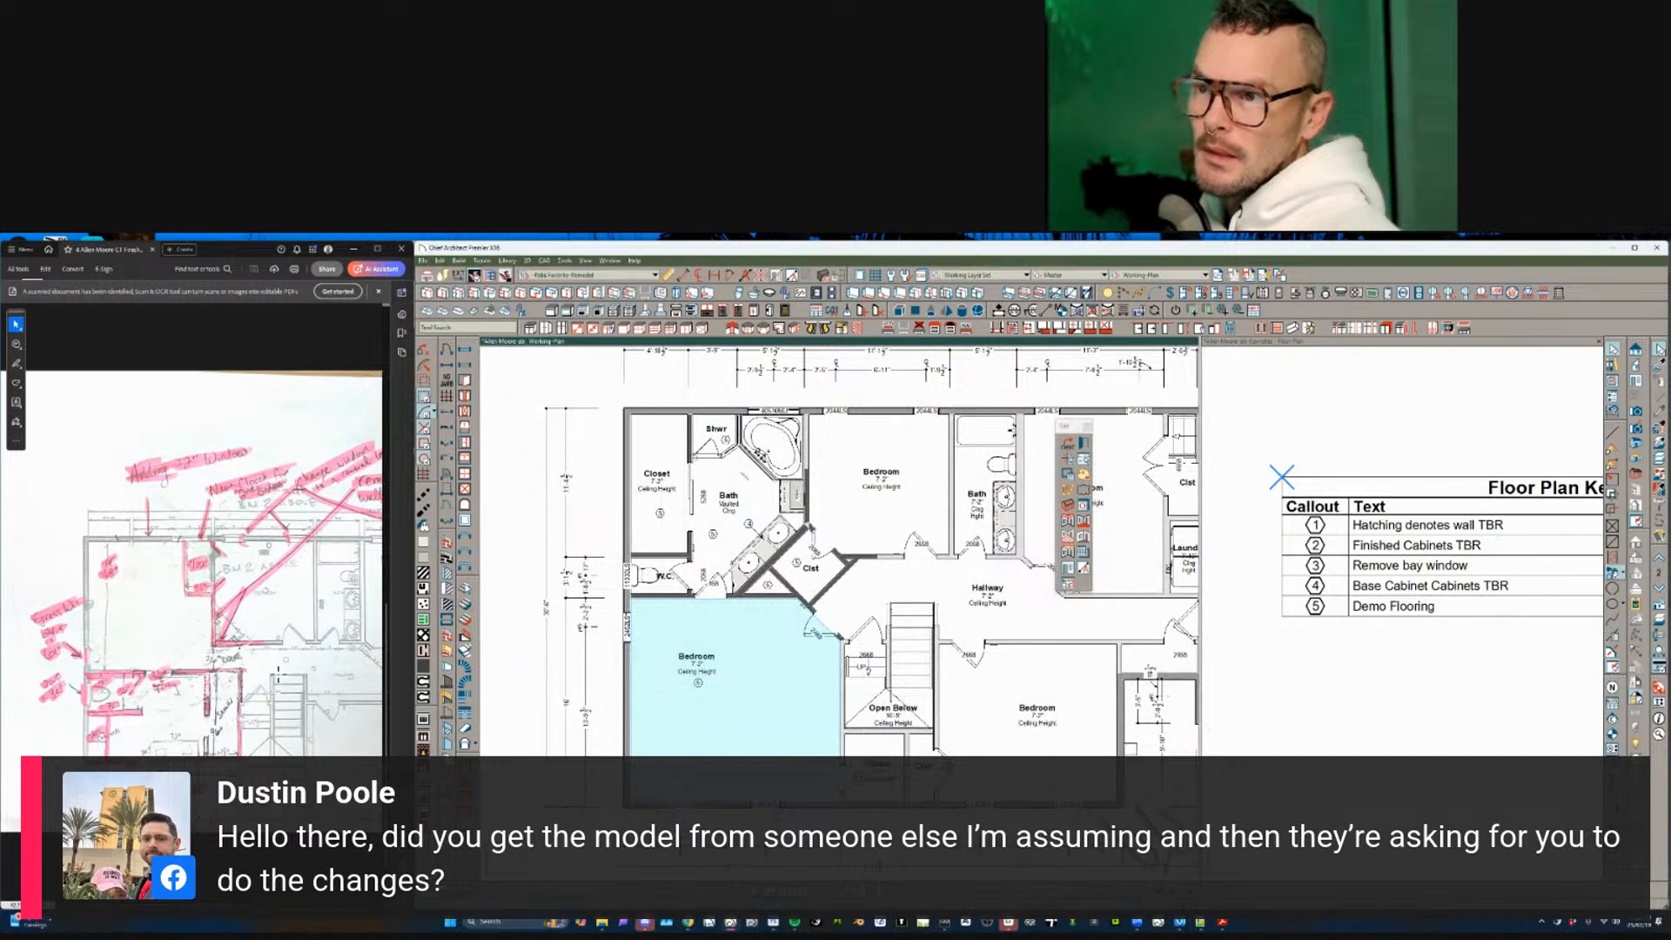
{"action": "left_click", "coordinate": [293, 670]}
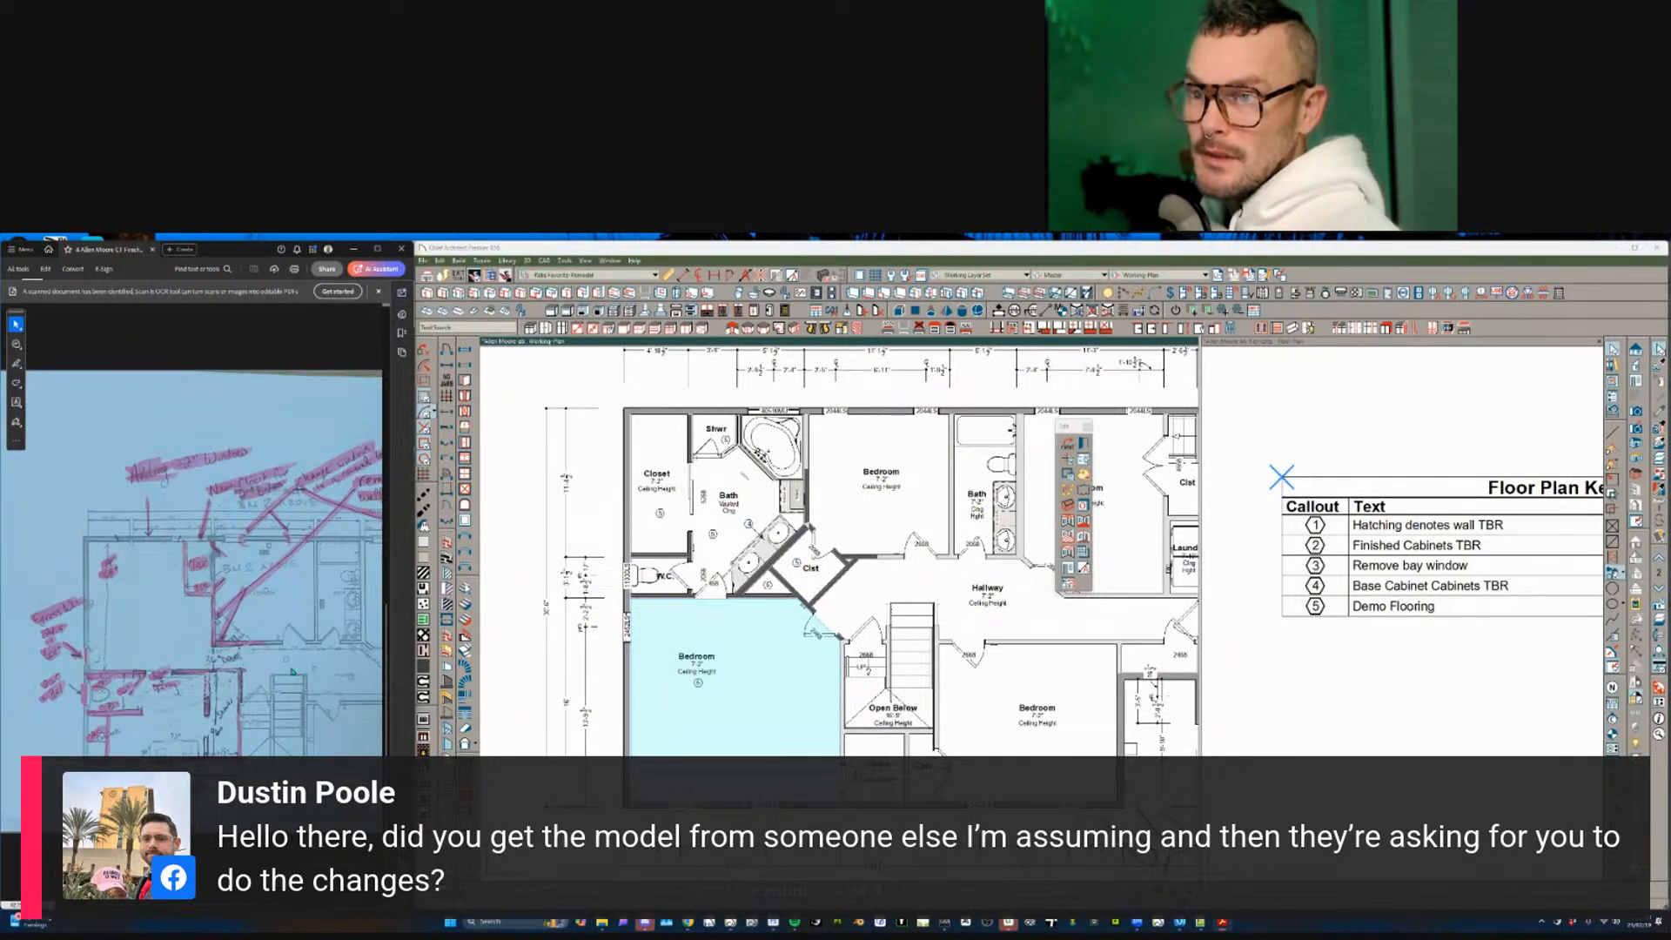
{"action": "left_click", "coordinate": [293, 671]}
{"action": "scroll", "coordinate": [292, 664], "scroll_direction": "down", "scroll_amount": 3, "text": "ctrl"}
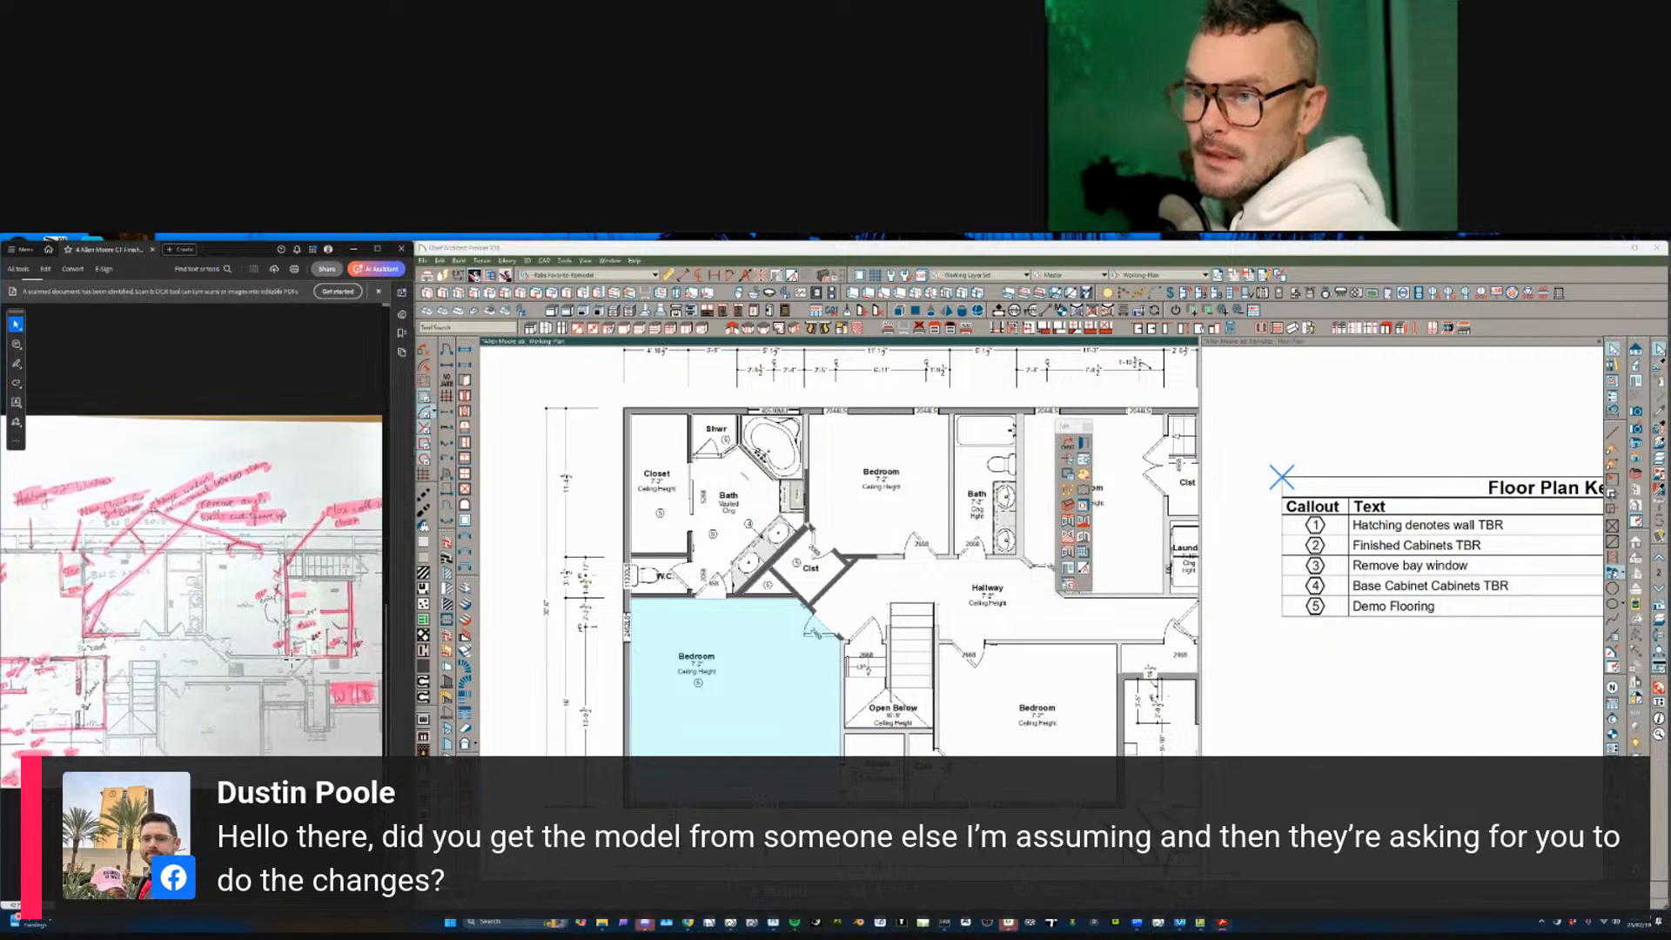
{"action": "scroll", "coordinate": [293, 664], "scroll_direction": "up", "scroll_amount": 4, "text": "ctrl"}
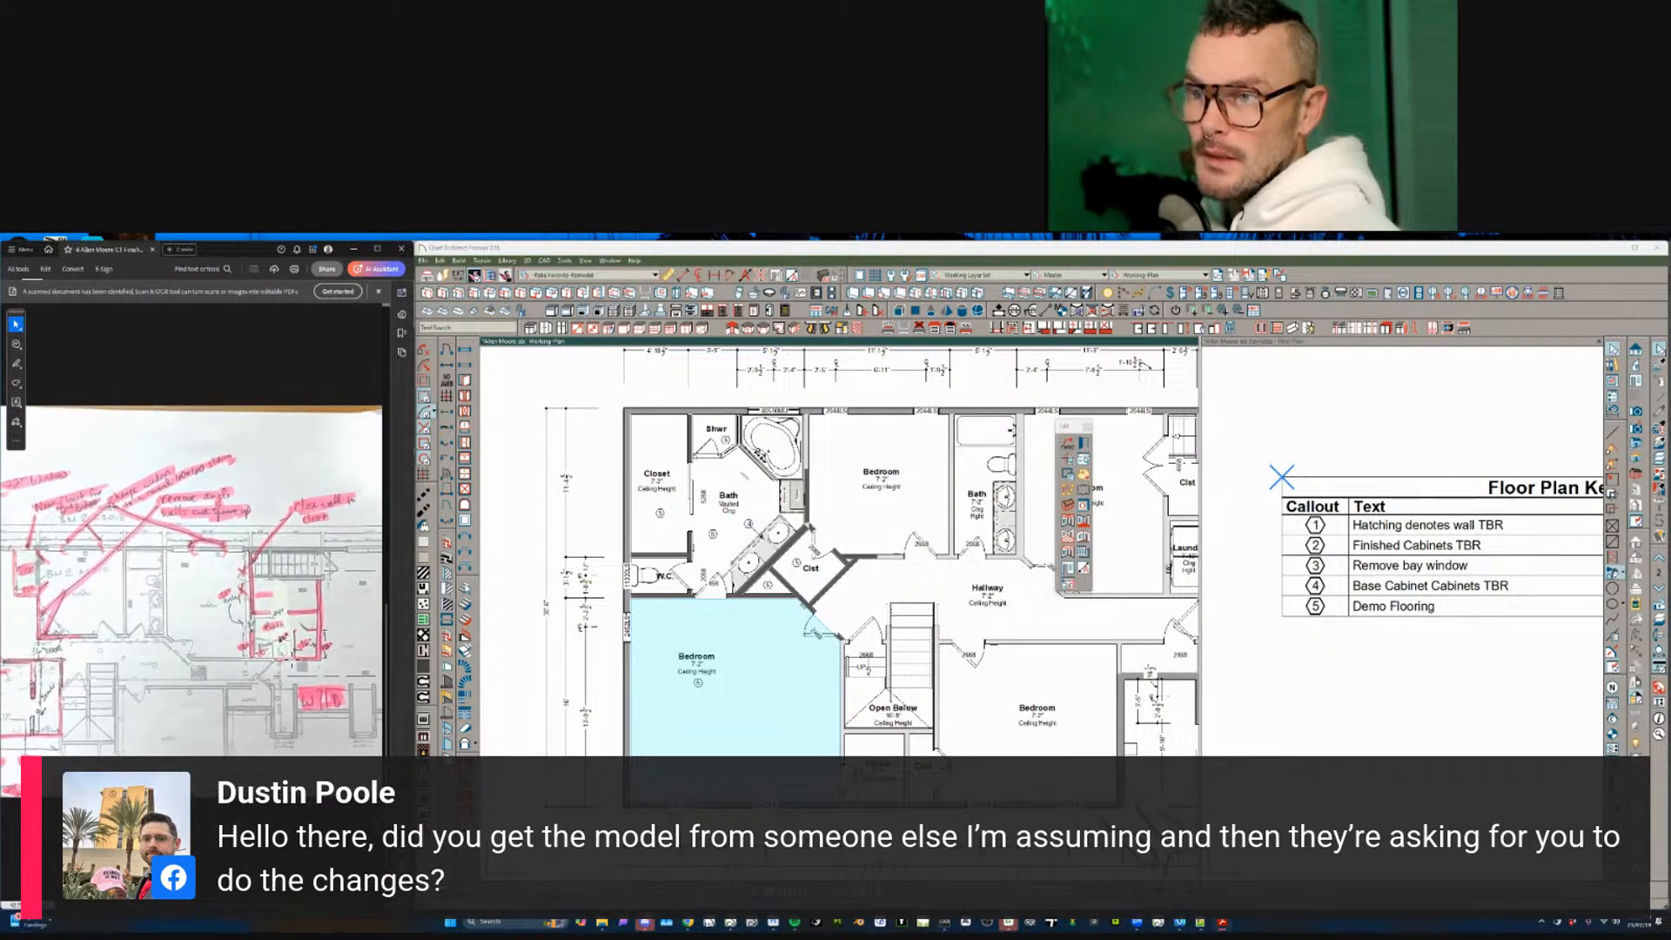
- Select the Hallway room, then drop the selection
{"action": "left_click", "coordinate": [1052, 616]}
{"action": "scroll", "coordinate": [1052, 609], "scroll_direction": "down", "scroll_amount": 1}
{"action": "middle_click_drag", "start_coordinate": [1170, 541], "coordinate": [965, 588]}
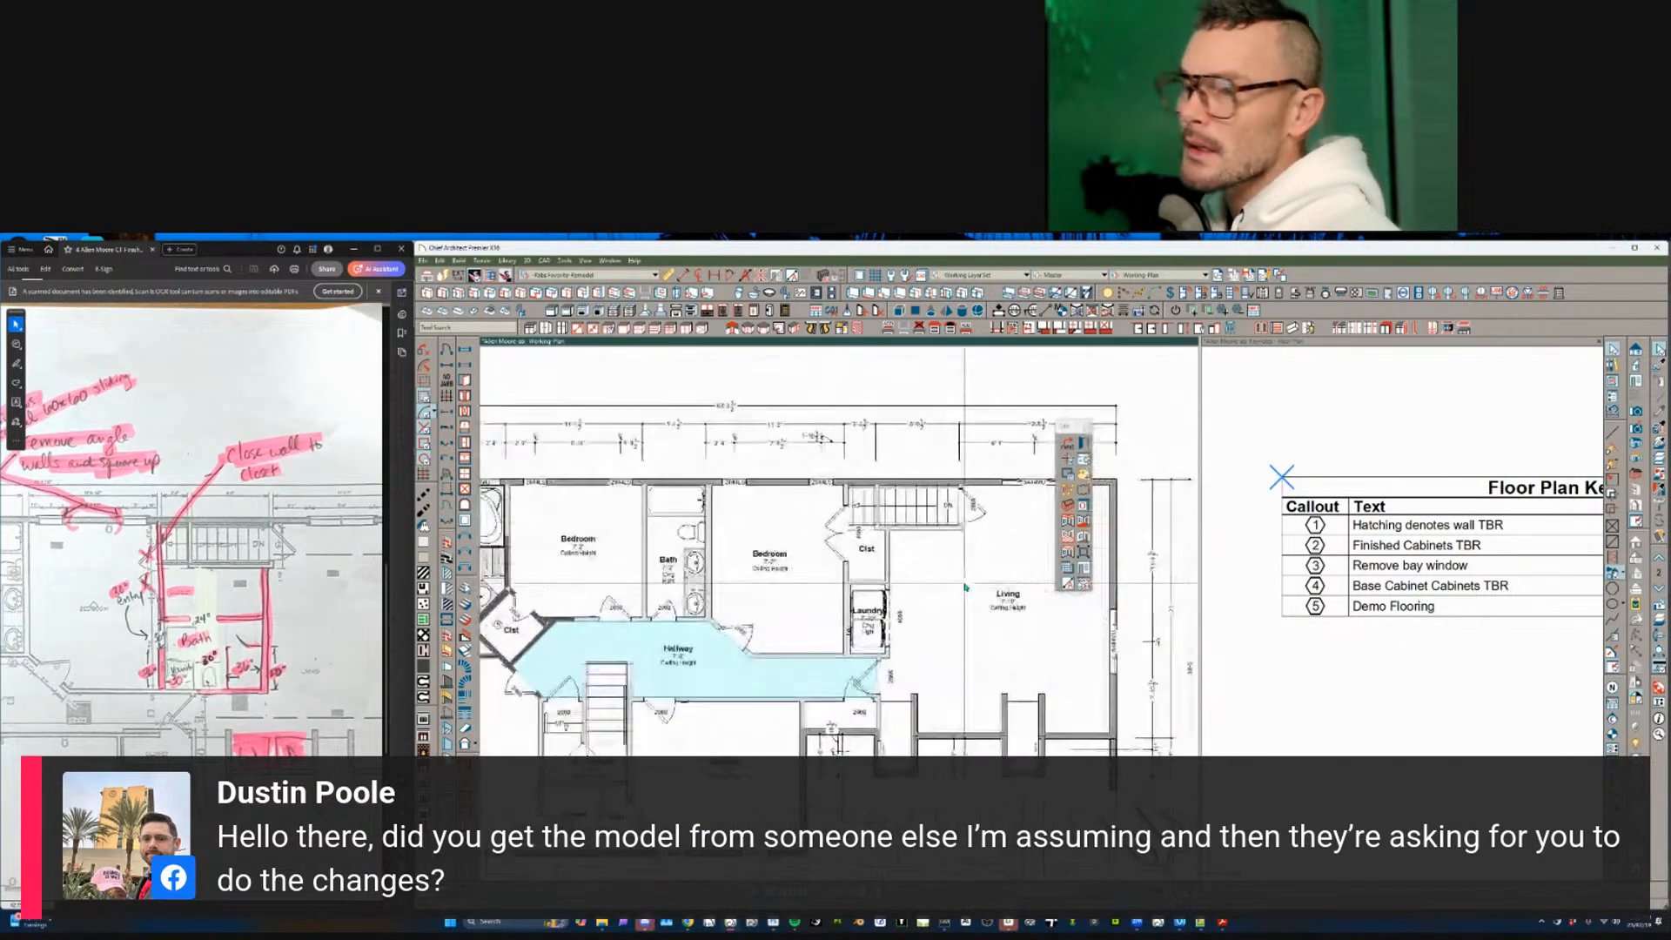
{"action": "scroll", "coordinate": [965, 588], "scroll_direction": "up", "scroll_amount": 1}
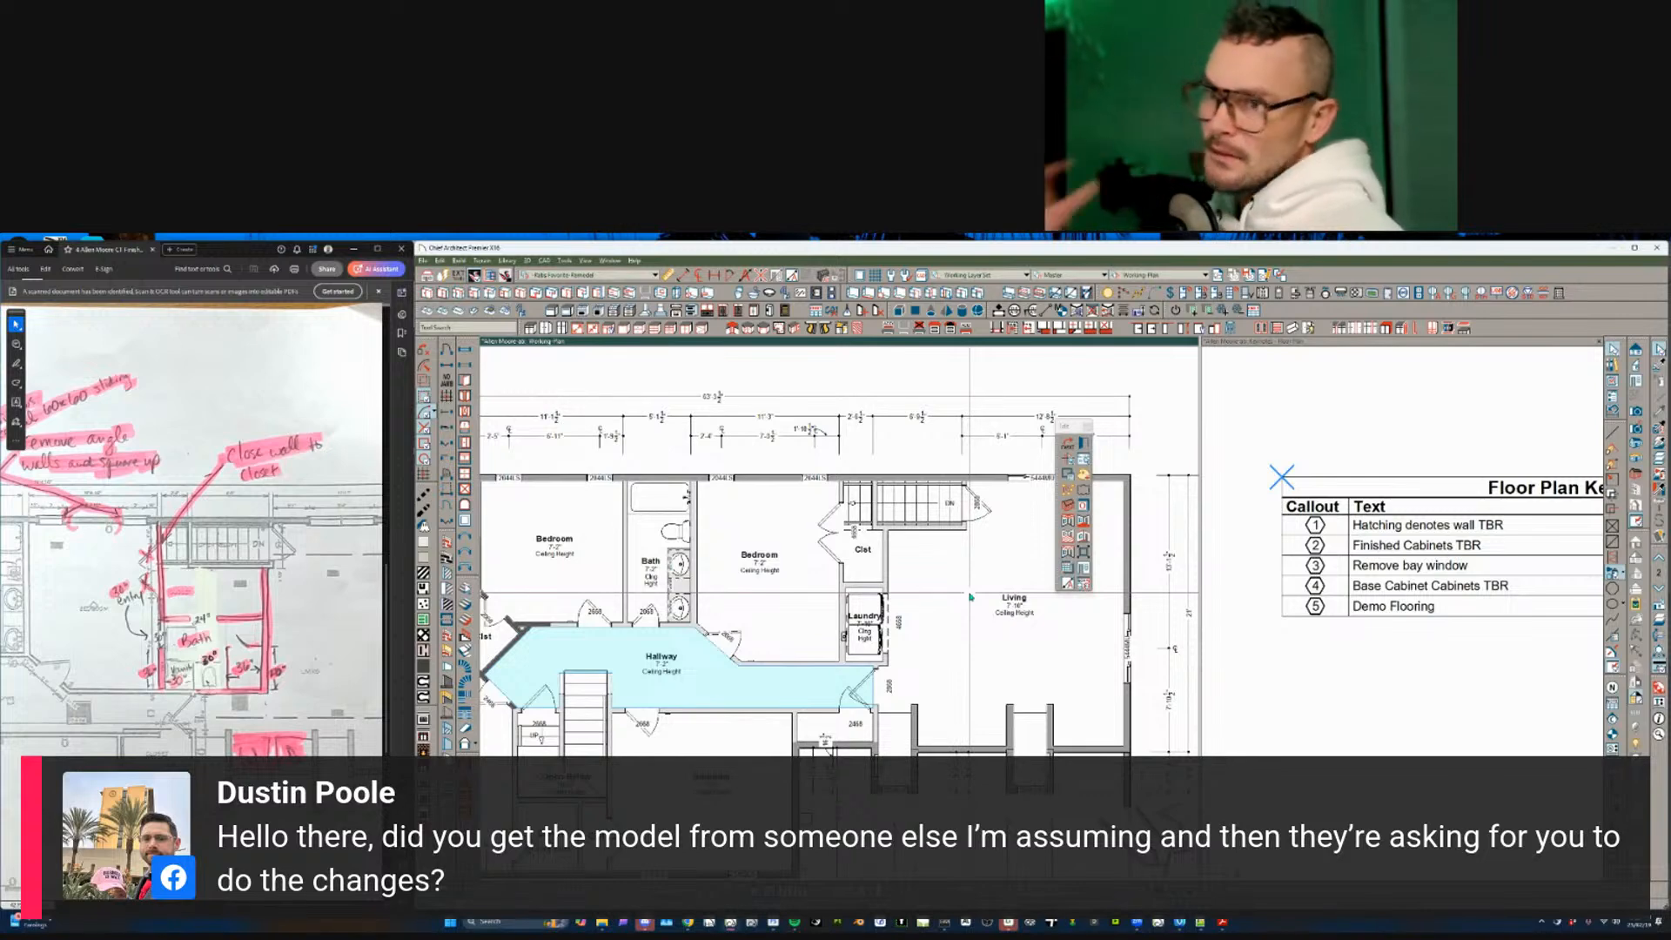
{"action": "scroll", "coordinate": [970, 597], "scroll_direction": "up", "scroll_amount": 1}
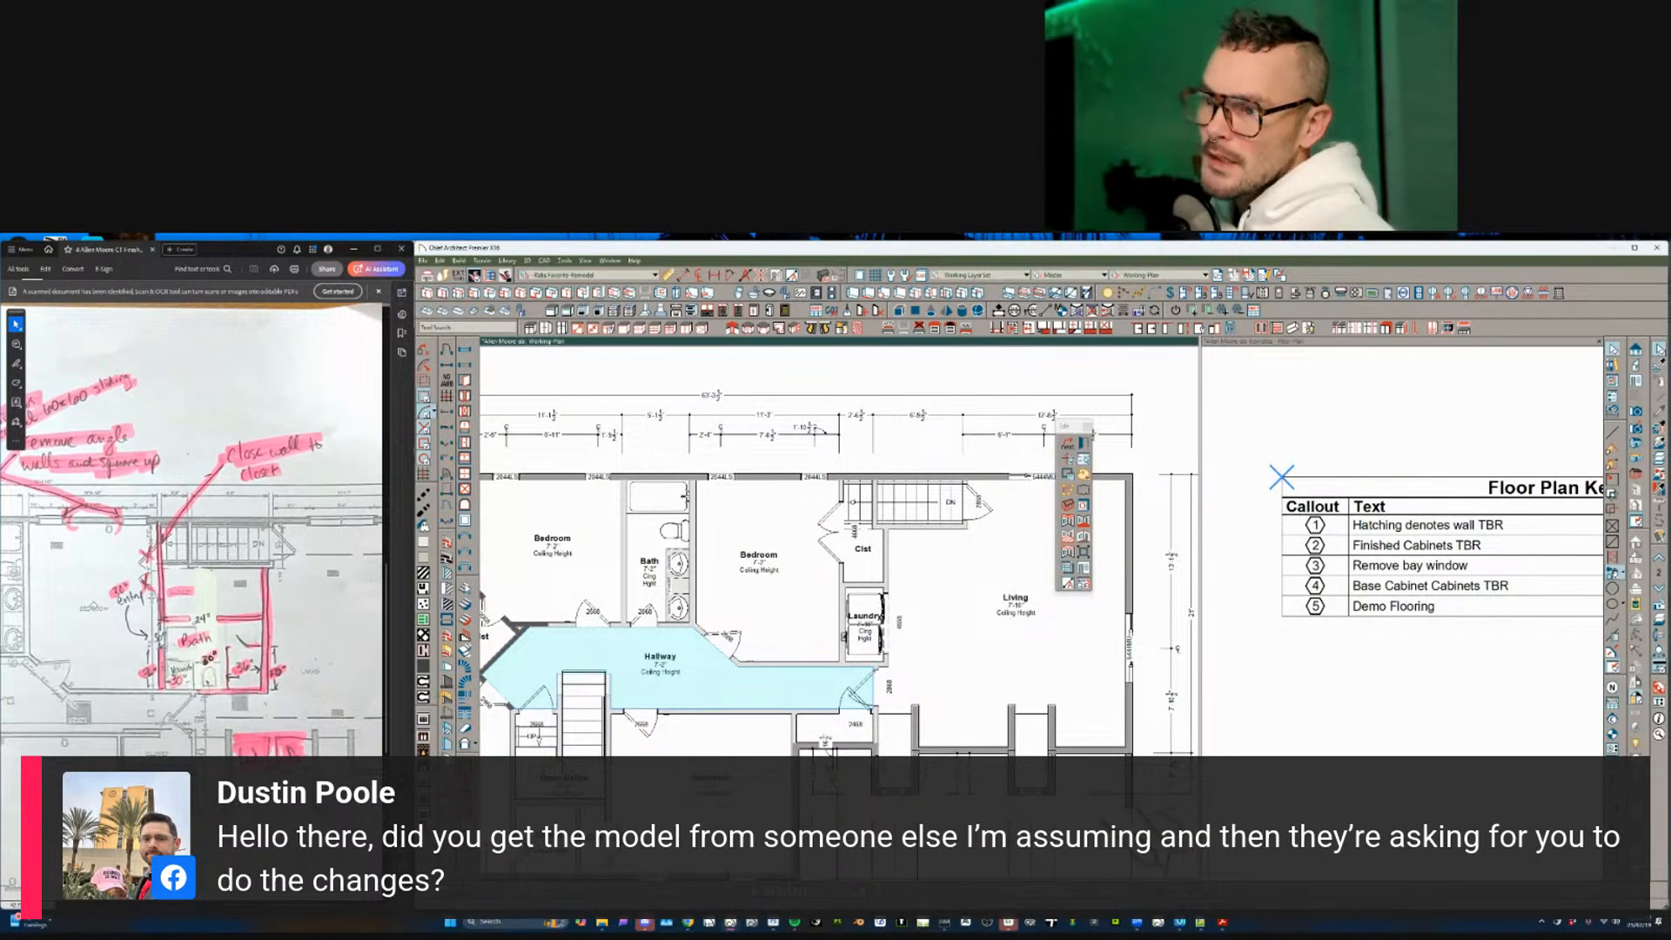
{"action": "key", "text": "3"}
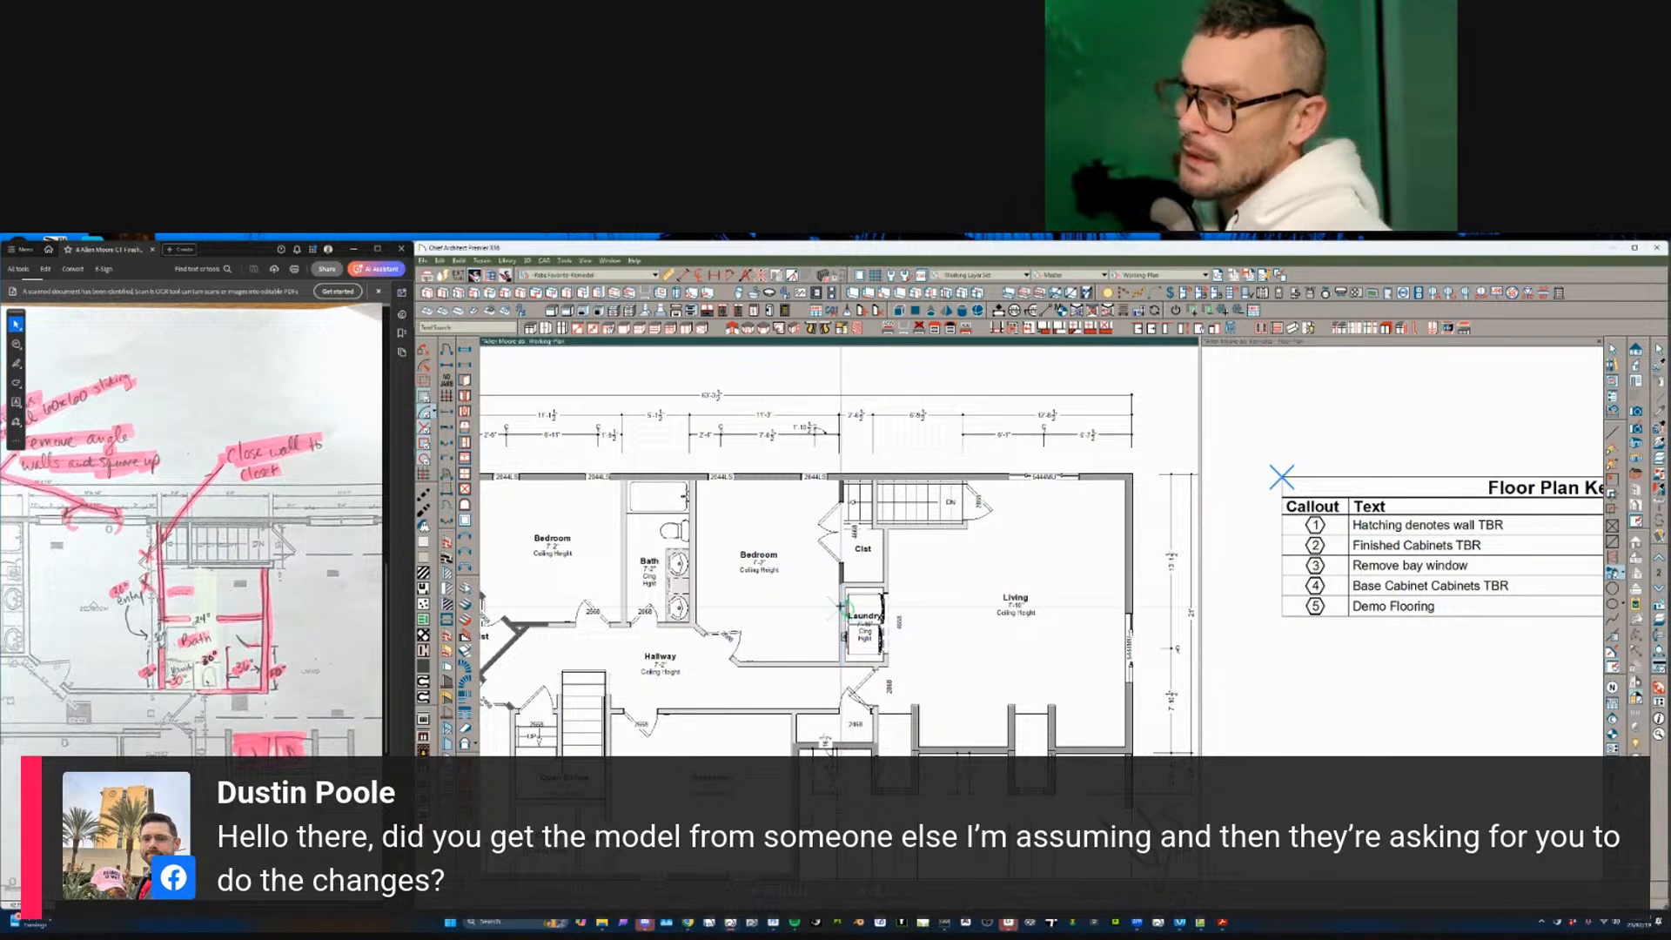
- Bring the closet and laundry walls into view and choose Demo as the Layer Painter layer
{"action": "scroll", "coordinate": [838, 610], "scroll_direction": "up", "scroll_amount": 1}
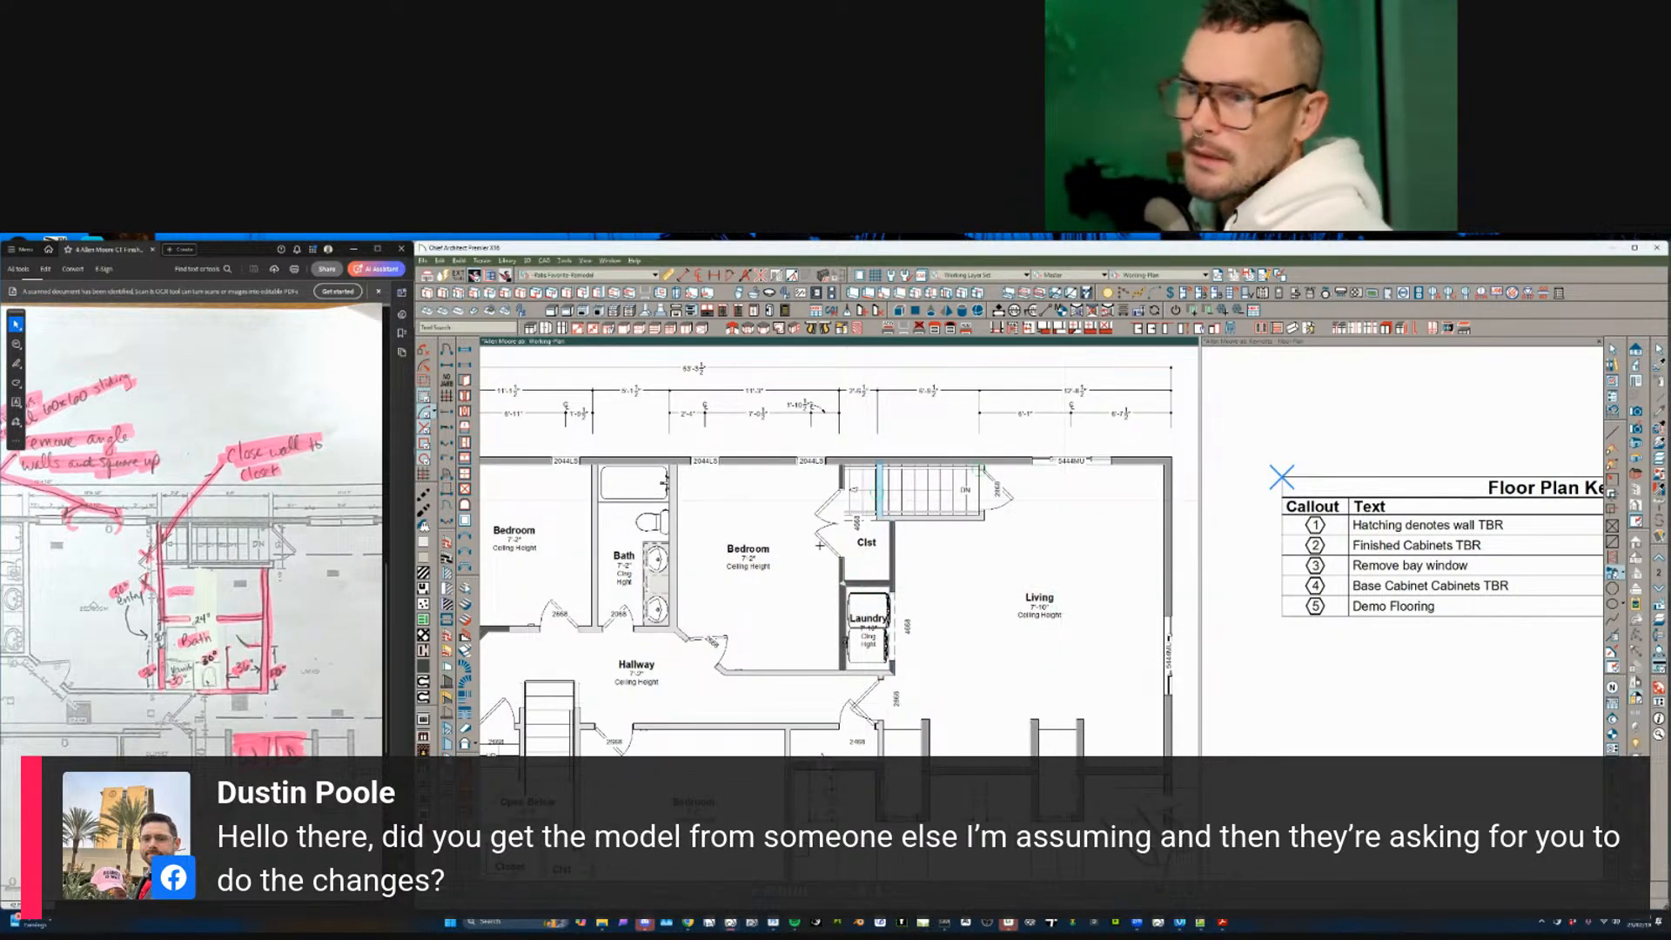
{"action": "scroll", "coordinate": [1049, 649], "scroll_direction": "up", "scroll_amount": 1}
{"action": "scroll", "coordinate": [1005, 642], "scroll_direction": "down", "scroll_amount": 1}
{"action": "scroll", "coordinate": [1005, 642], "scroll_direction": "up", "scroll_amount": 1}
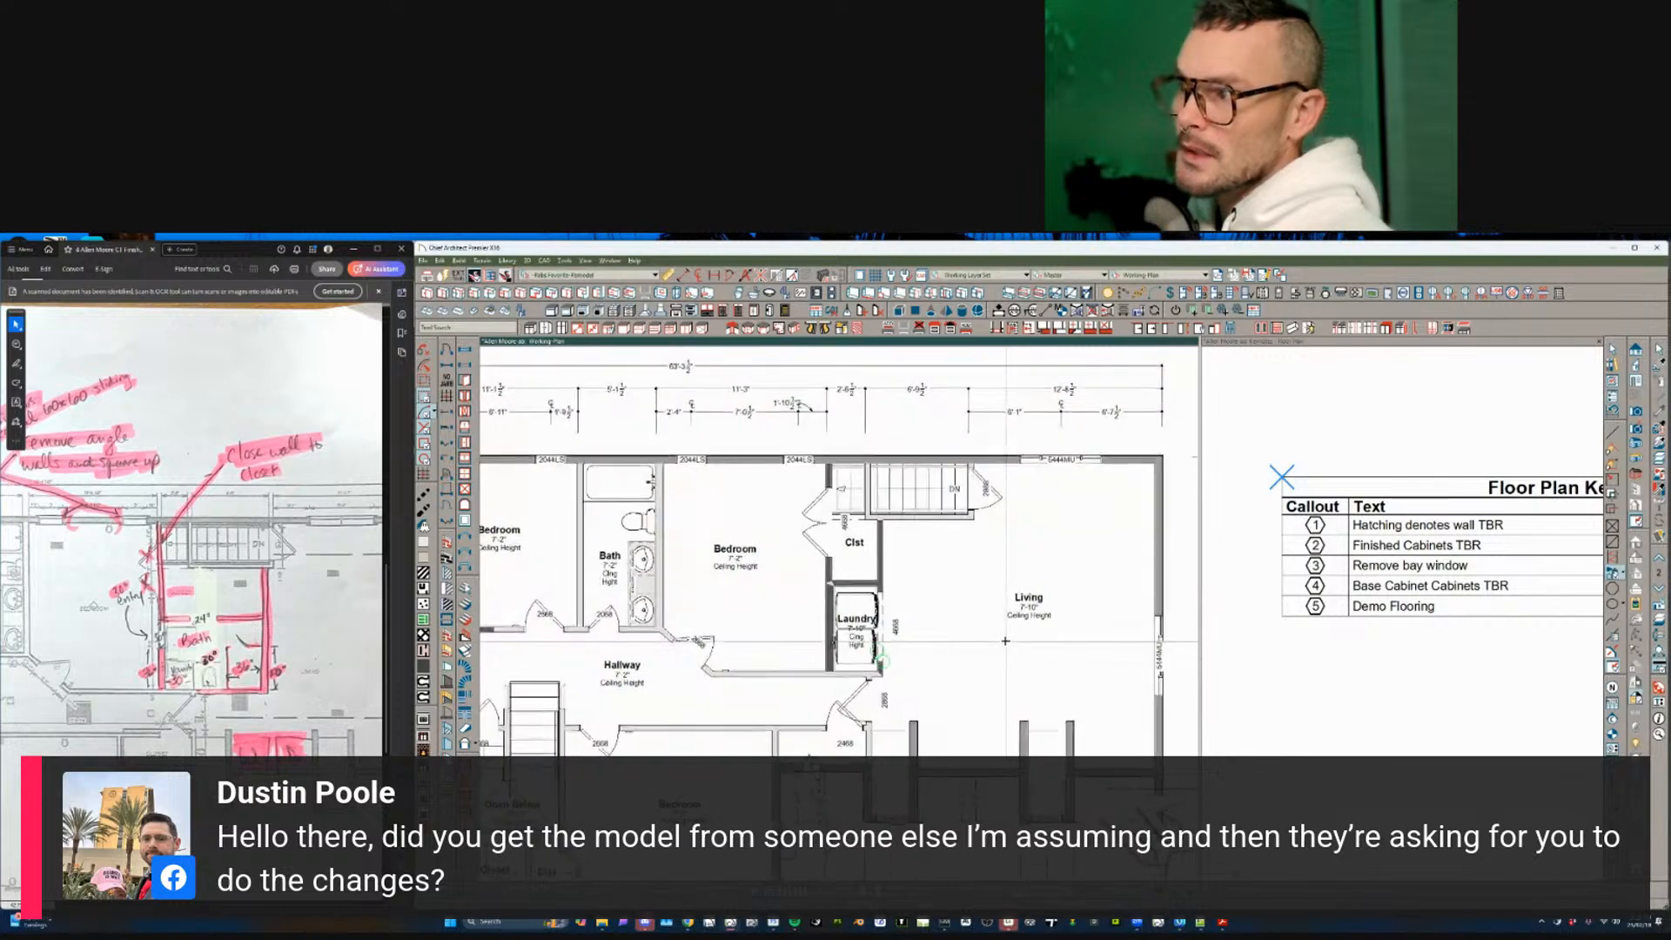
{"action": "scroll", "coordinate": [993, 642], "scroll_direction": "up", "scroll_amount": 5}
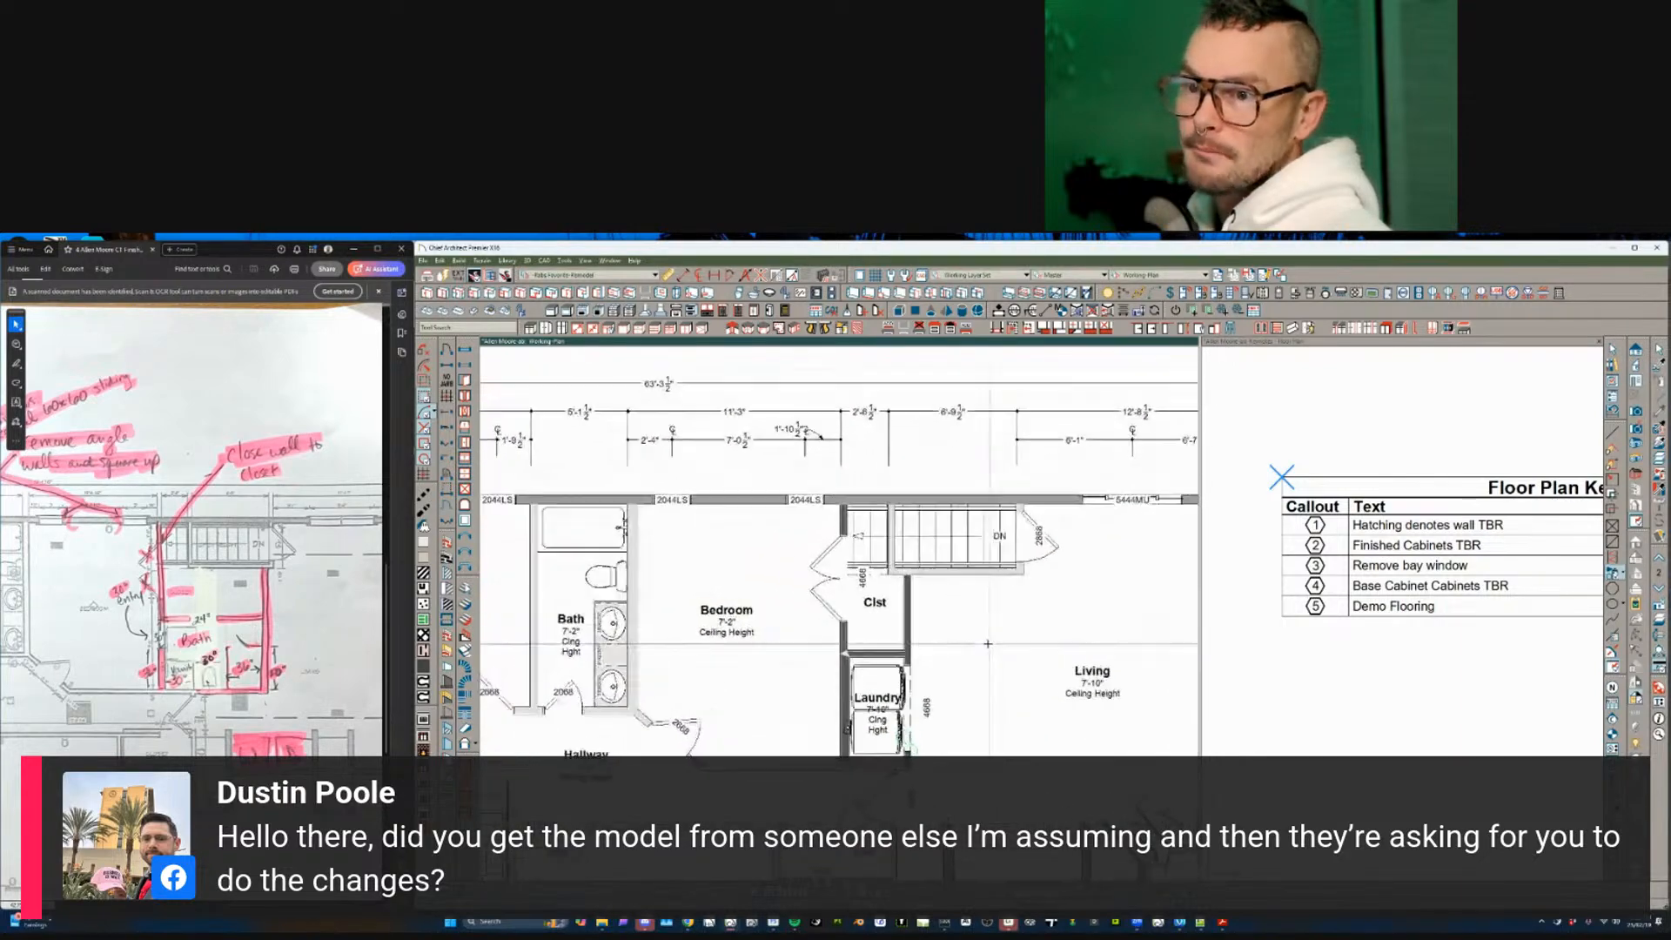
{"action": "middle_click_drag", "start_coordinate": [896, 631], "coordinate": [864, 628]}
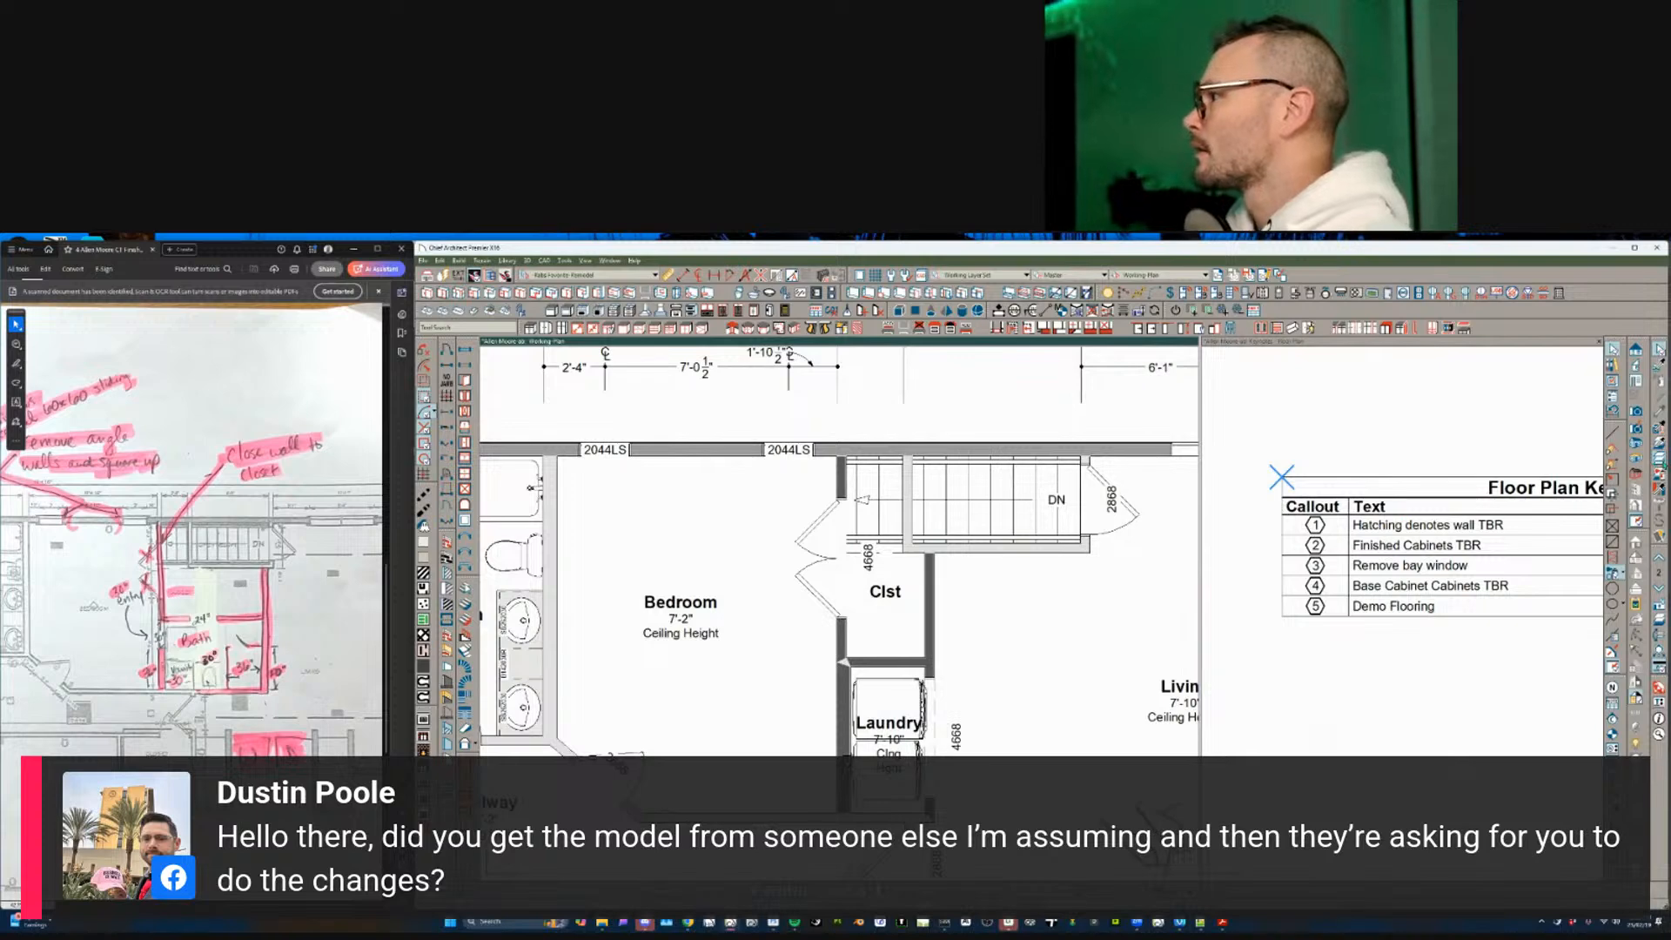
{"action": "left_click", "coordinate": [1659, 480]}
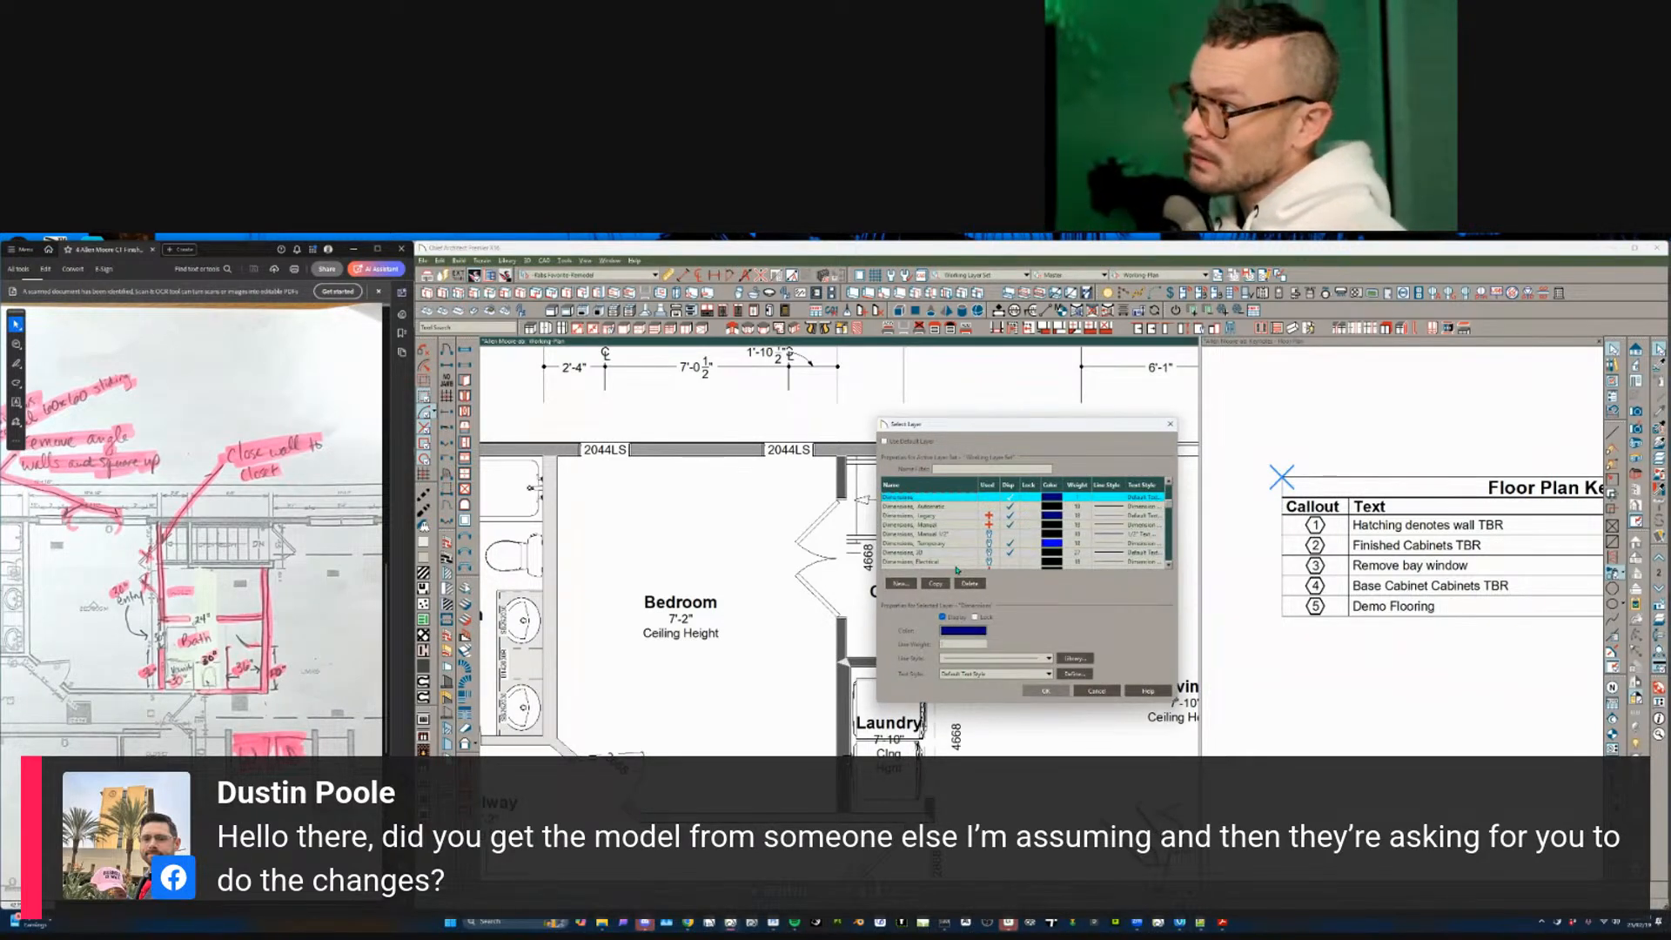
{"action": "left_click", "coordinate": [964, 498]}
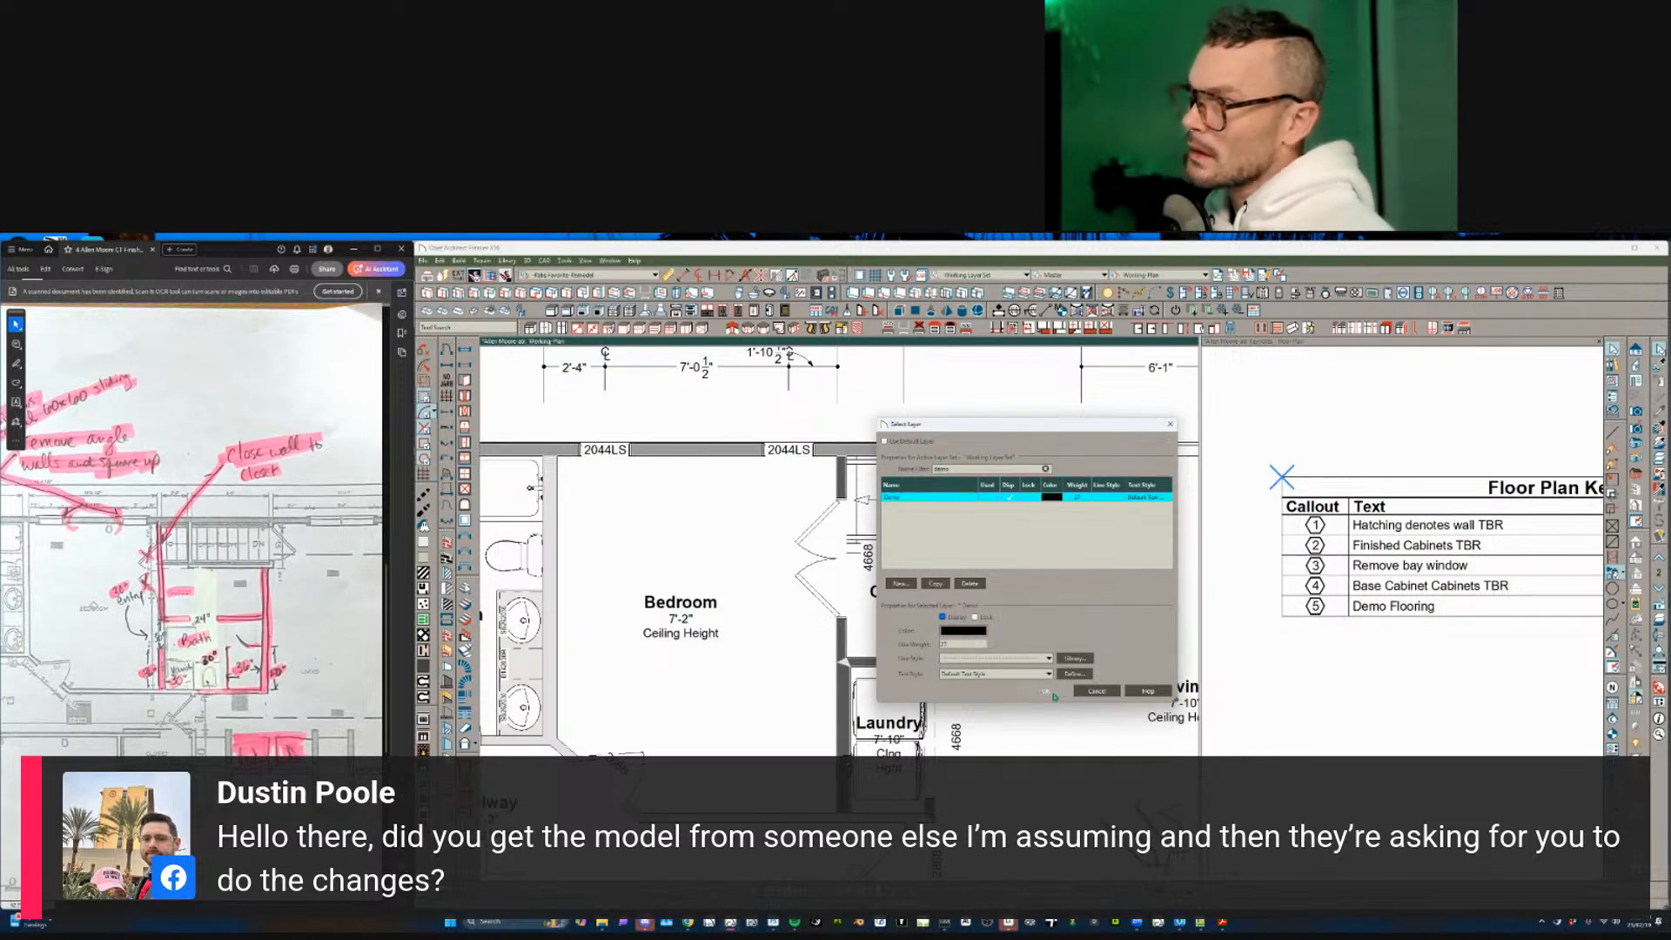
{"action": "left_click", "coordinate": [1049, 693]}
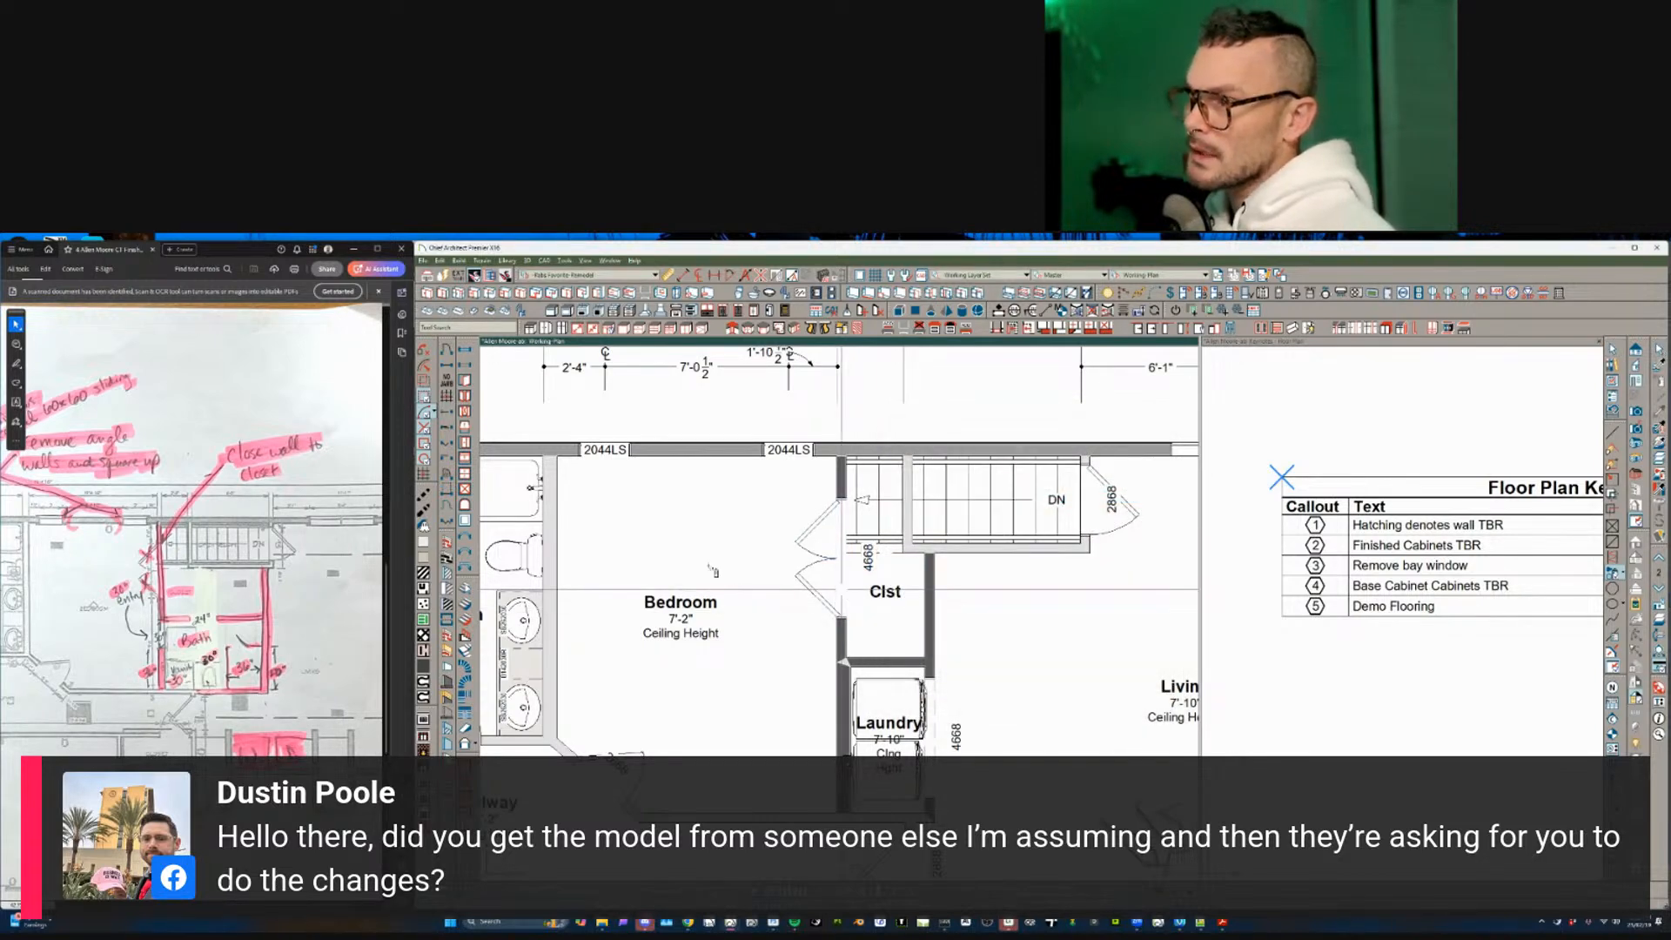
{"action": "scroll", "coordinate": [723, 600], "scroll_direction": "down", "scroll_amount": 2}
- Pan and zoom across the Closet, Bath and W.C. to center the view on the master bath
{"action": "middle_click_drag", "start_coordinate": [696, 644], "coordinate": [942, 614]}
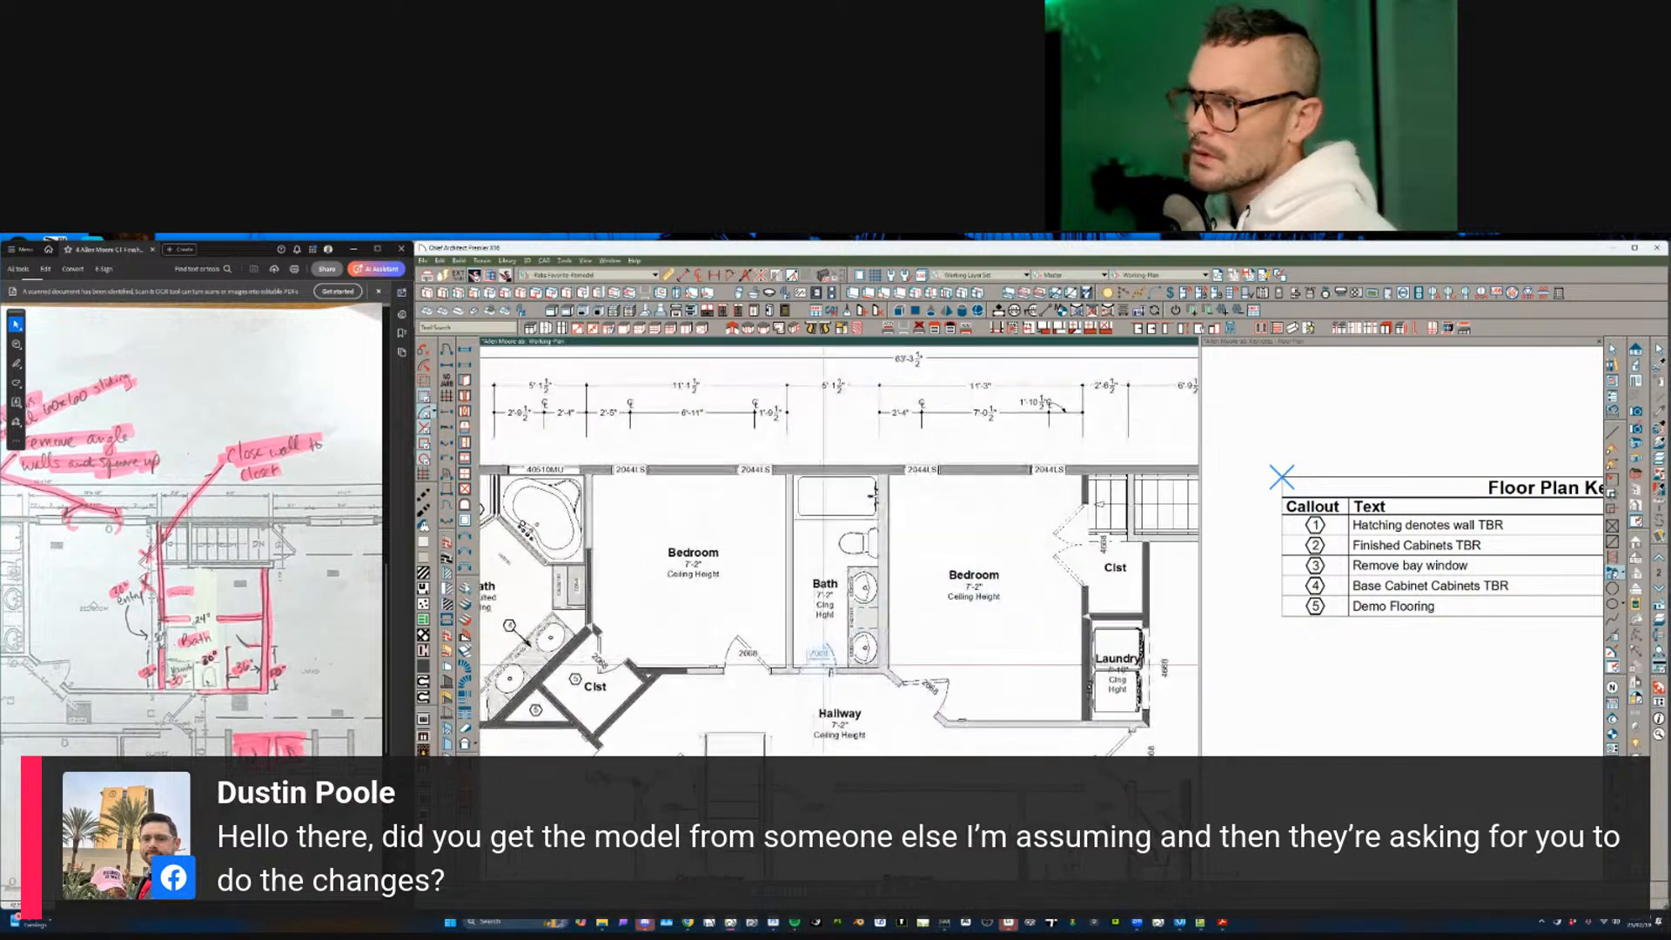
{"action": "middle_click_drag", "start_coordinate": [609, 651], "coordinate": [812, 644]}
{"action": "scroll", "coordinate": [812, 644], "scroll_direction": "up", "scroll_amount": 2}
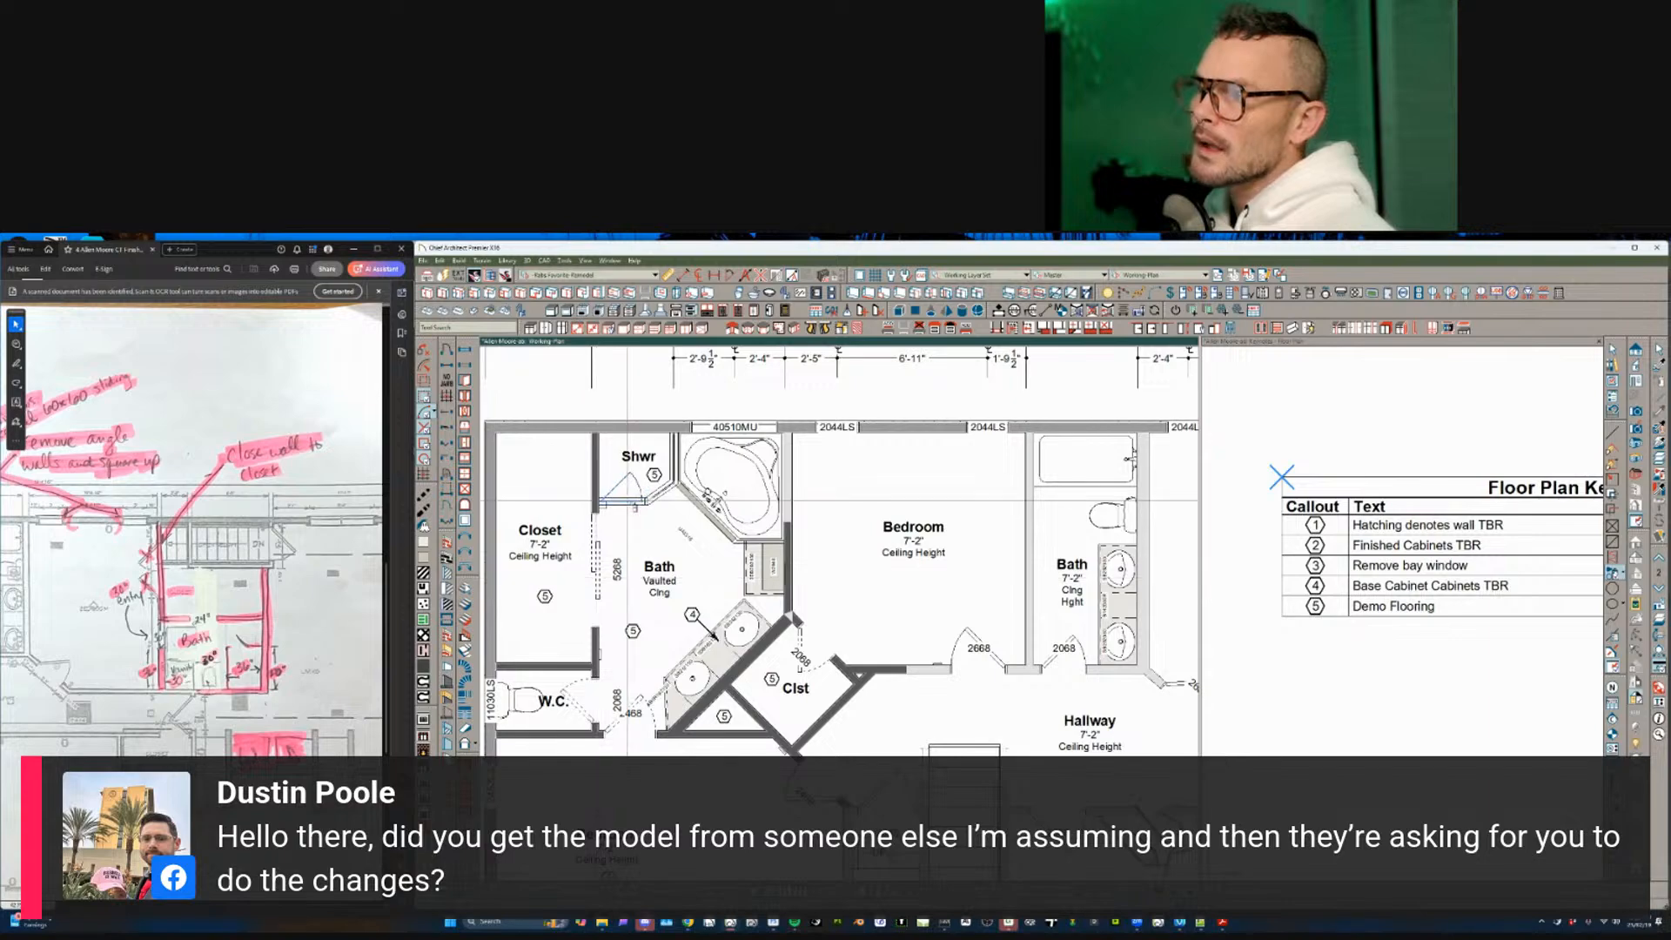
{"action": "middle_click_drag", "start_coordinate": [739, 781], "coordinate": [720, 729]}
{"action": "scroll", "coordinate": [720, 729], "scroll_direction": "down", "scroll_amount": 1}
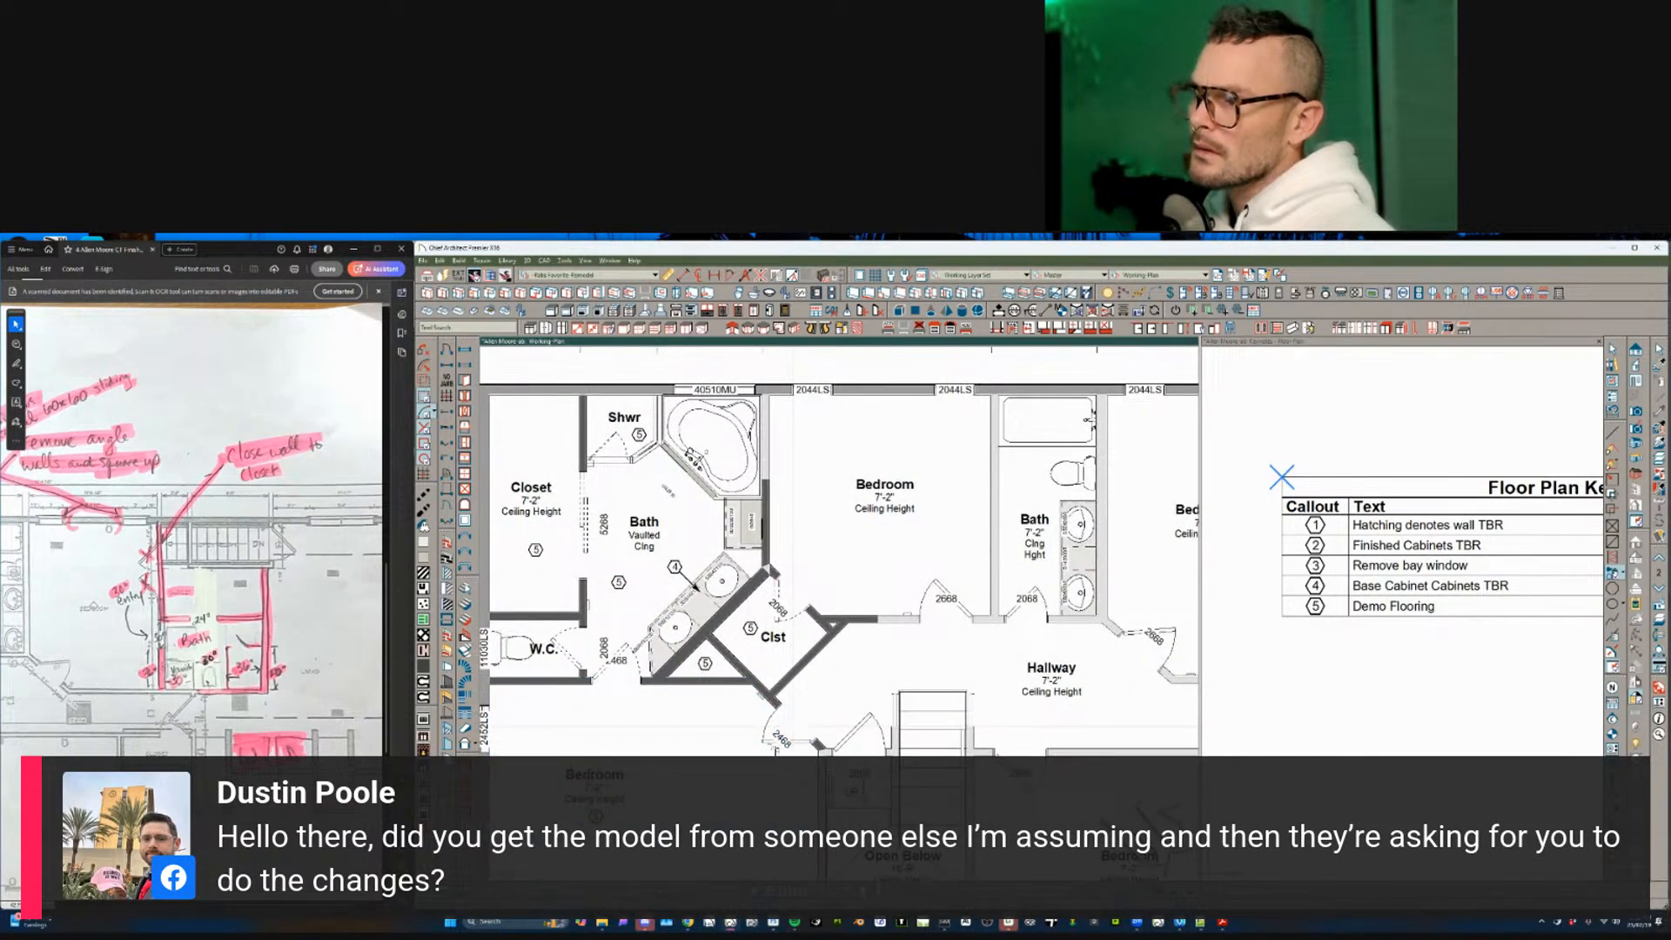
{"action": "middle_click_drag", "start_coordinate": [643, 742], "coordinate": [656, 803]}
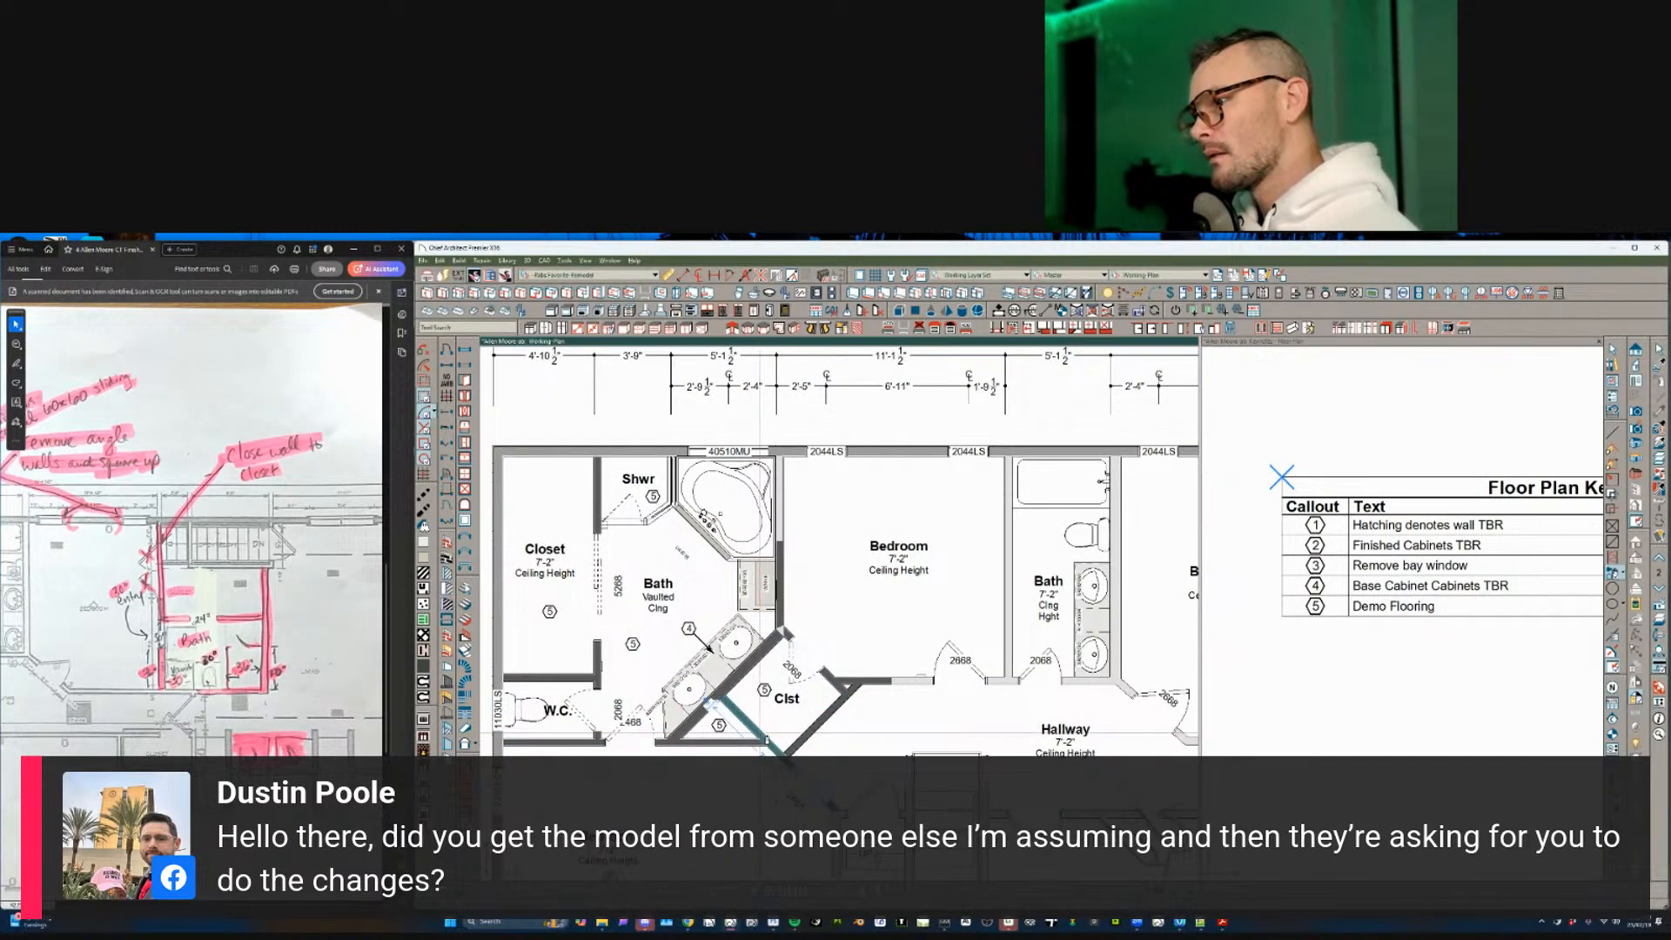
{"action": "middle_click_drag", "start_coordinate": [759, 590], "coordinate": [876, 604]}
{"action": "scroll", "coordinate": [882, 603], "scroll_direction": "up", "scroll_amount": 1}
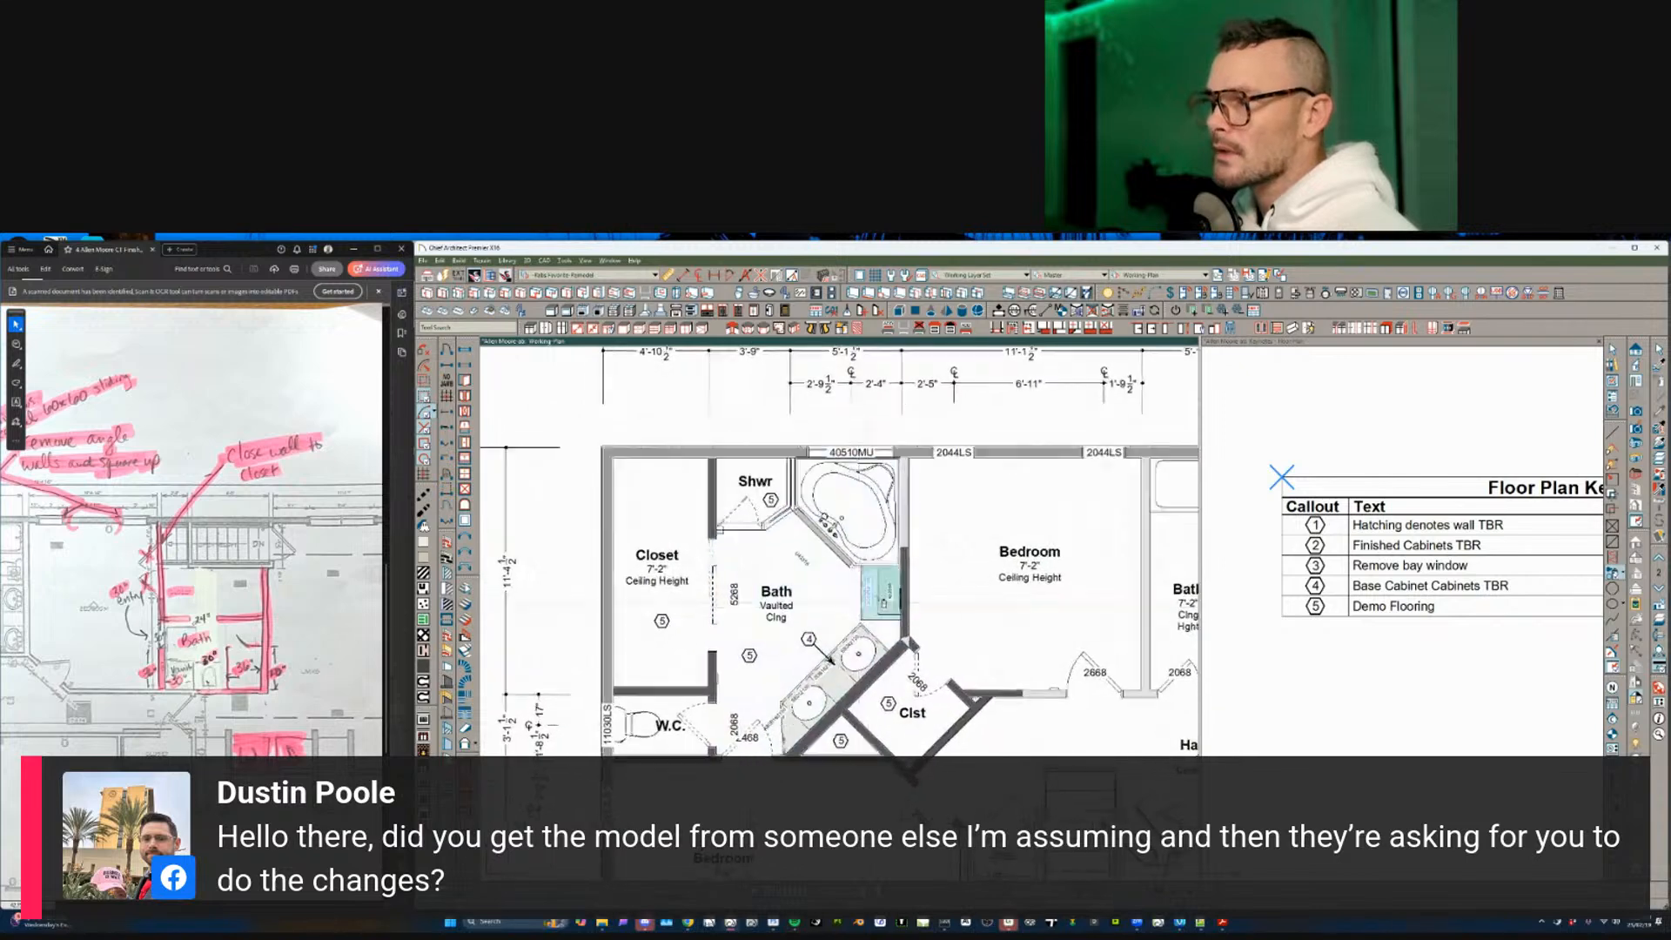
{"action": "scroll", "coordinate": [818, 609], "scroll_direction": "up", "scroll_amount": 1}
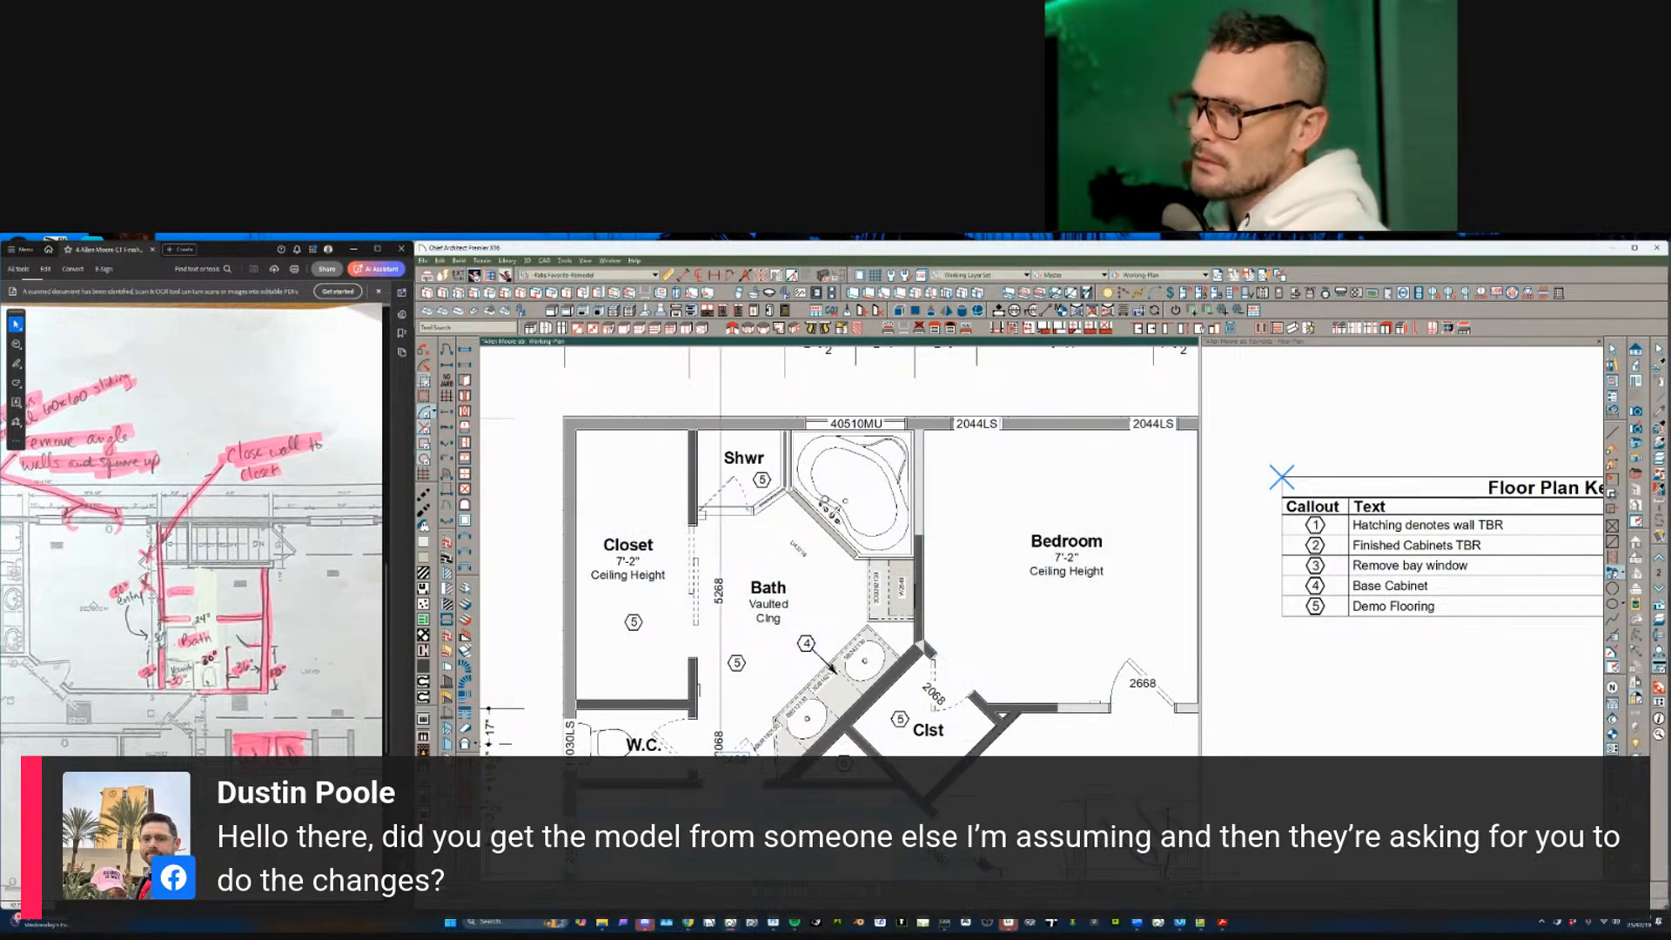
- Zoom out and pan to center the whole second floor in view
{"action": "scroll", "coordinate": [770, 672], "scroll_direction": "down", "scroll_amount": 2}
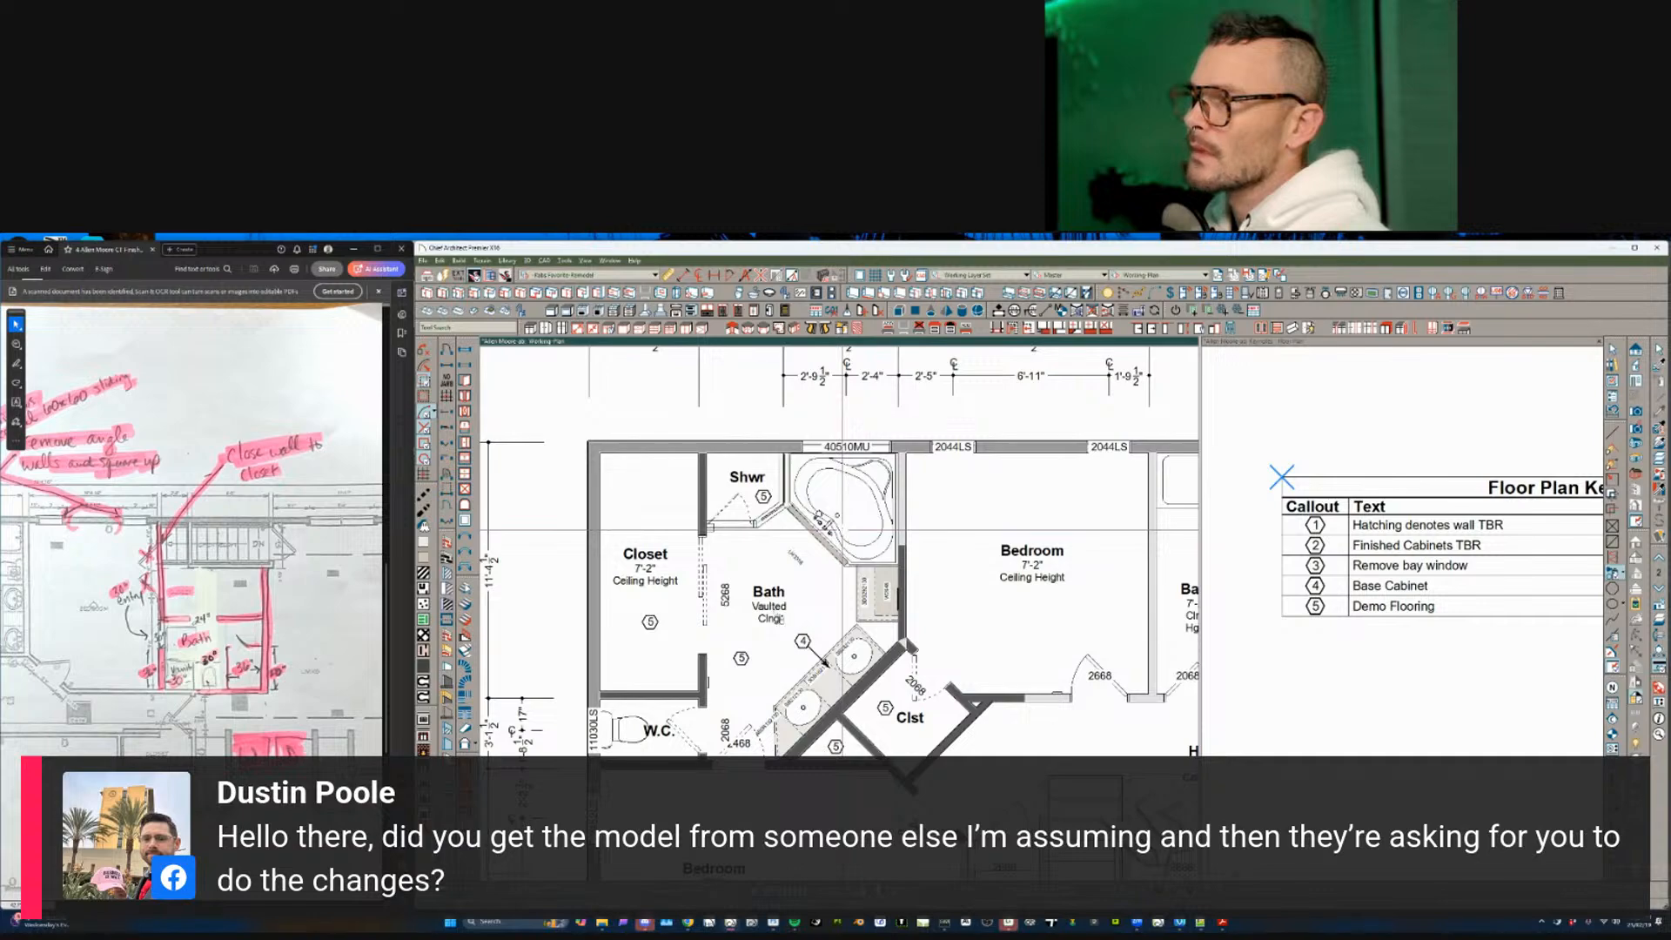
{"action": "middle_click_drag", "start_coordinate": [775, 614], "coordinate": [745, 605]}
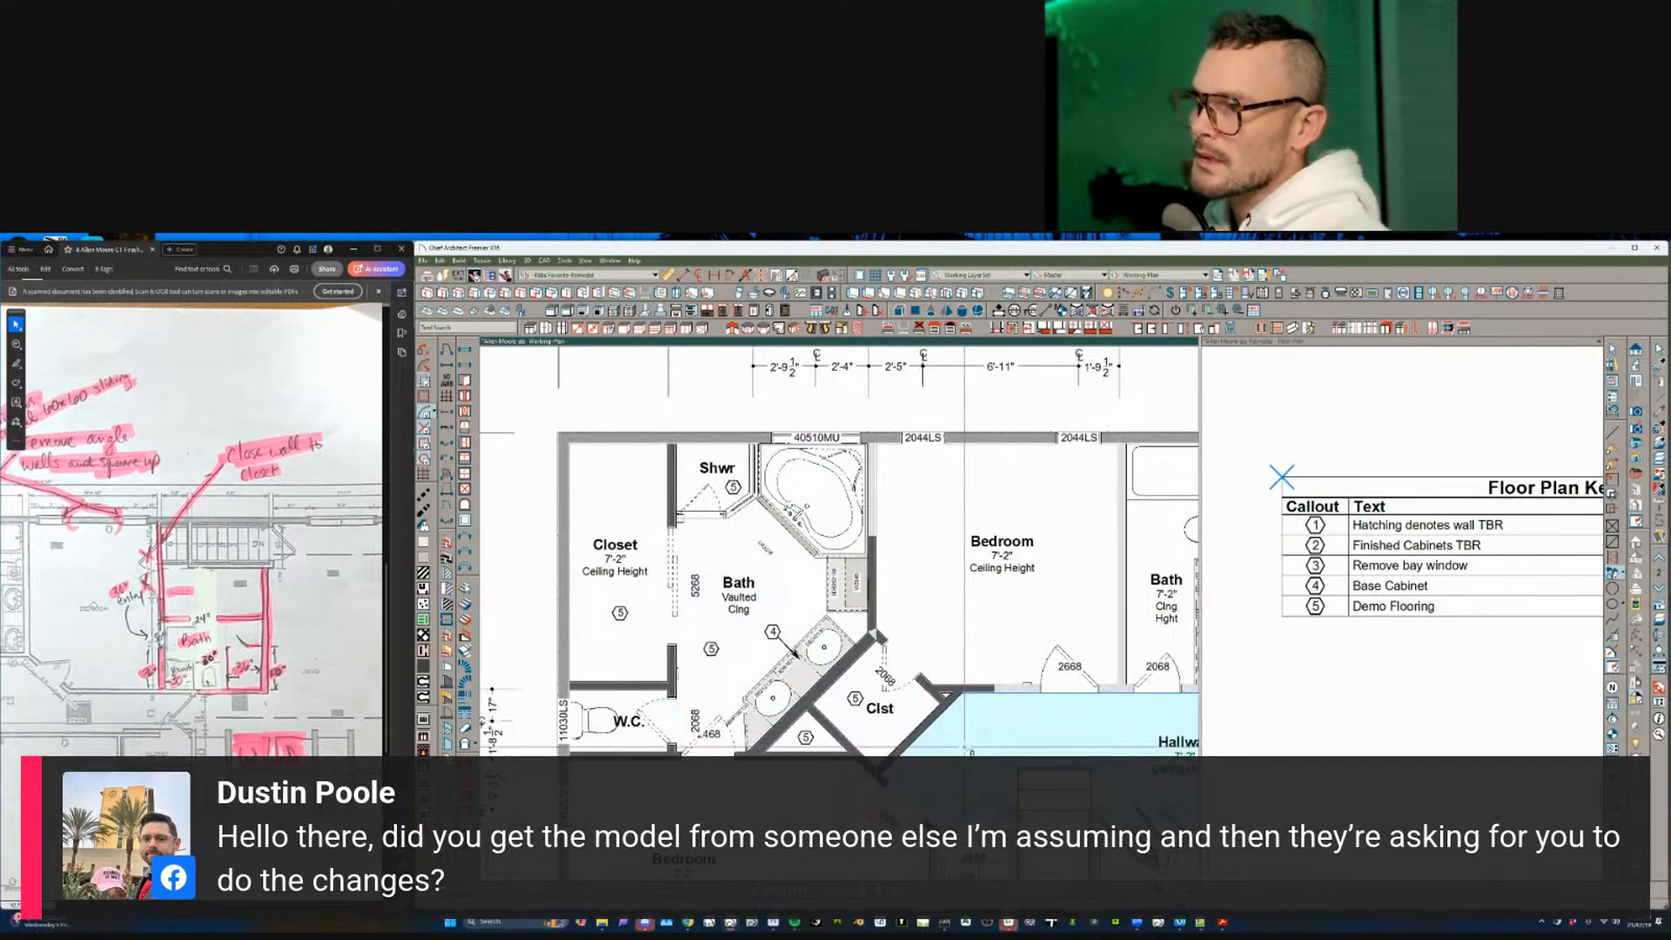
{"action": "scroll", "coordinate": [965, 746], "scroll_direction": "down", "scroll_amount": 2}
{"action": "scroll", "coordinate": [966, 687], "scroll_direction": "right", "scroll_amount": 5}
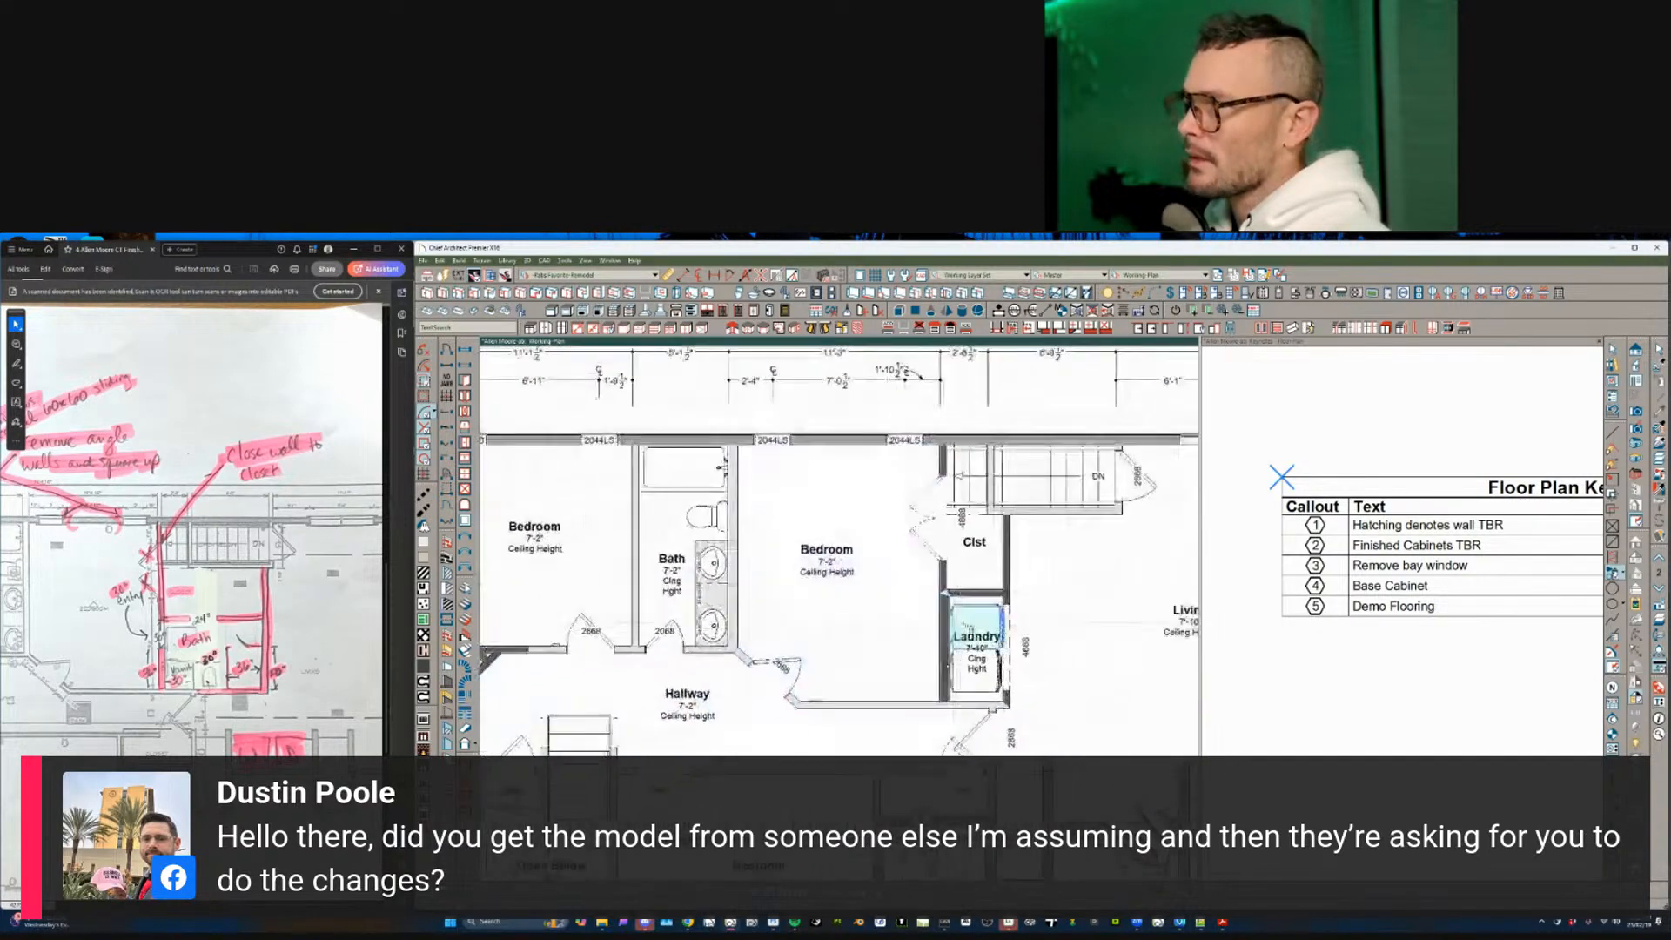
{"action": "scroll", "coordinate": [965, 626], "scroll_direction": "up", "scroll_amount": 1}
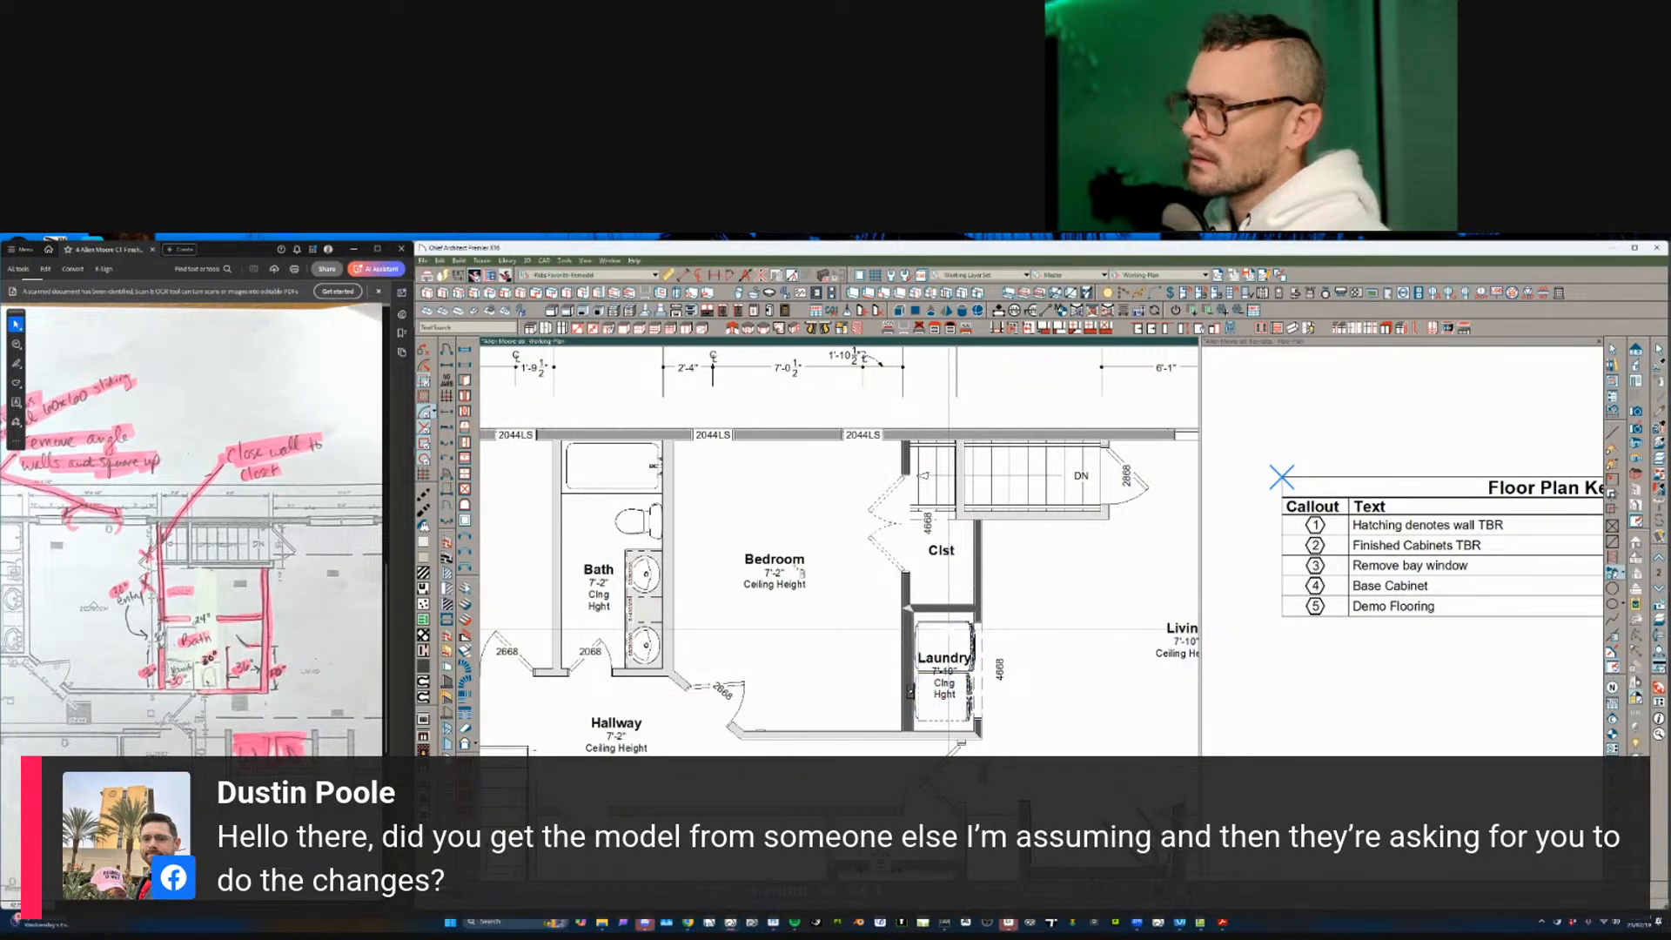
{"action": "scroll", "coordinate": [940, 689], "scroll_direction": "down", "scroll_amount": 2}
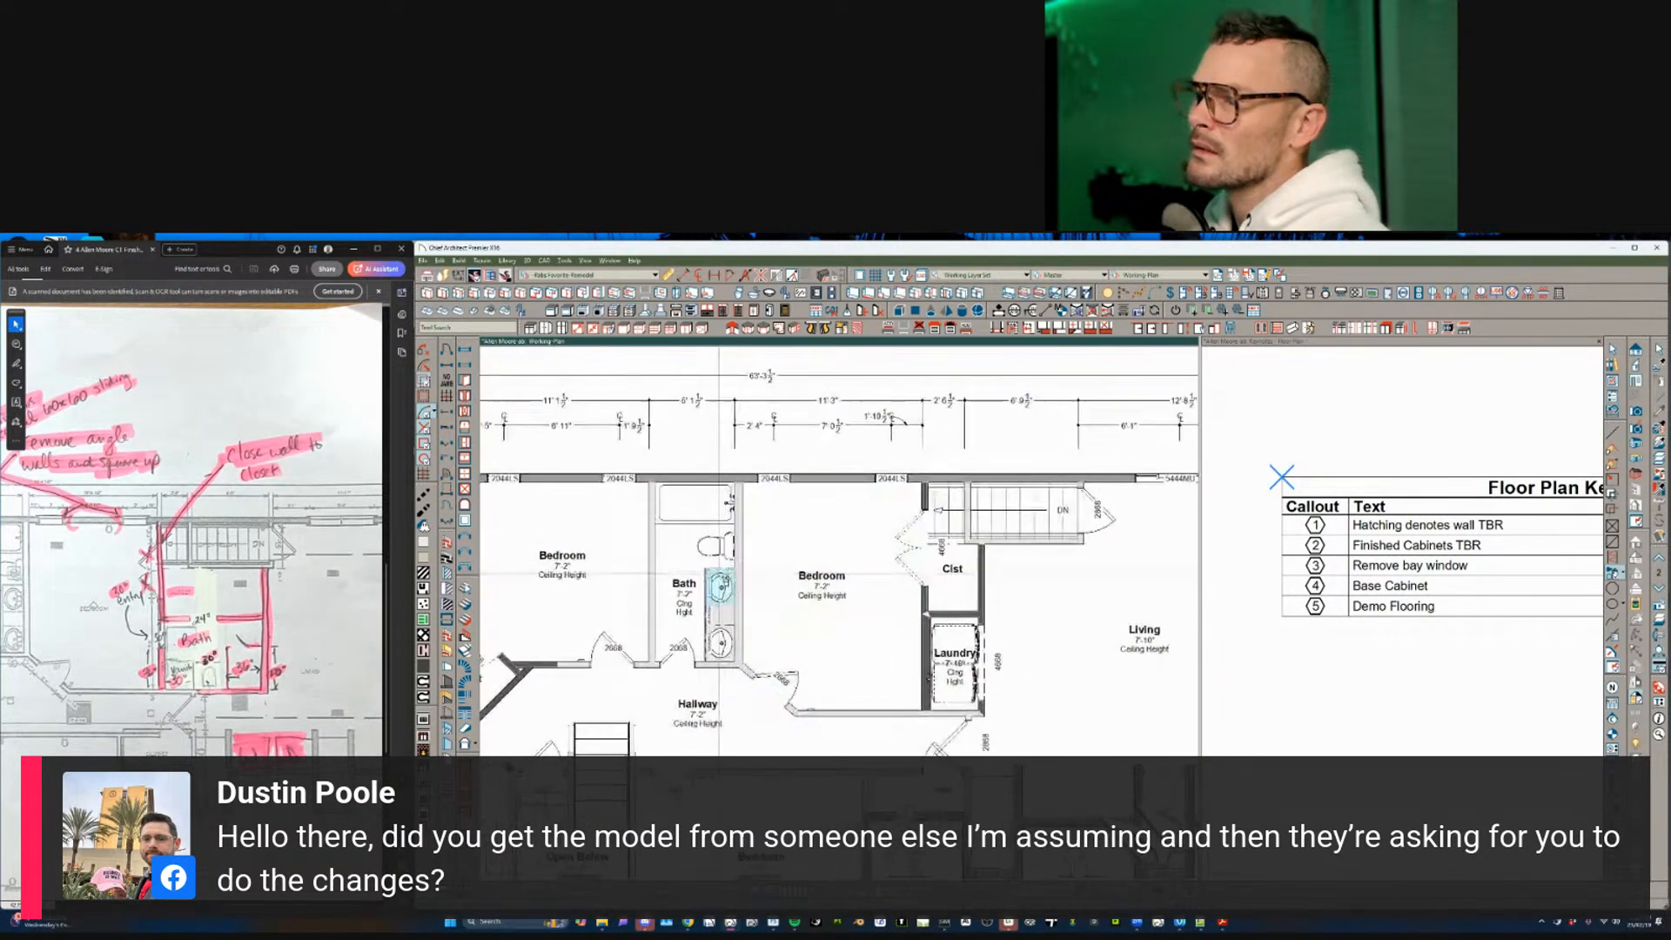
{"action": "middle_click_drag", "start_coordinate": [719, 575], "coordinate": [661, 552]}
{"action": "scroll", "coordinate": [737, 605], "scroll_direction": "up", "scroll_amount": 1}
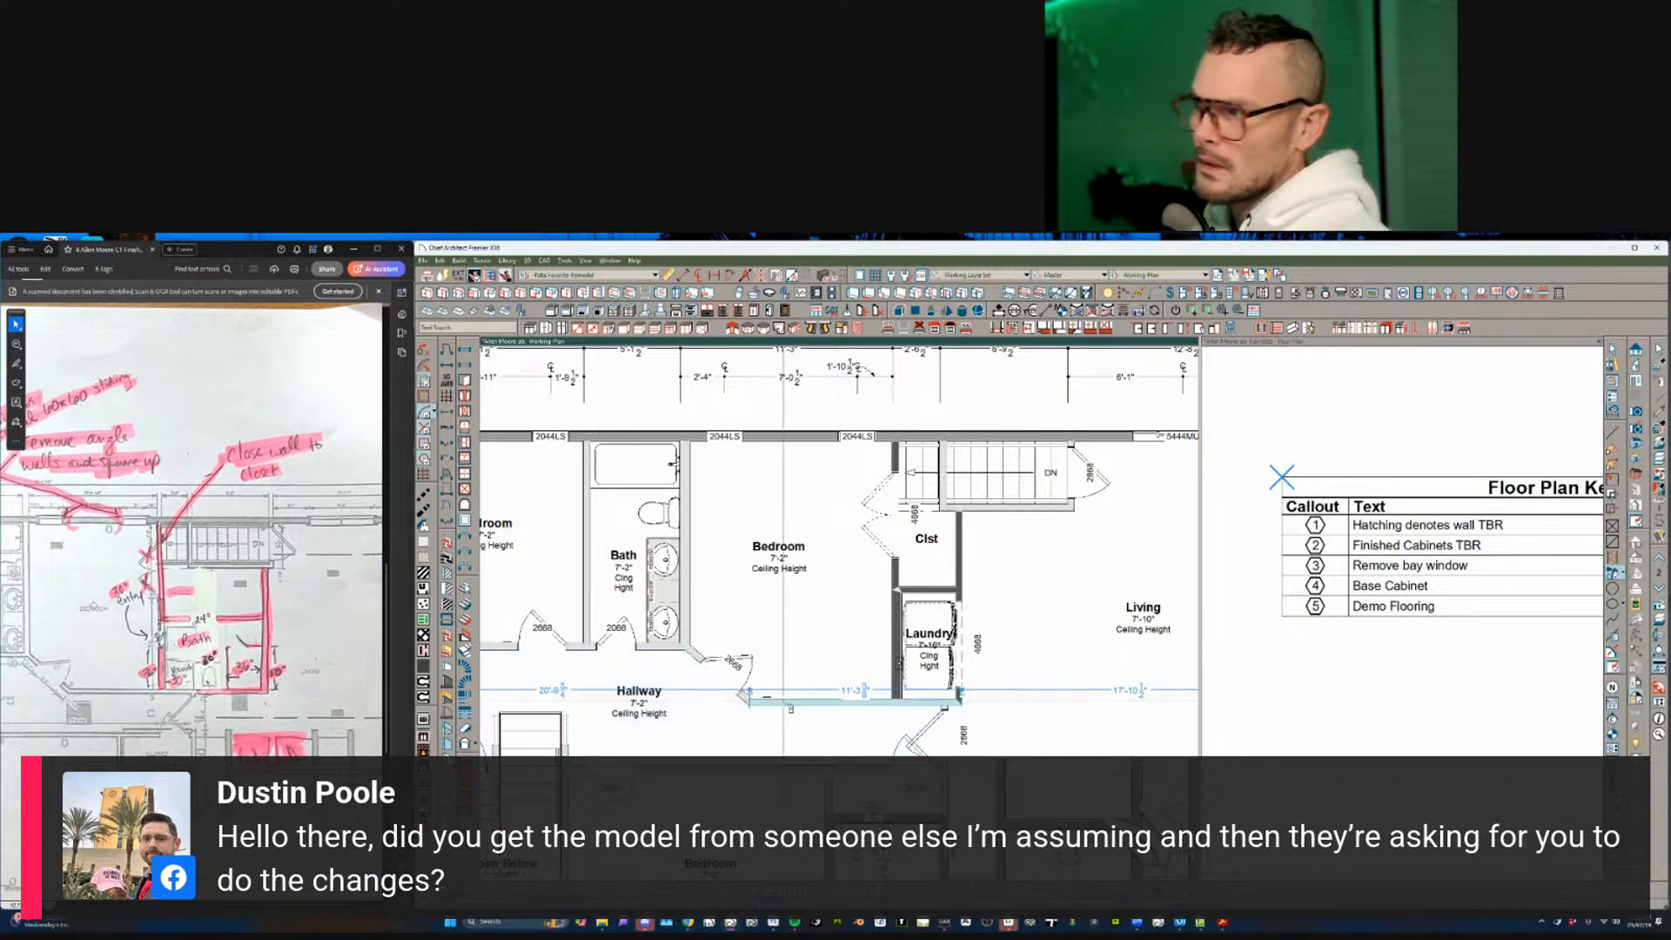
{"action": "scroll", "coordinate": [535, 658], "scroll_direction": "down", "scroll_amount": 1}
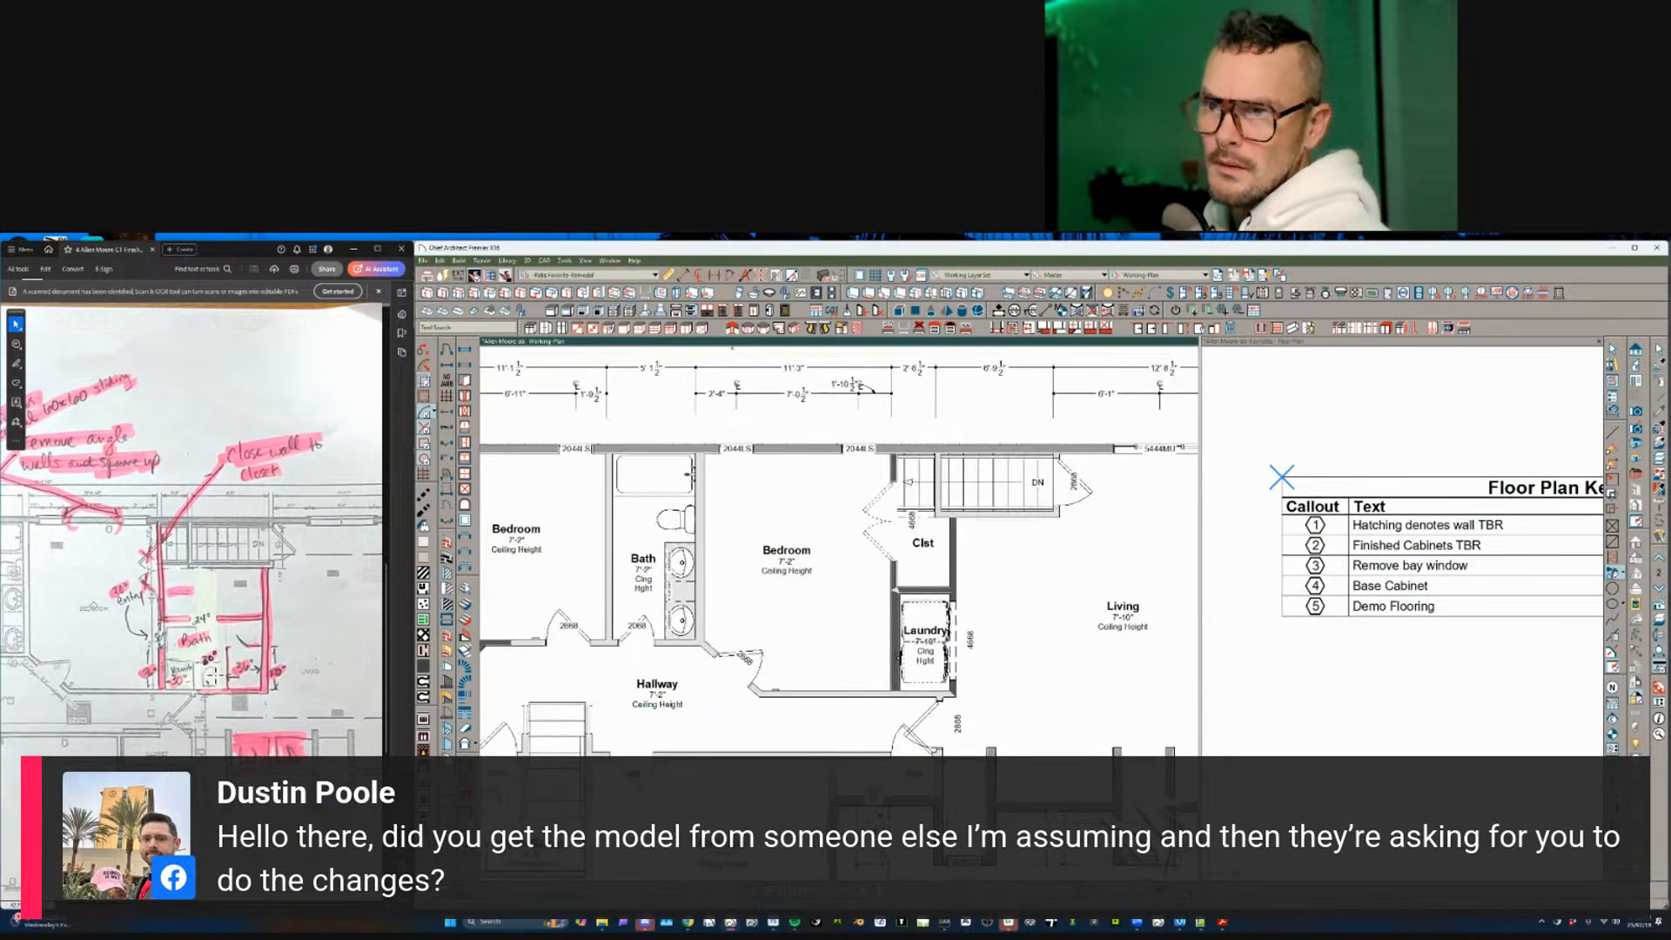
{"action": "scroll", "coordinate": [873, 597], "scroll_direction": "down", "scroll_amount": 2}
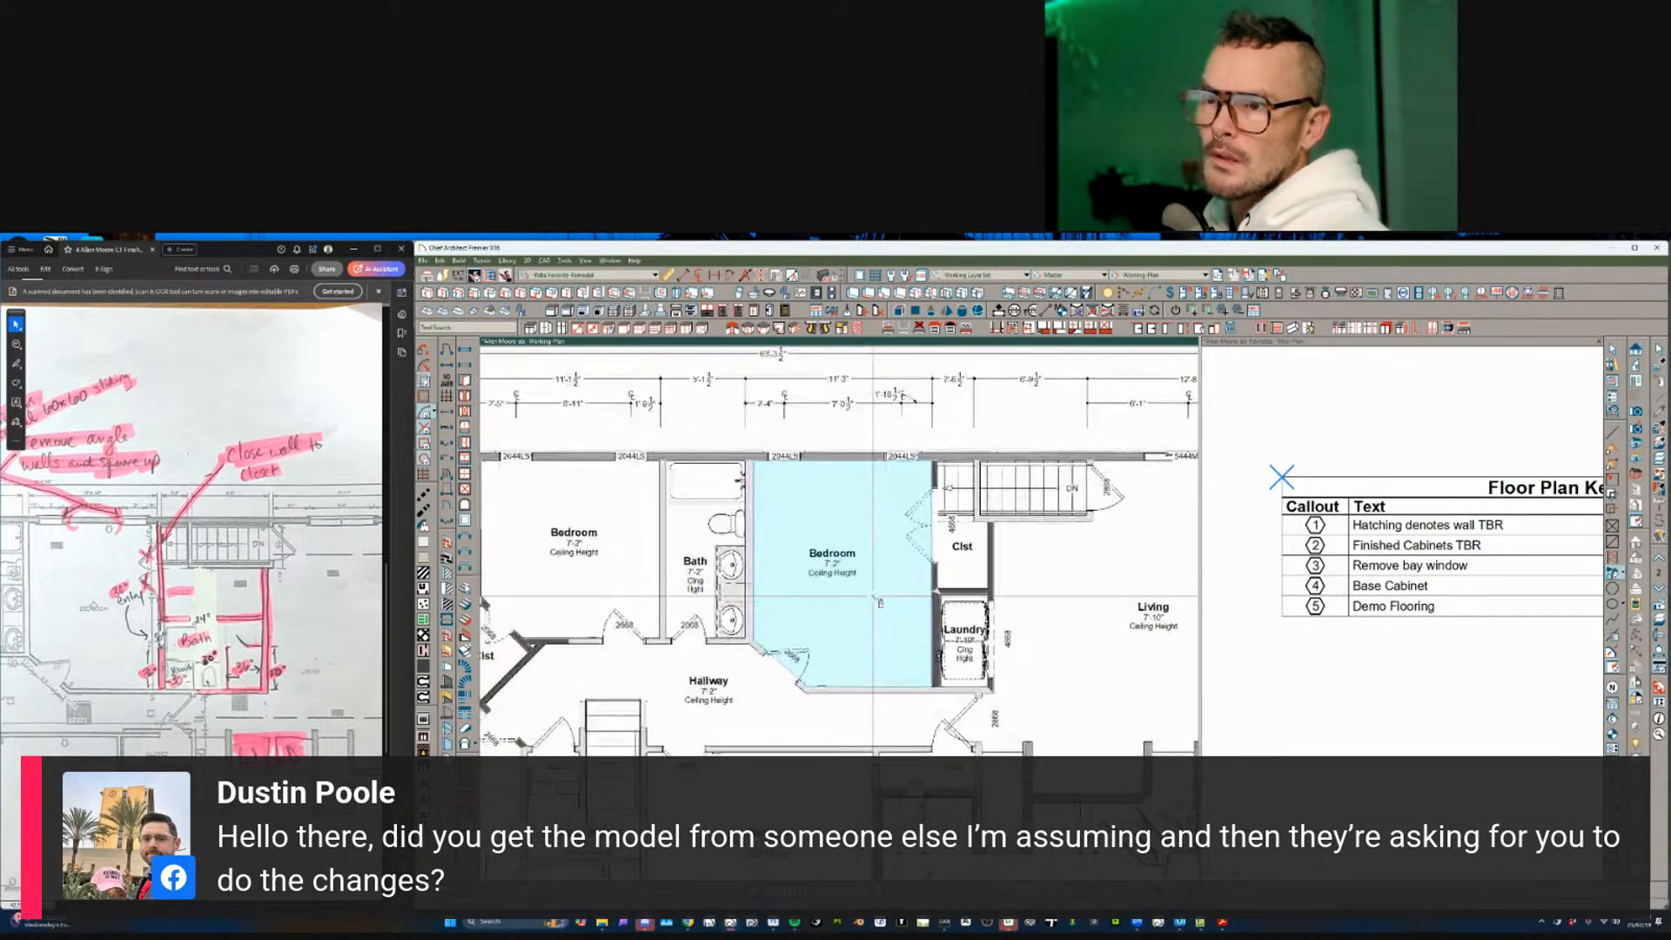
{"action": "scroll", "coordinate": [880, 602], "scroll_direction": "down", "scroll_amount": 3}
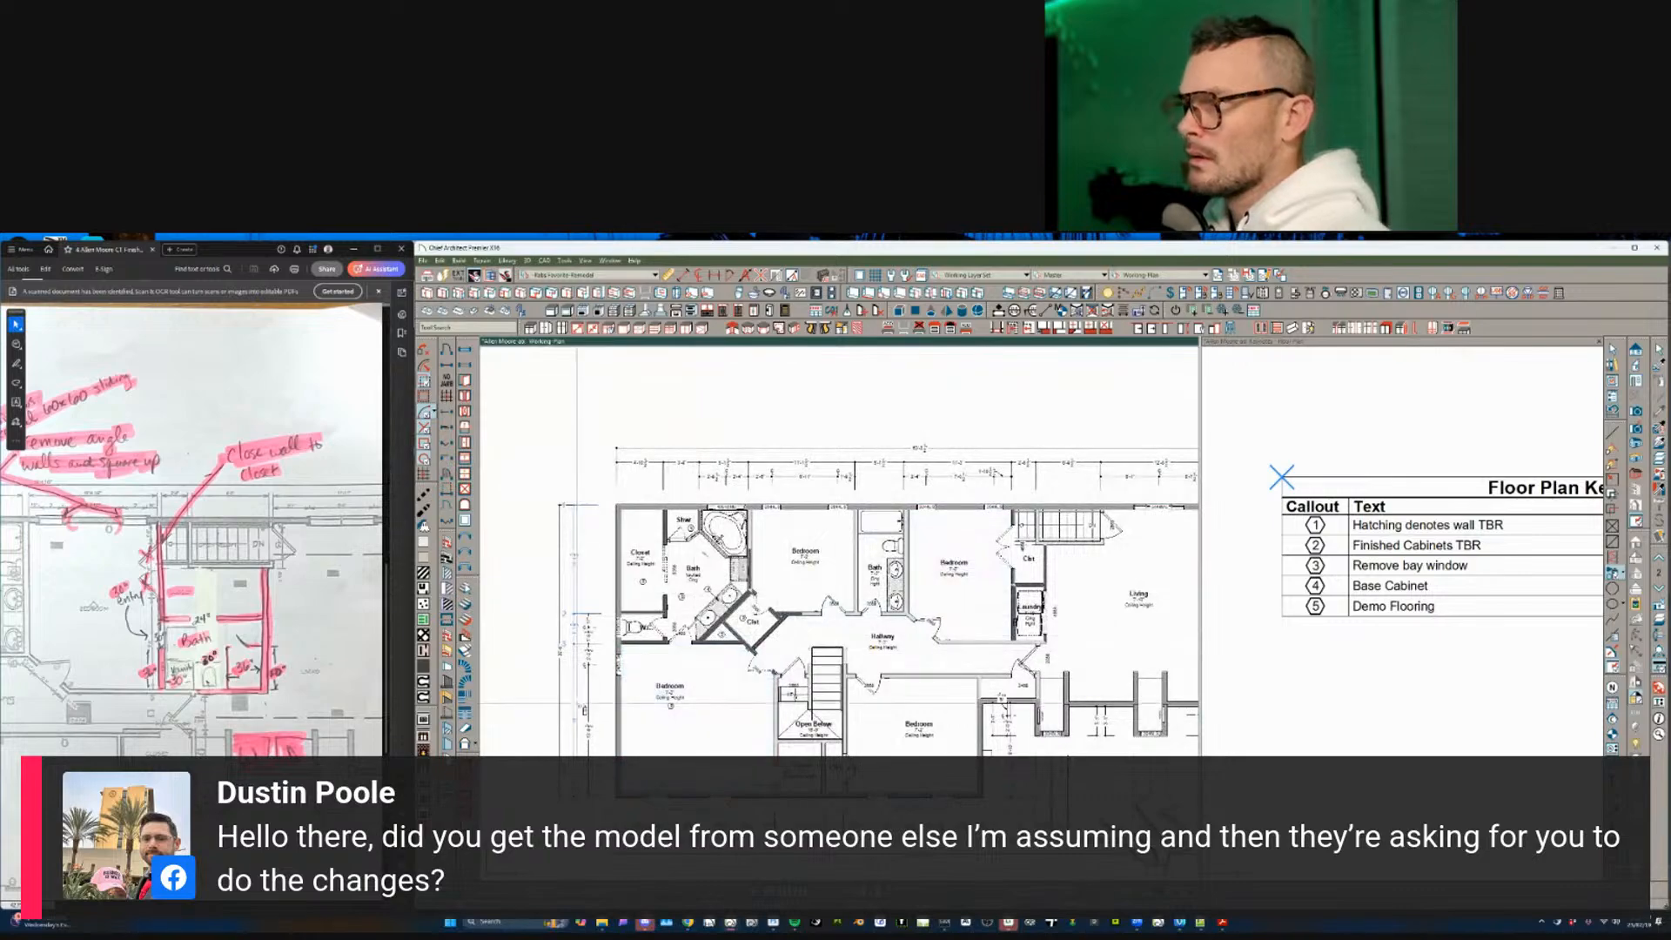
{"action": "middle_click_drag", "start_coordinate": [577, 703], "coordinate": [536, 703]}
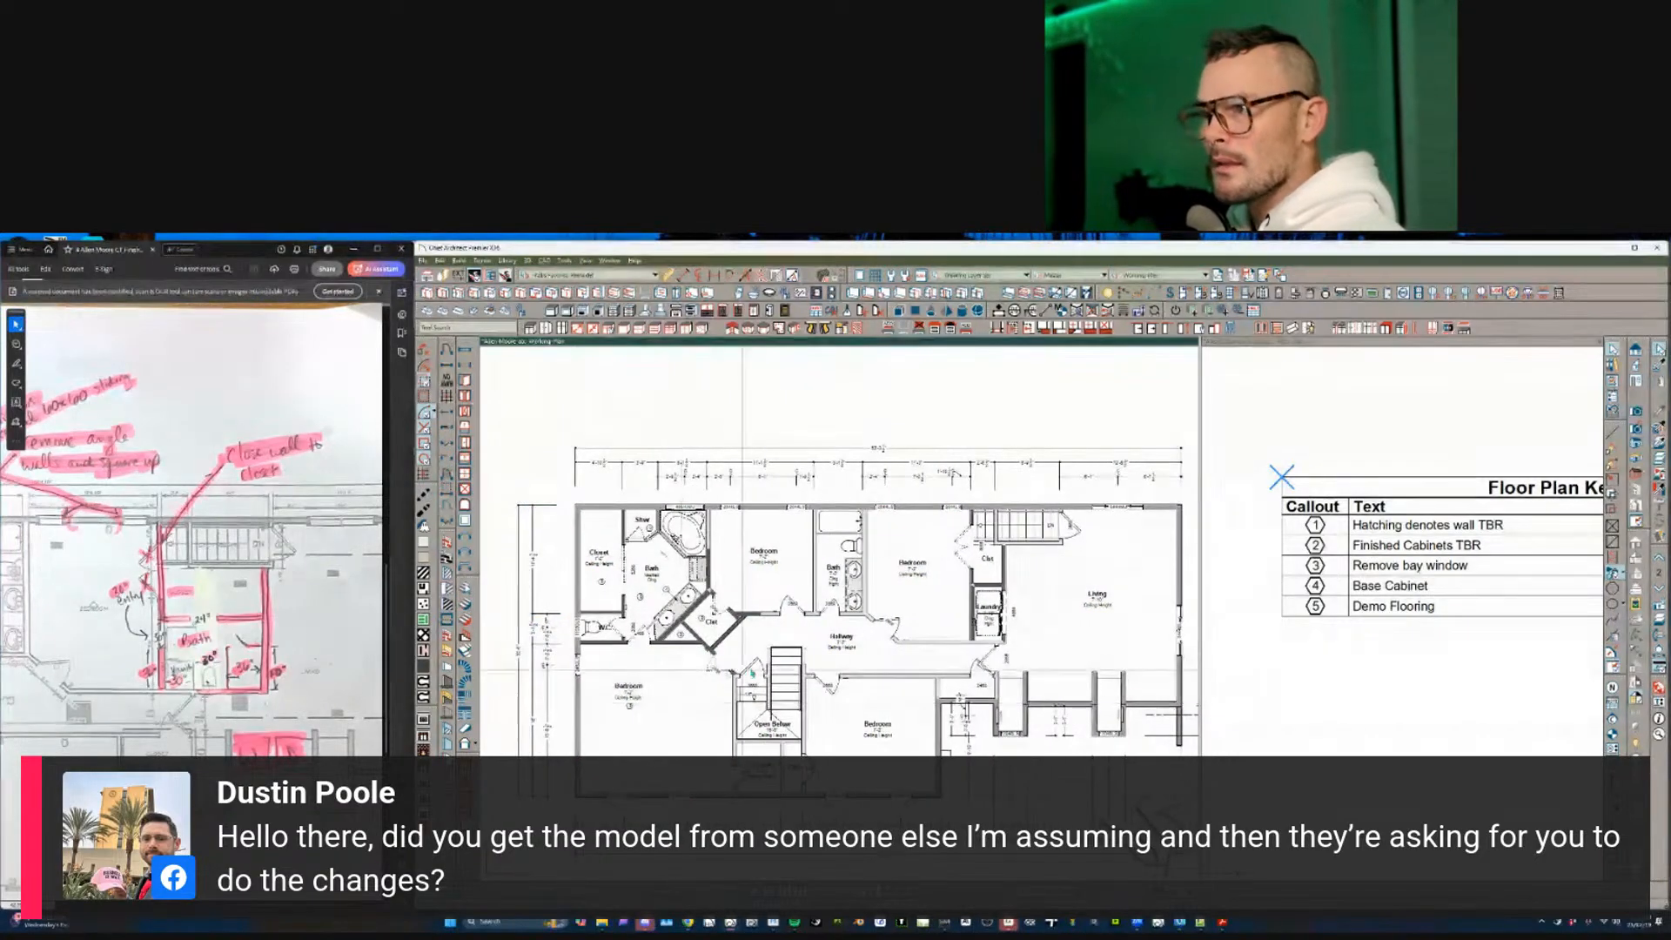
{"action": "scroll", "coordinate": [829, 670], "scroll_direction": "up", "scroll_amount": 1}
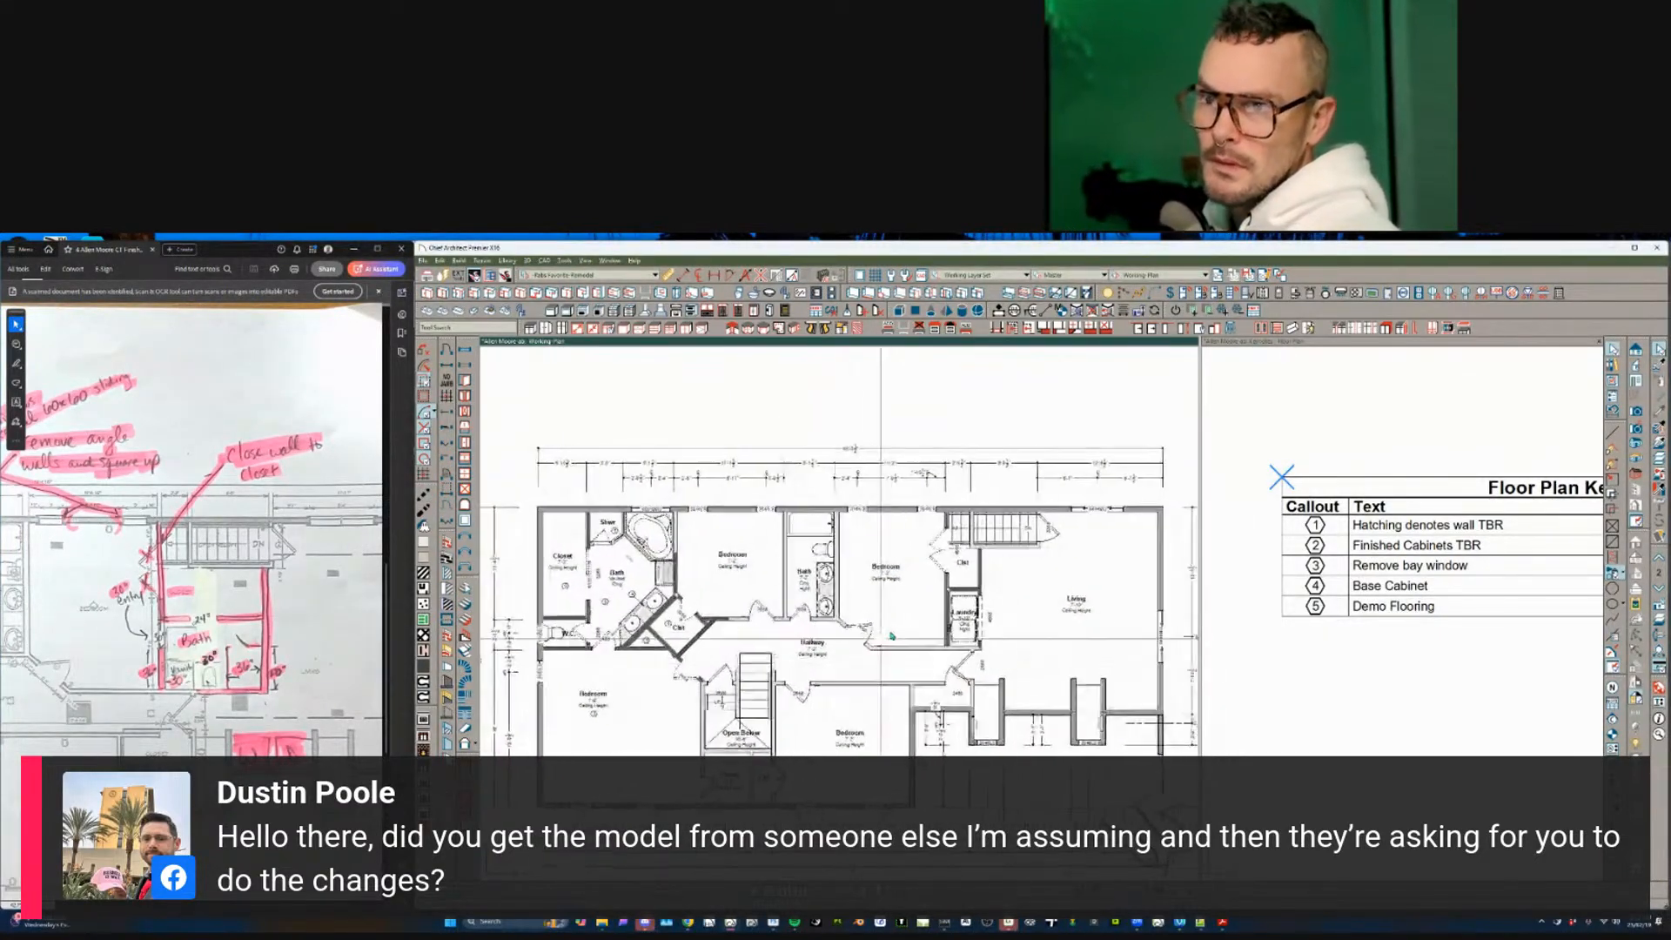
{"action": "scroll", "coordinate": [891, 636], "scroll_direction": "up", "scroll_amount": 5}
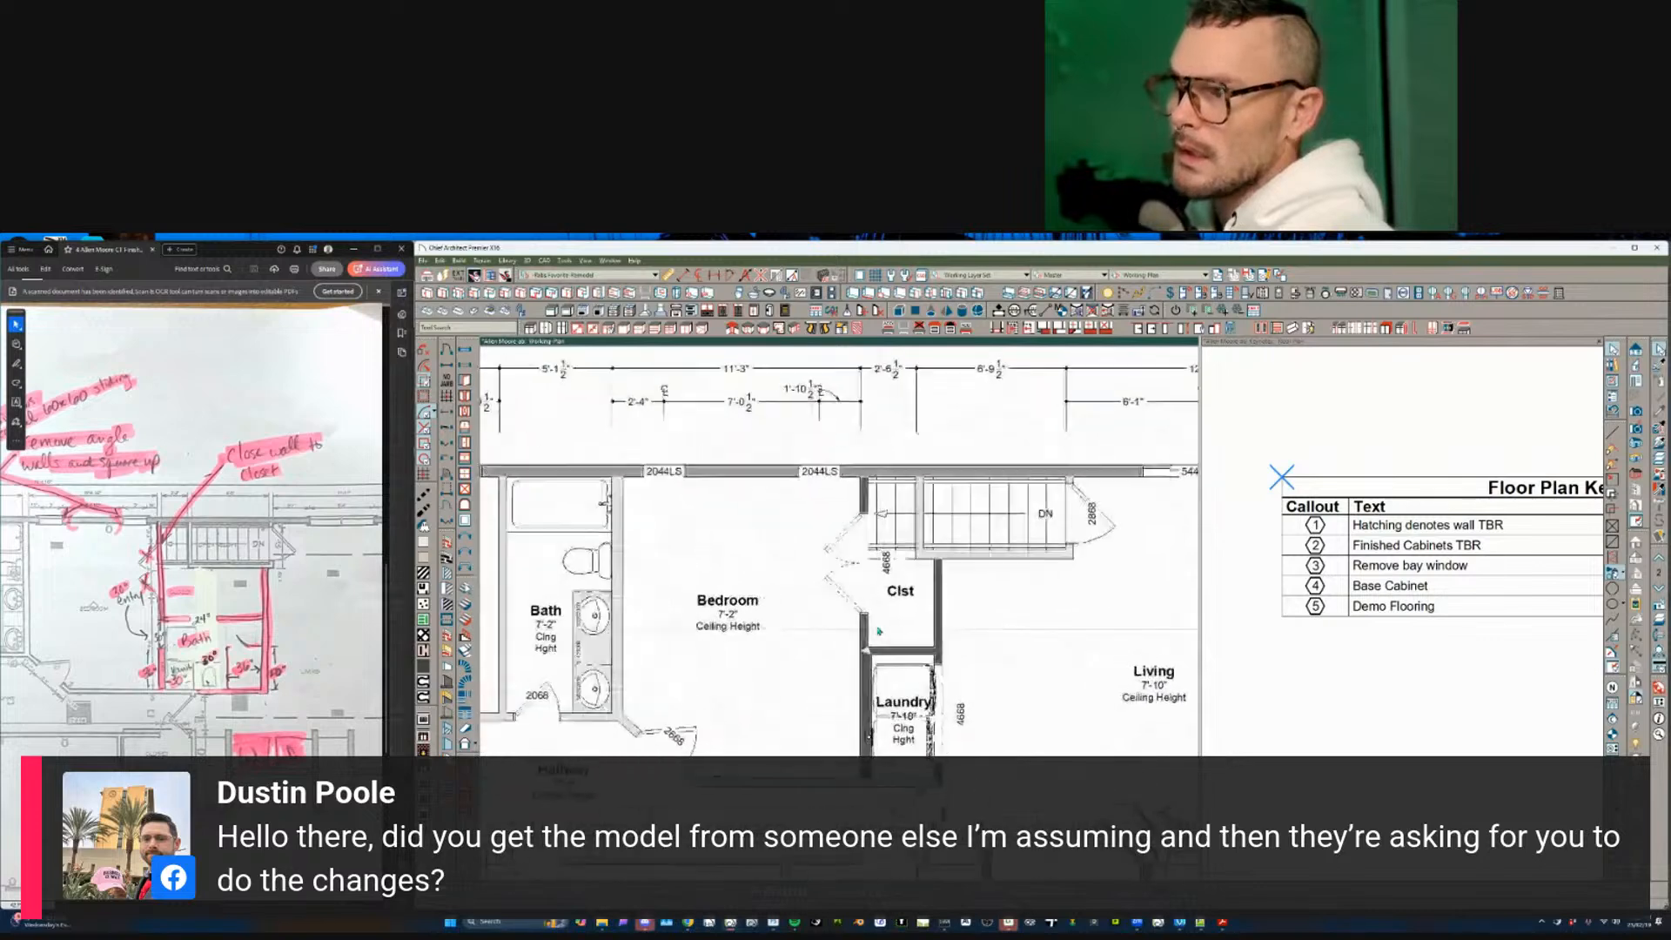
{"action": "scroll", "coordinate": [888, 615], "scroll_direction": "up", "scroll_amount": 3}
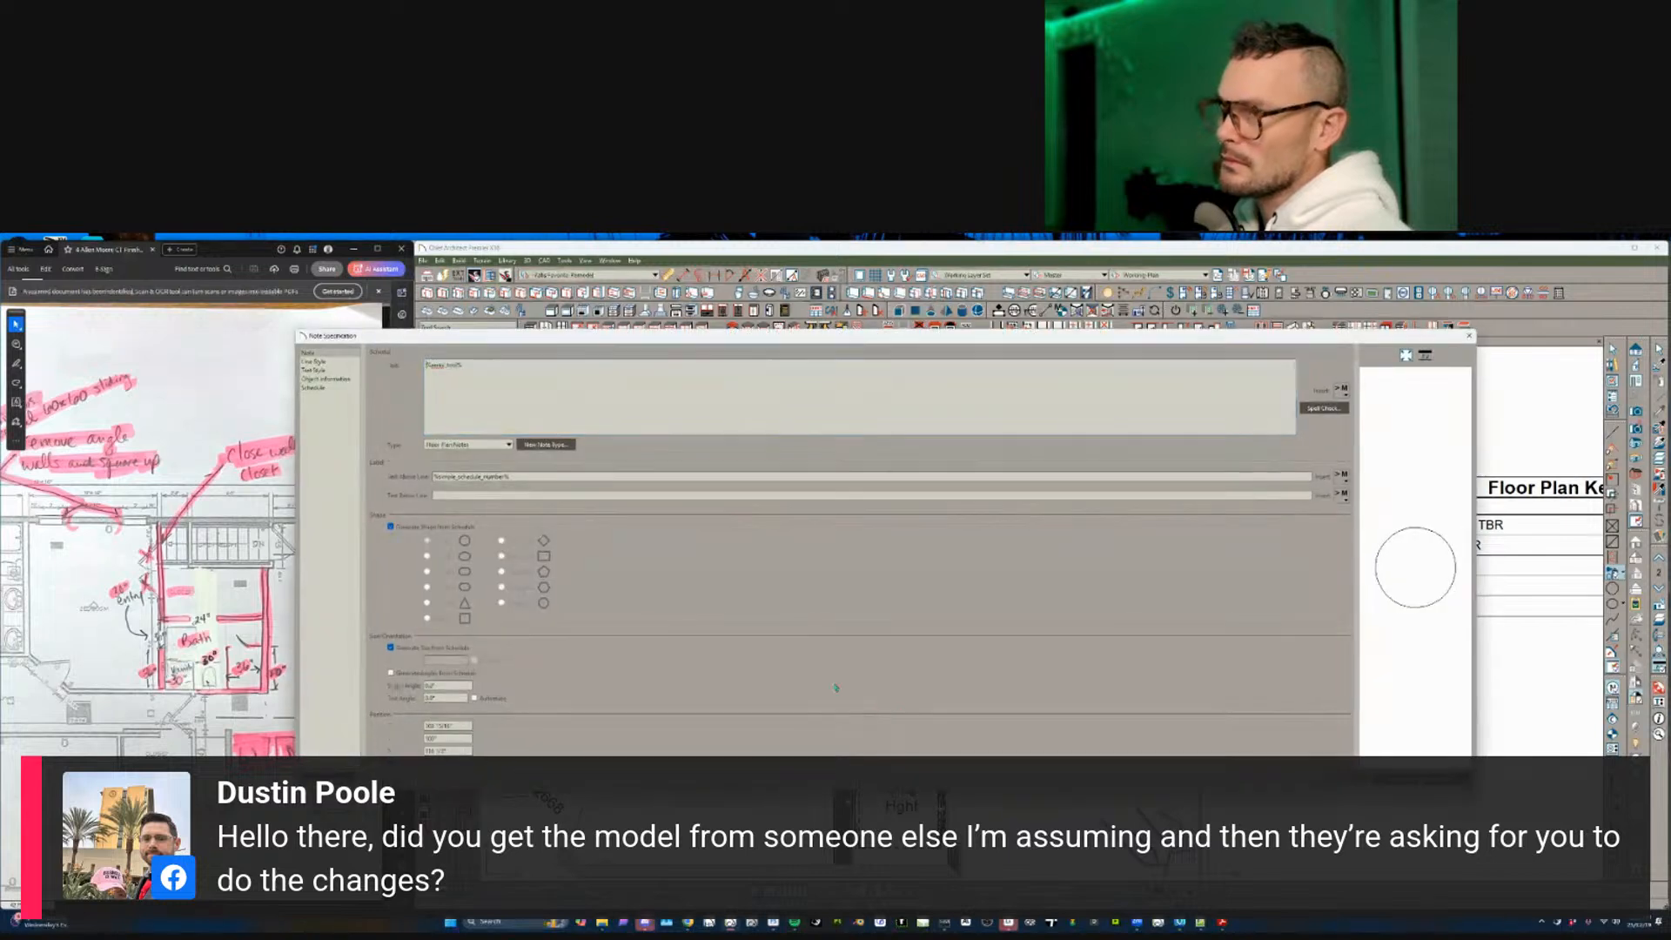
- Move callout 5 to a new spot inside the closet
{"action": "key", "text": "Return"}
{"action": "key", "text": "Escape"}
{"action": "left_click", "coordinate": [896, 626]}
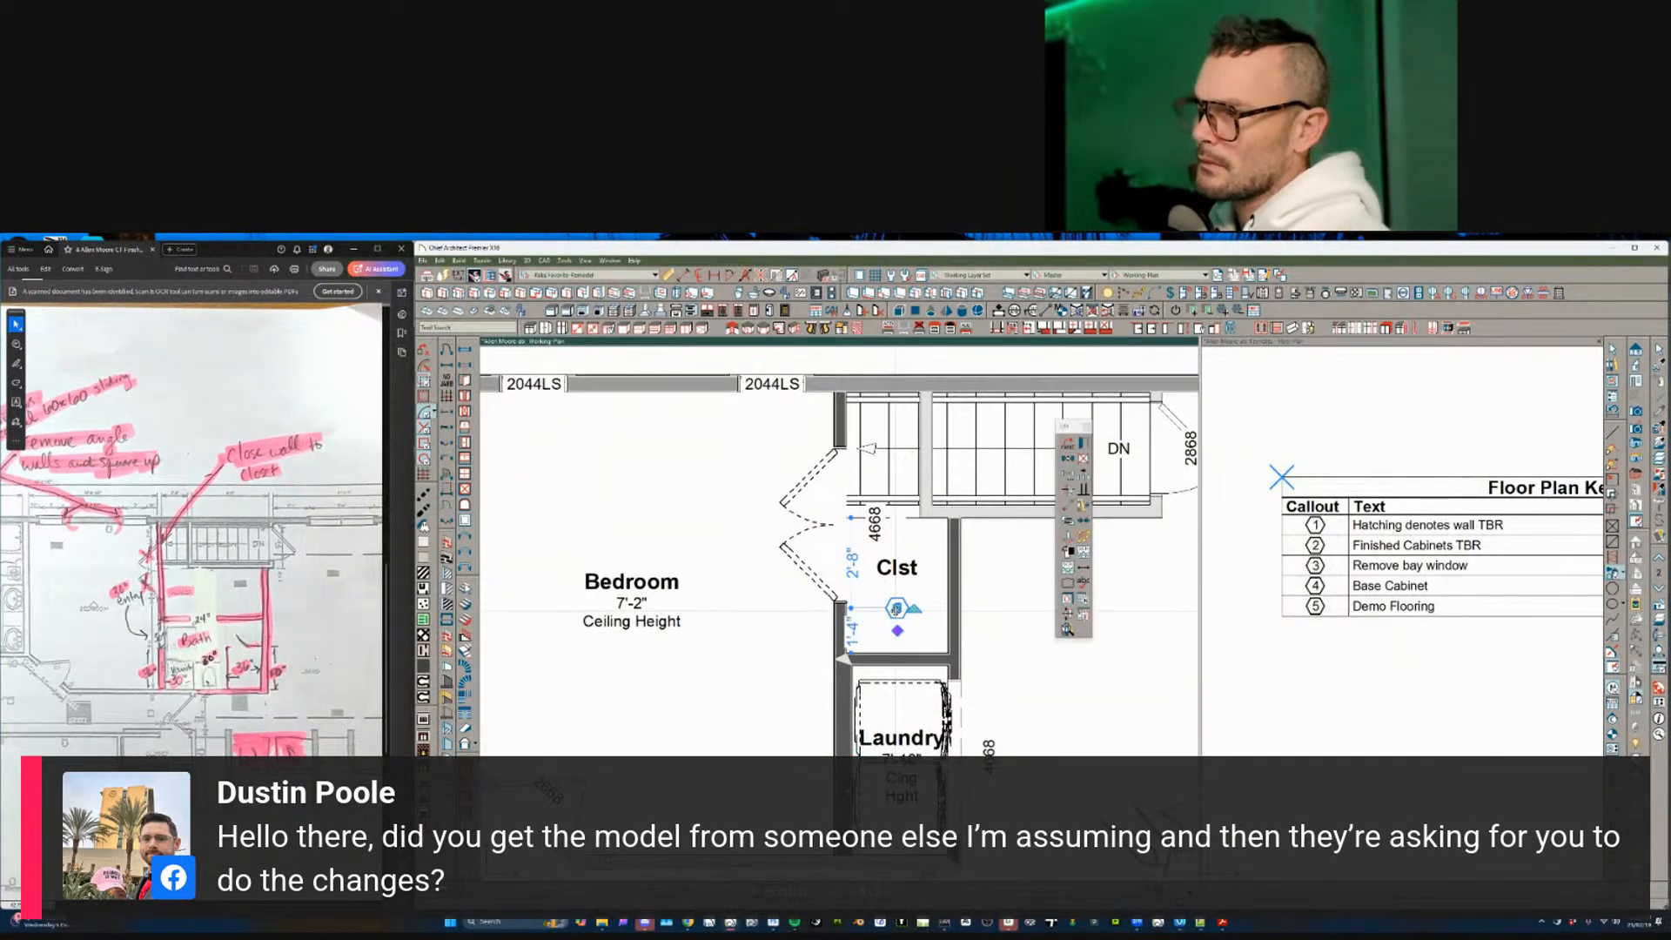
{"action": "middle_click_drag", "start_coordinate": [896, 626], "coordinate": [908, 476]}
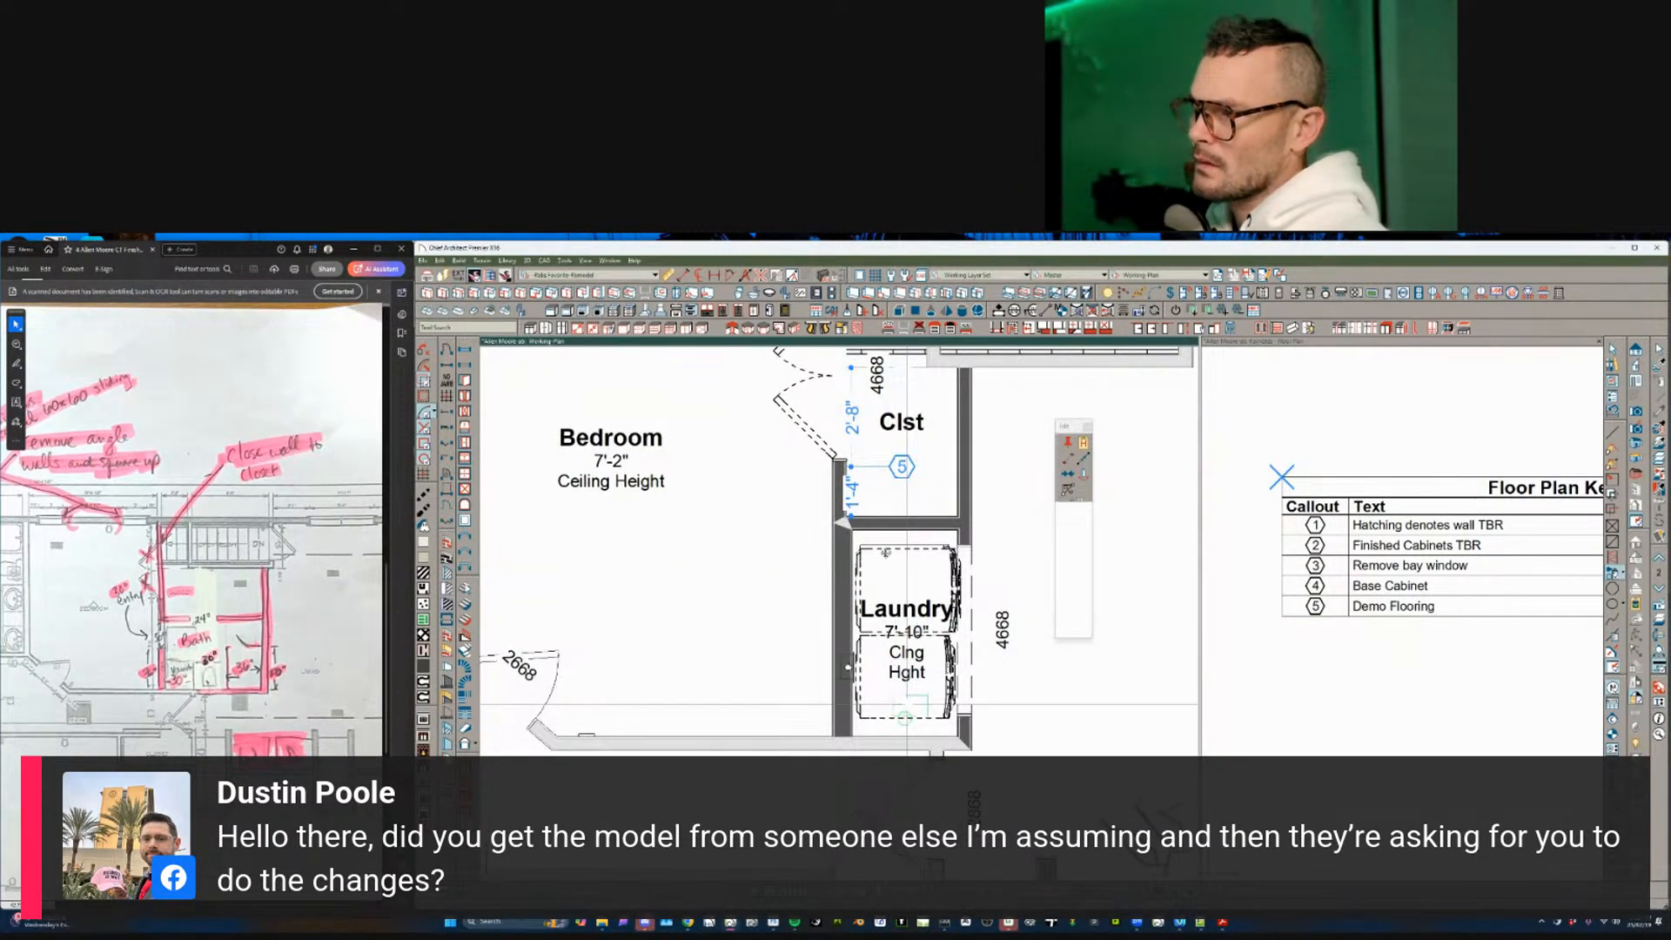
- Switch to the main floor plan and start a new layout from the template
{"action": "scroll", "coordinate": [905, 709], "scroll_direction": "down", "scroll_amount": 6}
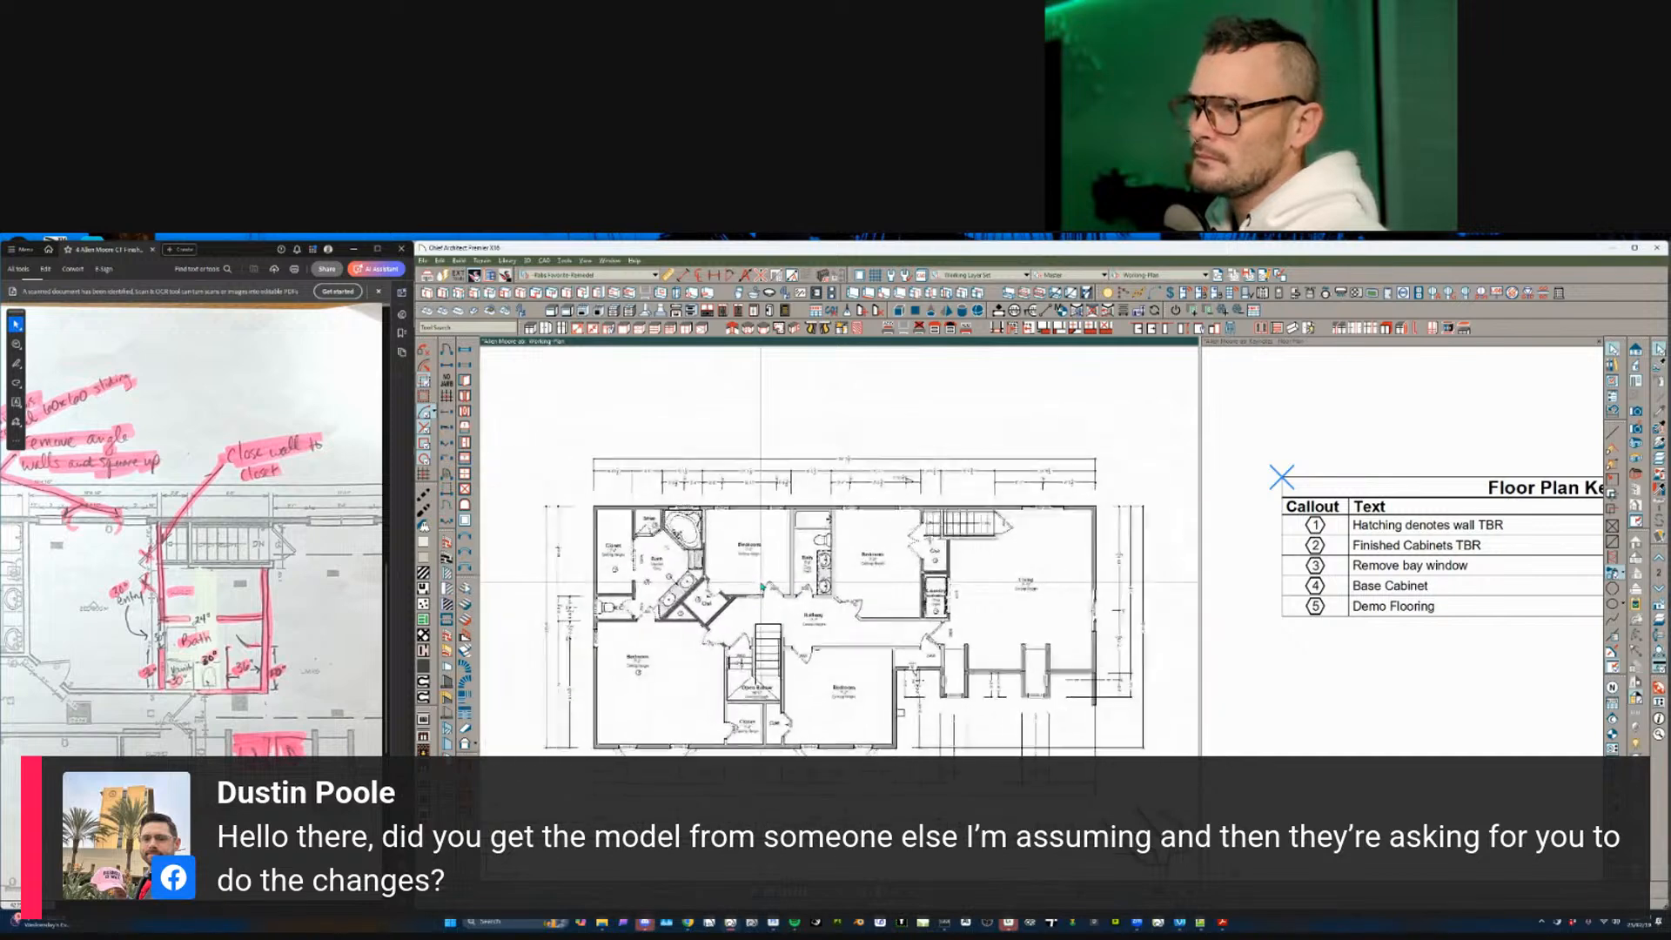
{"action": "key", "text": "Page_Down"}
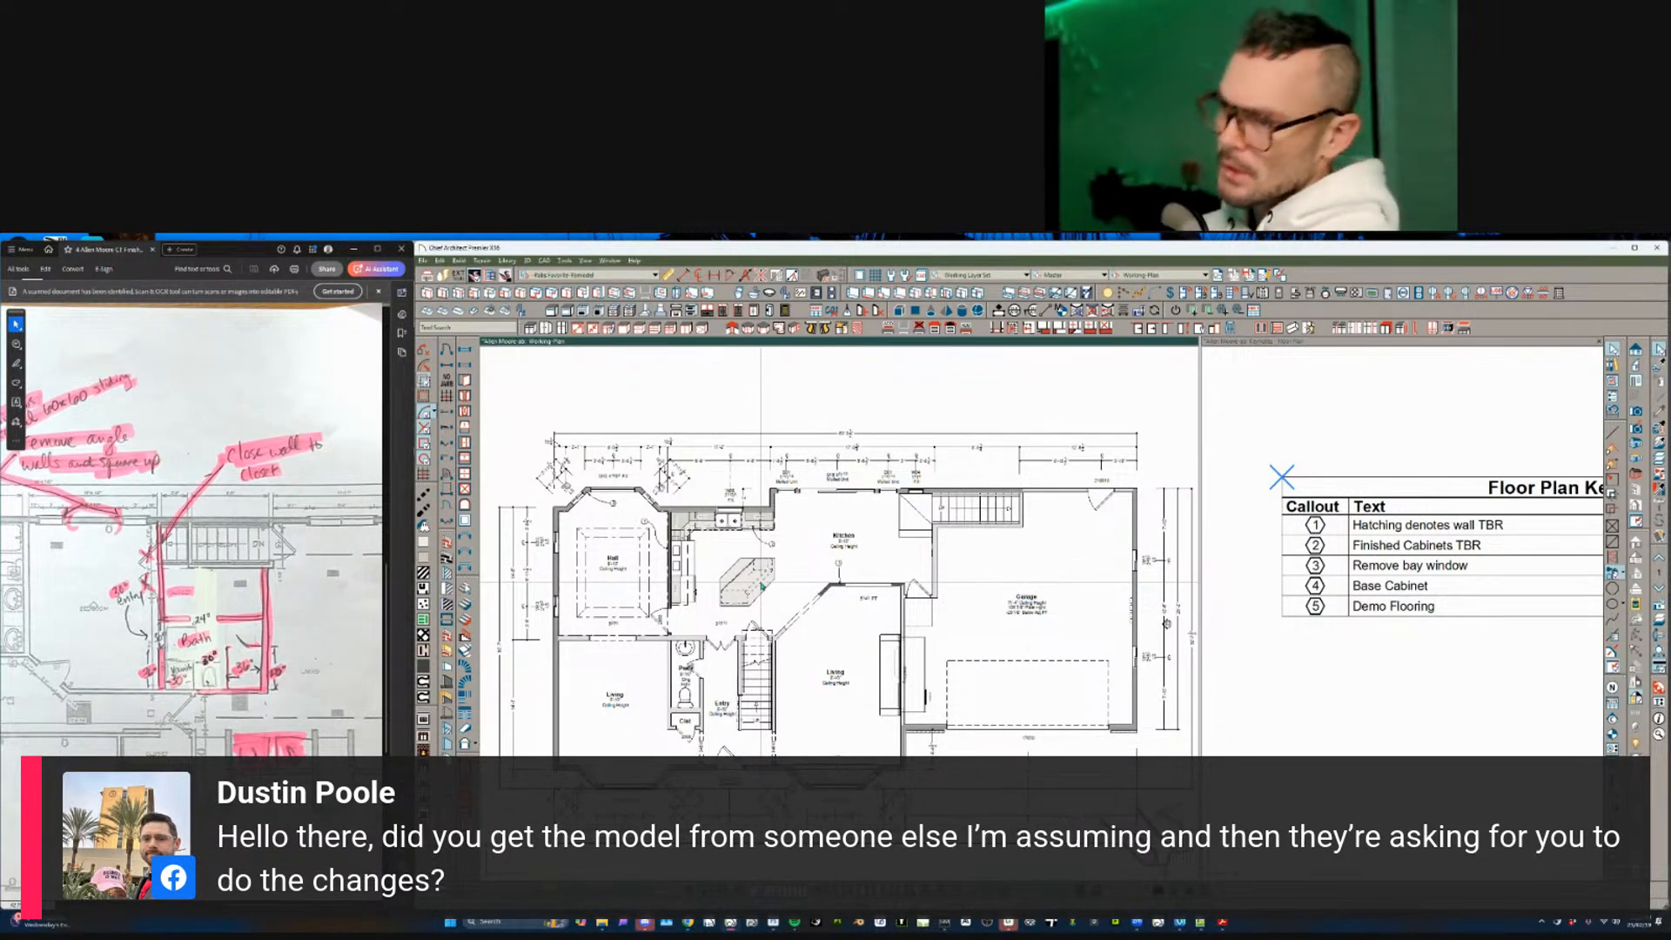
{"action": "key", "text": "ctrl+n"}
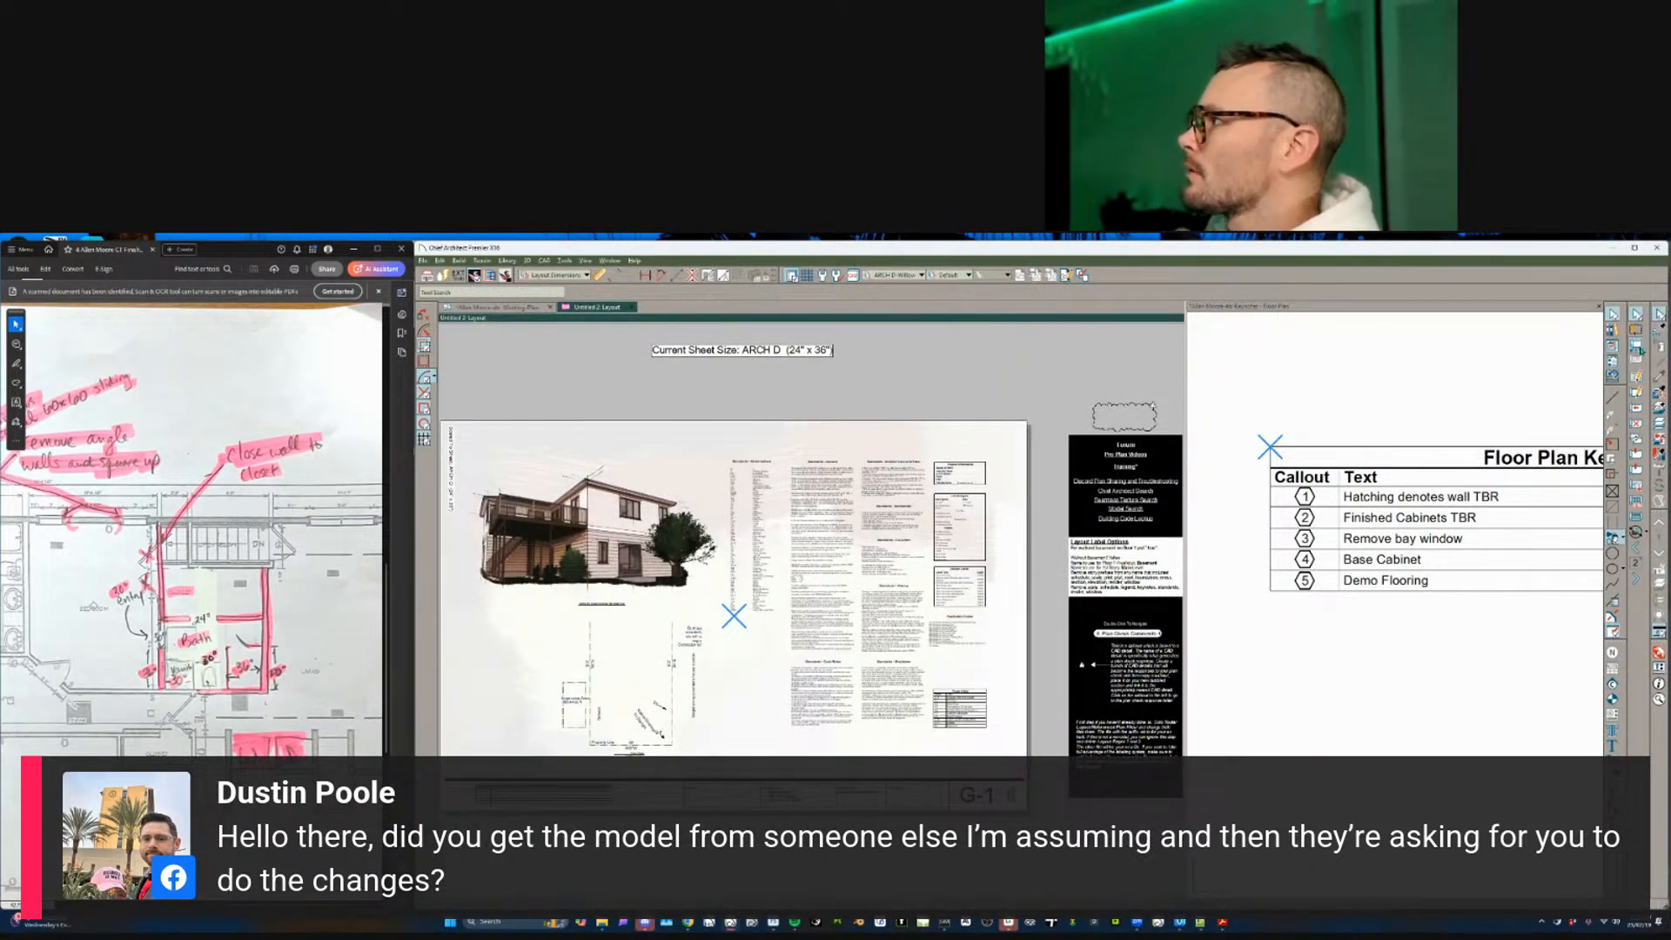
- Relink the first missing referenced plan to the PLAN file in the dated Dropbox project folder
{"action": "left_click", "coordinate": [1145, 383]}
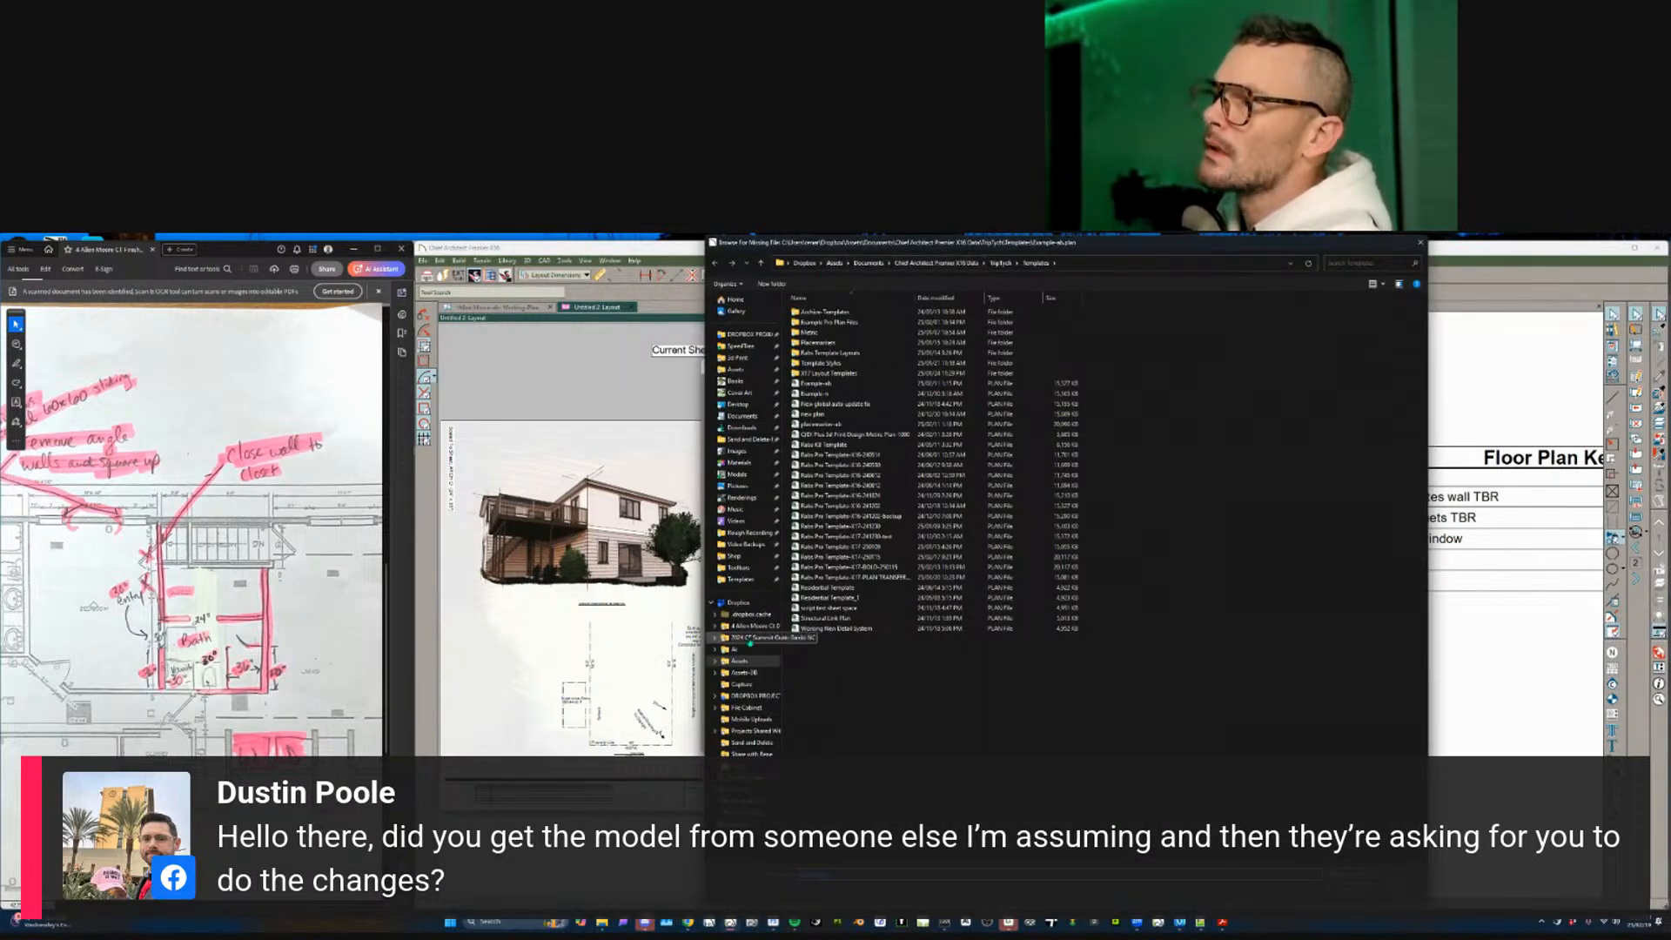
{"action": "left_click", "coordinate": [741, 696]}
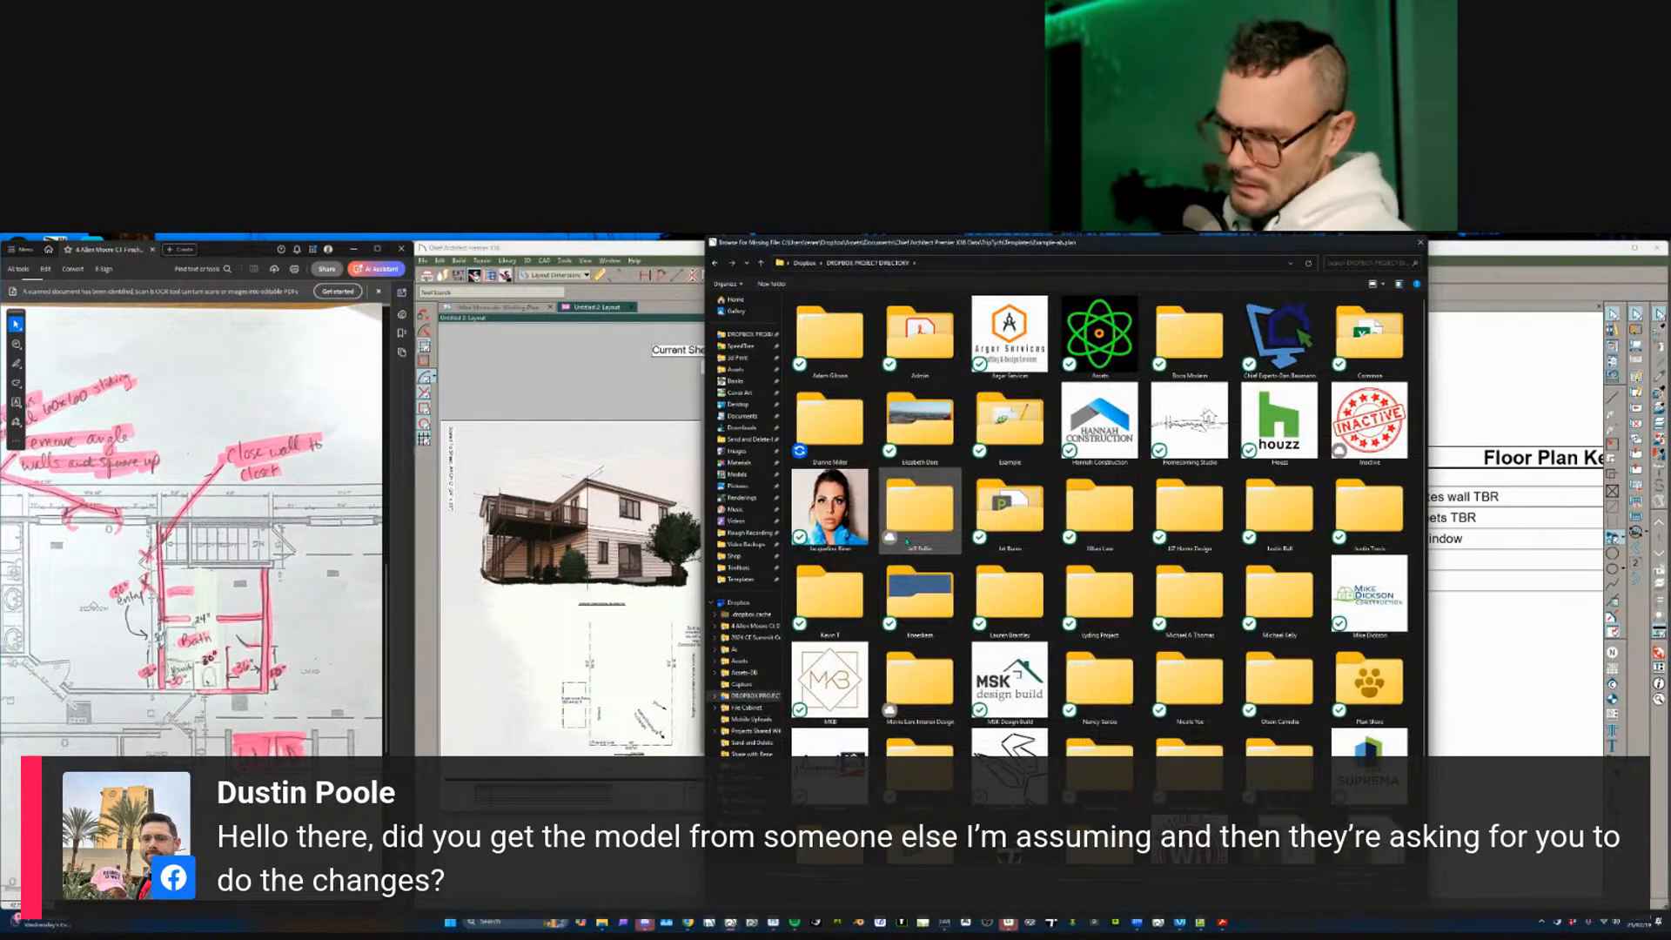
{"action": "key", "text": "d"}
{"action": "key", "text": "Return"}
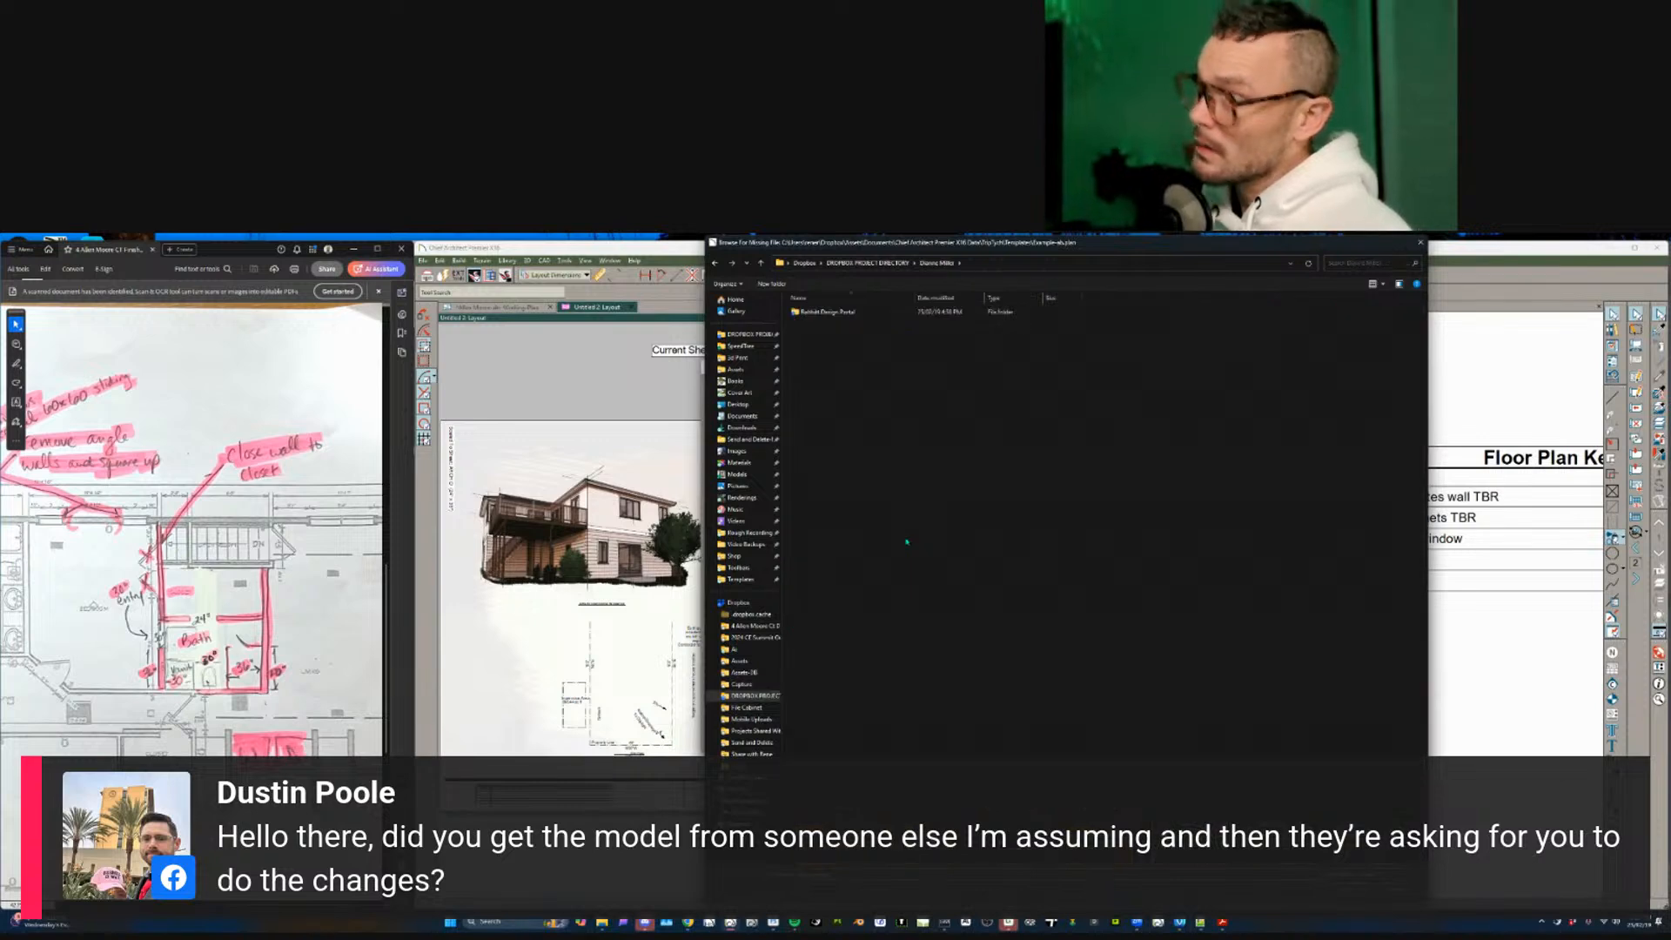
{"action": "key", "text": "Return"}
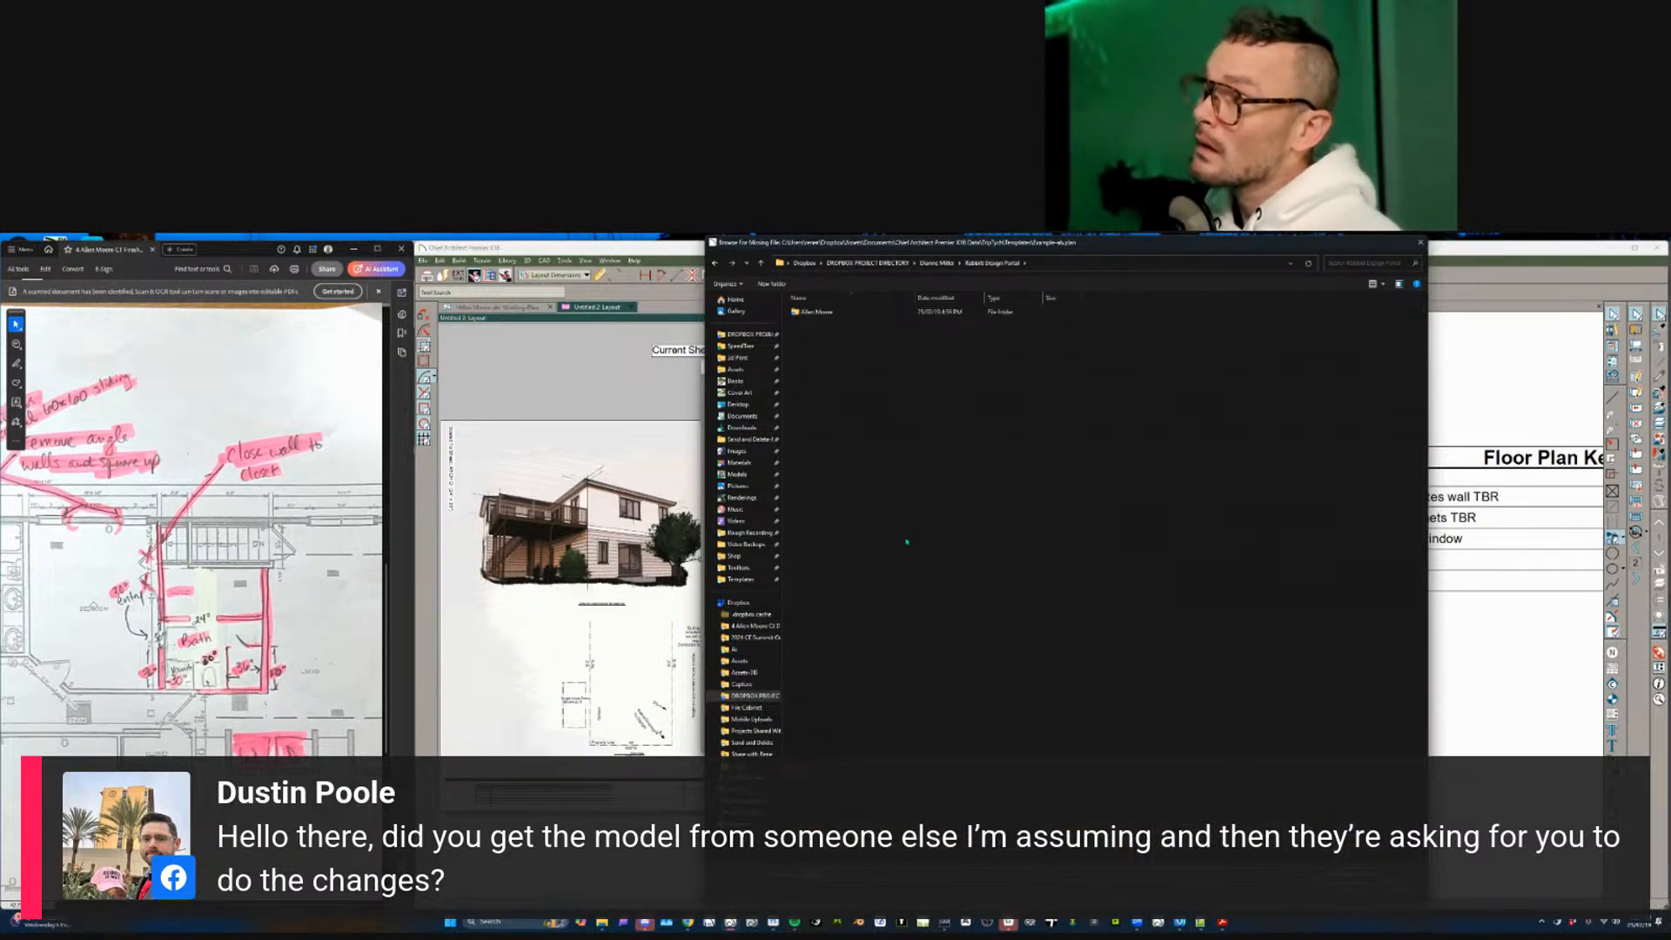
{"action": "key", "text": "Return"}
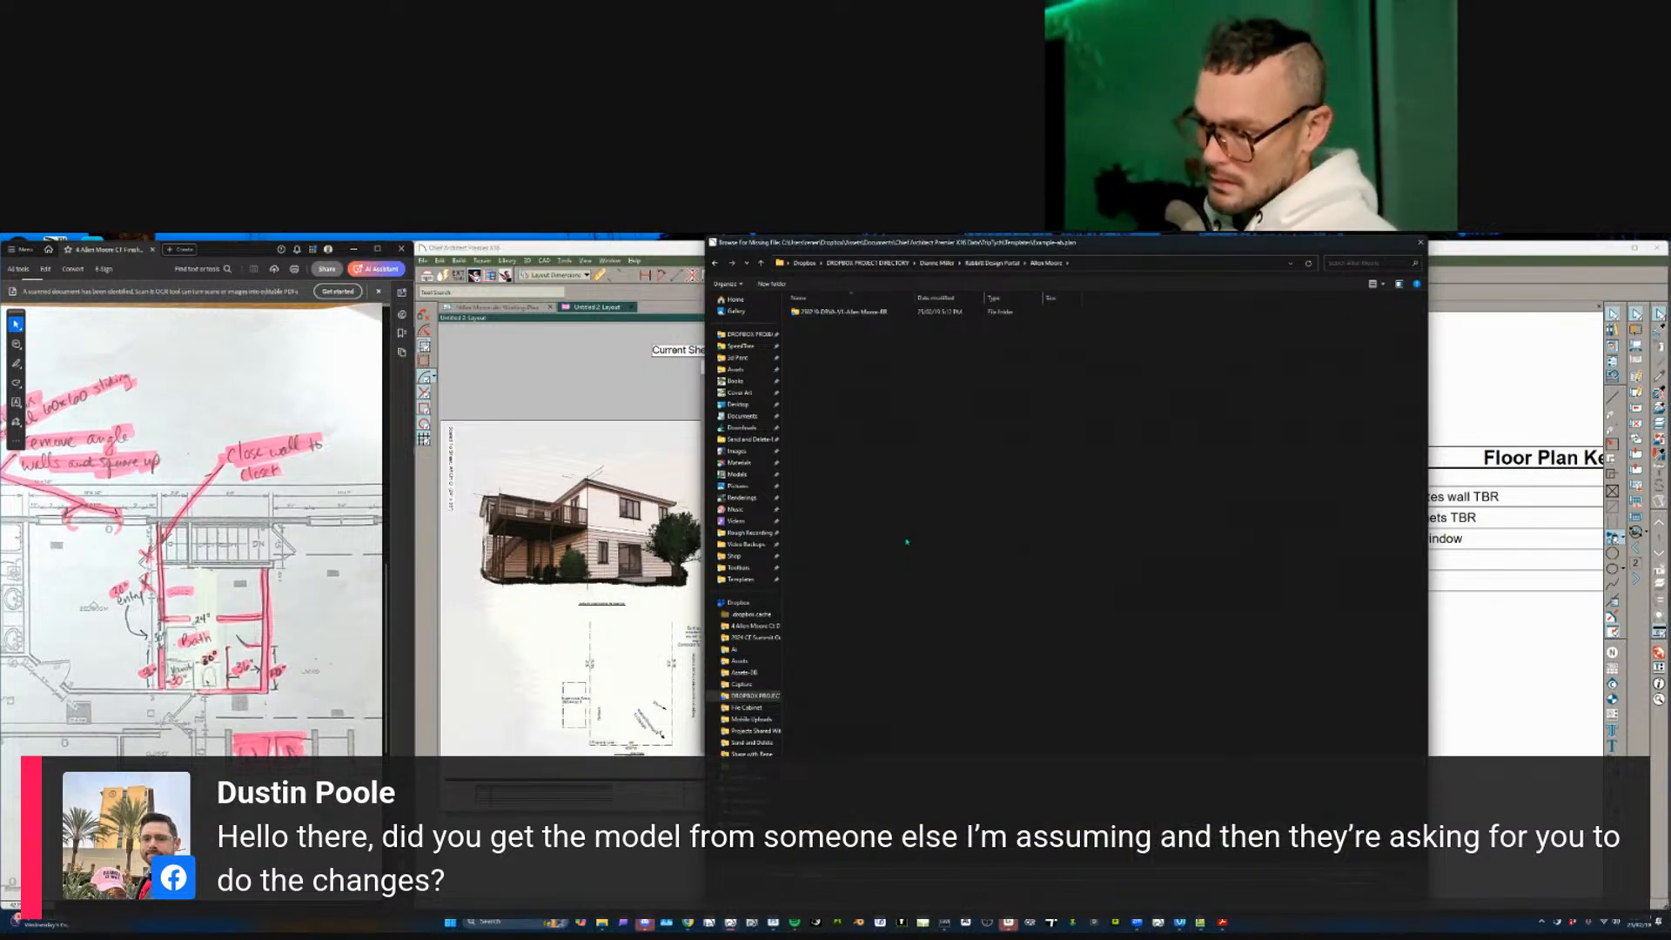
{"action": "key", "text": "Return"}
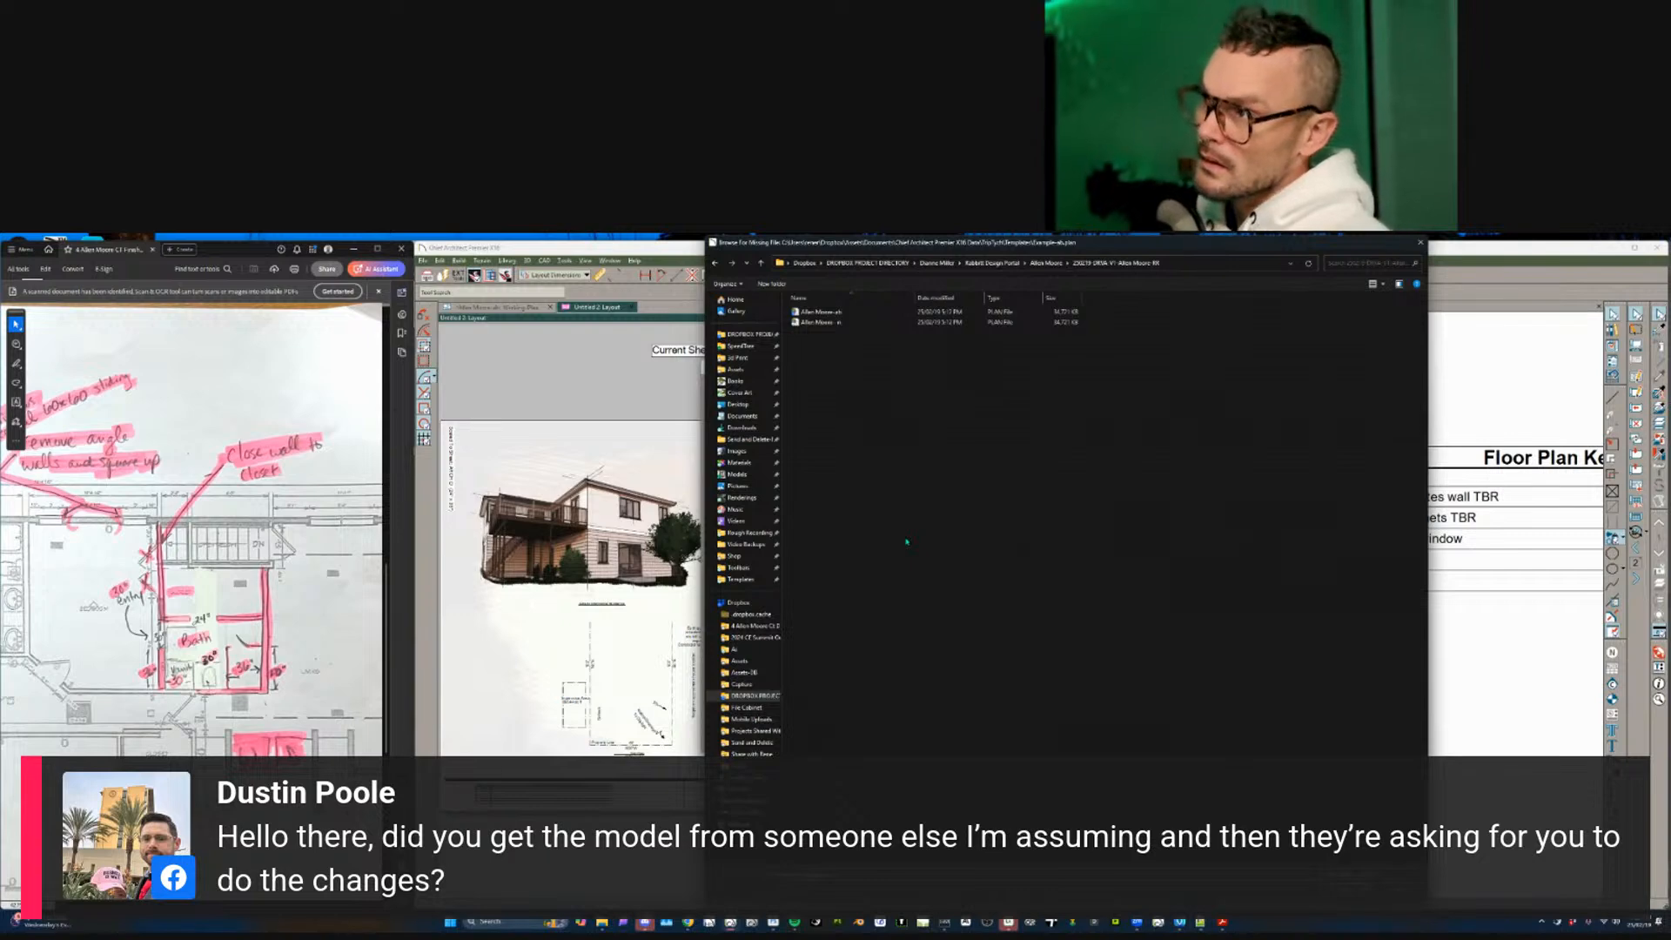
{"action": "key", "text": "Down"}
{"action": "key", "text": "Return"}
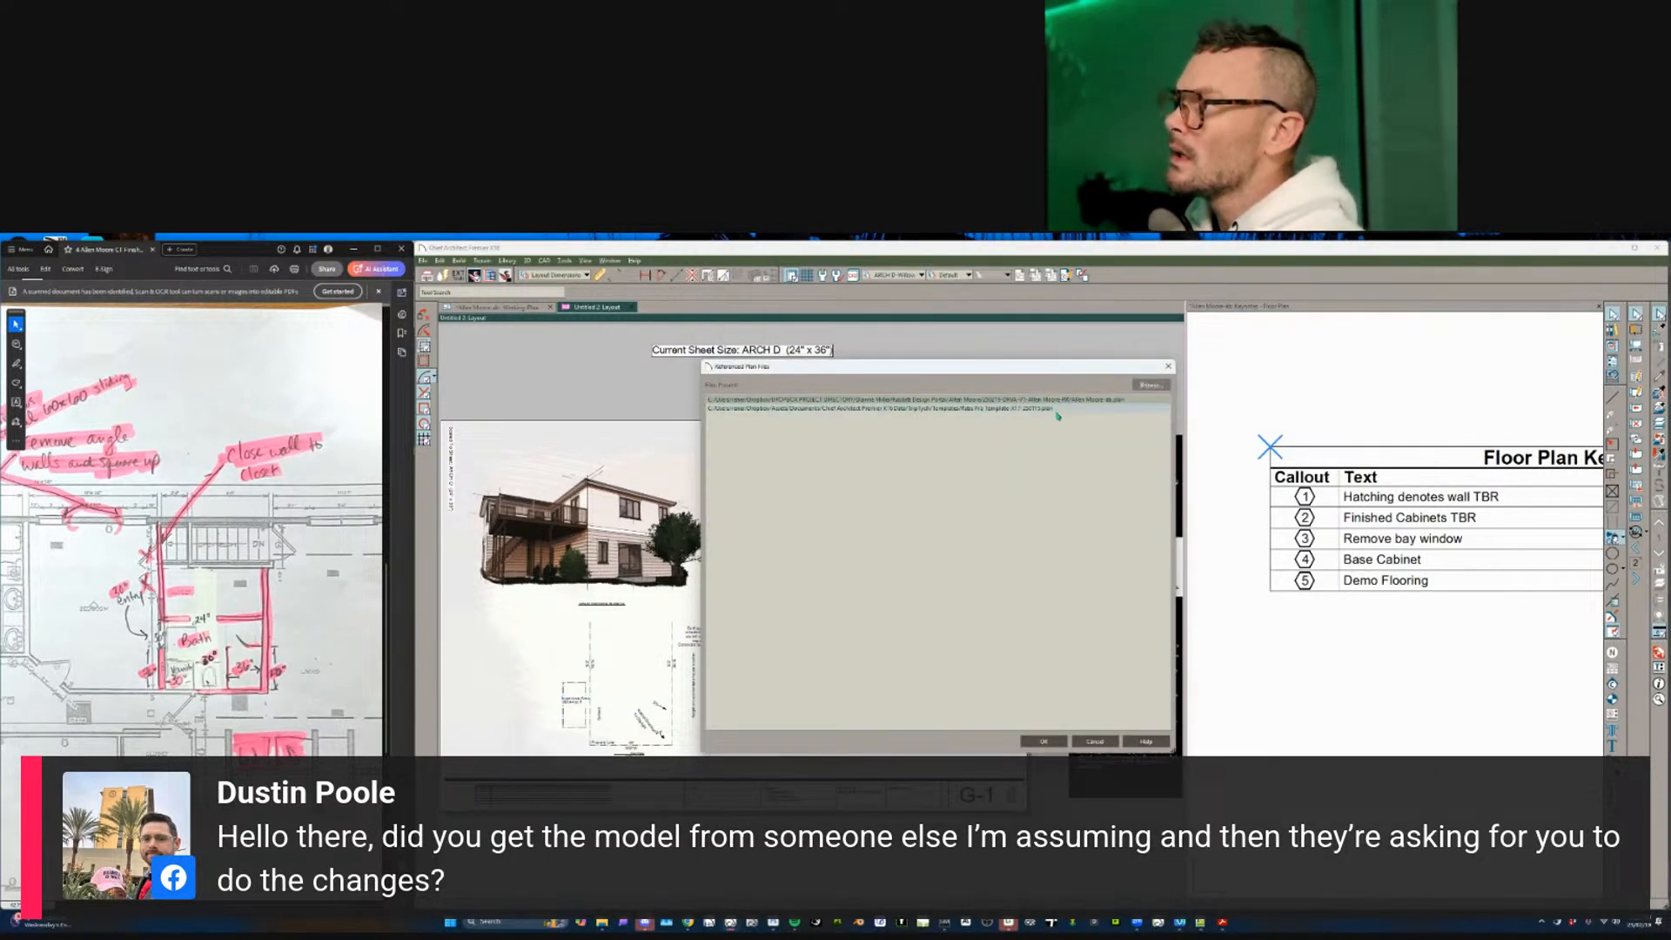
- Relink the second referenced plan path to its plan file in the same folder and confirm
{"action": "left_click", "coordinate": [1057, 411]}
{"action": "left_click", "coordinate": [1150, 385]}
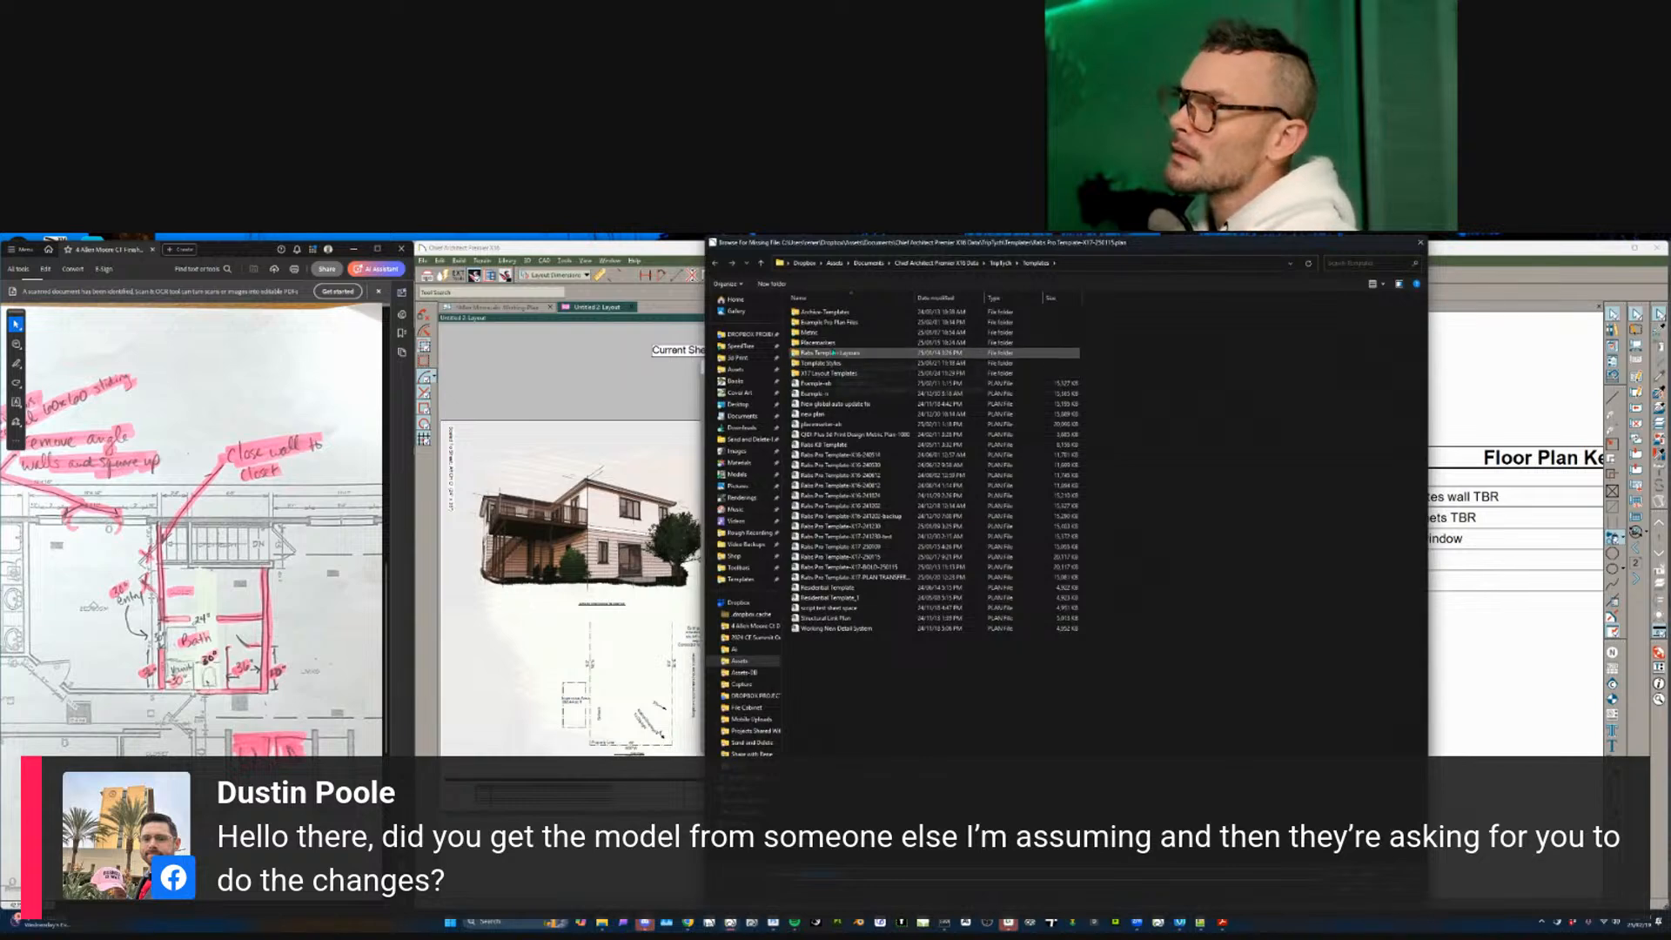
{"action": "left_click", "coordinate": [742, 335]}
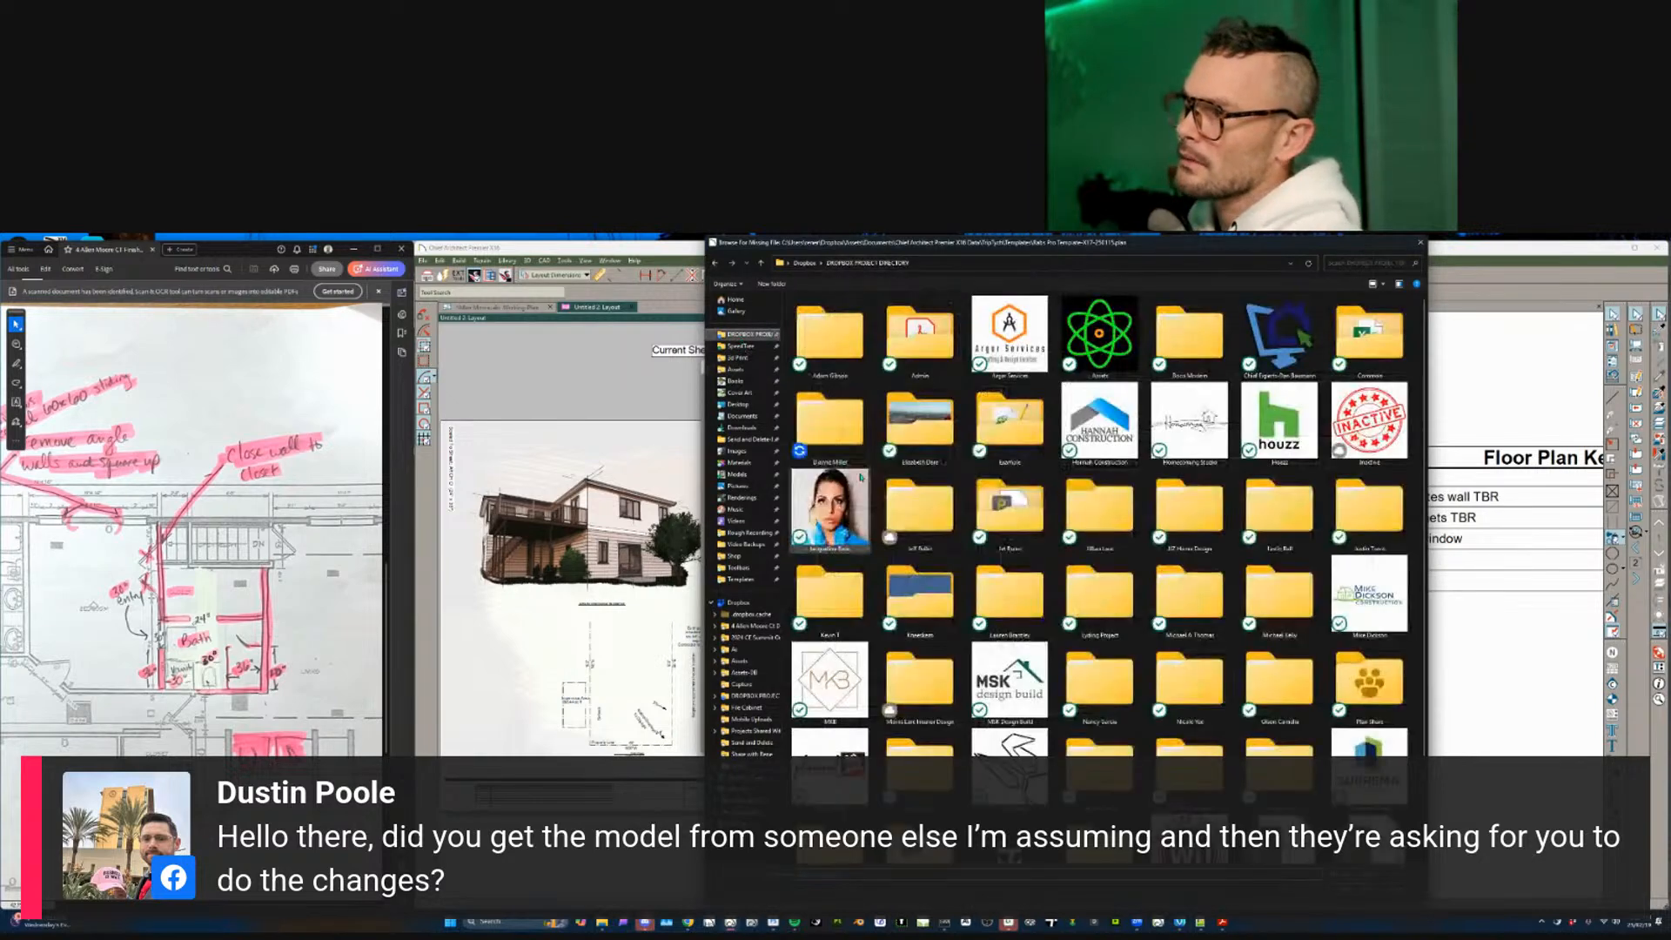
{"action": "double_click", "coordinate": [812, 315]}
{"action": "double_click", "coordinate": [813, 315]}
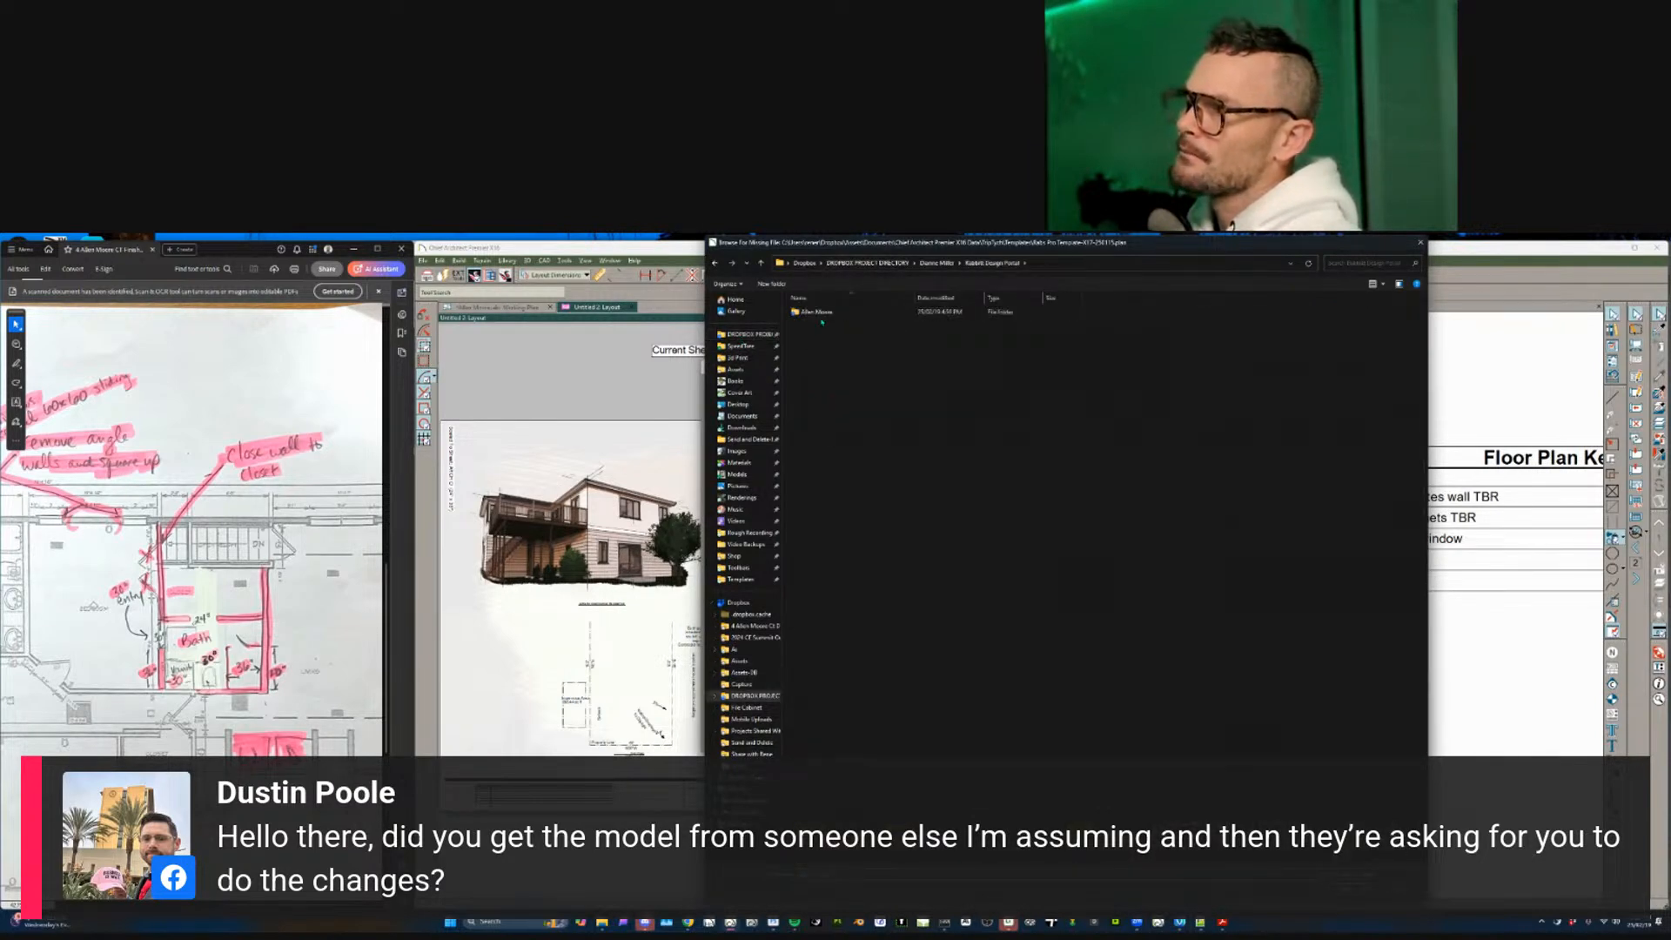
{"action": "double_click", "coordinate": [818, 314]}
{"action": "double_click", "coordinate": [820, 315]}
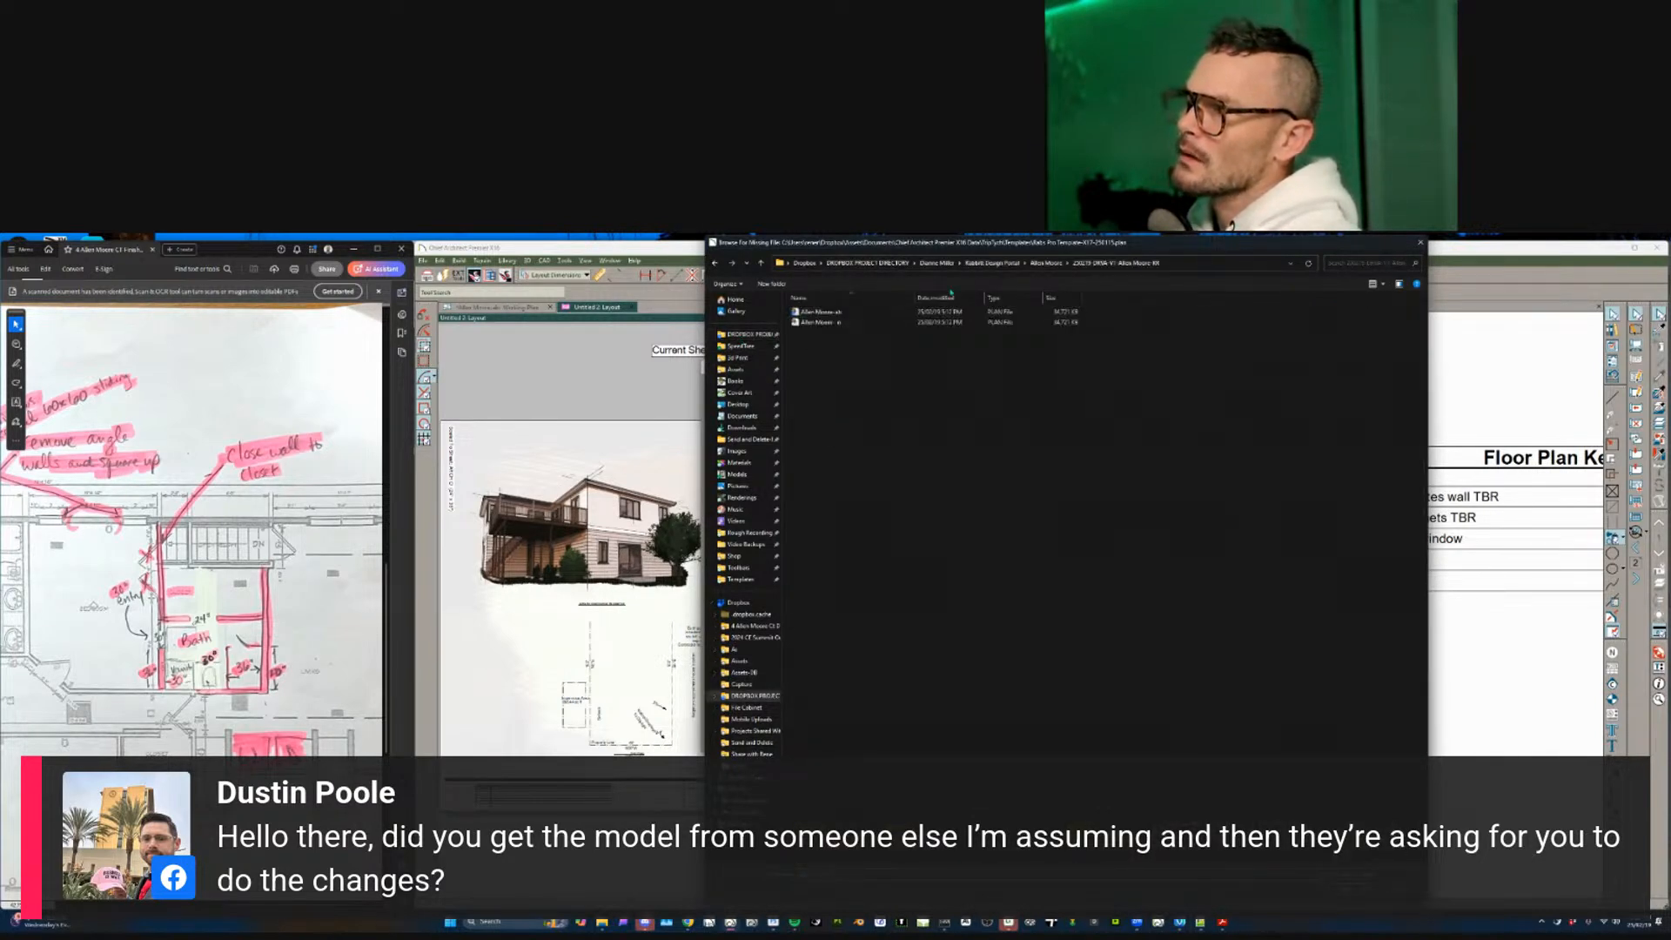
{"action": "left_click", "coordinate": [1192, 260]}
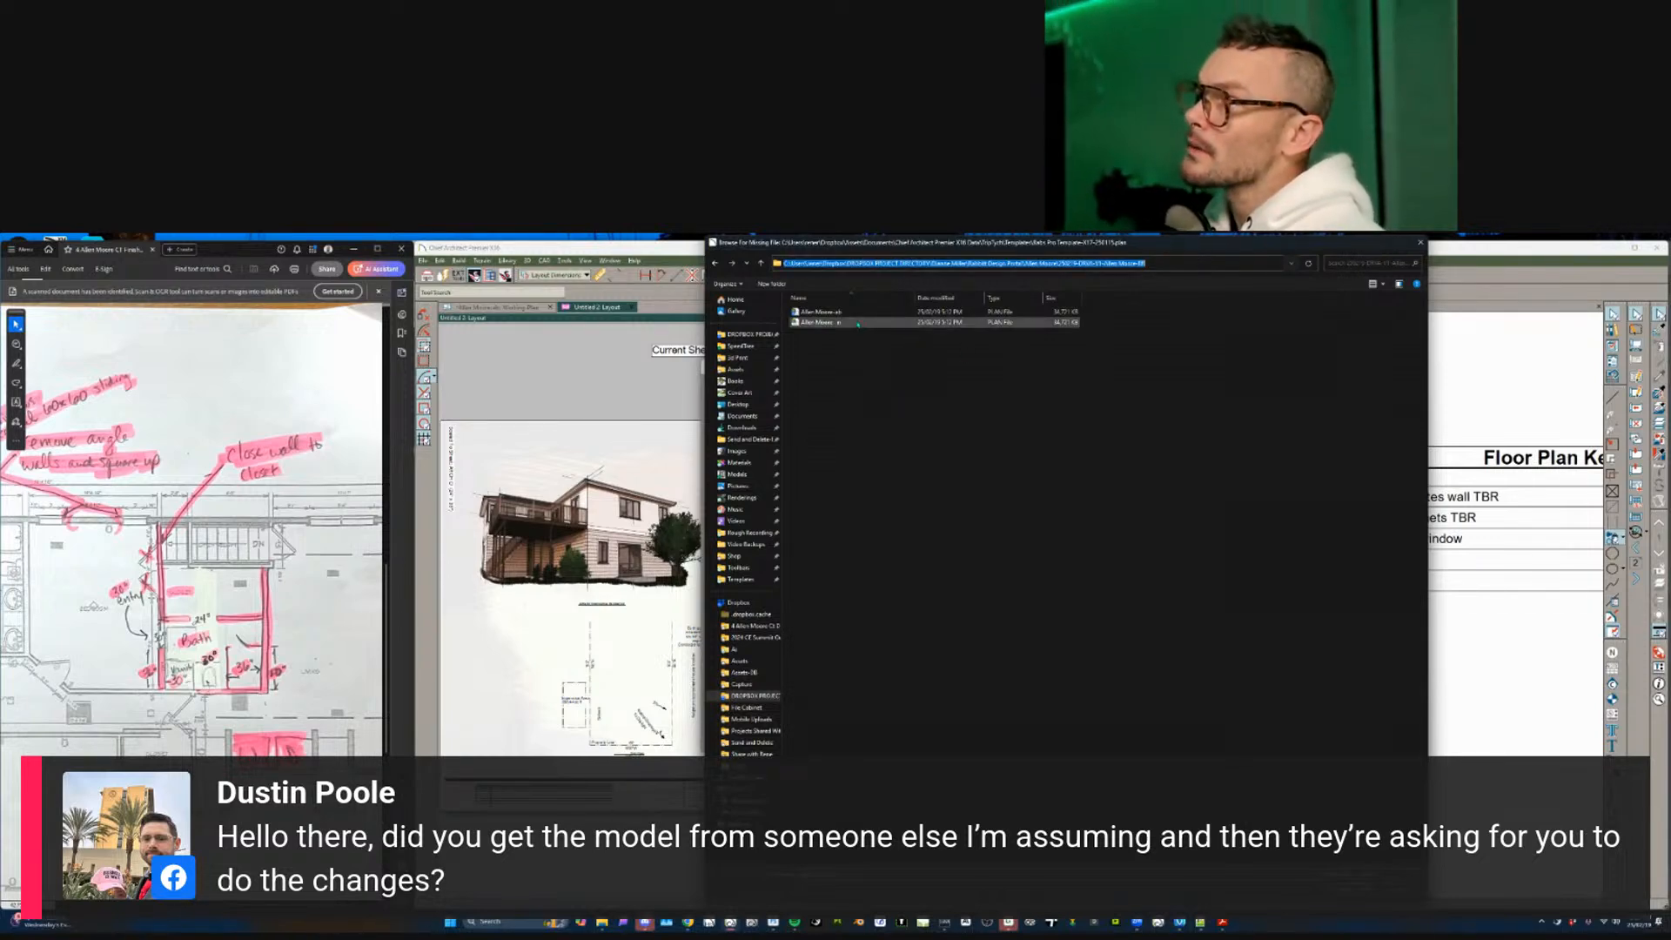
{"action": "double_click", "coordinate": [822, 322]}
{"action": "left_click", "coordinate": [1052, 743]}
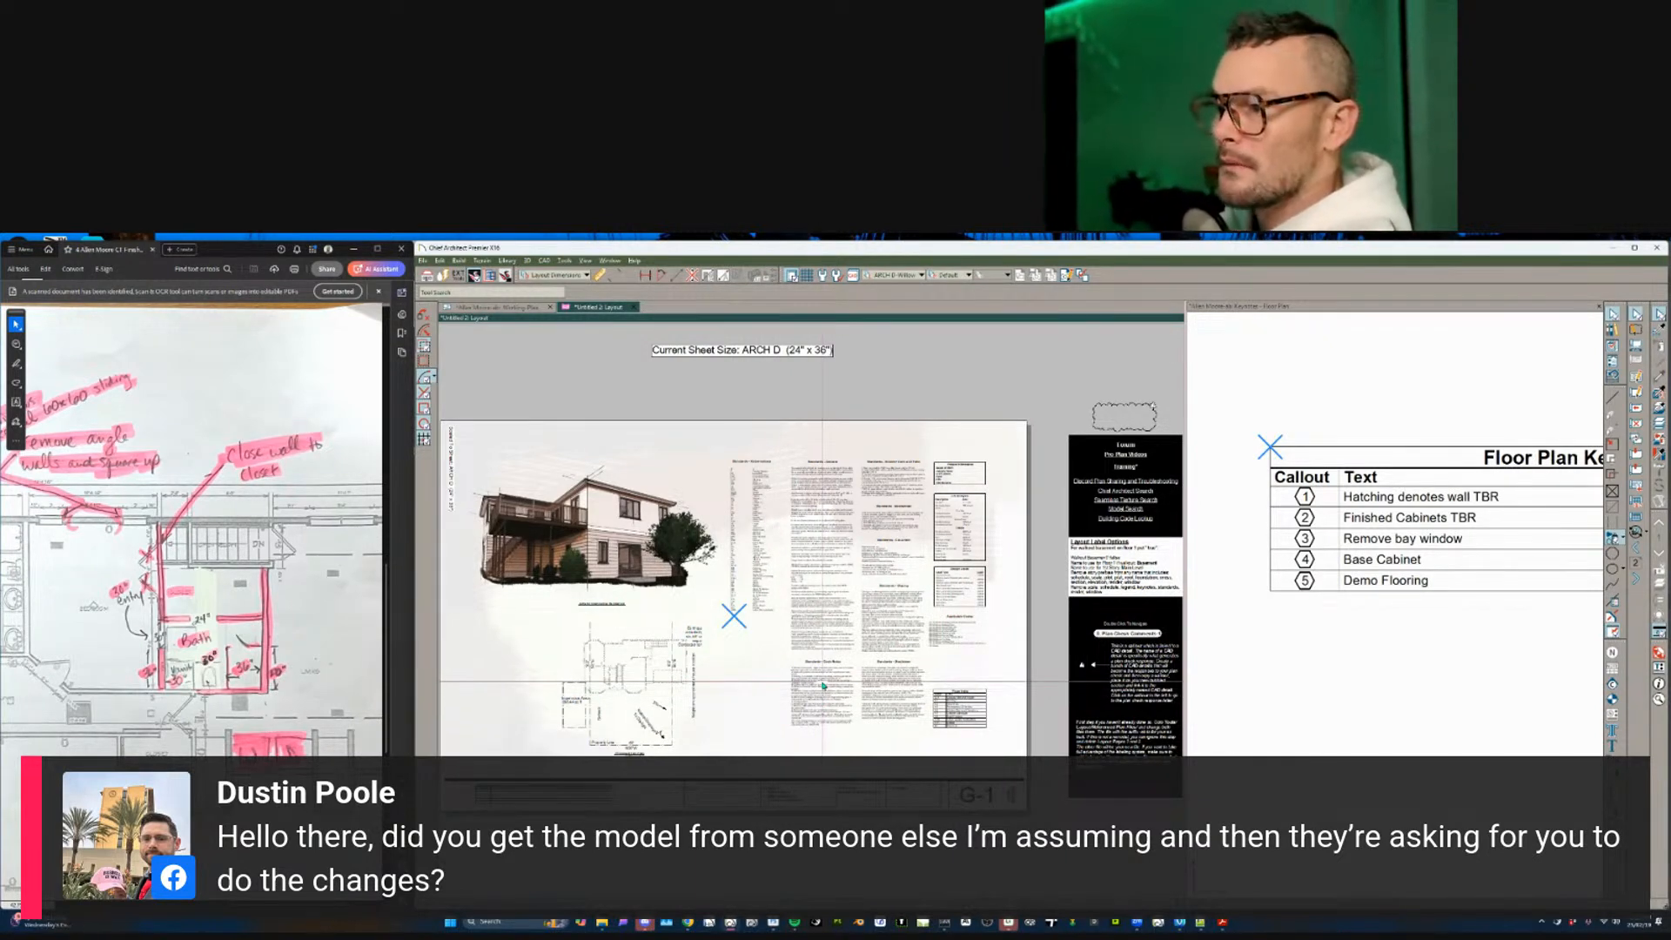
- Page through to sheet A-2 and open the floor plan behind its plan view box
{"action": "key", "text": "Page_Down"}
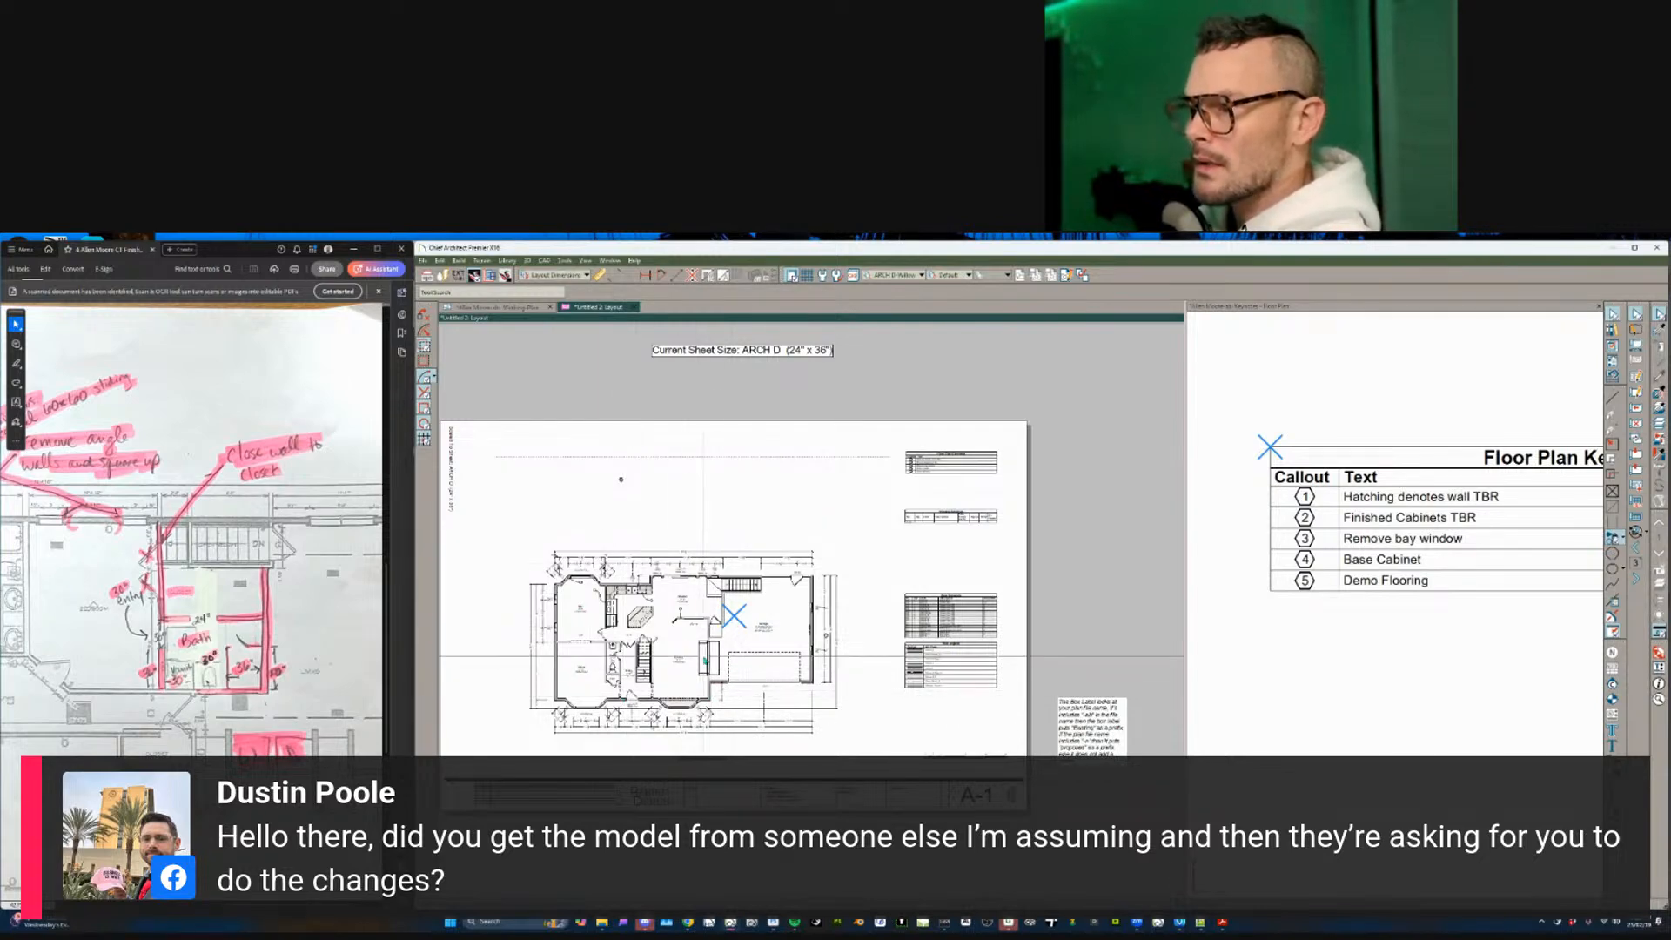
{"action": "key", "text": "Page_Down"}
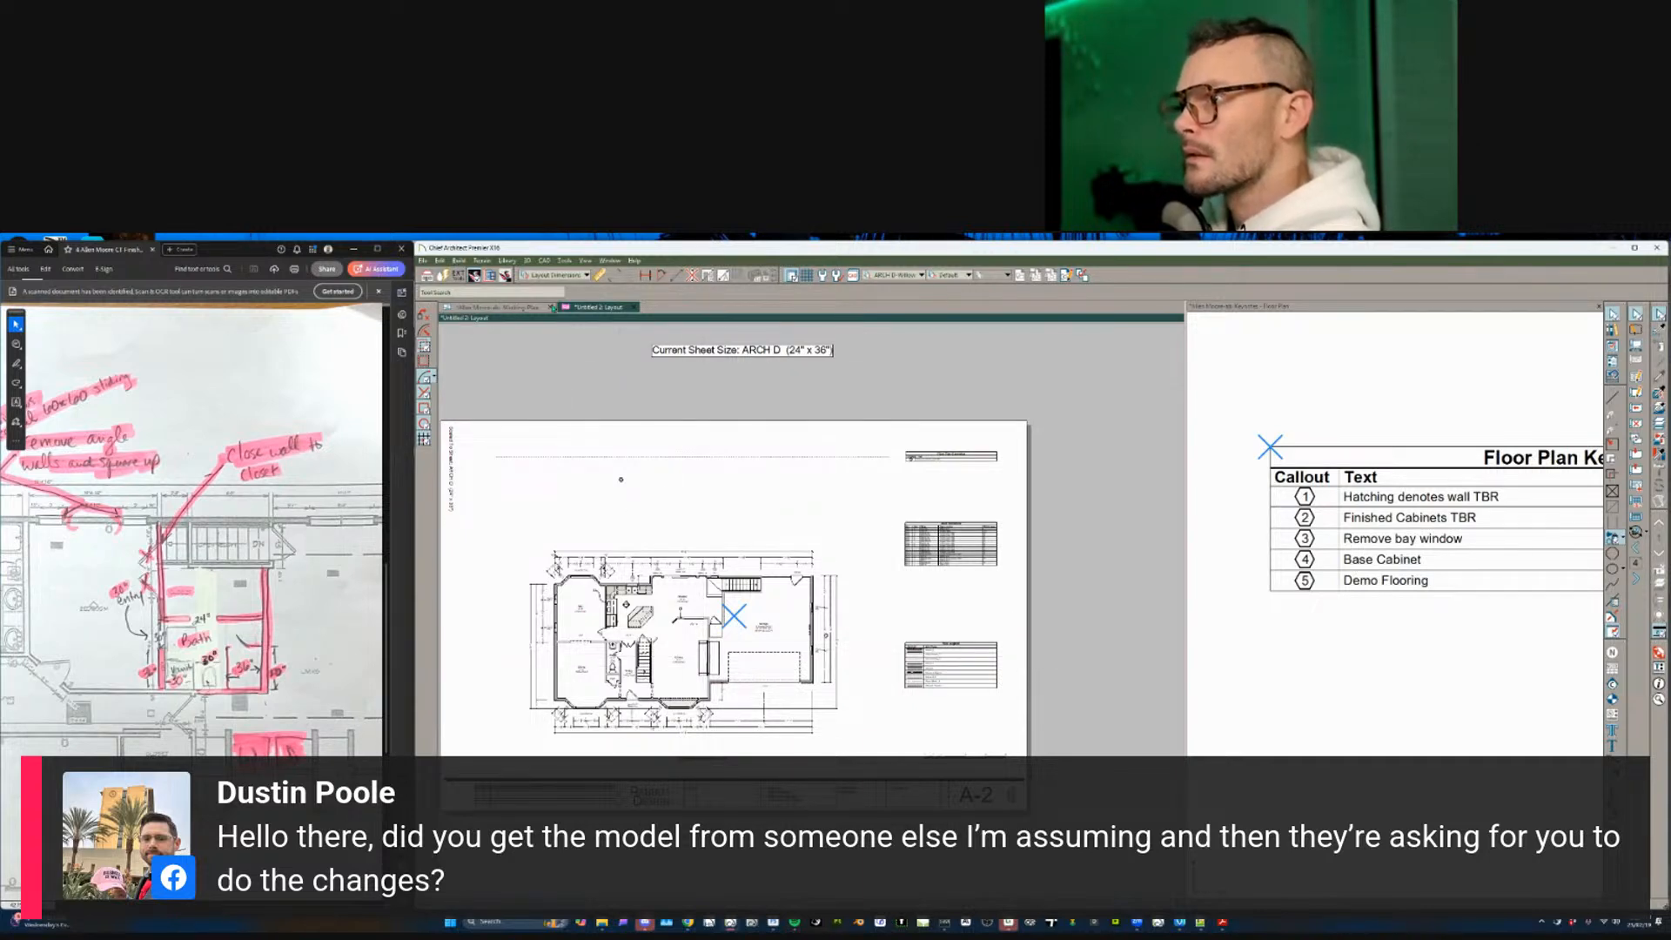
{"action": "left_click", "coordinate": [728, 646]}
{"action": "double_click", "coordinate": [724, 647]}
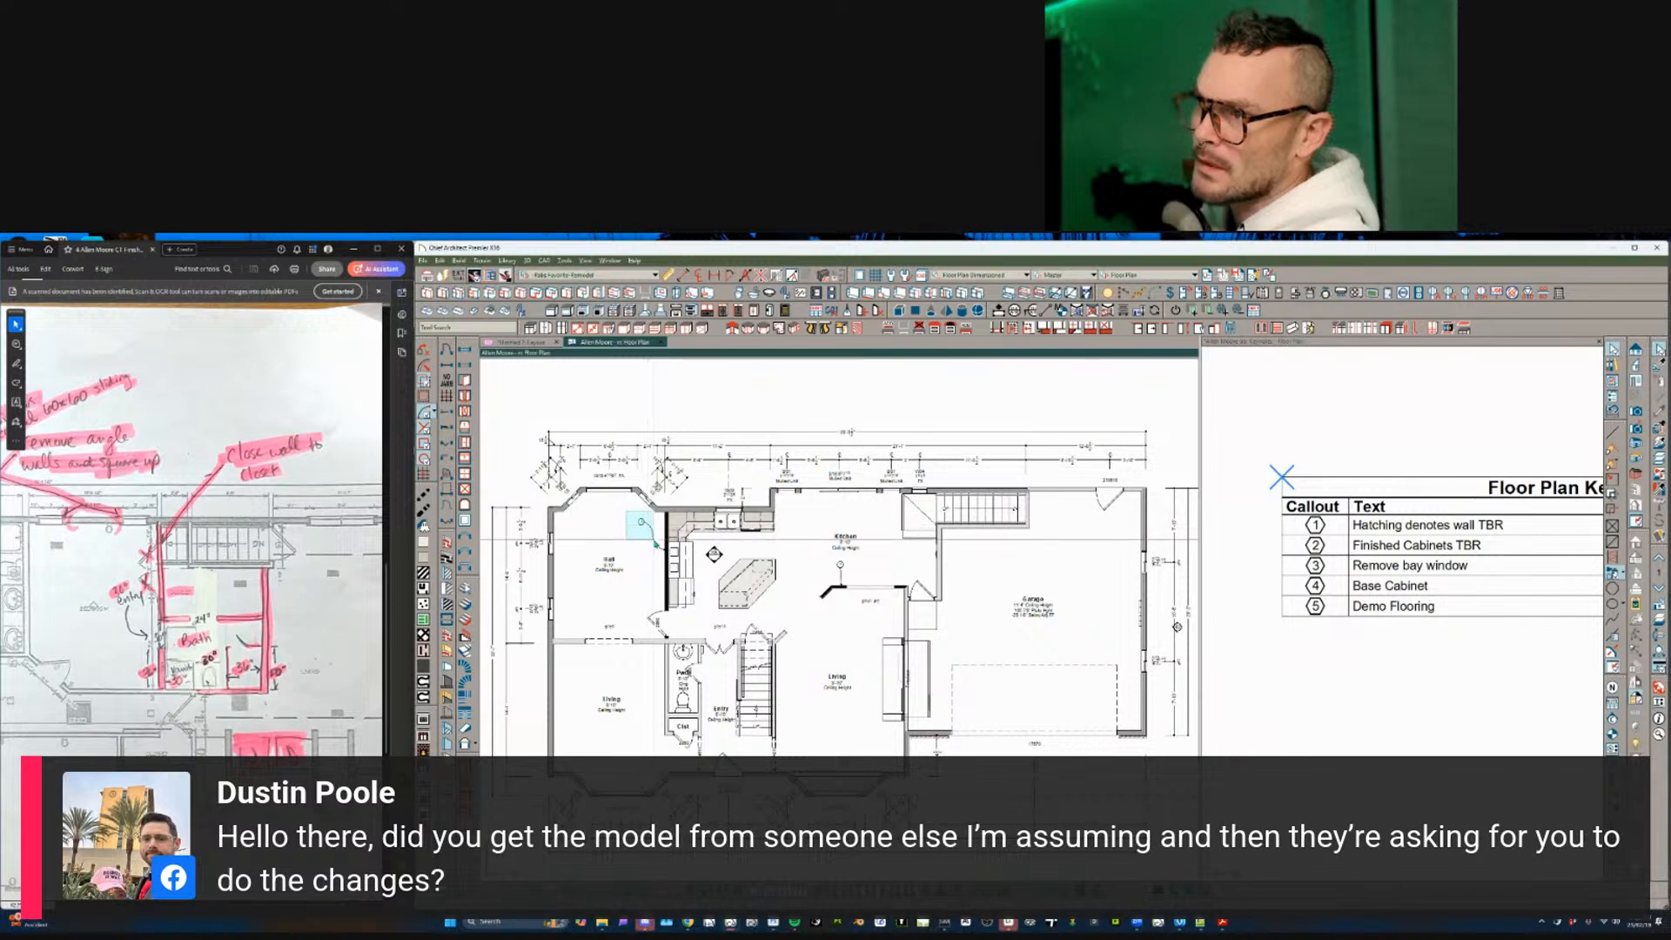
- Delete the hatching on the wall between the hall and the kitchen
{"action": "scroll", "coordinate": [633, 537], "scroll_direction": "up", "scroll_amount": 4}
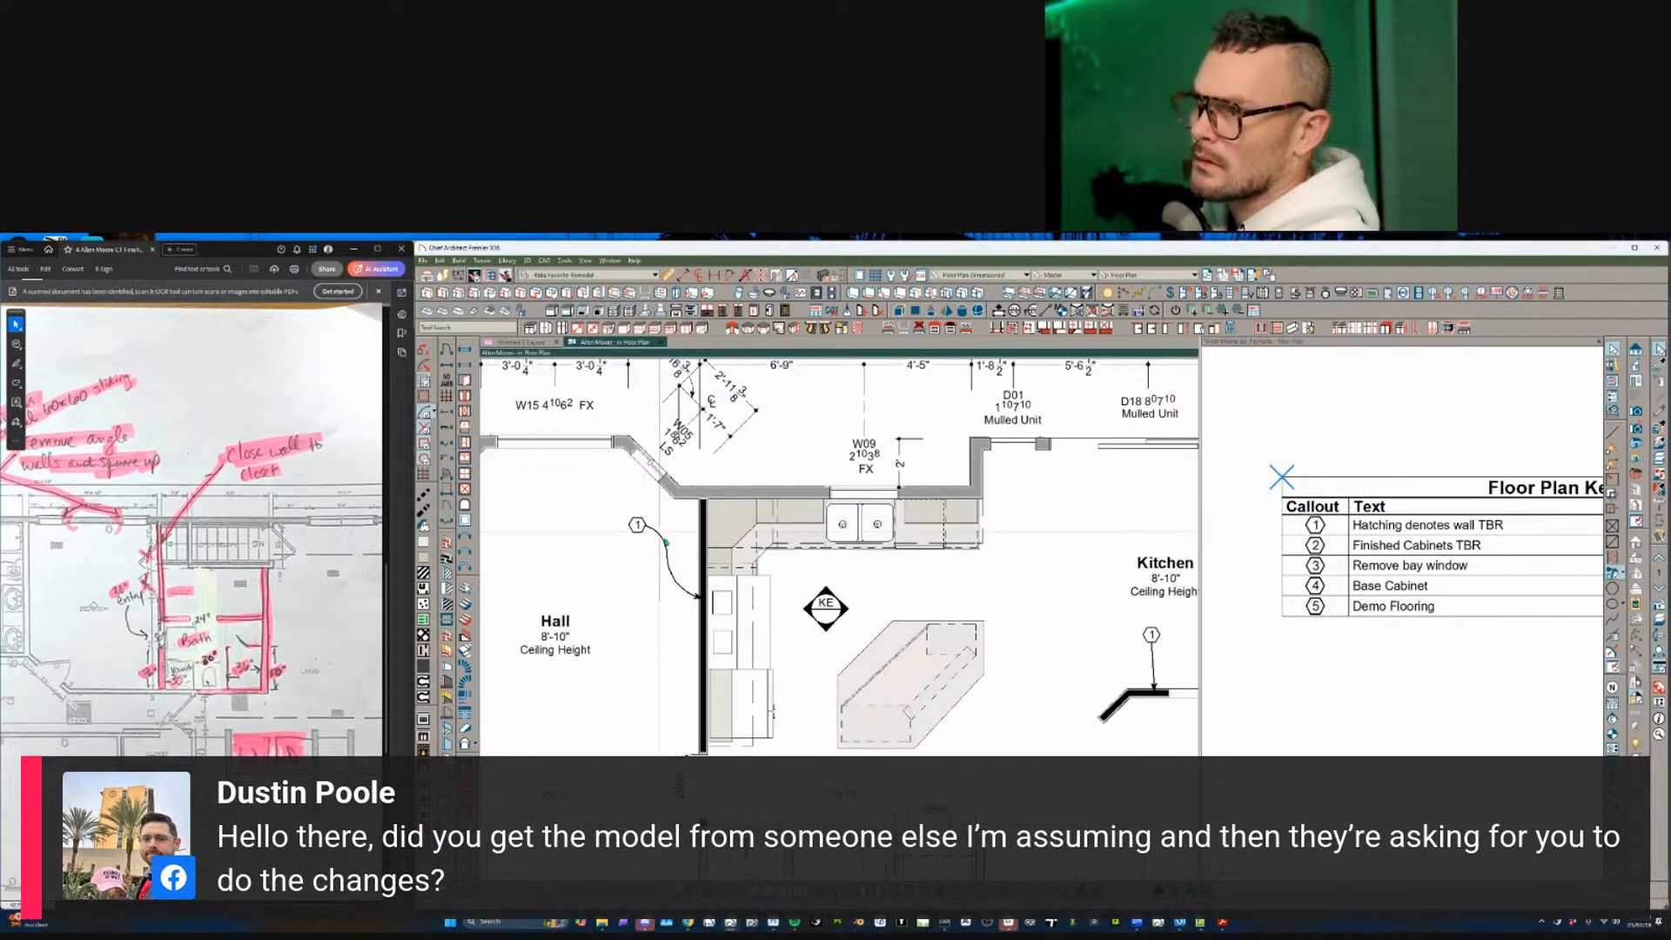
{"action": "left_click", "coordinate": [701, 560]}
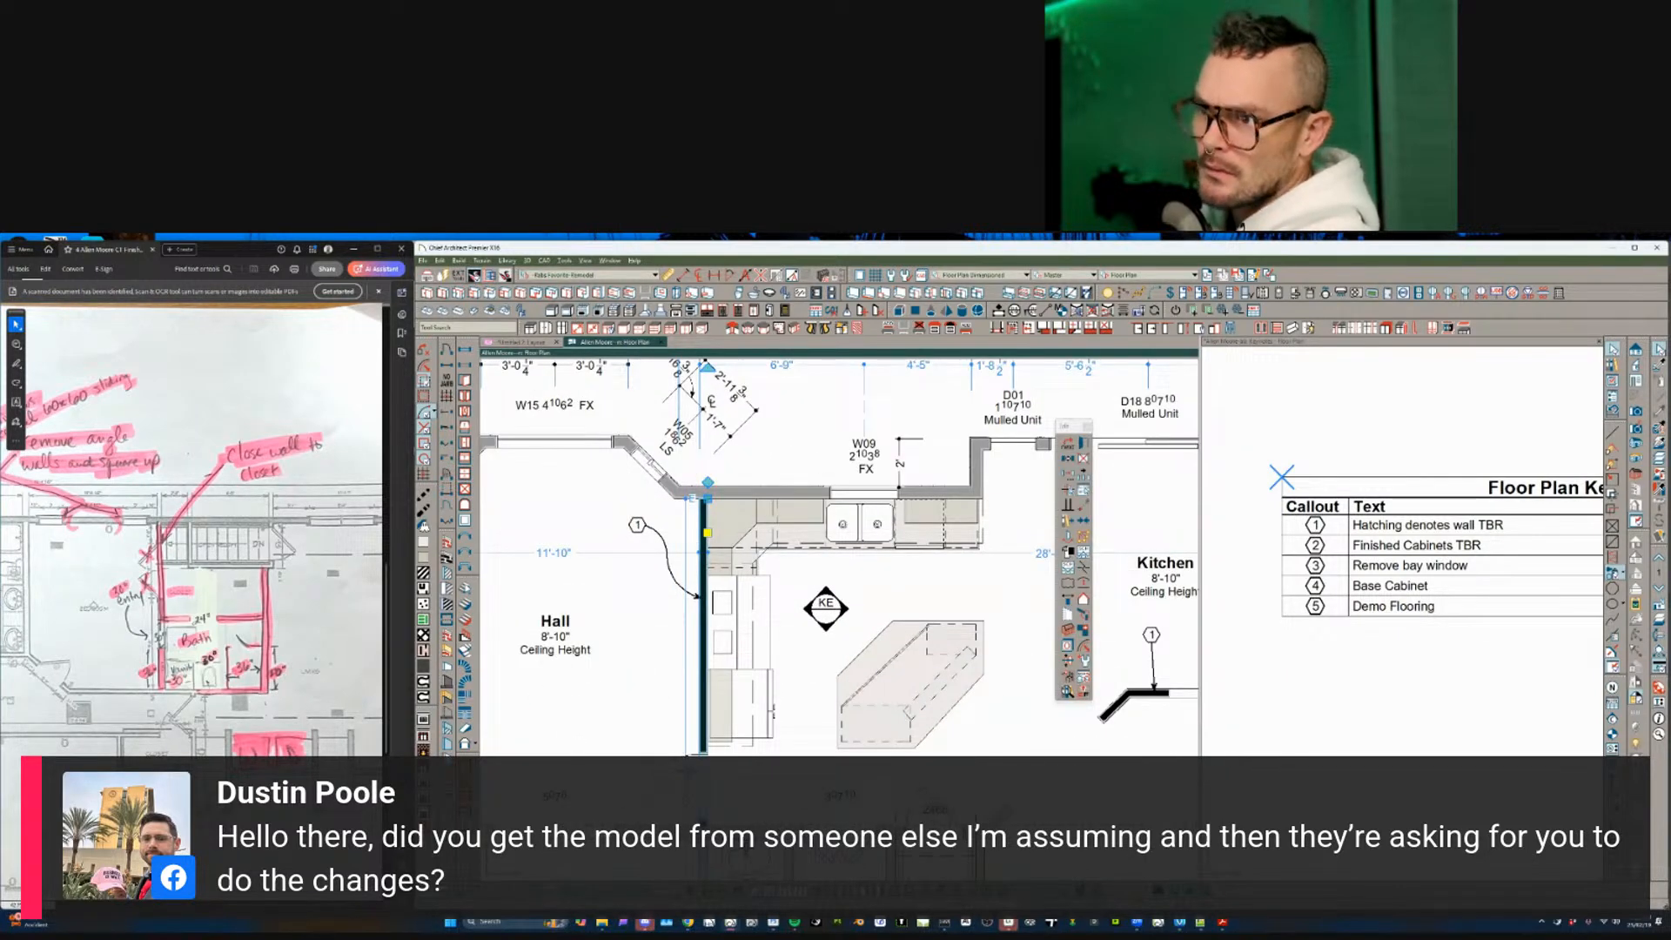
{"action": "left_click", "coordinate": [522, 739]}
{"action": "left_click", "coordinate": [702, 571]}
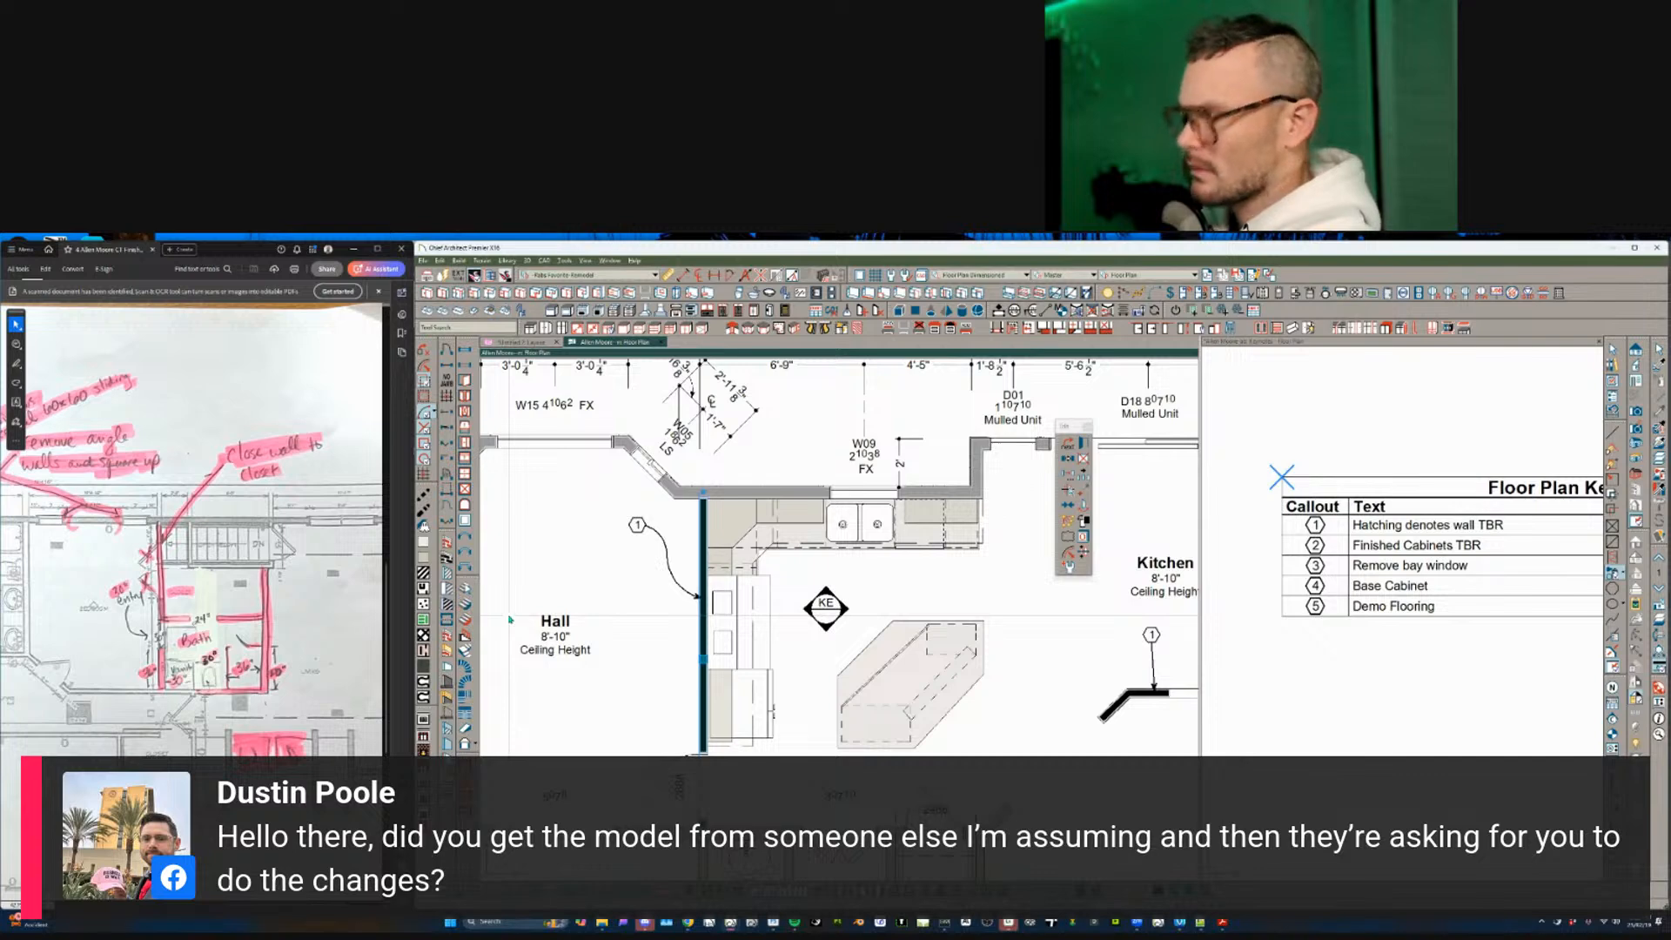
{"action": "key", "text": "Delete"}
- Remove the wall dividing the hall from the kitchen
{"action": "scroll", "coordinate": [715, 623], "scroll_direction": "down", "scroll_amount": 1}
{"action": "left_click", "coordinate": [706, 640]}
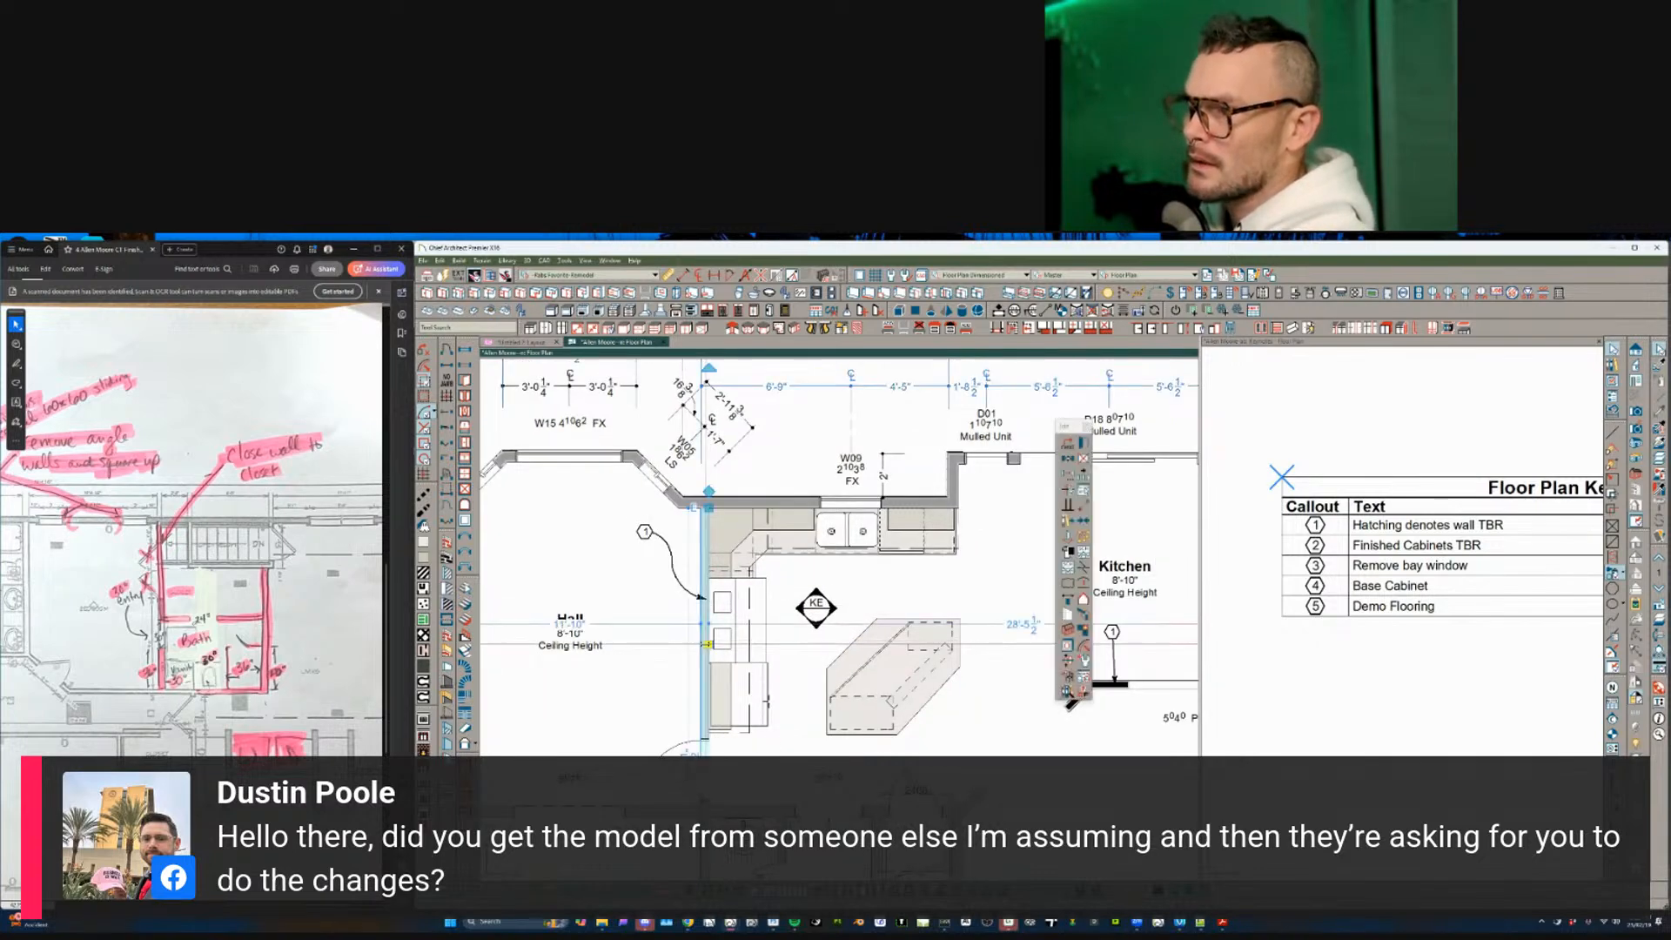
{"action": "scroll", "coordinate": [721, 637], "scroll_direction": "down", "scroll_amount": 2}
{"action": "key", "text": "3"}
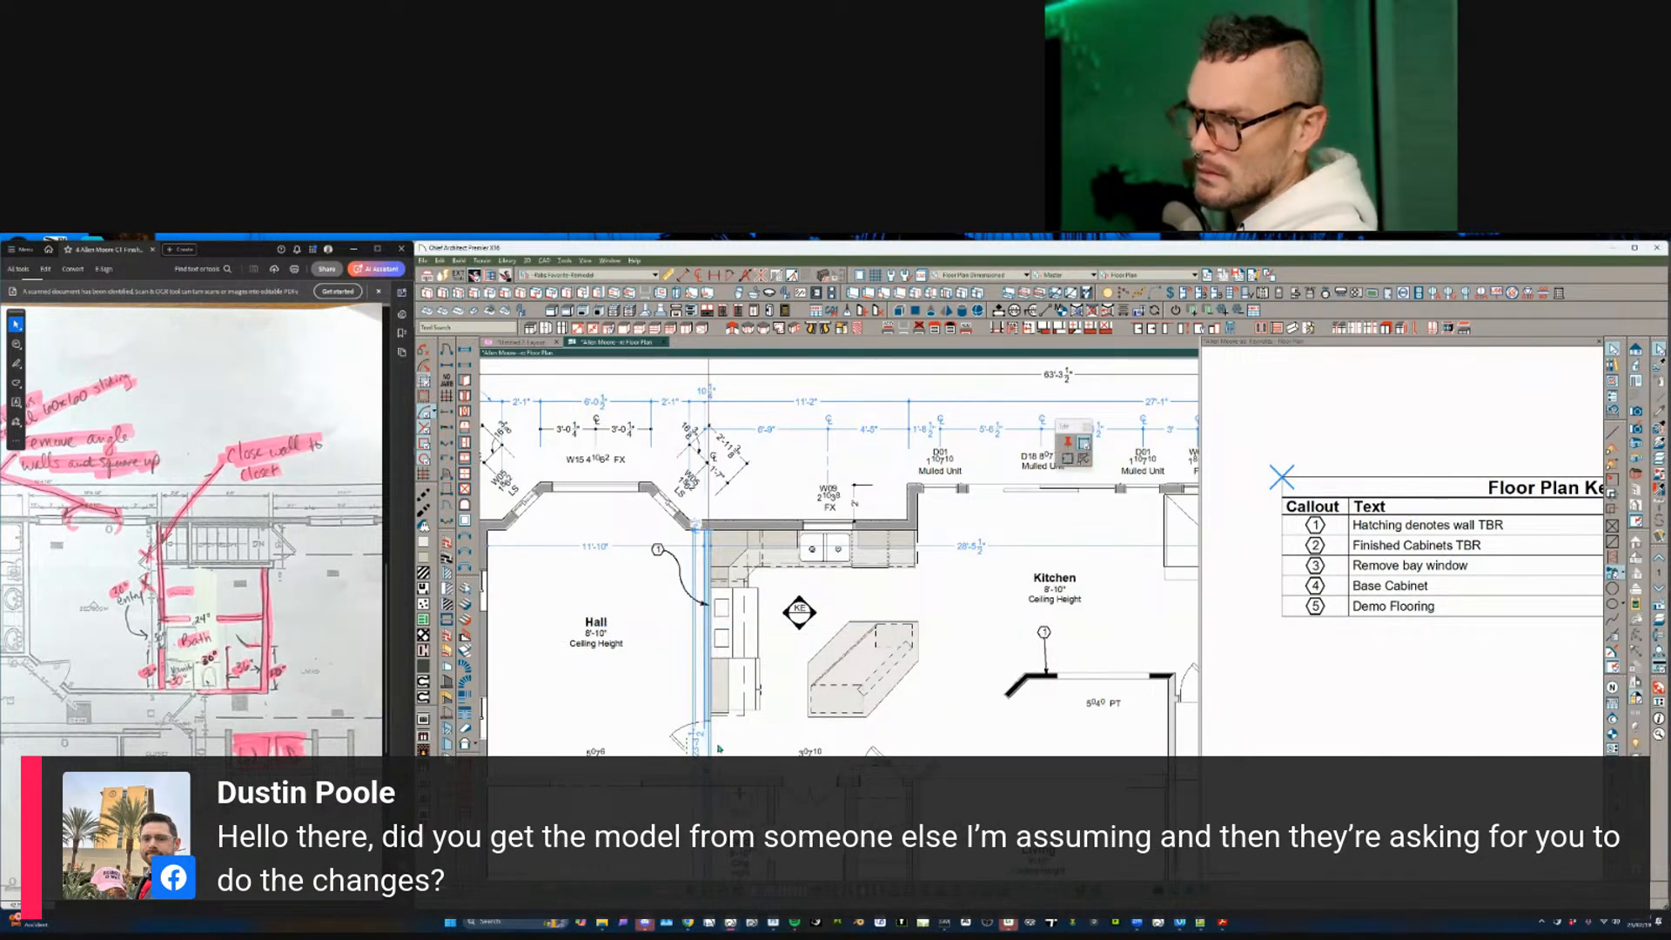
{"action": "left_click", "coordinate": [708, 710]}
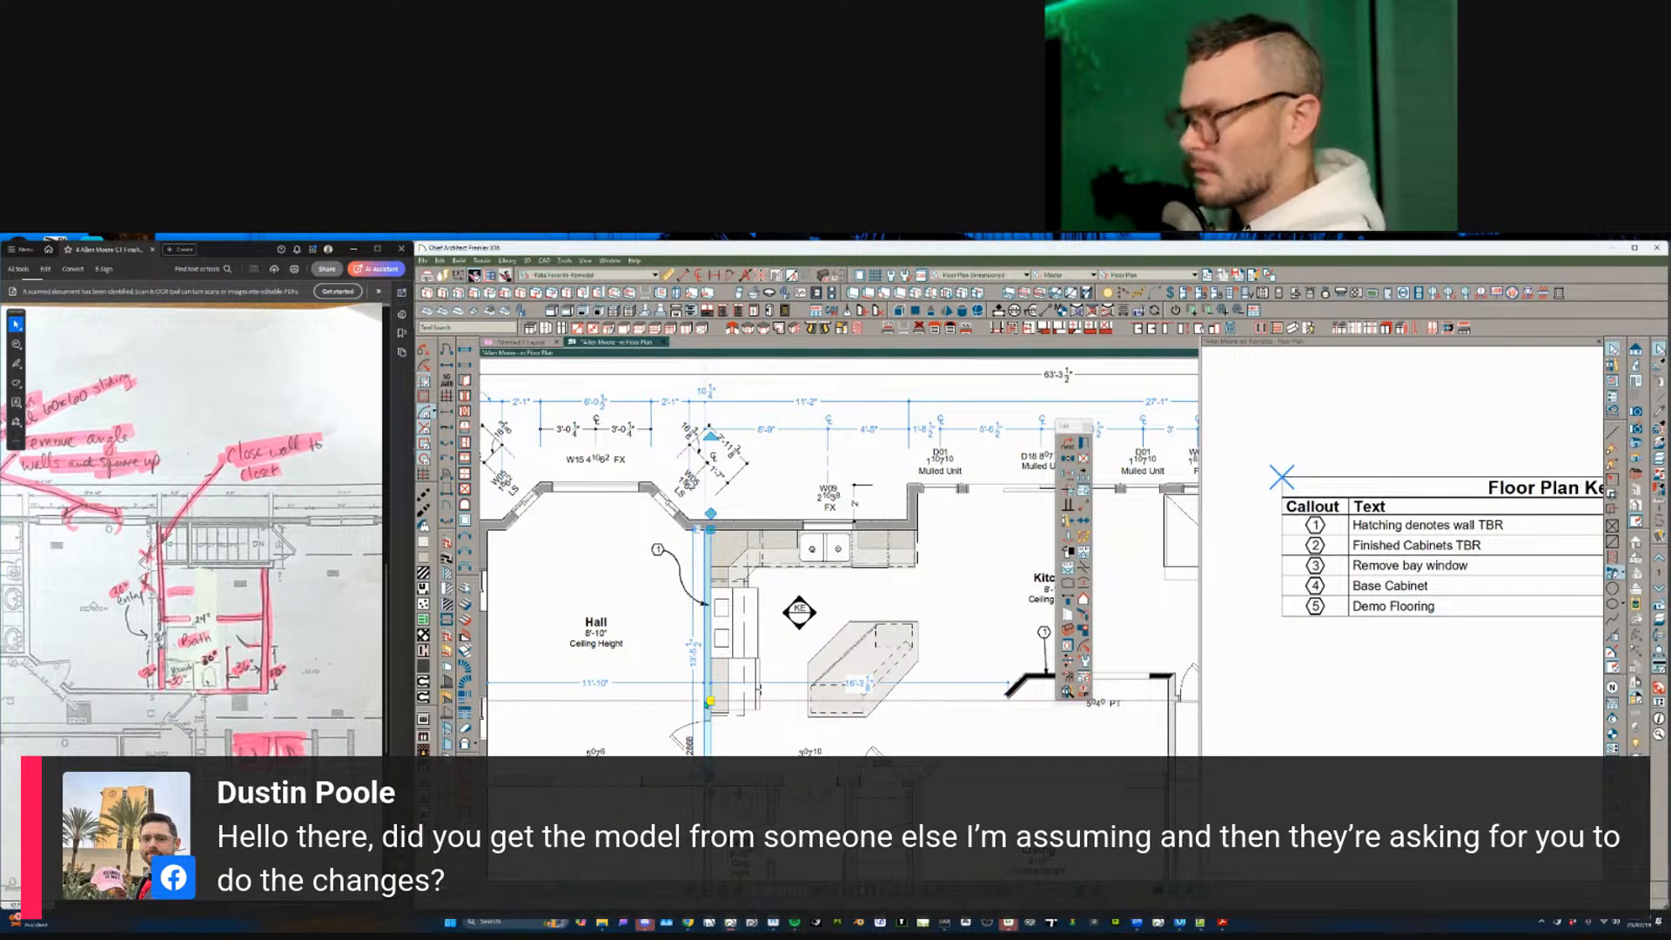
{"action": "key", "text": "Escape"}
{"action": "scroll", "coordinate": [707, 700], "scroll_direction": "down", "scroll_amount": 1}
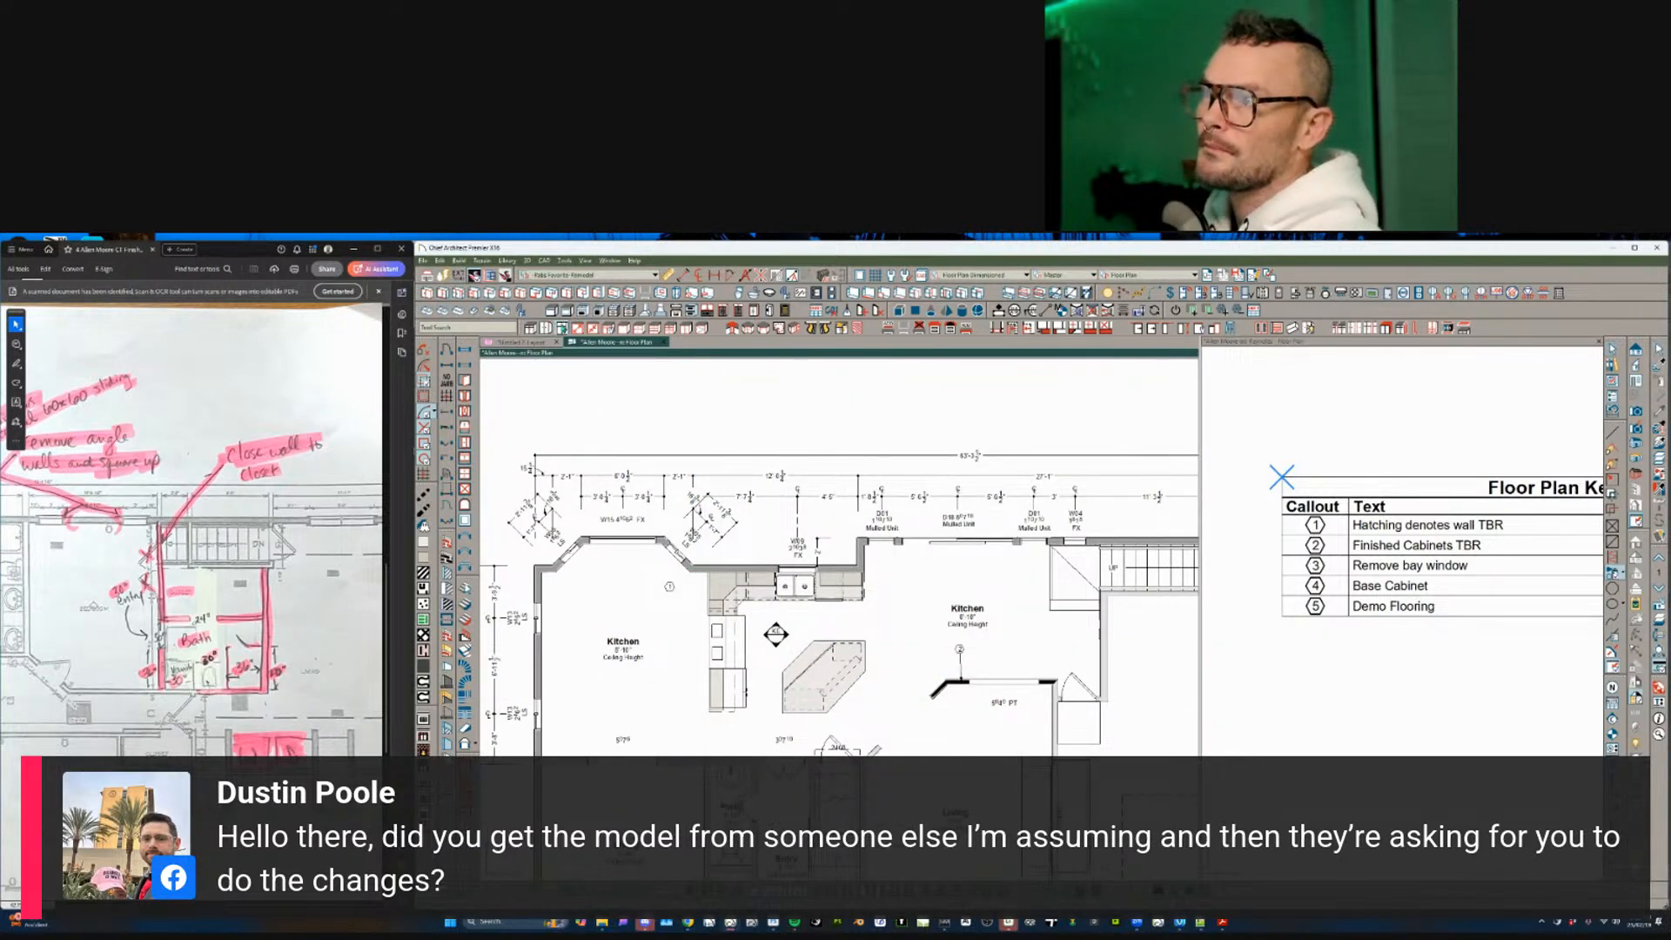
- Delete the selected kitchen cabinets and sink
{"action": "left_click", "coordinate": [562, 329]}
{"action": "left_click_drag", "start_coordinate": [657, 527], "coordinate": [902, 745], "text": "shift"}
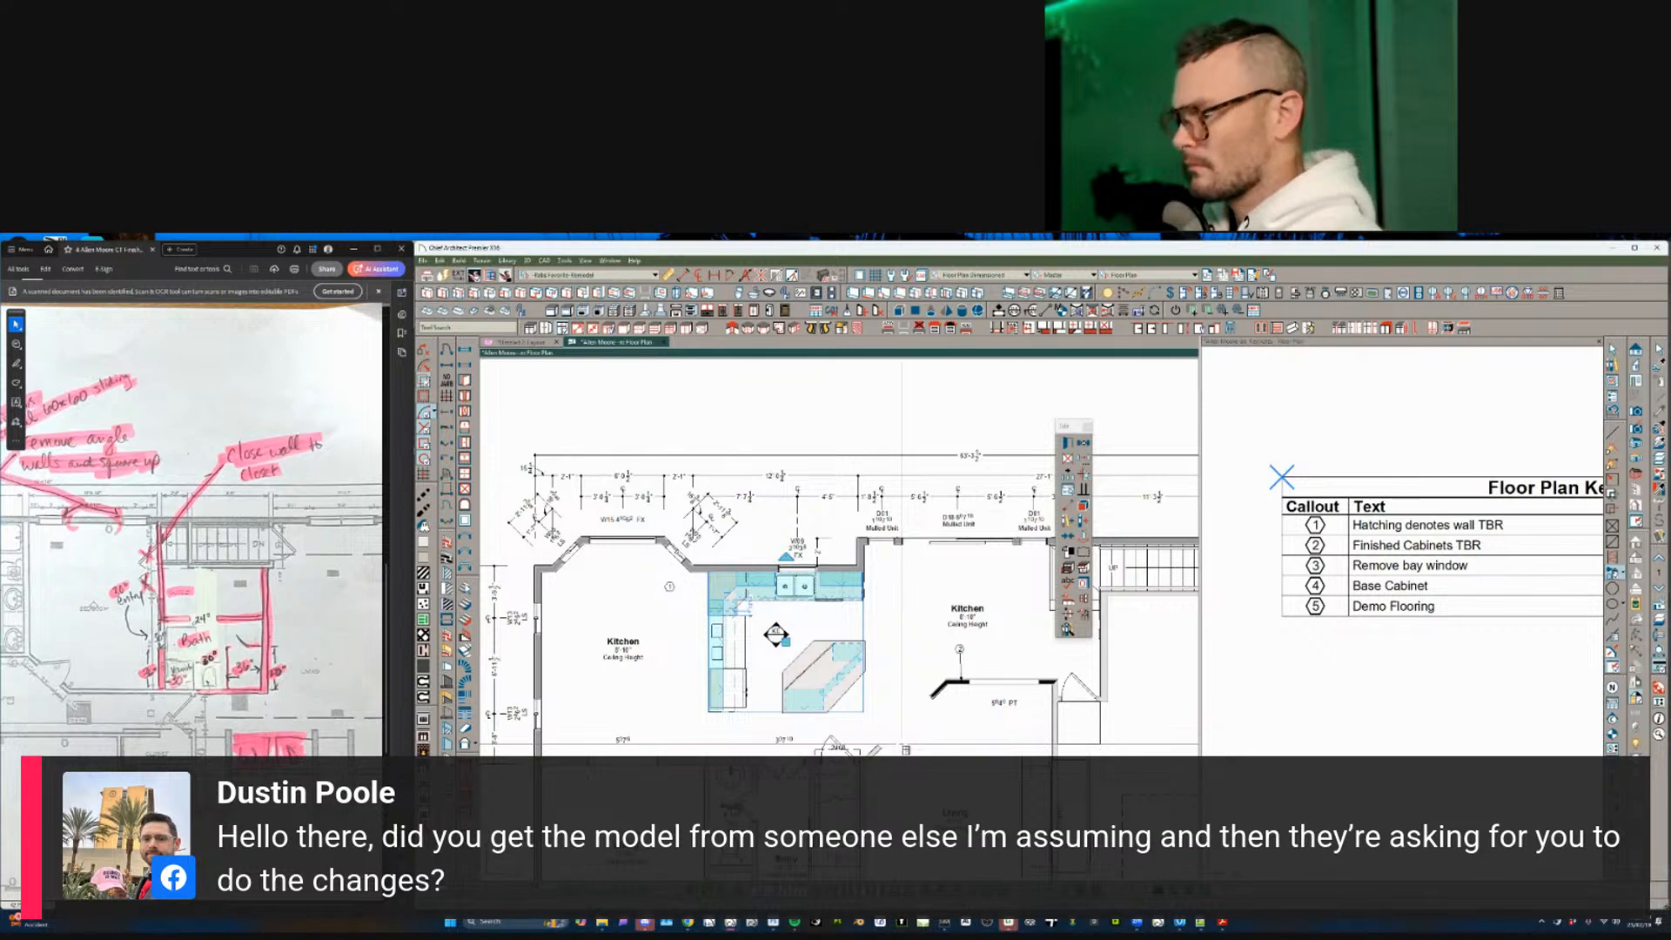
{"action": "key", "text": "Delete"}
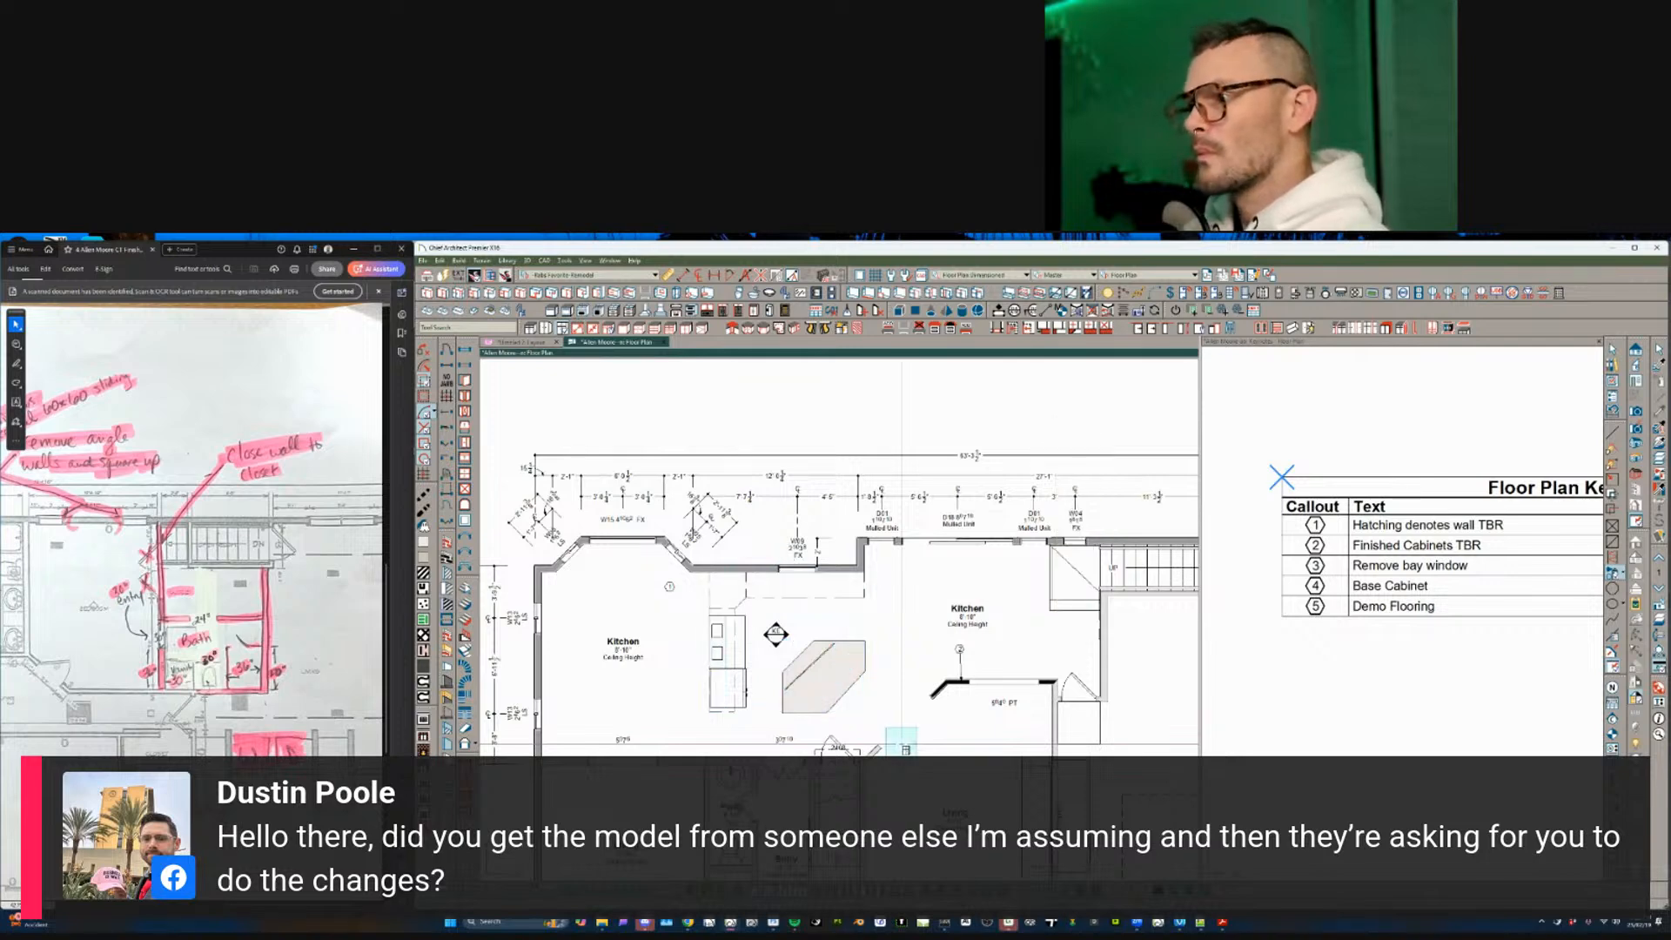
- Delete the angled kitchen island
{"action": "left_click", "coordinate": [761, 597]}
{"action": "left_click", "coordinate": [1072, 491]}
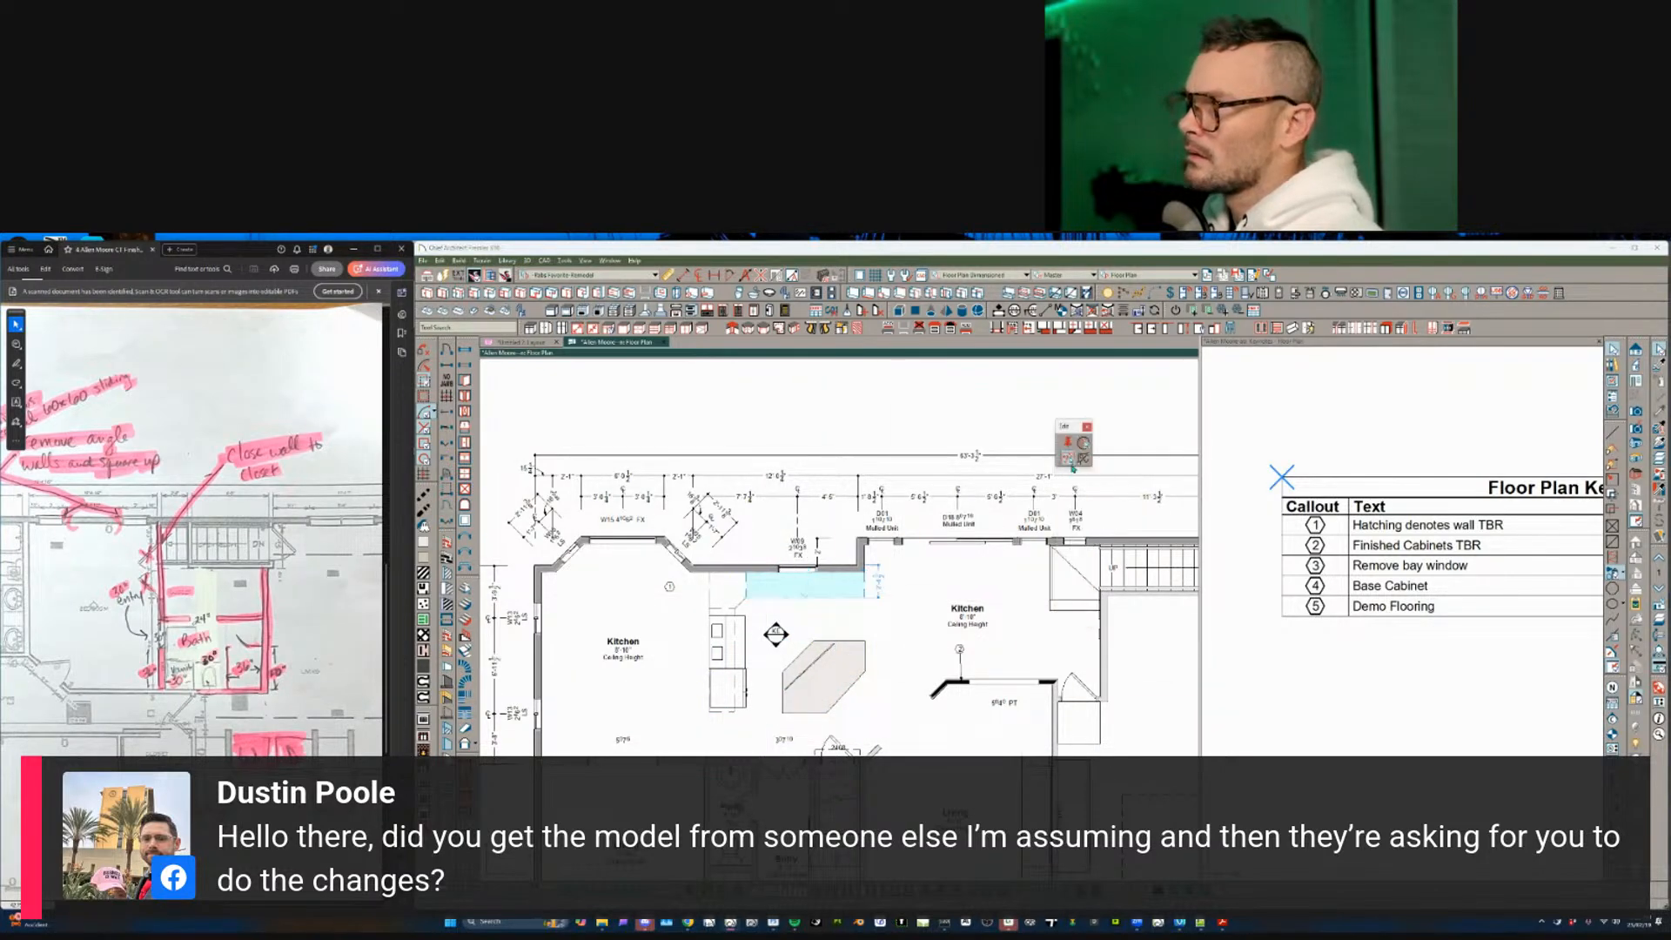
{"action": "left_click_drag", "start_coordinate": [906, 499], "coordinate": [581, 751]}
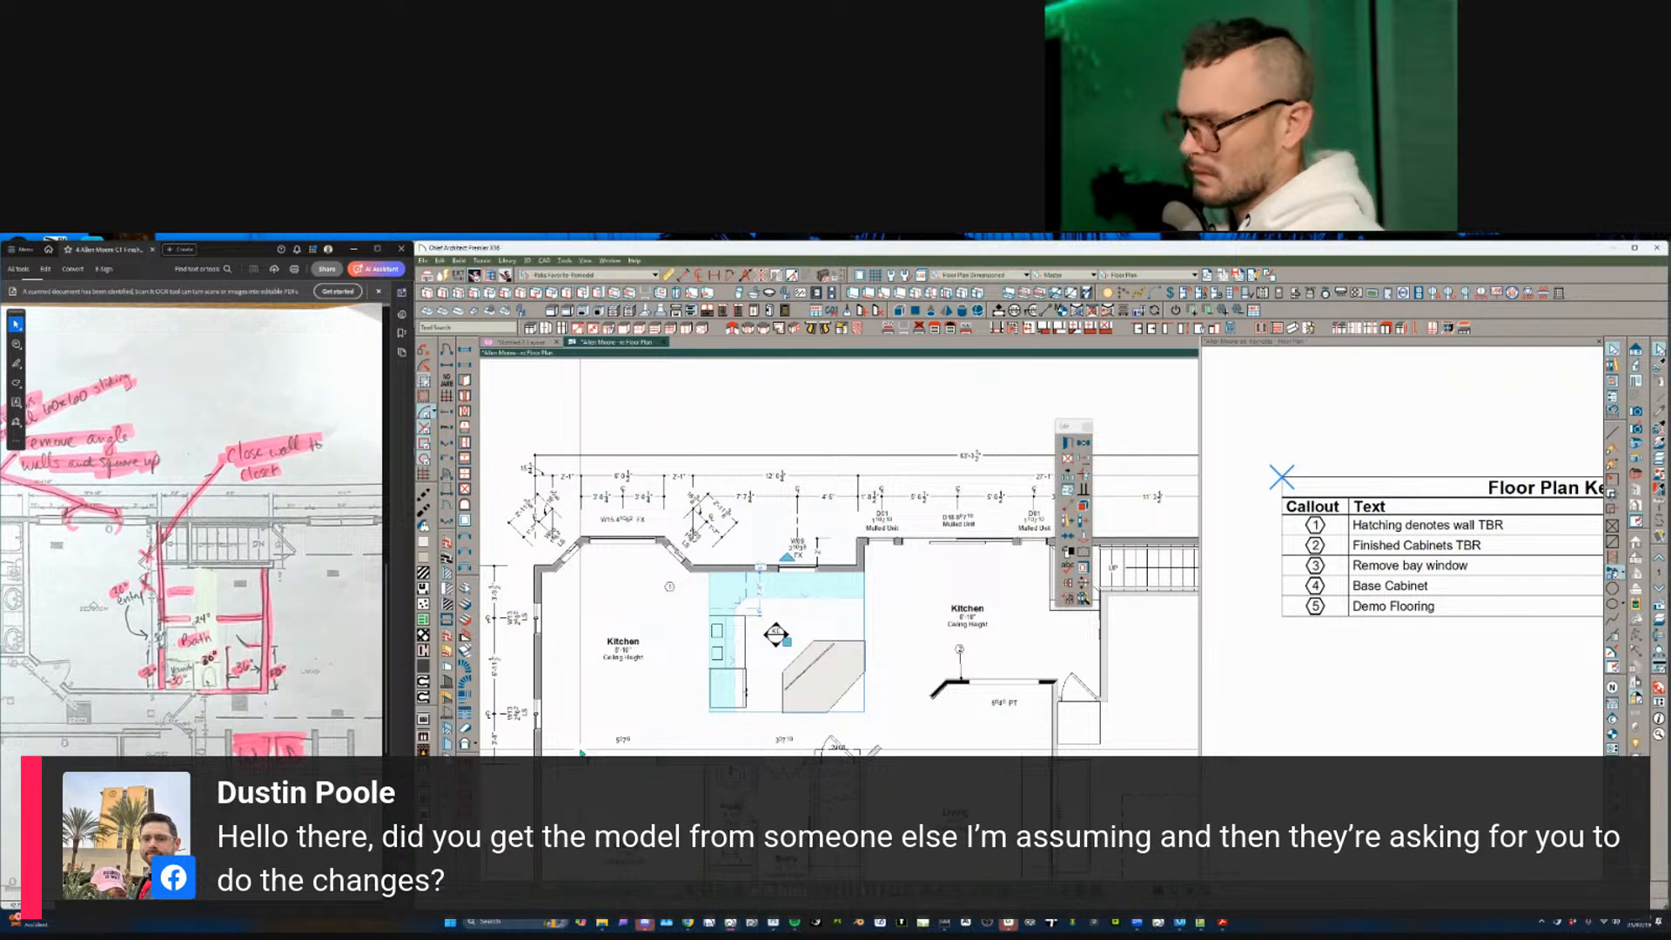
{"action": "left_click", "coordinate": [825, 675]}
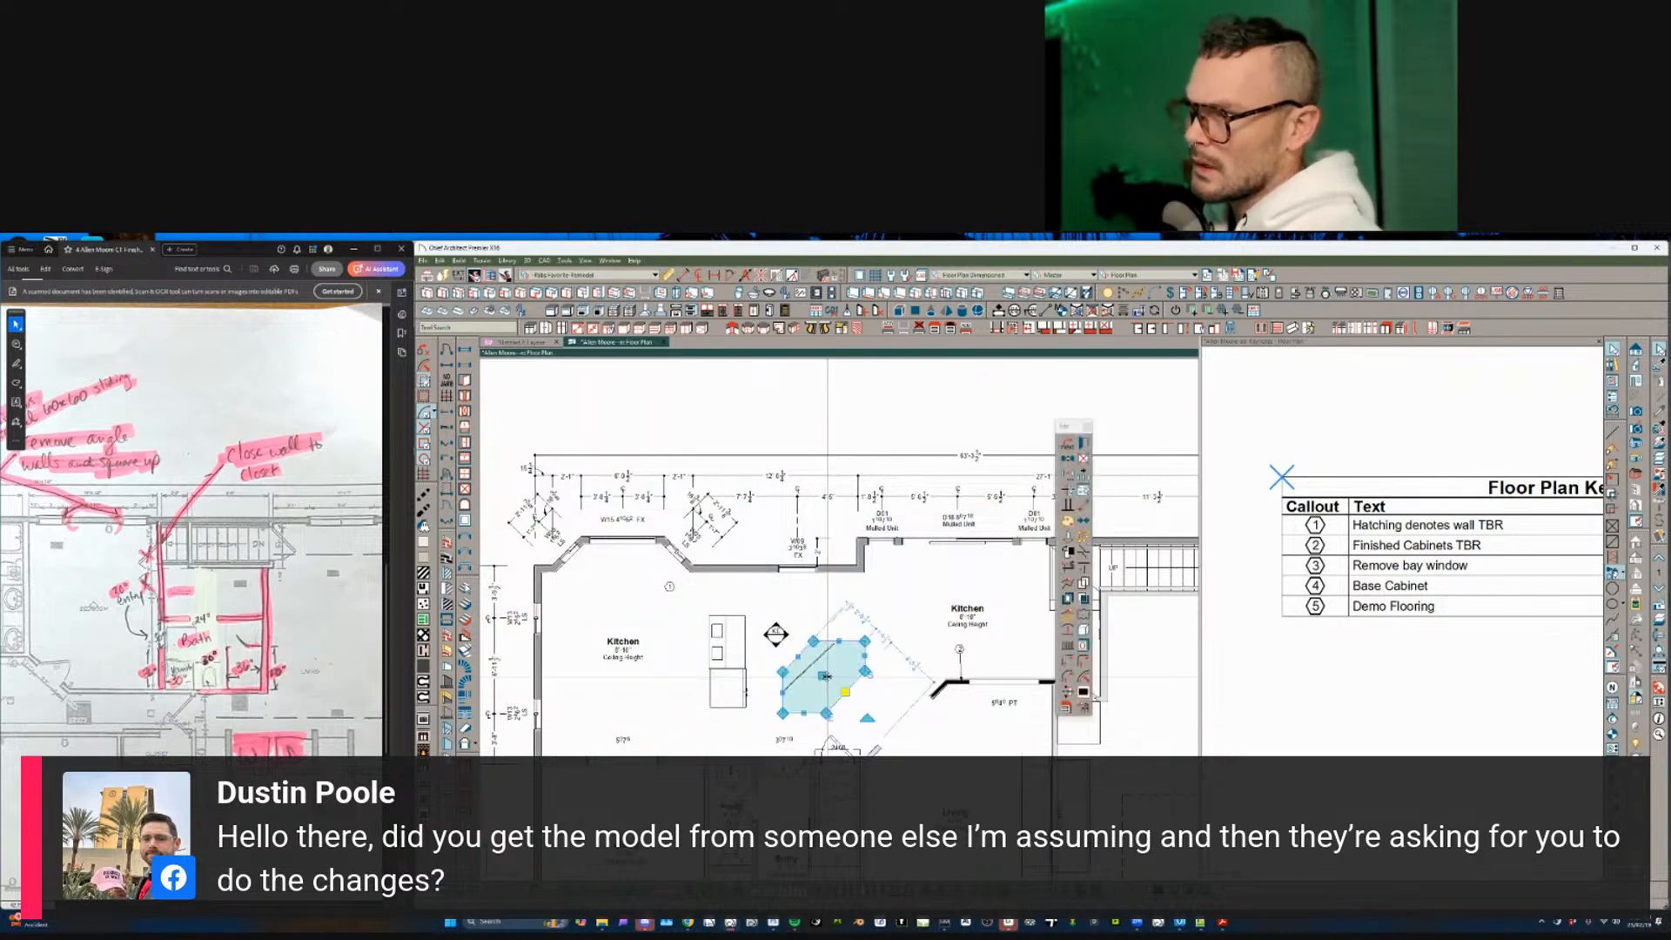
{"action": "key", "text": "Delete"}
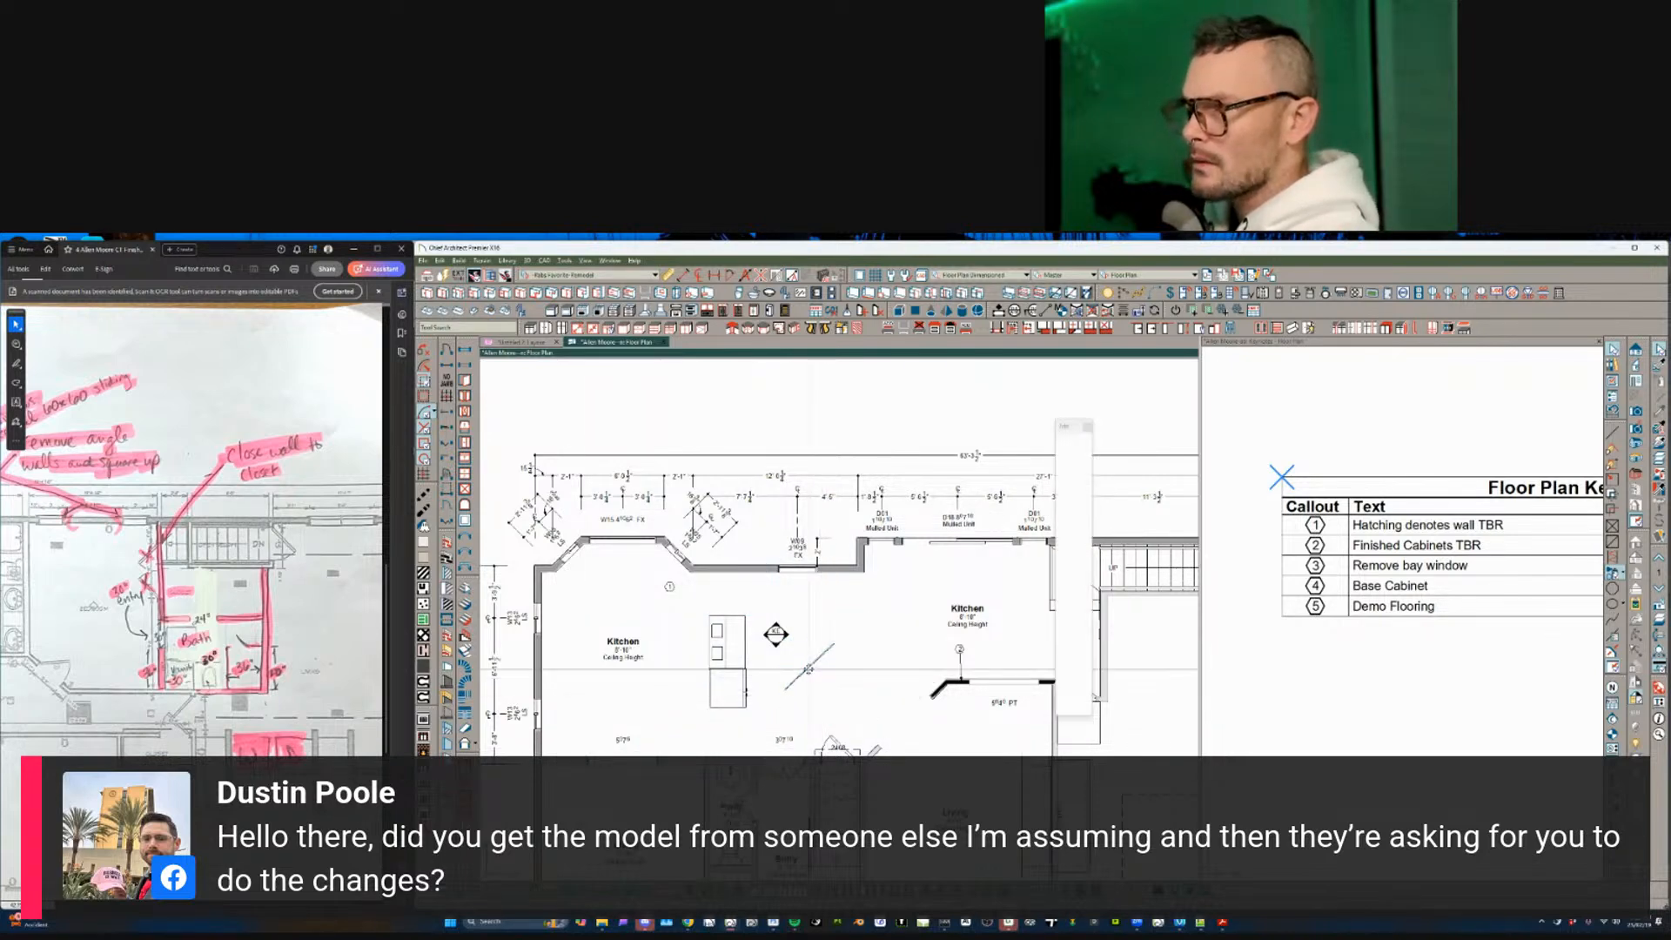
- Delete the two small island cabinets one after the other
{"action": "left_click", "coordinate": [728, 628]}
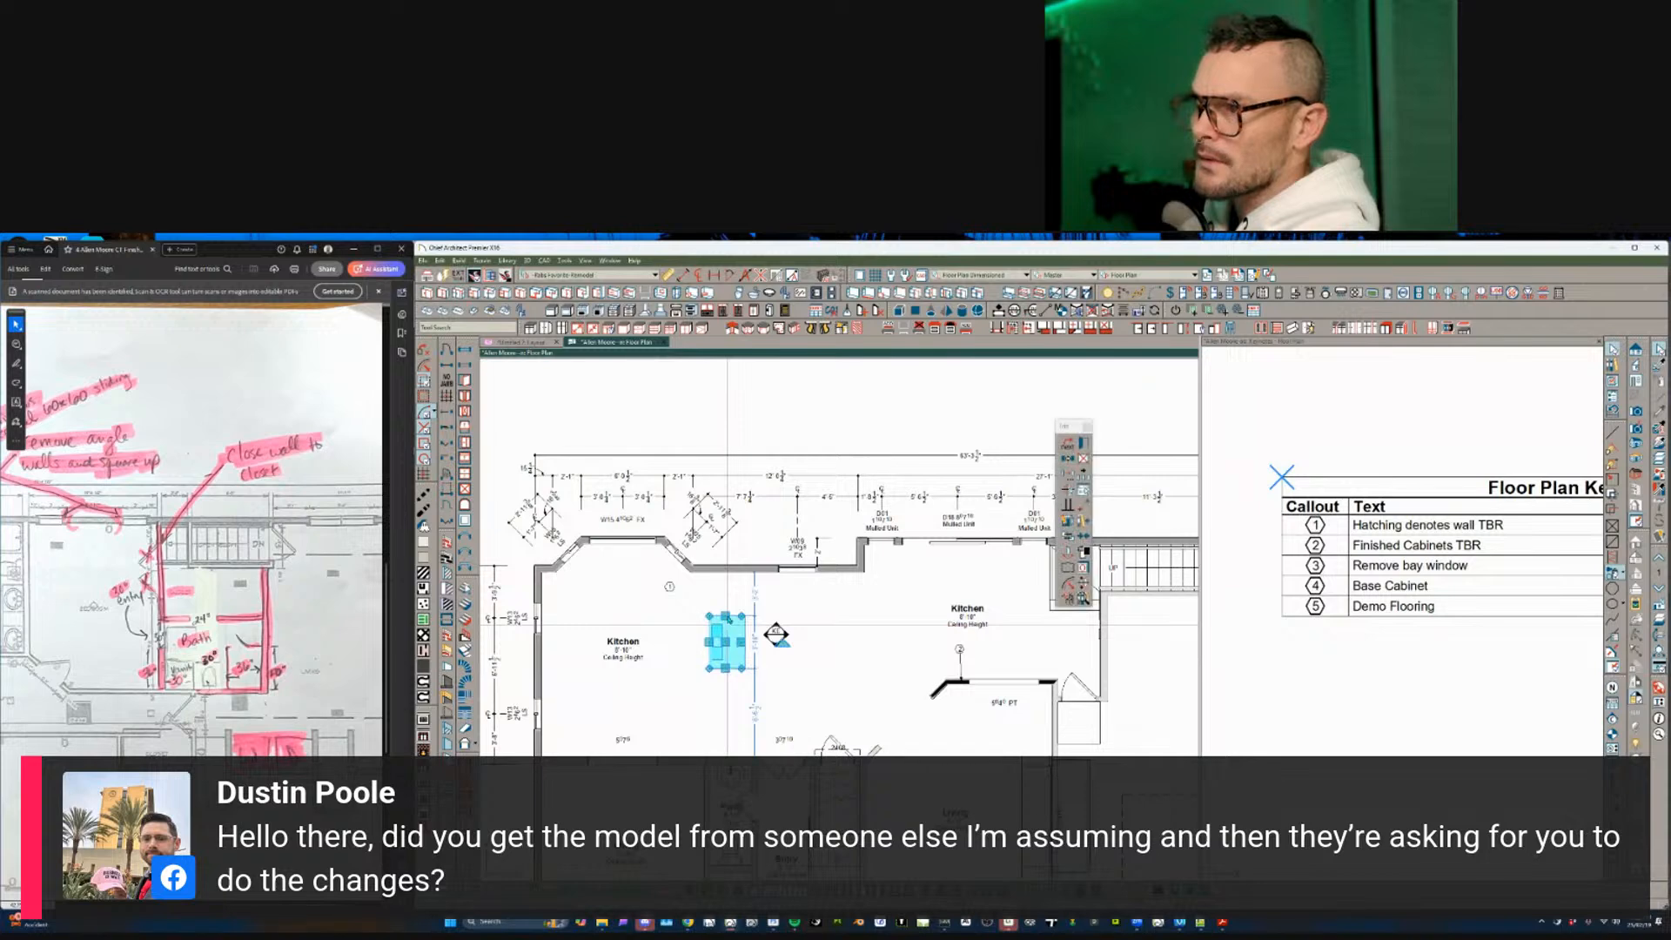
{"action": "key", "text": "Delete"}
{"action": "left_click", "coordinate": [723, 626]}
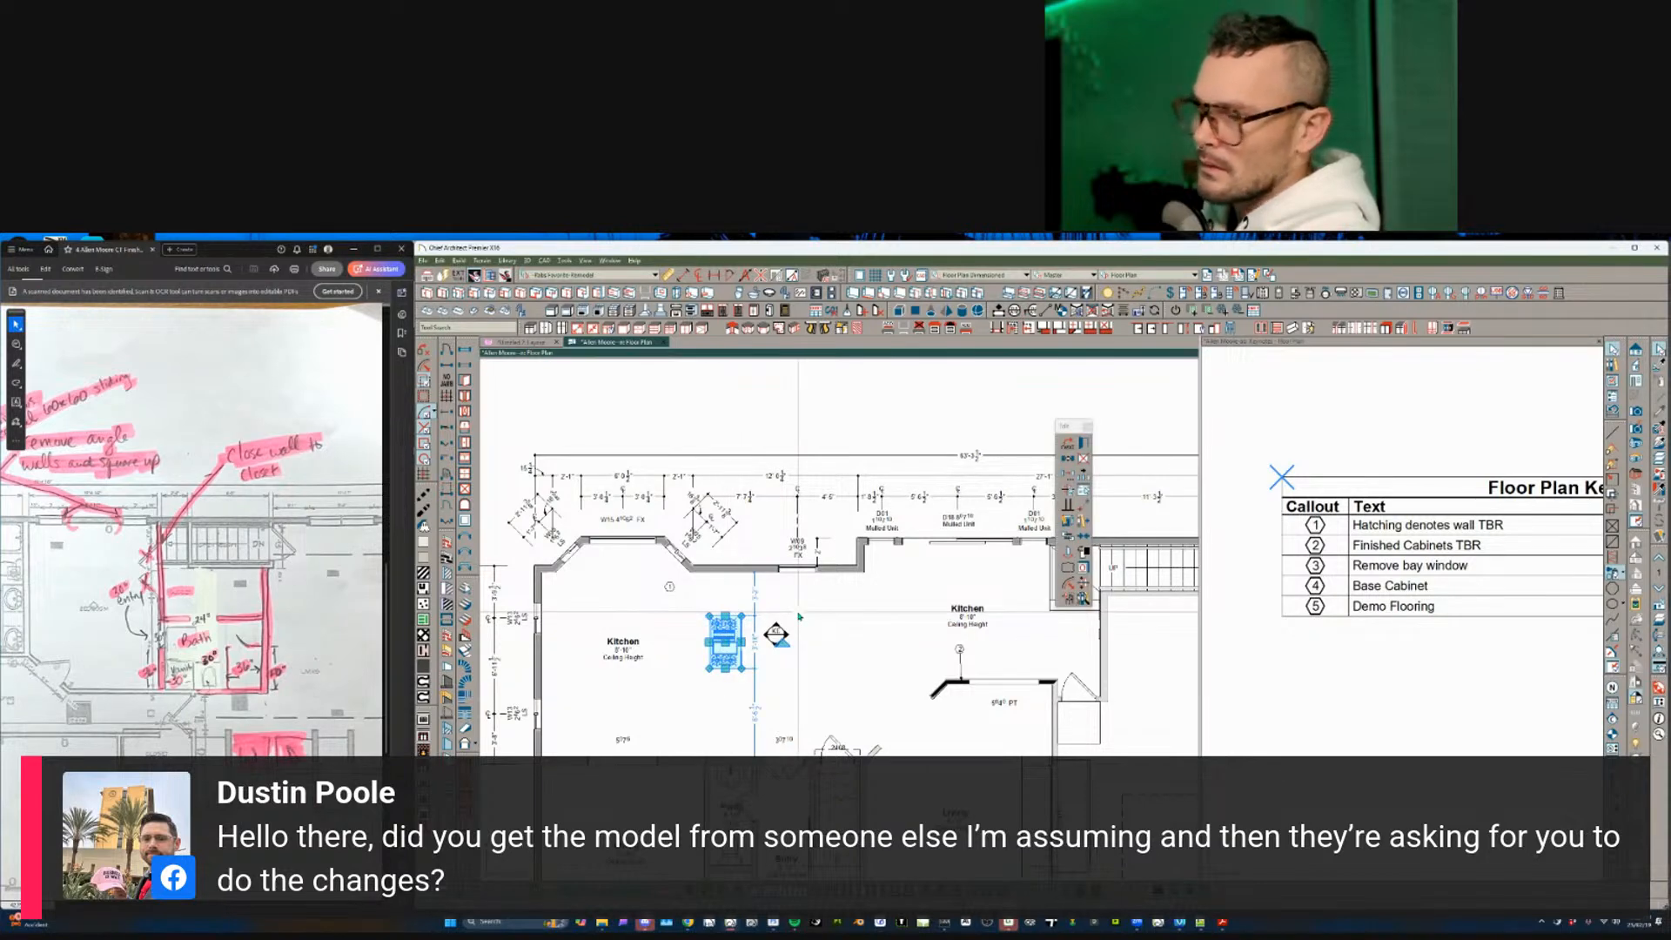
{"action": "key", "text": "Delete"}
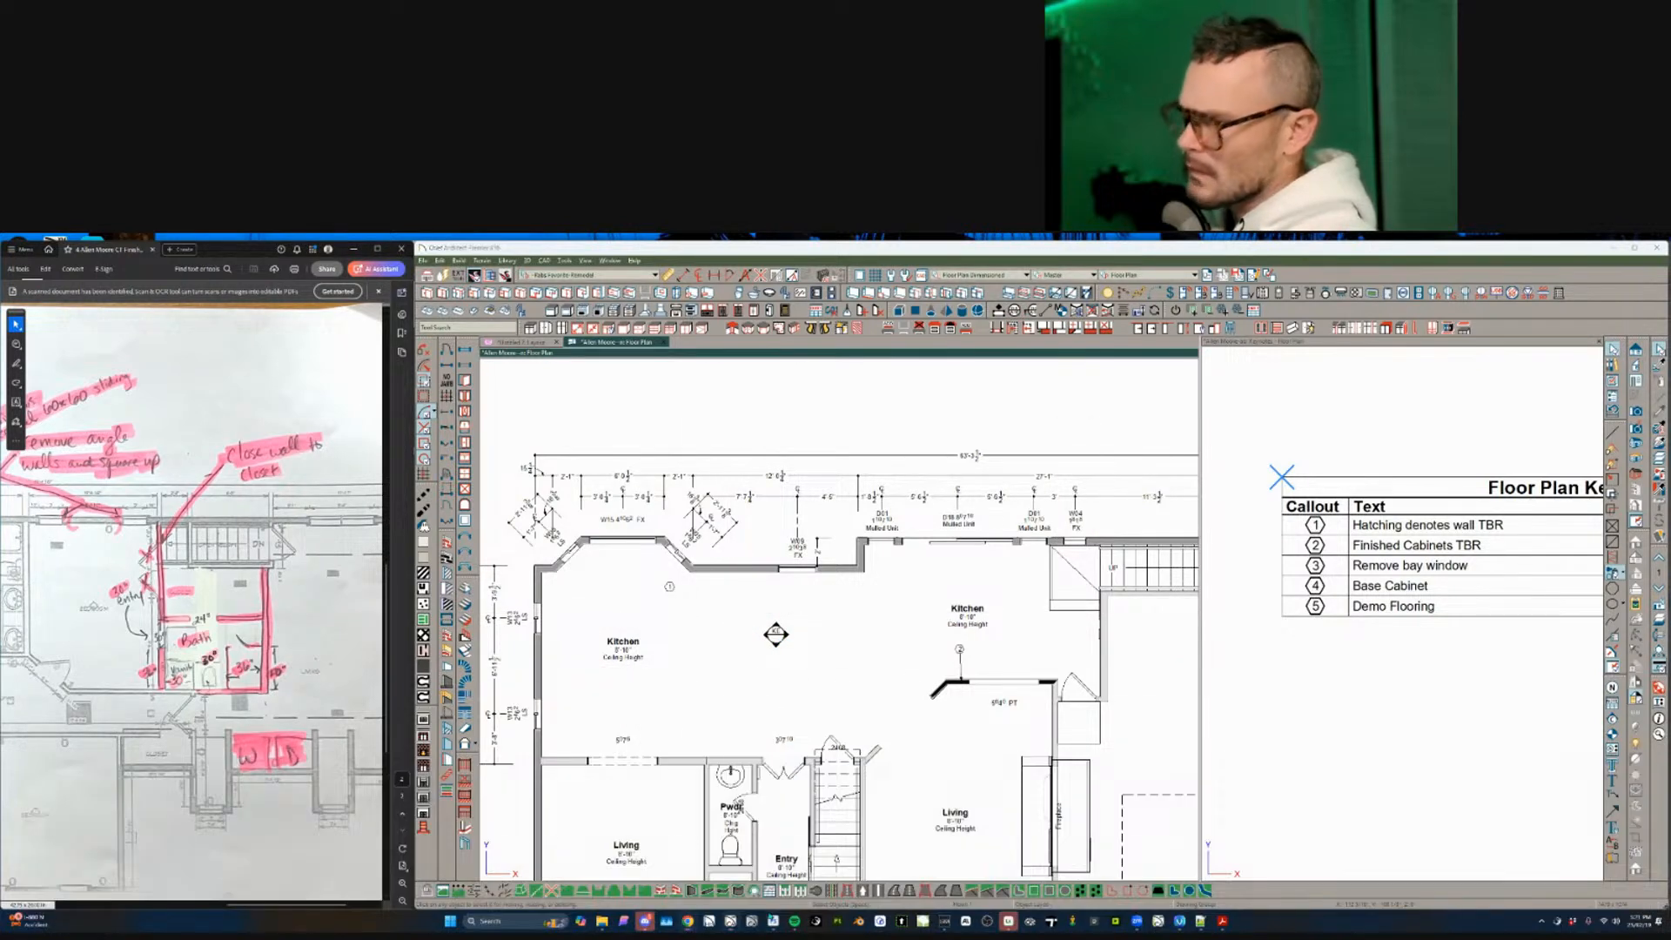
- Zoom the Acrobat PDF onto the kitchen markup with the 'remove bay, add wall' note
{"action": "scroll", "coordinate": [199, 607], "scroll_direction": "up", "scroll_amount": 1}
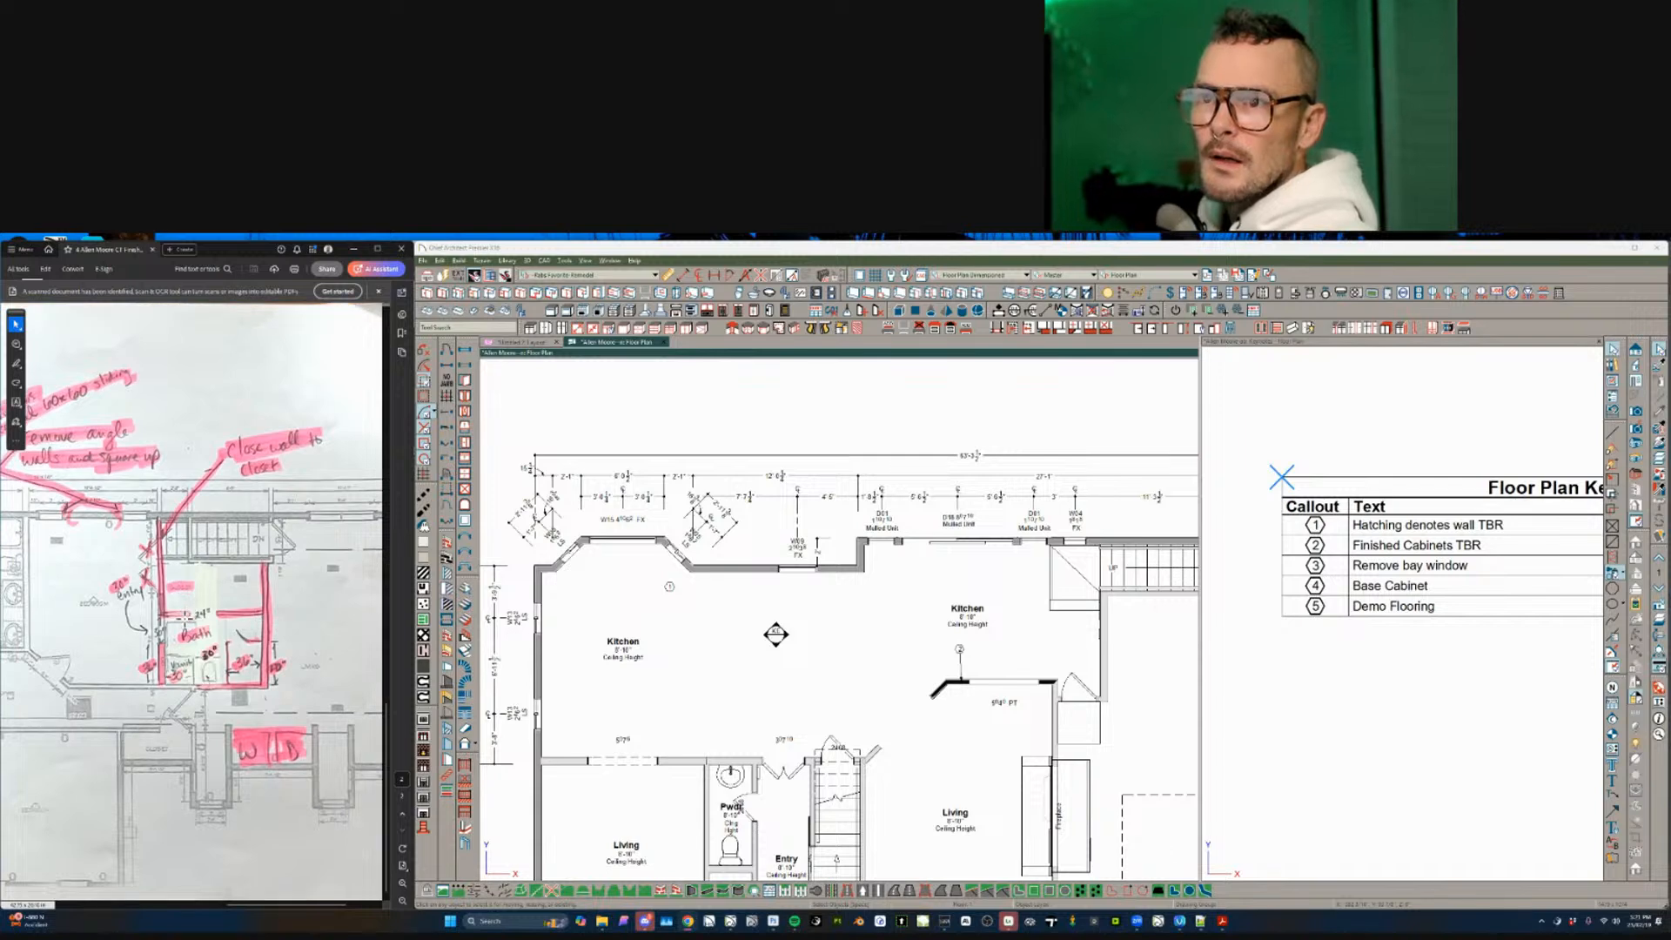
{"action": "left_click", "coordinate": [267, 602]}
{"action": "scroll", "coordinate": [275, 613], "scroll_direction": "down", "scroll_amount": 5, "text": "ctrl"}
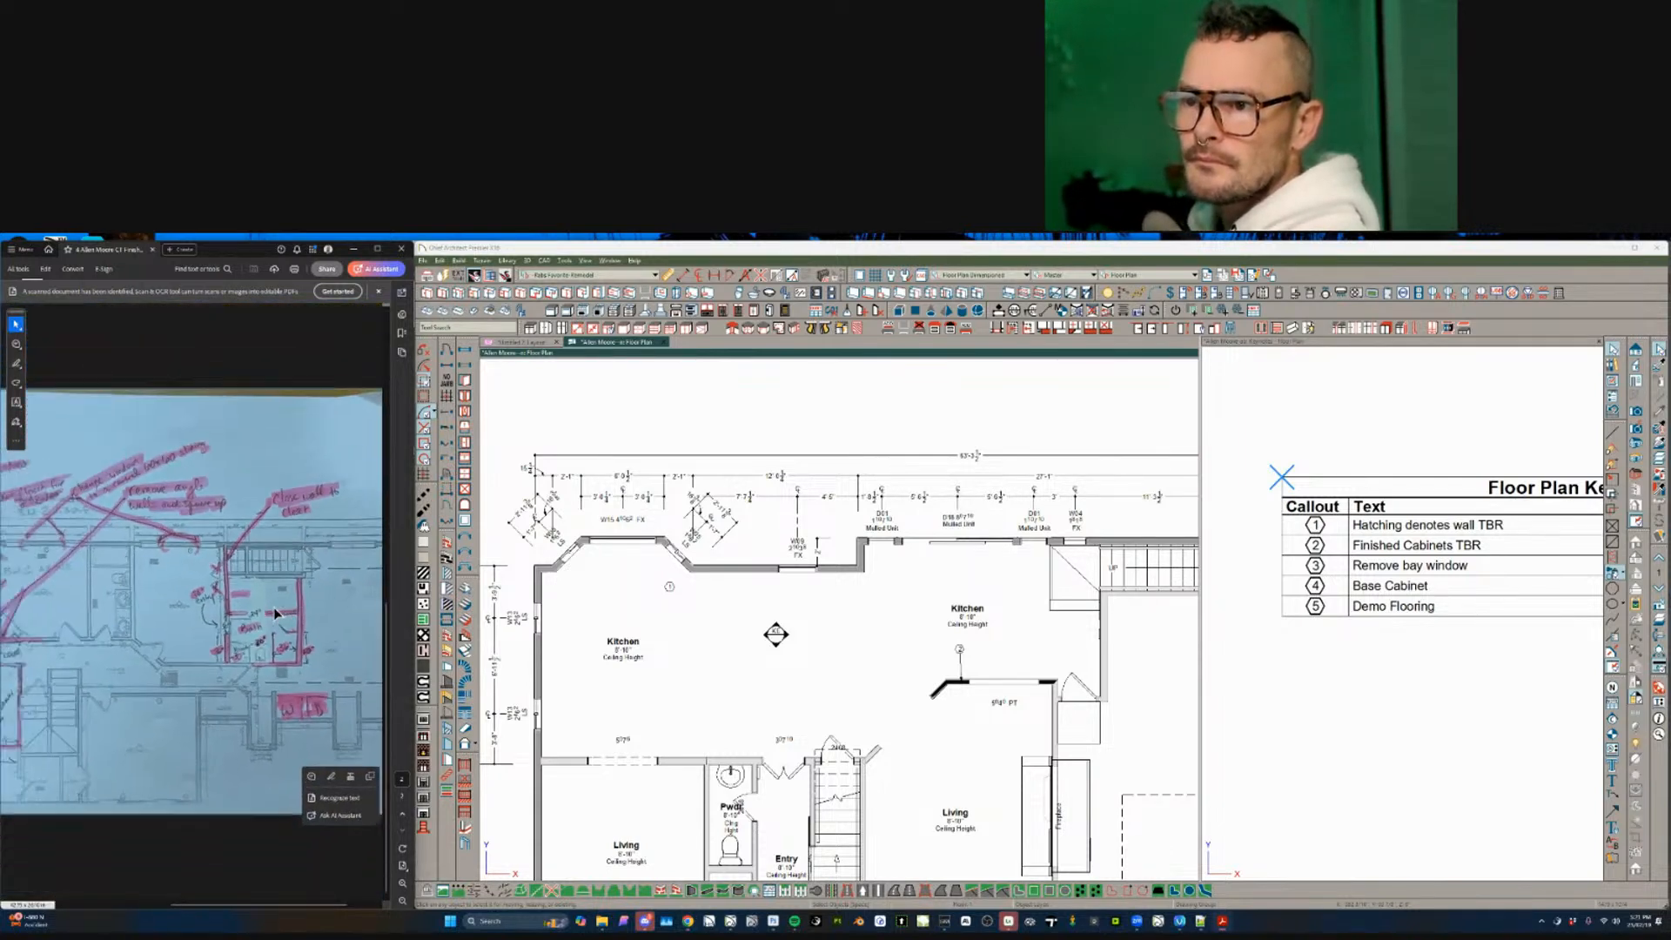
{"action": "scroll", "coordinate": [218, 557], "scroll_direction": "up", "scroll_amount": 5, "text": "ctrl"}
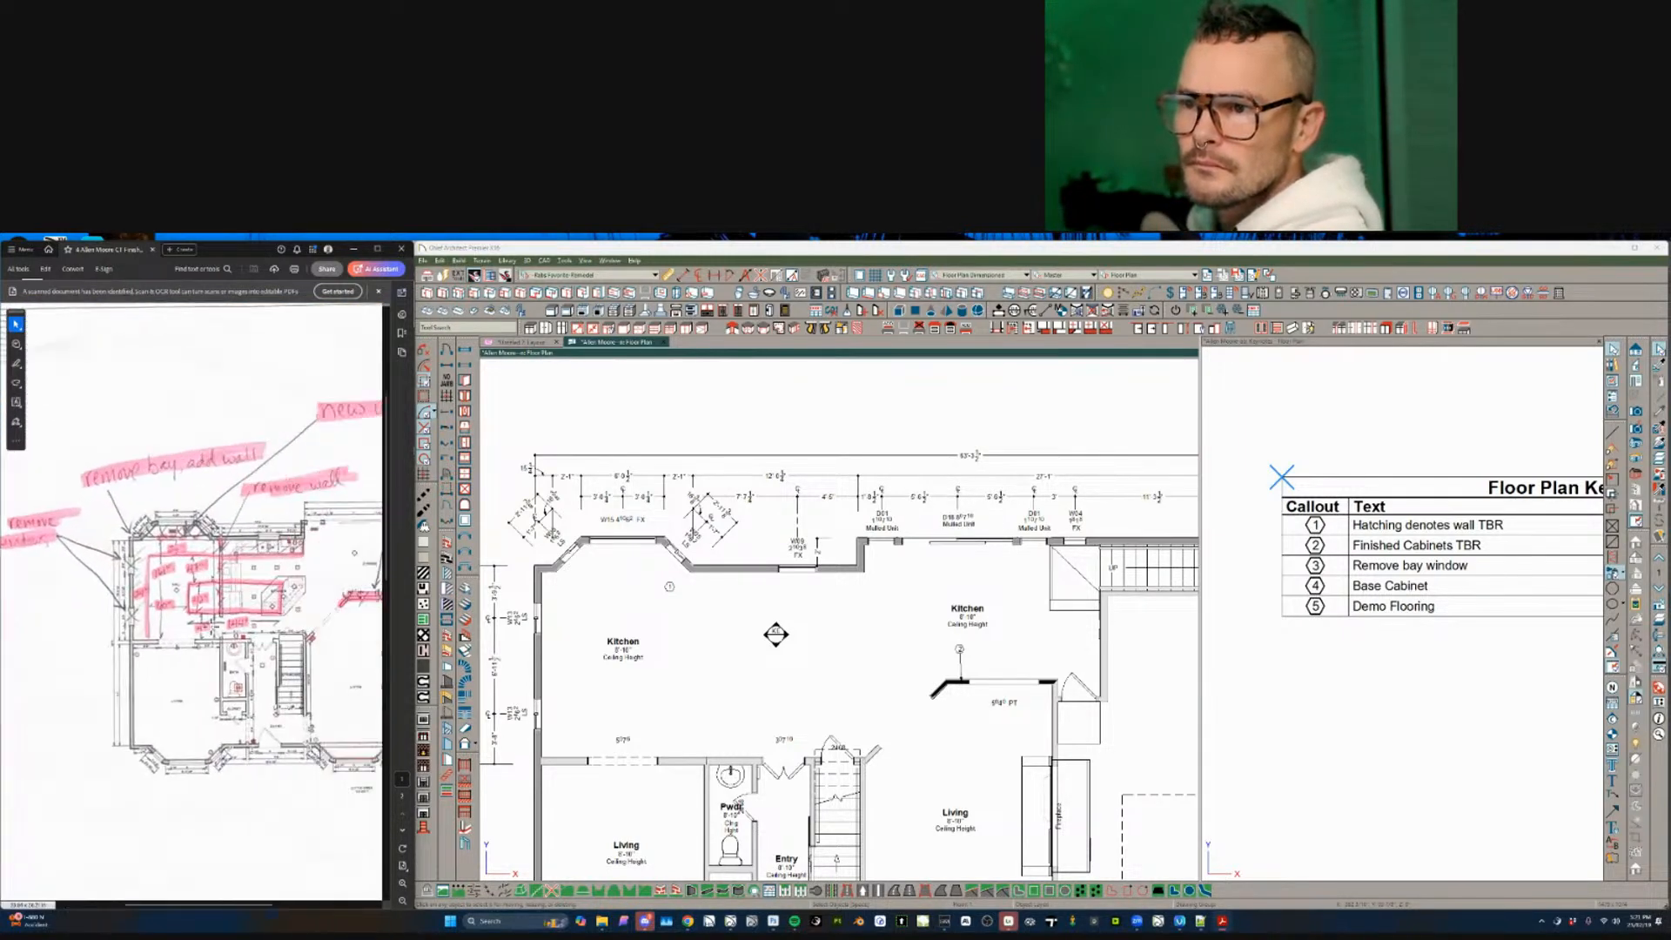
{"action": "scroll", "coordinate": [218, 557], "scroll_direction": "up", "scroll_amount": 3, "text": "ctrl"}
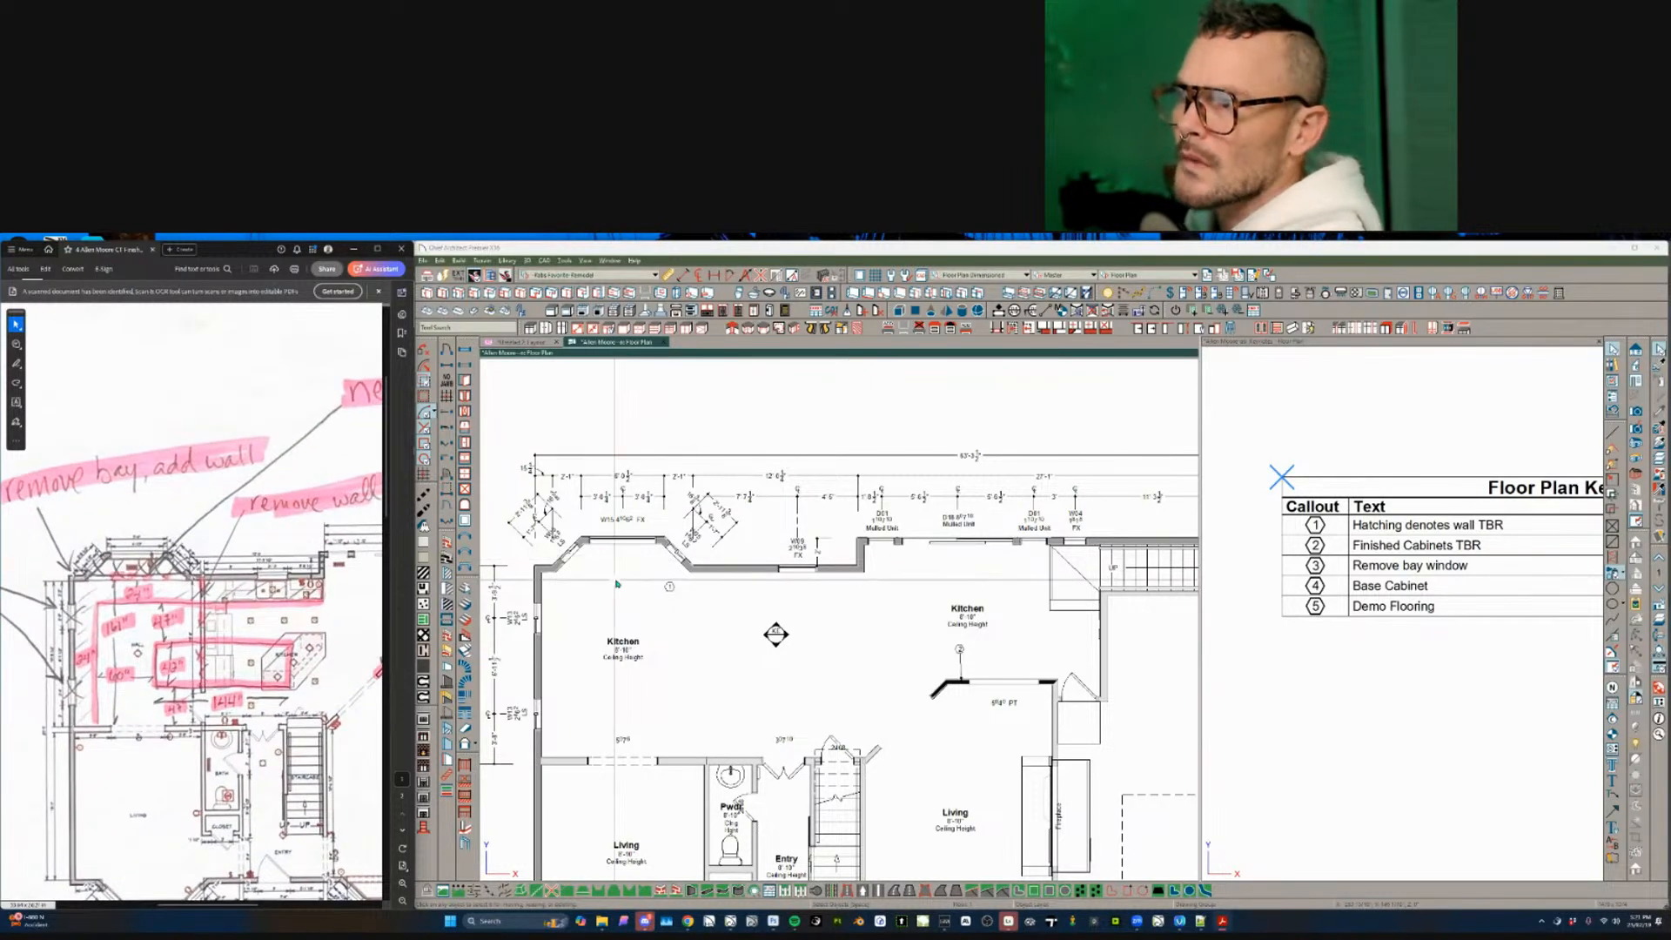
{"action": "left_click", "coordinate": [699, 571]}
{"action": "scroll", "coordinate": [684, 566], "scroll_direction": "up", "scroll_amount": 3}
{"action": "left_click", "coordinate": [696, 572]}
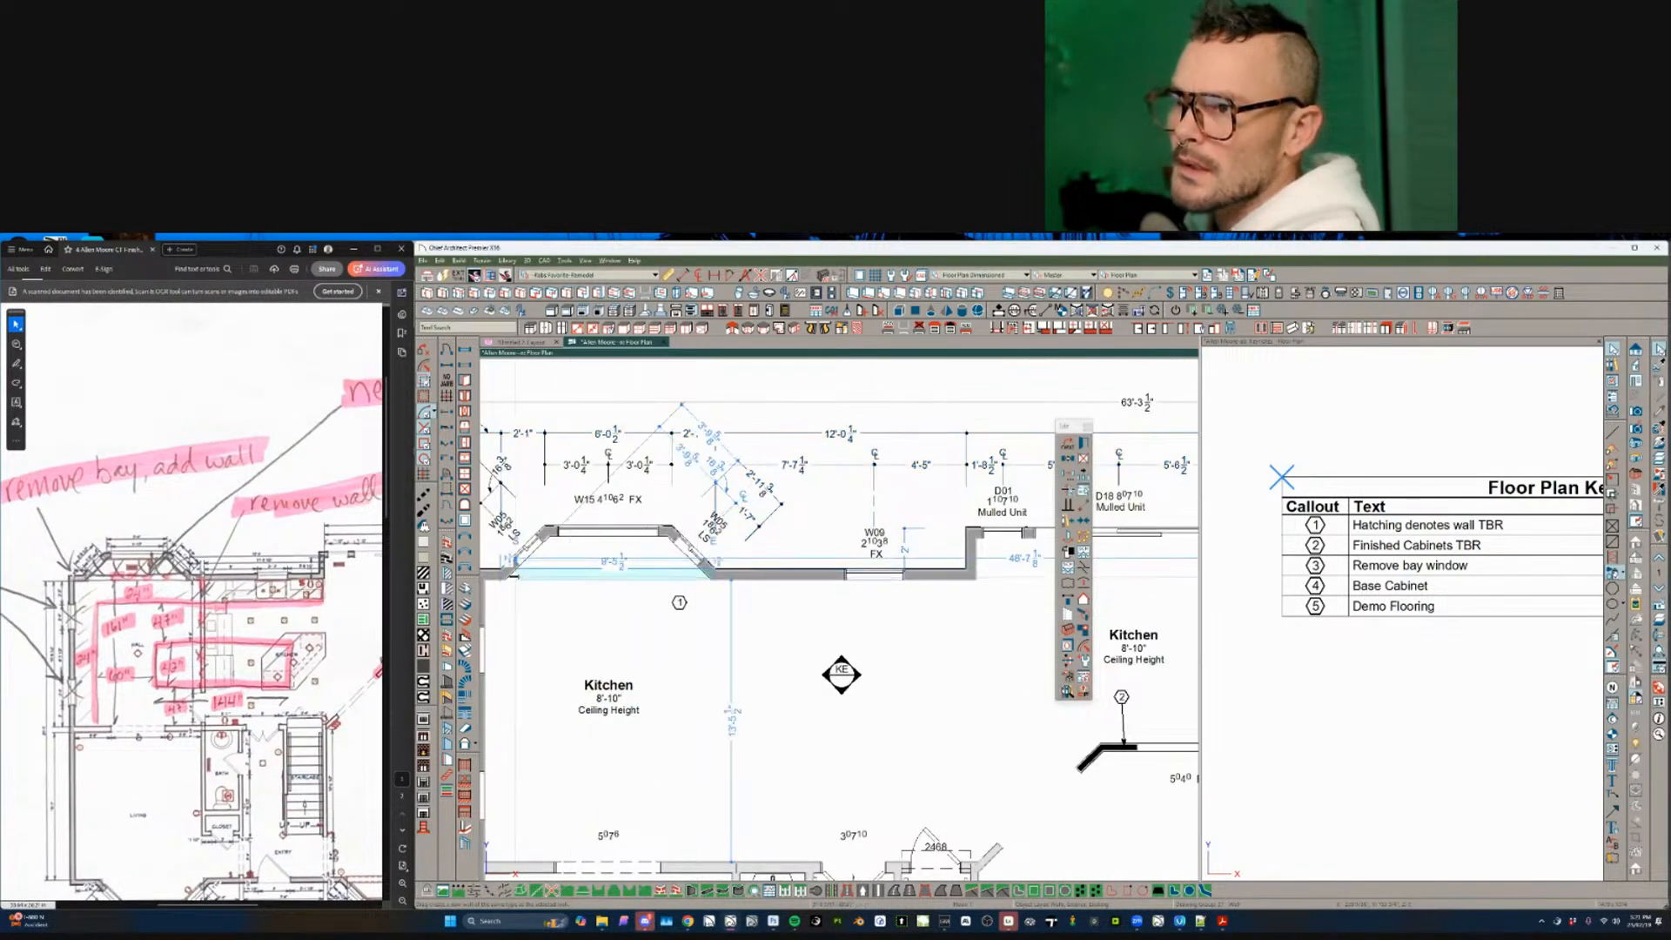
- Move the straight wall below the bay onto the Walls, Exterior layer
{"action": "left_click", "coordinate": [623, 580]}
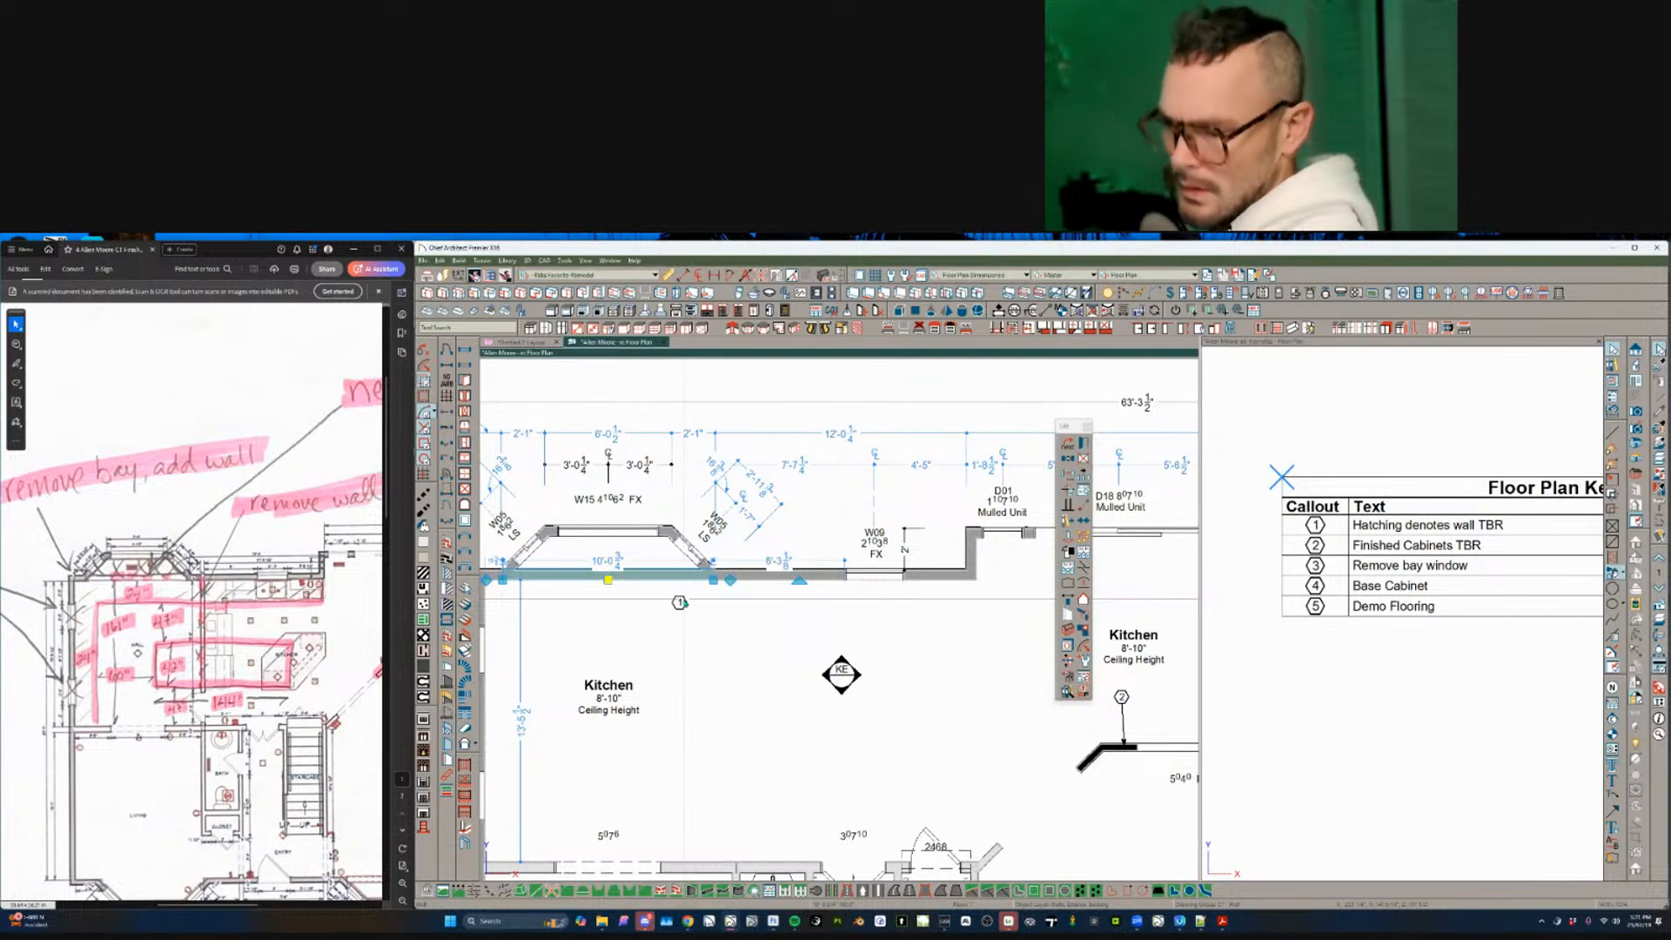
{"action": "key", "text": "ctrl+e"}
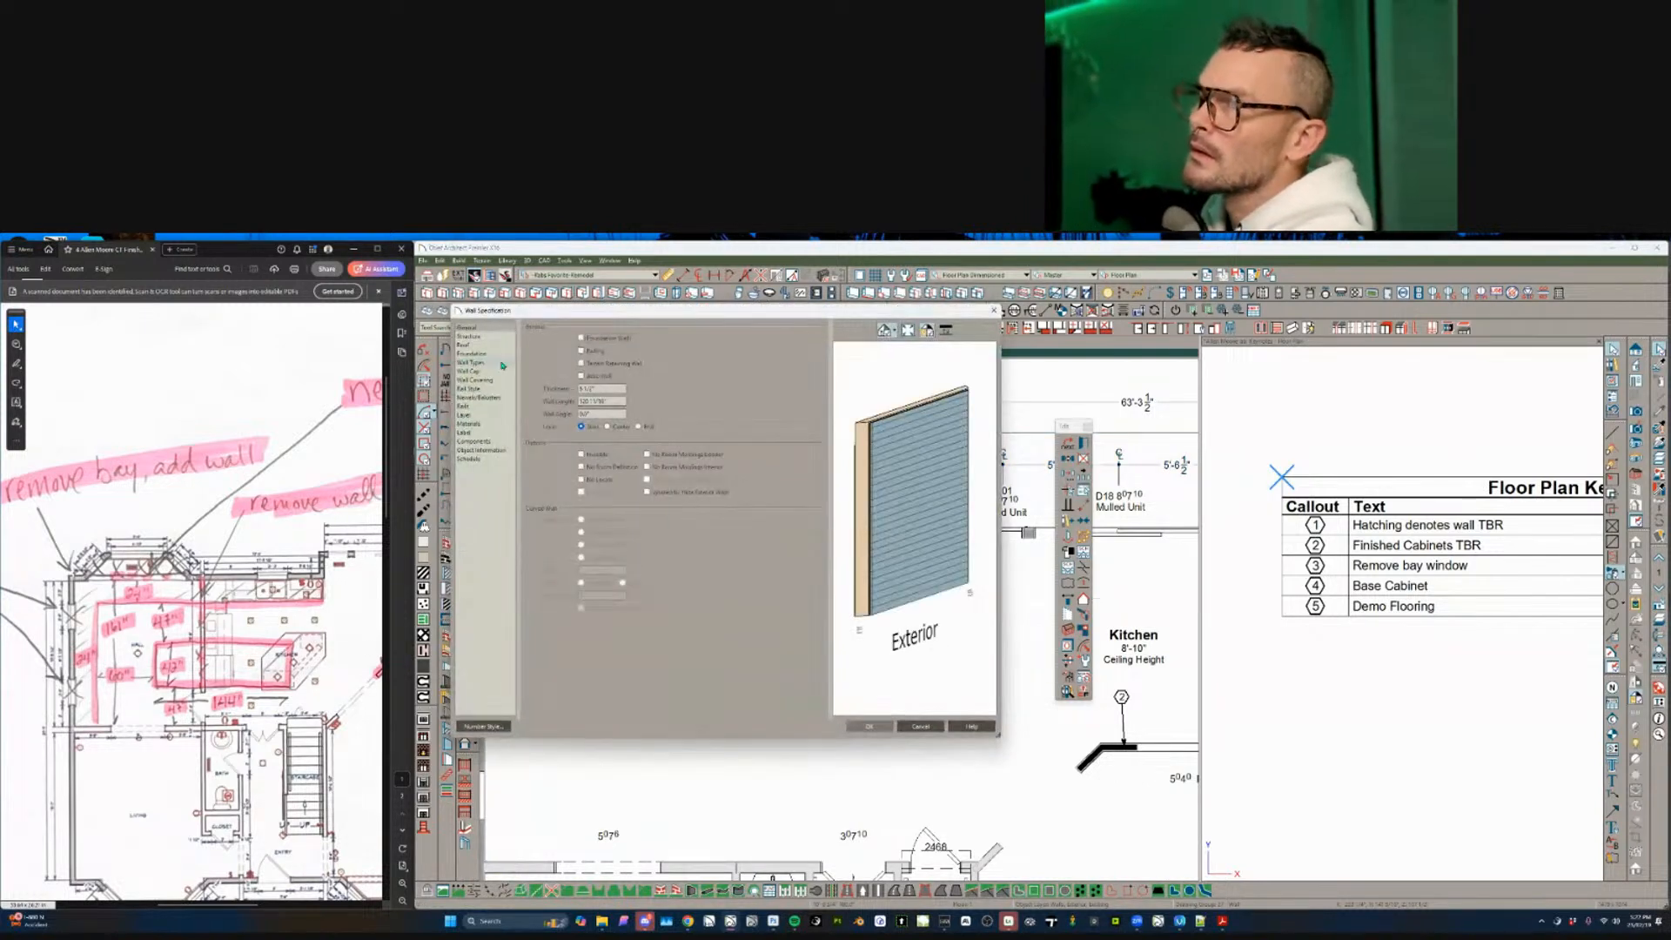
{"action": "left_click", "coordinate": [512, 414]}
{"action": "left_click", "coordinate": [667, 340]}
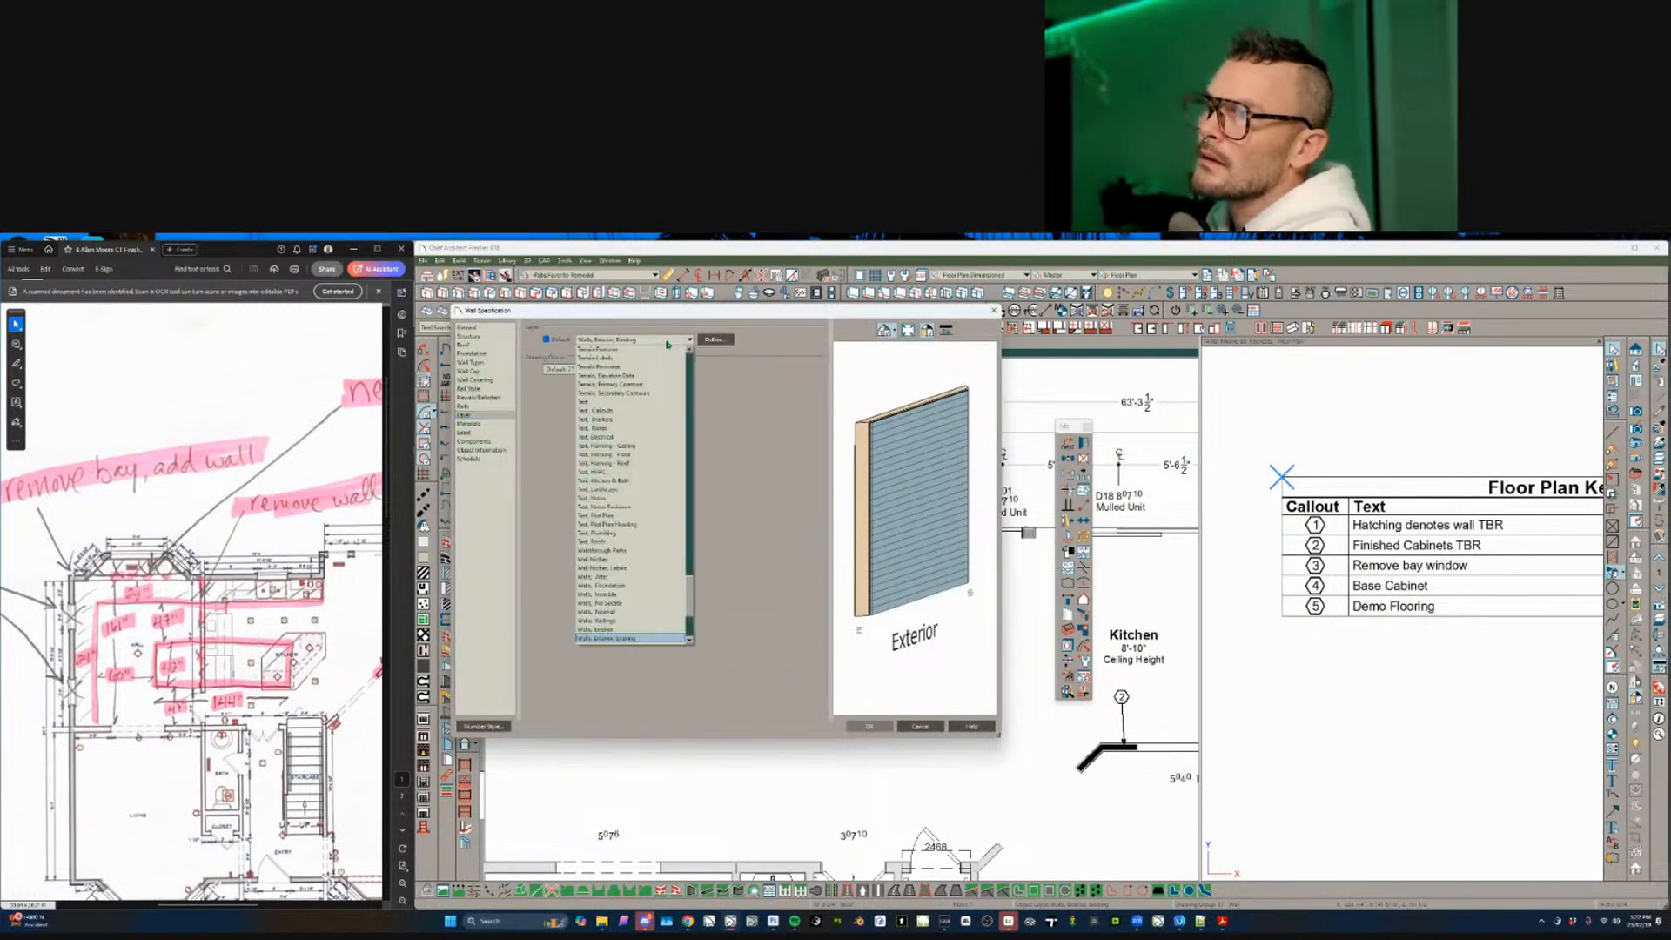
{"action": "scroll", "coordinate": [650, 562], "scroll_direction": "down", "scroll_amount": 2}
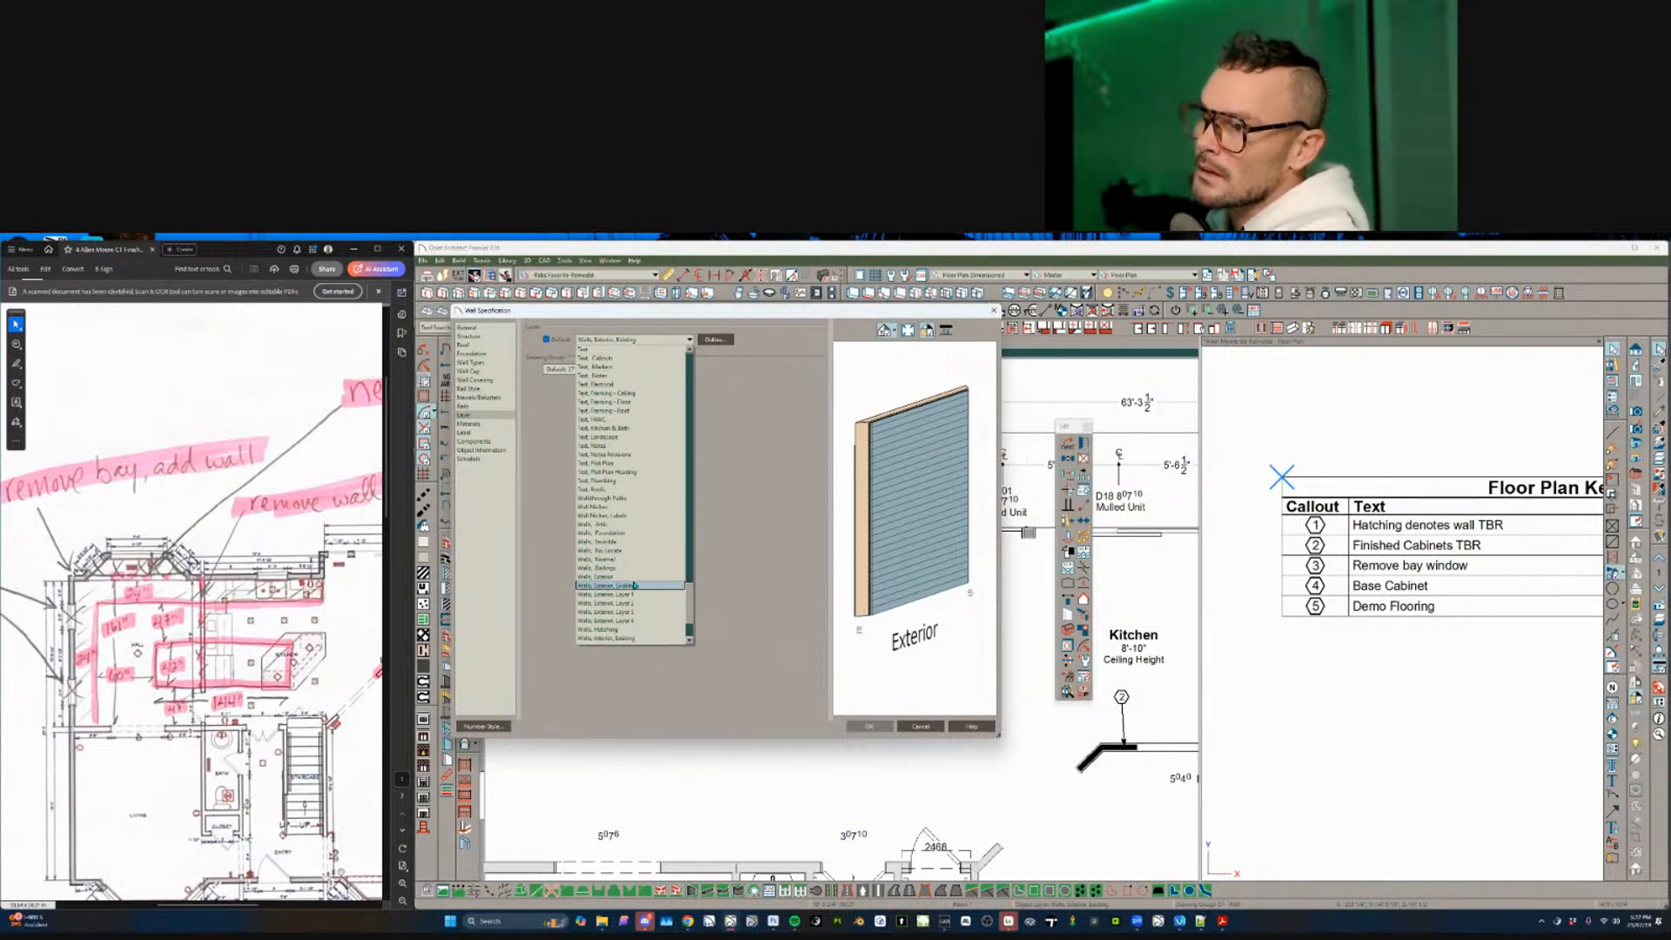
{"action": "left_click", "coordinate": [630, 578]}
{"action": "key", "text": "Return"}
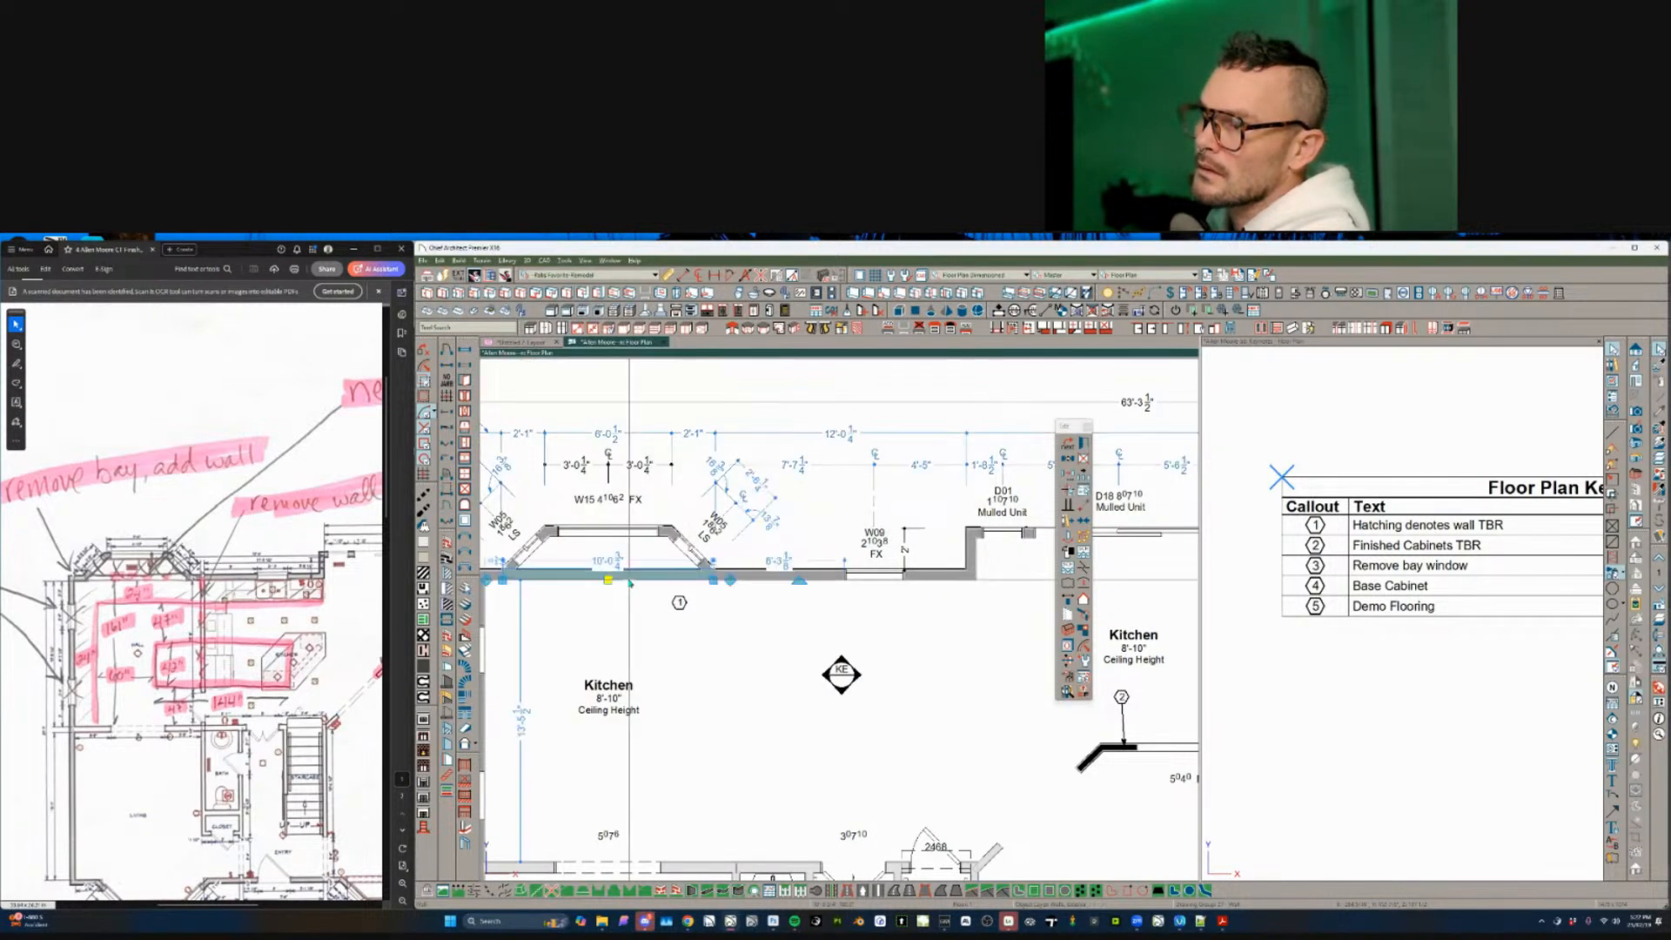
- Change the fill colour of the wall type's main framing layer and apply it
{"action": "double_click", "coordinate": [629, 581]}
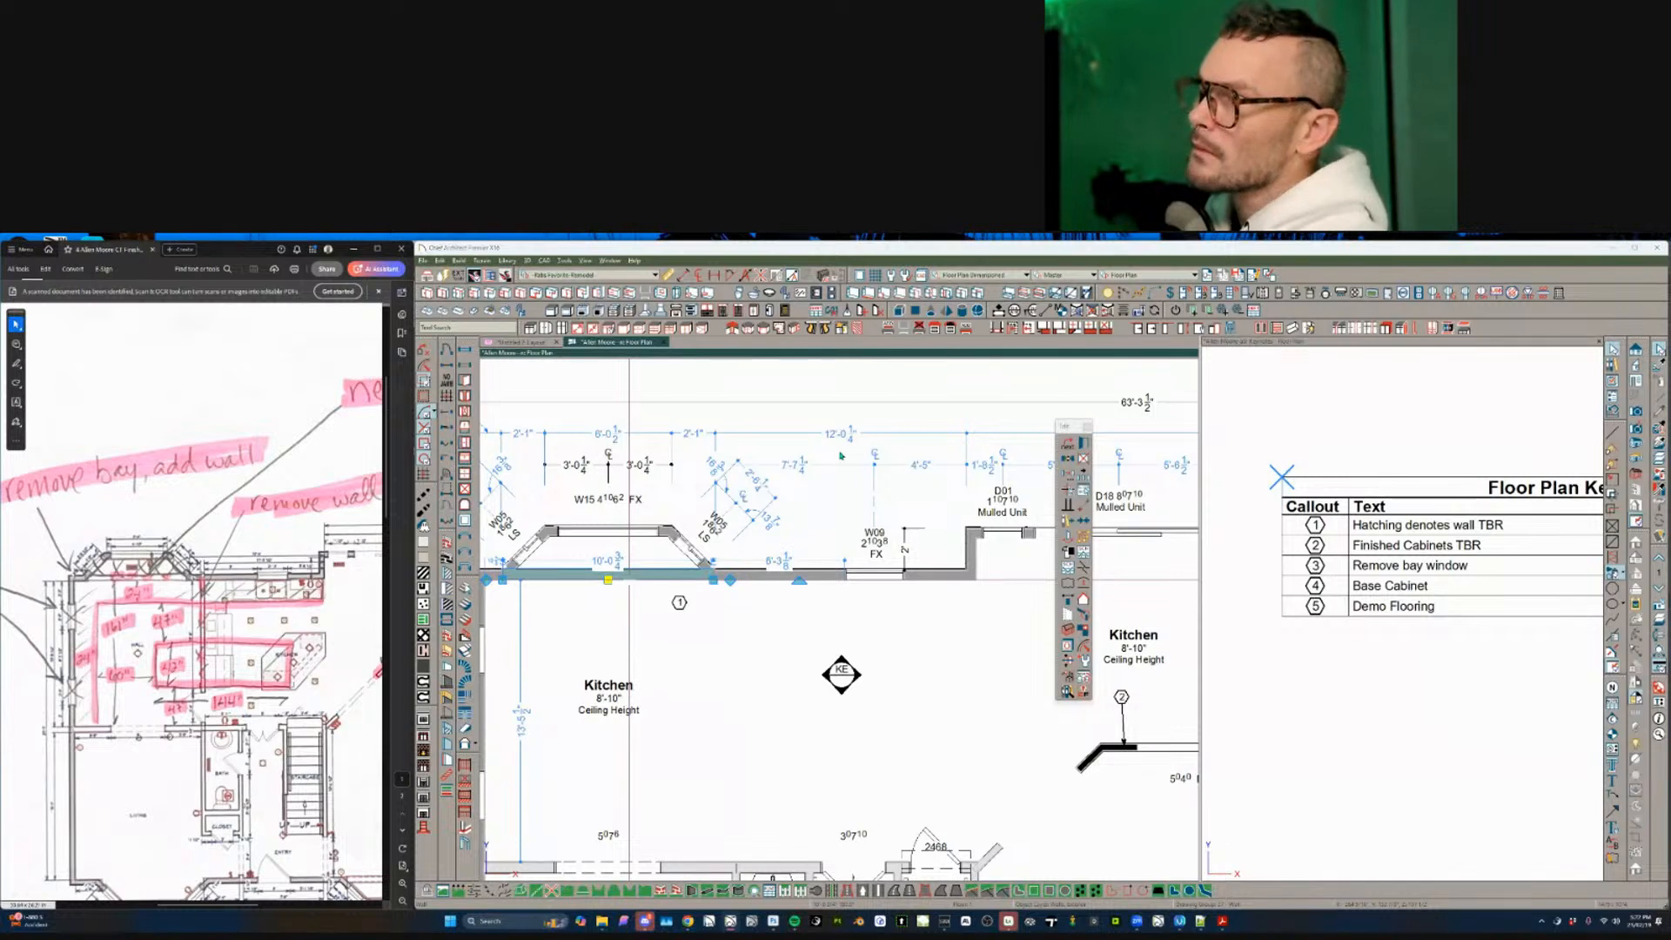
{"action": "left_click", "coordinate": [473, 363]}
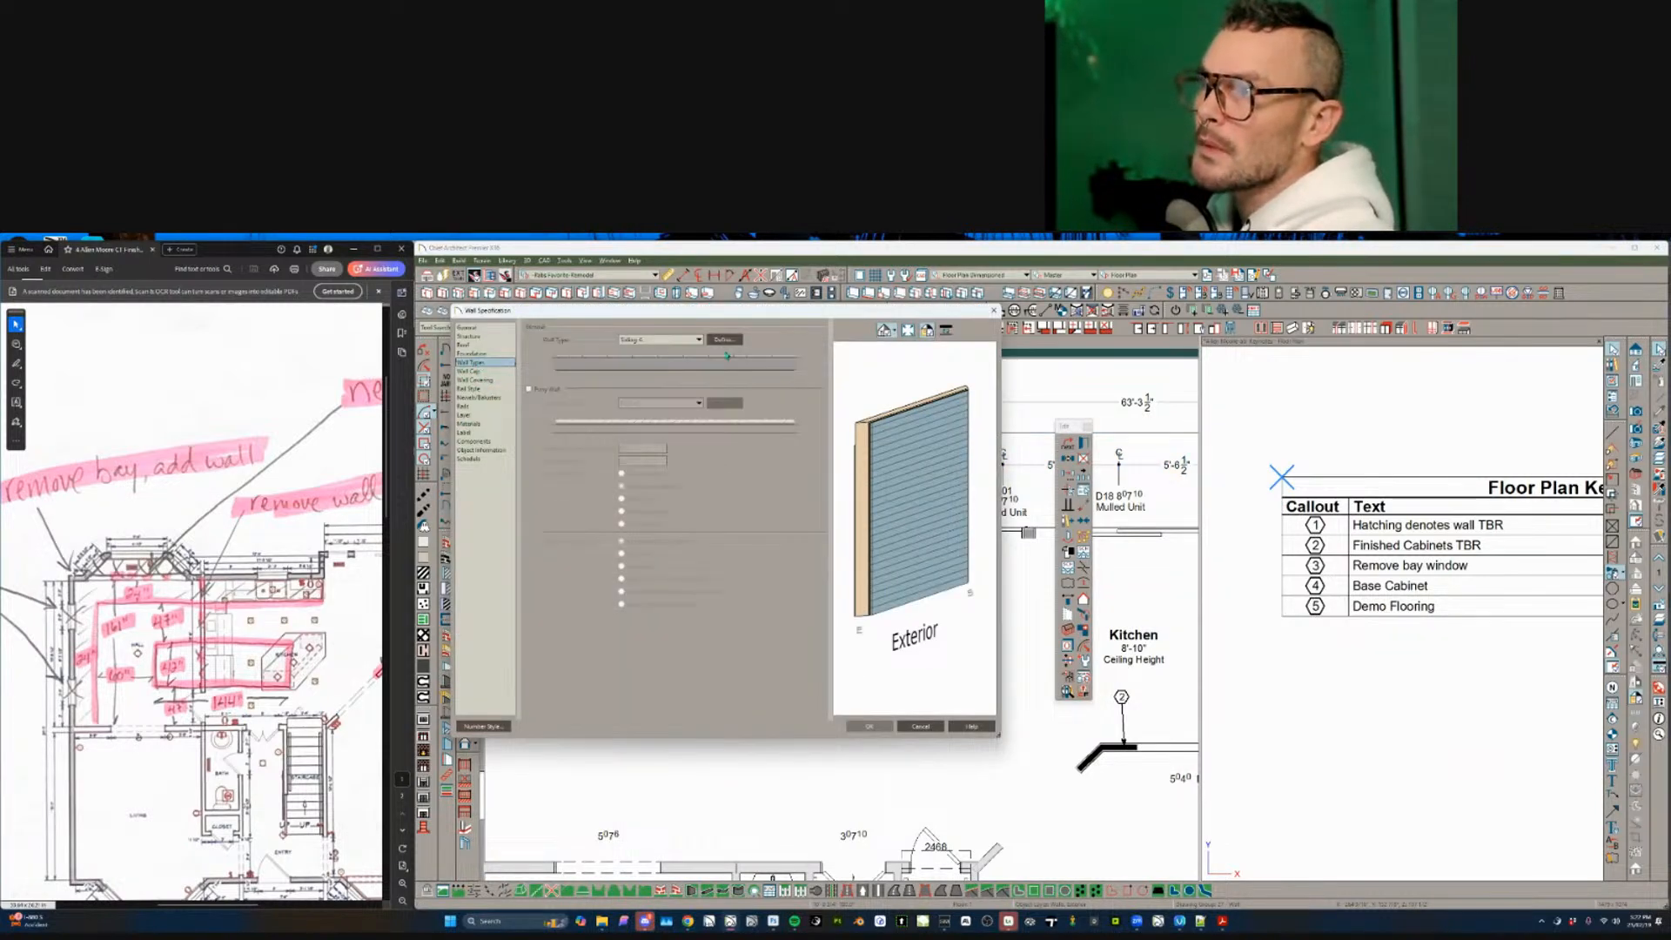
{"action": "left_click", "coordinate": [723, 340]}
{"action": "left_click", "coordinate": [1241, 474]}
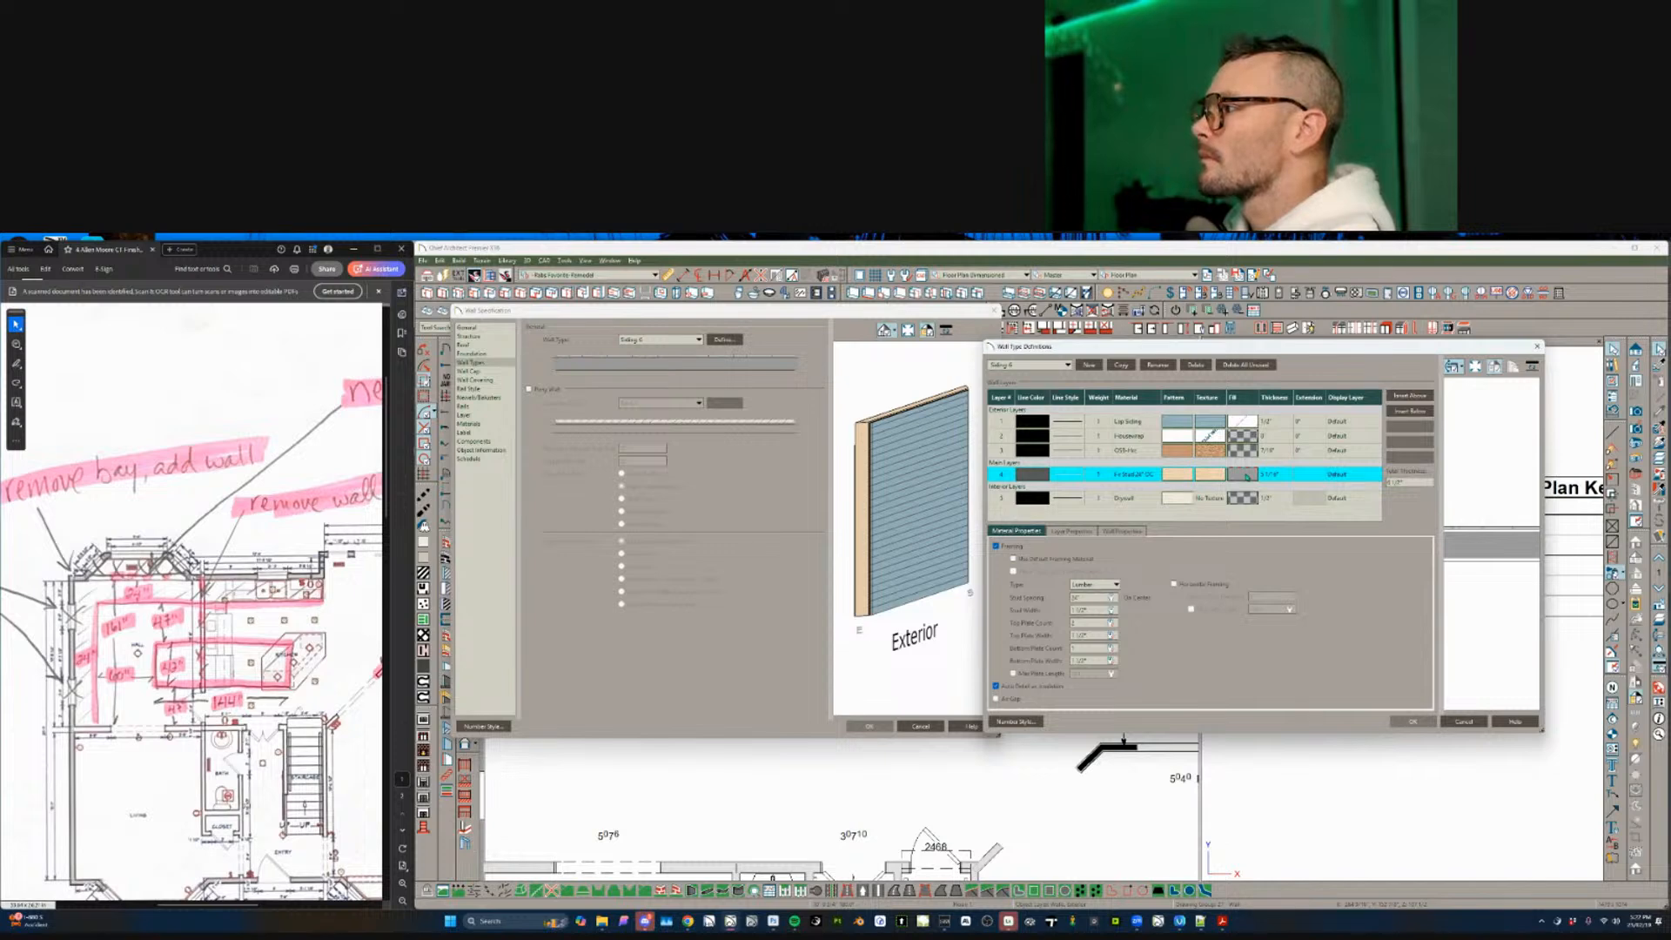
{"action": "left_click", "coordinate": [1245, 474]}
{"action": "left_click", "coordinate": [999, 559]}
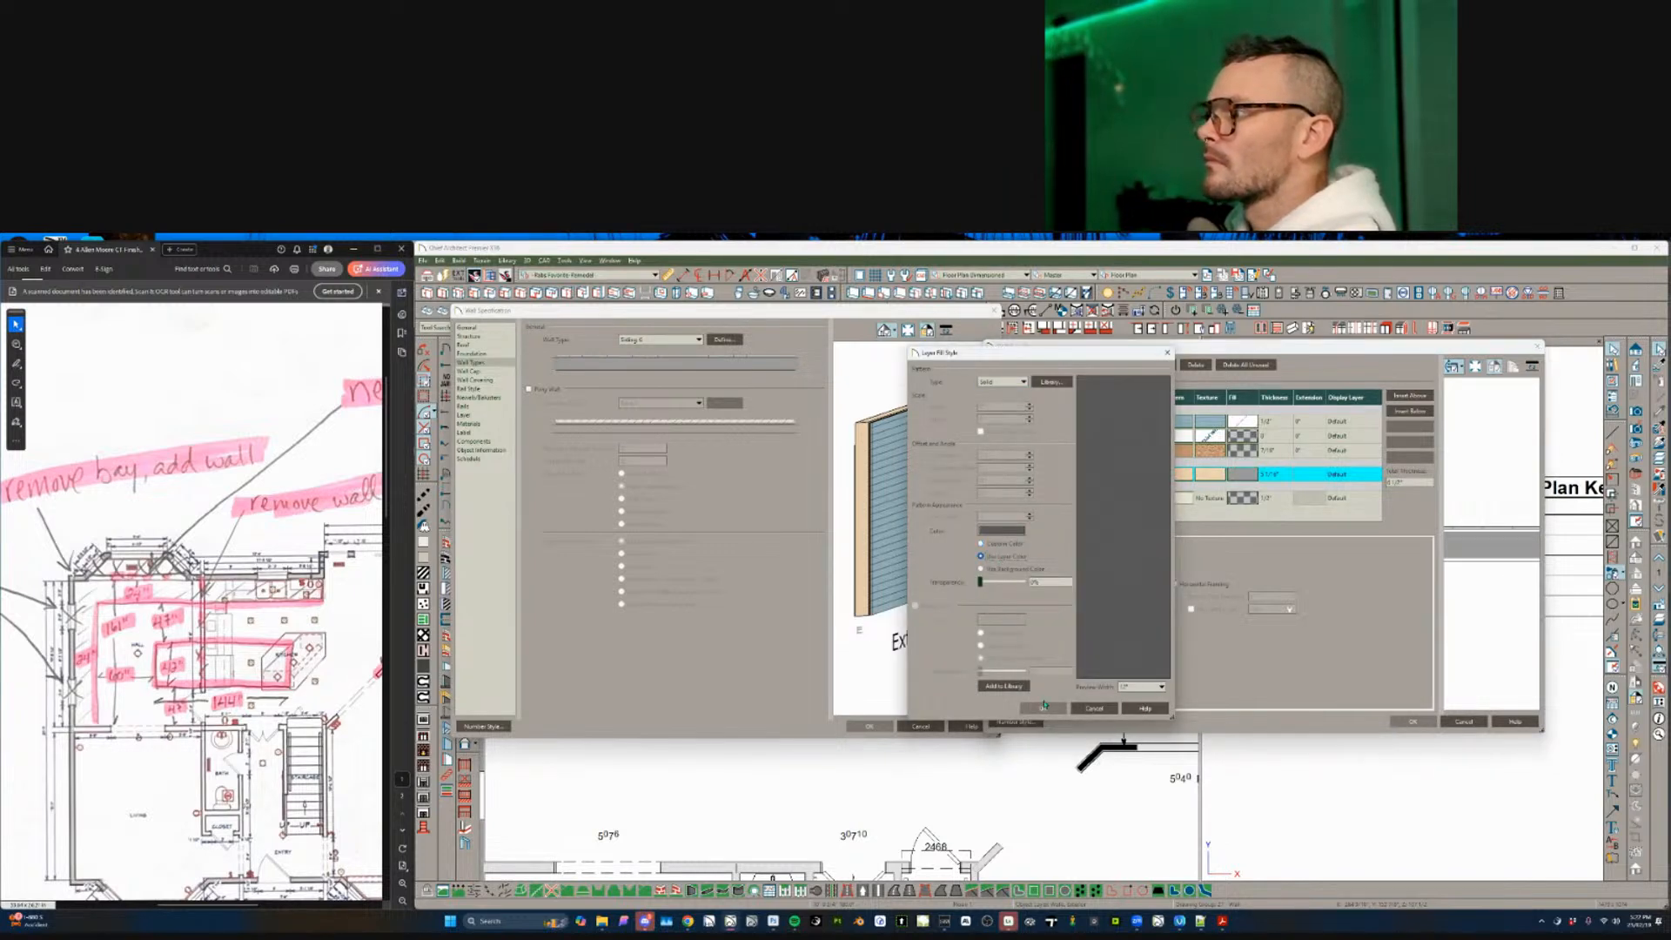
{"action": "left_click", "coordinate": [1042, 707]}
{"action": "left_click", "coordinate": [1412, 726]}
{"action": "left_click", "coordinate": [868, 726]}
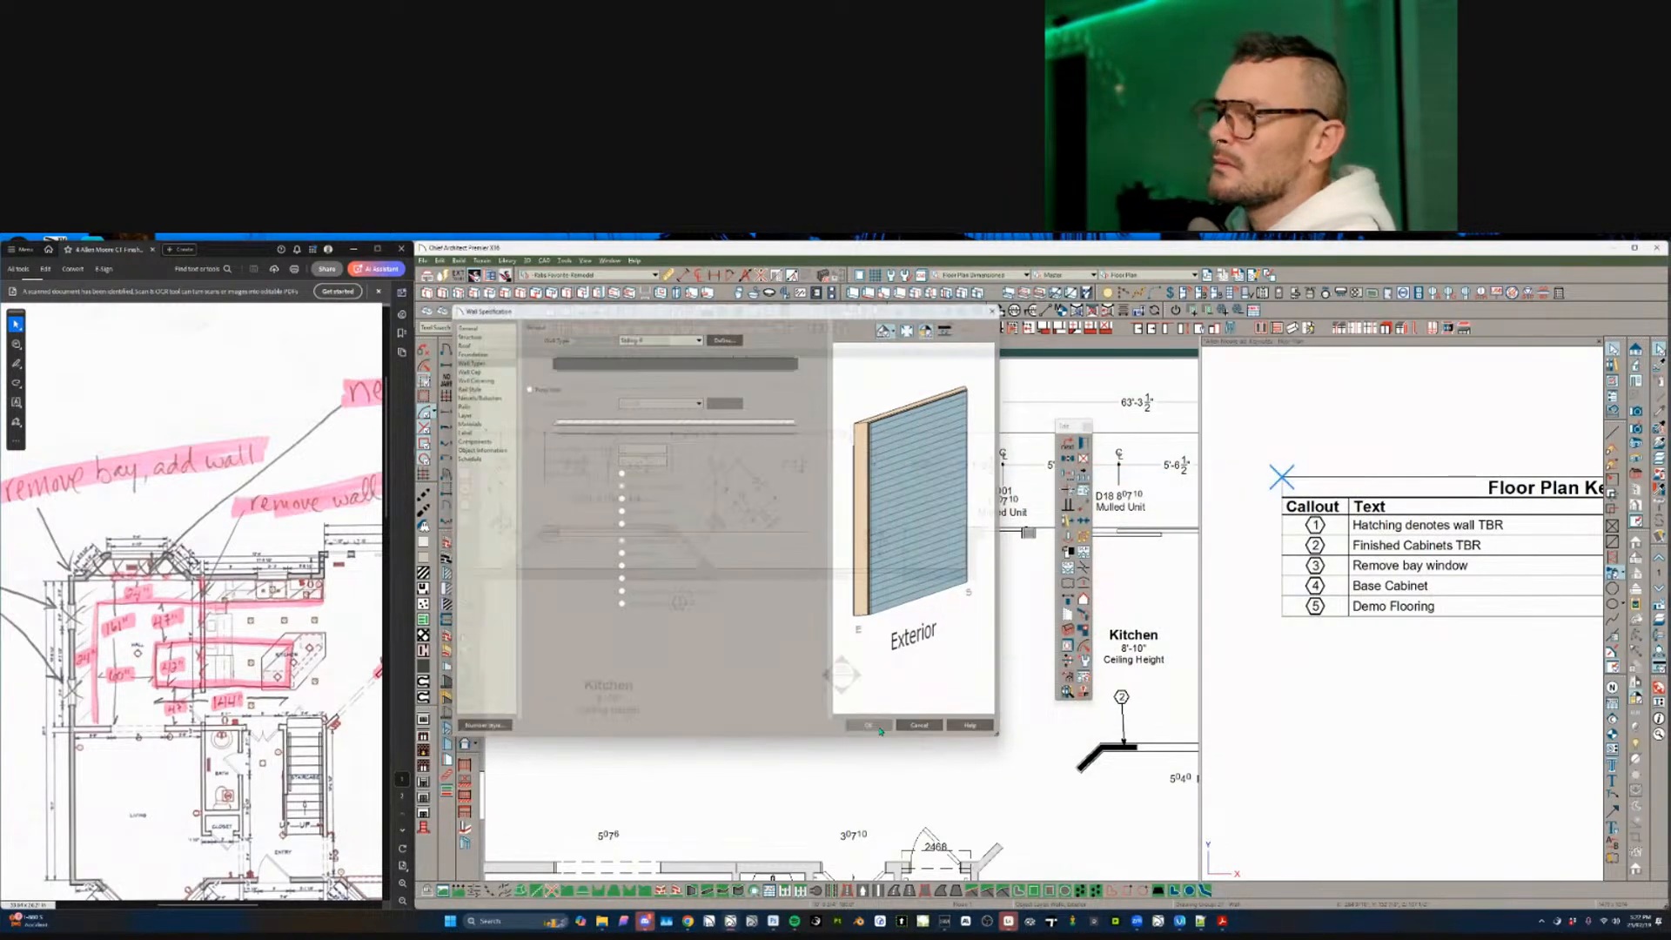
{"action": "scroll", "coordinate": [716, 641], "scroll_direction": "down", "scroll_amount": 1}
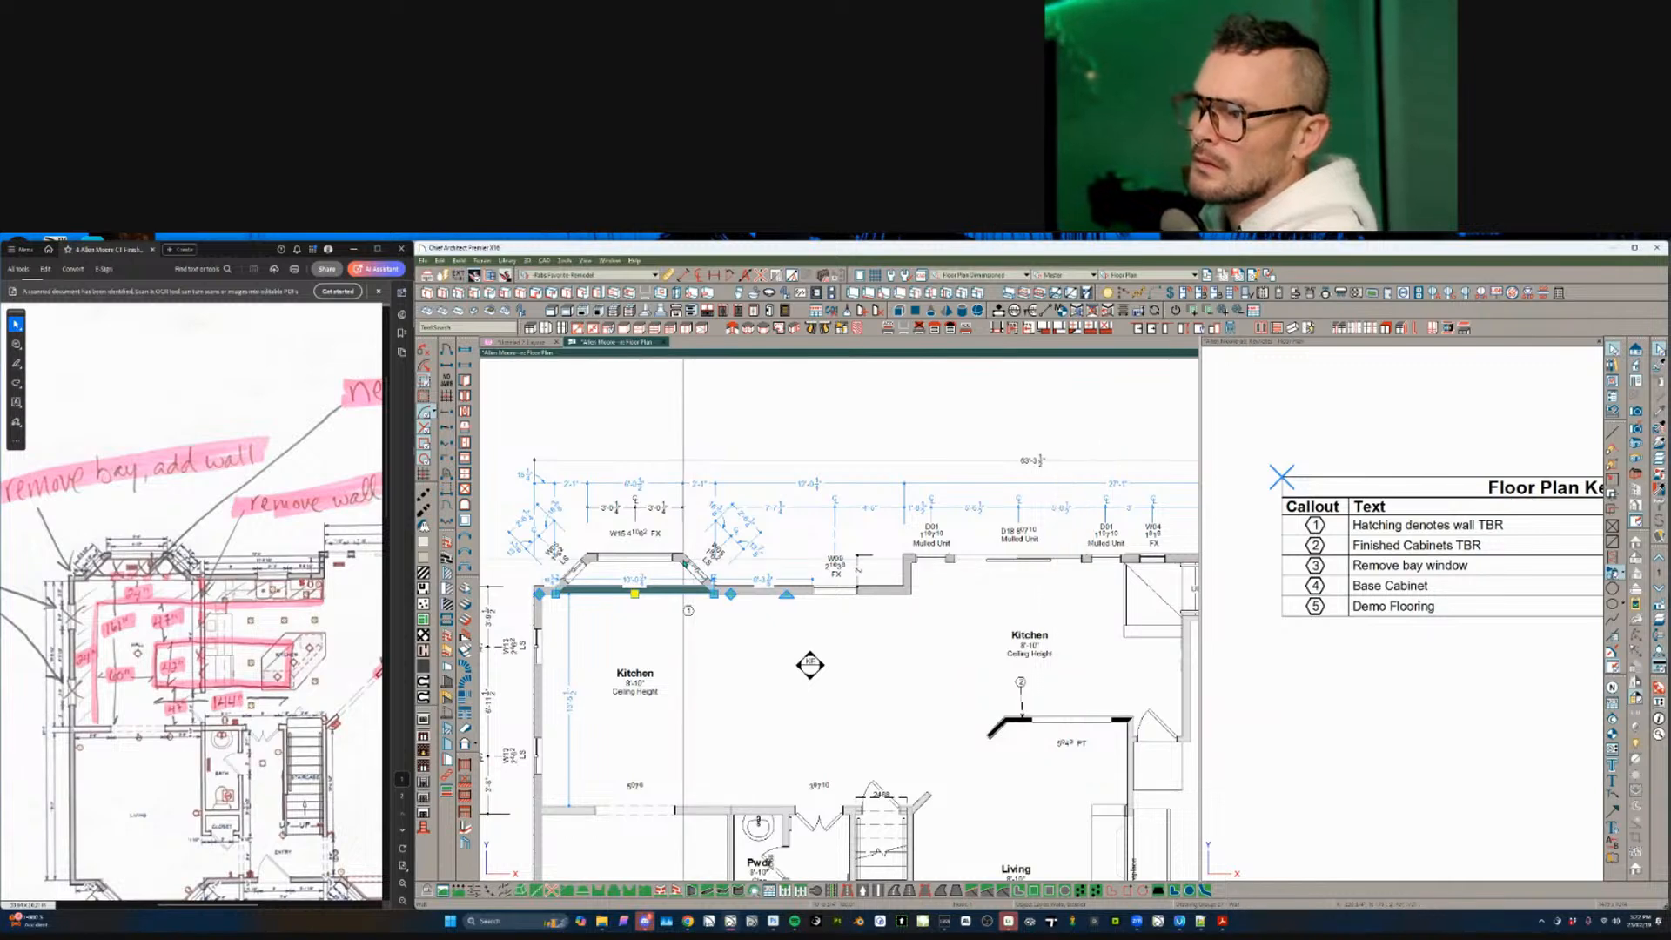
- Display the reference floor using the Existing Floor Plan layer set, below the current floor
{"action": "left_click", "coordinate": [691, 574]}
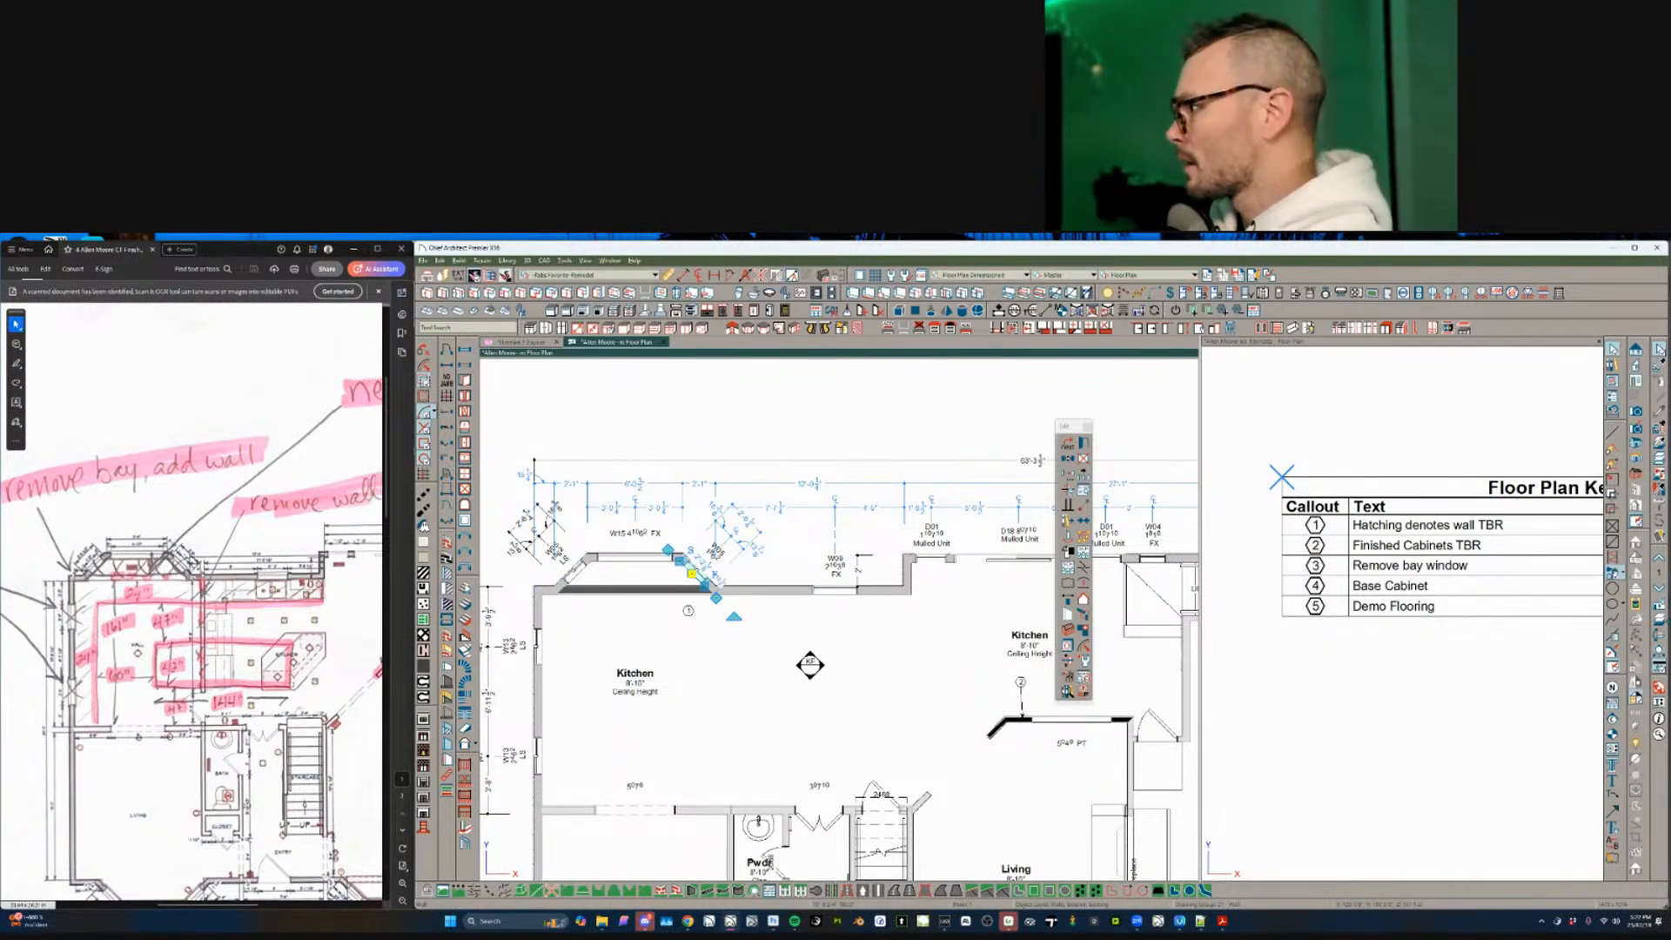
{"action": "key", "text": "Escape"}
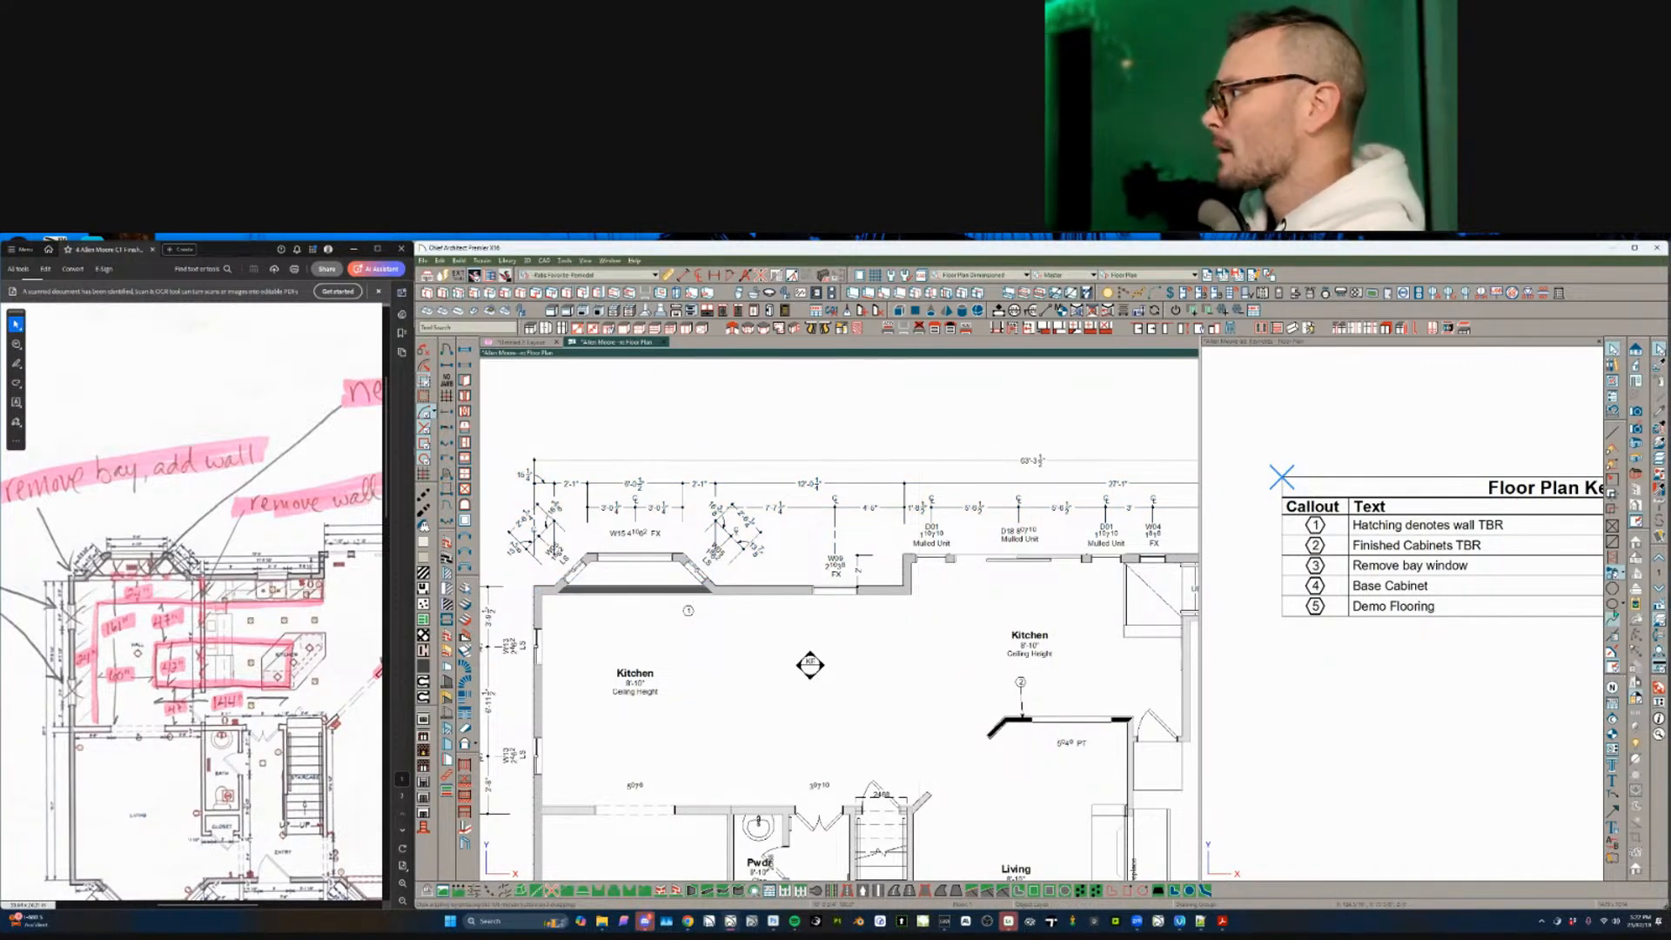
{"action": "left_click", "coordinate": [1659, 573]}
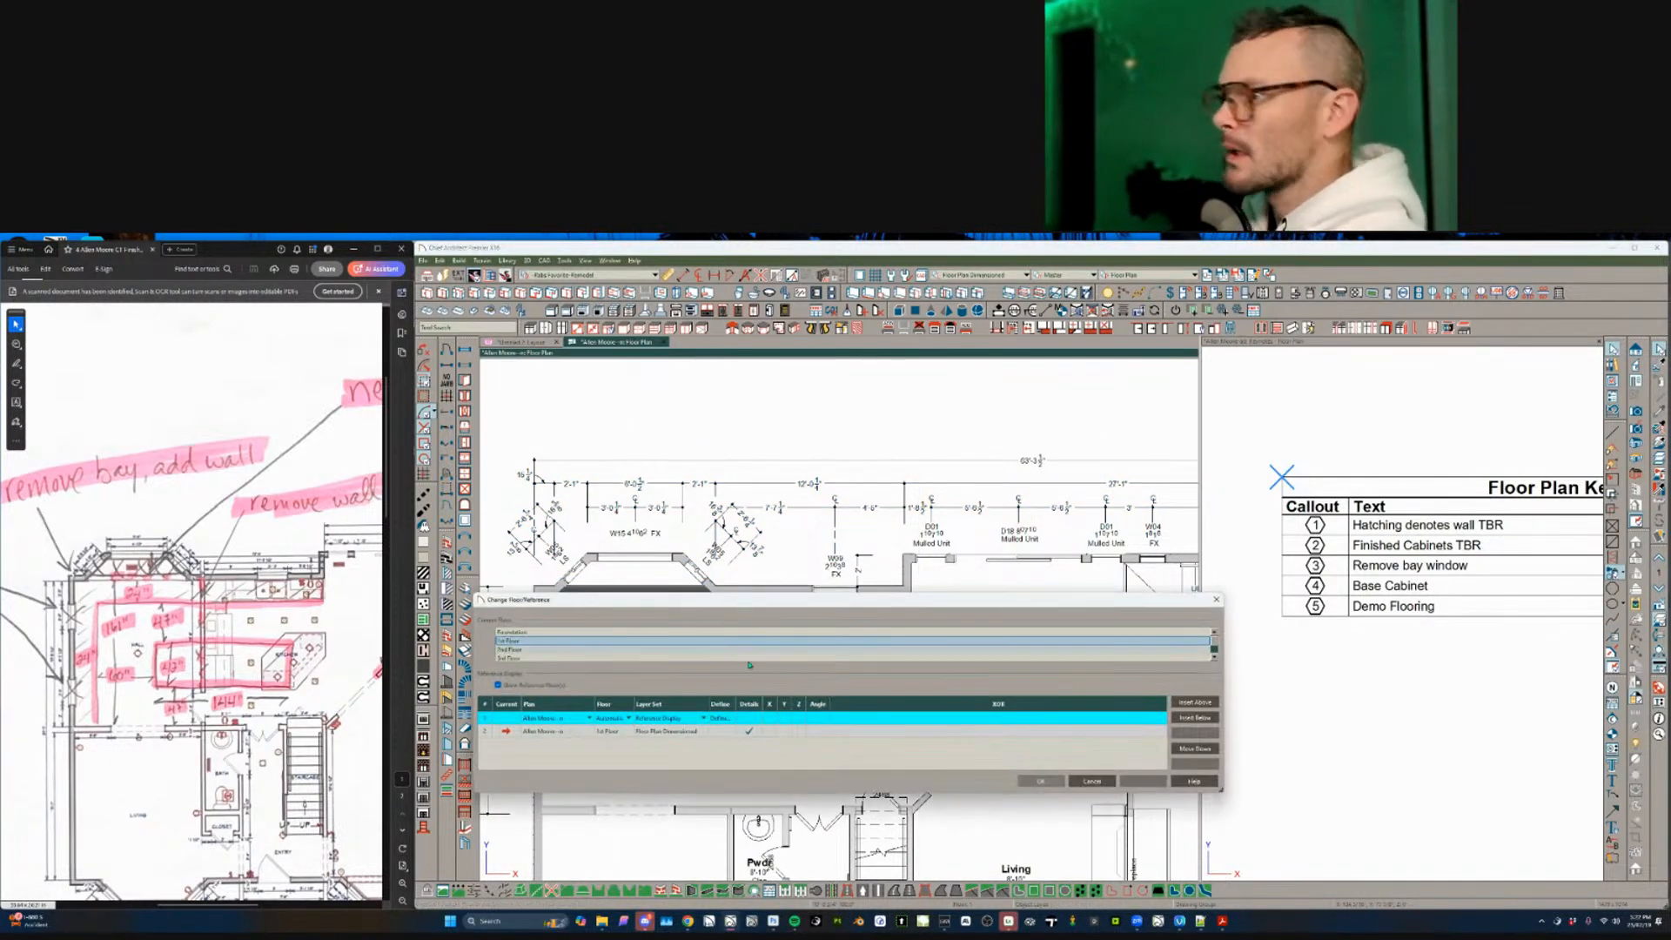
{"action": "left_click", "coordinate": [590, 719]}
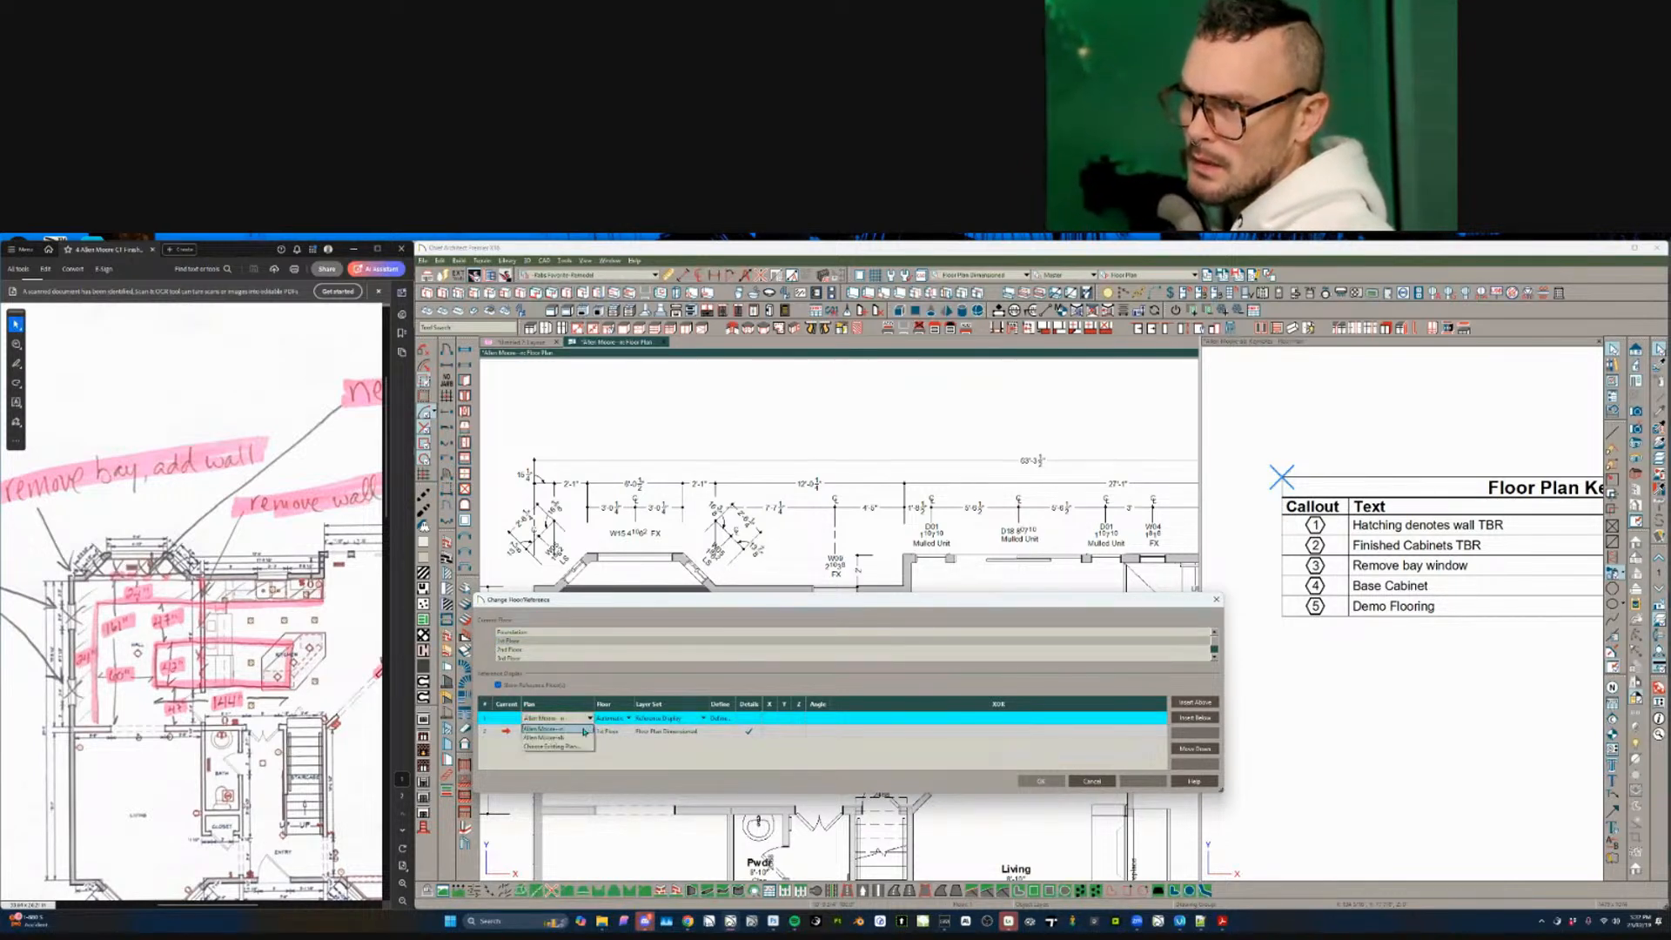
{"action": "left_click", "coordinate": [702, 722]}
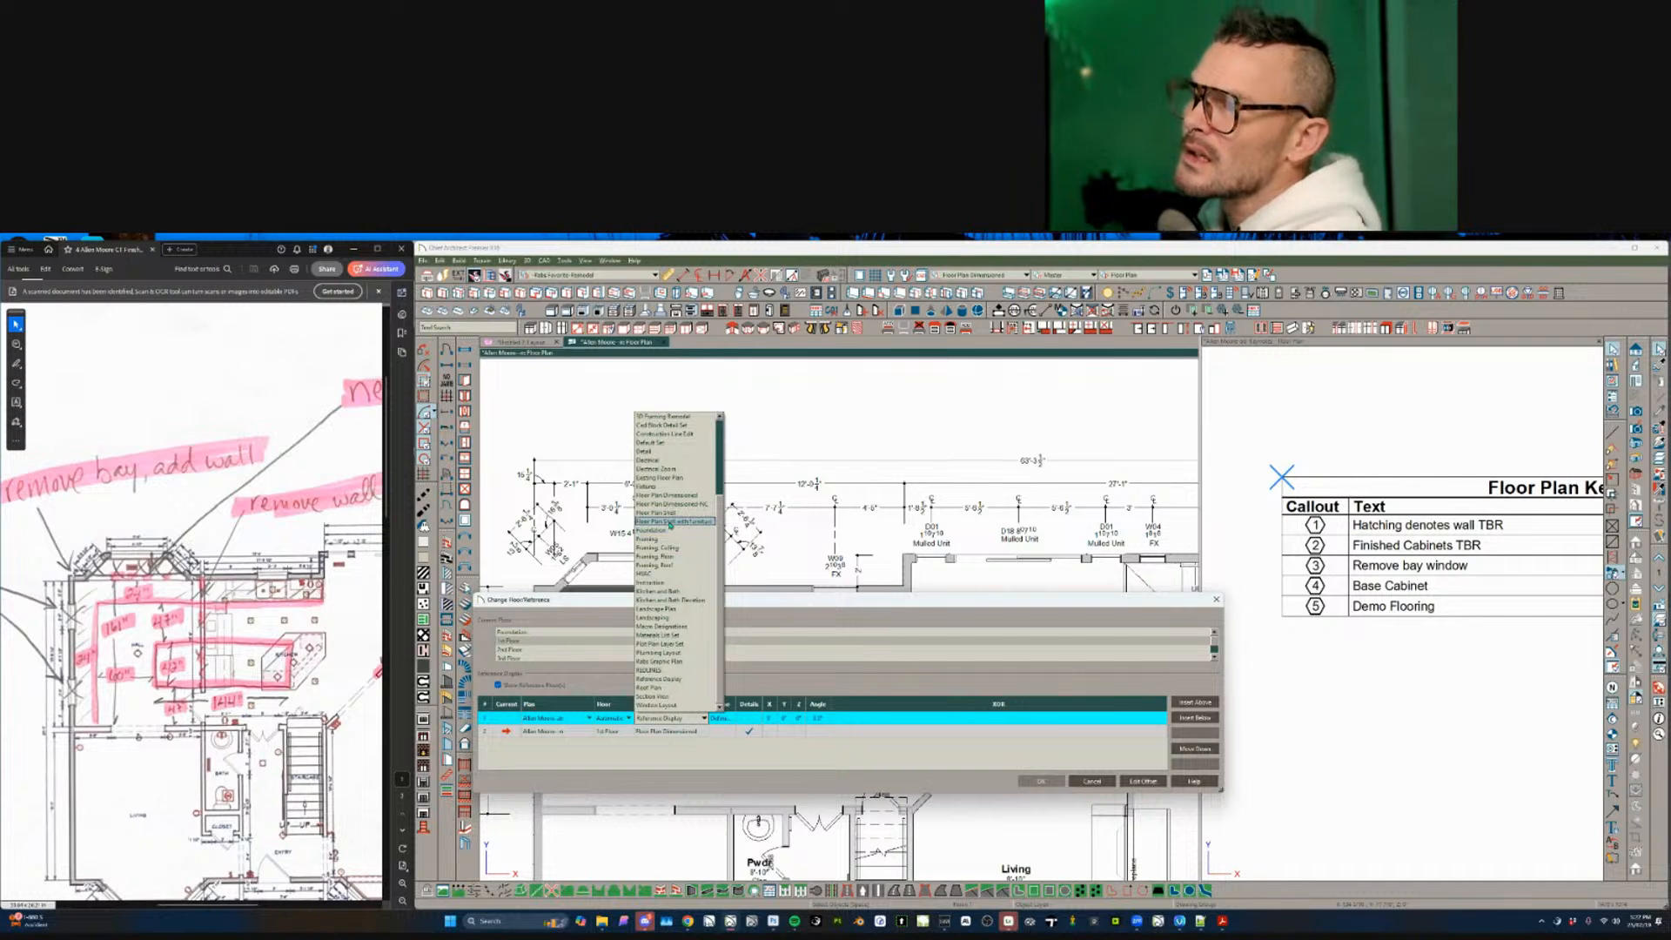
{"action": "left_click", "coordinate": [665, 485]}
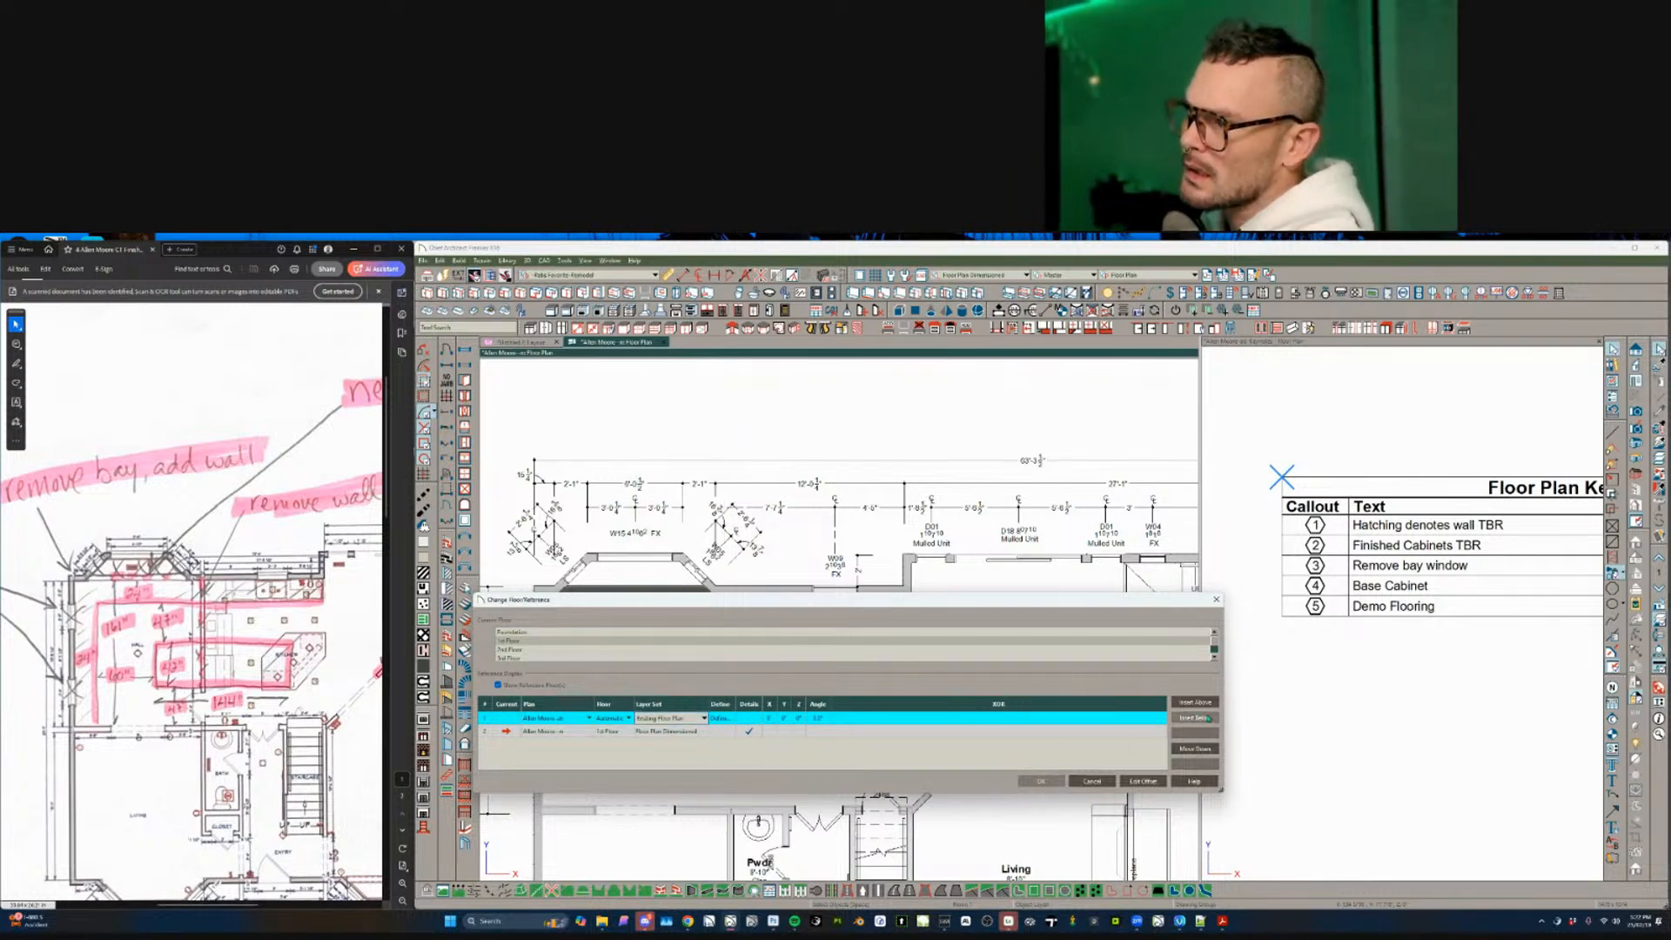
{"action": "left_click", "coordinate": [1205, 750]}
{"action": "left_click", "coordinate": [1040, 781]}
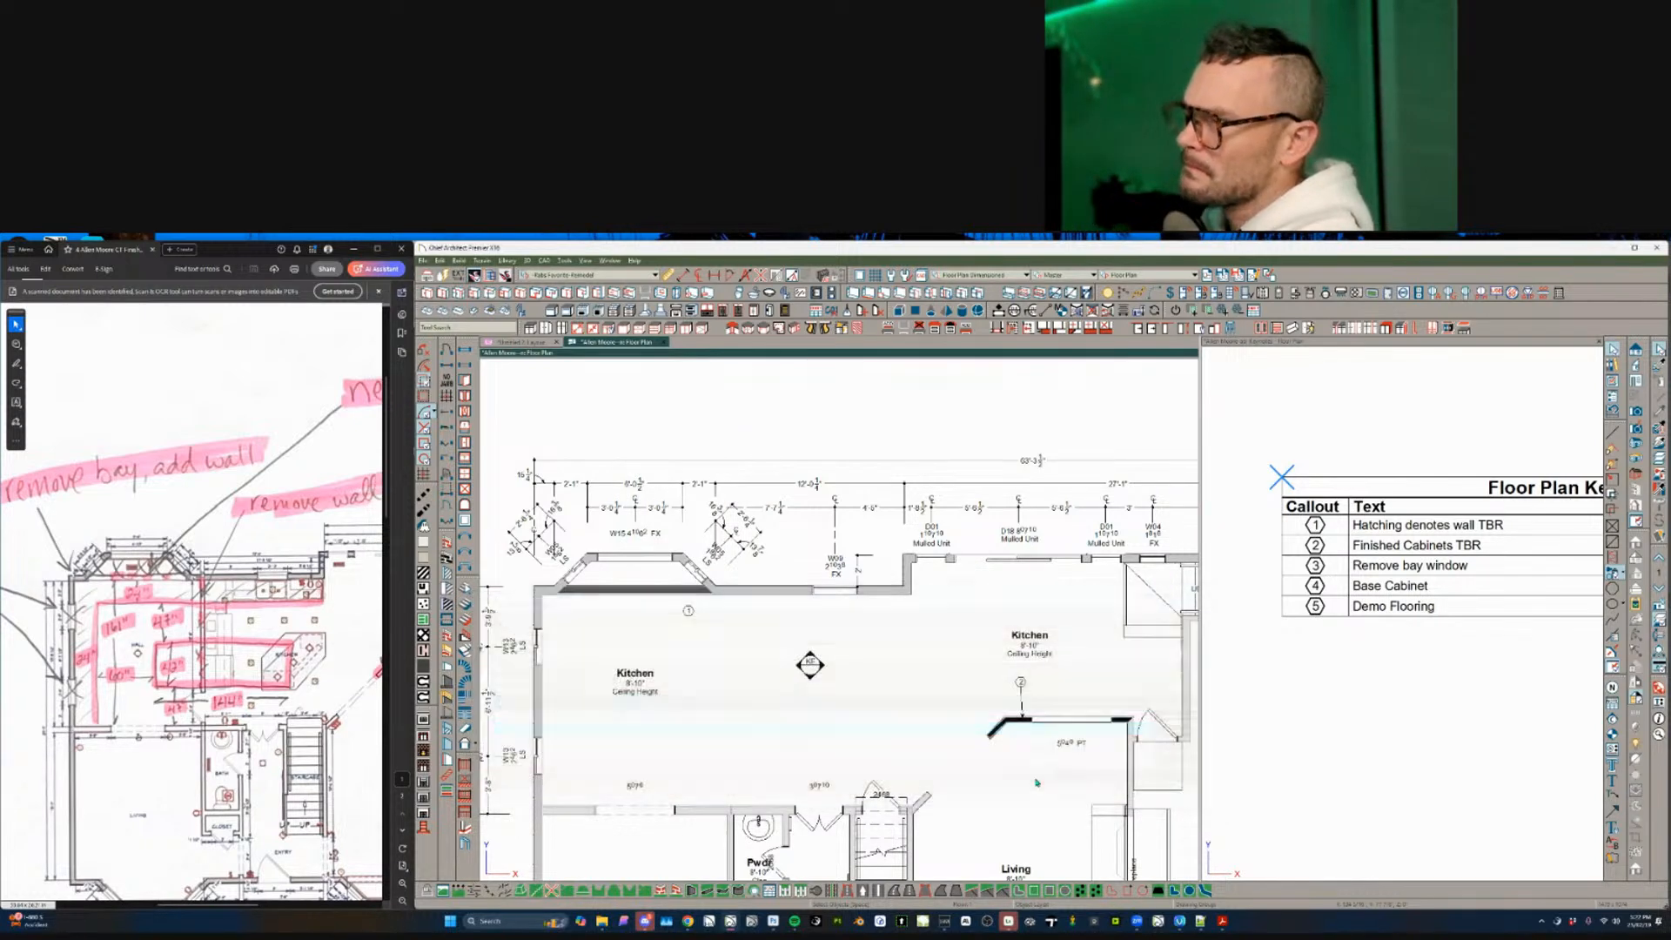
- Delete the angled, top and left bay-window walls and bring up the Open Plan or Layout File dialog
{"action": "left_click", "coordinate": [686, 567]}
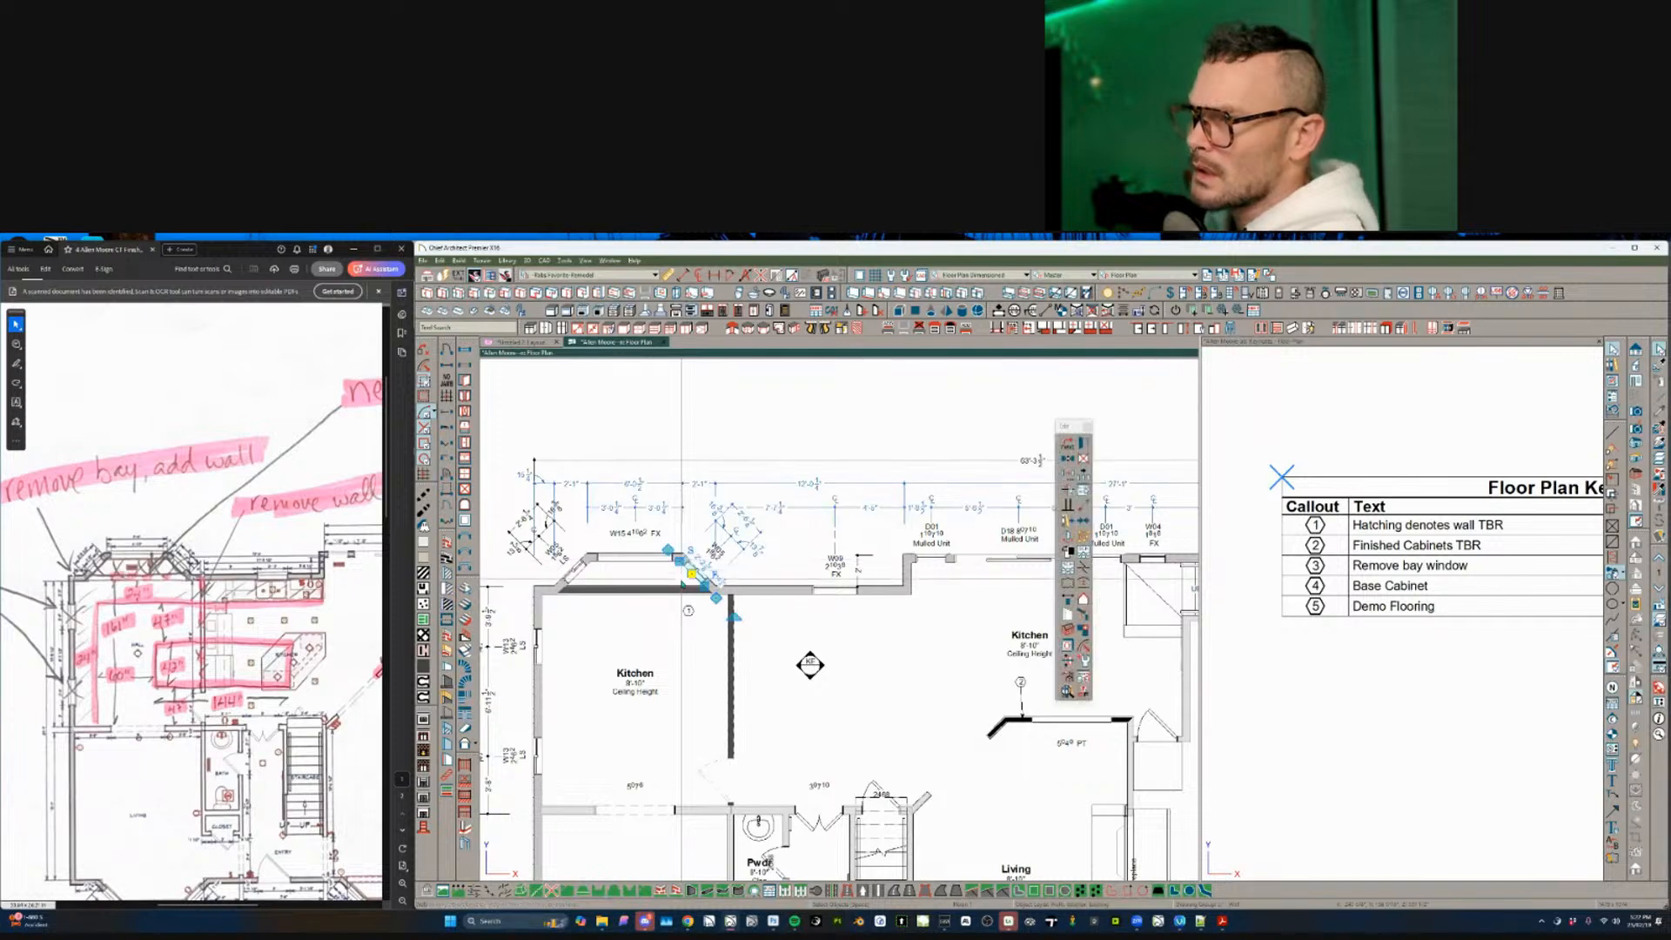
{"action": "key", "text": "Delete"}
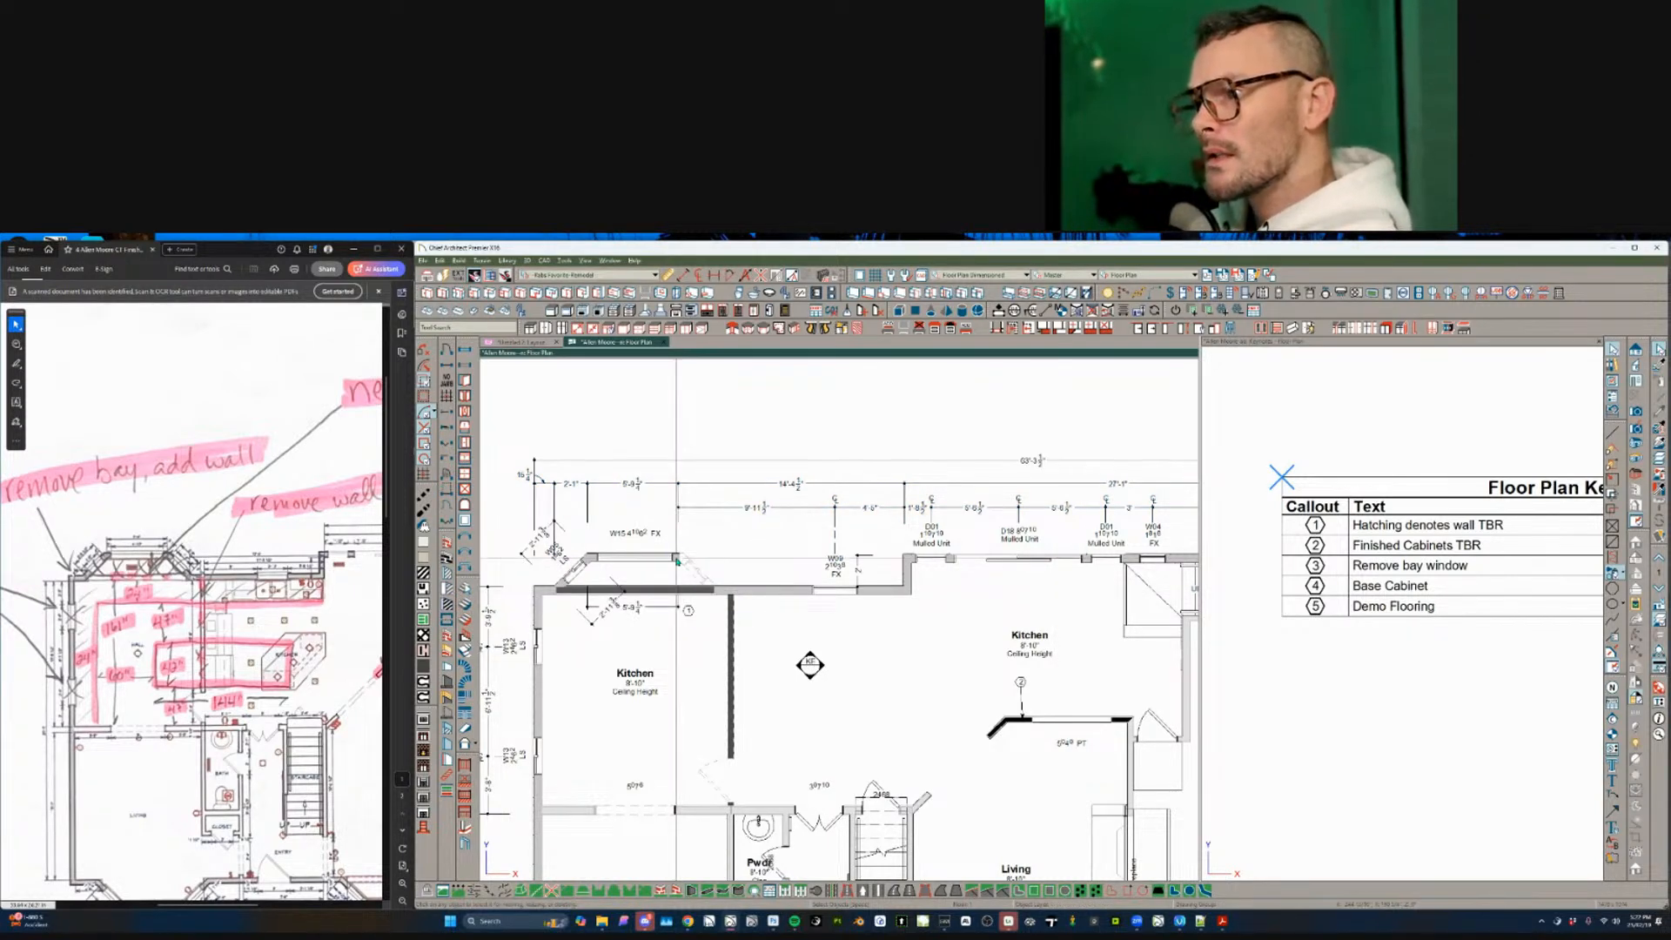
{"action": "left_click", "coordinate": [666, 560]}
{"action": "key", "text": "Delete"}
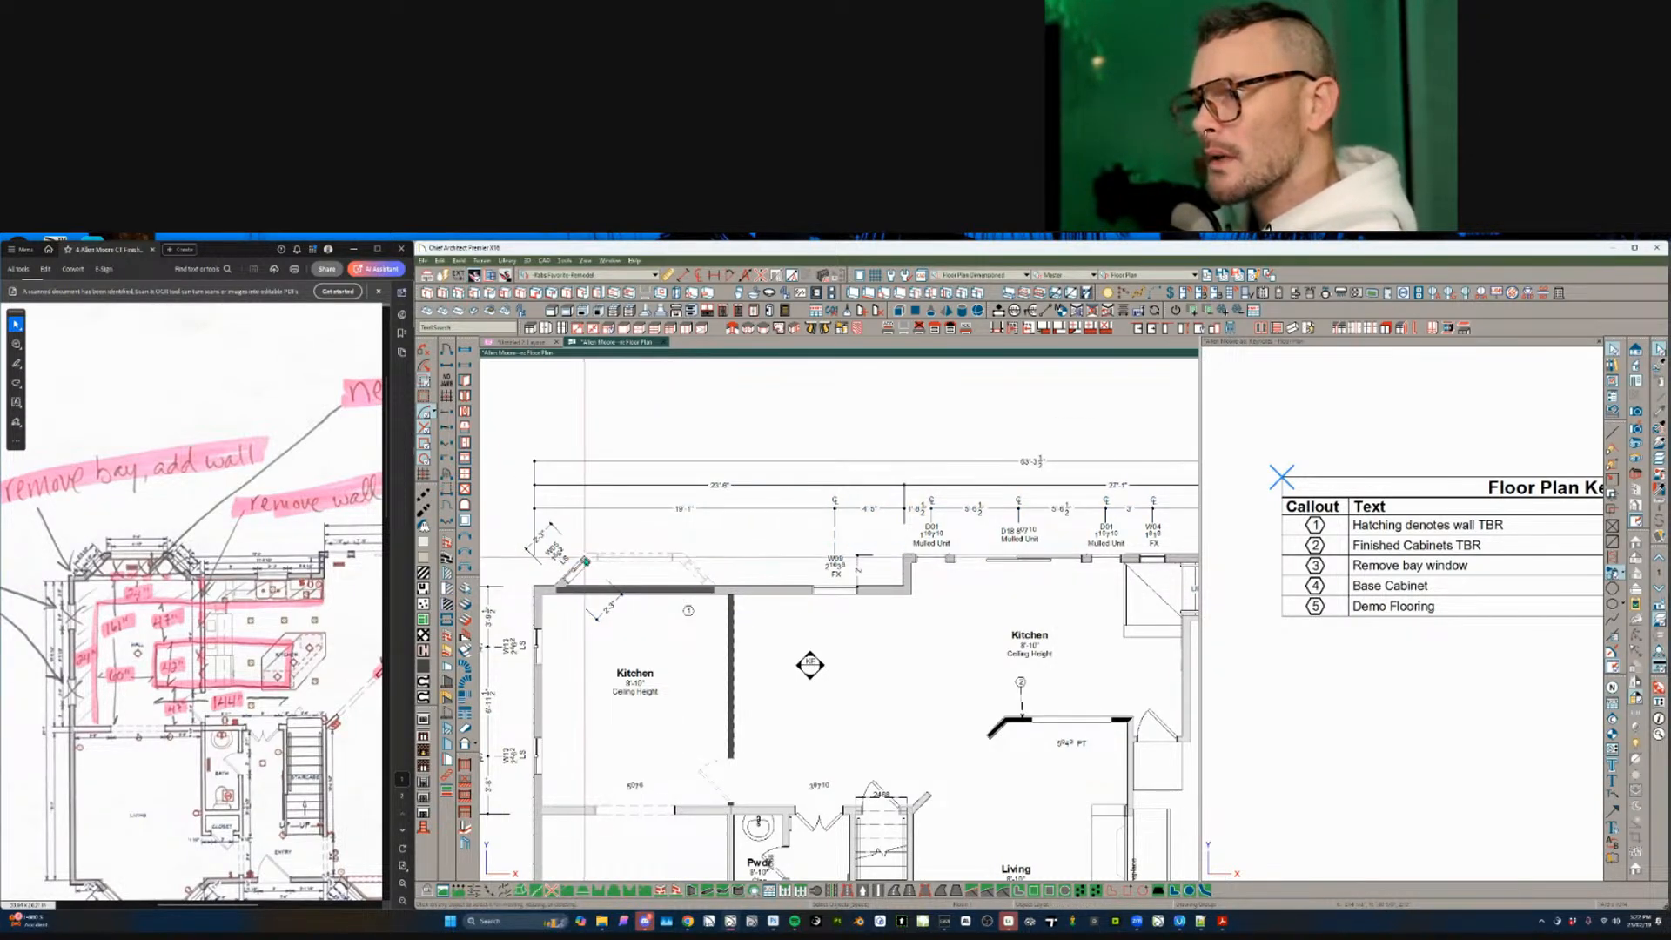
{"action": "left_click", "coordinate": [577, 571]}
{"action": "key", "text": "Delete"}
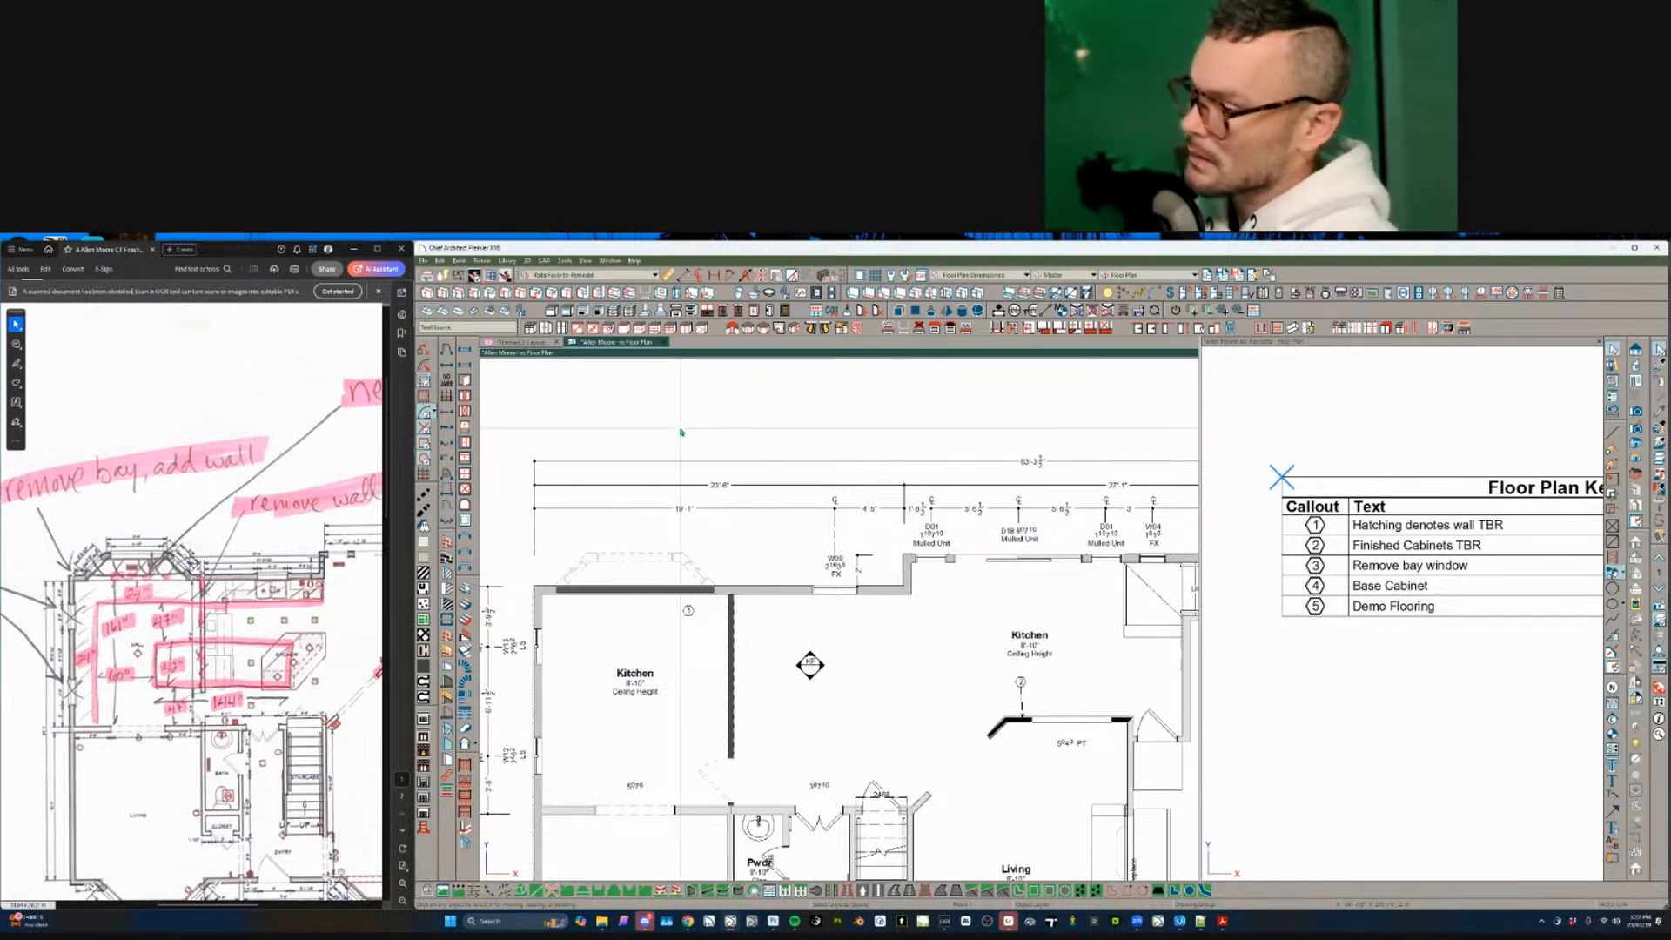
{"action": "key", "text": "ctrl+o"}
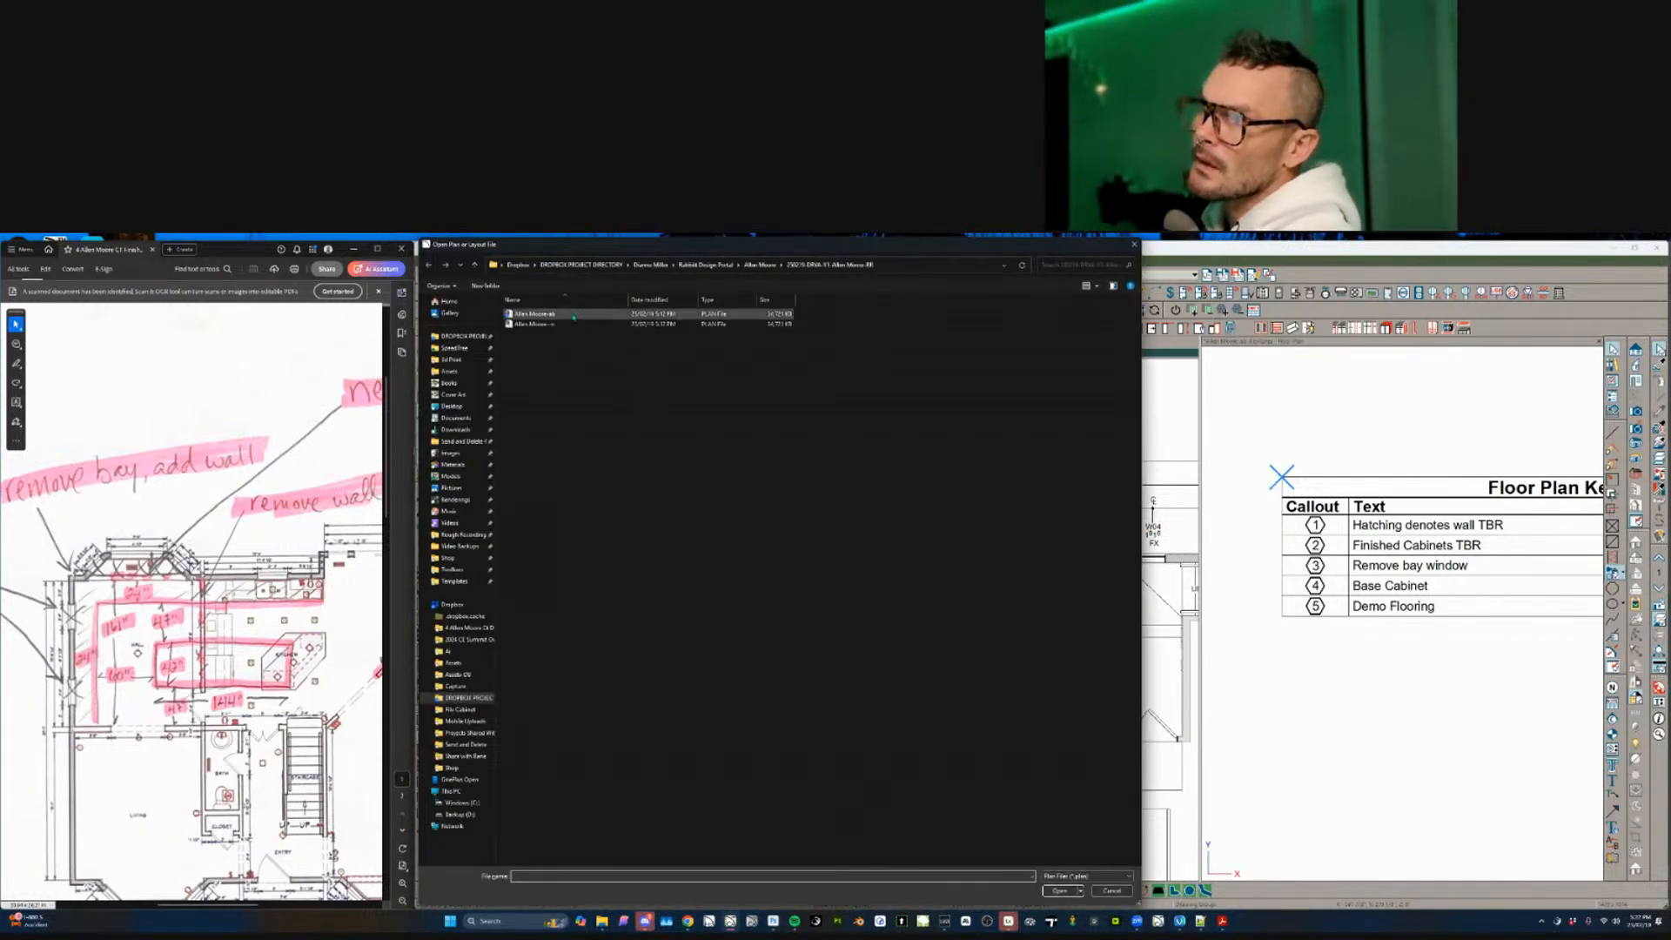
- Open the plan file and show it with the Existing Floor Plan layer set
{"action": "double_click", "coordinate": [601, 314]}
{"action": "left_click", "coordinate": [1147, 276]}
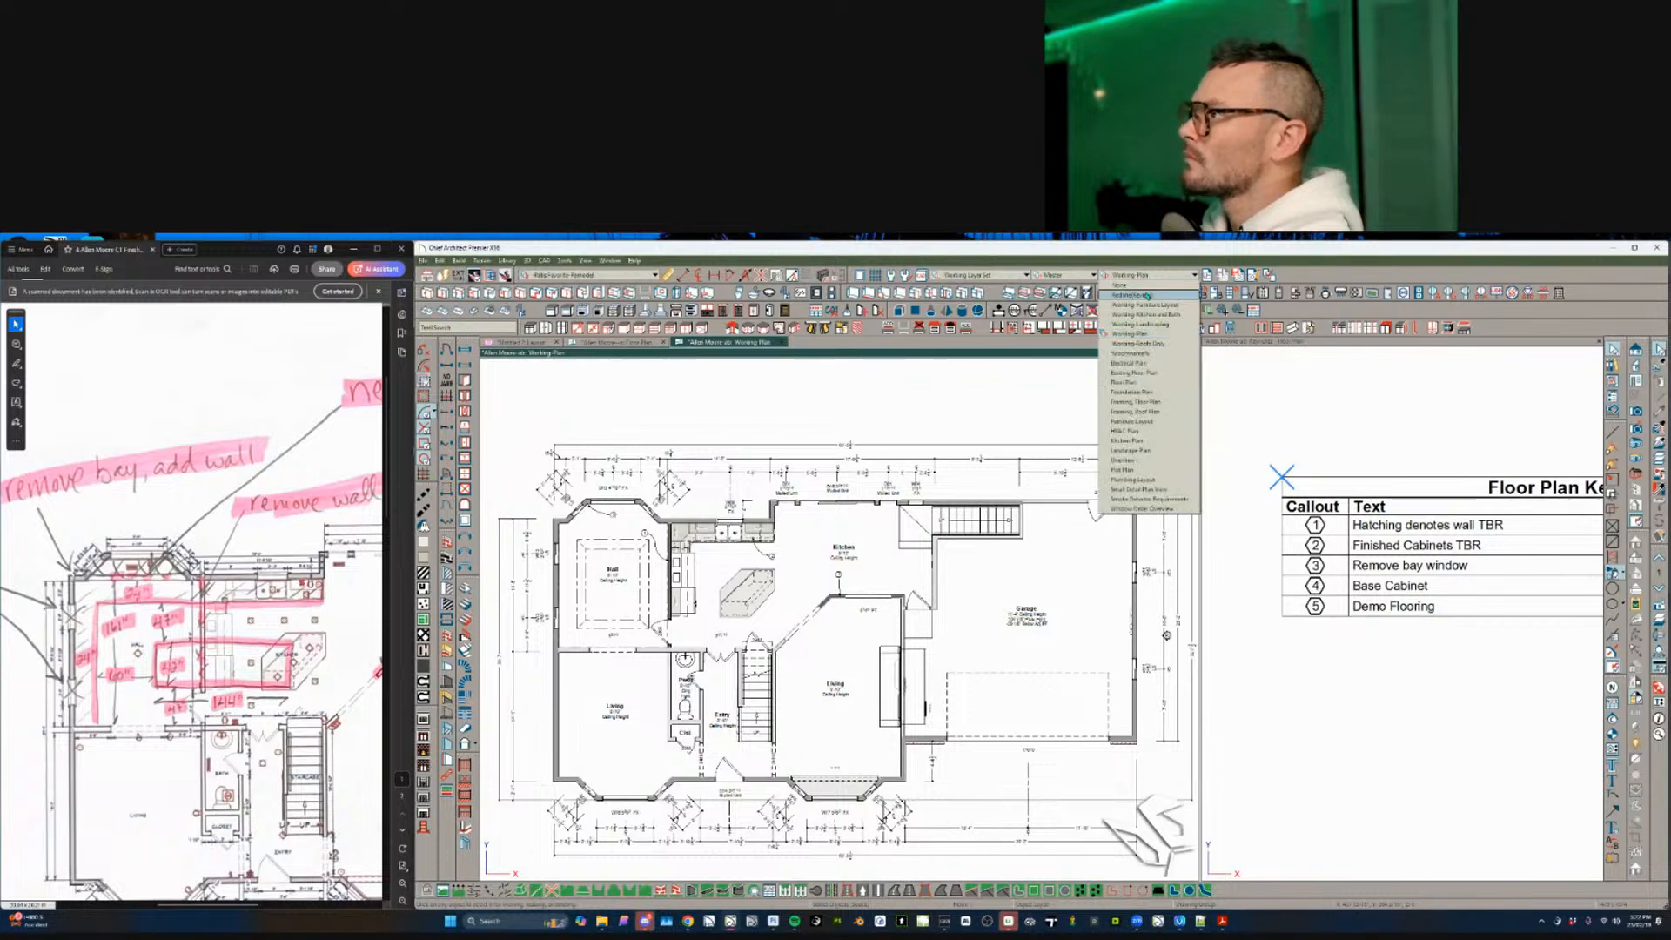
{"action": "left_click", "coordinate": [1129, 286]}
{"action": "left_click", "coordinate": [1026, 275]}
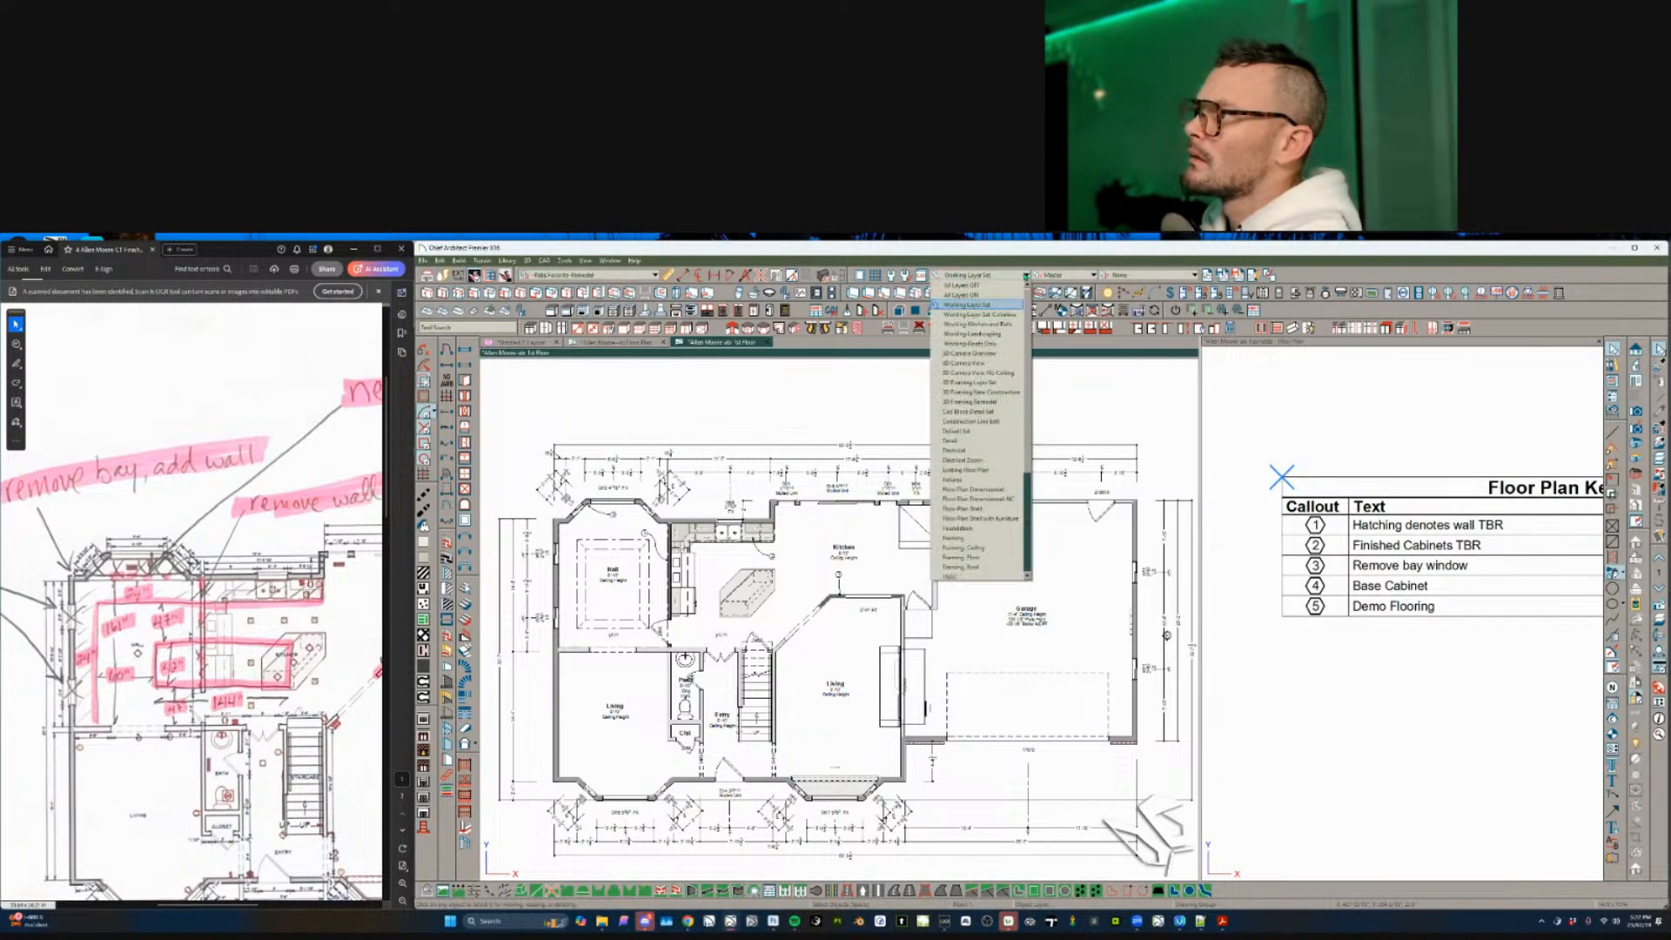
{"action": "left_click", "coordinate": [966, 470]}
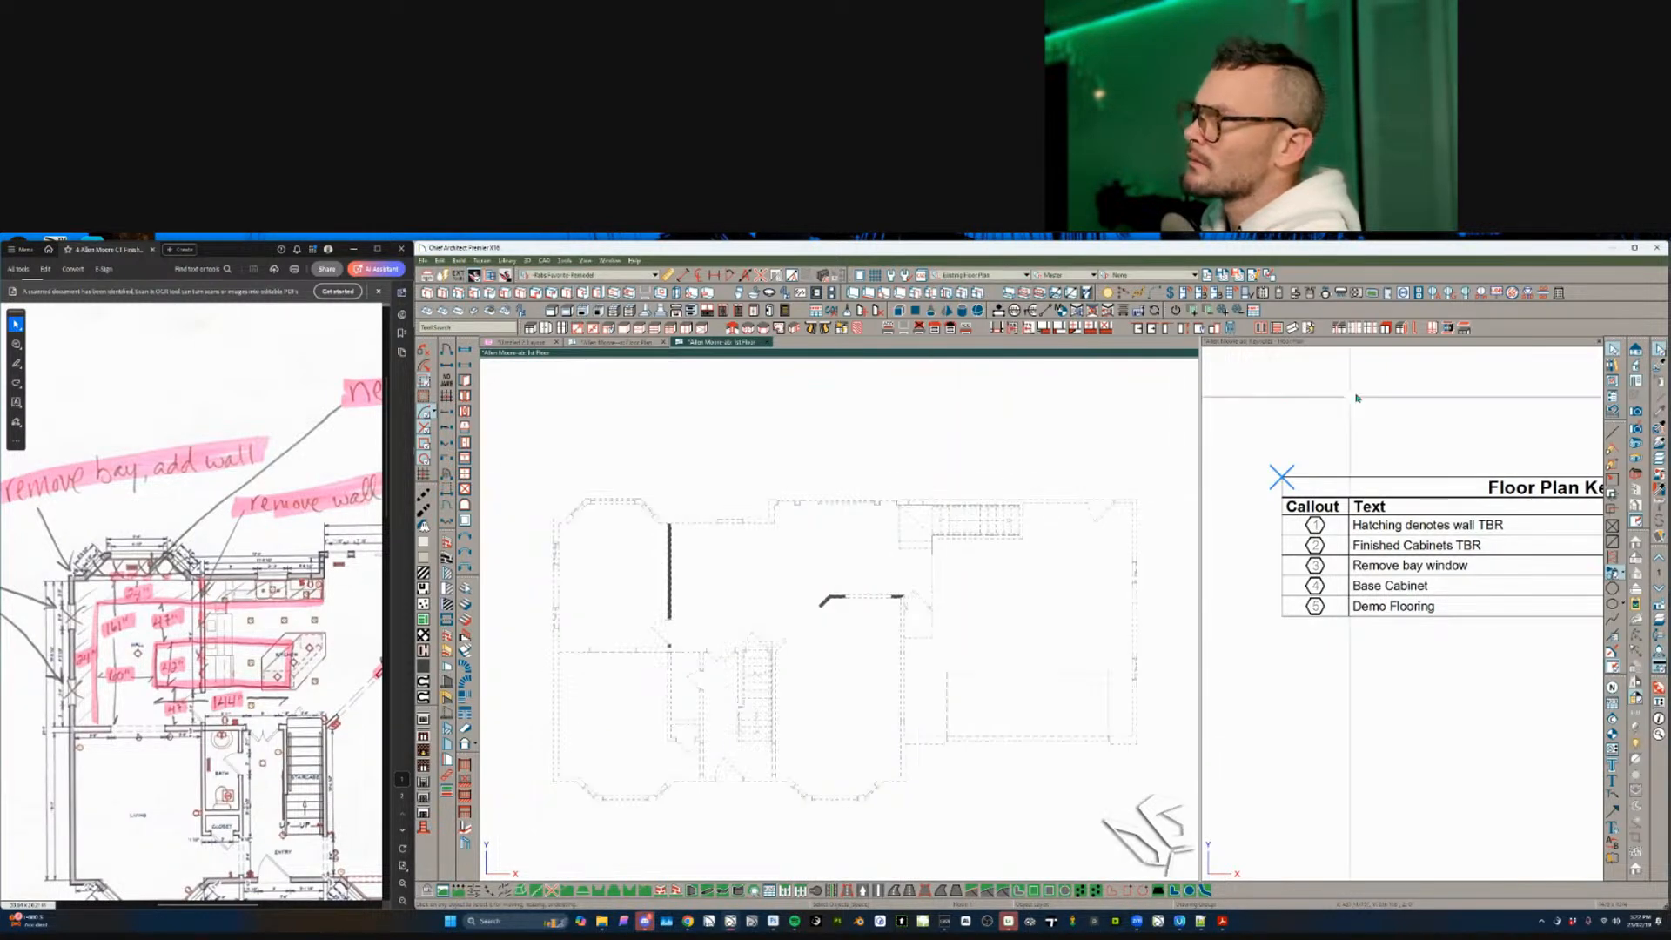
- Put the vertical kitchen wall on the Walls, Hatching layer and close the 1st Floor view
{"action": "left_click", "coordinate": [668, 571]}
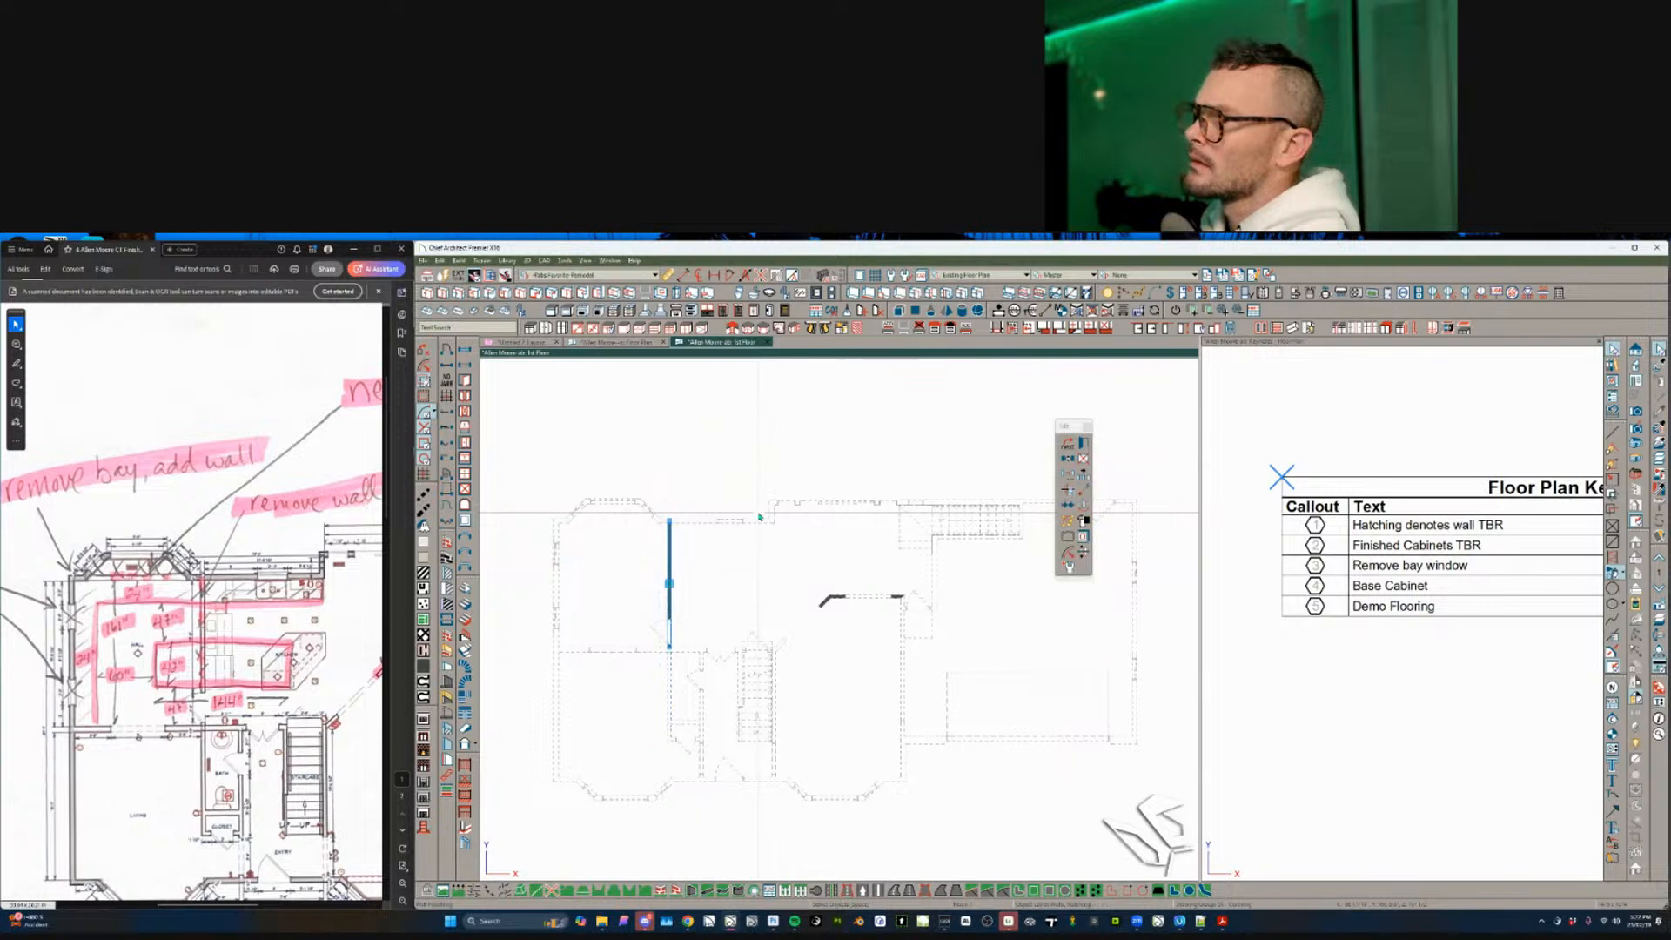
{"action": "left_click", "coordinate": [1069, 563]}
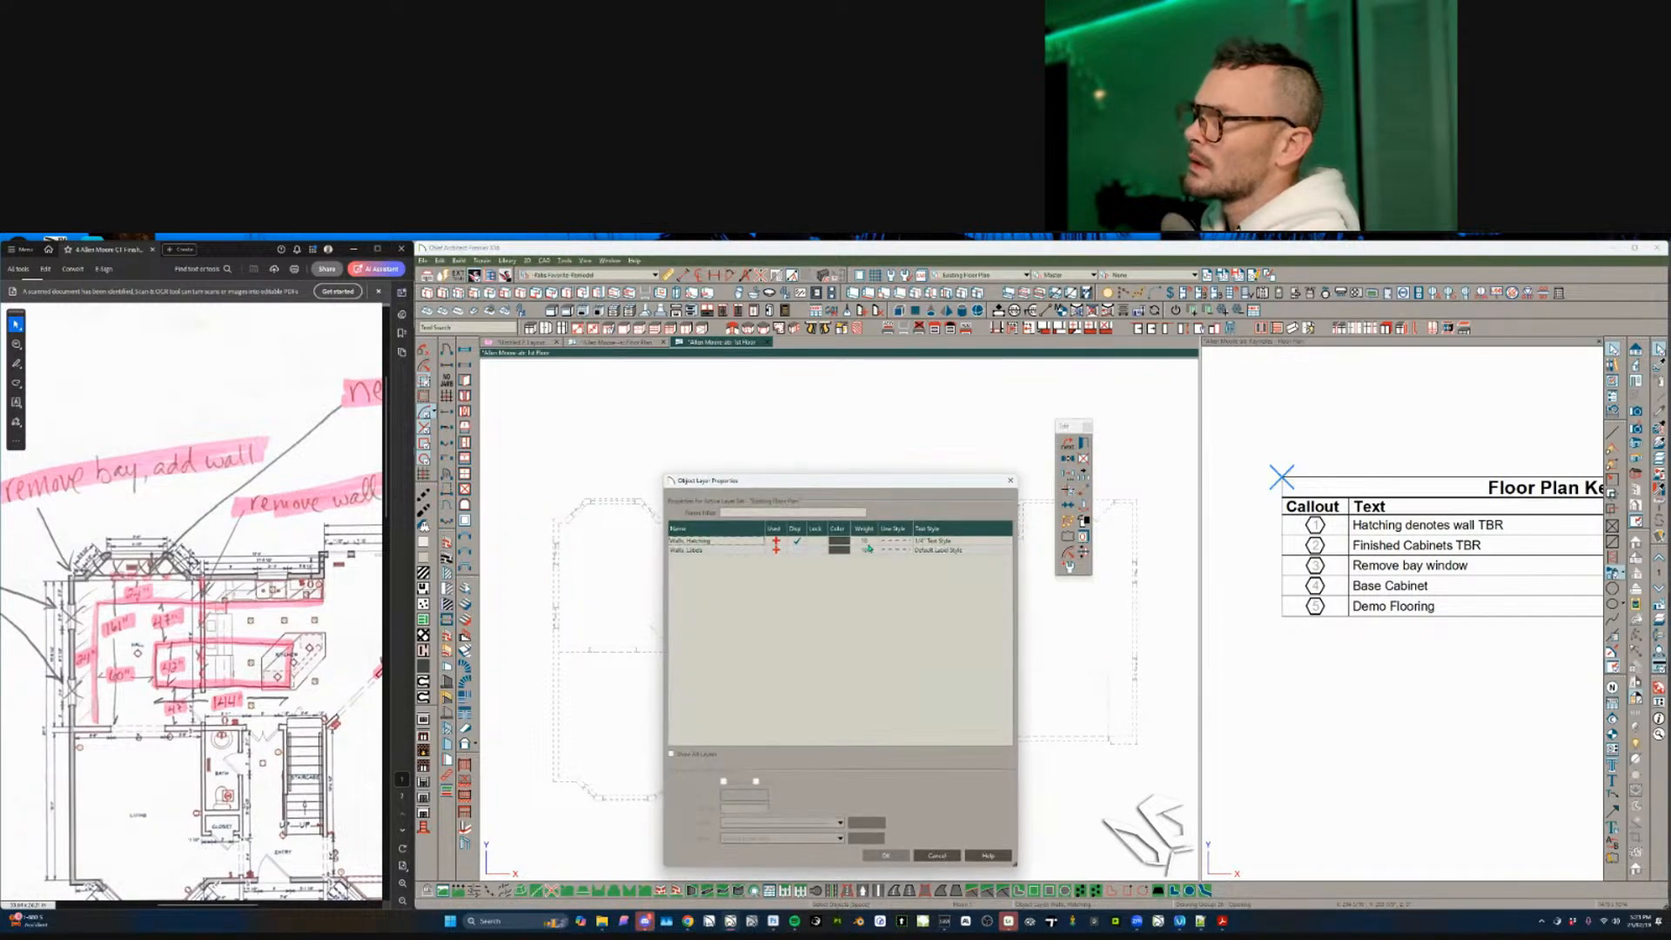
{"action": "left_click", "coordinate": [798, 542]}
{"action": "left_click", "coordinate": [885, 855]}
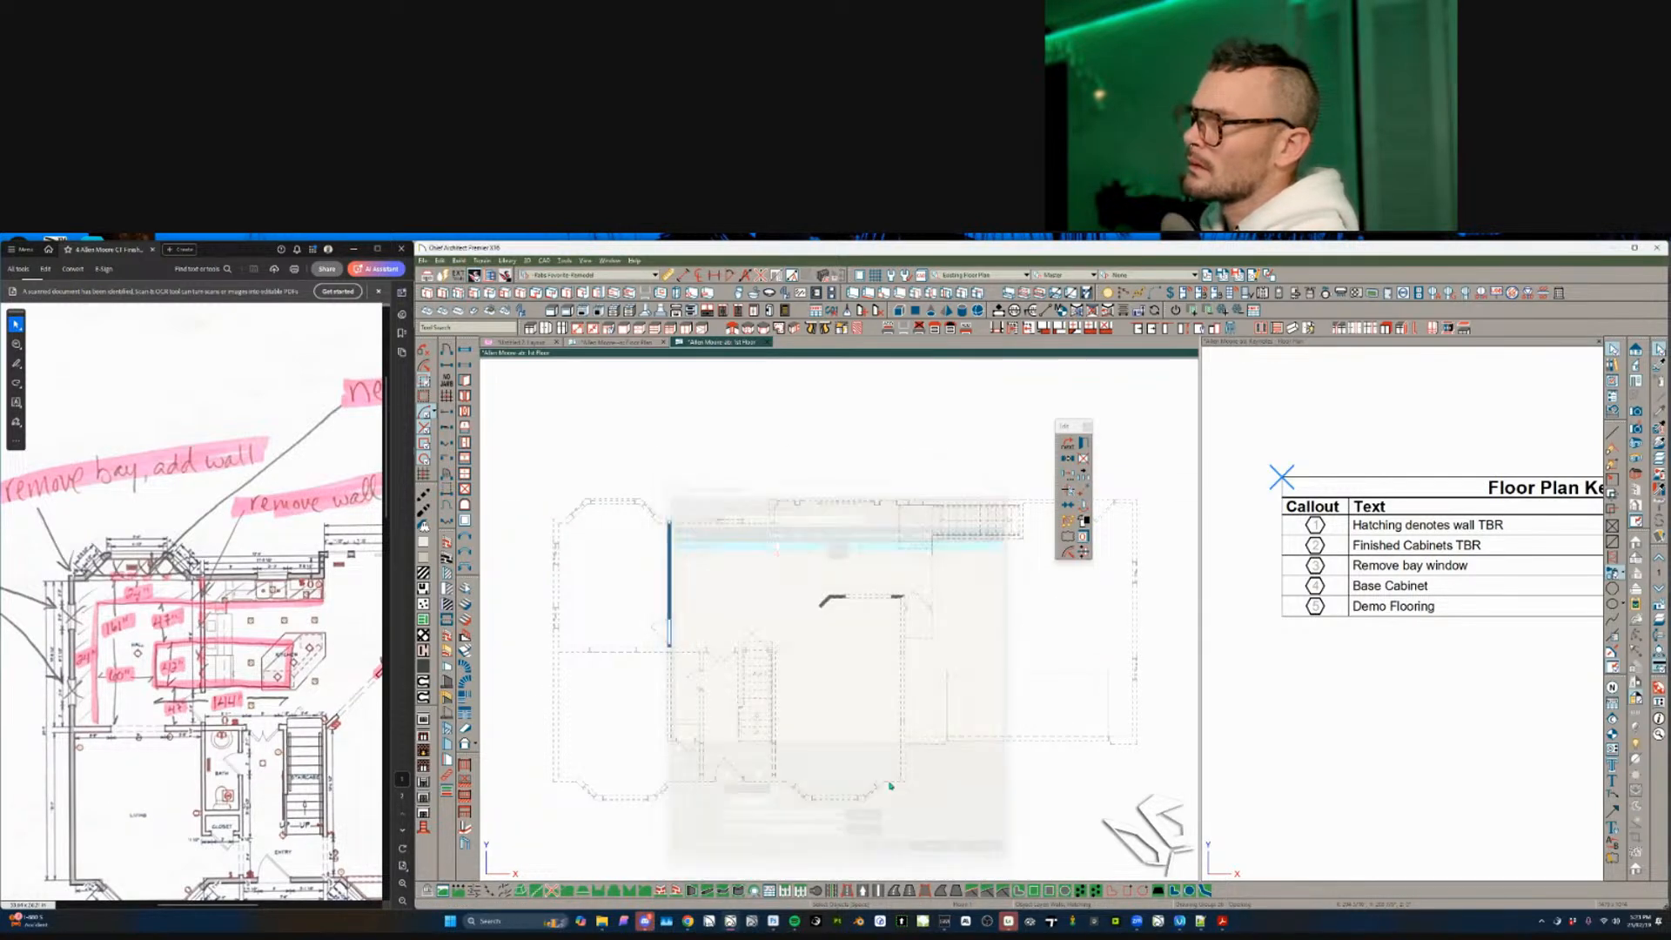
{"action": "left_click", "coordinate": [767, 343]}
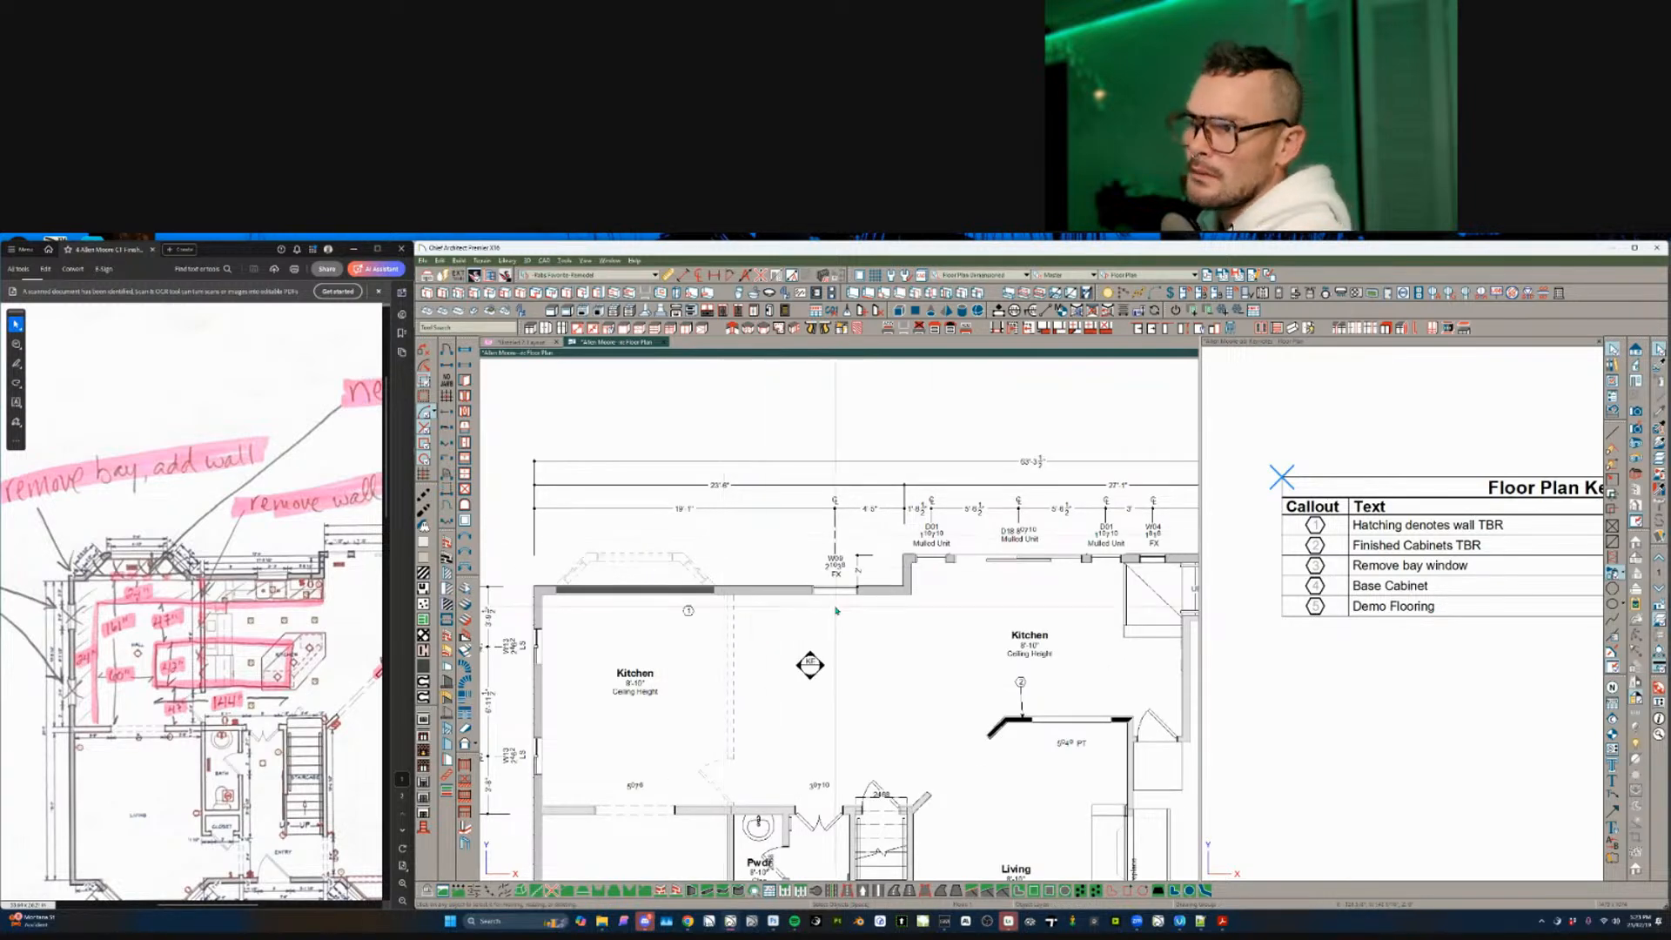
- Drag callout 1's leader so it points at the top kitchen wall
{"action": "middle_click_drag", "start_coordinate": [640, 552], "coordinate": [701, 519]}
{"action": "scroll", "coordinate": [660, 510], "scroll_direction": "up", "scroll_amount": 1}
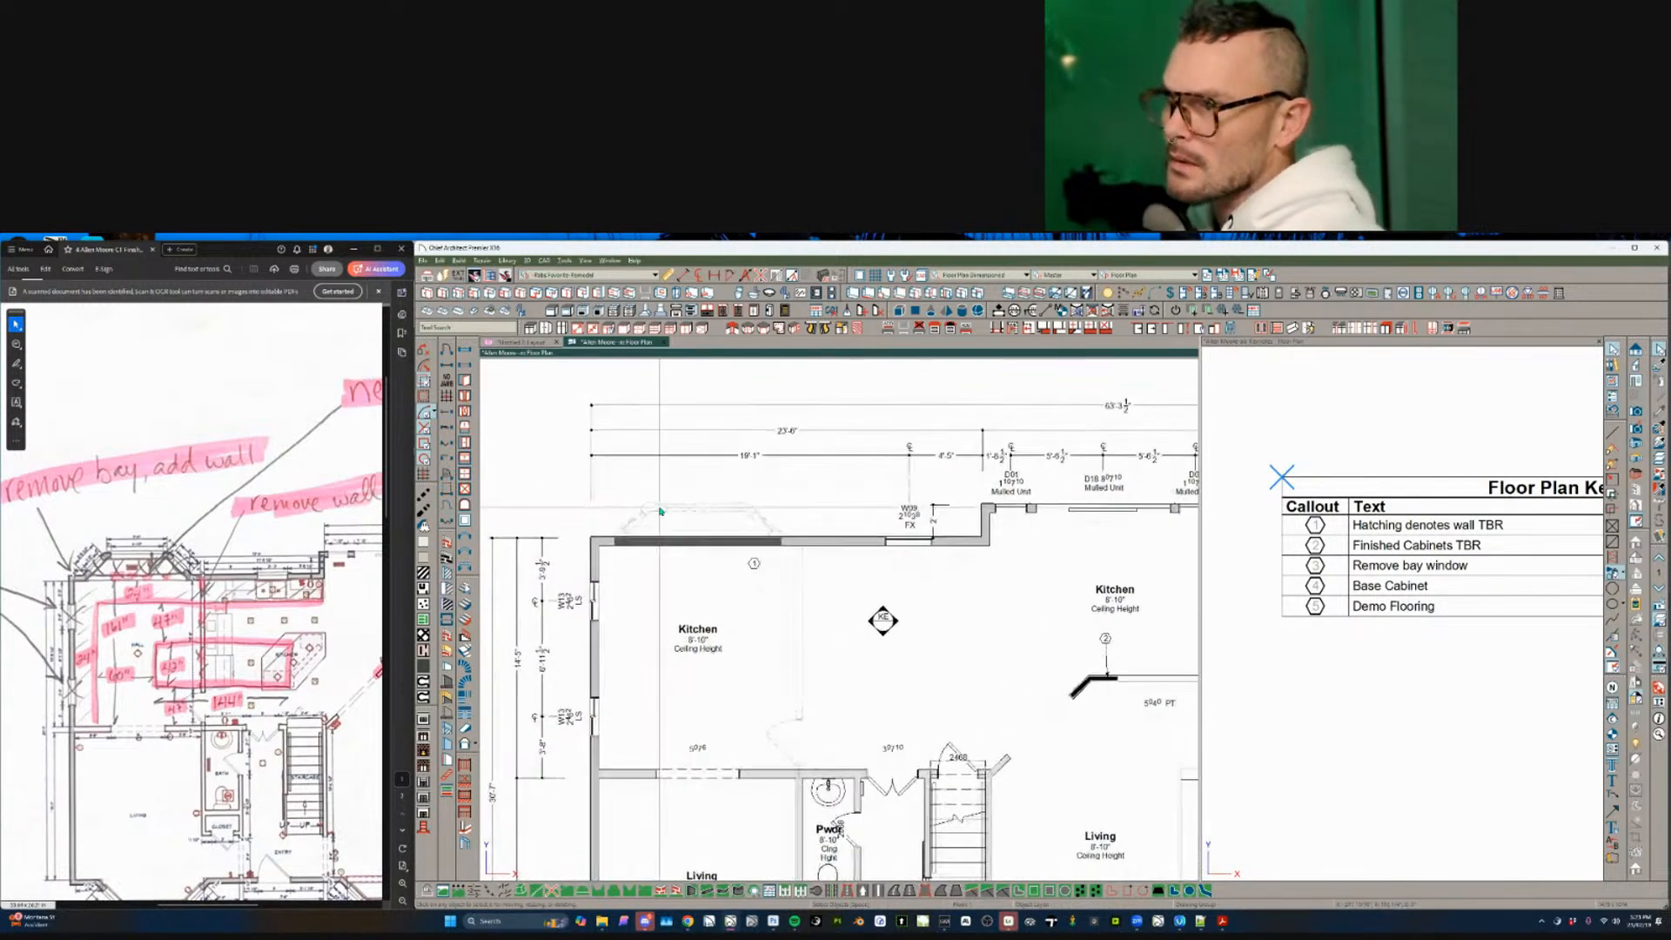
{"action": "scroll", "coordinate": [711, 470], "scroll_direction": "up", "scroll_amount": 2}
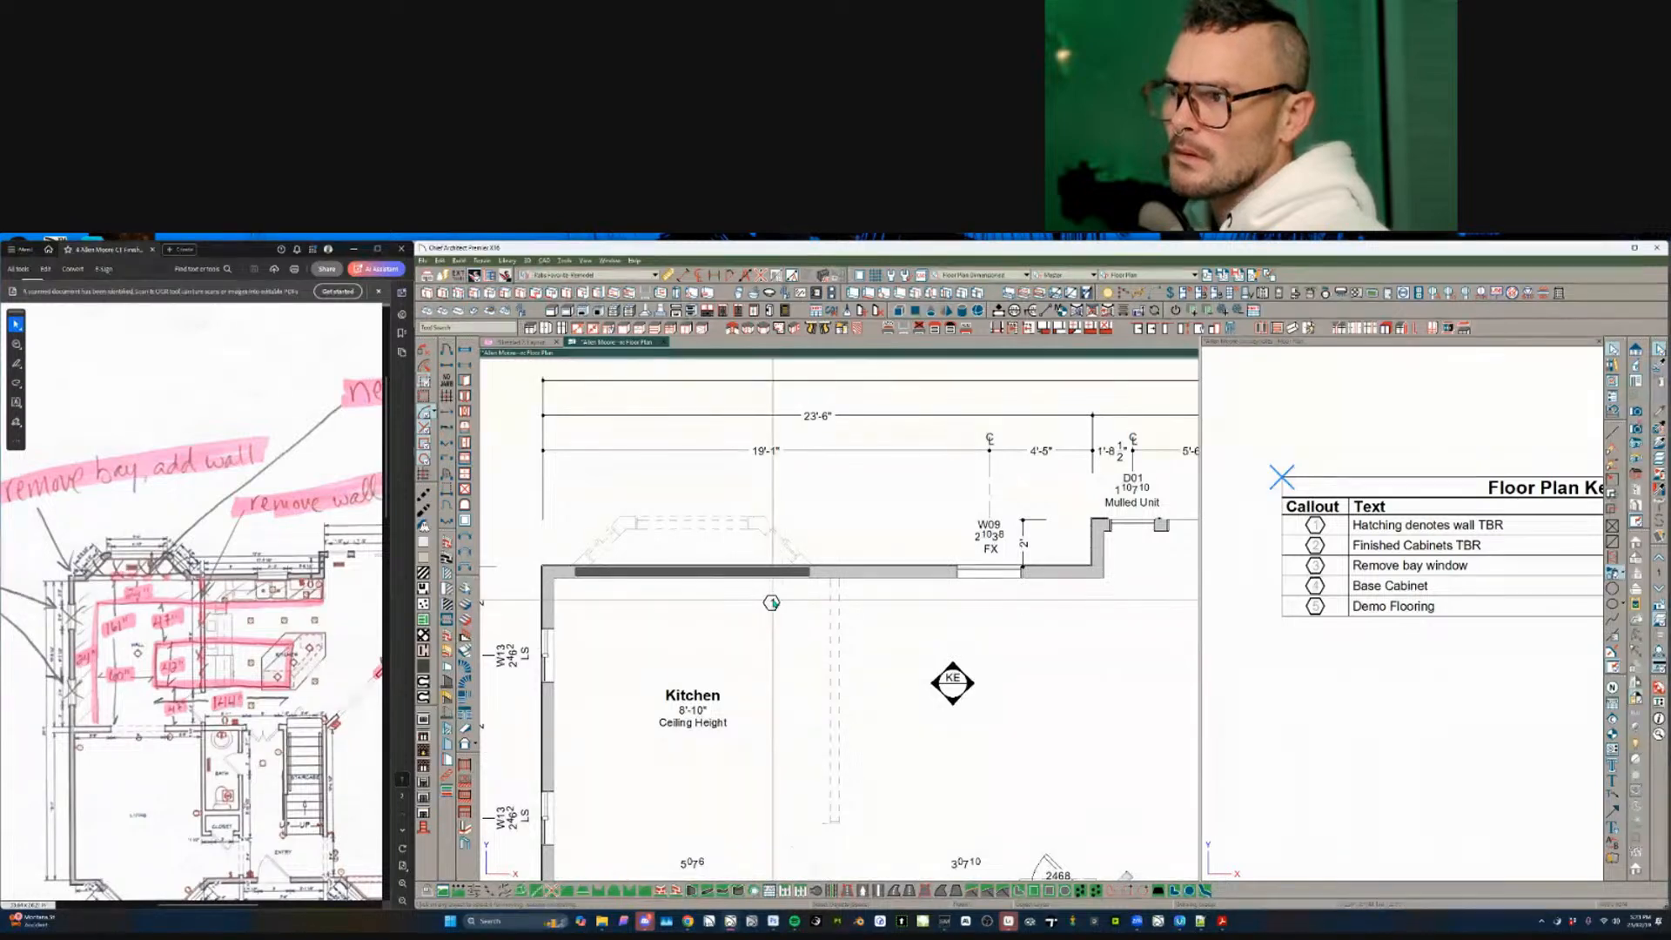
{"action": "left_click", "coordinate": [771, 602]}
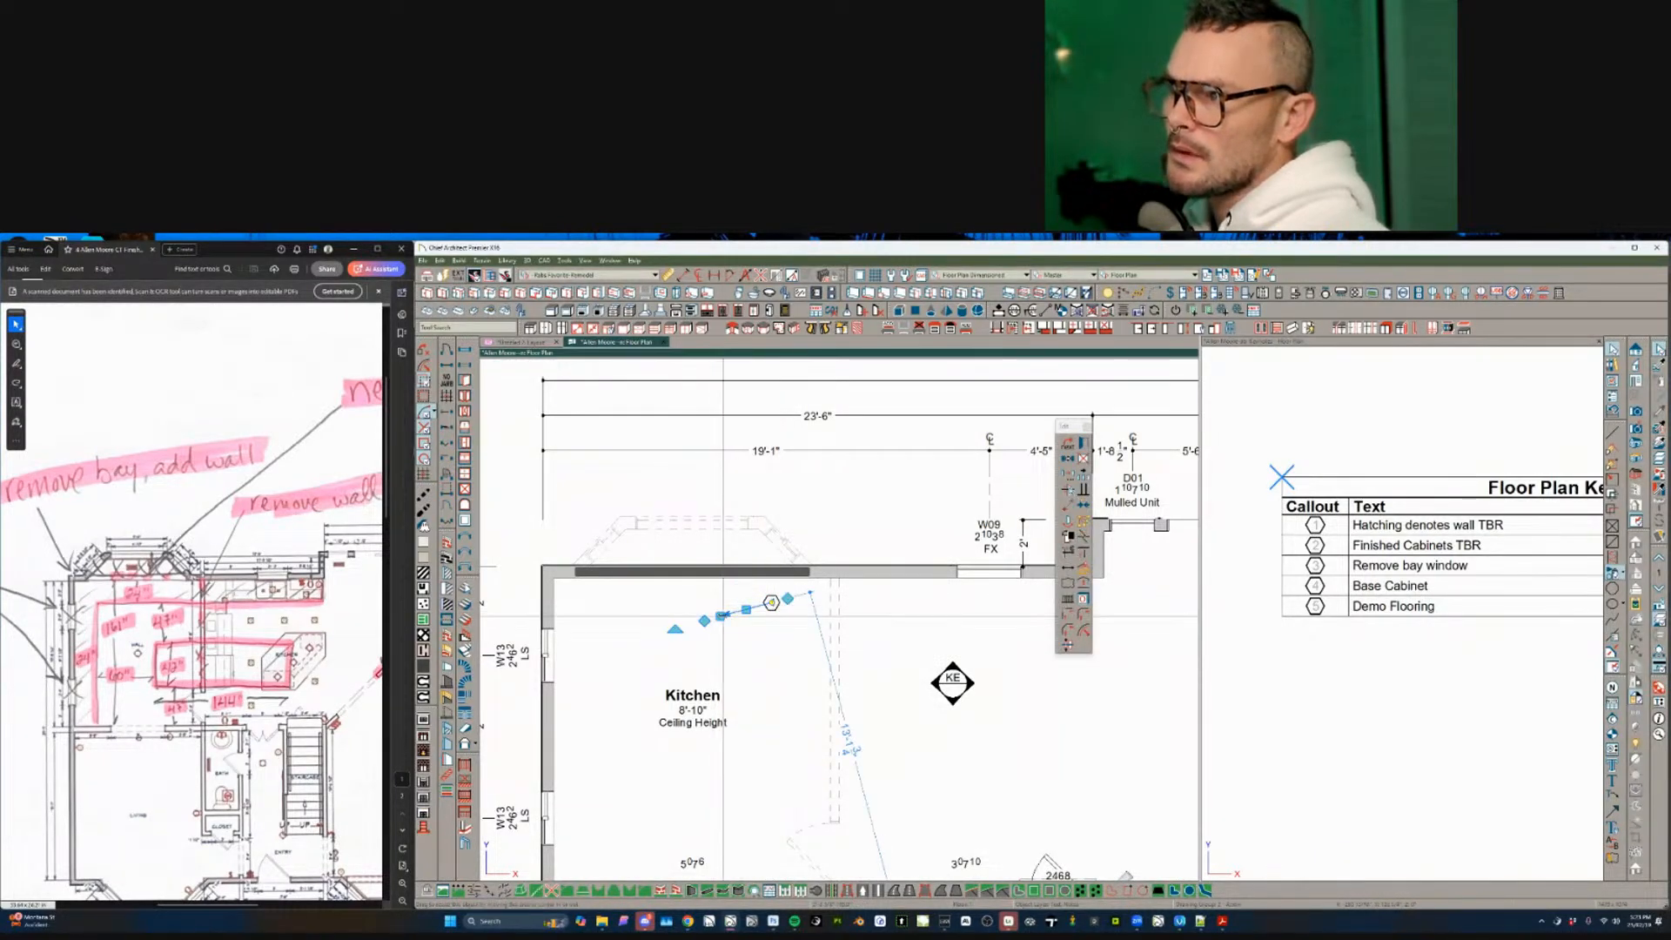
{"action": "left_click_drag", "start_coordinate": [723, 615], "coordinate": [708, 574]}
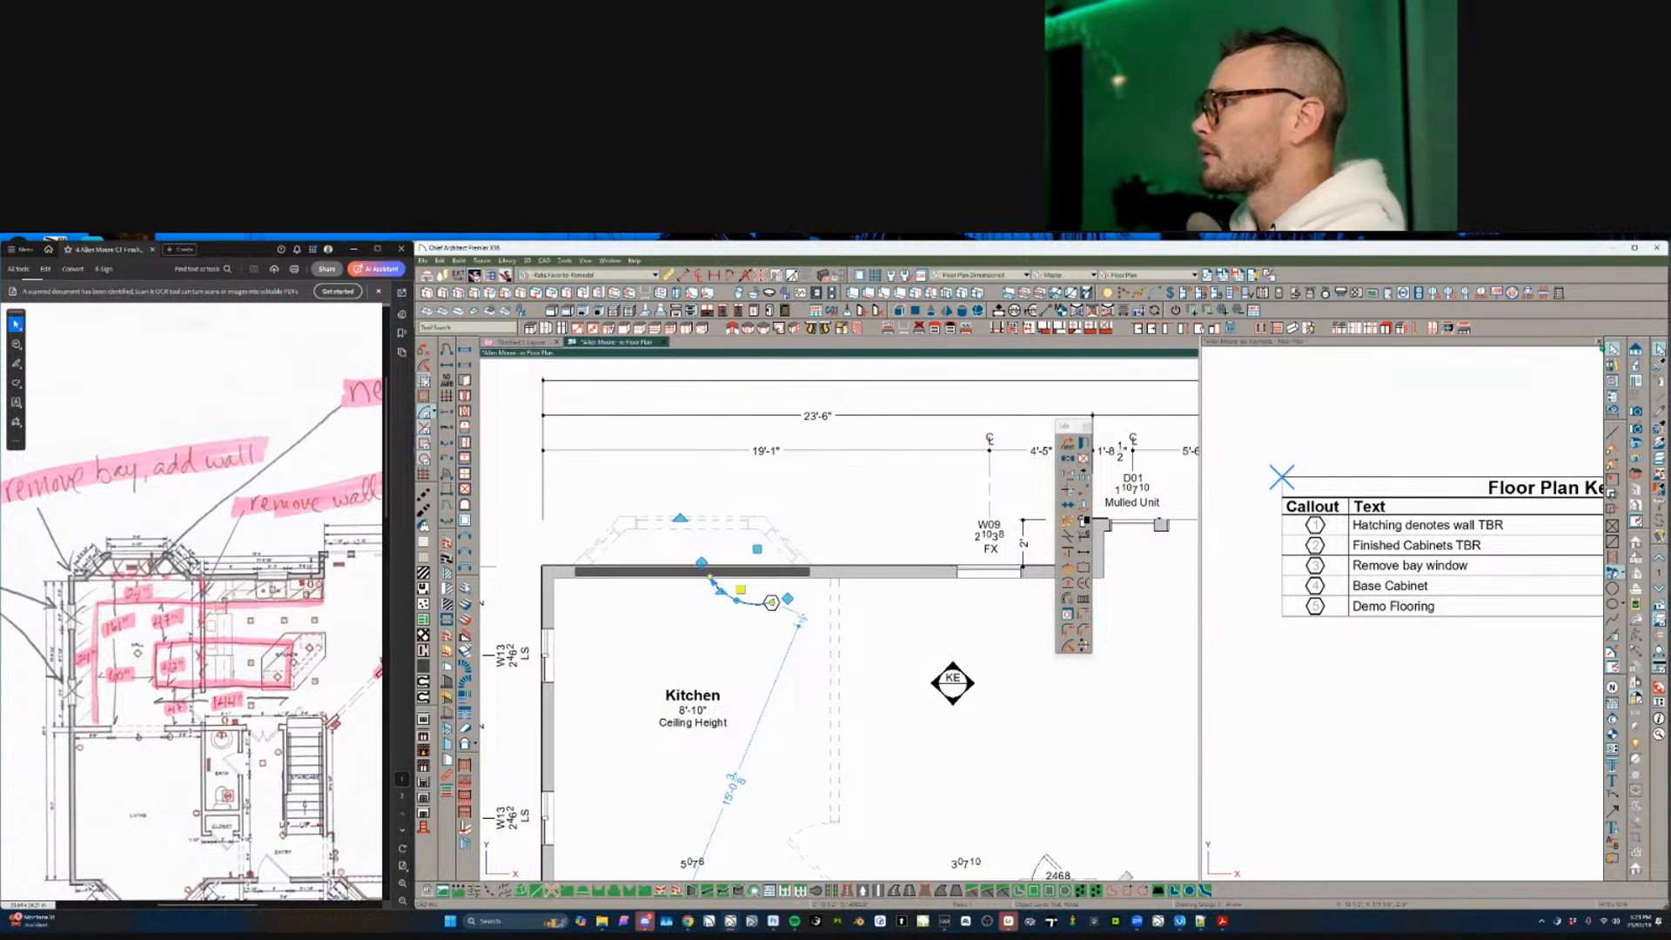
{"action": "left_click", "coordinate": [1599, 342]}
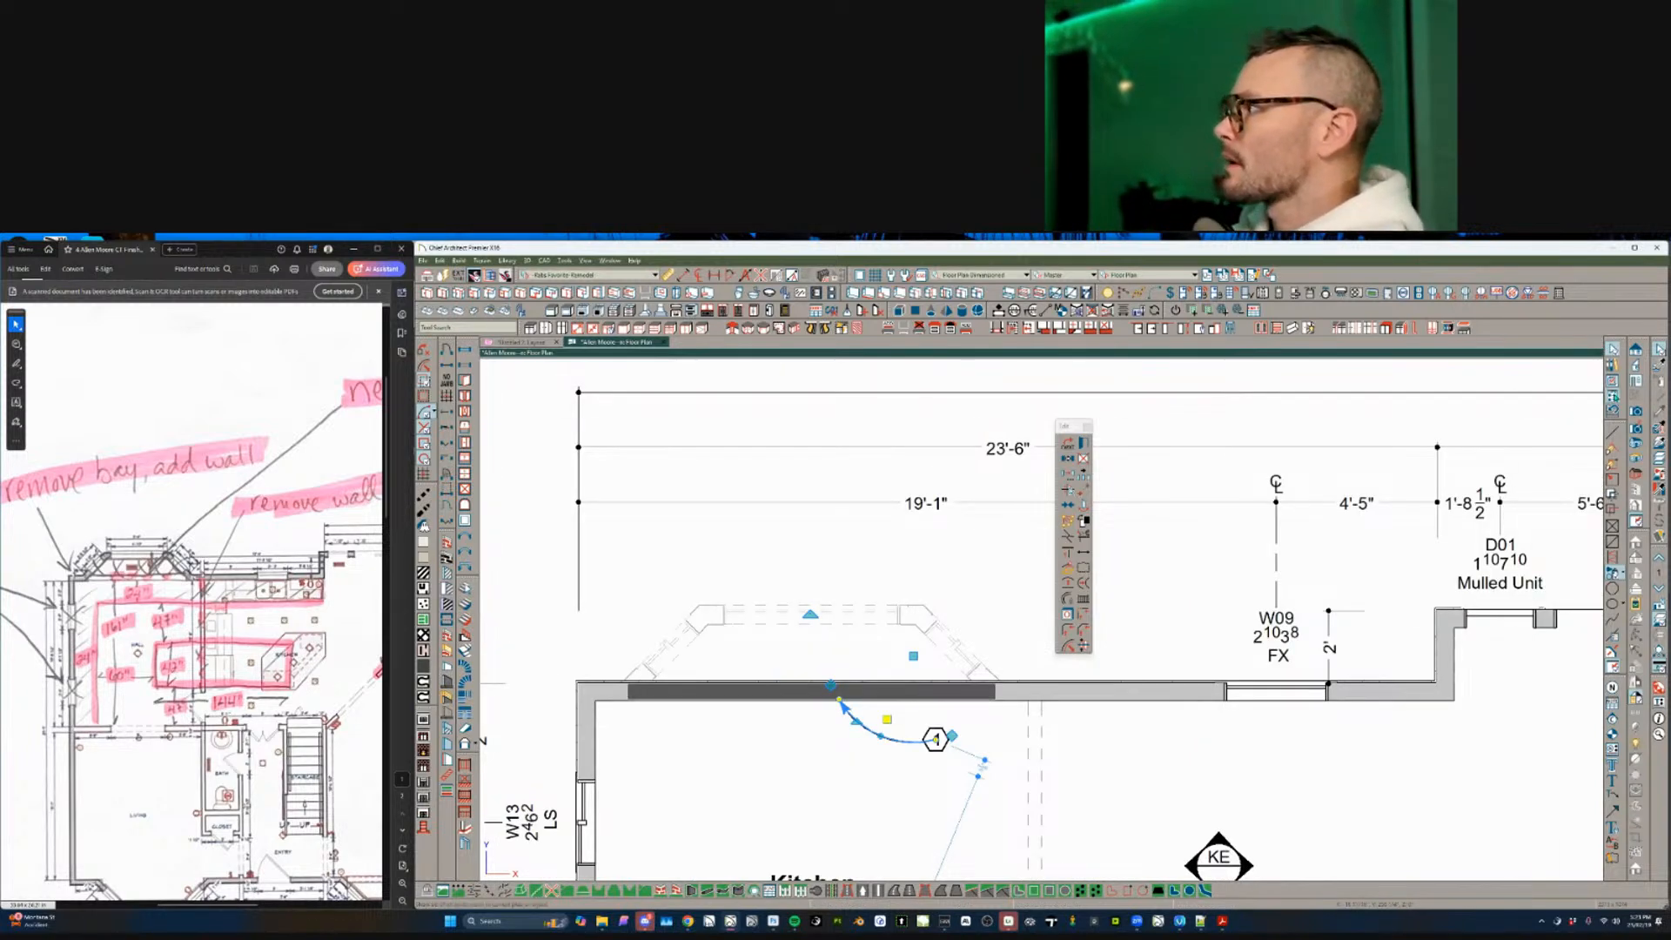
- Open the Floor Plan Keynotes schedule and dock it beside the floor plan
{"action": "left_click", "coordinate": [936, 740]}
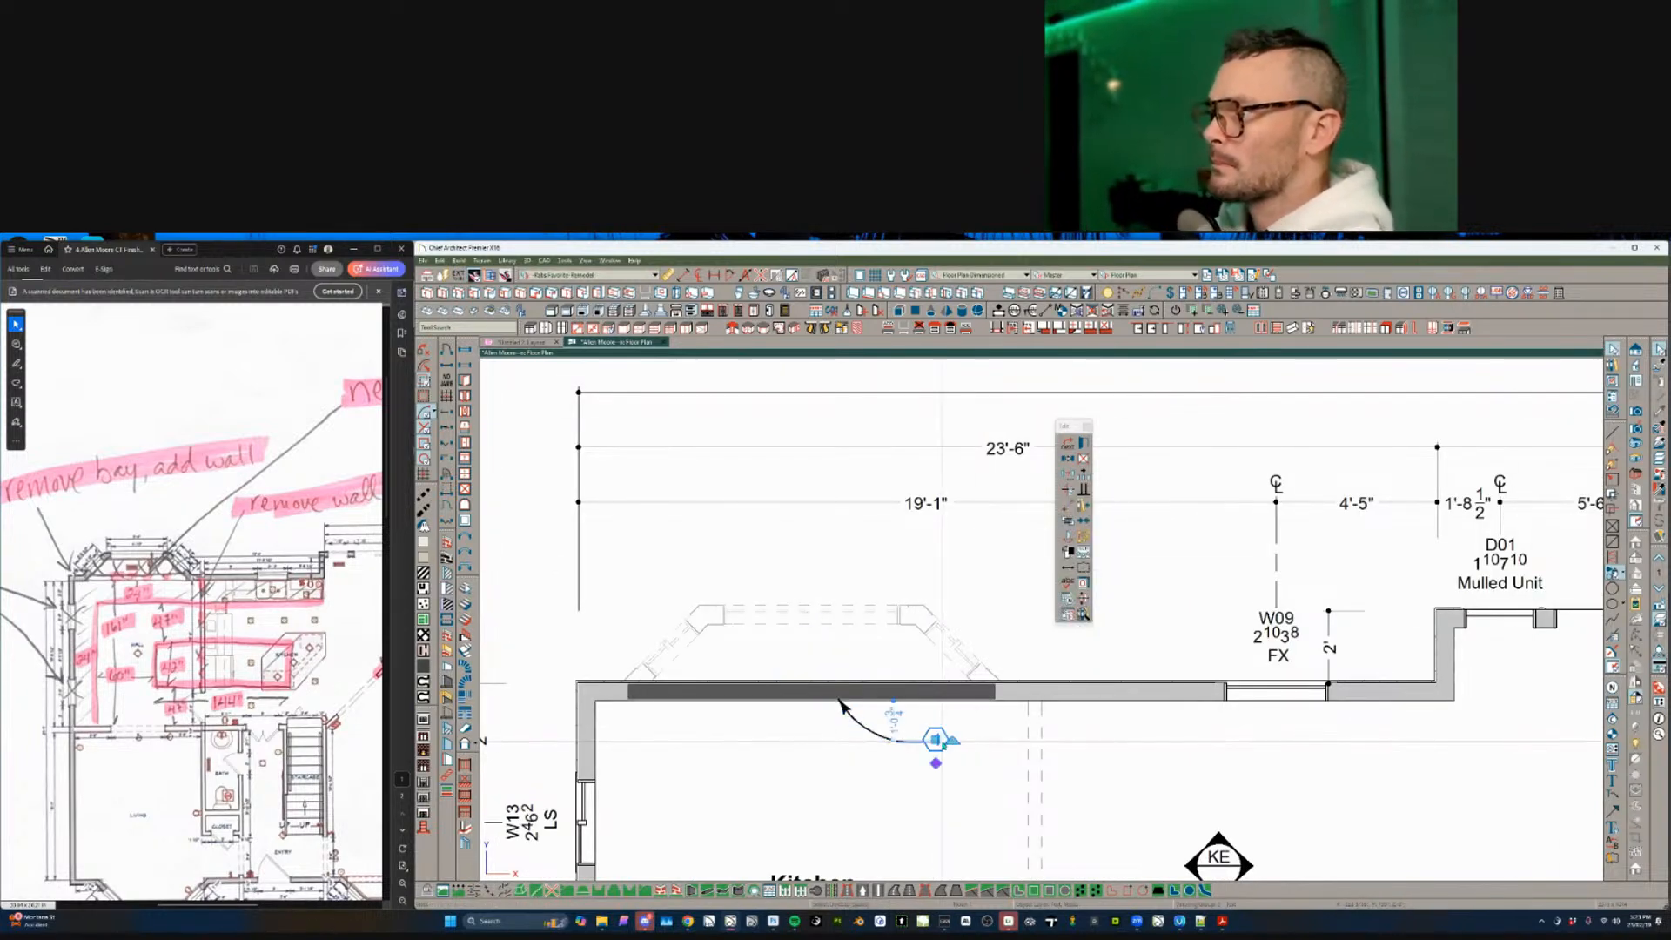
{"action": "left_click", "coordinate": [1069, 618]}
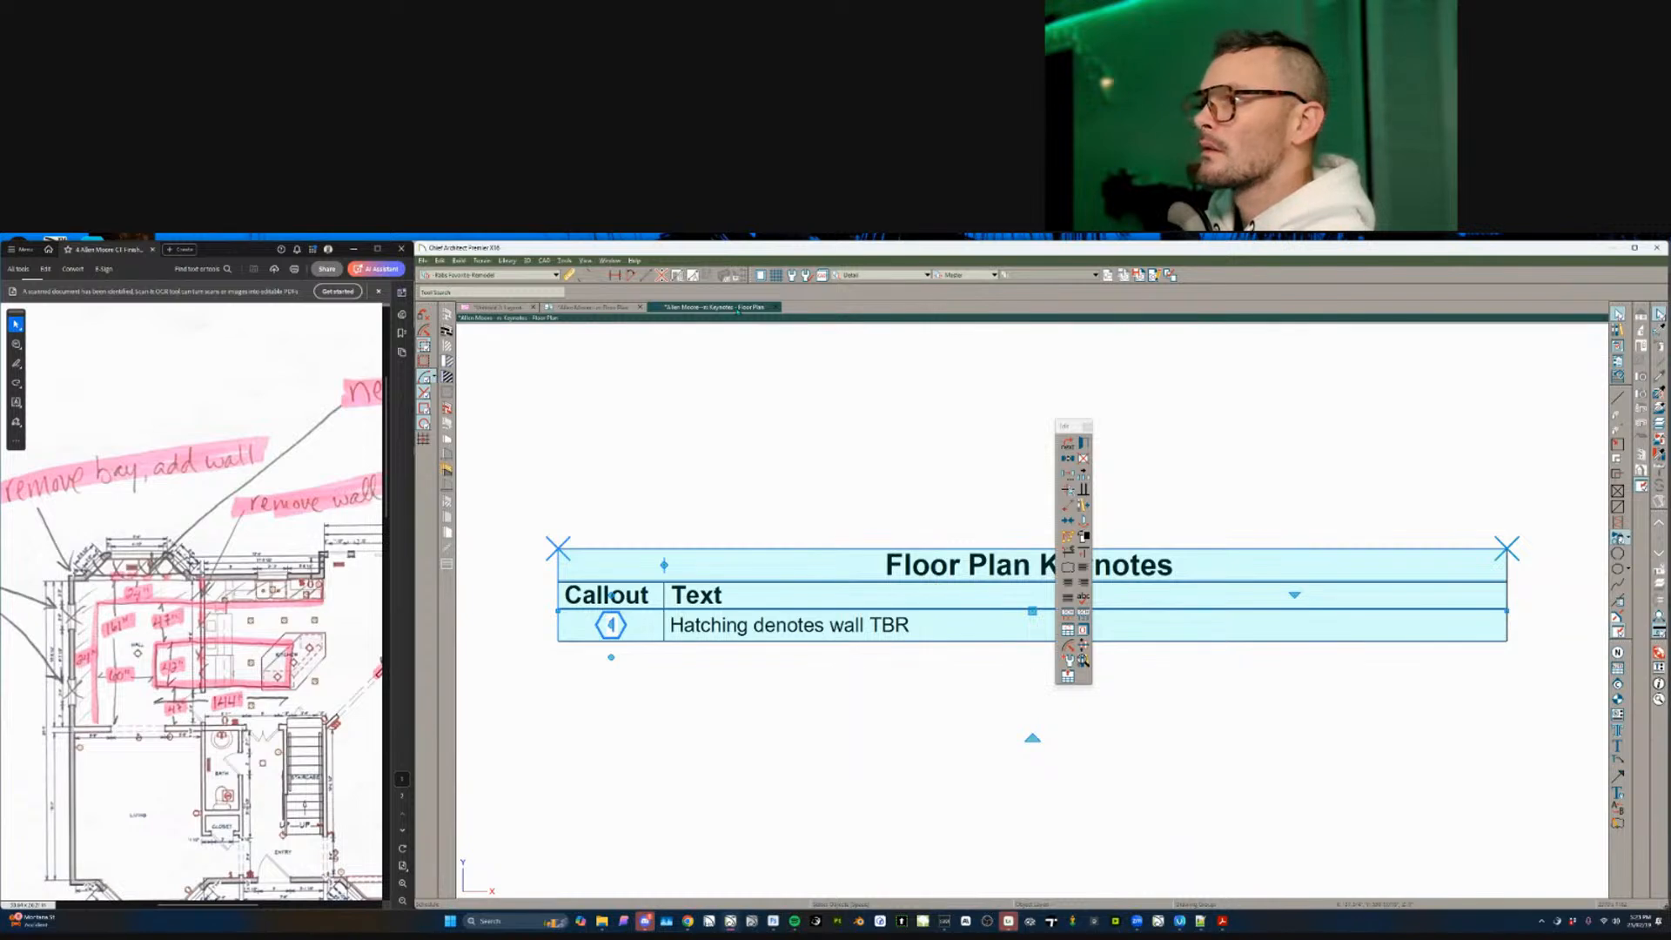
{"action": "left_click_drag", "start_coordinate": [695, 307], "coordinate": [1188, 485]}
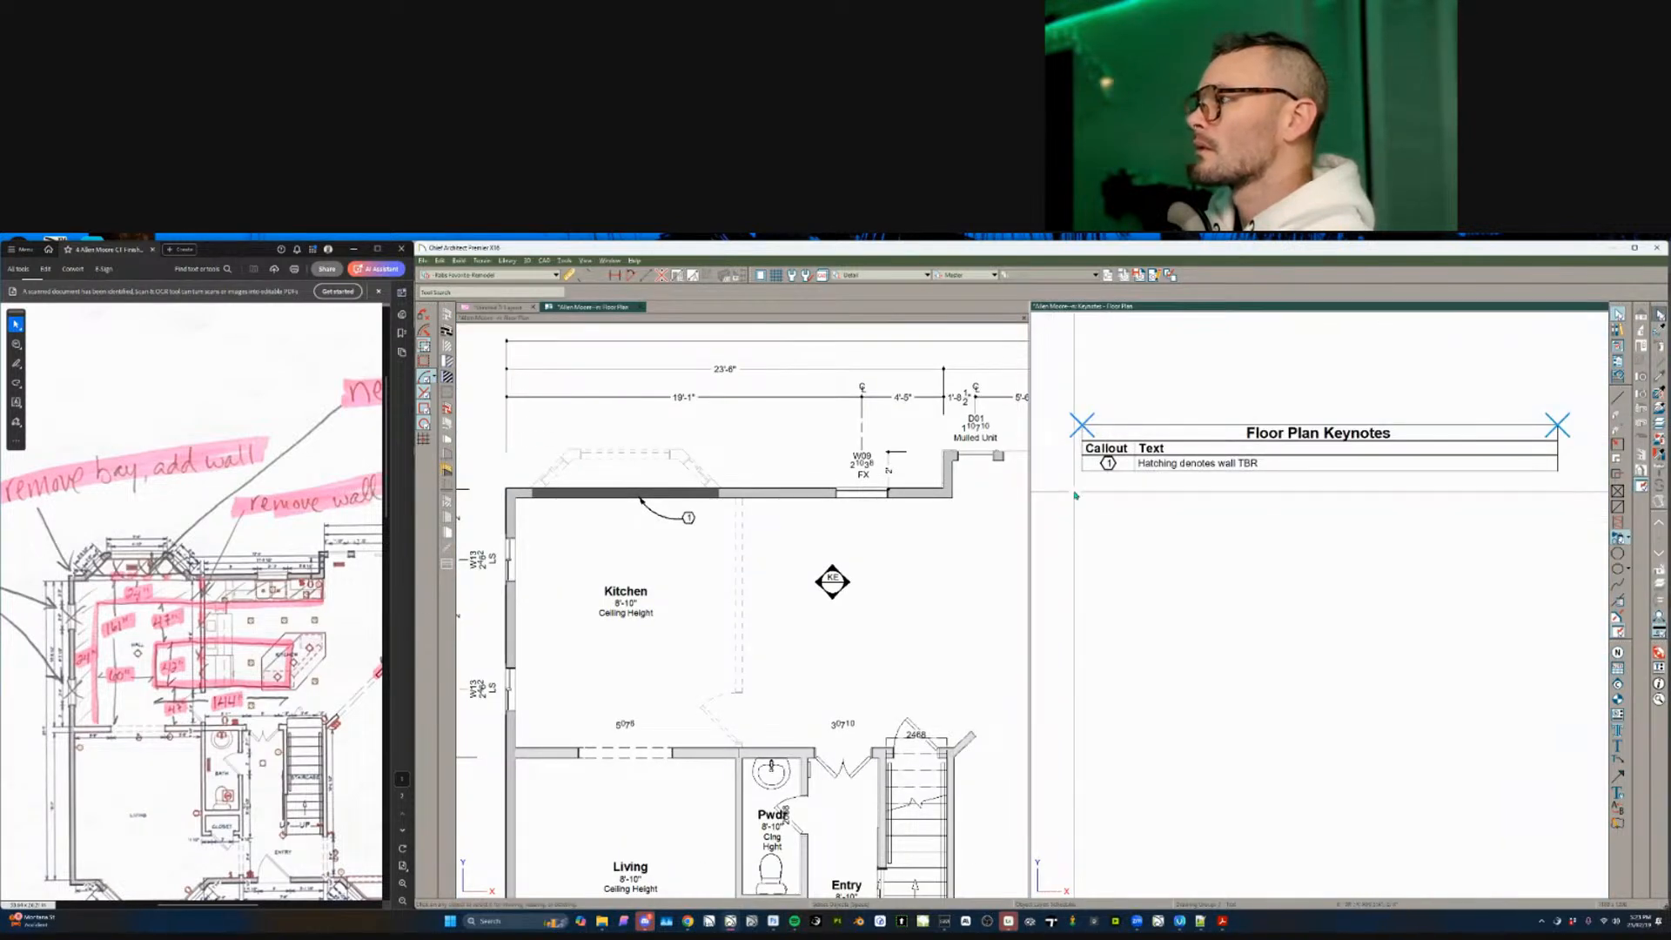
{"action": "left_click_drag", "start_coordinate": [1064, 504], "coordinate": [1329, 505]}
{"action": "middle_click_drag", "start_coordinate": [1475, 476], "coordinate": [1539, 515]}
{"action": "scroll", "coordinate": [1485, 514], "scroll_direction": "up", "scroll_amount": 3}
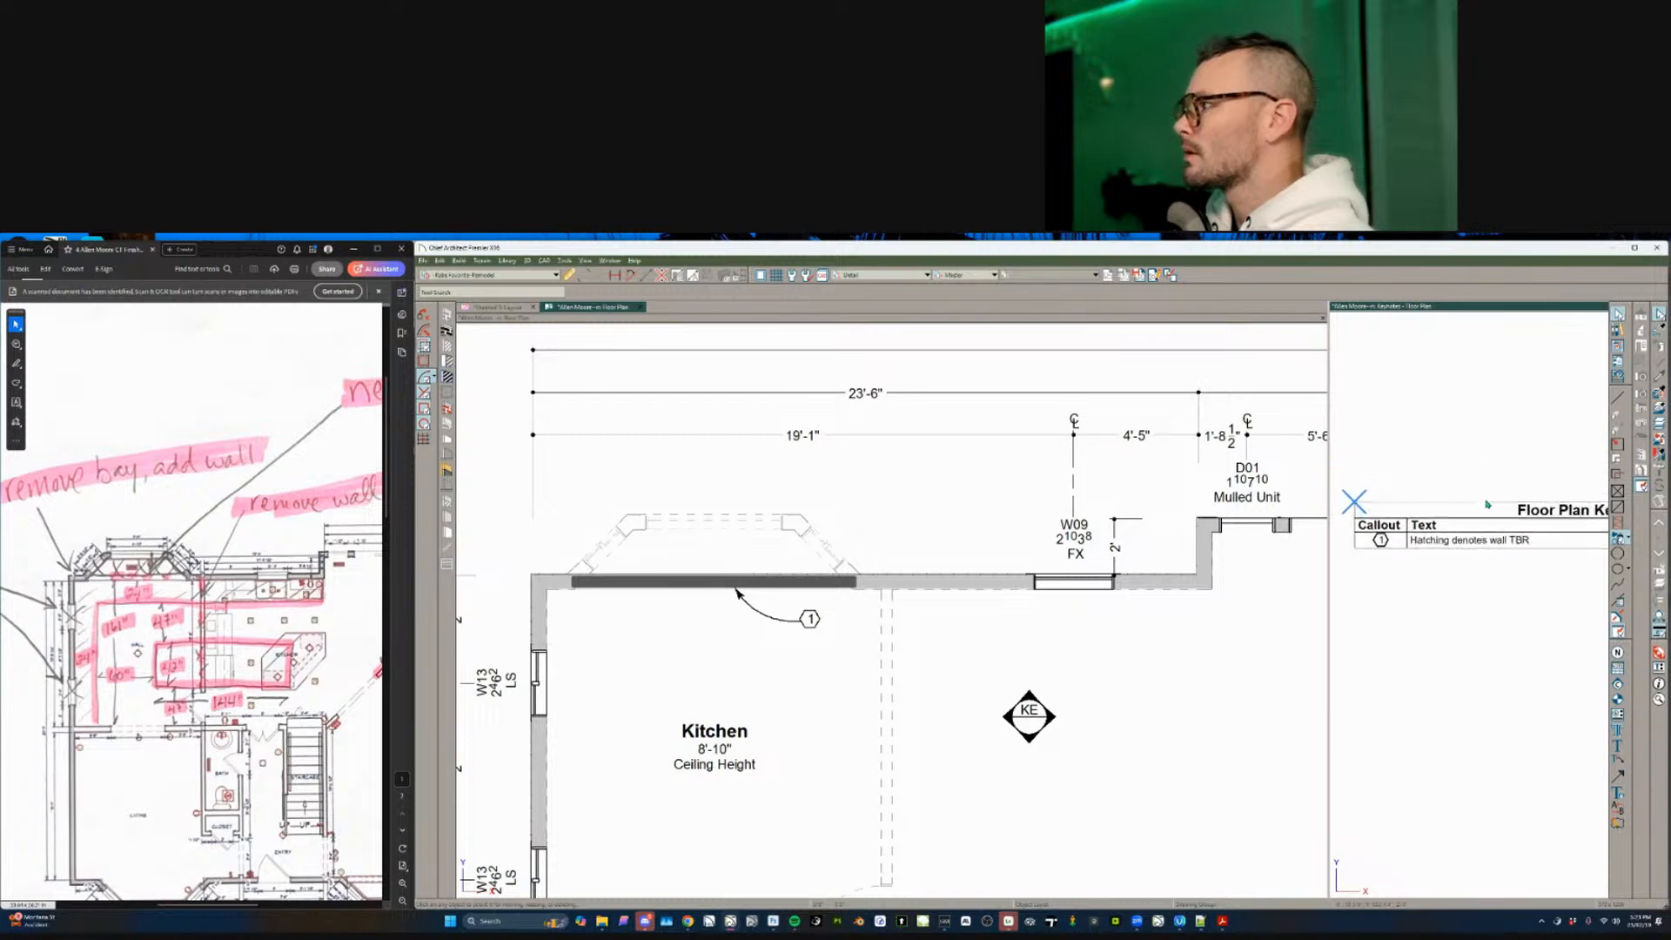
- Switch the plan to Working Plan view and back to Floor Plan view
{"action": "left_click", "coordinate": [658, 377]}
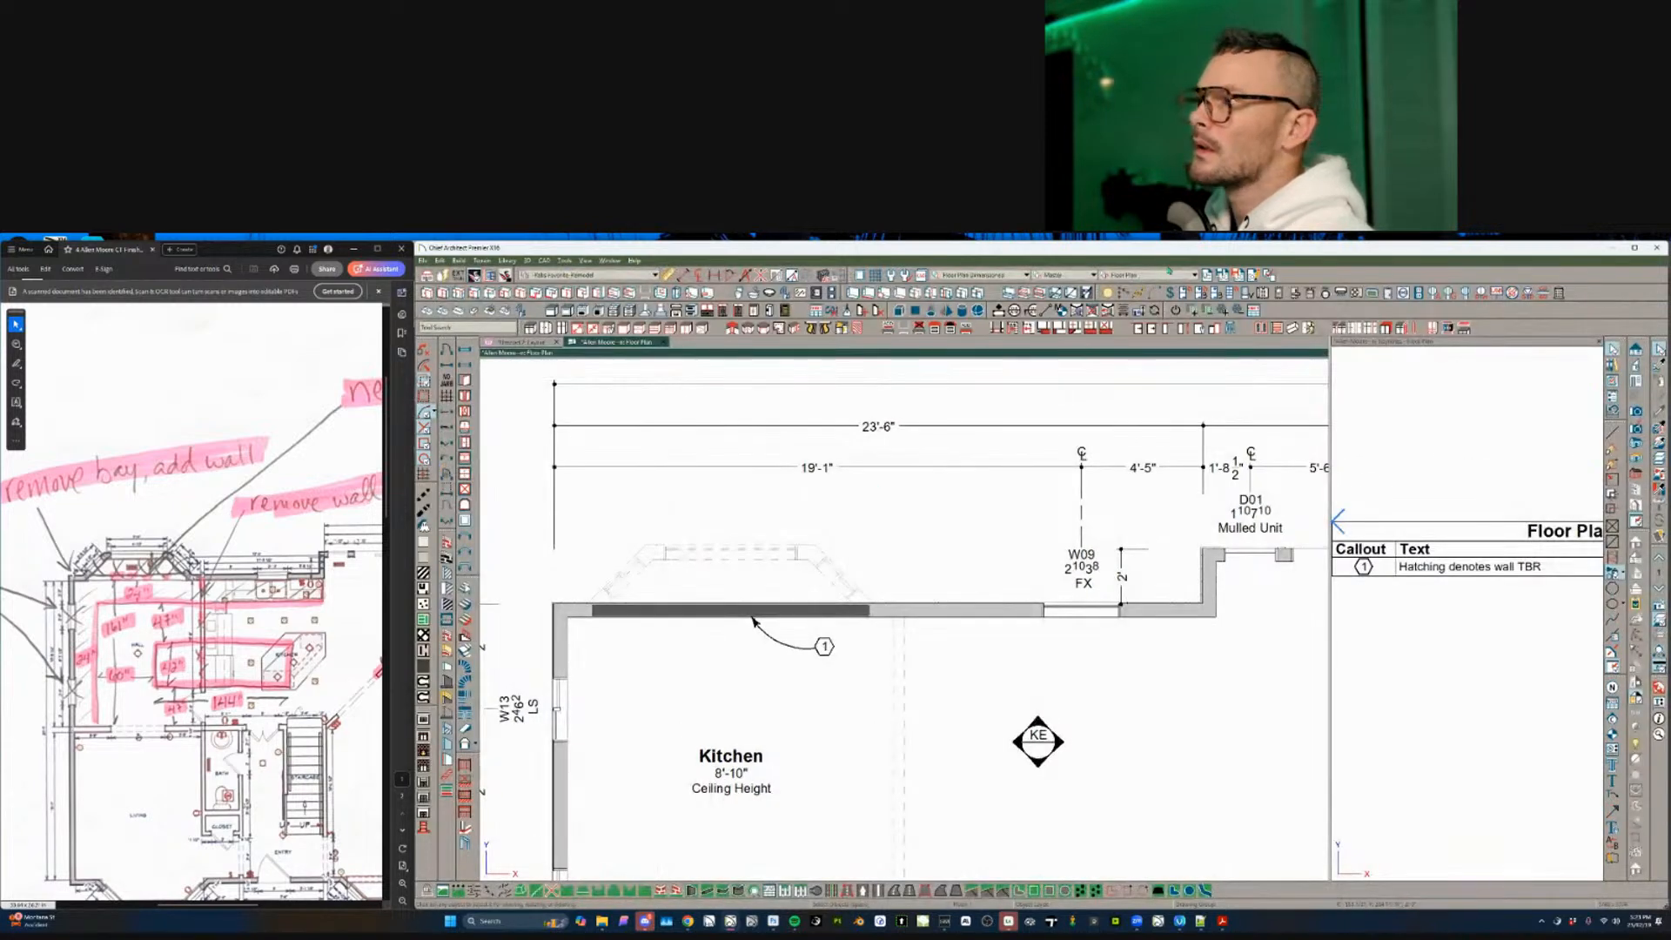
{"action": "left_click", "coordinate": [1175, 277]}
{"action": "left_click", "coordinate": [1136, 335]}
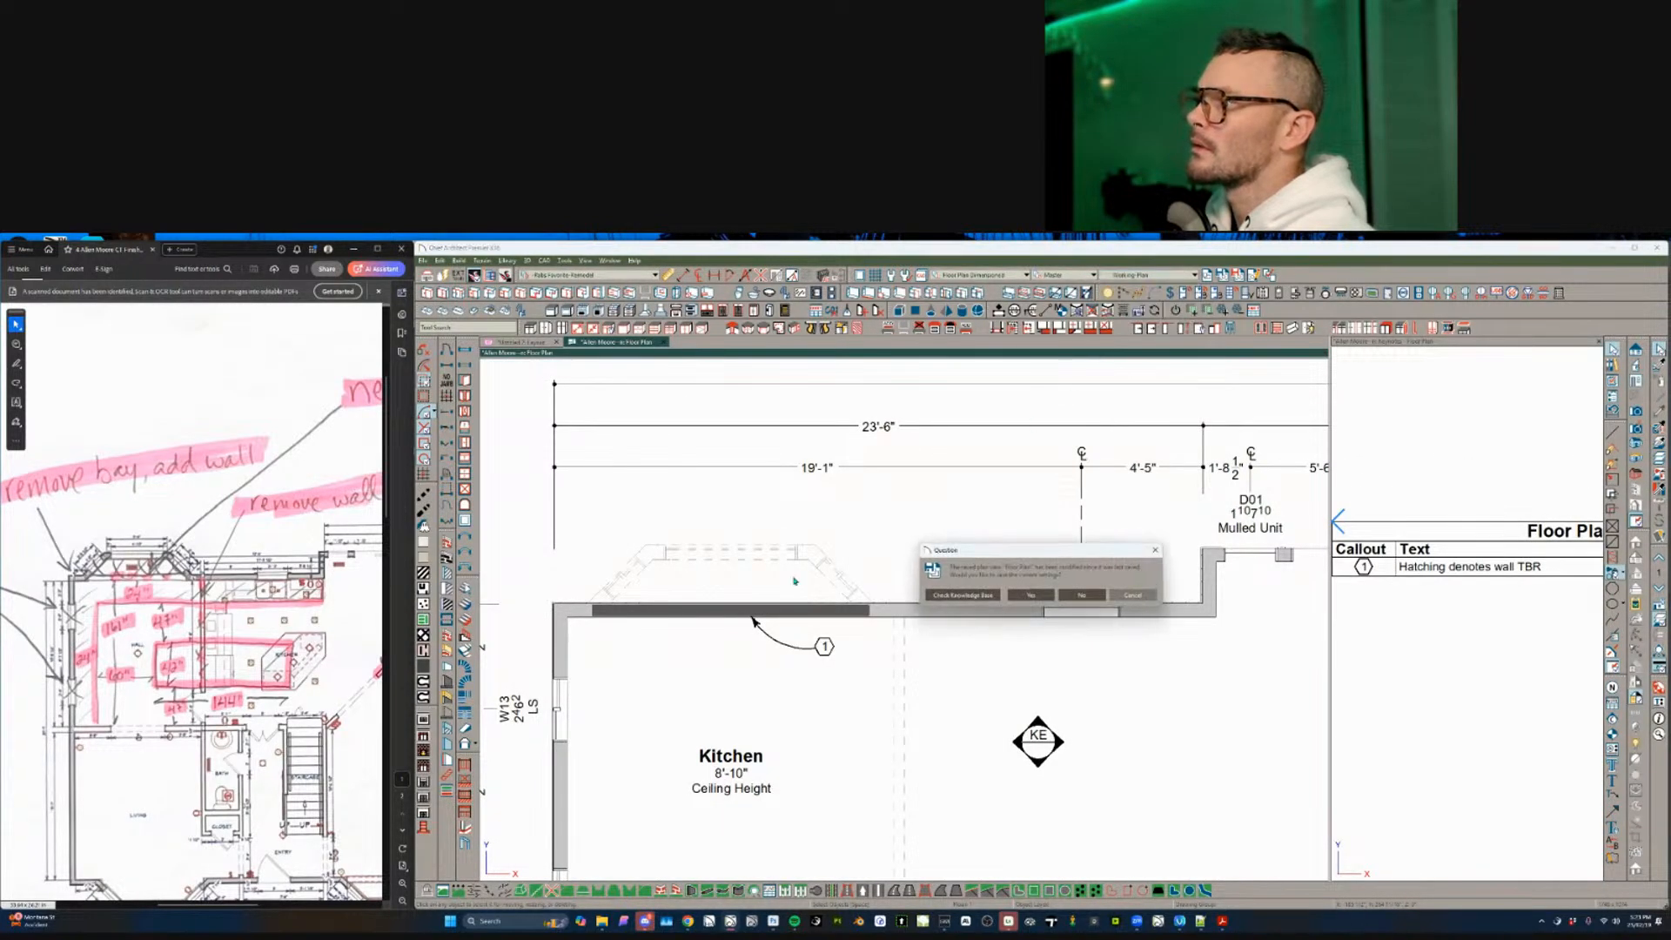
{"action": "left_click", "coordinate": [1032, 597]}
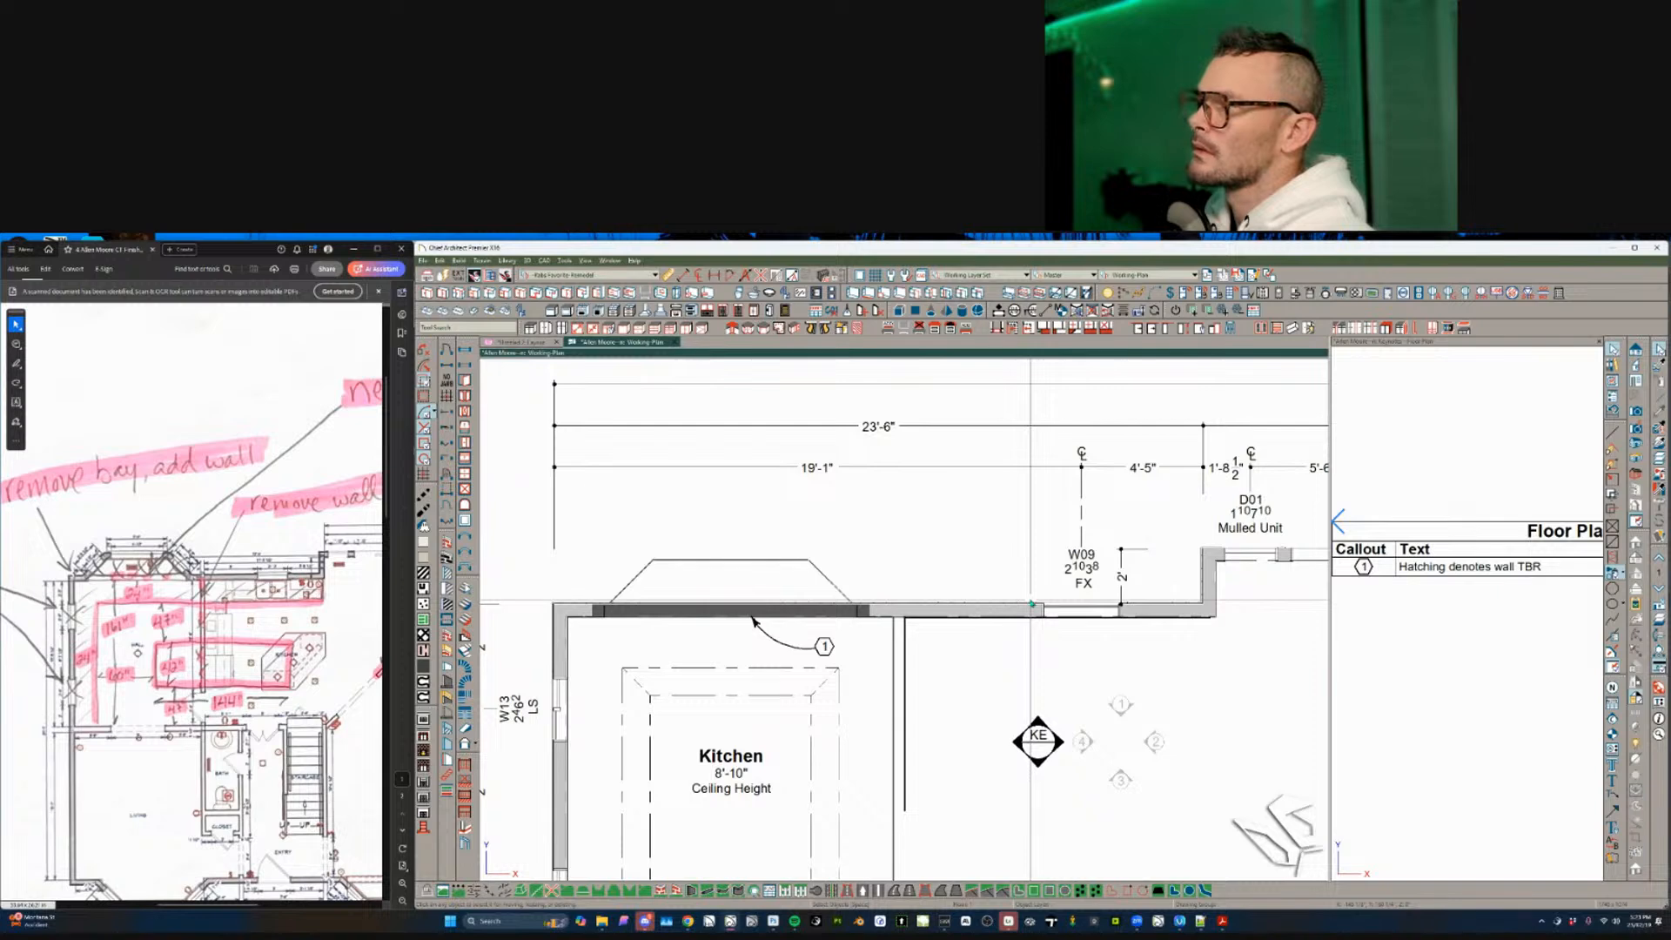
{"action": "left_click", "coordinate": [1149, 275]}
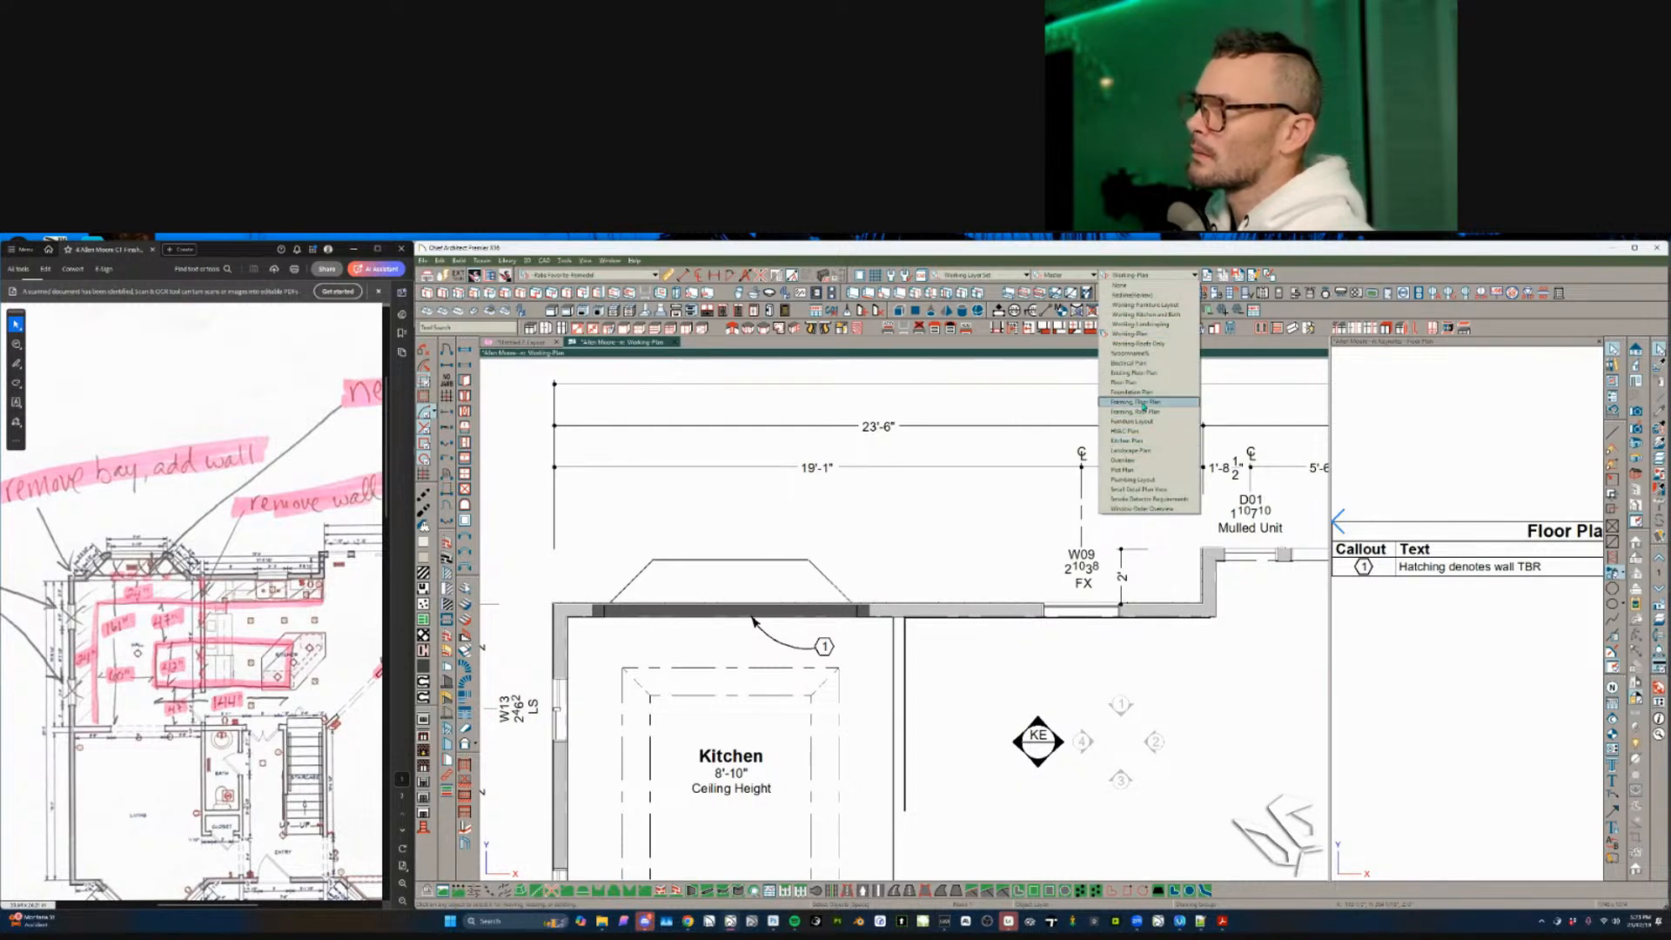
{"action": "left_click", "coordinate": [1131, 382]}
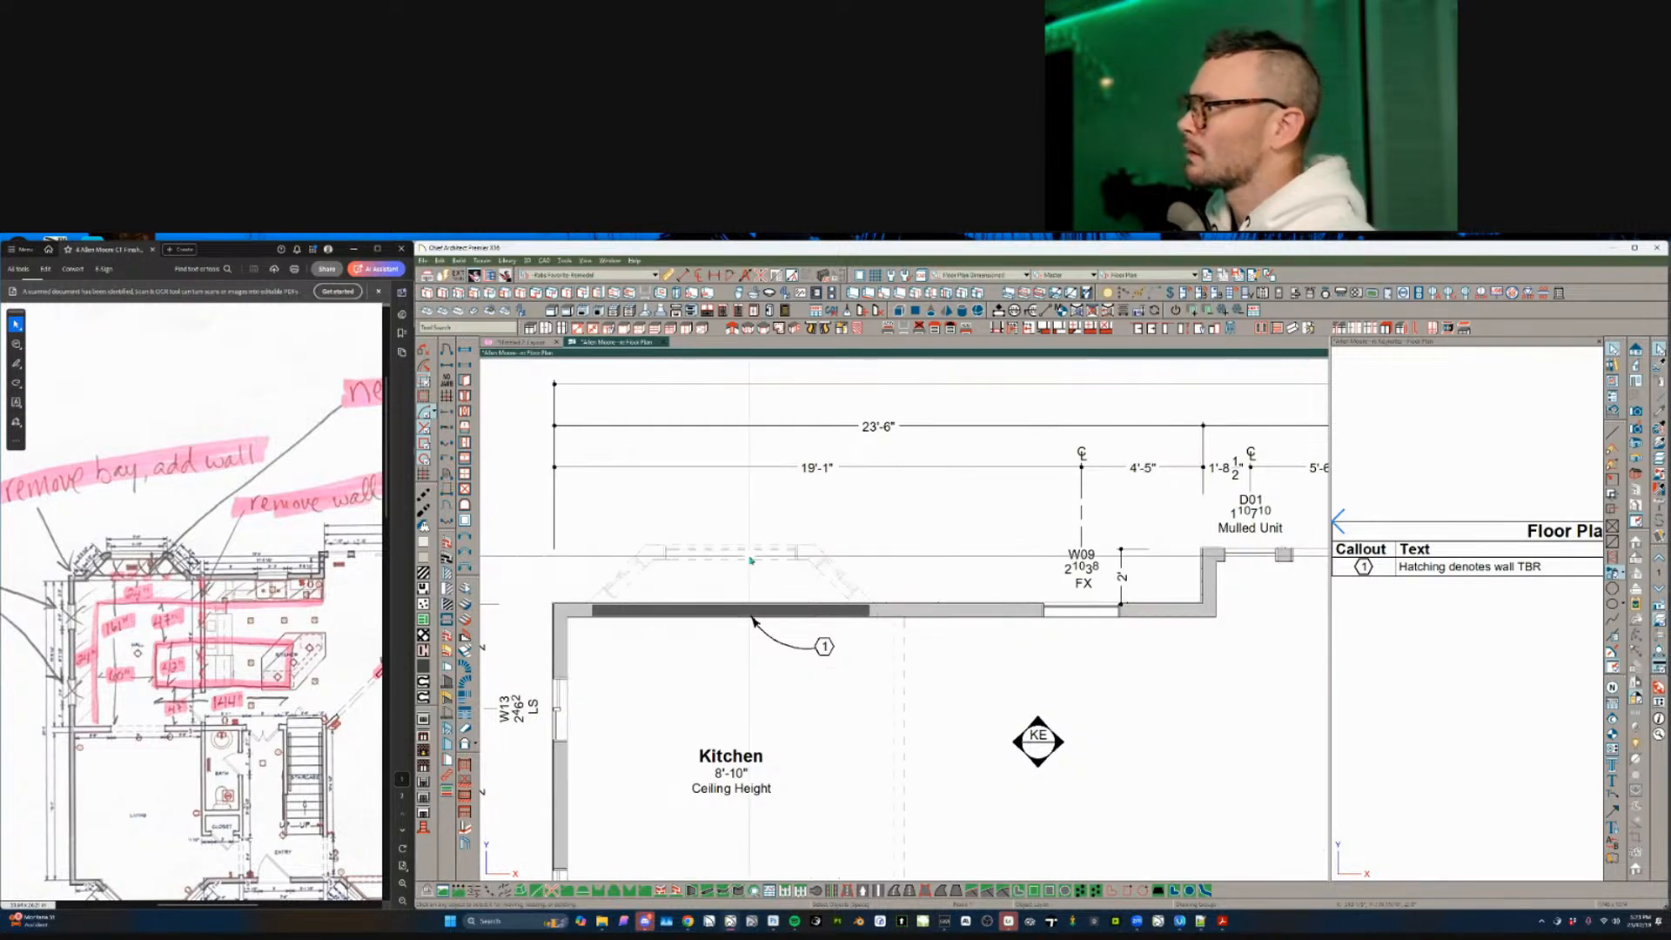
- Reselect callout 1 and check its keynote in the docked Keynotes schedule
{"action": "left_click", "coordinate": [823, 645]}
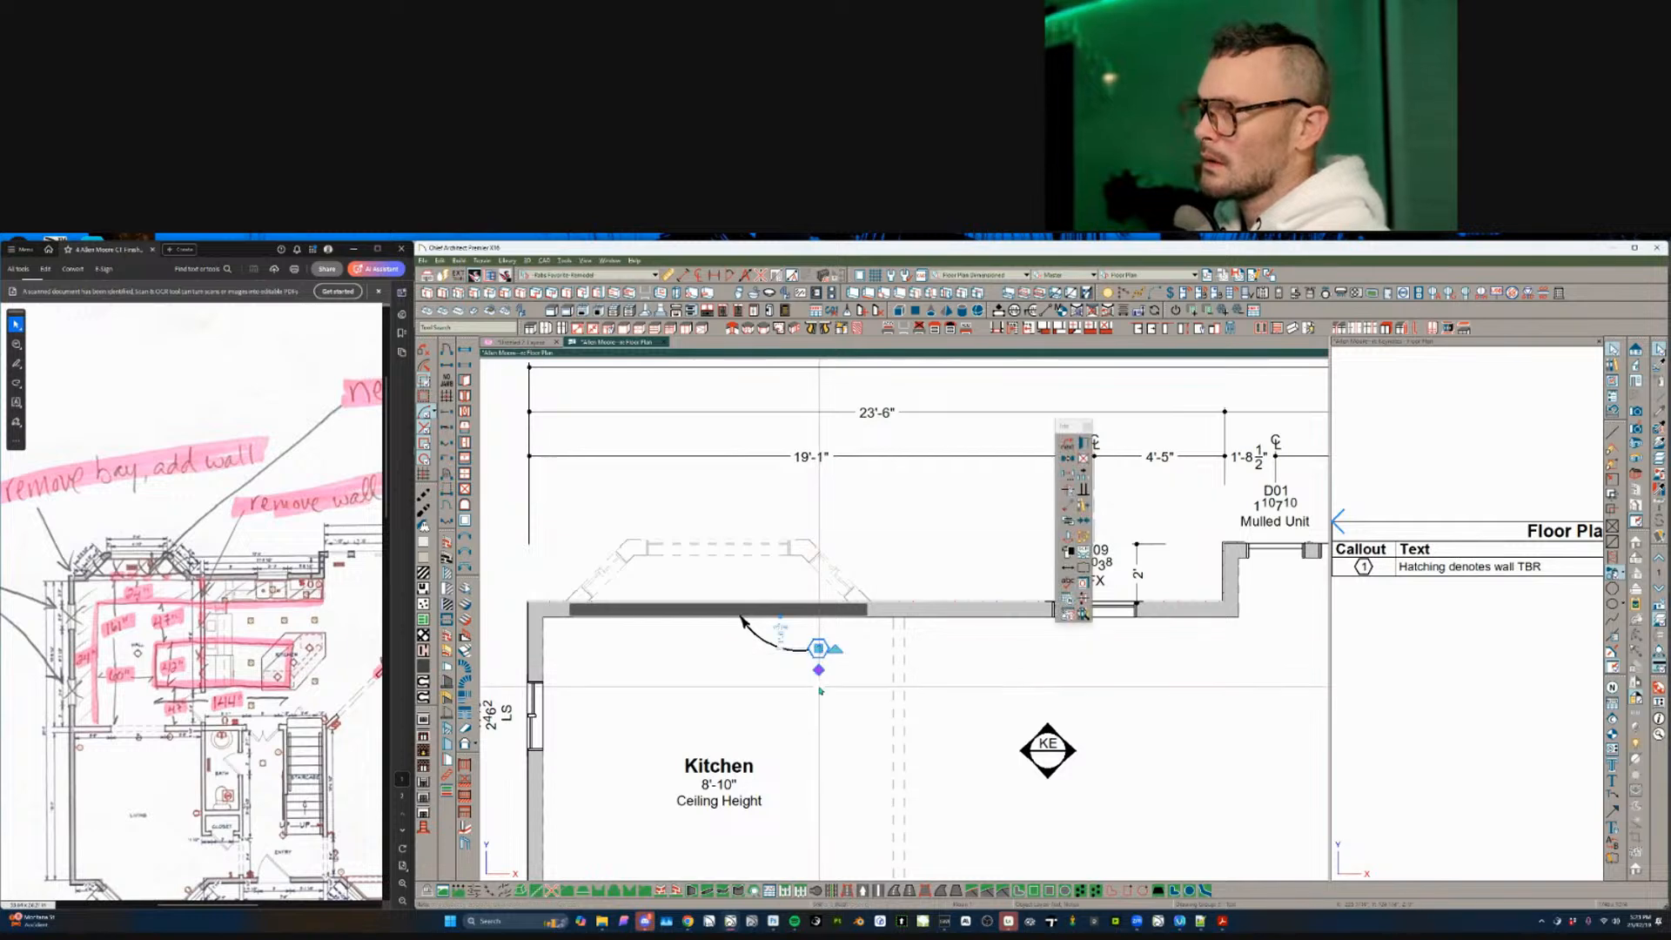
{"action": "scroll", "coordinate": [818, 688], "scroll_direction": "up", "scroll_amount": 1}
{"action": "scroll", "coordinate": [831, 642], "scroll_direction": "down", "scroll_amount": 1}
{"action": "scroll", "coordinate": [903, 595], "scroll_direction": "up", "scroll_amount": 2}
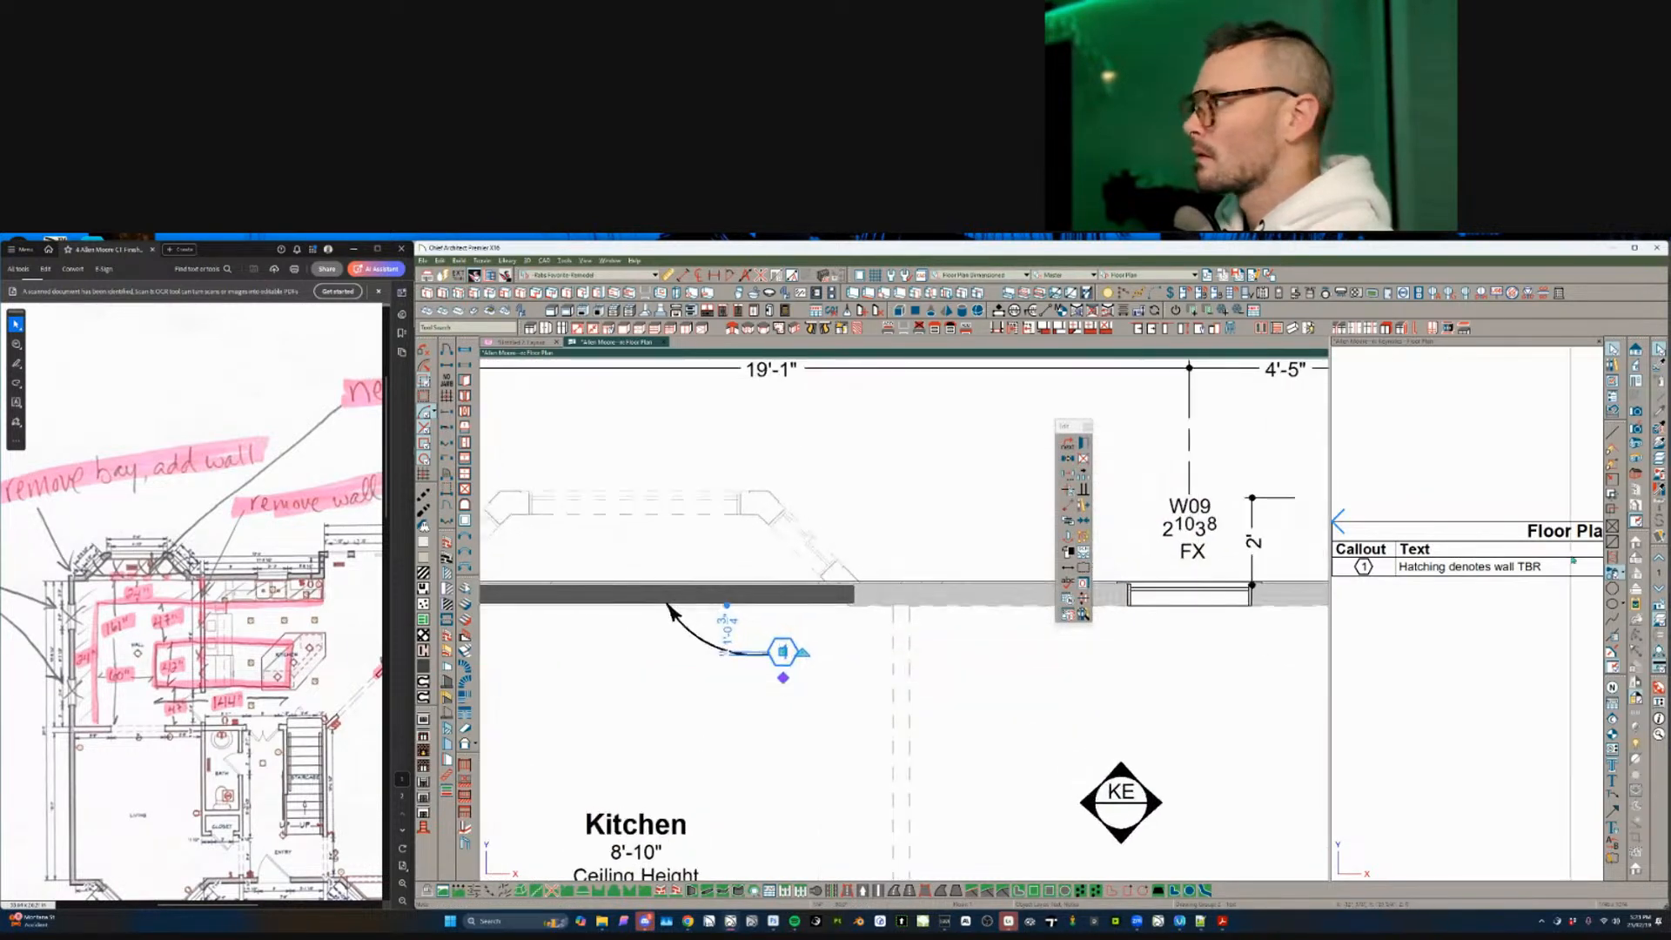
{"action": "left_click", "coordinate": [1511, 602]}
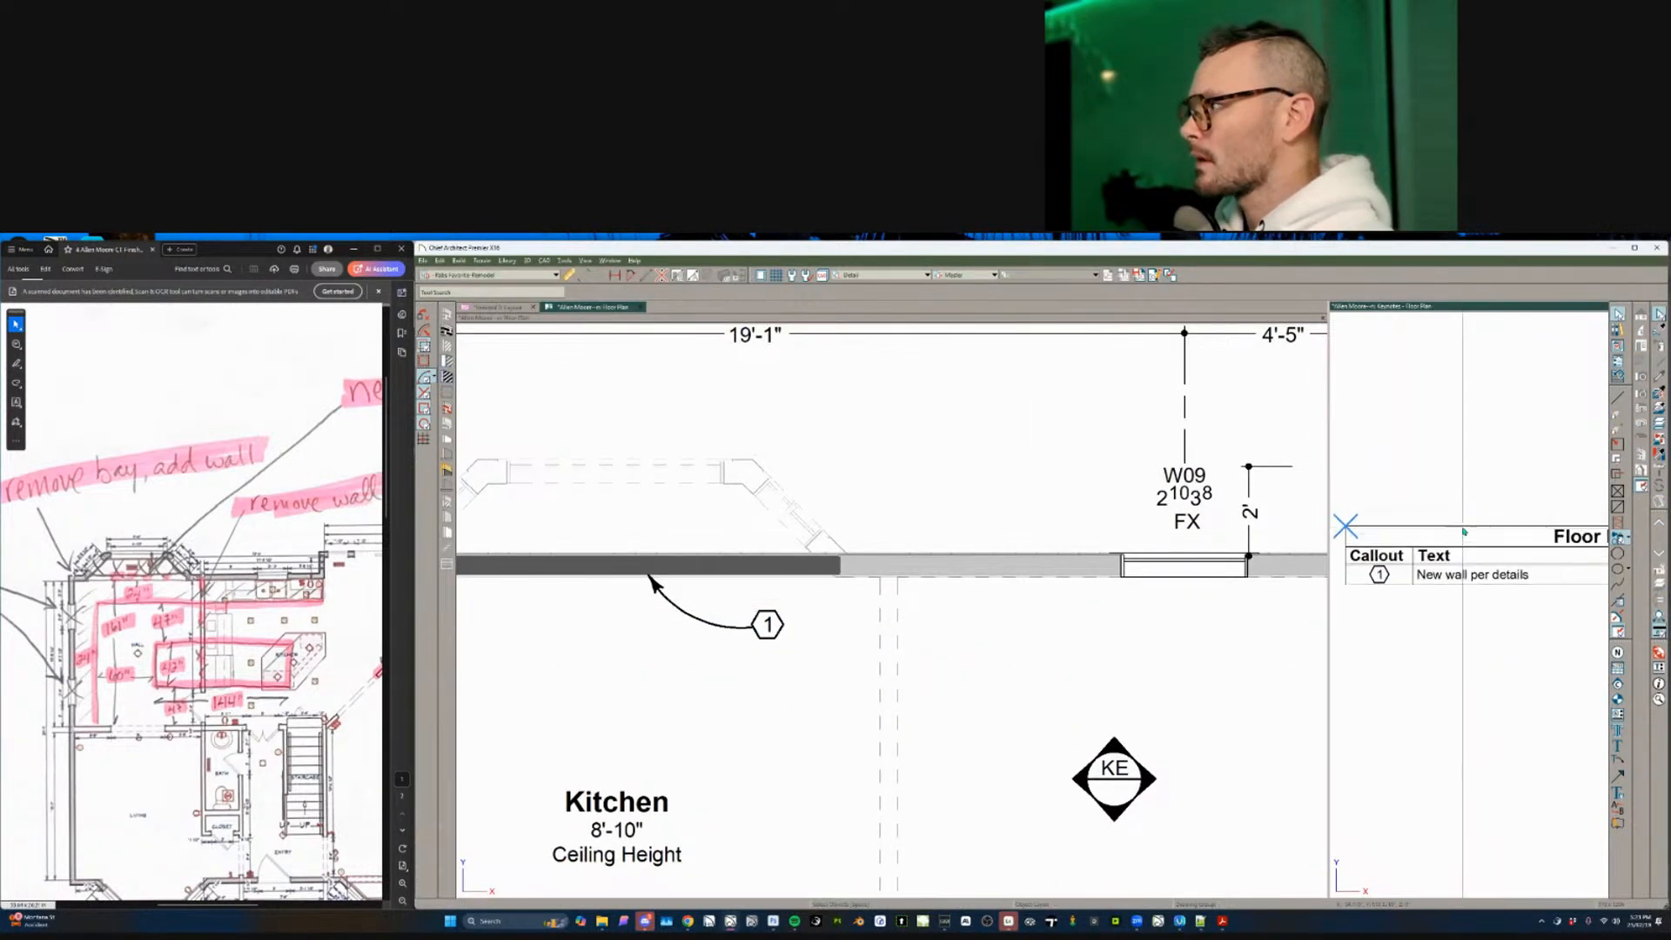
{"action": "left_click", "coordinate": [736, 684]}
{"action": "scroll", "coordinate": [736, 684], "scroll_direction": "down", "scroll_amount": 3}
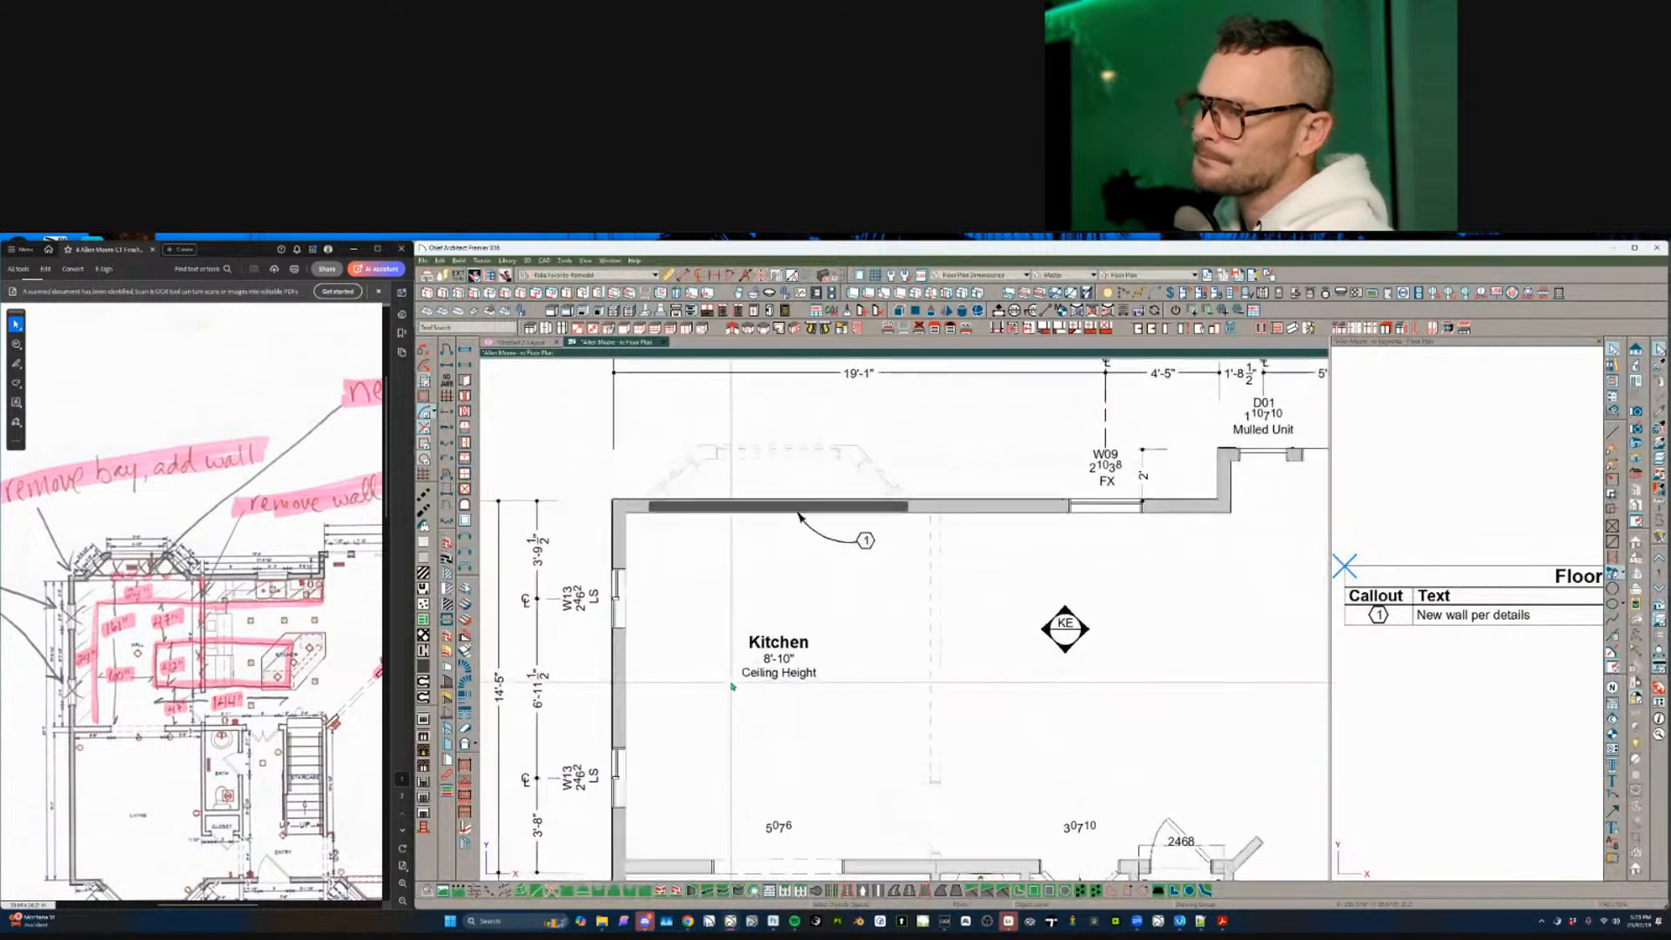
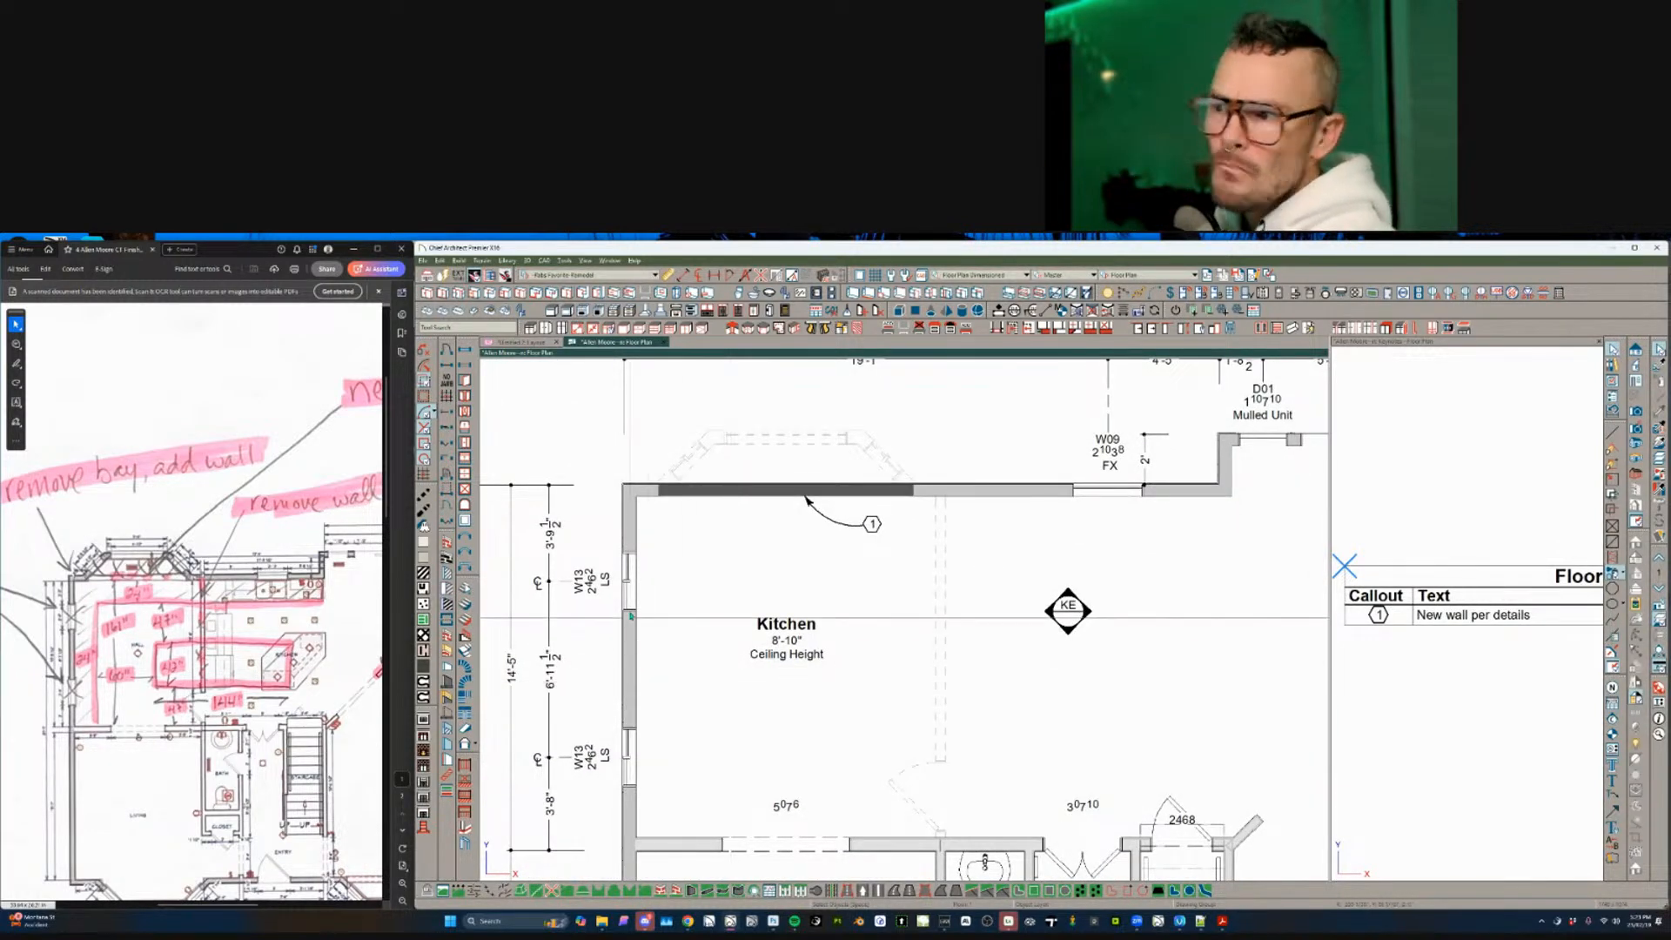
- Reopen the recently used house plan and show it with the Working Plan layer set
{"action": "left_click", "coordinate": [628, 578]}
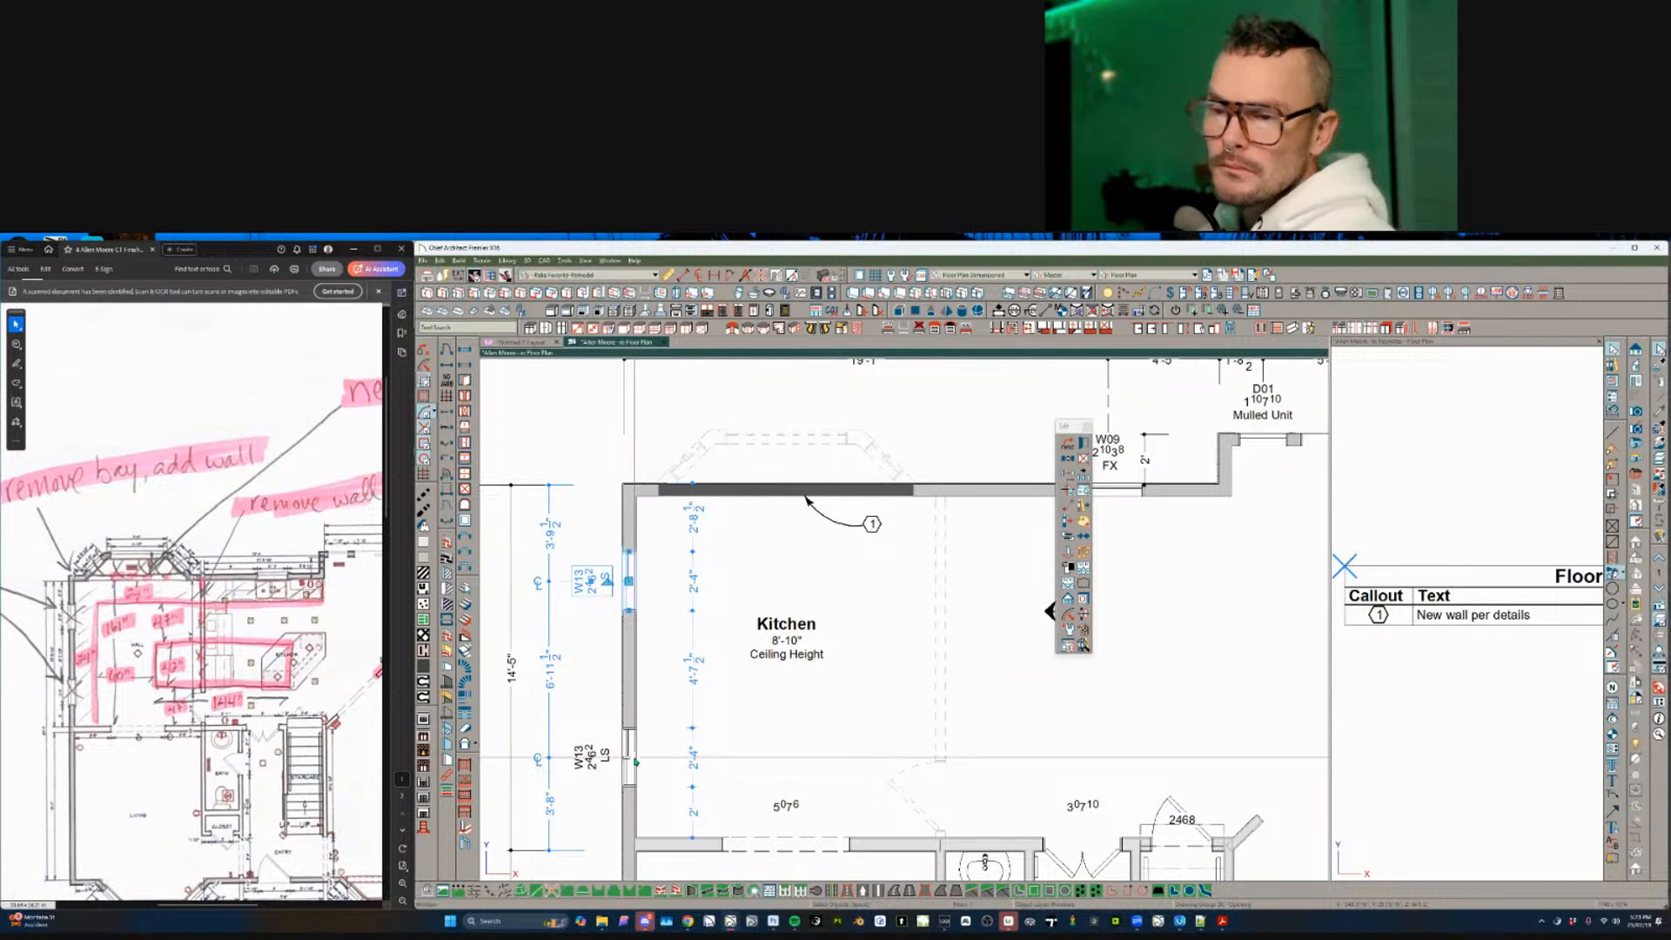
{"action": "left_click", "coordinate": [424, 260]}
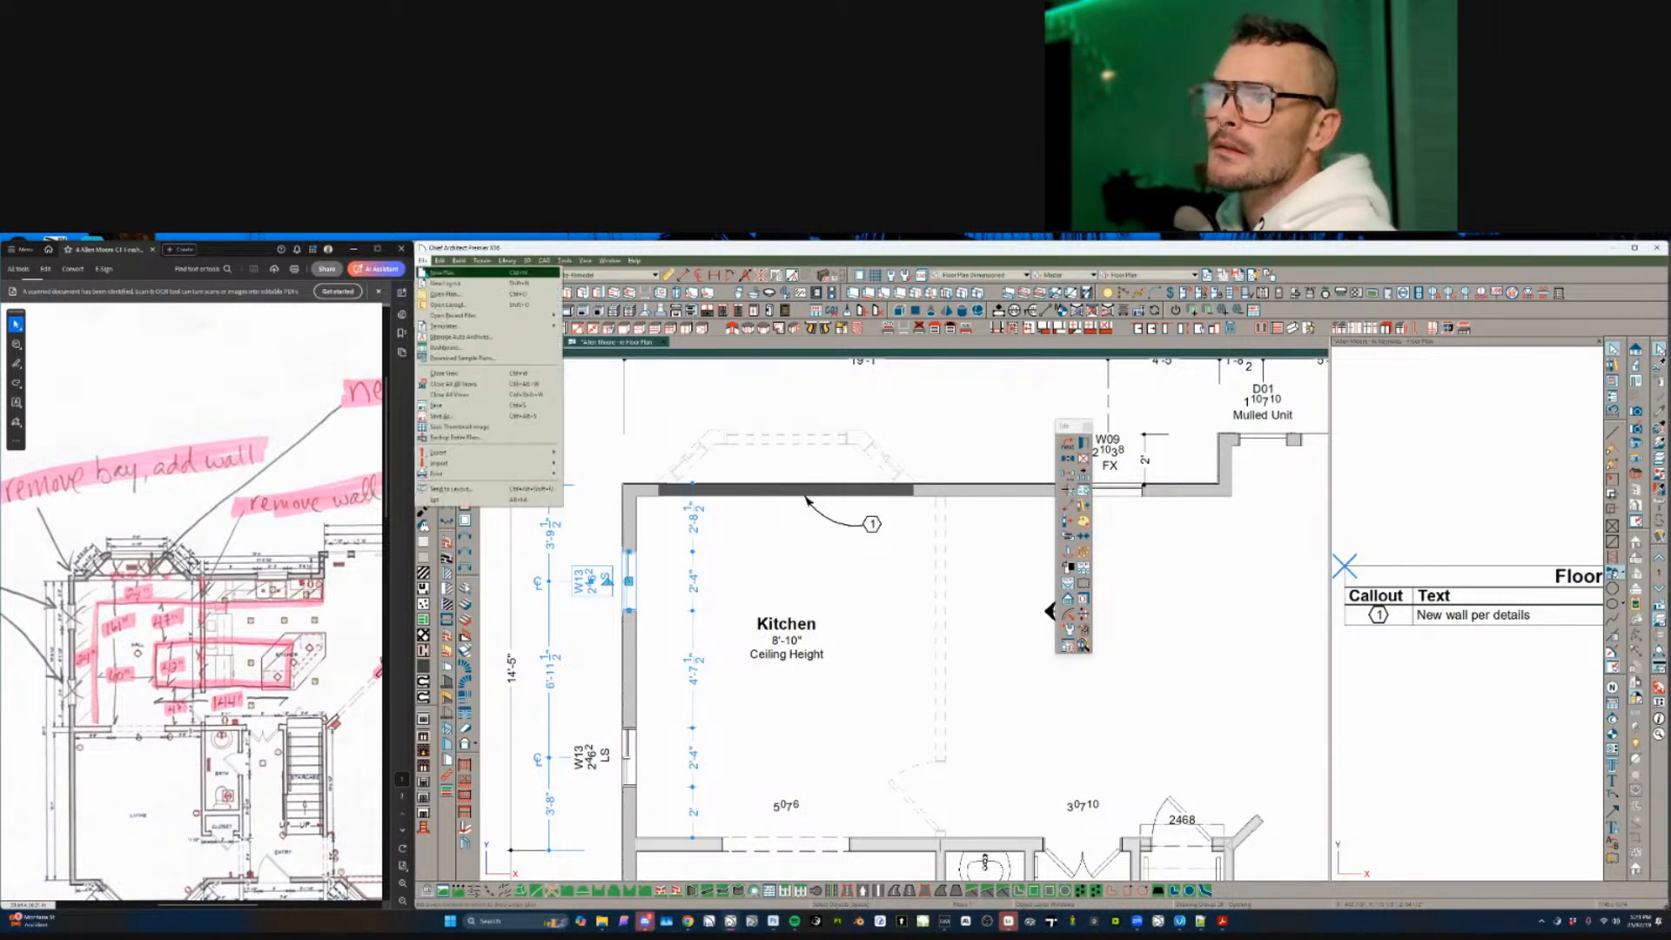
{"action": "mouse_move", "coordinate": [458, 321]}
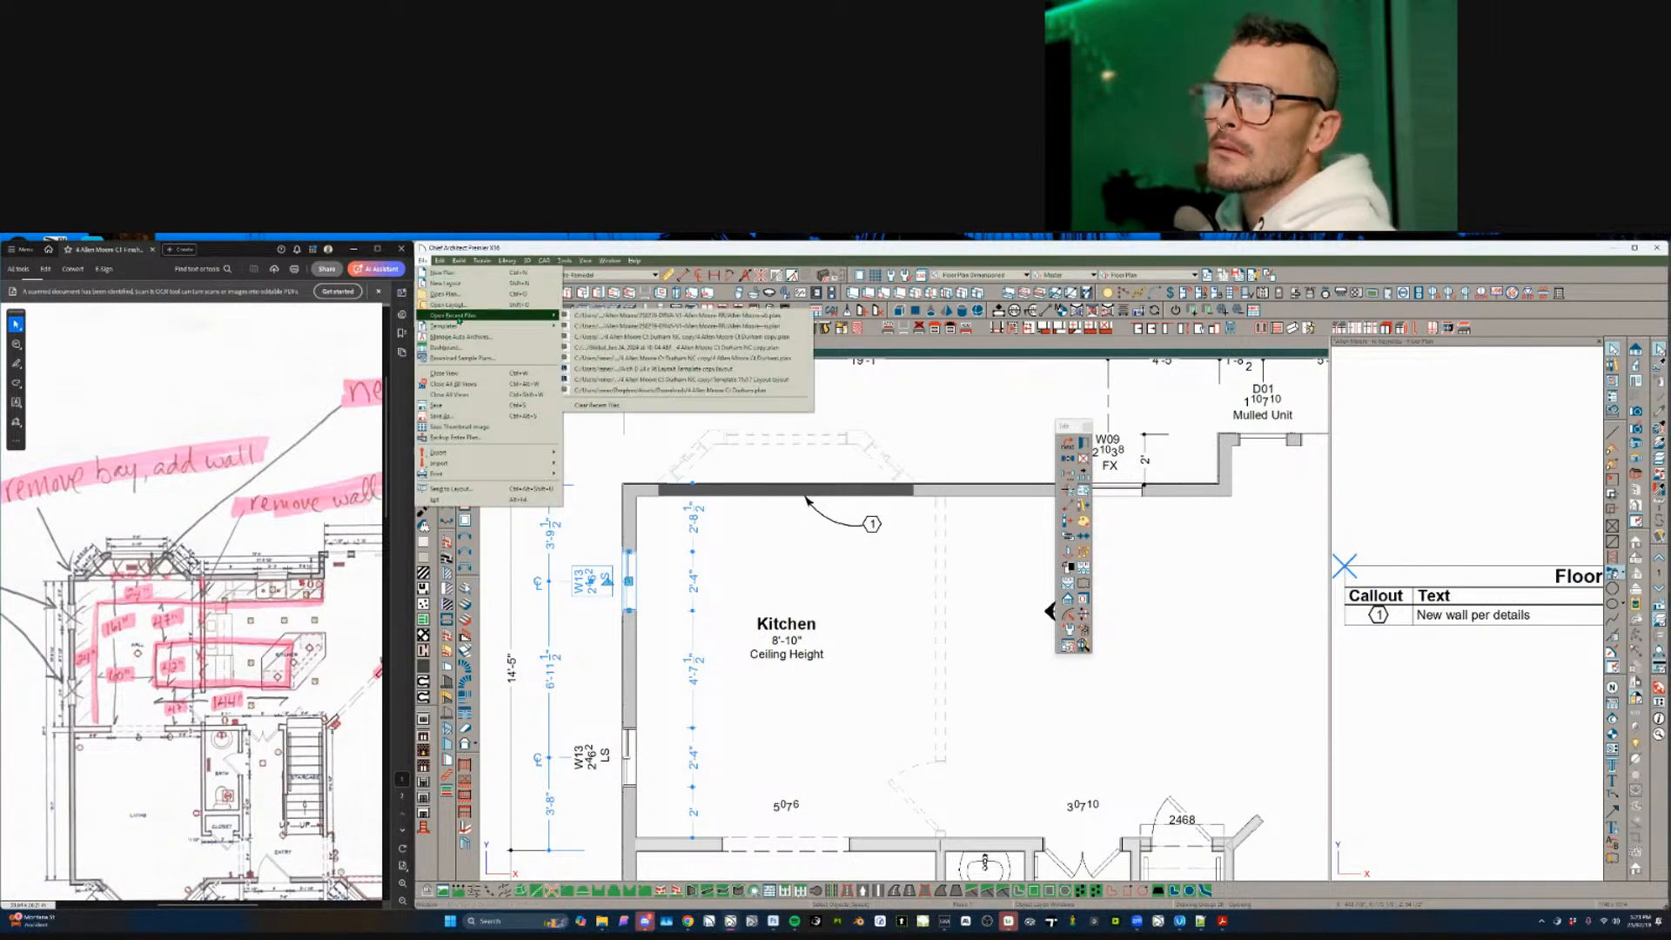
{"action": "left_click", "coordinate": [679, 326]}
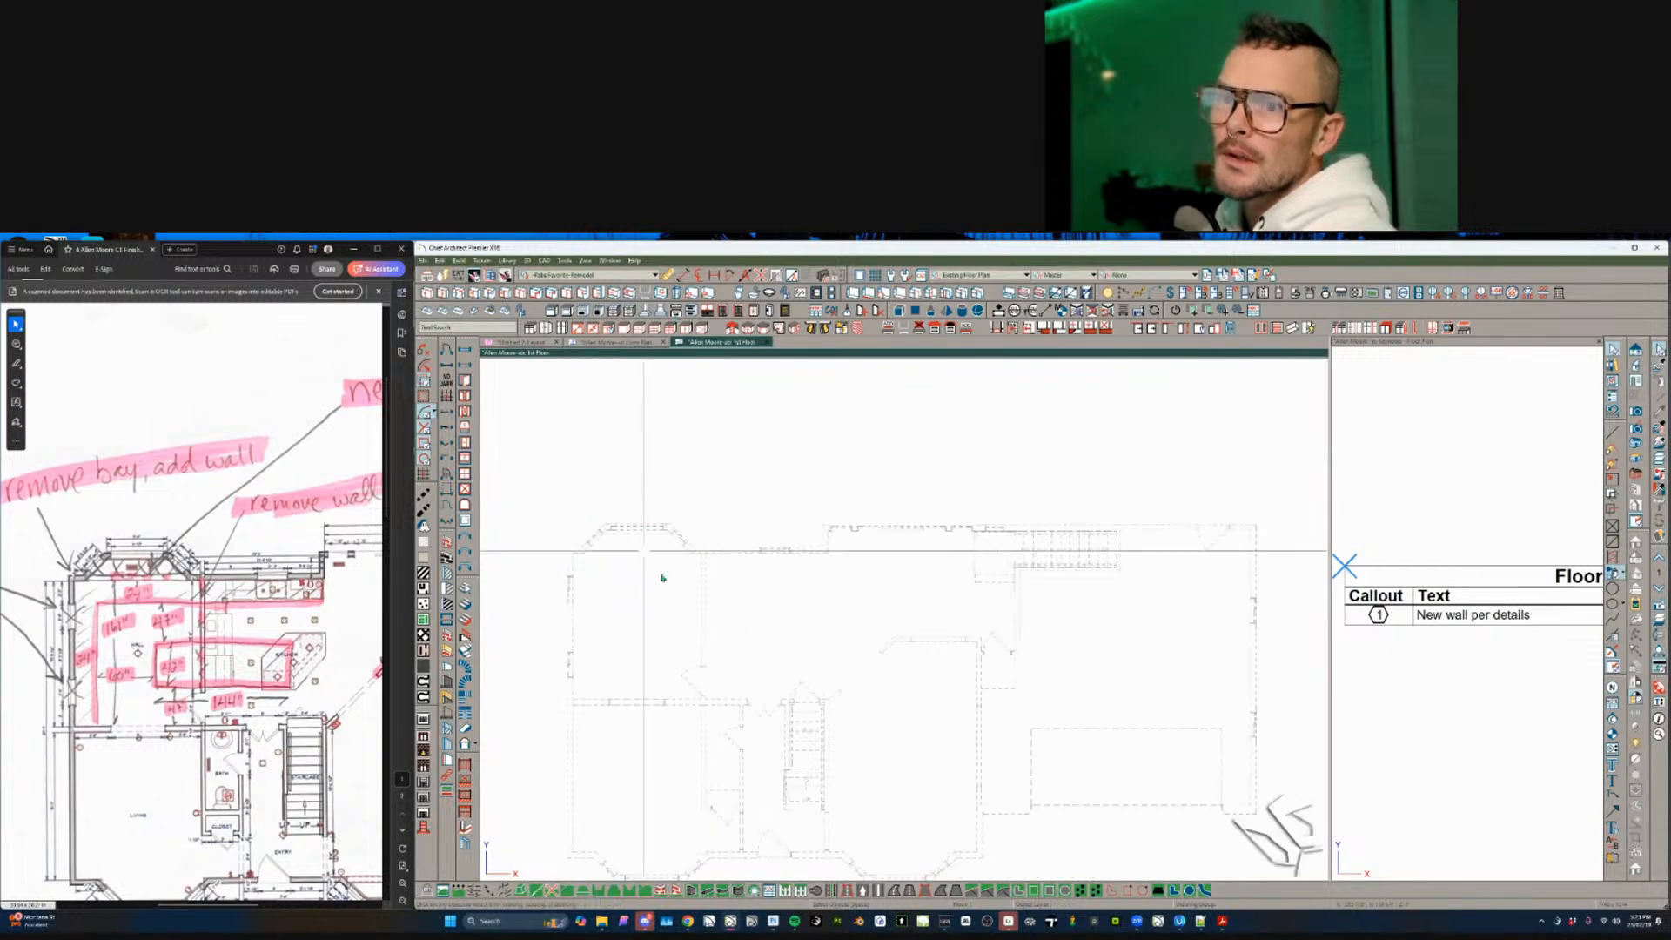
{"action": "scroll", "coordinate": [745, 597], "scroll_direction": "up", "scroll_amount": 3}
{"action": "left_click", "coordinate": [1151, 276]}
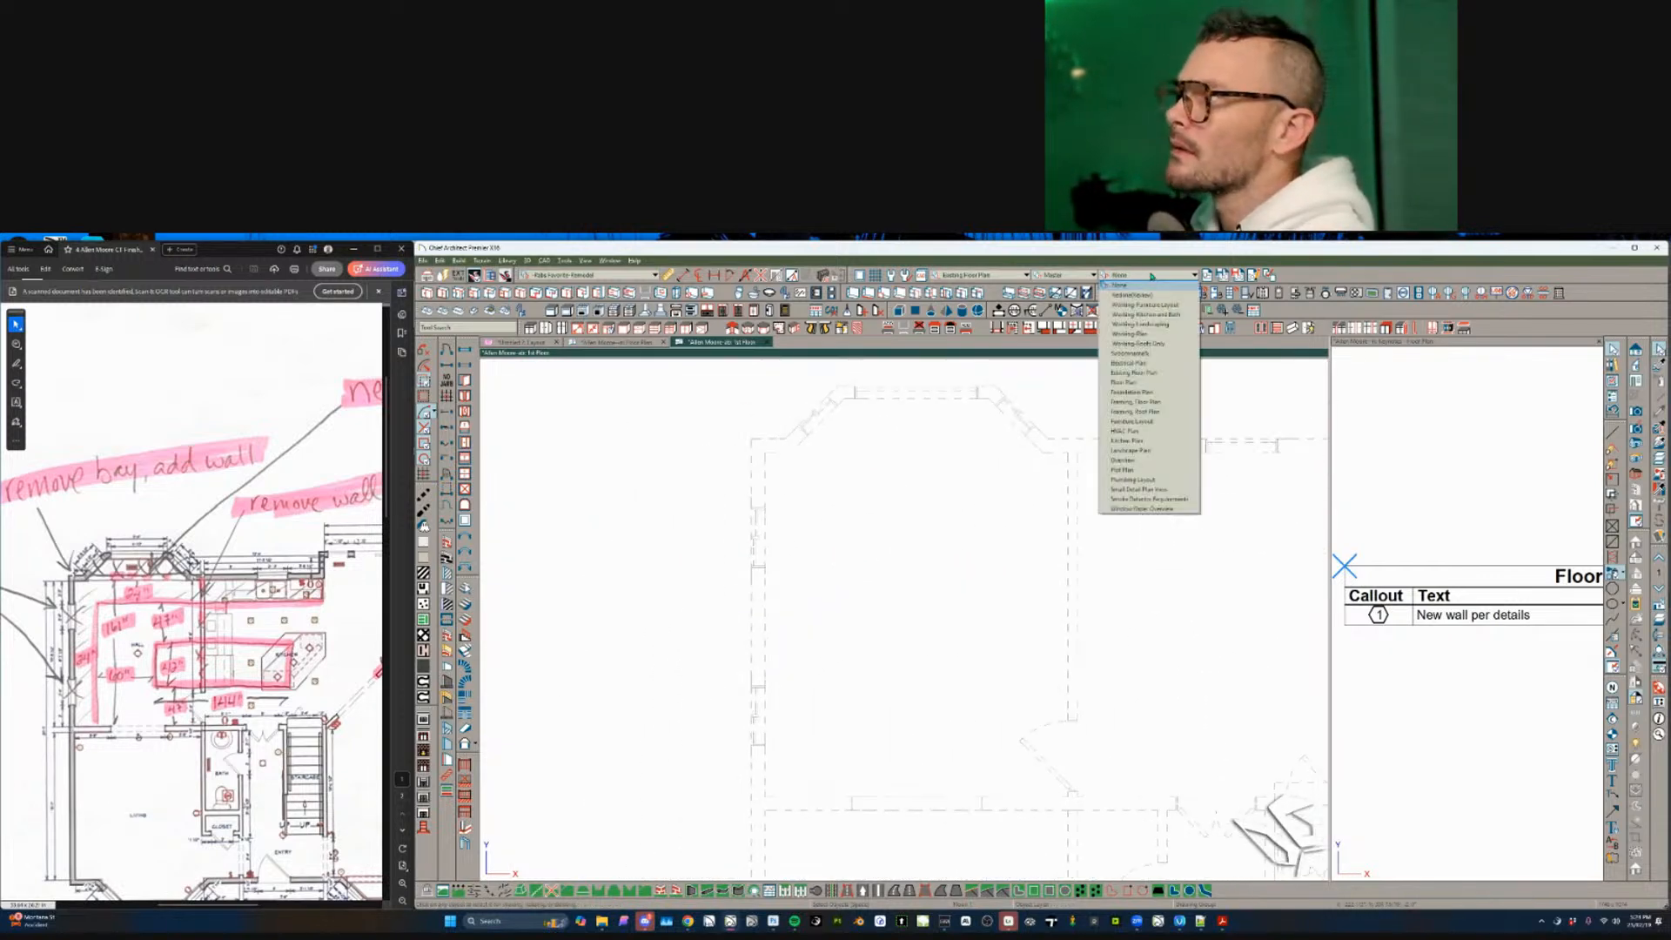
{"action": "left_click", "coordinate": [1129, 335]}
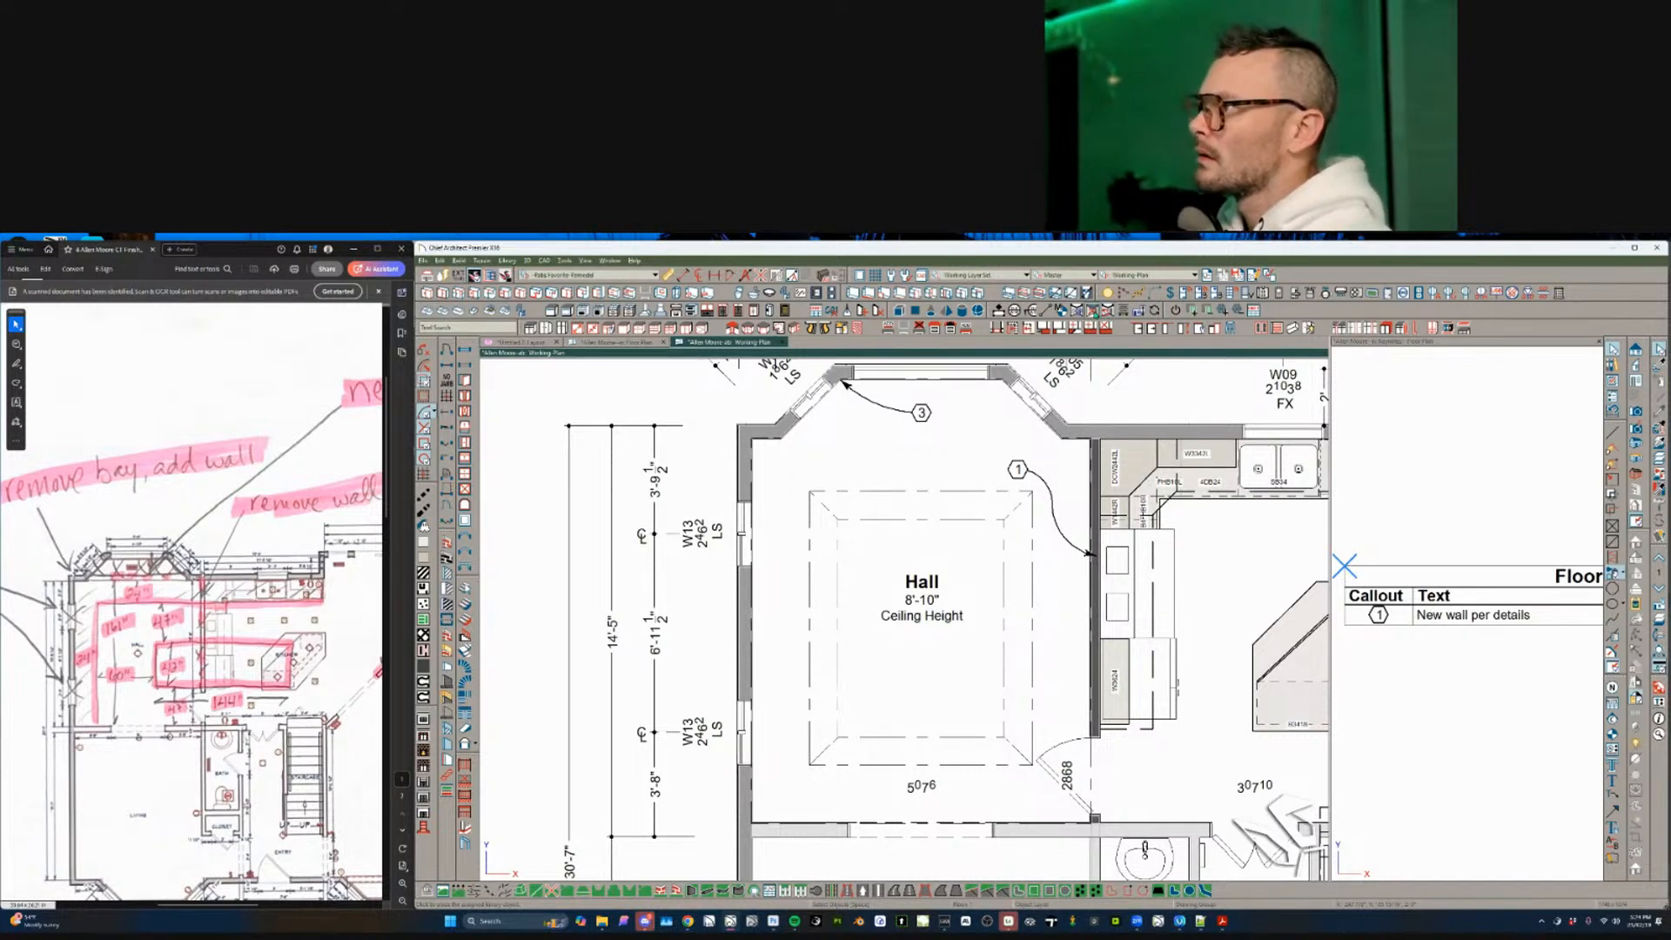
- Replace the Hall's upper and lower W13 windows and top bay window with TBR library versions
{"action": "left_click", "coordinate": [742, 535]}
{"action": "left_click", "coordinate": [741, 535]}
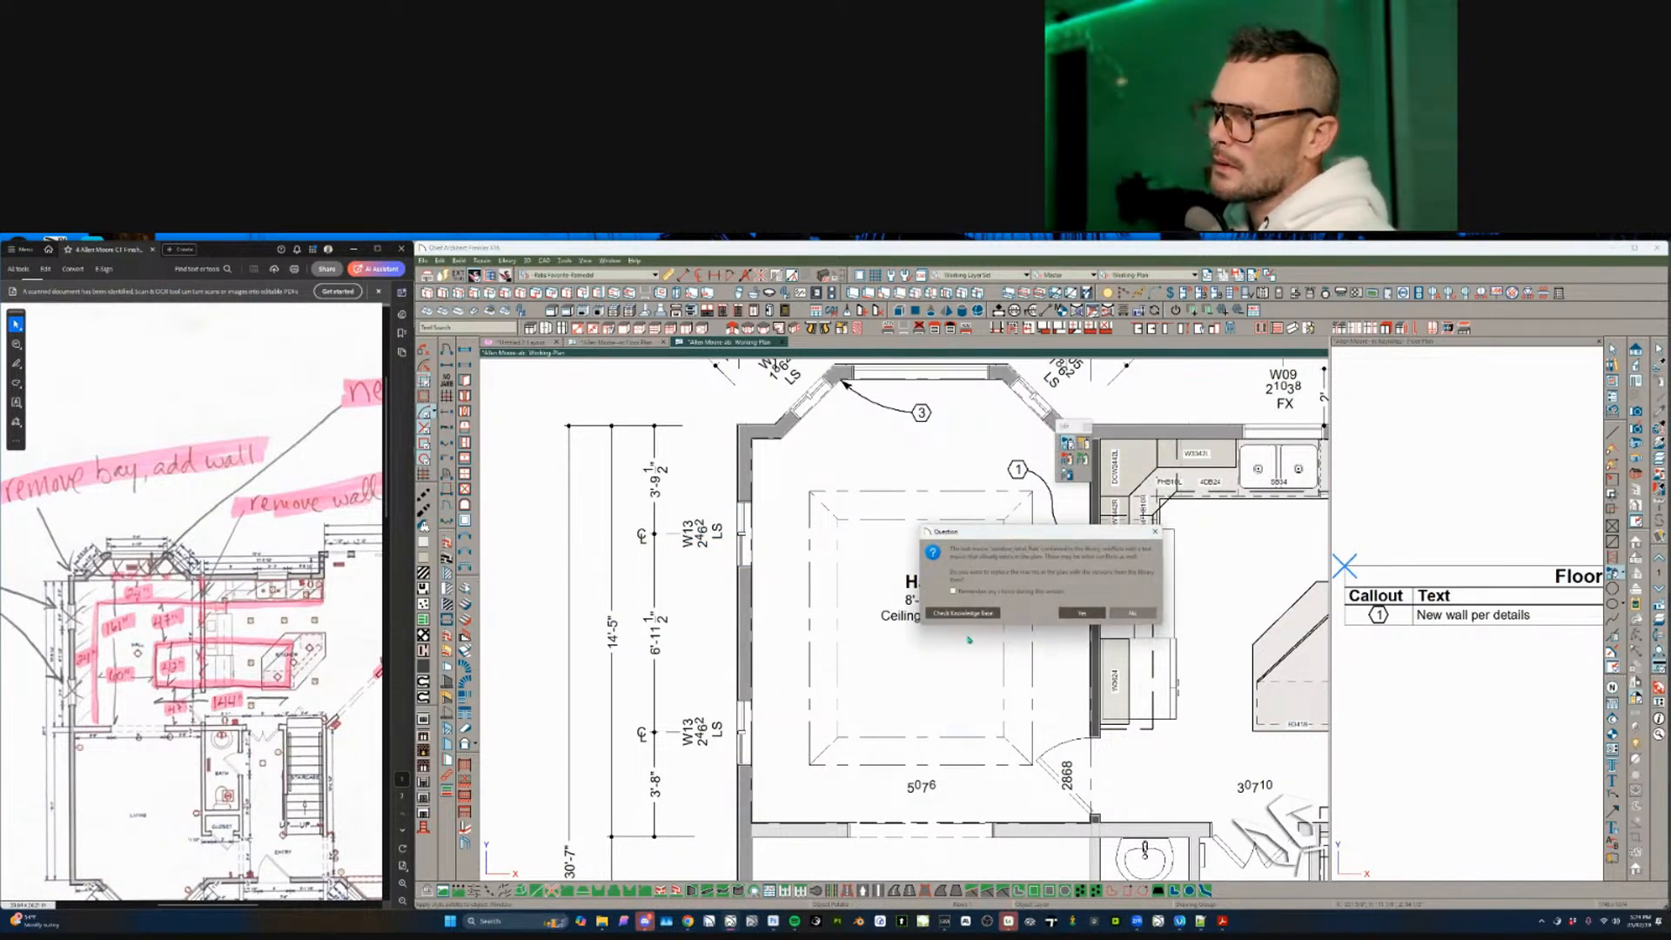
{"action": "left_click", "coordinate": [1130, 614]}
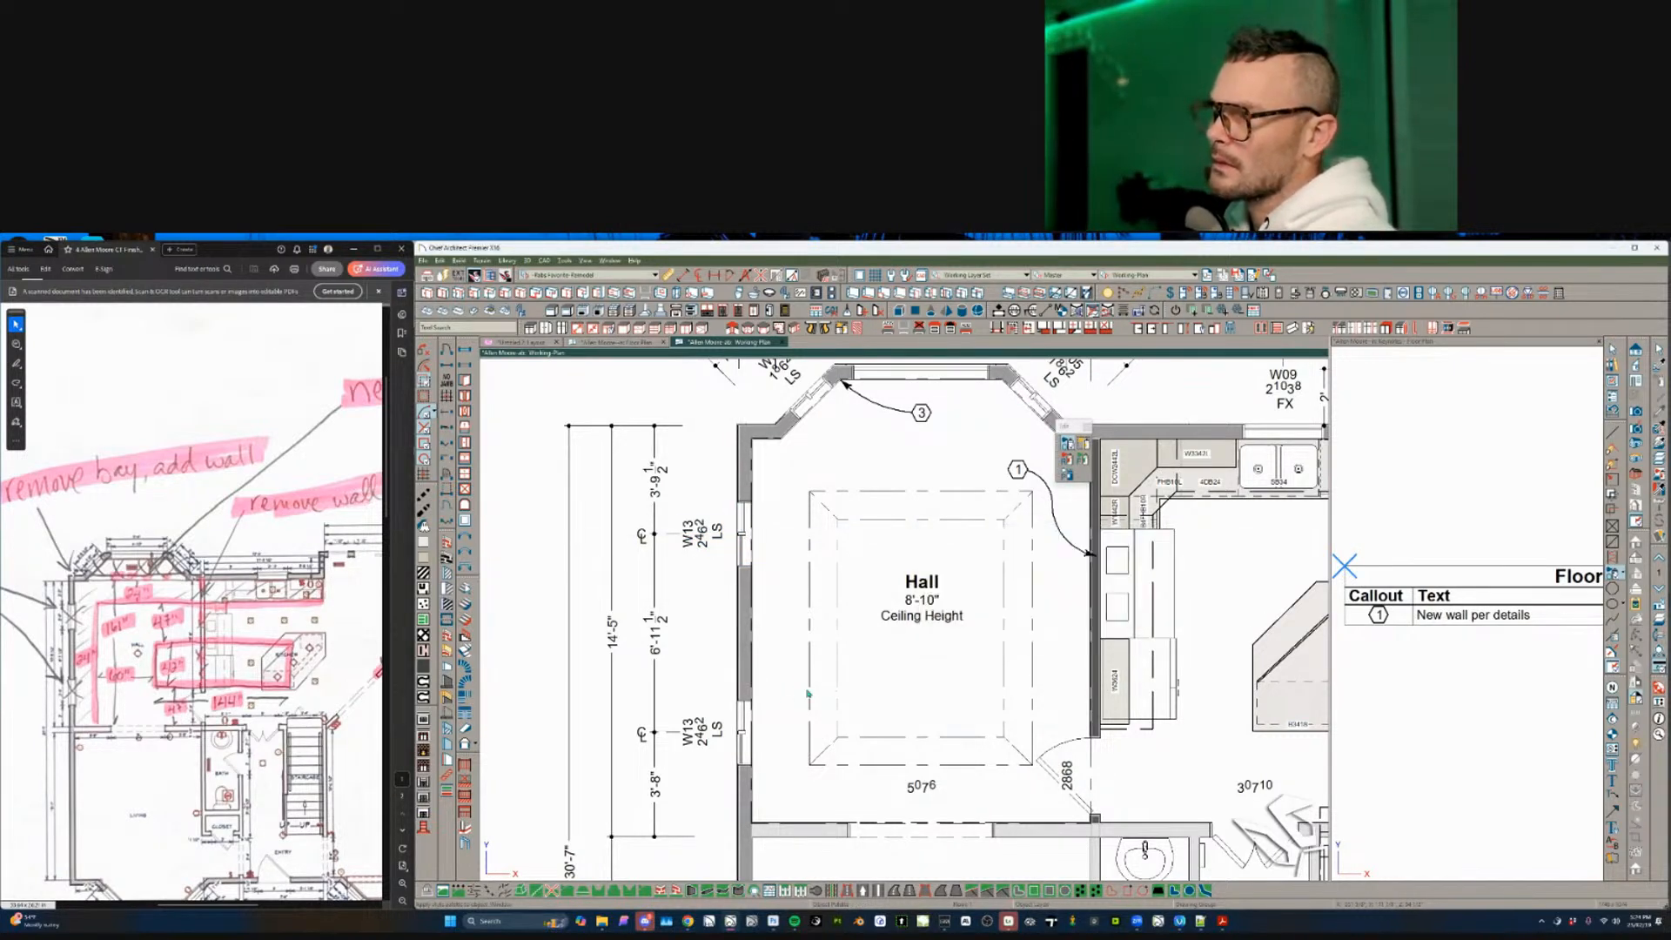
{"action": "left_click", "coordinate": [753, 729]}
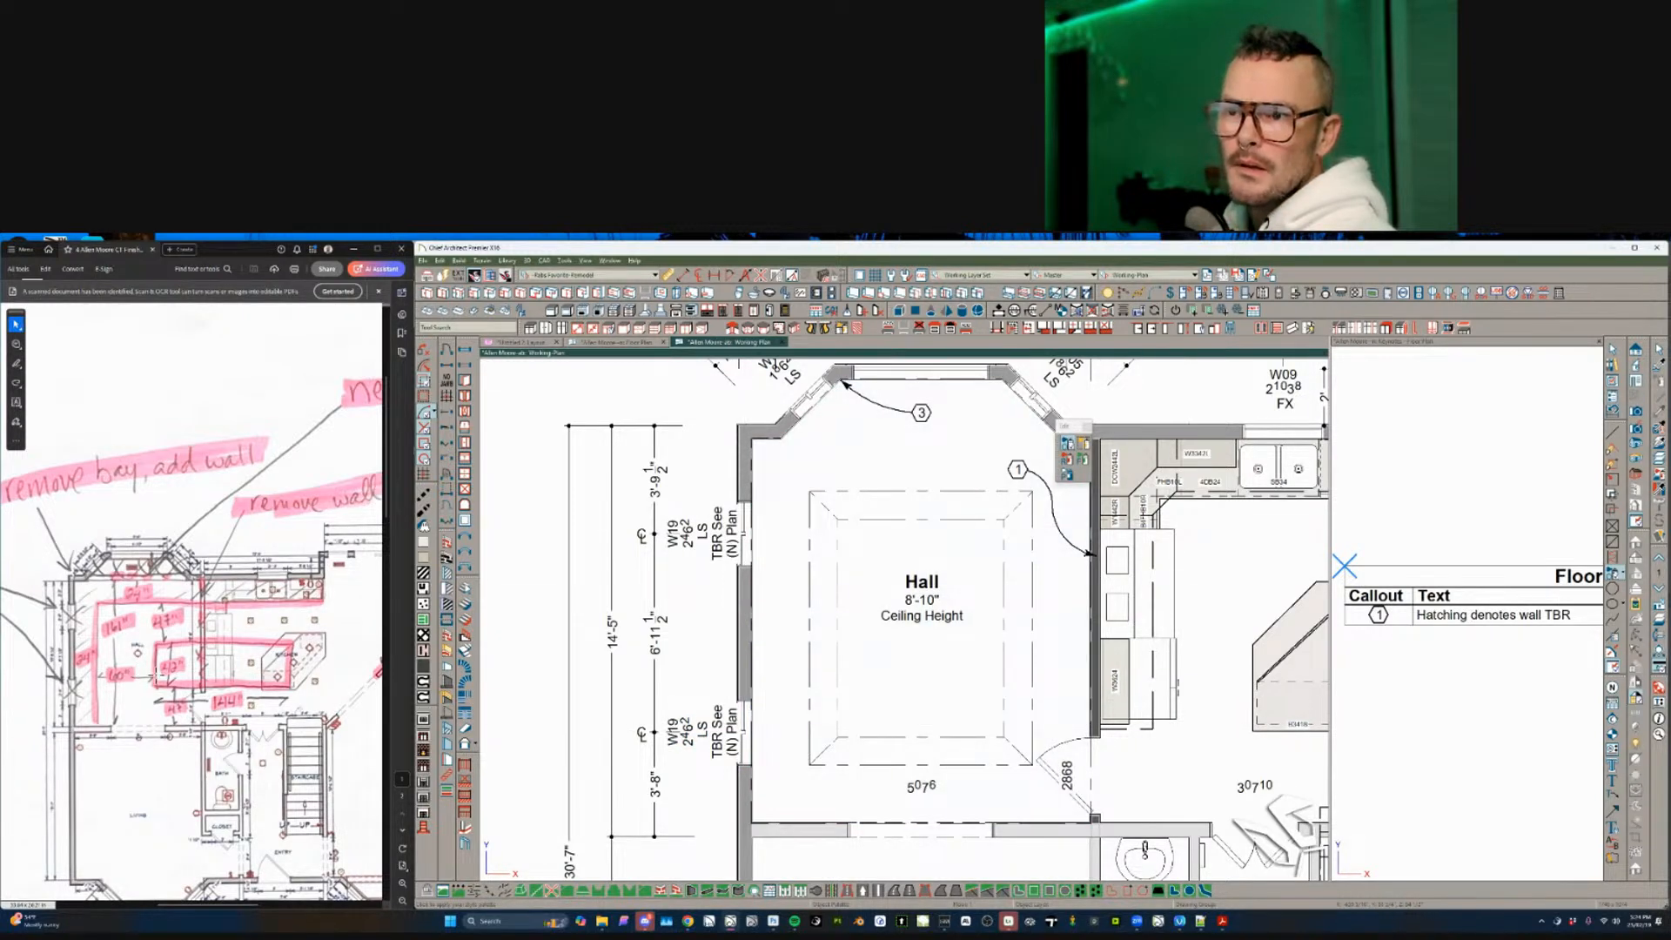
{"action": "scroll", "coordinate": [648, 605], "scroll_direction": "down", "scroll_amount": 1}
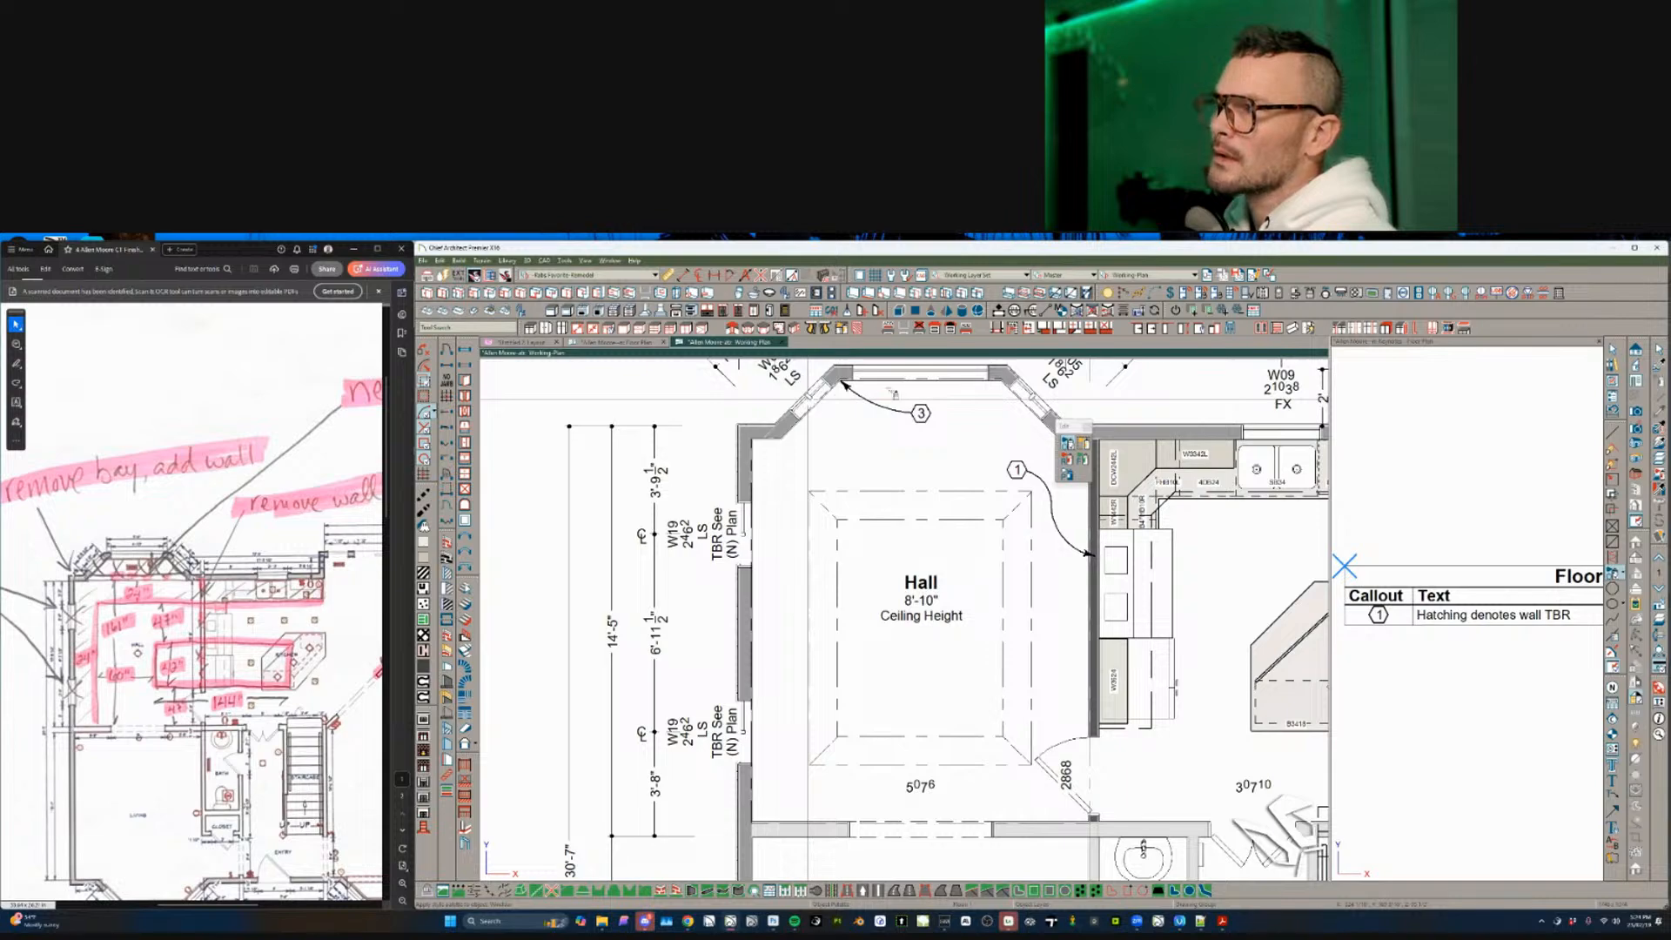
{"action": "left_click", "coordinate": [915, 385]}
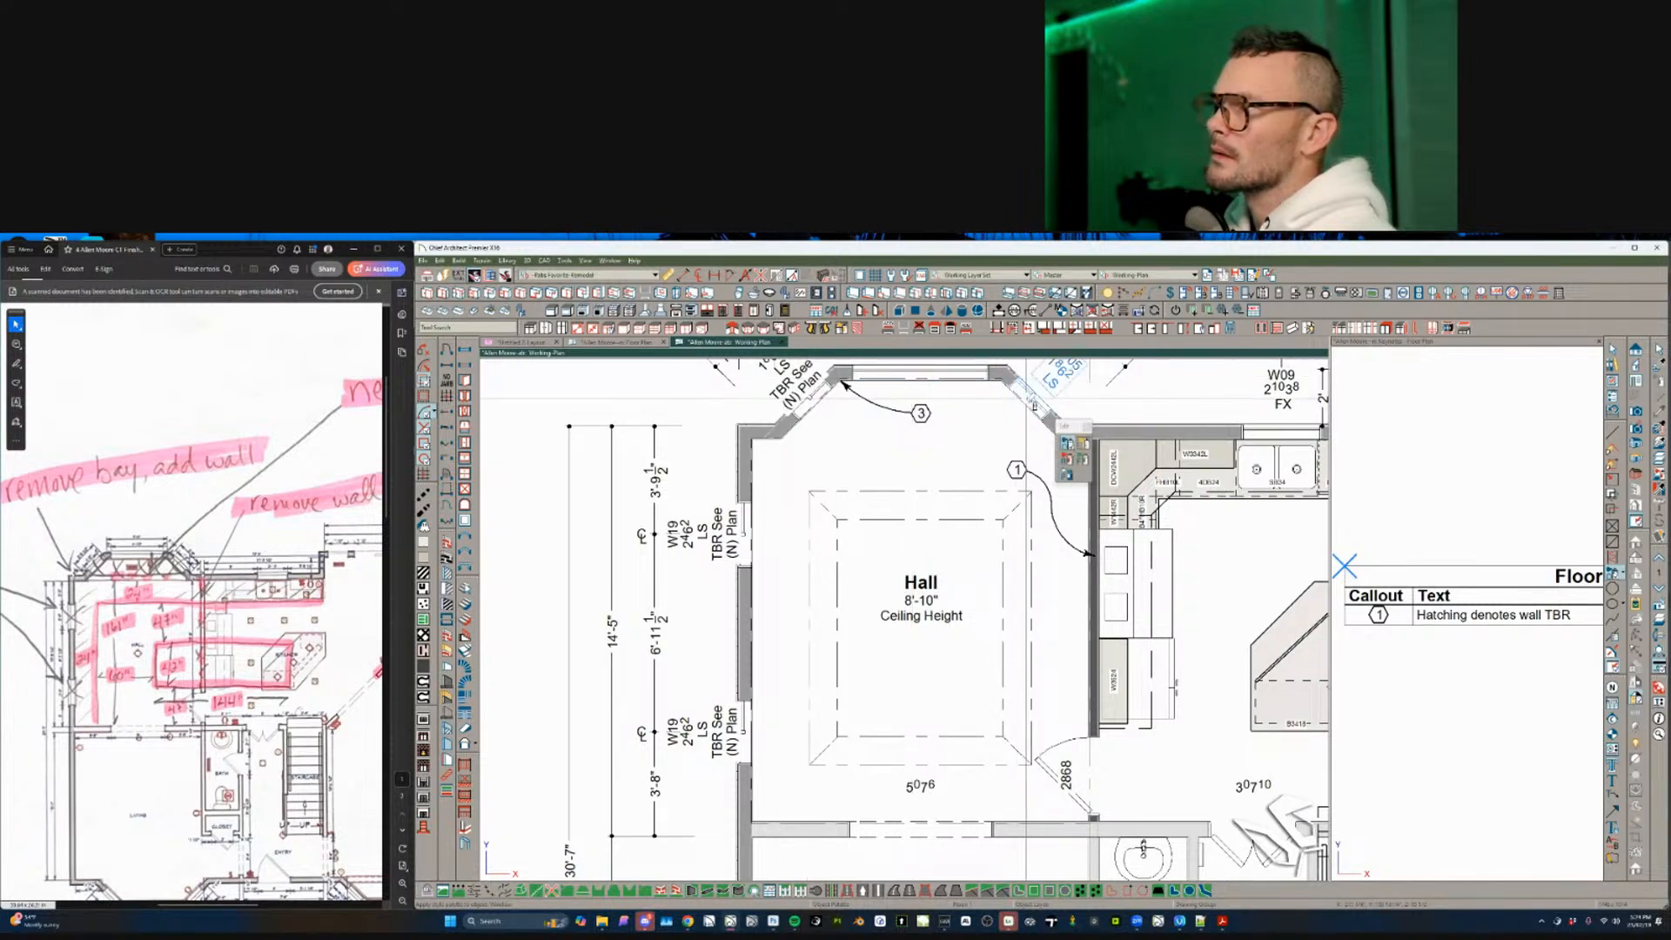
{"action": "scroll", "coordinate": [886, 540], "scroll_direction": "down", "scroll_amount": 3}
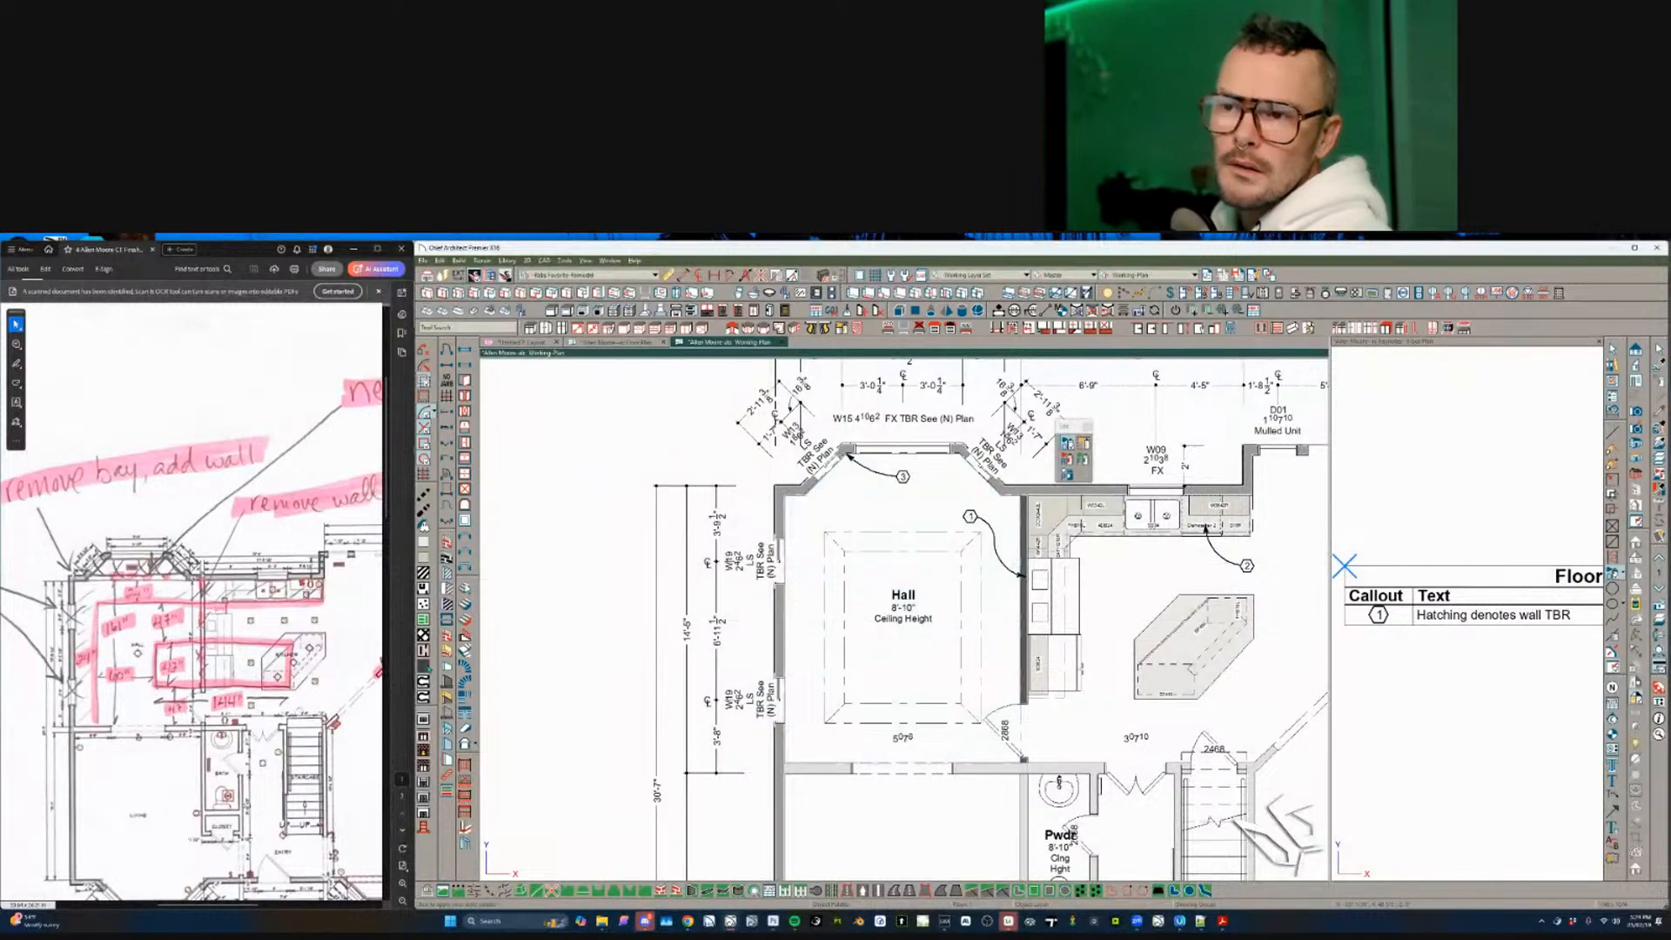
- Scroll the Acrobat markup to its second page
{"action": "left_click", "coordinate": [280, 696]}
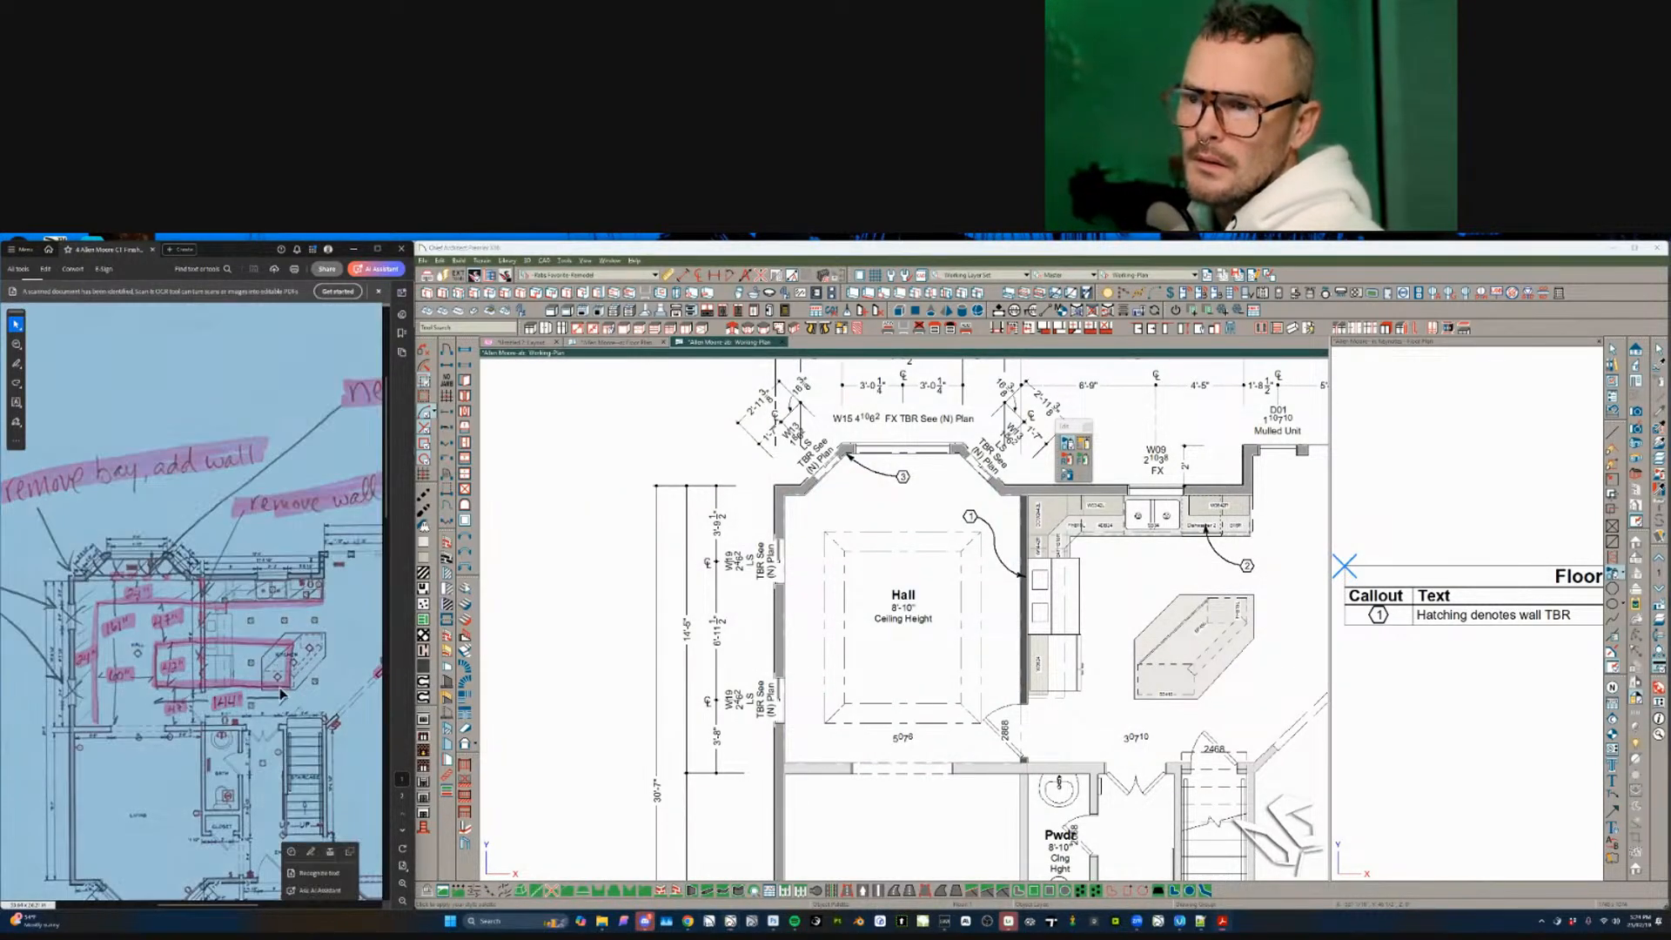
{"action": "scroll", "coordinate": [280, 696], "scroll_direction": "down", "scroll_amount": 4, "text": "ctrl"}
{"action": "scroll", "coordinate": [280, 695], "scroll_direction": "down", "scroll_amount": 3, "text": "ctrl"}
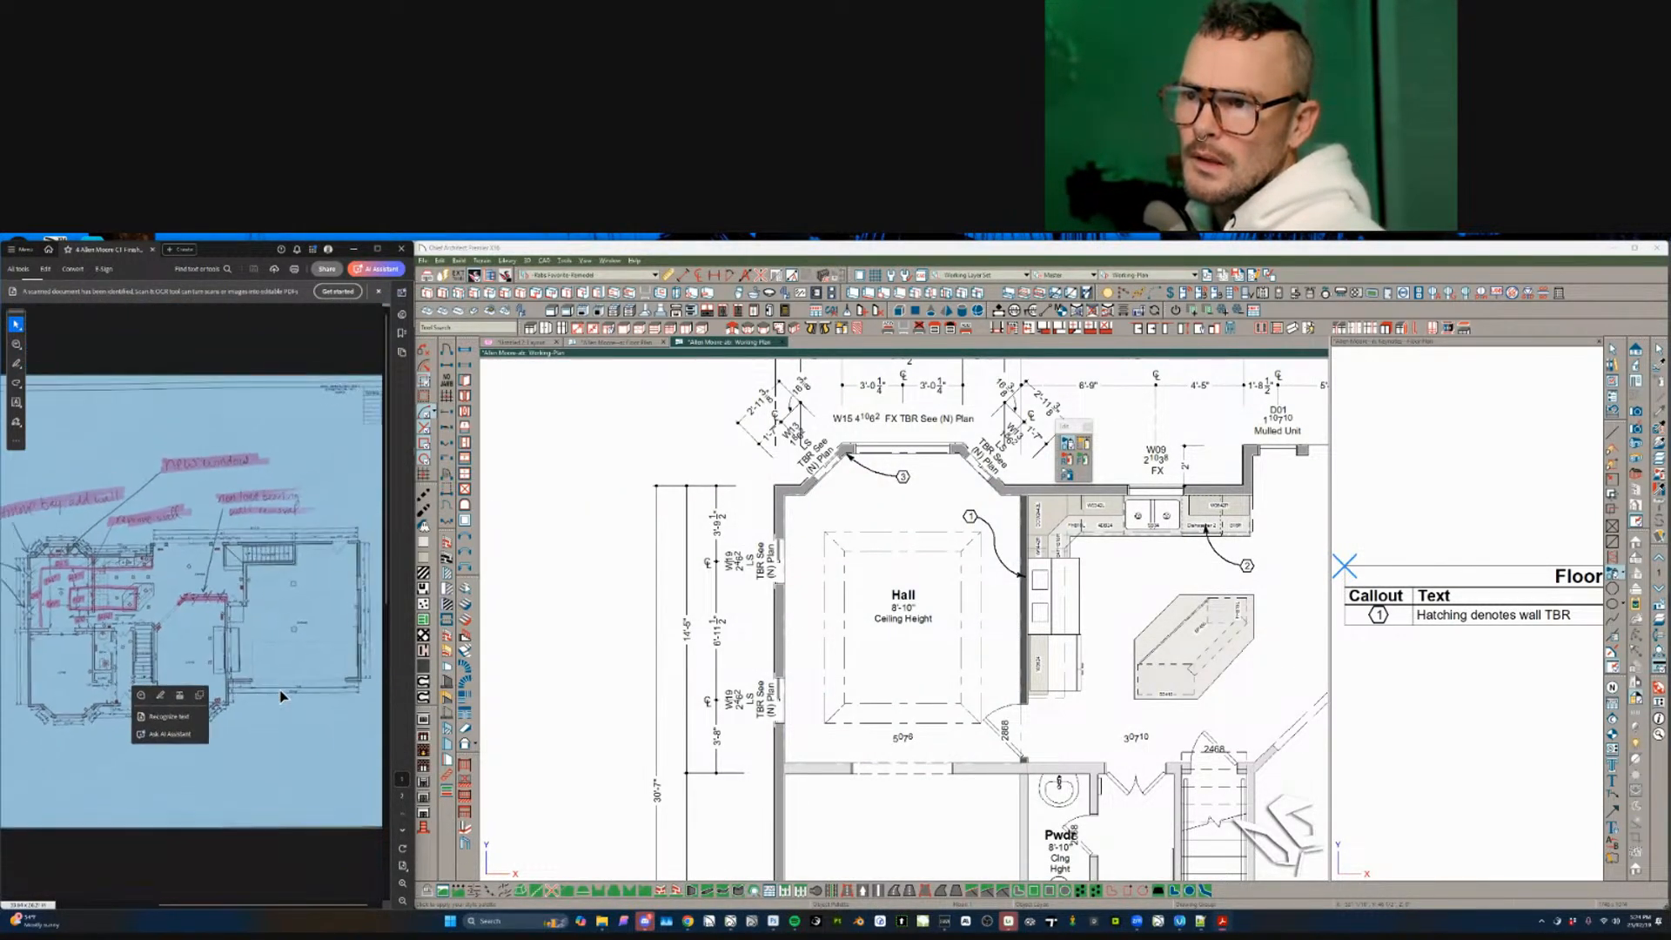
{"action": "scroll", "coordinate": [280, 694], "scroll_direction": "down", "scroll_amount": 1}
{"action": "scroll", "coordinate": [280, 690], "scroll_direction": "down", "scroll_amount": 3, "text": "ctrl"}
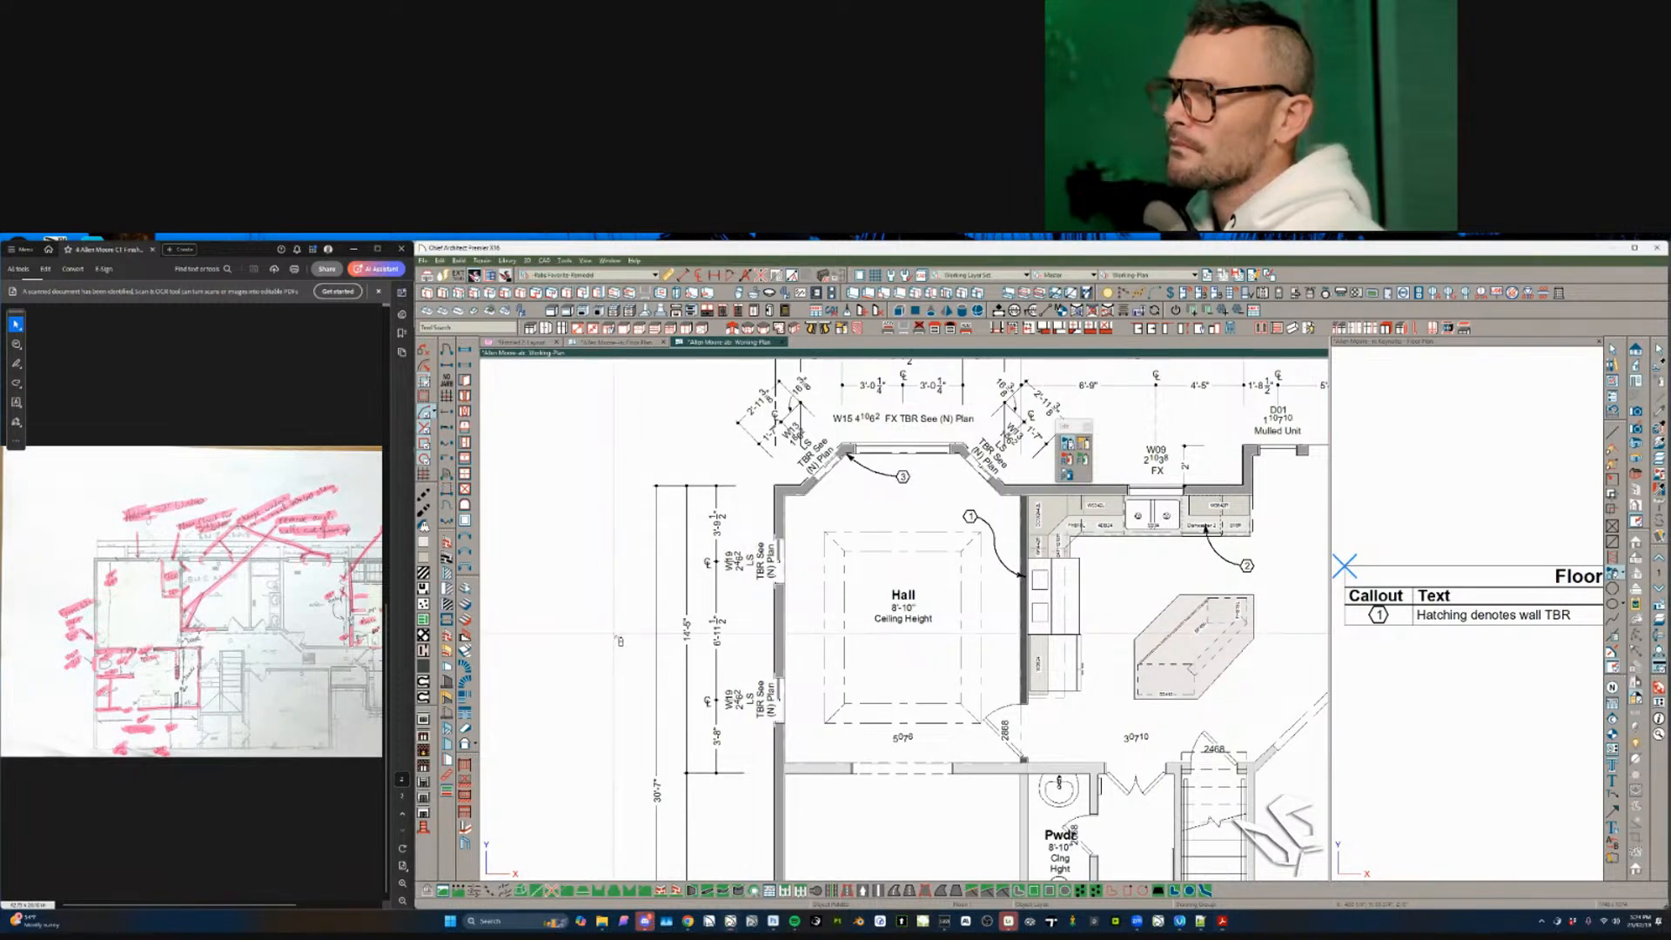
- Go up one floor and zoom to the whole upper floor plan
{"action": "key", "text": "Page_Up"}
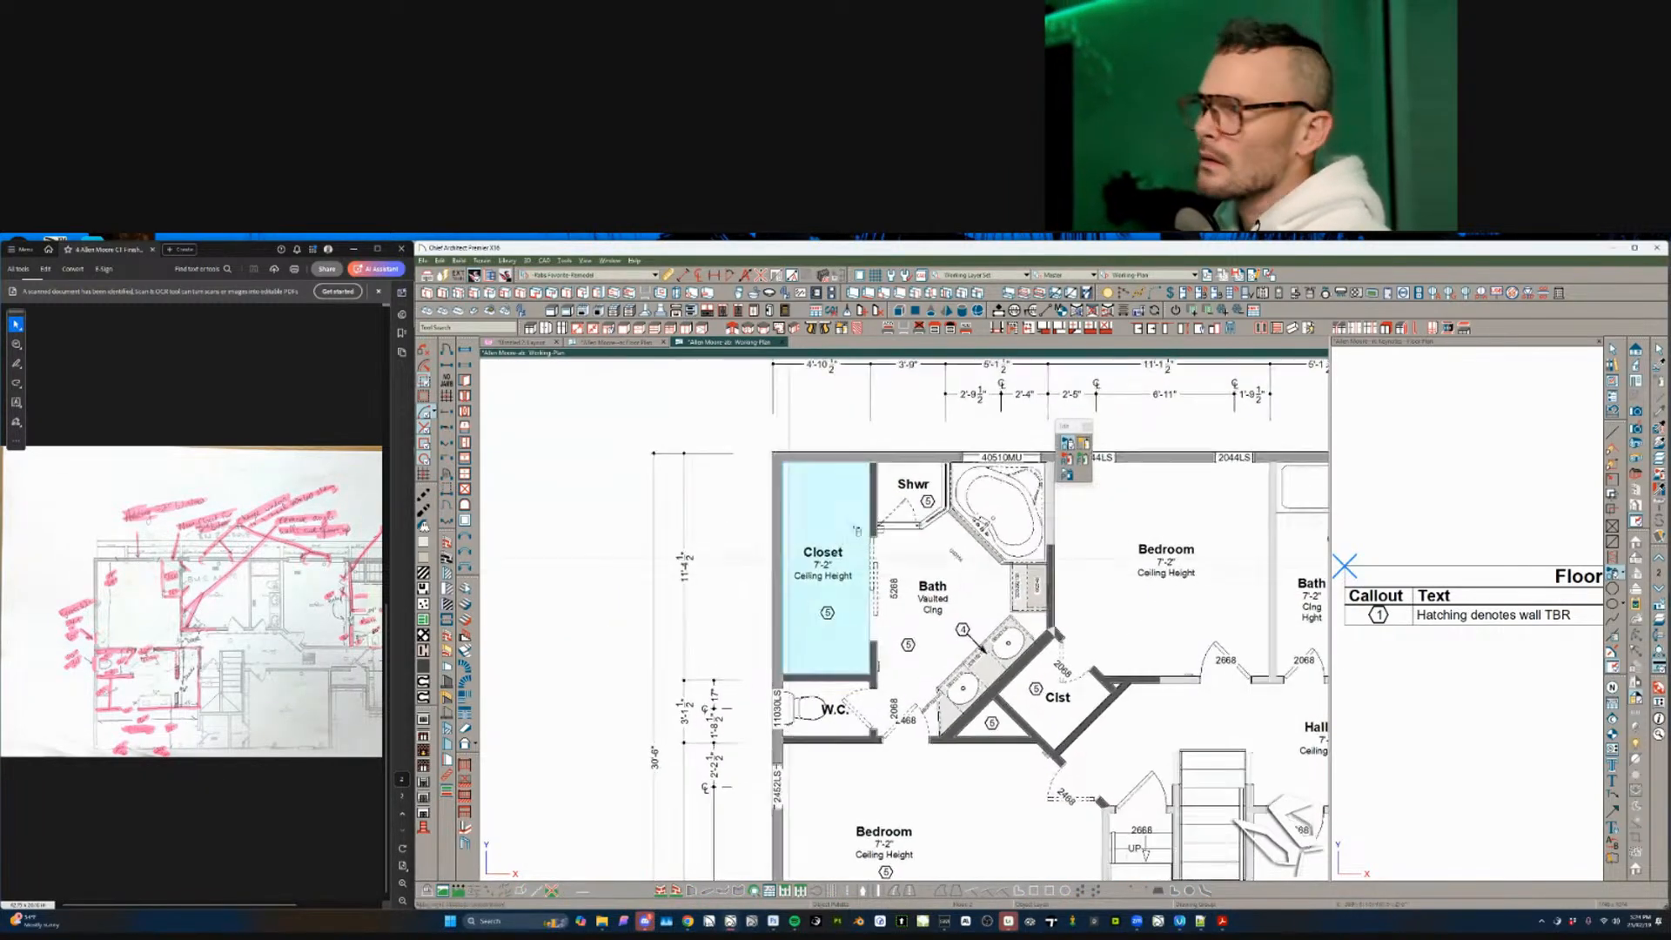
{"action": "scroll", "coordinate": [870, 541], "scroll_direction": "up", "scroll_amount": 2}
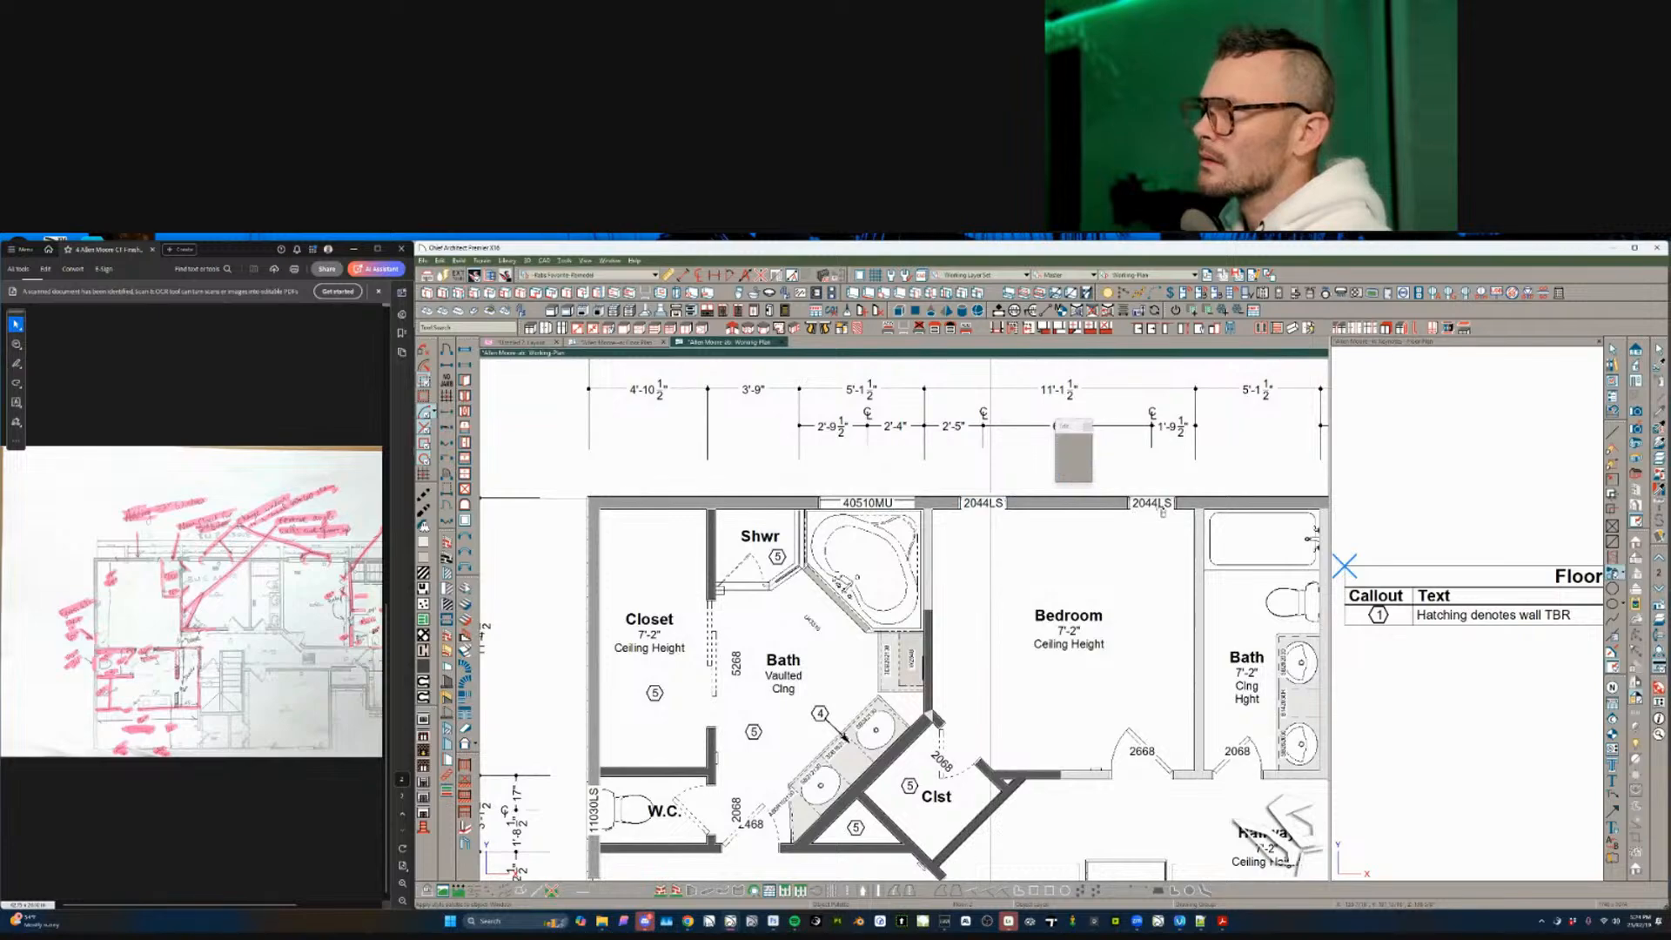
{"action": "scroll", "coordinate": [829, 573], "scroll_direction": "down", "scroll_amount": 4}
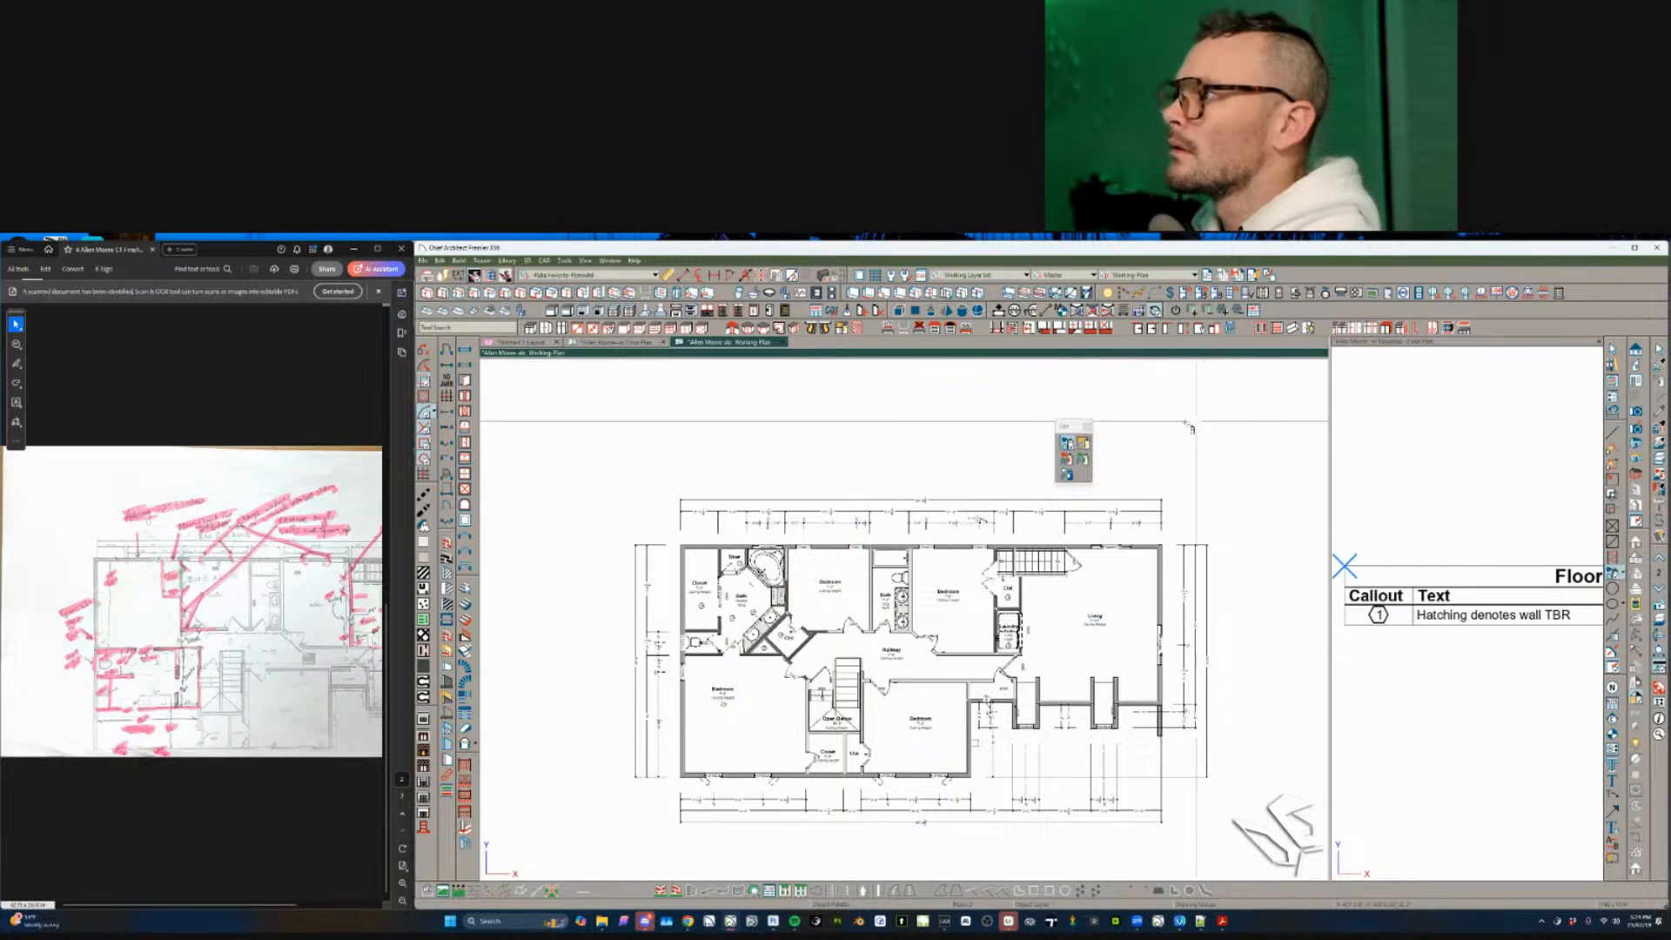
{"action": "left_click_drag", "start_coordinate": [1281, 420], "coordinate": [481, 879]}
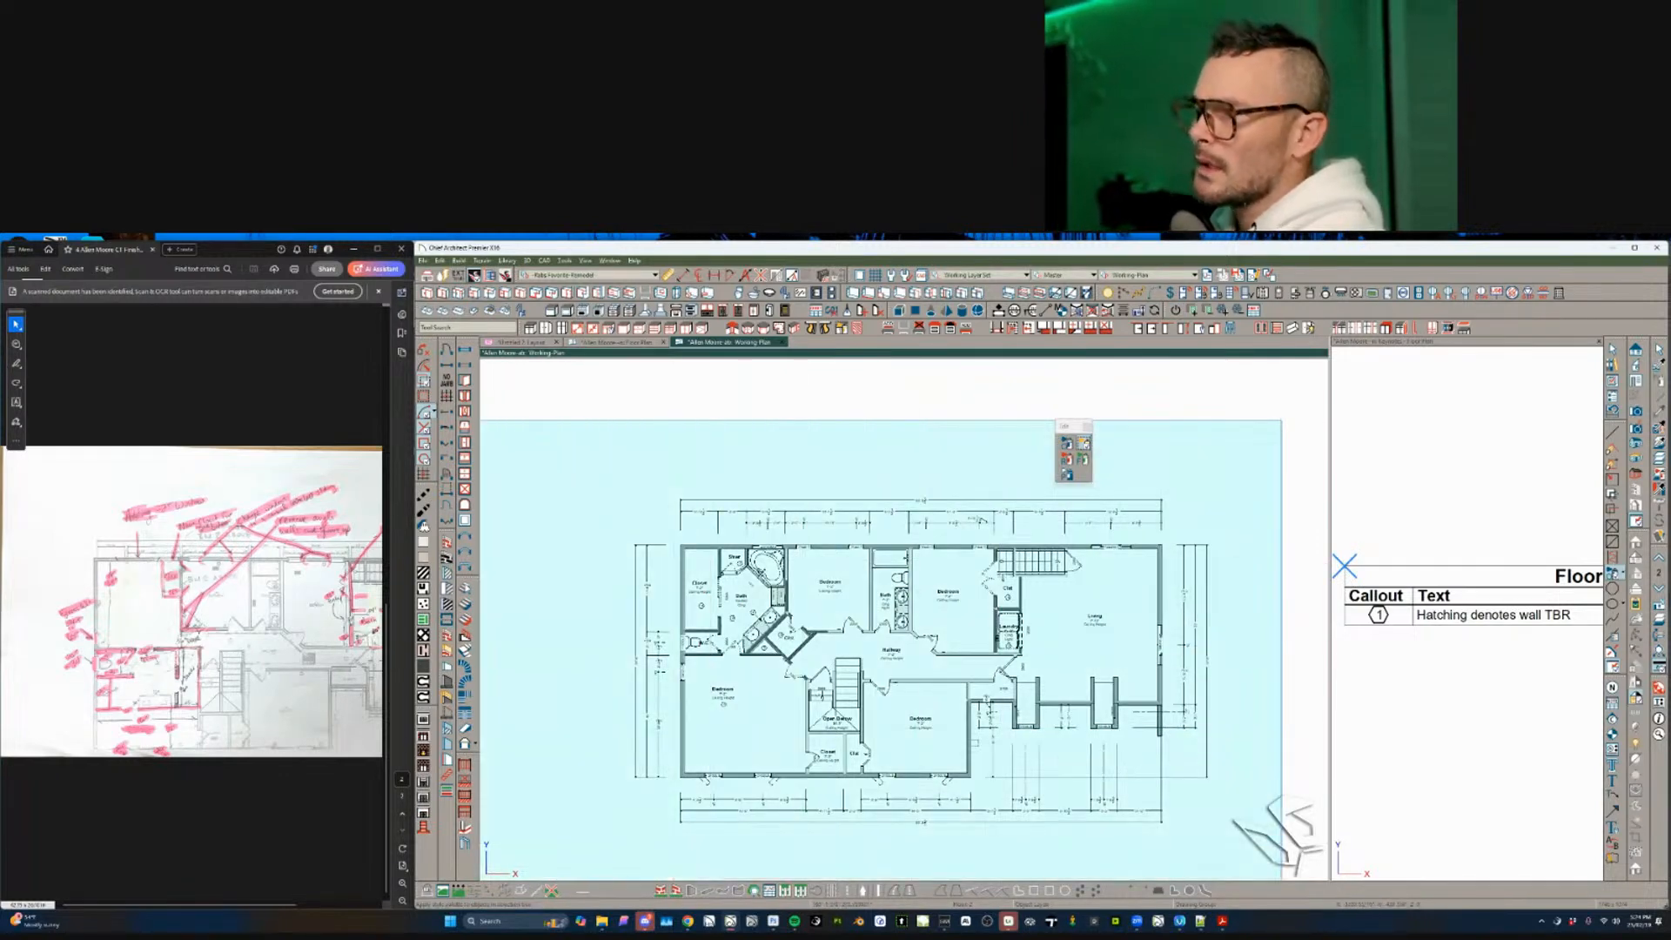
{"action": "scroll", "coordinate": [775, 565], "scroll_direction": "up", "scroll_amount": 6}
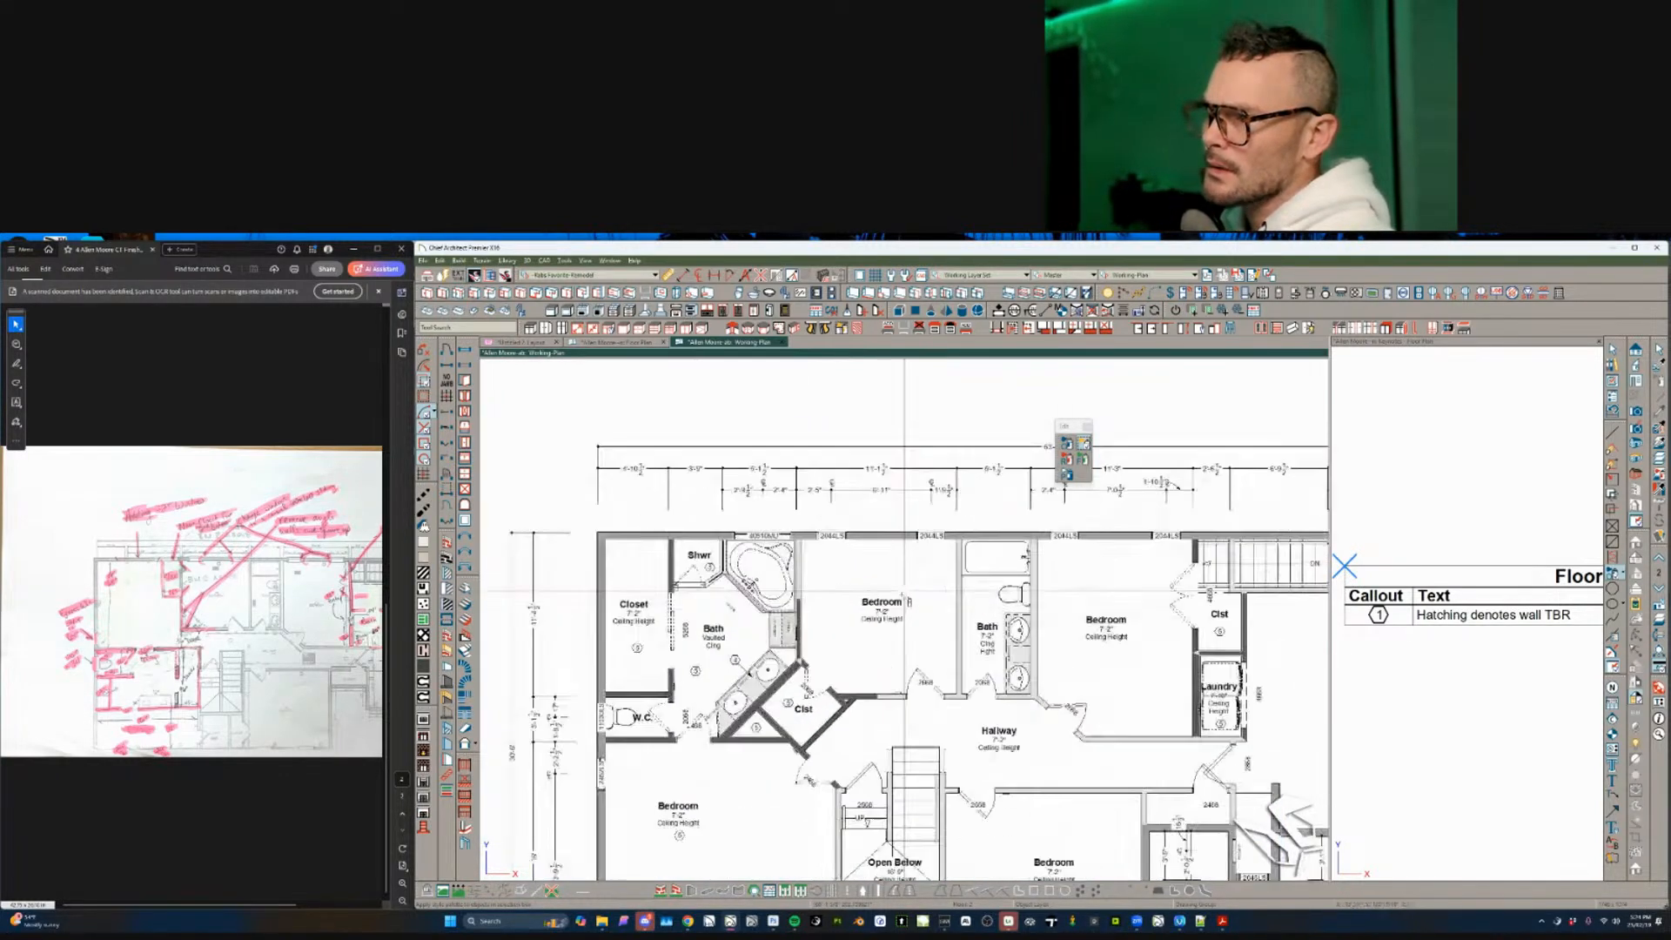
- Give the 40510MU tub window a label_fab macro label reading W14 4050 Mulled Unit
{"action": "middle_click_drag", "start_coordinate": [902, 594], "coordinate": [909, 602]}
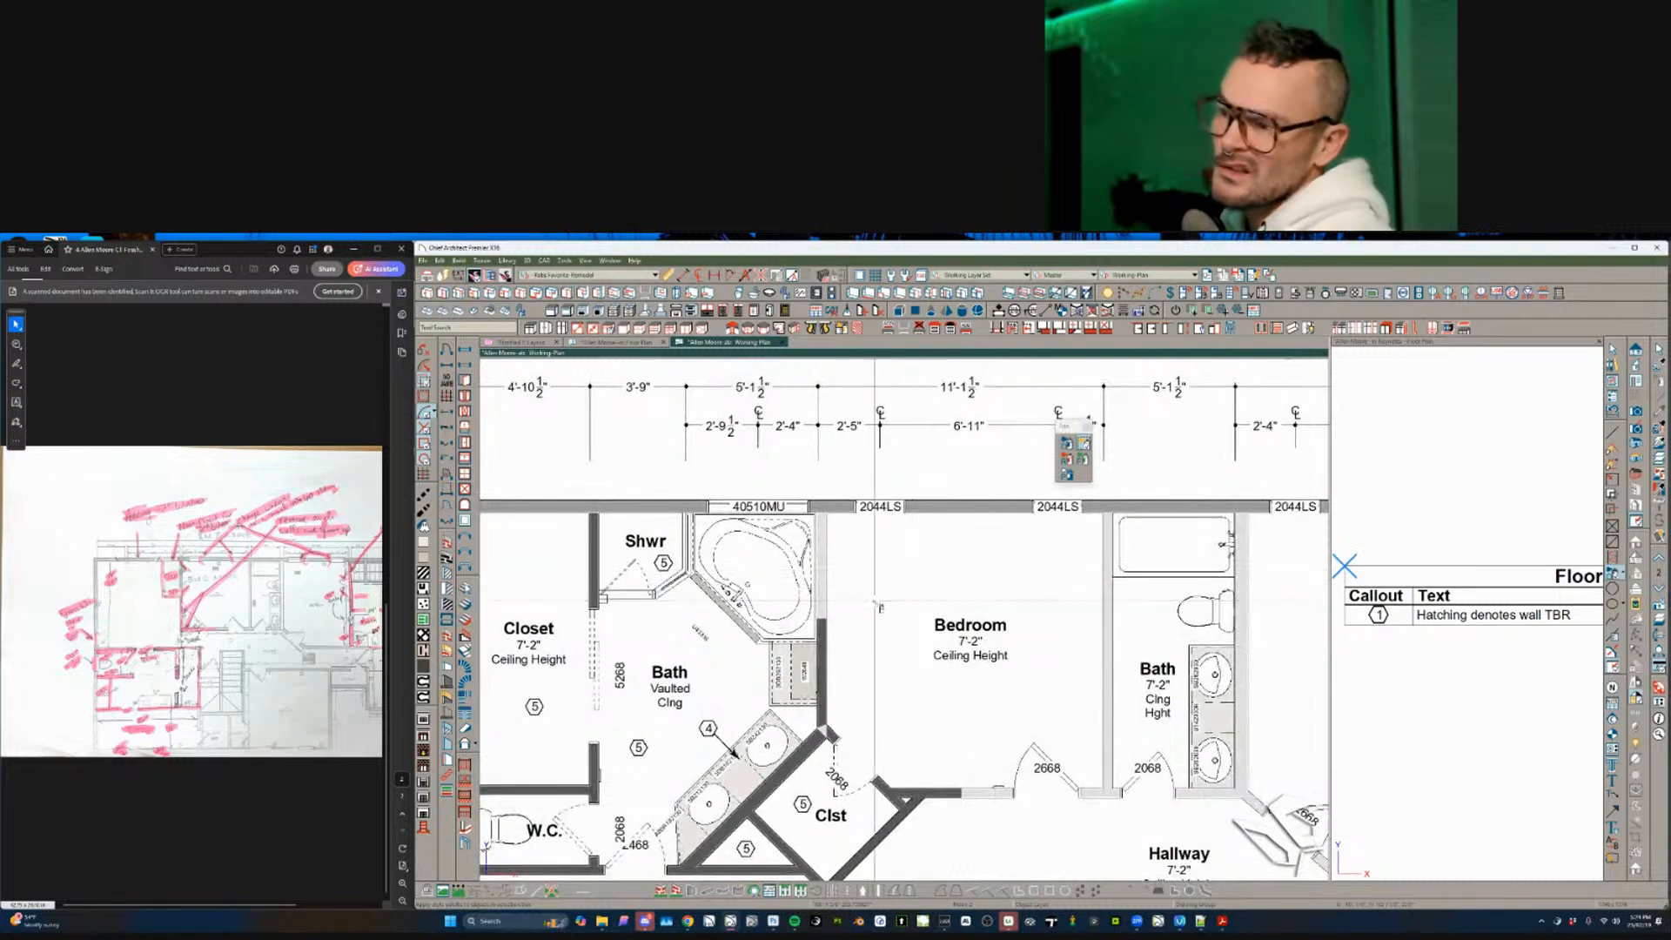
{"action": "key", "text": "space"}
{"action": "left_click", "coordinate": [782, 507]}
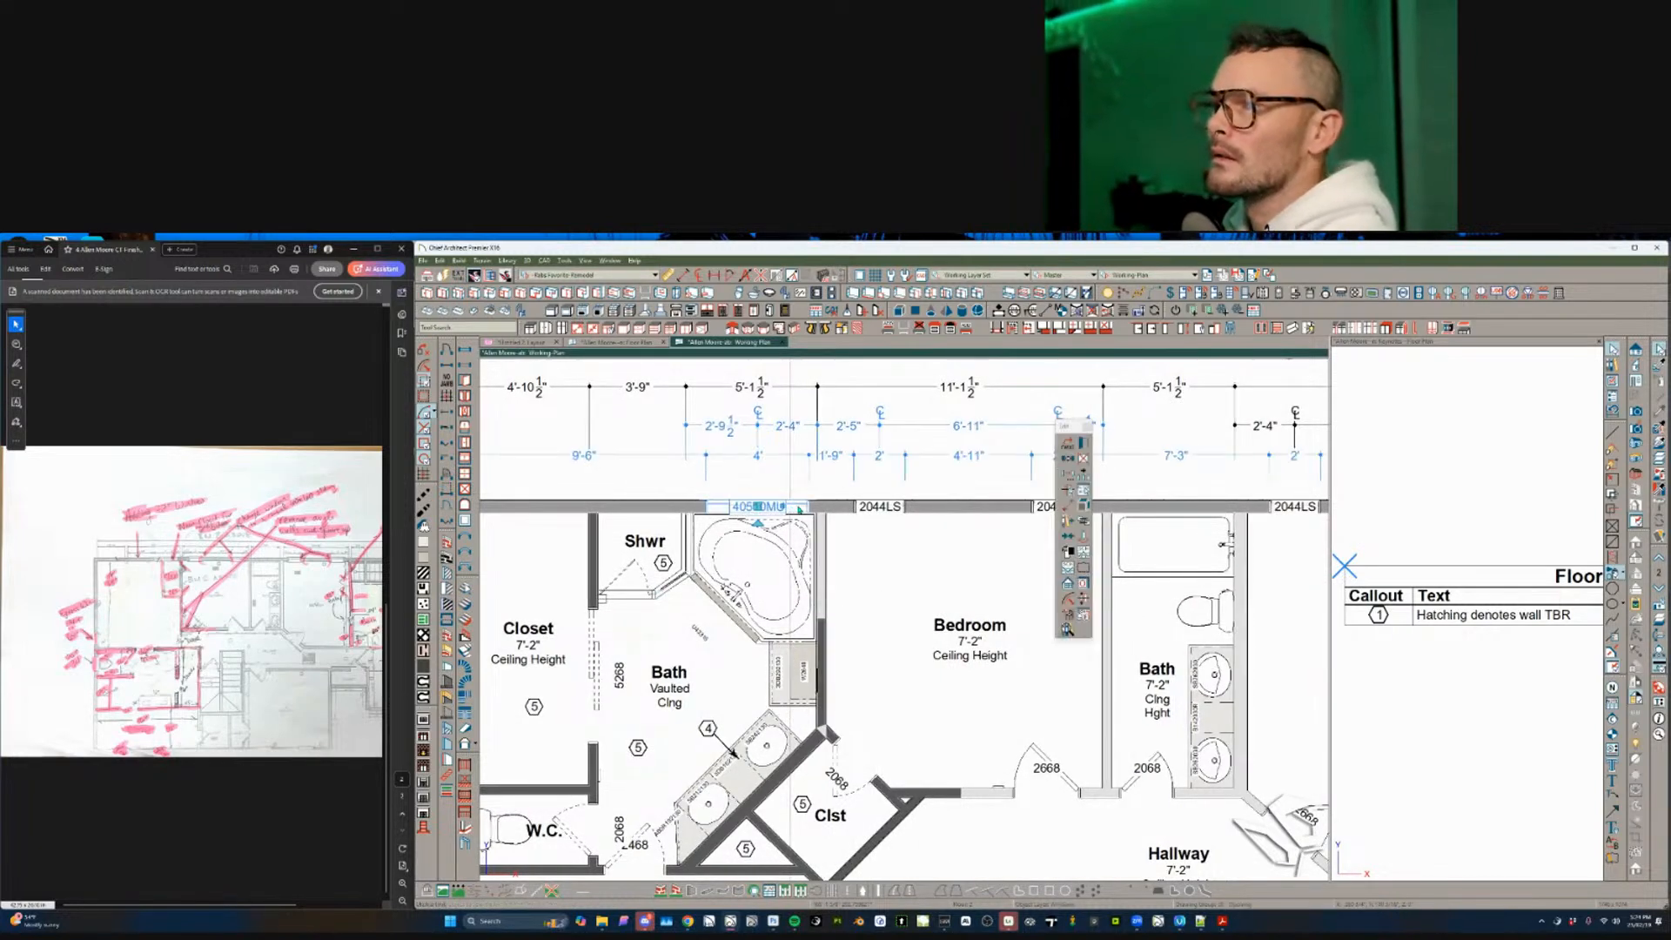
{"action": "scroll", "coordinate": [835, 548], "scroll_direction": "down", "scroll_amount": 1}
{"action": "scroll", "coordinate": [927, 528], "scroll_direction": "up", "scroll_amount": 1}
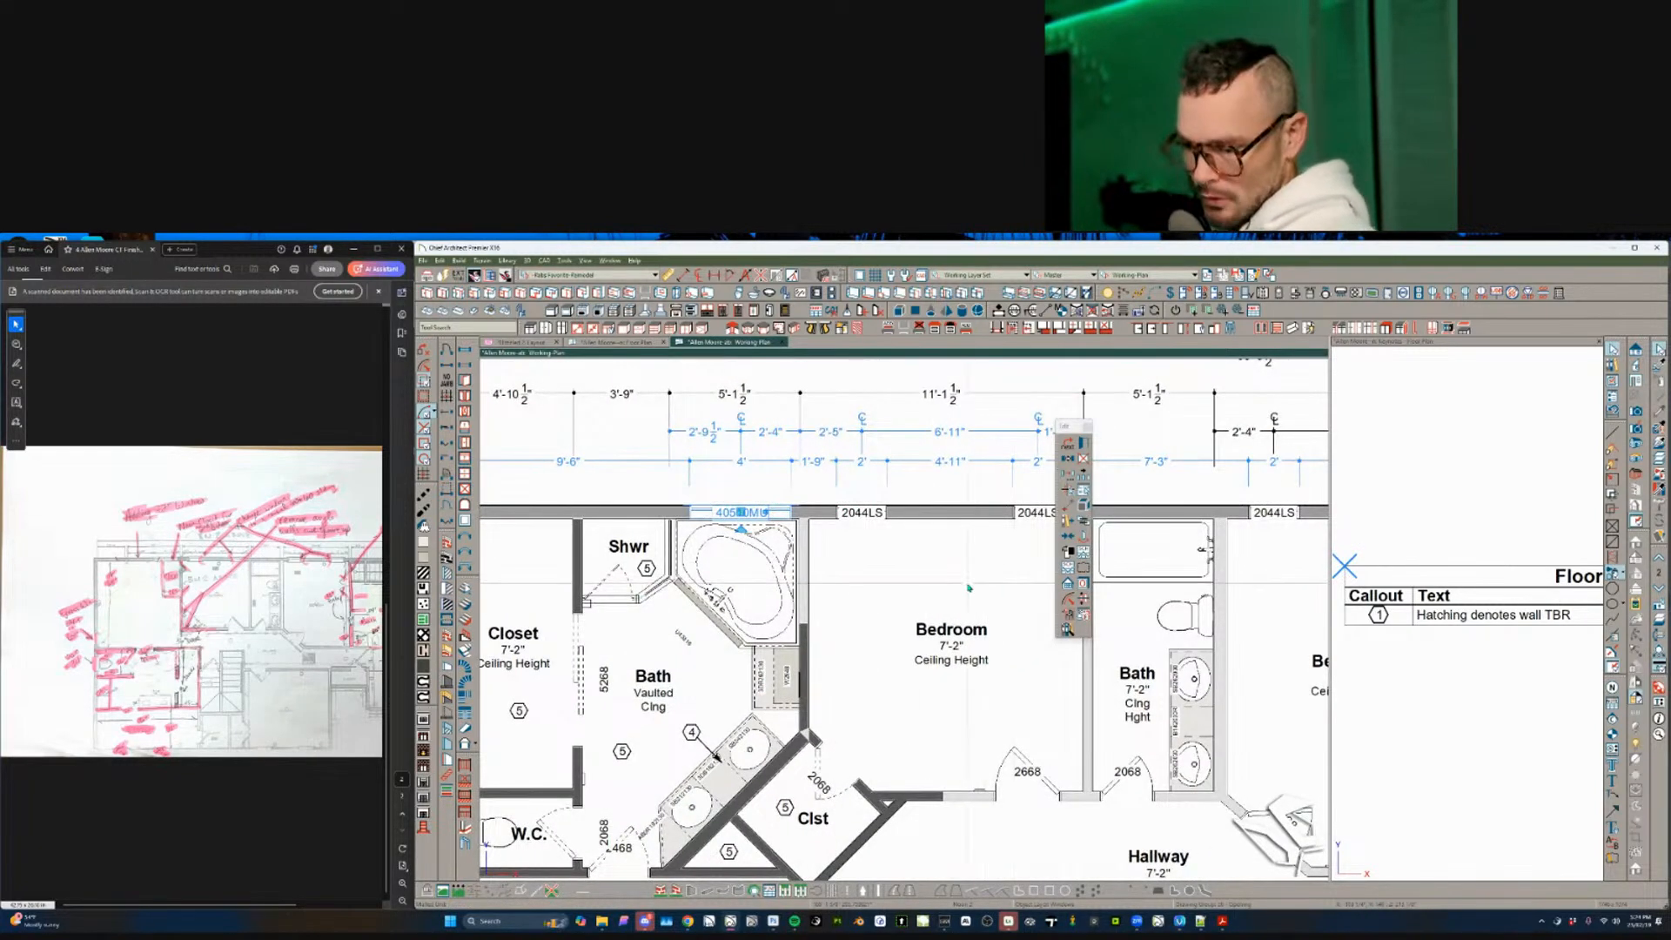
{"action": "key", "text": "ctrl+e"}
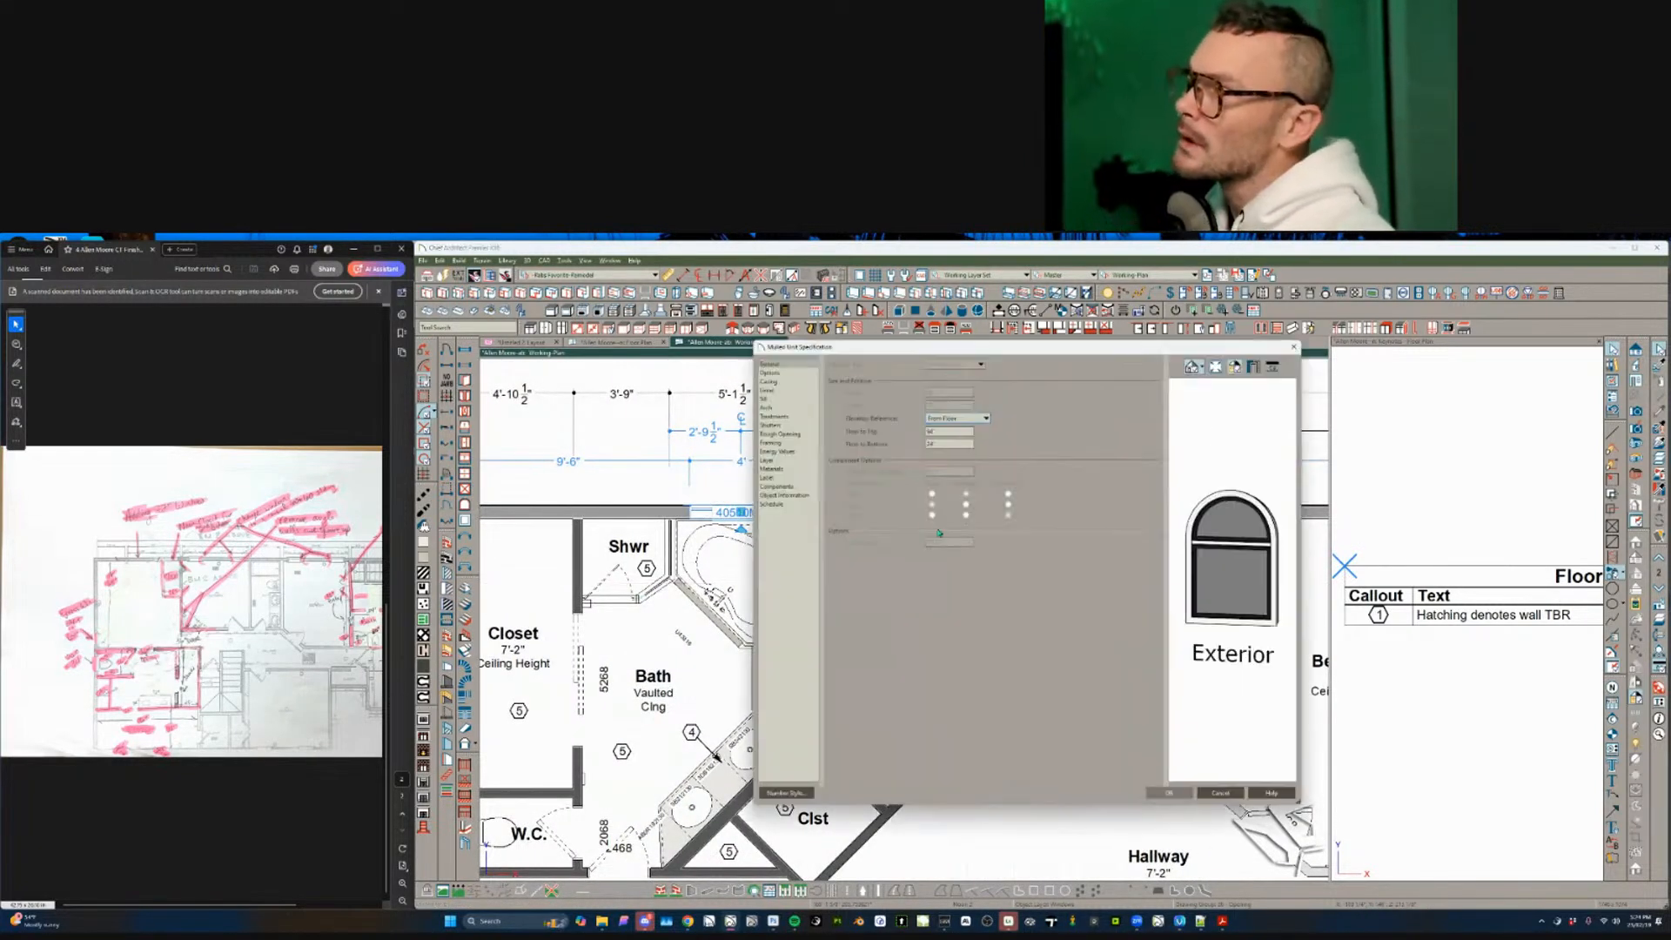
{"action": "left_click", "coordinate": [778, 478]}
{"action": "left_click", "coordinate": [896, 504]}
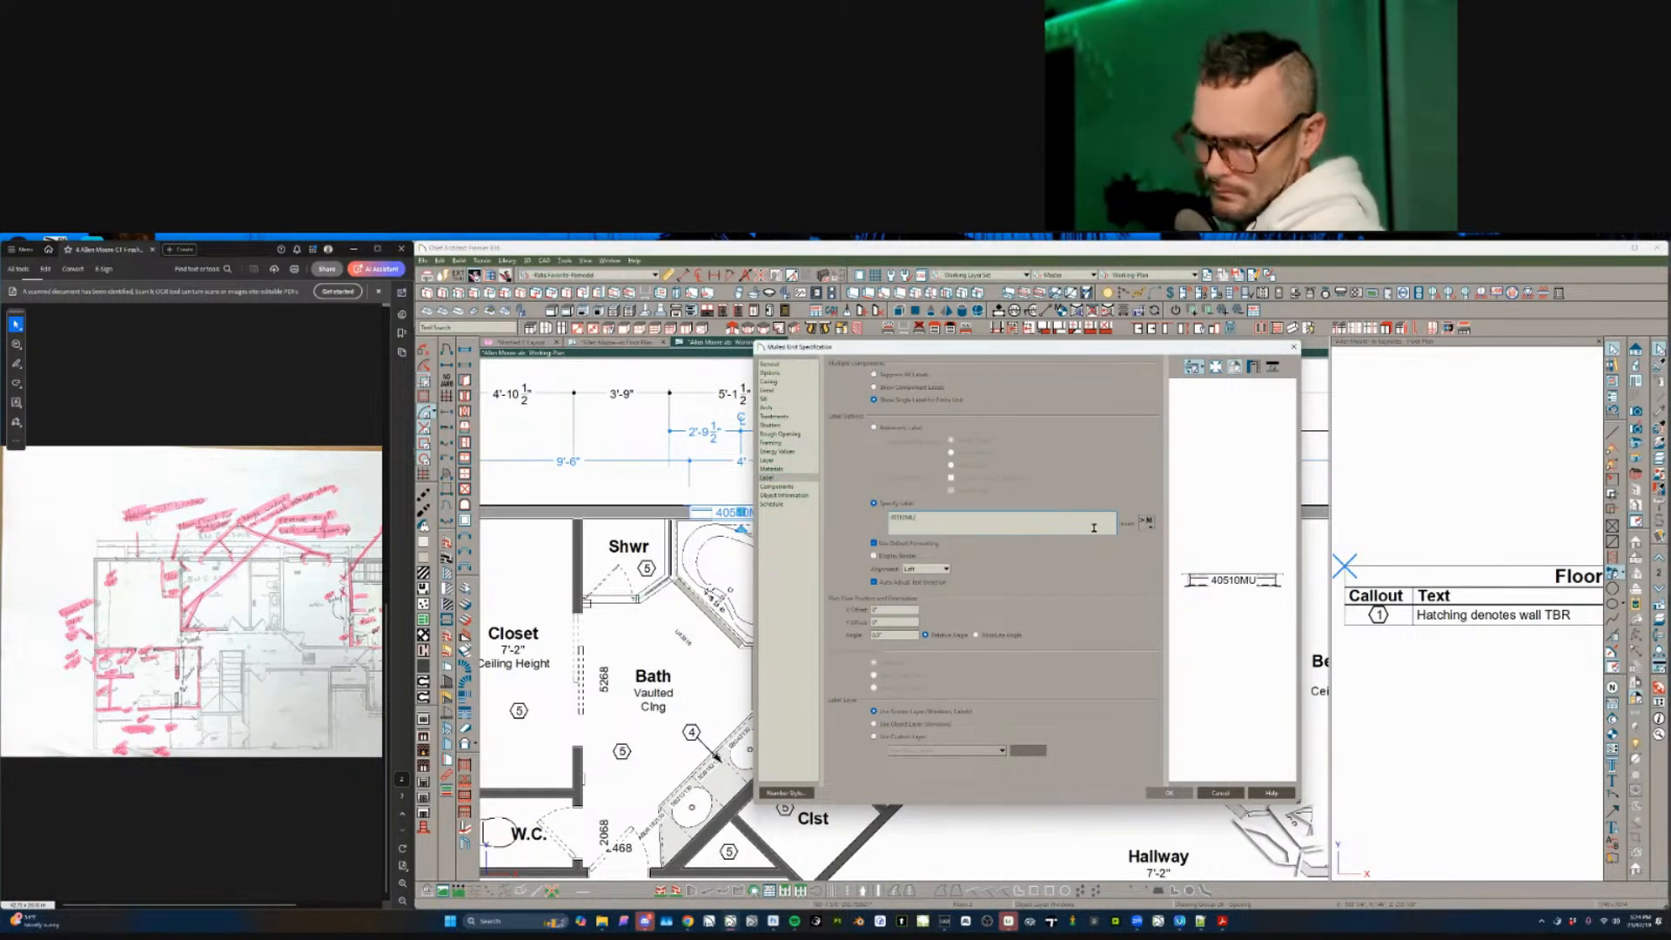
{"action": "mouse_move", "coordinate": [1194, 548]}
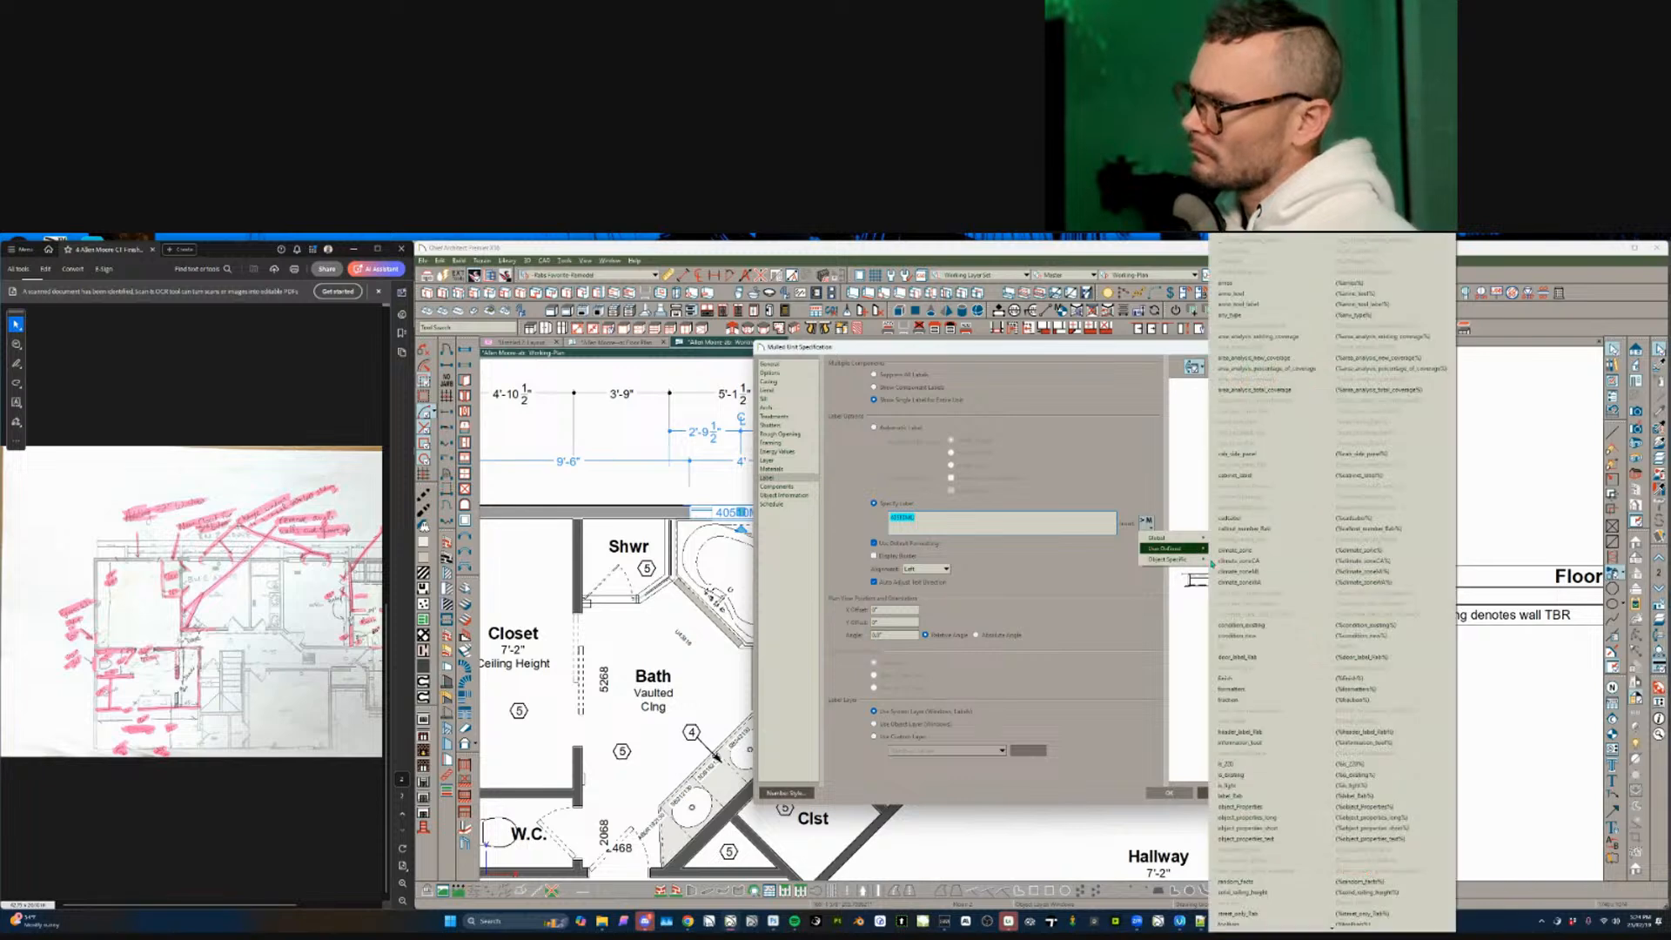
{"action": "left_click", "coordinate": [1260, 795]}
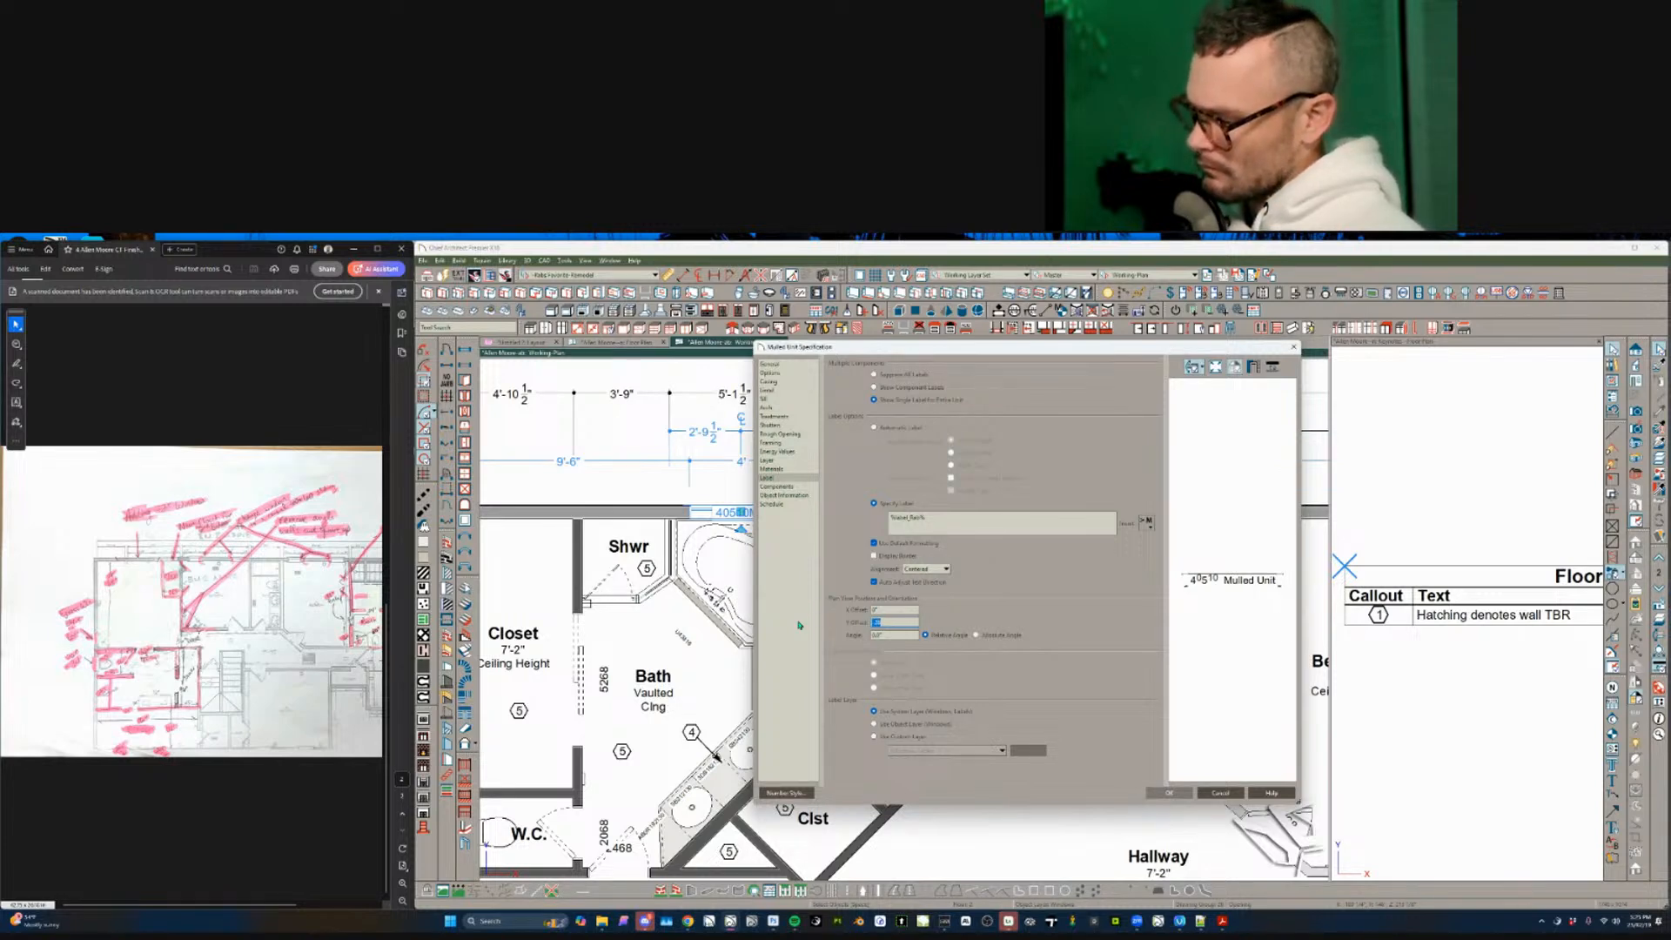
{"action": "key", "text": "Return"}
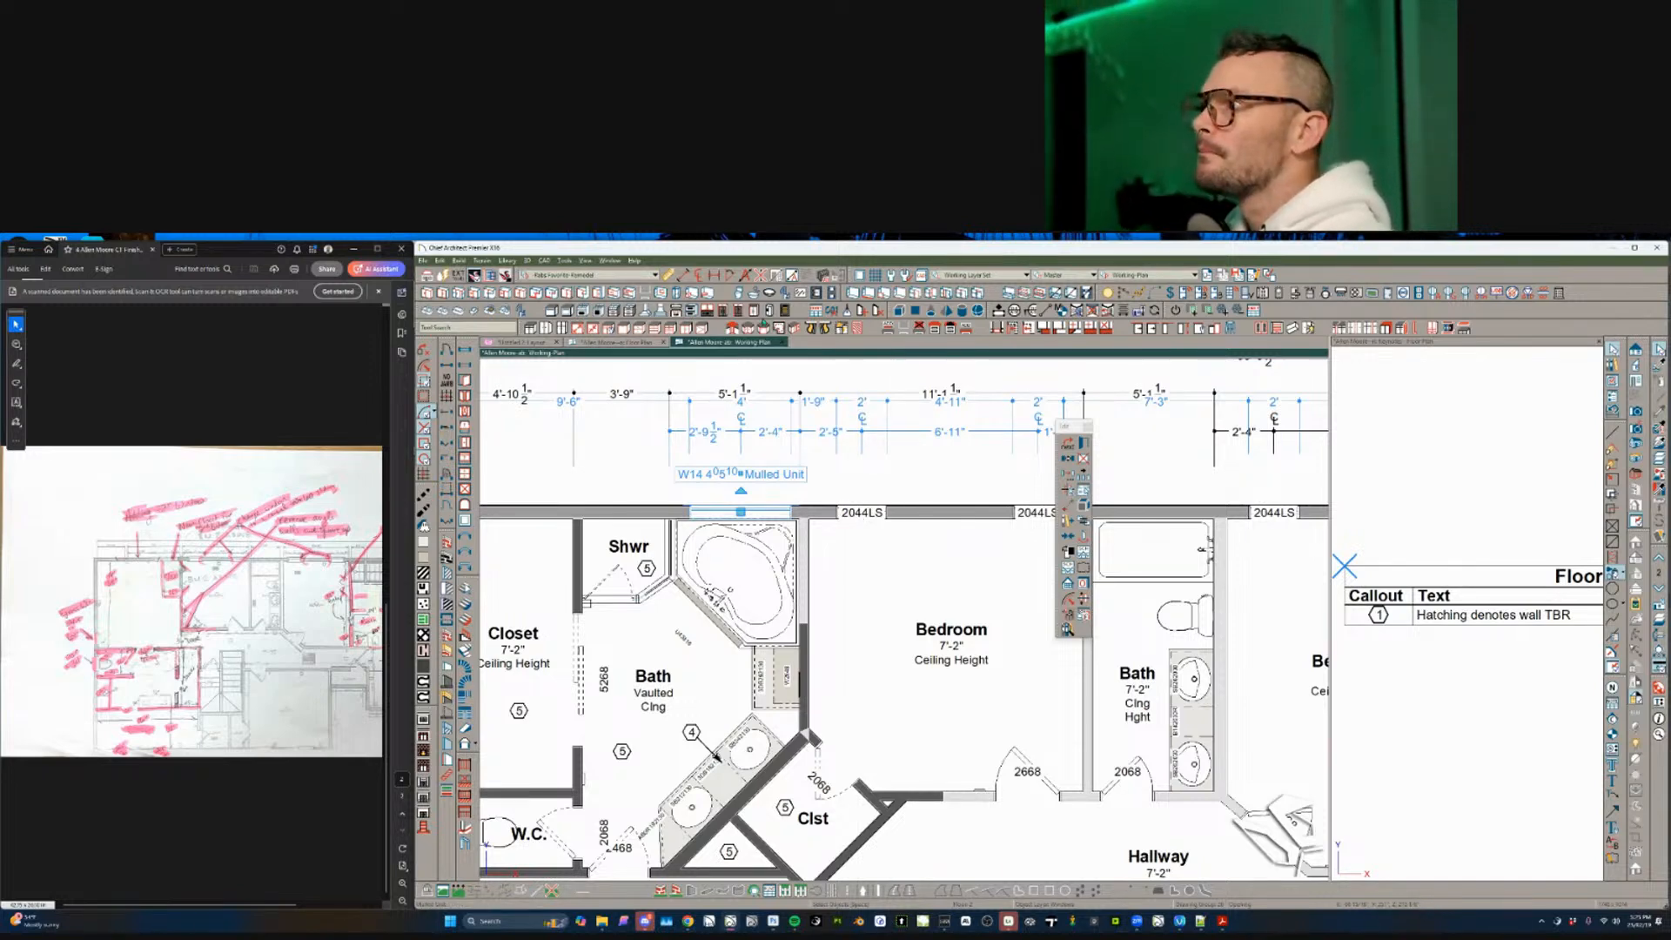
{"action": "key", "text": "Escape"}
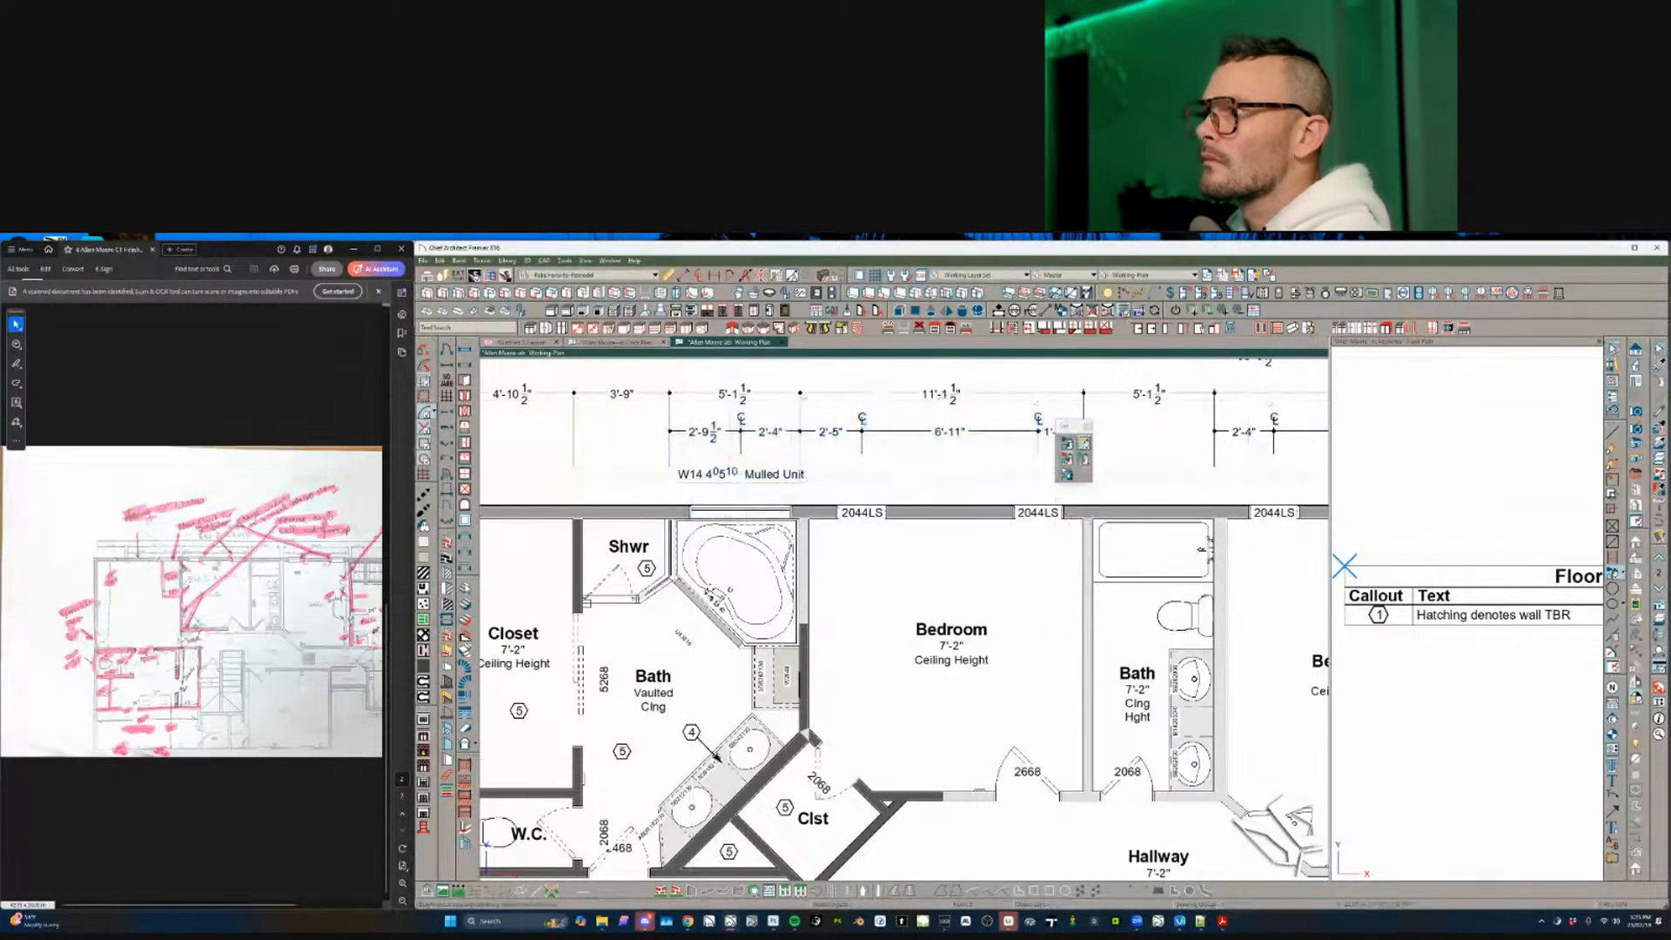
- Select all windows matching the bedroom 2044LS window and view their Label settings
{"action": "left_click", "coordinate": [861, 513]}
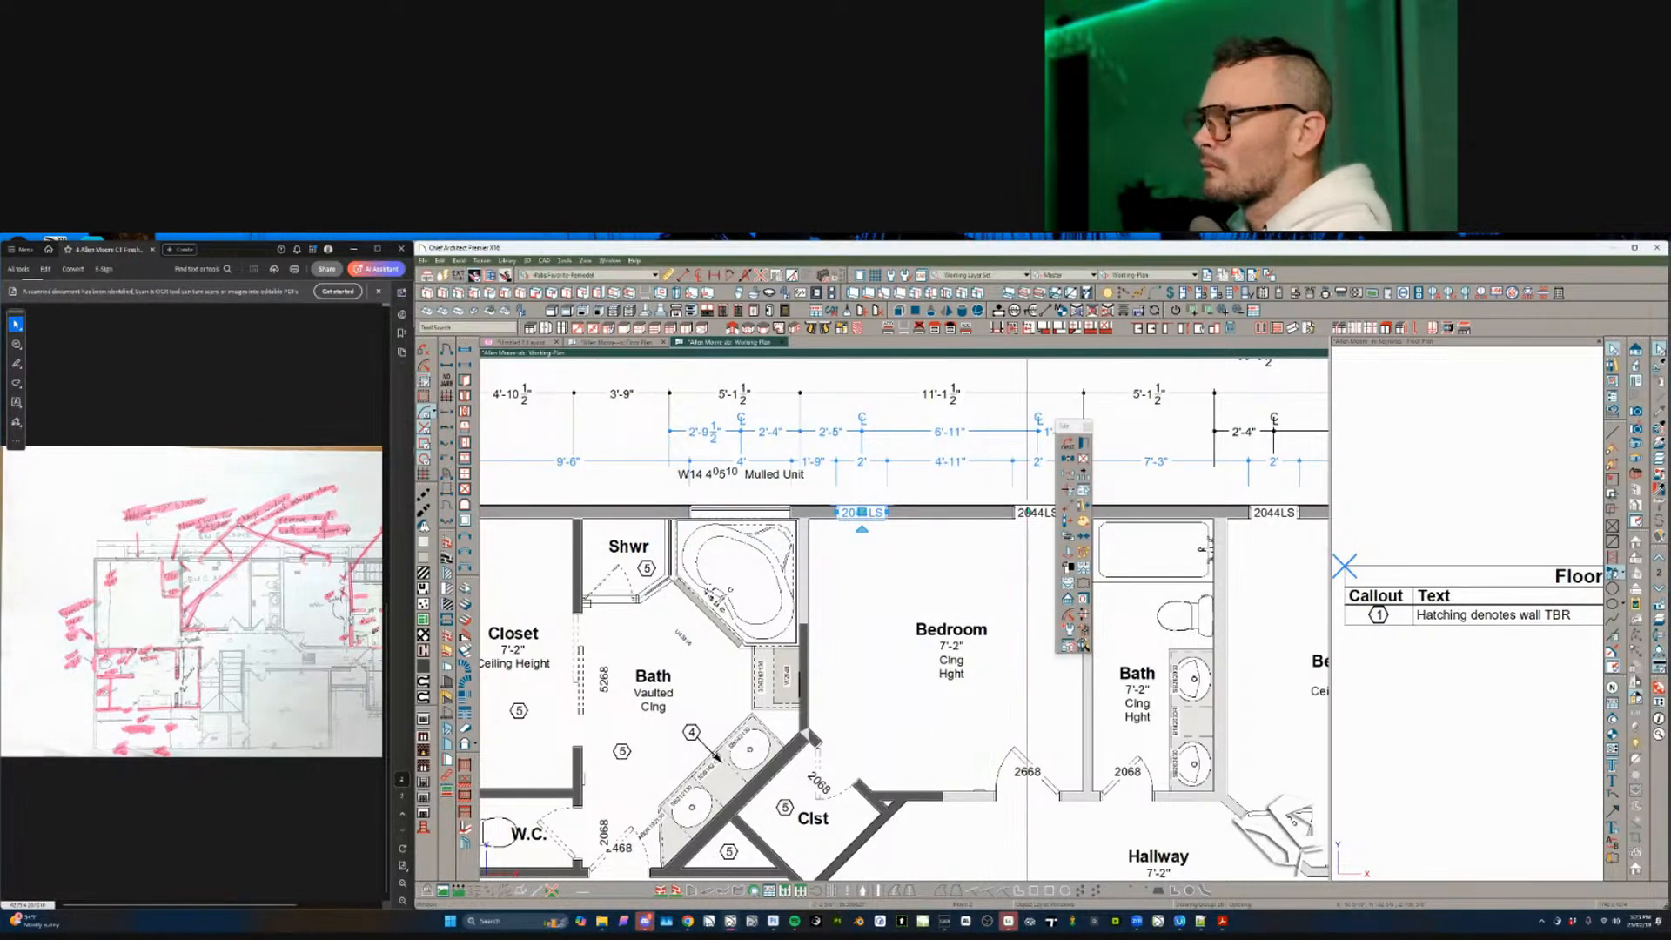
{"action": "left_click", "coordinate": [1066, 492]}
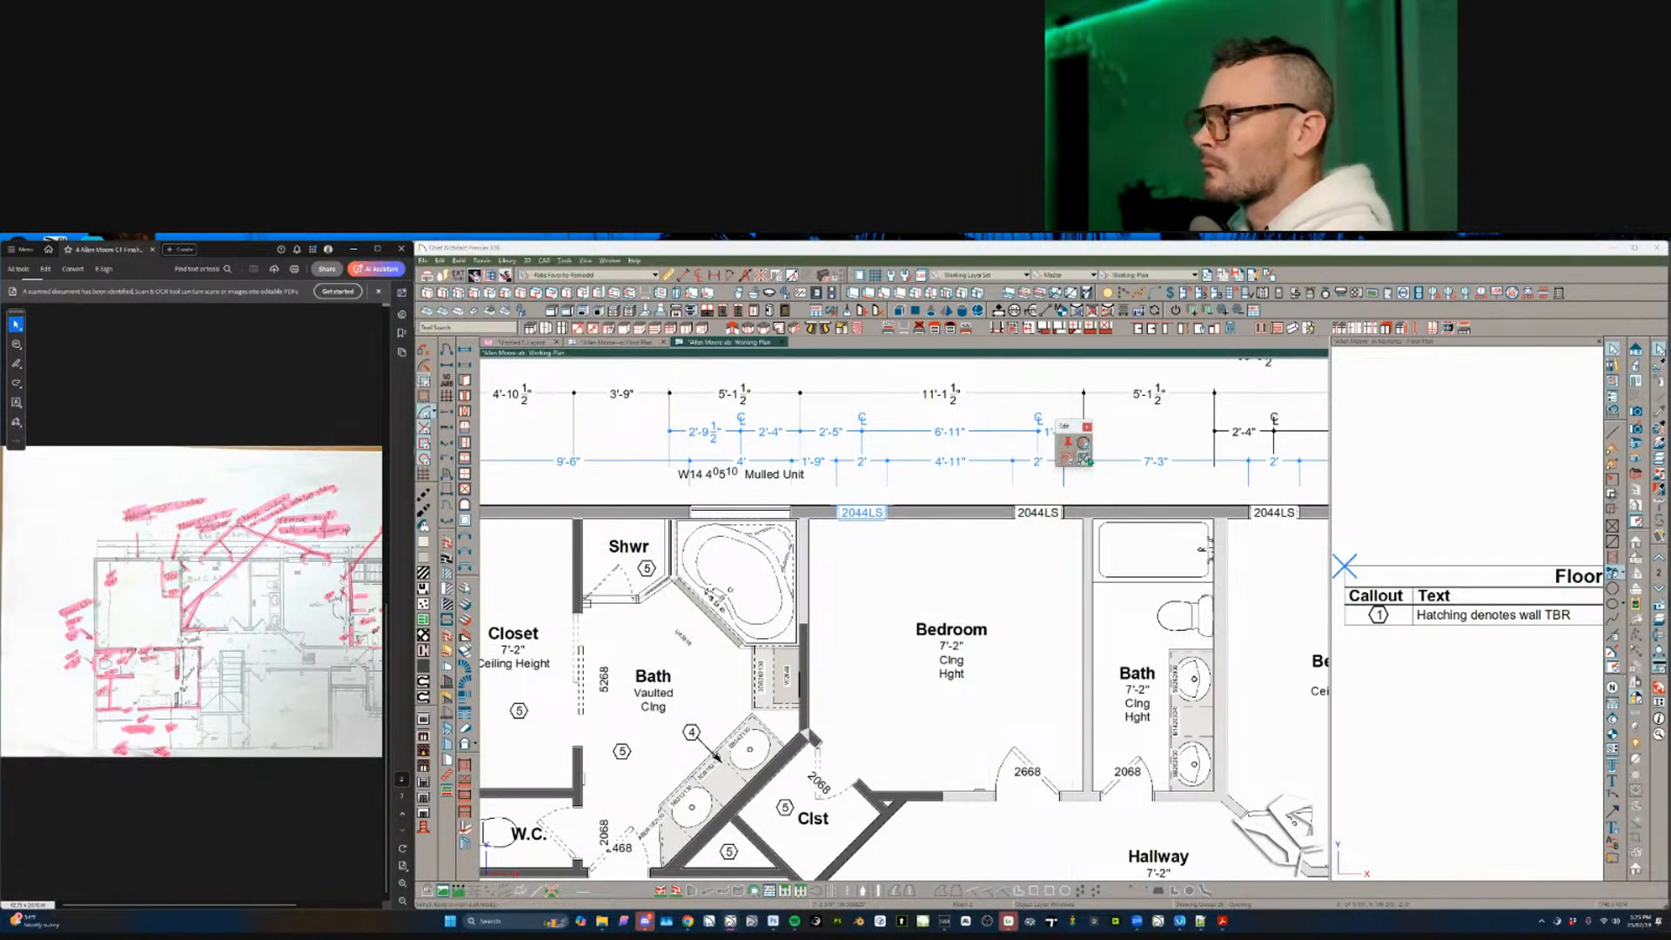
{"action": "left_click", "coordinate": [1086, 446]}
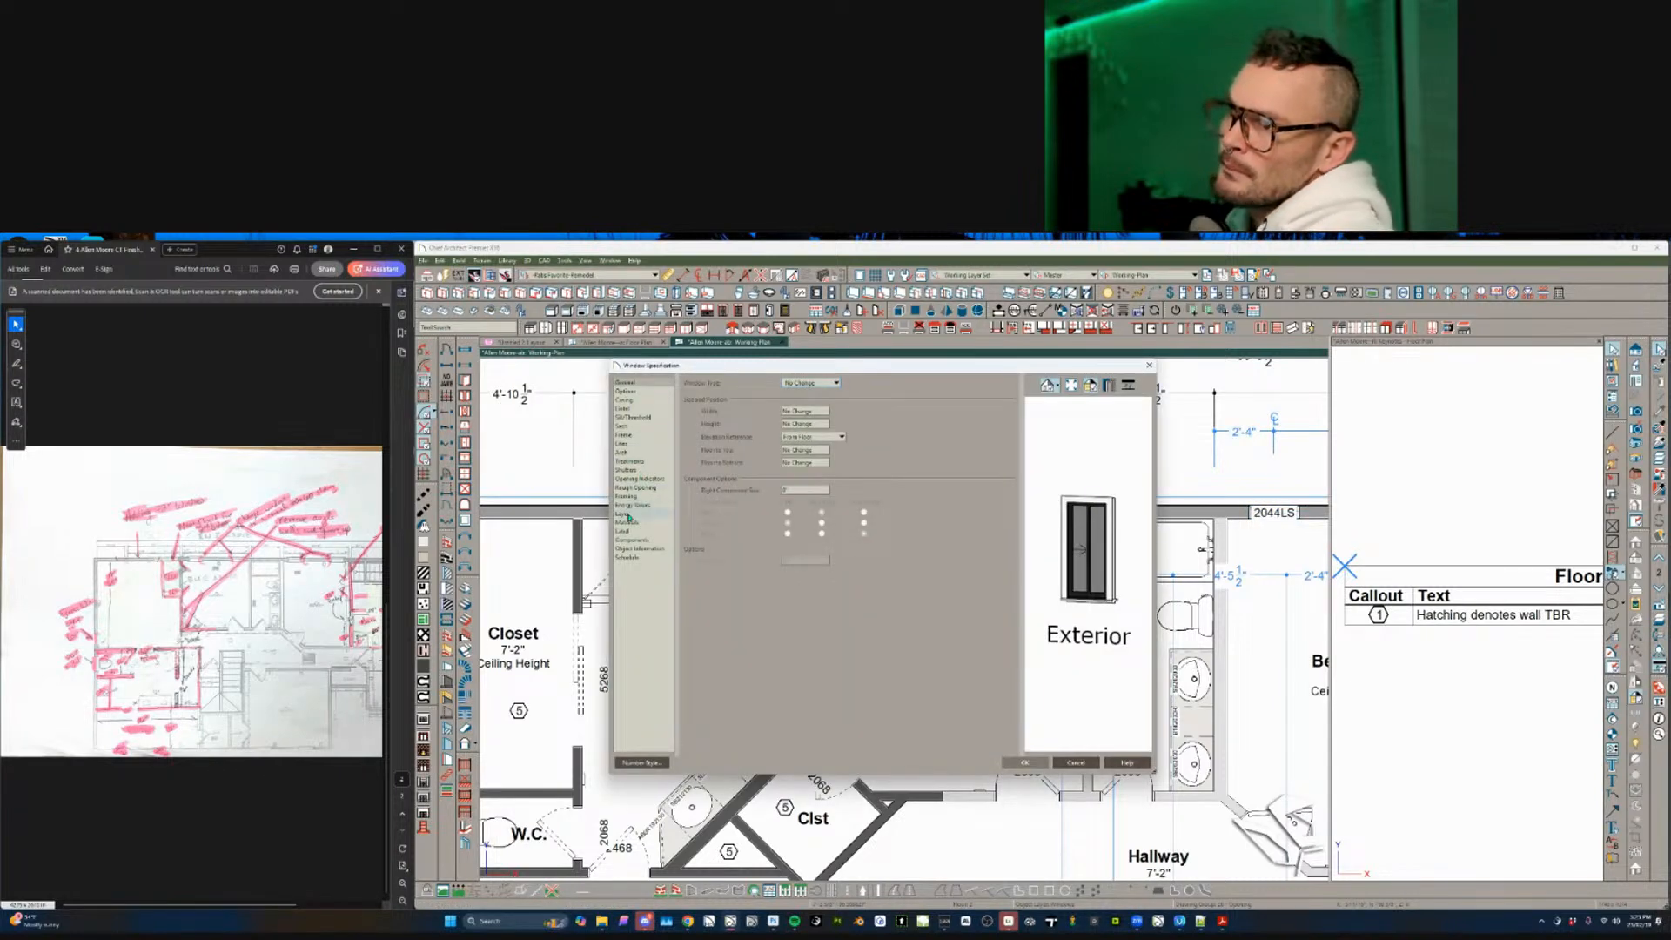
{"action": "left_click", "coordinate": [623, 531]}
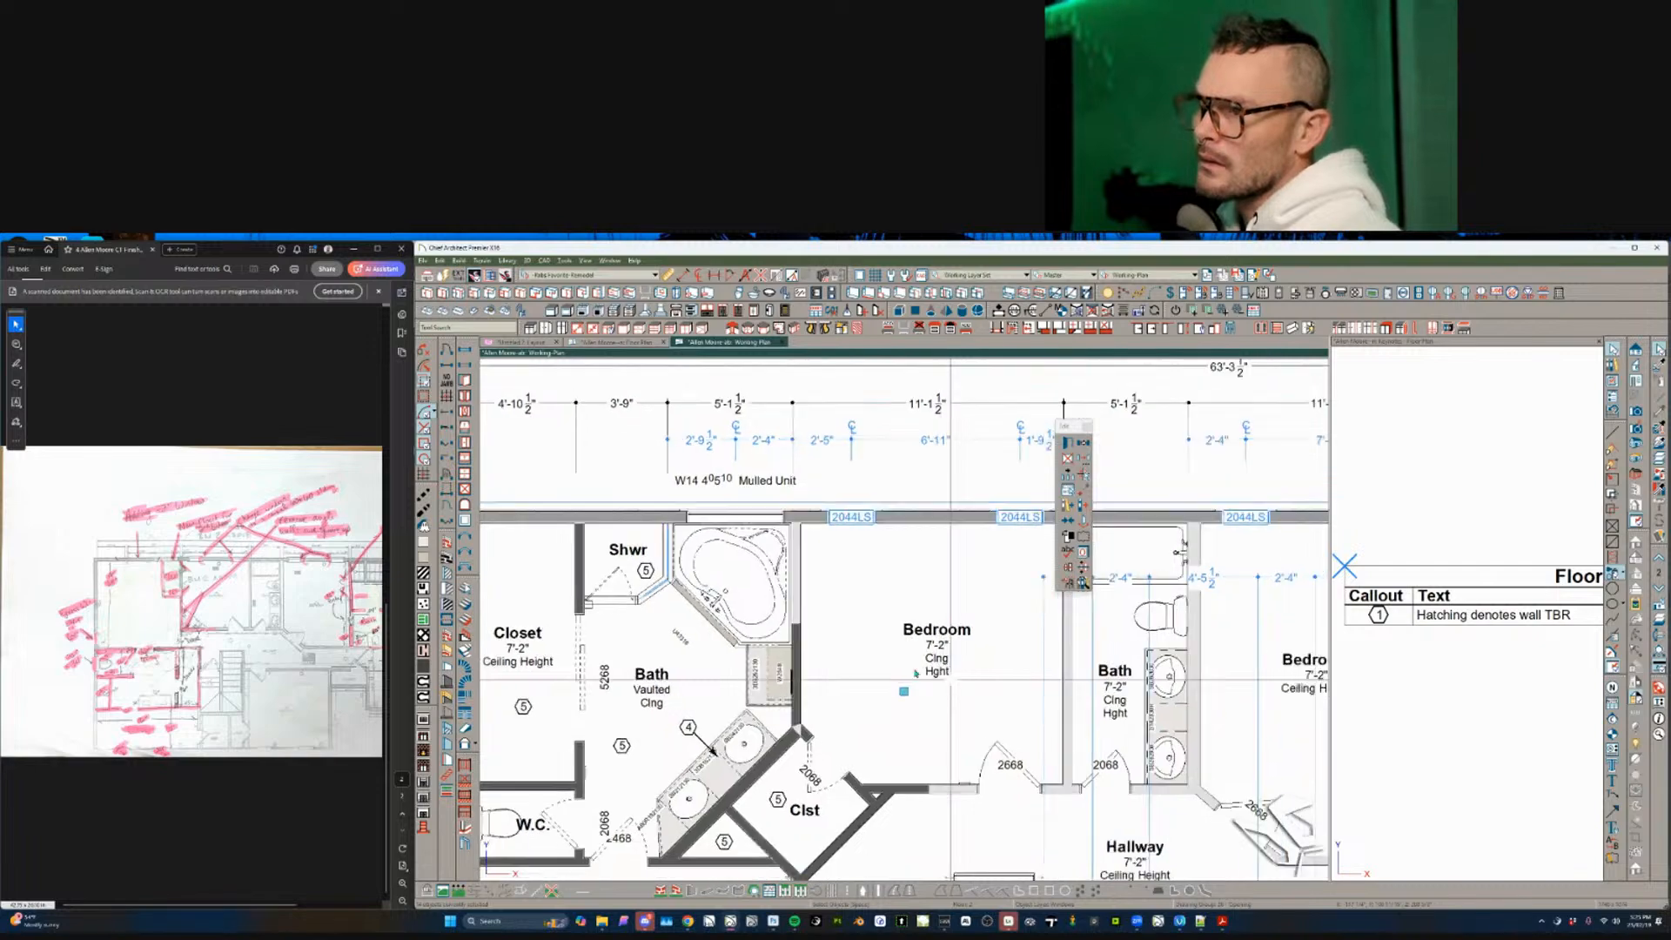
- Give all matching 2044LS windows a custom %label_flab% macro label
{"action": "scroll", "coordinate": [915, 672], "scroll_direction": "down", "scroll_amount": 2}
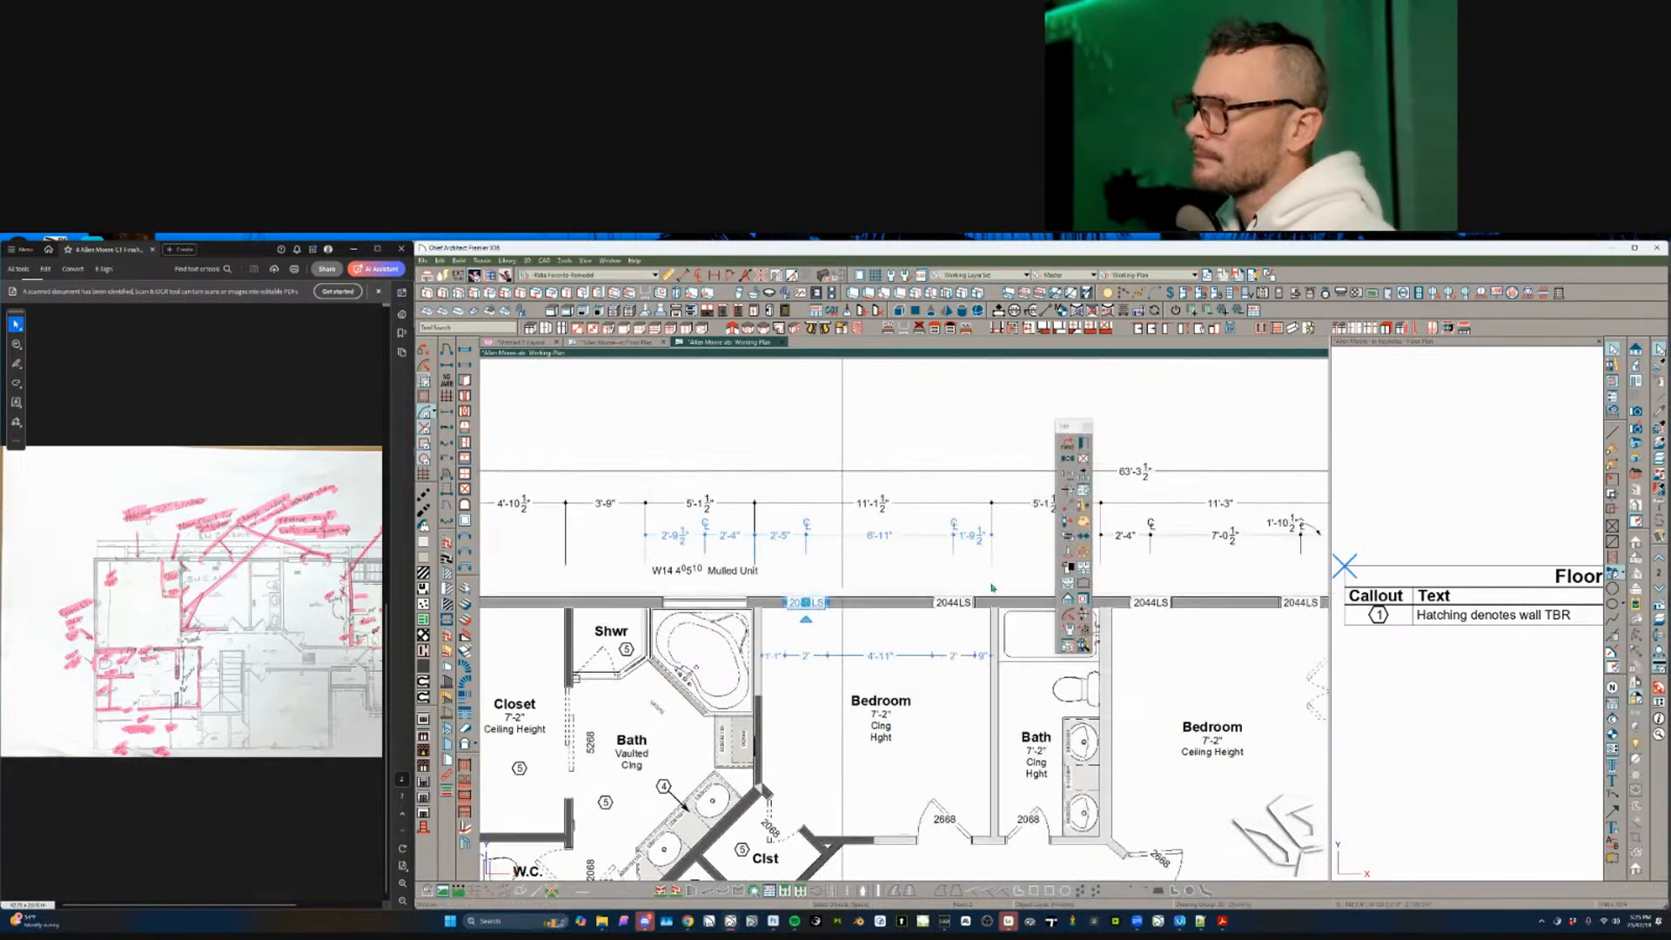
{"action": "scroll", "coordinate": [992, 587], "scroll_direction": "down", "scroll_amount": 3}
{"action": "scroll", "coordinate": [1092, 572], "scroll_direction": "down", "scroll_amount": 2}
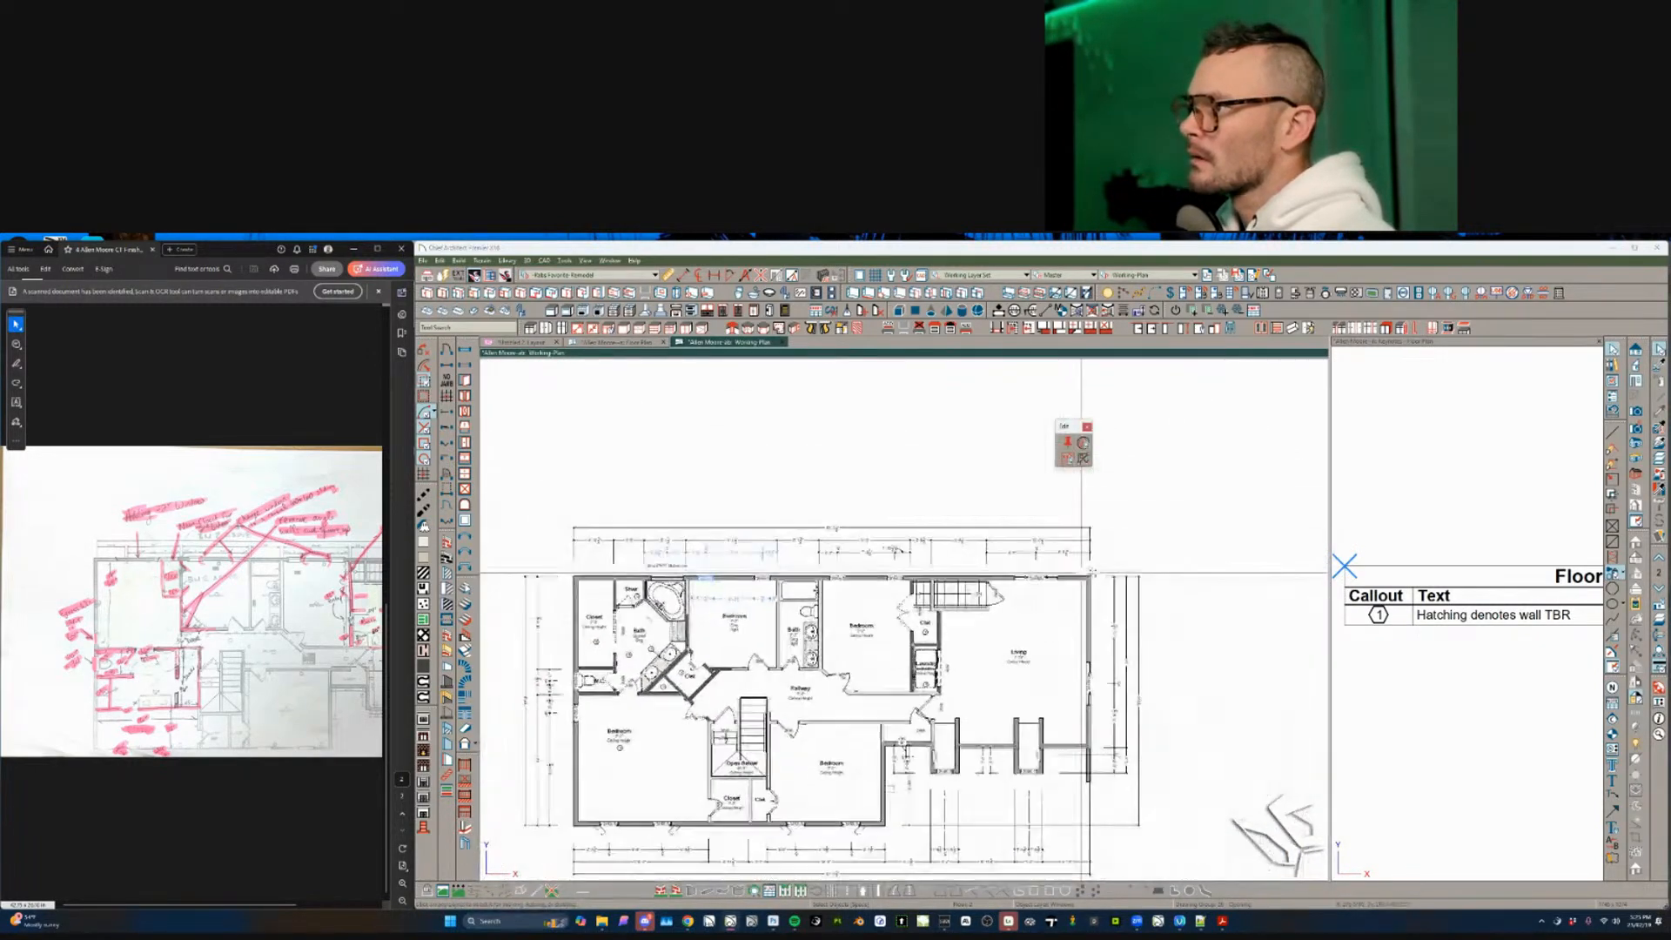
{"action": "scroll", "coordinate": [964, 570], "scroll_direction": "up", "scroll_amount": 4}
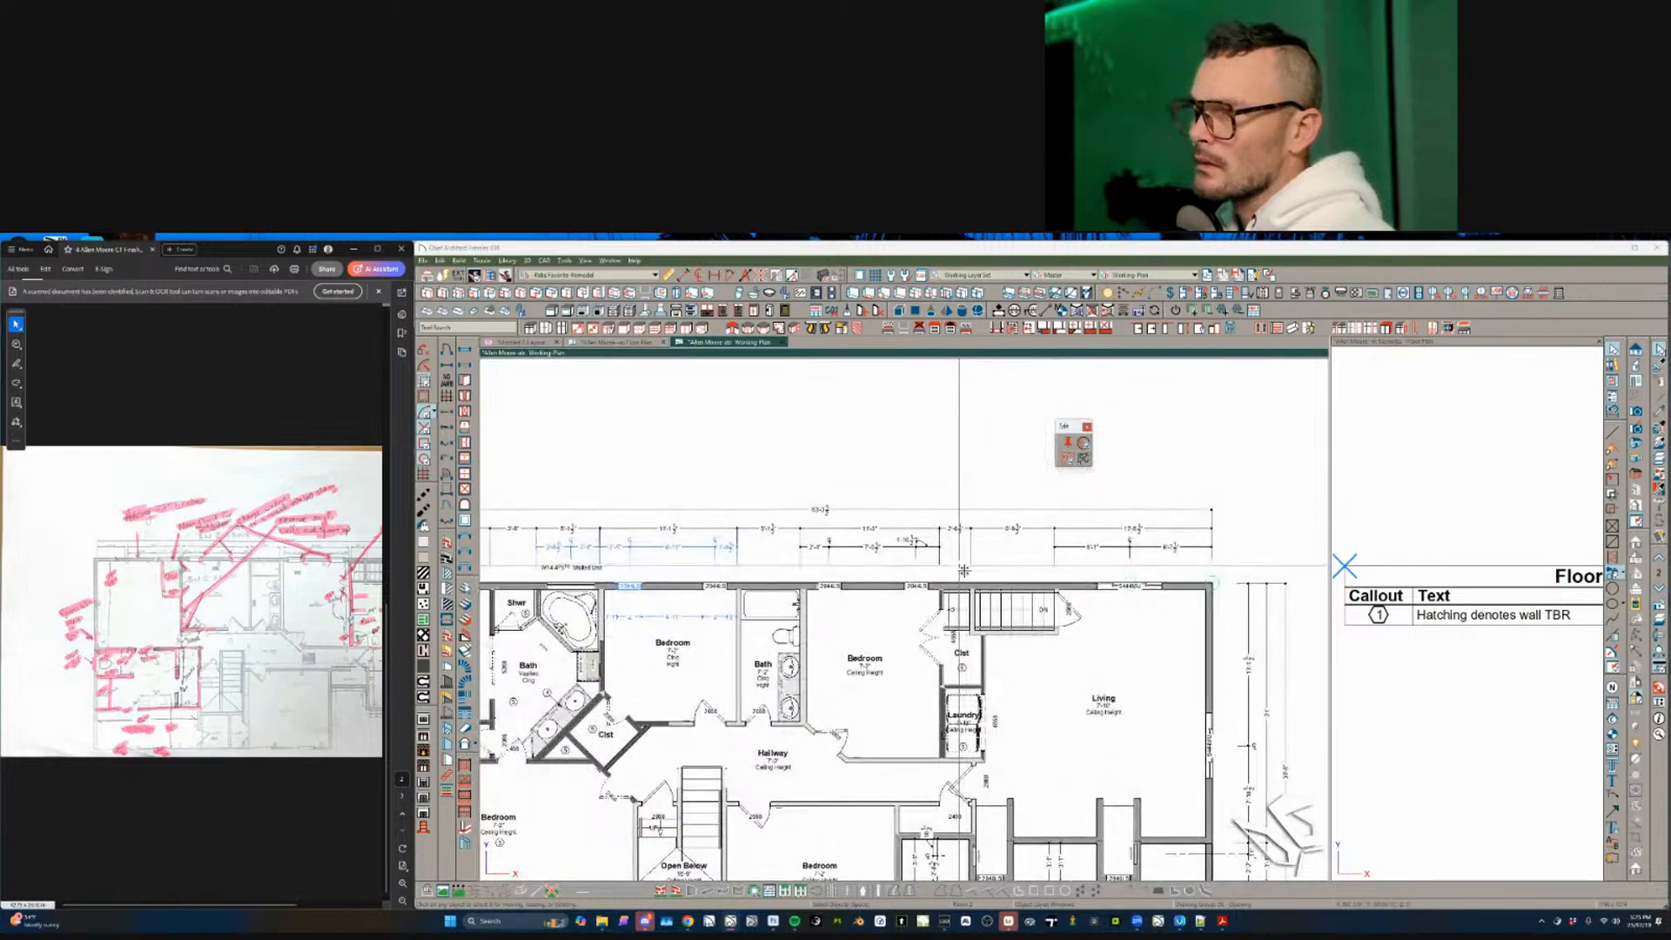
{"action": "scroll", "coordinate": [963, 570], "scroll_direction": "up", "scroll_amount": 3}
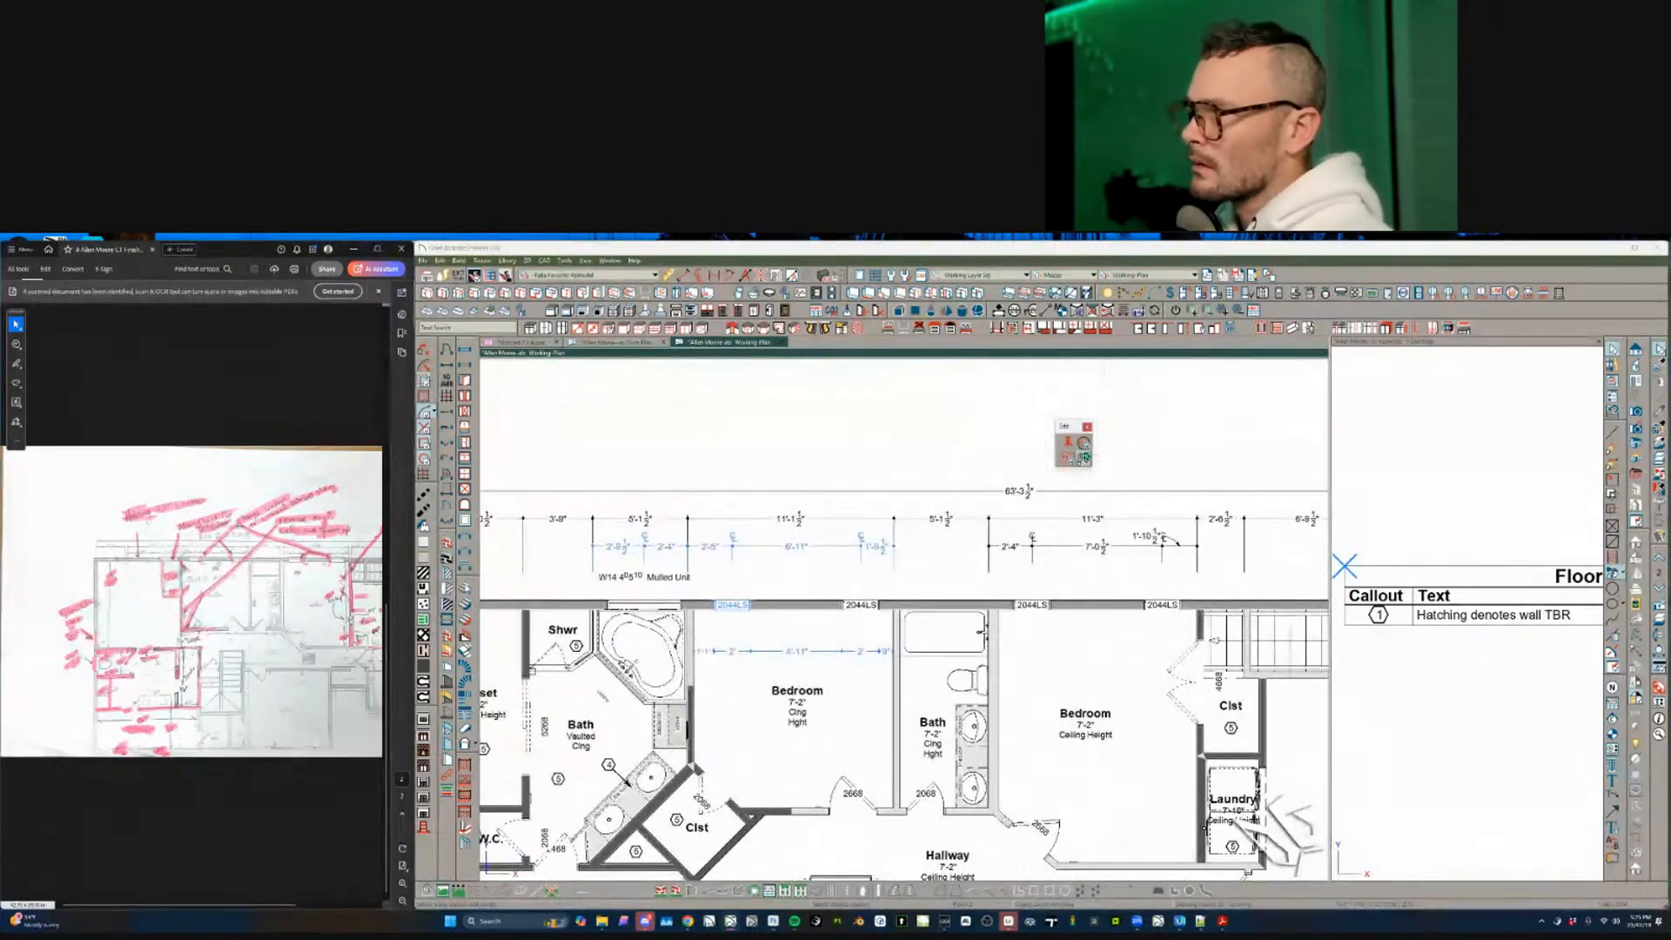
{"action": "left_click", "coordinate": [1085, 446]}
{"action": "scroll", "coordinate": [1082, 478], "scroll_direction": "up", "scroll_amount": 1}
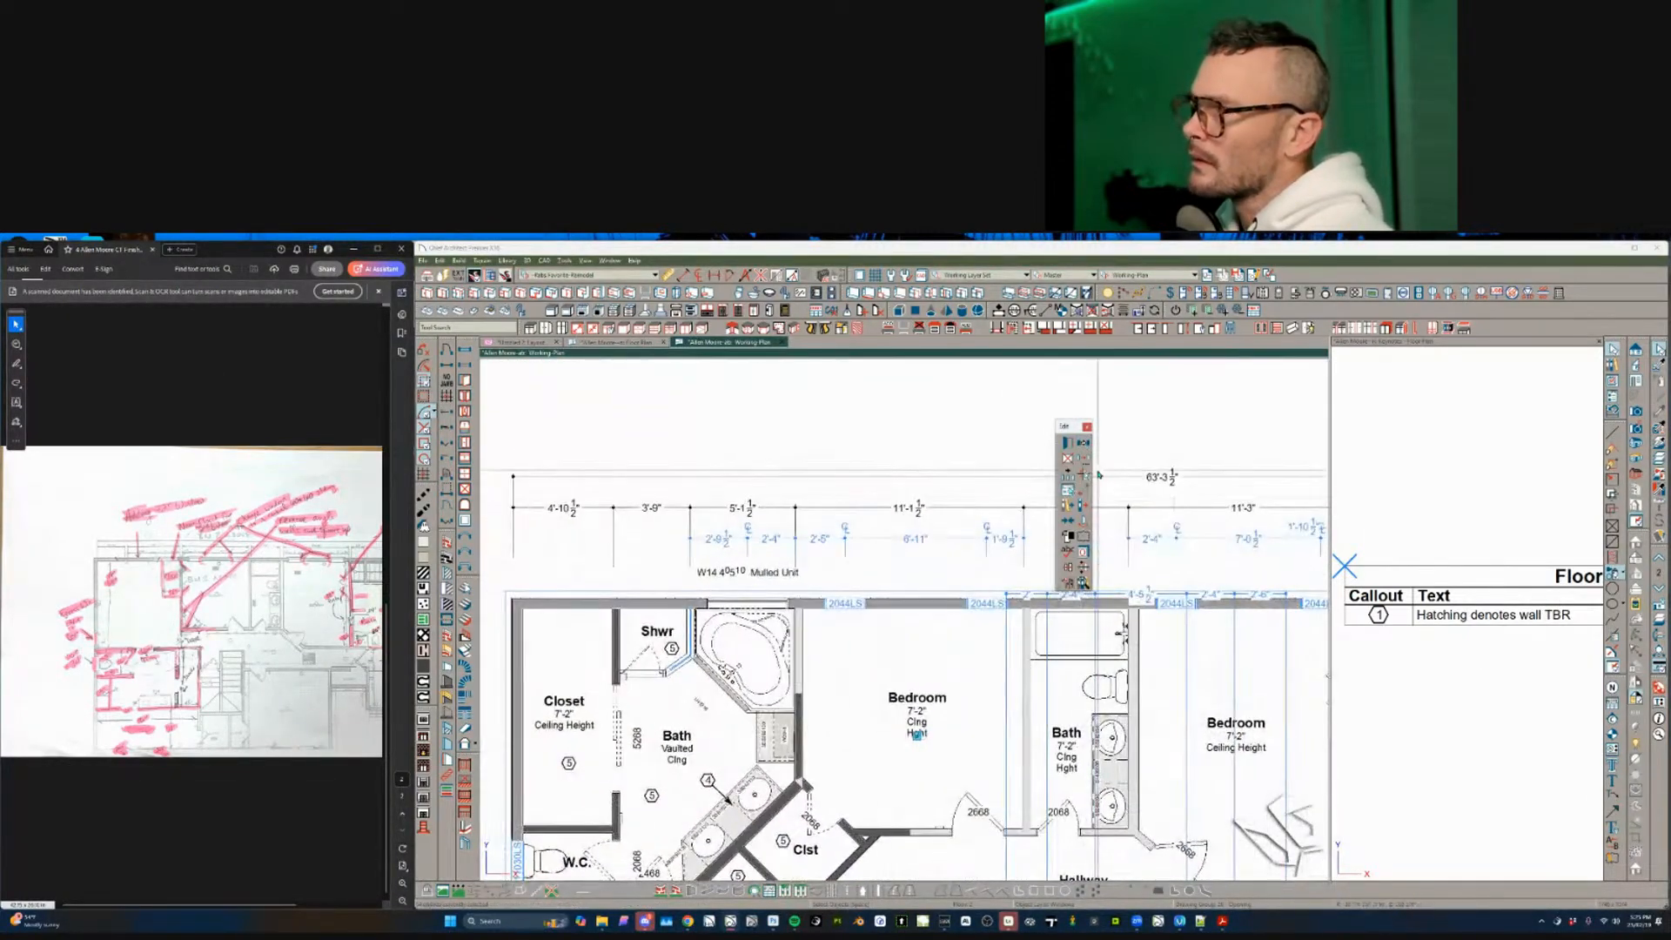
{"action": "left_click", "coordinate": [617, 715]}
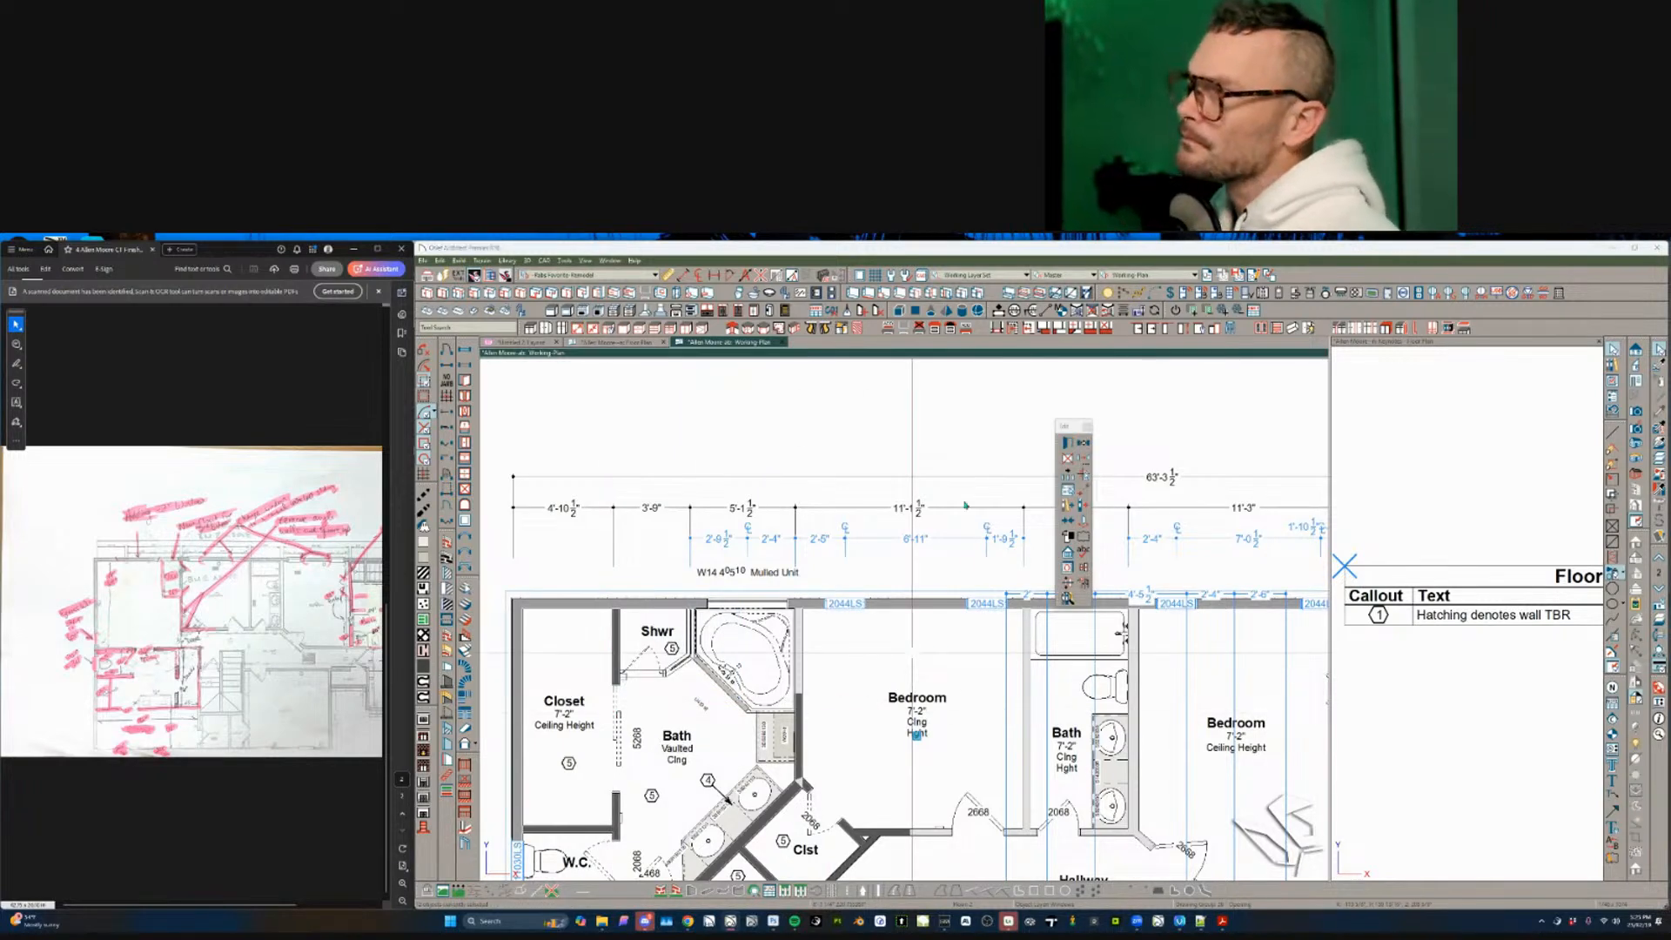
{"action": "key", "text": "ctrl+e"}
{"action": "left_click", "coordinate": [623, 531]}
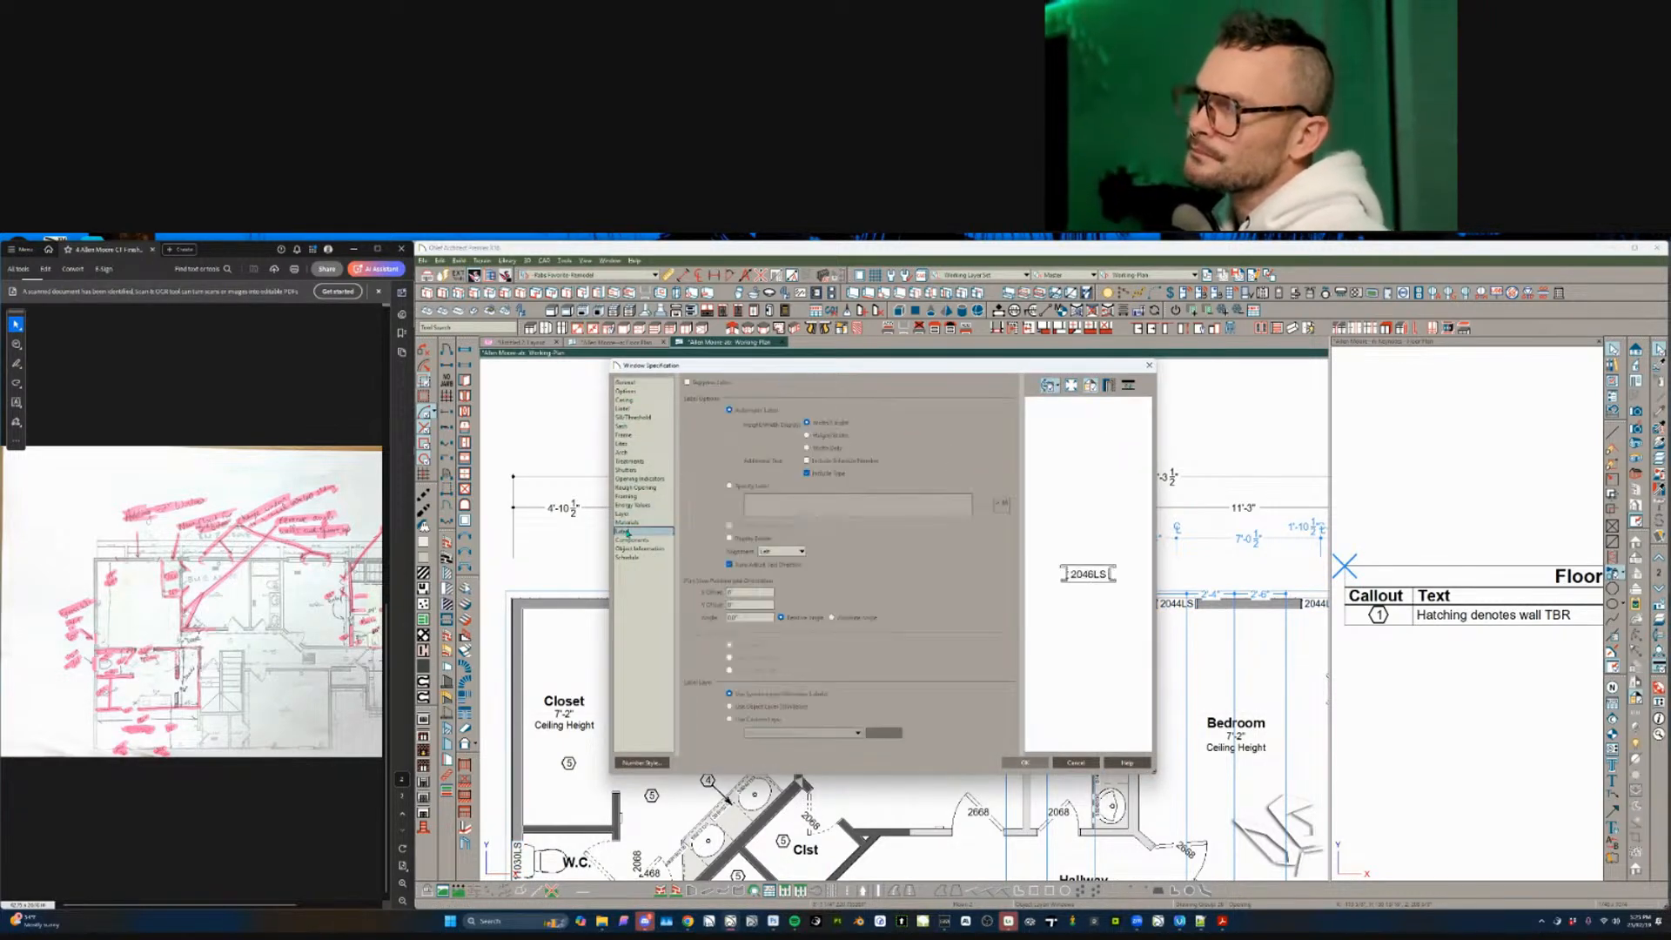
{"action": "left_click", "coordinate": [738, 487]}
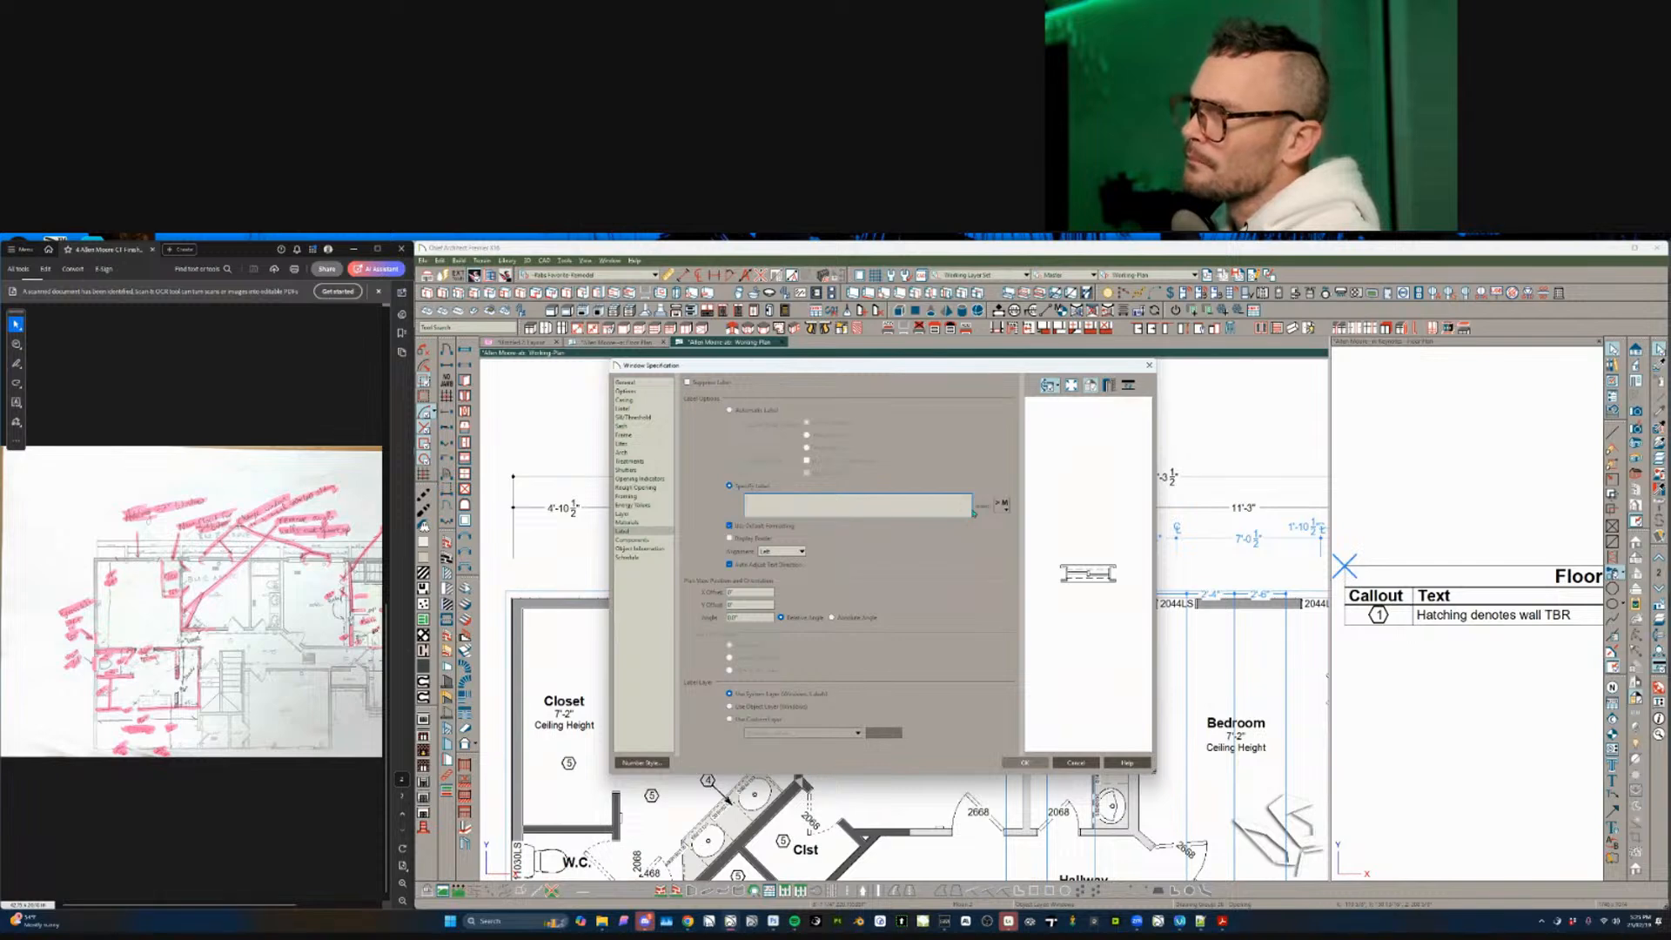
{"action": "mouse_move", "coordinate": [1058, 532]}
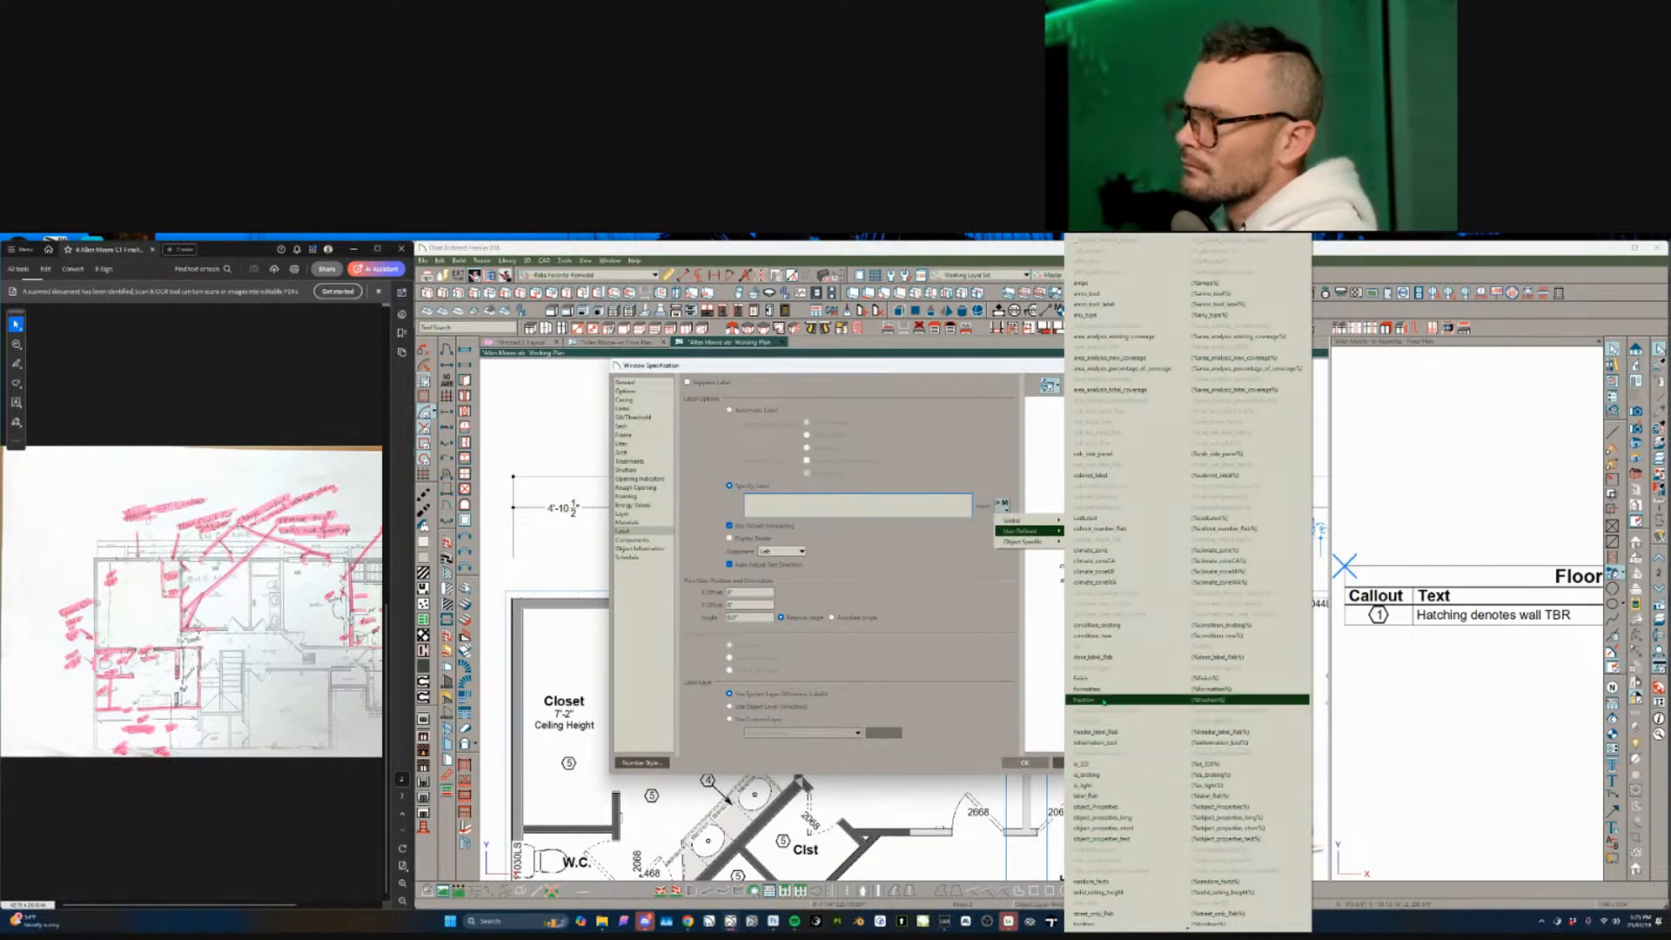
{"action": "left_click", "coordinate": [1110, 796]}
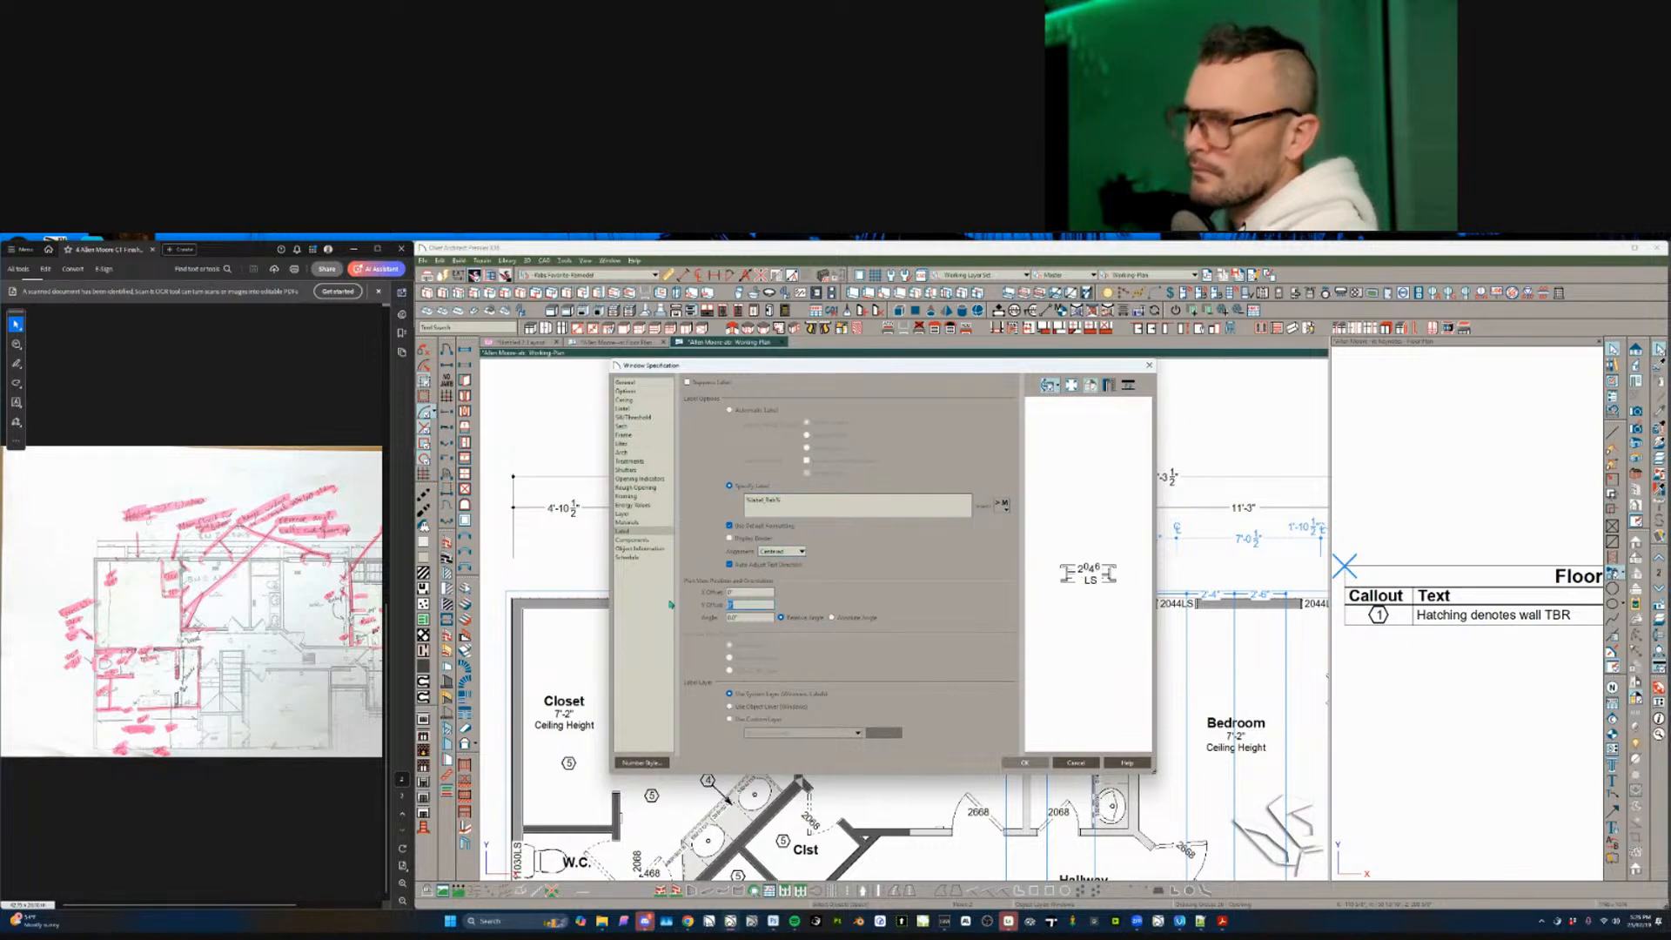
{"action": "key", "text": "Return"}
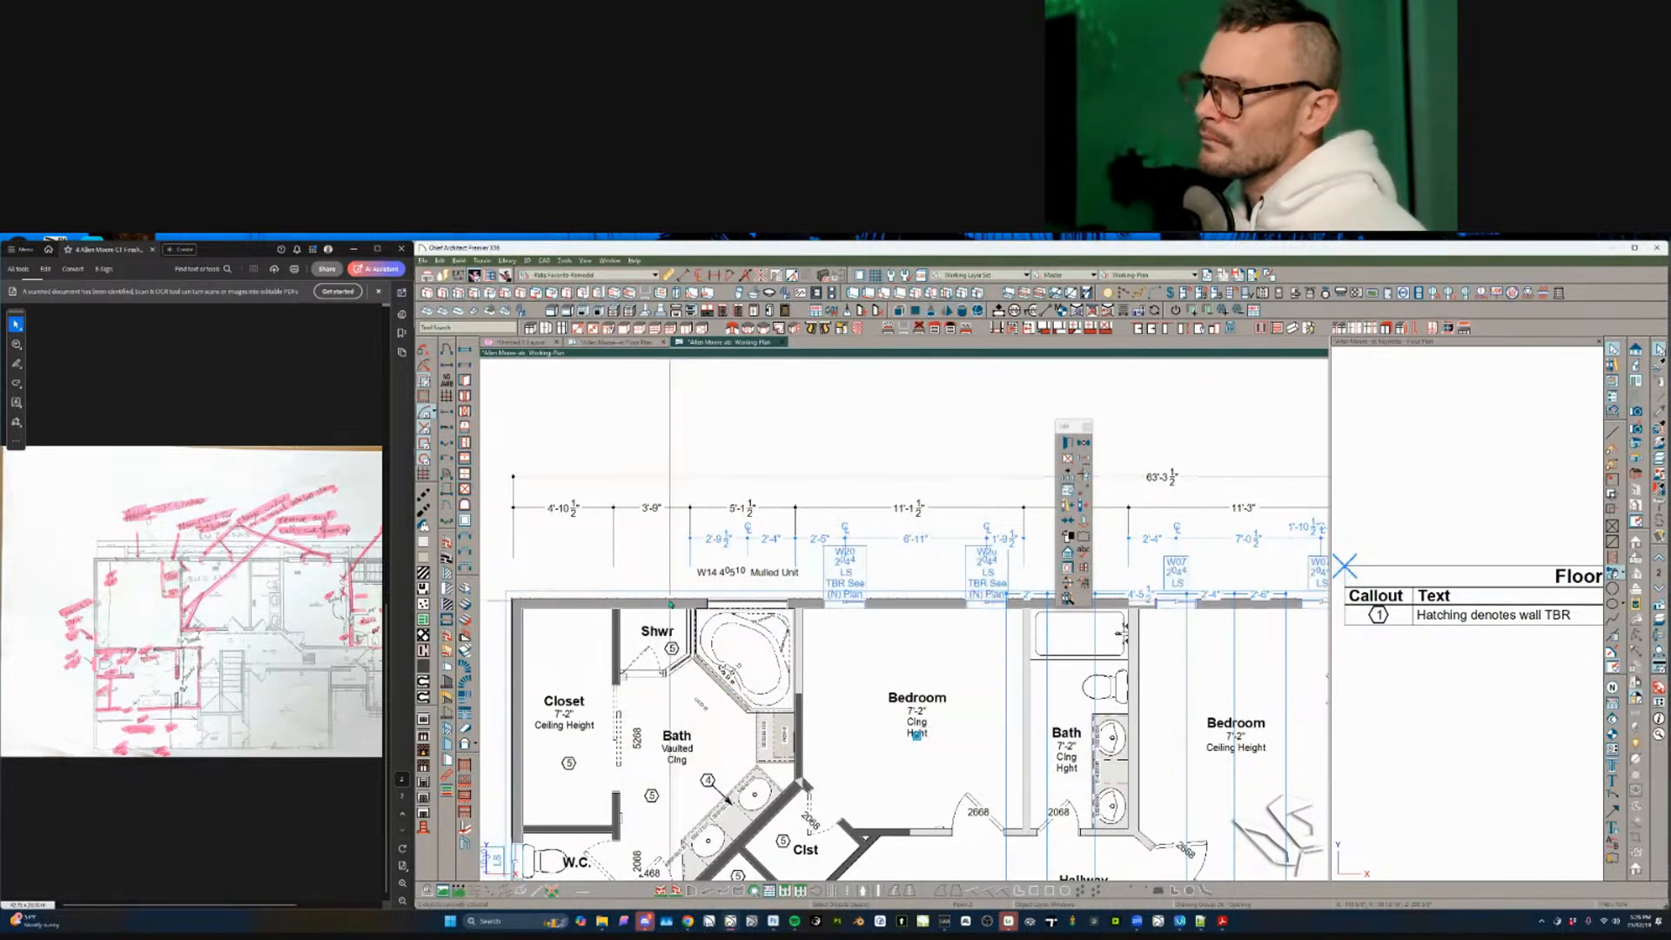
- Give the top-wall mulled window unit a custom label_fab macro label
{"action": "scroll", "coordinate": [925, 613], "scroll_direction": "down", "scroll_amount": 5}
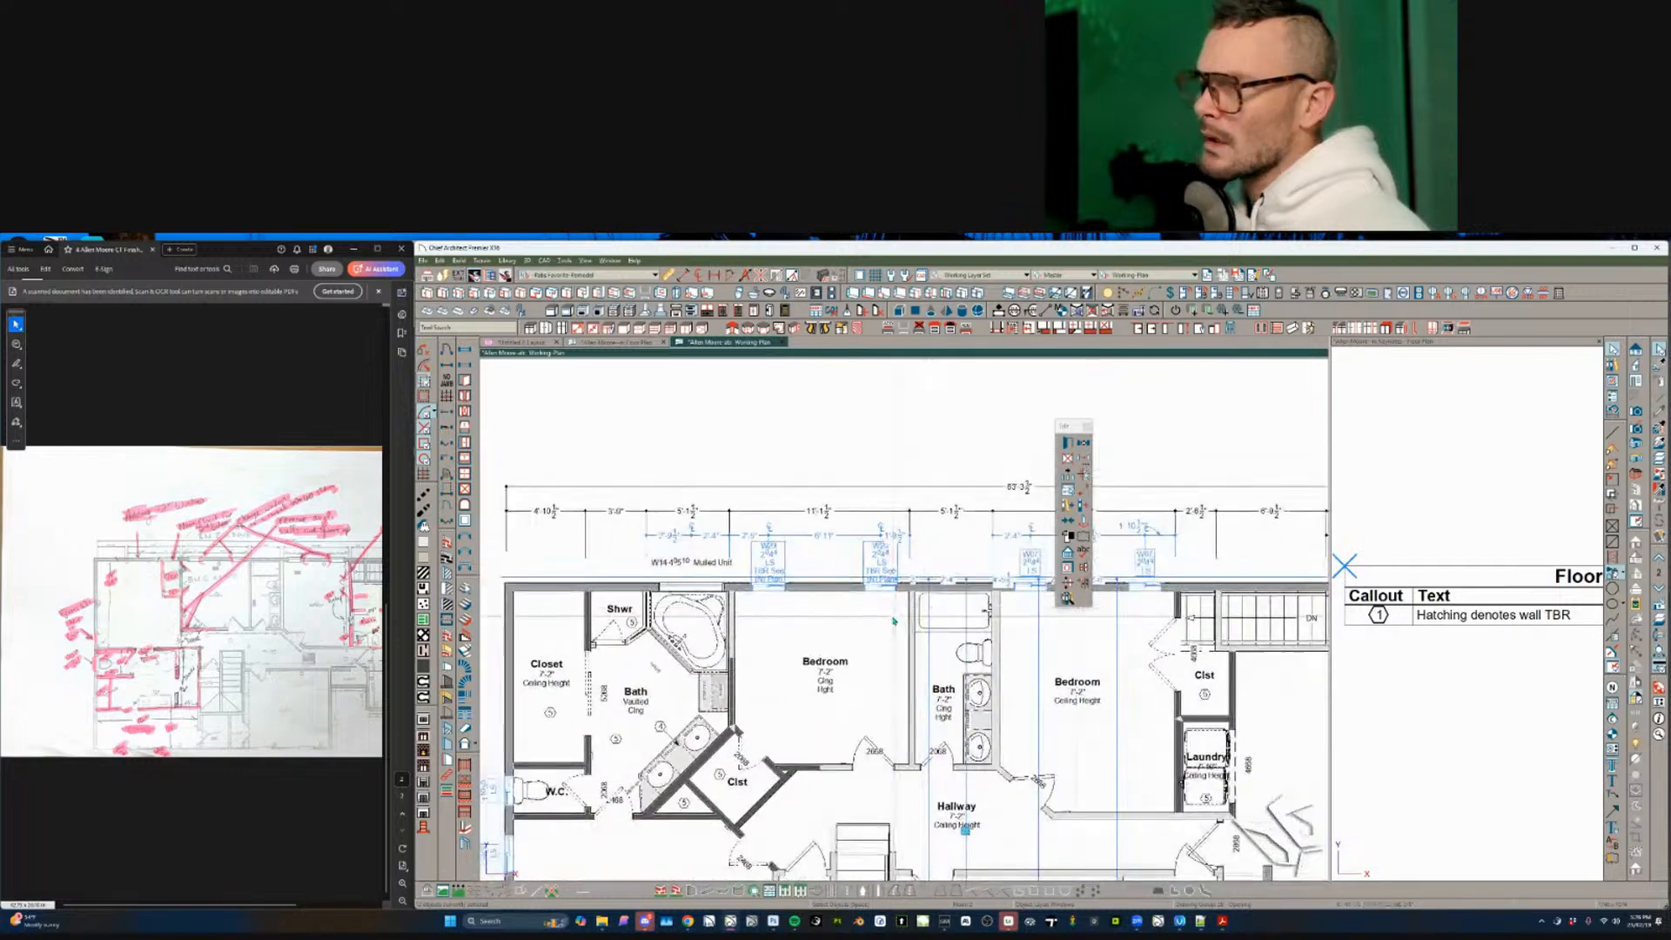
{"action": "scroll", "coordinate": [894, 620], "scroll_direction": "down", "scroll_amount": 4}
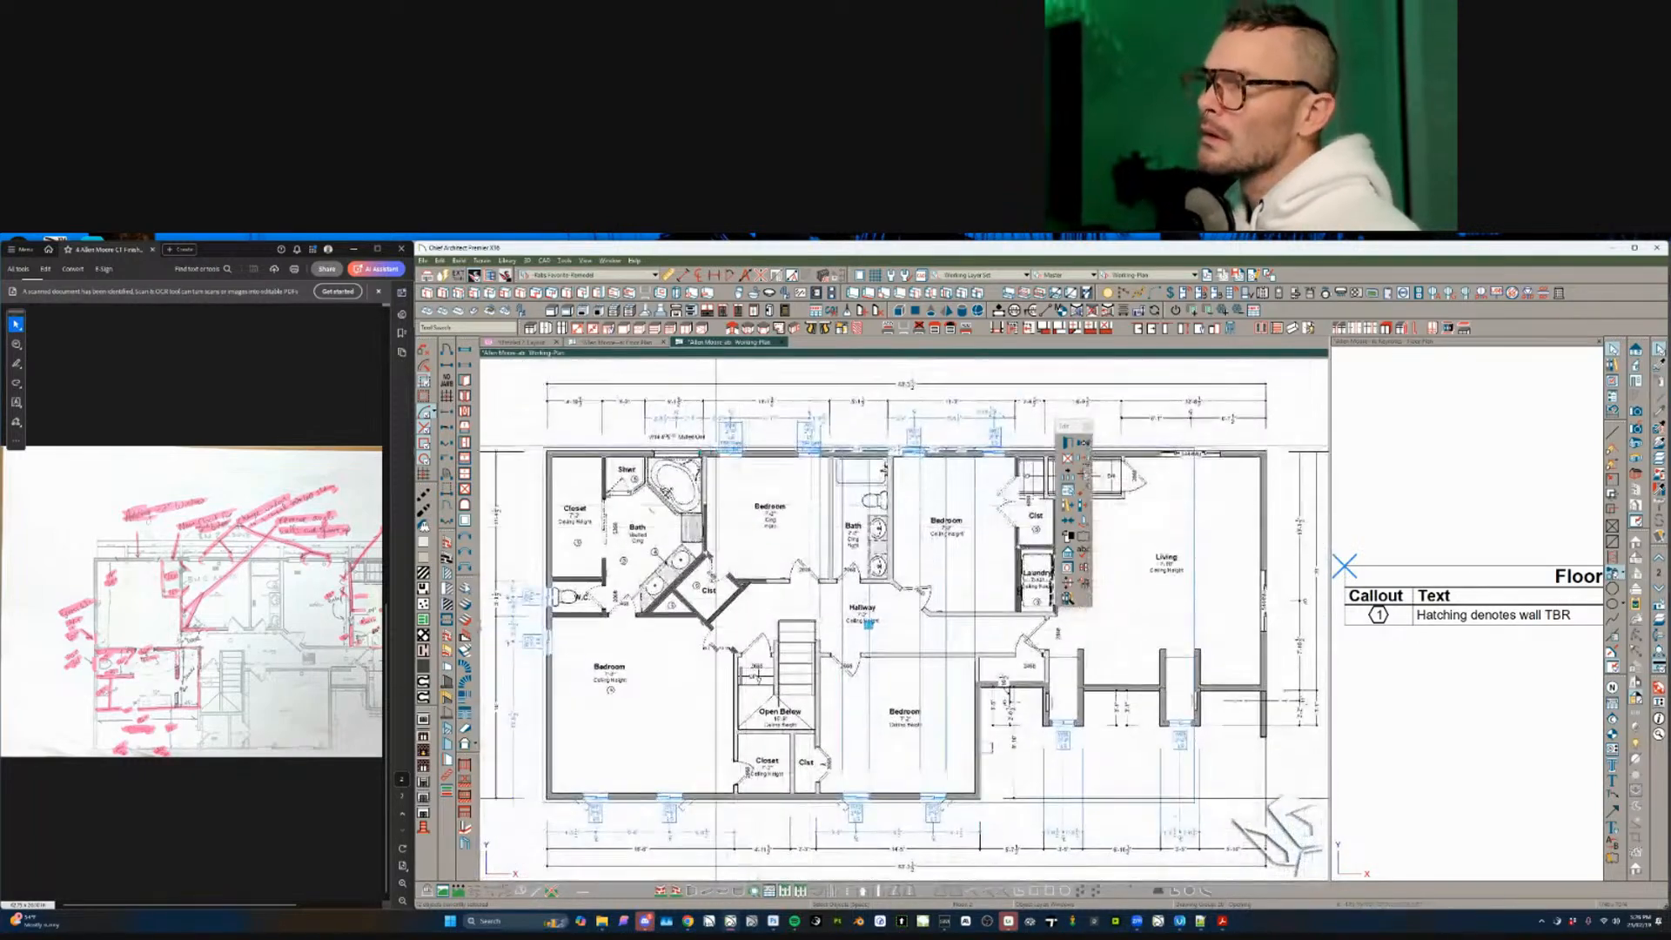
{"action": "left_click", "coordinate": [684, 454]}
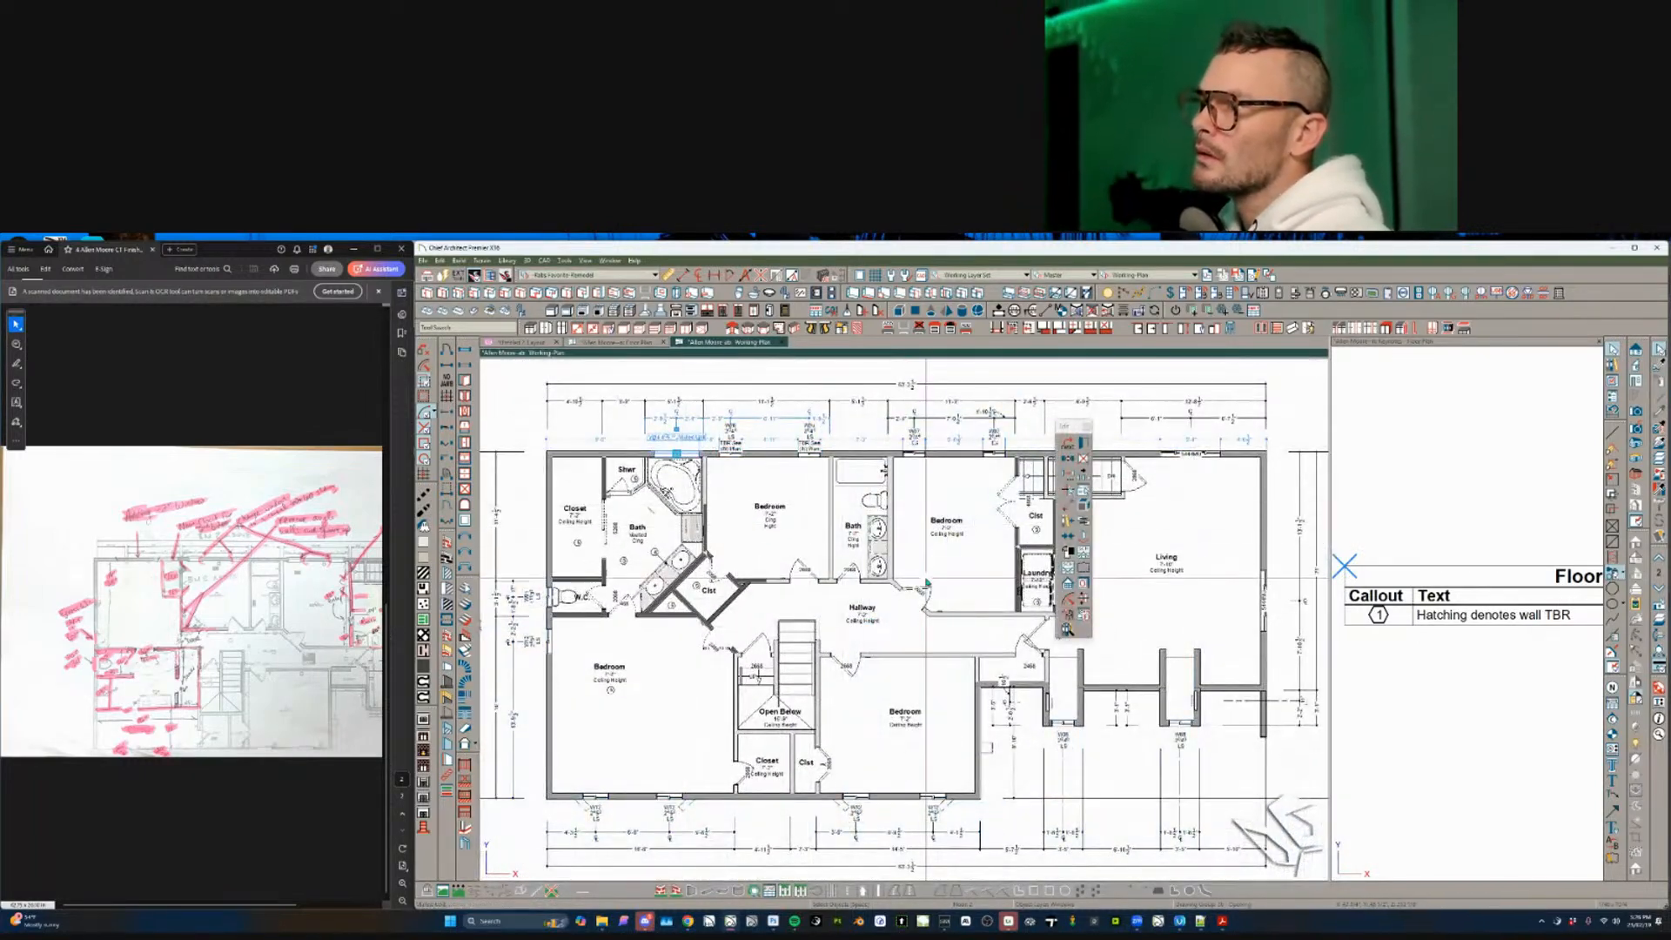
{"action": "left_click", "coordinate": [1070, 487]}
{"action": "left_click", "coordinate": [1084, 447]}
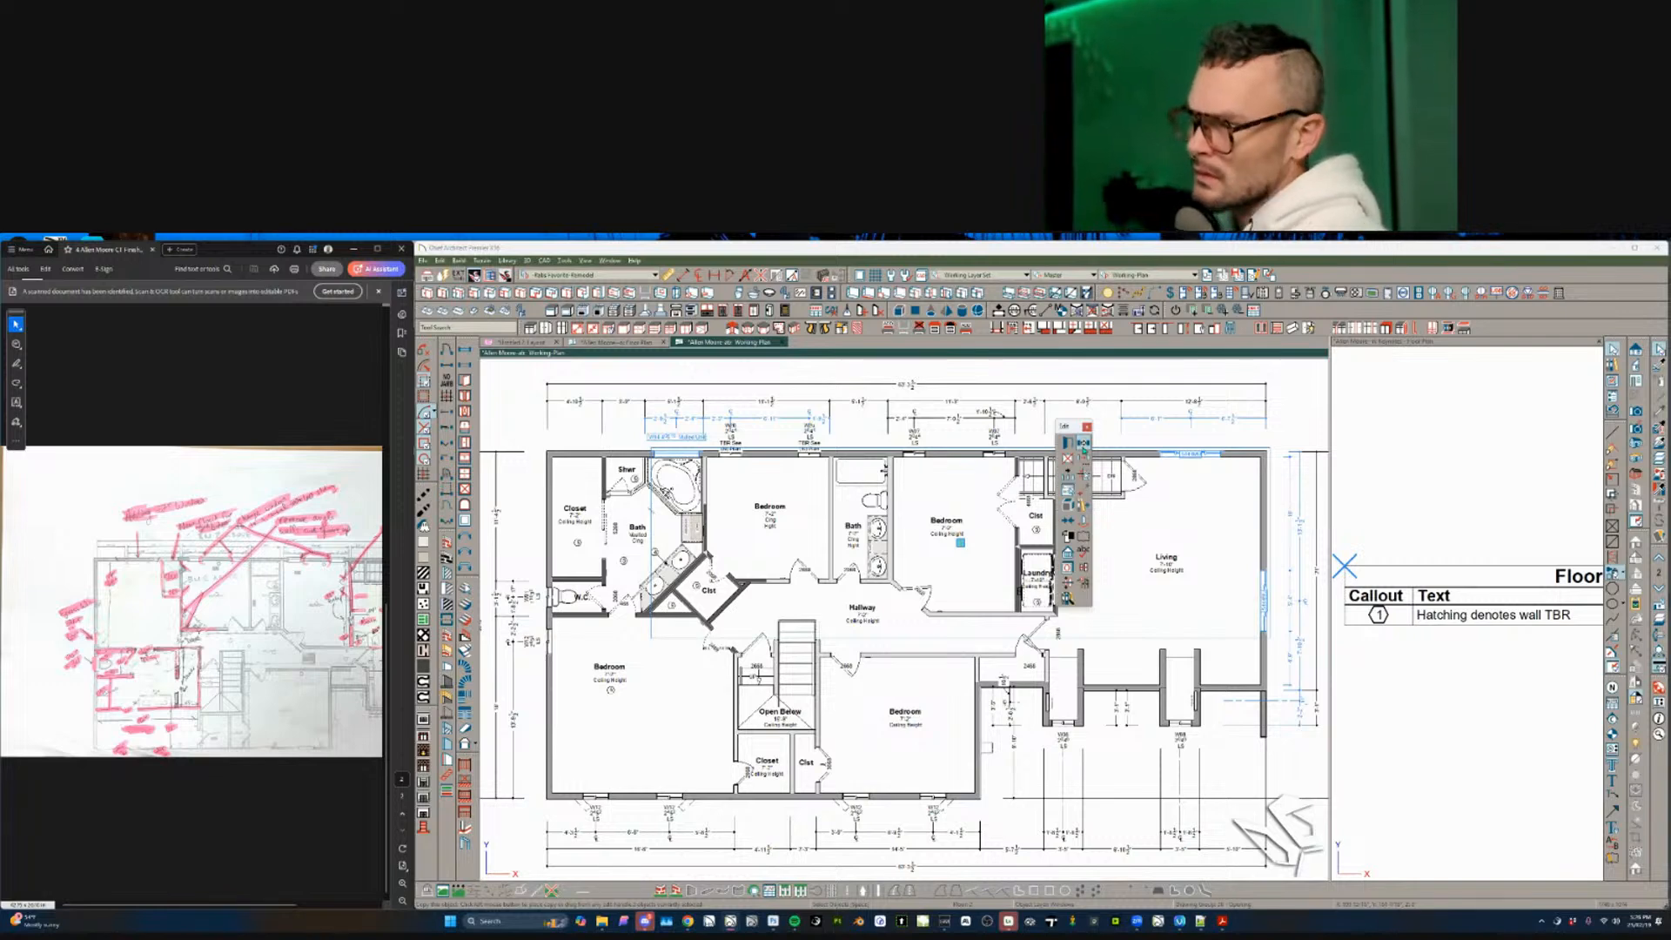
{"action": "left_click", "coordinate": [1084, 444]}
{"action": "left_click", "coordinate": [773, 478]}
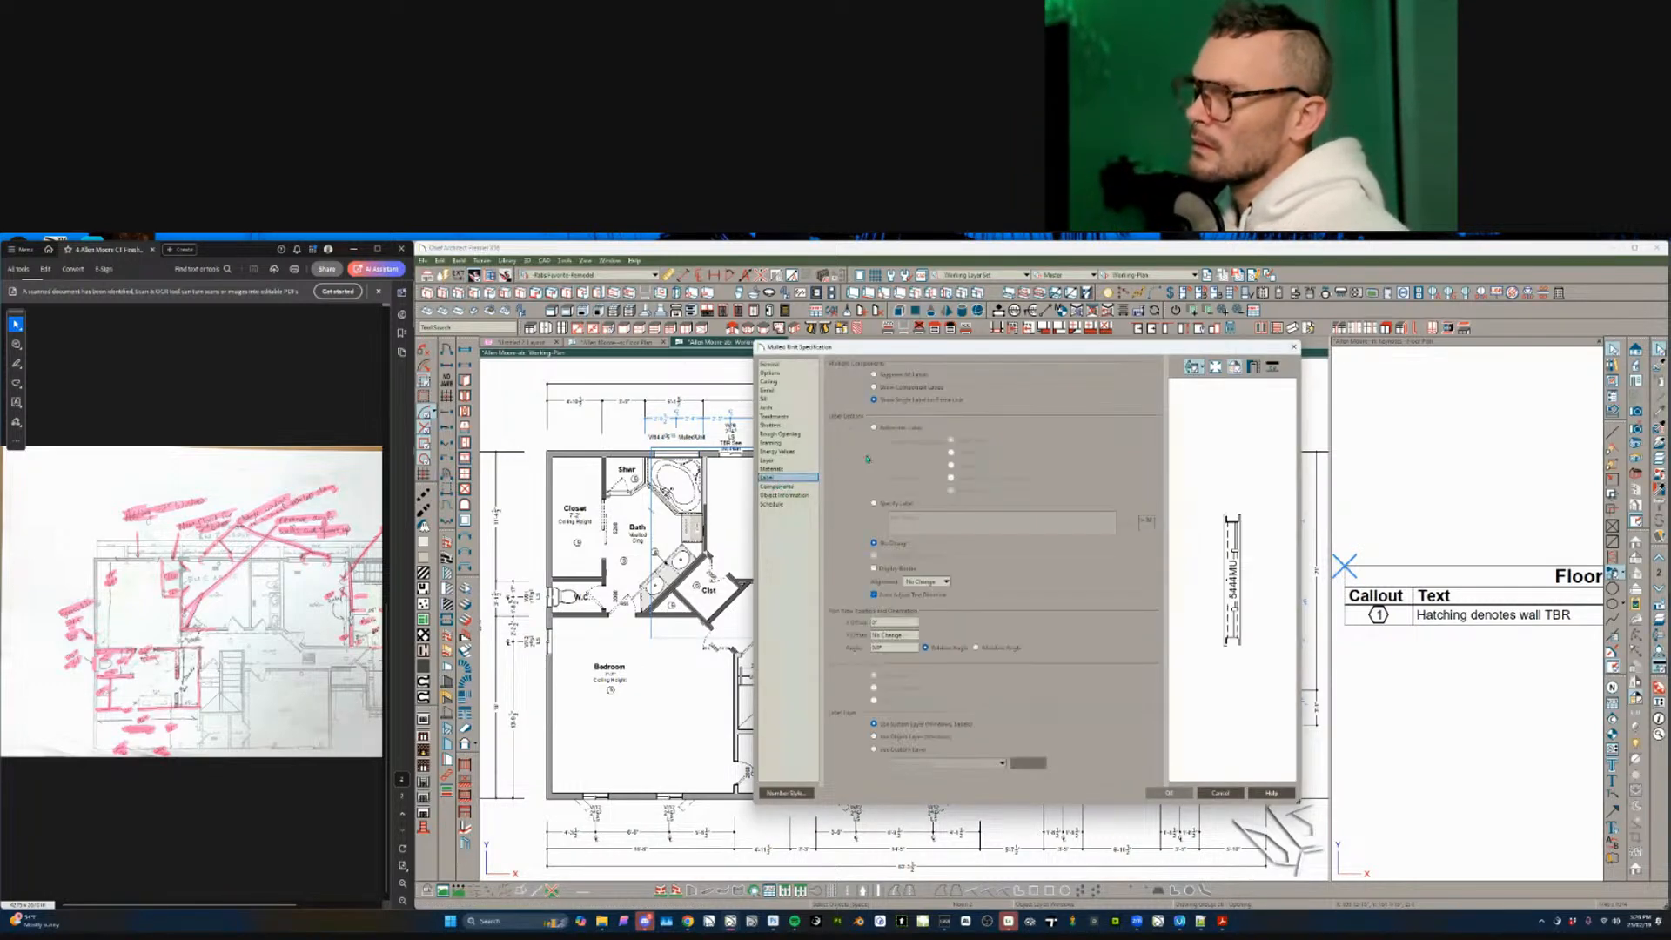
{"action": "left_click", "coordinate": [892, 503]}
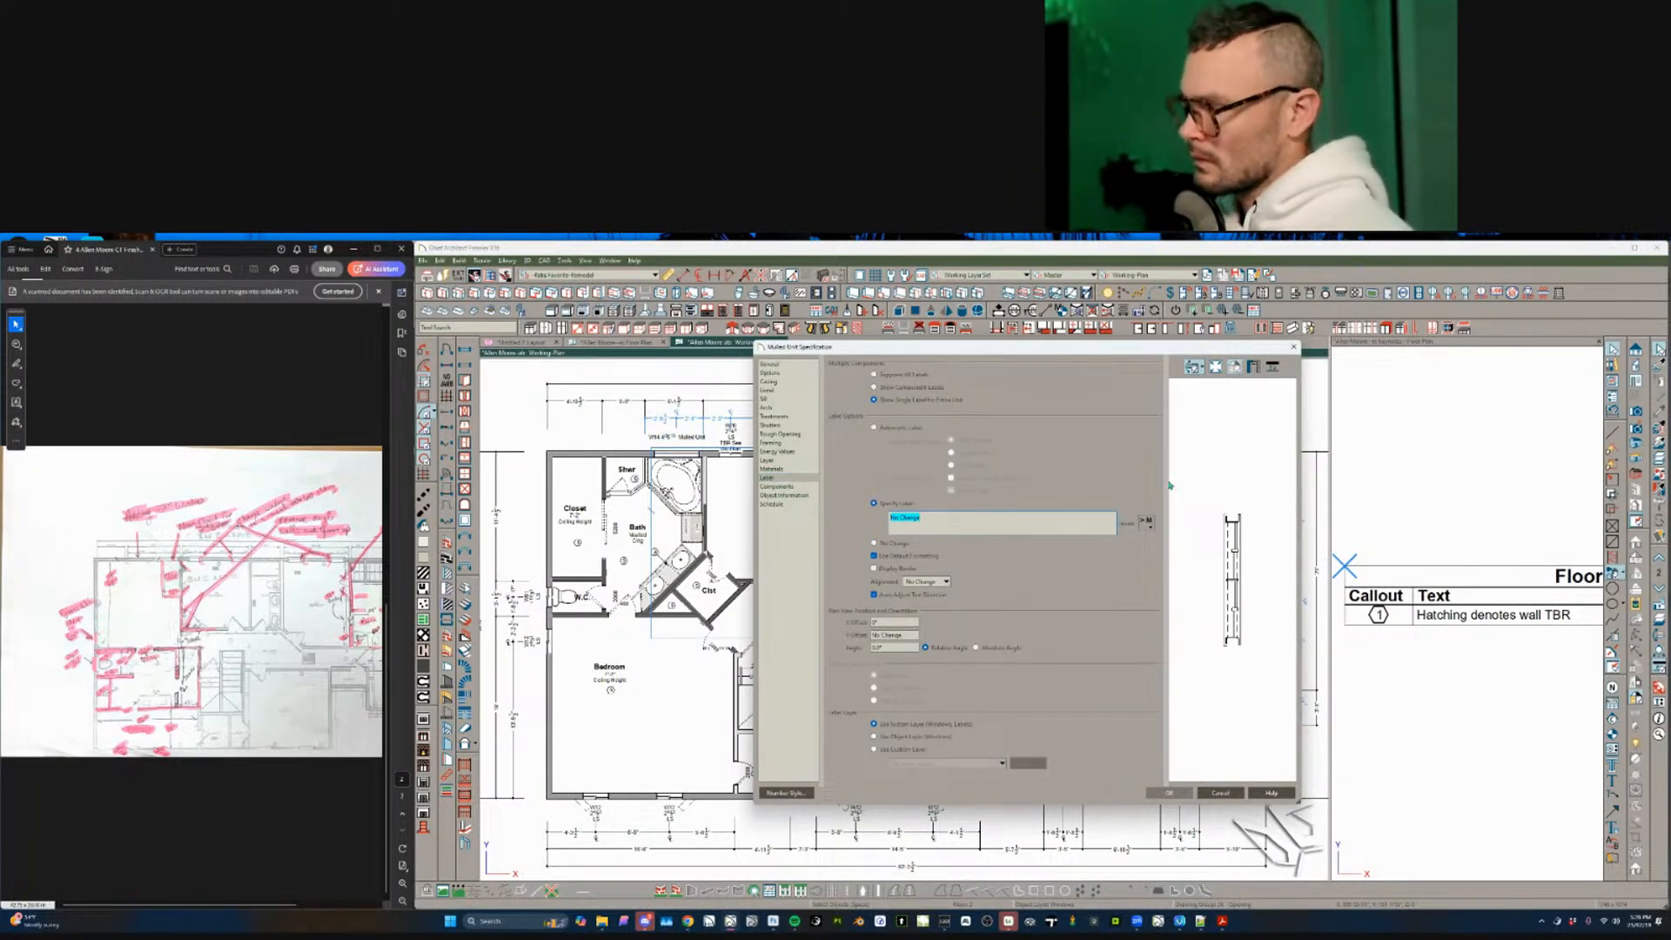
{"action": "mouse_move", "coordinate": [1174, 549]}
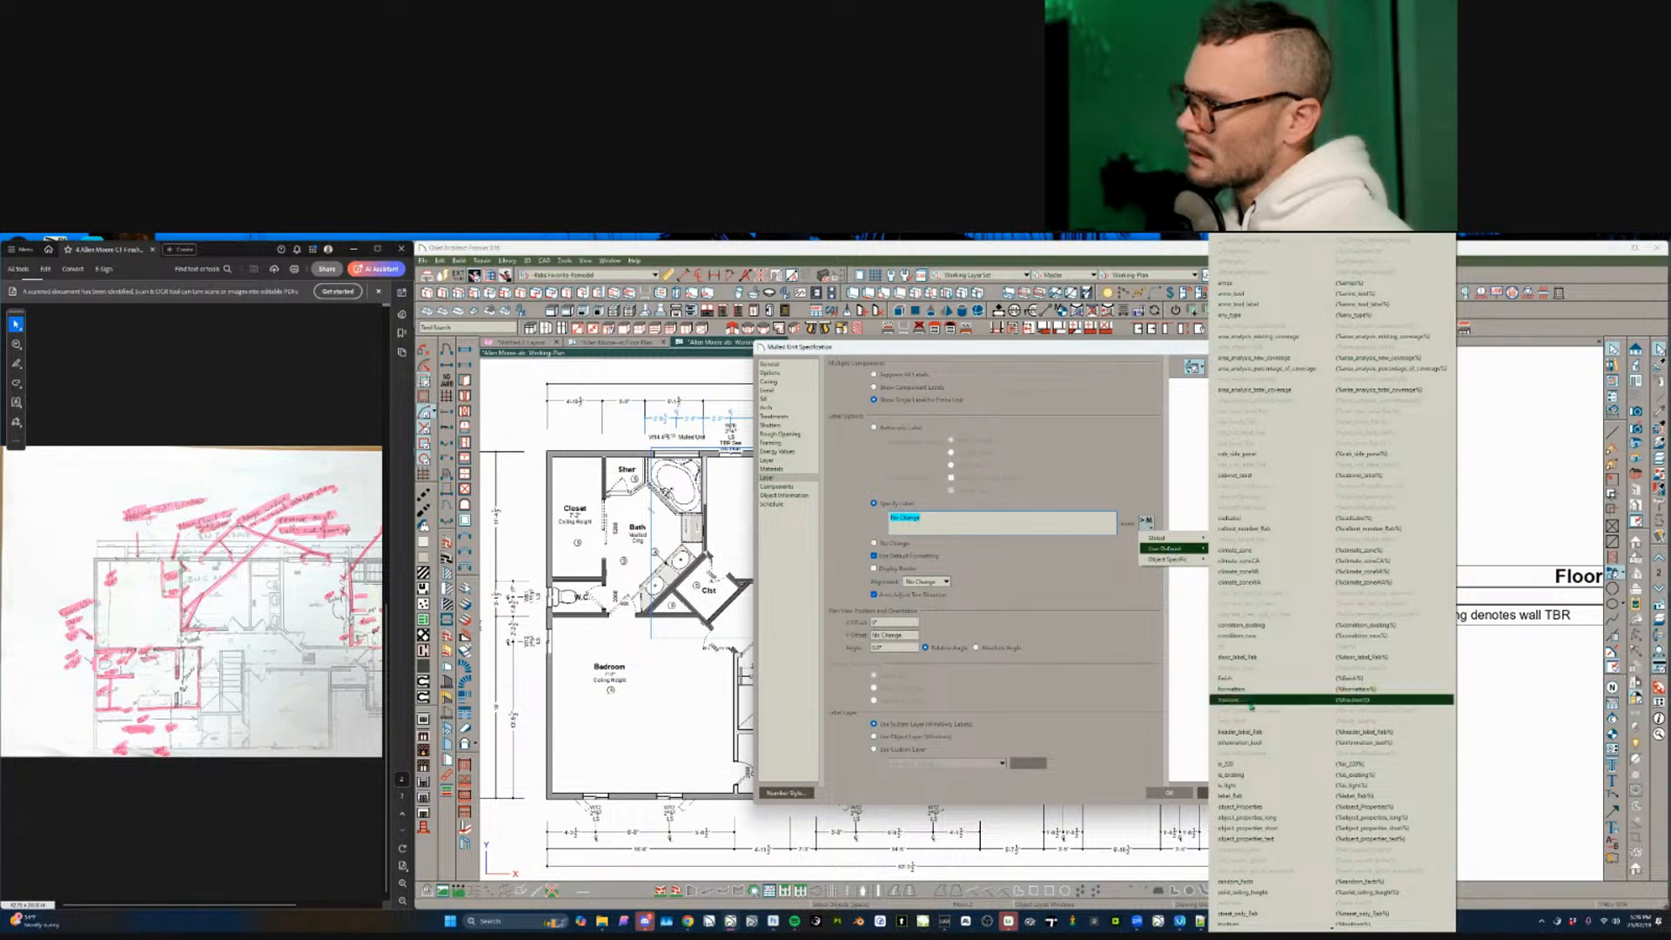
{"action": "left_click", "coordinate": [1236, 796]}
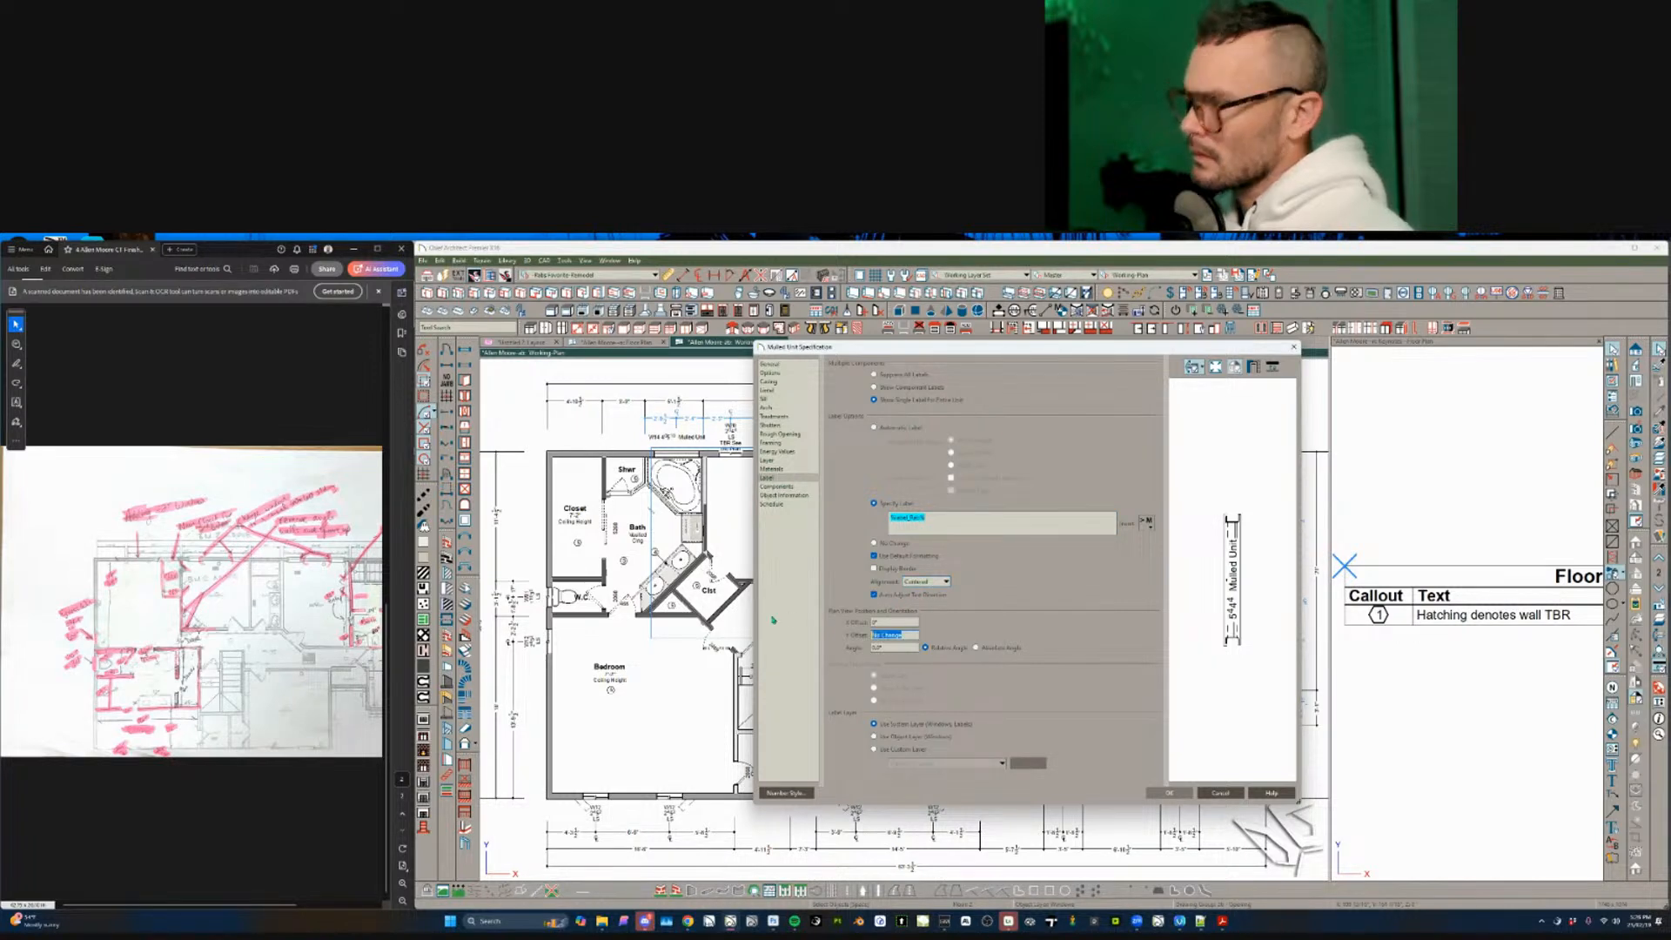
{"action": "key", "text": "Return"}
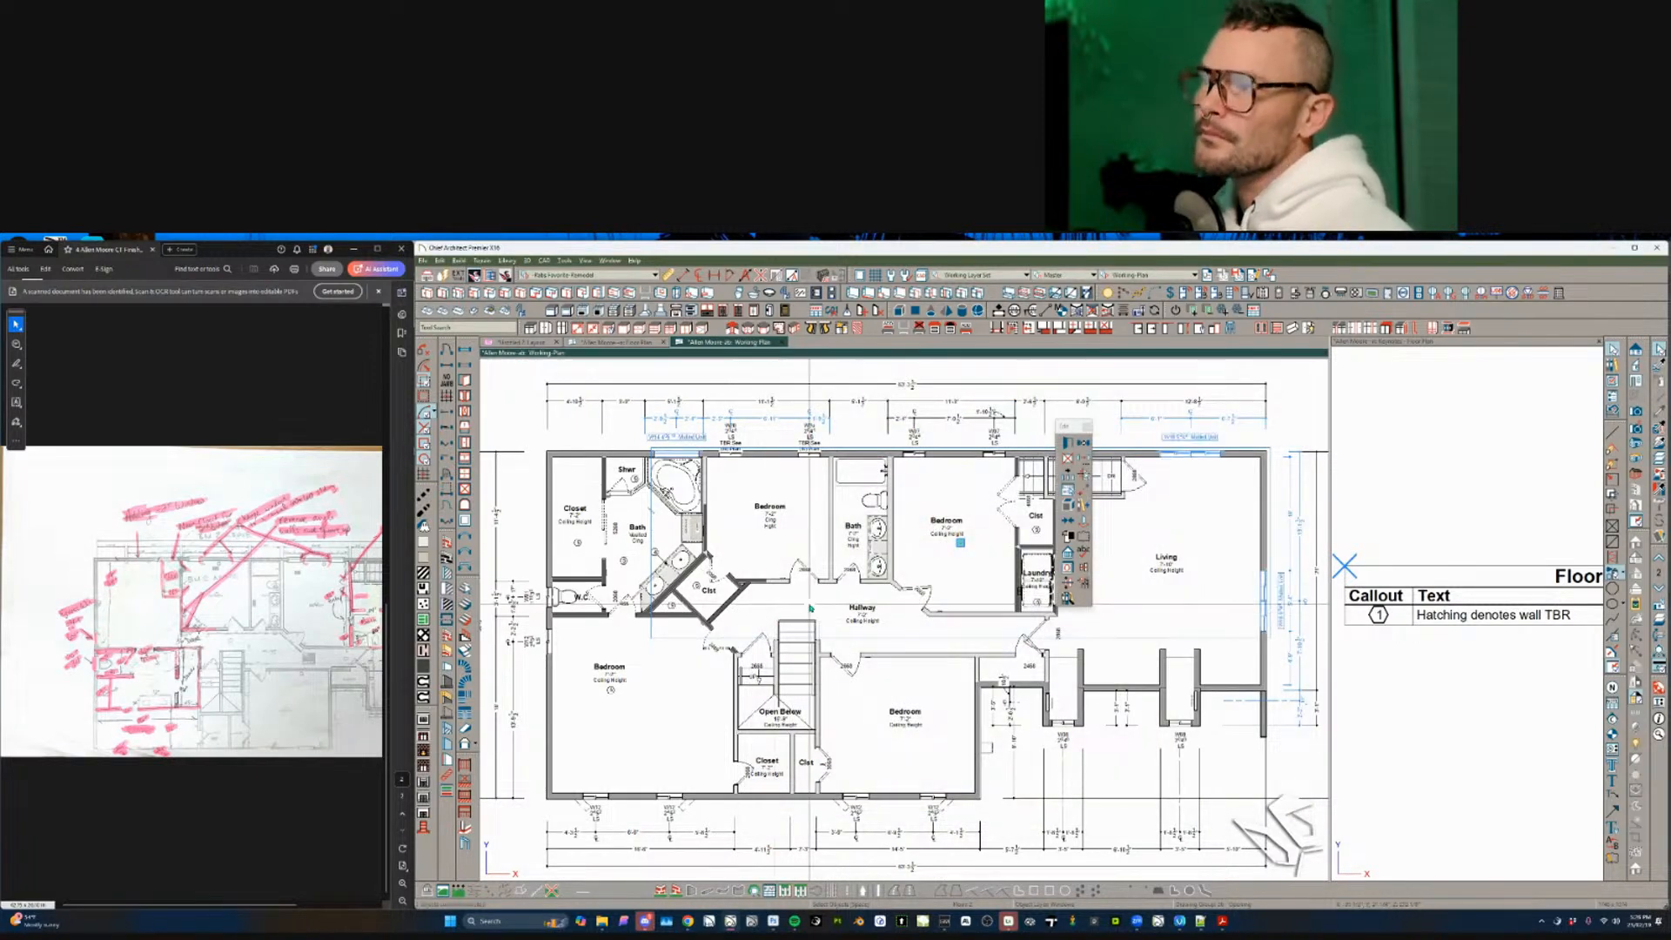
- Label the bathroom vanity cabinets with the custom label B2620
{"action": "scroll", "coordinate": [745, 570], "scroll_direction": "down", "scroll_amount": 1}
{"action": "scroll", "coordinate": [724, 435], "scroll_direction": "up", "scroll_amount": 1}
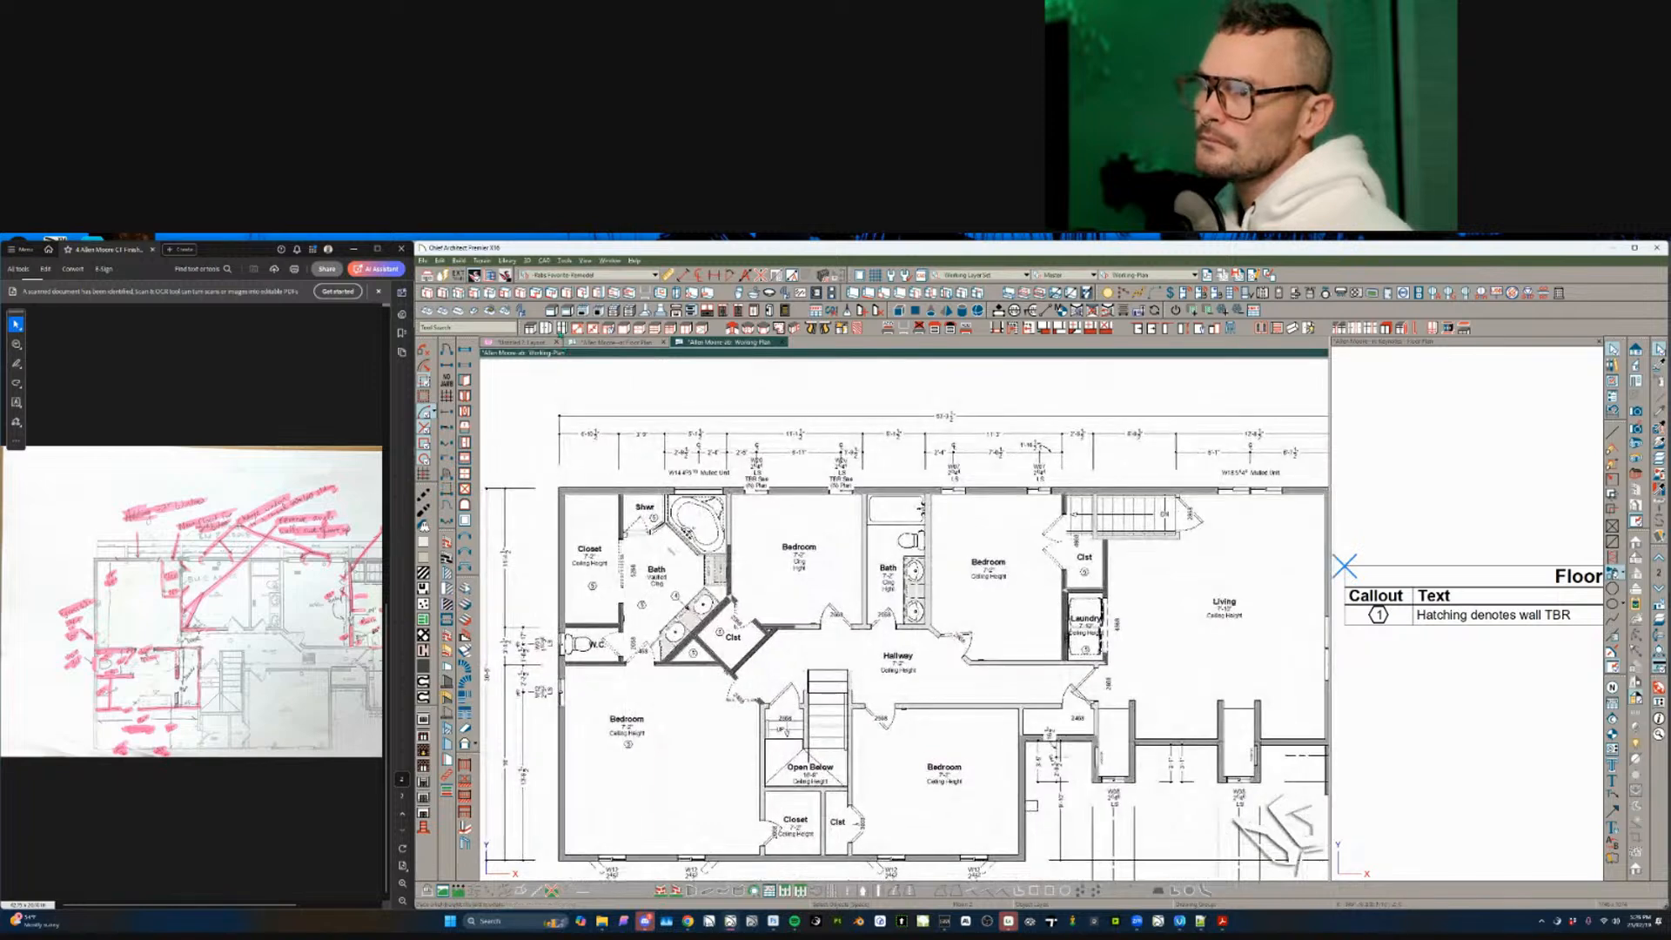
{"action": "left_click", "coordinate": [562, 328]}
{"action": "scroll", "coordinate": [578, 453], "scroll_direction": "down", "scroll_amount": 3}
{"action": "left_click_drag", "start_coordinate": [576, 452], "coordinate": [1287, 829], "text": "shift"}
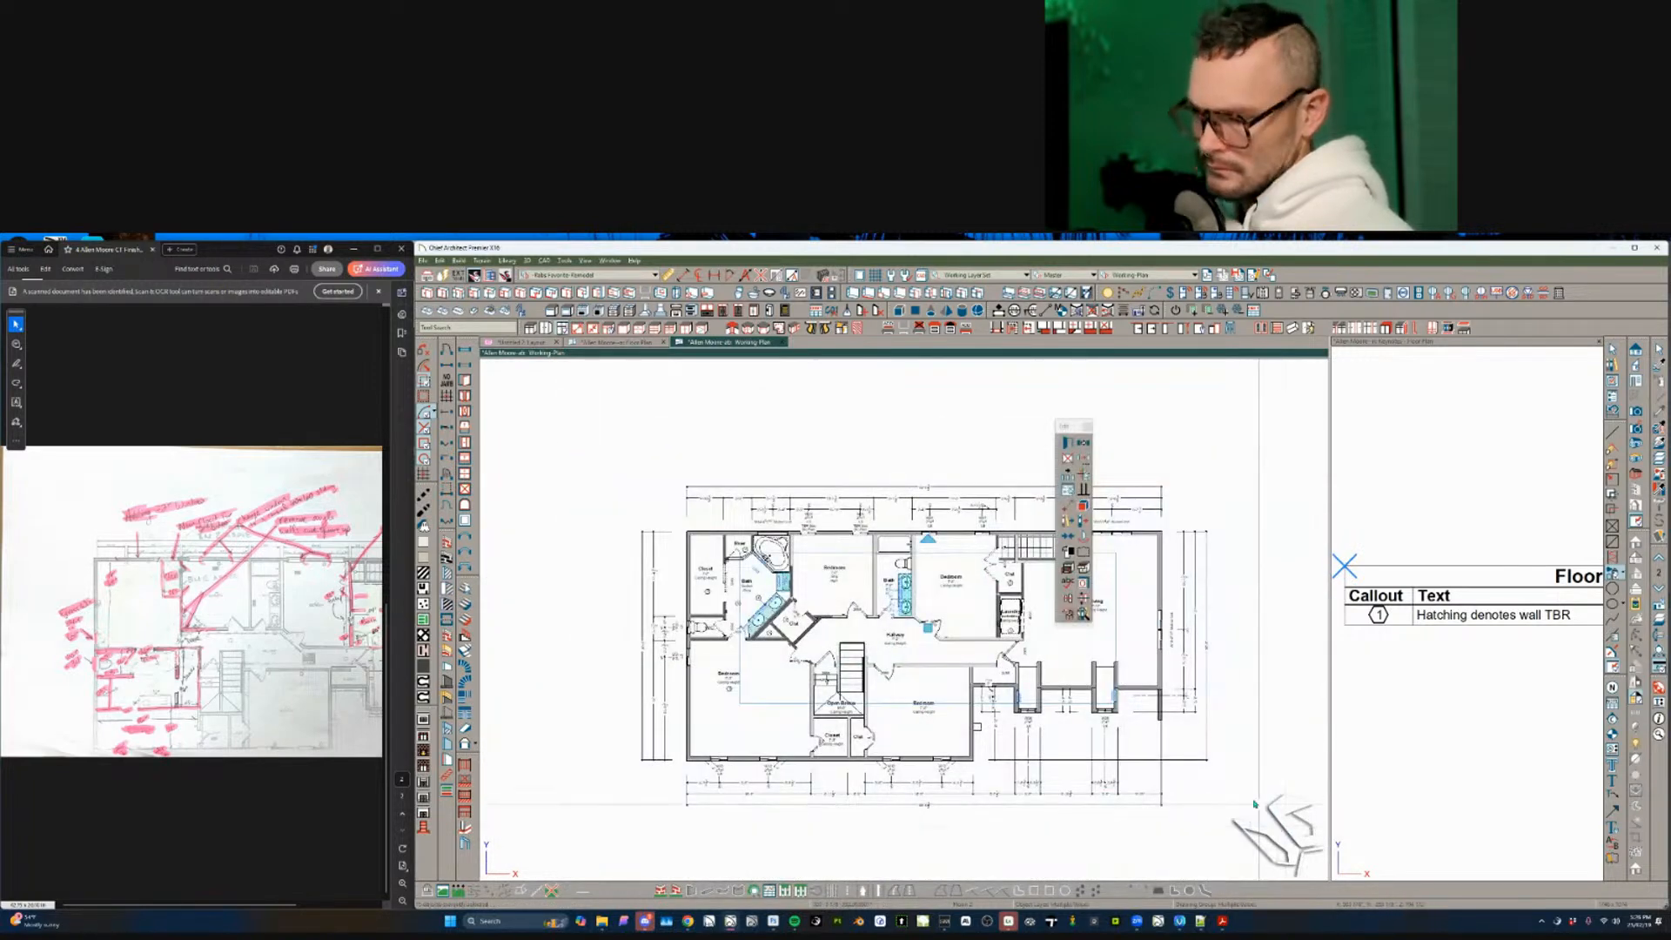
{"action": "key", "text": "ctrl+e"}
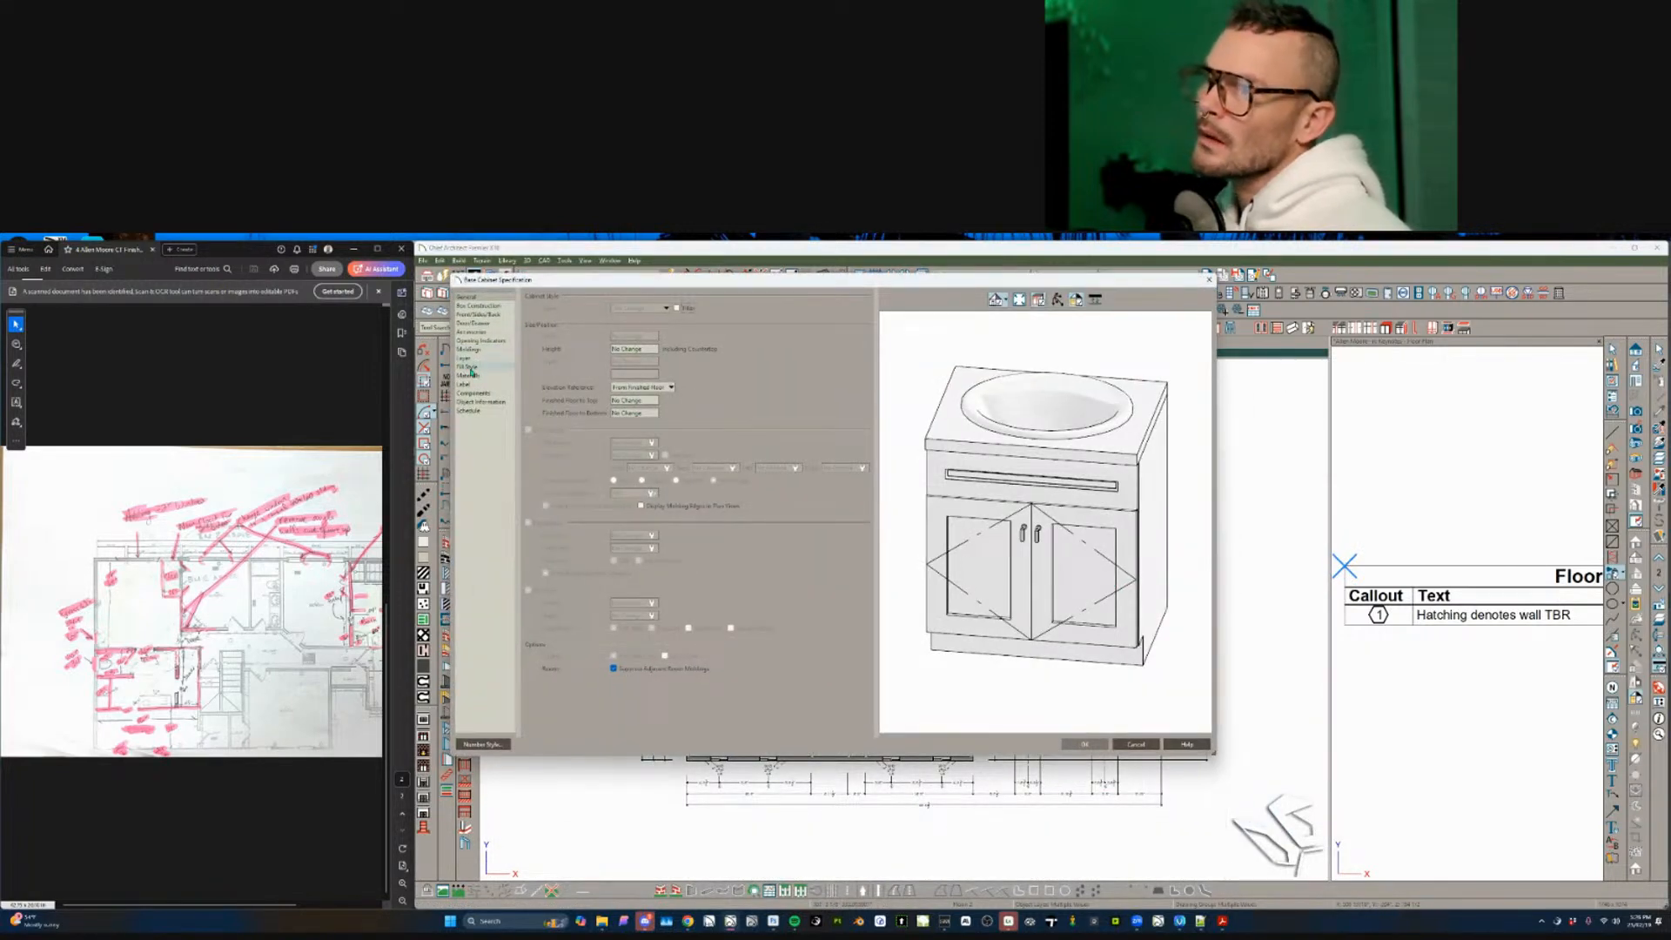
{"action": "left_click", "coordinate": [494, 386]}
{"action": "left_click", "coordinate": [607, 350]}
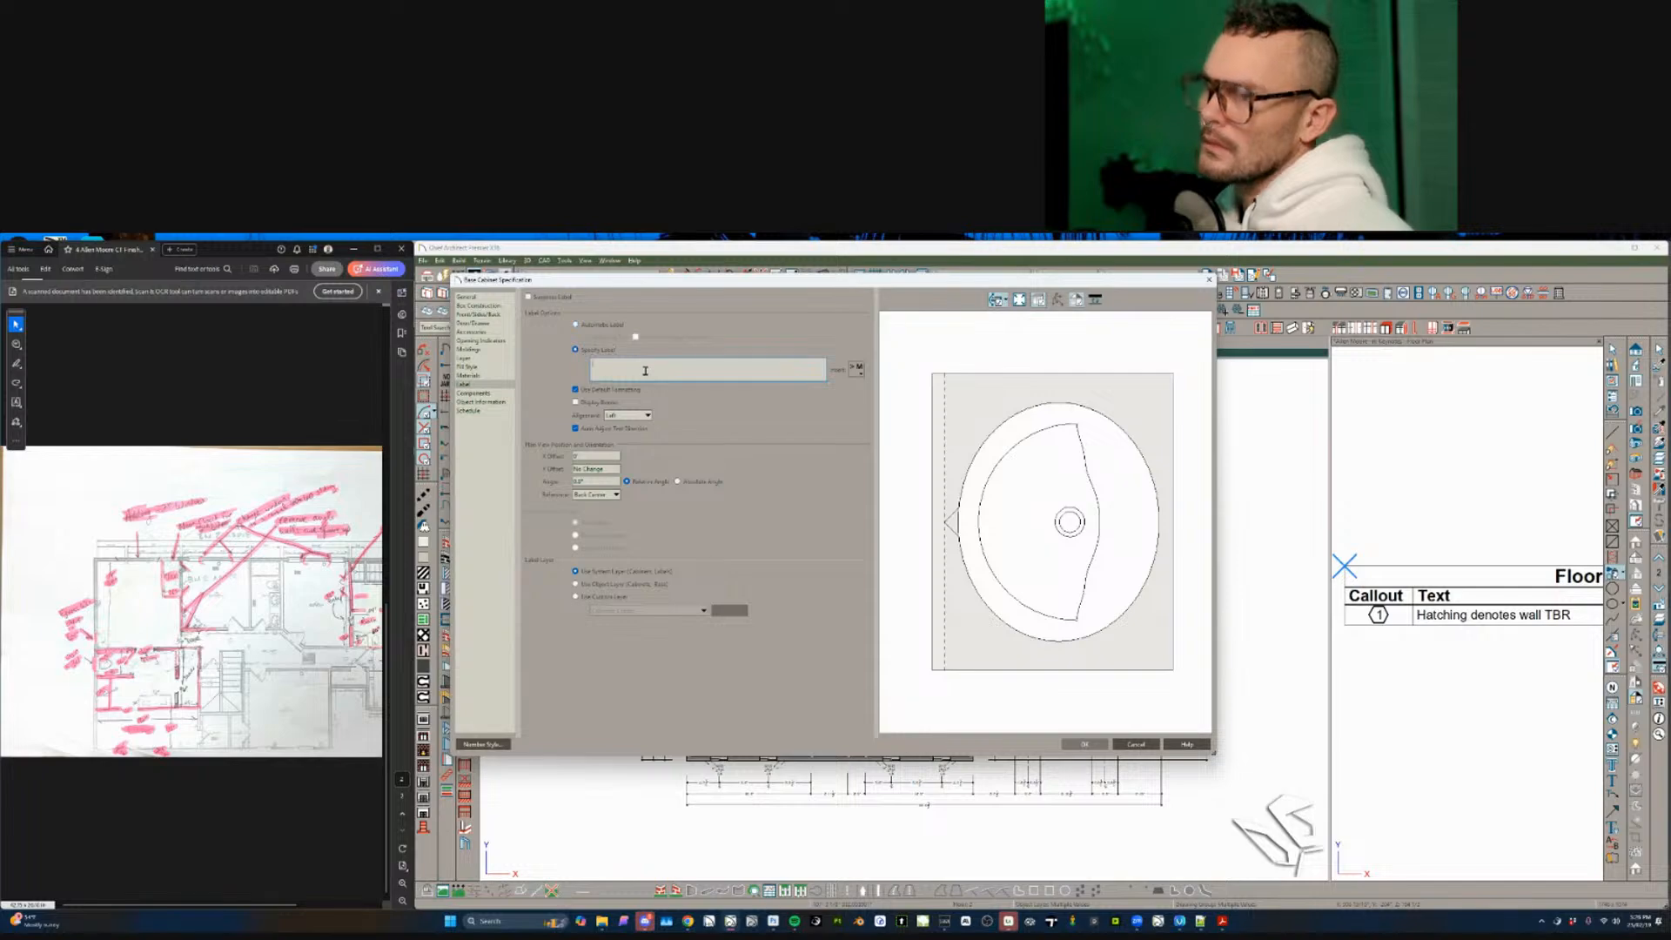
{"action": "type", "text": "B2620"}
{"action": "key", "text": "Return"}
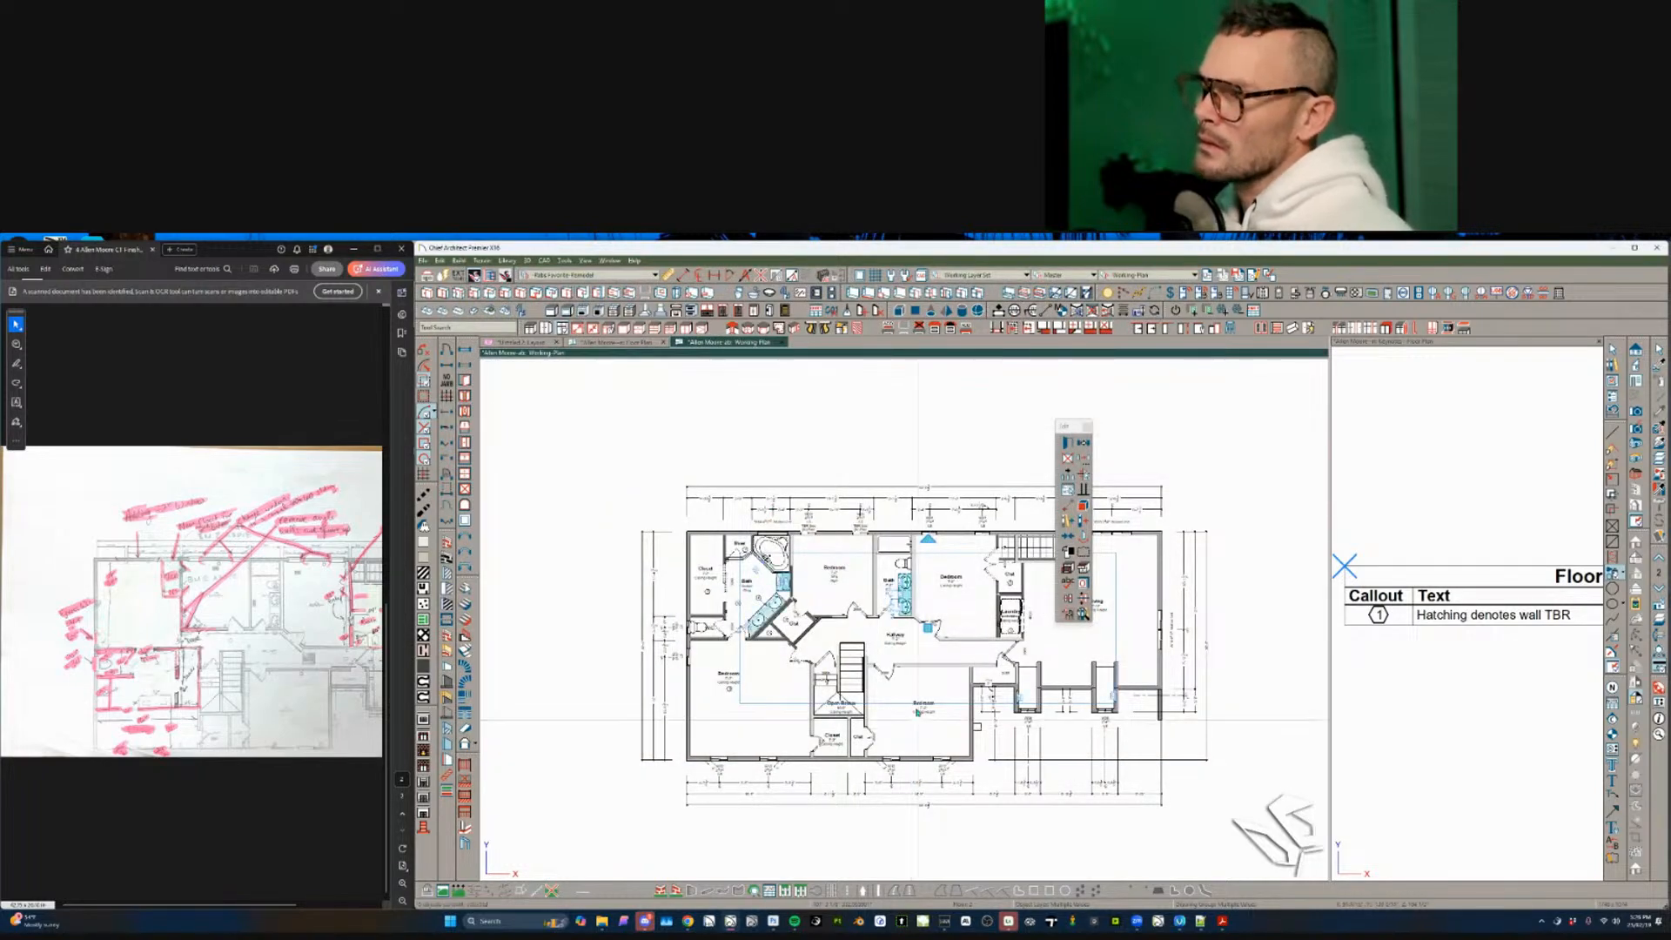
- Switch the kitchen cabinets to a specified label and clear the selection
{"action": "scroll", "coordinate": [918, 712], "scroll_direction": "up", "scroll_amount": 5}
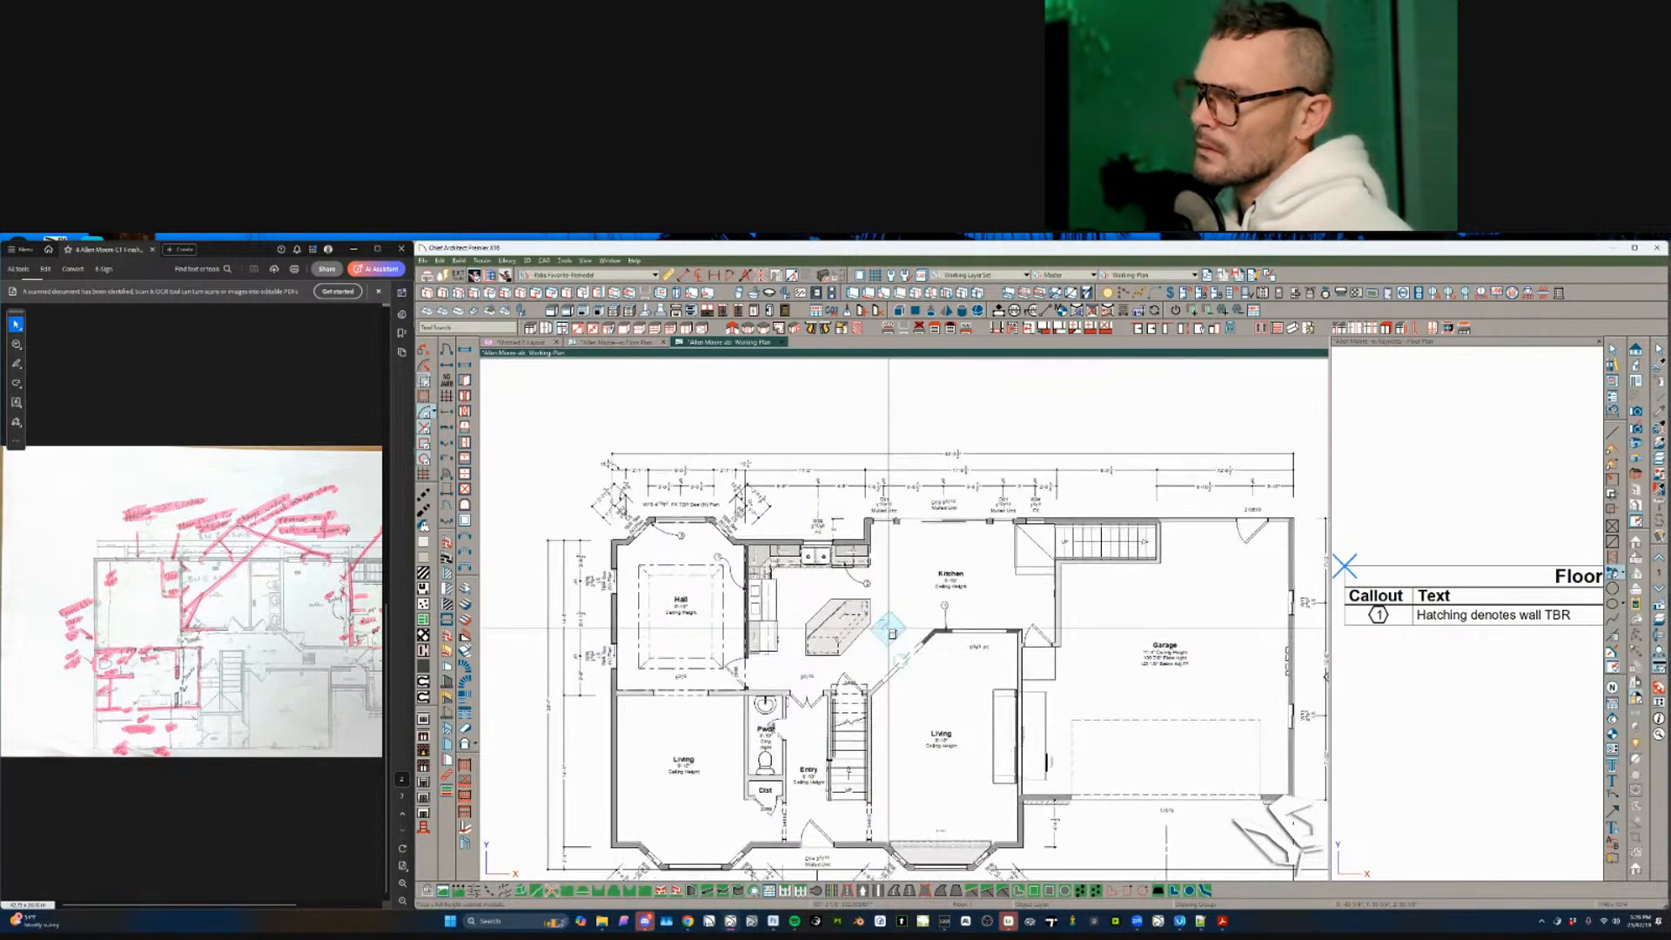
{"action": "scroll", "coordinate": [757, 544], "scroll_direction": "up", "scroll_amount": 4}
{"action": "left_click_drag", "start_coordinate": [1063, 440], "coordinate": [512, 857]}
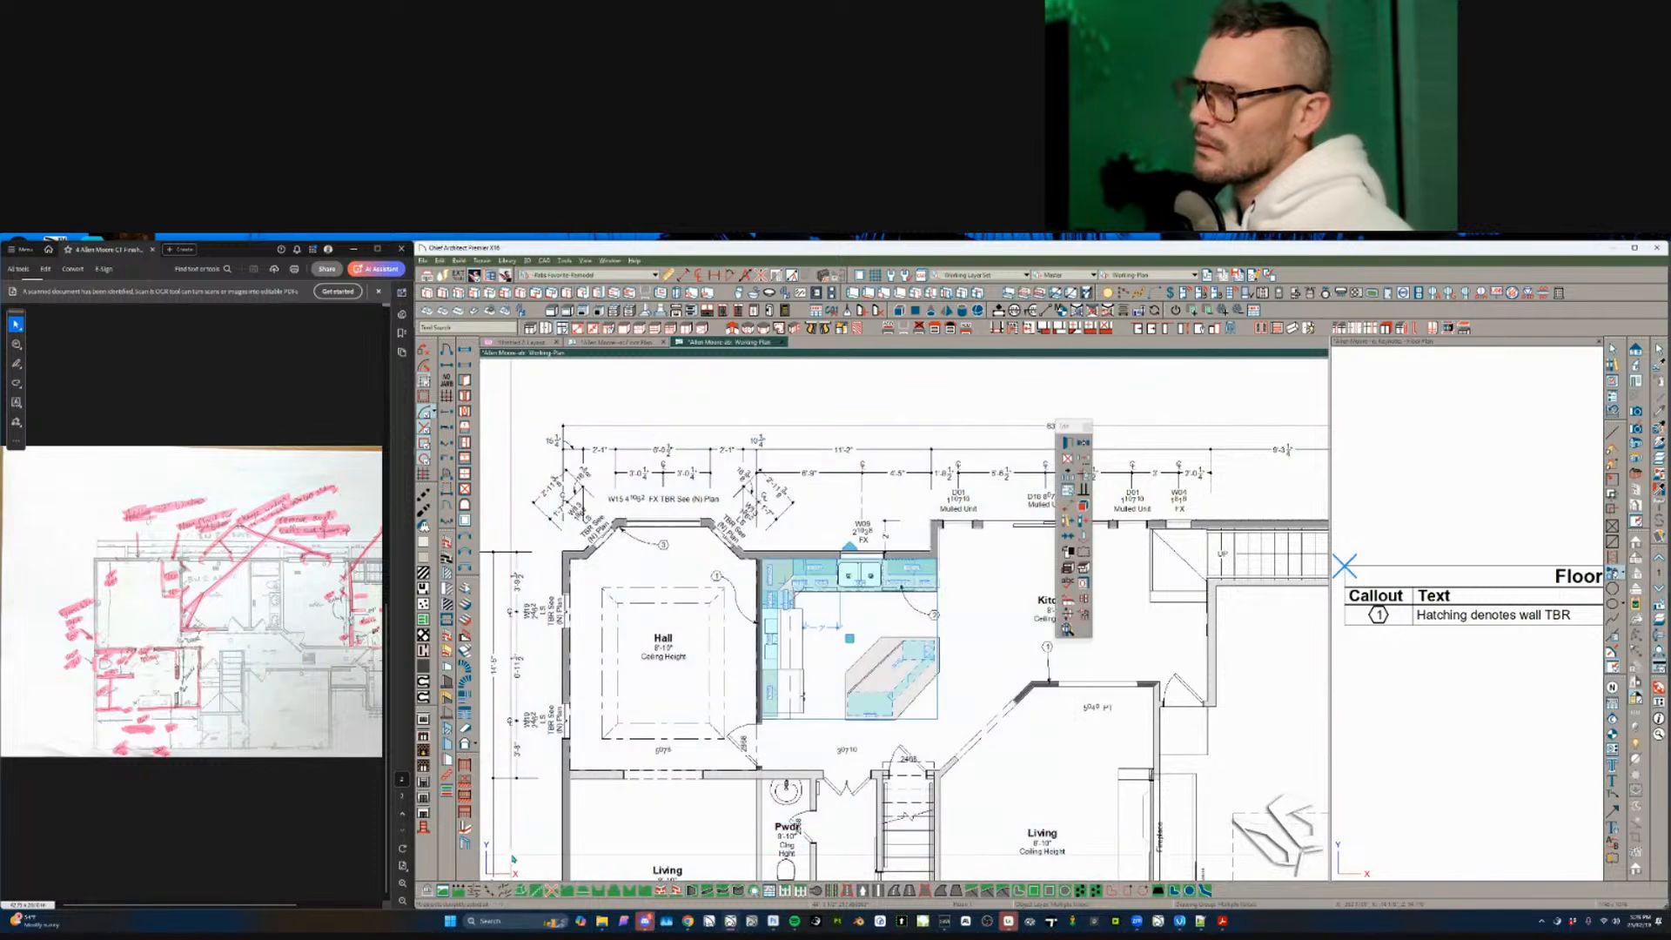
{"action": "key", "text": "ctrl+e"}
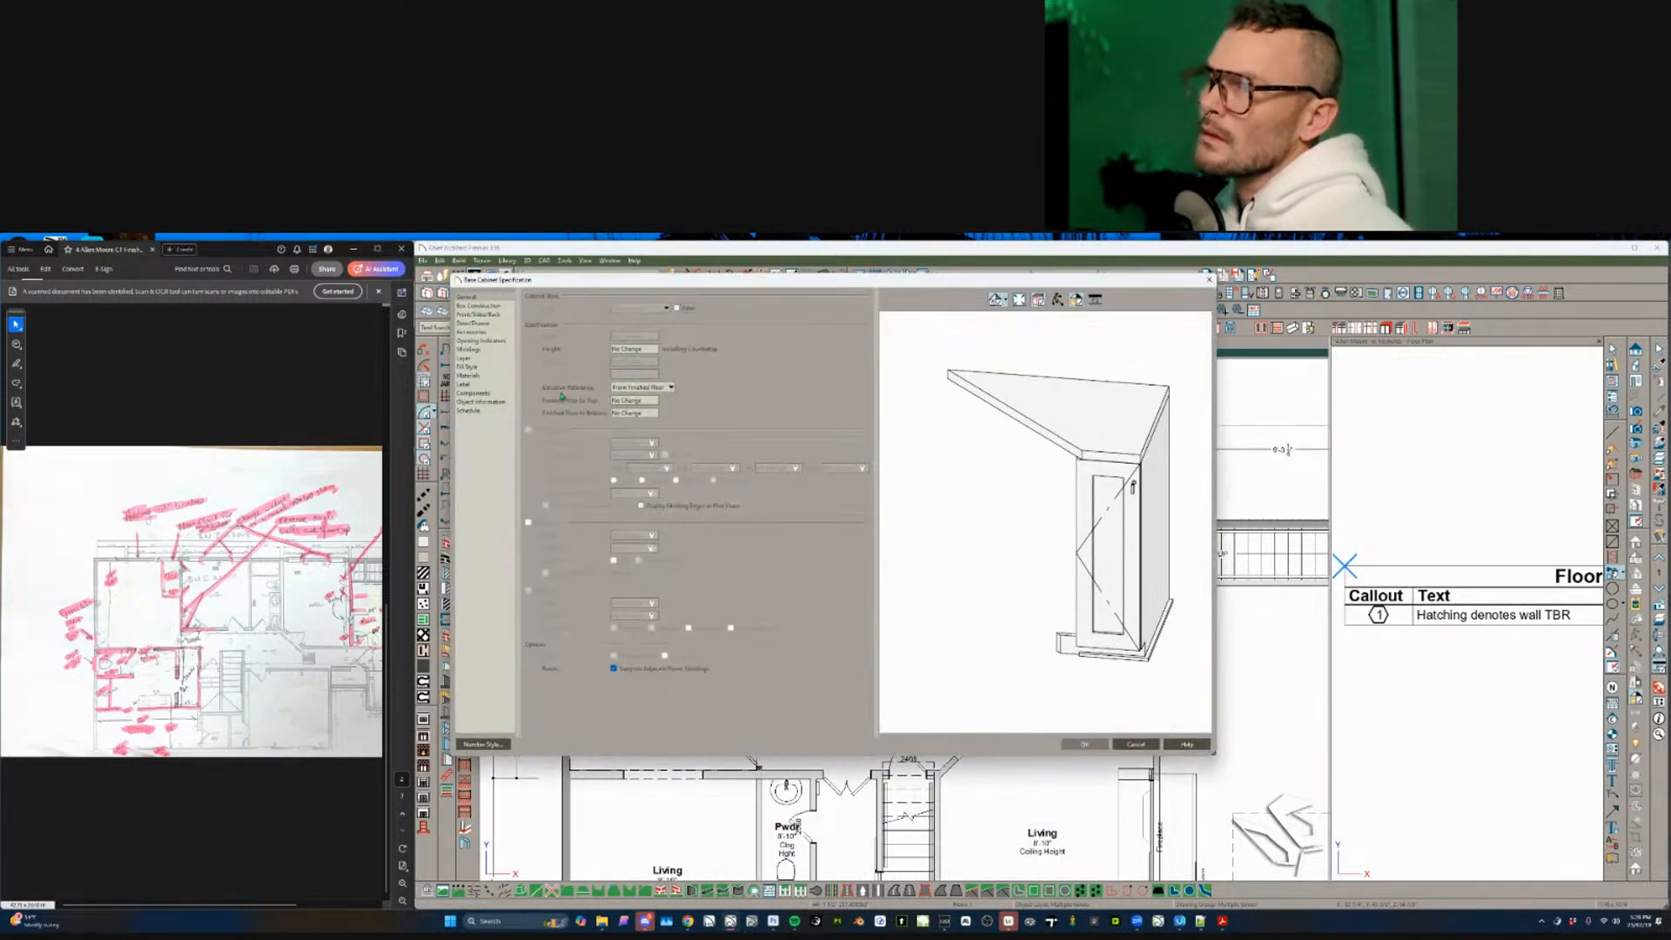
{"action": "left_click", "coordinate": [466, 384]}
{"action": "left_click", "coordinate": [593, 350]}
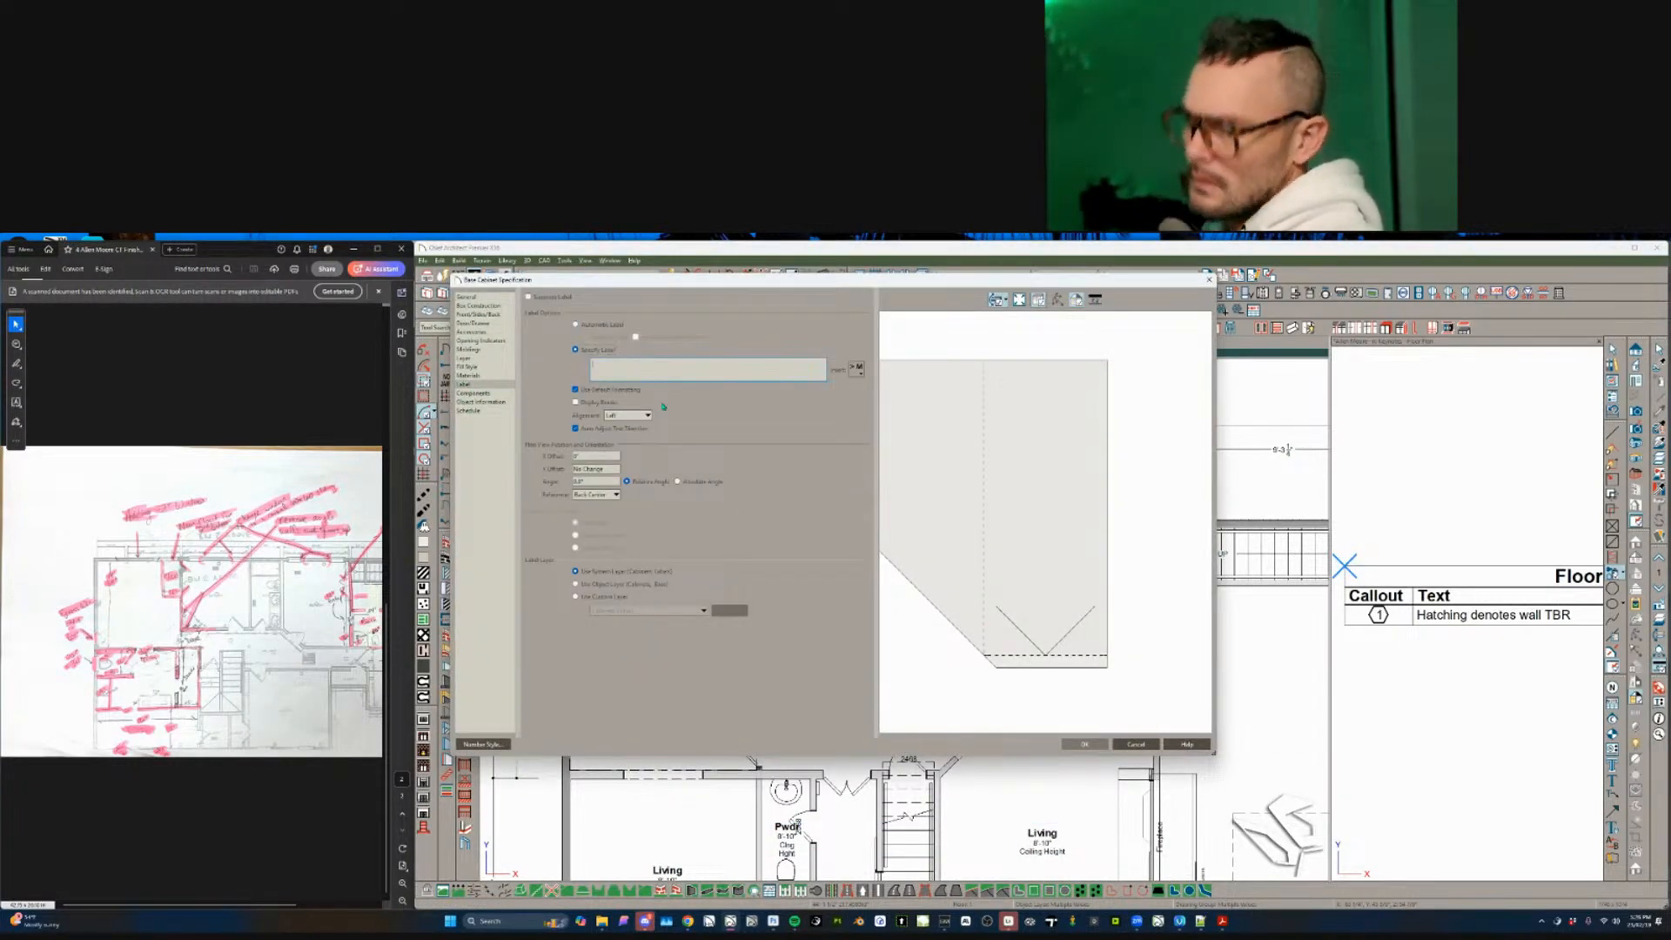
{"action": "key", "text": "Return"}
{"action": "key", "text": "Escape"}
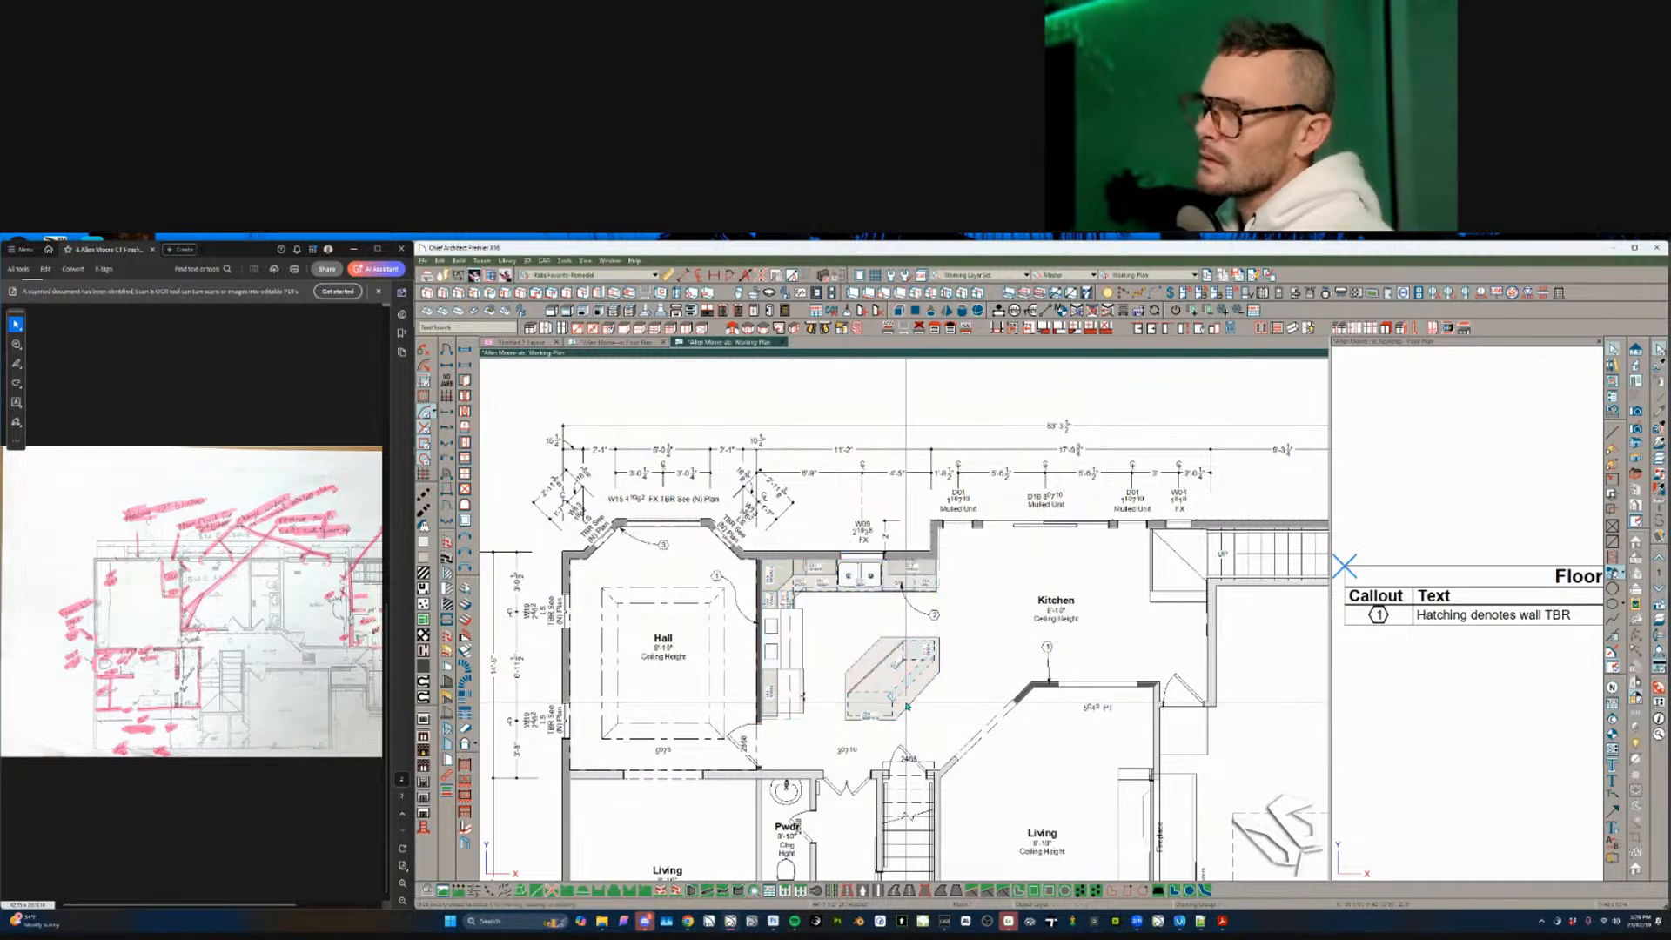
{"action": "scroll", "coordinate": [908, 706], "scroll_direction": "up", "scroll_amount": 2}
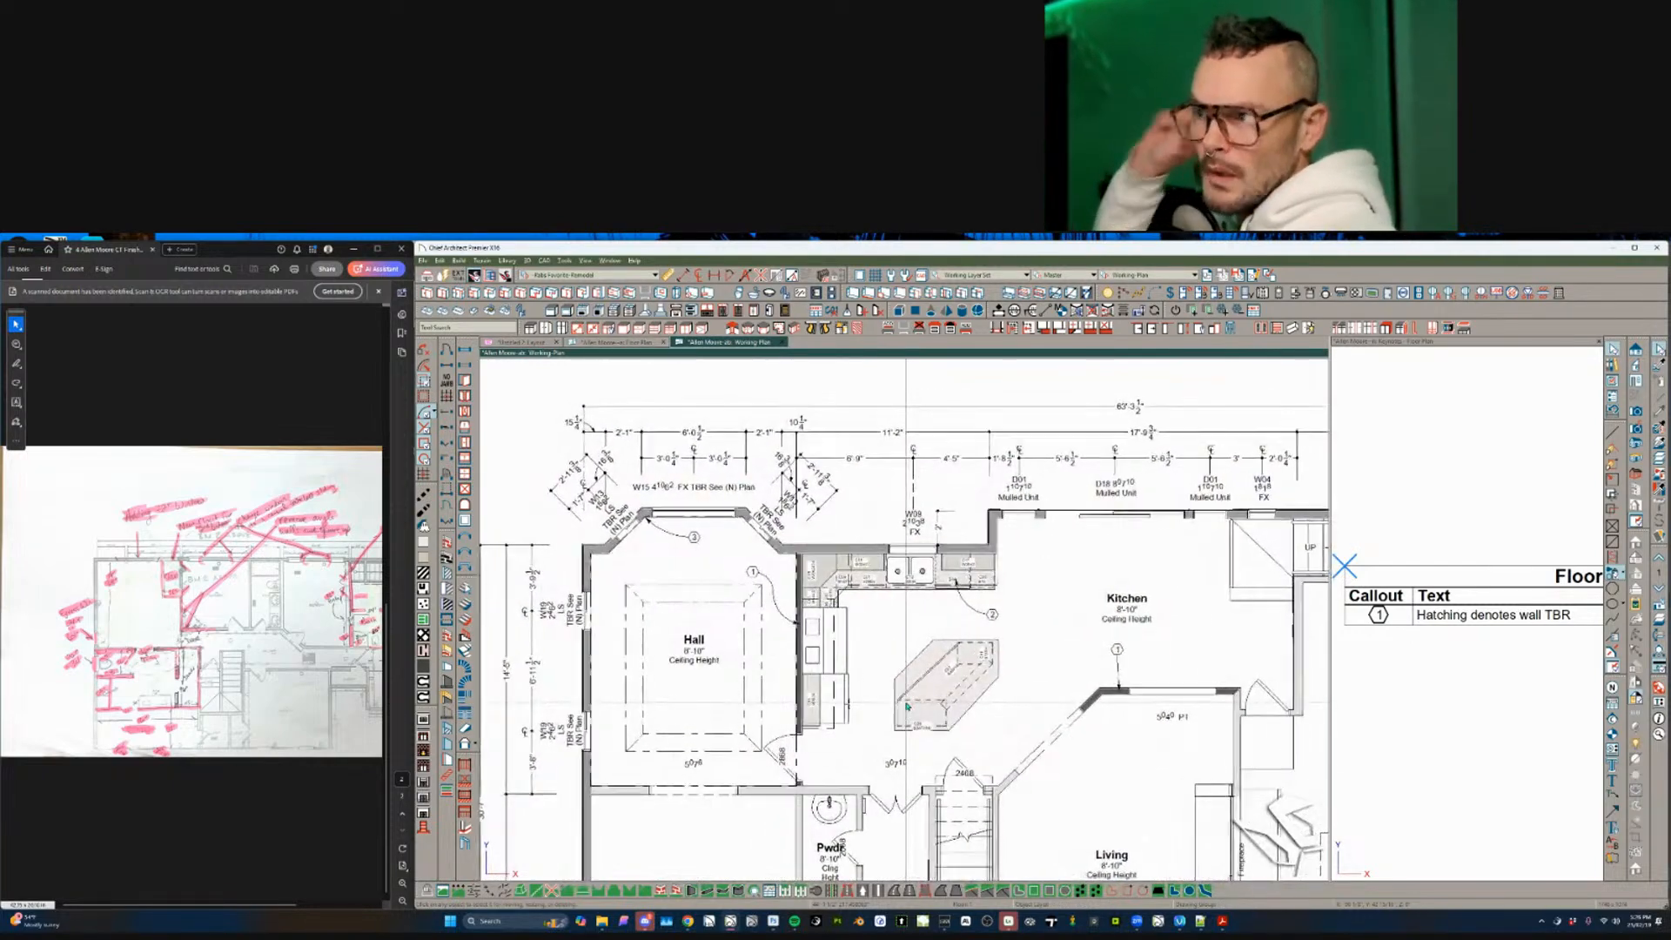
- Move the plan up to the second floor and pan to the upstairs bedrooms' bottom wall
{"action": "scroll", "coordinate": [906, 706], "scroll_direction": "up", "scroll_amount": 1}
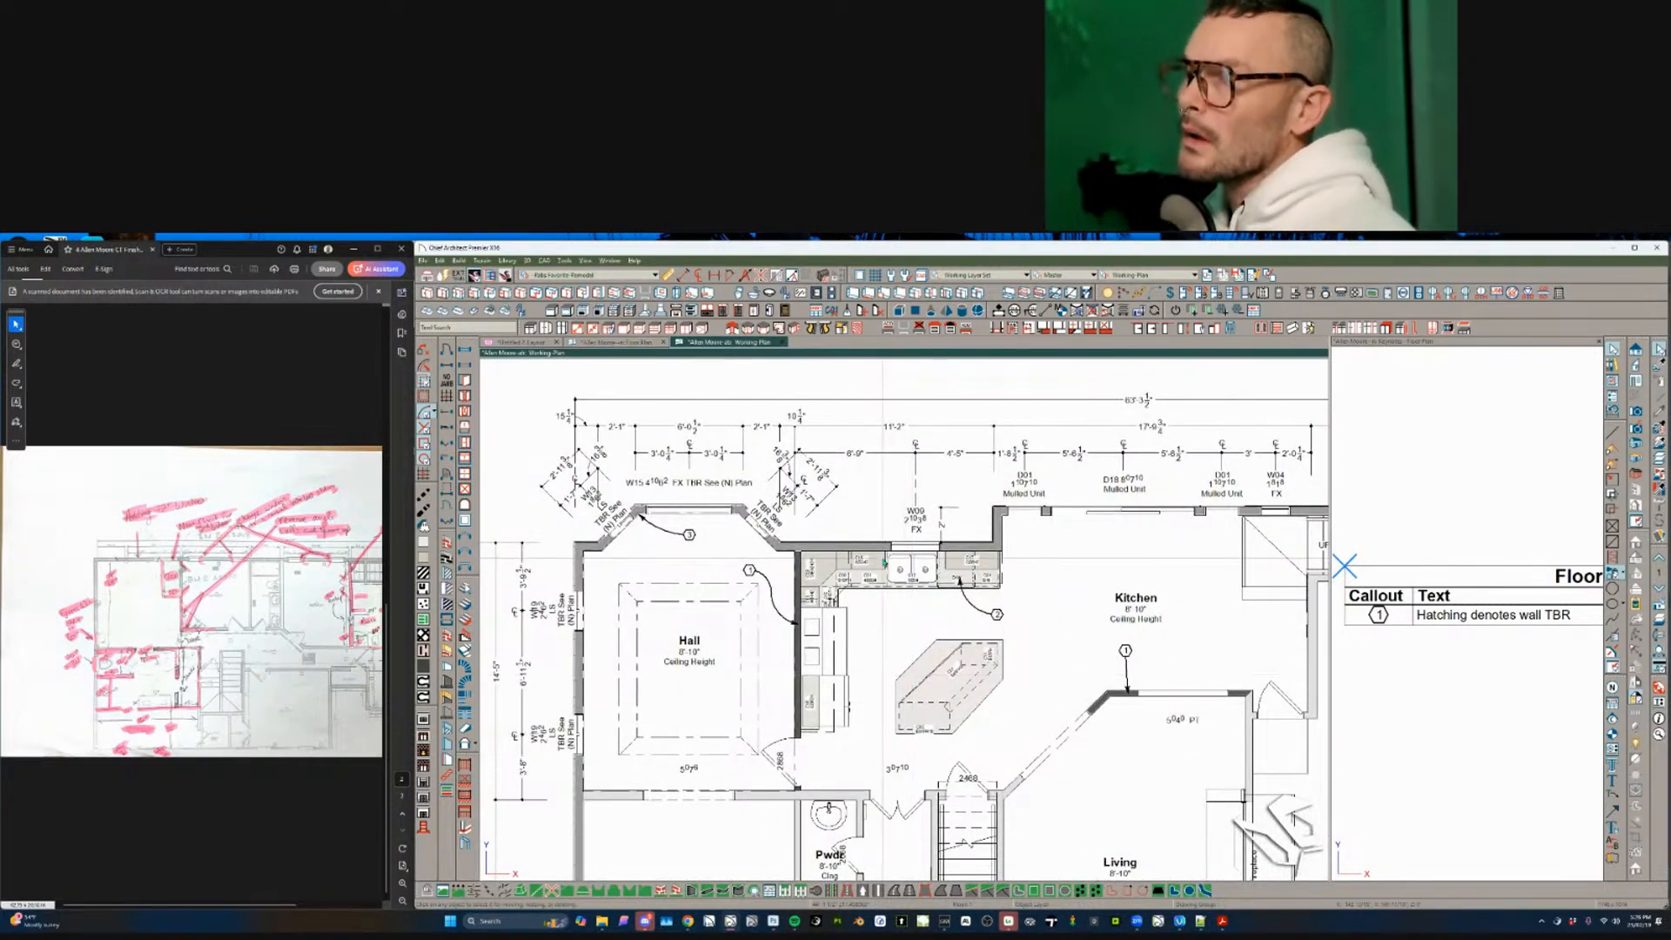
{"action": "left_click", "coordinate": [258, 647]}
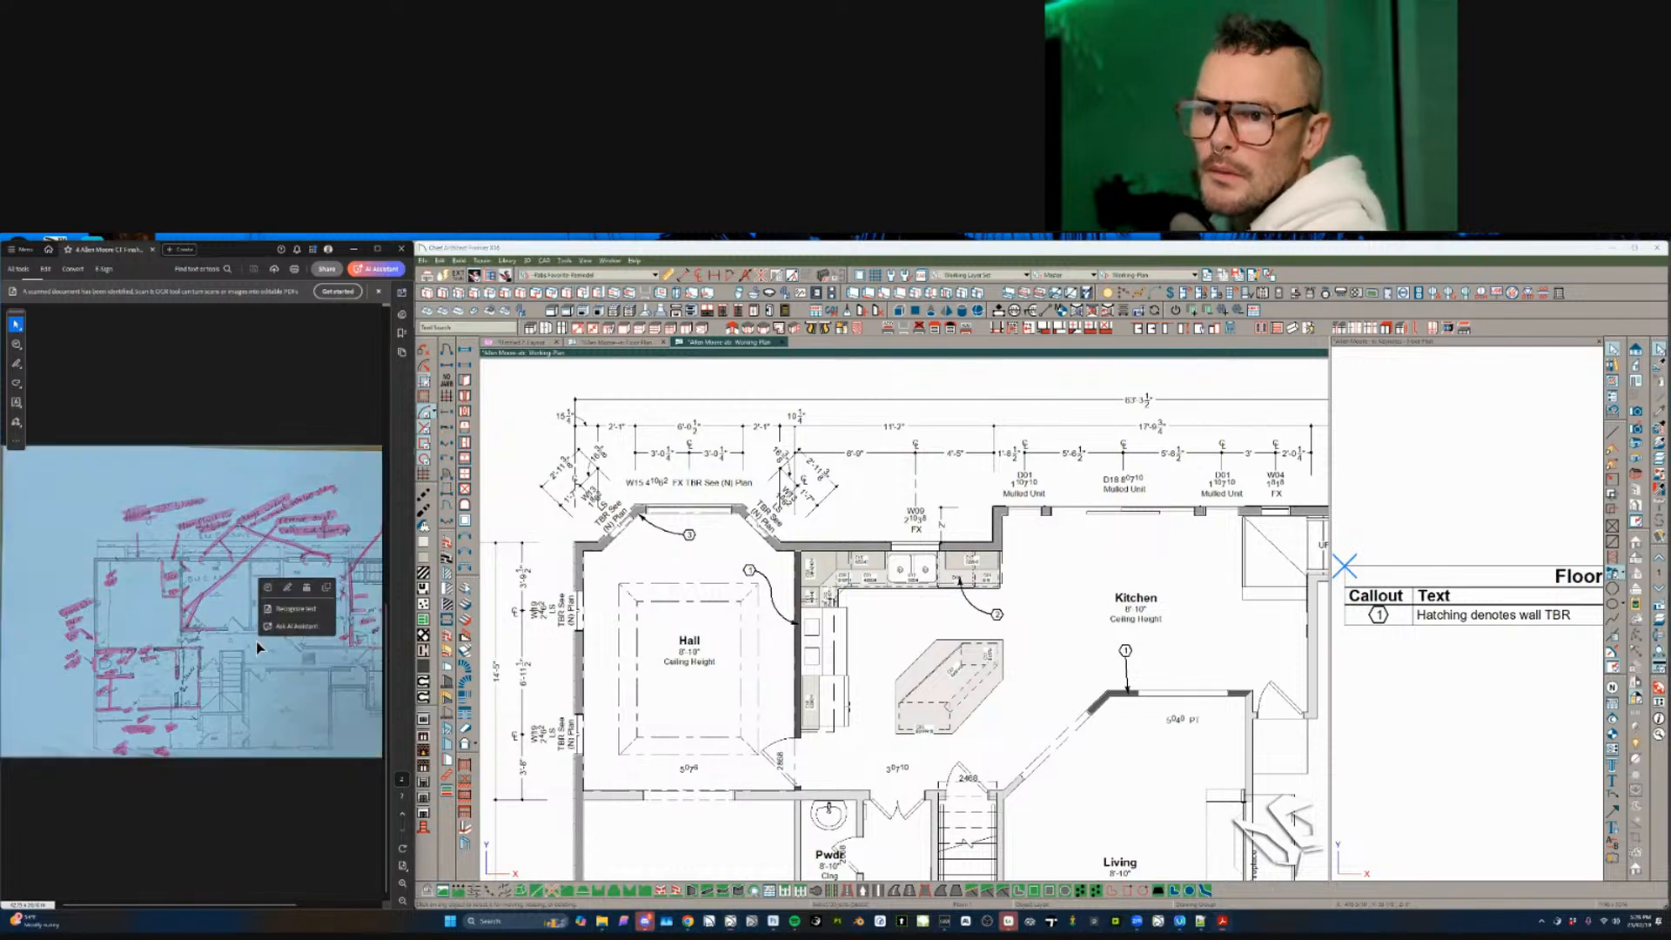
{"action": "left_click", "coordinate": [720, 694]}
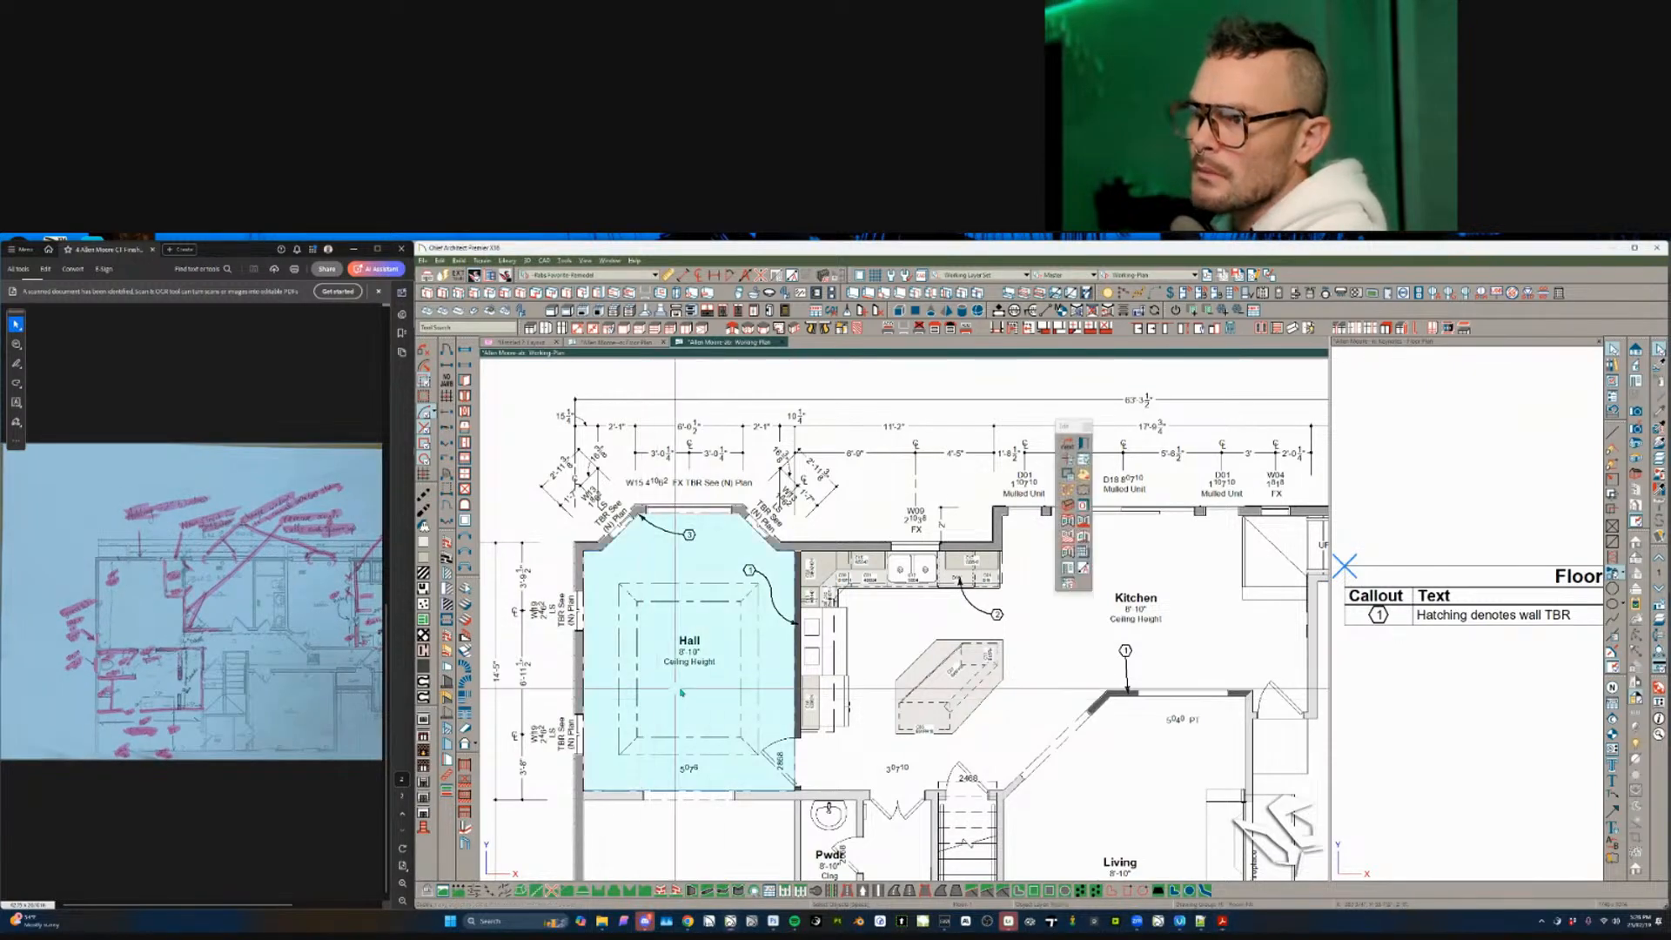
{"action": "key", "text": "Page_Up"}
{"action": "middle_click_drag", "start_coordinate": [798, 470], "coordinate": [944, 321]}
{"action": "scroll", "coordinate": [944, 320], "scroll_direction": "up", "scroll_amount": 2}
{"action": "left_click", "coordinate": [1090, 311]}
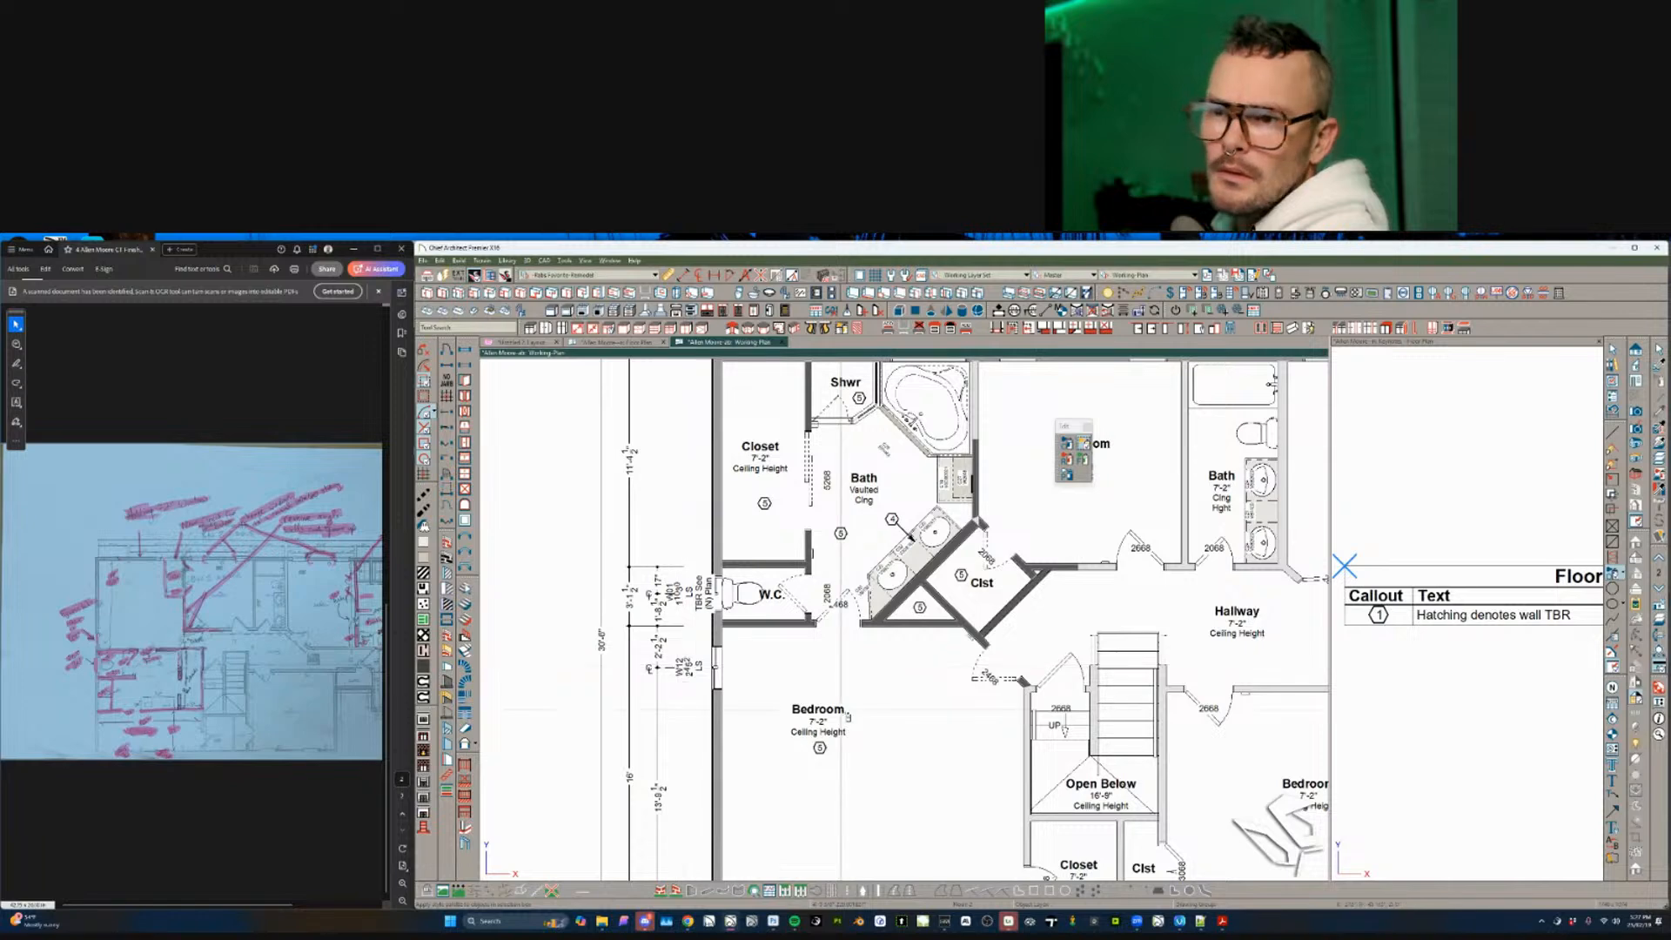
{"action": "left_click", "coordinate": [757, 709]}
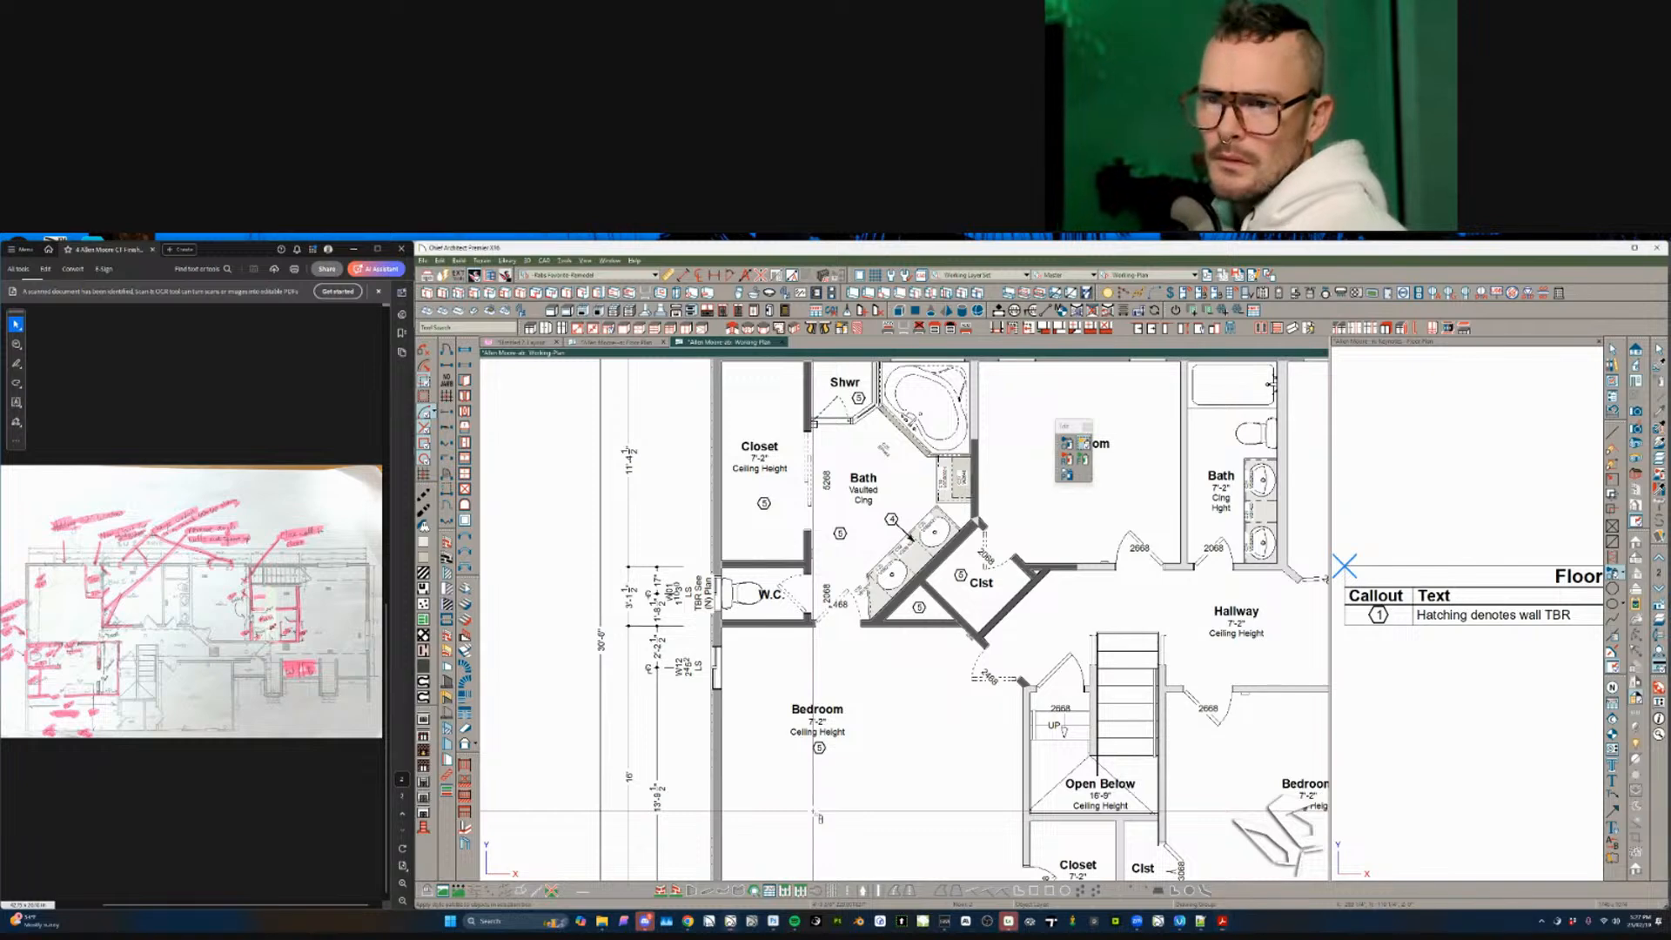
{"action": "scroll", "coordinate": [814, 812], "scroll_direction": "down", "scroll_amount": 1}
{"action": "middle_click_drag", "start_coordinate": [814, 812], "coordinate": [798, 706]}
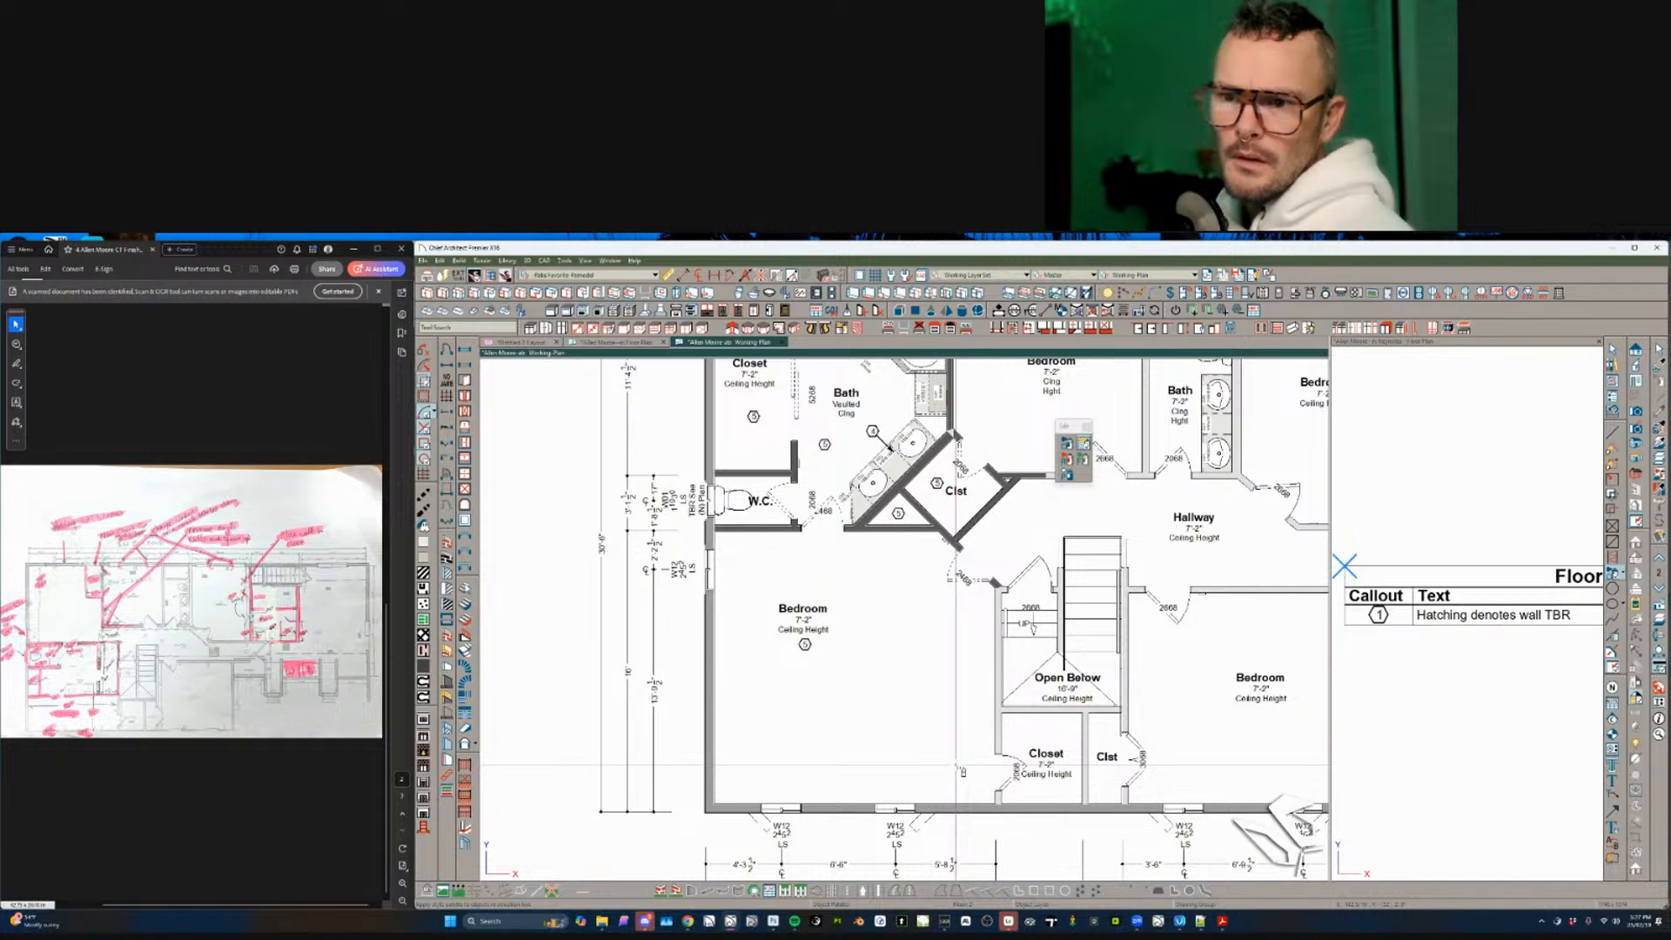
- Zoom the scanned sketch into the upstairs bedroom's added-window notes
{"action": "left_click", "coordinate": [92, 734]}
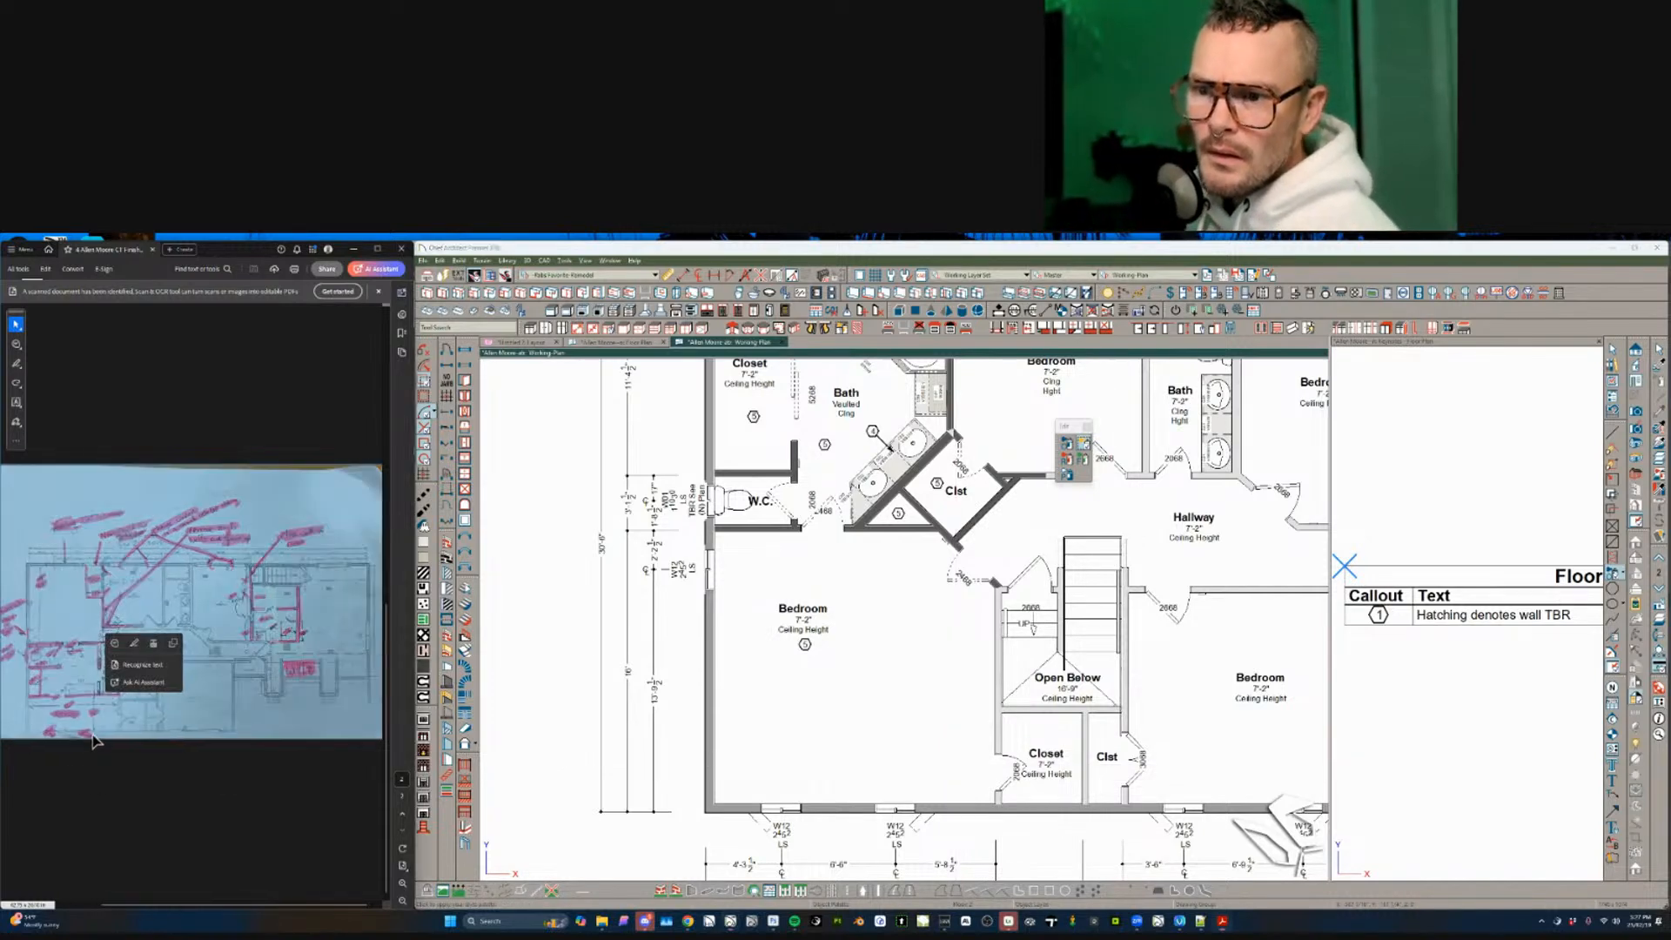
{"action": "scroll", "coordinate": [92, 734], "scroll_direction": "up", "scroll_amount": 6, "text": "ctrl"}
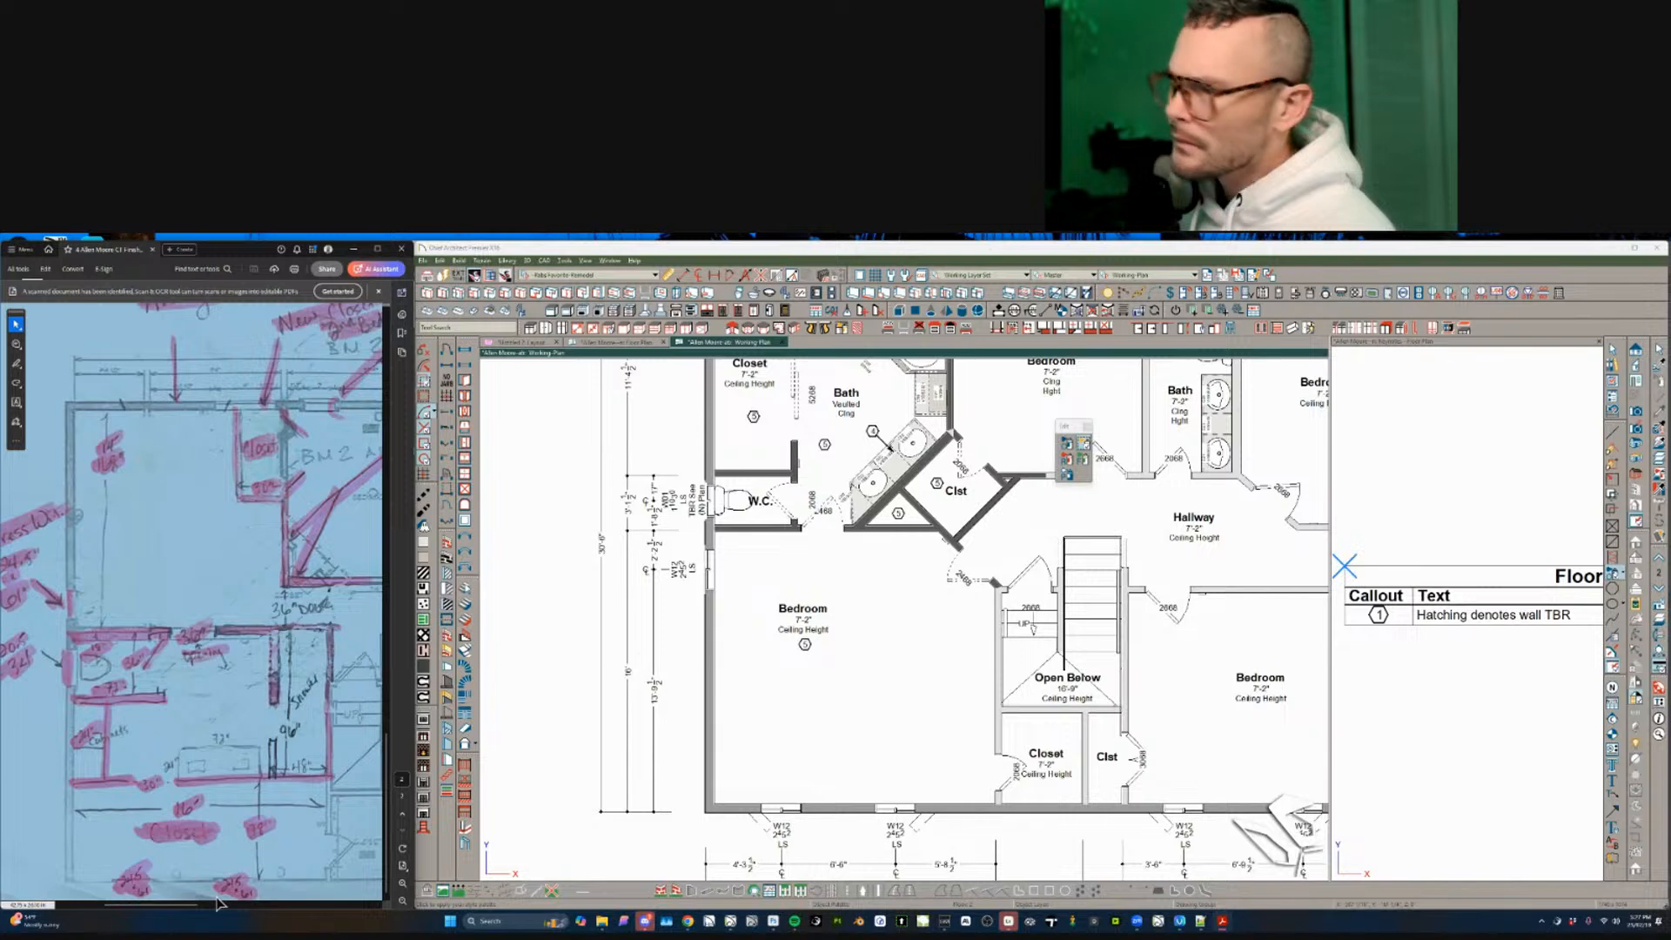
{"action": "scroll", "coordinate": [205, 872], "scroll_direction": "down", "scroll_amount": 4, "text": "ctrl"}
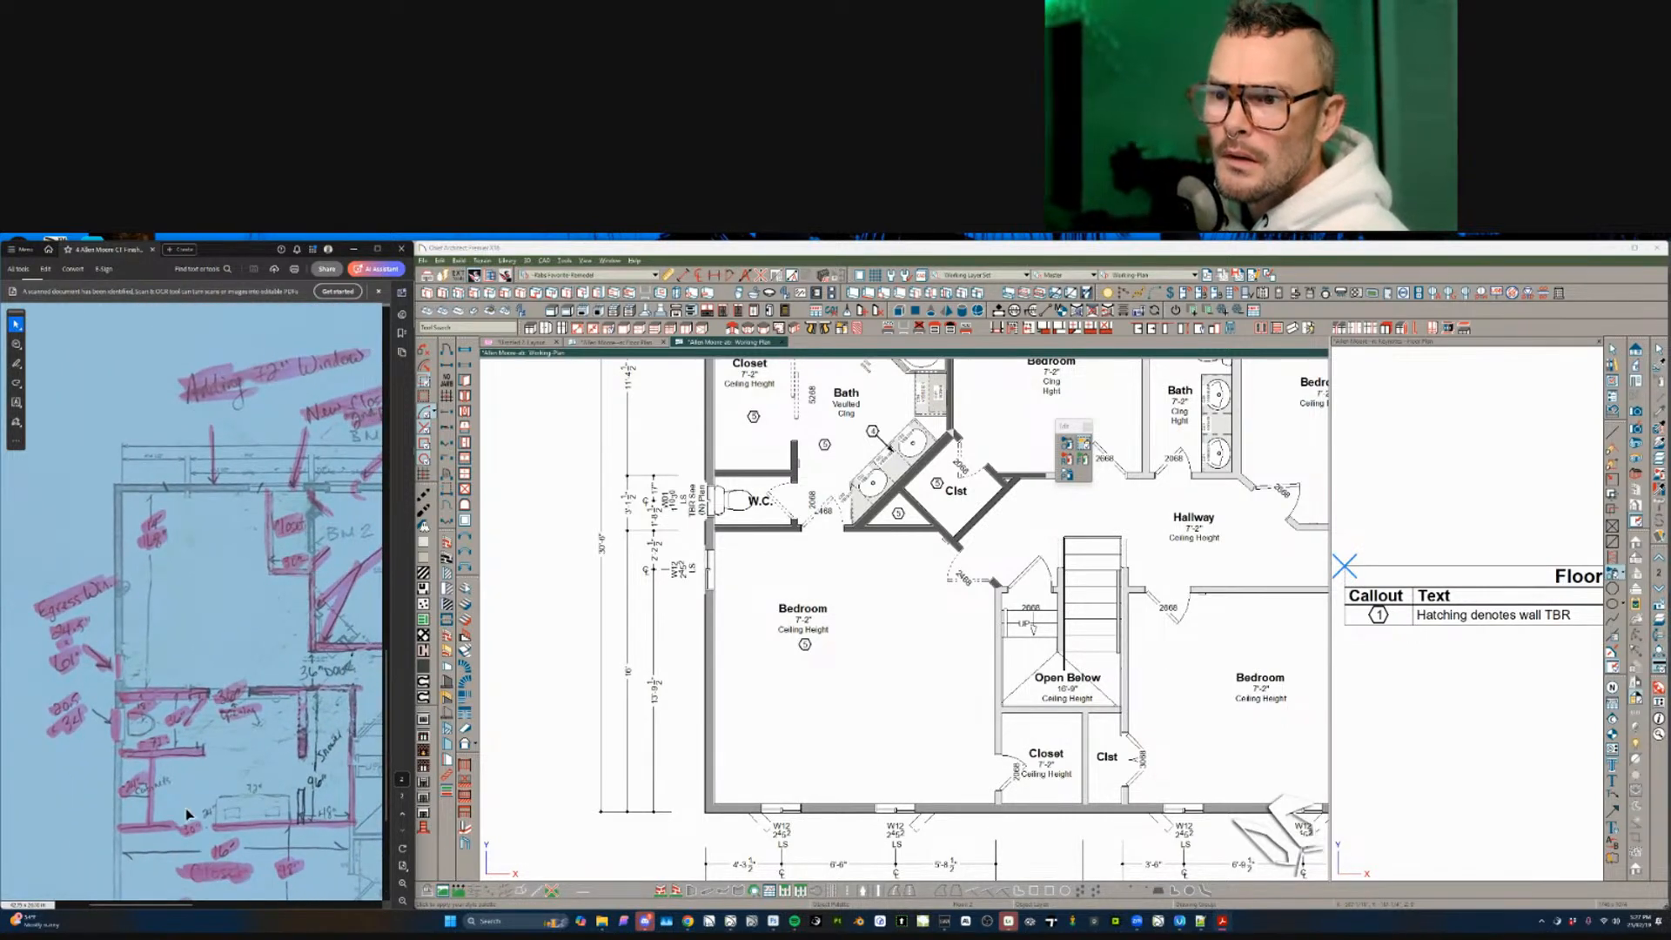
{"action": "scroll", "coordinate": [186, 783], "scroll_direction": "down", "scroll_amount": 3, "text": "ctrl"}
{"action": "scroll", "coordinate": [183, 741], "scroll_direction": "down", "scroll_amount": 3, "text": "ctrl"}
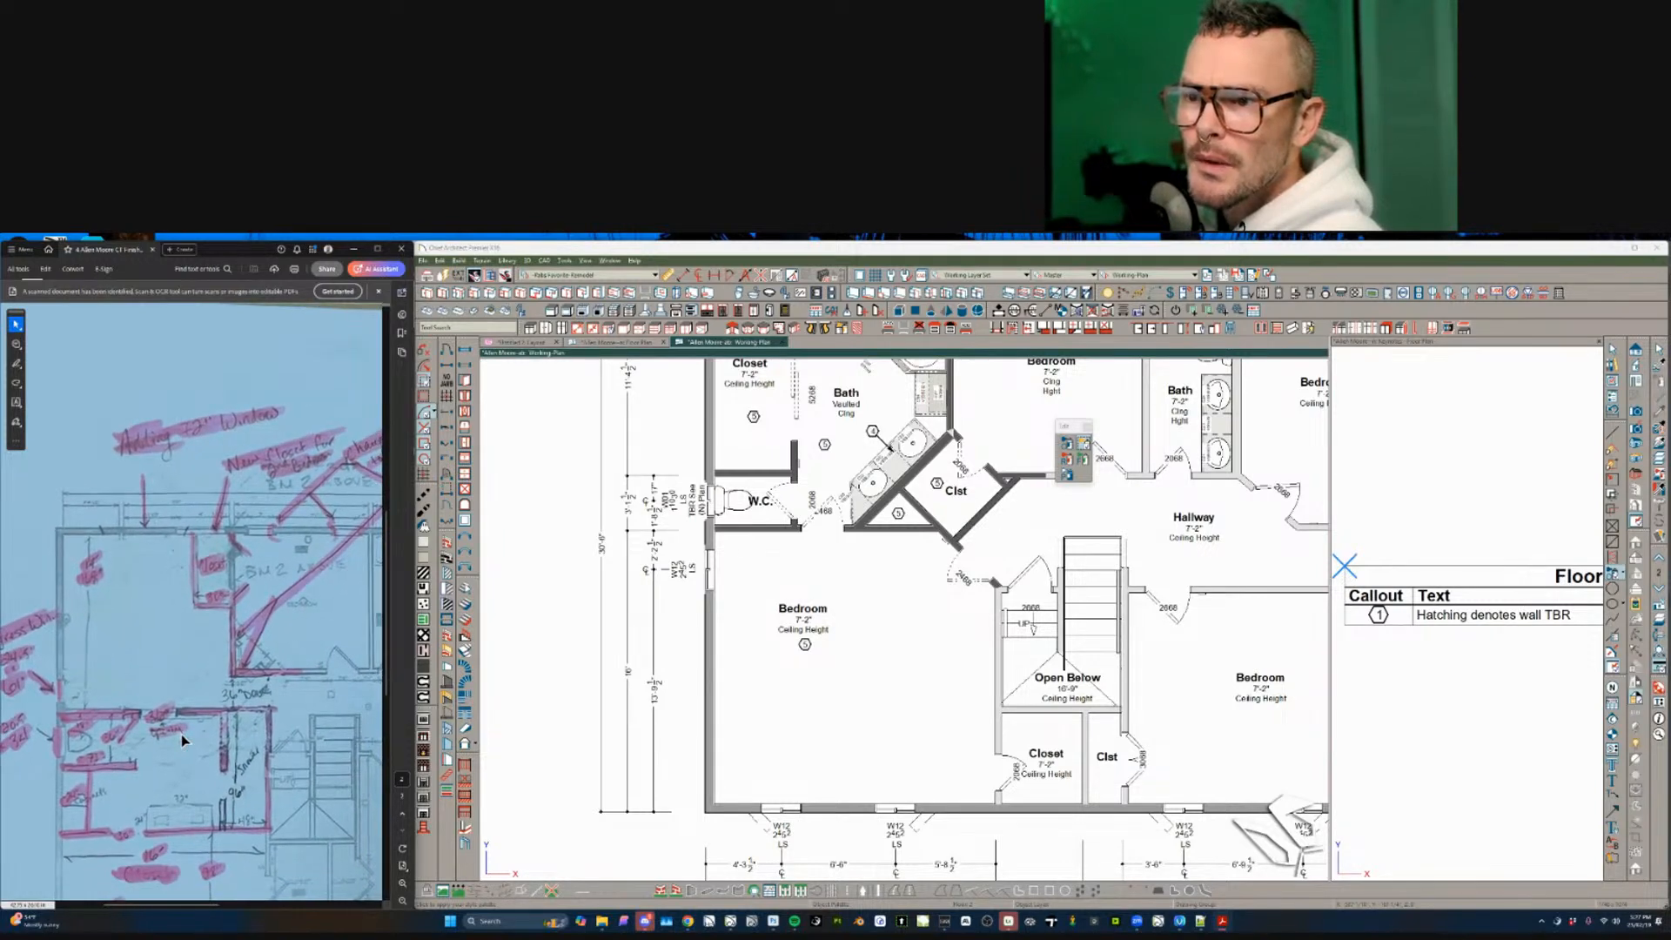
{"action": "scroll", "coordinate": [181, 733], "scroll_direction": "down", "scroll_amount": 2}
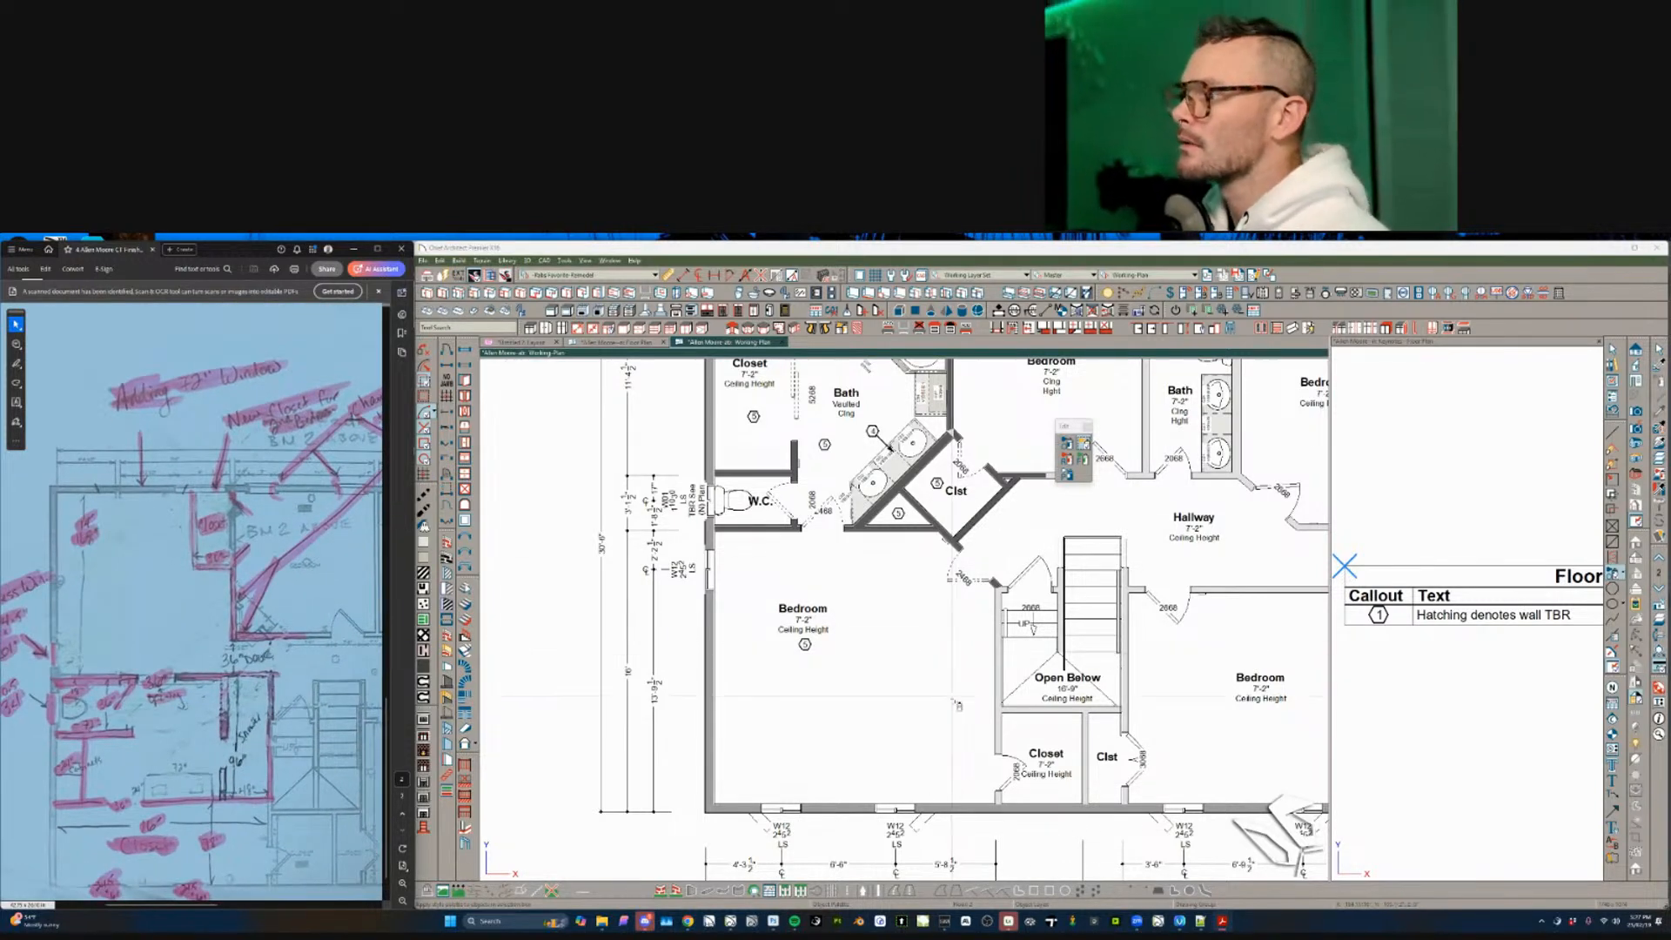
- Inspect the bedroom's bottom and stair-side walls, then close the Working Plan view with Ctrl+W
{"action": "left_click_drag", "start_coordinate": [949, 722], "coordinate": [728, 870]}
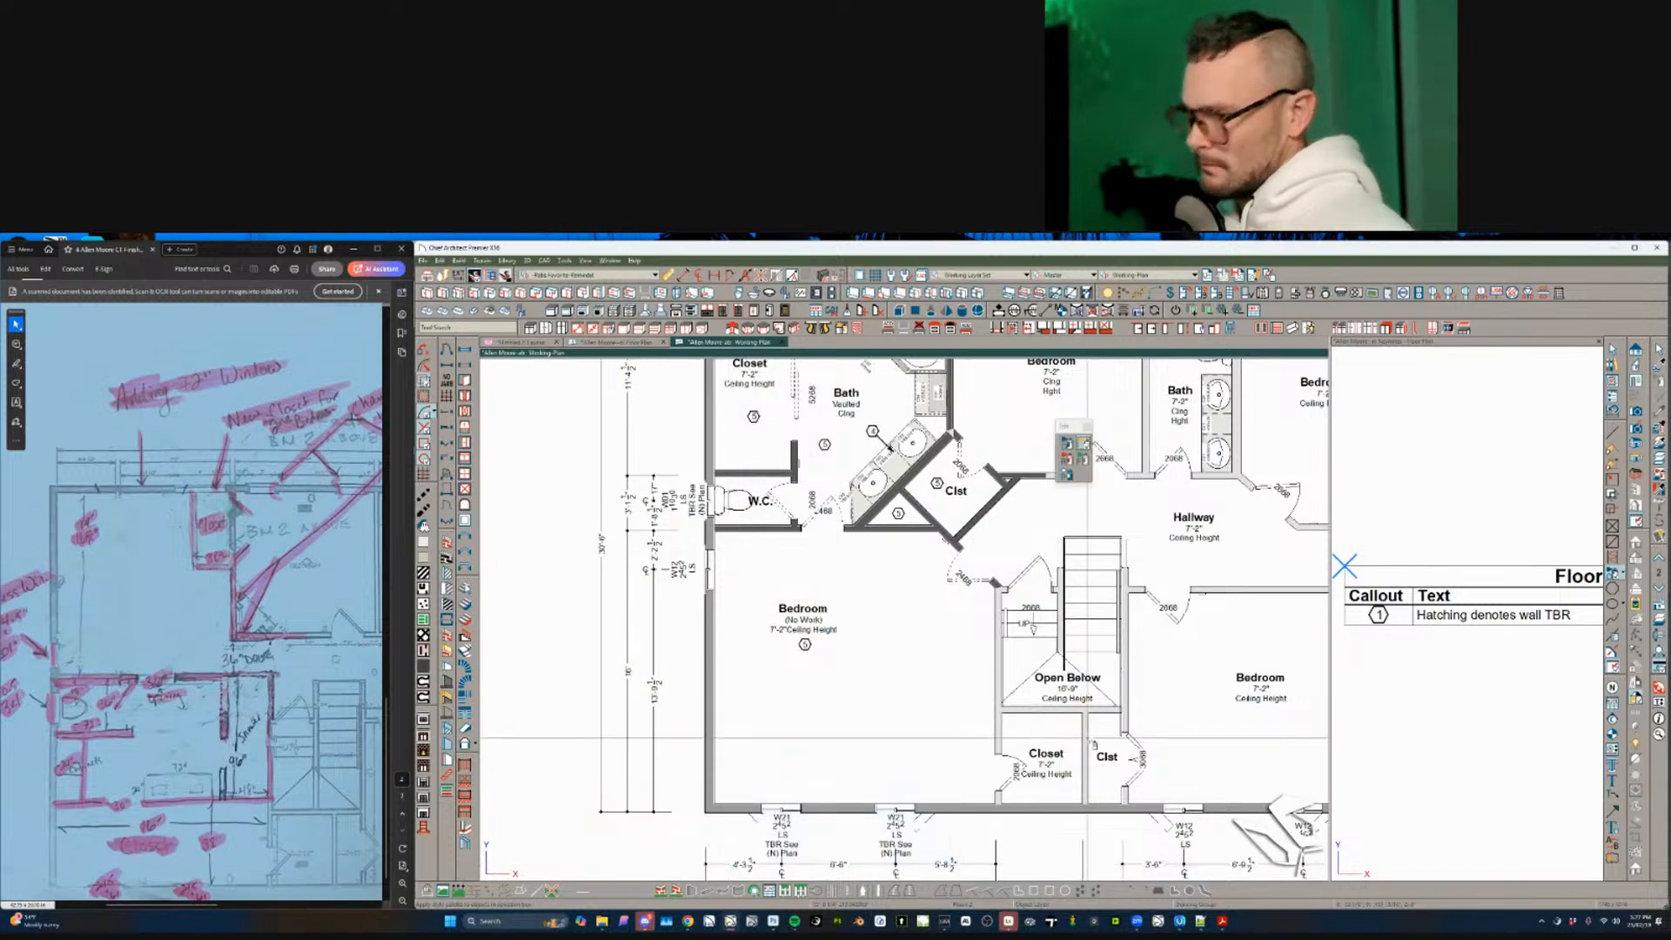
{"action": "key", "text": "Escape"}
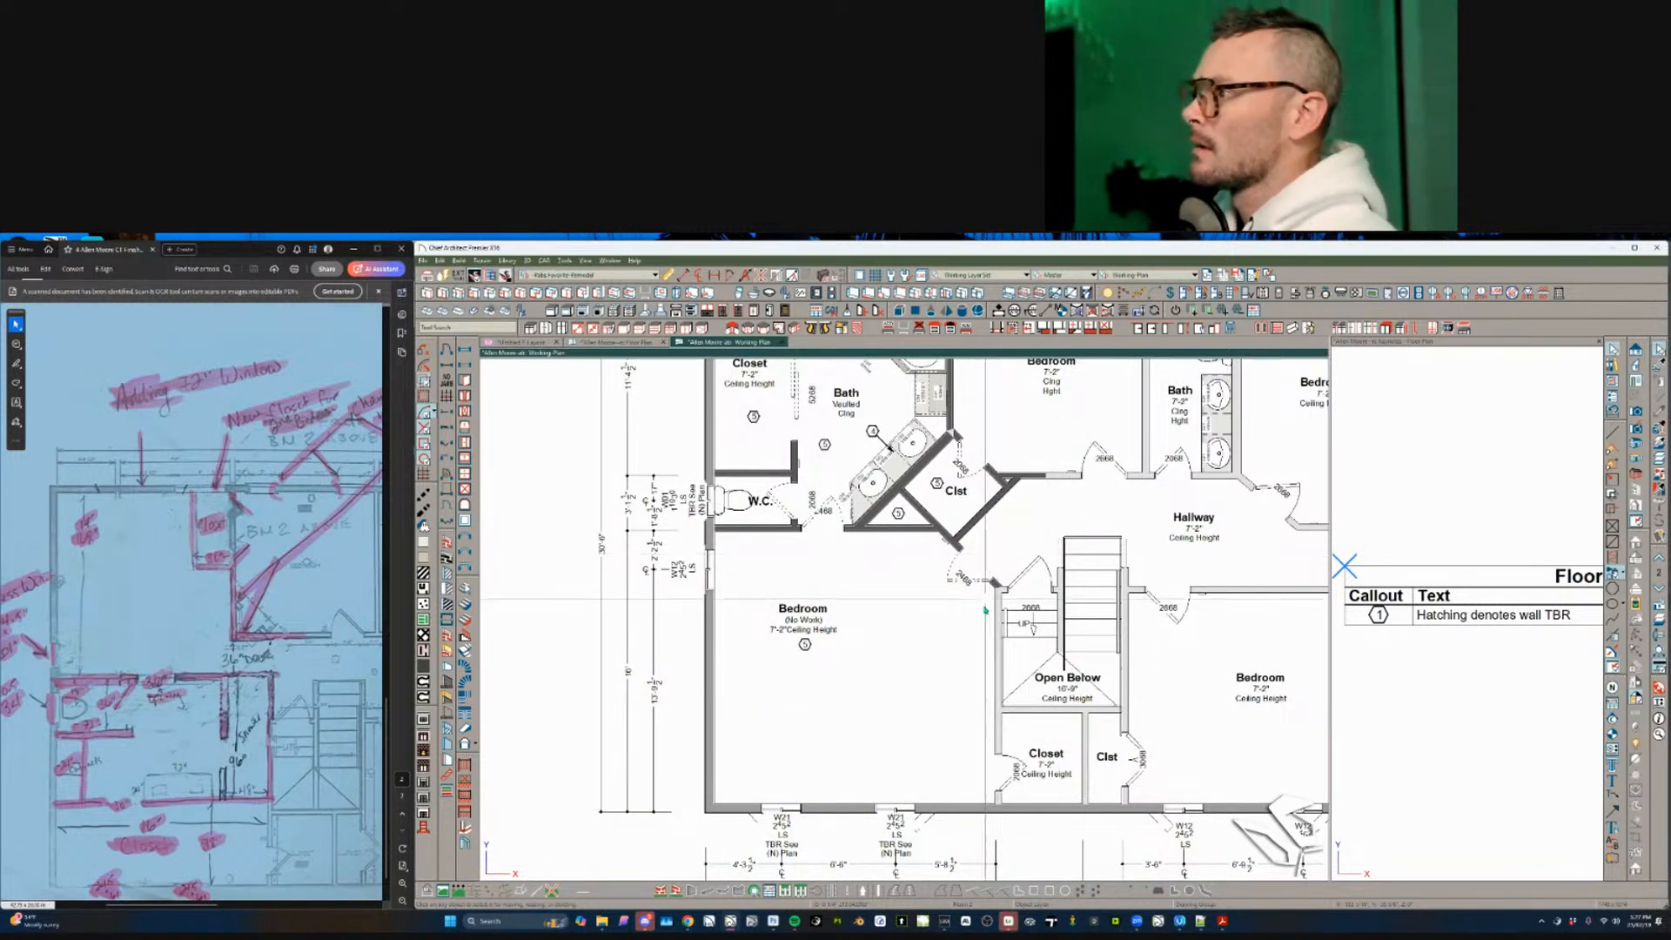
{"action": "left_click", "coordinate": [990, 635]}
{"action": "scroll", "coordinate": [991, 635], "scroll_direction": "down", "scroll_amount": 6}
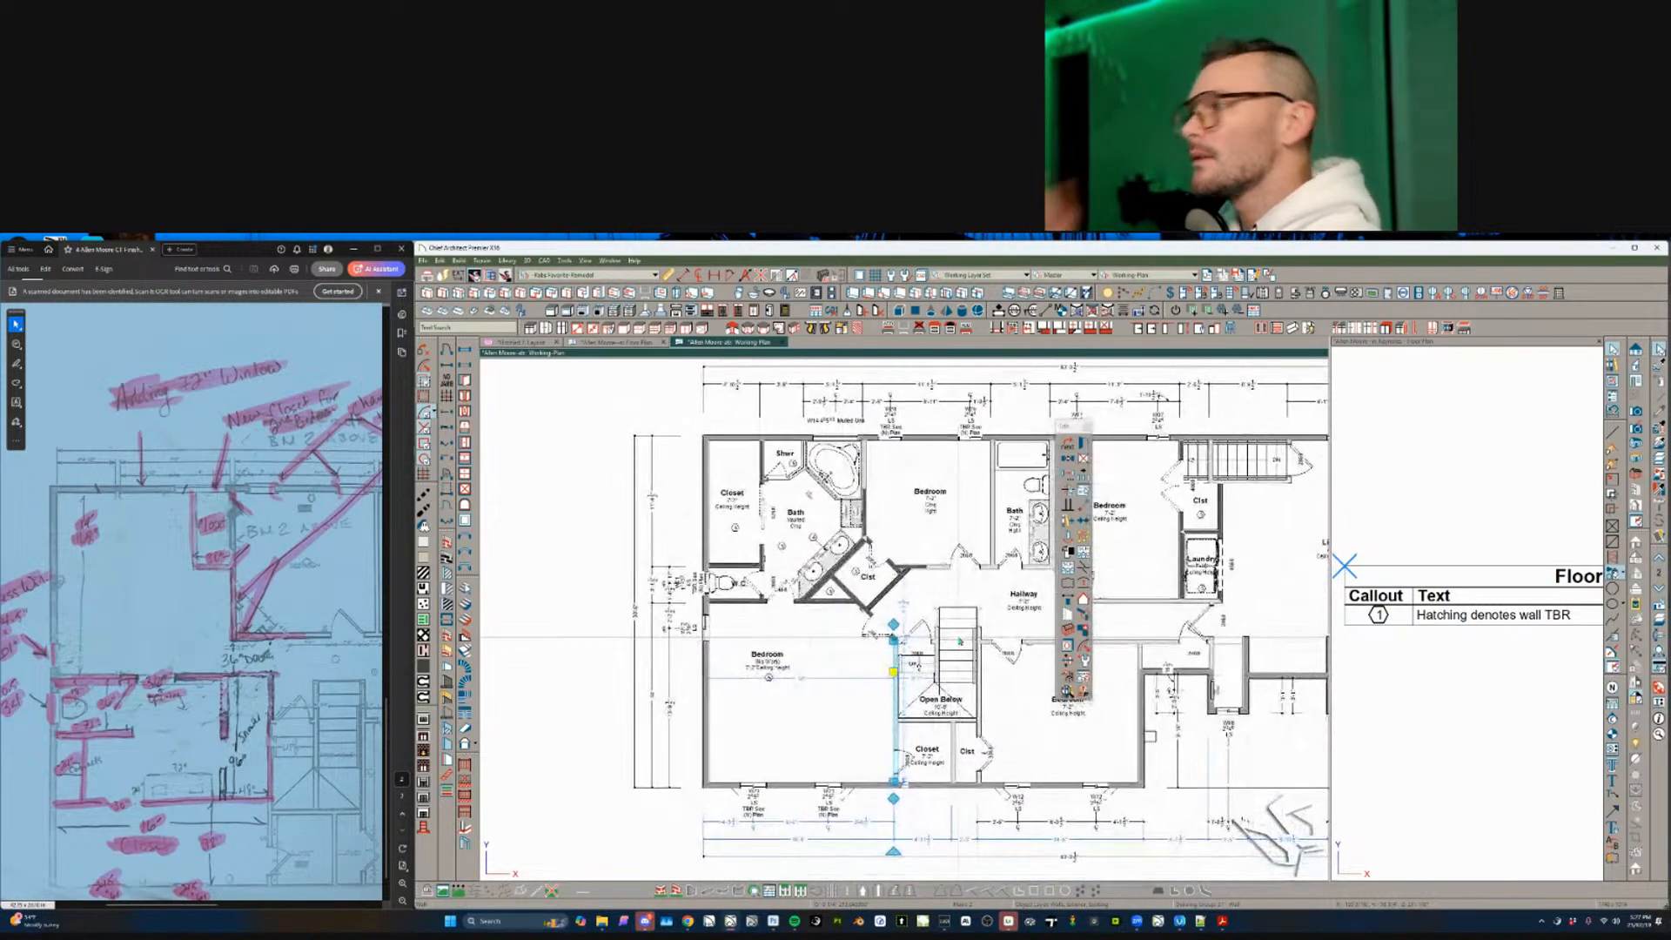
{"action": "scroll", "coordinate": [990, 636], "scroll_direction": "down", "scroll_amount": 4}
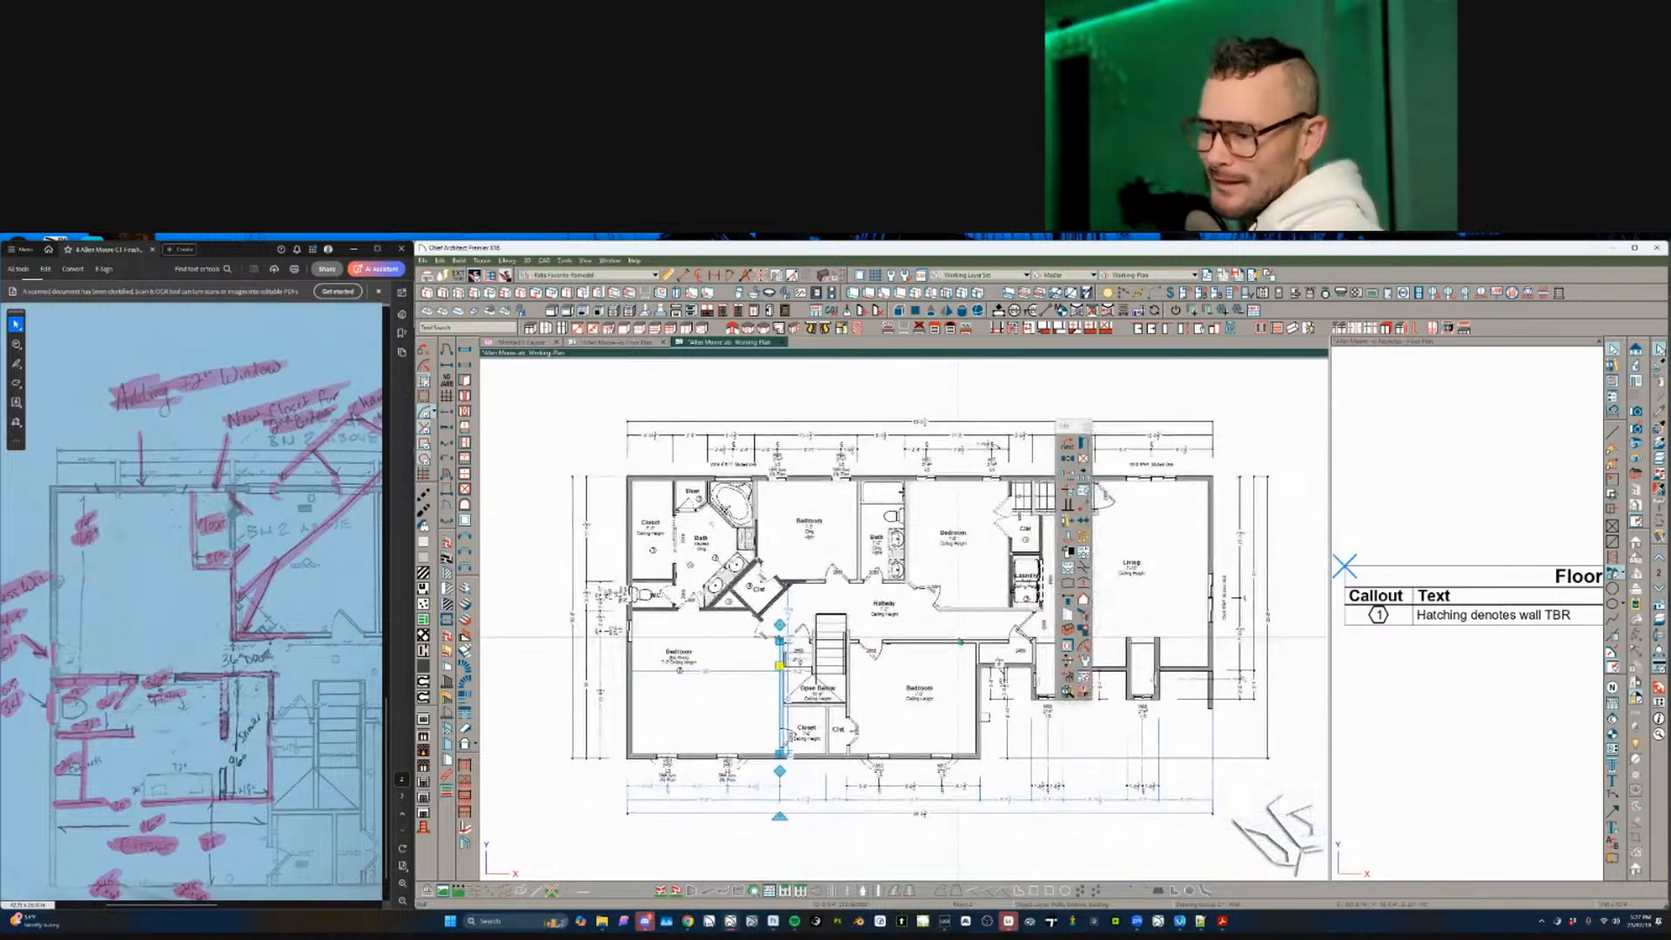
{"action": "scroll", "coordinate": [959, 642], "scroll_direction": "up", "scroll_amount": 2}
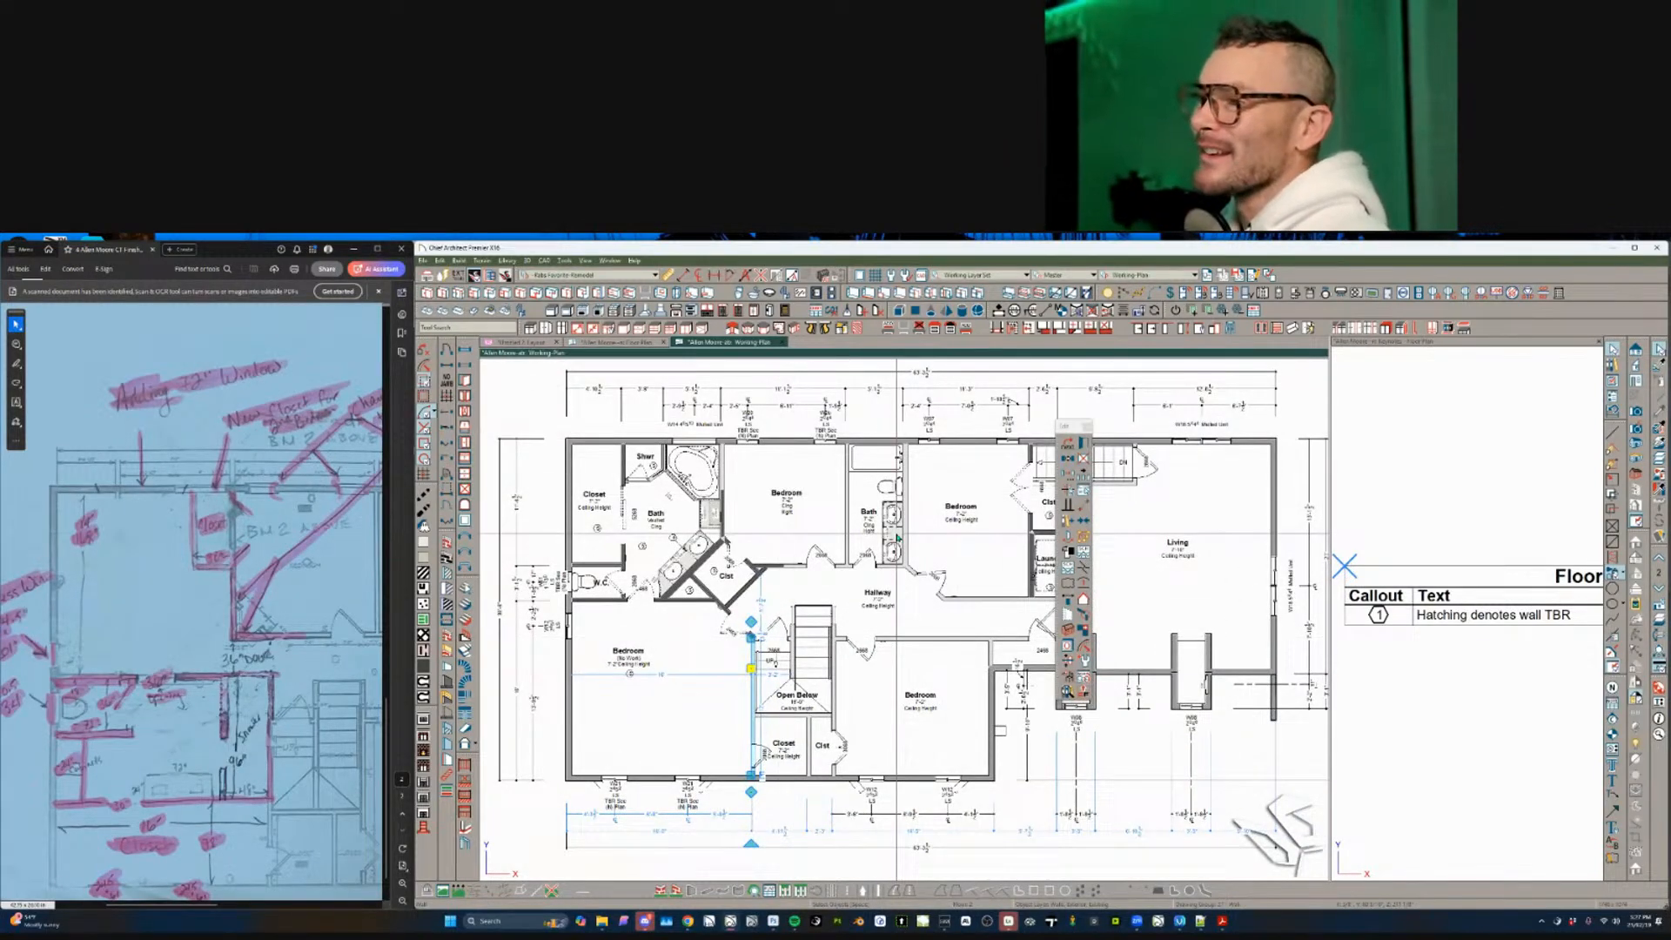
{"action": "key", "text": "ctrl+w"}
{"action": "scroll", "coordinate": [964, 633], "scroll_direction": "down", "scroll_amount": 4}
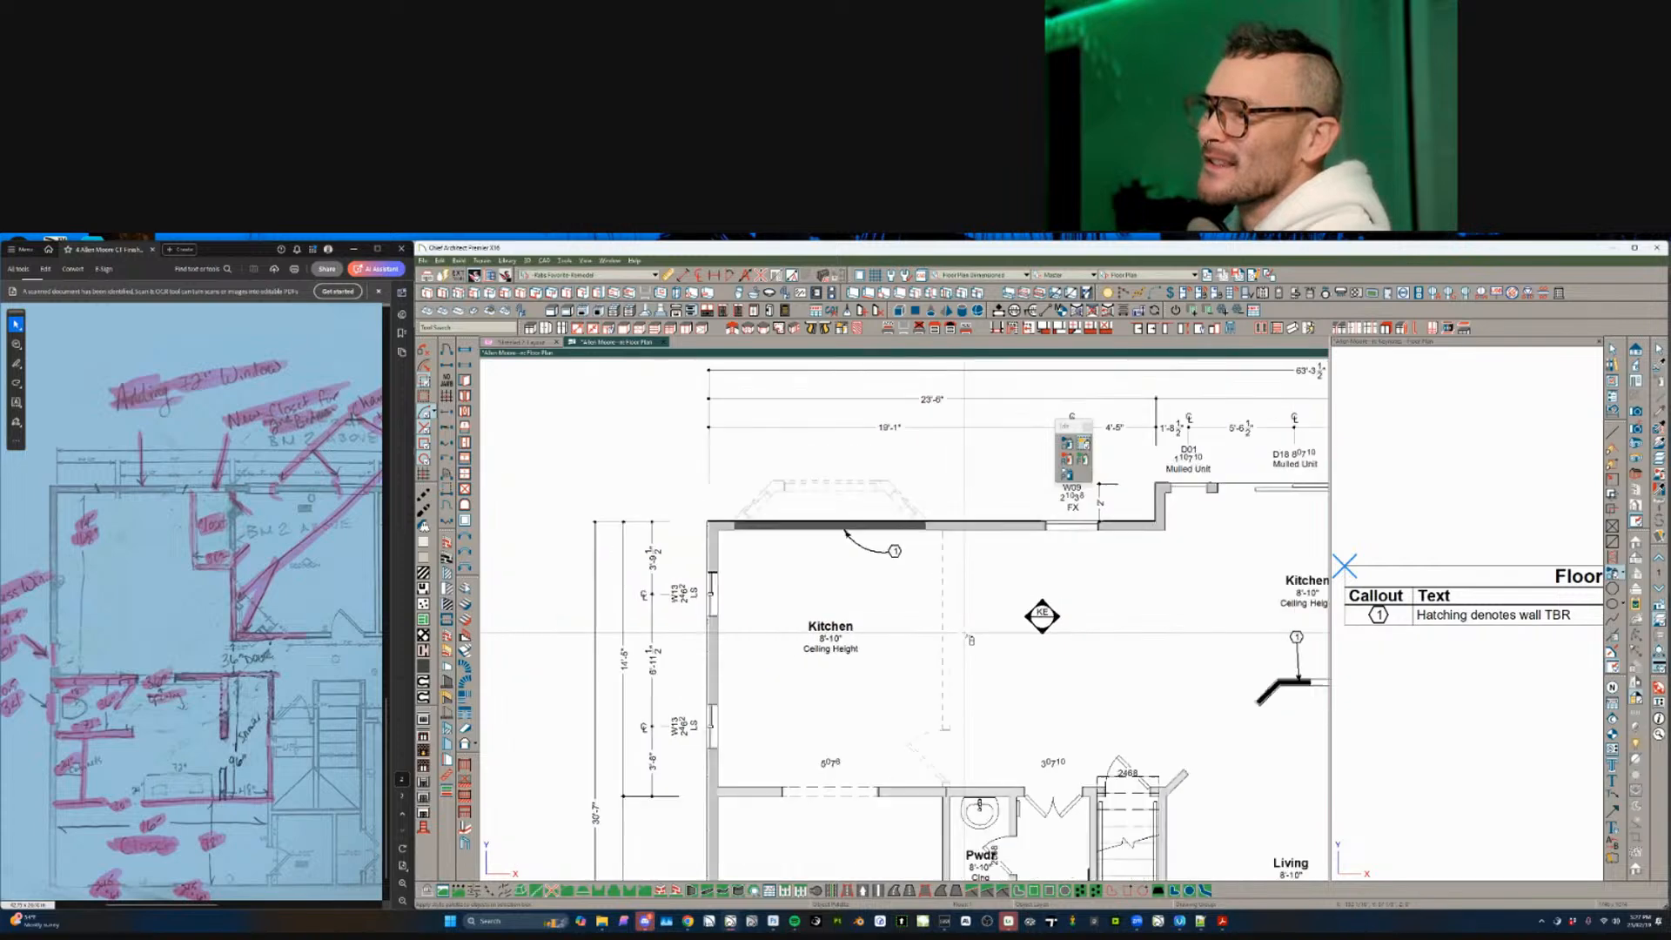
- Zoom the scanned sketch out to the full page, then in on the kitchen's remove-bay, add-wall note
{"action": "left_click", "coordinate": [177, 592]}
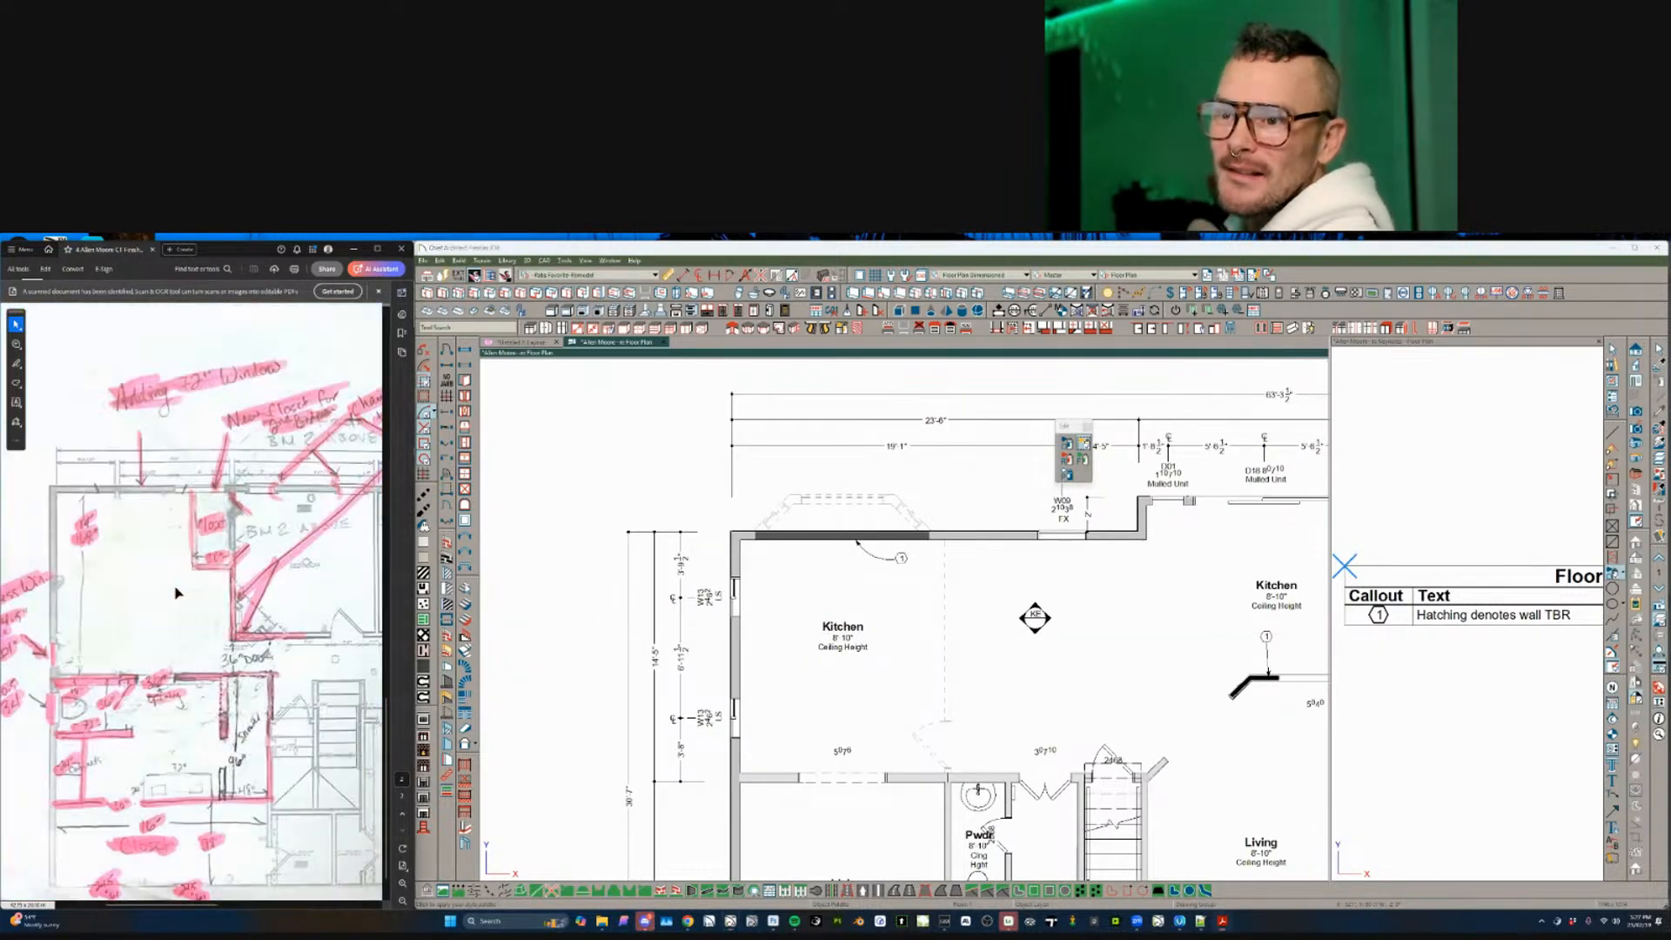
{"action": "scroll", "coordinate": [203, 626], "scroll_direction": "down", "scroll_amount": 5, "text": "ctrl"}
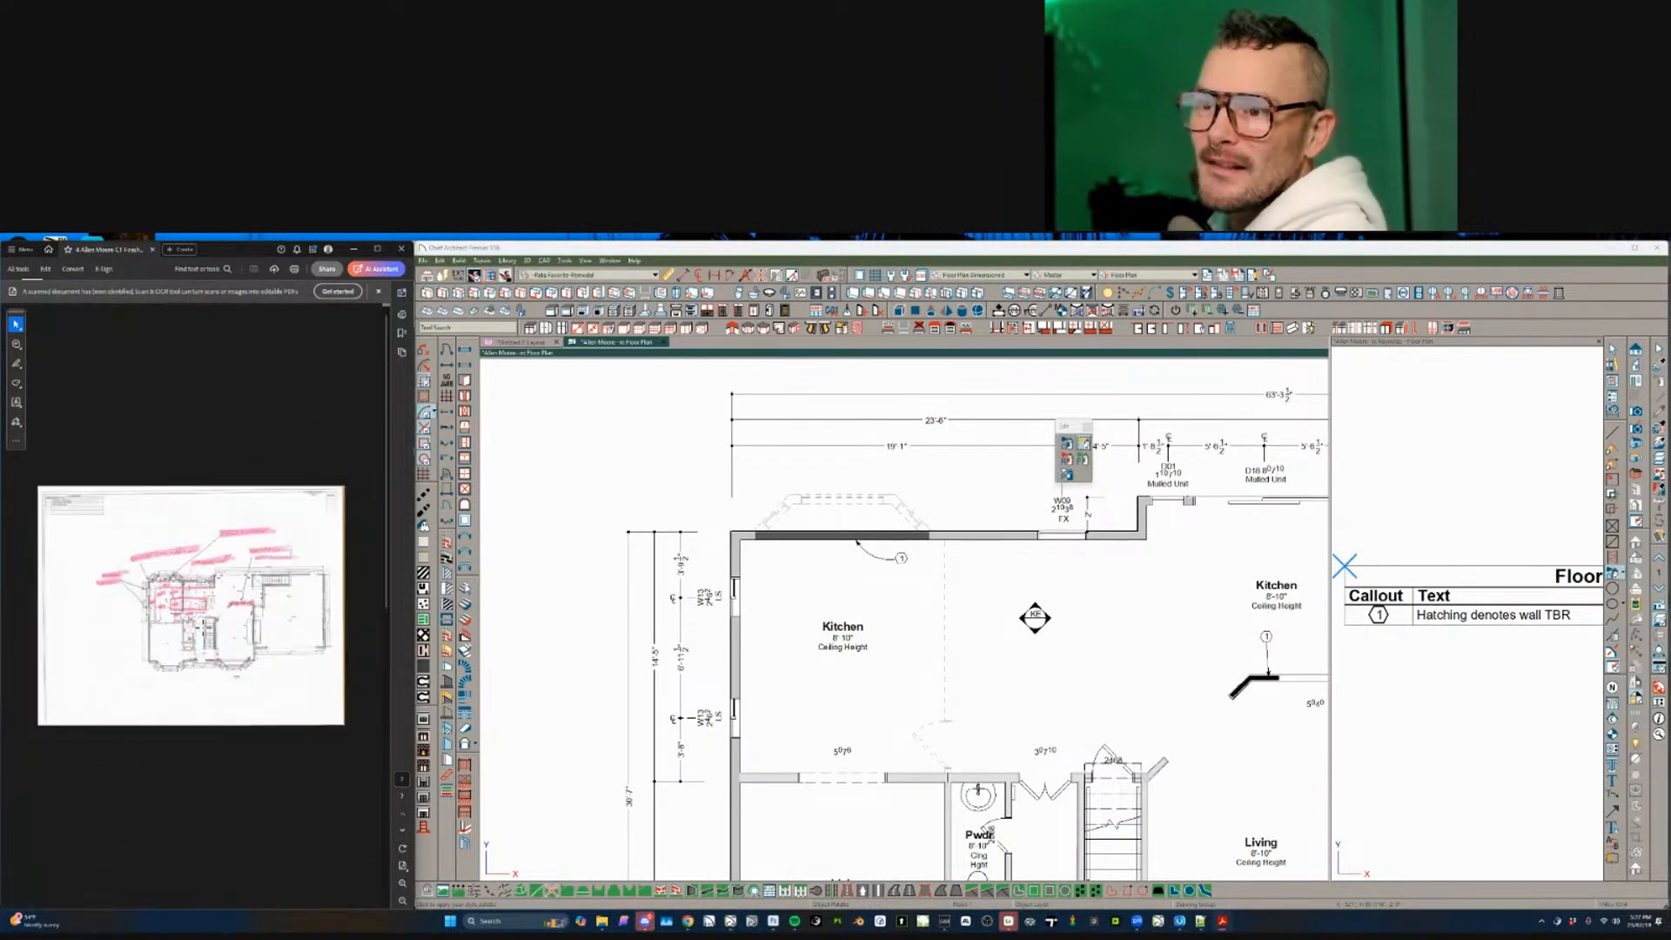
{"action": "scroll", "coordinate": [203, 626], "scroll_direction": "up", "scroll_amount": 5, "text": "ctrl"}
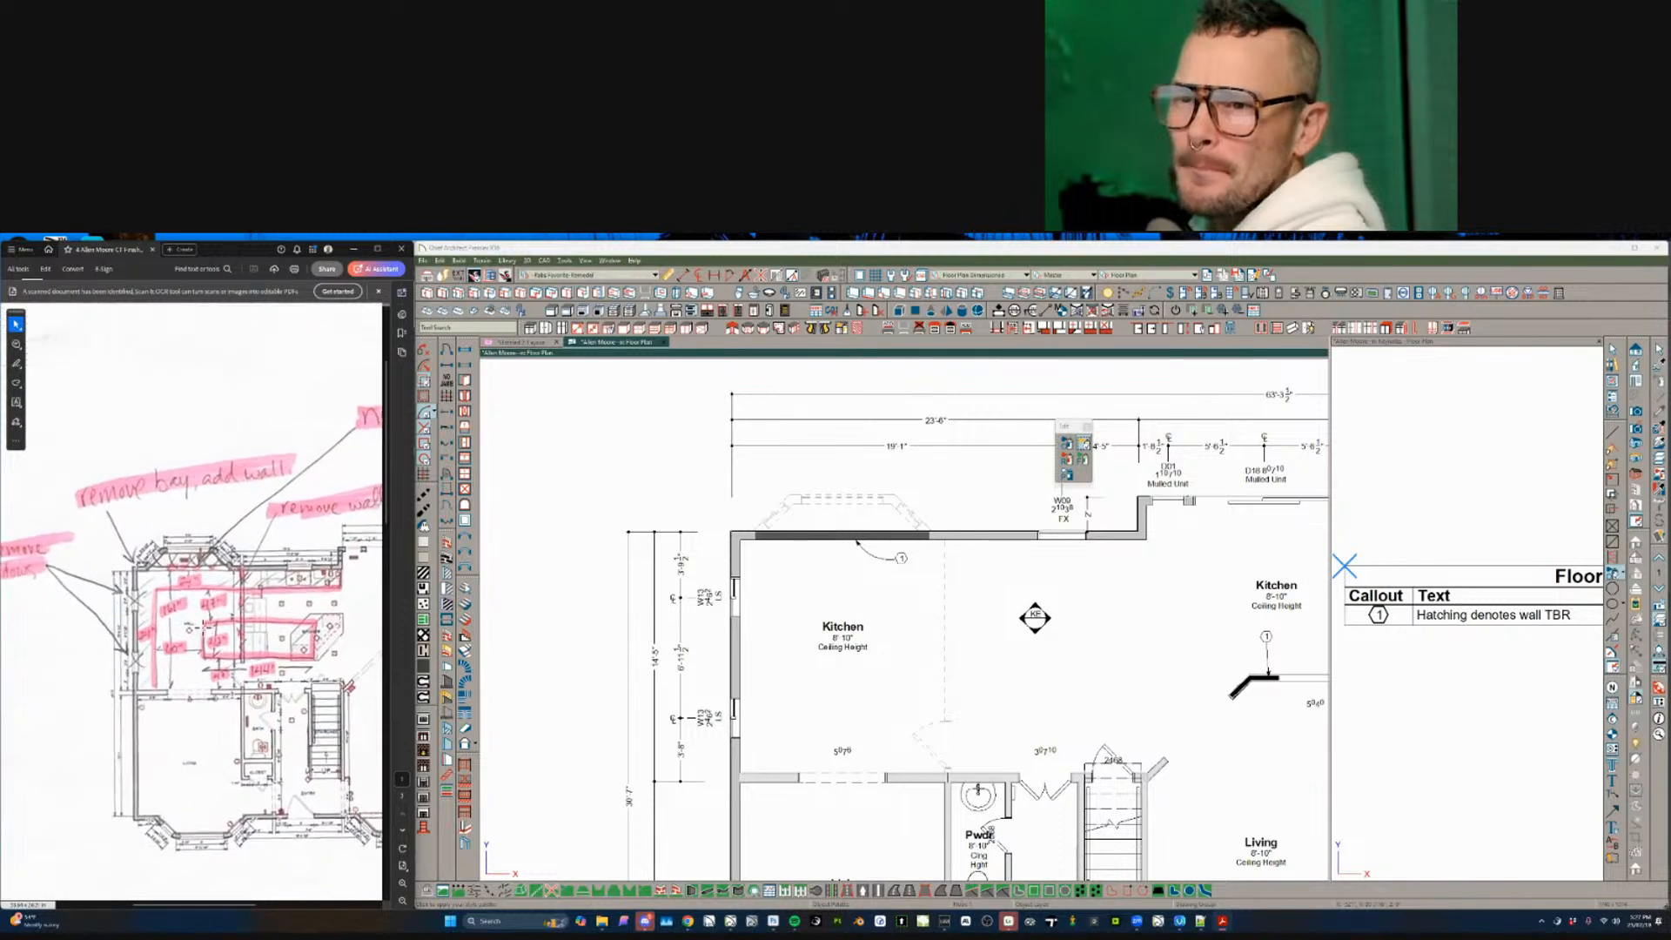
{"action": "scroll", "coordinate": [203, 623], "scroll_direction": "up", "scroll_amount": 3, "text": "ctrl"}
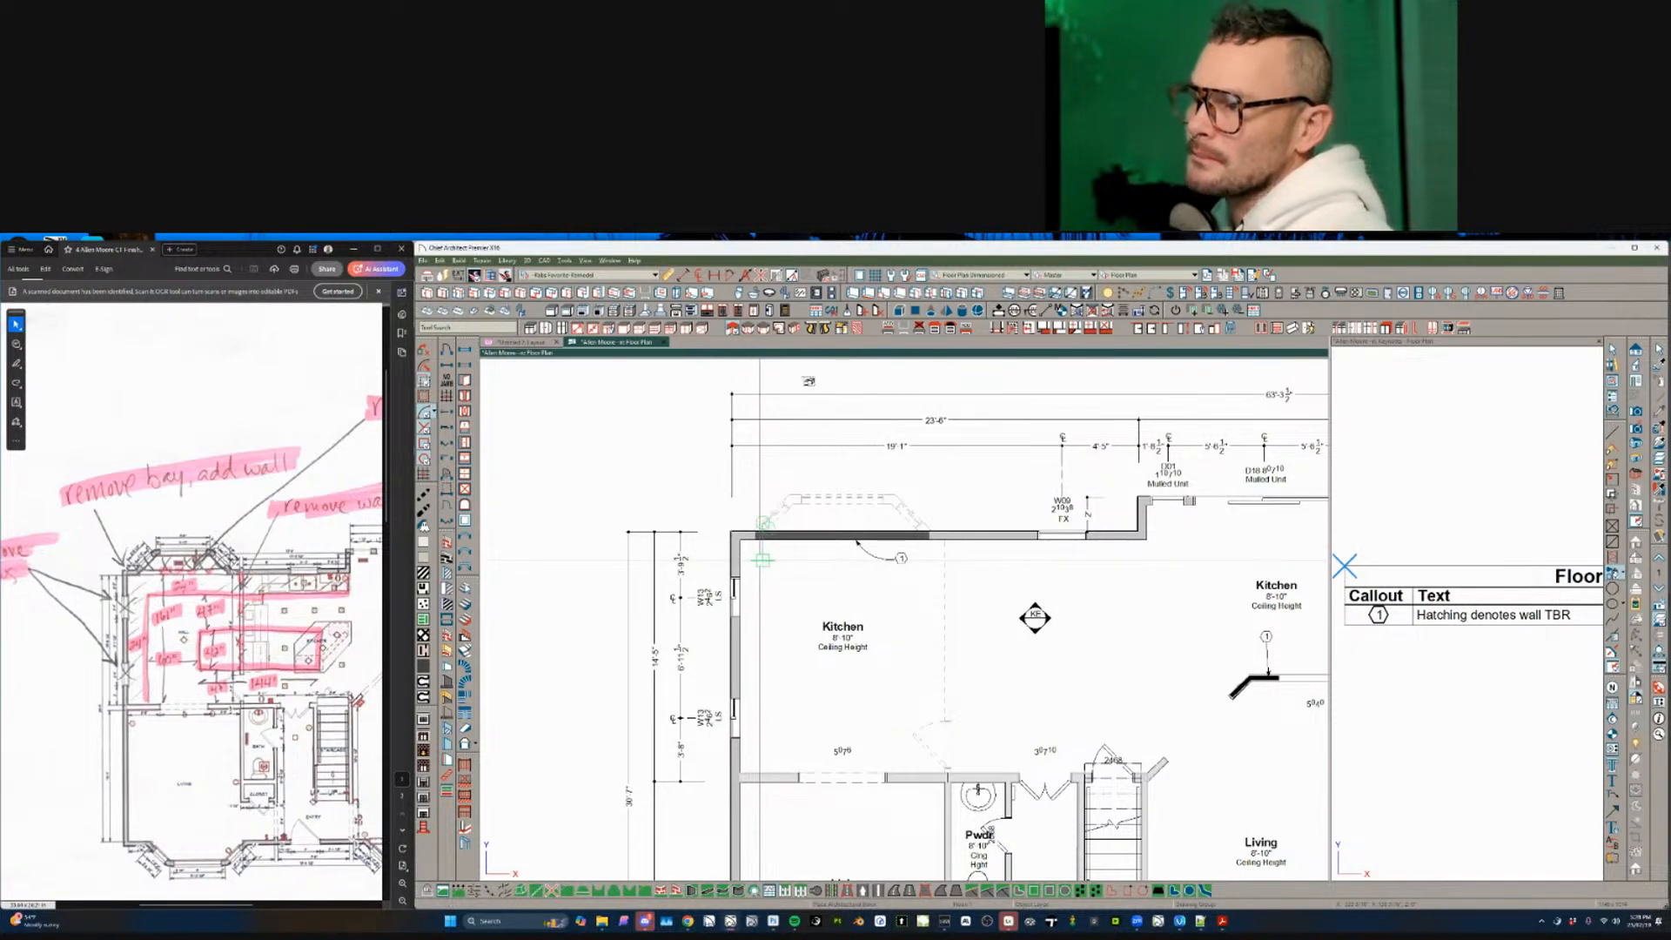
- Place a base cabinet in the kitchen's top-left corner and rotate it
{"action": "left_click", "coordinate": [763, 559]}
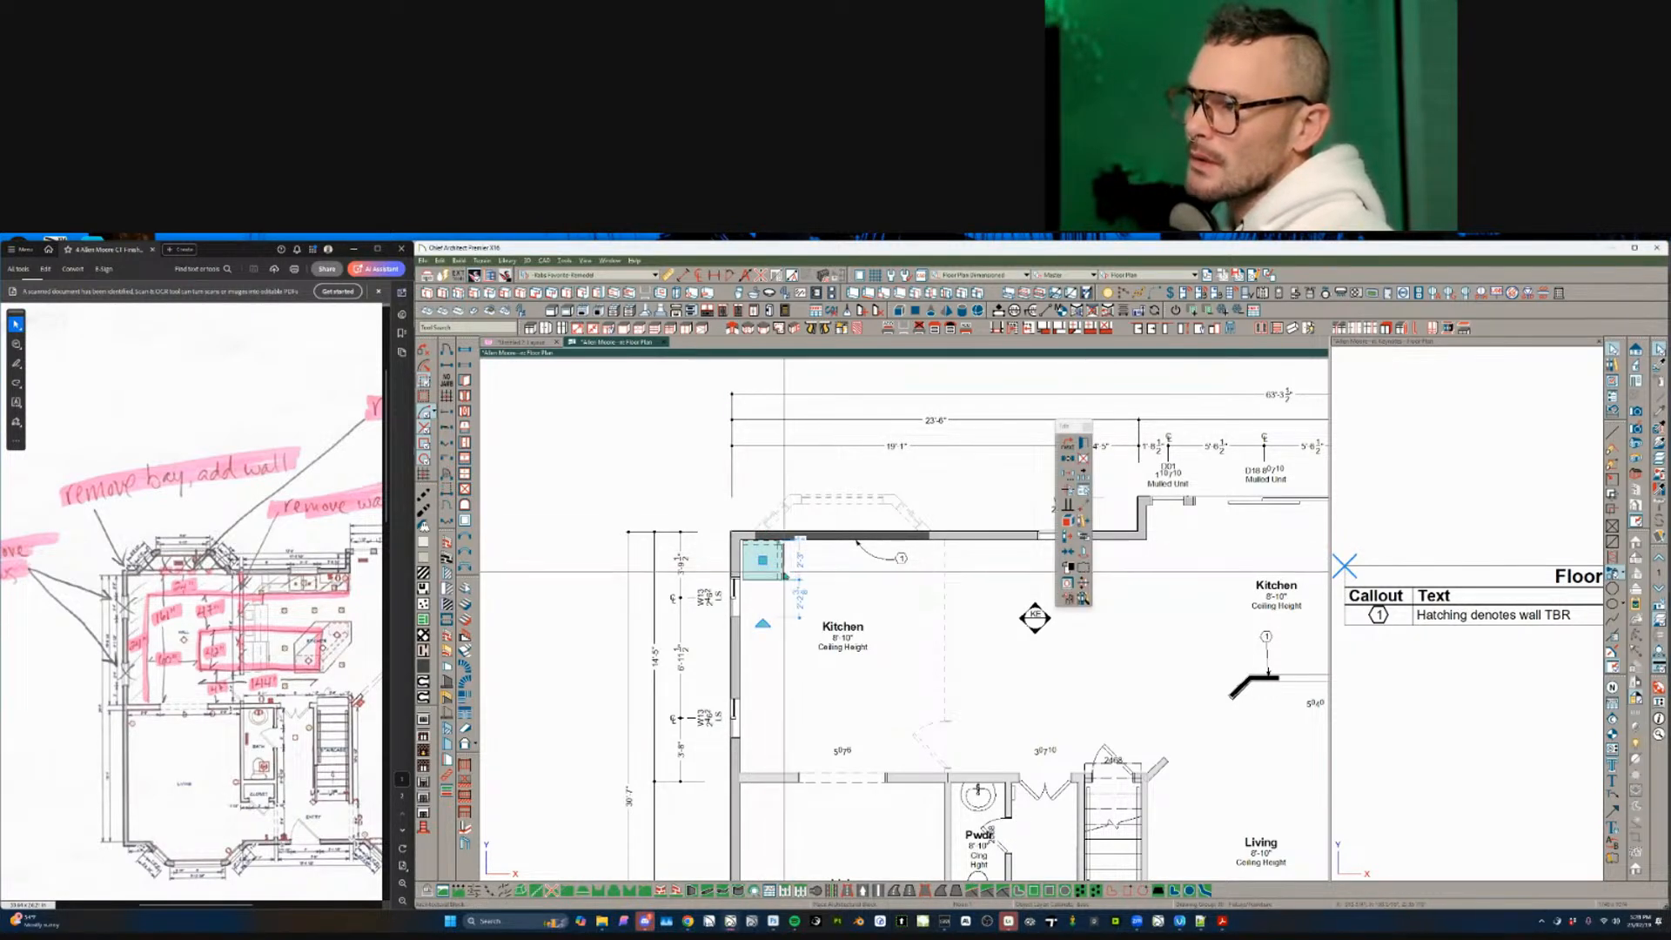
{"action": "left_click_drag", "start_coordinate": [762, 623], "coordinate": [770, 568]}
{"action": "scroll", "coordinate": [770, 571], "scroll_direction": "up", "scroll_amount": 3}
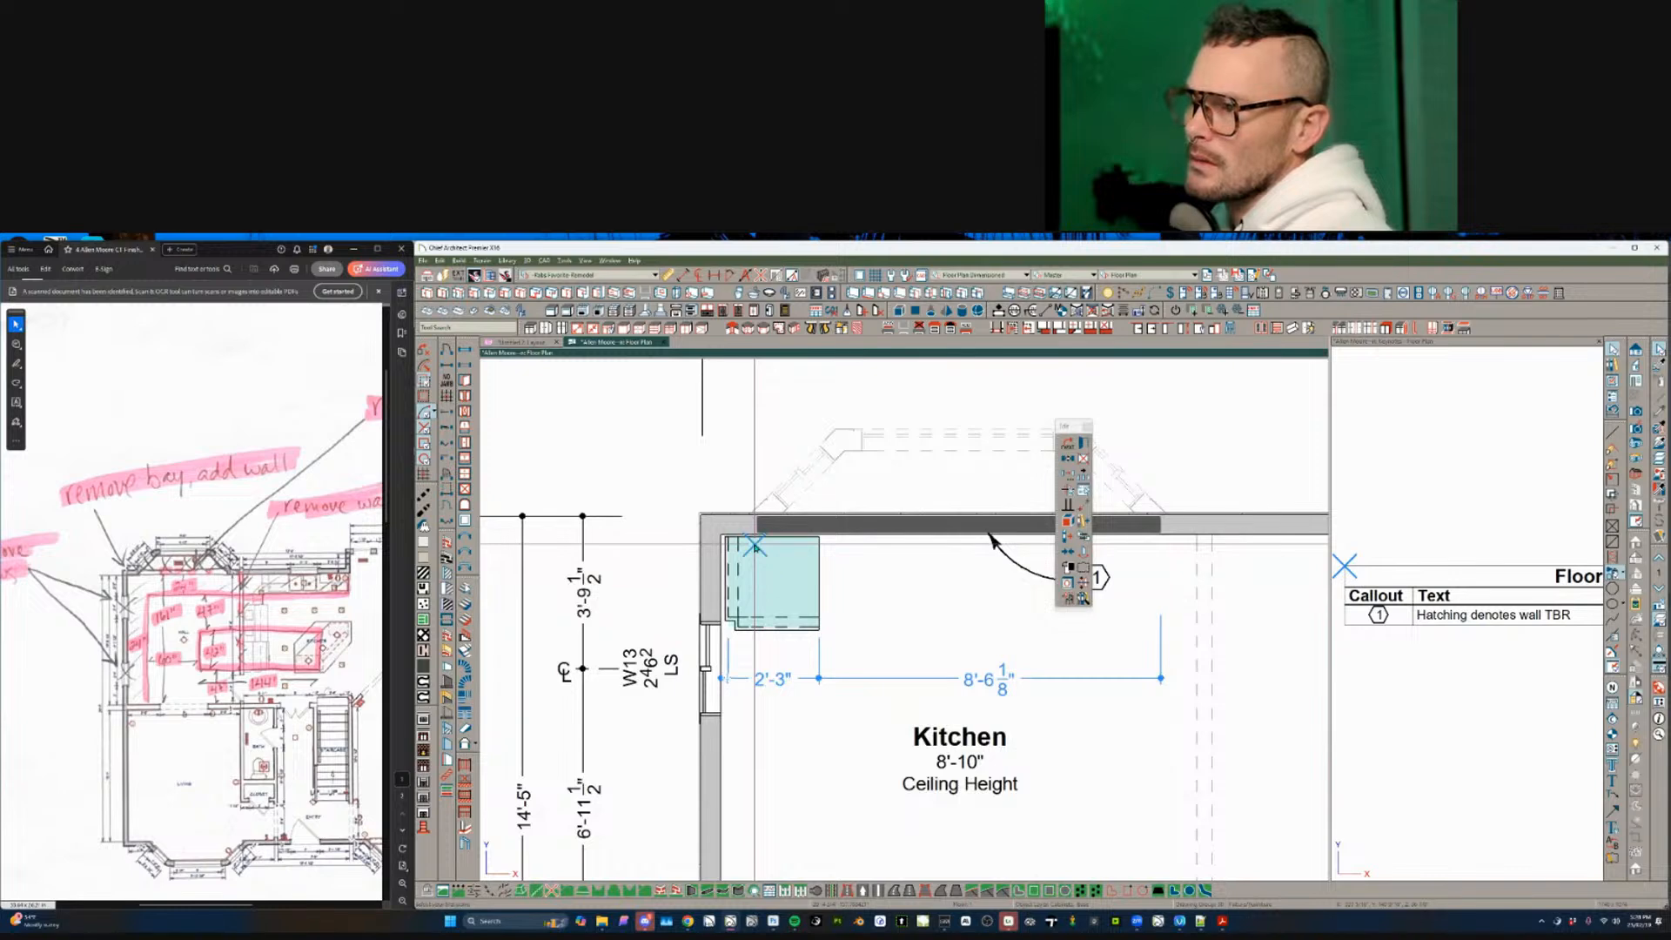
{"action": "left_click", "coordinate": [818, 537]}
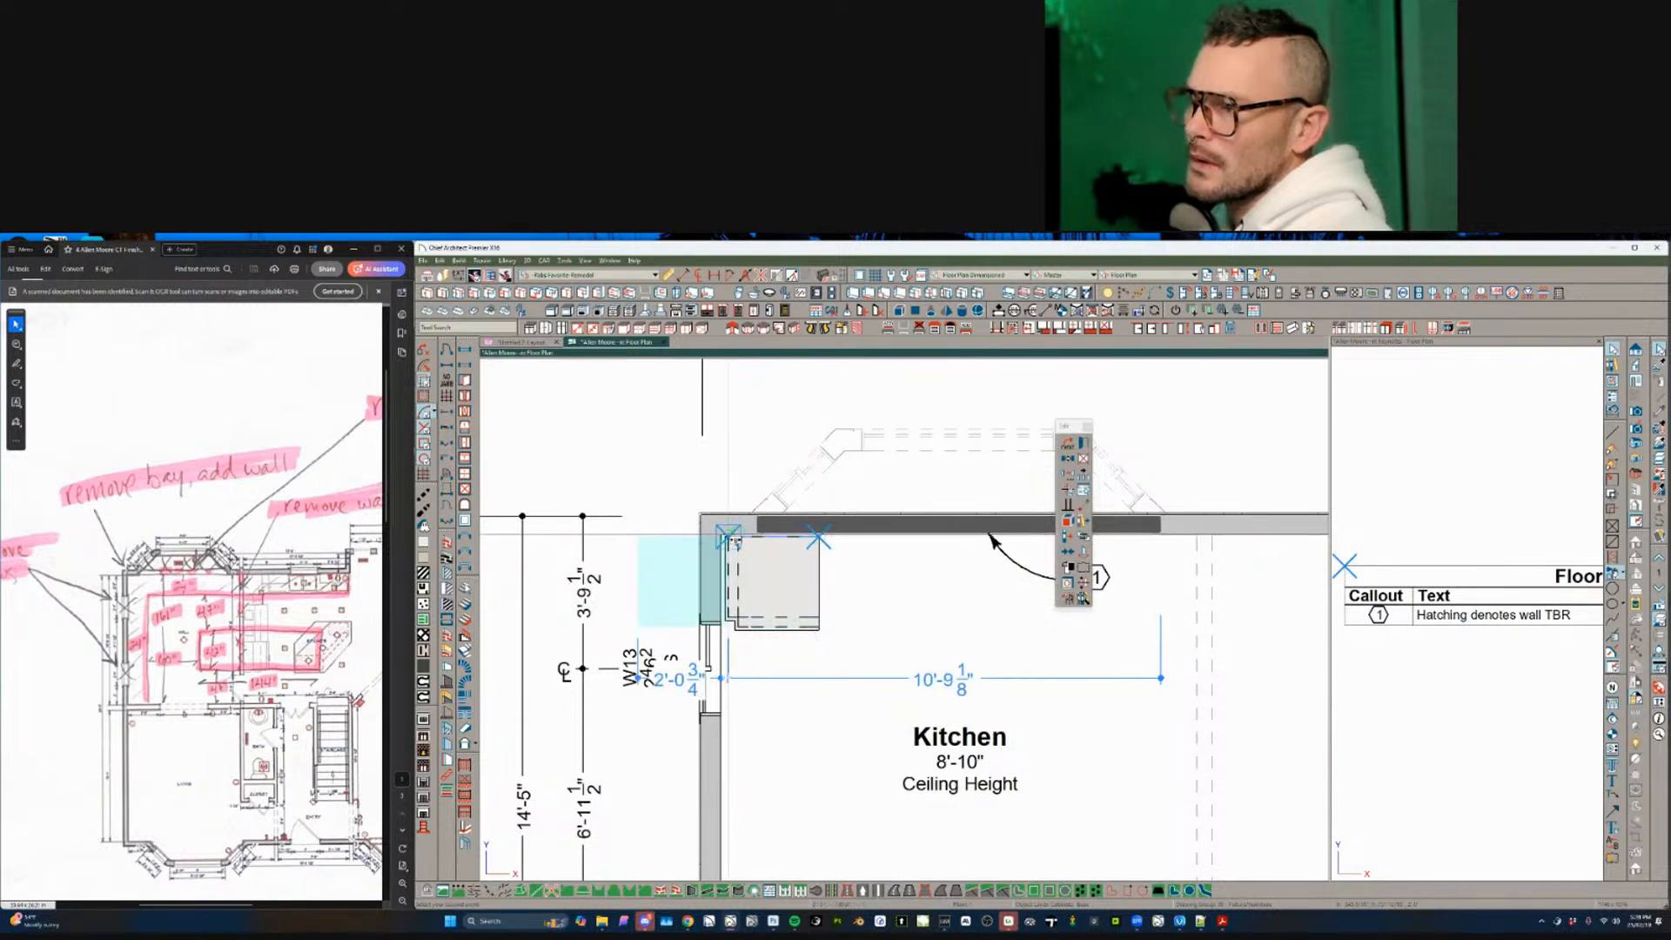
{"action": "key", "text": "Escape"}
{"action": "key", "text": "Escape"}
- Mirror the cabinet left to right and move it point to point into the wall corner
{"action": "left_click", "coordinate": [770, 604]}
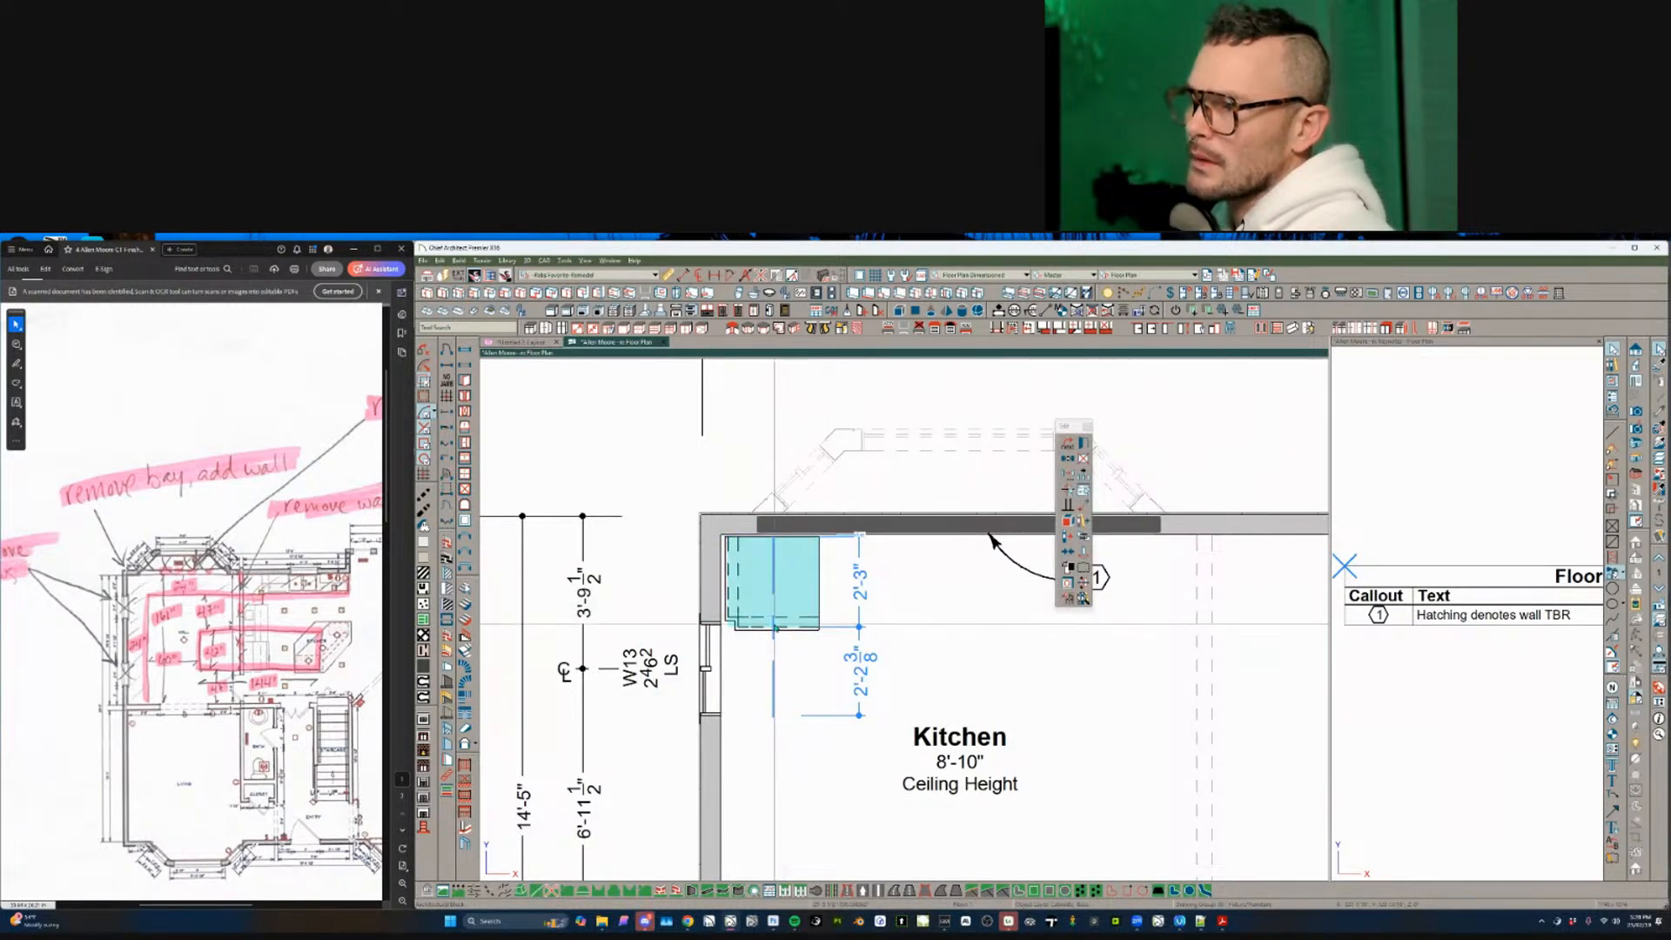
{"action": "left_click", "coordinate": [774, 624]}
{"action": "key", "text": "m"}
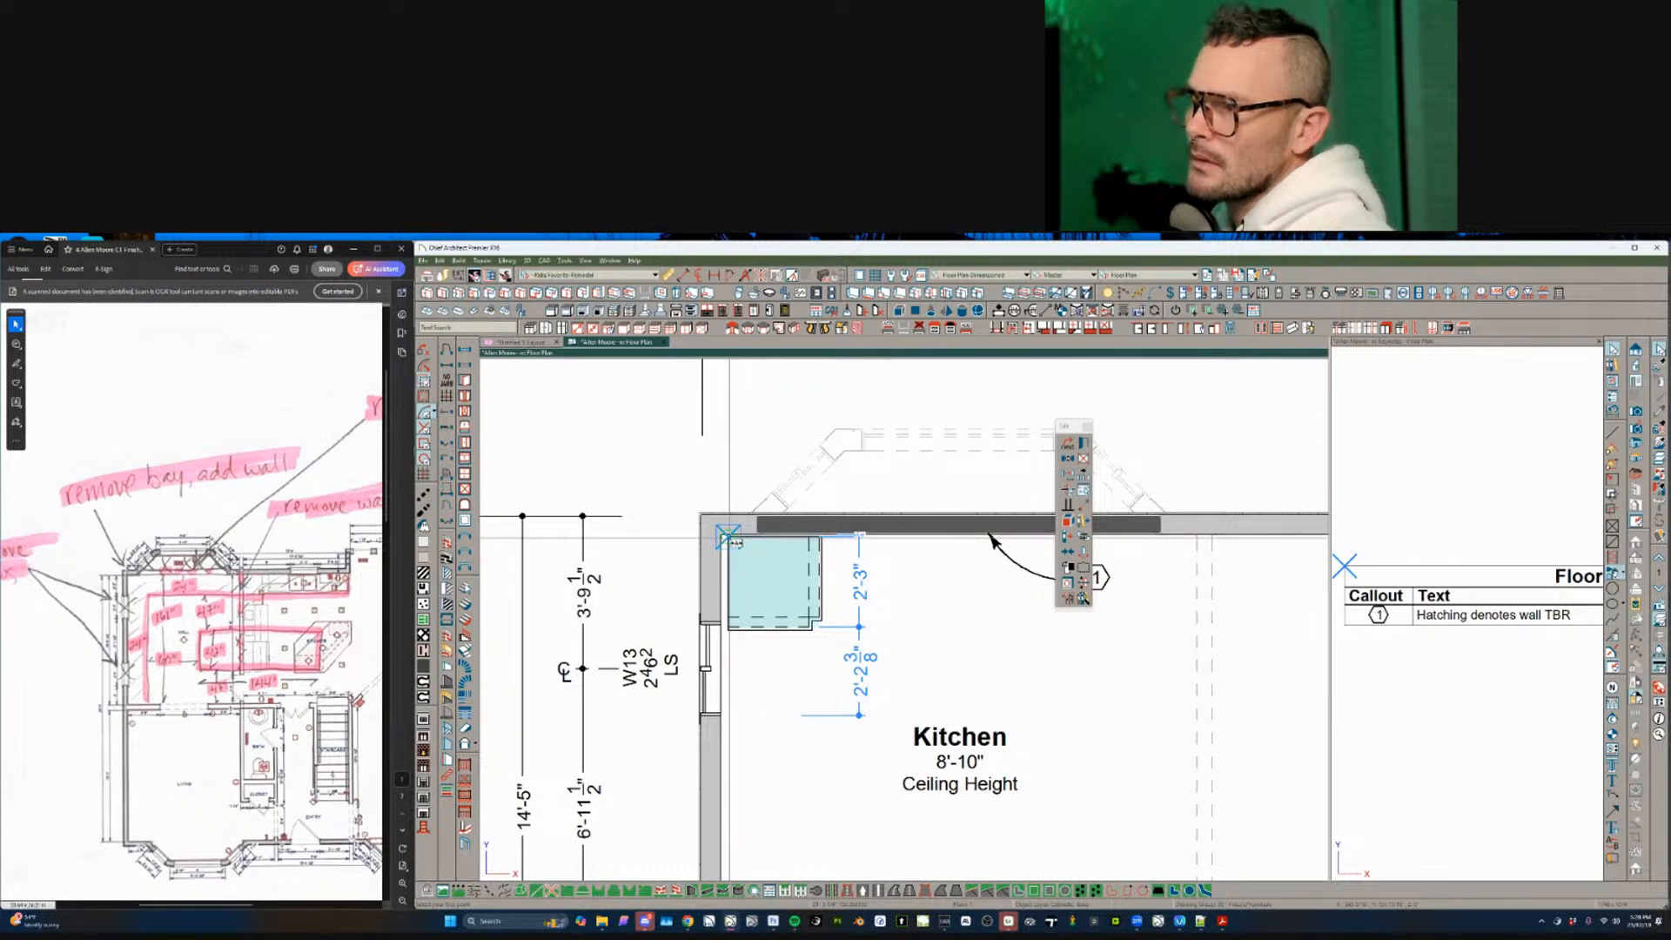
{"action": "left_click", "coordinate": [728, 538]}
{"action": "left_click", "coordinate": [722, 534]}
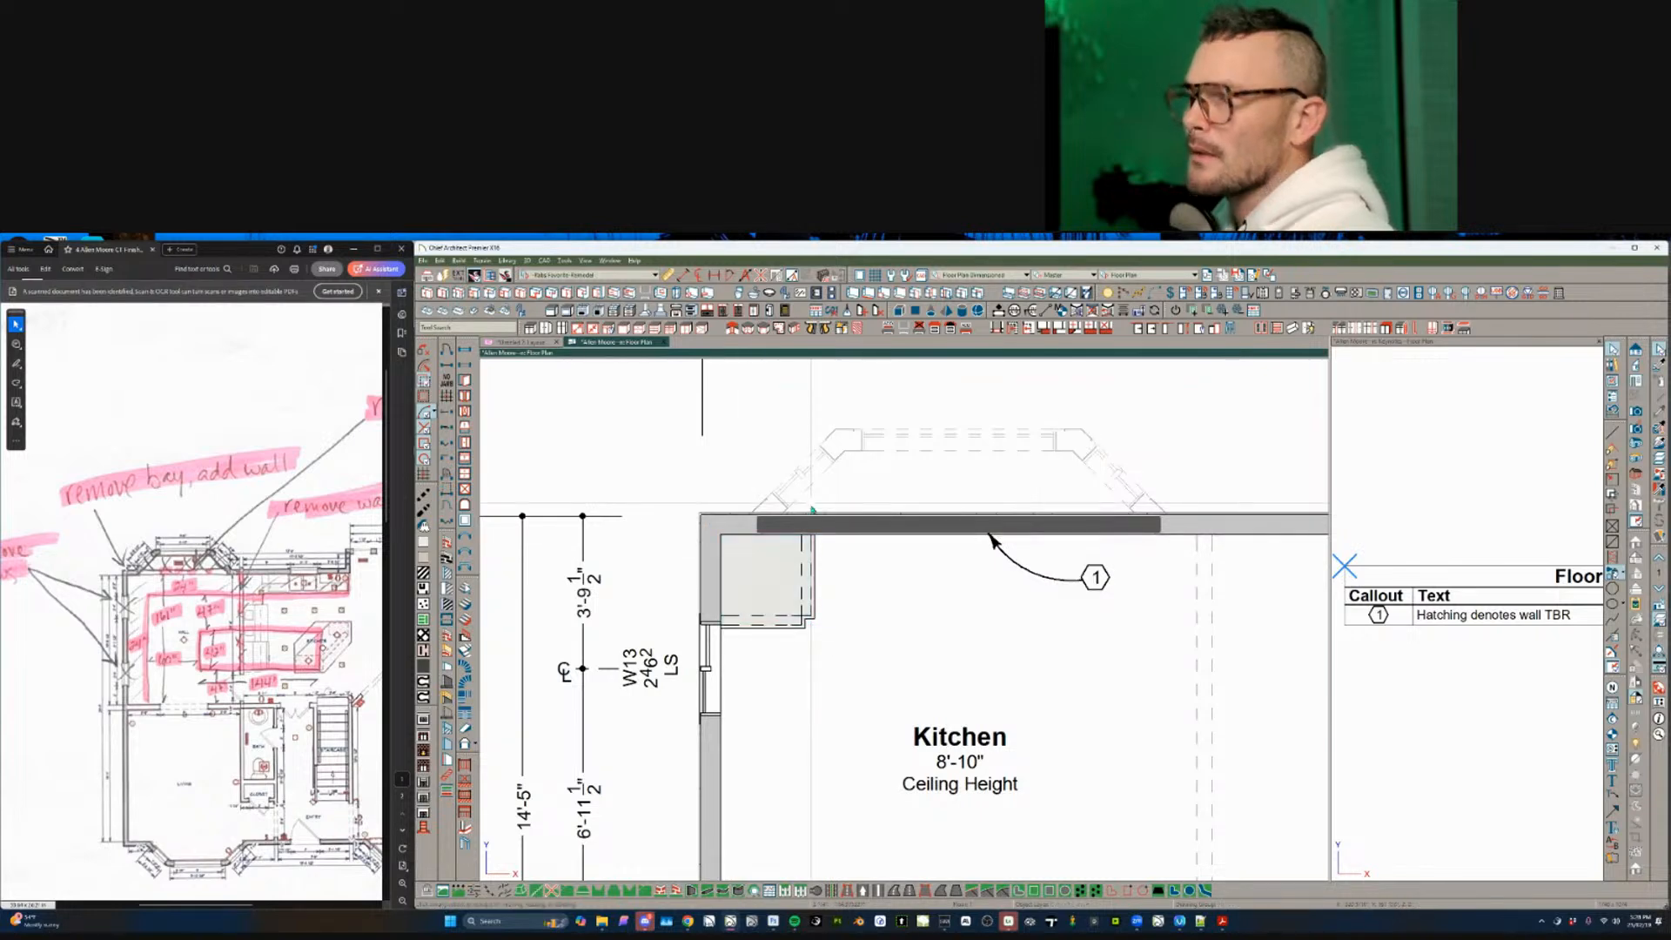
{"action": "scroll", "coordinate": [954, 600], "scroll_direction": "down", "scroll_amount": 2}
- Place a base cabinet at the top wall corner beside the corner cabinet
{"action": "scroll", "coordinate": [951, 601], "scroll_direction": "up", "scroll_amount": 3}
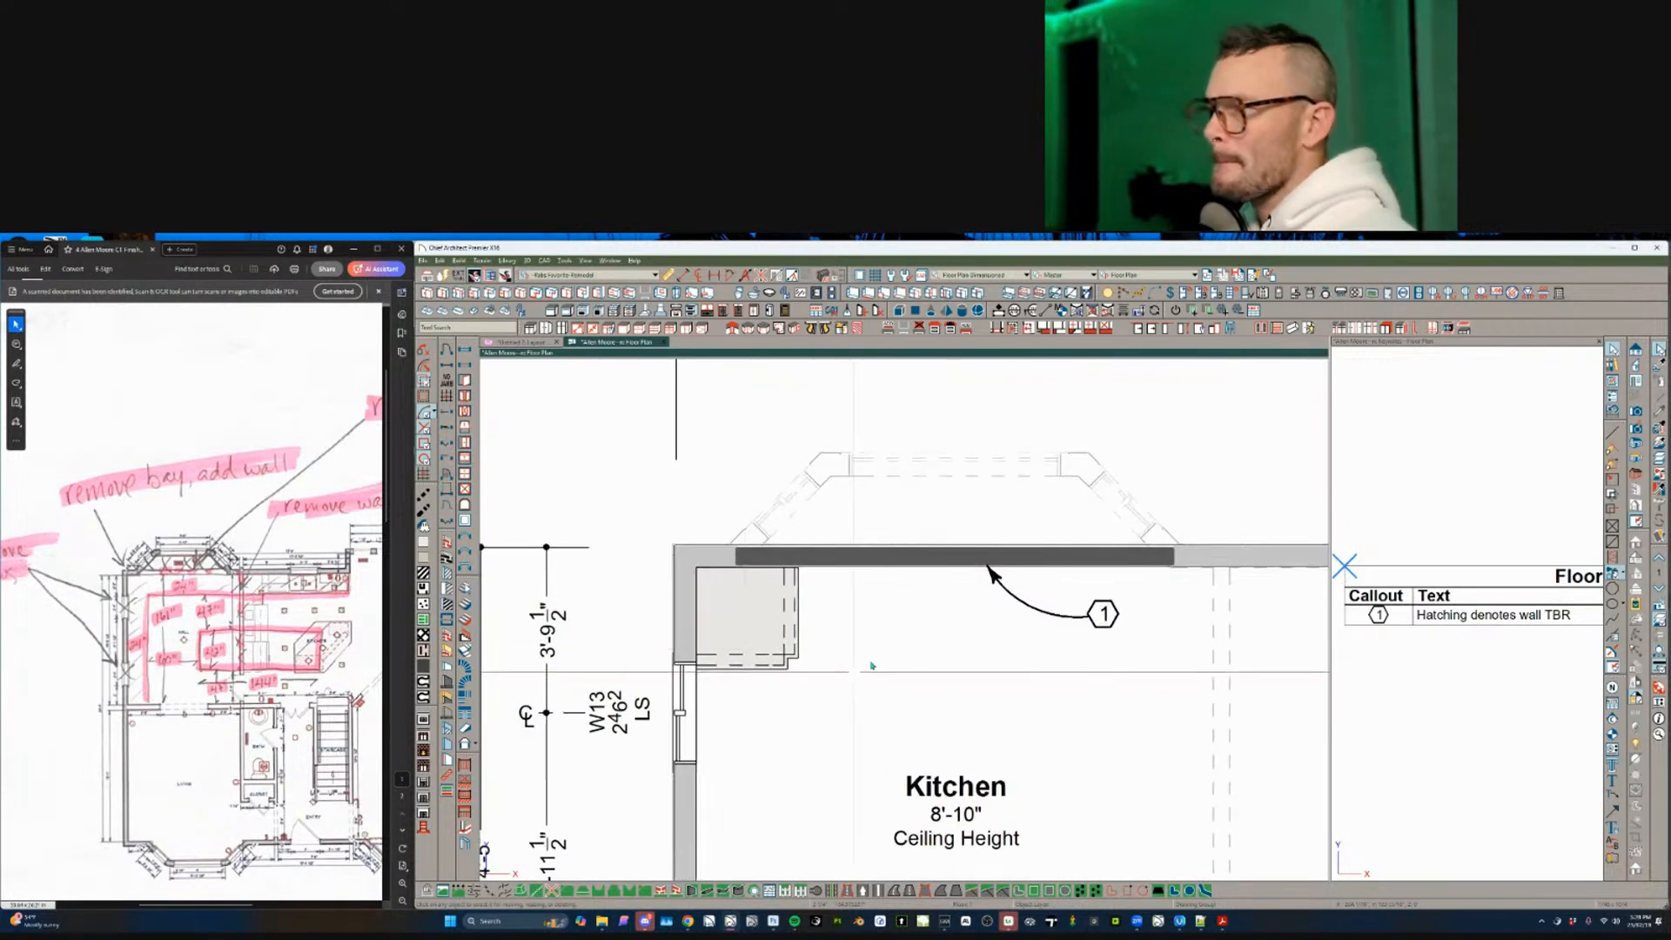
{"action": "left_click", "coordinate": [780, 619]}
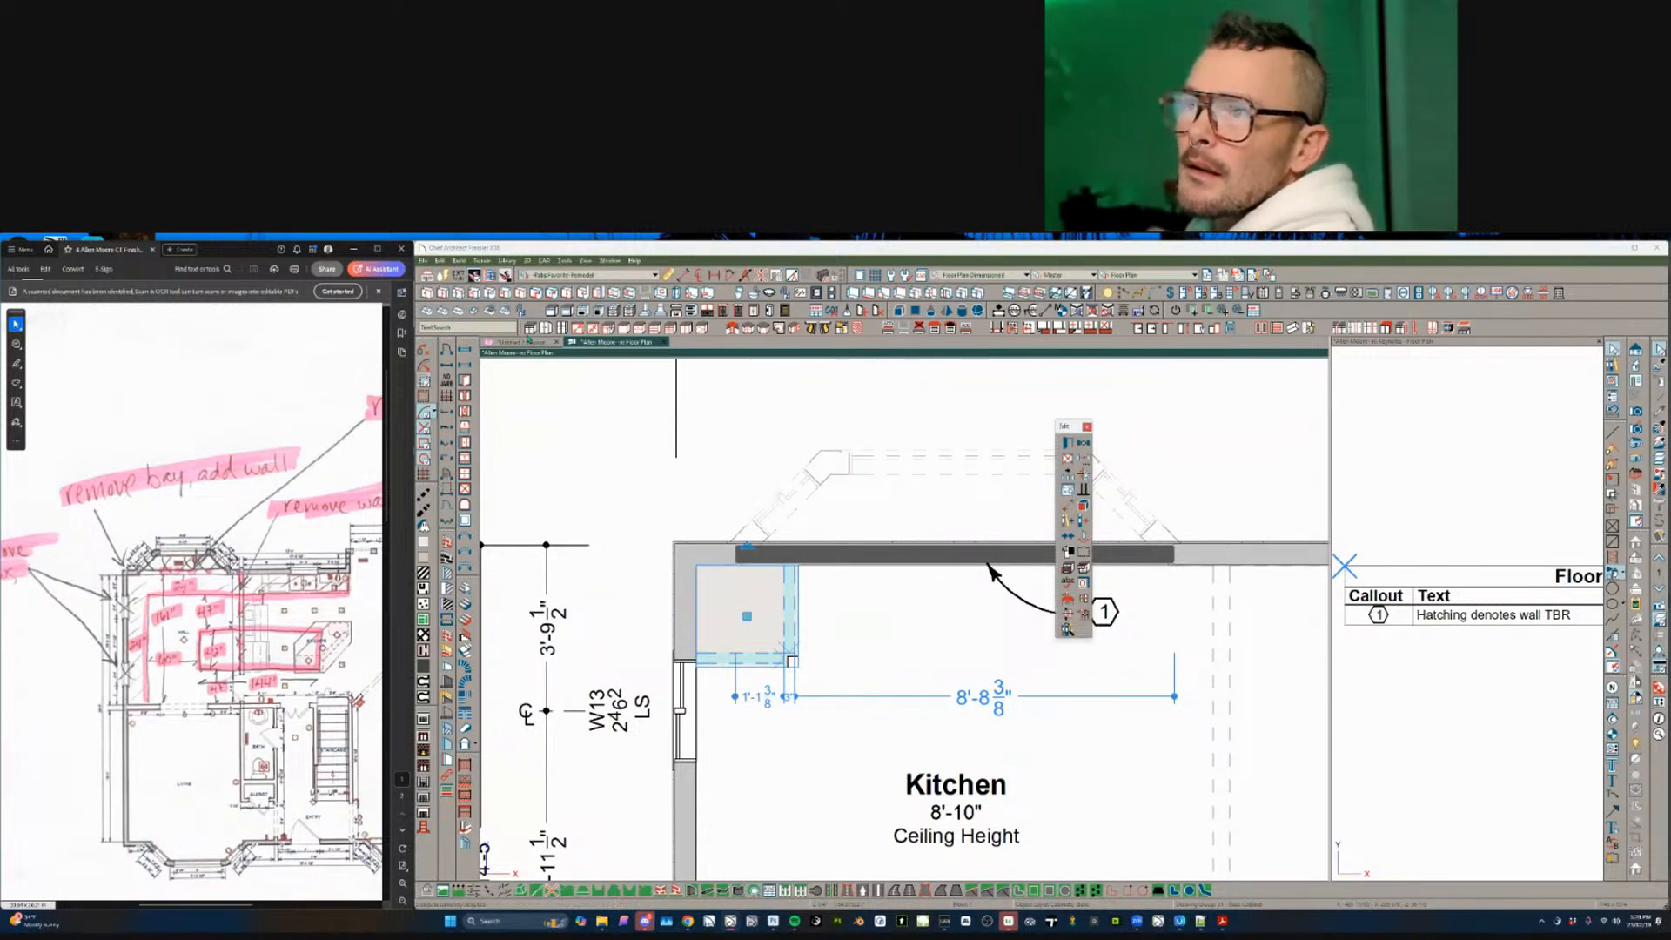
{"action": "left_click", "coordinate": [529, 330]}
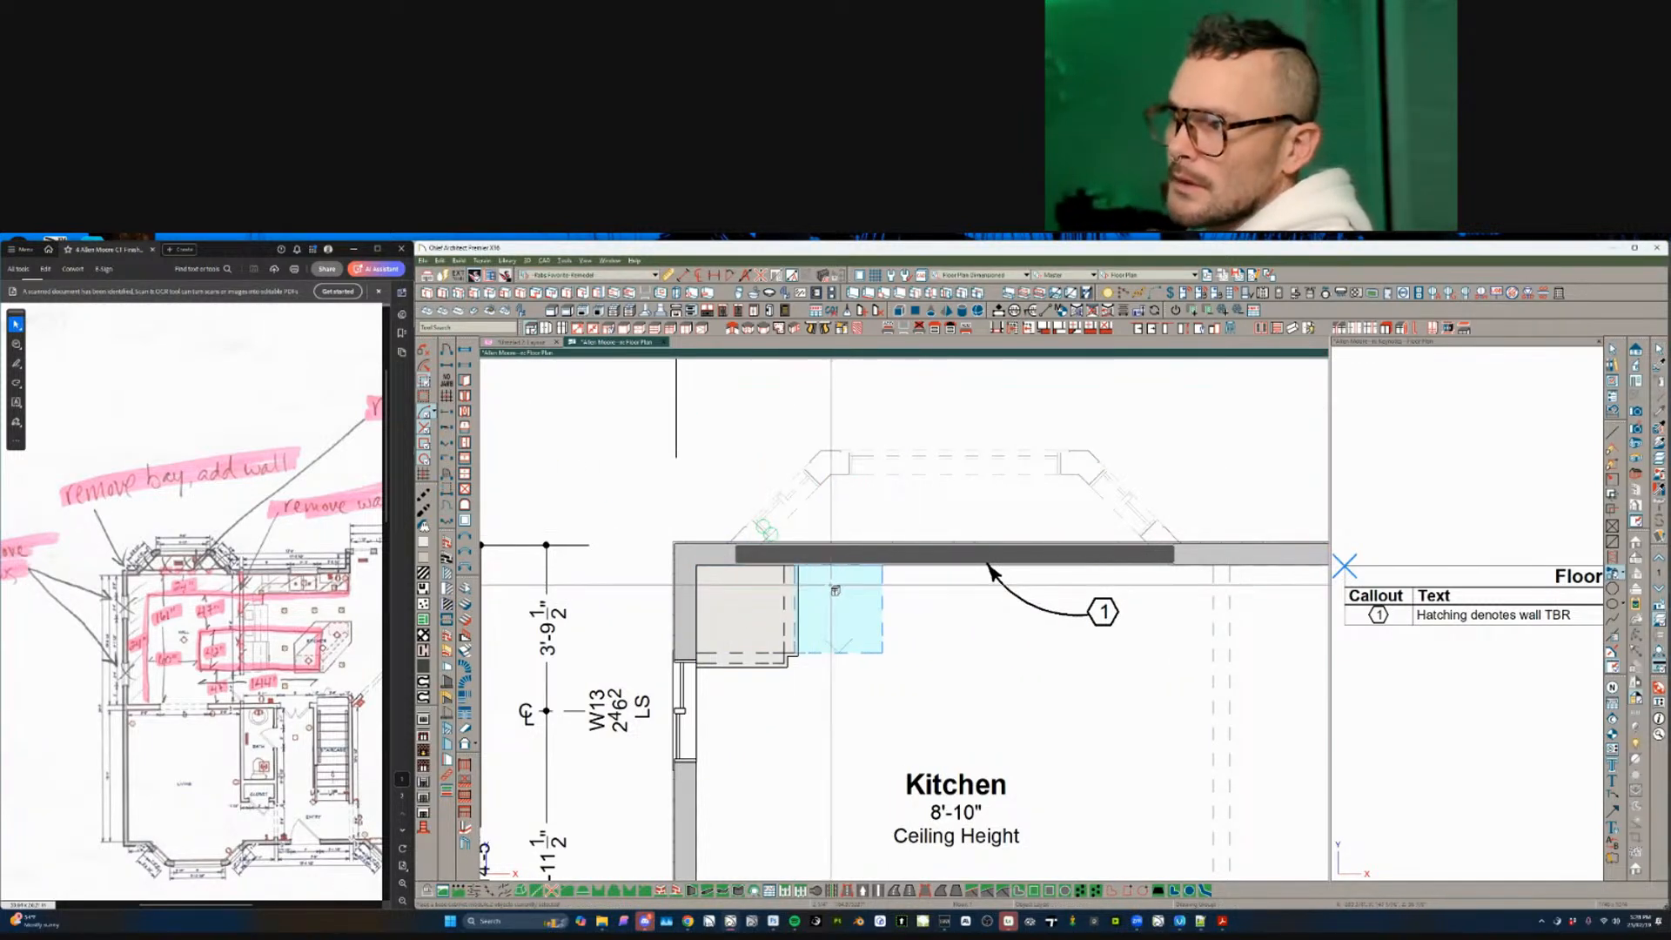
{"action": "left_click", "coordinate": [831, 587]}
- Multiple-copy the cabinet along the top wall and resize the end cabinet to fit
{"action": "left_click", "coordinate": [847, 576]}
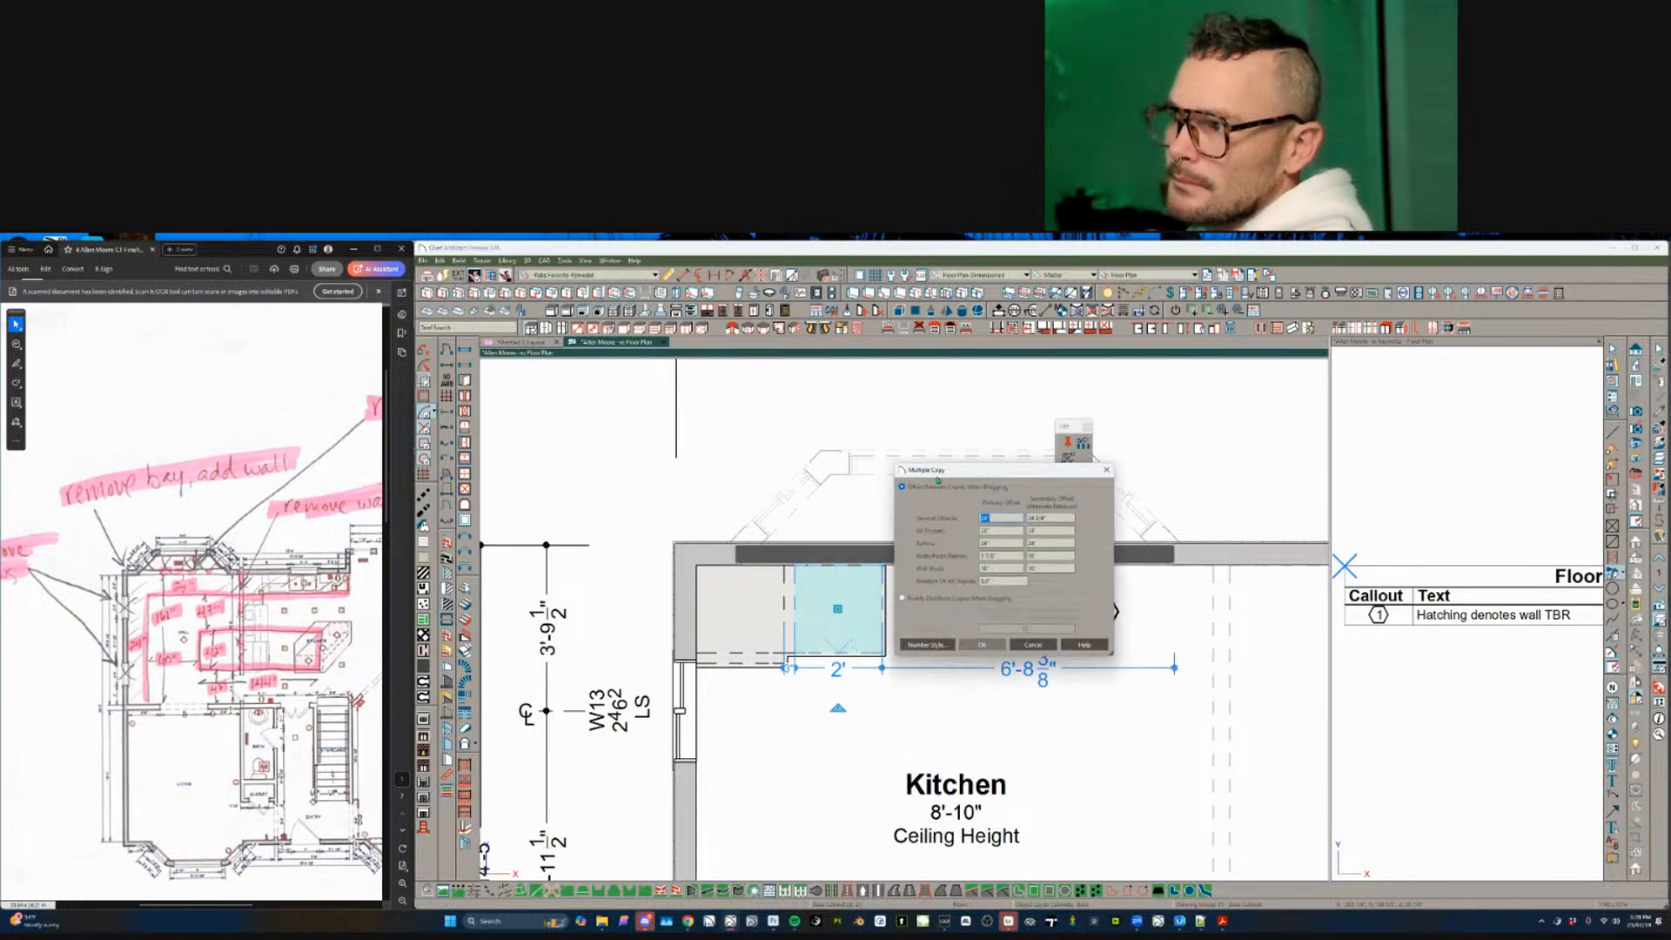
{"action": "left_click", "coordinate": [1044, 642]}
{"action": "left_click_drag", "start_coordinate": [838, 609], "coordinate": [1254, 594]}
{"action": "scroll", "coordinate": [1027, 607], "scroll_direction": "down", "scroll_amount": 3}
{"action": "middle_click_drag", "start_coordinate": [1223, 609], "coordinate": [1216, 553]}
{"action": "key", "text": "Escape"}
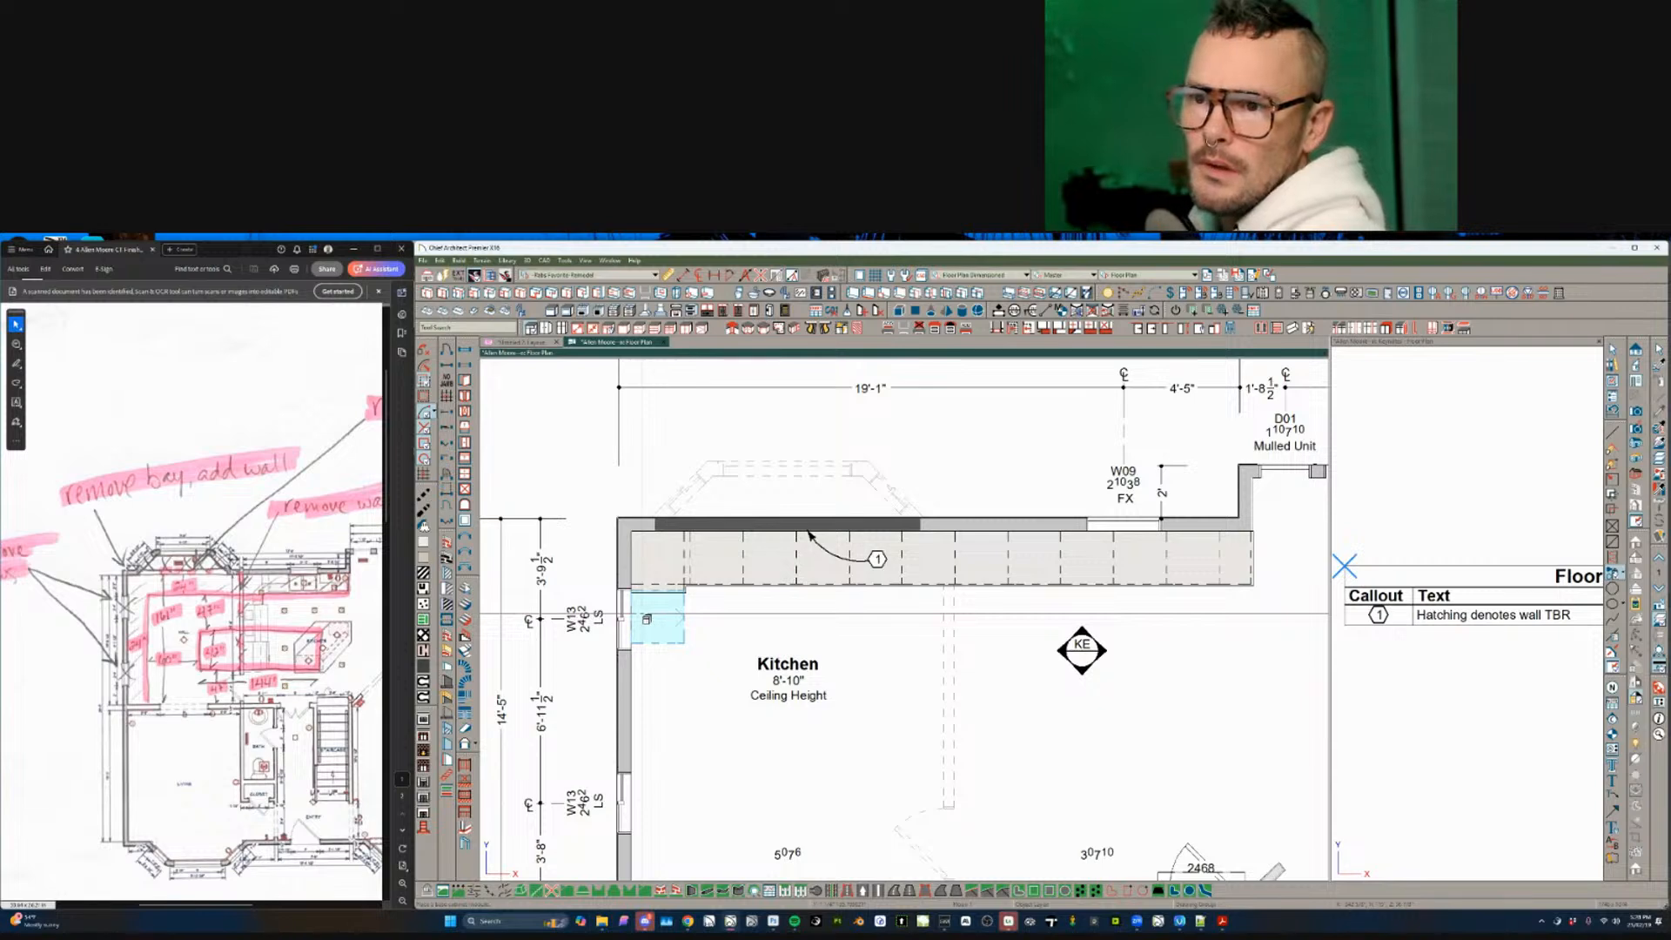
- Place a corner base cabinet and multiple-copy it down the left wall
{"action": "left_click", "coordinate": [646, 618]}
{"action": "scroll", "coordinate": [707, 658], "scroll_direction": "down", "scroll_amount": 2}
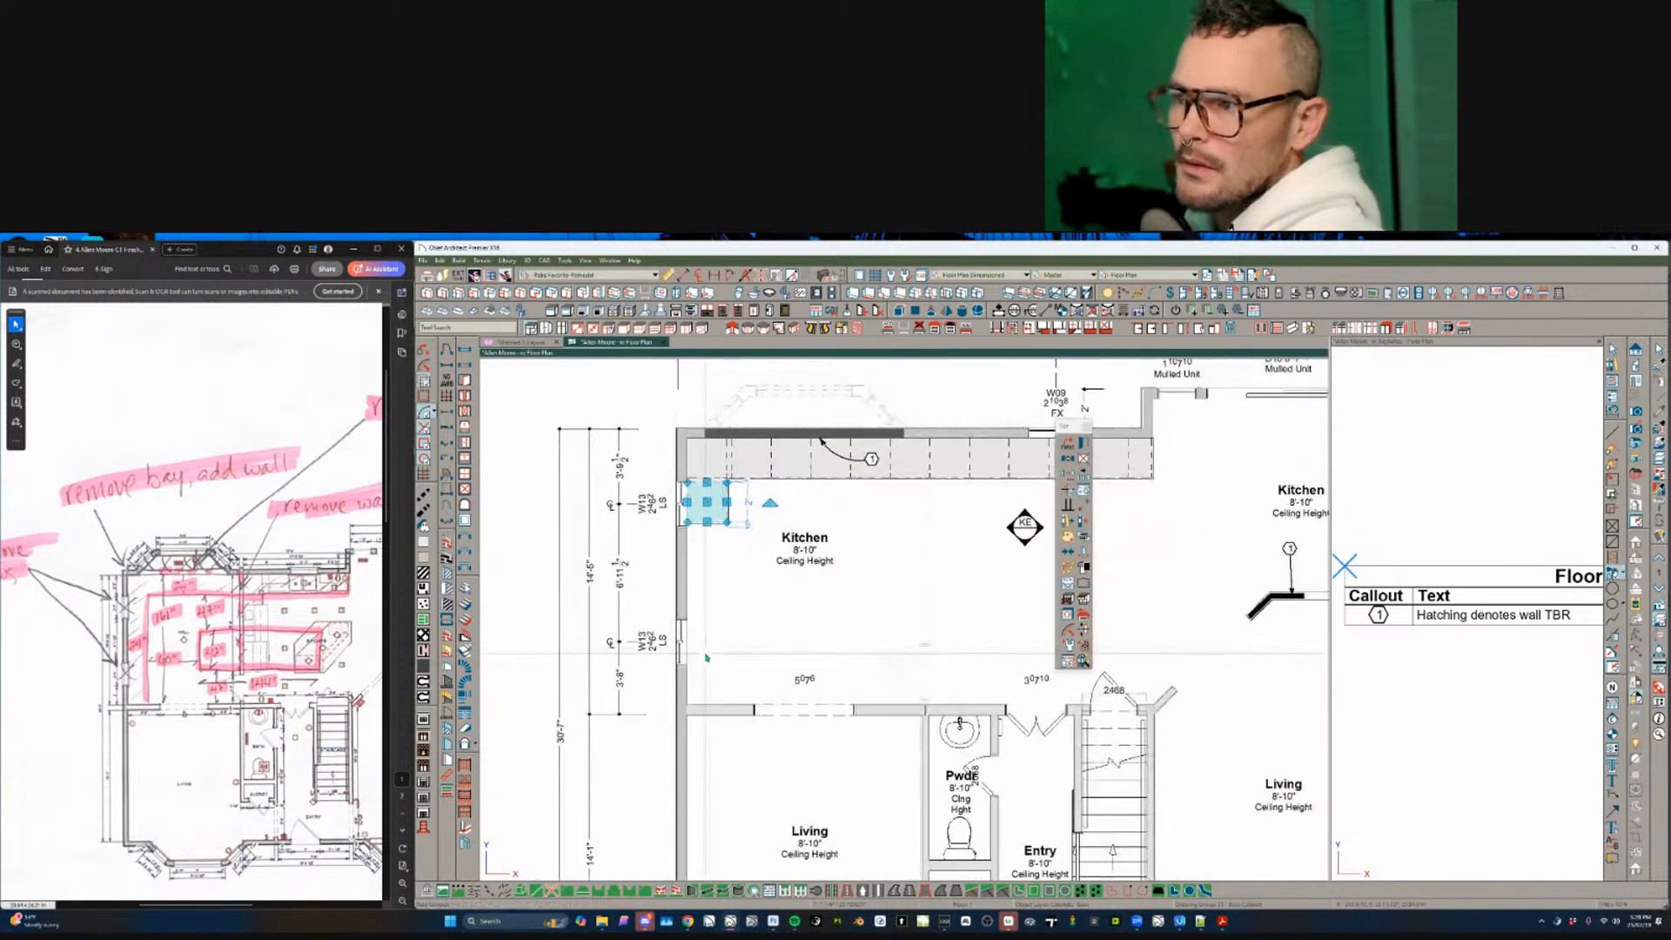
{"action": "left_click", "coordinate": [705, 619]}
{"action": "key", "text": "Return"}
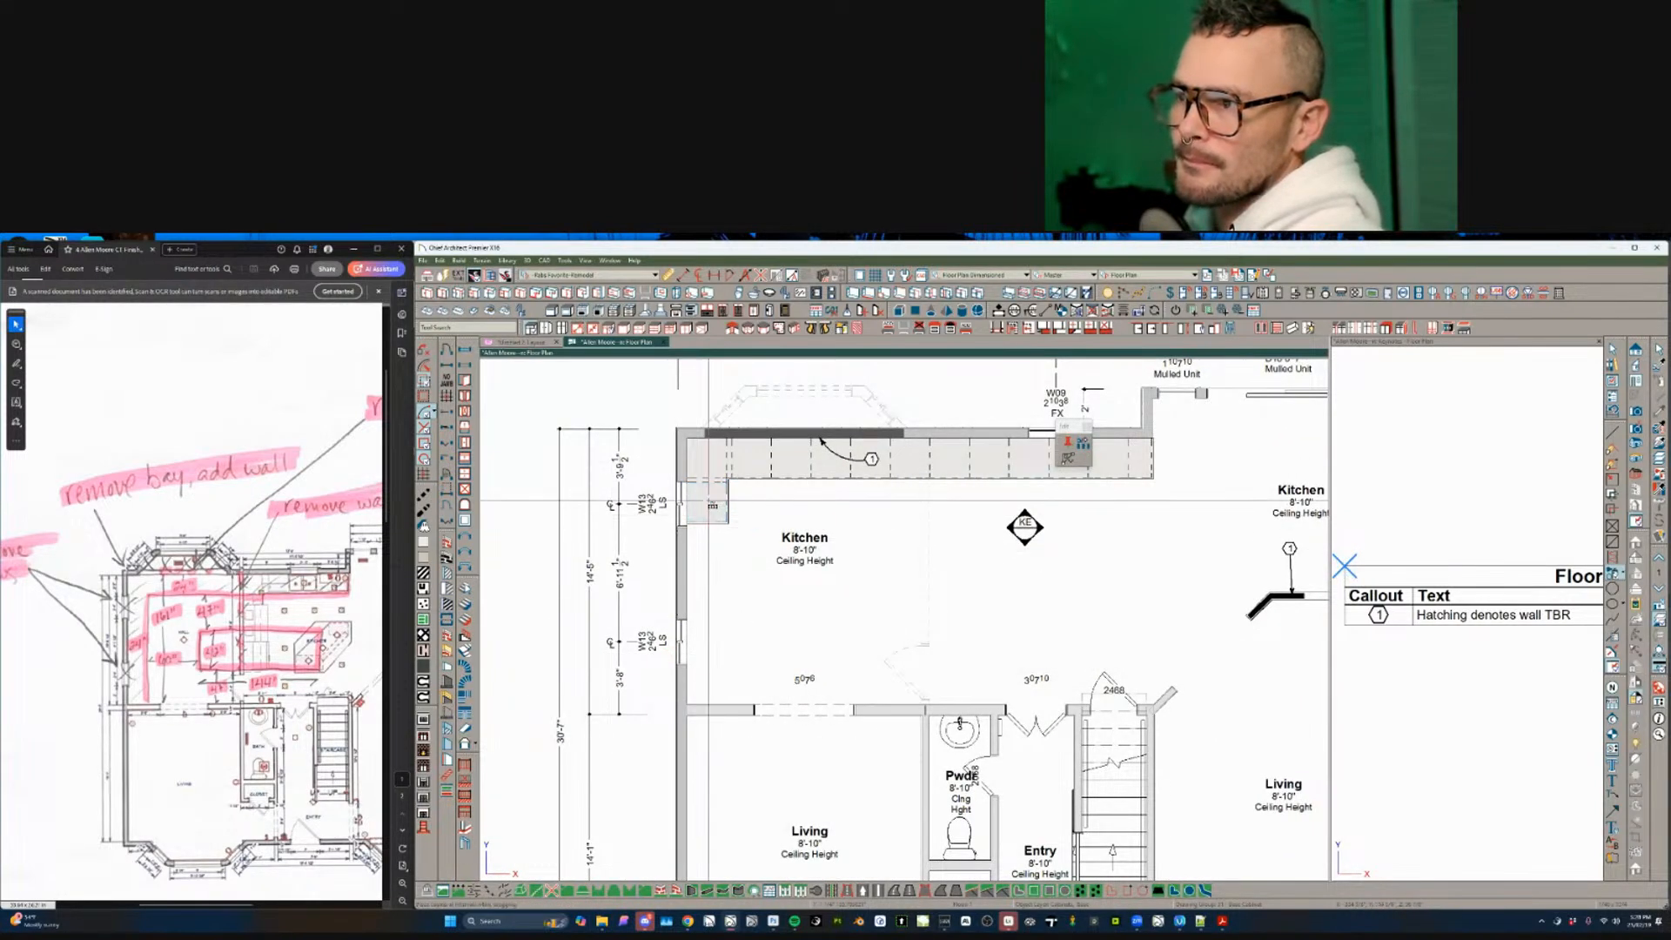
{"action": "left_click_drag", "start_coordinate": [712, 504], "coordinate": [719, 690]}
{"action": "key", "text": "Escape"}
- Lengthen the bottom corner cabinet on the left wall to 1'-2 1/2"
{"action": "scroll", "coordinate": [734, 673], "scroll_direction": "up", "scroll_amount": 2}
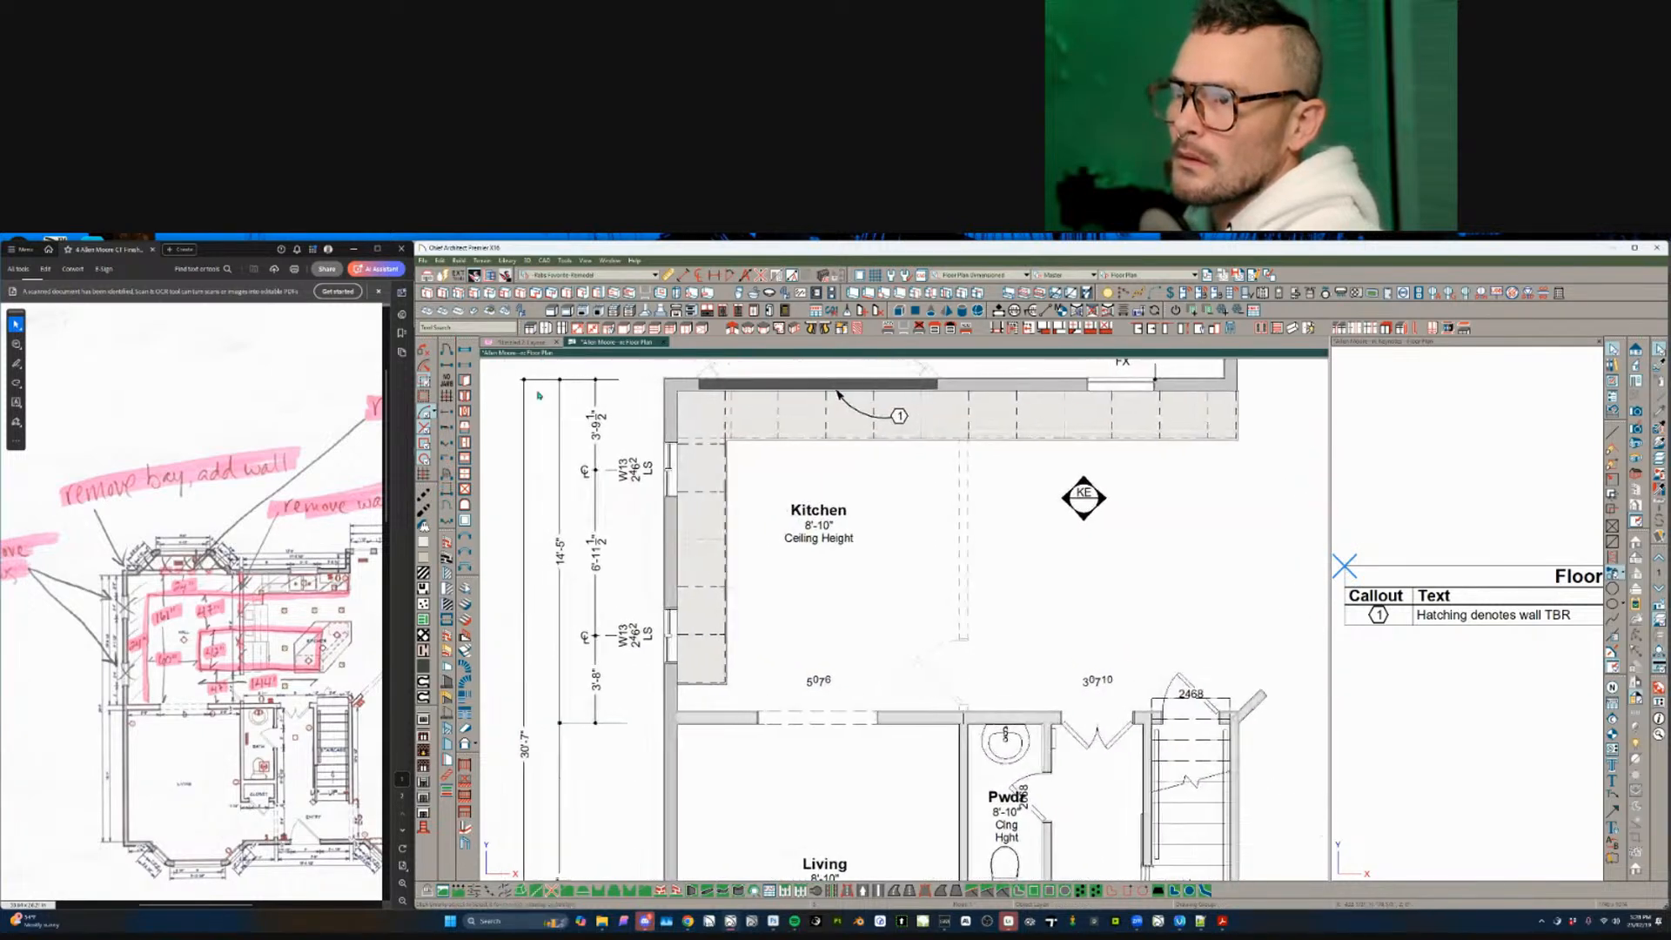
{"action": "scroll", "coordinate": [549, 591], "scroll_direction": "up", "scroll_amount": 2}
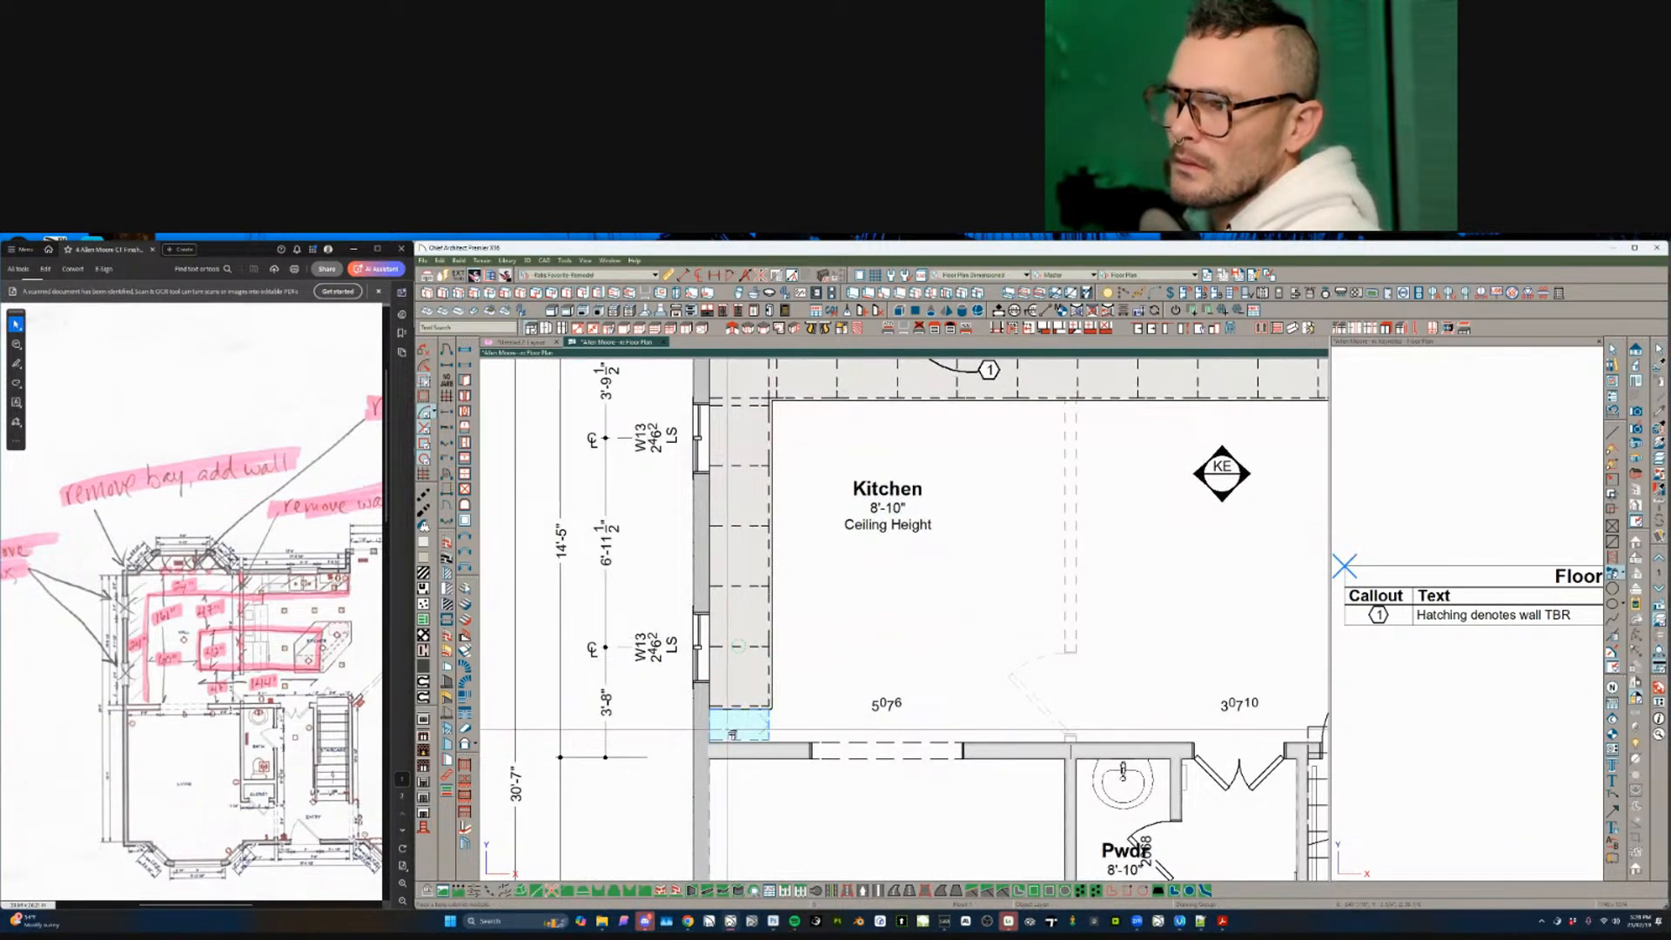
{"action": "left_click", "coordinate": [733, 731]}
{"action": "scroll", "coordinate": [732, 731], "scroll_direction": "up", "scroll_amount": 2}
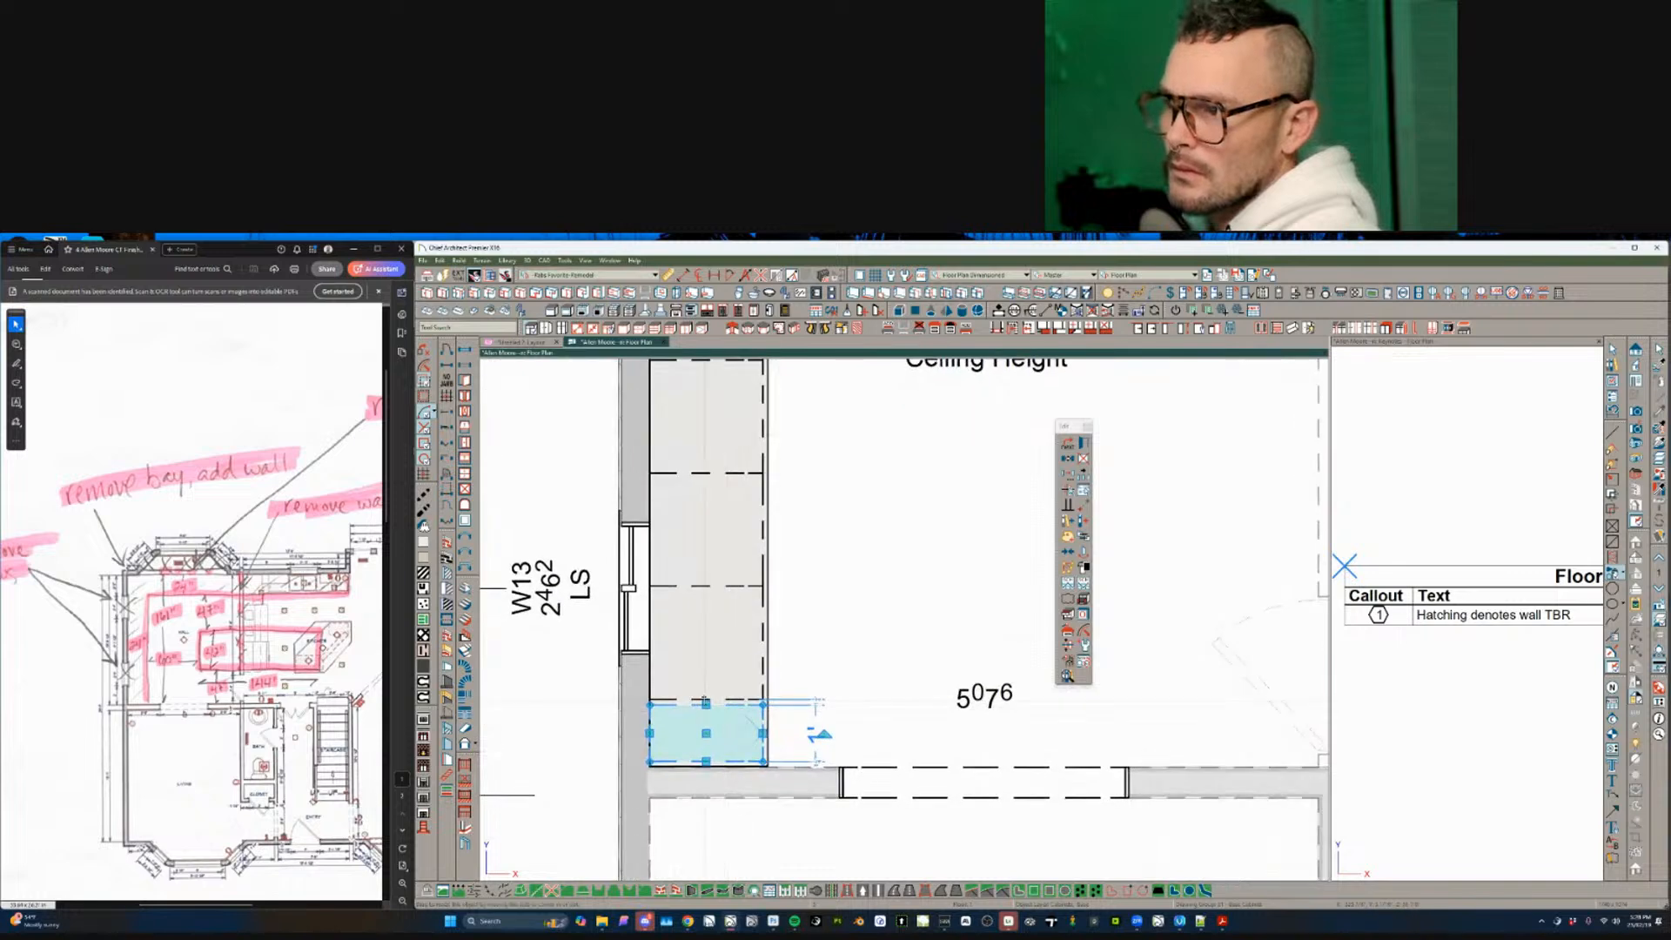
{"action": "left_click_drag", "start_coordinate": [706, 700], "coordinate": [695, 699]}
{"action": "key", "text": "Escape"}
{"action": "scroll", "coordinate": [710, 646], "scroll_direction": "down", "scroll_amount": 5}
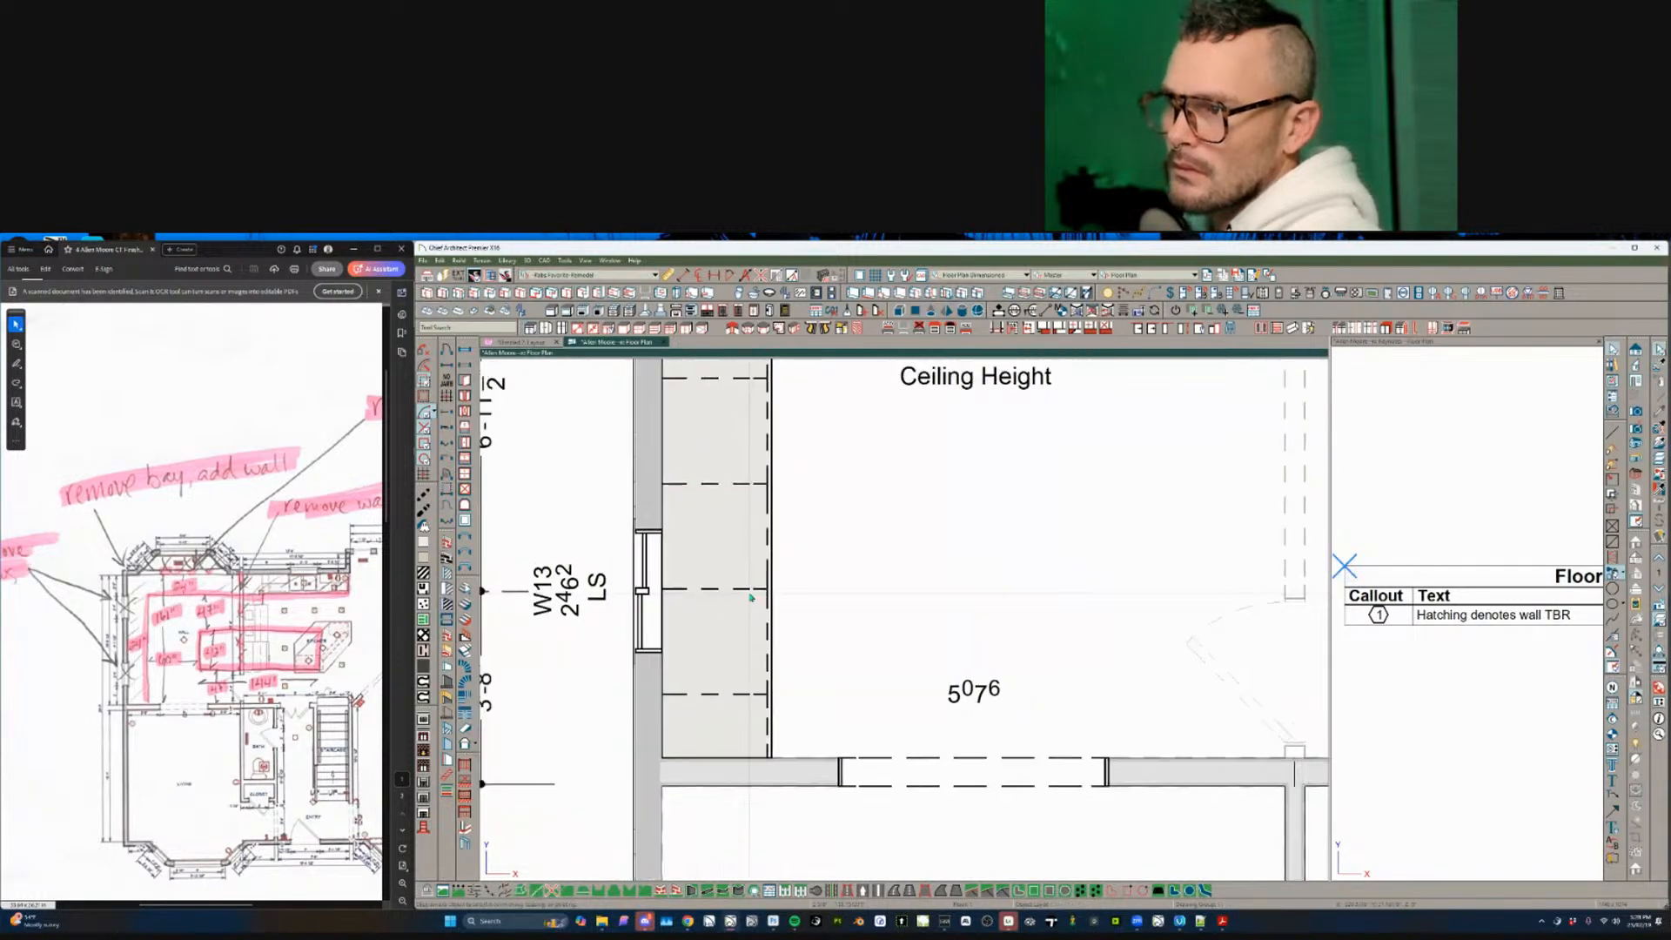
{"action": "scroll", "coordinate": [750, 599], "scroll_direction": "down", "scroll_amount": 2}
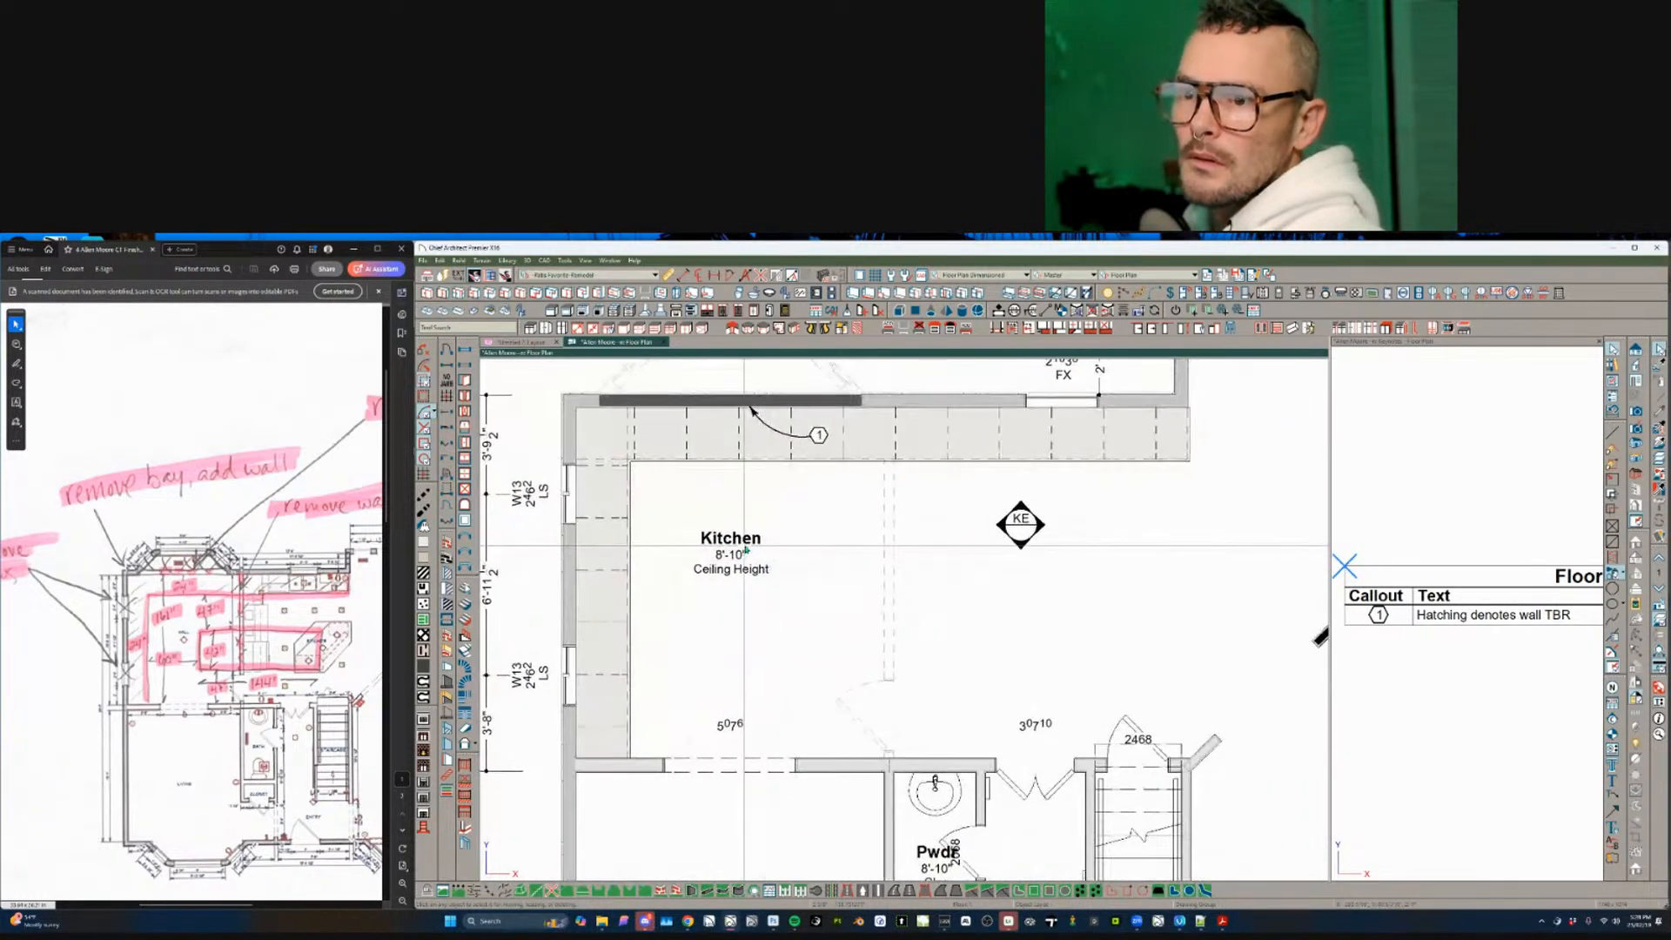
{"action": "scroll", "coordinate": [893, 545], "scroll_direction": "up", "scroll_amount": 3}
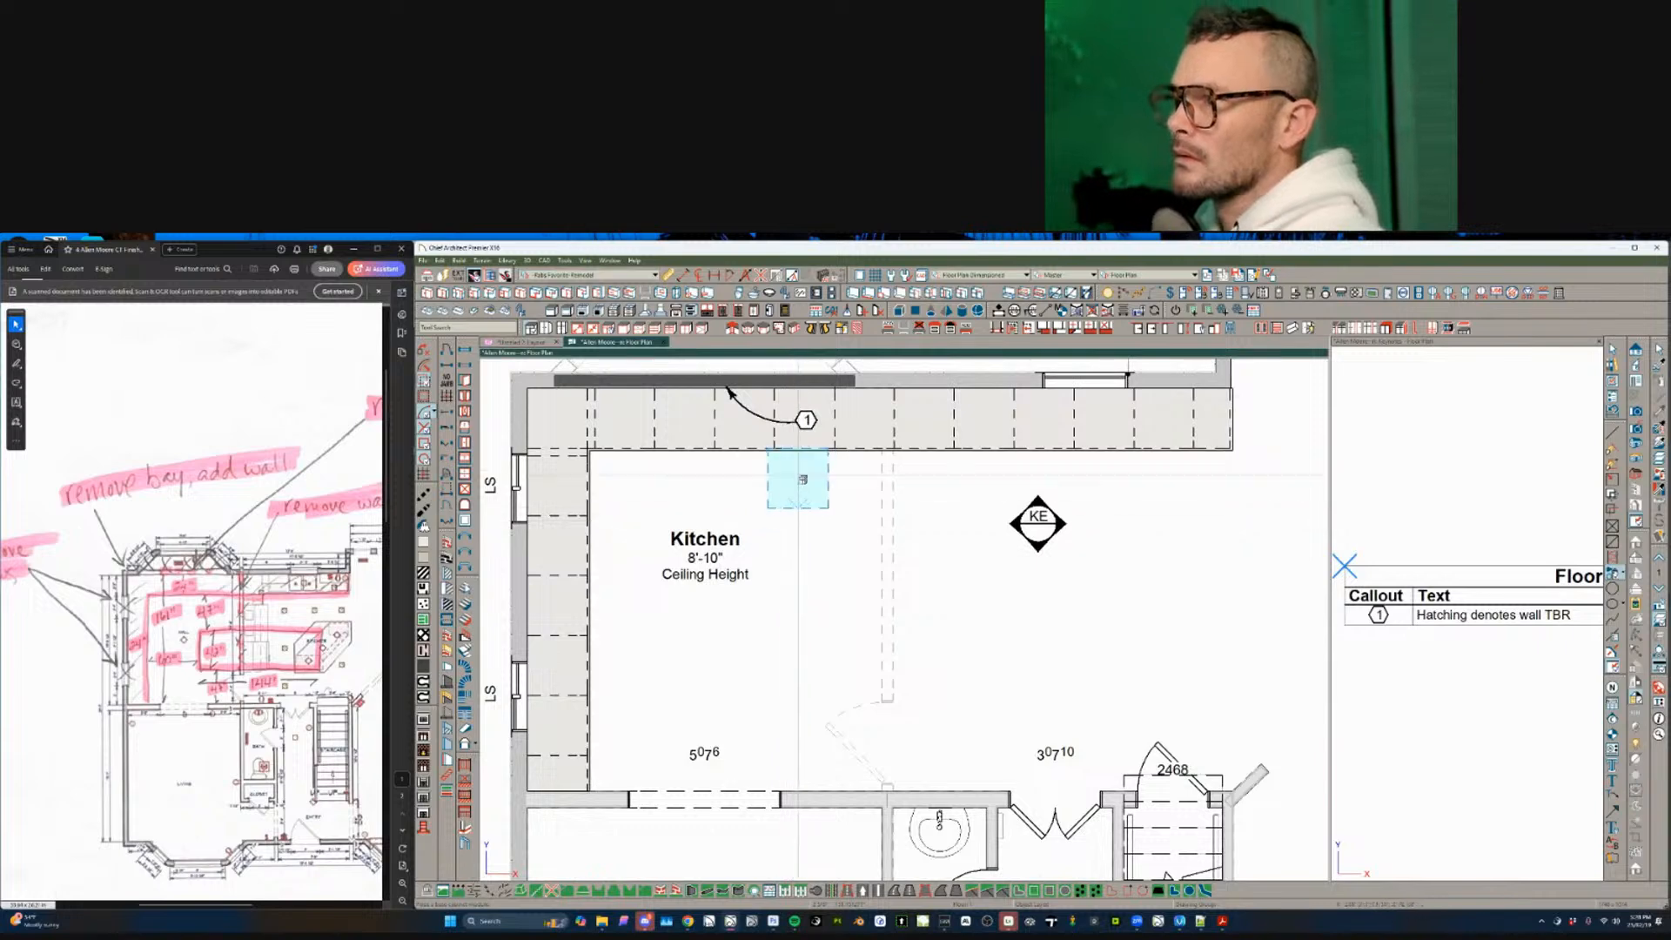
- Place a base cabinet and move it 47 down from the top counter
{"action": "left_click", "coordinate": [804, 478]}
{"action": "left_click_drag", "start_coordinate": [807, 480], "coordinate": [808, 553]}
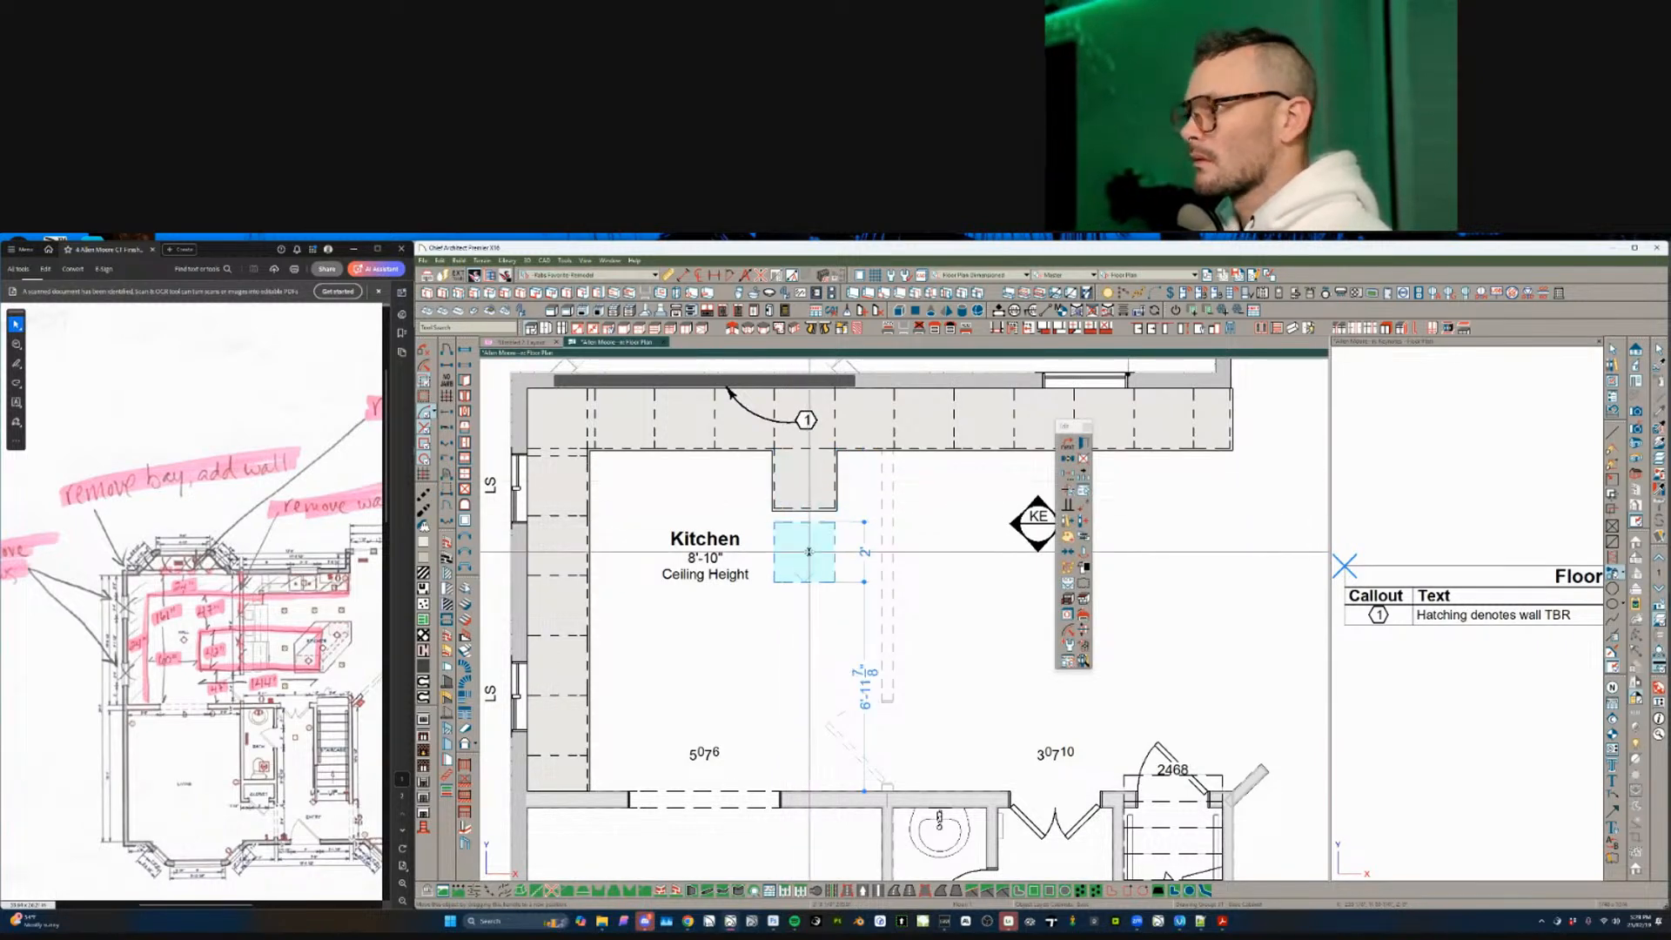
{"action": "key", "text": "Tab"}
{"action": "type", "text": "47"}
{"action": "key", "text": "Return"}
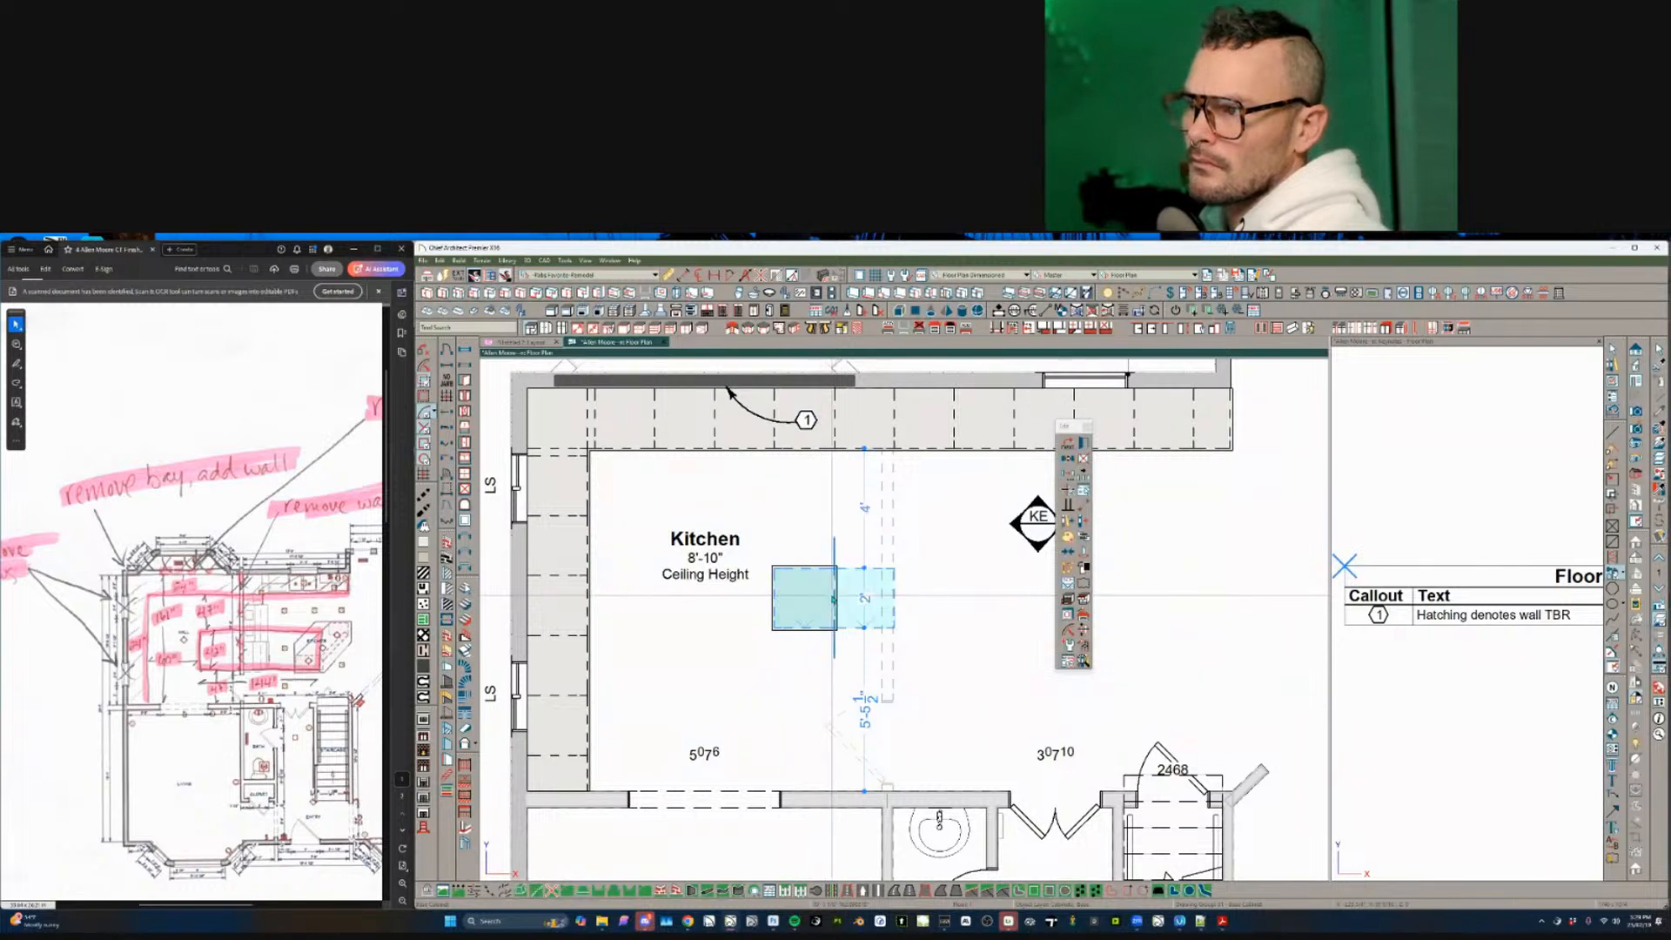
- Turn the cabinet to face the top counter and multiple-copy it into a row
{"action": "left_click", "coordinate": [825, 597]}
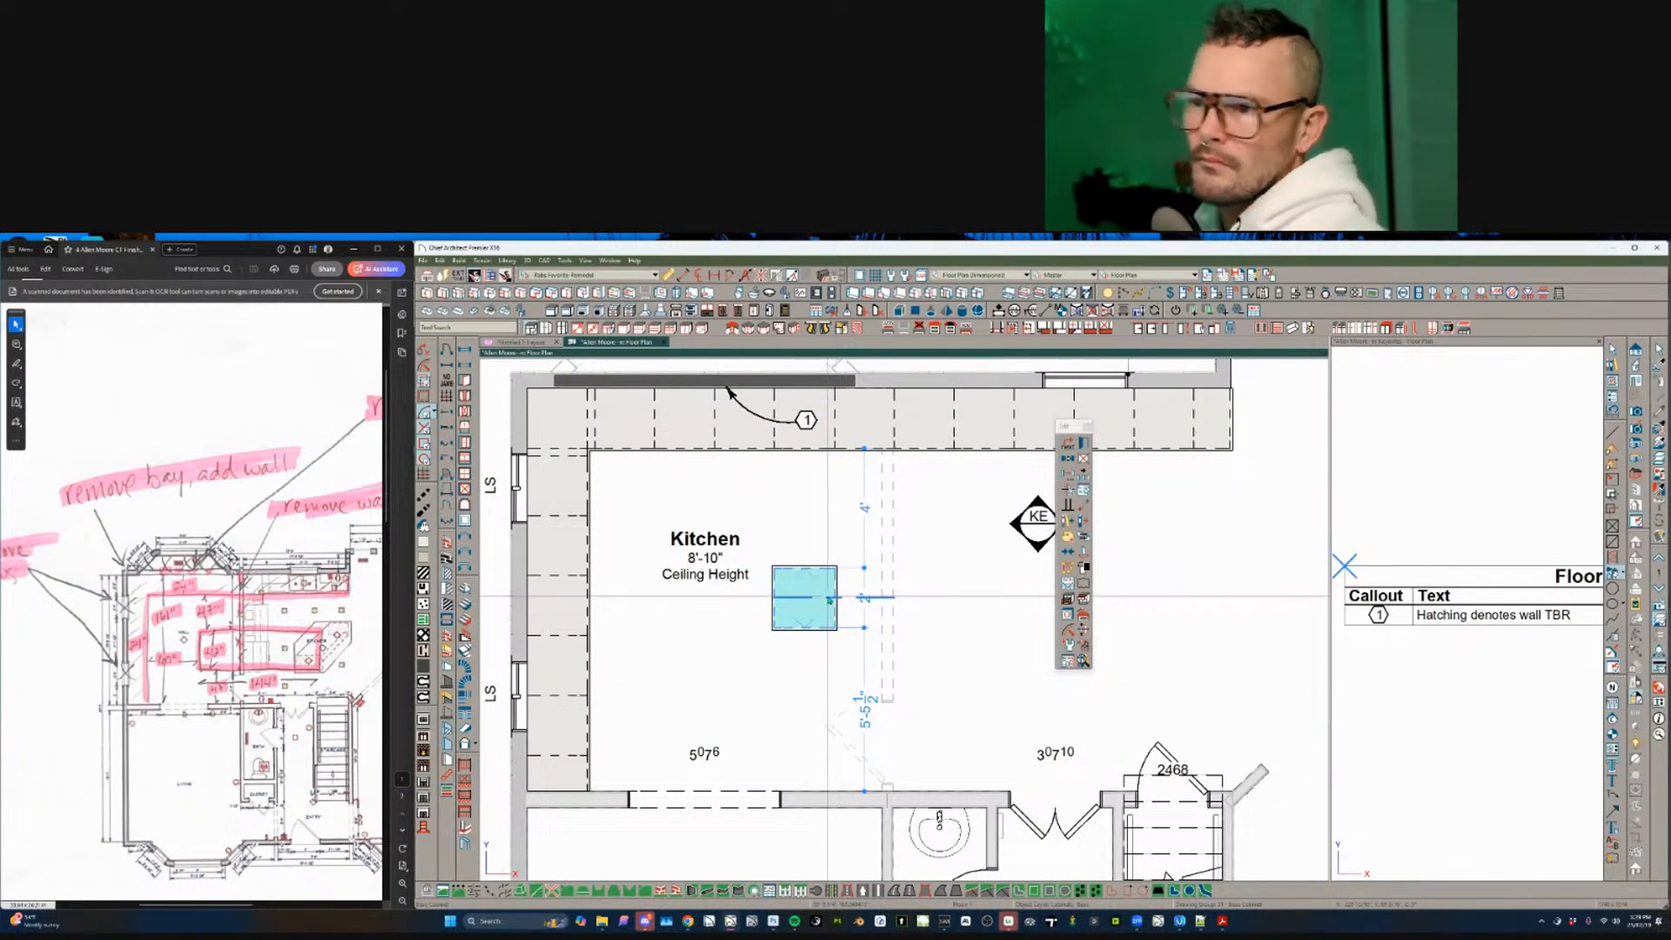
{"action": "left_click", "coordinate": [827, 598]}
{"action": "middle_click_drag", "start_coordinate": [828, 598], "coordinate": [818, 596]}
{"action": "key", "text": "m"}
{"action": "key", "text": "Tab"}
{"action": "key", "text": "Return"}
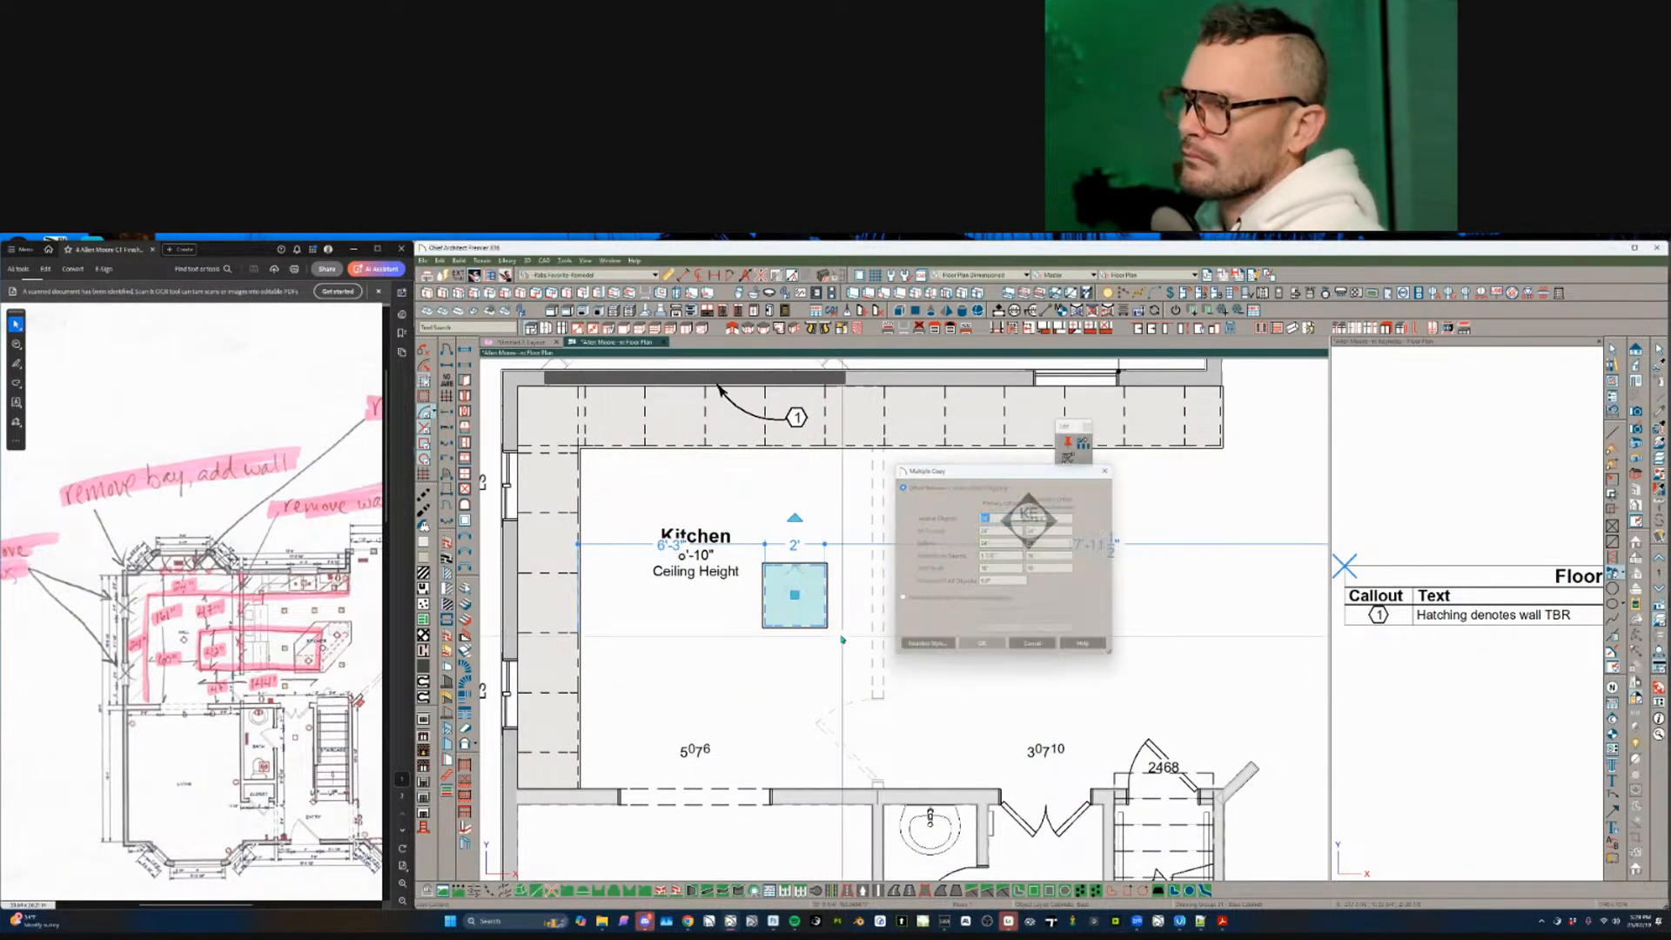
{"action": "left_click_drag", "start_coordinate": [825, 596], "coordinate": [1124, 605]}
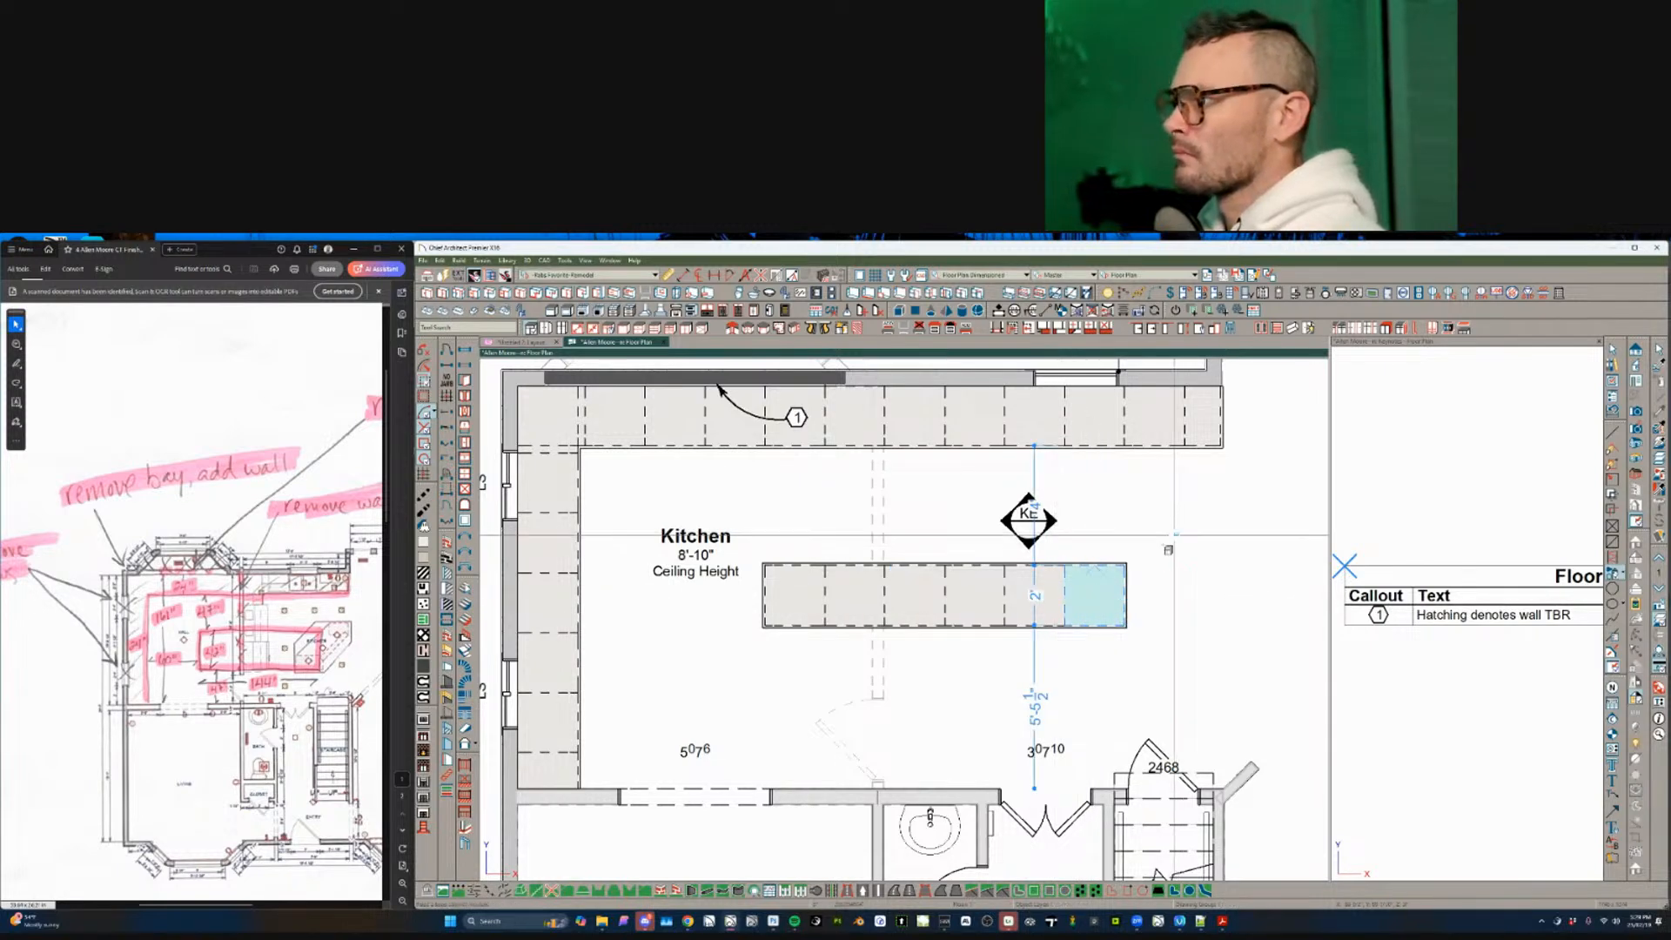
- Mirror the cabinet row below the original to form the back-to-back island
{"action": "key", "text": "m"}
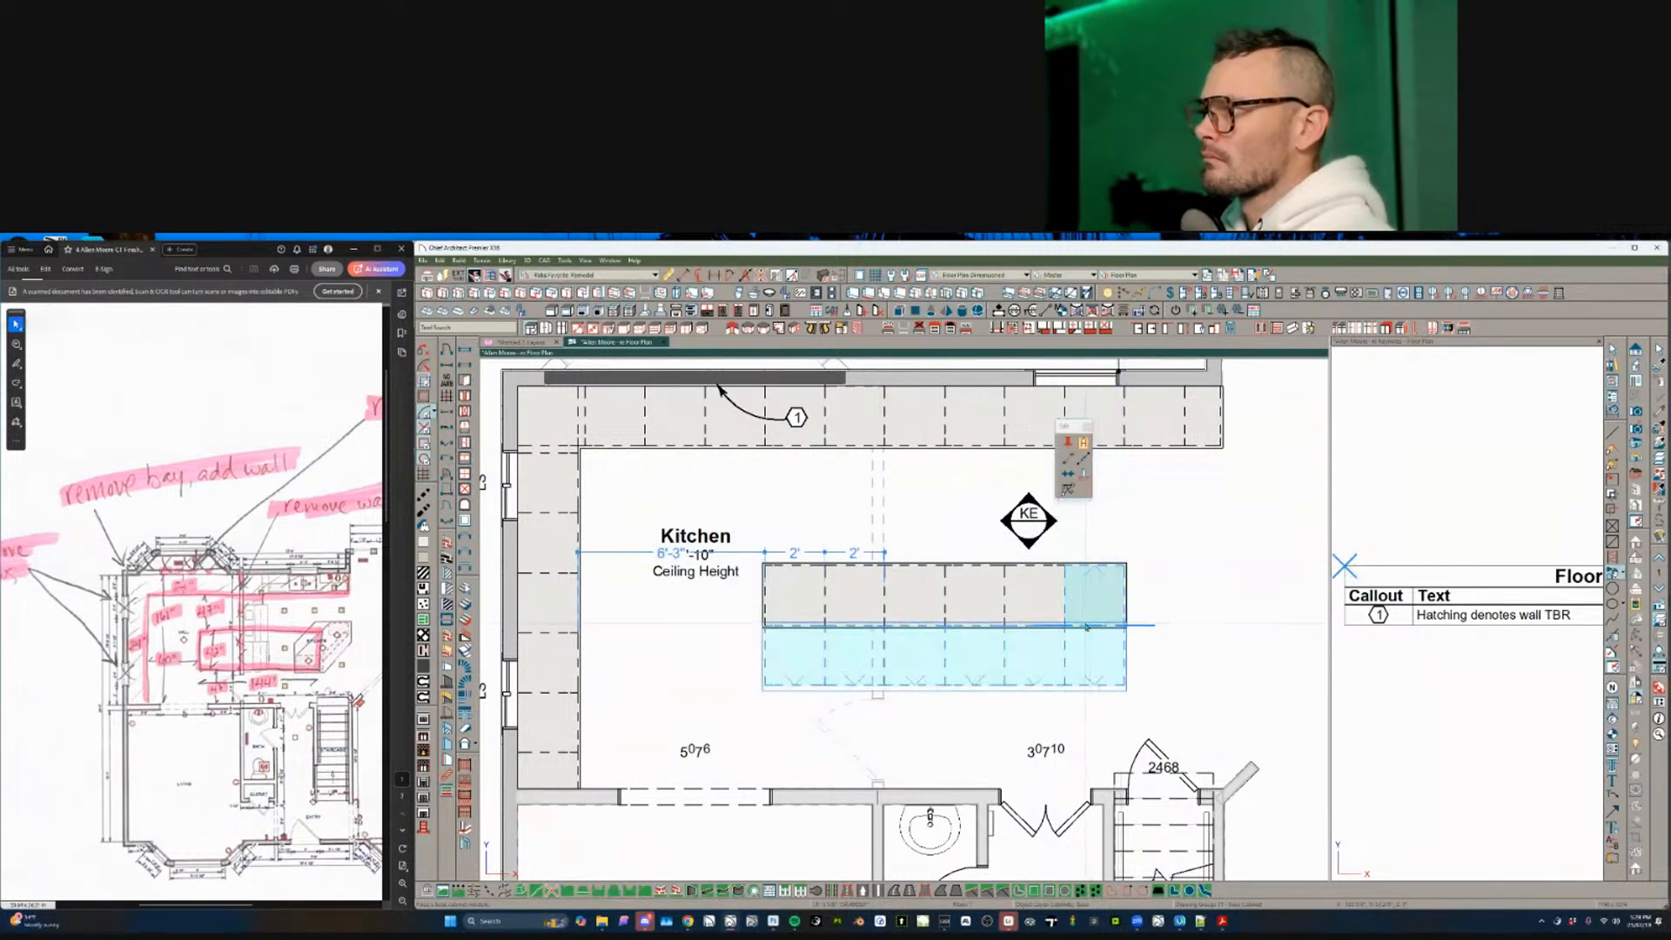
{"action": "left_click", "coordinate": [1079, 641]}
{"action": "scroll", "coordinate": [1079, 642], "scroll_direction": "down", "scroll_amount": 3}
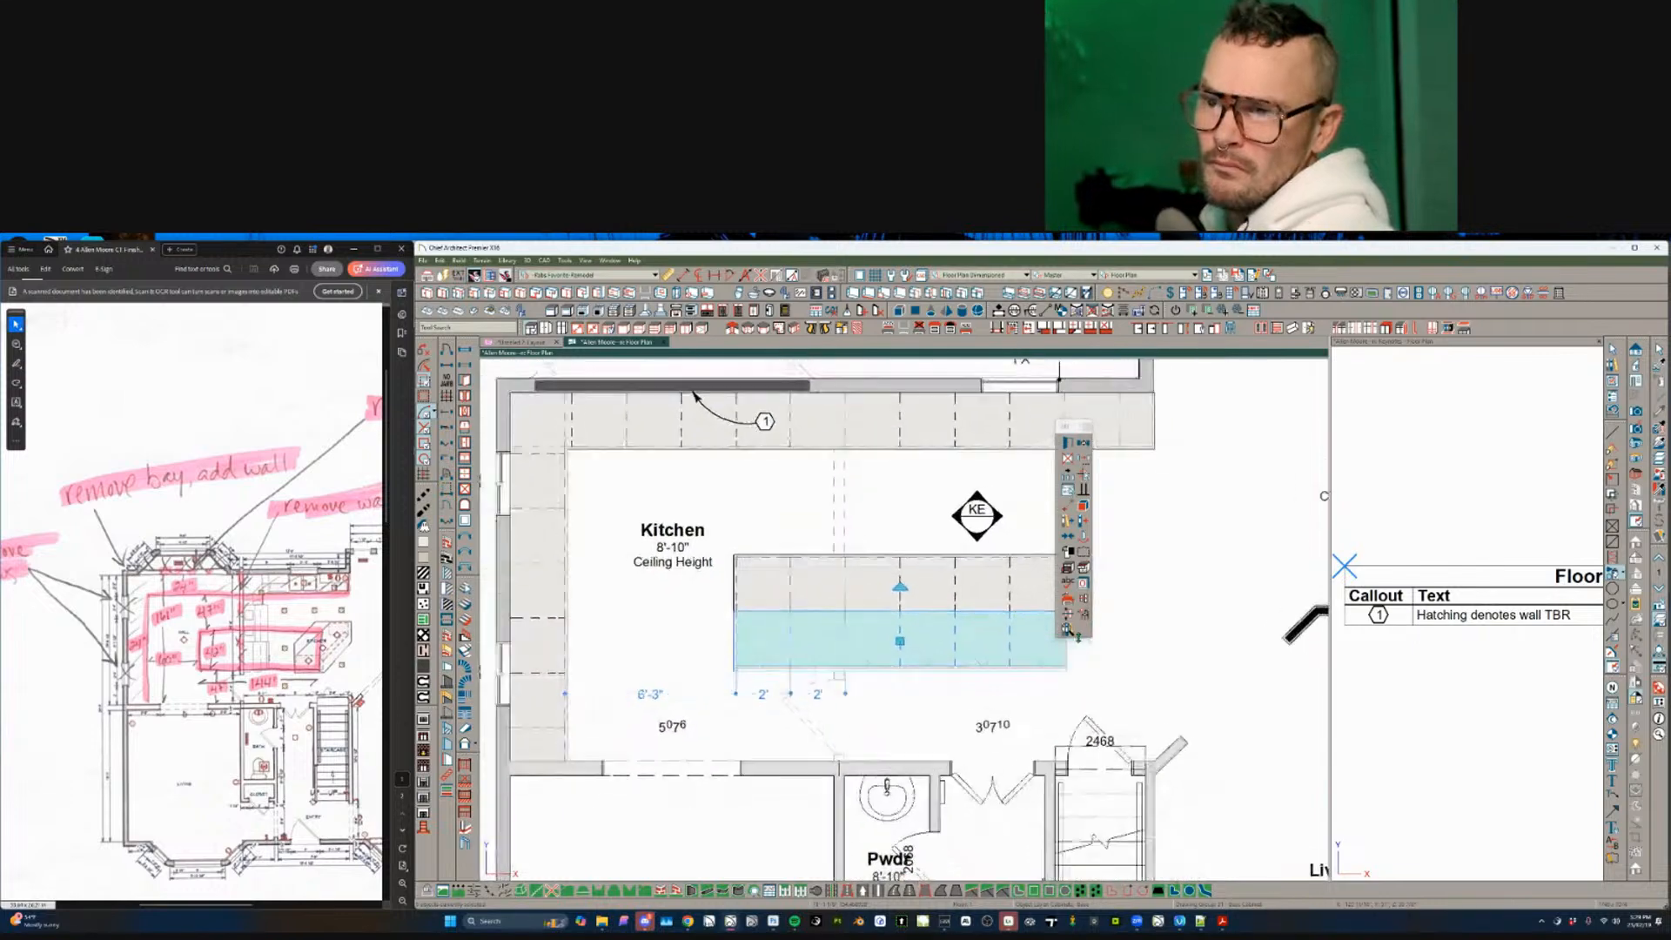
{"action": "middle_click_drag", "start_coordinate": [1078, 638], "coordinate": [1067, 646]}
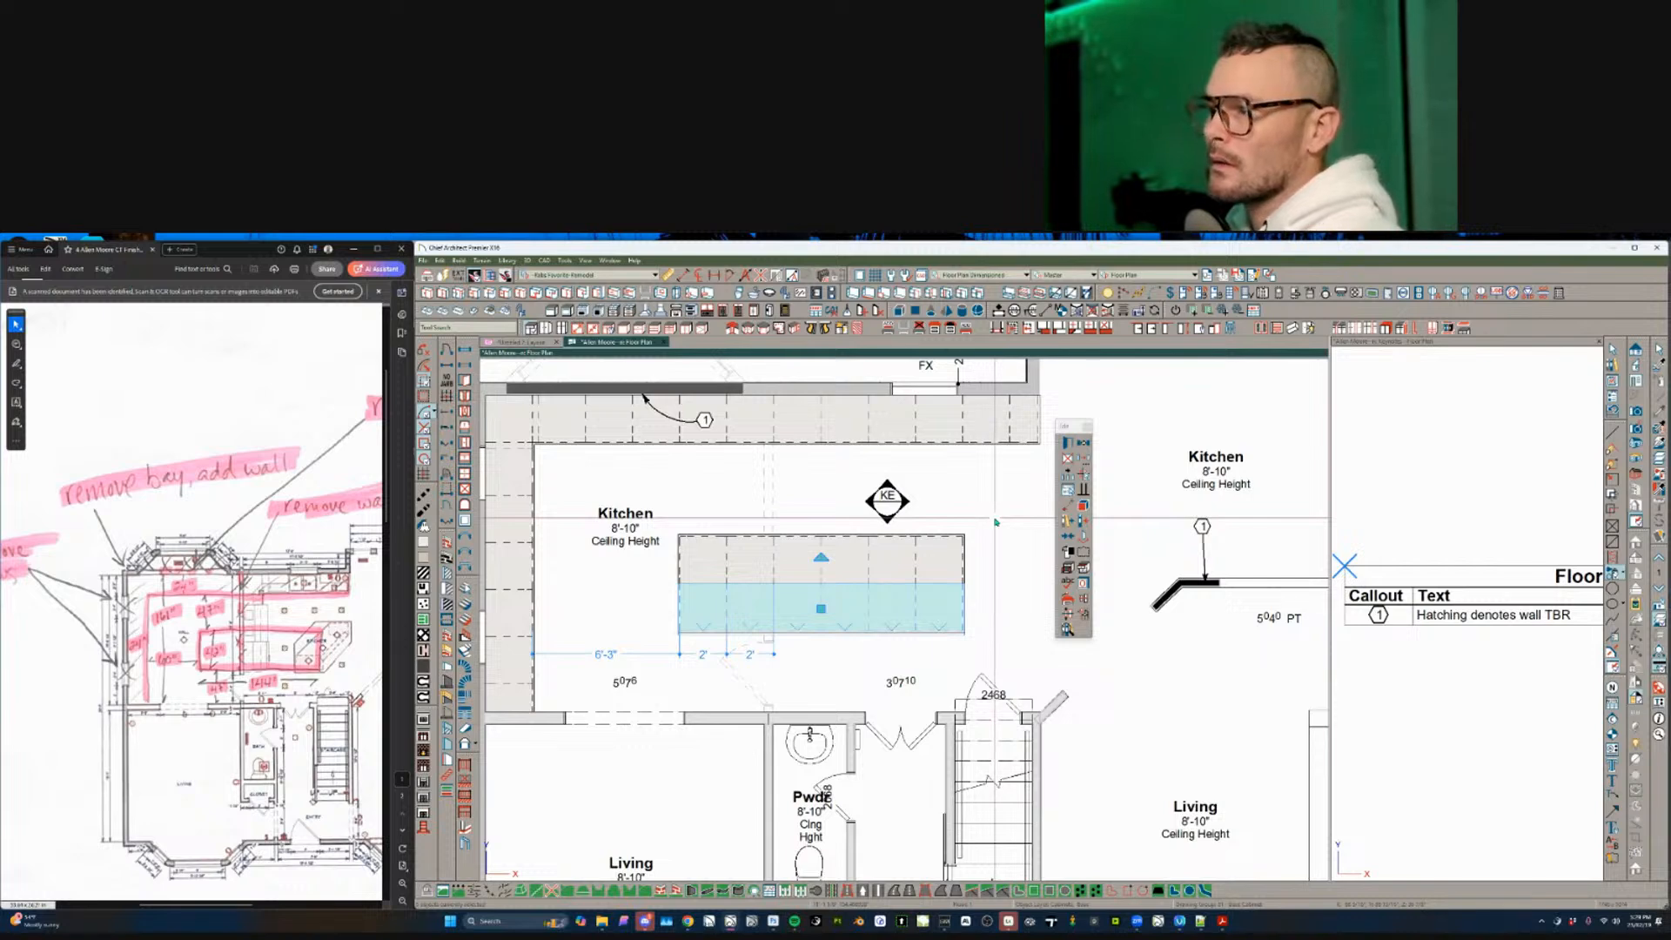
{"action": "key", "text": "Escape"}
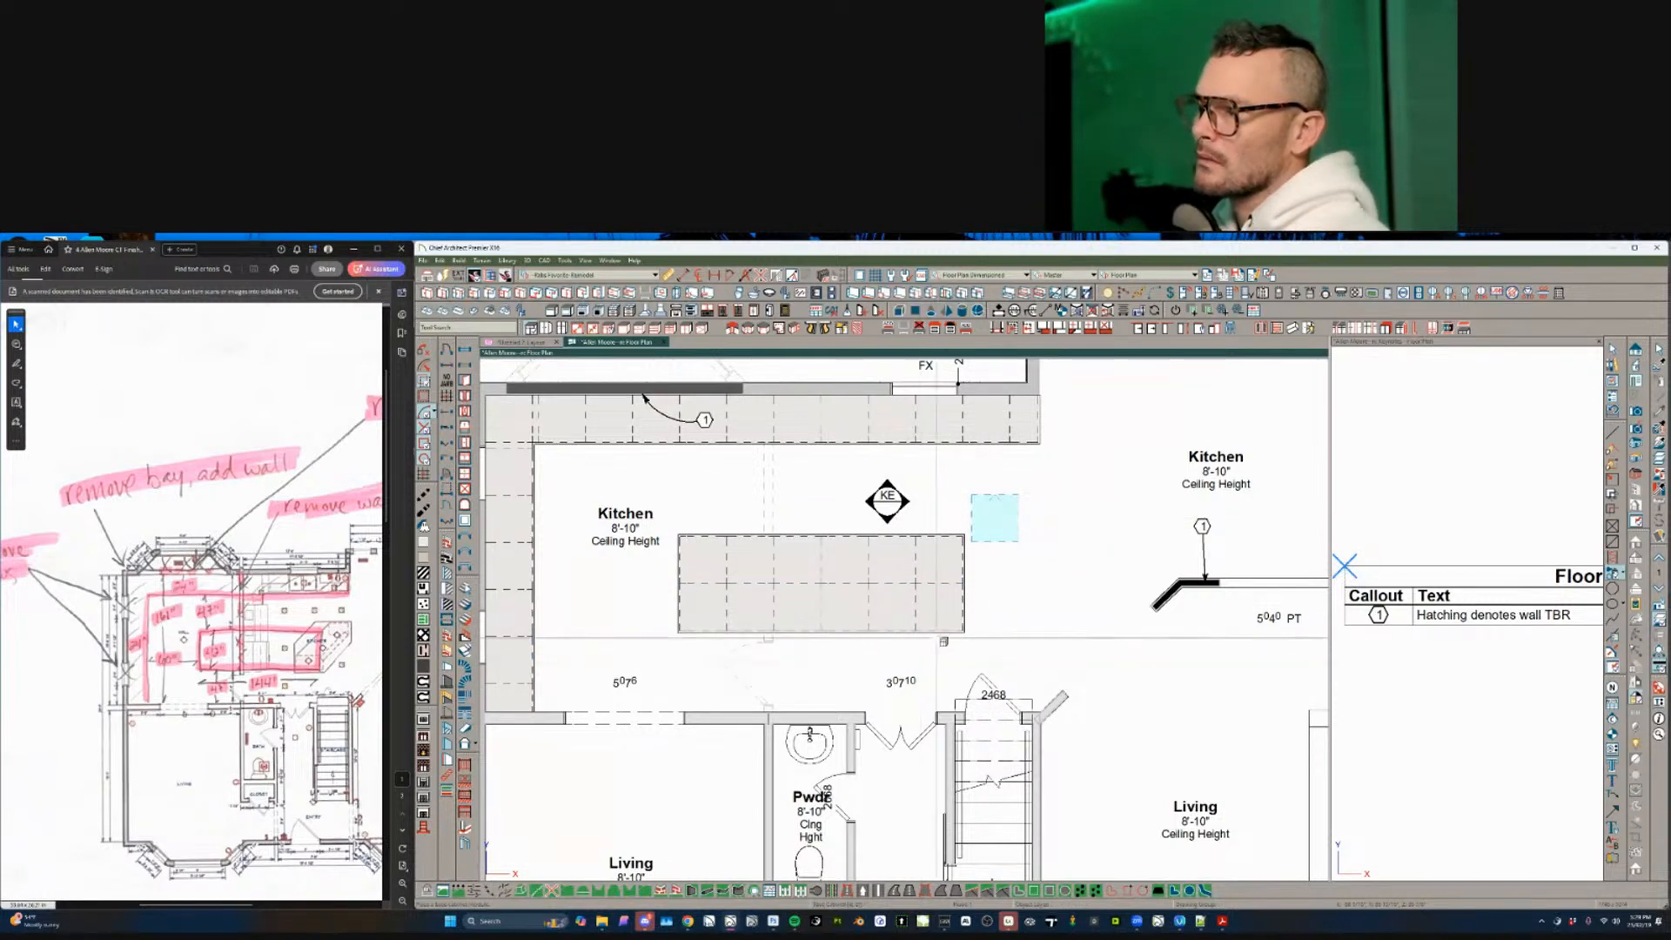
- Delete the right-end island cabinets to shorten the island
{"action": "left_click", "coordinate": [913, 613]}
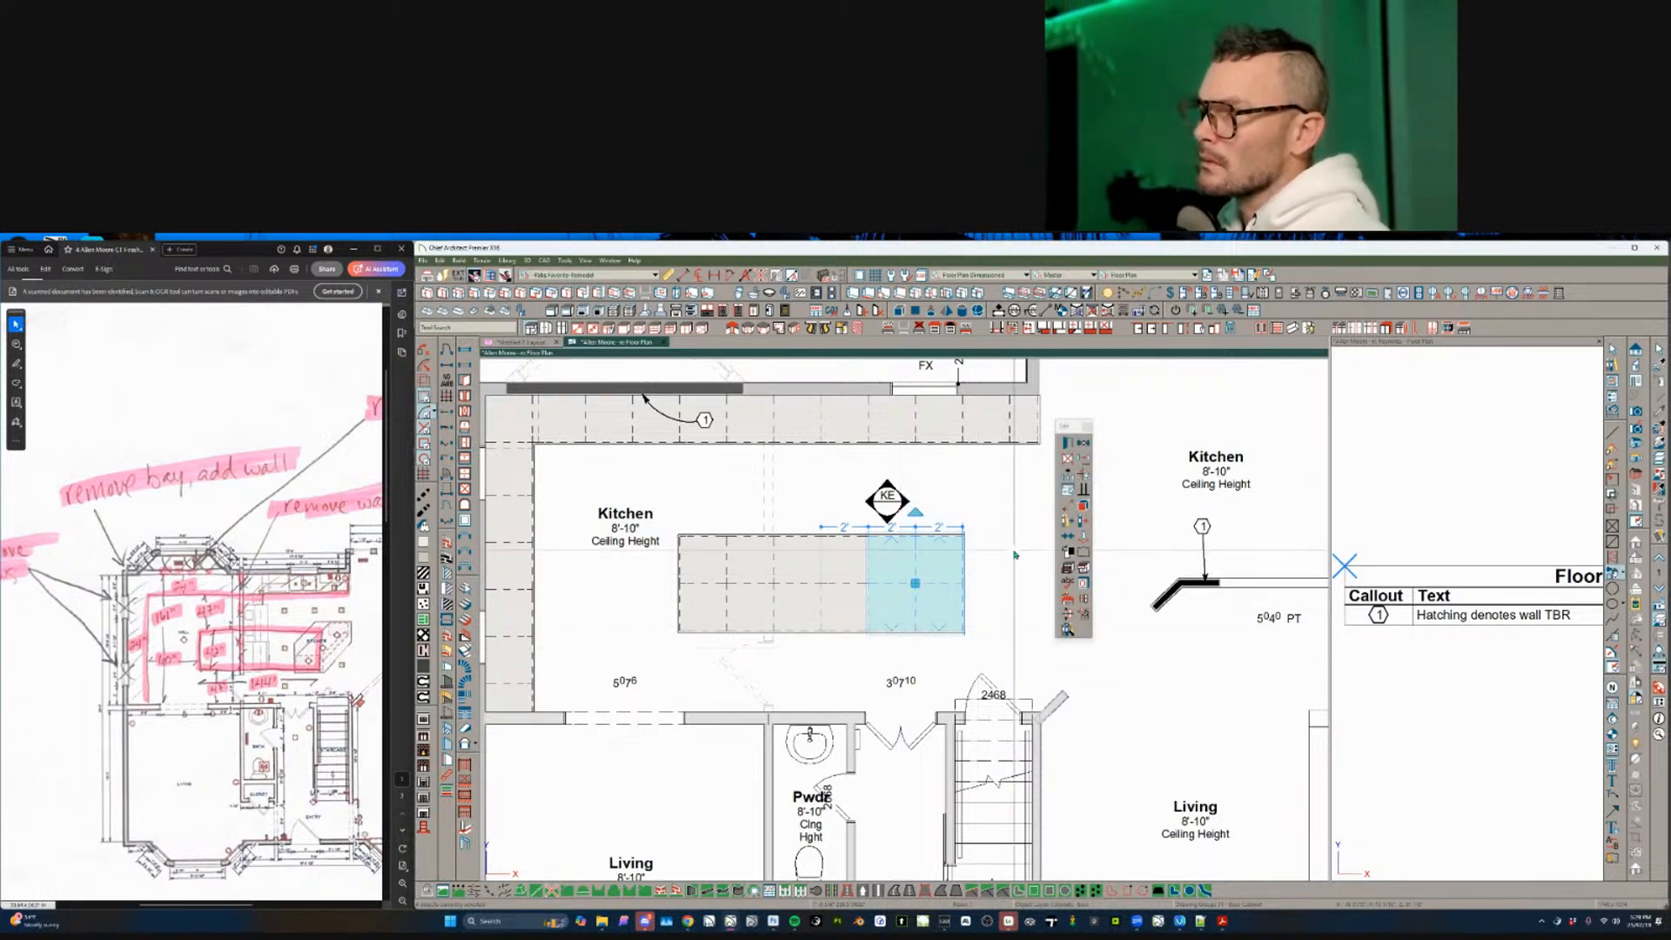
{"action": "left_click_drag", "start_coordinate": [1025, 503], "coordinate": [900, 663]}
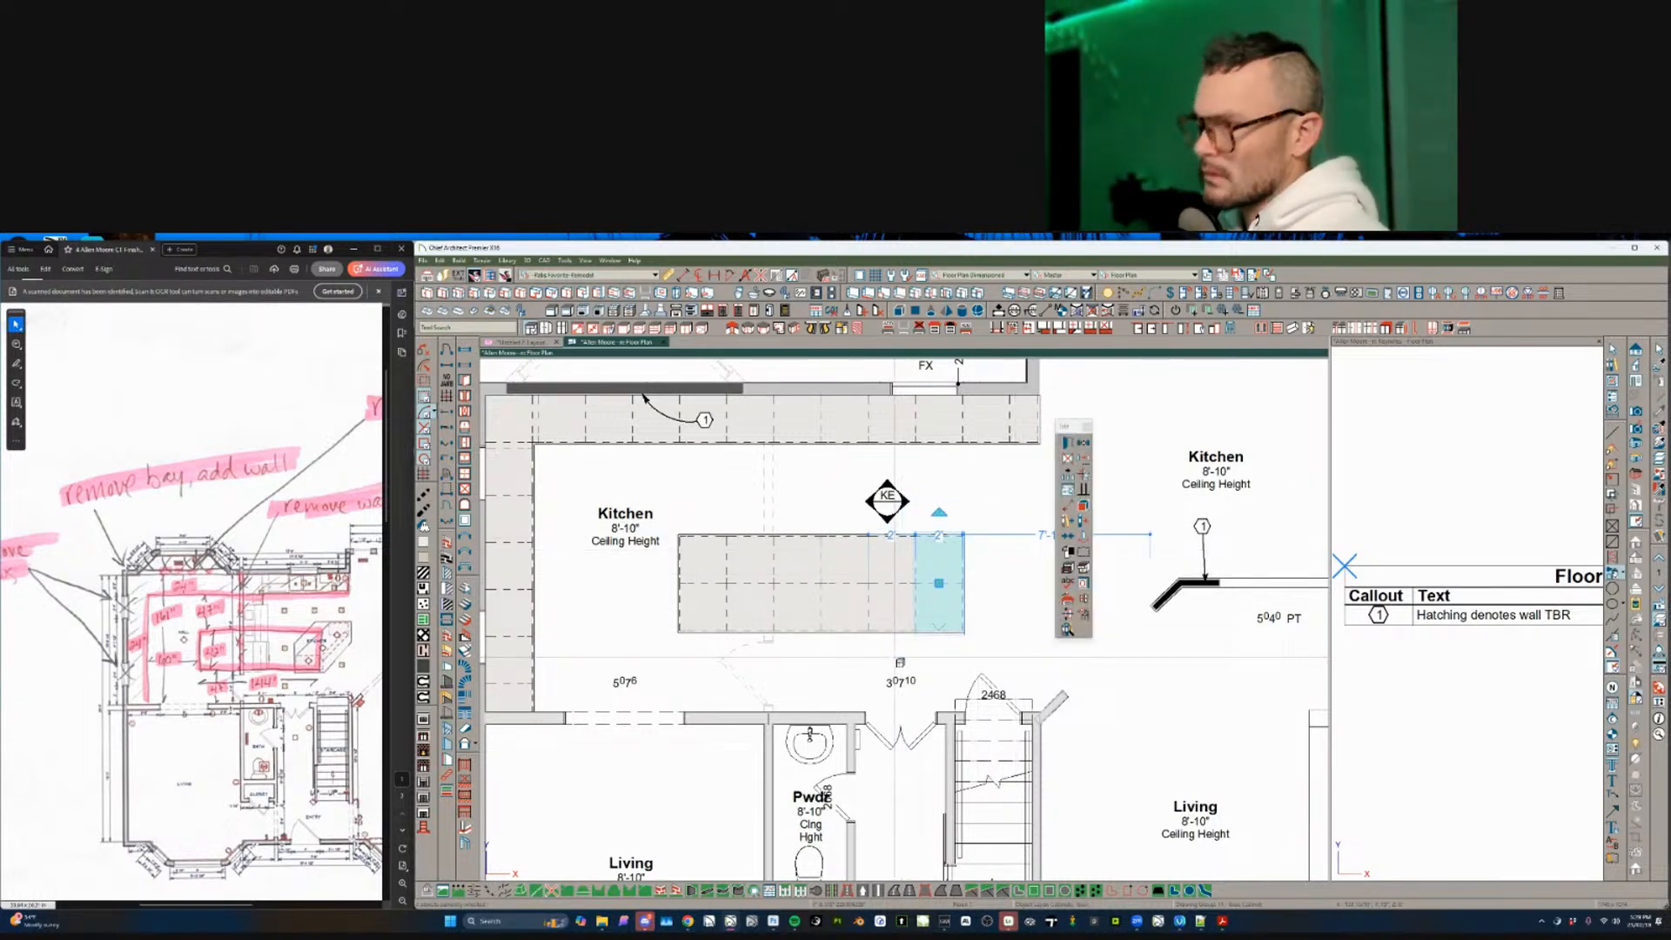
{"action": "key", "text": "Delete"}
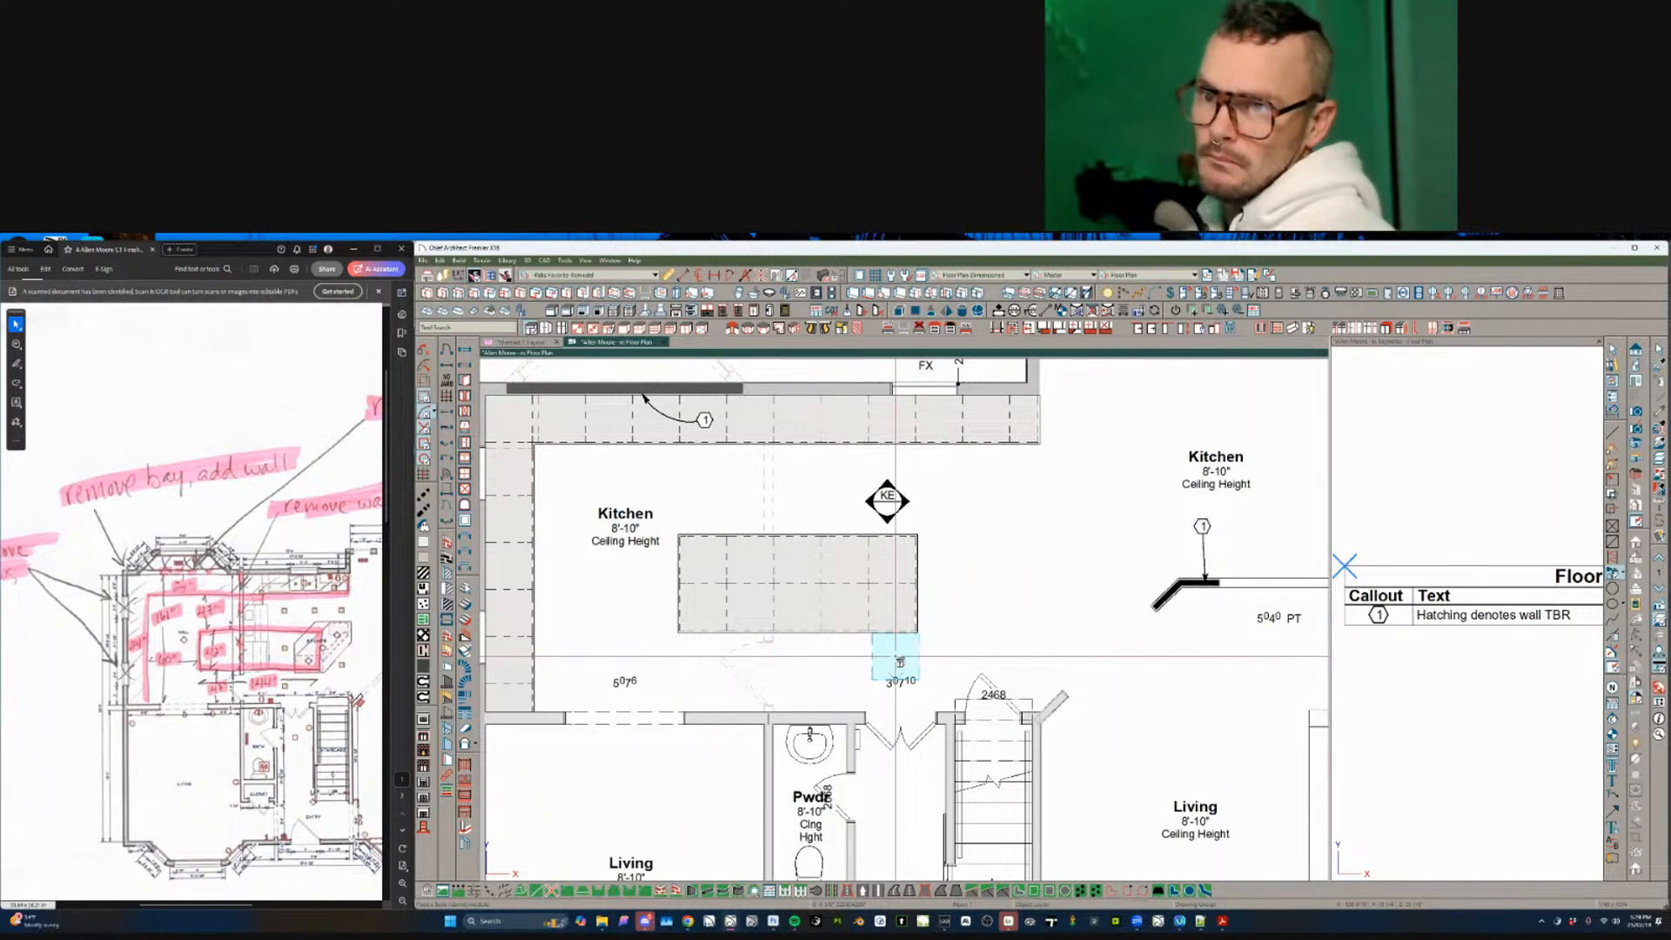
- Reposition the island, moving it right by 60 and up below the top cabinets
{"action": "left_click", "coordinate": [687, 583]}
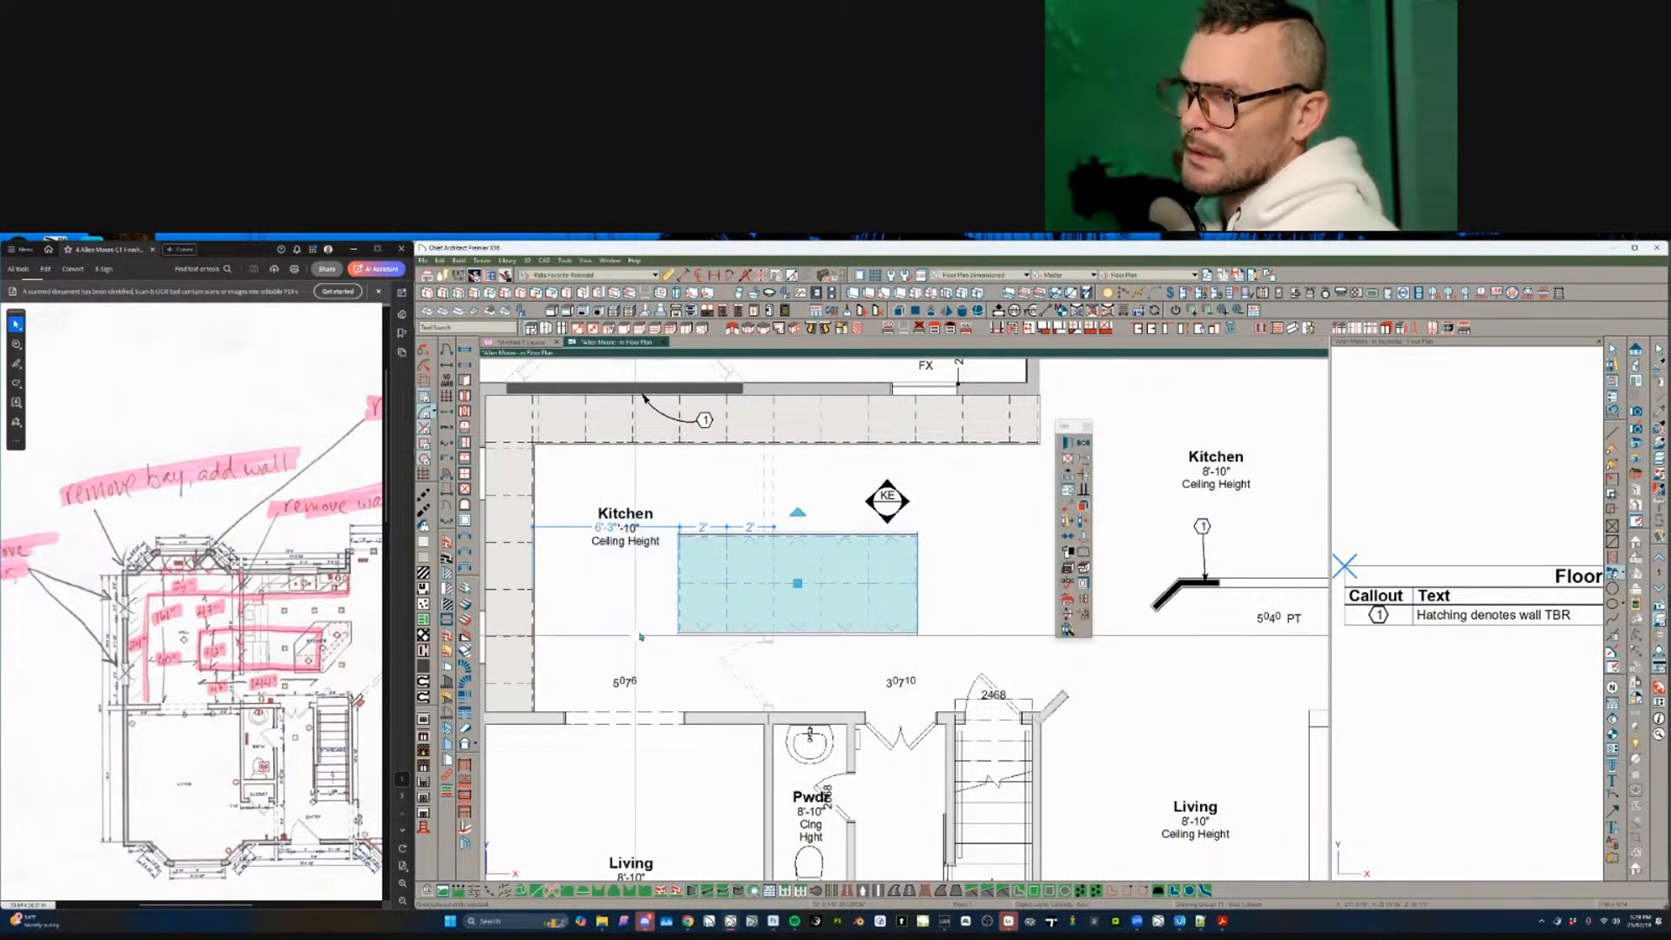
{"action": "left_click_drag", "start_coordinate": [688, 589], "coordinate": [541, 588]}
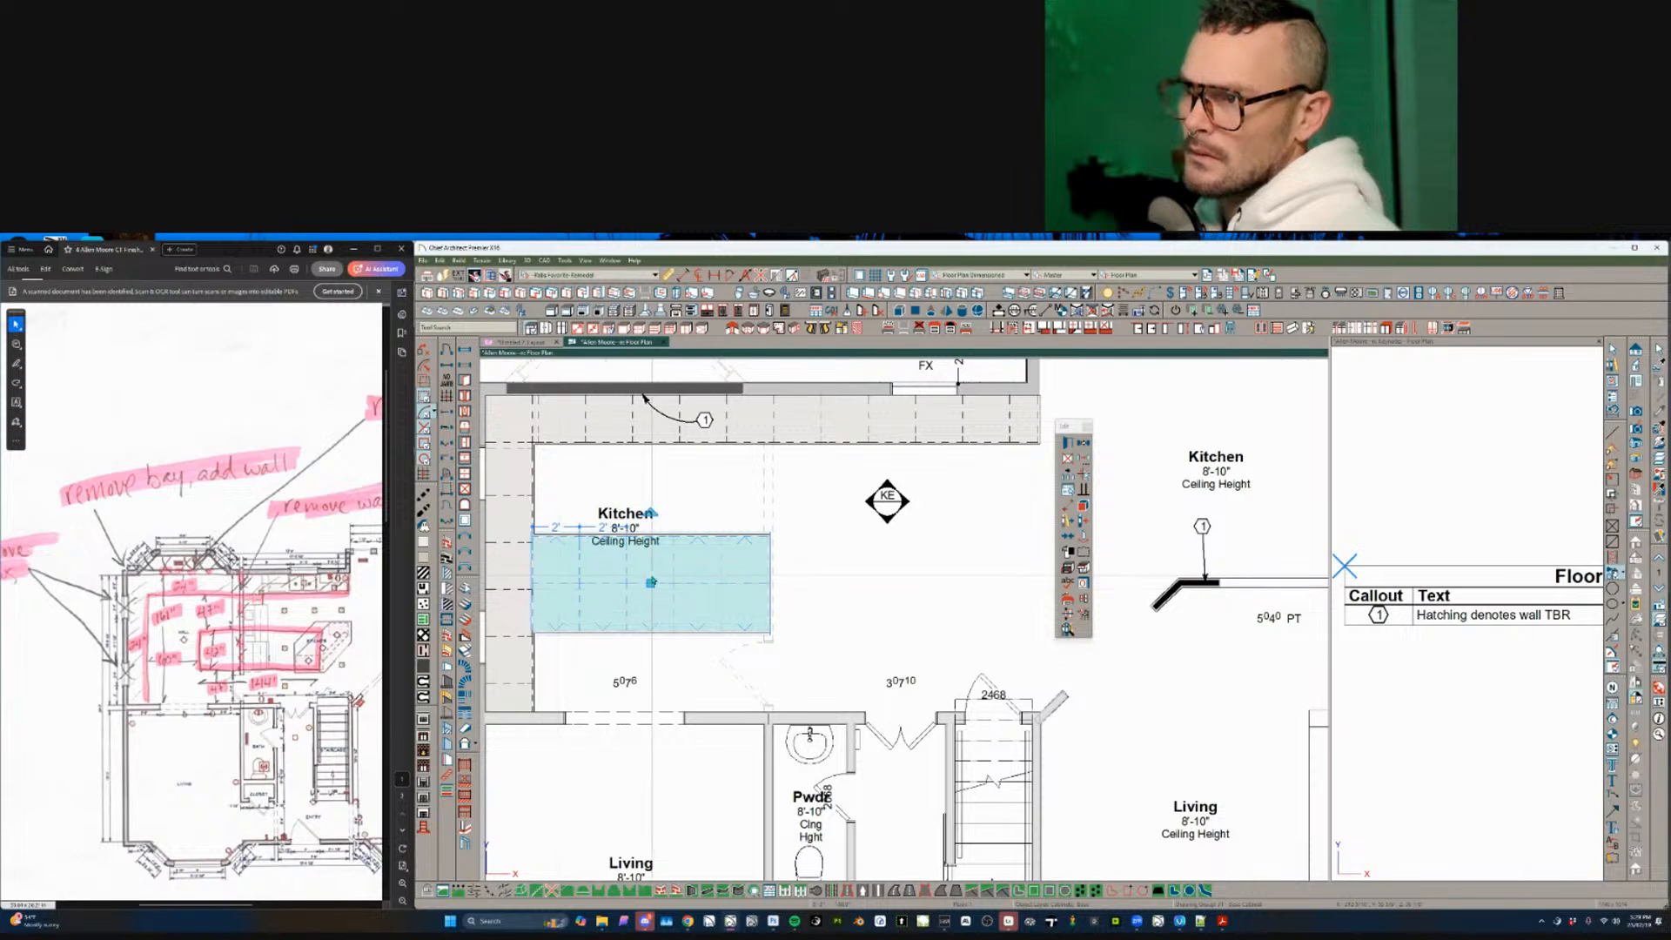
{"action": "left_click_drag", "start_coordinate": [650, 583], "coordinate": [800, 599]}
{"action": "key", "text": "Tab"}
{"action": "type", "text": "60"}
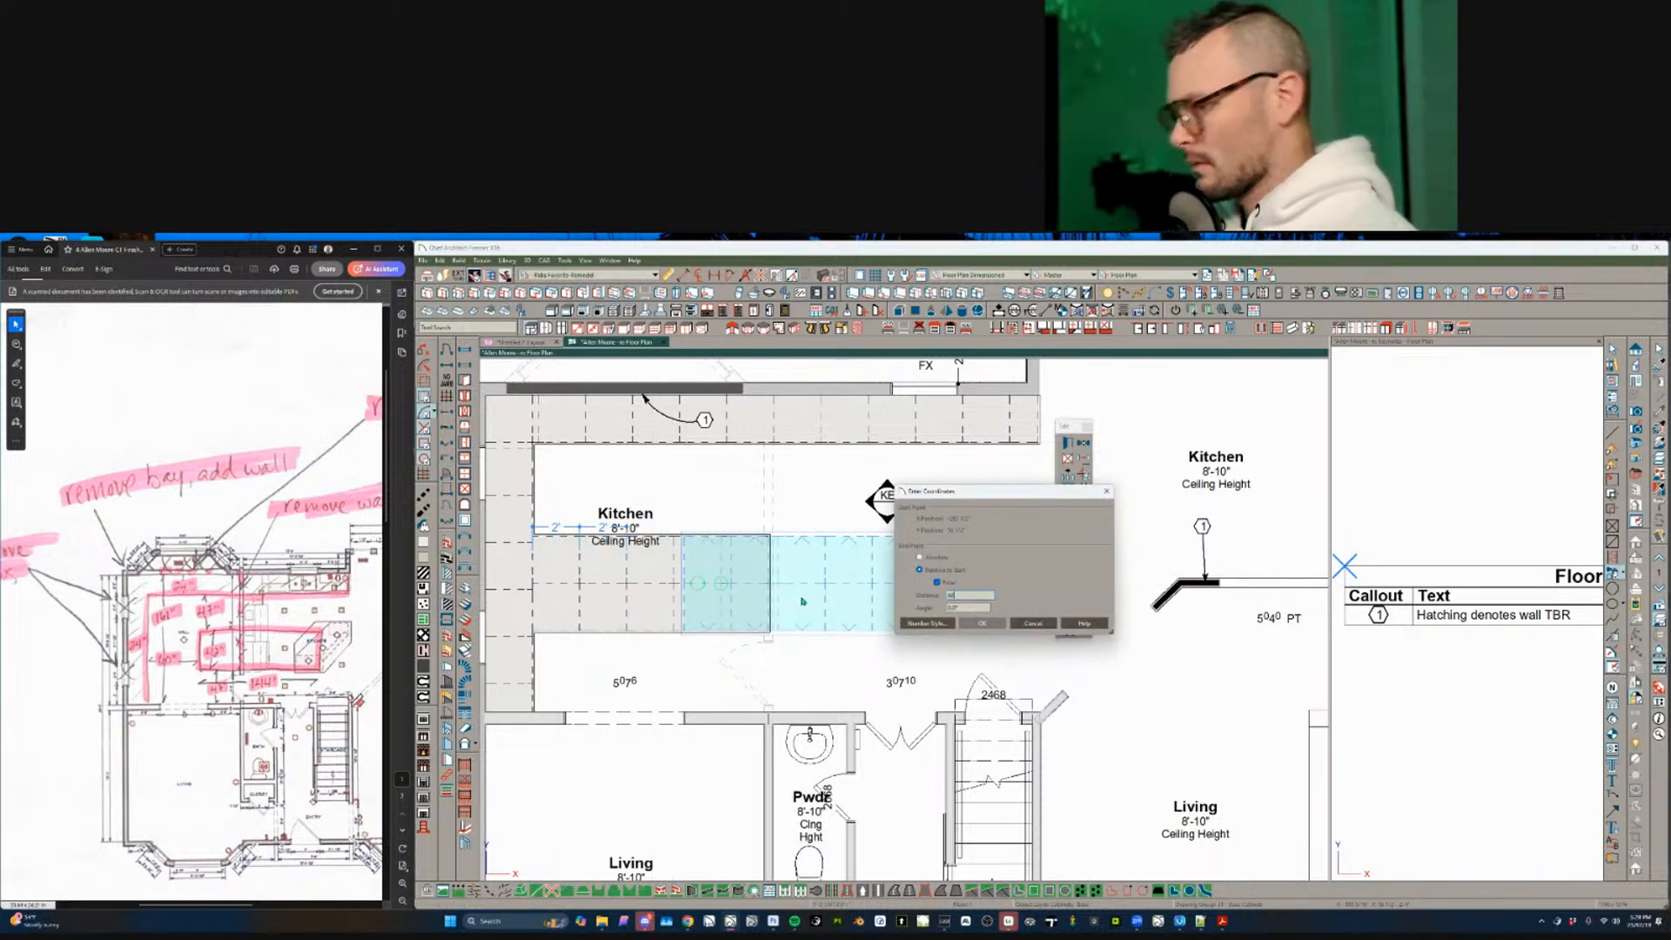
{"action": "key", "text": "Return"}
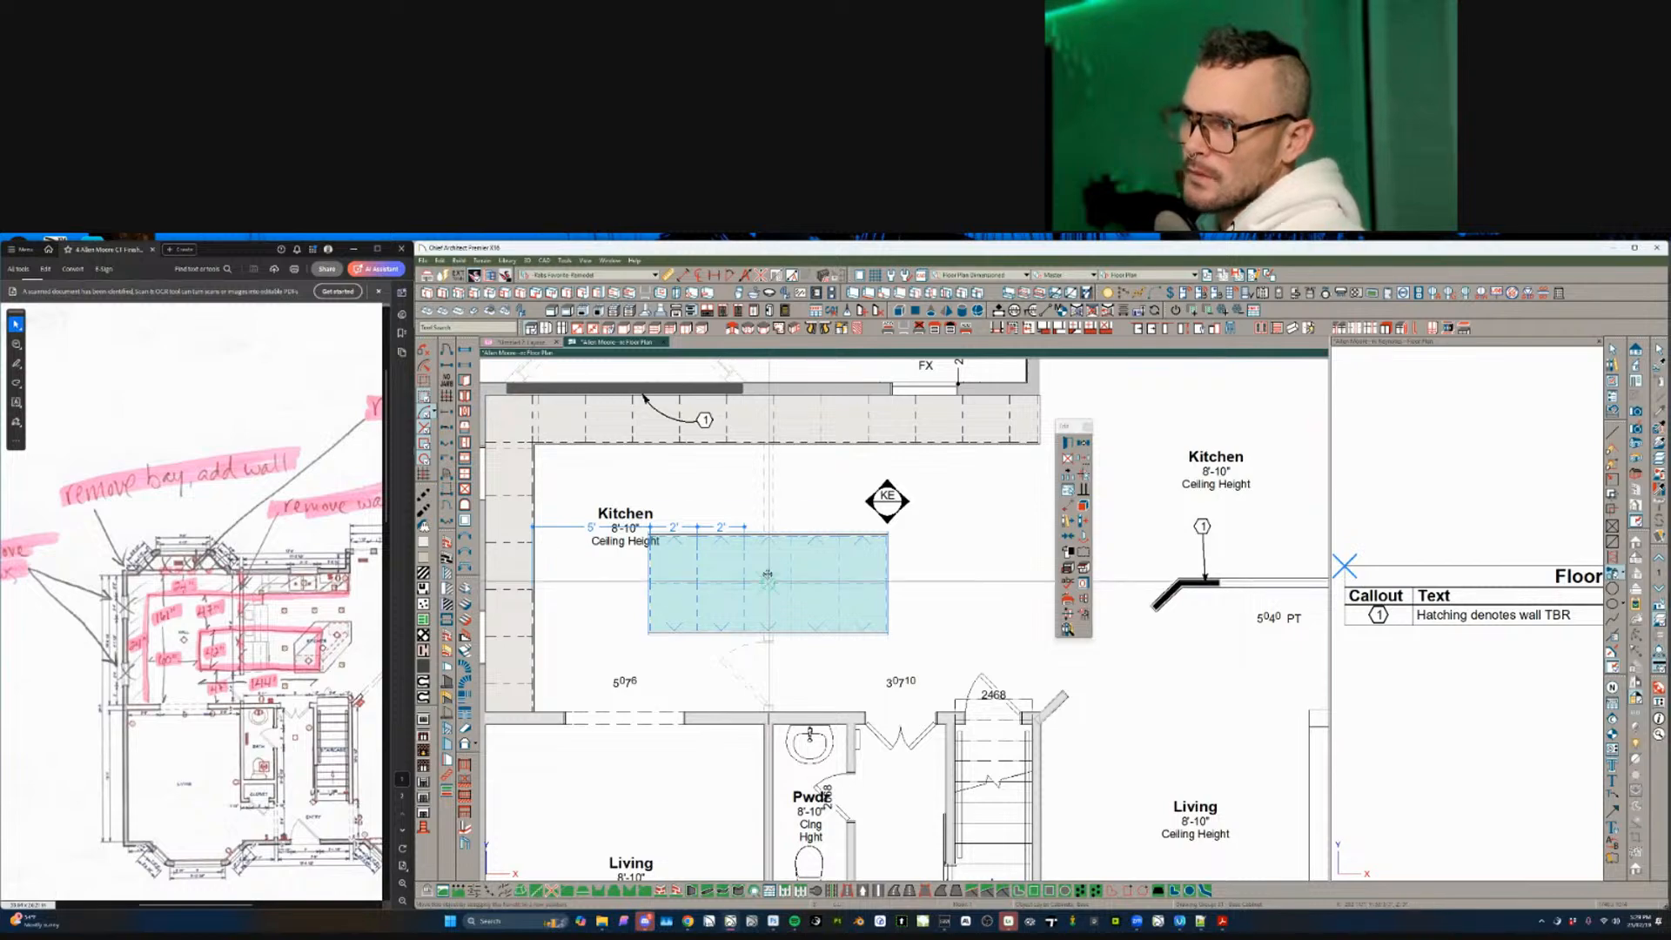
{"action": "left_click_drag", "start_coordinate": [767, 578], "coordinate": [769, 538]}
{"action": "key", "text": "Tab"}
{"action": "key", "text": "Return"}
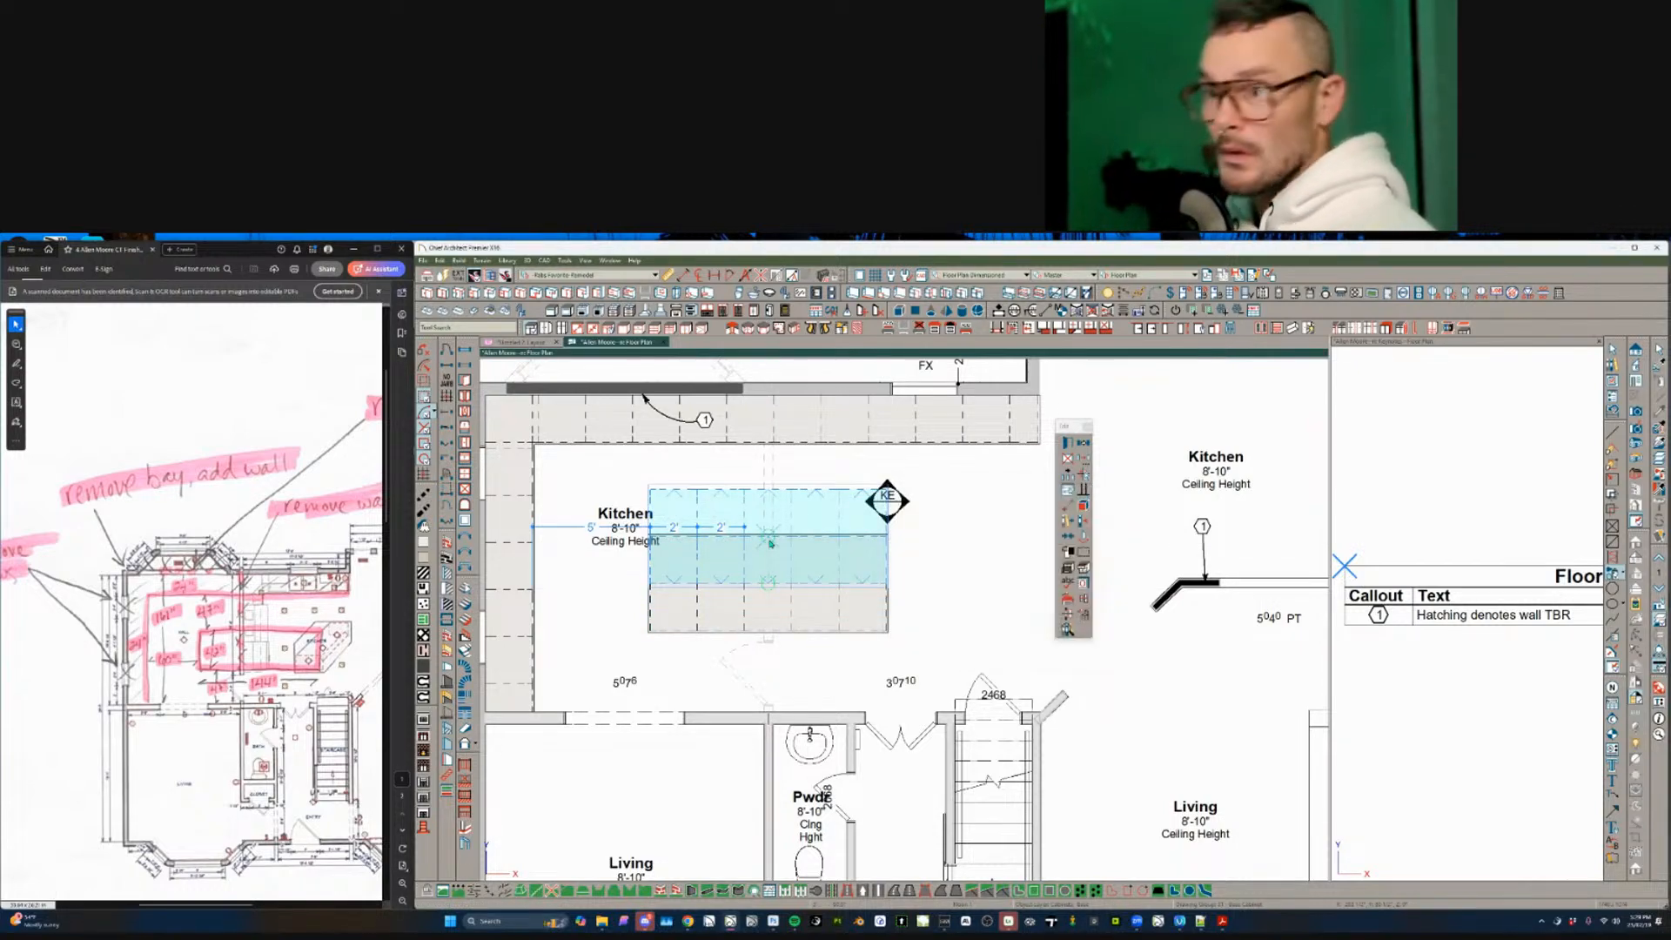
{"action": "middle_click_drag", "start_coordinate": [917, 666], "coordinate": [892, 597]}
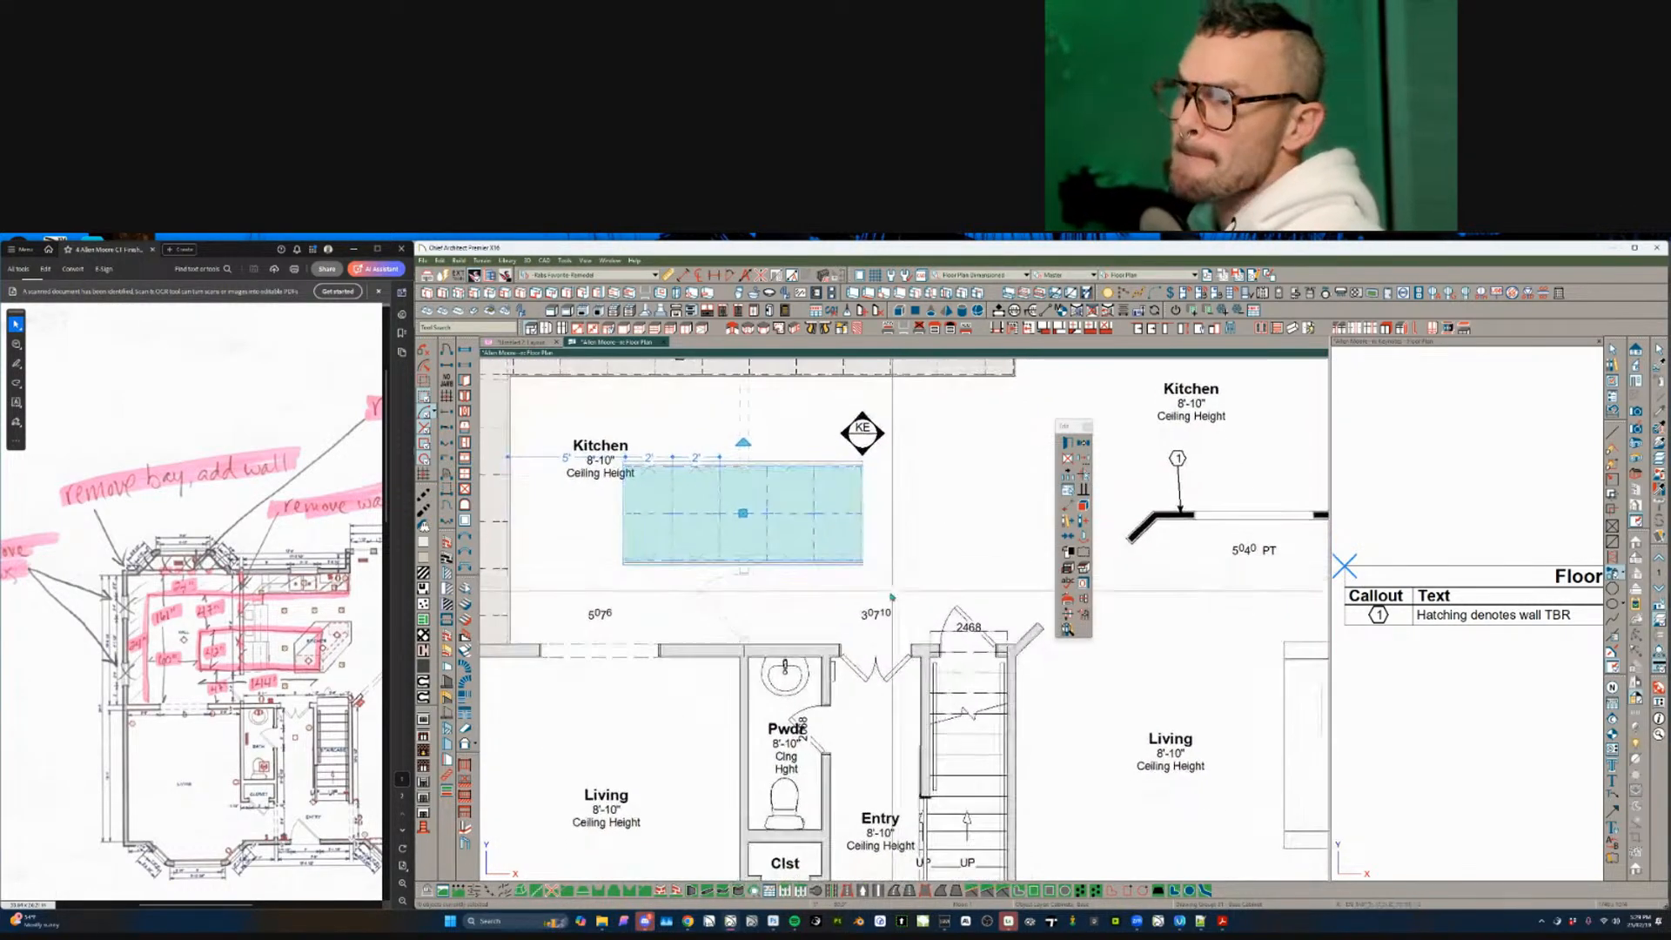
{"action": "scroll", "coordinate": [892, 597], "scroll_direction": "down", "scroll_amount": 3}
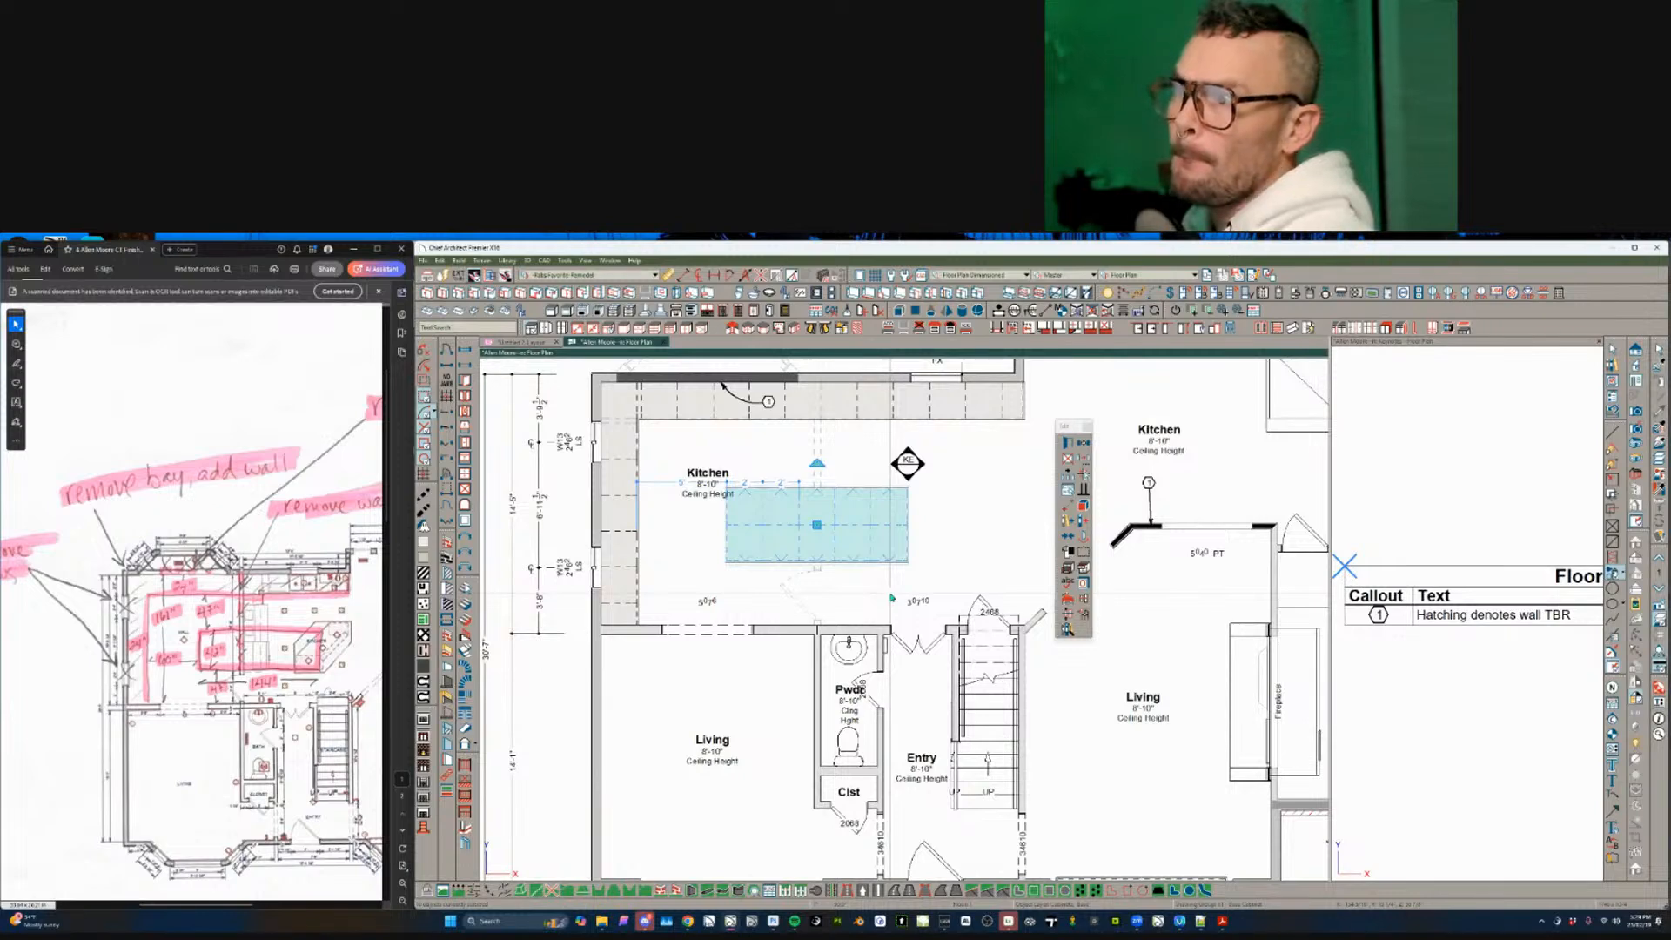
{"action": "key", "text": "Escape"}
- Move the left Kitchen room label into the kitchen's top-left corner
{"action": "left_click", "coordinate": [702, 469]}
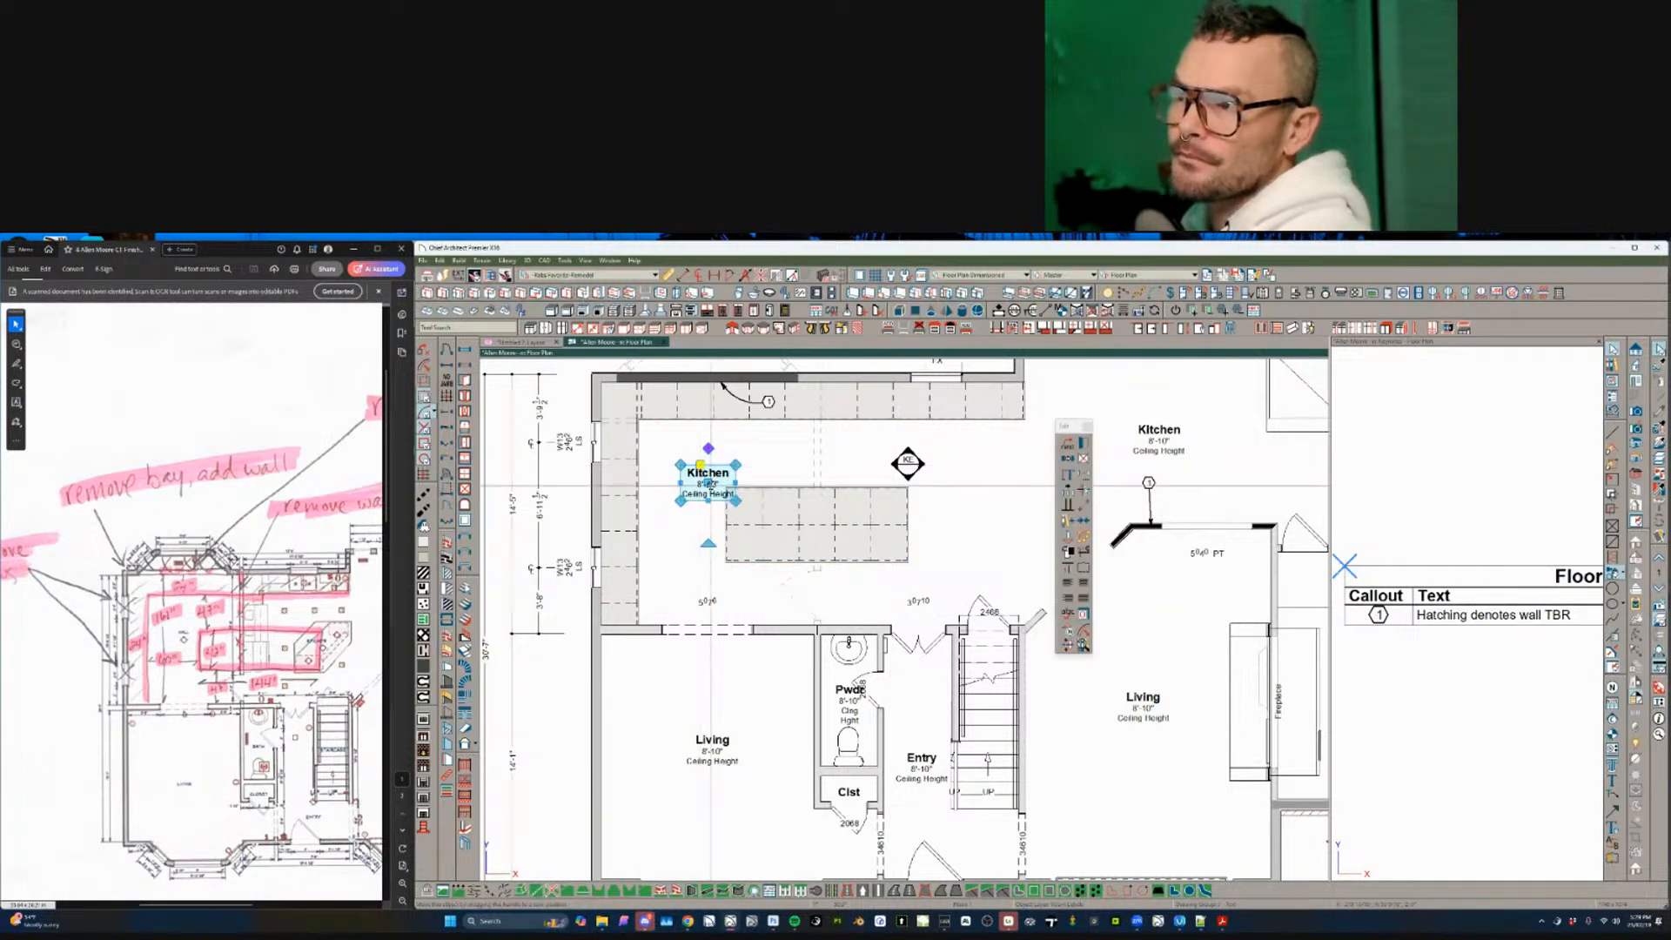
{"action": "left_click_drag", "start_coordinate": [704, 483], "coordinate": [676, 466]}
{"action": "key", "text": "Escape"}
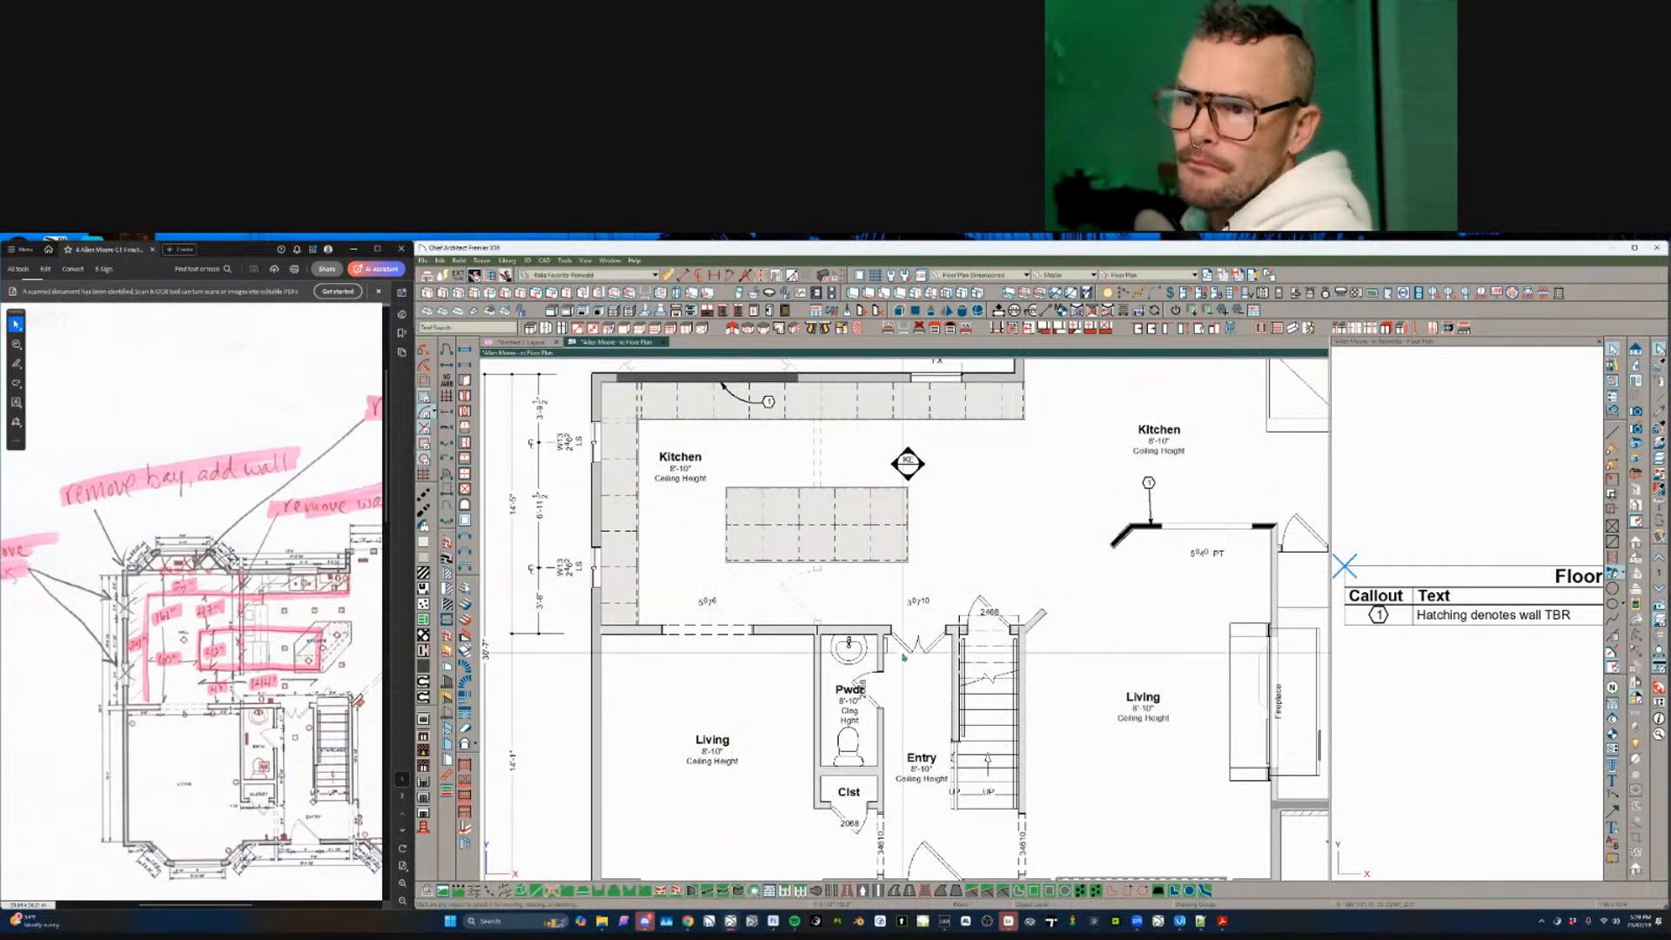
{"action": "middle_click_drag", "start_coordinate": [903, 657], "coordinate": [894, 657]}
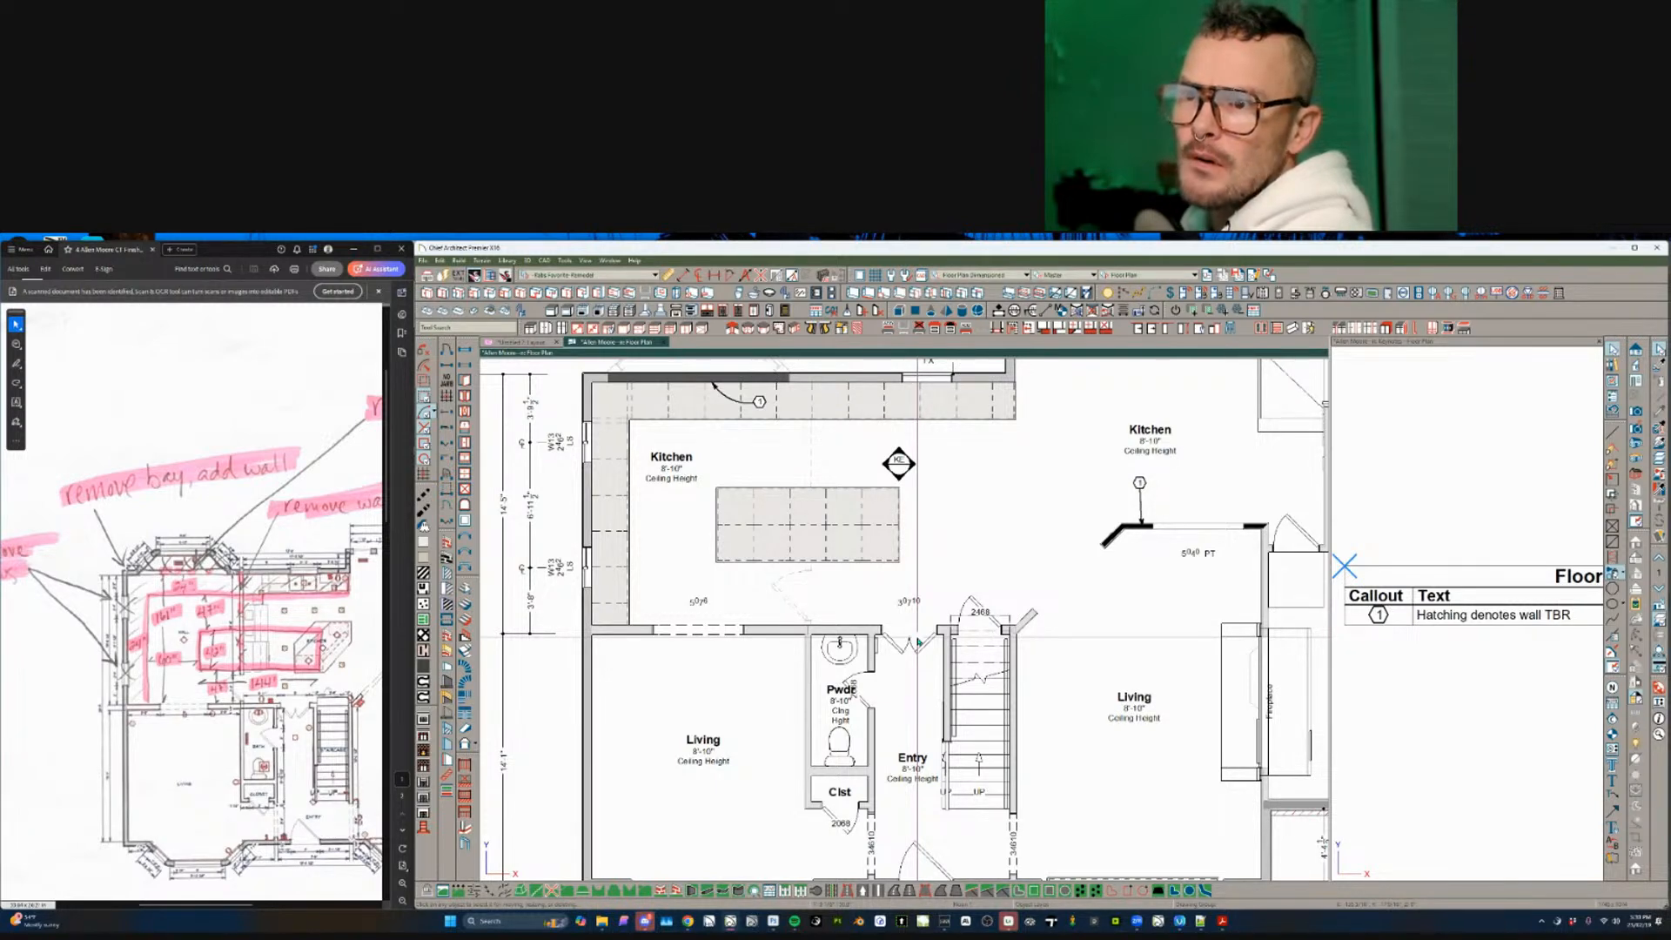
- Box-select the windows and opening around the garage and right side of the plan
{"action": "left_click", "coordinate": [286, 597]}
{"action": "scroll", "coordinate": [286, 598], "scroll_direction": "down", "scroll_amount": 2, "text": "ctrl"}
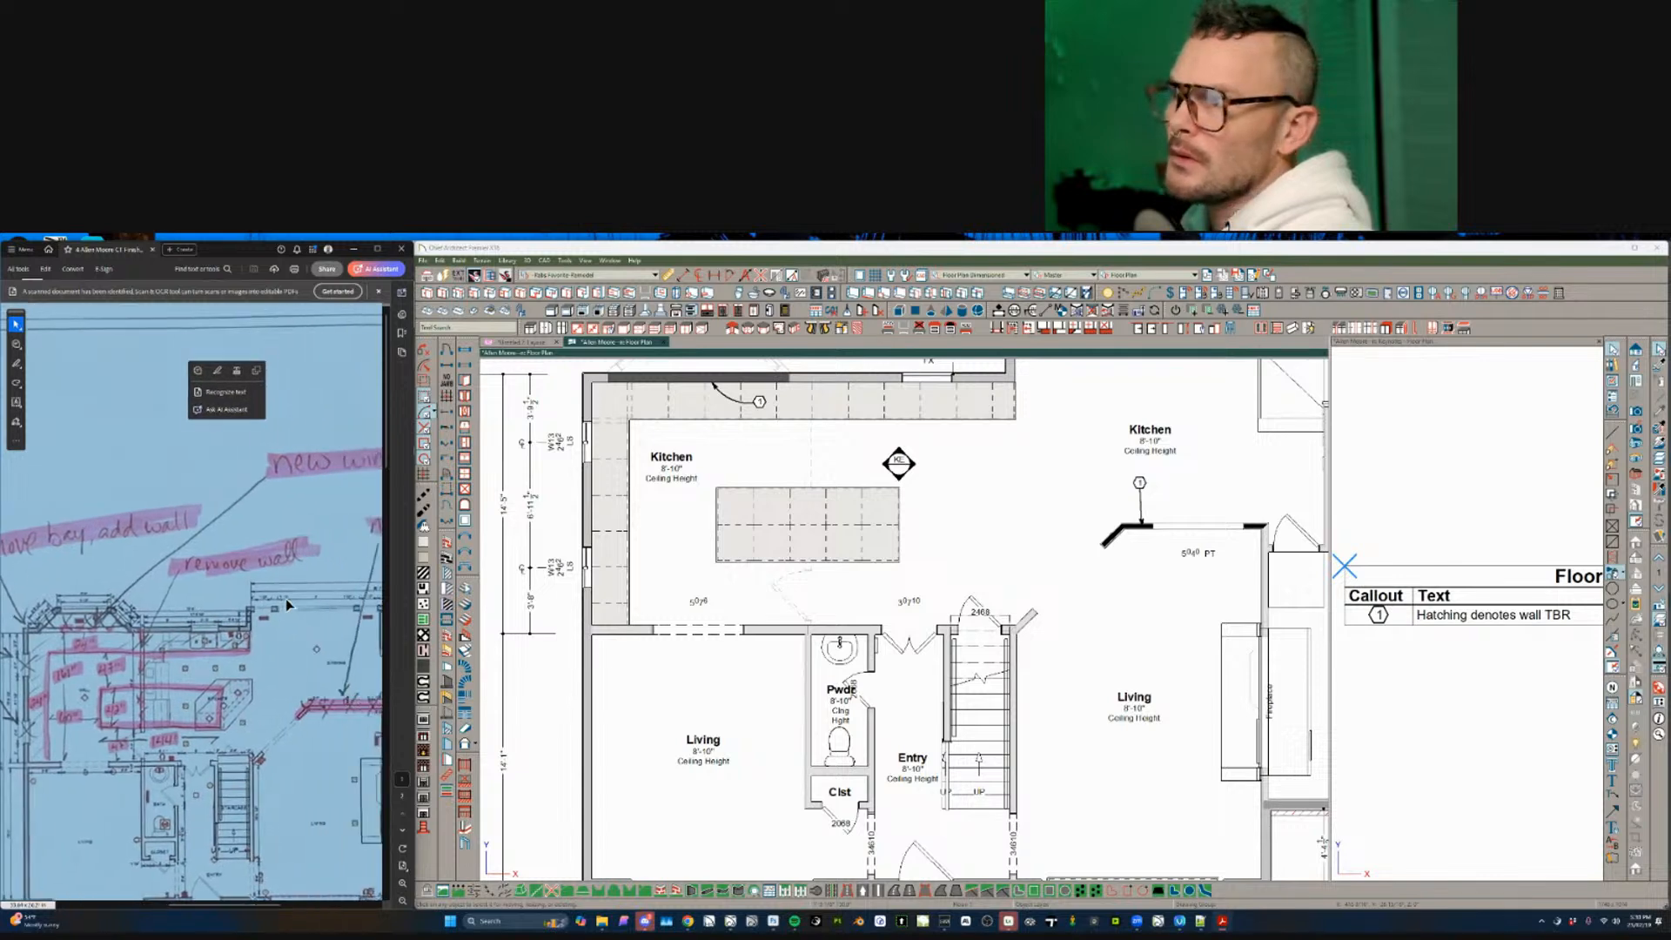
{"action": "scroll", "coordinate": [285, 598], "scroll_direction": "up", "scroll_amount": 3, "text": "ctrl"}
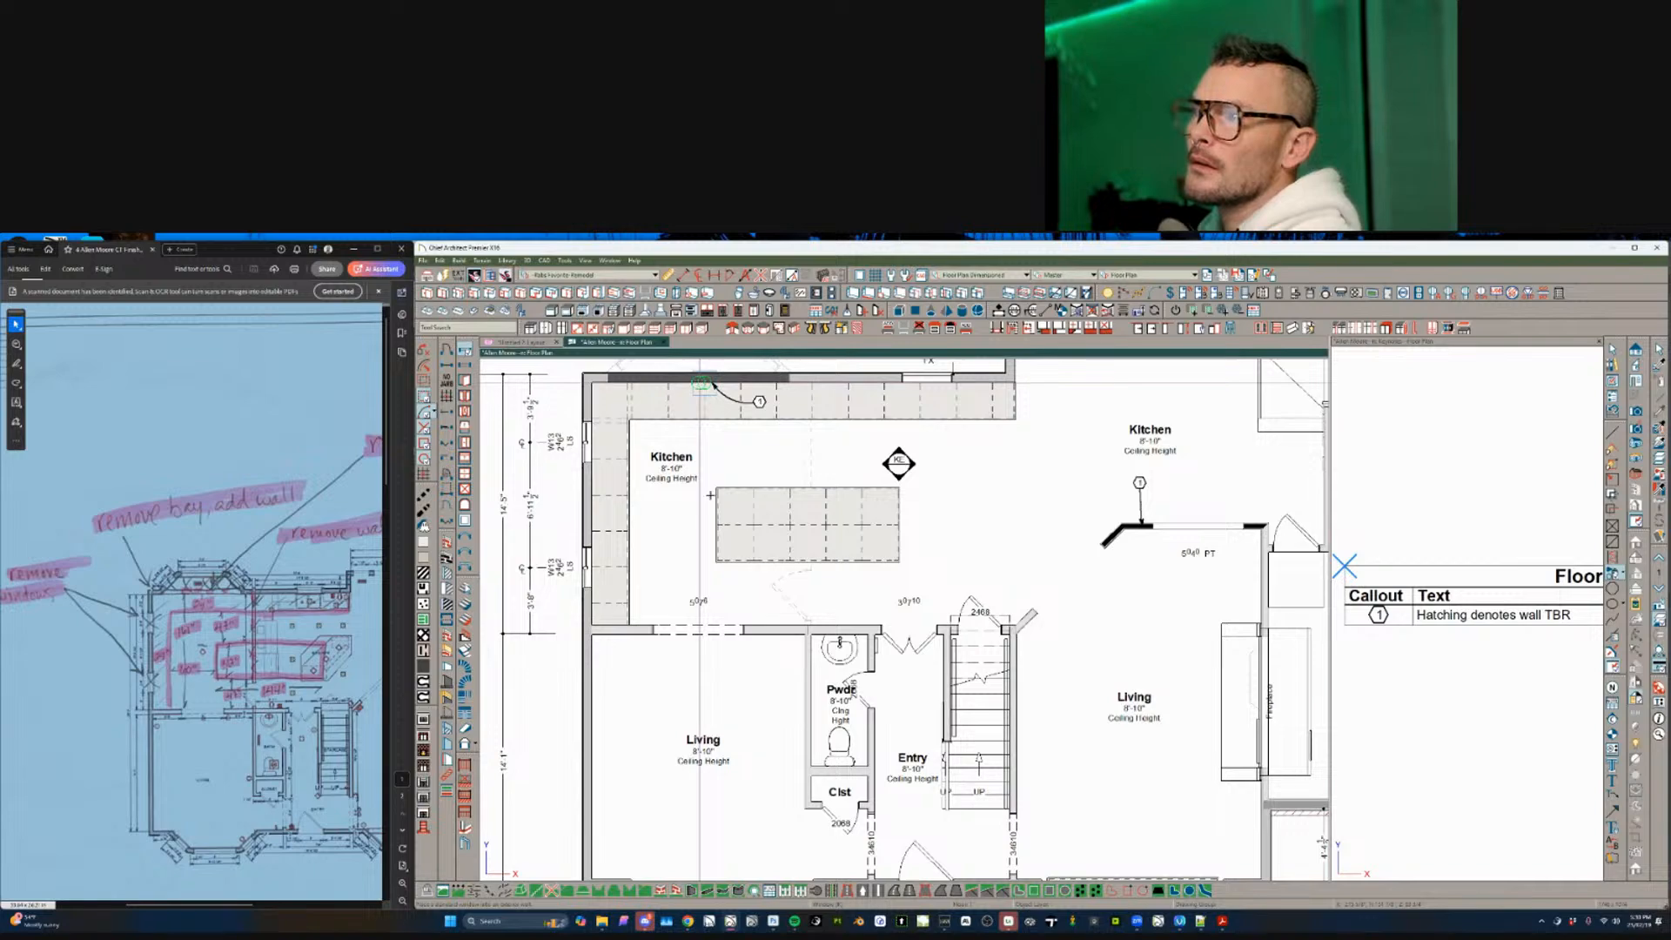
{"action": "scroll", "coordinate": [710, 495], "scroll_direction": "up", "scroll_amount": 4}
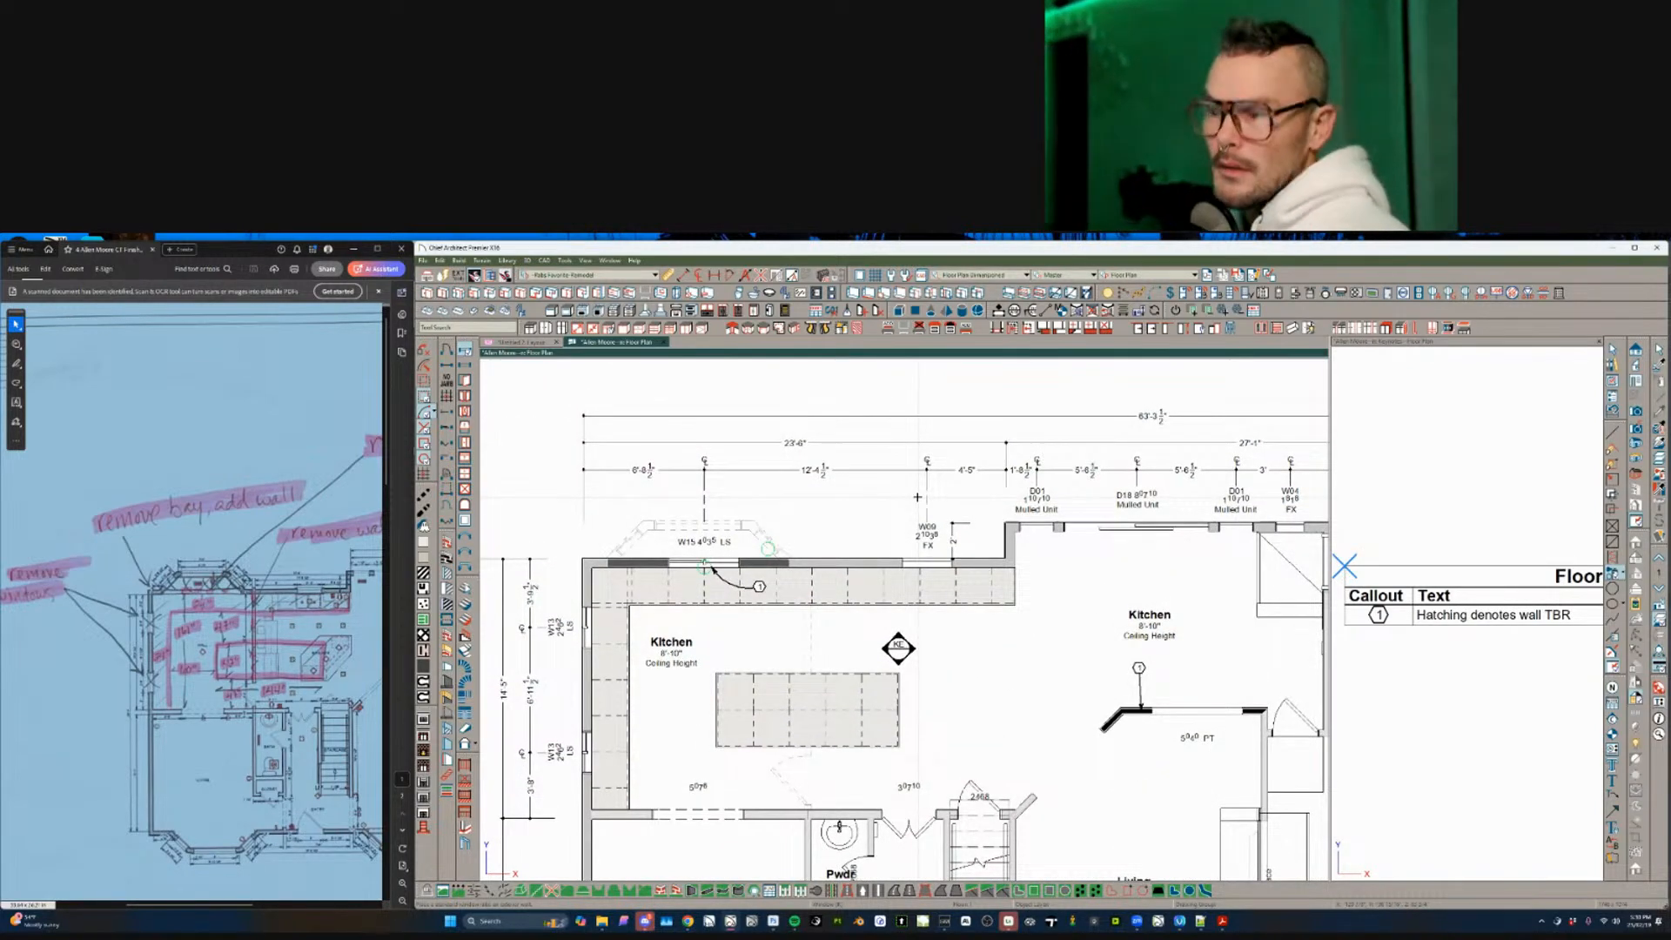
{"action": "scroll", "coordinate": [916, 497], "scroll_direction": "up", "scroll_amount": 1}
{"action": "scroll", "coordinate": [814, 493], "scroll_direction": "down", "scroll_amount": 1}
{"action": "scroll", "coordinate": [696, 483], "scroll_direction": "up", "scroll_amount": 1}
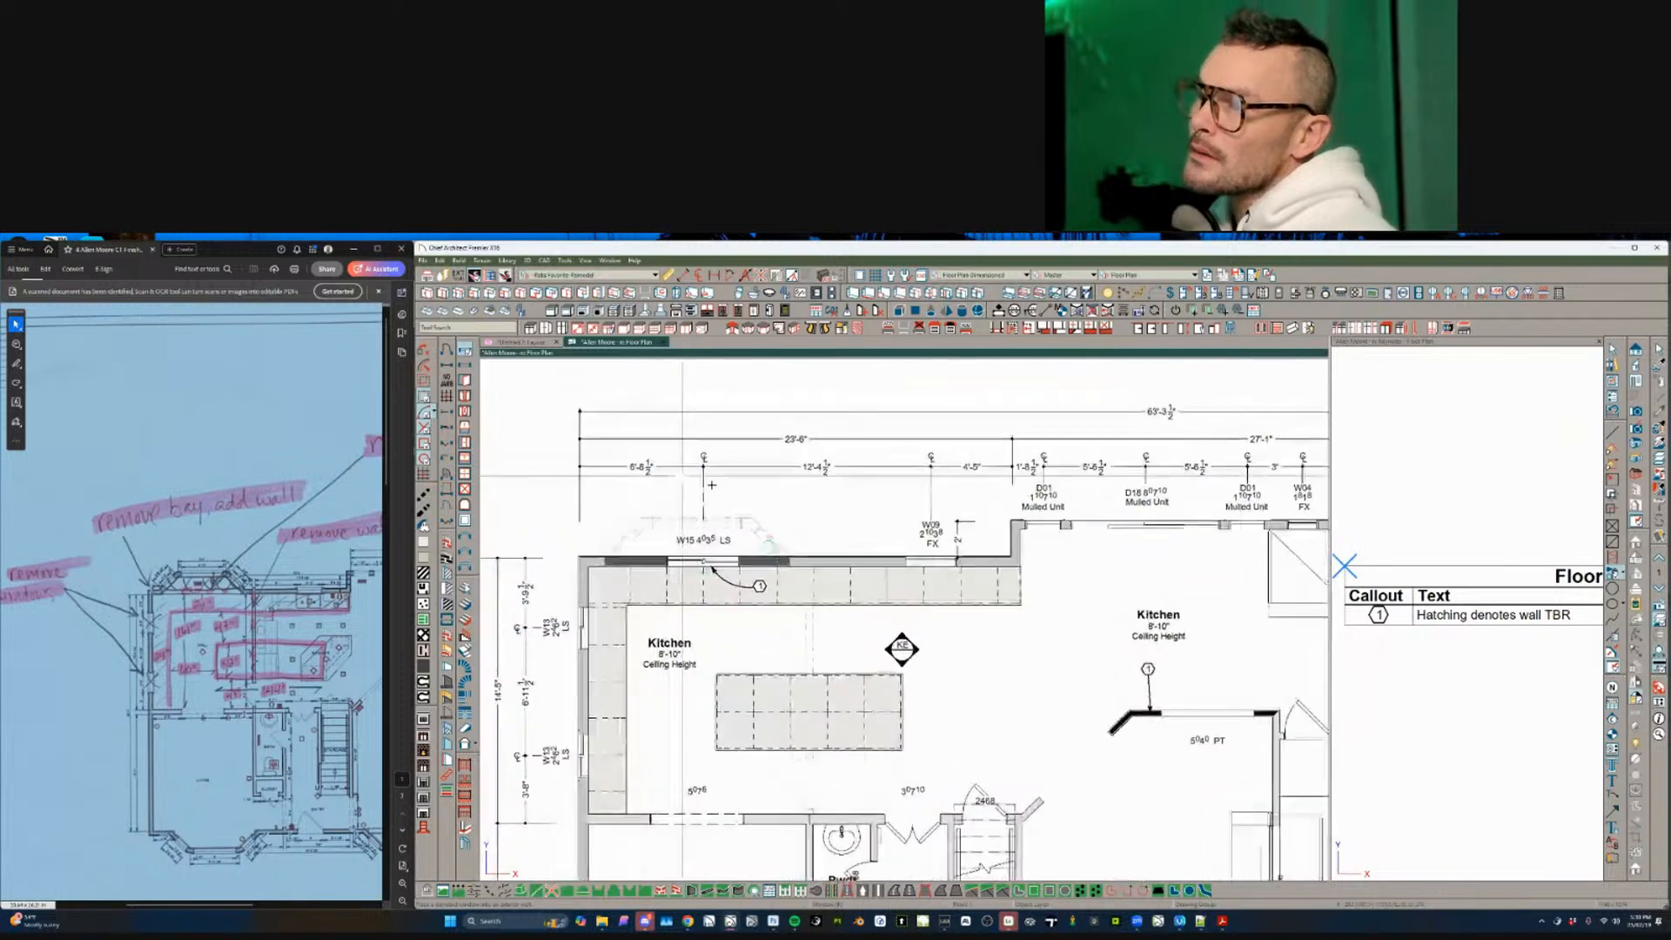
{"action": "middle_click_drag", "start_coordinate": [712, 485], "coordinate": [722, 492]}
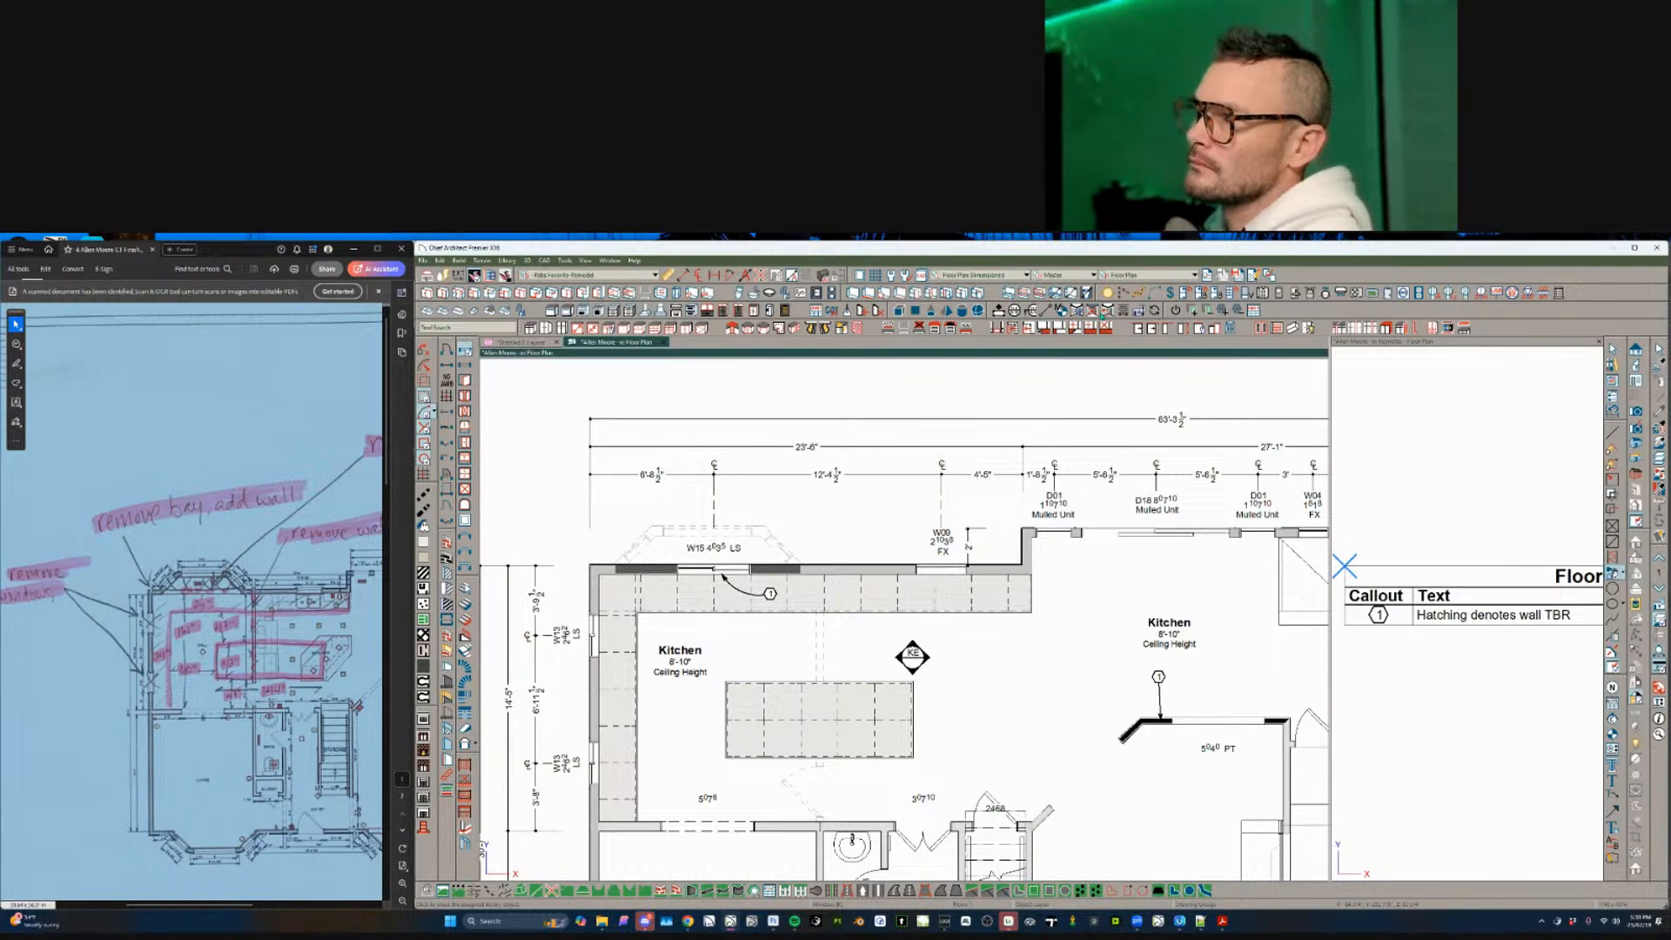
{"action": "scroll", "coordinate": [966, 512], "scroll_direction": "down", "scroll_amount": 5}
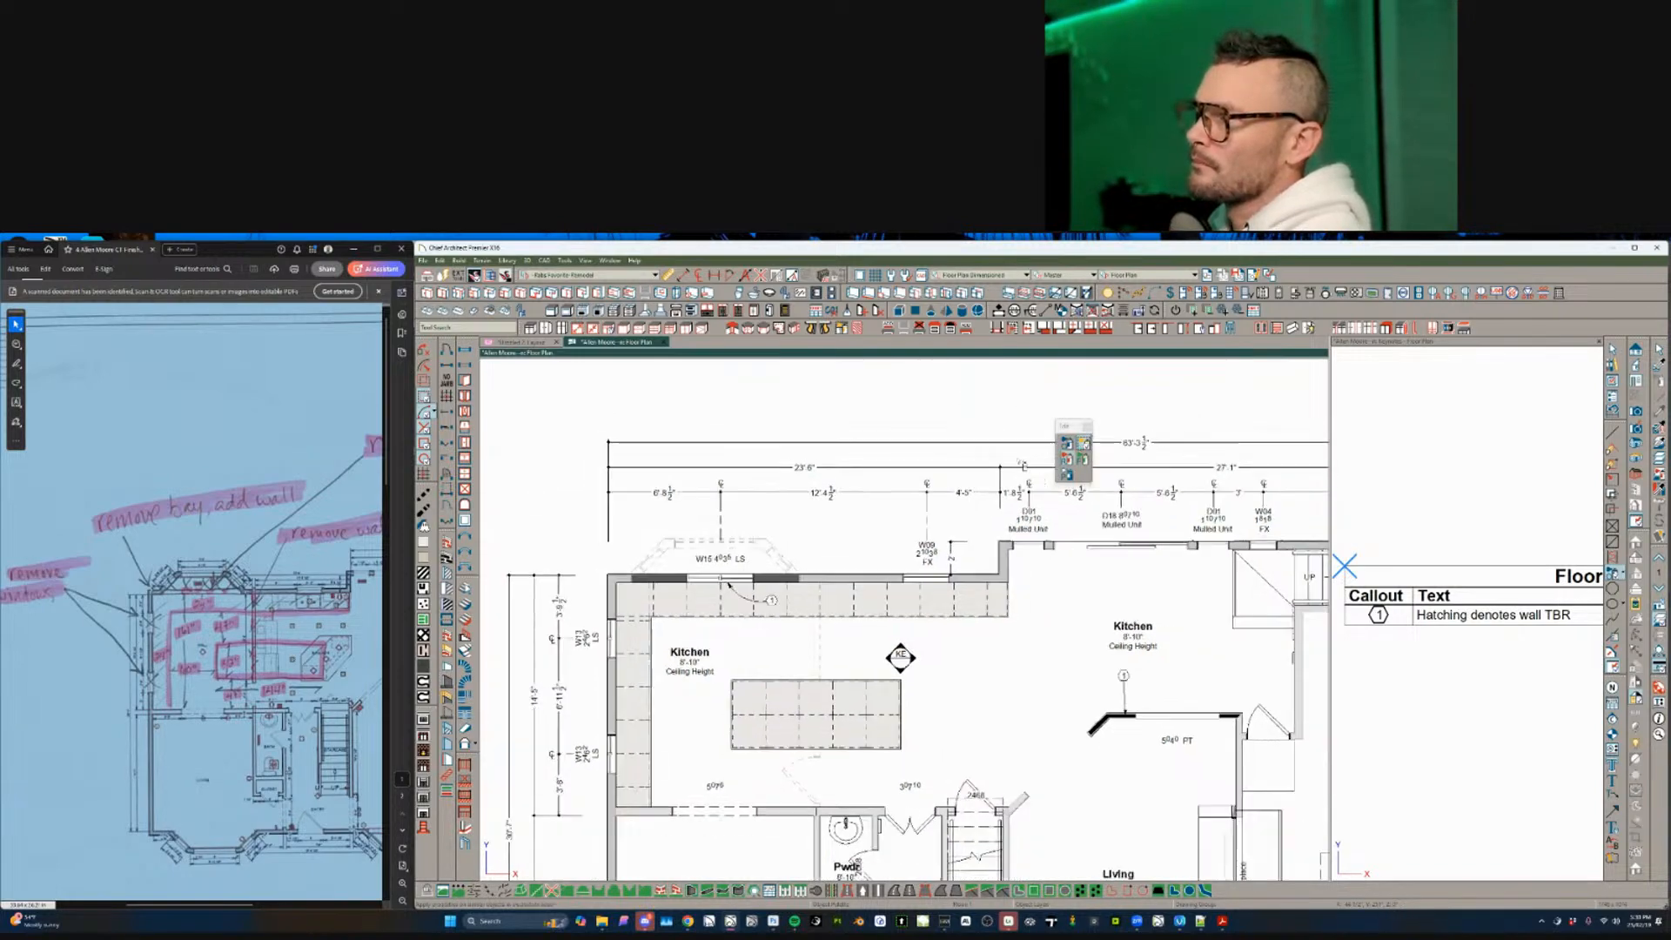
{"action": "left_click_drag", "start_coordinate": [797, 468], "coordinate": [1216, 655]}
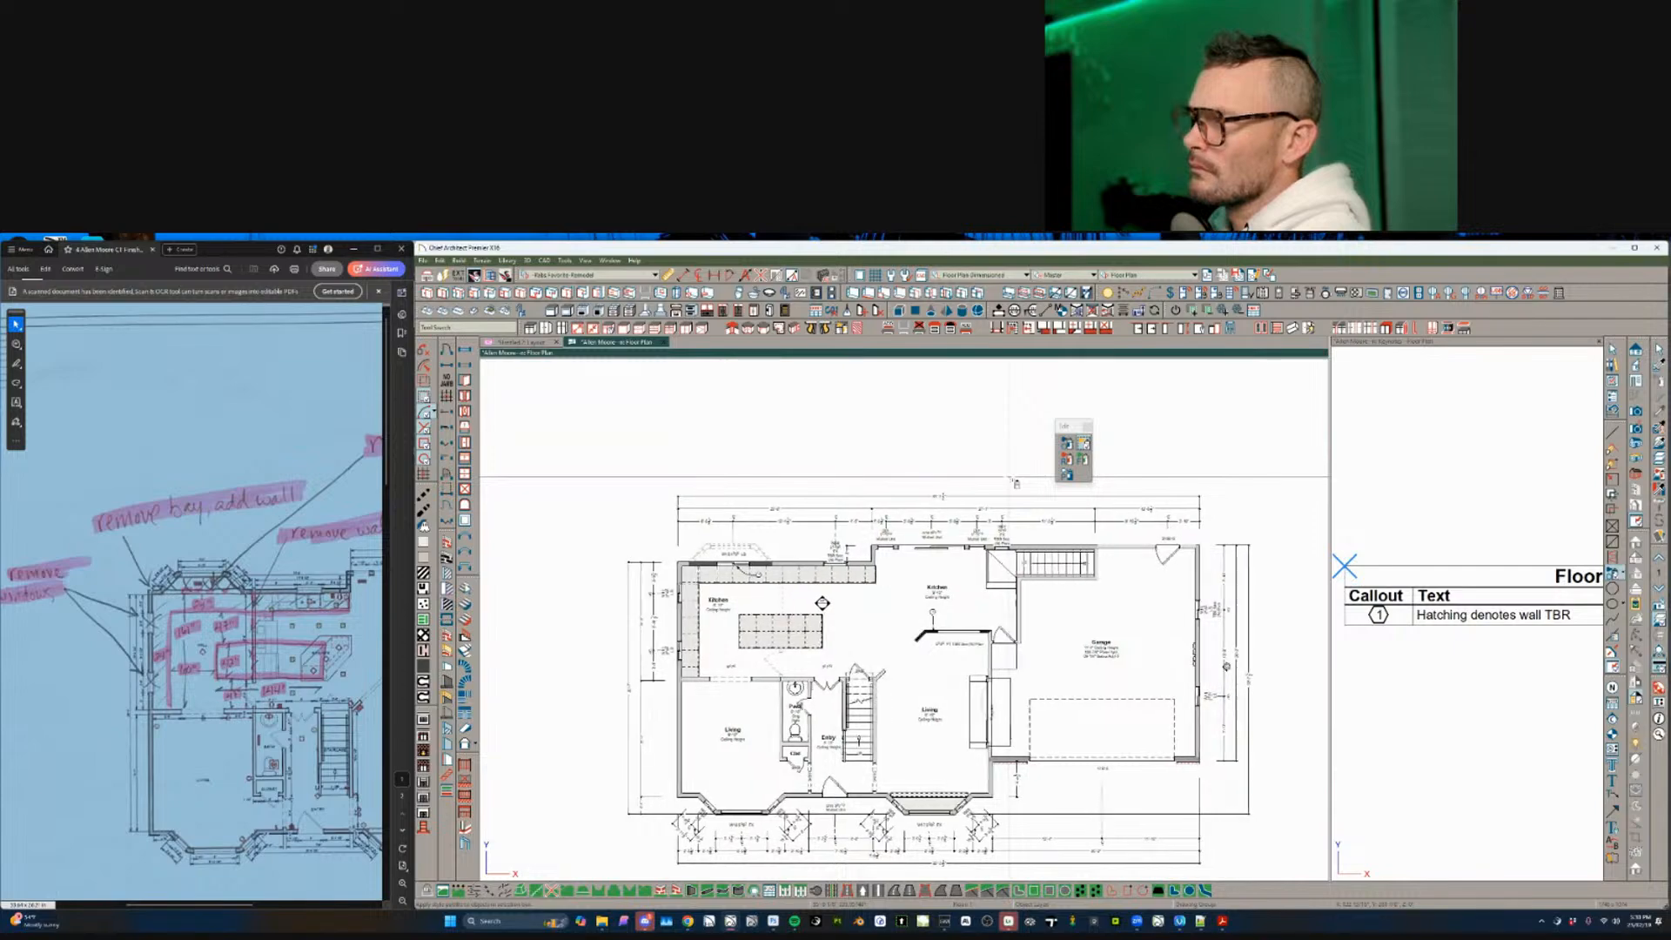
{"action": "scroll", "coordinate": [1009, 478], "scroll_direction": "down", "scroll_amount": 2}
{"action": "scroll", "coordinate": [1074, 526], "scroll_direction": "up", "scroll_amount": 2}
{"action": "left_click_drag", "start_coordinate": [1089, 536], "coordinate": [1219, 732]}
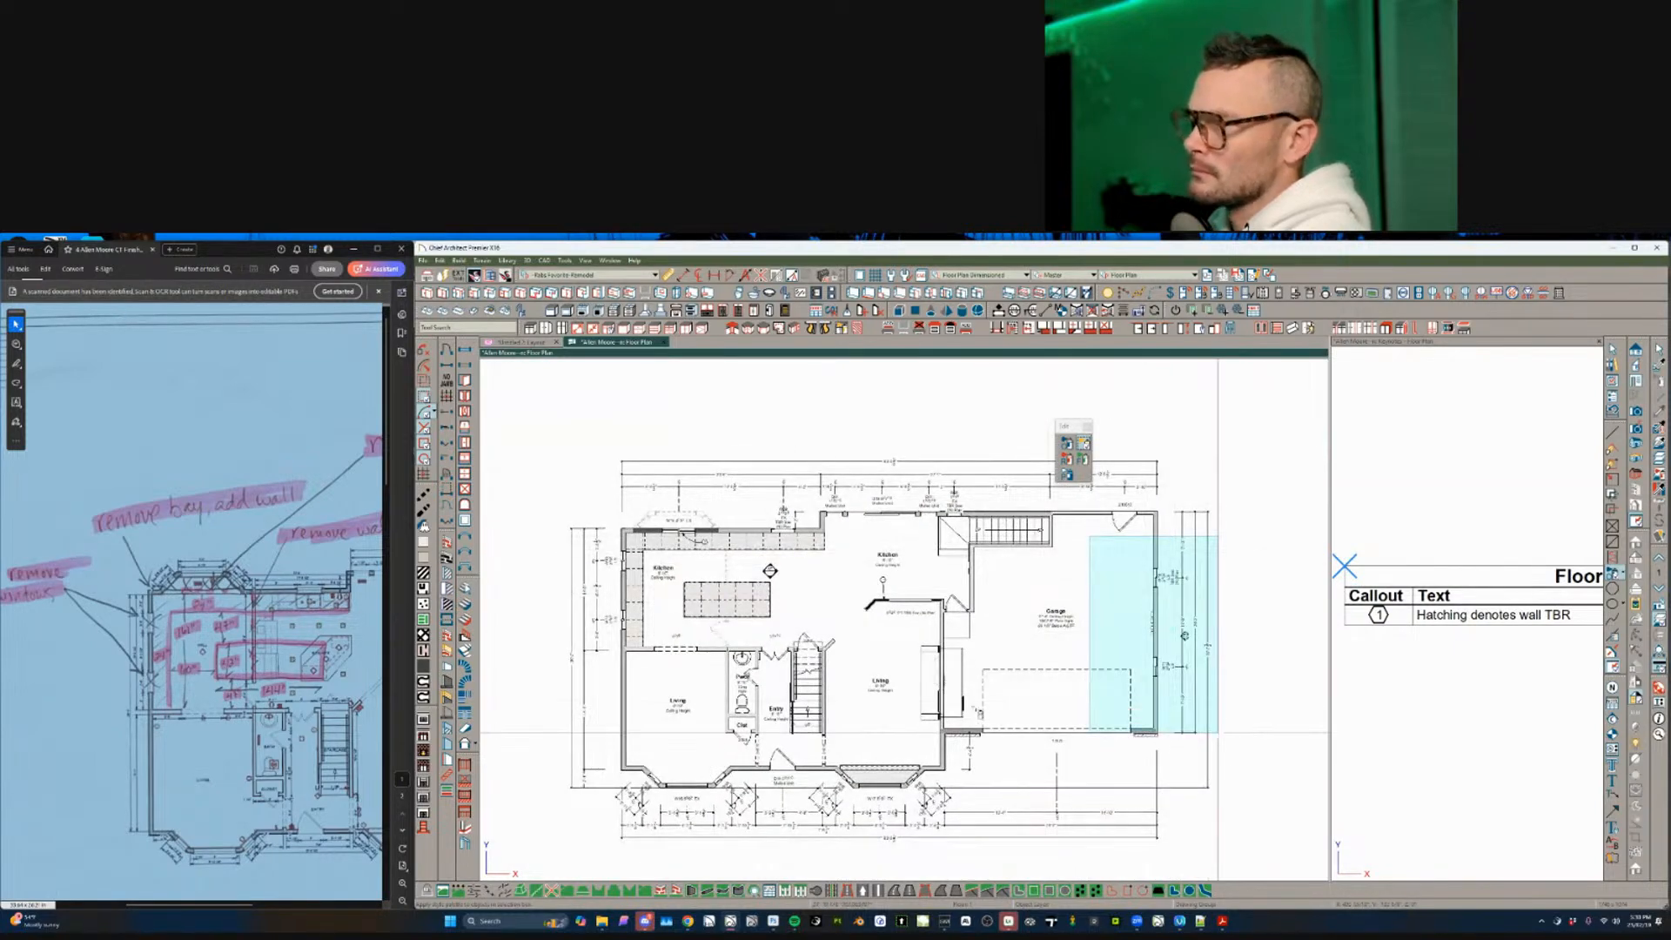
{"action": "left_click_drag", "start_coordinate": [981, 729], "coordinate": [574, 865]}
{"action": "scroll", "coordinate": [648, 603], "scroll_direction": "up", "scroll_amount": 1}
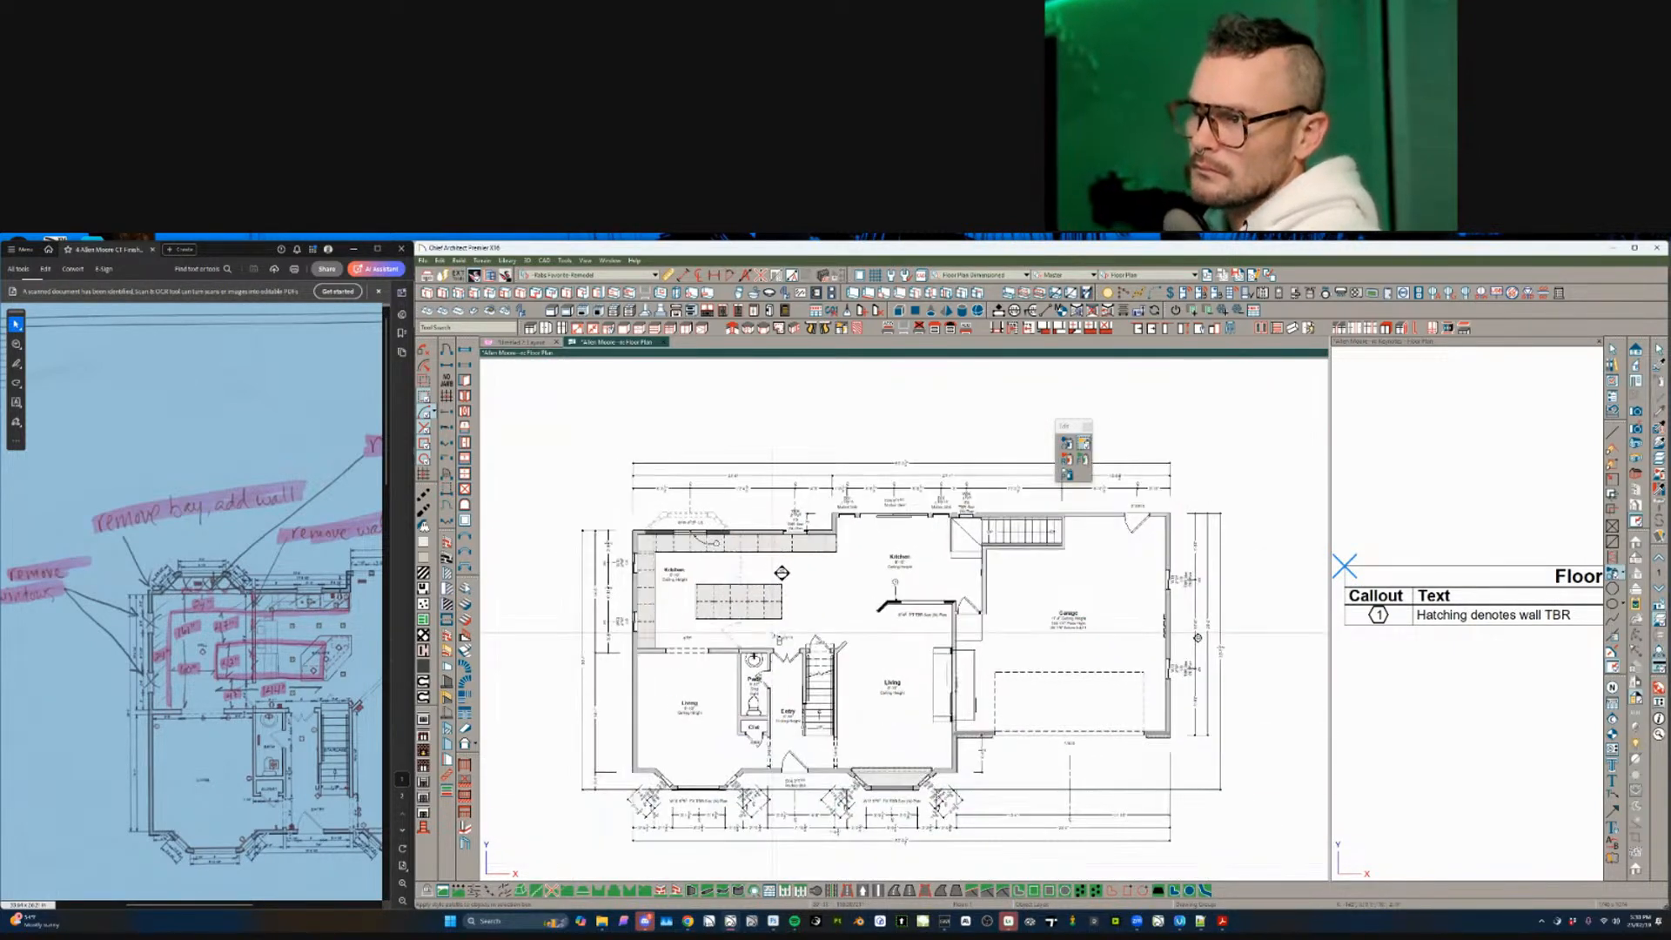
- Select the upper and lower W13 windows on the left kitchen wall
{"action": "middle_click_drag", "start_coordinate": [652, 607], "coordinate": [709, 622]}
{"action": "scroll", "coordinate": [718, 624], "scroll_direction": "up", "scroll_amount": 5}
{"action": "scroll", "coordinate": [771, 642], "scroll_direction": "up", "scroll_amount": 2}
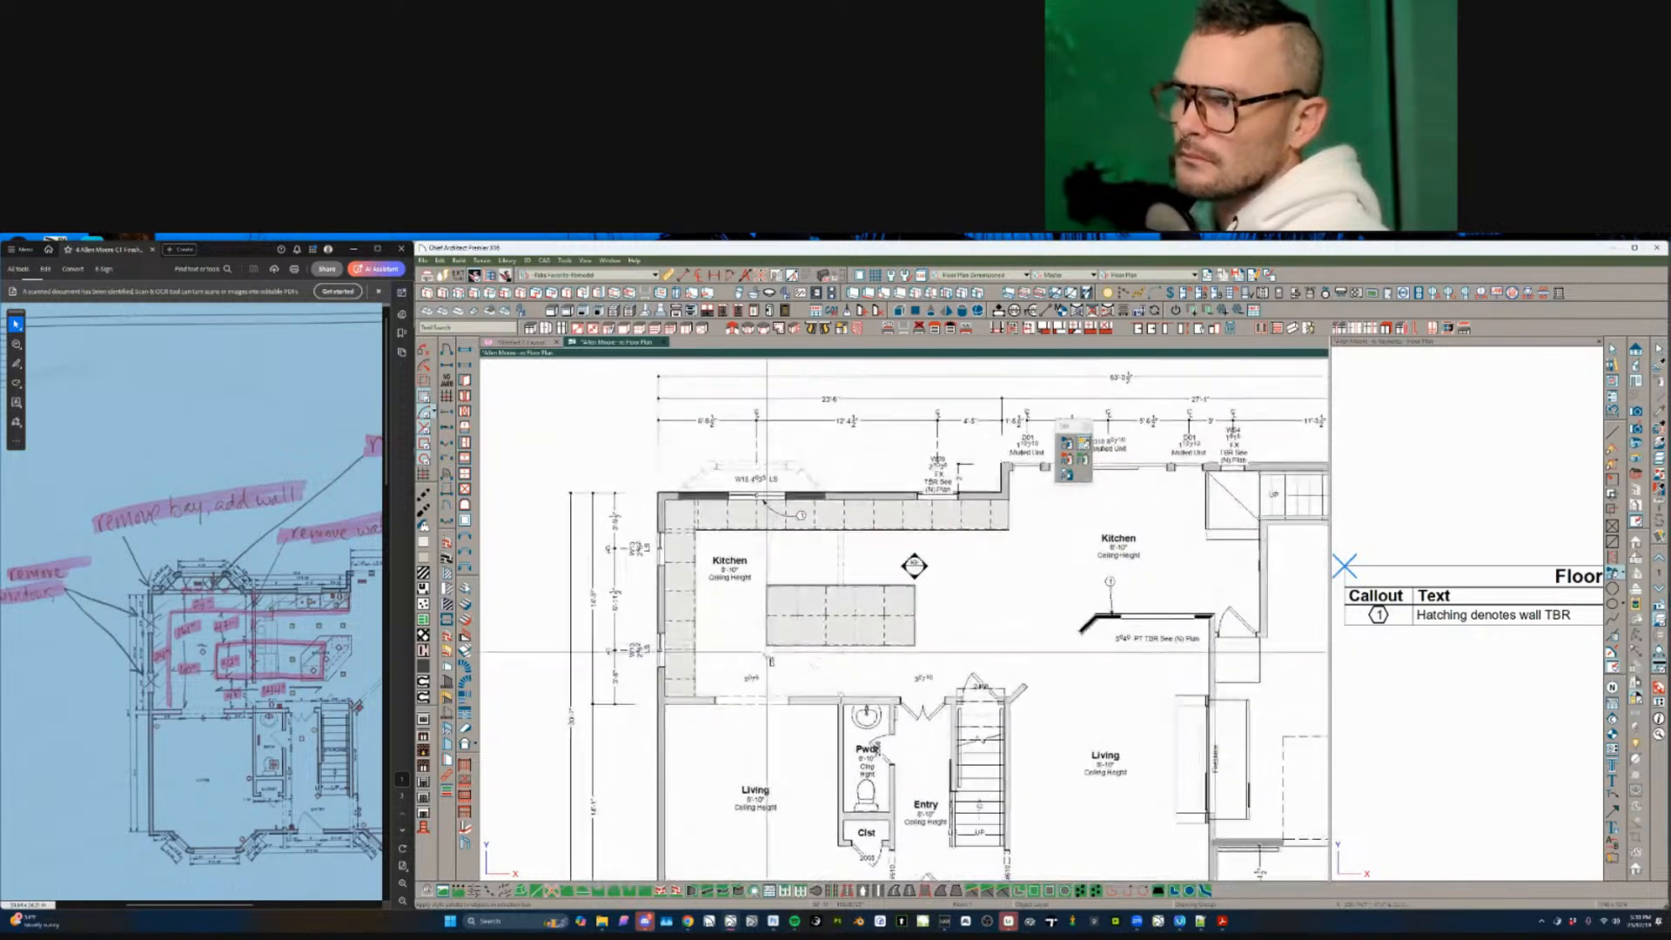
{"action": "key", "text": "space"}
{"action": "left_click", "coordinate": [661, 646]}
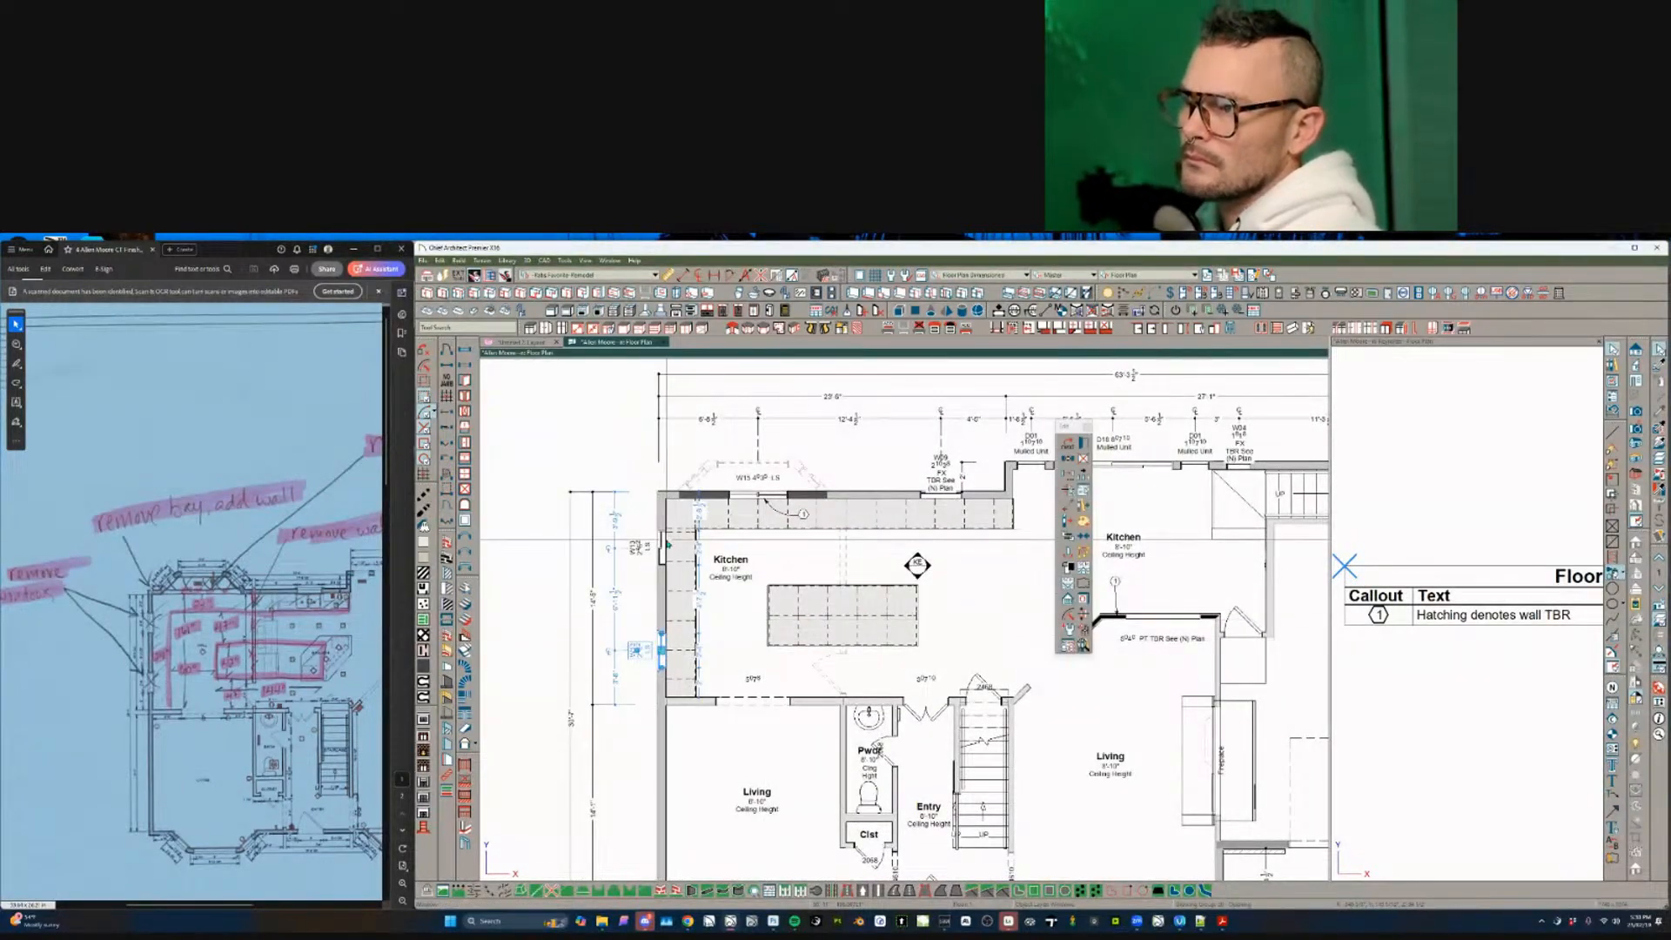
{"action": "left_click", "coordinate": [662, 547], "text": "shift"}
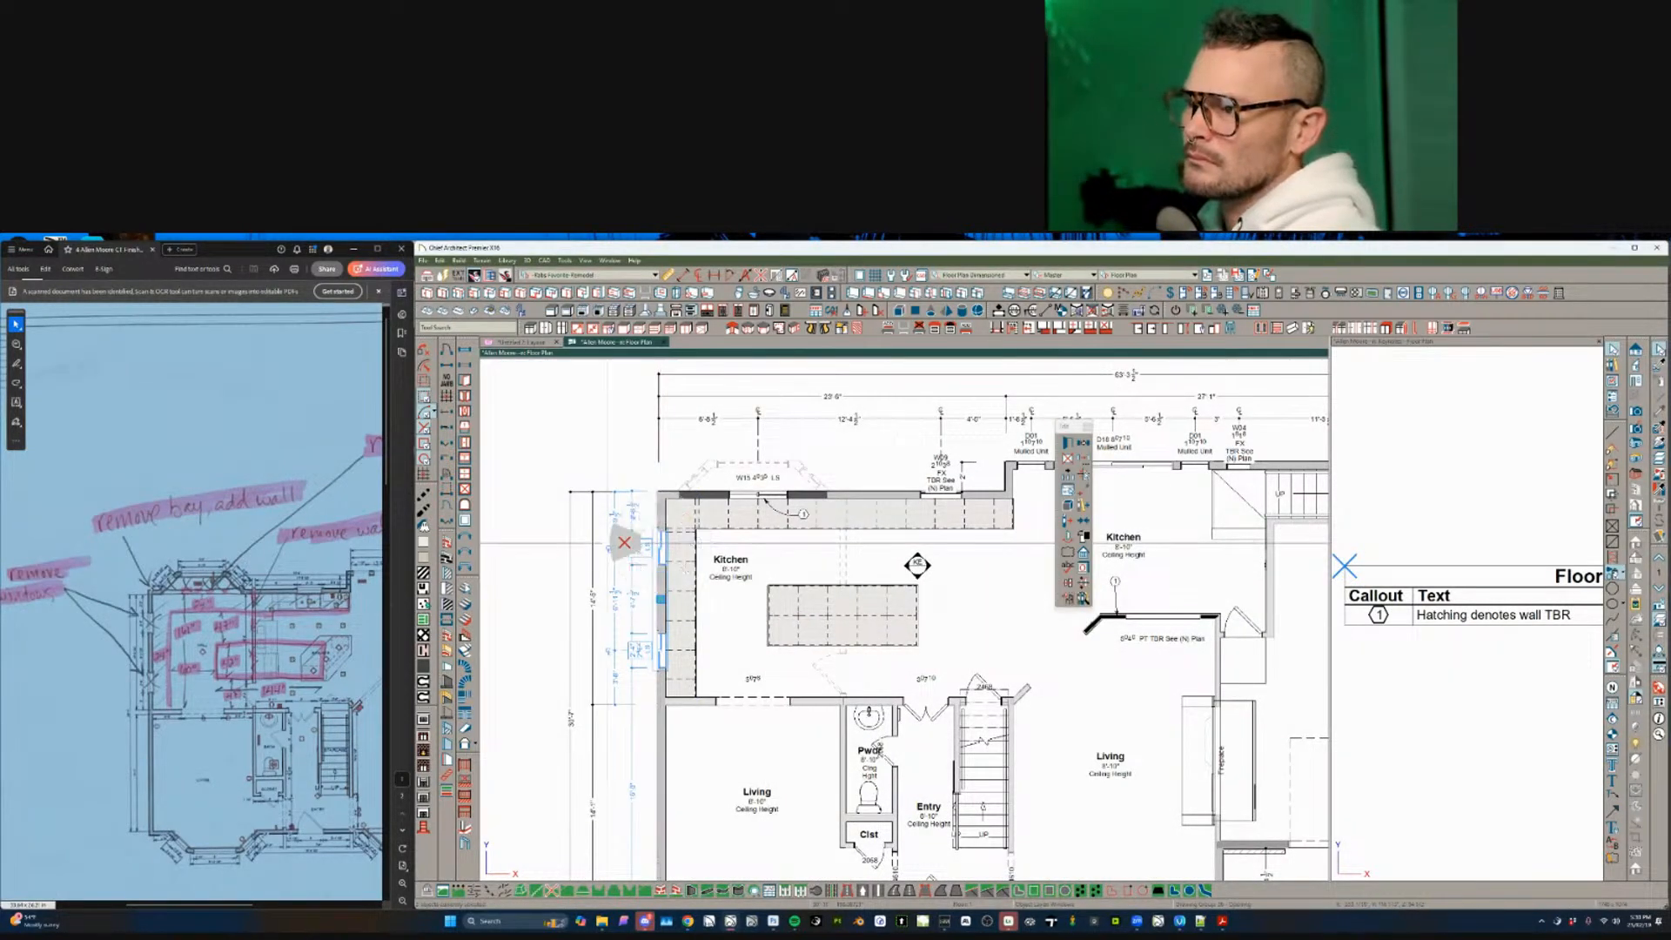
- Delete the two W13 windows and shorten the left wall region to 5'-5 3/4", adding a mirrored copy
{"action": "key", "text": "Delete"}
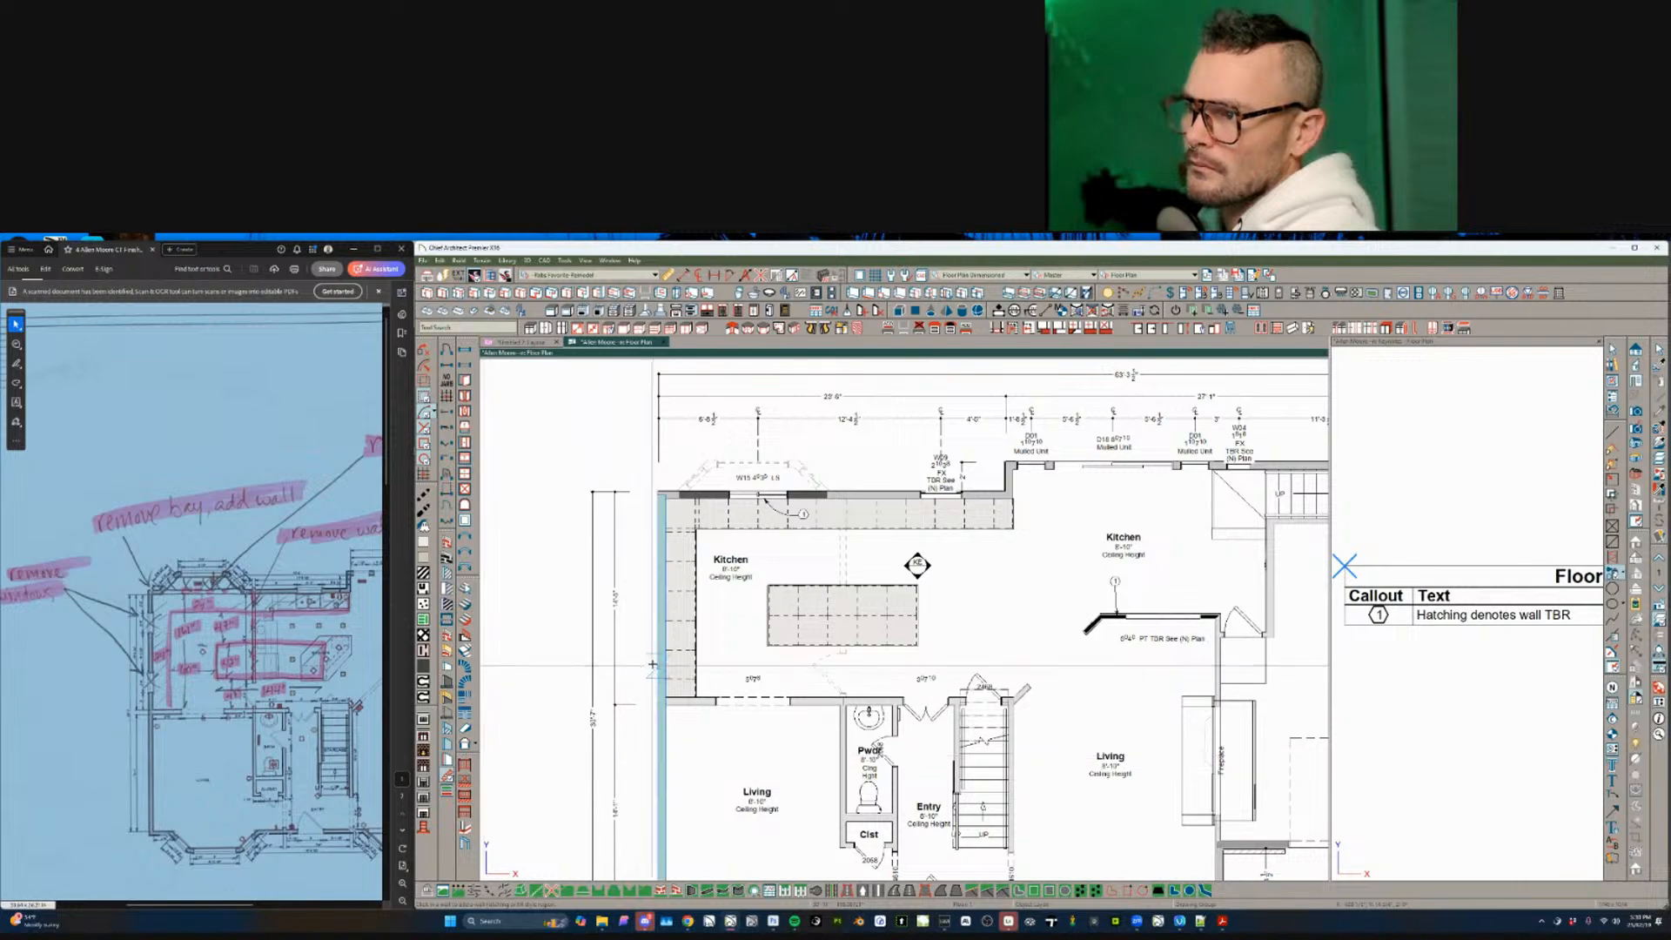
{"action": "left_click", "coordinate": [662, 675]}
{"action": "scroll", "coordinate": [663, 679], "scroll_direction": "down", "scroll_amount": 2}
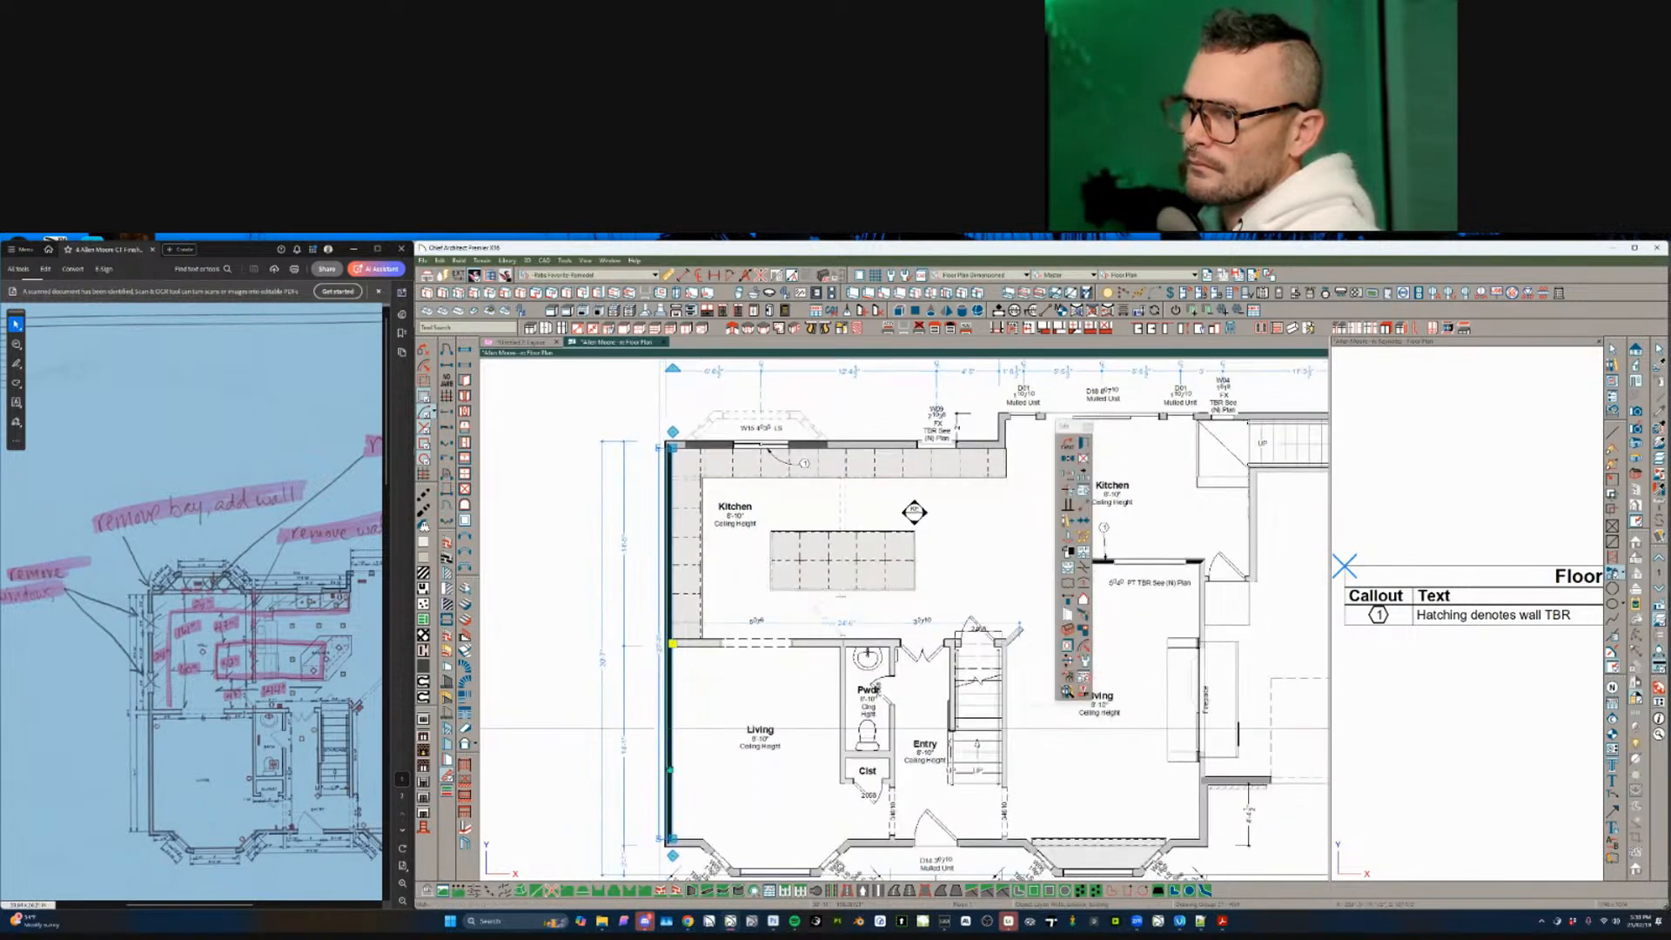
{"action": "scroll", "coordinate": [761, 409], "scroll_direction": "up", "scroll_amount": 3}
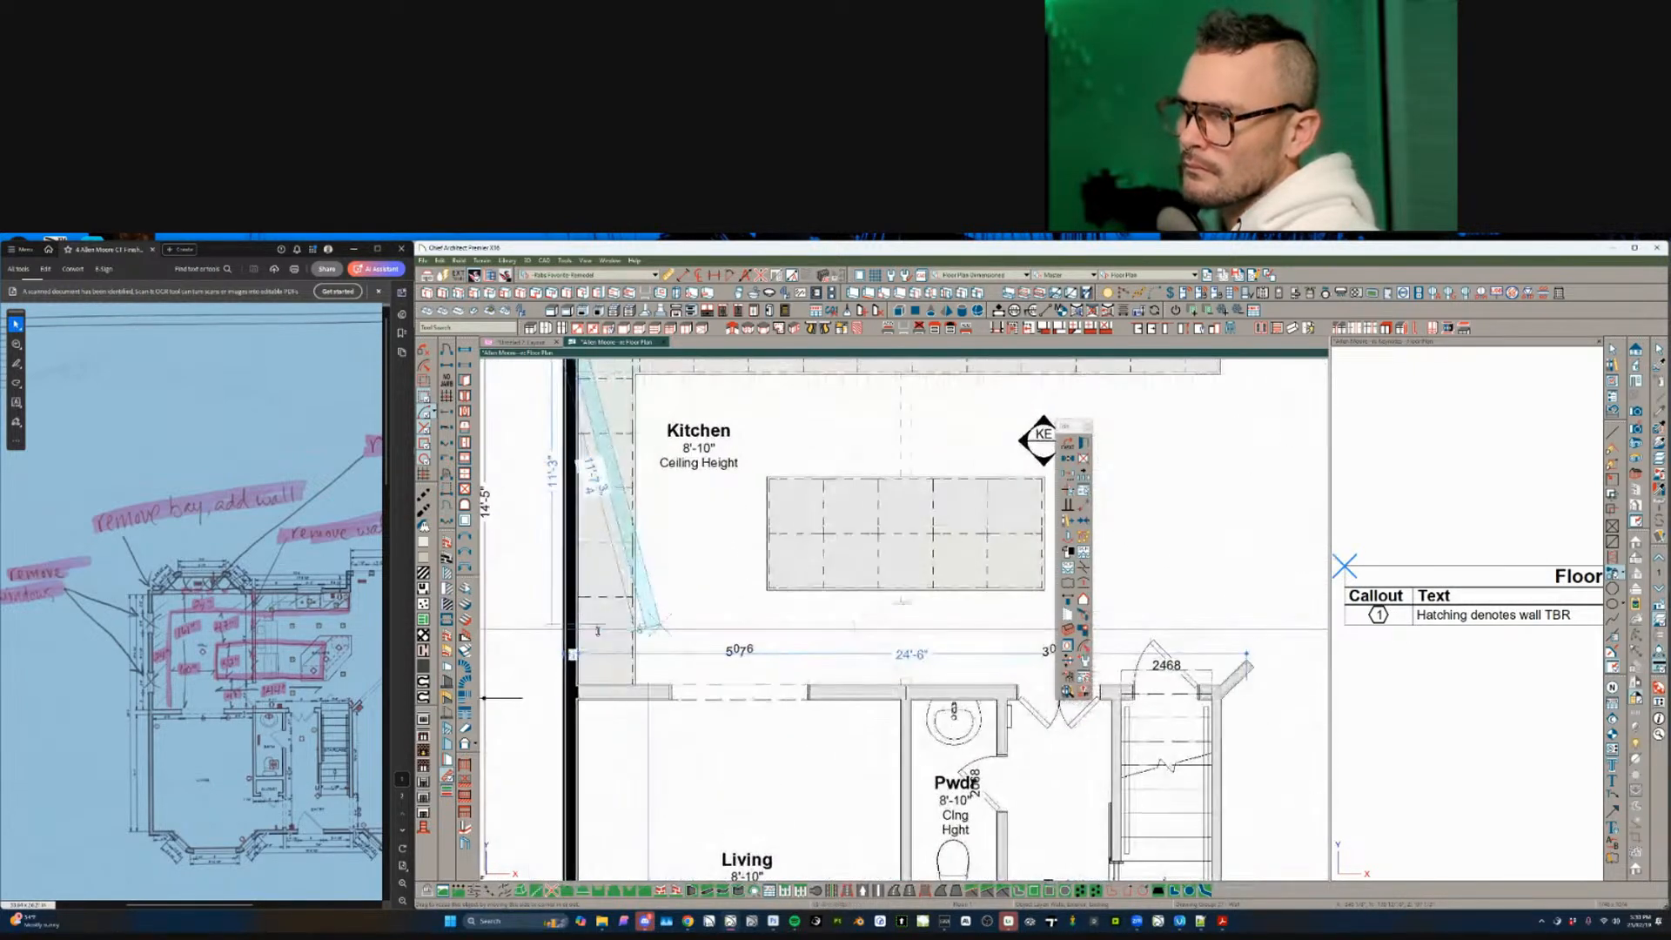
{"action": "middle_click_drag", "start_coordinate": [632, 624], "coordinate": [696, 729]}
{"action": "left_click_drag", "start_coordinate": [642, 423], "coordinate": [641, 596]}
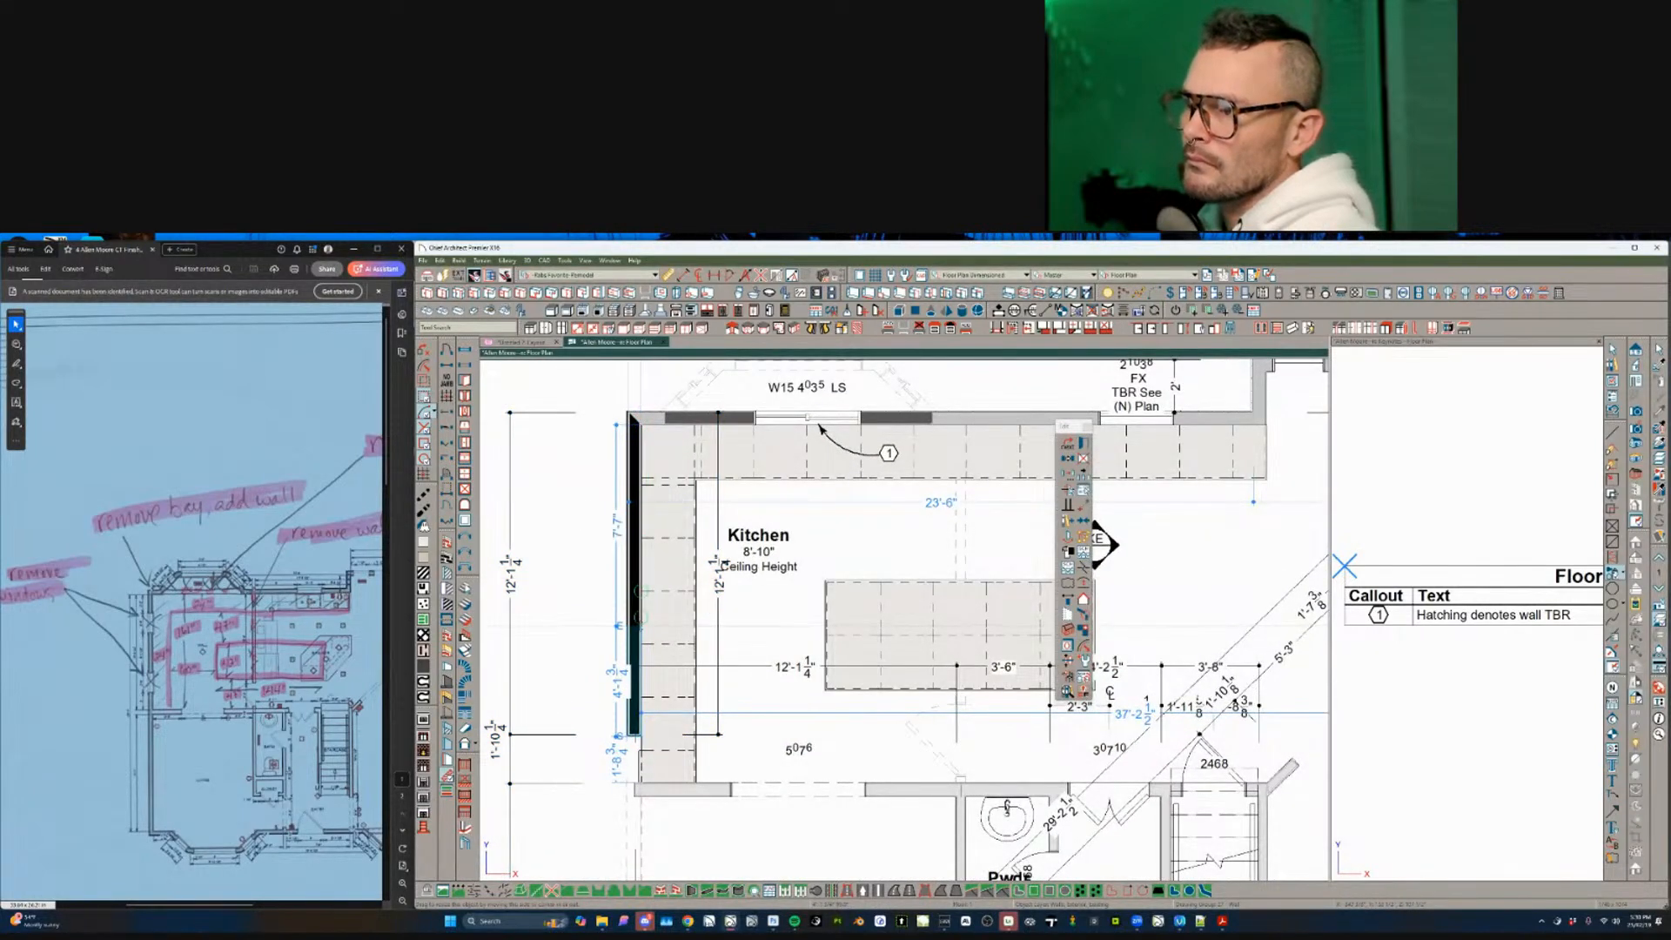
{"action": "key", "text": "ctrl+c"}
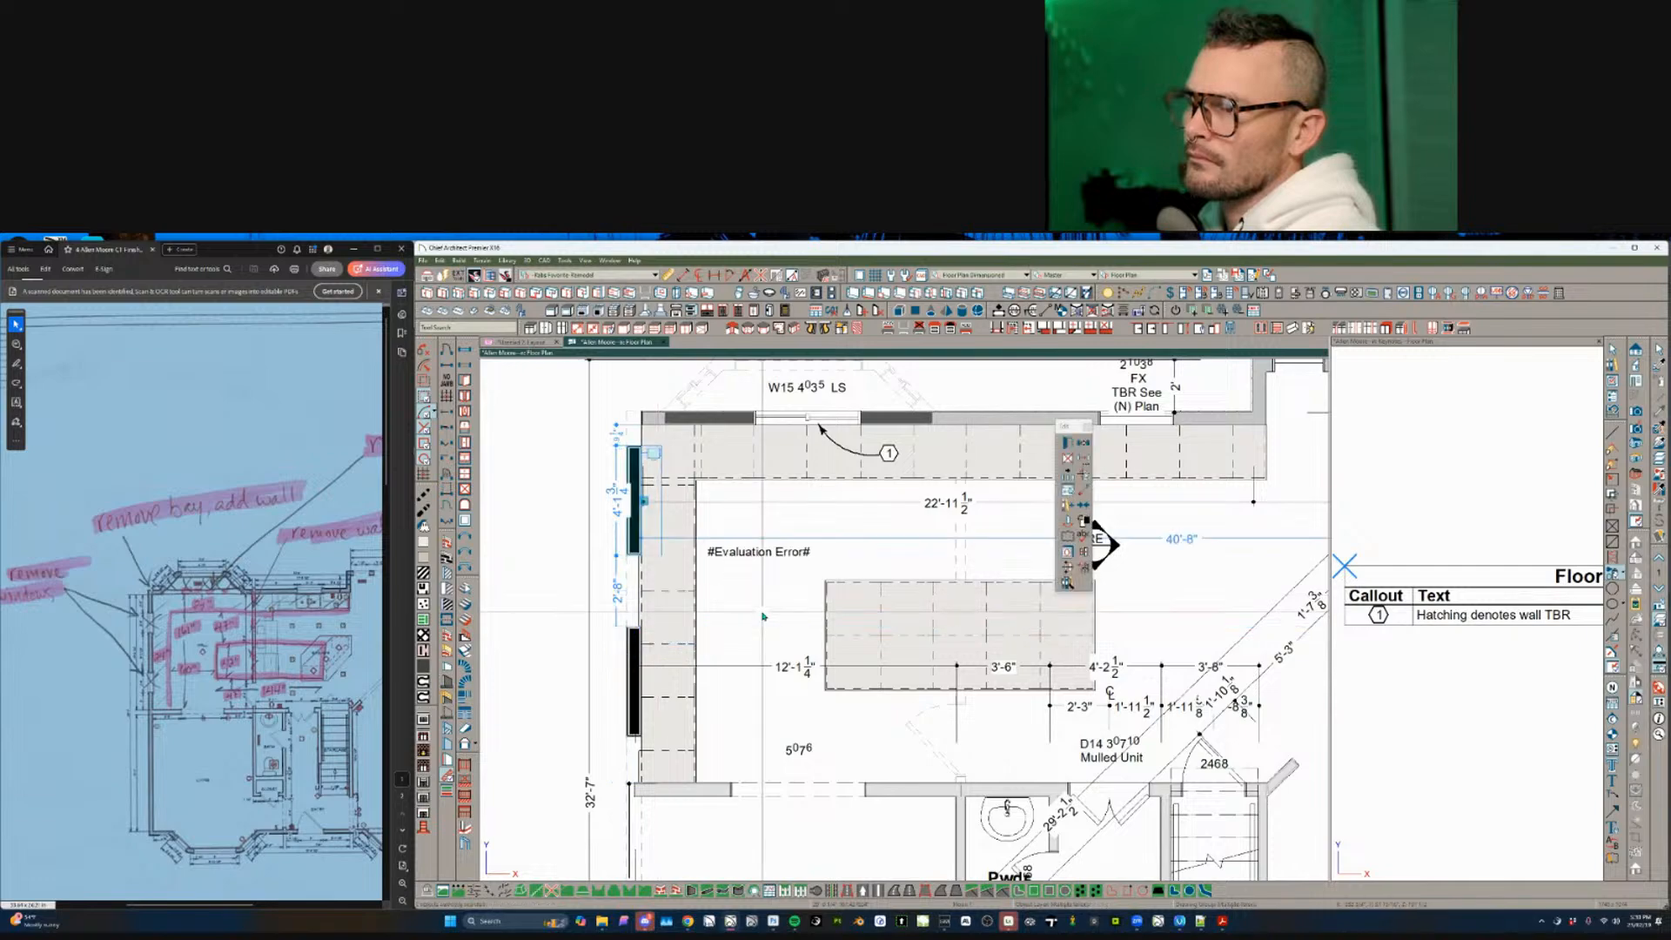
{"action": "key", "text": "Escape"}
- Place note callout 2 in the kitchen with its arrow pointing at the left wall
{"action": "scroll", "coordinate": [765, 617], "scroll_direction": "down", "scroll_amount": 2}
{"action": "middle_click_drag", "start_coordinate": [774, 616], "coordinate": [754, 616]}
{"action": "scroll", "coordinate": [754, 616], "scroll_direction": "up", "scroll_amount": 3}
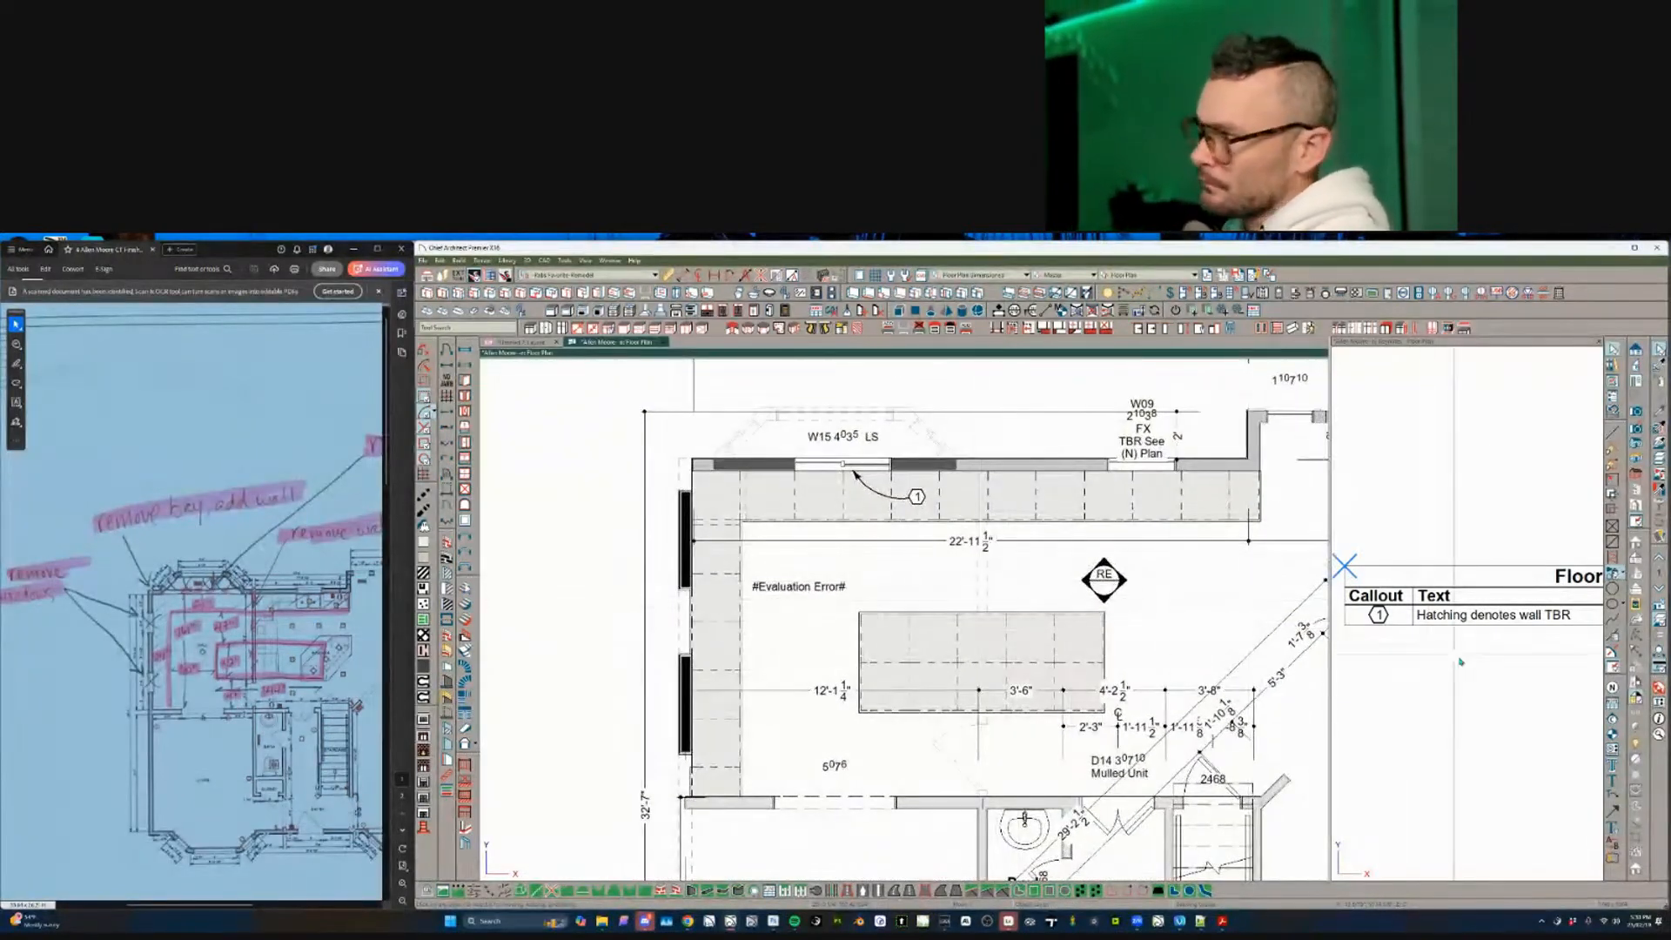
{"action": "double_click", "coordinate": [807, 665]}
{"action": "key", "text": "Escape"}
{"action": "left_click", "coordinate": [804, 660]}
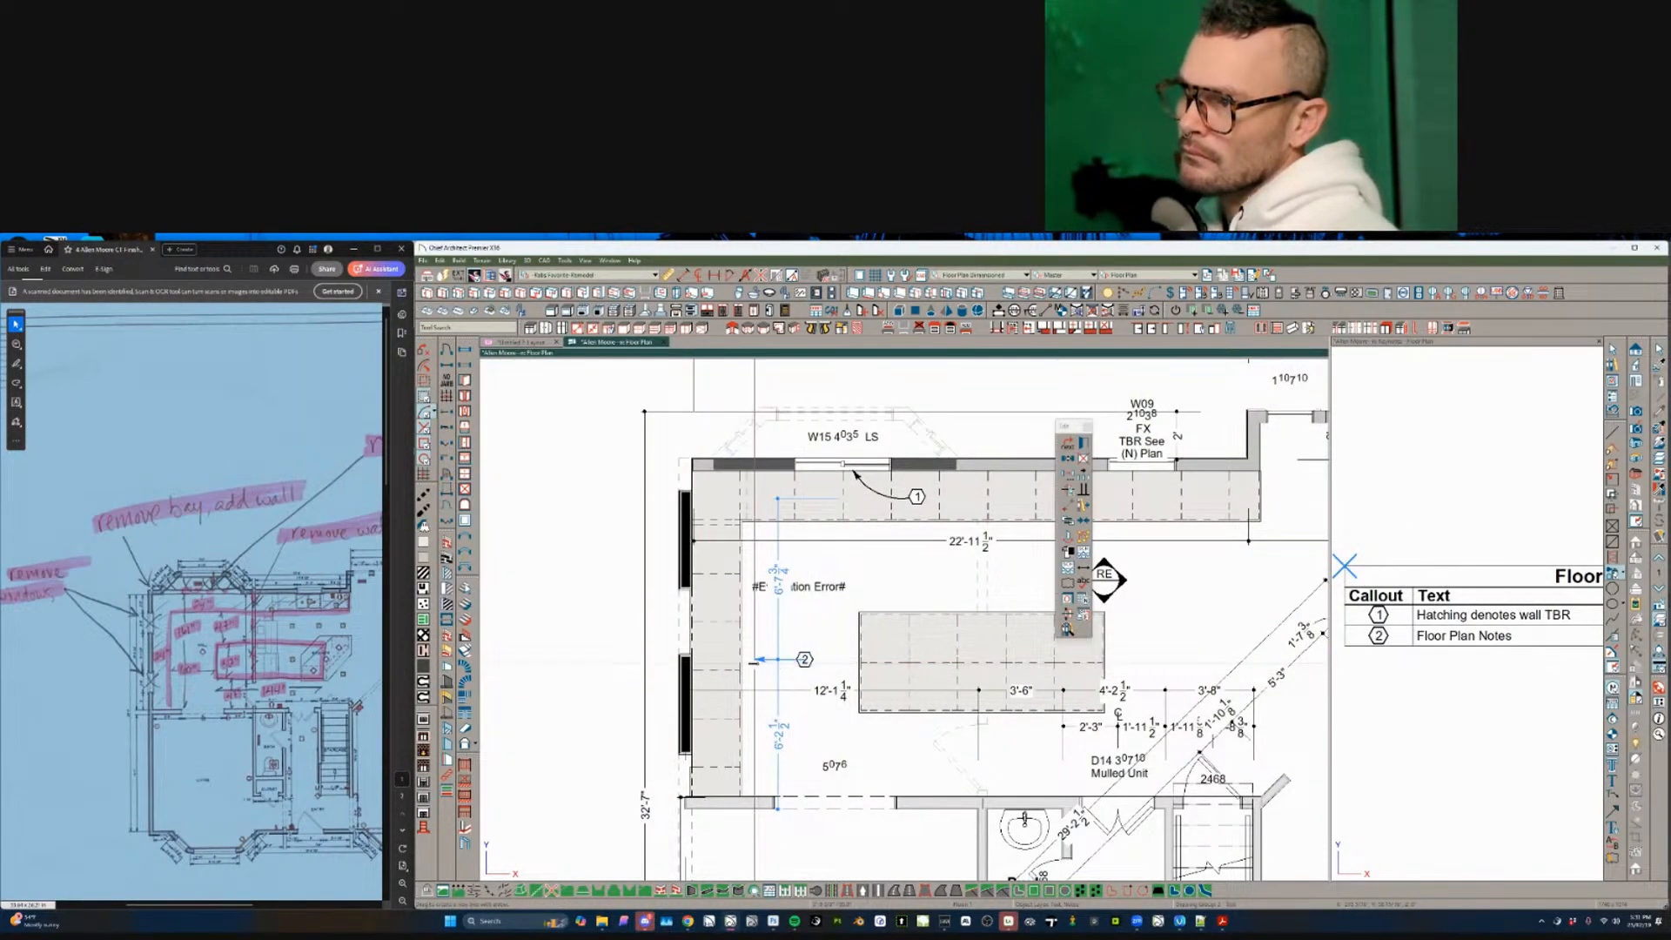
{"action": "left_click_drag", "start_coordinate": [756, 662], "coordinate": [708, 682]}
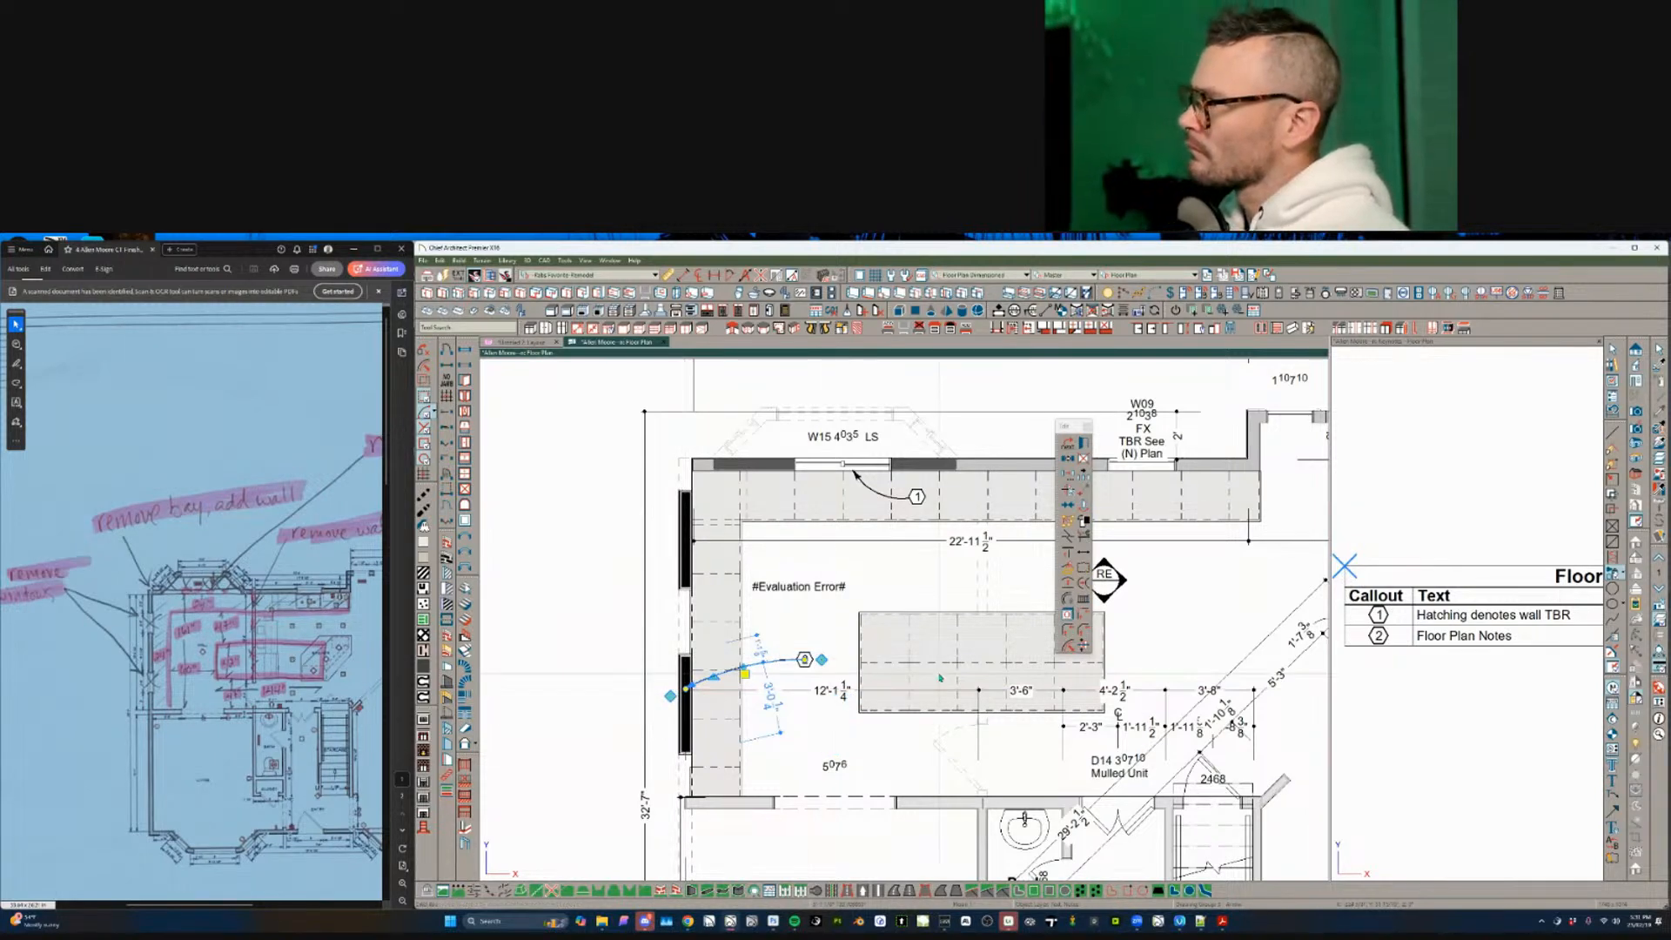
{"action": "key", "text": "Escape"}
- Shift the keynote schedule view down beside the floor plan
{"action": "left_click", "coordinate": [1439, 700]}
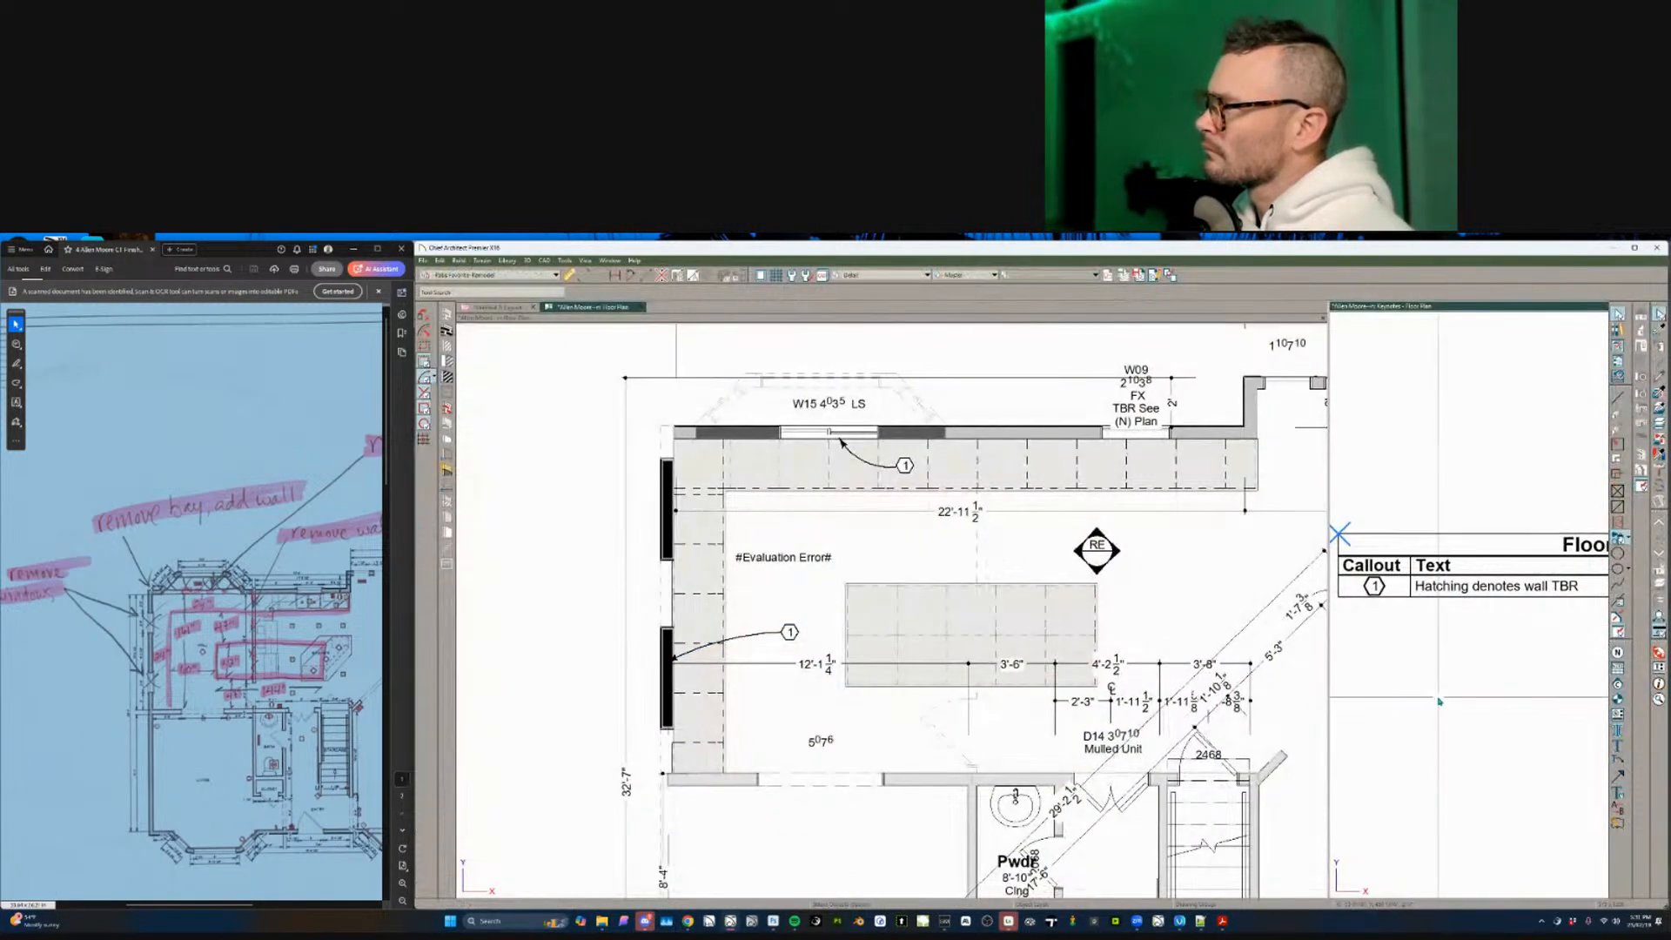
{"action": "scroll", "coordinate": [1439, 701], "scroll_direction": "down", "scroll_amount": 2}
{"action": "middle_click_drag", "start_coordinate": [1468, 646], "coordinate": [1439, 700]}
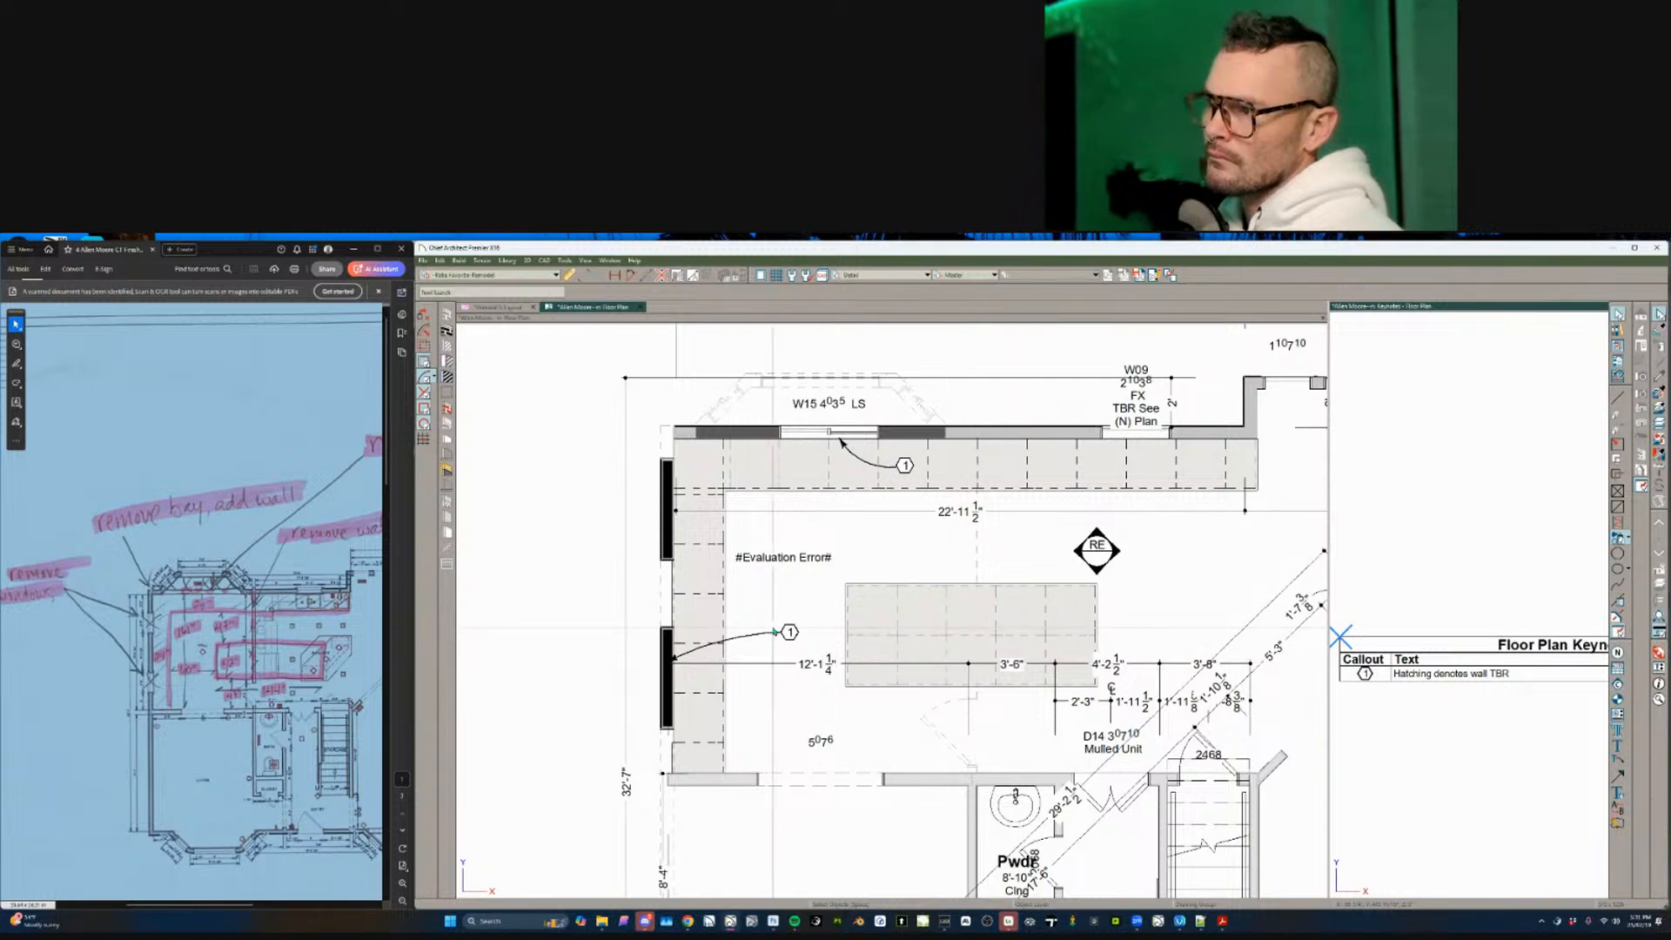
{"action": "left_click", "coordinate": [762, 636]}
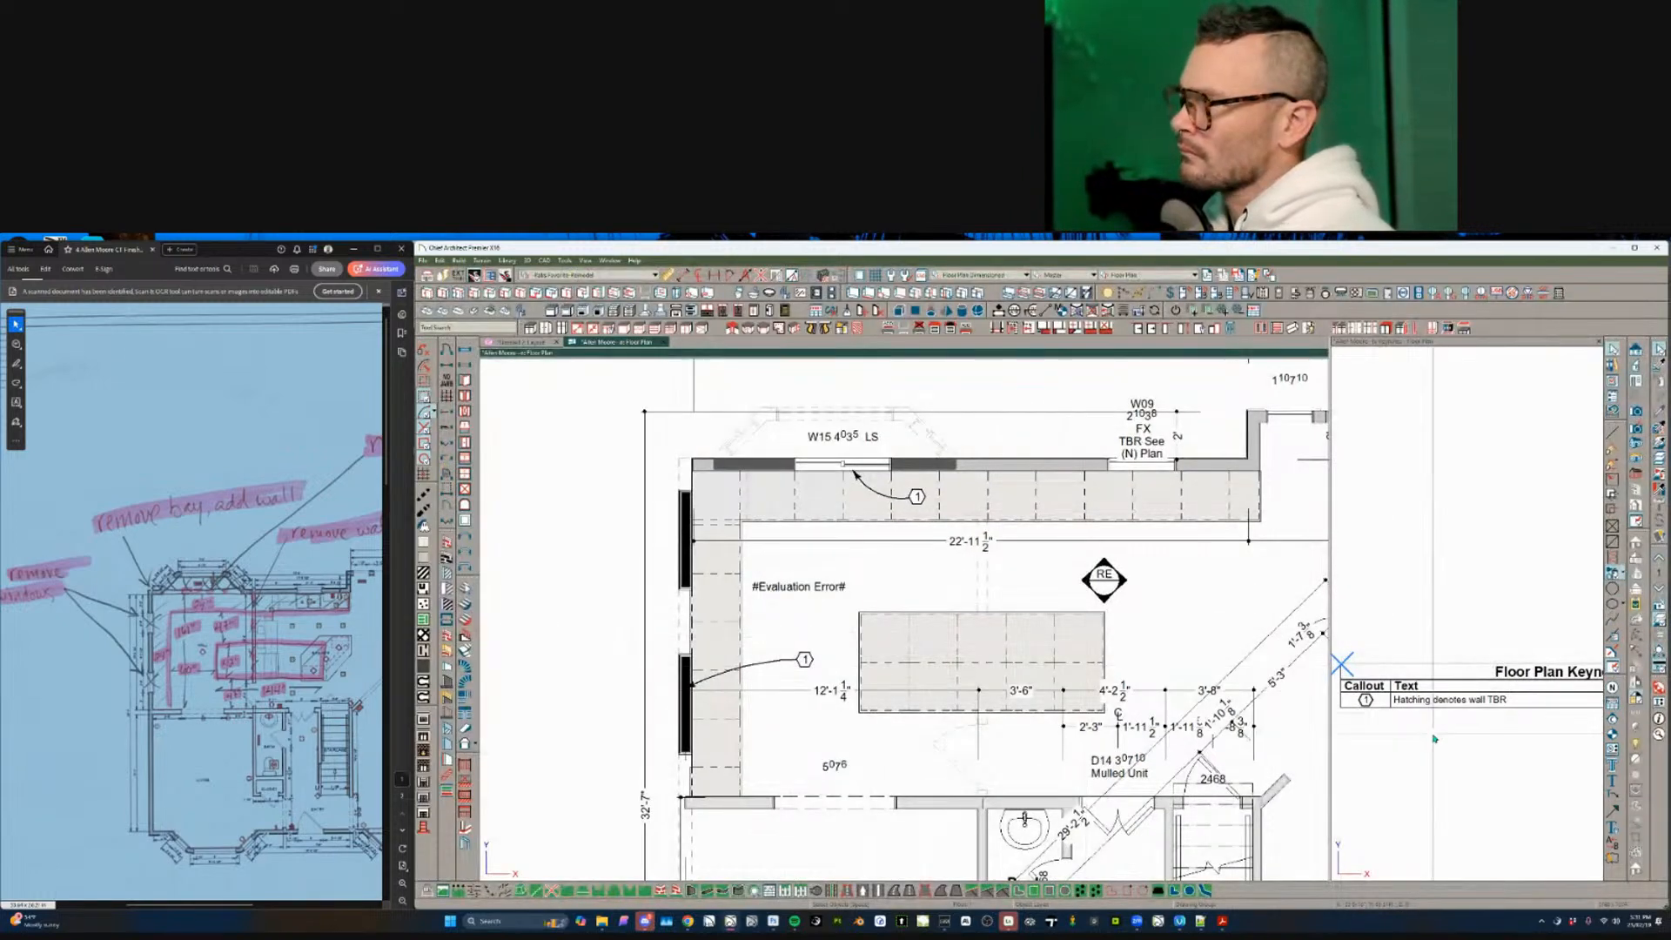
{"action": "left_click", "coordinate": [1434, 738]}
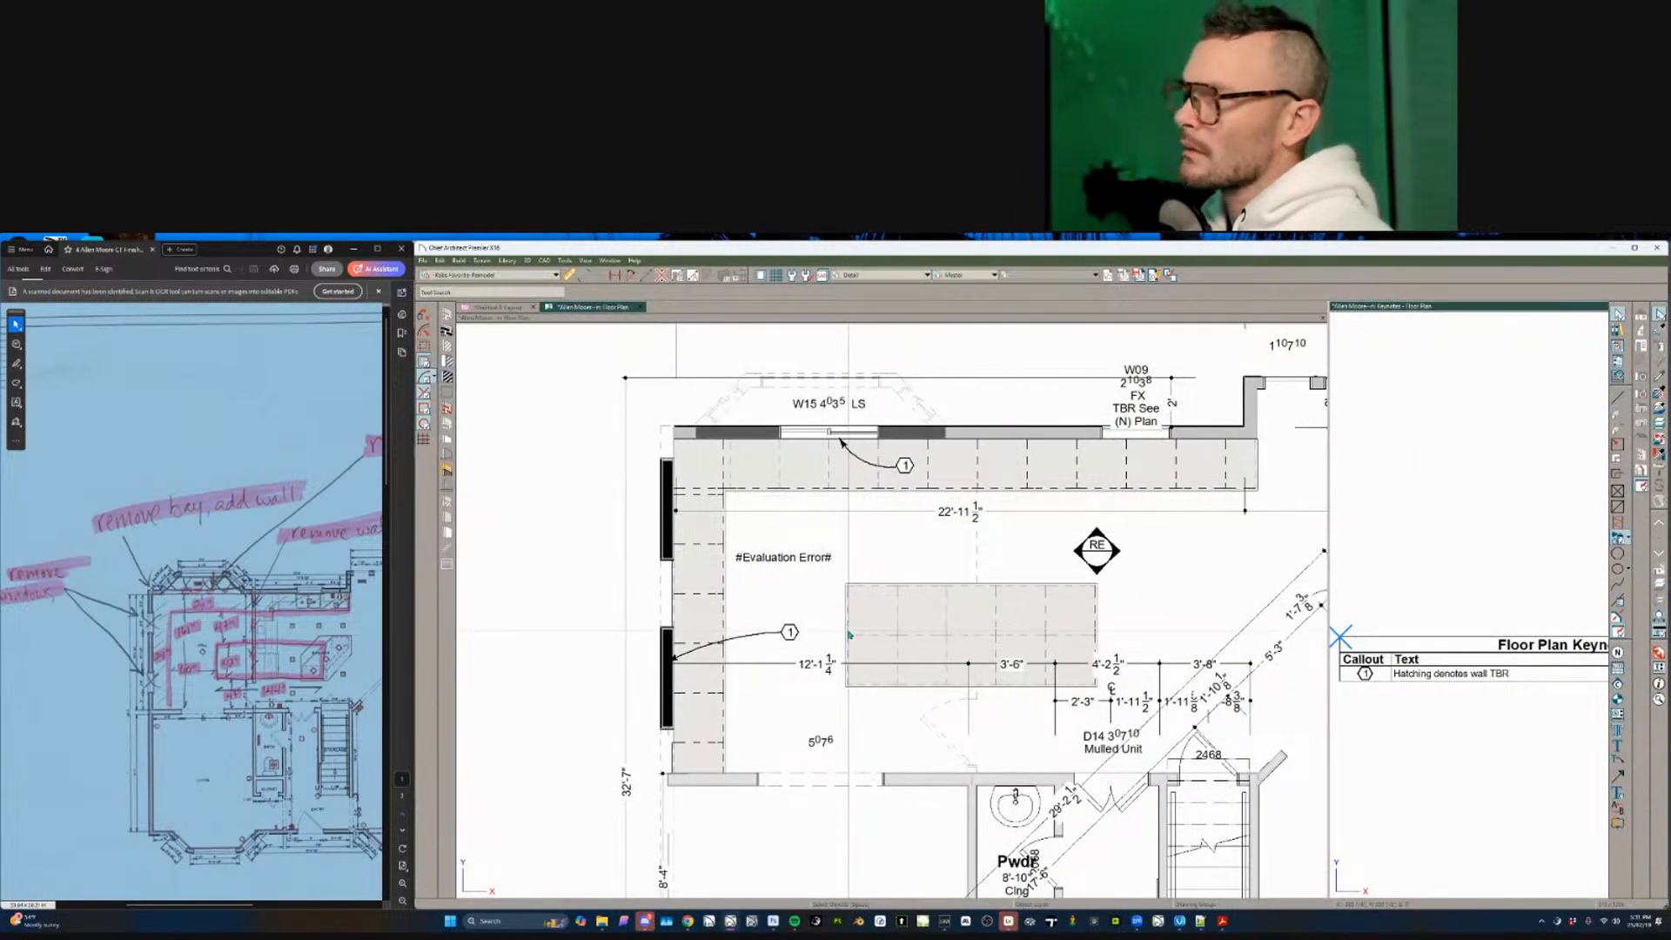
{"action": "left_click", "coordinate": [790, 600]}
- Select the #Evaluation Error# room labels in the kitchen
{"action": "left_click", "coordinate": [783, 557]}
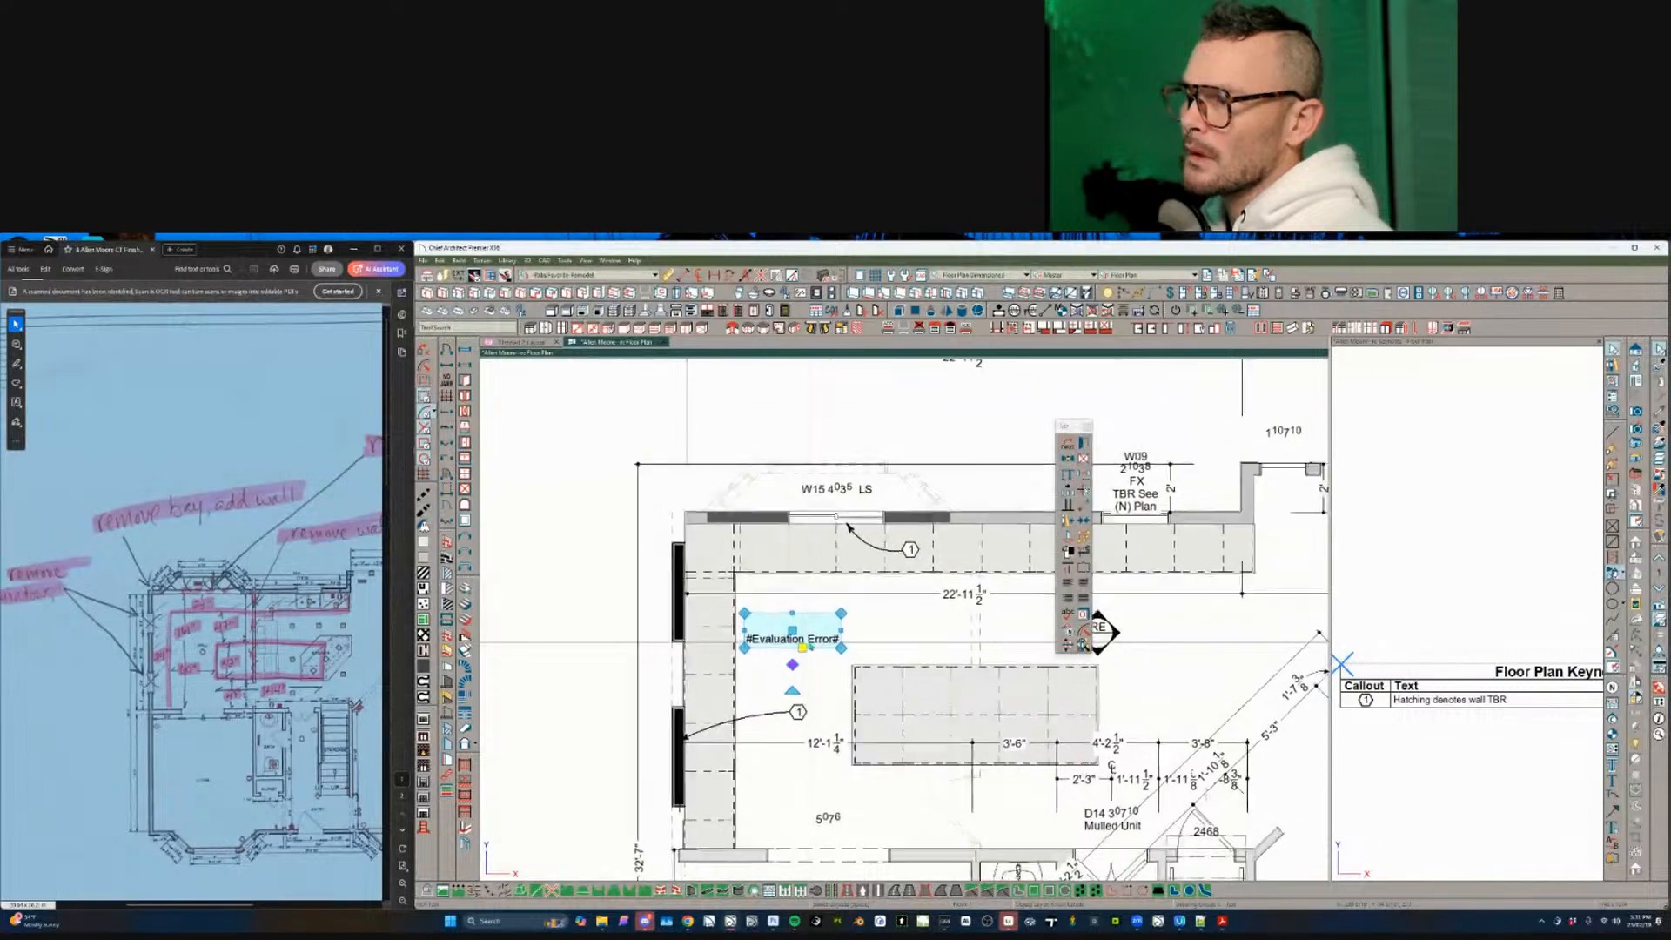
{"action": "scroll", "coordinate": [849, 636], "scroll_direction": "down", "scroll_amount": 6}
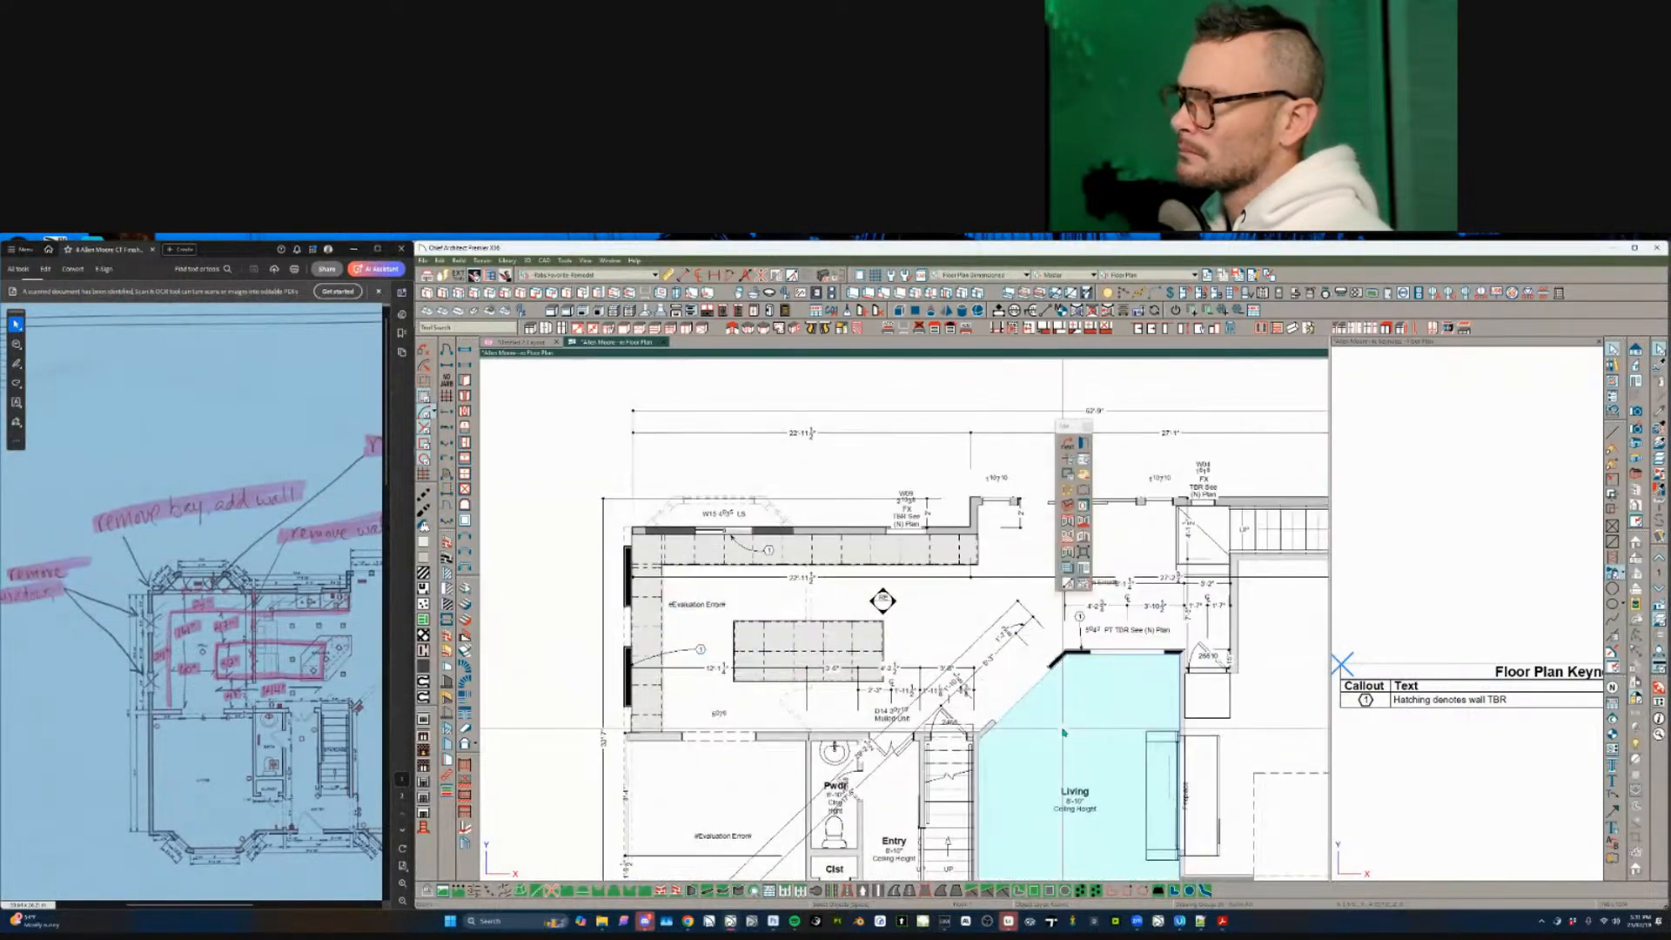
{"action": "scroll", "coordinate": [1063, 734], "scroll_direction": "up", "scroll_amount": 2}
{"action": "scroll", "coordinate": [774, 662], "scroll_direction": "up", "scroll_amount": 4}
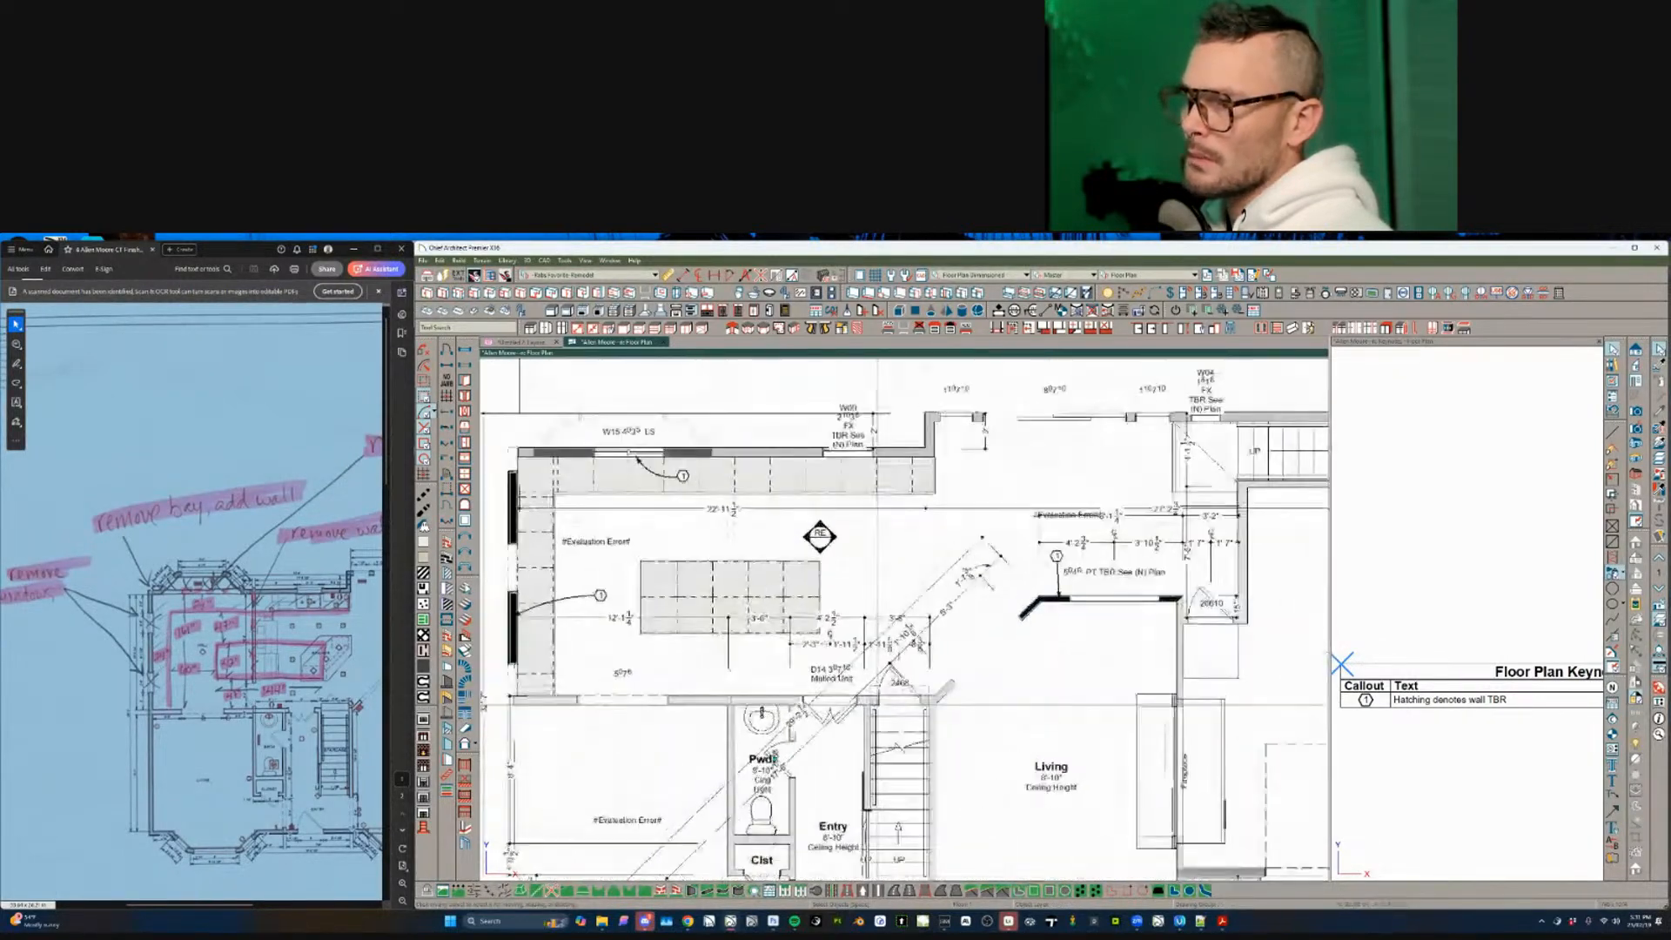
{"action": "middle_click_drag", "start_coordinate": [611, 816], "coordinate": [735, 724]}
{"action": "left_click", "coordinate": [736, 724]}
{"action": "scroll", "coordinate": [773, 718], "scroll_direction": "down", "scroll_amount": 3}
{"action": "scroll", "coordinate": [776, 719], "scroll_direction": "down", "scroll_amount": 2}
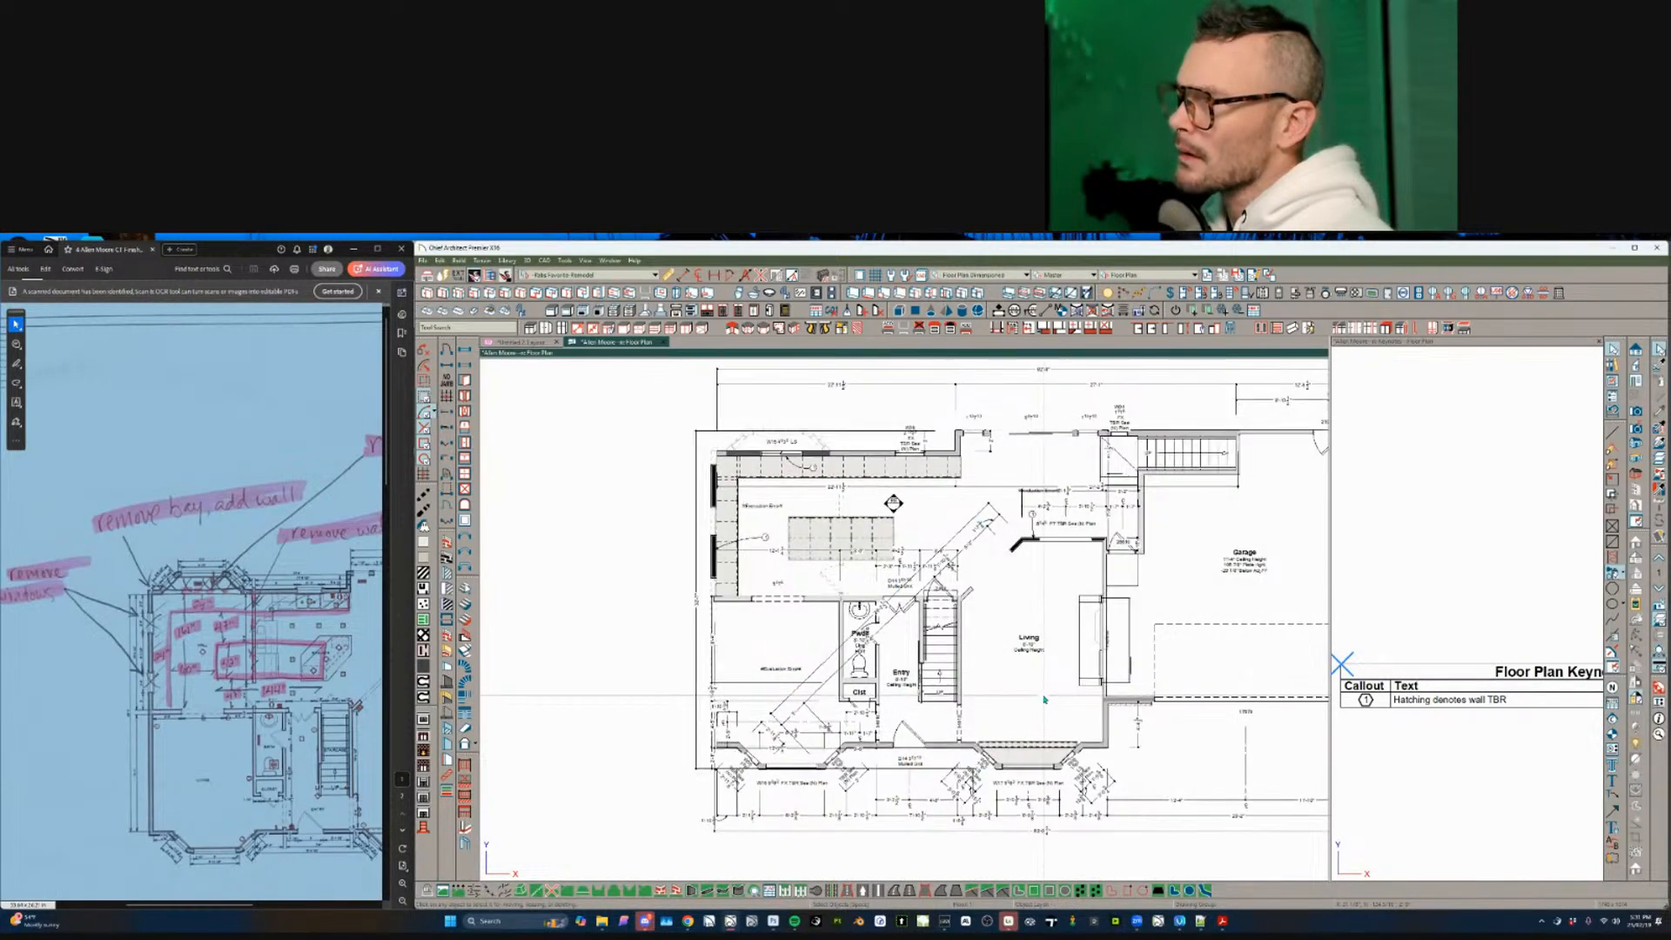
{"action": "scroll", "coordinate": [721, 533], "scroll_direction": "up", "scroll_amount": 5}
{"action": "scroll", "coordinate": [733, 710], "scroll_direction": "down", "scroll_amount": 5}
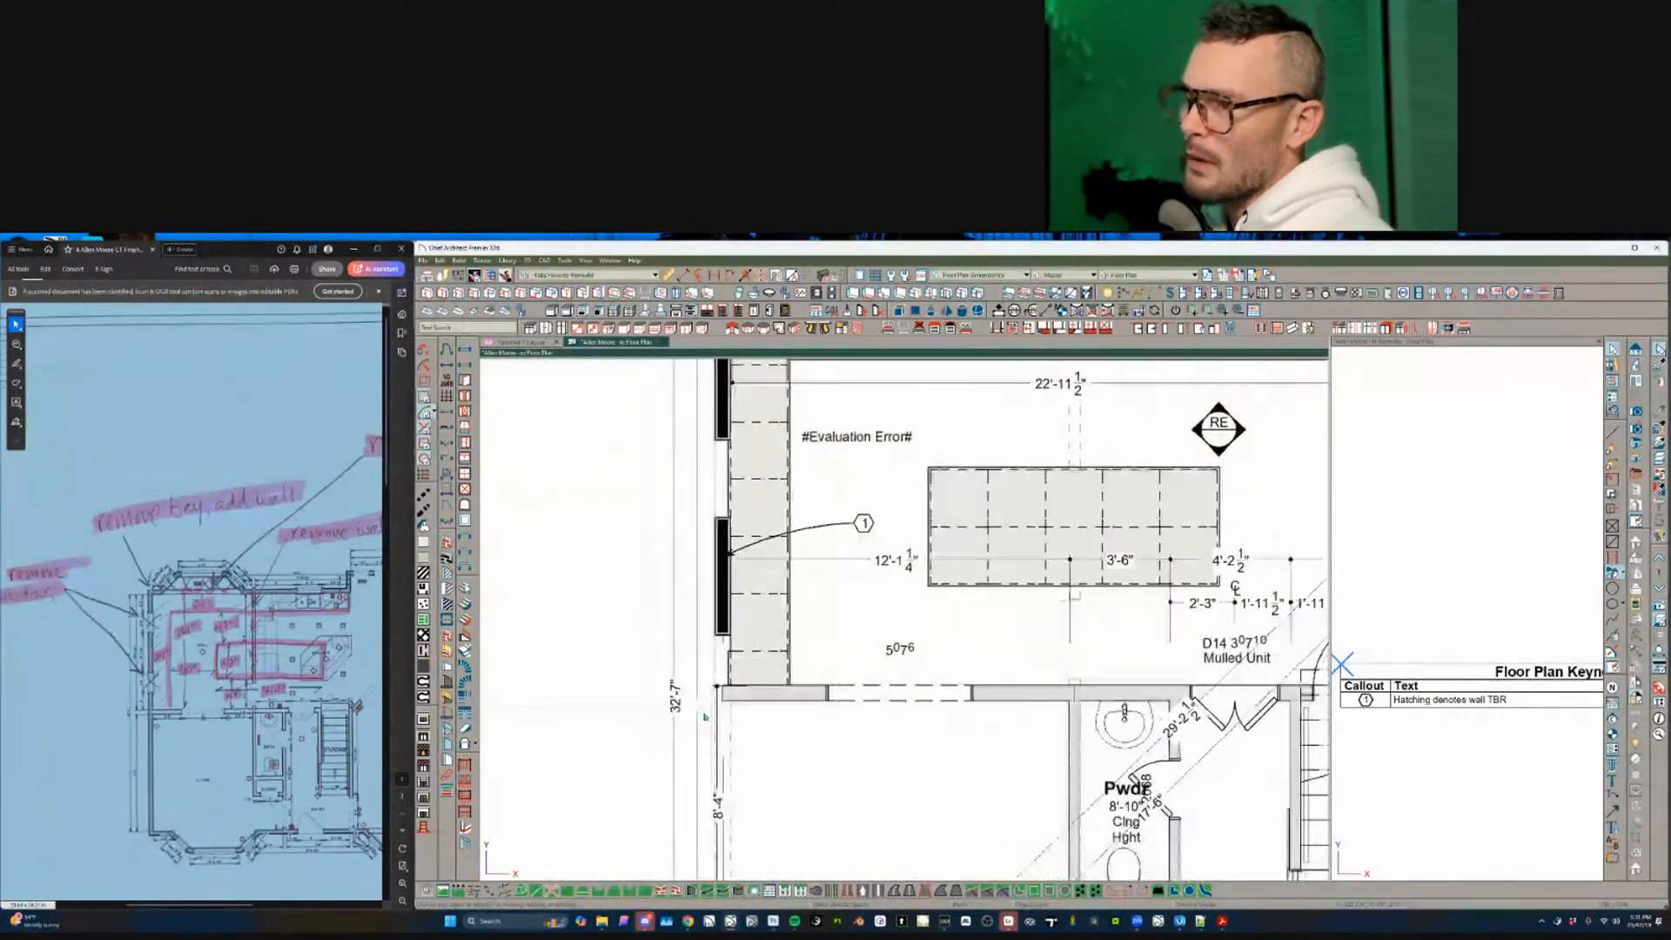
- Check the kitchen's top-left wall corner, then bring up the File menu
{"action": "middle_click_drag", "start_coordinate": [809, 570], "coordinate": [824, 726]}
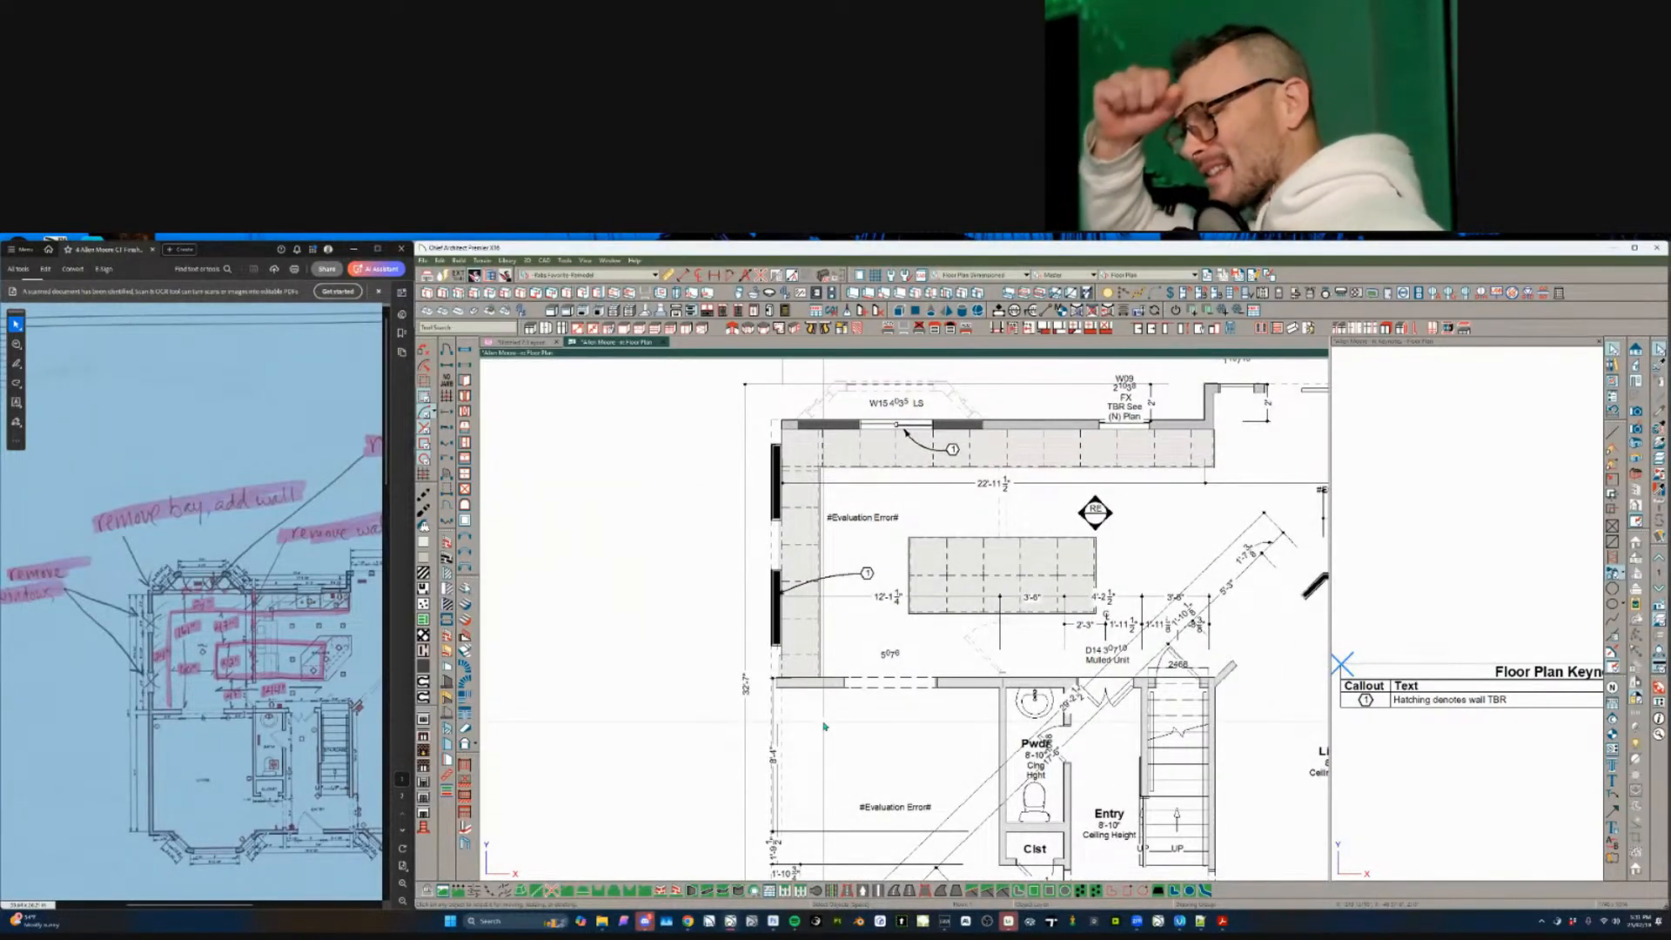
{"action": "left_click", "coordinate": [799, 458]}
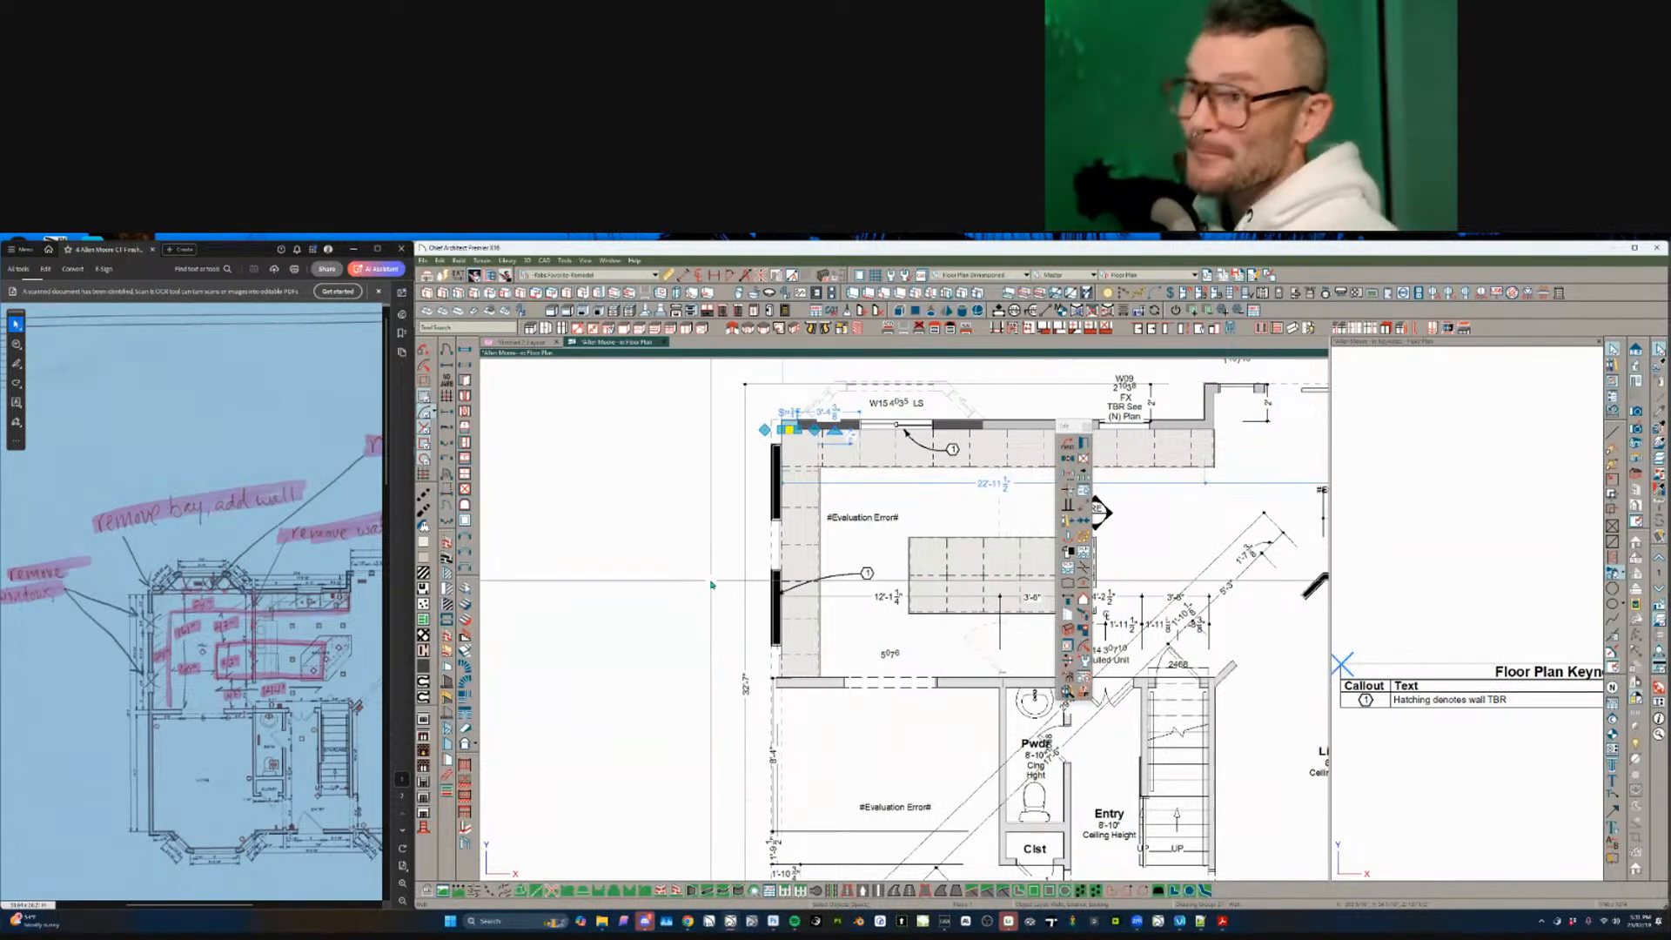
{"action": "key", "text": "Escape"}
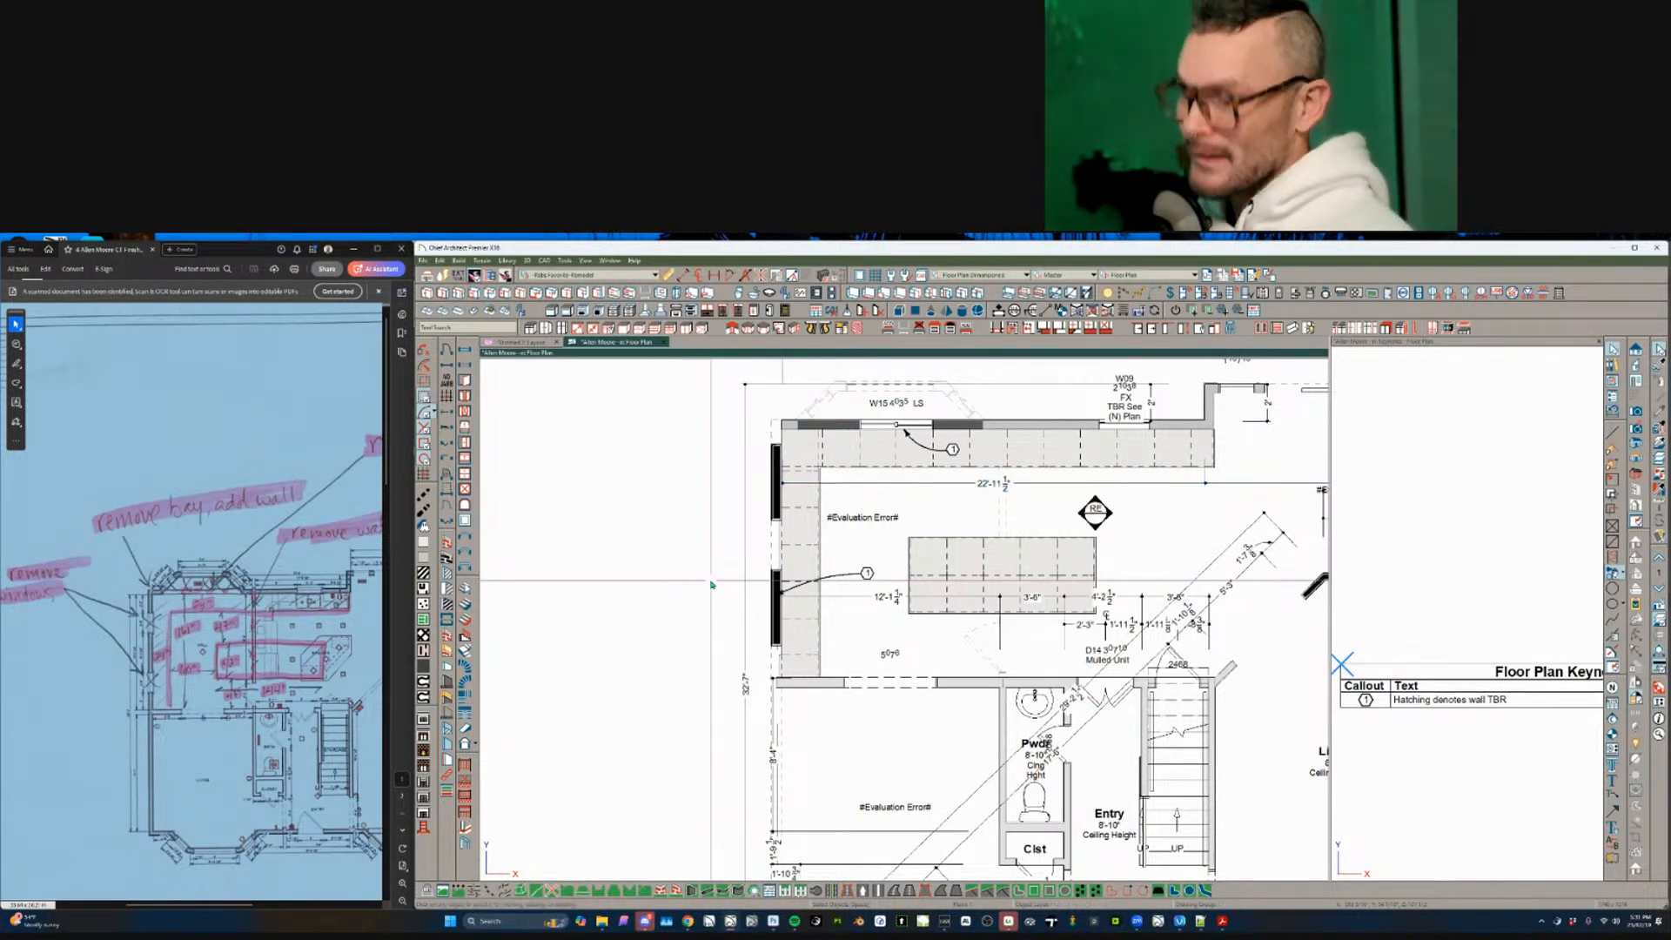
{"action": "key", "text": "alt+f"}
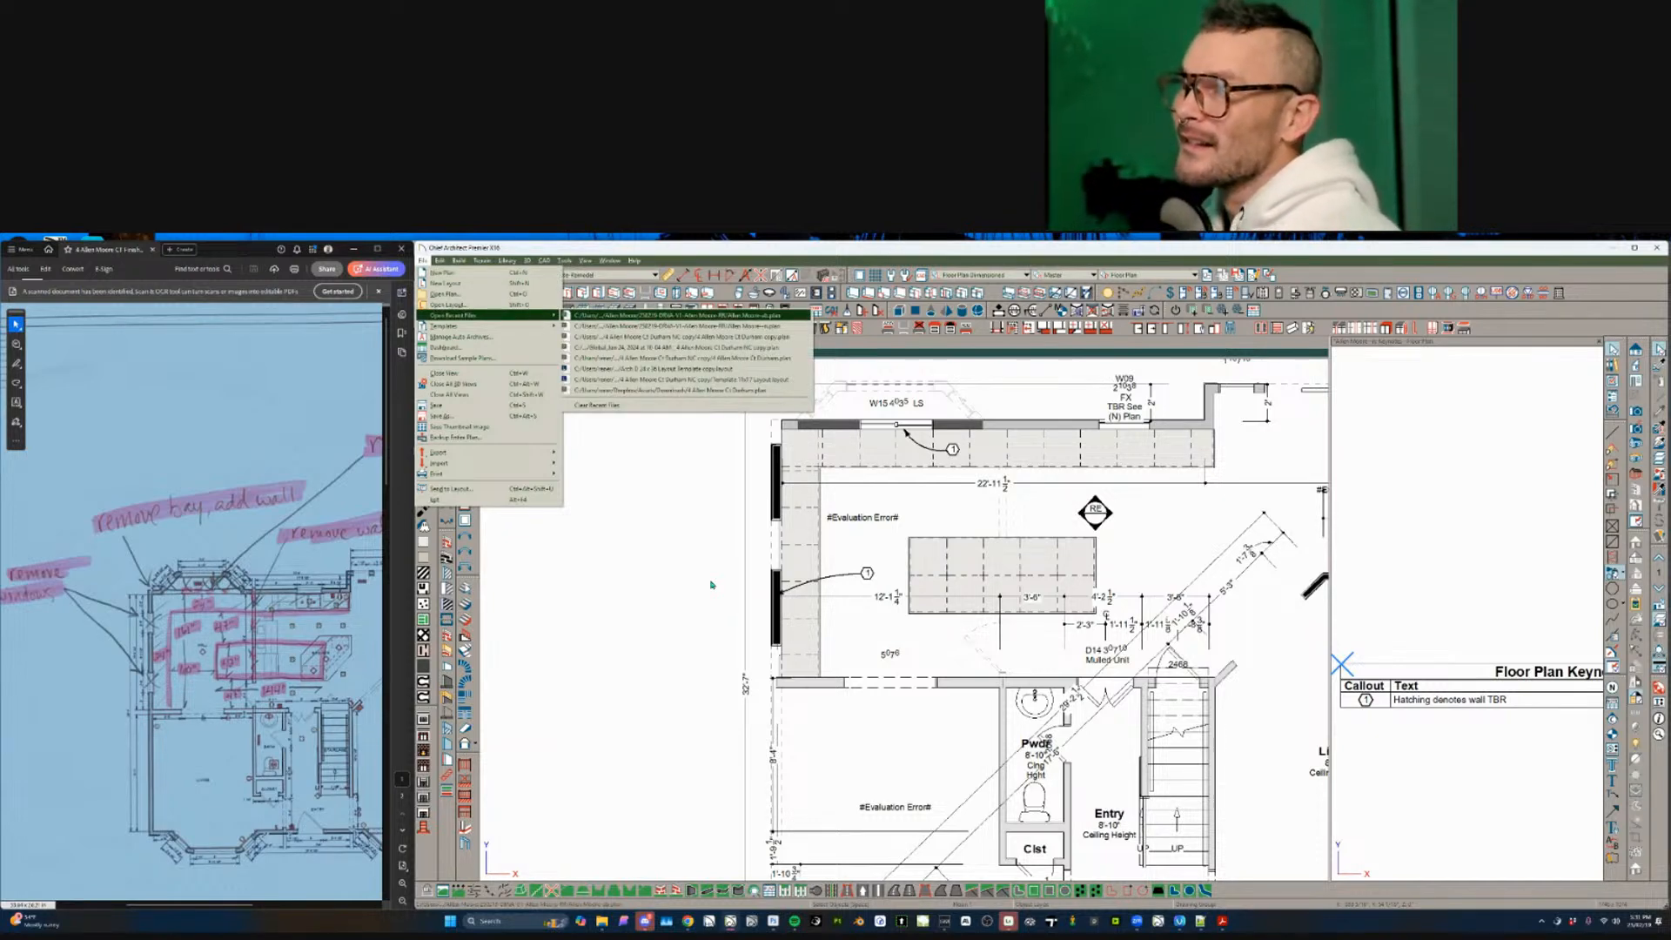
- Open the recent Working Plan, view layout sheet A-2, then undo on the floor plan
{"action": "left_click", "coordinate": [711, 585]}
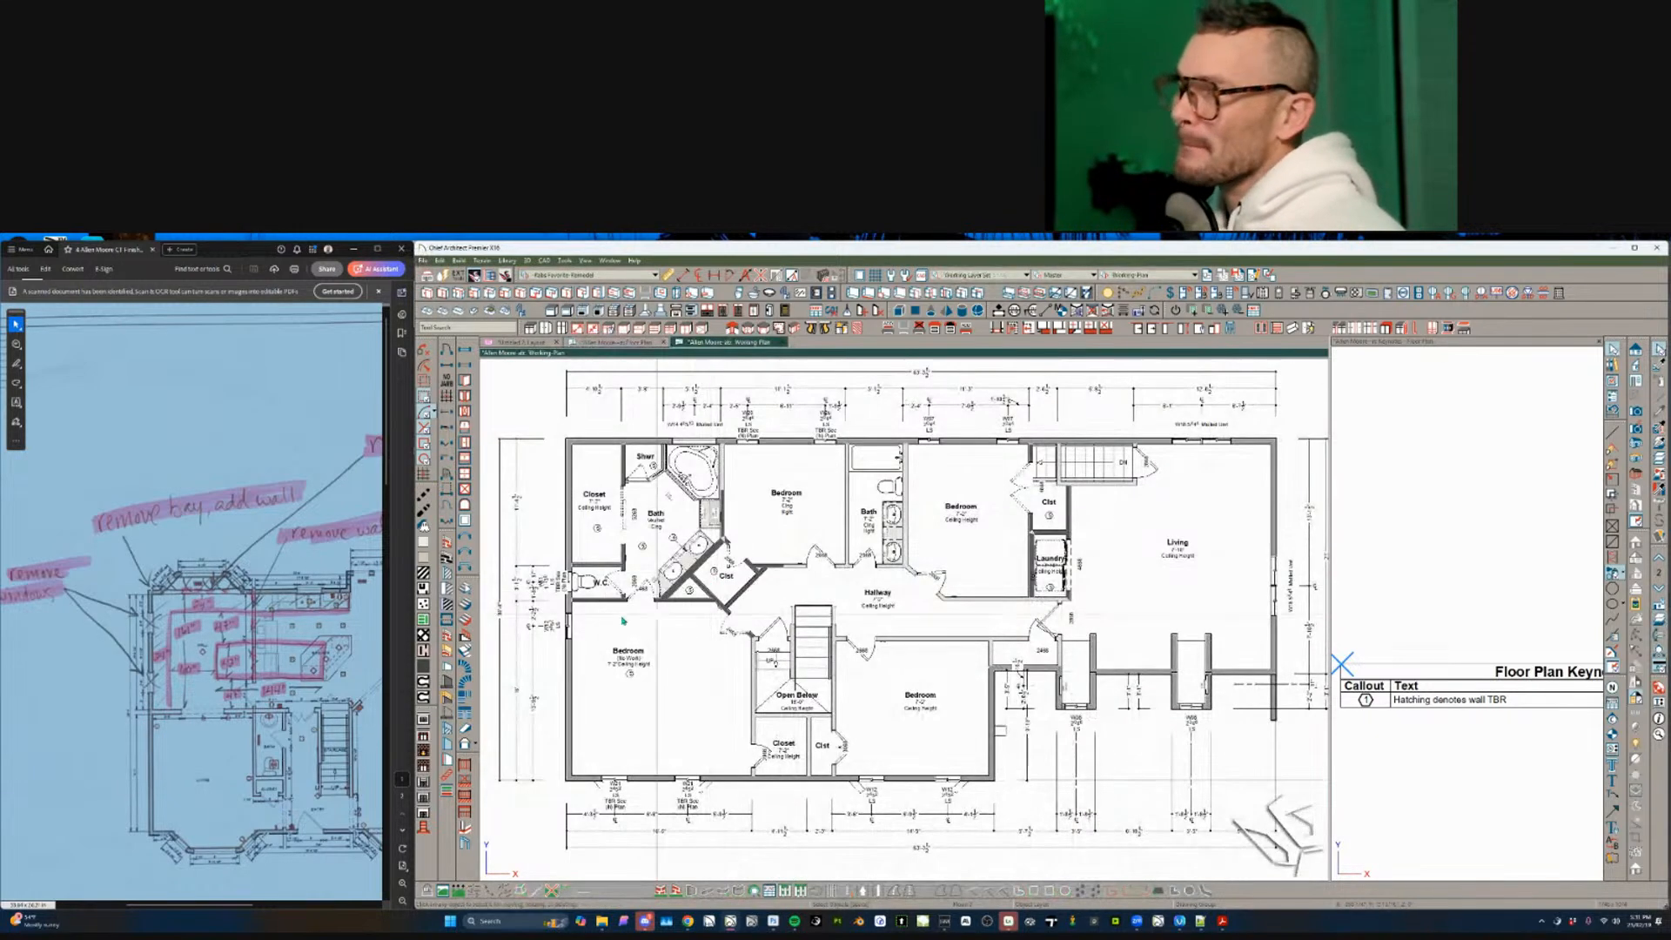
{"action": "left_click", "coordinate": [571, 668]}
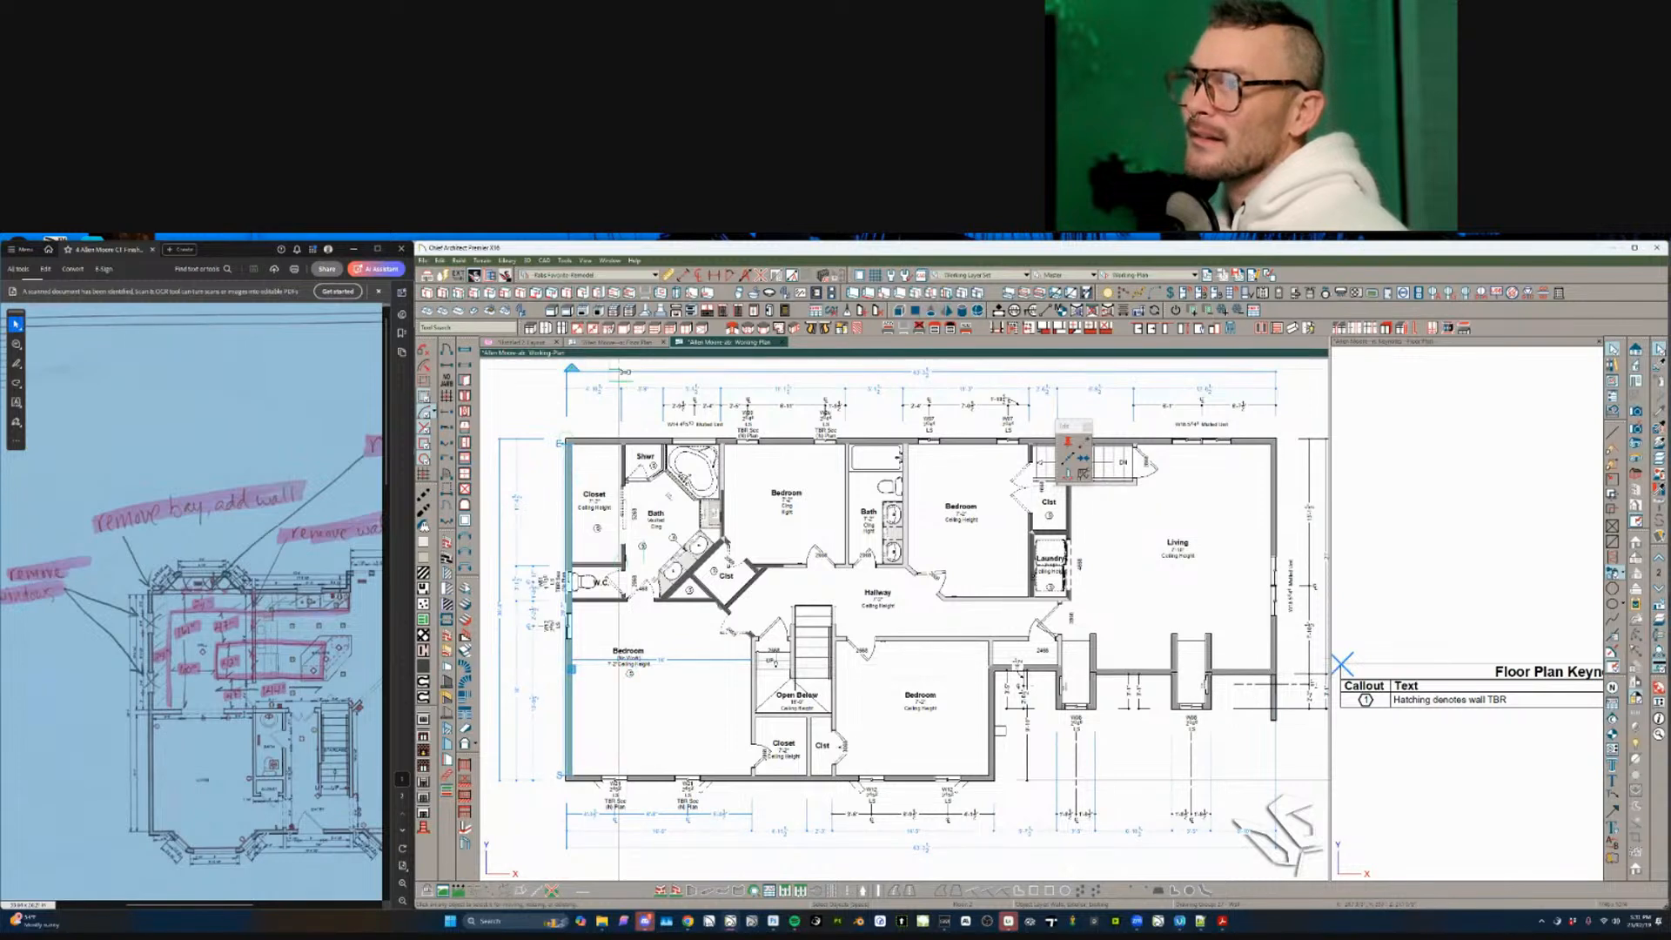
{"action": "key", "text": "Escape"}
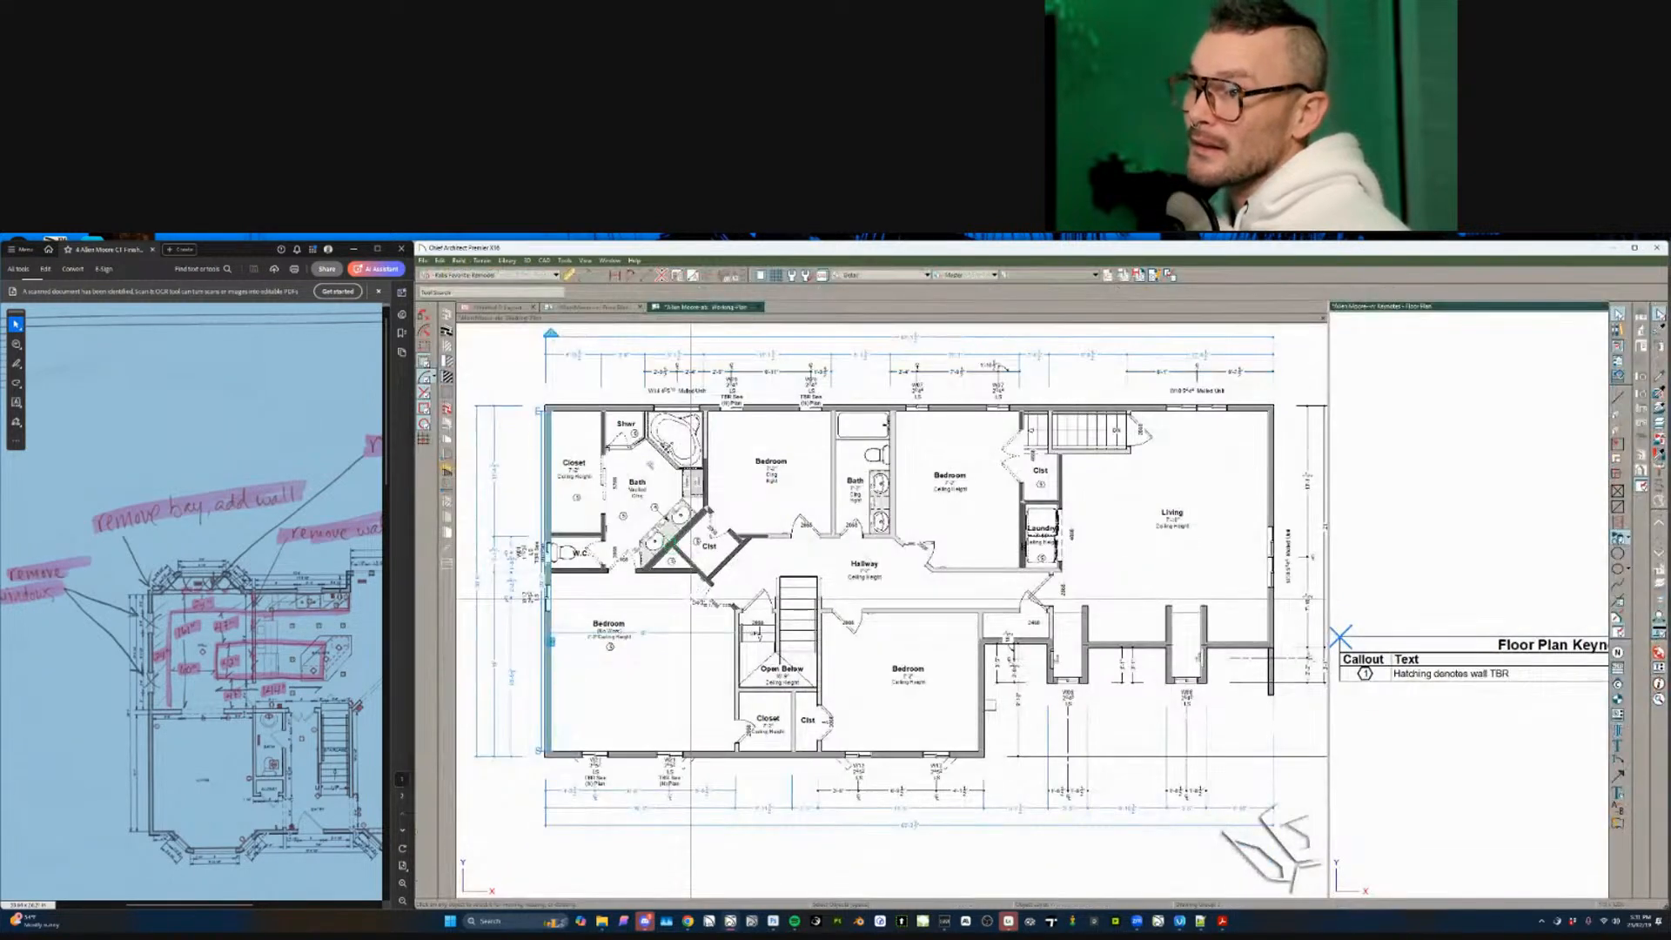
{"action": "left_click", "coordinate": [499, 307]}
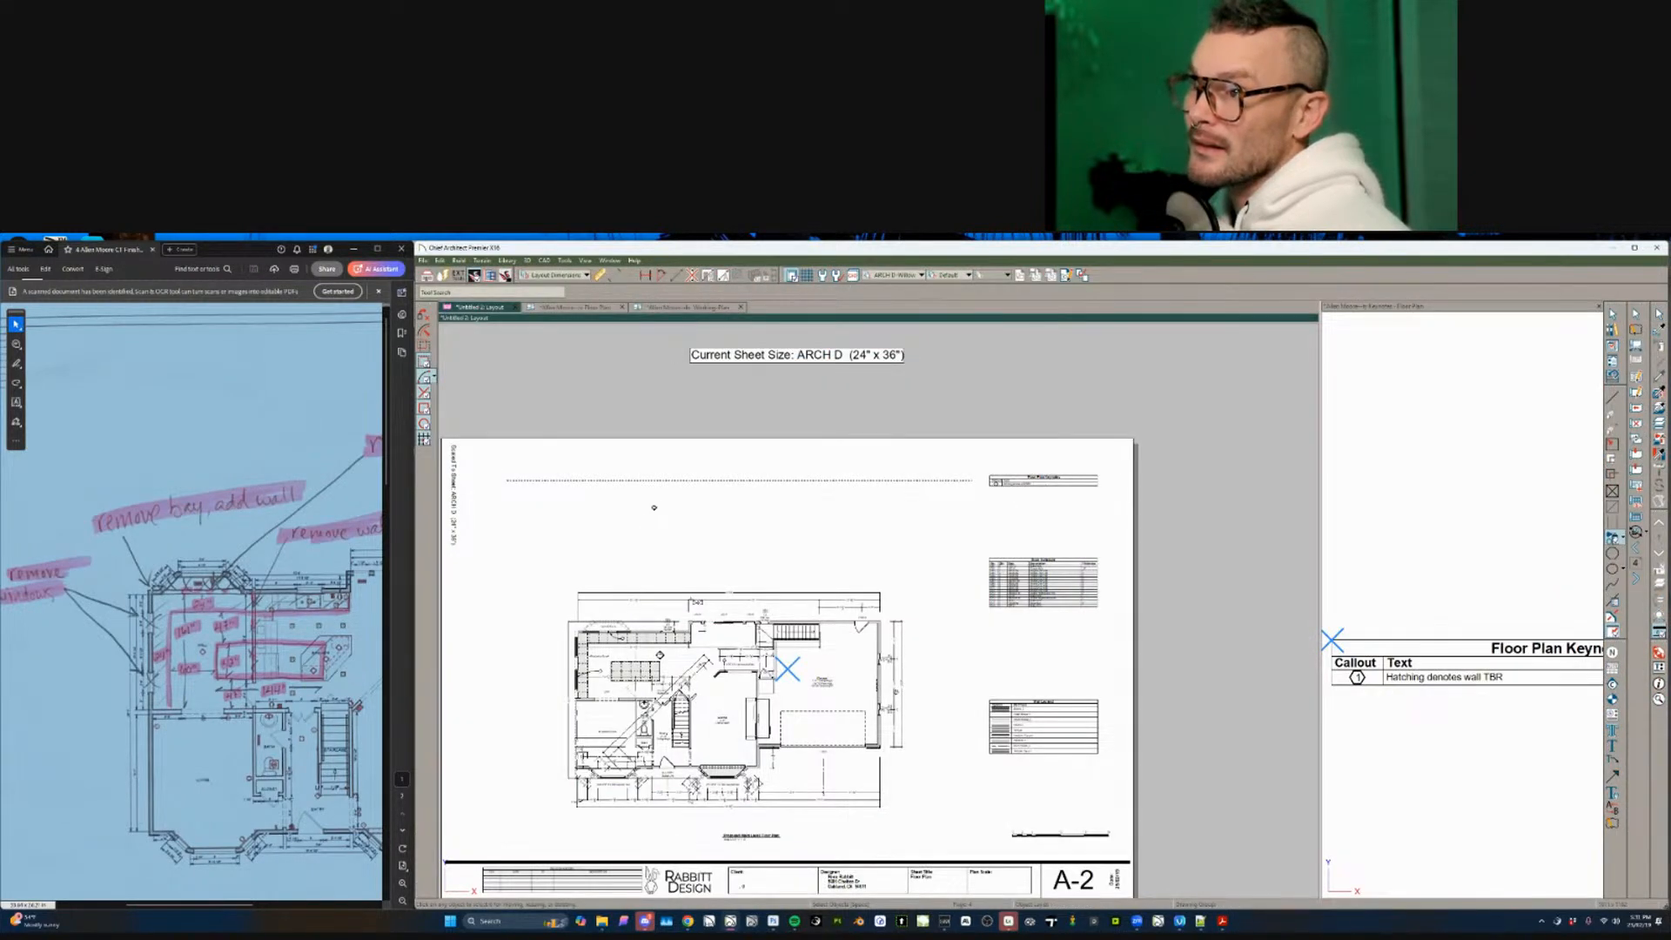
{"action": "left_click", "coordinate": [576, 307]}
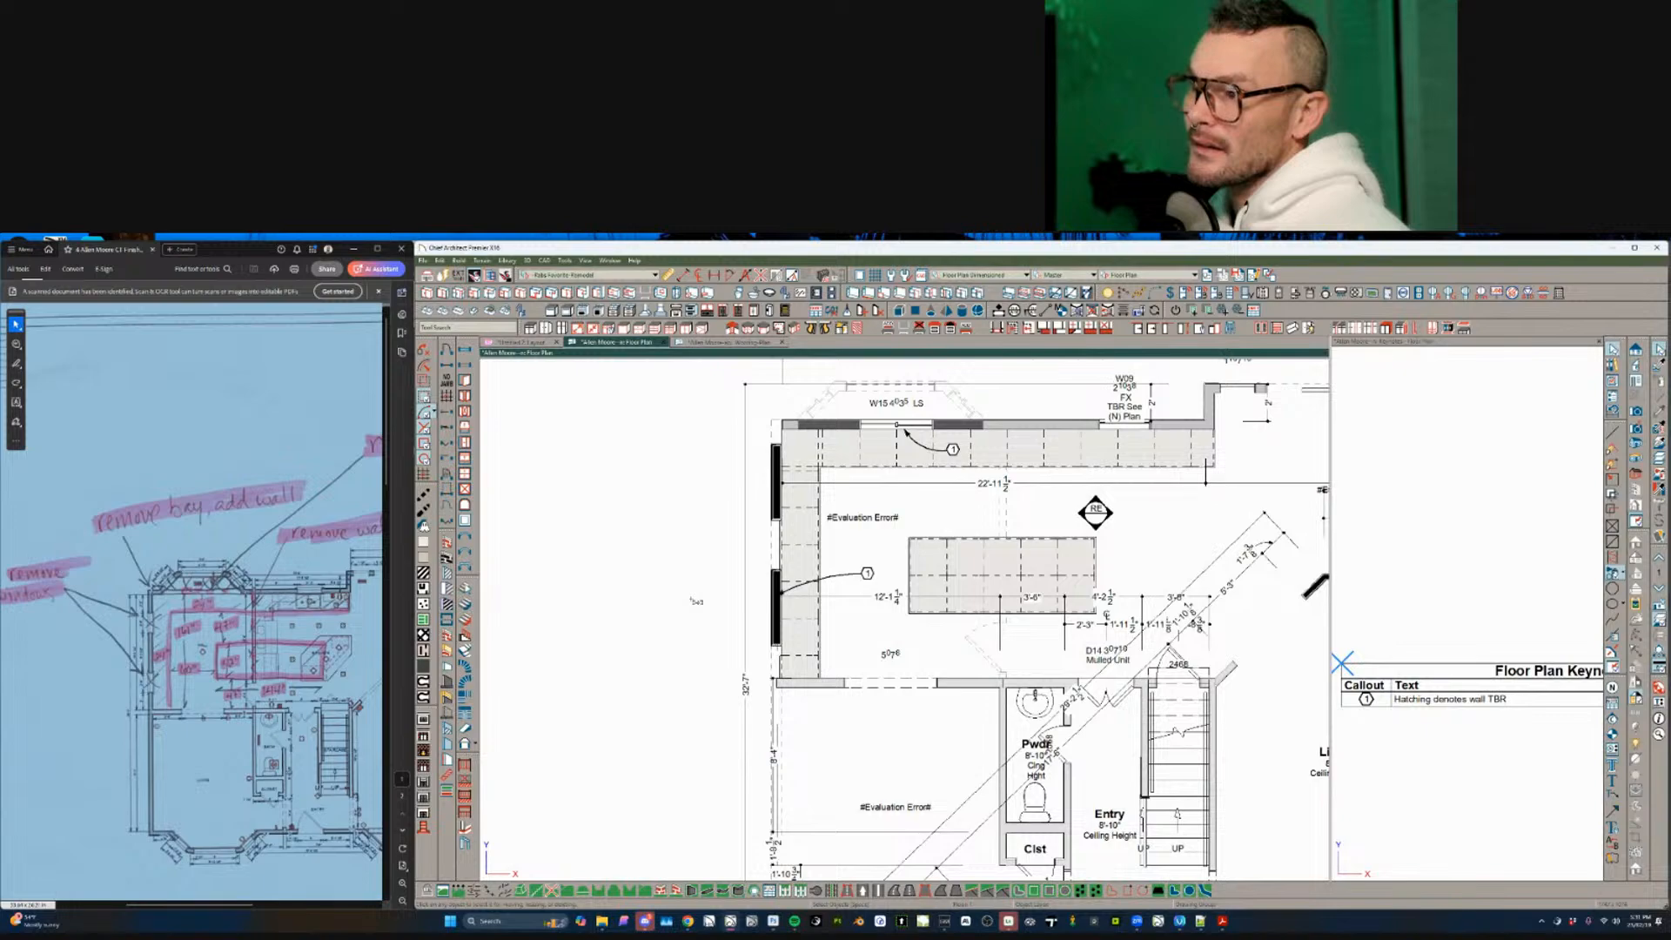
{"action": "key", "text": "ctrl+z"}
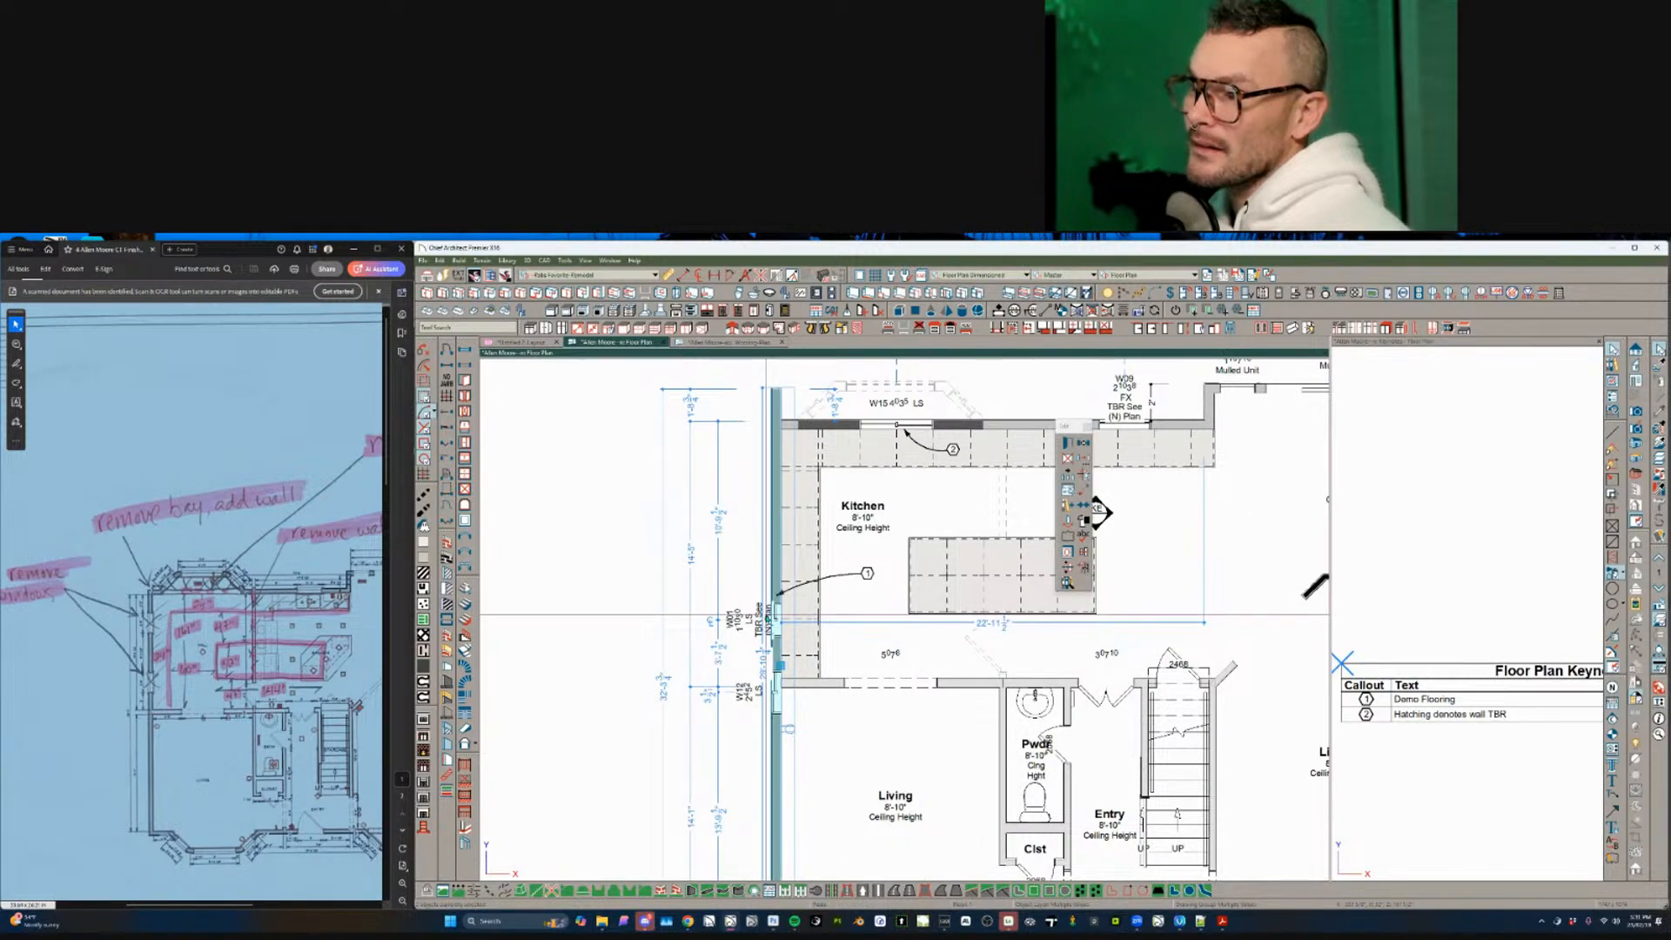
- Delete the left exterior wall of the floor plan
{"action": "scroll", "coordinate": [903, 651], "scroll_direction": "down", "scroll_amount": 5}
{"action": "middle_click_drag", "start_coordinate": [1031, 553], "coordinate": [975, 523]}
{"action": "scroll", "coordinate": [830, 507], "scroll_direction": "up", "scroll_amount": 3}
{"action": "scroll", "coordinate": [783, 466], "scroll_direction": "up", "scroll_amount": 3}
{"action": "middle_click_drag", "start_coordinate": [771, 448], "coordinate": [827, 515]}
{"action": "scroll", "coordinate": [816, 518], "scroll_direction": "down", "scroll_amount": 3}
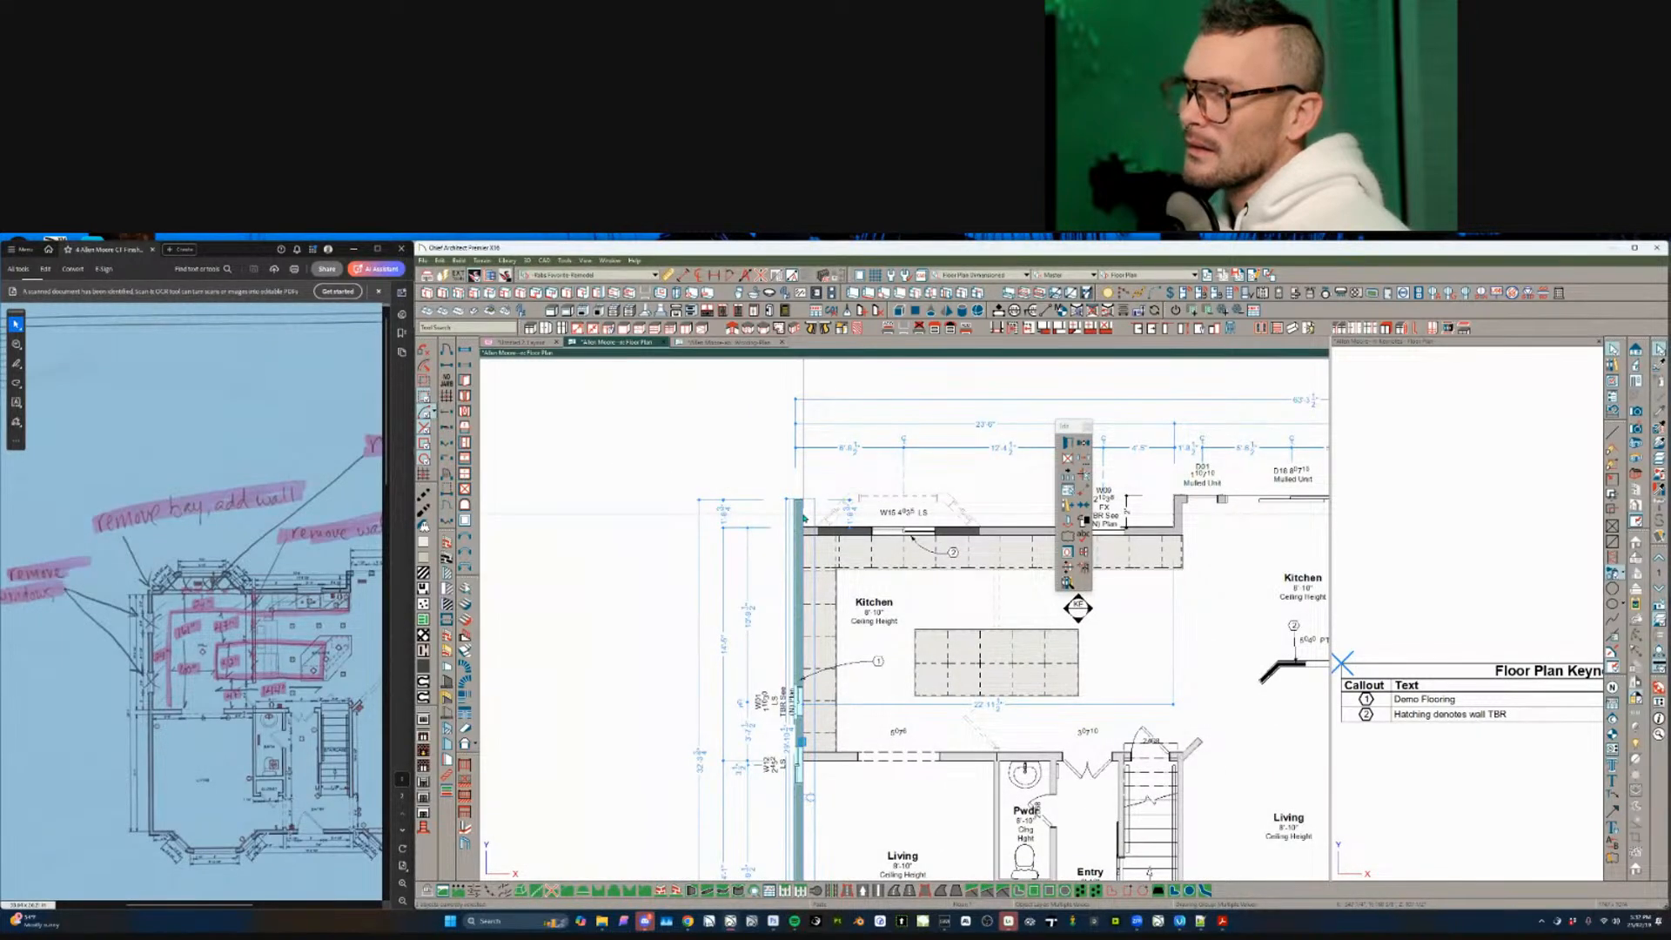
{"action": "scroll", "coordinate": [802, 518], "scroll_direction": "down", "scroll_amount": 2}
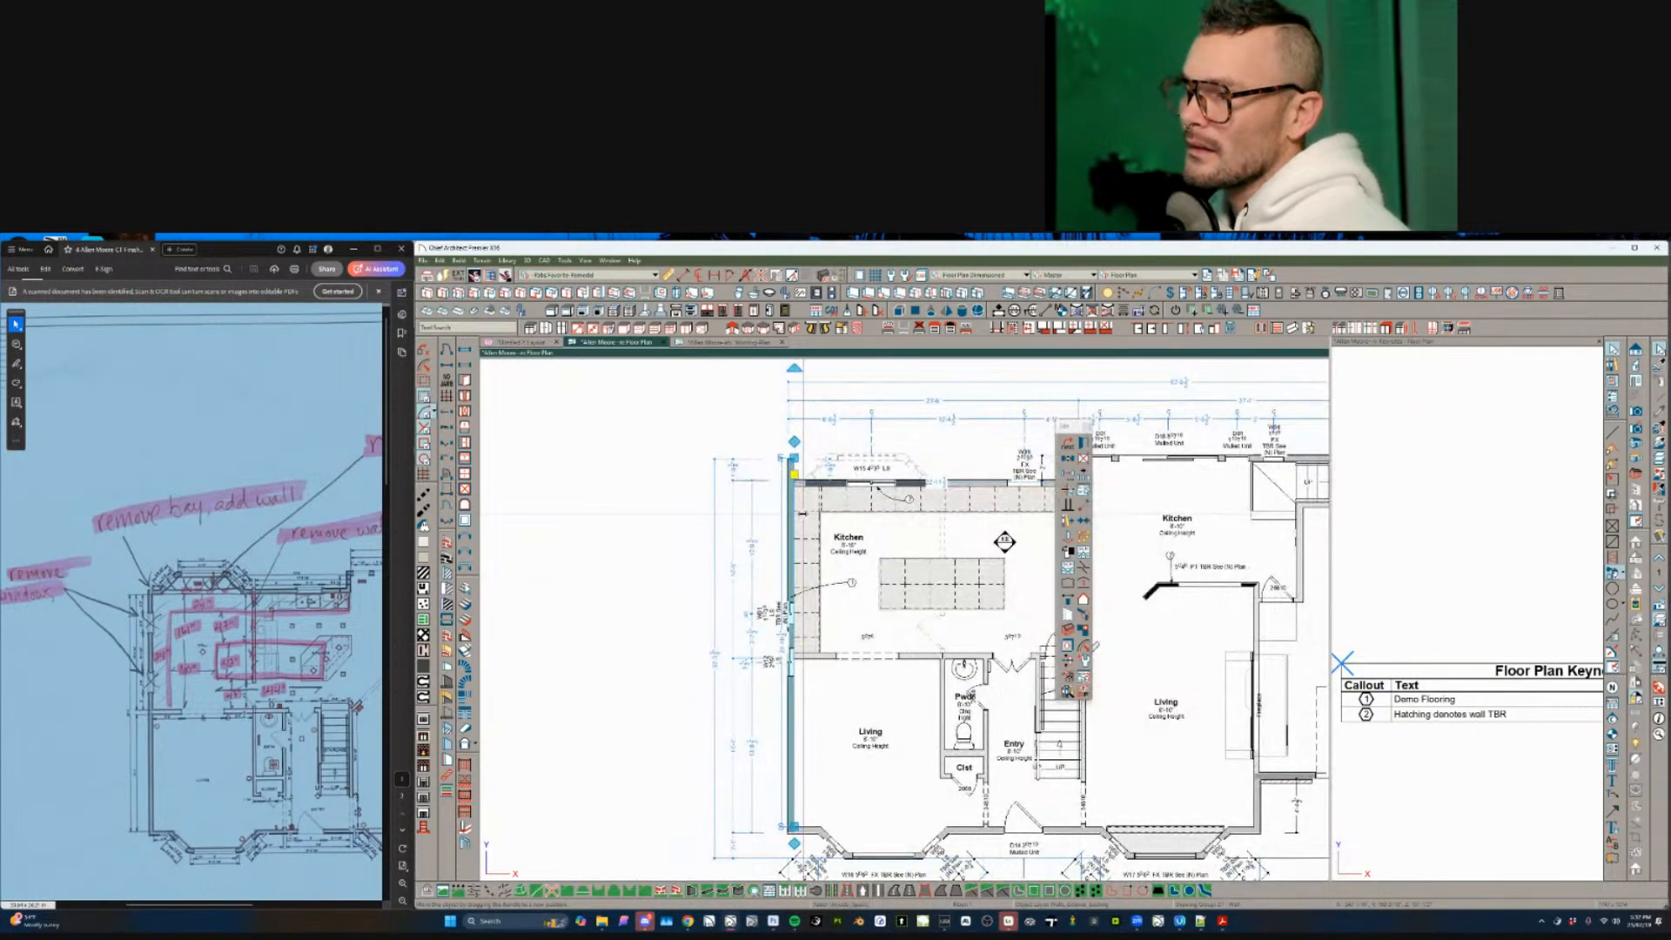
{"action": "scroll", "coordinate": [802, 514], "scroll_direction": "up", "scroll_amount": 1}
{"action": "key", "text": "Delete"}
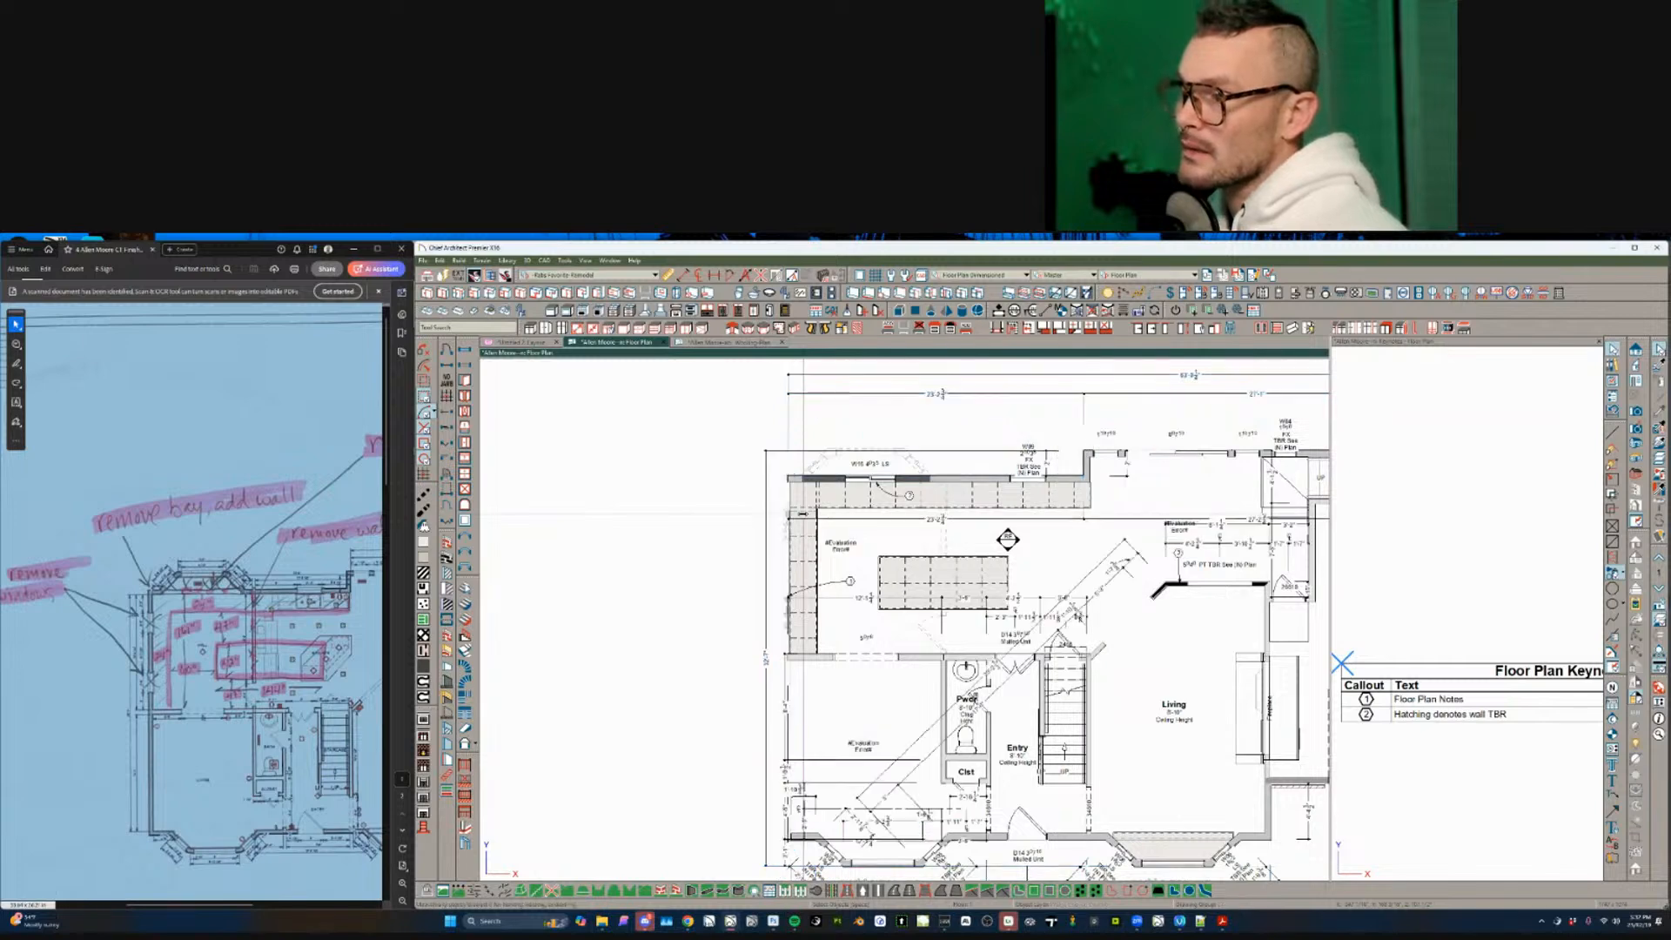
{"action": "key", "text": "ctrl+z"}
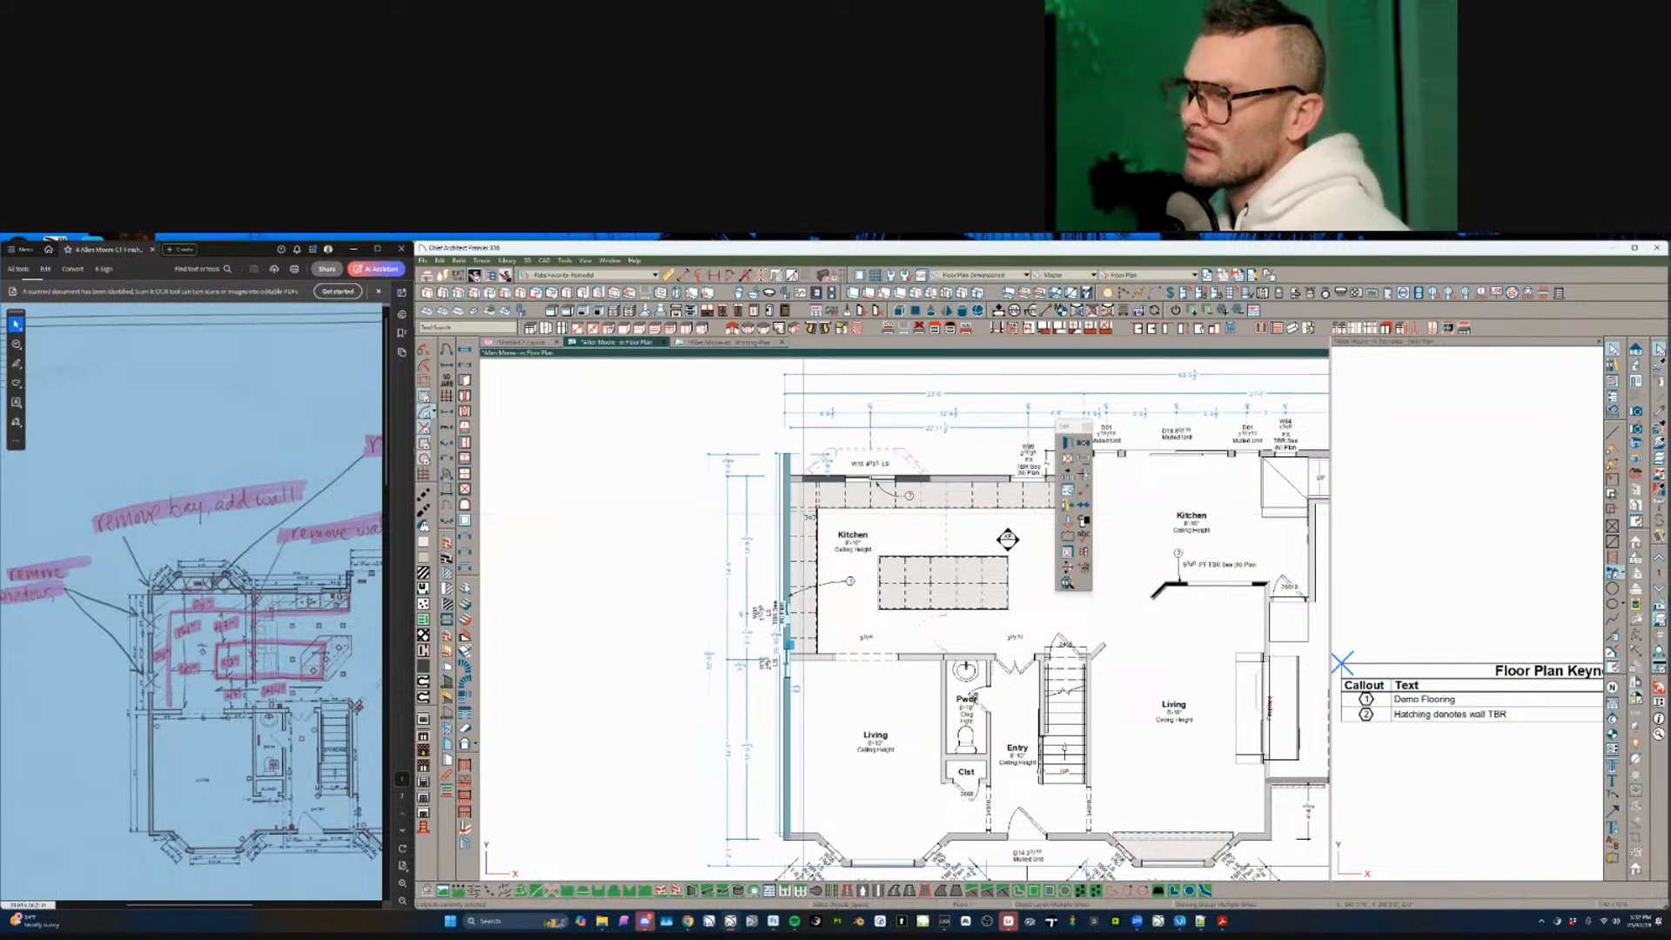
{"action": "key", "text": "Escape"}
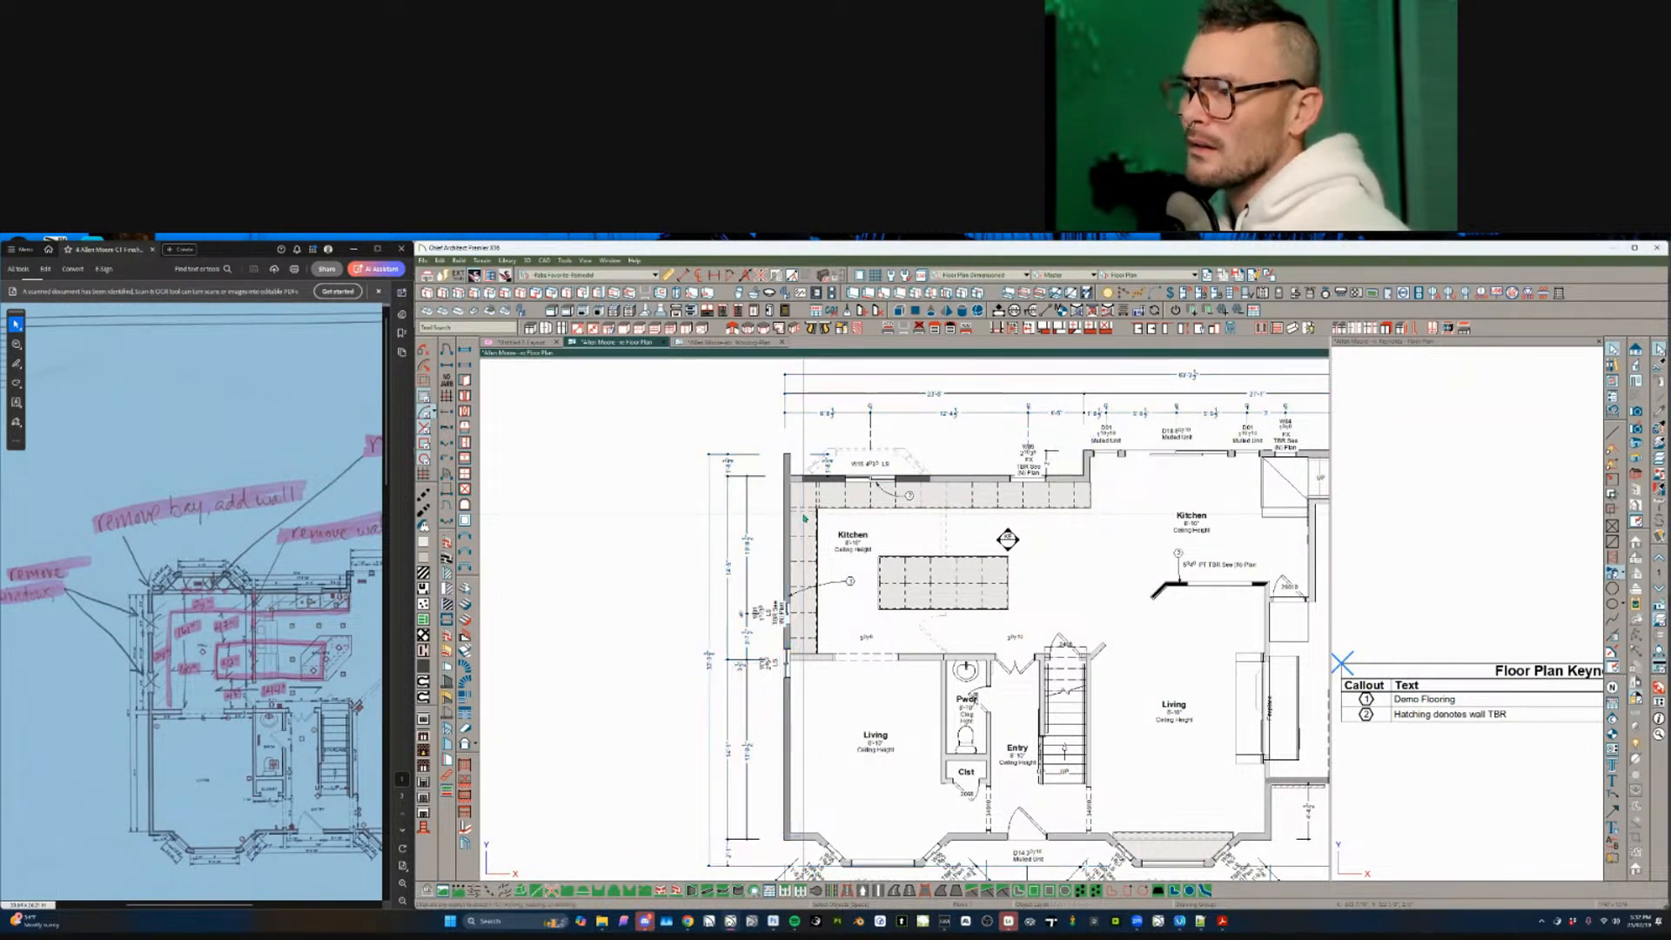
{"action": "left_click", "coordinate": [788, 459]}
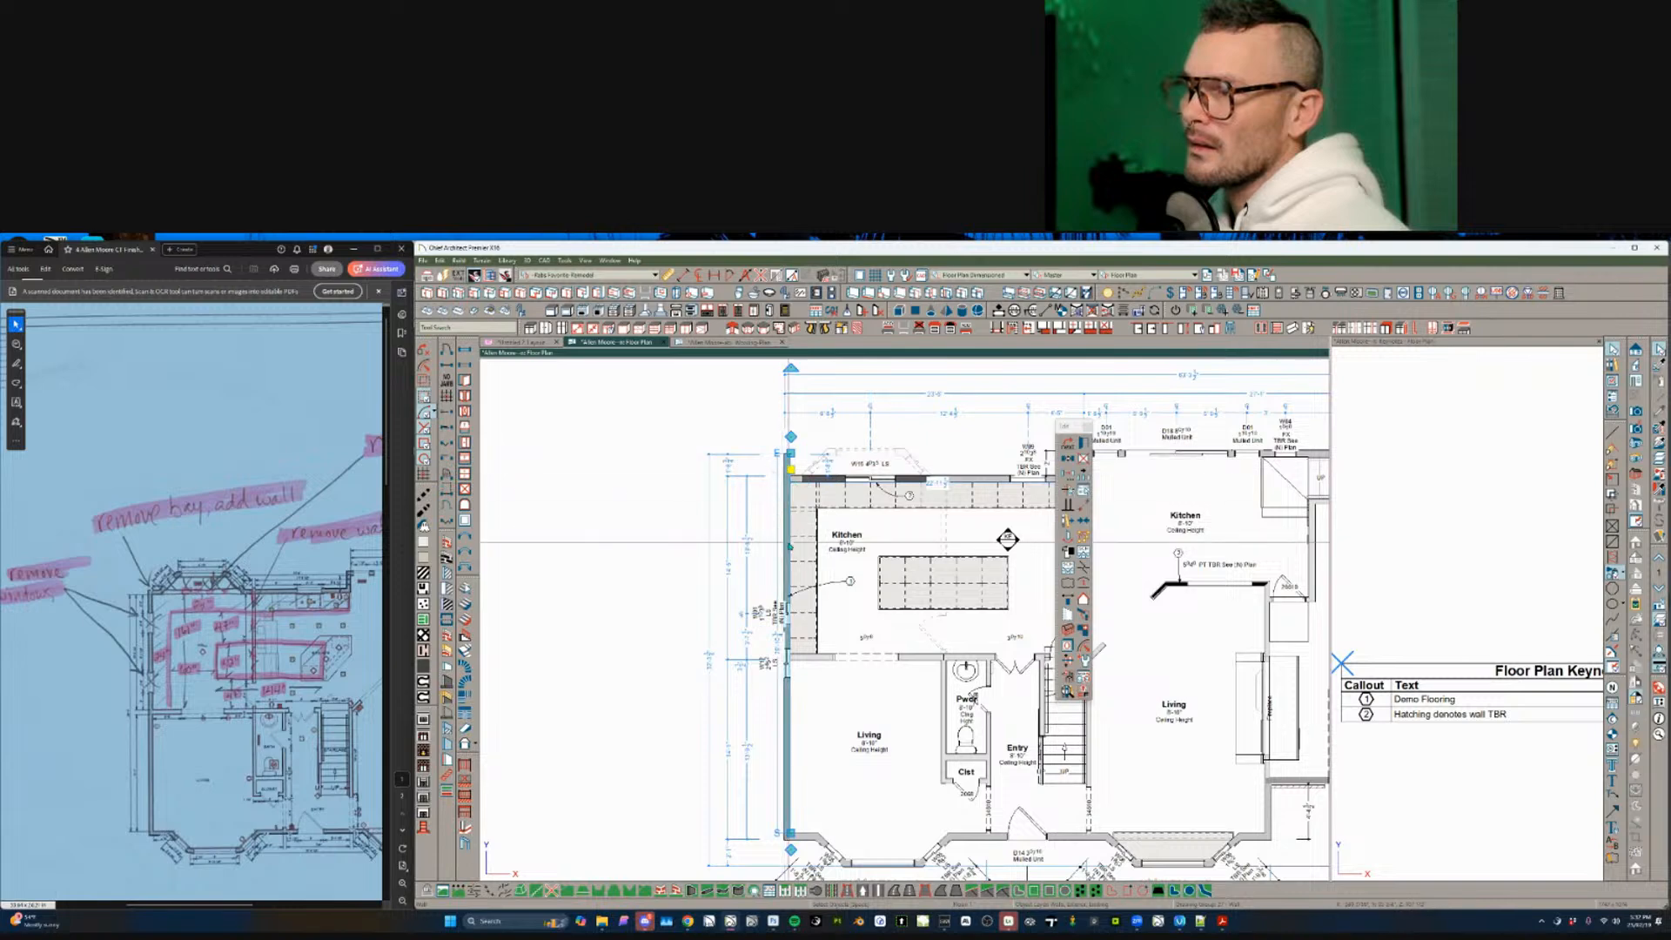
{"action": "key", "text": "Delete"}
- Check the Hall's left wall on the Working Plan's lower floor, then reselect the left exterior wall
{"action": "scroll", "coordinate": [789, 544], "scroll_direction": "down", "scroll_amount": 1}
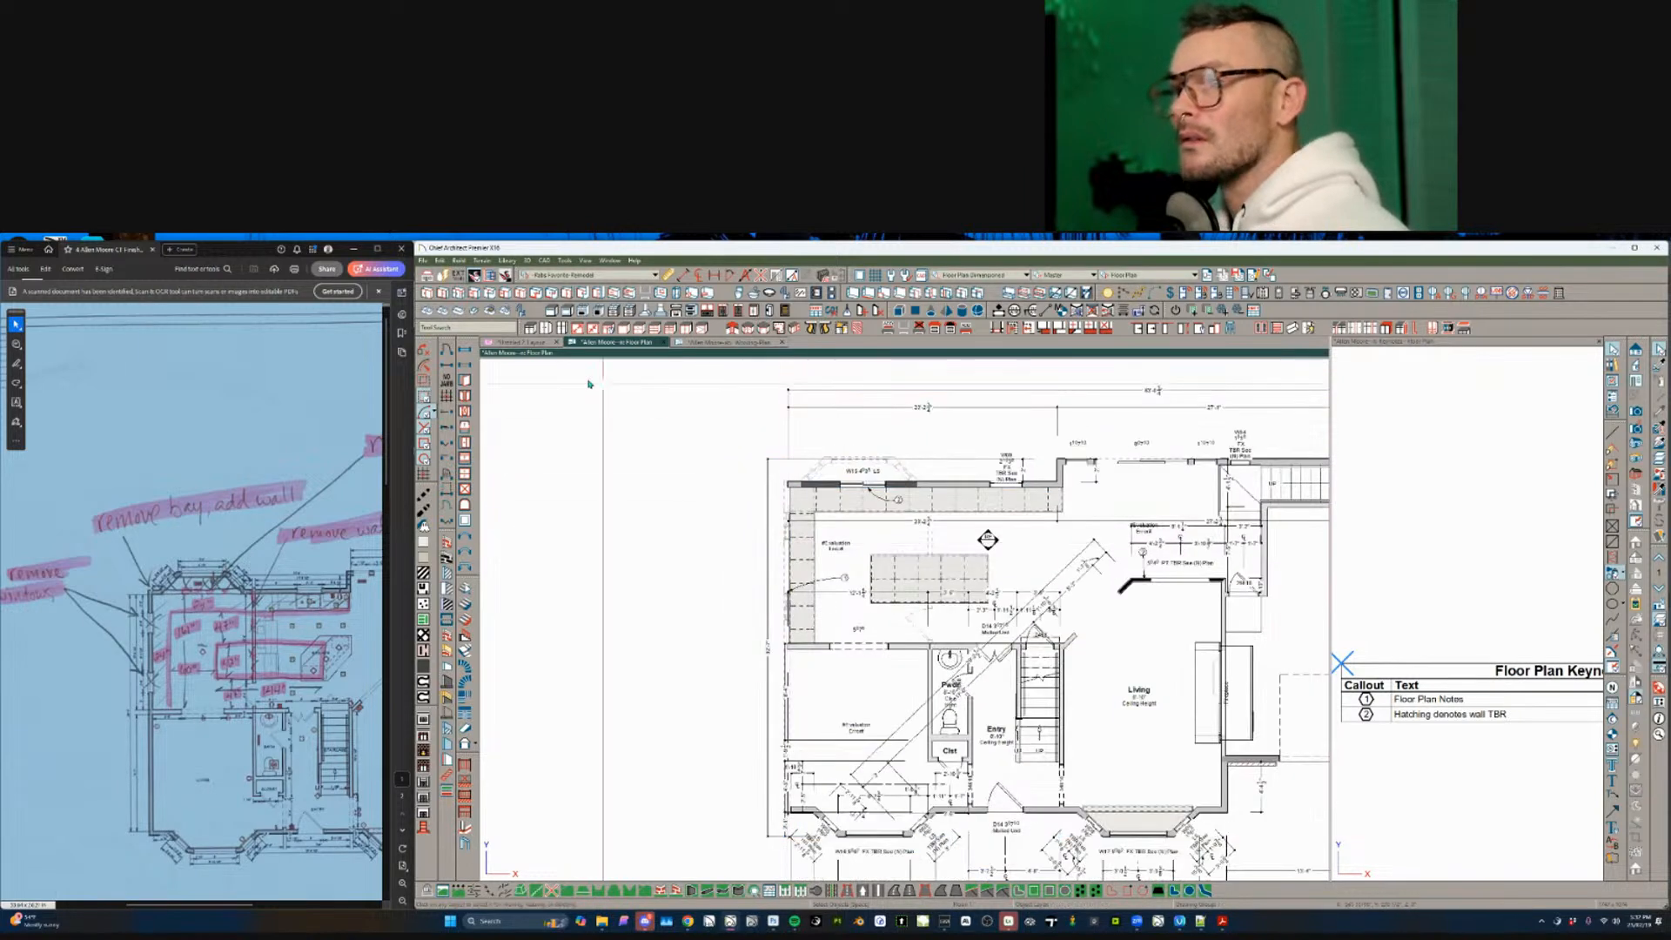
{"action": "left_click", "coordinate": [701, 342]}
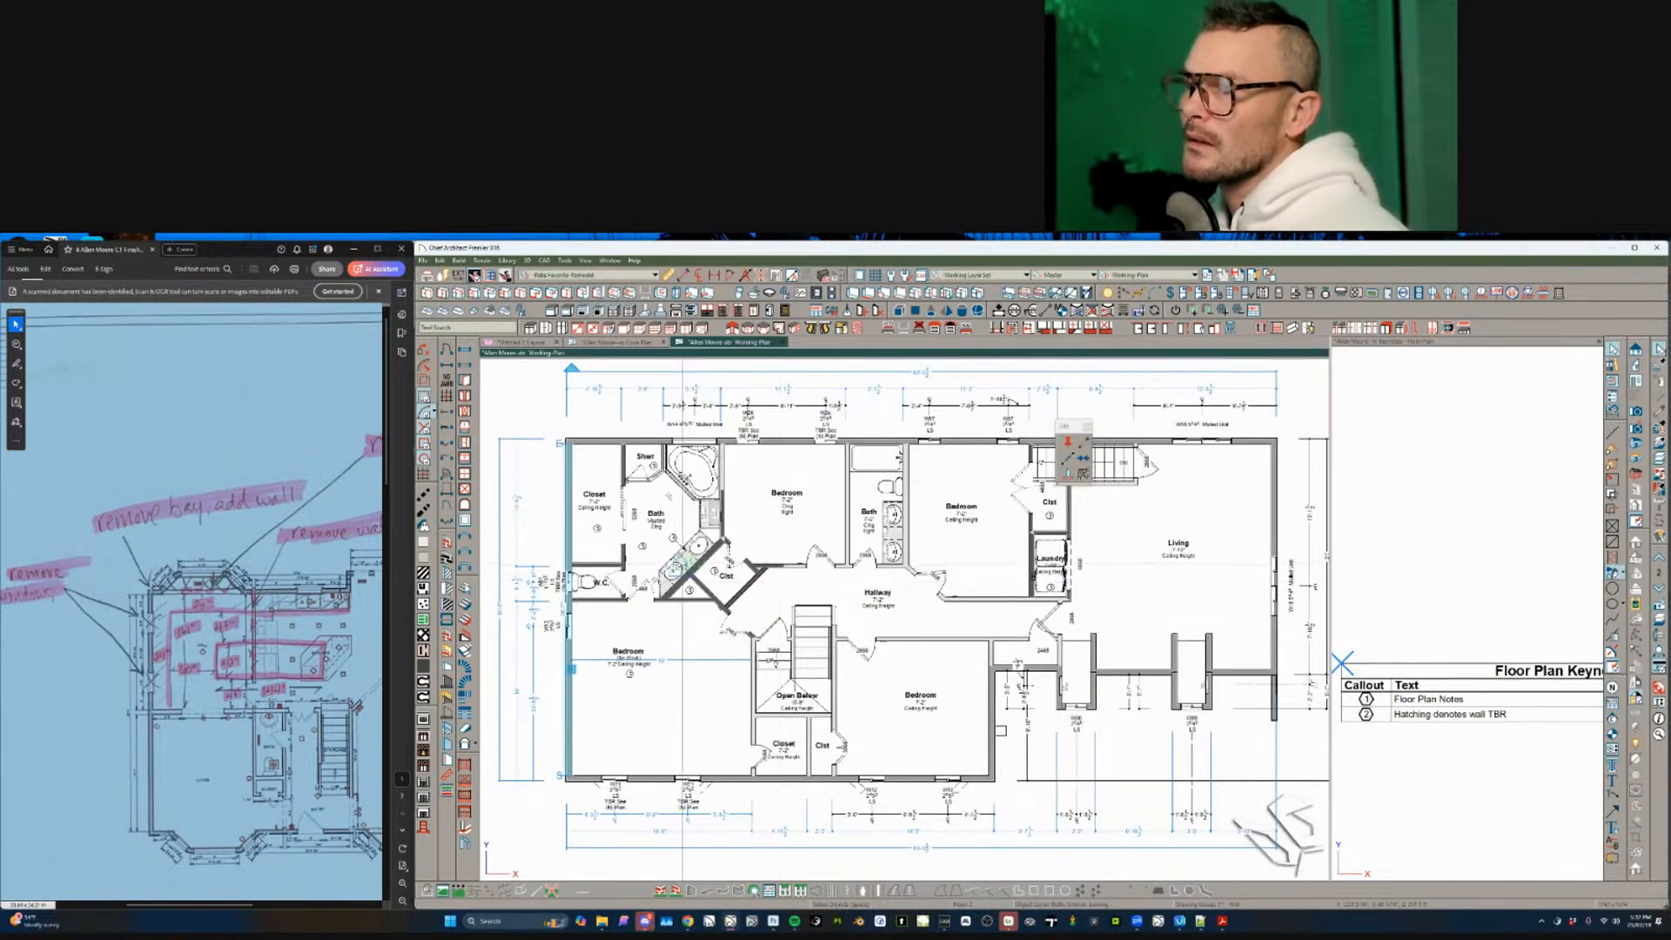
{"action": "key", "text": "Page_Down"}
{"action": "left_click", "coordinate": [573, 543]}
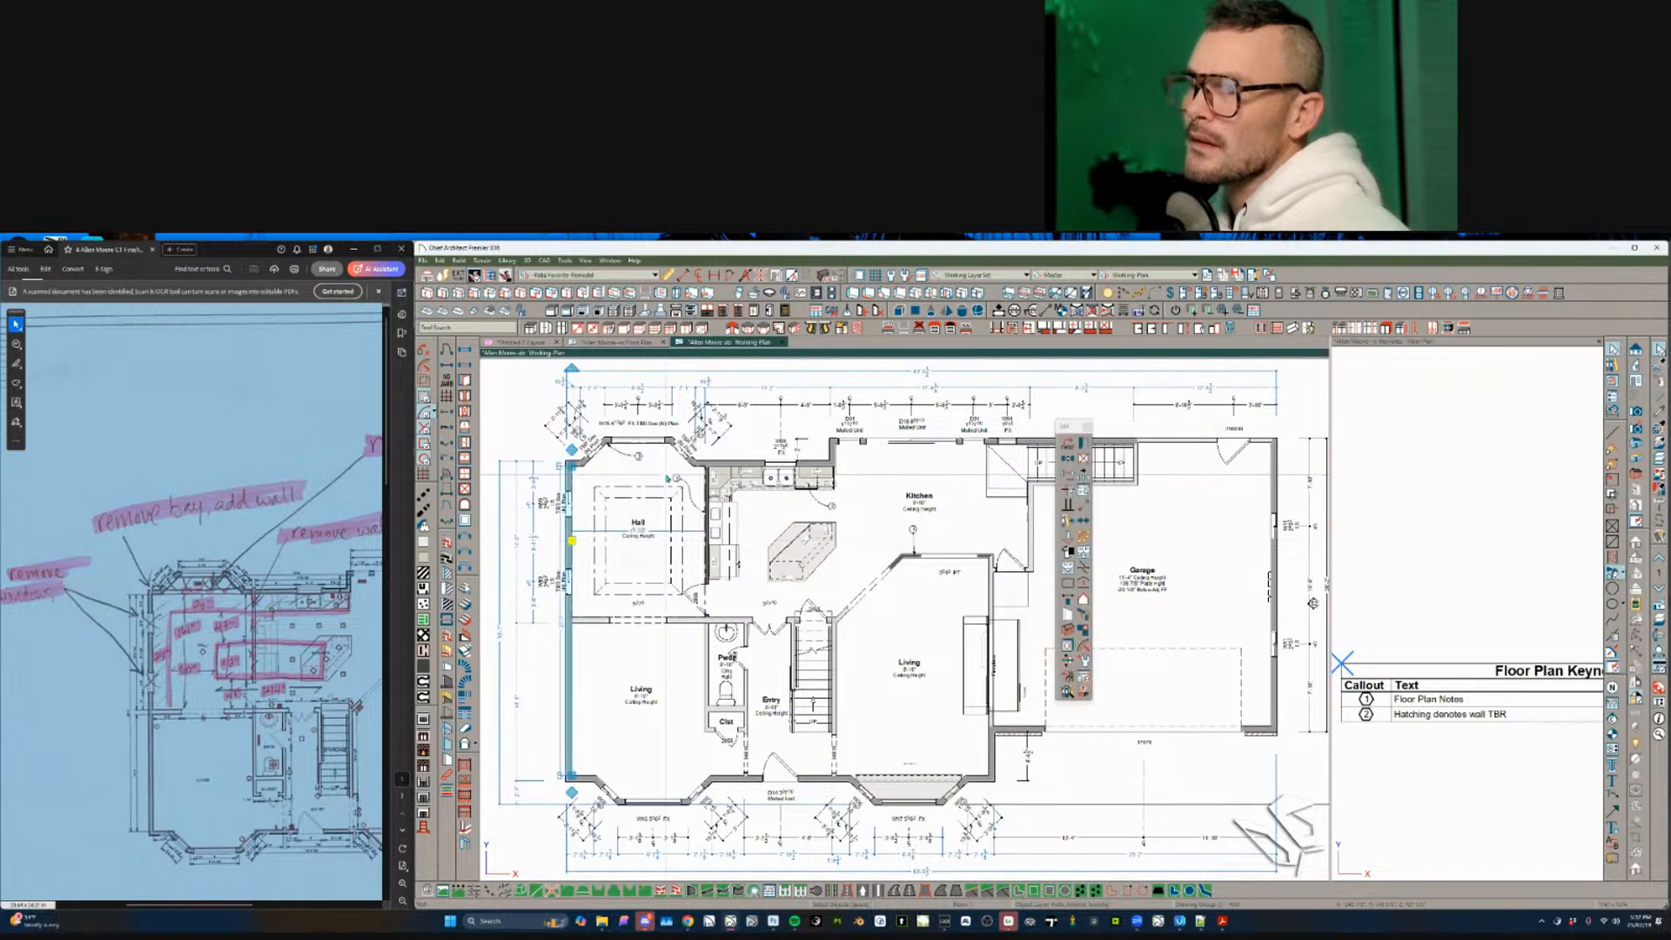
{"action": "left_click", "coordinate": [641, 343]}
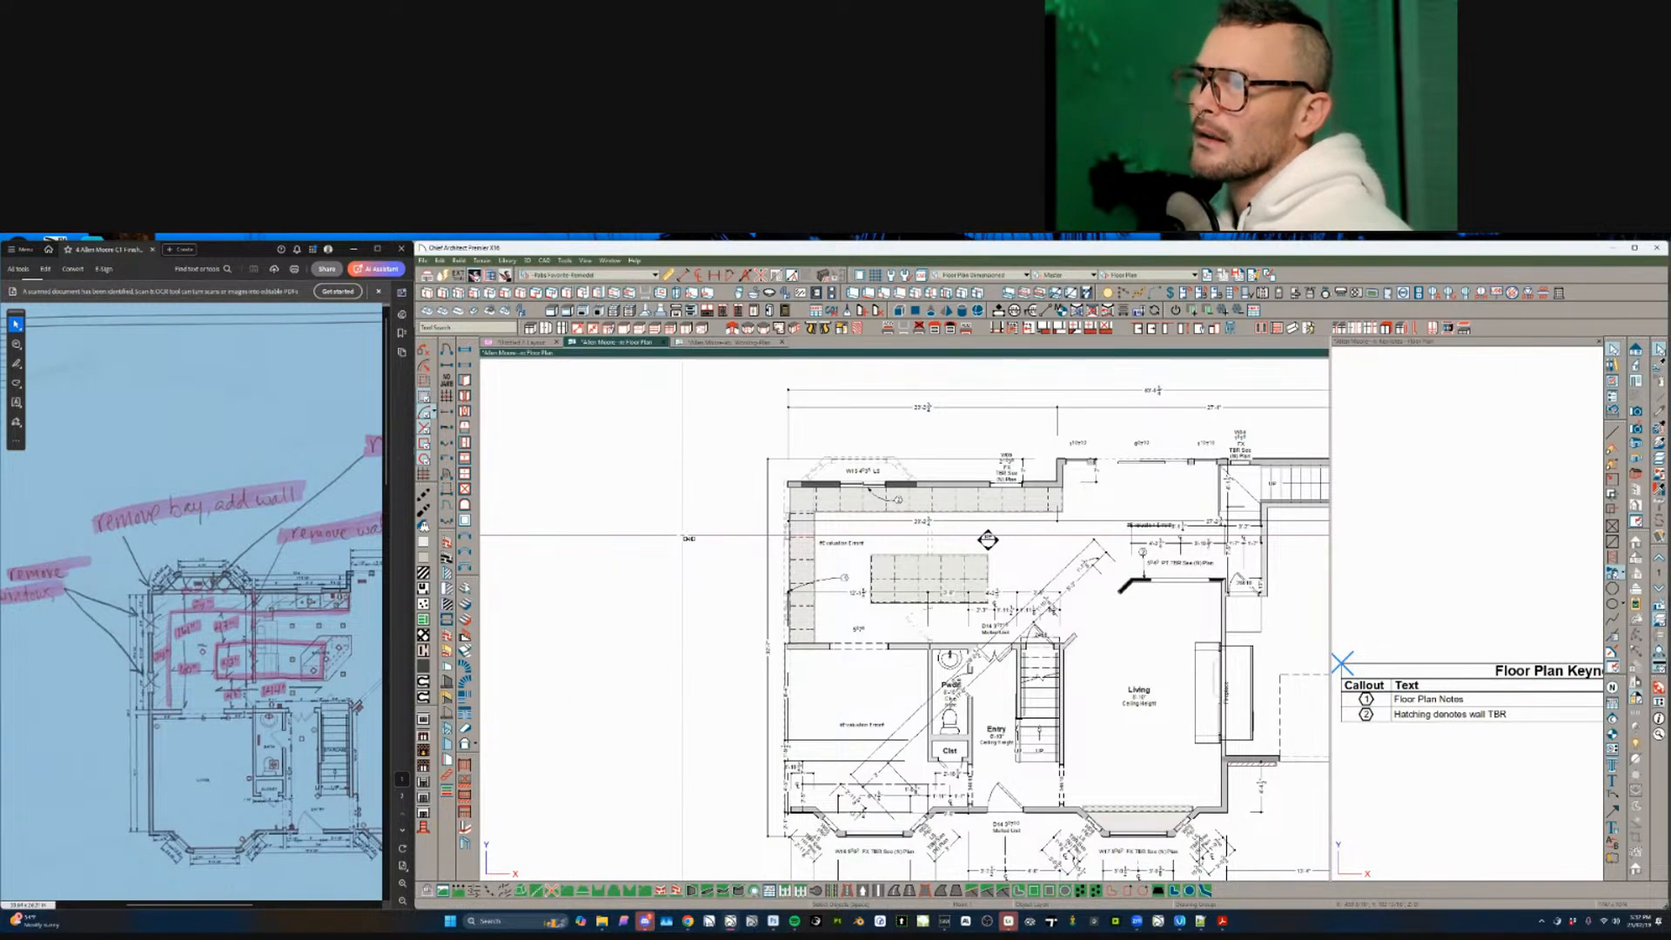
{"action": "left_click", "coordinate": [788, 575]}
- Delete both W19 windows, upper and lower
{"action": "scroll", "coordinate": [839, 612], "scroll_direction": "up", "scroll_amount": 4}
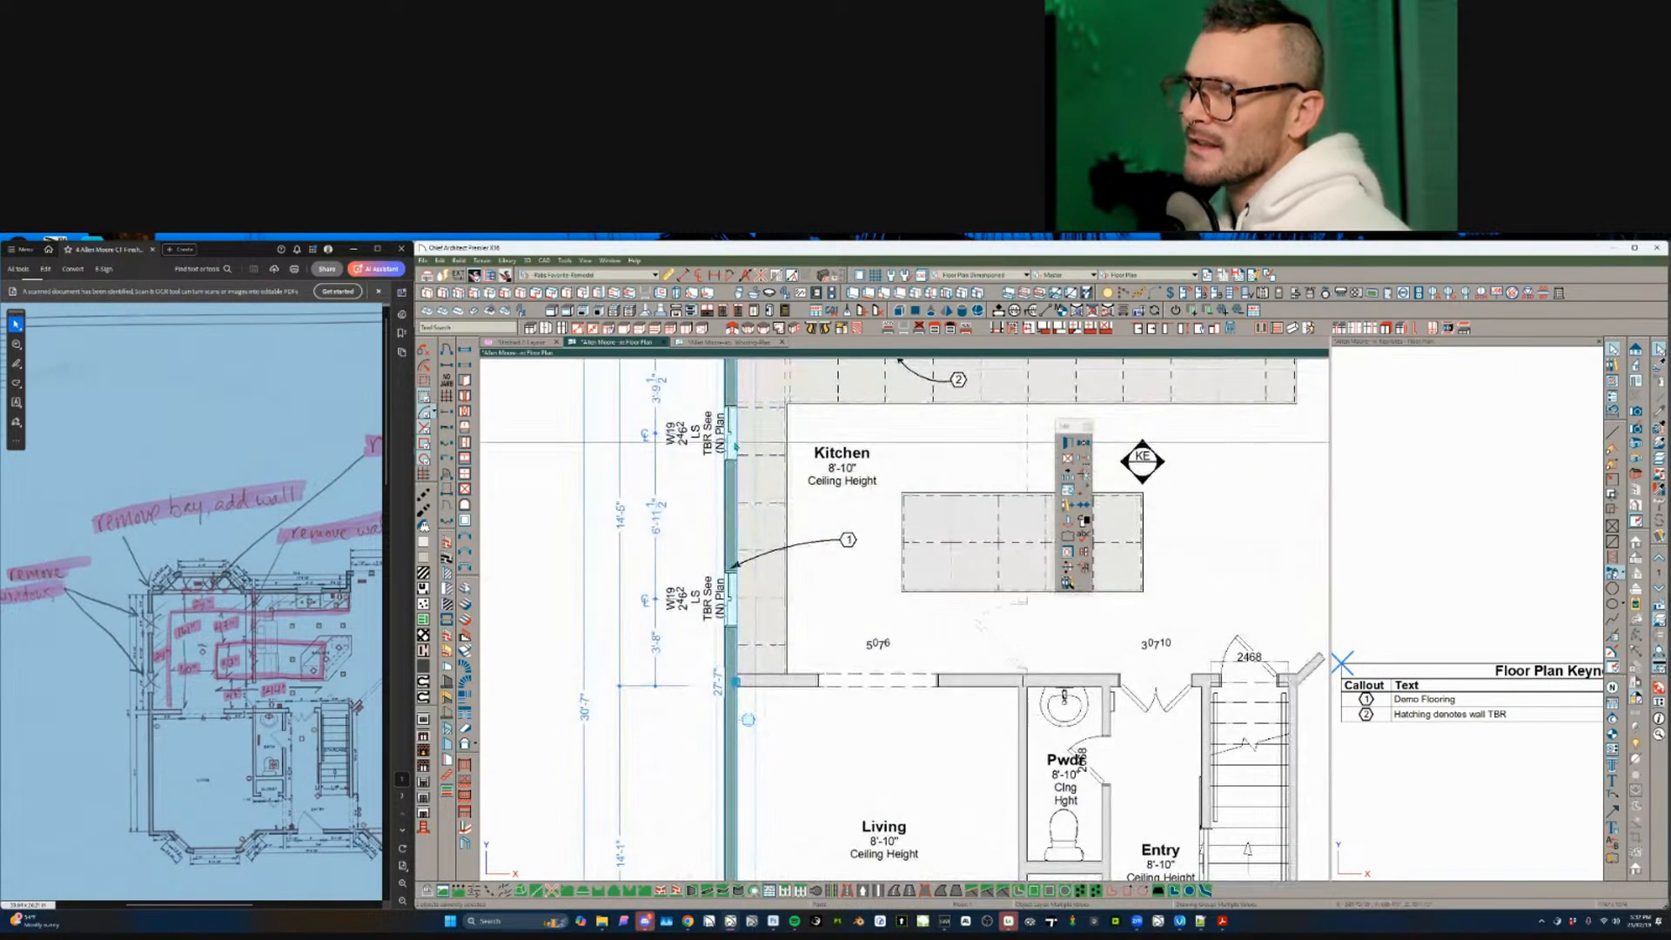
{"action": "left_click", "coordinate": [730, 434]}
{"action": "left_click", "coordinate": [729, 595], "text": "shift"}
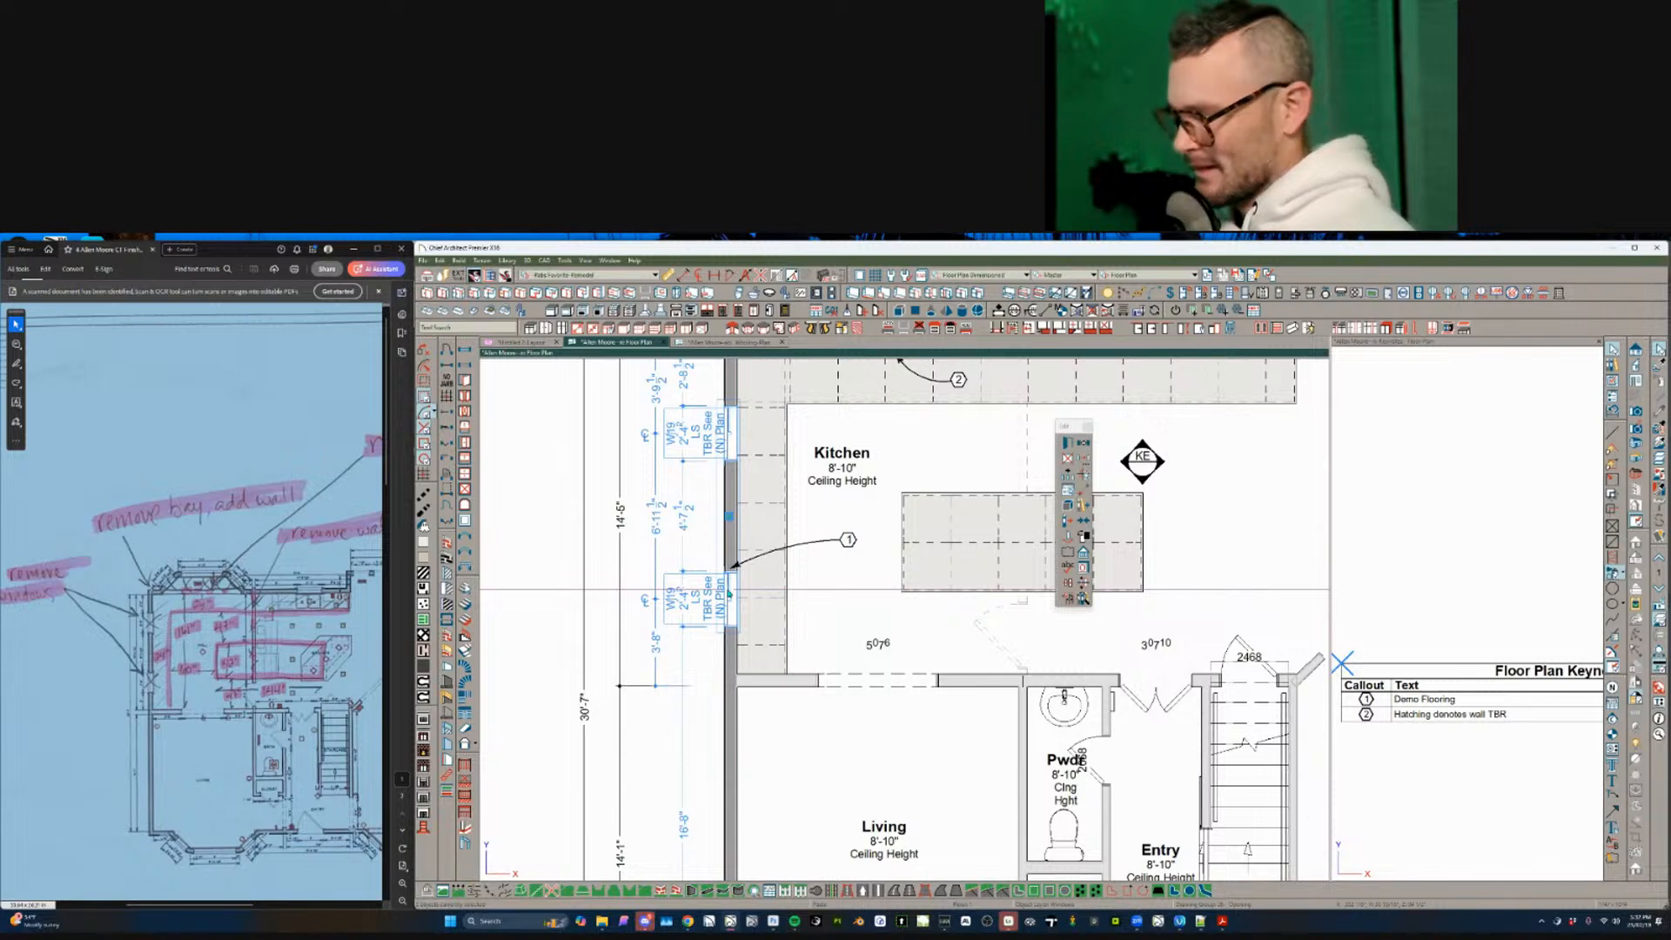
{"action": "key", "text": "Delete"}
- Break the left kitchen wall at a point partway along it
{"action": "scroll", "coordinate": [730, 595], "scroll_direction": "up", "scroll_amount": 2}
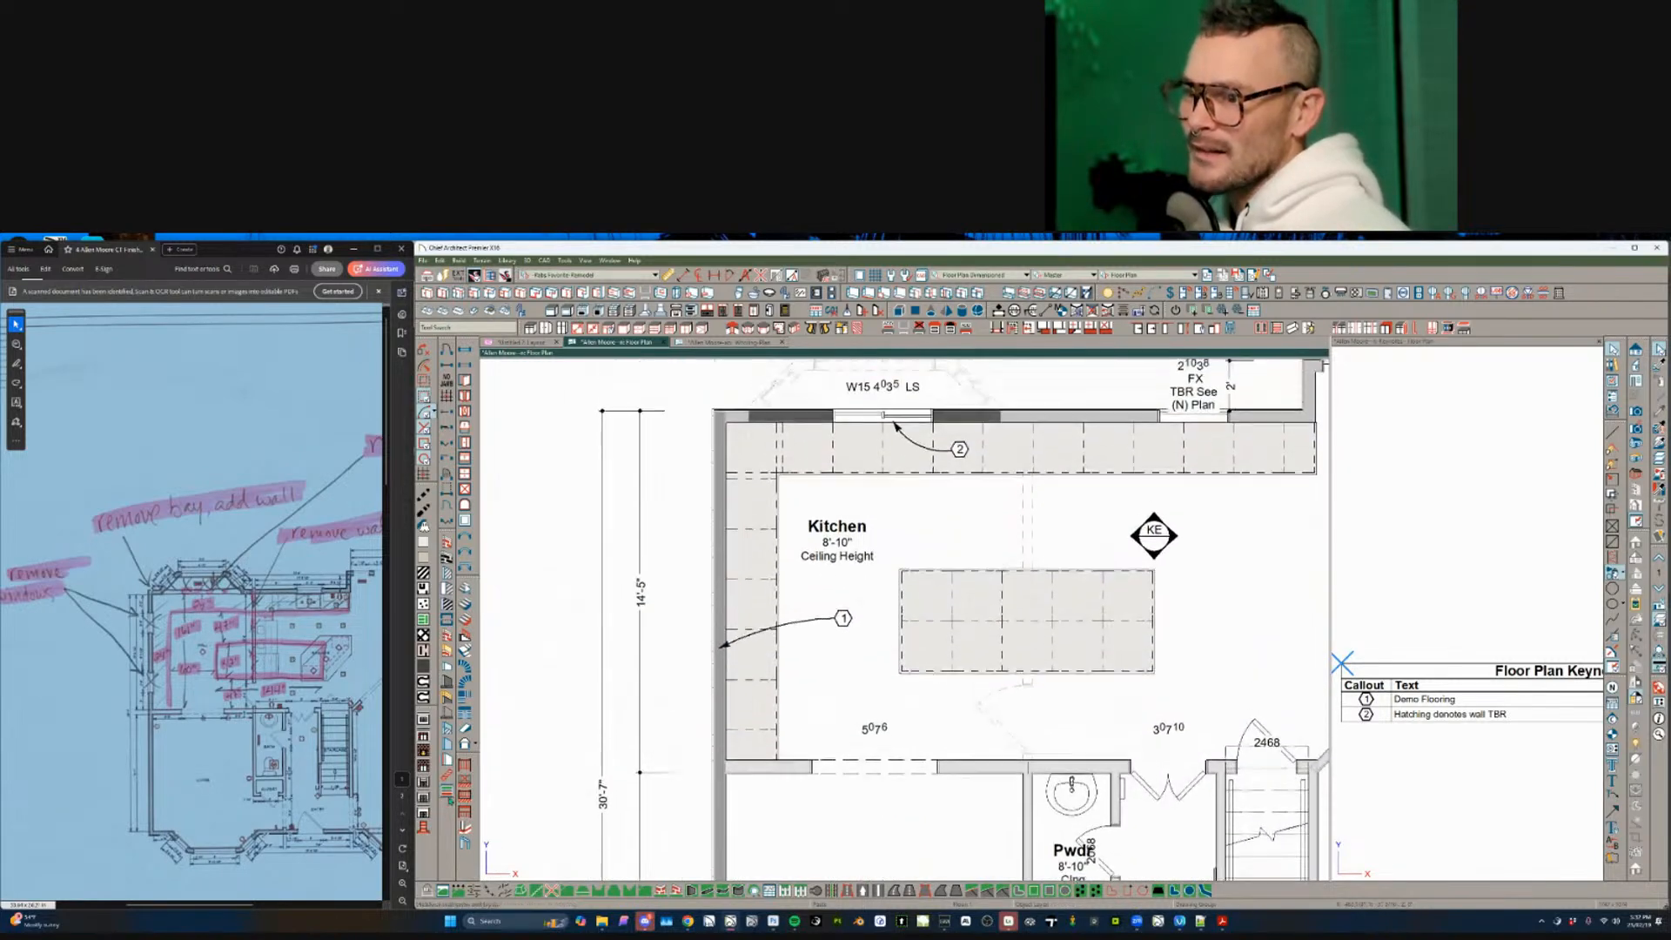
{"action": "scroll", "coordinate": [809, 601], "scroll_direction": "up", "scroll_amount": 1}
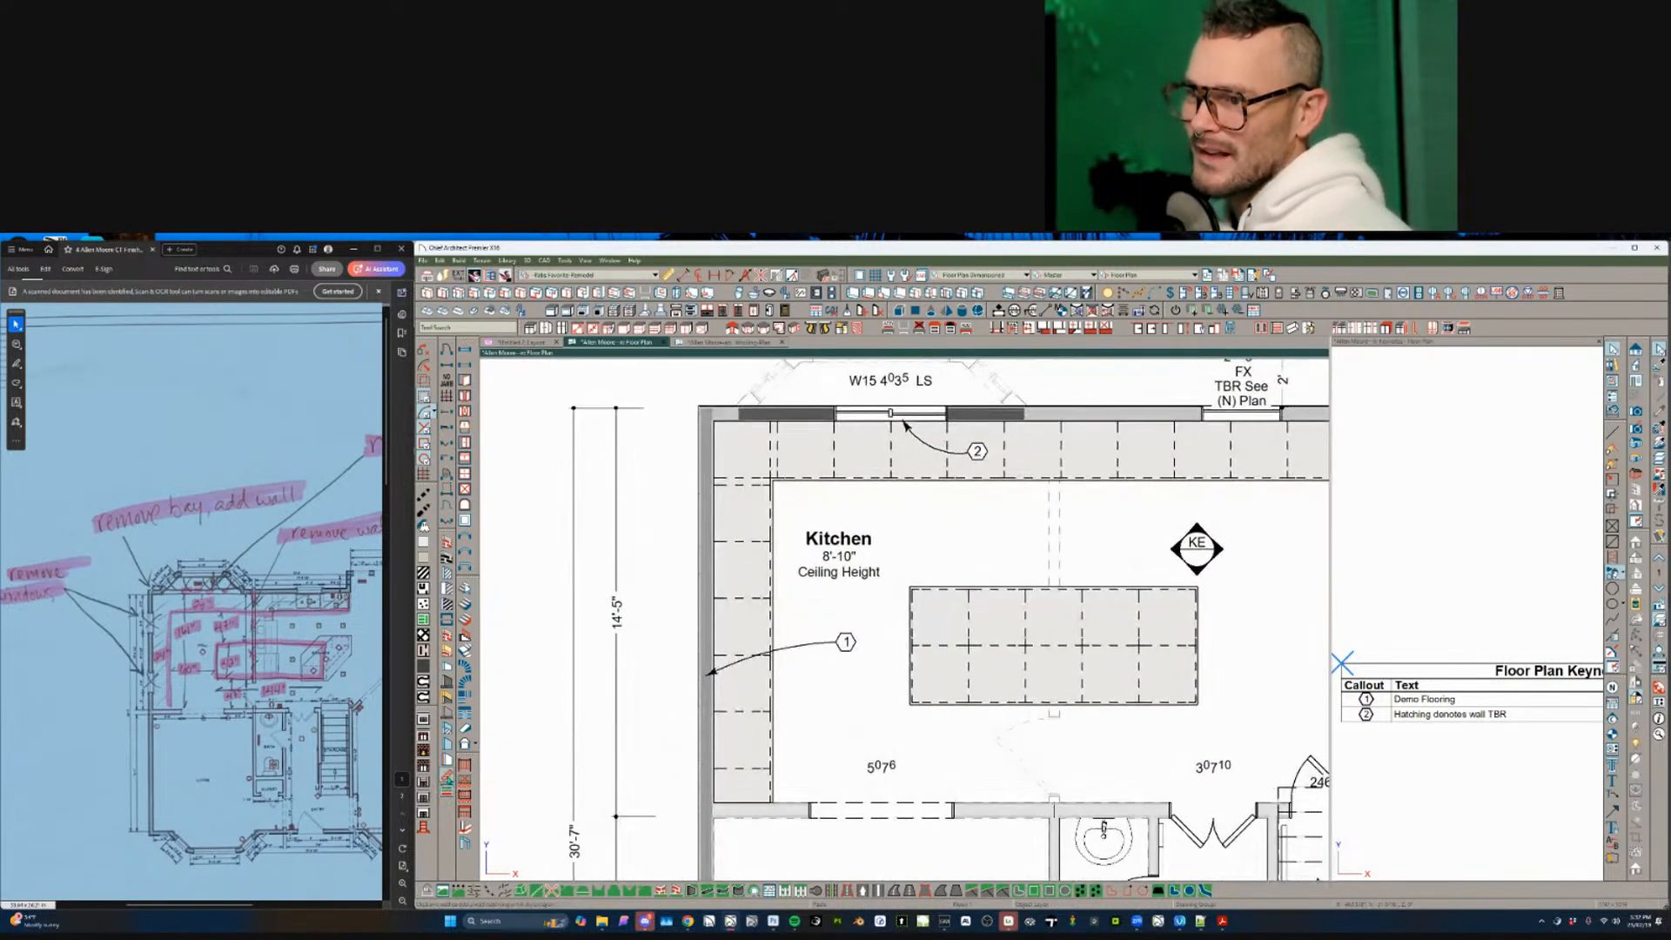
{"action": "left_click", "coordinate": [708, 687]}
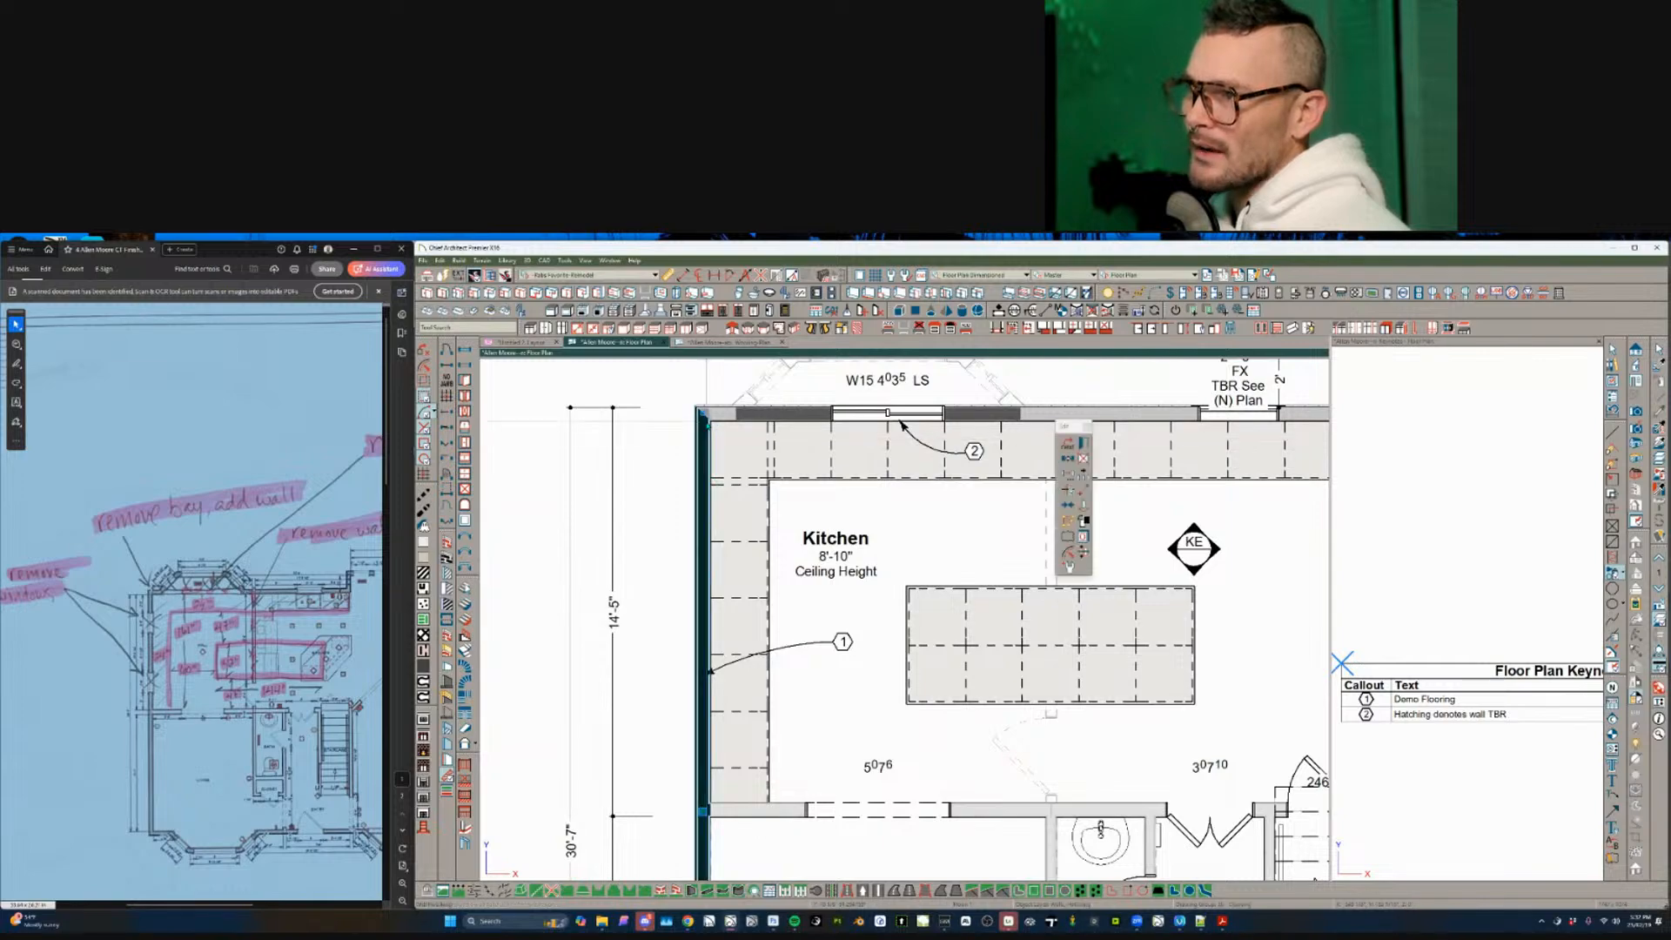
{"action": "left_click", "coordinate": [709, 648]}
{"action": "scroll", "coordinate": [709, 670], "scroll_direction": "down", "scroll_amount": 5}
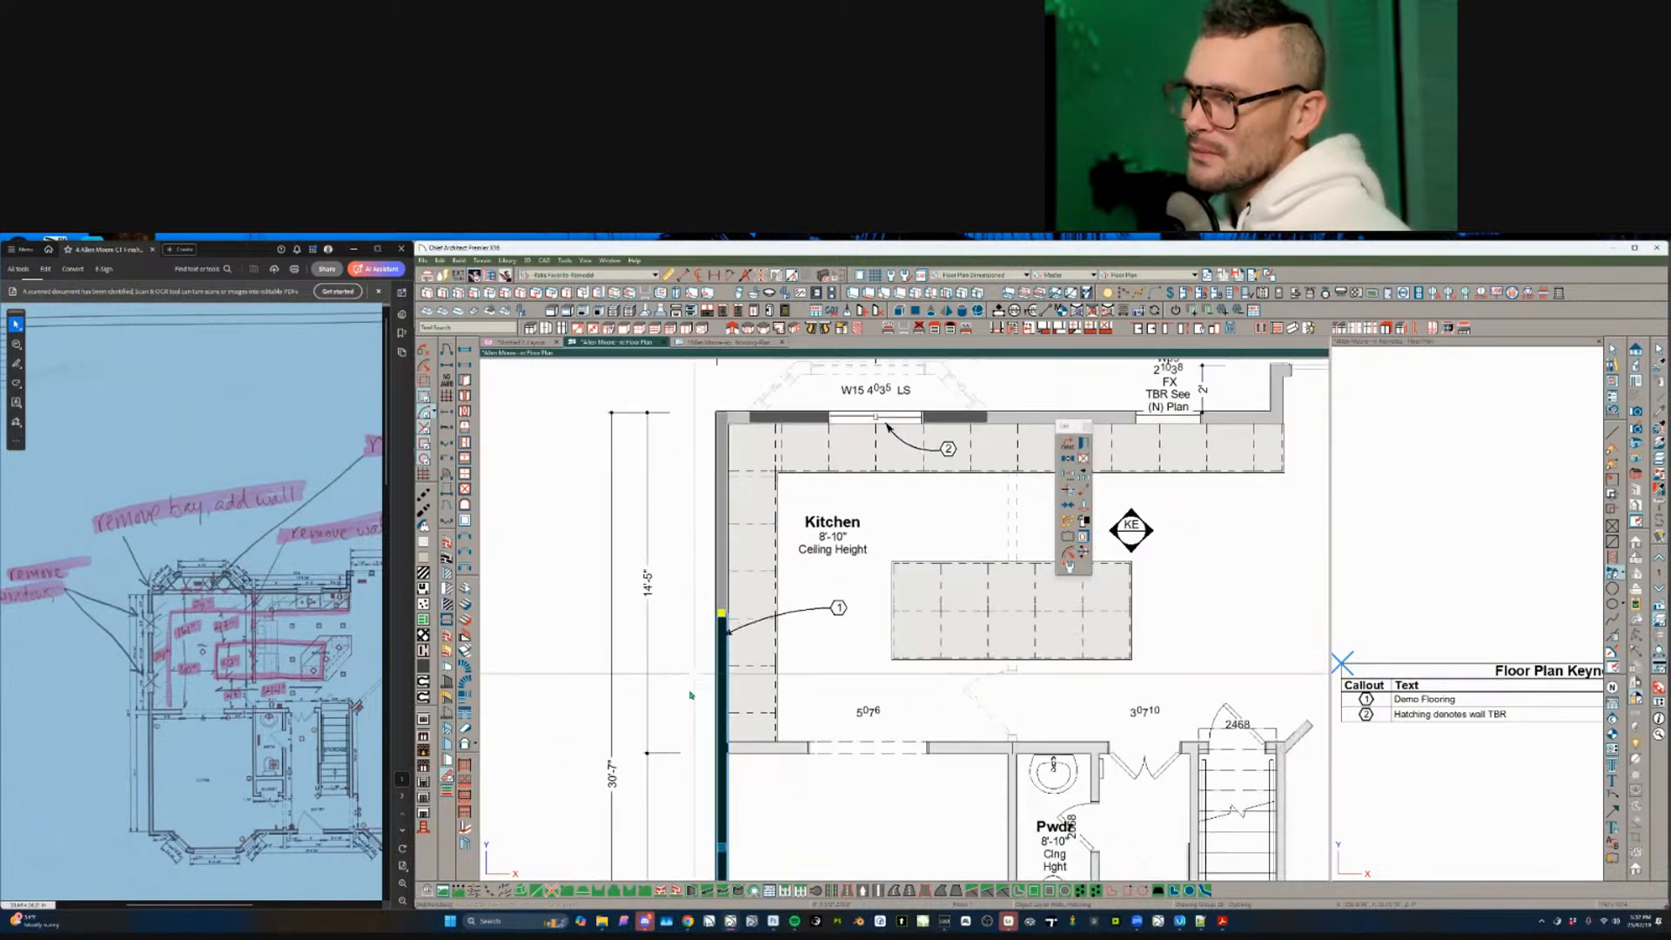
{"action": "middle_click_drag", "start_coordinate": [740, 857], "coordinate": [701, 687]}
{"action": "scroll", "coordinate": [676, 741], "scroll_direction": "up", "scroll_amount": 3}
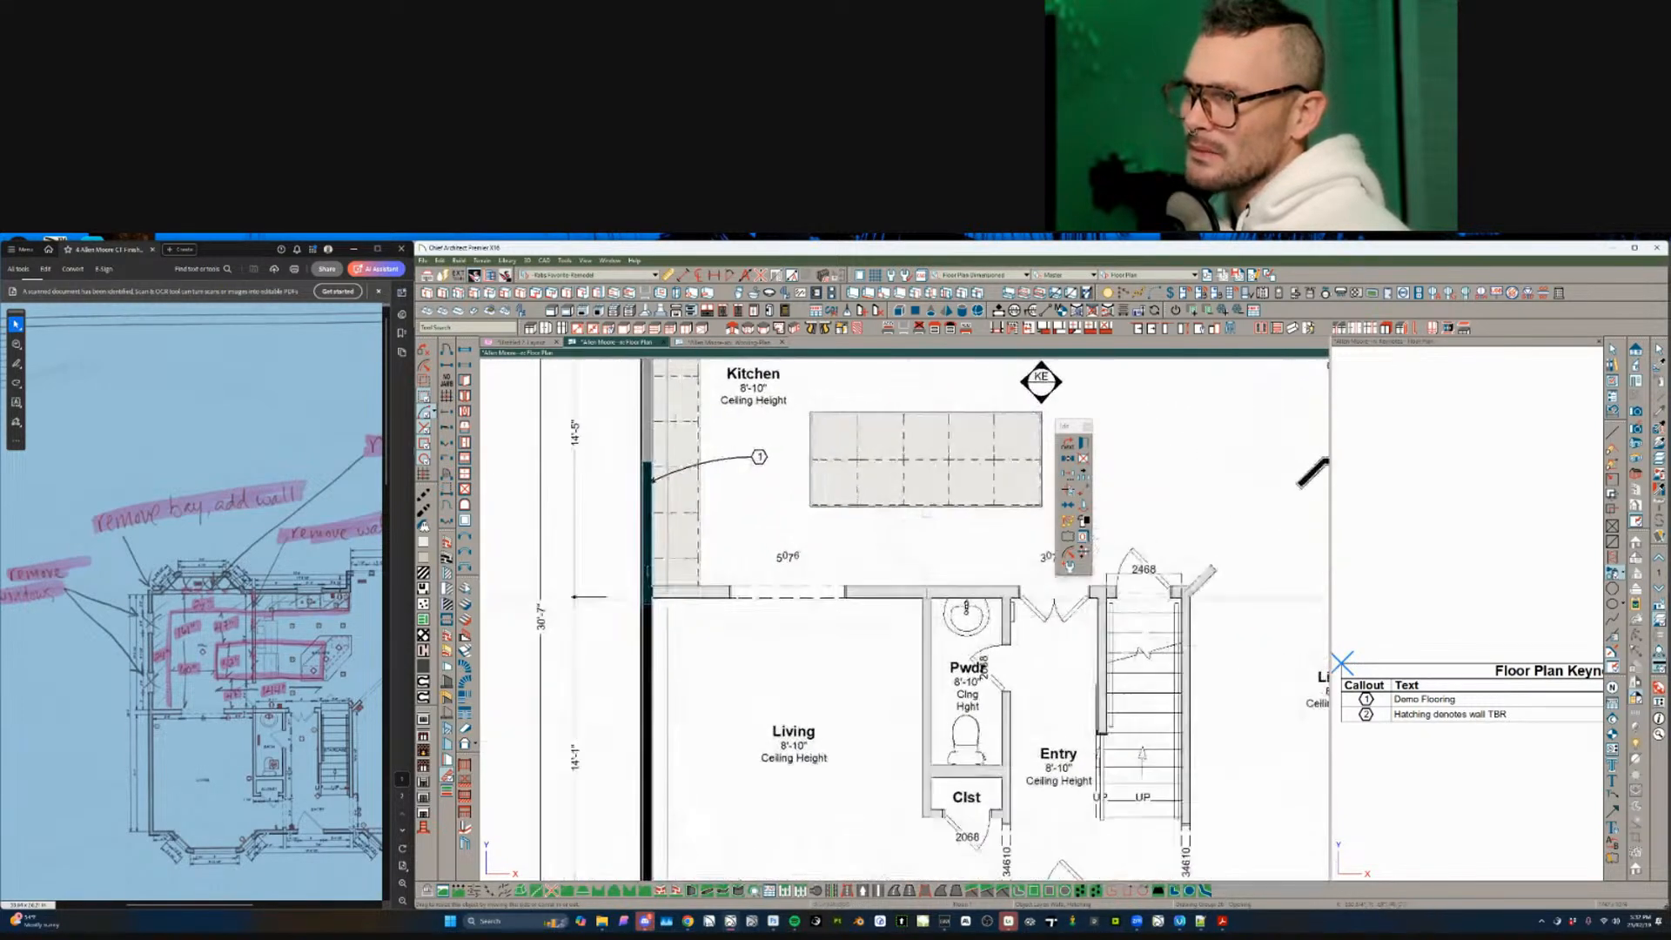
- Copy and paste the short left wall segment
{"action": "left_click", "coordinate": [647, 547]}
{"action": "middle_click_drag", "start_coordinate": [647, 546], "coordinate": [733, 643]}
{"action": "scroll", "coordinate": [733, 642], "scroll_direction": "down", "scroll_amount": 2}
{"action": "key", "text": "ctrl+c"}
{"action": "key", "text": "ctrl+v"}
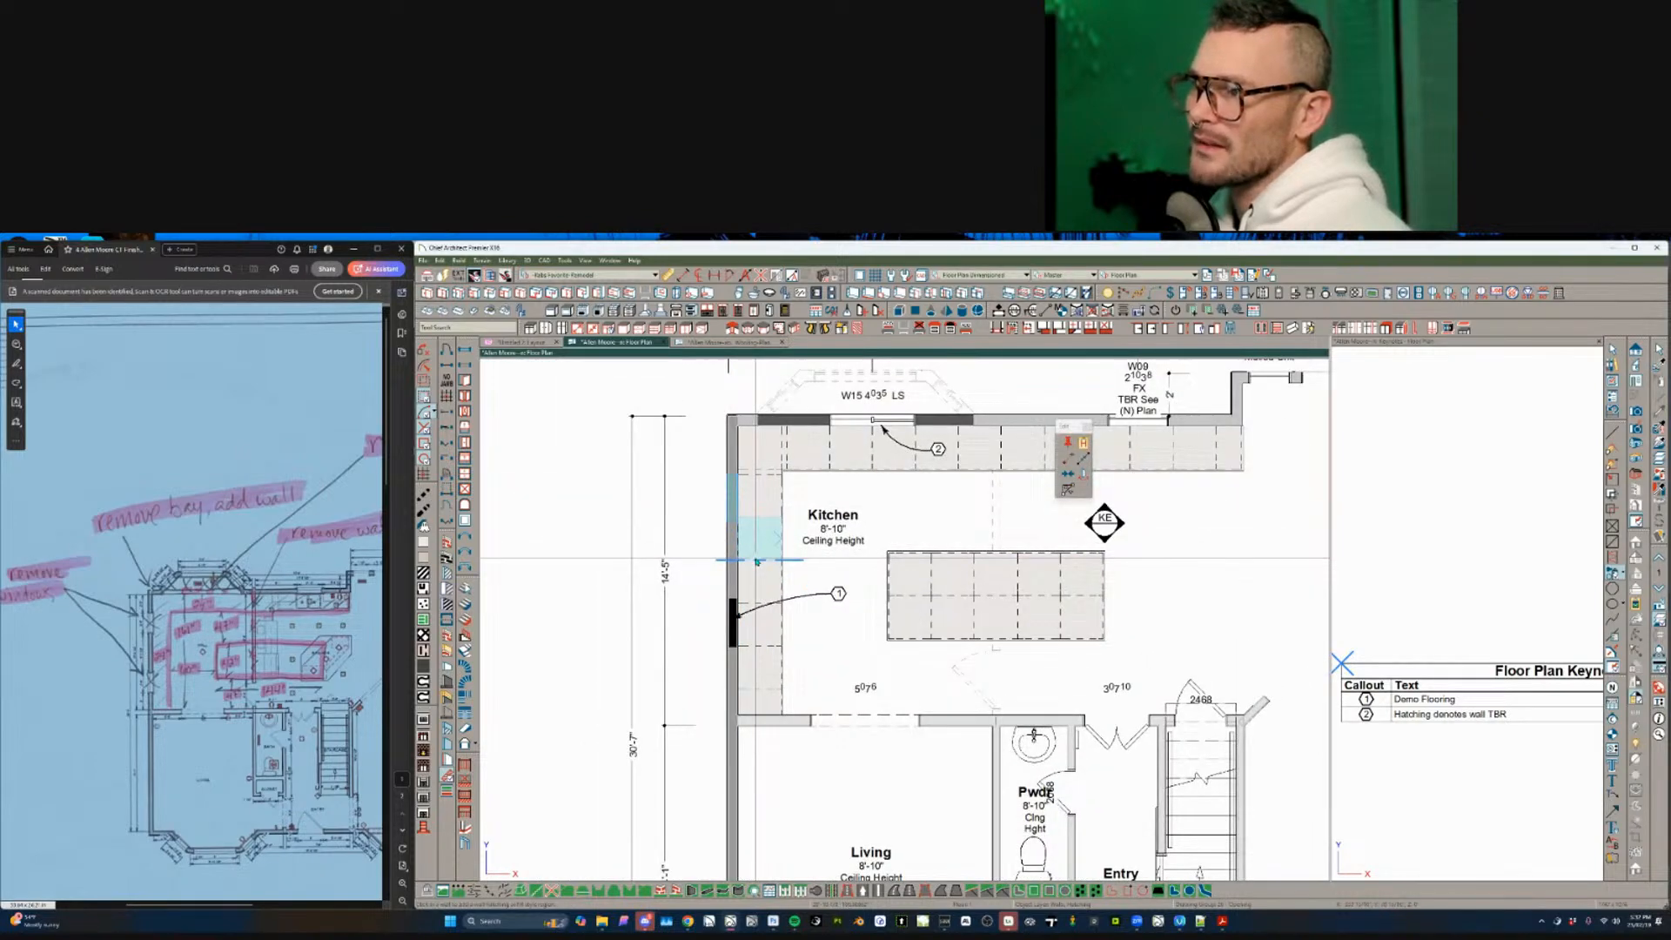
{"action": "scroll", "coordinate": [751, 626], "scroll_direction": "down", "scroll_amount": 2}
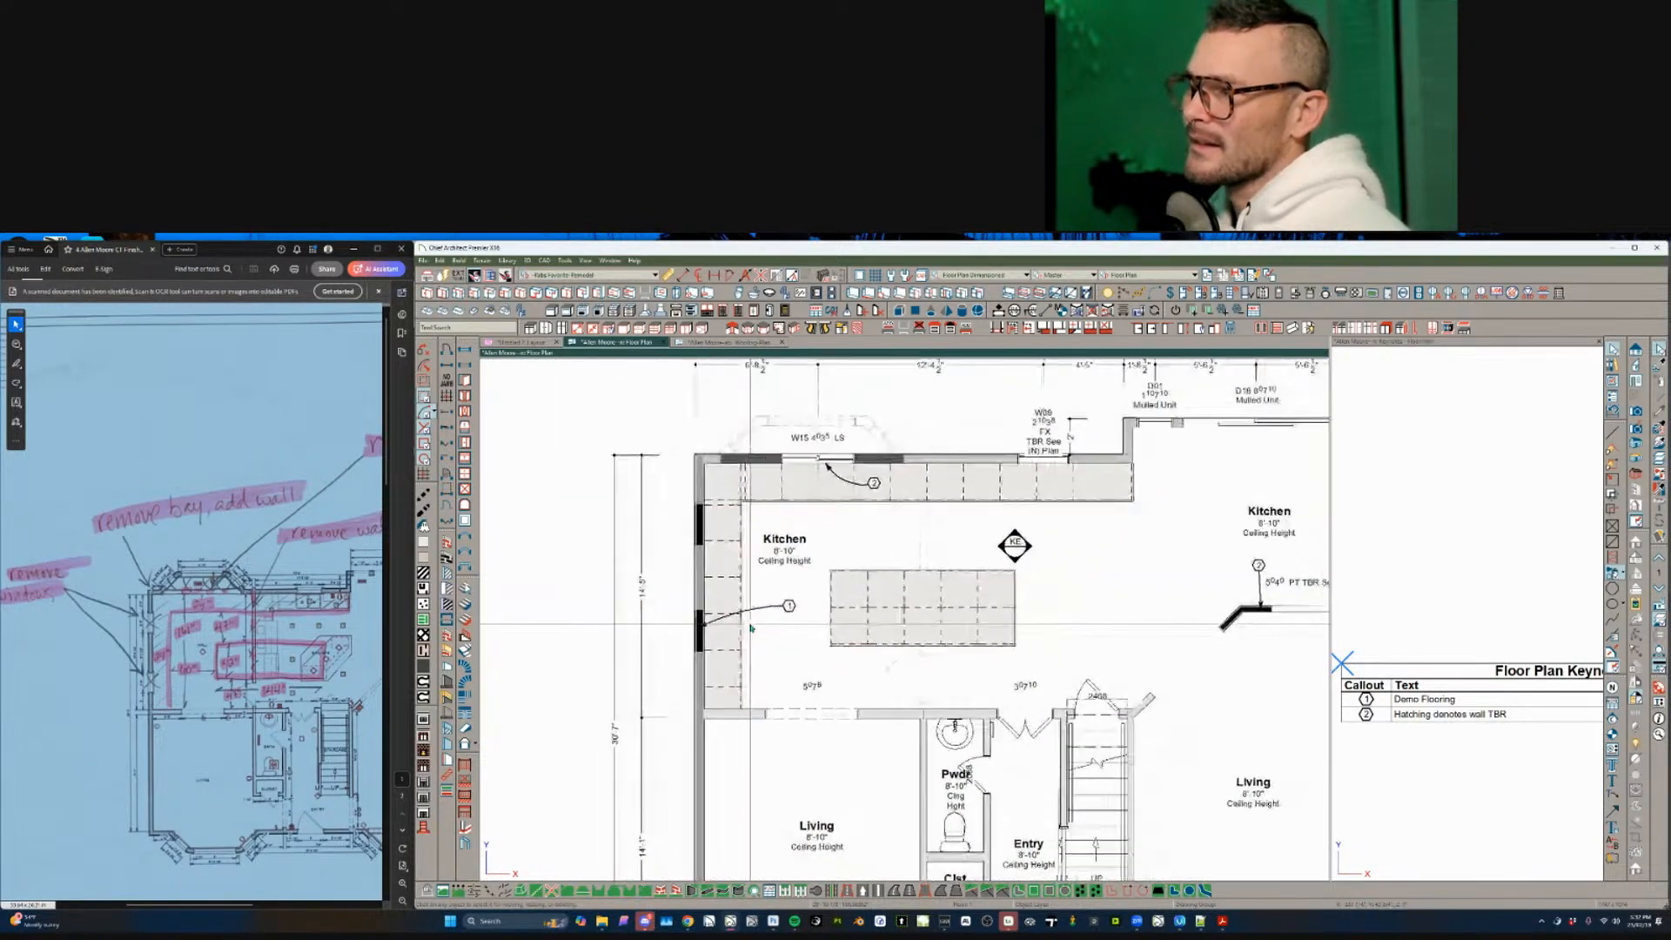
{"action": "middle_click_drag", "start_coordinate": [775, 644], "coordinate": [703, 644]}
{"action": "scroll", "coordinate": [704, 643], "scroll_direction": "up", "scroll_amount": 1}
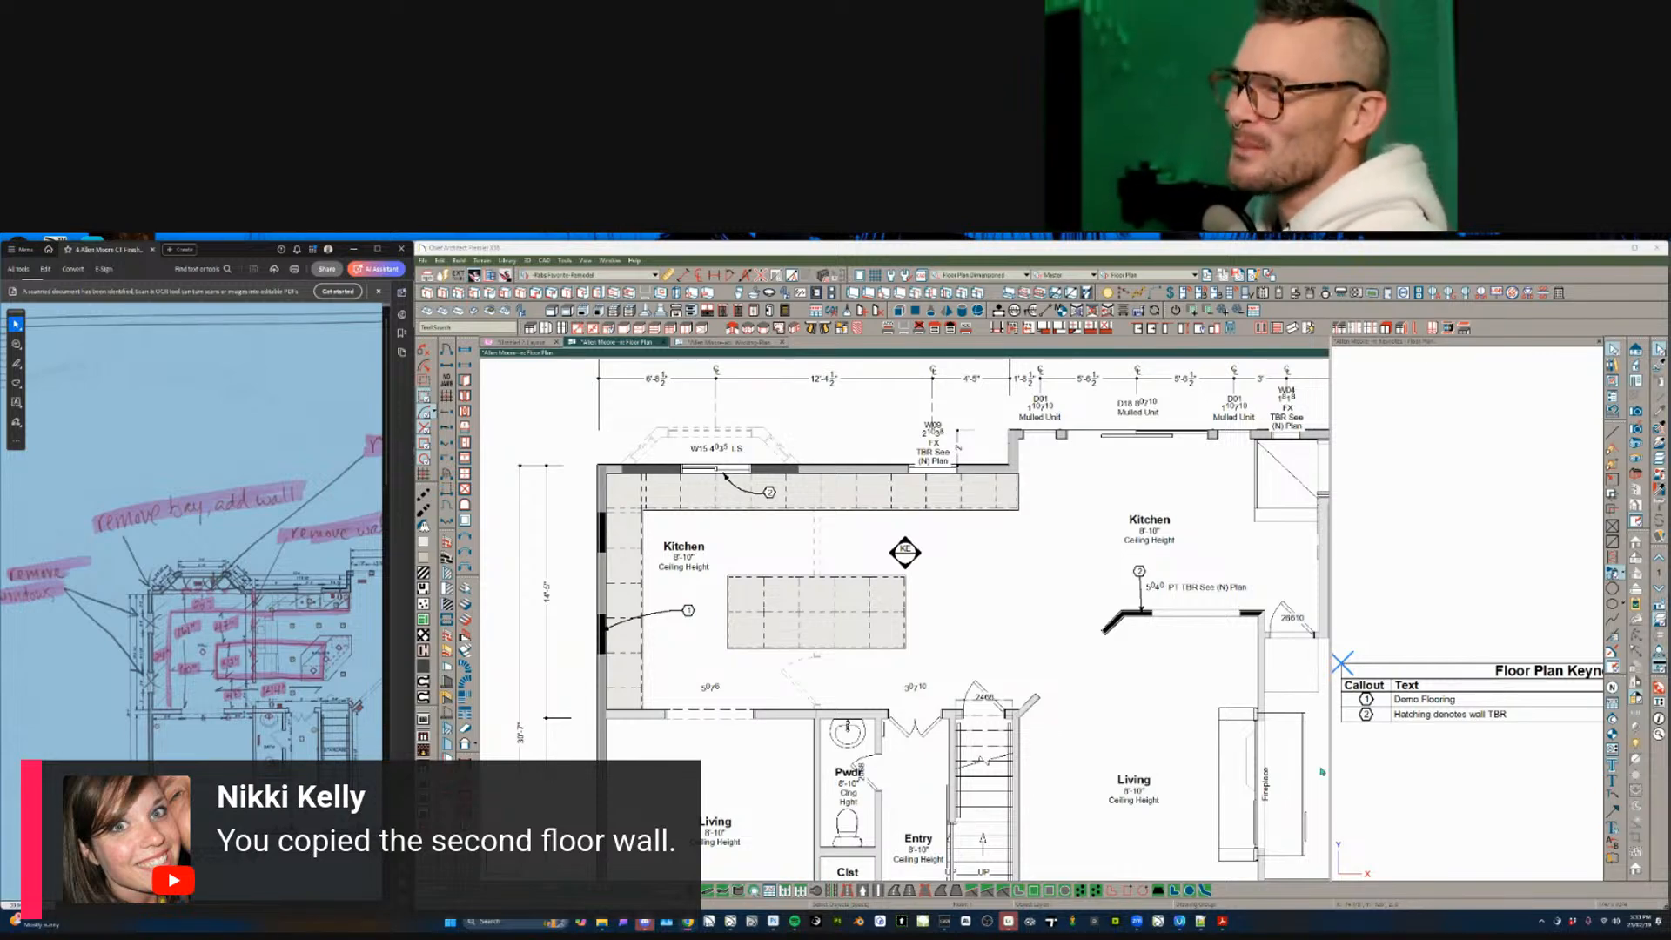
- Clear the kitchen selection and bring the scan's new window and wall removal notes into view
{"action": "left_click", "coordinate": [1039, 607]}
{"action": "key", "text": "Escape"}
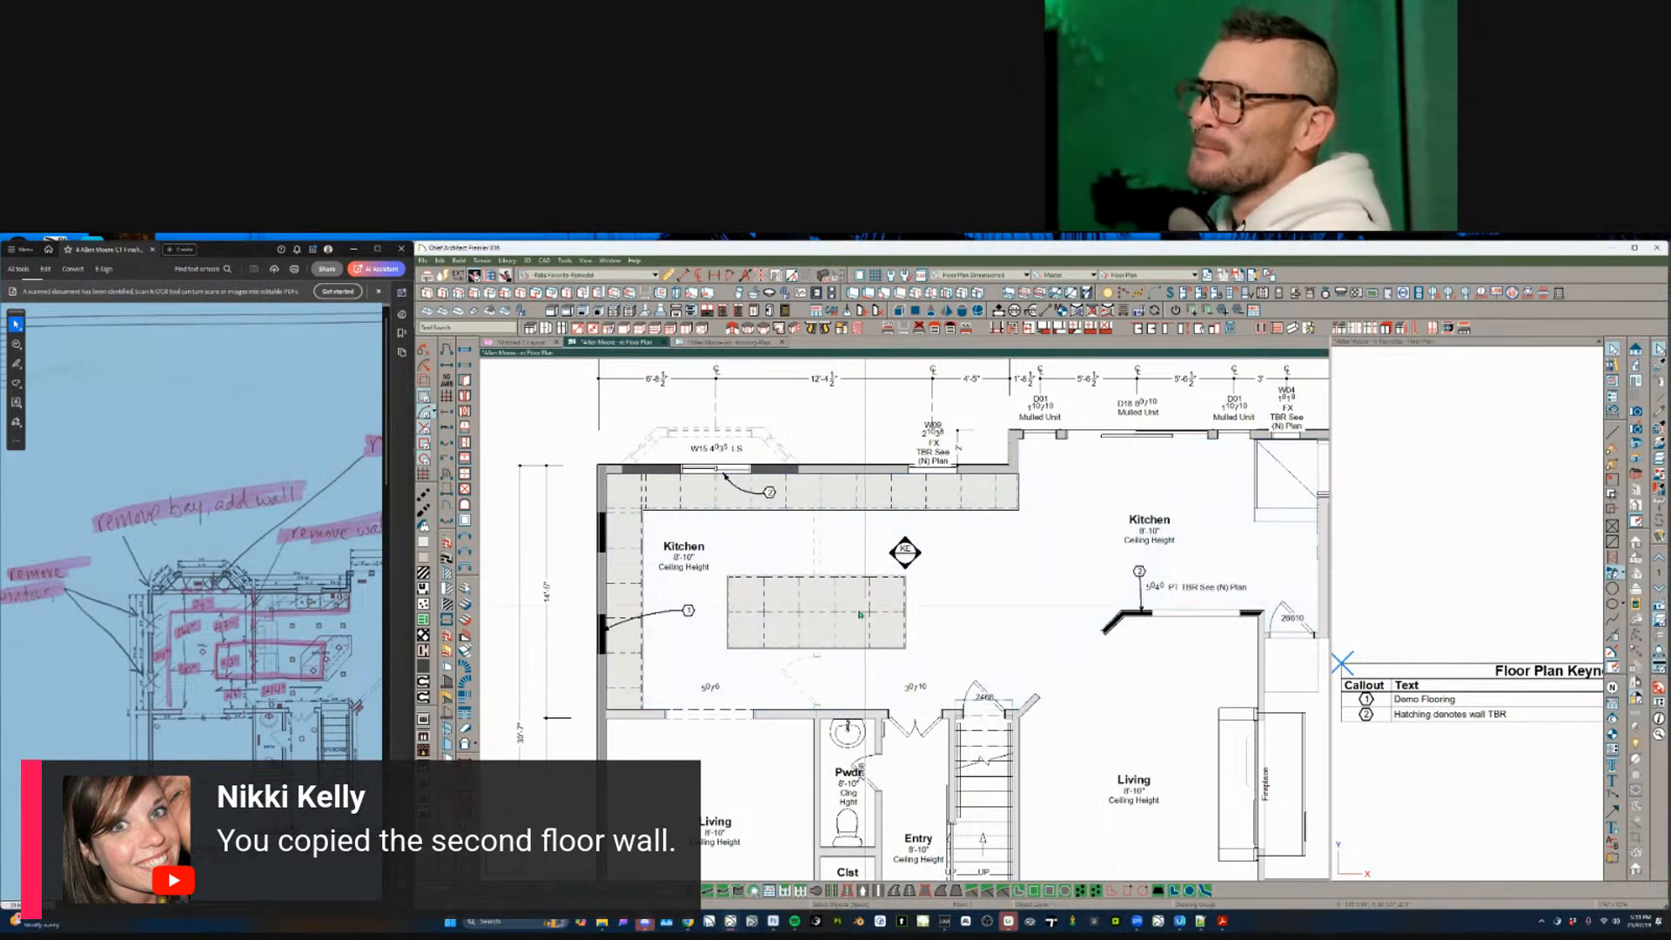
{"action": "left_click", "coordinate": [263, 641]}
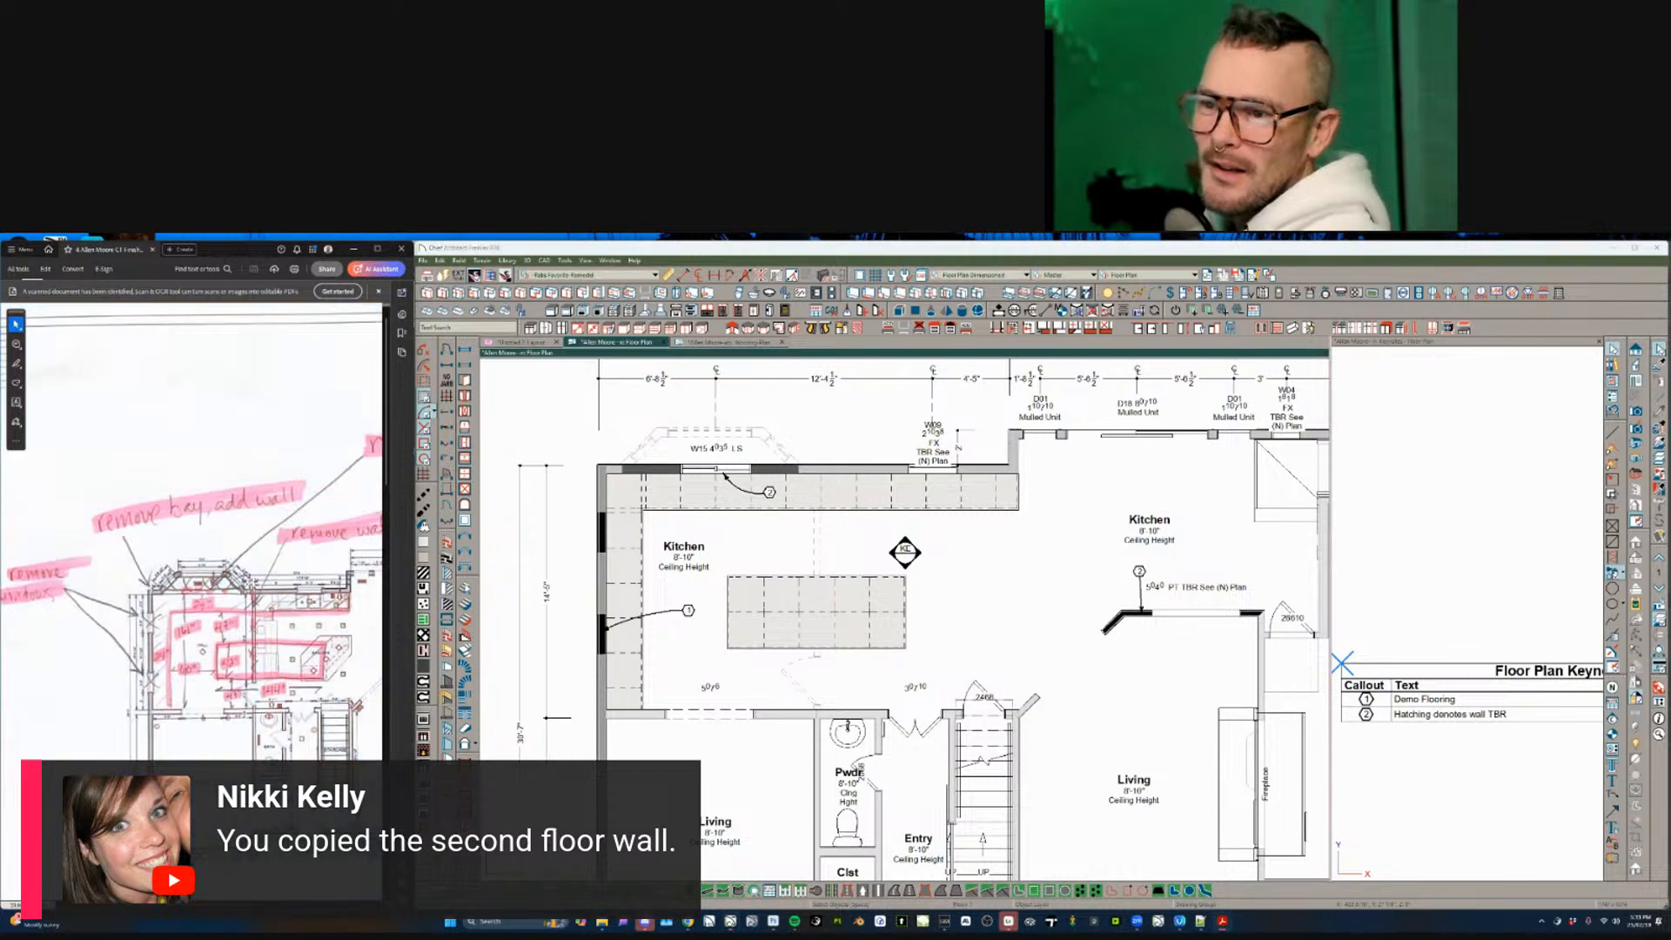
{"action": "scroll", "coordinate": [261, 635], "scroll_direction": "down", "scroll_amount": 1, "text": "ctrl"}
{"action": "scroll", "coordinate": [257, 622], "scroll_direction": "right", "scroll_amount": 3}
{"action": "scroll", "coordinate": [256, 613], "scroll_direction": "right", "scroll_amount": 3}
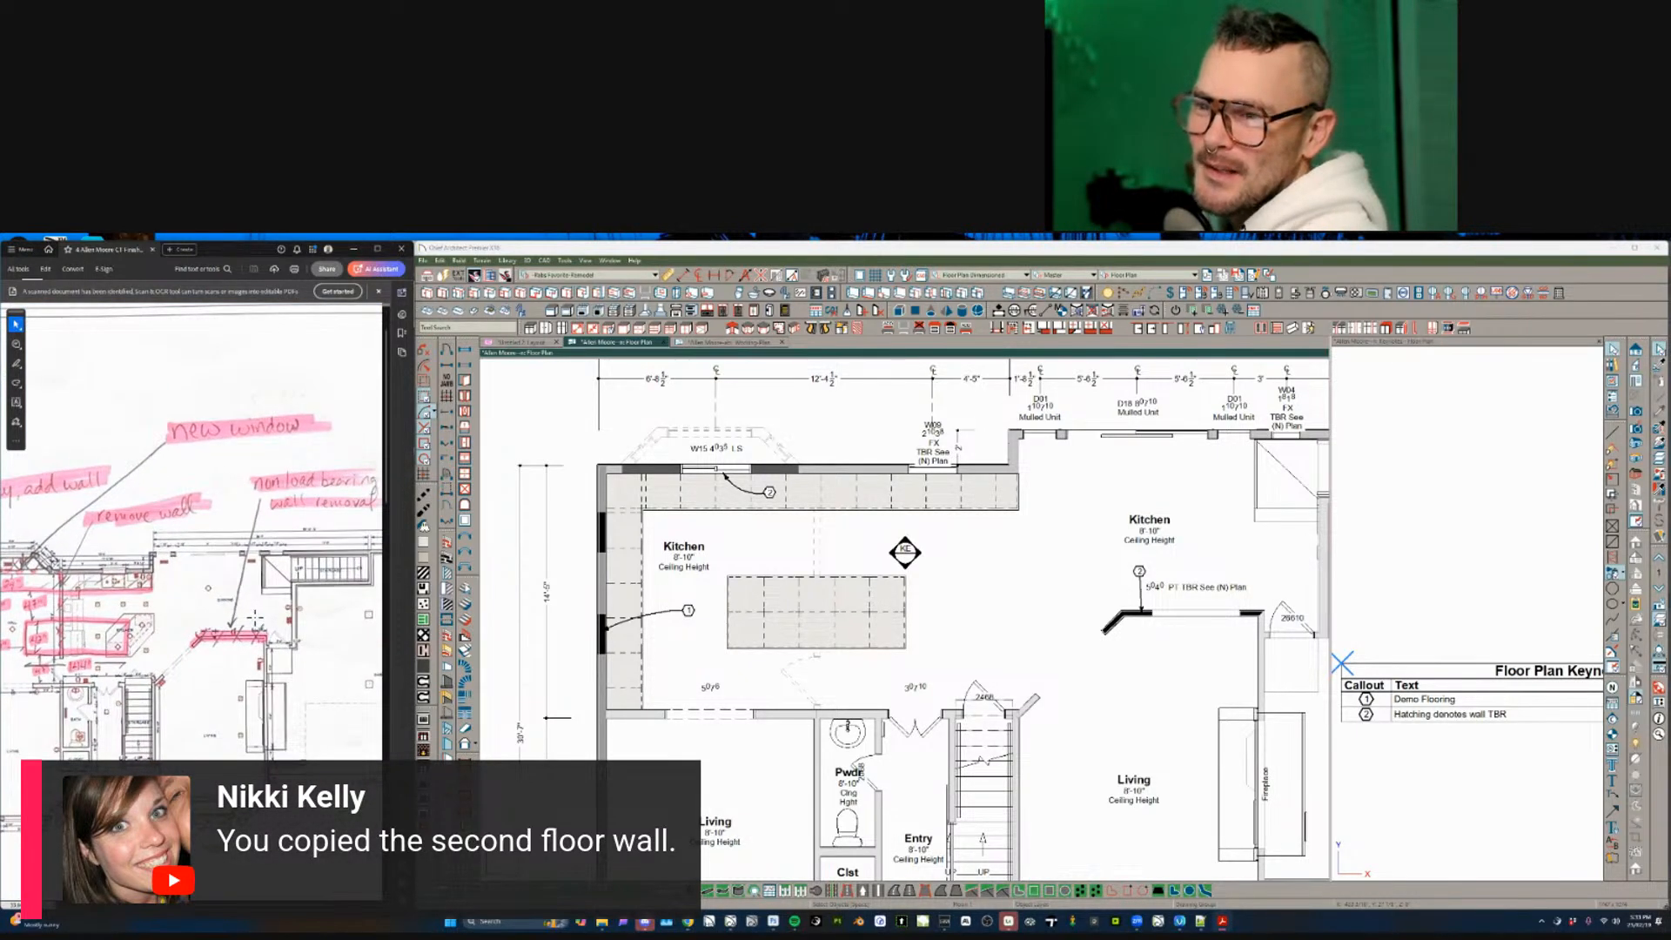
{"action": "scroll", "coordinate": [253, 648], "scroll_direction": "up", "scroll_amount": 3, "text": "ctrl"}
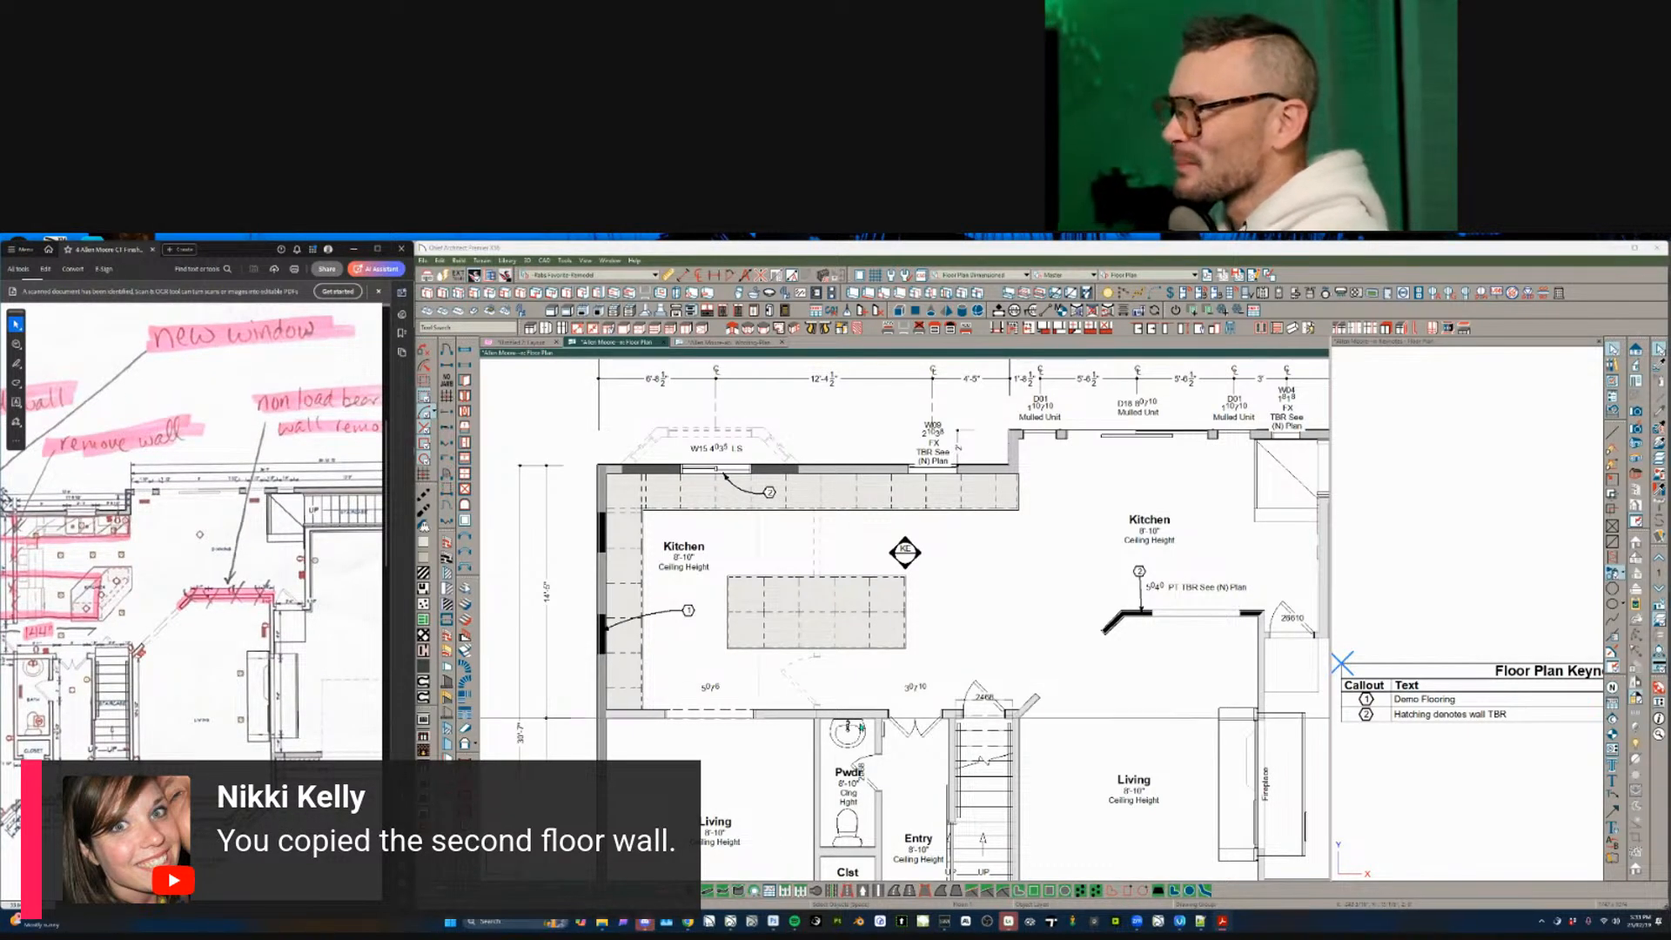
- Delete the angled living-corner wall, the horizontal kitchen wall and the angled wall near the stairs
{"action": "left_click", "coordinate": [1137, 644]}
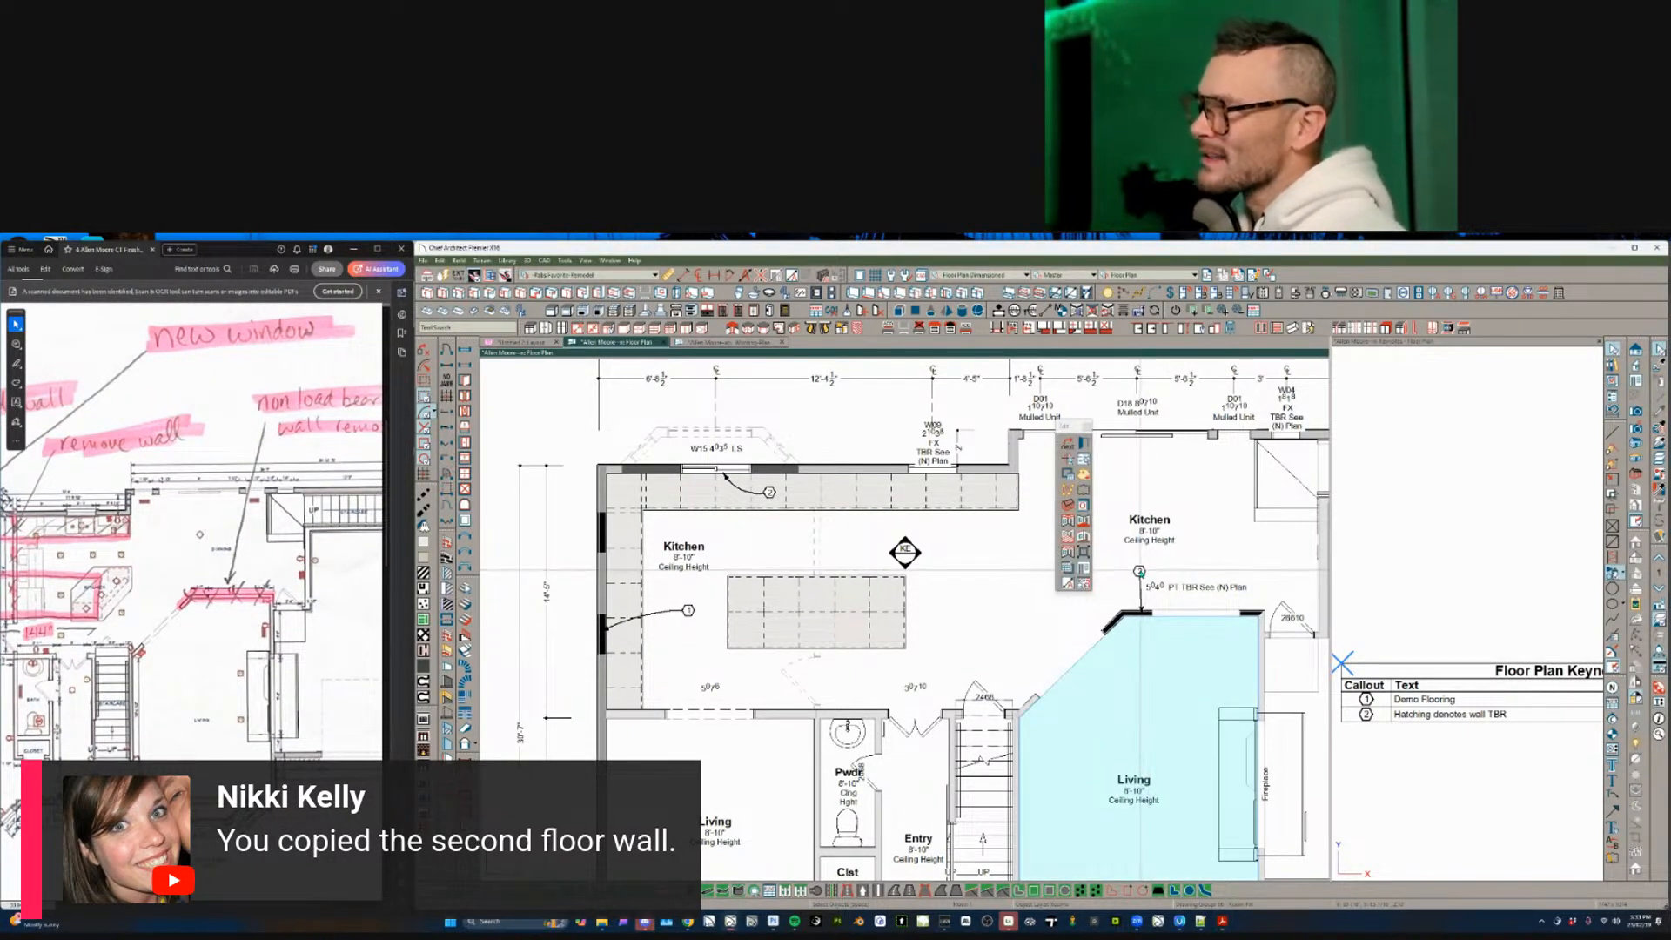
{"action": "left_click", "coordinate": [1117, 621]}
{"action": "key", "text": "Delete"}
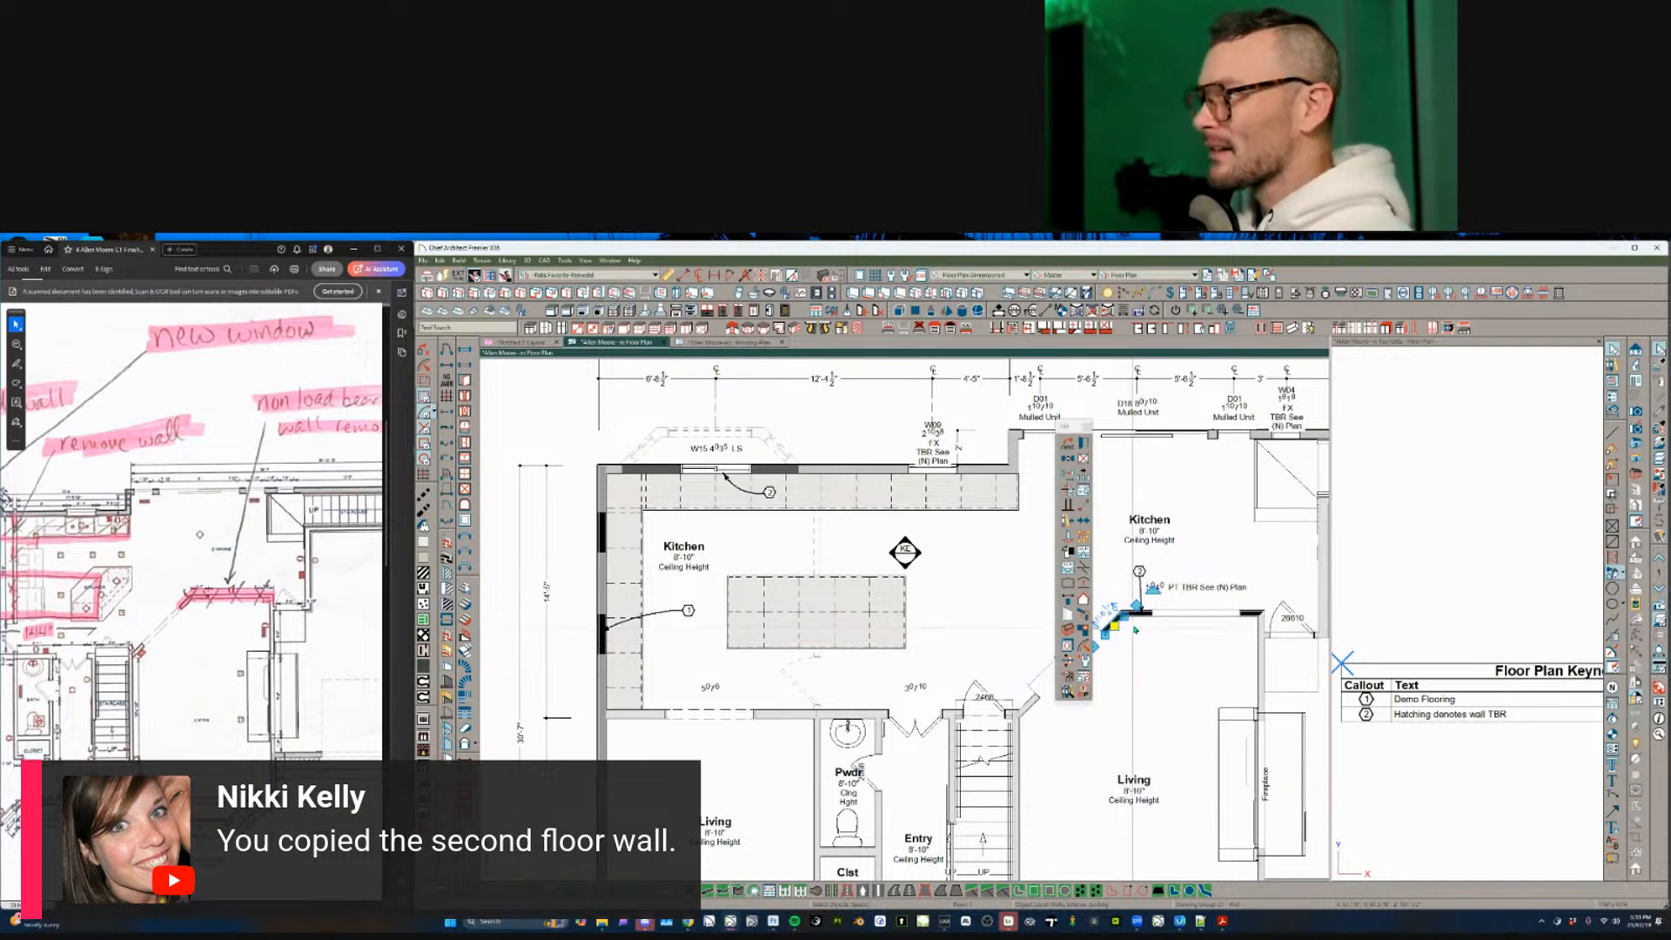
{"action": "left_click", "coordinate": [1141, 614]}
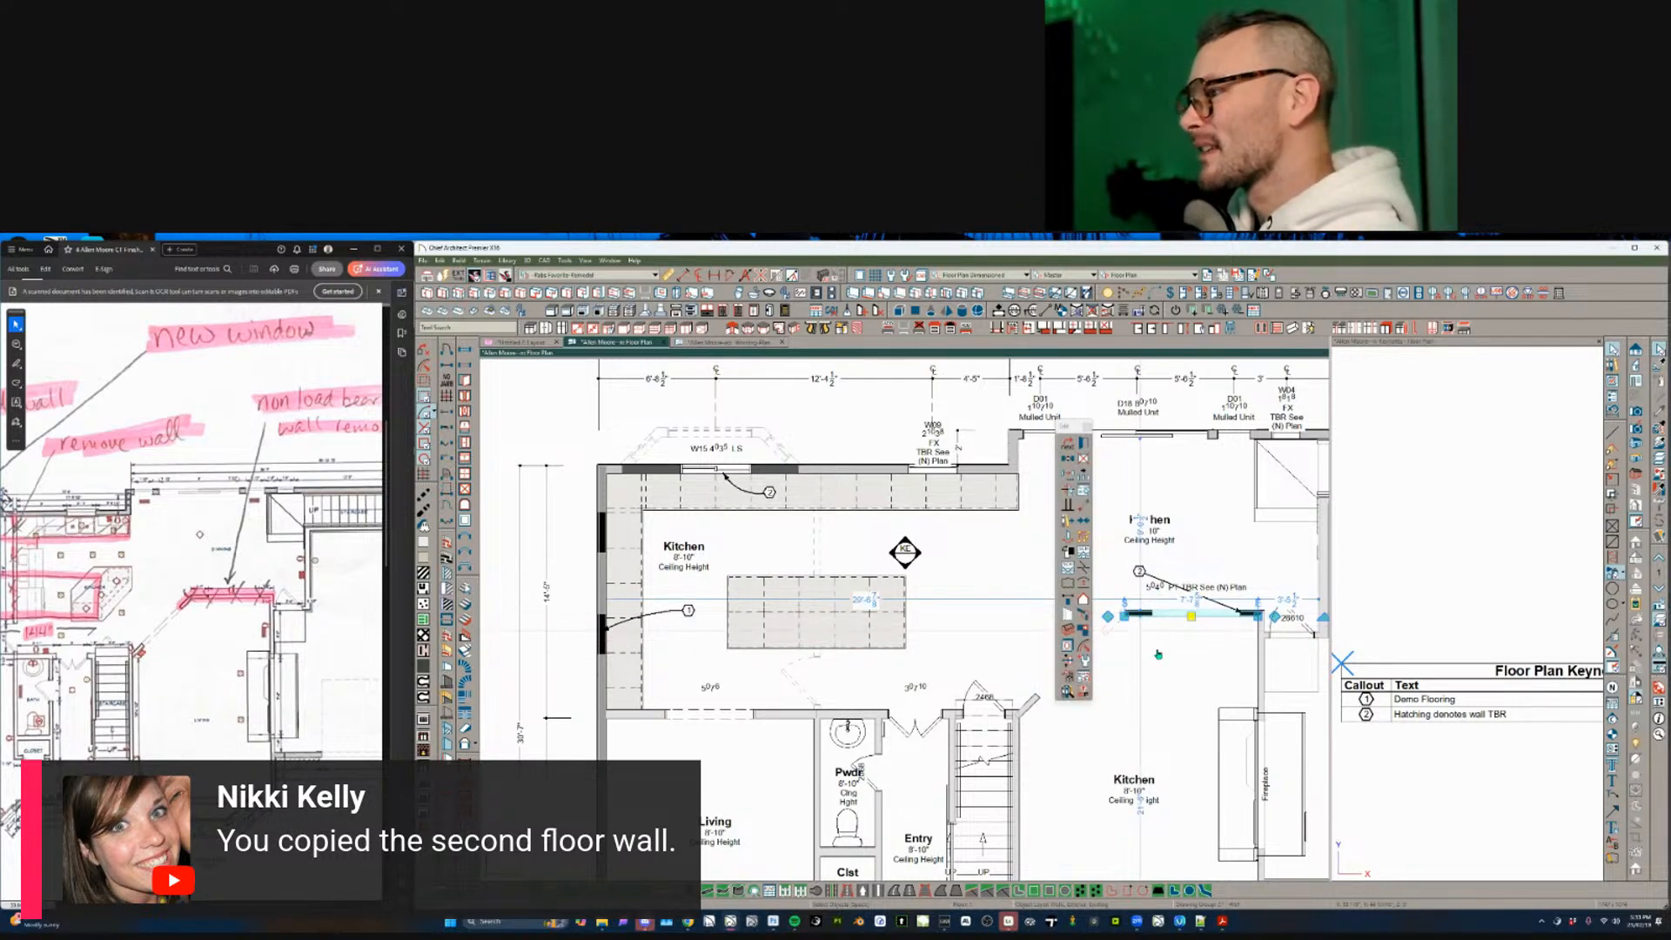
{"action": "key", "text": "Delete"}
{"action": "left_click", "coordinate": [1060, 690]}
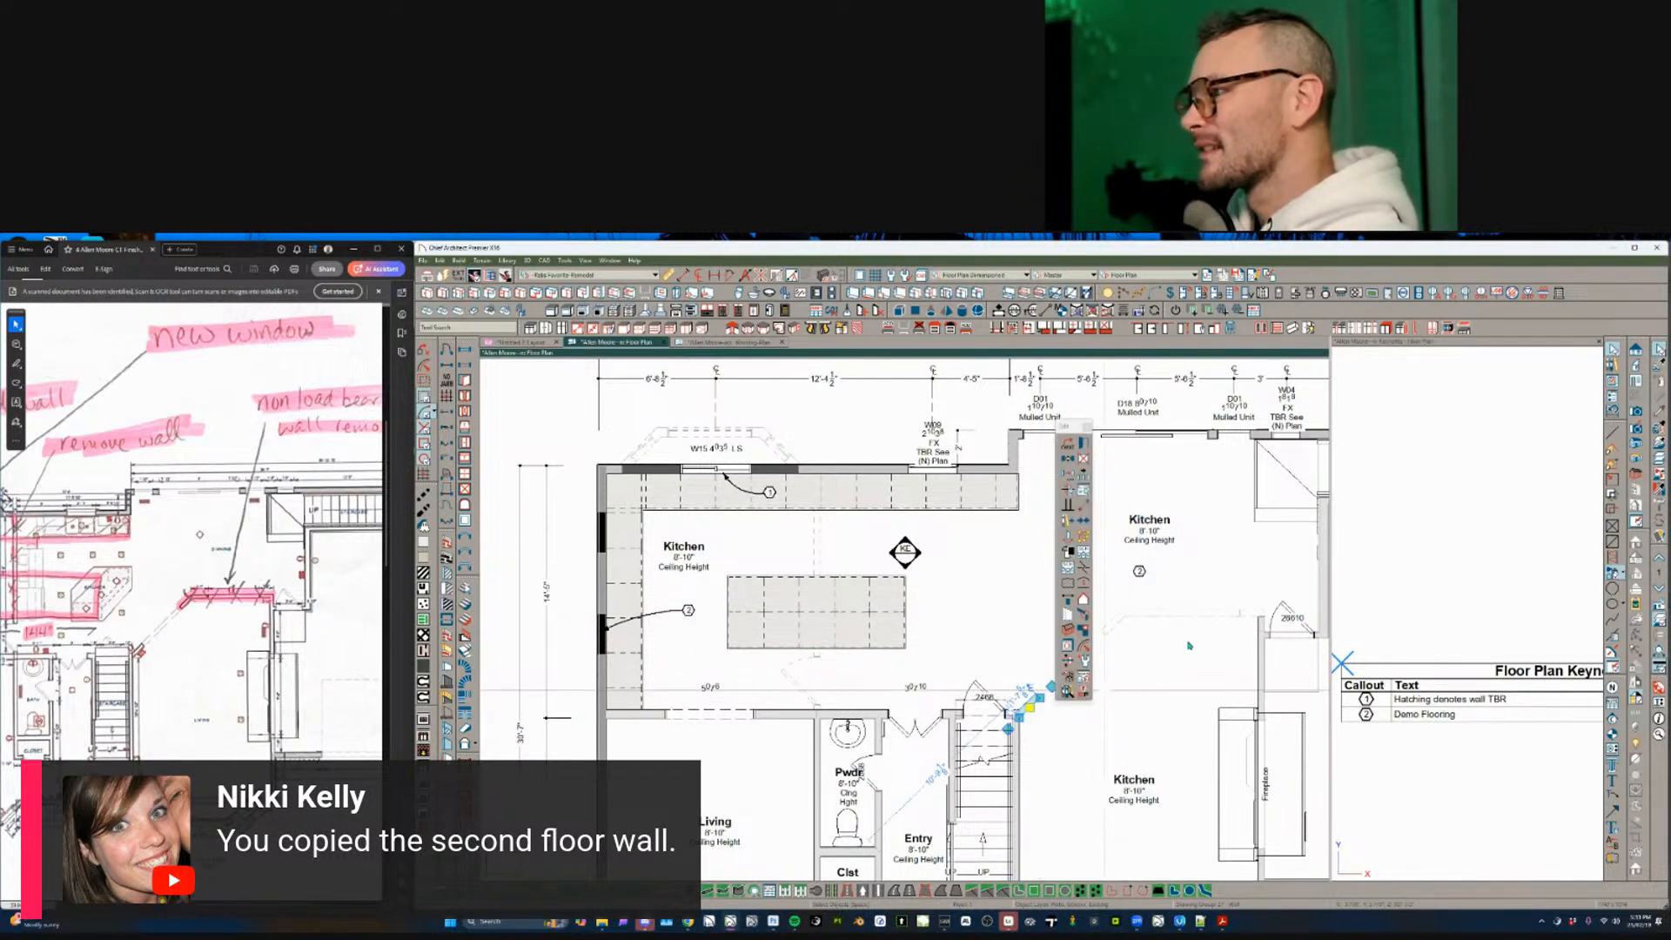
{"action": "key", "text": "Delete"}
- Move keynote callout 2 lower in the kitchen and clear the selection
{"action": "left_click", "coordinate": [1158, 636]}
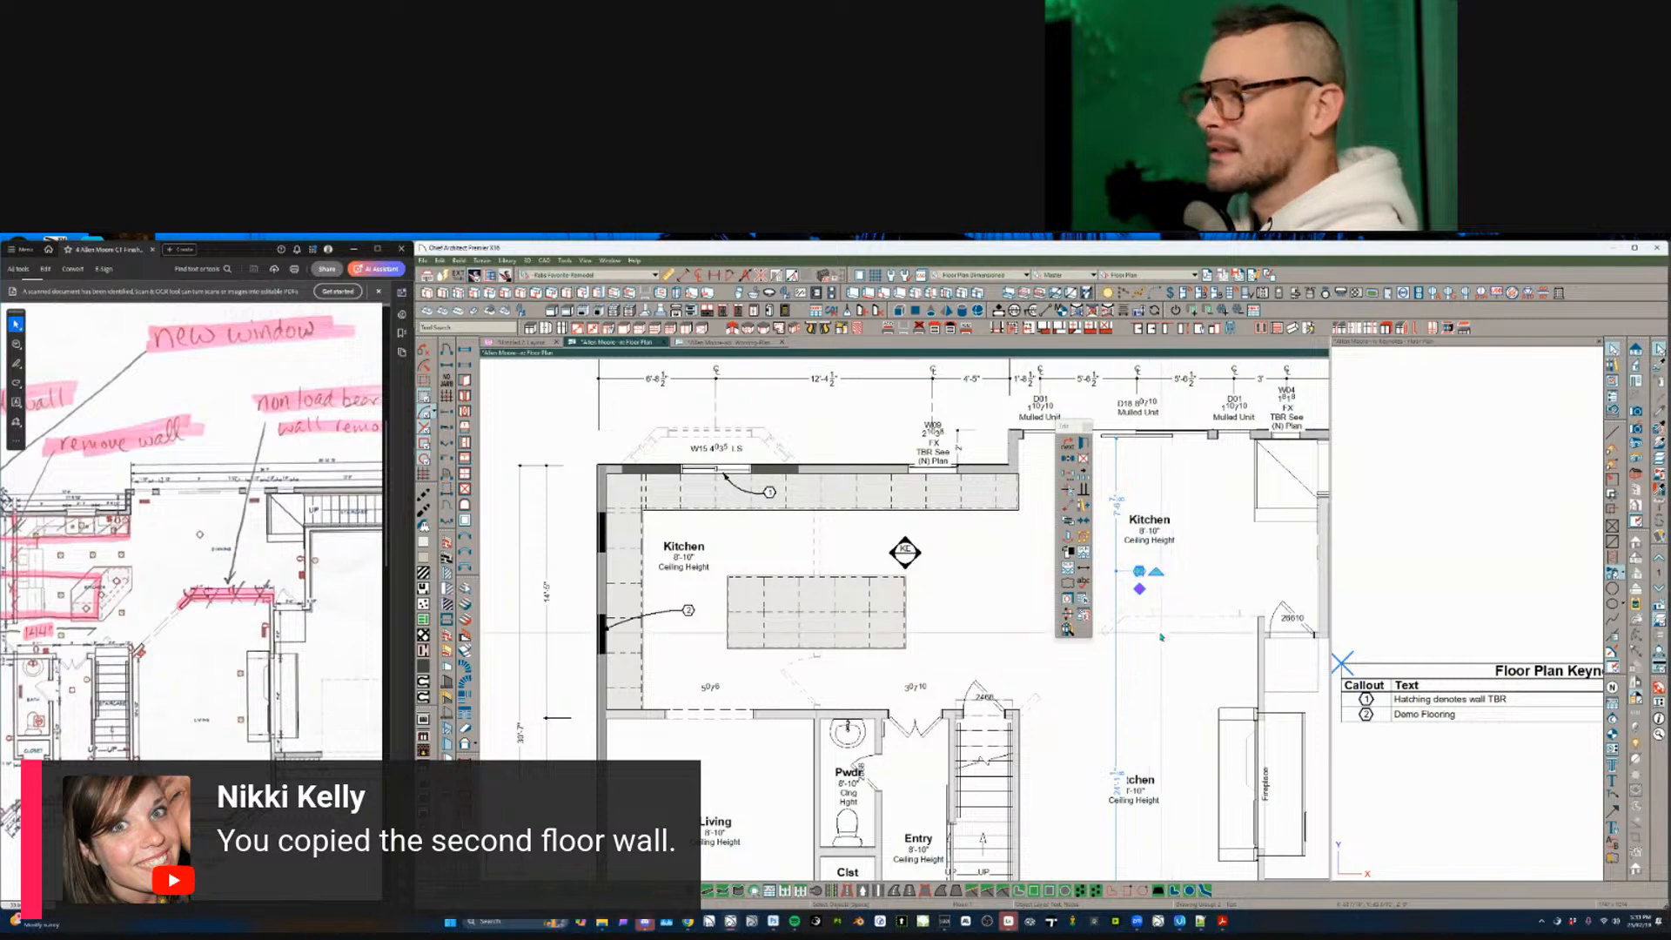
{"action": "left_click_drag", "start_coordinate": [1139, 570], "coordinate": [1139, 633]}
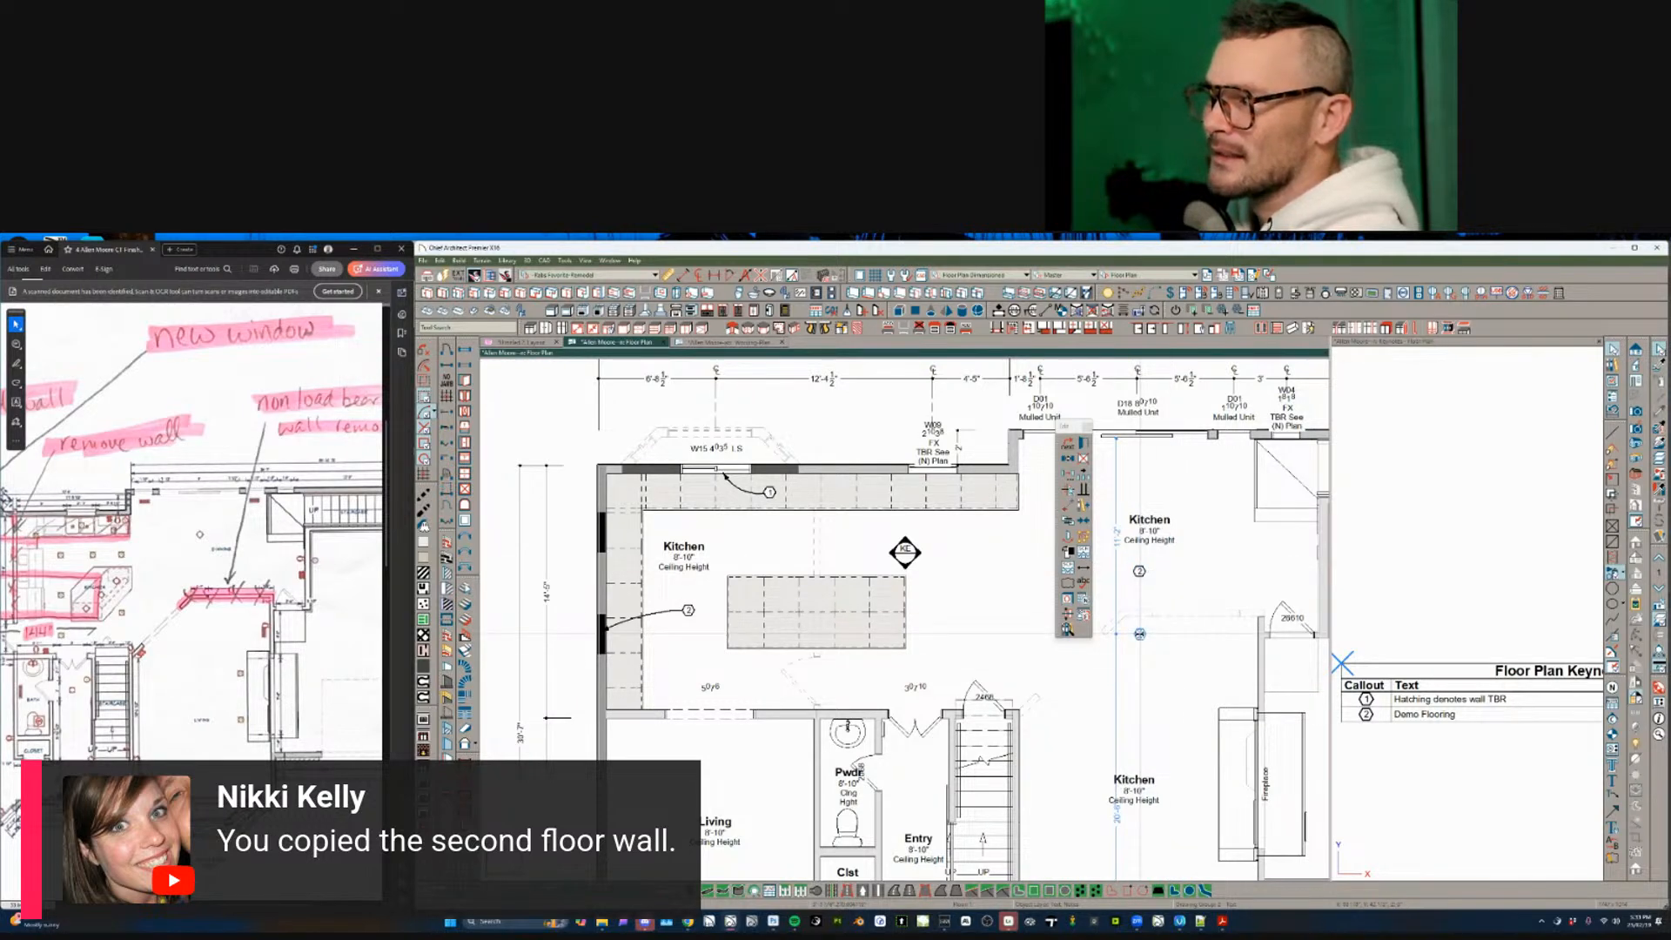
{"action": "scroll", "coordinate": [1140, 618], "scroll_direction": "up", "scroll_amount": 2}
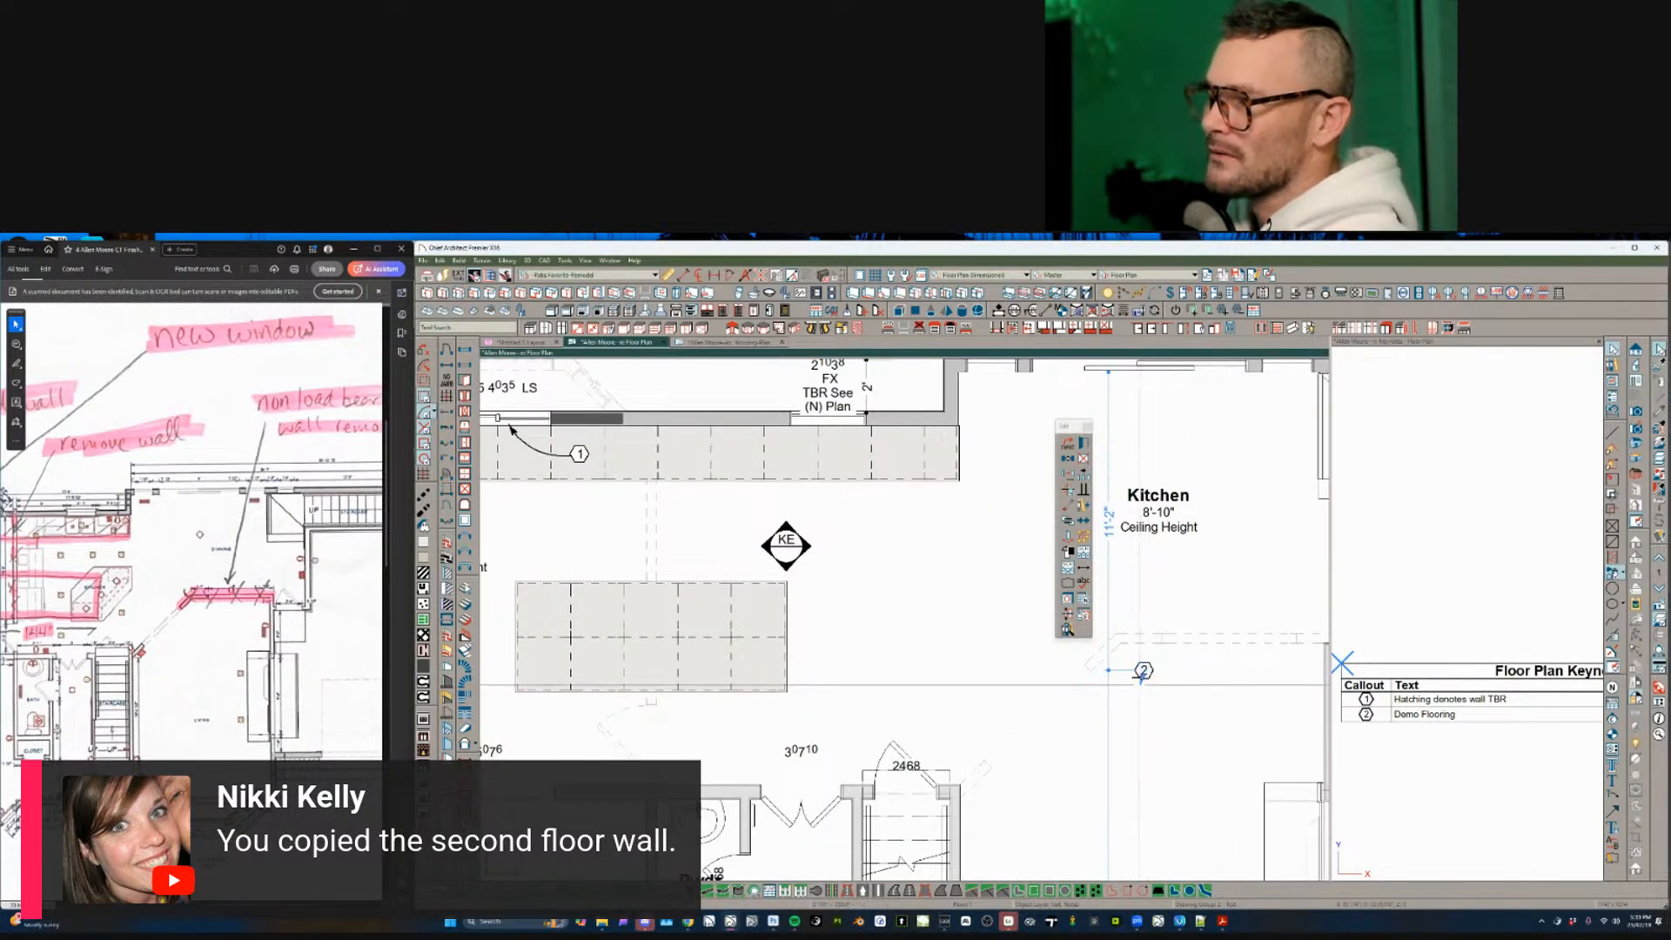
{"action": "left_click", "coordinate": [1152, 574]}
{"action": "key", "text": "Escape"}
{"action": "scroll", "coordinate": [1152, 575], "scroll_direction": "down", "scroll_amount": 2}
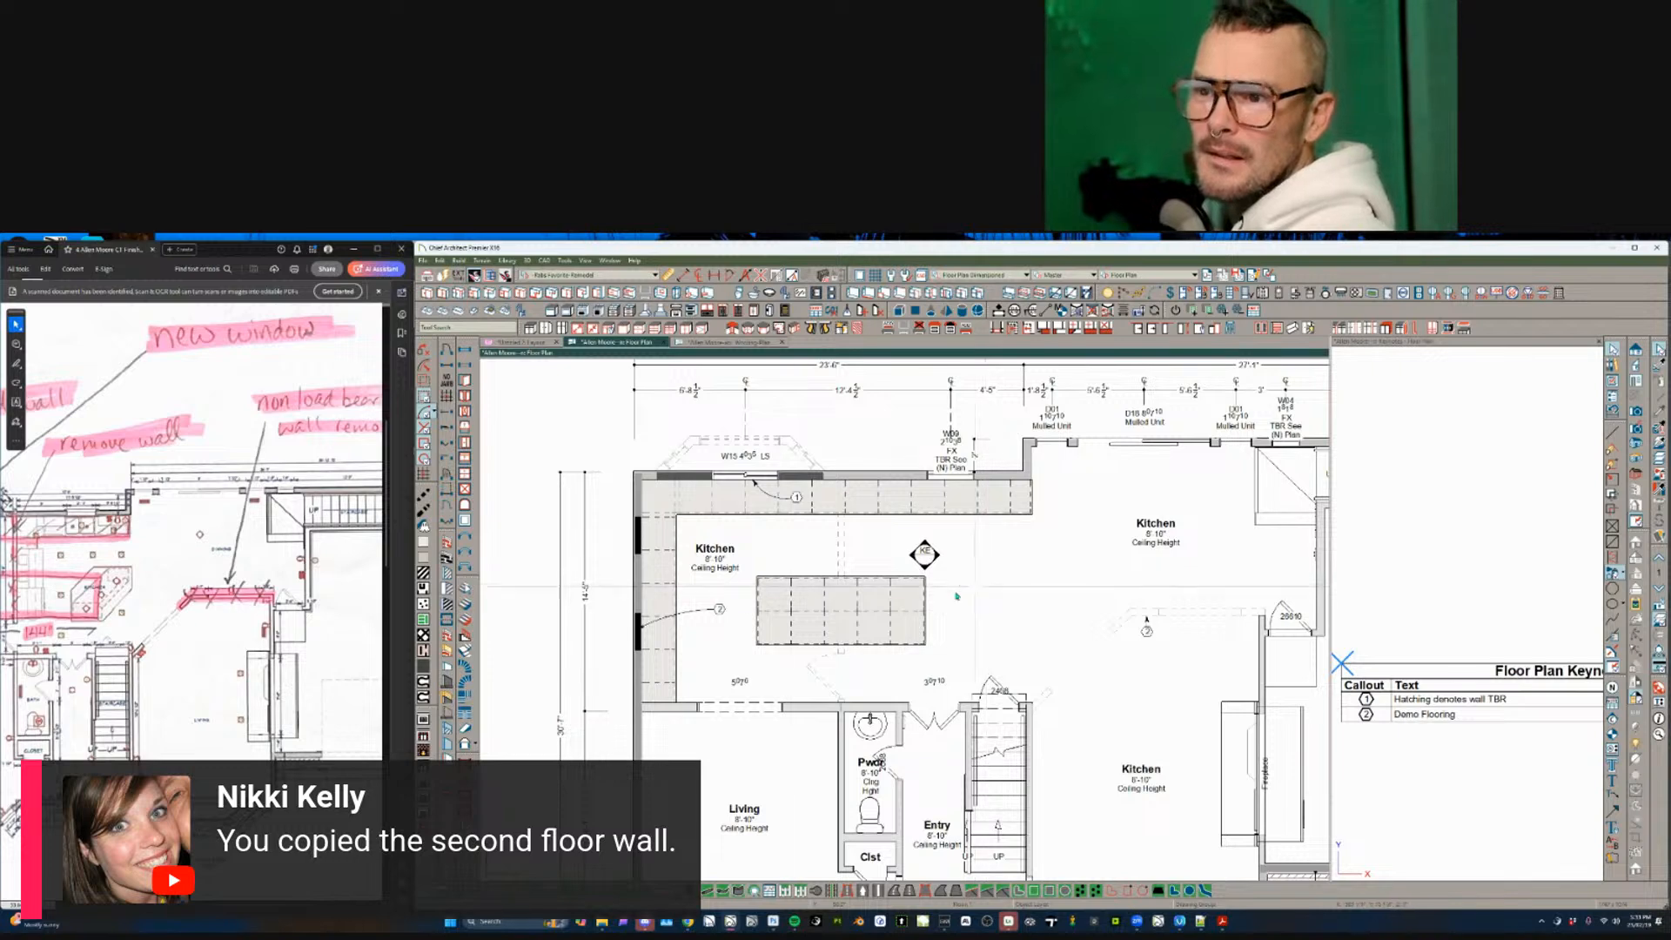
{"action": "left_click", "coordinate": [208, 658]}
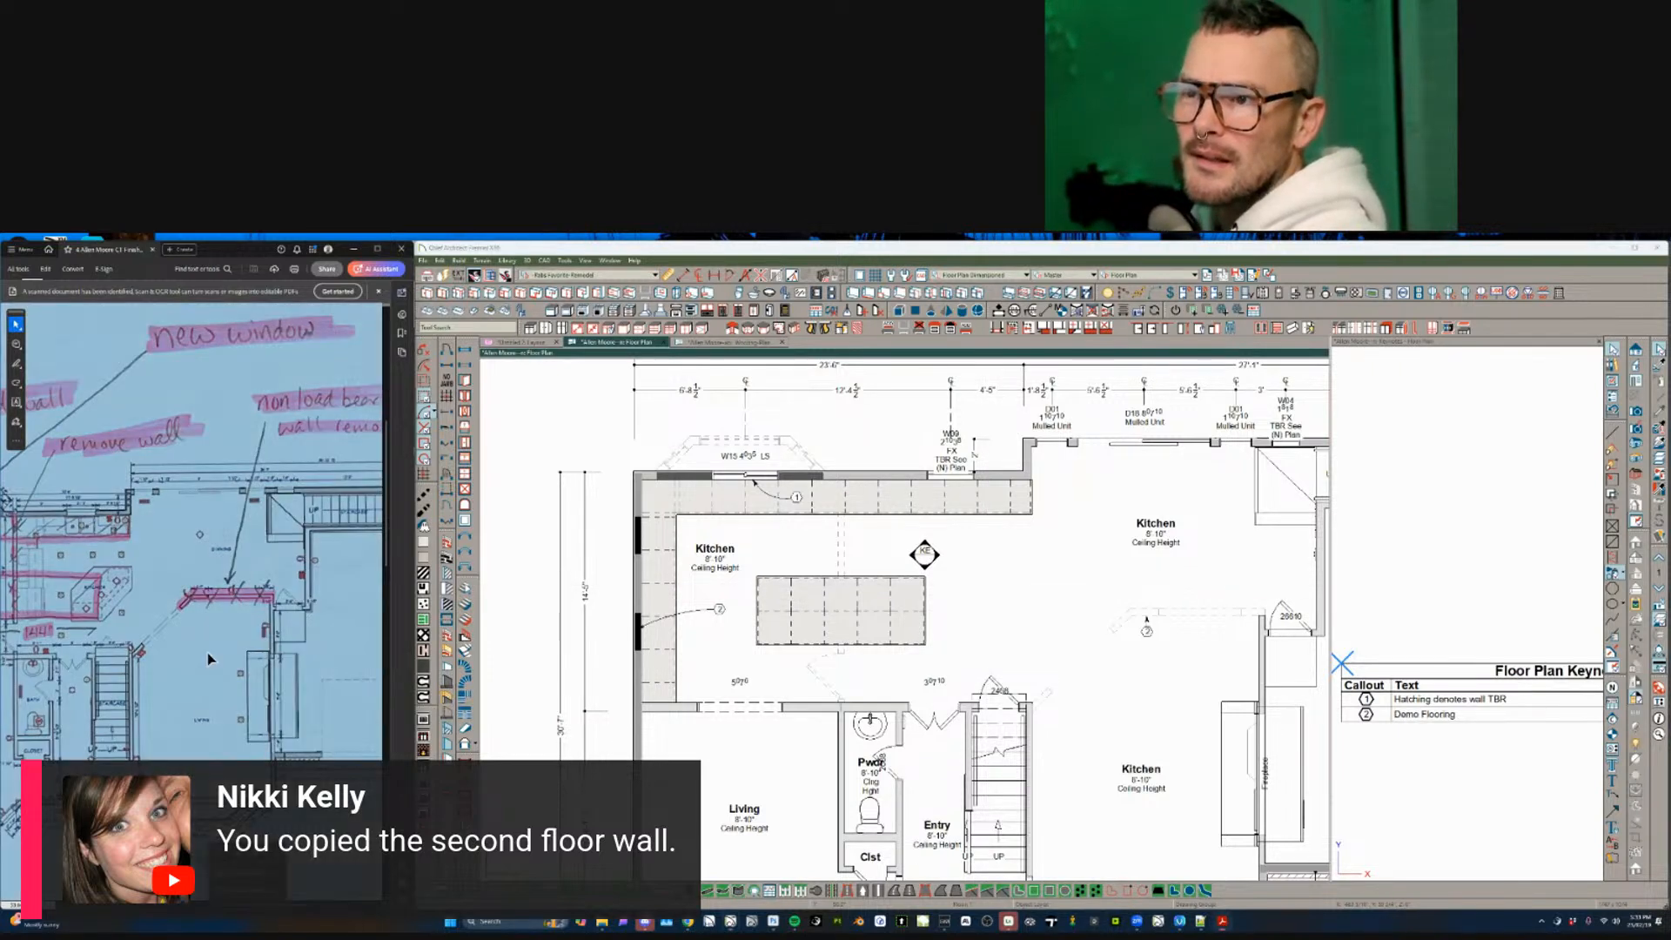
- Switch the drawing to the Electrical Plan layer set
{"action": "scroll", "coordinate": [209, 659], "scroll_direction": "right", "scroll_amount": 4}
{"action": "scroll", "coordinate": [209, 659], "scroll_direction": "left", "scroll_amount": 4}
{"action": "scroll", "coordinate": [208, 658], "scroll_direction": "left", "scroll_amount": 4}
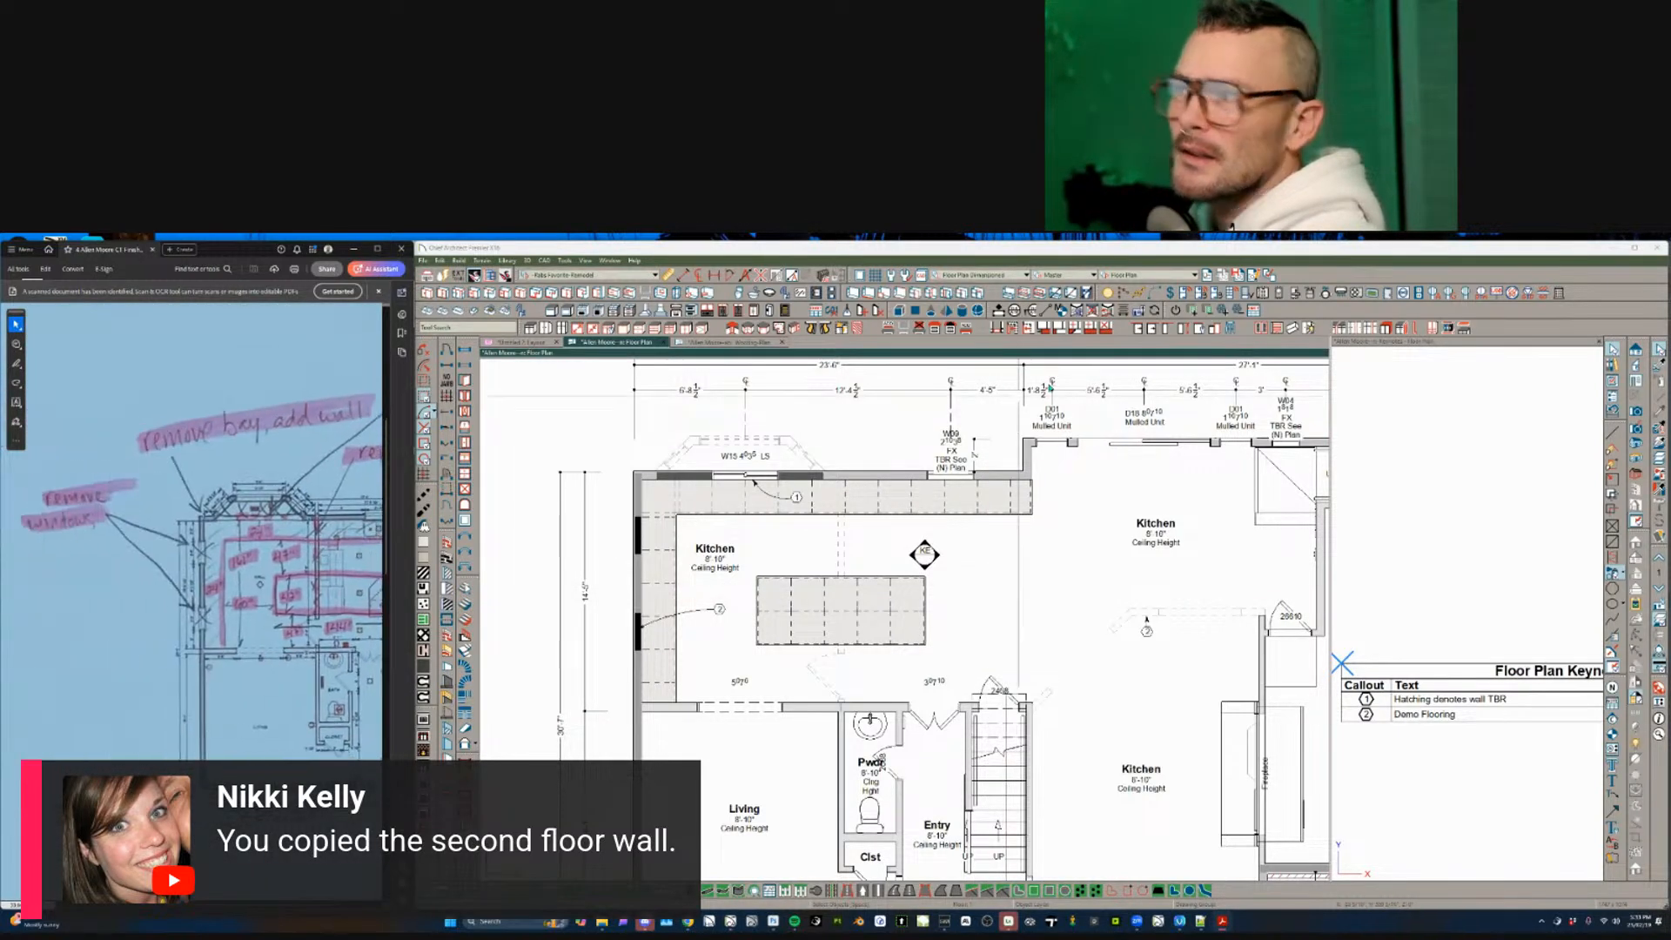
{"action": "left_click", "coordinate": [1149, 275]}
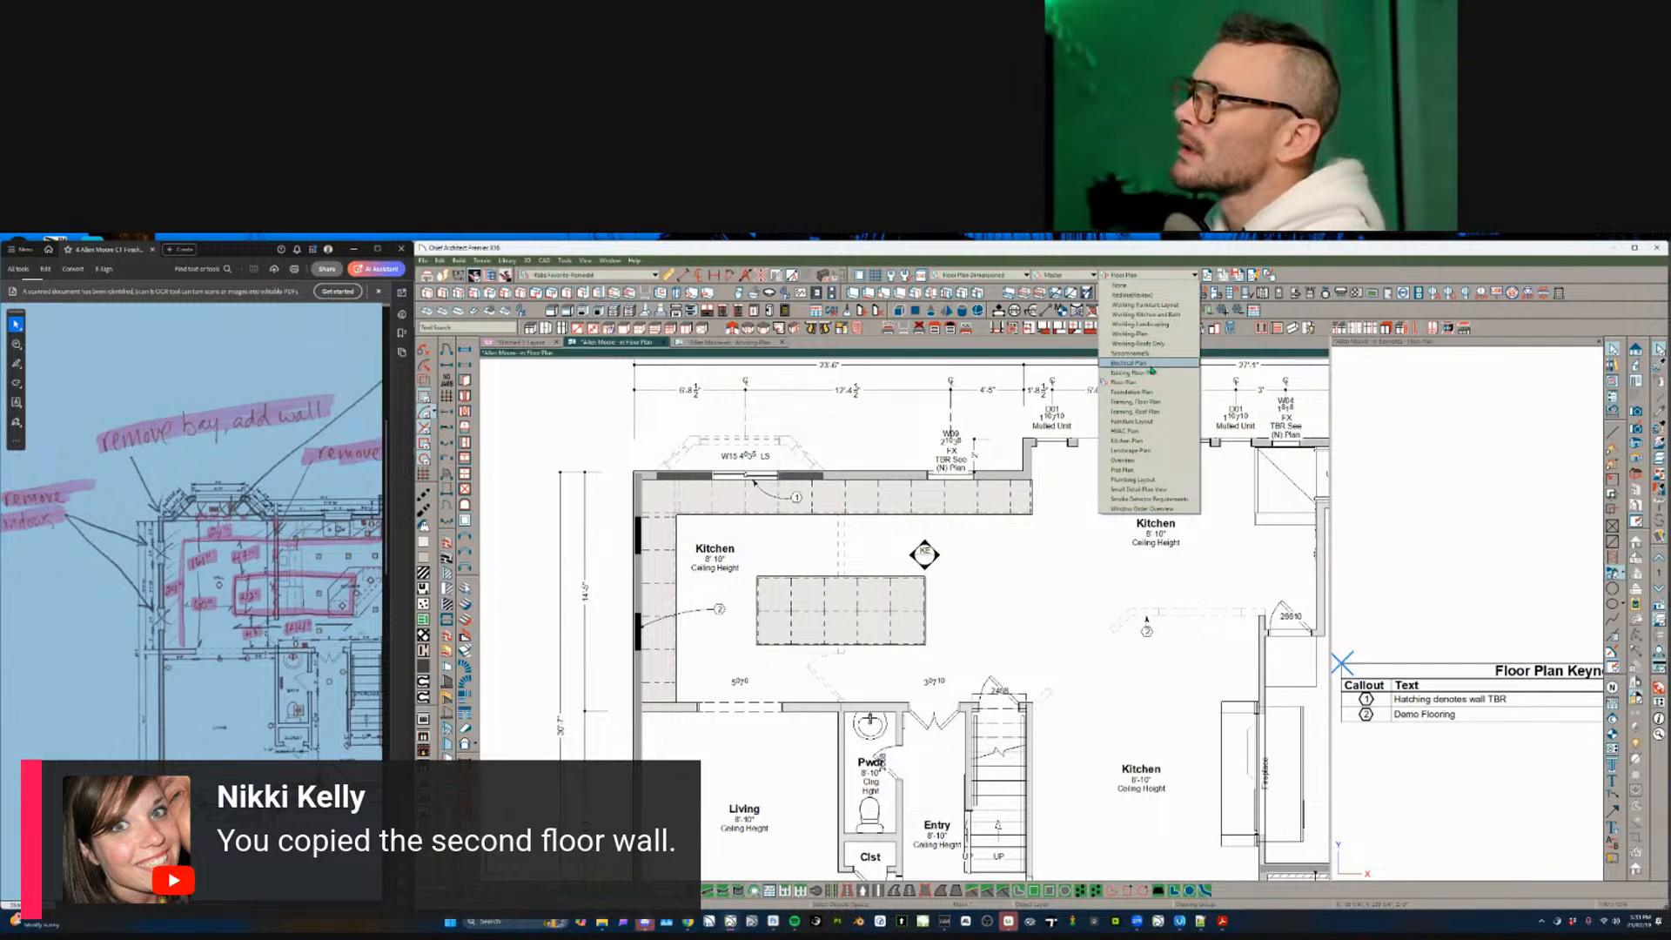
{"action": "left_click", "coordinate": [1128, 363]}
- Select all the kitchen ceiling lights, including the fixtures left of and above the island
{"action": "scroll", "coordinate": [902, 572], "scroll_direction": "up", "scroll_amount": 3}
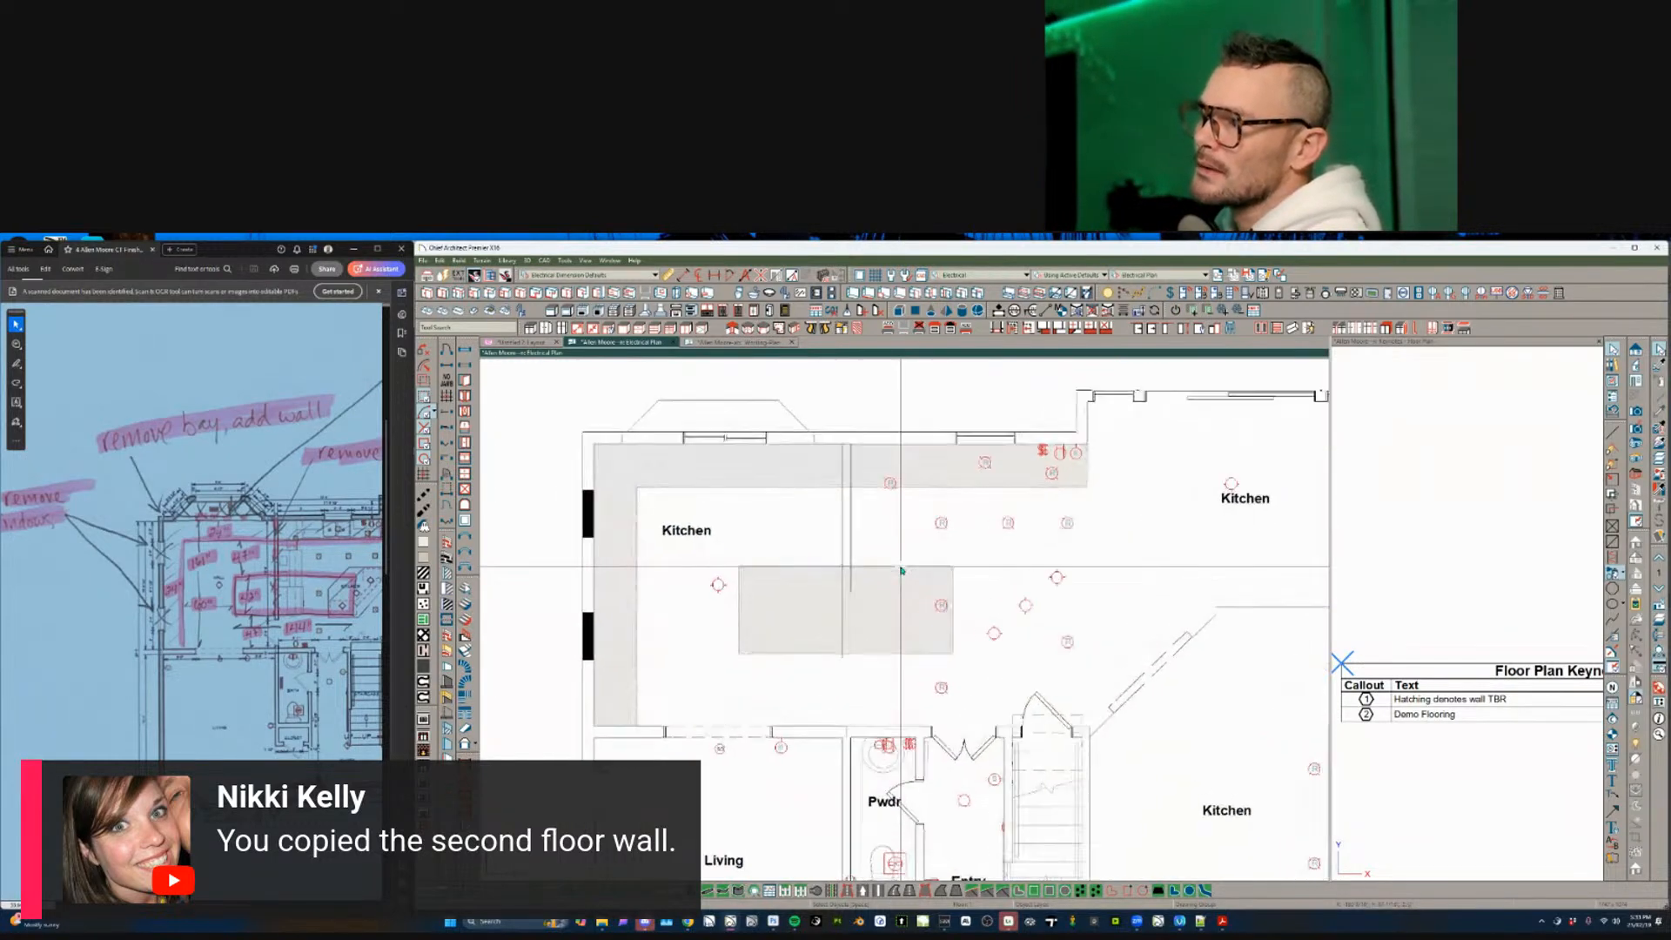
{"action": "middle_click_drag", "start_coordinate": [960, 654], "coordinate": [911, 653]}
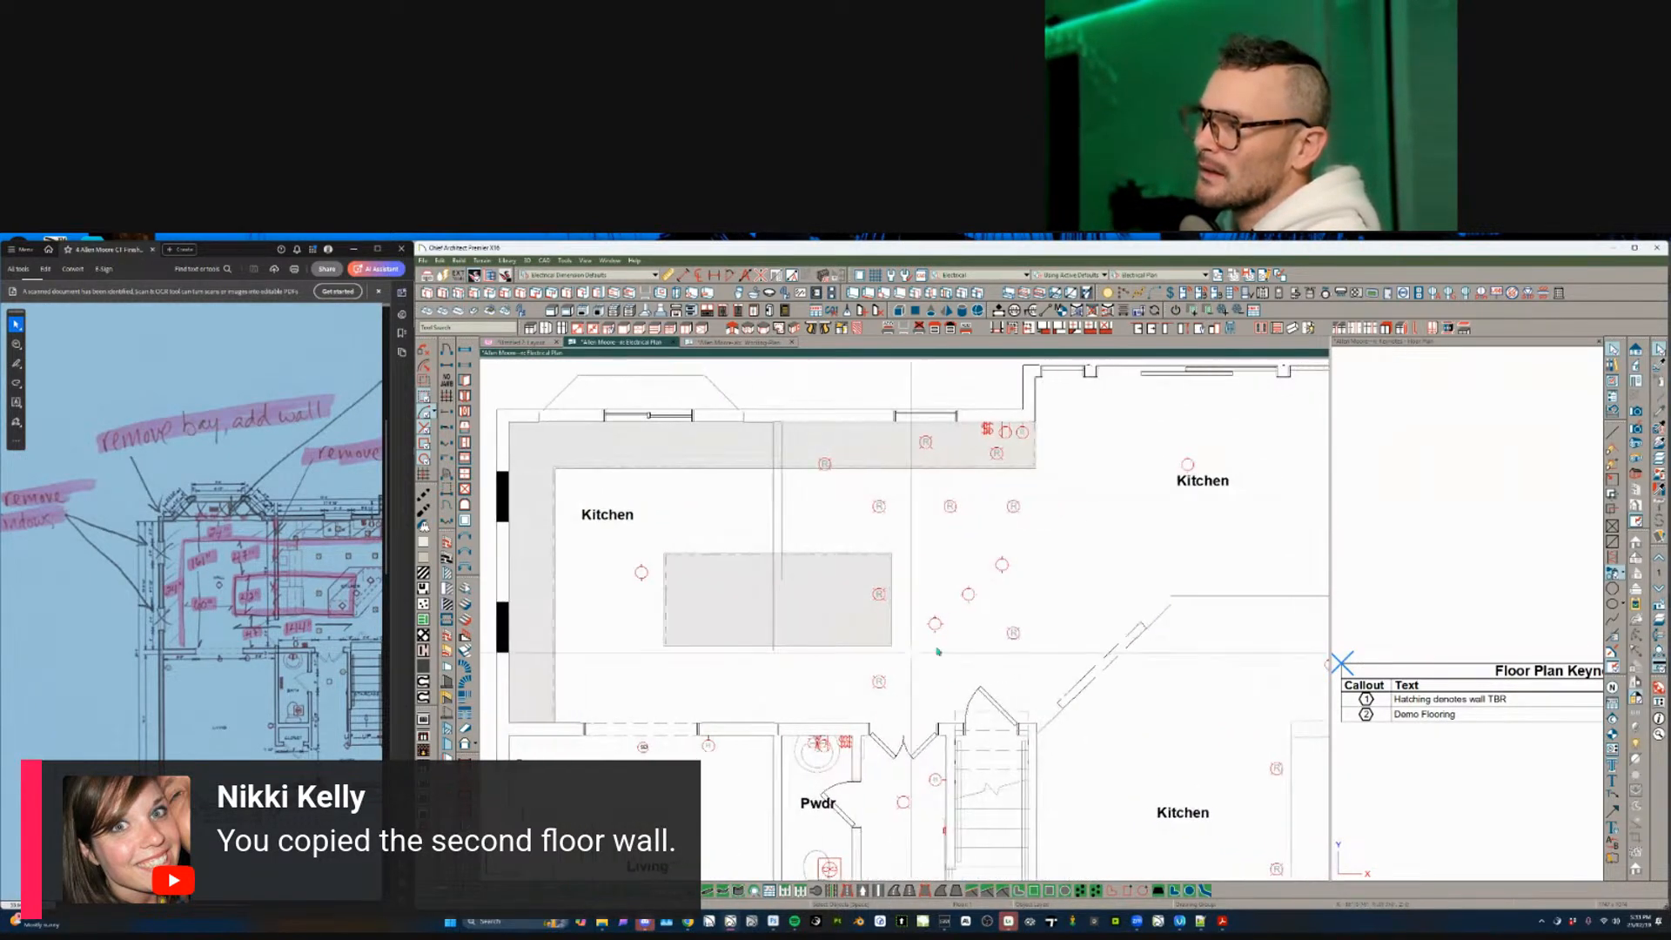
{"action": "scroll", "coordinate": [759, 634], "scroll_direction": "down", "scroll_amount": 3}
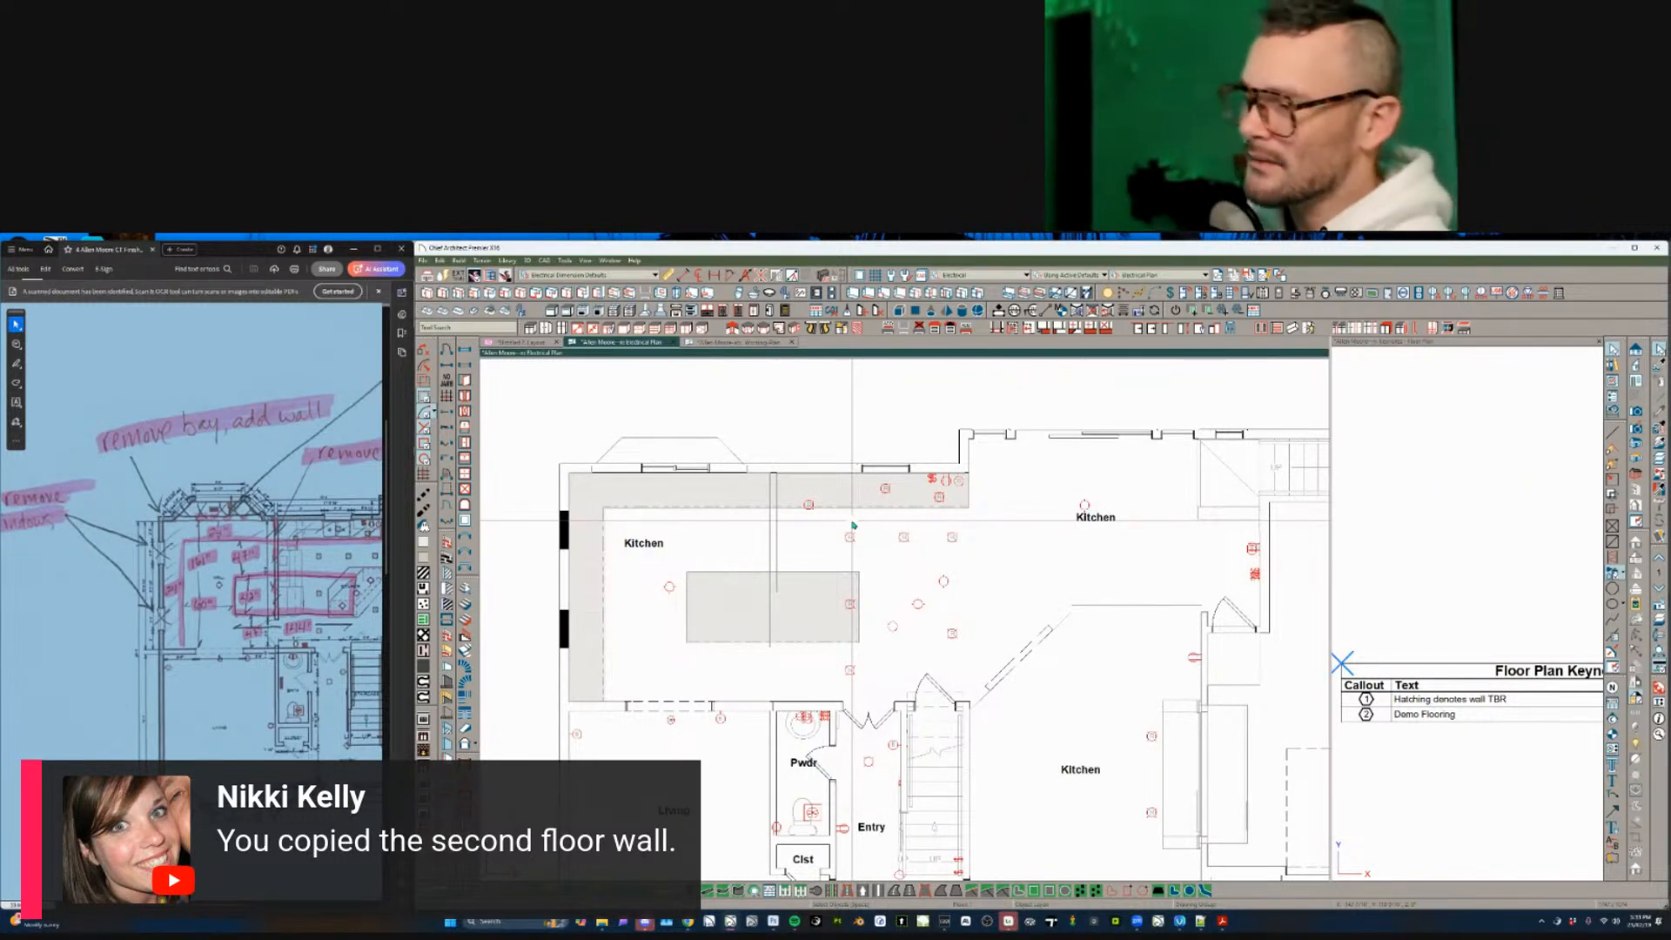
{"action": "scroll", "coordinate": [936, 598], "scroll_direction": "up", "scroll_amount": 2}
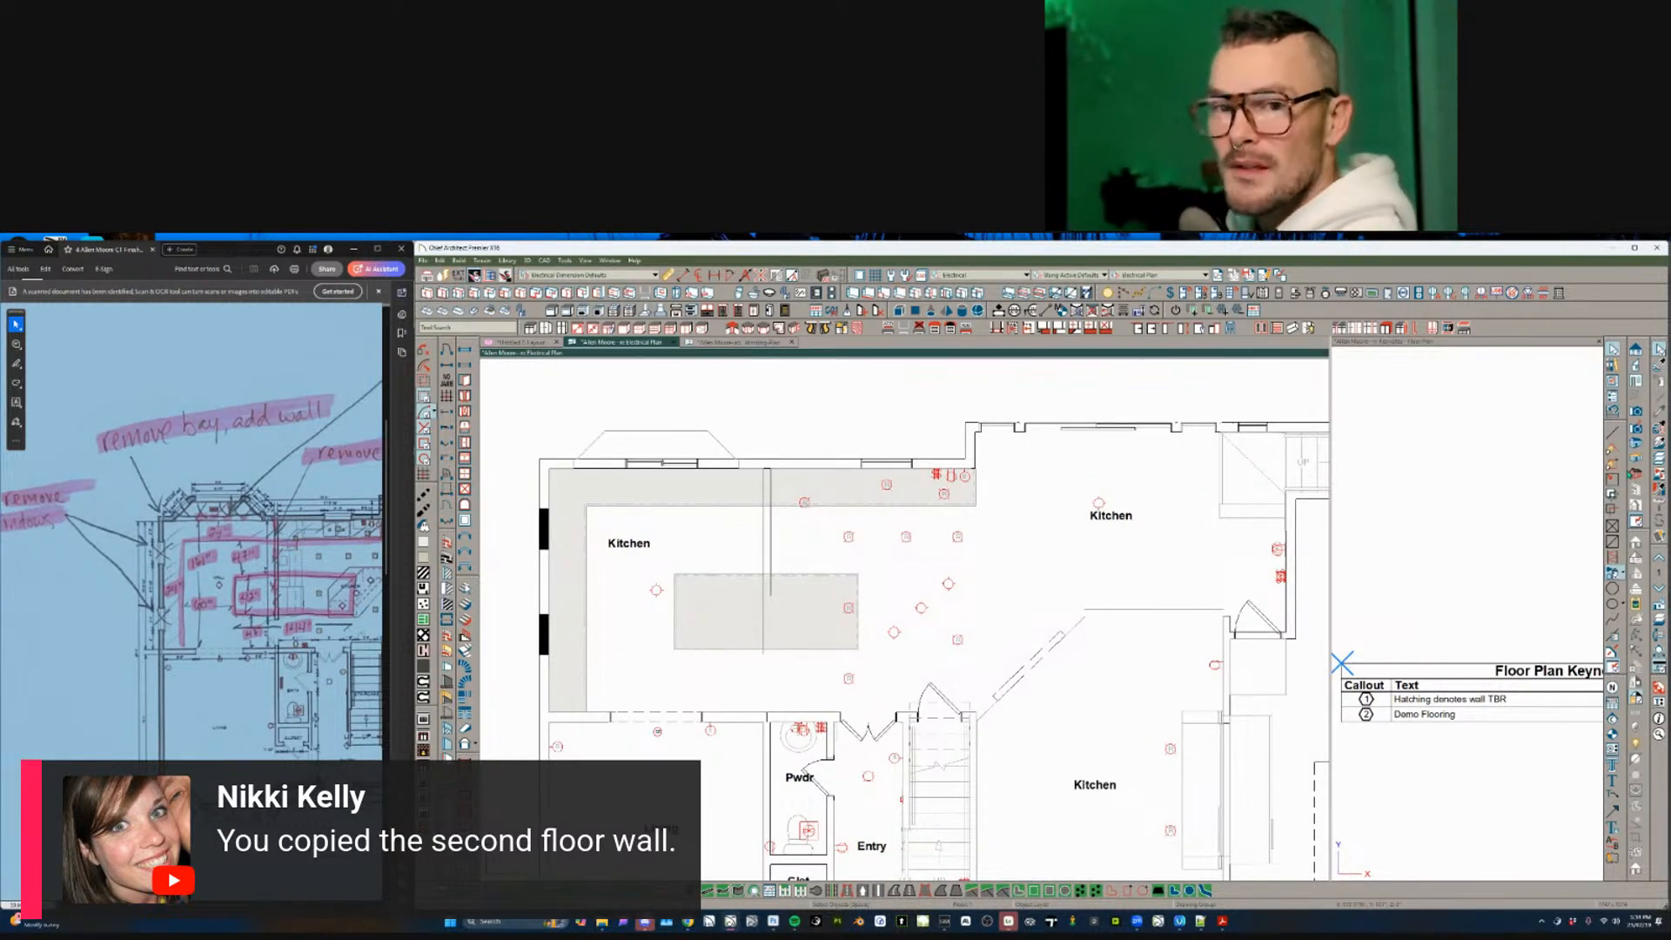
{"action": "scroll", "coordinate": [989, 489], "scroll_direction": "up", "scroll_amount": 1}
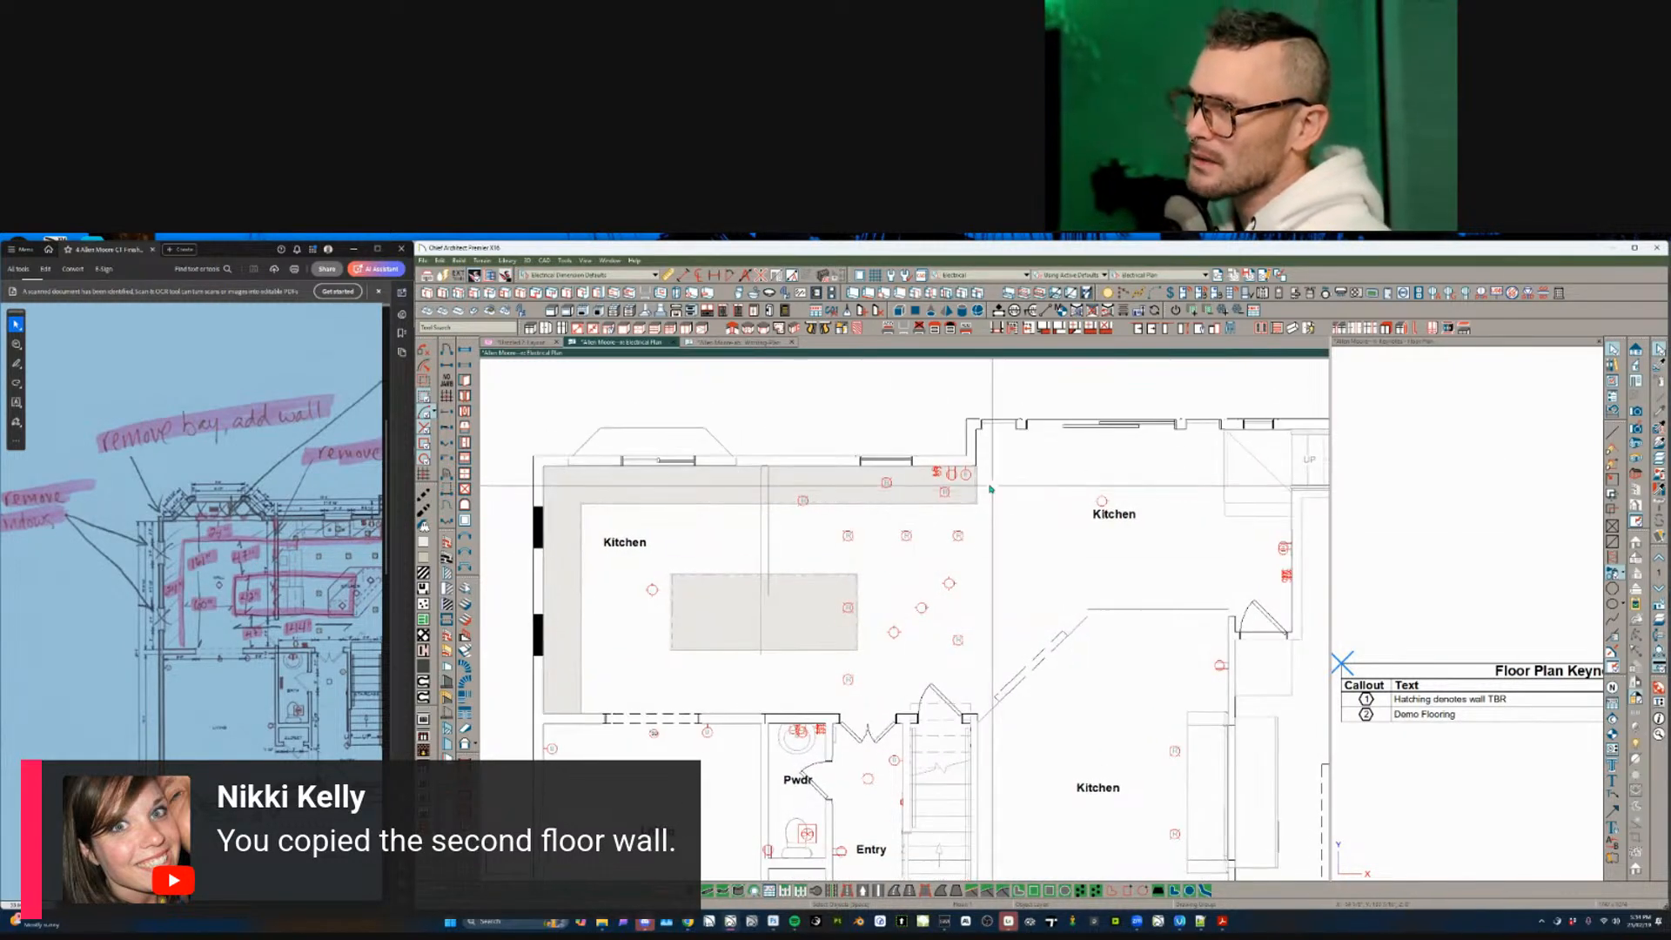
{"action": "left_click", "coordinate": [944, 492]}
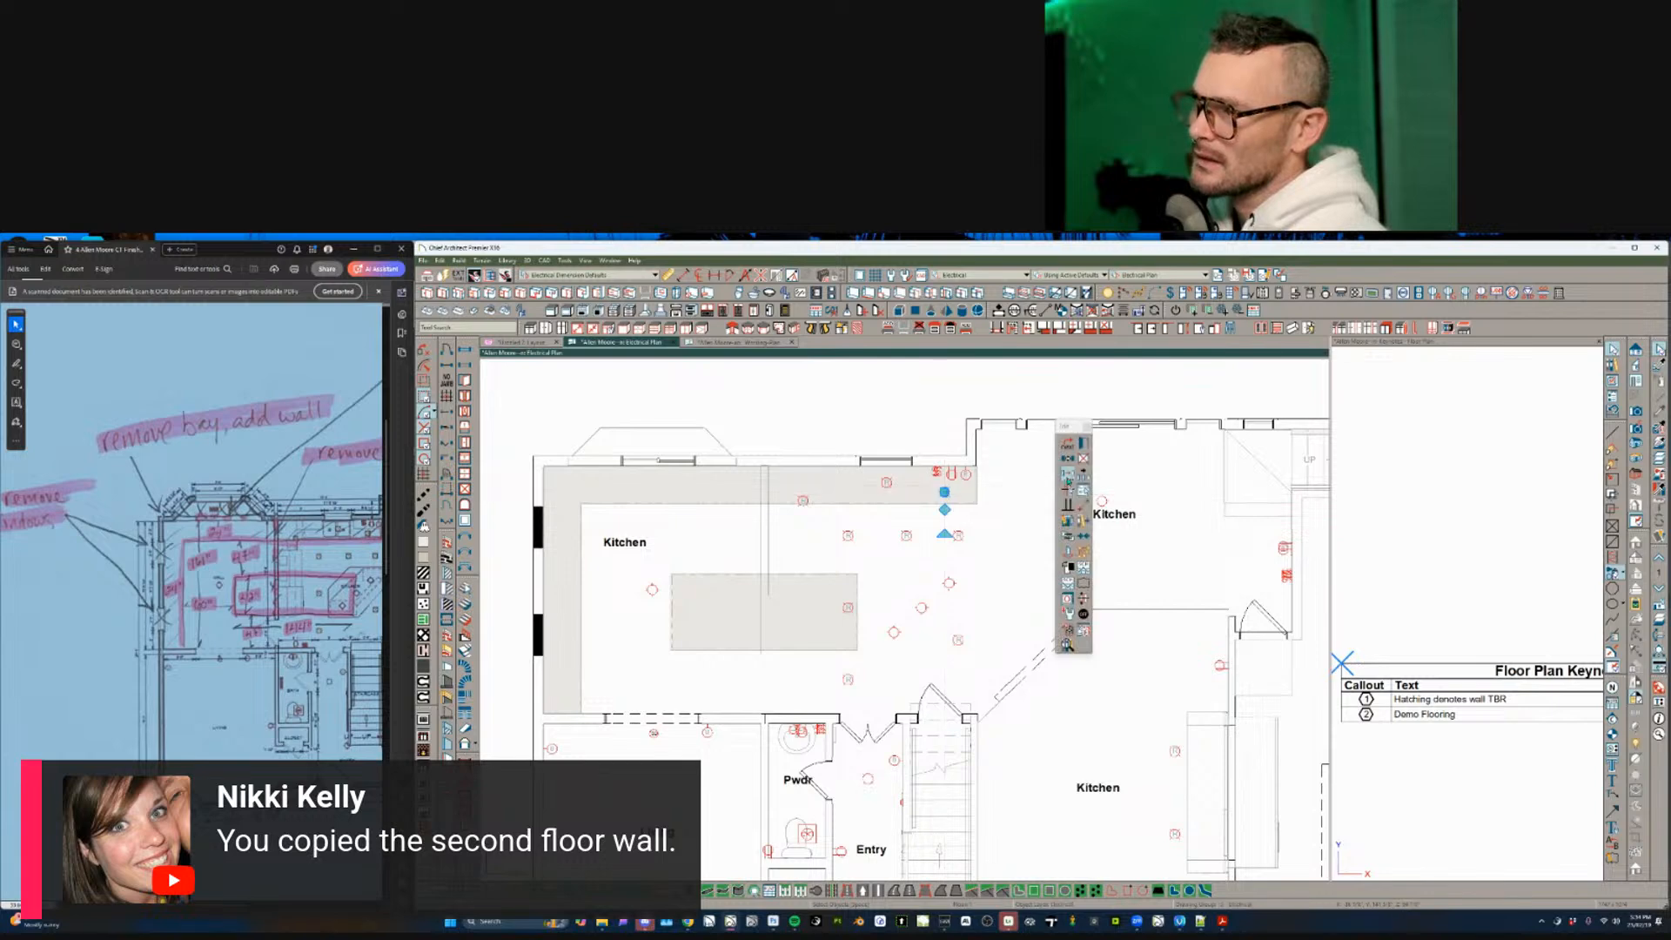
{"action": "left_click_drag", "start_coordinate": [1017, 459], "coordinate": [726, 693]}
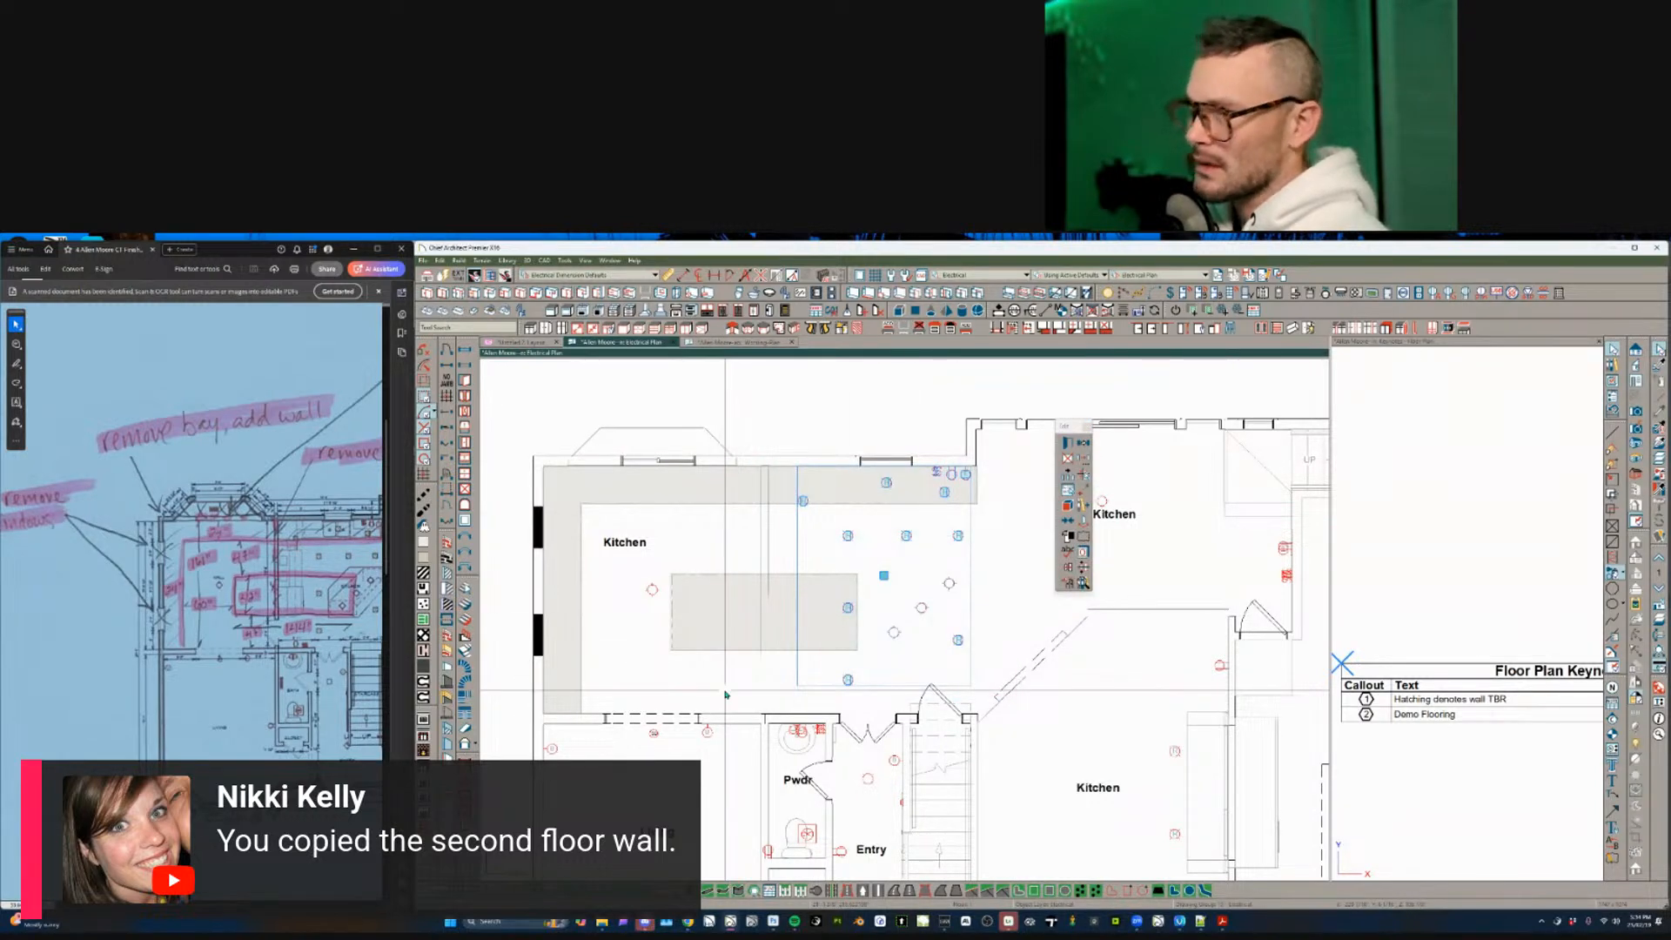
{"action": "left_click", "coordinate": [653, 590]}
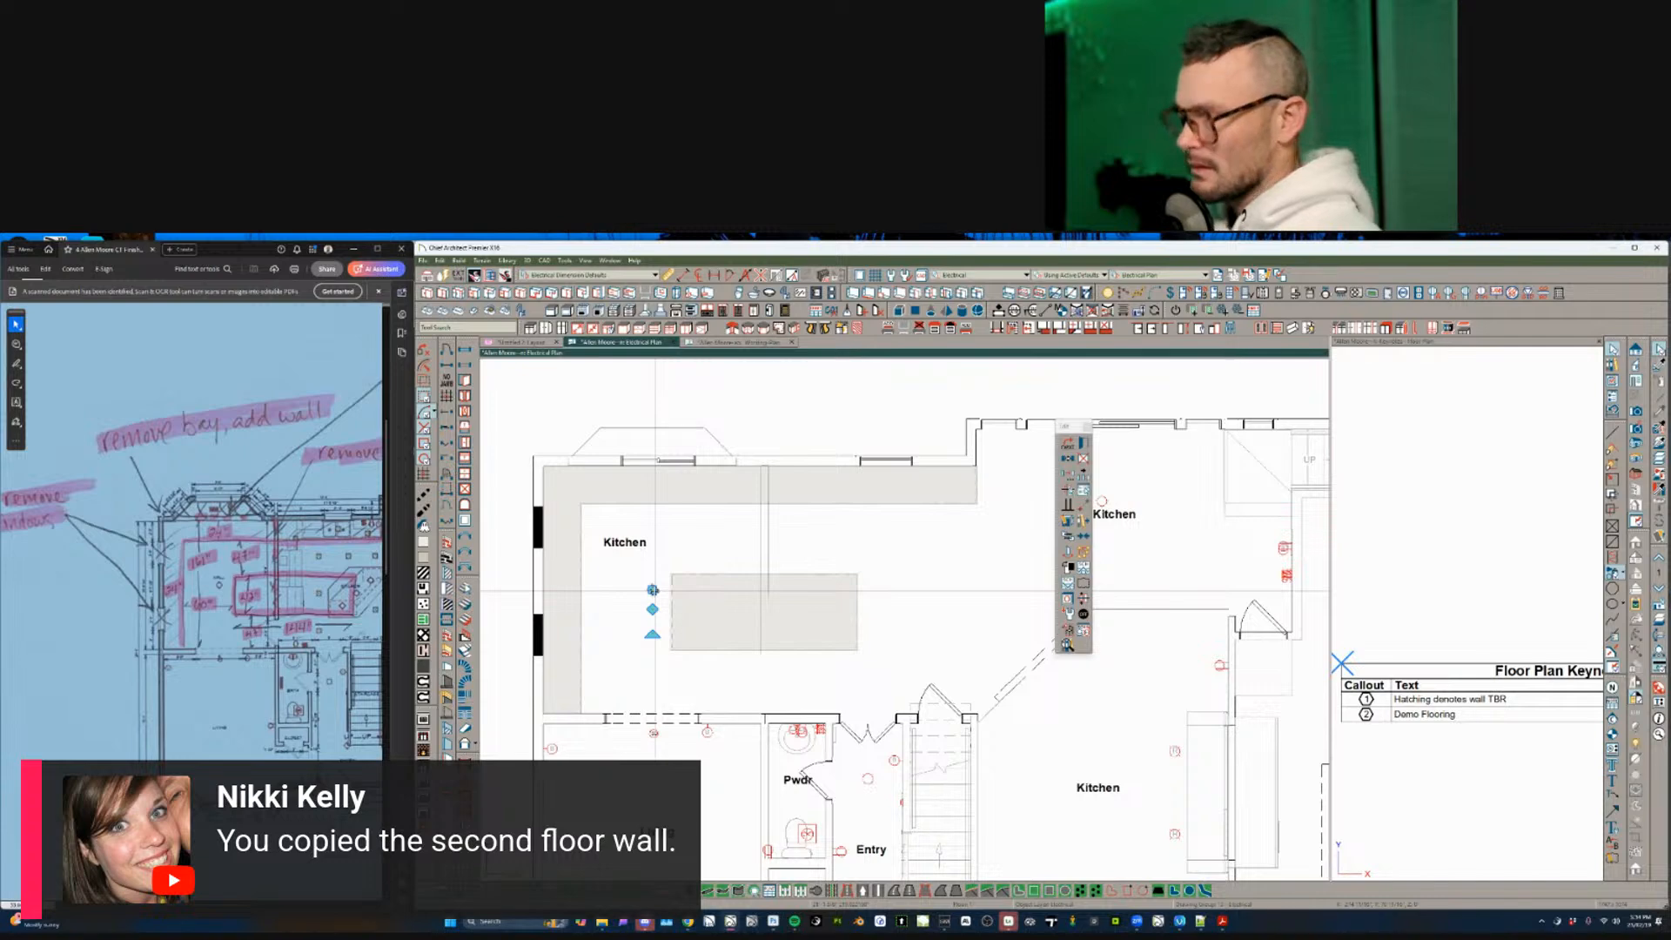
{"action": "left_click", "coordinate": [770, 548]}
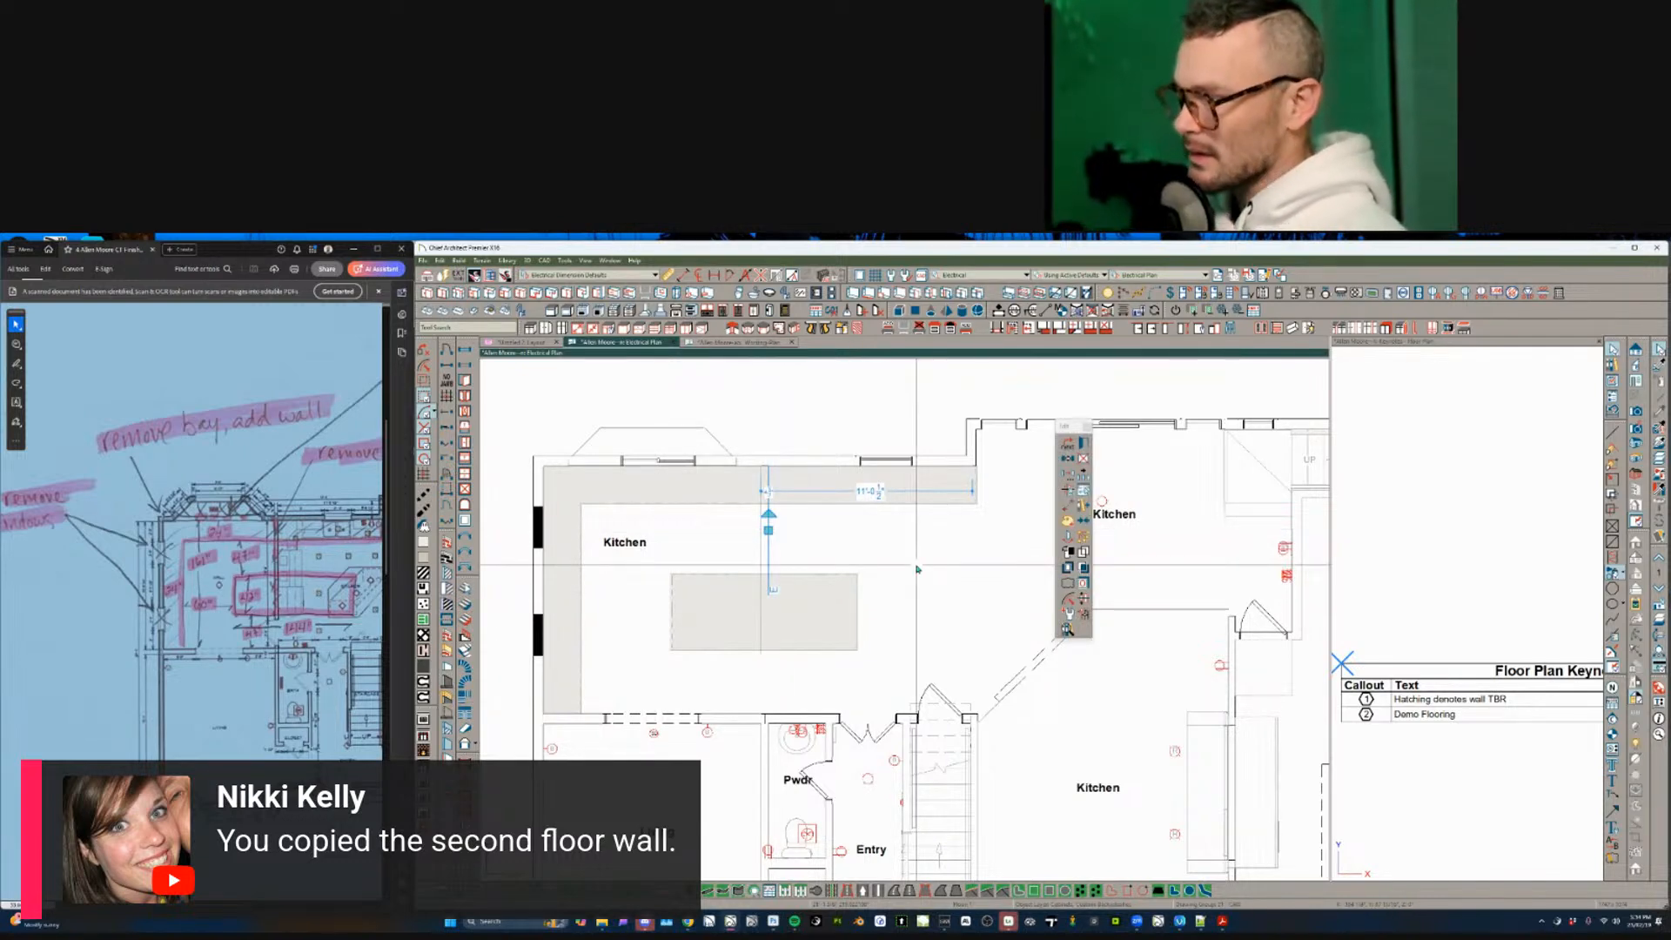
- Delete the leftover fixture, then array a row of four and a row of three kitchen lights
{"action": "key", "text": "Delete"}
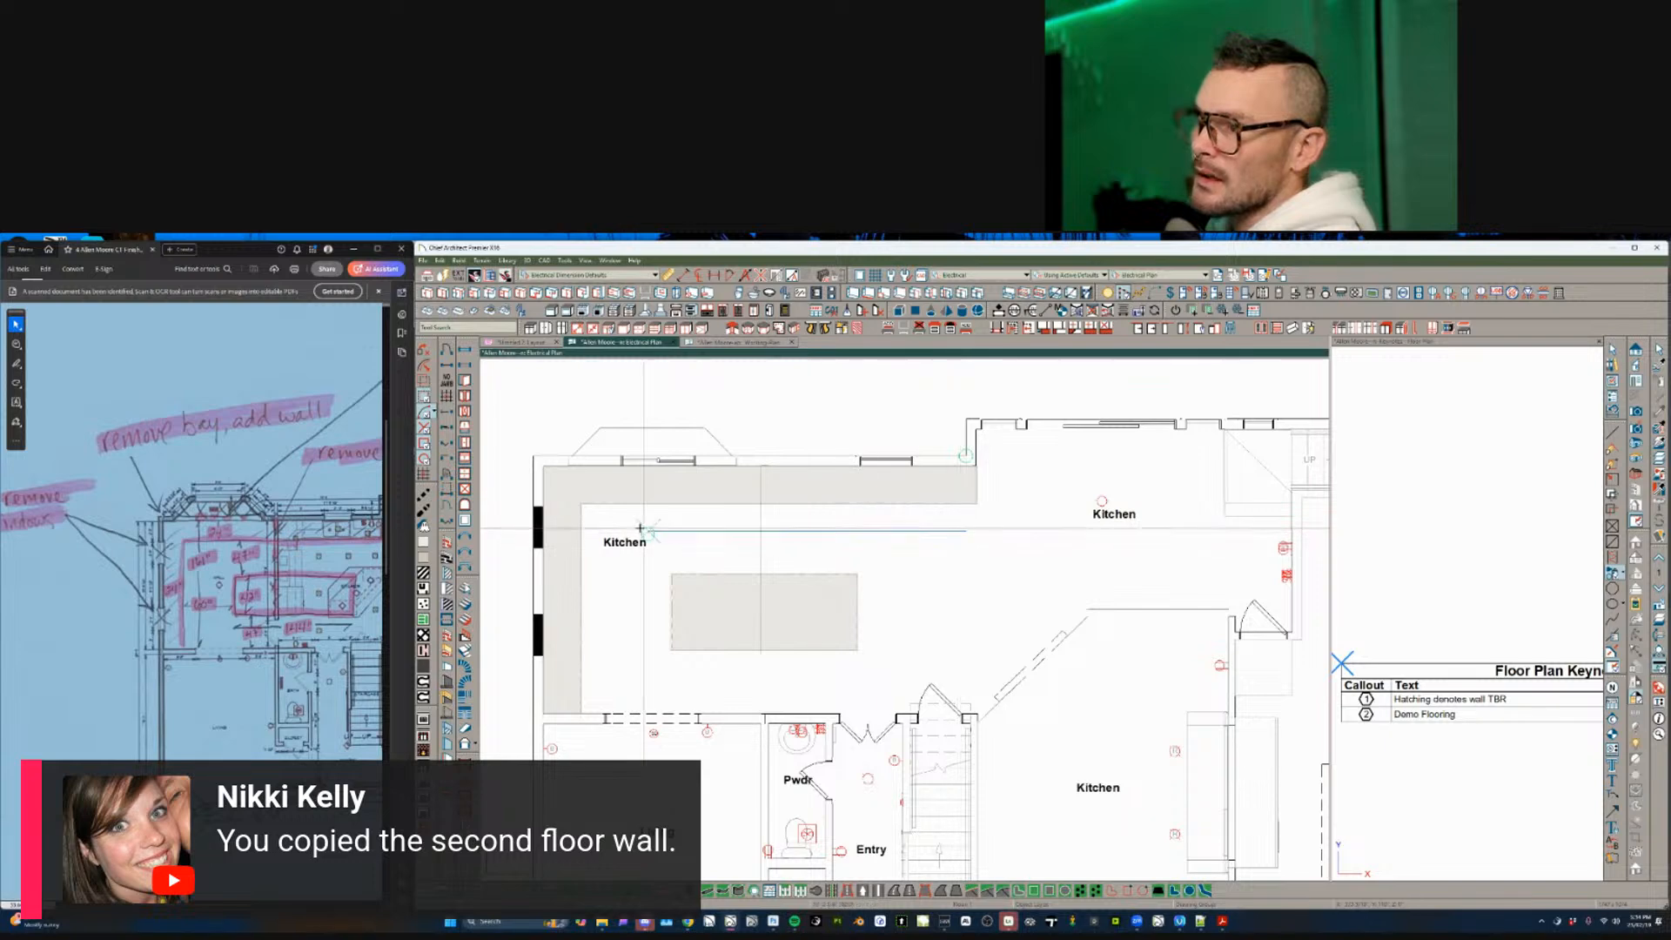
{"action": "left_click_drag", "start_coordinate": [619, 682], "coordinate": [837, 690]}
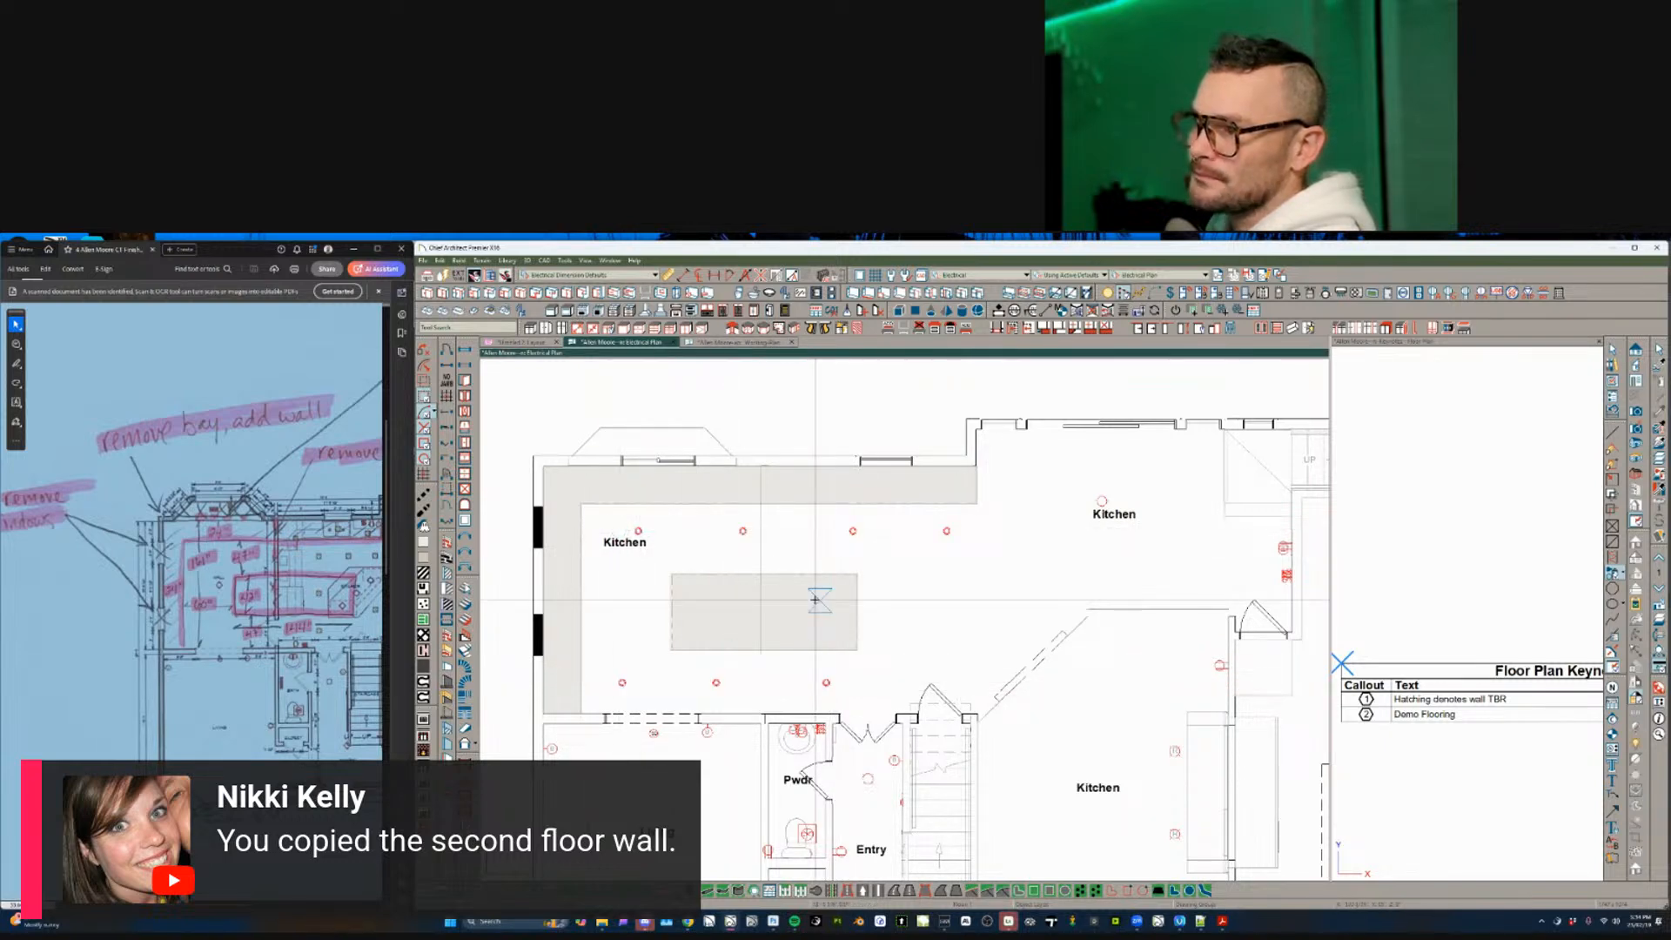
{"action": "left_click_drag", "start_coordinate": [831, 609], "coordinate": [703, 610]}
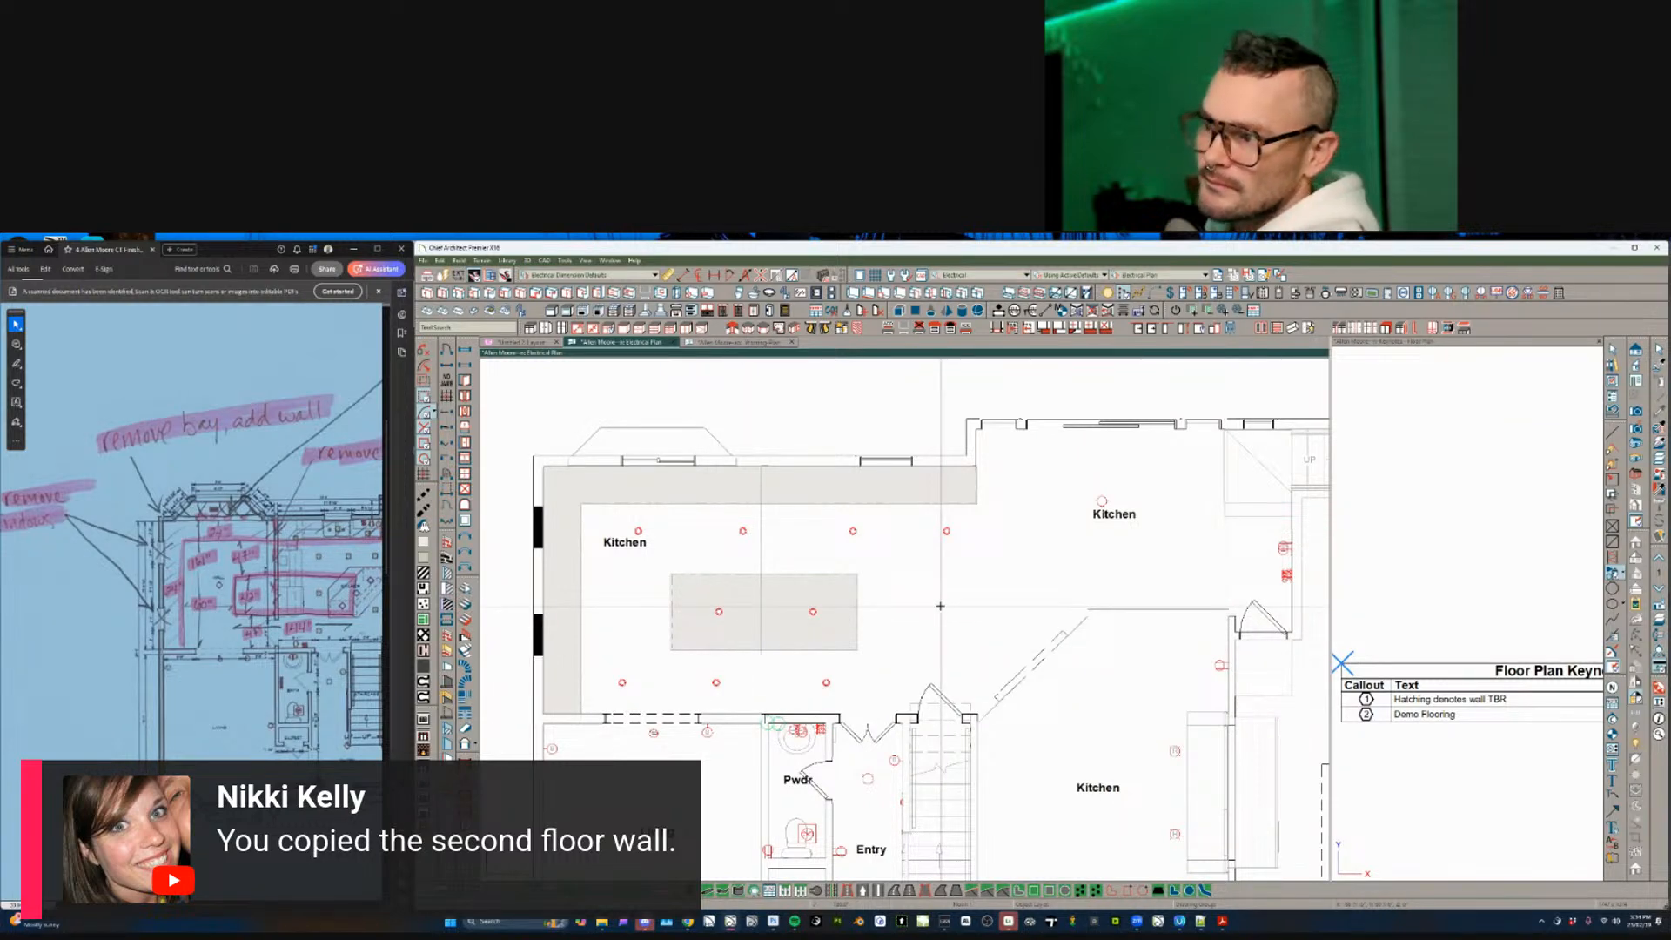
{"action": "scroll", "coordinate": [940, 606], "scroll_direction": "down", "scroll_amount": 2}
{"action": "middle_click_drag", "start_coordinate": [940, 606], "coordinate": [895, 549]}
{"action": "scroll", "coordinate": [892, 545], "scroll_direction": "up", "scroll_amount": 1}
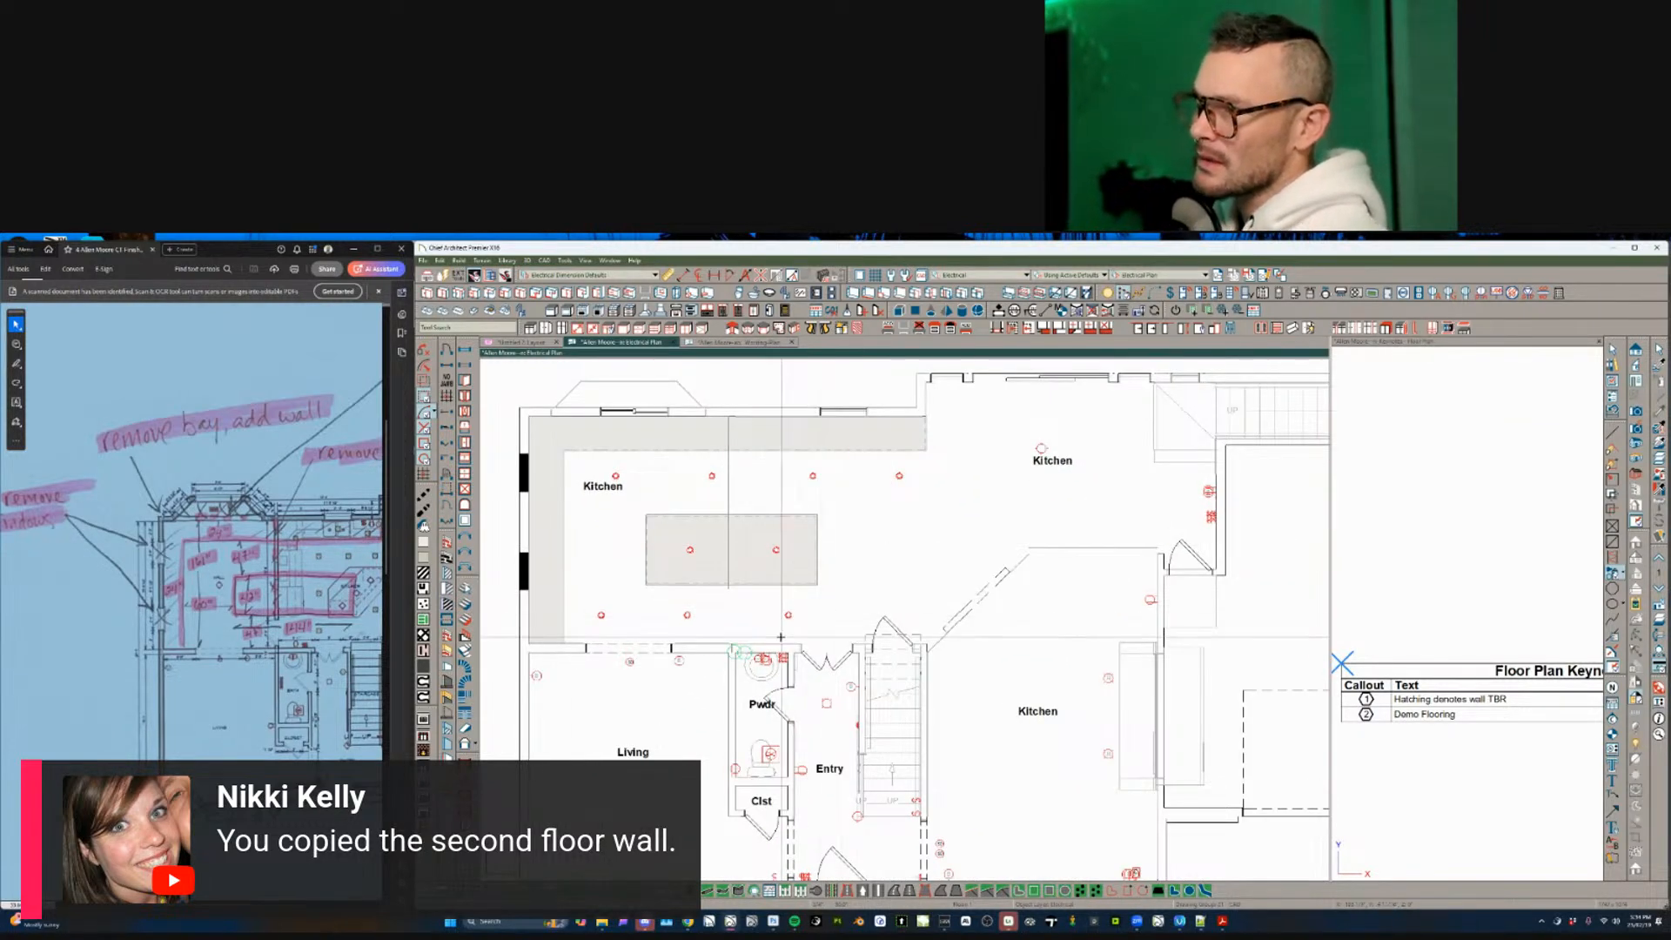
{"action": "scroll", "coordinate": [780, 644], "scroll_direction": "down", "scroll_amount": 2}
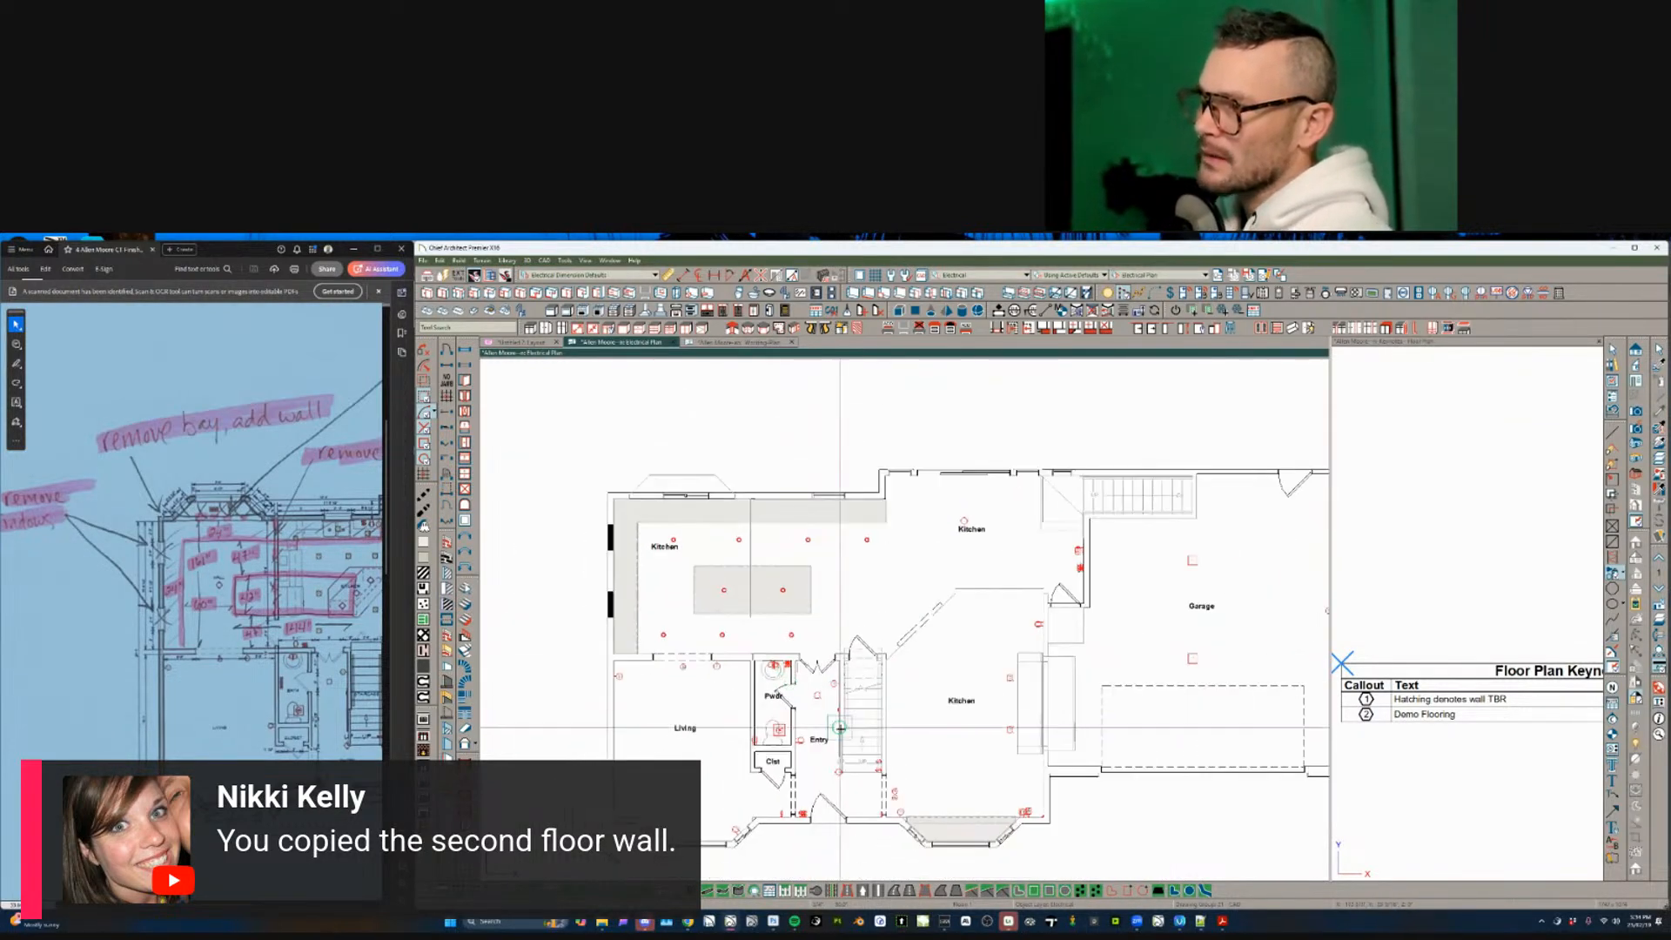
- Inspect the switch and the object beside the stairs, then clear the selection
{"action": "left_click", "coordinate": [869, 773]}
{"action": "scroll", "coordinate": [869, 773], "scroll_direction": "up", "scroll_amount": 2}
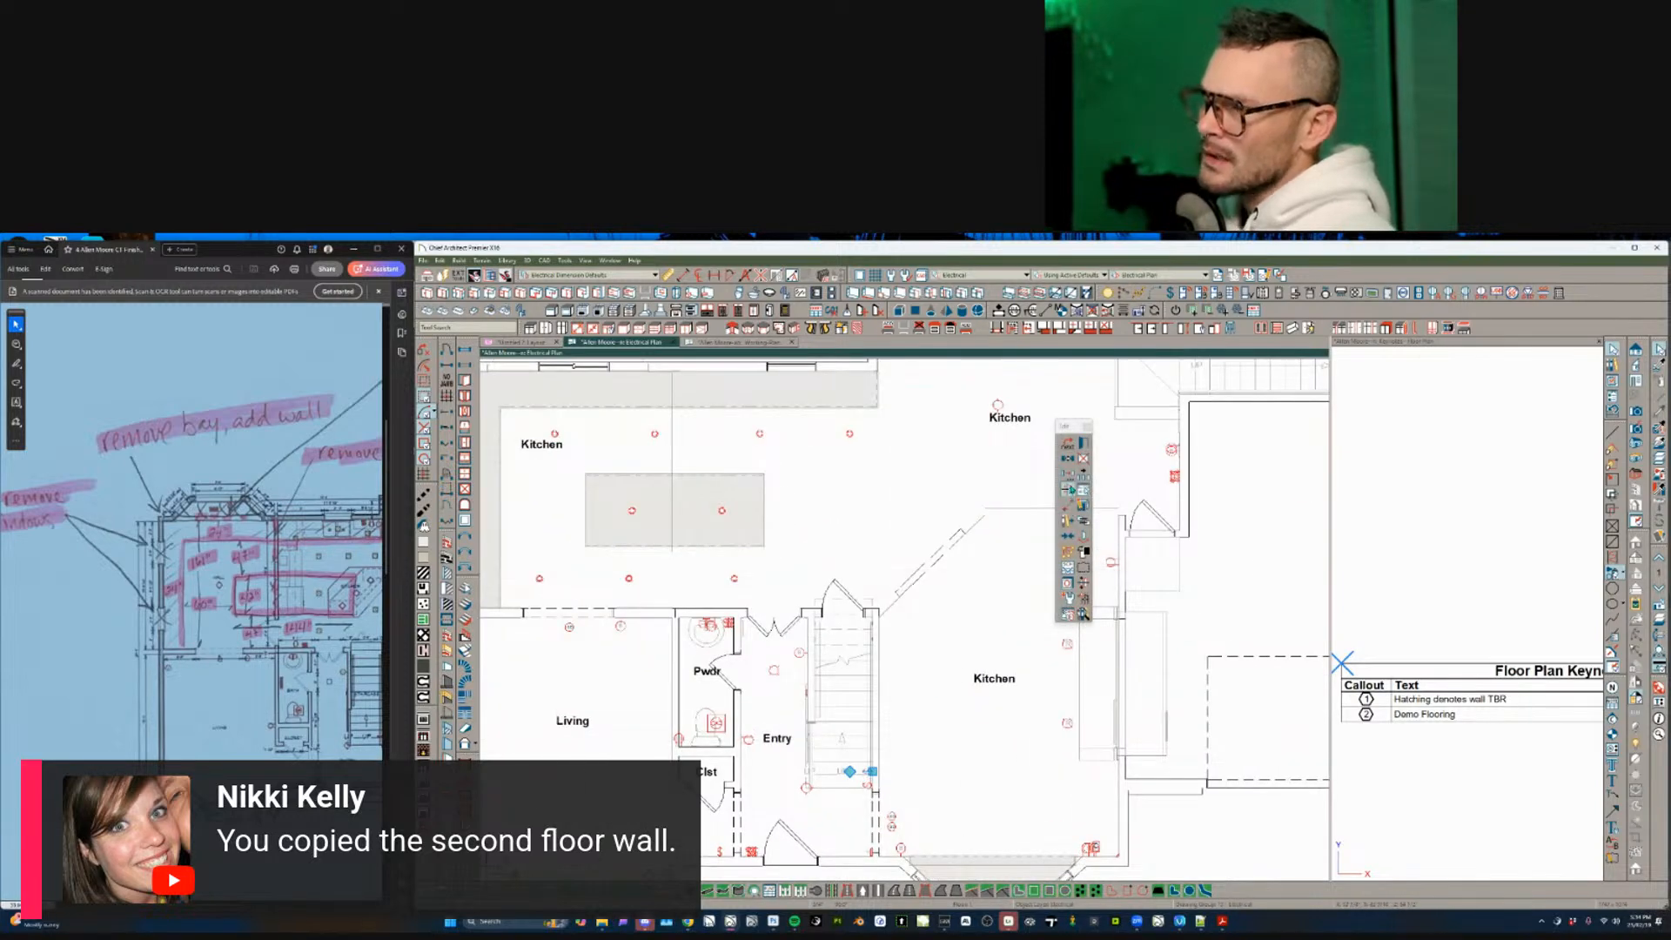
{"action": "key", "text": "Escape"}
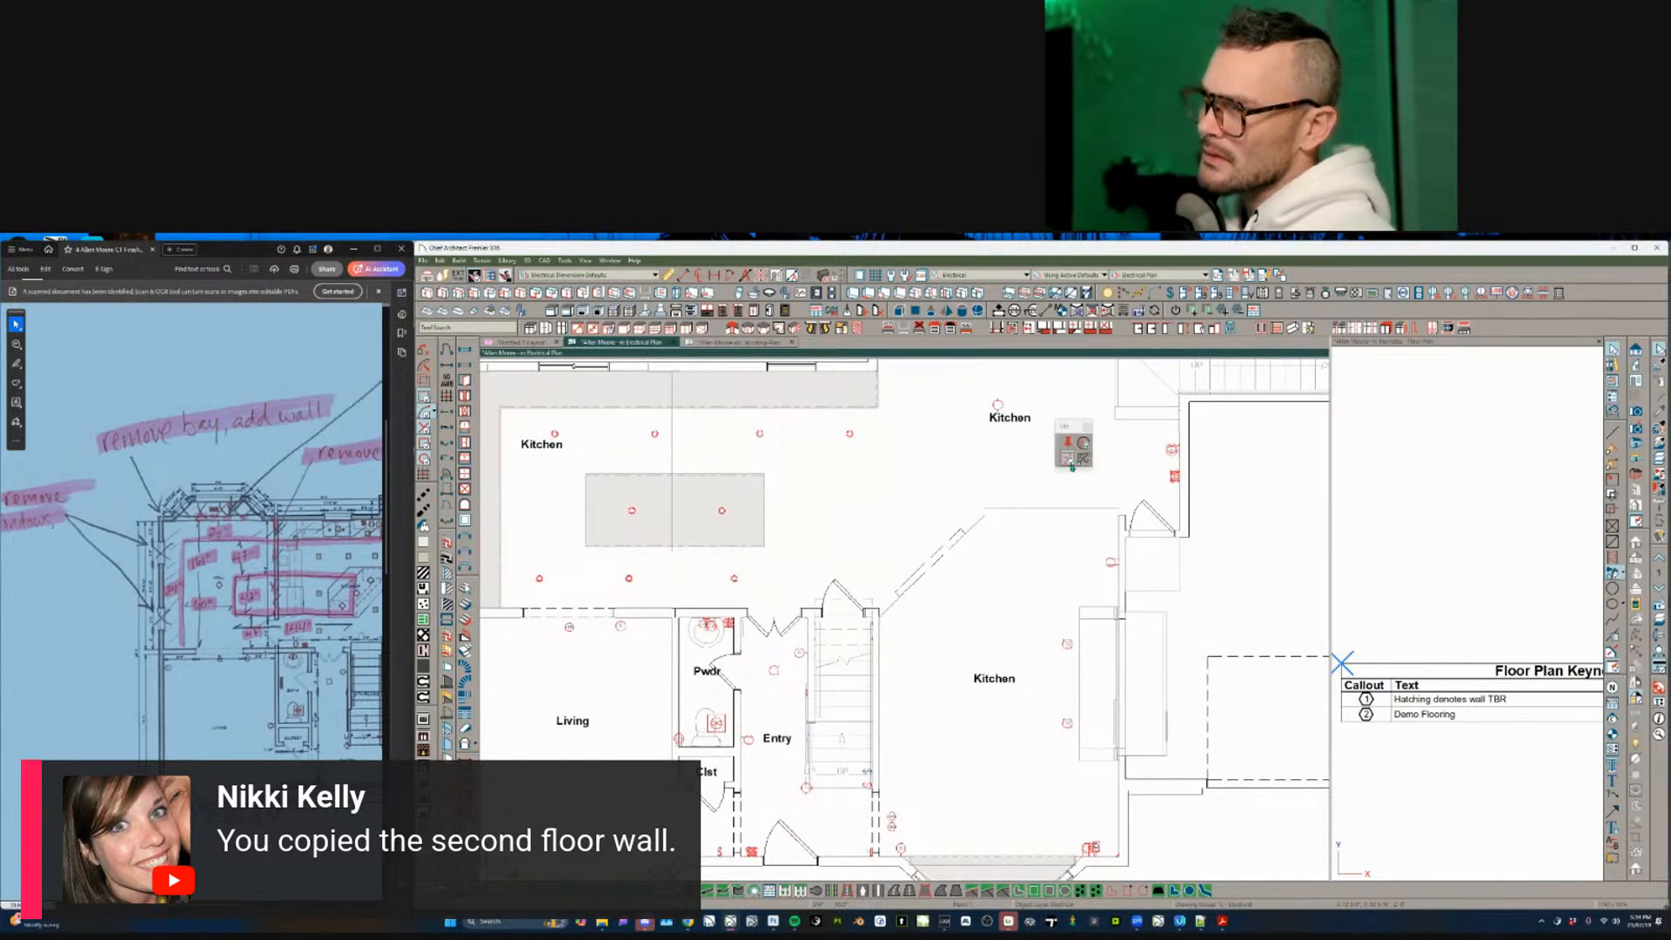
{"action": "scroll", "coordinate": [1075, 461], "scroll_direction": "down", "scroll_amount": 1}
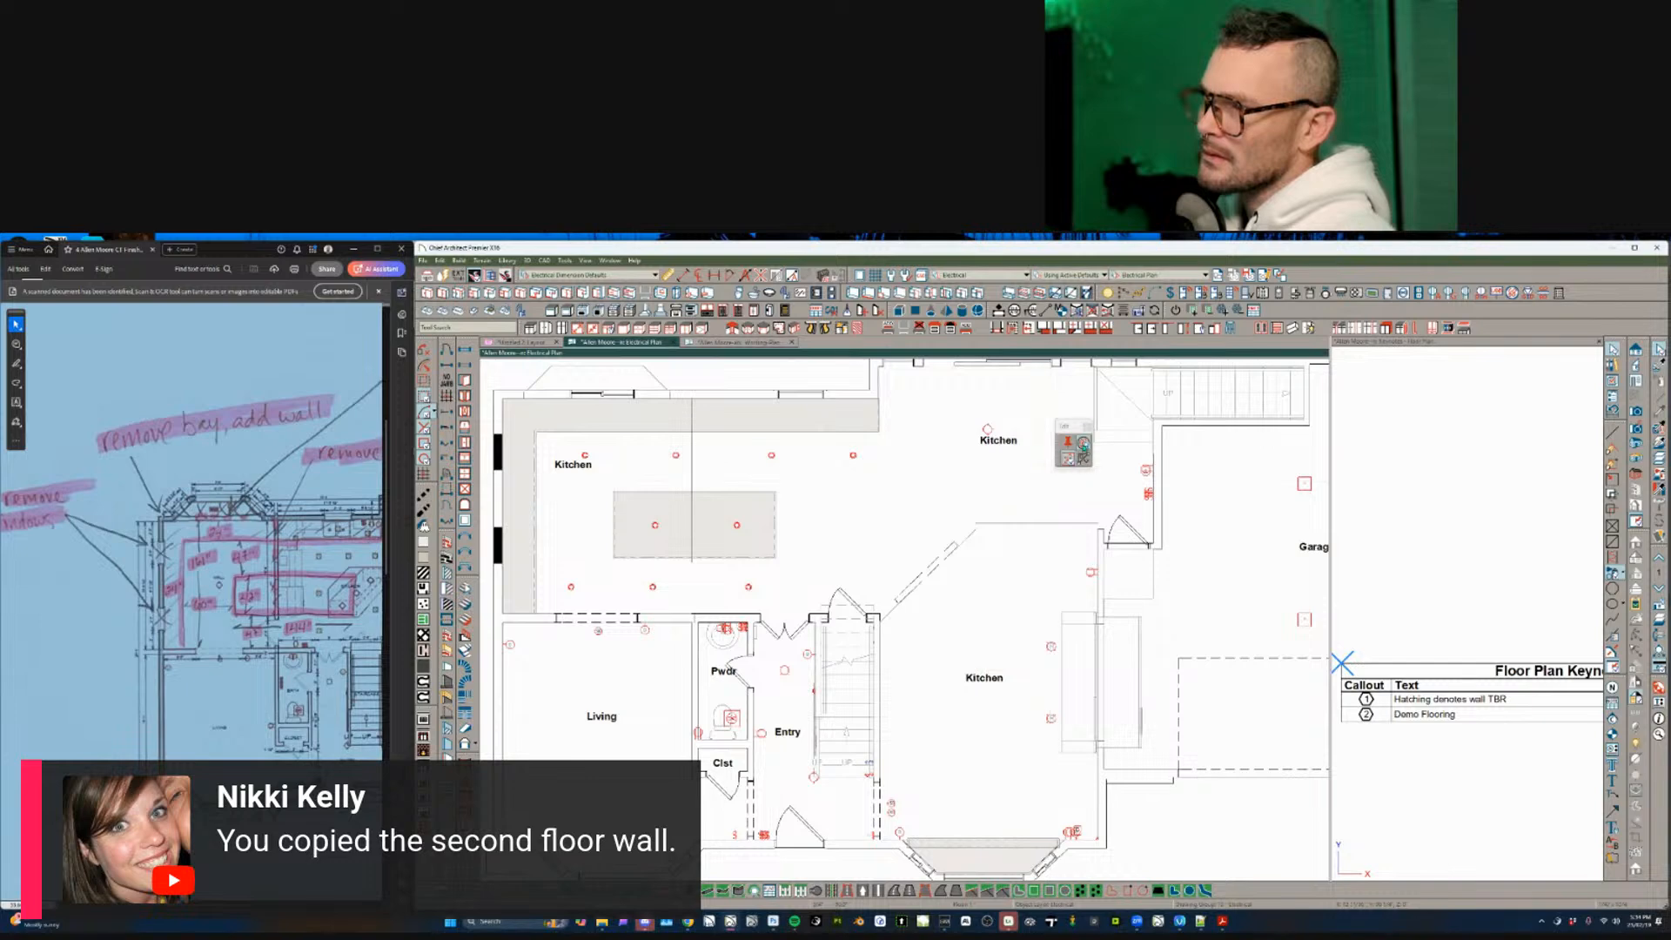
{"action": "left_click", "coordinate": [1084, 445]}
{"action": "scroll", "coordinate": [879, 605], "scroll_direction": "down", "scroll_amount": 1}
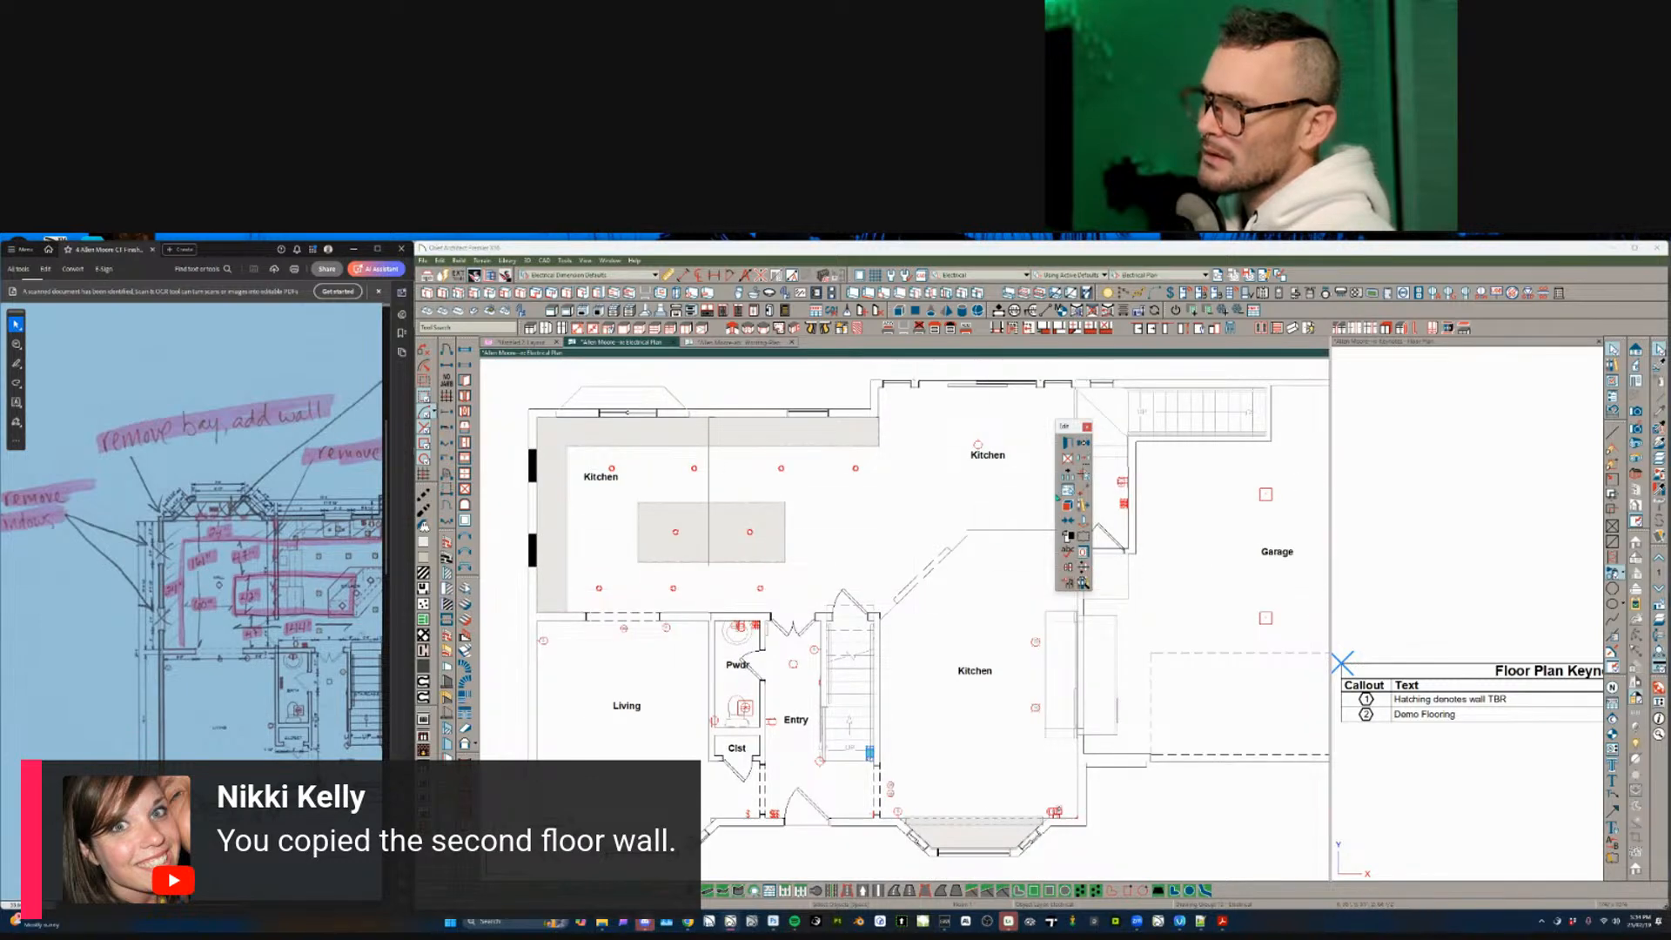
{"action": "left_click", "coordinate": [855, 735]}
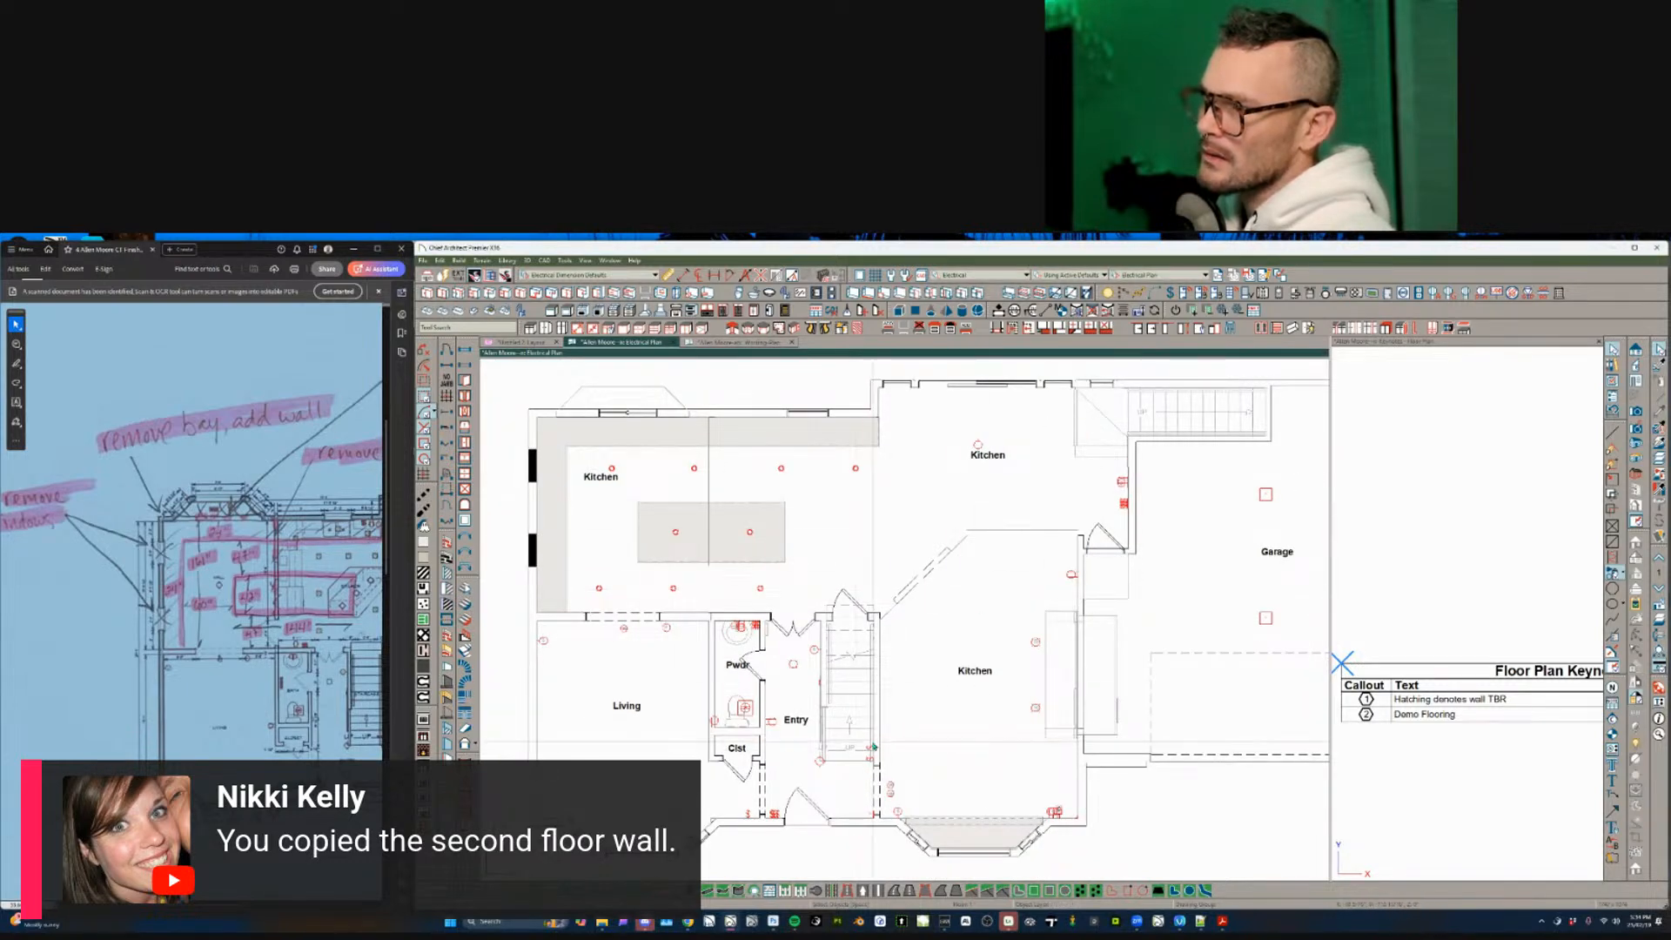
{"action": "left_click", "coordinate": [873, 747]}
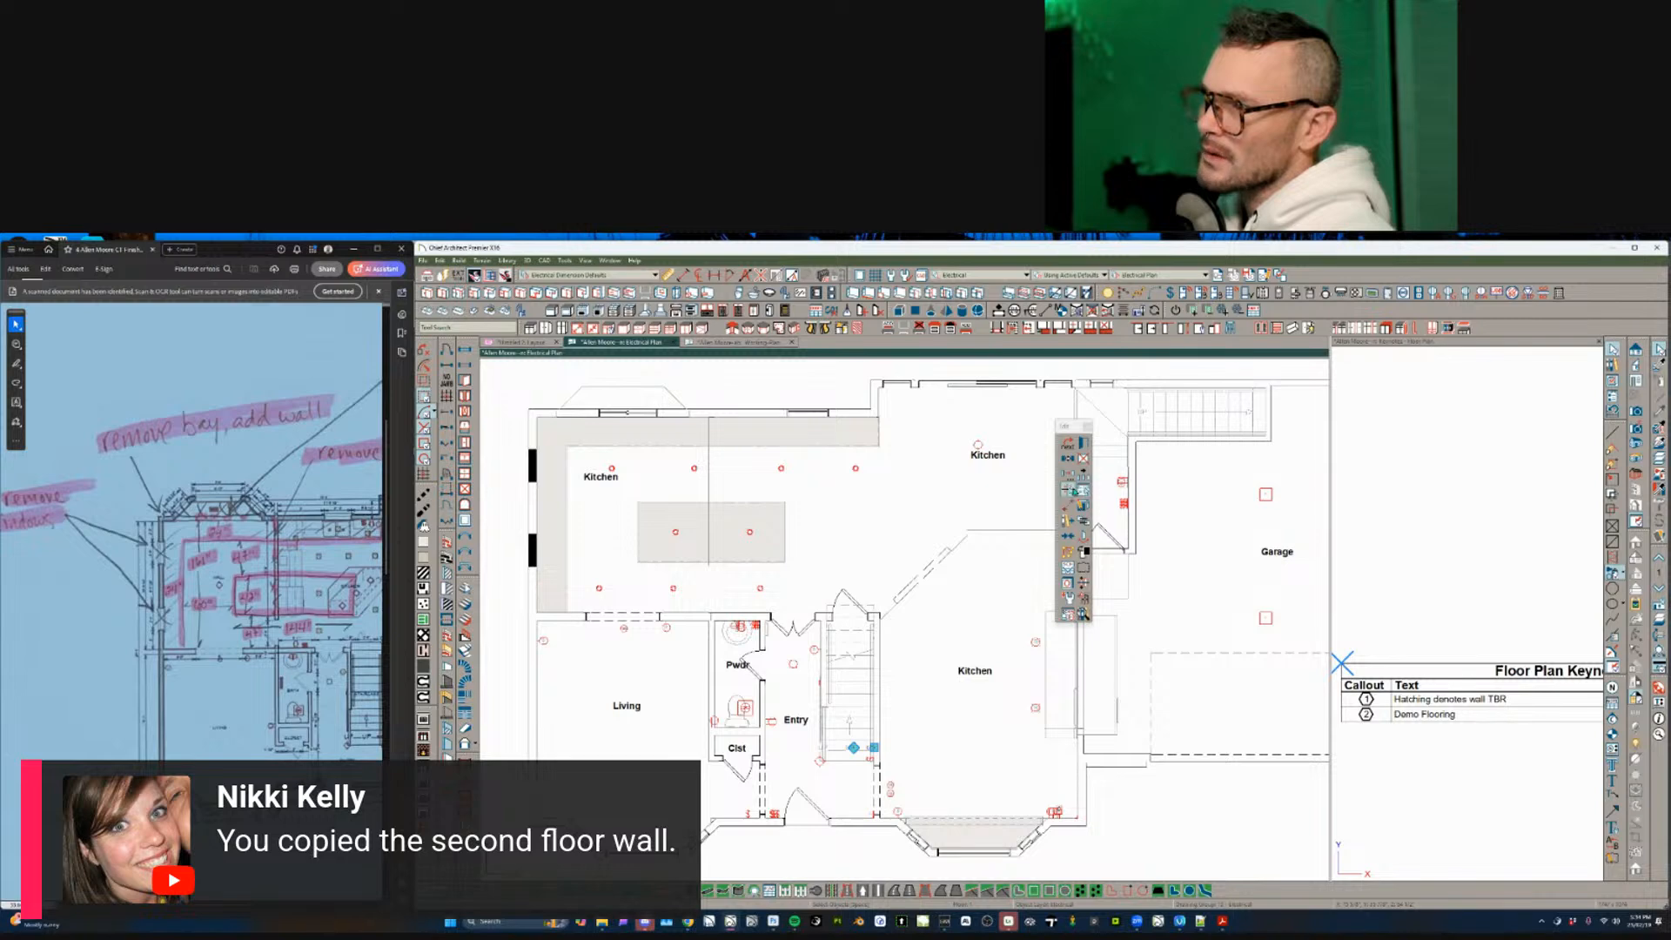
{"action": "left_click", "coordinate": [1073, 489]}
{"action": "left_click", "coordinate": [1084, 443]}
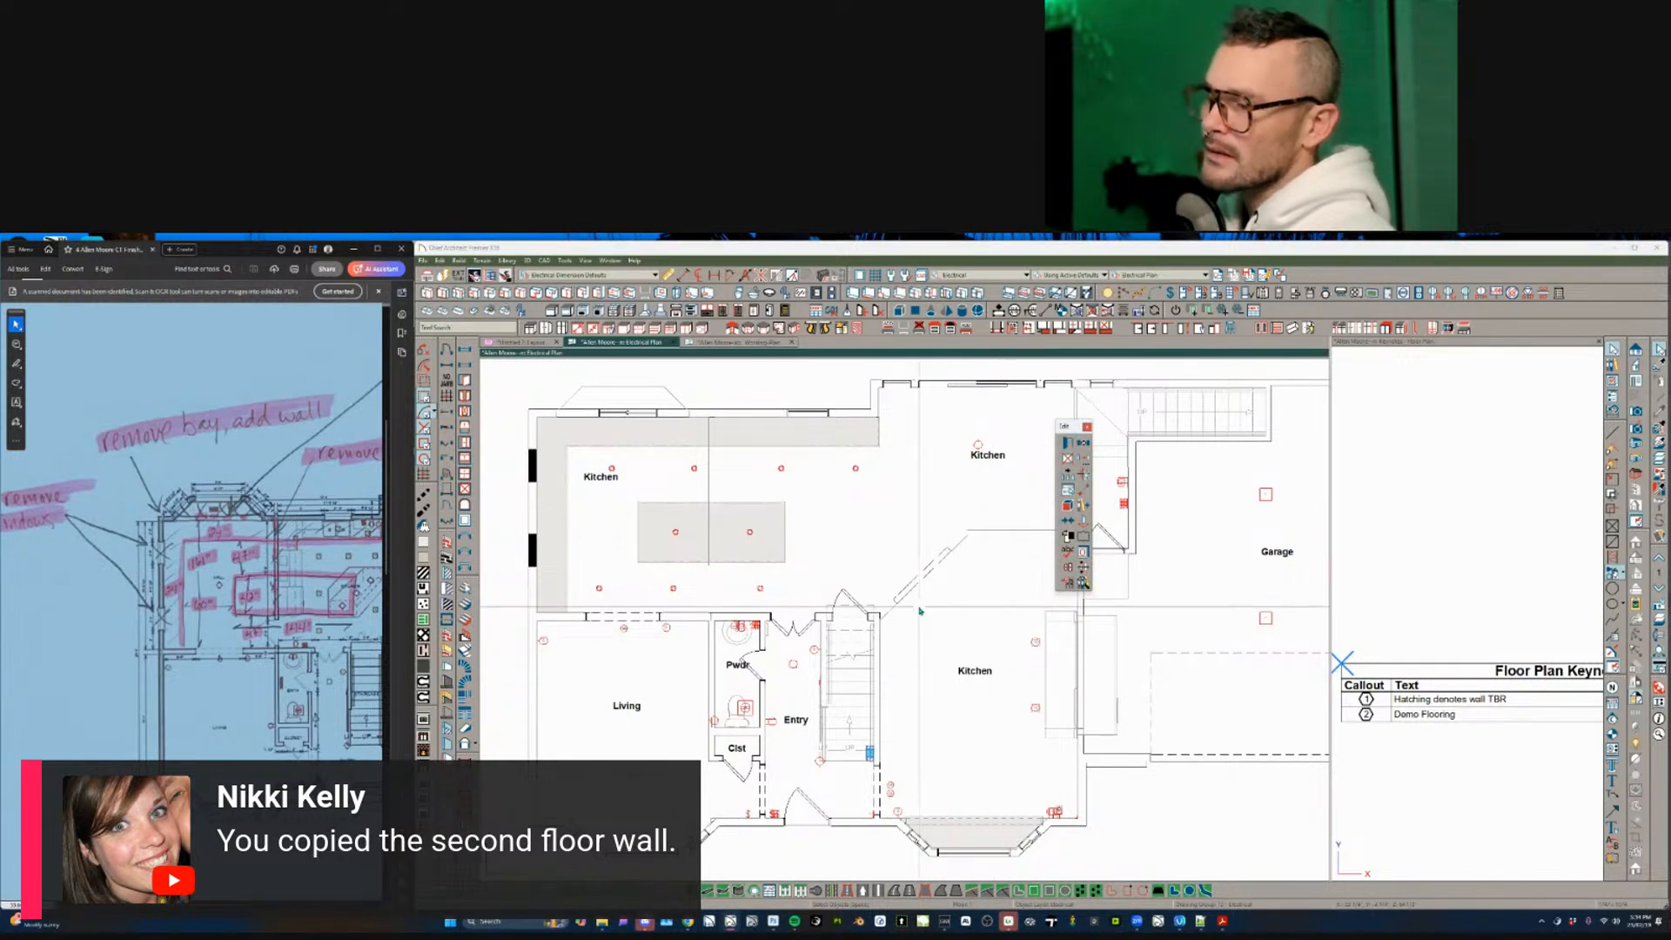
{"action": "left_click", "coordinate": [928, 566]}
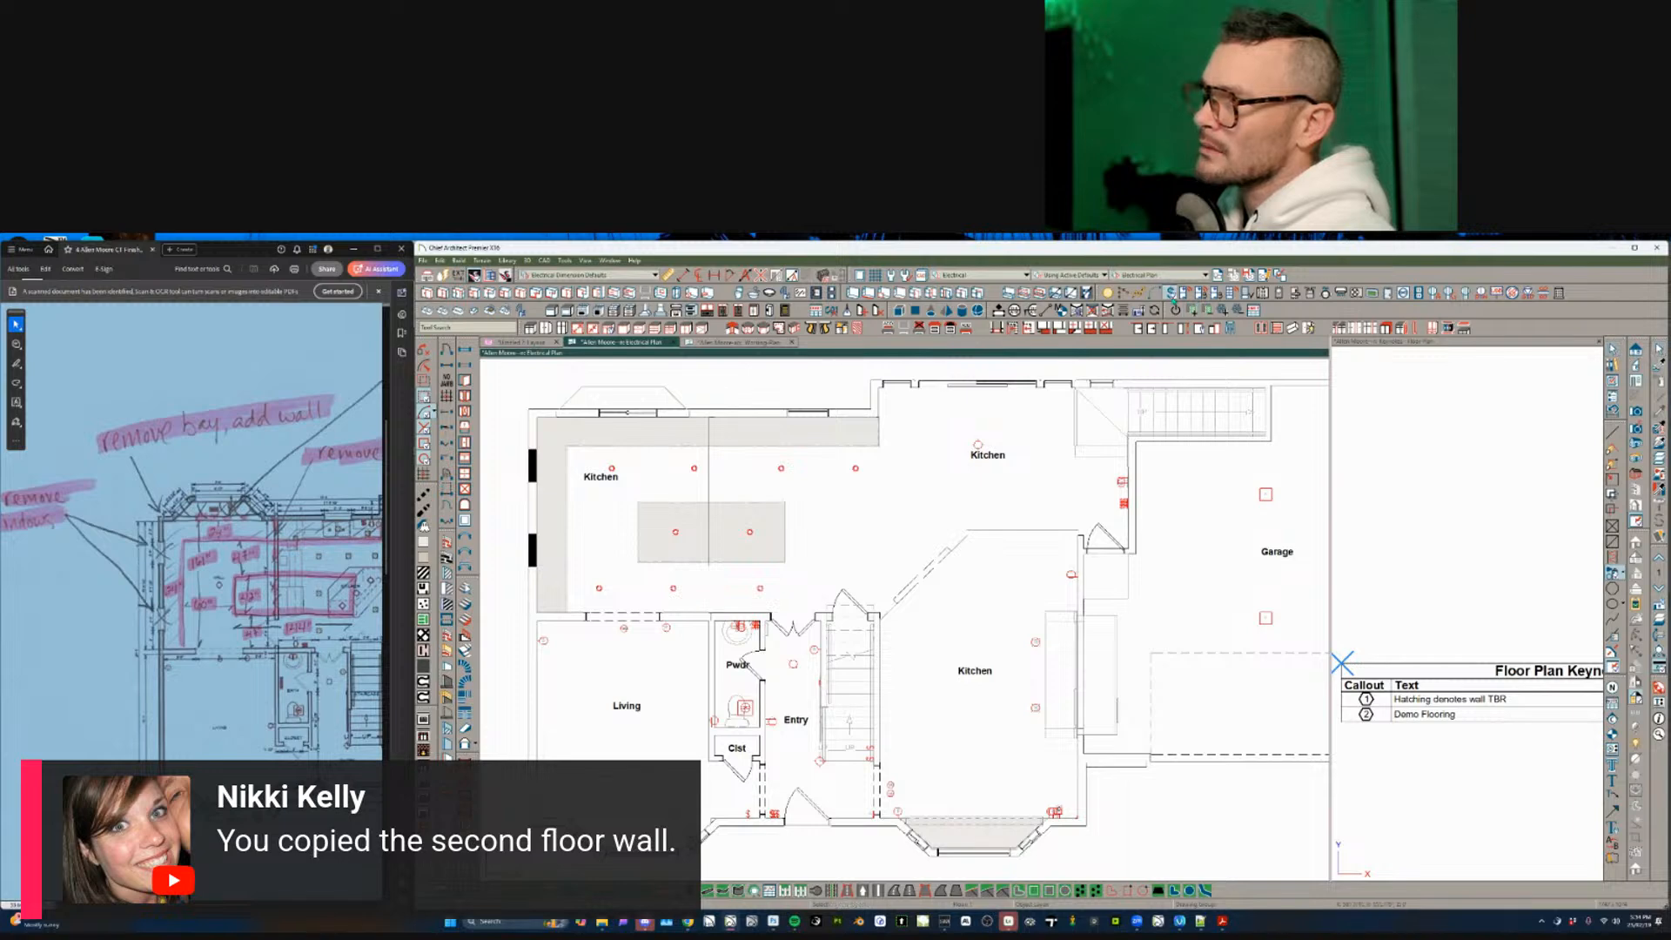
- Marquee-select the group of electrical switches and delete them
{"action": "left_click", "coordinate": [1170, 297]}
{"action": "scroll", "coordinate": [1041, 513], "scroll_direction": "down", "scroll_amount": 4}
{"action": "left_click_drag", "start_coordinate": [1318, 366], "coordinate": [610, 752], "text": "shift"}
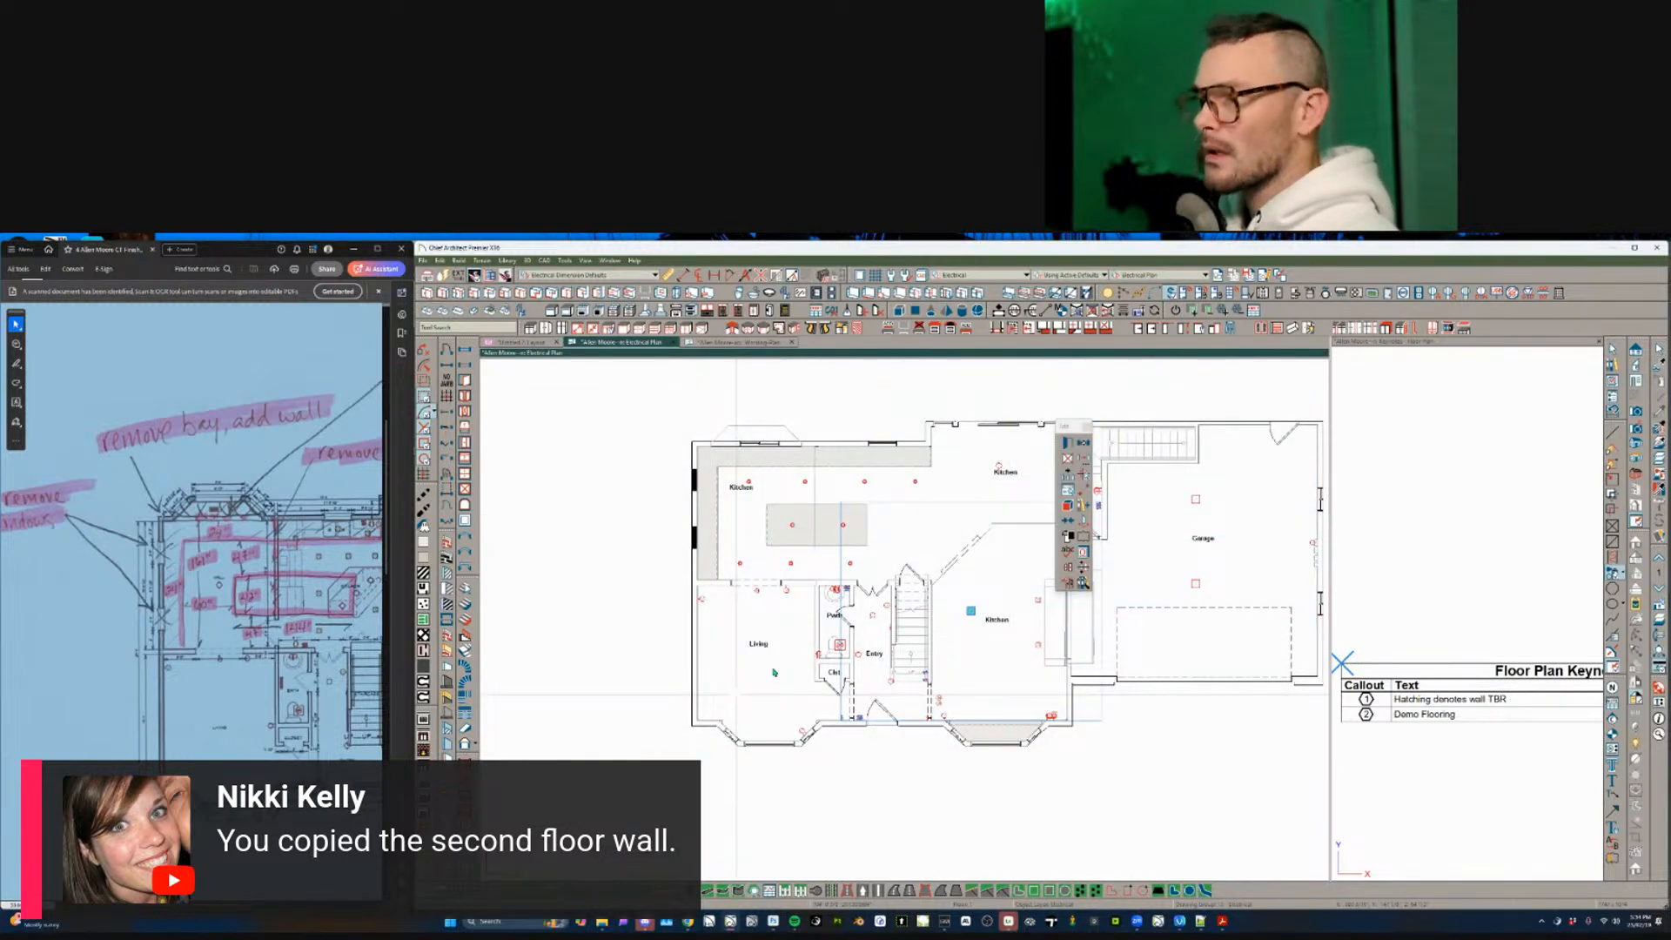
{"action": "key", "text": "Delete"}
{"action": "scroll", "coordinate": [886, 567], "scroll_direction": "up", "scroll_amount": 5}
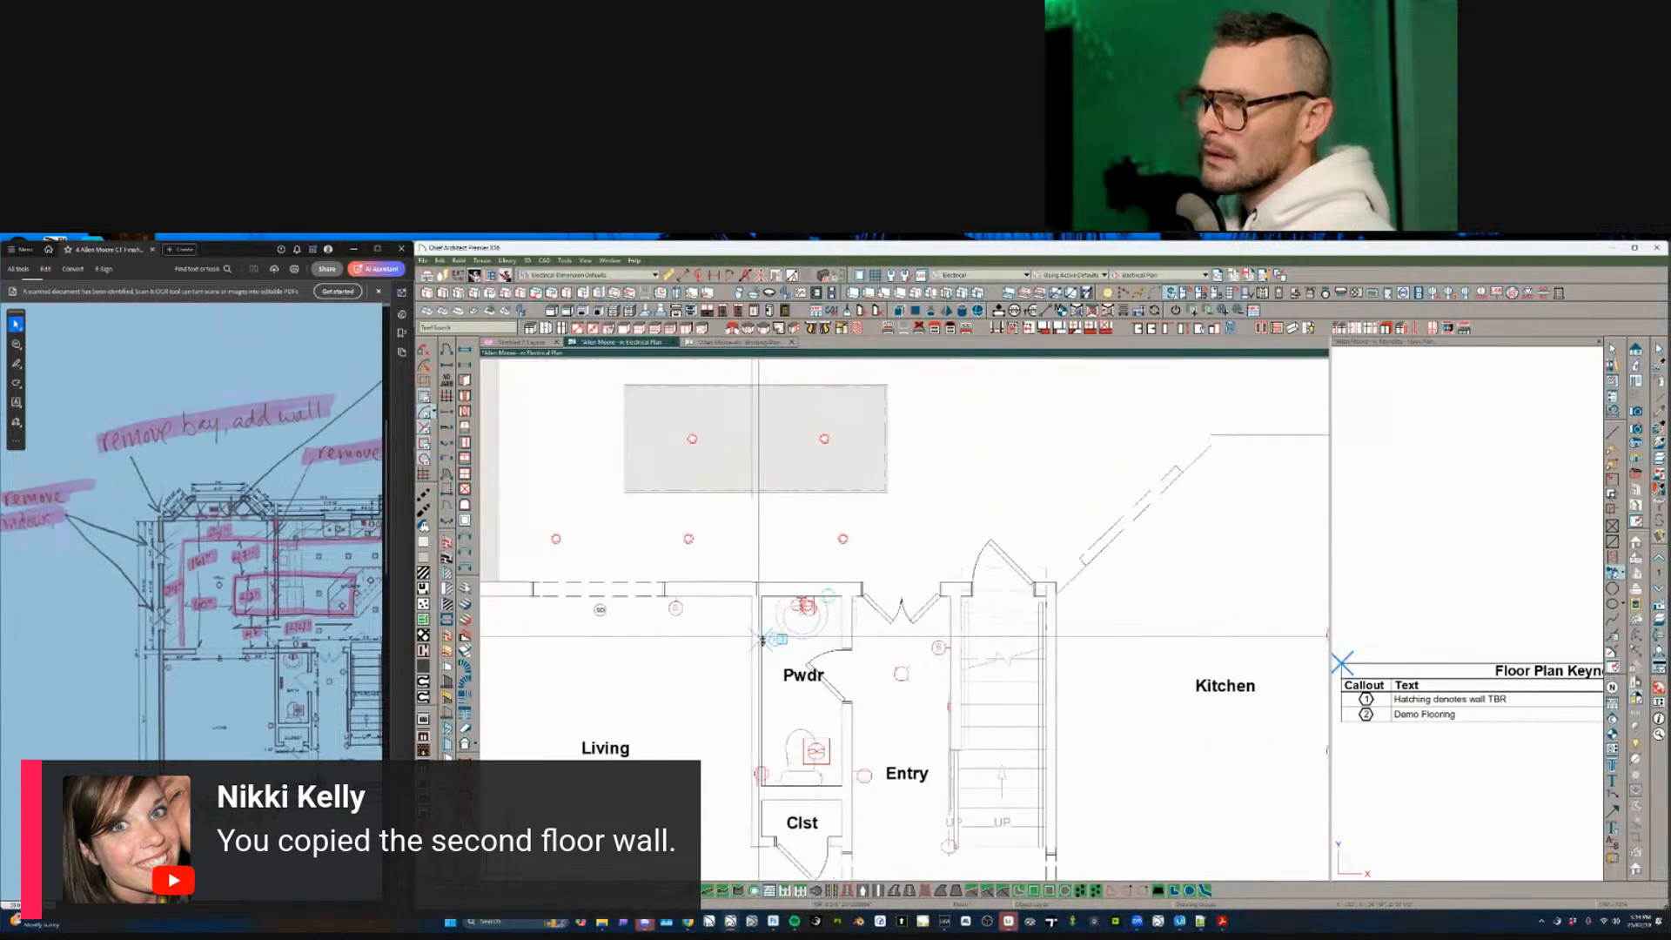
{"action": "scroll", "coordinate": [805, 623], "scroll_direction": "up", "scroll_amount": 1}
- Review the living-room wall fixture's light data, 2D symbol and 3D settings, then cancel unchanged
{"action": "left_click", "coordinate": [816, 600]}
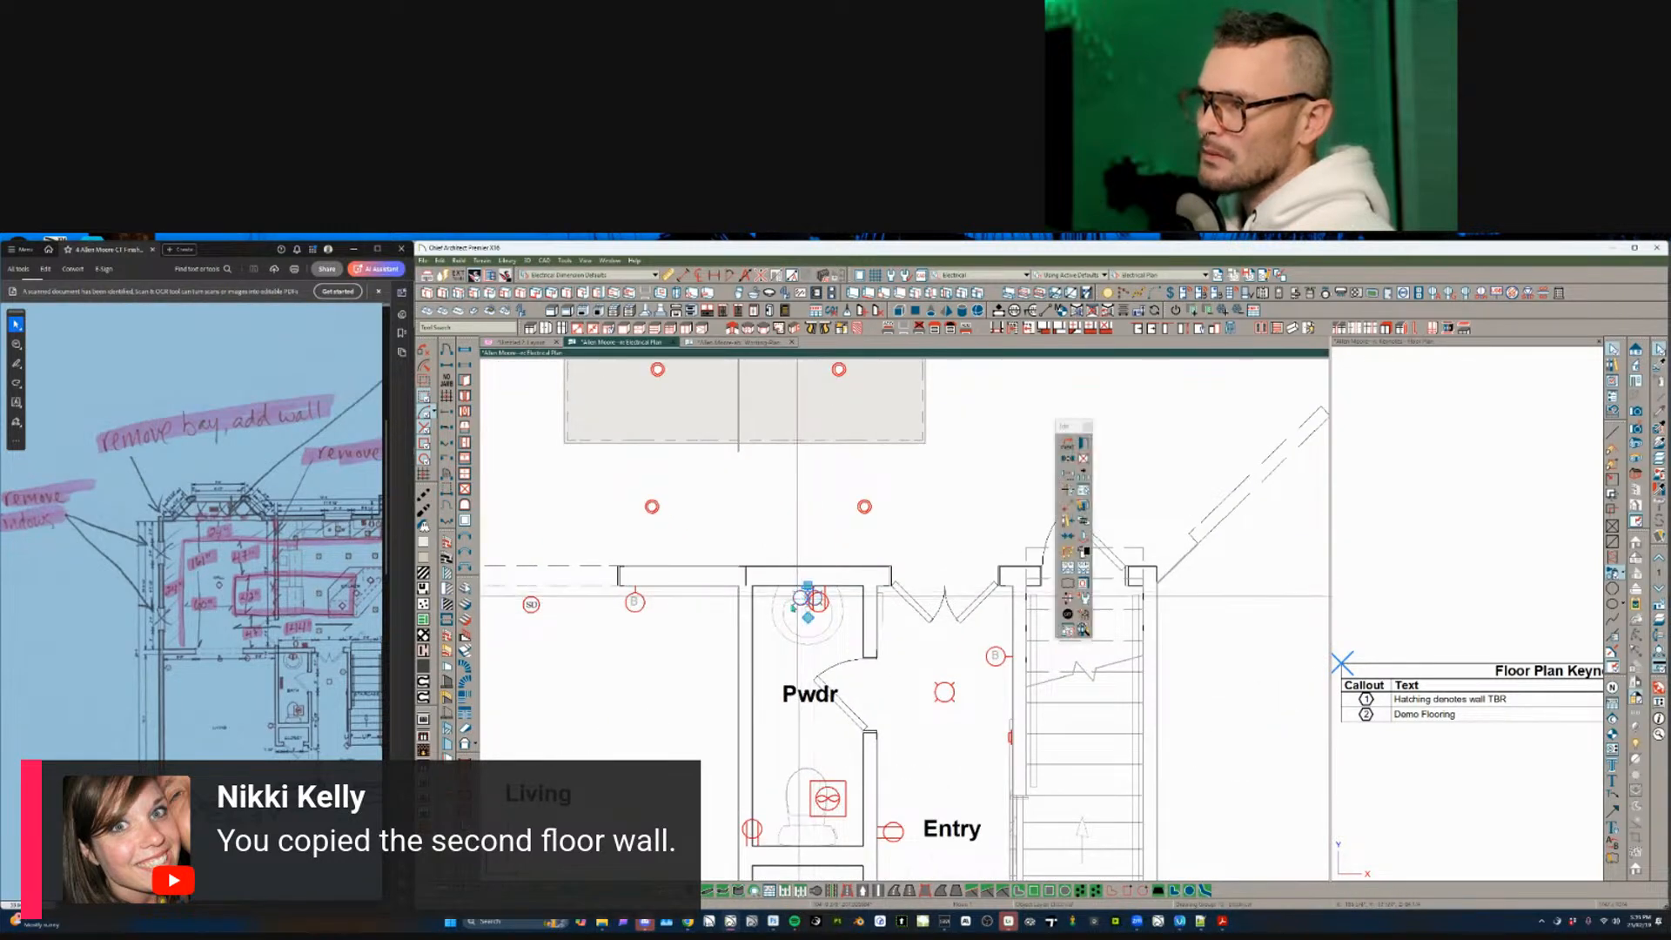
{"action": "scroll", "coordinate": [768, 620], "scroll_direction": "down", "scroll_amount": 1}
{"action": "scroll", "coordinate": [658, 610], "scroll_direction": "down", "scroll_amount": 3}
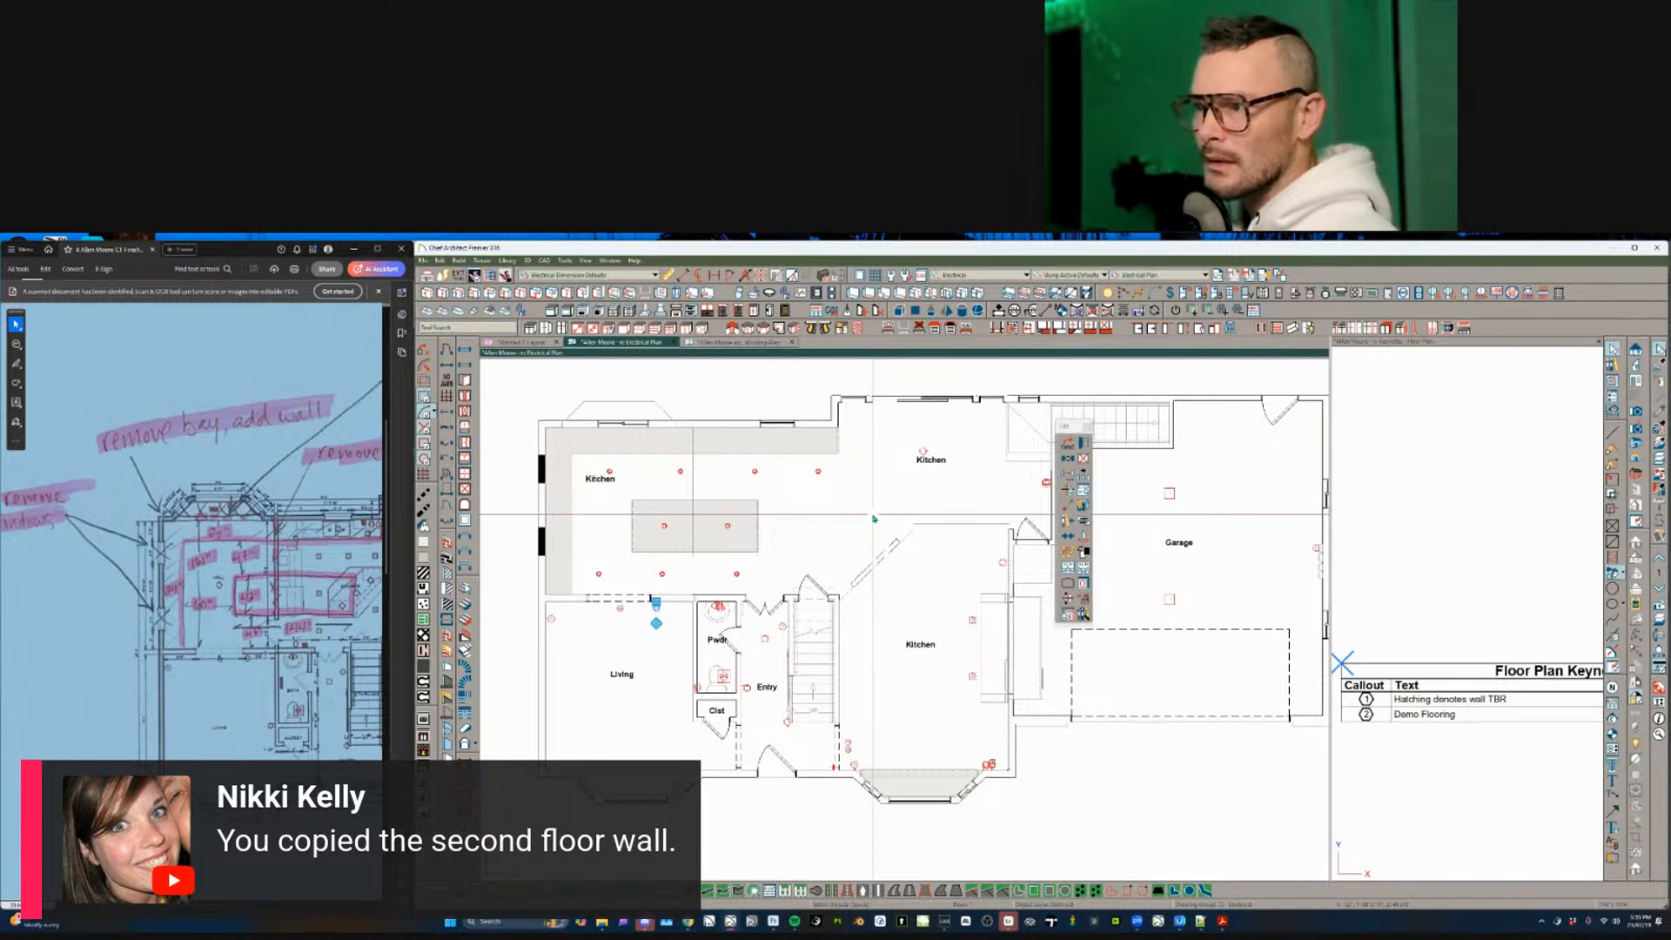
{"action": "scroll", "coordinate": [596, 634], "scroll_direction": "up", "scroll_amount": 2}
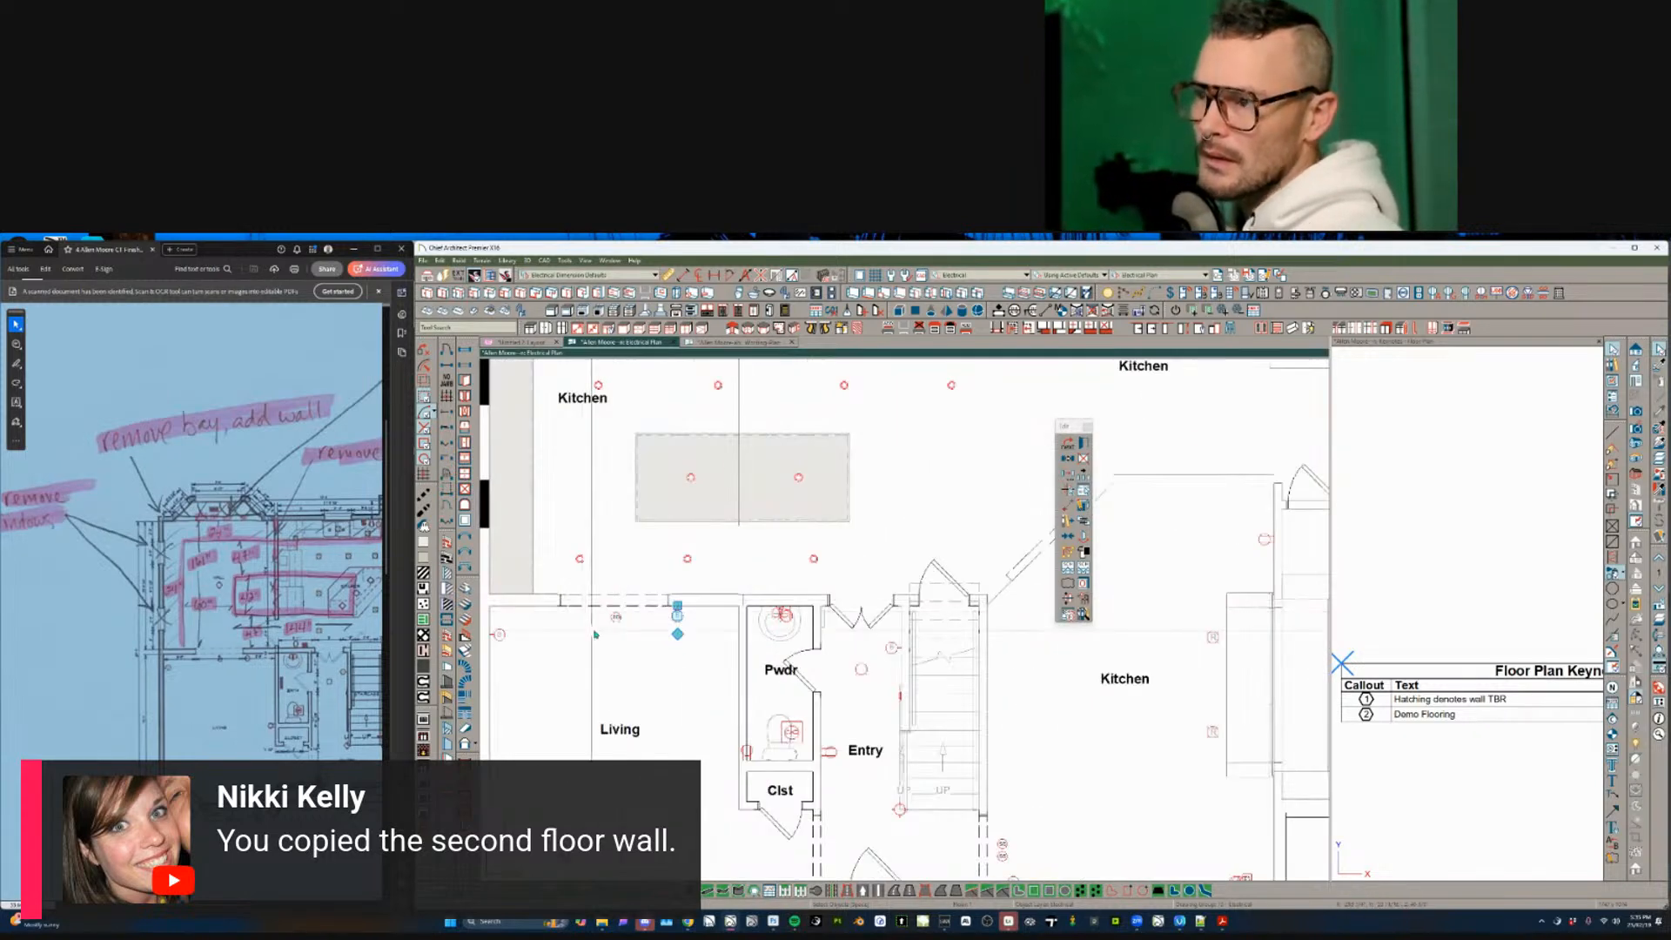
{"action": "left_click", "coordinate": [498, 635]}
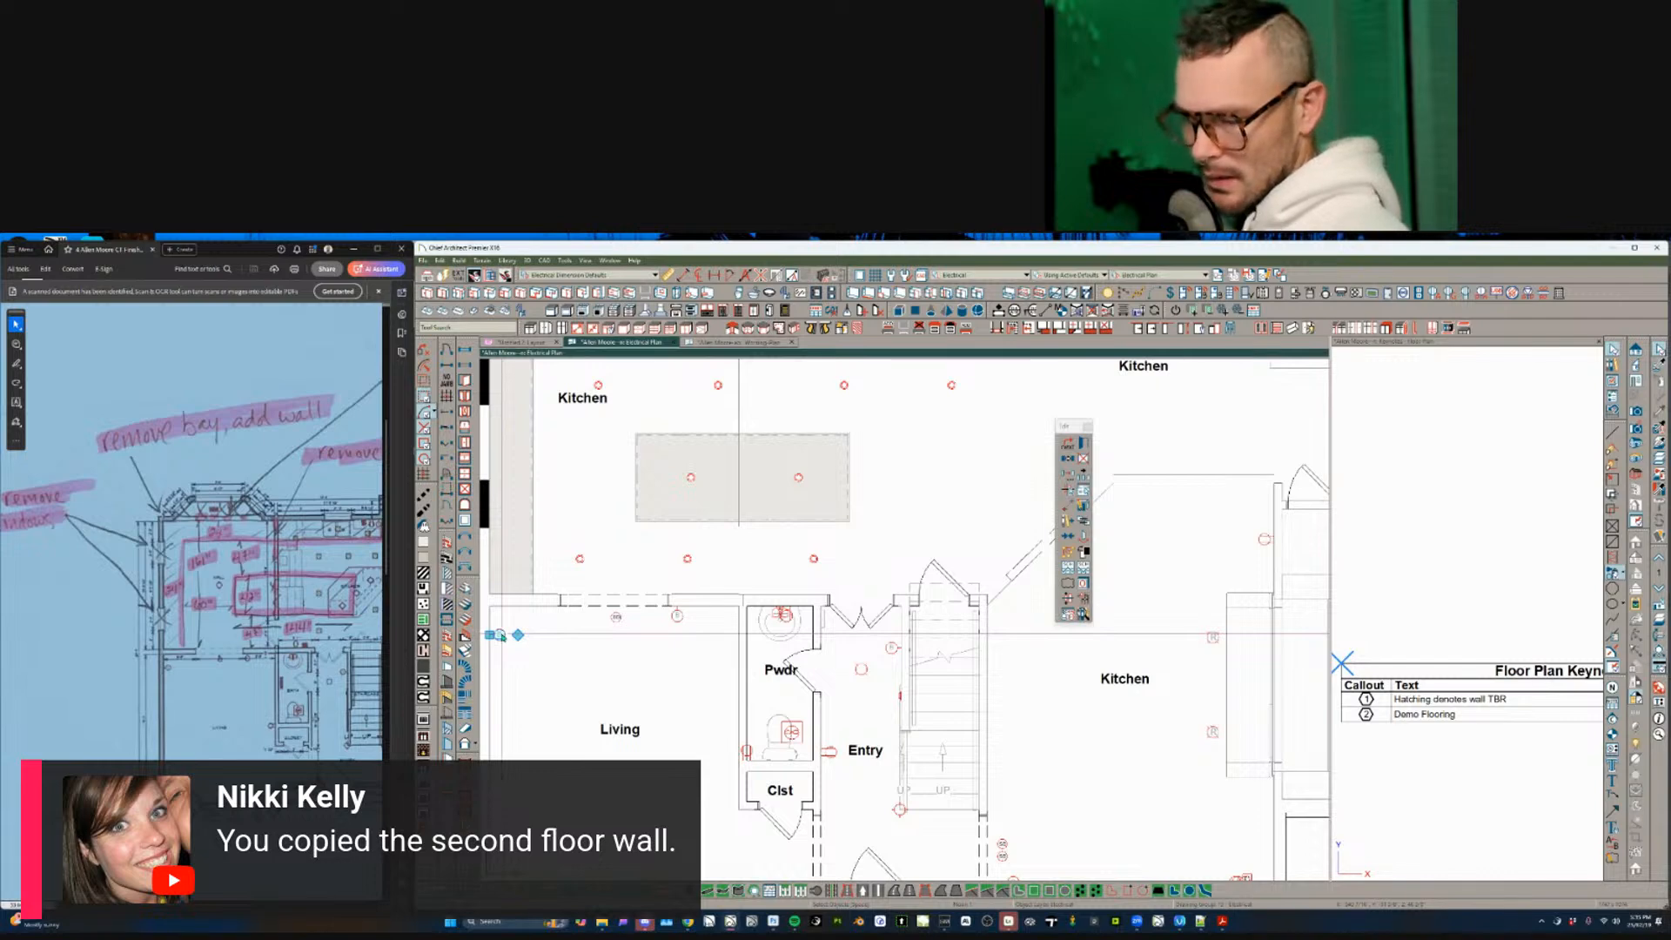
{"action": "double_click", "coordinate": [501, 636]}
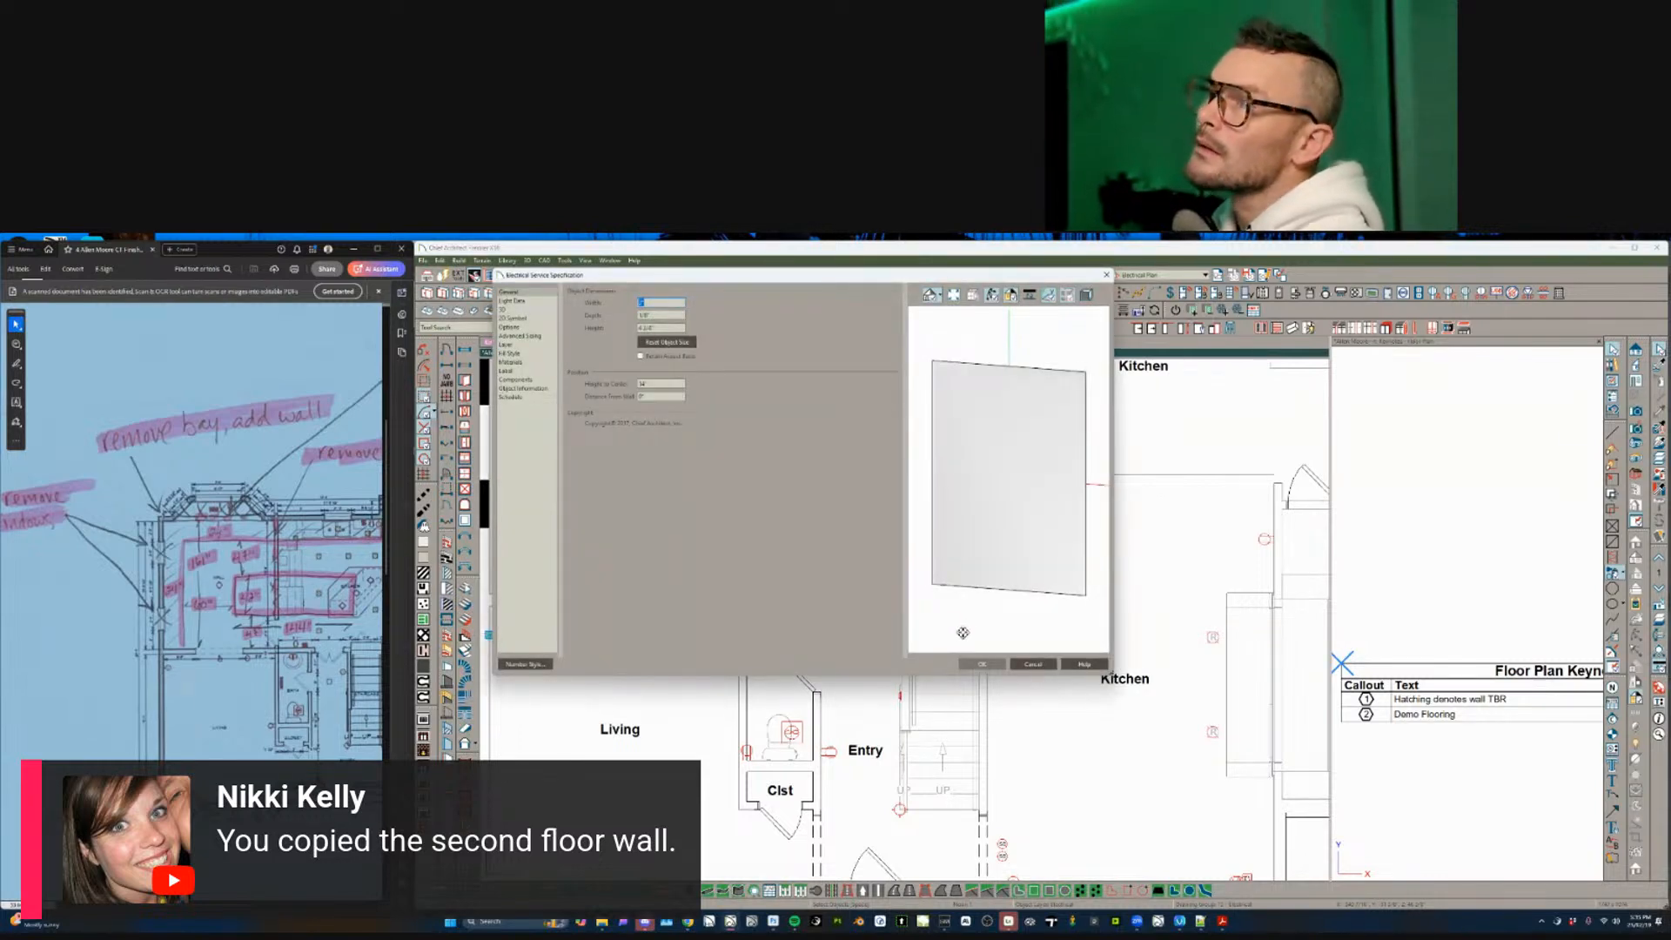
{"action": "left_click", "coordinate": [520, 304]}
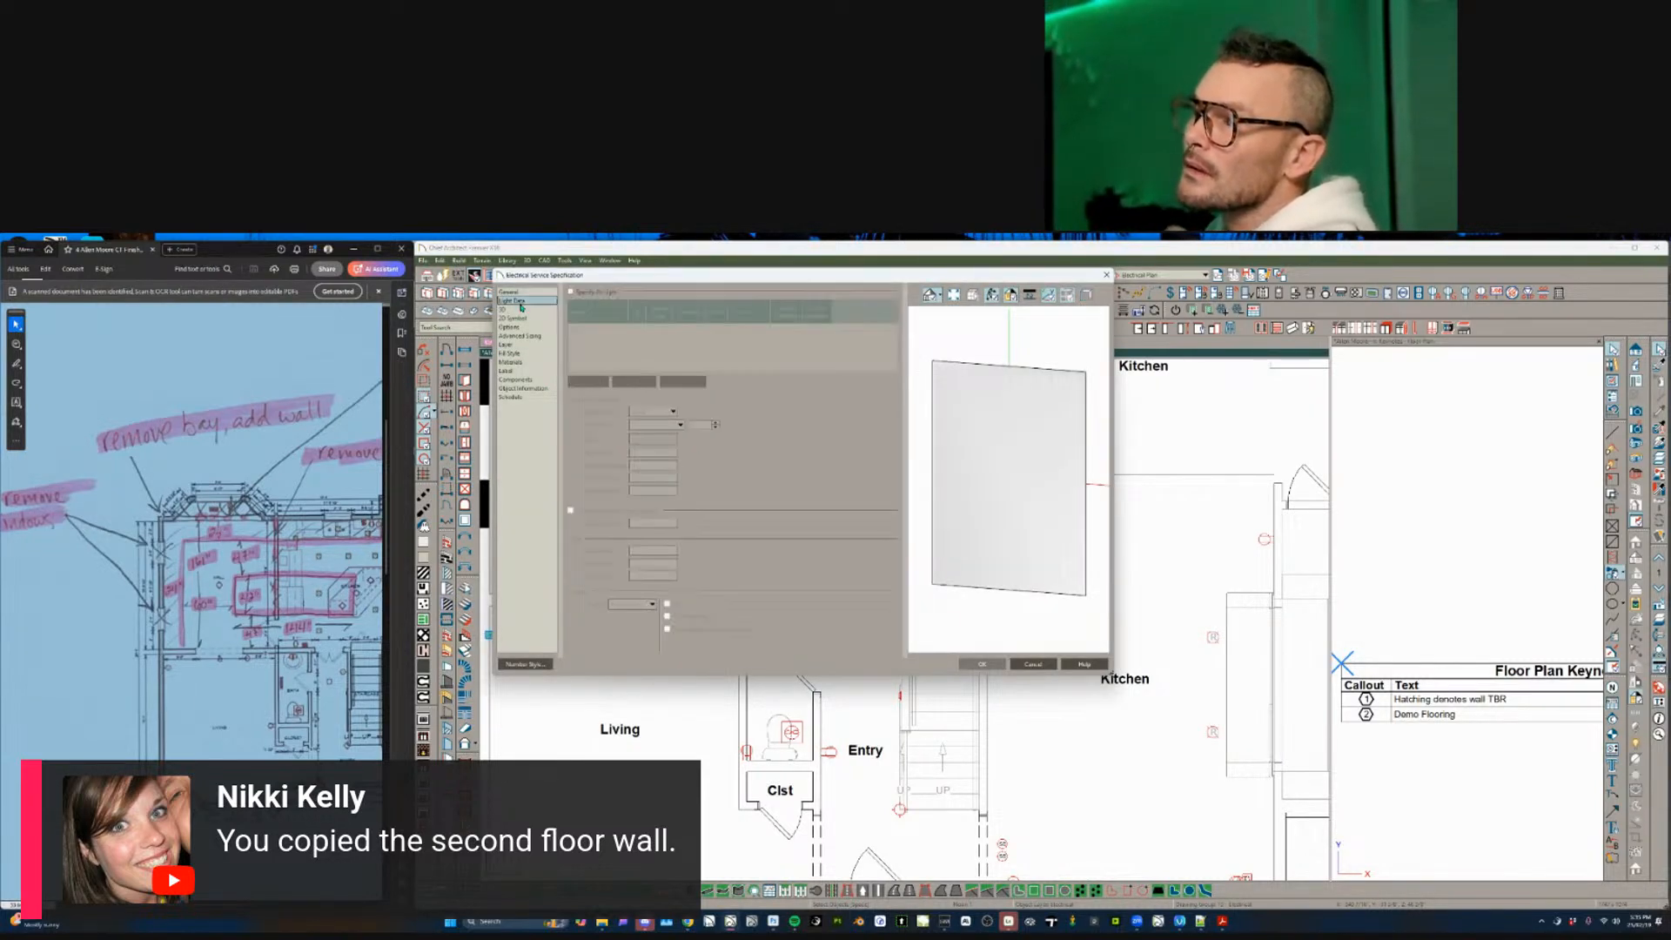
{"action": "left_click", "coordinate": [520, 315]}
{"action": "left_click", "coordinate": [514, 309]}
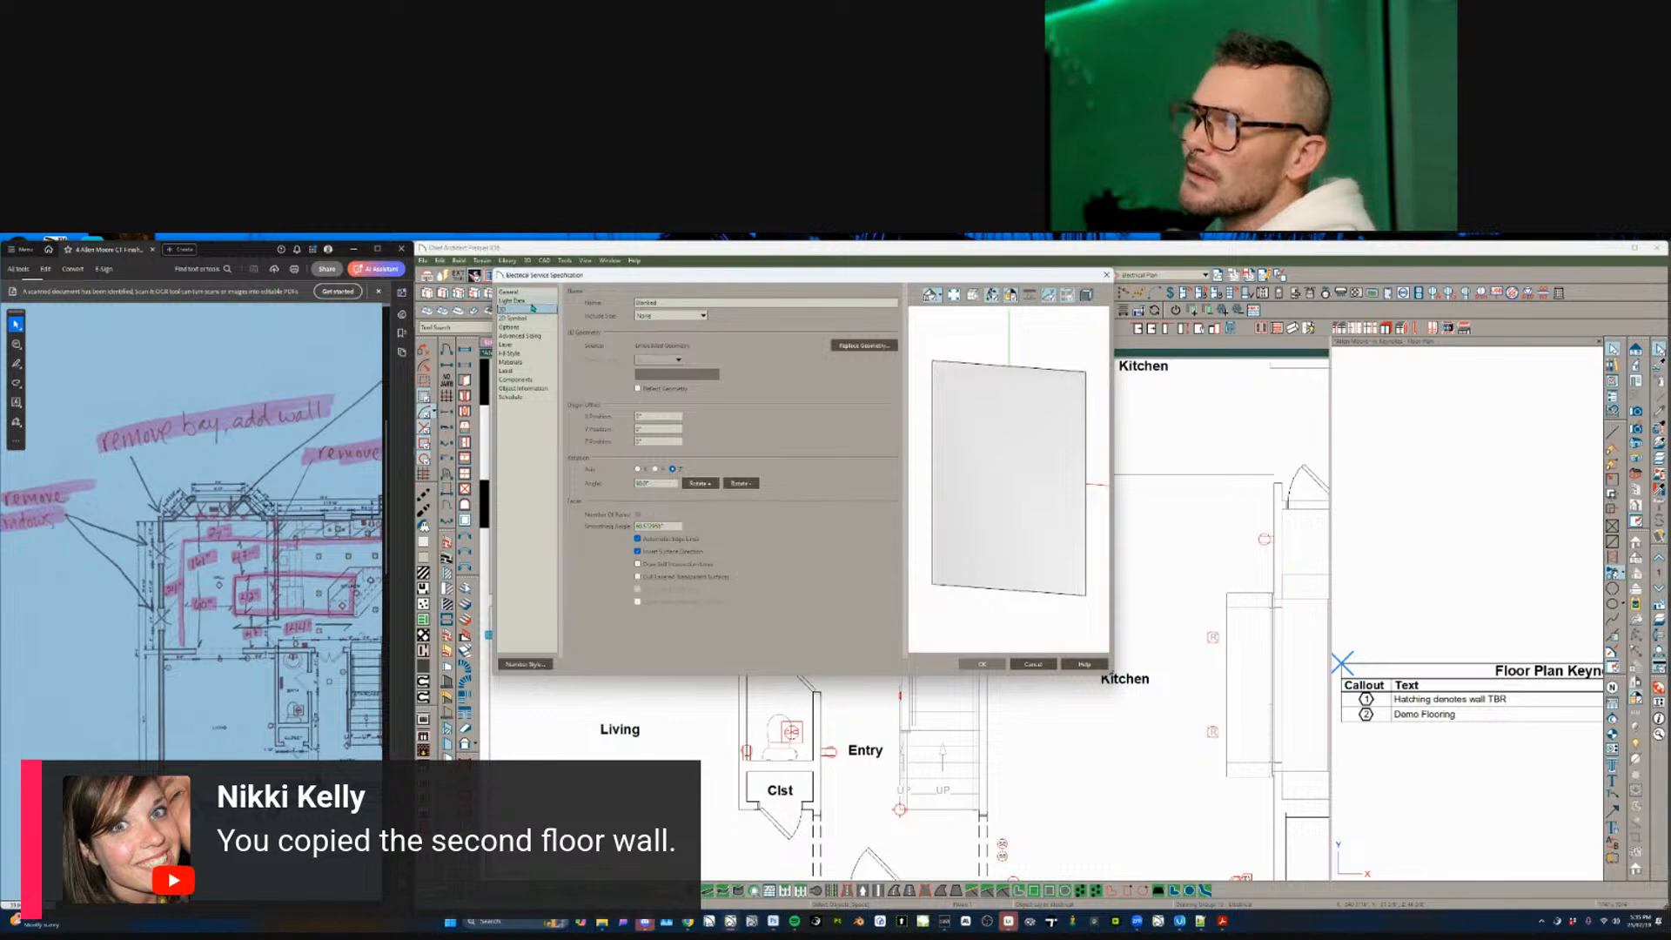
{"action": "left_click", "coordinate": [532, 302]}
{"action": "left_click", "coordinate": [531, 295]}
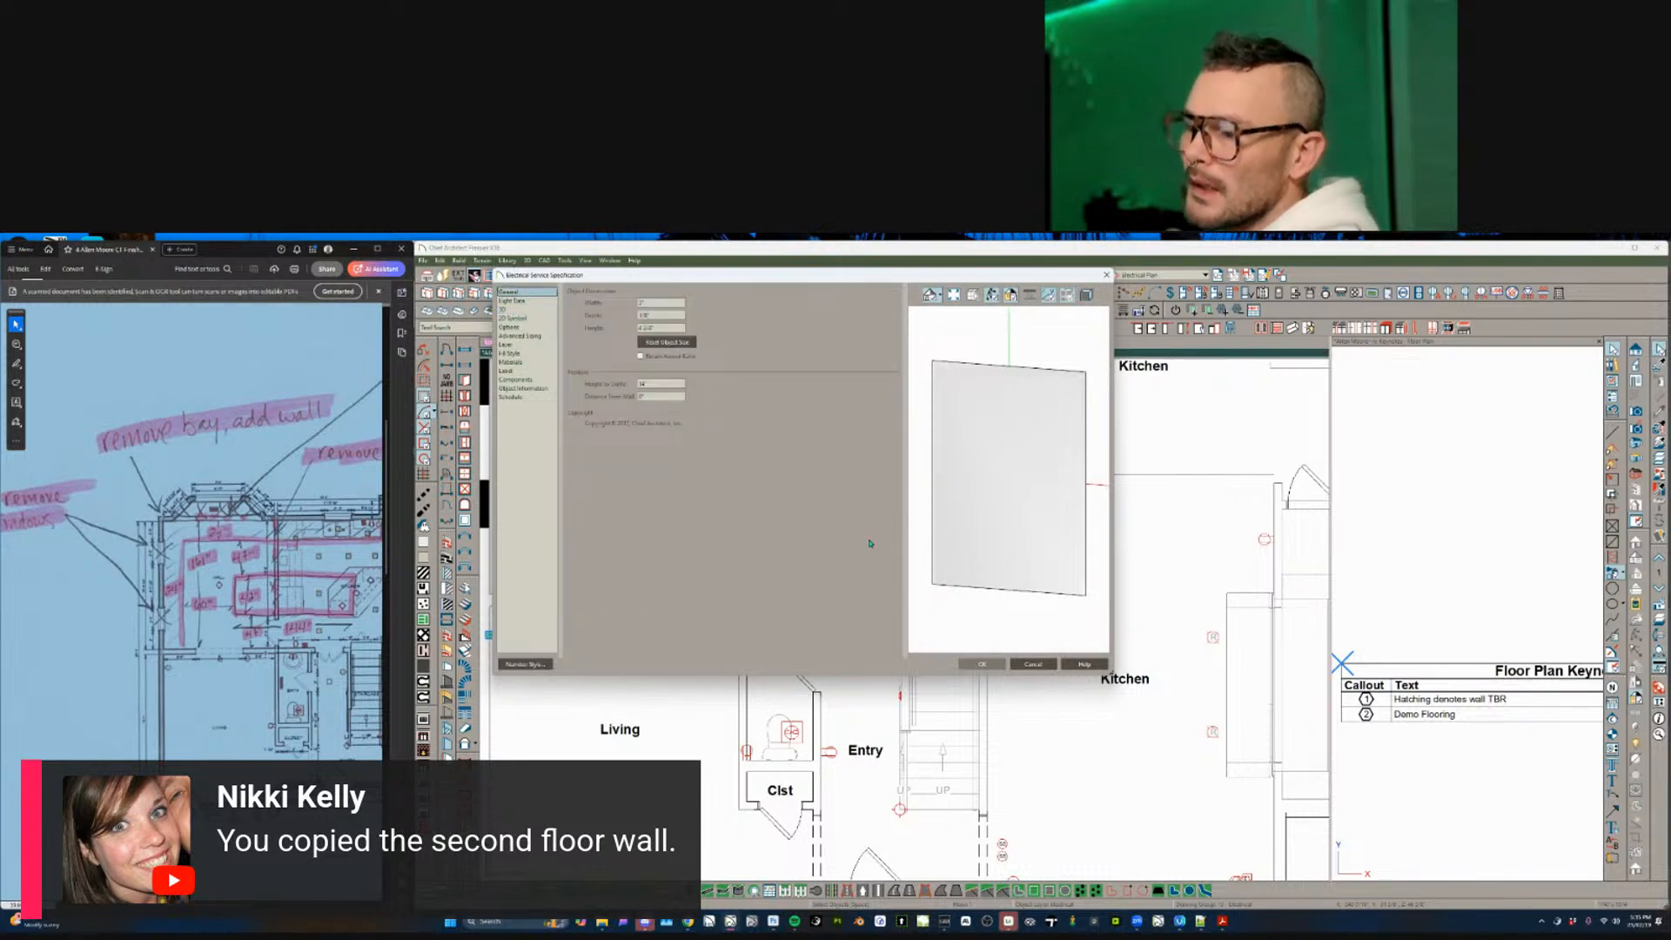
{"action": "left_click", "coordinate": [984, 664]}
- Check the object by the kitchen/living wall and the outlet below the stairs, then select the kitchen
{"action": "scroll", "coordinate": [891, 648], "scroll_direction": "down", "scroll_amount": 2}
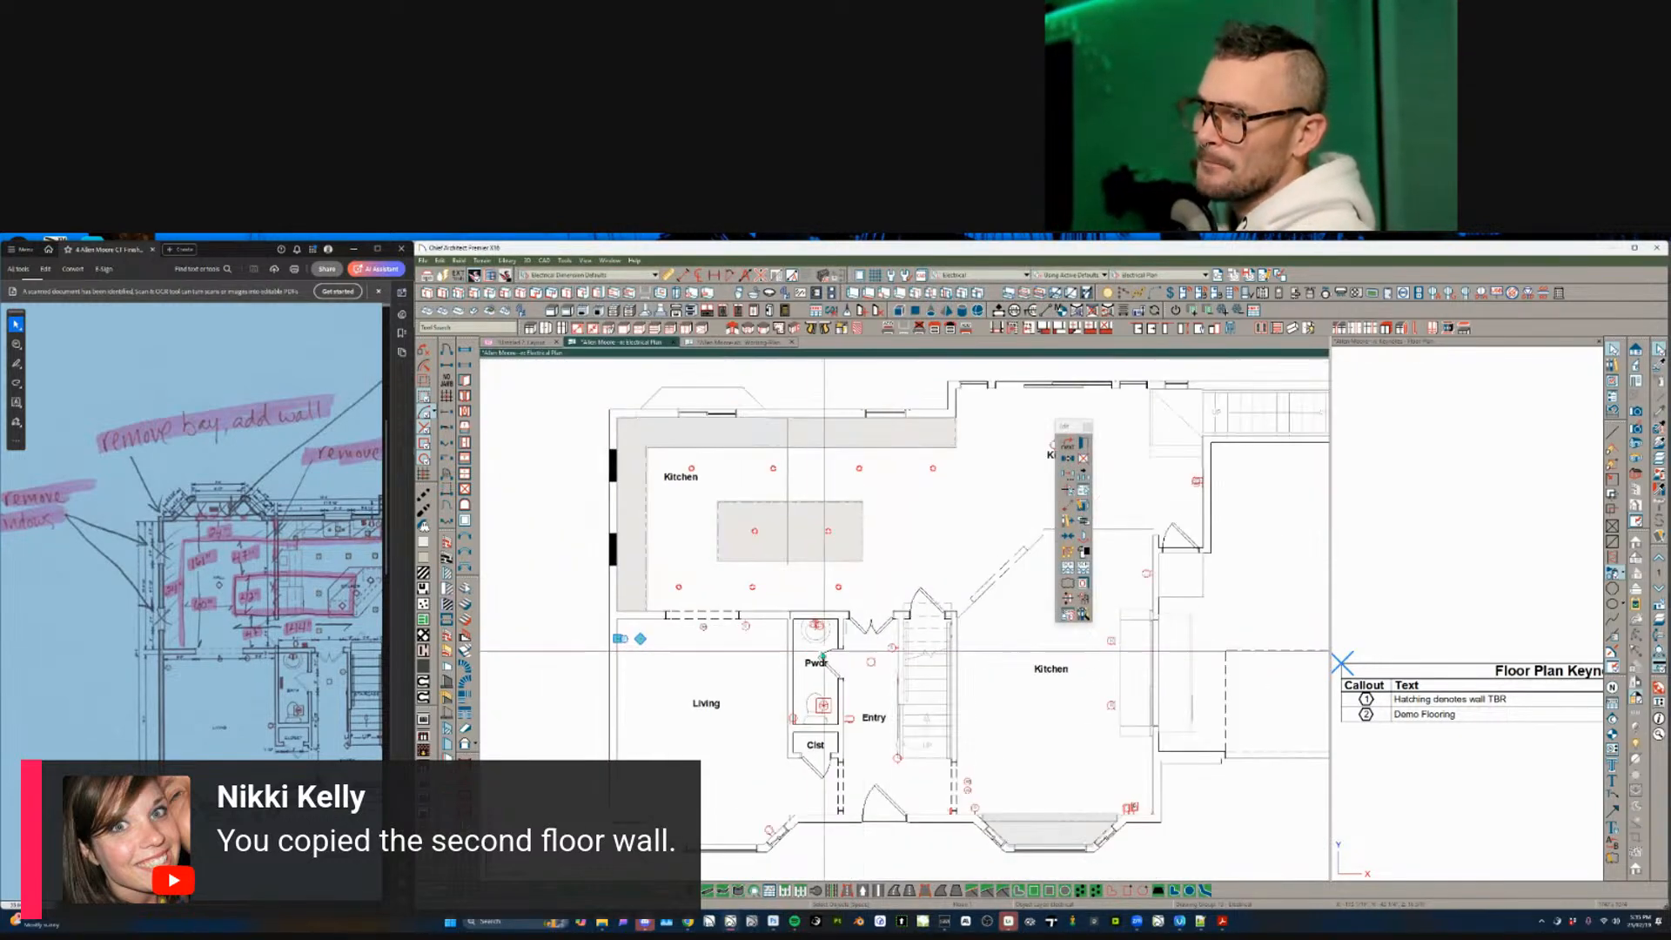
{"action": "scroll", "coordinate": [823, 653], "scroll_direction": "down", "scroll_amount": 1}
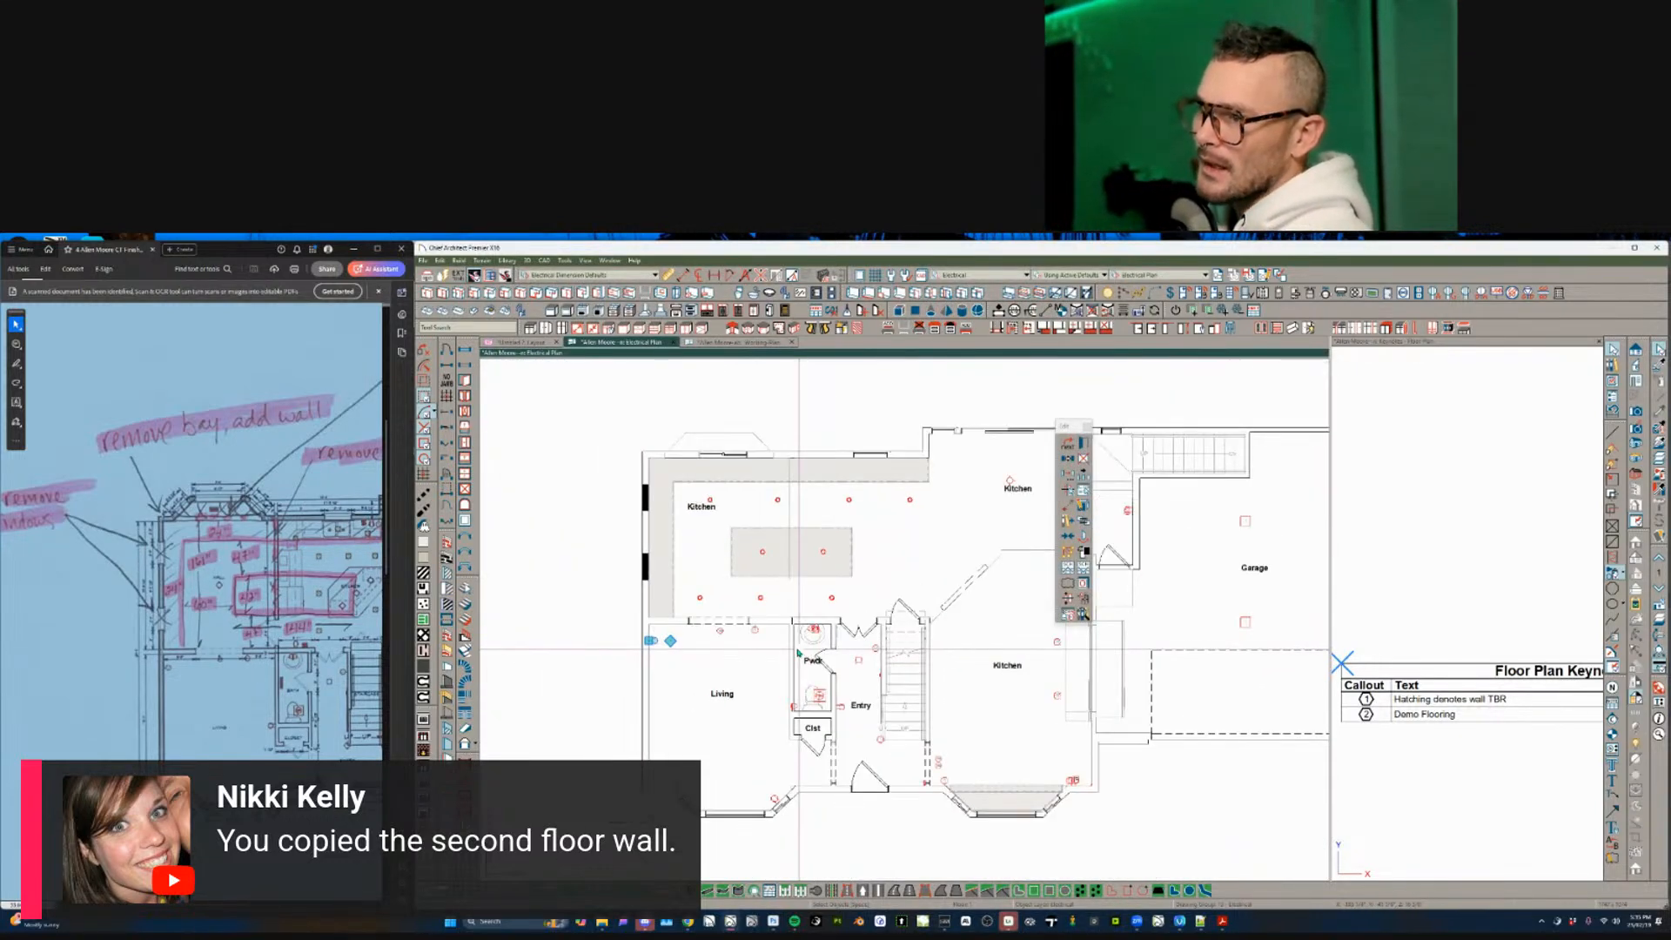
{"action": "left_click", "coordinate": [756, 633]}
{"action": "key", "text": "Escape"}
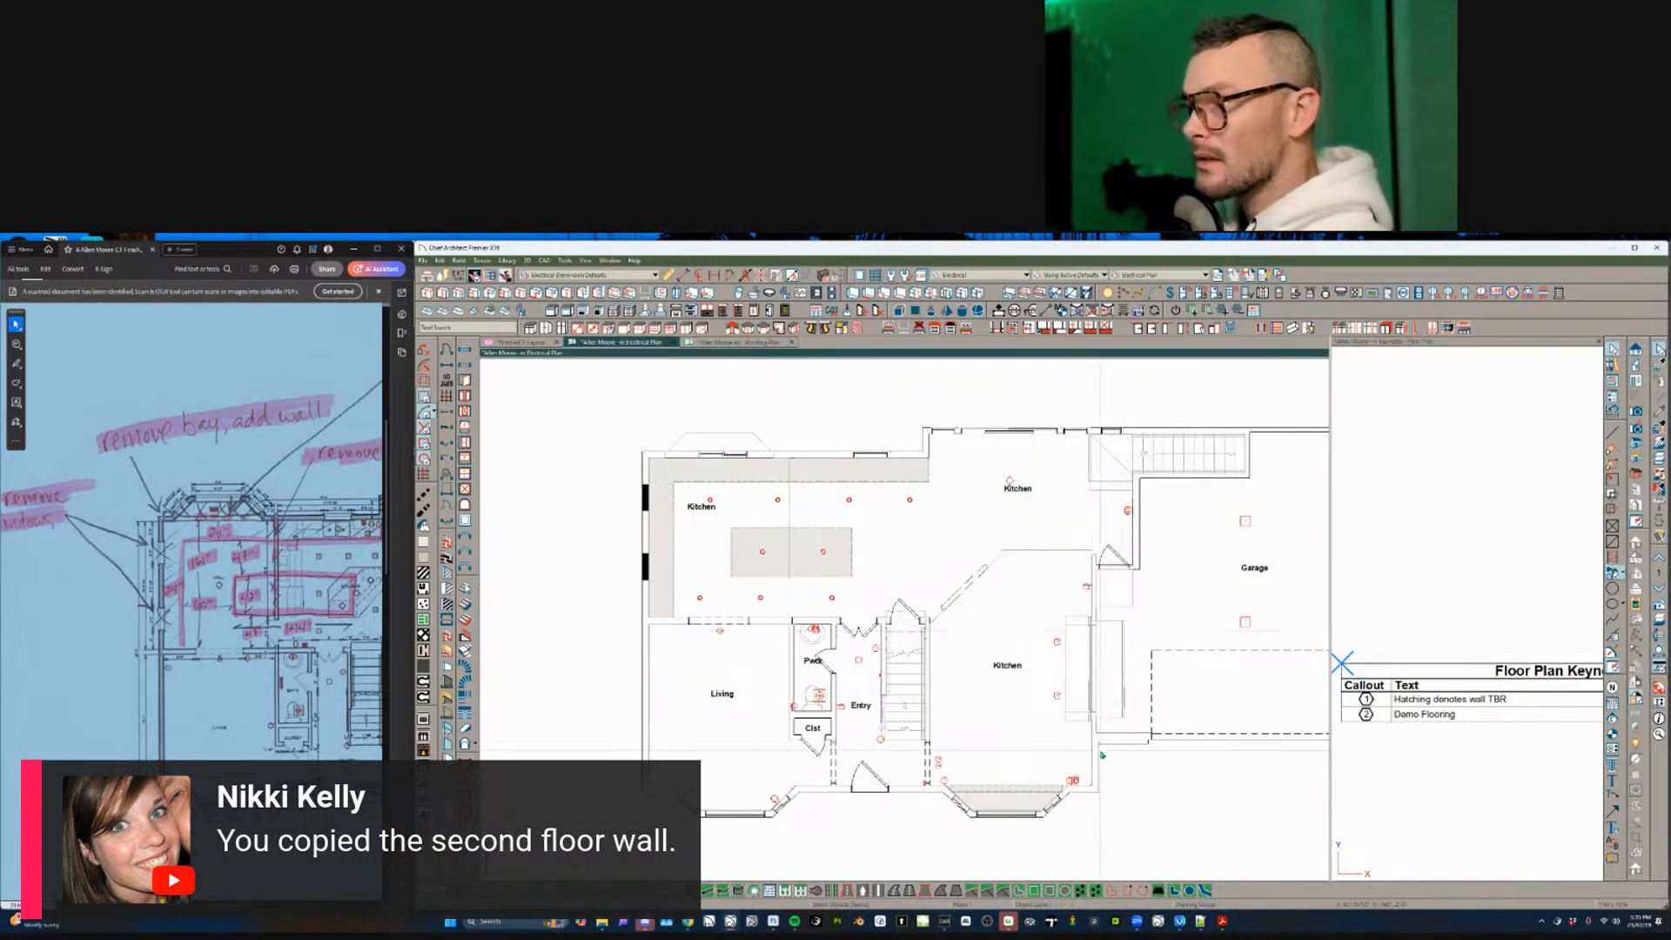
{"action": "scroll", "coordinate": [940, 759], "scroll_direction": "up", "scroll_amount": 3}
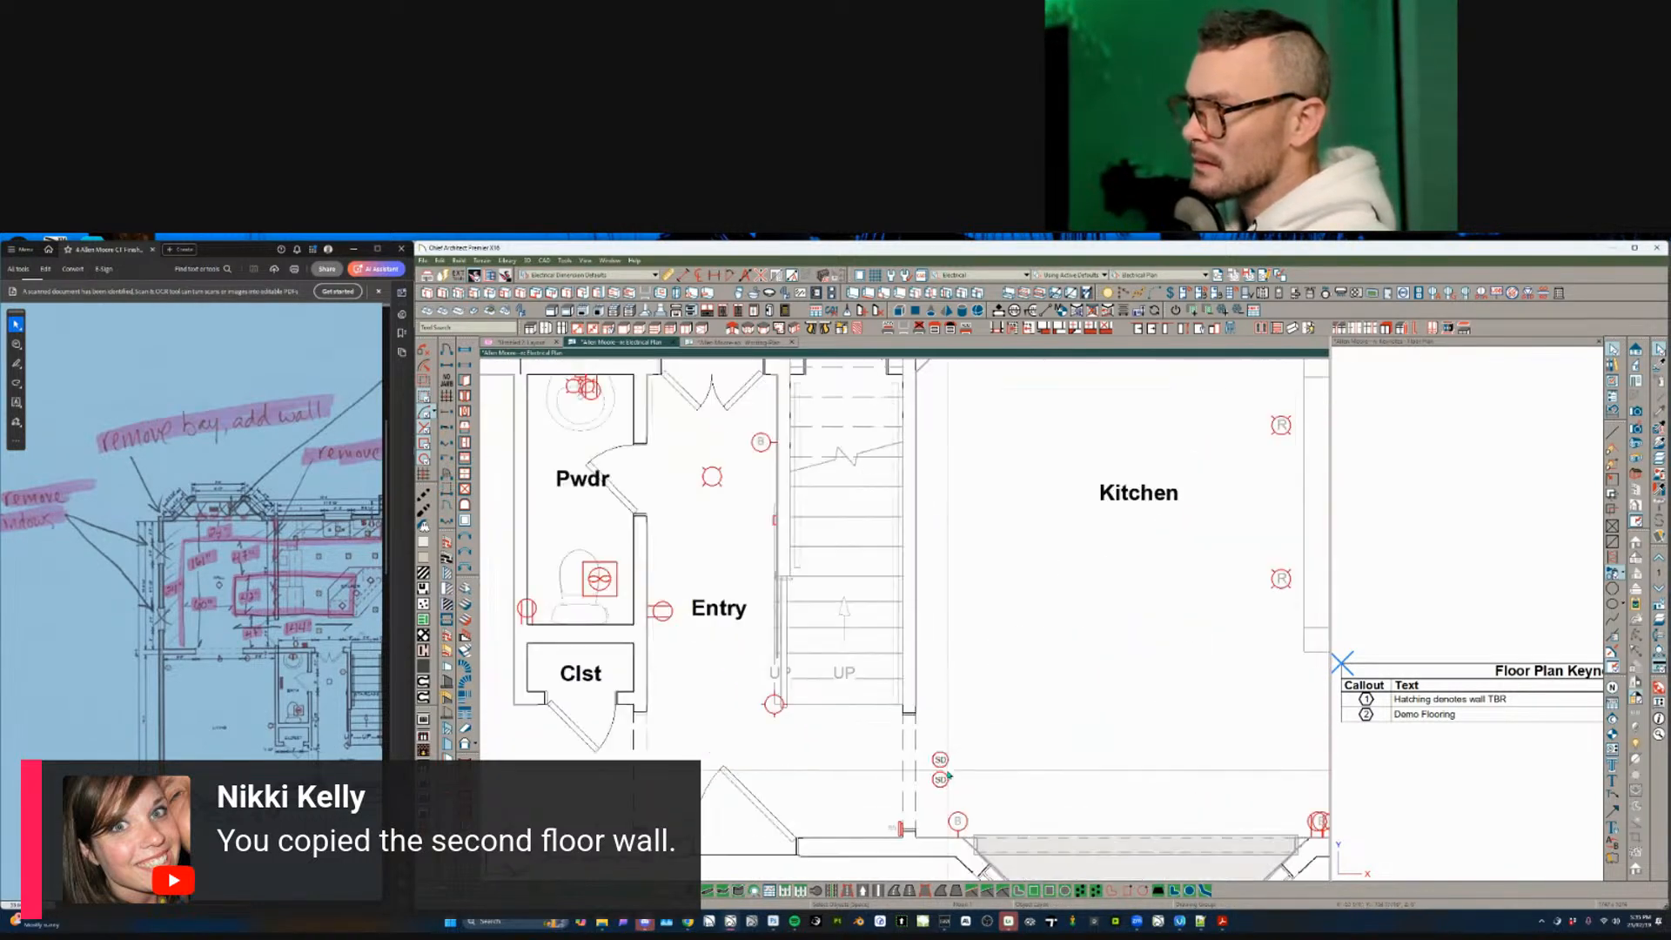
{"action": "left_click", "coordinate": [940, 759]}
{"action": "scroll", "coordinate": [940, 763], "scroll_direction": "down", "scroll_amount": 4}
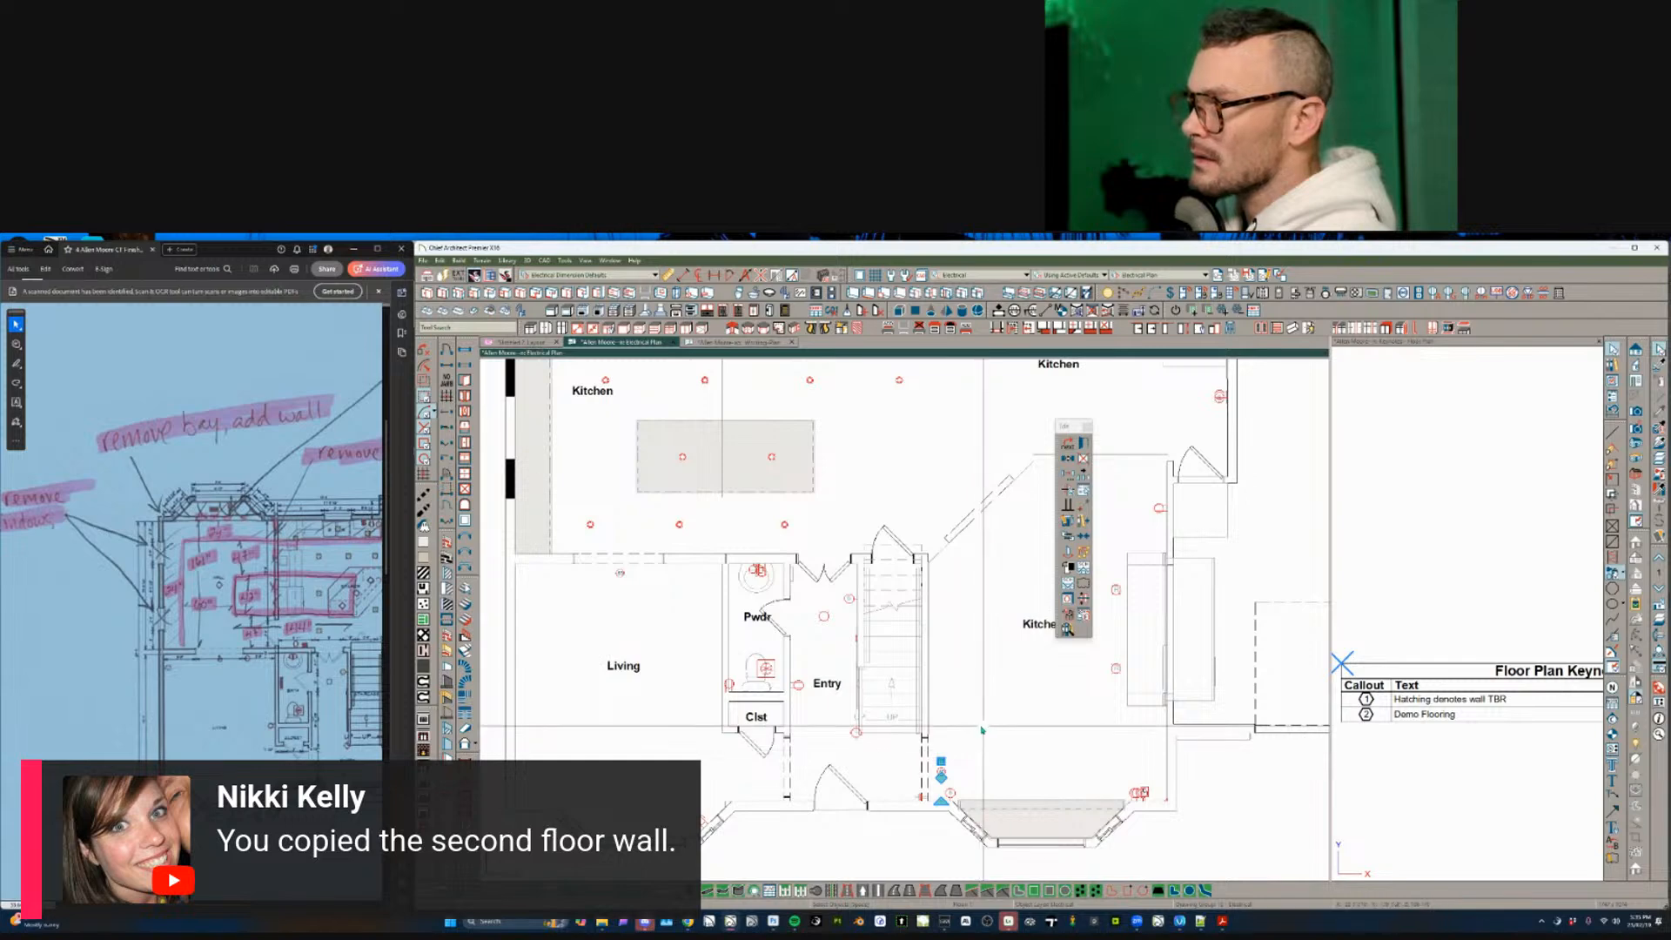
{"action": "middle_click_drag", "start_coordinate": [980, 732], "coordinate": [814, 784]}
{"action": "scroll", "coordinate": [814, 785], "scroll_direction": "down", "scroll_amount": 1}
{"action": "scroll", "coordinate": [783, 831], "scroll_direction": "up", "scroll_amount": 4}
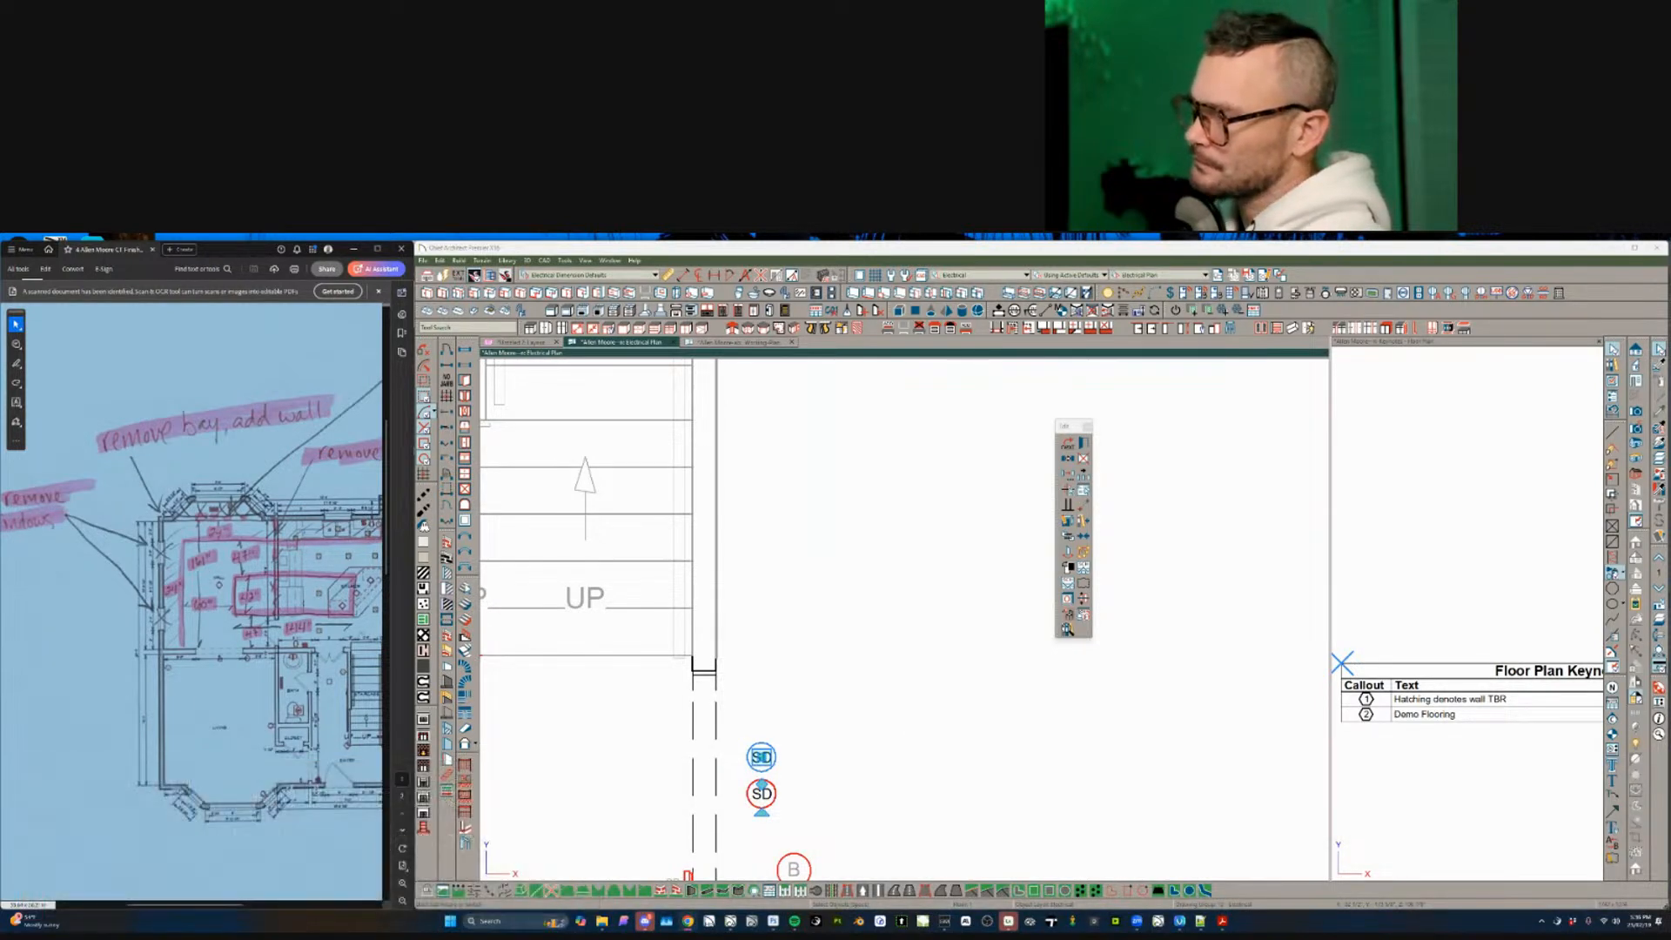
{"action": "left_click", "coordinate": [861, 619]}
- Center the main-floor electrical plan on the kitchen area
{"action": "scroll", "coordinate": [858, 613], "scroll_direction": "down", "scroll_amount": 5}
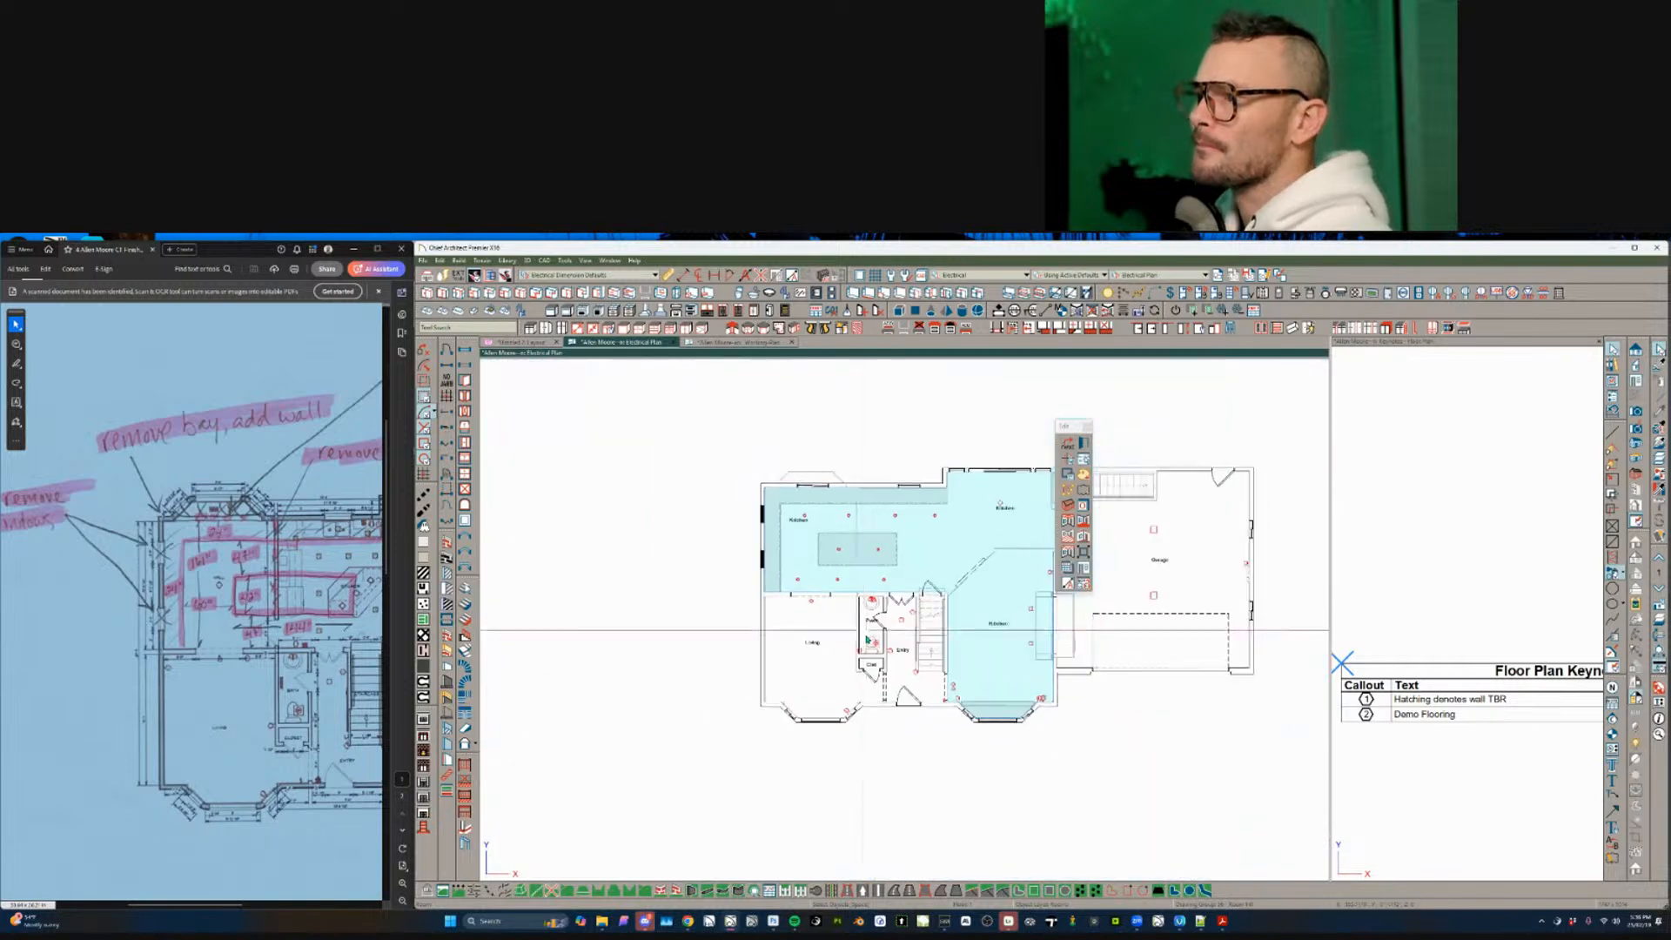
{"action": "key", "text": "Escape"}
{"action": "middle_click_drag", "start_coordinate": [878, 609], "coordinate": [824, 613]}
{"action": "scroll", "coordinate": [823, 614], "scroll_direction": "up", "scroll_amount": 1}
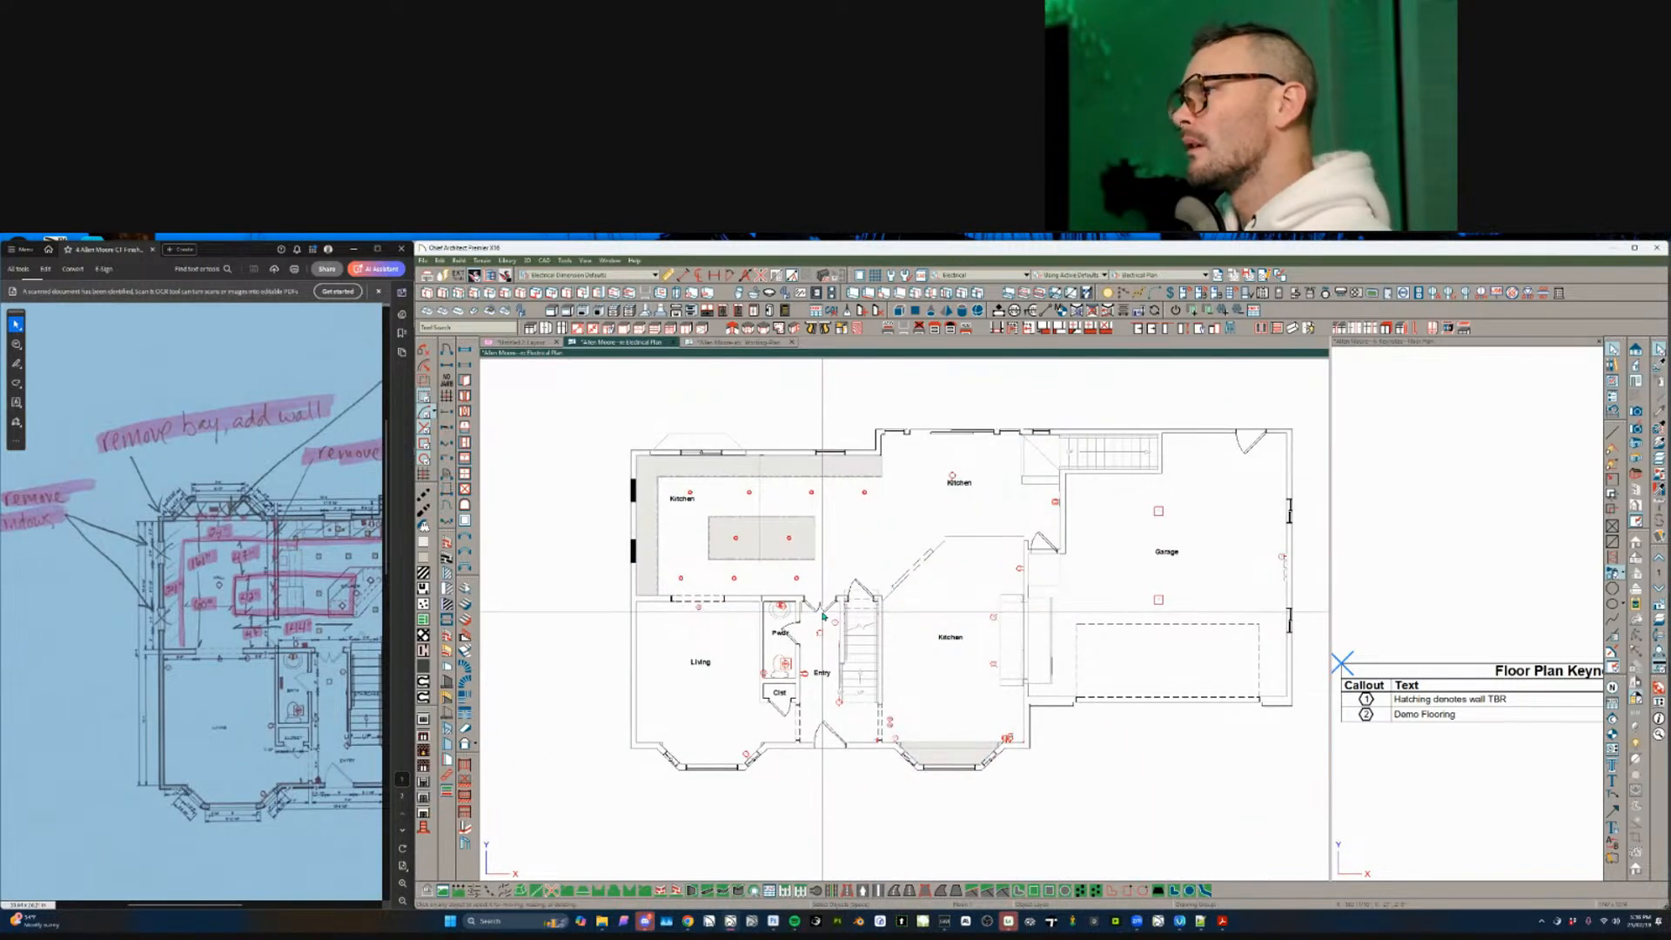
{"action": "scroll", "coordinate": [739, 485], "scroll_direction": "up", "scroll_amount": 1}
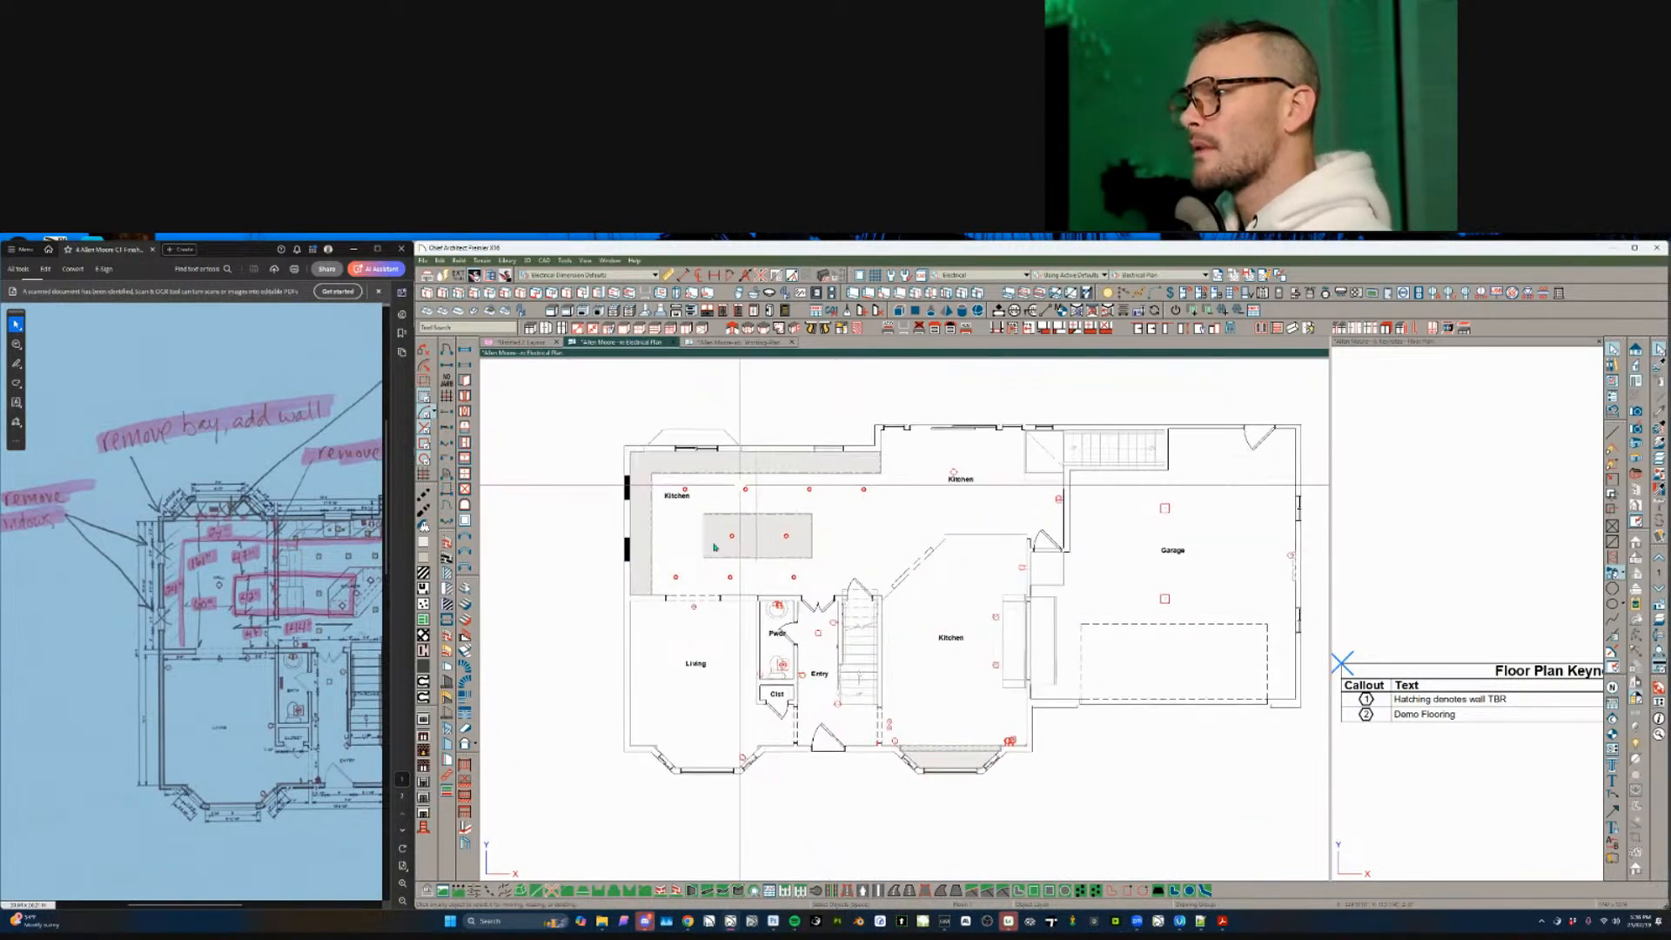
{"action": "middle_click_drag", "start_coordinate": [834, 566], "coordinate": [825, 558]}
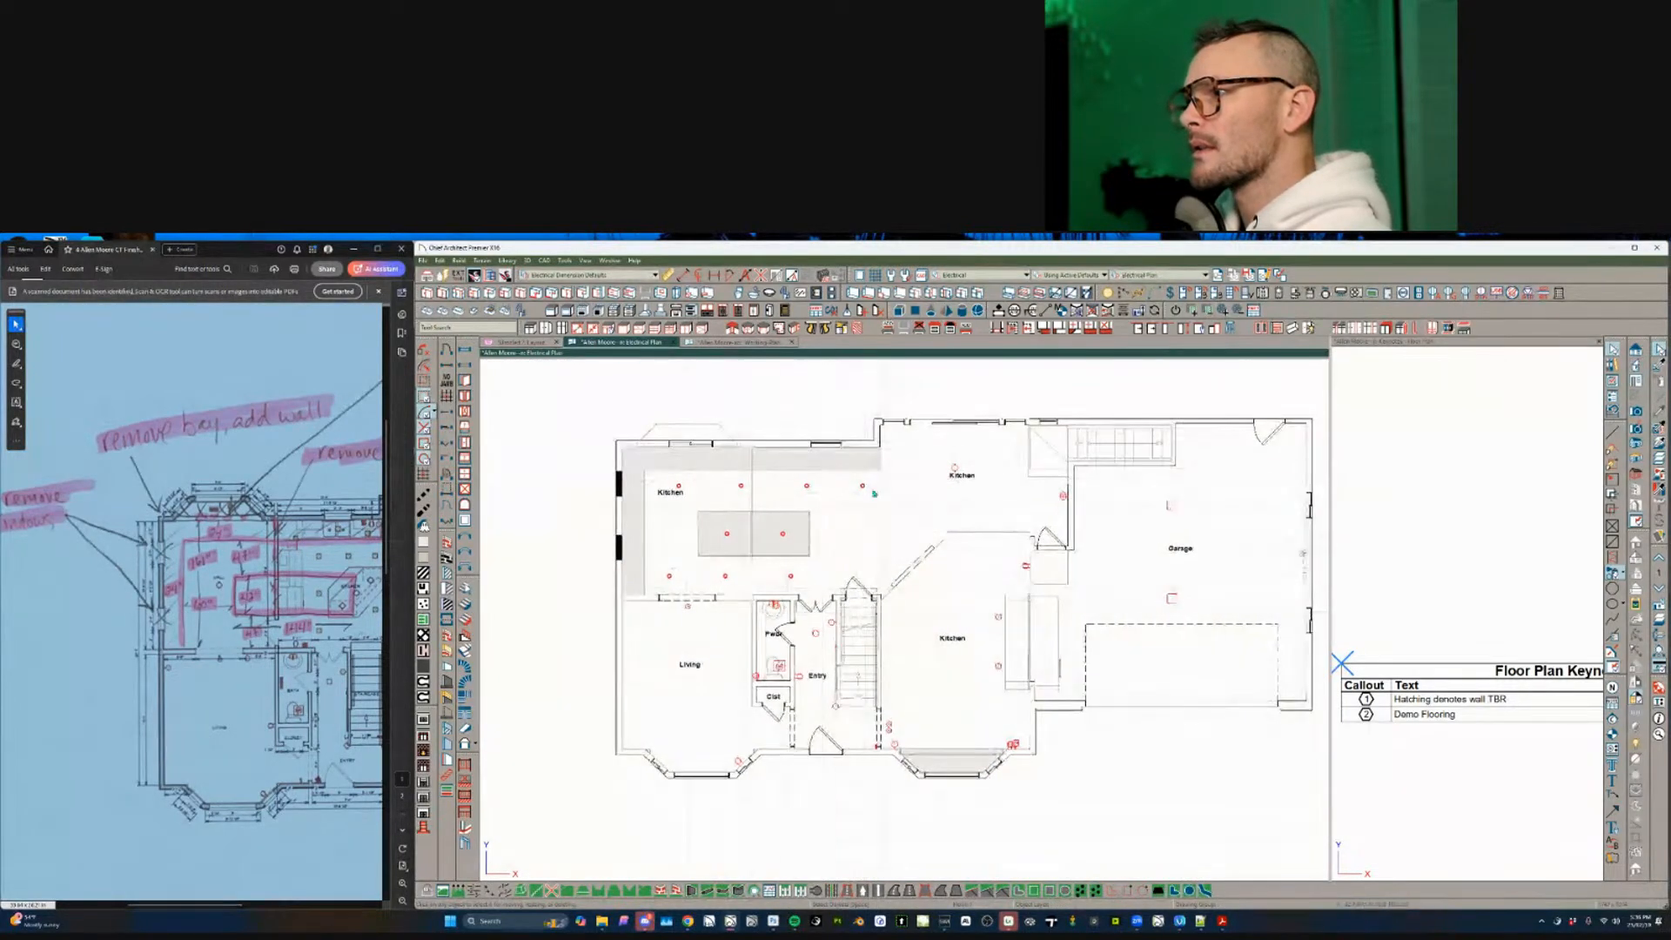
- Try selecting the fixtures near the Kitchen label and across the kitchen and garage side
{"action": "left_click", "coordinate": [955, 471]}
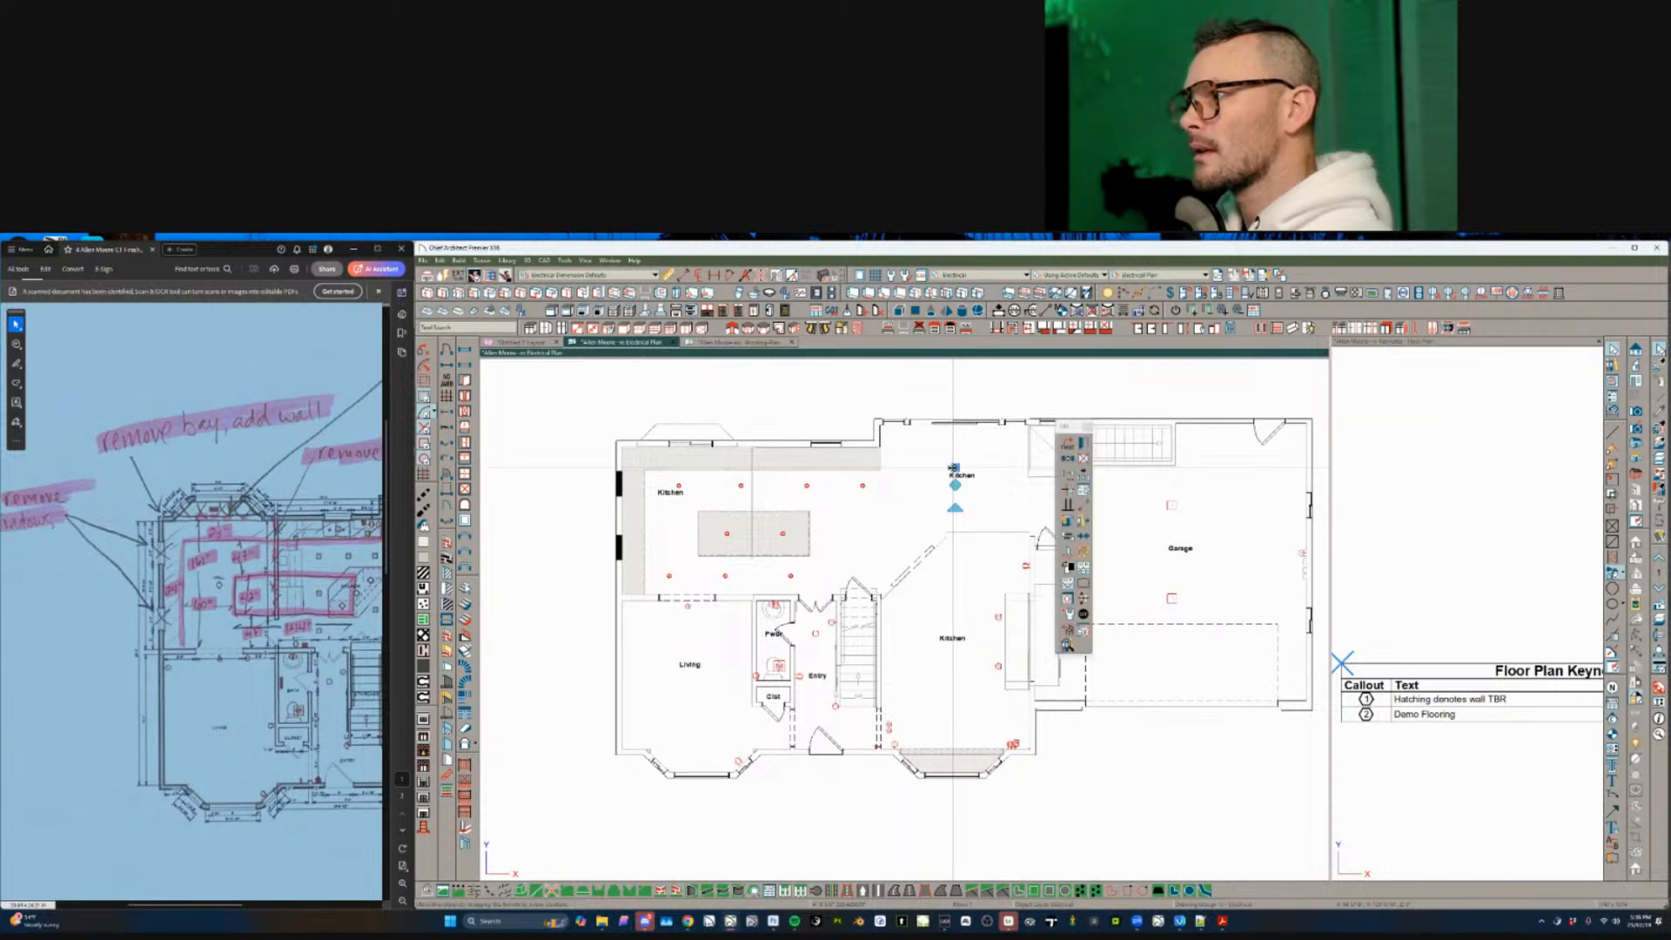
{"action": "scroll", "coordinate": [996, 516], "scroll_direction": "right", "scroll_amount": 3}
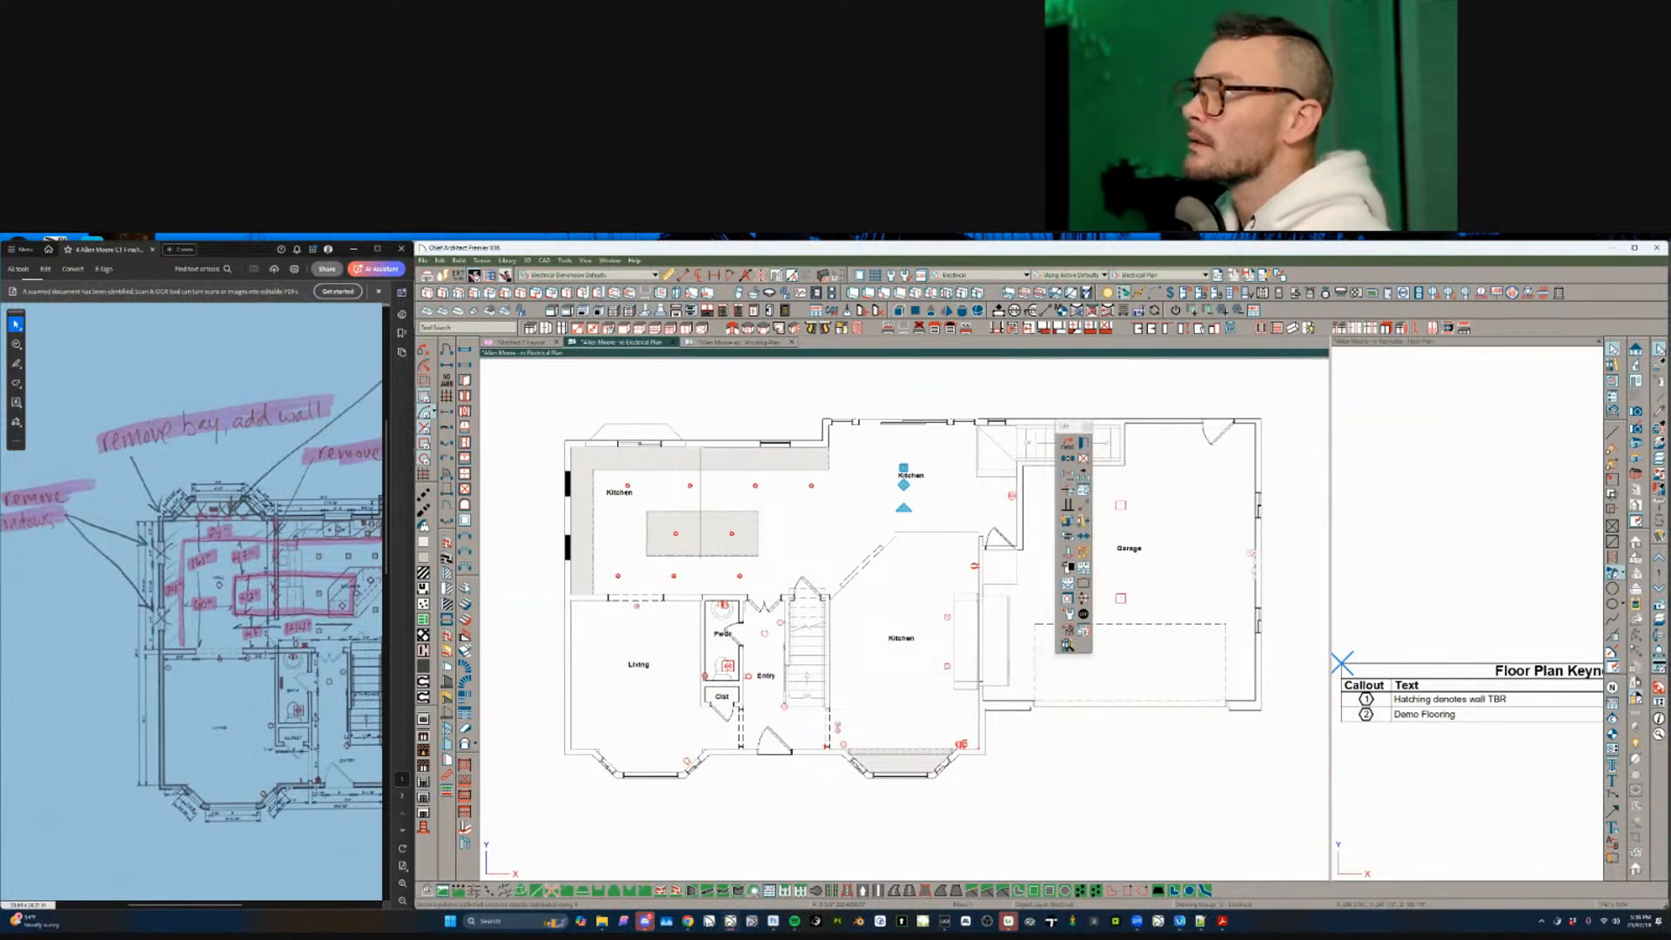
{"action": "left_click", "coordinate": [1106, 296]}
{"action": "scroll", "coordinate": [1157, 470], "scroll_direction": "right", "scroll_amount": 1}
{"action": "left_click_drag", "start_coordinate": [1253, 410], "coordinate": [828, 813], "text": "shift"}
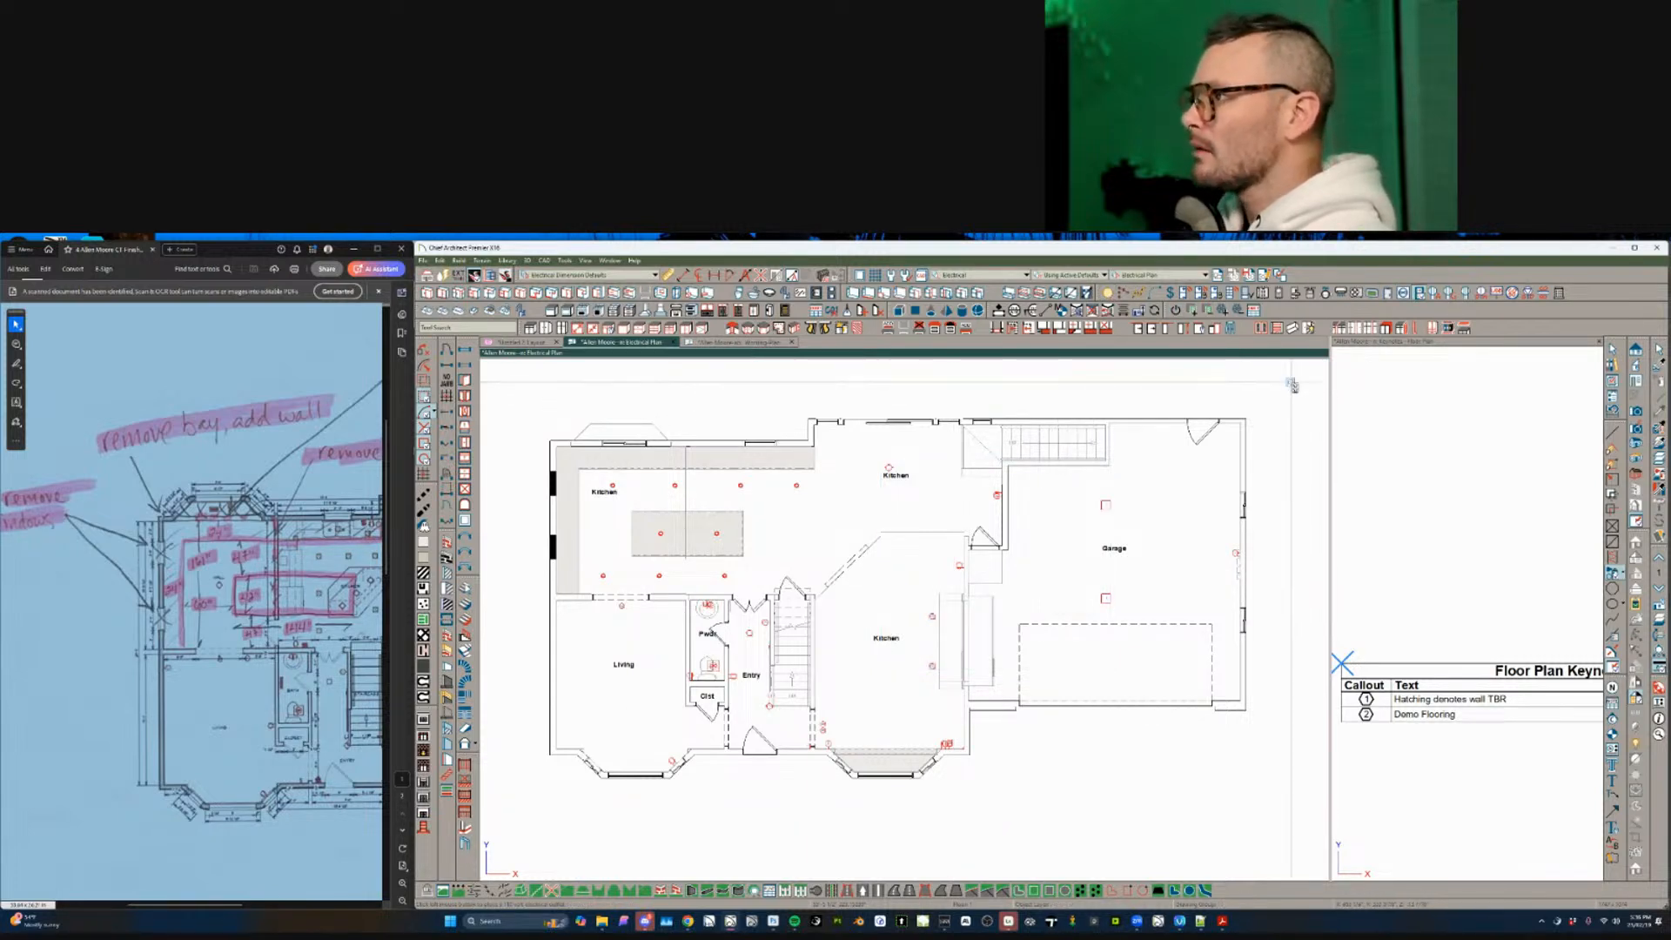
{"action": "left_click_drag", "start_coordinate": [1291, 381], "coordinate": [828, 791], "text": "shift"}
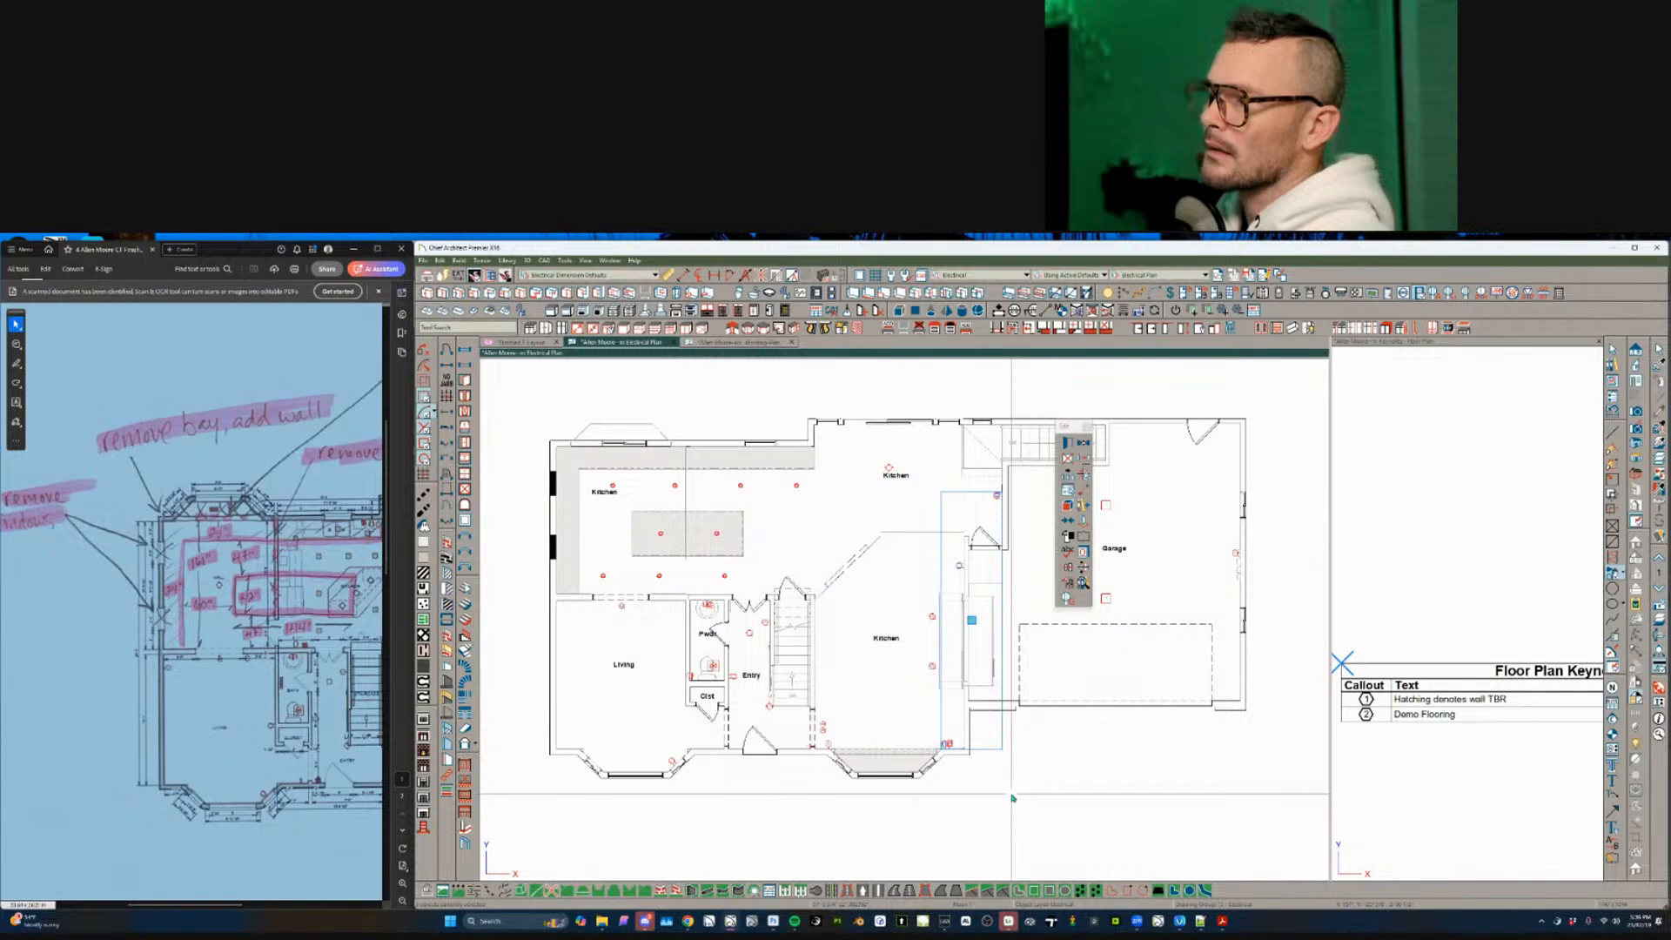
- Try to select the upper kitchen ceiling fixture on its own, without its switch or nearby objects
{"action": "left_click", "coordinate": [889, 468]}
{"action": "left_click", "coordinate": [1079, 492]}
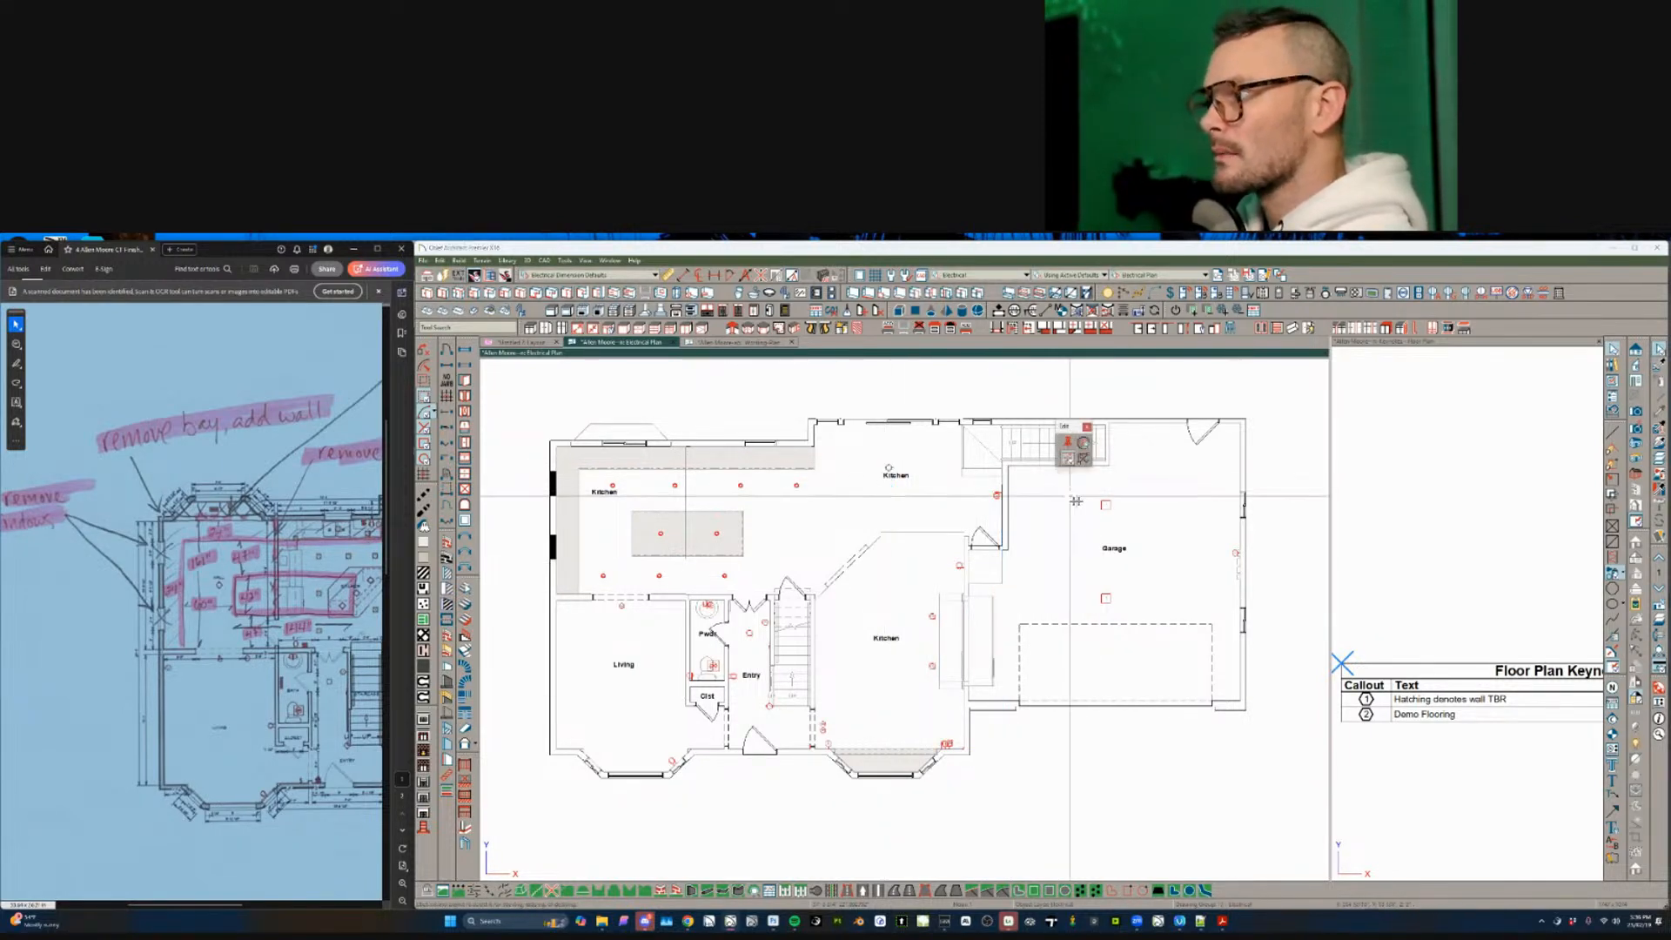
{"action": "left_click", "coordinate": [1083, 445]}
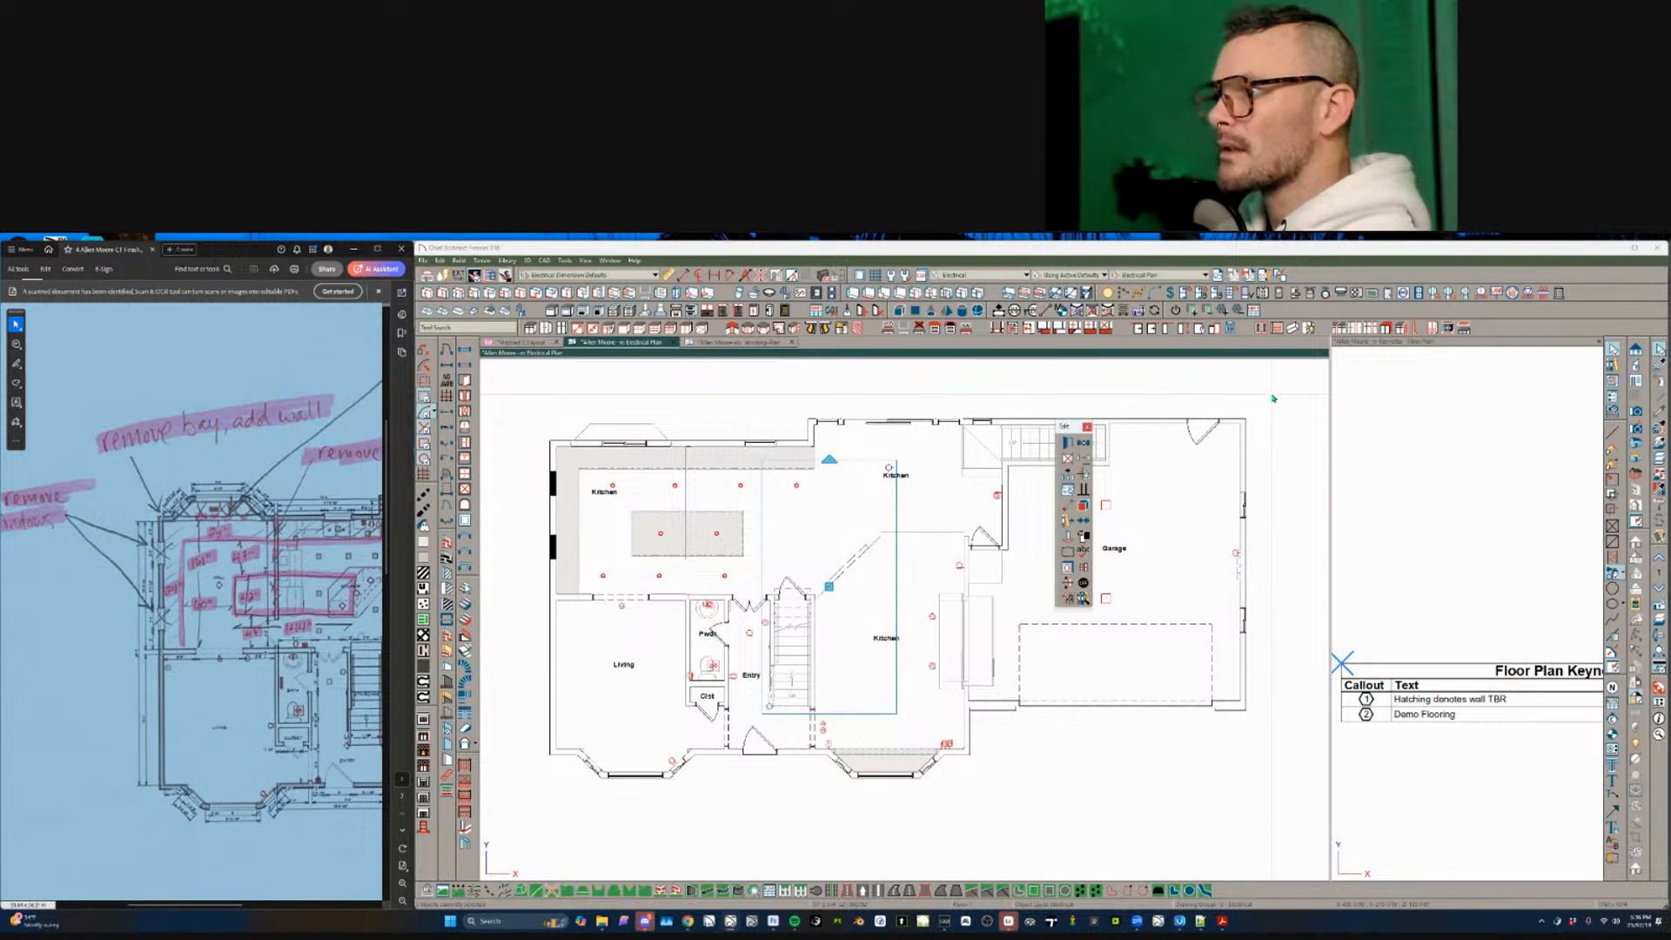
{"action": "key", "text": "Escape"}
{"action": "left_click", "coordinate": [888, 468]}
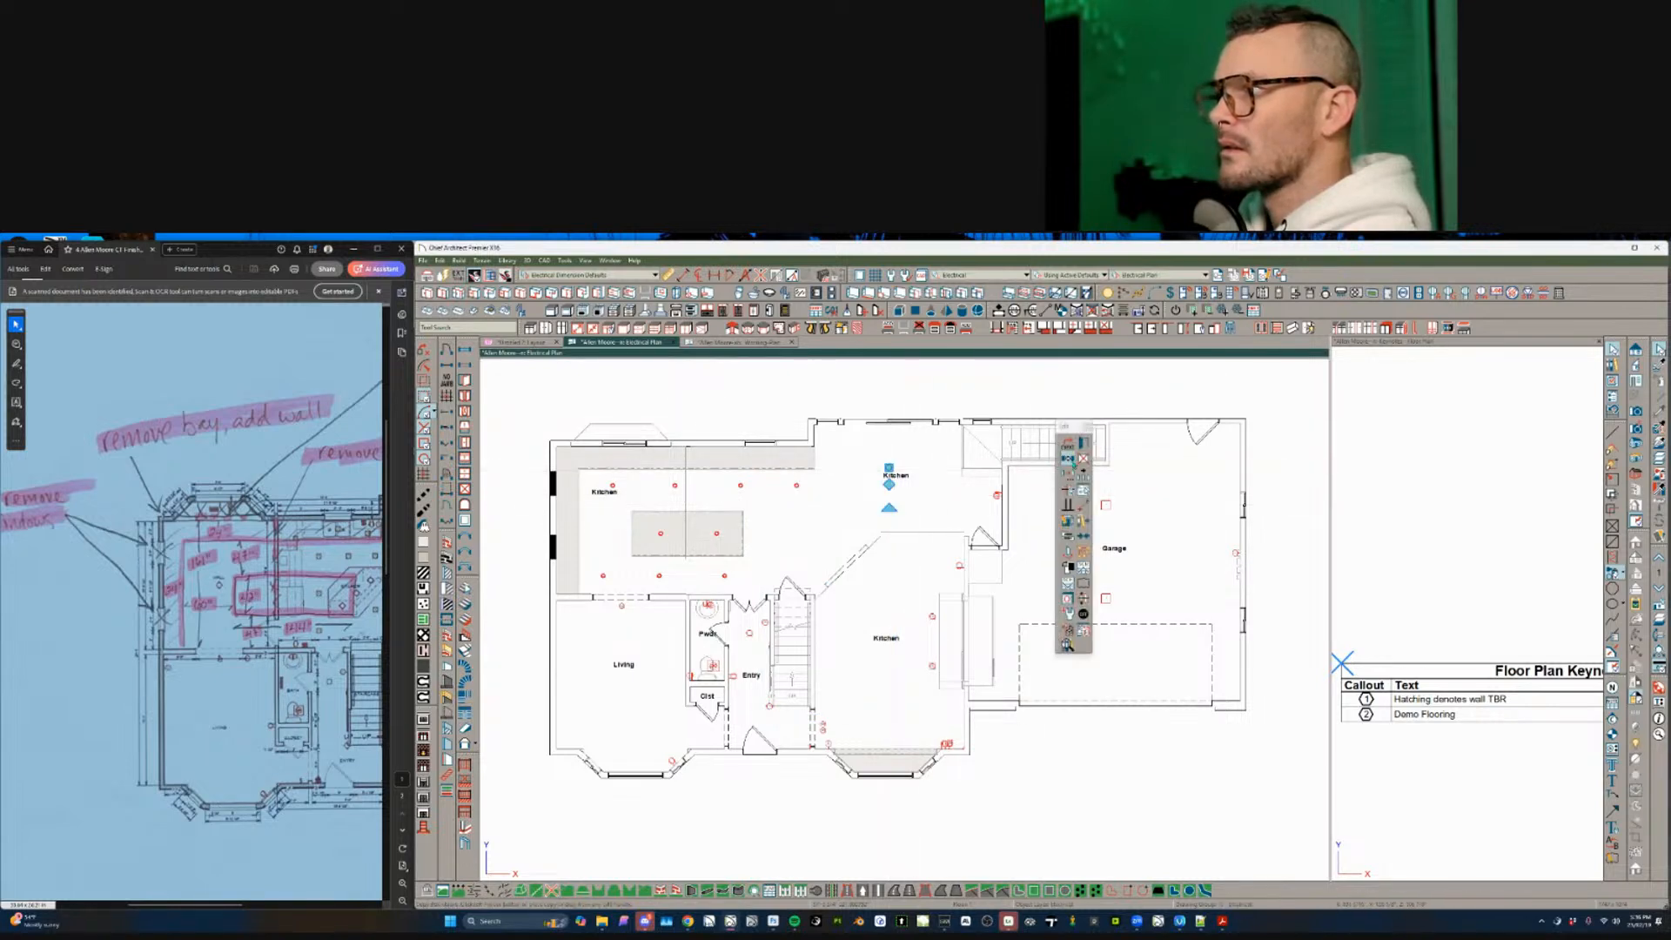
{"action": "left_click", "coordinate": [1074, 477]}
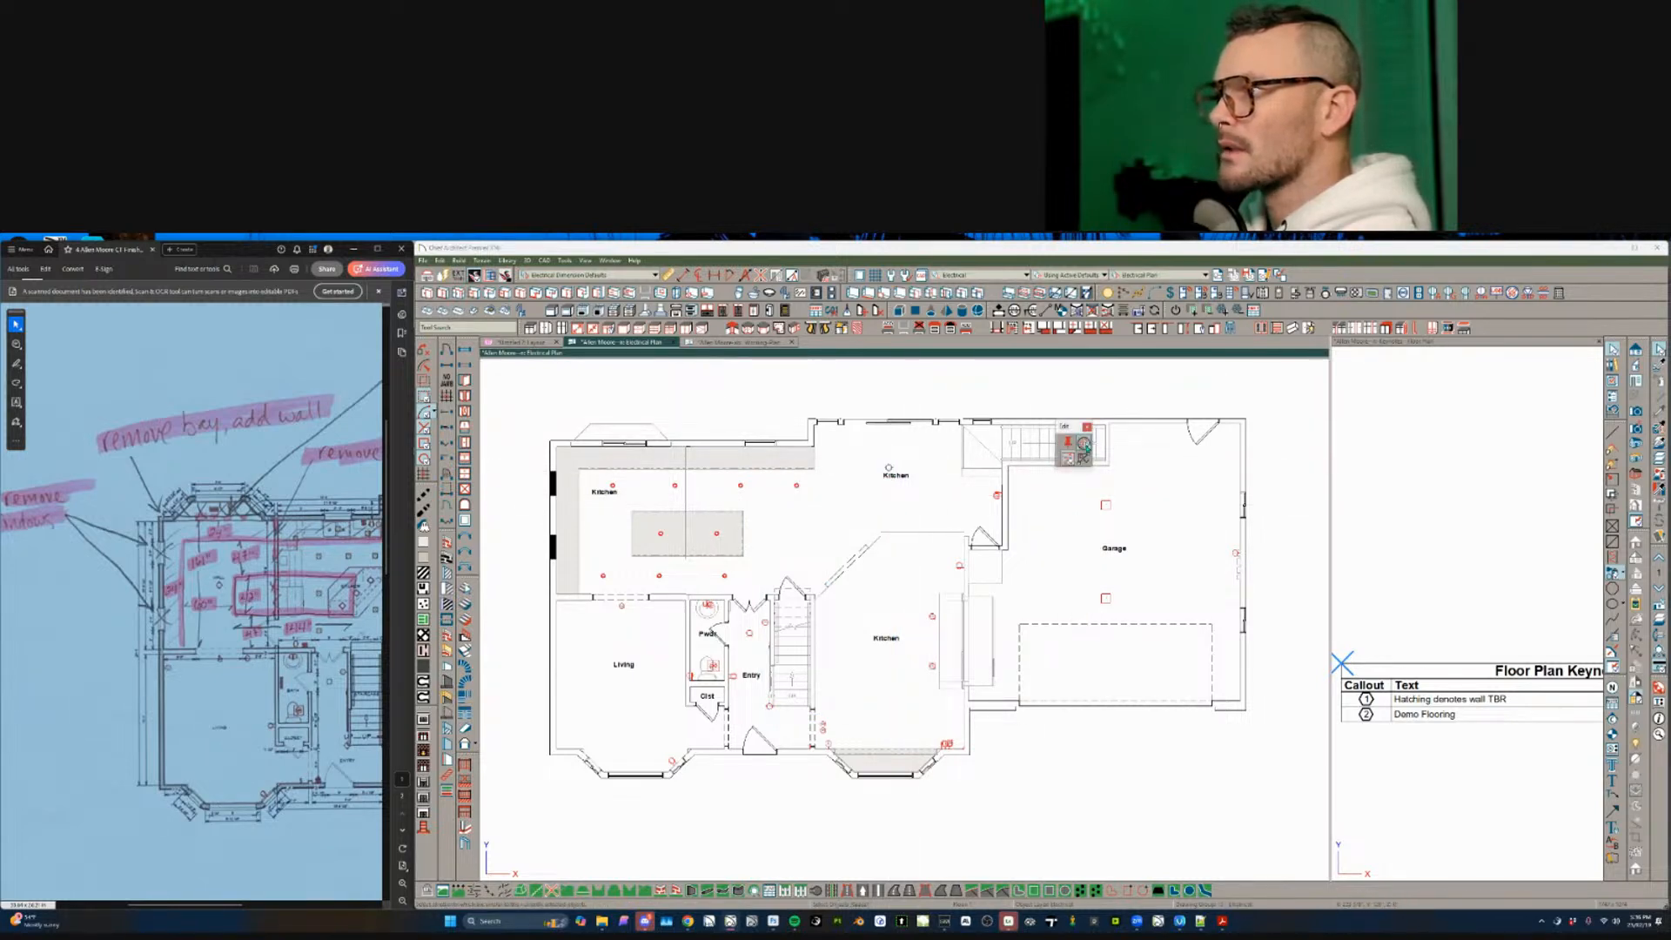
{"action": "left_click", "coordinate": [1083, 444]}
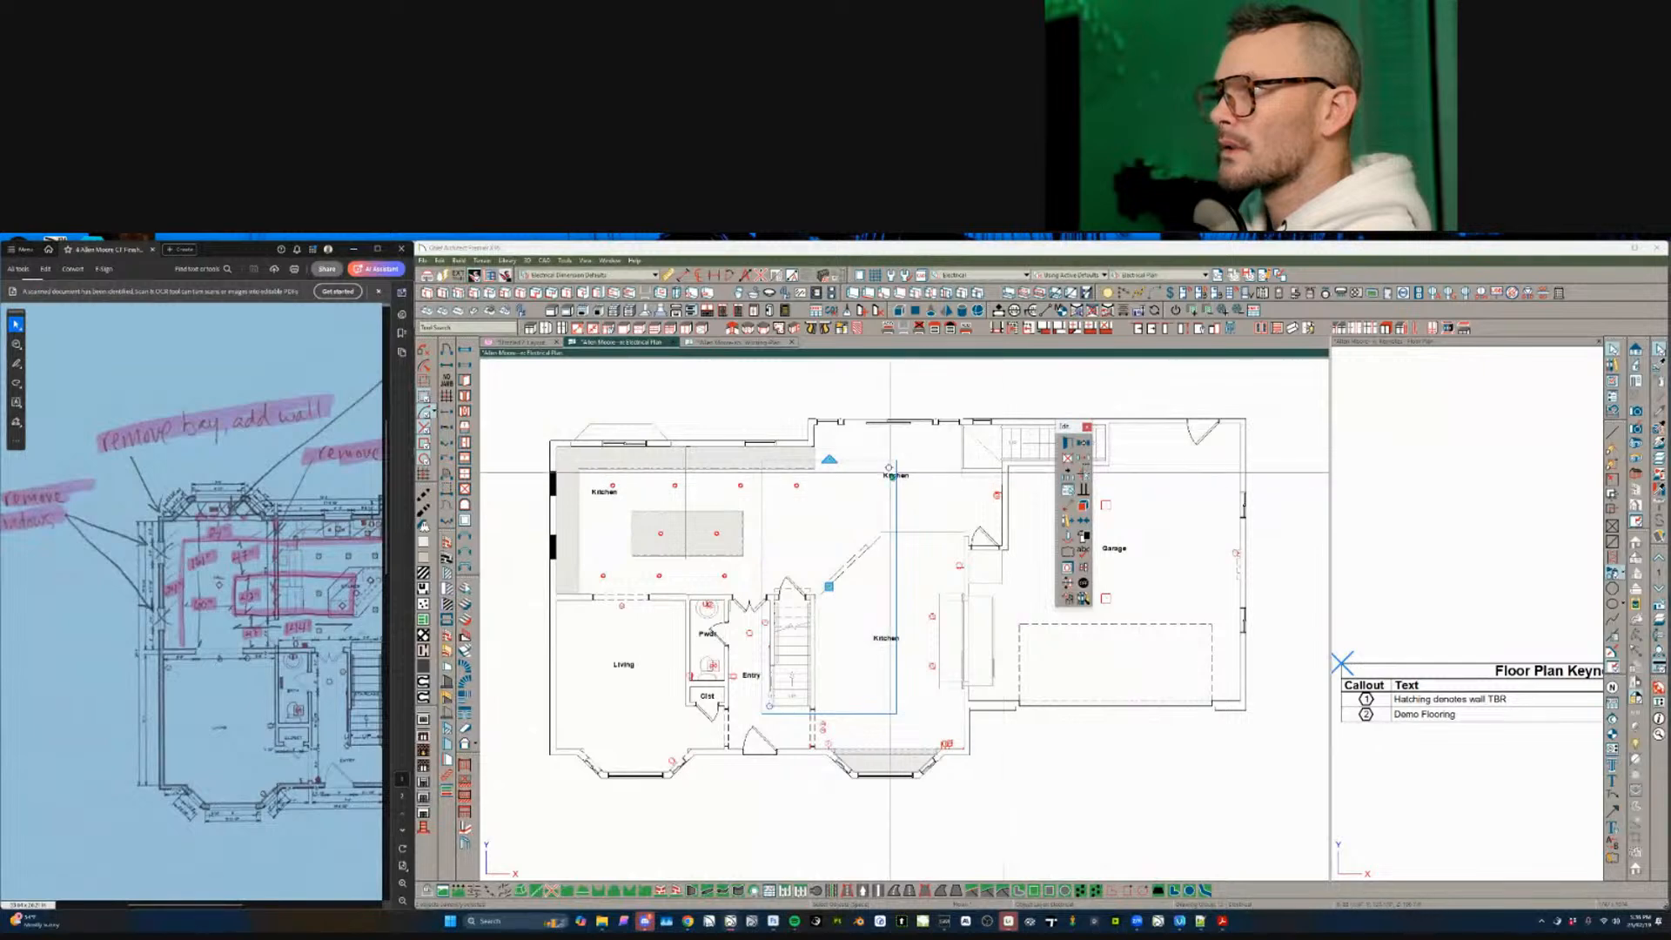
{"action": "left_click", "coordinate": [888, 468]}
{"action": "left_click", "coordinate": [1069, 493]}
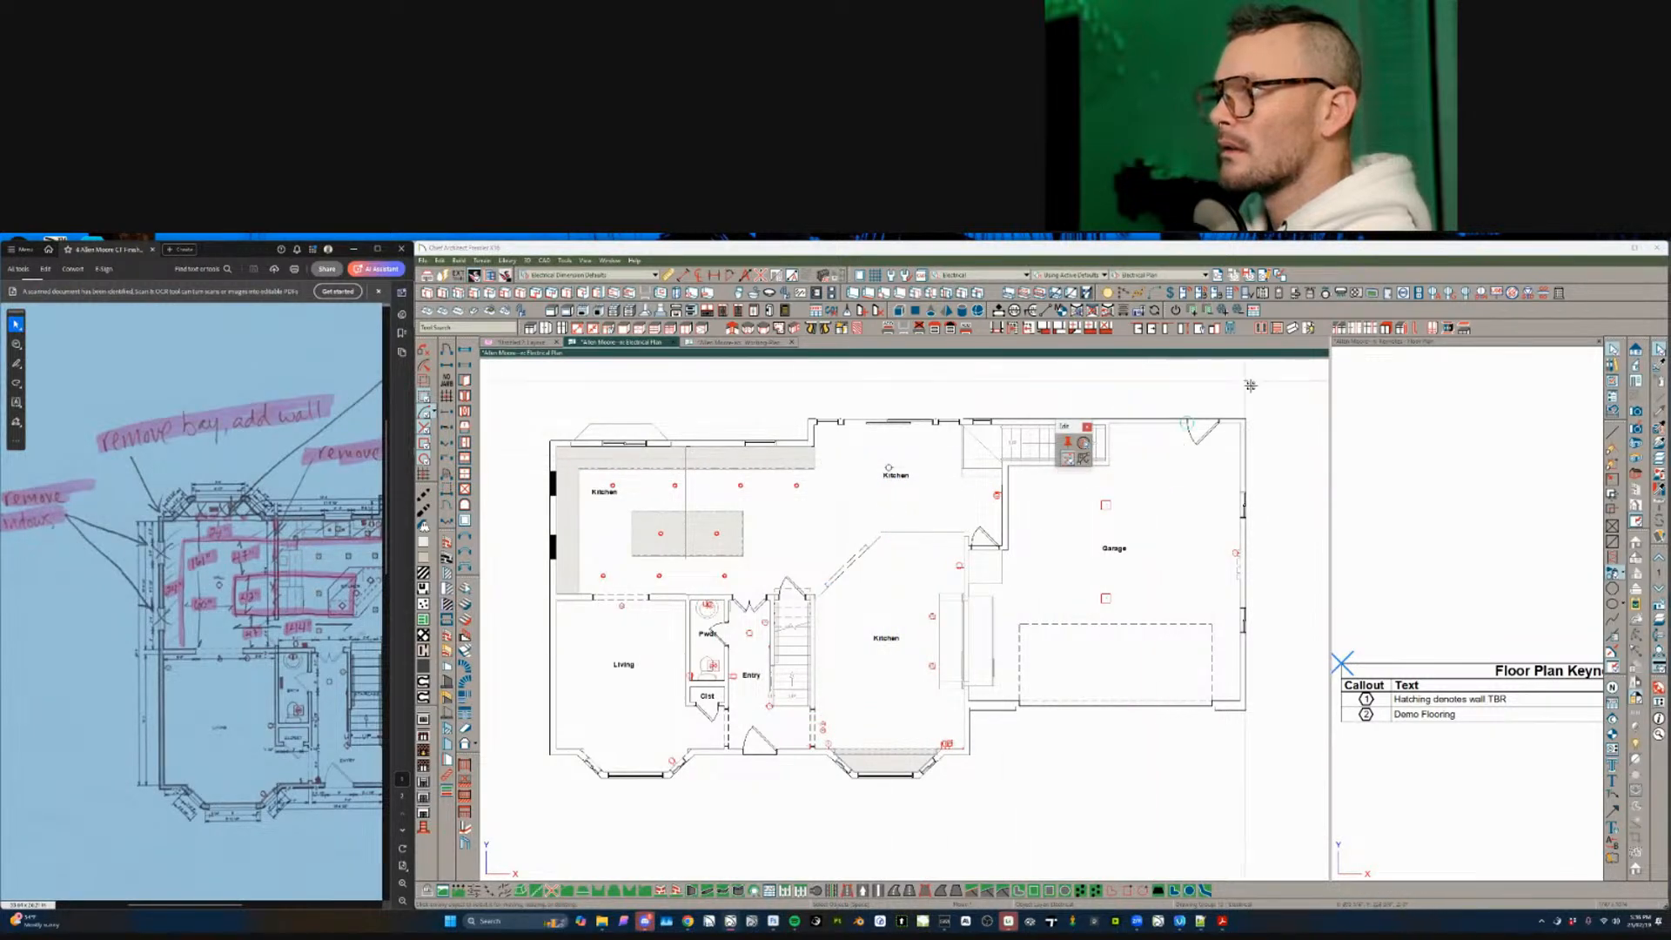
{"action": "left_click_drag", "start_coordinate": [1260, 376], "coordinate": [856, 801]}
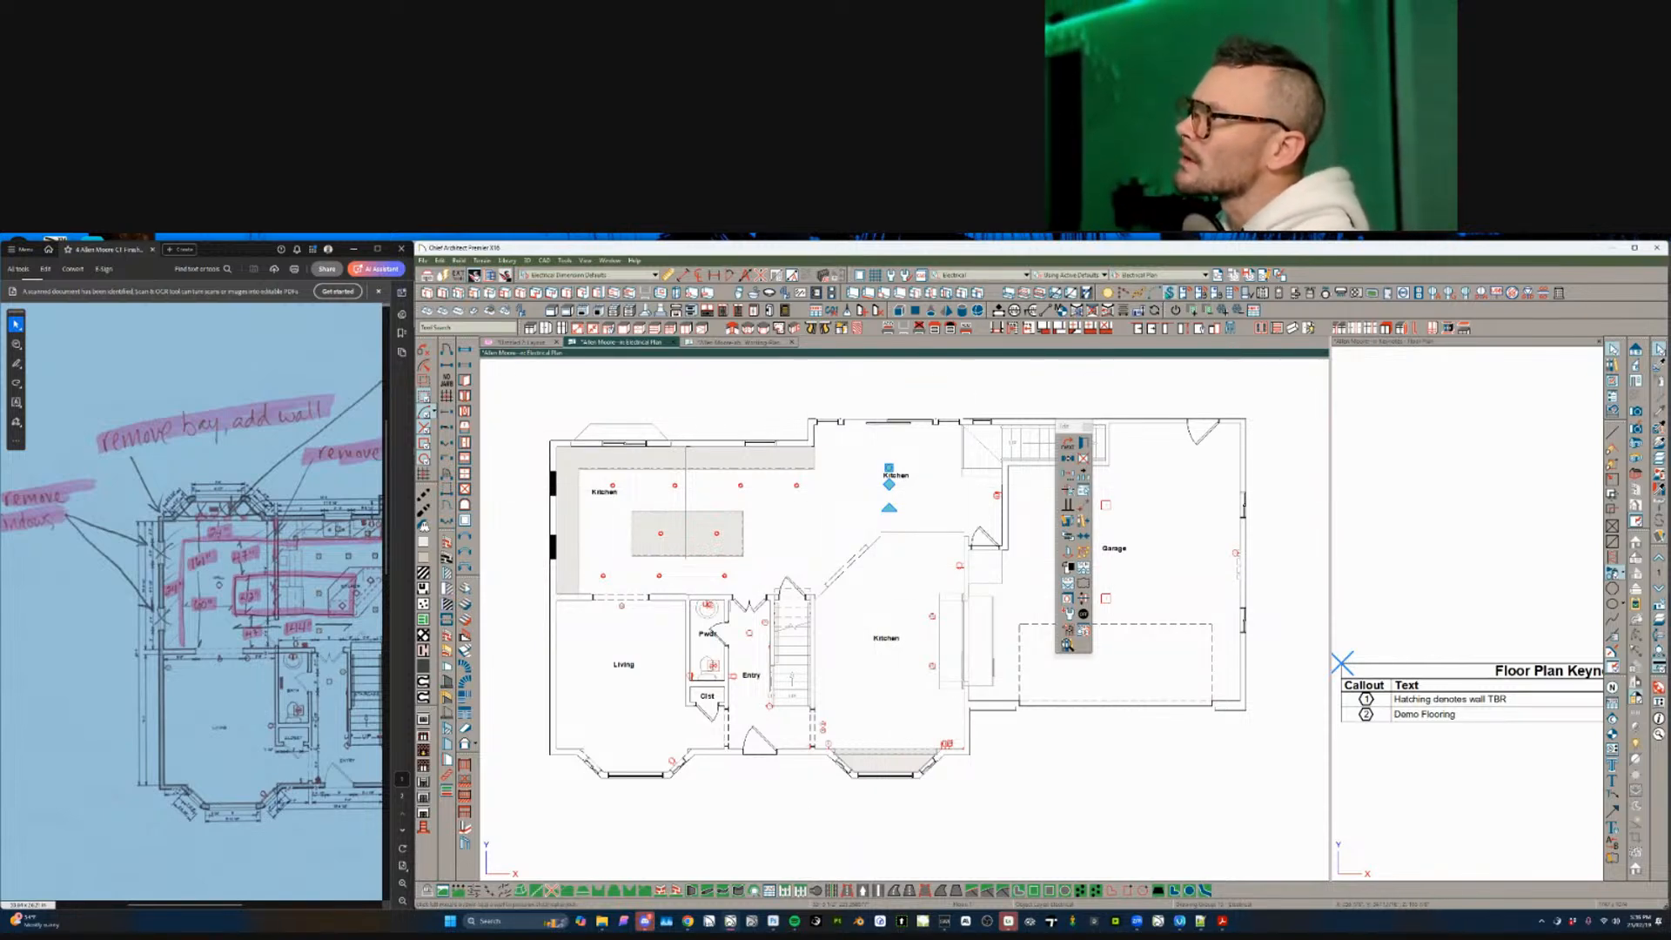
{"action": "key", "text": "Escape"}
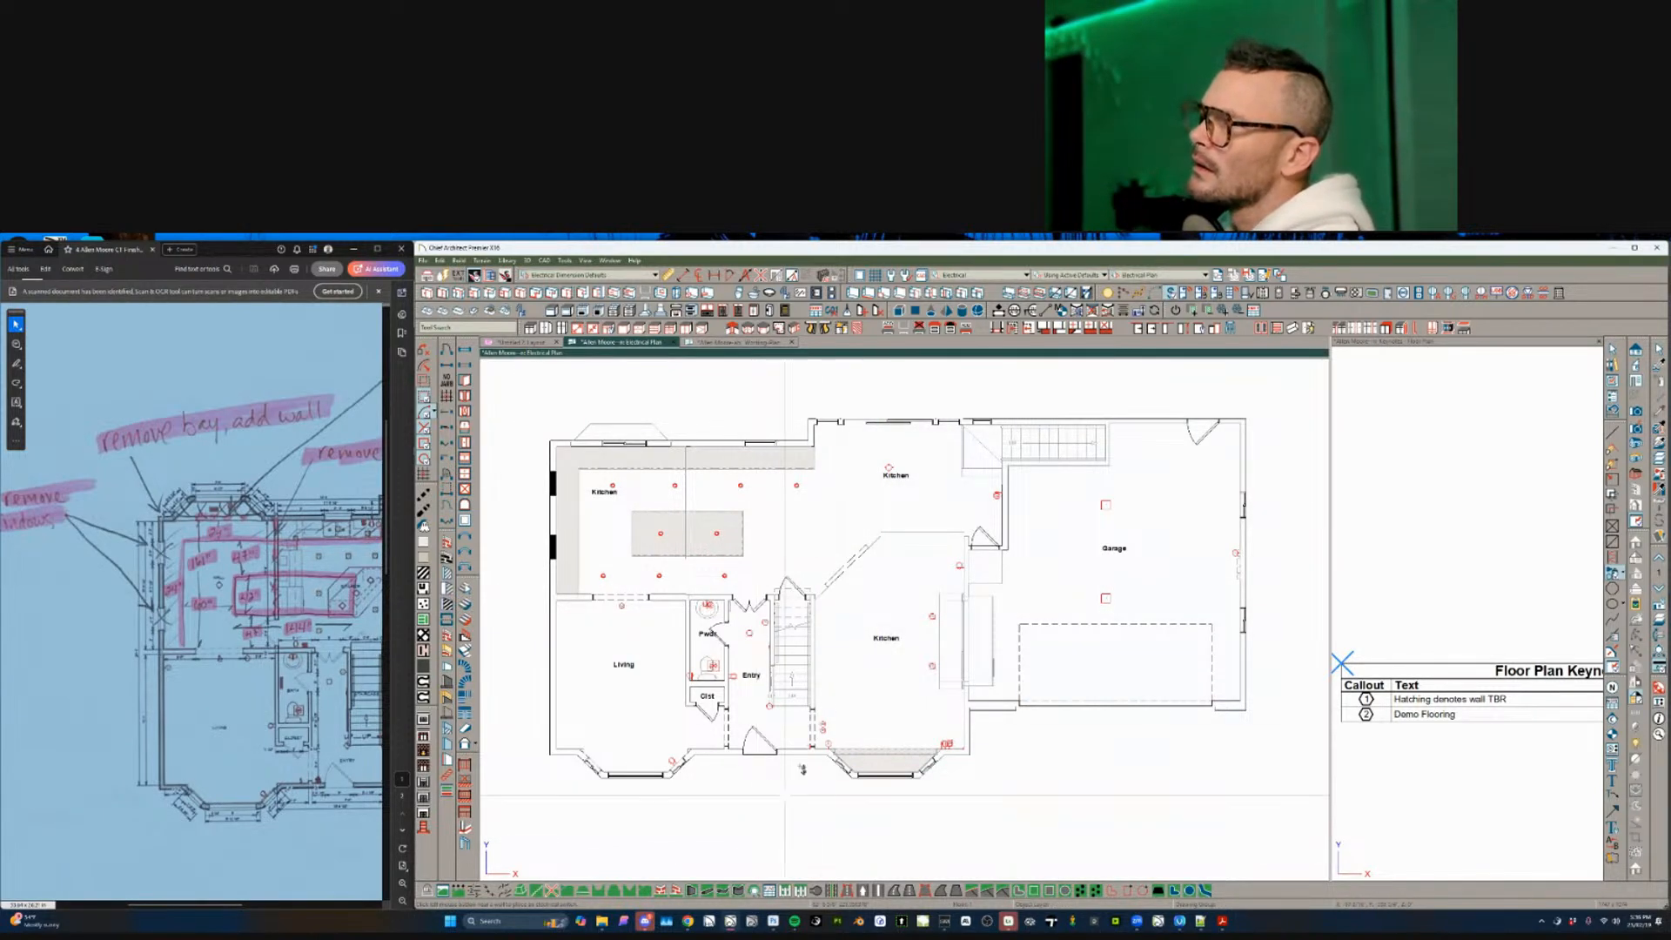
- Drag the upper Kitchen ceiling light down into the lower Kitchen, then select the Pwdr sconce
{"action": "left_click", "coordinate": [889, 466]}
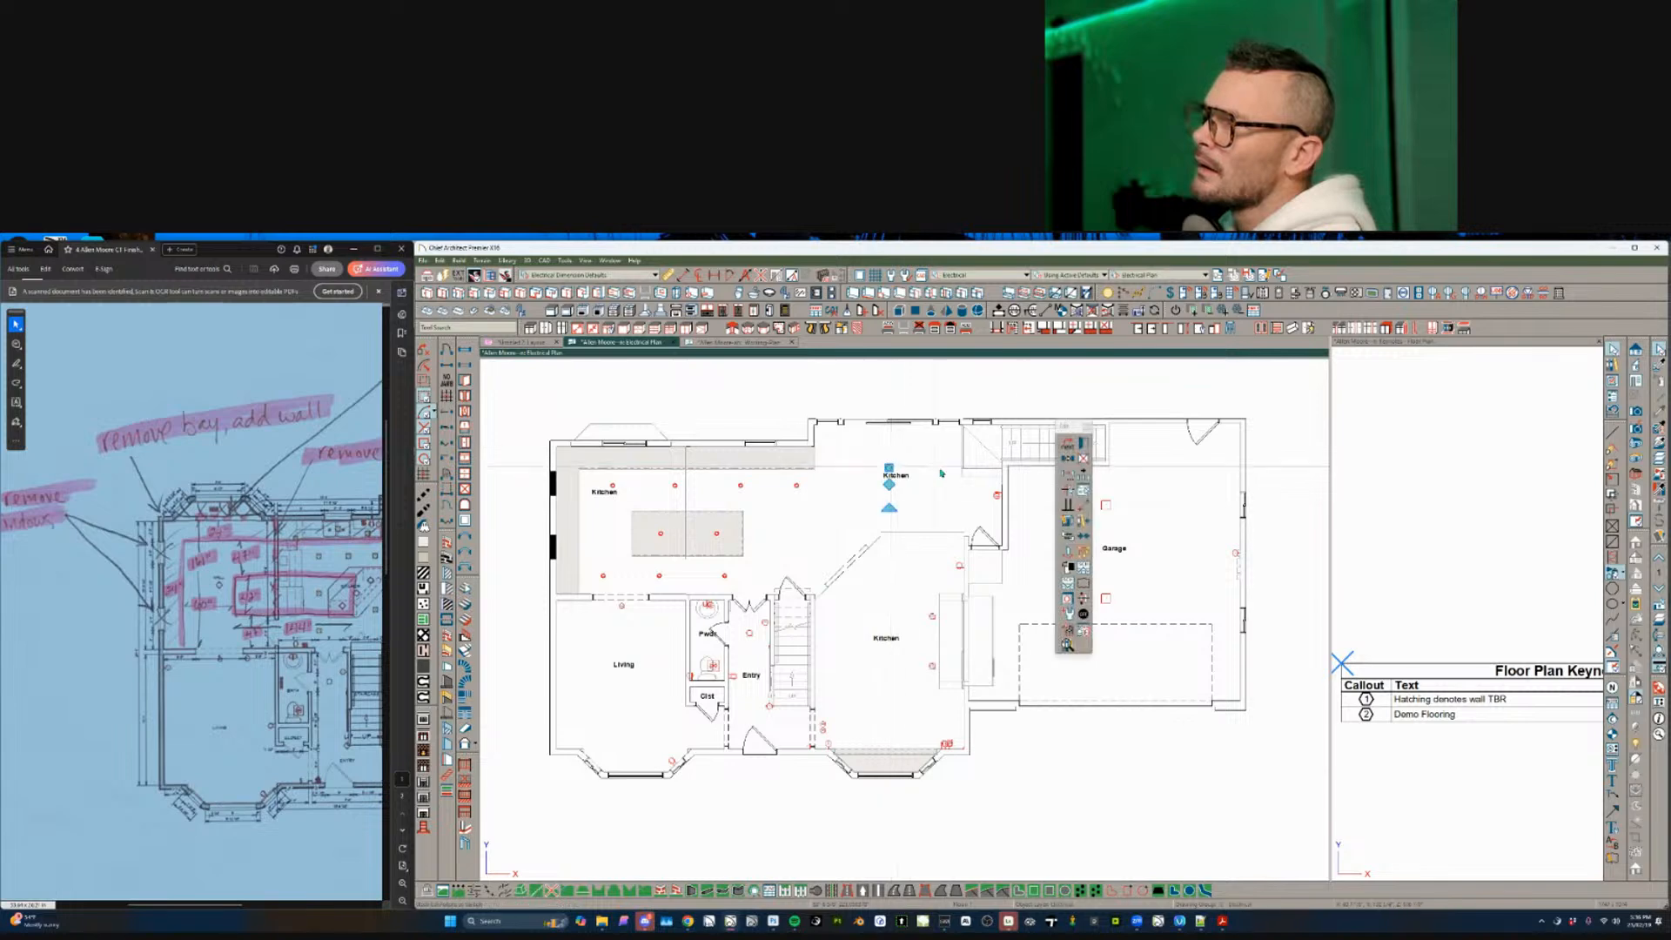
{"action": "key", "text": "Escape"}
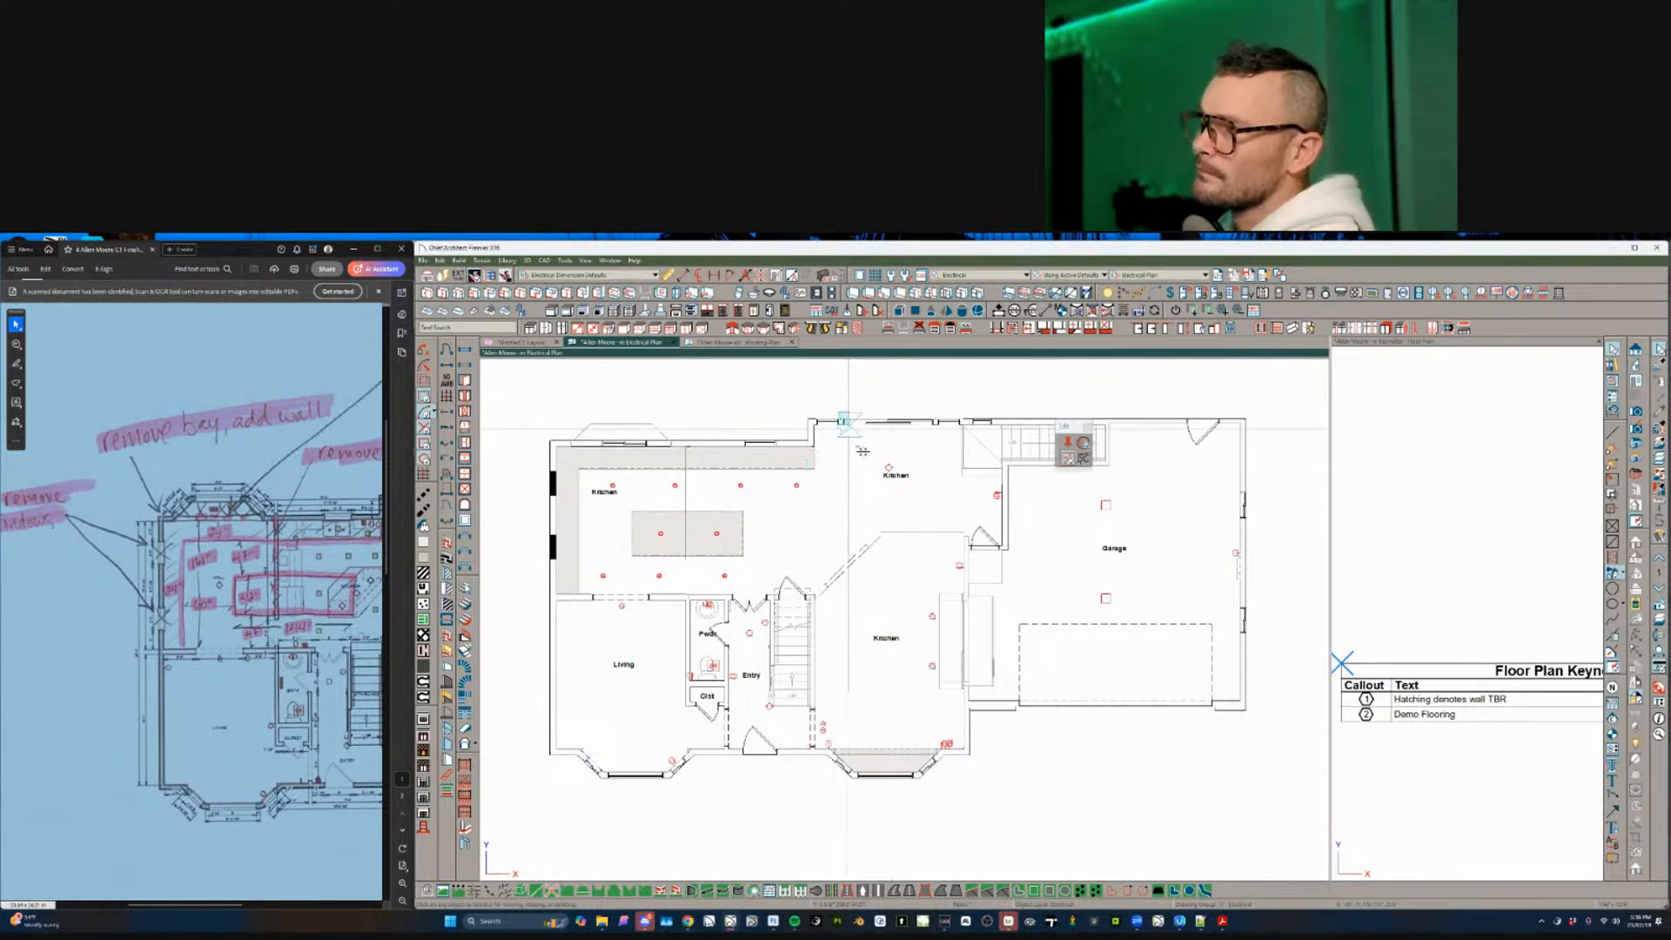
{"action": "left_click", "coordinate": [888, 467]}
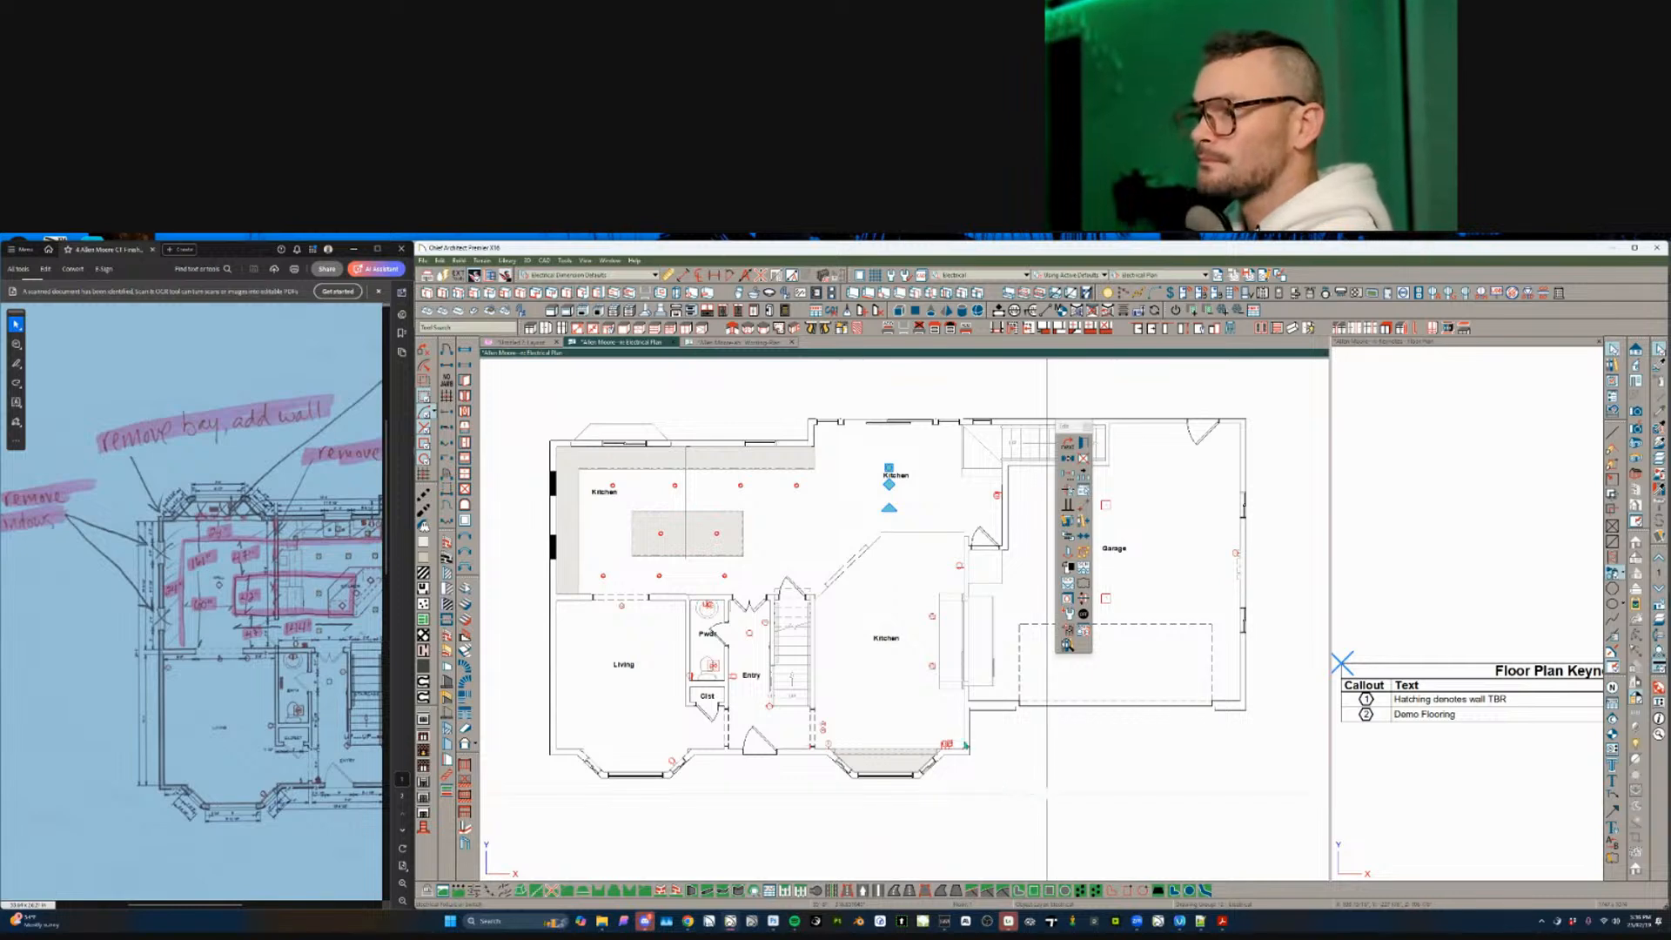
{"action": "left_click_drag", "start_coordinate": [885, 470], "coordinate": [928, 669]}
{"action": "key", "text": "Escape"}
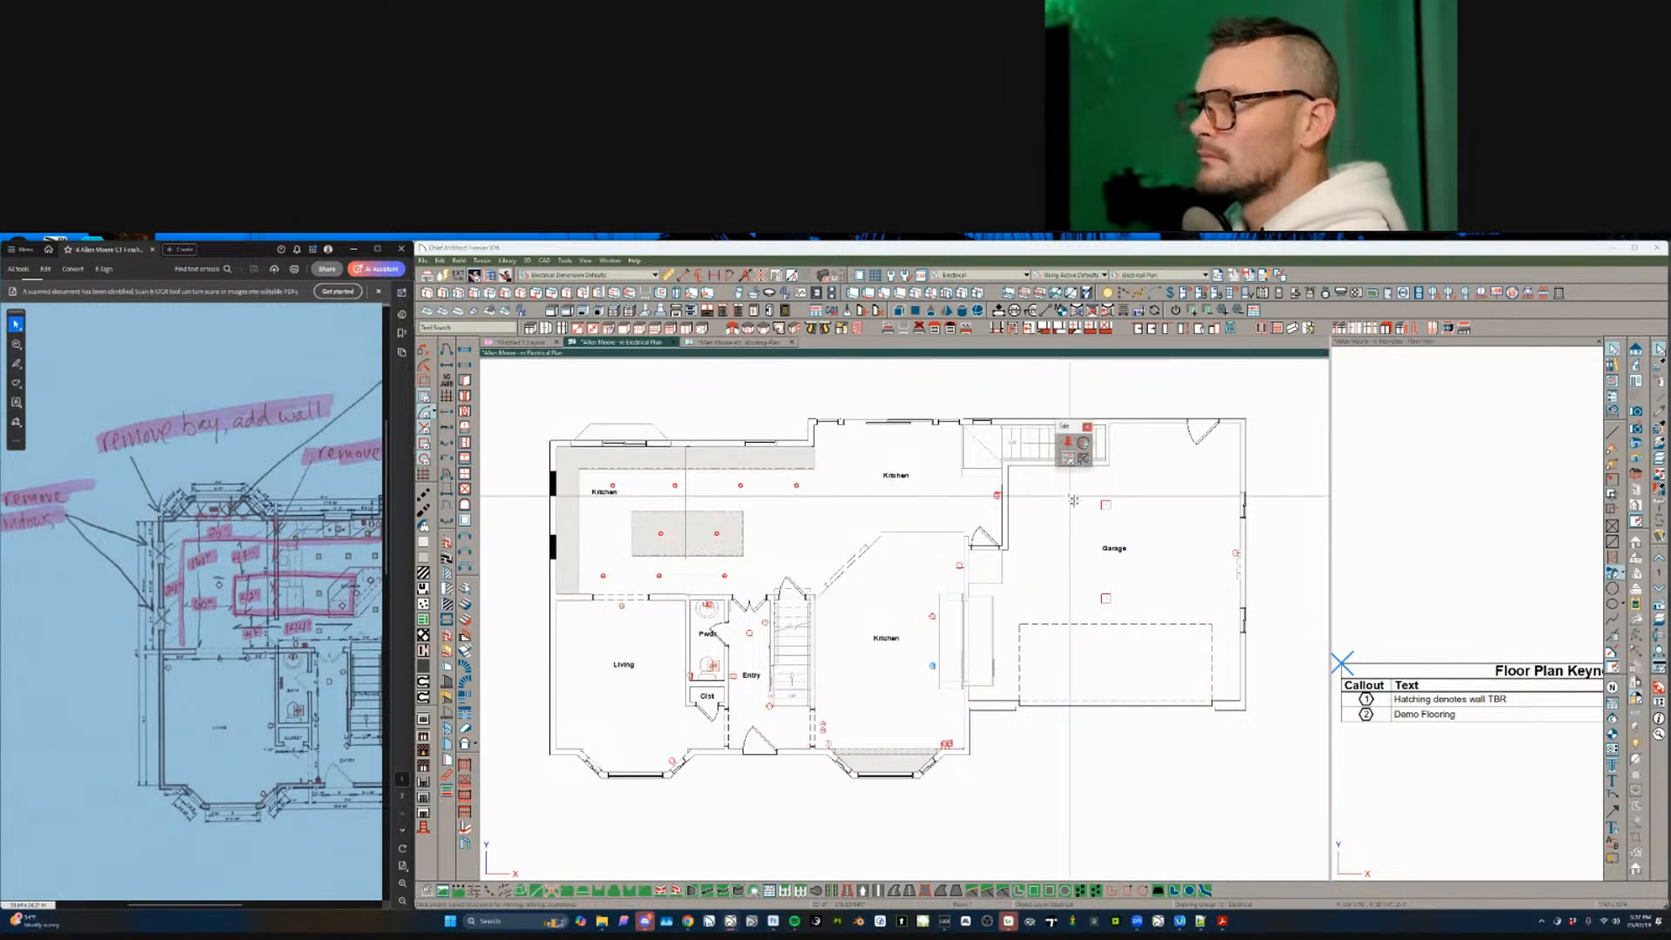
{"action": "left_click_drag", "start_coordinate": [955, 603], "coordinate": [480, 861]}
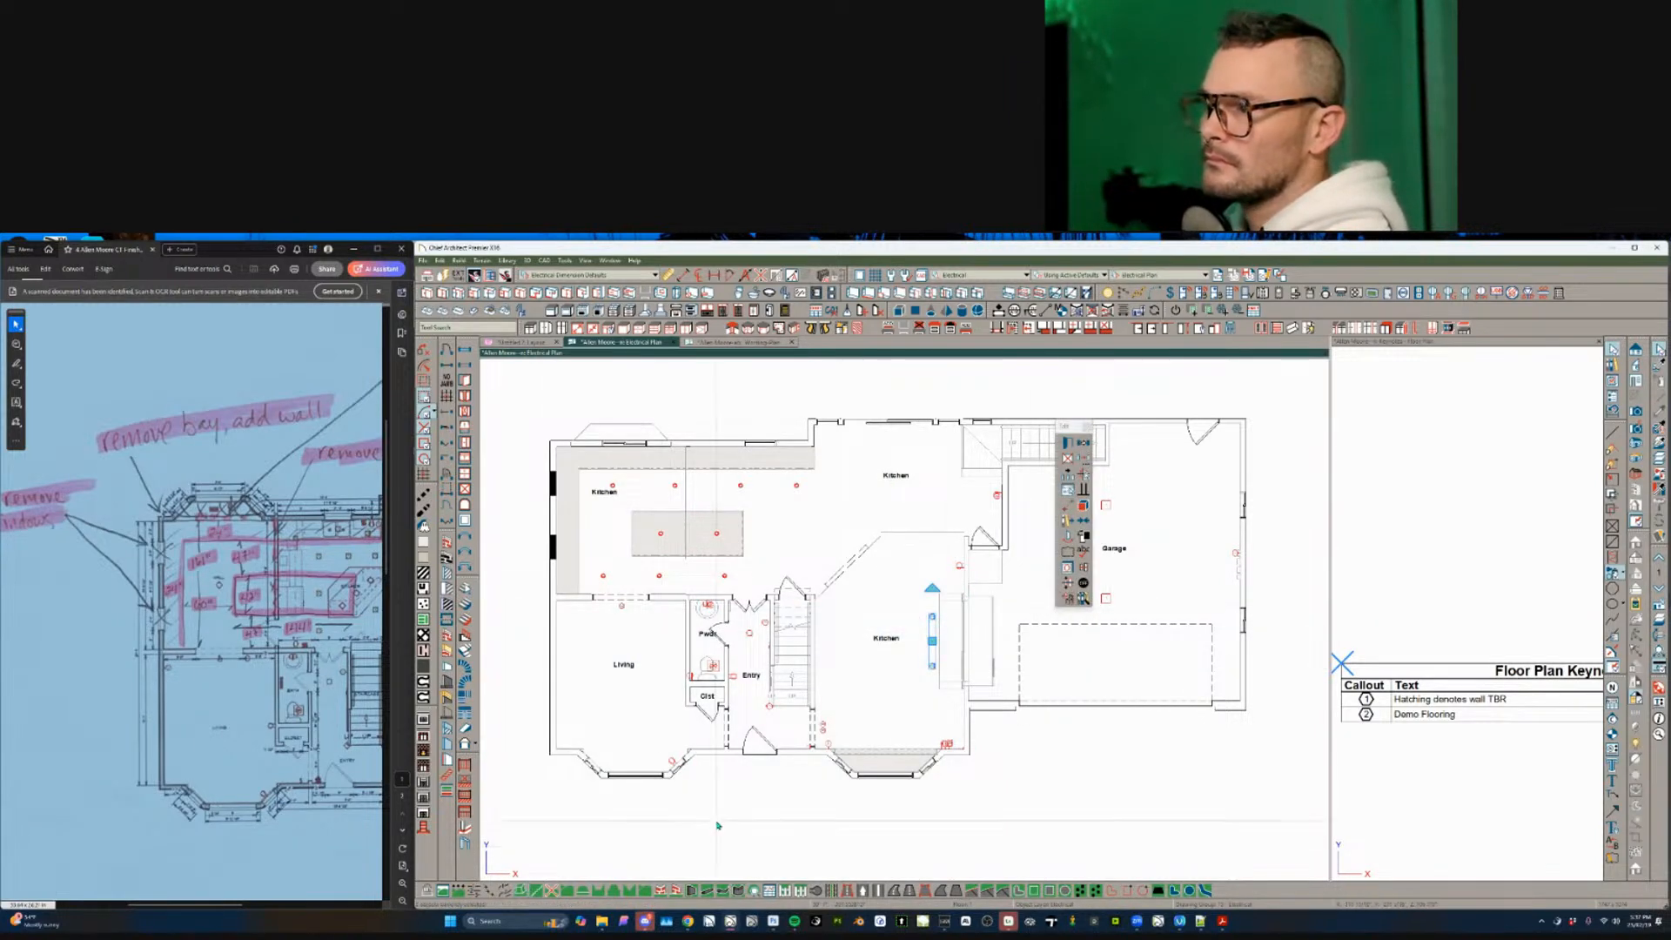
{"action": "left_click", "coordinate": [707, 605]}
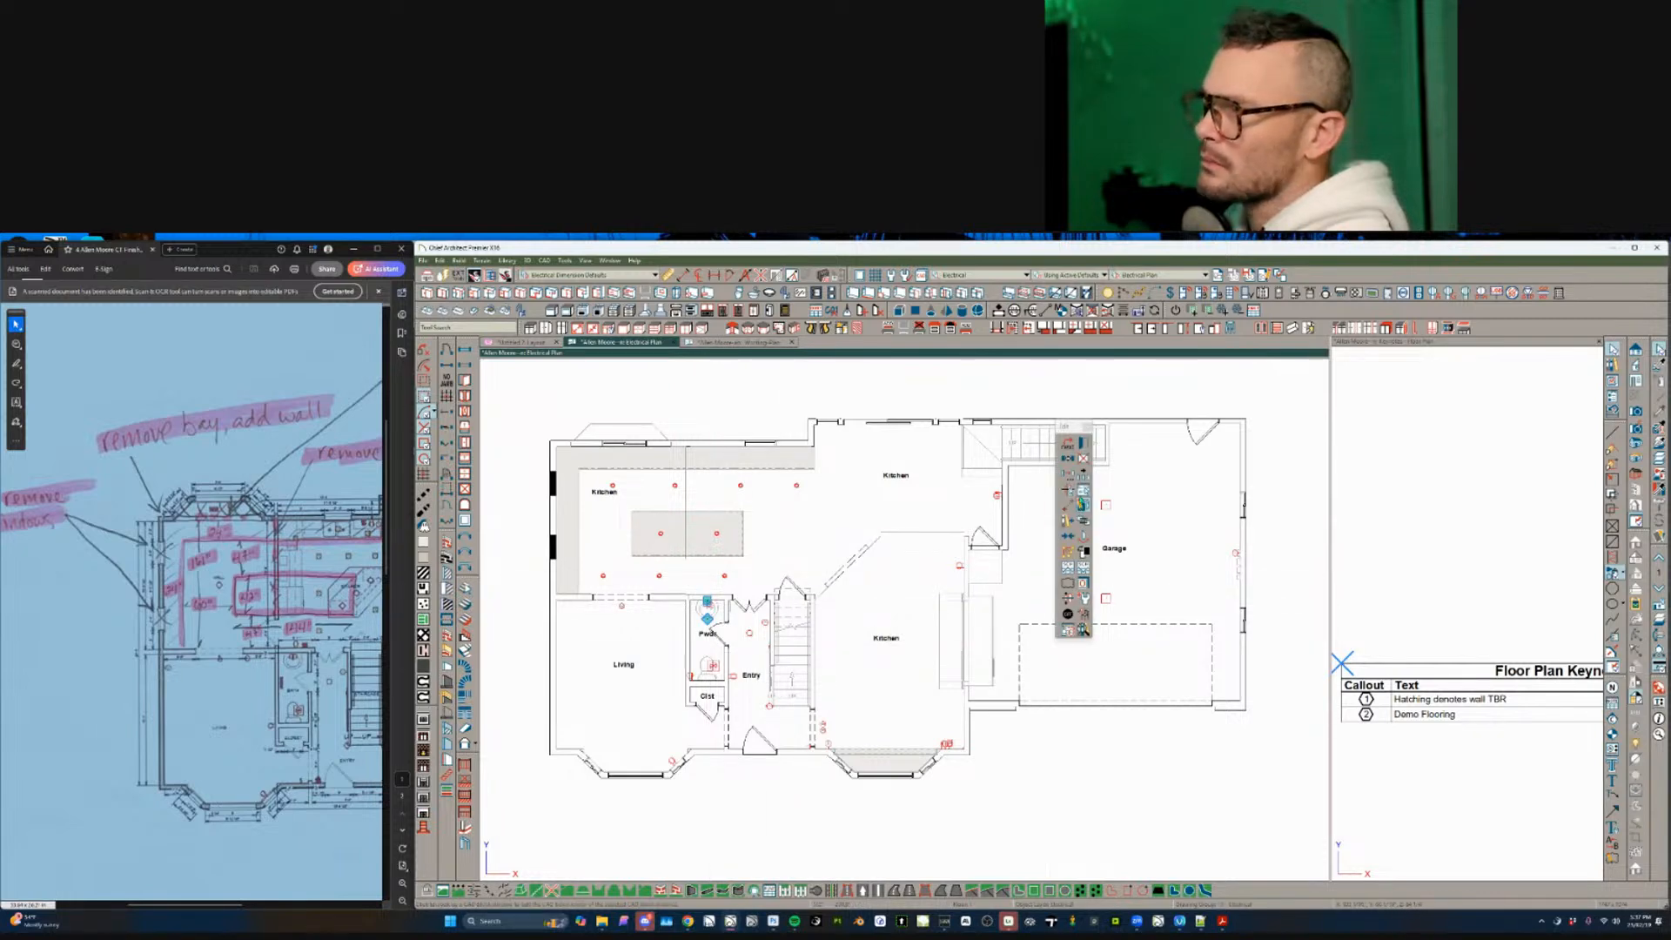
- Use Match Properties to select every fixture matching the Pwdr sconce and delete them all
{"action": "left_click", "coordinate": [1068, 553]}
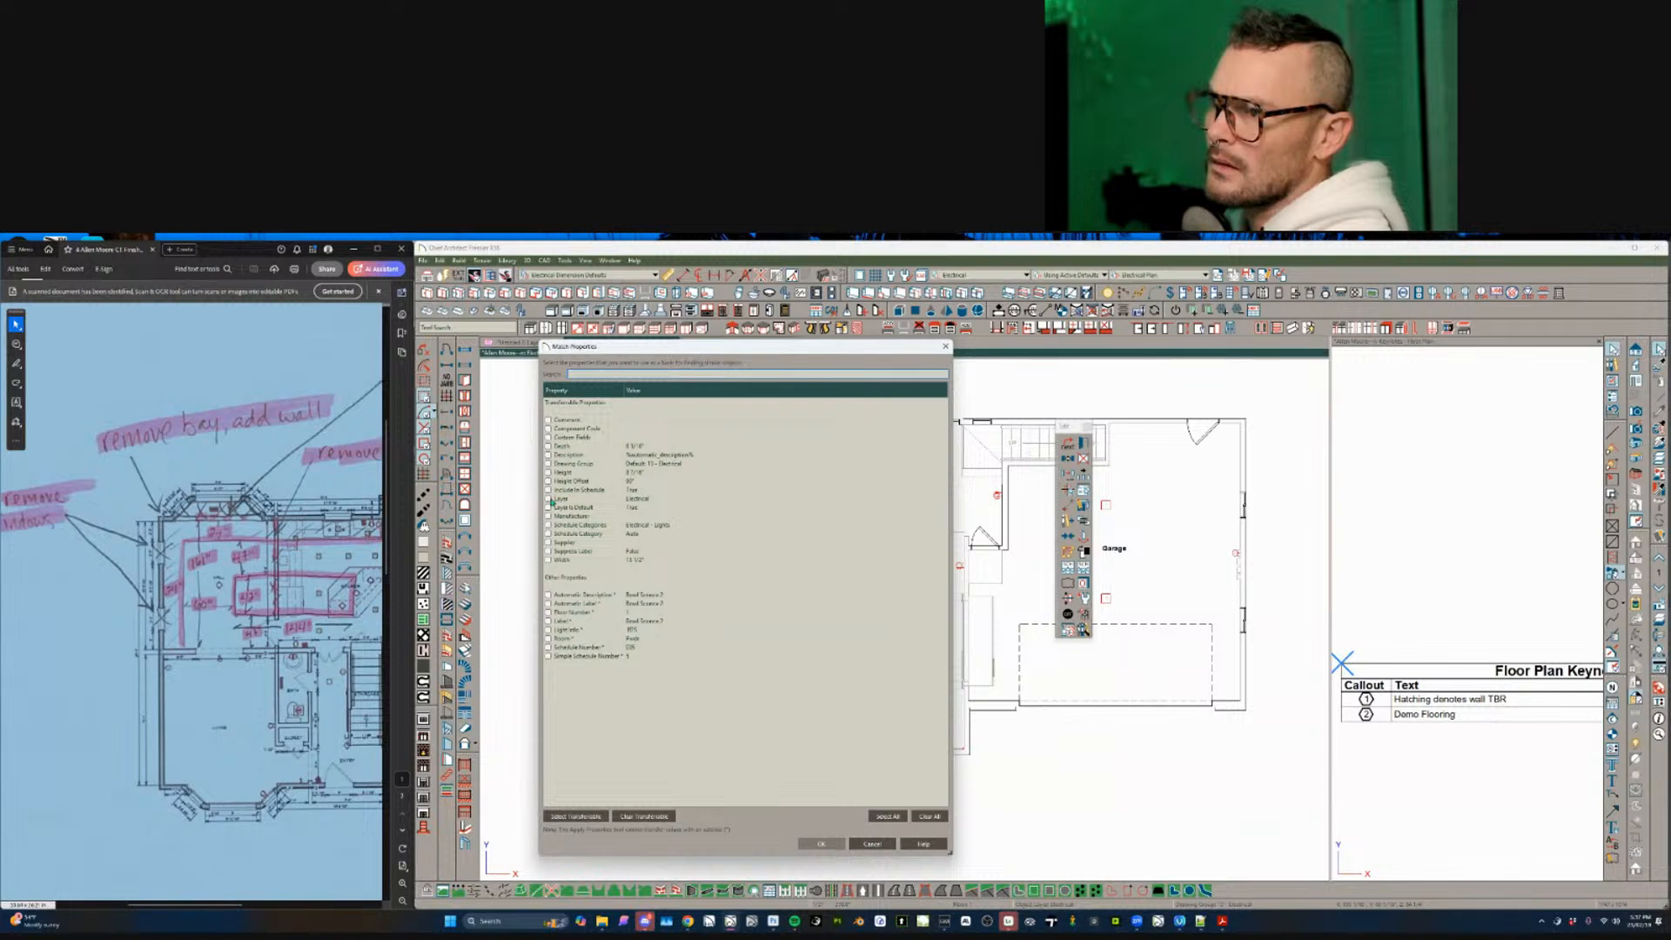
{"action": "left_click", "coordinate": [824, 844]}
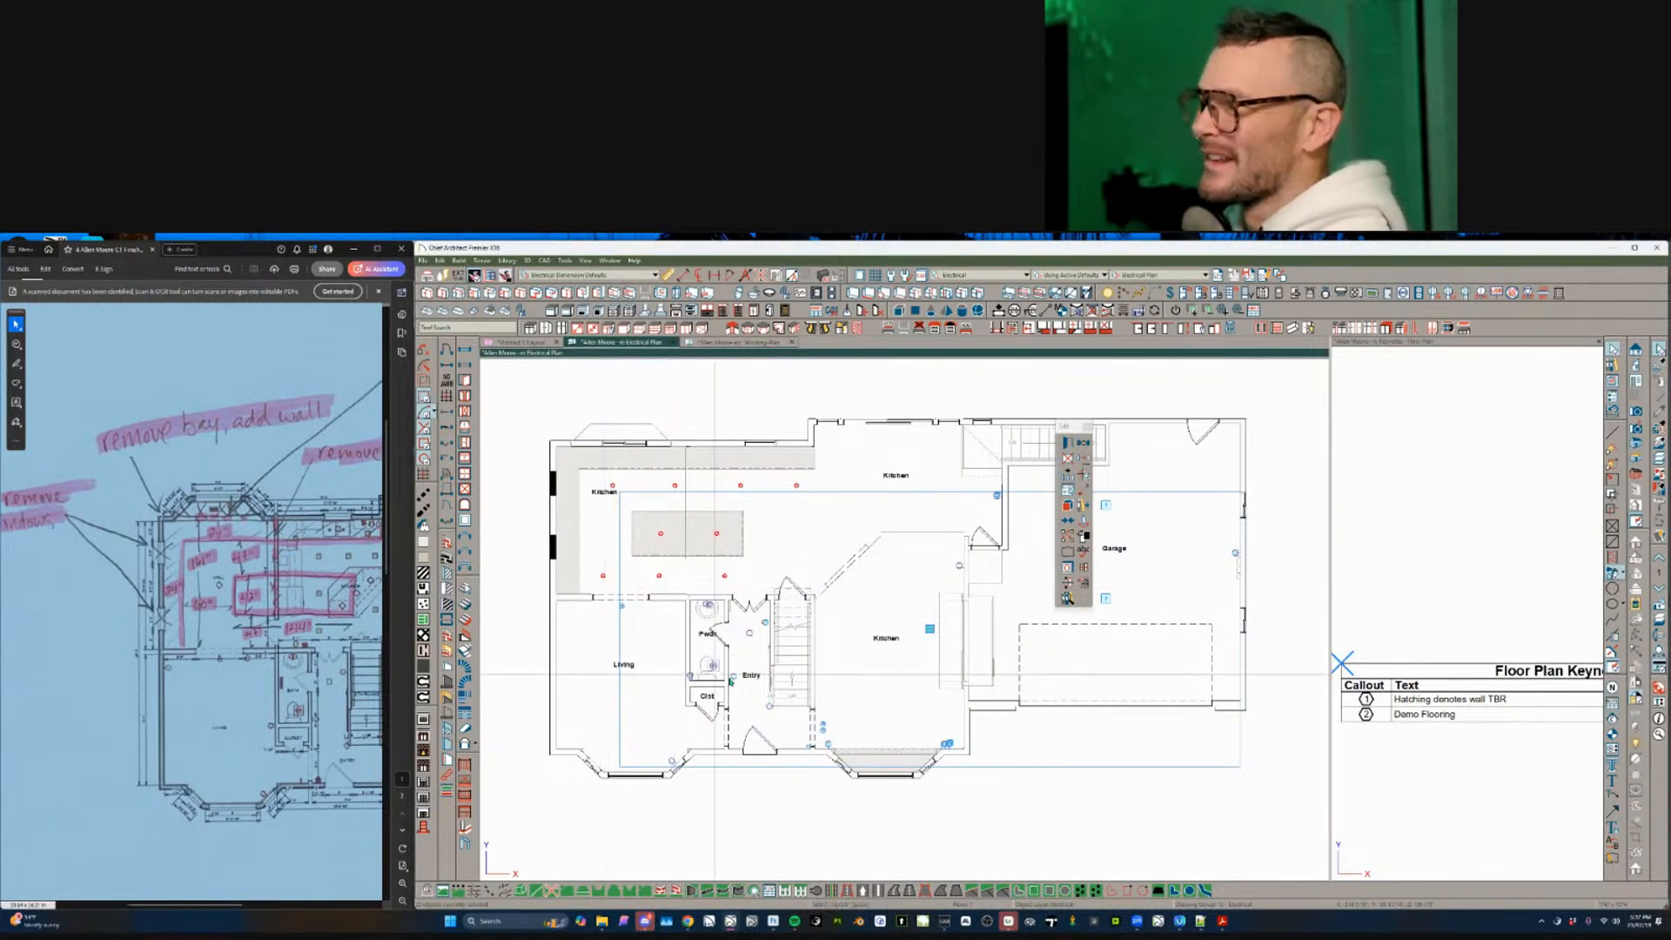
{"action": "key", "text": "Escape"}
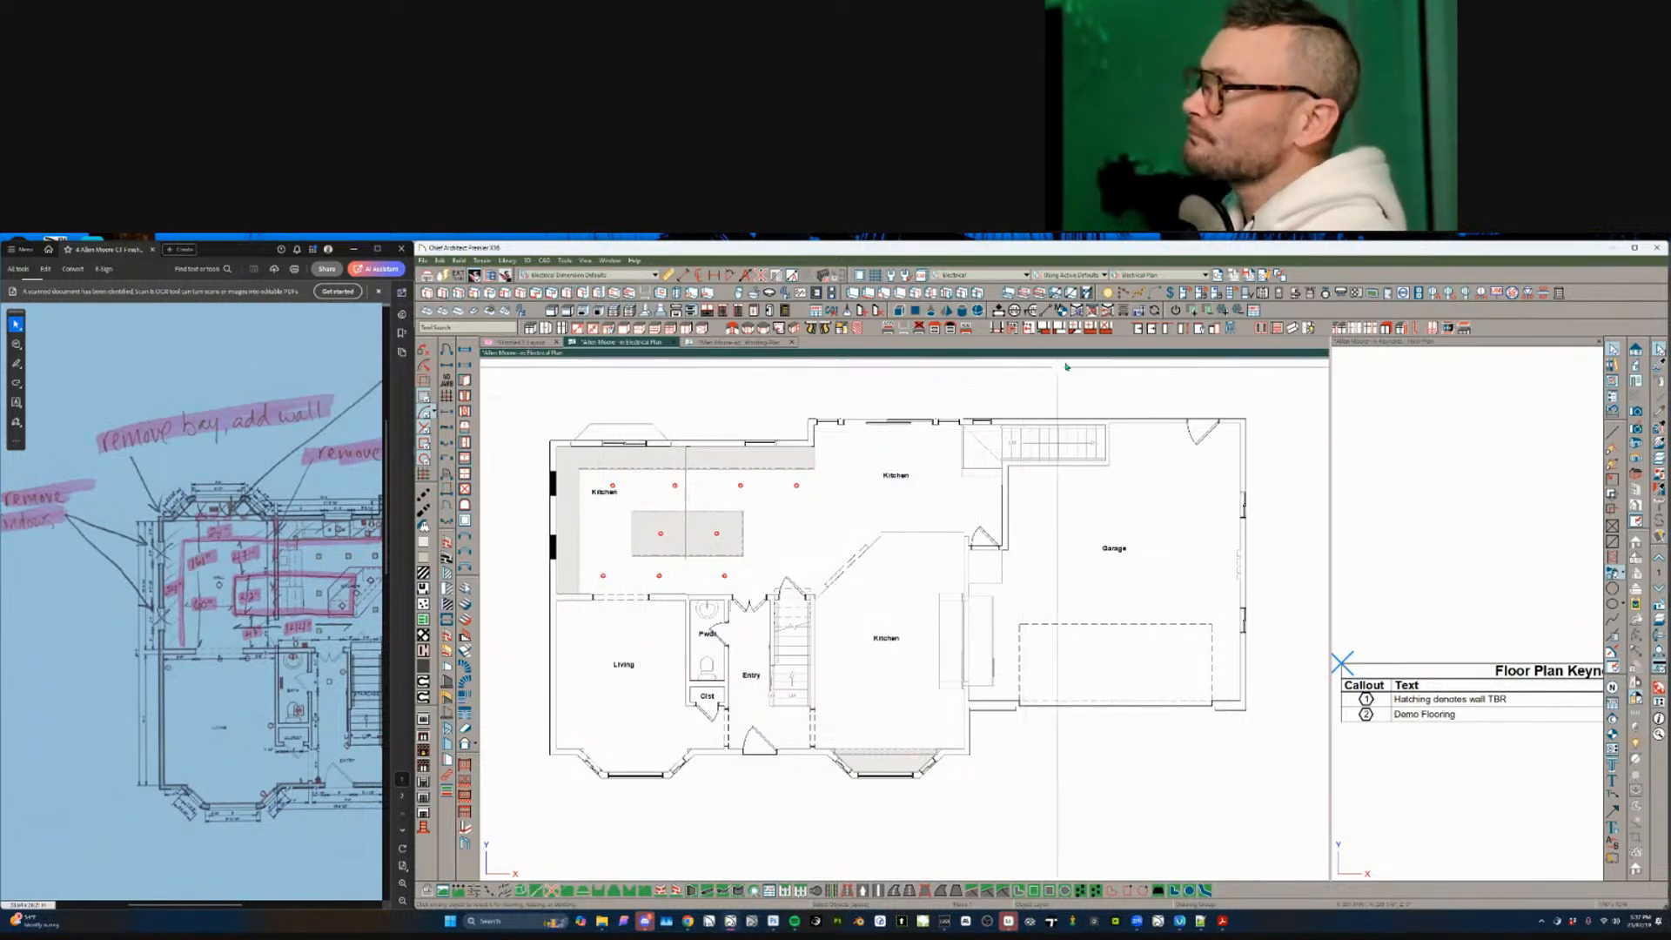
{"action": "left_click", "coordinate": [1155, 277]}
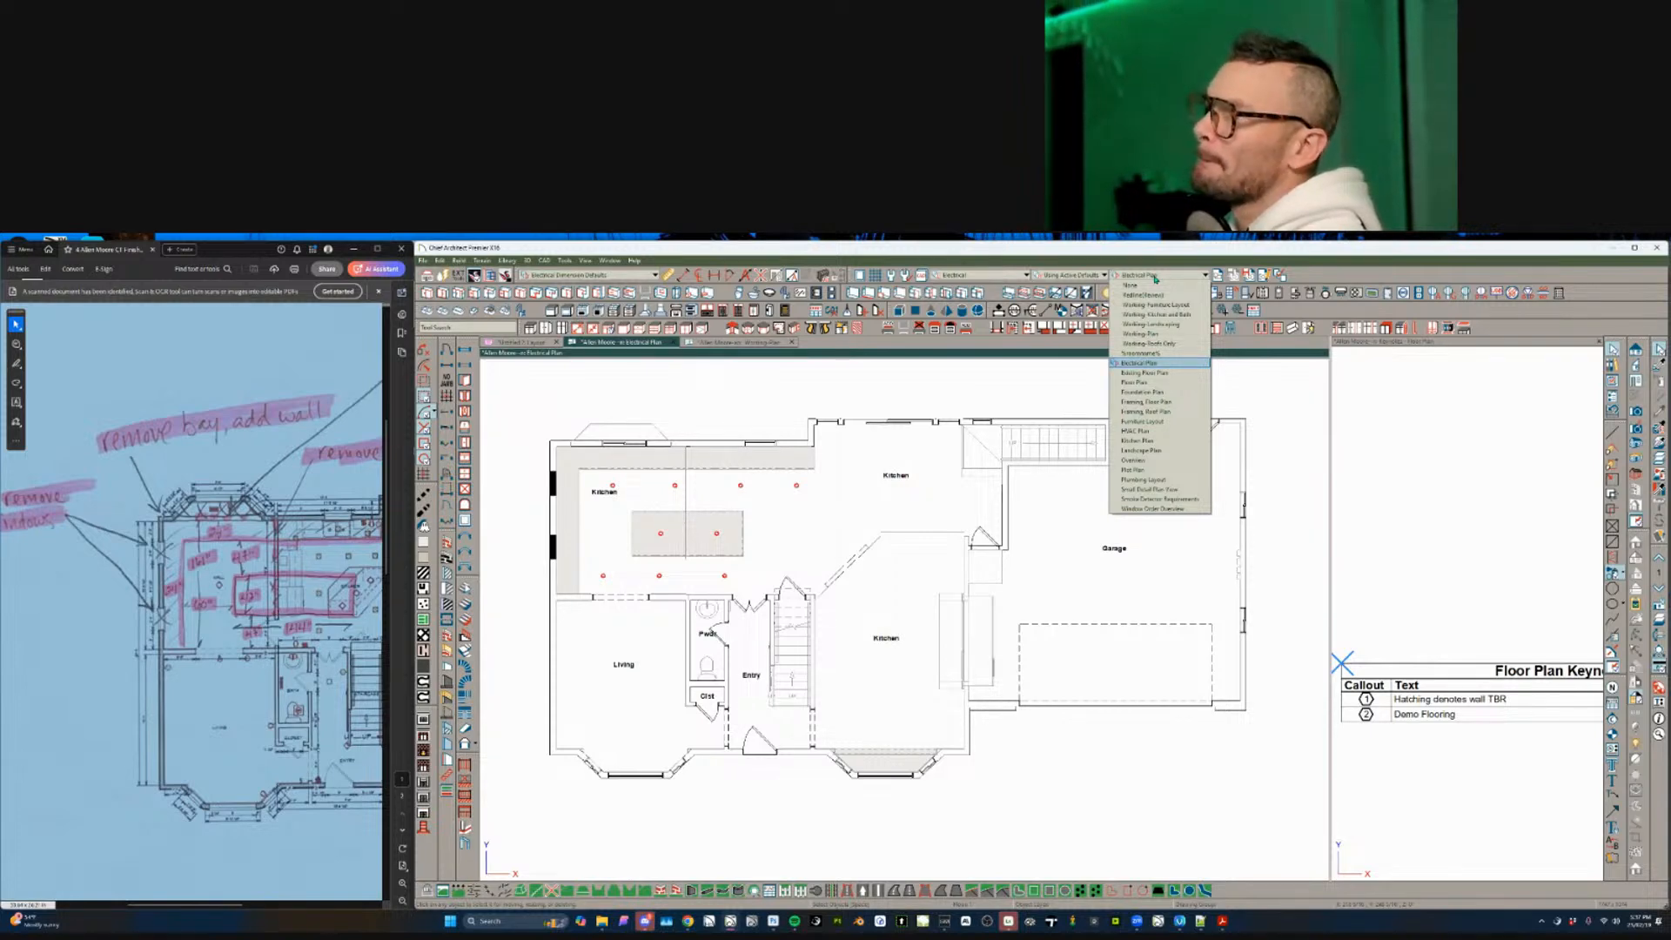
{"action": "left_click", "coordinate": [1155, 278]}
{"action": "scroll", "coordinate": [618, 411], "scroll_direction": "up", "scroll_amount": 4}
{"action": "left_click", "coordinate": [611, 443]}
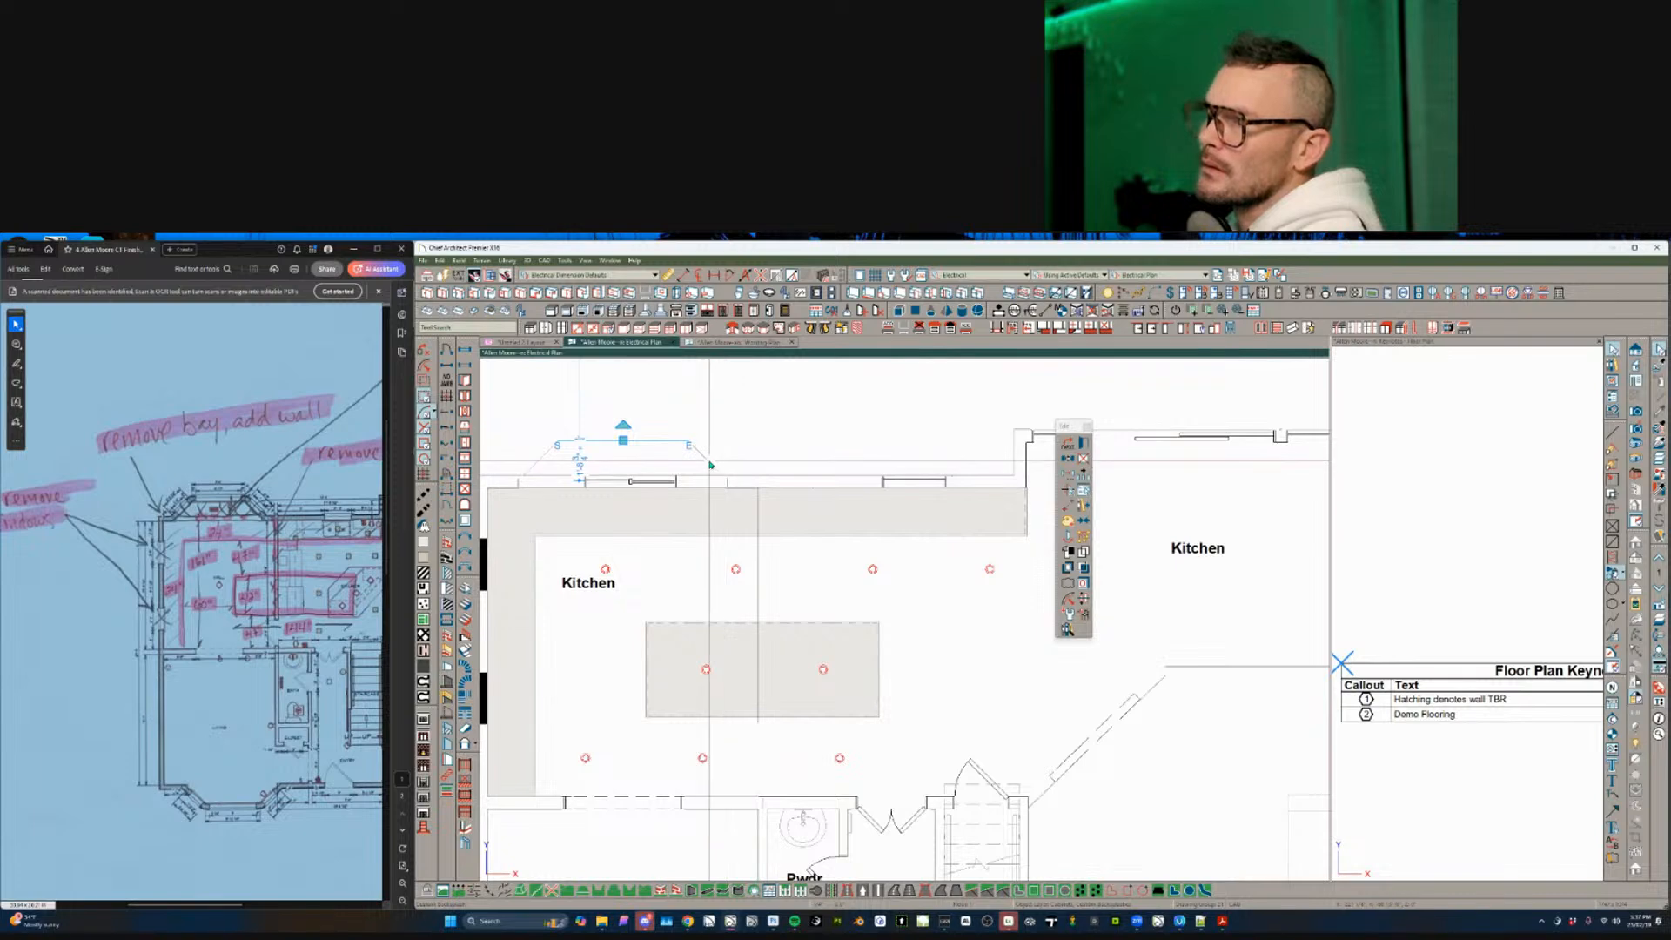
{"action": "left_click", "coordinate": [645, 451]}
{"action": "left_click", "coordinate": [543, 455], "text": "shift"}
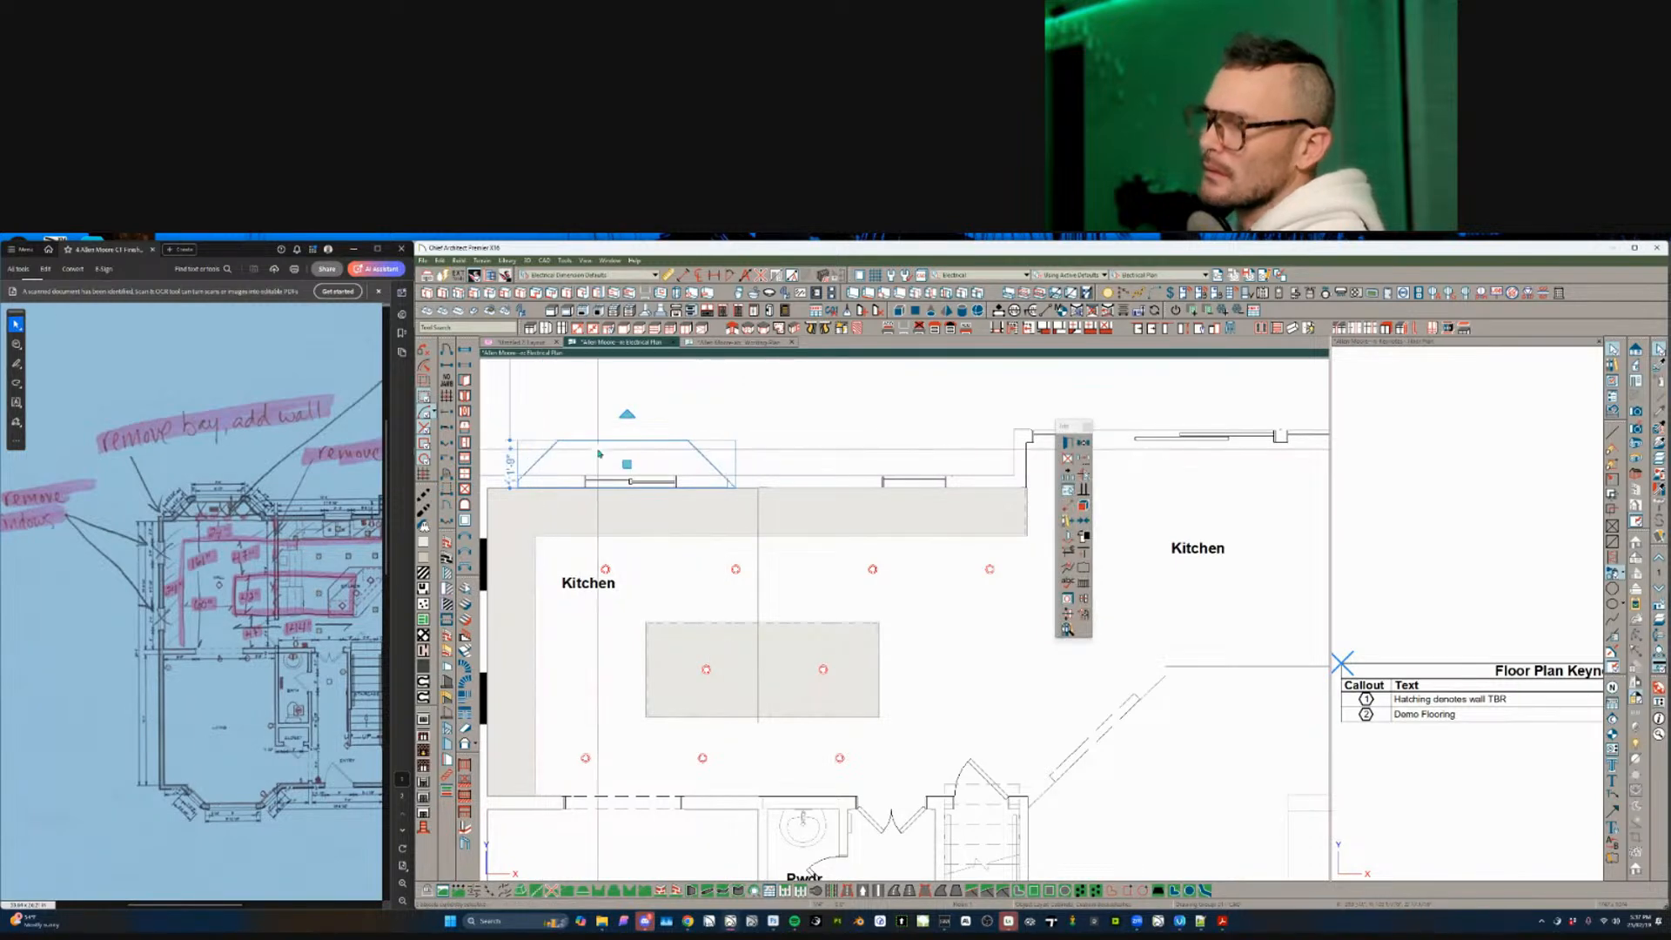
{"action": "key", "text": "Escape"}
{"action": "scroll", "coordinate": [806, 556], "scroll_direction": "down", "scroll_amount": 4}
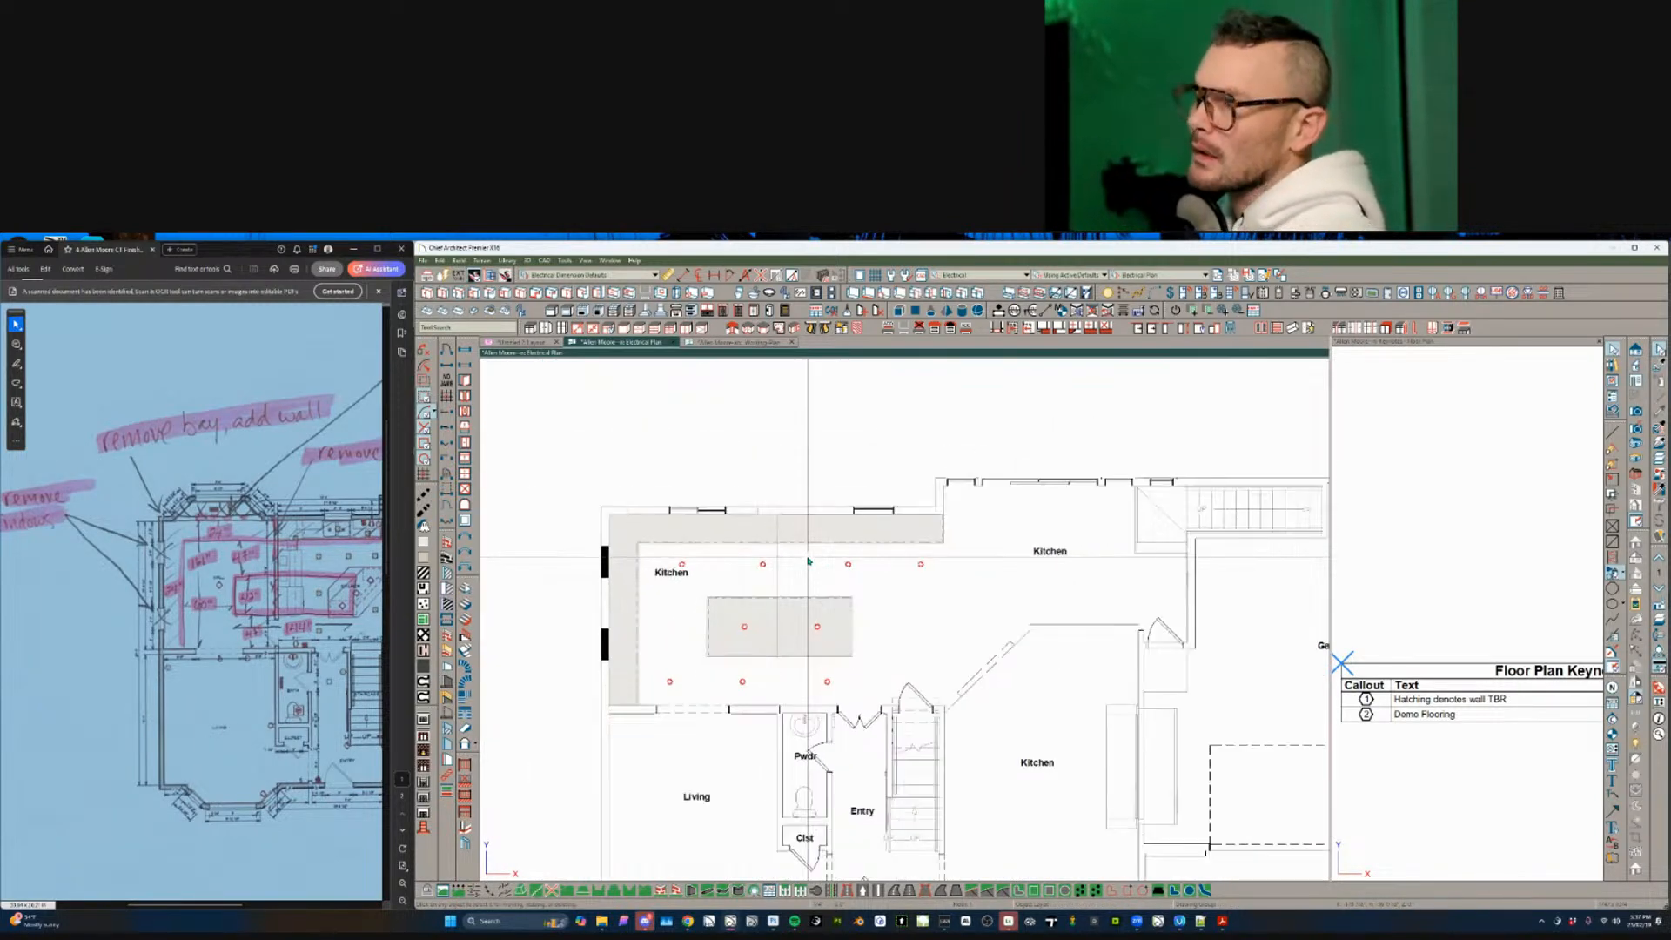
{"action": "scroll", "coordinate": [942, 596], "scroll_direction": "down", "scroll_amount": 1}
{"action": "middle_click_drag", "start_coordinate": [940, 596], "coordinate": [860, 554]}
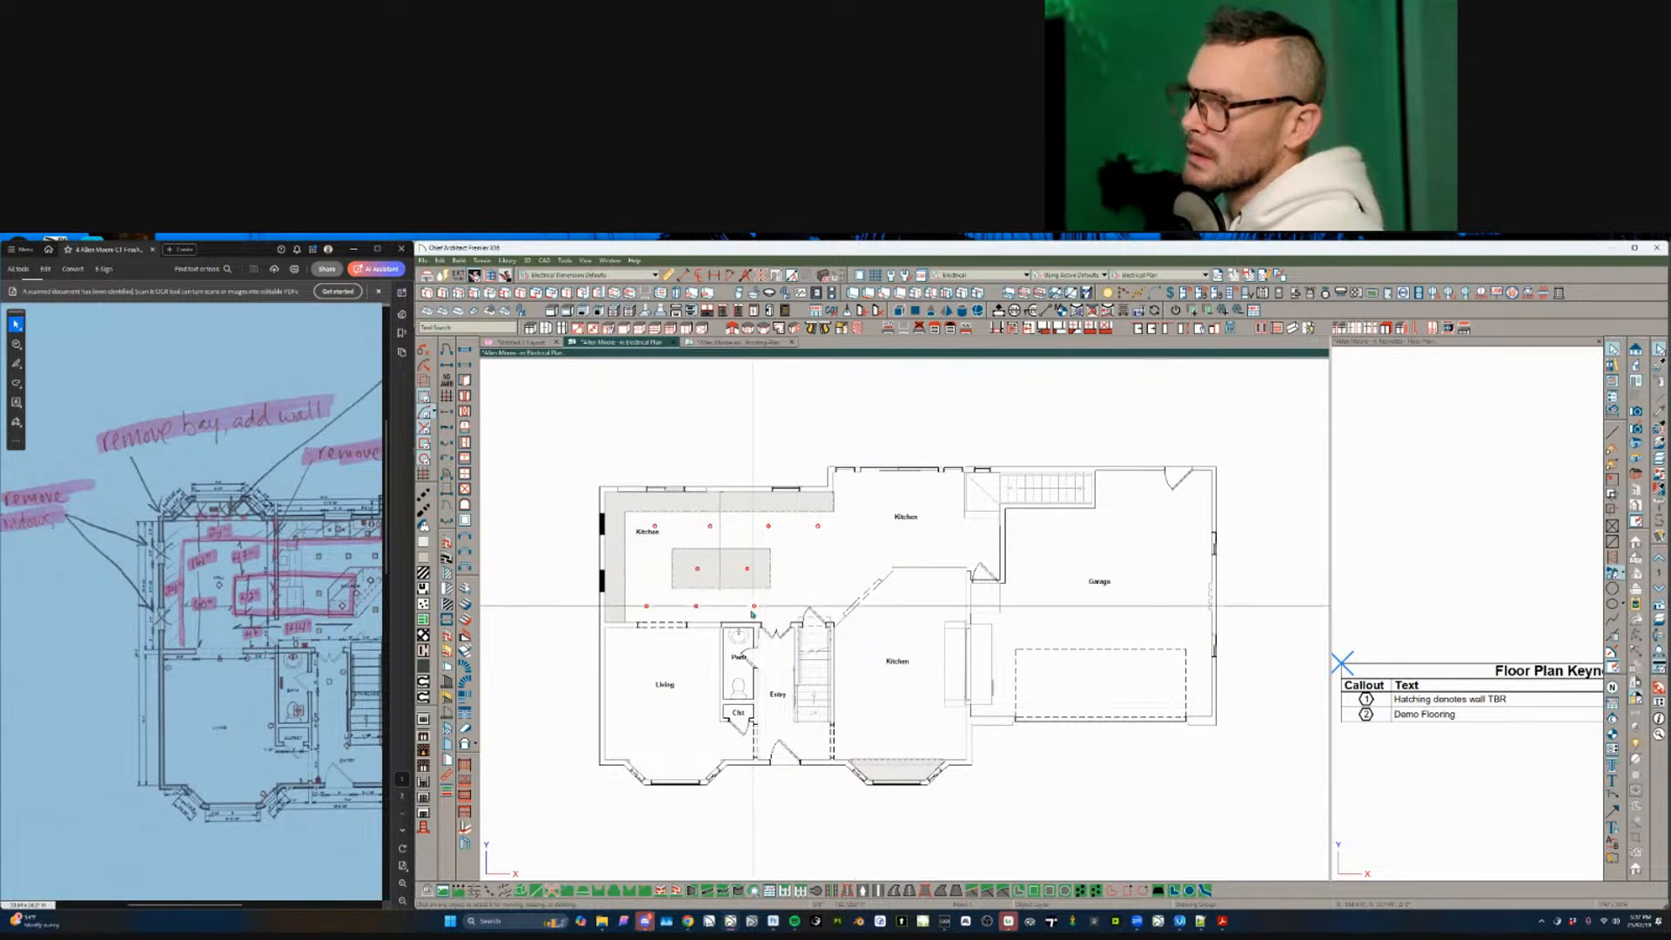
{"action": "scroll", "coordinate": [773, 678], "scroll_direction": "up", "scroll_amount": 3}
{"action": "left_click", "coordinate": [767, 679]}
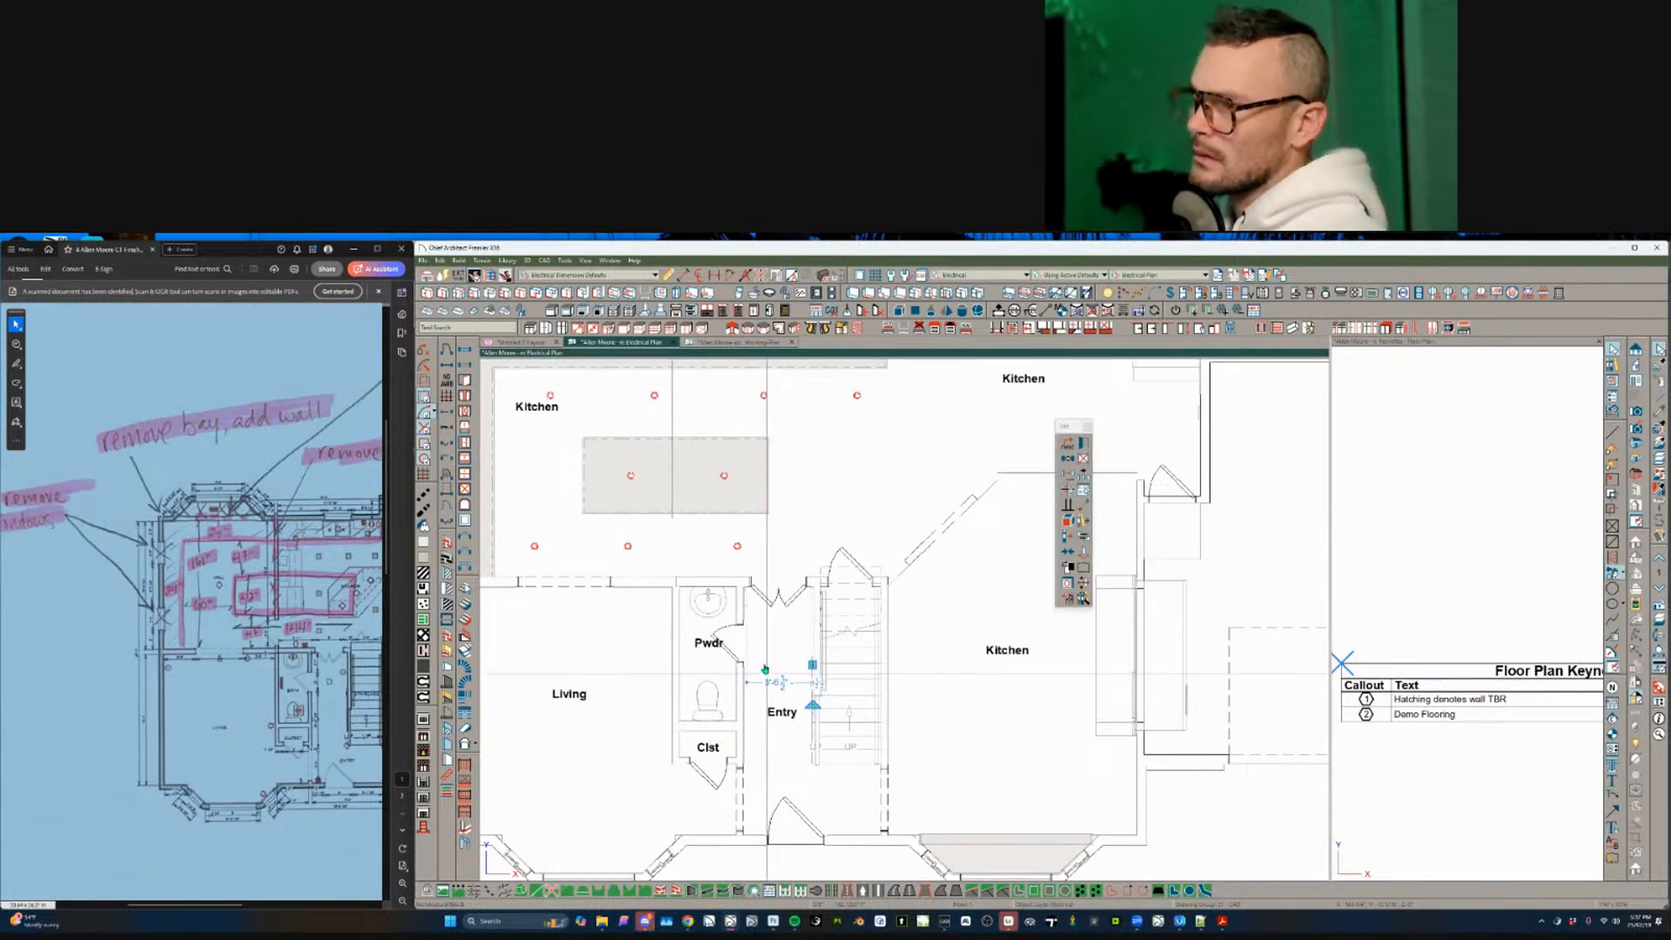
{"action": "key", "text": "Escape"}
{"action": "scroll", "coordinate": [766, 665], "scroll_direction": "down", "scroll_amount": 2}
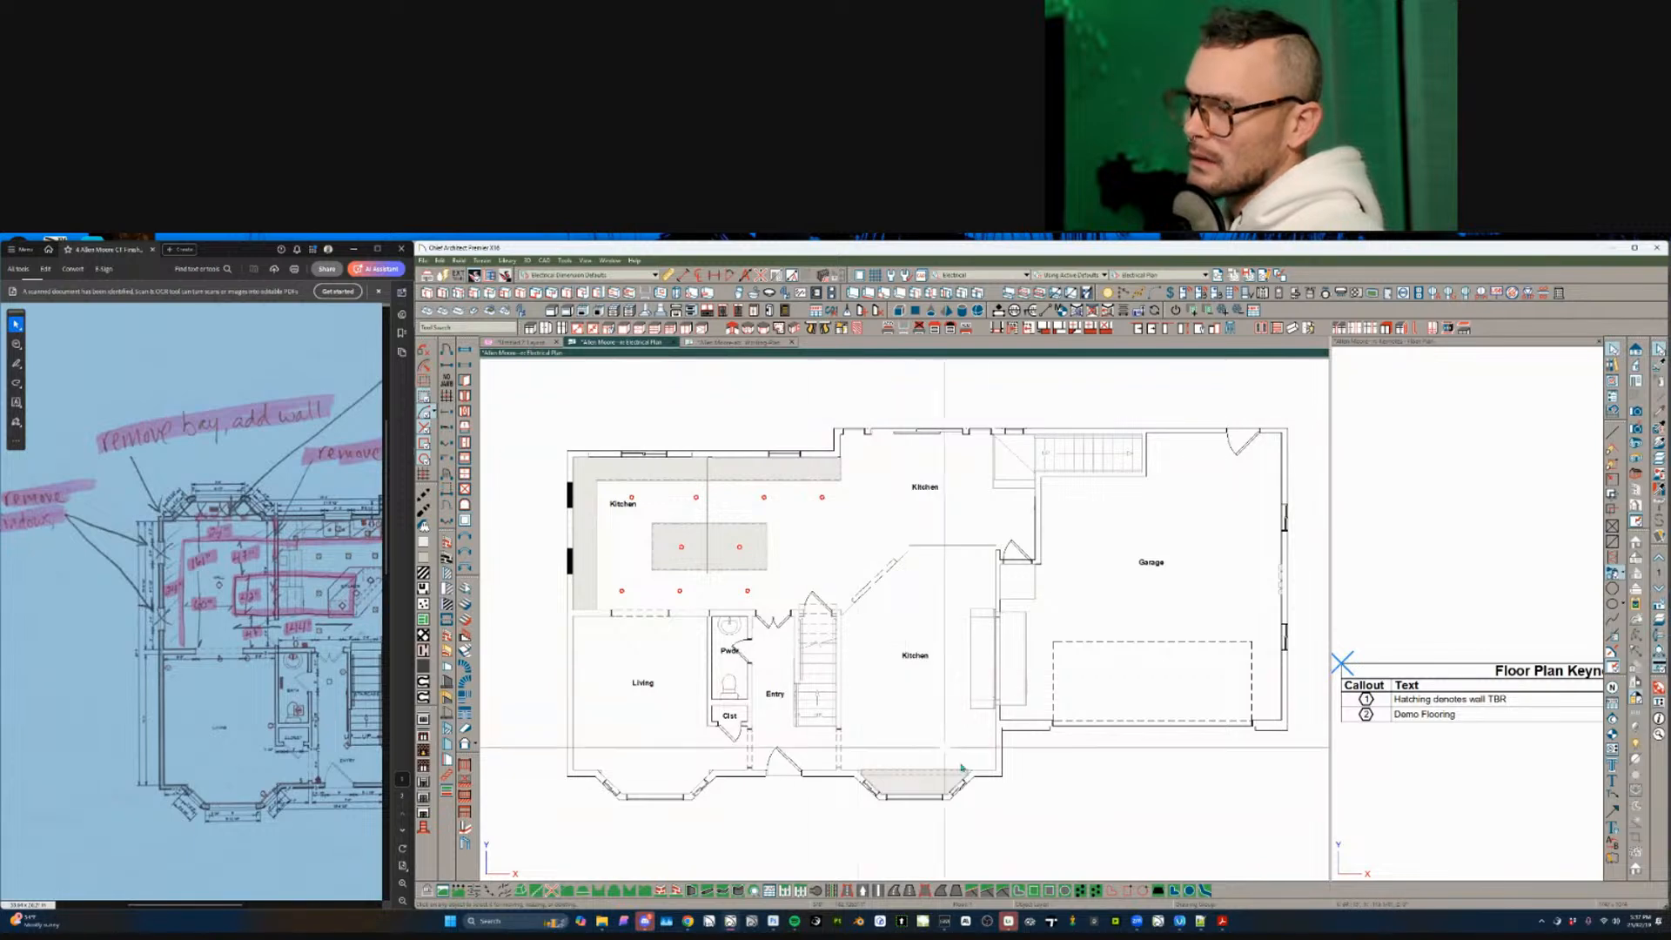
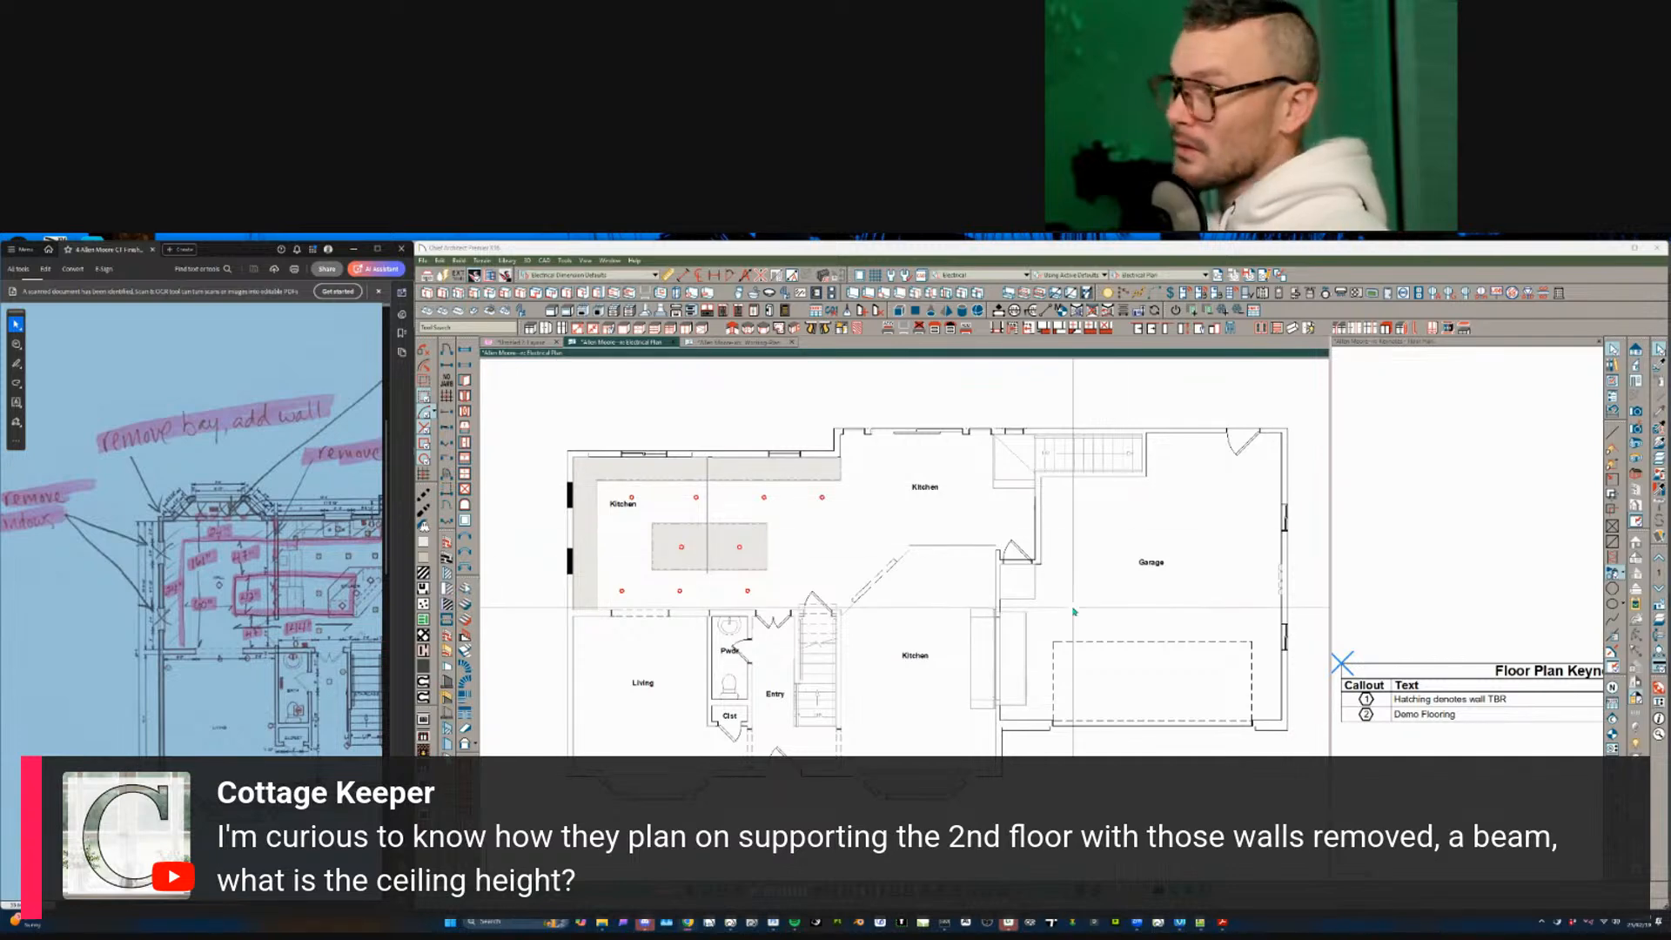
- Select the kitchen room and staircase, then pan to the kitchen and garage area
{"action": "left_click", "coordinate": [938, 557]}
{"action": "scroll", "coordinate": [914, 601], "scroll_direction": "up", "scroll_amount": 2}
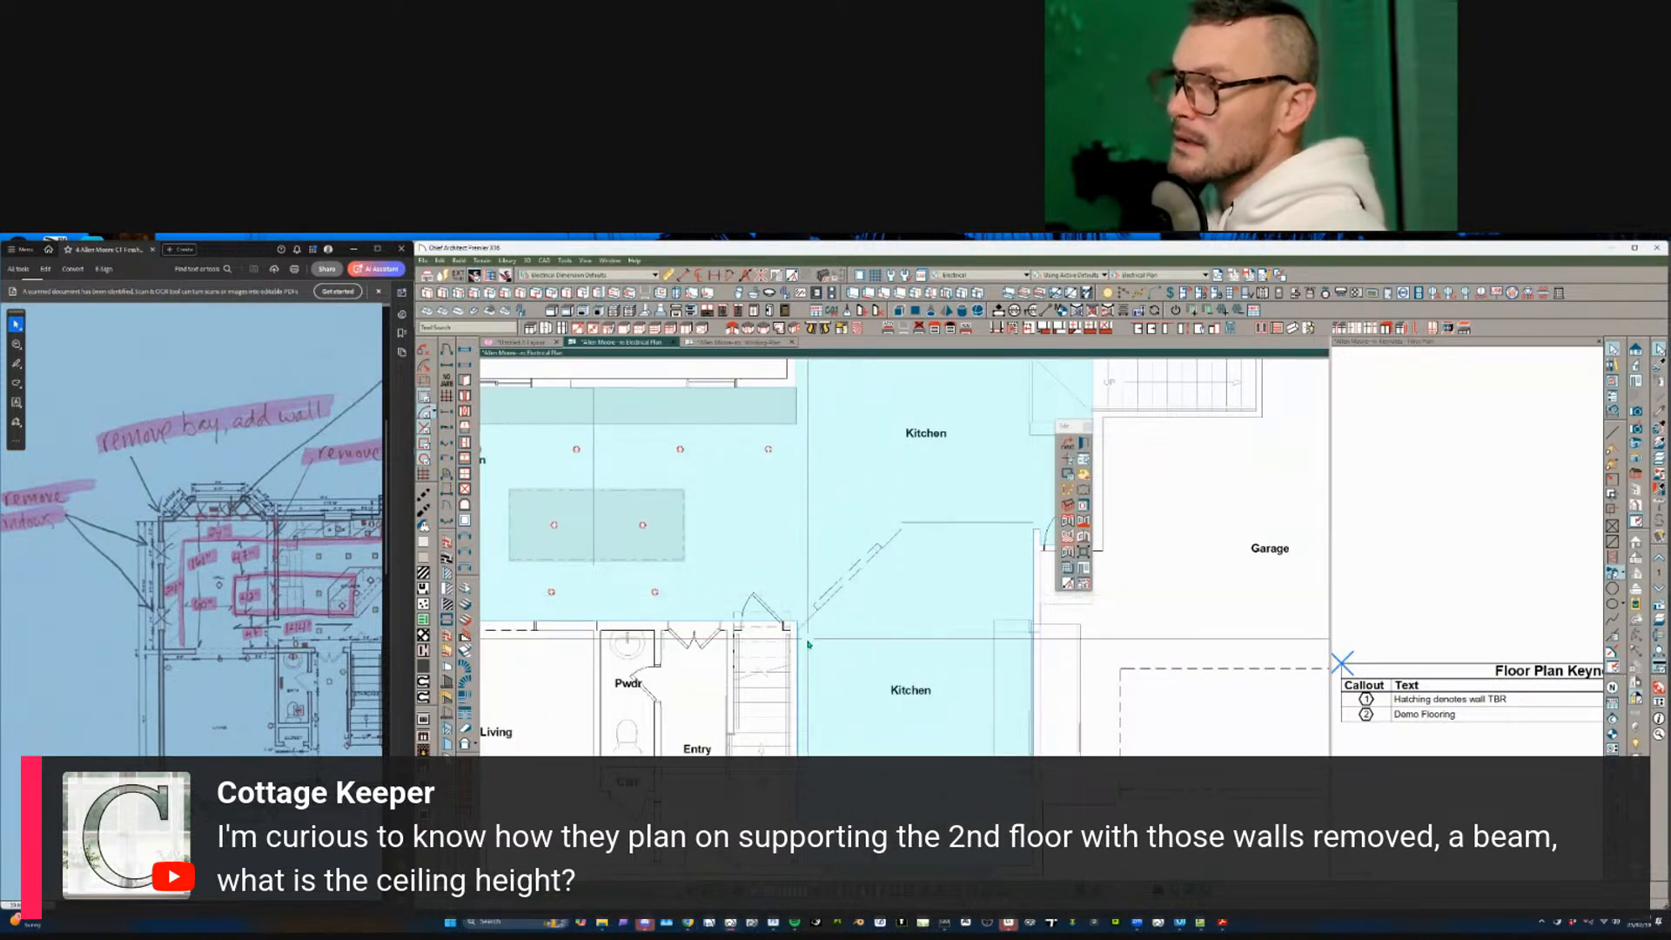
{"action": "left_click", "coordinate": [791, 581]}
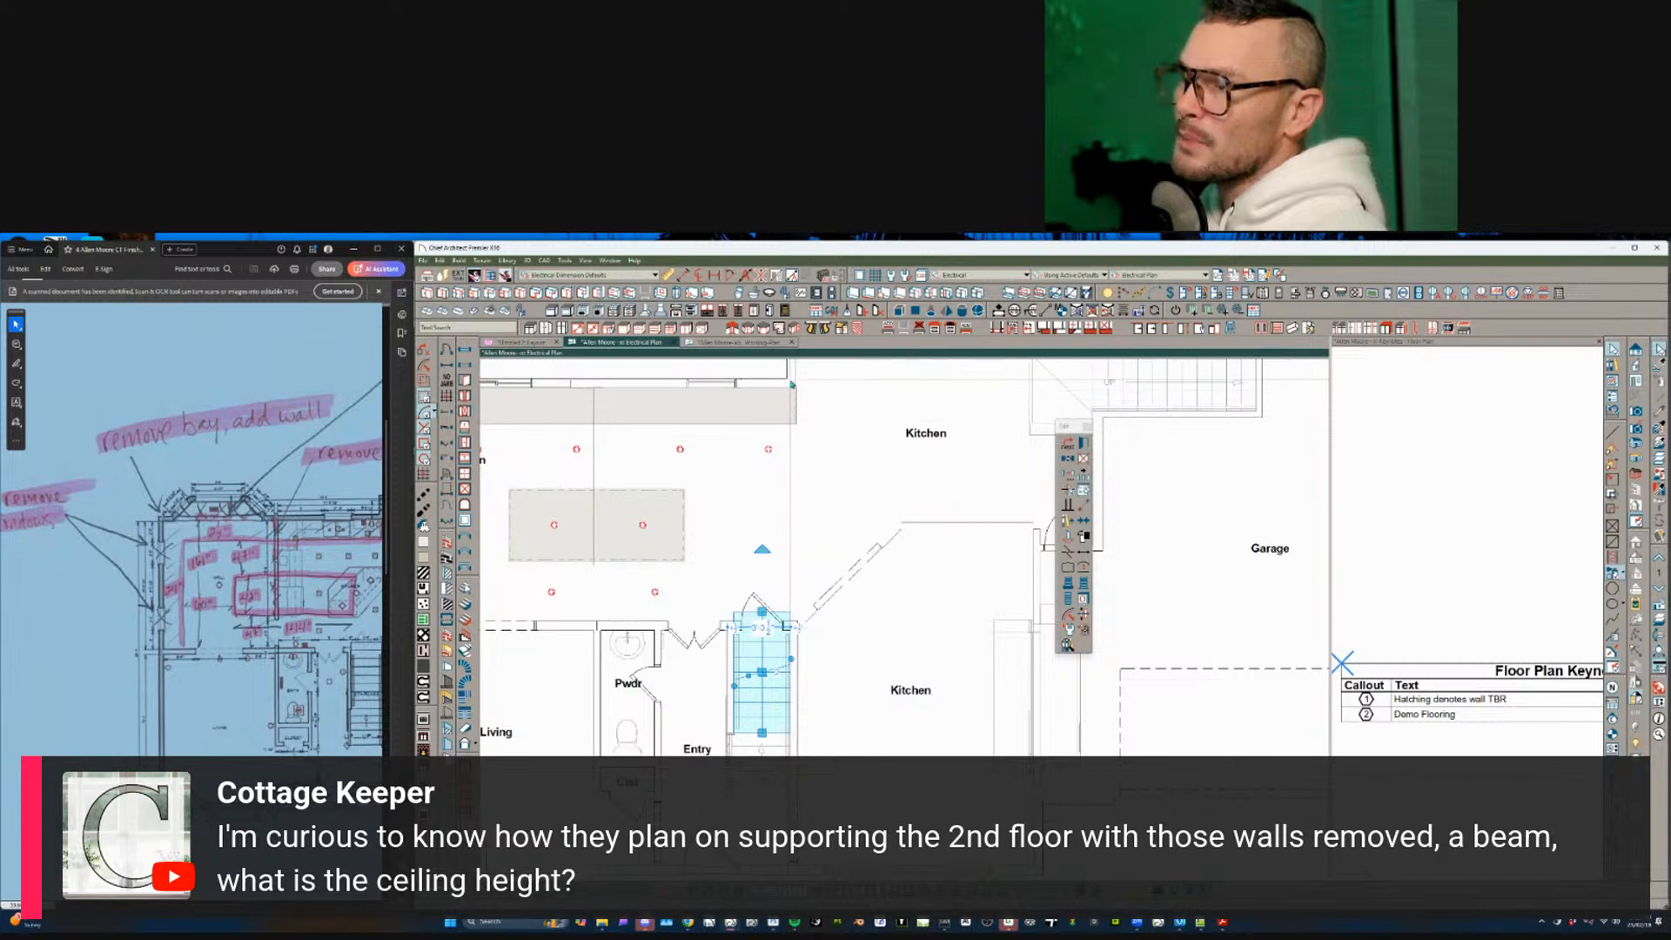
{"action": "scroll", "coordinate": [866, 620], "scroll_direction": "down", "scroll_amount": 2}
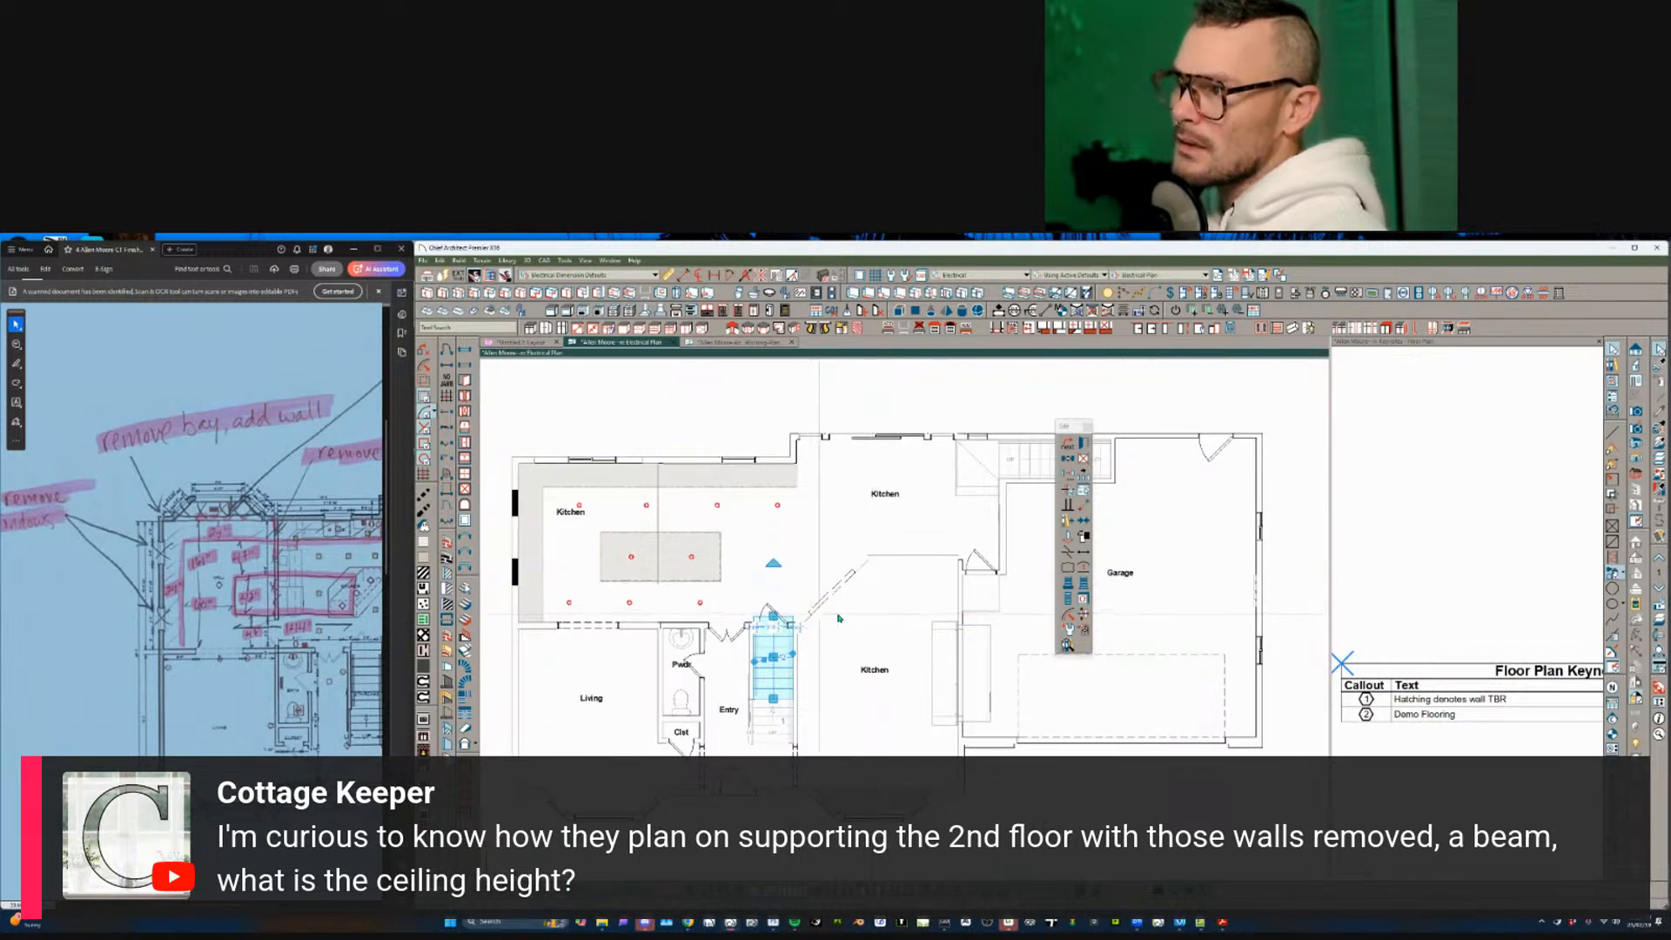
{"action": "scroll", "coordinate": [1017, 614], "scroll_direction": "up", "scroll_amount": 1}
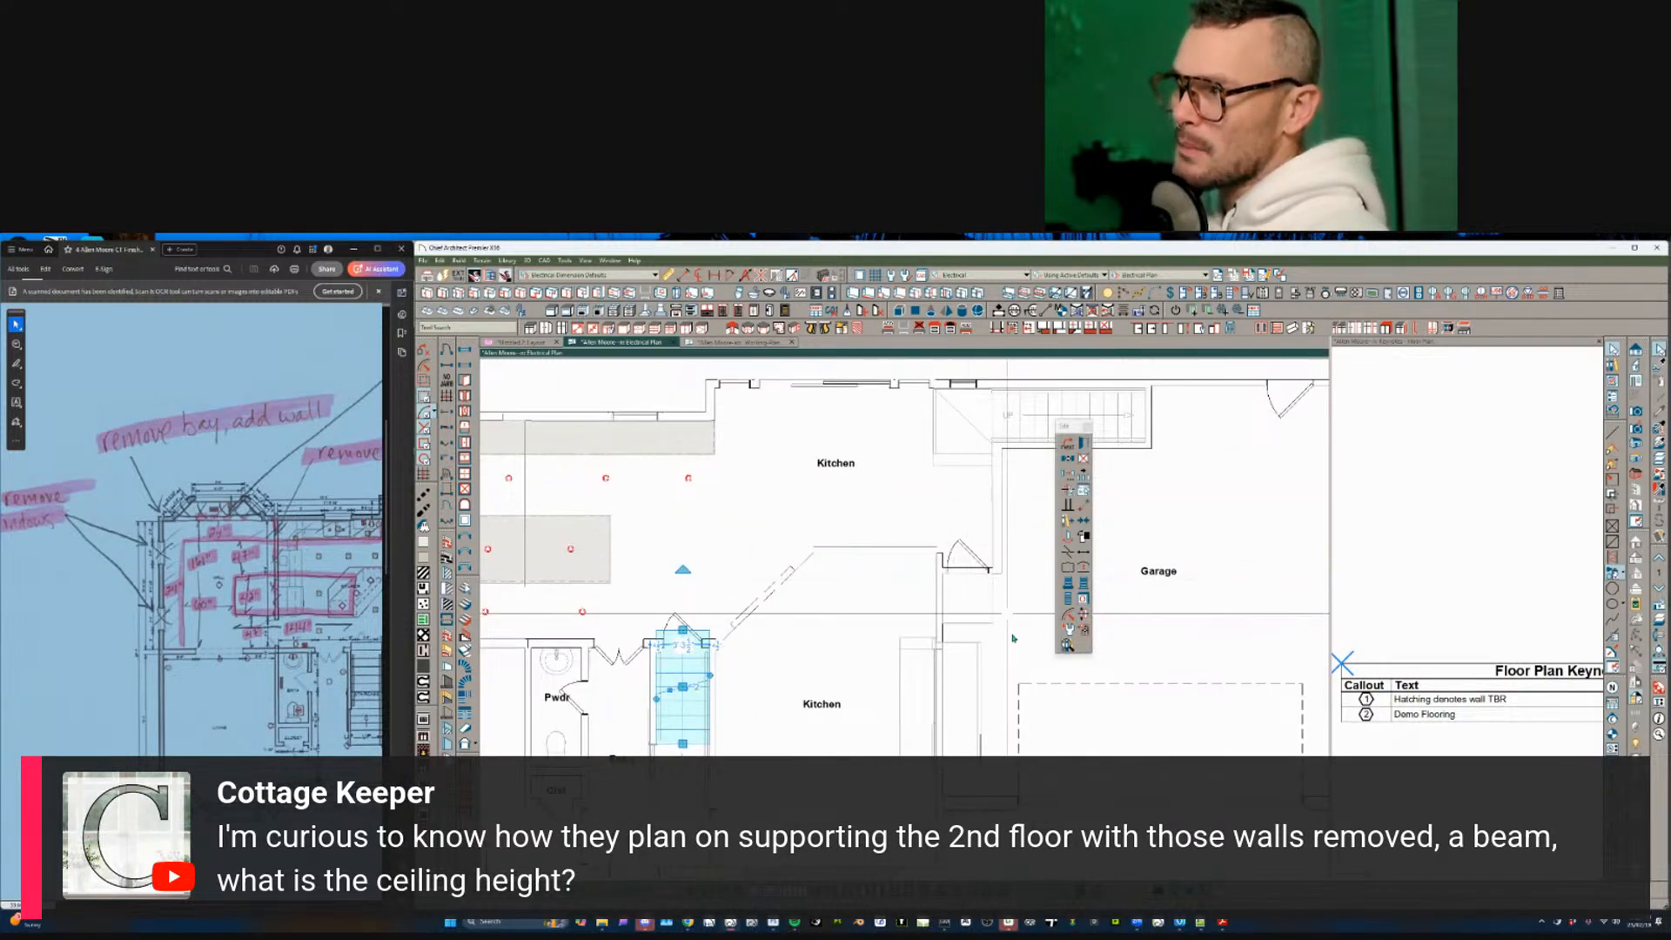
{"action": "middle_click_drag", "start_coordinate": [1018, 661], "coordinate": [858, 671]}
{"action": "scroll", "coordinate": [858, 671], "scroll_direction": "up", "scroll_amount": 1}
- Delete the wall dividing the two kitchen areas
{"action": "left_click", "coordinate": [769, 611]}
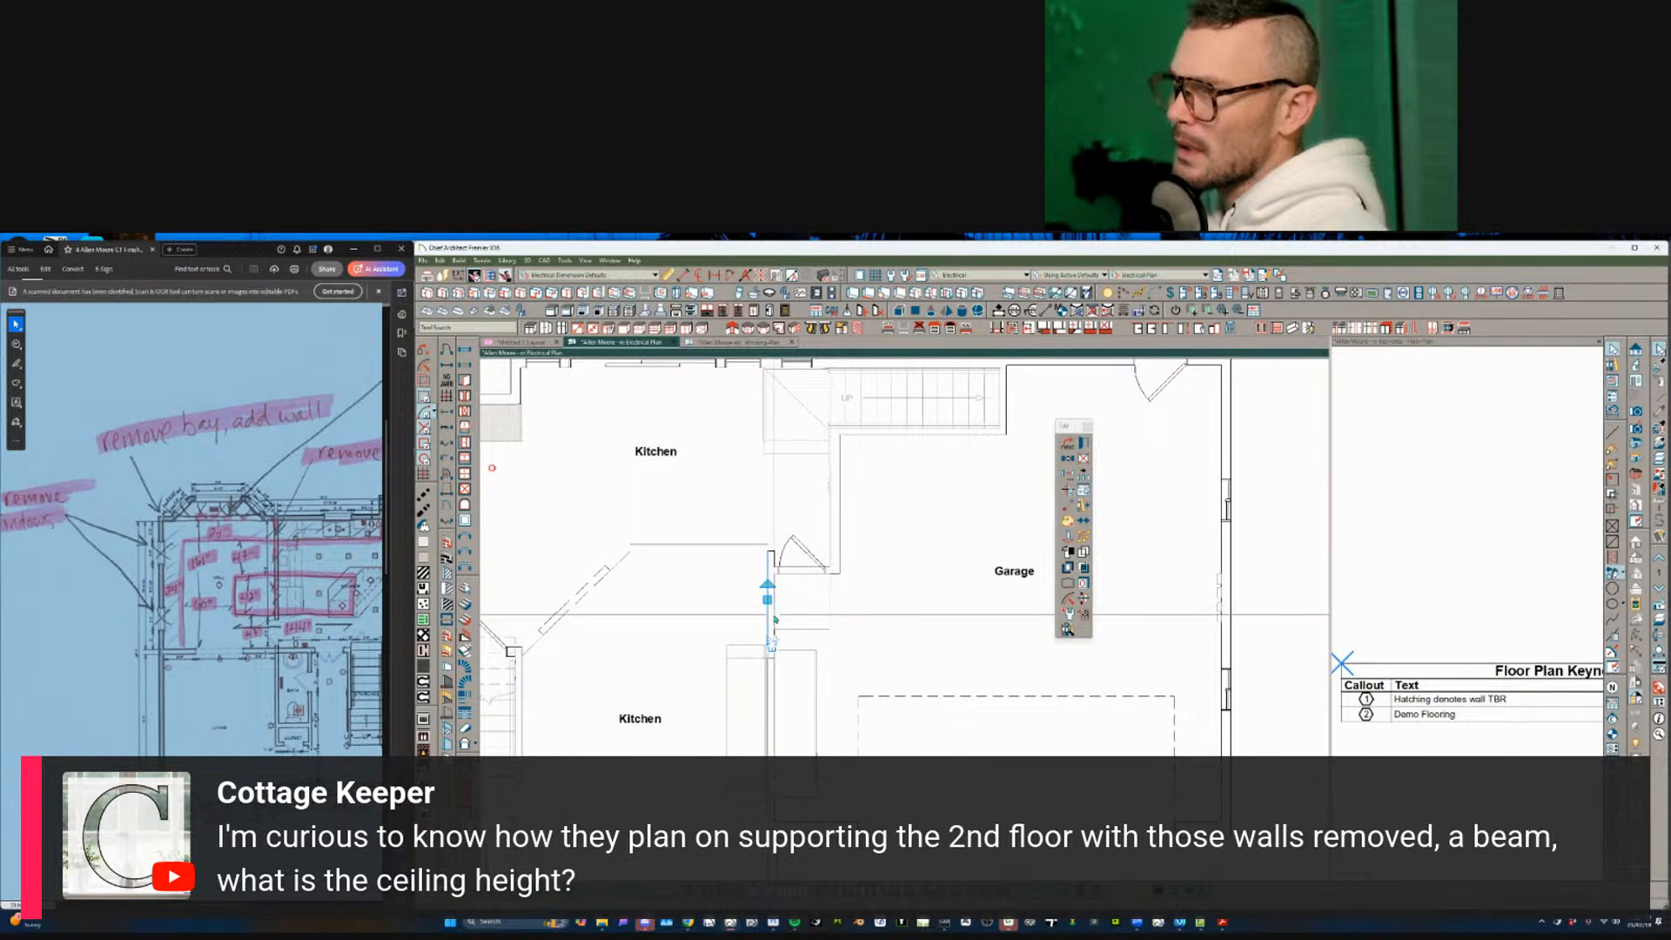
{"action": "scroll", "coordinate": [774, 618], "scroll_direction": "down", "scroll_amount": 1}
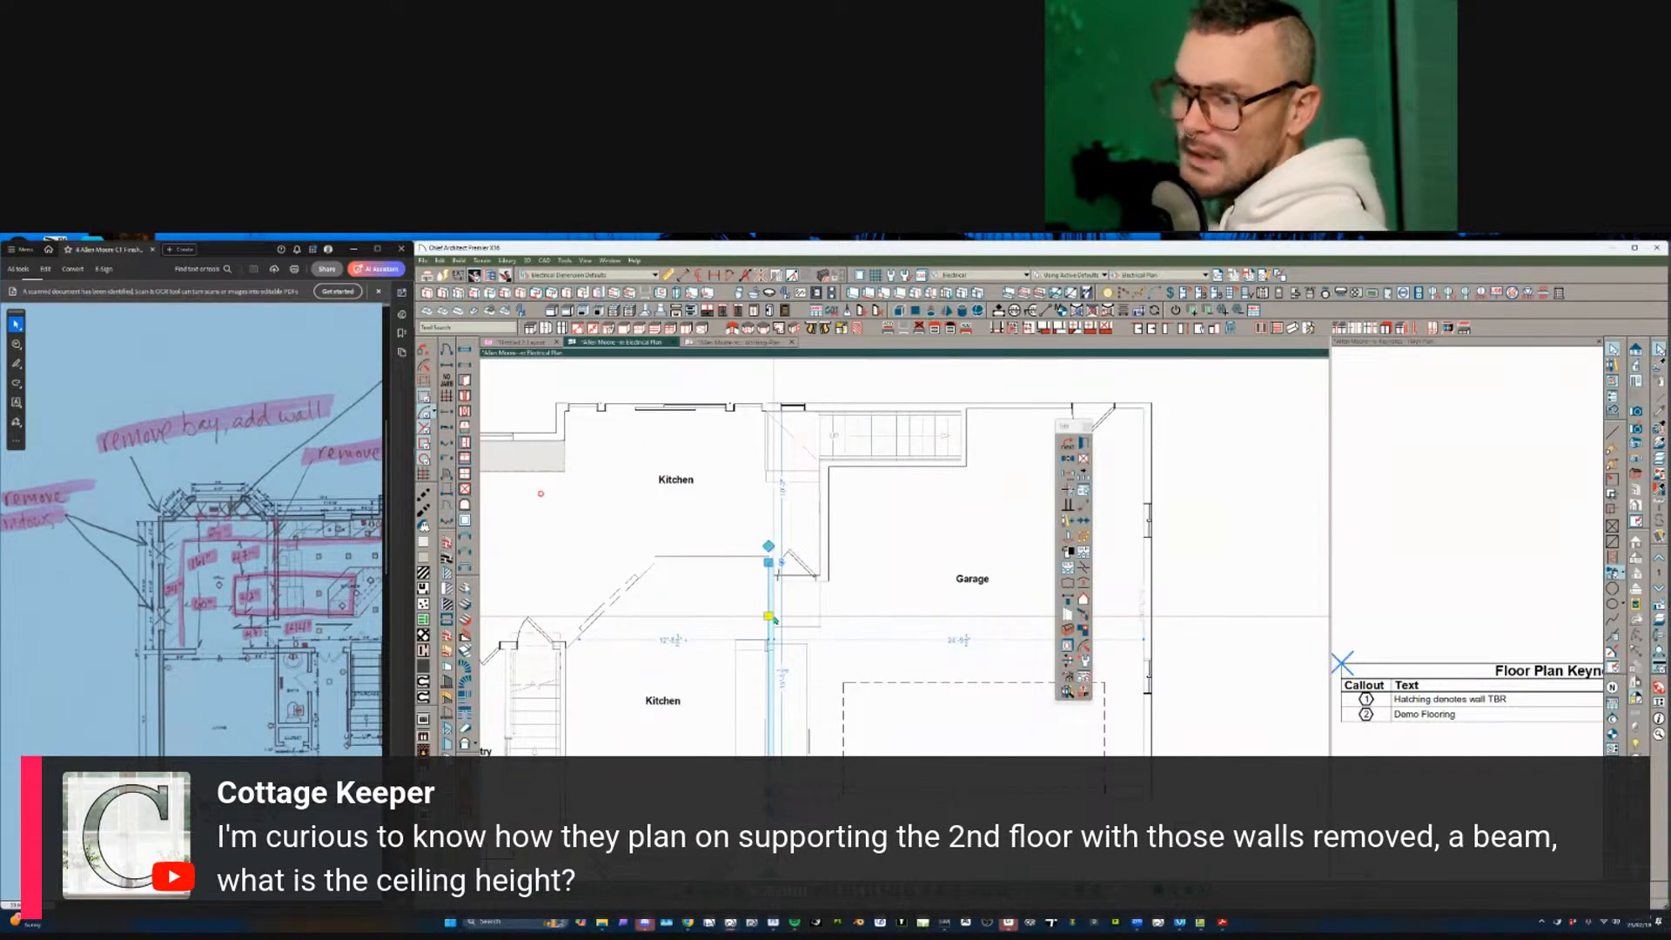
{"action": "scroll", "coordinate": [783, 617], "scroll_direction": "down", "scroll_amount": 1}
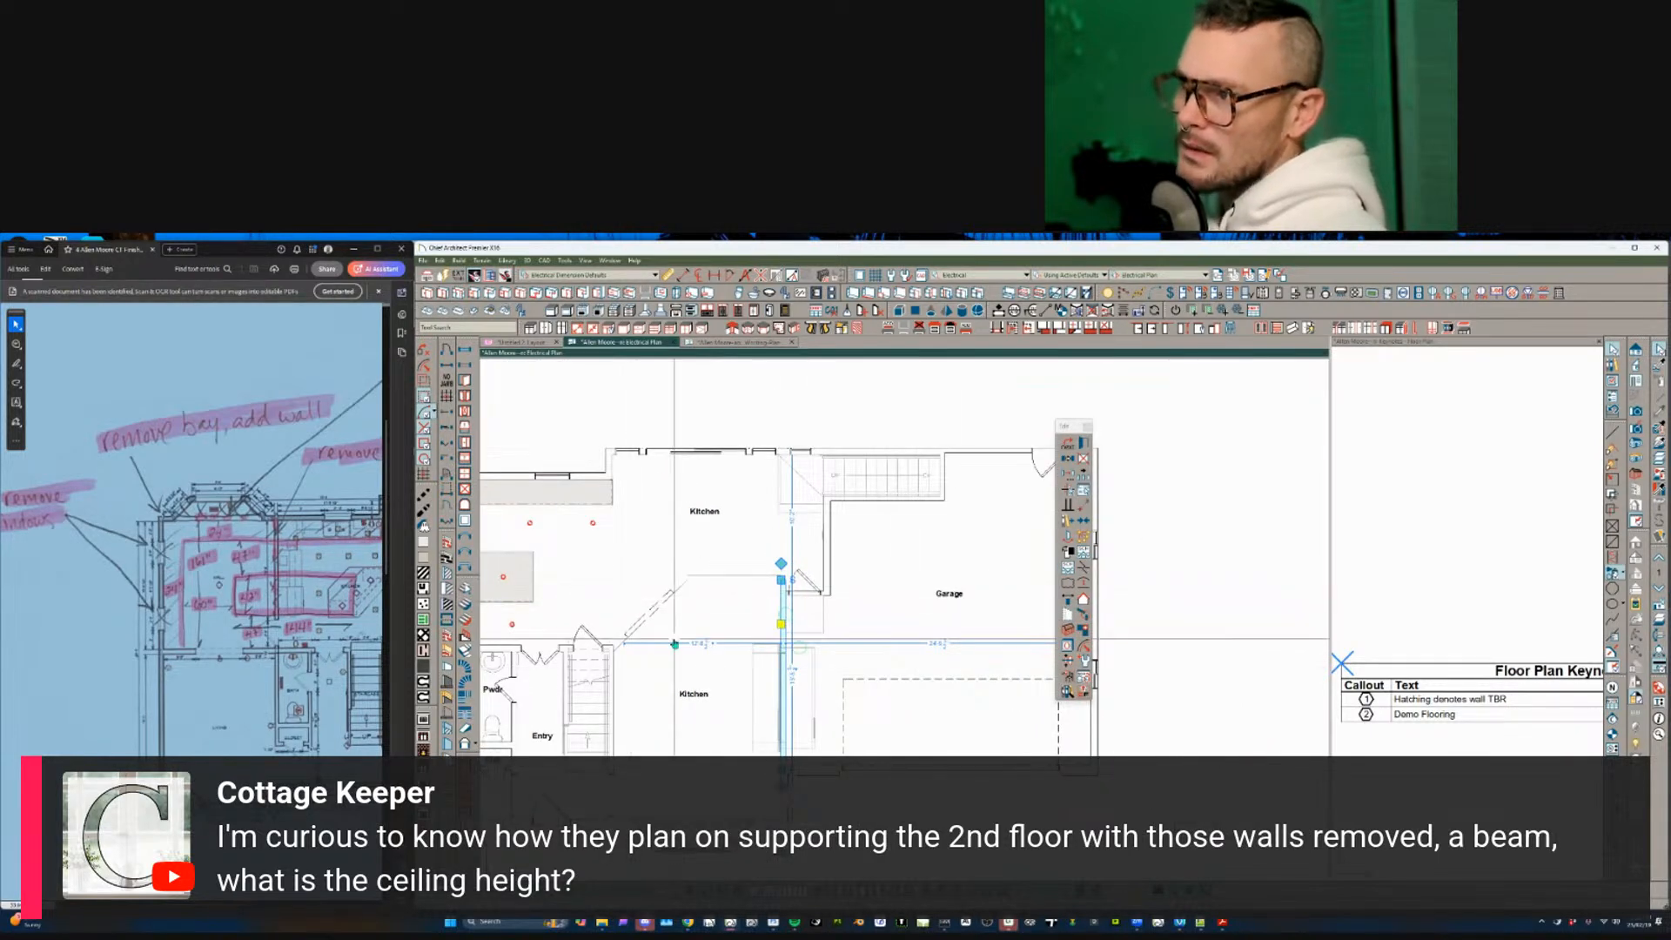
{"action": "scroll", "coordinate": [678, 648], "scroll_direction": "up", "scroll_amount": 1}
{"action": "scroll", "coordinate": [713, 664], "scroll_direction": "up", "scroll_amount": 1}
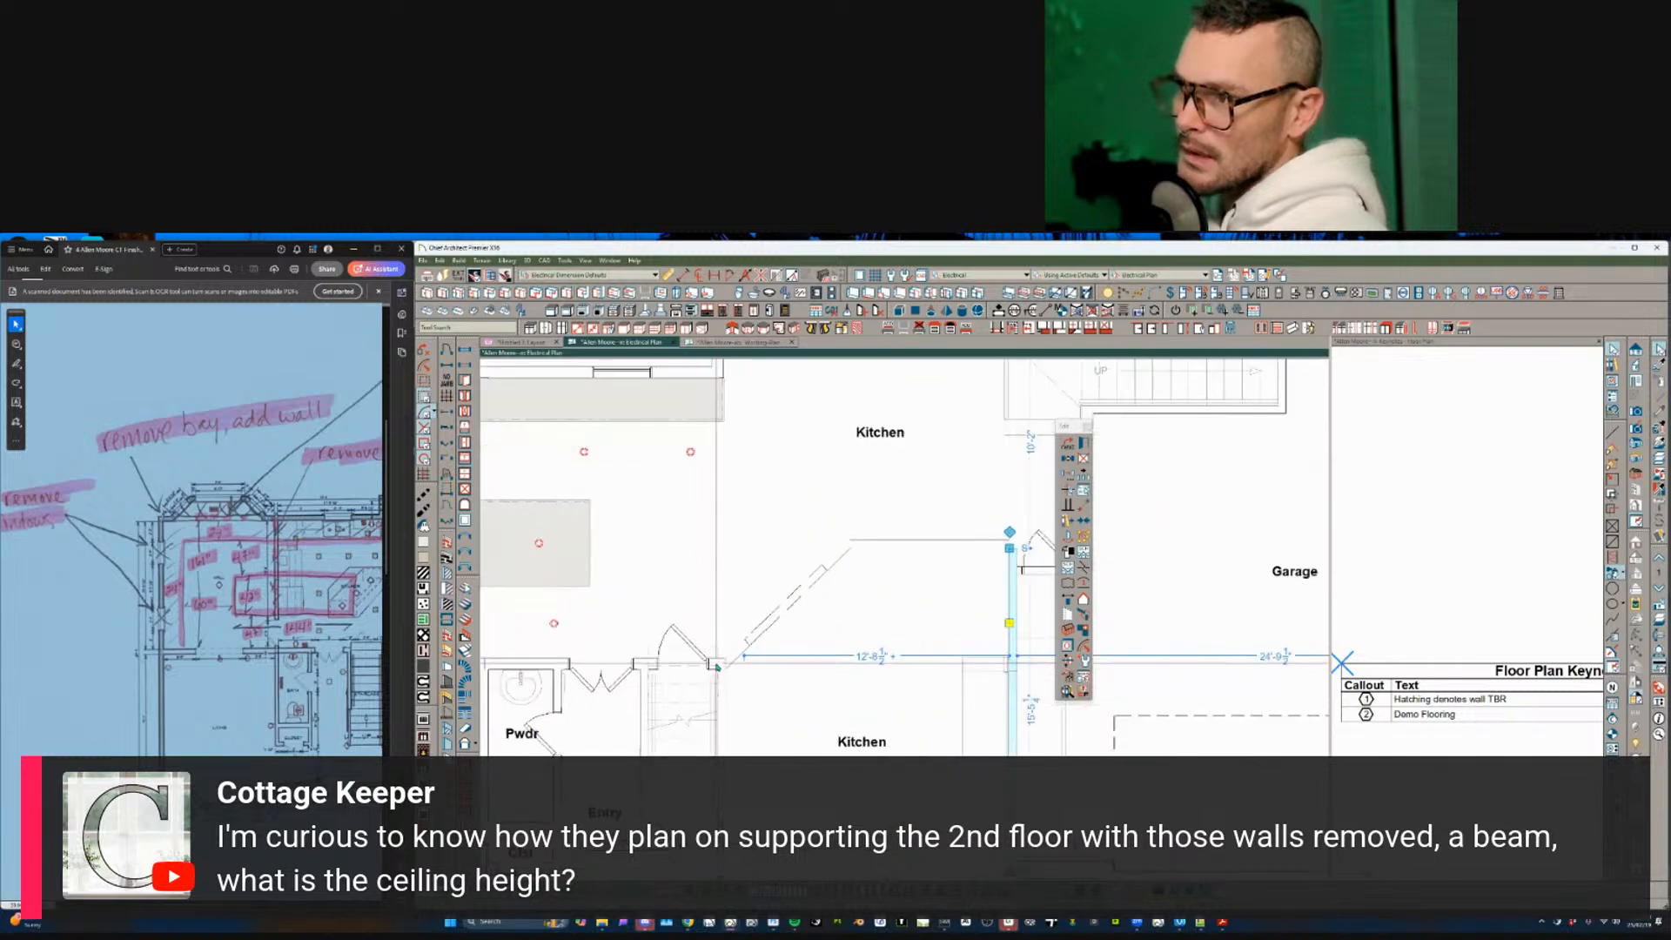
{"action": "scroll", "coordinate": [731, 722], "scroll_direction": "down", "scroll_amount": 2}
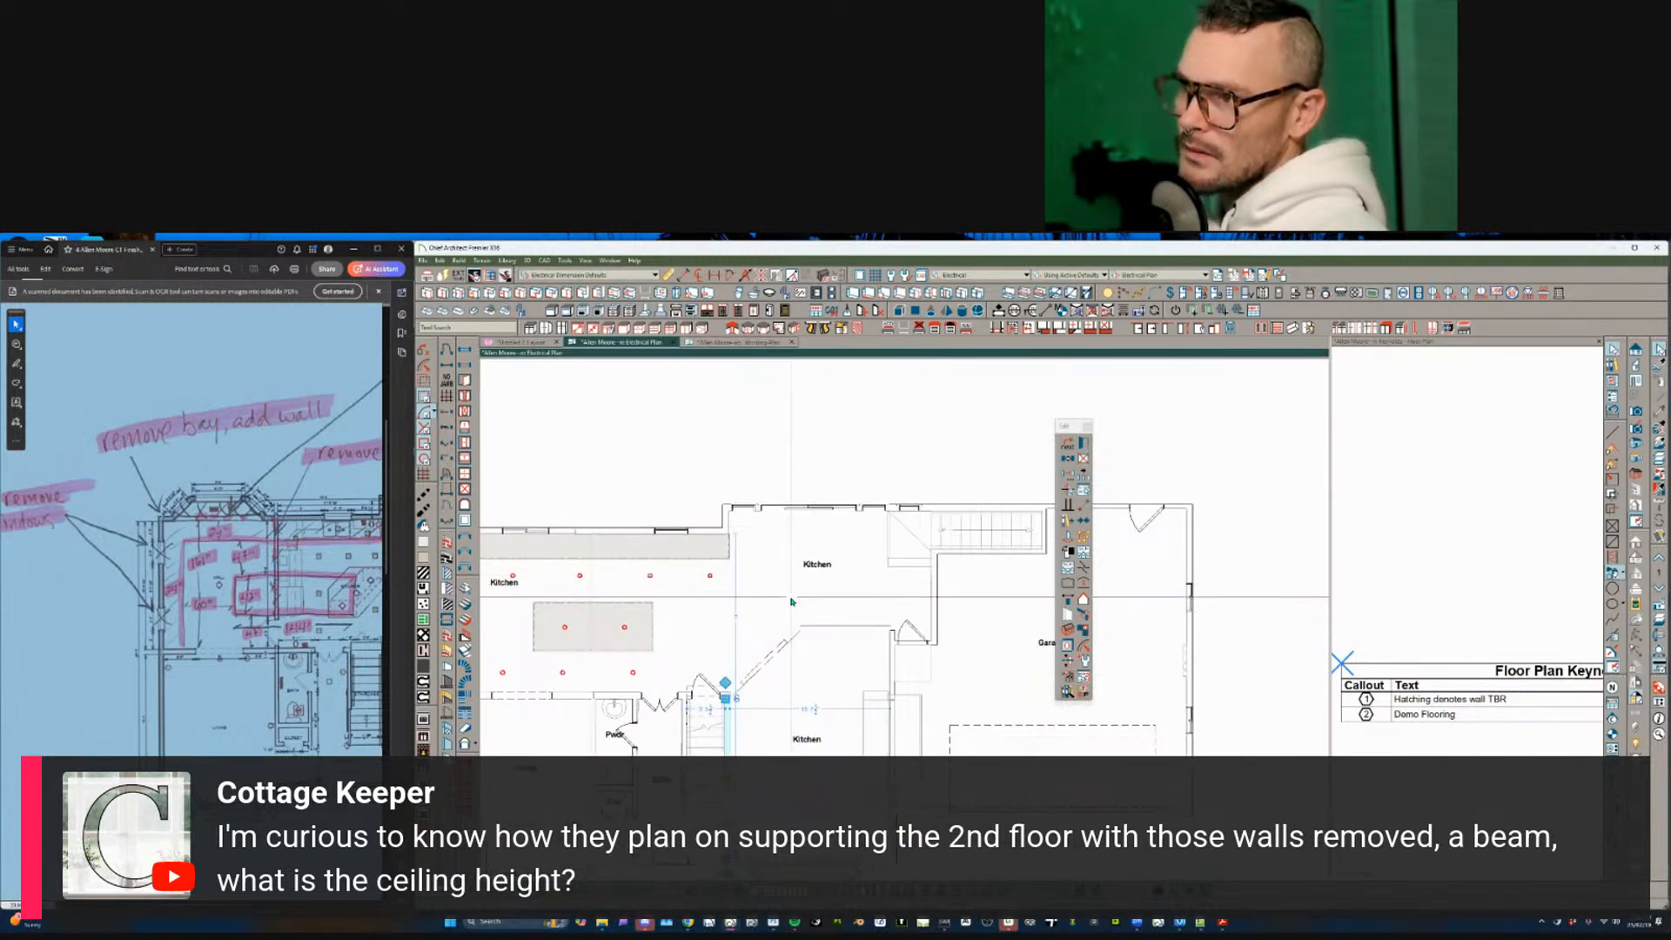
{"action": "scroll", "coordinate": [862, 602], "scroll_direction": "down", "scroll_amount": 1}
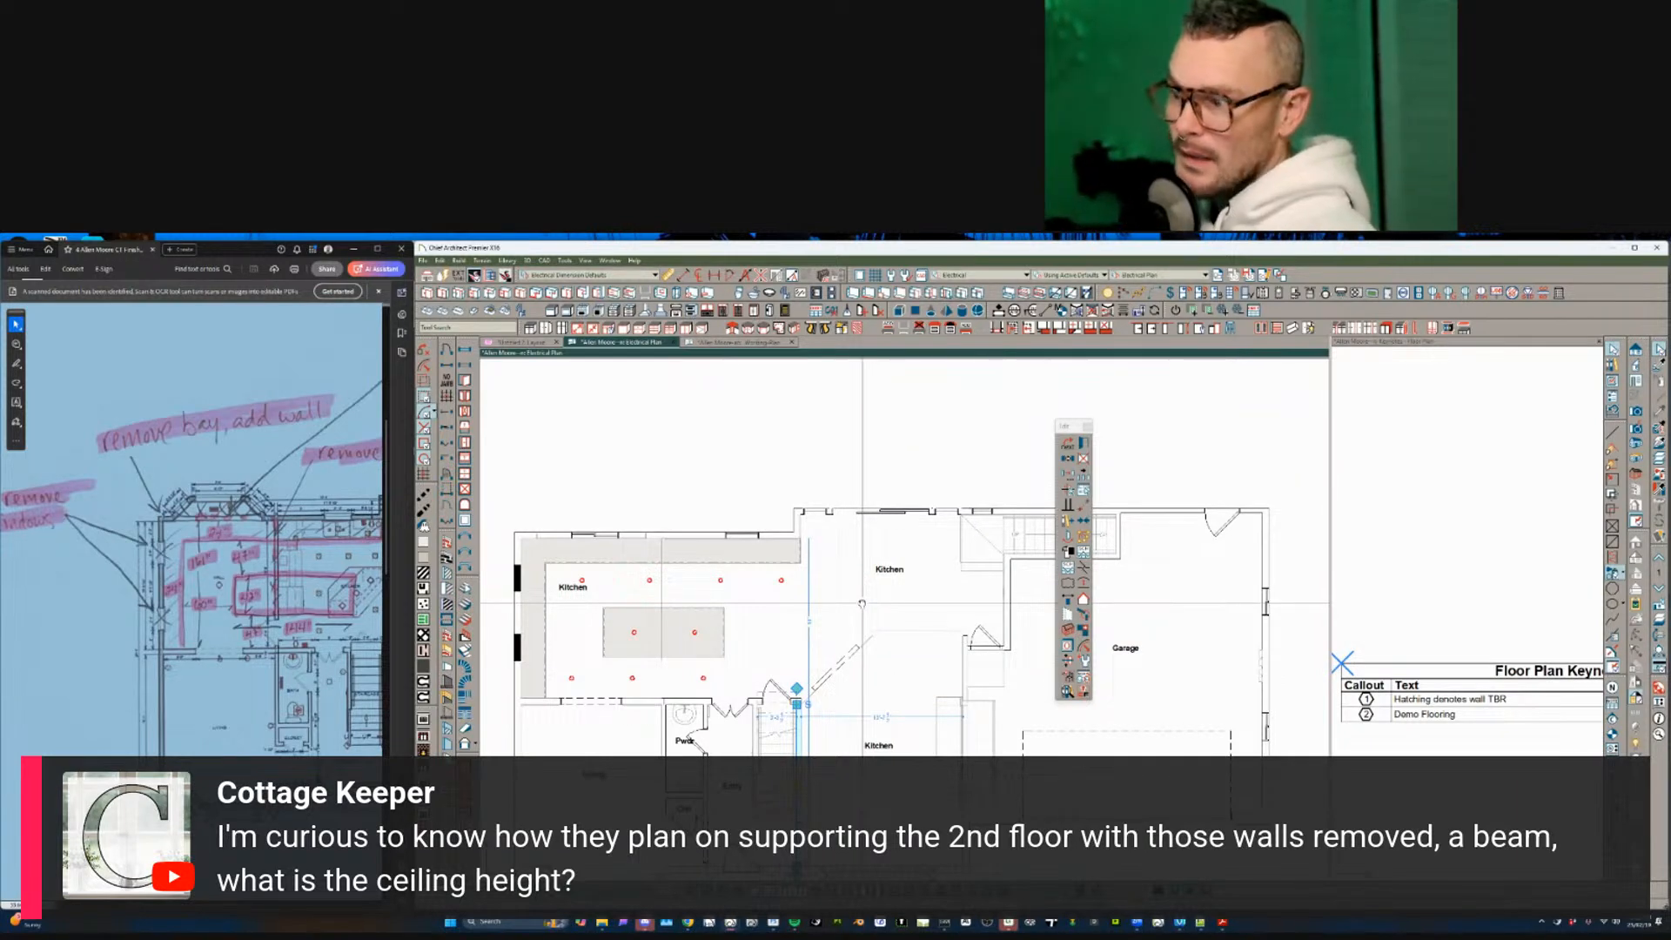
{"action": "scroll", "coordinate": [913, 626], "scroll_direction": "up", "scroll_amount": 2}
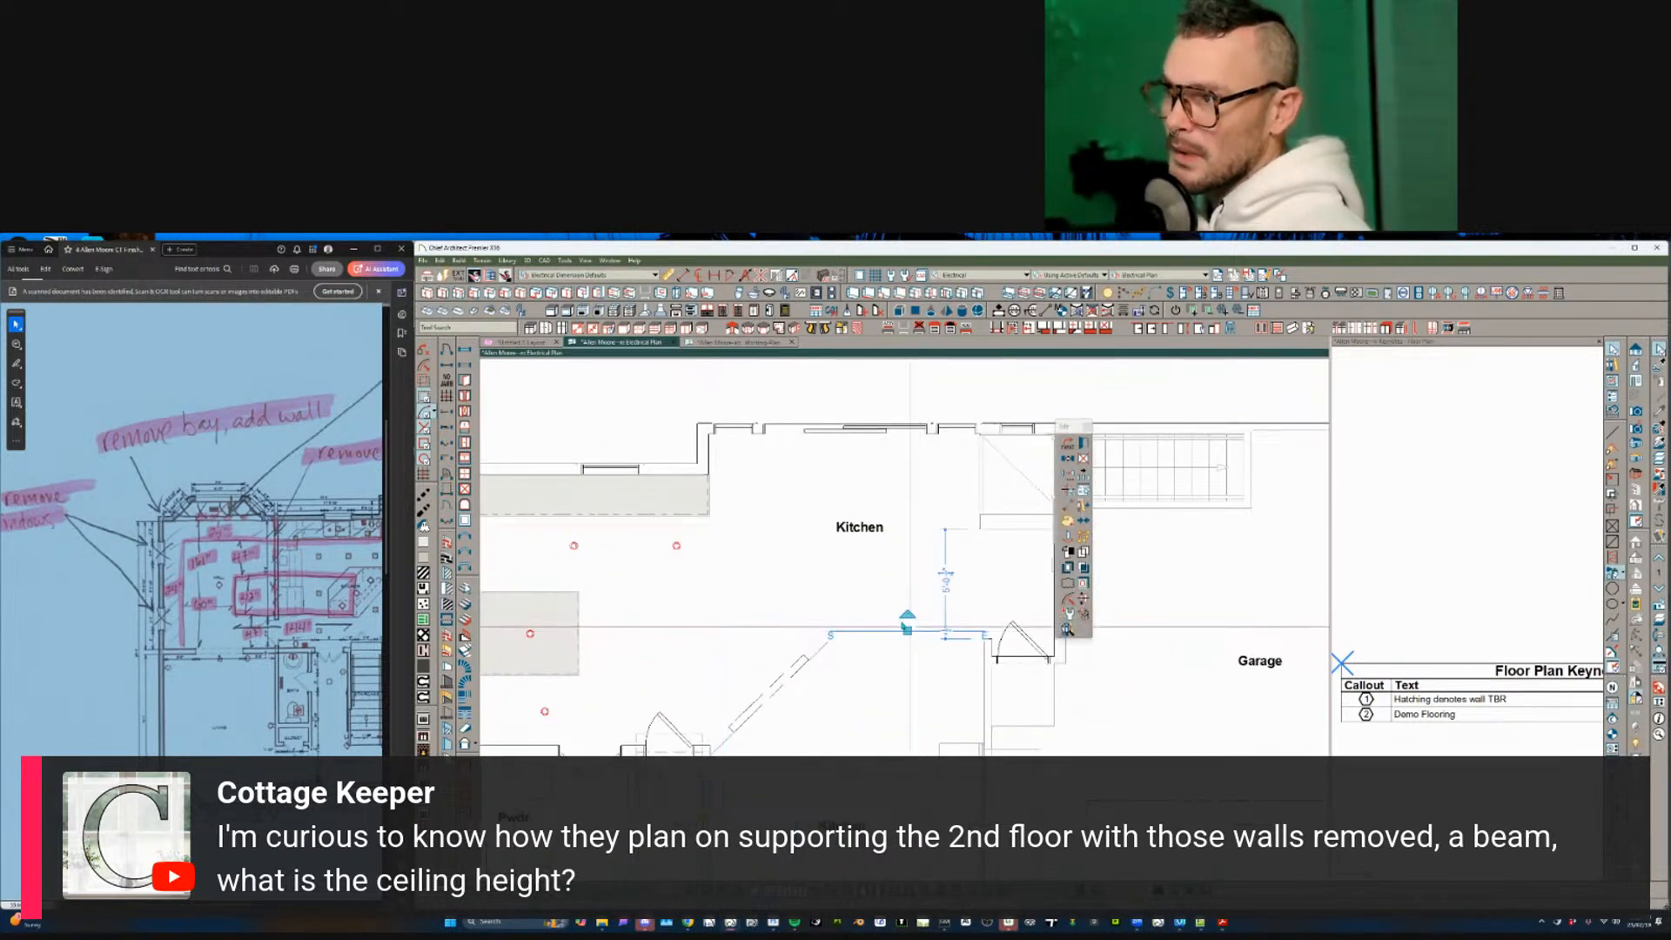
{"action": "key", "text": "Delete"}
- Delete the short diagonal wall segment and the dashed diagonal wall
{"action": "left_click", "coordinate": [819, 659]}
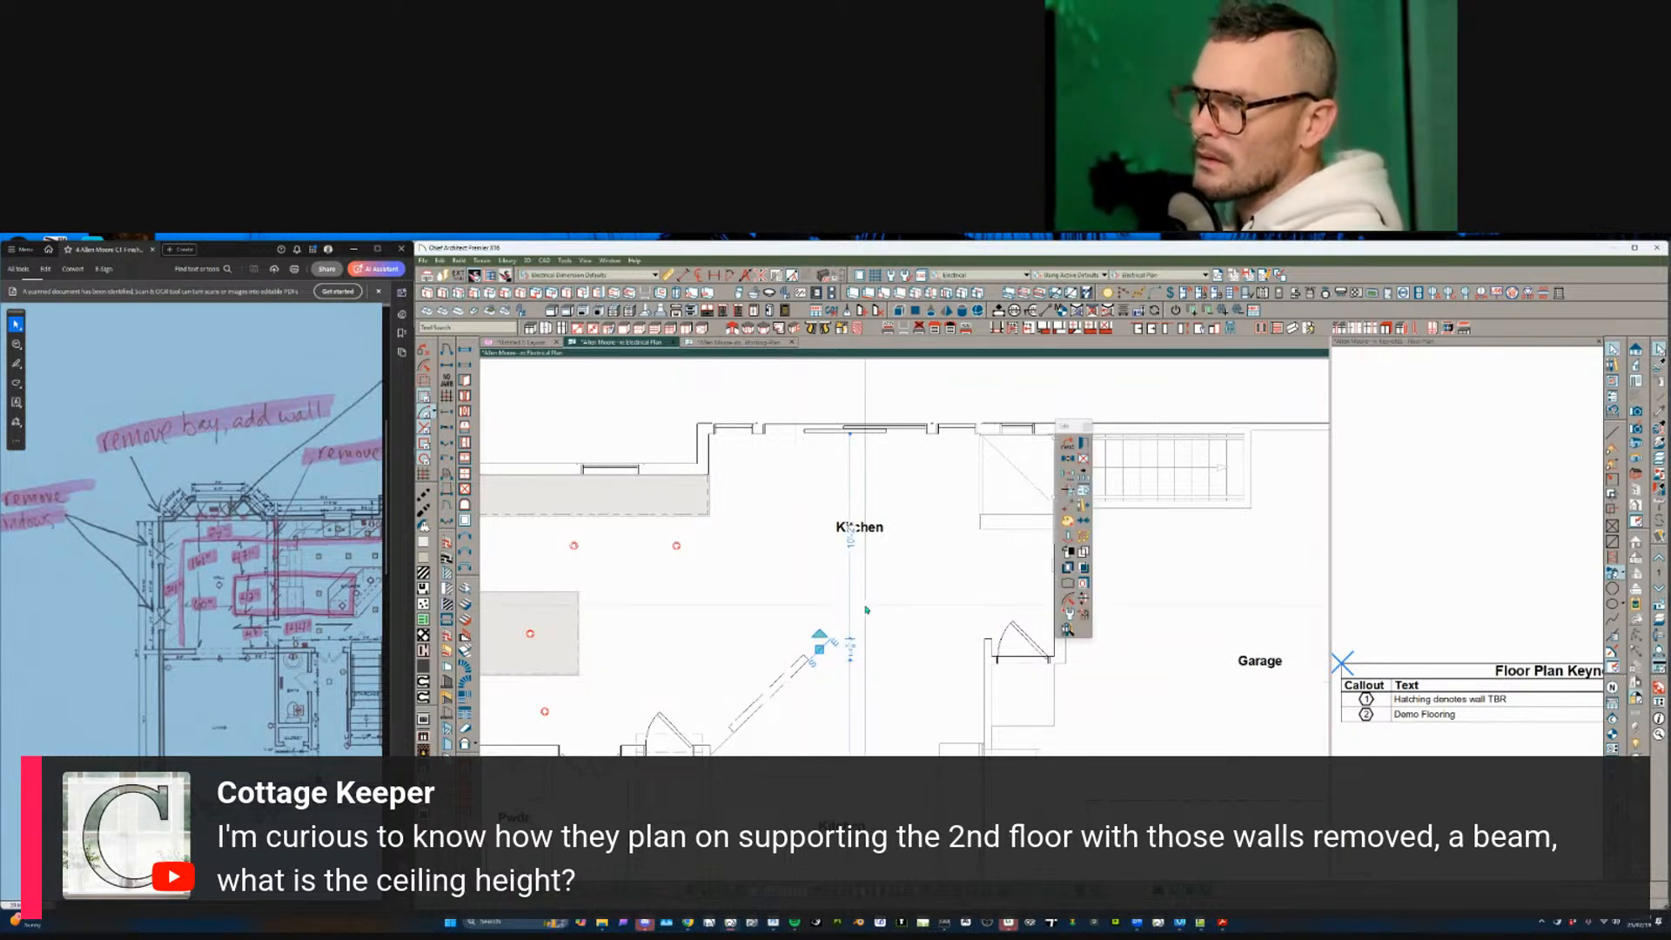
{"action": "key", "text": "Delete"}
{"action": "left_click", "coordinate": [802, 717]}
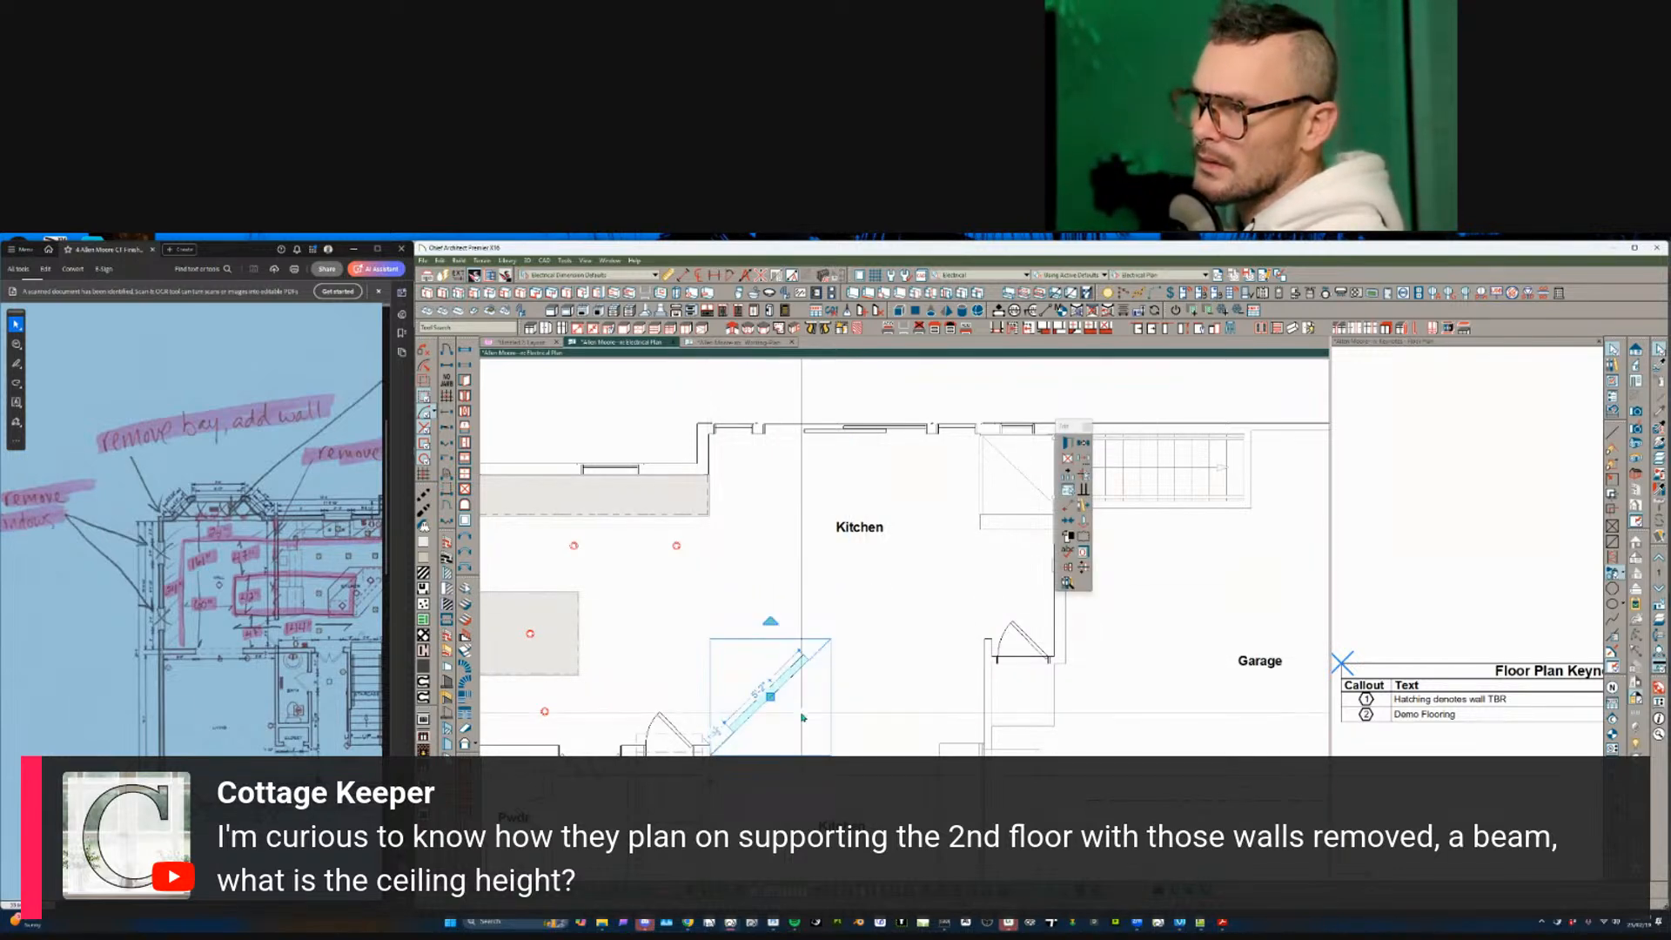
{"action": "key", "text": "Delete"}
{"action": "scroll", "coordinate": [796, 714], "scroll_direction": "down", "scroll_amount": 5}
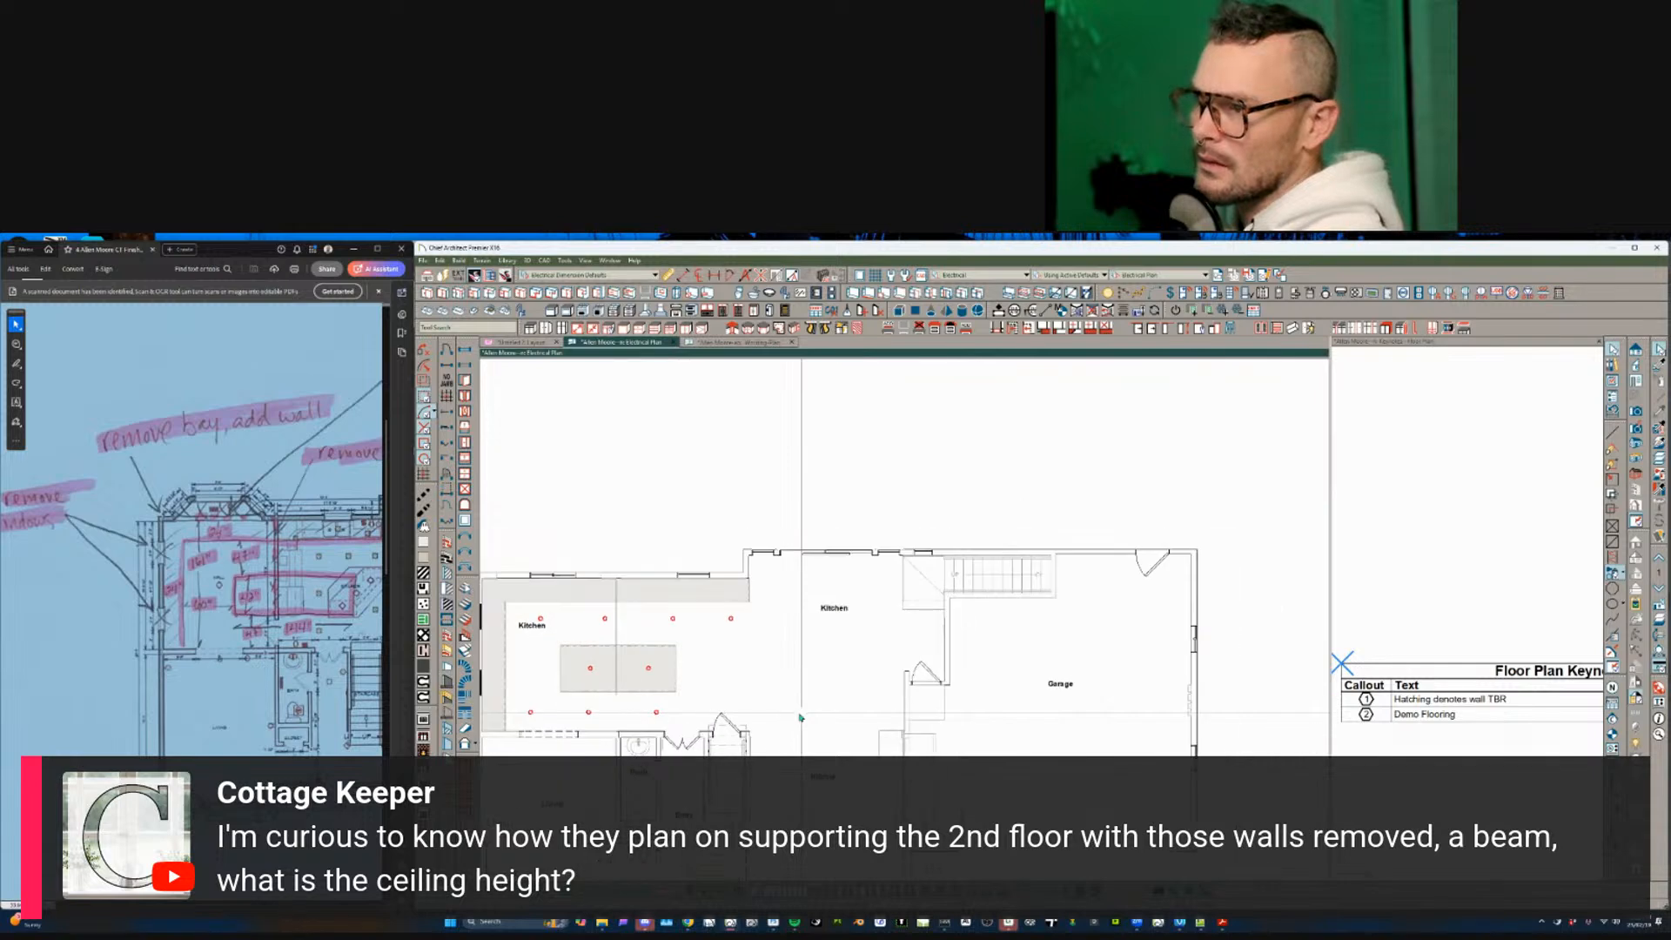
{"action": "left_click", "coordinate": [663, 671]}
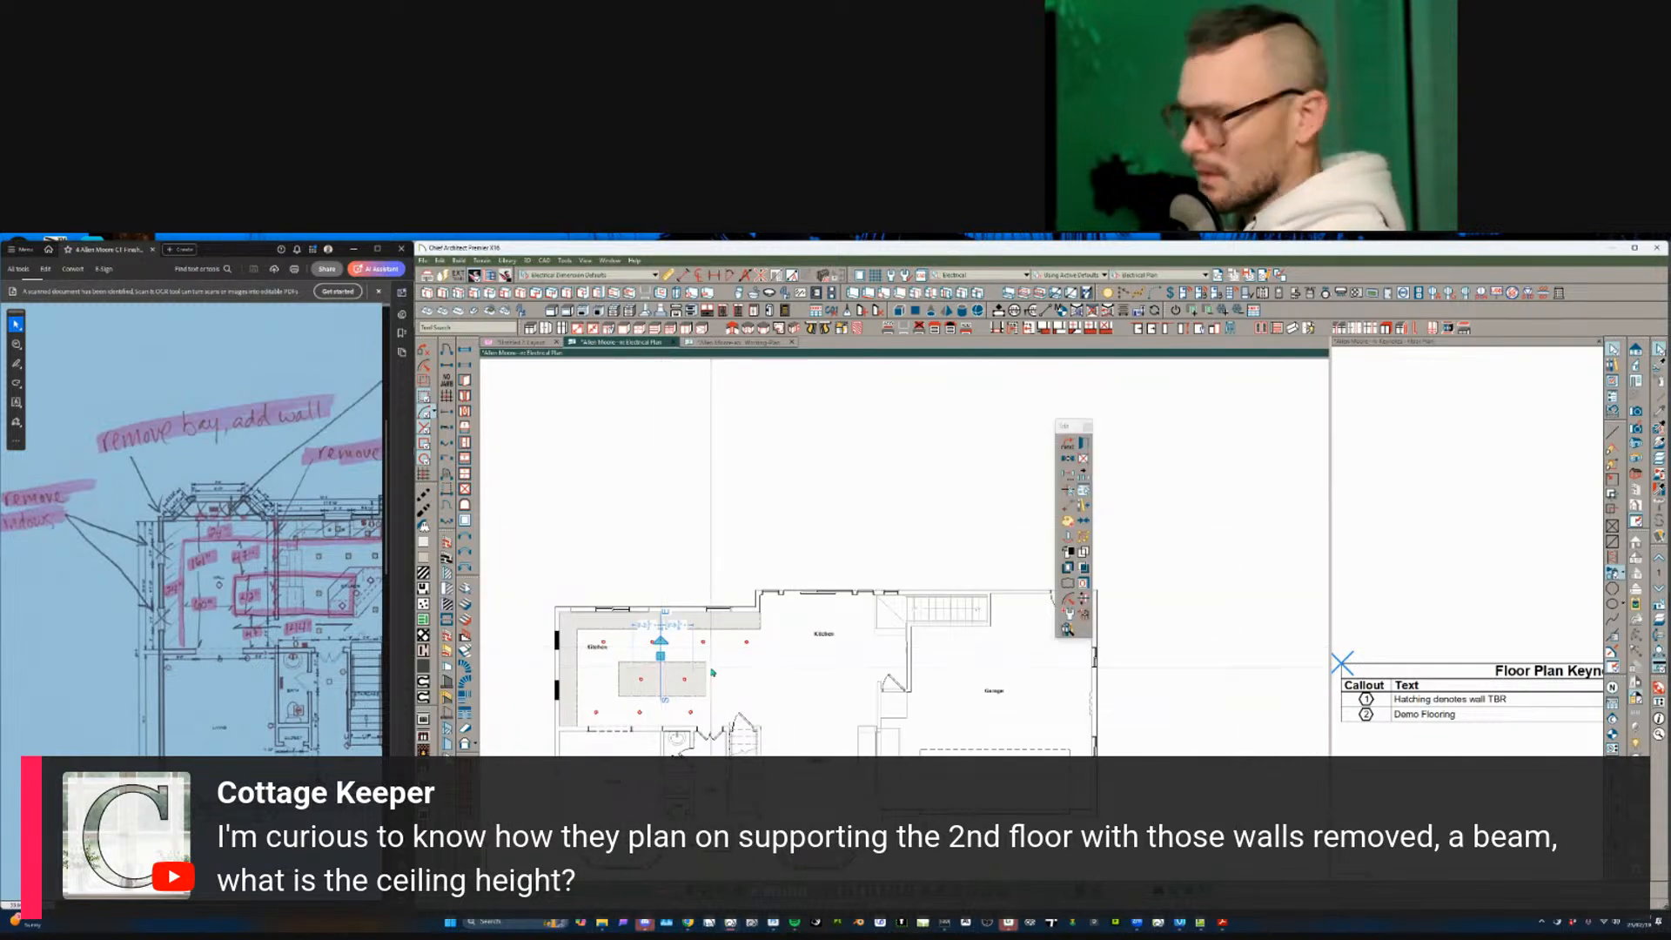
{"action": "key", "text": "Escape"}
{"action": "scroll", "coordinate": [783, 621], "scroll_direction": "down", "scroll_amount": 2}
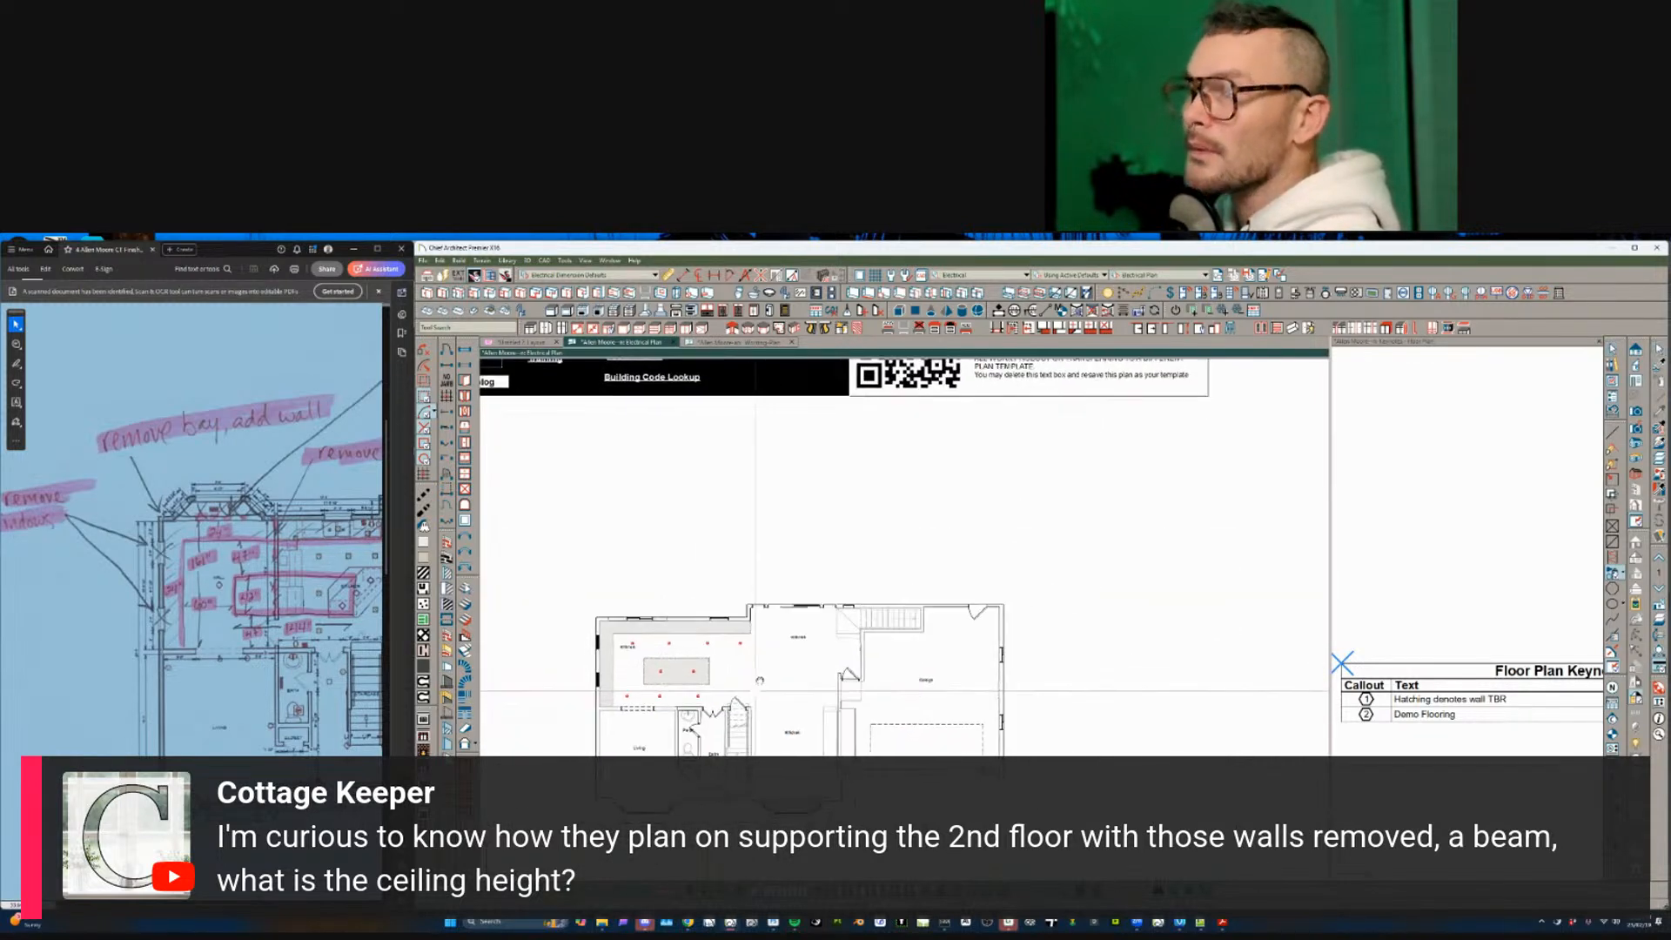
{"action": "scroll", "coordinate": [783, 621], "scroll_direction": "up", "scroll_amount": 3}
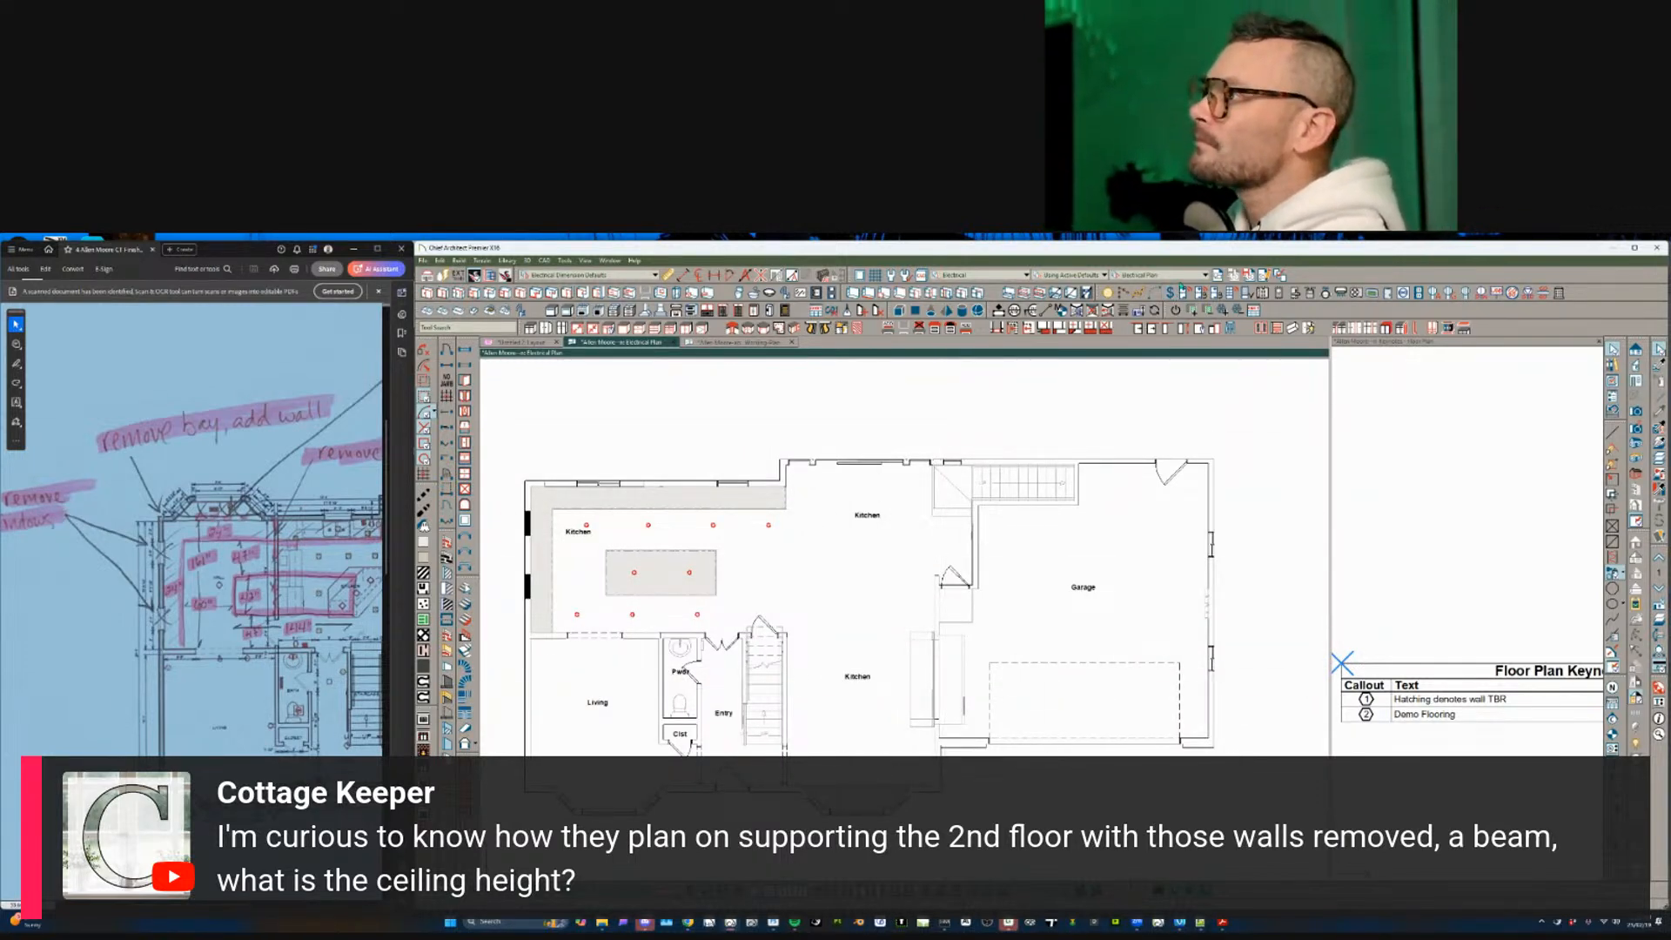
- Switch the plan to the Working Plan view and go to the layout sheet
{"action": "left_click", "coordinate": [1175, 275]}
{"action": "left_click", "coordinate": [1145, 333]}
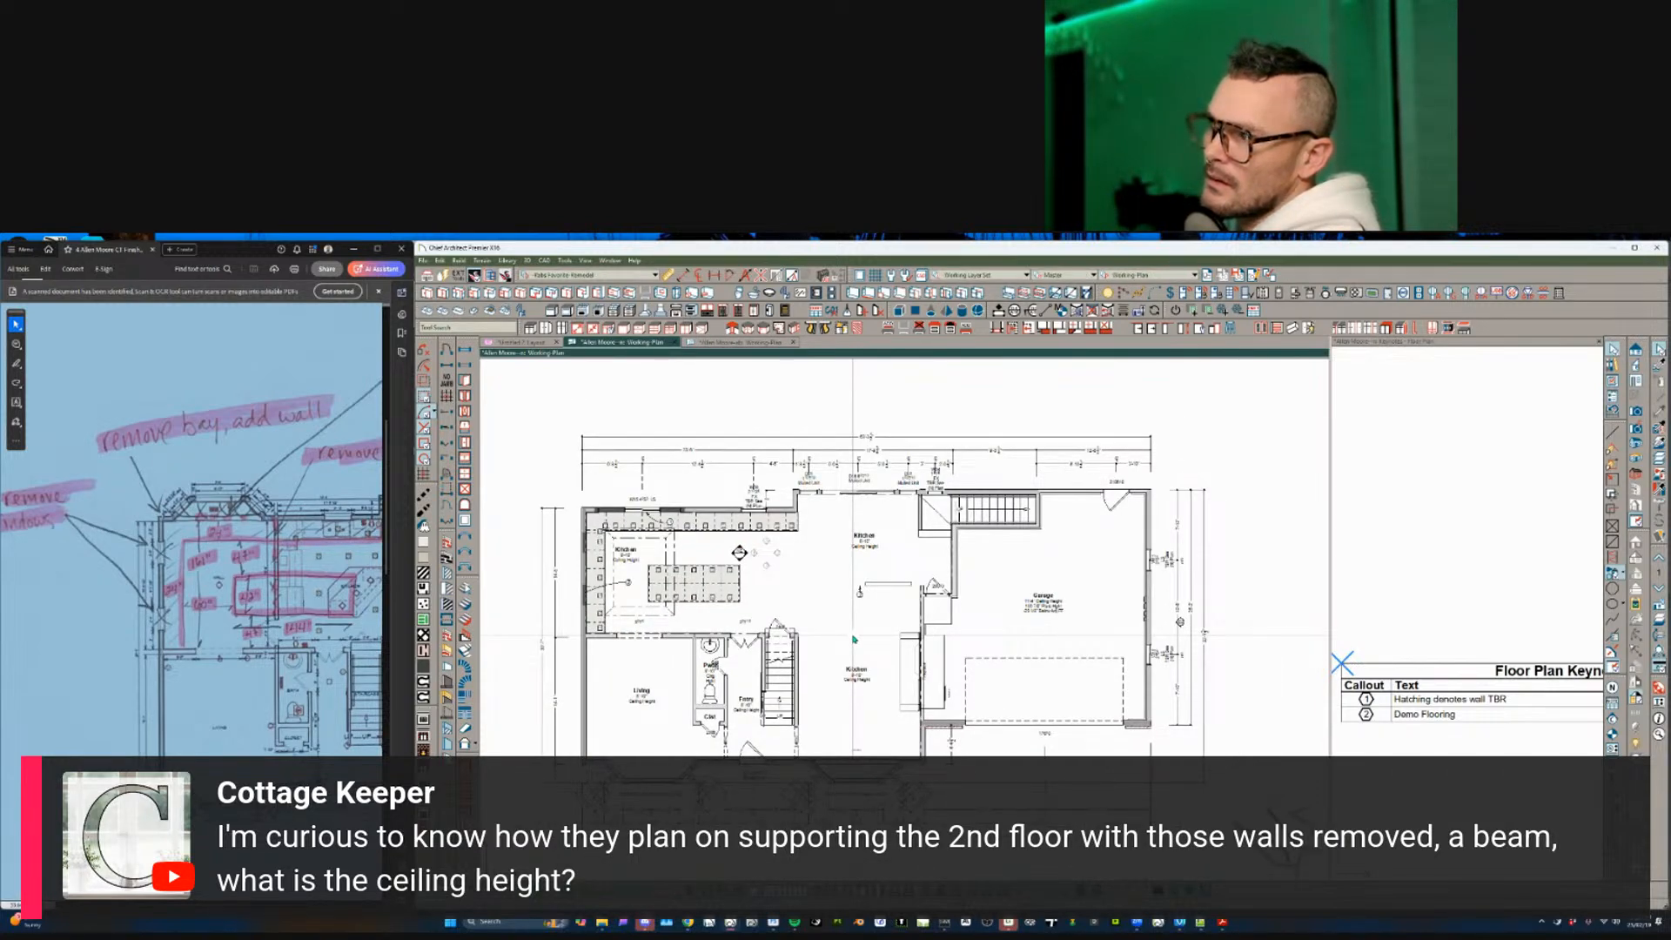
{"action": "left_click", "coordinate": [528, 343]}
- Move the floor plan view to a new position on the sheet with Point to Point Move
{"action": "left_click", "coordinate": [715, 648]}
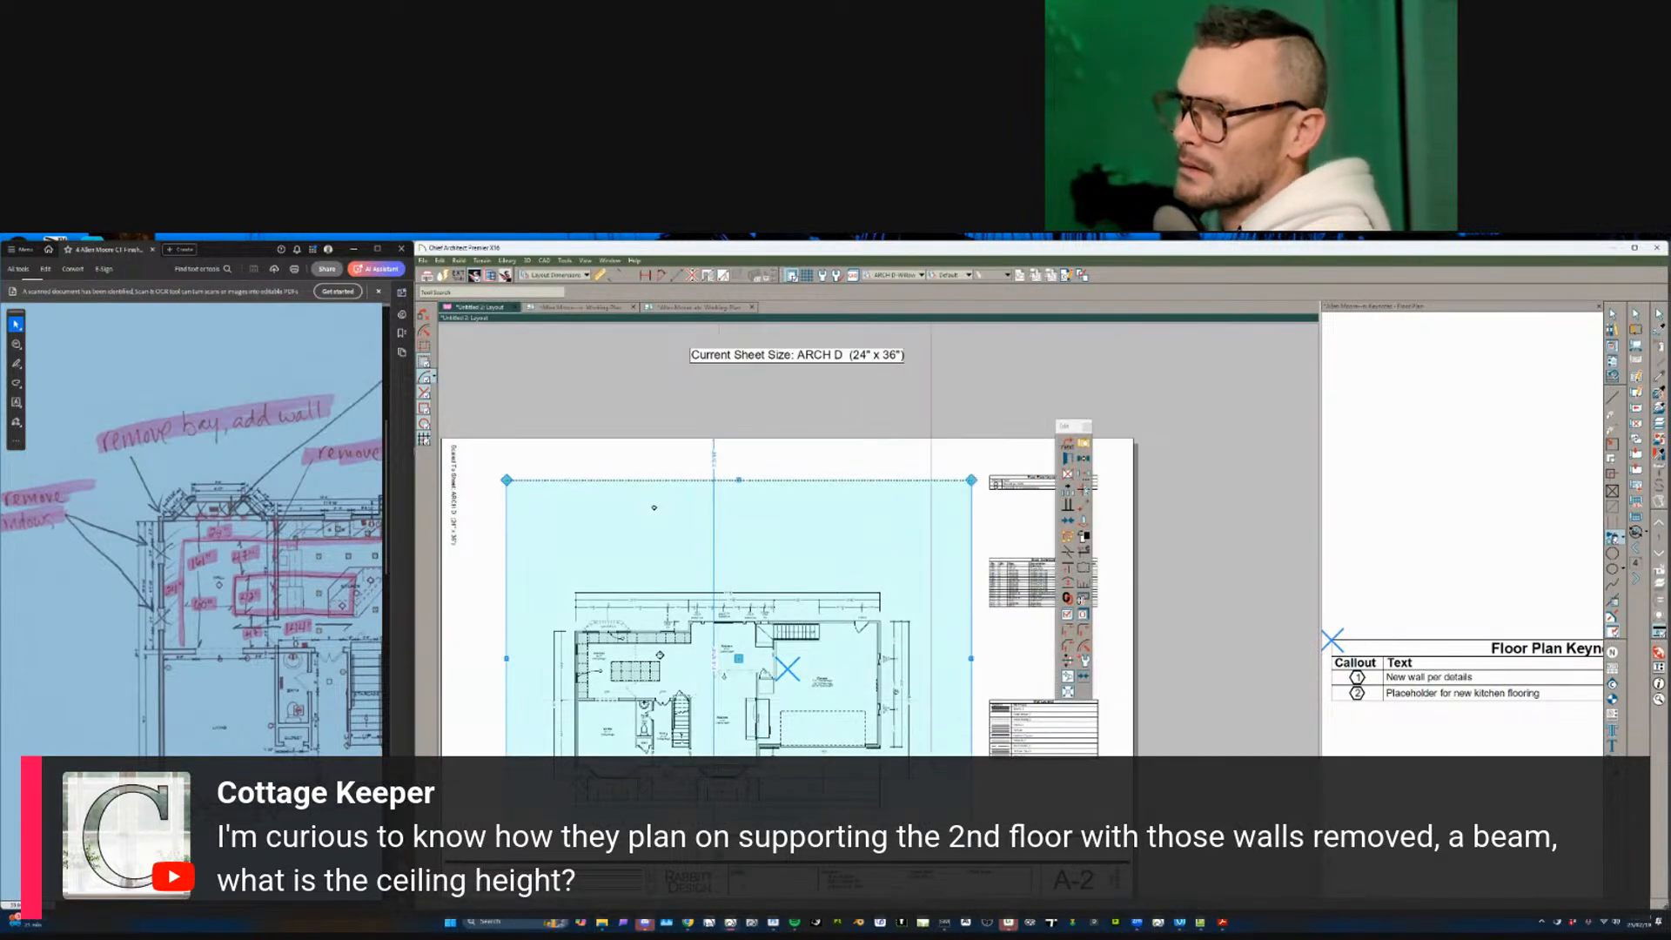
{"action": "middle_click_drag", "start_coordinate": [714, 648], "coordinate": [616, 581]}
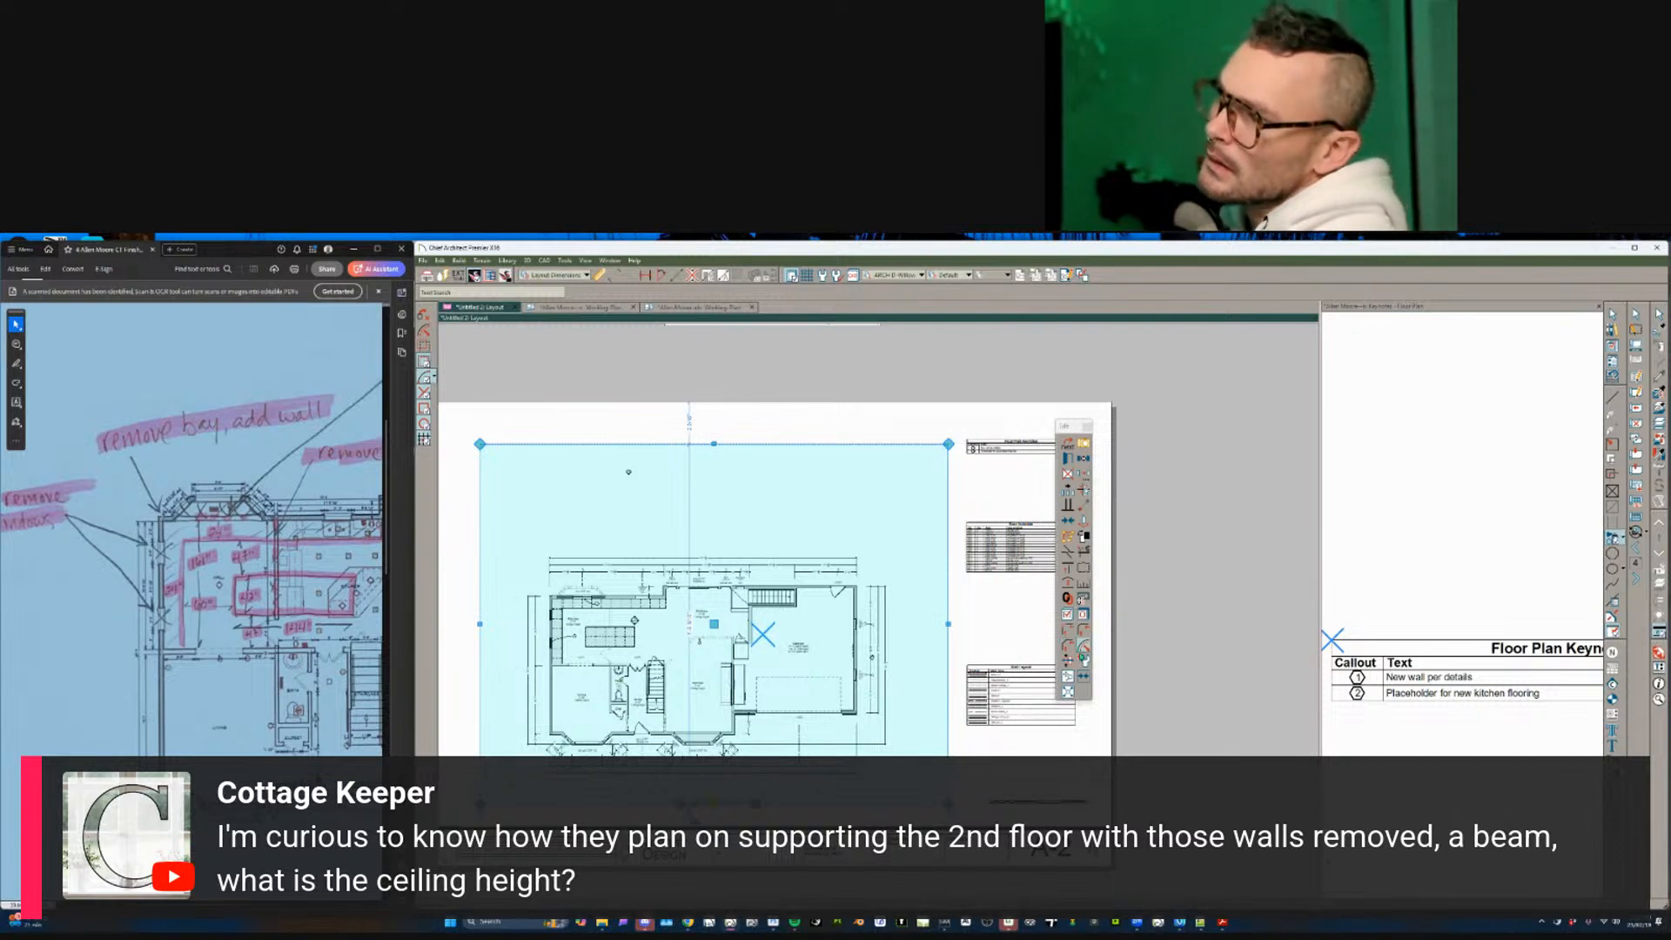
{"action": "left_click", "coordinate": [1068, 678]}
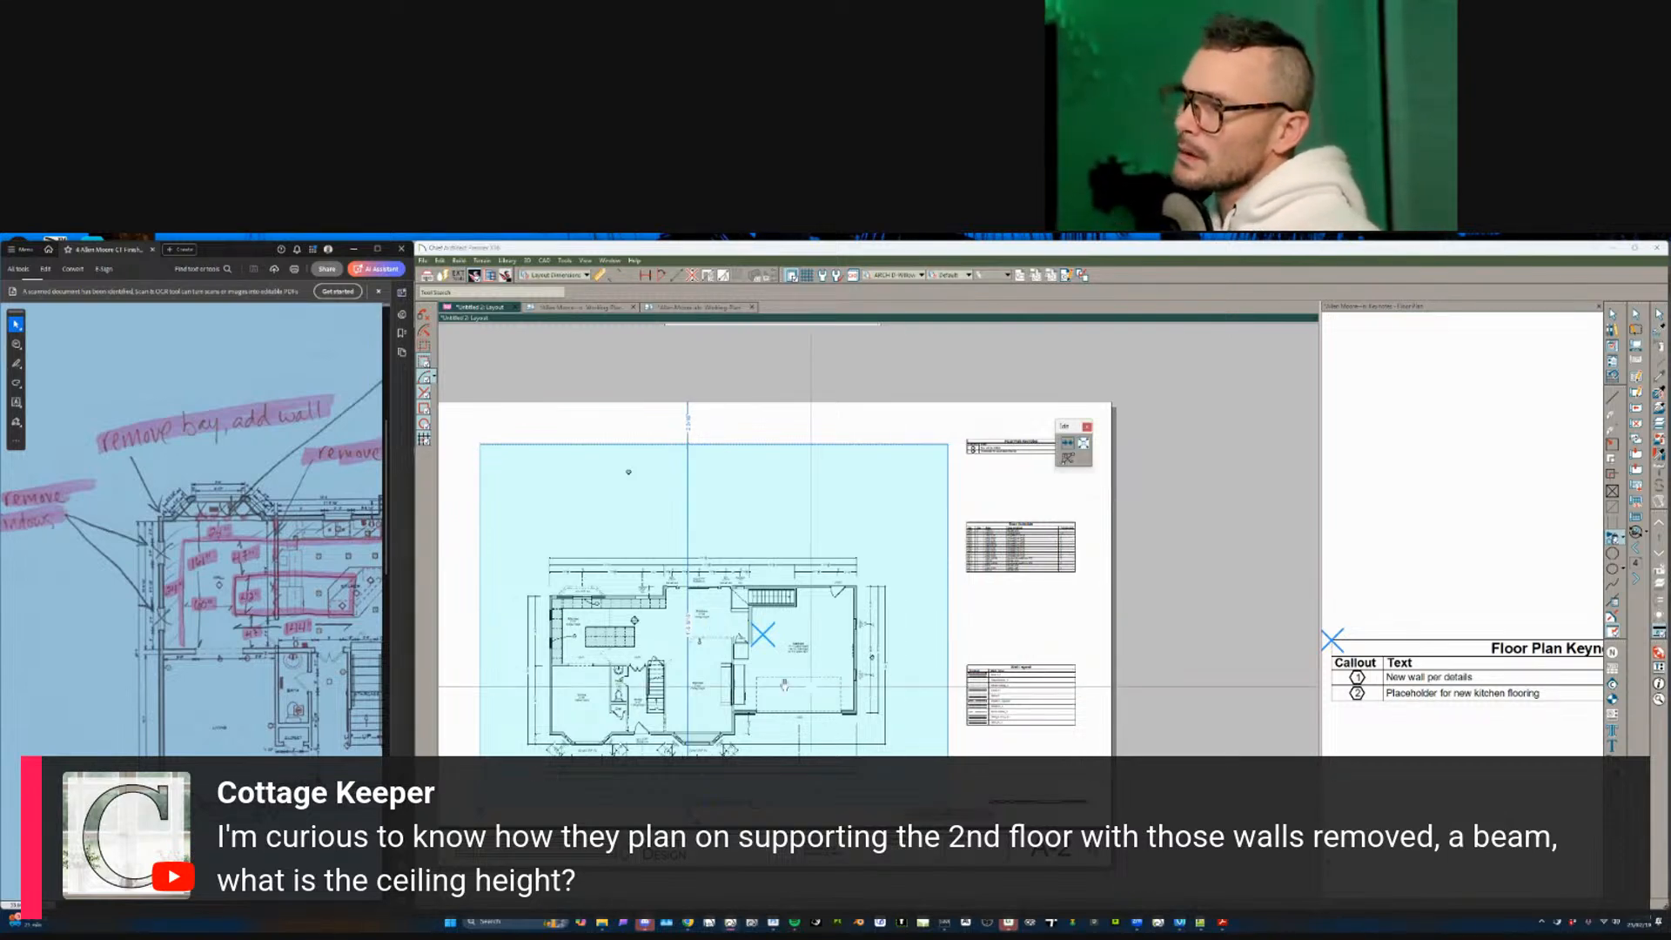
{"action": "left_click", "coordinate": [735, 677]}
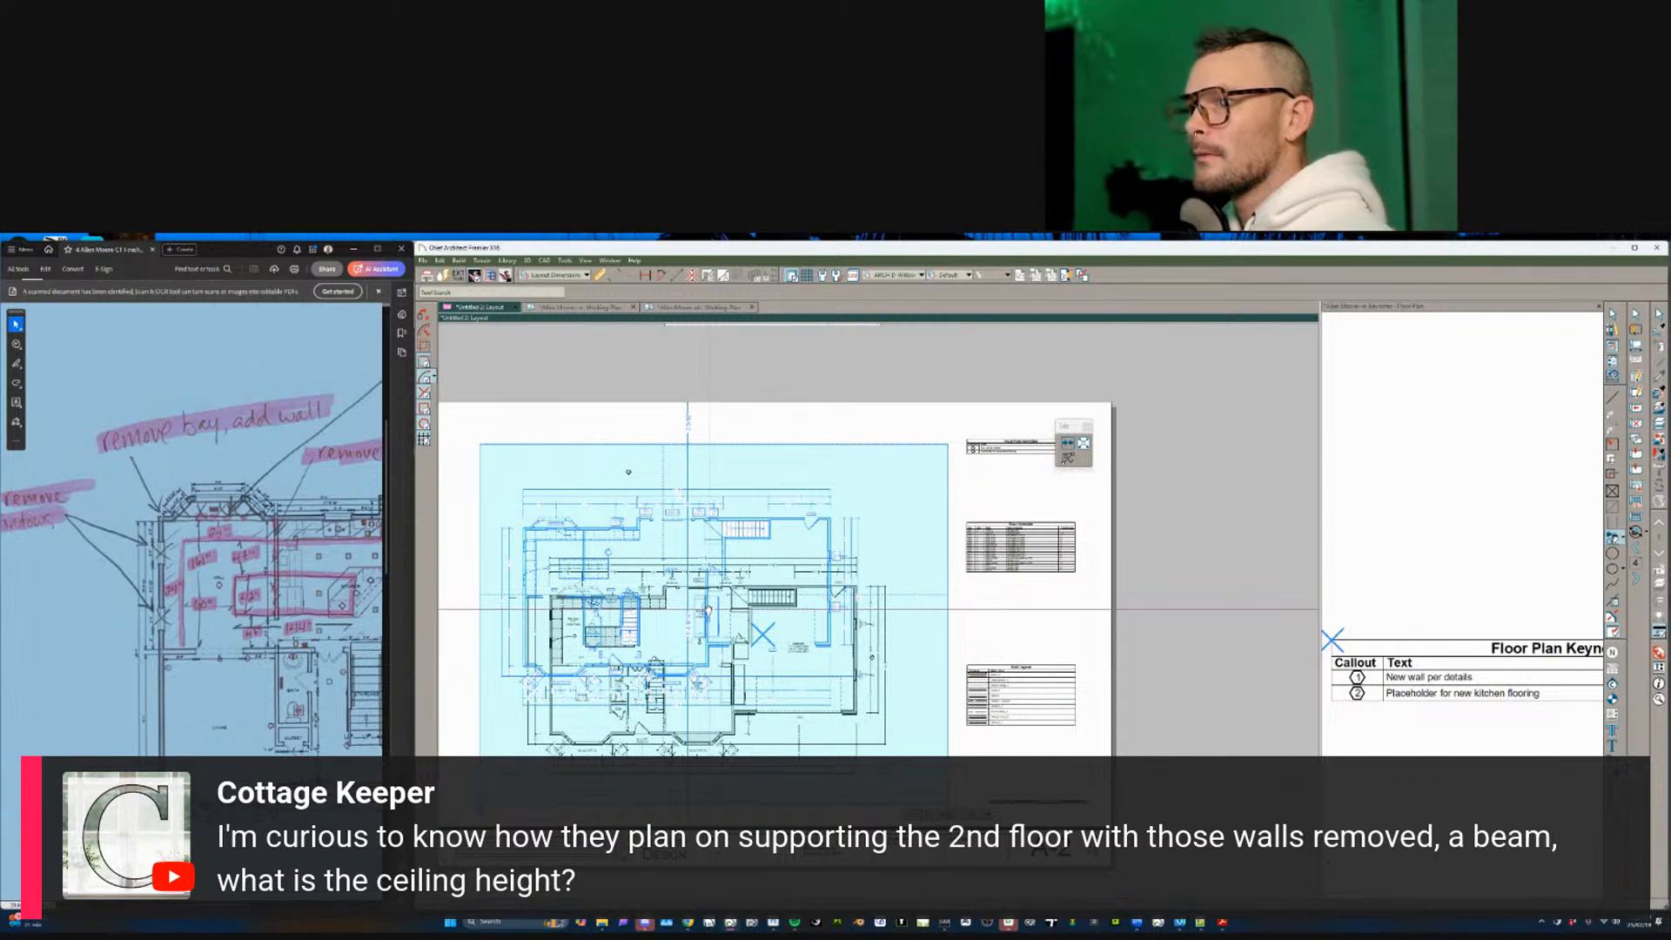
{"action": "key", "text": "Escape"}
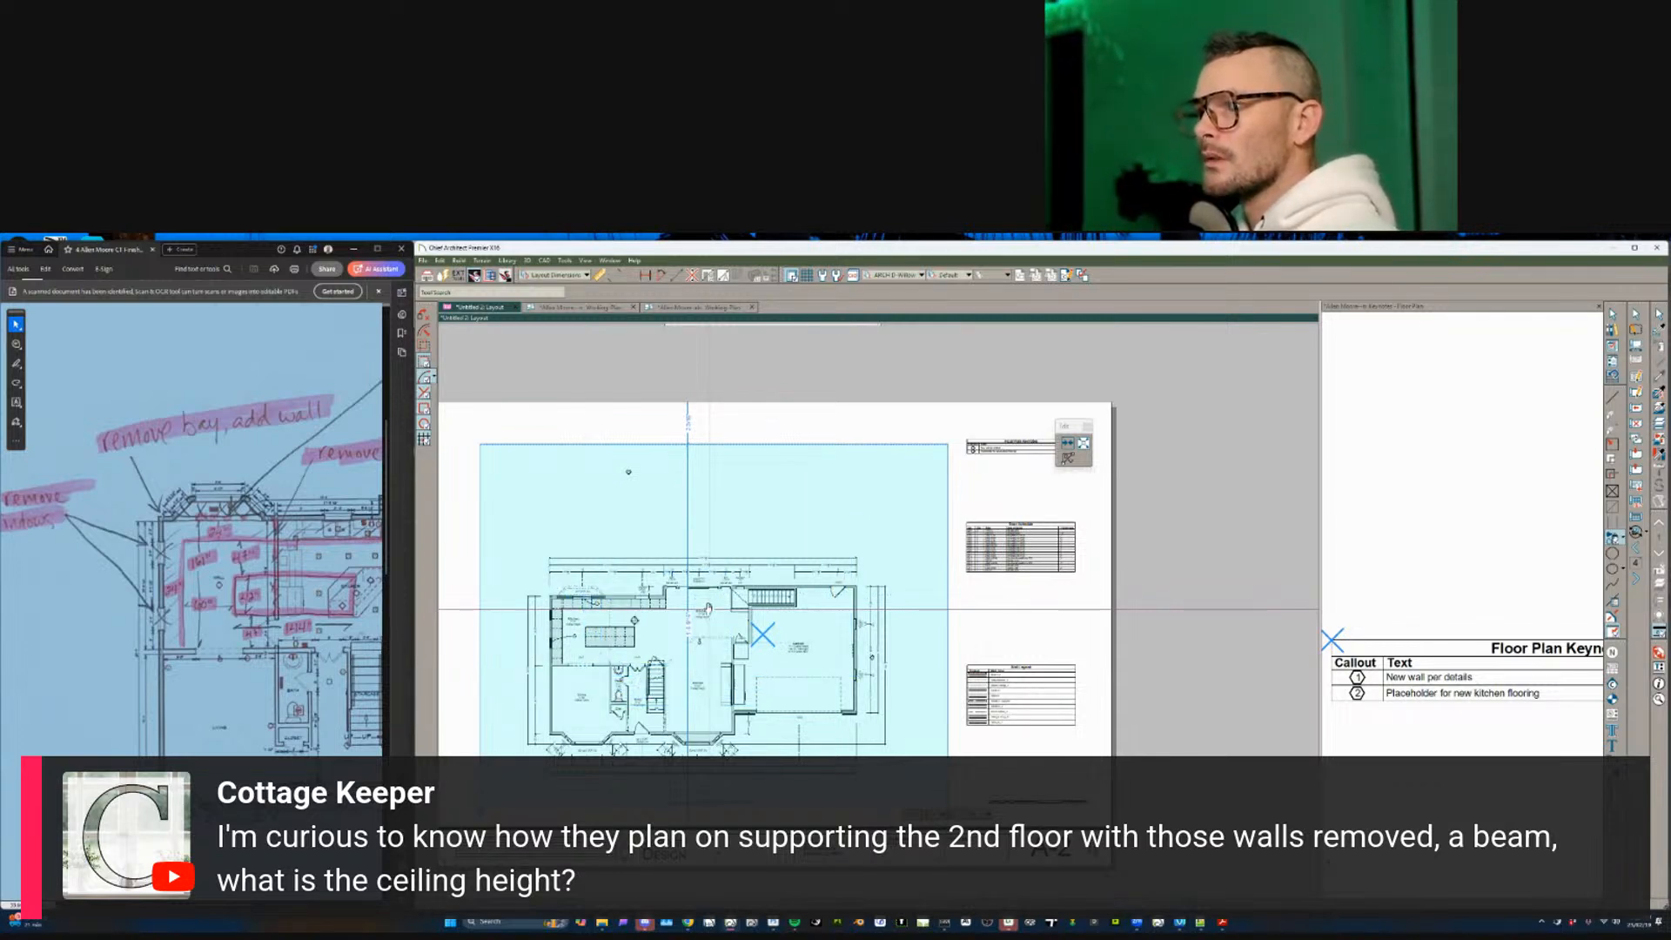
{"action": "left_click", "coordinate": [747, 668]}
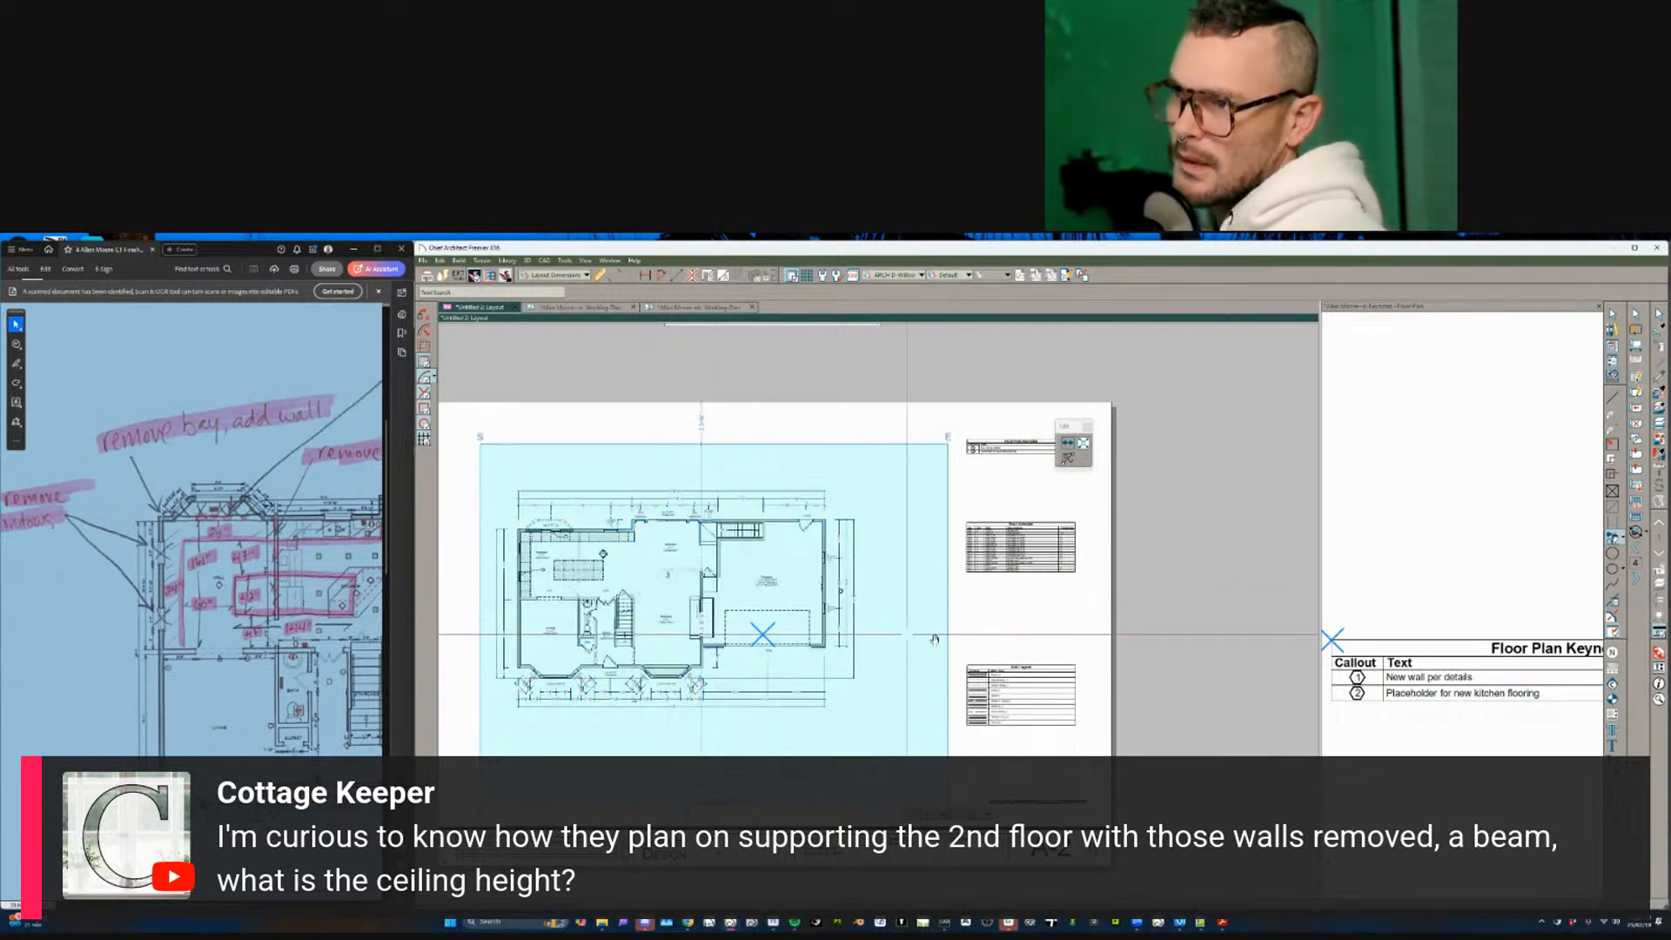
{"action": "left_click", "coordinate": [715, 603]}
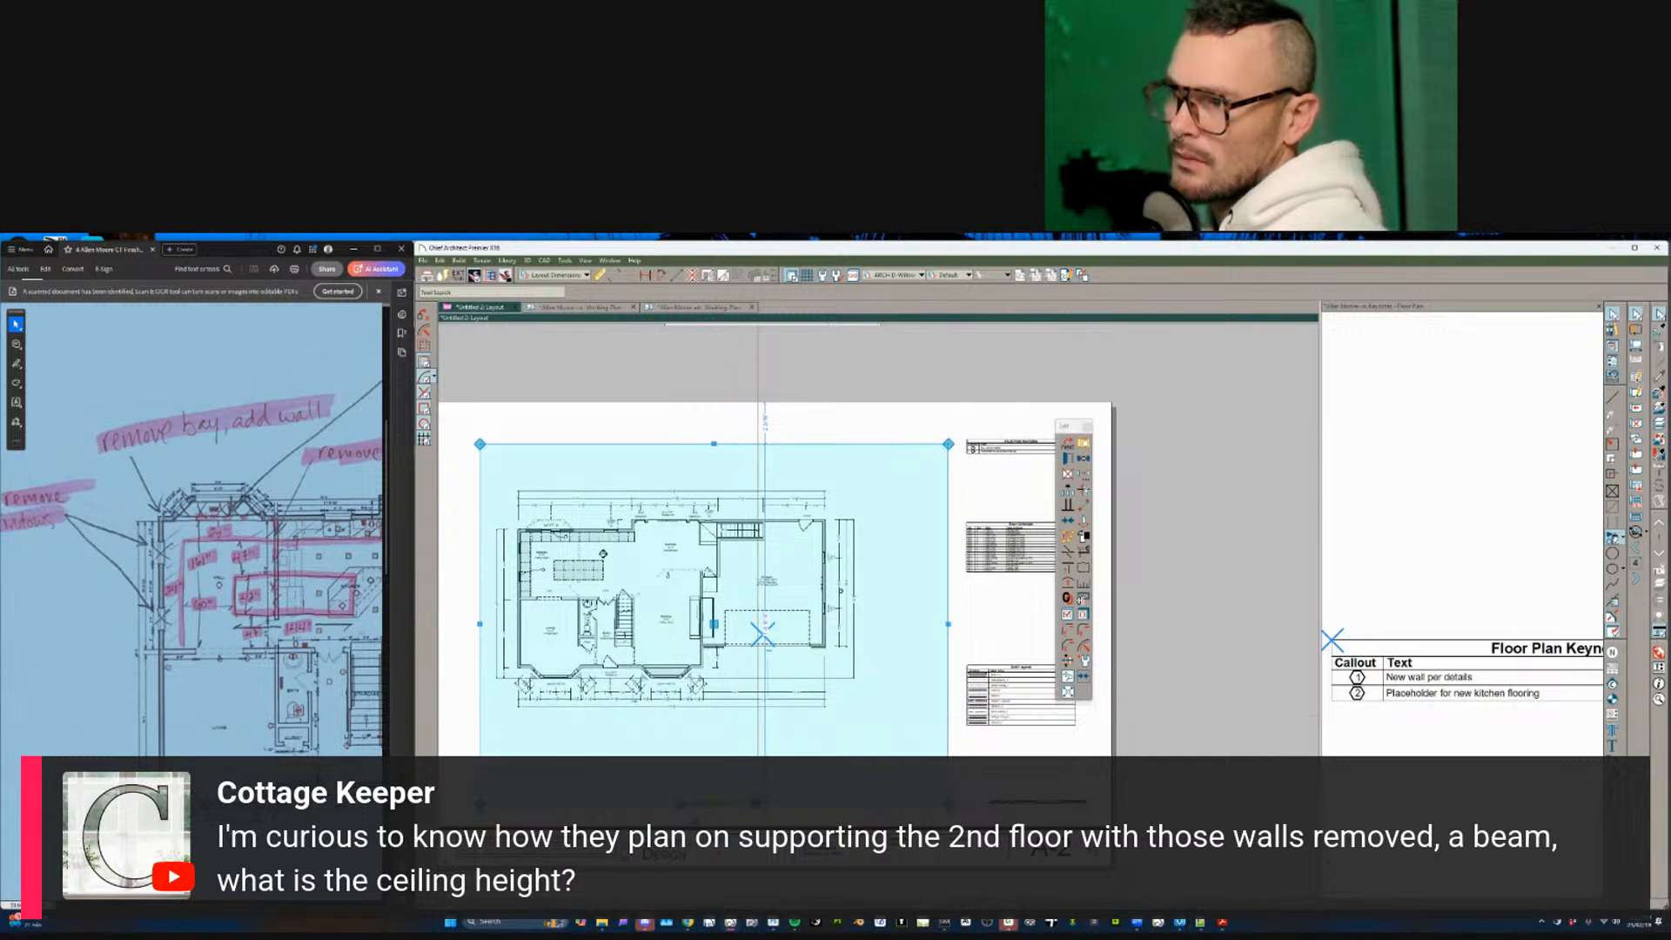
- Resize the plan view box by dragging its bottom edge up
{"action": "left_click", "coordinate": [817, 809]}
{"action": "left_click", "coordinate": [794, 804]}
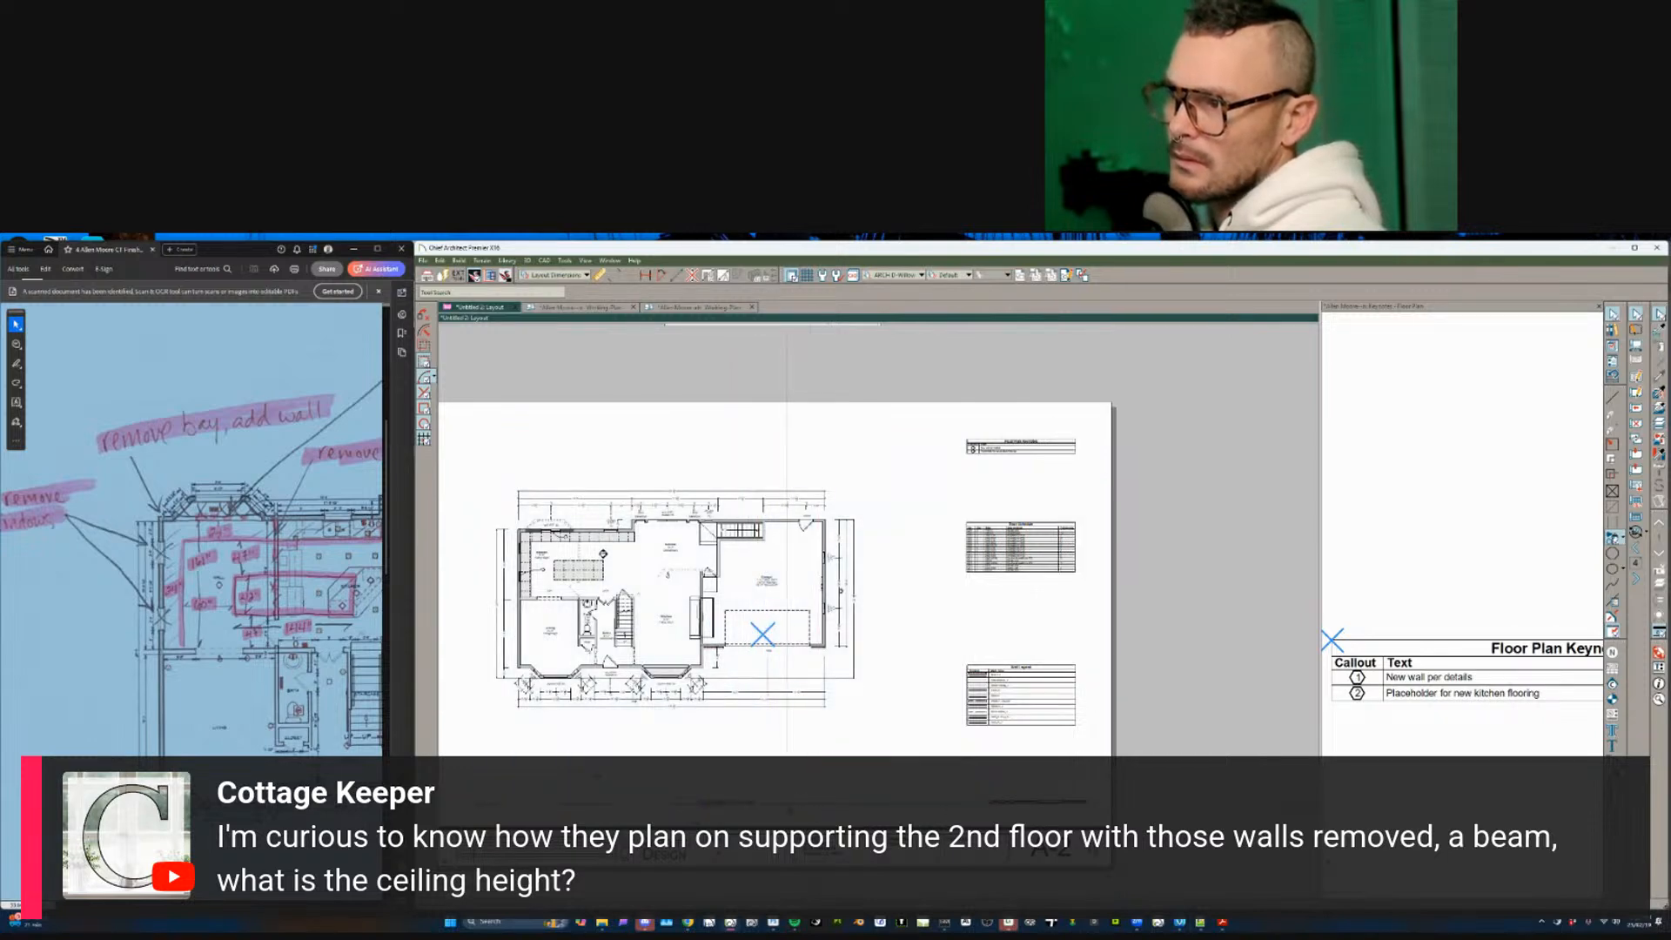
{"action": "left_click_drag", "start_coordinate": [779, 774], "coordinate": [779, 762]}
{"action": "key", "text": "Escape"}
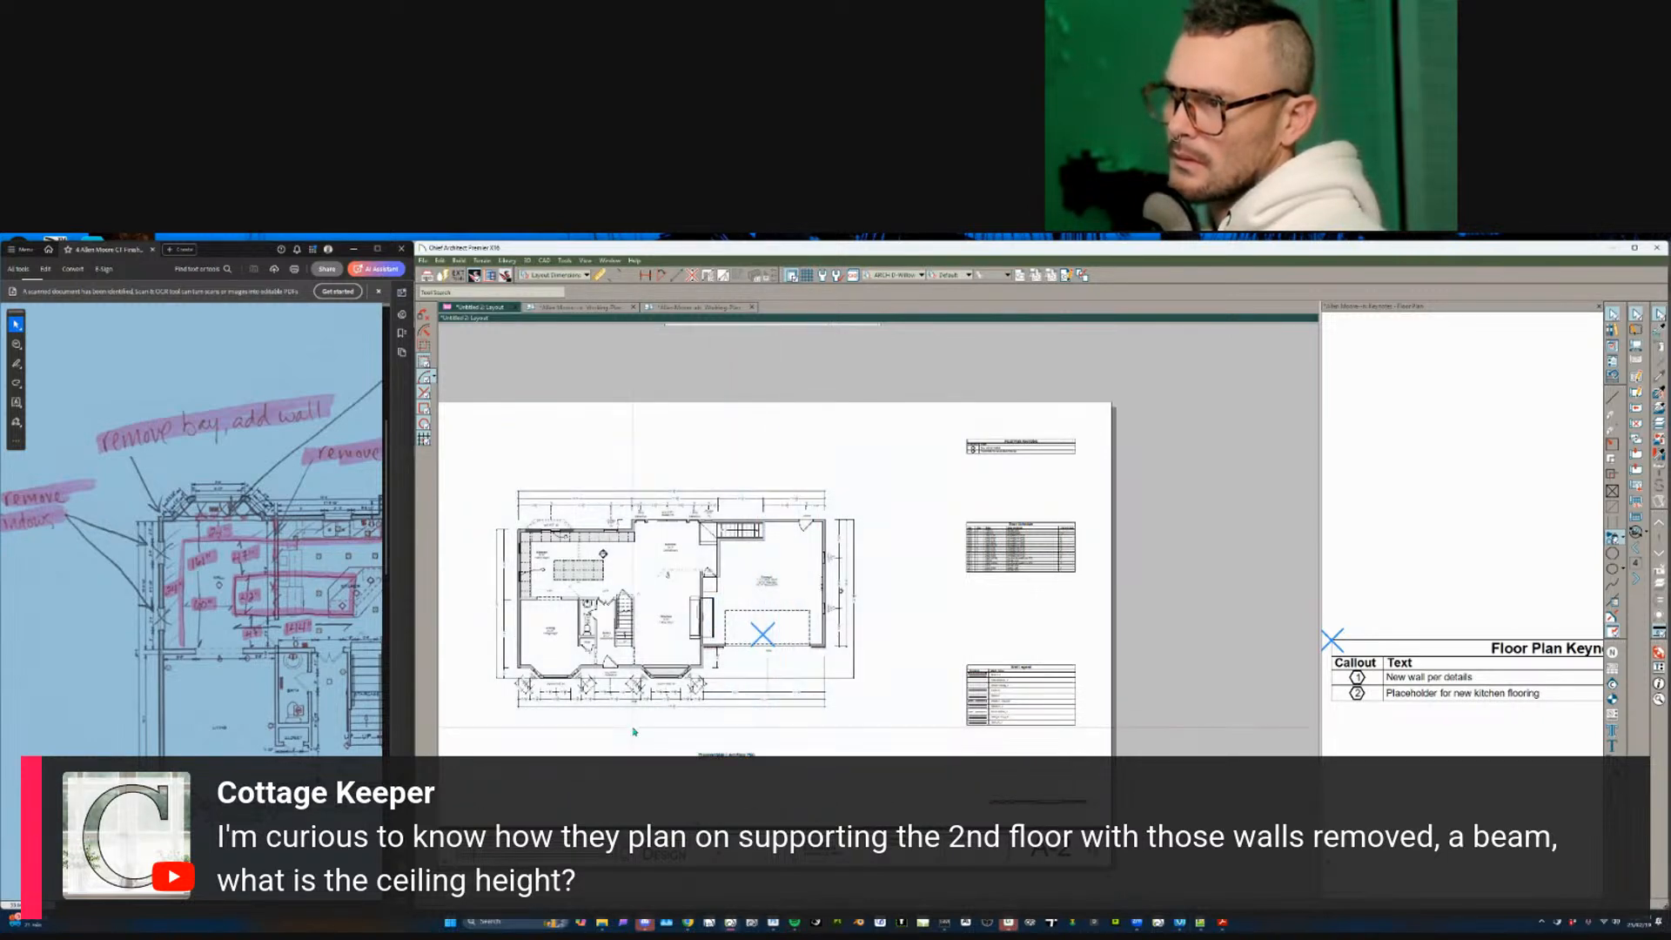
{"action": "left_click", "coordinate": [769, 647]}
{"action": "scroll", "coordinate": [769, 656], "scroll_direction": "down", "scroll_amount": 1}
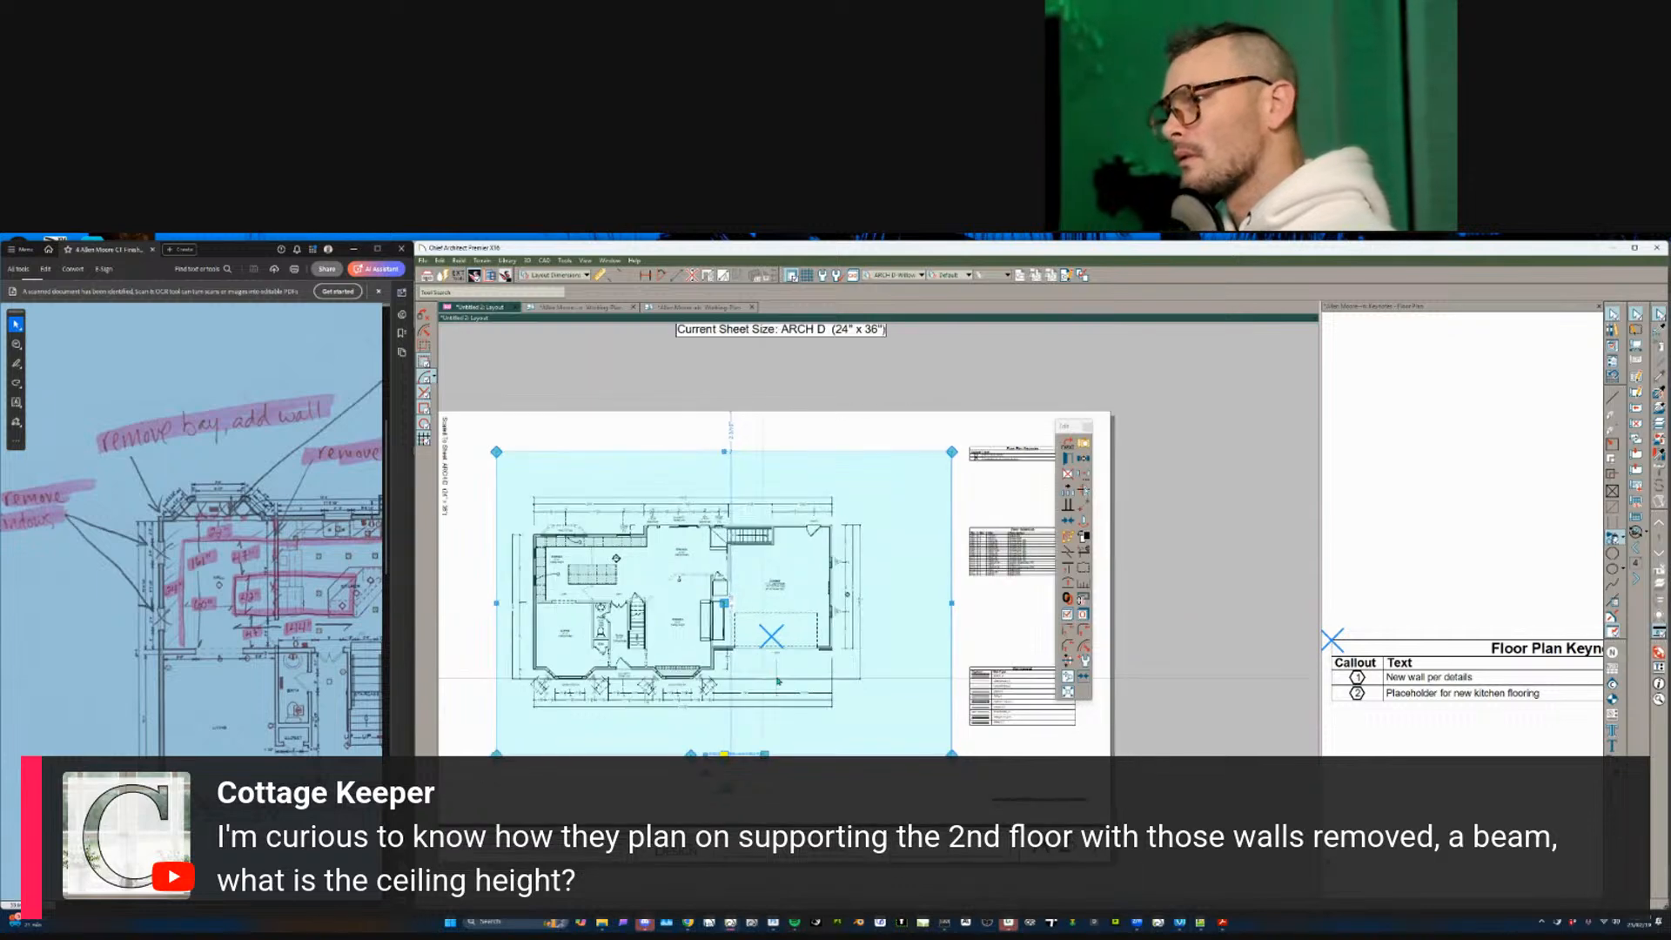
- Page through the layout sheets and select the plan on one page
{"action": "key", "text": "m"}
{"action": "key", "text": "Page_Down"}
{"action": "key", "text": "Page_Down"}
{"action": "key", "text": "Page_Down"}
{"action": "key", "text": "Page_Down"}
{"action": "key", "text": "Page_Down"}
{"action": "key", "text": "Page_Down"}
{"action": "key", "text": "Page_Down"}
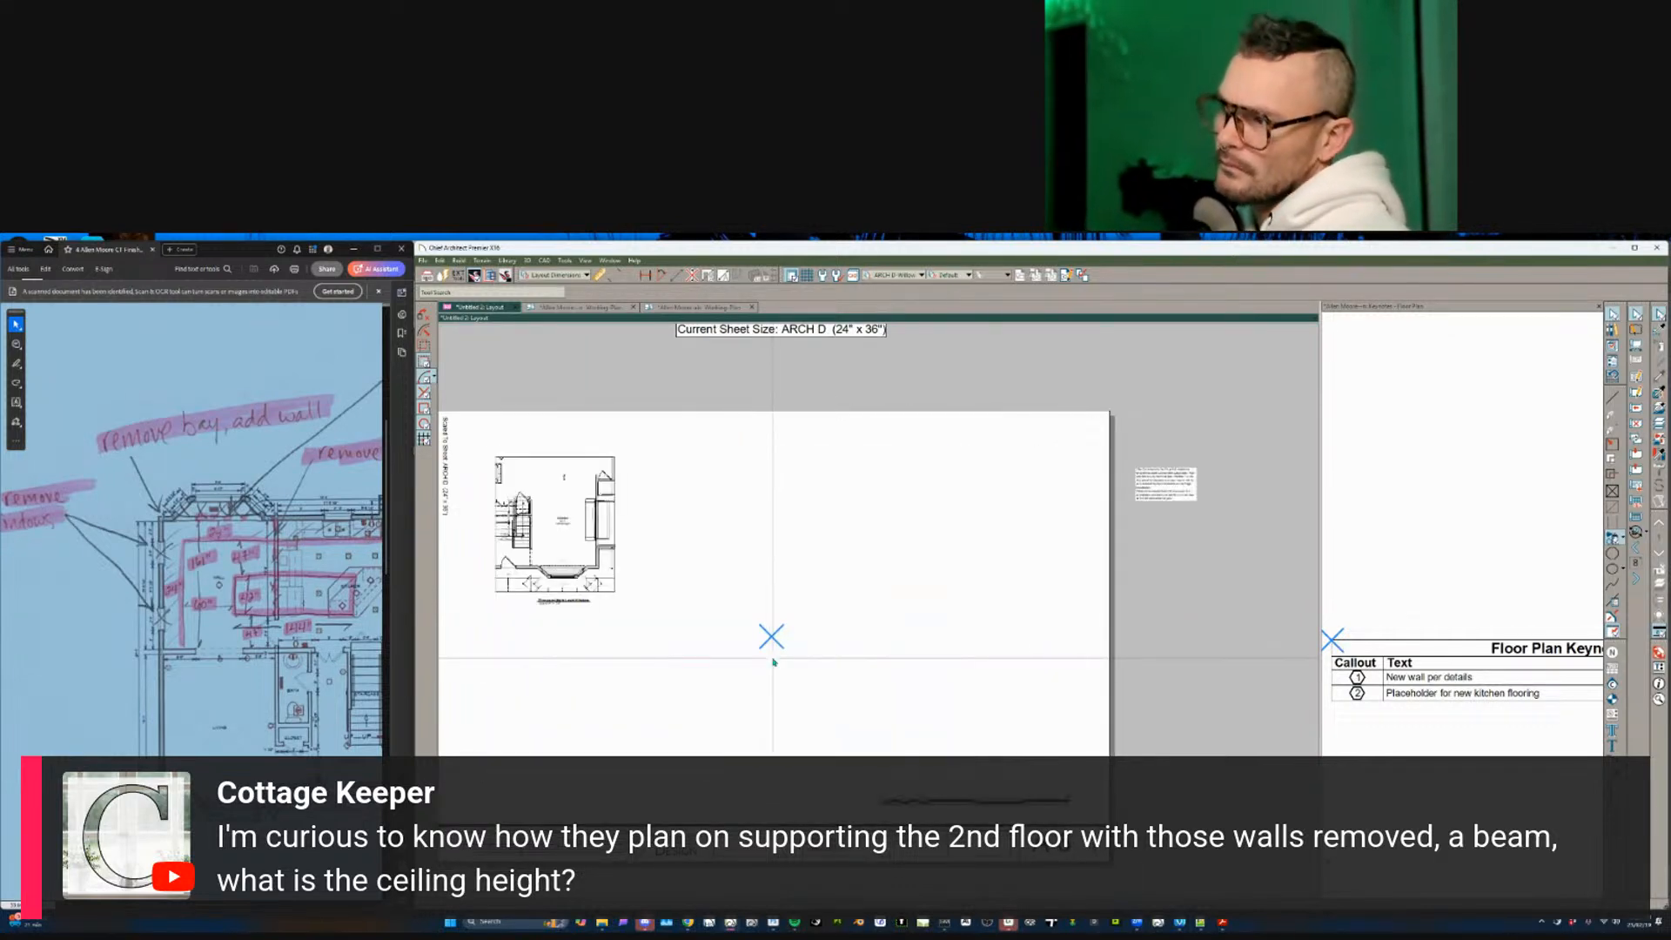
{"action": "key", "text": "Page_Down"}
{"action": "key", "text": "Page_Down"}
{"action": "key", "text": "Page_Down"}
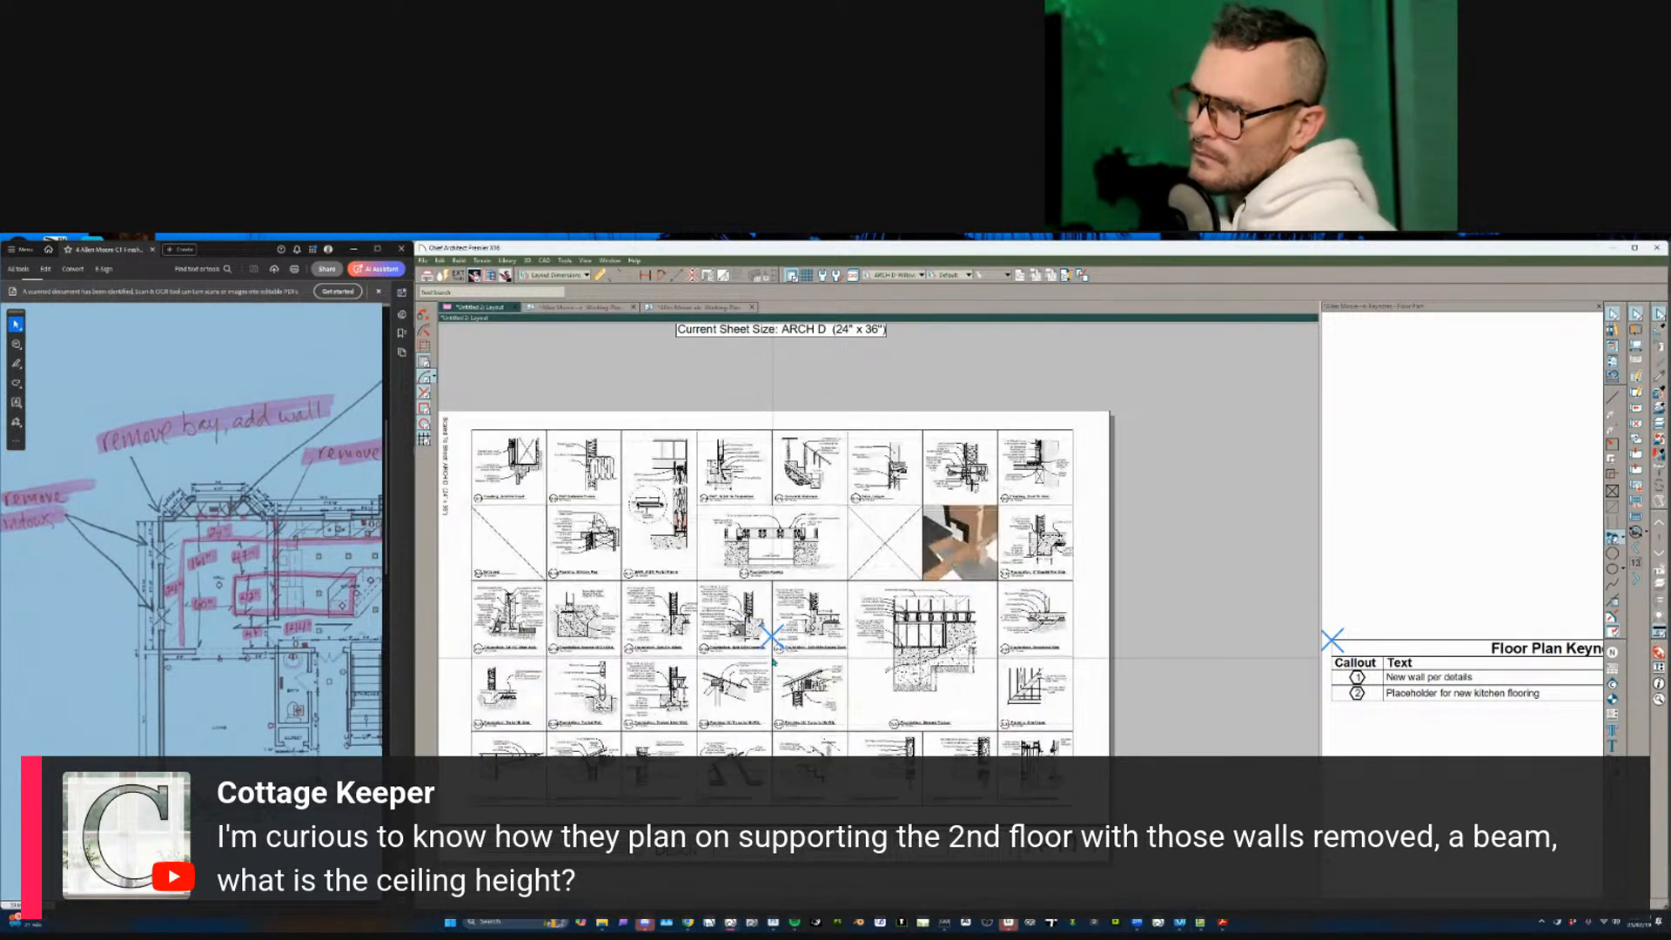
{"action": "key", "text": "Page_Down"}
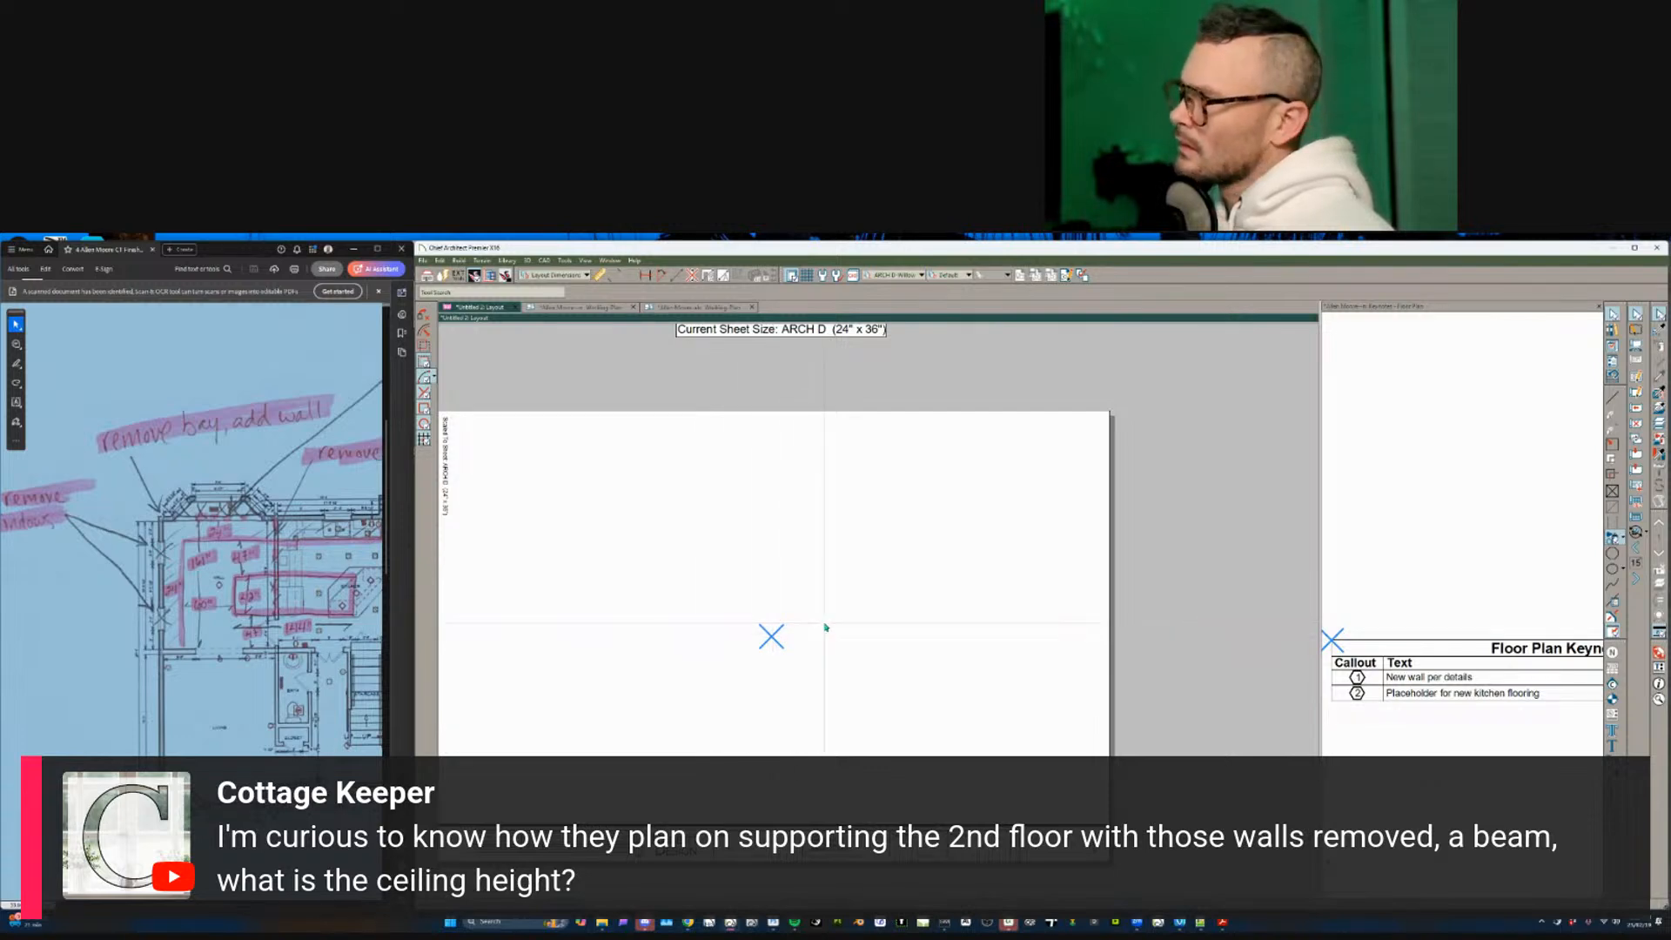
{"action": "key", "text": "Page_Up"}
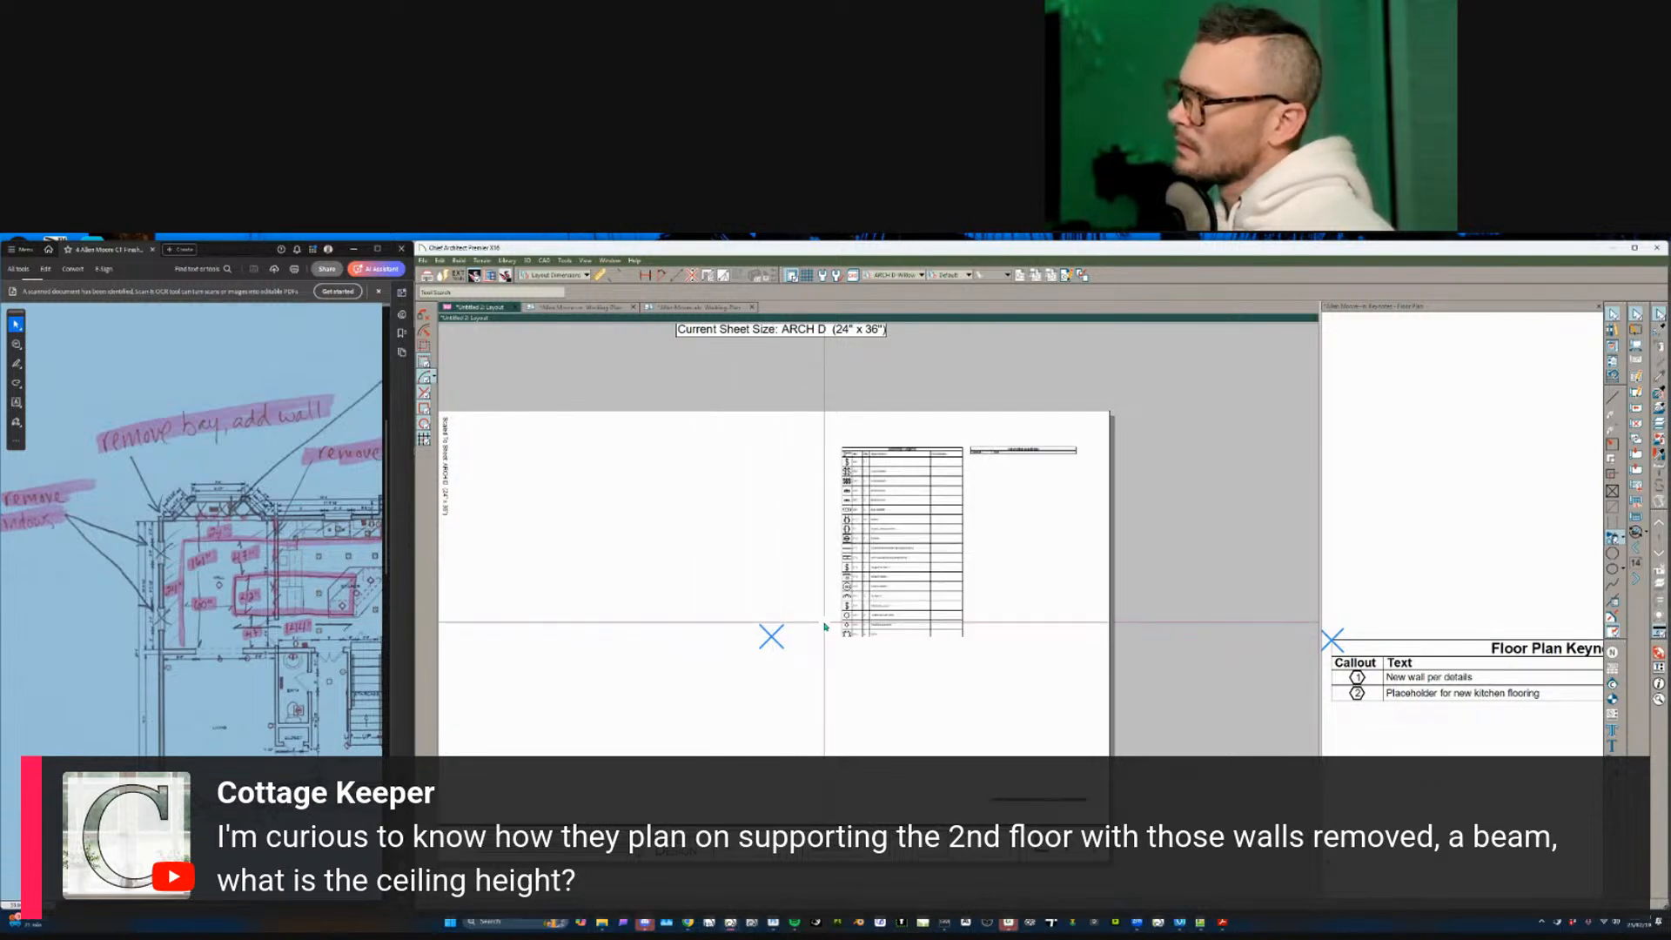
{"action": "left_click", "coordinate": [825, 625]}
{"action": "left_click", "coordinate": [902, 595]}
{"action": "middle_click_drag", "start_coordinate": [912, 535], "coordinate": [845, 527]}
- Move the symbol legend table to the right of the plan, lower on the sheet
{"action": "left_click", "coordinate": [875, 536]}
{"action": "key", "text": "m"}
{"action": "left_click", "coordinate": [828, 451]}
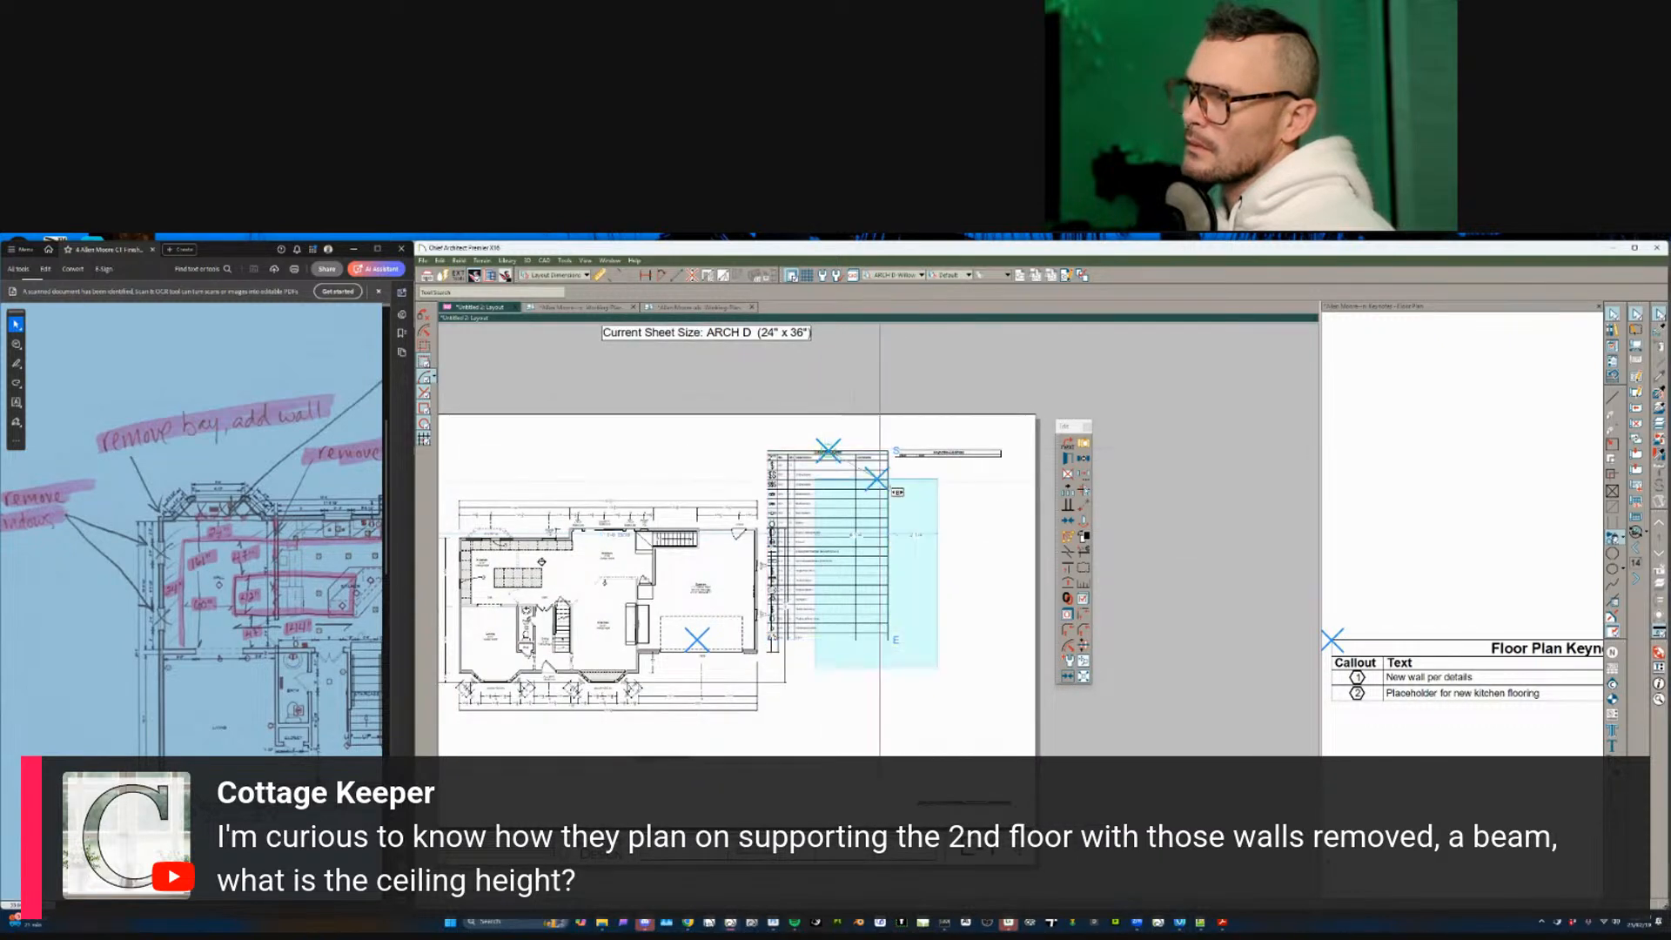
{"action": "left_click", "coordinate": [949, 451]}
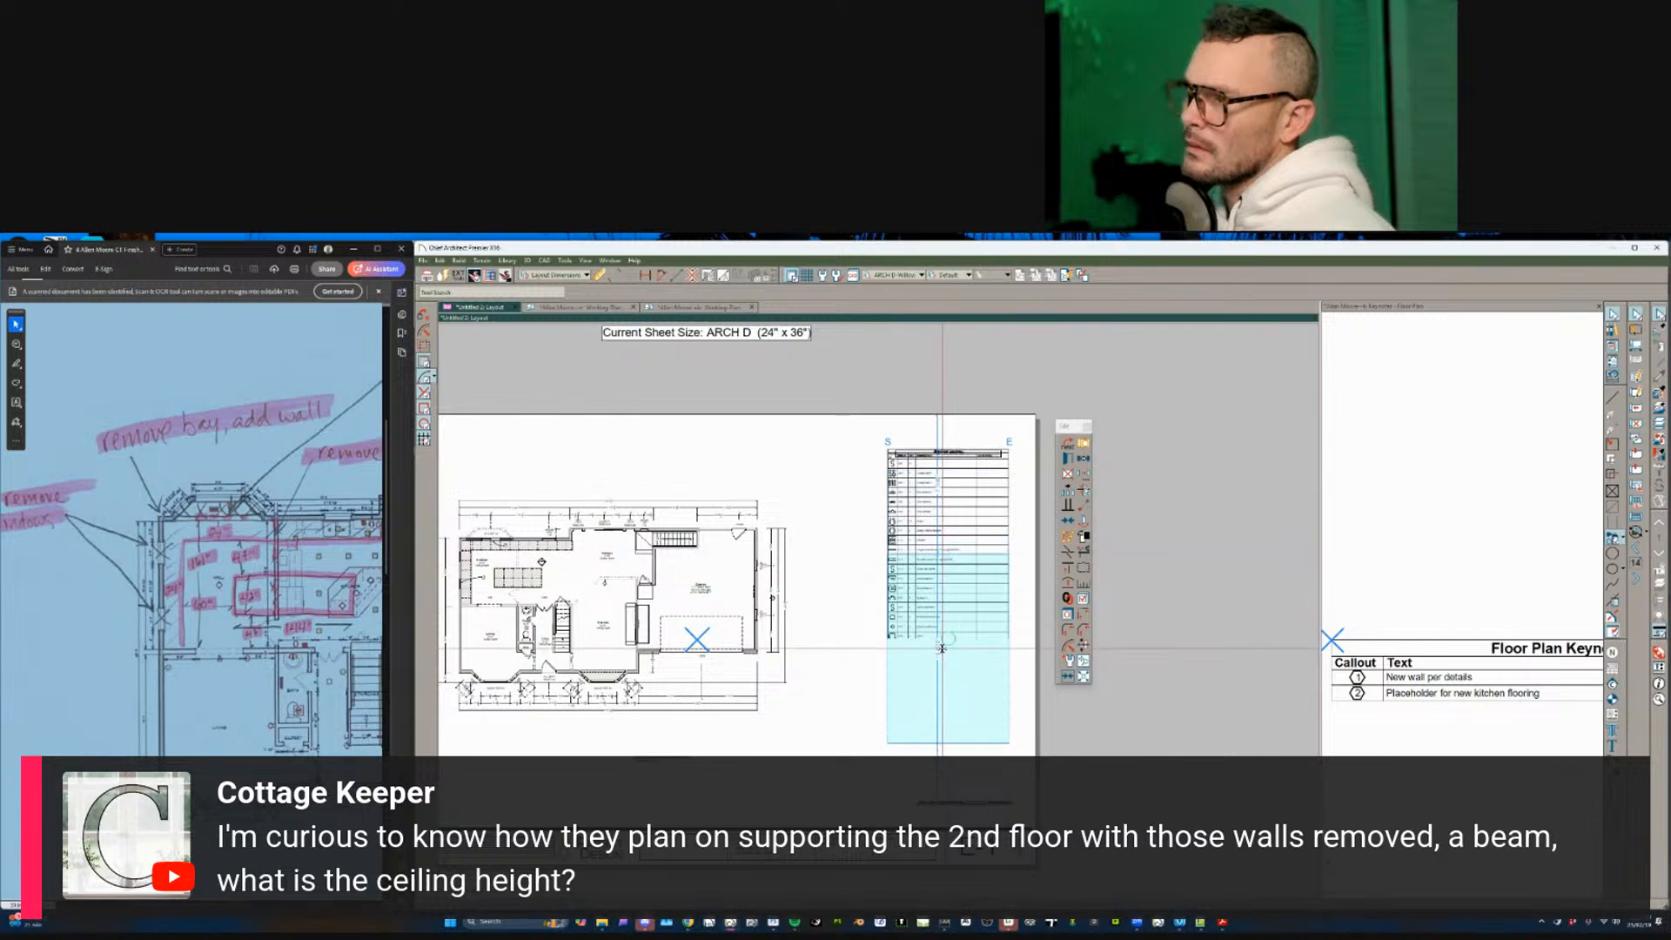
{"action": "left_click_drag", "start_coordinate": [942, 648], "coordinate": [941, 649]}
{"action": "key", "text": "Escape"}
{"action": "middle_click_drag", "start_coordinate": [593, 600], "coordinate": [646, 627]}
{"action": "scroll", "coordinate": [646, 626], "scroll_direction": "up", "scroll_amount": 1}
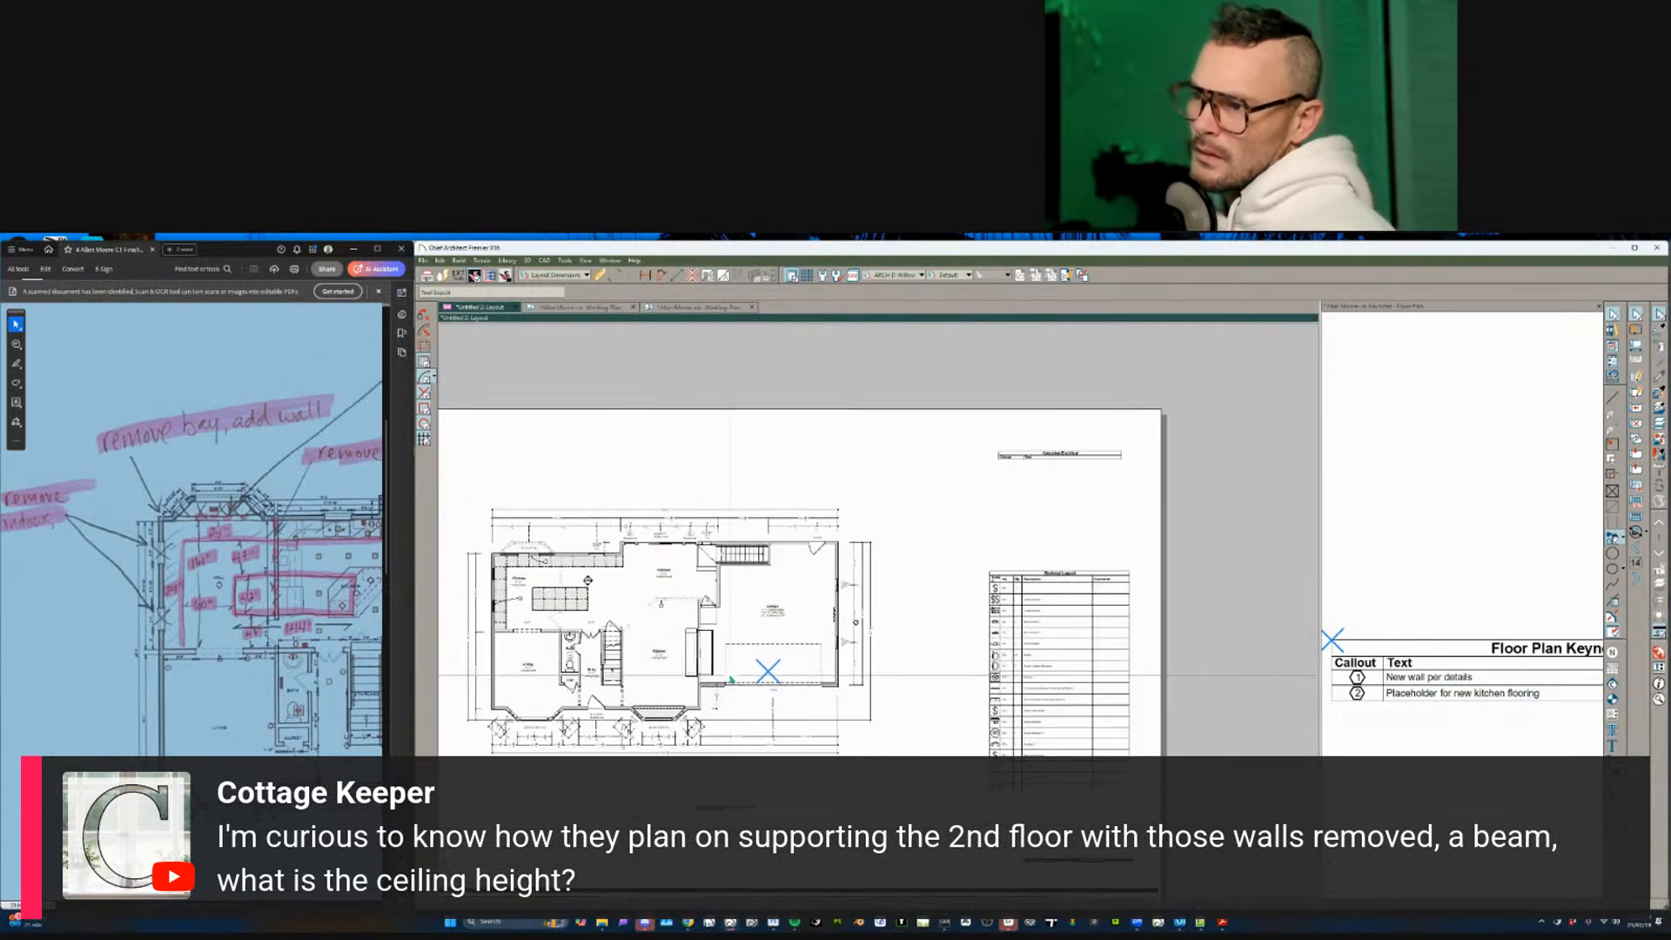
{"action": "scroll", "coordinate": [731, 679], "scroll_direction": "down", "scroll_amount": 2}
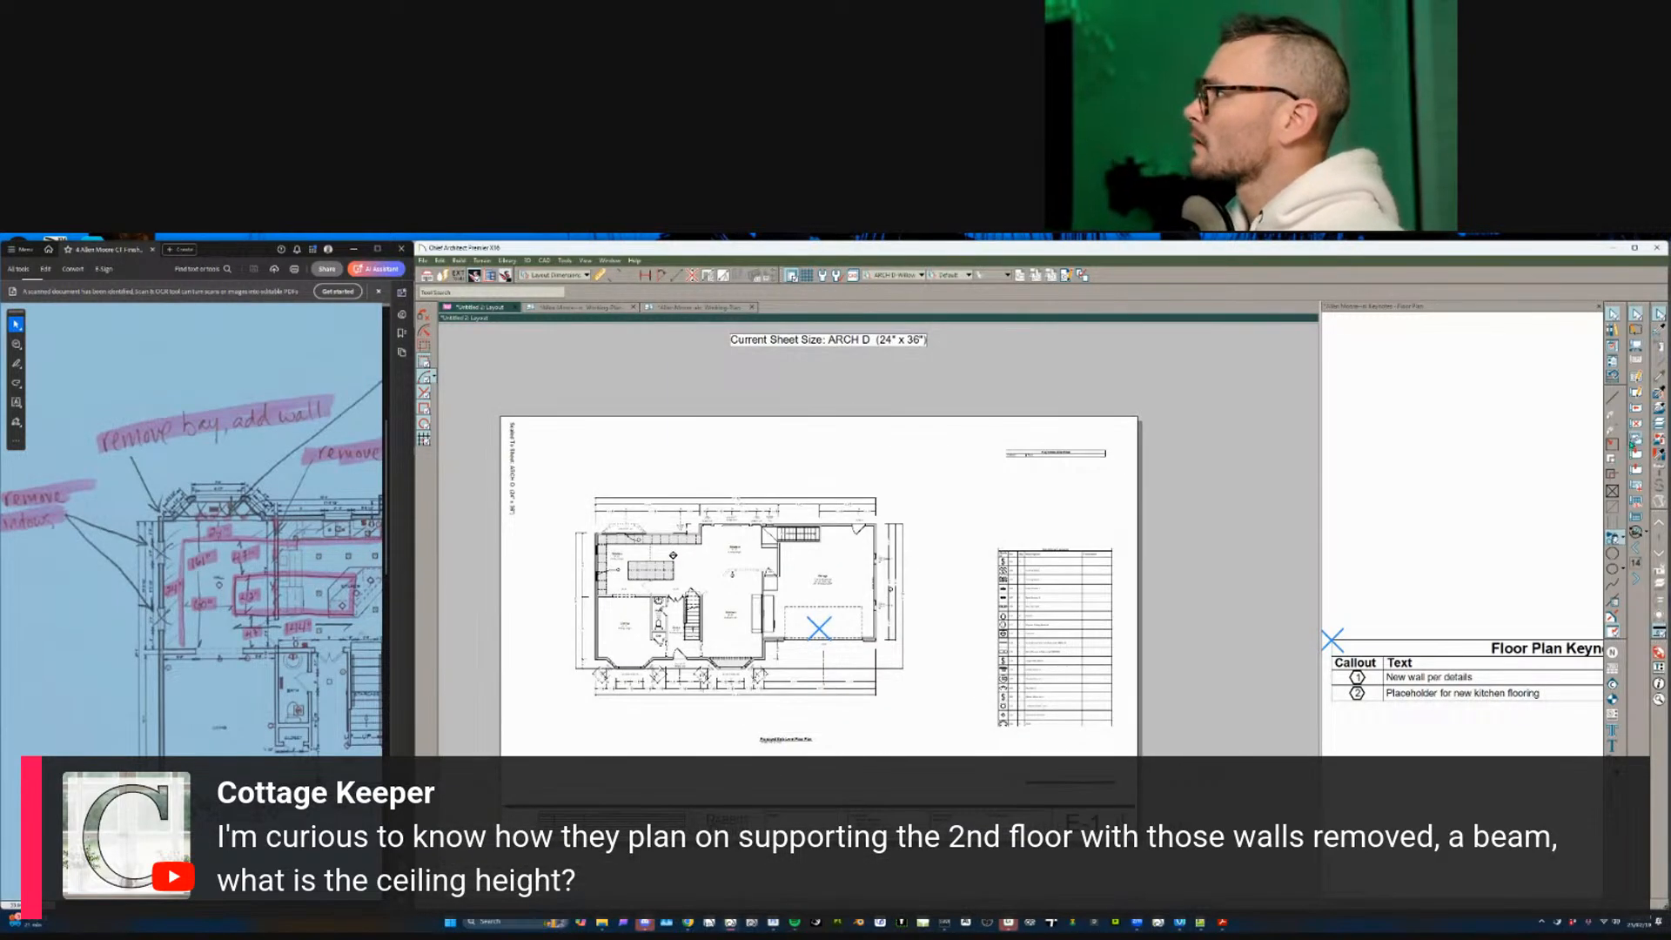
- Set the E-2 plan layout box to show the 2nd floor and fit the sheet
{"action": "left_click", "coordinate": [1632, 444]}
{"action": "double_click", "coordinate": [735, 578]}
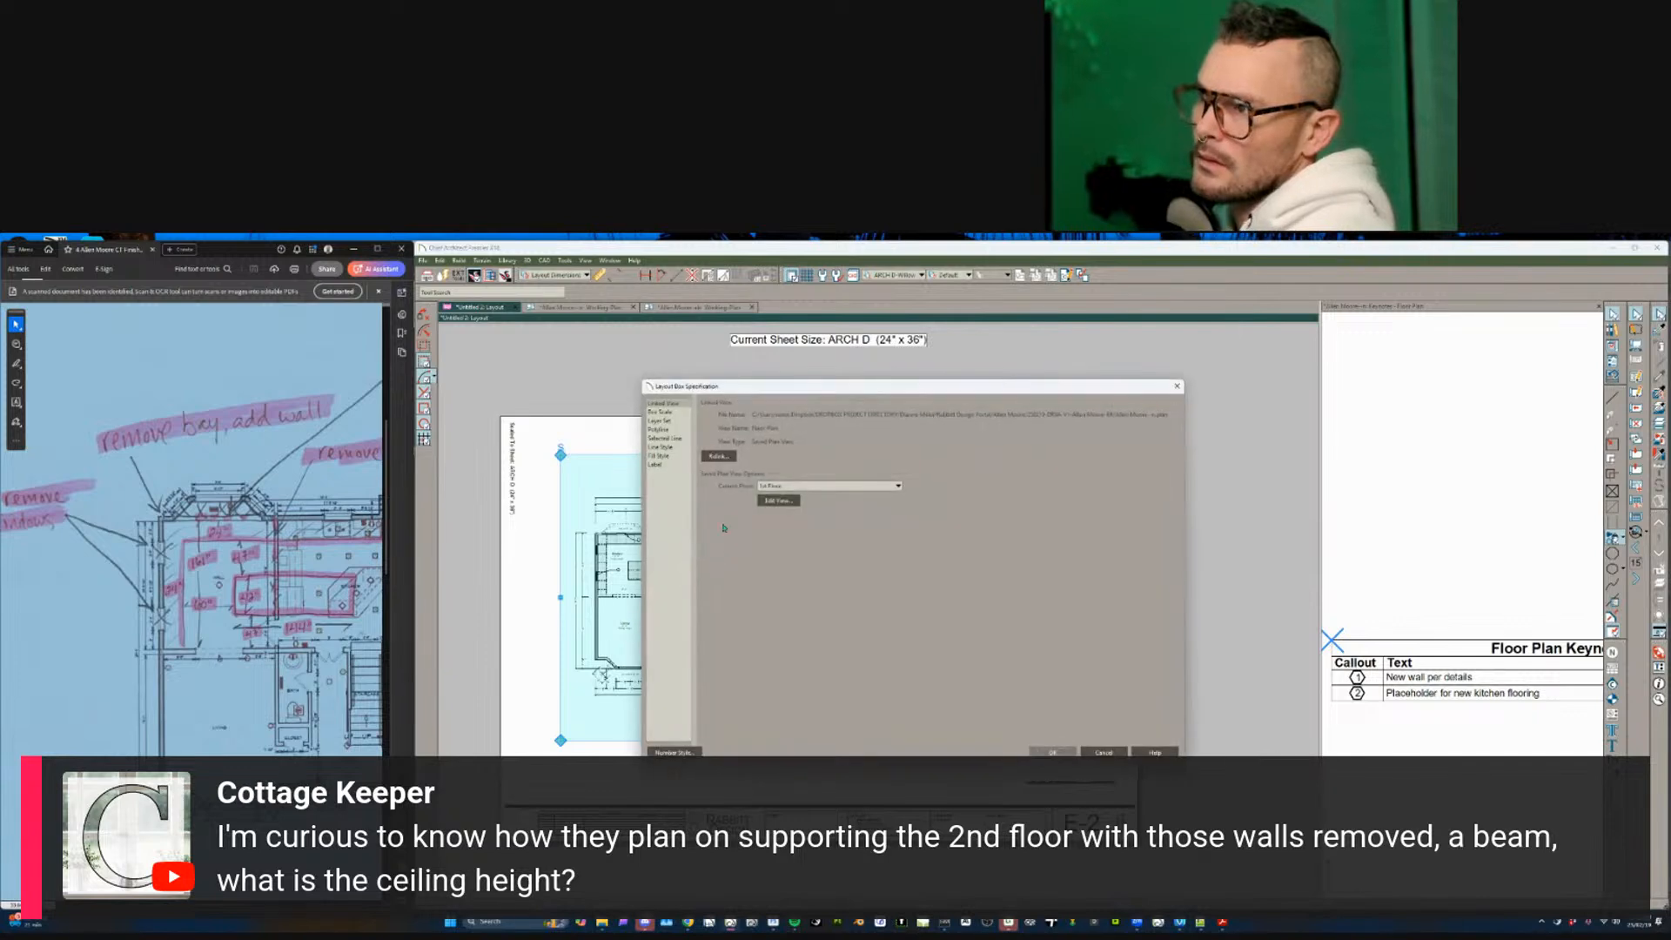
{"action": "key", "text": "Return"}
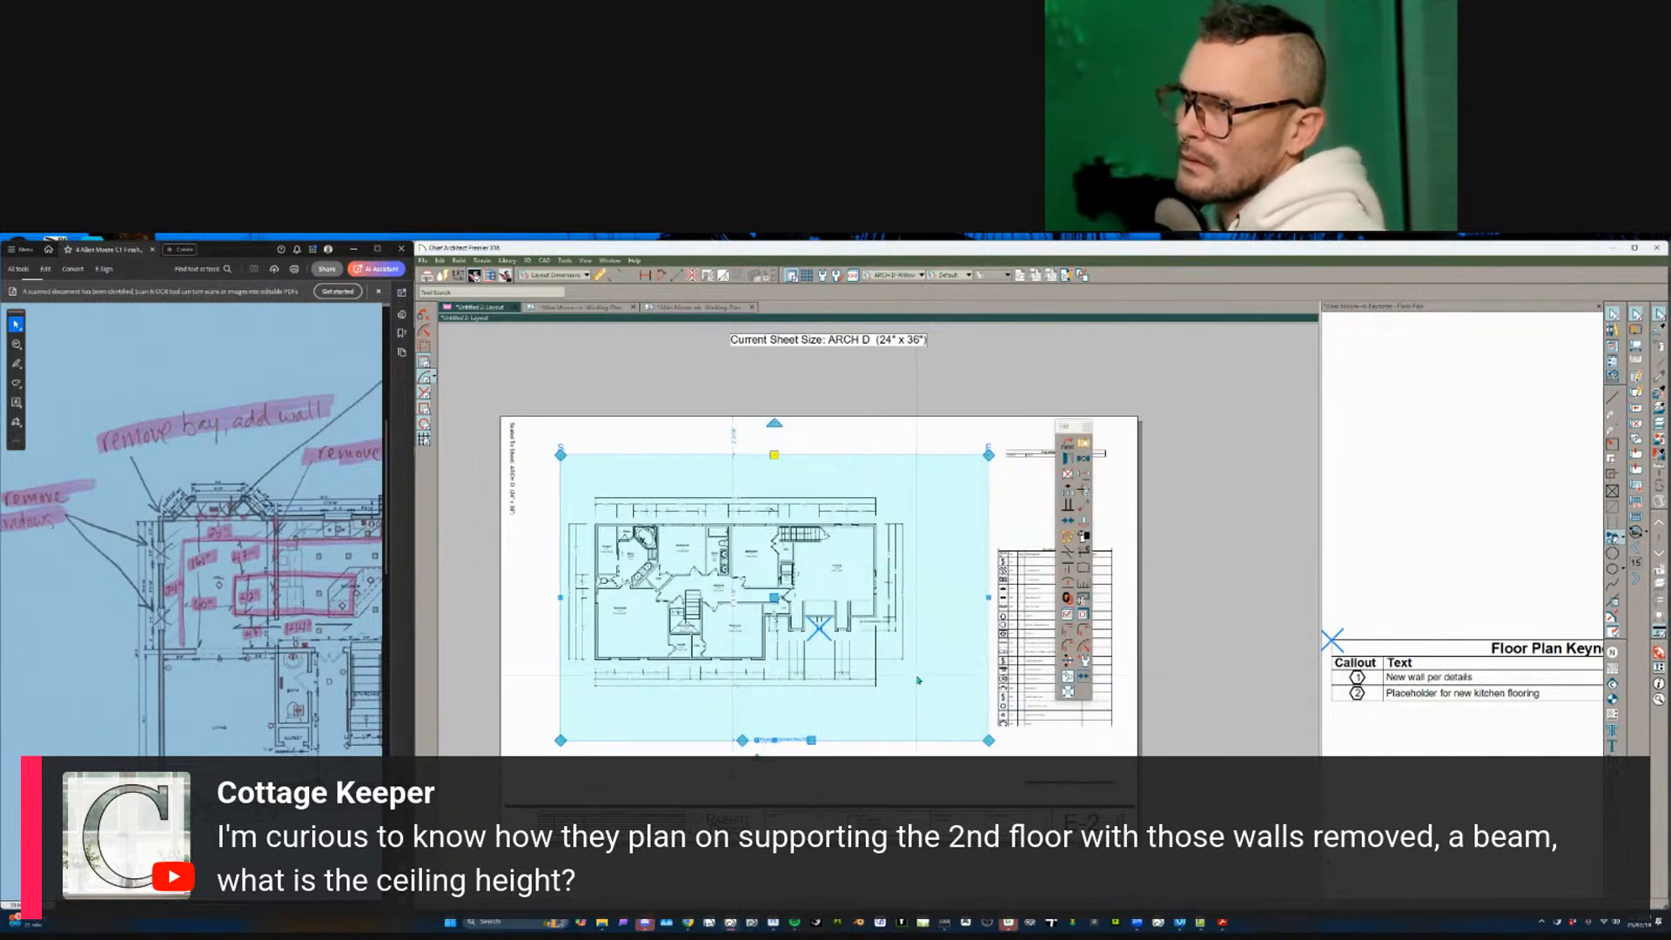
{"action": "key", "text": "Escape"}
{"action": "key", "text": "F6"}
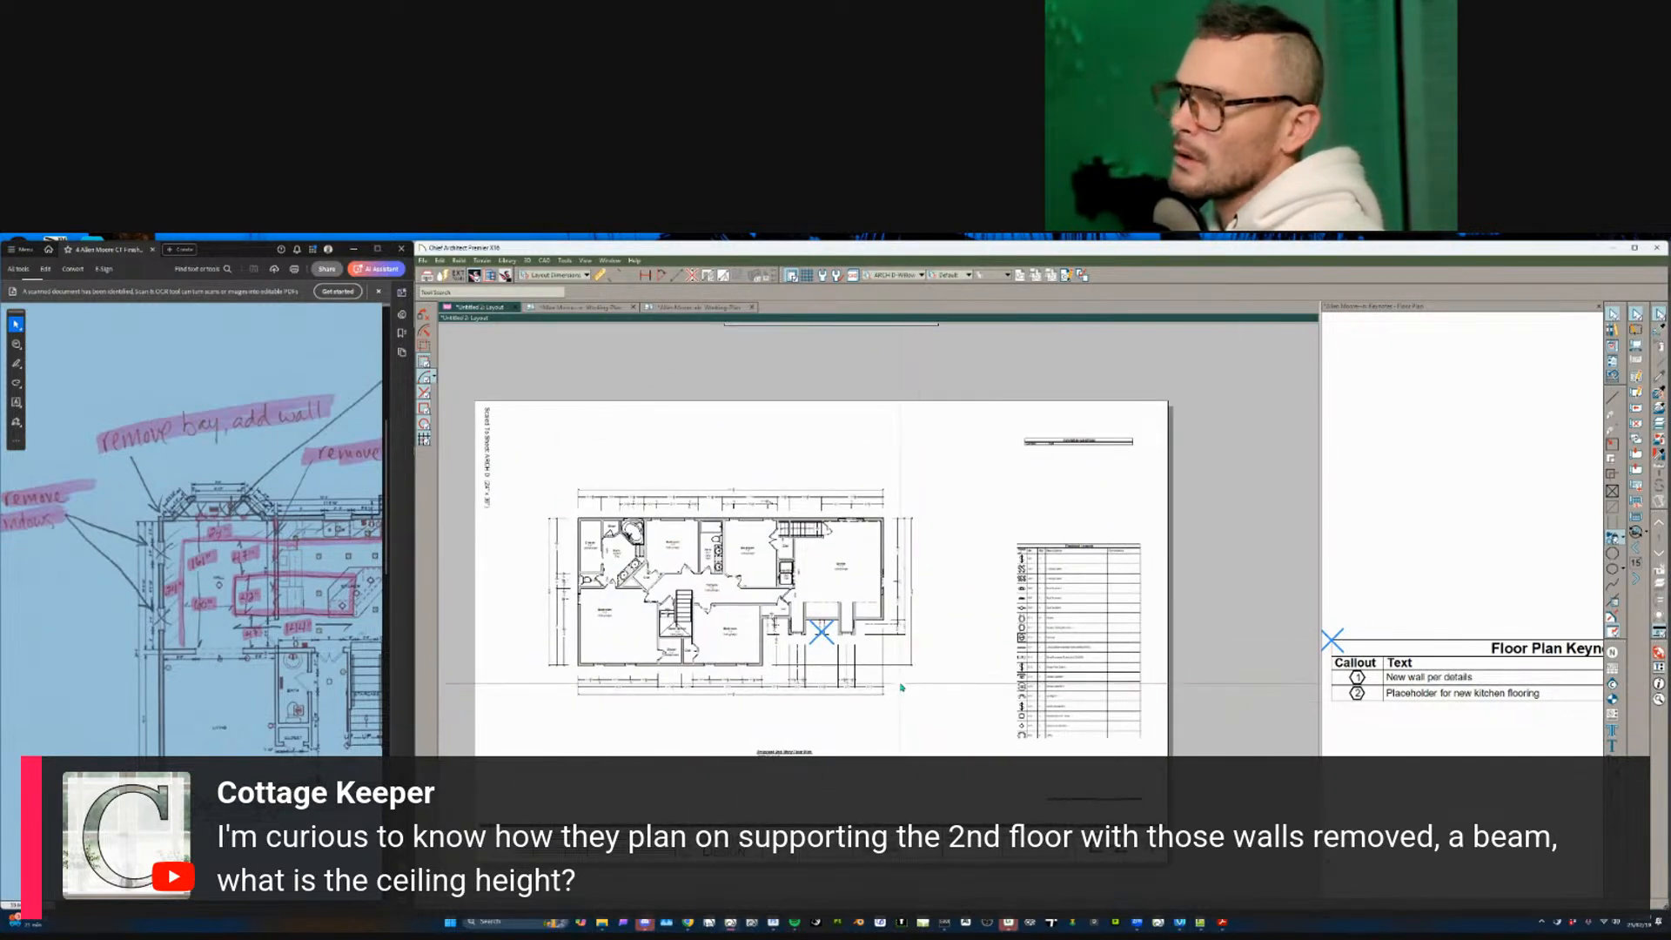
- On the near-empty layout page, place a plan layout box linked to Framing, Roof Plan
{"action": "key", "text": "Page_Down"}
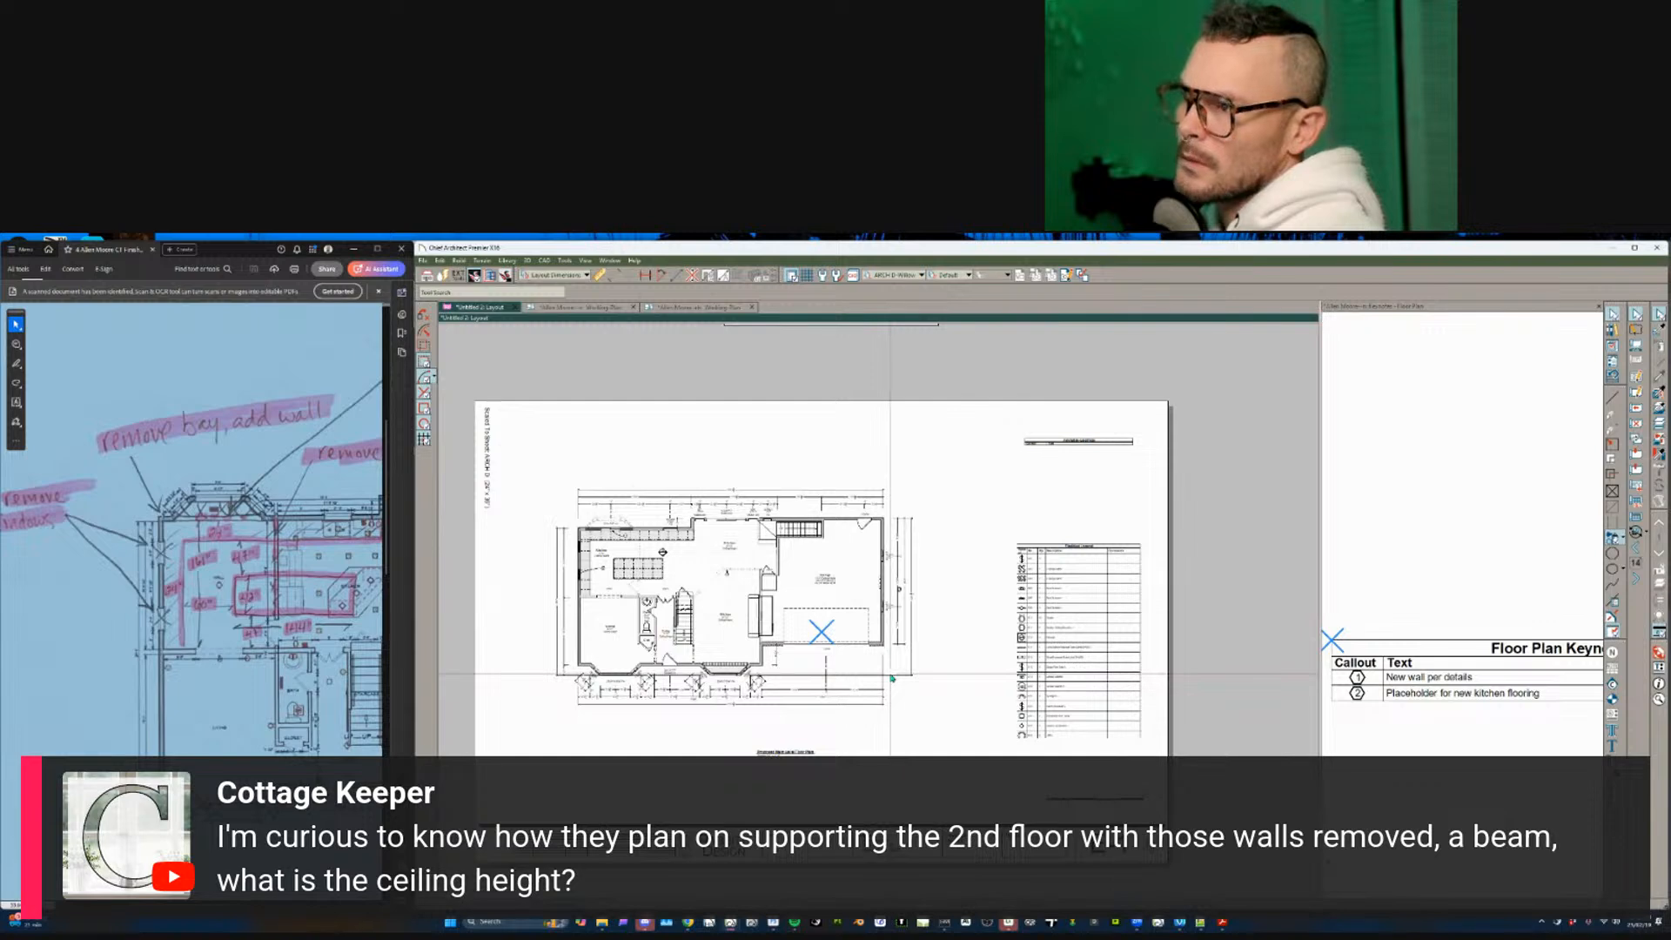
{"action": "key", "text": "Page_Down"}
{"action": "key", "text": "Page_Down"}
{"action": "key", "text": "Page_Down"}
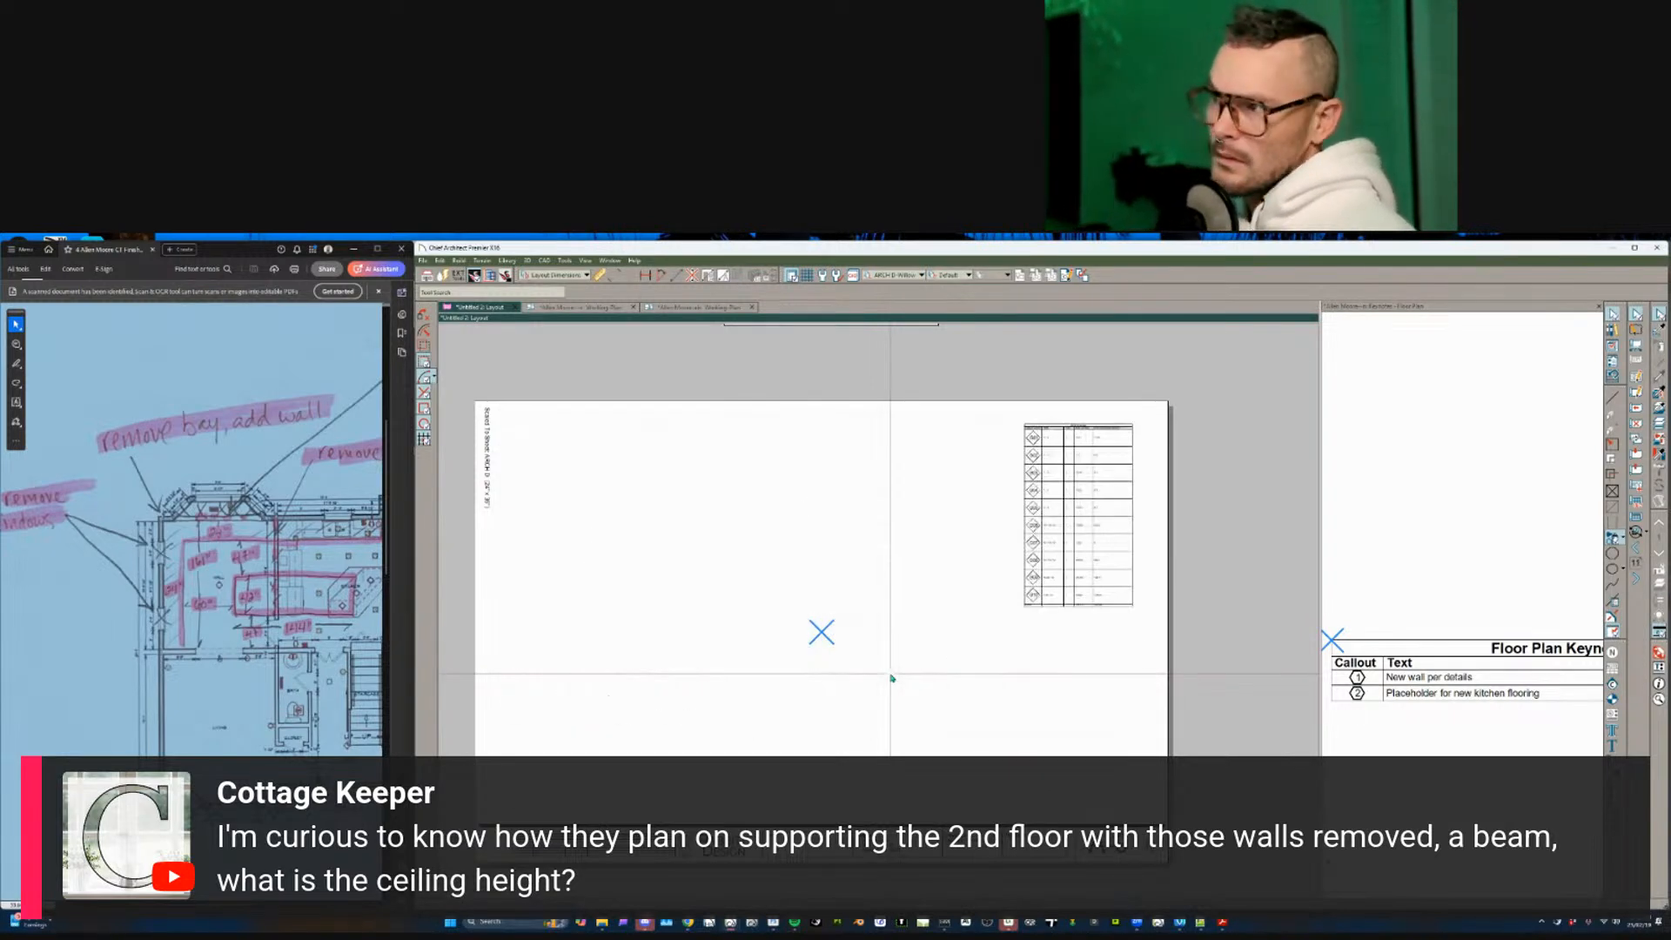
{"action": "key", "text": "Page_Down"}
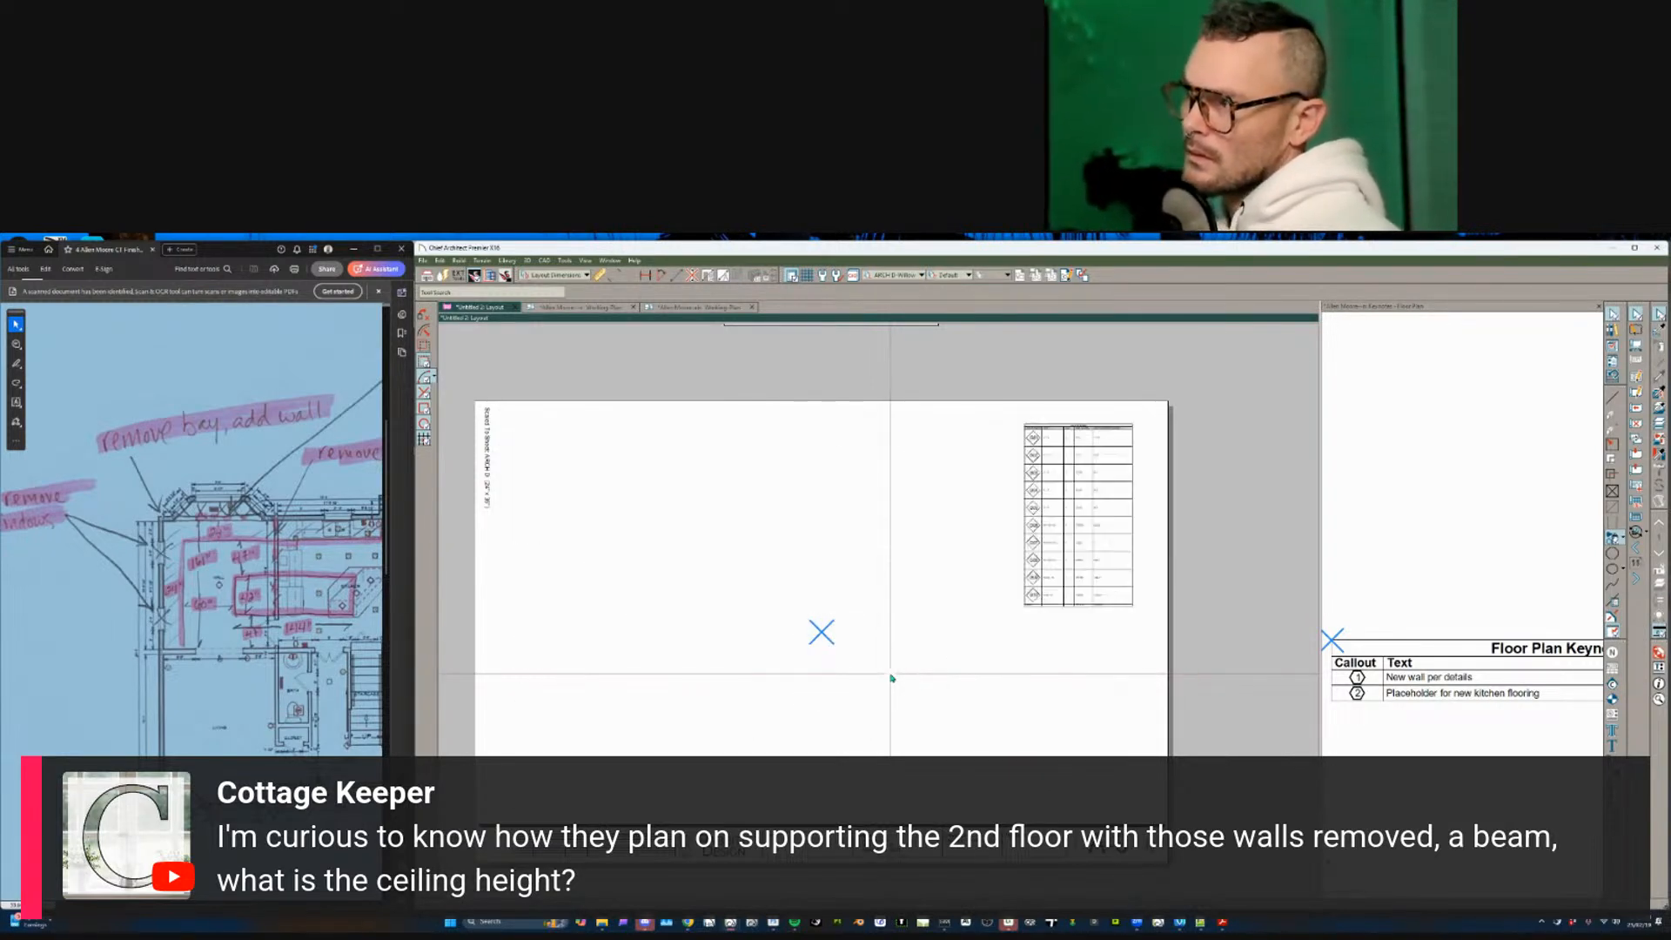
{"action": "key", "text": "ctrl+alt+v"}
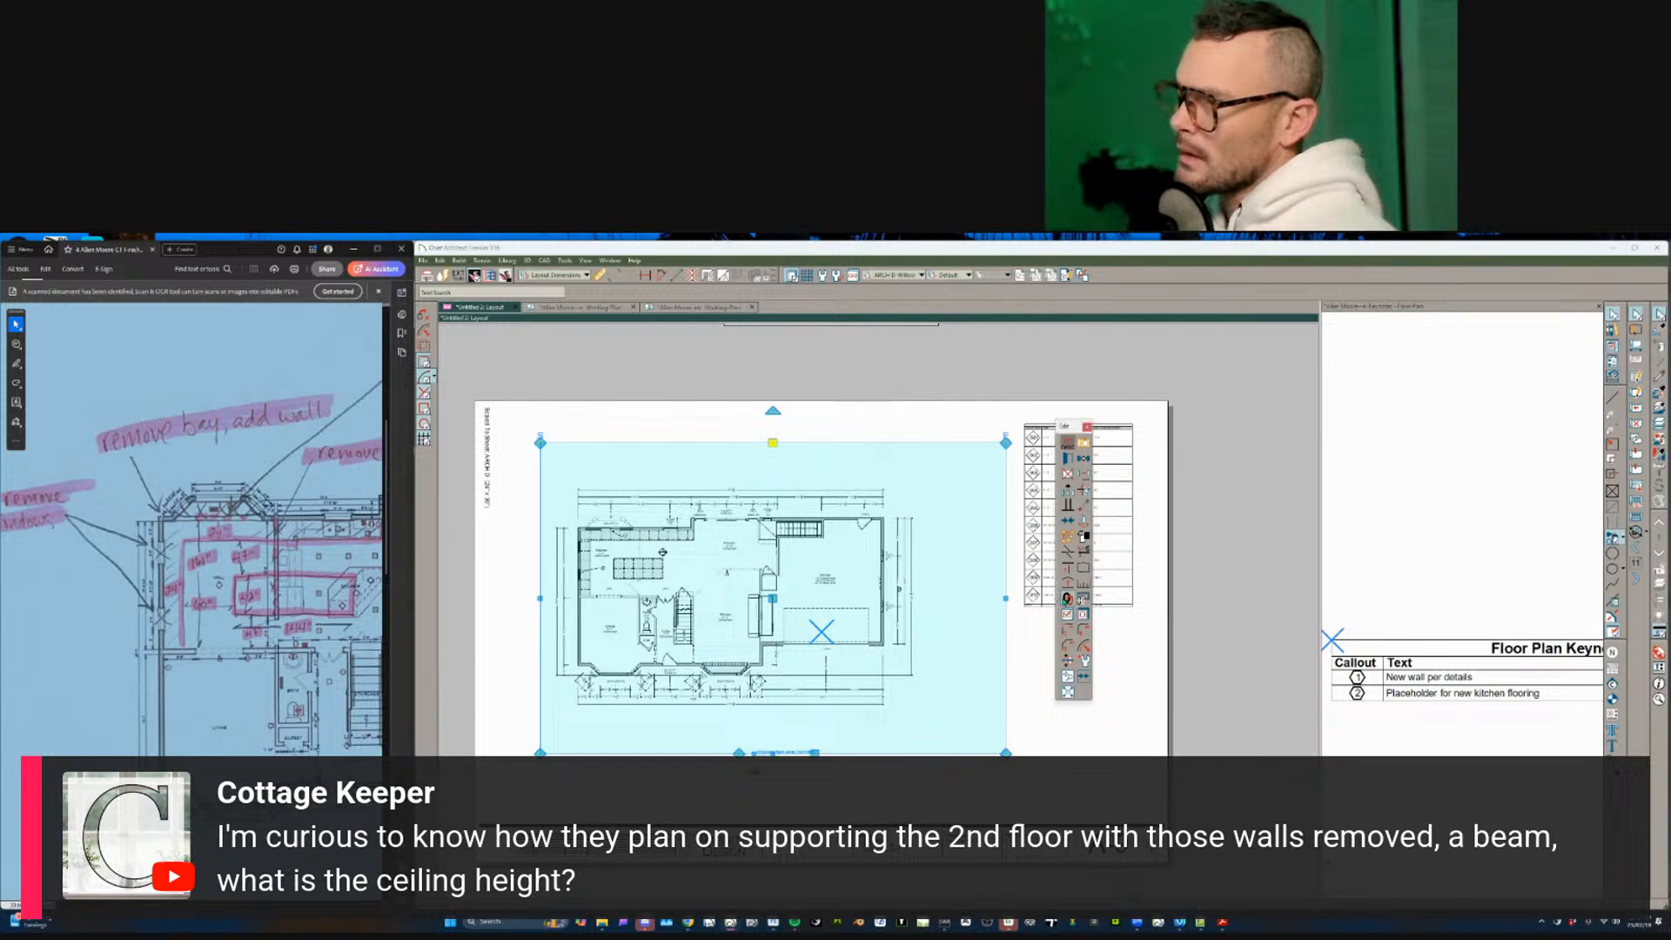
{"action": "left_click", "coordinate": [1067, 677]}
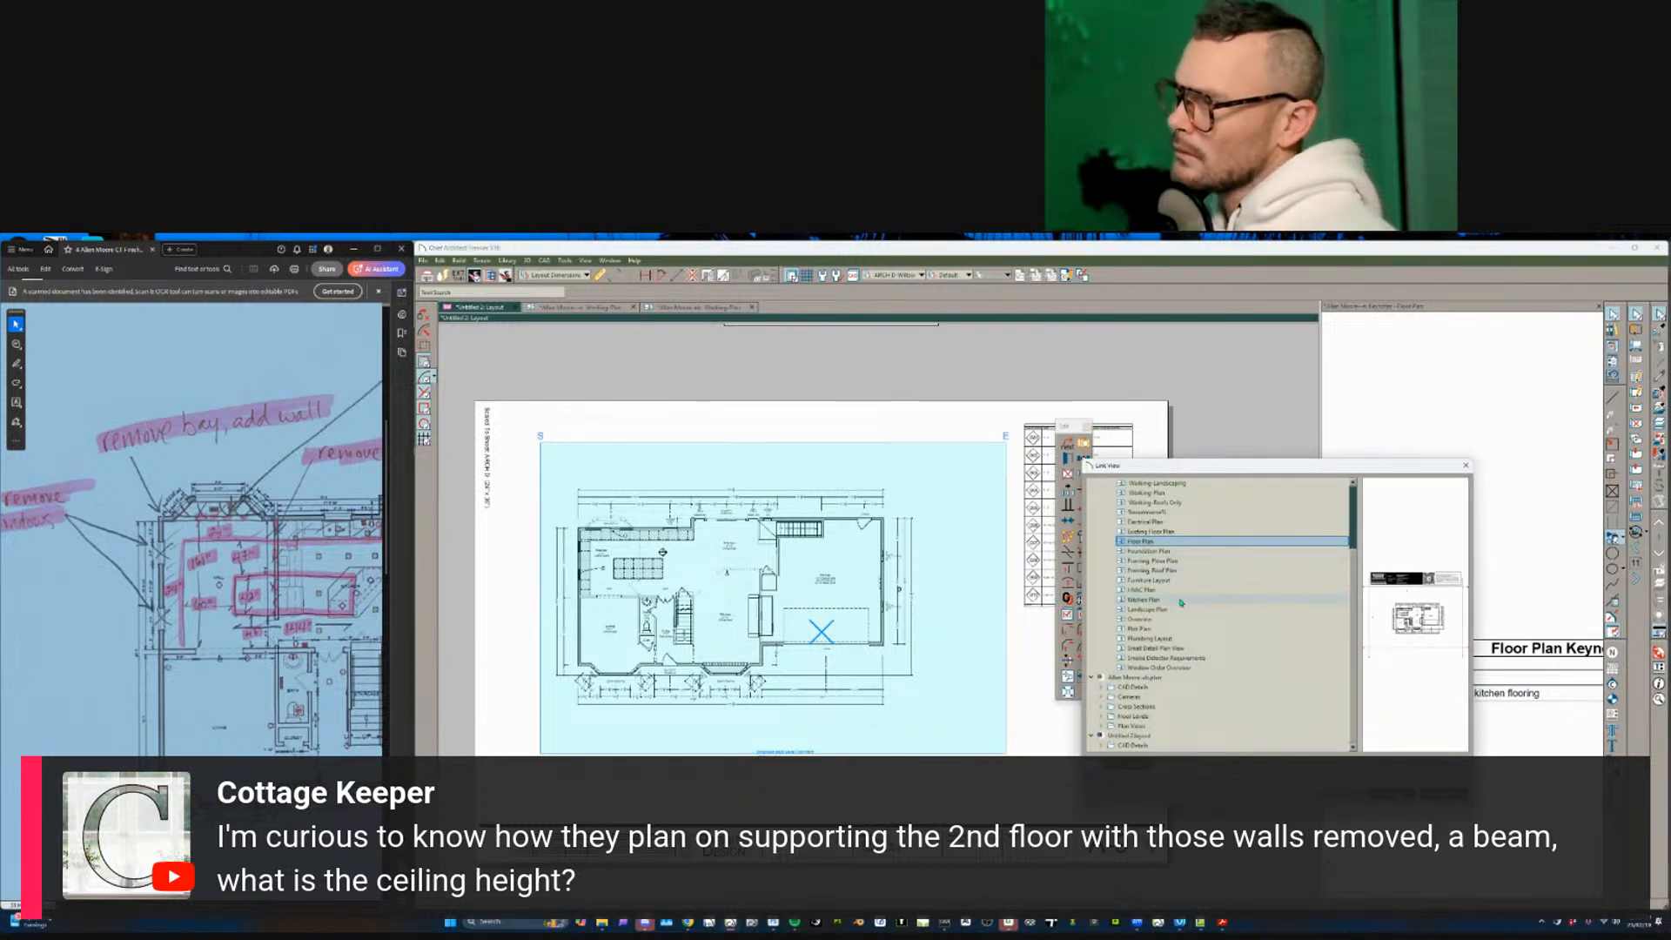
{"action": "left_click", "coordinate": [1169, 571]}
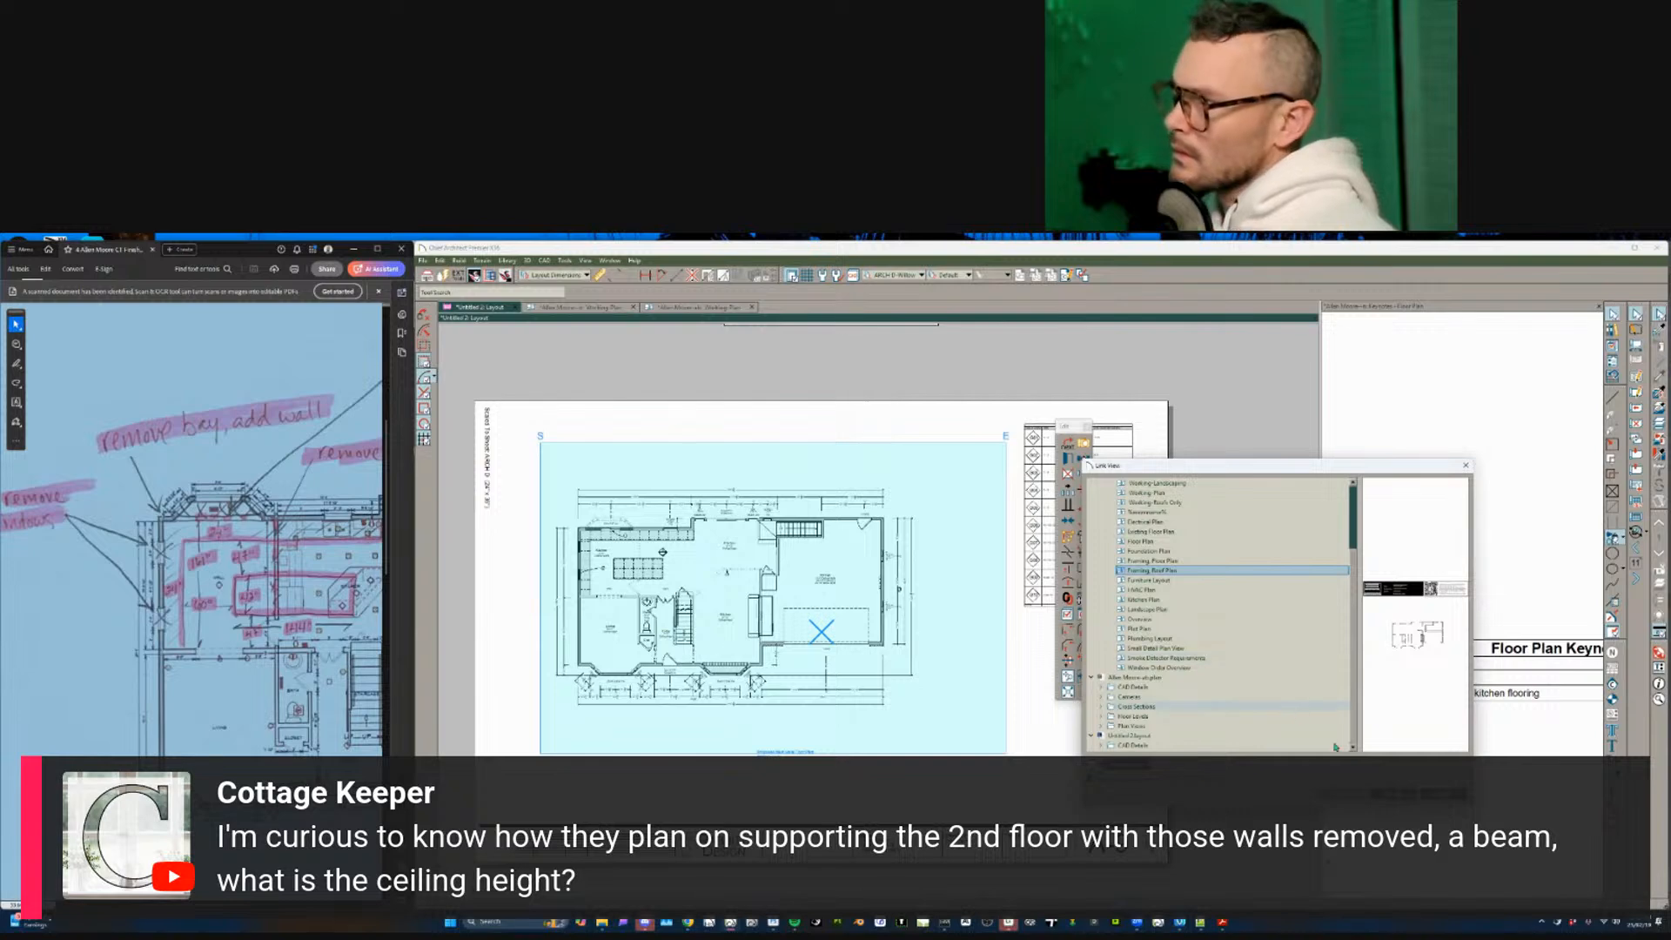
{"action": "left_click", "coordinate": [1346, 793]}
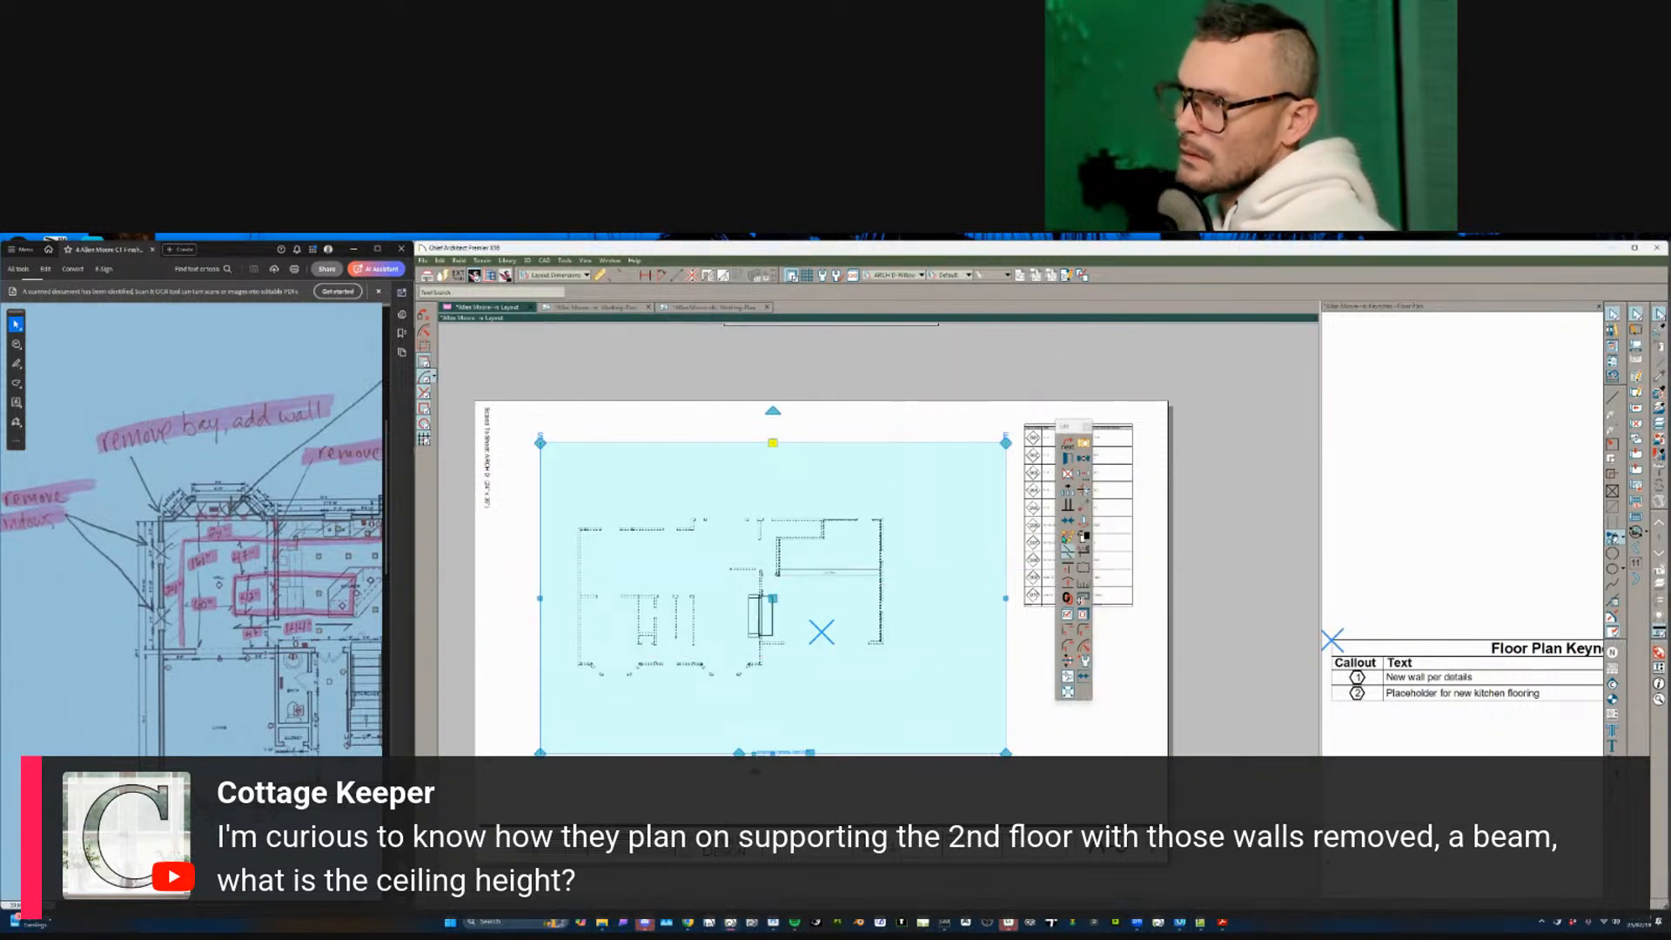
- Review and confirm the linked plan view and layout box settings
{"action": "left_click", "coordinate": [1069, 458]}
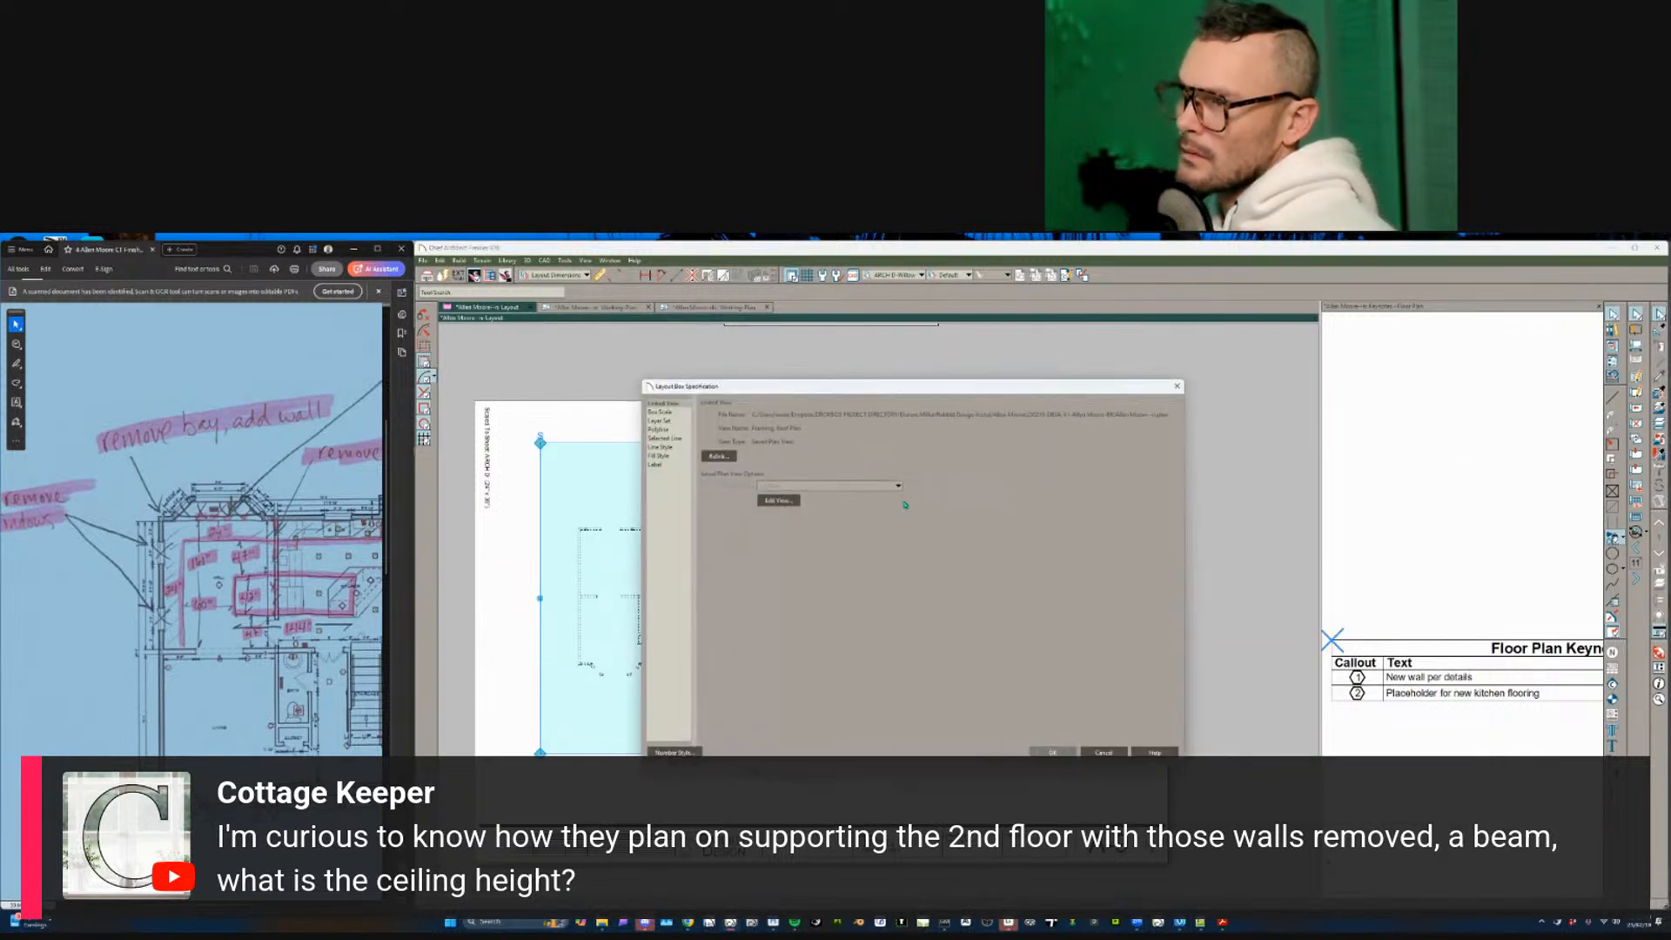
{"action": "left_click", "coordinate": [781, 502]}
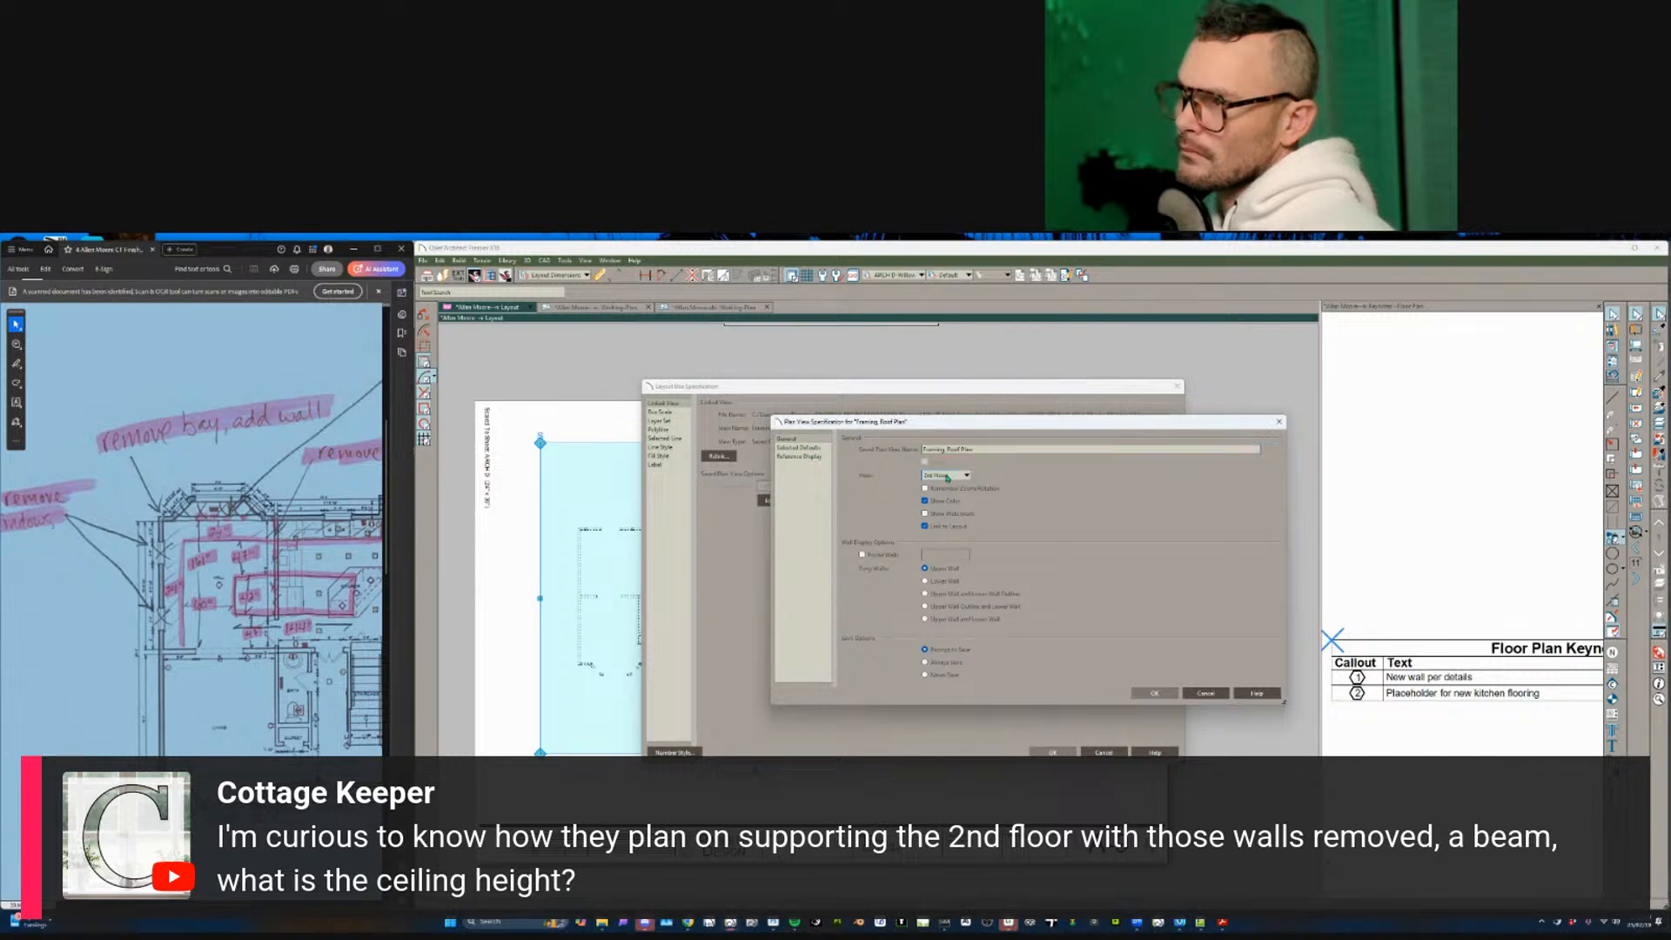
{"action": "left_click", "coordinate": [1154, 693]}
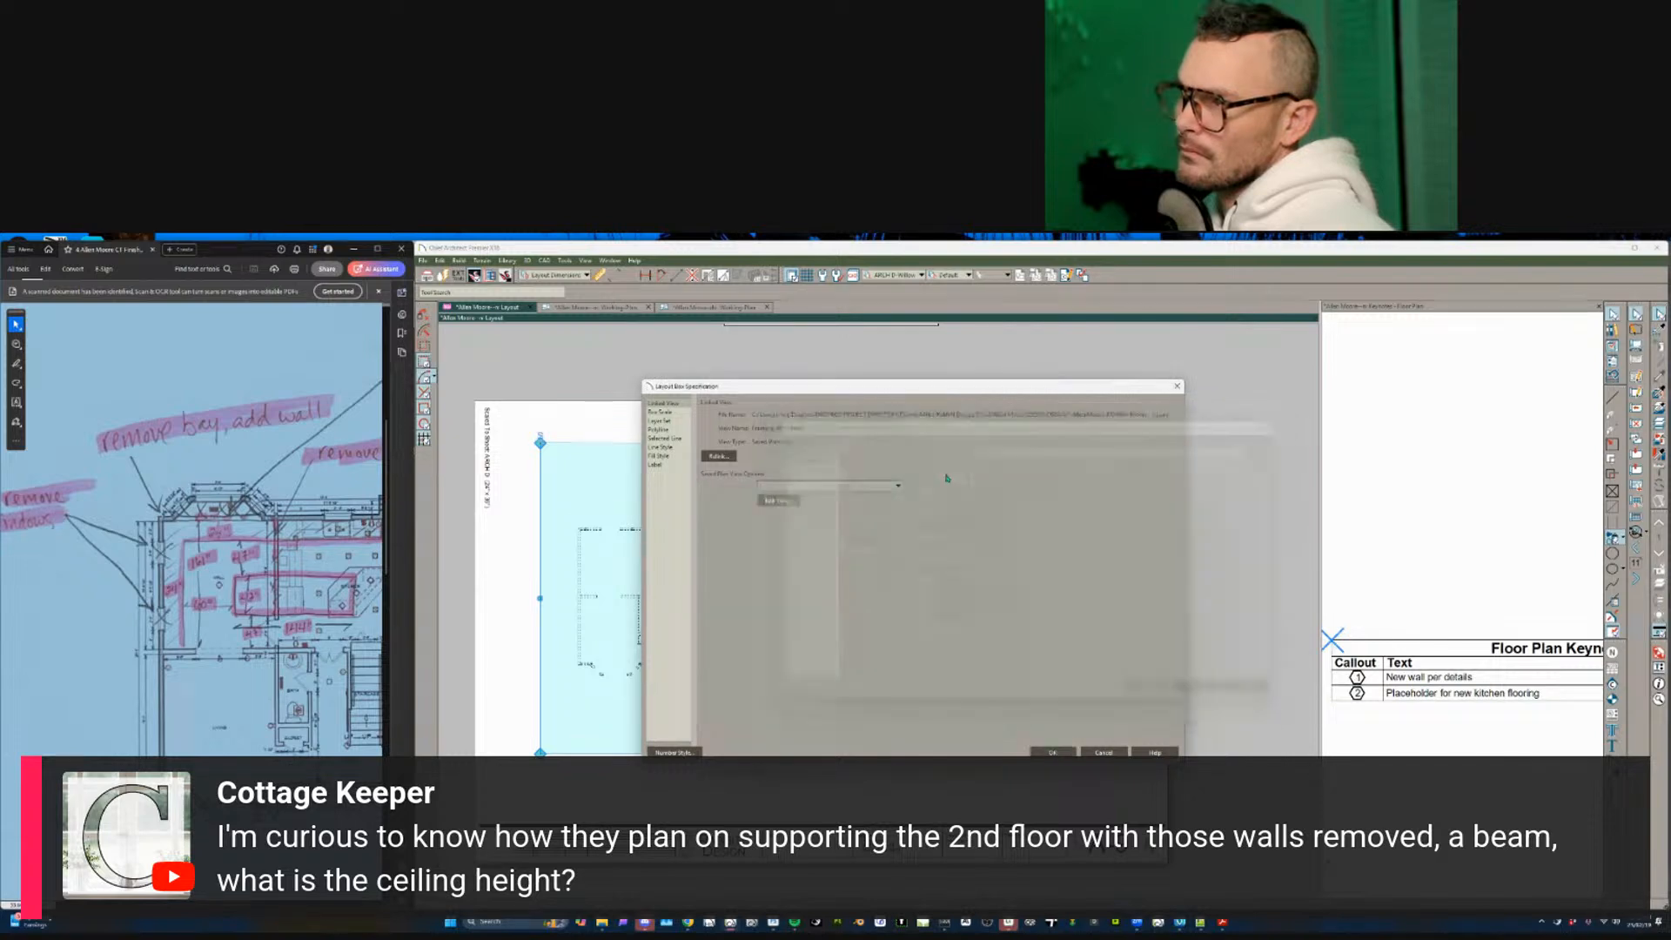
{"action": "left_click", "coordinate": [1052, 752]}
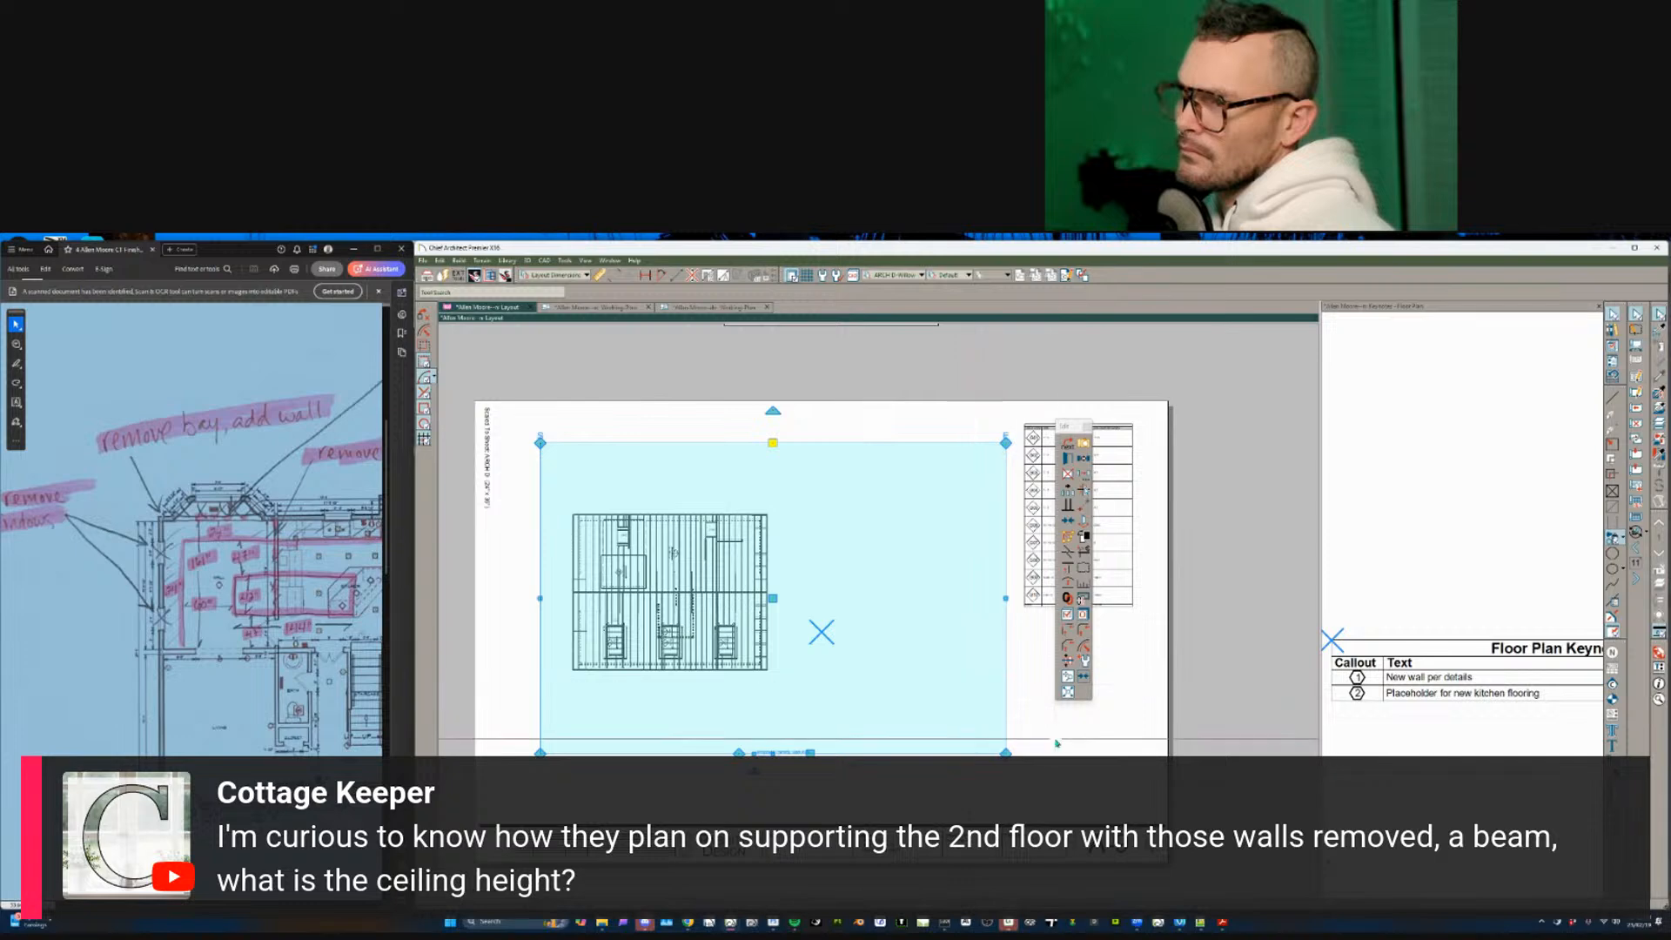
{"action": "scroll", "coordinate": [759, 640], "scroll_direction": "up", "scroll_amount": 6}
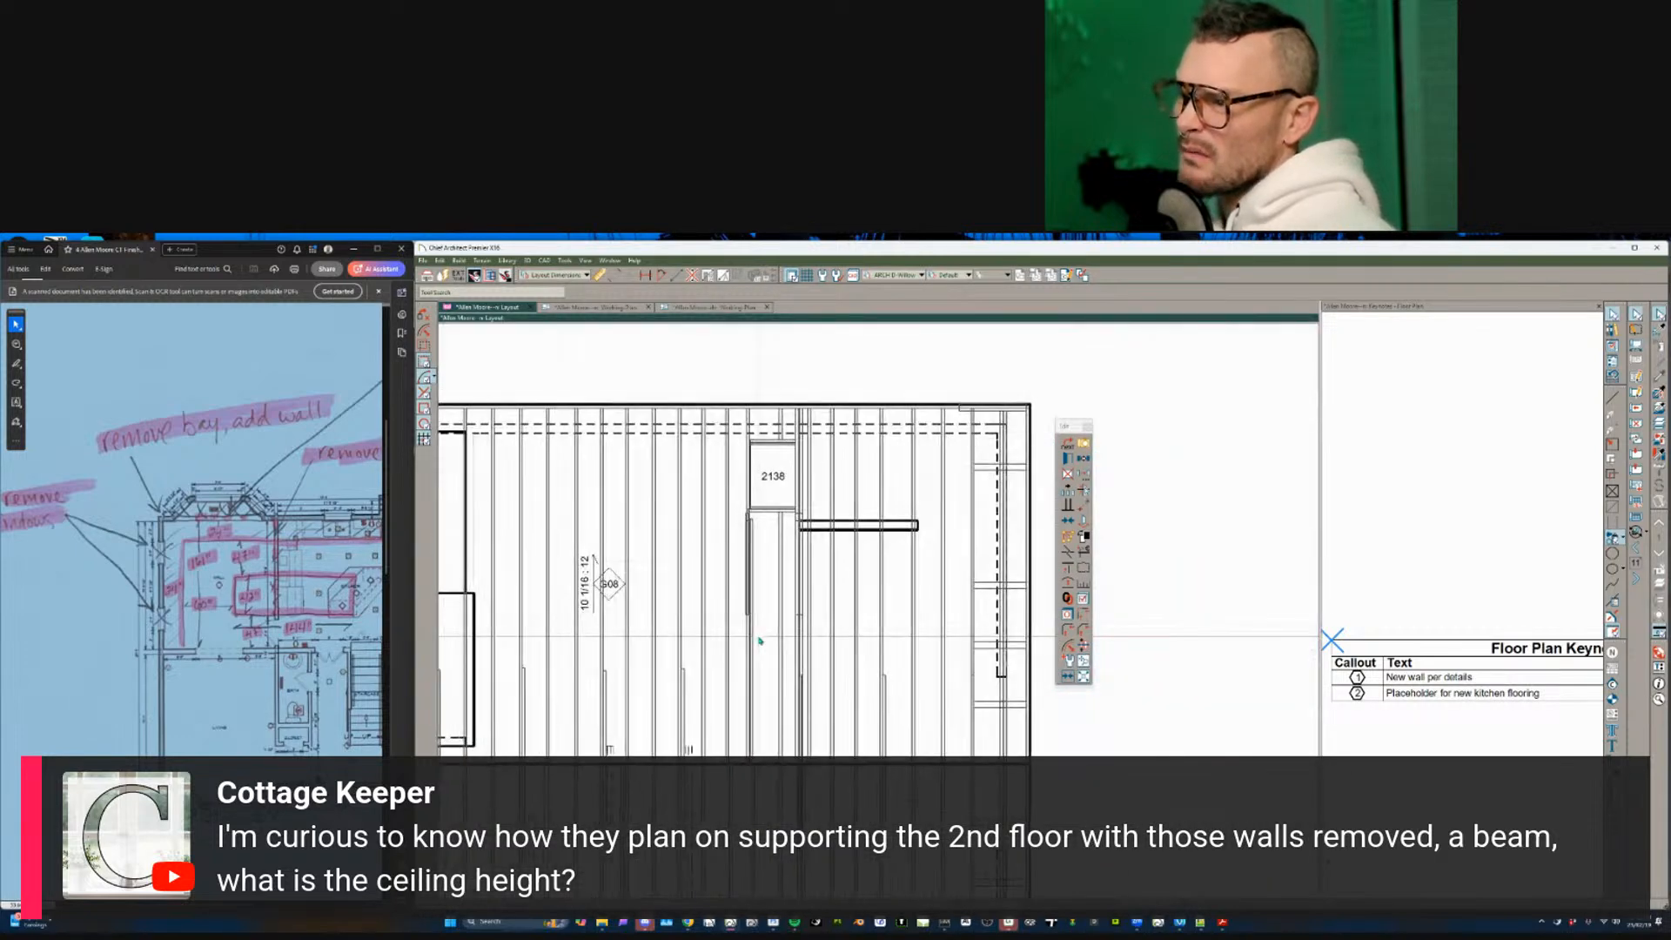
{"action": "scroll", "coordinate": [759, 640], "scroll_direction": "down", "scroll_amount": 3}
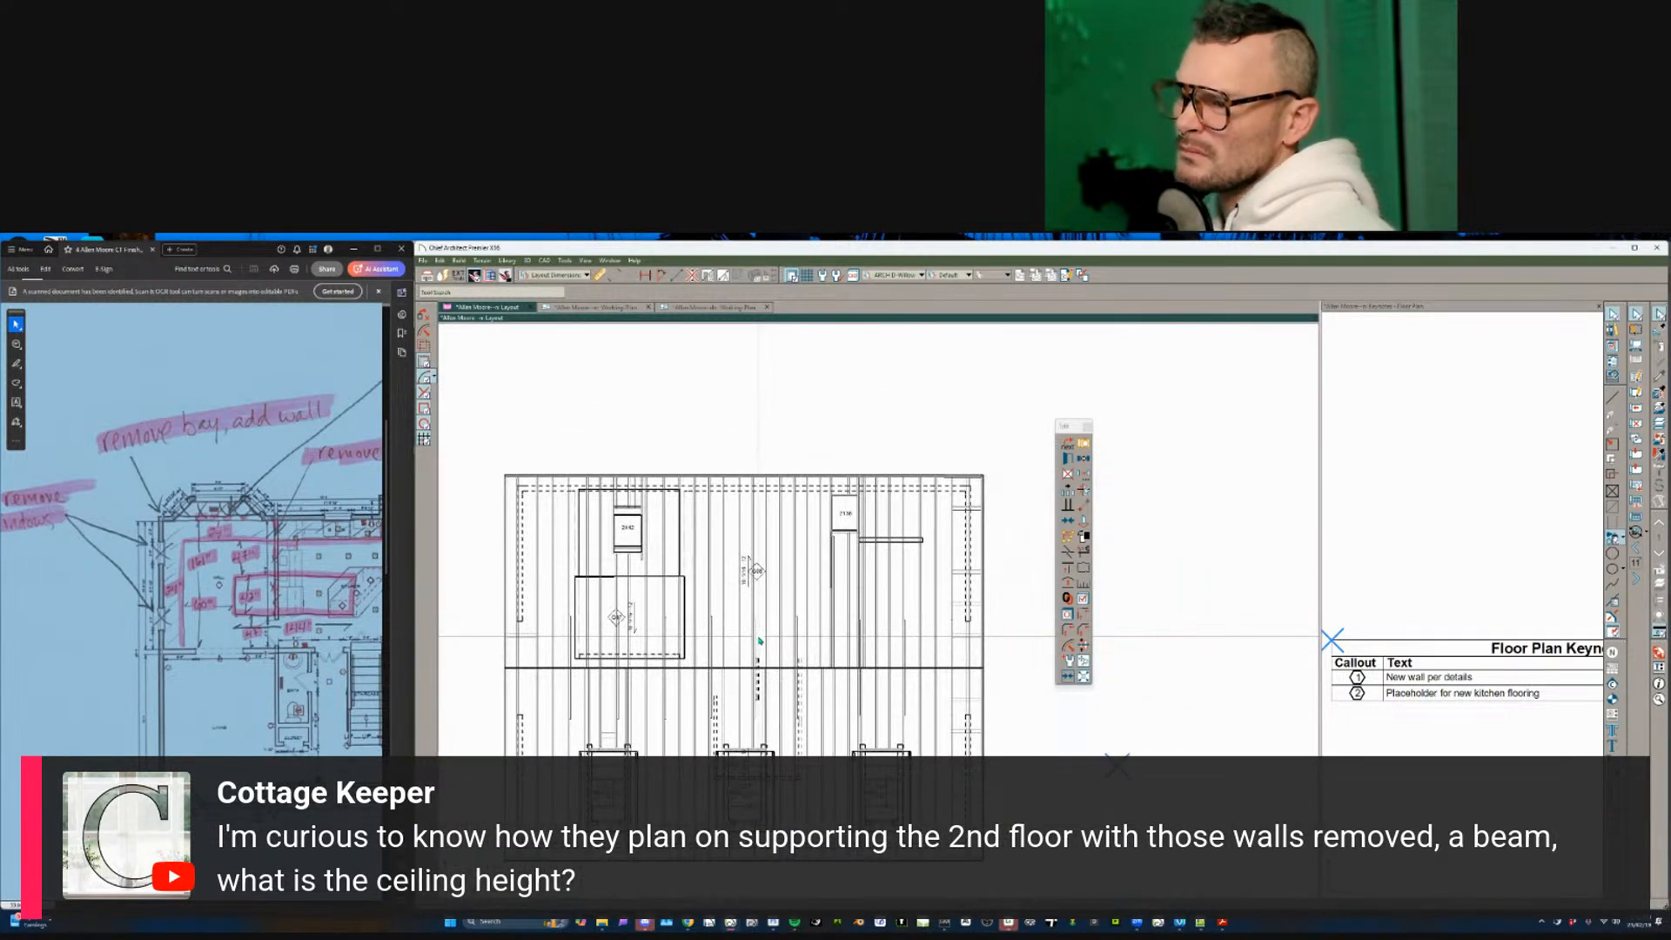
- Open the linked Framing, Roof Plan and select a rafter
{"action": "double_click", "coordinate": [759, 640]}
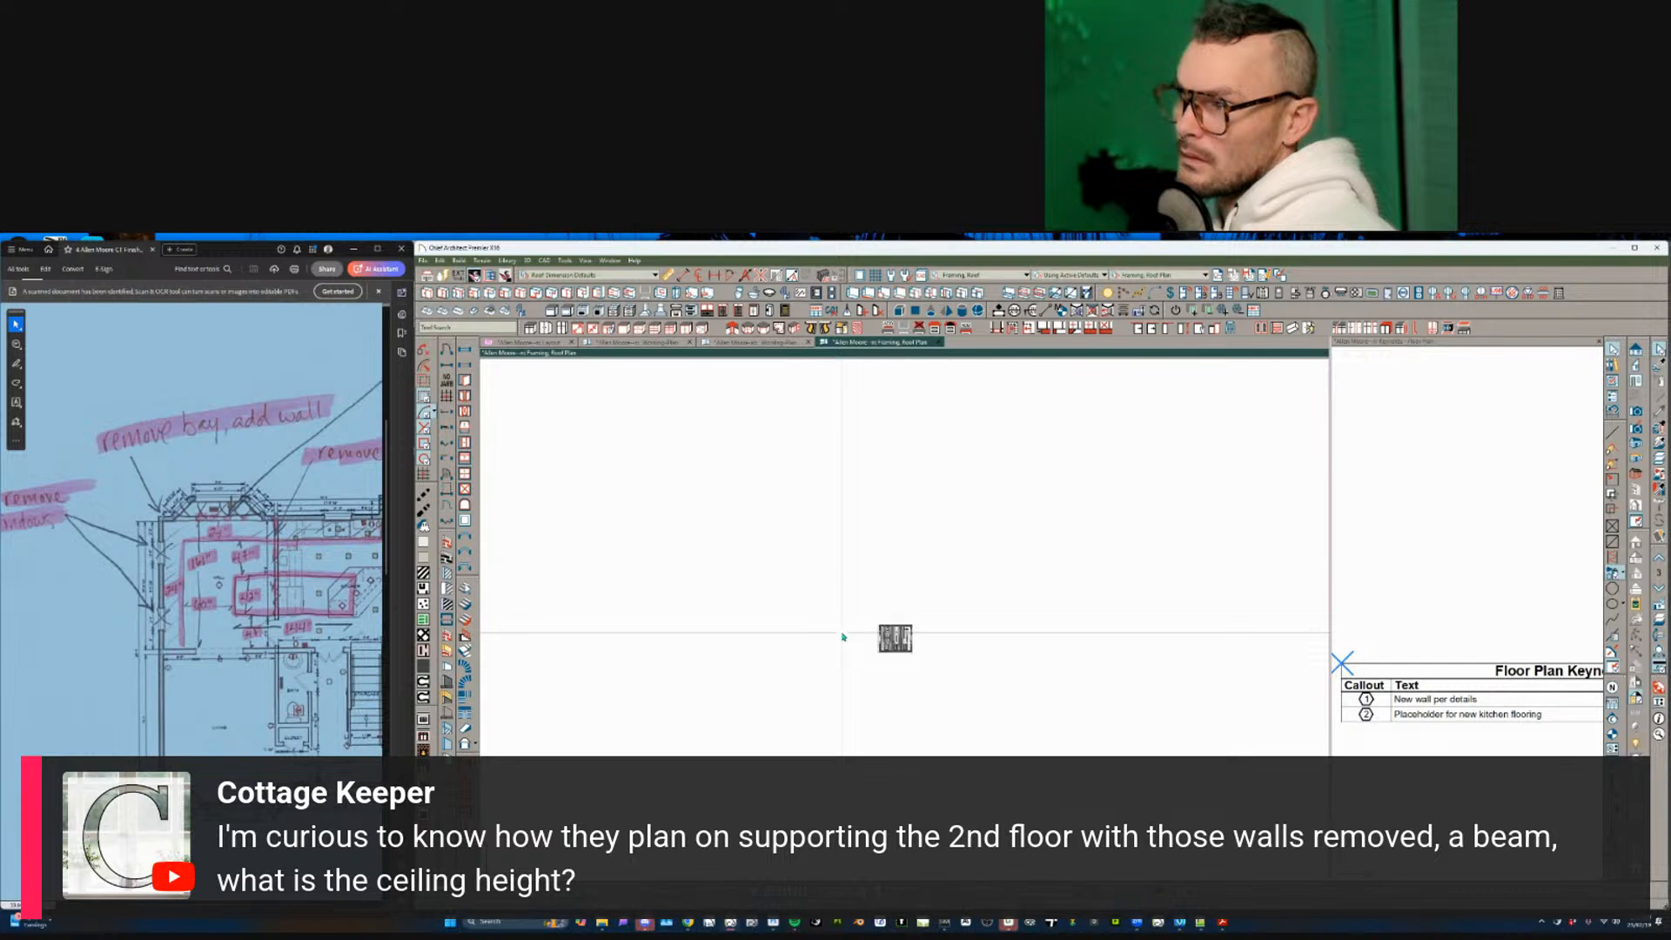
{"action": "left_click", "coordinate": [984, 649]}
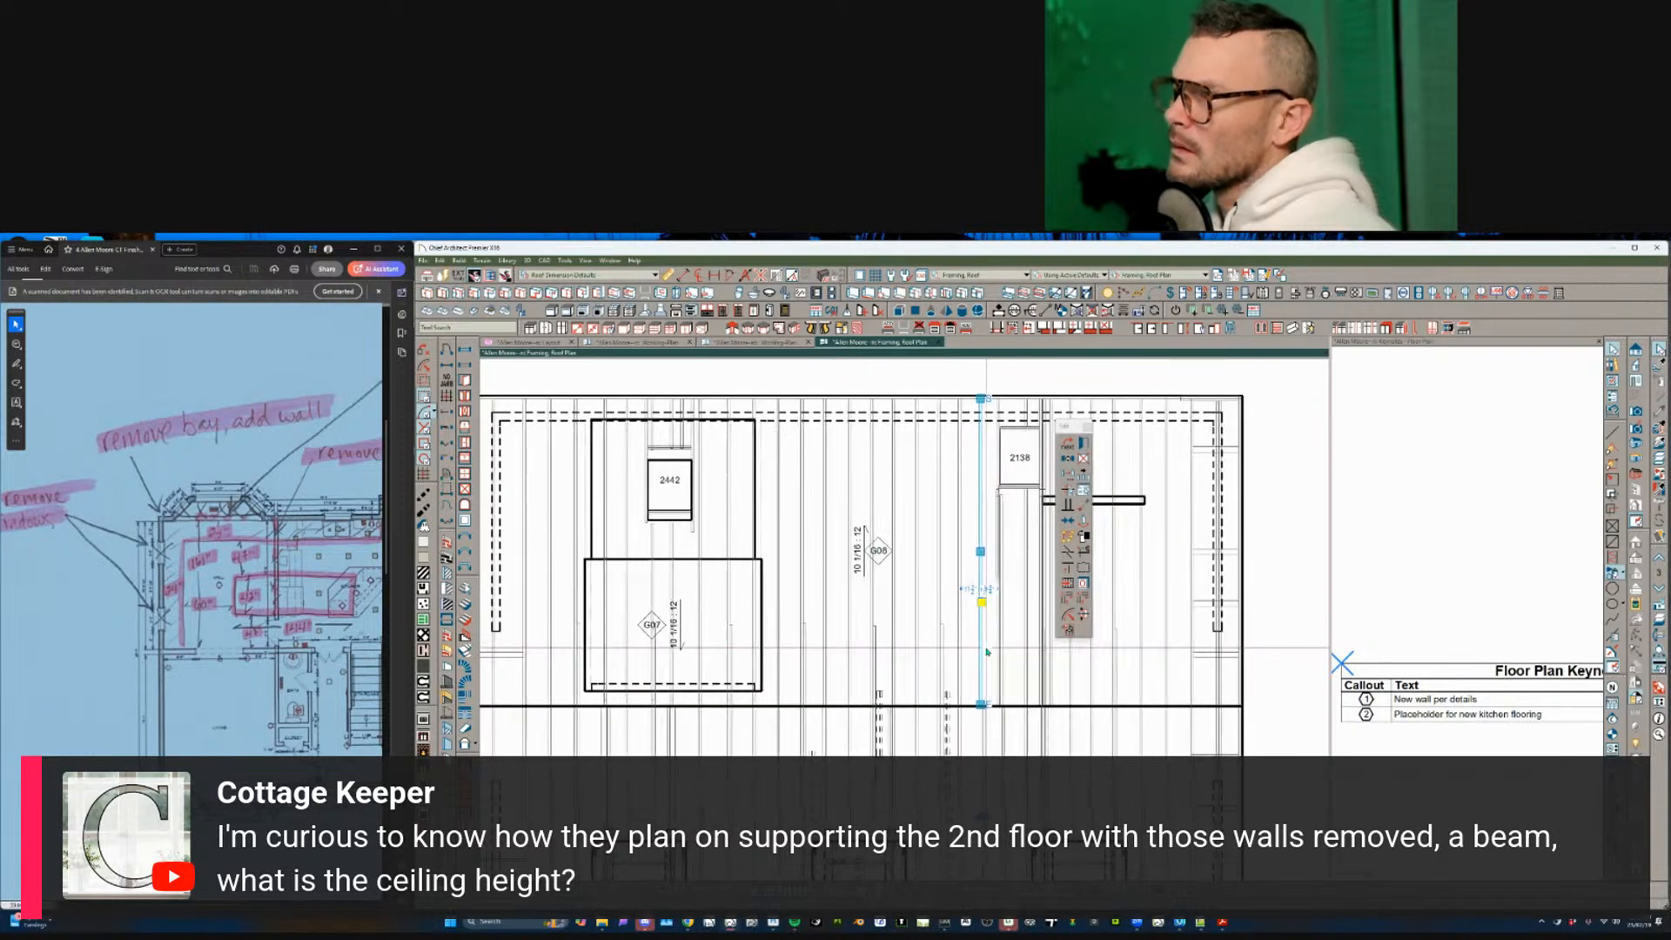
{"action": "scroll", "coordinate": [987, 651], "scroll_direction": "down", "scroll_amount": 3}
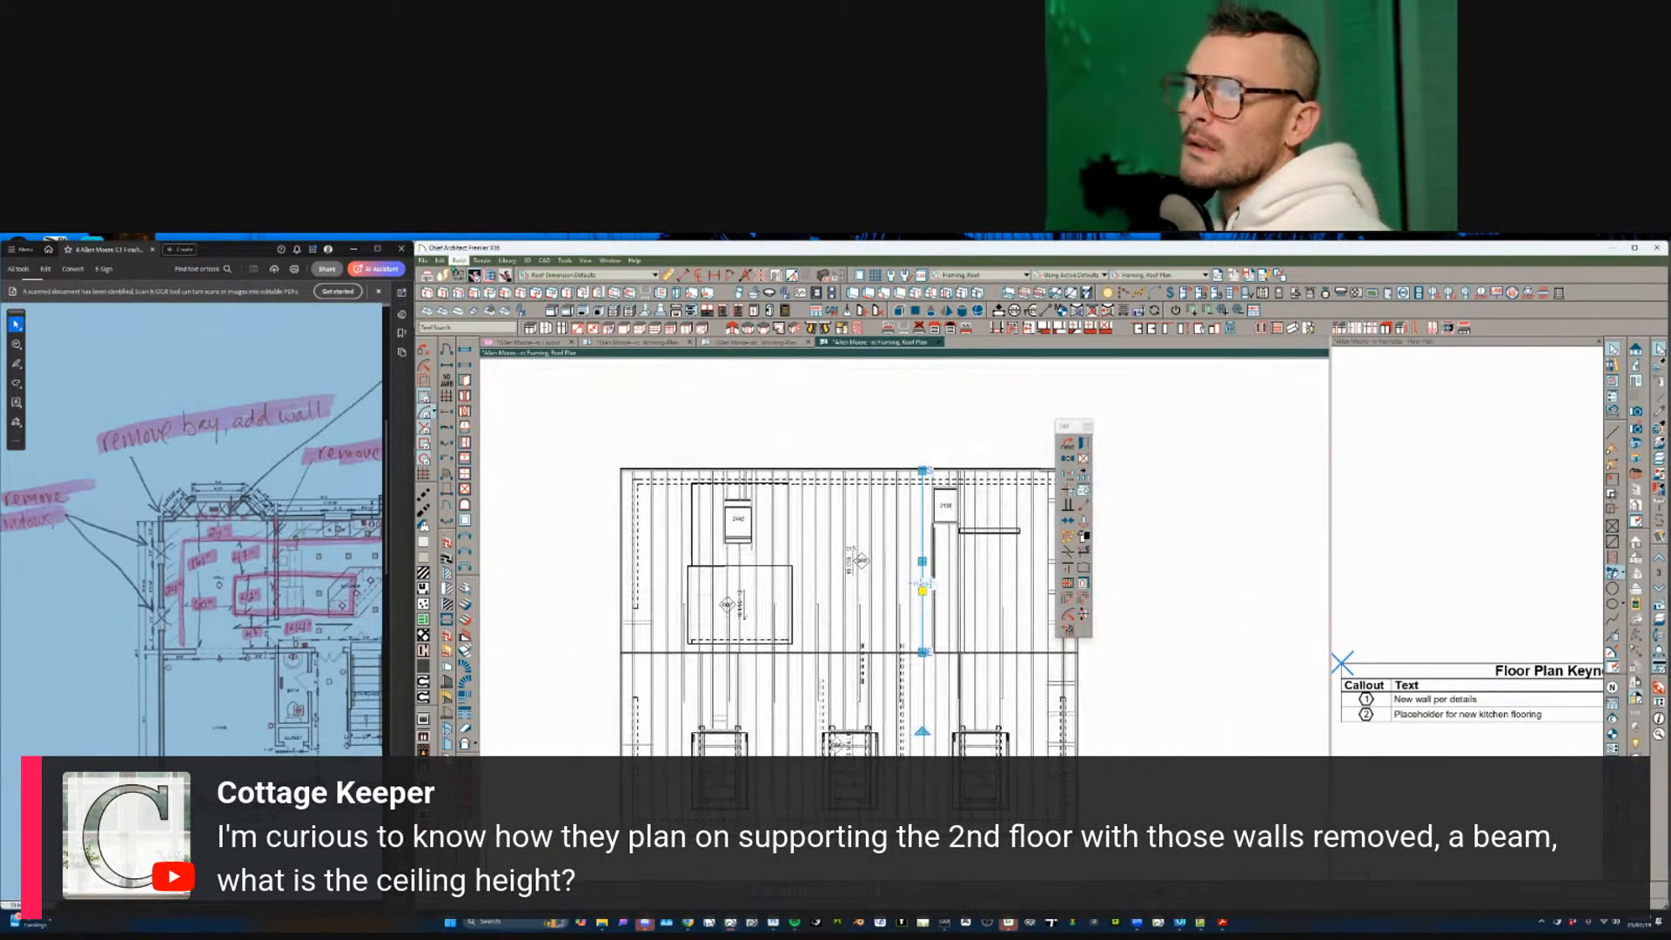
- Open Delete Objects by type and cancel, then select and clear the lower and upper roof areas
{"action": "left_click", "coordinate": [441, 260]}
{"action": "mouse_move", "coordinate": [476, 437]}
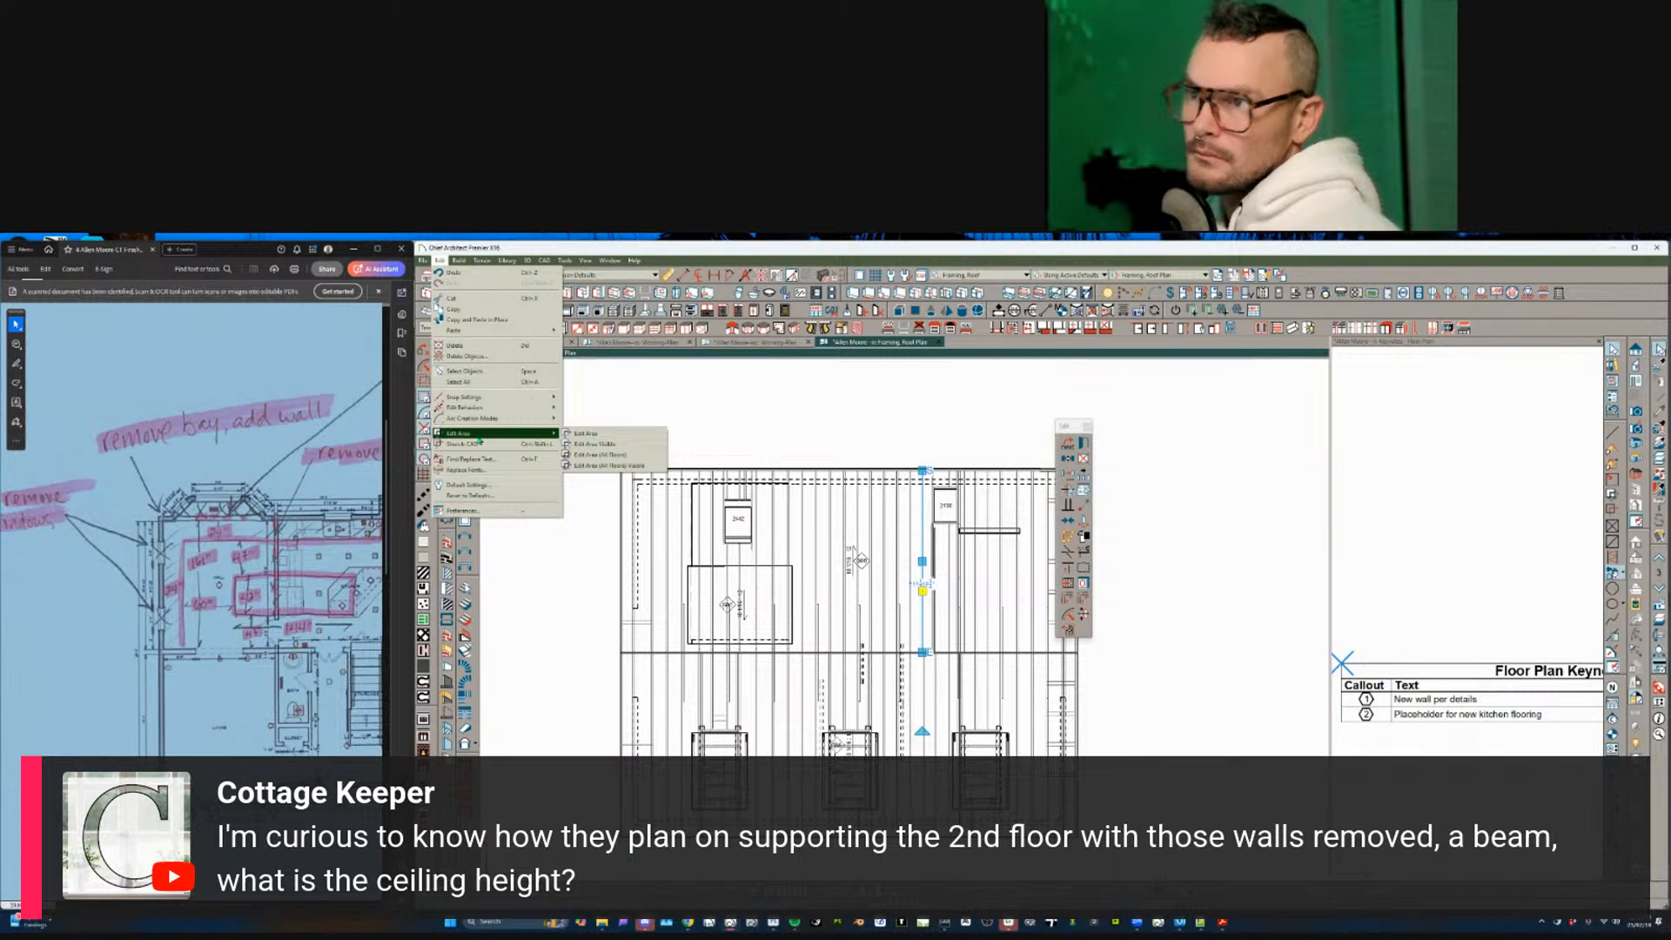
{"action": "left_click", "coordinate": [465, 356]}
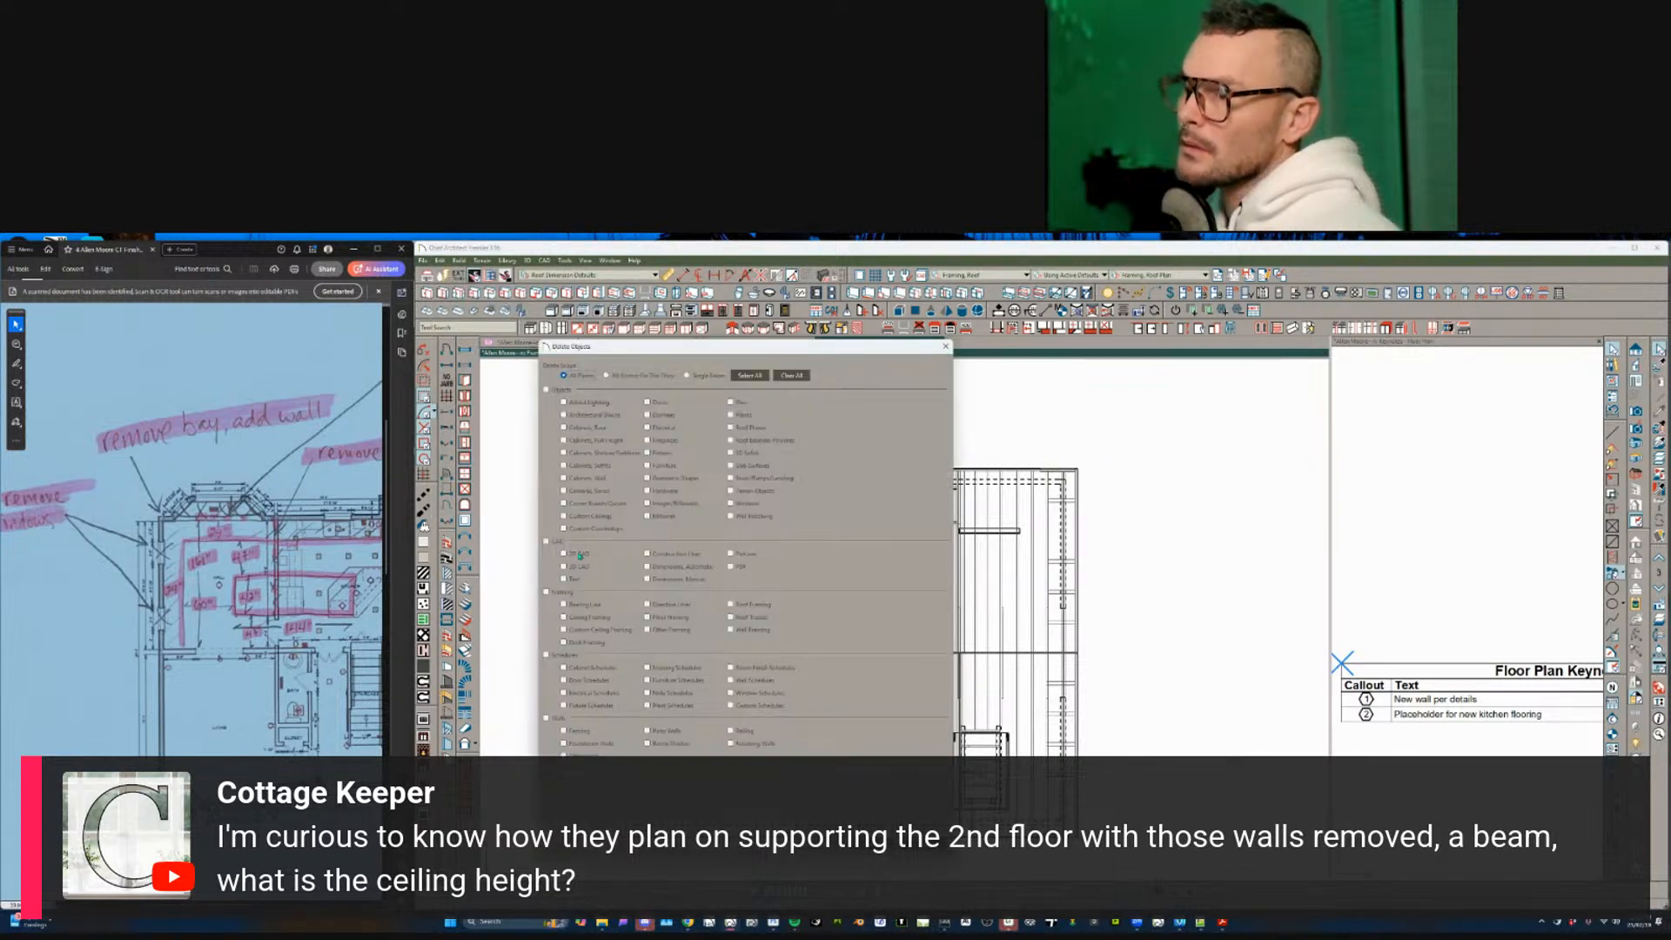
{"action": "key", "text": "Escape"}
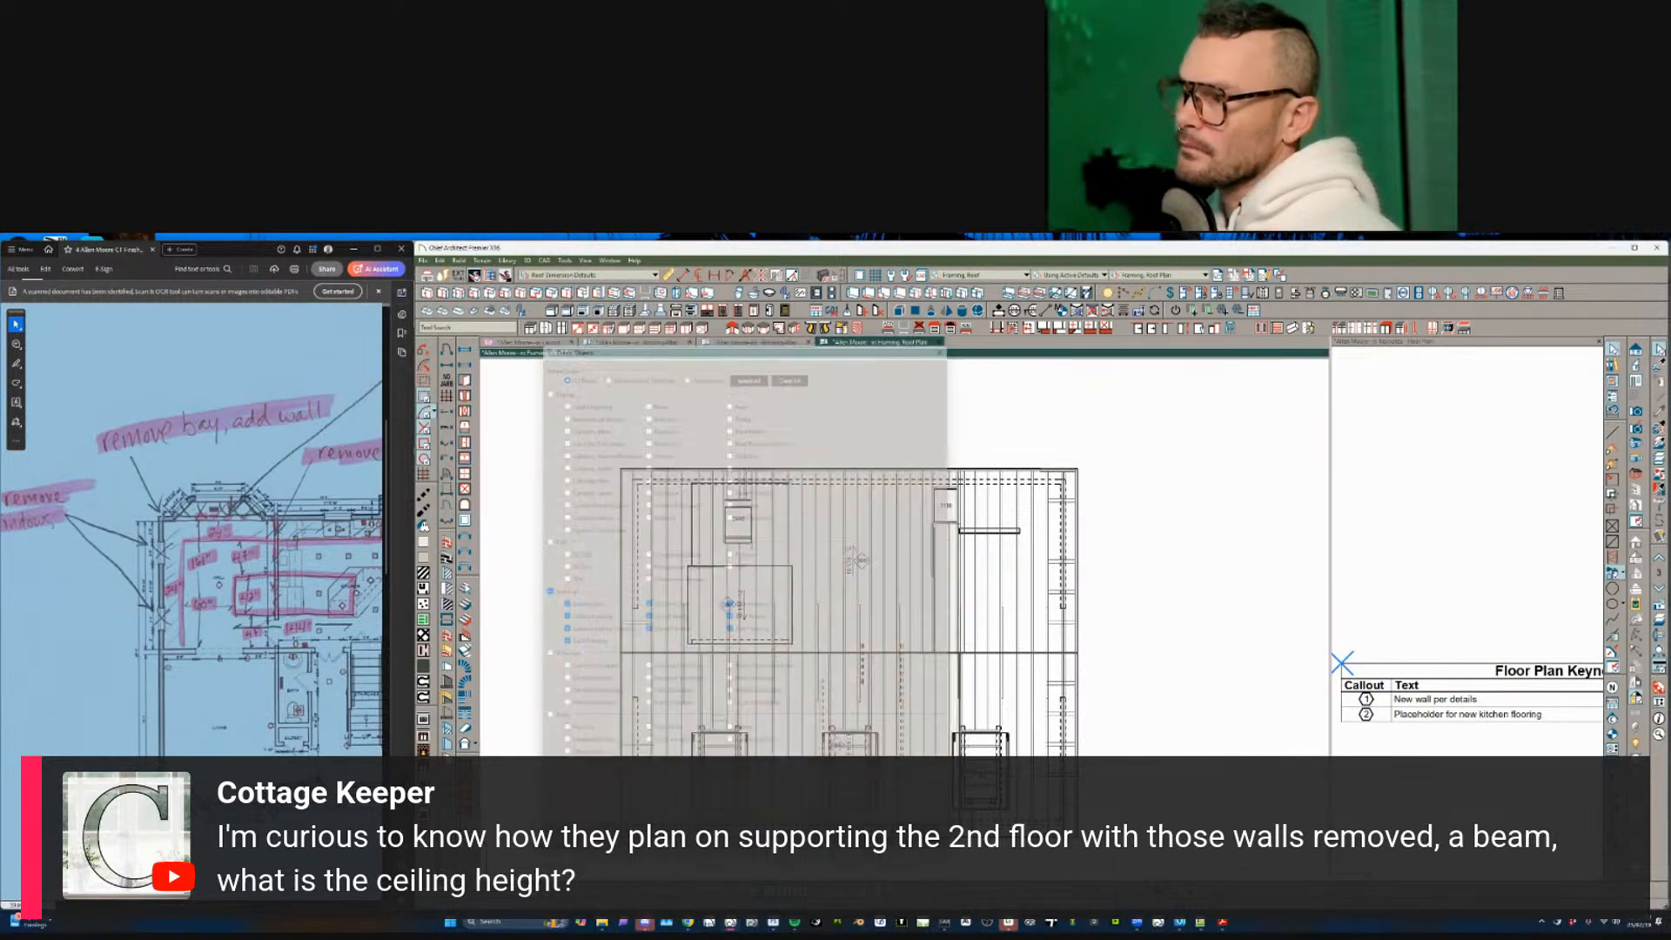
{"action": "left_click", "coordinate": [1073, 690]}
{"action": "left_click", "coordinate": [627, 516]}
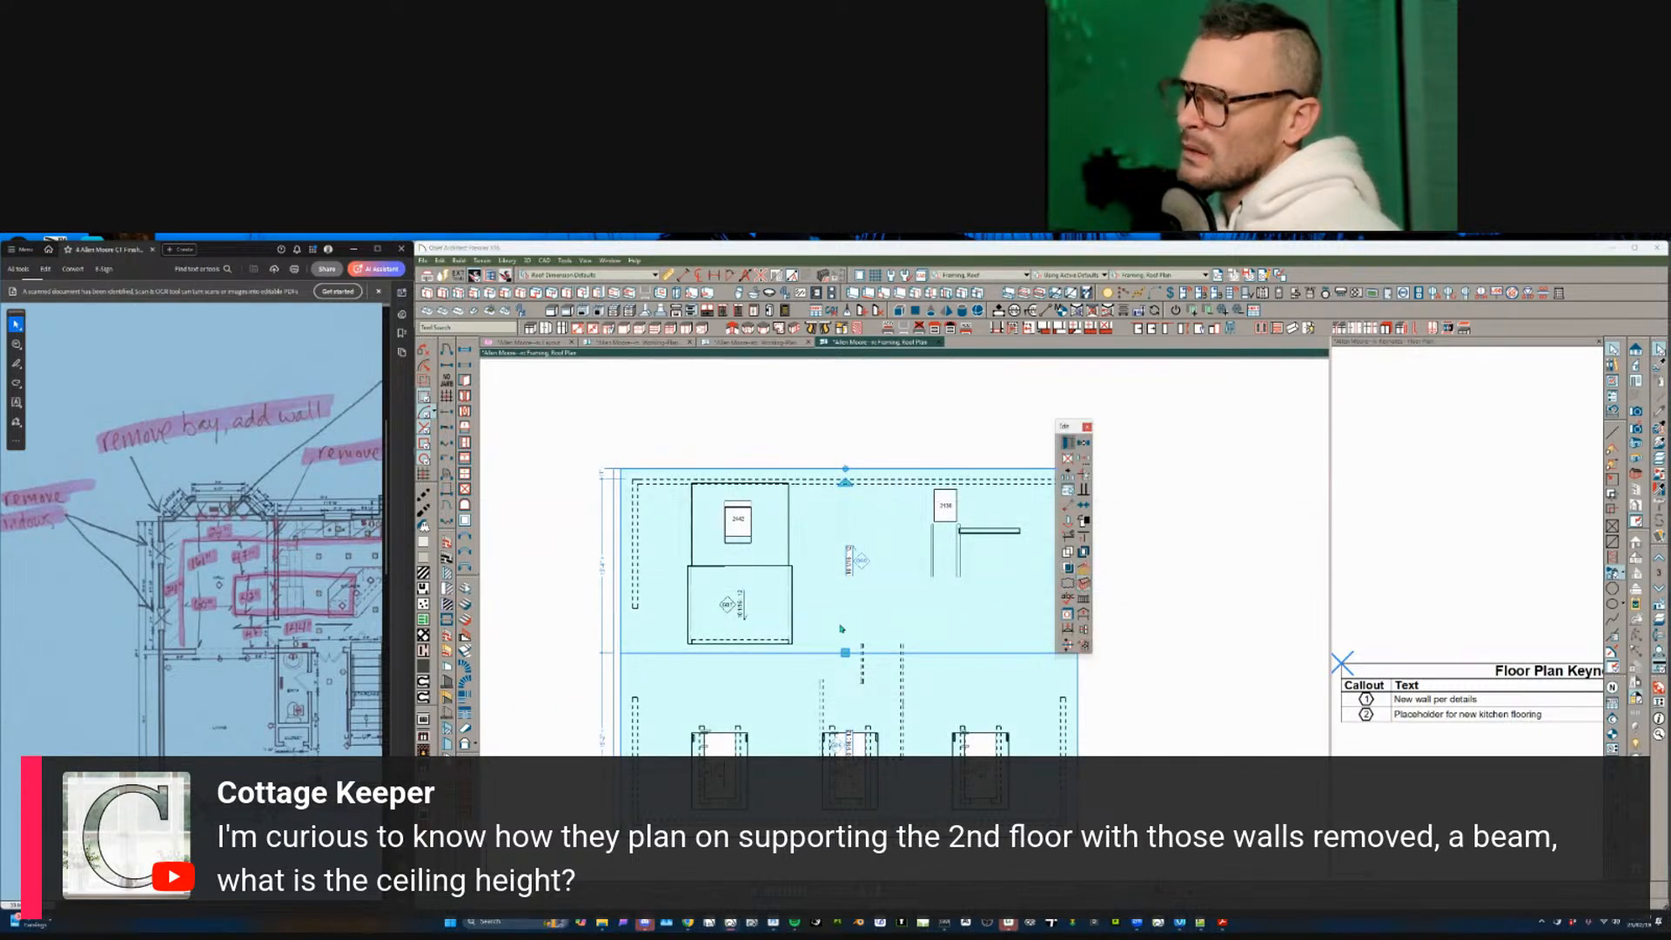
{"action": "key", "text": "Escape"}
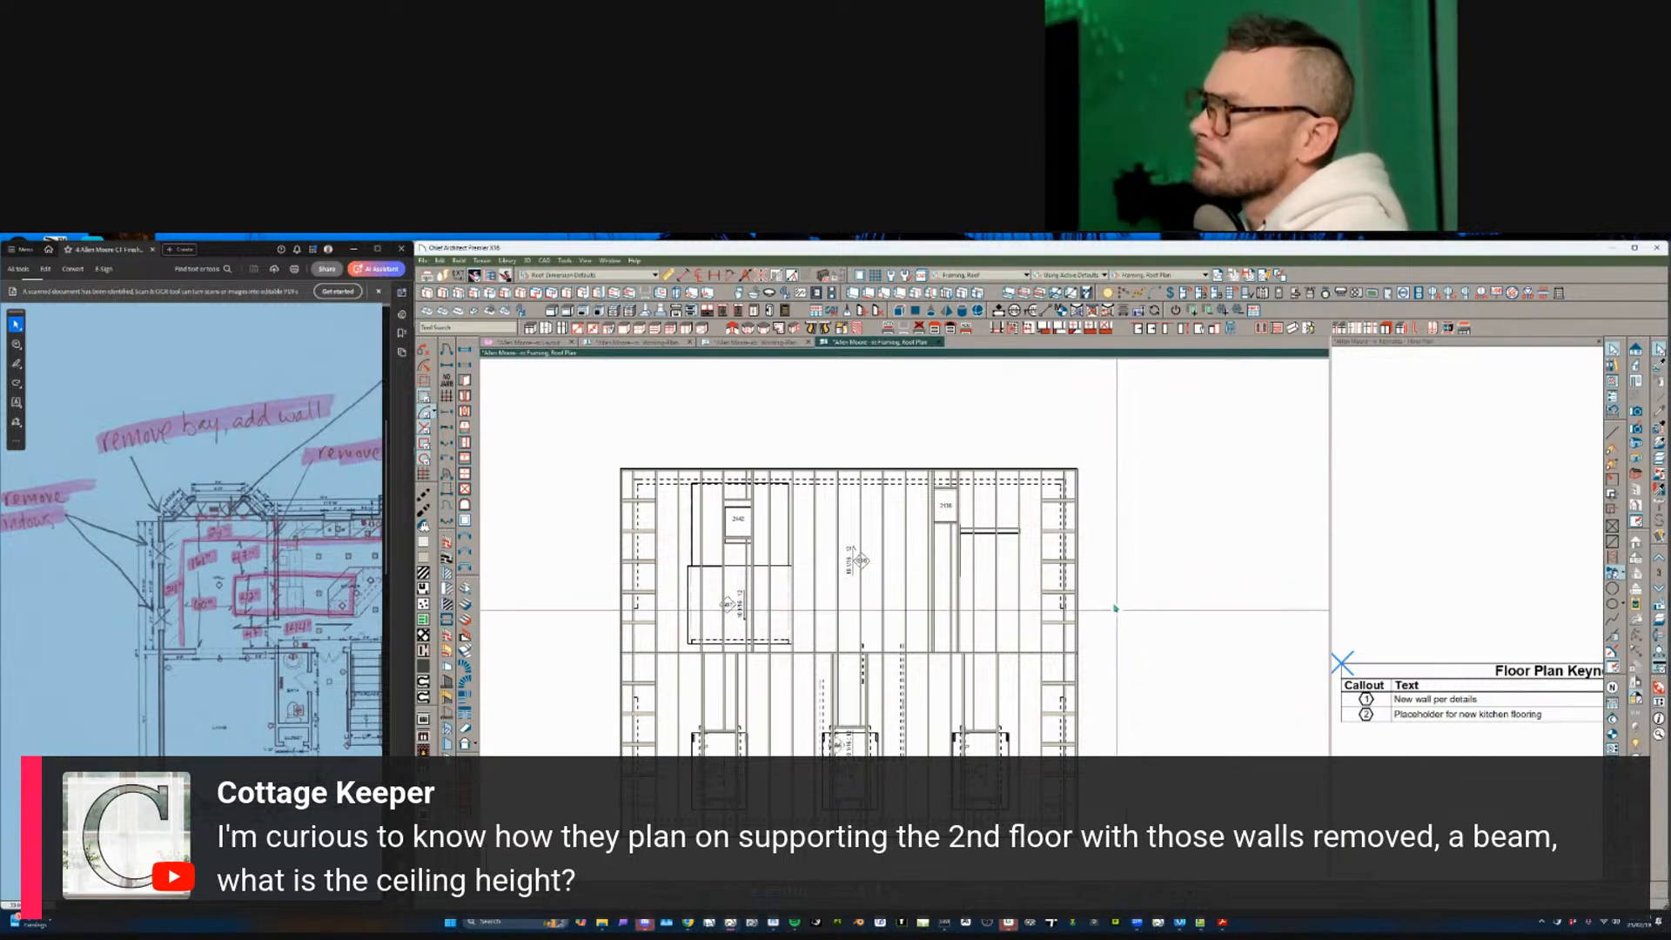
- Switch to the Framing, Floor Plan layer set, answering No to the framing-layers prompt
{"action": "left_click", "coordinate": [1183, 276]}
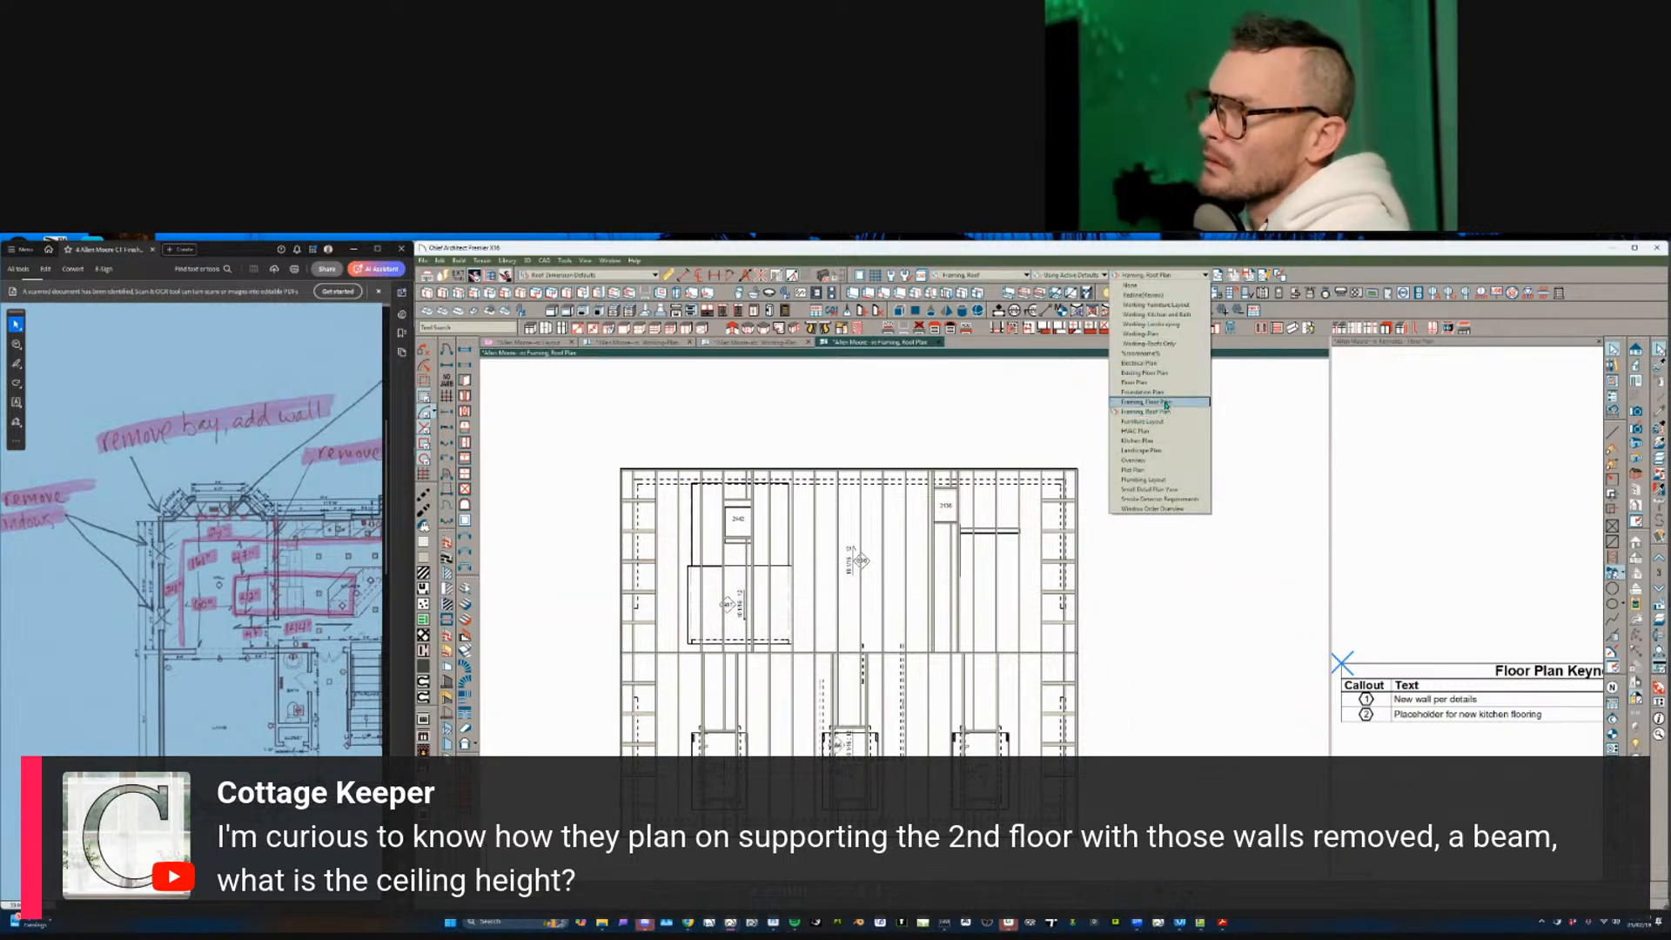
{"action": "left_click", "coordinate": [1165, 402]}
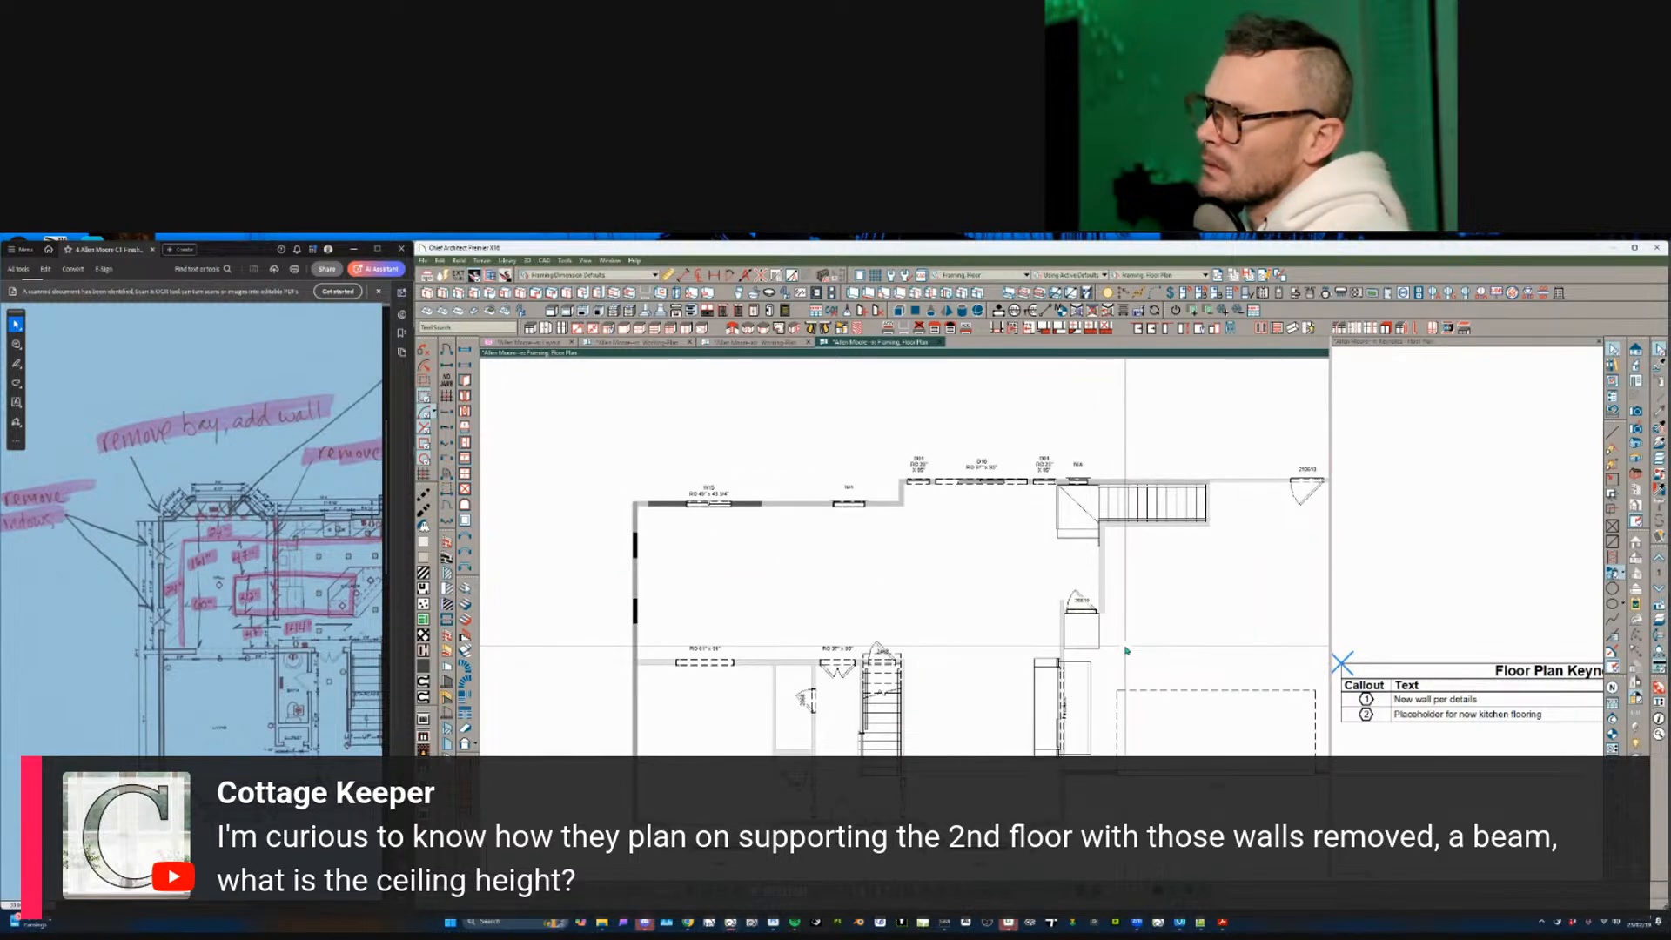
{"action": "scroll", "coordinate": [1125, 650], "scroll_direction": "down", "scroll_amount": 2}
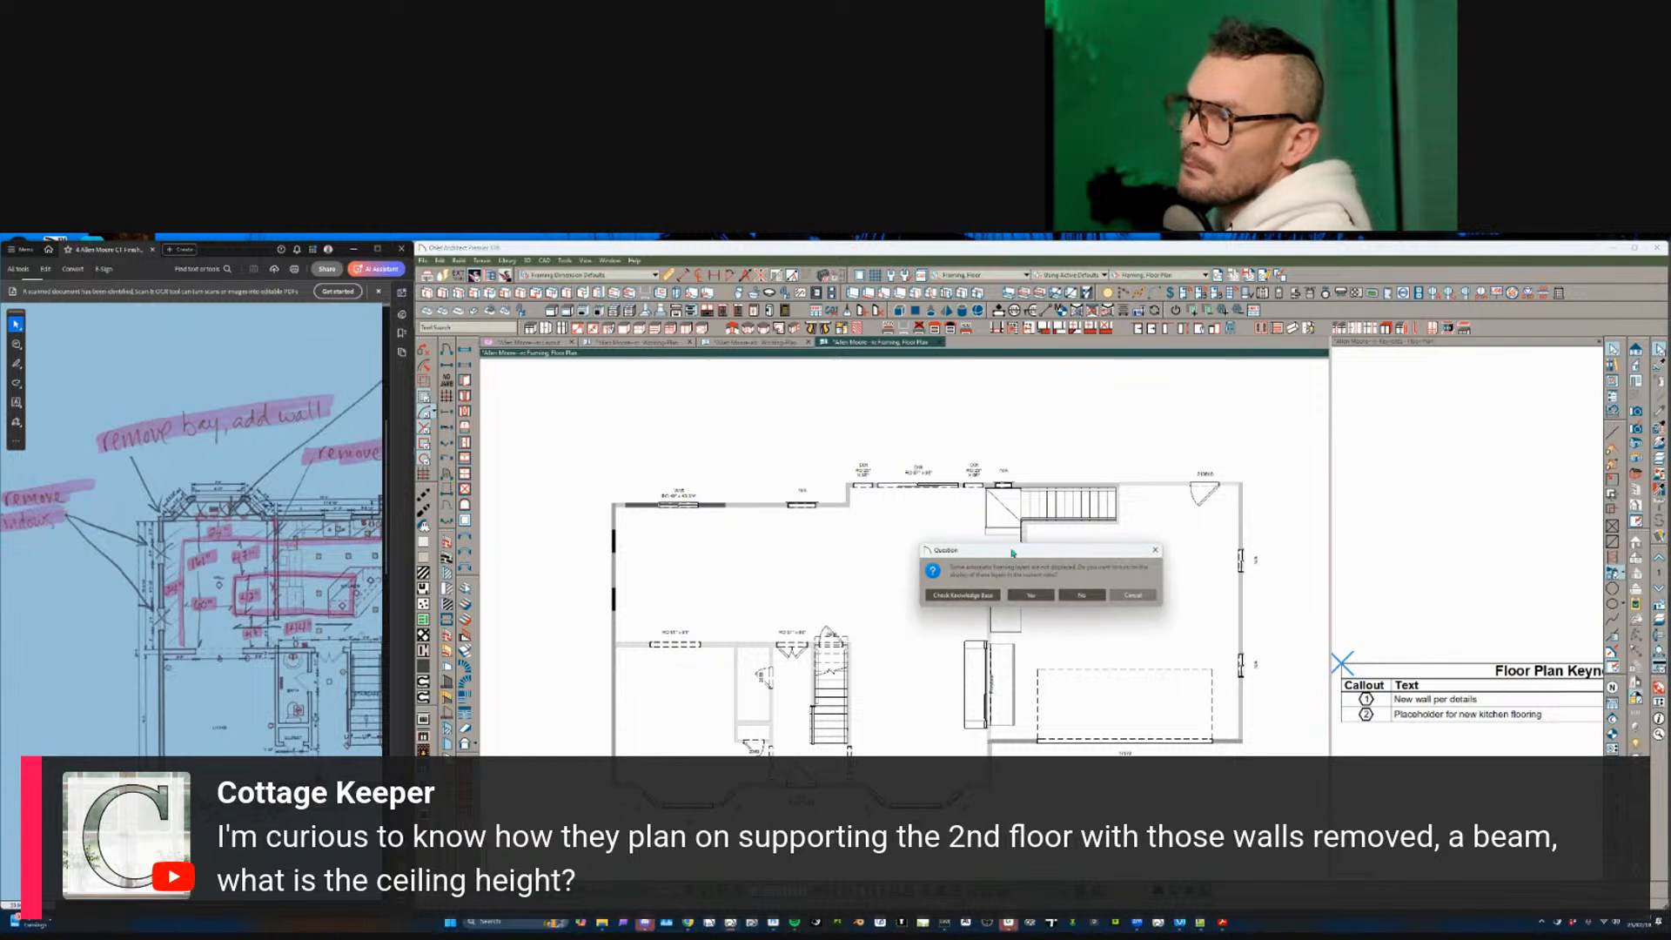
{"action": "left_click", "coordinate": [1076, 598]}
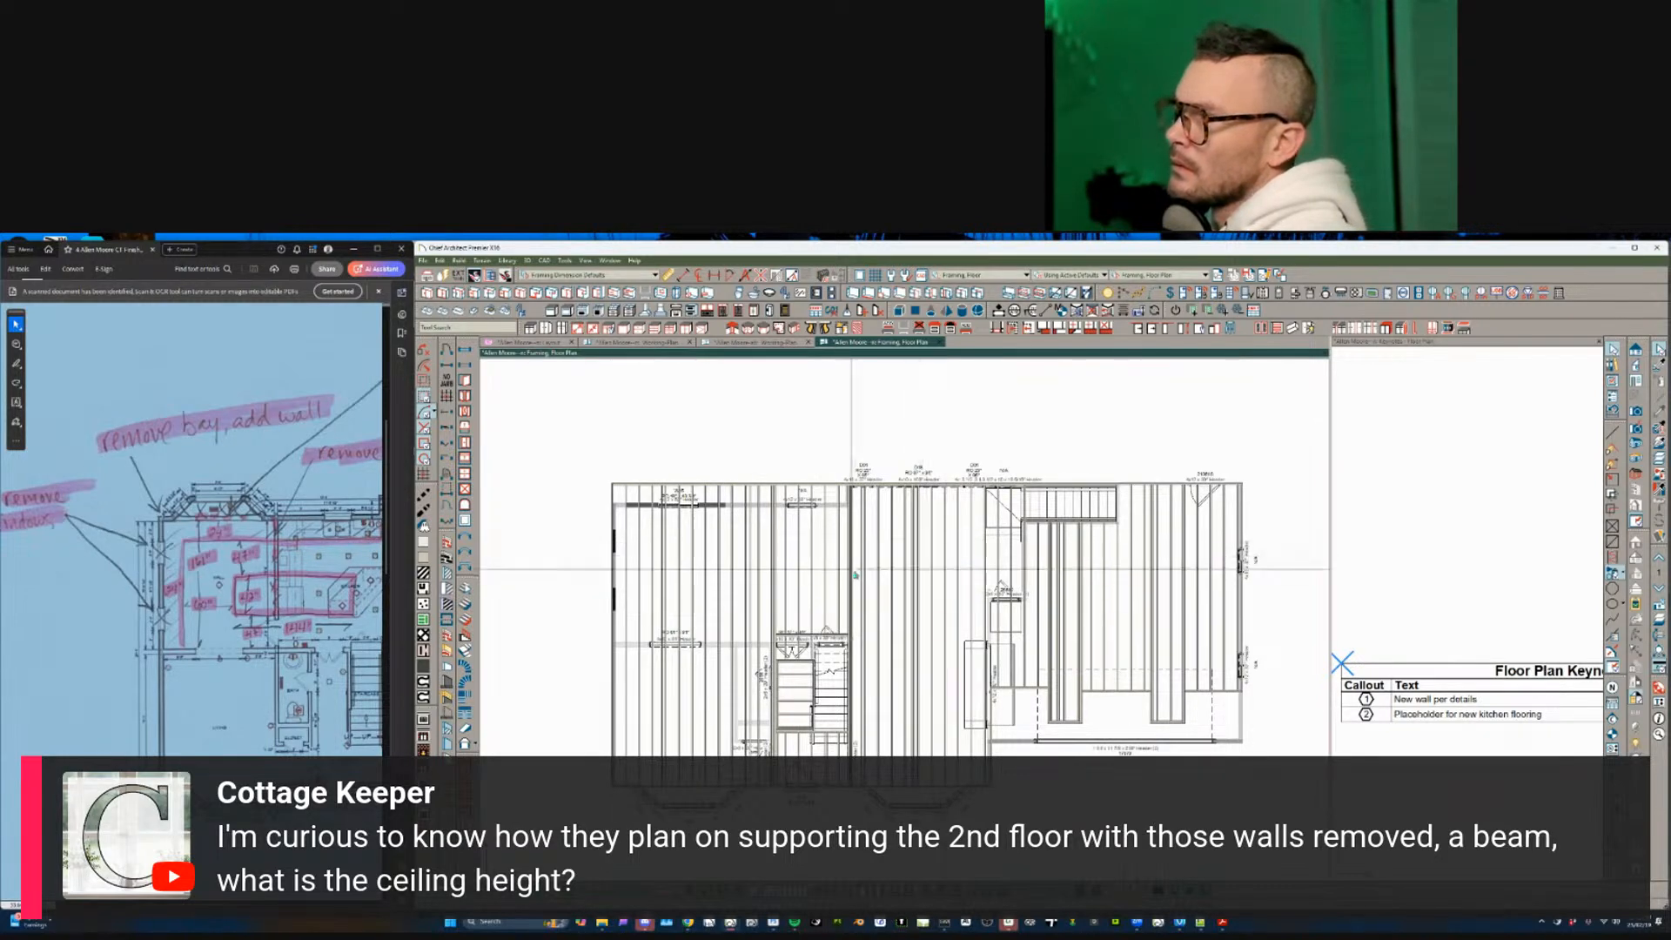
- Step between floors to compare joist framing, then bring up the Build > Floor options
{"action": "key", "text": "Page_Down"}
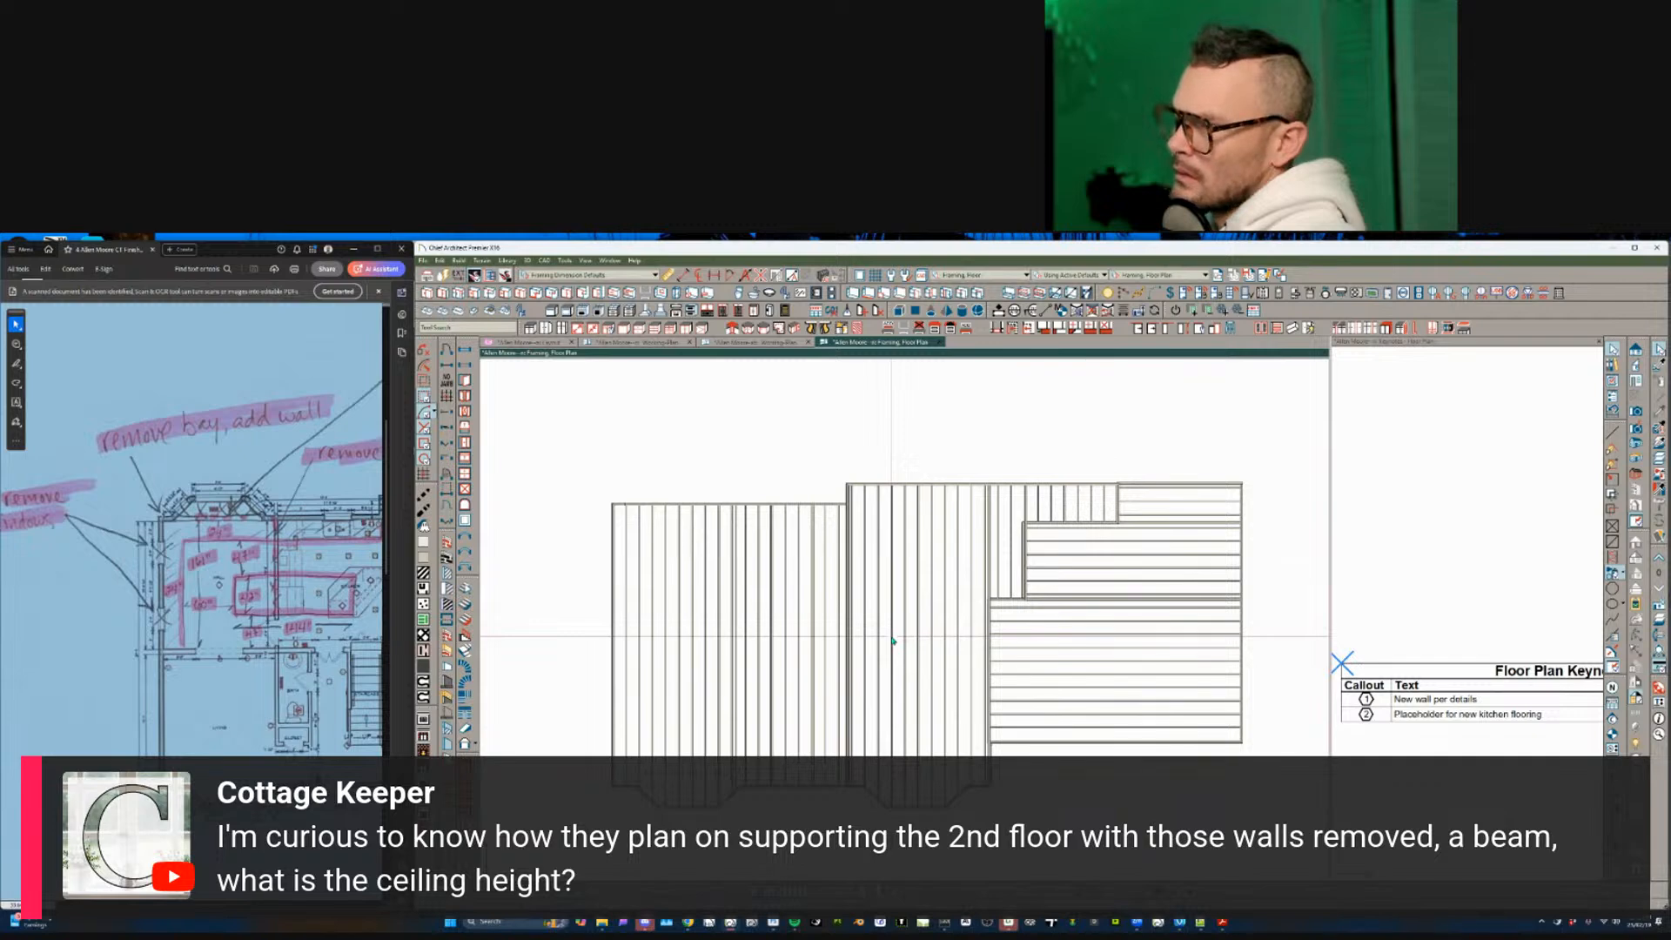
{"action": "key", "text": "Page_Up"}
{"action": "key", "text": "Page_Down"}
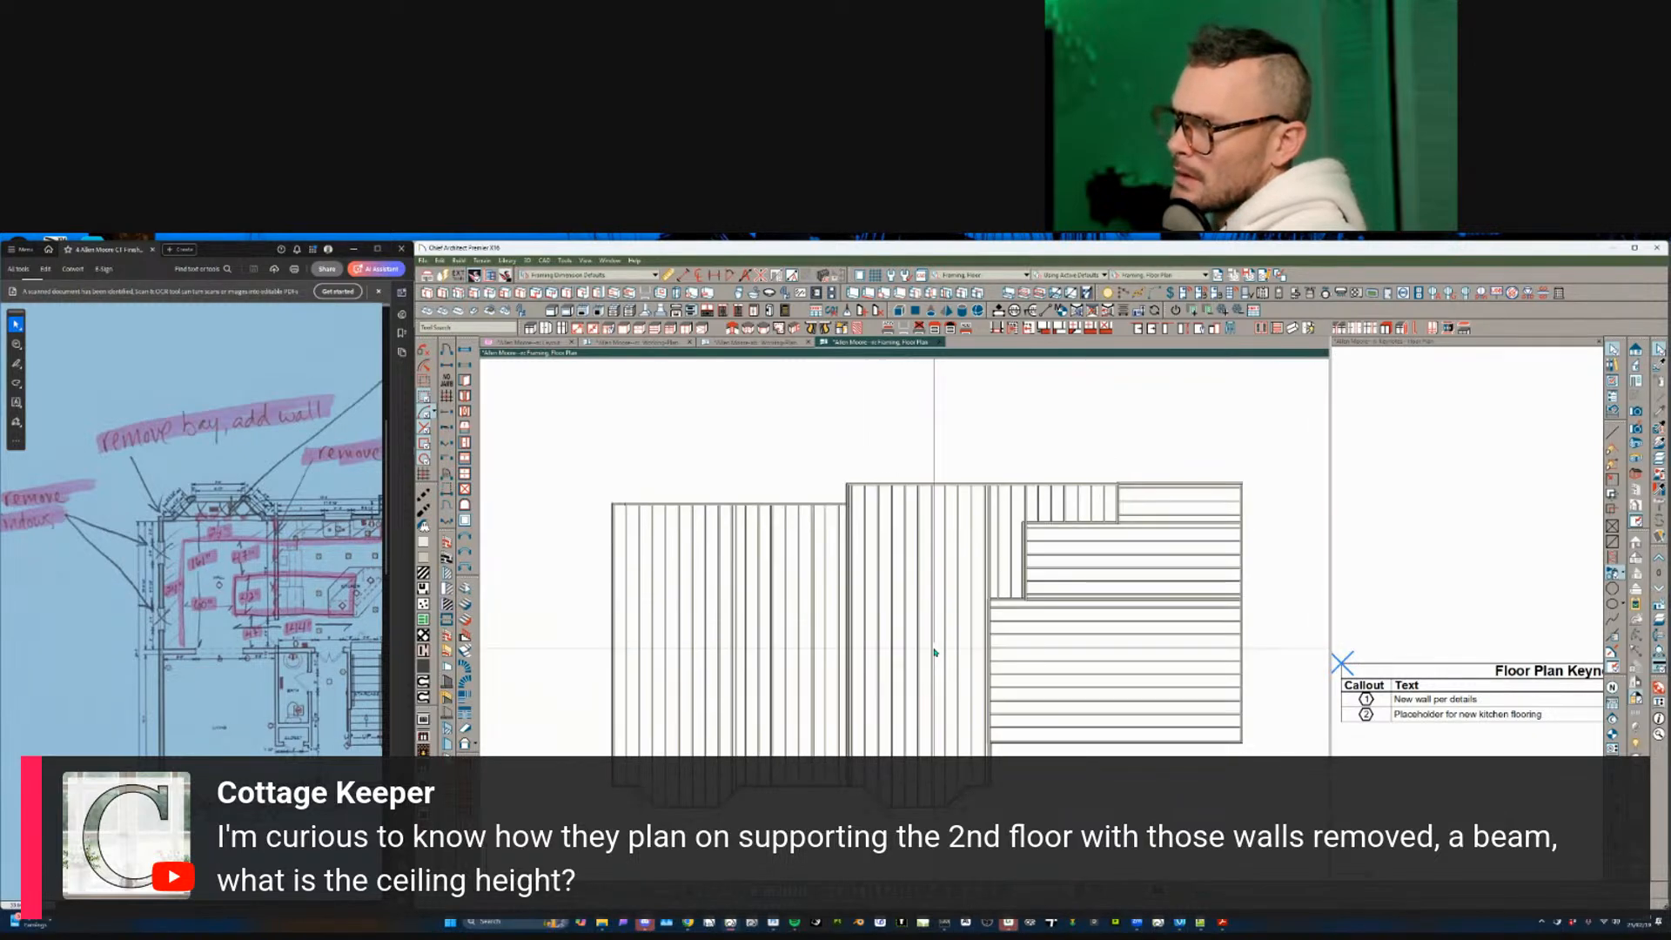
{"action": "key", "text": "Page_Up"}
{"action": "key", "text": "Page_Down"}
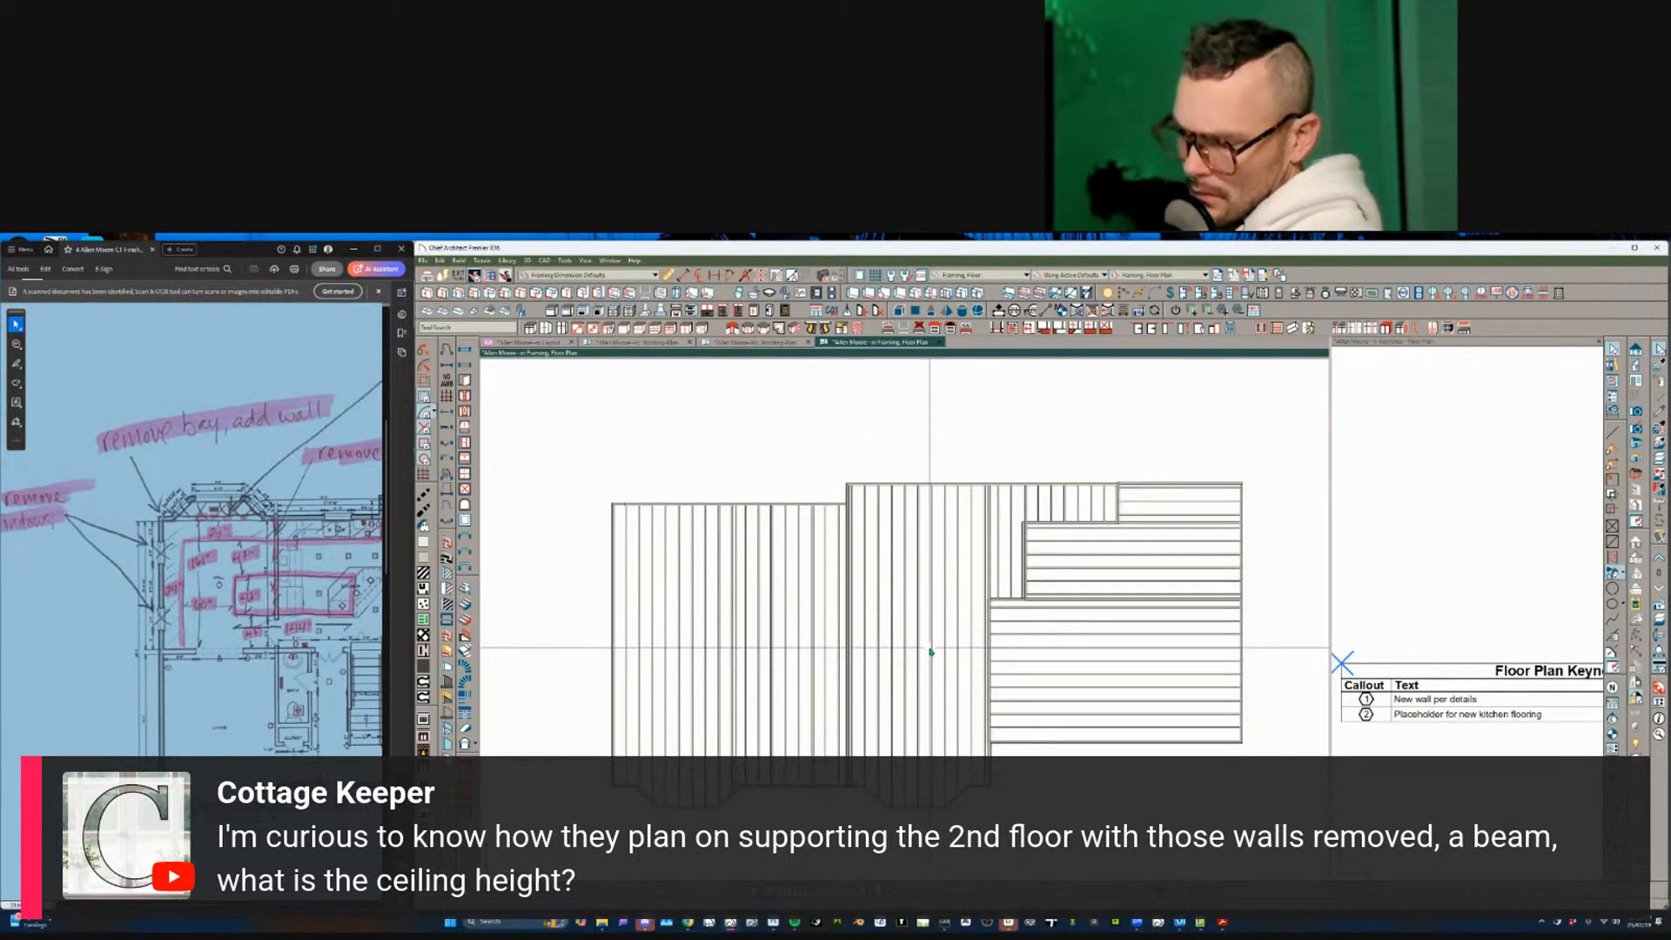
{"action": "key", "text": "alt+b"}
{"action": "key", "text": "f"}
{"action": "key", "text": "f"}
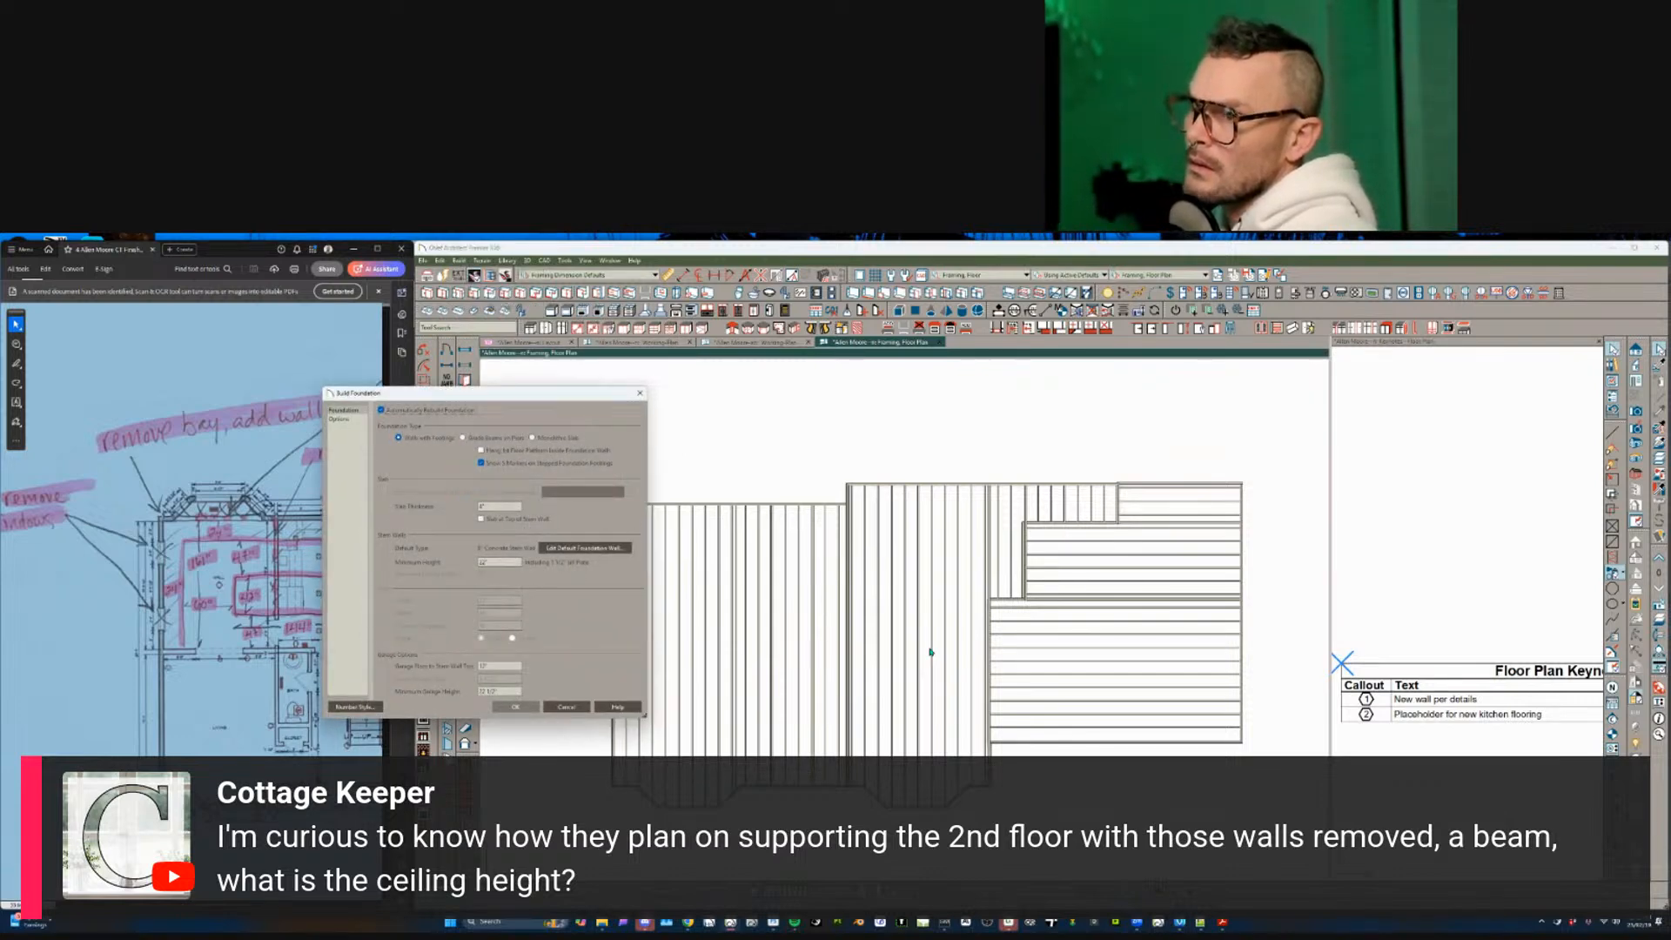
- Cancel the foundation rebuild at the warning and dialog, then undo to a view without framing
{"action": "key", "text": "Return"}
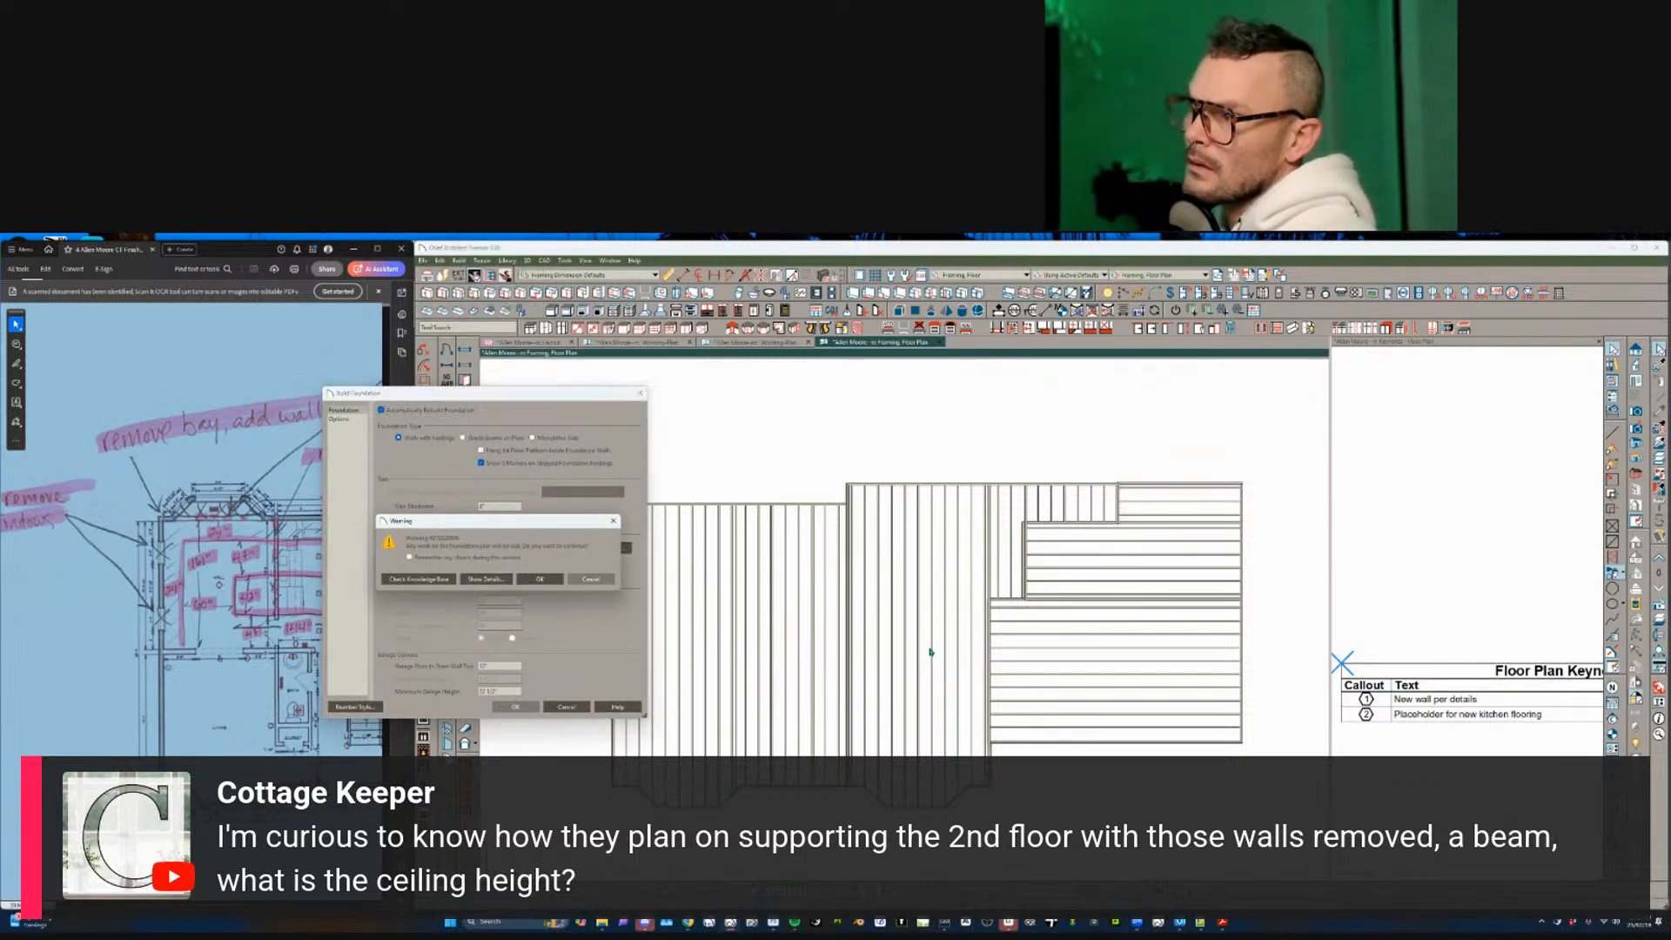
{"action": "left_click", "coordinate": [591, 581]}
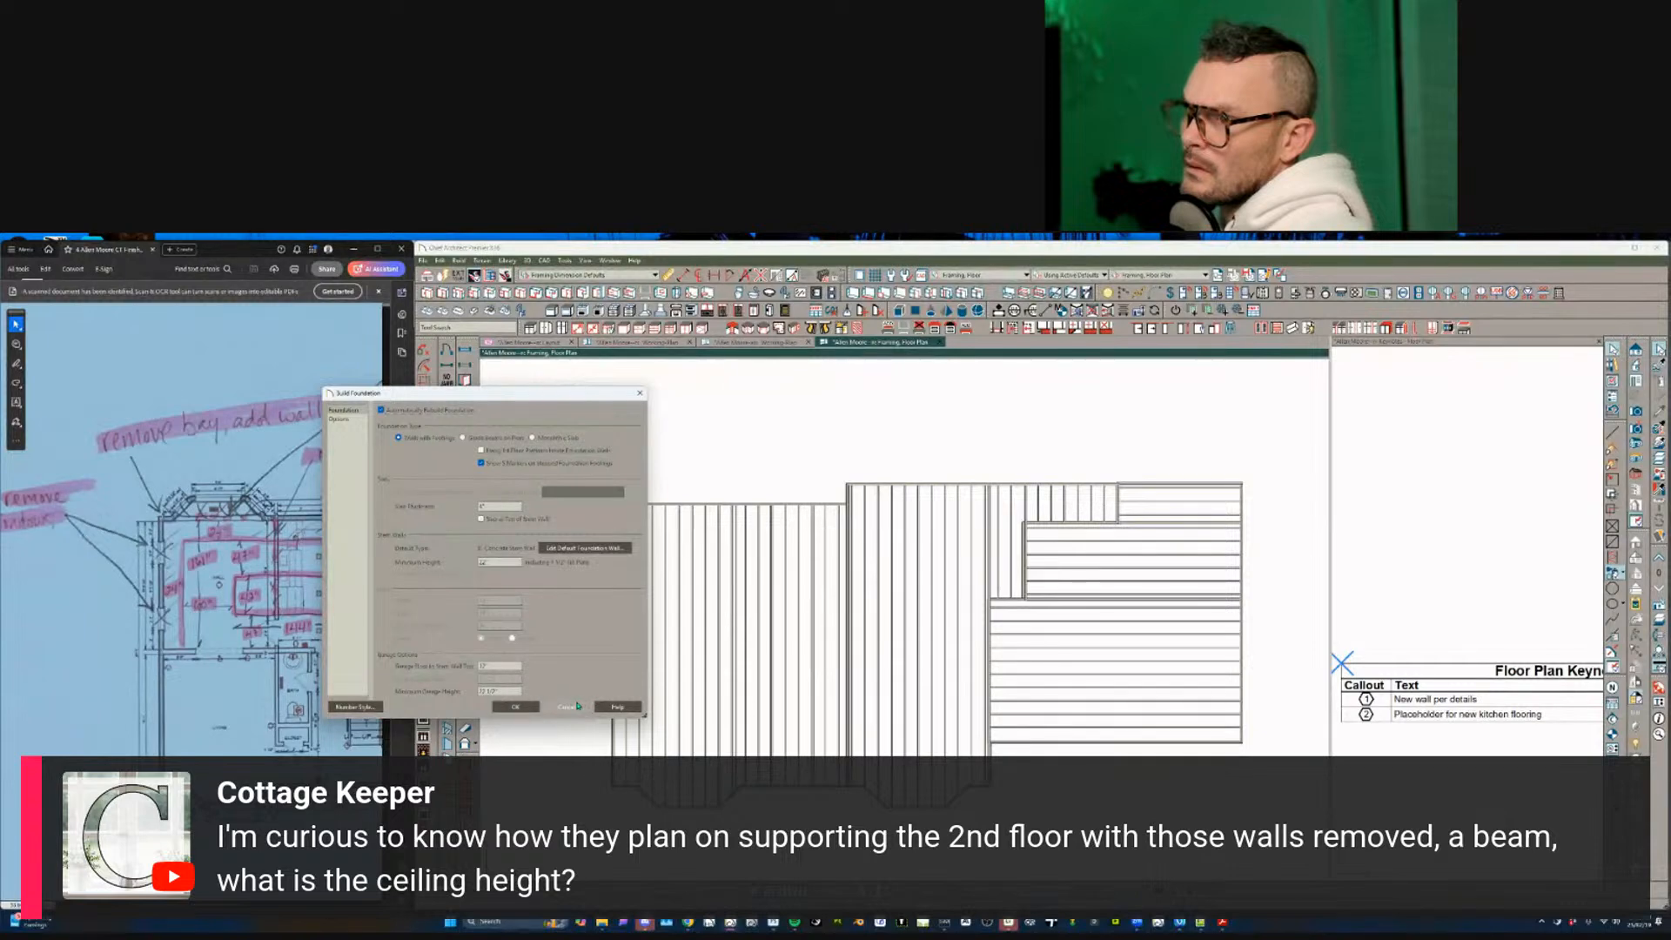
{"action": "left_click", "coordinate": [567, 706]}
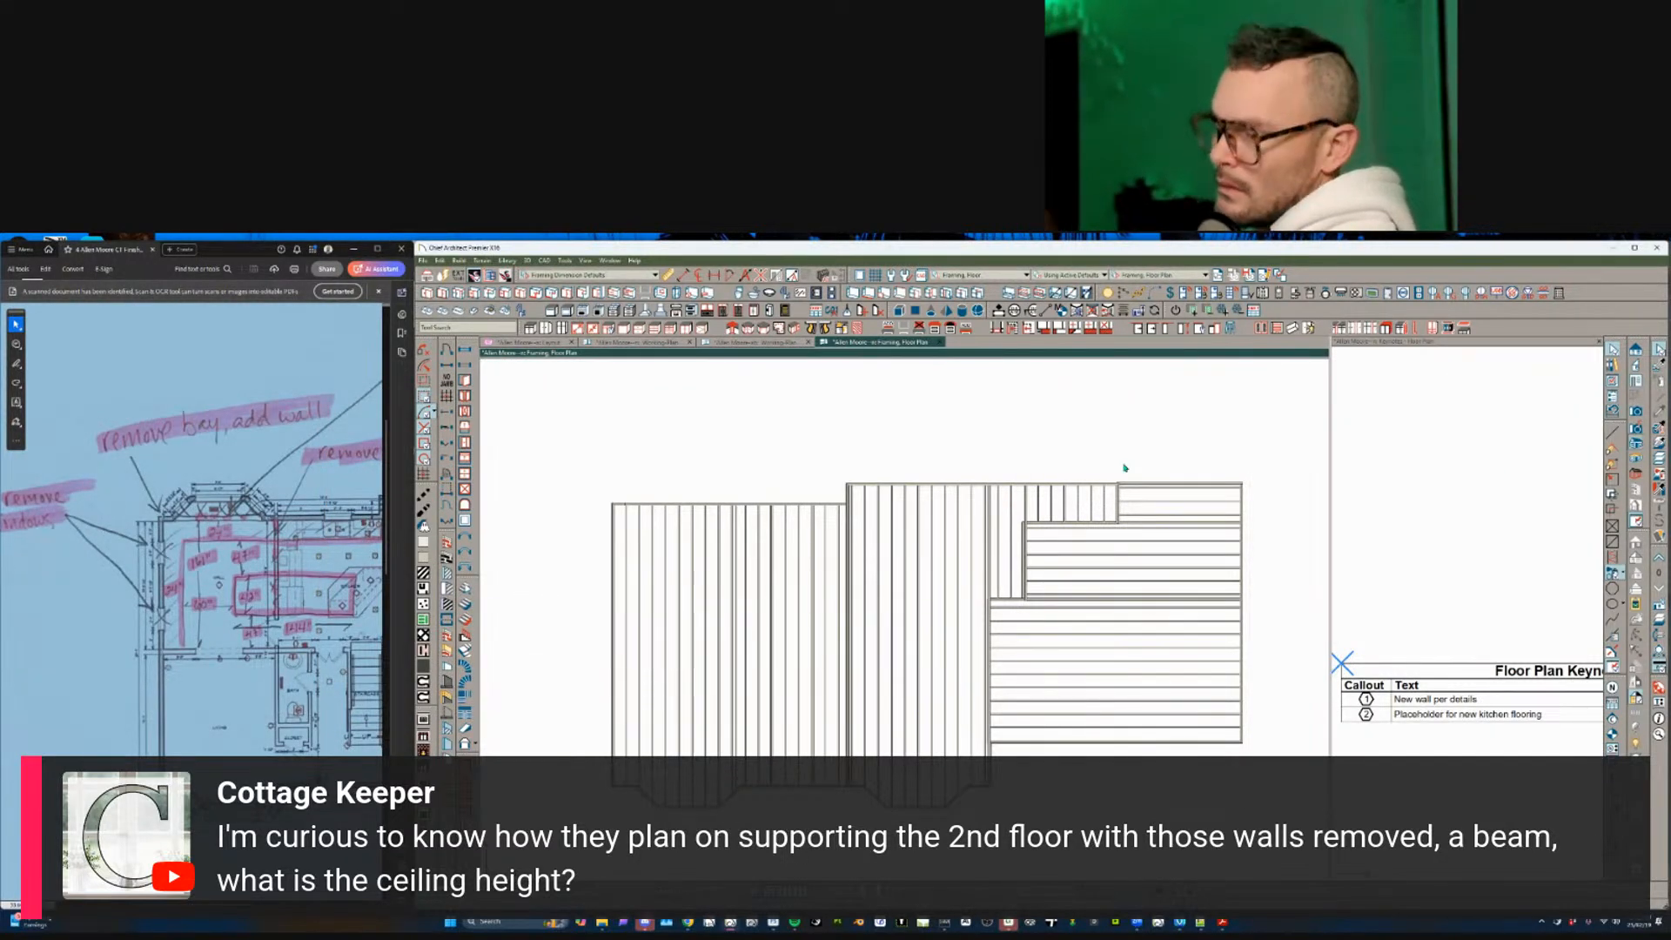
{"action": "key", "text": "ctrl+z"}
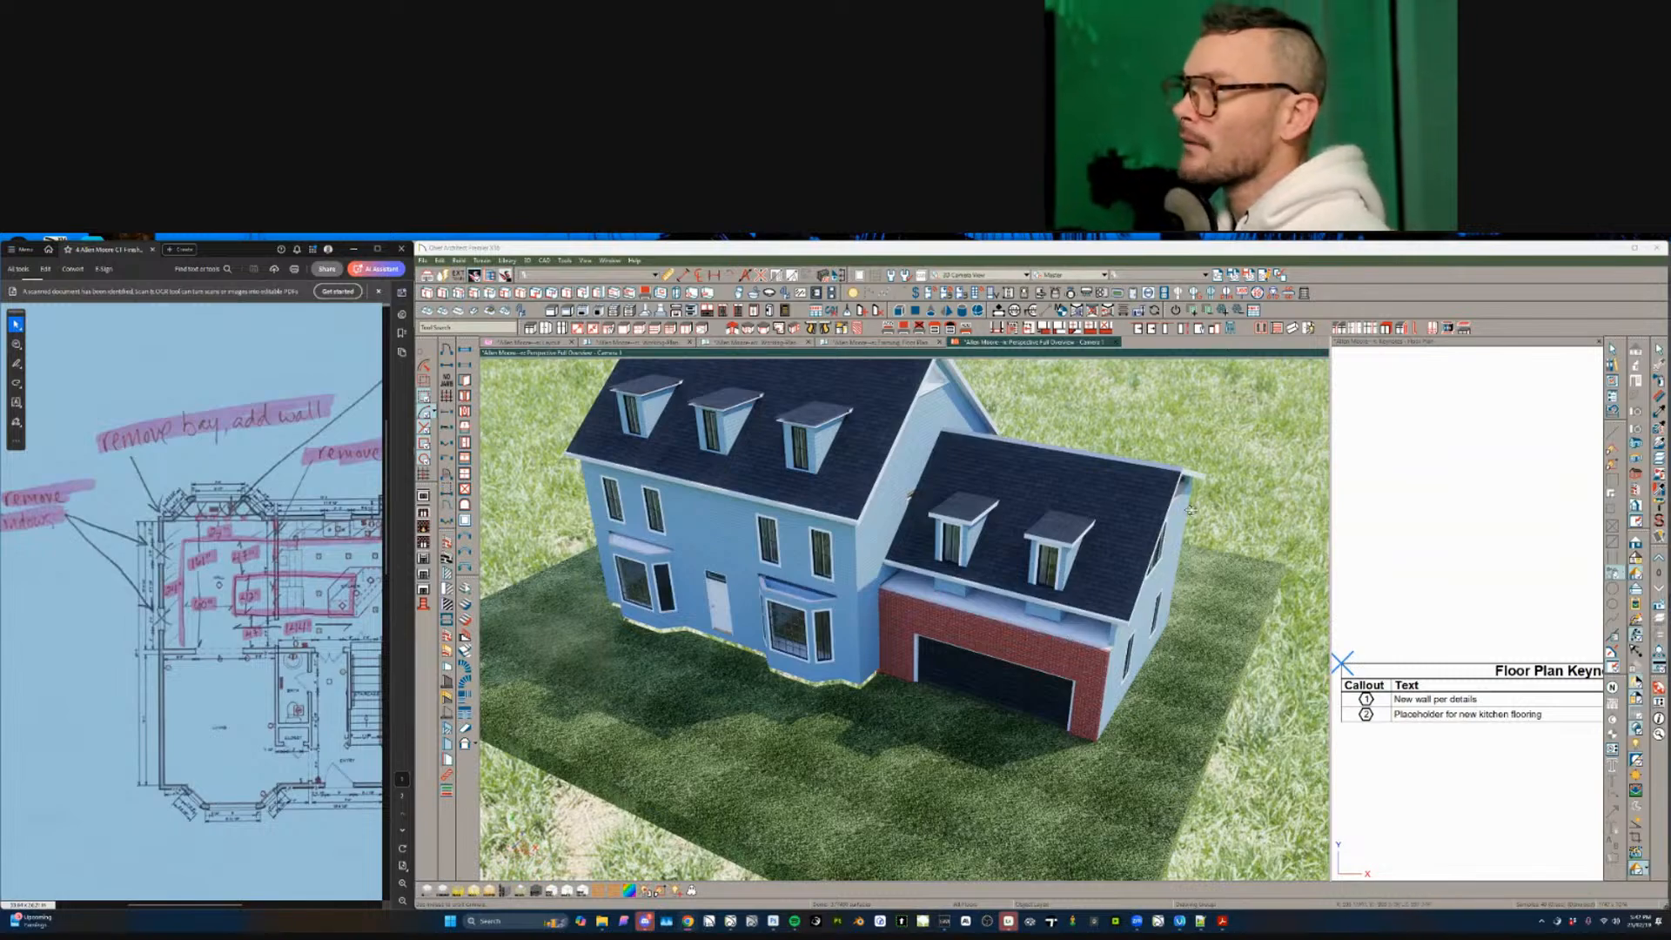
- Orbit to the garage's right side and cancel the Build Foundation rebuild
{"action": "left_click_drag", "start_coordinate": [998, 825], "coordinate": [1130, 527]}
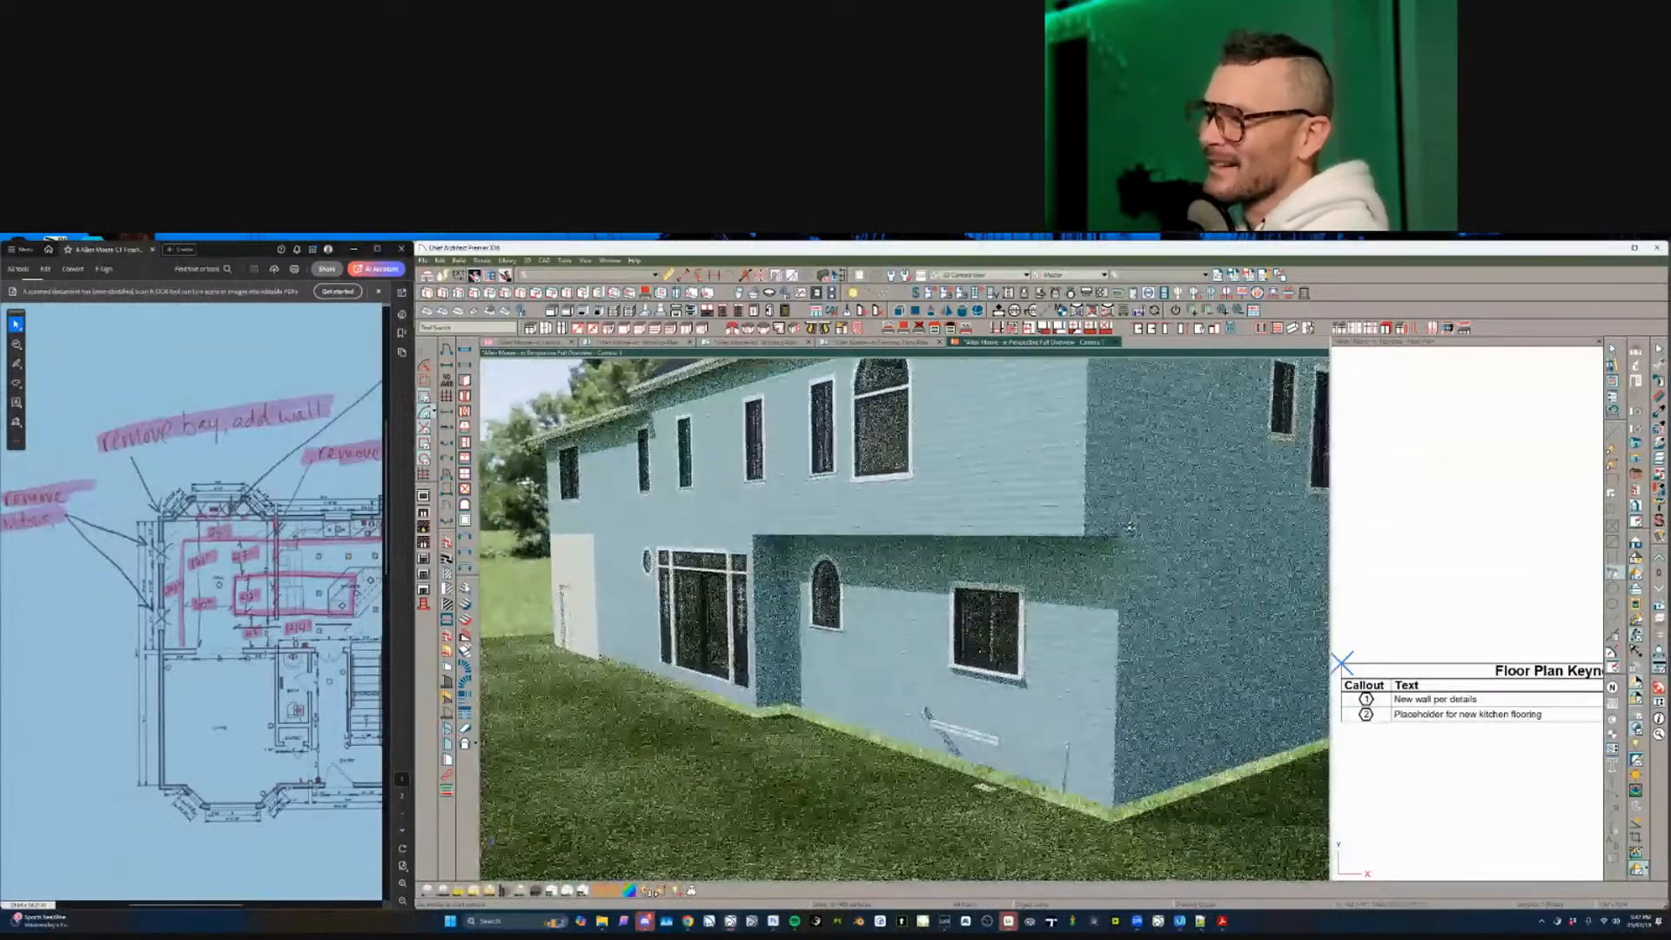
{"action": "key", "text": "alt+b"}
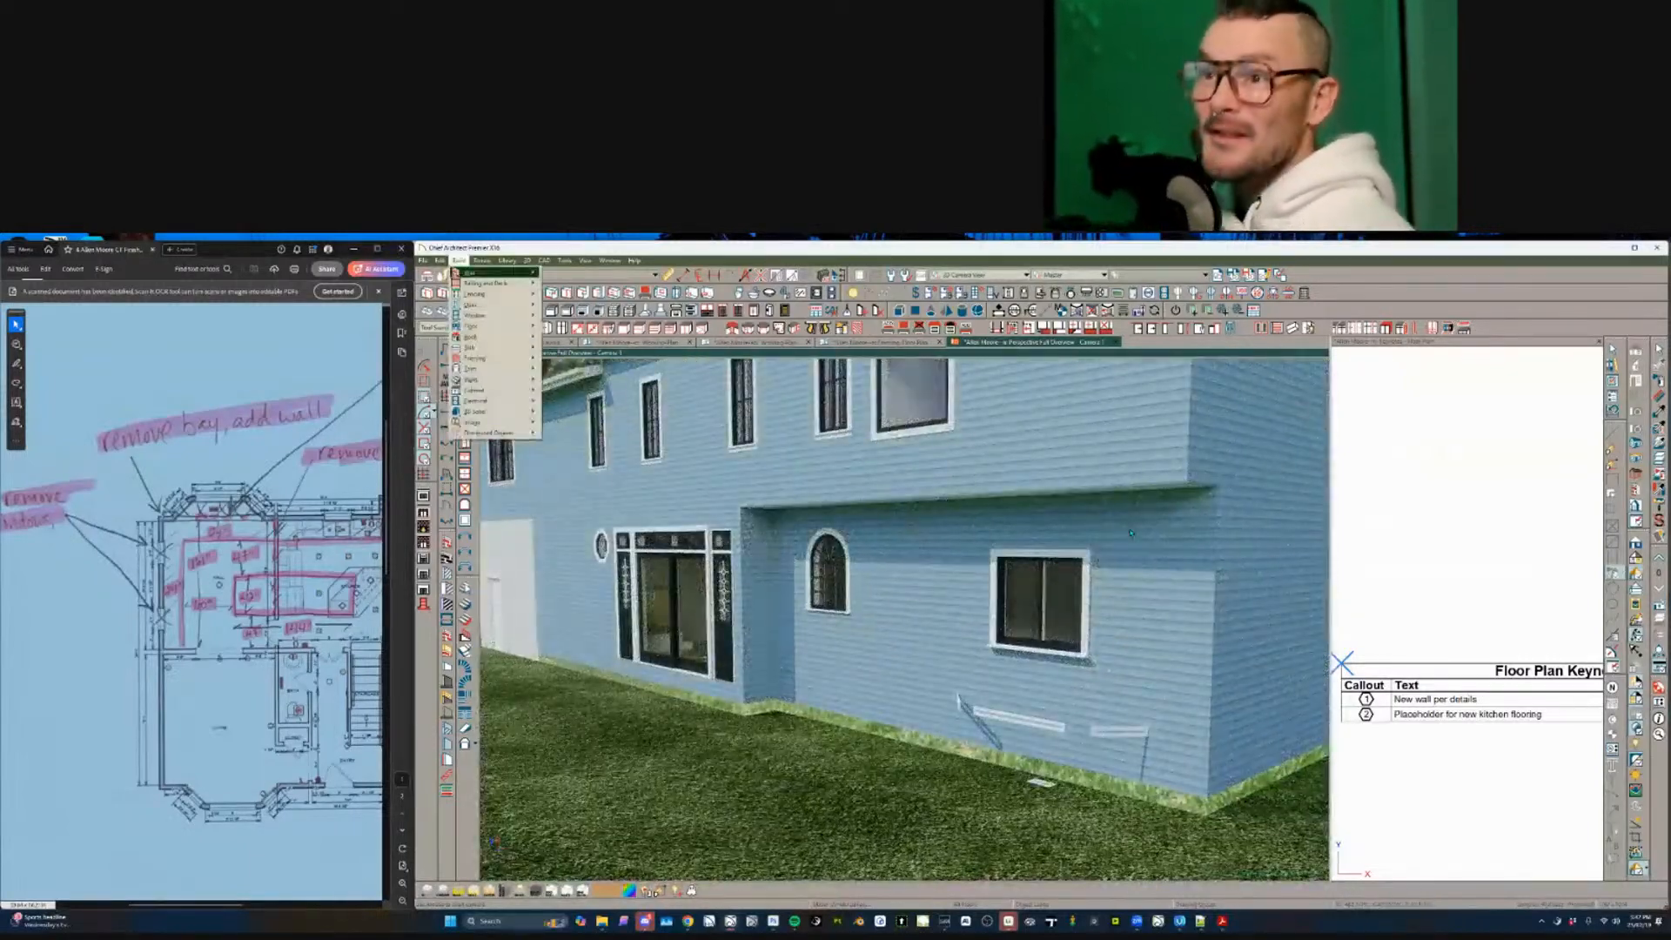
{"action": "key", "text": "f"}
{"action": "key", "text": "f"}
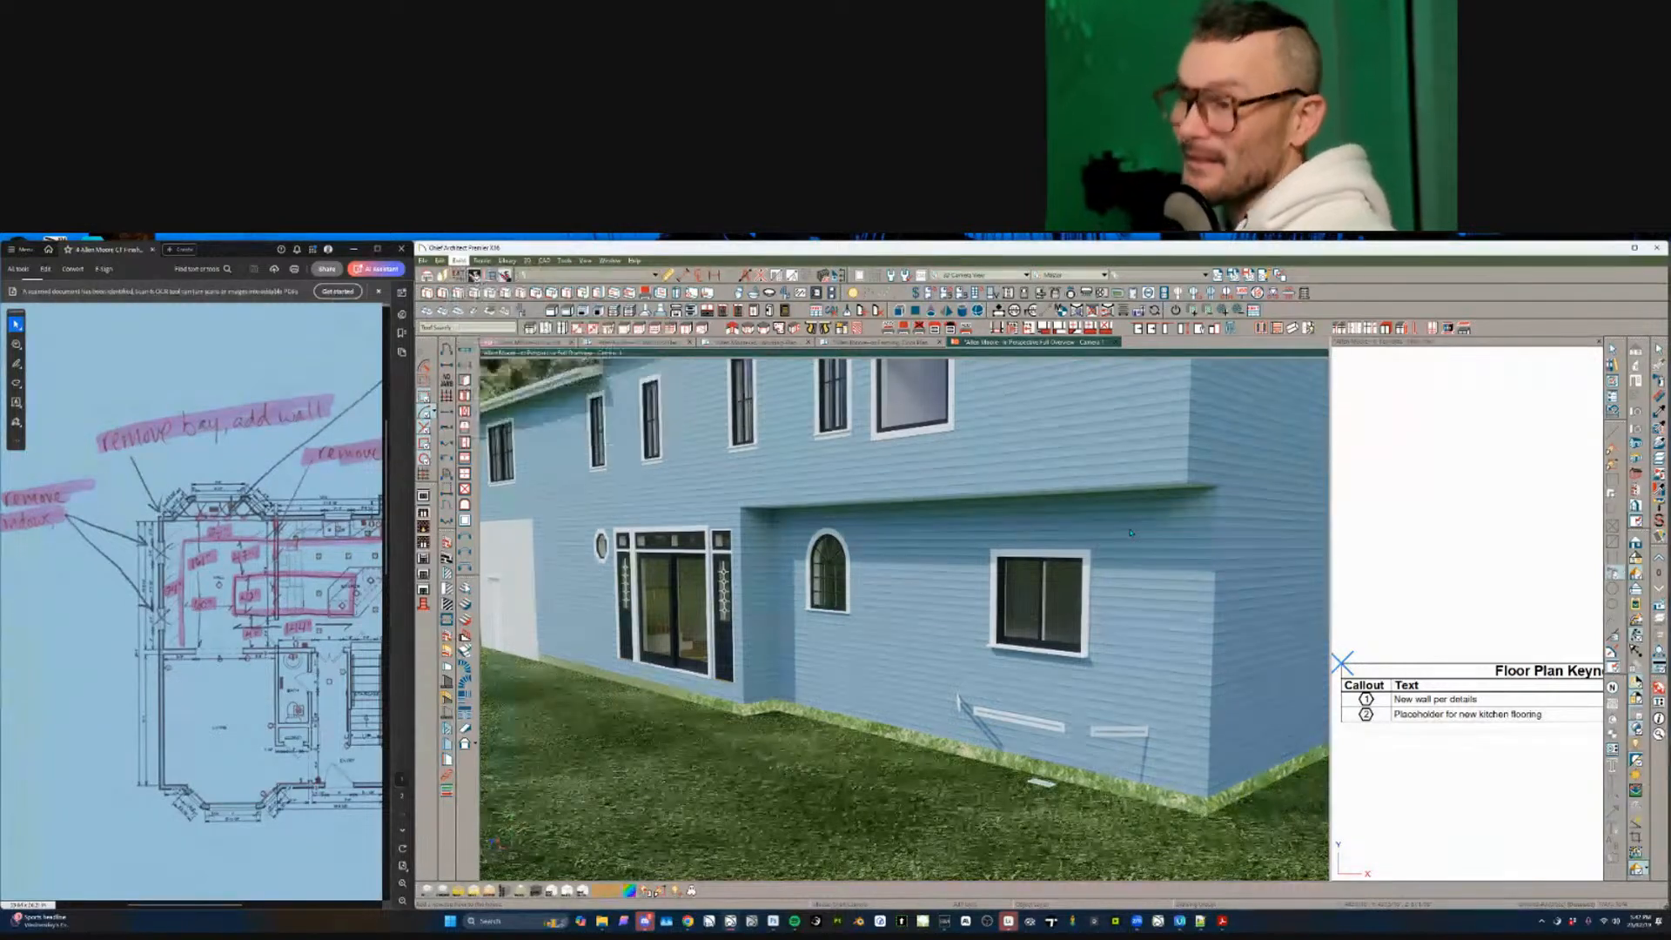
{"action": "key", "text": "Return"}
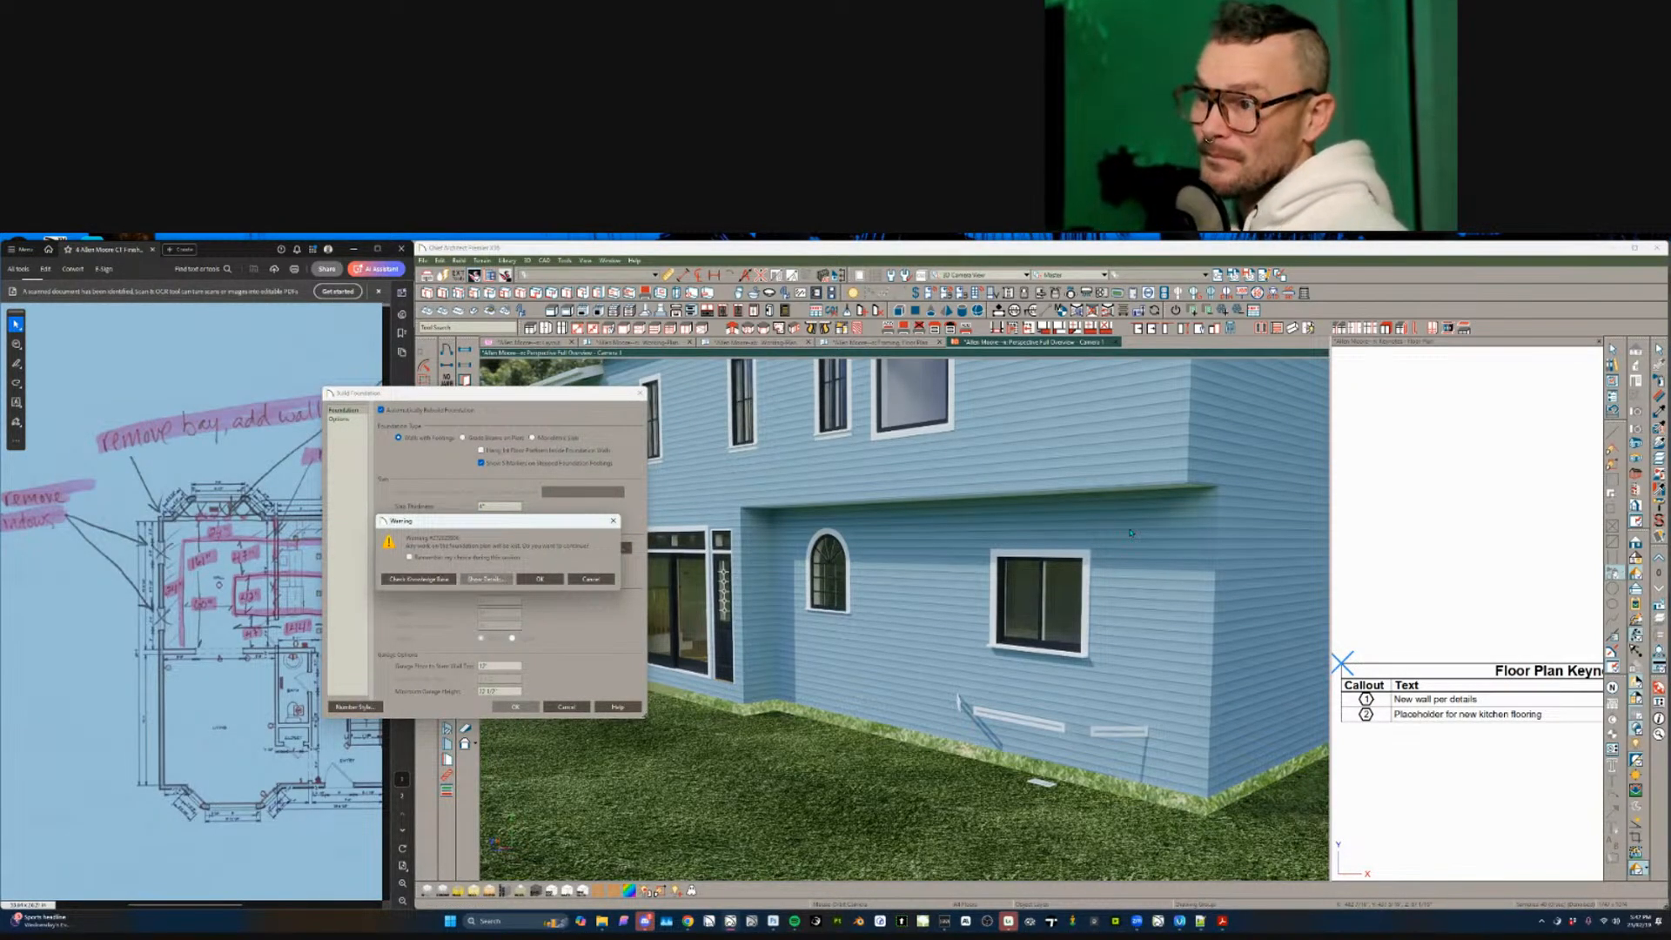
{"action": "key", "text": "Return"}
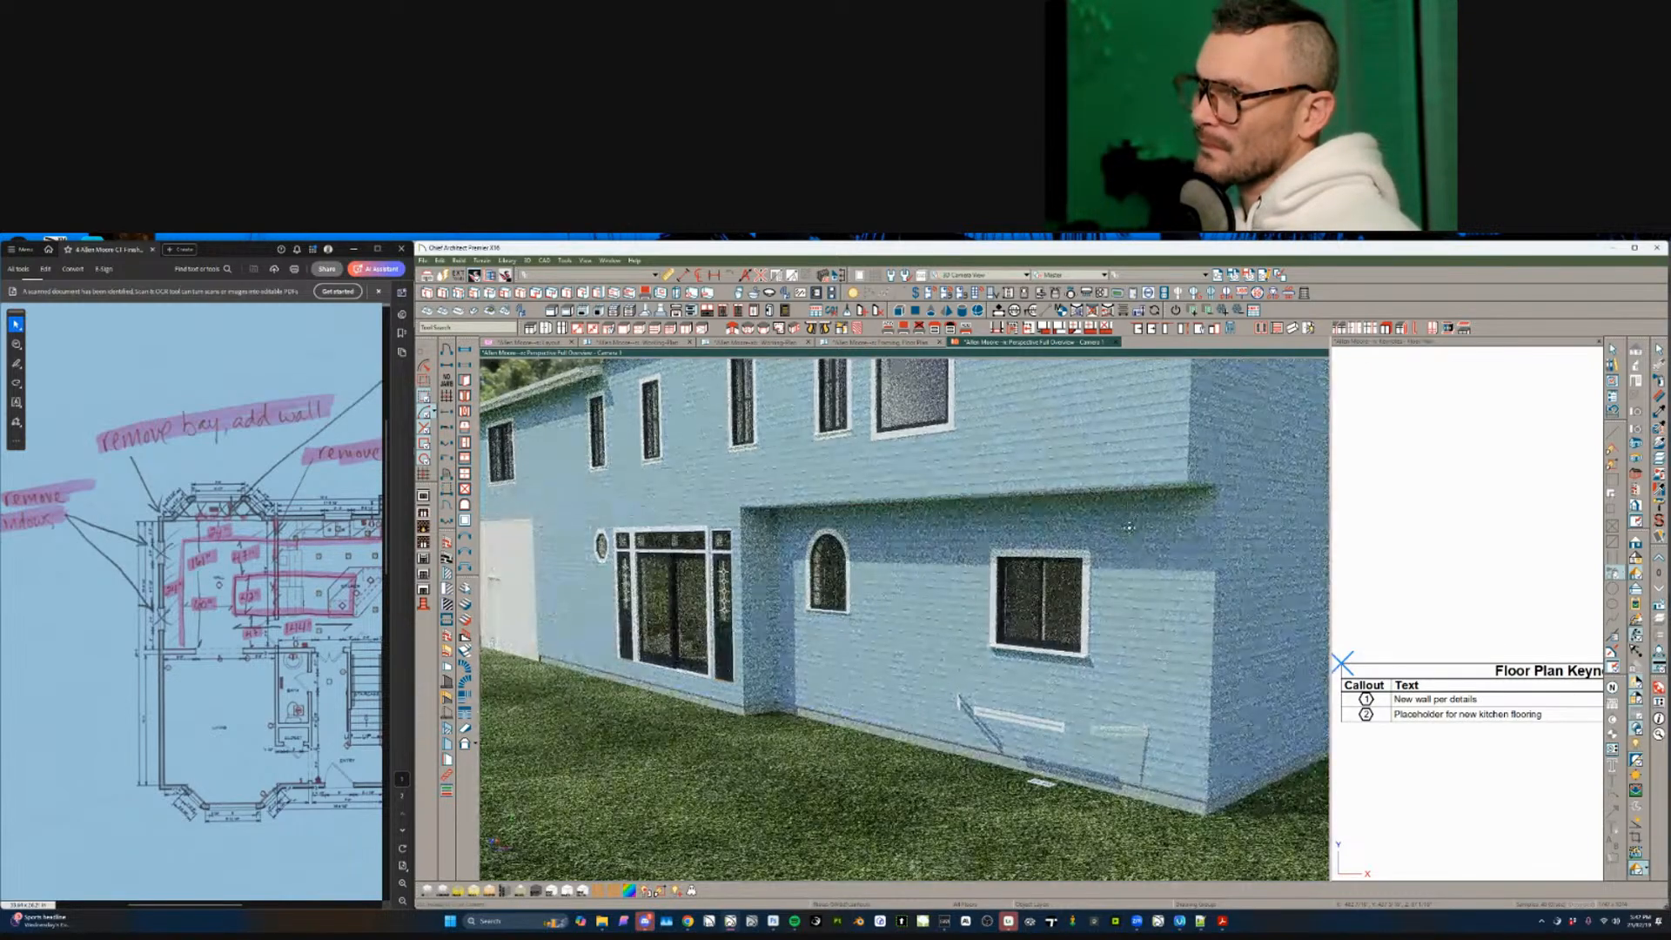
- Delete the vent on the house's side wall, then return to the Working Plan floor plan
{"action": "left_click_drag", "start_coordinate": [1129, 527], "coordinate": [1123, 655]}
{"action": "left_click", "coordinate": [1084, 646]}
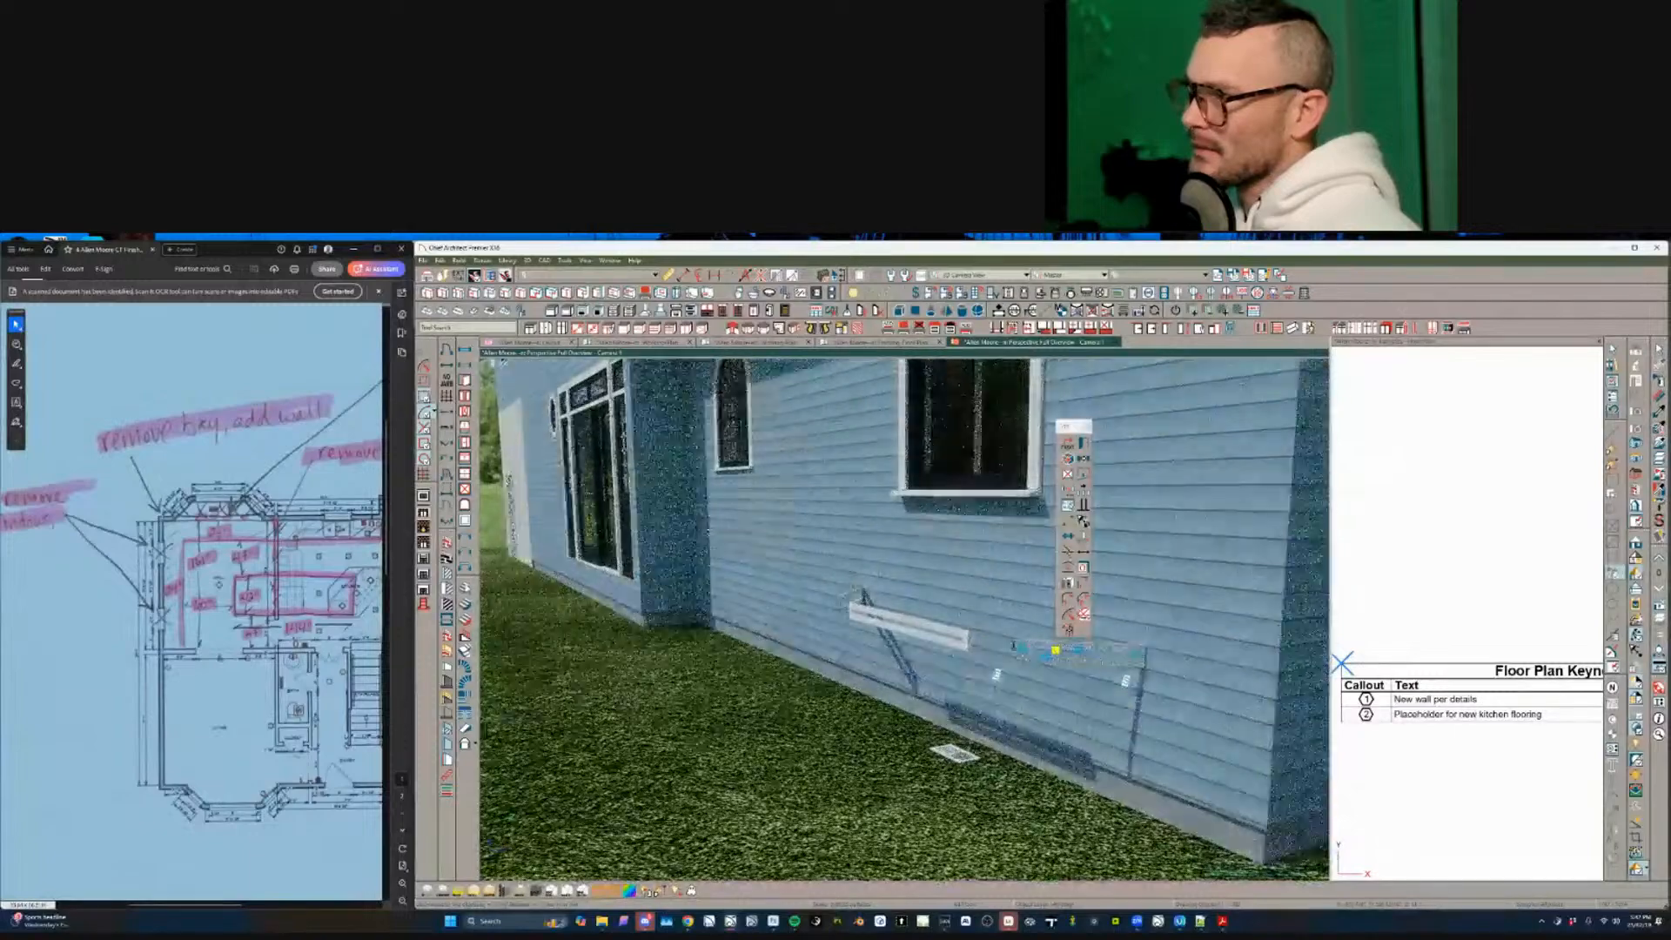
{"action": "left_click_drag", "start_coordinate": [880, 648], "coordinate": [1027, 642]}
{"action": "left_click", "coordinate": [1120, 636]}
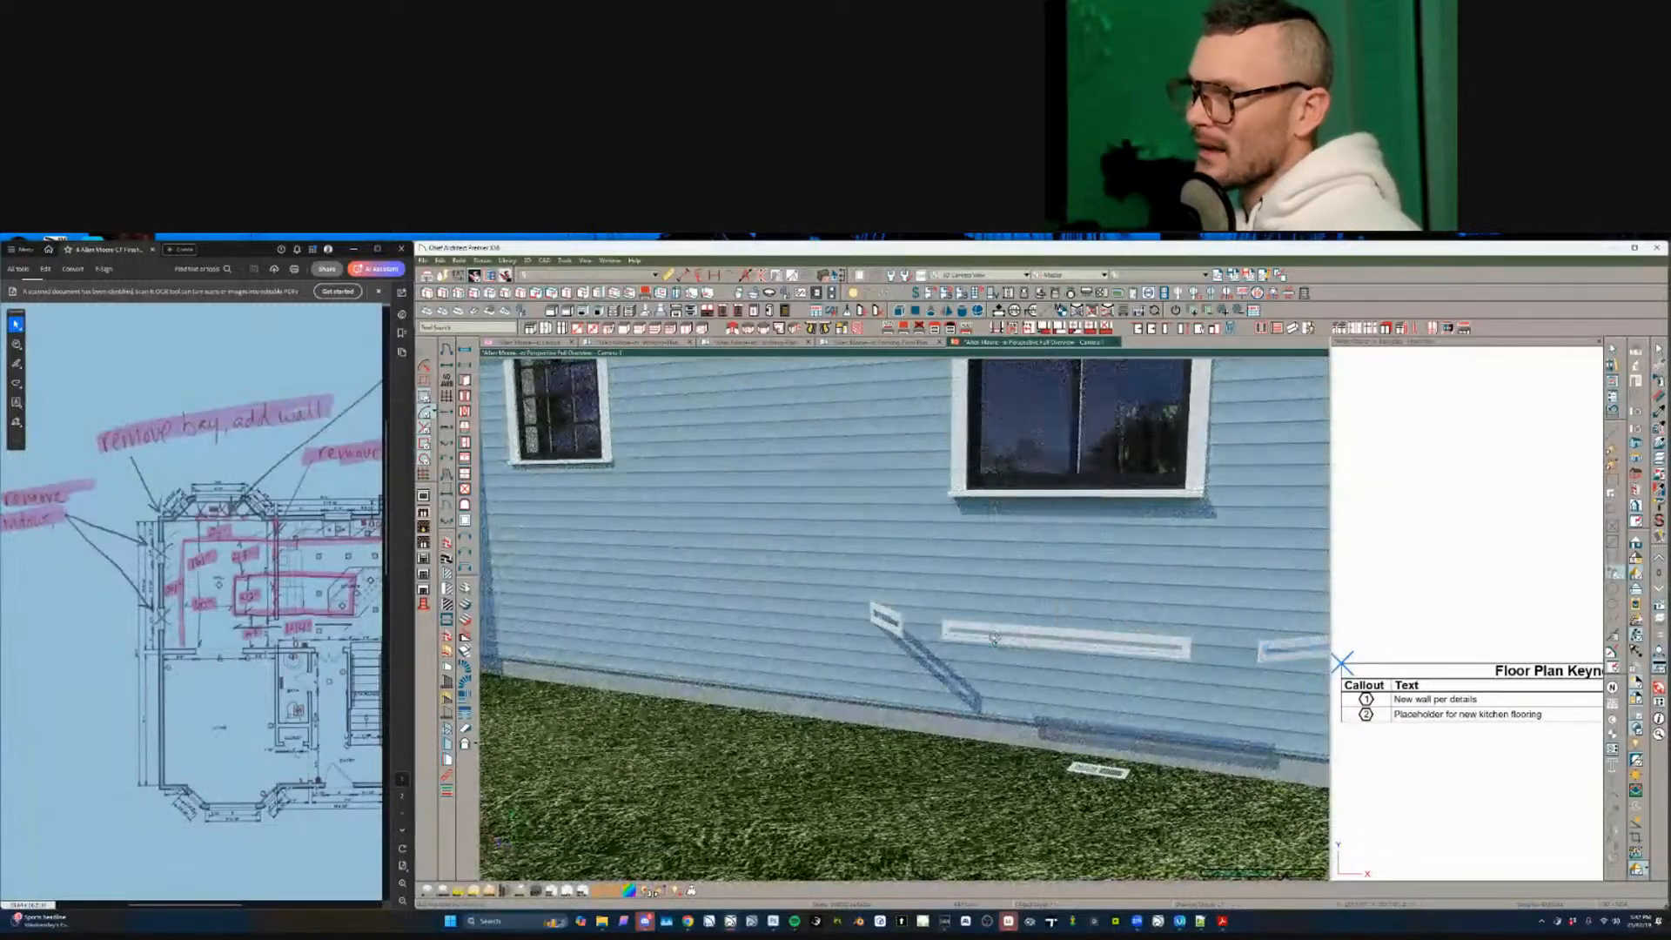
{"action": "left_click", "coordinate": [888, 611]}
{"action": "left_click", "coordinate": [888, 612]}
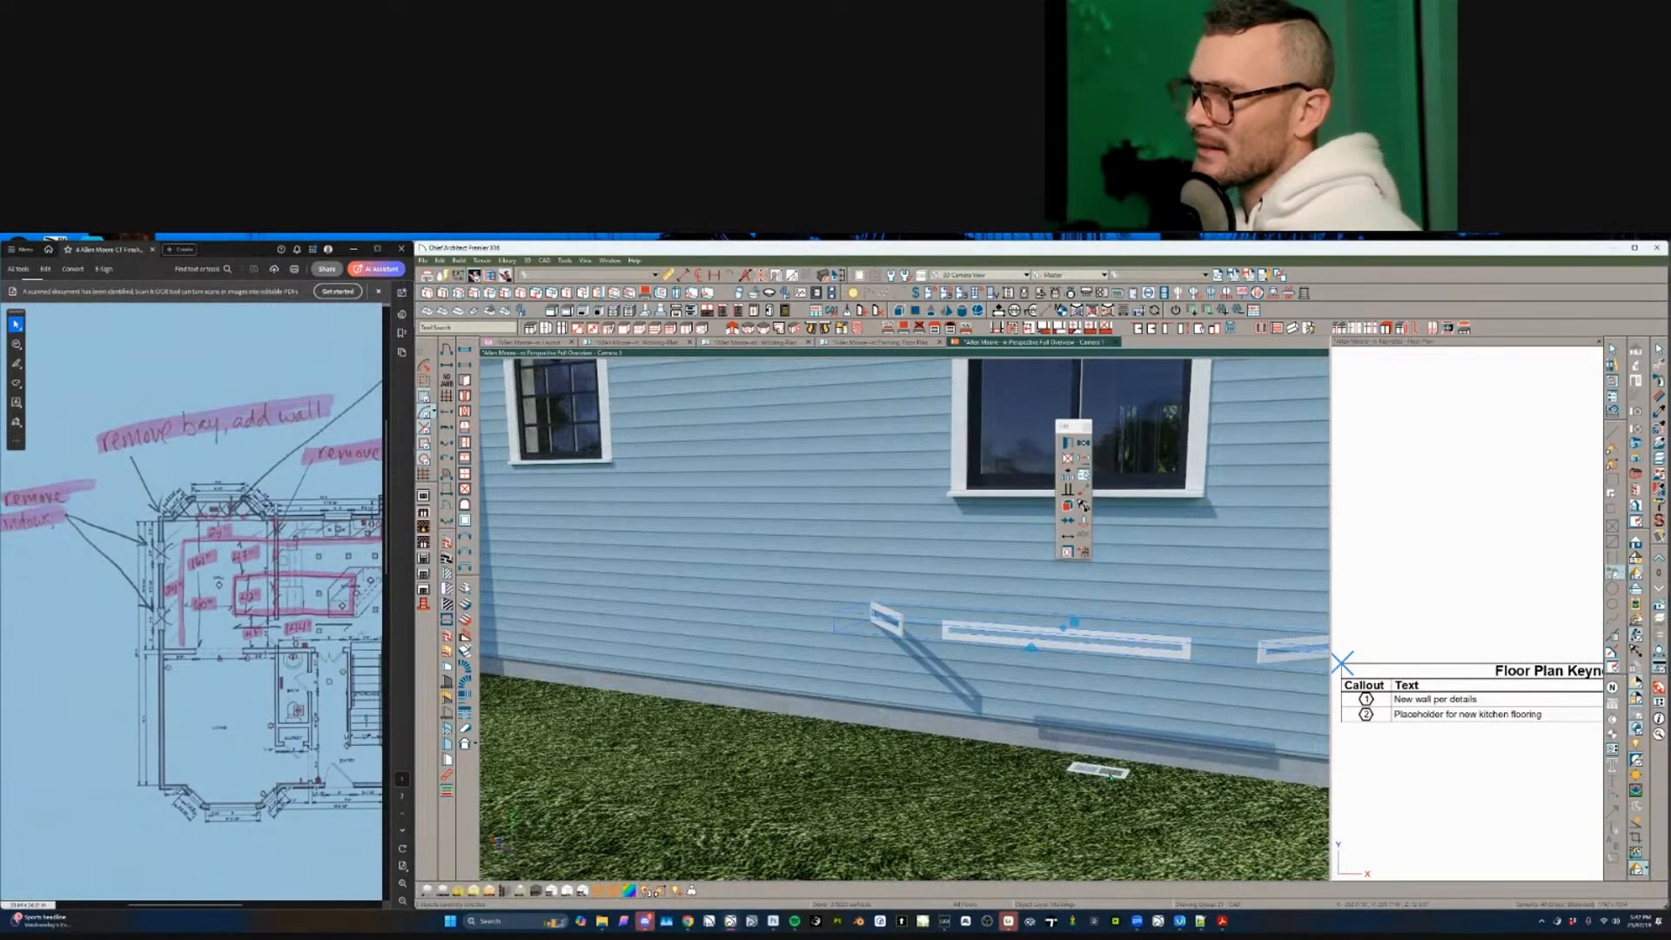
{"action": "middle_click_drag", "start_coordinate": [1069, 628], "coordinate": [963, 609]}
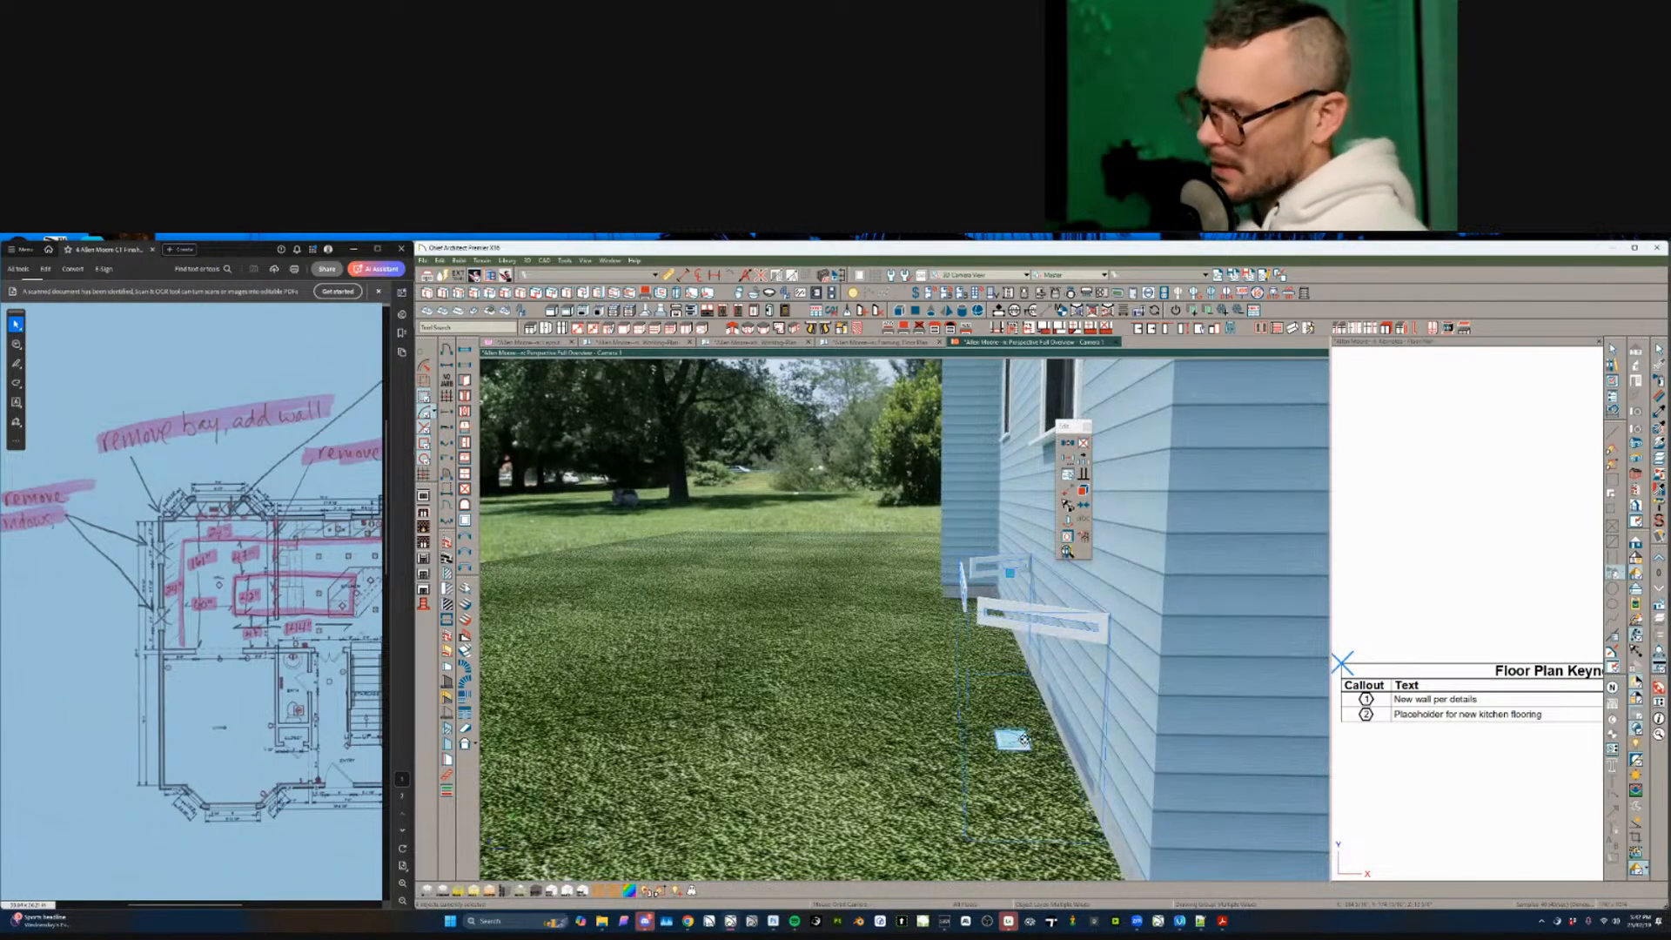
{"action": "key", "text": "Delete"}
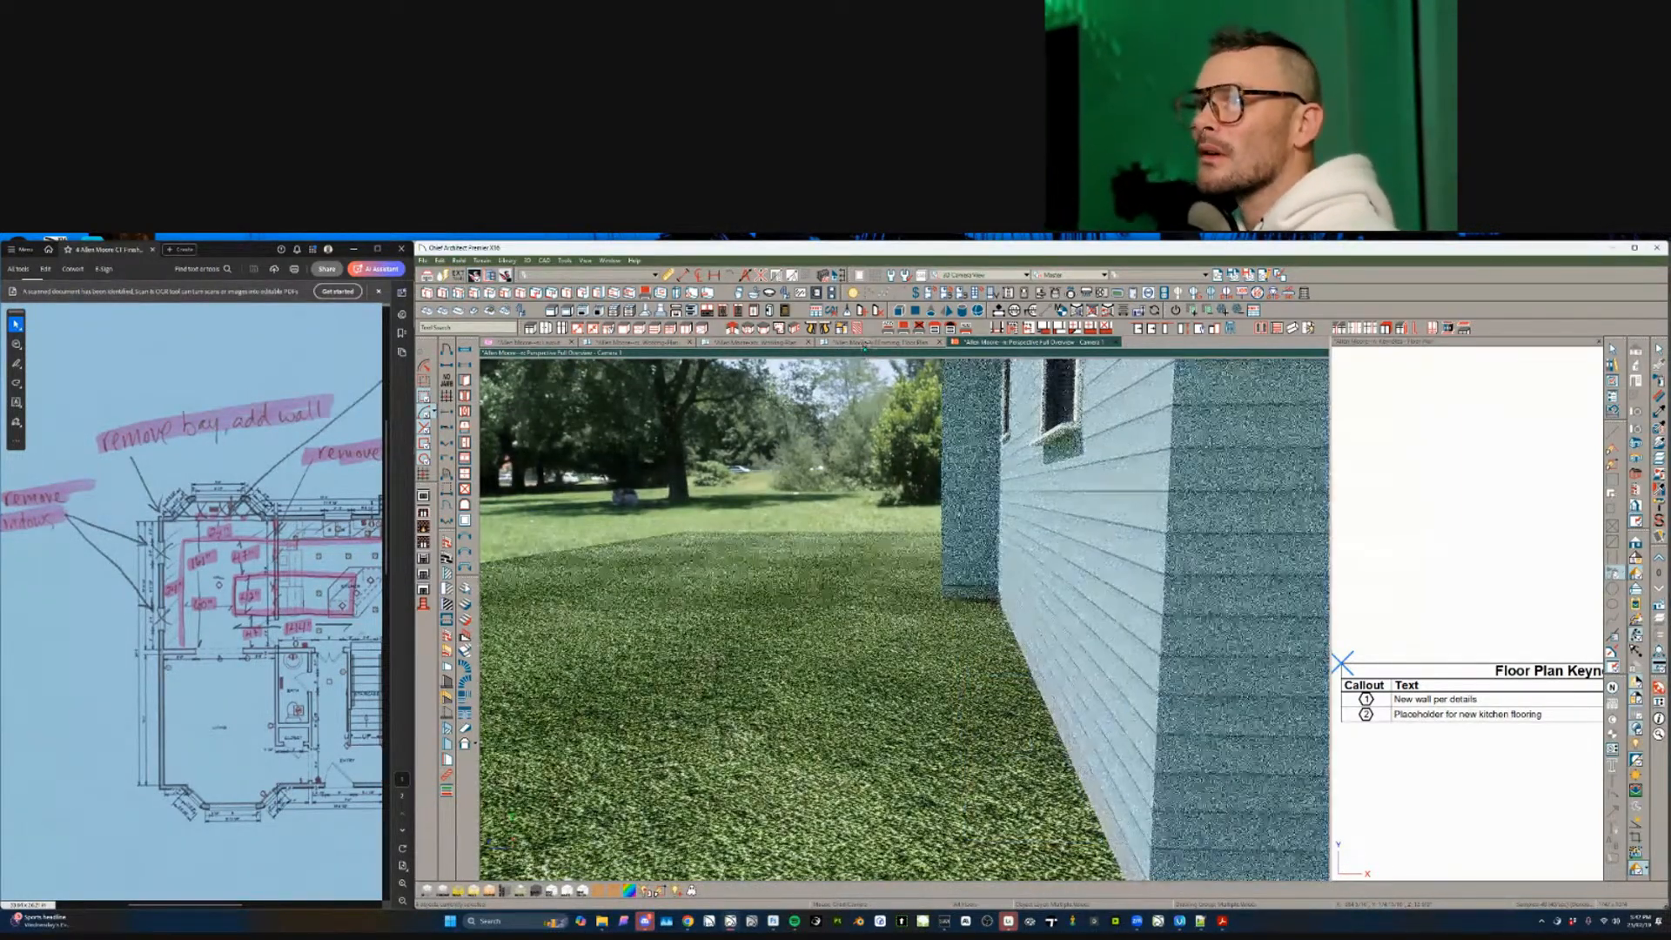
{"action": "left_click", "coordinate": [642, 345]}
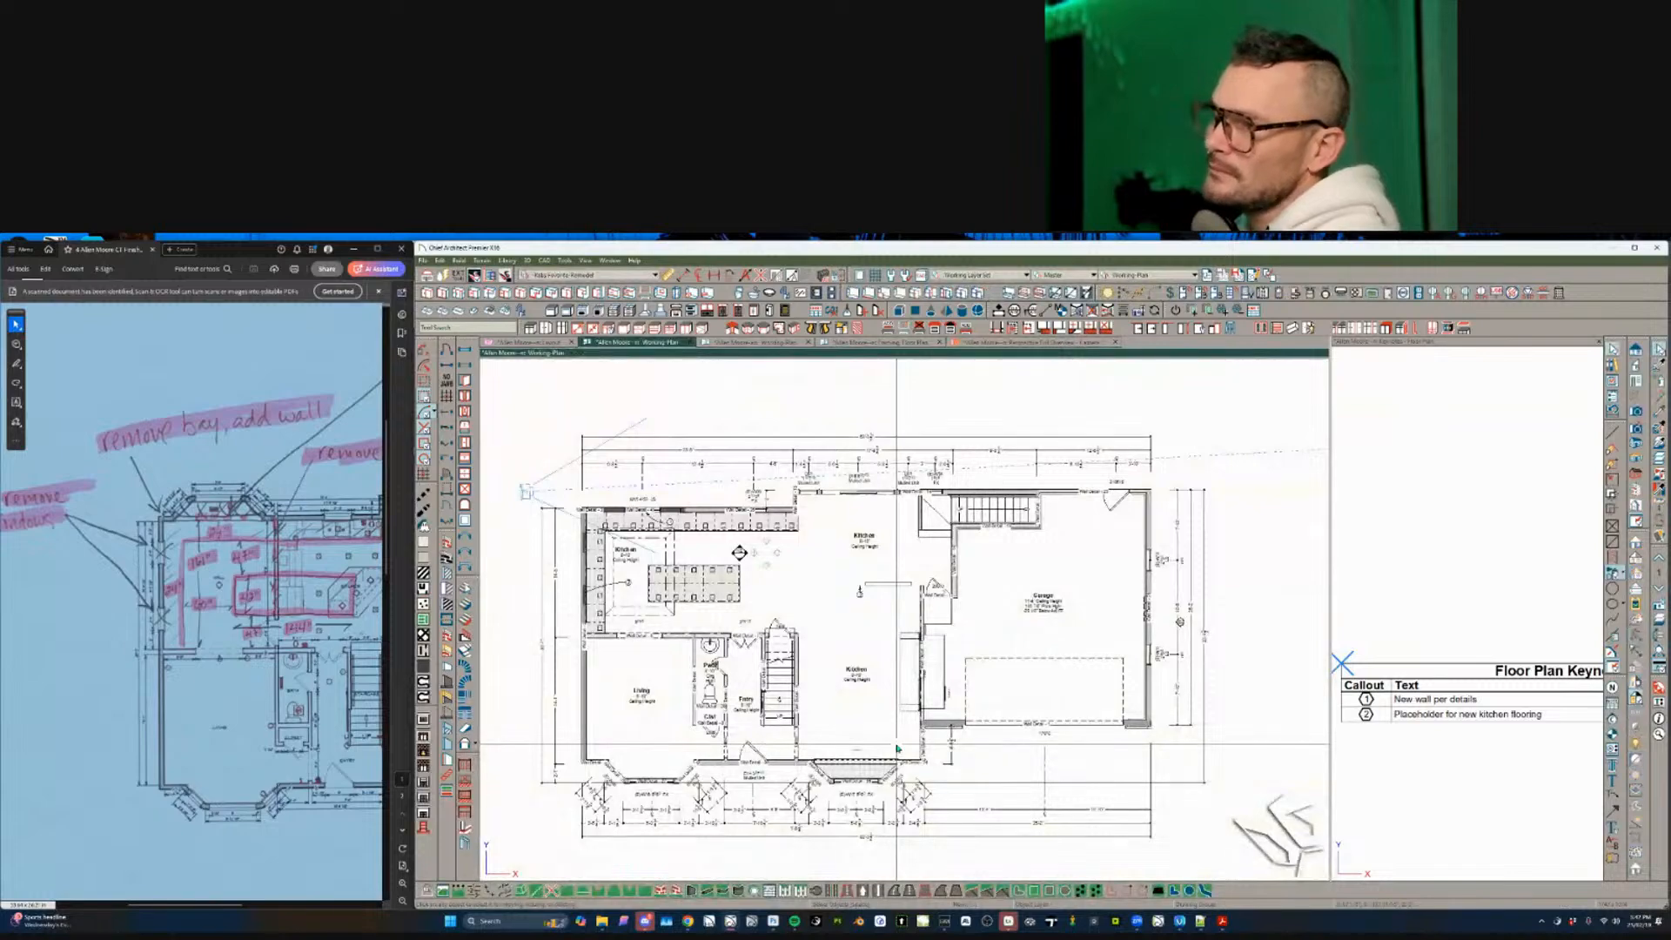
{"action": "scroll", "coordinate": [897, 746], "scroll_direction": "down", "scroll_amount": 3}
- Switch to the floor framing plan and draw a trial diagonal dimension from lower-left to upper-right
{"action": "scroll", "coordinate": [849, 725], "scroll_direction": "up", "scroll_amount": 2}
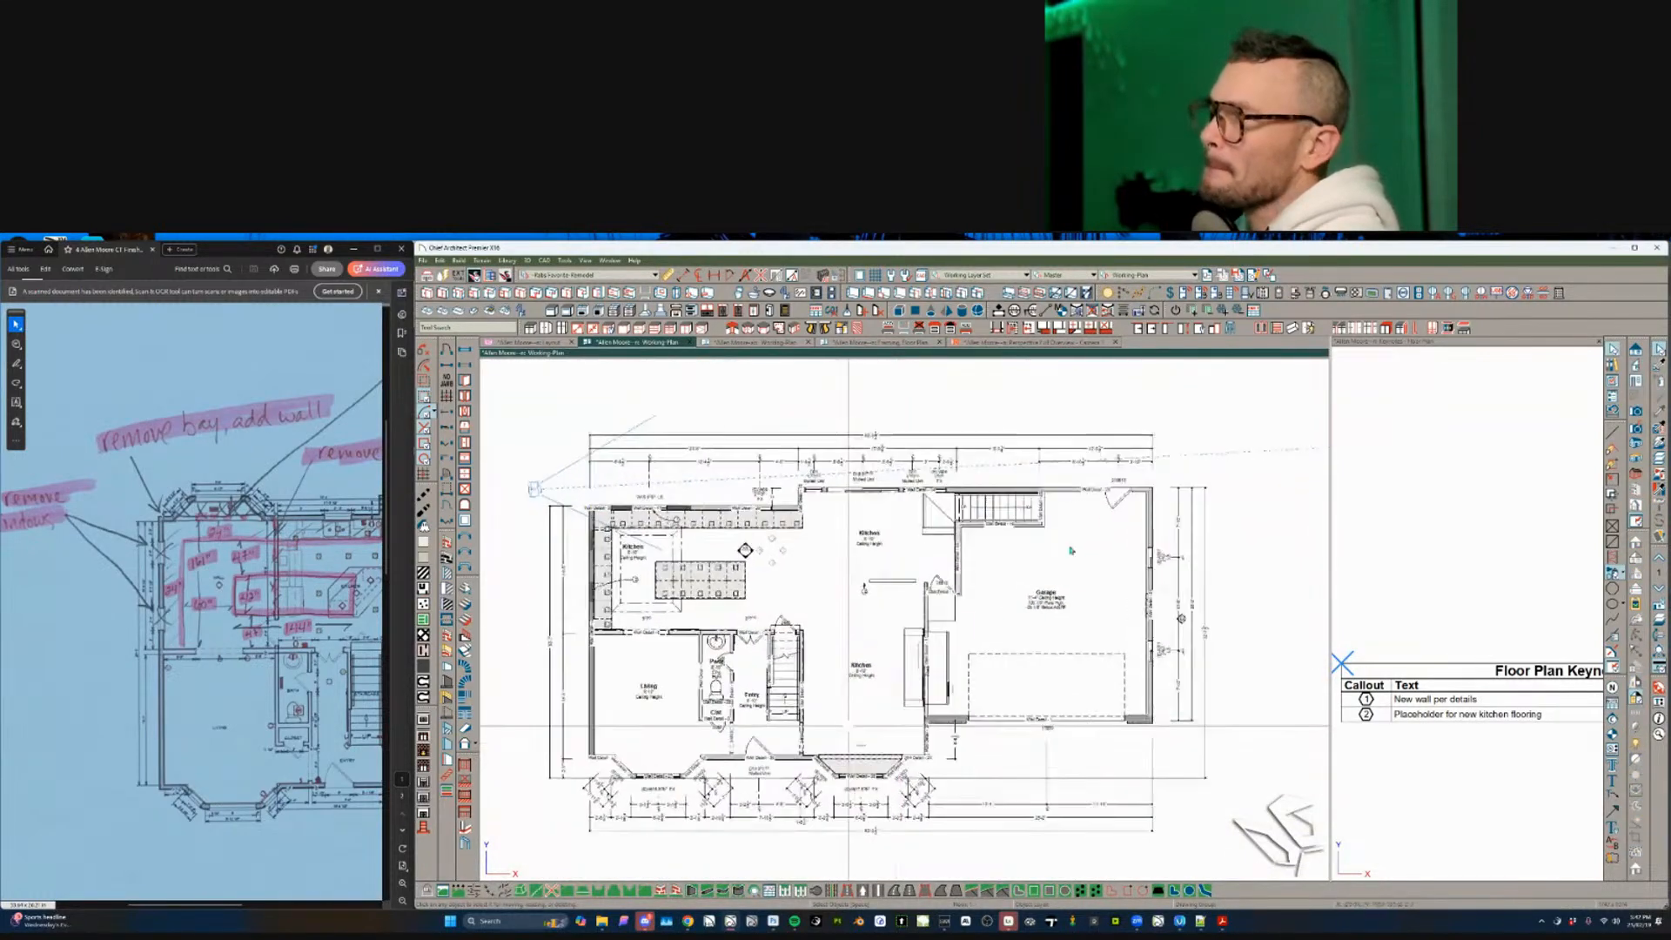
{"action": "scroll", "coordinate": [1071, 550], "scroll_direction": "up", "scroll_amount": 1}
{"action": "left_click", "coordinate": [860, 342]}
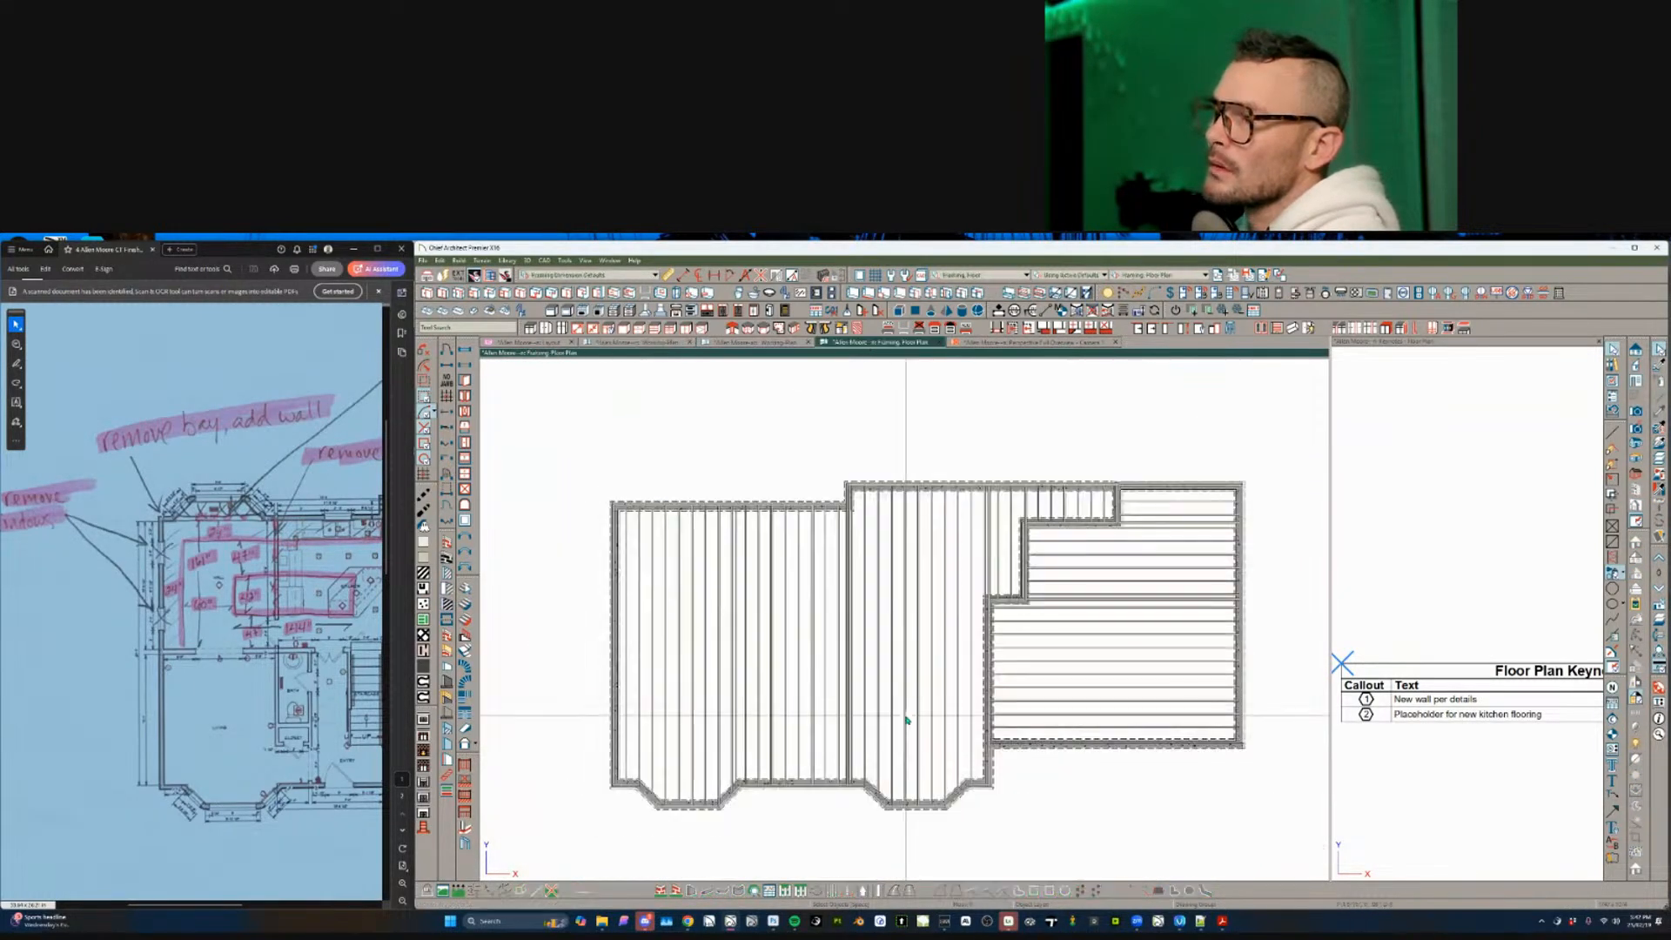
{"action": "scroll", "coordinate": [937, 693], "scroll_direction": "up", "scroll_amount": 2}
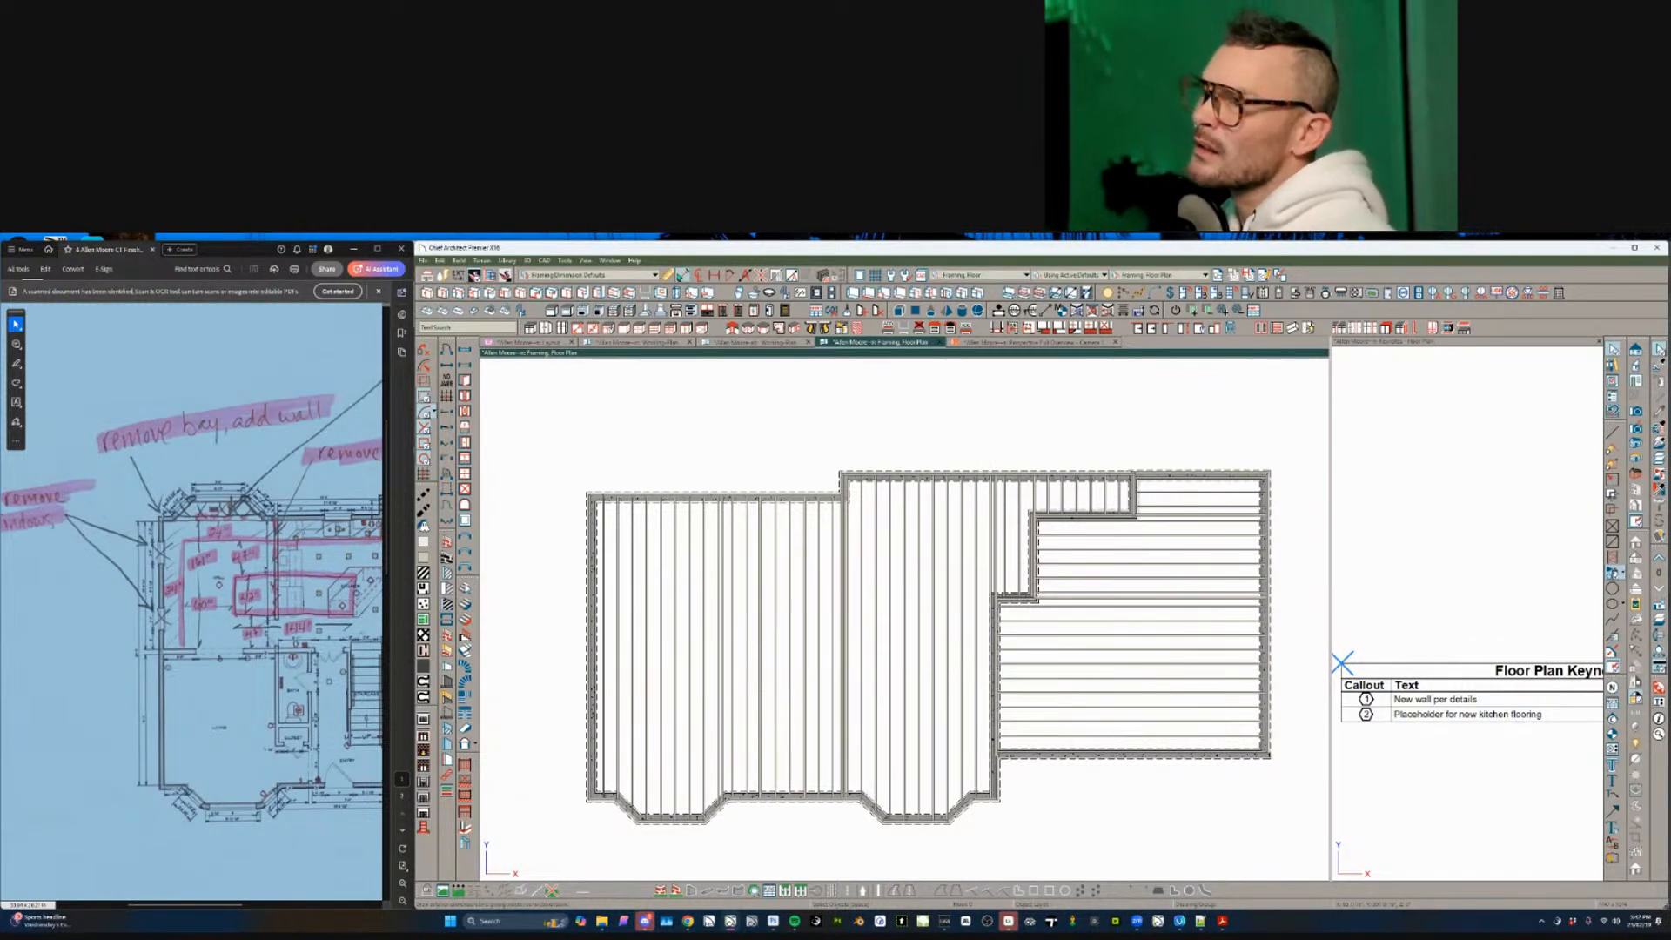
{"action": "mouse_move", "coordinate": [589, 800]}
{"action": "left_mouse_down"}
{"action": "mouse_move", "coordinate": [977, 567]}
{"action": "mouse_move", "coordinate": [1235, 463]}
{"action": "mouse_move", "coordinate": [1276, 467]}
{"action": "mouse_move", "coordinate": [1210, 490]}
{"action": "mouse_move", "coordinate": [1122, 402]}
{"action": "mouse_move", "coordinate": [1143, 423]}
{"action": "left_mouse_up"}
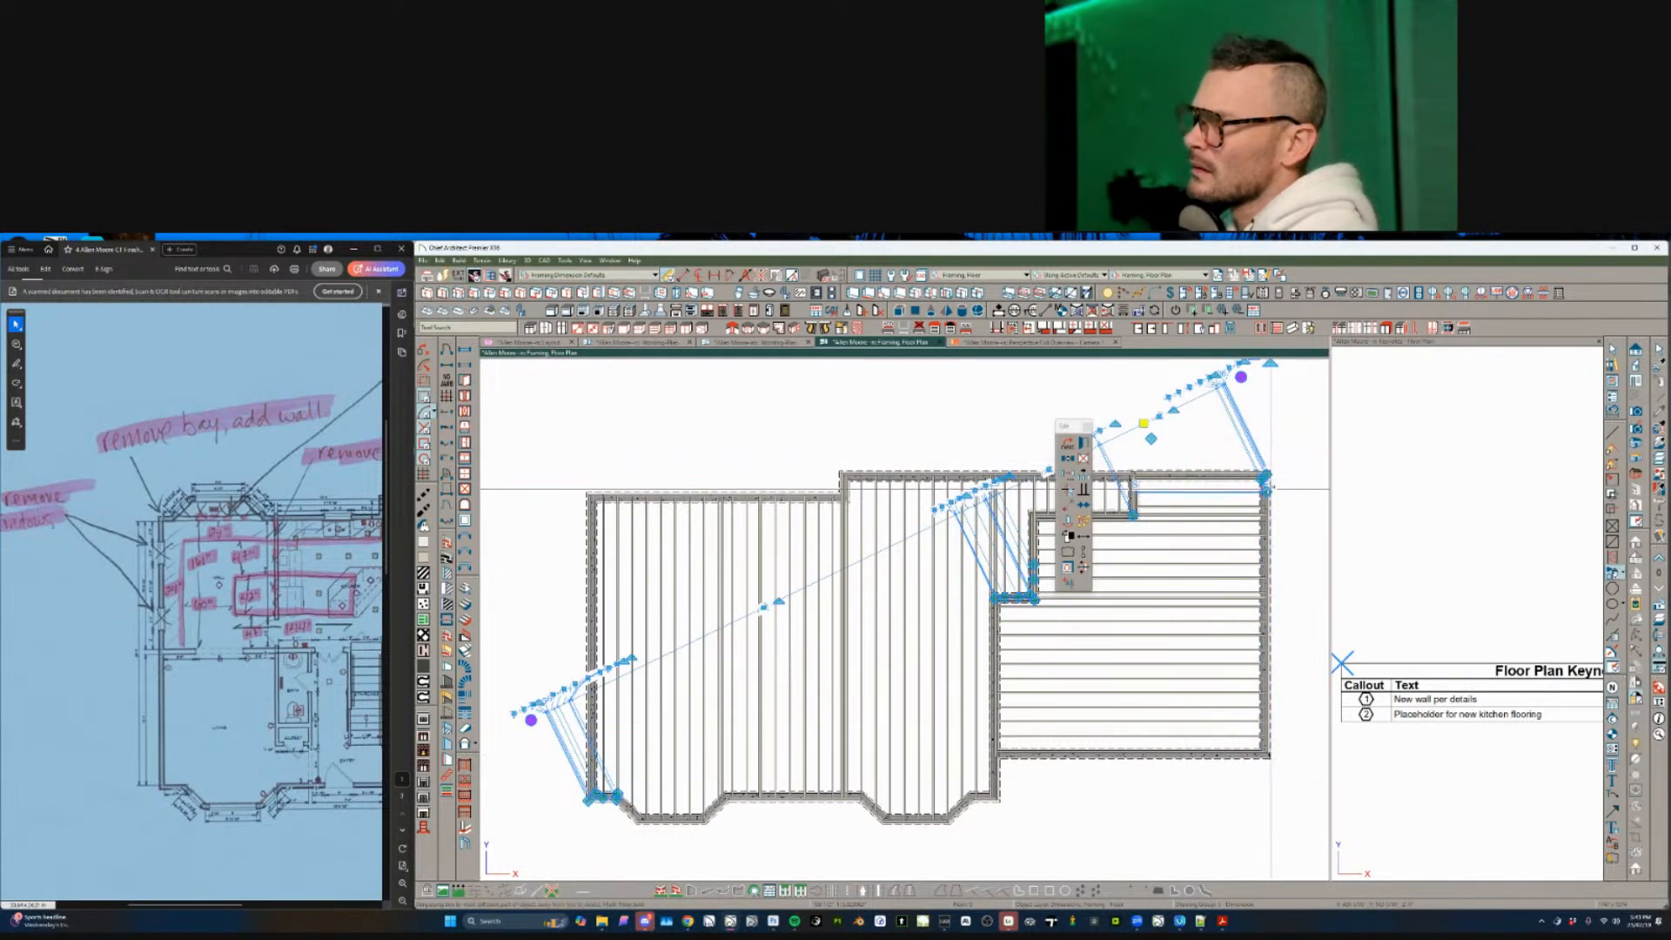
{"action": "scroll", "coordinate": [914, 616], "scroll_direction": "up", "scroll_amount": 1}
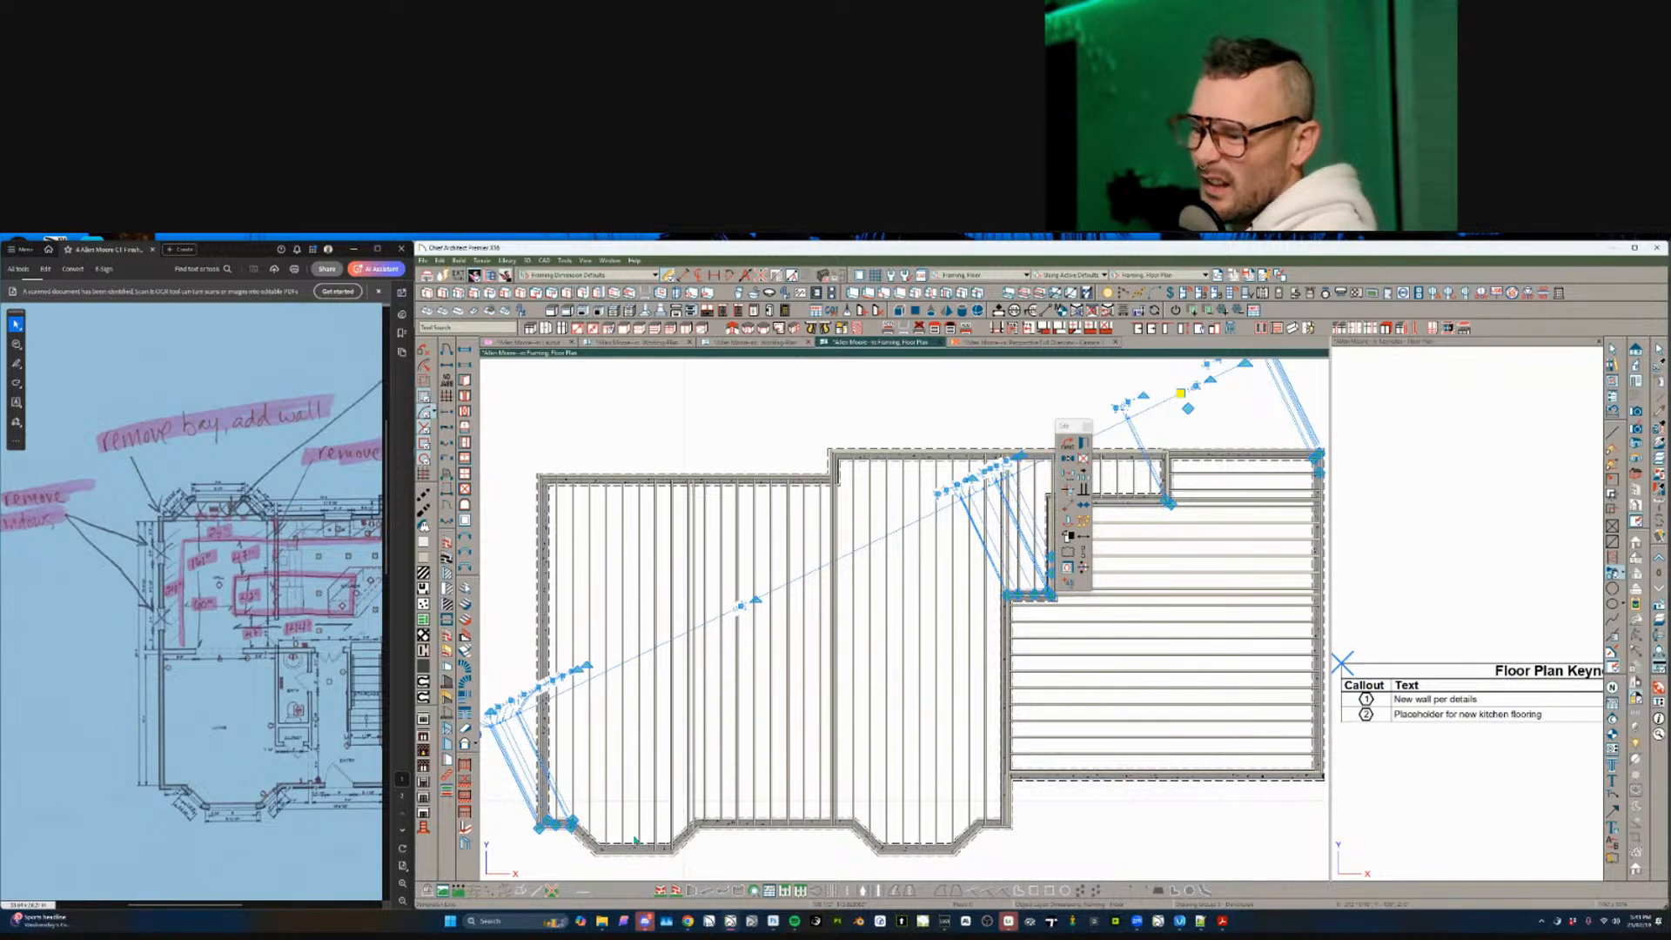
{"action": "scroll", "coordinate": [636, 840], "scroll_direction": "up", "scroll_amount": 1}
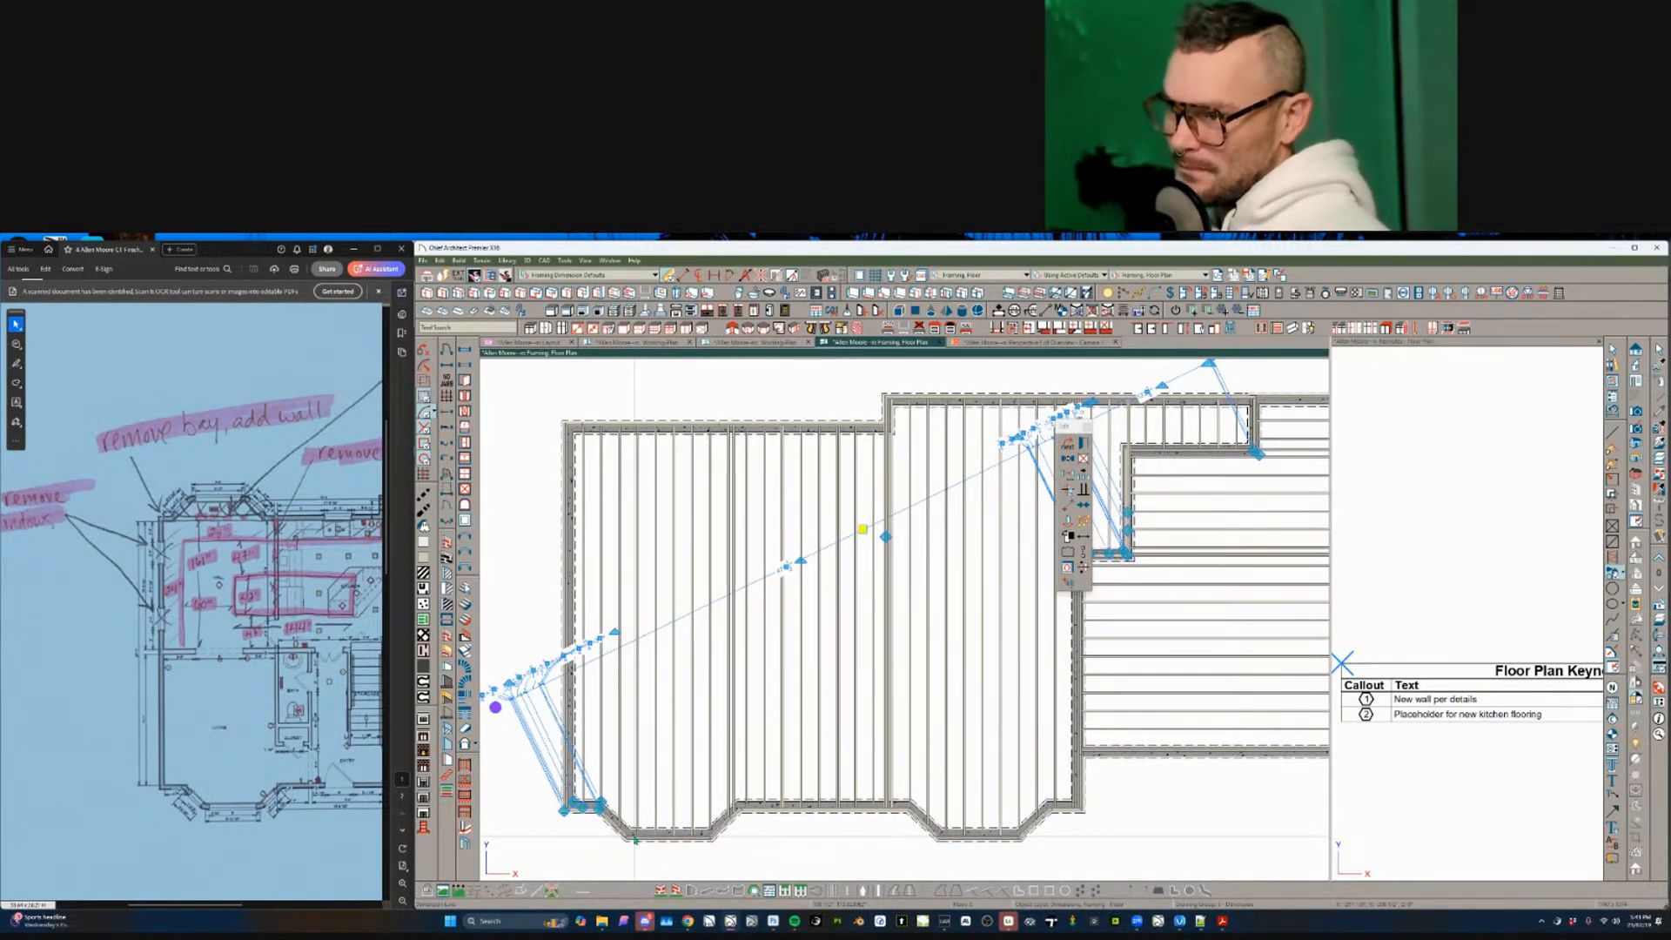
{"action": "key", "text": "Escape"}
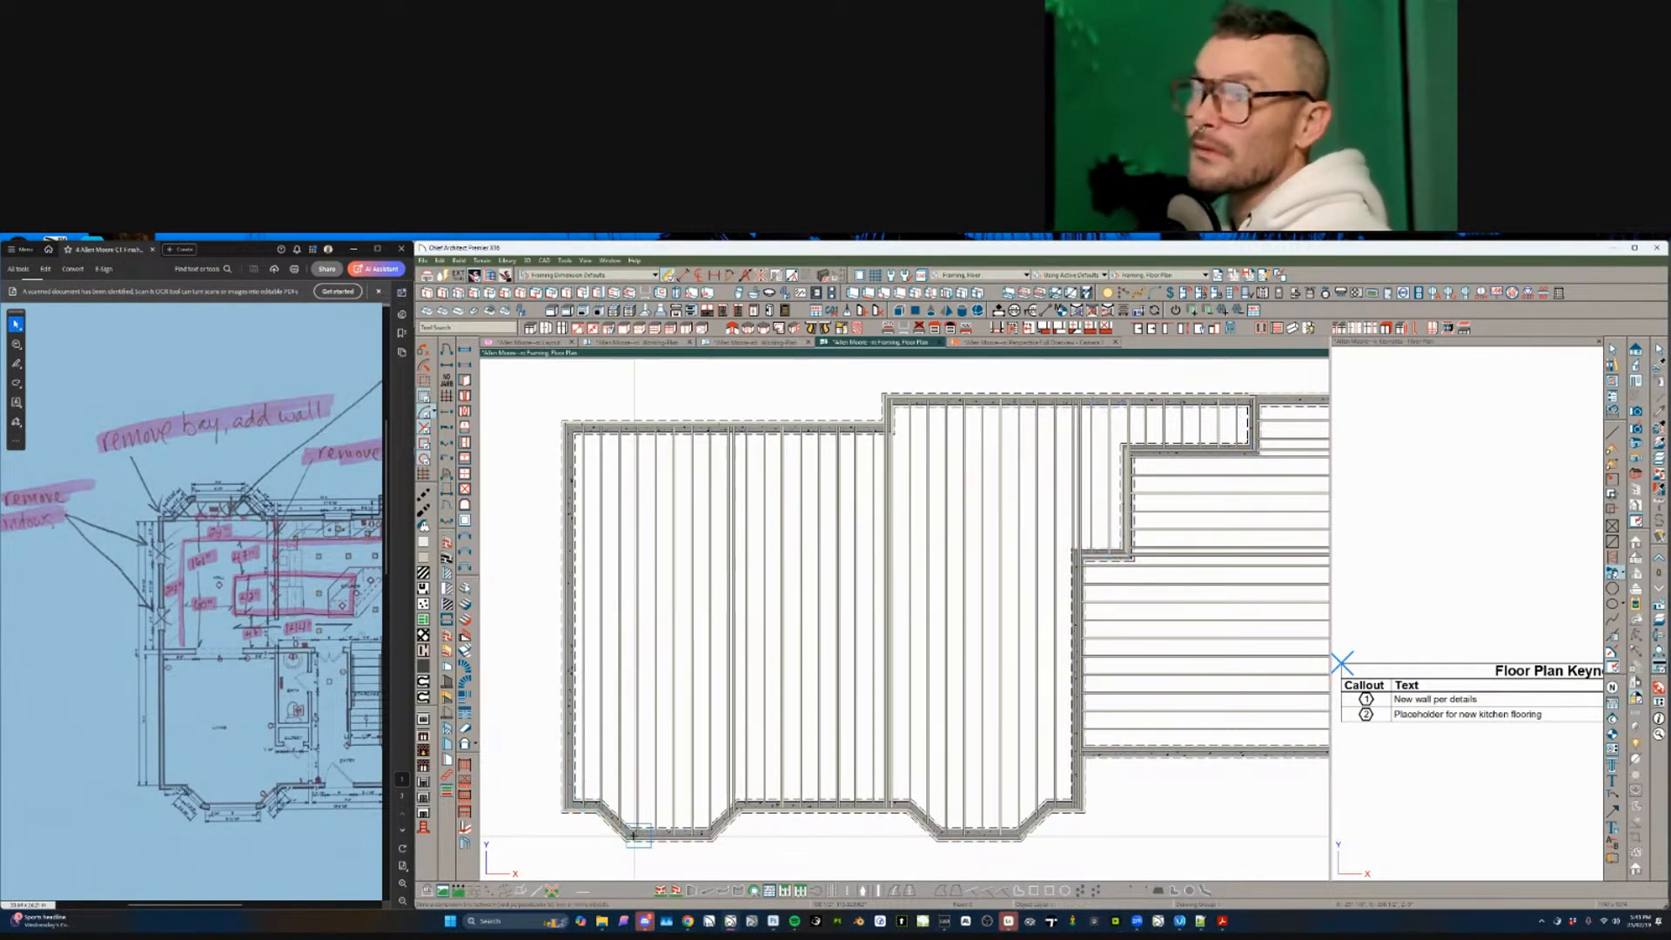
- With Rabs Favorite-Remodel dimension defaults, draw a manual diagonal dimension and accept showing it
{"action": "left_click", "coordinate": [641, 275]}
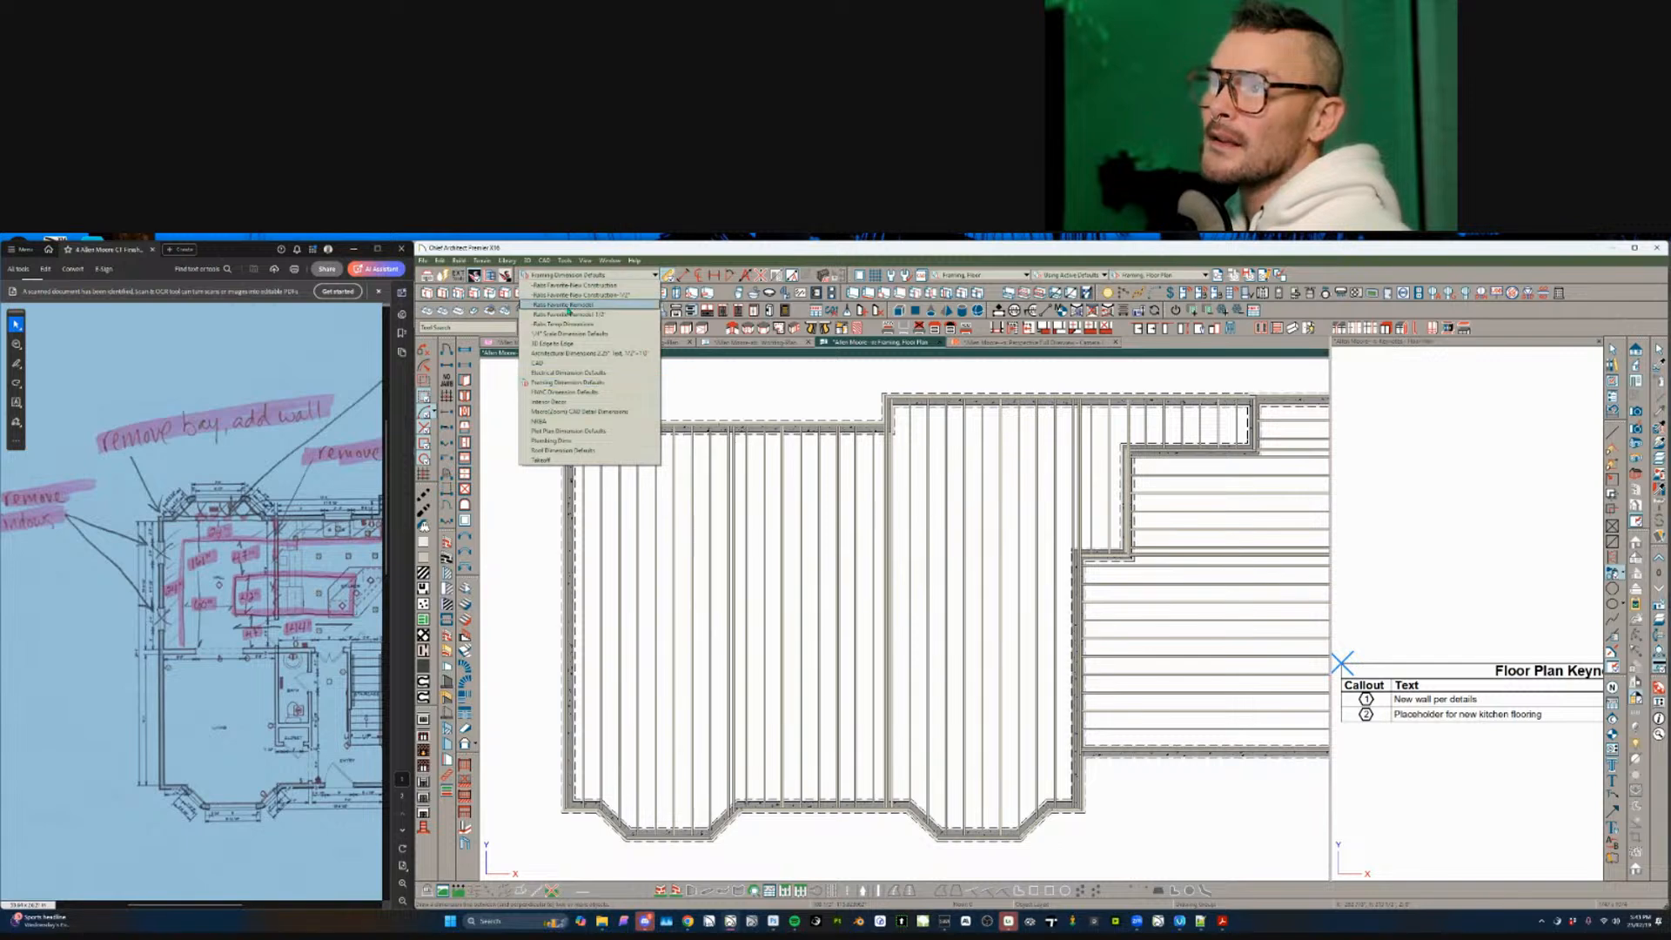
{"action": "left_click", "coordinate": [569, 307]}
{"action": "left_click_drag", "start_coordinate": [599, 809], "coordinate": [955, 494]}
{"action": "scroll", "coordinate": [913, 539], "scroll_direction": "down", "scroll_amount": 3}
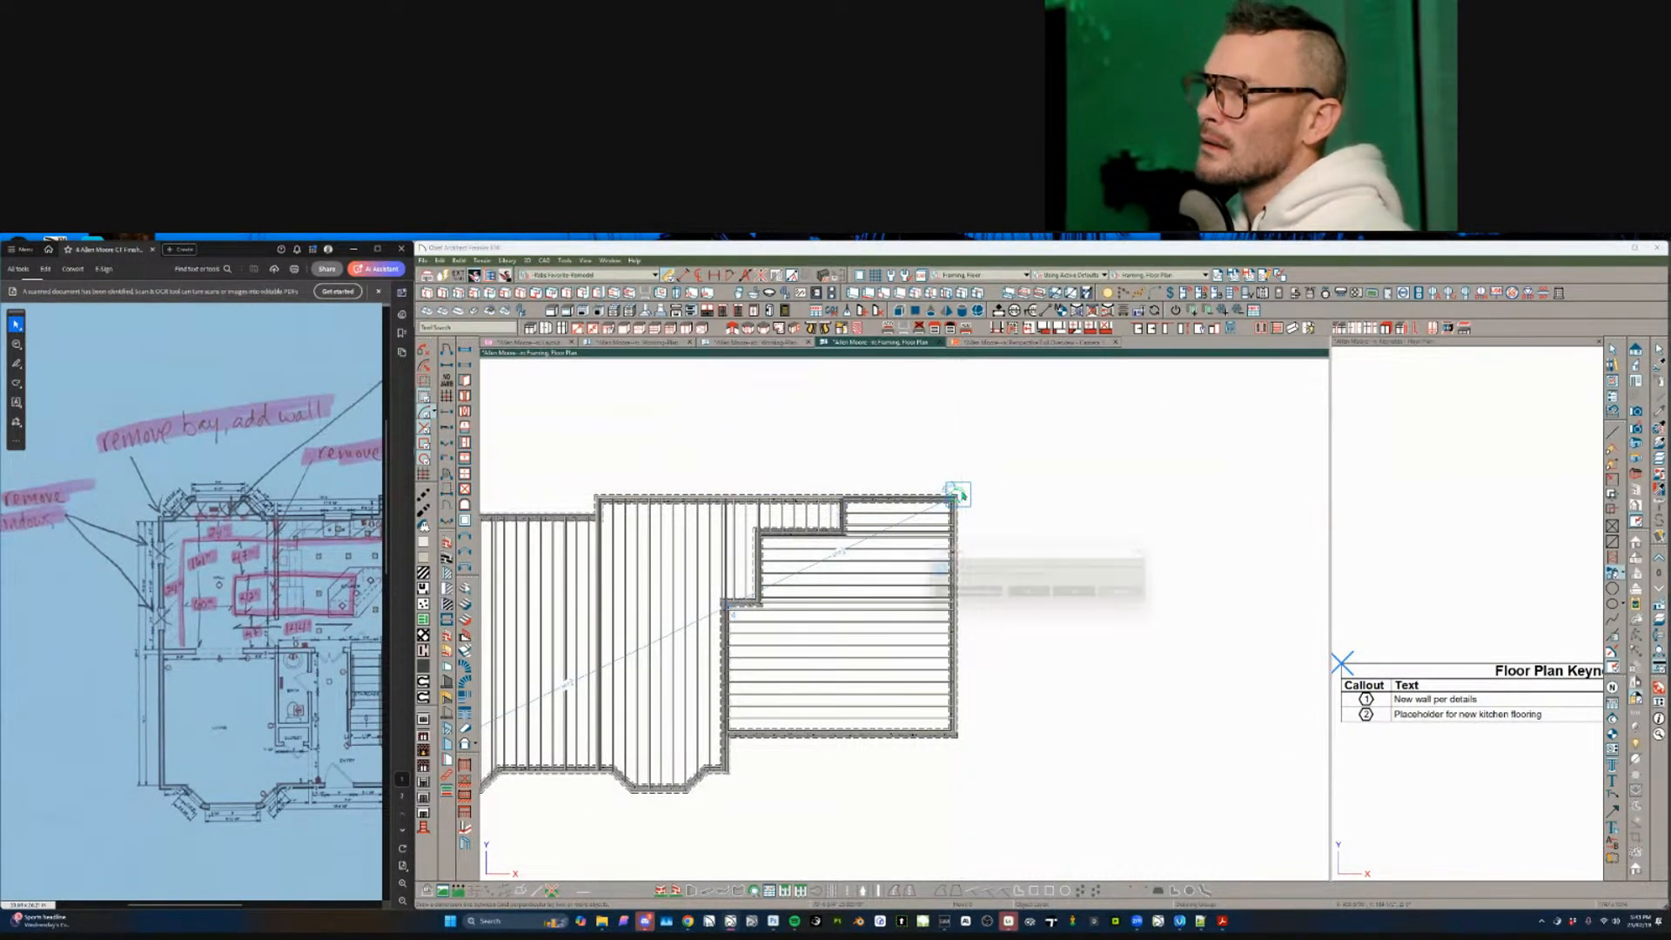
{"action": "left_click", "coordinate": [1041, 597]}
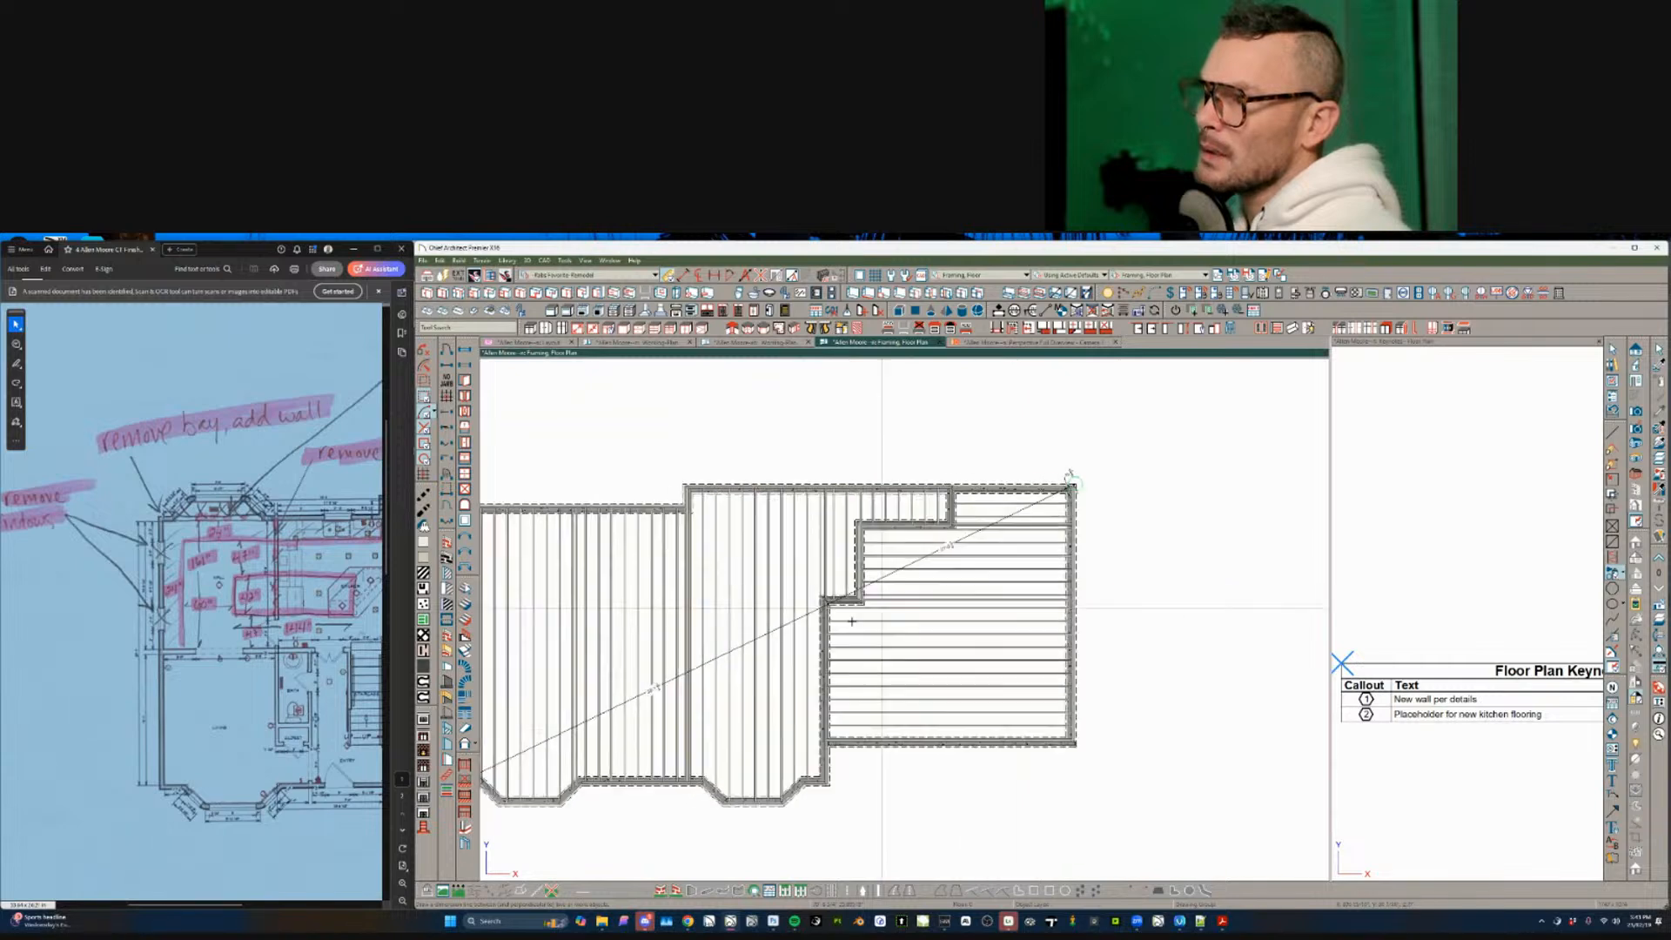
{"action": "scroll", "coordinate": [705, 667], "scroll_direction": "up", "scroll_amount": 3}
- Move the dimension line to a new offset and remove its lower-left extension lines
{"action": "left_click", "coordinate": [704, 667]}
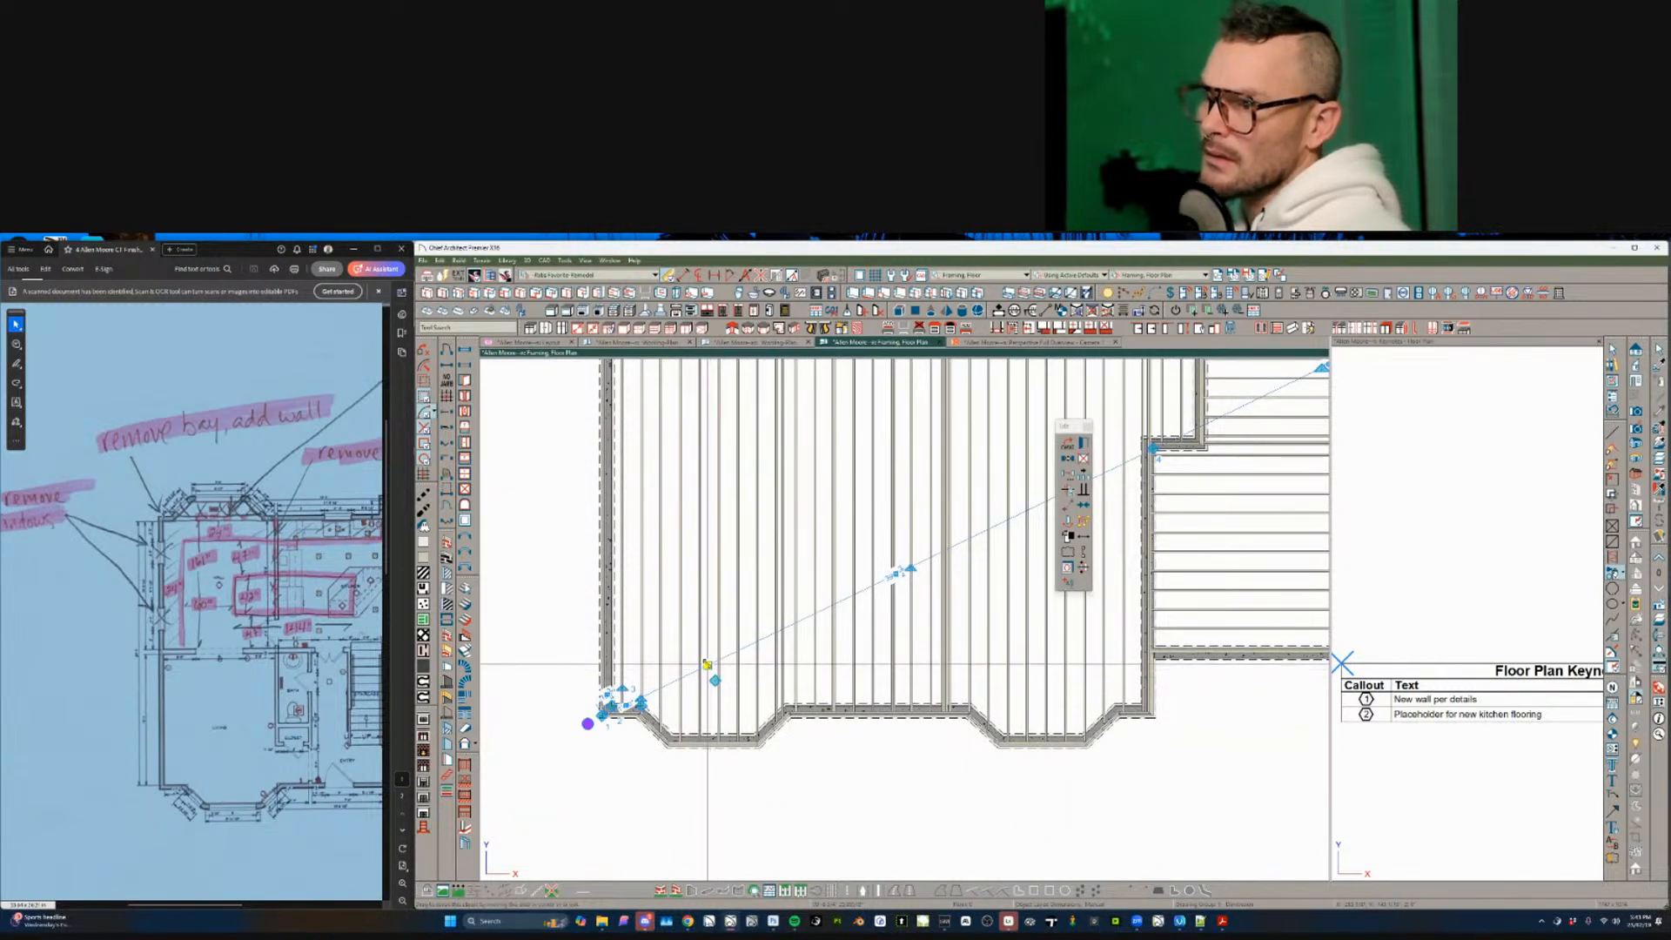
{"action": "left_click_drag", "start_coordinate": [705, 667], "coordinate": [649, 522]}
{"action": "middle_click_drag", "start_coordinate": [650, 523], "coordinate": [660, 525]}
{"action": "left_click_drag", "start_coordinate": [651, 708], "coordinate": [583, 841]}
{"action": "scroll", "coordinate": [721, 757], "scroll_direction": "up", "scroll_amount": 5}
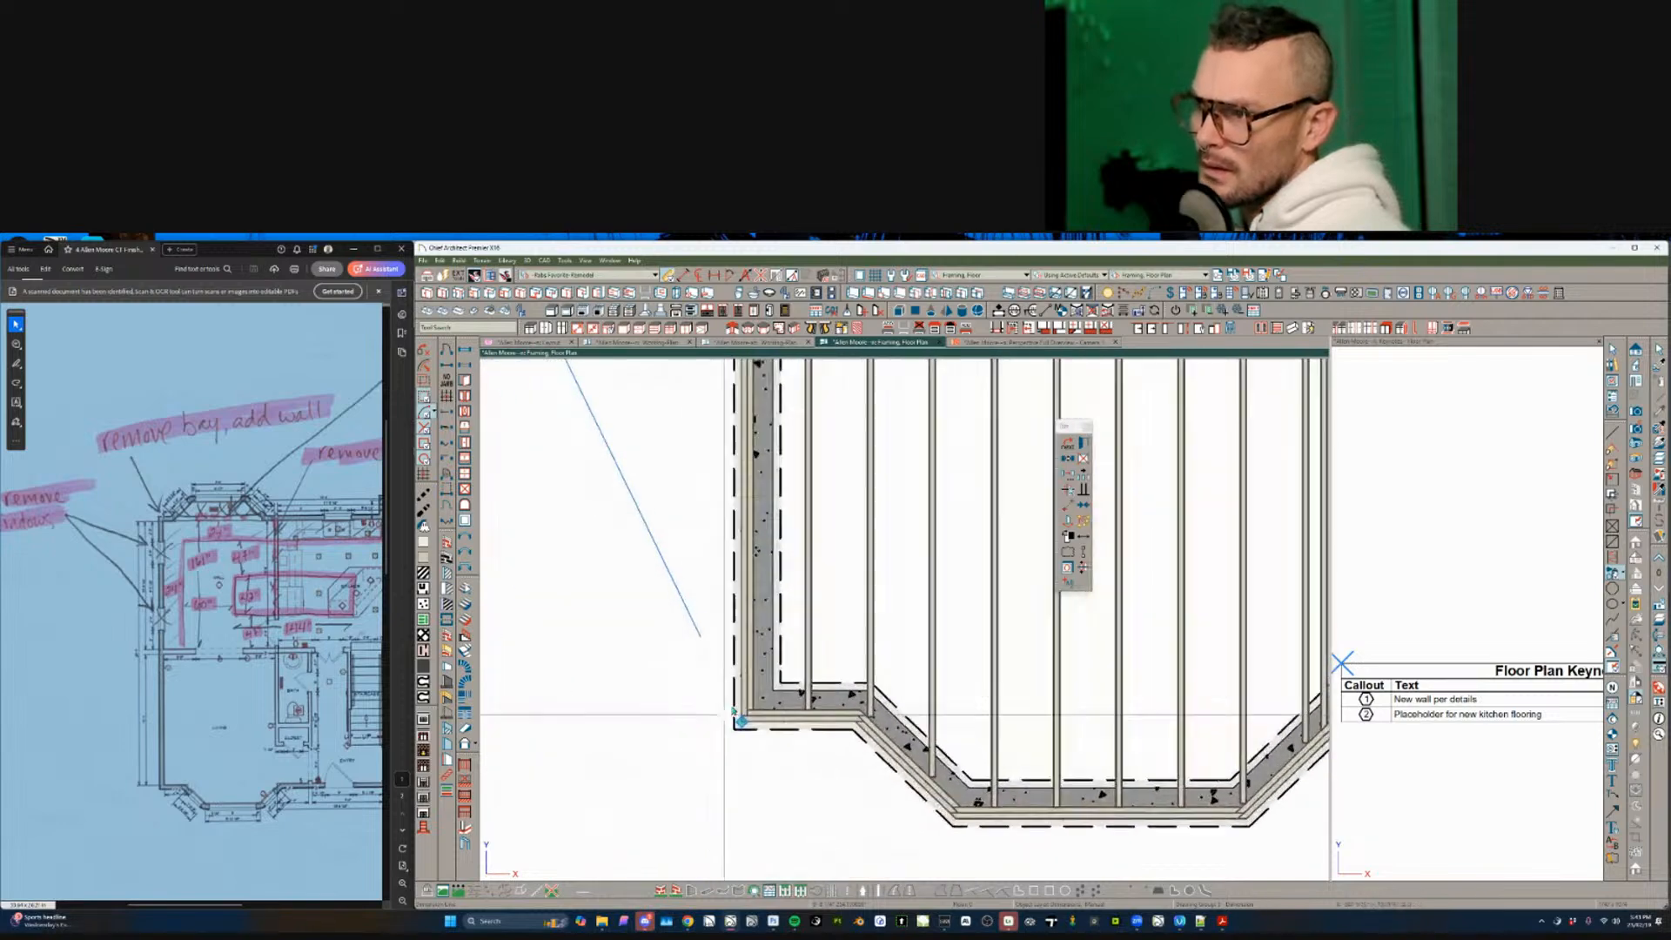
{"action": "scroll", "coordinate": [721, 757], "scroll_direction": "down", "scroll_amount": 8}
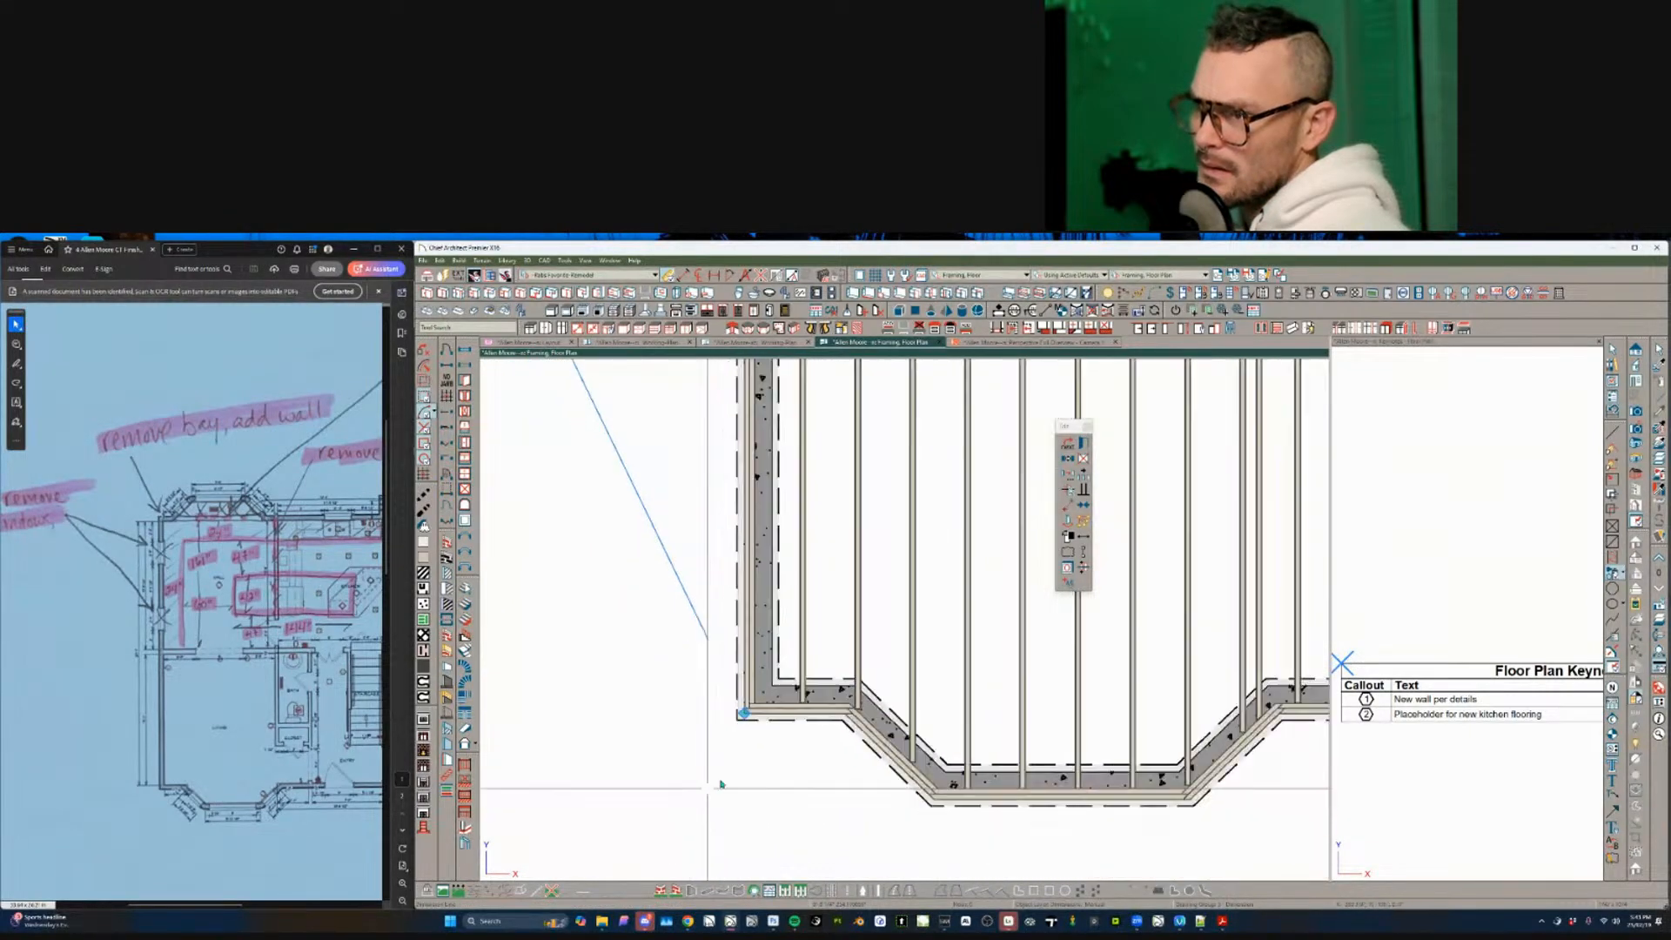
{"action": "scroll", "coordinate": [718, 792], "scroll_direction": "up", "scroll_amount": 2}
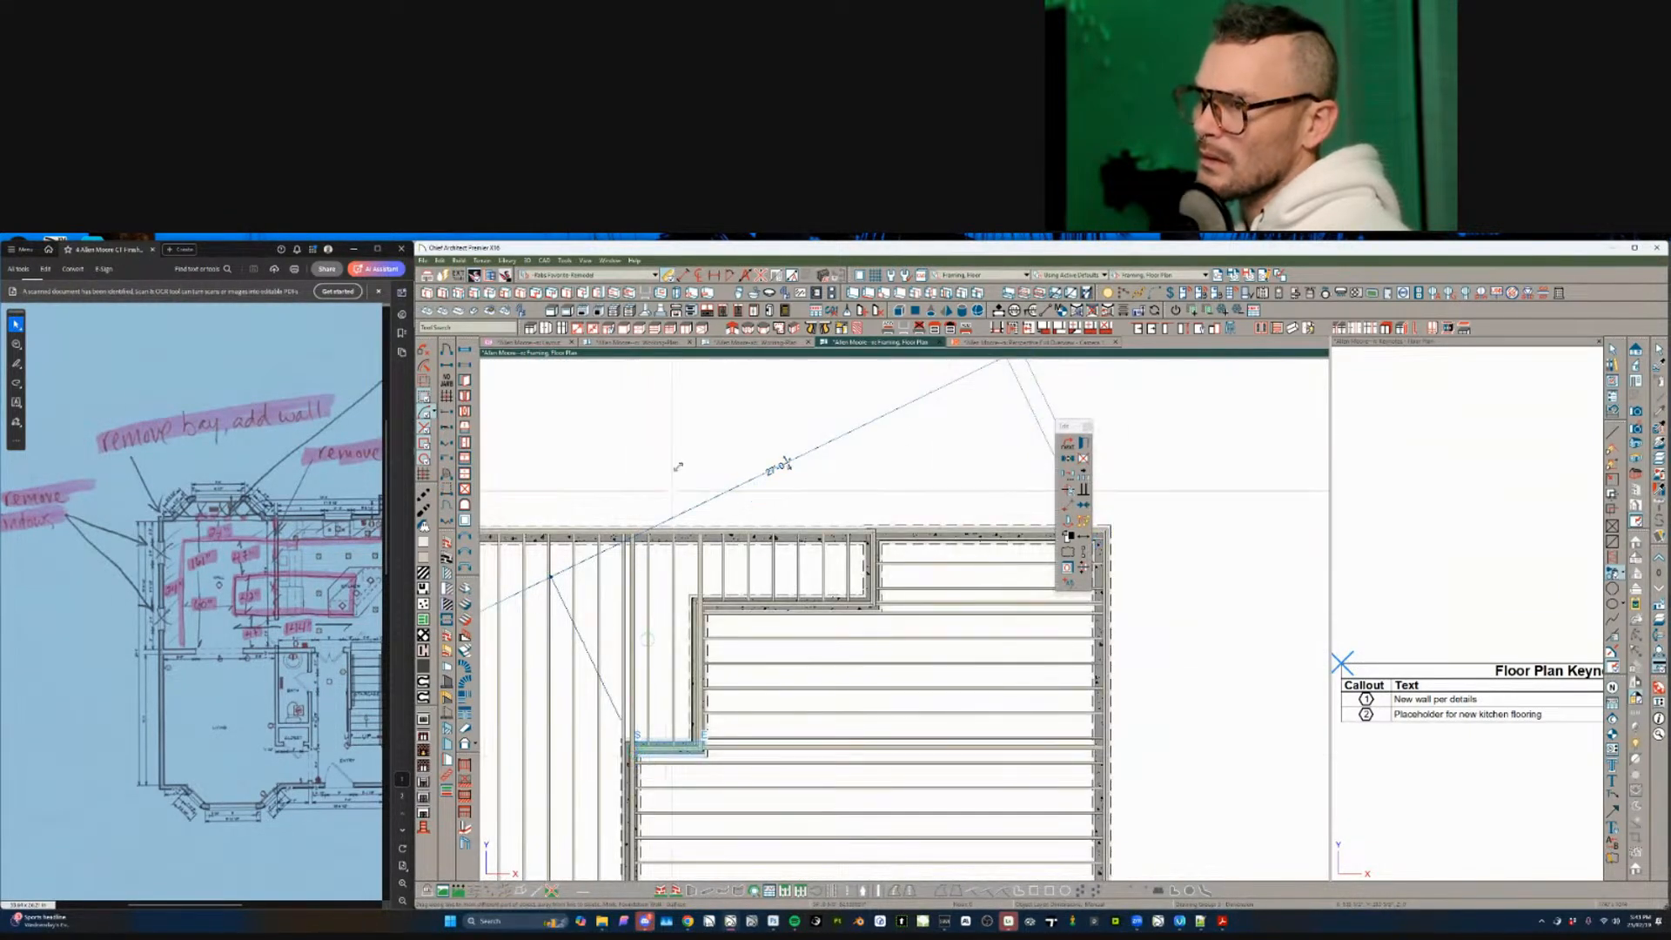
- Adjust the dimension end at the right corner wall and remove its inner extension line
{"action": "middle_click_drag", "start_coordinate": [1036, 548], "coordinate": [765, 627]}
{"action": "left_click_drag", "start_coordinate": [841, 608], "coordinate": [920, 461]}
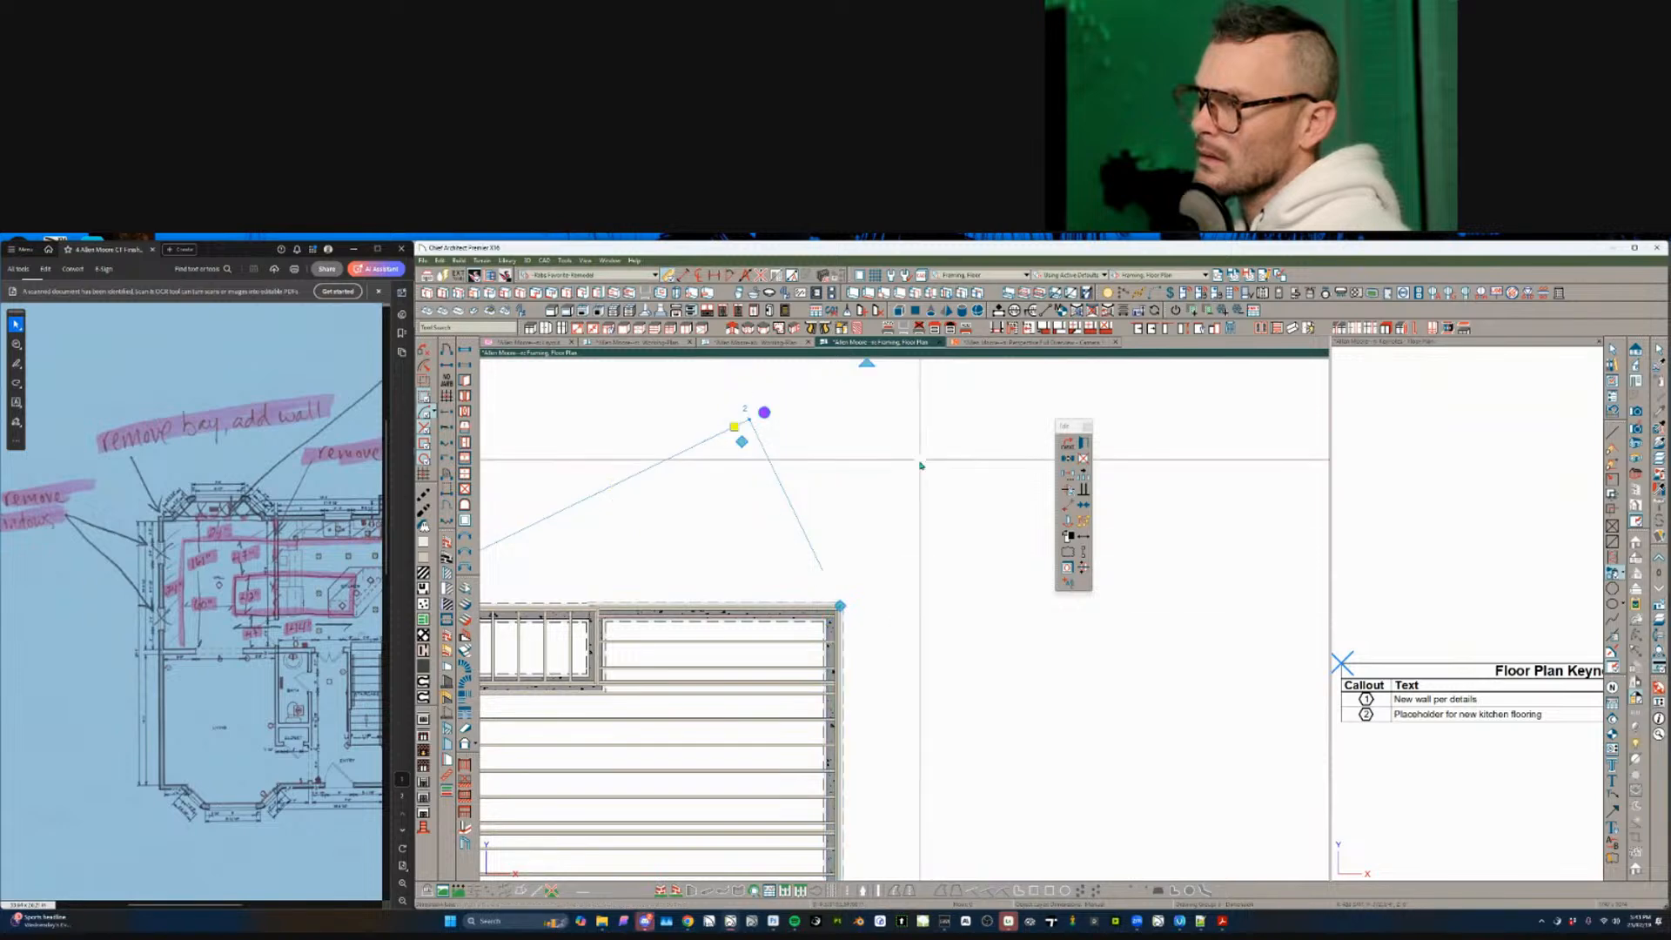
{"action": "scroll", "coordinate": [809, 626], "scroll_direction": "down", "scroll_amount": 5}
{"action": "middle_click_drag", "start_coordinate": [734, 670], "coordinate": [1007, 590]}
{"action": "key", "text": "Escape"}
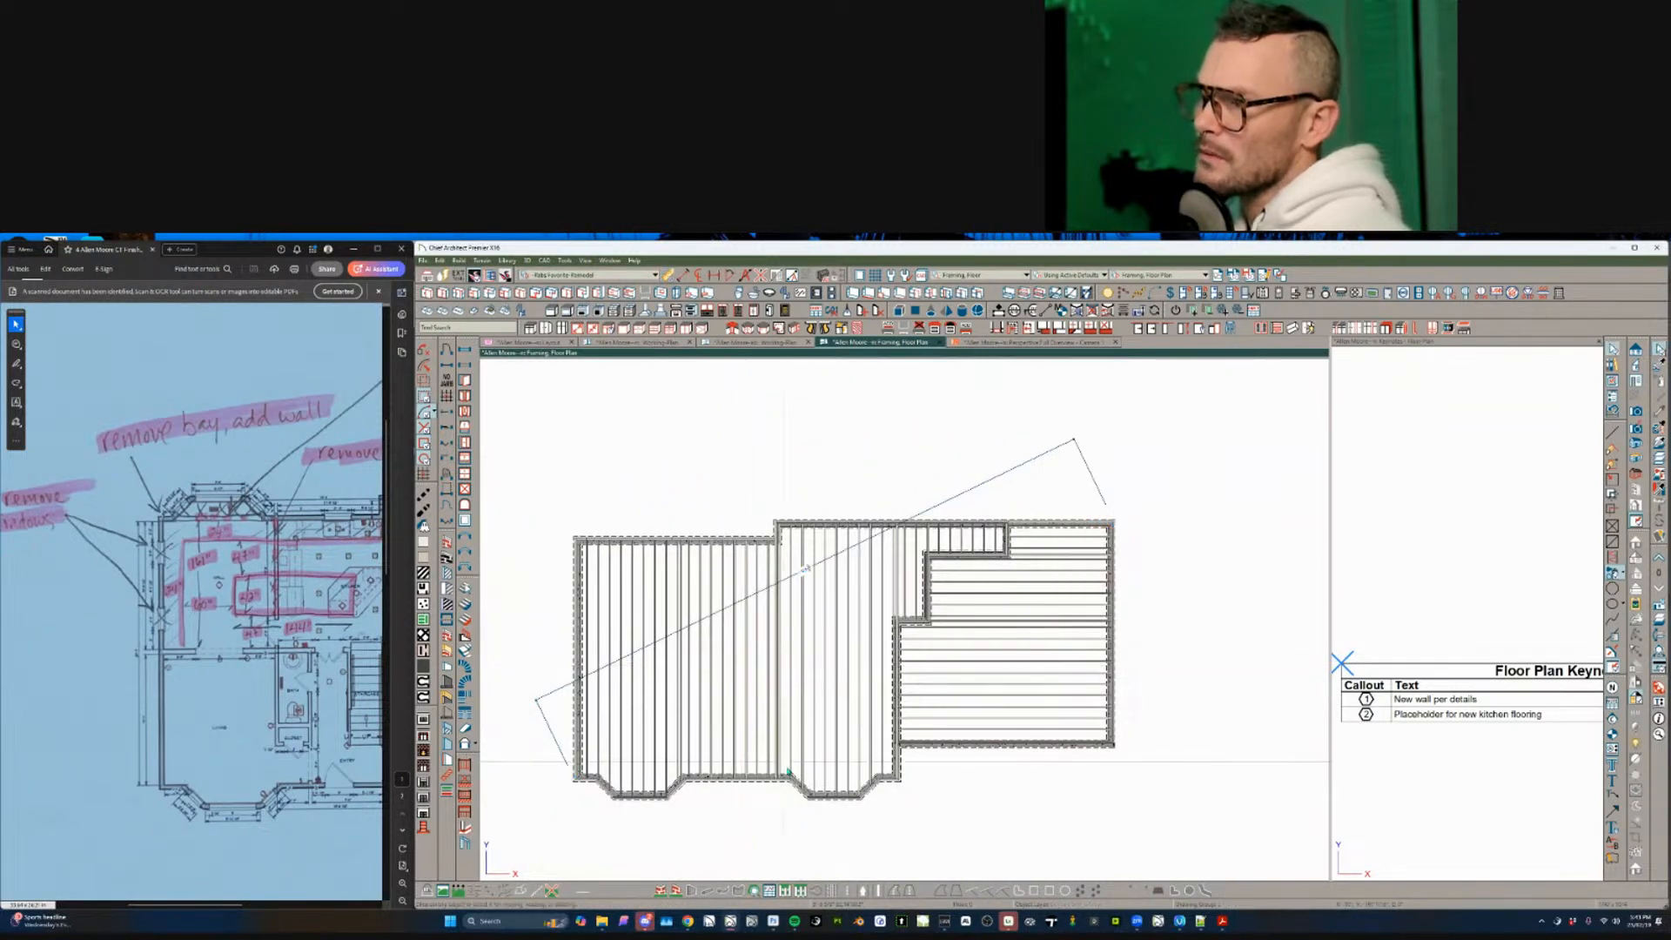
{"action": "middle_click_drag", "start_coordinate": [788, 772], "coordinate": [836, 777]}
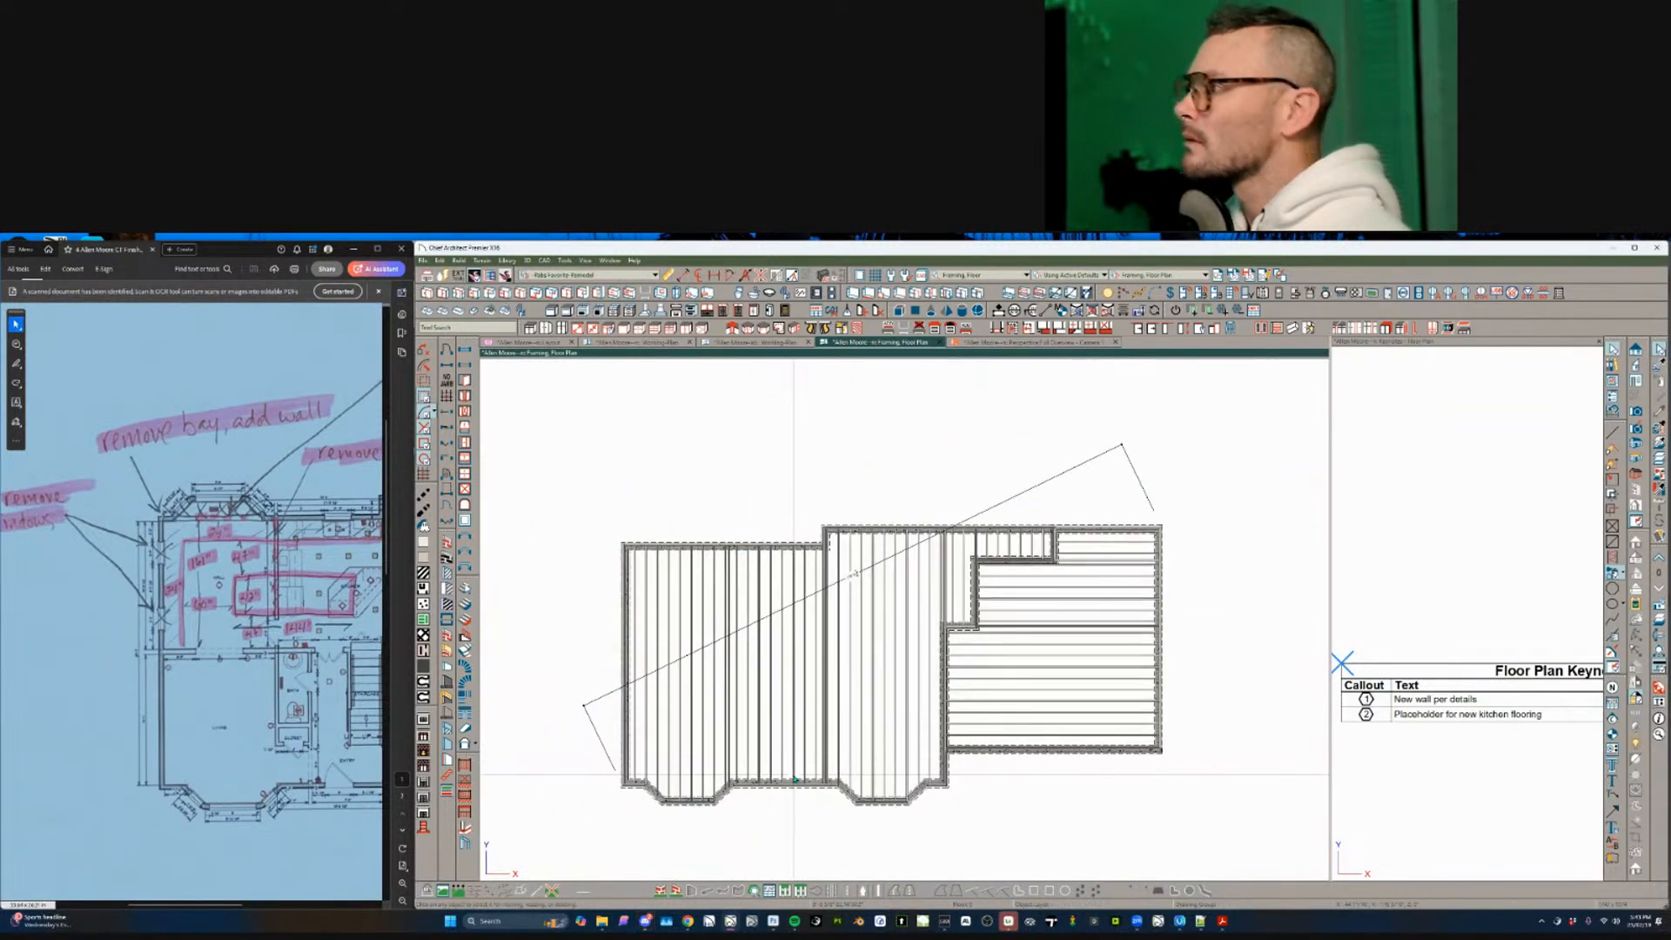
- Put the diagonal dimension on the Dimensions, Framing - Floor layer
{"action": "double_click", "coordinate": [1014, 492]}
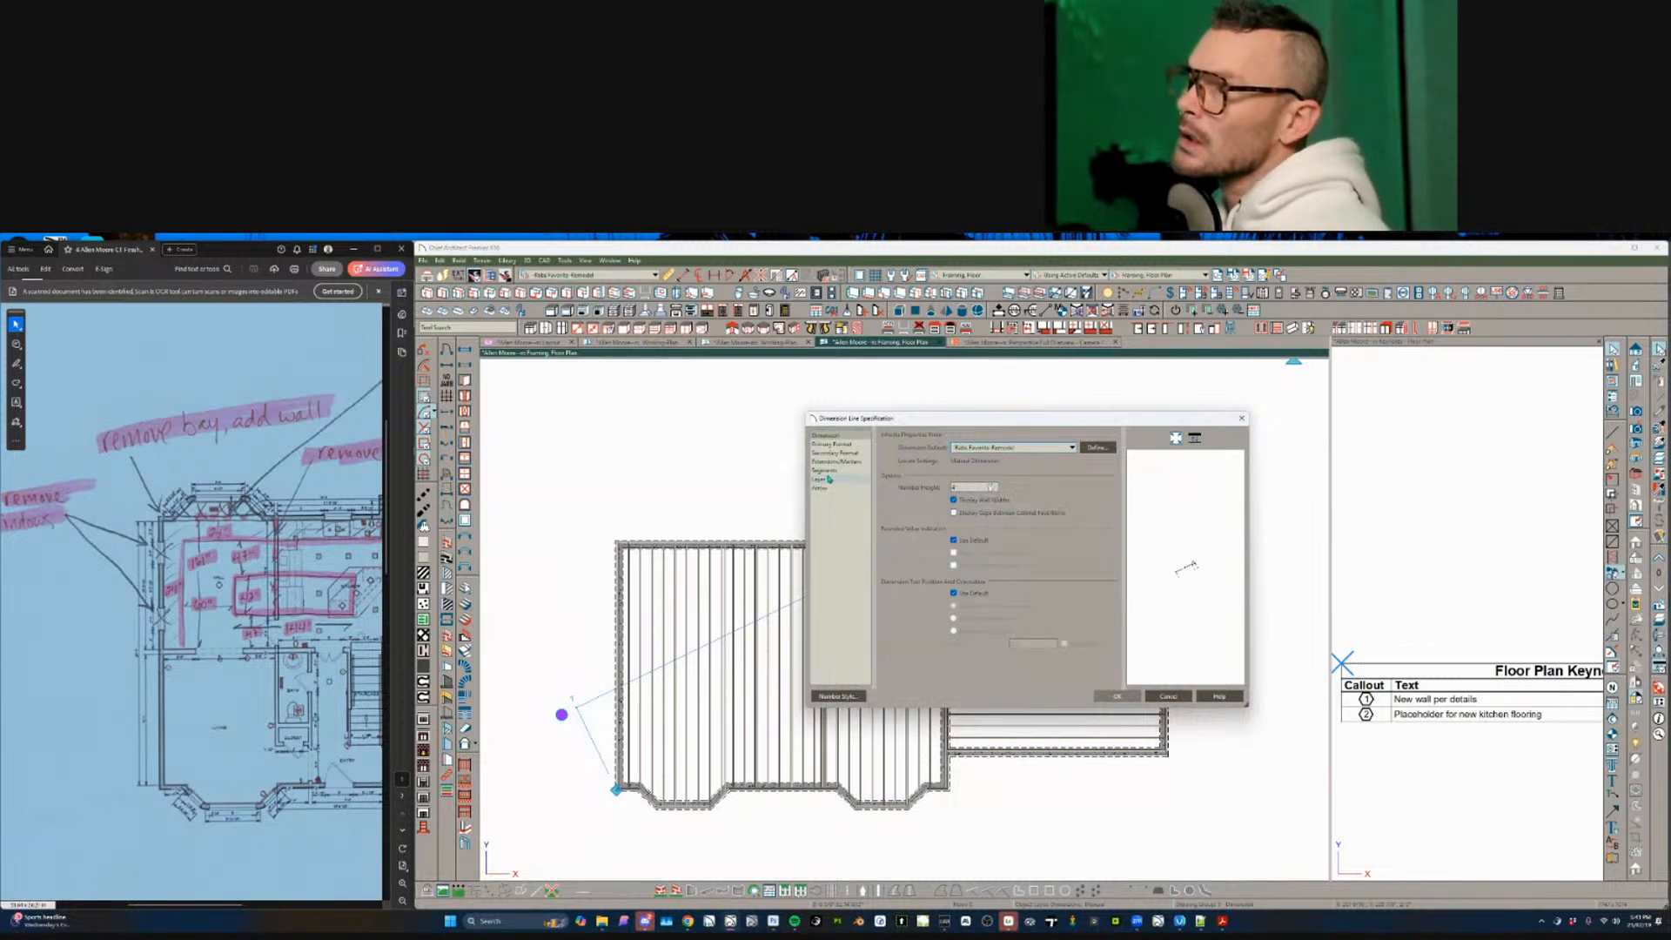
{"action": "left_click", "coordinate": [818, 479]}
{"action": "left_click", "coordinate": [987, 447]}
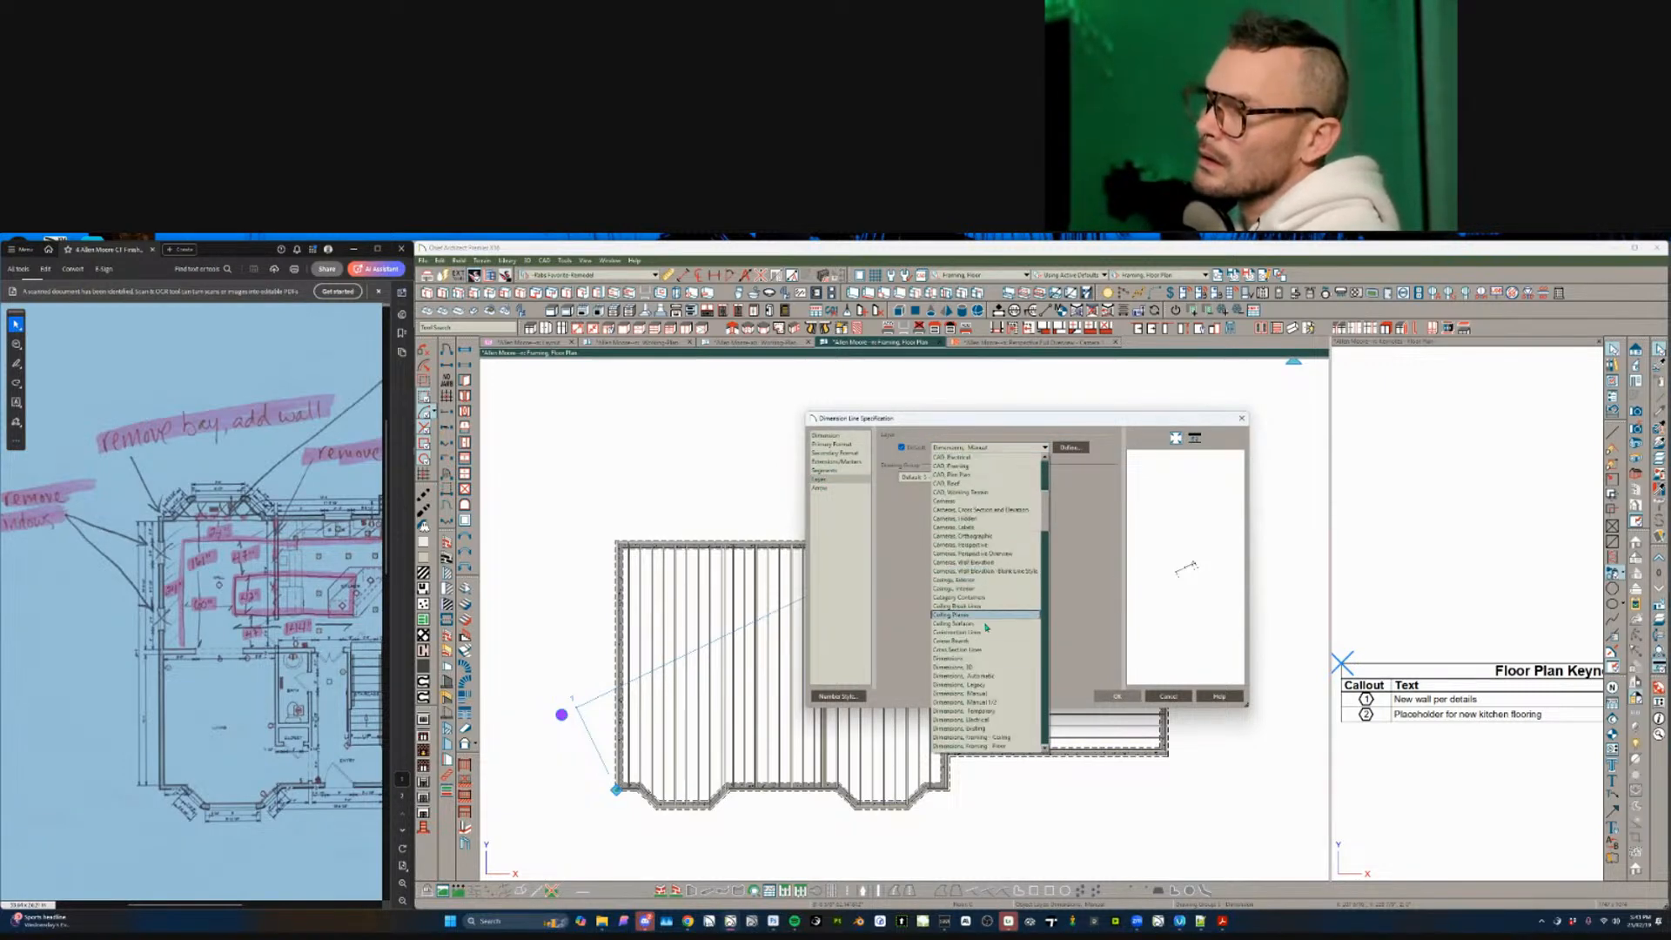
{"action": "left_click", "coordinate": [986, 747]}
{"action": "left_click", "coordinate": [1117, 697]}
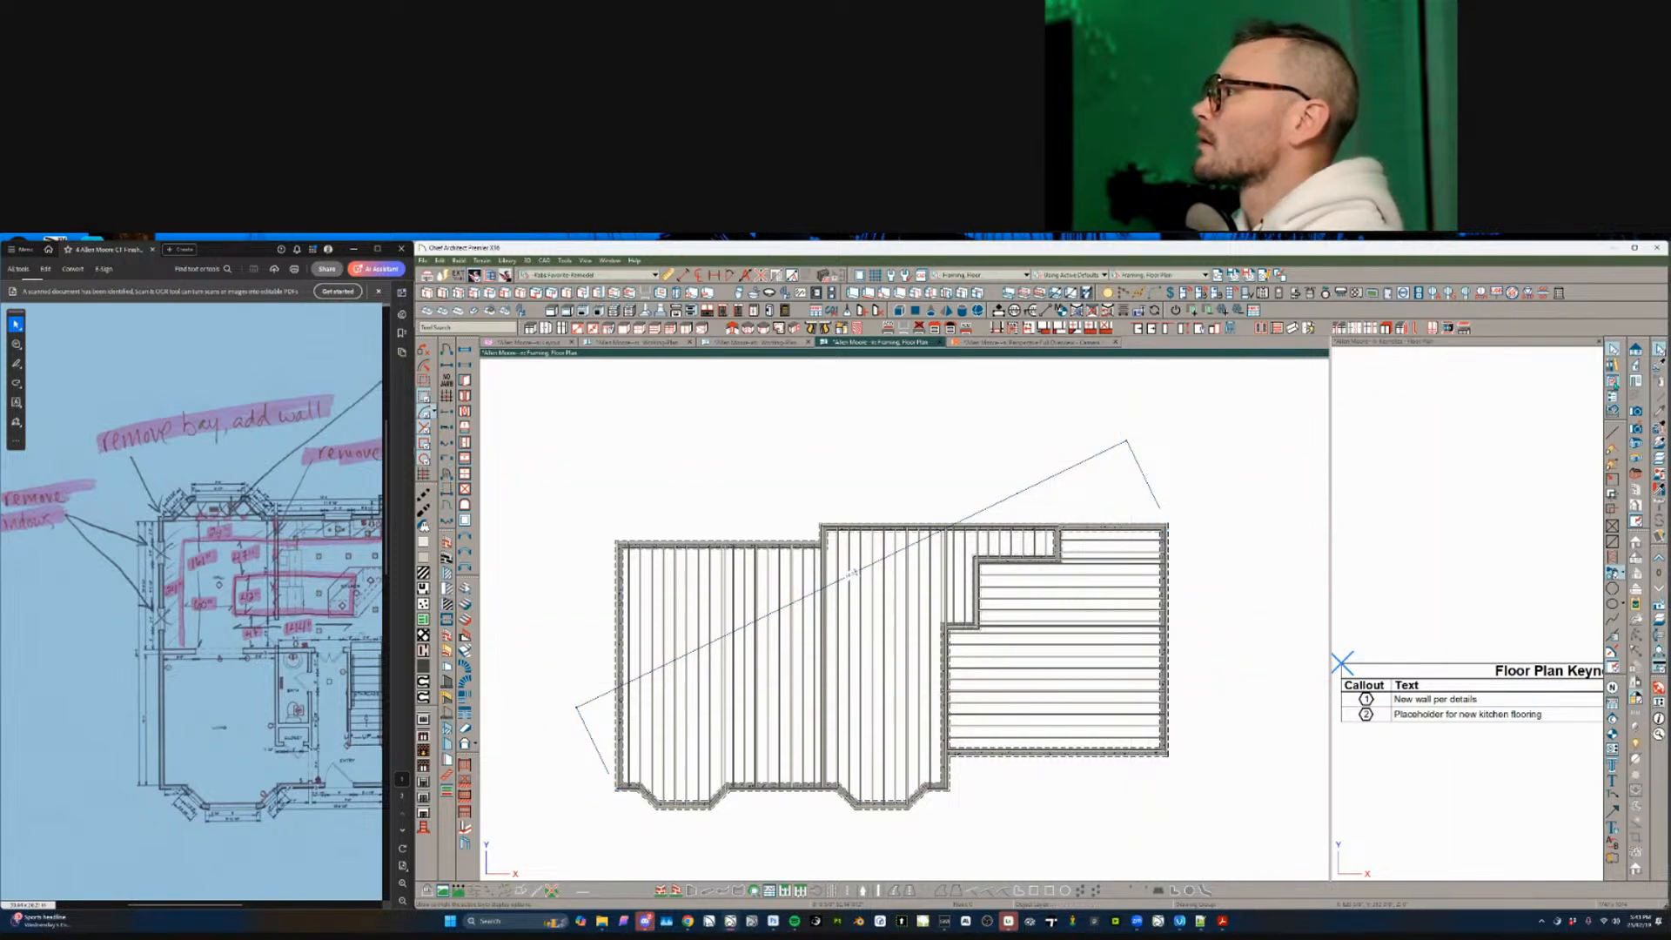
- Filter layer display options by 'man' to Dimensions, Manual, then close the Framing, Floor Plan view
{"action": "left_click", "coordinate": [1614, 384]}
{"action": "left_click", "coordinate": [1451, 398]}
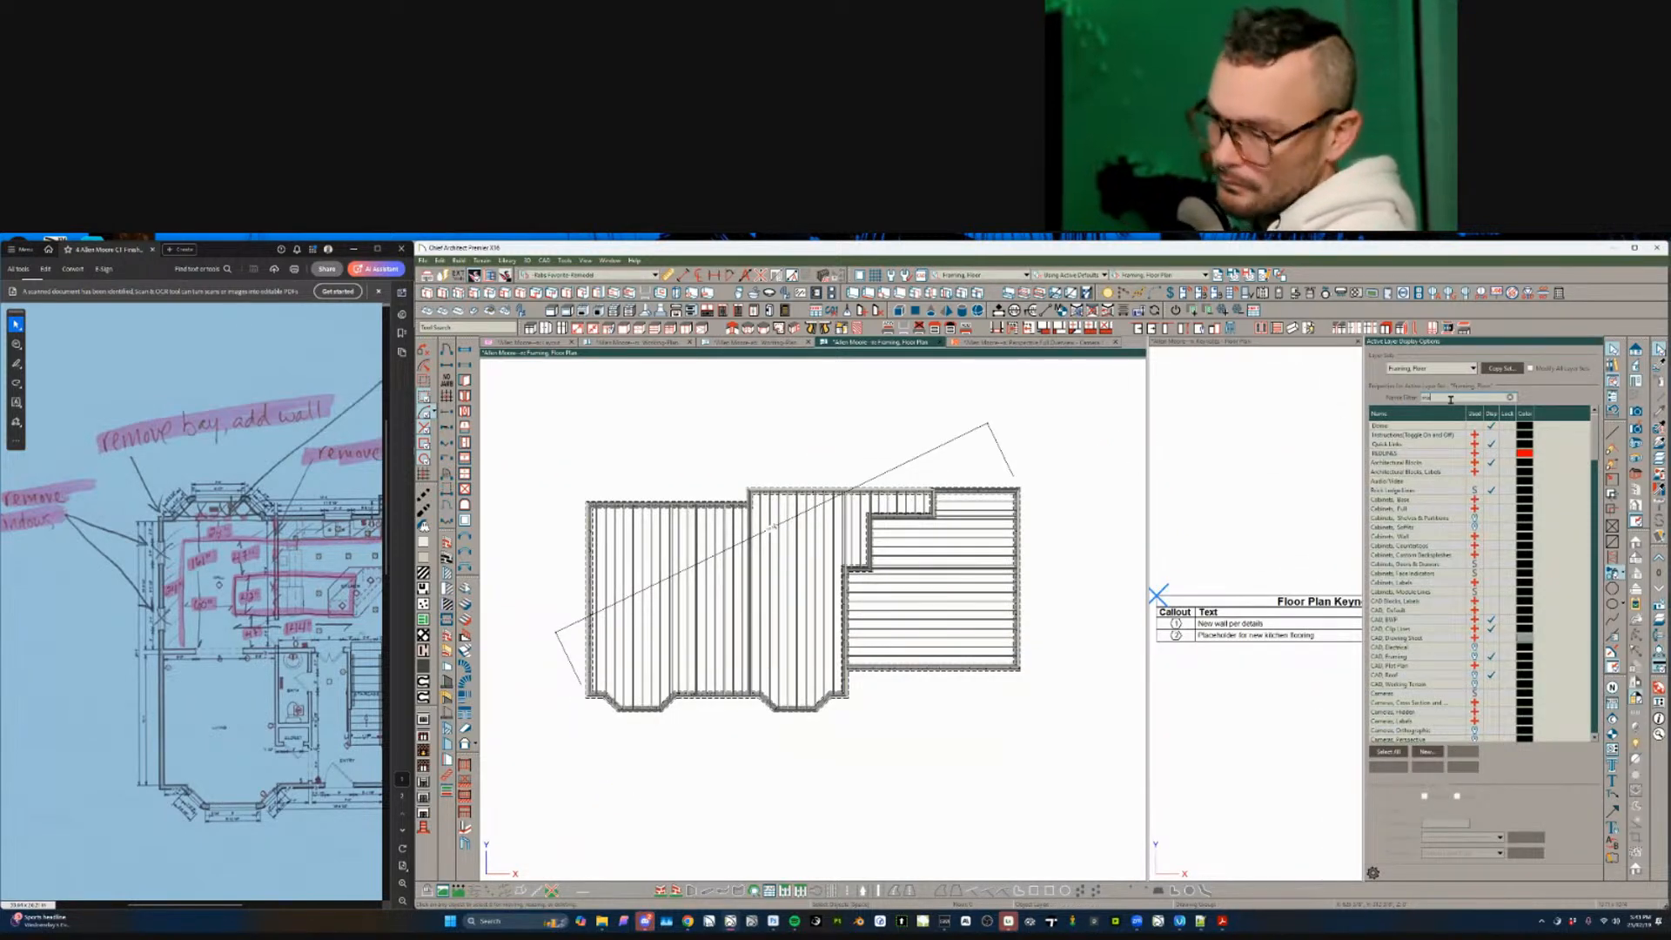
{"action": "type", "text": "man"}
{"action": "left_click", "coordinate": [1479, 426]}
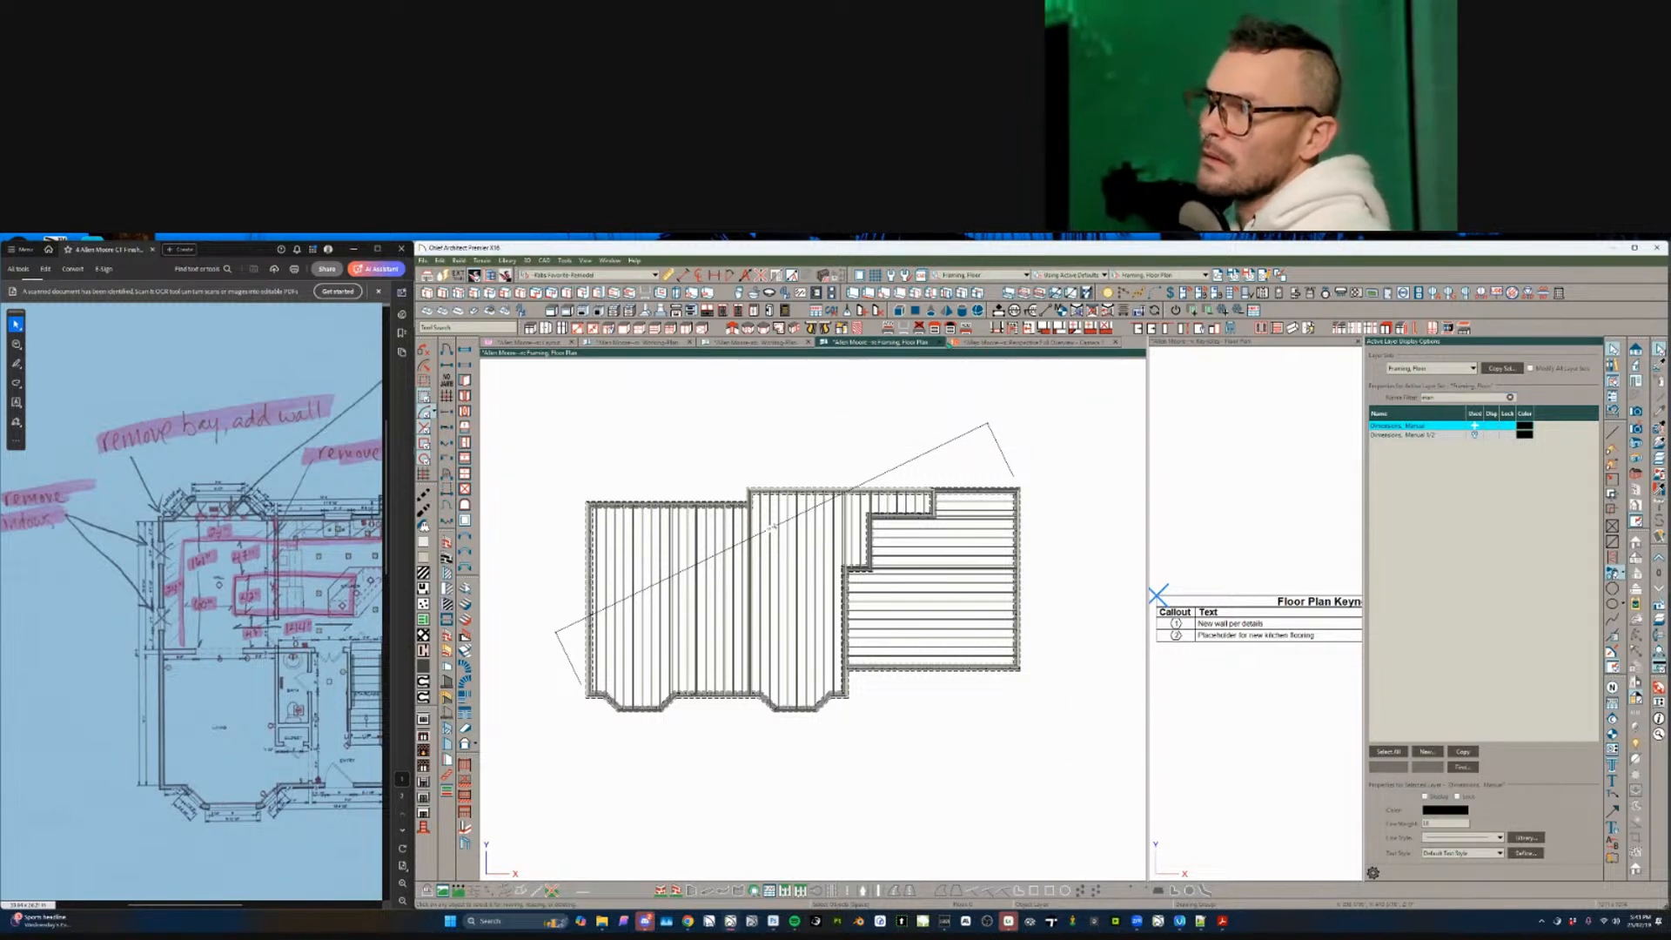
{"action": "left_click", "coordinate": [940, 343]}
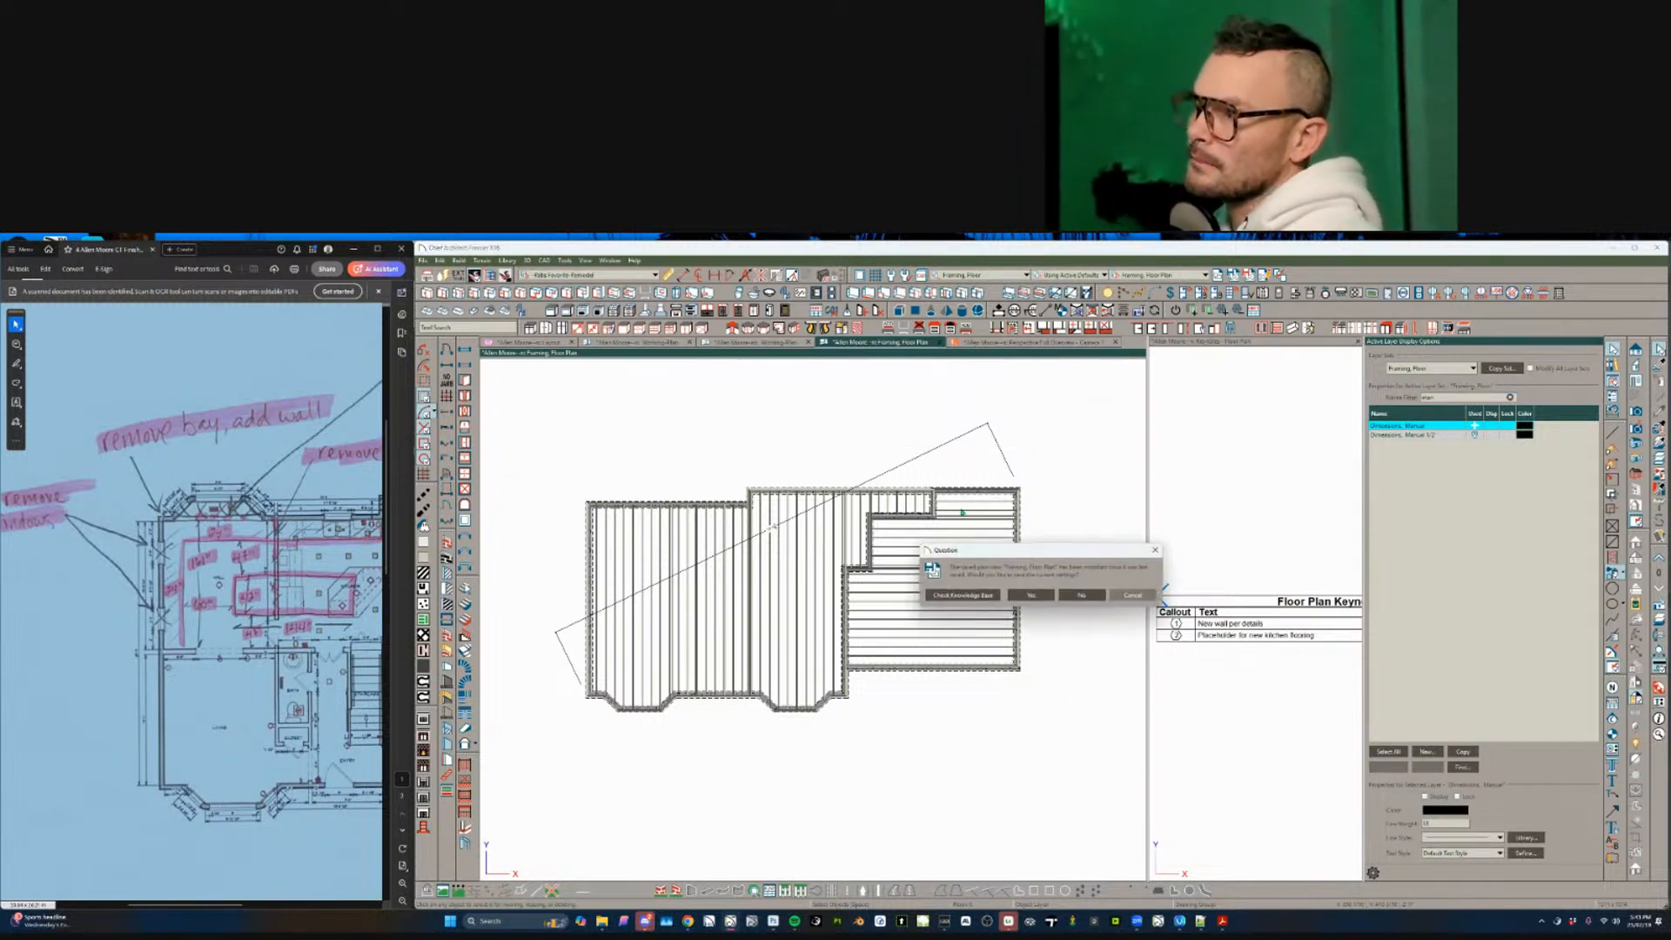
{"action": "left_click", "coordinate": [1047, 597]}
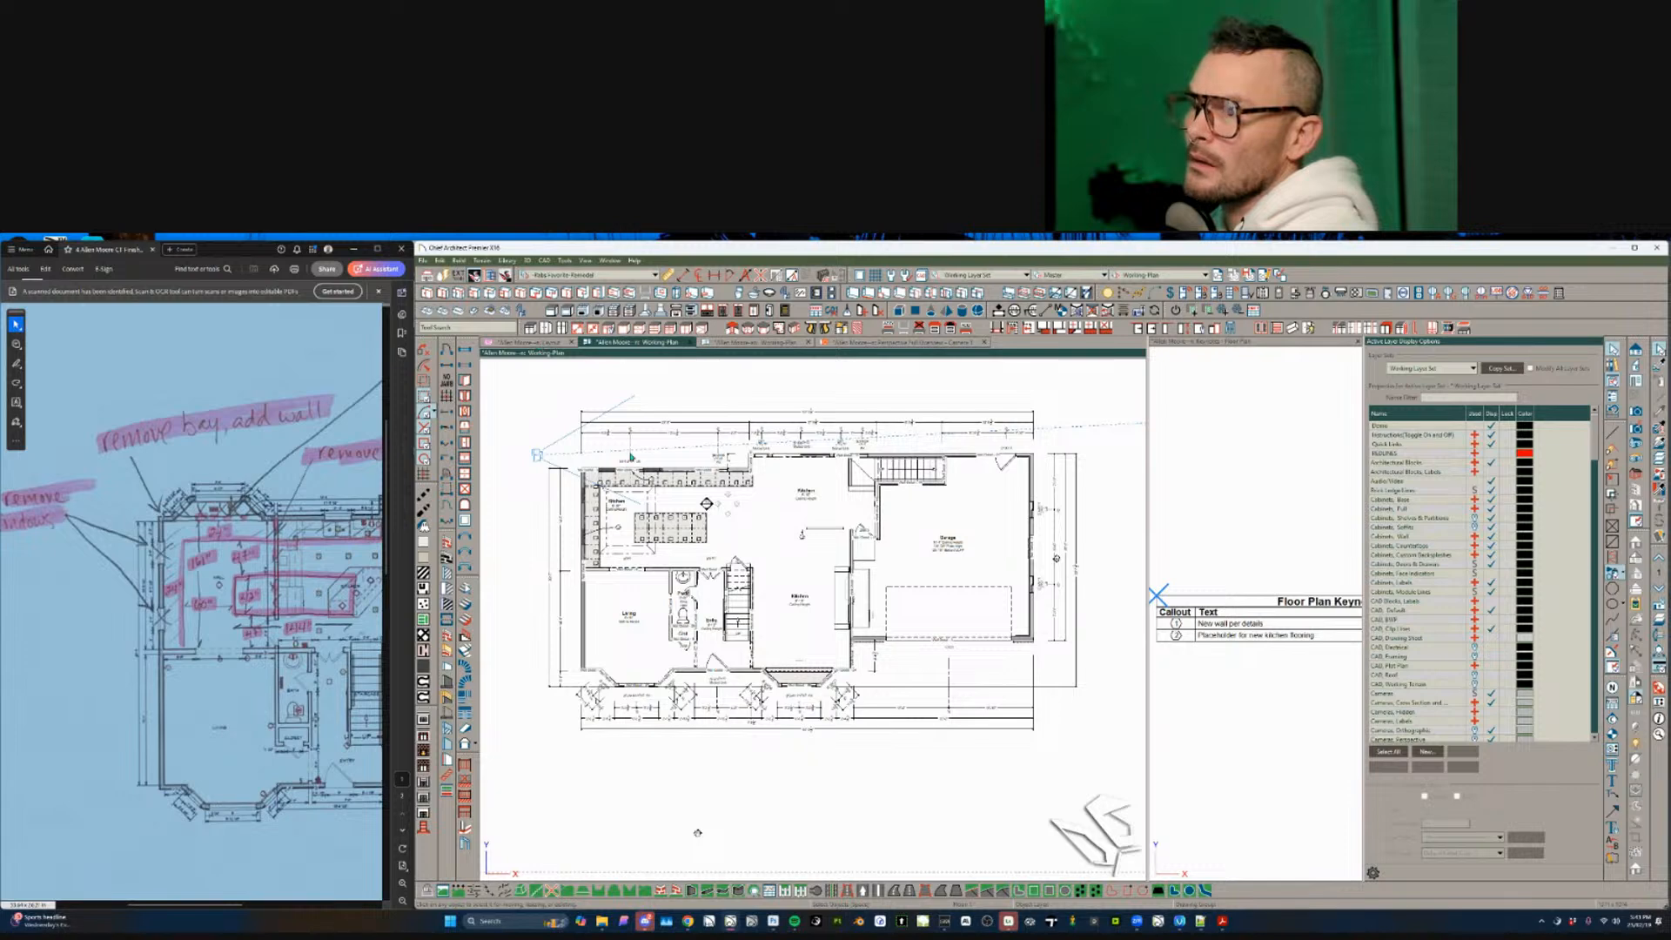
- Copy the framing plan layout box from sheet A-8 and paste-hold-position it onto sheet A-9
{"action": "left_click", "coordinate": [530, 342]}
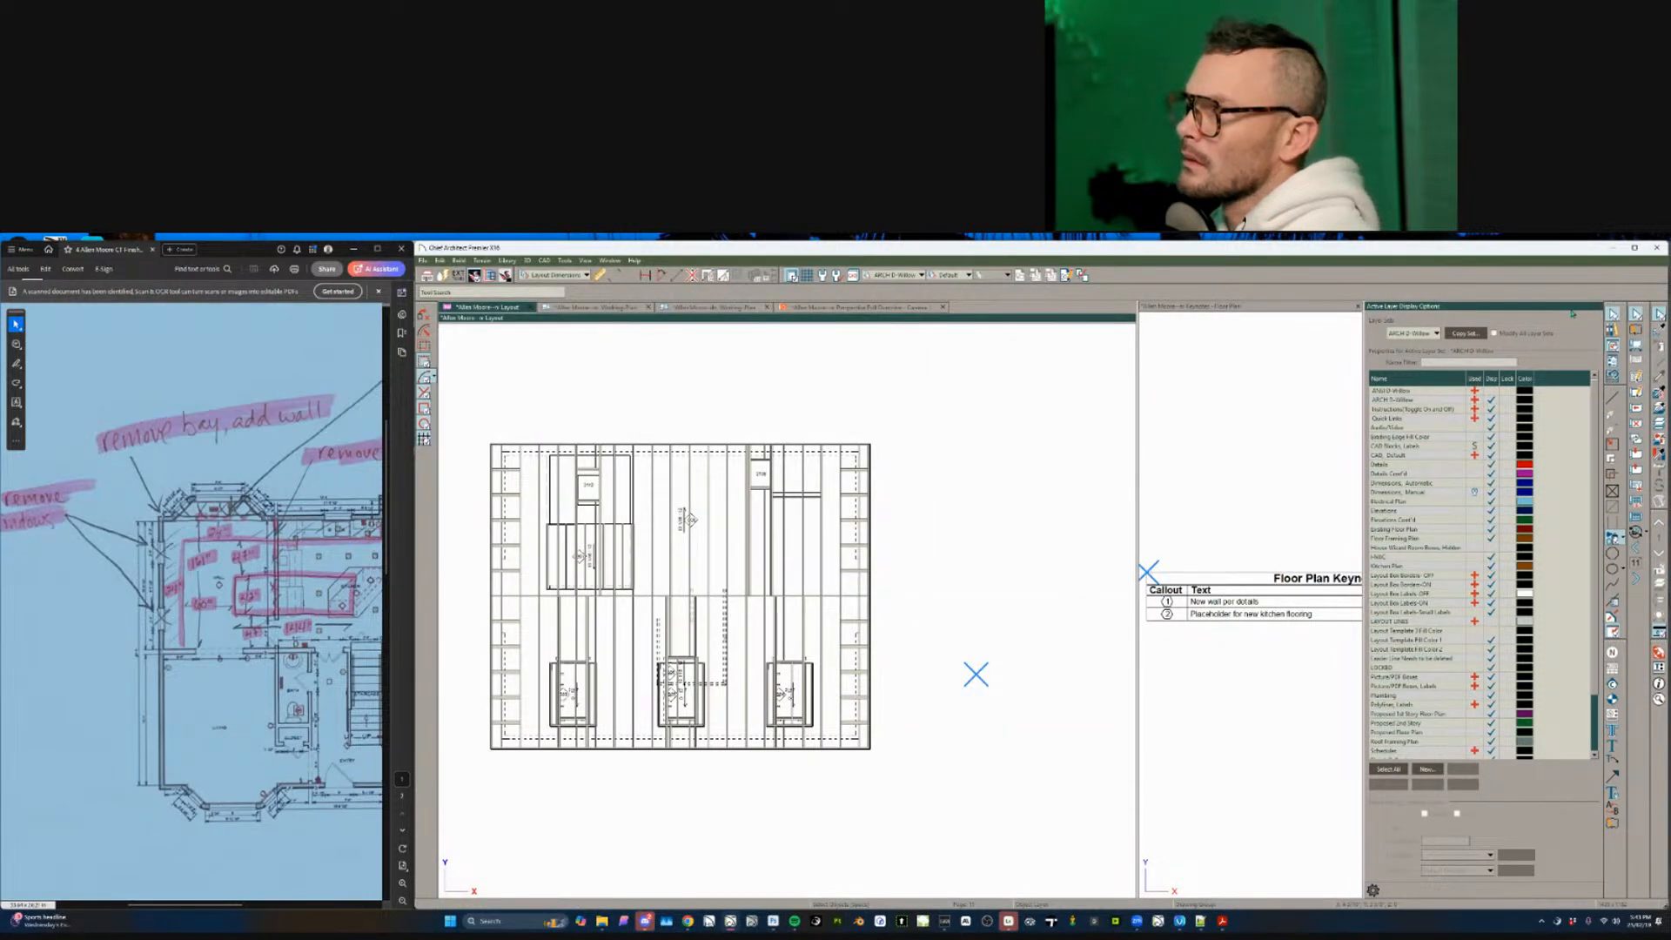
{"action": "left_click", "coordinate": [1599, 306]}
{"action": "scroll", "coordinate": [1079, 557], "scroll_direction": "up", "scroll_amount": 3}
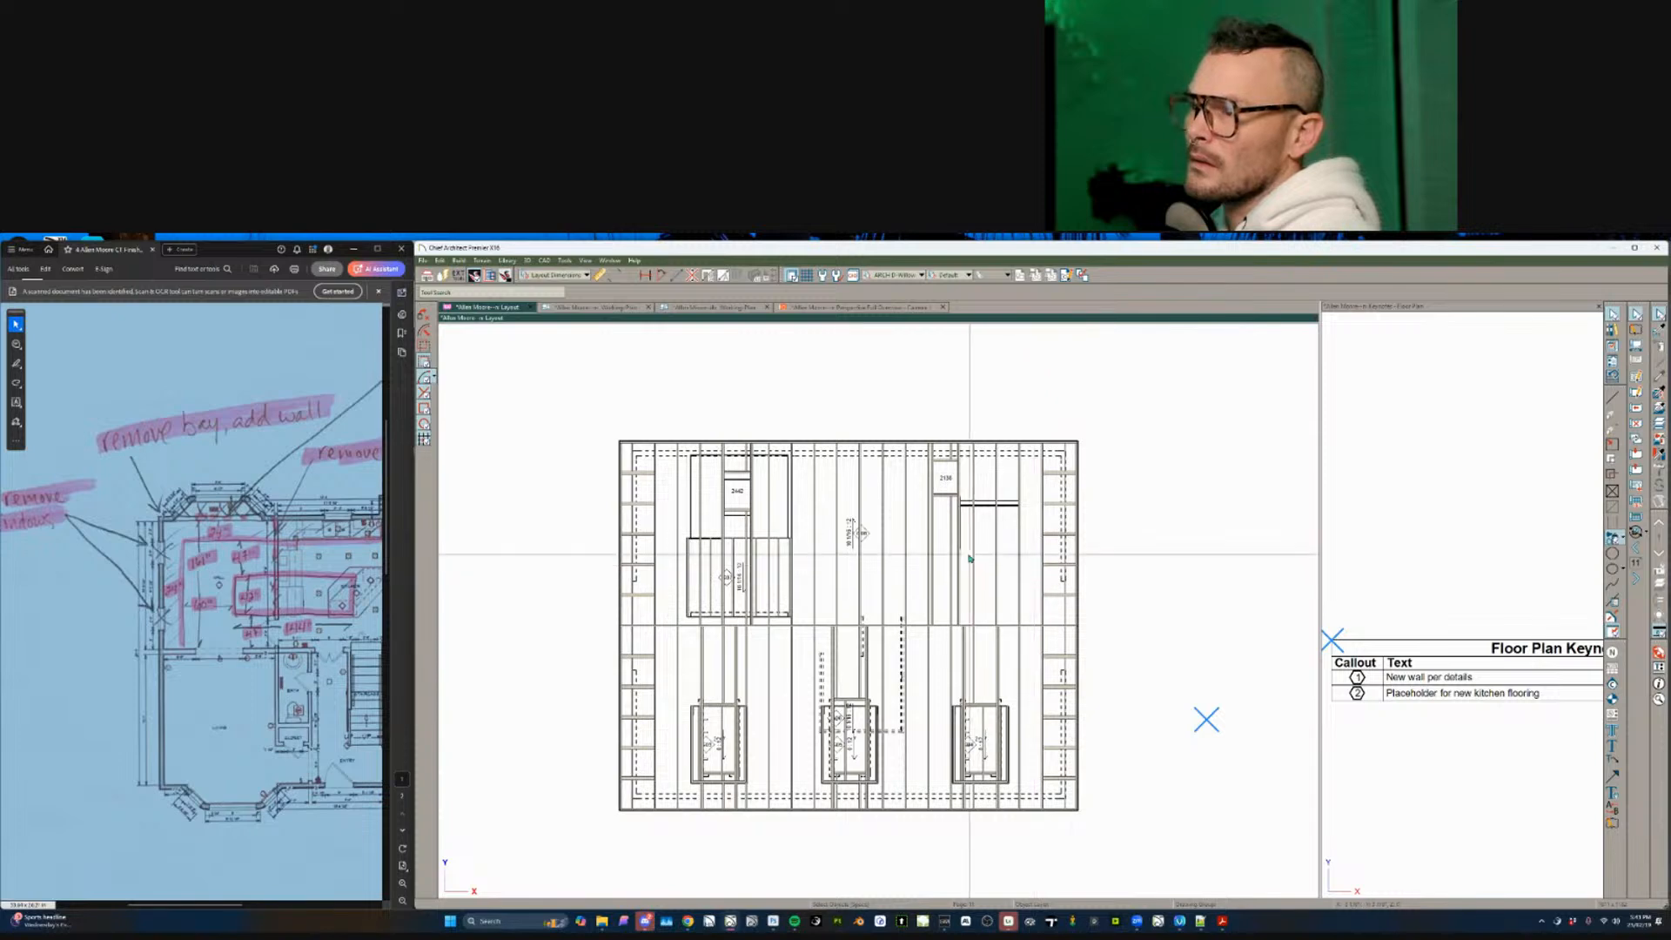
{"action": "scroll", "coordinate": [966, 558], "scroll_direction": "down", "scroll_amount": 3}
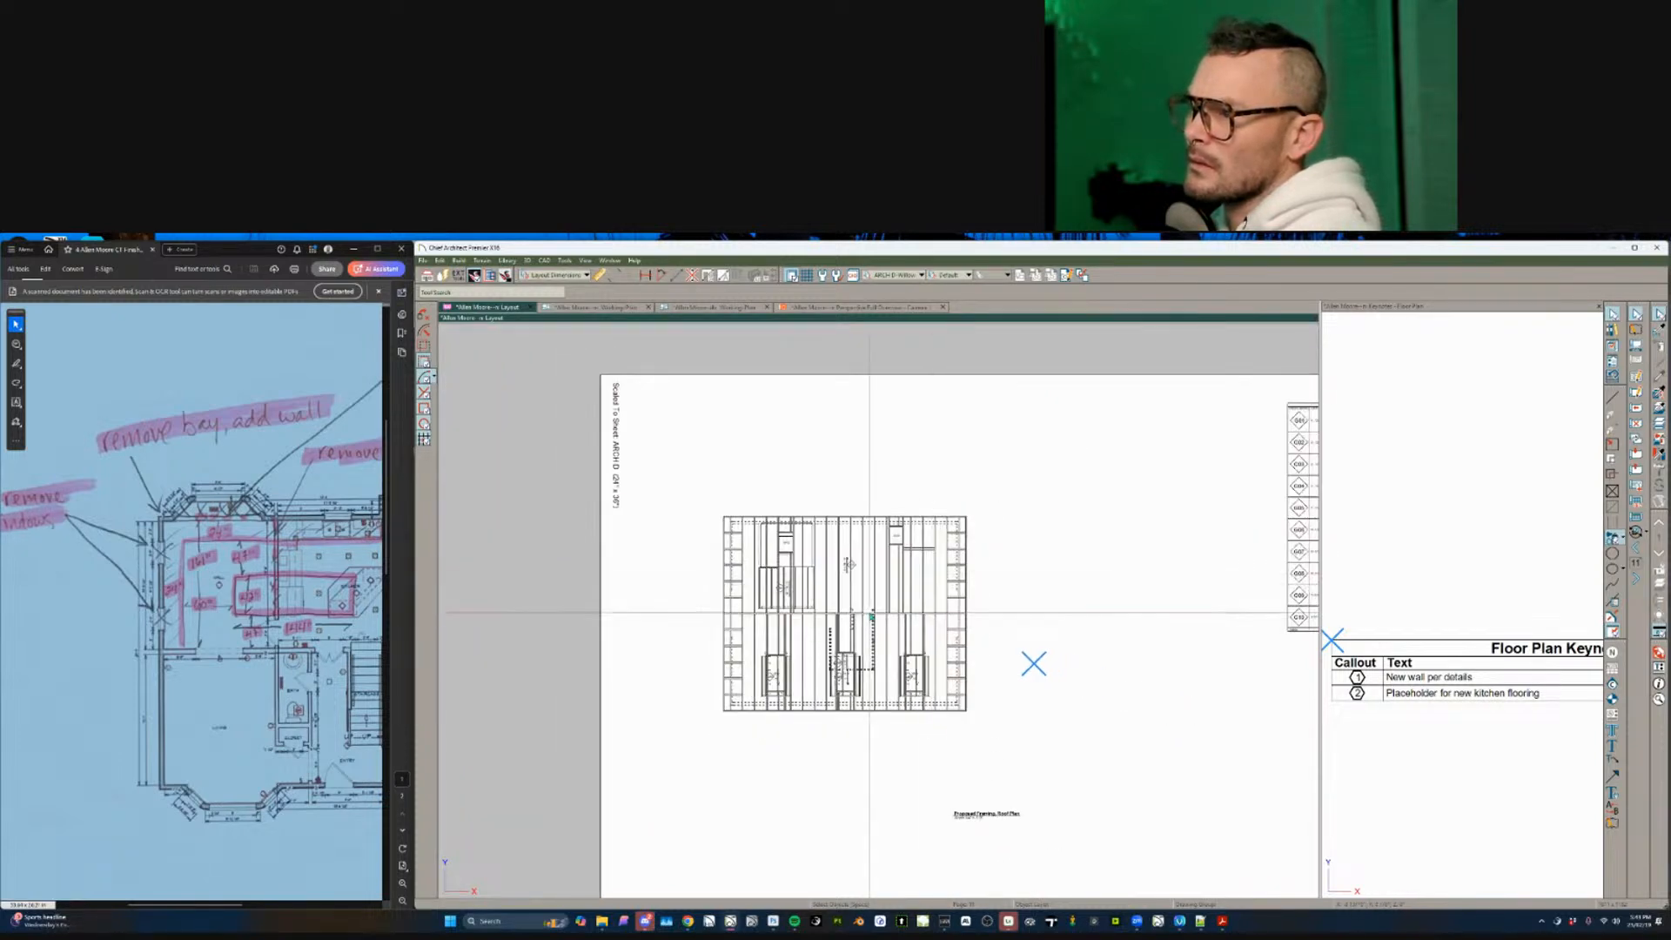
{"action": "left_click", "coordinate": [869, 612]}
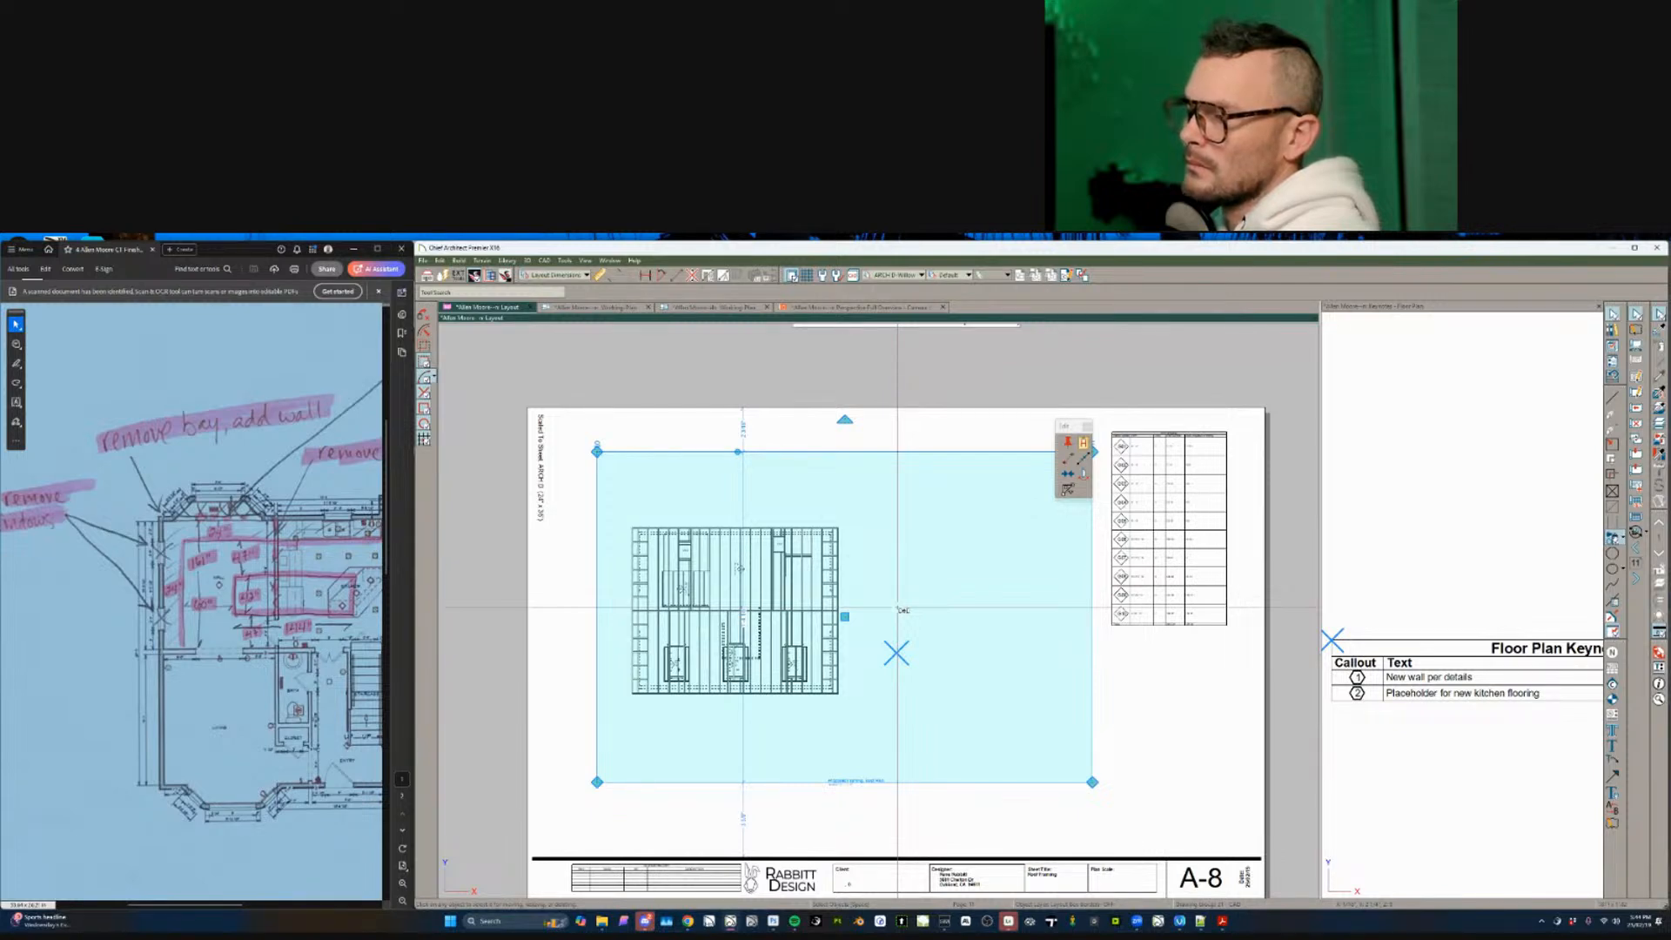
{"action": "key", "text": "Escape"}
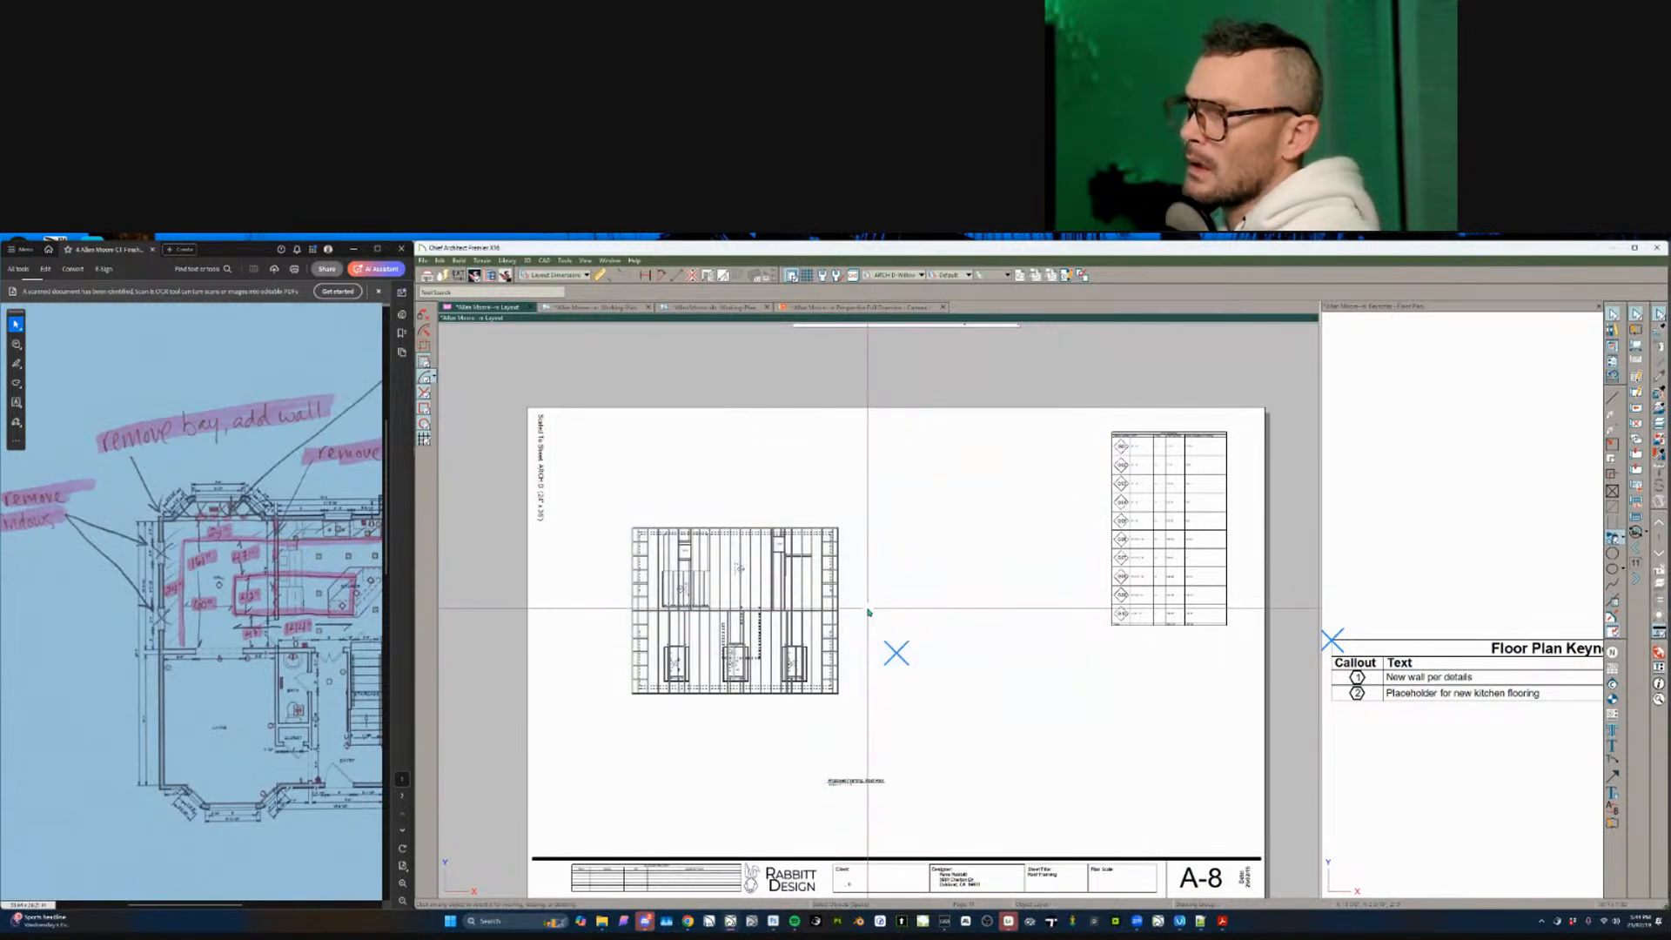
{"action": "left_click", "coordinate": [868, 609]}
{"action": "key", "text": "ctrl+alt+v"}
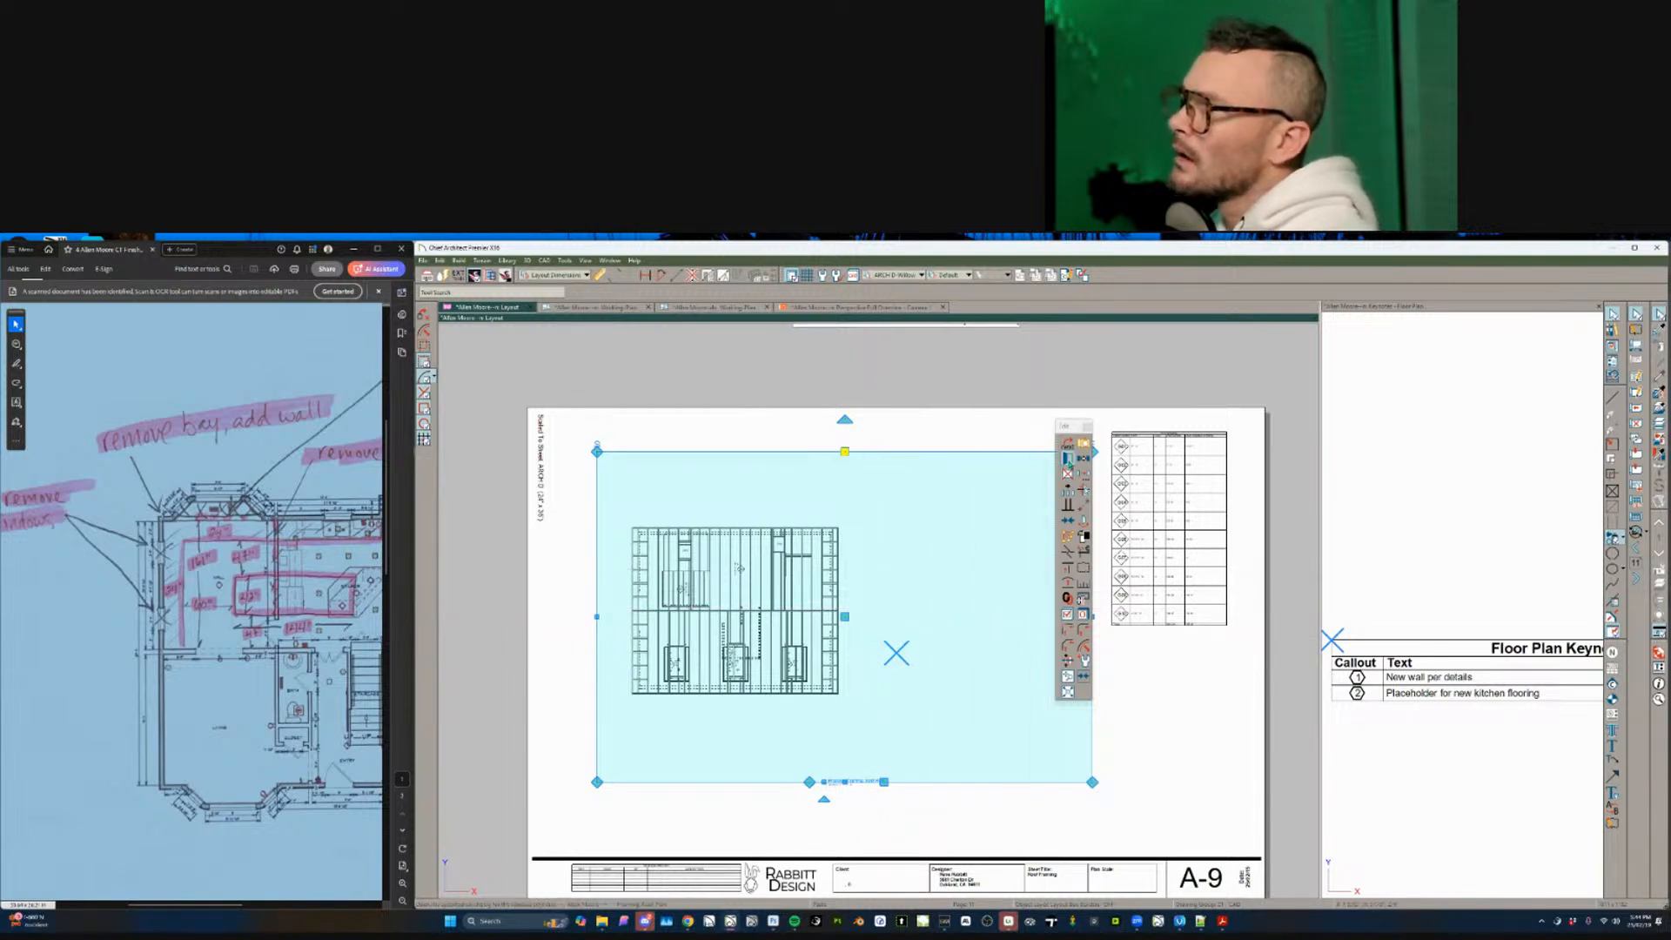
- Review the layout box and linked view settings, then narrow the layout box from its left side
{"action": "left_click", "coordinate": [1068, 456]}
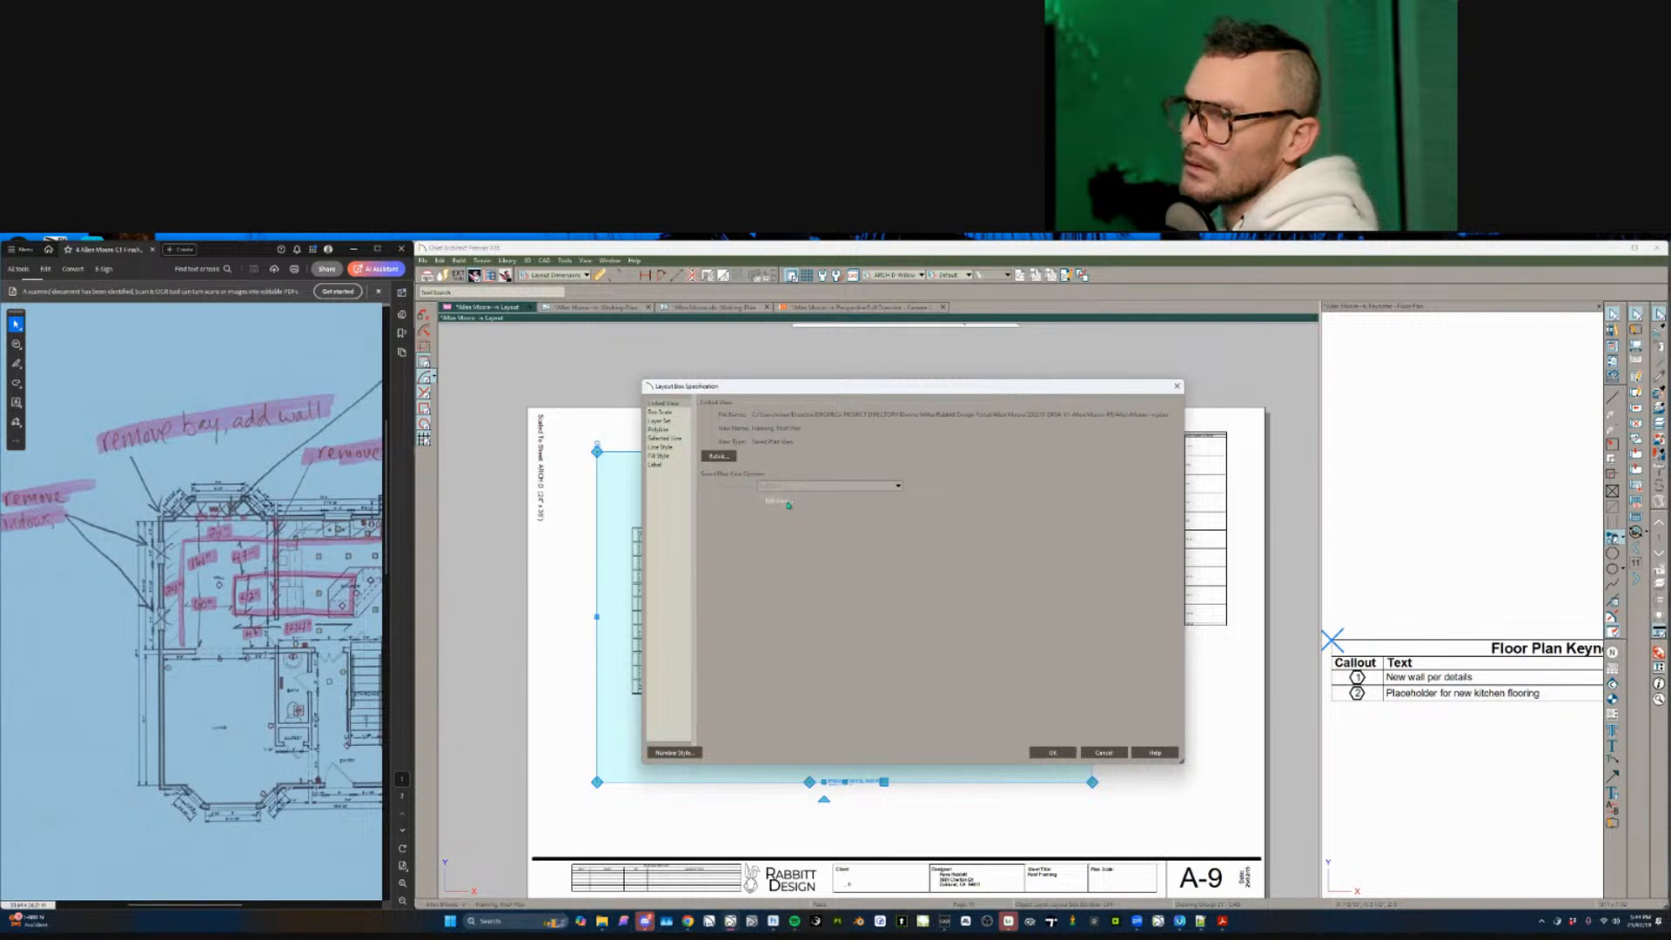
{"action": "left_click", "coordinate": [789, 504]}
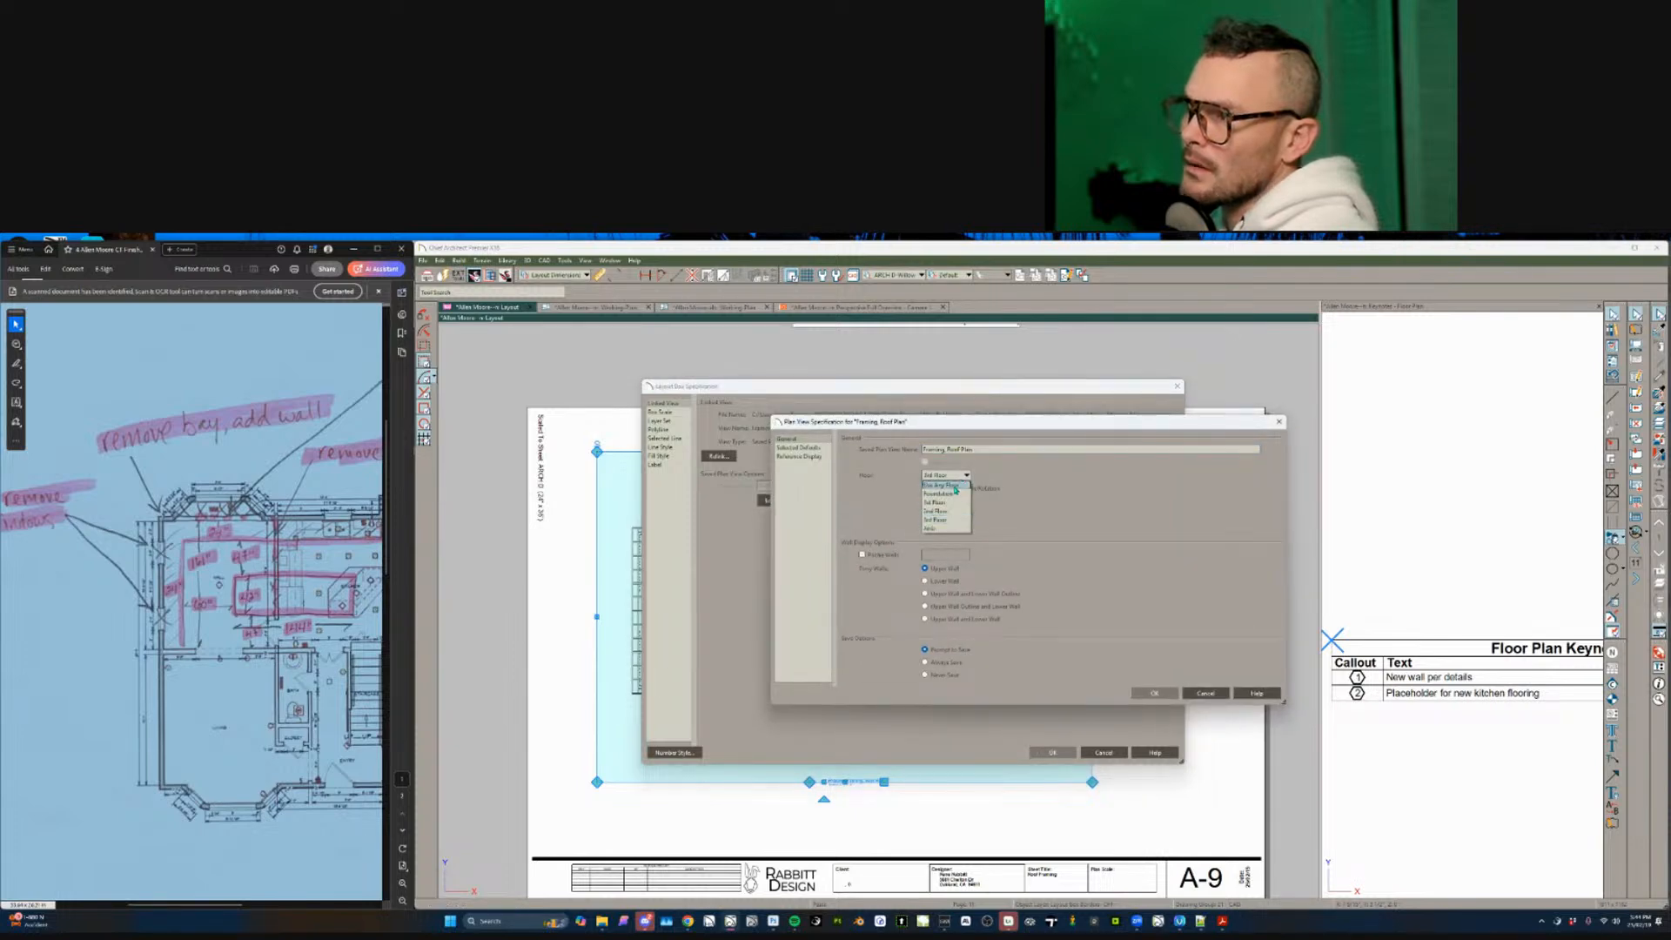
{"action": "left_click", "coordinate": [1153, 693]}
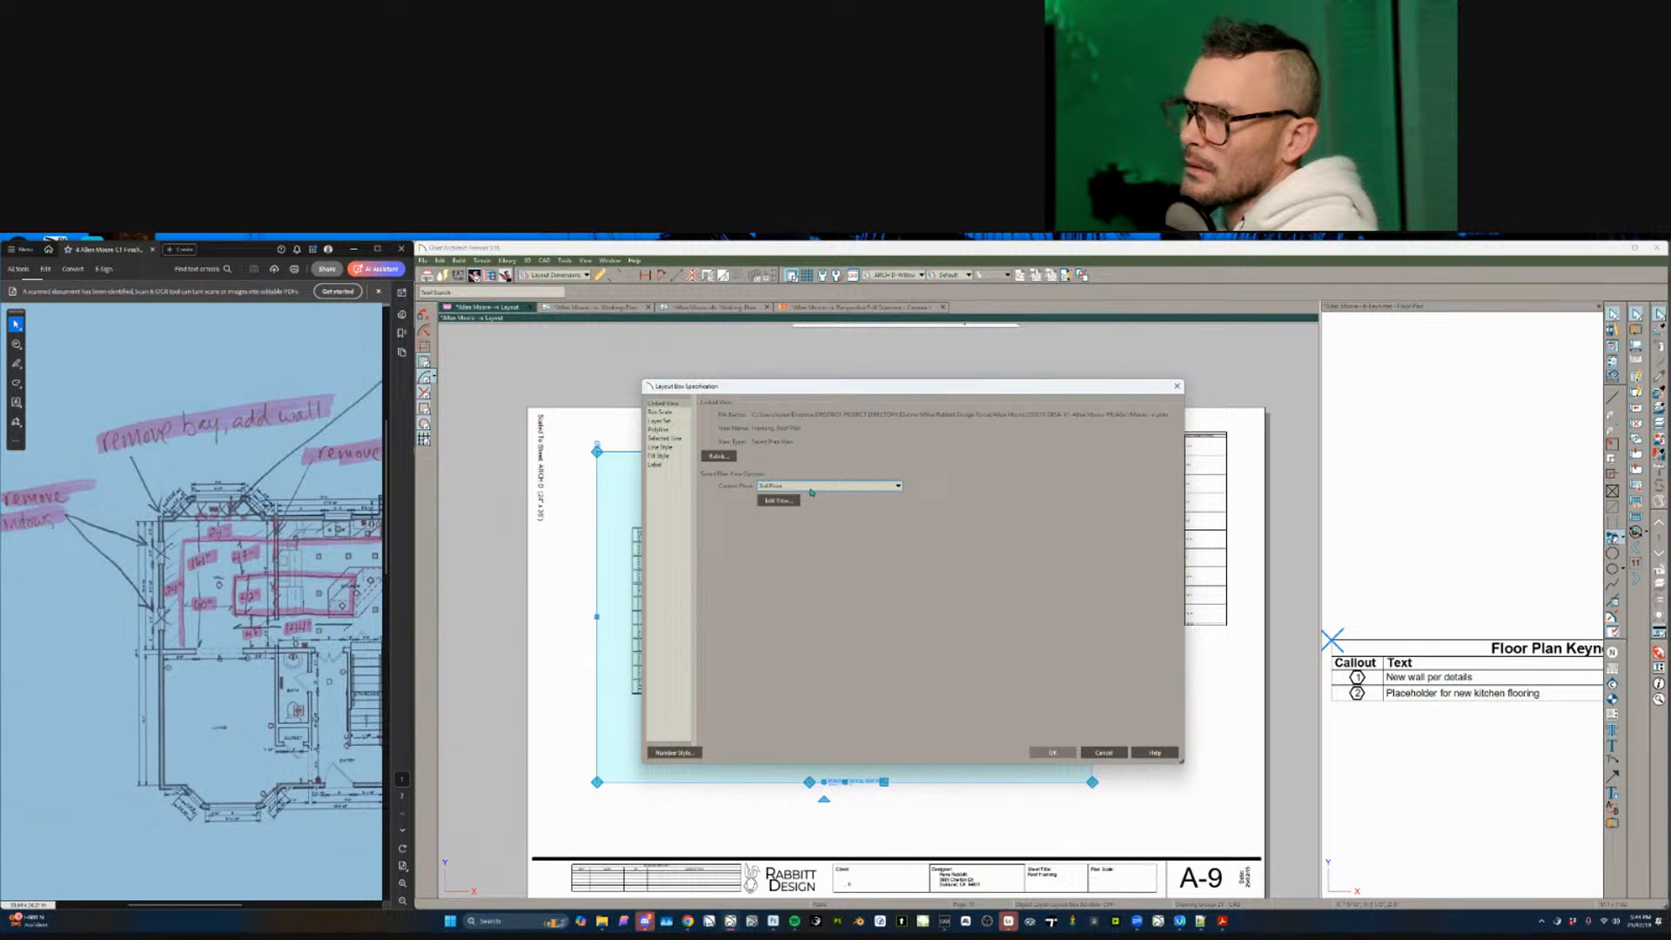
{"action": "key", "text": "Return"}
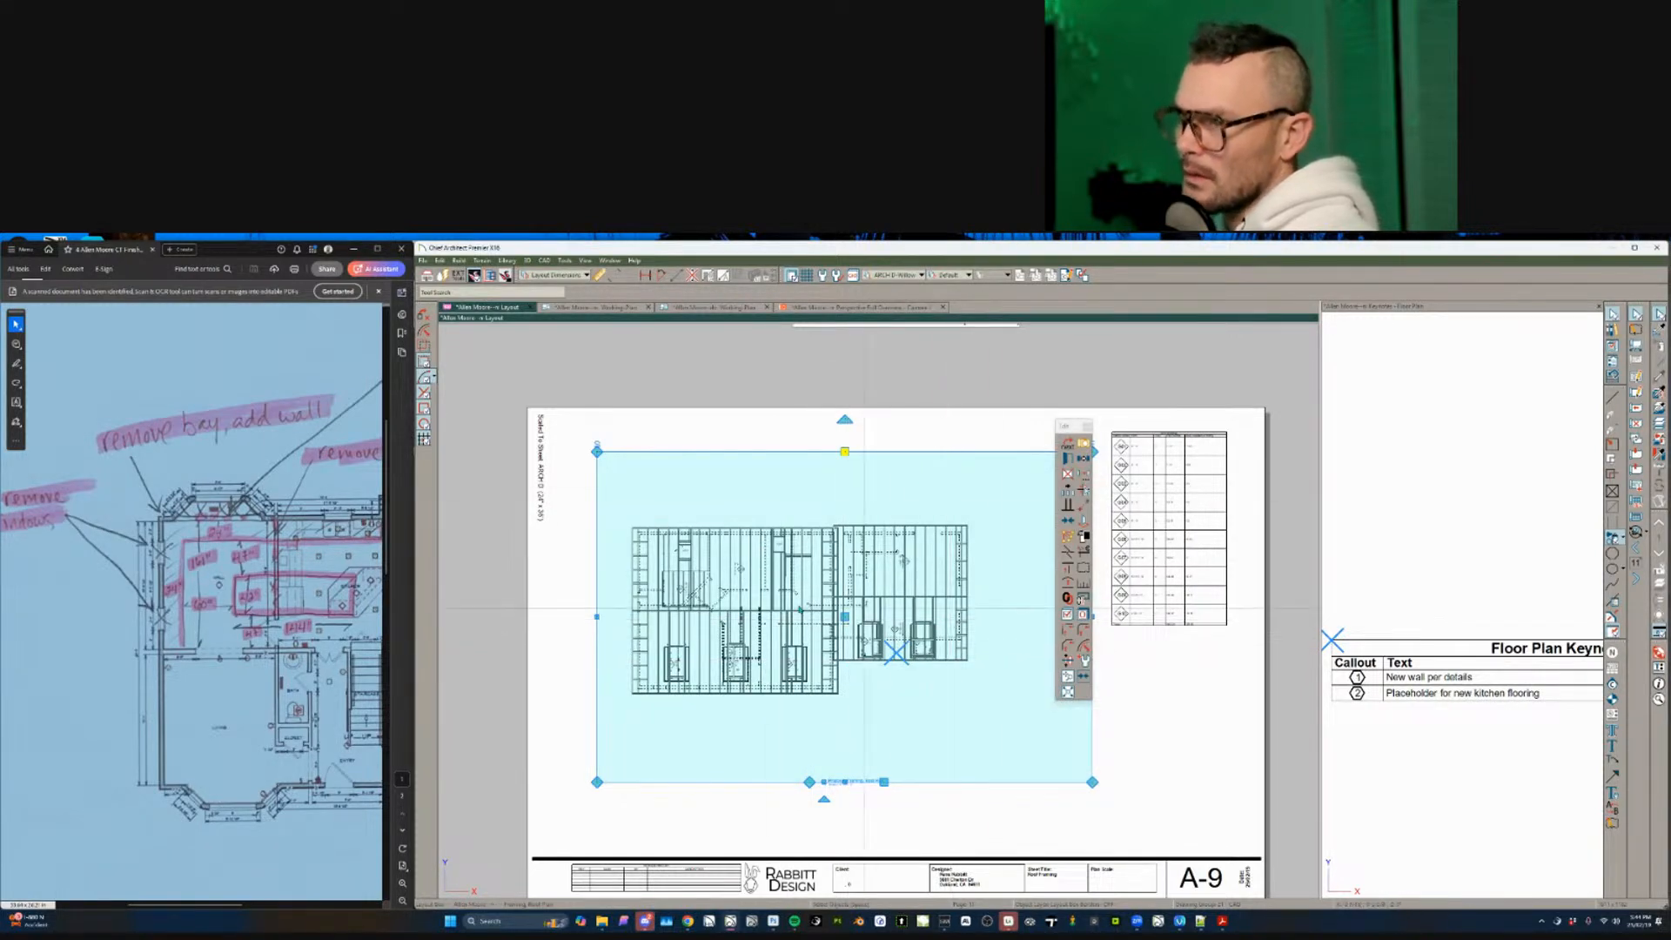
{"action": "left_click_drag", "start_coordinate": [597, 616], "coordinate": [827, 616]}
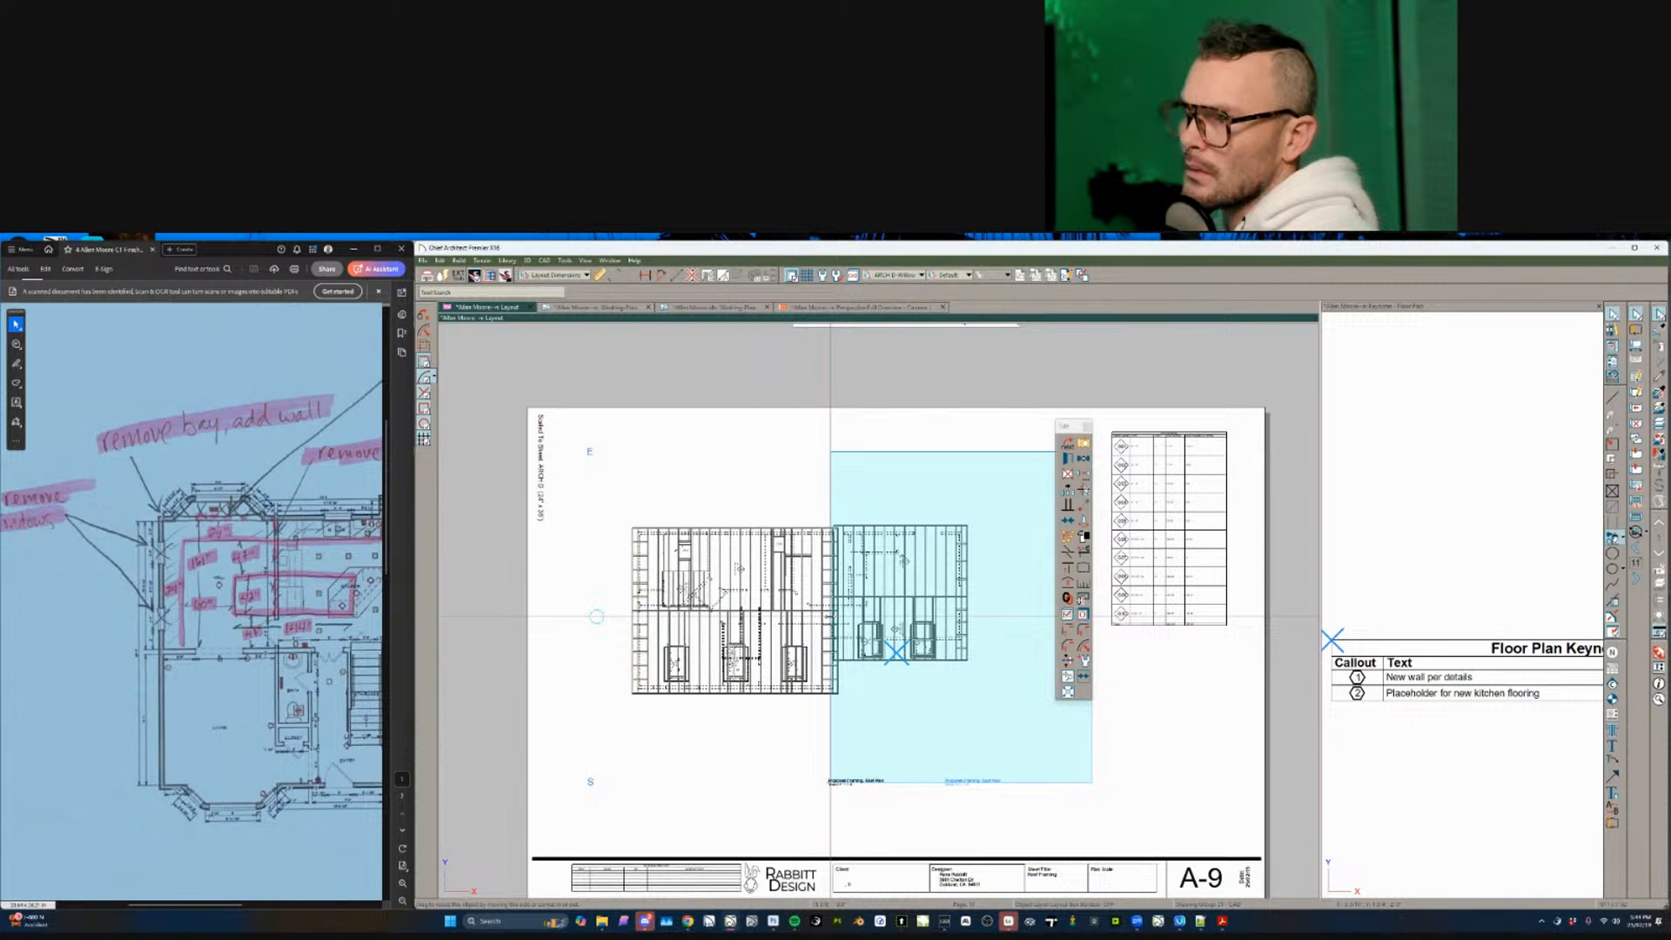
{"action": "left_click", "coordinate": [817, 504]}
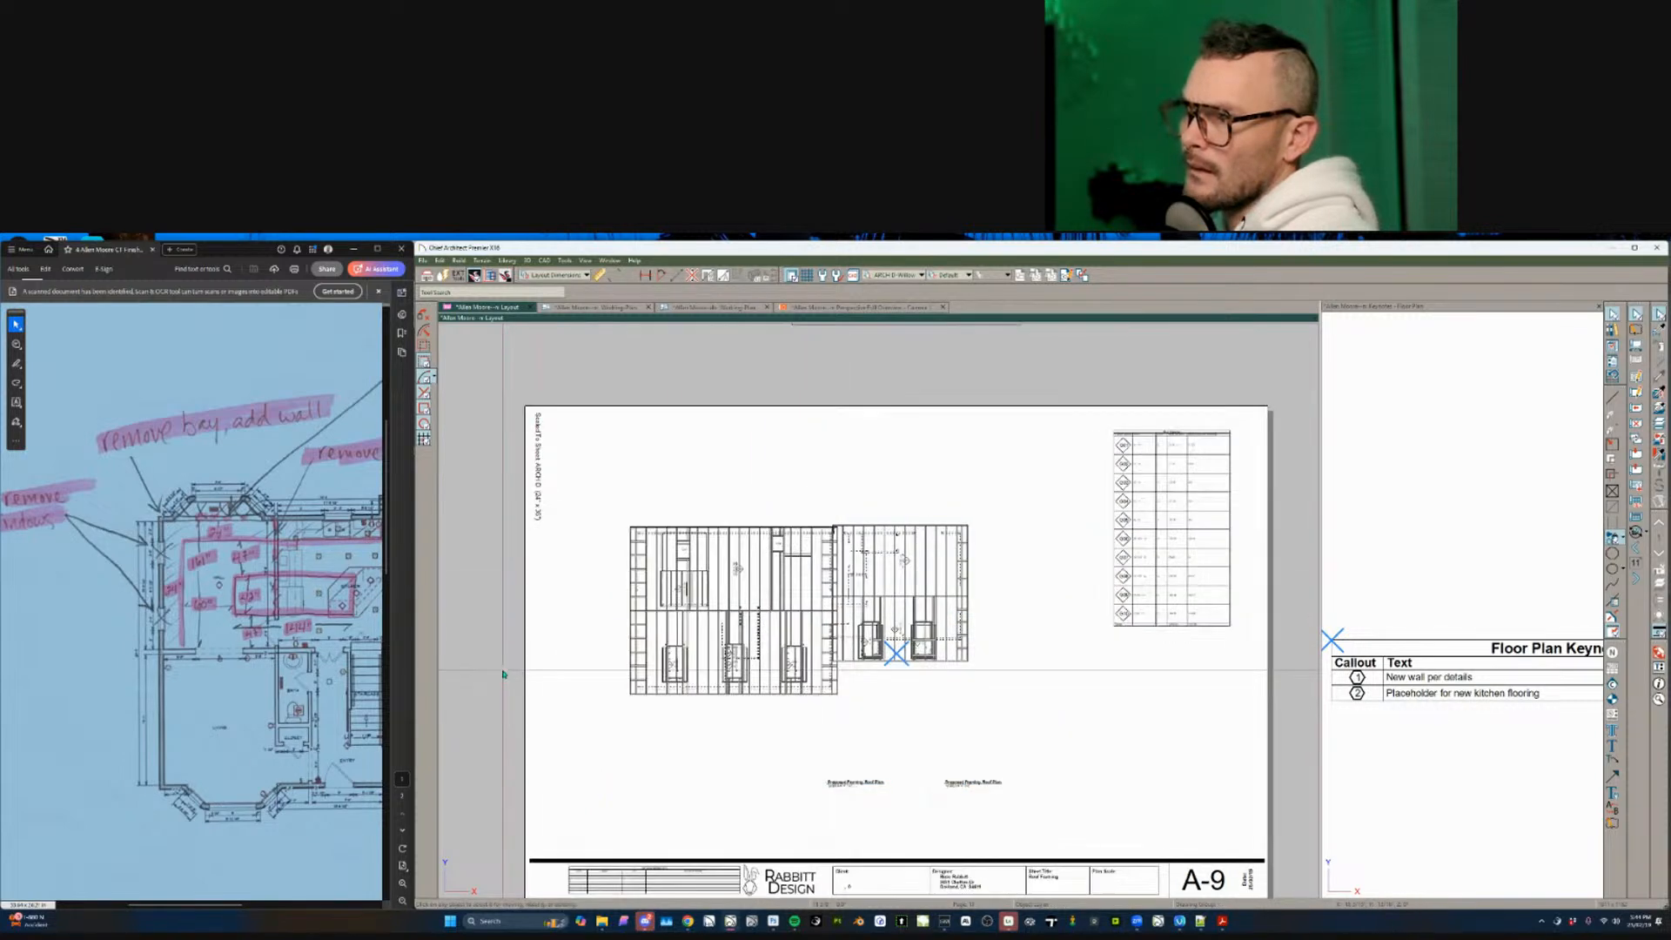
{"action": "scroll", "coordinate": [503, 671], "scroll_direction": "up", "scroll_amount": 1}
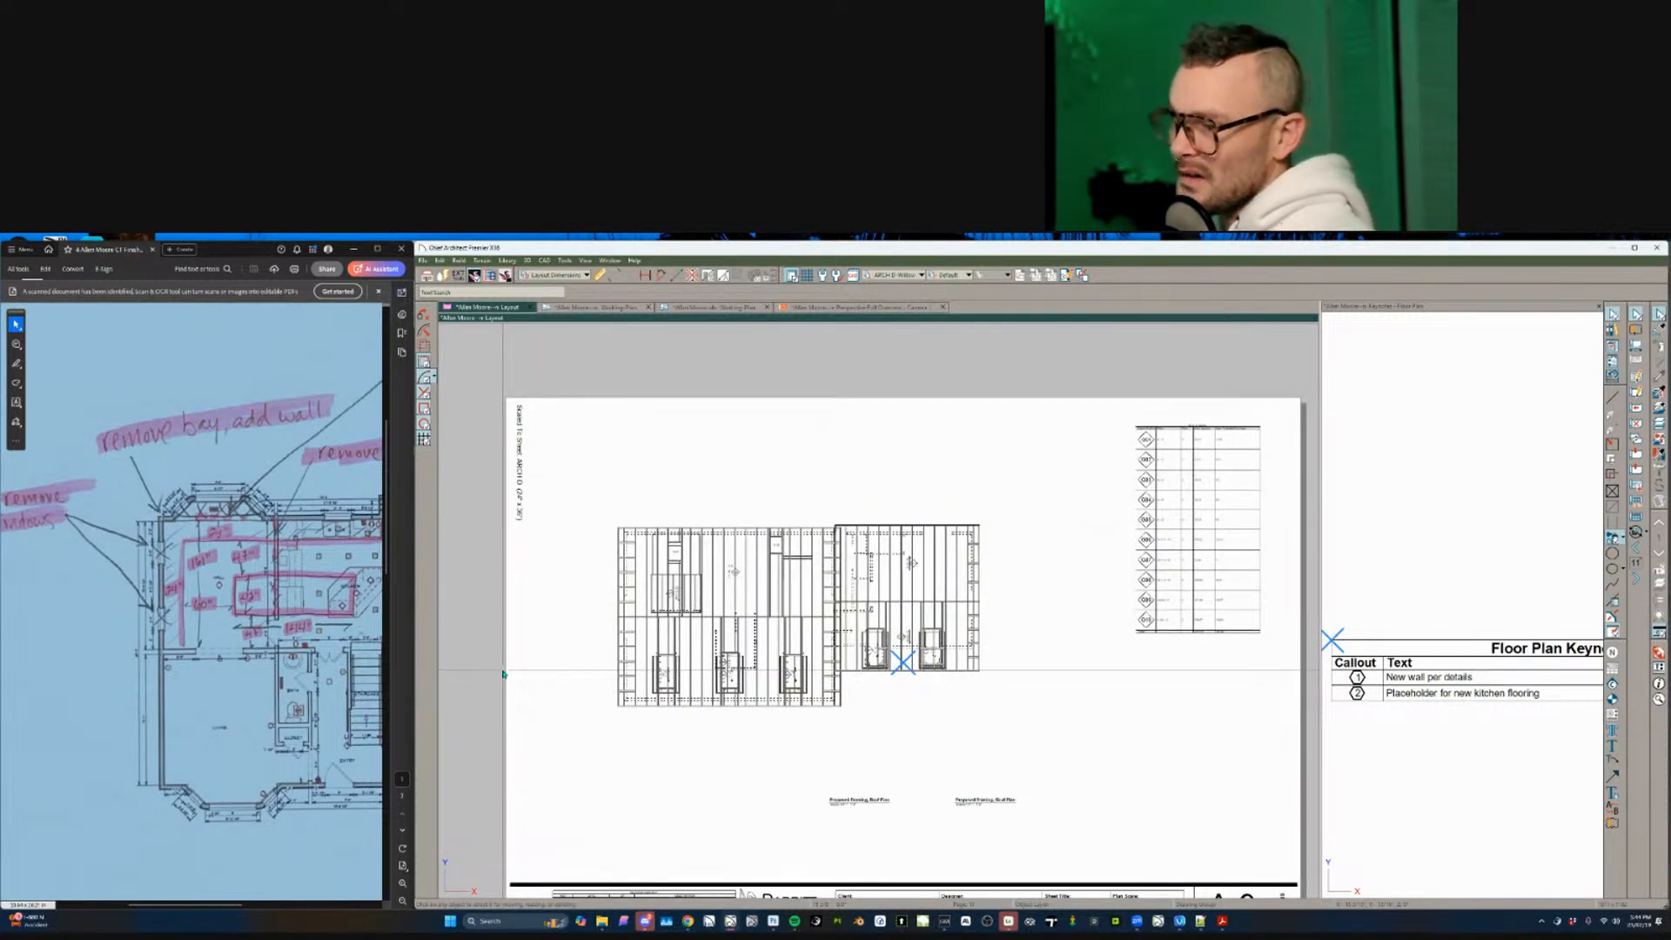
- Move the right roof-framing view's label up, then suppress that label in the view's settings
{"action": "left_click", "coordinate": [992, 803]}
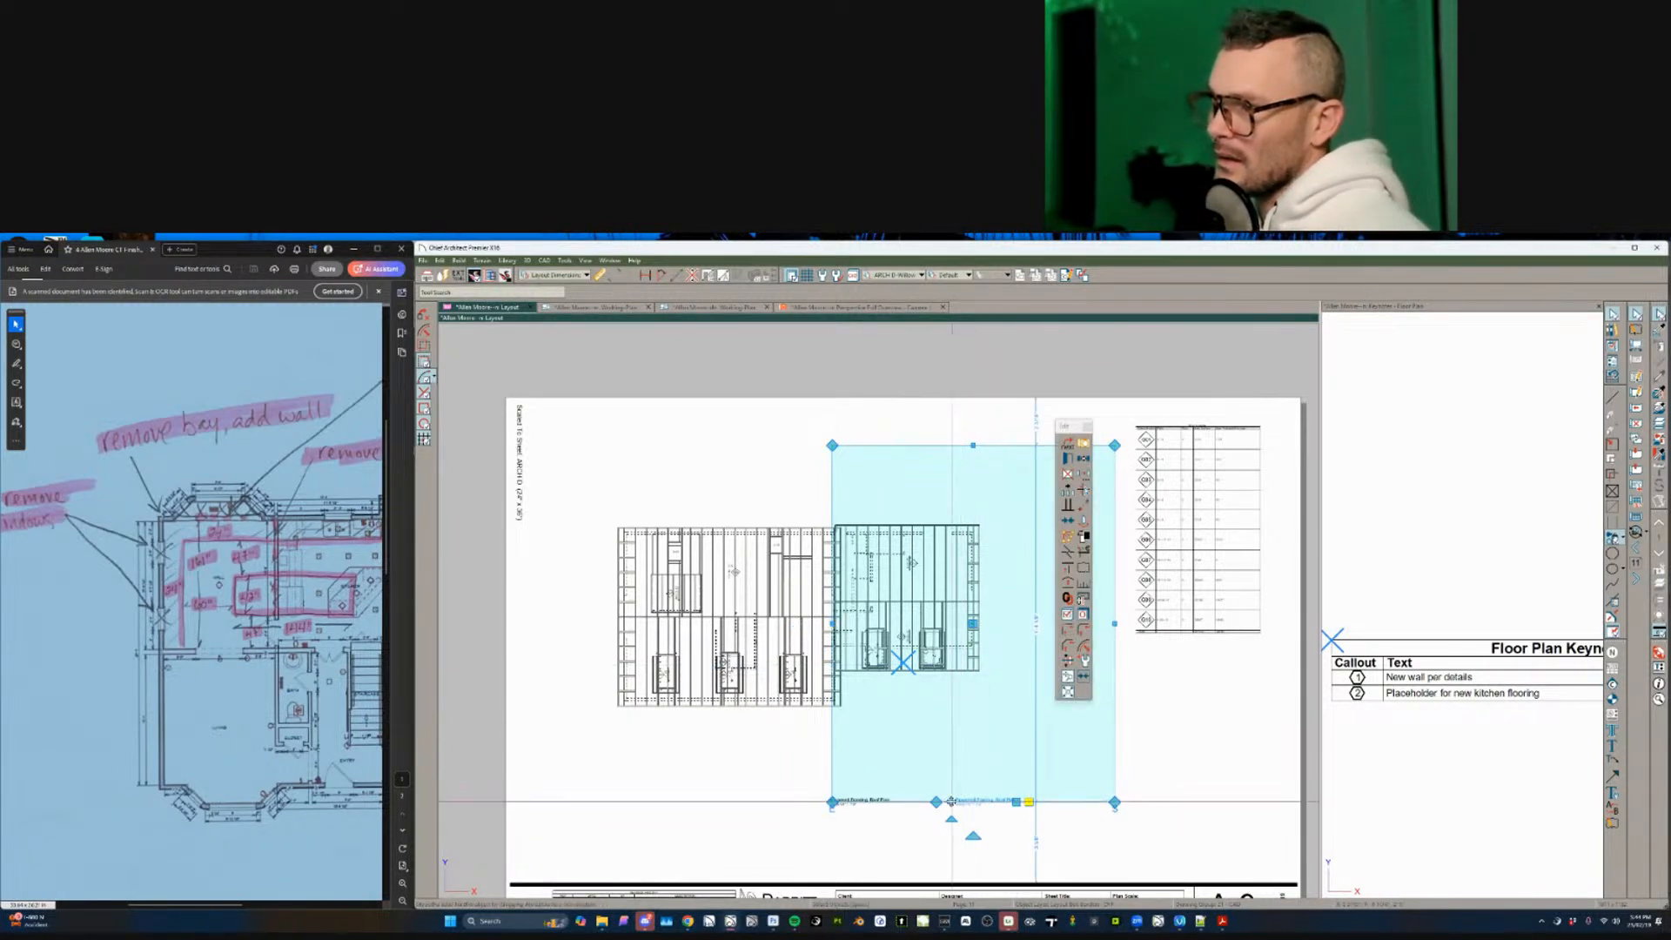
{"action": "left_click_drag", "start_coordinate": [951, 802], "coordinate": [946, 693]}
{"action": "key", "text": "Escape"}
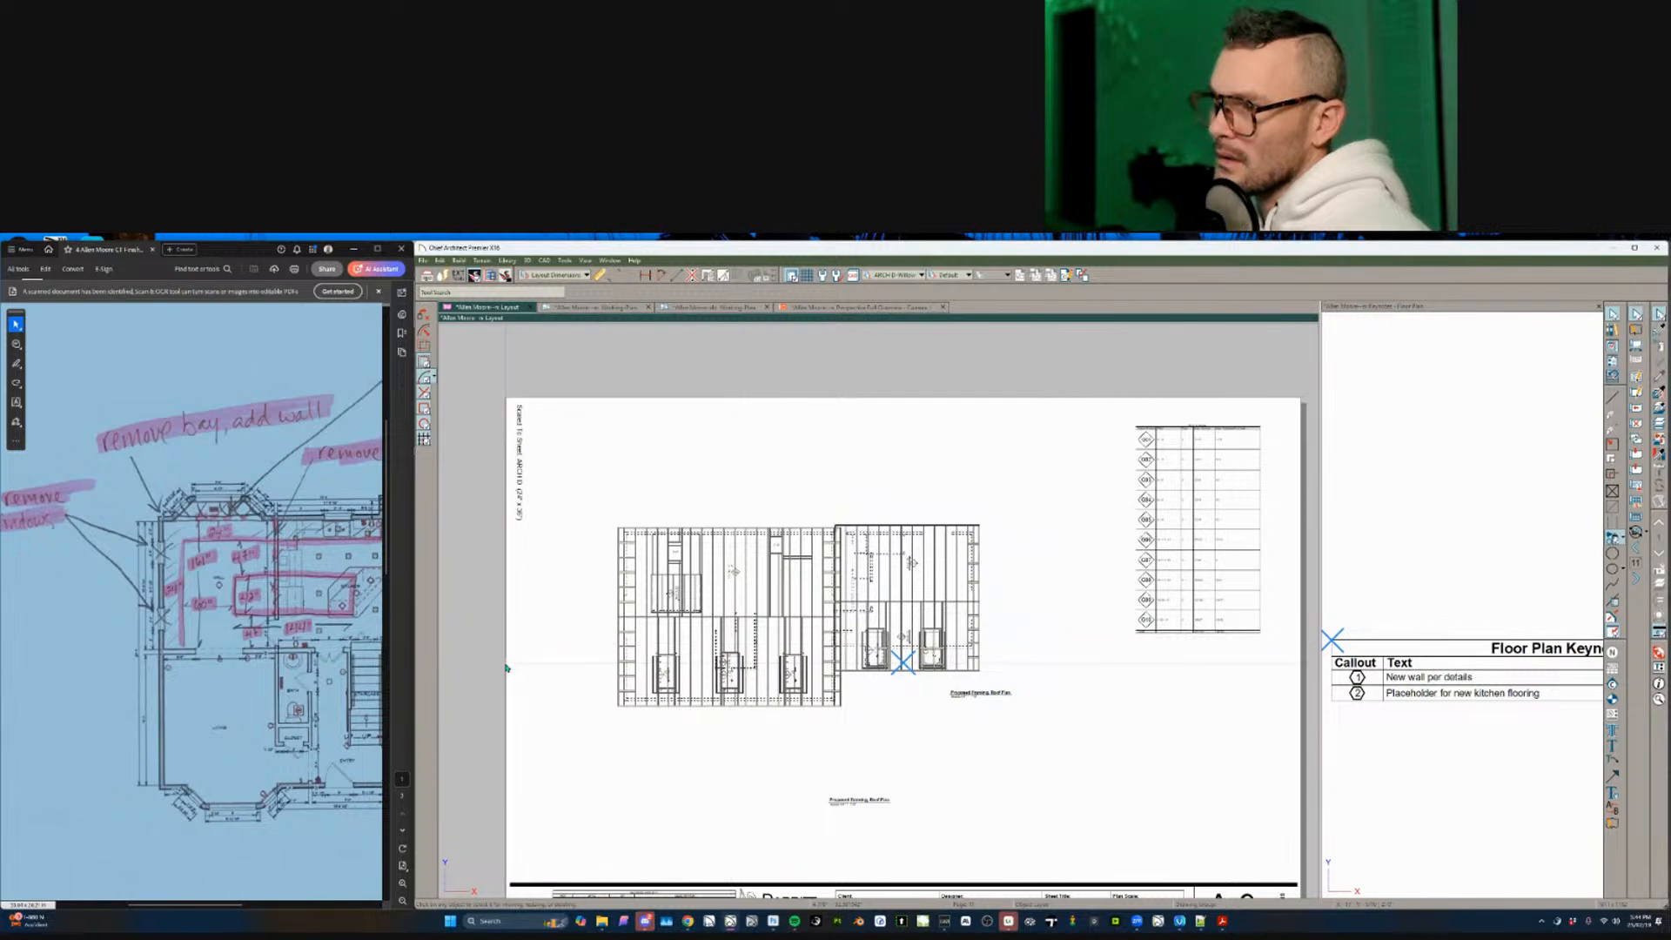
{"action": "left_click", "coordinate": [937, 622]}
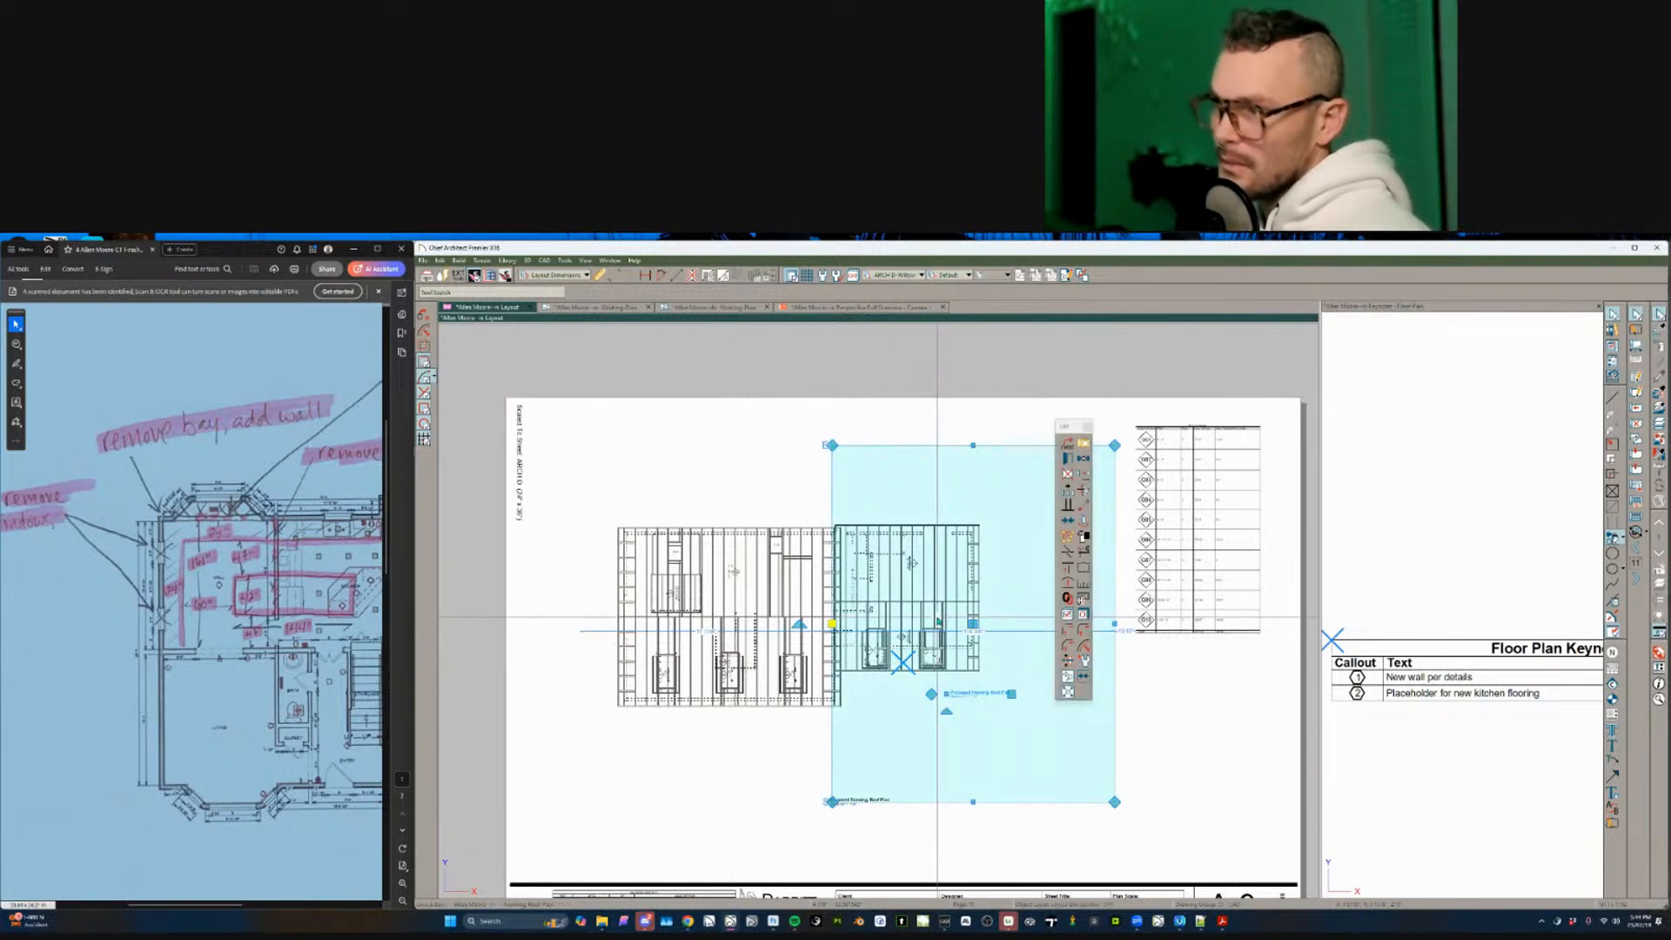
{"action": "double_click", "coordinate": [937, 621]}
{"action": "left_click", "coordinate": [659, 465]}
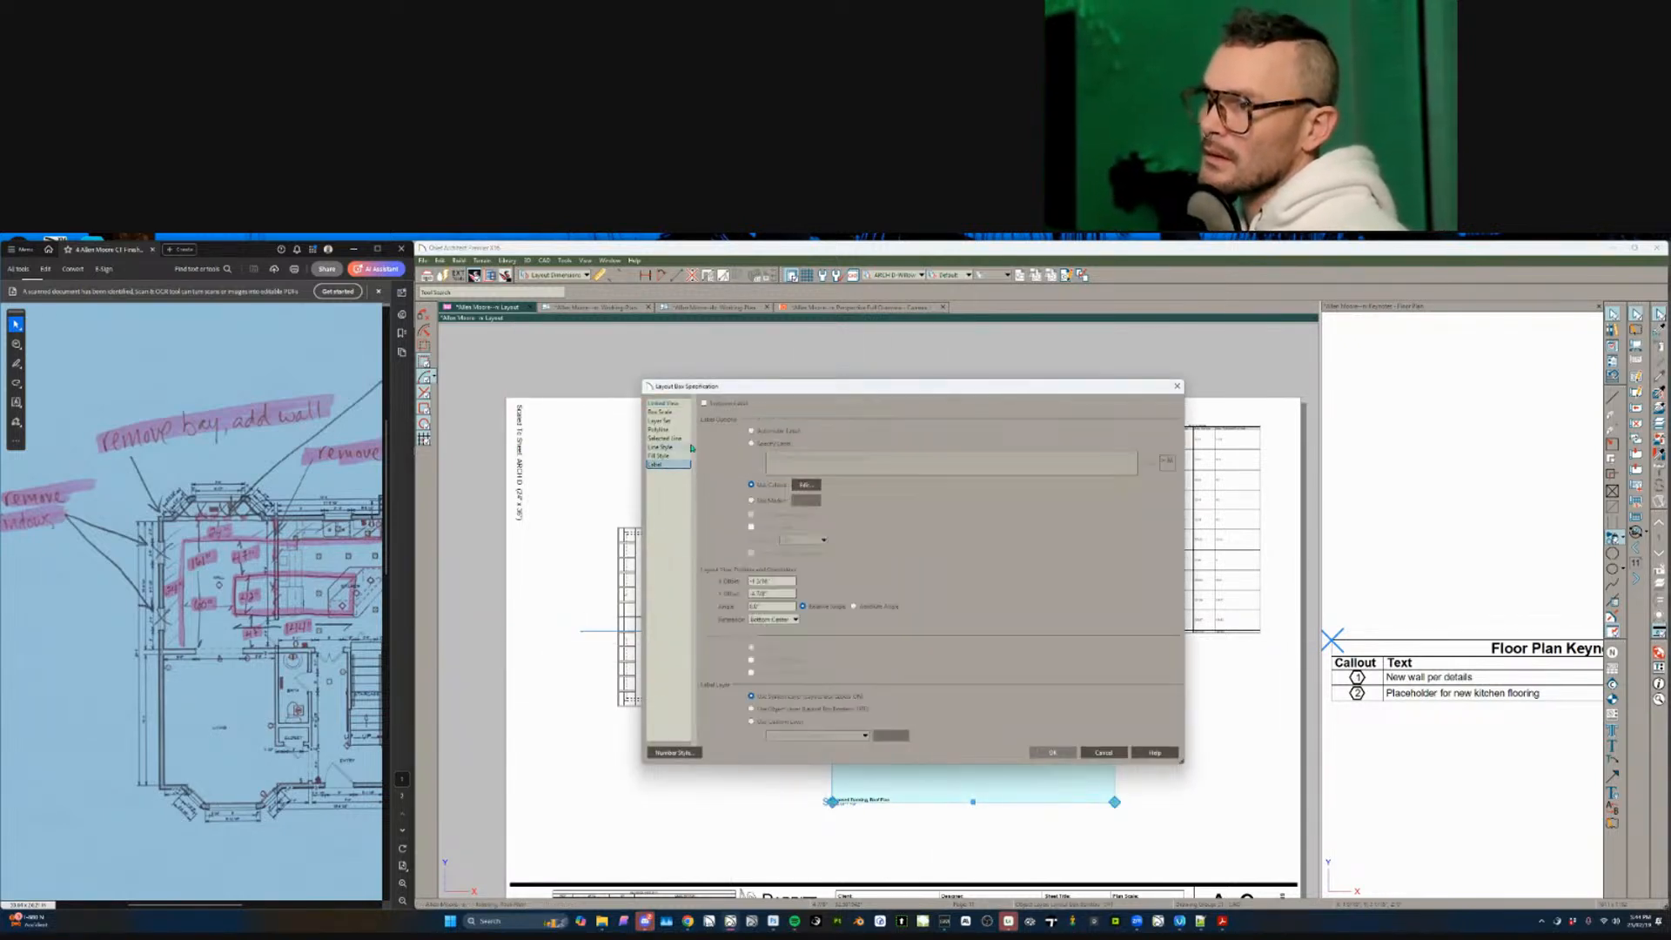
{"action": "left_click", "coordinate": [707, 403]}
{"action": "key", "text": "Return"}
{"action": "key", "text": "Escape"}
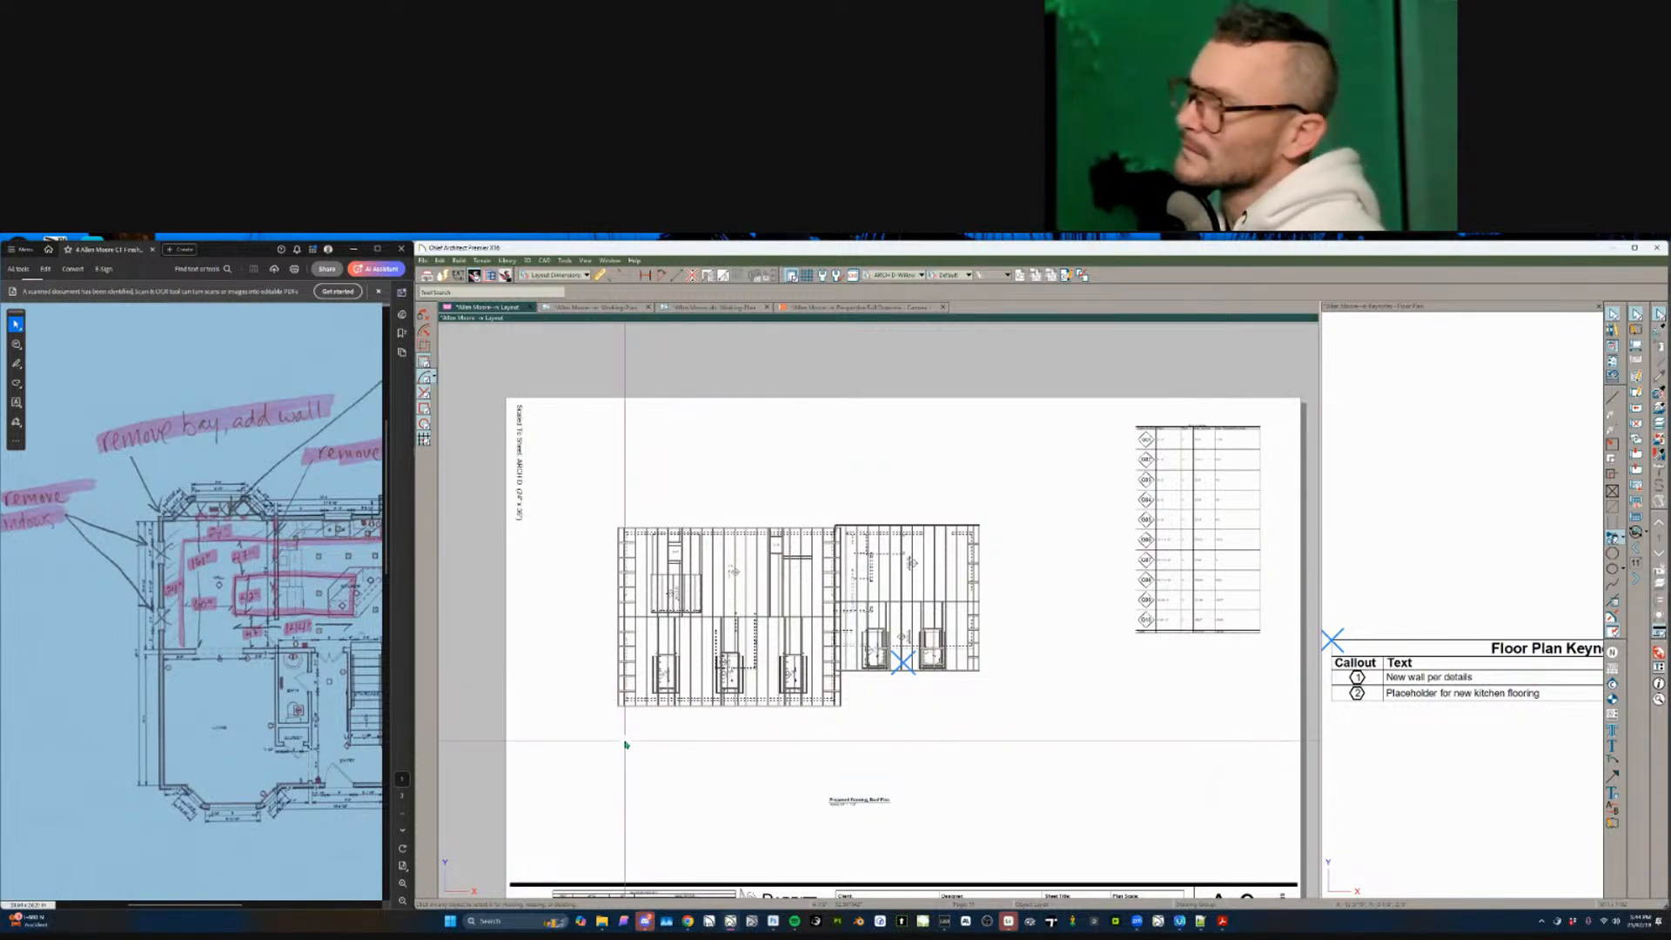
{"action": "middle_click_drag", "start_coordinate": [716, 680], "coordinate": [904, 743]}
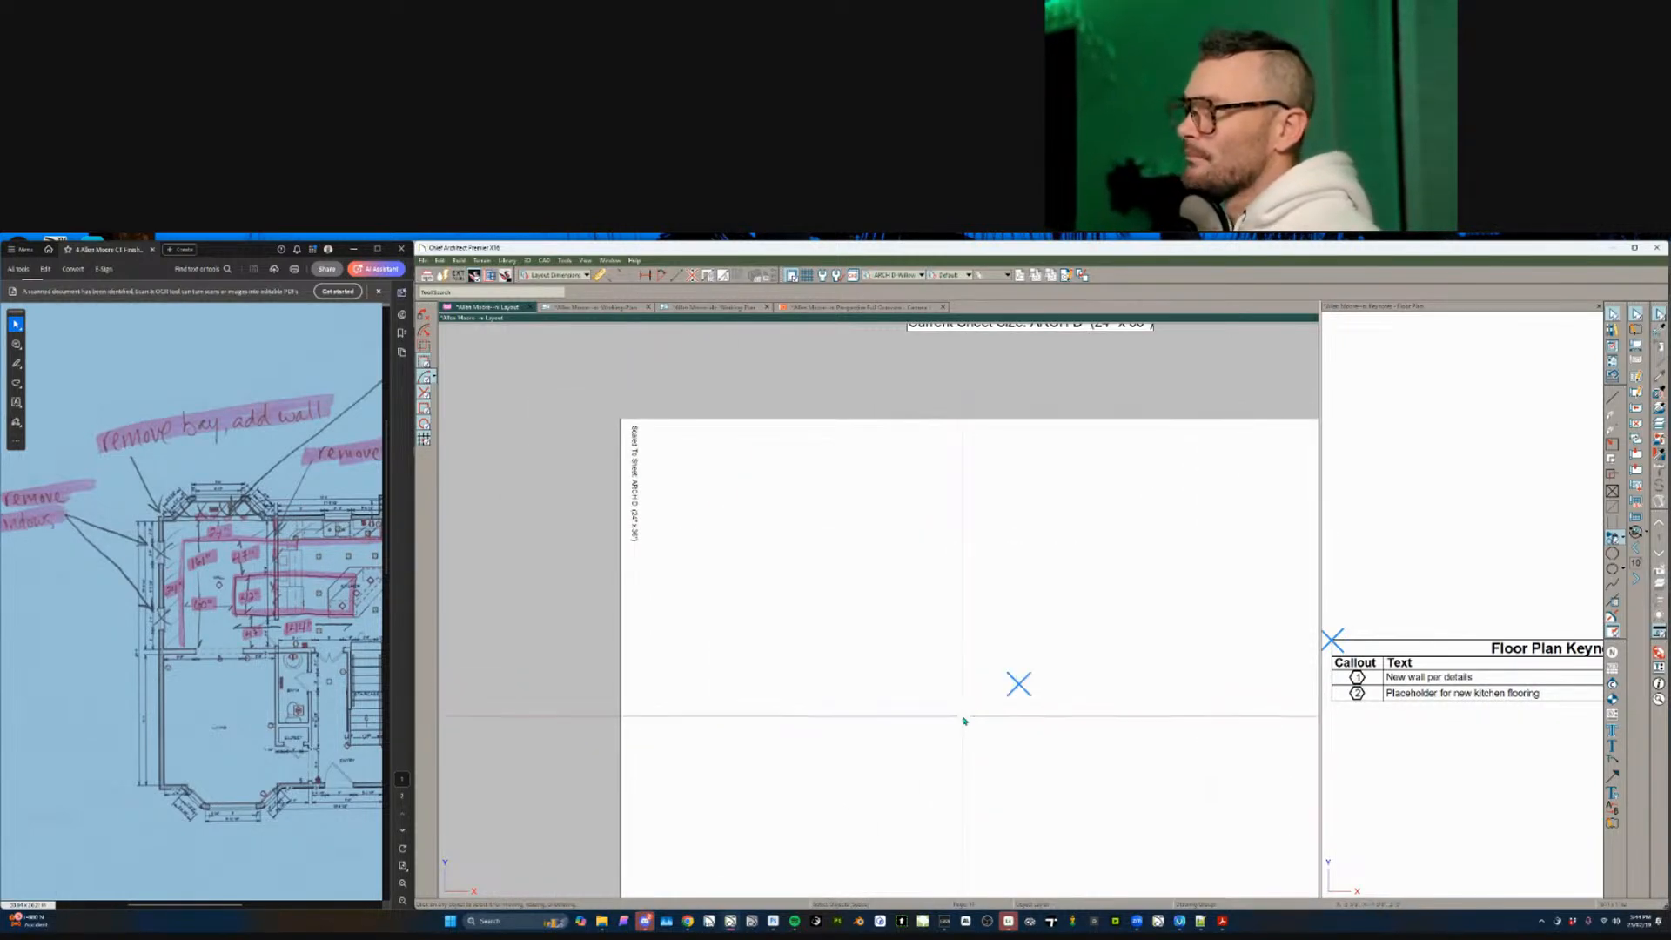
- Page back through the layout sheets to sheet A-3
{"action": "key", "text": "Page_Up"}
{"action": "scroll", "coordinate": [927, 744], "scroll_direction": "down", "scroll_amount": 1}
{"action": "middle_click_drag", "start_coordinate": [982, 736], "coordinate": [954, 730]}
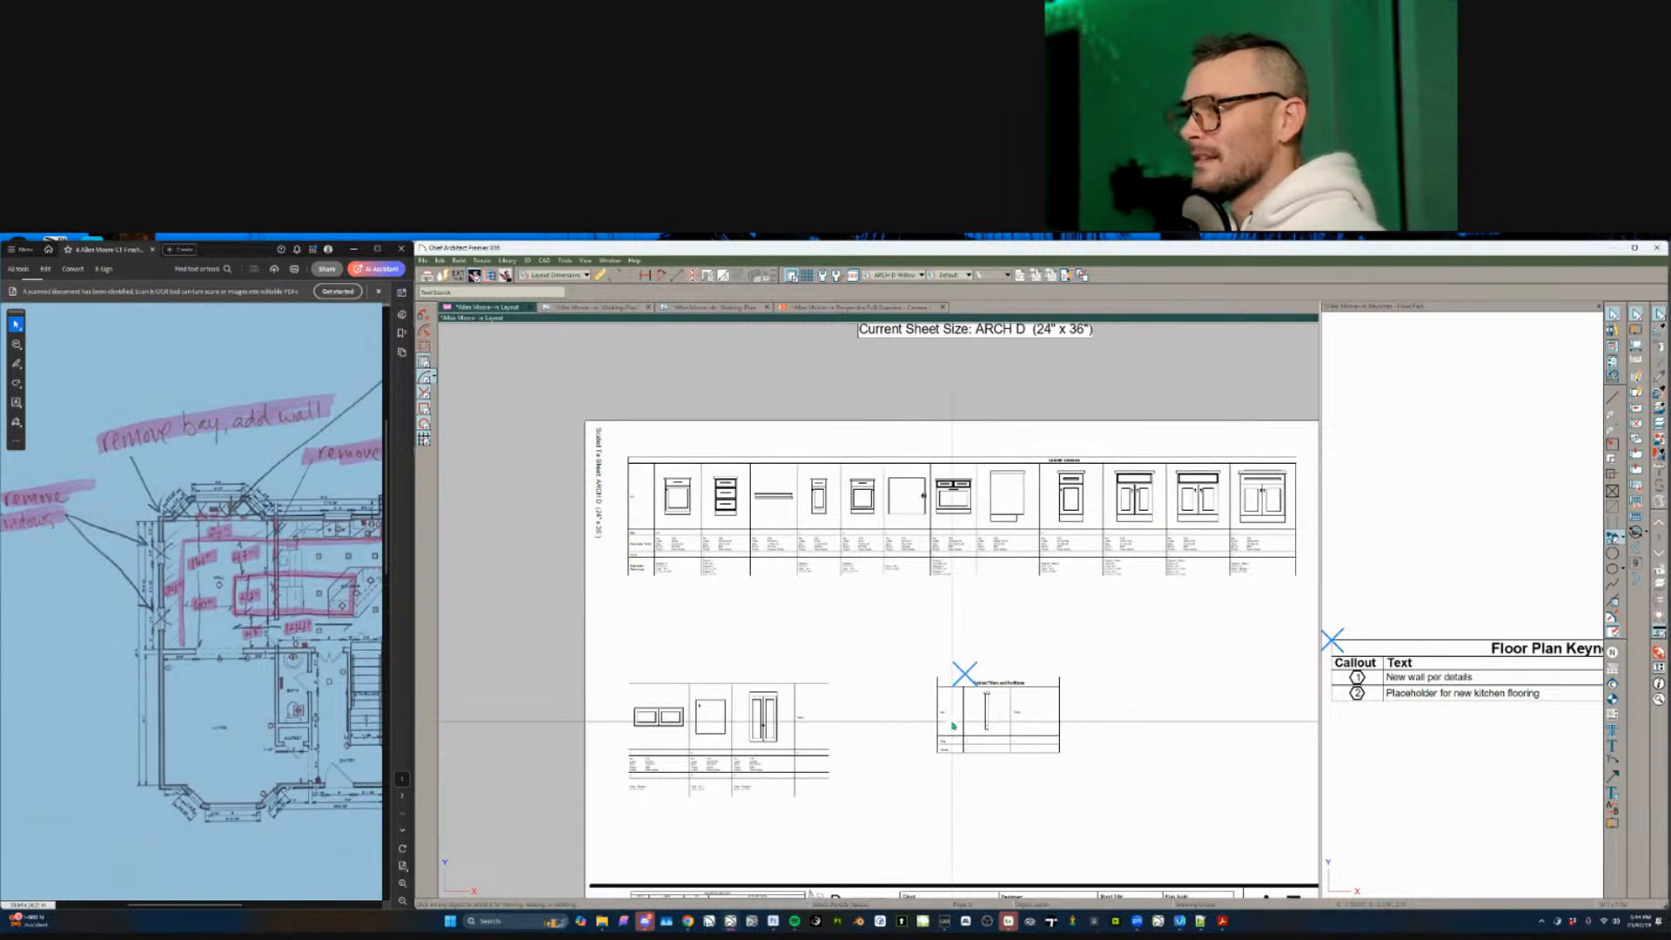
{"action": "scroll", "coordinate": [930, 730], "scroll_direction": "down", "scroll_amount": 2}
{"action": "key", "text": "Page_Up"}
{"action": "key", "text": "Page_Up"}
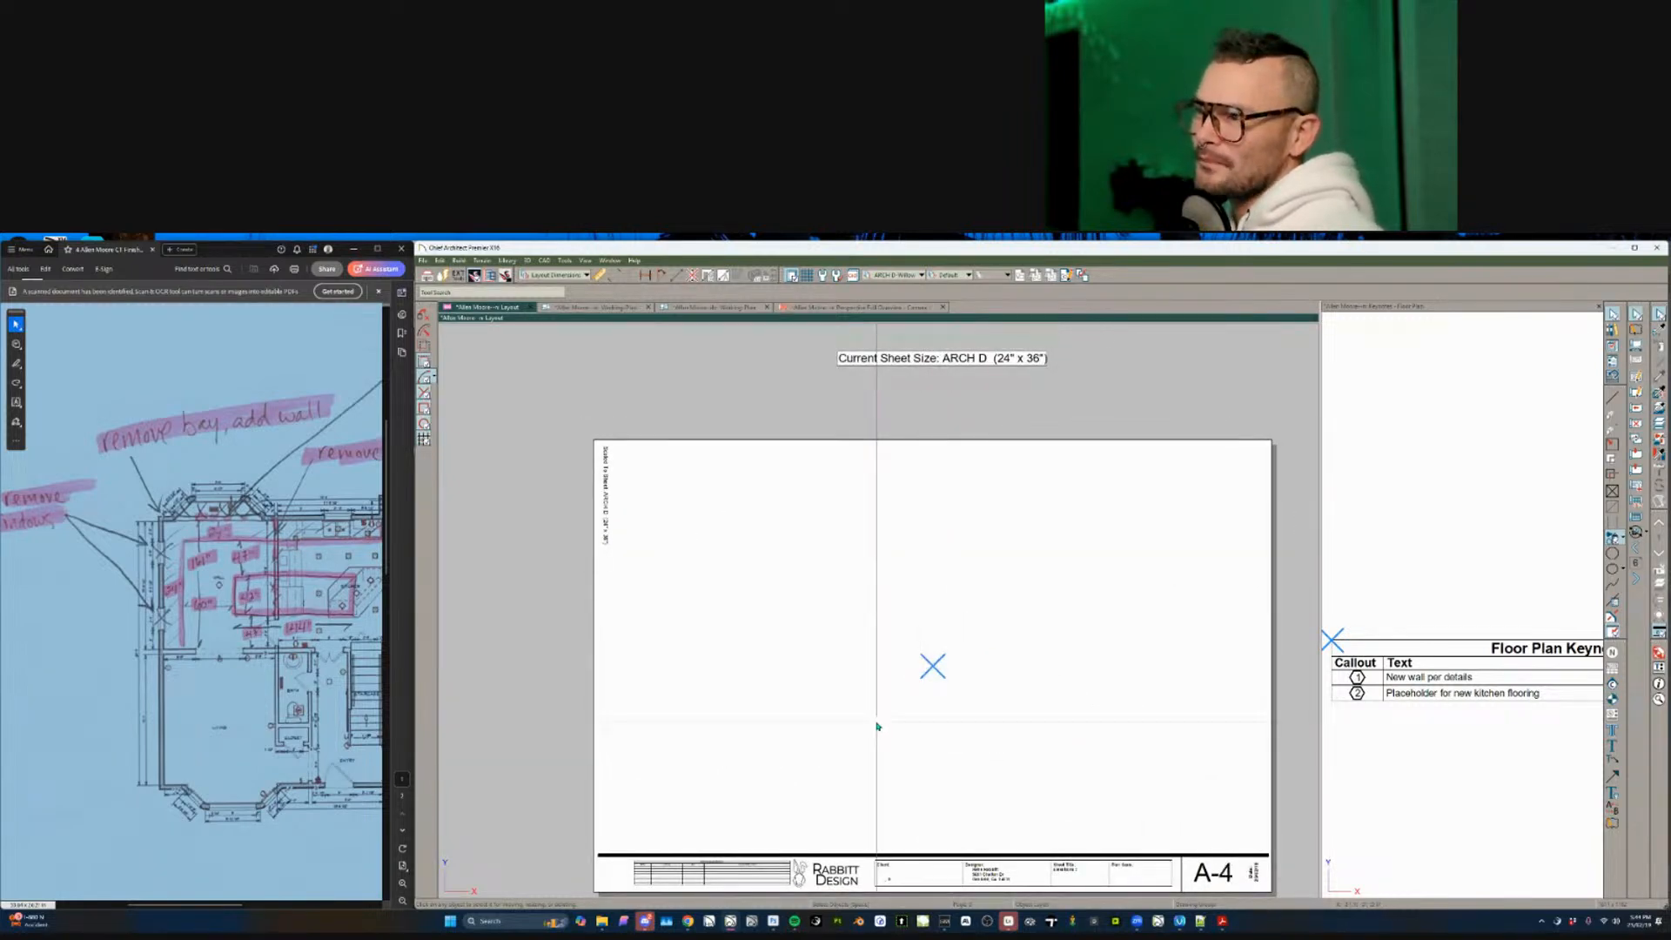
{"action": "key", "text": "Page_Up"}
{"action": "middle_click_drag", "start_coordinate": [875, 721], "coordinate": [840, 718]}
- Move the floor-plan layout box to the right side of sheet A-3 and review its settings
{"action": "left_click", "coordinate": [714, 531]}
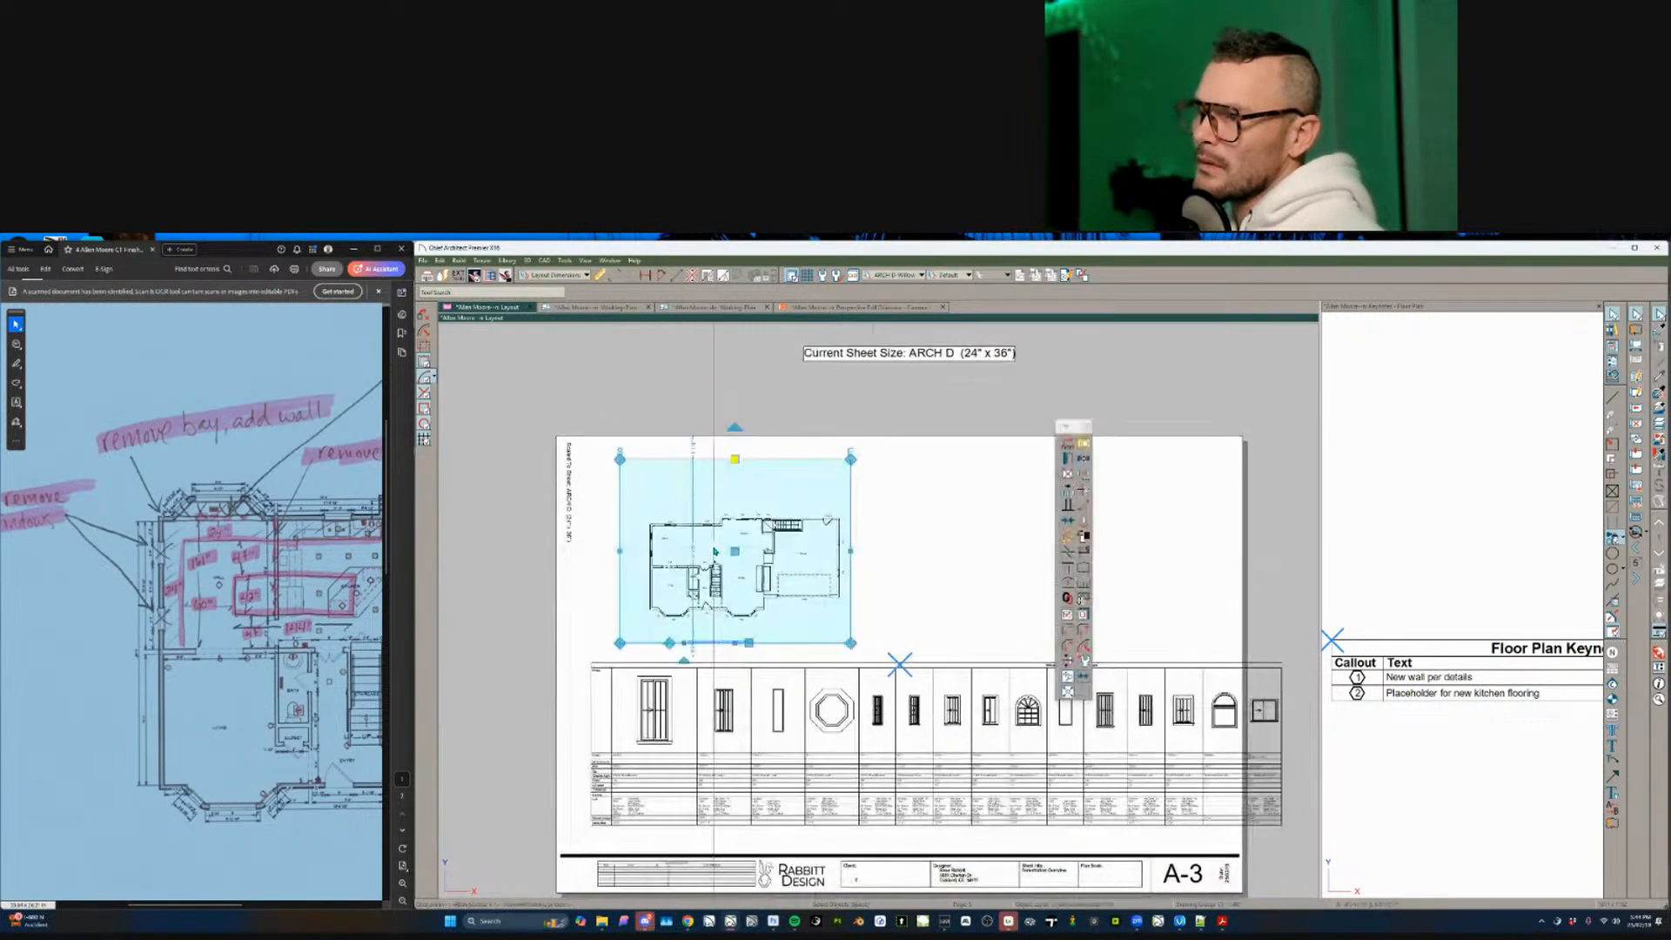
{"action": "left_click_drag", "start_coordinate": [714, 550], "coordinate": [973, 561]}
{"action": "double_click", "coordinate": [974, 565]}
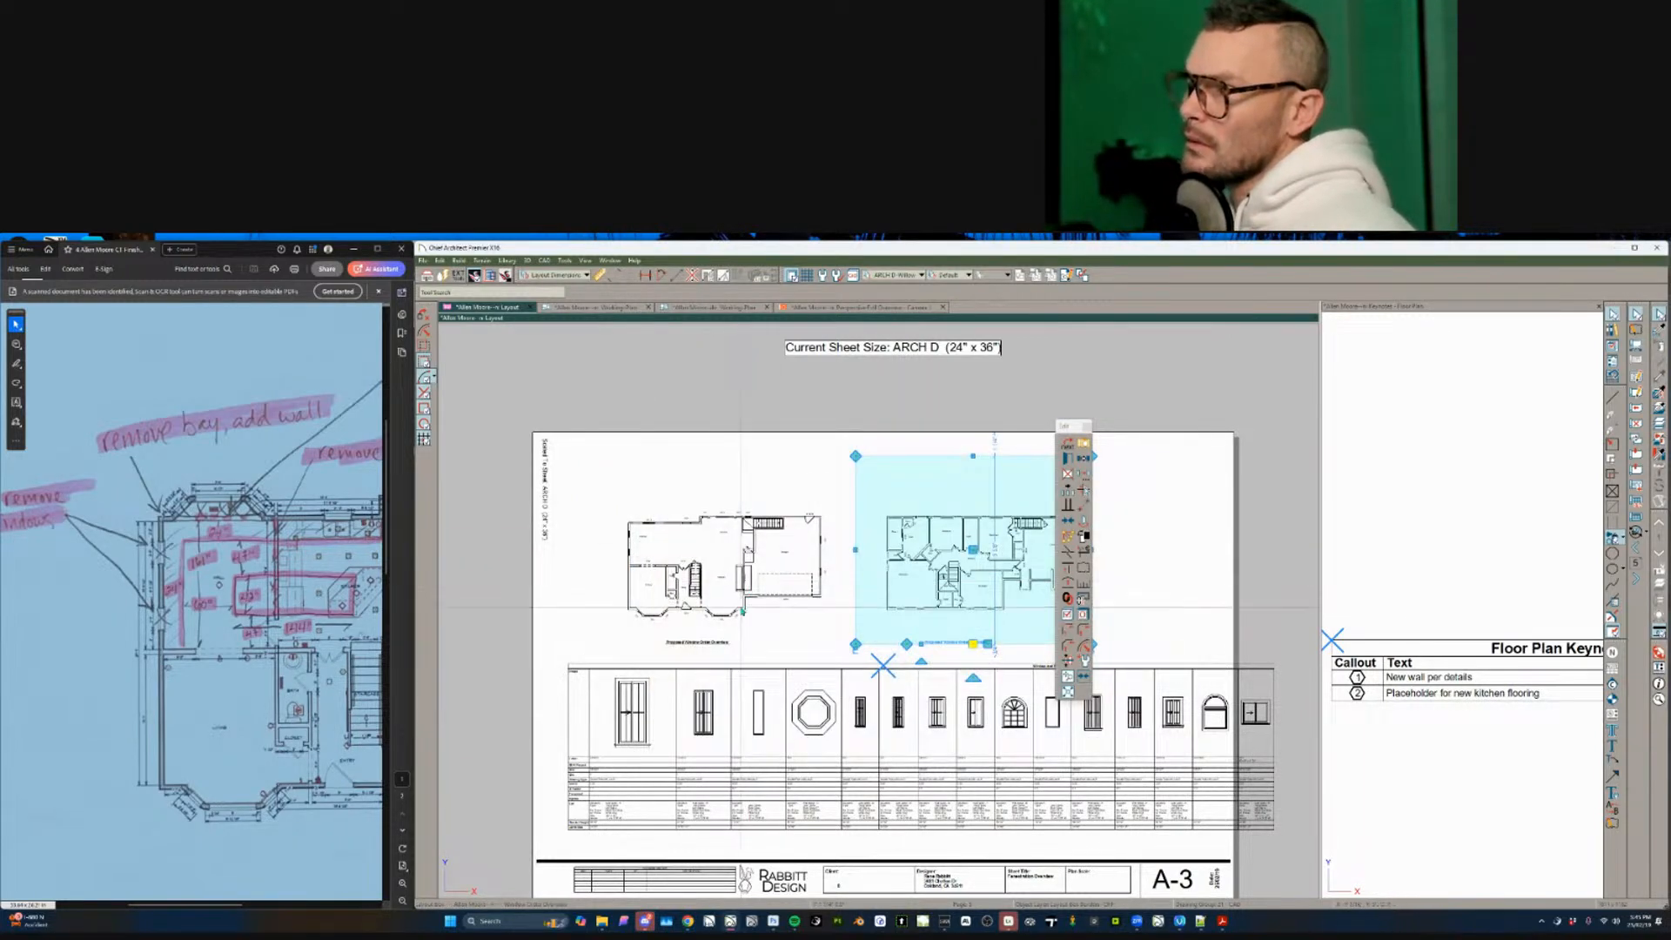
{"action": "key", "text": "Escape"}
{"action": "left_click", "coordinate": [967, 749]}
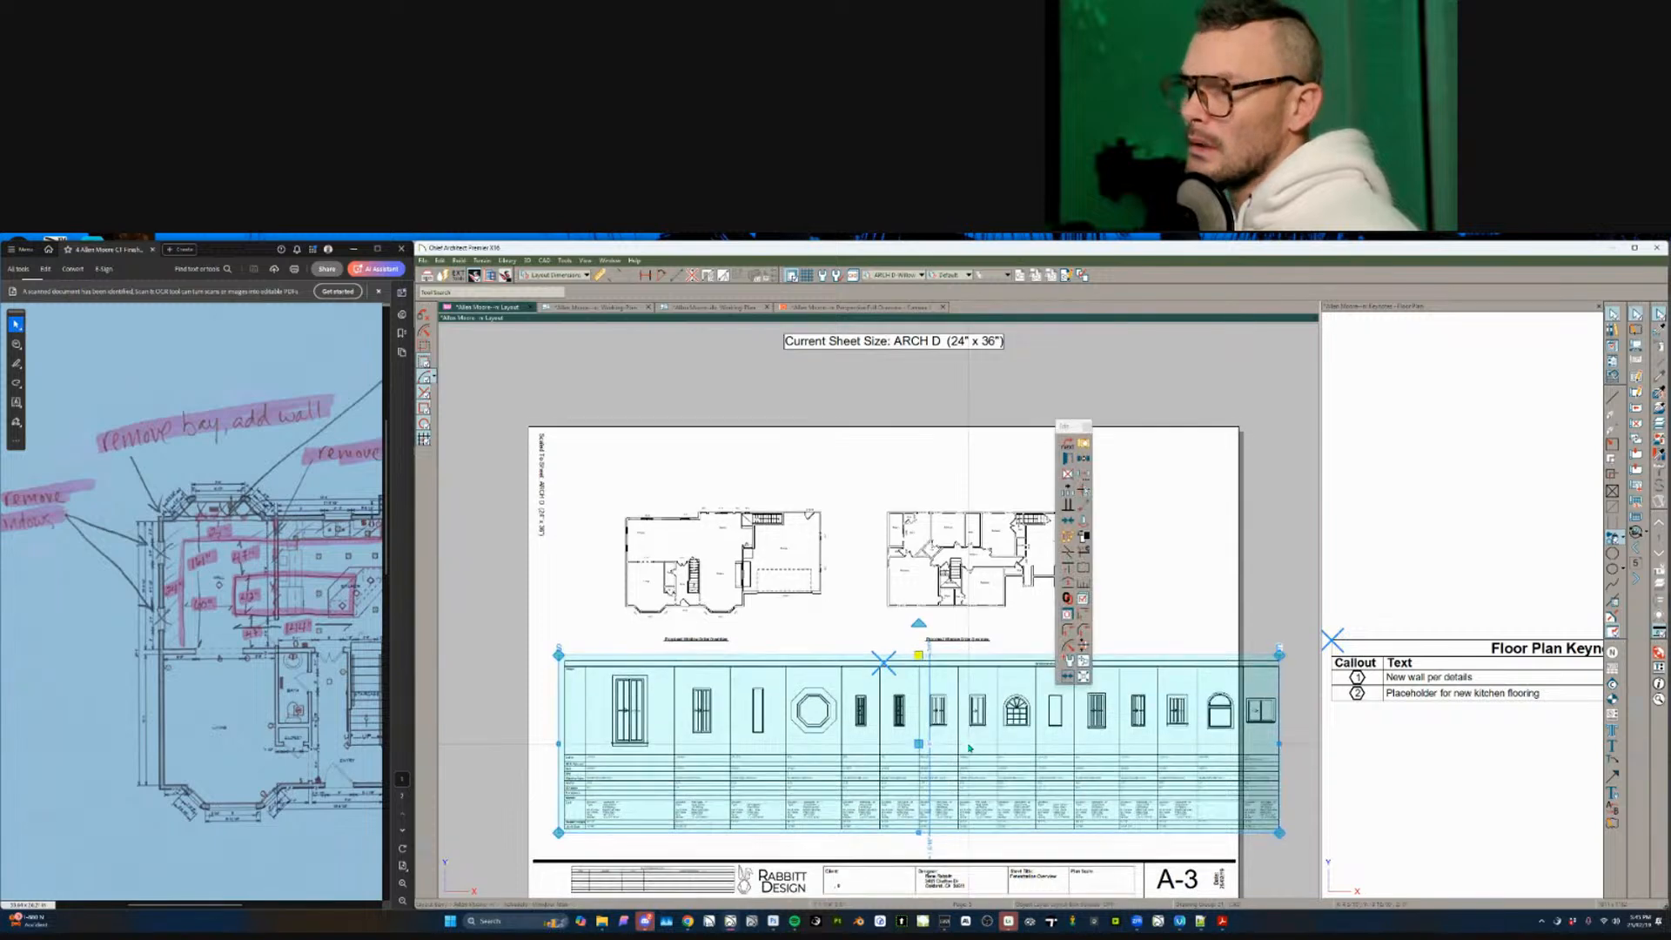
{"action": "scroll", "coordinate": [601, 315], "scroll_direction": "down", "scroll_amount": 2}
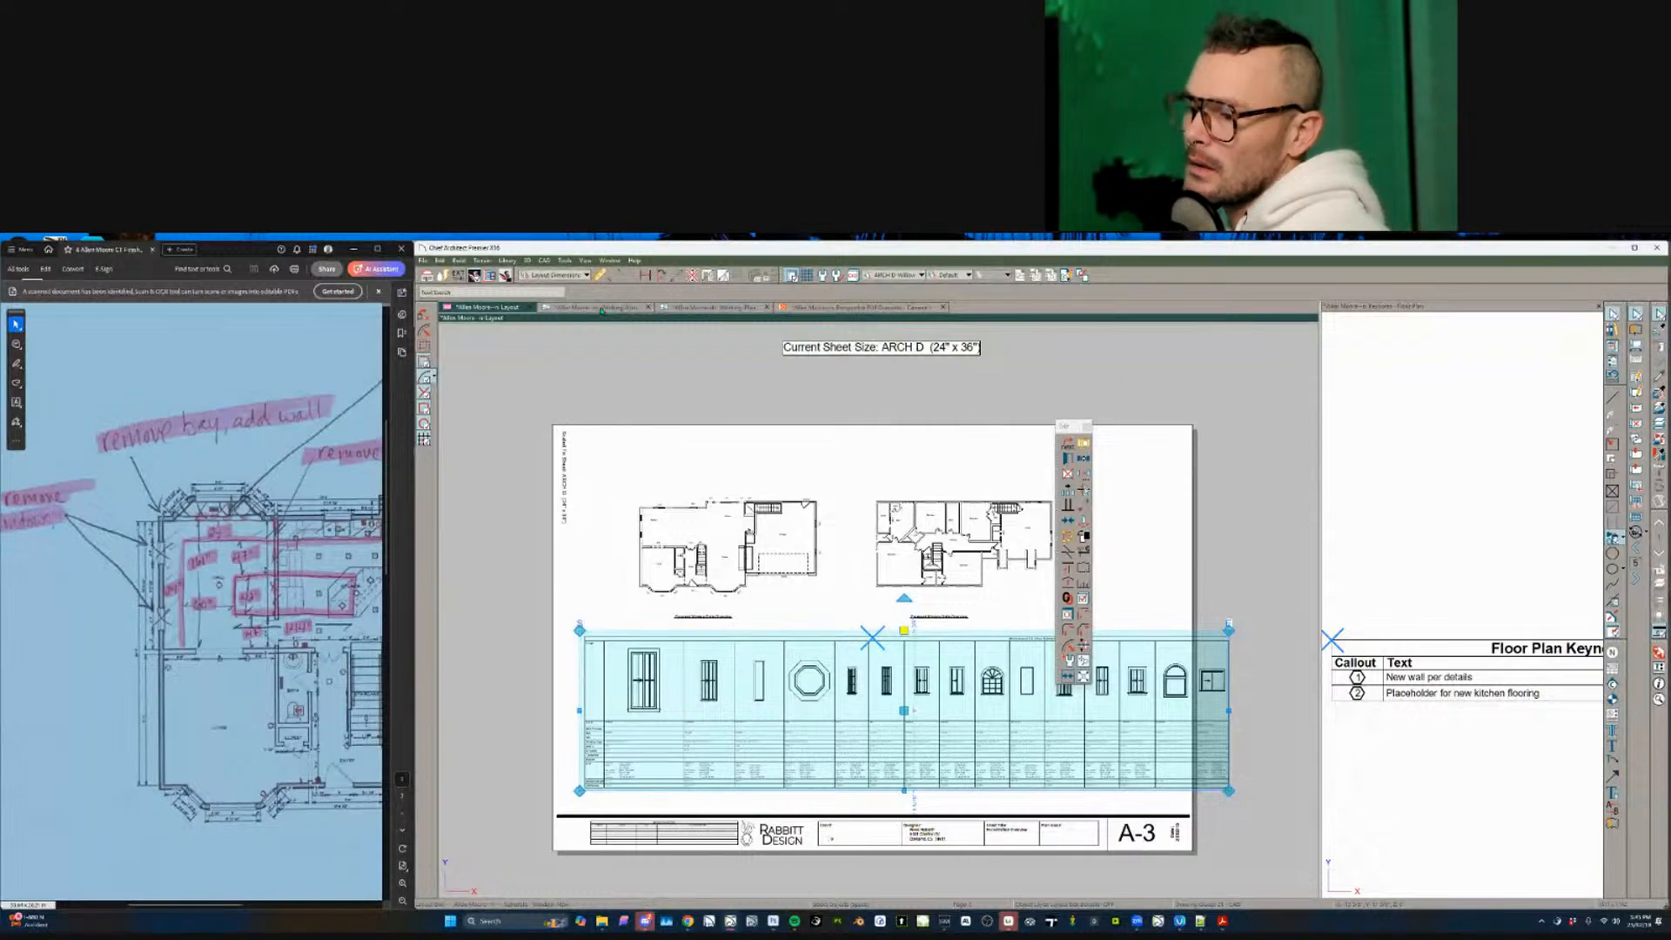
{"action": "left_click", "coordinate": [601, 309]}
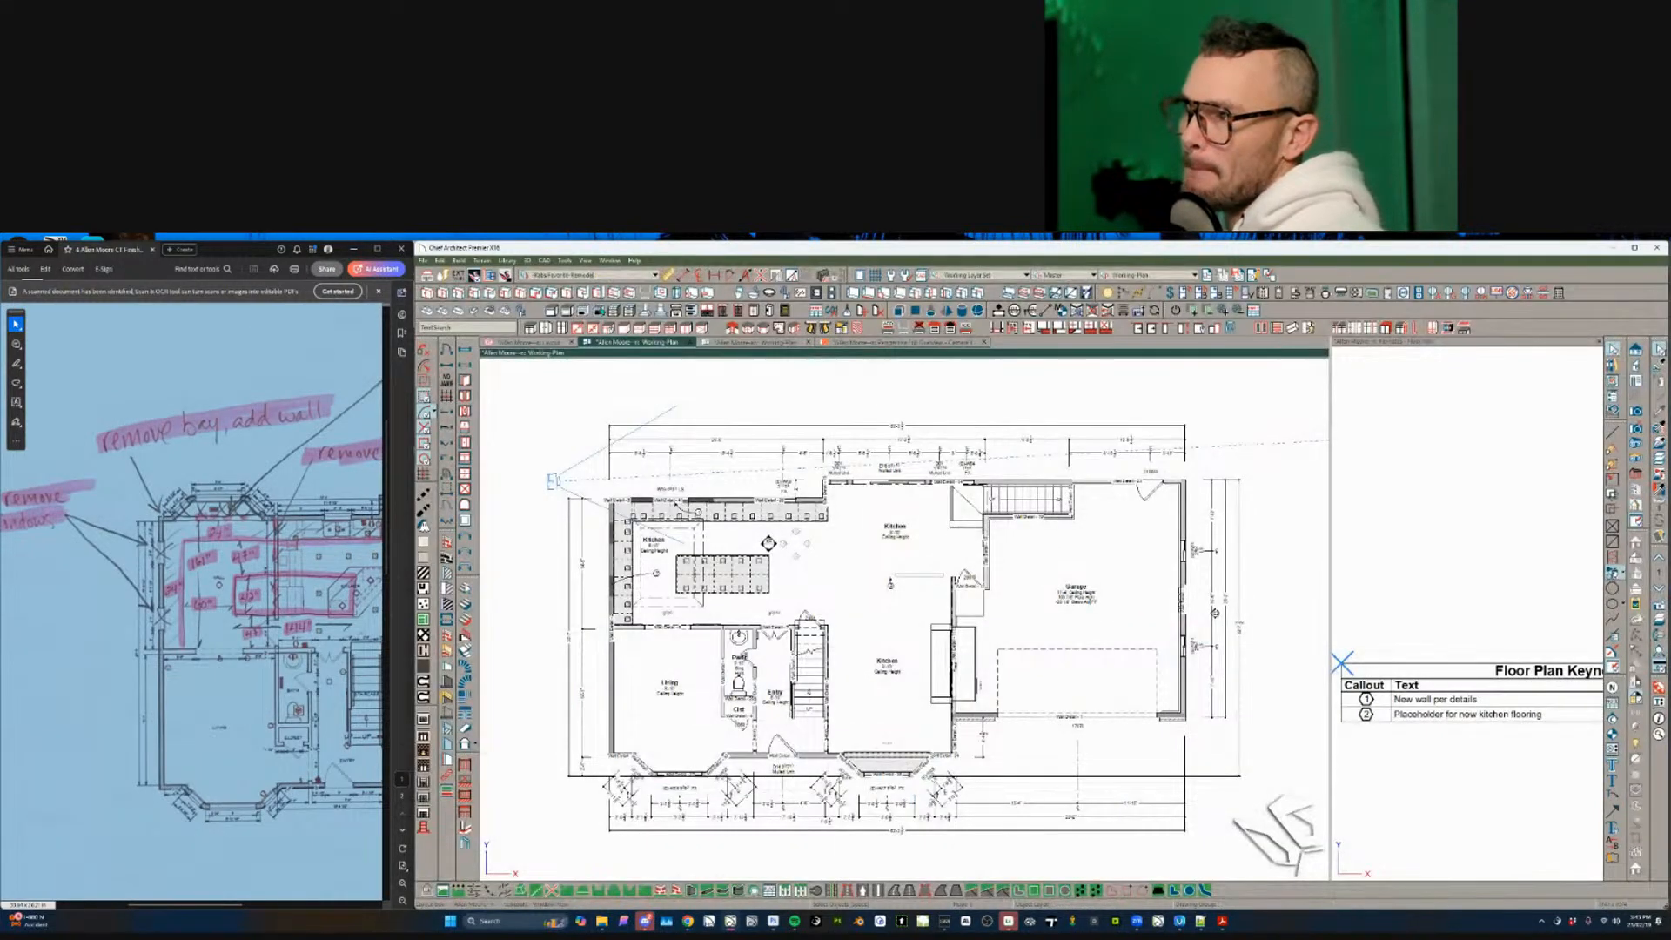
- Turn off display of the Walls, Labels layer via the top kitchen wall's layer properties
{"action": "scroll", "coordinate": [798, 505], "scroll_direction": "up", "scroll_amount": 3}
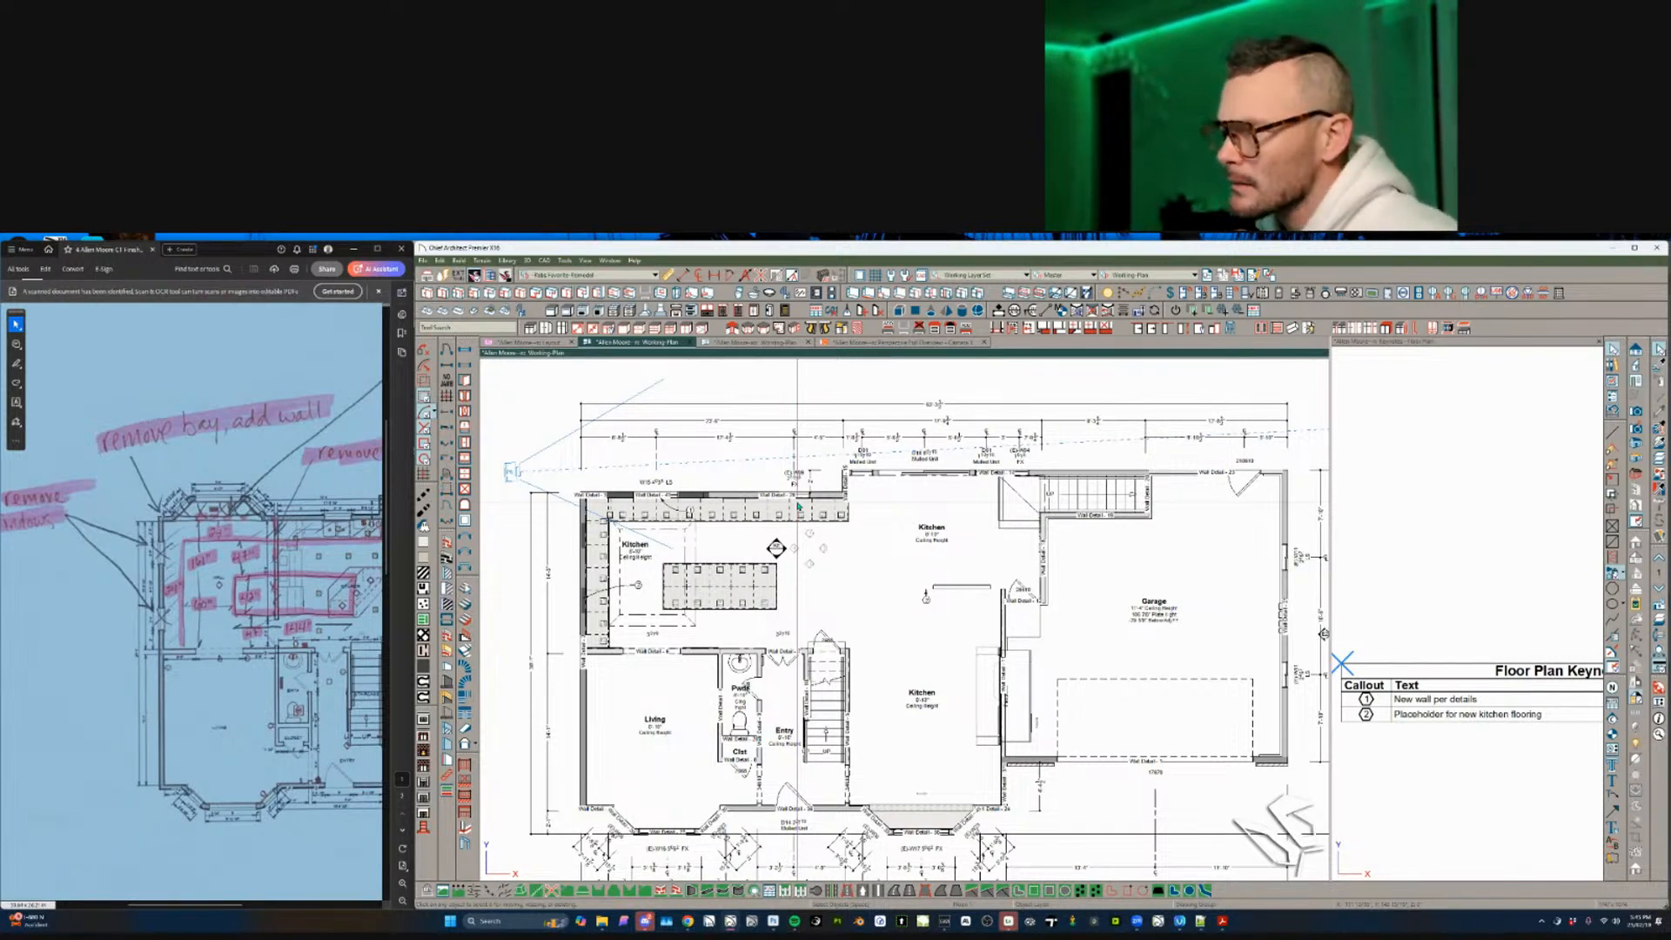
{"action": "left_click", "coordinate": [870, 628]}
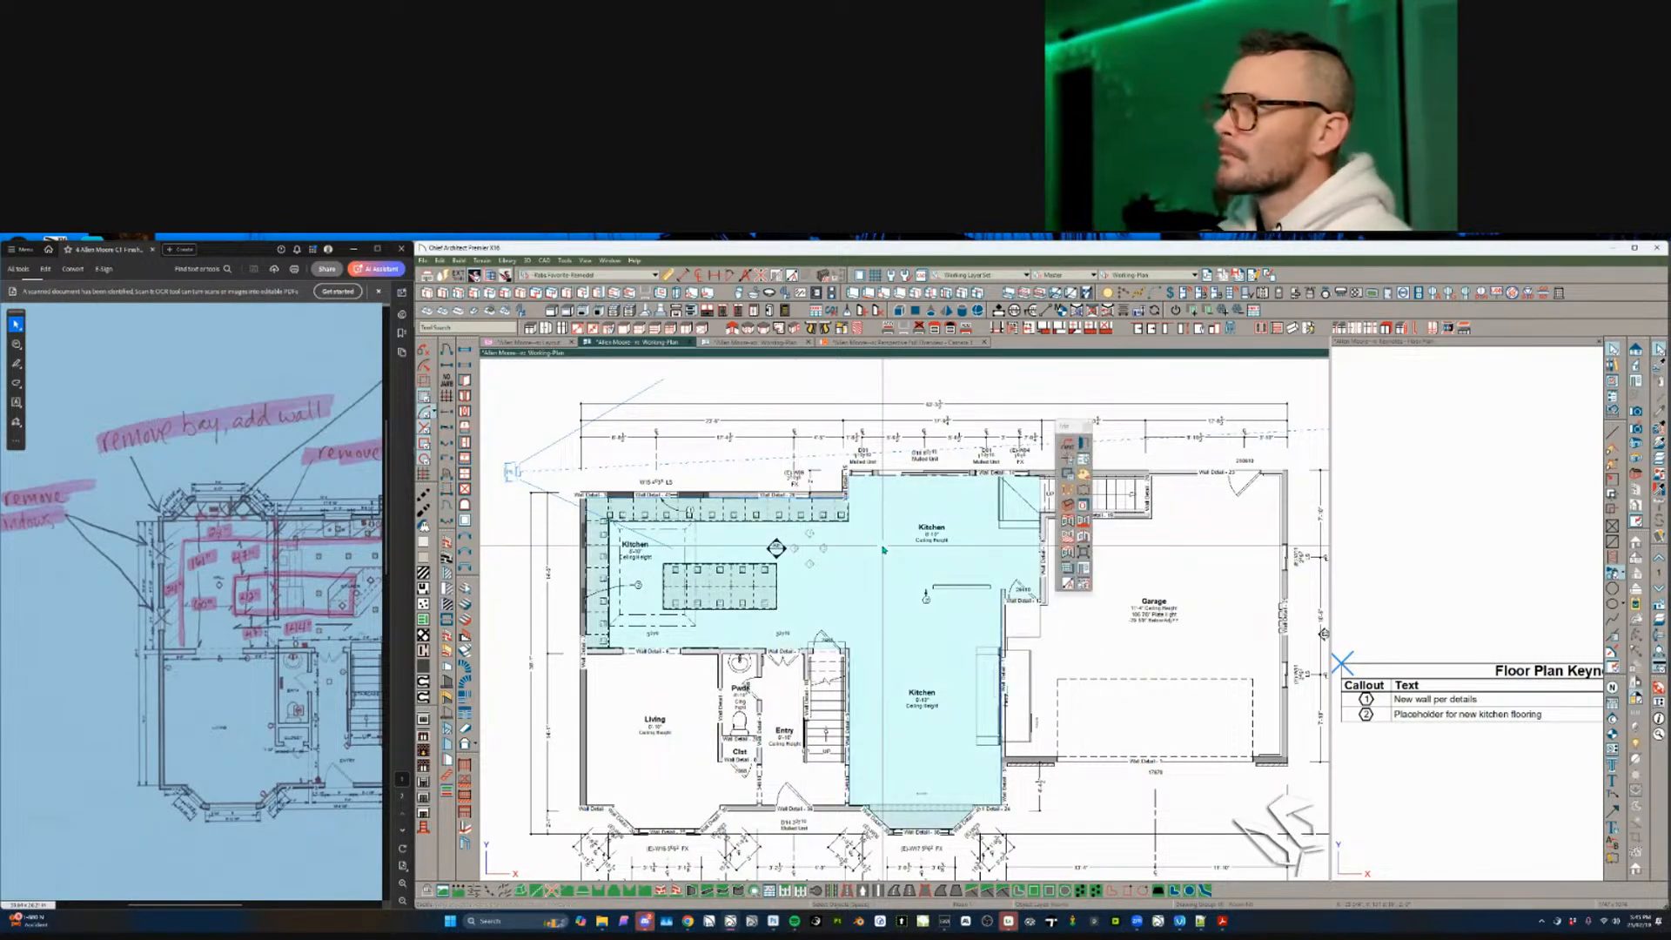
{"action": "scroll", "coordinate": [871, 628], "scroll_direction": "up", "scroll_amount": 1}
{"action": "scroll", "coordinate": [868, 628], "scroll_direction": "up", "scroll_amount": 2}
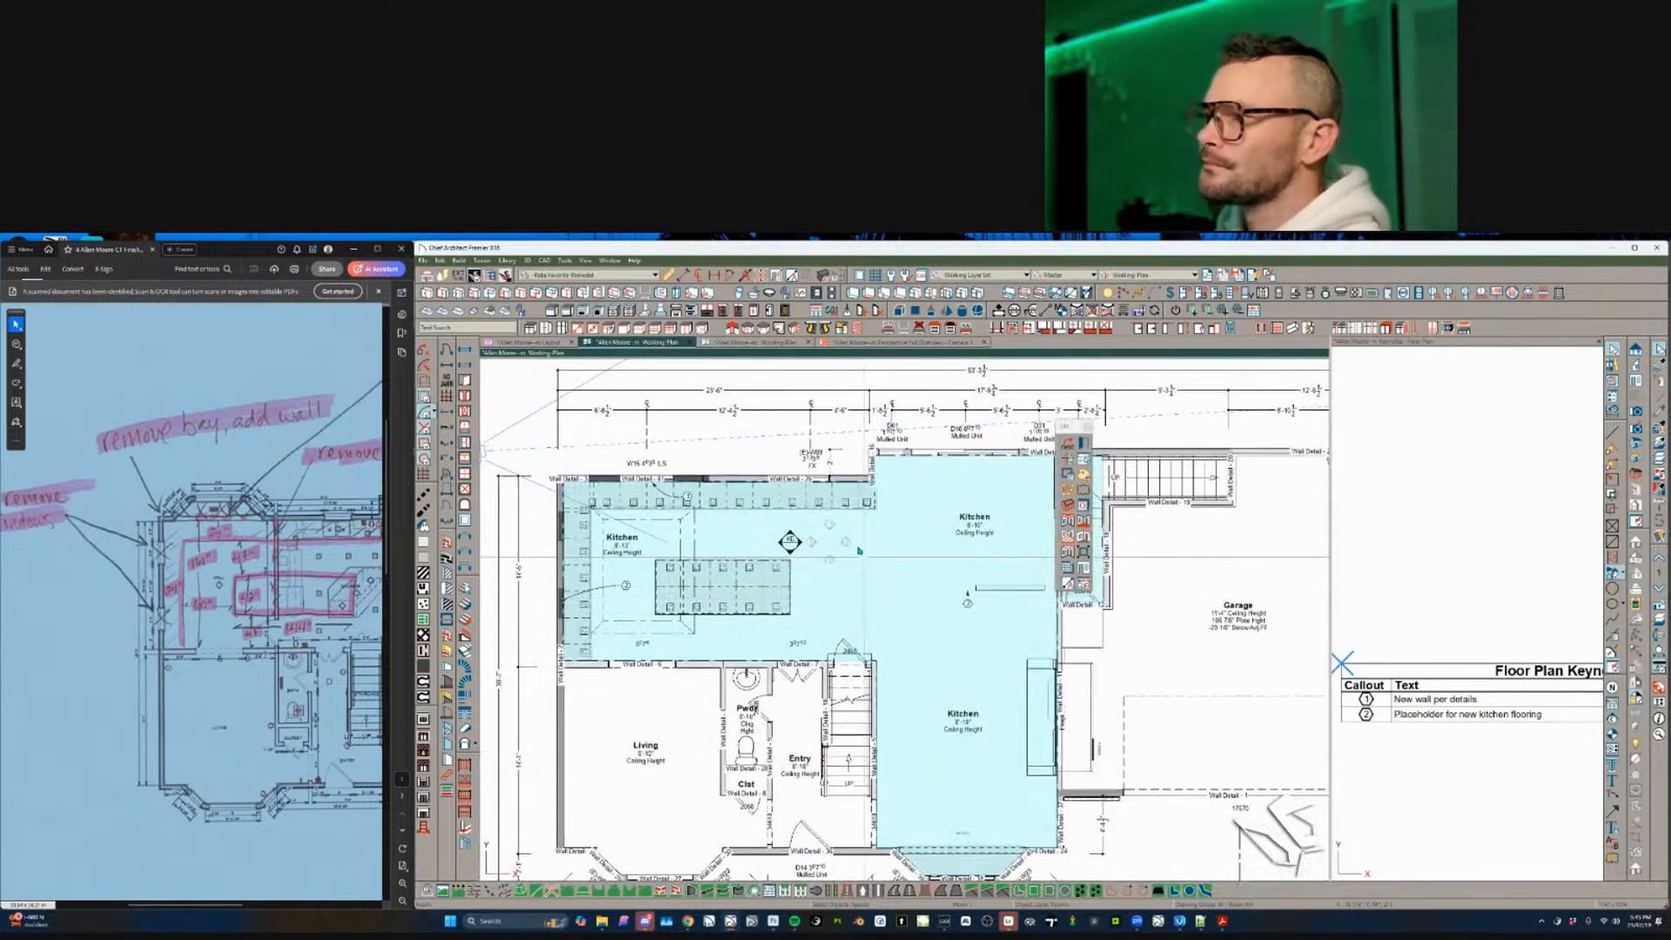
{"action": "left_click", "coordinate": [853, 484]}
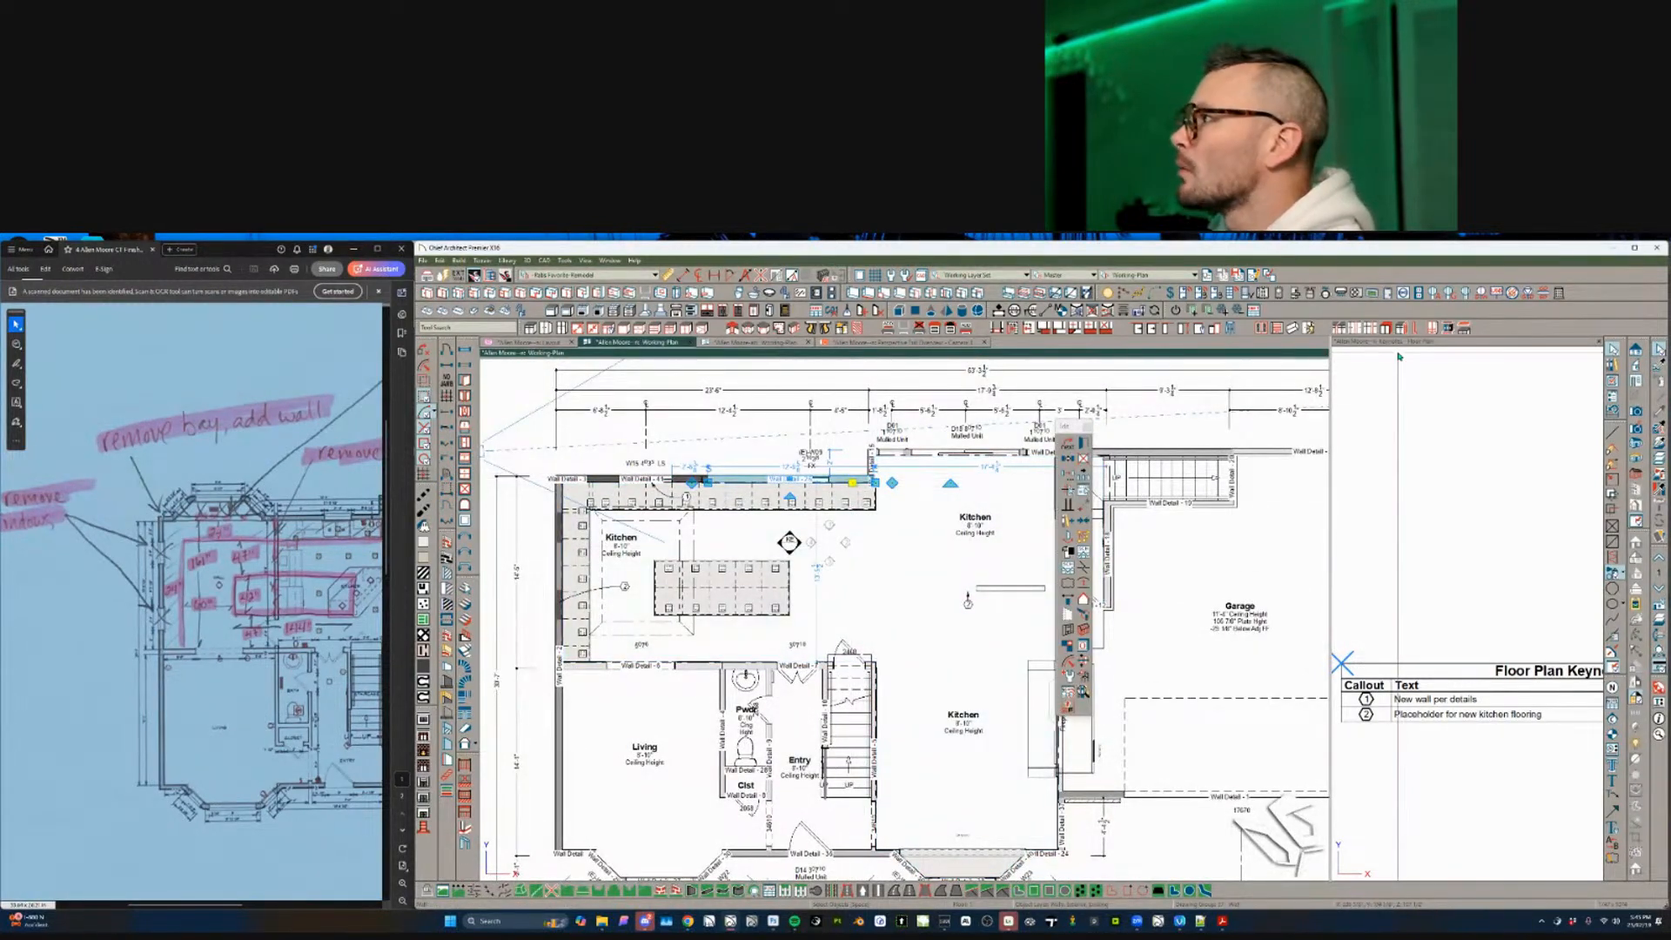
{"action": "left_click", "coordinate": [1083, 645]}
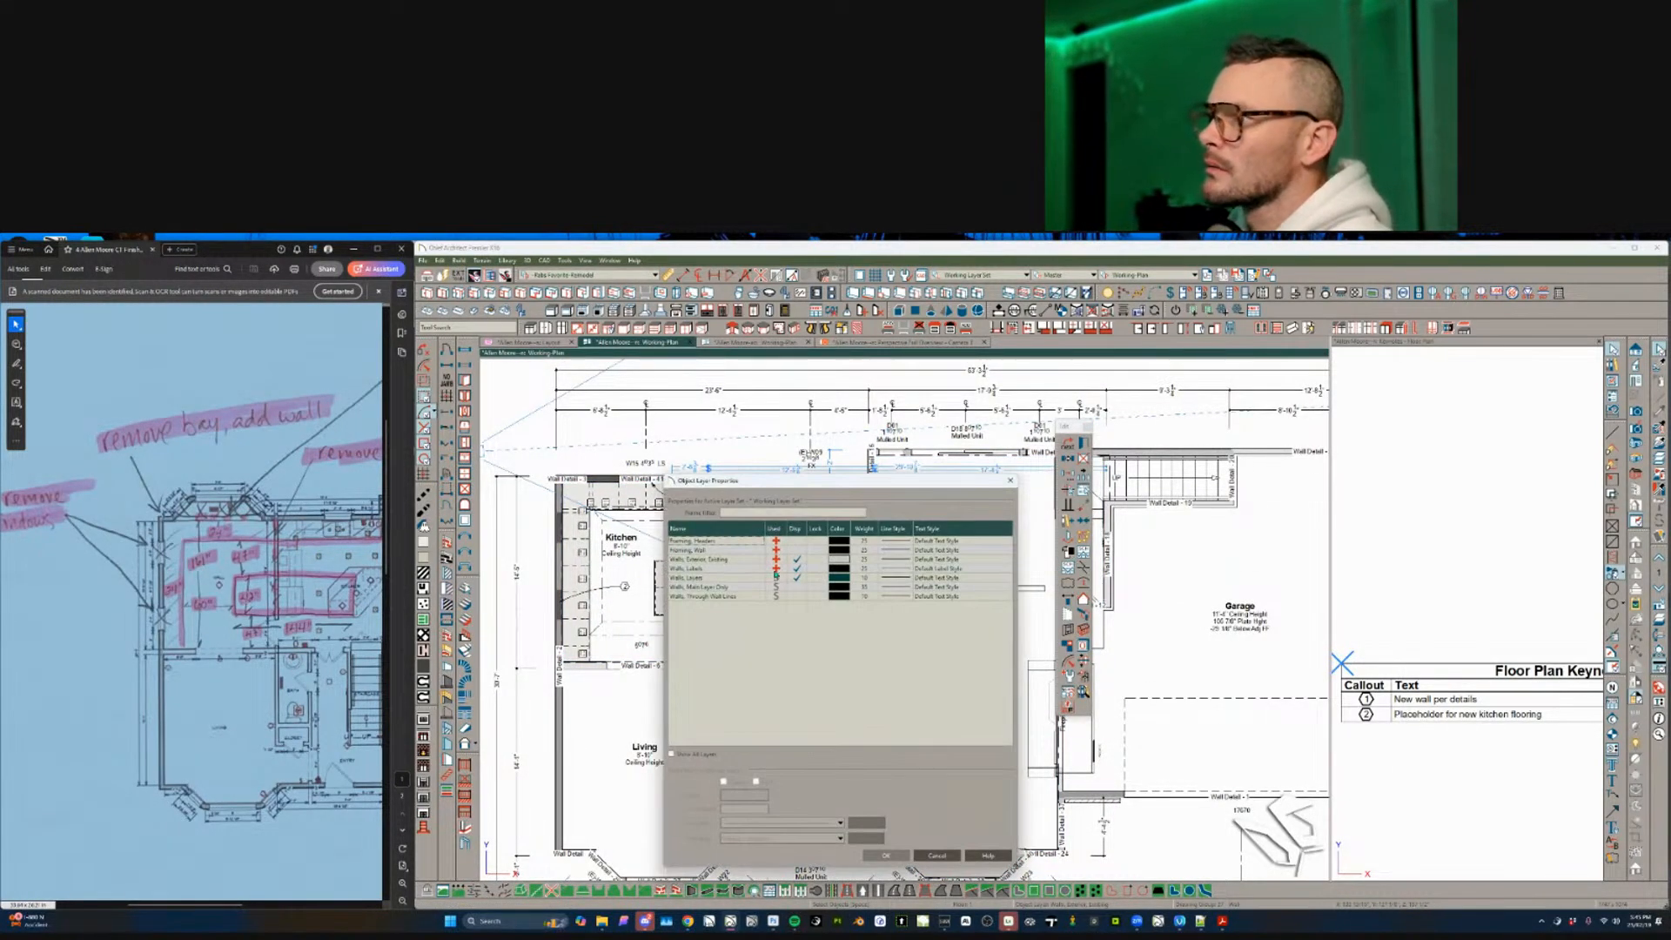
{"action": "left_click", "coordinate": [795, 570]}
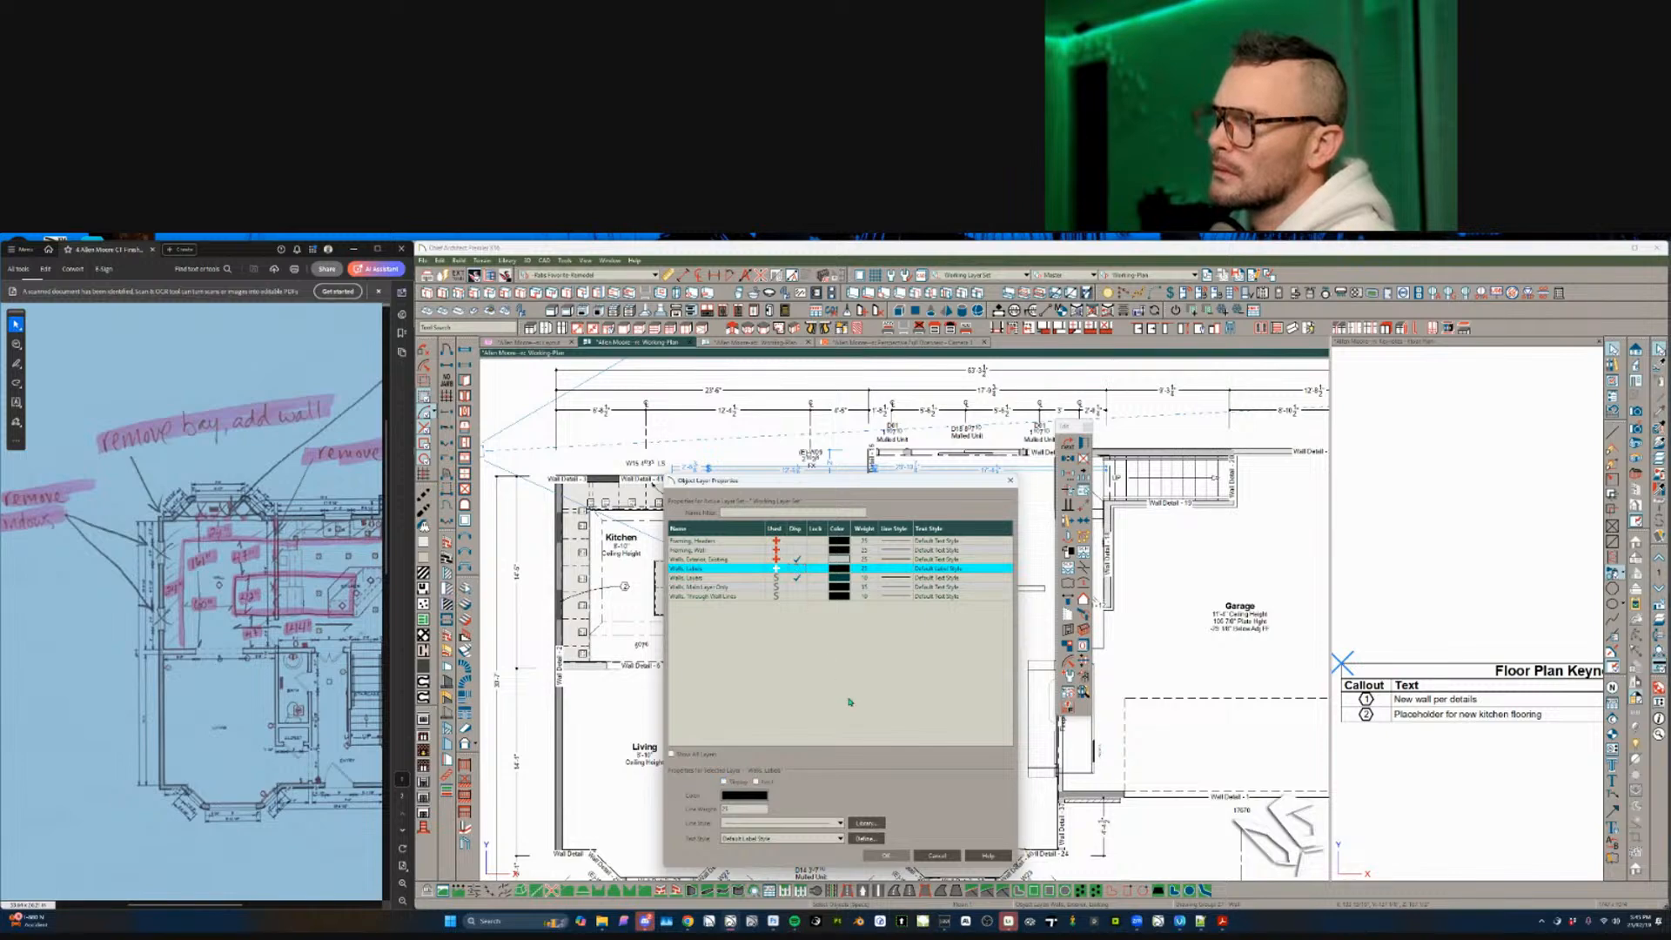
{"action": "left_click", "coordinate": [885, 856]}
{"action": "key", "text": "Escape"}
{"action": "scroll", "coordinate": [952, 624], "scroll_direction": "down", "scroll_amount": 2}
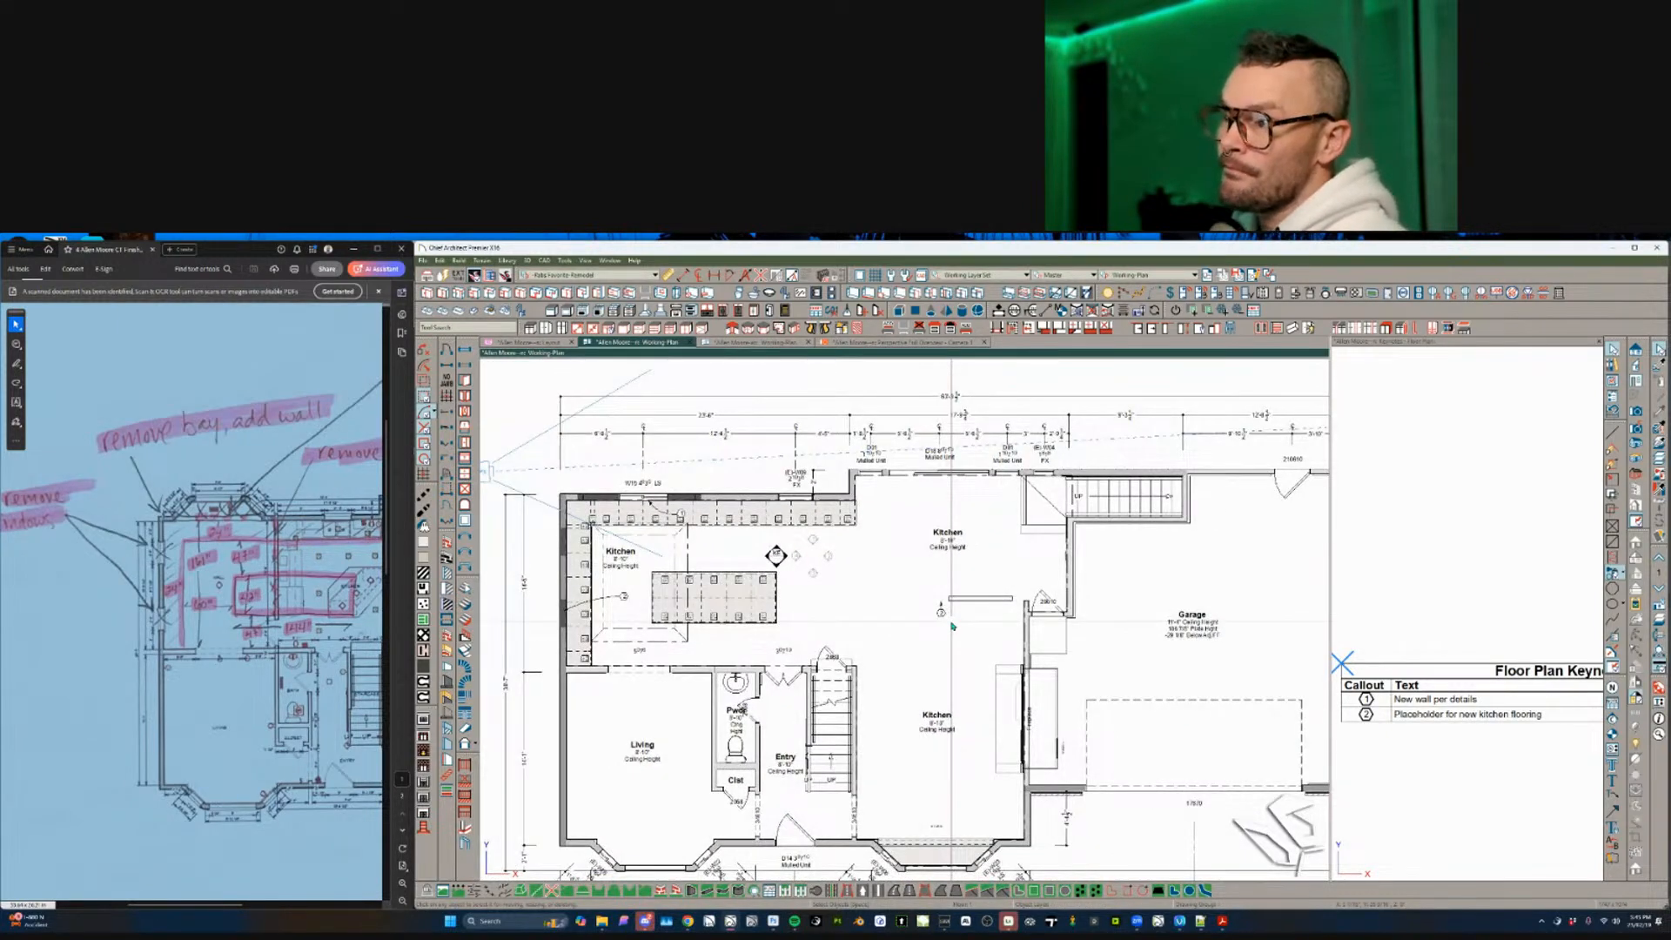
{"action": "scroll", "coordinate": [952, 624], "scroll_direction": "up", "scroll_amount": 3}
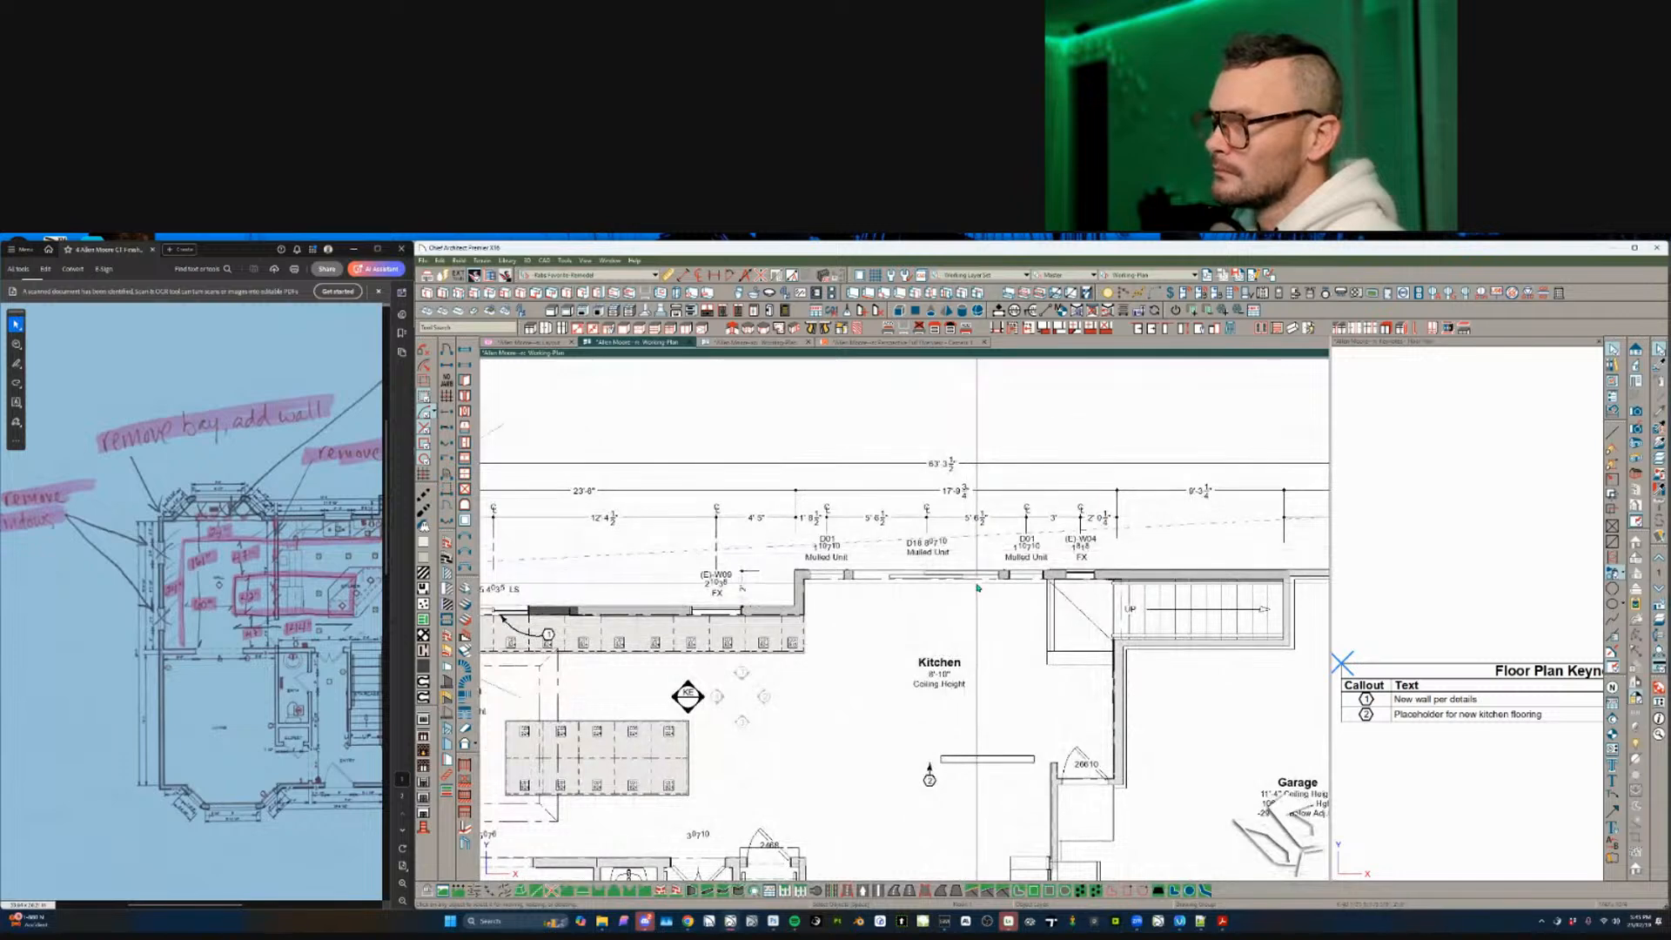
- Inspect the label and object information settings of window (E)-W09 and the D18 mulled unit
{"action": "left_click", "coordinate": [961, 576]}
{"action": "middle_click_drag", "start_coordinate": [968, 583], "coordinate": [905, 608]}
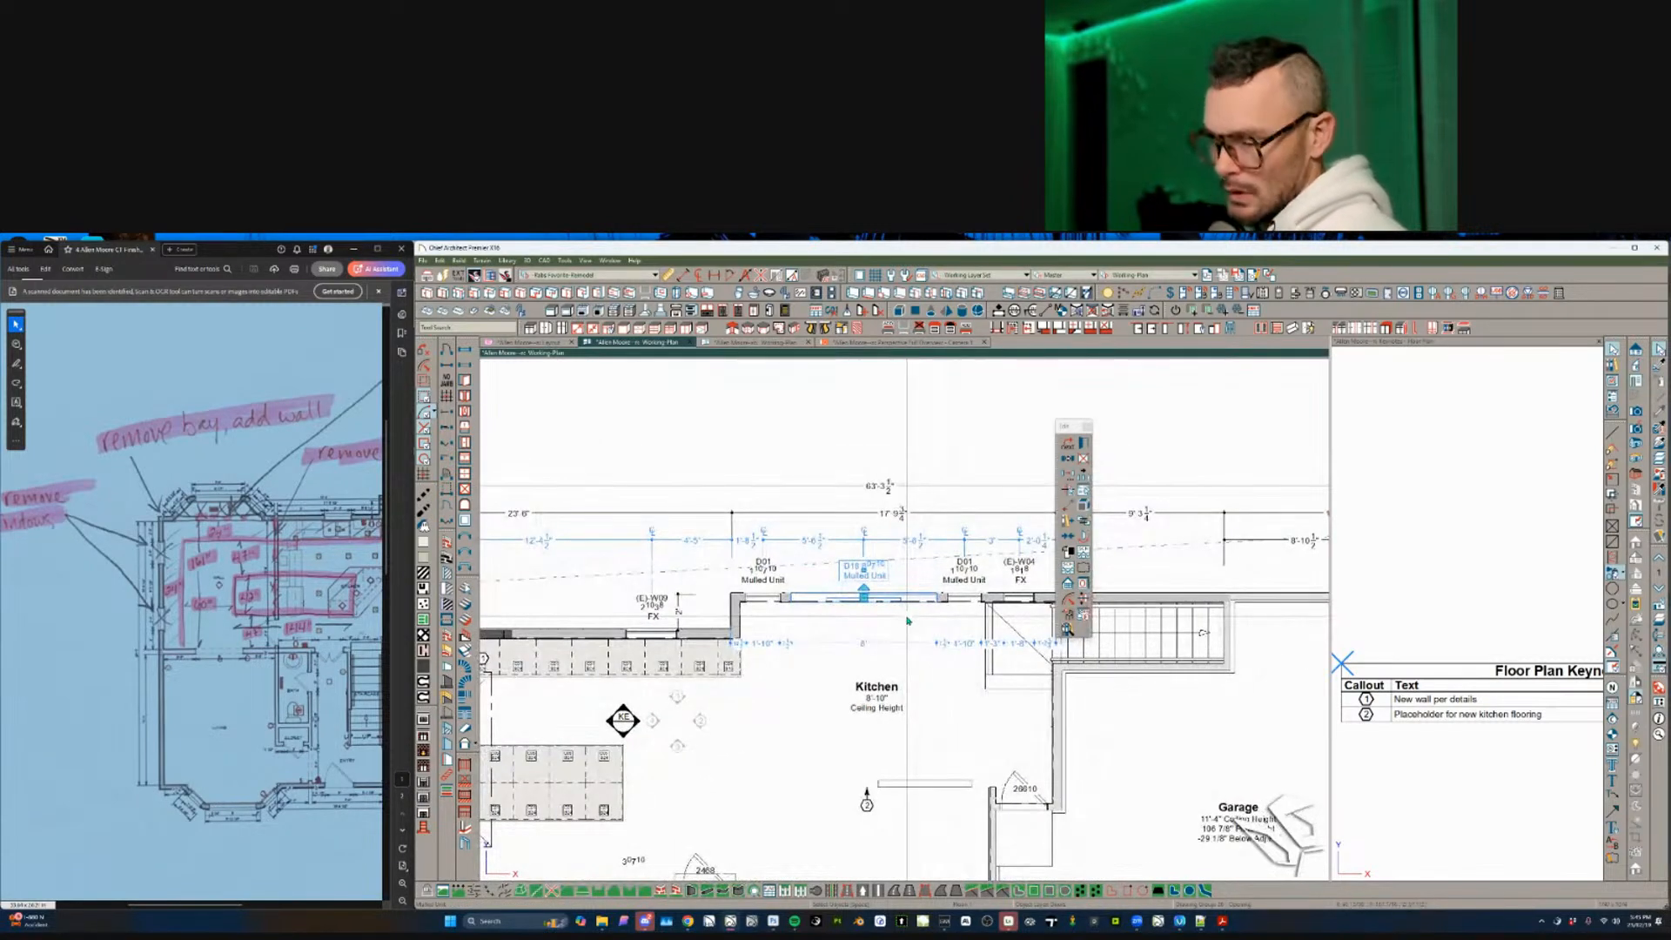
{"action": "left_click", "coordinate": [666, 636]}
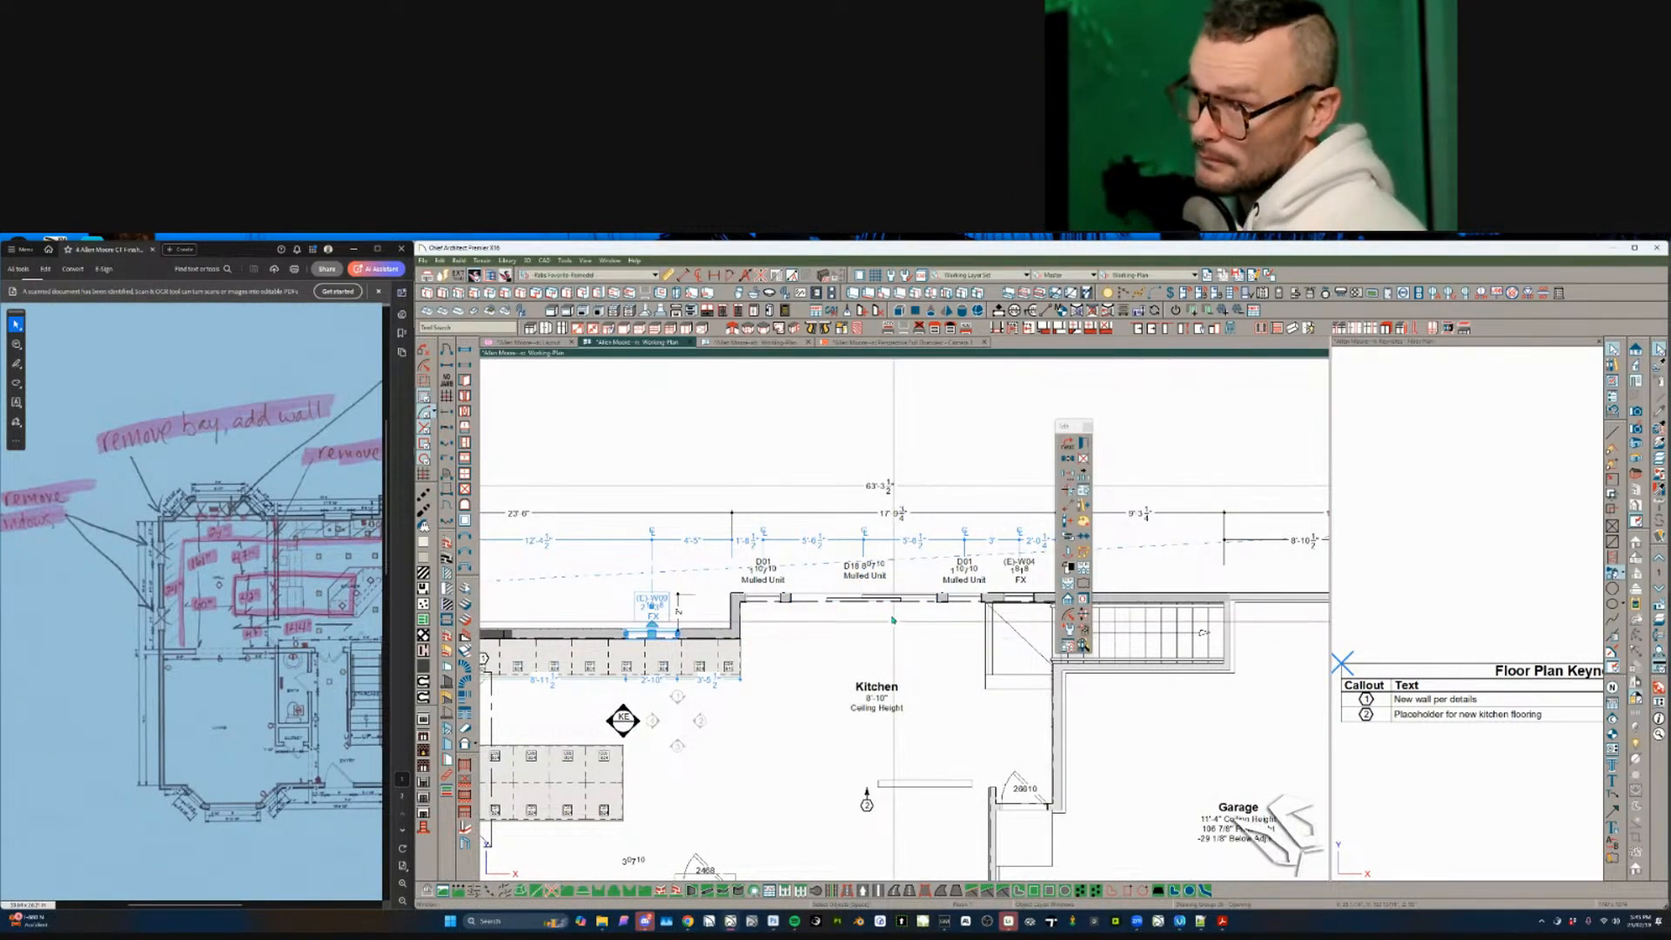
{"action": "key", "text": "ctrl+e"}
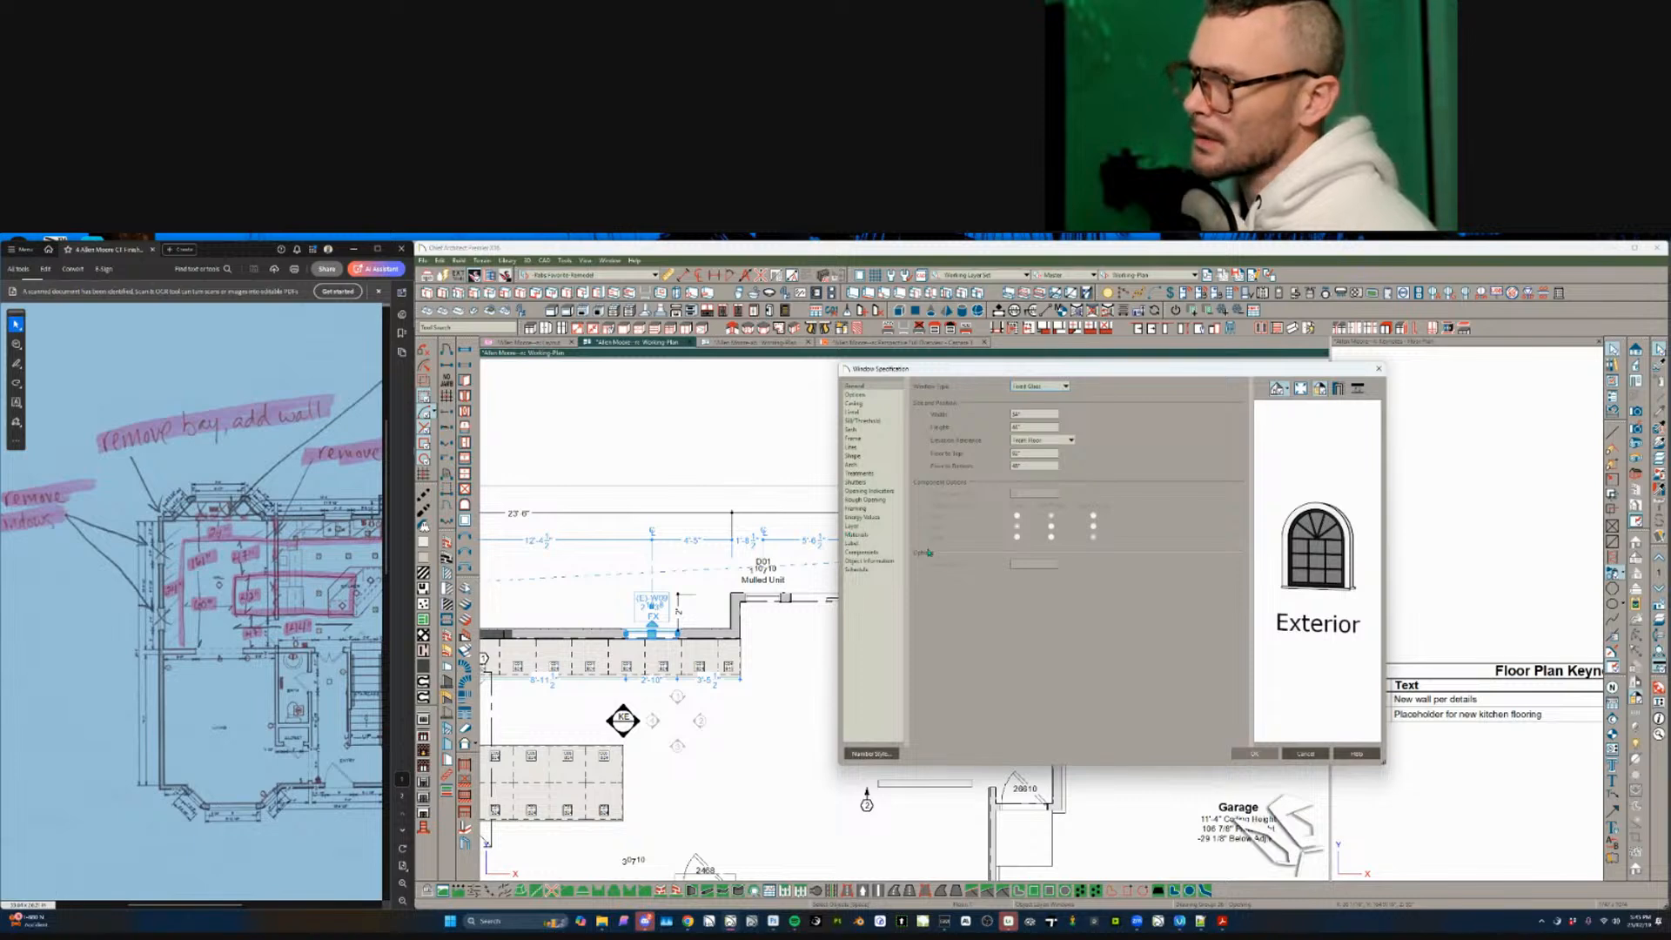
{"action": "left_click", "coordinate": [866, 542]}
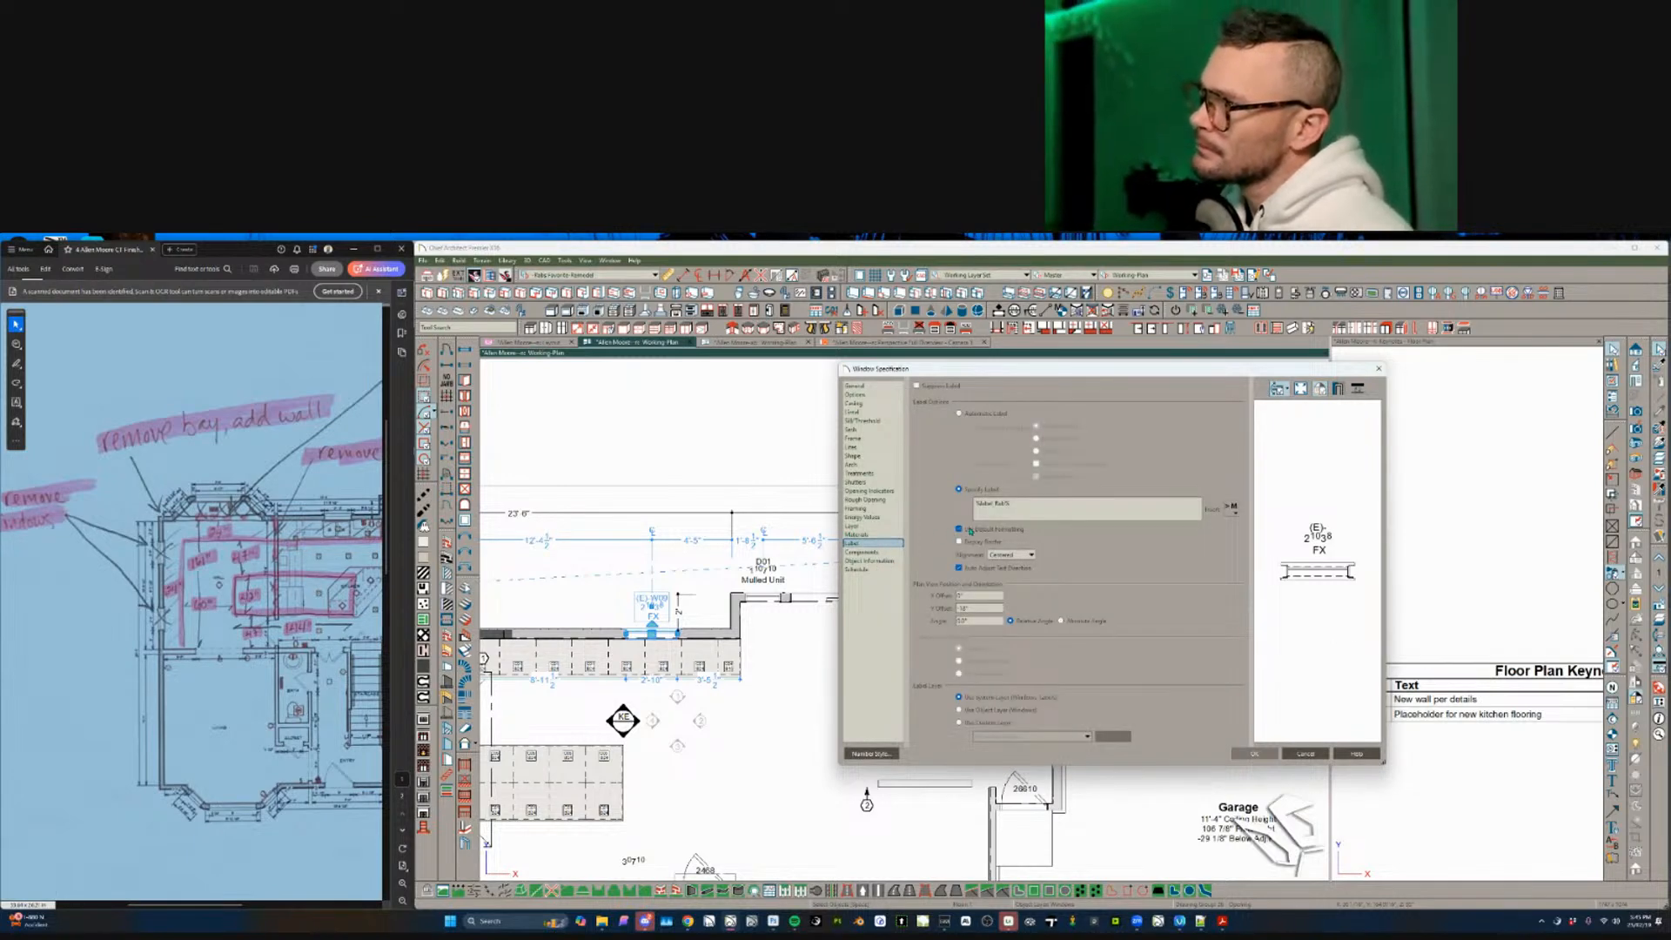
{"action": "left_click", "coordinate": [870, 561]}
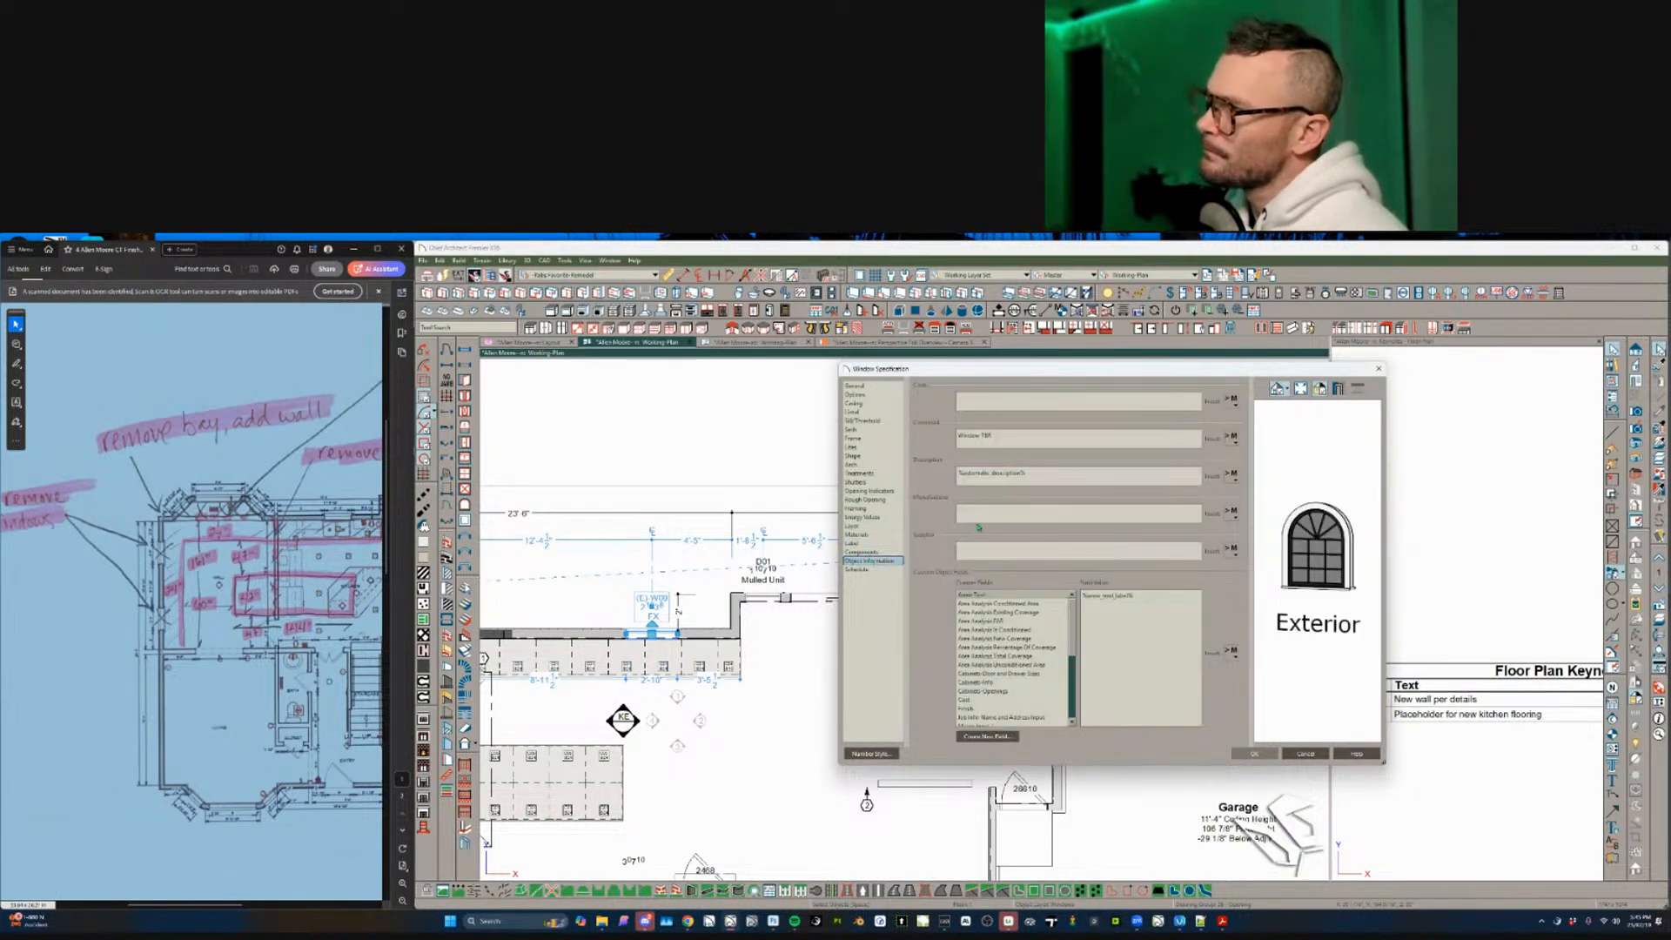
{"action": "left_click", "coordinate": [1305, 755]}
{"action": "left_click", "coordinate": [858, 594]}
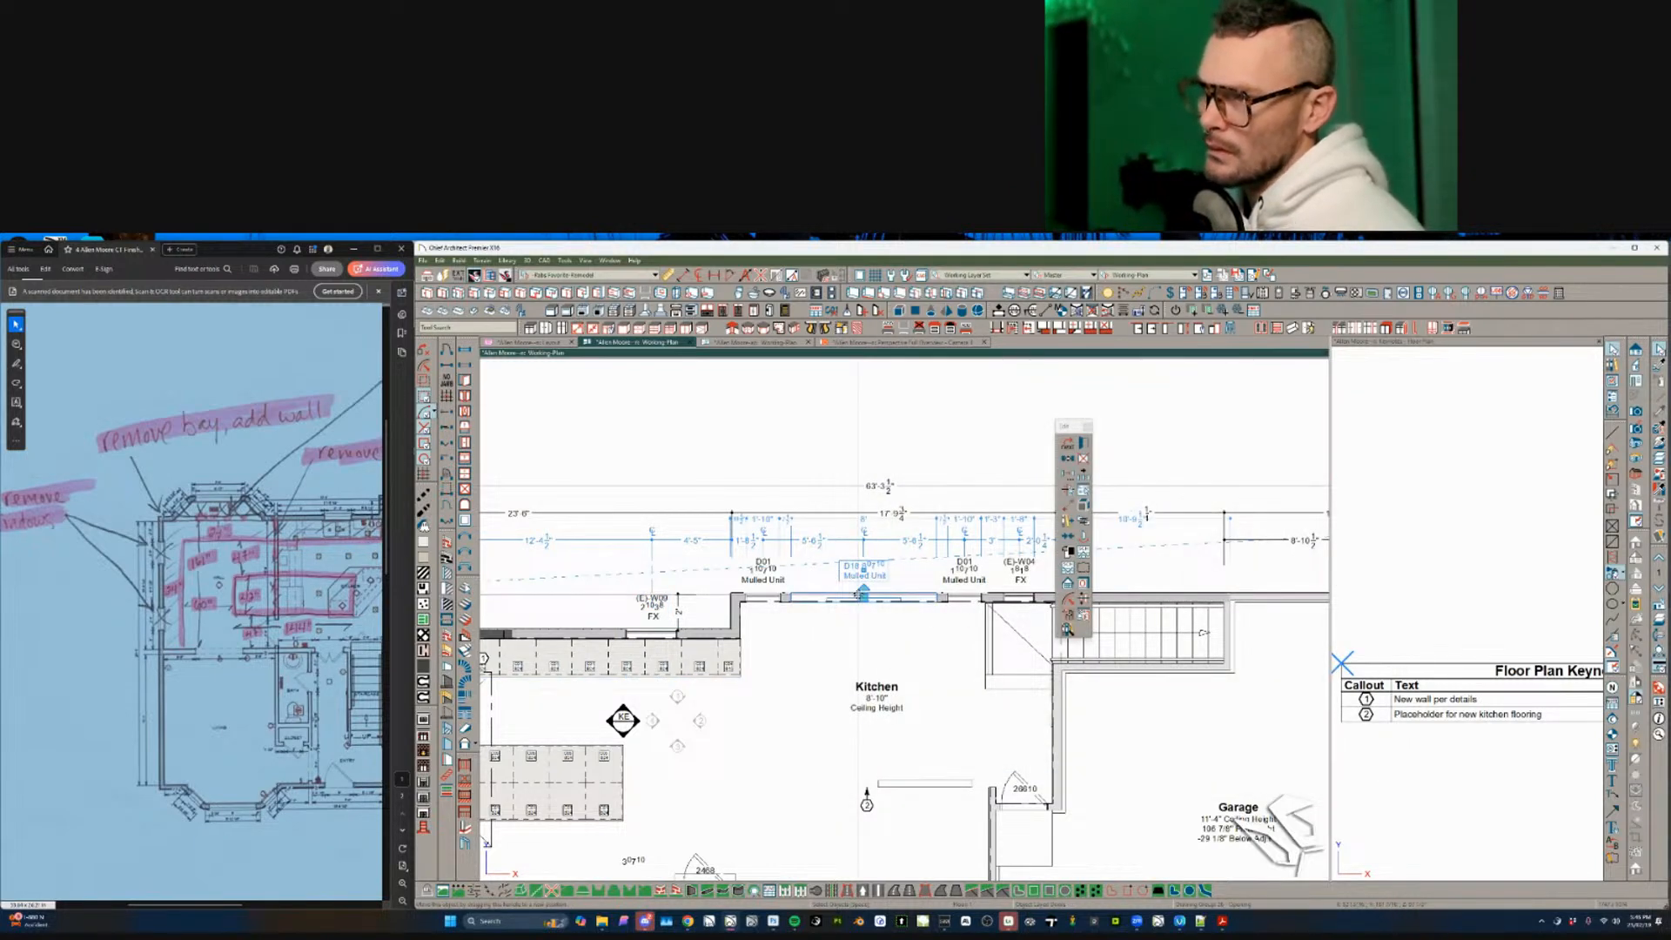
{"action": "double_click", "coordinate": [862, 598]}
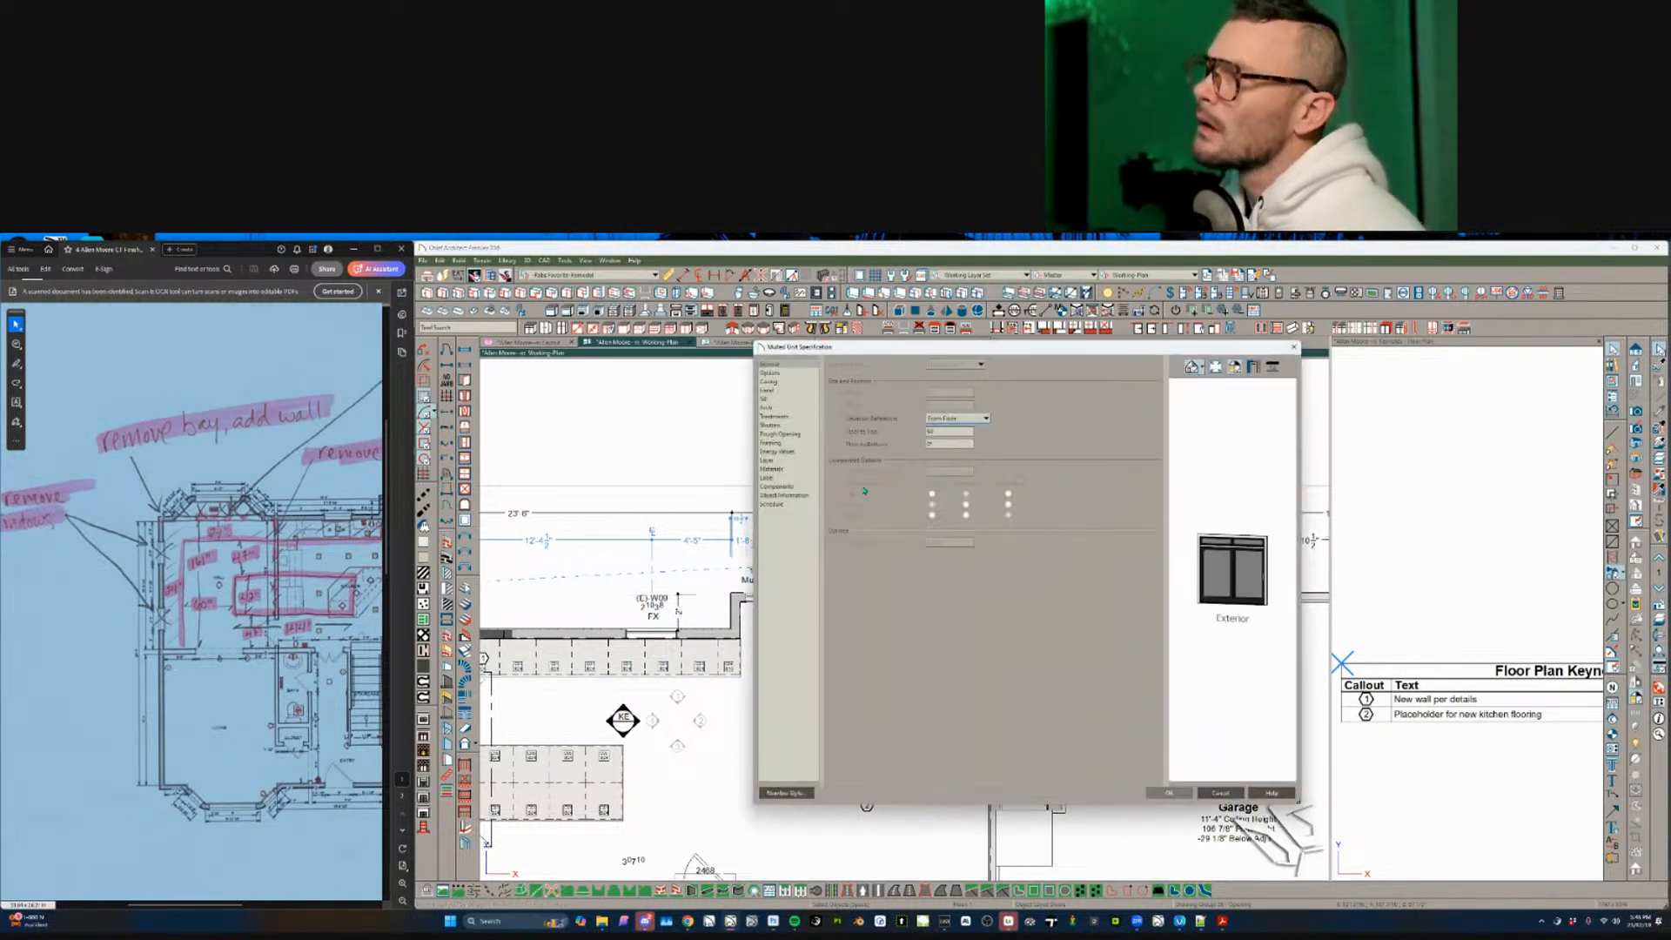
{"action": "left_click", "coordinate": [782, 495]}
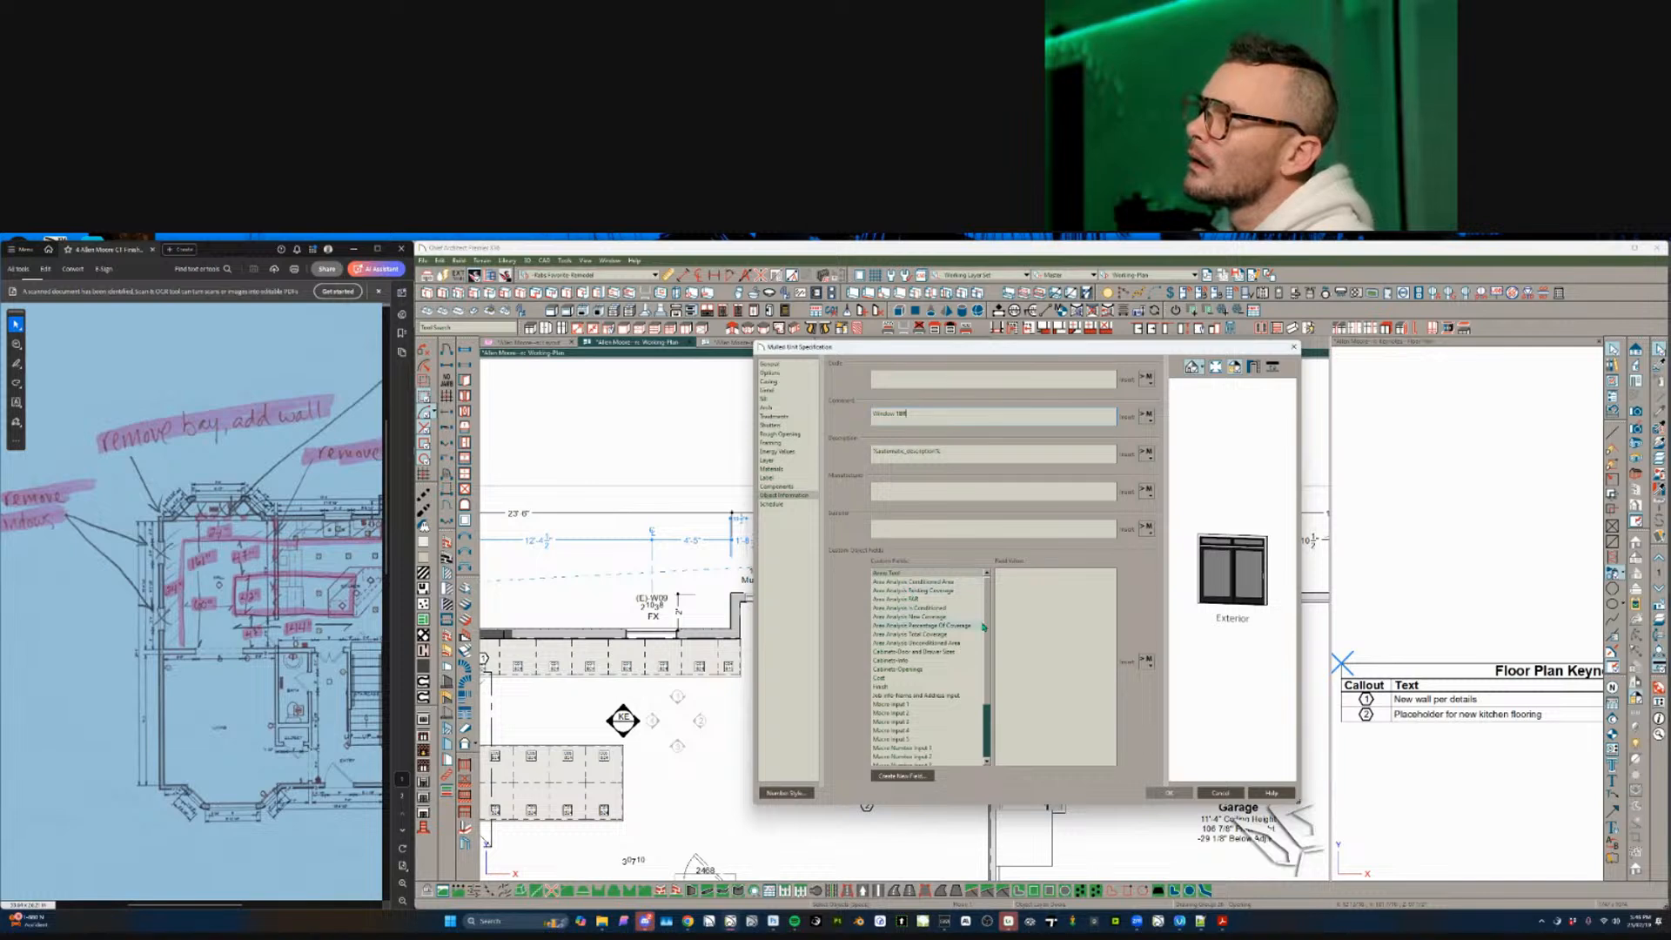
{"action": "key", "text": "Return"}
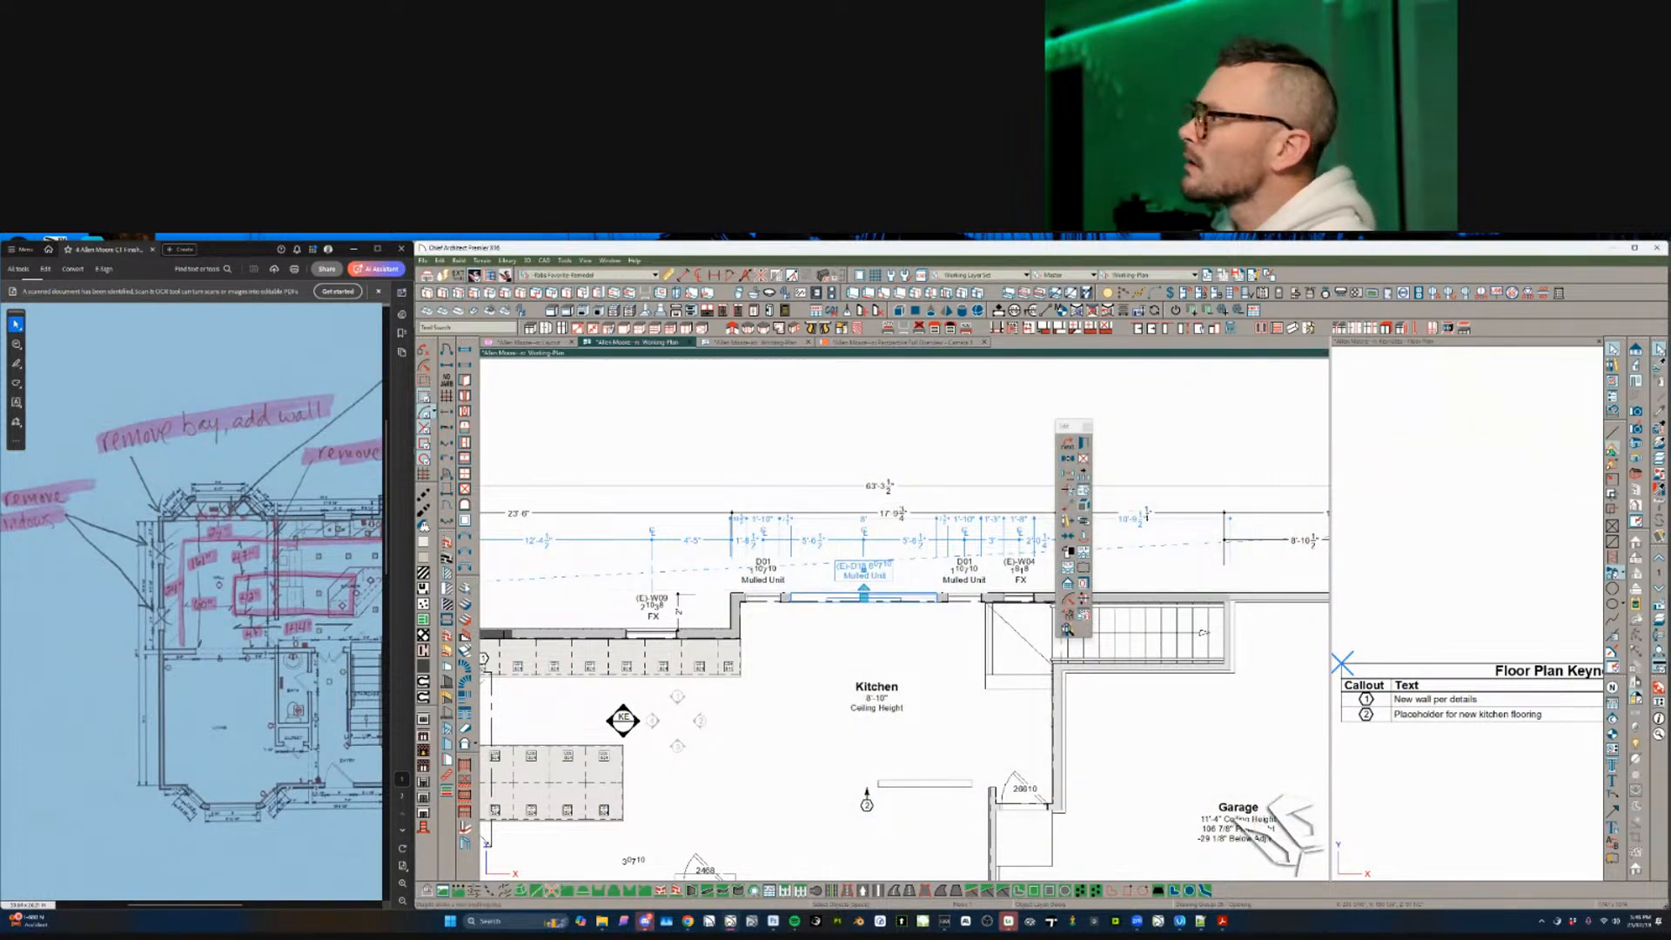
- Pick window W09 as the Property Painter source and load only its Comment property
{"action": "left_click", "coordinate": [1661, 441]}
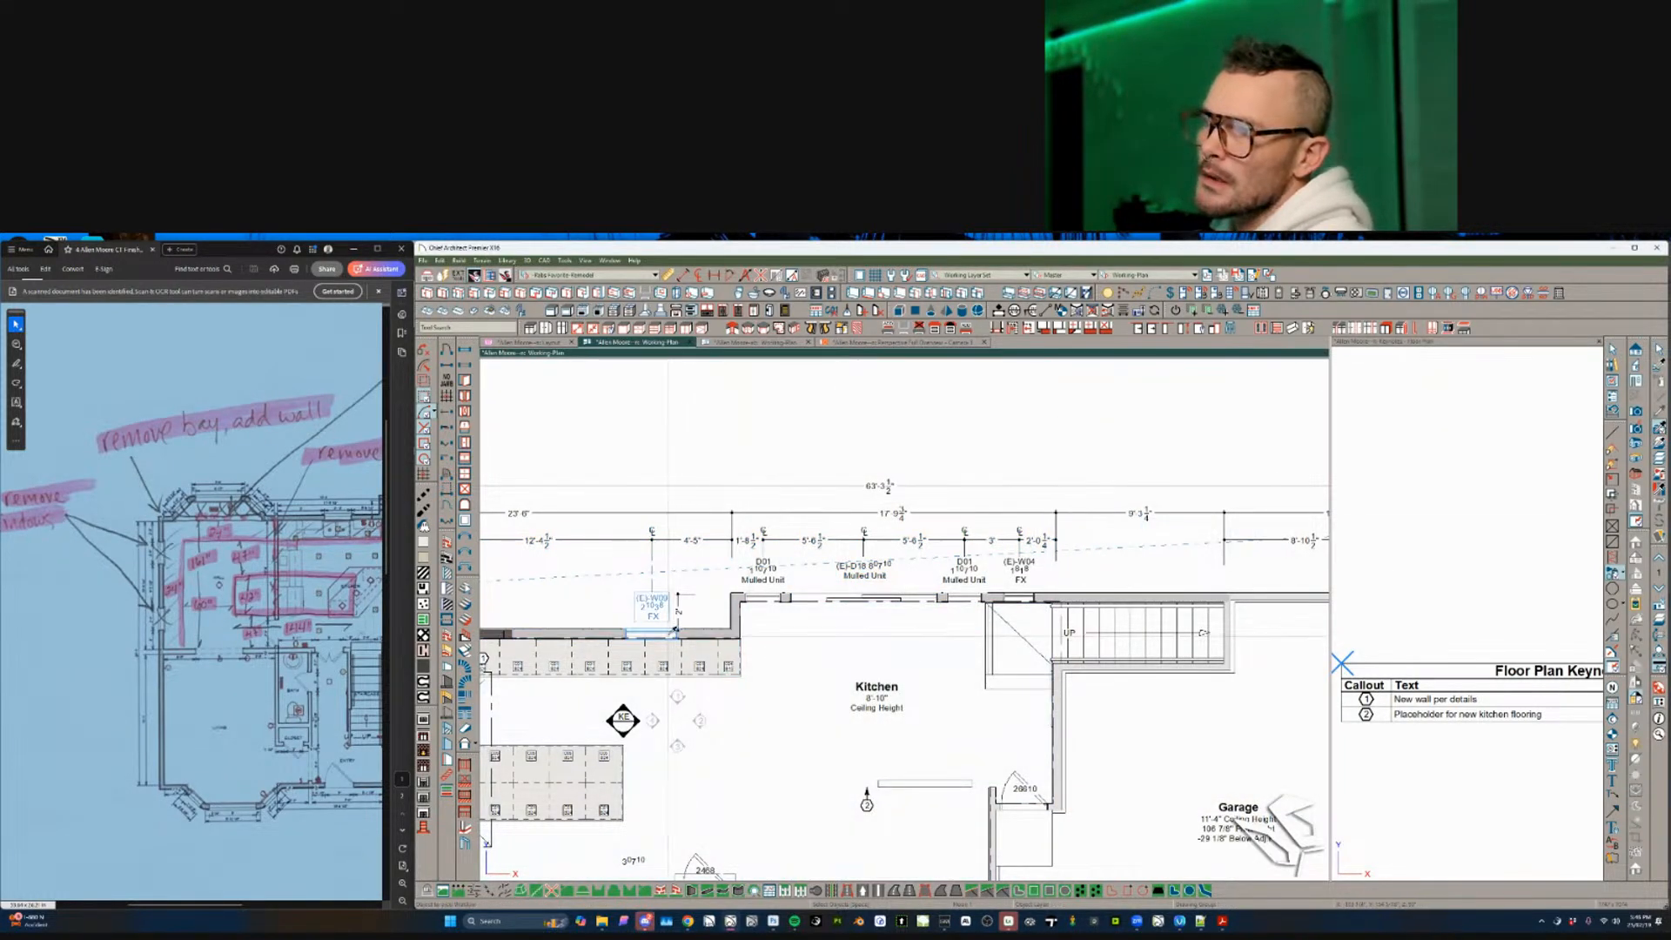
{"action": "left_click", "coordinate": [669, 635]}
{"action": "left_click", "coordinate": [1068, 444]}
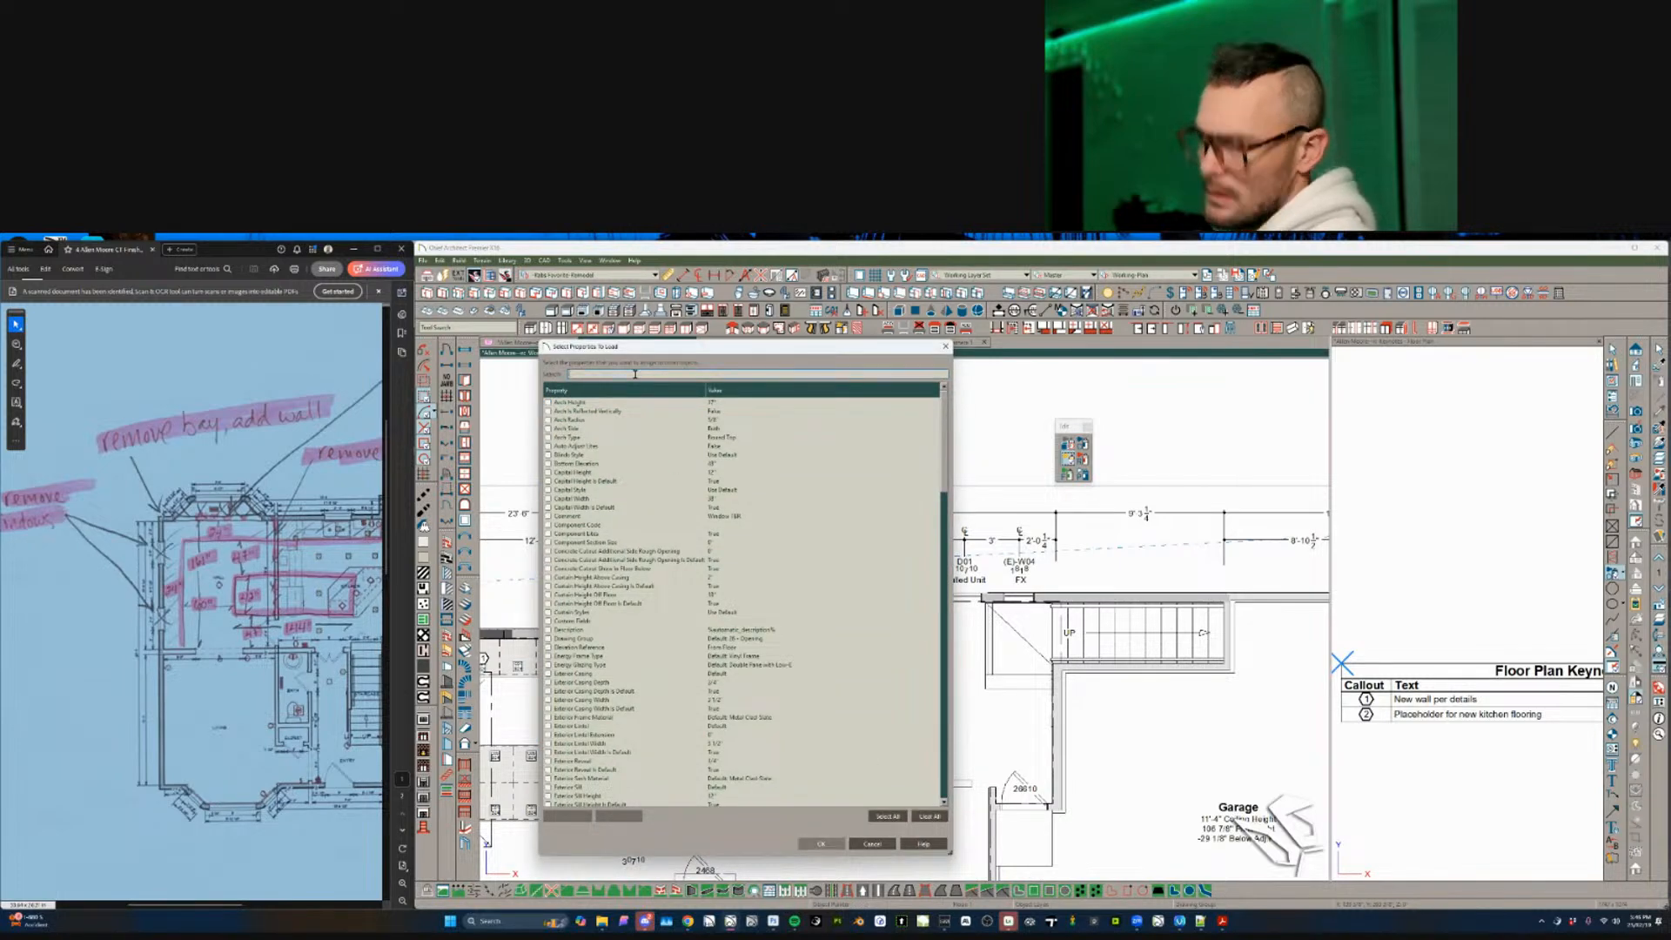
{"action": "left_click", "coordinate": [636, 374]}
{"action": "type", "text": "comm"}
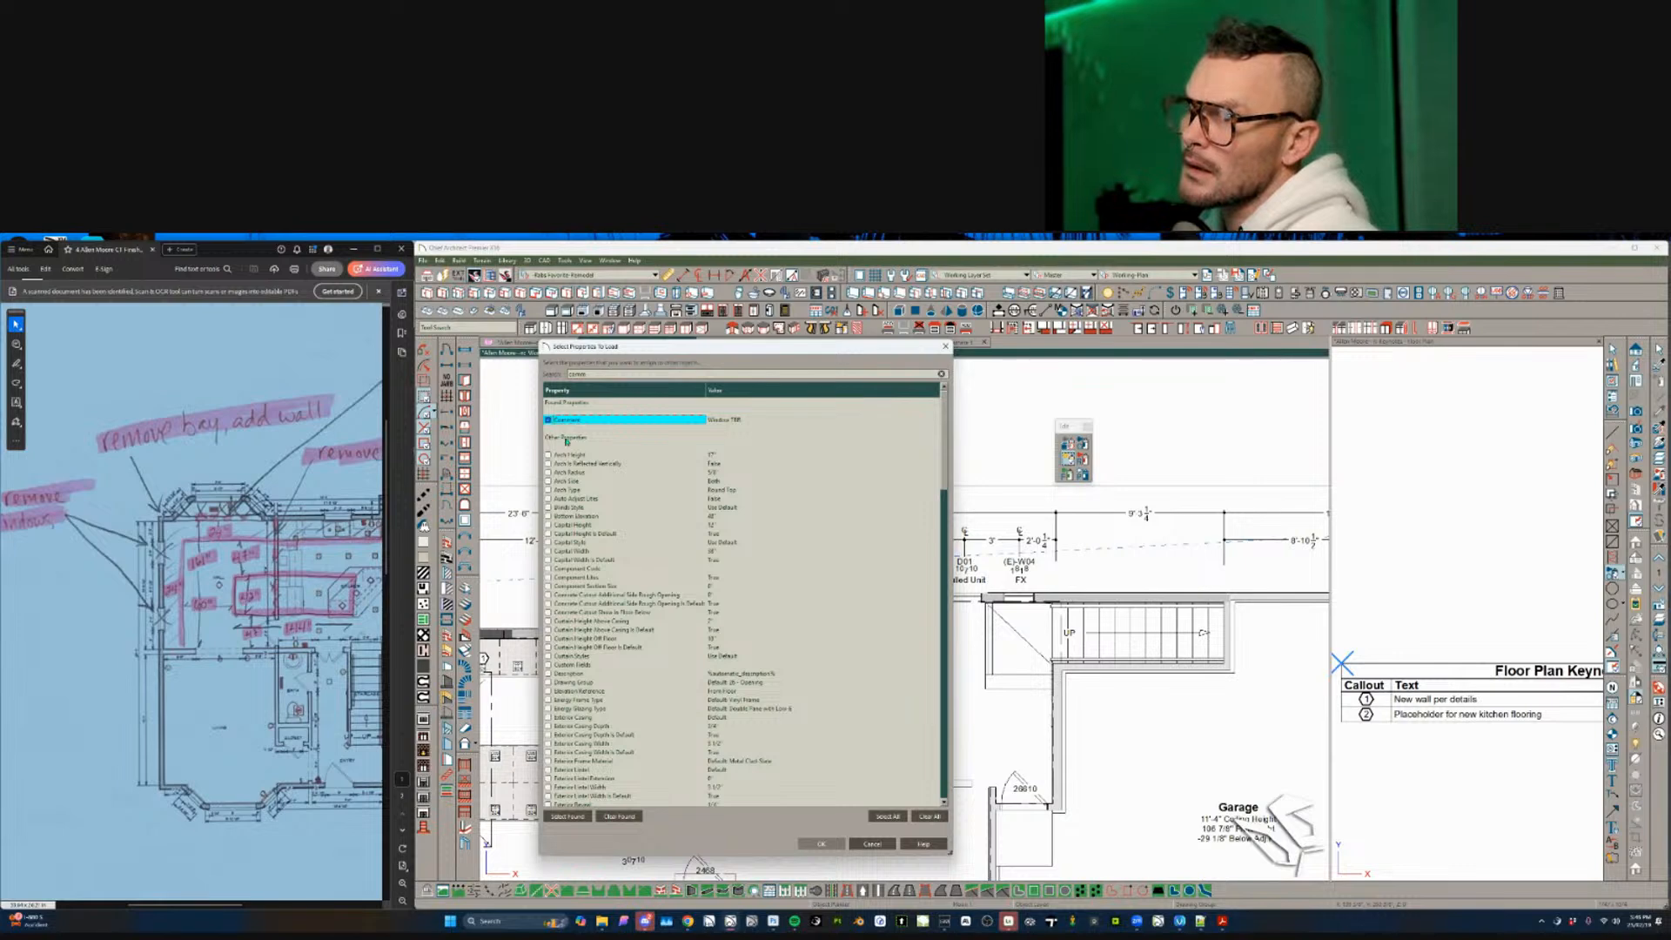
{"action": "left_click", "coordinate": [816, 843]}
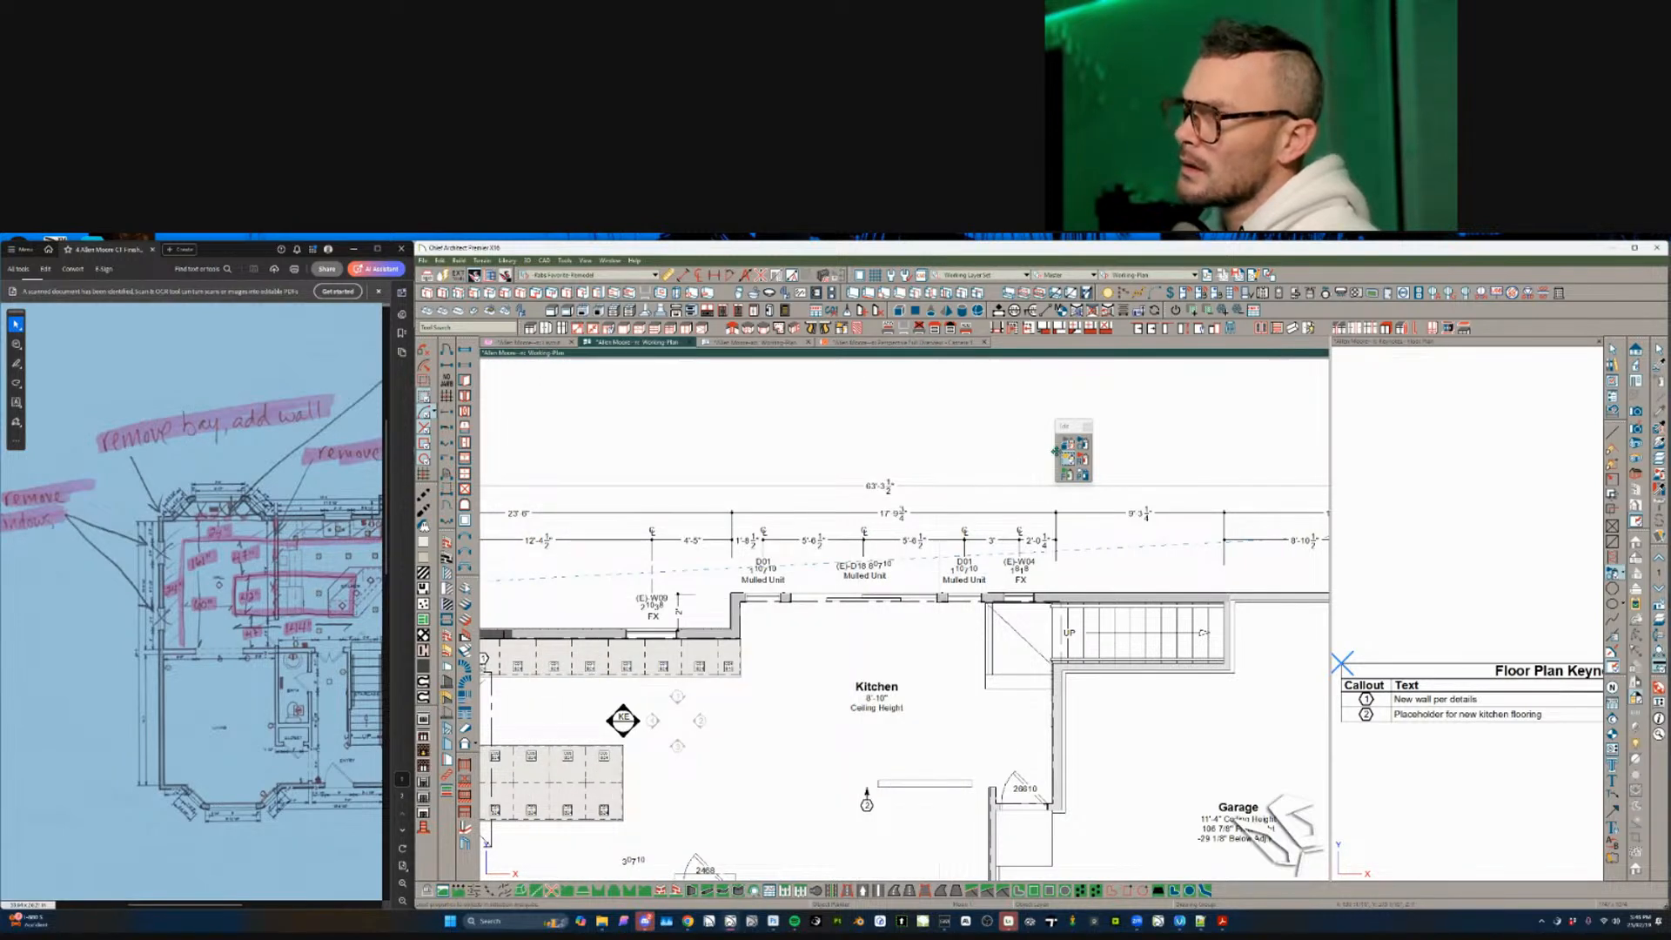
{"action": "left_click_drag", "start_coordinate": [719, 530], "coordinate": [940, 615]}
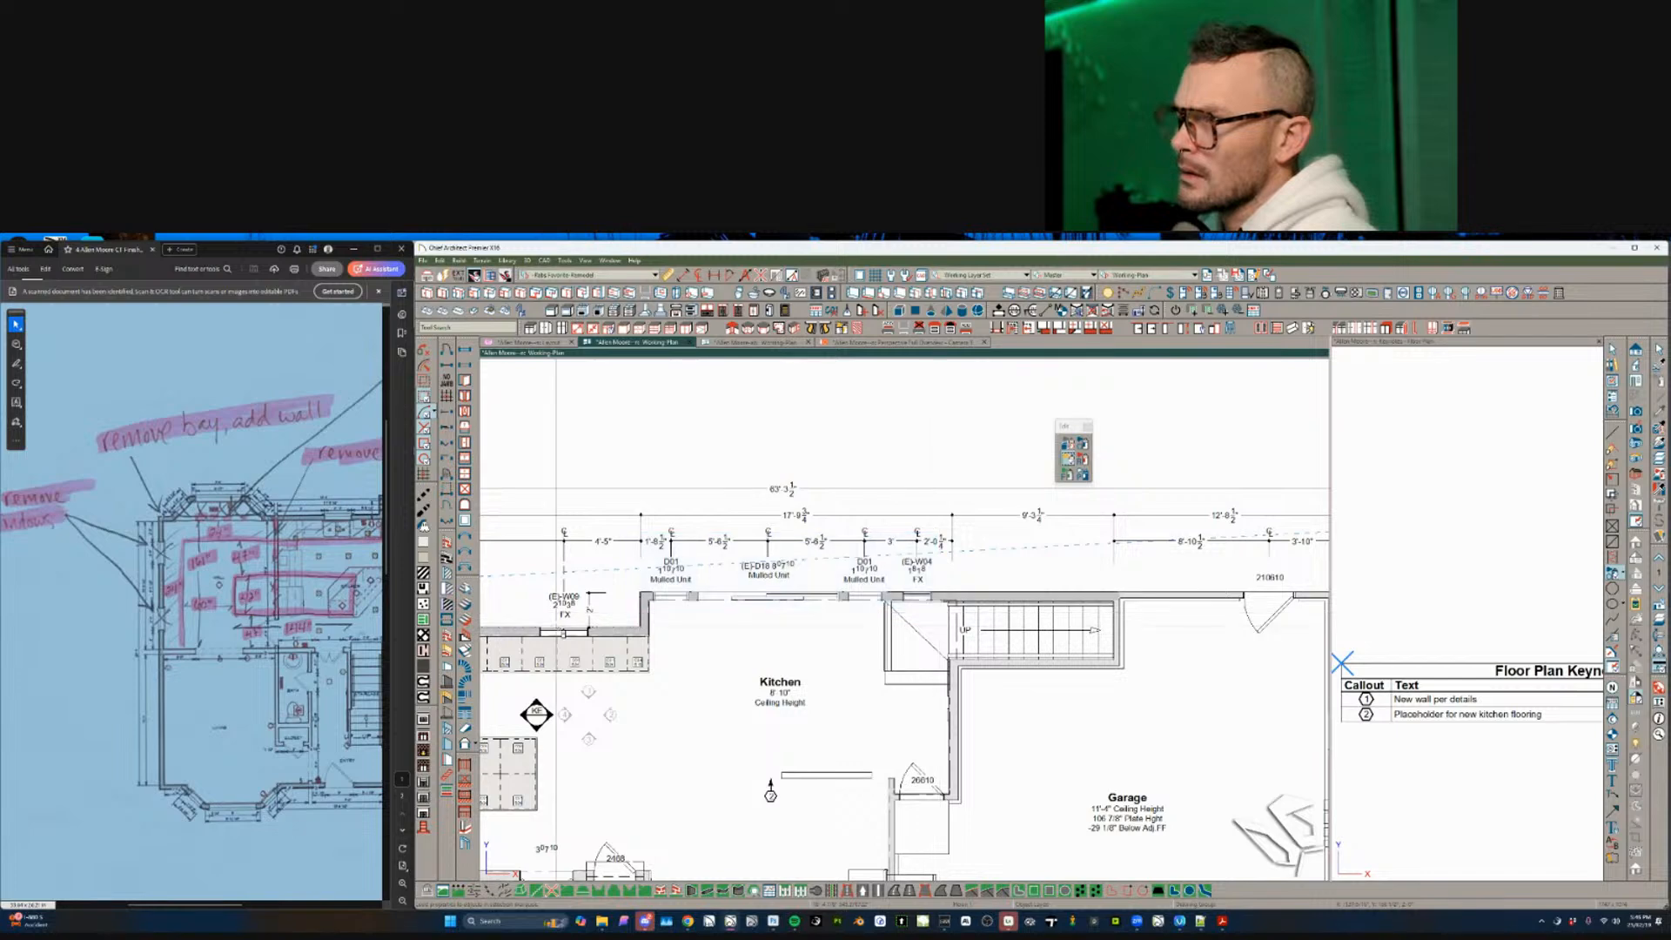
{"action": "scroll", "coordinate": [558, 630], "scroll_direction": "right", "scroll_amount": 1}
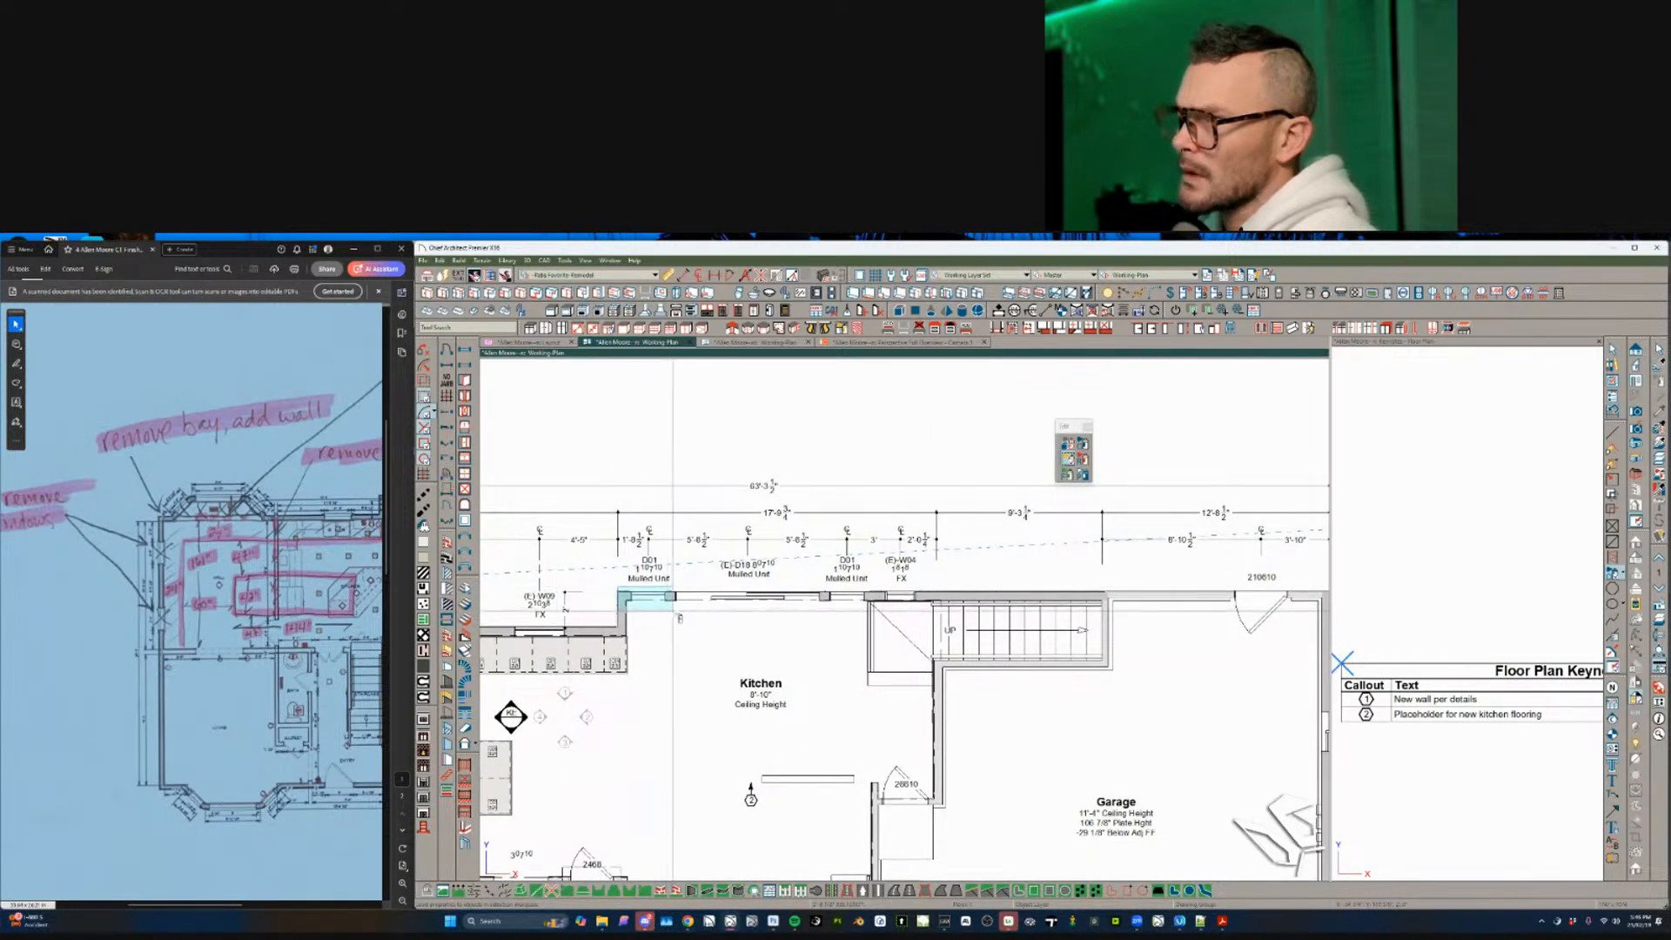
{"action": "scroll", "coordinate": [641, 682], "scroll_direction": "down", "scroll_amount": 5}
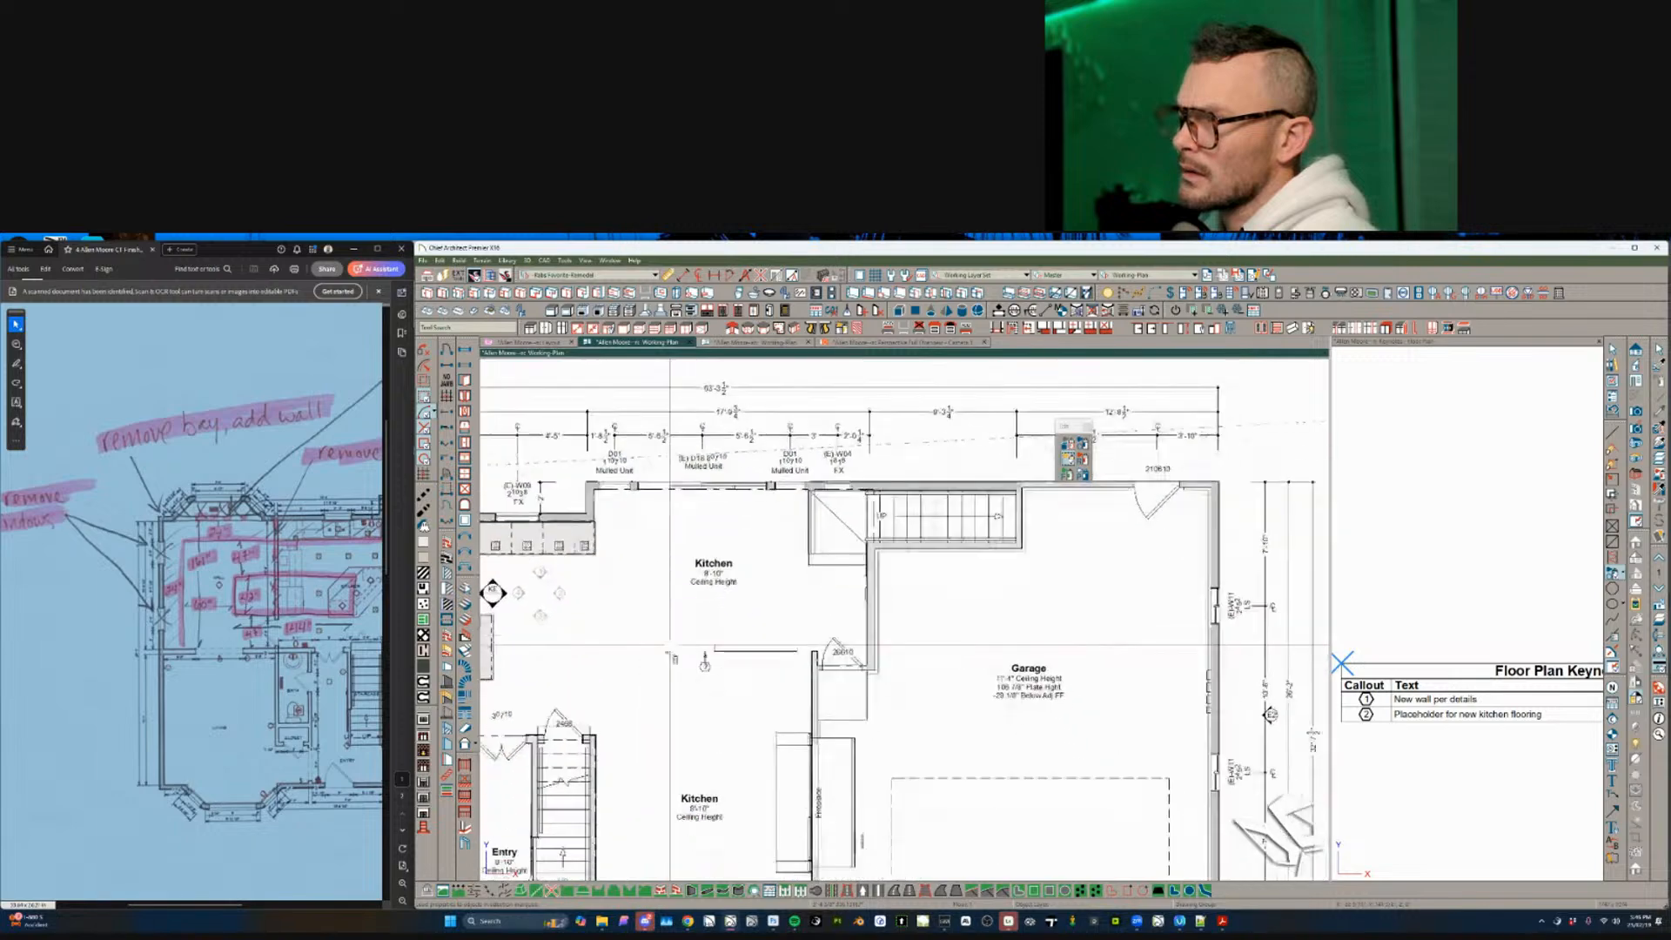
{"action": "scroll", "coordinate": [700, 719], "scroll_direction": "up", "scroll_amount": 4}
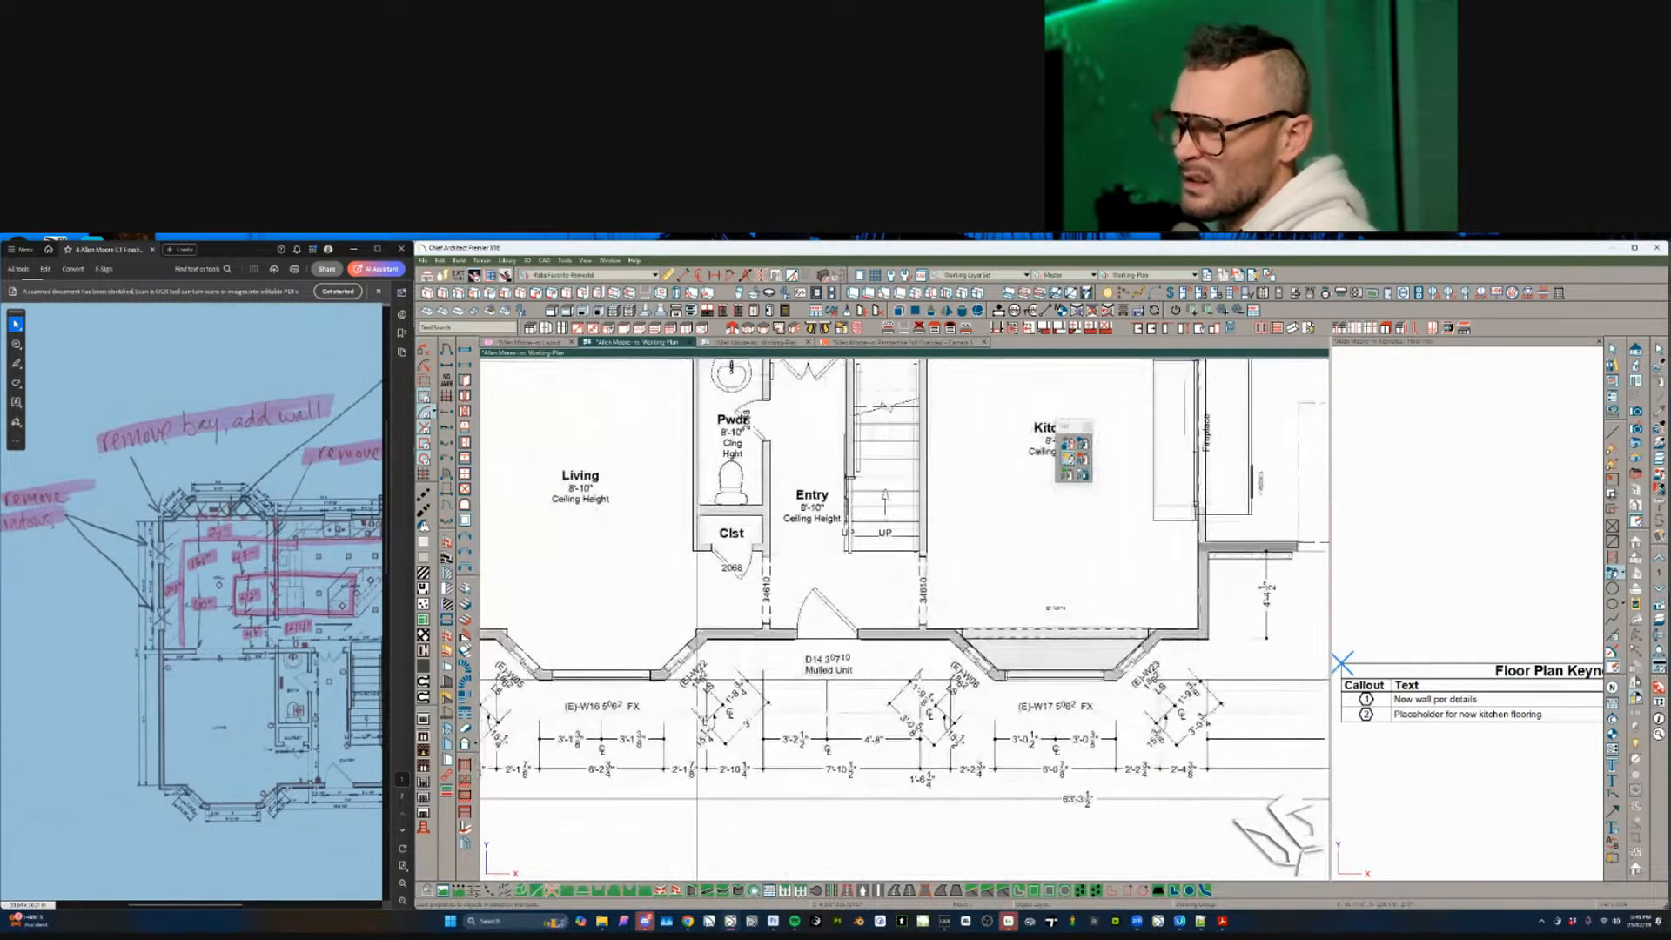
{"action": "scroll", "coordinate": [698, 714], "scroll_direction": "up", "scroll_amount": 1}
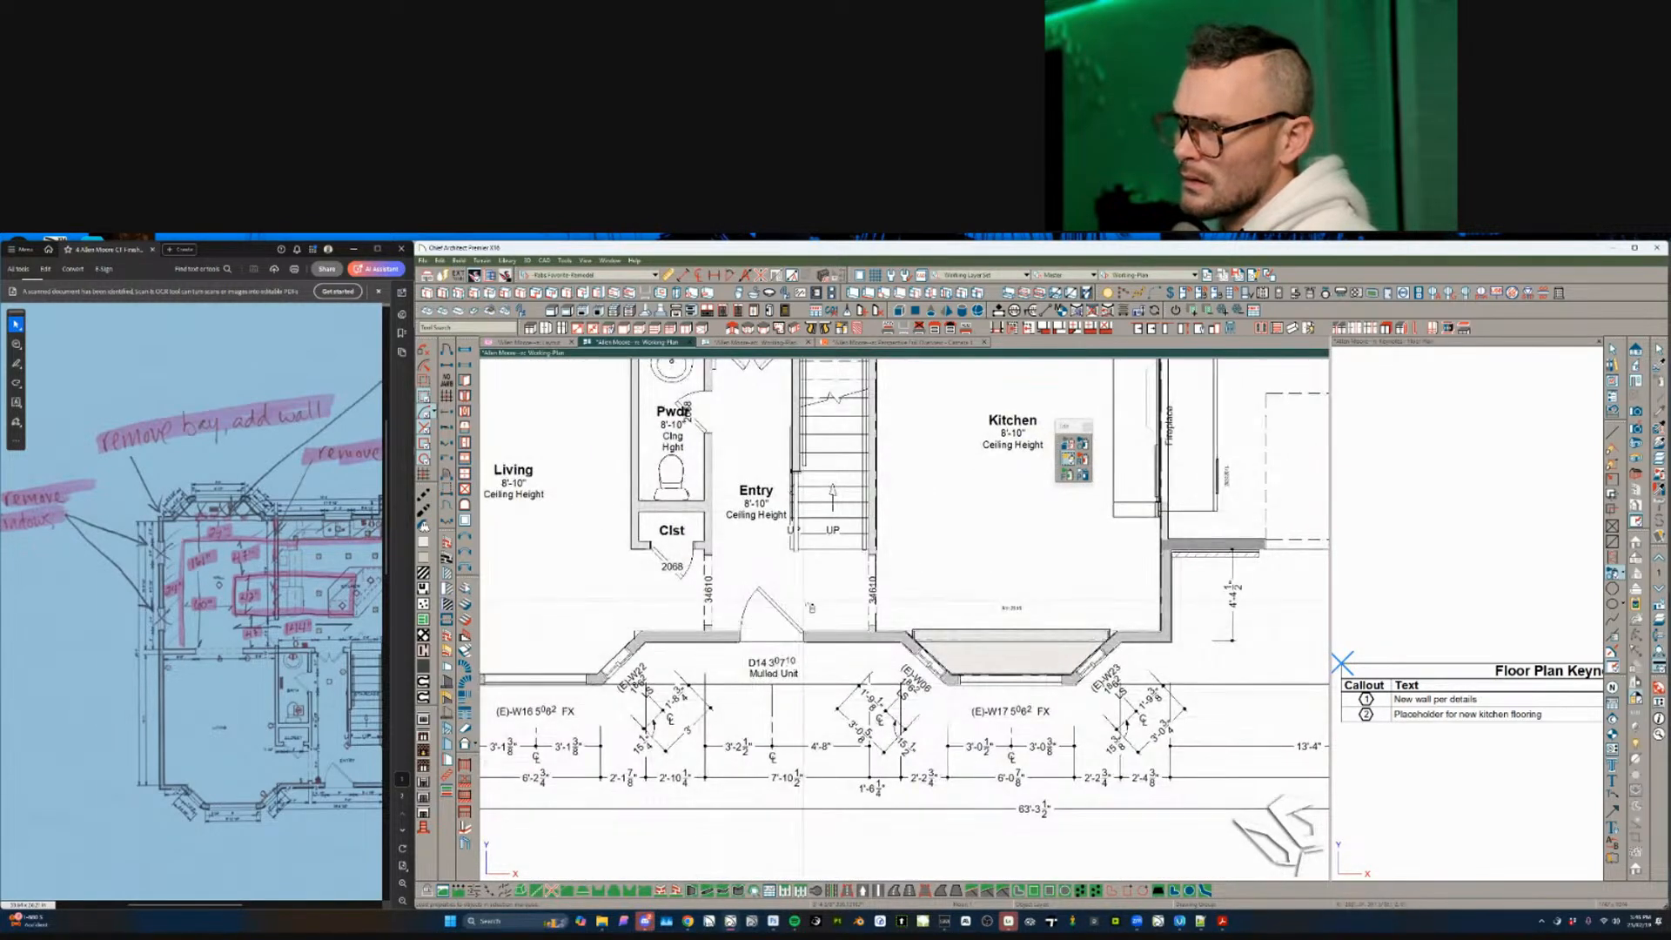
{"action": "left_click_drag", "start_coordinate": [822, 603], "coordinate": [731, 680]}
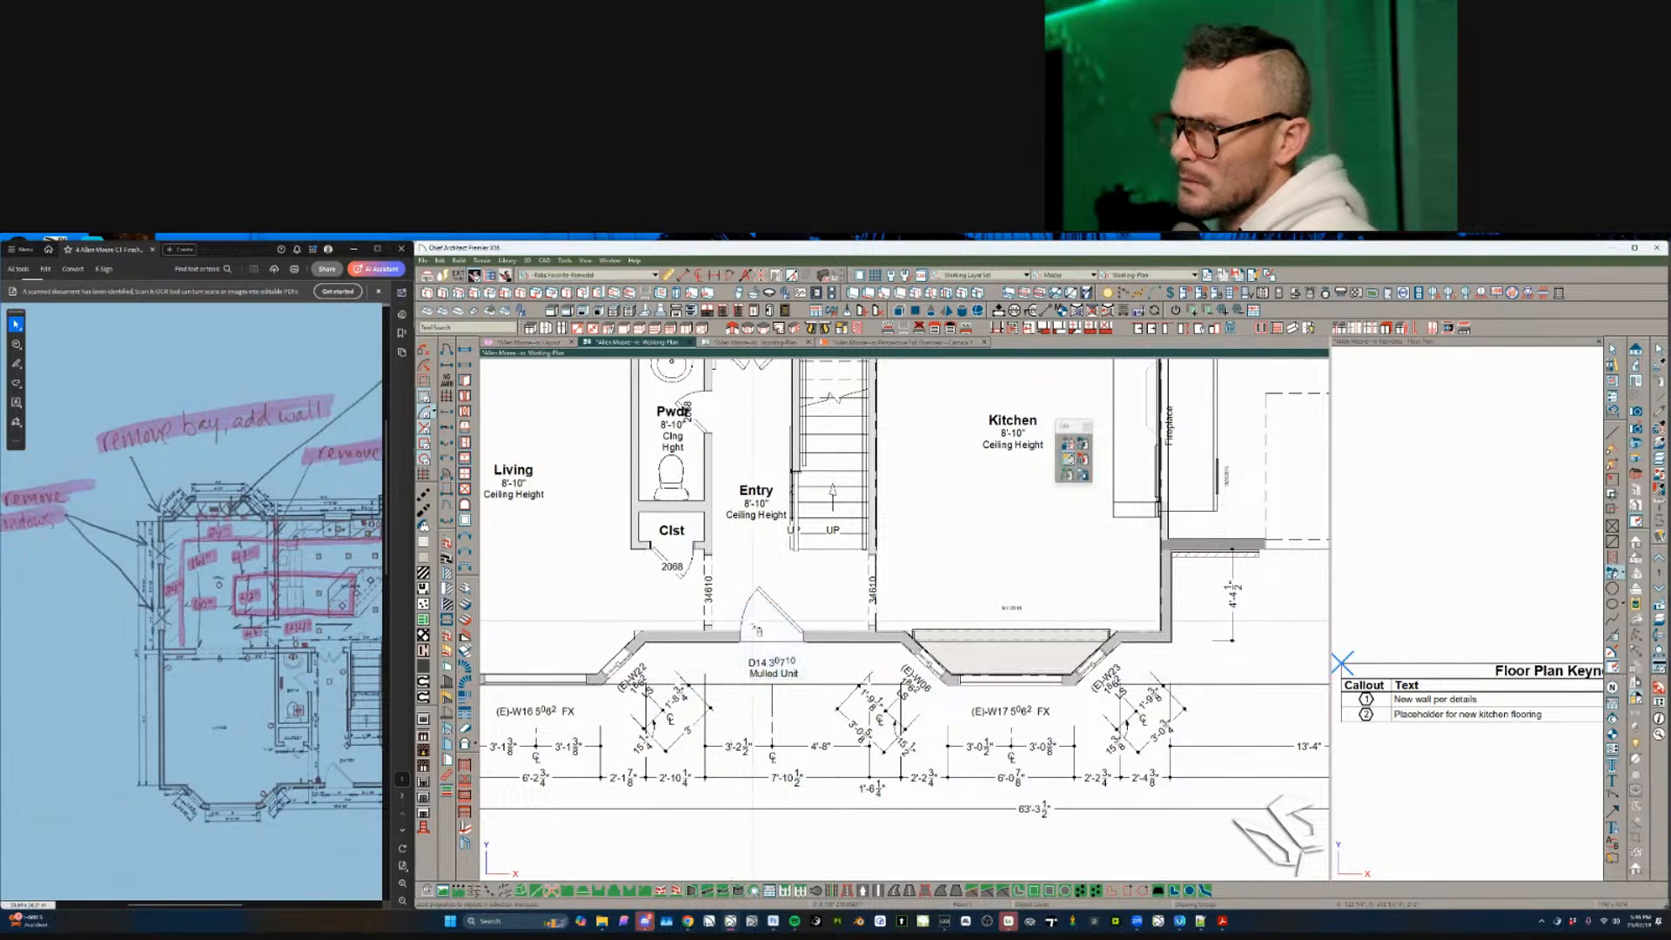
{"action": "middle_click_drag", "start_coordinate": [1026, 684], "coordinate": [592, 799]}
{"action": "middle_click_drag", "start_coordinate": [825, 698], "coordinate": [888, 665]}
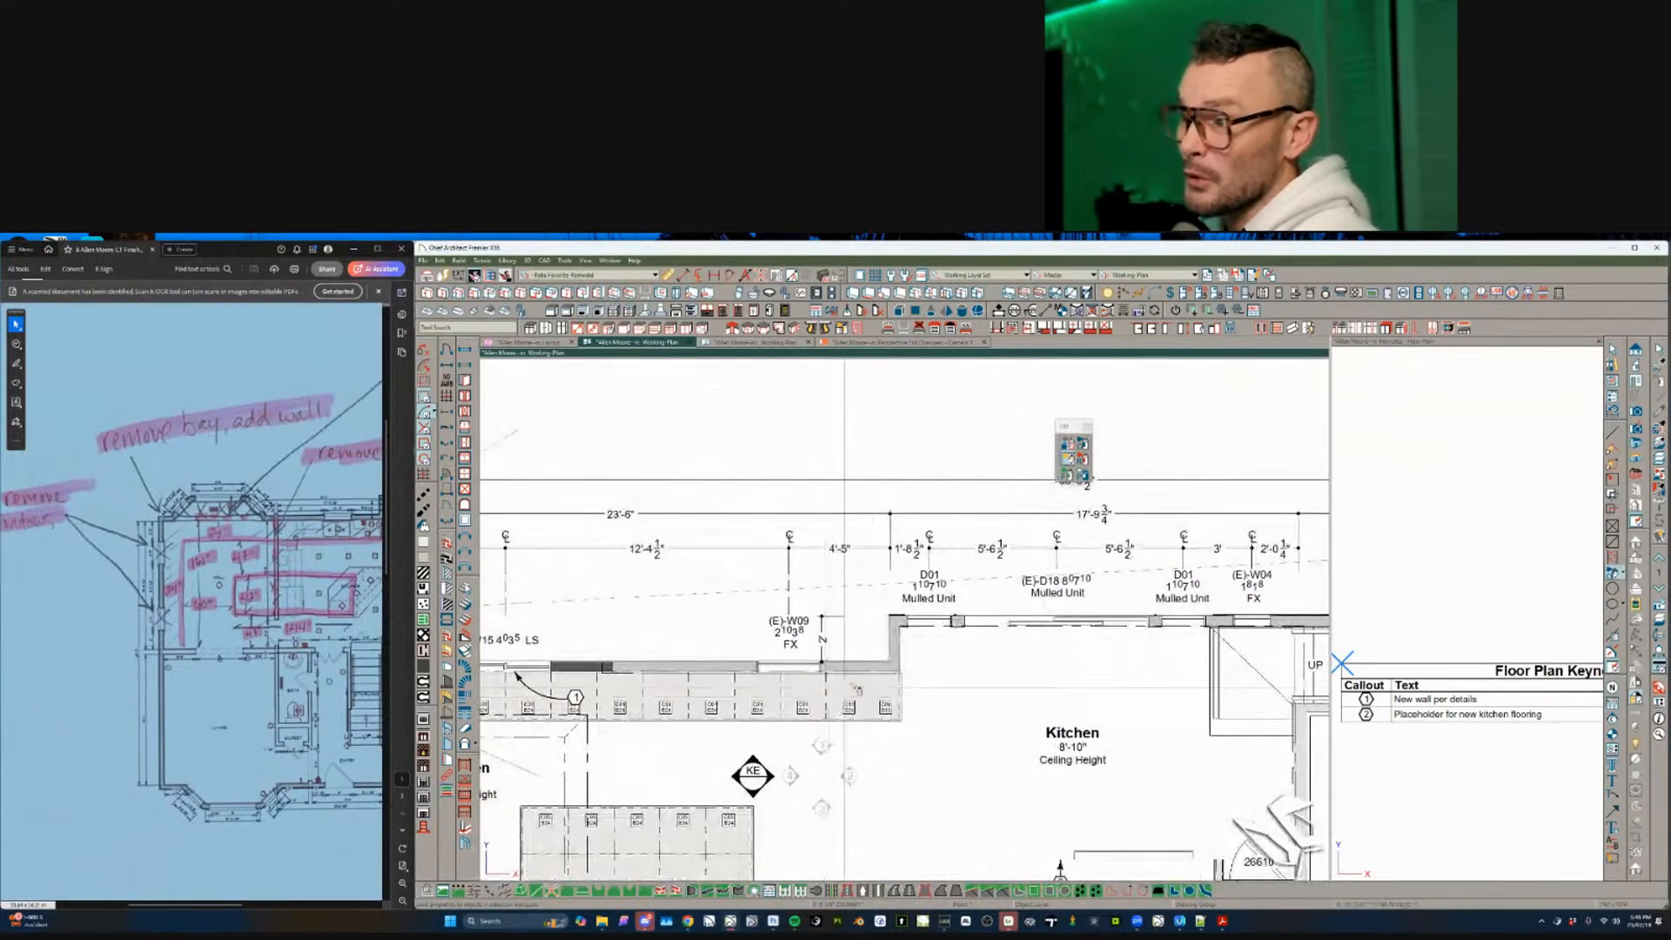
- Give the D01 mulled unit the comment 'Window TBF' in its Object Information
{"action": "left_click", "coordinate": [929, 633]}
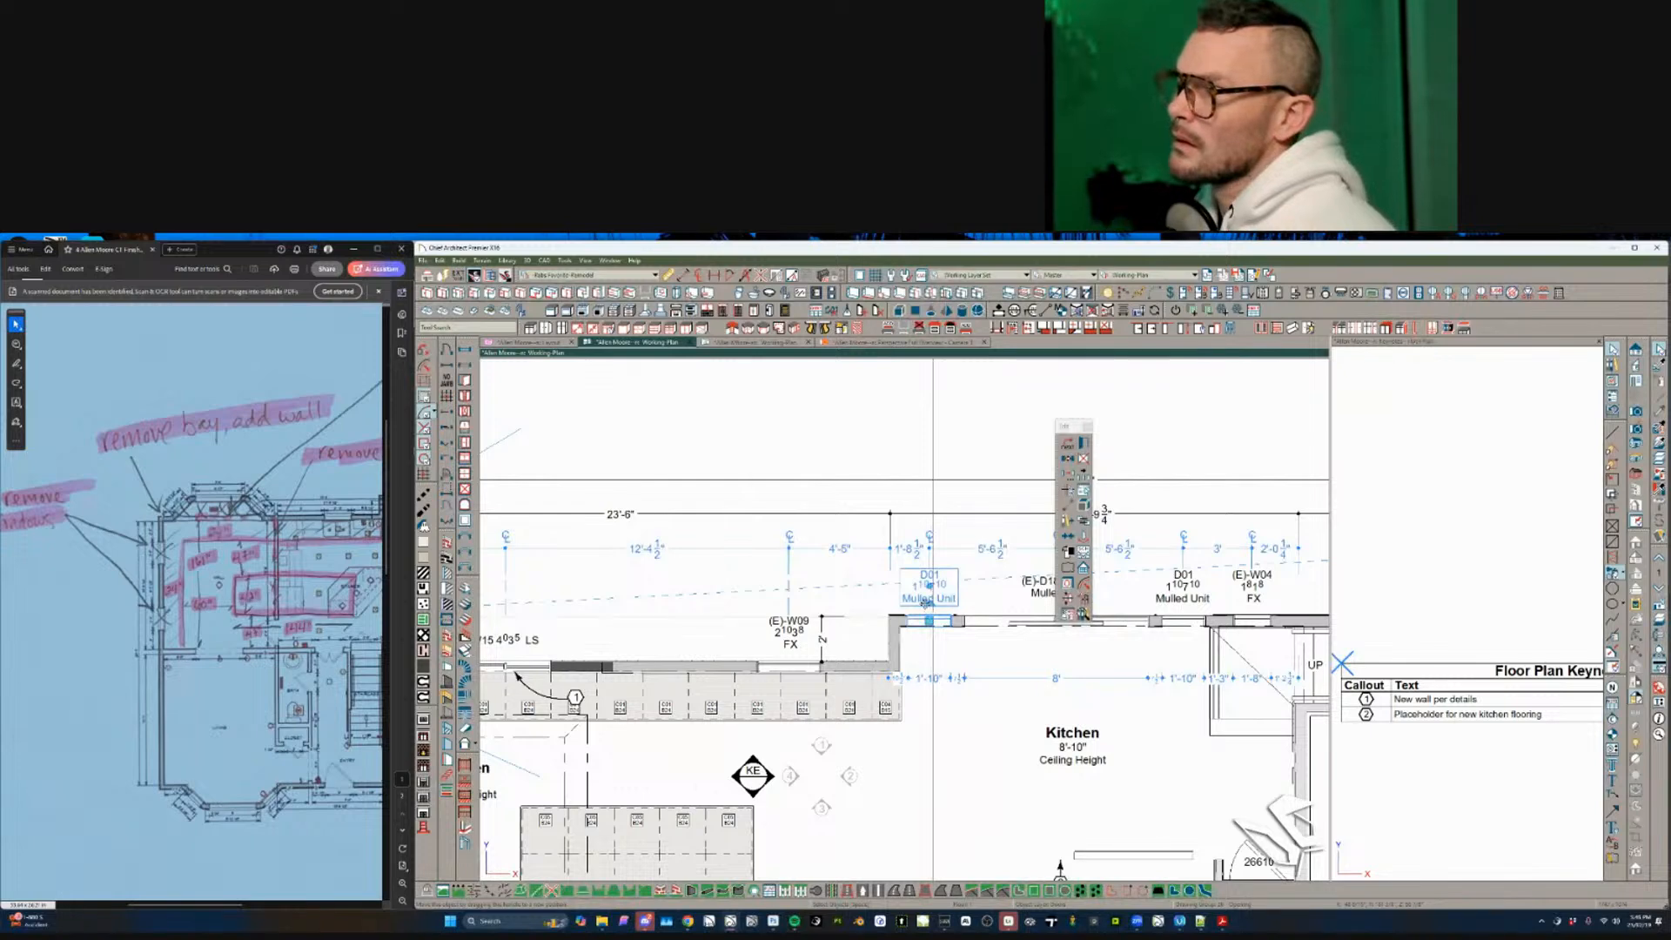
{"action": "double_click", "coordinate": [926, 602]}
{"action": "left_click", "coordinate": [771, 469]}
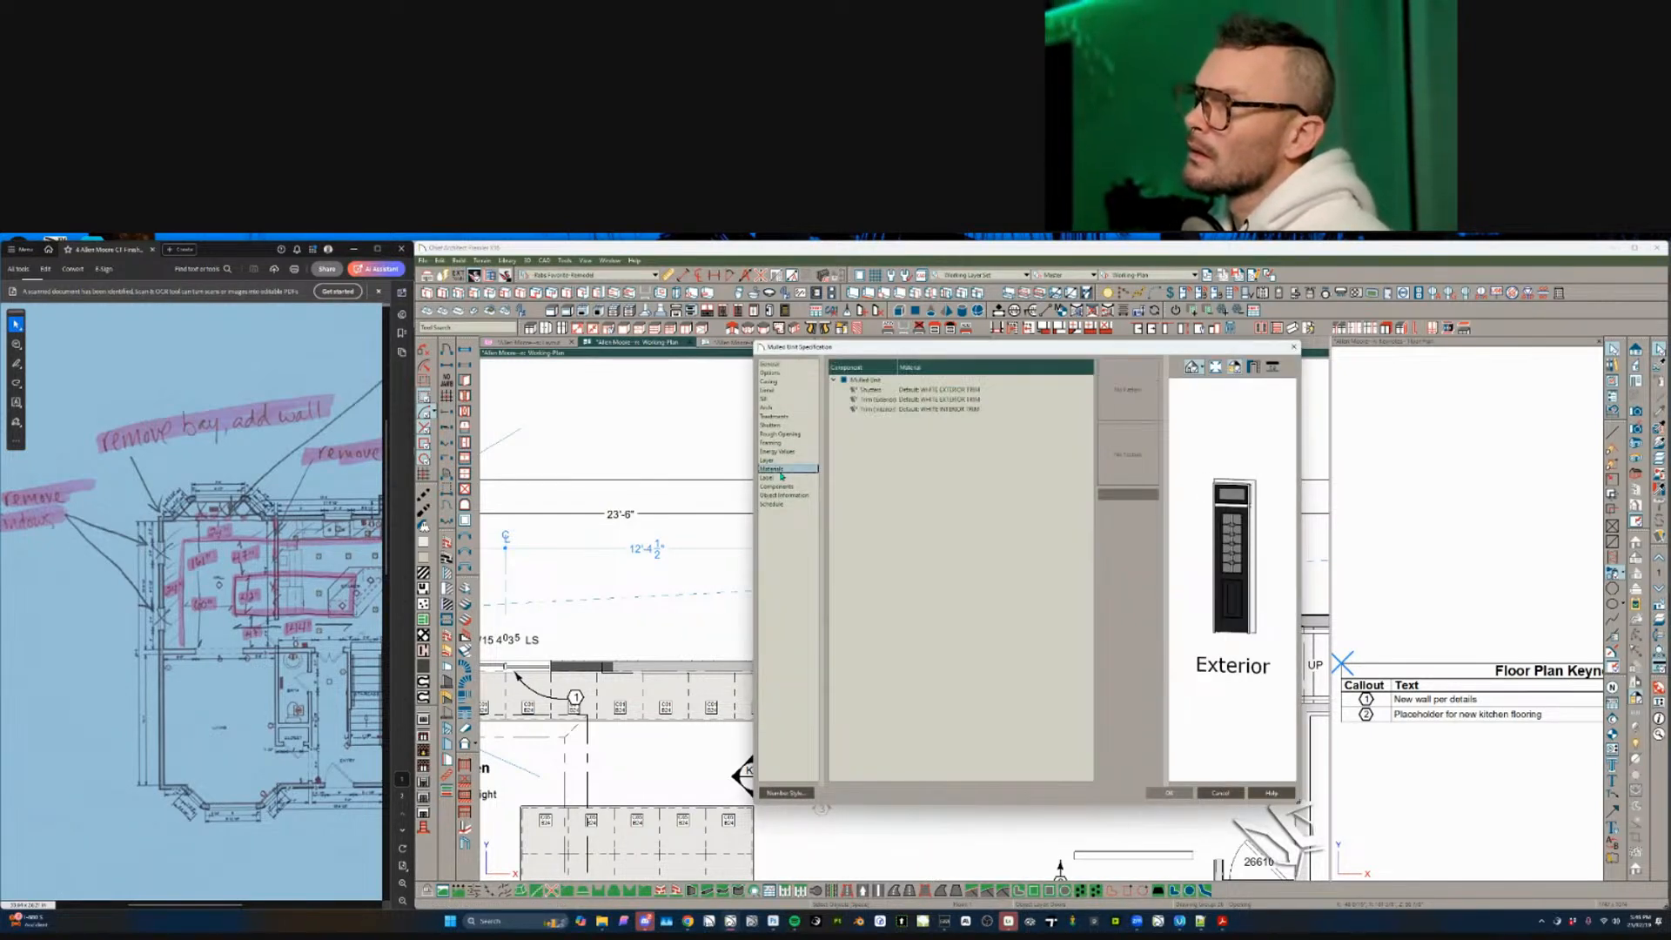
{"action": "left_click", "coordinate": [783, 477]}
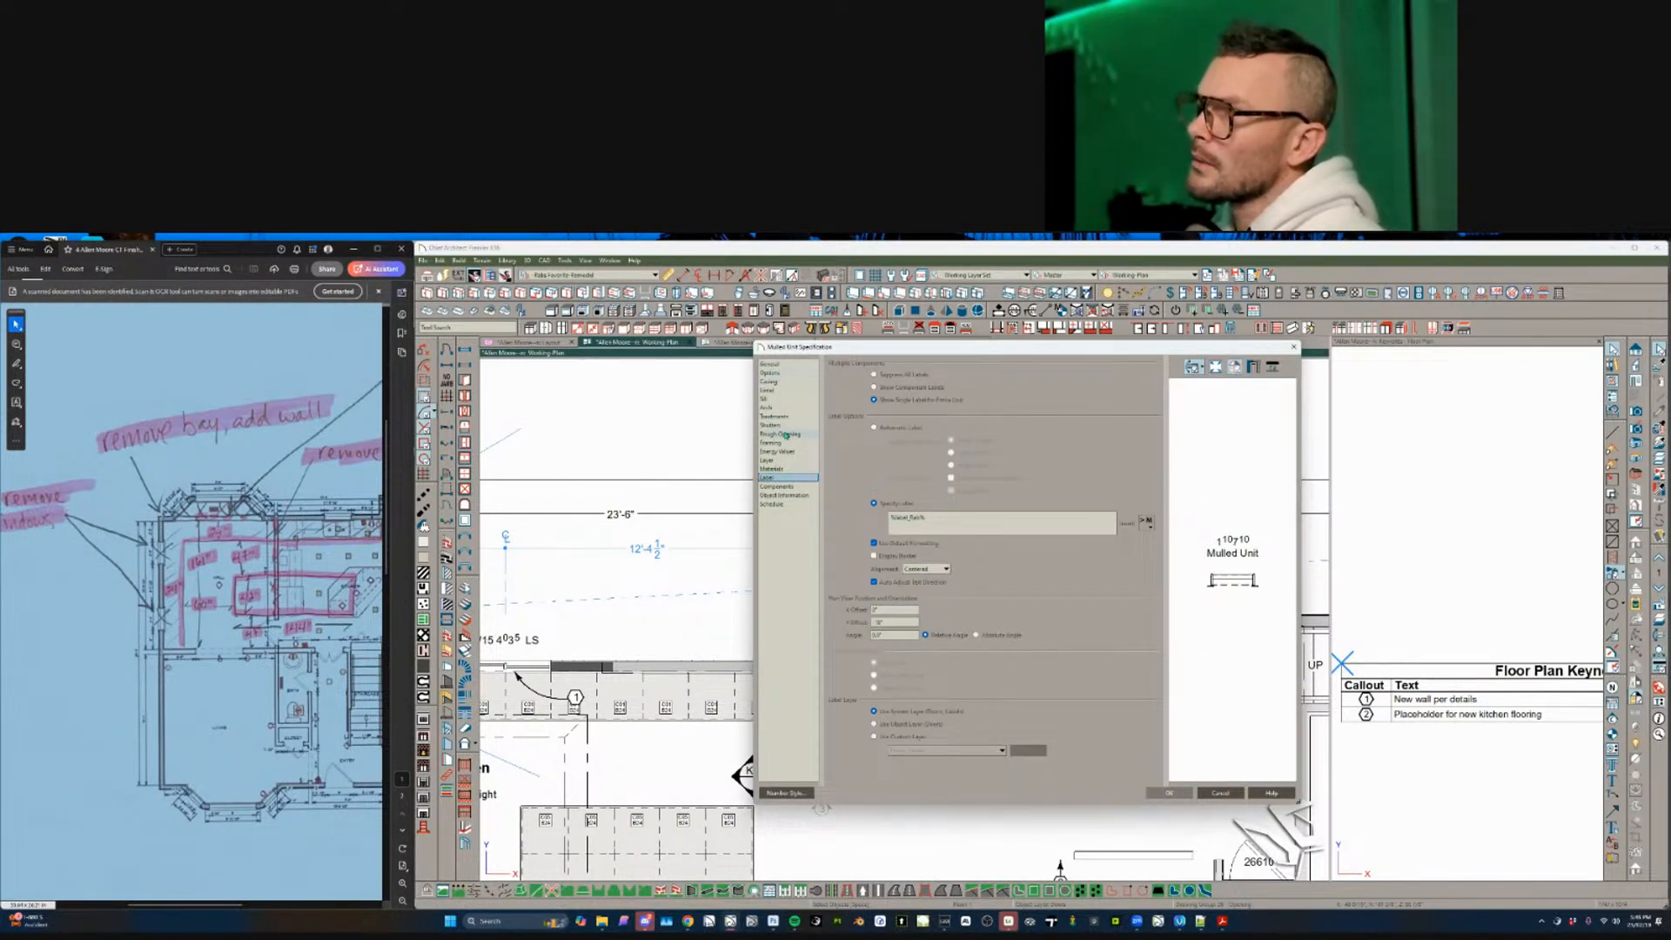
{"action": "left_click", "coordinate": [785, 495]}
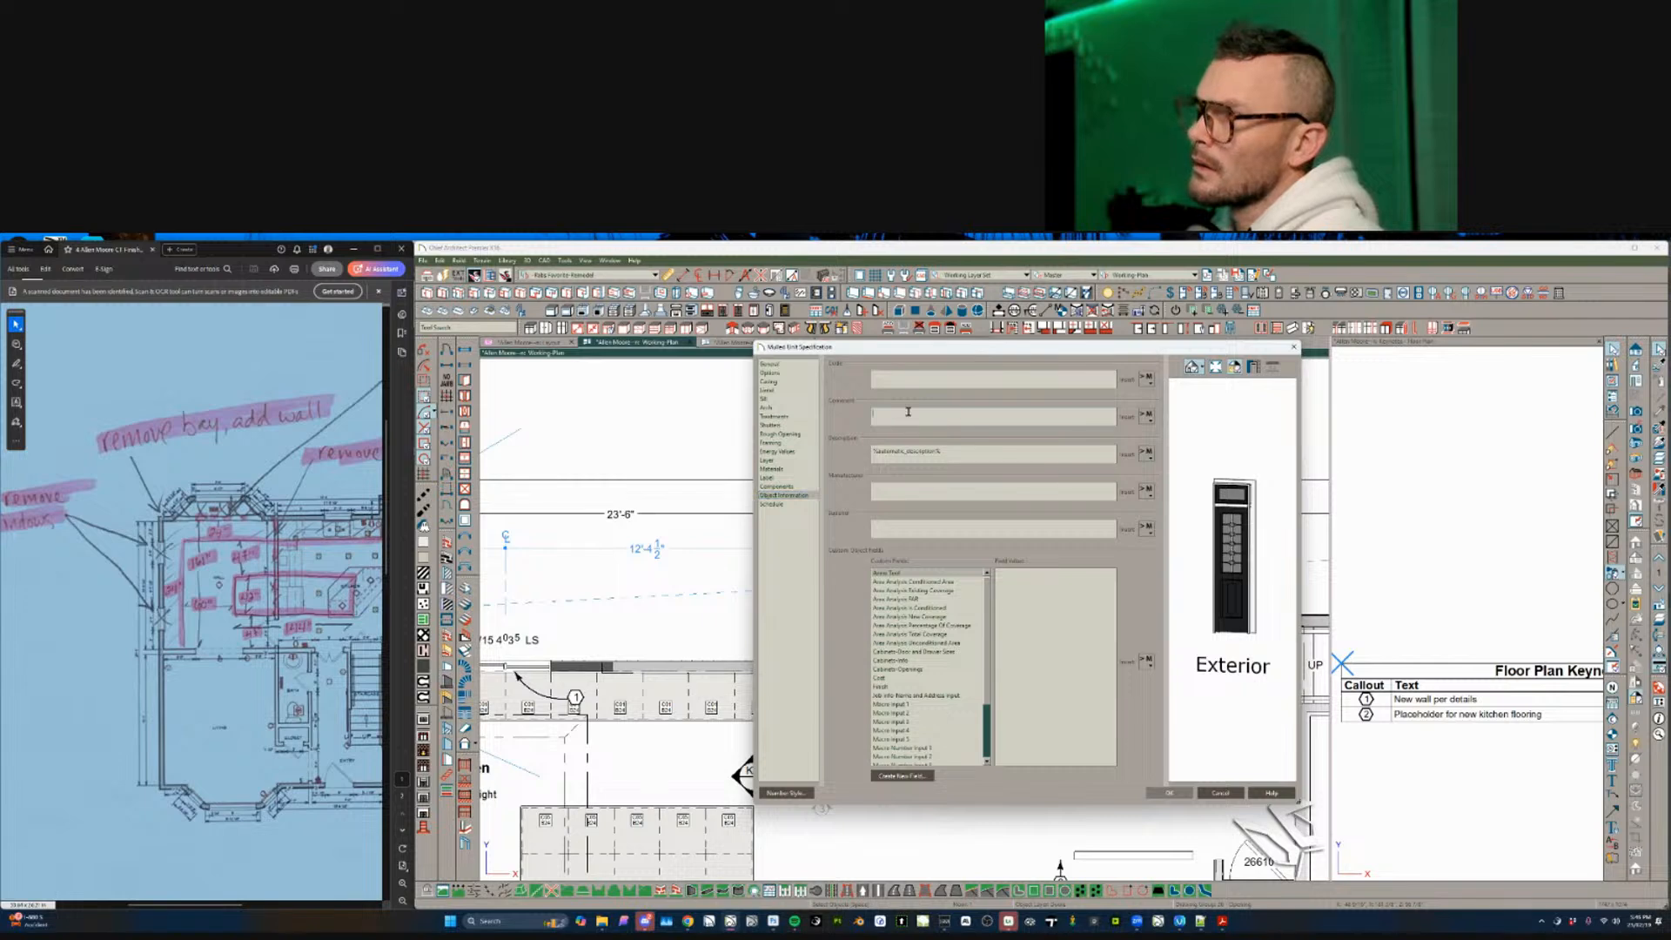
{"action": "type", "text": "Window TBF"}
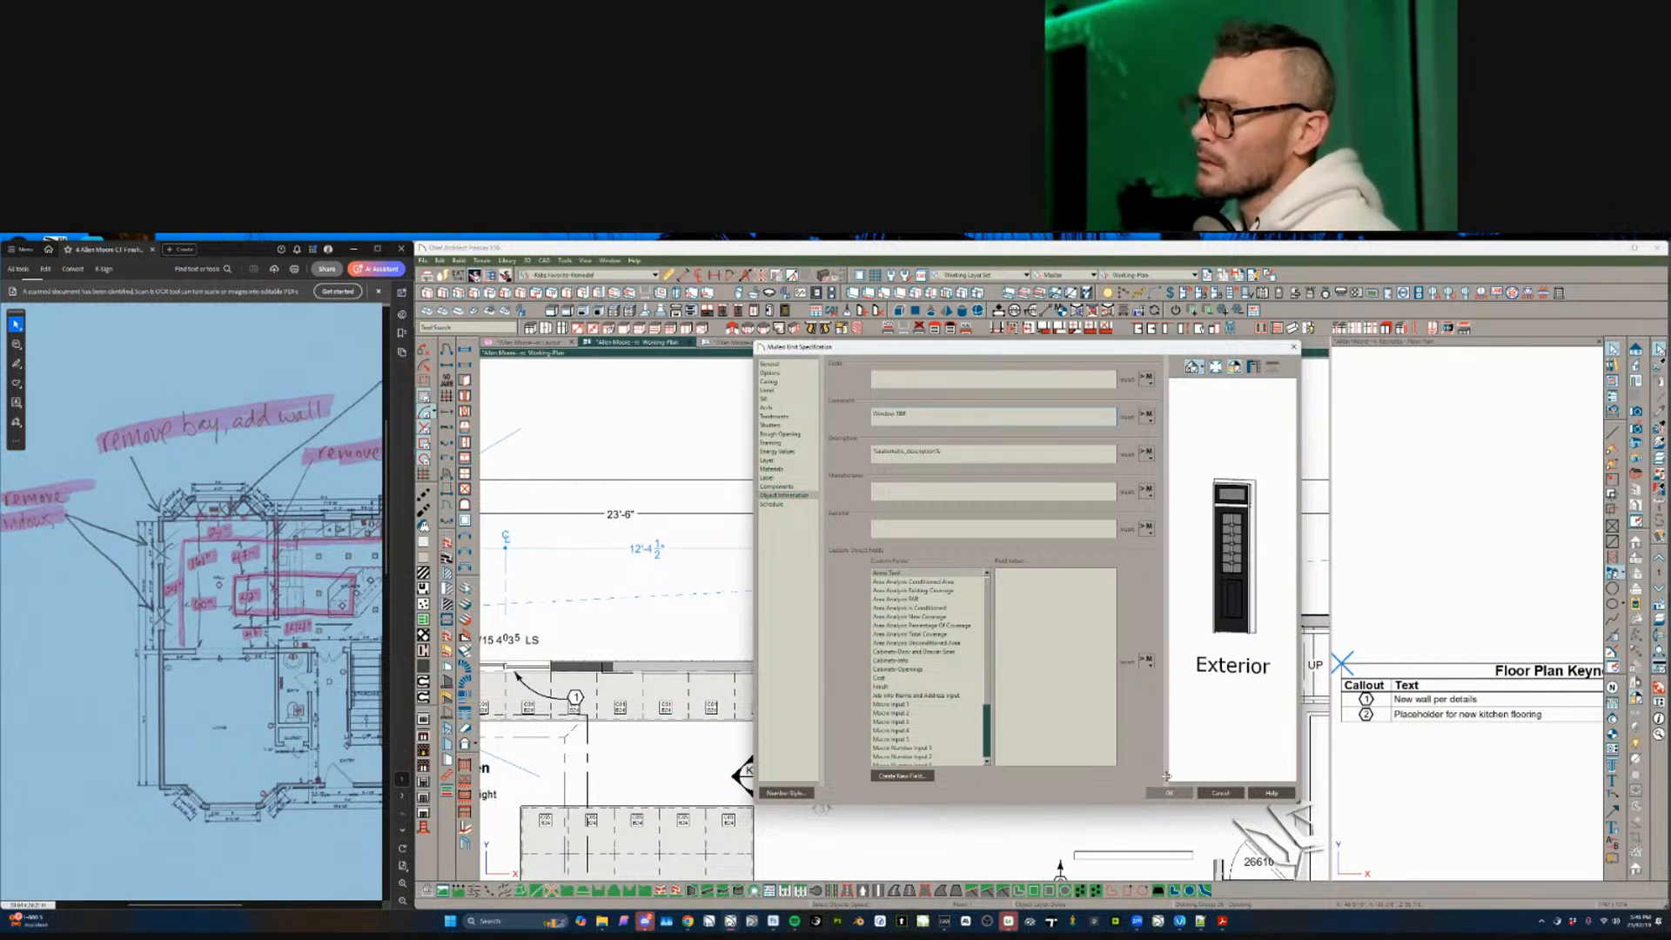
{"action": "left_click", "coordinate": [1169, 792]}
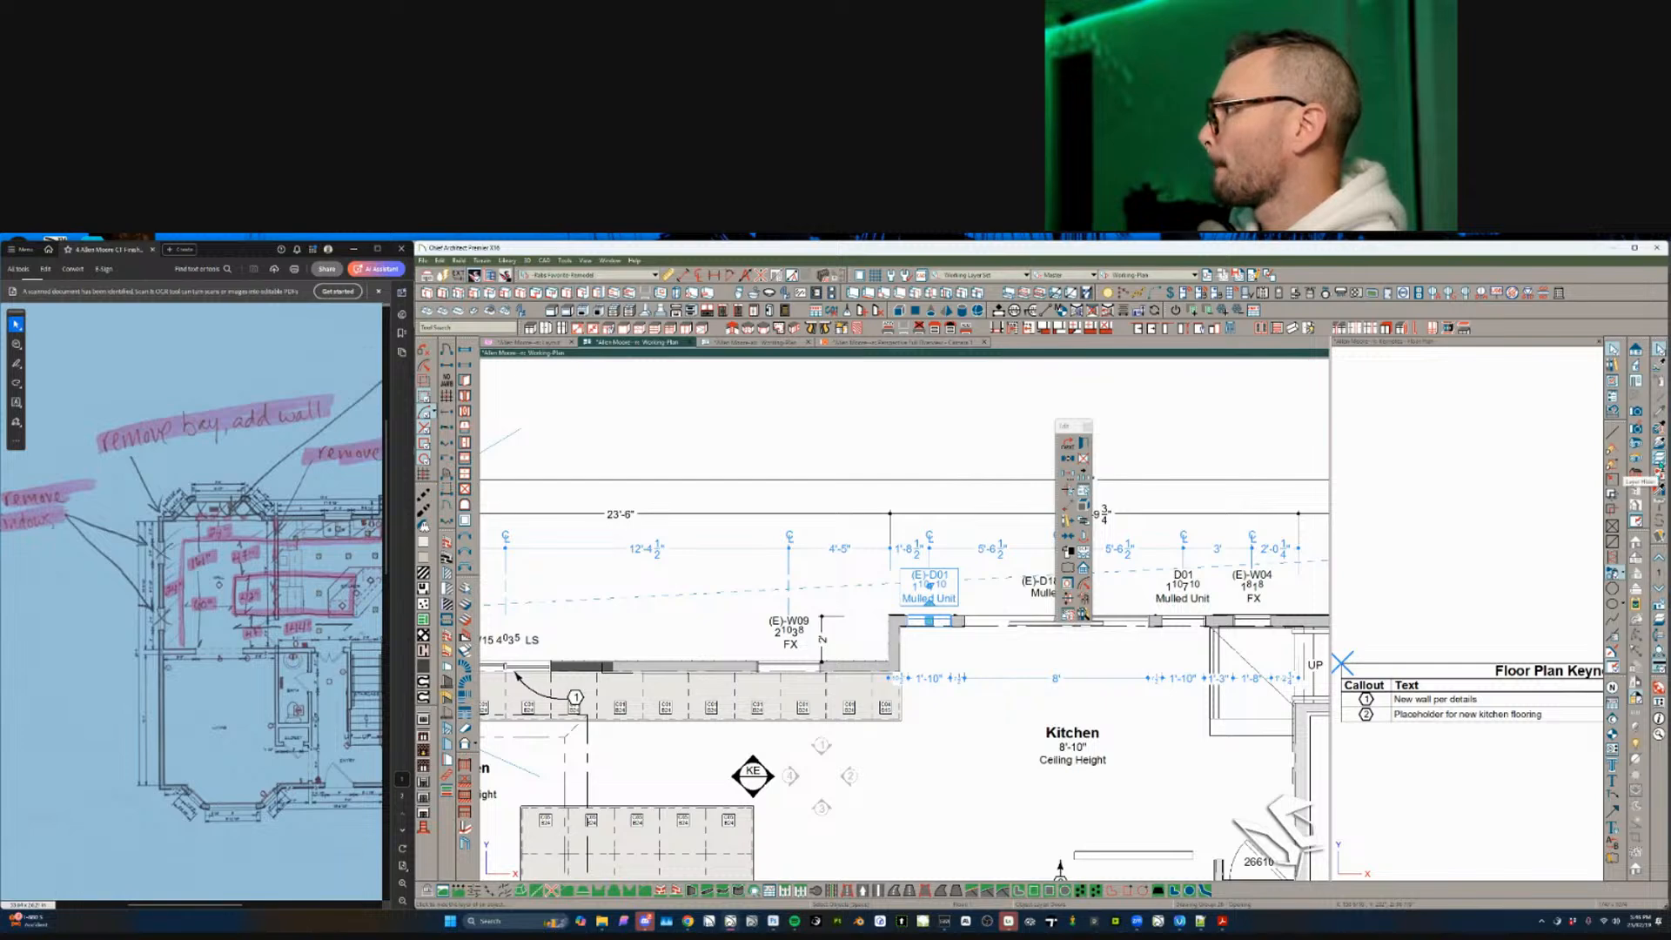
- Pan across the plan toward the Entry and select the D14 mulled unit
{"action": "left_click", "coordinate": [954, 610]}
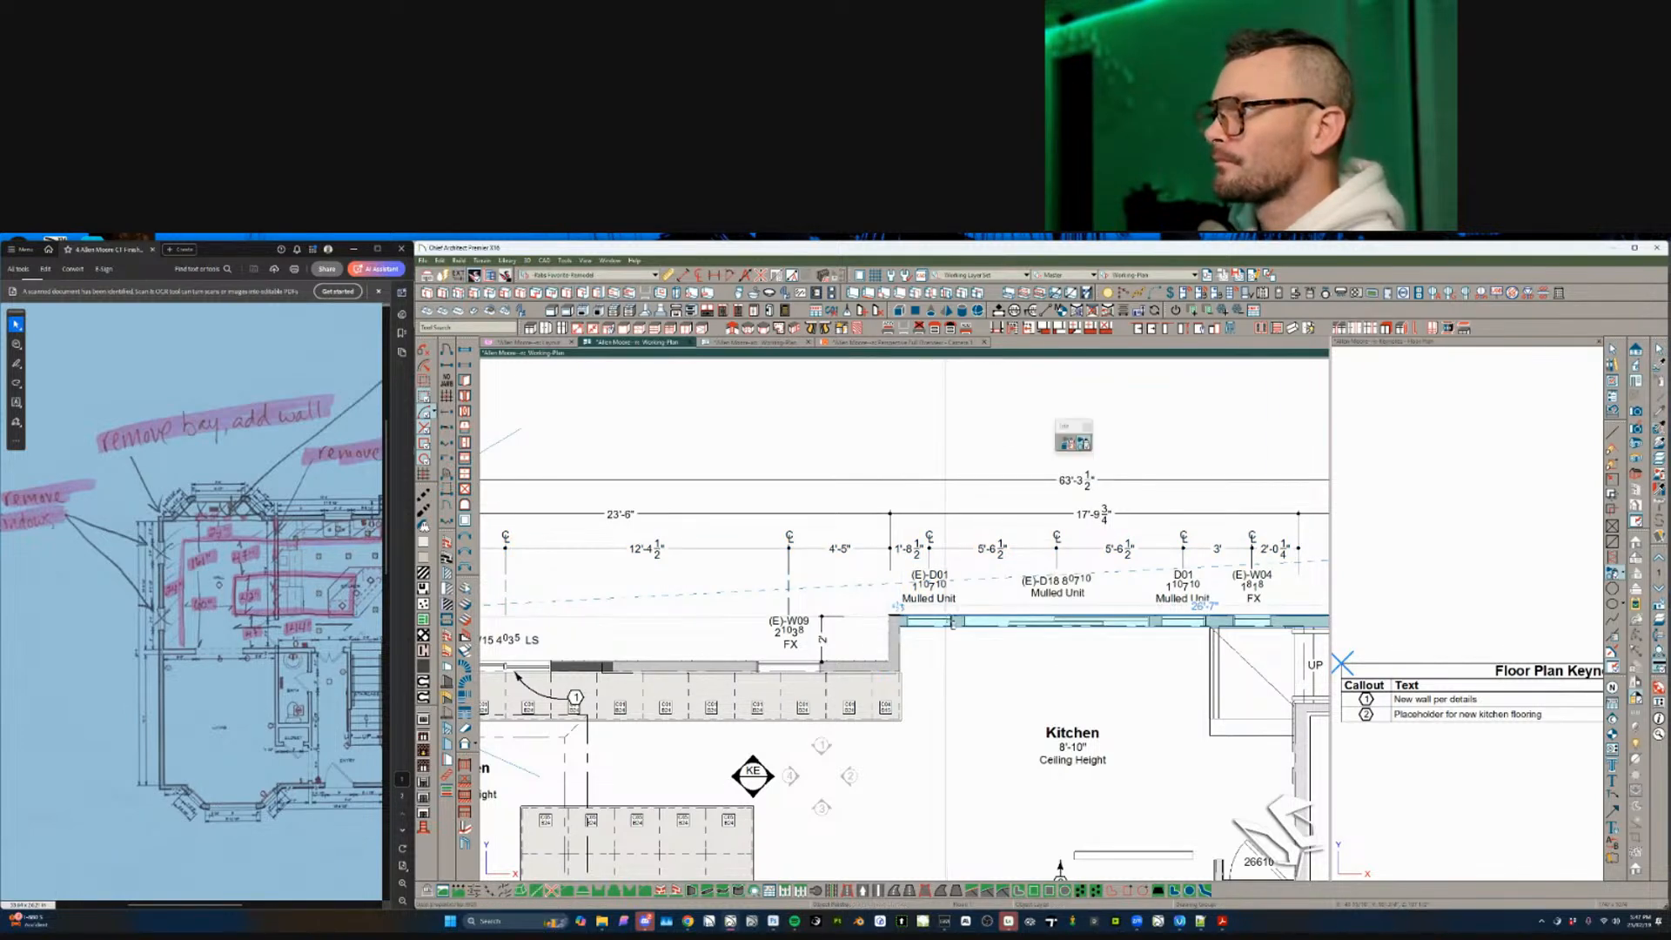
{"action": "left_click", "coordinate": [925, 588]}
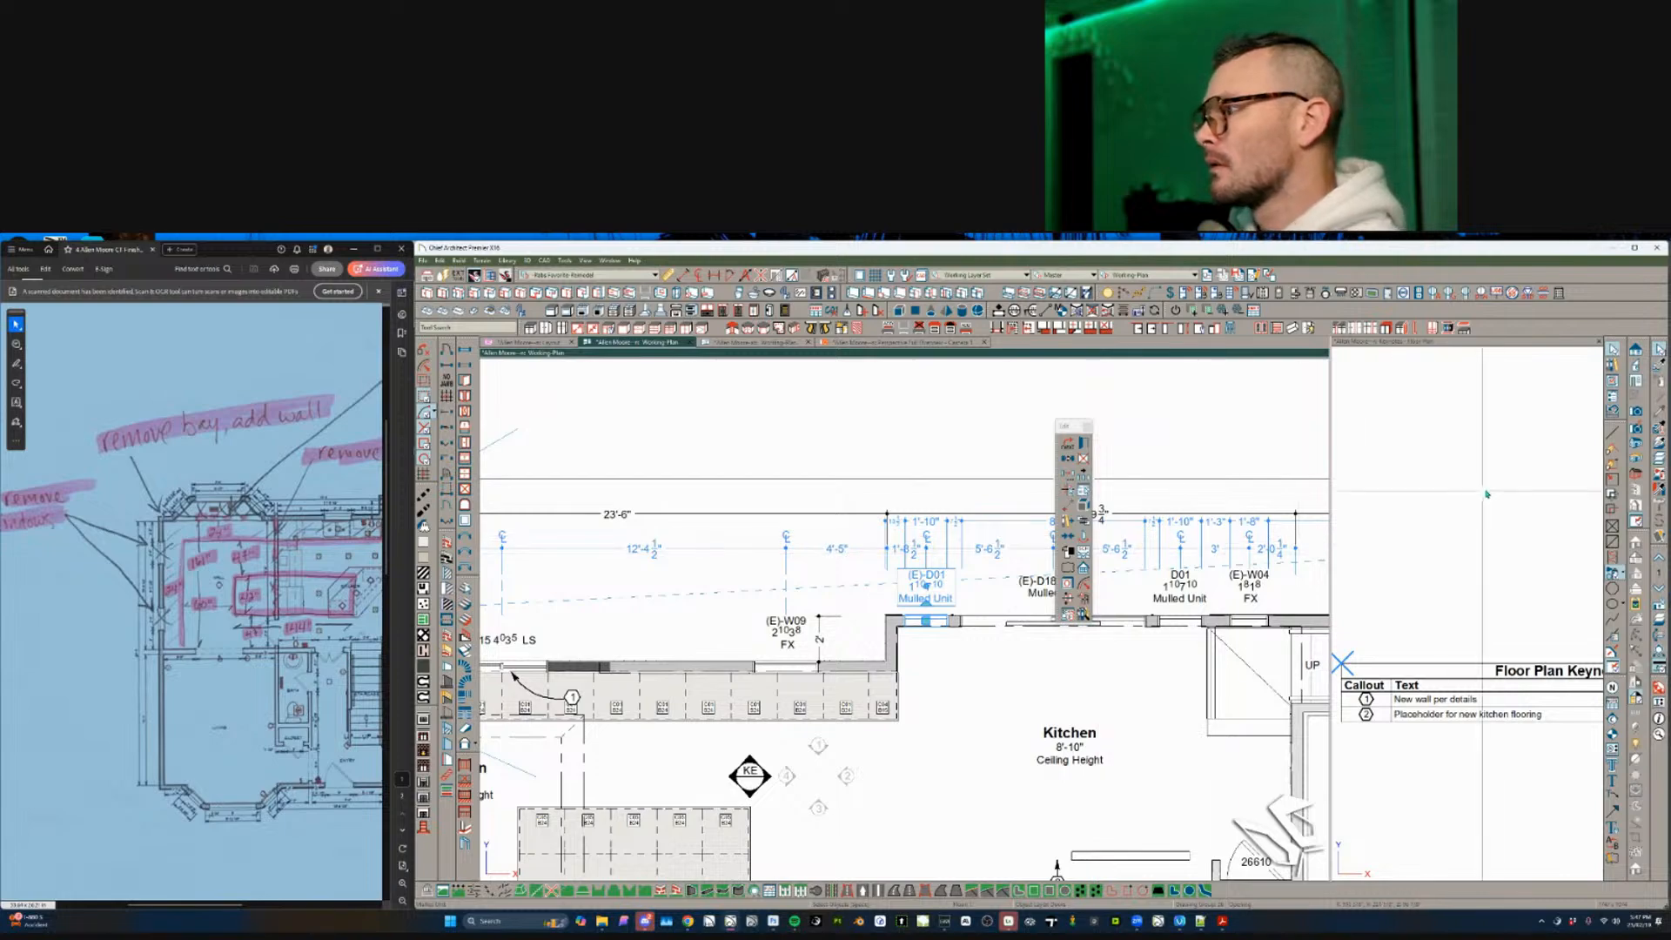
{"action": "middle_click_drag", "start_coordinate": [1131, 608], "coordinate": [970, 607]}
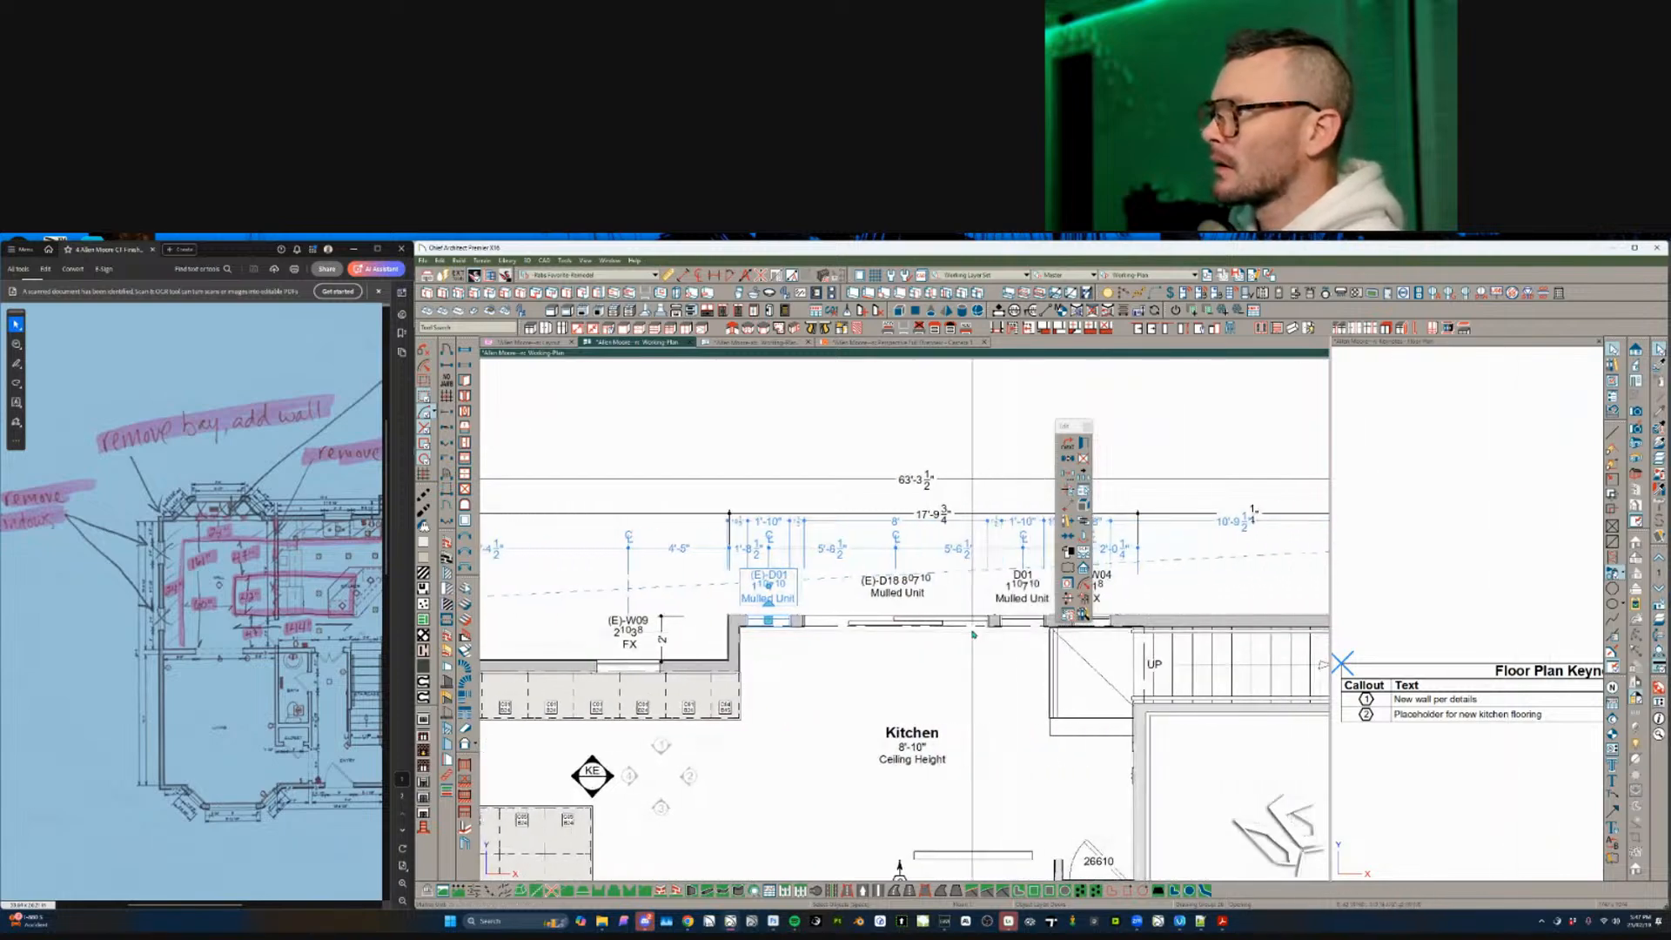
{"action": "left_click", "coordinate": [1024, 621]}
{"action": "middle_click_drag", "start_coordinate": [967, 680], "coordinate": [654, 669]}
{"action": "scroll", "coordinate": [947, 676], "scroll_direction": "down", "scroll_amount": 1}
{"action": "middle_click_drag", "start_coordinate": [1033, 827], "coordinate": [824, 614]}
{"action": "scroll", "coordinate": [824, 762], "scroll_direction": "down", "scroll_amount": 2}
{"action": "middle_click_drag", "start_coordinate": [825, 763], "coordinate": [1154, 523]}
{"action": "scroll", "coordinate": [824, 763], "scroll_direction": "up", "scroll_amount": 3}
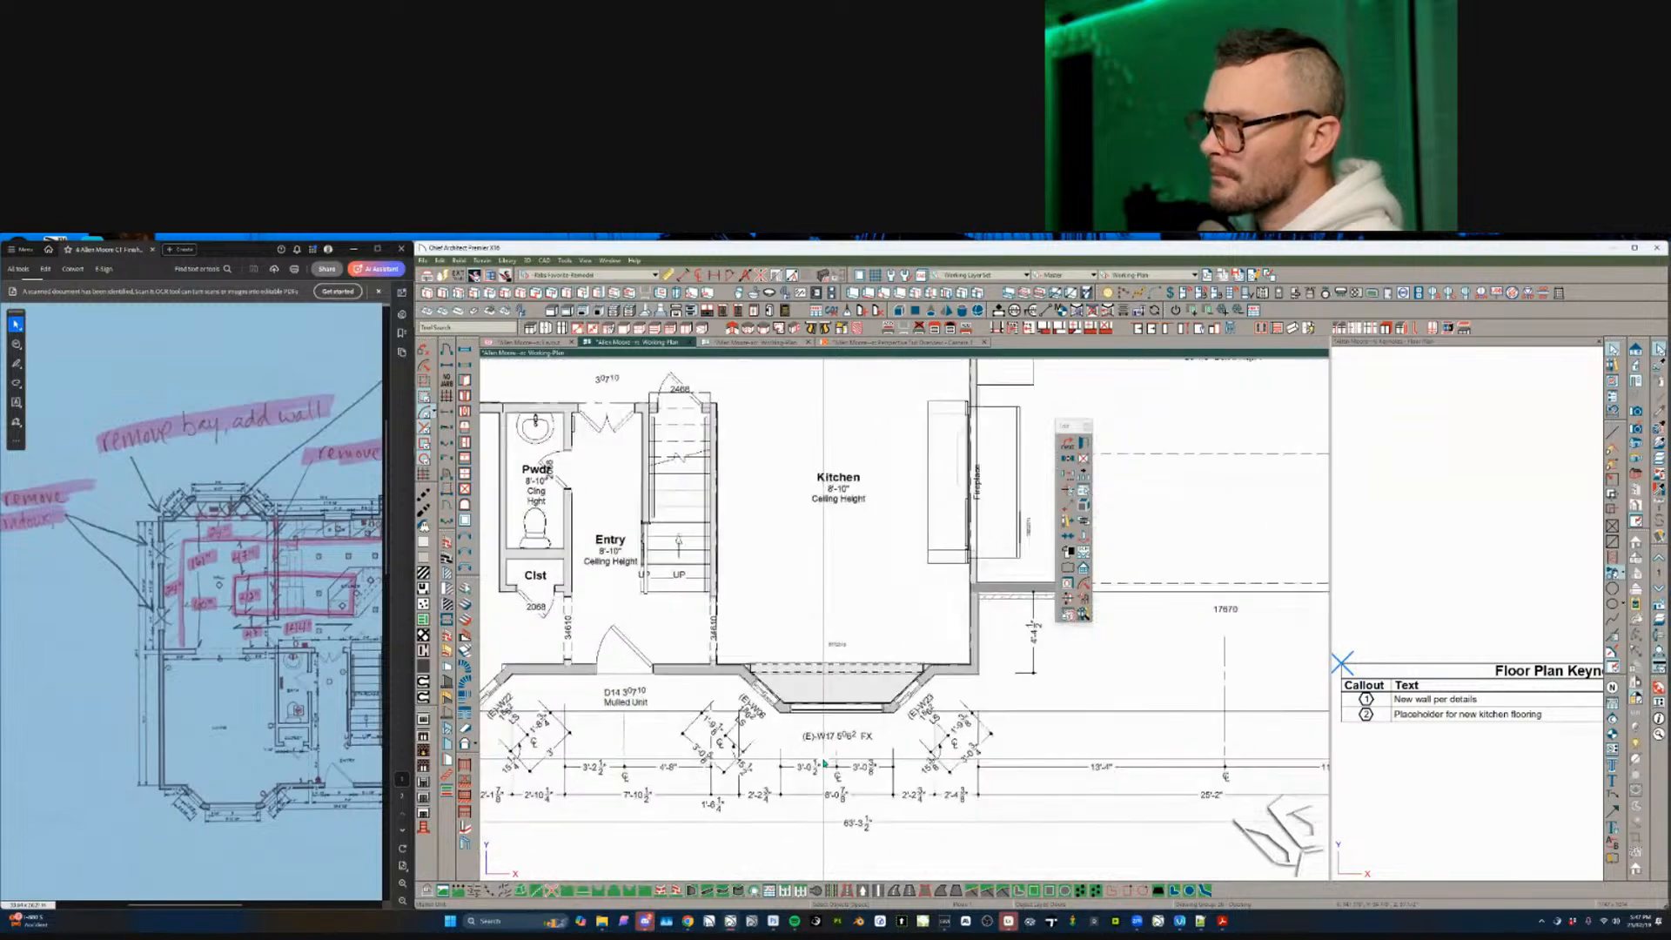
{"action": "scroll", "coordinate": [824, 763], "scroll_direction": "up", "scroll_amount": 1}
{"action": "middle_click_drag", "start_coordinate": [824, 764], "coordinate": [1047, 764]}
{"action": "left_click", "coordinate": [858, 677]}
{"action": "scroll", "coordinate": [857, 676], "scroll_direction": "down", "scroll_amount": 1}
{"action": "middle_click_drag", "start_coordinate": [857, 676], "coordinate": [1187, 687]}
{"action": "scroll", "coordinate": [768, 693], "scroll_direction": "down", "scroll_amount": 2}
{"action": "middle_click_drag", "start_coordinate": [769, 693], "coordinate": [852, 923]}
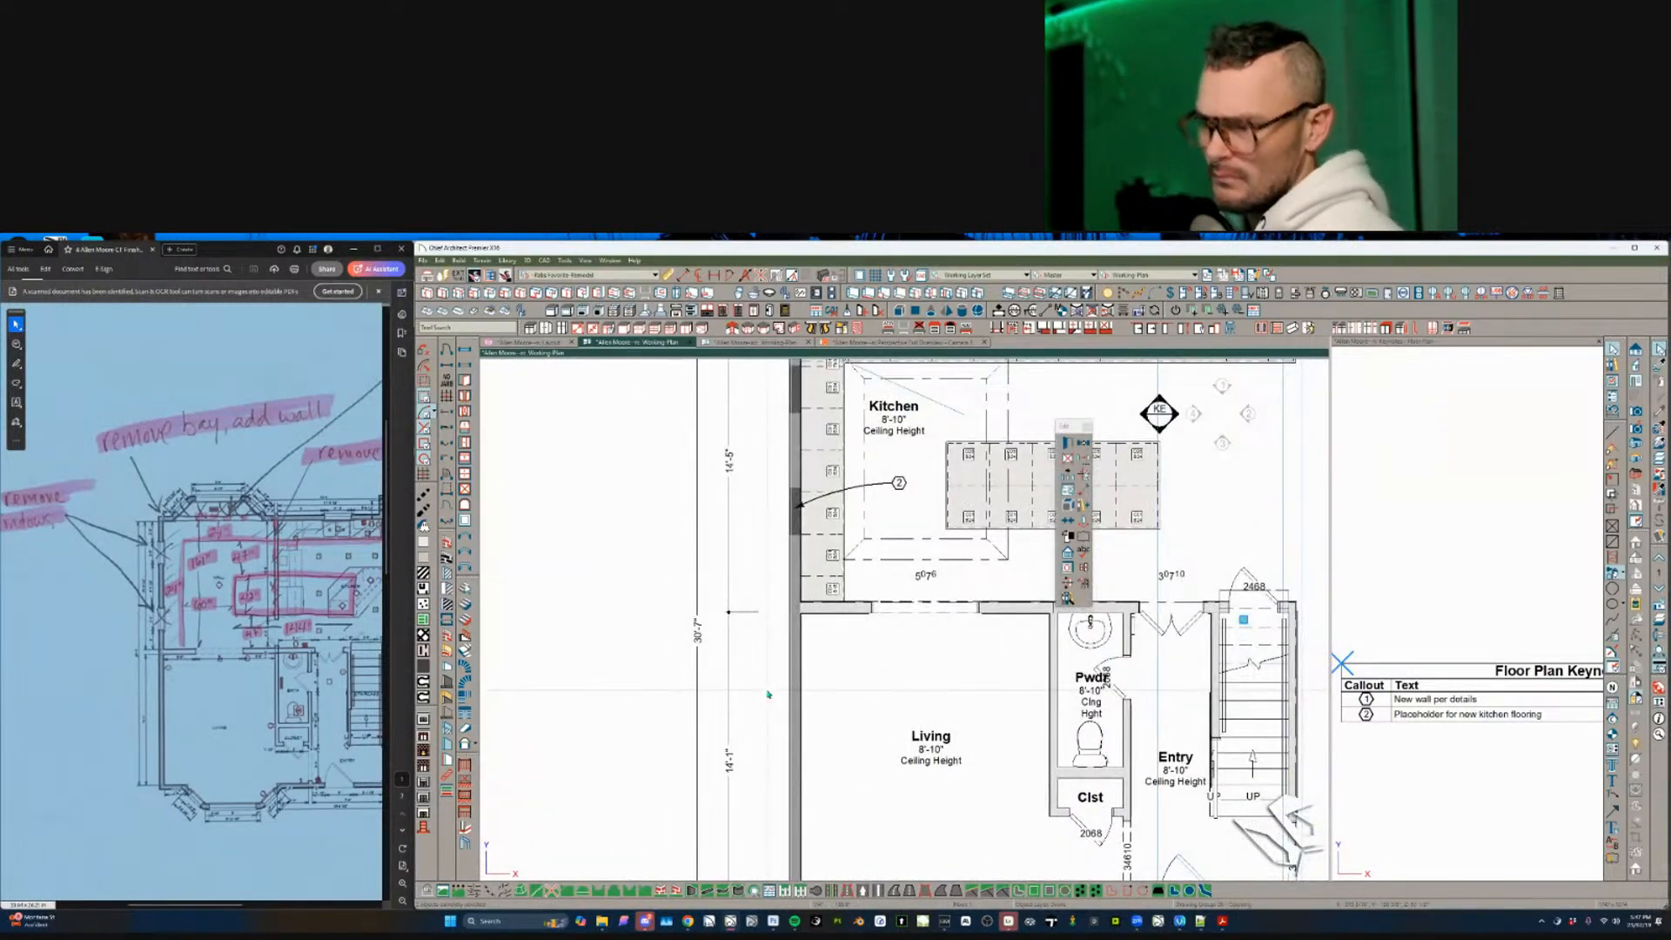
- Paste the copied window comment into D14's Comment field and confirm
{"action": "key", "text": "ctrl+e"}
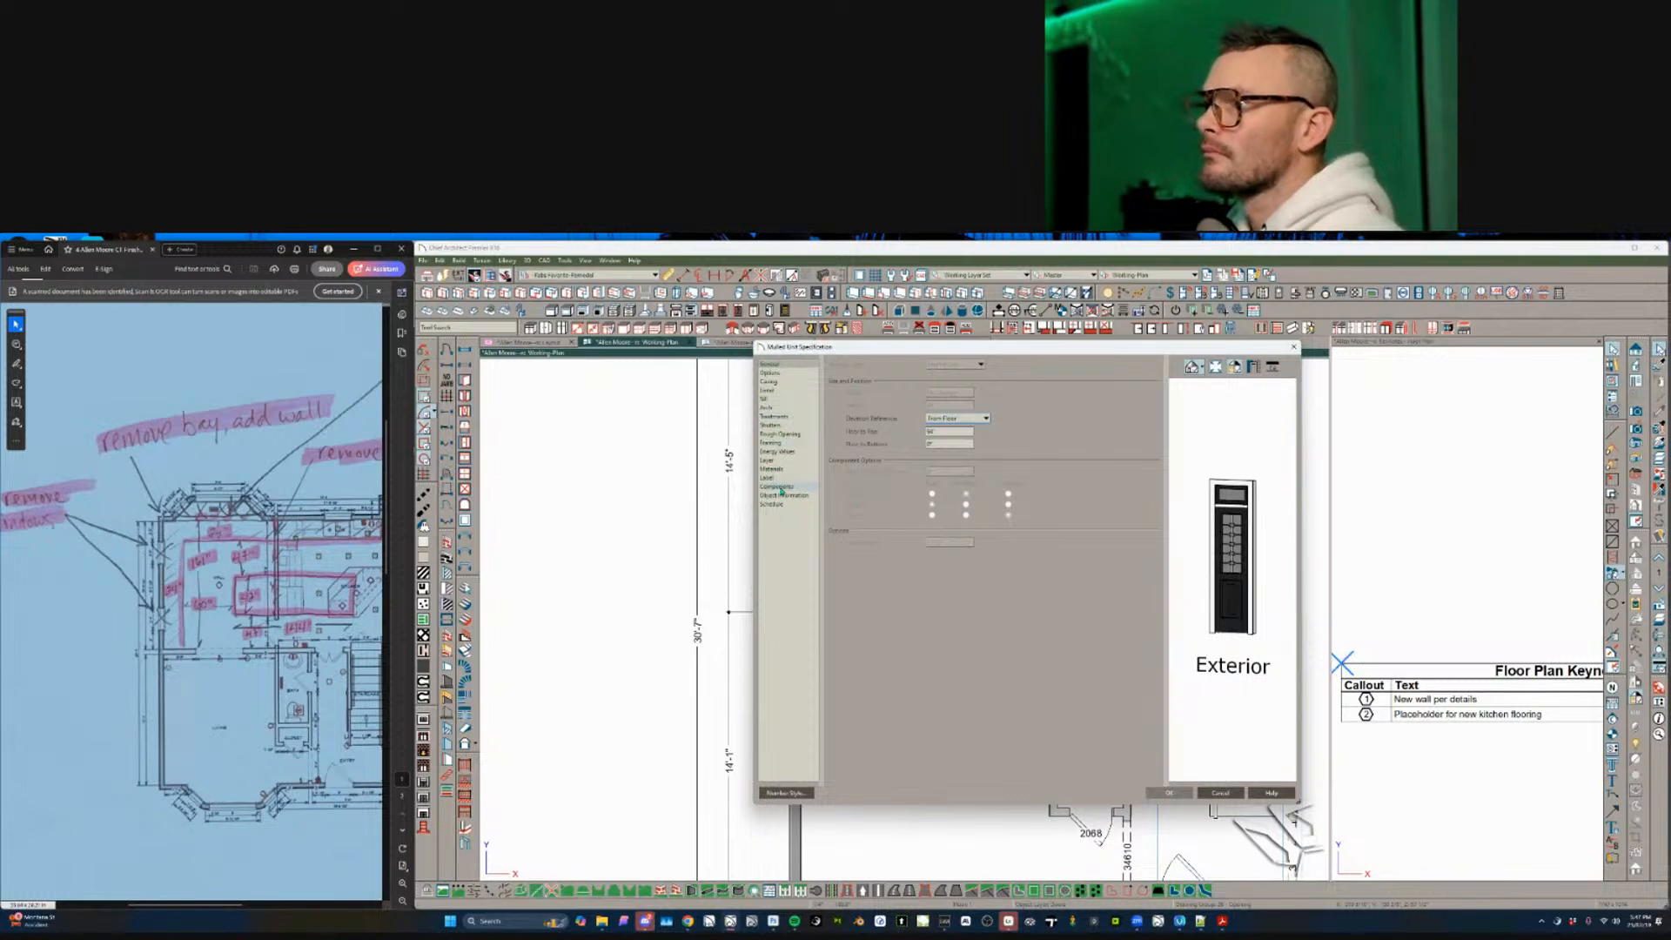
{"action": "left_click", "coordinate": [785, 494]}
{"action": "left_click", "coordinate": [916, 417]}
{"action": "type", "text": "Window TBR"}
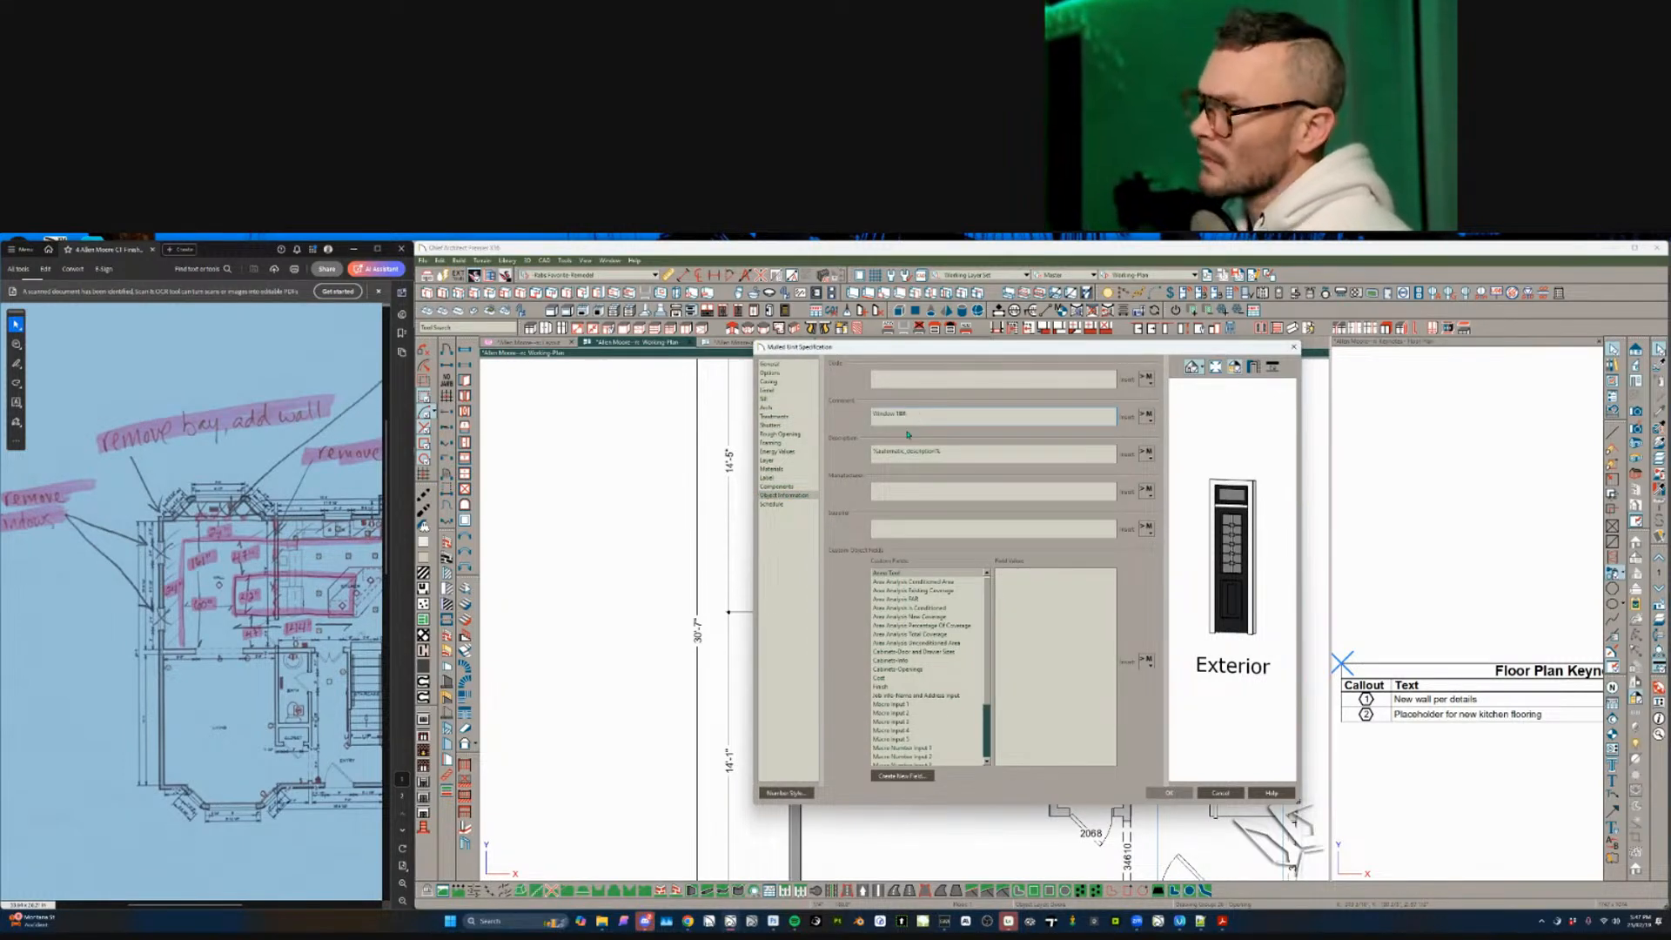
{"action": "left_click", "coordinate": [1175, 795]}
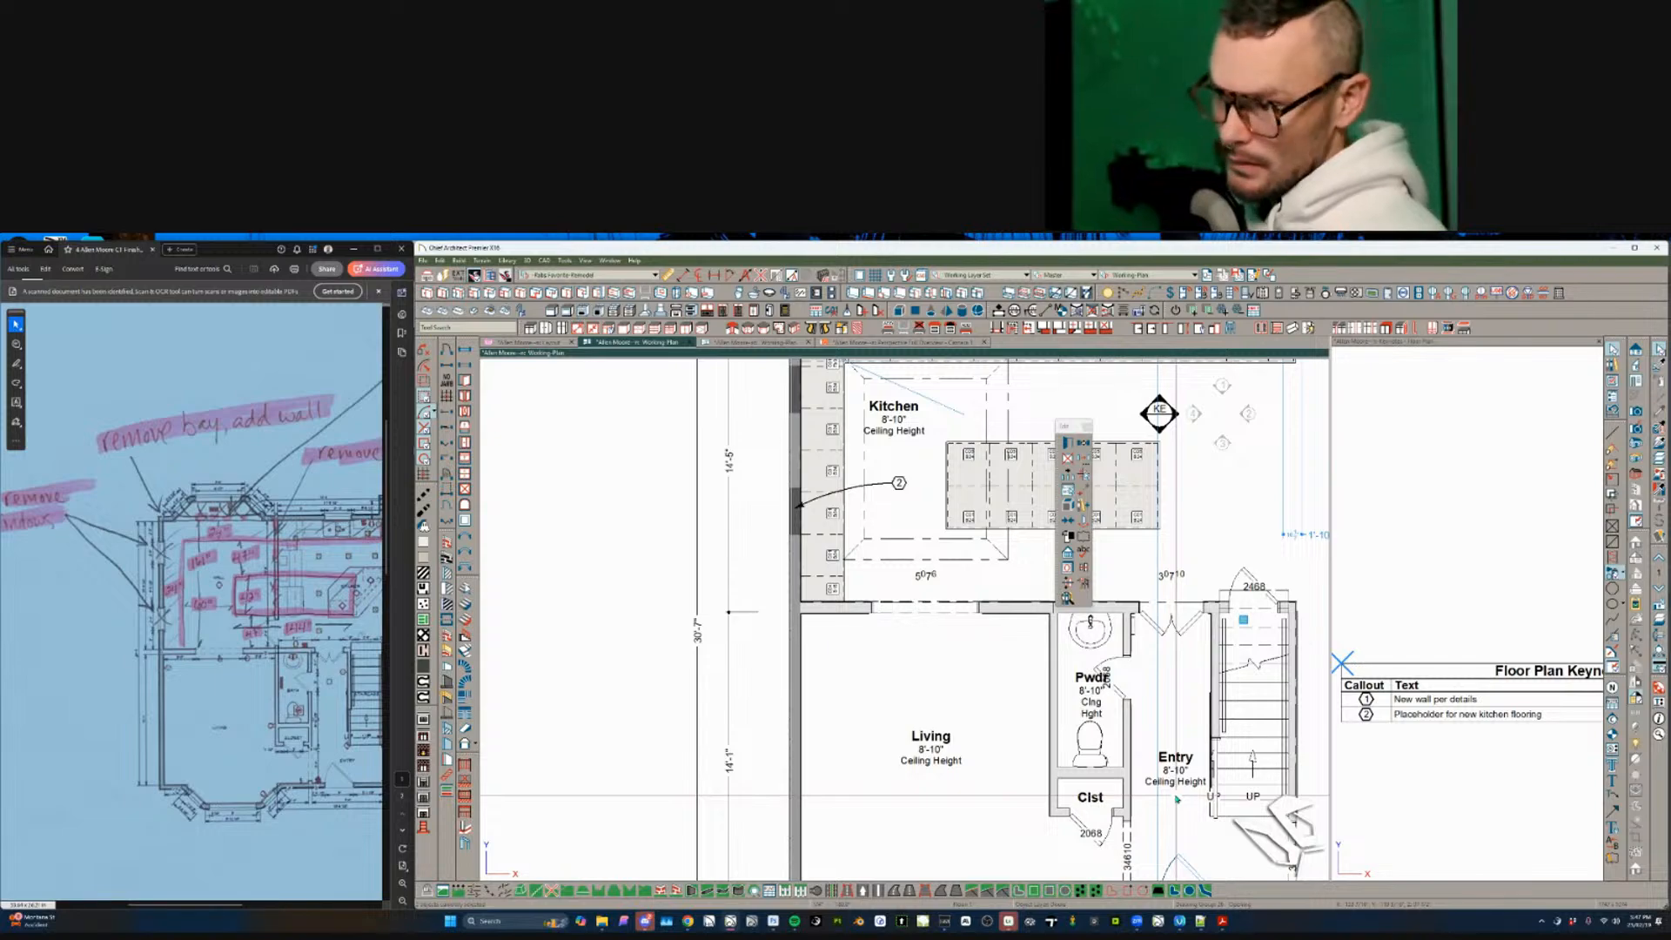
- Pan and zoom over the first-floor kitchen and garage area, clearing stray selections
{"action": "middle_click_drag", "start_coordinate": [1284, 417], "coordinate": [983, 523]}
{"action": "scroll", "coordinate": [1113, 648], "scroll_direction": "down", "scroll_amount": 3}
{"action": "scroll", "coordinate": [897, 672], "scroll_direction": "down", "scroll_amount": 1}
{"action": "key", "text": "Escape"}
{"action": "scroll", "coordinate": [870, 671], "scroll_direction": "down", "scroll_amount": 1}
{"action": "middle_click_drag", "start_coordinate": [870, 670], "coordinate": [868, 666]}
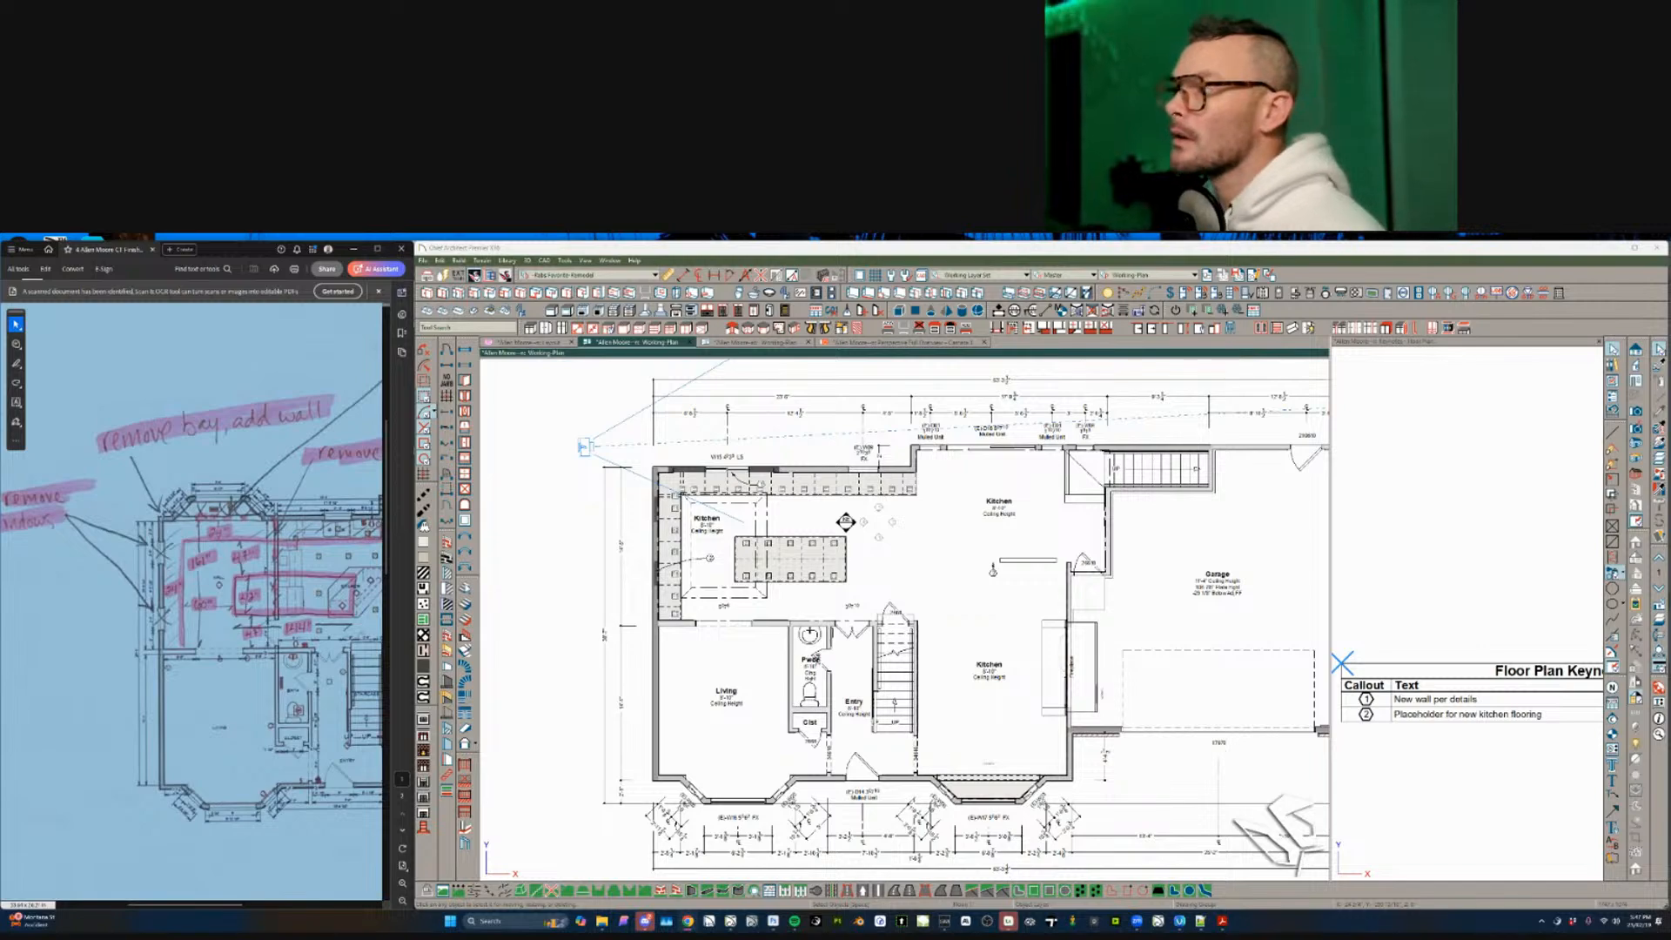
{"action": "left_click", "coordinate": [1172, 449]}
{"action": "middle_click_drag", "start_coordinate": [1172, 450], "coordinate": [1066, 448]}
{"action": "key", "text": "Escape"}
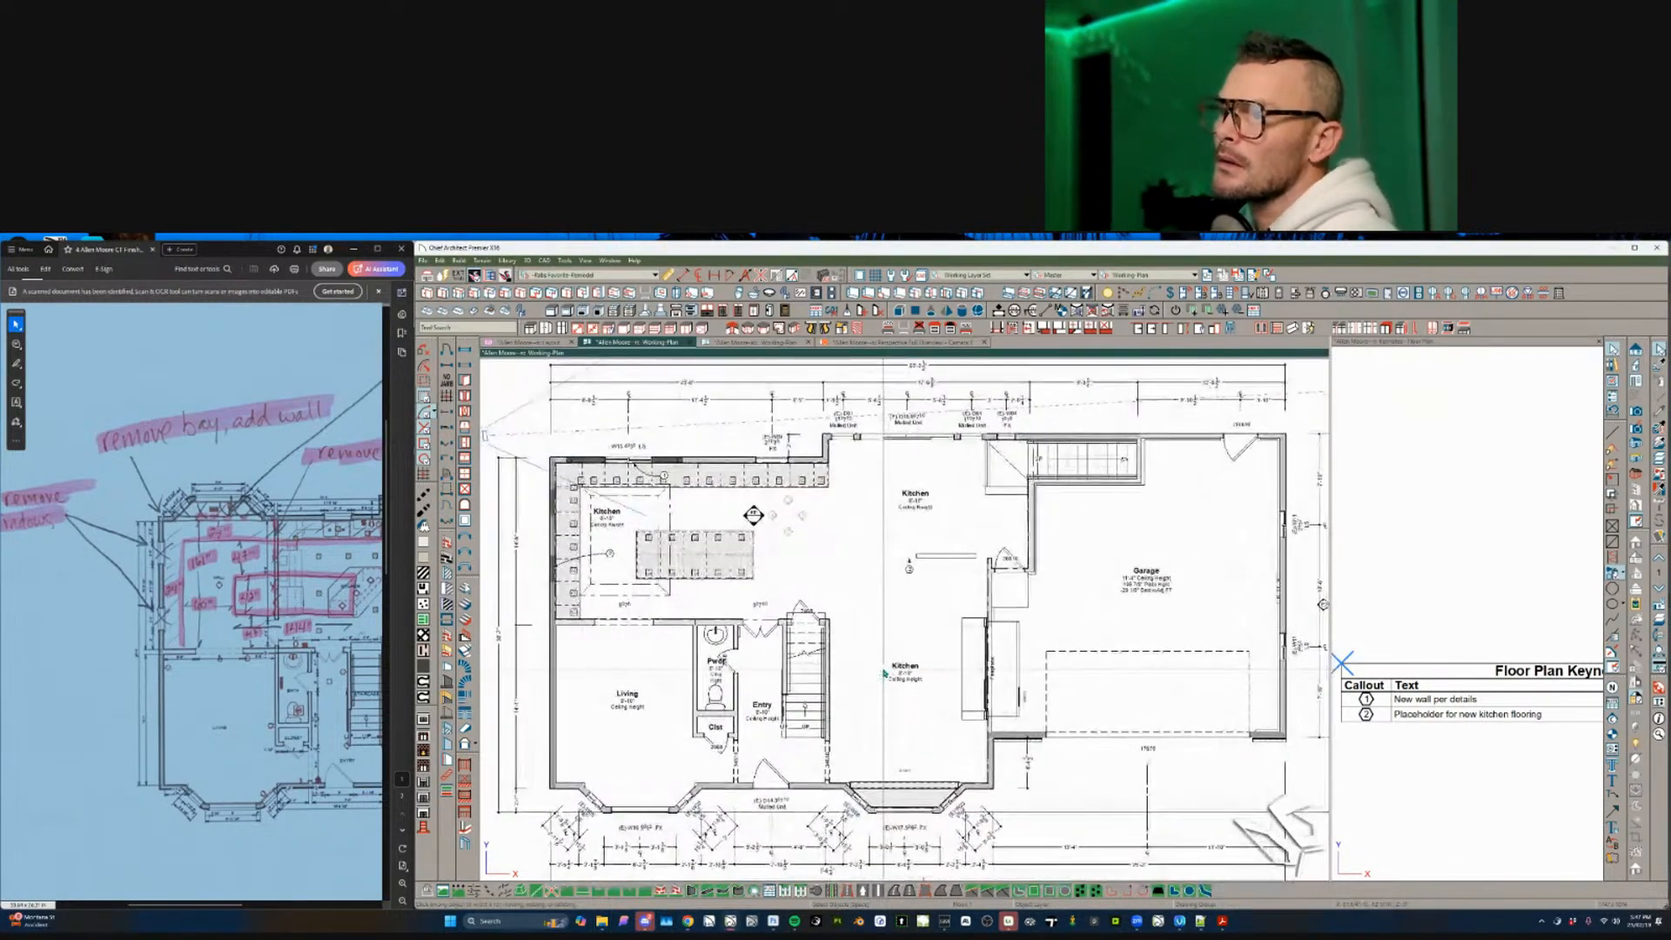
{"action": "scroll", "coordinate": [815, 648], "scroll_direction": "up", "scroll_amount": 3}
{"action": "scroll", "coordinate": [816, 649], "scroll_direction": "up", "scroll_amount": 2}
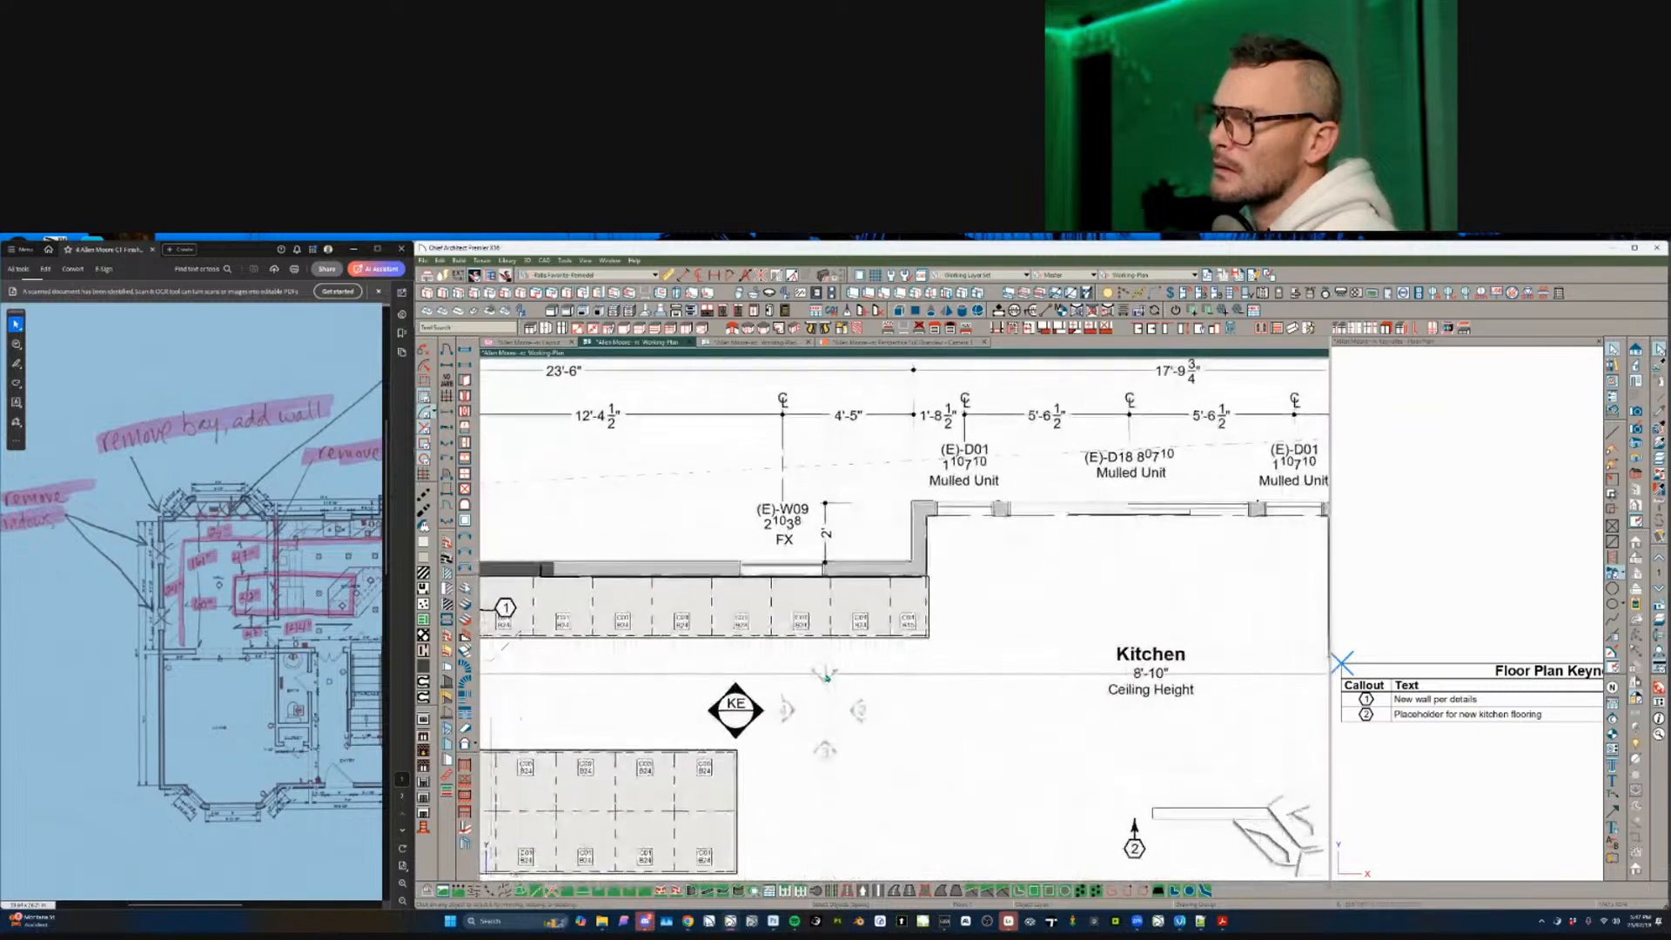
- Shift the Kitchen's KE marker right and delete the short stray wall segment beside it
{"action": "left_click", "coordinate": [733, 682]}
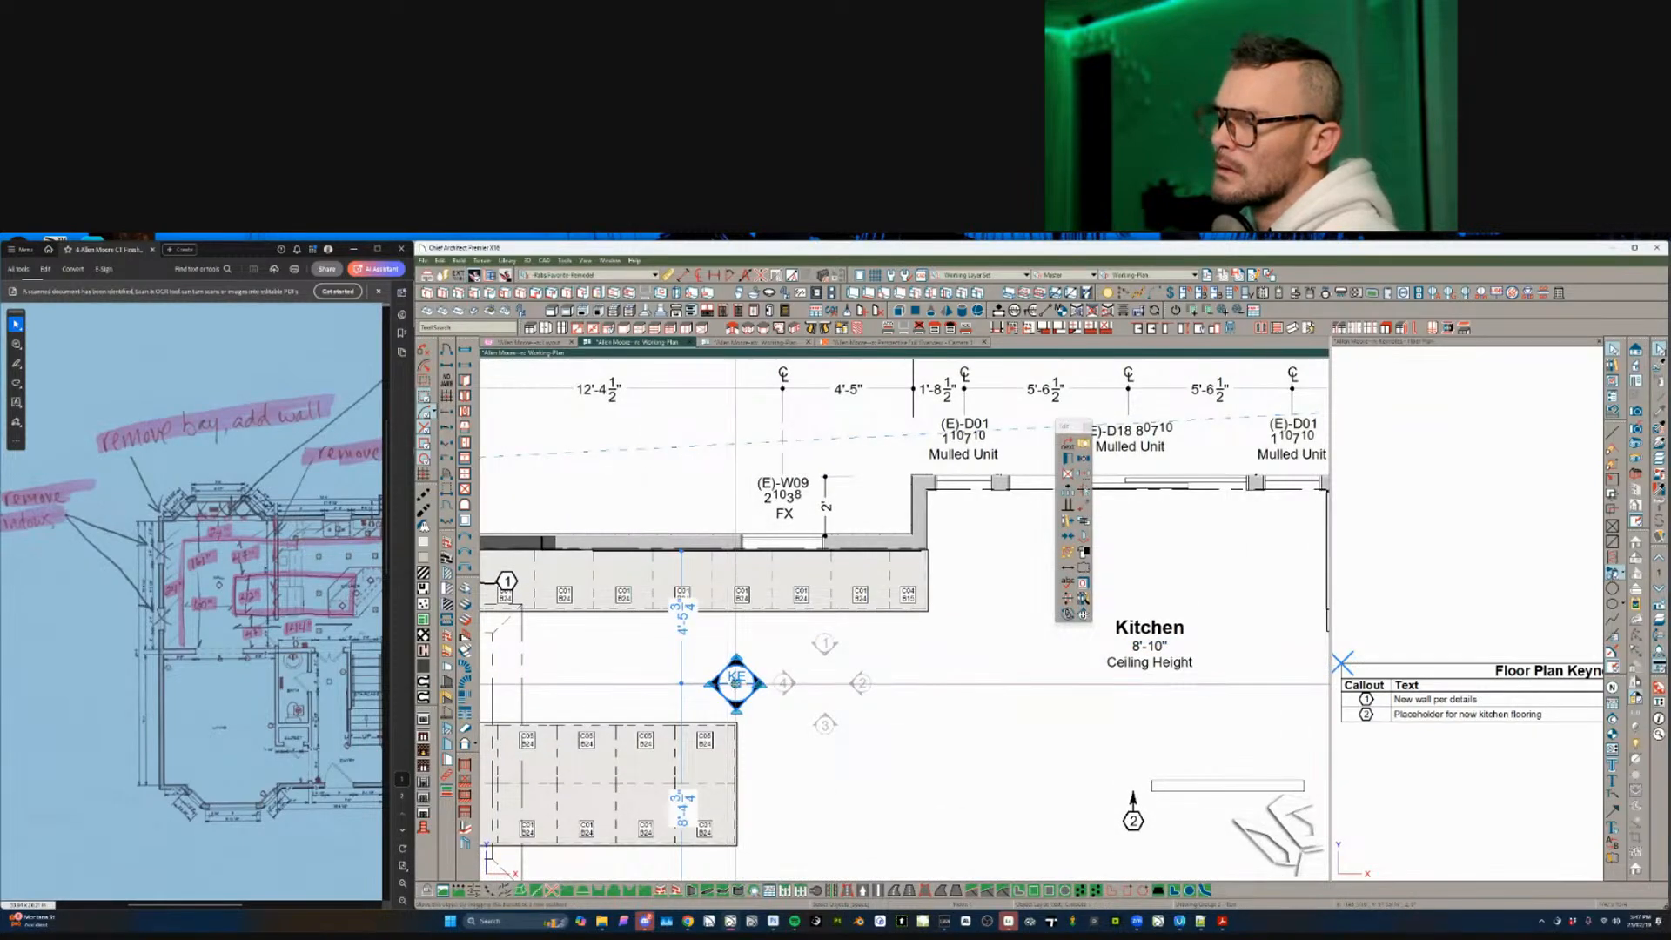
{"action": "mouse_move", "coordinate": [729, 687]}
{"action": "left_mouse_down"}
{"action": "mouse_move", "coordinate": [842, 687]}
{"action": "mouse_move", "coordinate": [823, 687]}
{"action": "left_mouse_up"}
{"action": "scroll", "coordinate": [980, 707], "scroll_direction": "down", "scroll_amount": 1}
{"action": "scroll", "coordinate": [980, 706], "scroll_direction": "down", "scroll_amount": 4}
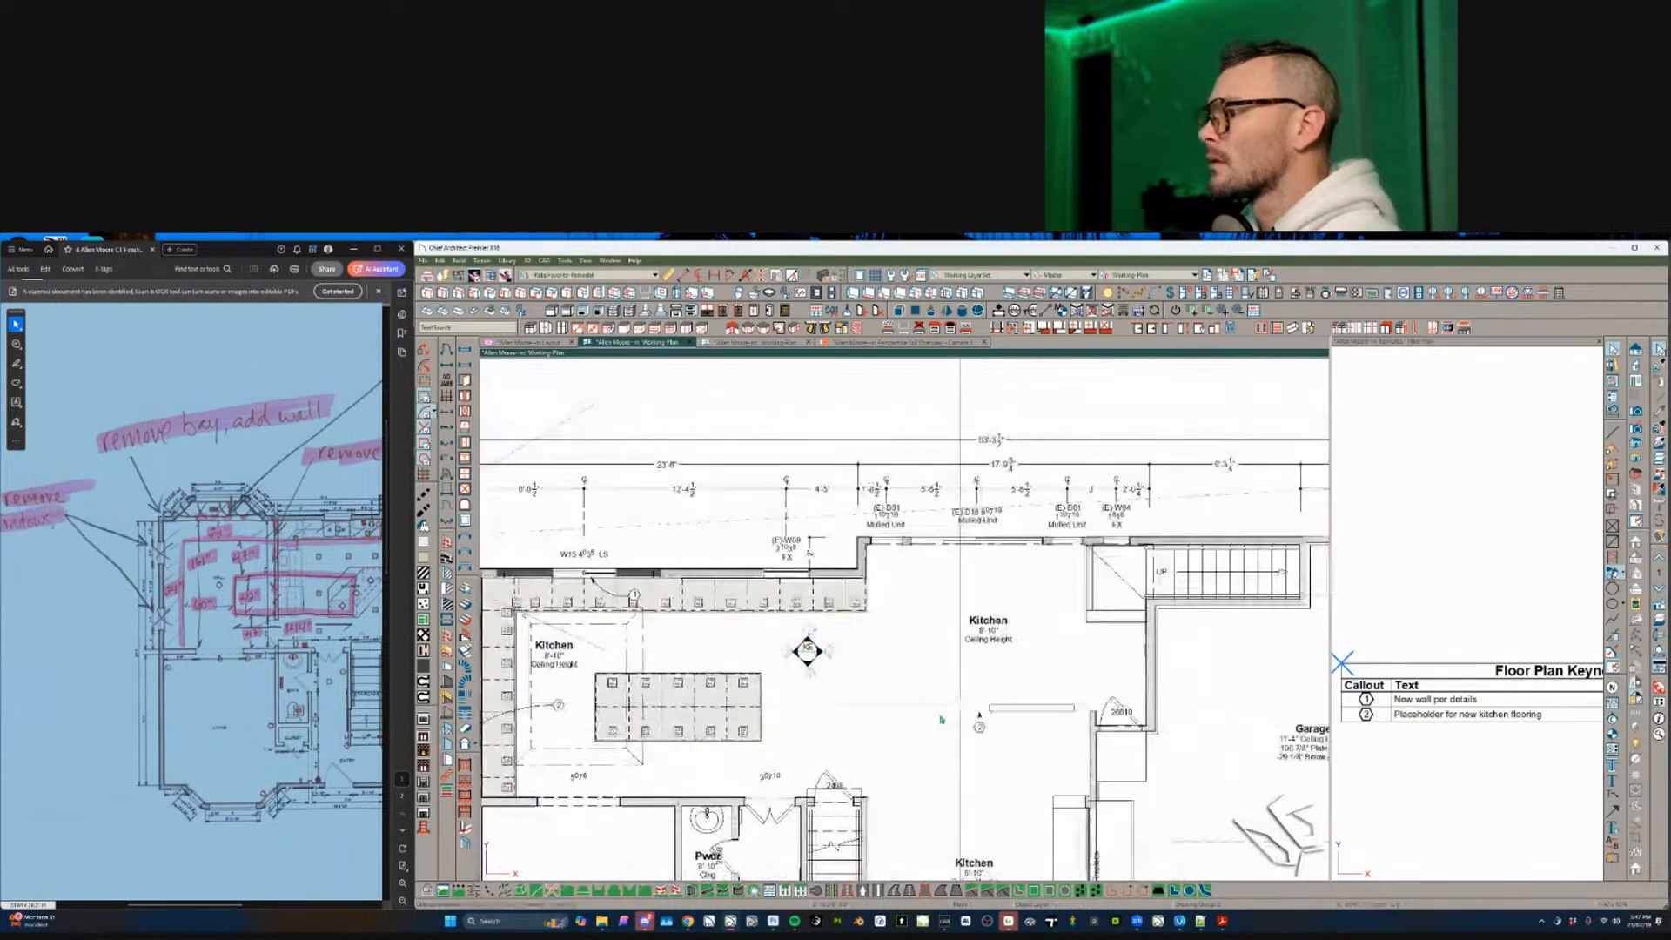
{"action": "left_click", "coordinate": [979, 692]}
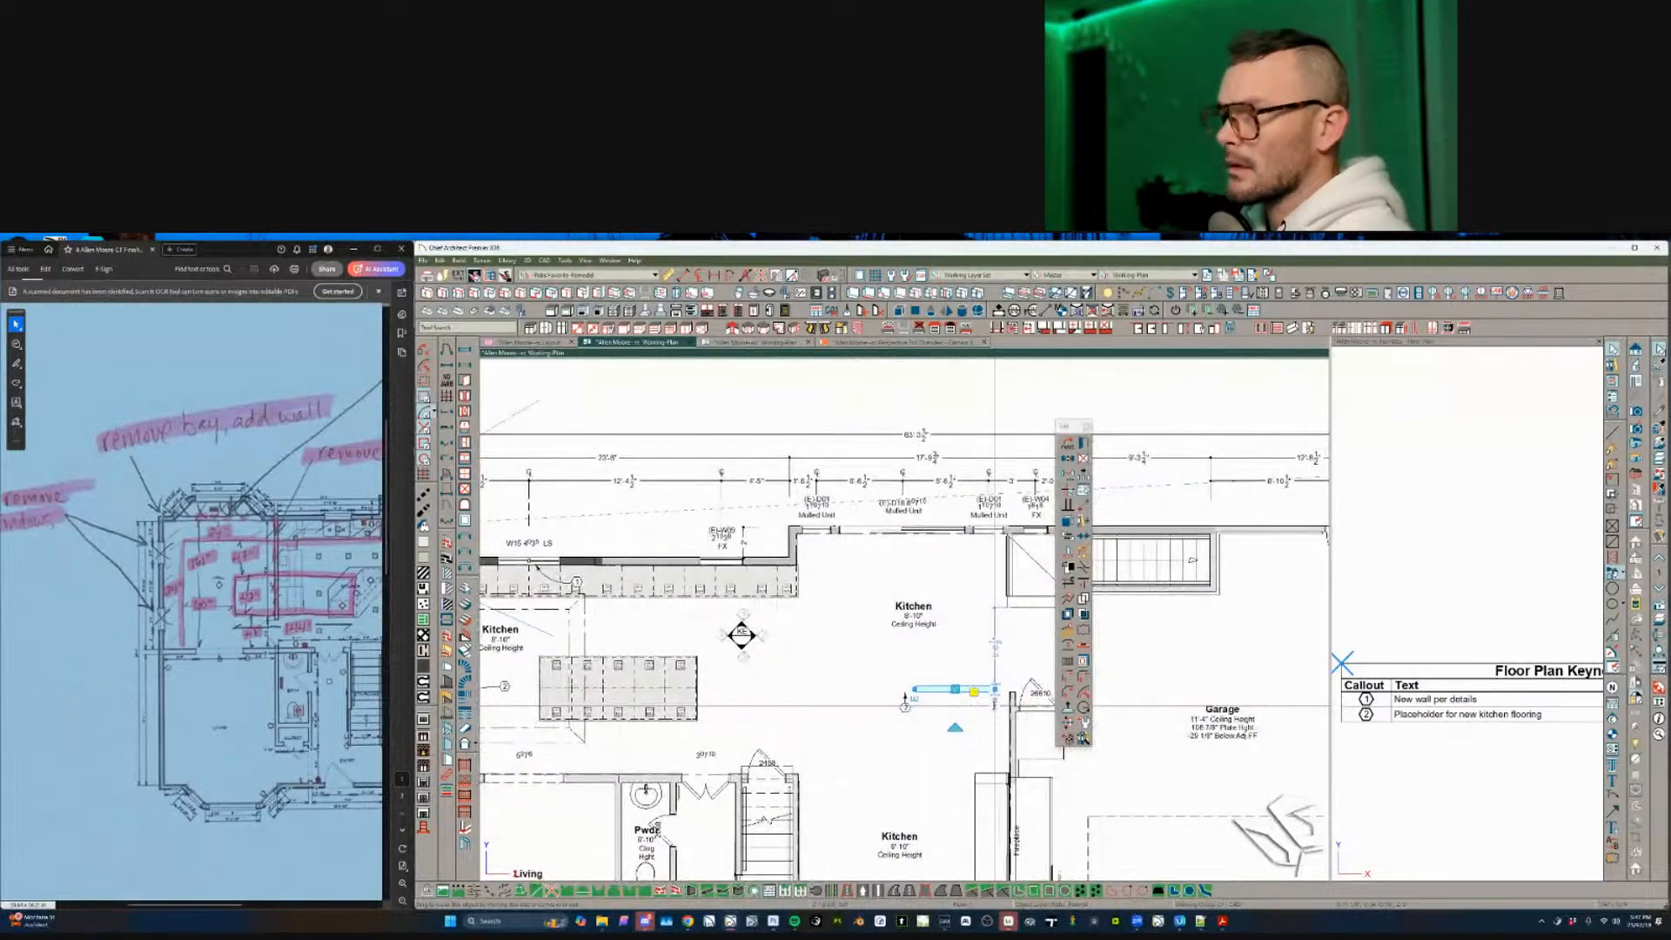
{"action": "key", "text": "Delete"}
{"action": "scroll", "coordinate": [902, 620], "scroll_direction": "down", "scroll_amount": 3}
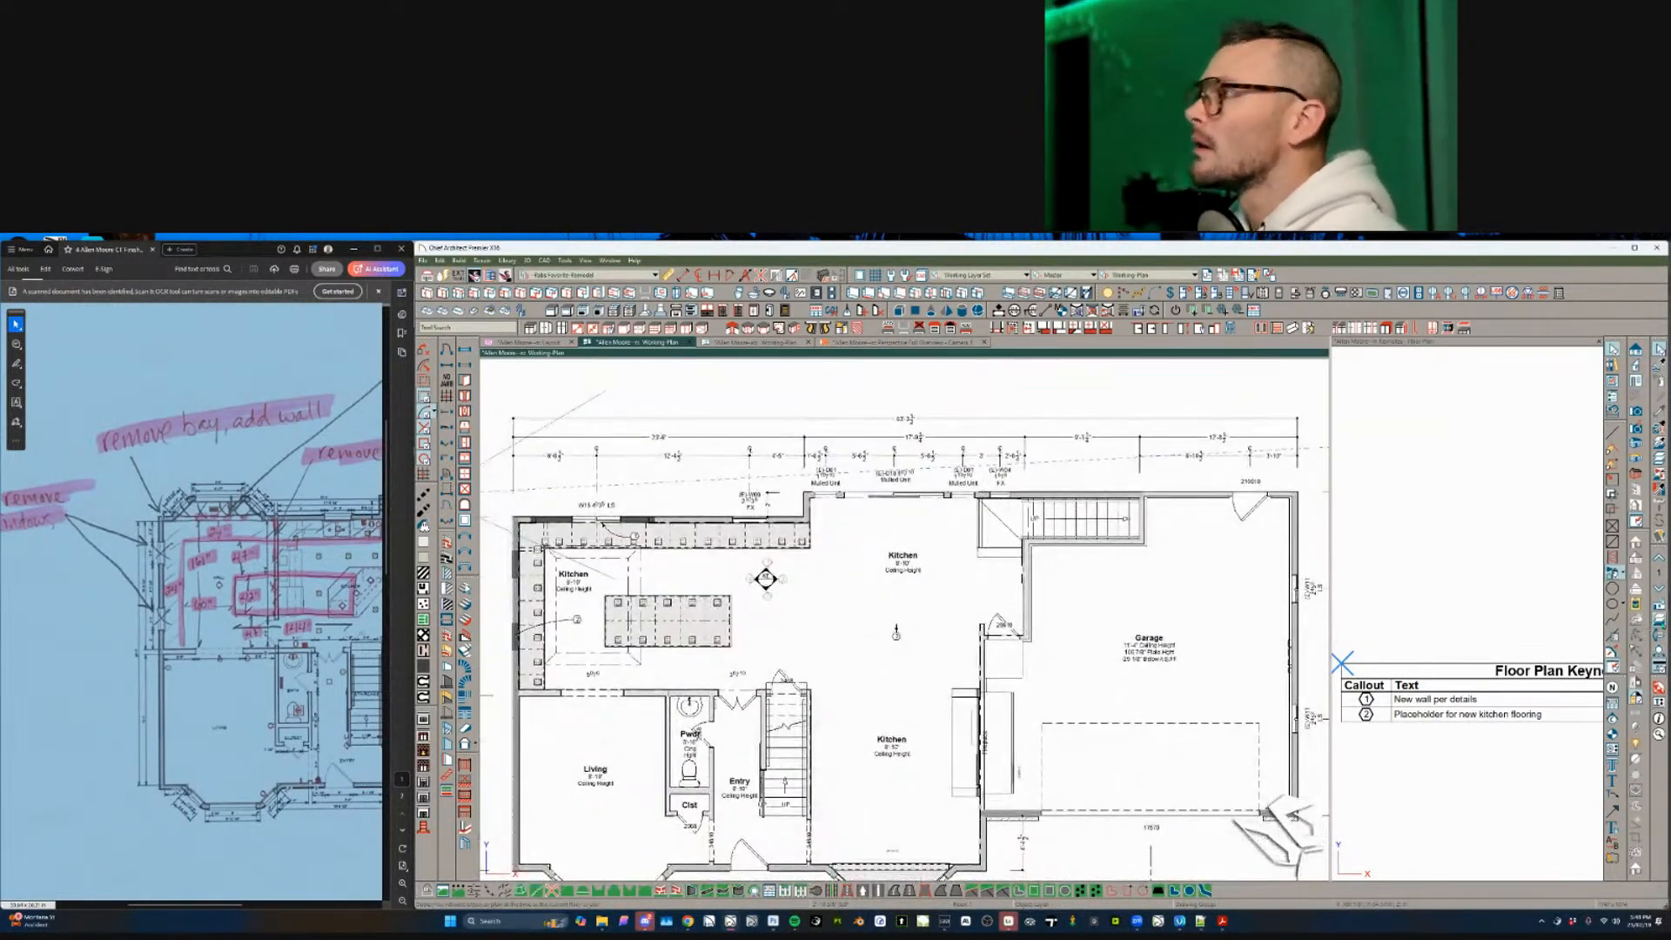
- Switch the layer set from Working Plan to Floor Plan and look over the first floor
{"action": "left_click", "coordinate": [1148, 275]}
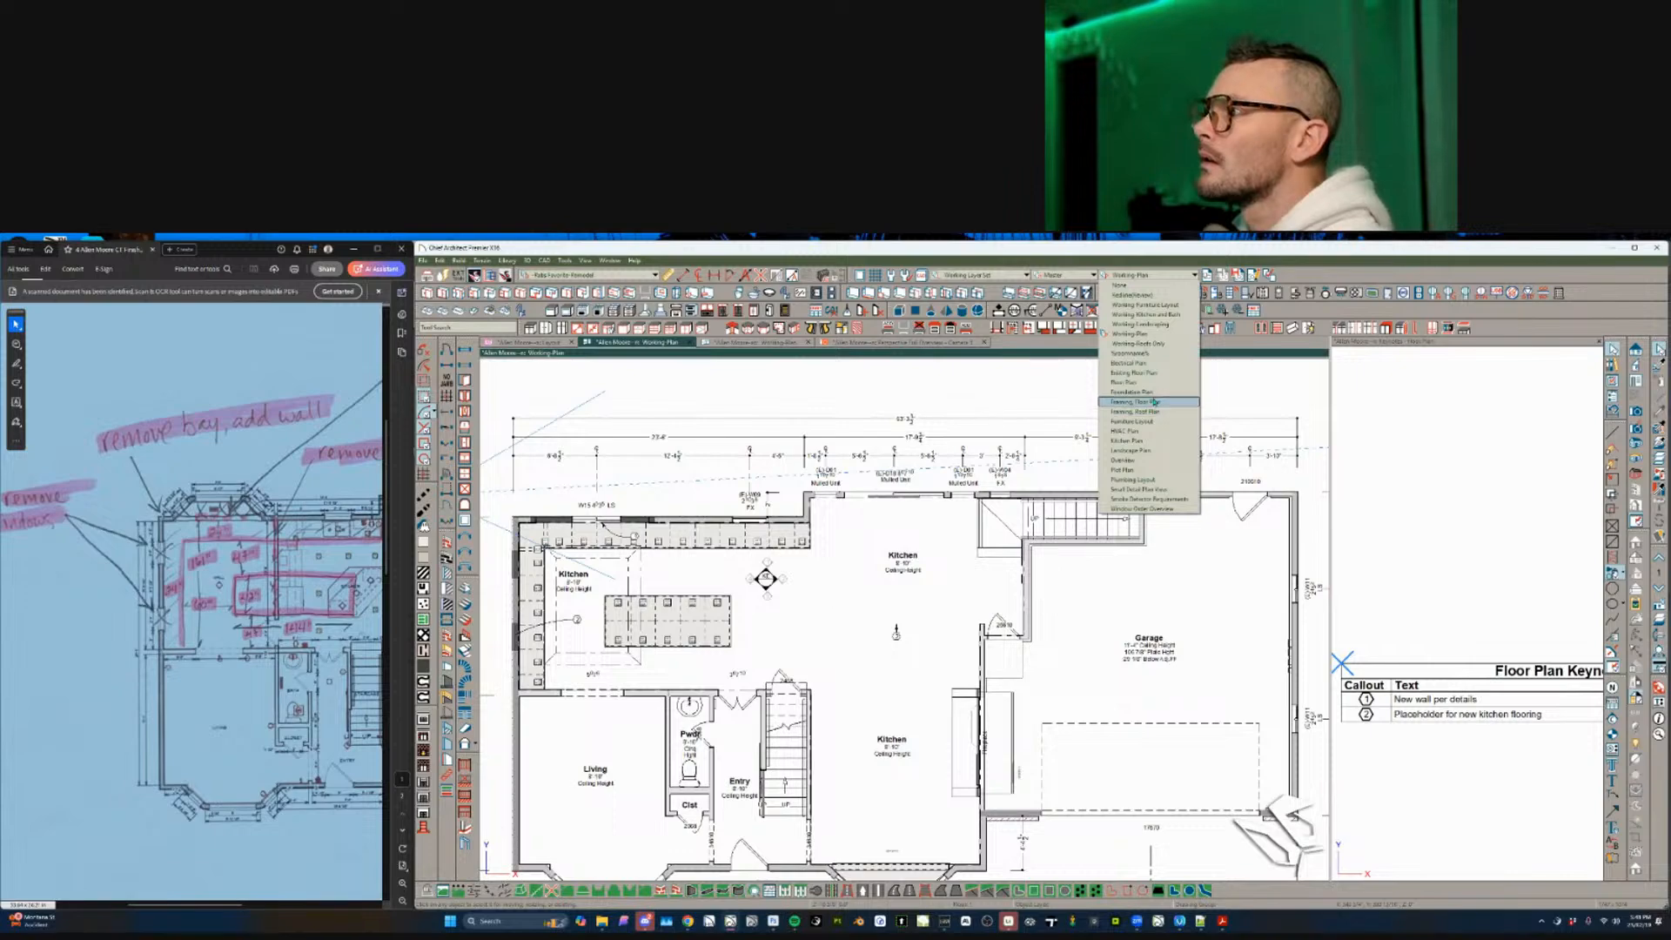
{"action": "left_click", "coordinate": [1145, 384]}
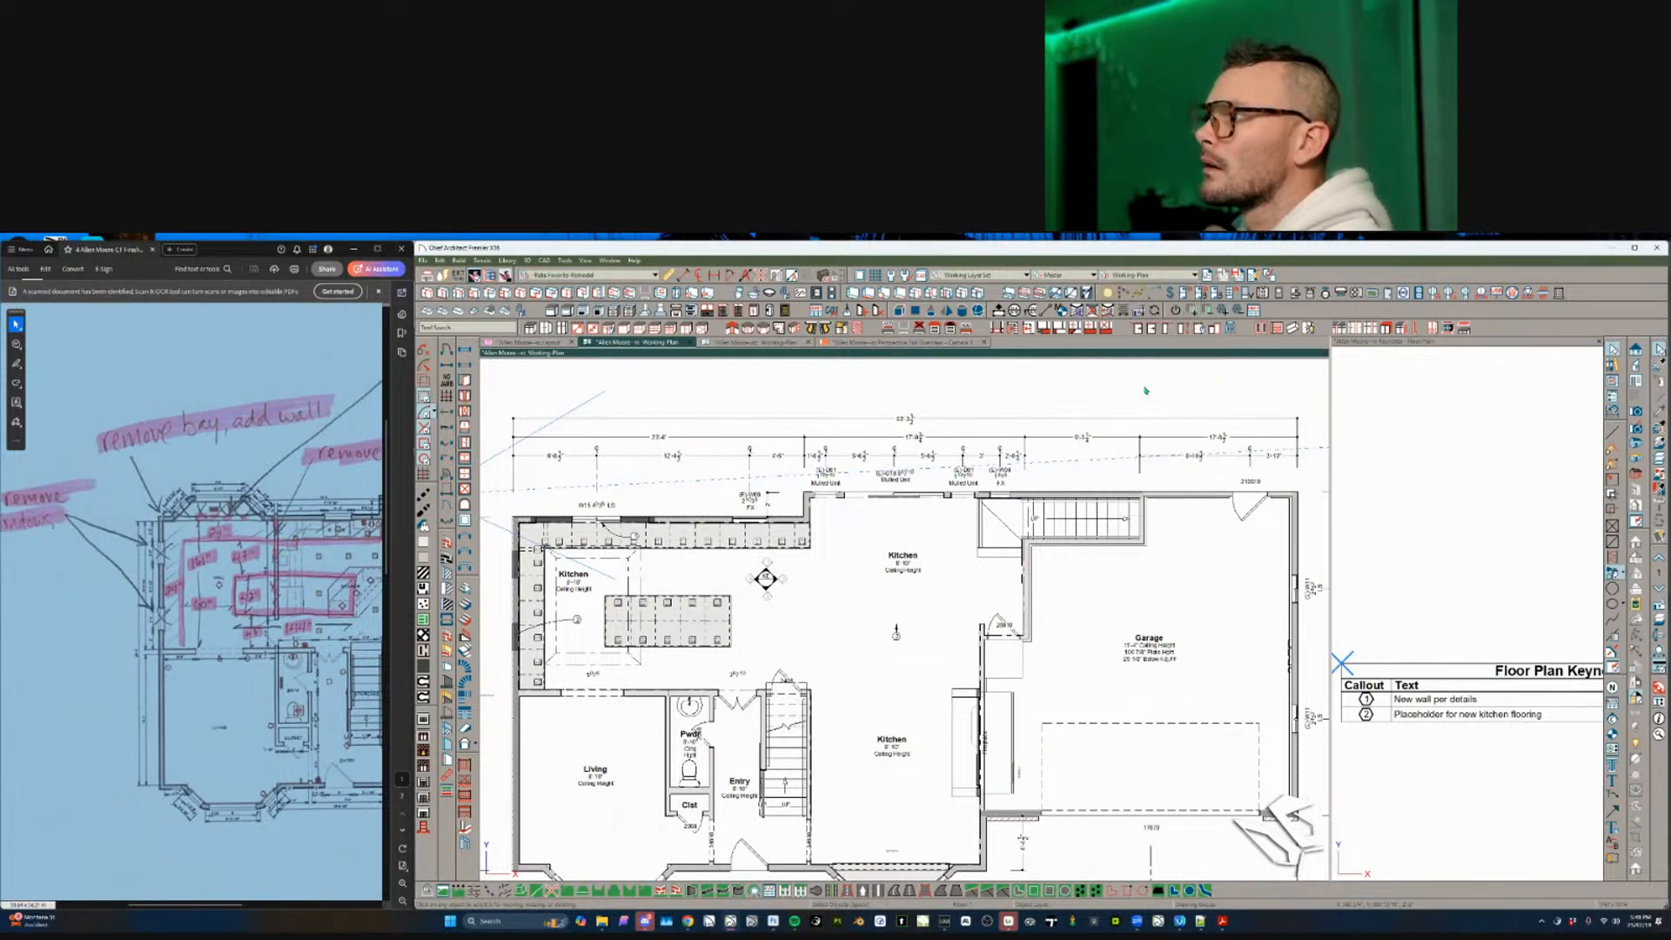
{"action": "scroll", "coordinate": [991, 742], "scroll_direction": "down", "scroll_amount": 3}
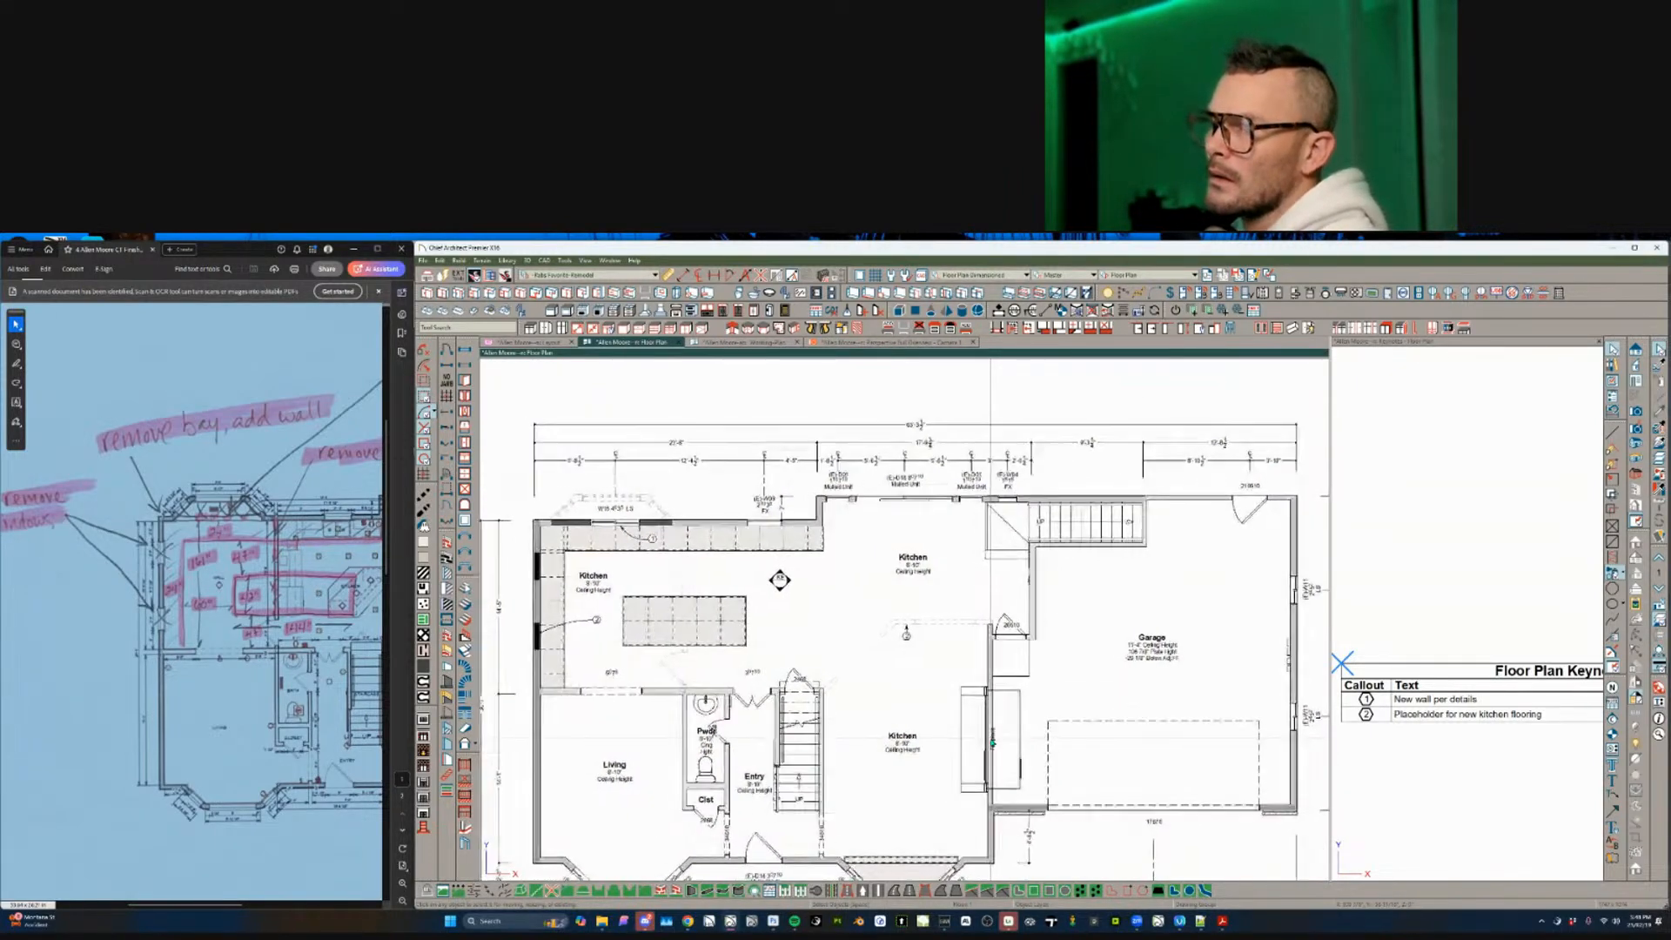
{"action": "scroll", "coordinate": [991, 742], "scroll_direction": "right", "scroll_amount": 3}
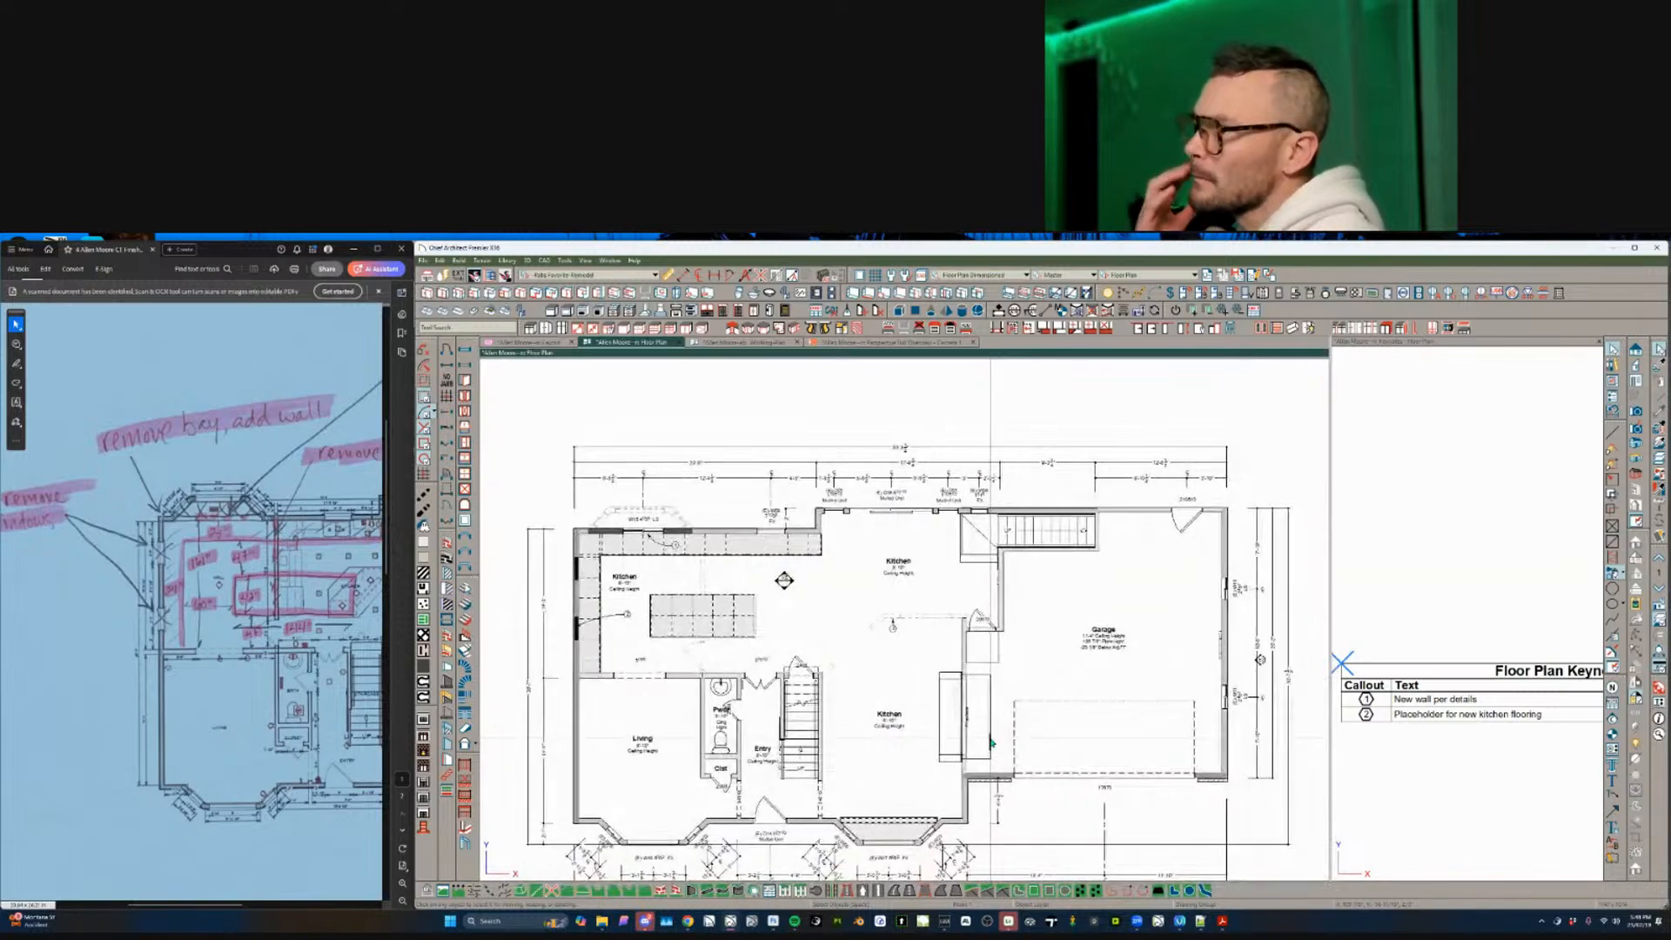
{"action": "scroll", "coordinate": [991, 743], "scroll_direction": "up", "scroll_amount": 1}
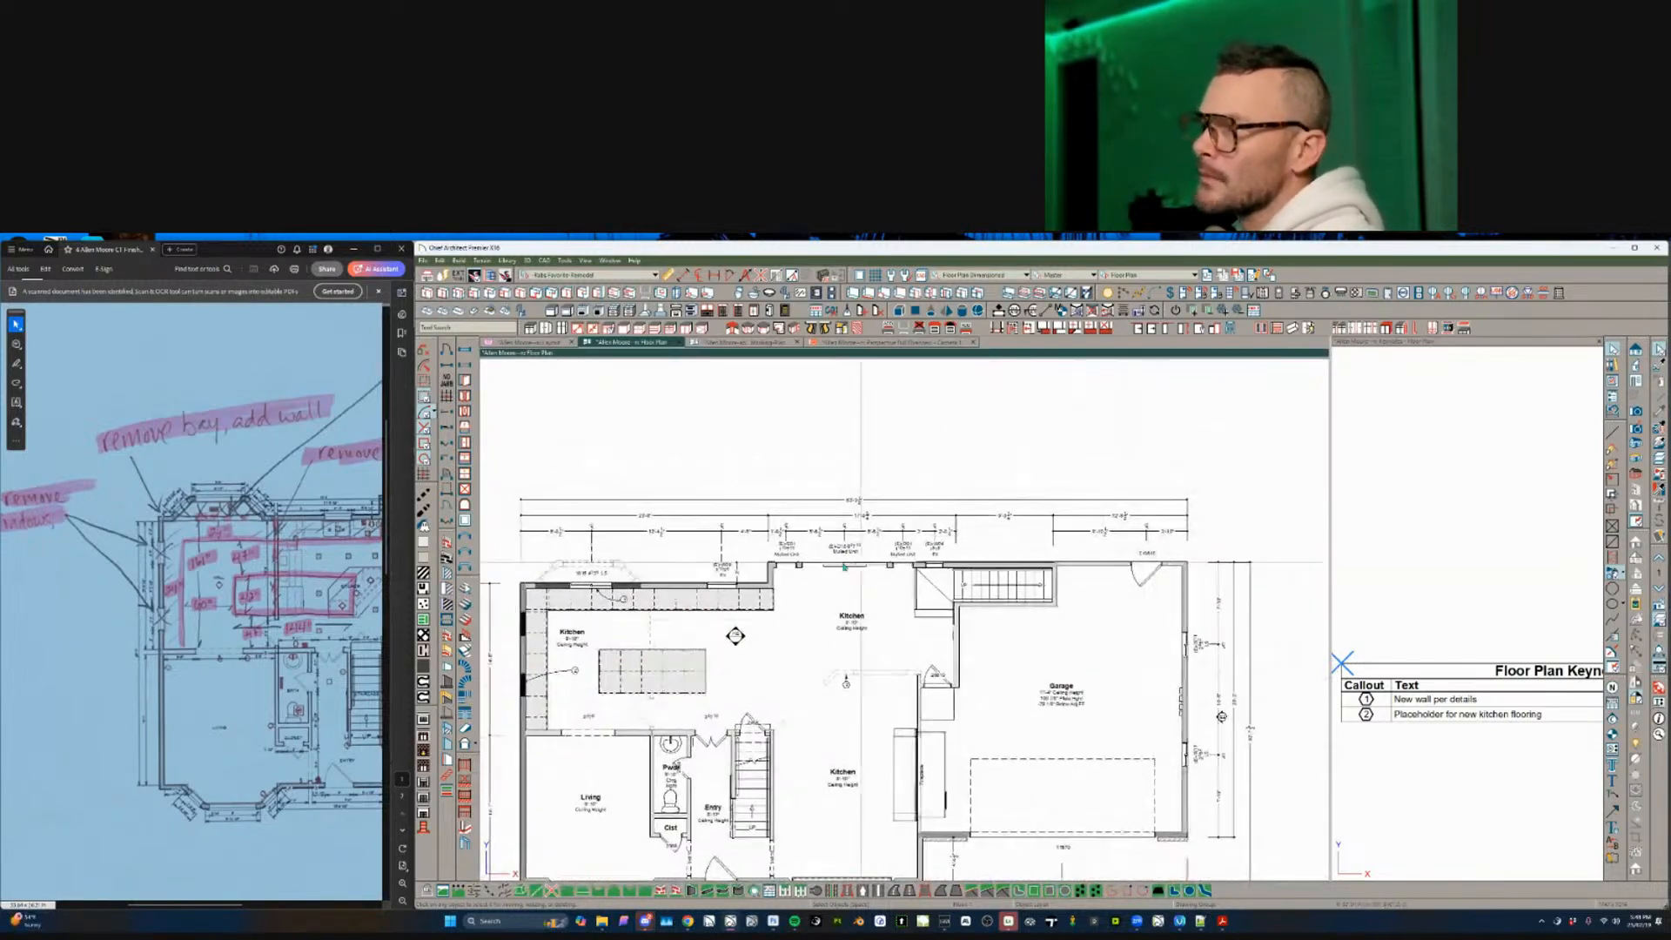
{"action": "scroll", "coordinate": [646, 582], "scroll_direction": "down", "scroll_amount": 1}
{"action": "scroll", "coordinate": [692, 574], "scroll_direction": "down", "scroll_amount": 1}
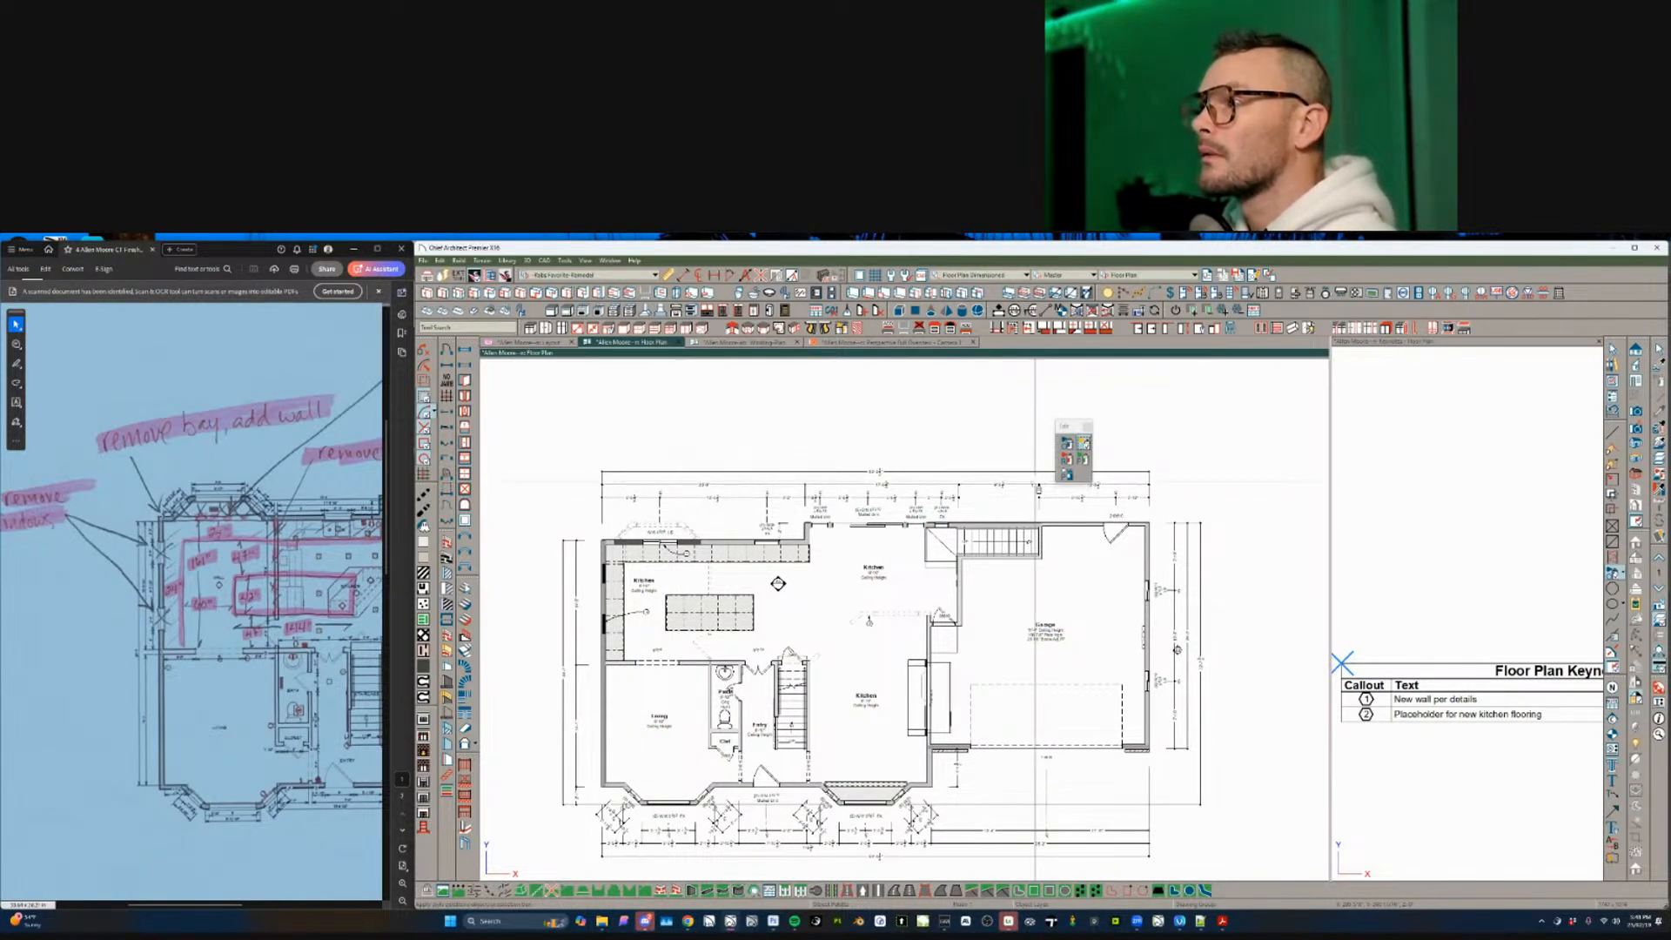
{"action": "scroll", "coordinate": [1039, 403], "scroll_direction": "up", "scroll_amount": 2}
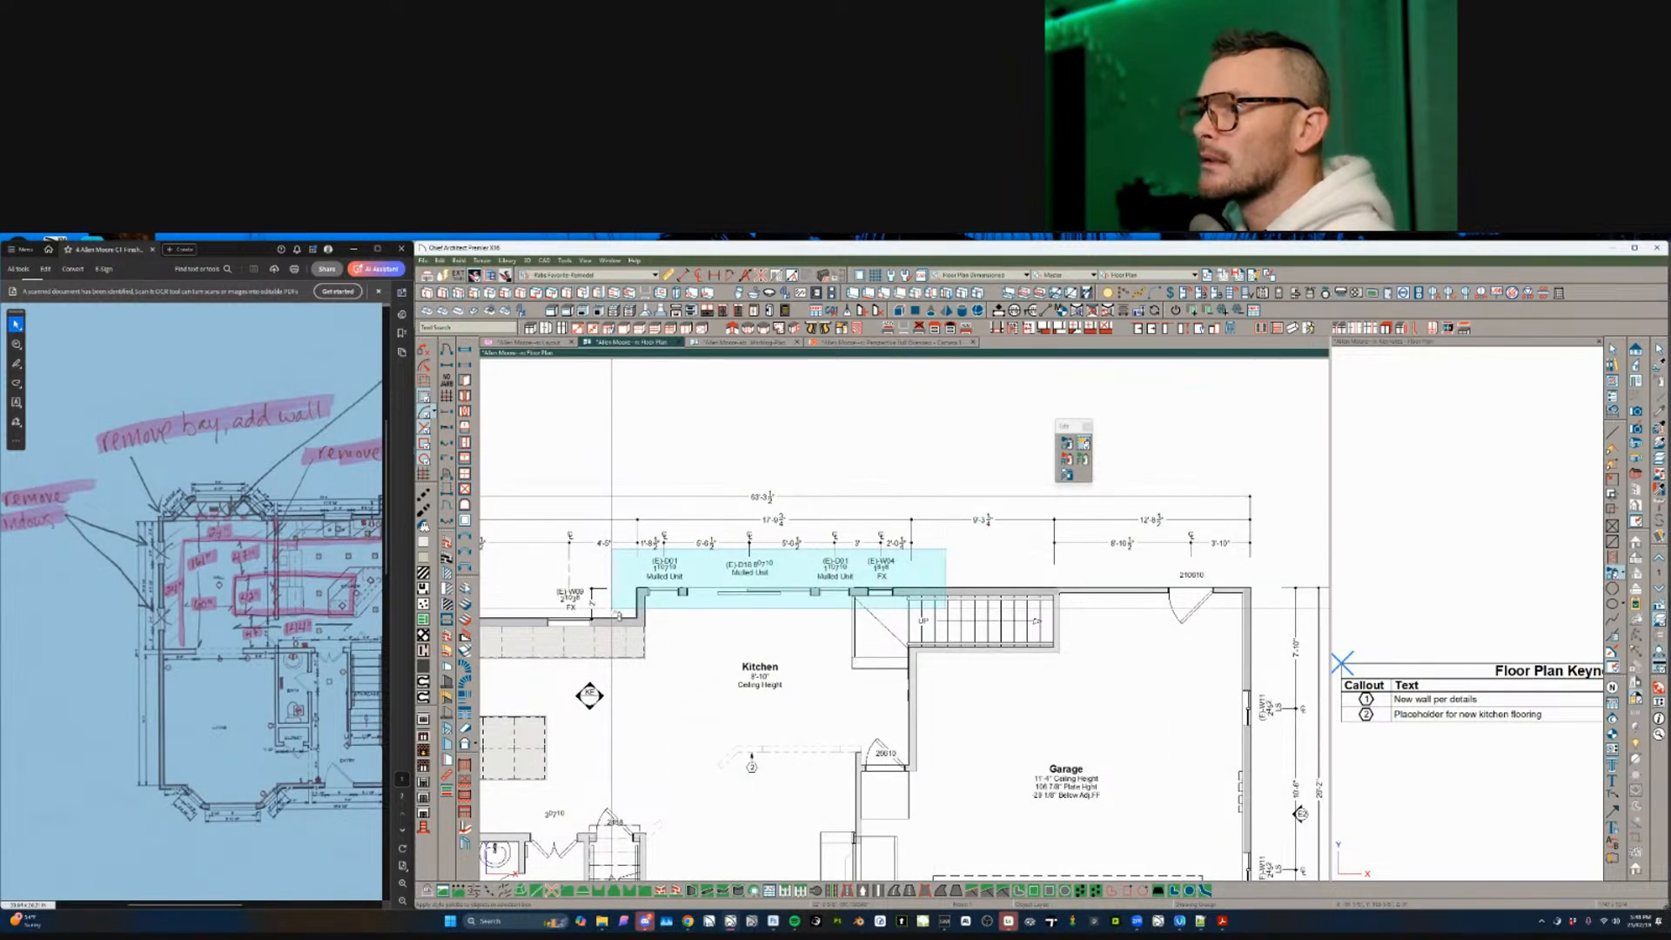
{"action": "scroll", "coordinate": [617, 620], "scroll_direction": "down", "scroll_amount": 3}
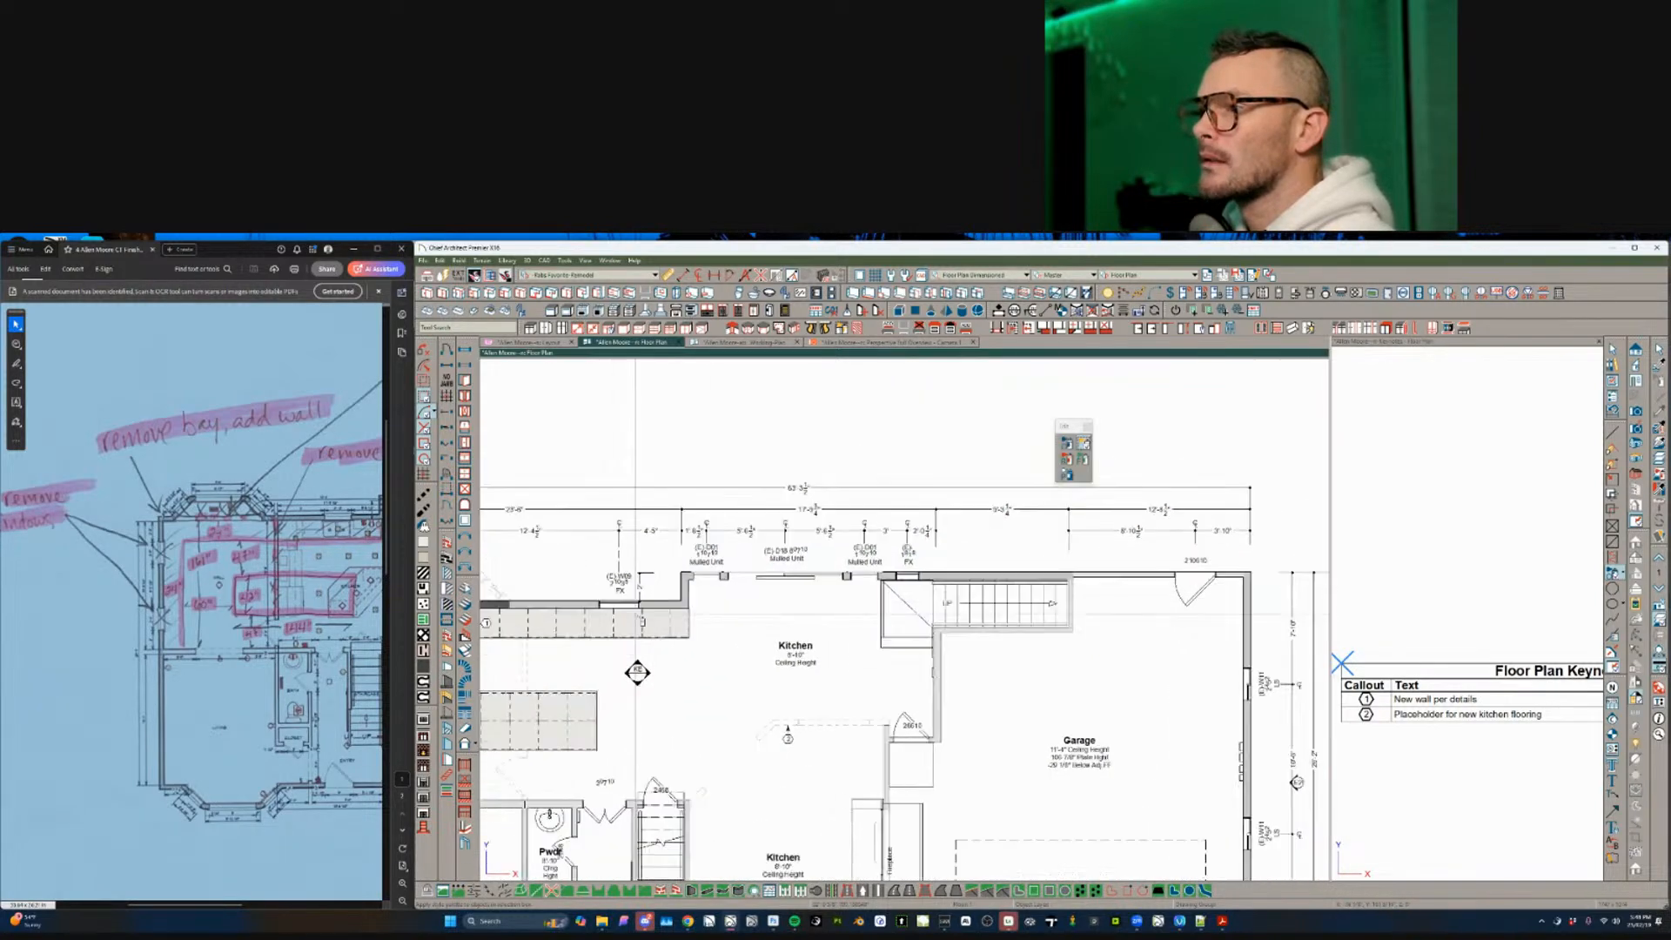
- Select the kitchen's top-wall window and dock the Window Schedule in the right-hand pane
{"action": "left_click", "coordinate": [728, 562]}
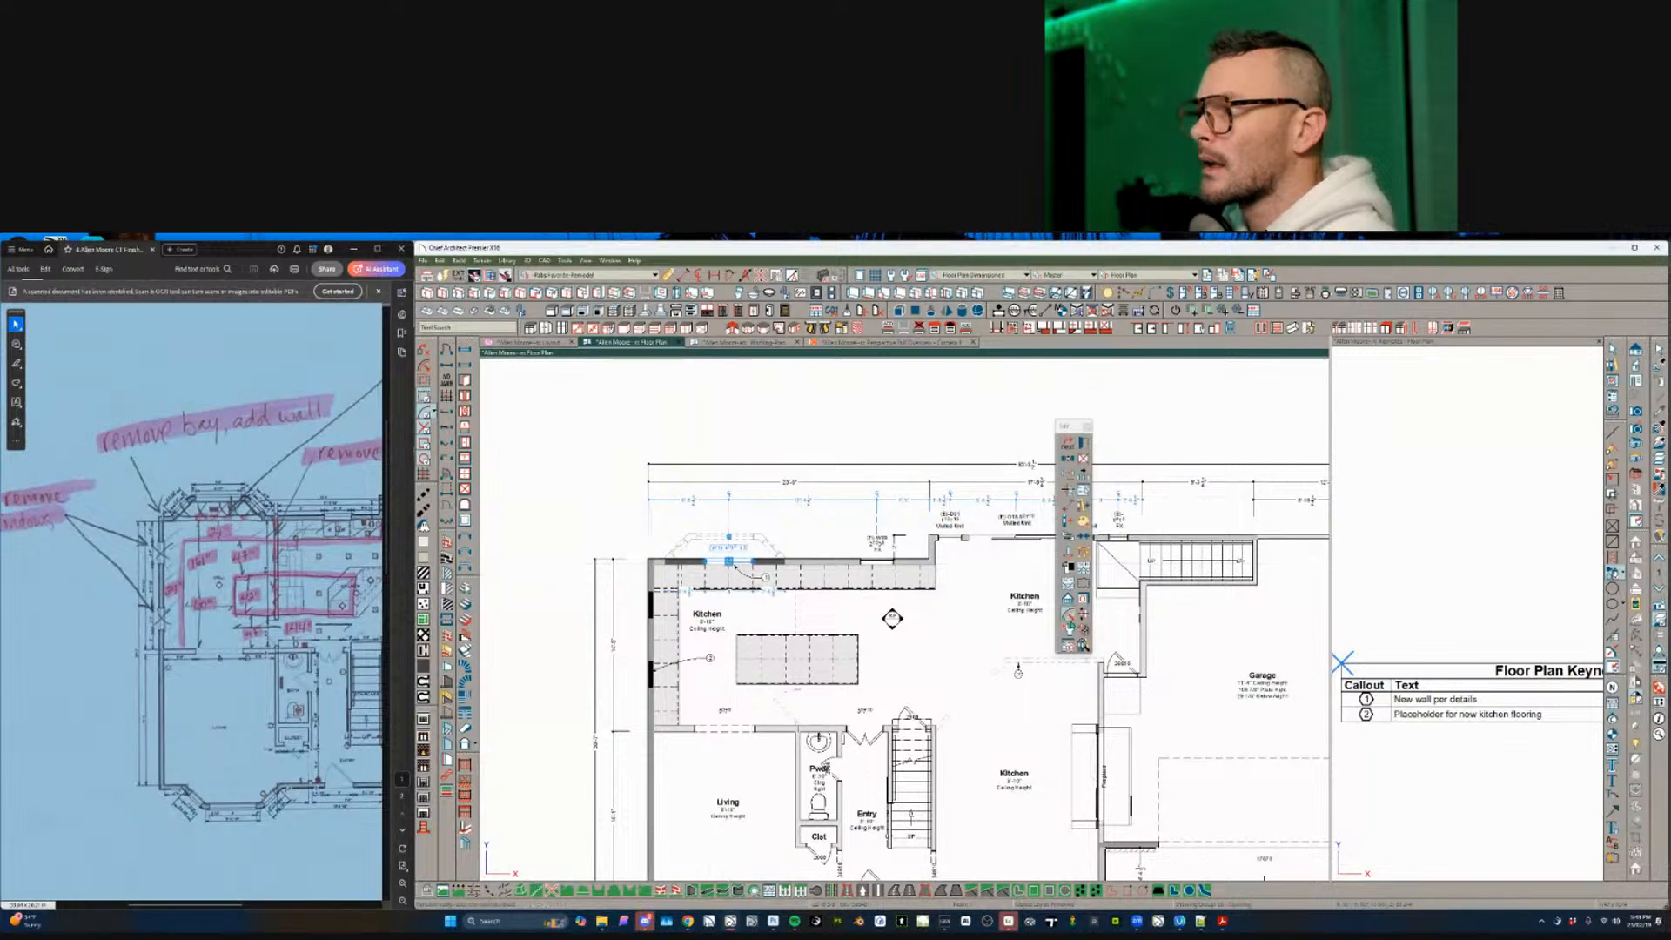
{"action": "left_click", "coordinate": [1074, 647]}
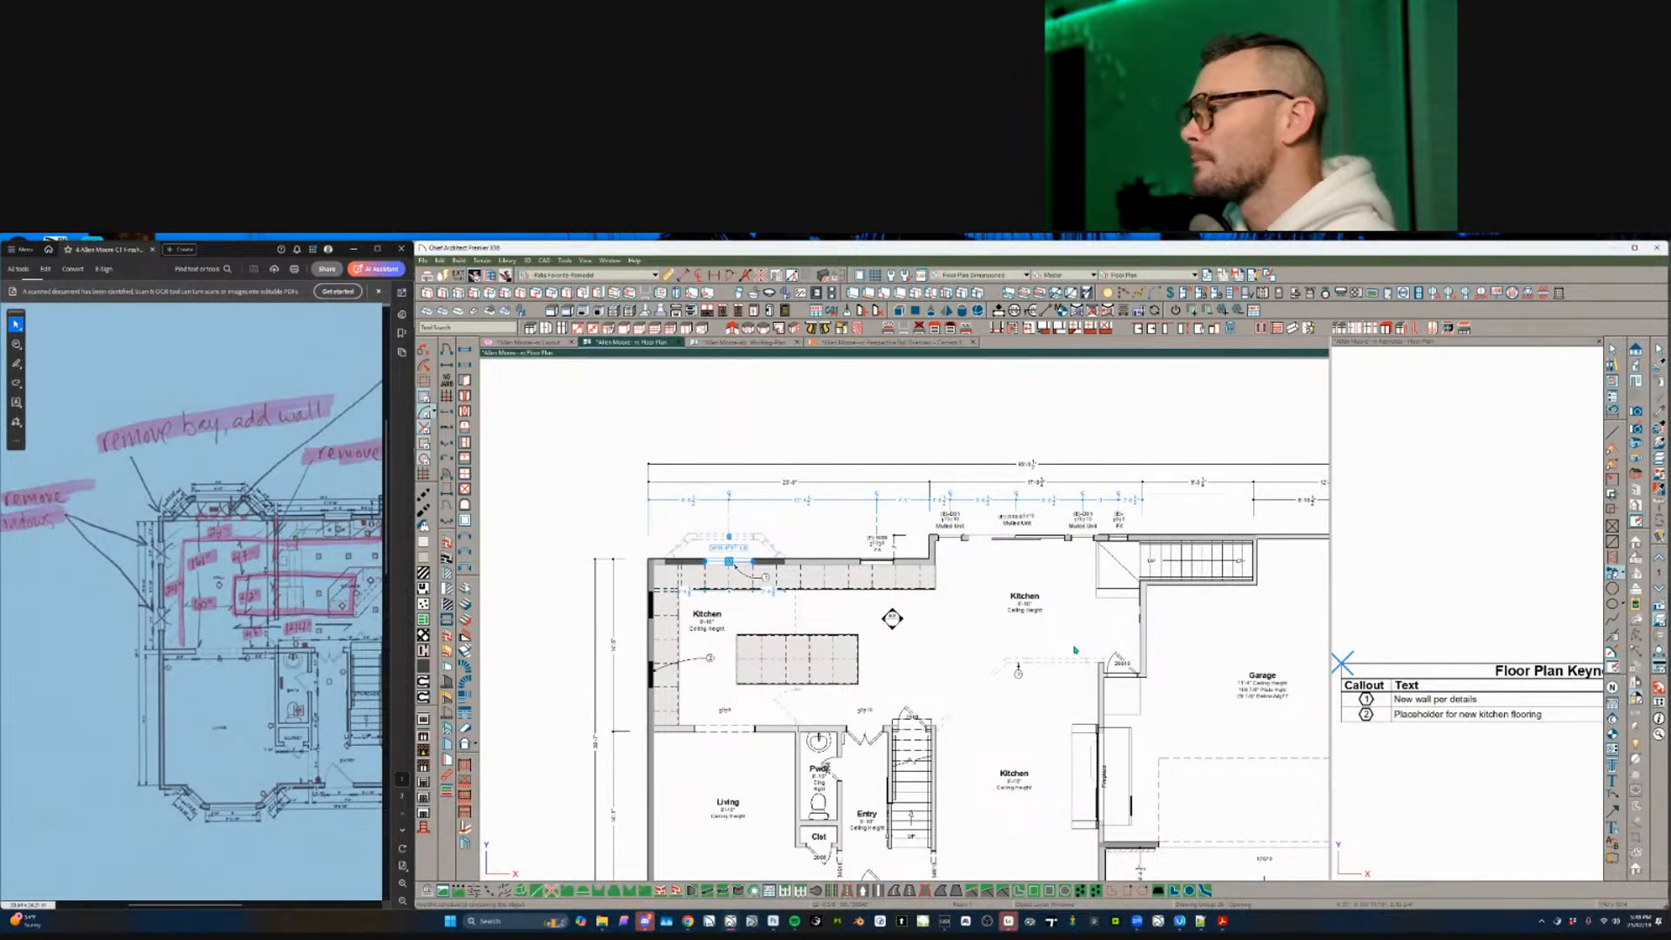
{"action": "left_click_drag", "start_coordinate": [999, 309], "coordinate": [1399, 474]}
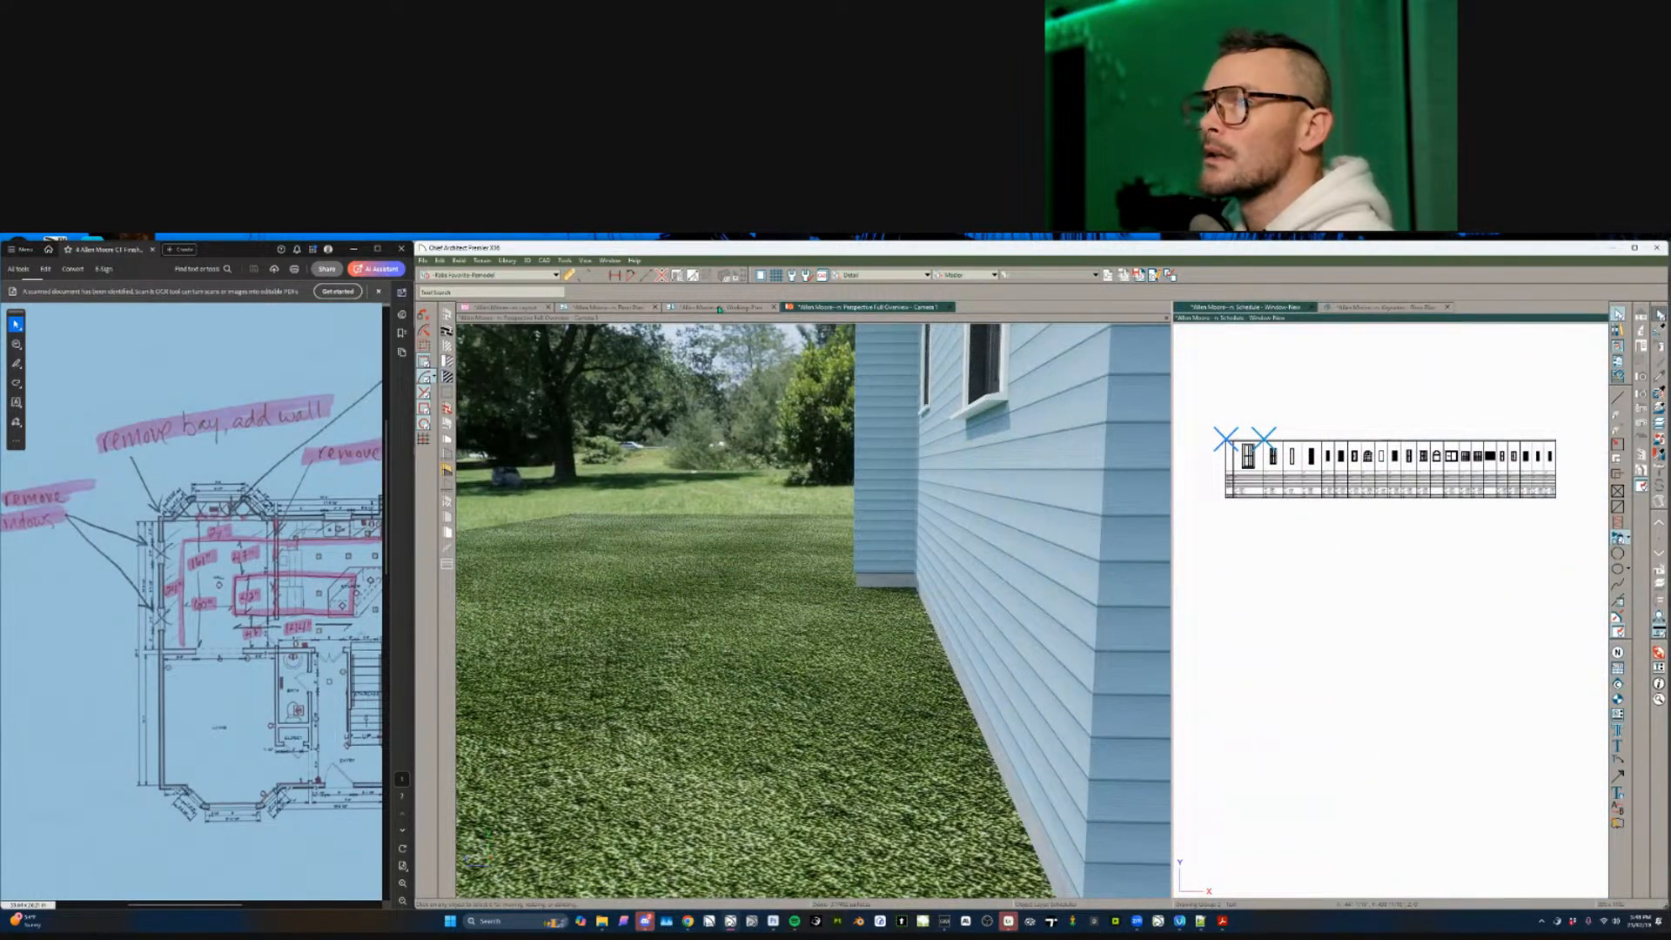
- Back on the Floor Plan, exclude window W09, both bay windows and the entry door from the schedule
{"action": "left_click", "coordinate": [620, 311]}
{"action": "scroll", "coordinate": [1042, 468], "scroll_direction": "up", "scroll_amount": 3}
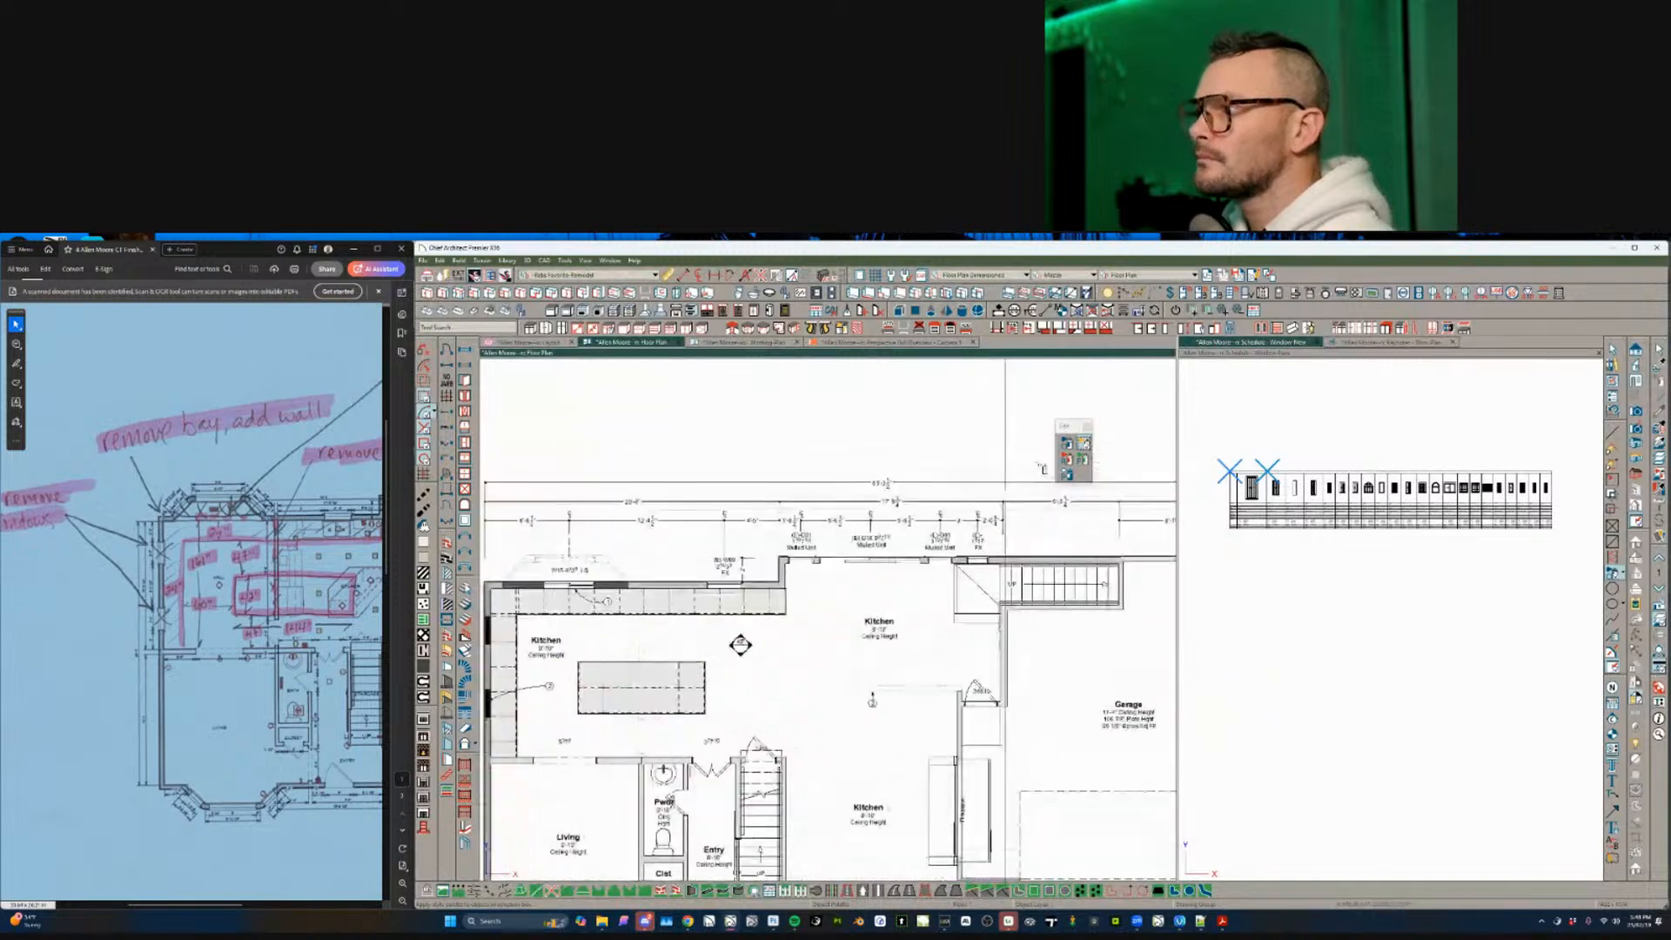
{"action": "scroll", "coordinate": [1042, 468], "scroll_direction": "up", "scroll_amount": 1}
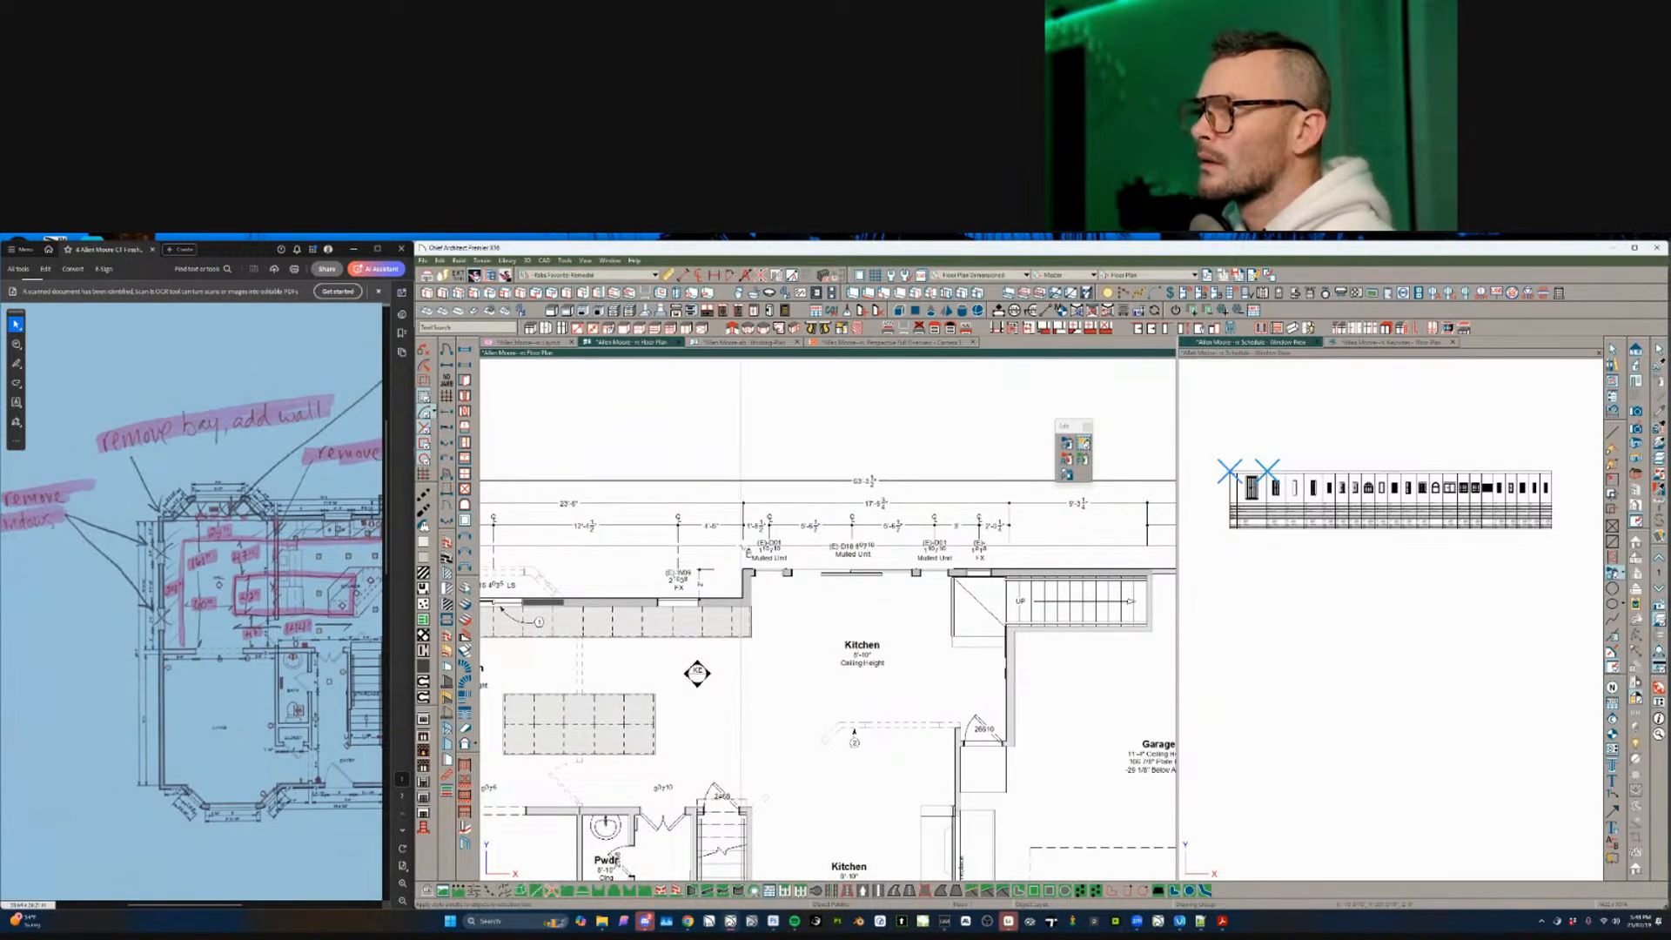
{"action": "middle_click_drag", "start_coordinate": [722, 583], "coordinate": [719, 577]}
{"action": "left_click_drag", "start_coordinate": [716, 573], "coordinate": [645, 611]}
{"action": "scroll", "coordinate": [818, 708], "scroll_direction": "down", "scroll_amount": 4}
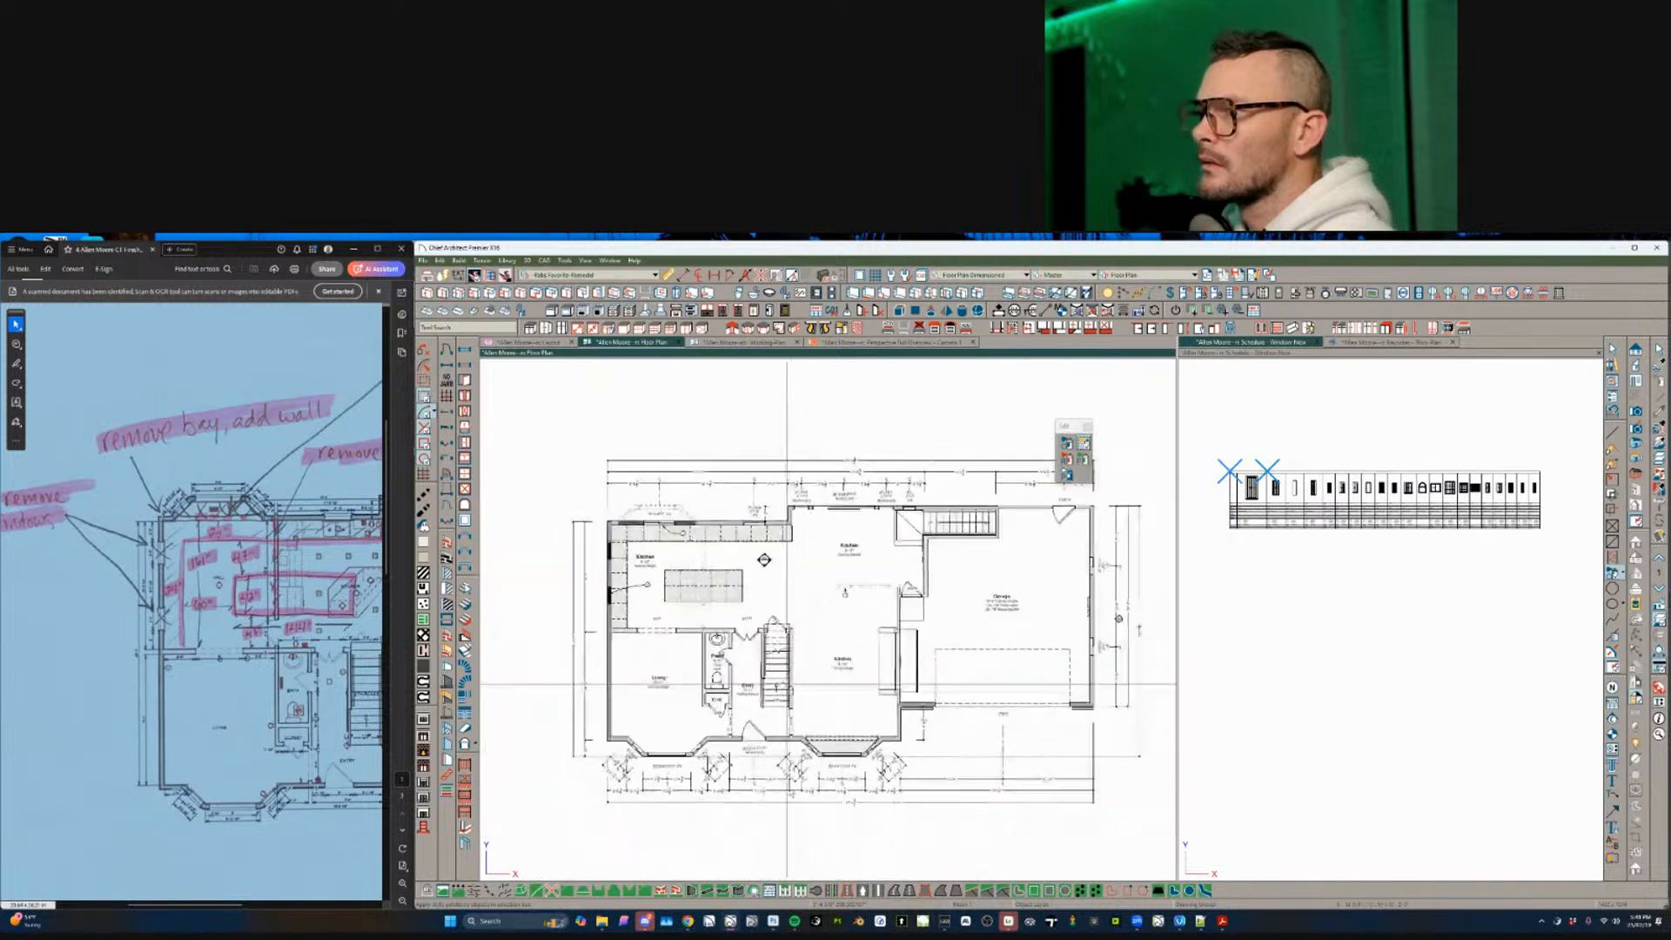
{"action": "scroll", "coordinate": [818, 707], "scroll_direction": "up", "scroll_amount": 3}
{"action": "left_click_drag", "start_coordinate": [615, 677], "coordinate": [757, 757]}
{"action": "middle_click_drag", "start_coordinate": [831, 737], "coordinate": [782, 736]}
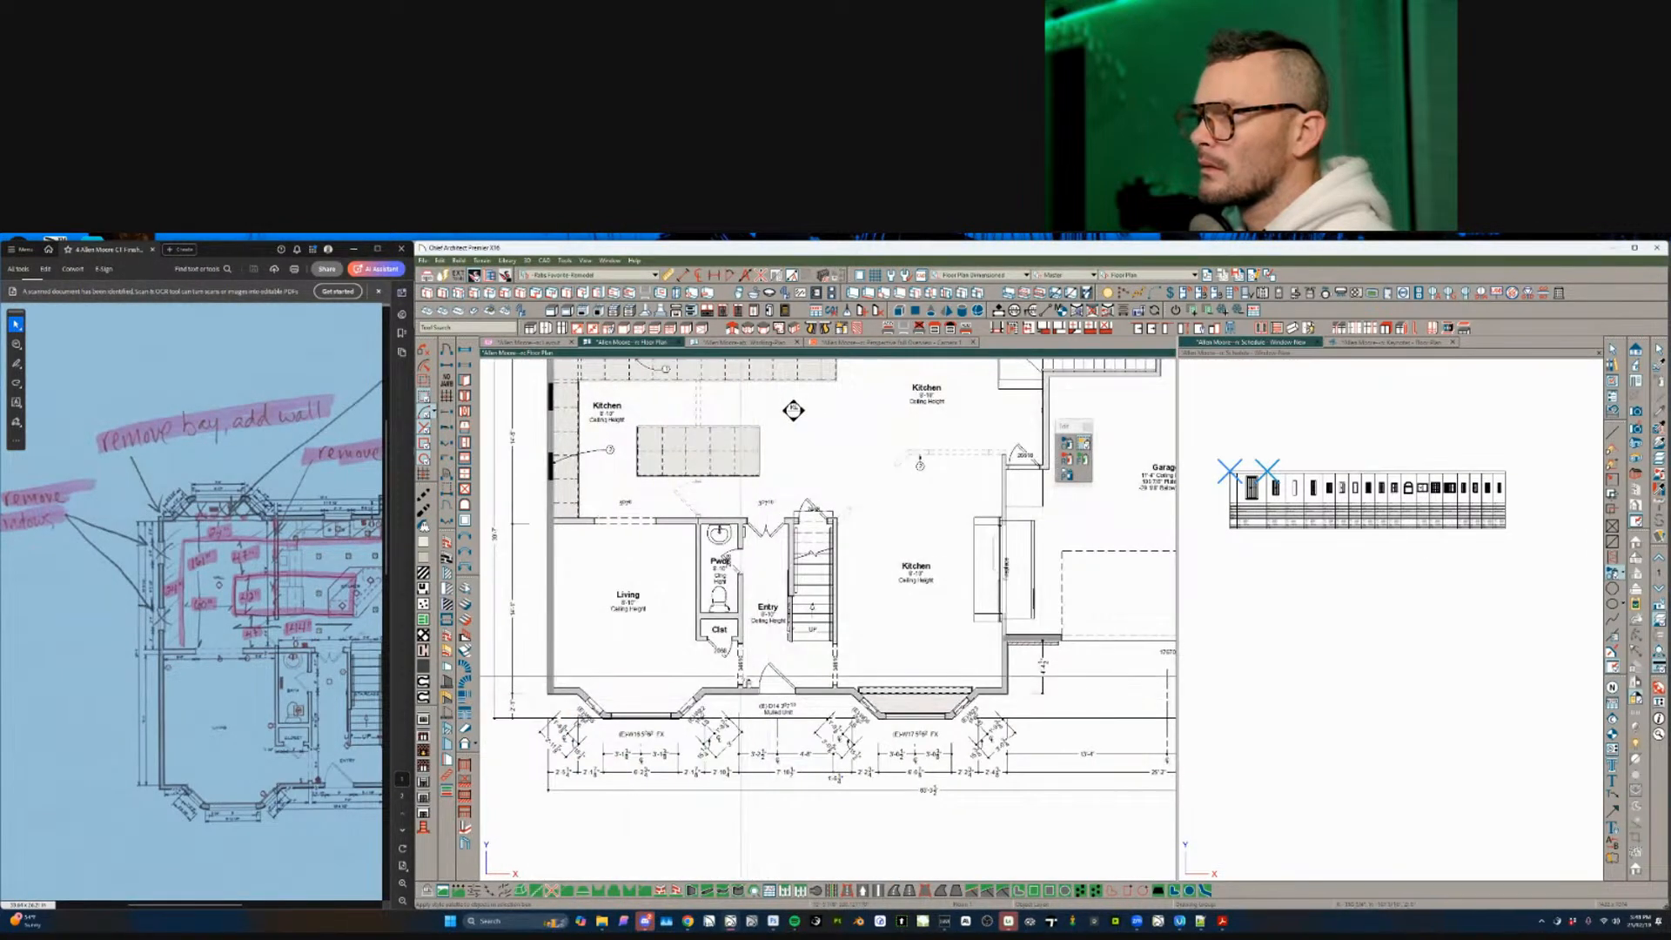
{"action": "left_click_drag", "start_coordinate": [739, 676], "coordinate": [808, 712]}
{"action": "middle_click_drag", "start_coordinate": [836, 696], "coordinate": [808, 690]}
{"action": "left_click_drag", "start_coordinate": [807, 690], "coordinate": [982, 756]}
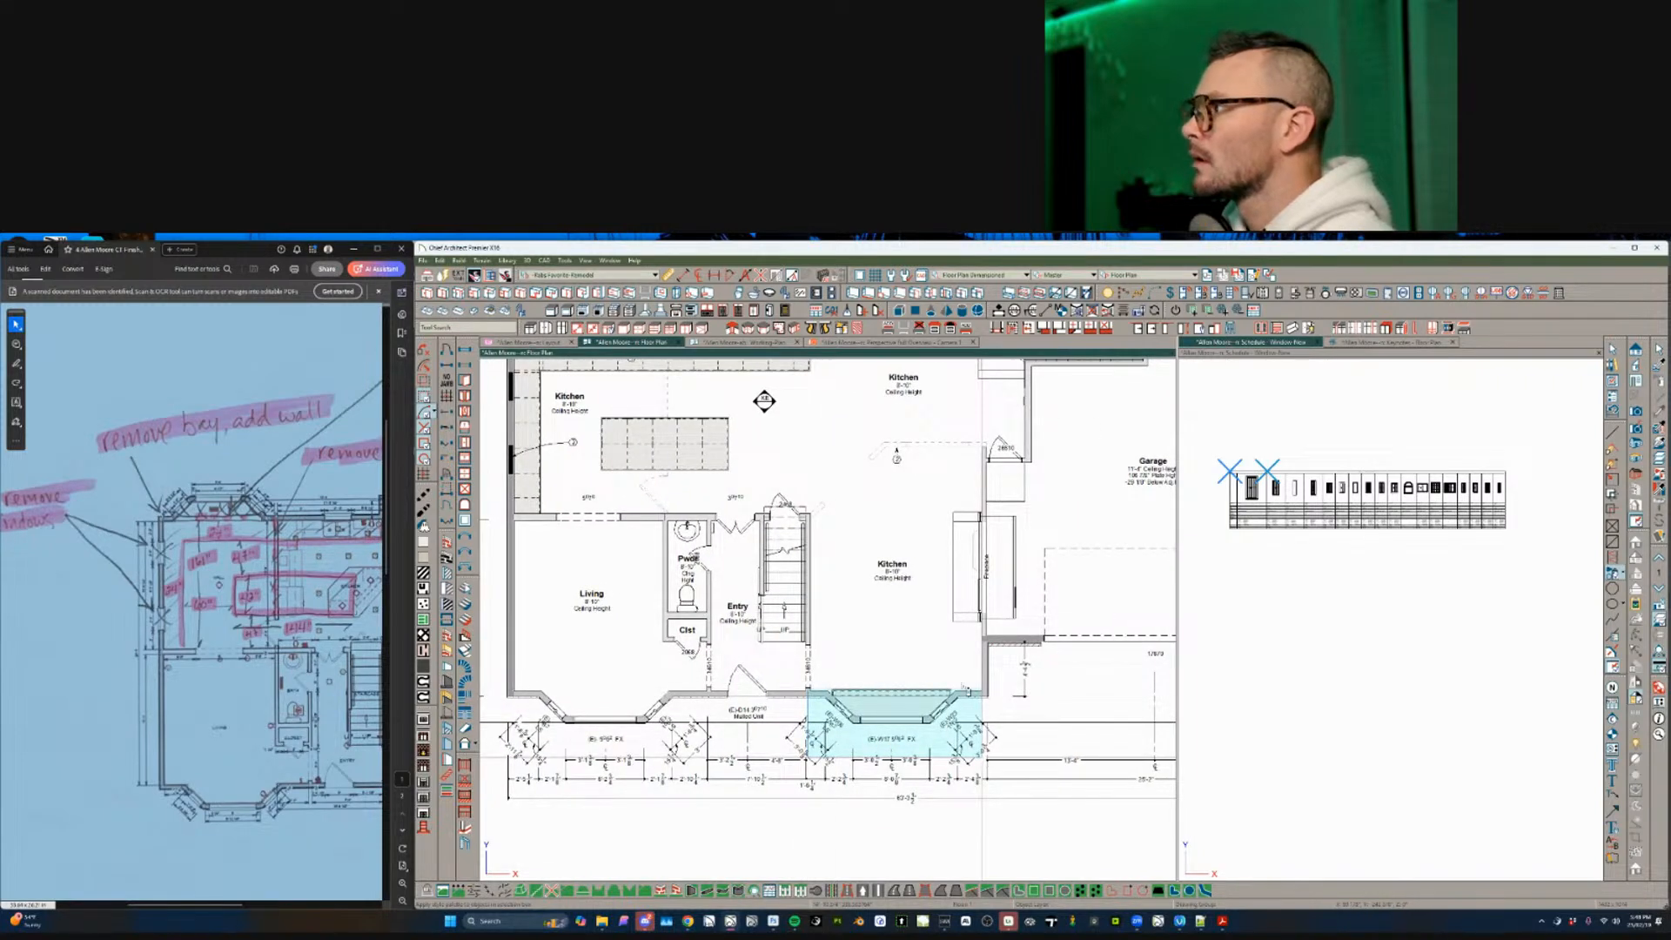
- Exclude the garage door, garage right-wall windows, top-right door, kitchen windows and FX window
{"action": "middle_click_drag", "start_coordinate": [1170, 647], "coordinate": [884, 691]}
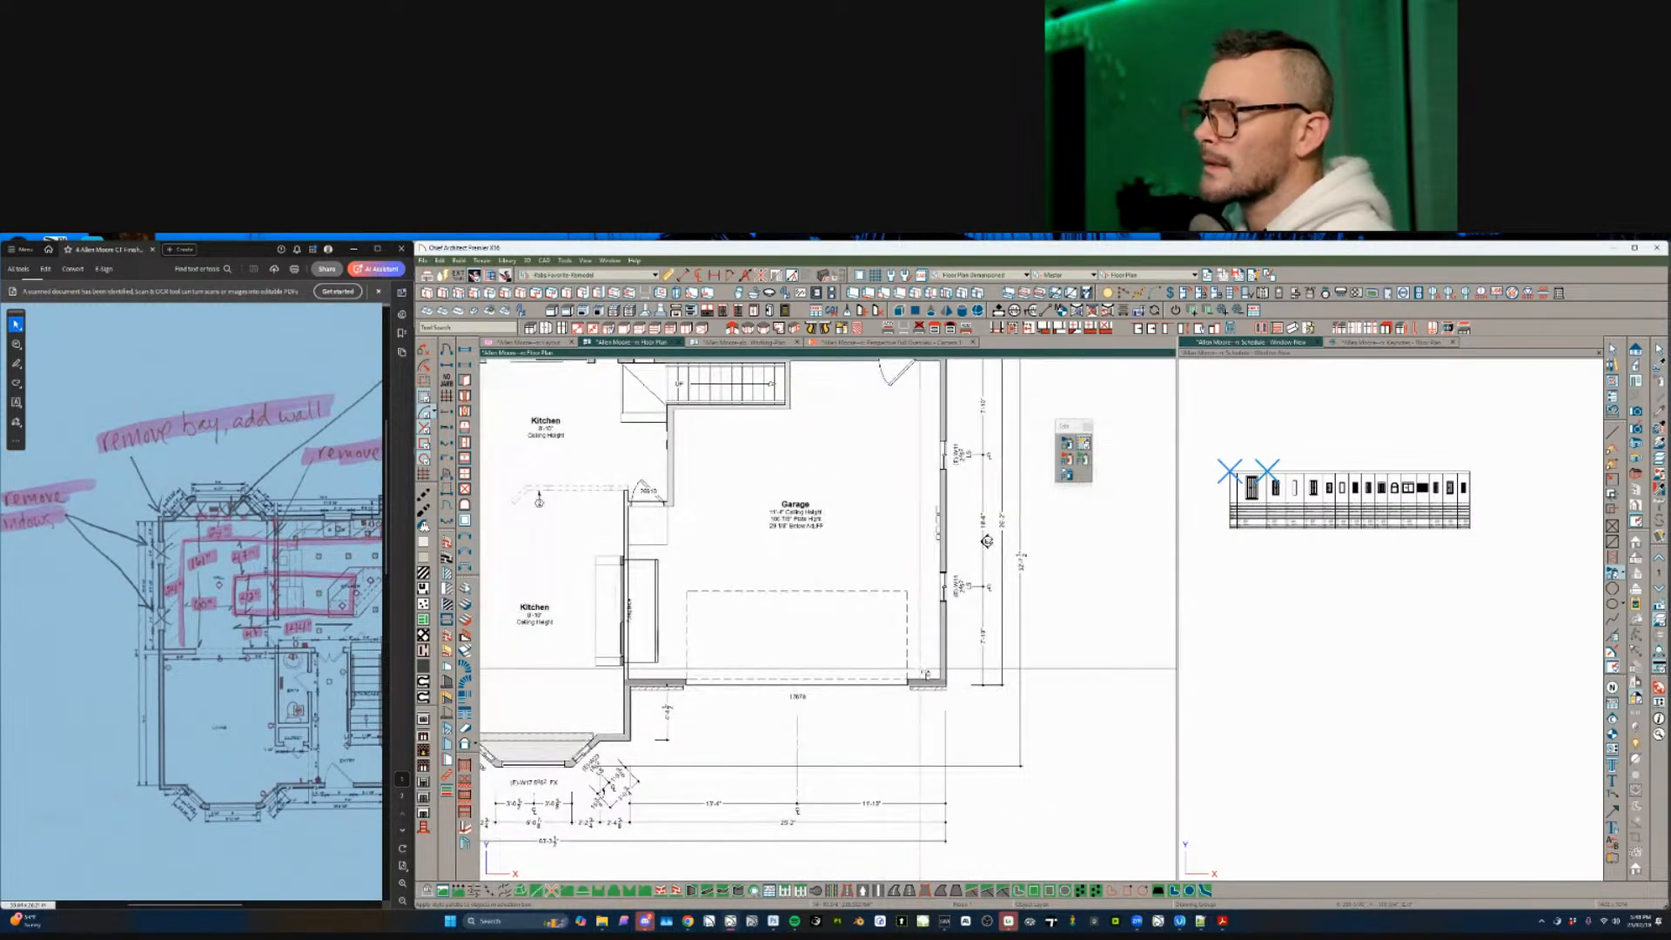
{"action": "left_click_drag", "start_coordinate": [914, 669], "coordinate": [754, 718]}
{"action": "left_click_drag", "start_coordinate": [927, 564], "coordinate": [671, 781]}
{"action": "middle_click_drag", "start_coordinate": [860, 633], "coordinate": [793, 696]}
{"action": "left_click_drag", "start_coordinate": [936, 688], "coordinate": [854, 478]}
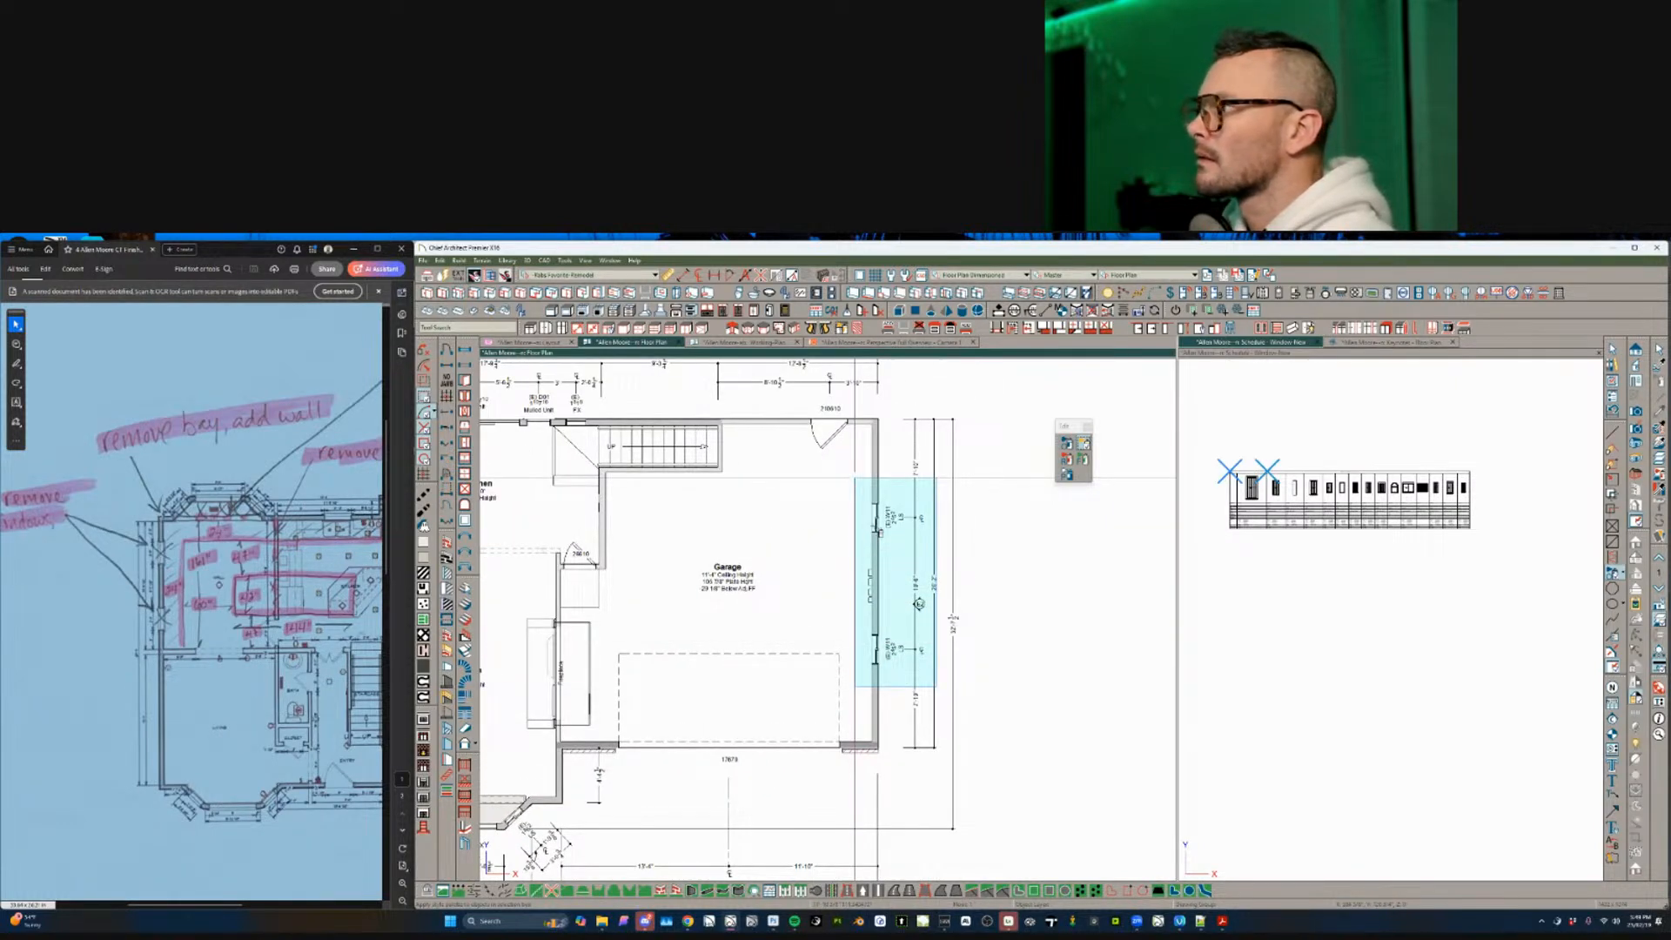
{"action": "middle_click_drag", "start_coordinate": [876, 507], "coordinate": [880, 671]}
{"action": "left_click_drag", "start_coordinate": [891, 524], "coordinate": [767, 614]}
{"action": "middle_click_drag", "start_coordinate": [767, 614], "coordinate": [1051, 618]}
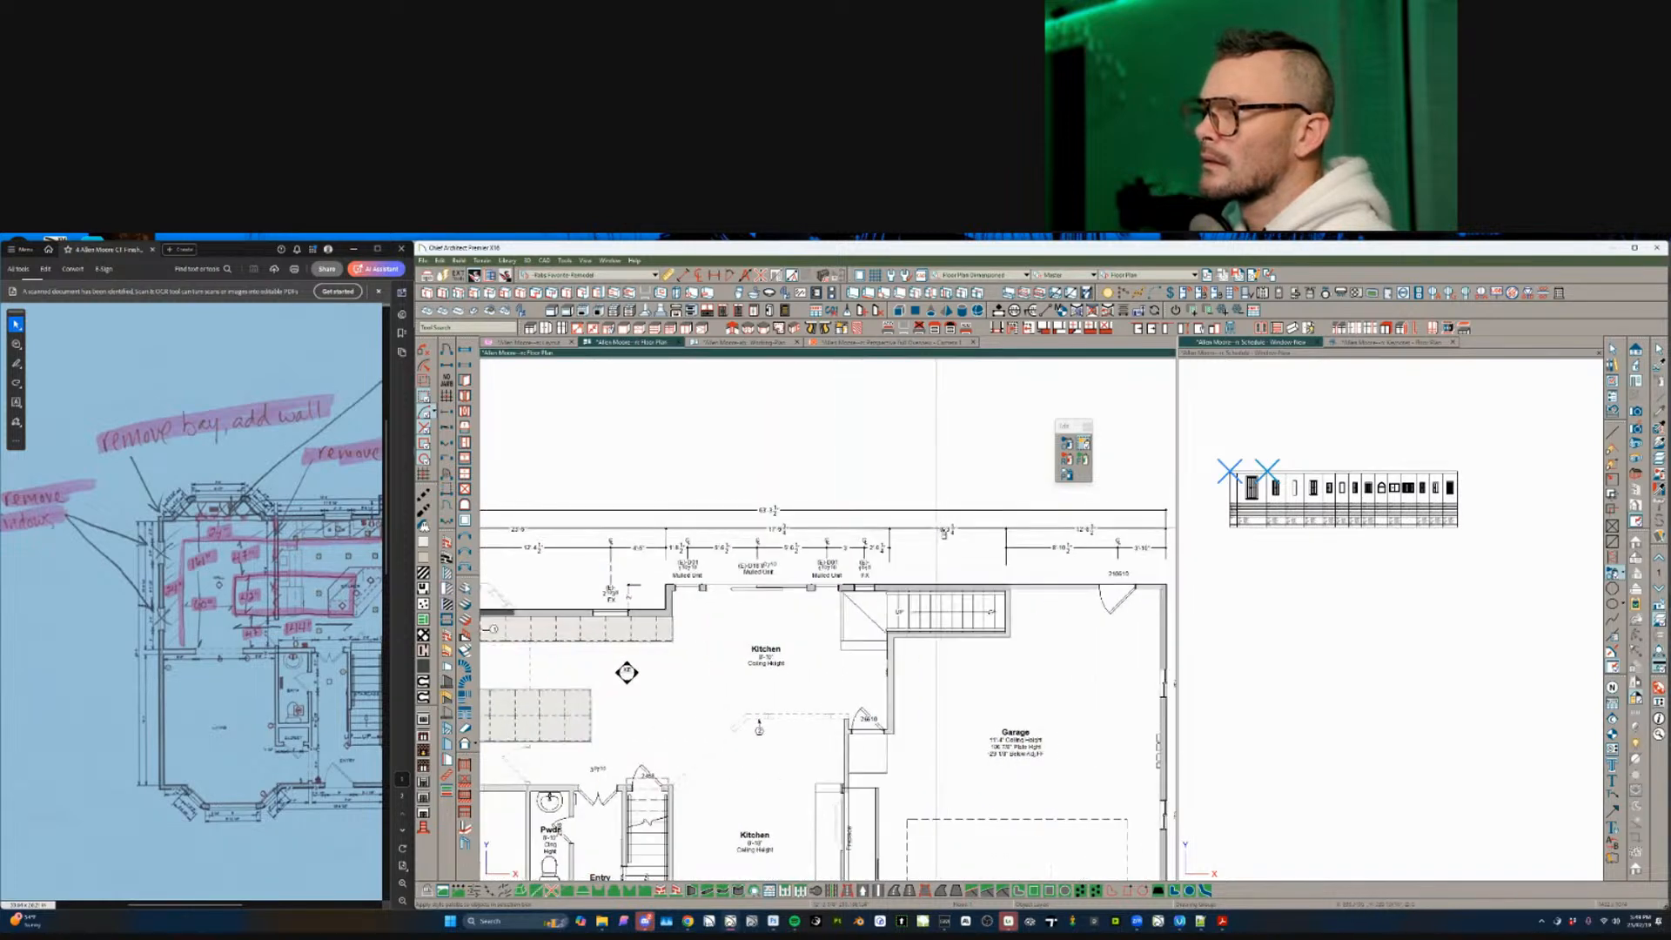
{"action": "left_click_drag", "start_coordinate": [935, 528], "coordinate": [656, 634]}
{"action": "middle_click_drag", "start_coordinate": [656, 634], "coordinate": [808, 634]}
{"action": "left_click_drag", "start_coordinate": [797, 574], "coordinate": [714, 652]}
- Go to Floor 2 and delete the window in the lower-left bedroom's left wall
{"action": "key", "text": "Page_Up"}
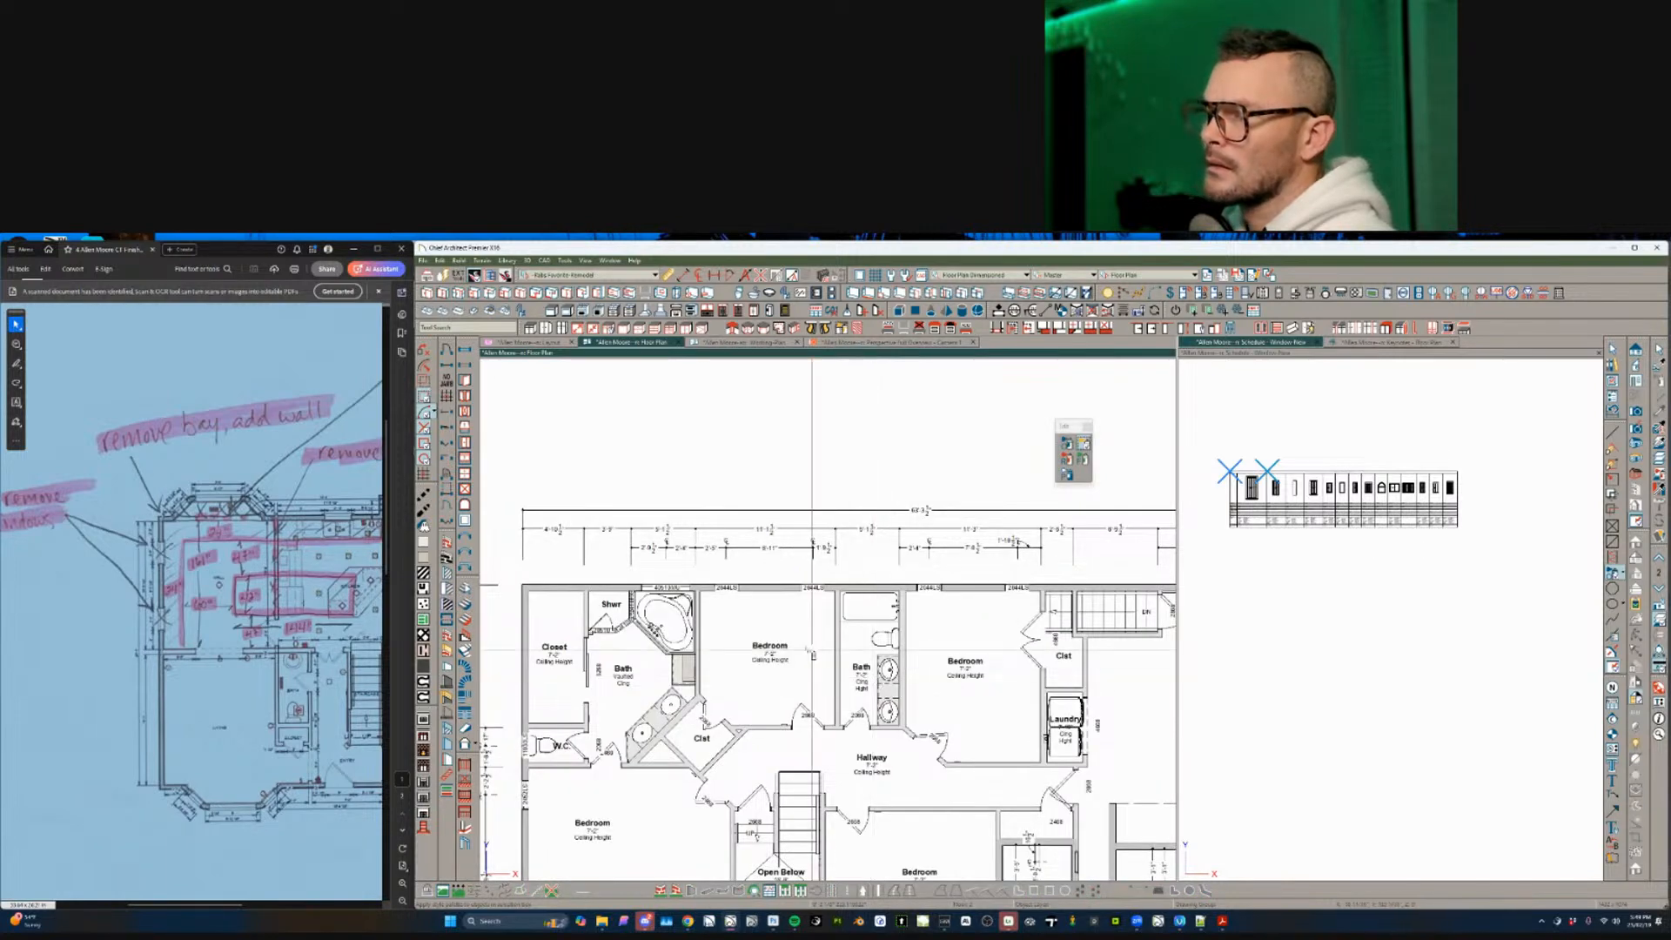
{"action": "scroll", "coordinate": [618, 557], "scroll_direction": "down", "scroll_amount": 2}
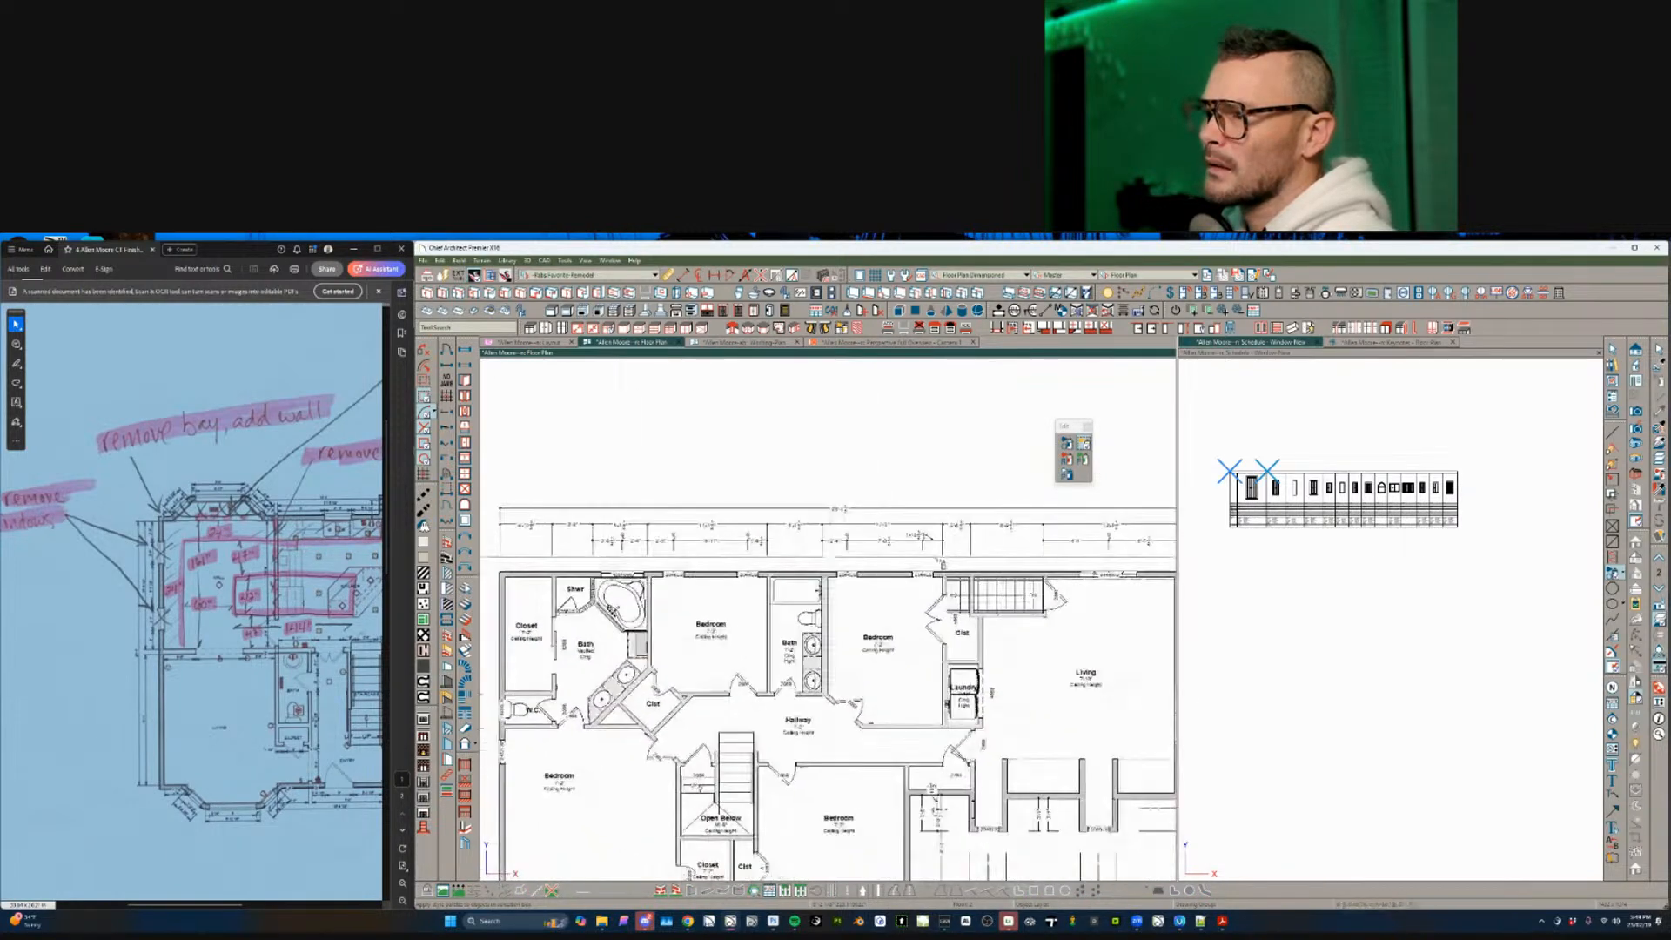
{"action": "scroll", "coordinate": [940, 563], "scroll_direction": "down", "scroll_amount": 1}
{"action": "scroll", "coordinate": [940, 564], "scroll_direction": "down", "scroll_amount": 3}
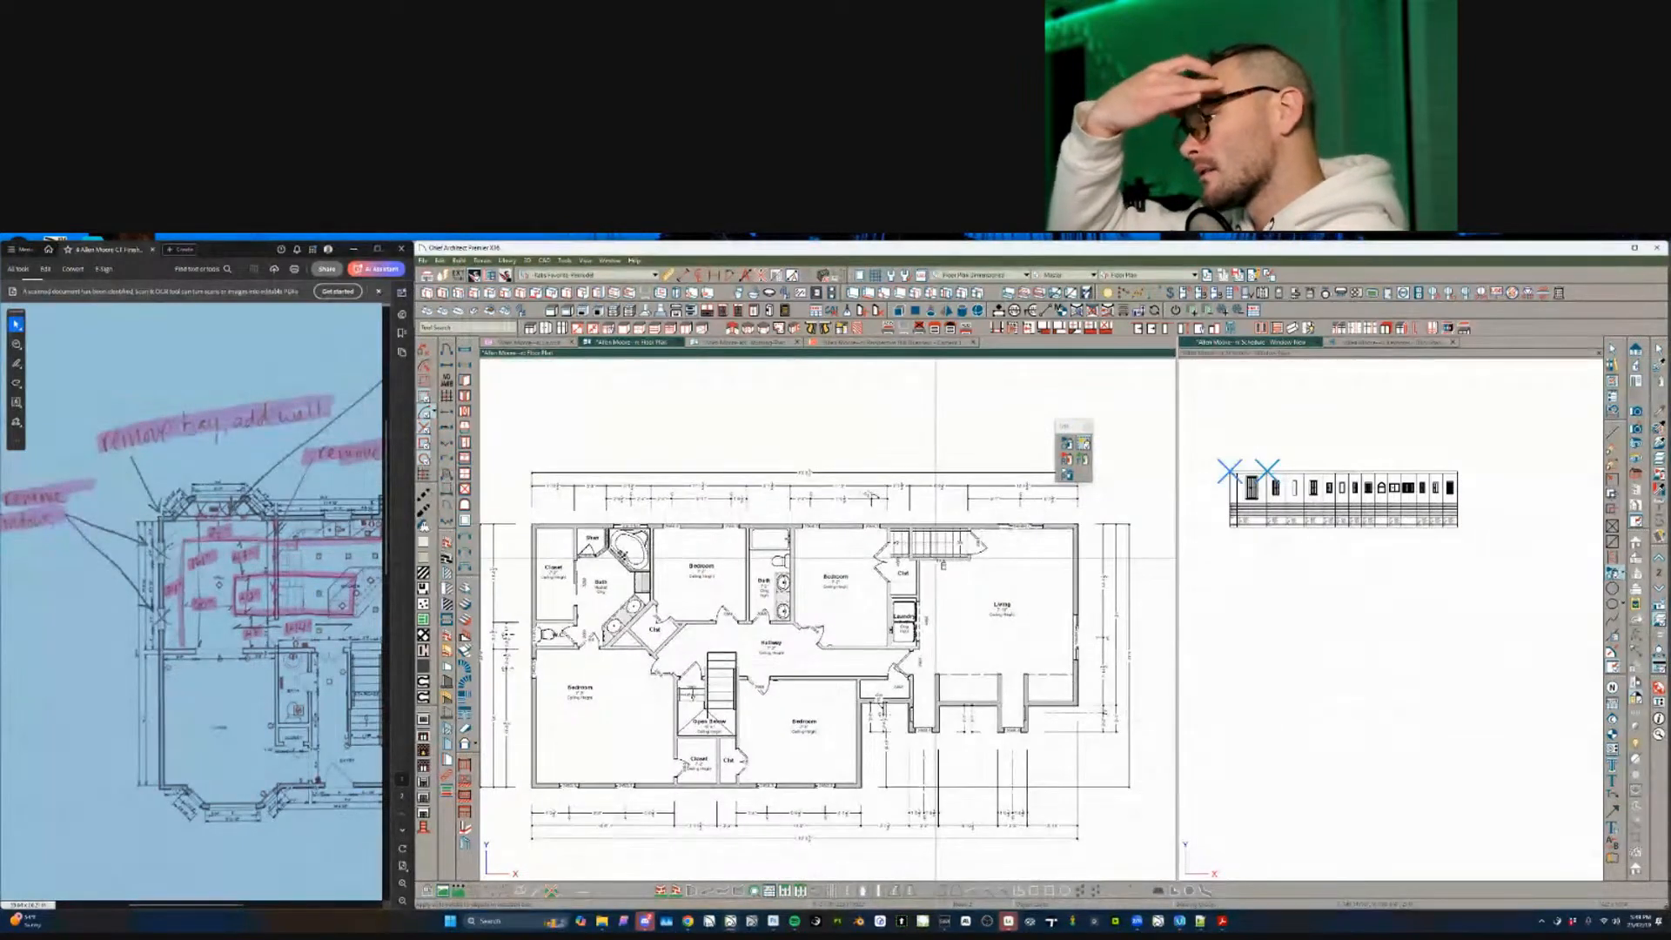
{"action": "scroll", "coordinate": [936, 557], "scroll_direction": "down", "scroll_amount": 1}
{"action": "middle_click_drag", "start_coordinate": [935, 558], "coordinate": [930, 558]}
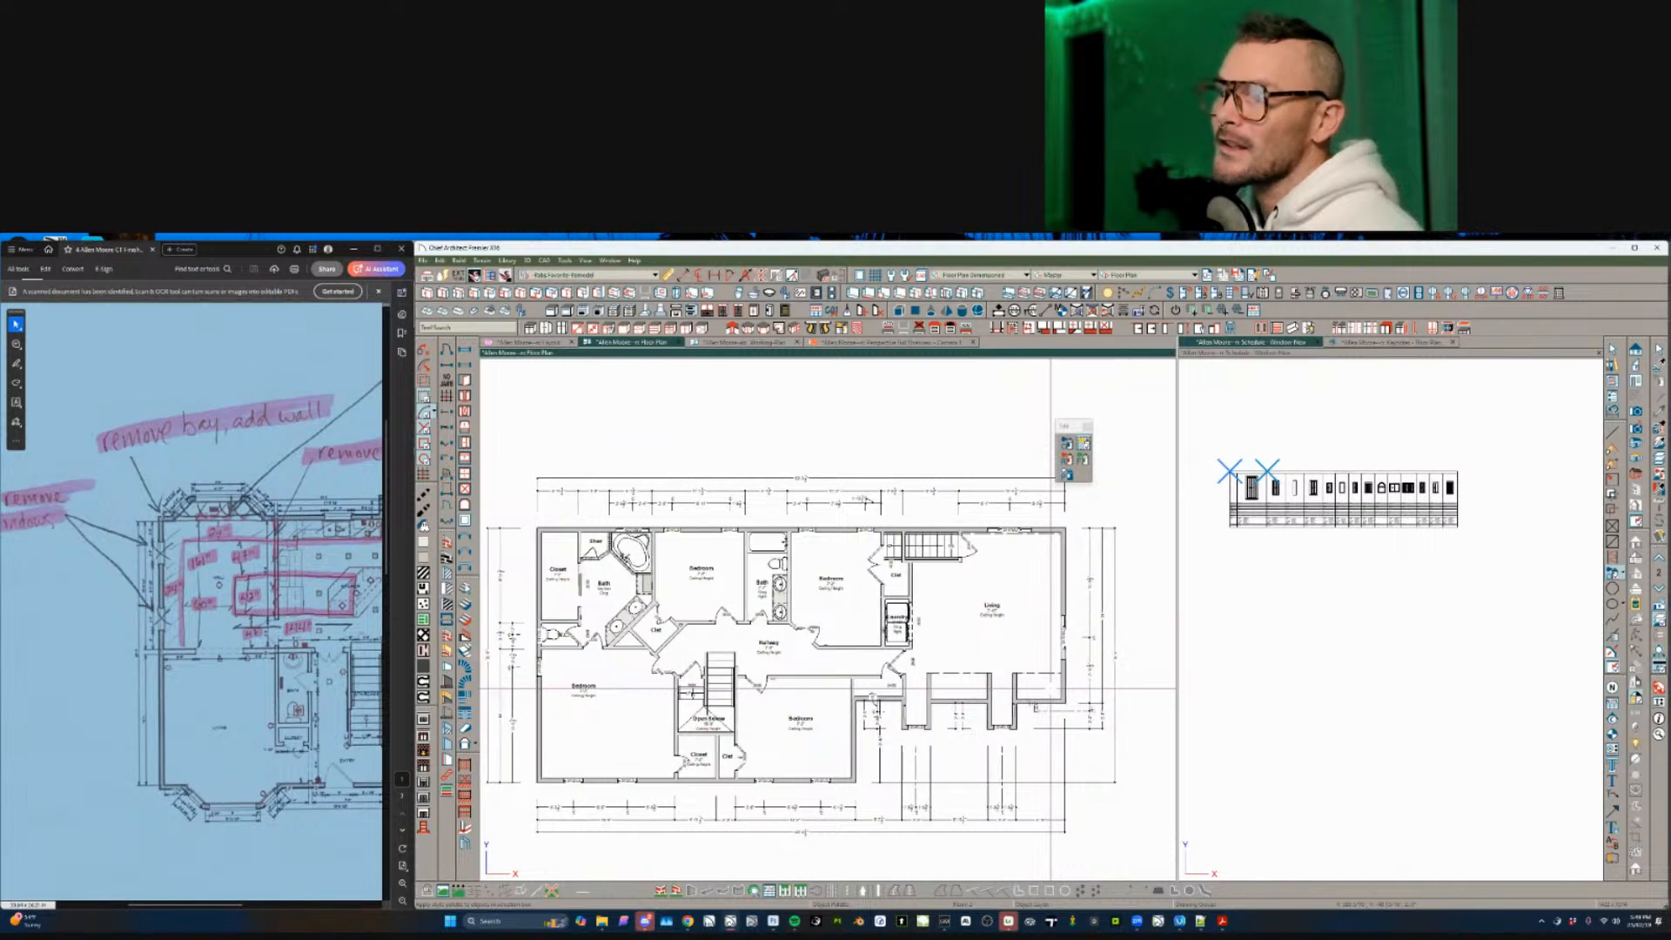
{"action": "left_click_drag", "start_coordinate": [1051, 687], "coordinate": [483, 877]}
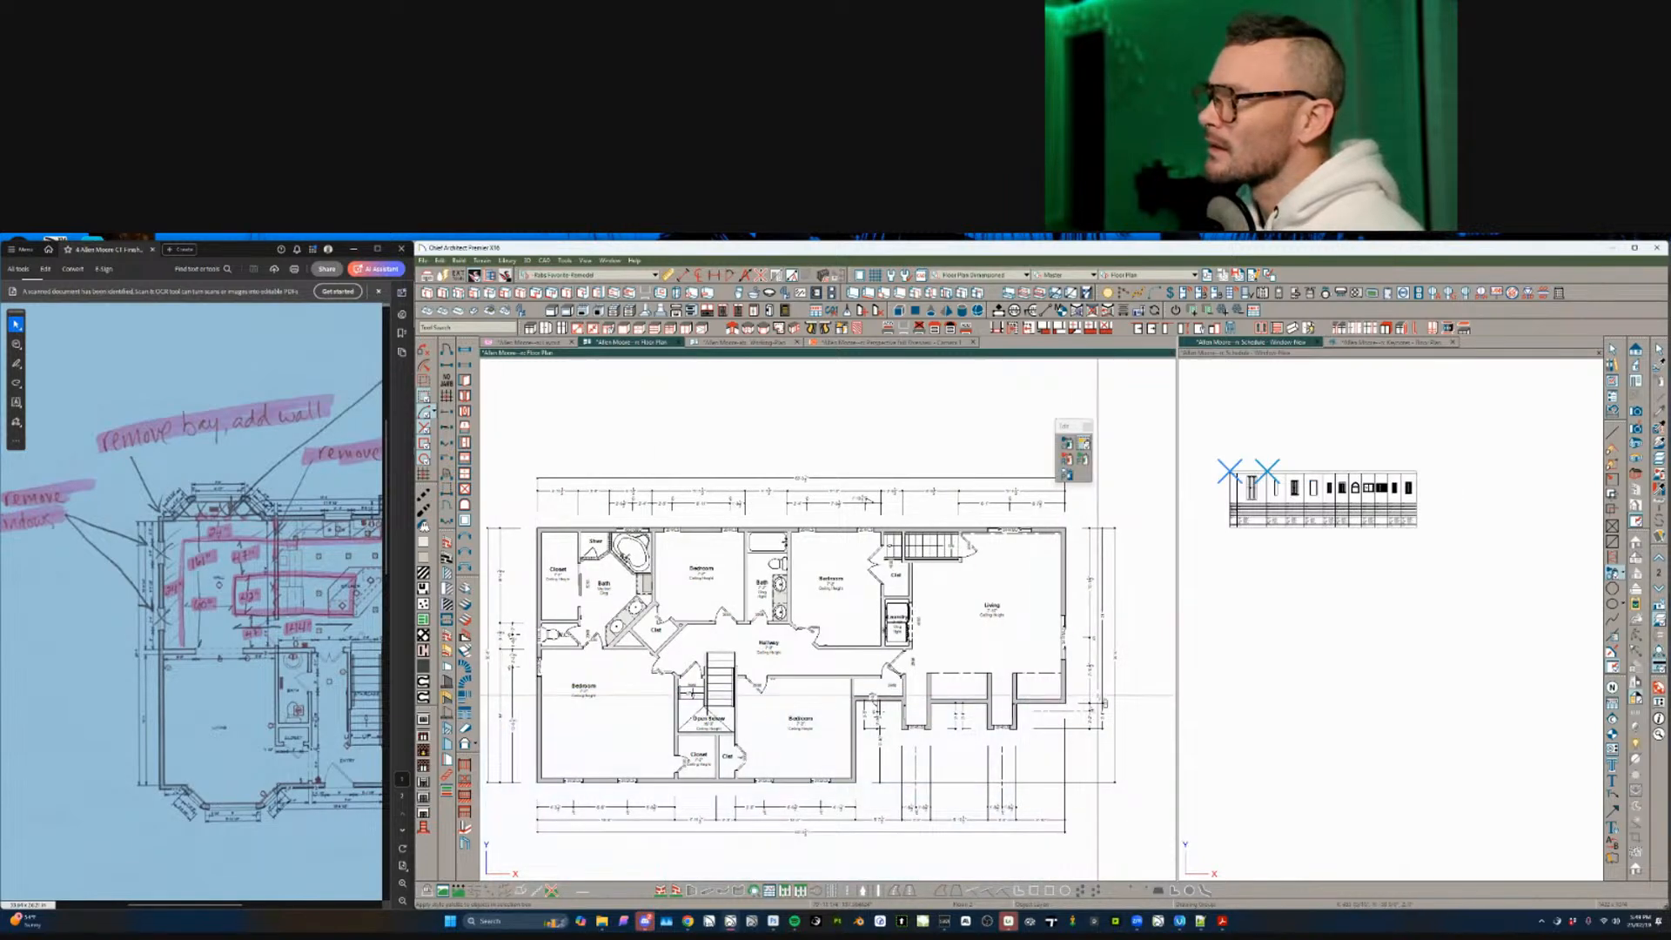
{"action": "left_click_drag", "start_coordinate": [1092, 699], "coordinate": [549, 690]}
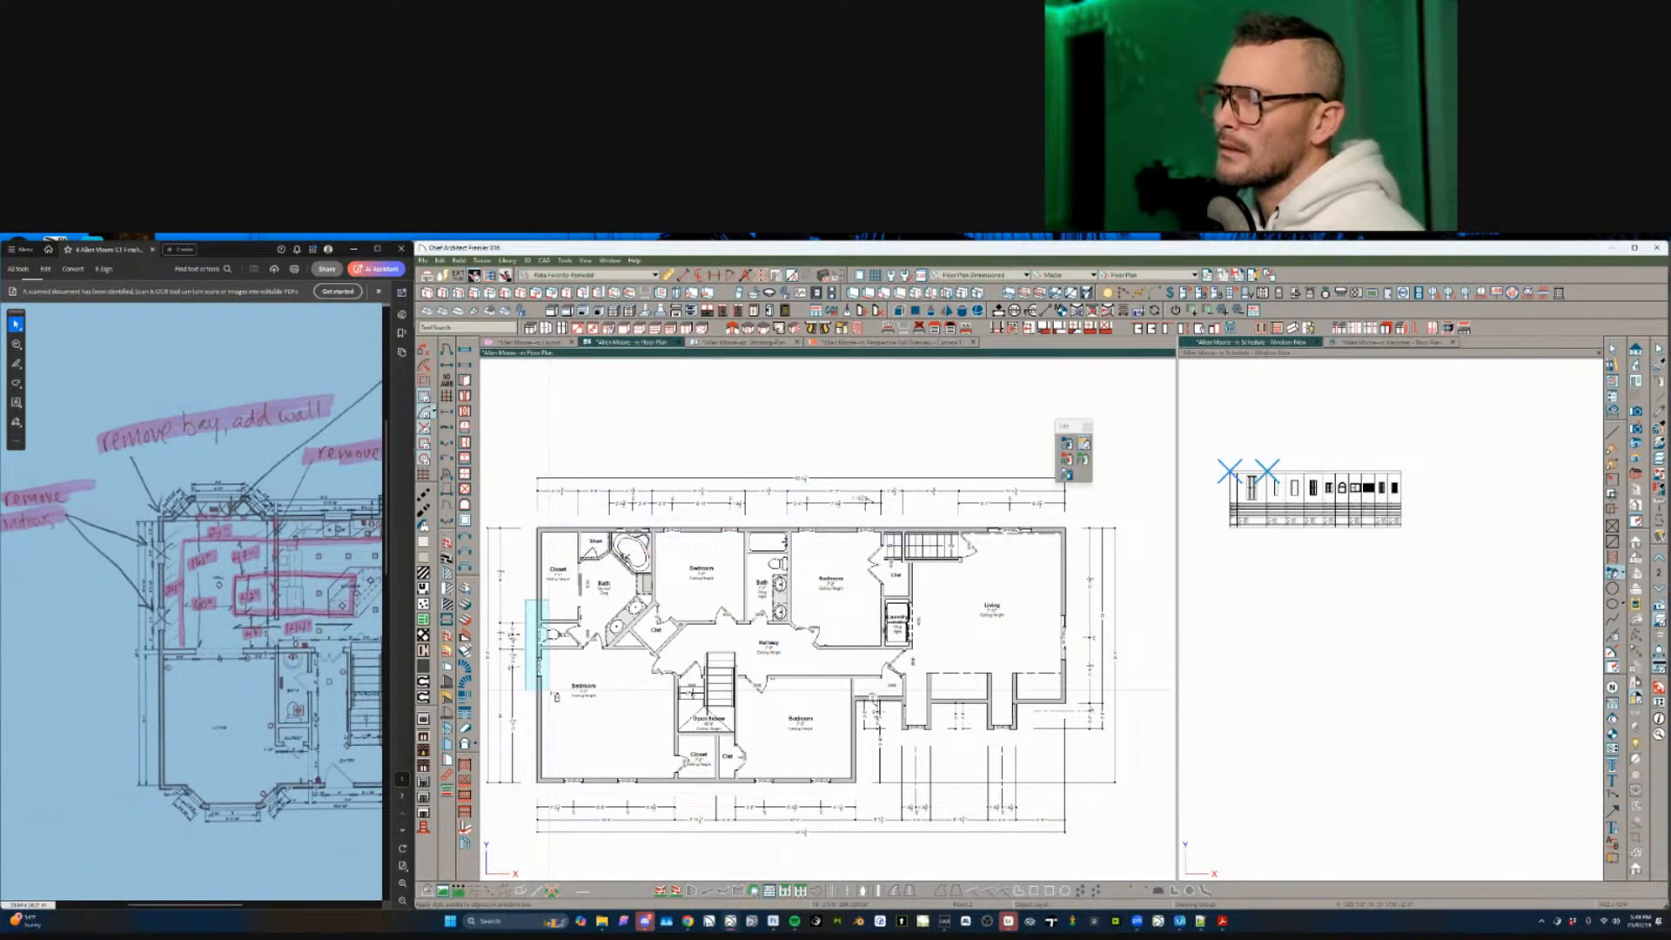
{"action": "key", "text": "Delete"}
- Select the mulled window above the second-floor tub
{"action": "scroll", "coordinate": [554, 692], "scroll_direction": "up", "scroll_amount": 4}
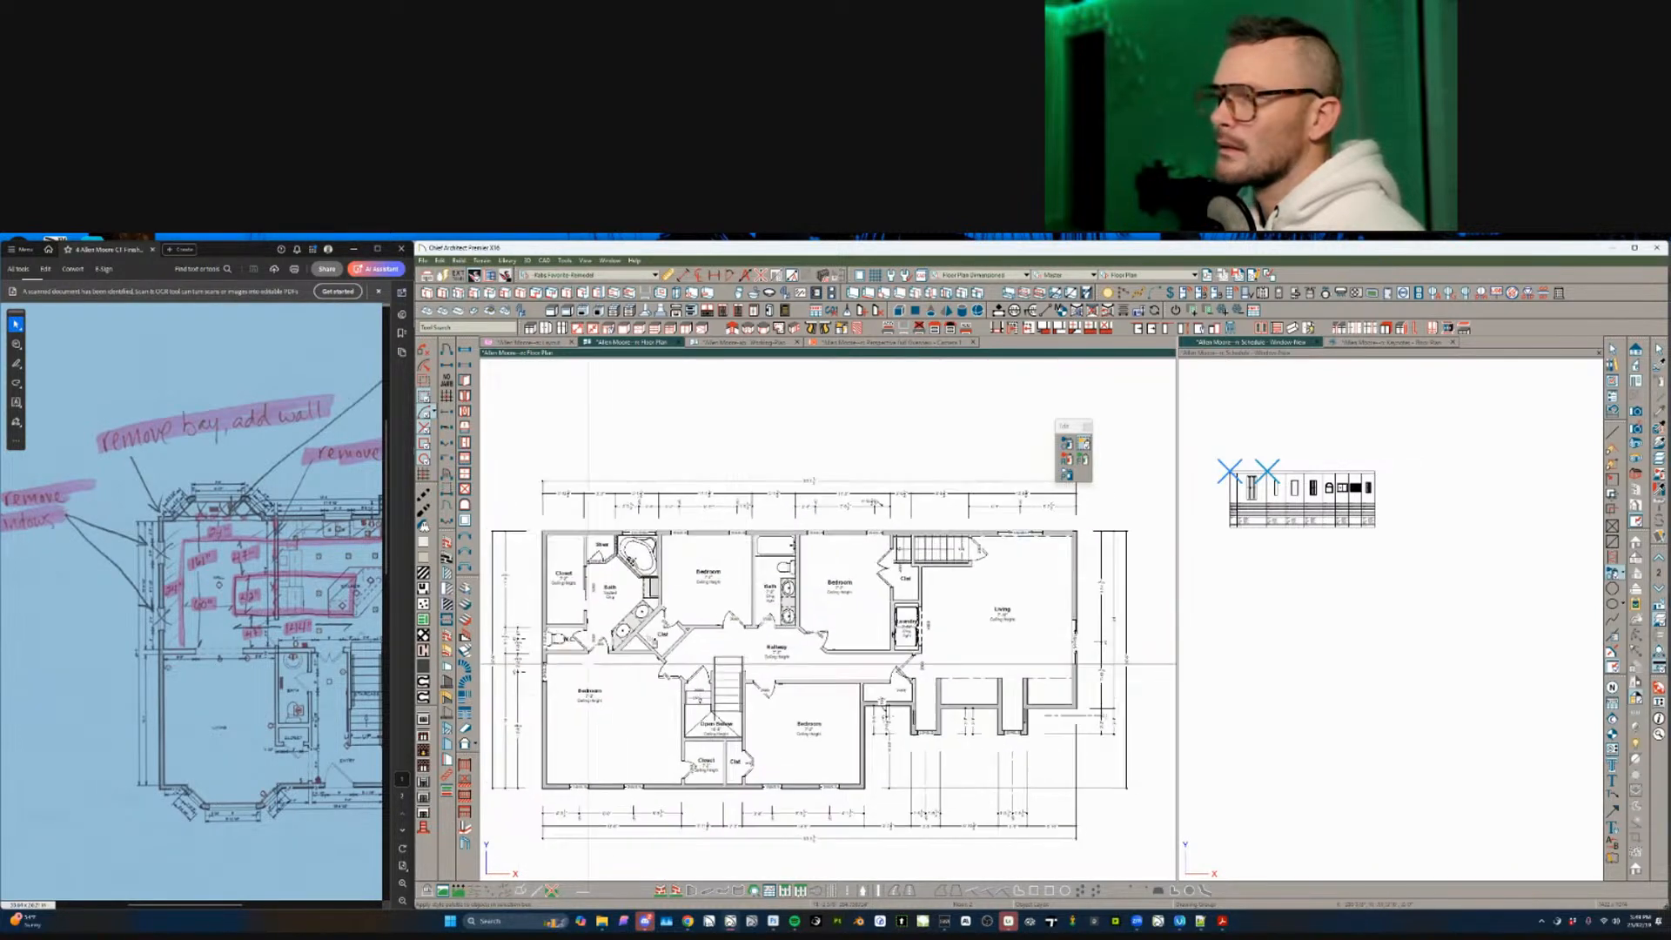
{"action": "left_click", "coordinate": [720, 588]}
{"action": "scroll", "coordinate": [721, 588], "scroll_direction": "down", "scroll_amount": 5}
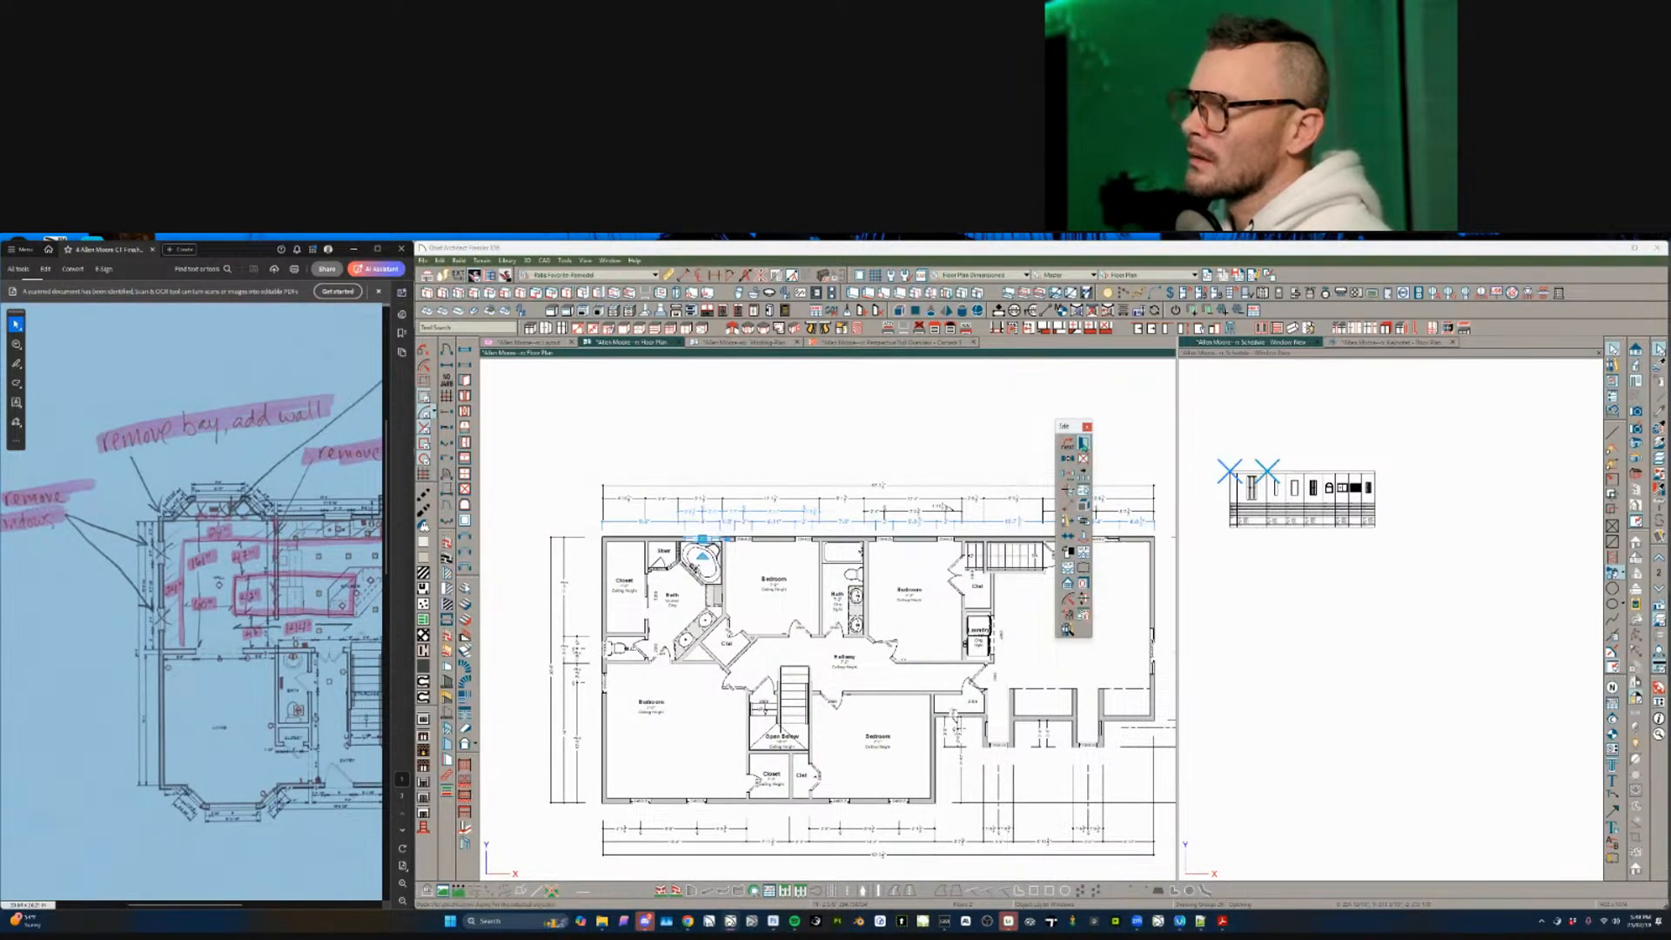
- Give the tub-side mulled unit a specified label using the %label_fab% macro, centred
{"action": "key", "text": "ctrl+e"}
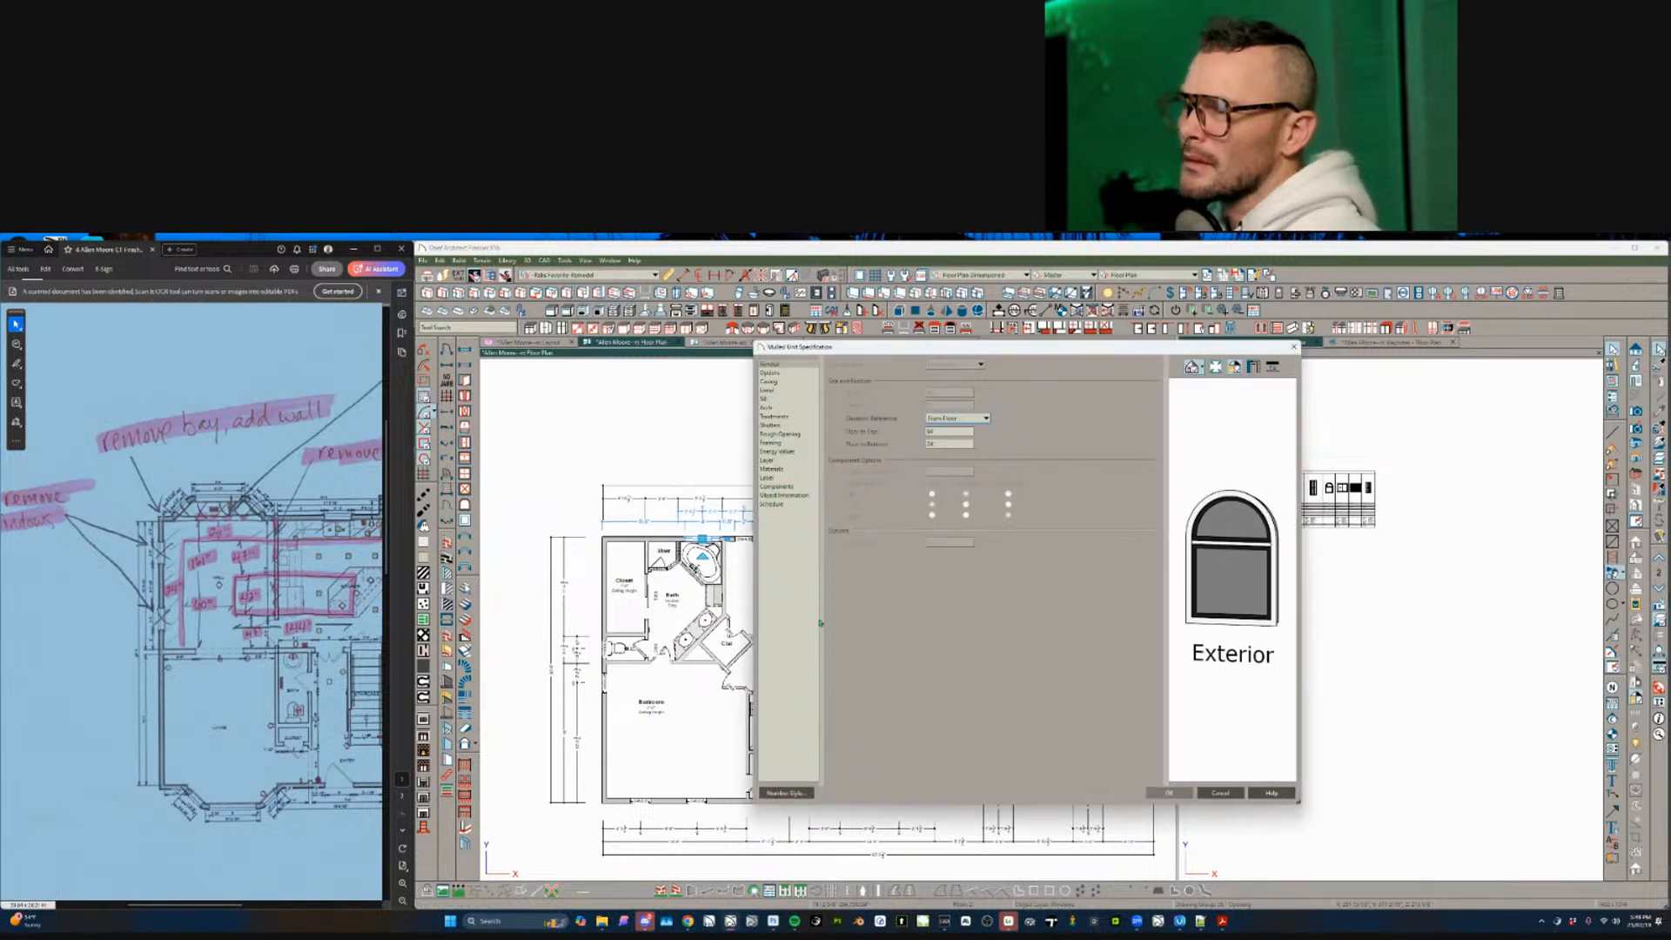
{"action": "left_click", "coordinate": [792, 478]}
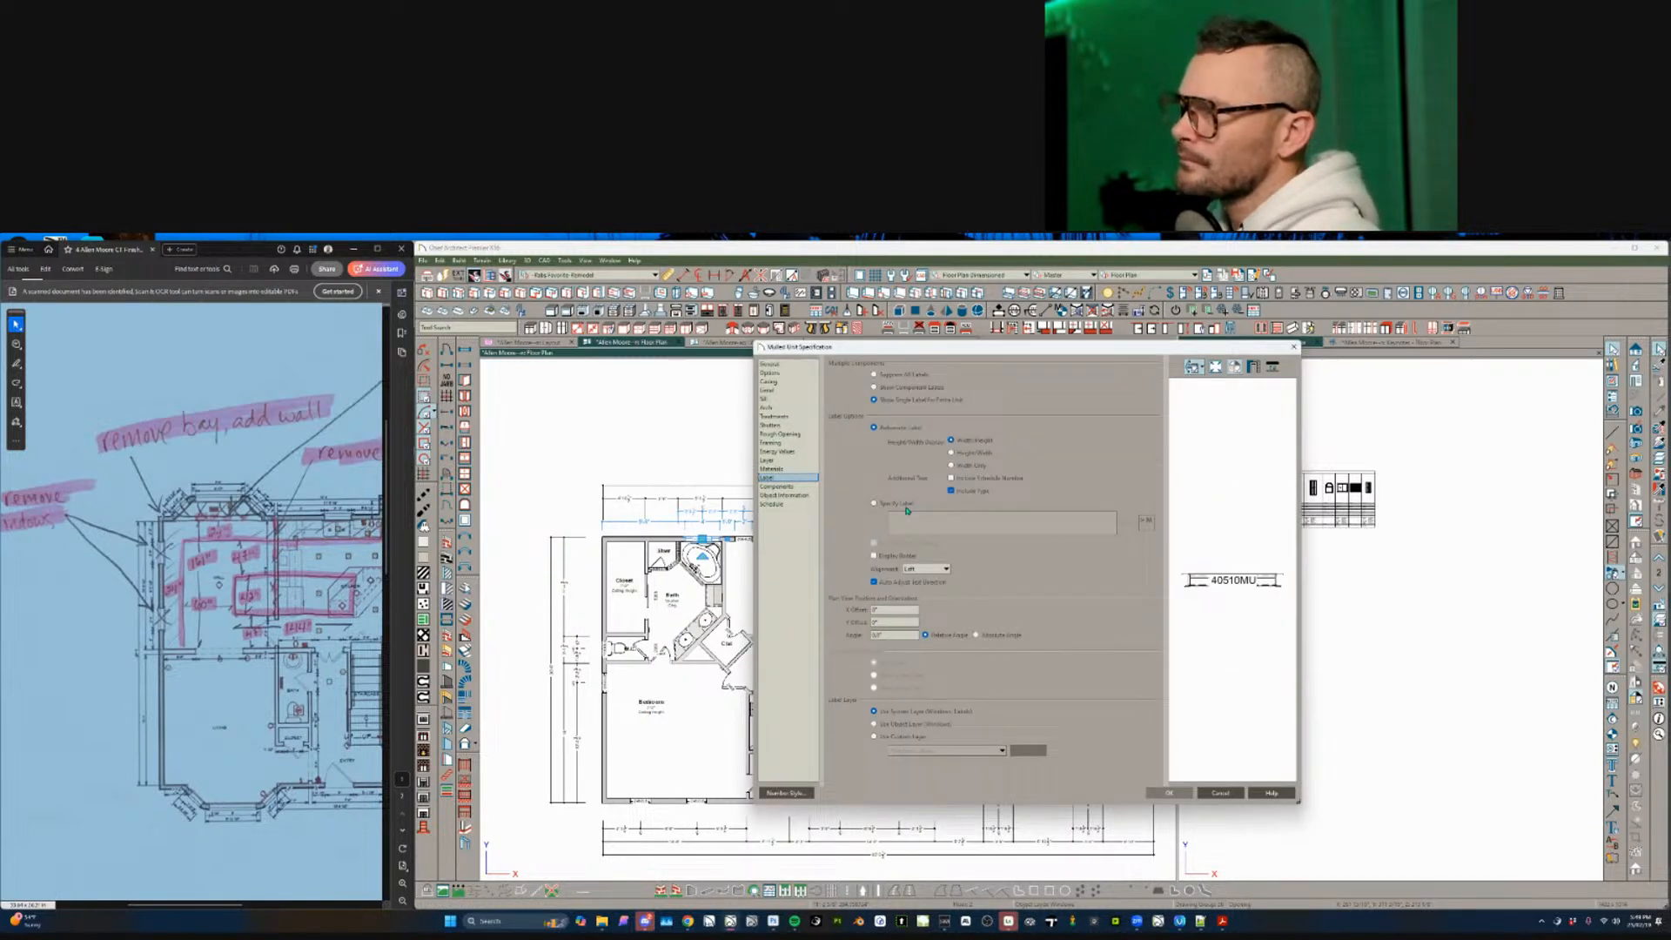
{"action": "left_click", "coordinate": [906, 508]}
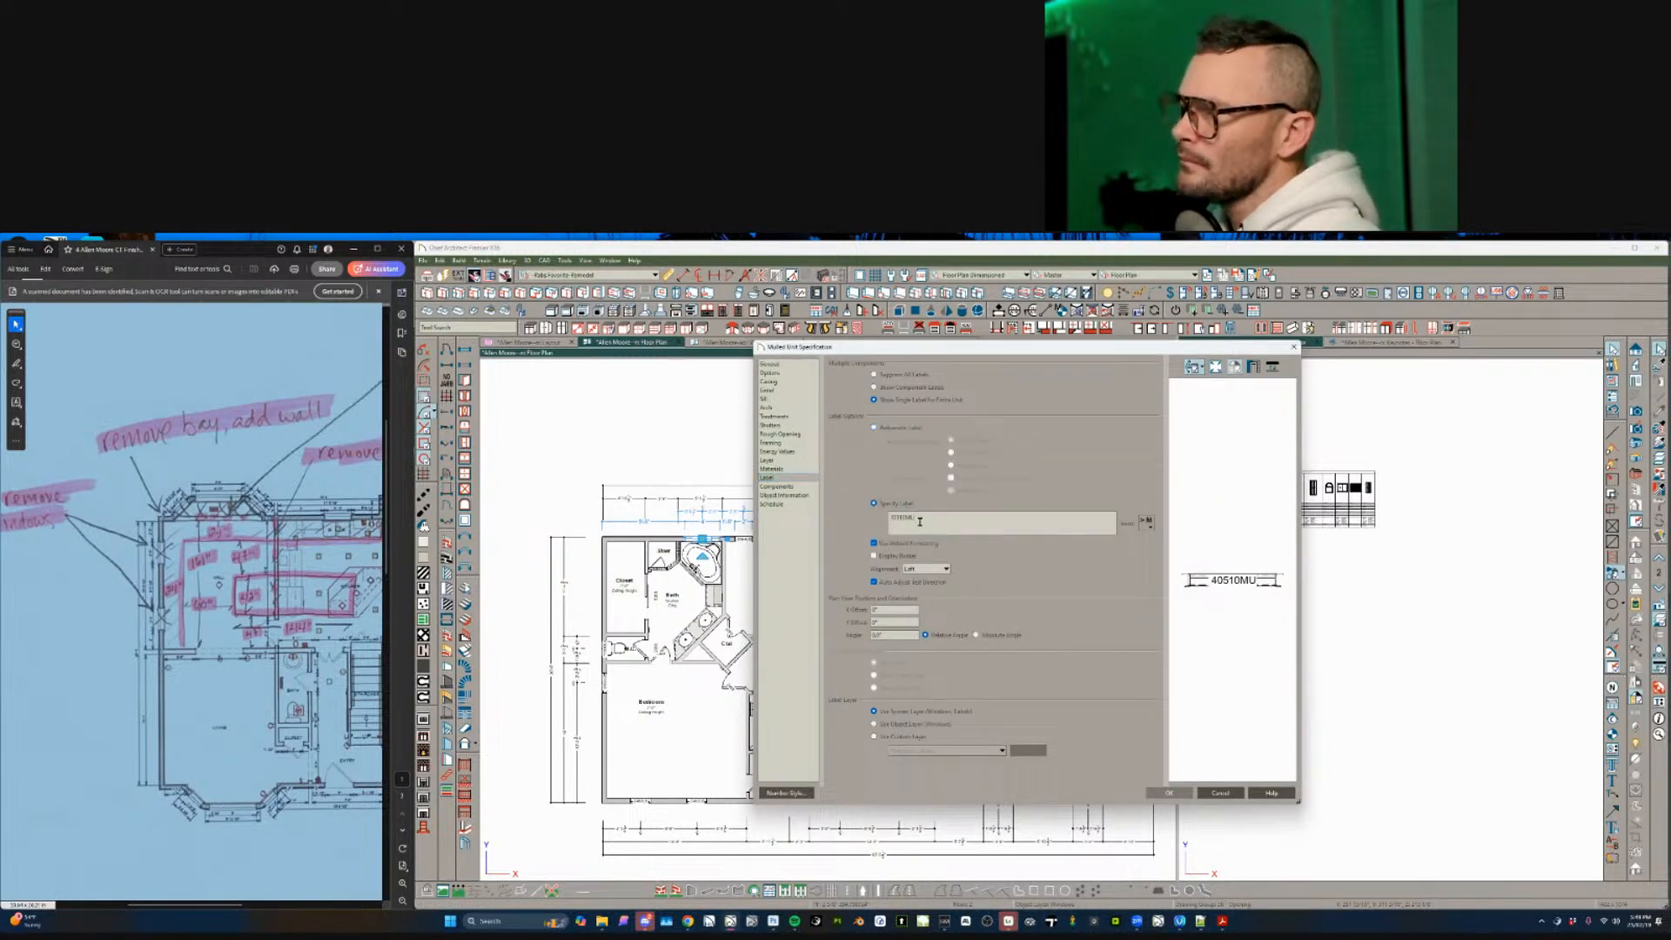
{"action": "left_click", "coordinate": [1145, 522]}
{"action": "mouse_move", "coordinate": [1171, 548]}
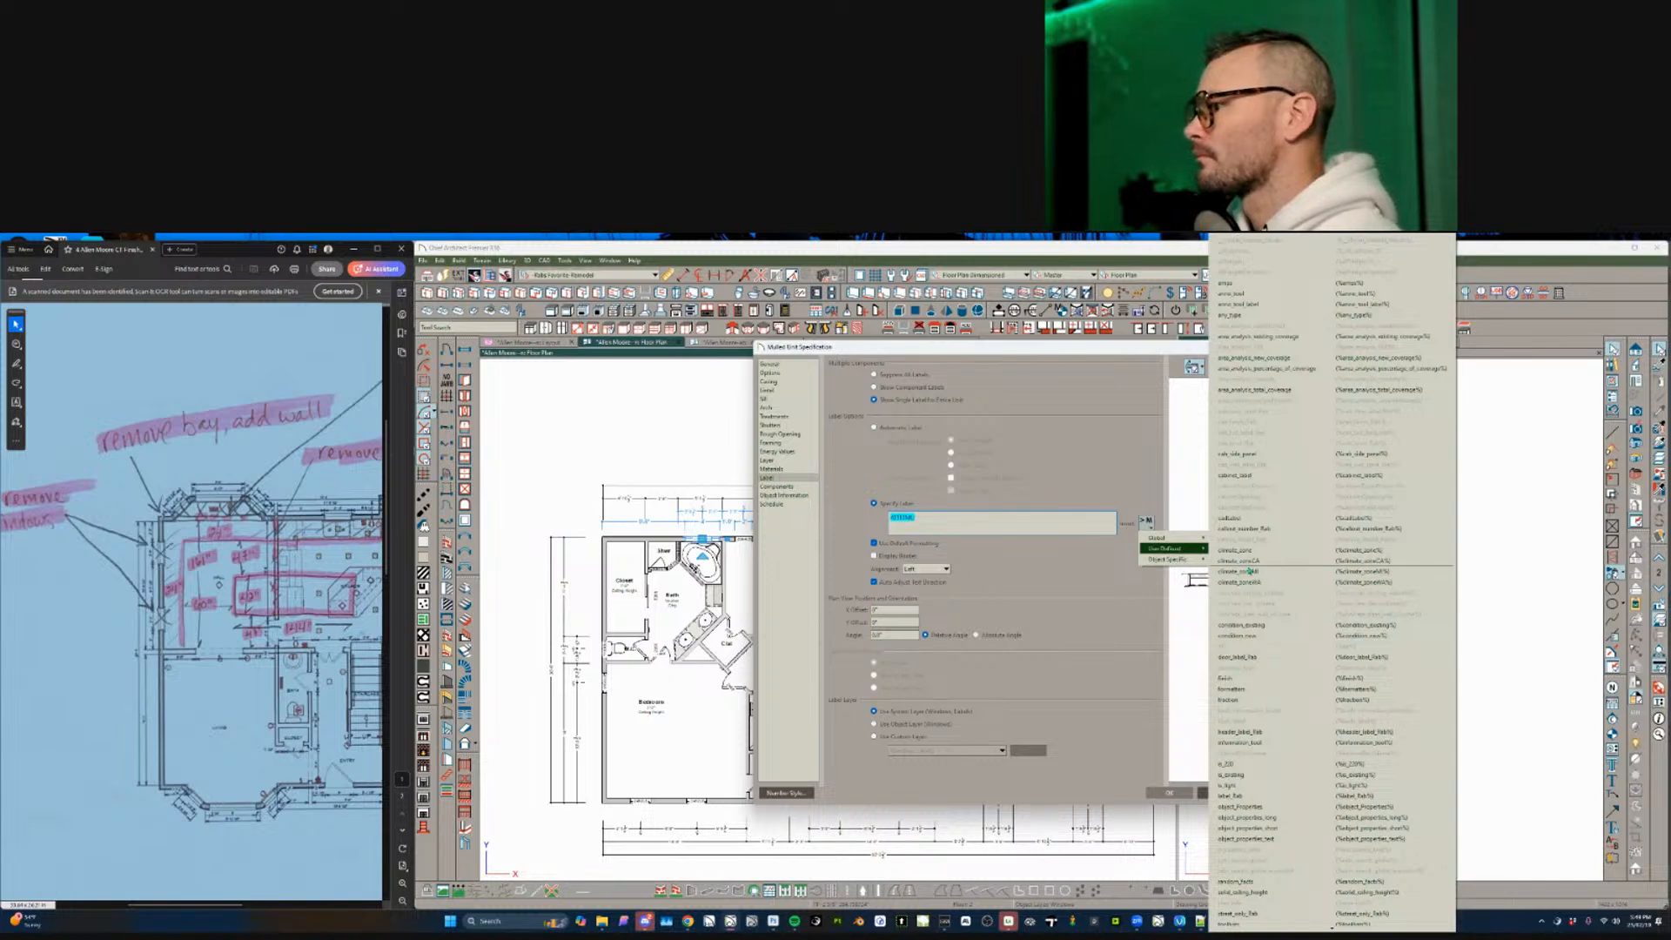
{"action": "left_click", "coordinate": [1268, 795]}
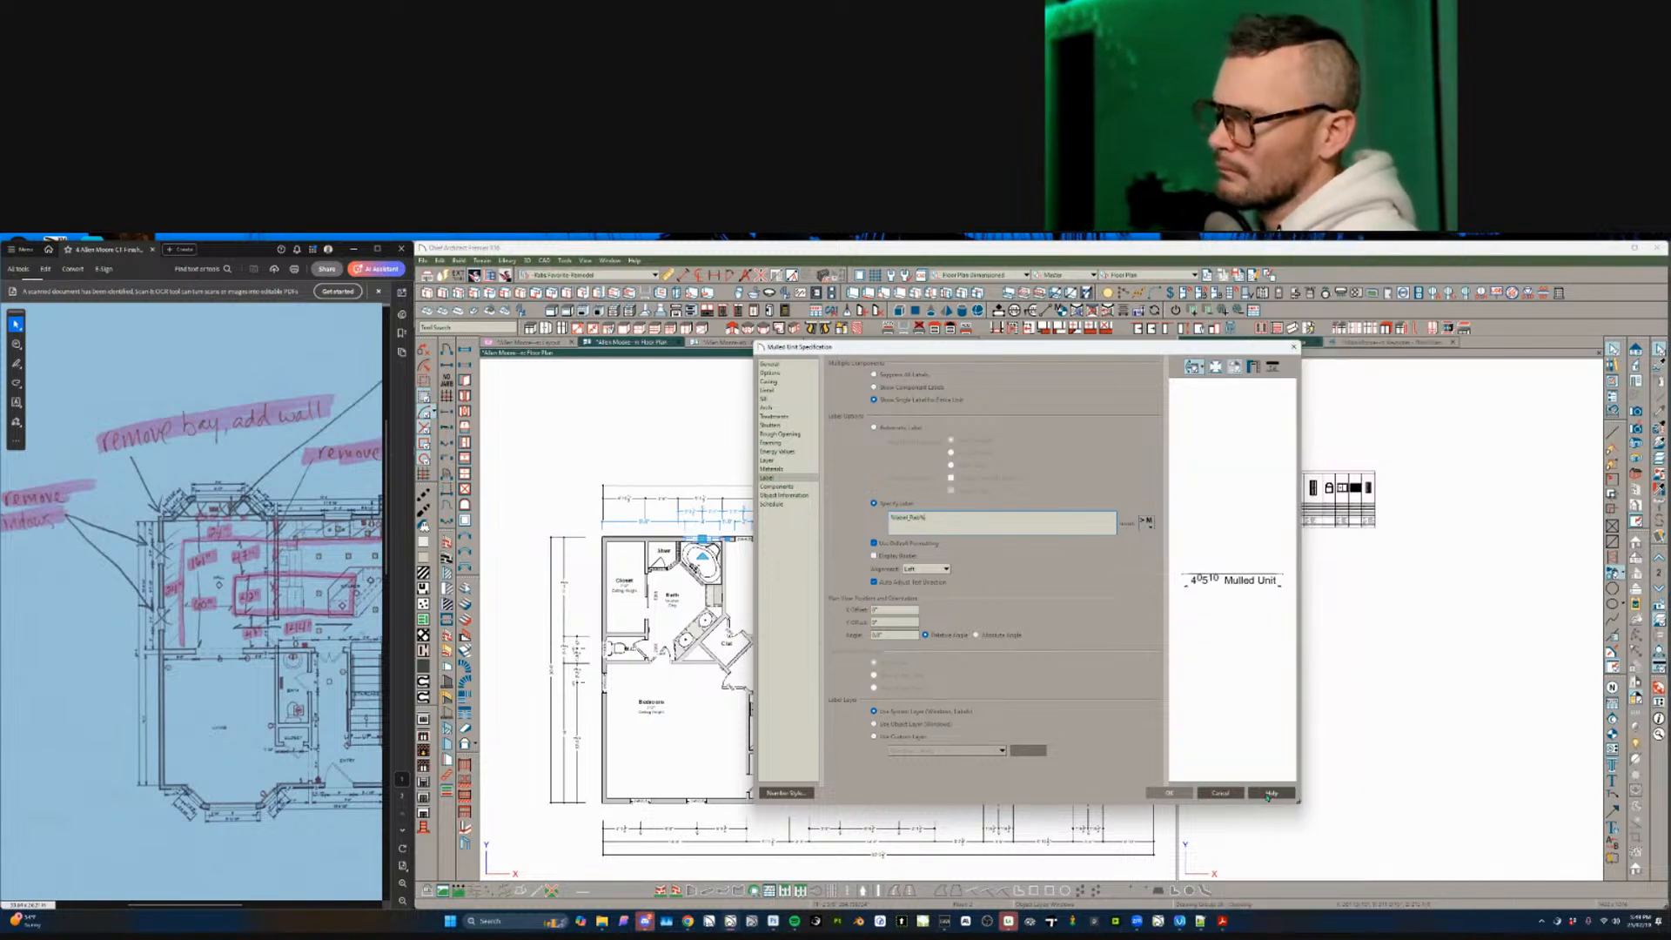
{"action": "left_click", "coordinate": [956, 523]}
{"action": "key", "text": "ctrl+a"}
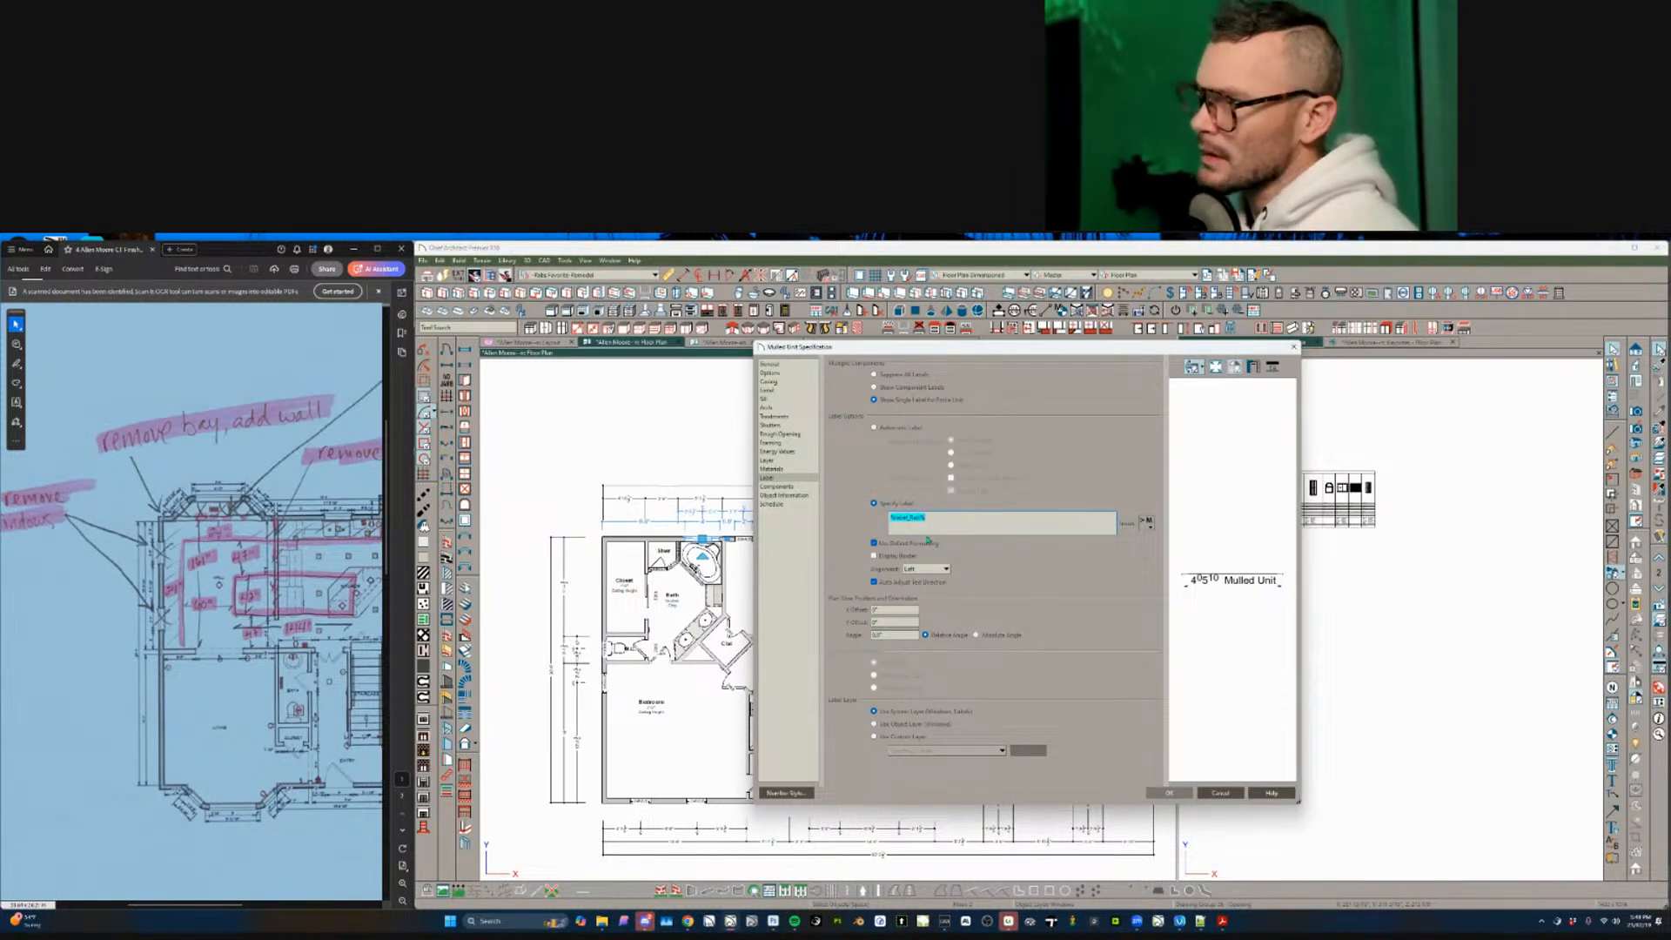
{"action": "left_click", "coordinate": [922, 569]}
{"action": "left_click", "coordinate": [921, 588]}
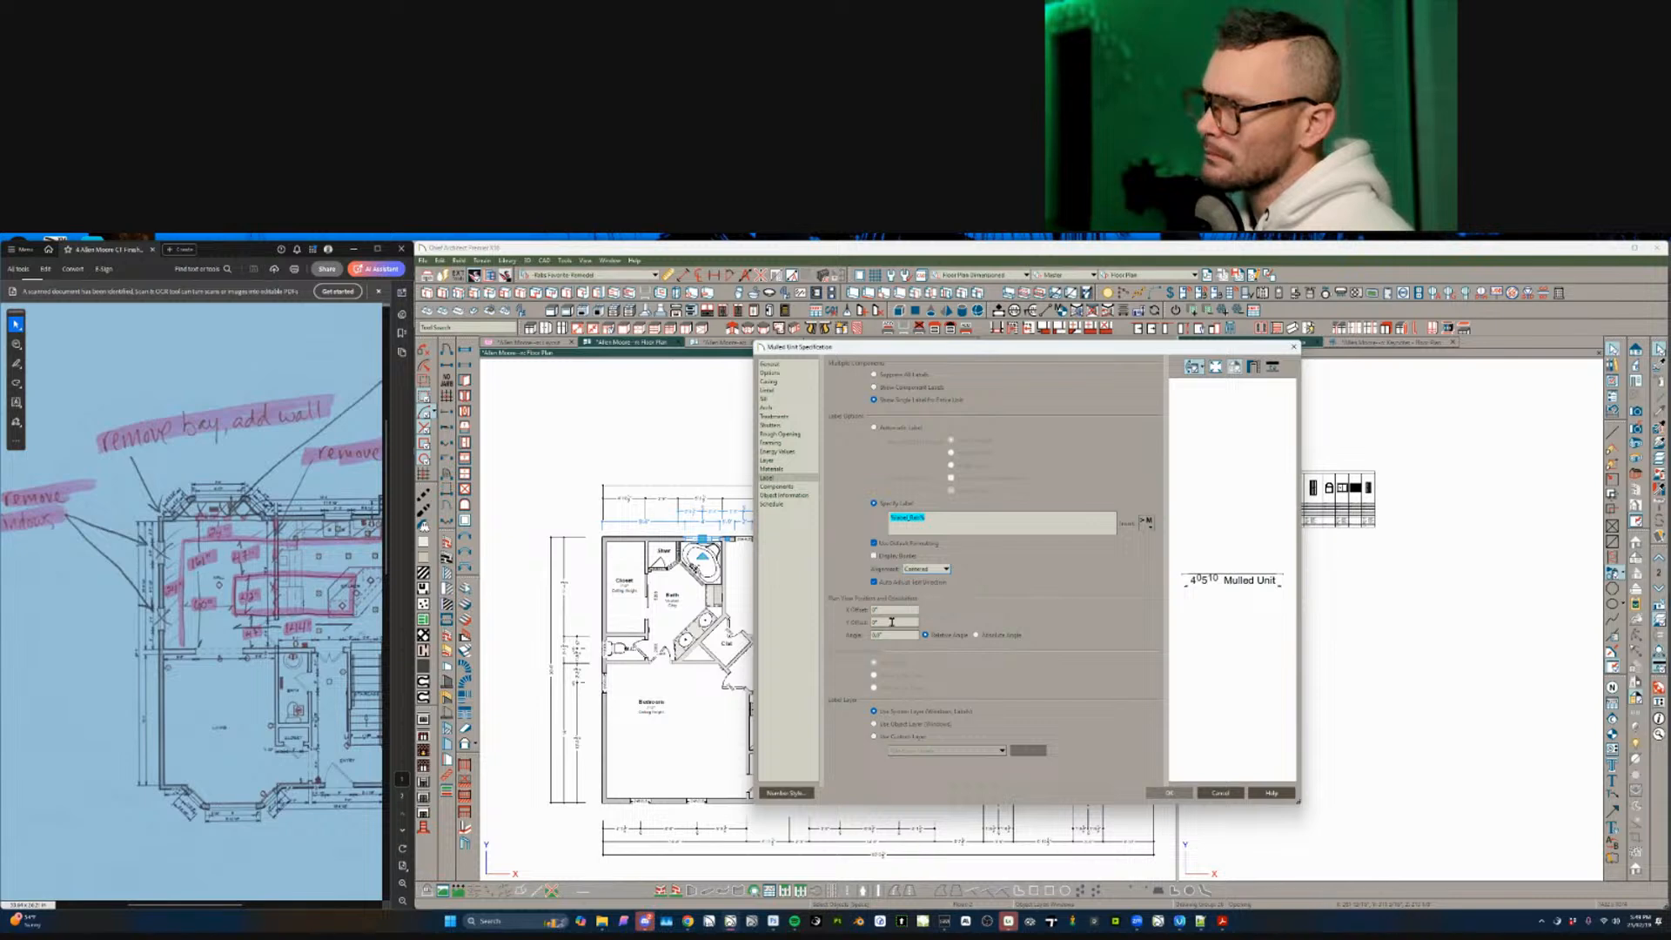
{"action": "key", "text": "Return"}
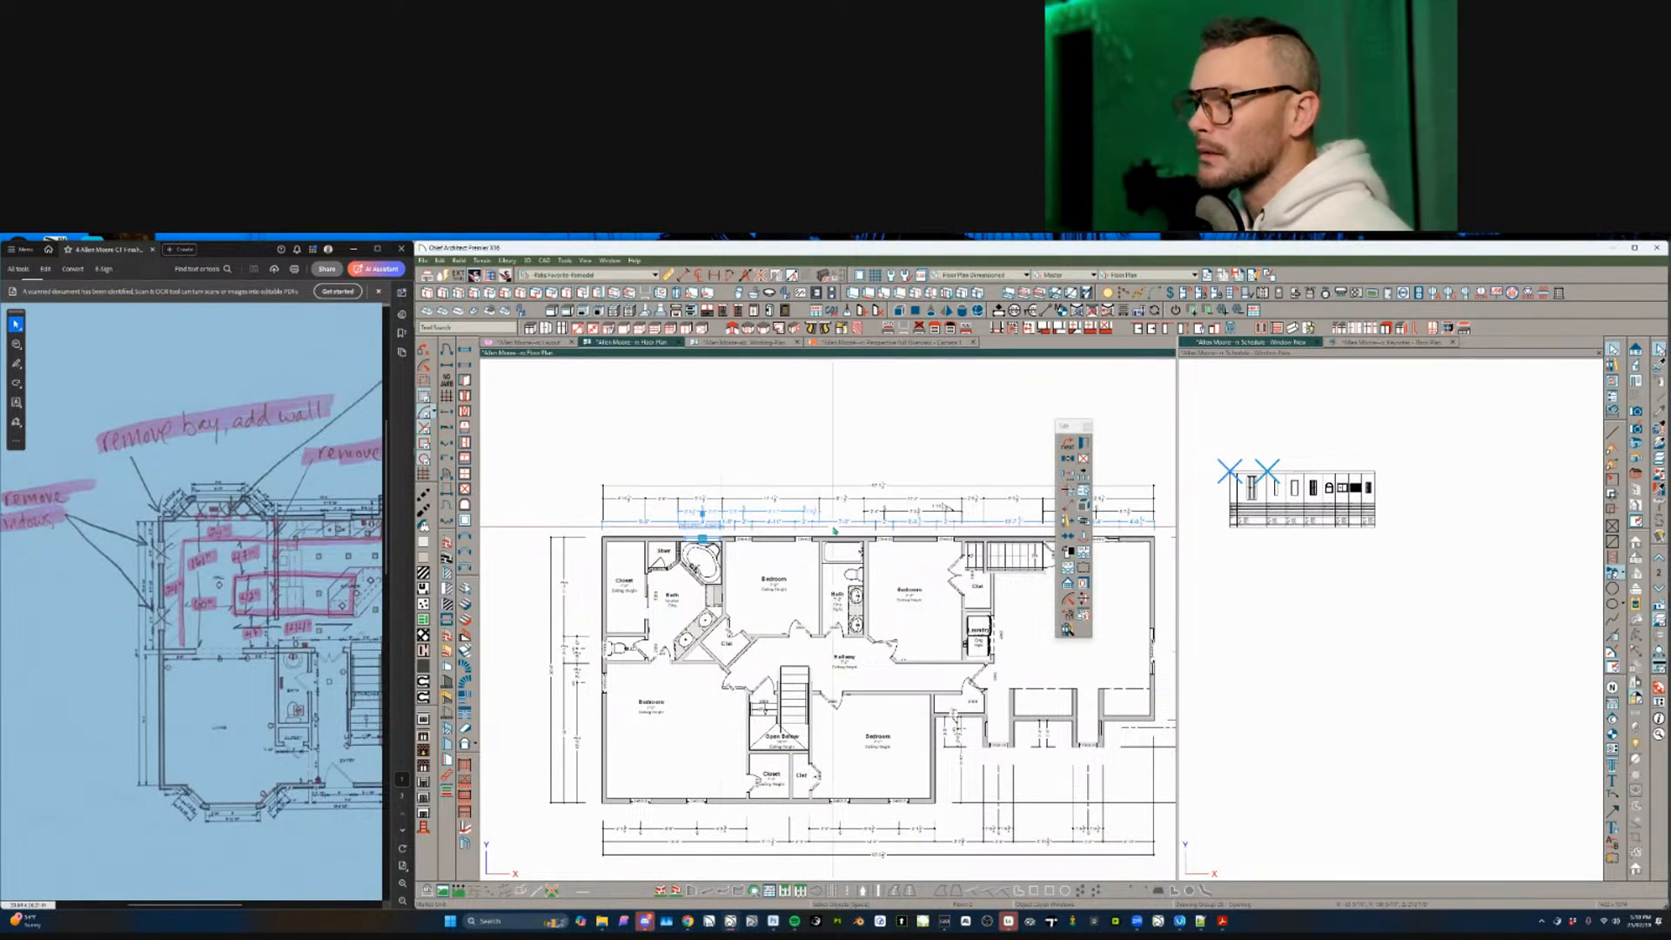
- Select all windows matching the Bedroom top-wall window and review their Label and Schedule settings
{"action": "left_click", "coordinate": [744, 540]}
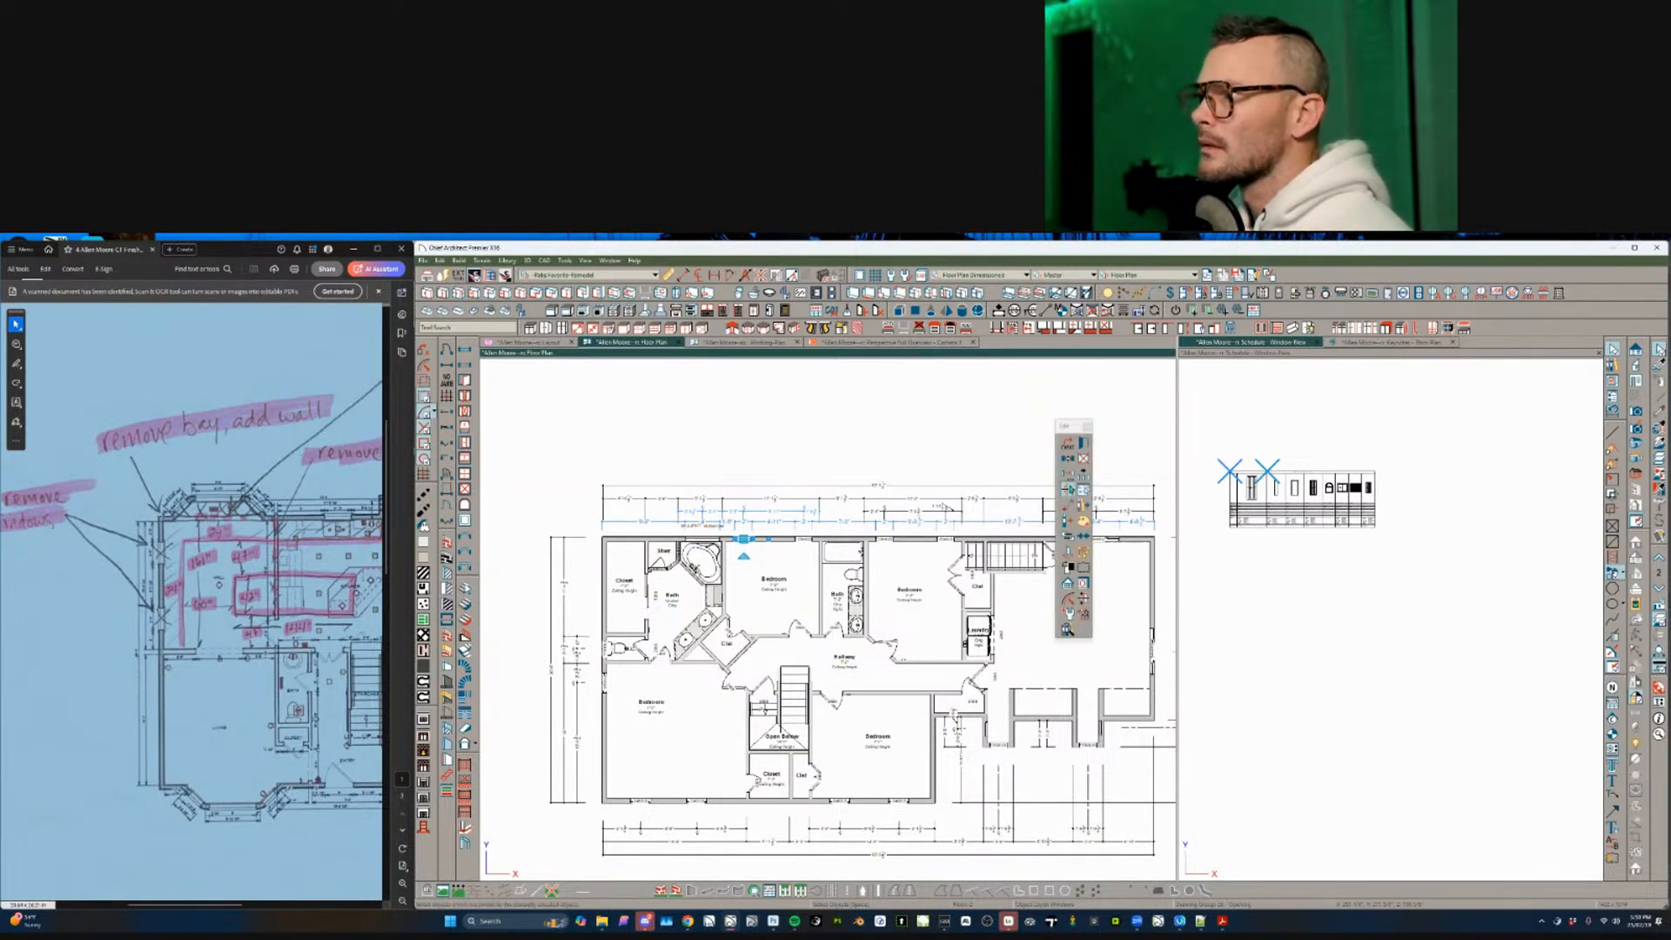
{"action": "left_click", "coordinate": [1069, 490]}
{"action": "left_click", "coordinate": [1084, 445]}
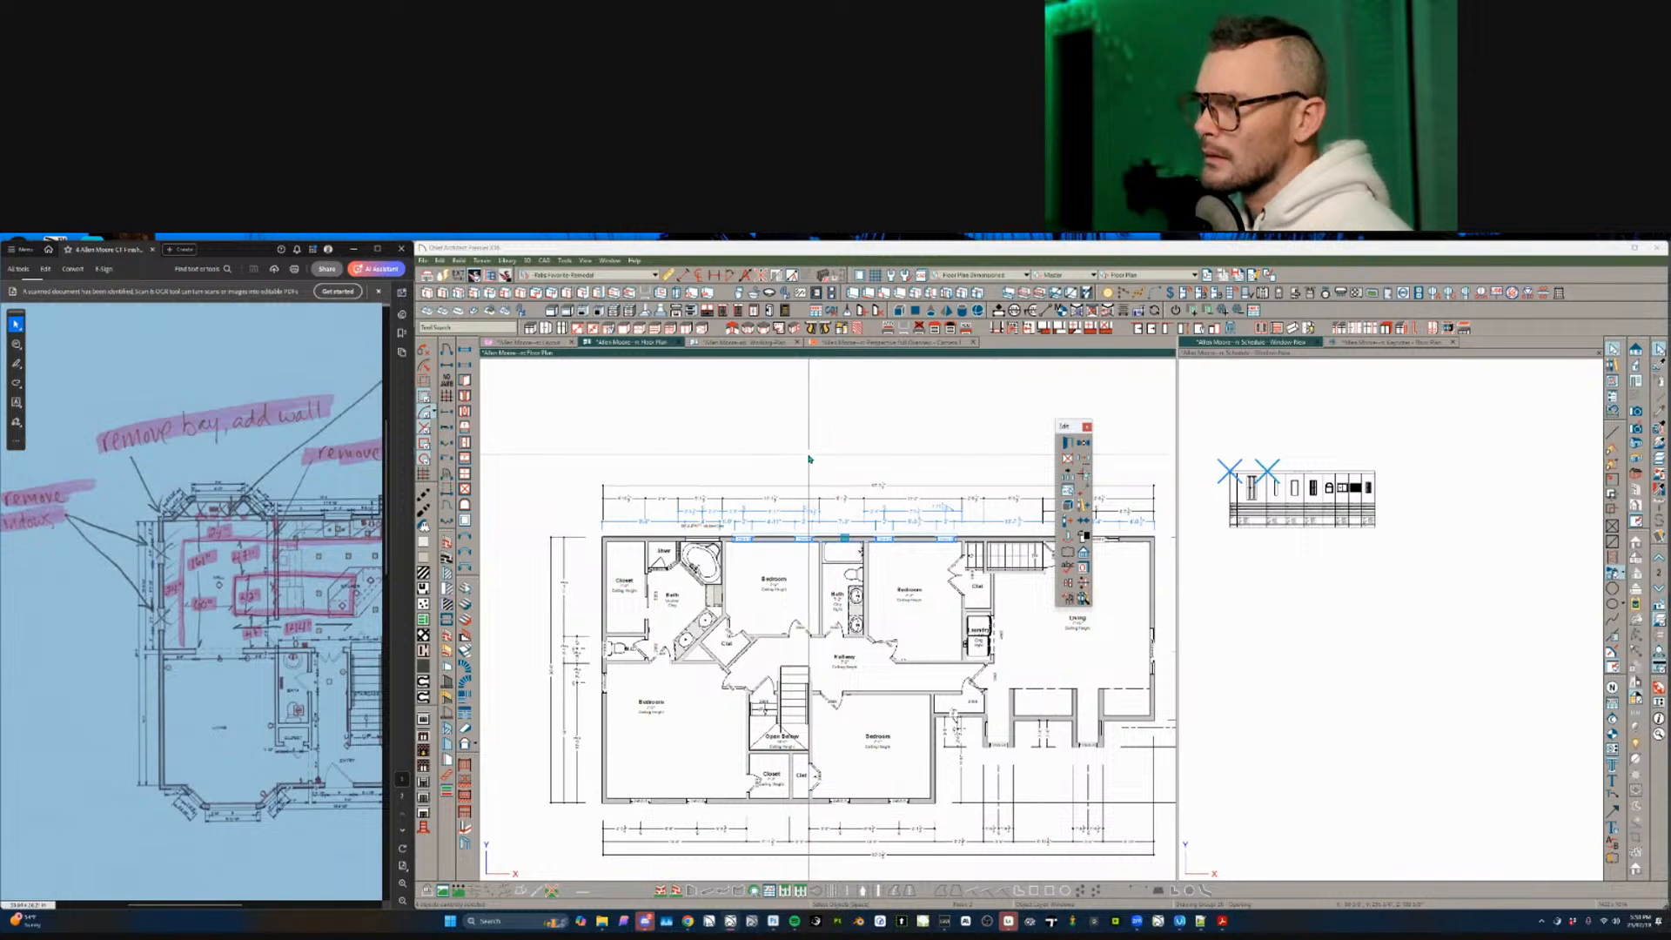
{"action": "key", "text": "ctrl+e"}
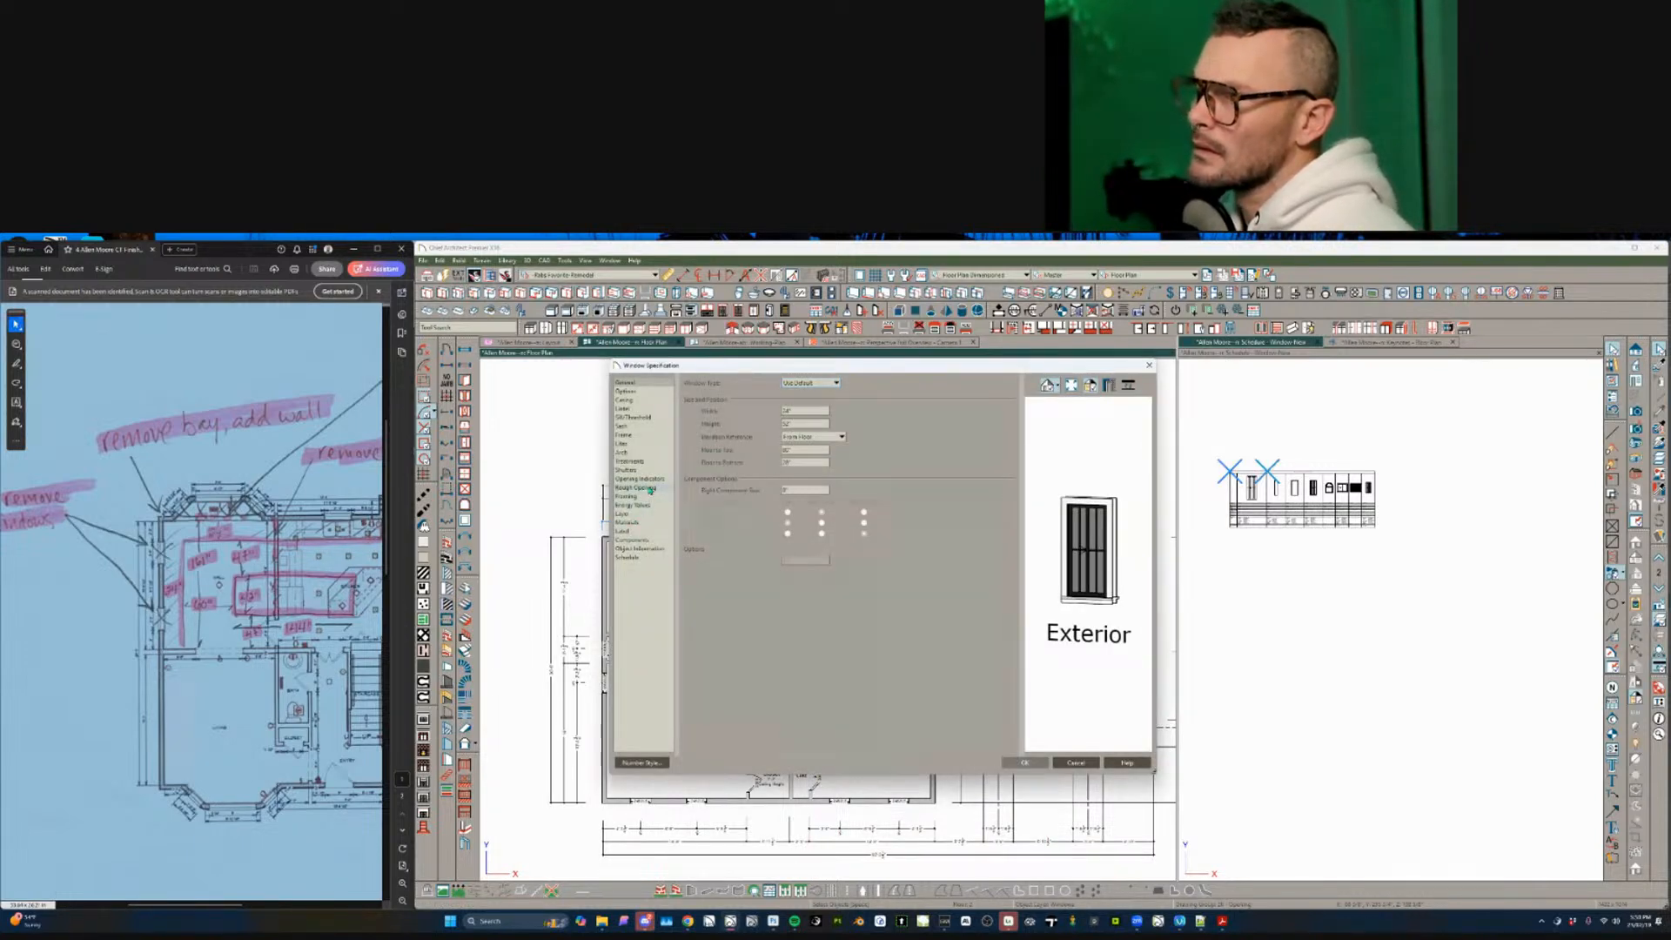
{"action": "left_click", "coordinate": [640, 532]}
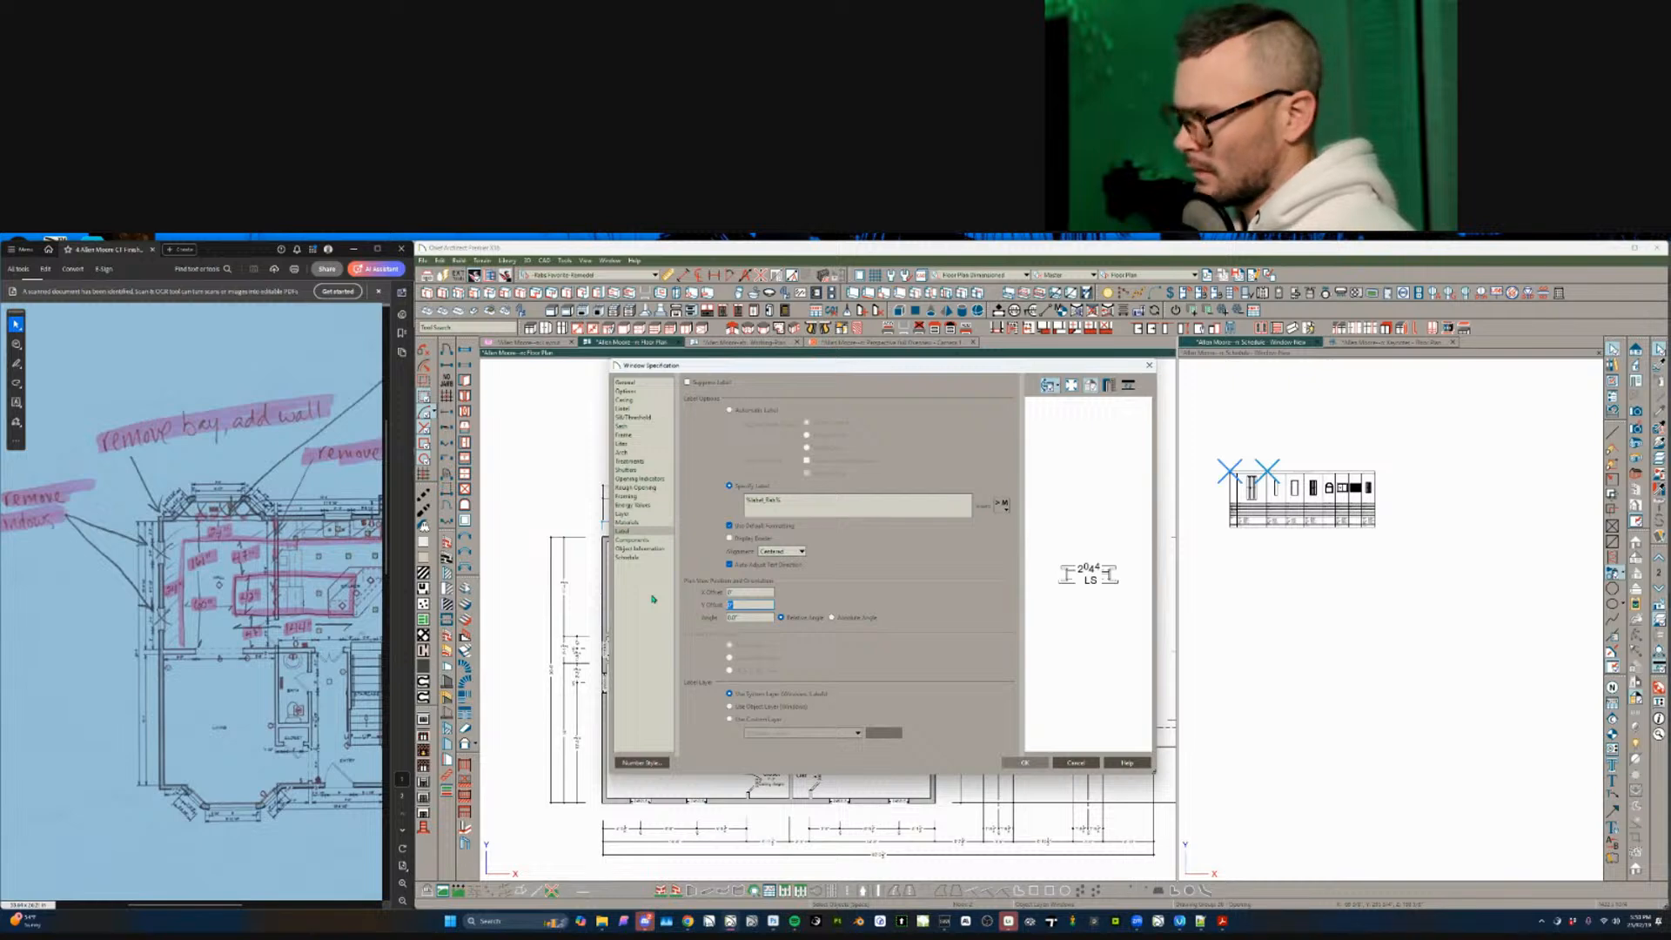
{"action": "left_click", "coordinate": [630, 557]}
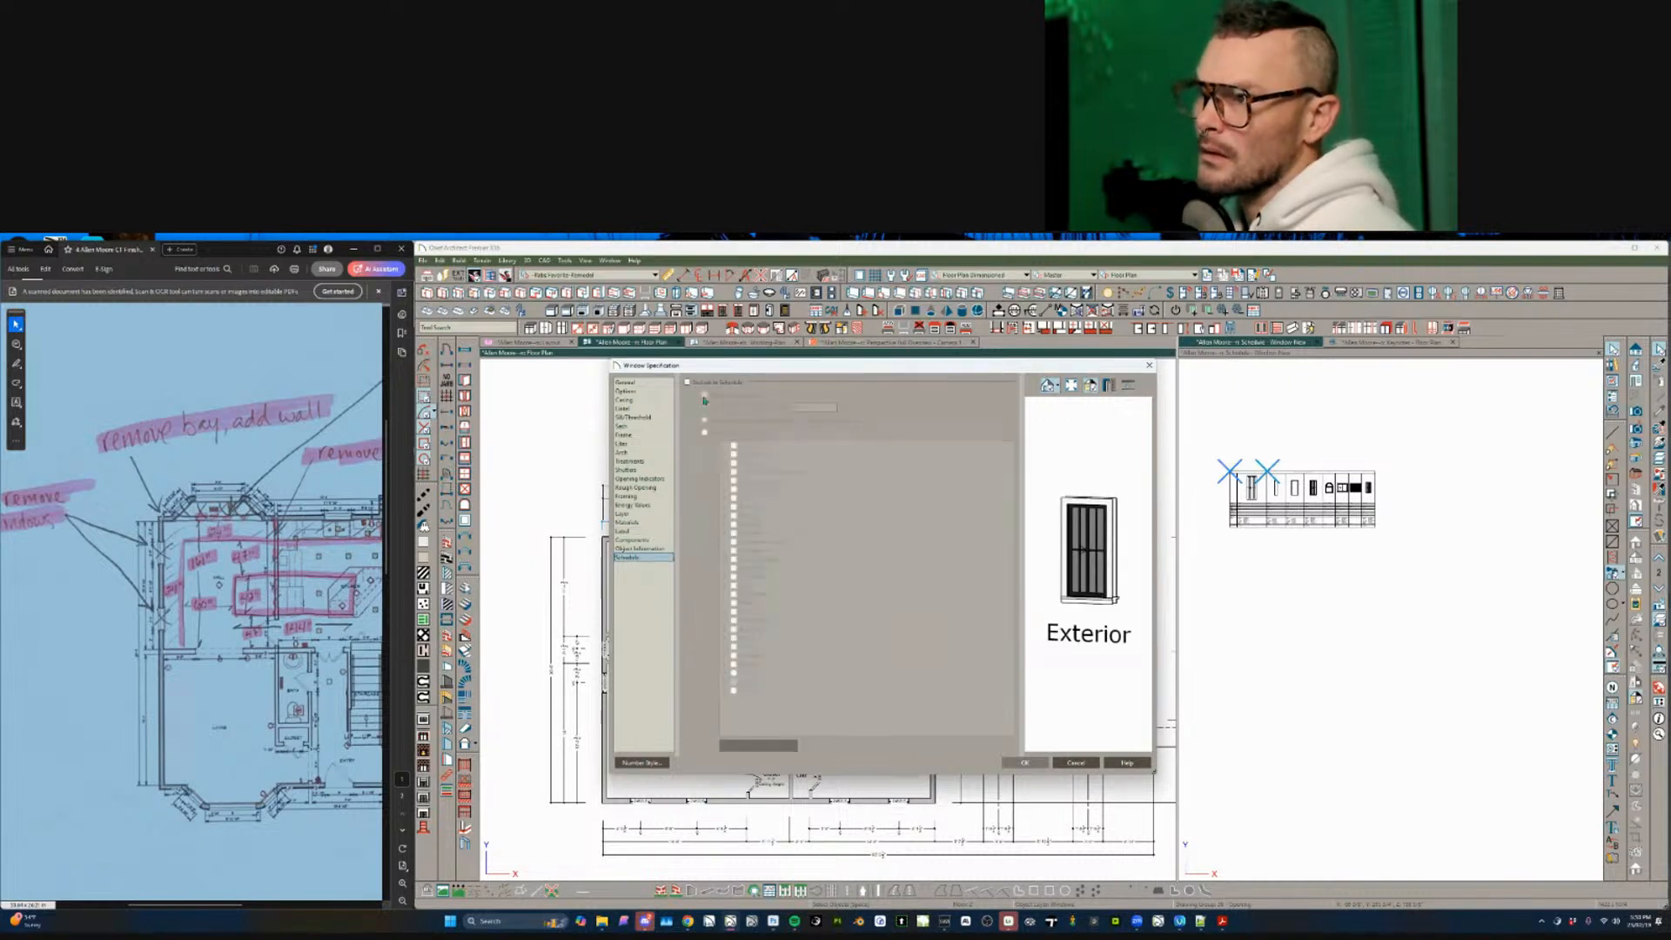
{"action": "left_click", "coordinate": [1075, 762]}
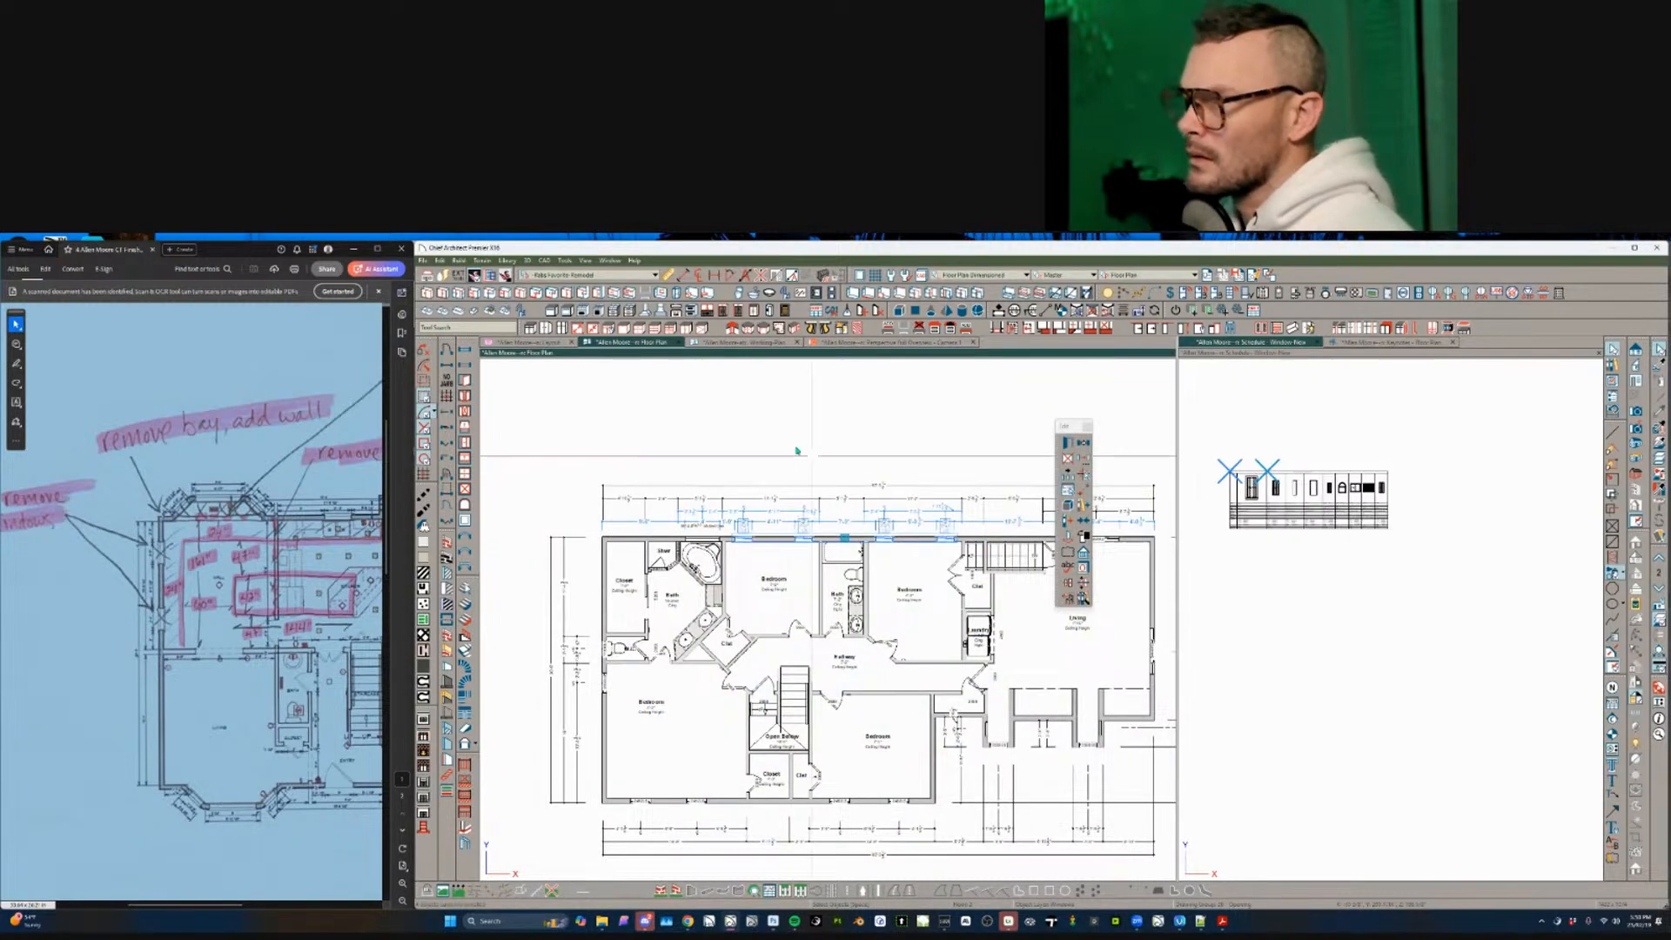
- Pan right and select another set of matching top-wall windows
{"action": "middle_click_drag", "start_coordinate": [1127, 554], "coordinate": [893, 577]}
{"action": "key", "text": "Escape"}
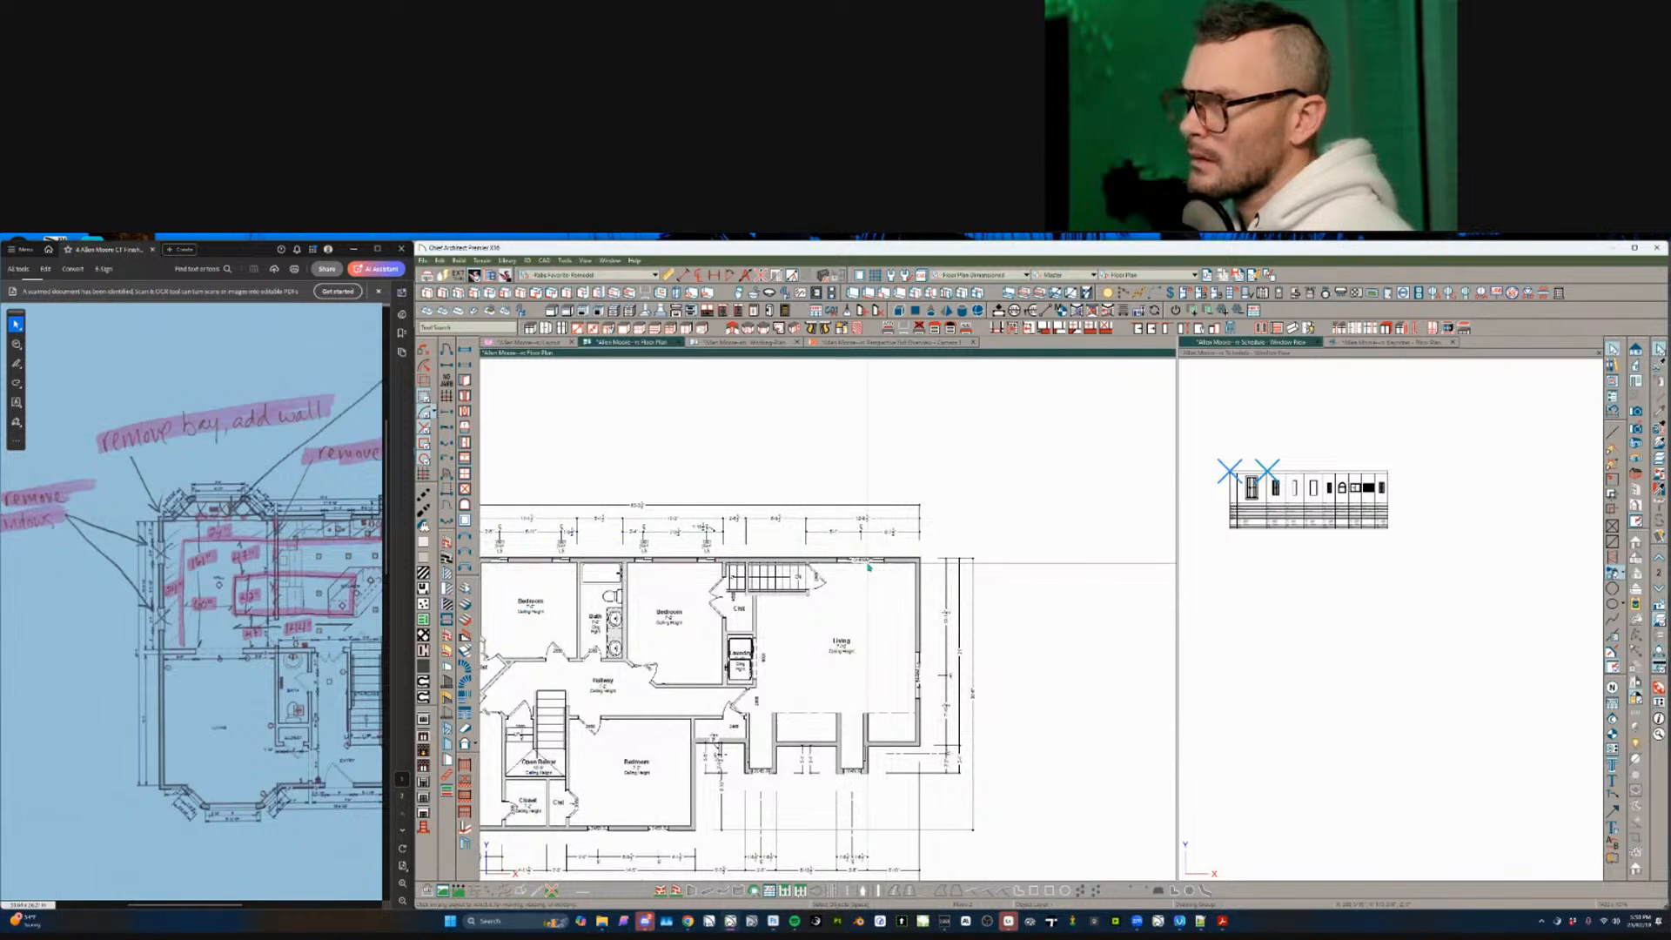
{"action": "left_click", "coordinate": [879, 560]}
{"action": "left_click", "coordinate": [1073, 486]}
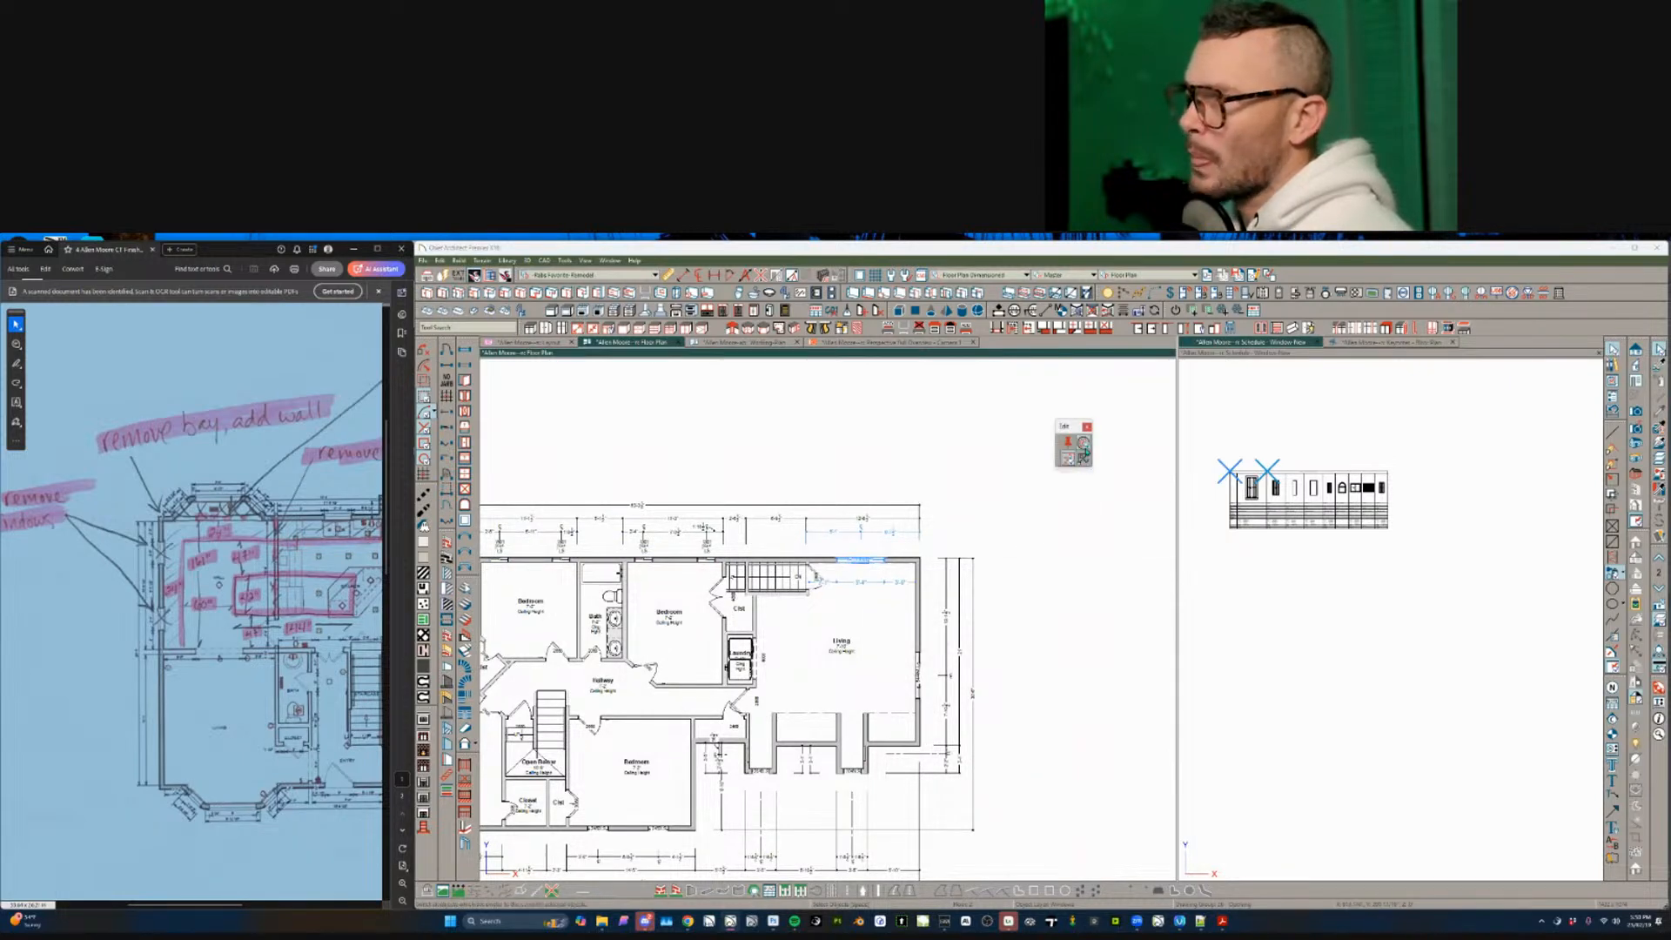
{"action": "left_click", "coordinate": [1084, 446]}
- Select all matching top-wall mulled units and give them the custom label_fab label
{"action": "left_click", "coordinate": [860, 560]}
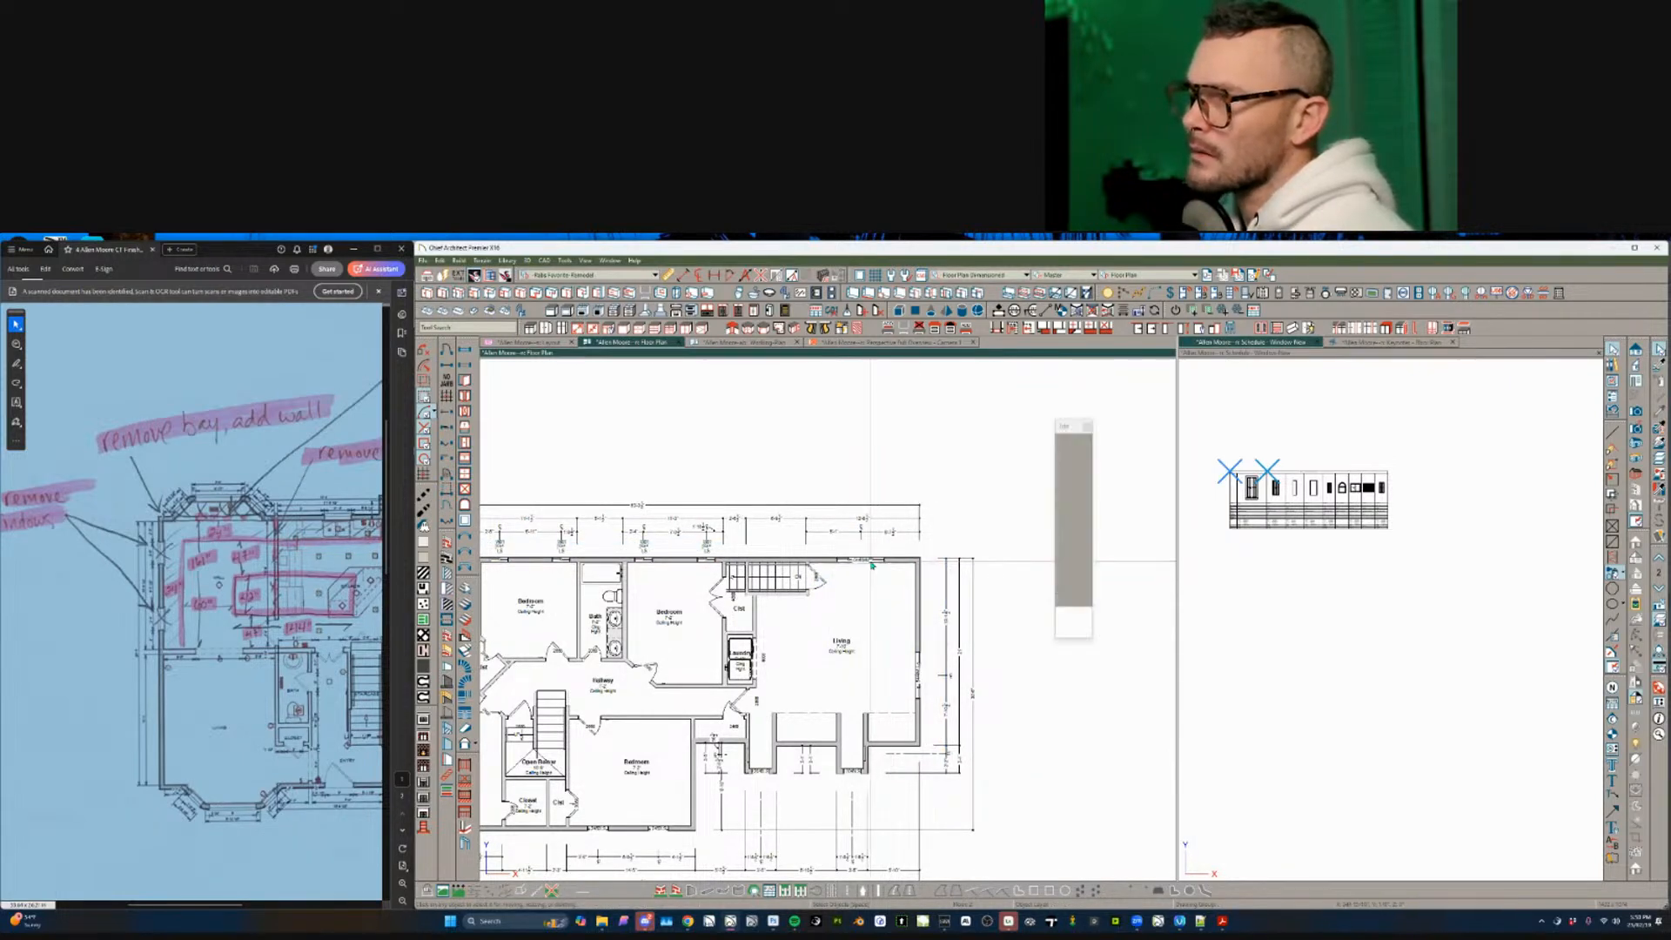
{"action": "left_click", "coordinate": [1070, 468]}
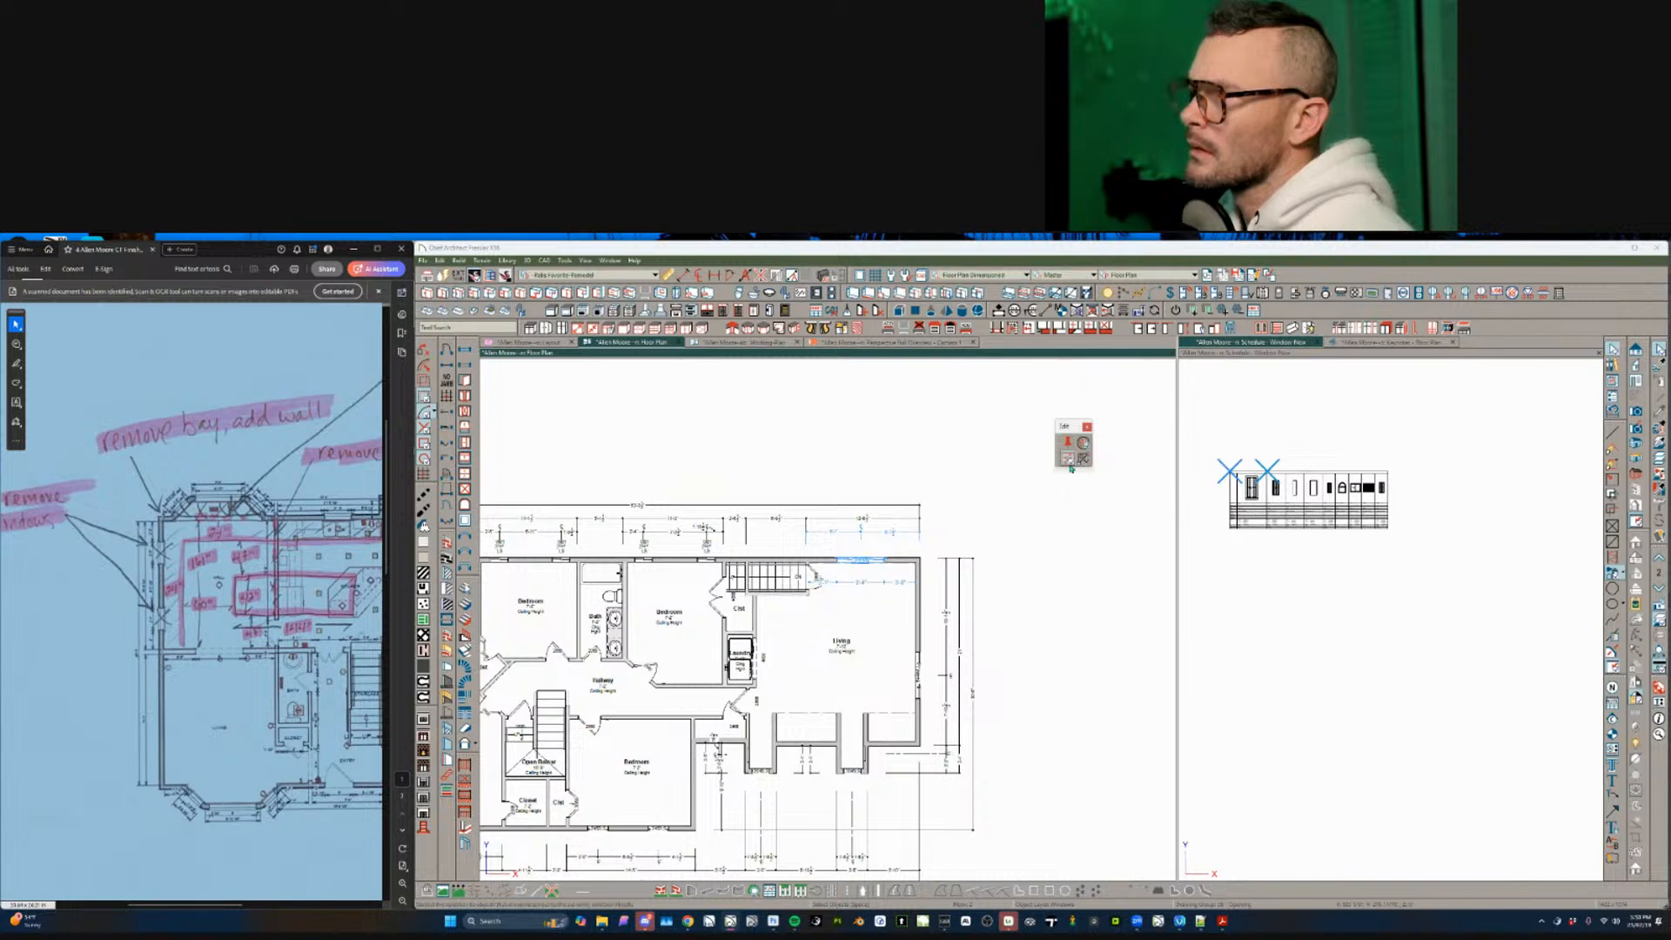
{"action": "left_click", "coordinate": [1085, 444]}
{"action": "scroll", "coordinate": [899, 689], "scroll_direction": "down", "scroll_amount": 3}
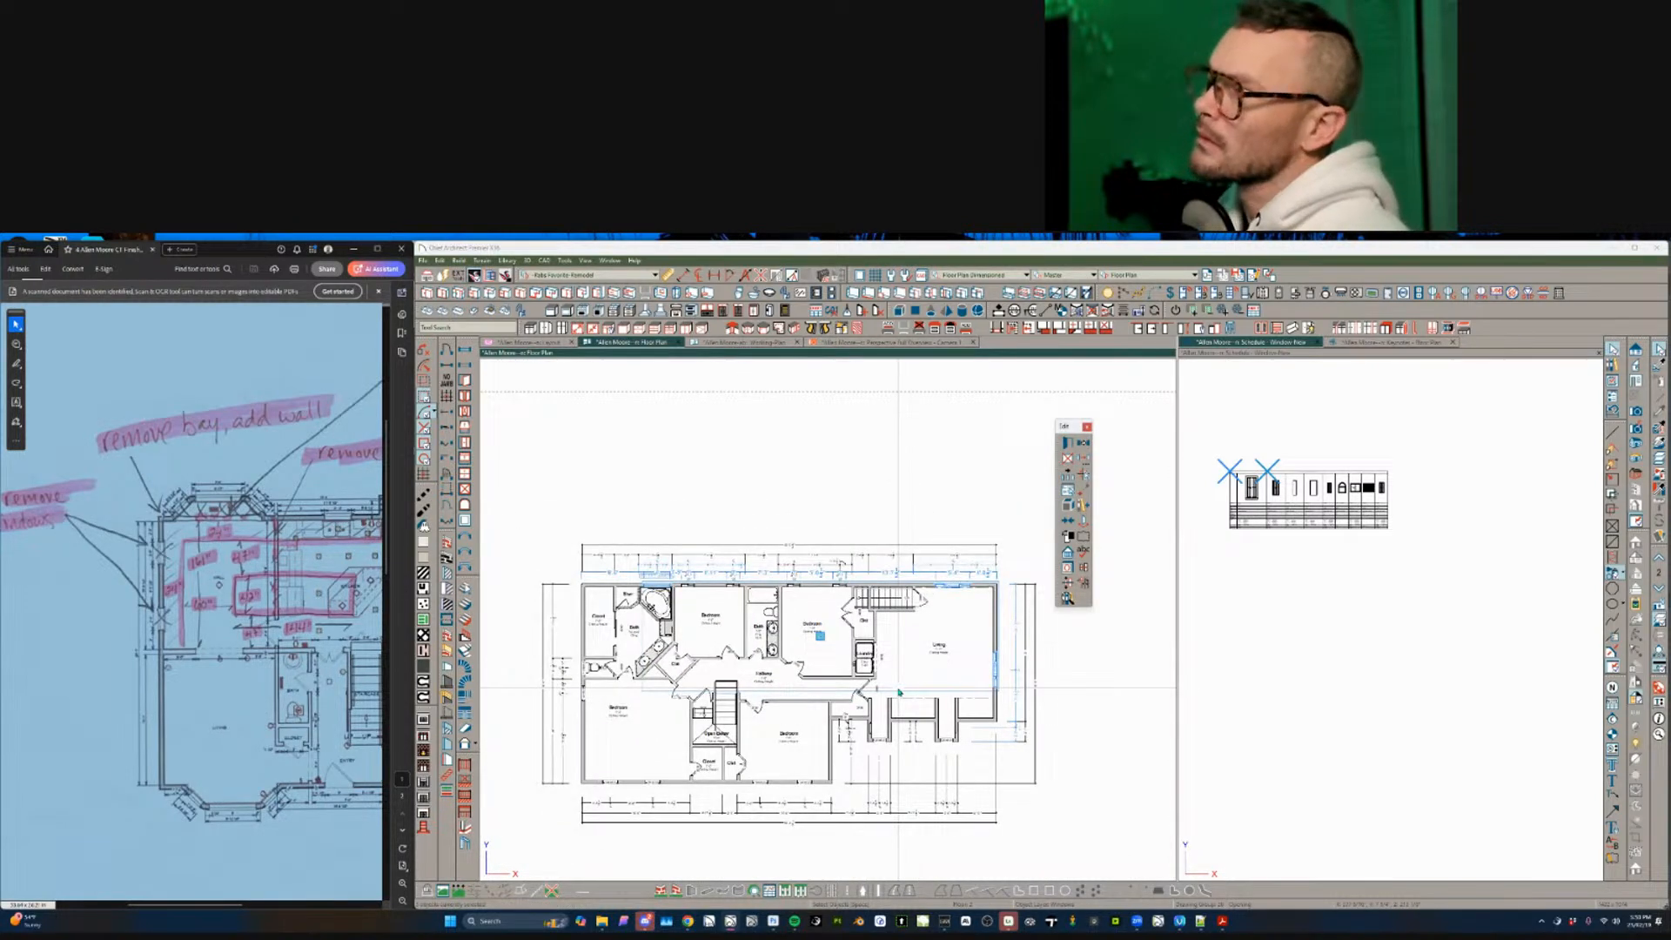
{"action": "key", "text": "ctrl+e"}
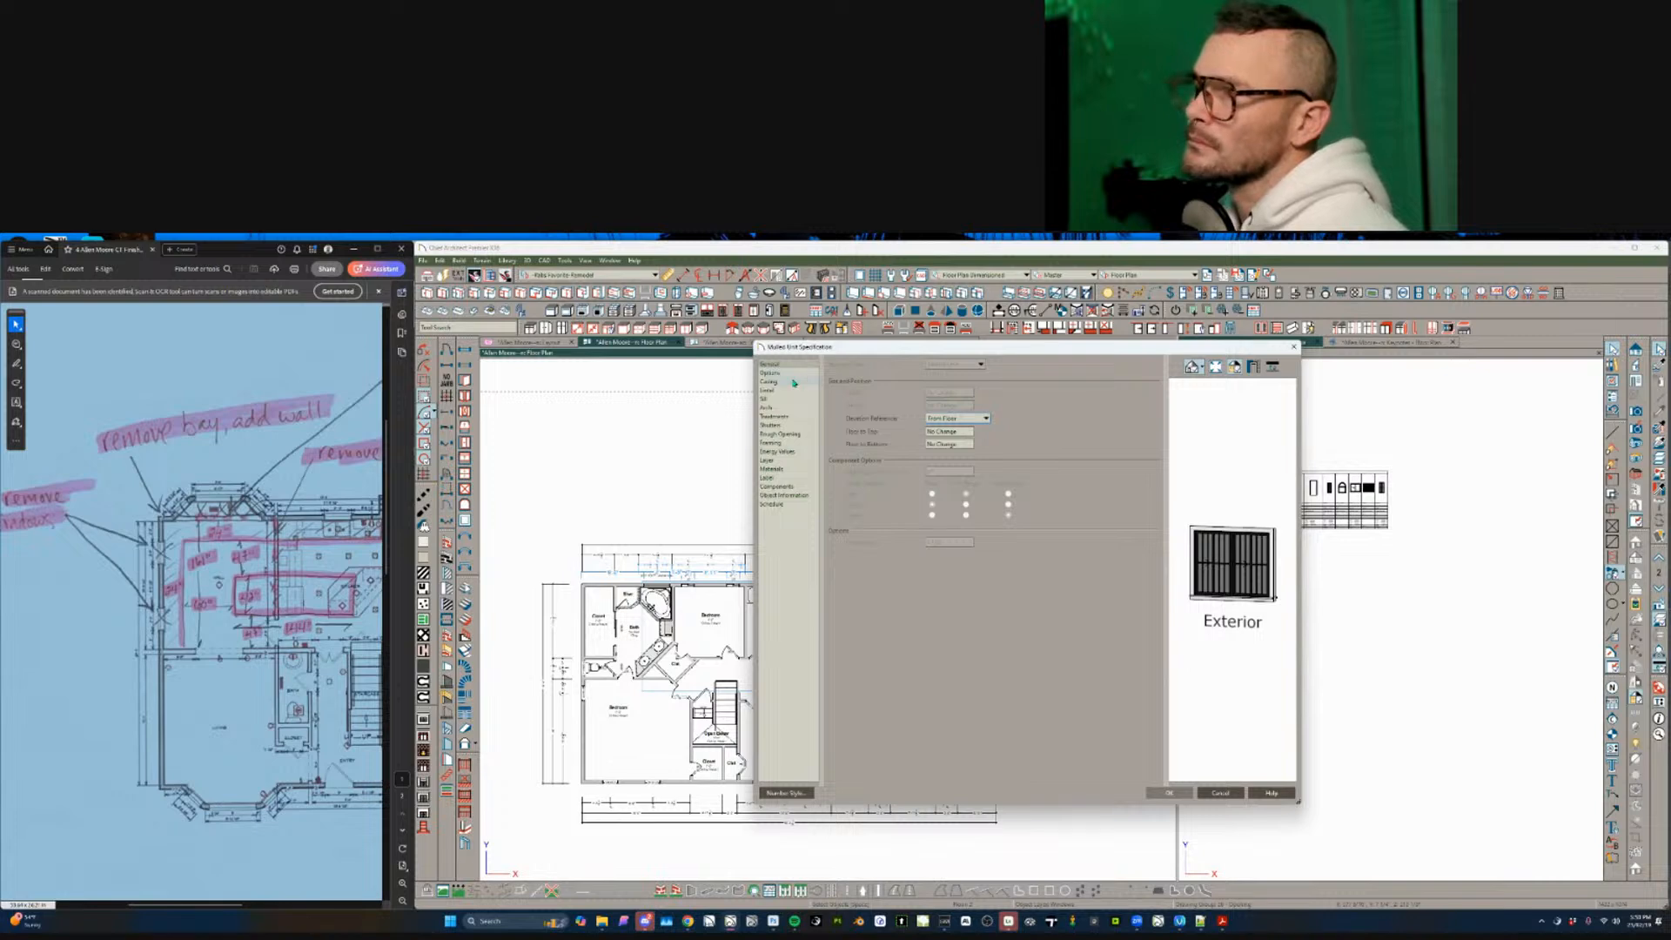
{"action": "left_click", "coordinate": [781, 503]}
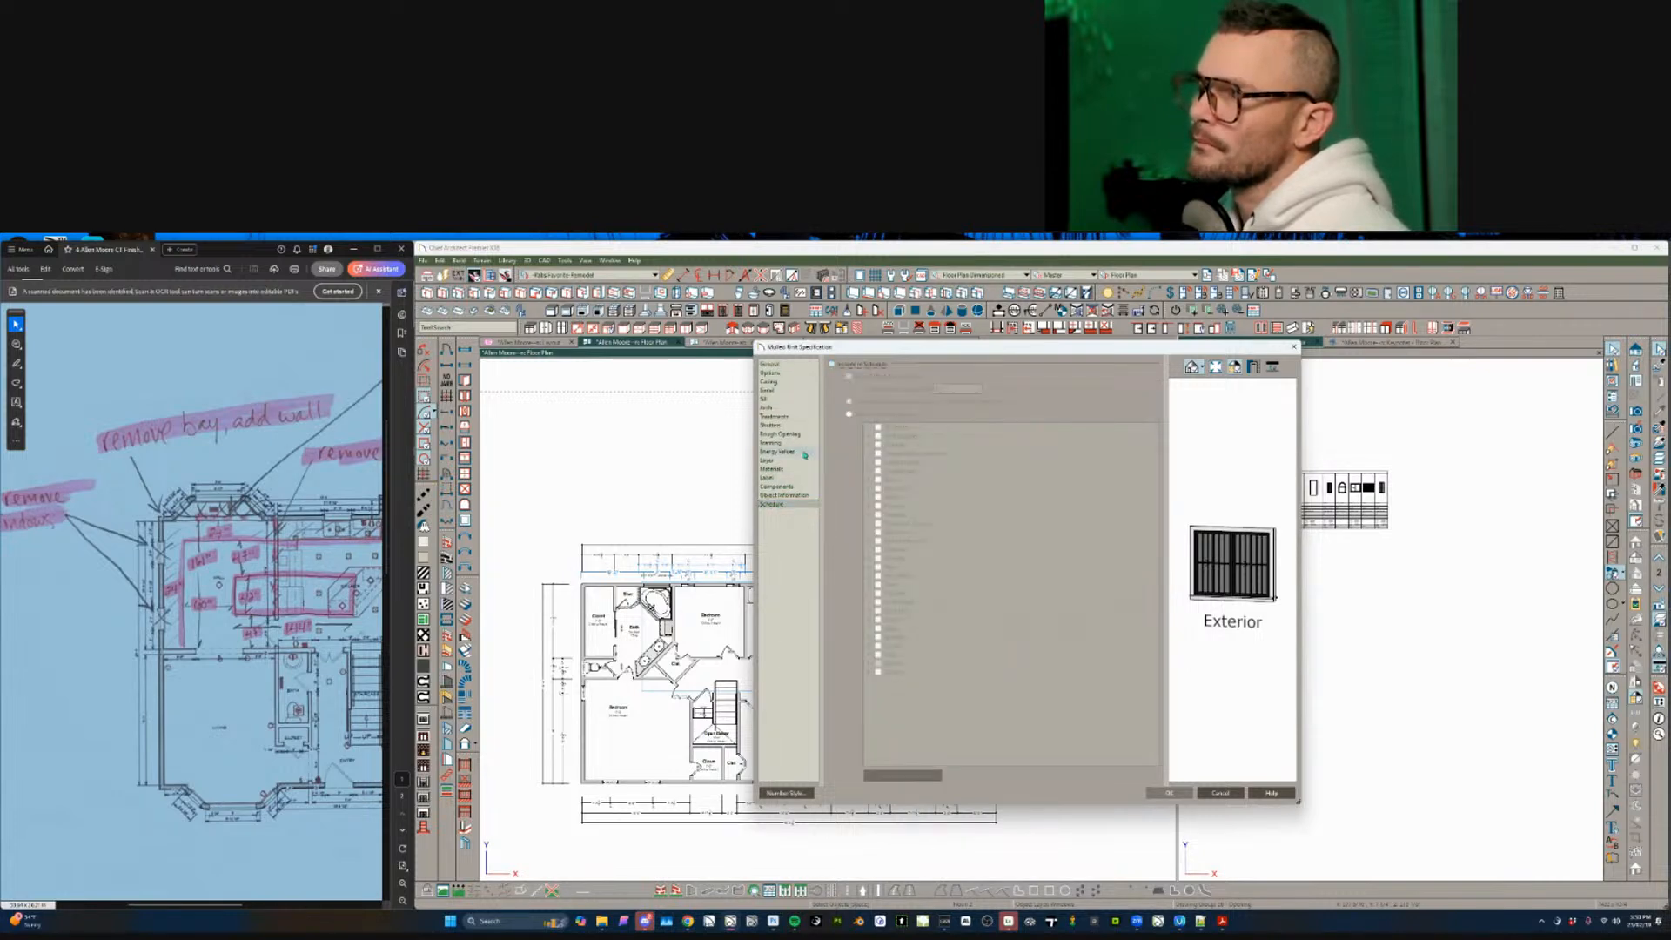
{"action": "left_click", "coordinate": [780, 479]}
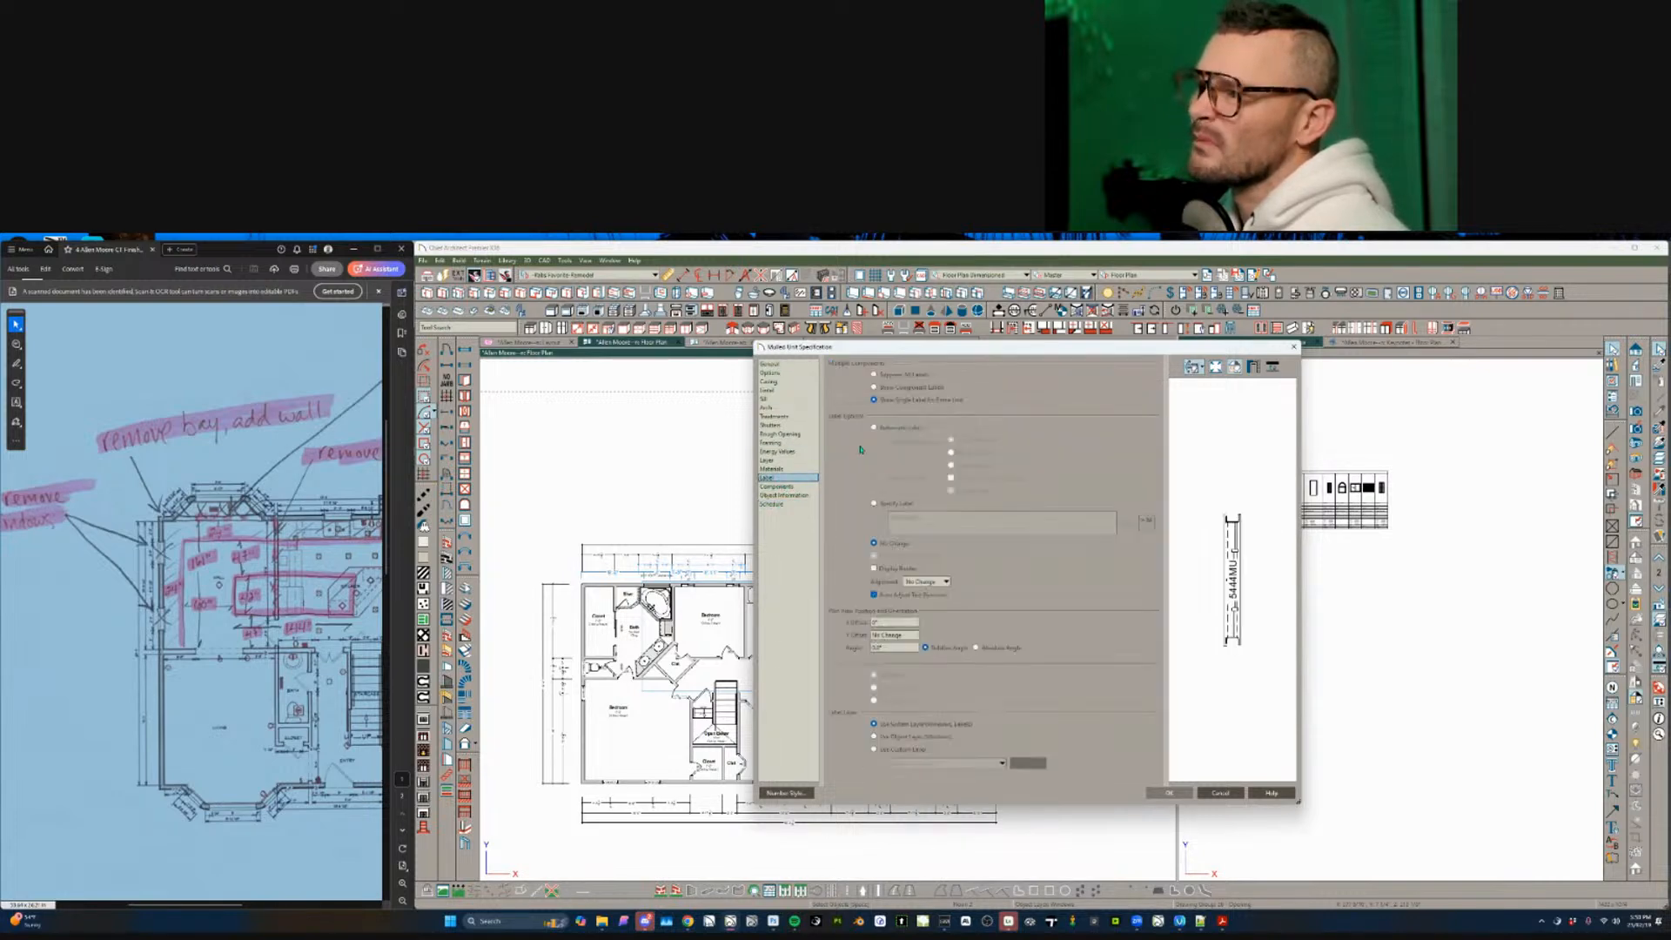
{"action": "left_click", "coordinate": [907, 505]}
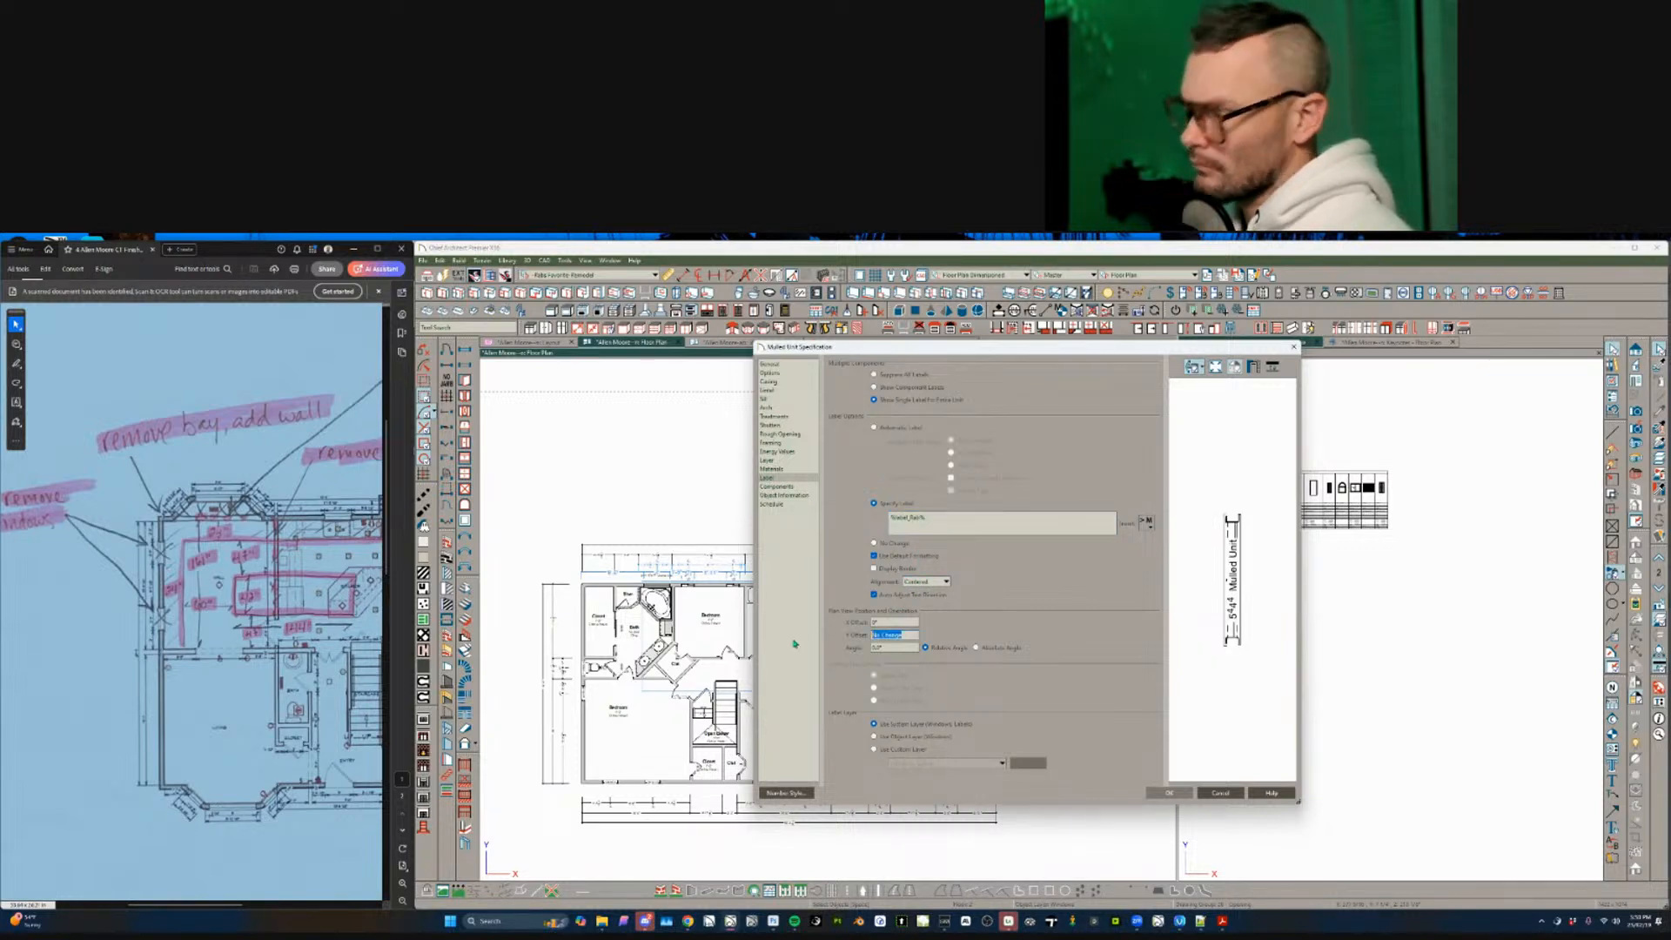
{"action": "key", "text": "Return"}
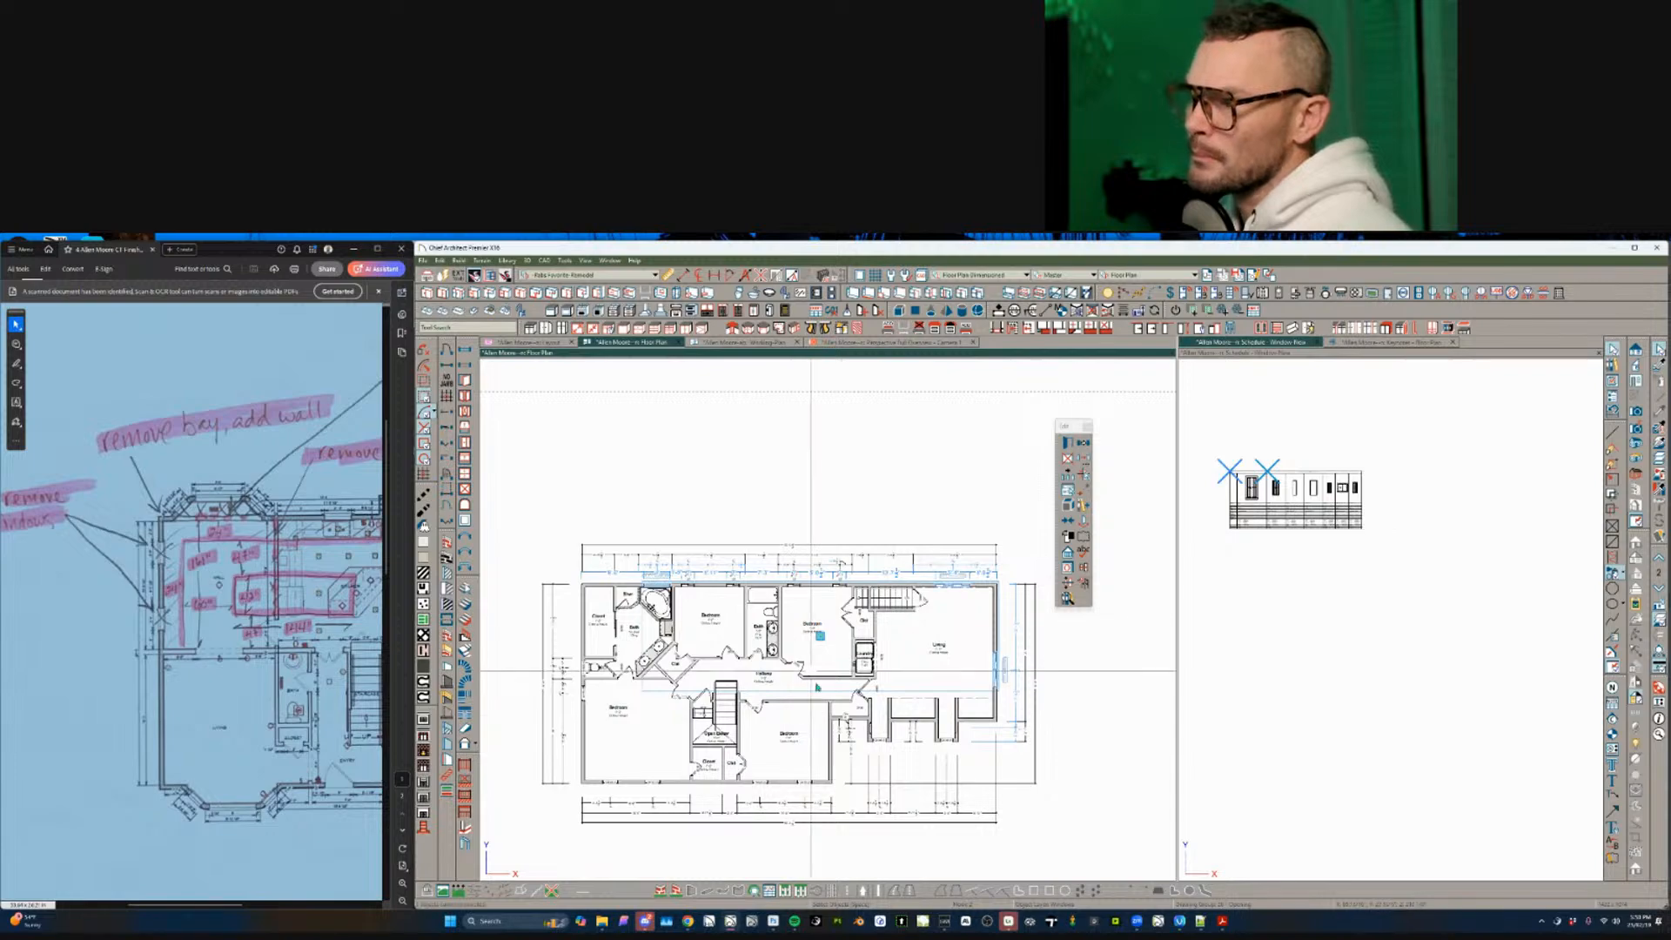
- Select the matching windows and paste the label_fab macro in as their custom label
{"action": "scroll", "coordinate": [845, 720], "scroll_direction": "up", "scroll_amount": 3}
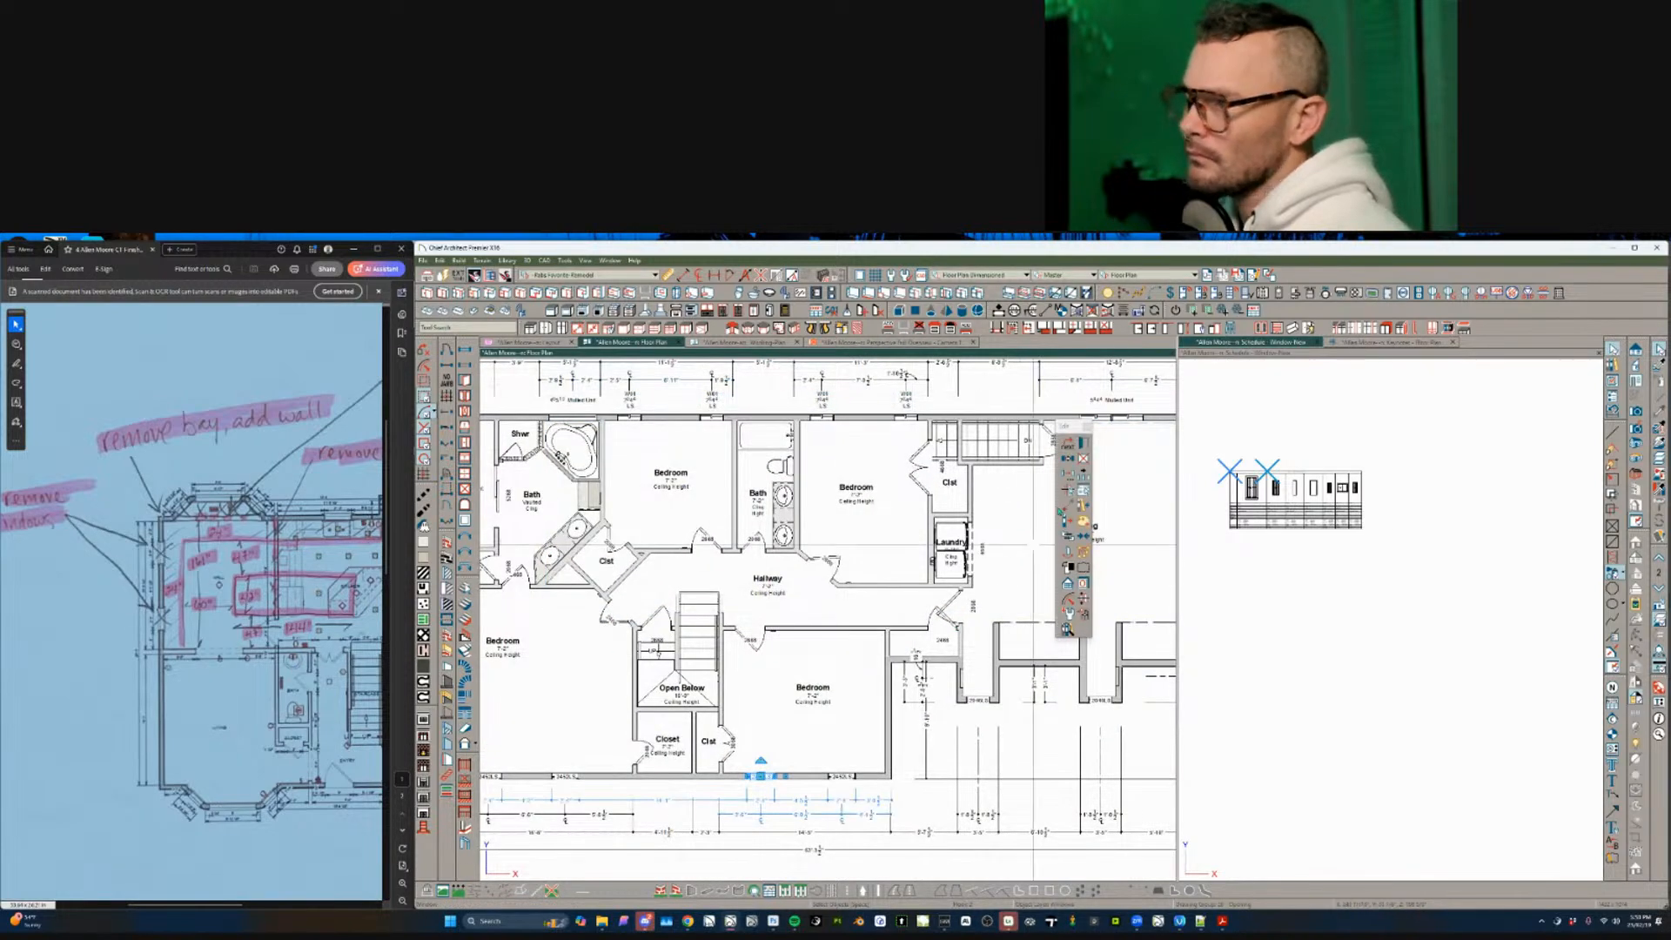
{"action": "left_click", "coordinate": [1082, 445]}
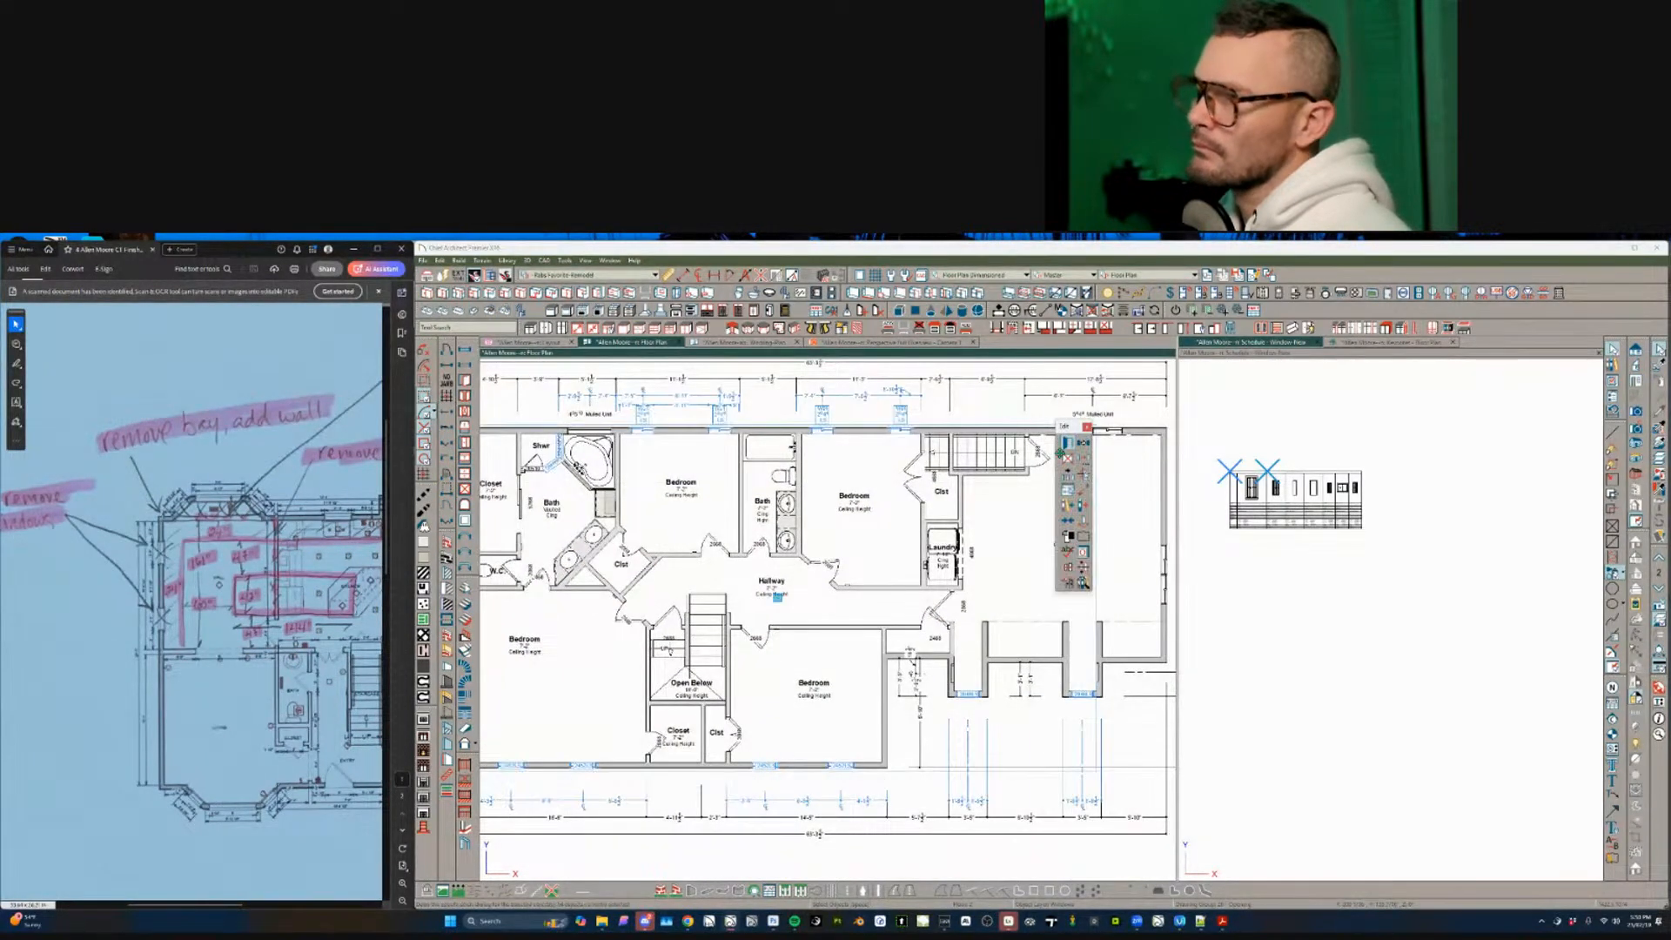
{"action": "key", "text": "ctrl+e"}
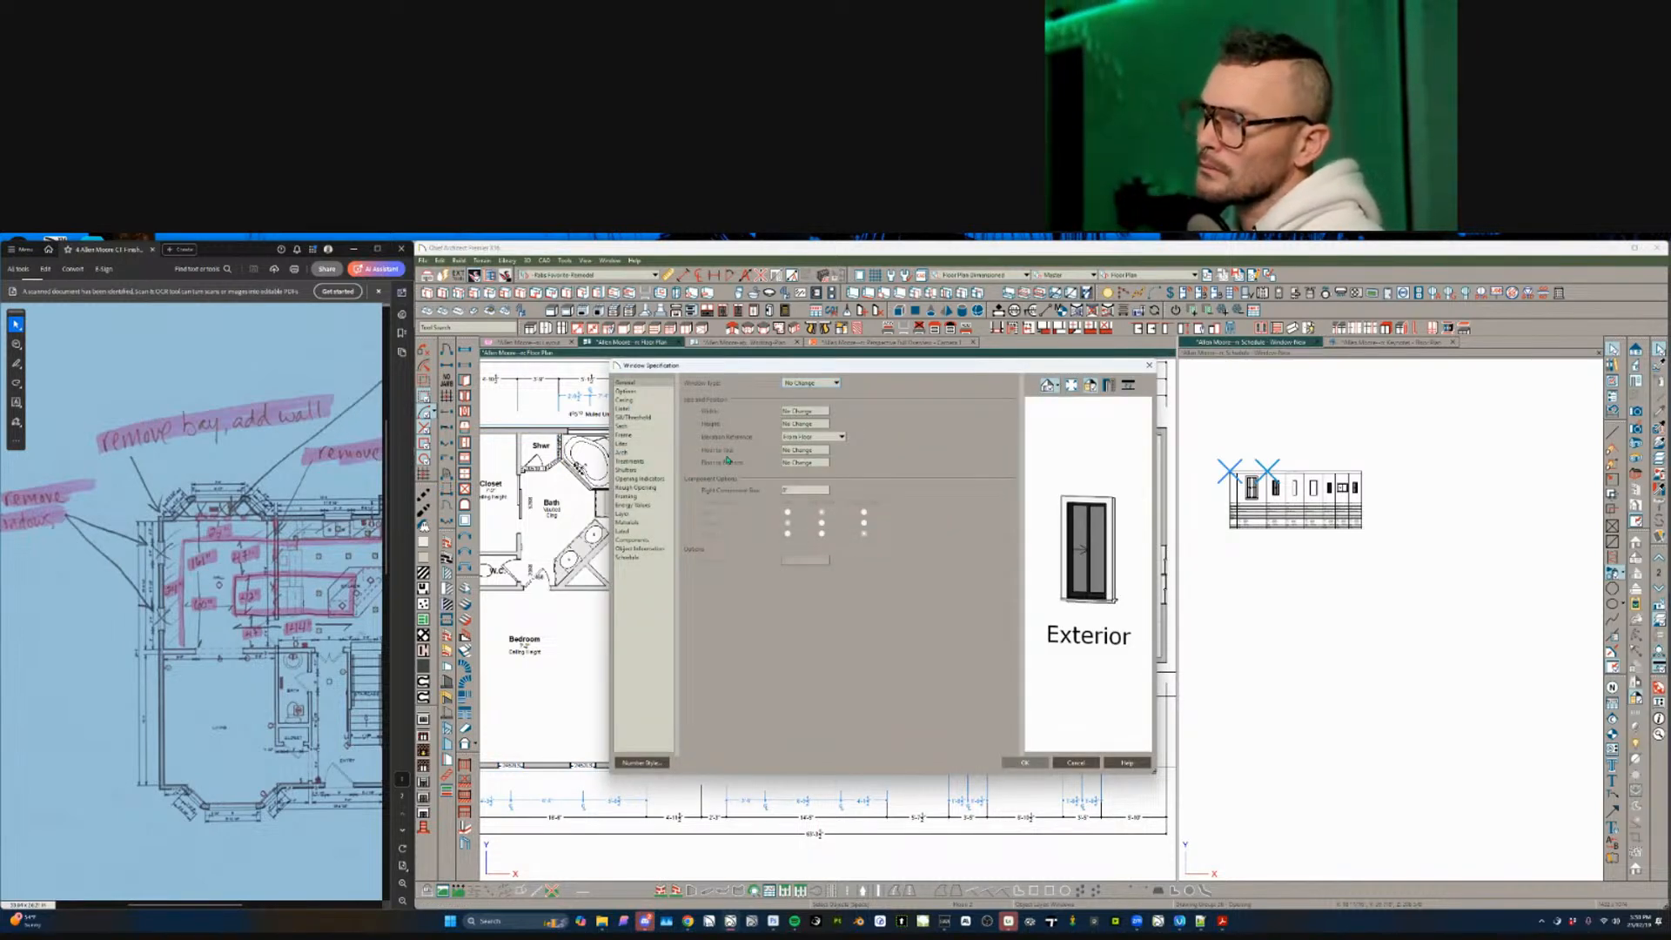
{"action": "left_click", "coordinate": [632, 531]}
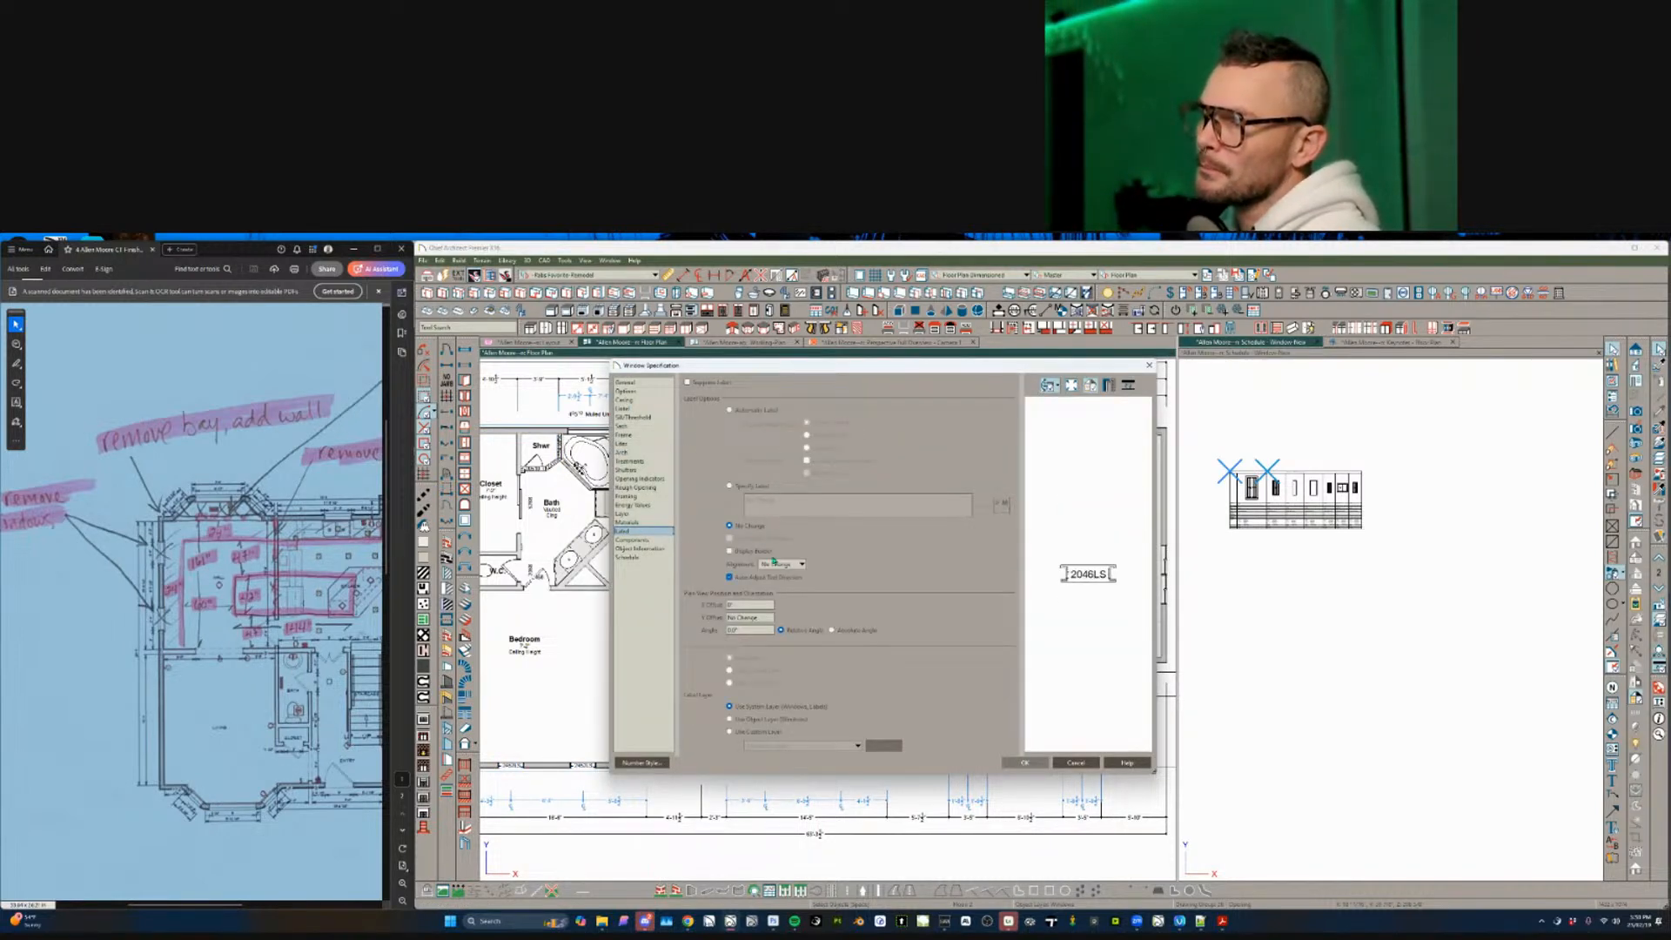
{"action": "left_click", "coordinate": [754, 486]}
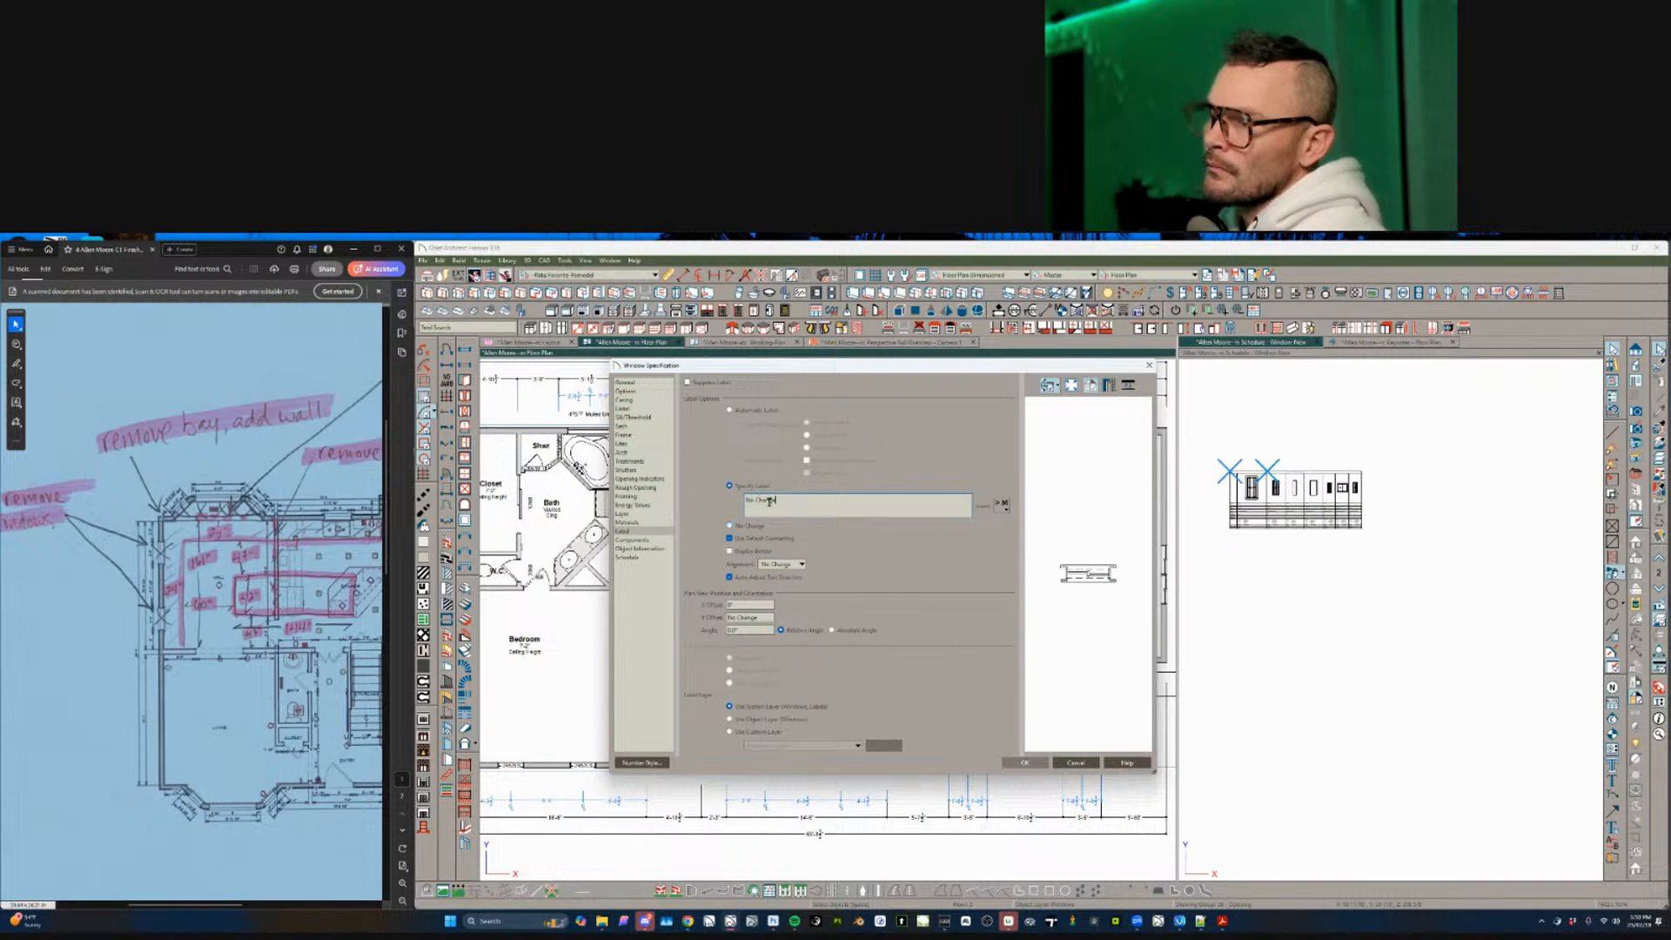
{"action": "key", "text": "ctrl+a"}
{"action": "type", "text": "%label_Rab%"}
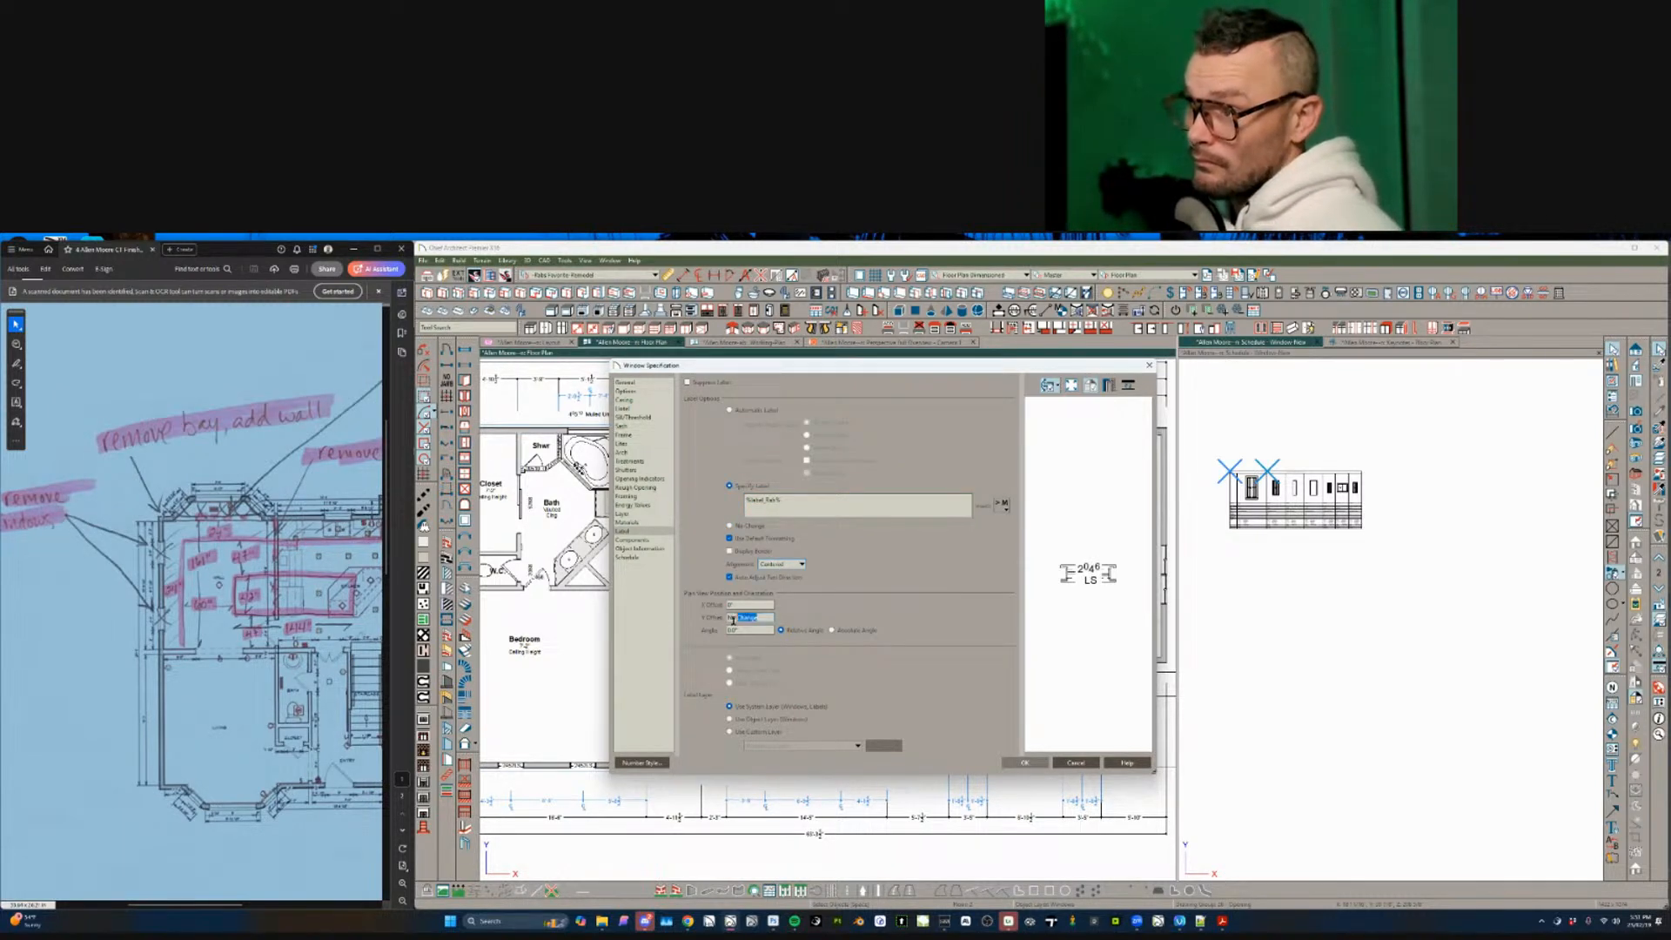
{"action": "key", "text": "Return"}
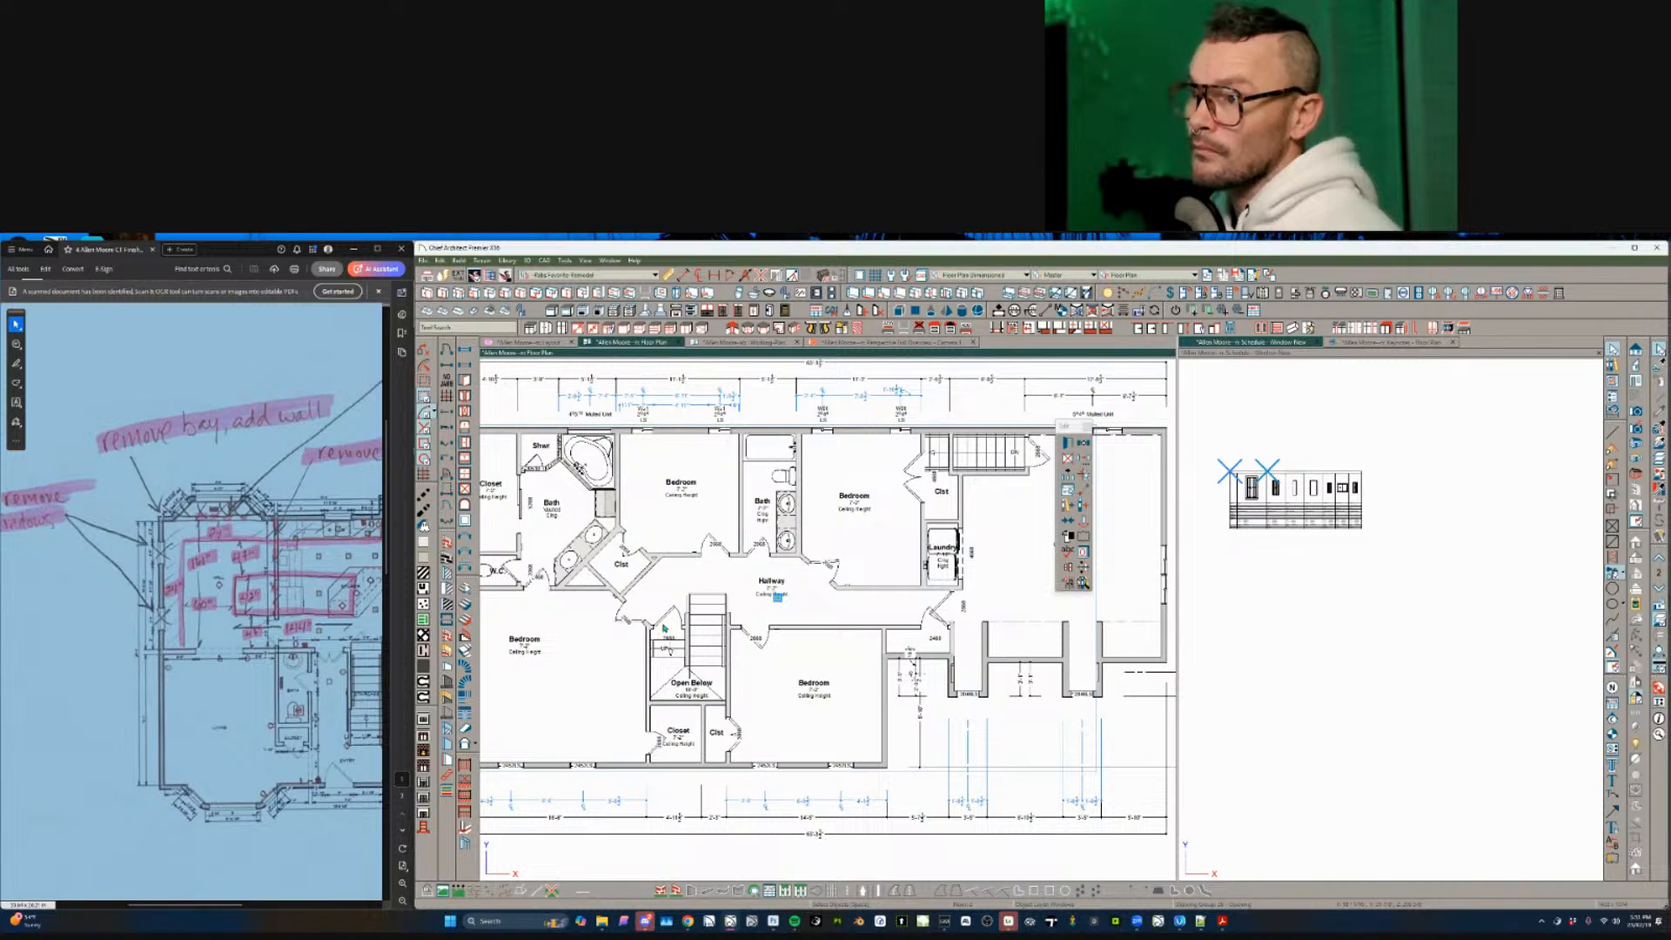
{"action": "scroll", "coordinate": [740, 536], "scroll_direction": "up", "scroll_amount": 5}
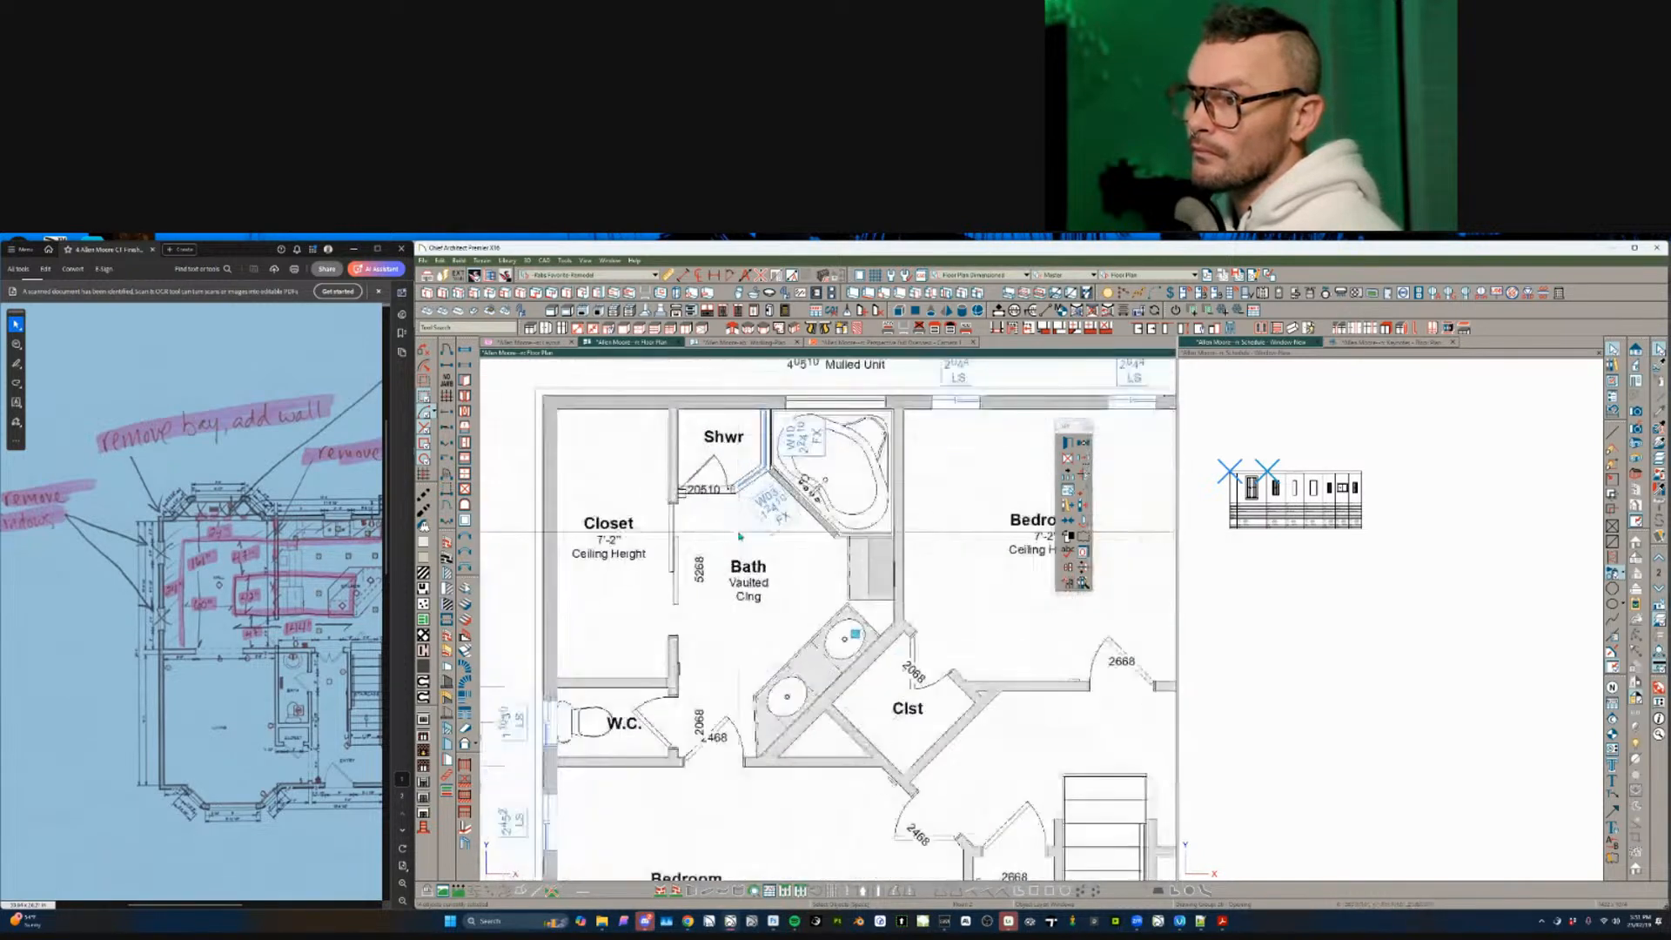
- Inspect the W03 window beside the shower in its specification, closing without changes
{"action": "scroll", "coordinate": [740, 536], "scroll_direction": "up", "scroll_amount": 2}
{"action": "left_click", "coordinate": [797, 515]}
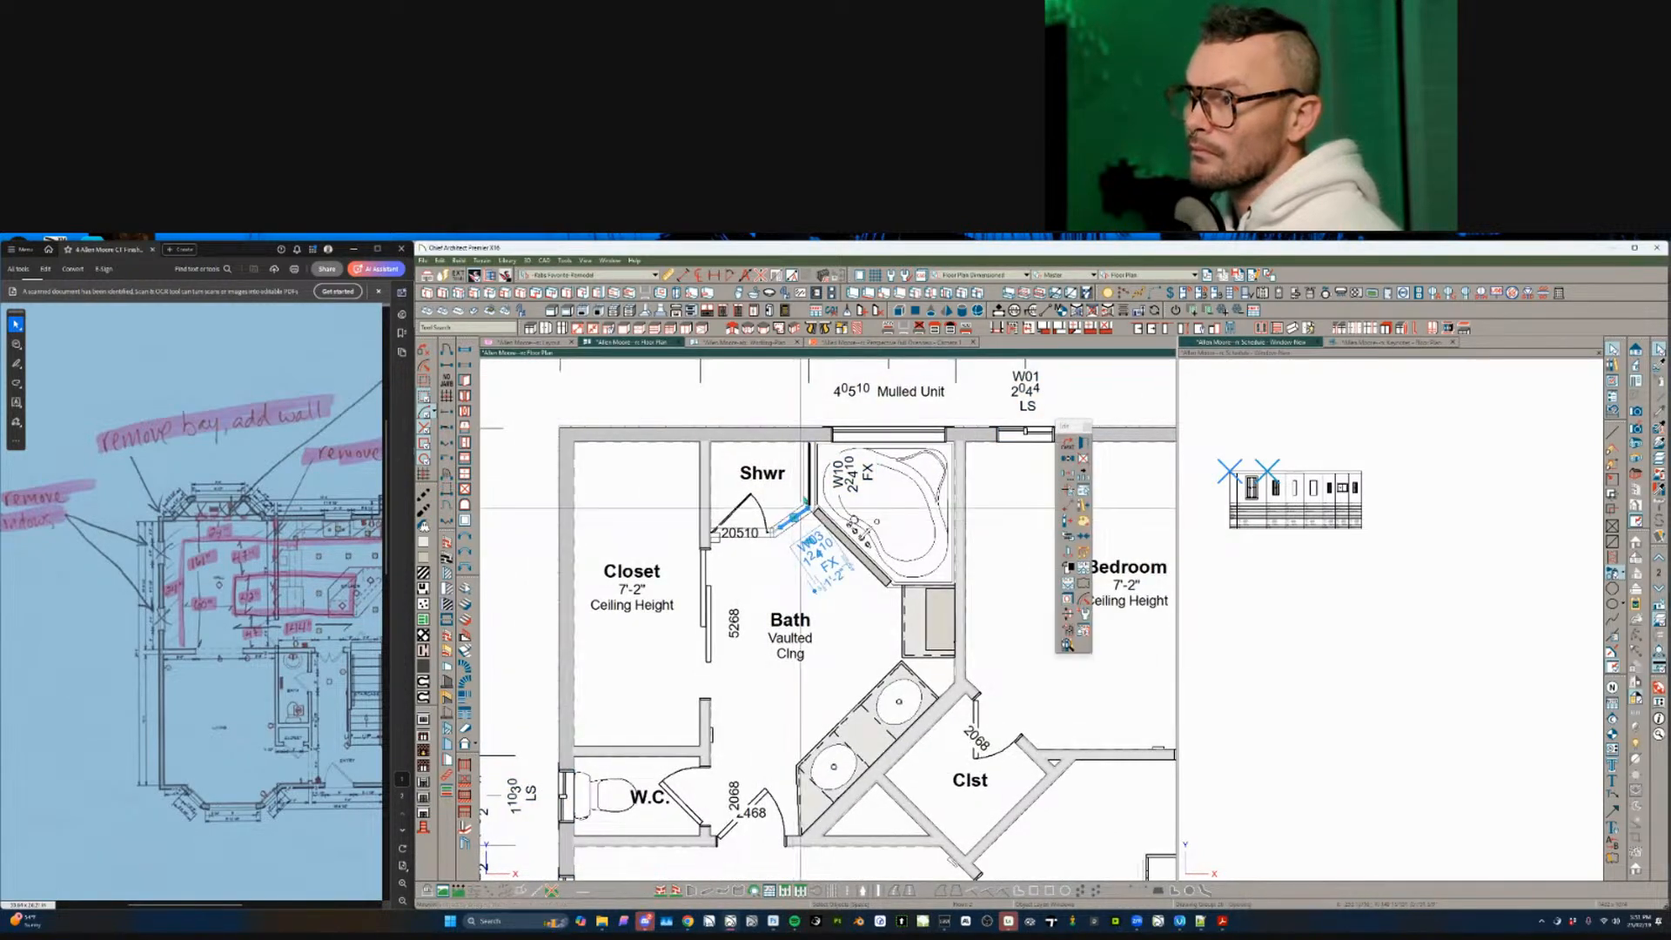
{"action": "left_click", "coordinate": [808, 474]}
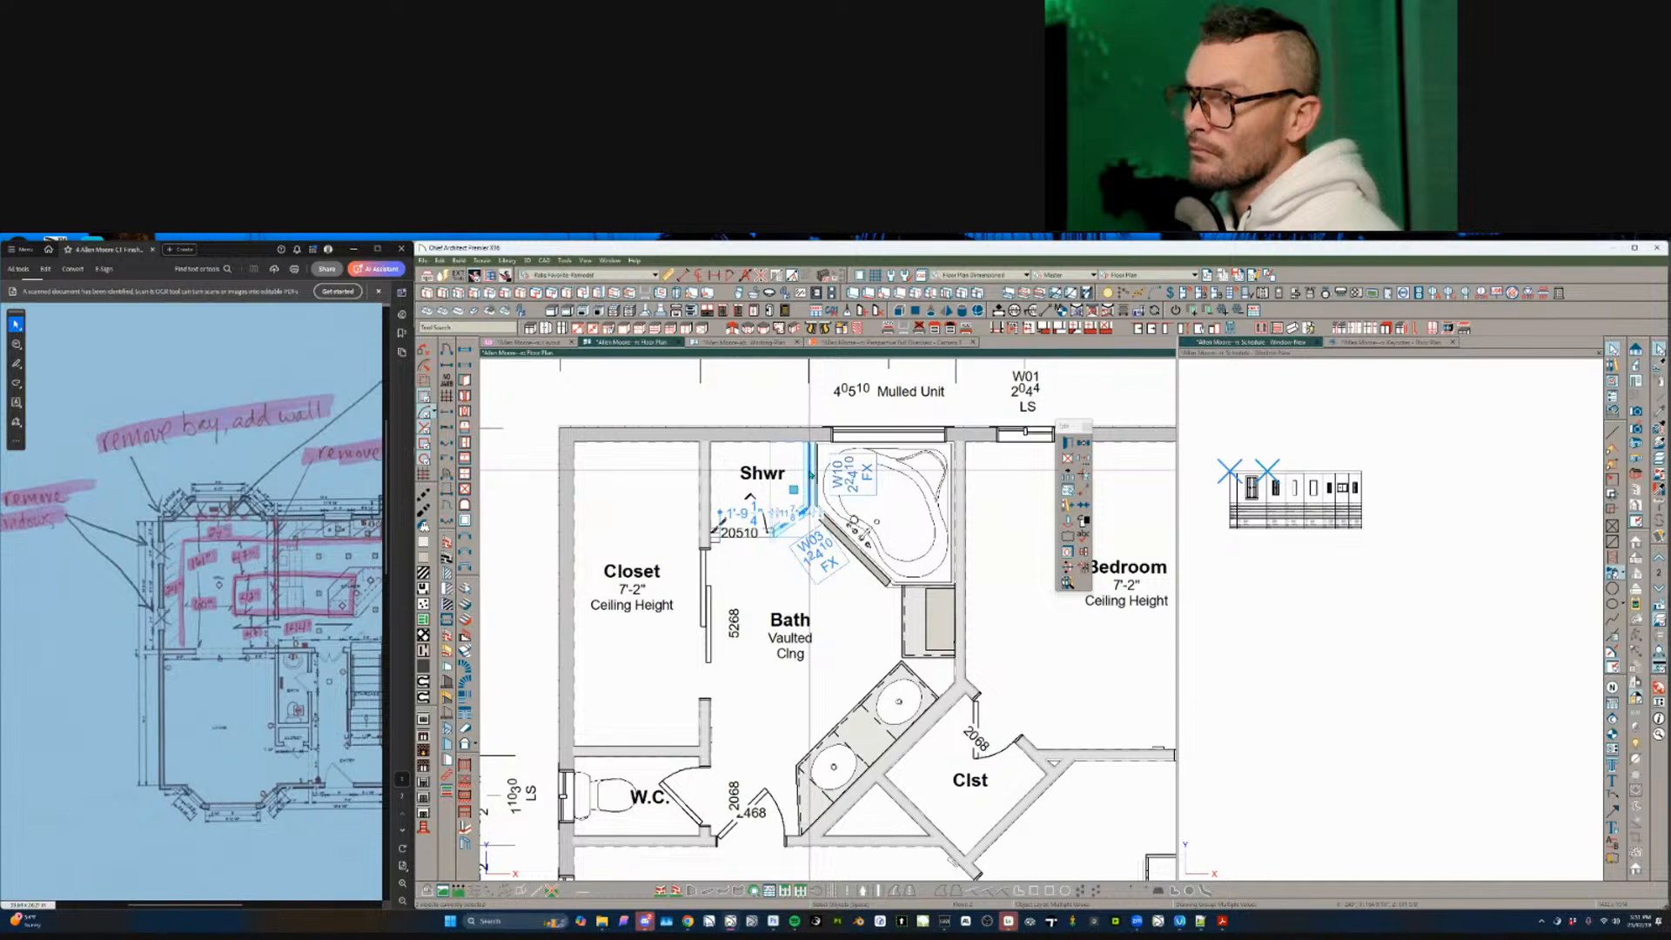
{"action": "key", "text": "Tab"}
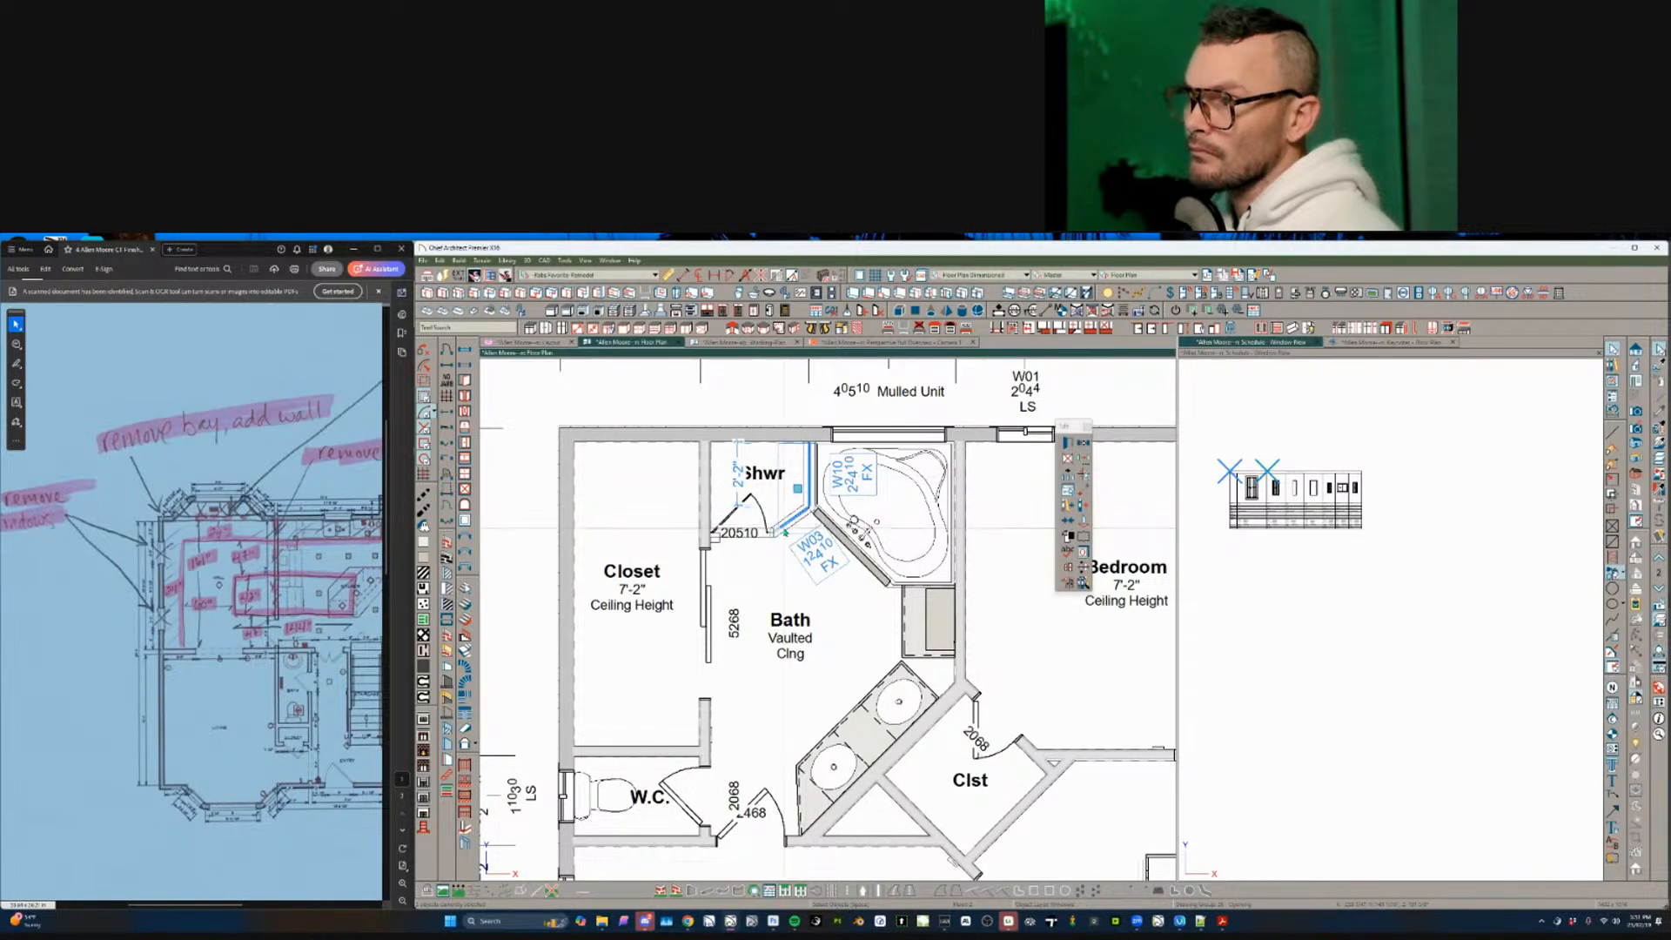
{"action": "double_click", "coordinate": [786, 533]}
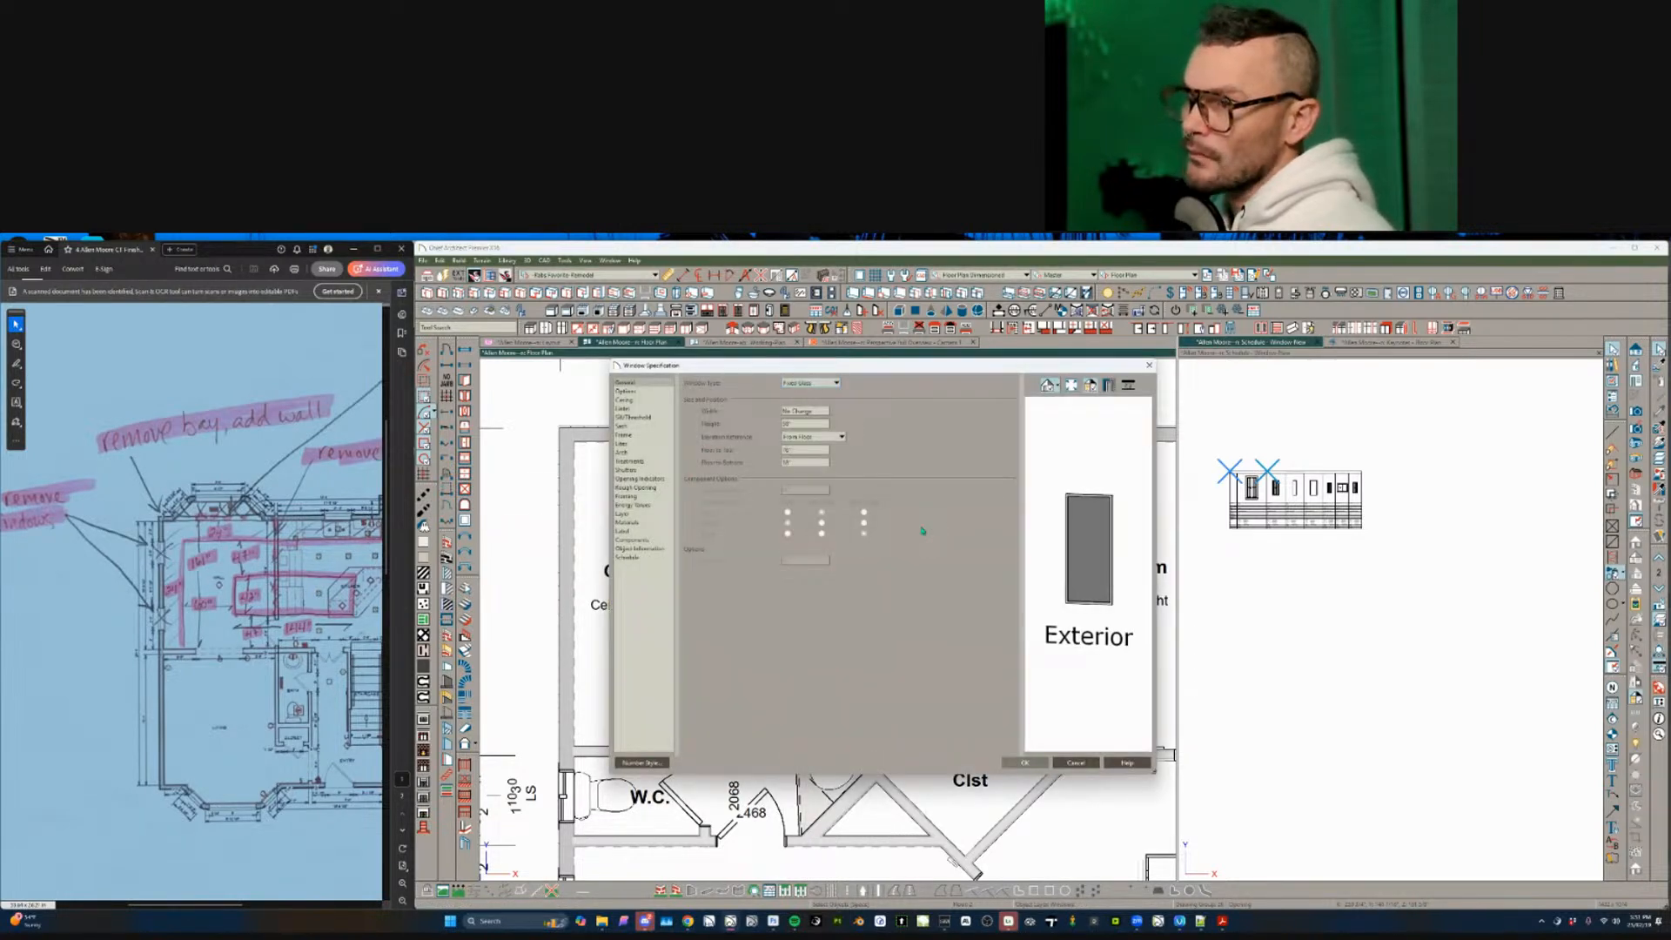
{"action": "left_click", "coordinate": [1087, 763]}
{"action": "scroll", "coordinate": [741, 533], "scroll_direction": "down", "scroll_amount": 2}
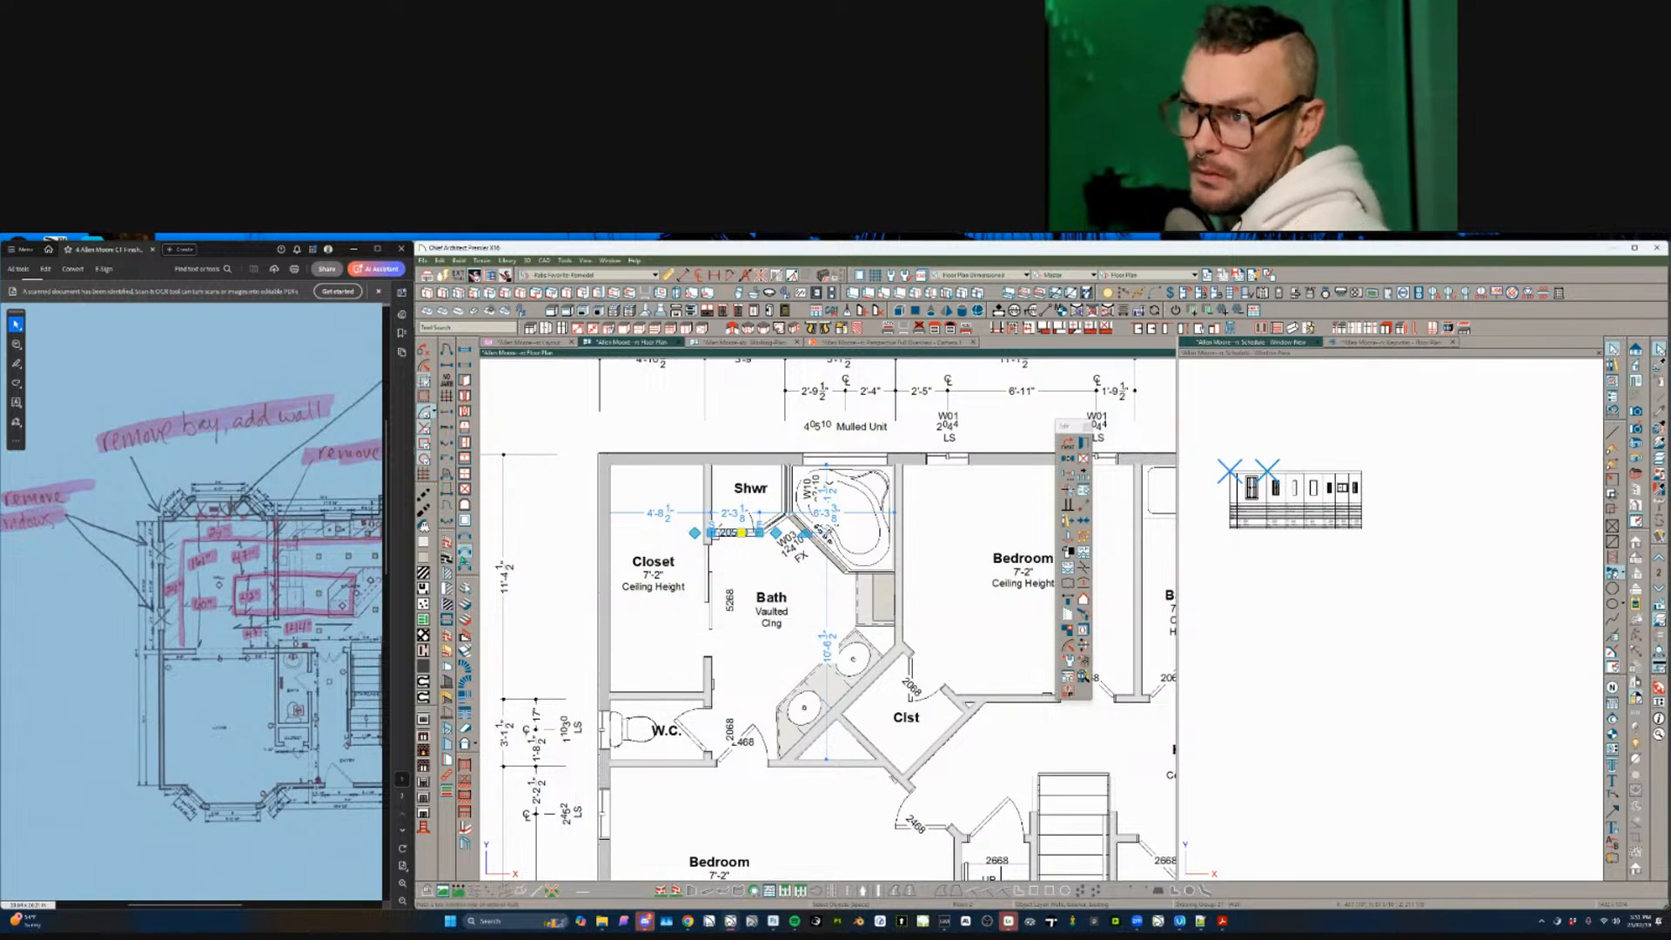
{"action": "key", "text": "ctrl+i"}
{"action": "scroll", "coordinate": [701, 566], "scroll_direction": "down", "scroll_amount": 4}
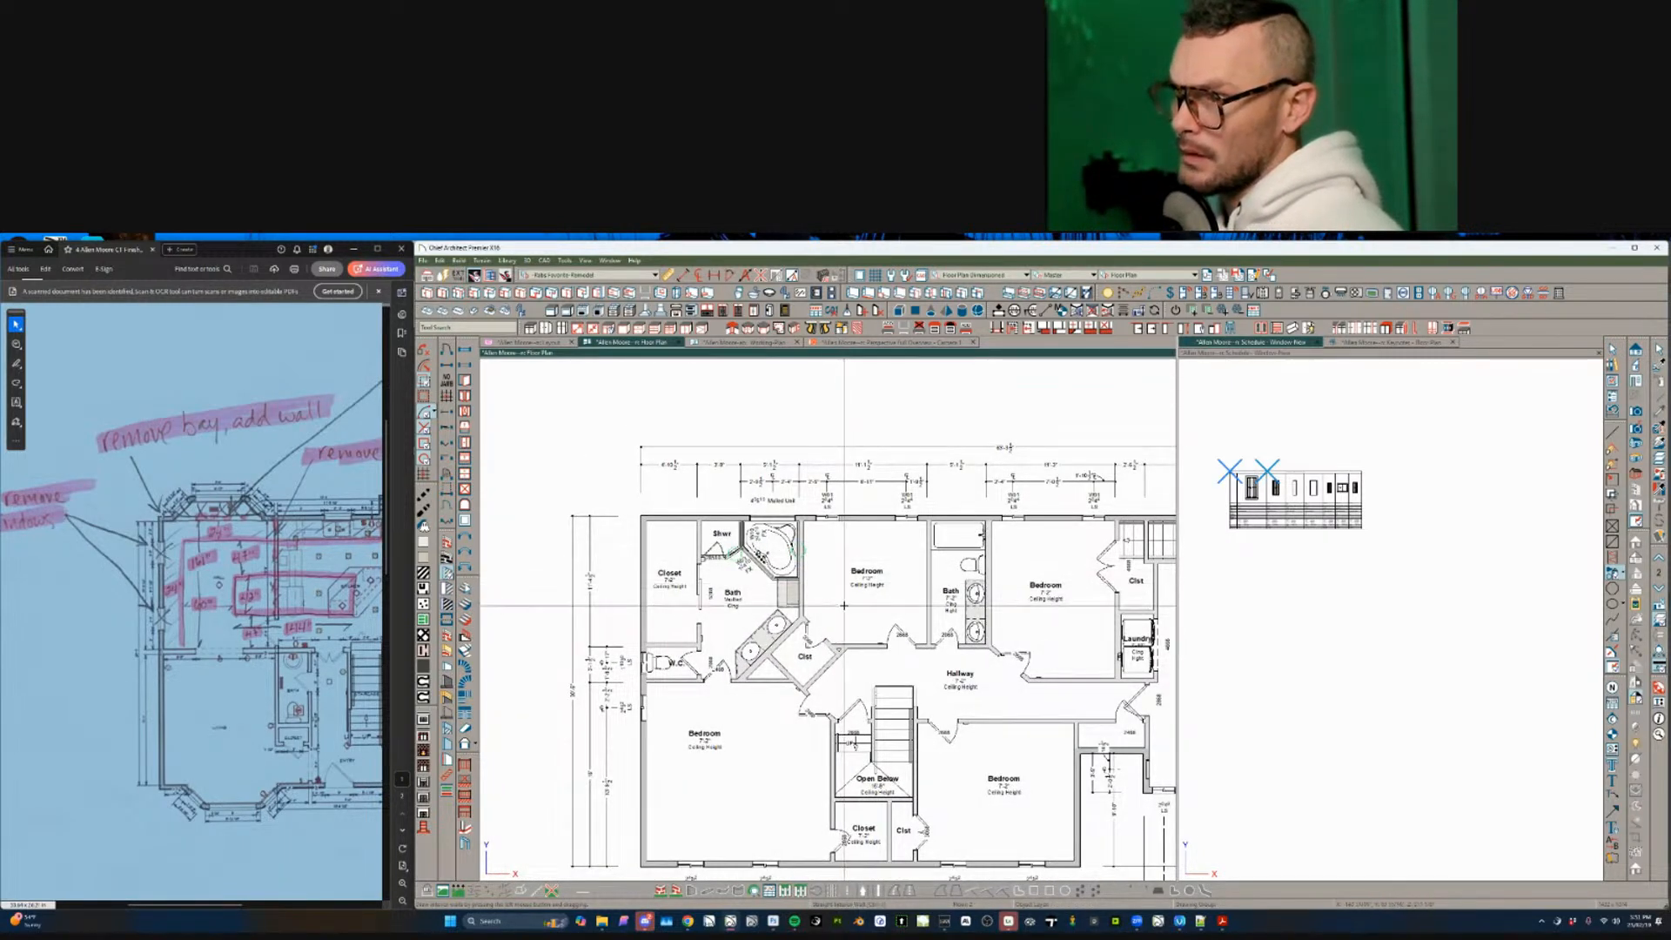
- Delete the bath, closet and W.C. walls and the diagonal wall in the top-left bedroom
{"action": "left_click_drag", "start_coordinate": [831, 625], "coordinate": [680, 712]}
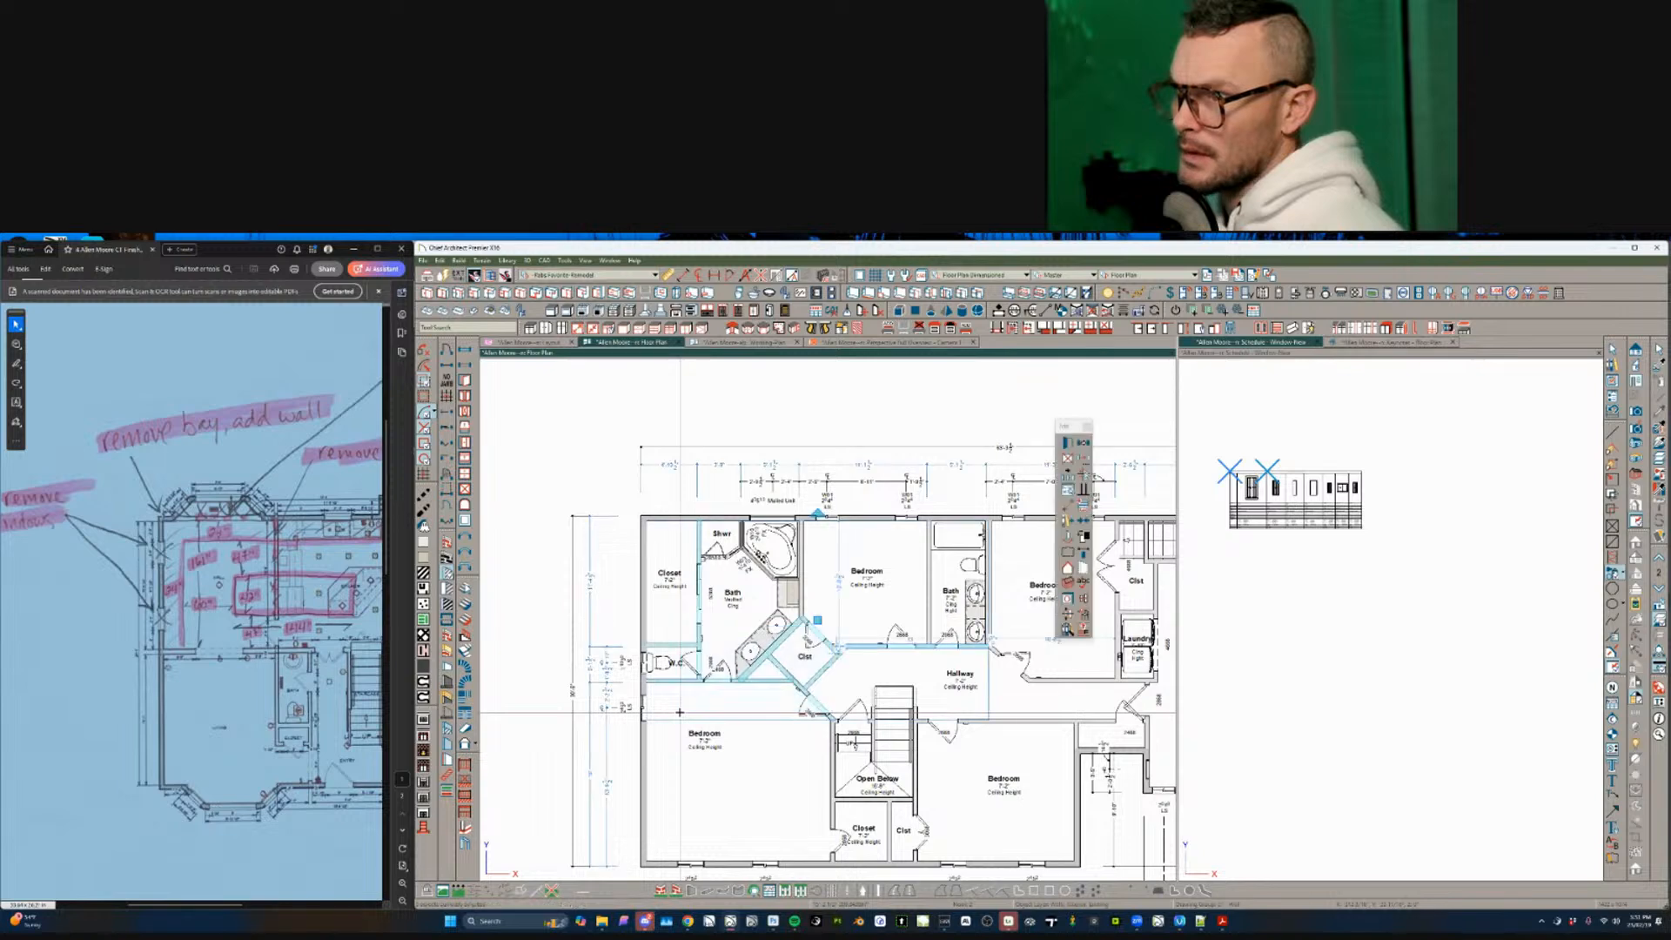
{"action": "left_click", "coordinate": [858, 646], "text": "shift"}
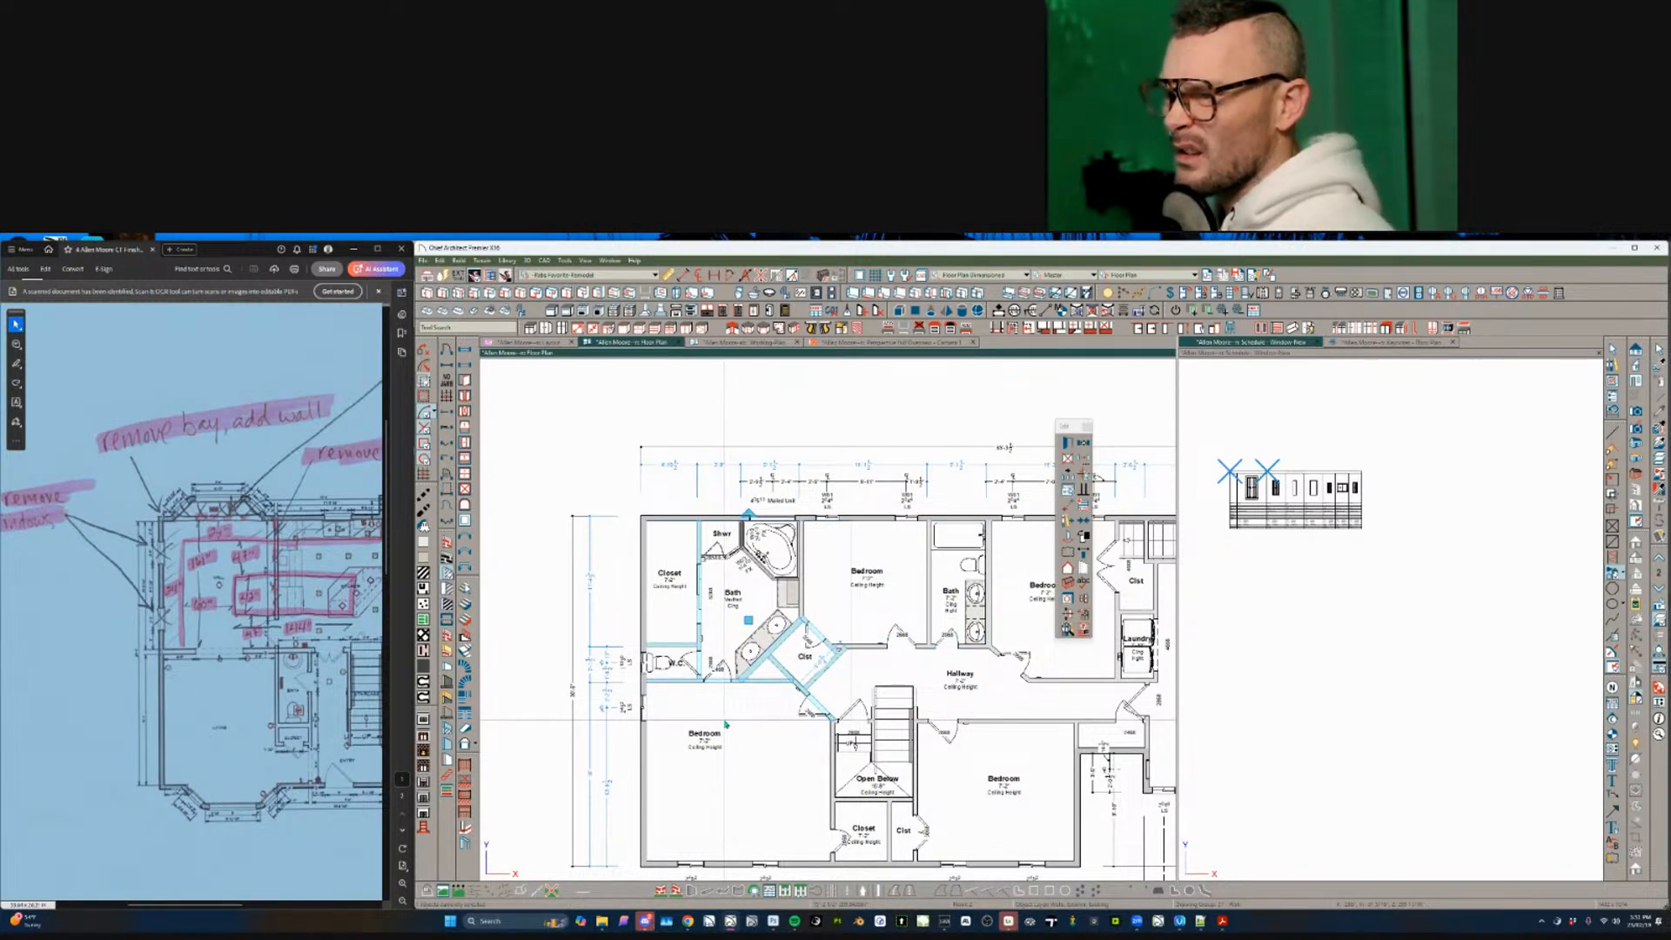
{"action": "left_click", "coordinate": [748, 682], "text": "shift"}
{"action": "key", "text": "Delete"}
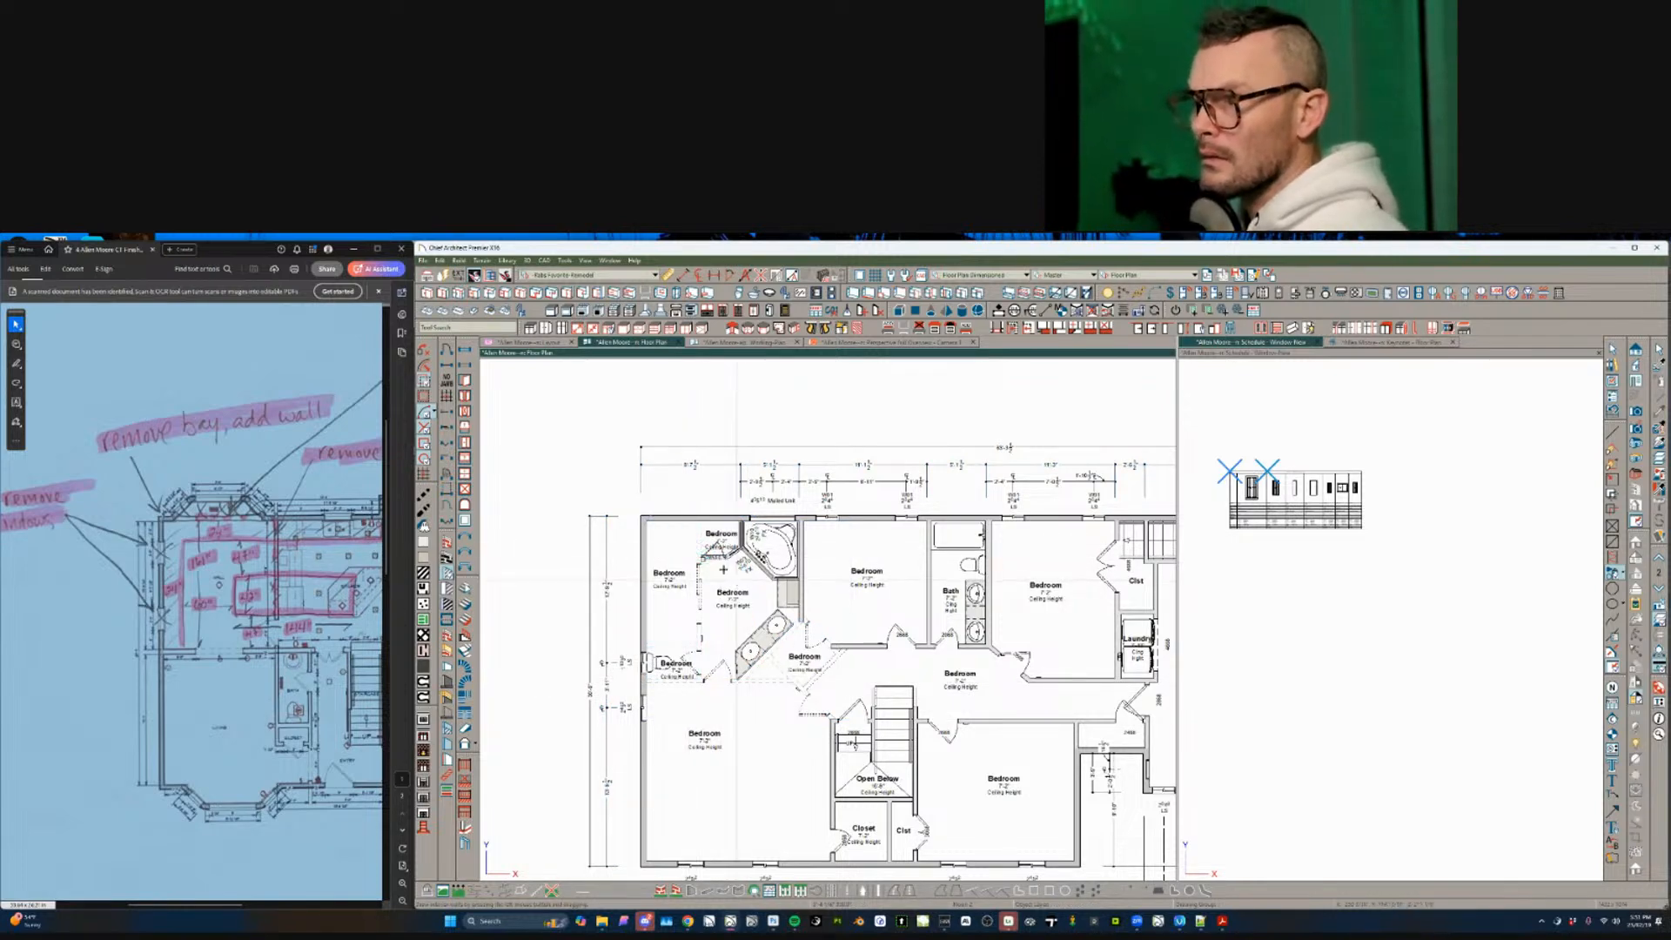
{"action": "left_click", "coordinate": [741, 571]}
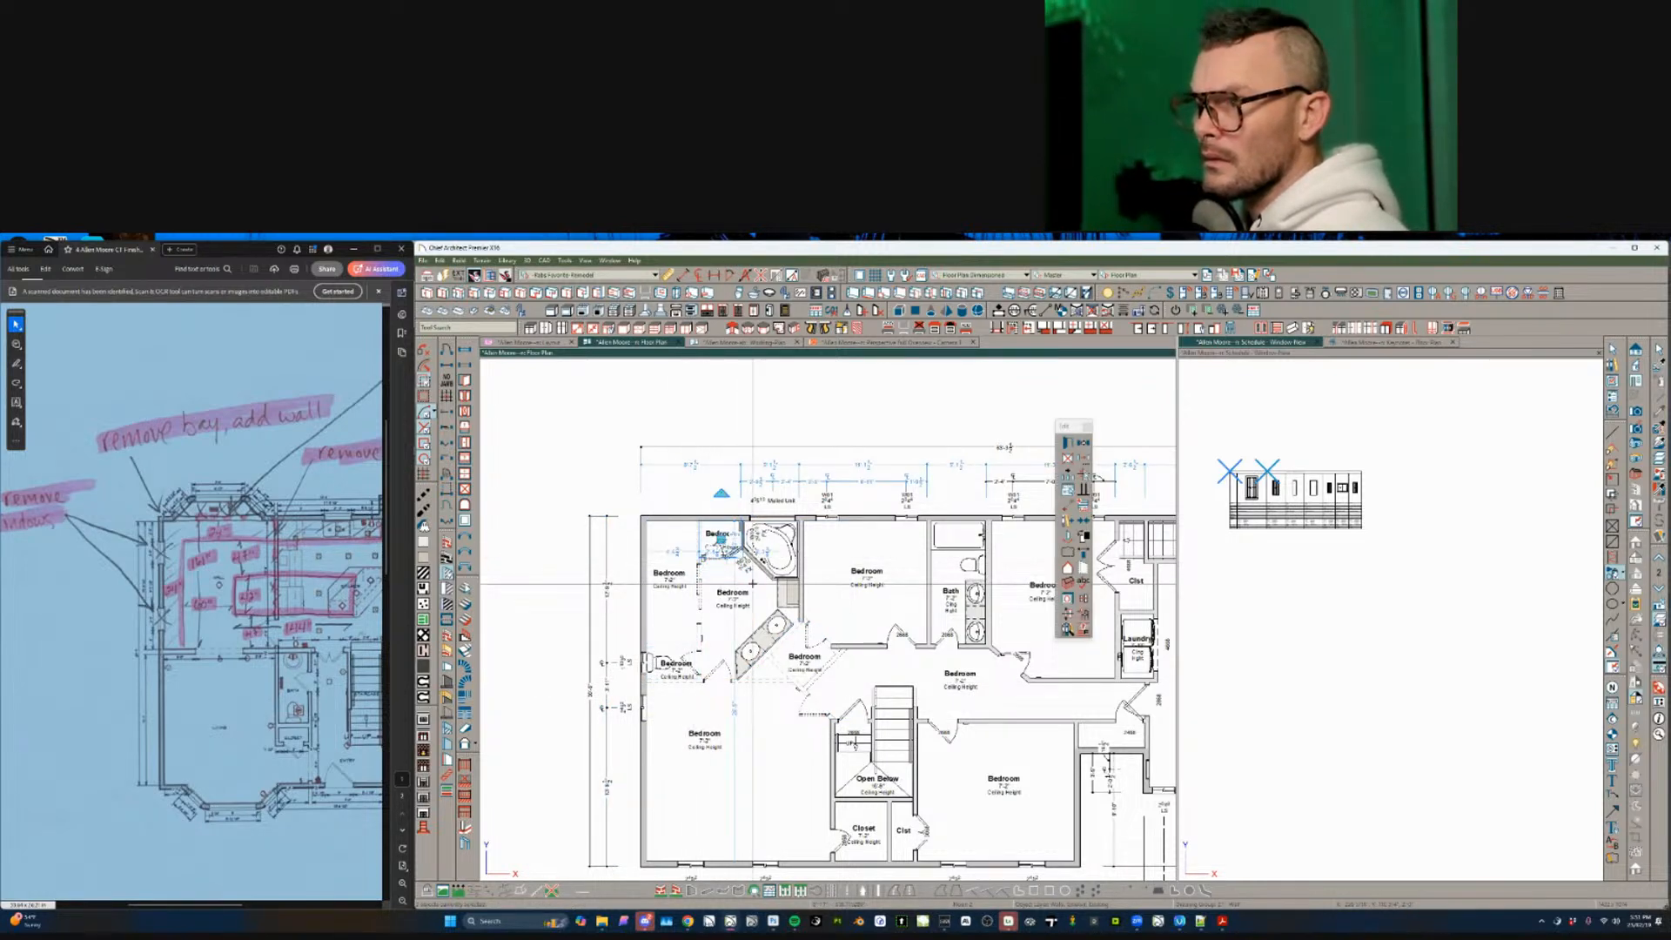
{"action": "key", "text": "Delete"}
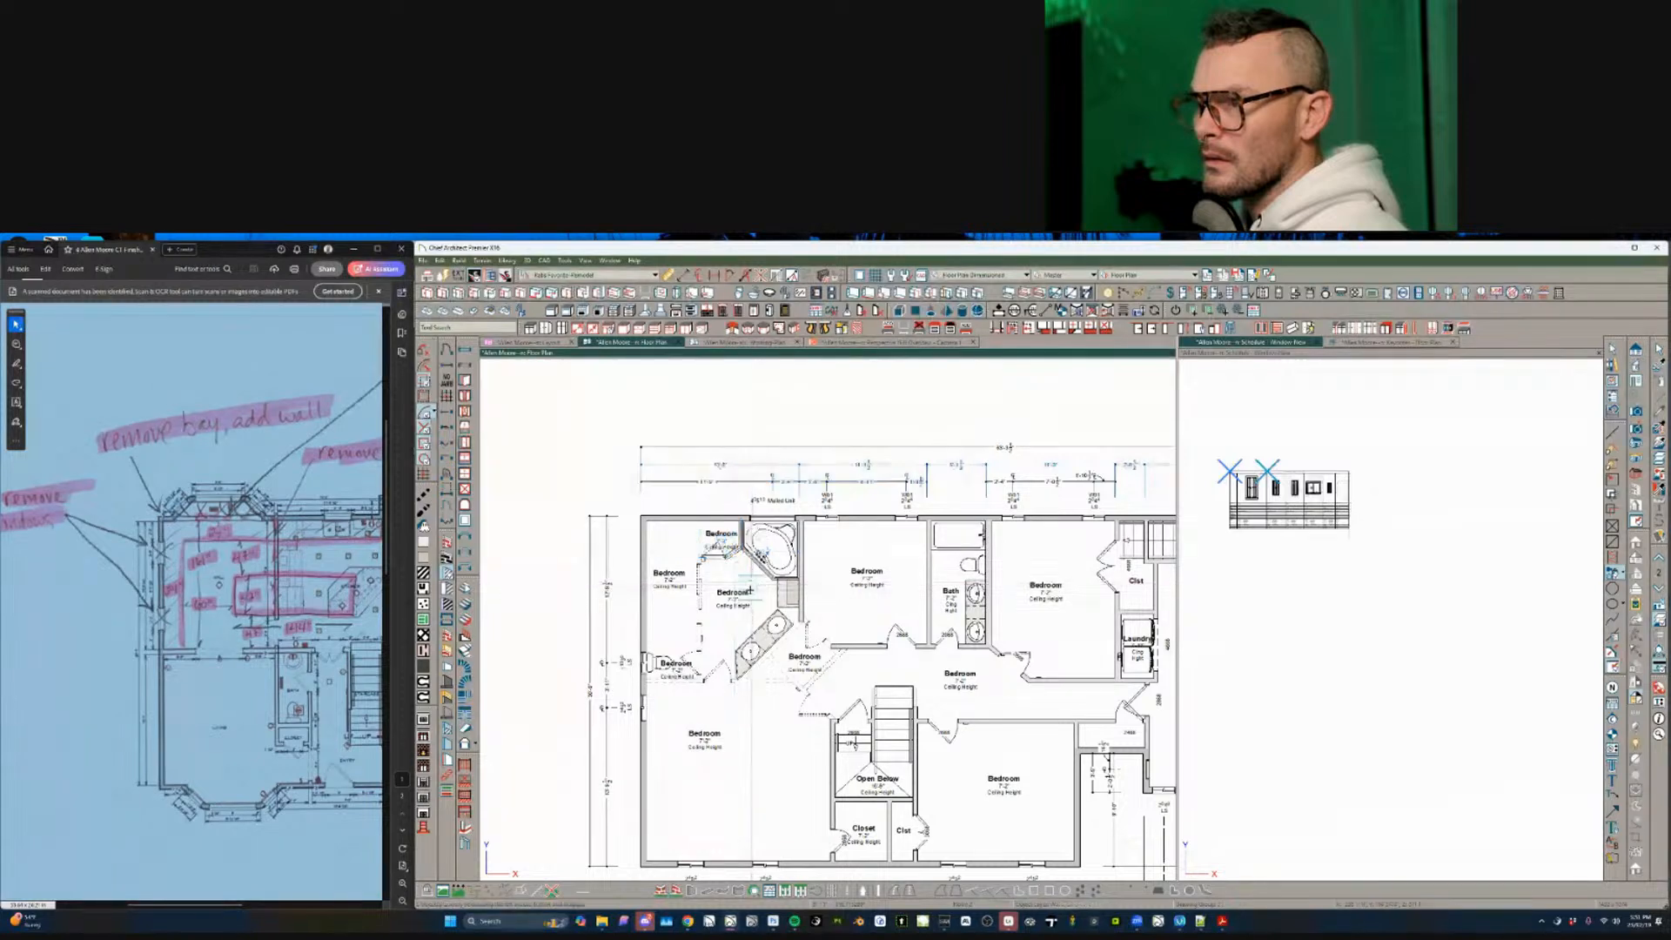
{"action": "scroll", "coordinate": [683, 586], "scroll_direction": "up", "scroll_amount": 1}
- Delete the two extra upper-left Bedroom labels and the lower-left Bedroom label
{"action": "left_click", "coordinate": [674, 570]}
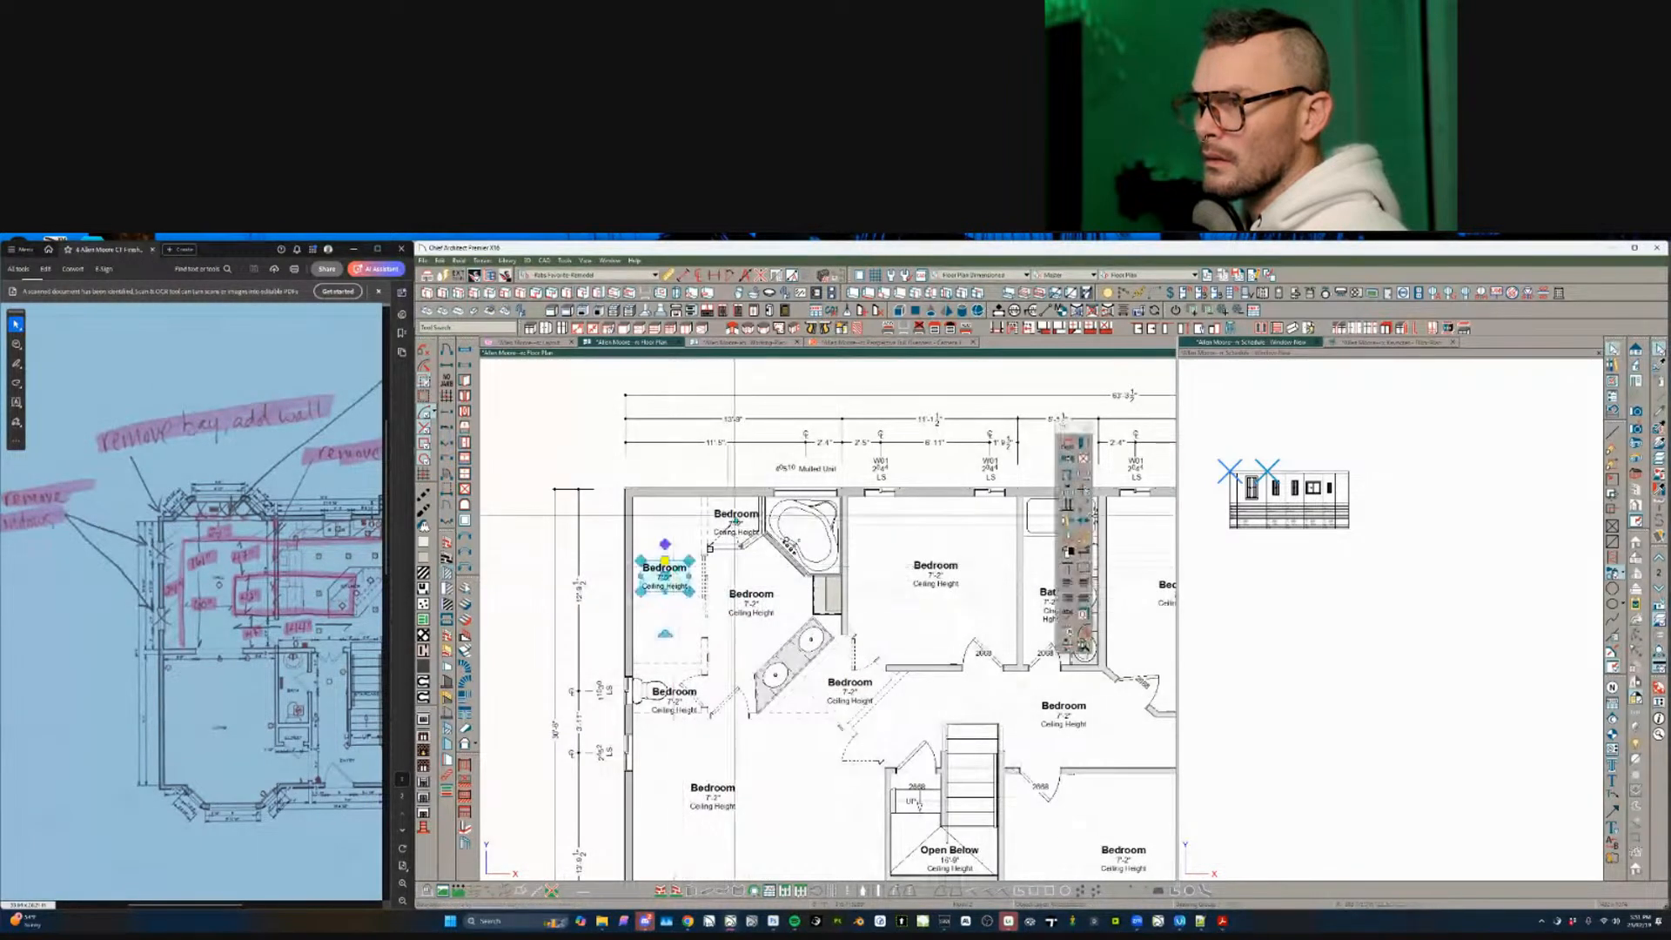
{"action": "left_click", "coordinate": [740, 522], "text": "shift"}
{"action": "key", "text": "Delete"}
{"action": "left_click", "coordinate": [674, 693]}
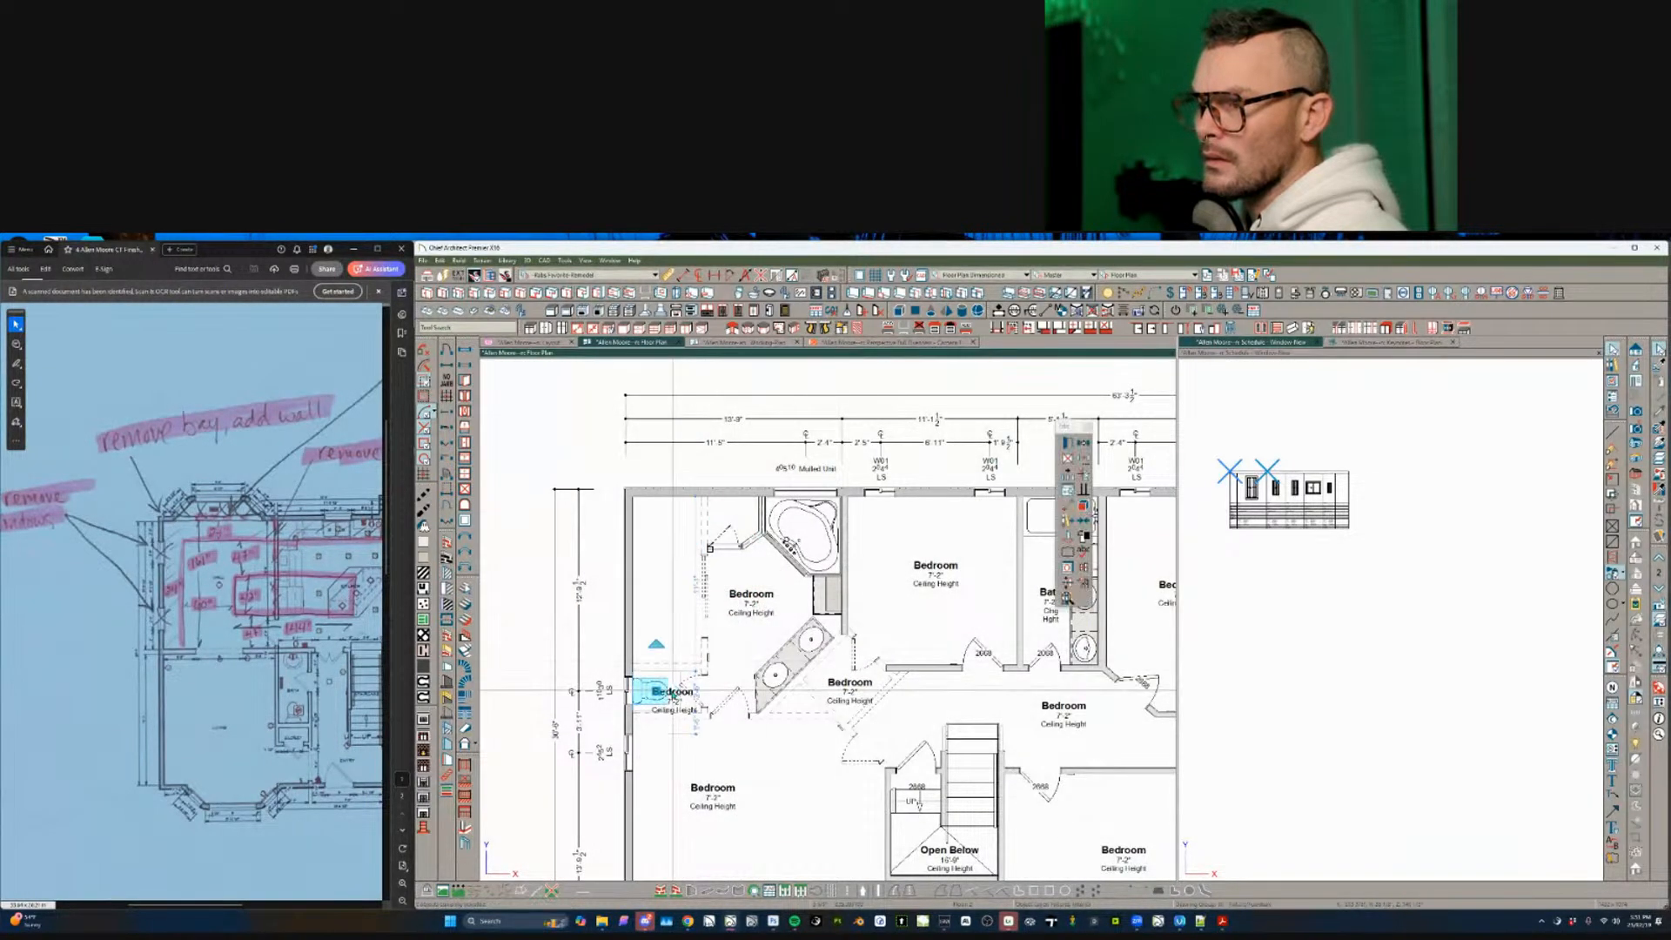
{"action": "key", "text": "Delete"}
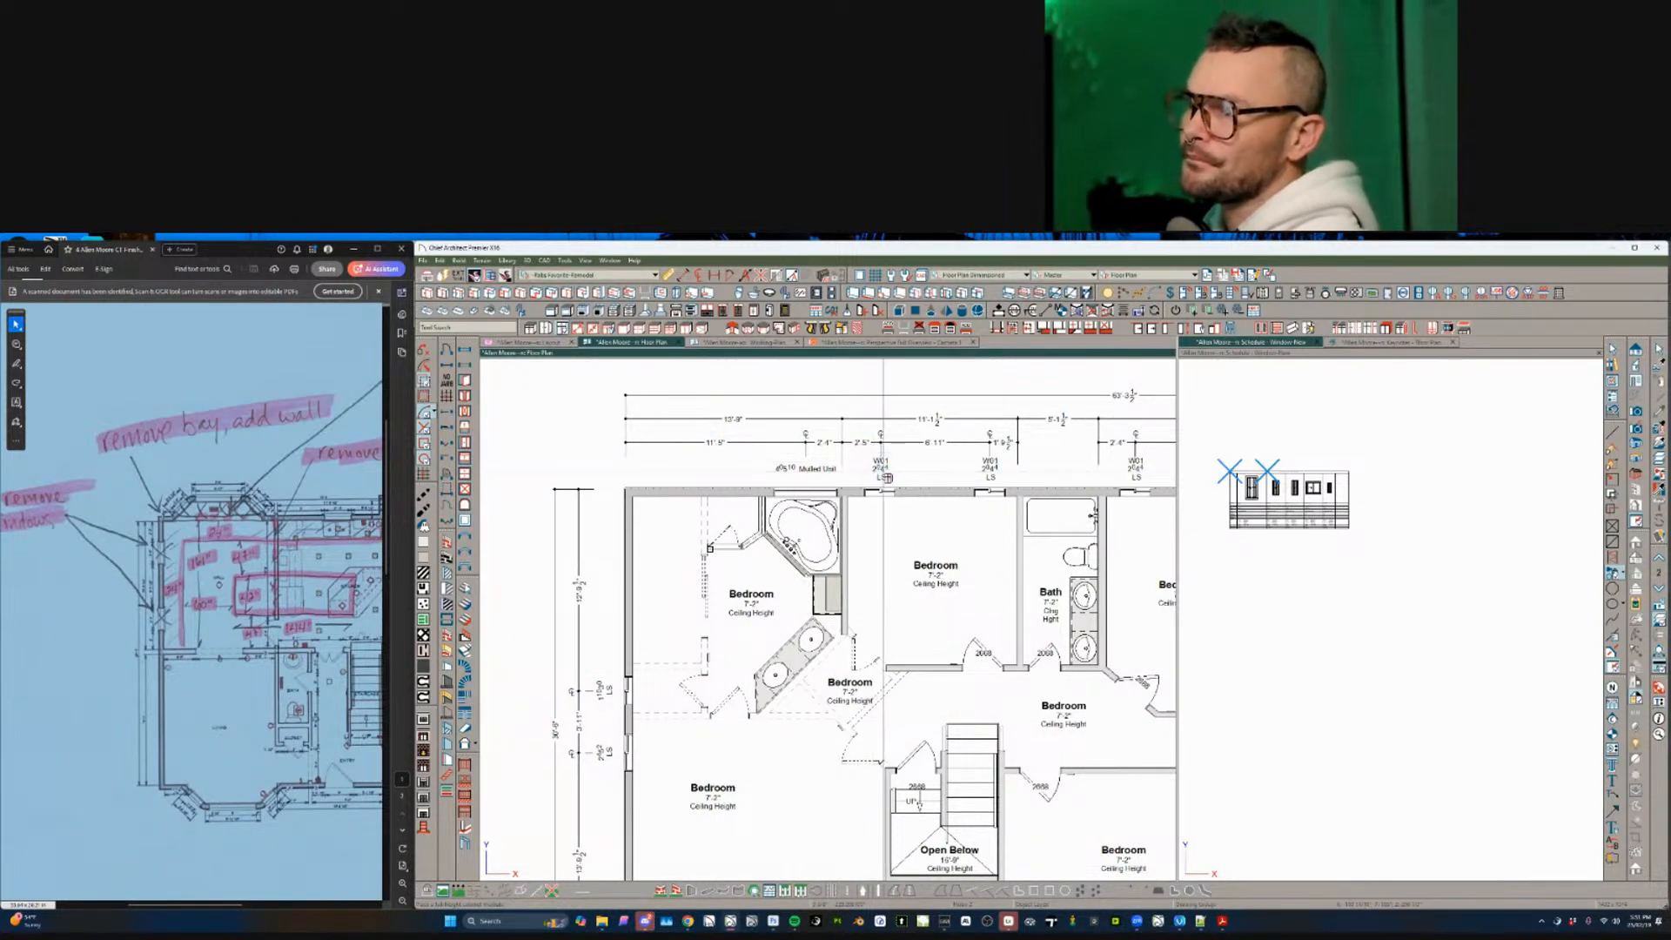
- Delete the tub-side cabinets and the double vanity
{"action": "left_click_drag", "start_coordinate": [883, 473], "coordinate": [575, 846]}
{"action": "key", "text": "Delete"}
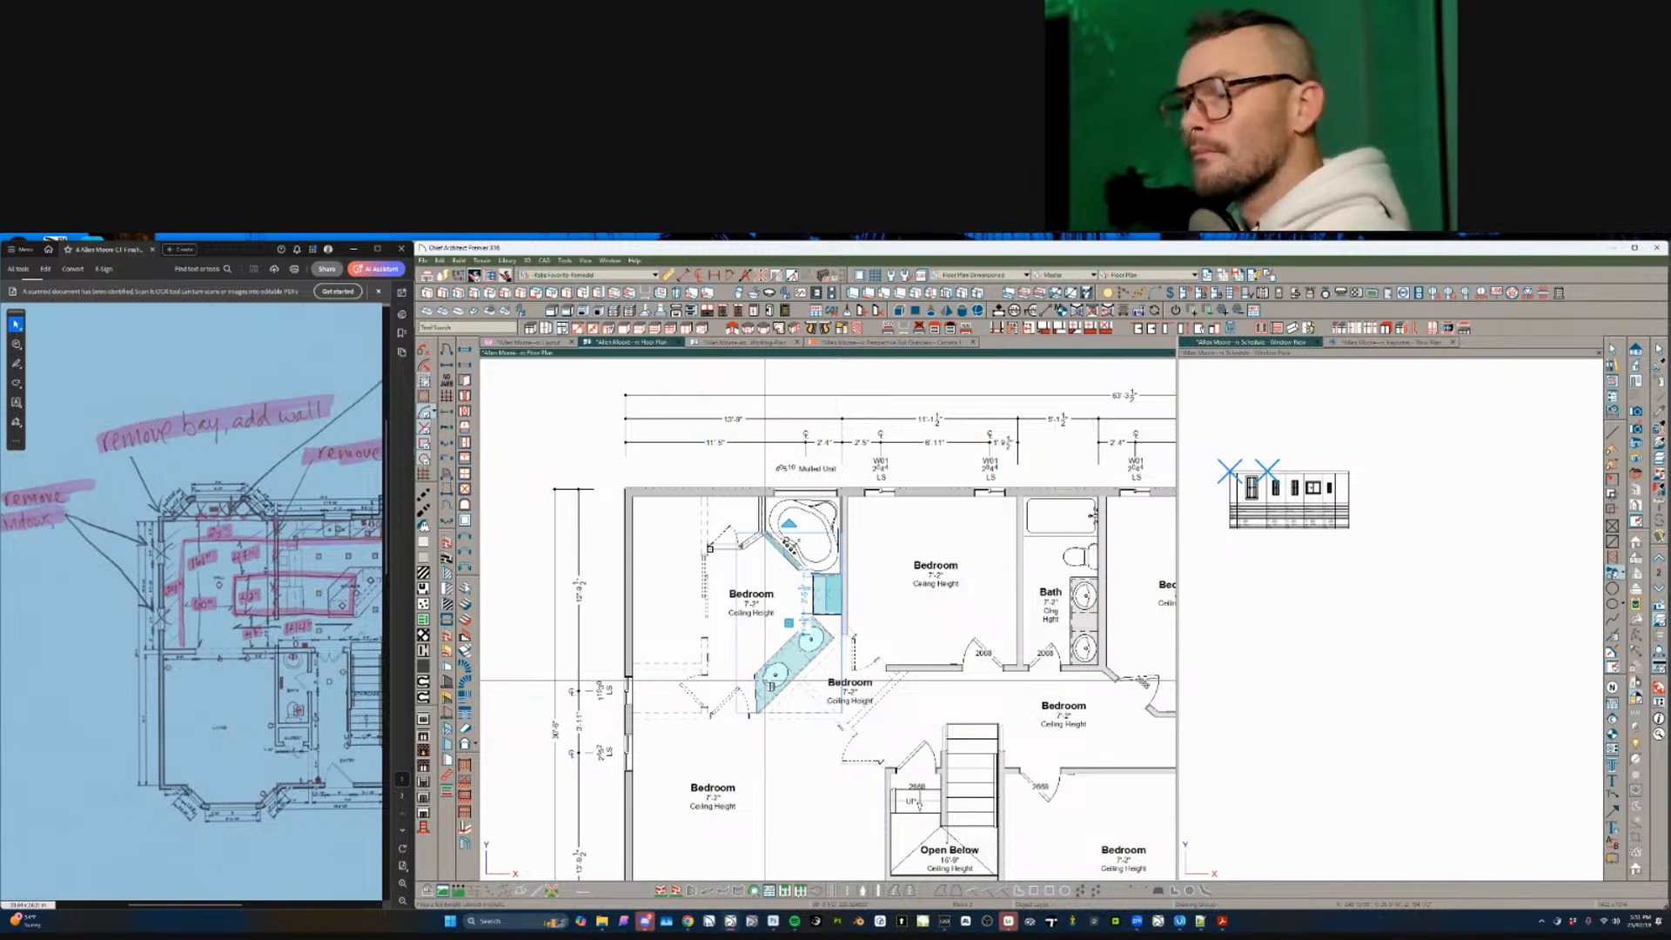
{"action": "scroll", "coordinate": [766, 685], "scroll_direction": "down", "scroll_amount": 1}
{"action": "scroll", "coordinate": [783, 684], "scroll_direction": "down", "scroll_amount": 1}
{"action": "middle_click_drag", "start_coordinate": [796, 685], "coordinate": [680, 597]}
{"action": "scroll", "coordinate": [633, 585], "scroll_direction": "down", "scroll_amount": 1}
{"action": "scroll", "coordinate": [680, 597], "scroll_direction": "up", "scroll_amount": 1}
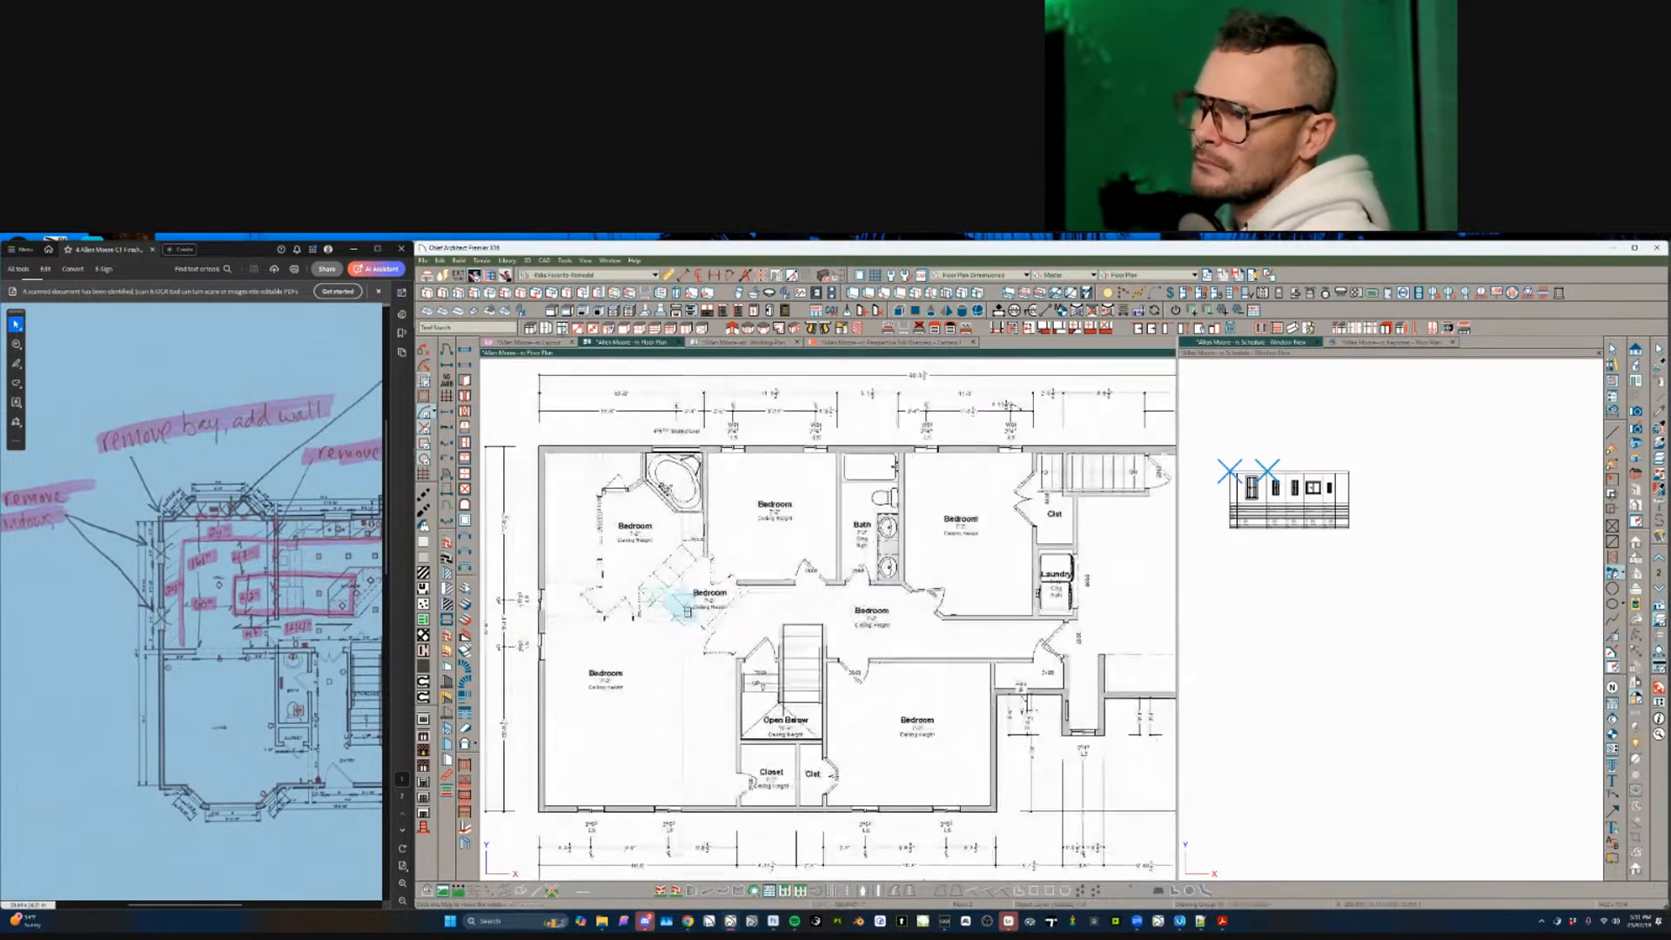
{"action": "scroll", "coordinate": [711, 598], "scroll_direction": "down", "scroll_amount": 1}
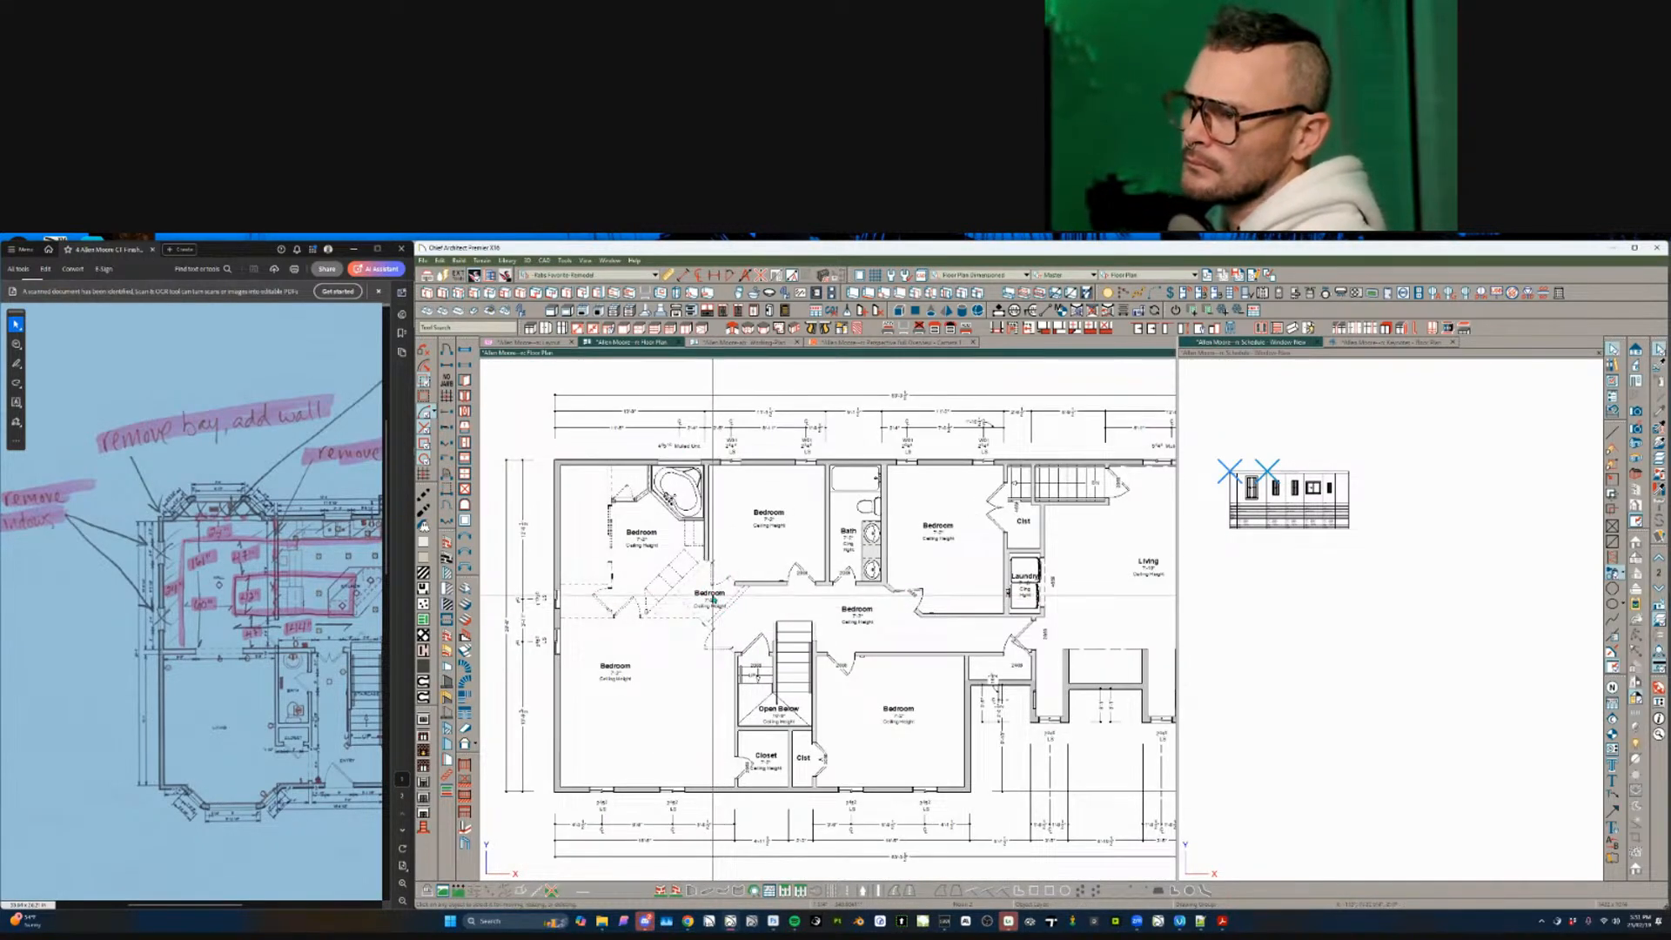
- Delete the Bedroom label near the stairs and the top-left corner bathtub
{"action": "left_click", "coordinate": [709, 593]}
{"action": "key", "text": "Delete"}
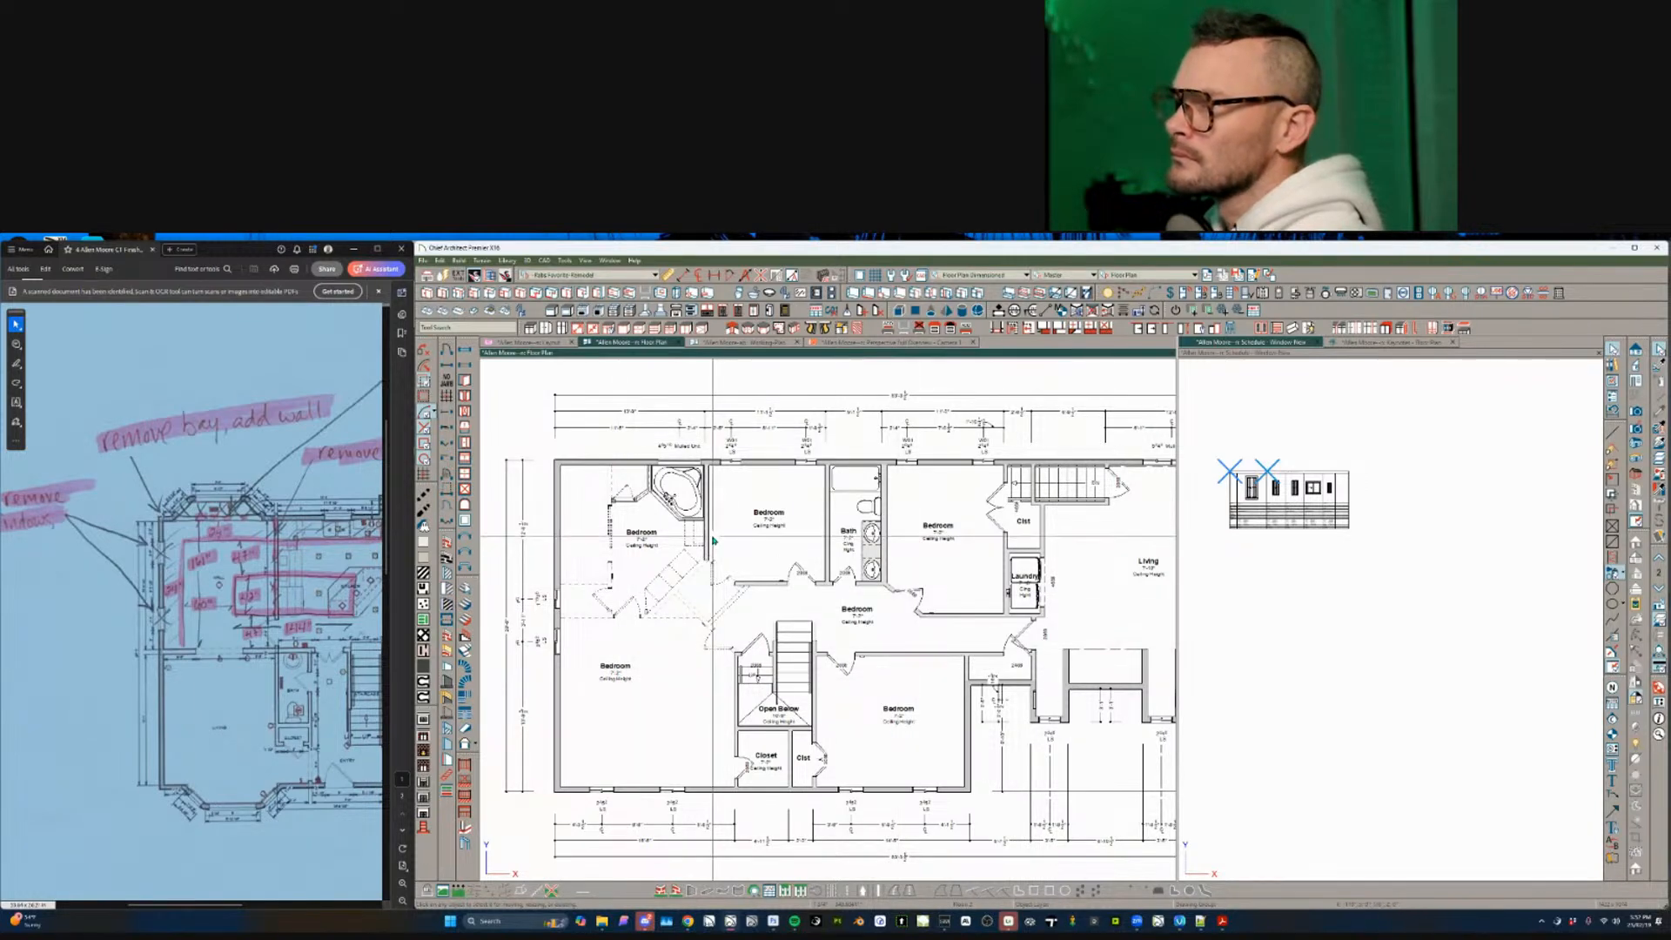
{"action": "scroll", "coordinate": [714, 535], "scroll_direction": "up", "scroll_amount": 1}
{"action": "left_click", "coordinate": [663, 494]}
{"action": "key", "text": "Delete"}
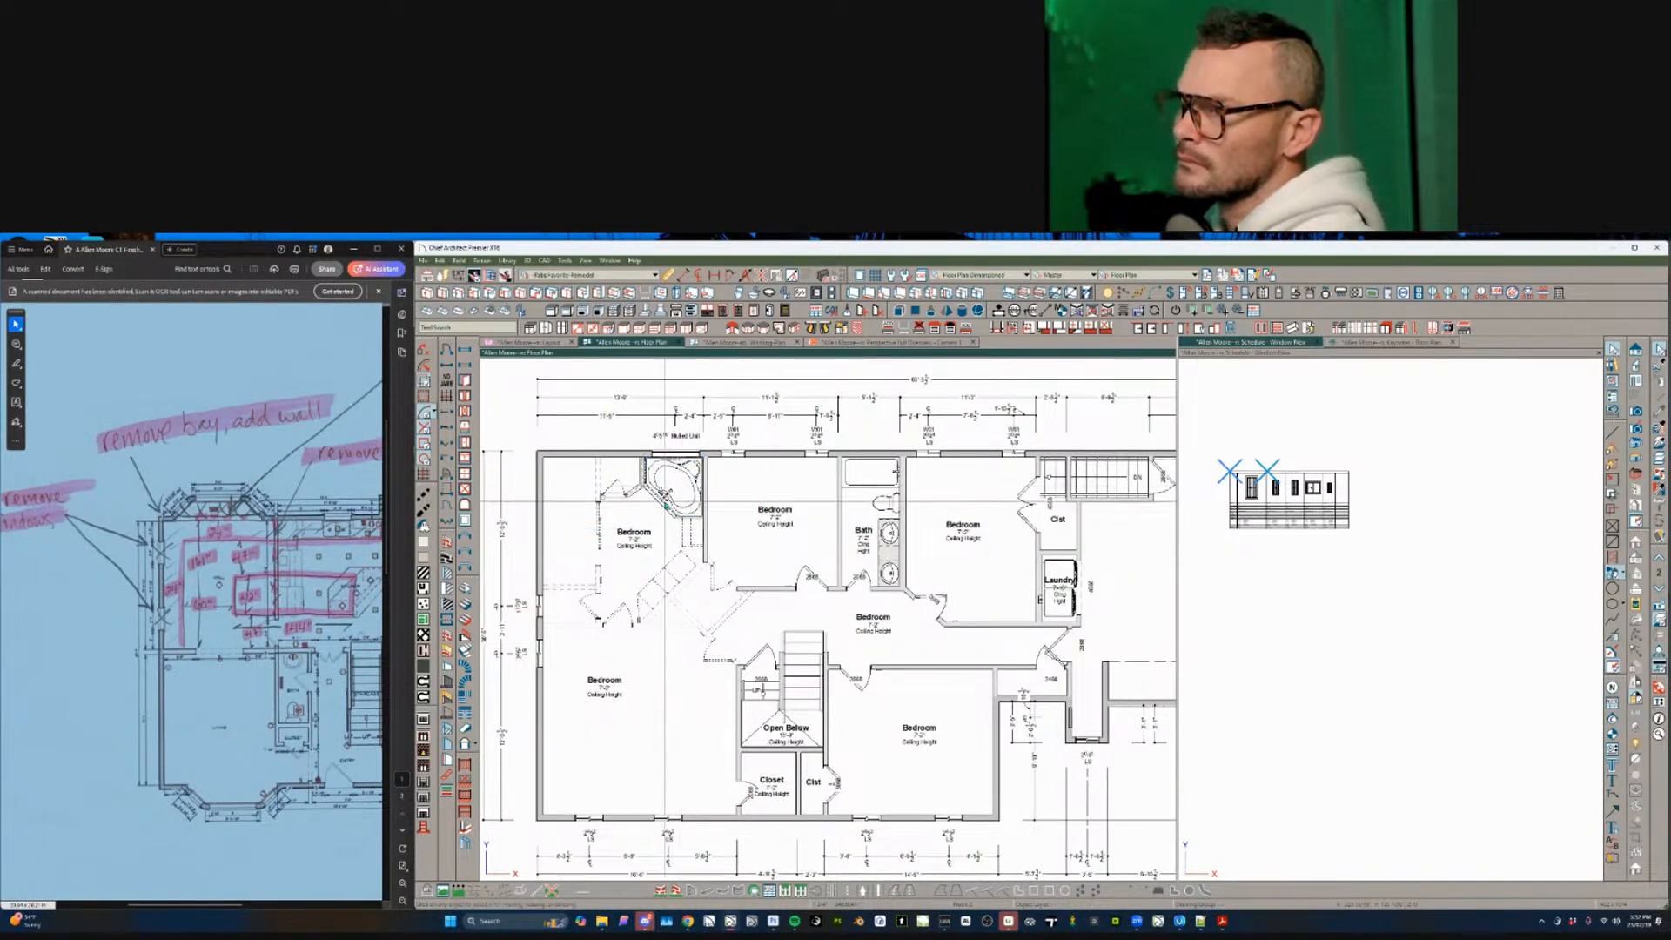
- Delete the corner tub, the wall piece beside it, and the small object near the upper-left door
{"action": "left_click", "coordinate": [664, 501]}
{"action": "left_click", "coordinate": [663, 501]}
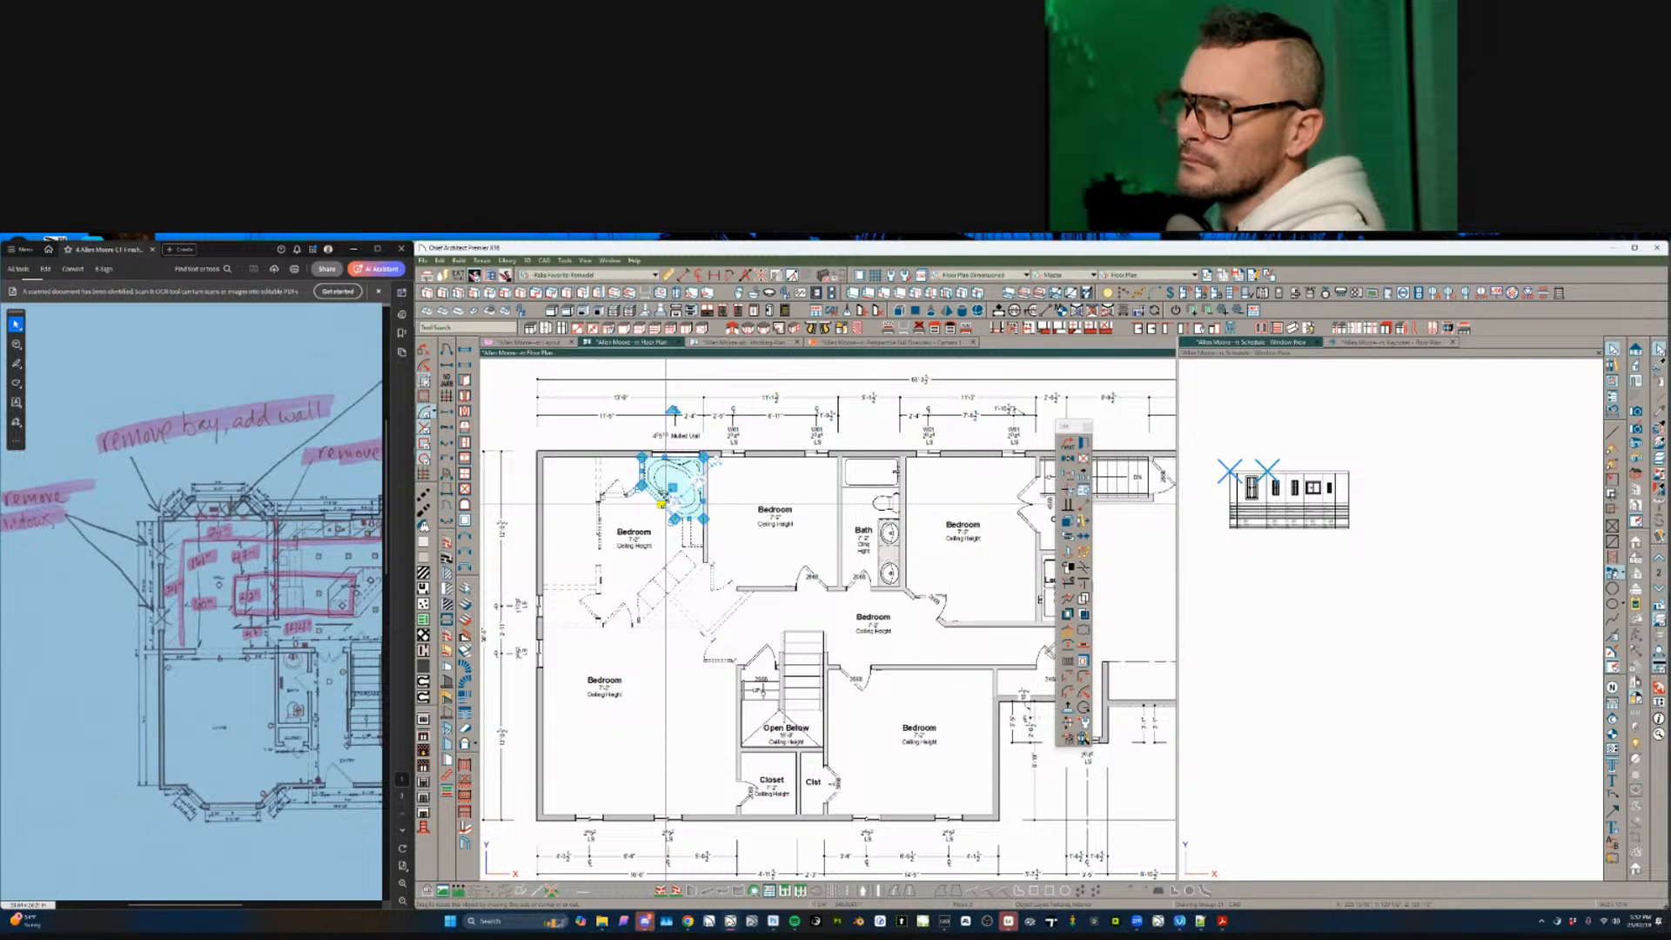
{"action": "key", "text": "Delete"}
{"action": "left_click", "coordinate": [663, 500]}
{"action": "left_click", "coordinate": [663, 499]}
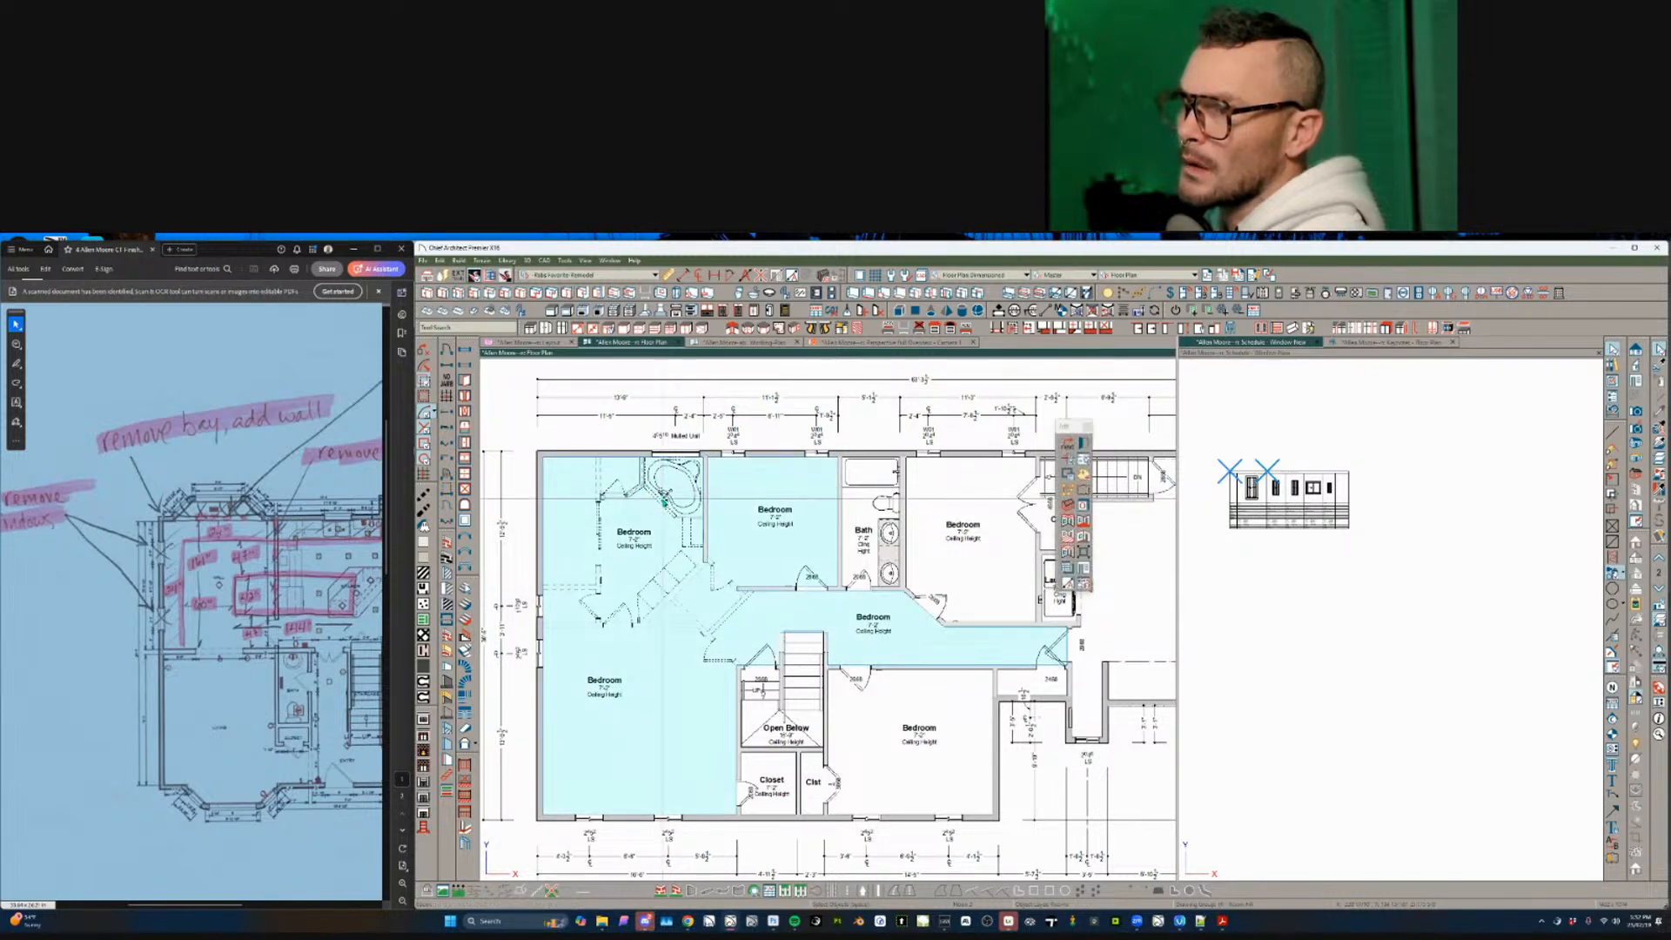
{"action": "key", "text": "Escape"}
{"action": "left_click", "coordinate": [642, 490]}
{"action": "key", "text": "Delete"}
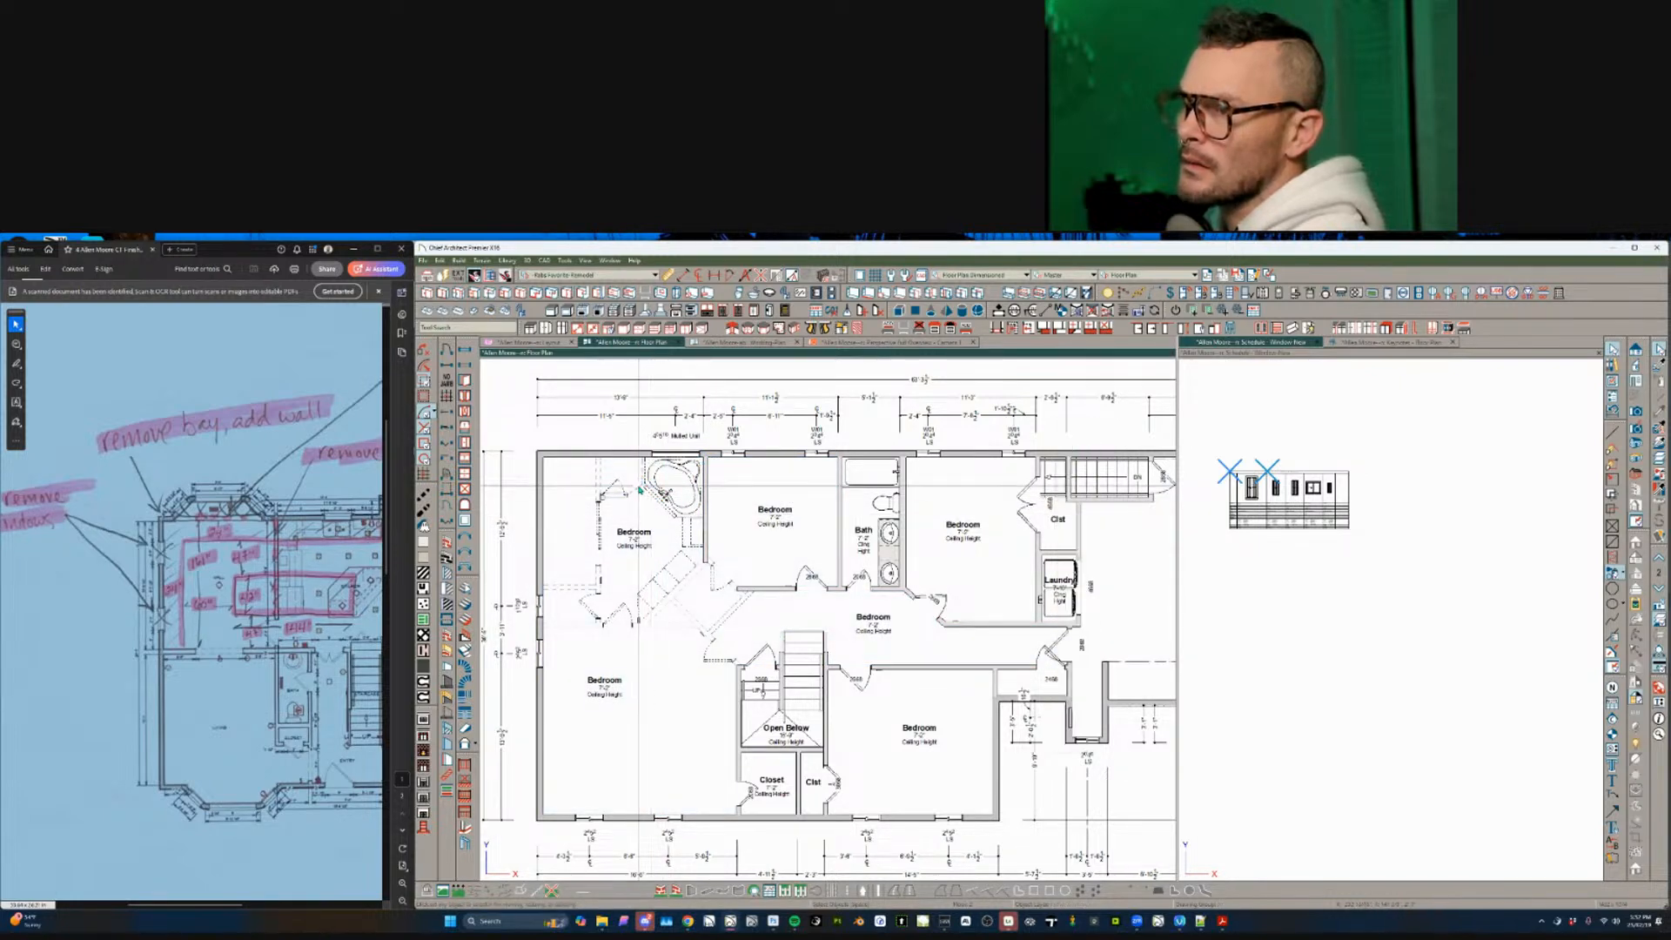
{"action": "left_click", "coordinate": [640, 489]}
{"action": "left_click", "coordinate": [617, 493]}
{"action": "key", "text": "Delete"}
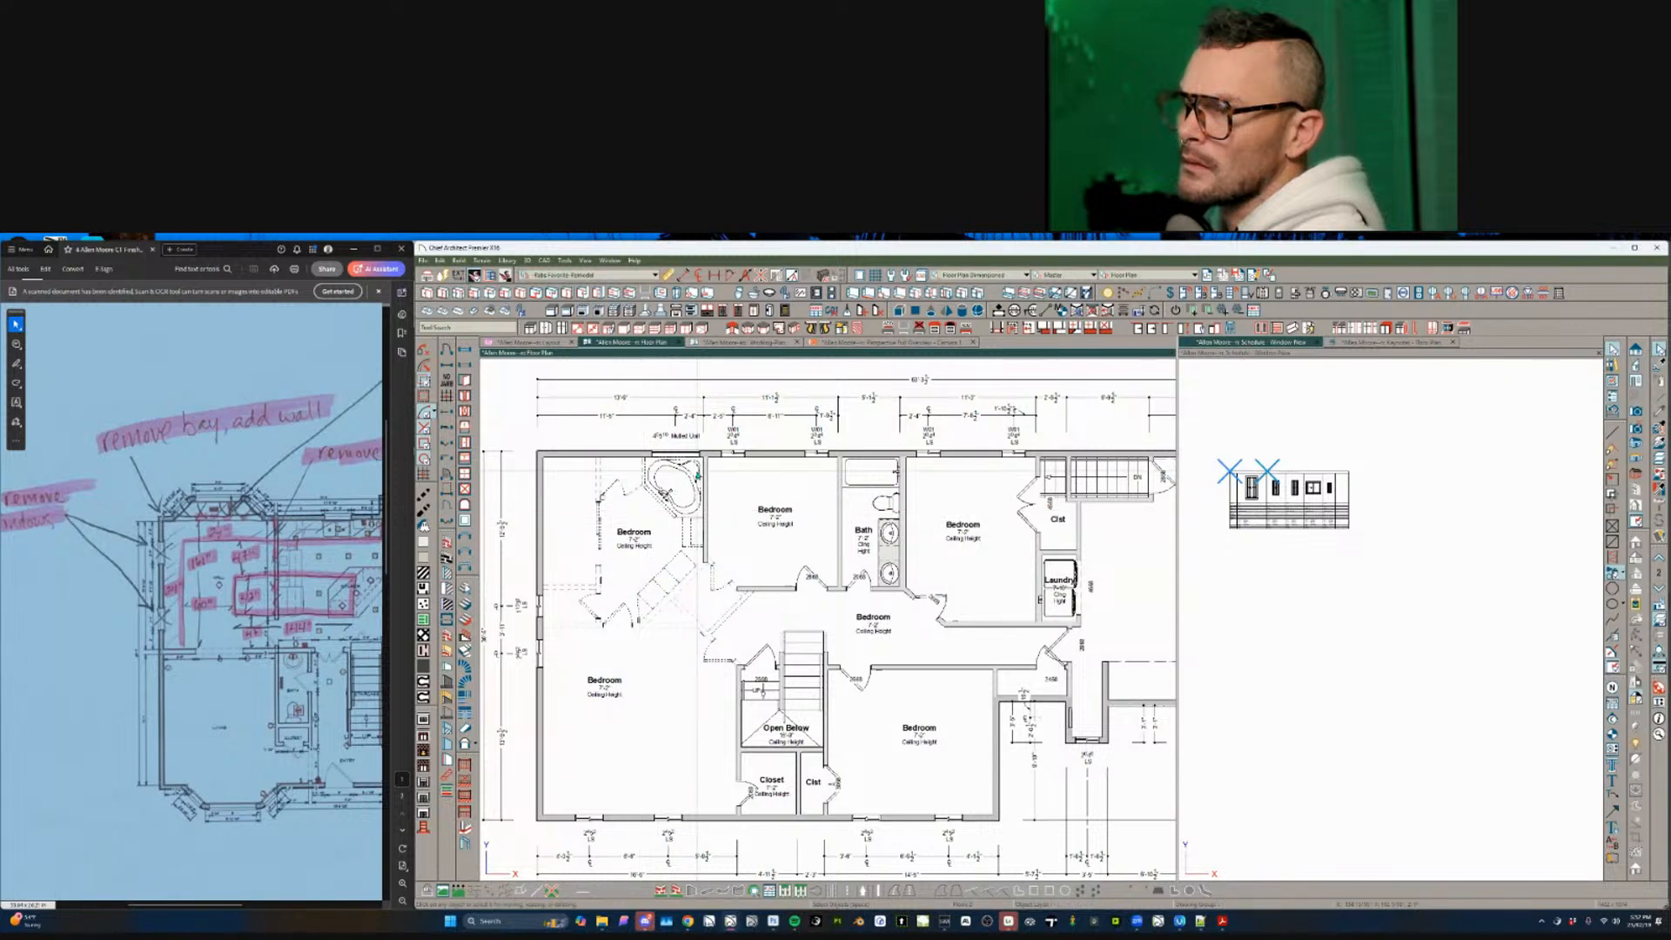
- Delete the tub room's dashed wall pieces and Bedroom label, then go to the Working Plan's layer sets
{"action": "left_click_drag", "start_coordinate": [697, 471], "coordinate": [580, 523]}
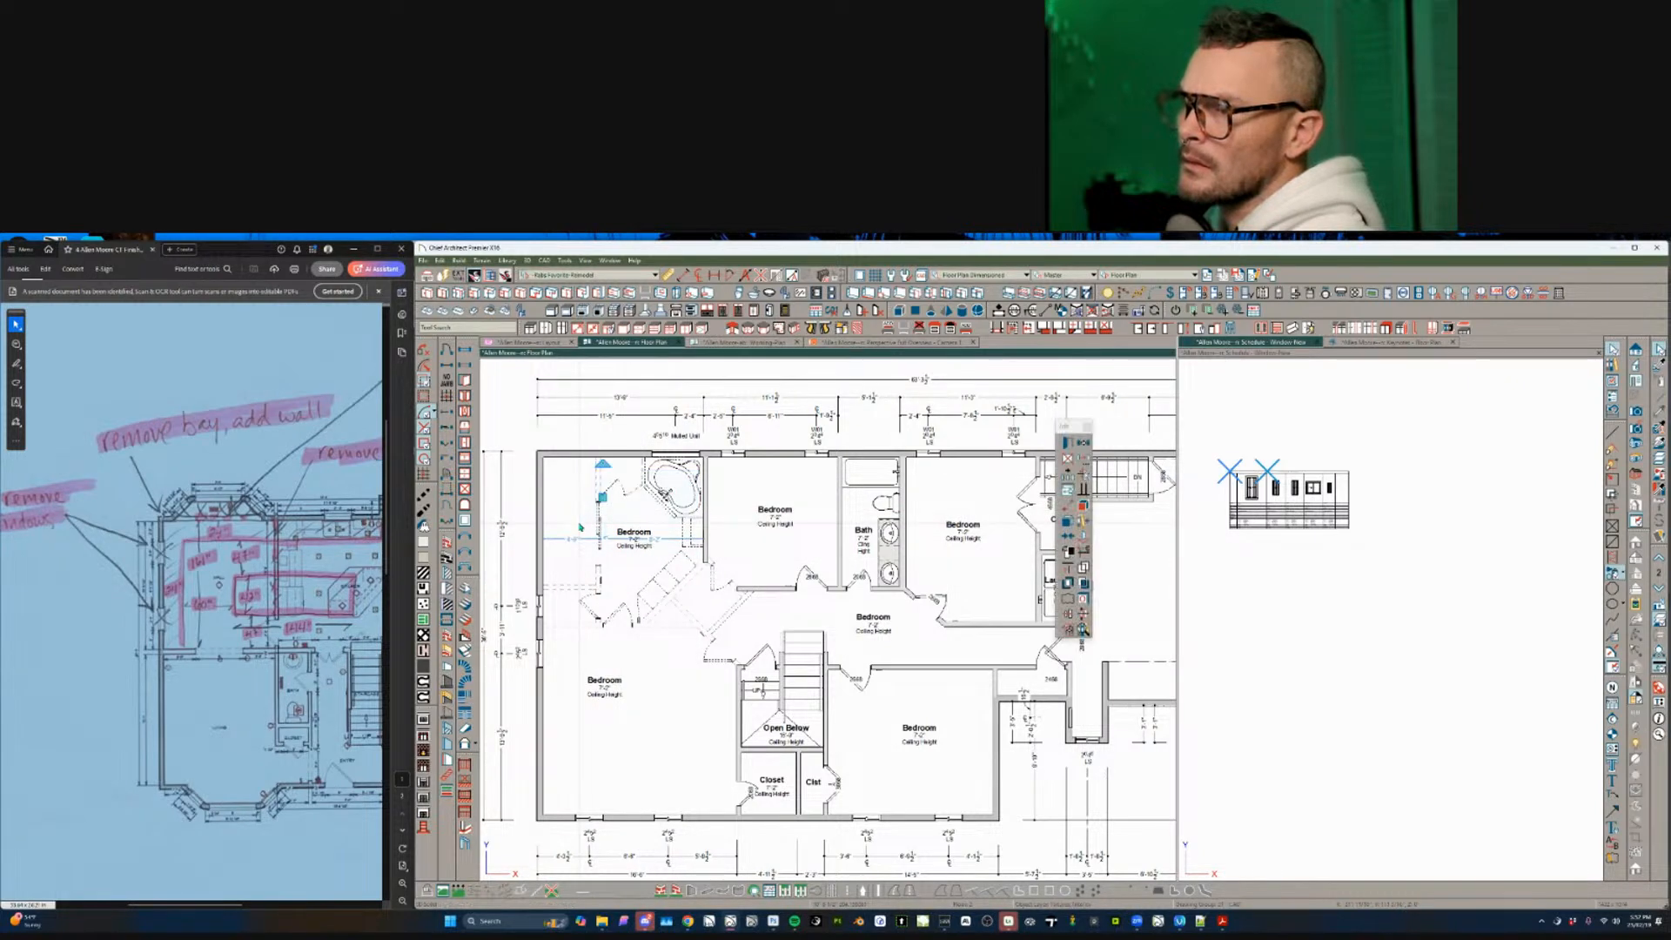
{"action": "key", "text": "Delete"}
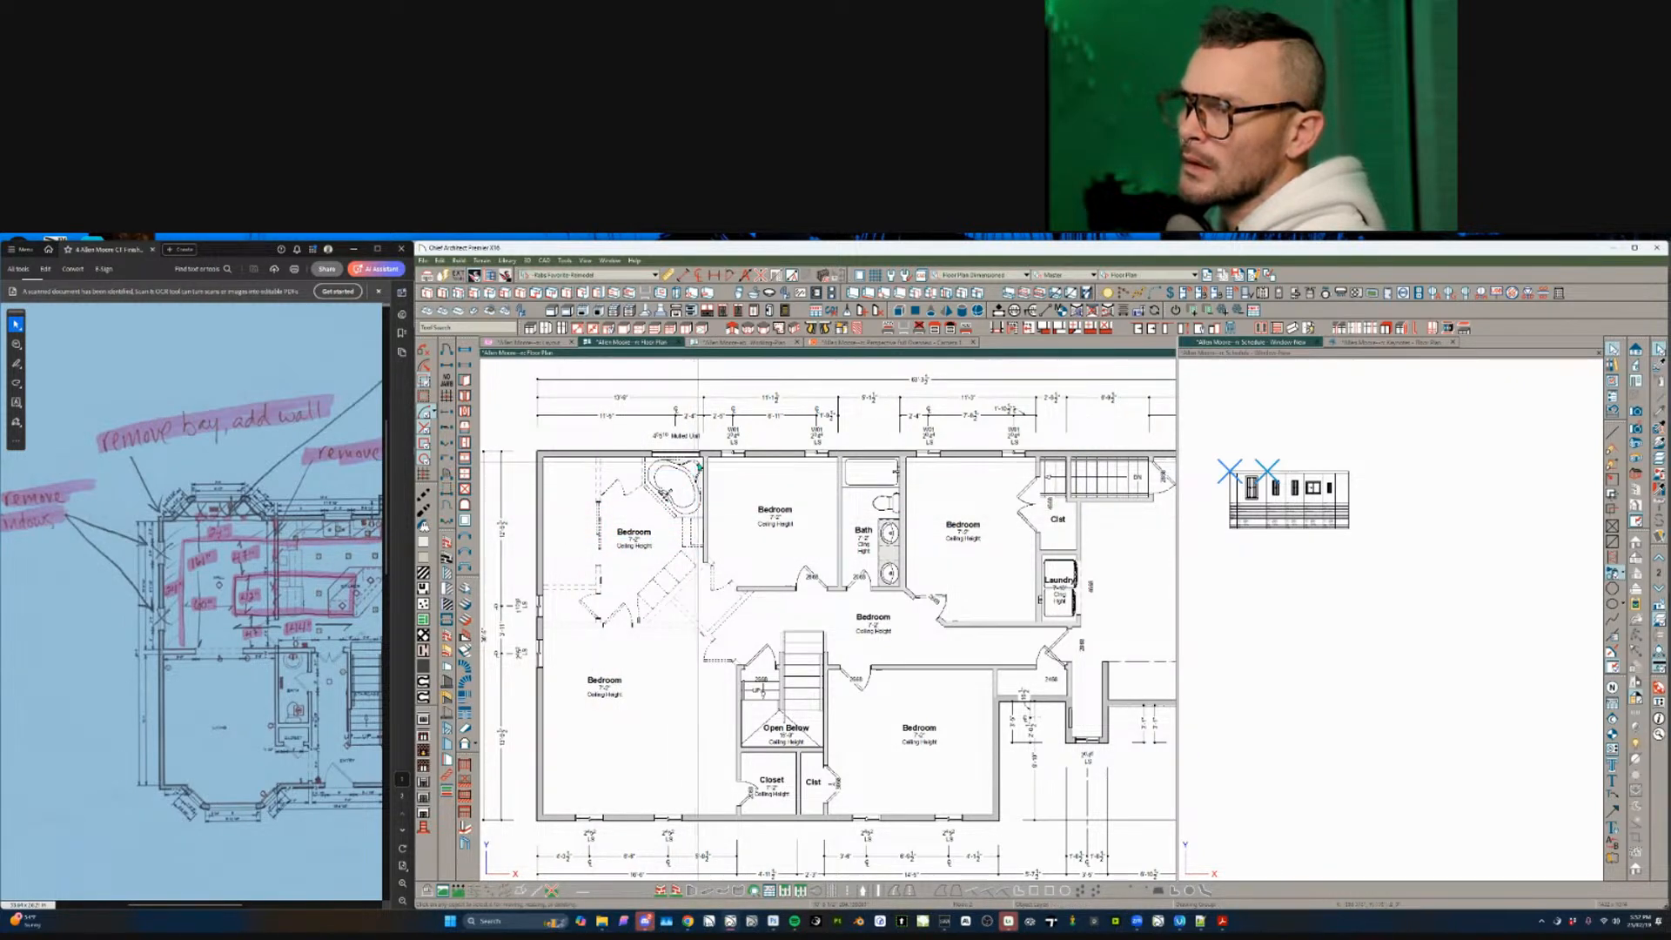
{"action": "left_click_drag", "start_coordinate": [699, 469], "coordinate": [579, 560]}
{"action": "key", "text": "Delete"}
{"action": "left_click", "coordinate": [665, 489]}
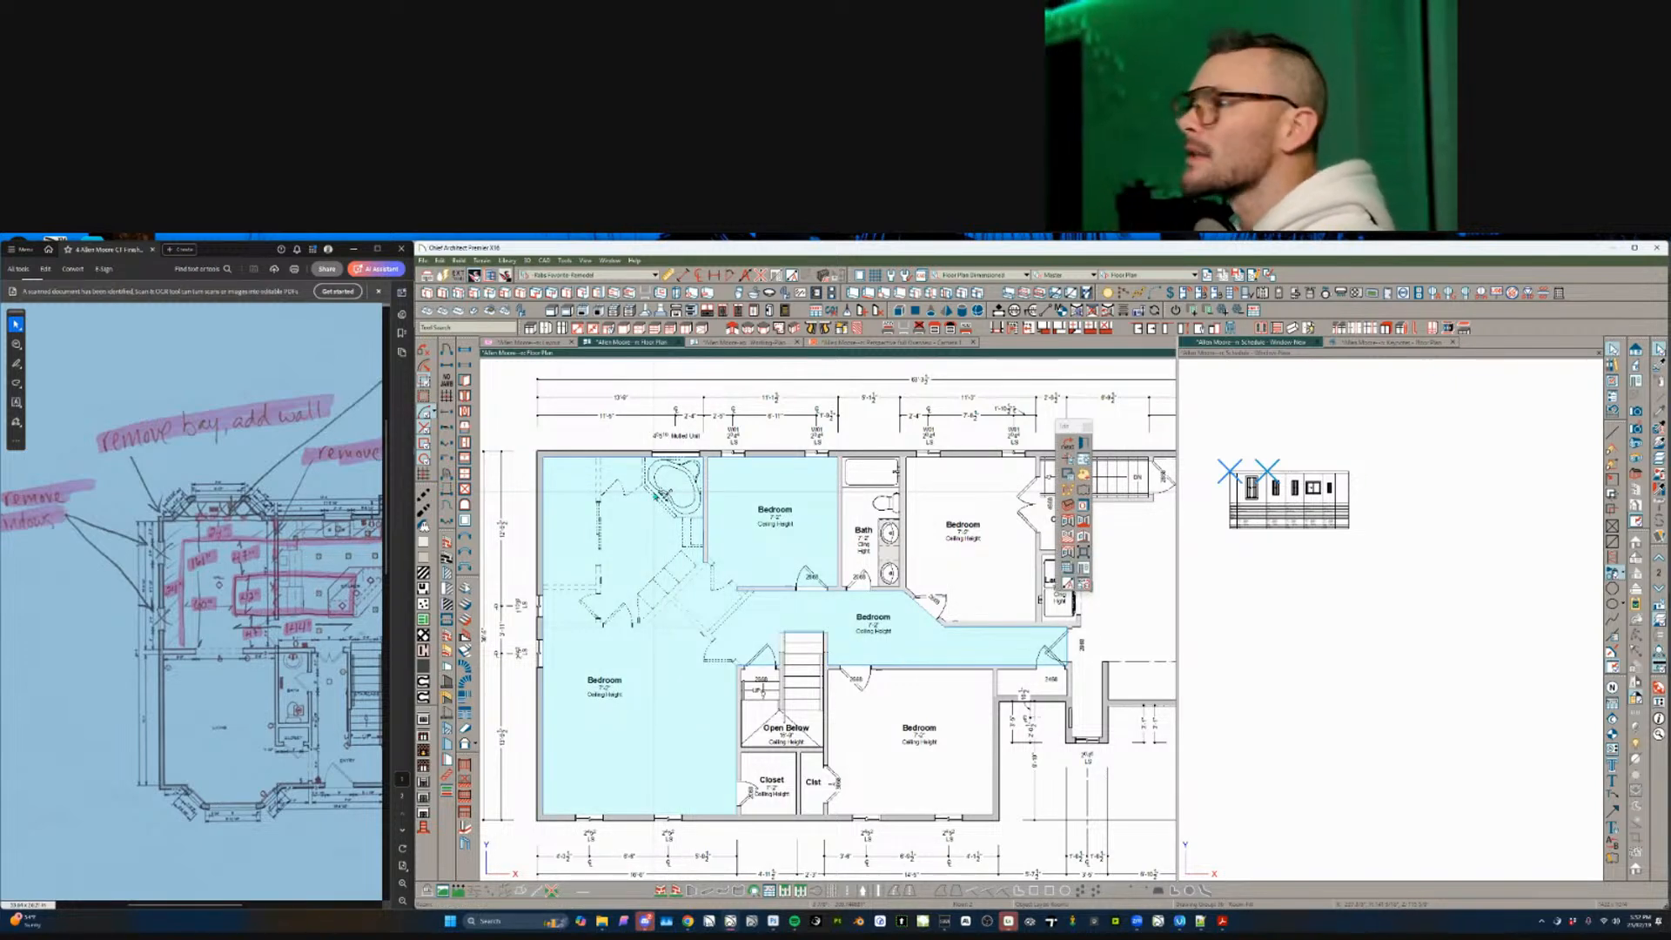
{"action": "left_click", "coordinate": [787, 346]}
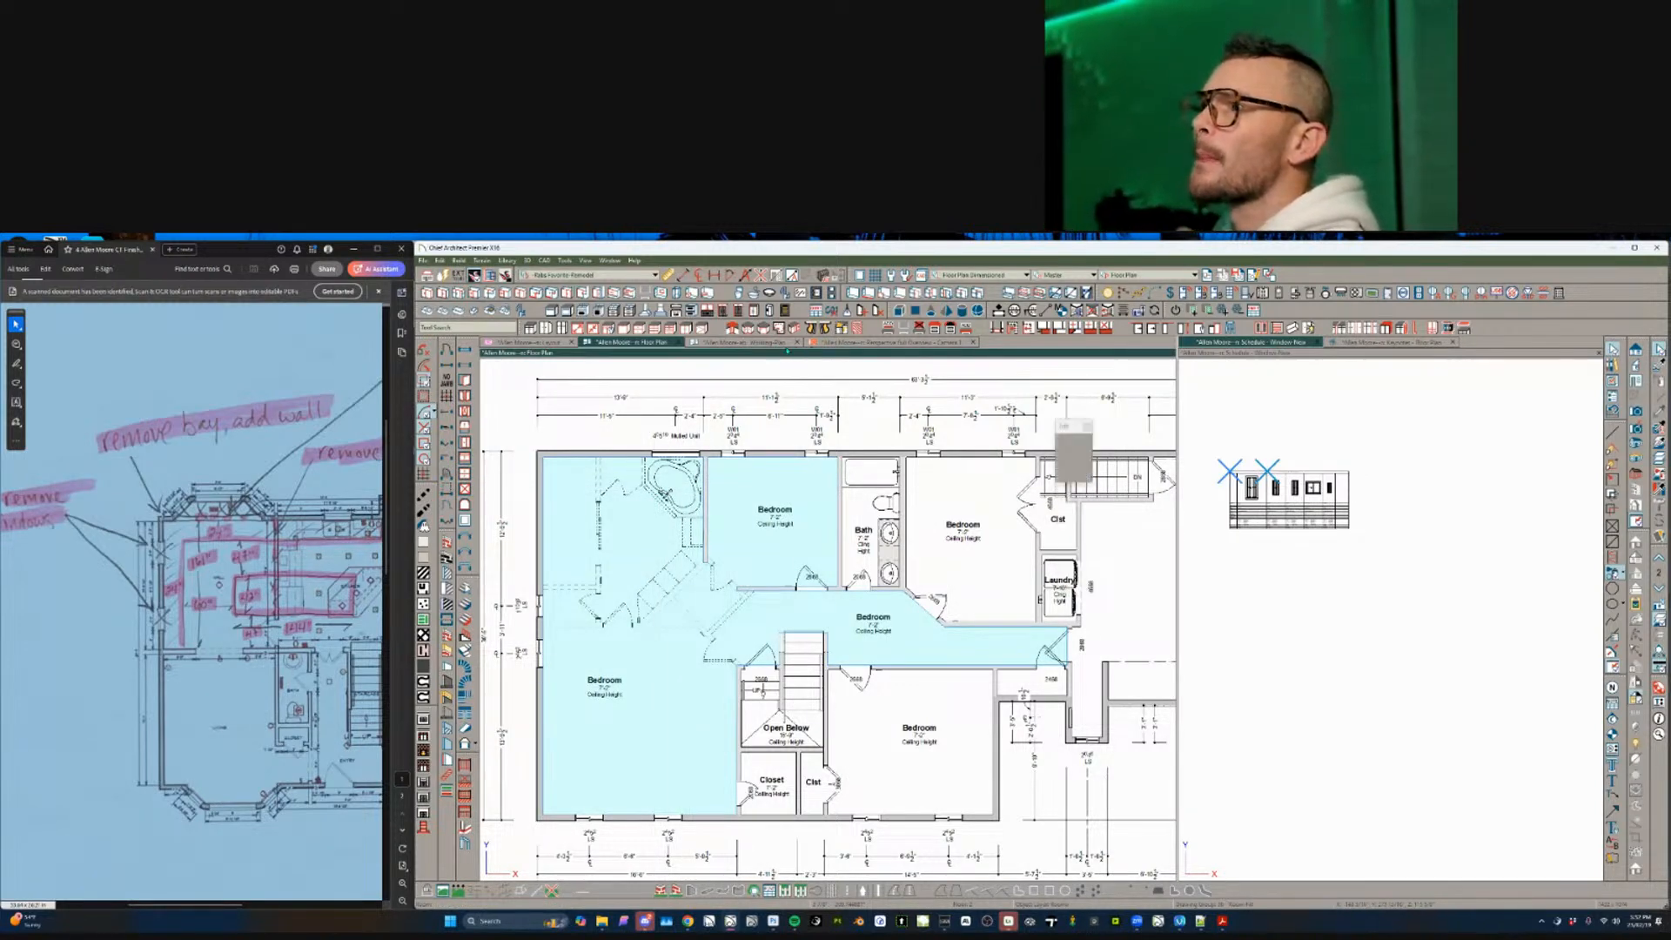
{"action": "left_click", "coordinate": [1158, 277]}
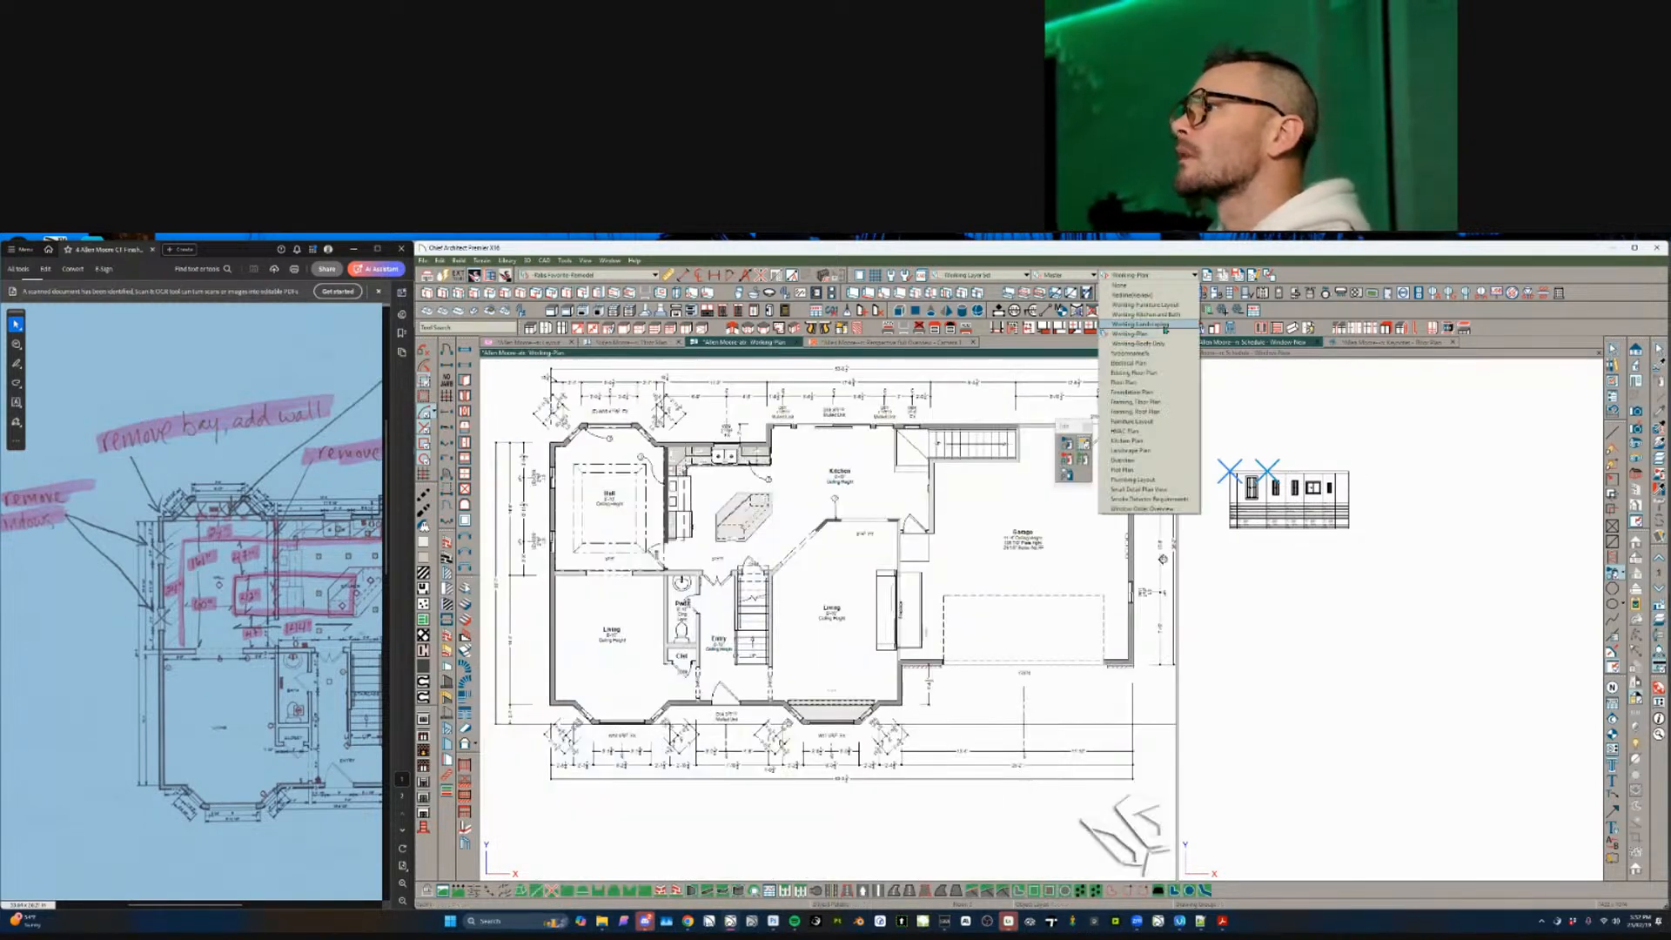
- Pick a layer set, hide the tub and bath fixture layers, and return to the dimensioned second-floor plan
{"action": "left_click", "coordinate": [1149, 376]}
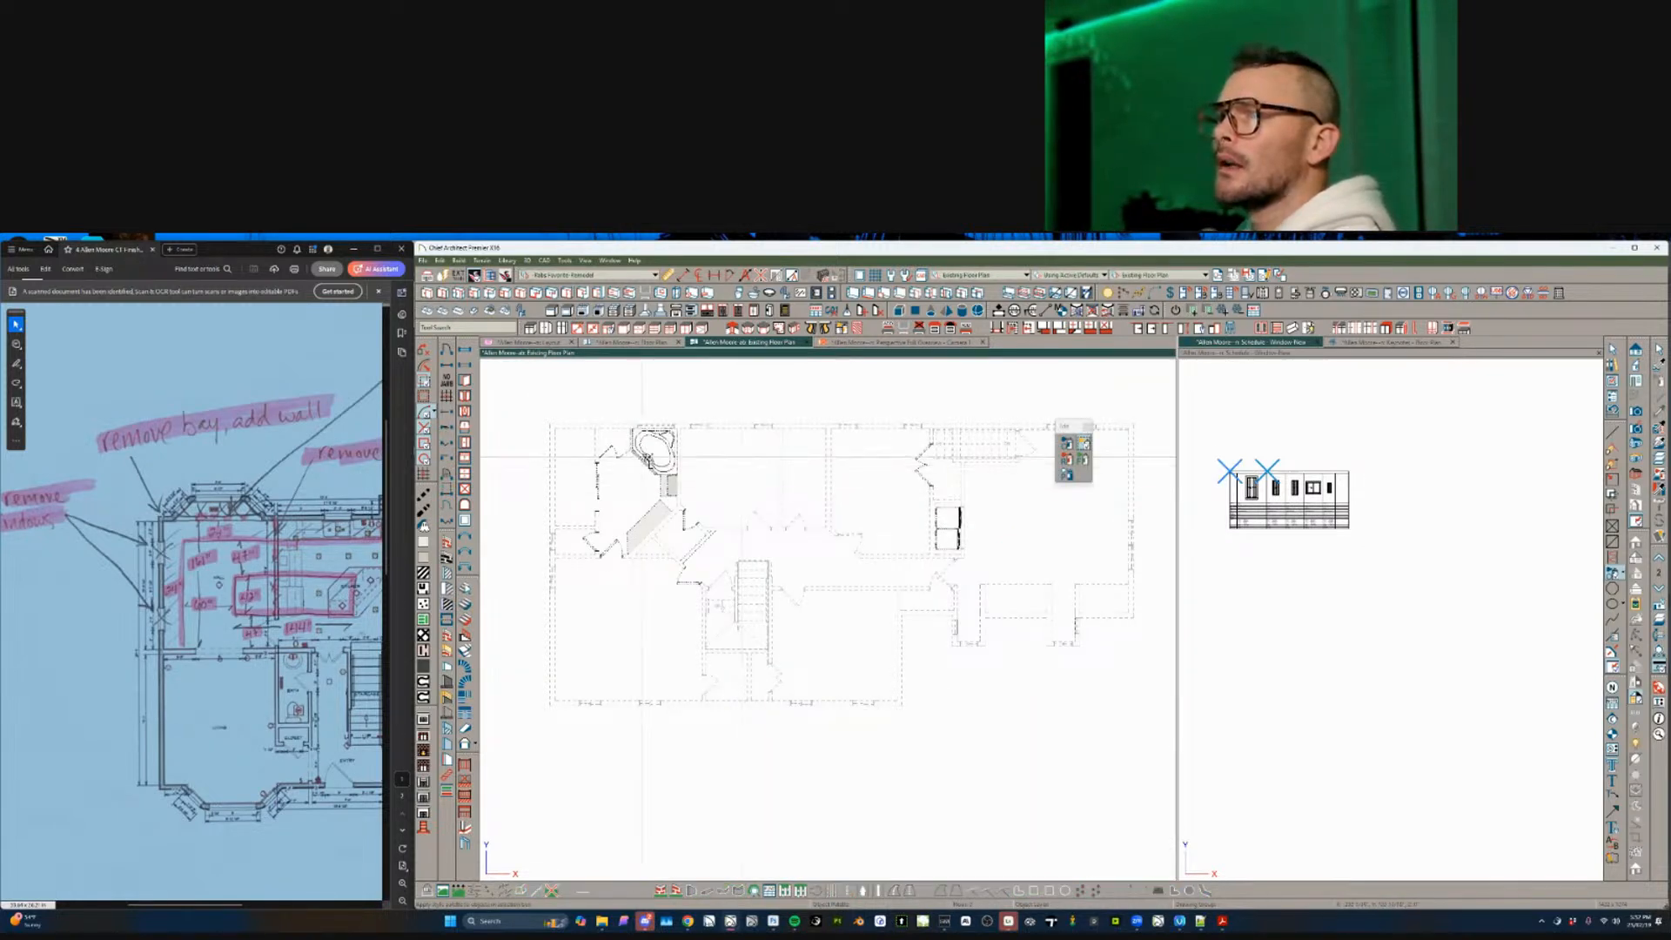
{"action": "left_click", "coordinate": [656, 451]}
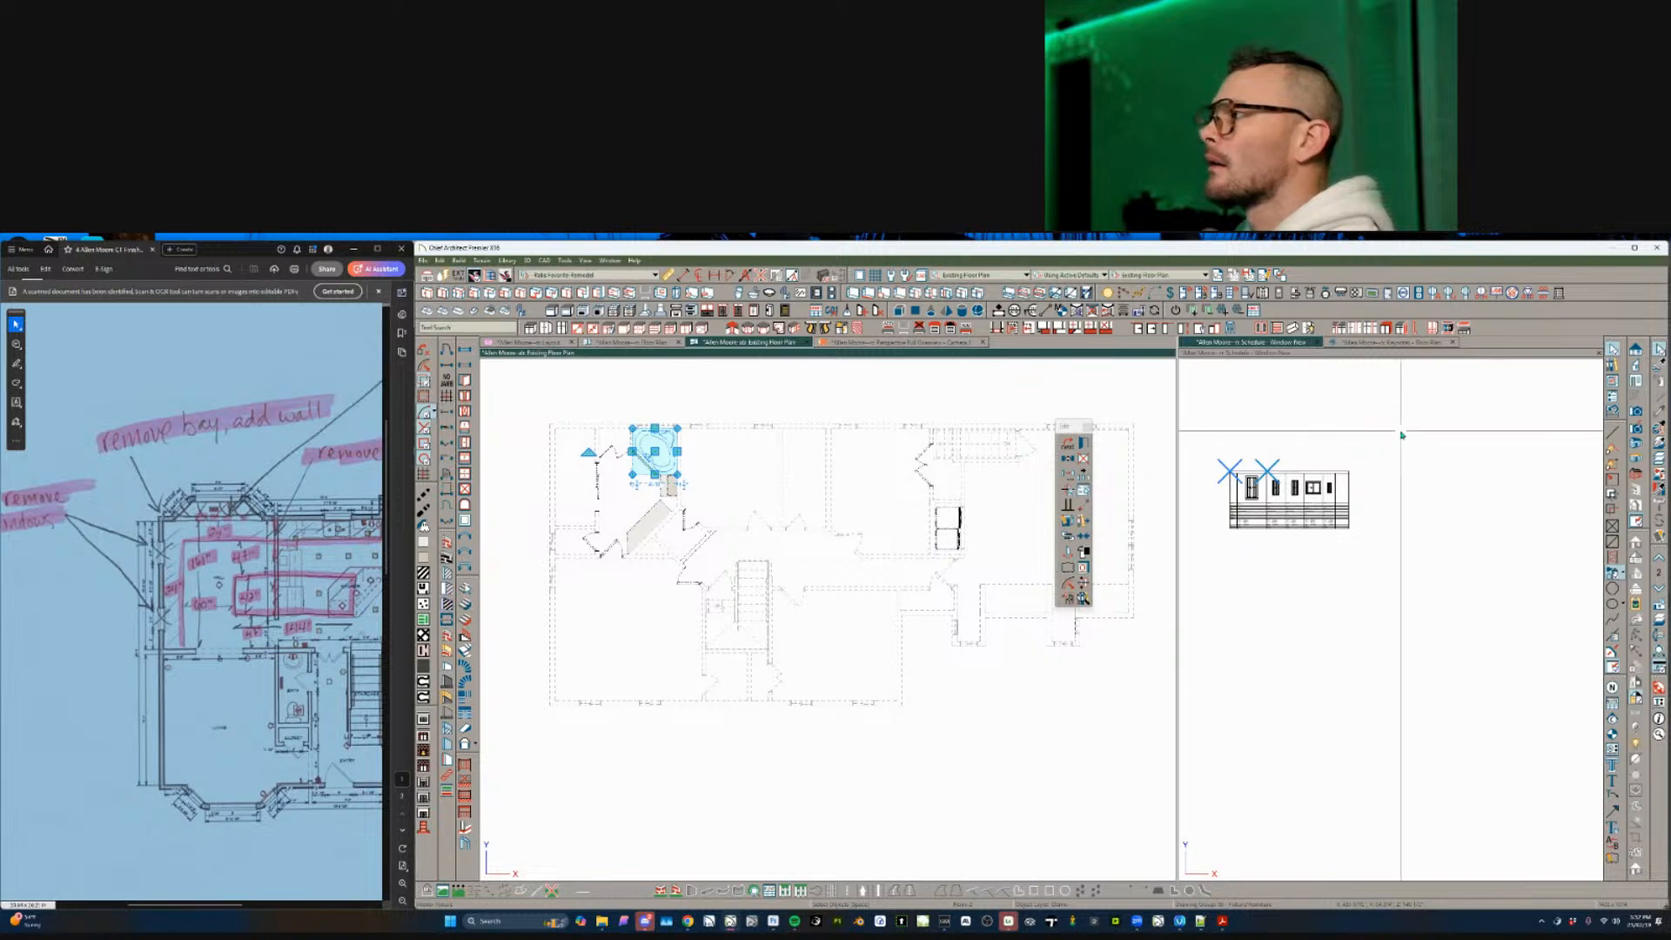
{"action": "left_click", "coordinate": [1659, 458]}
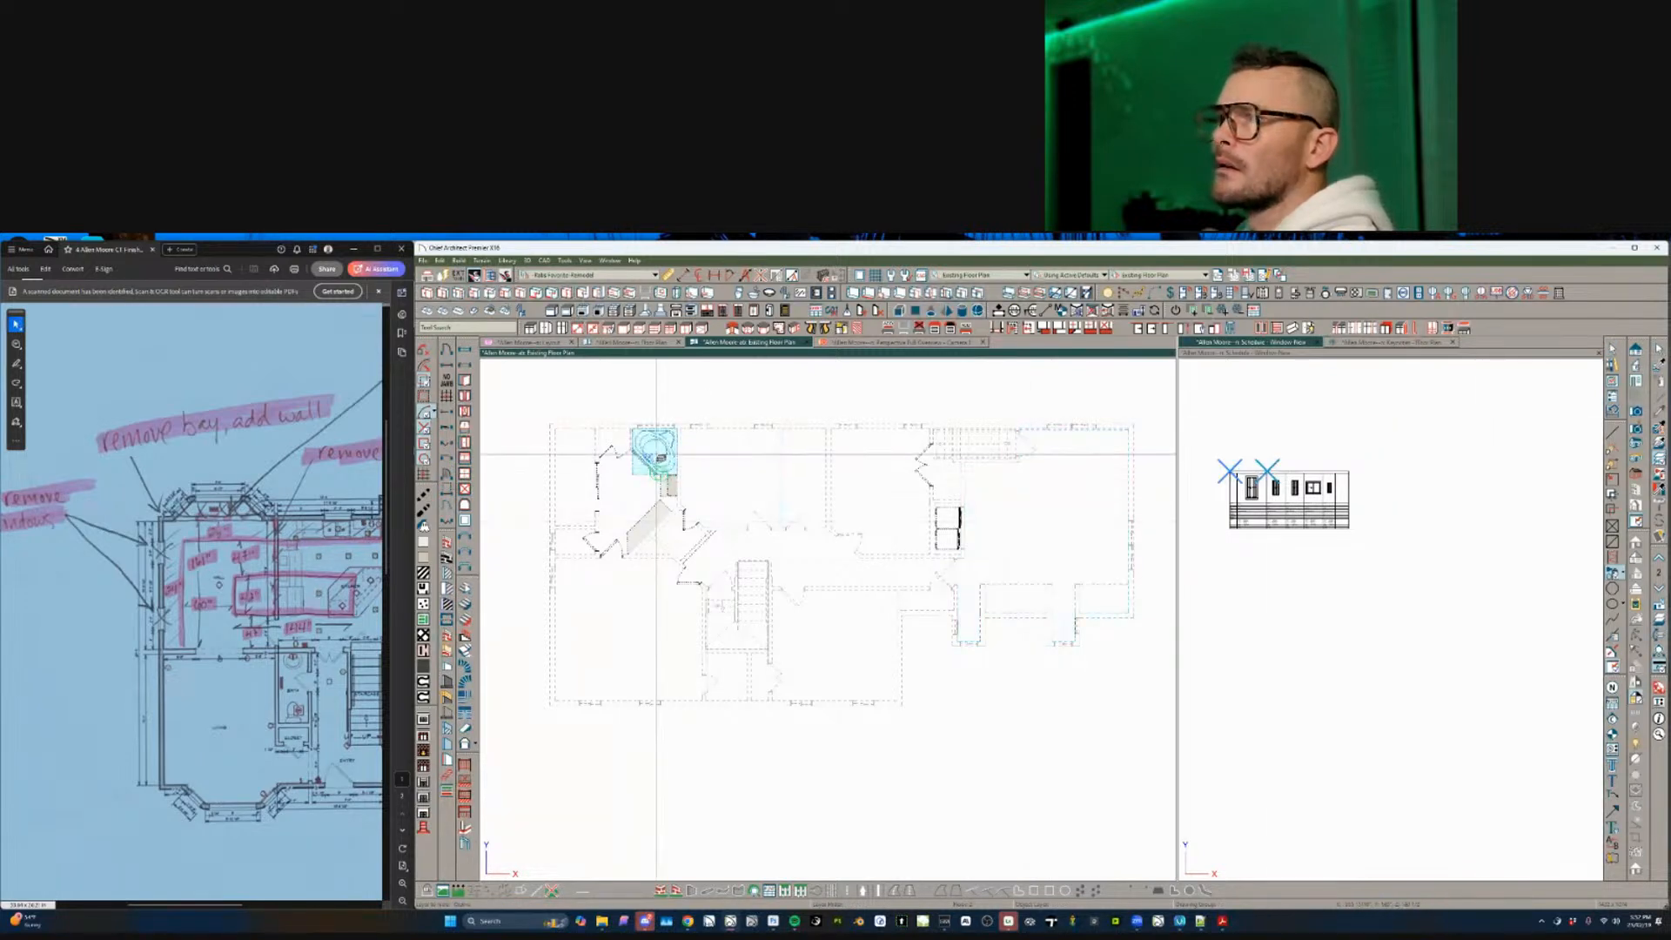
{"action": "left_click", "coordinate": [656, 454]}
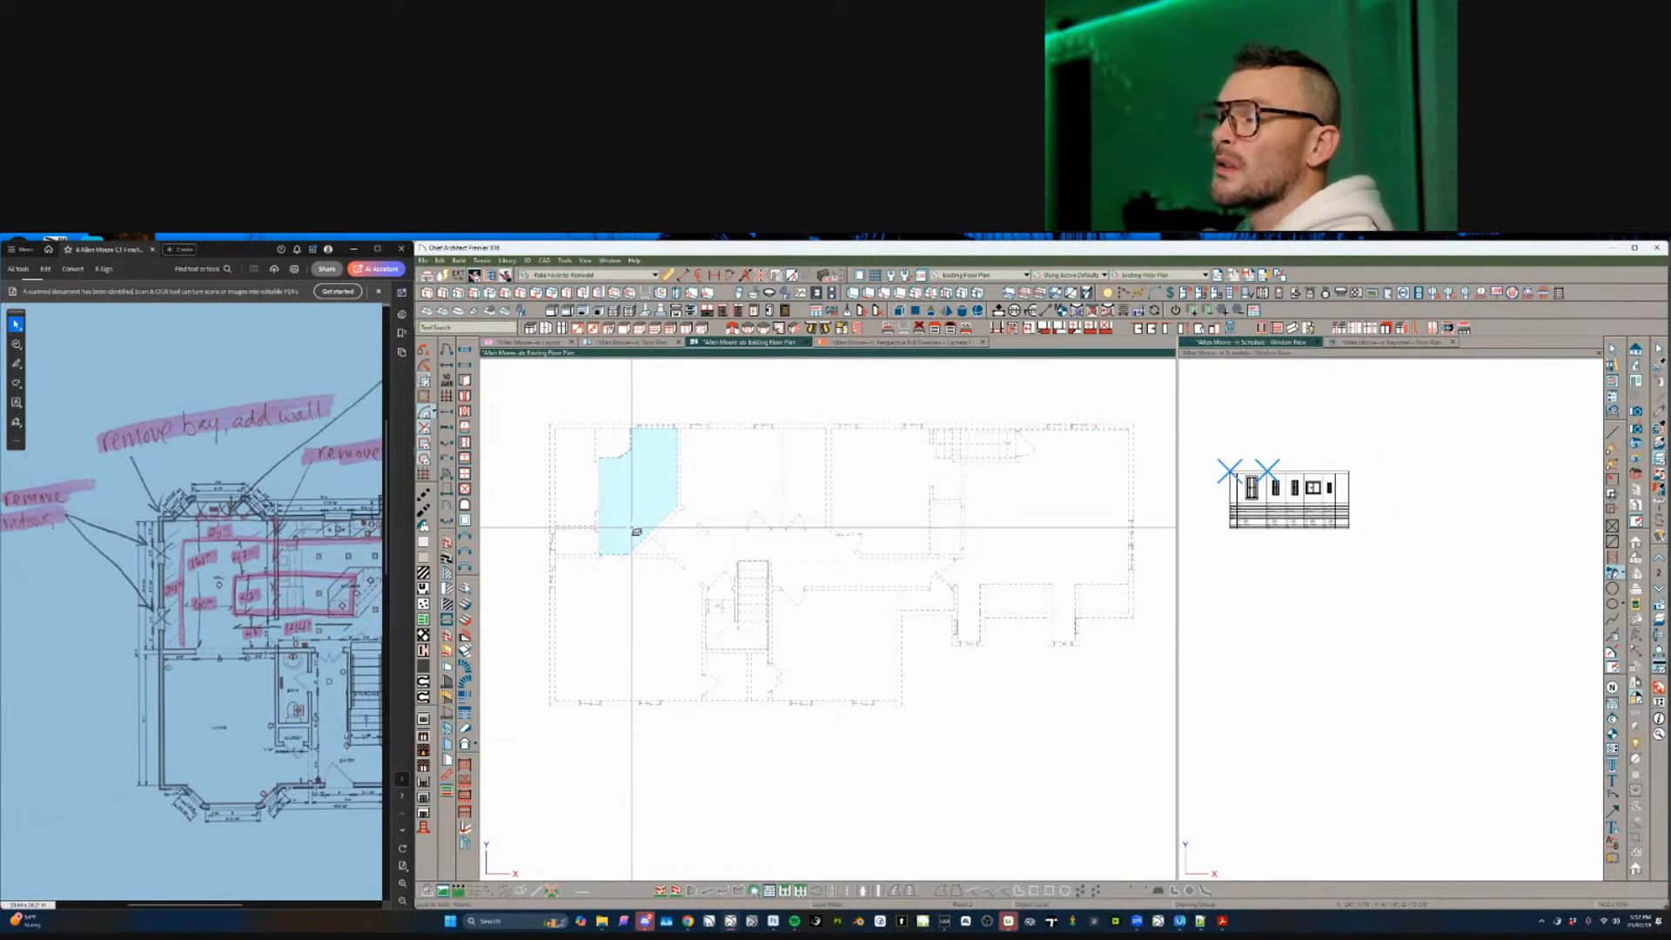
{"action": "key", "text": "space"}
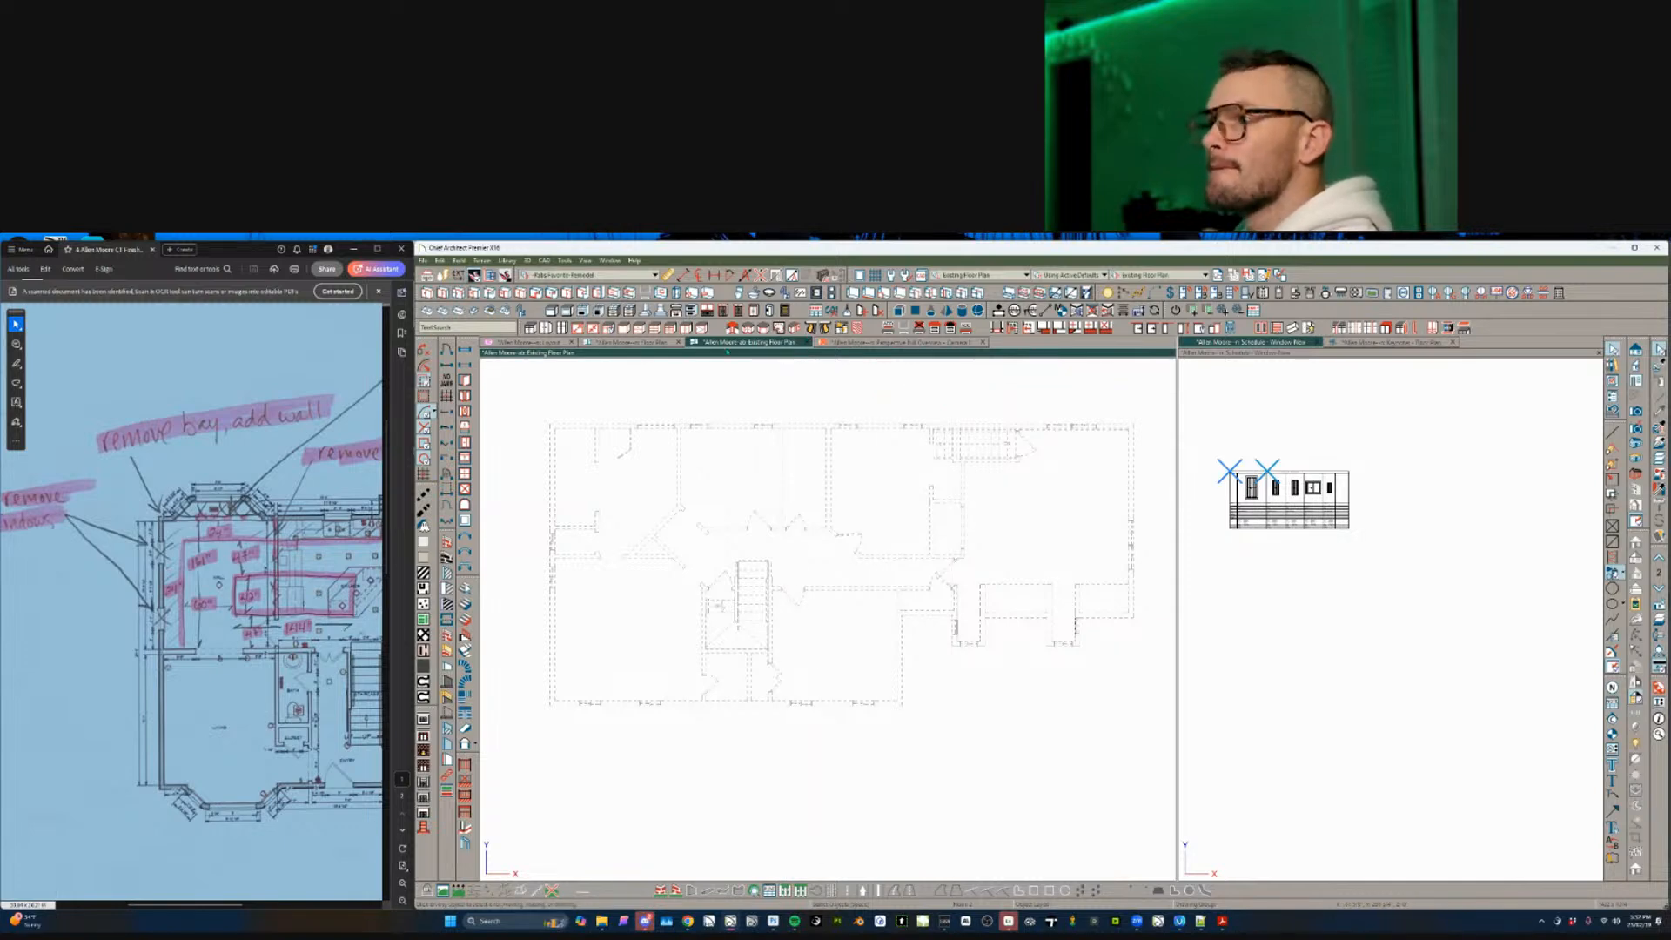
{"action": "left_click", "coordinate": [651, 342]}
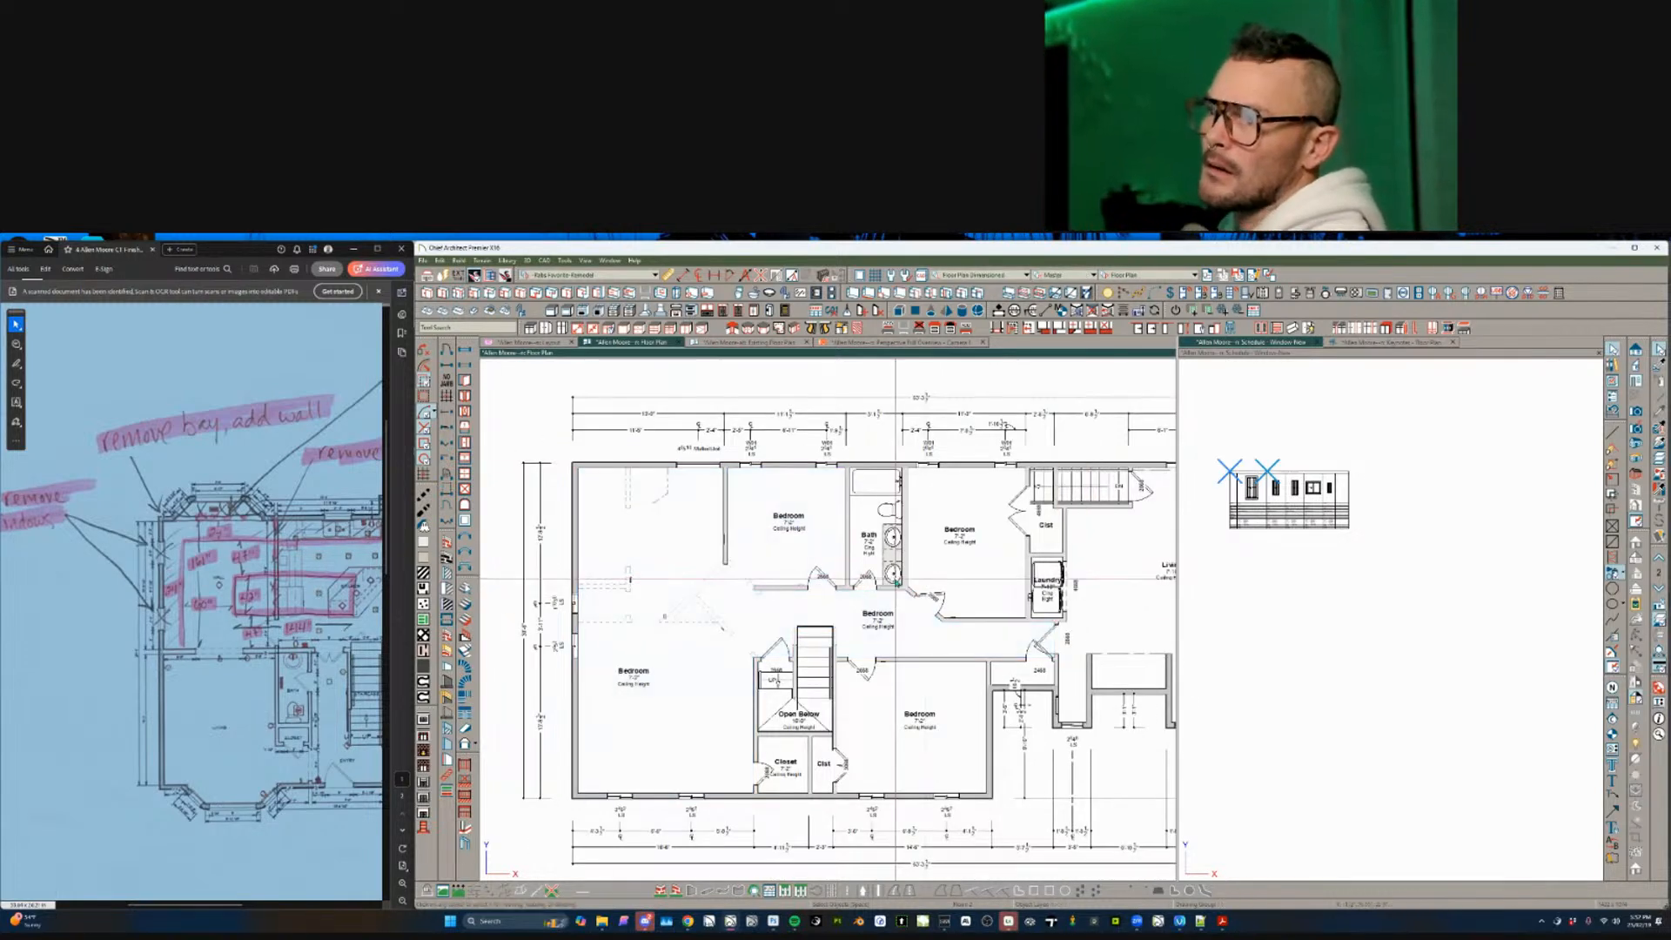
{"action": "left_click", "coordinate": [696, 616]}
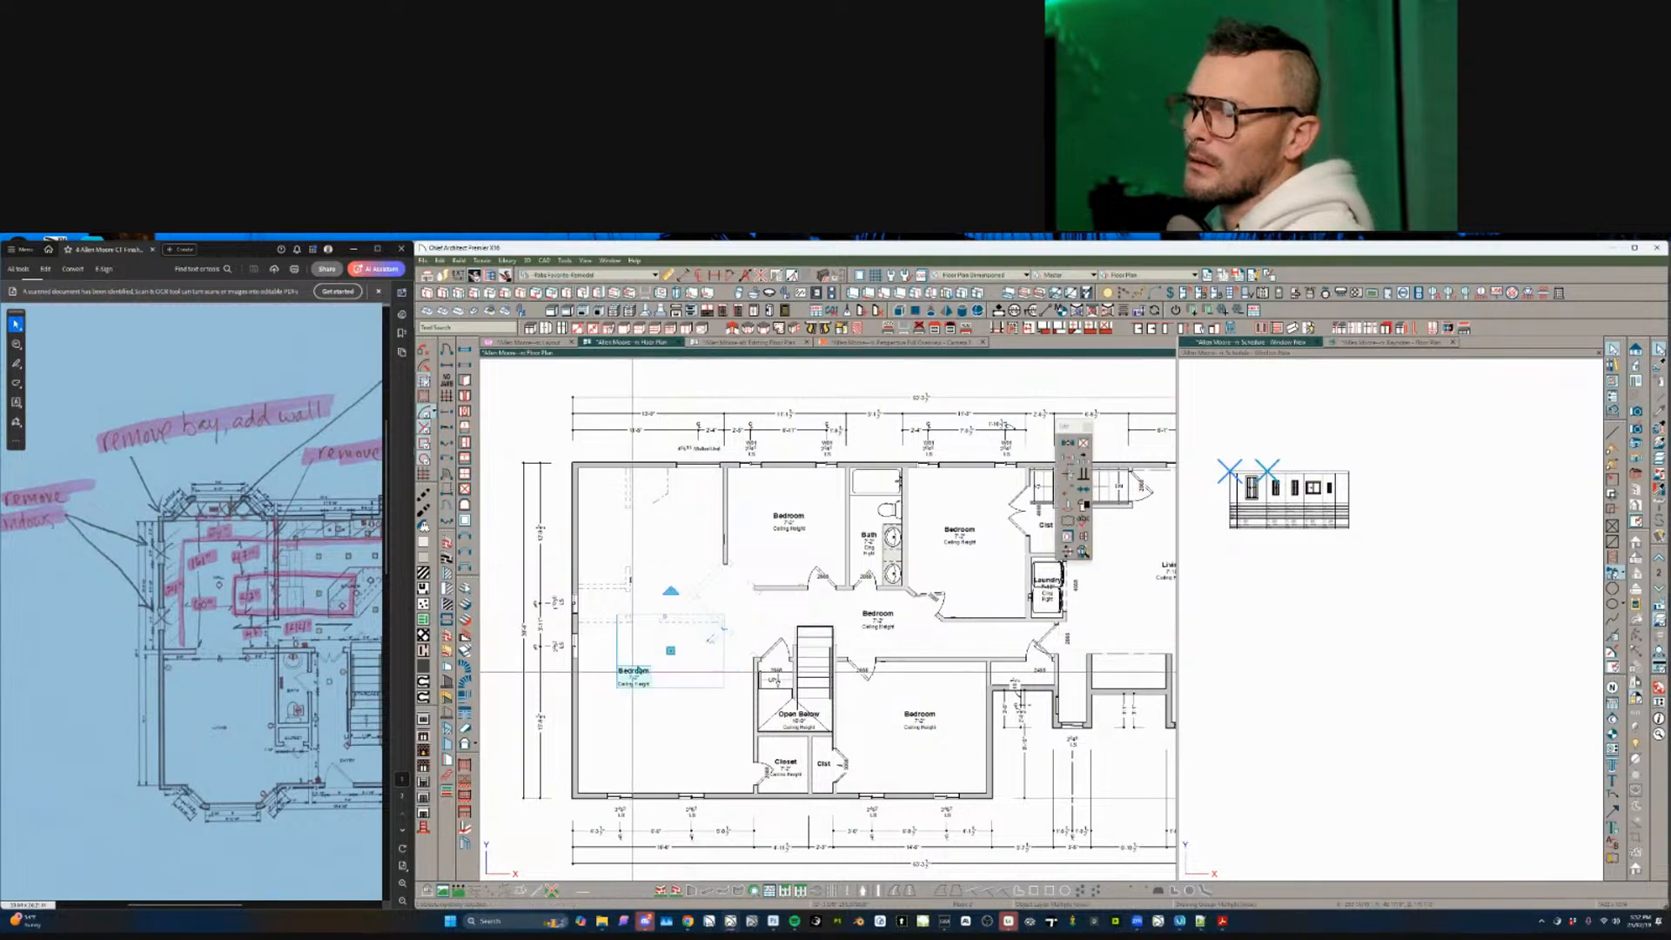
{"action": "left_click_drag", "start_coordinate": [741, 580], "coordinate": [645, 647]}
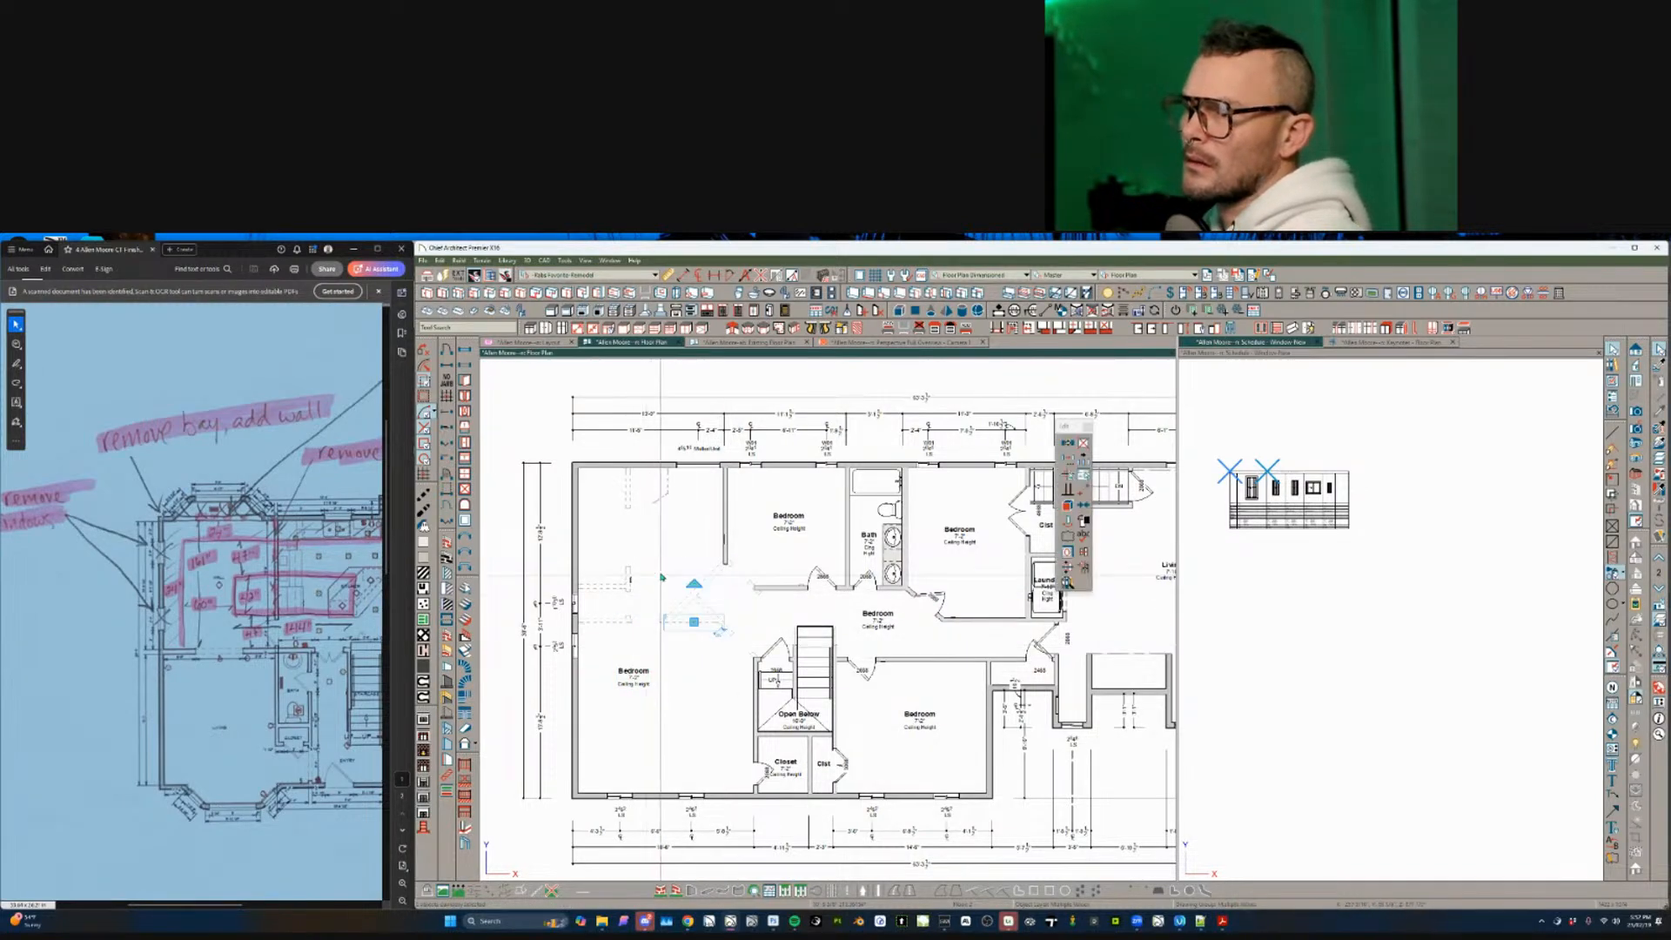
{"action": "key", "text": "super+shift+s"}
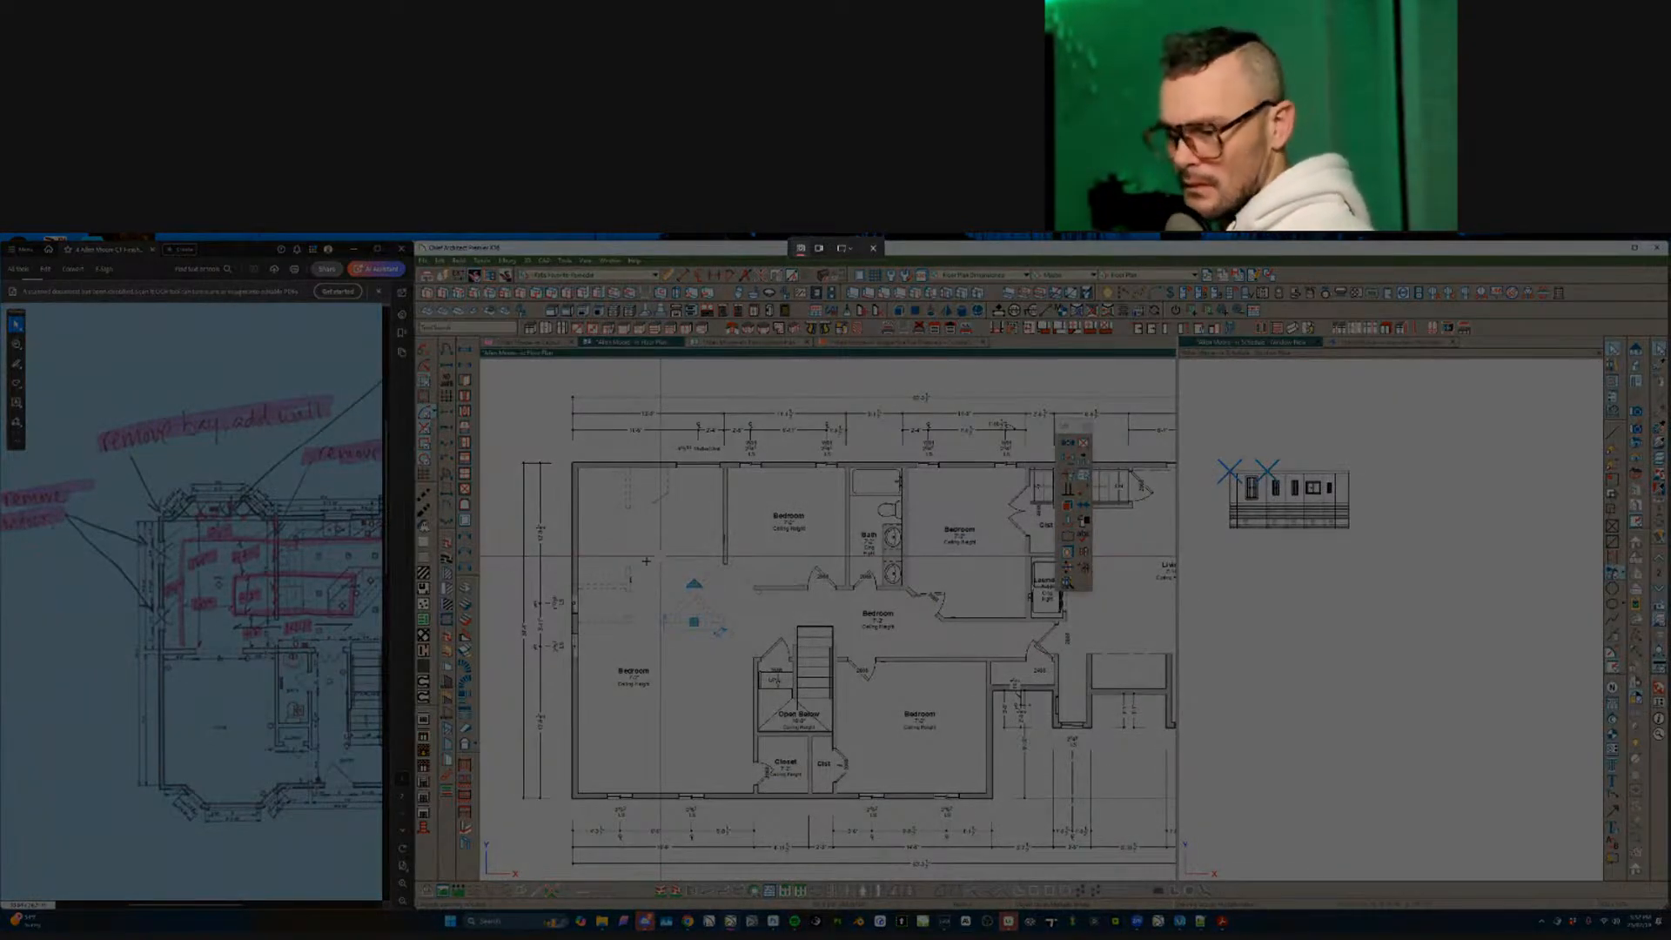
{"action": "key", "text": "Escape"}
{"action": "key", "text": "Escape"}
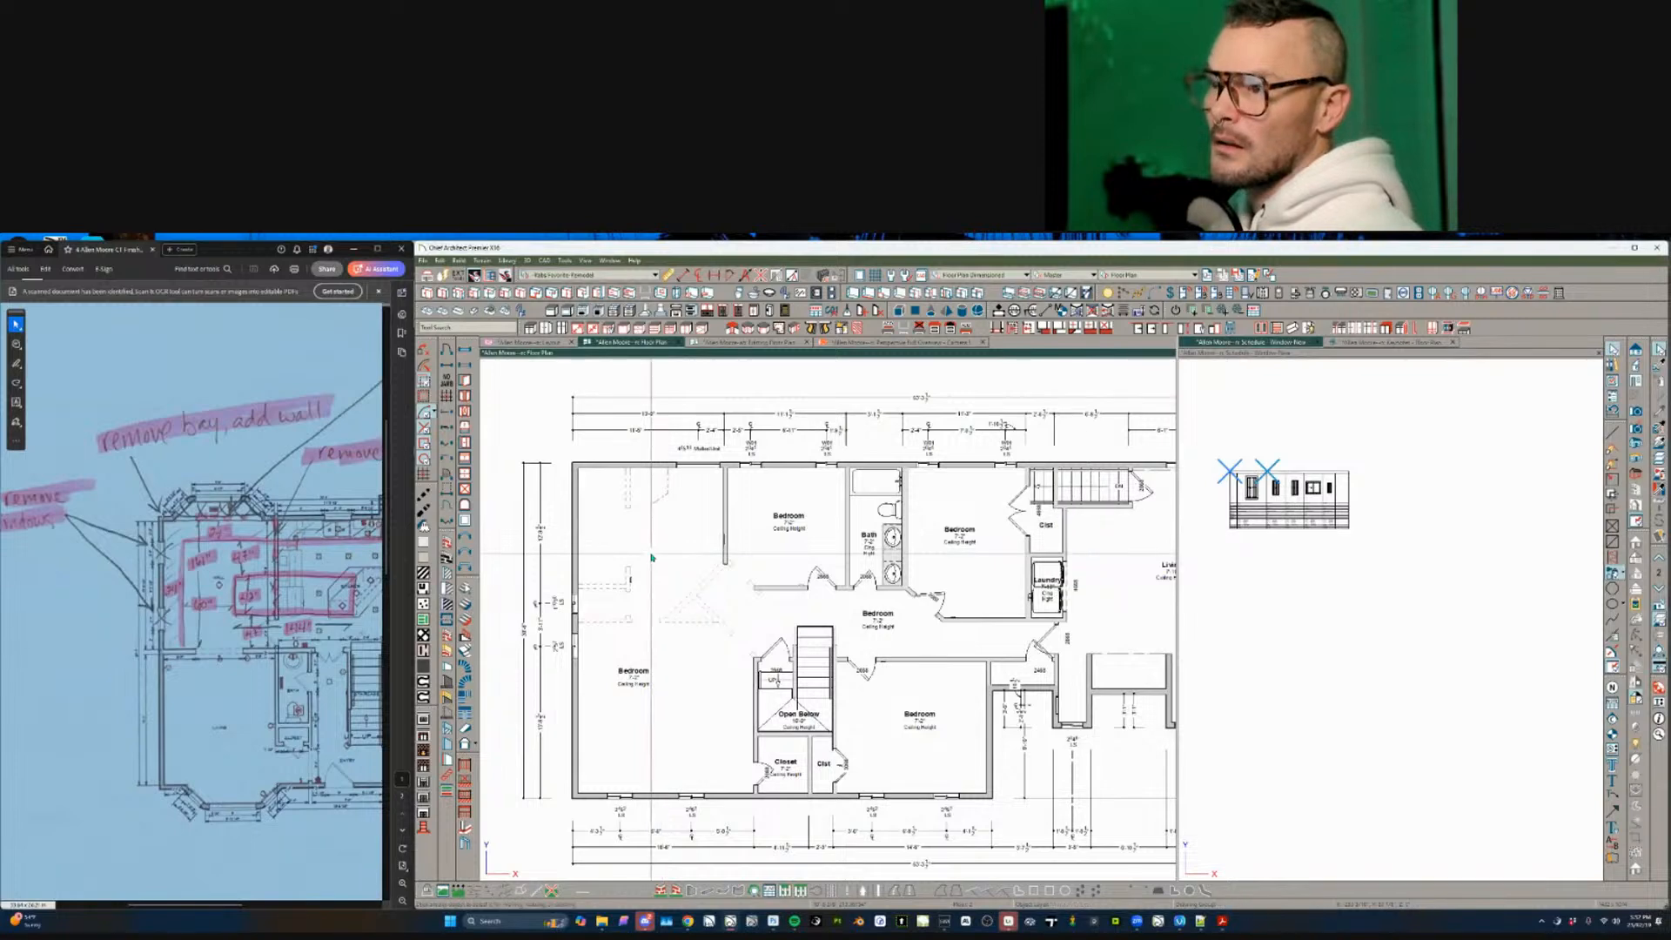
{"action": "left_click", "coordinate": [622, 592]}
{"action": "left_click", "coordinate": [726, 538]}
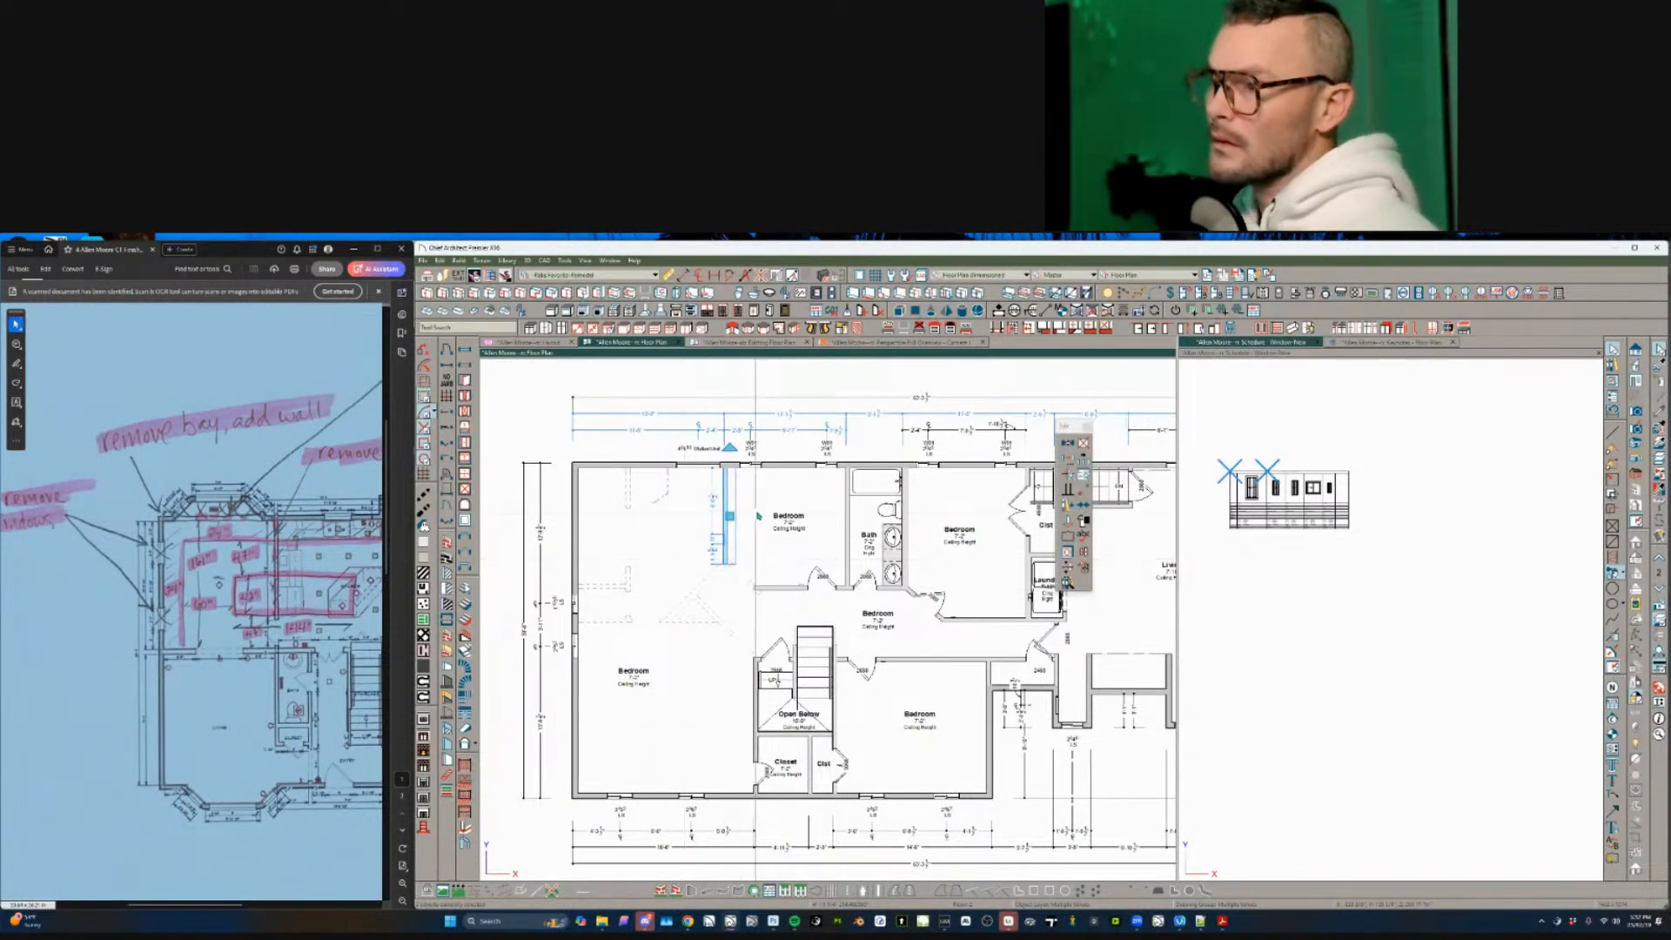
{"action": "key", "text": "Delete"}
{"action": "left_click", "coordinate": [711, 550]}
{"action": "key", "text": "Delete"}
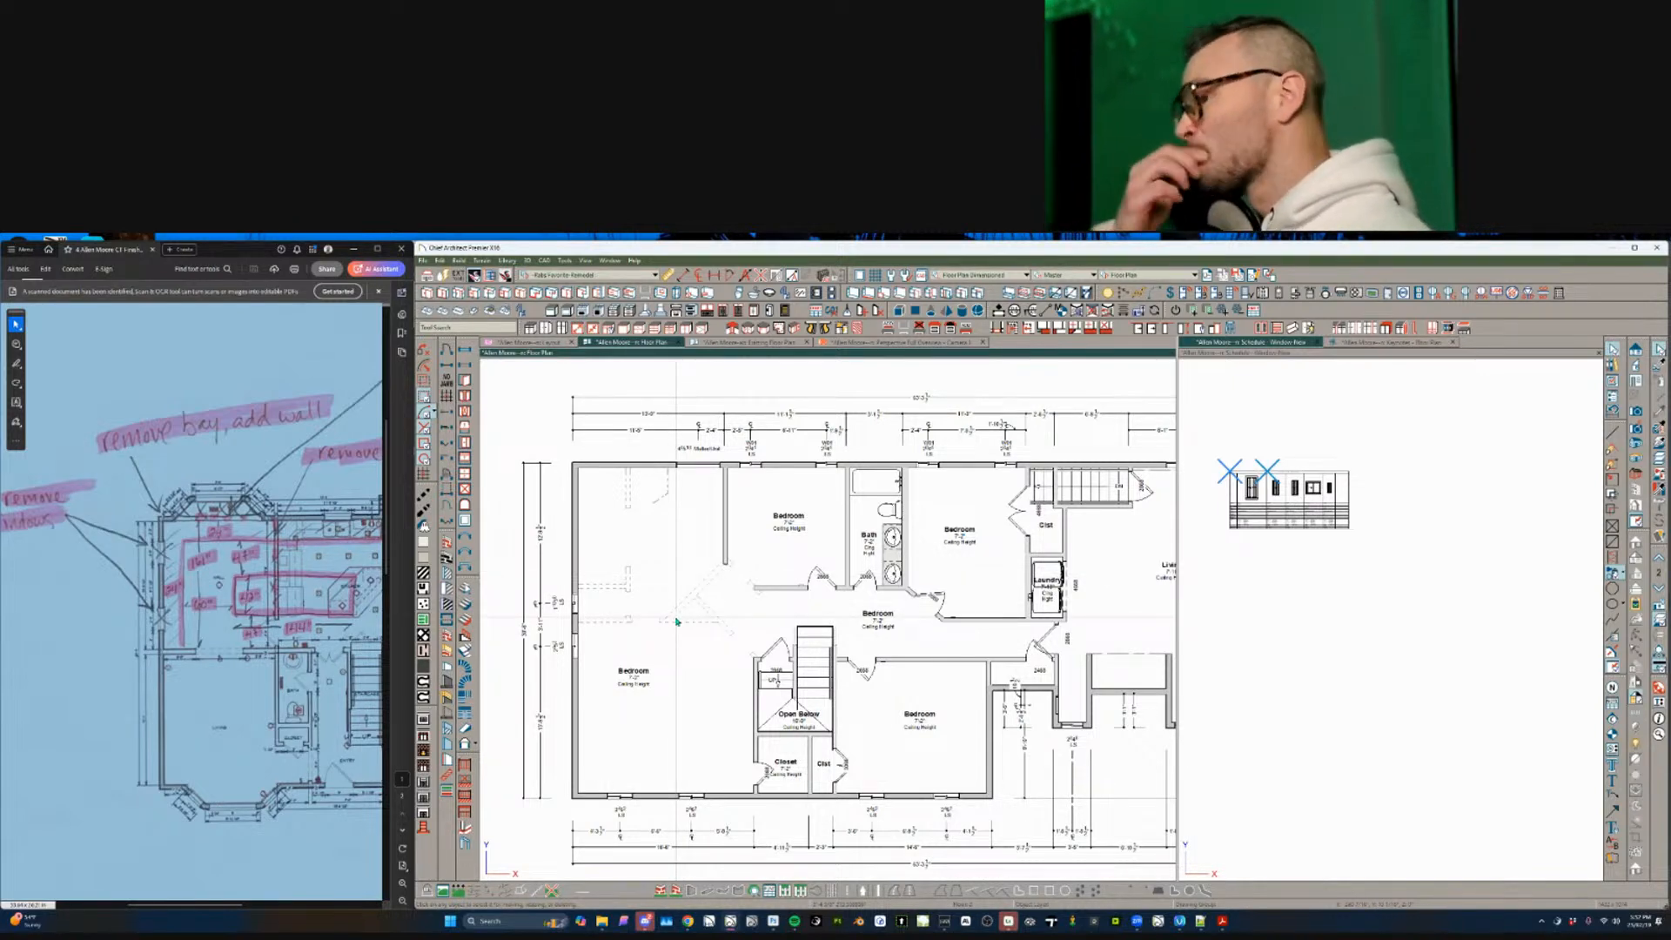
{"action": "left_click", "coordinate": [824, 585]}
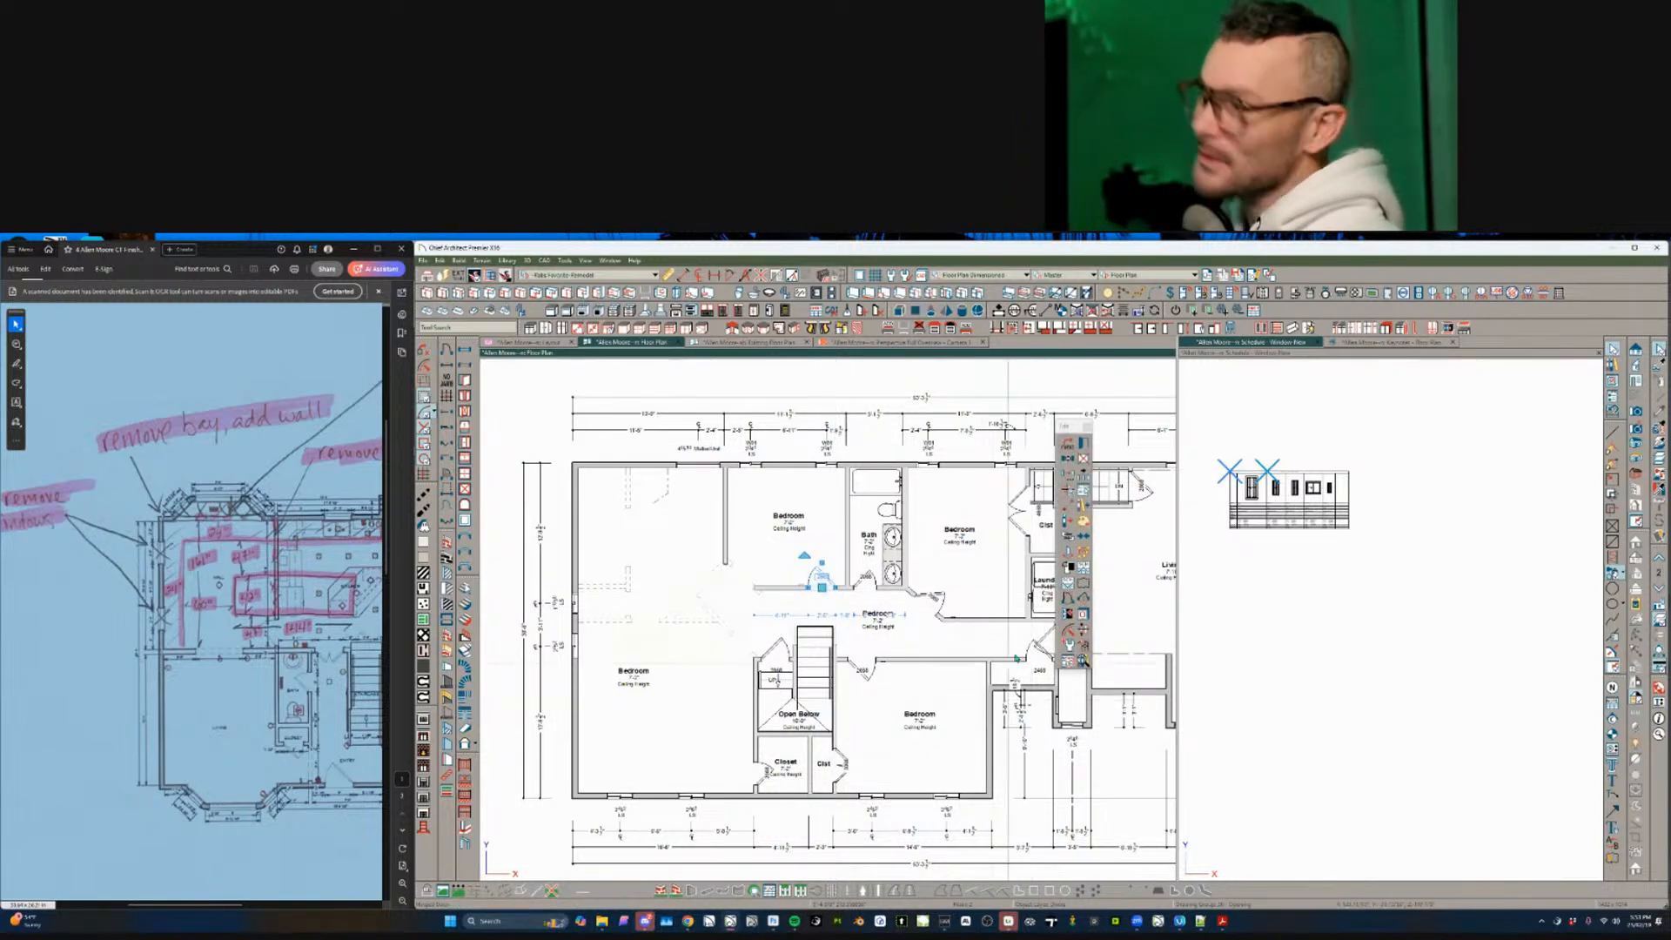
{"action": "left_click", "coordinate": [1070, 493]}
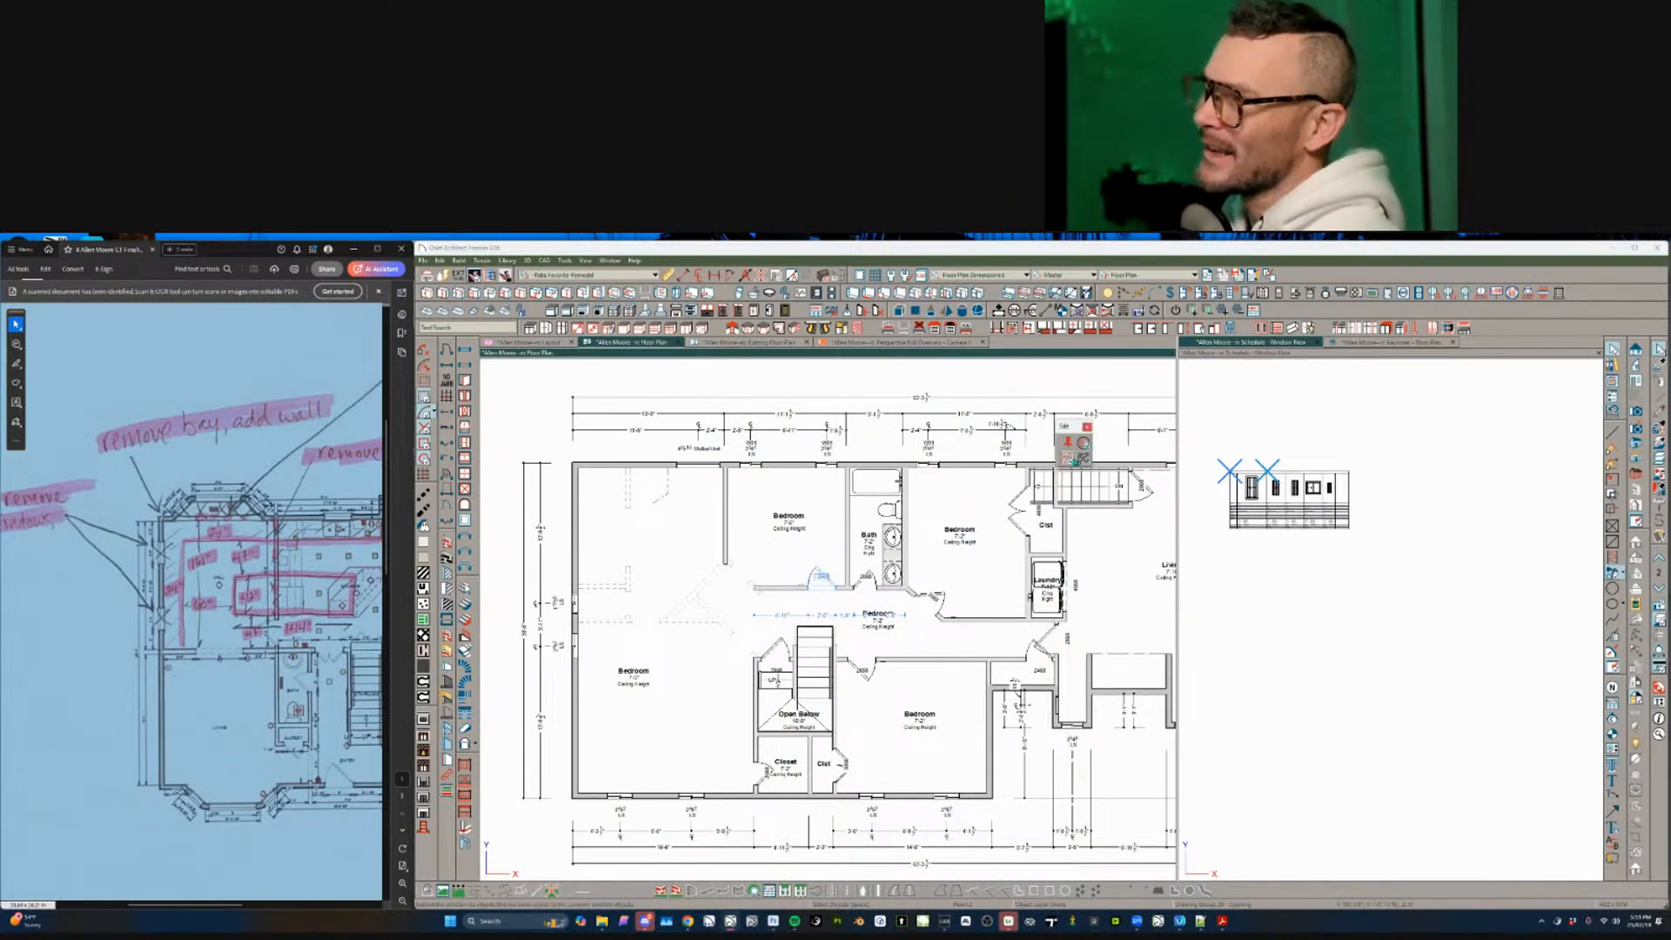
{"action": "left_click", "coordinate": [1083, 443]}
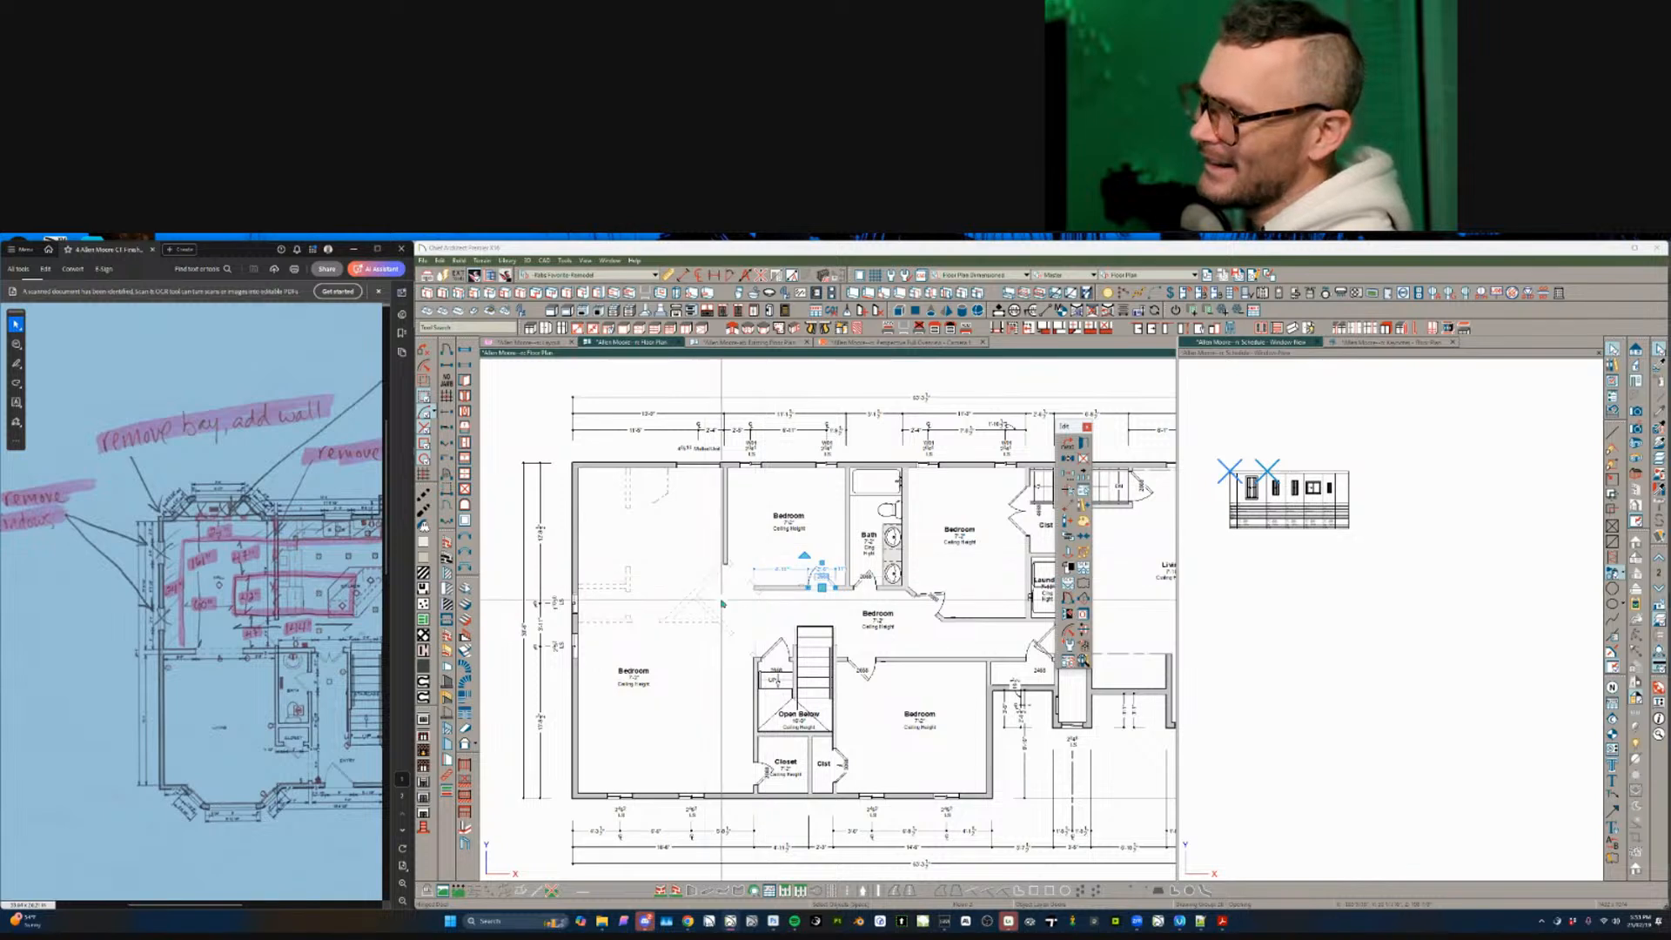
{"action": "scroll", "coordinate": [724, 607], "scroll_direction": "down", "scroll_amount": 2}
{"action": "middle_click_drag", "start_coordinate": [732, 624], "coordinate": [615, 657]}
{"action": "scroll", "coordinate": [615, 657], "scroll_direction": "up", "scroll_amount": 1}
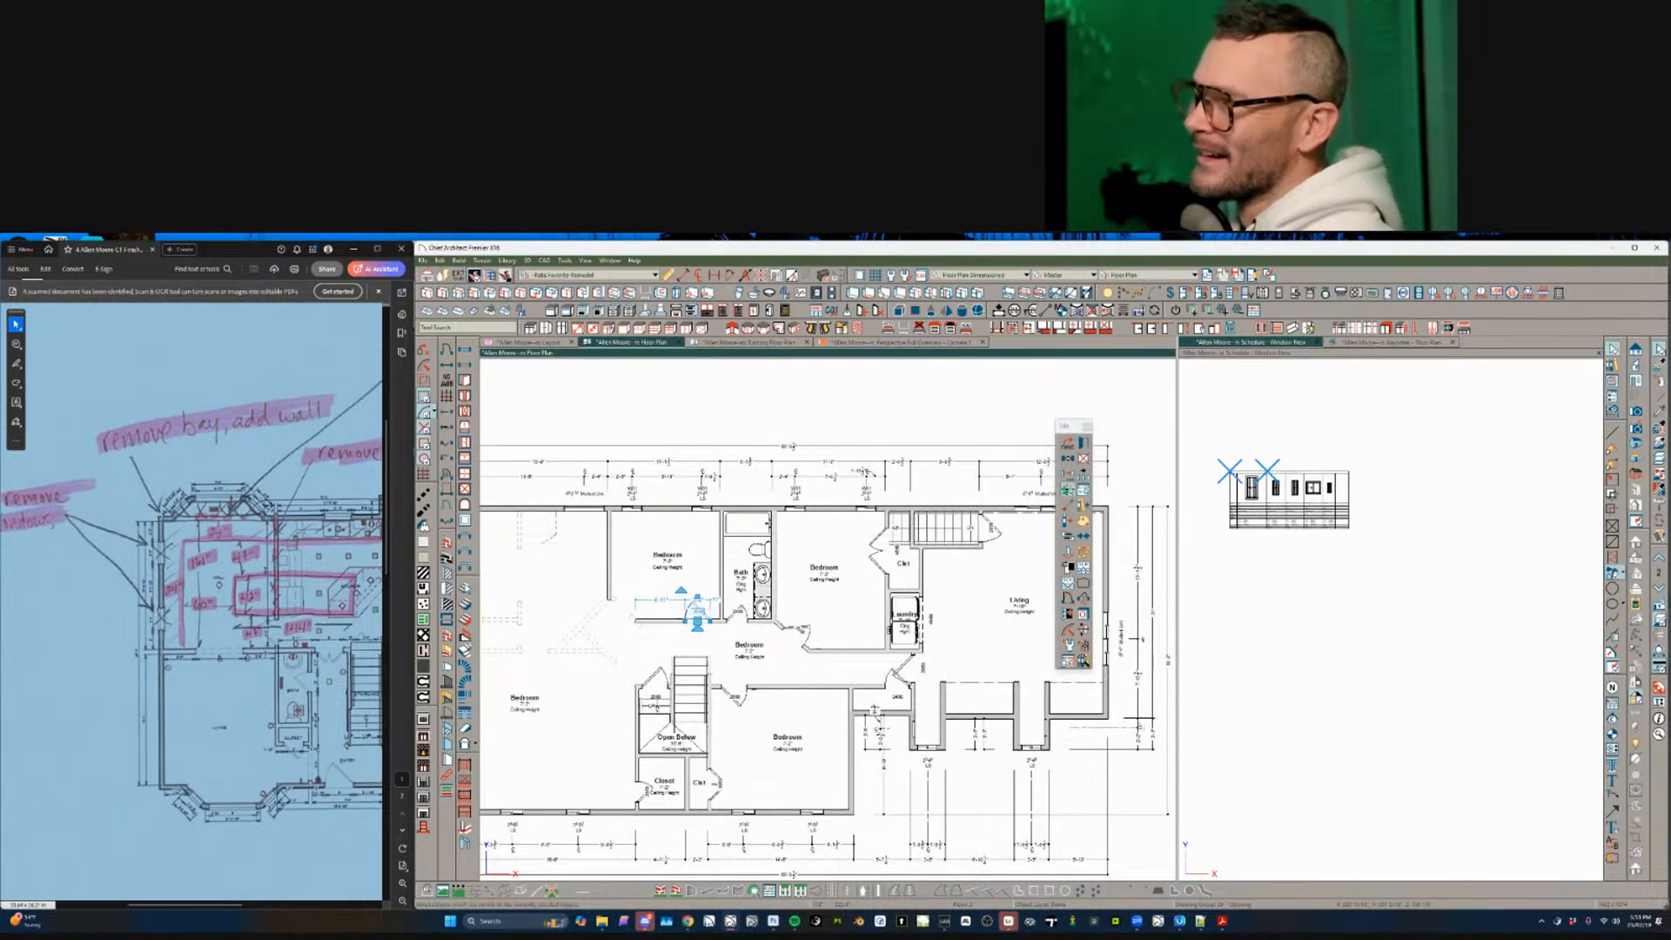
{"action": "left_click", "coordinate": [1068, 494]}
{"action": "left_click", "coordinate": [1083, 445]}
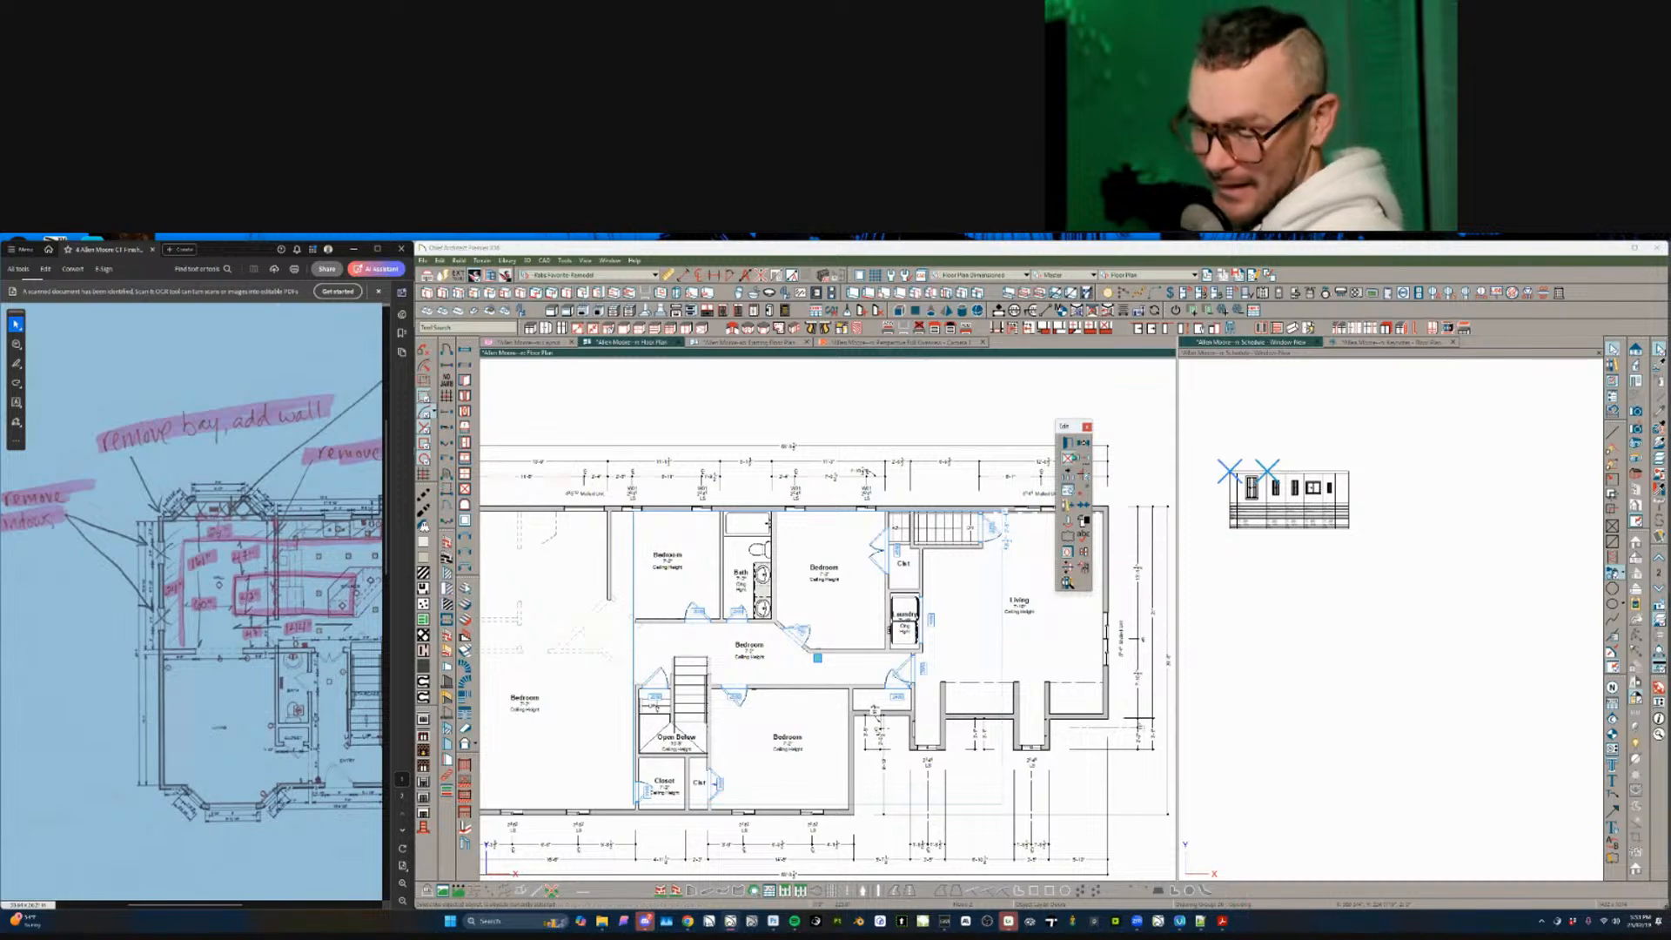
{"action": "key", "text": "ctrl+e"}
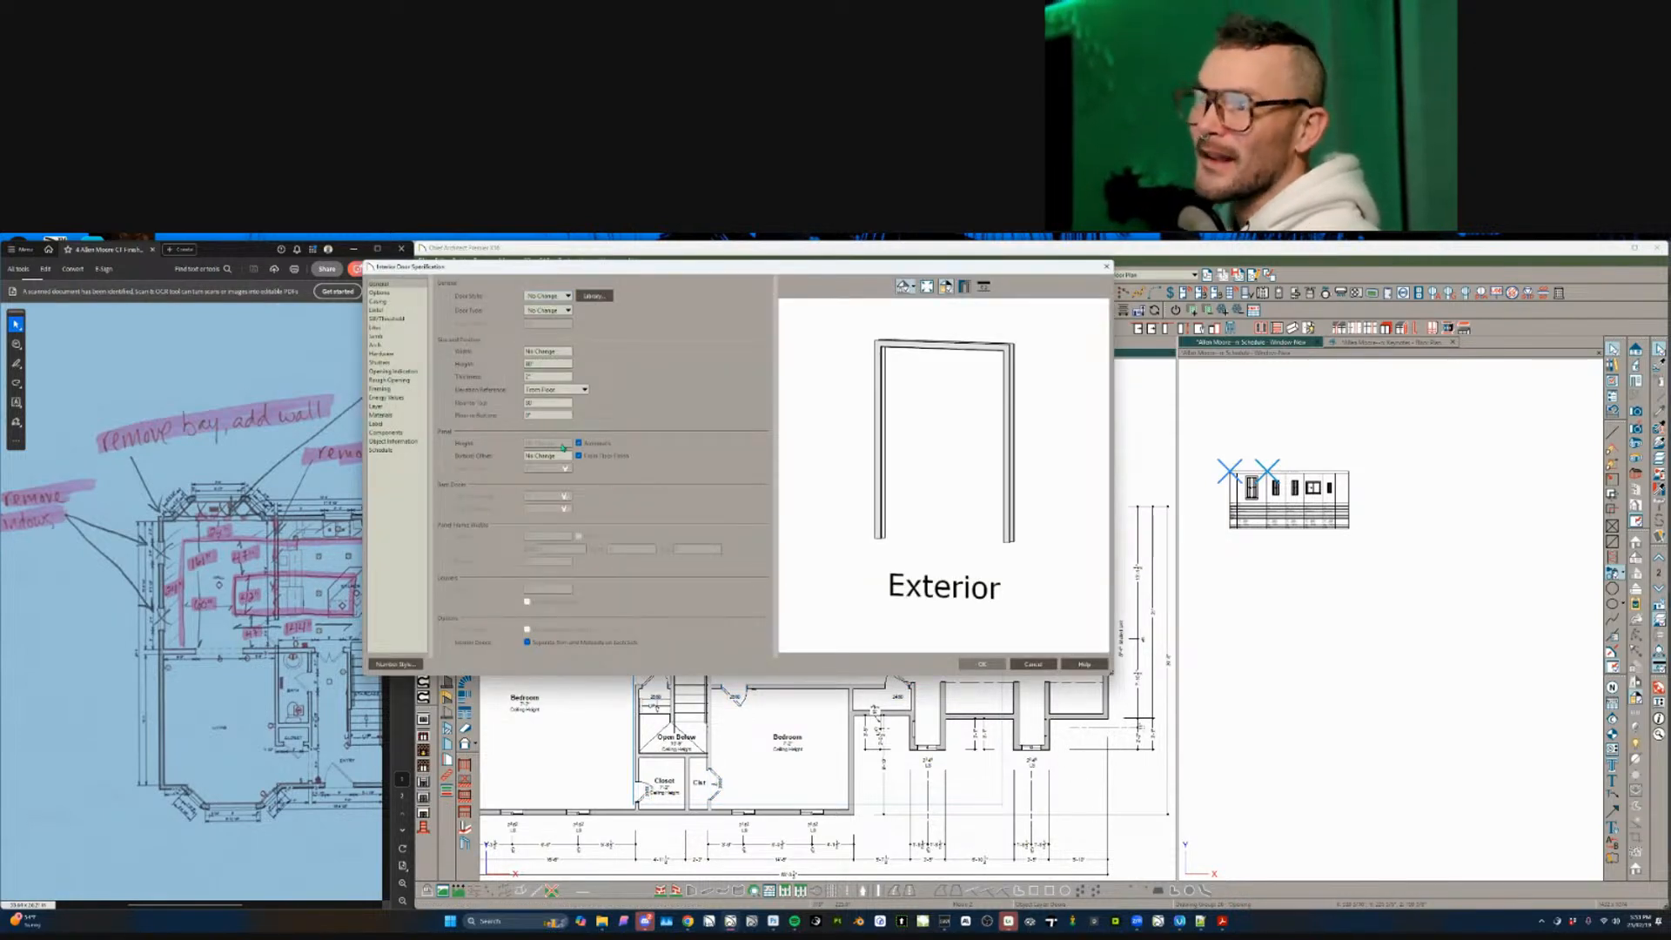
{"action": "left_click", "coordinate": [388, 425]}
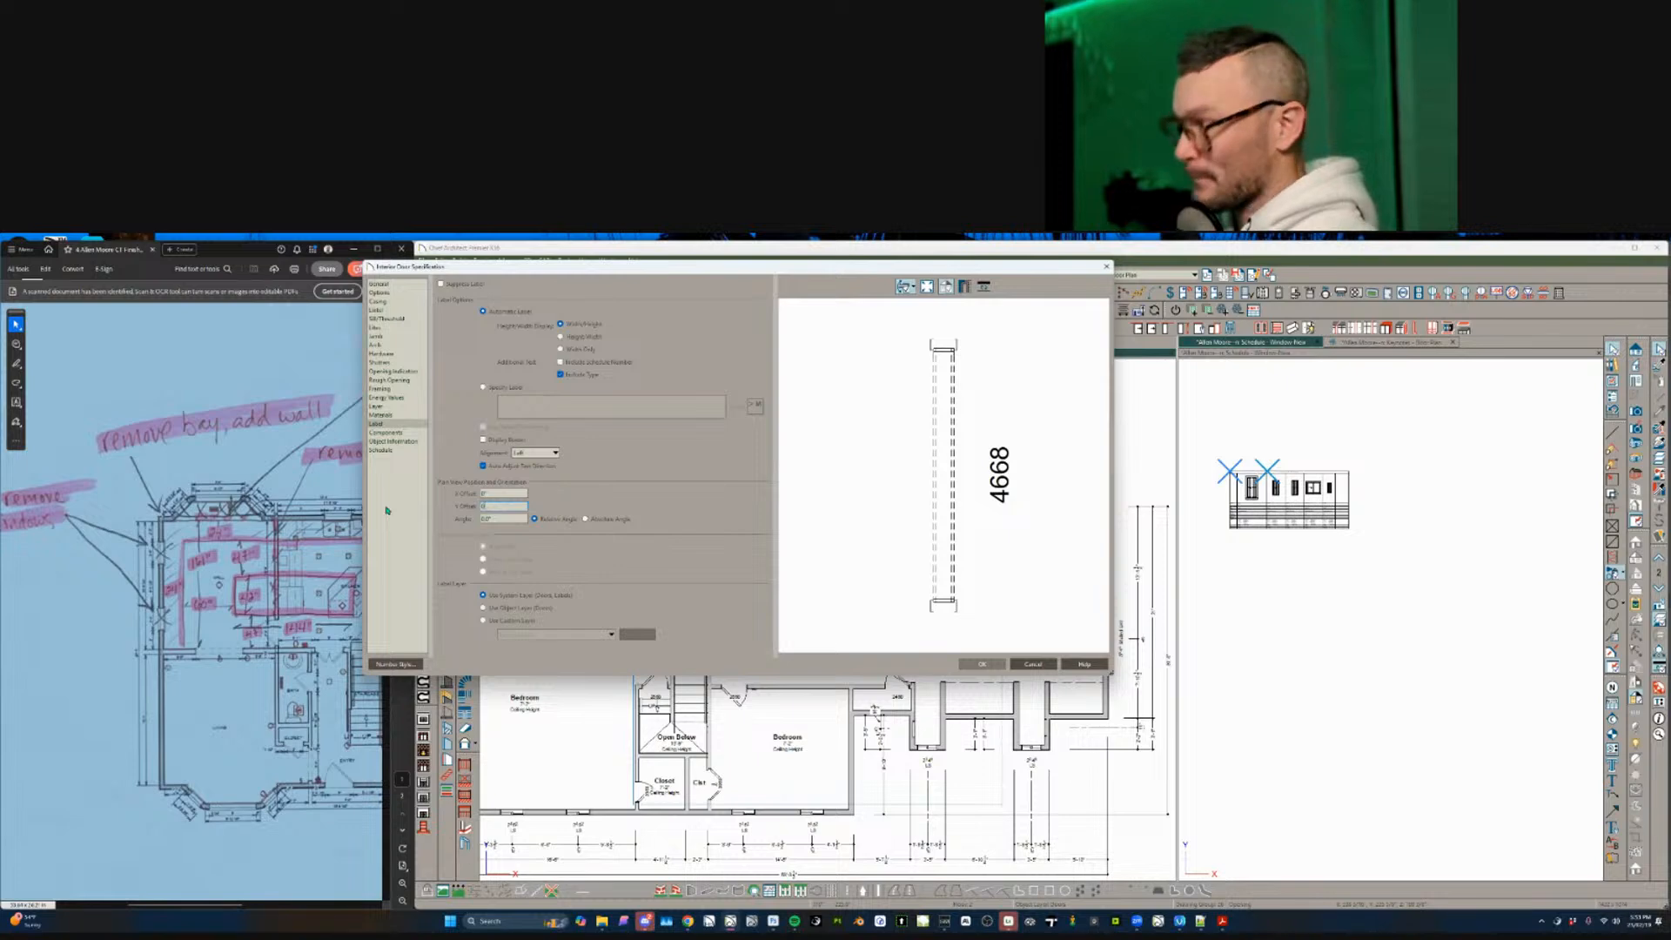
{"action": "key", "text": "Return"}
{"action": "key", "text": "Escape"}
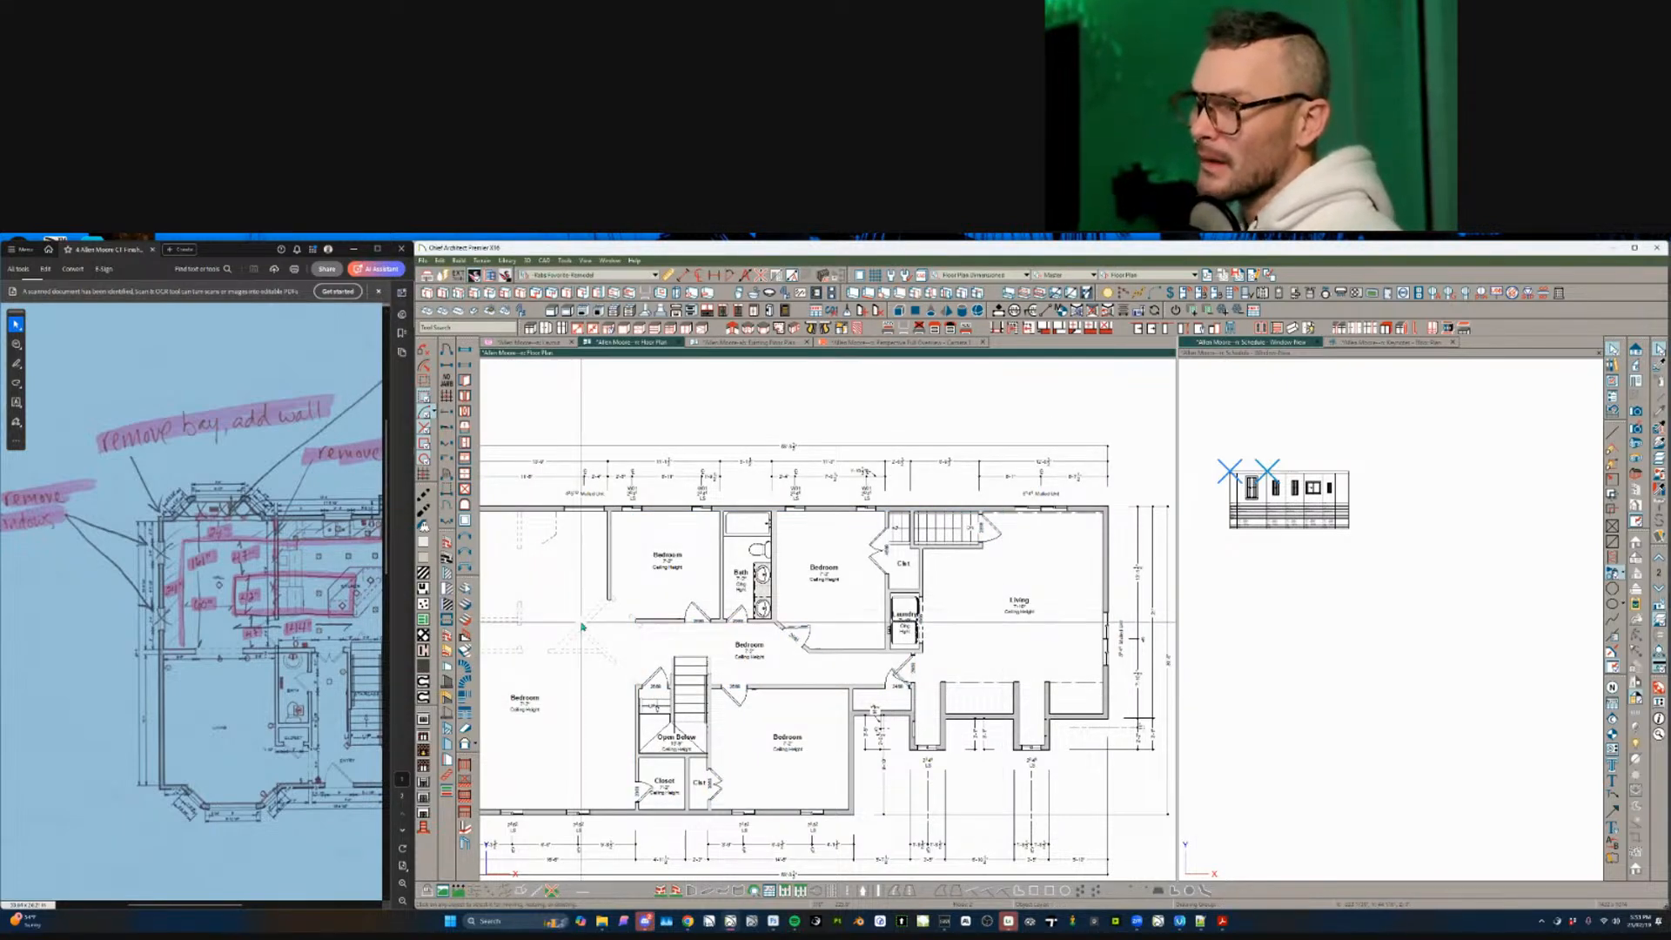
{"action": "scroll", "coordinate": [582, 625], "scroll_direction": "down", "scroll_amount": 3}
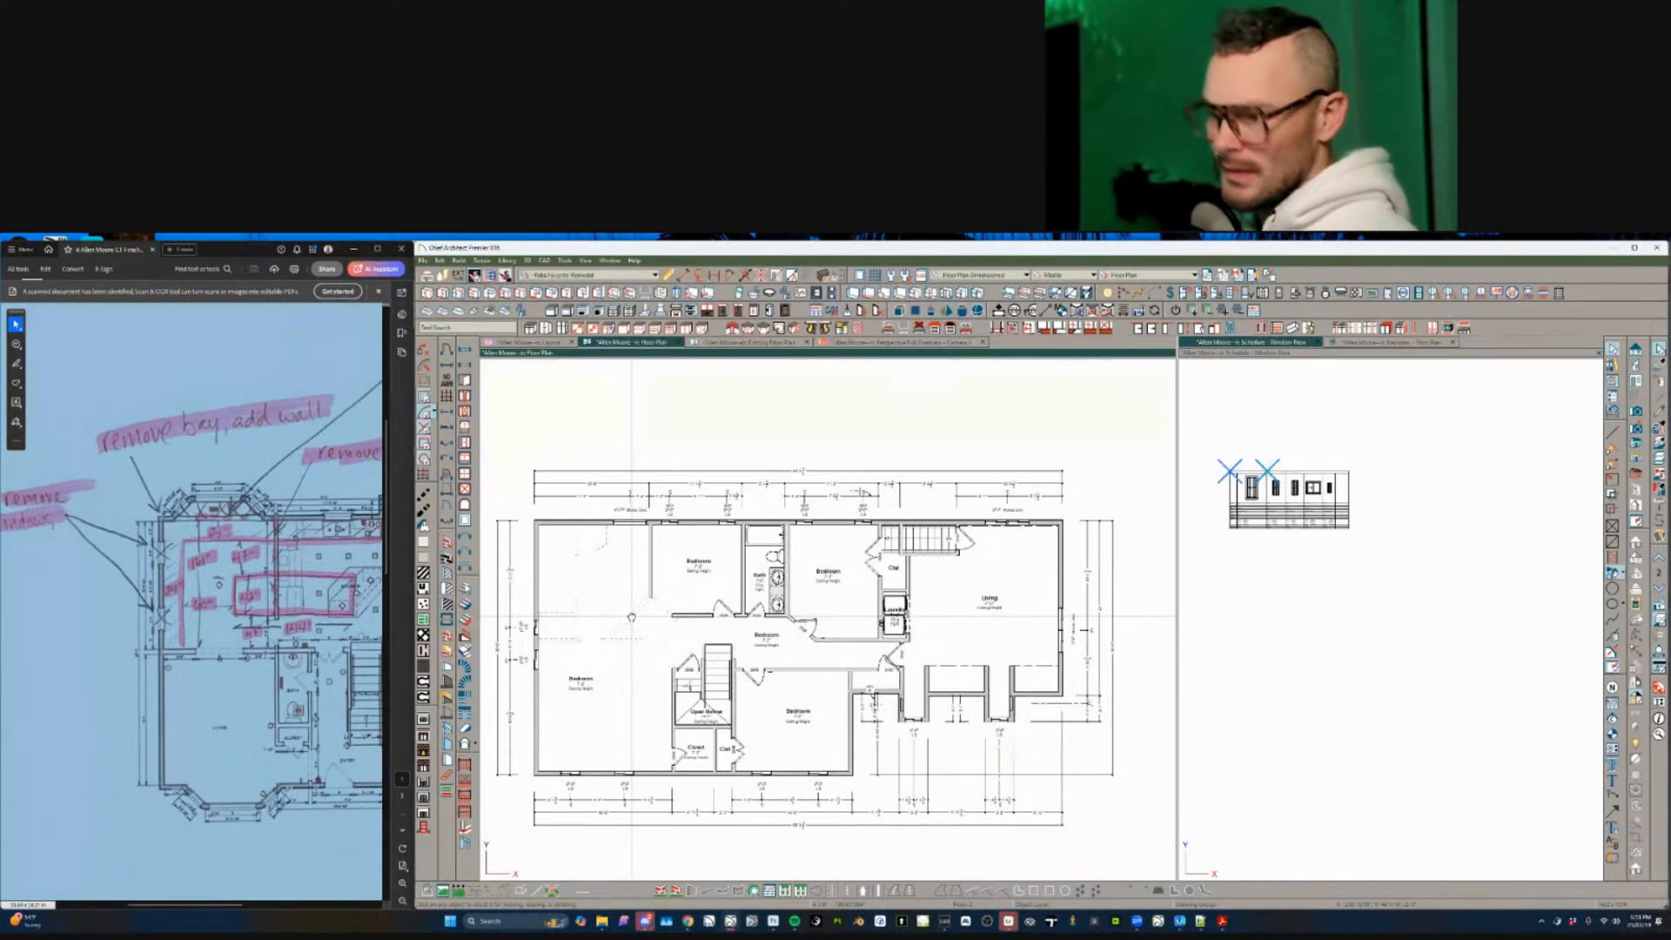
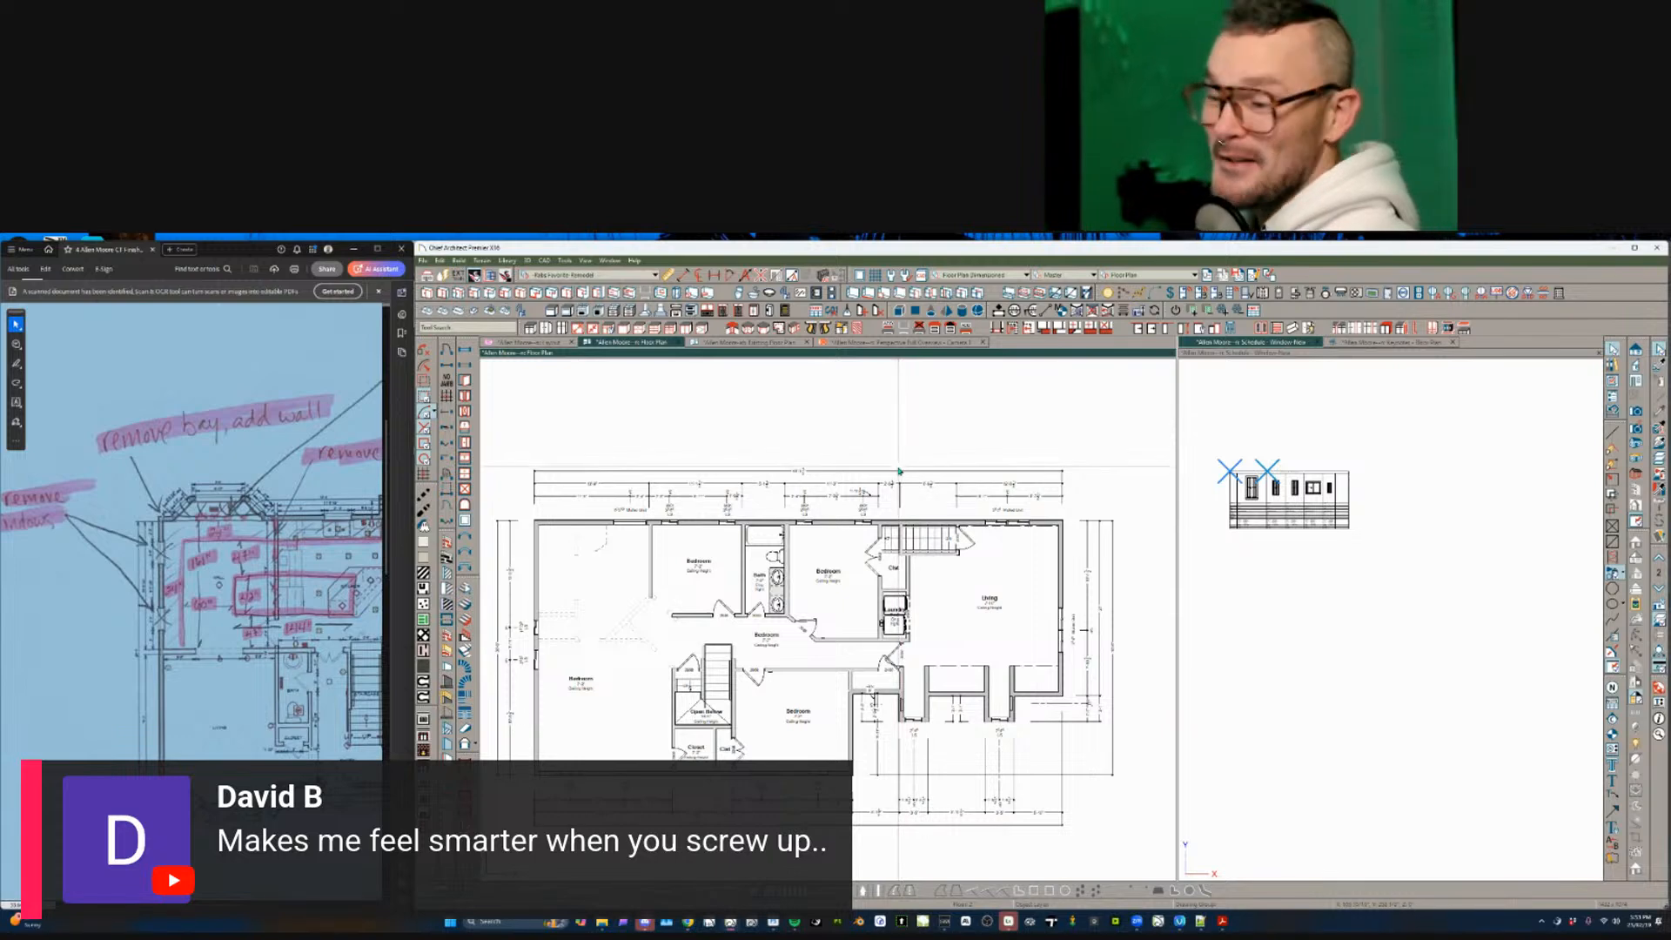
- Select the items along the top wall of the second-floor plan
{"action": "scroll", "coordinate": [899, 470], "scroll_direction": "down", "scroll_amount": 1}
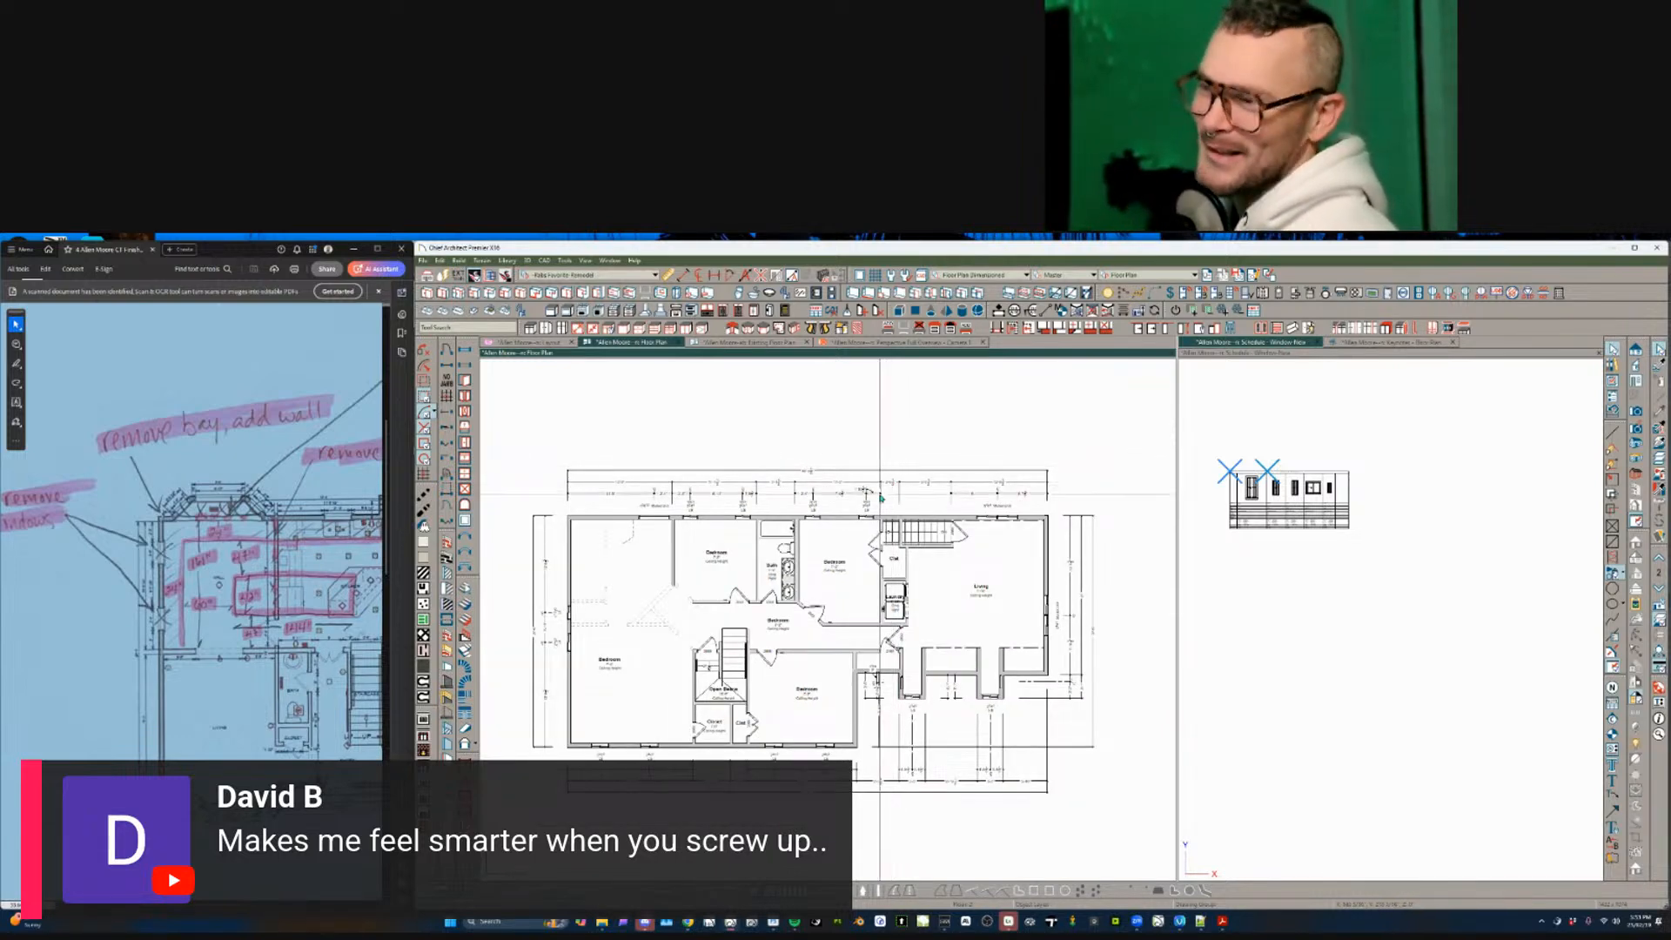
{"action": "scroll", "coordinate": [879, 465], "scroll_direction": "down", "scroll_amount": 1}
{"action": "scroll", "coordinate": [799, 490], "scroll_direction": "up", "scroll_amount": 2}
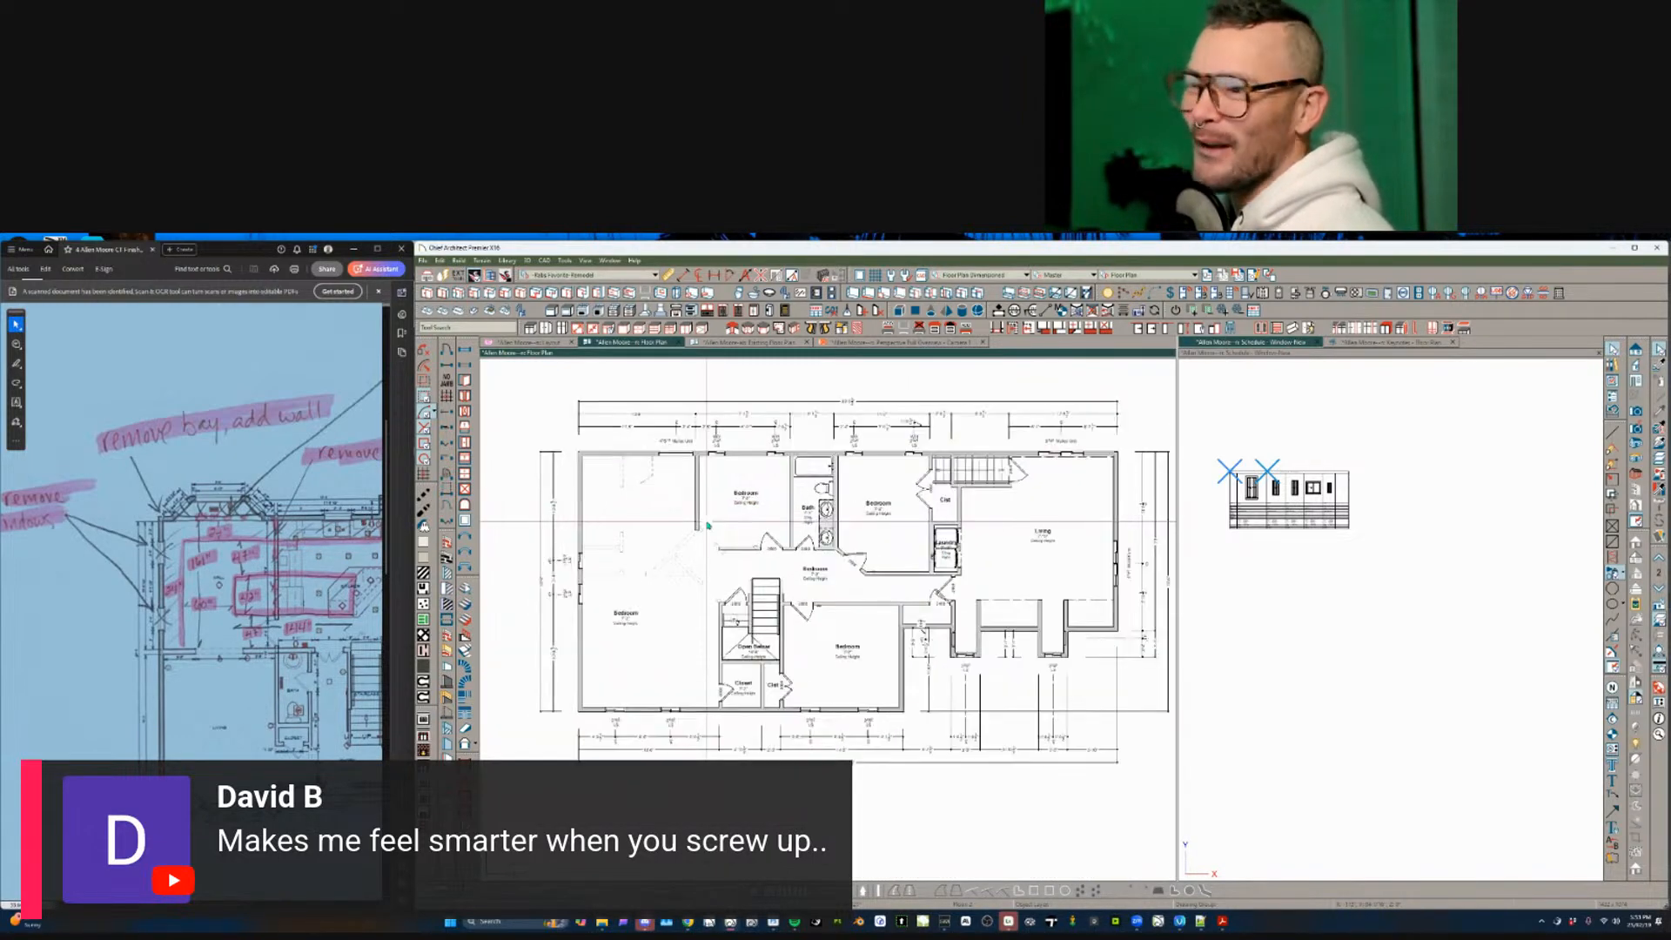
{"action": "scroll", "coordinate": [696, 550], "scroll_direction": "up", "scroll_amount": 1}
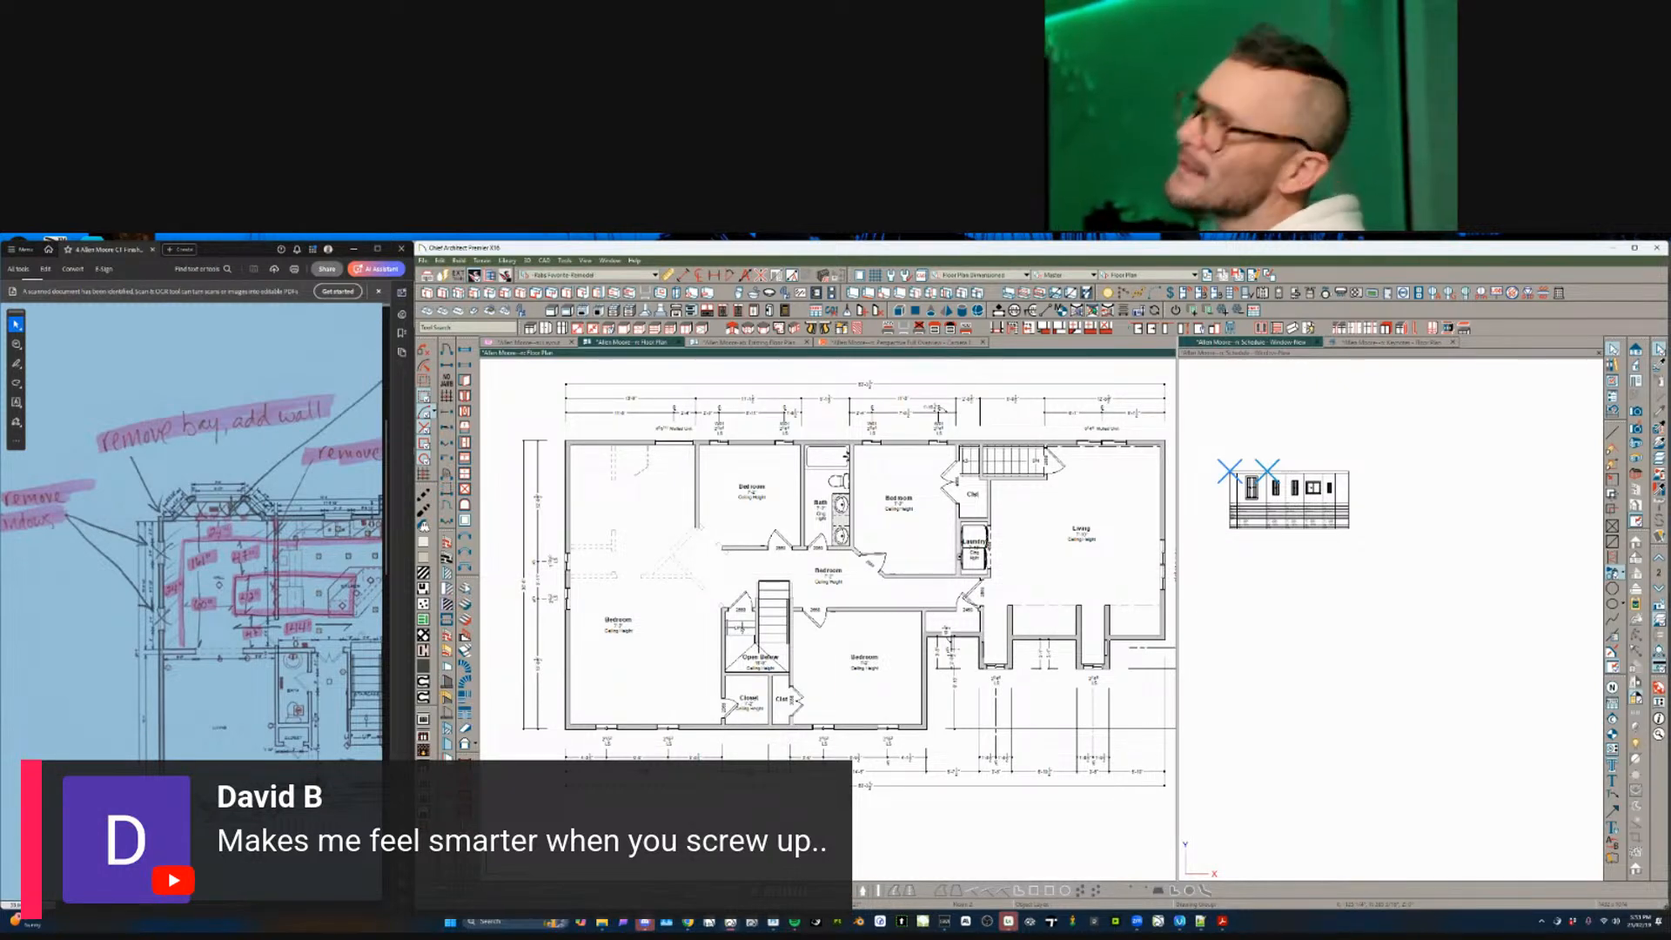
{"action": "left_click", "coordinate": [1094, 347]}
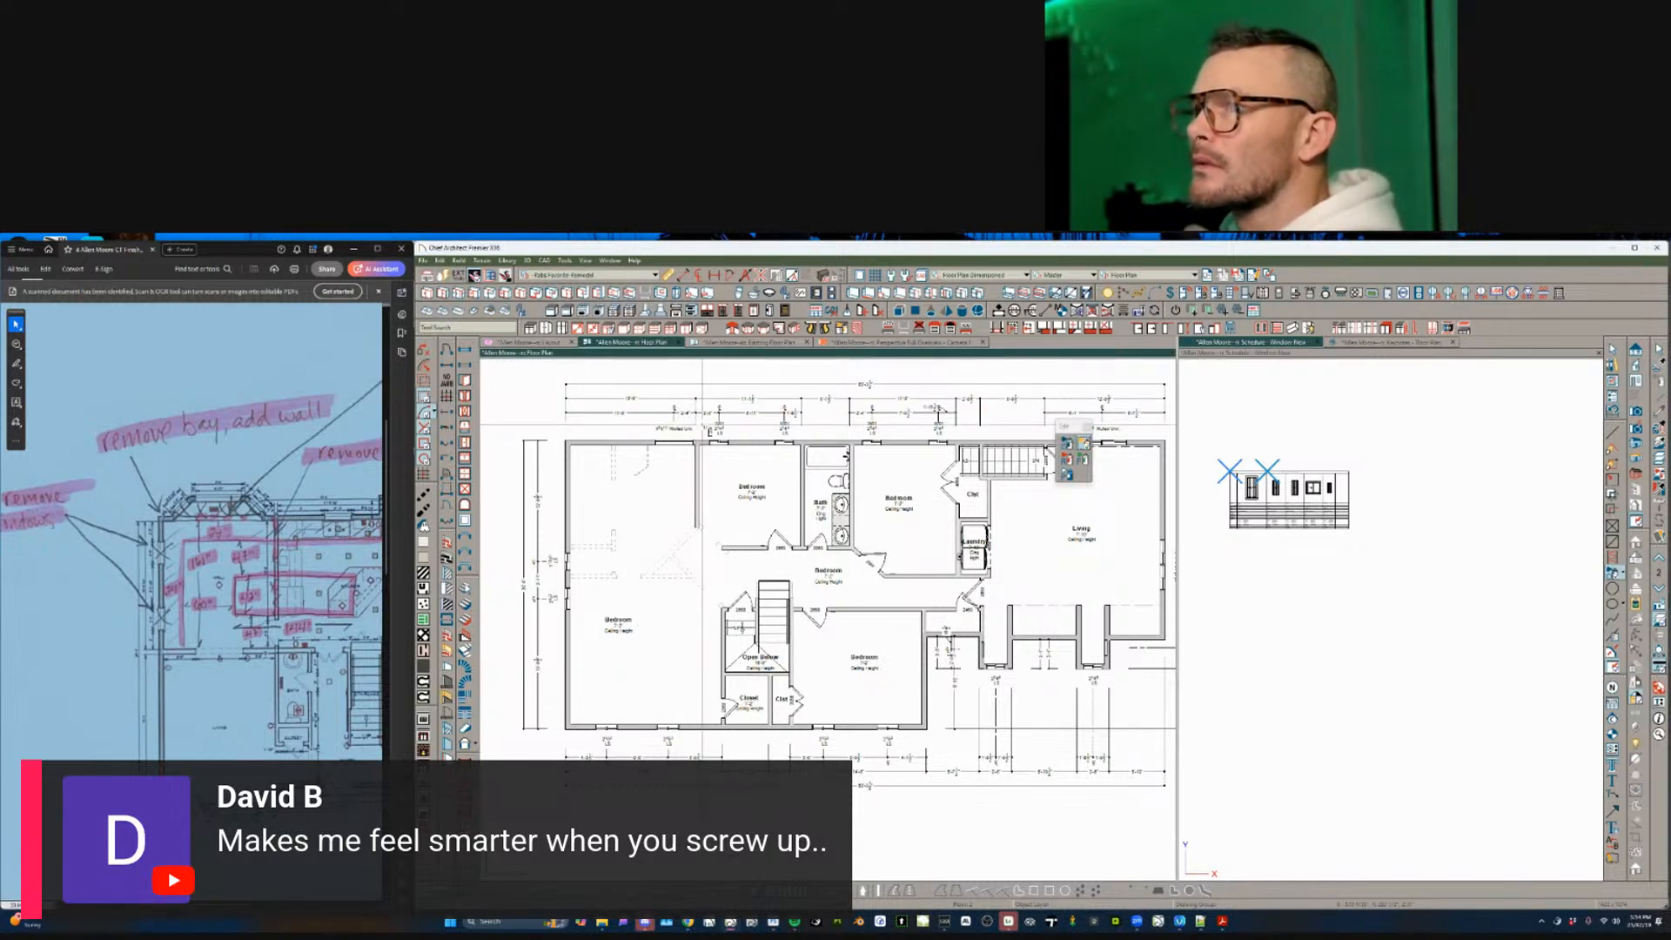
{"action": "left_click_drag", "start_coordinate": [702, 426], "coordinate": [1145, 461]}
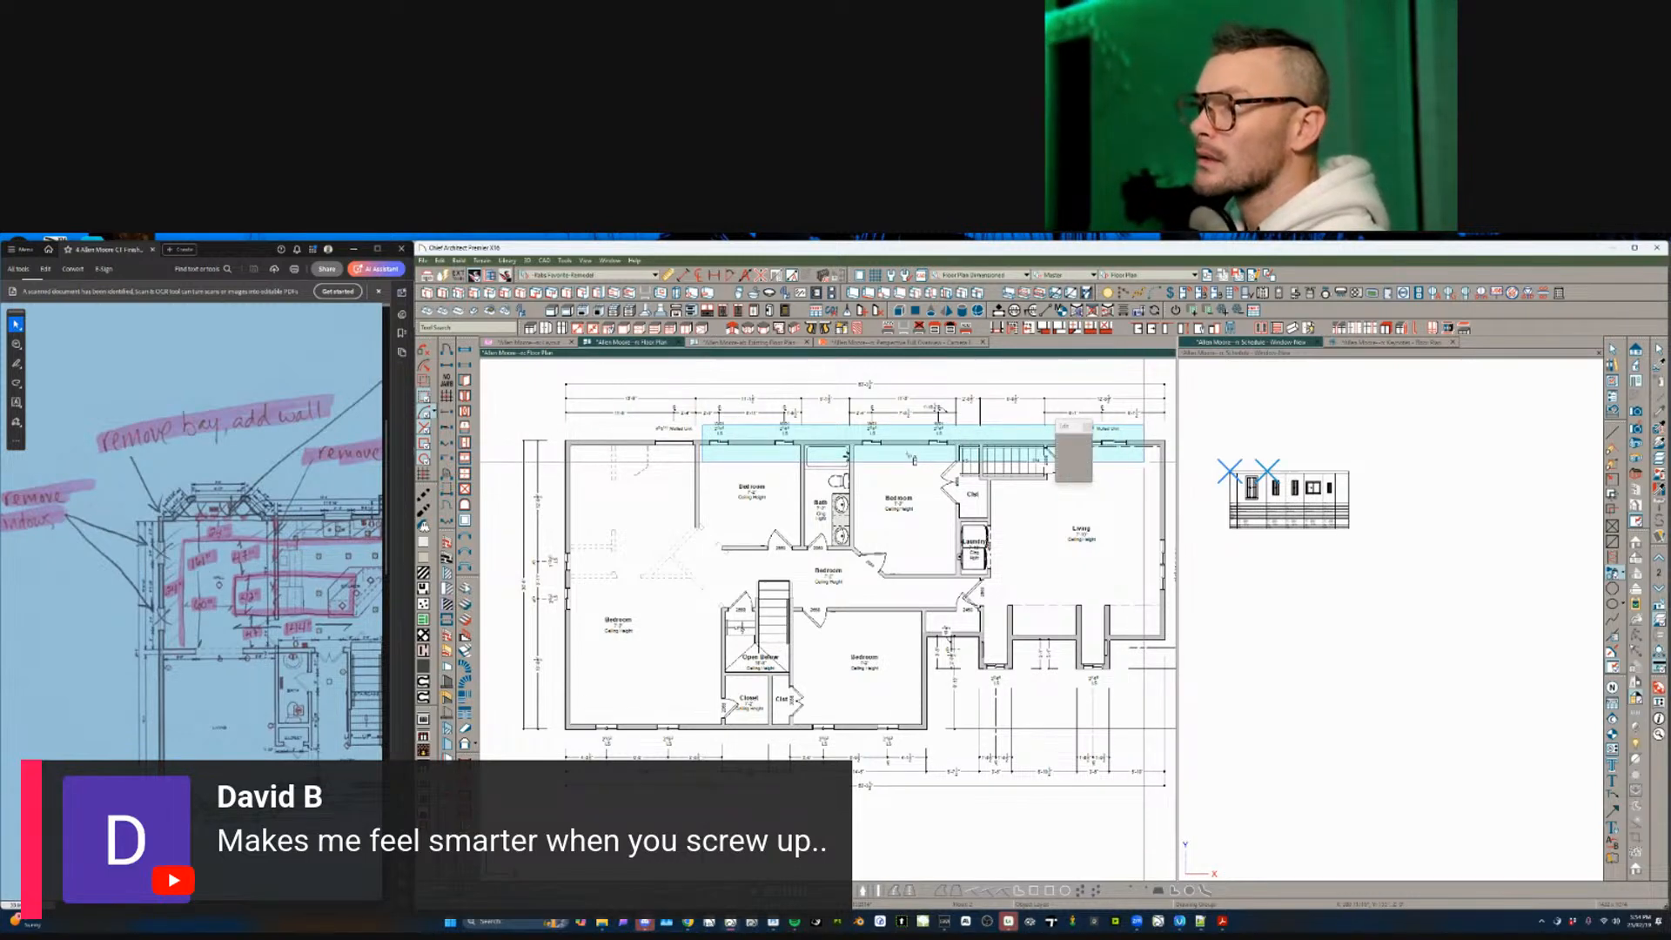
{"action": "middle_click_drag", "start_coordinate": [1062, 488], "coordinate": [928, 463]}
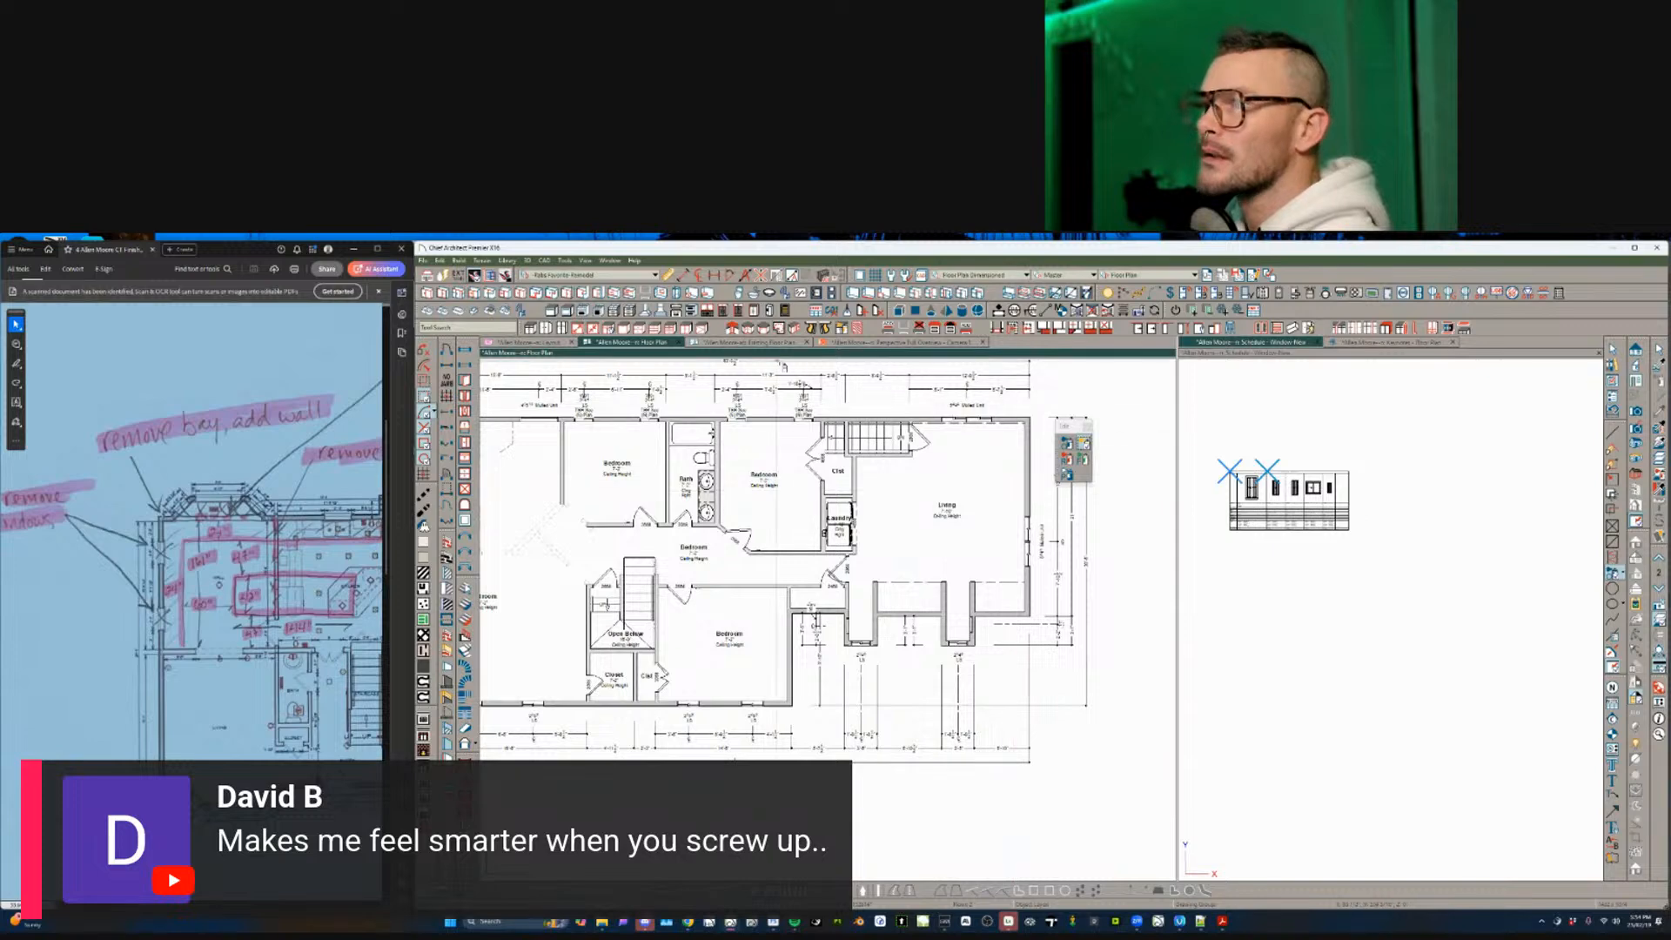
- Close the Existing Floor Plan view and bring up the layer set list
{"action": "left_click", "coordinate": [806, 343]}
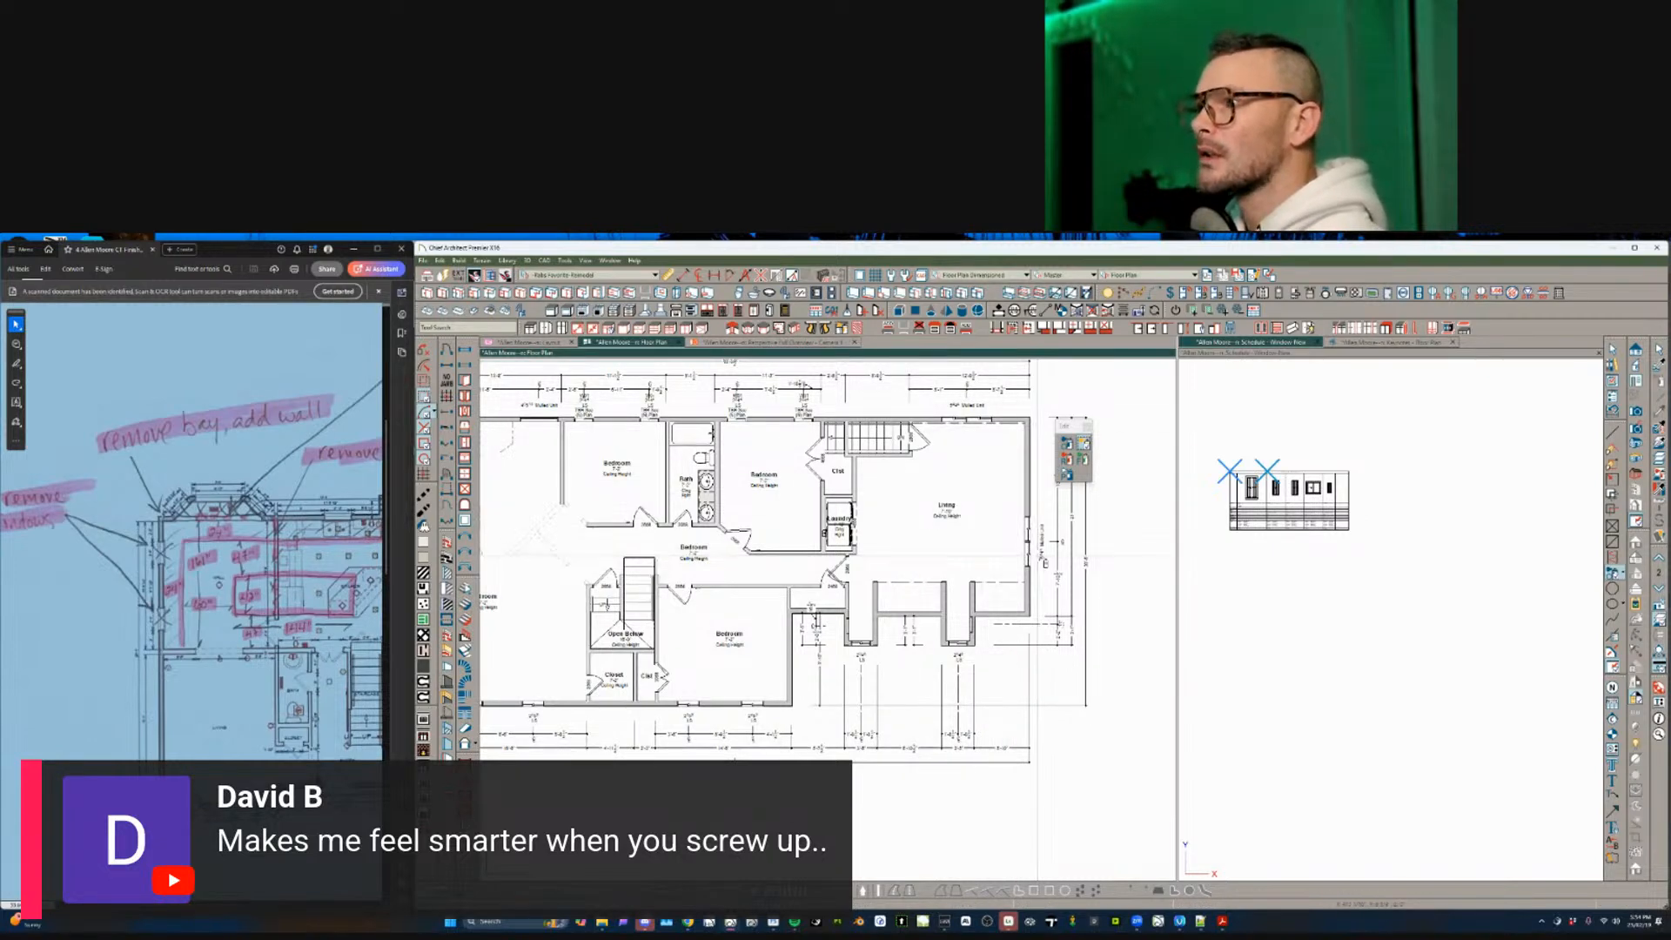
{"action": "scroll", "coordinate": [1042, 512], "scroll_direction": "down", "scroll_amount": 2}
{"action": "left_click", "coordinate": [1169, 277]}
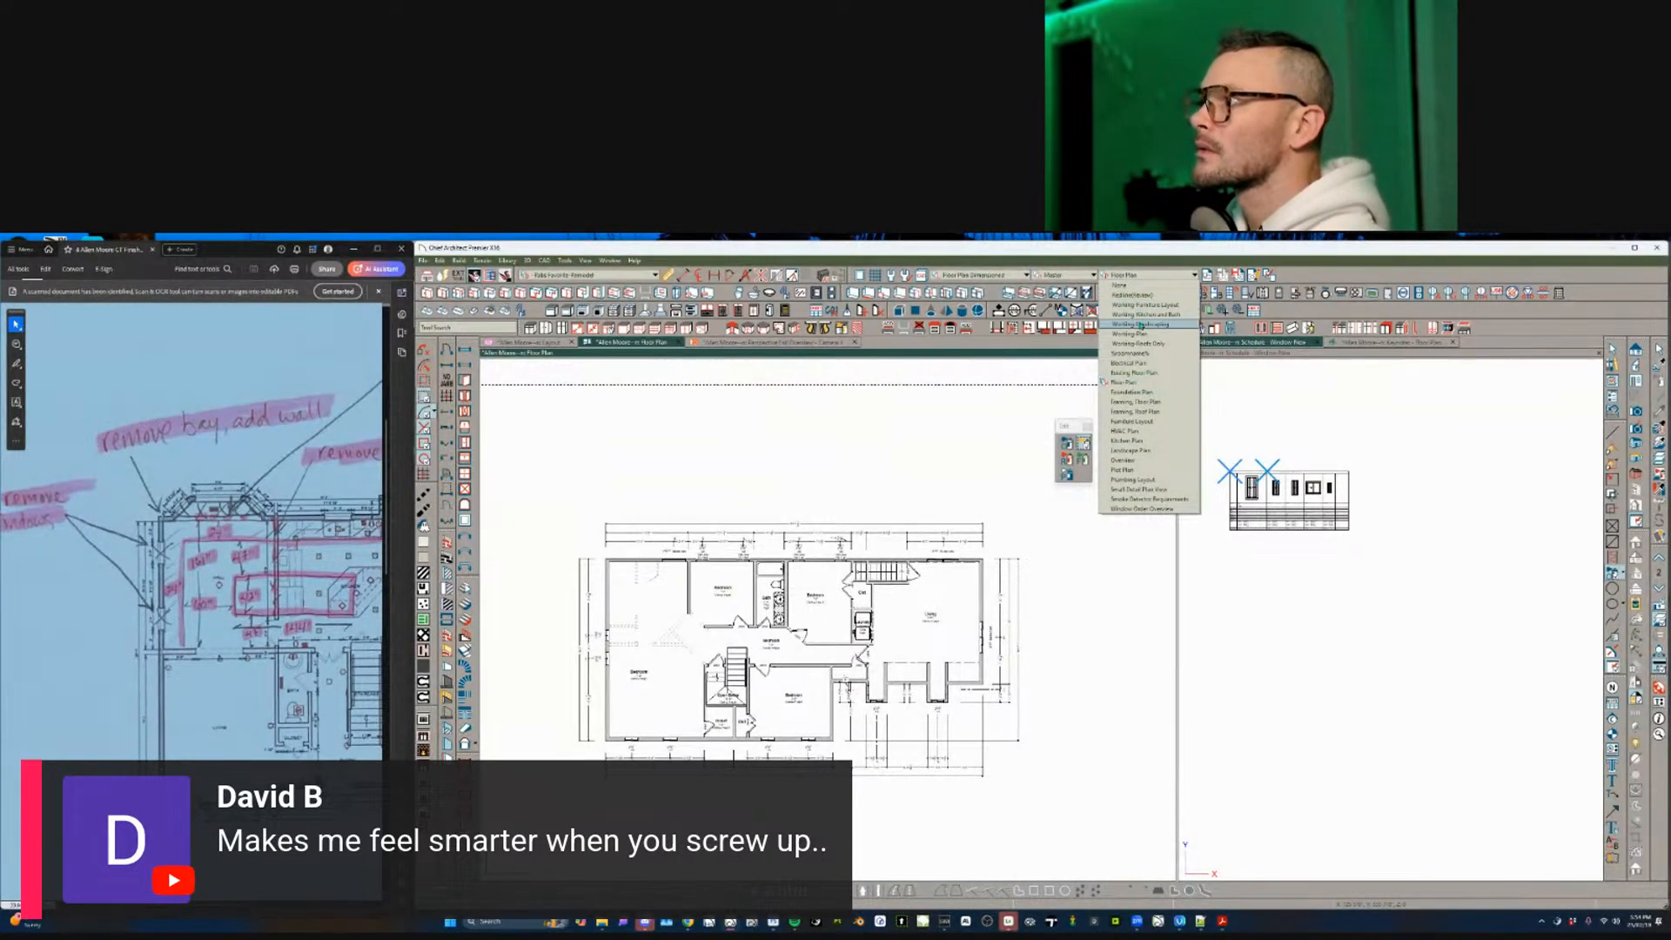
{"action": "left_click", "coordinate": [1159, 333]}
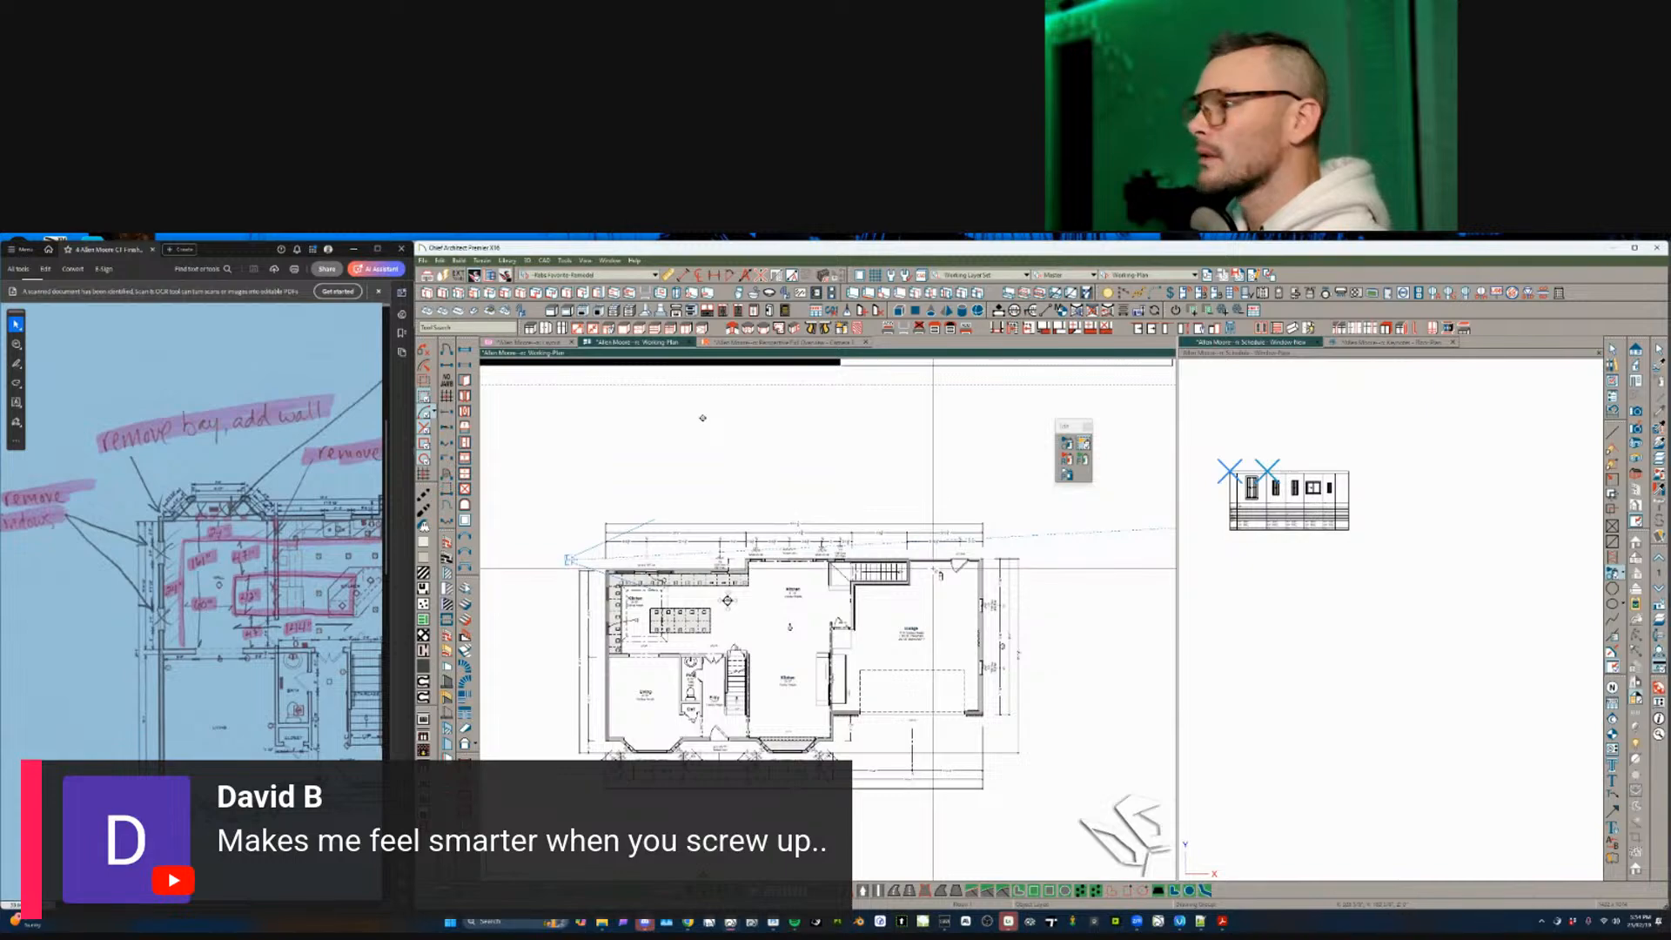
{"action": "scroll", "coordinate": [936, 573], "scroll_direction": "up", "scroll_amount": 3}
{"action": "scroll", "coordinate": [905, 596], "scroll_direction": "down", "scroll_amount": 4}
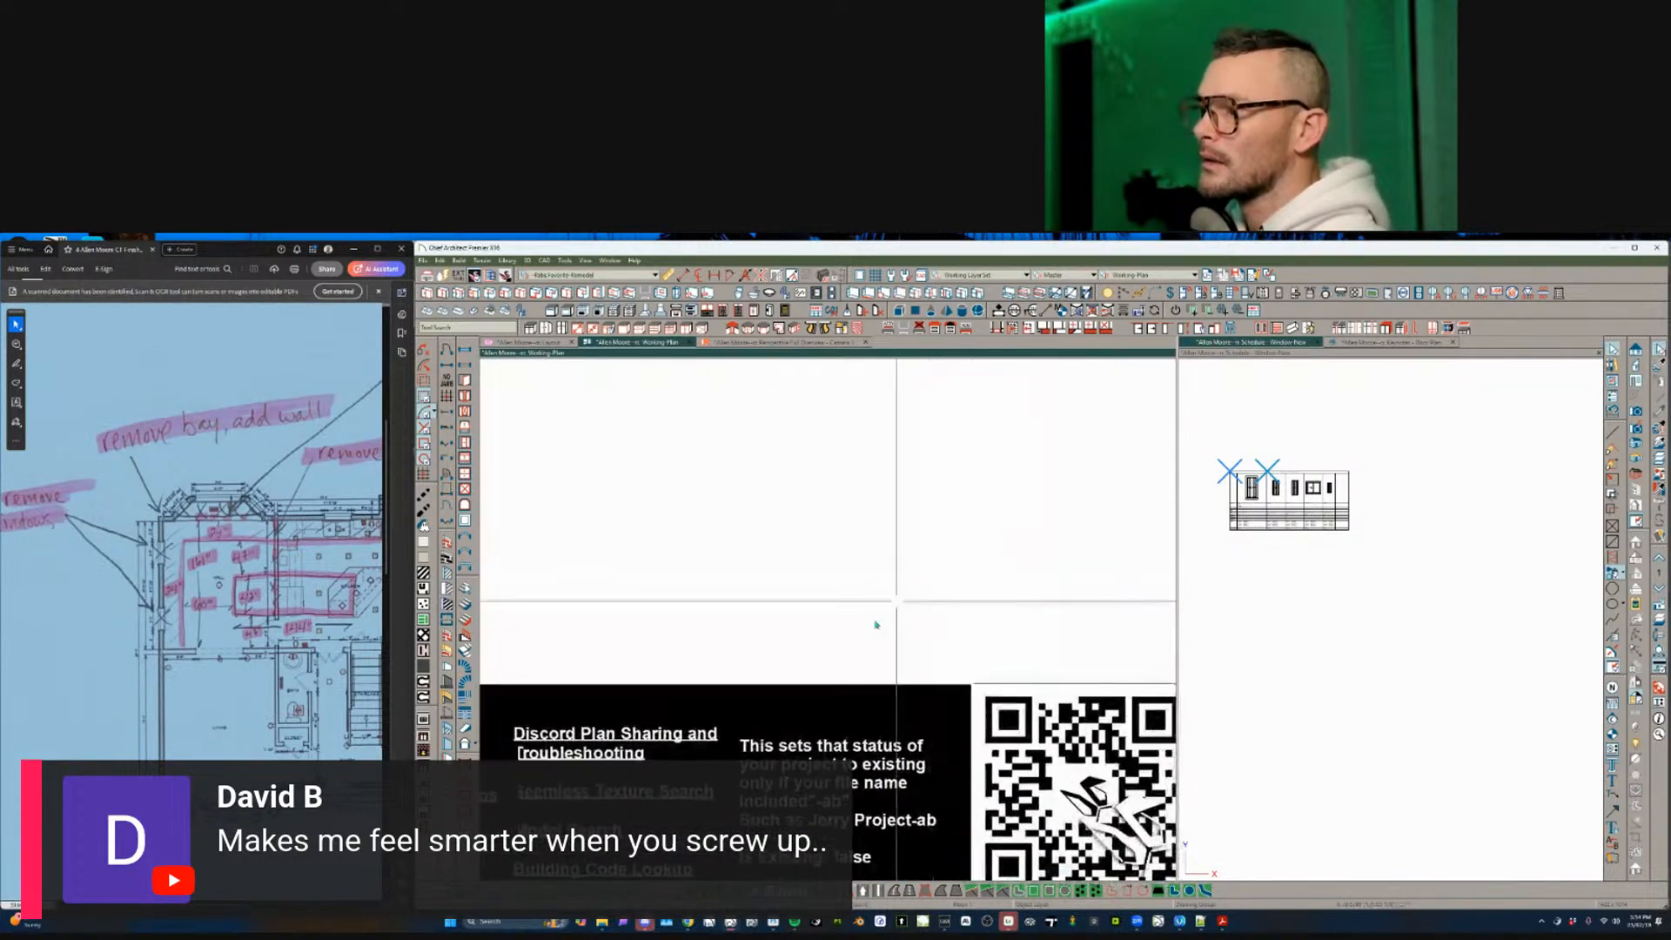
{"action": "scroll", "coordinate": [856, 744], "scroll_direction": "up", "scroll_amount": 3}
{"action": "middle_click_drag", "start_coordinate": [809, 853], "coordinate": [805, 720]}
{"action": "scroll", "coordinate": [805, 720], "scroll_direction": "down", "scroll_amount": 6}
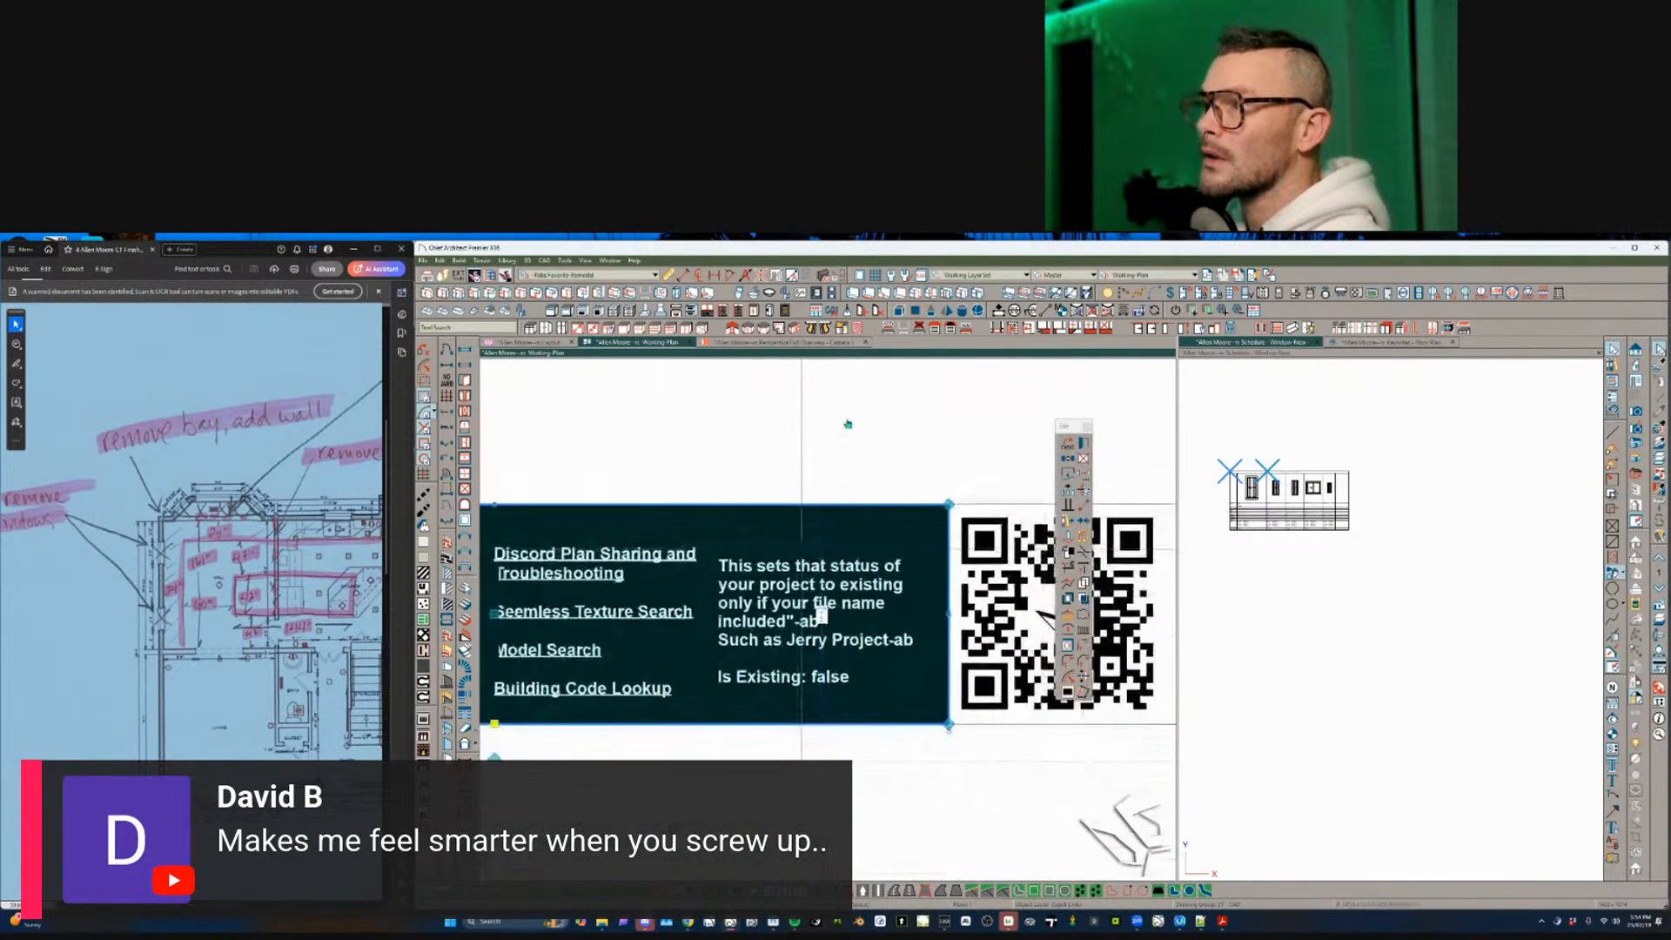
{"action": "left_click", "coordinate": [1160, 275]}
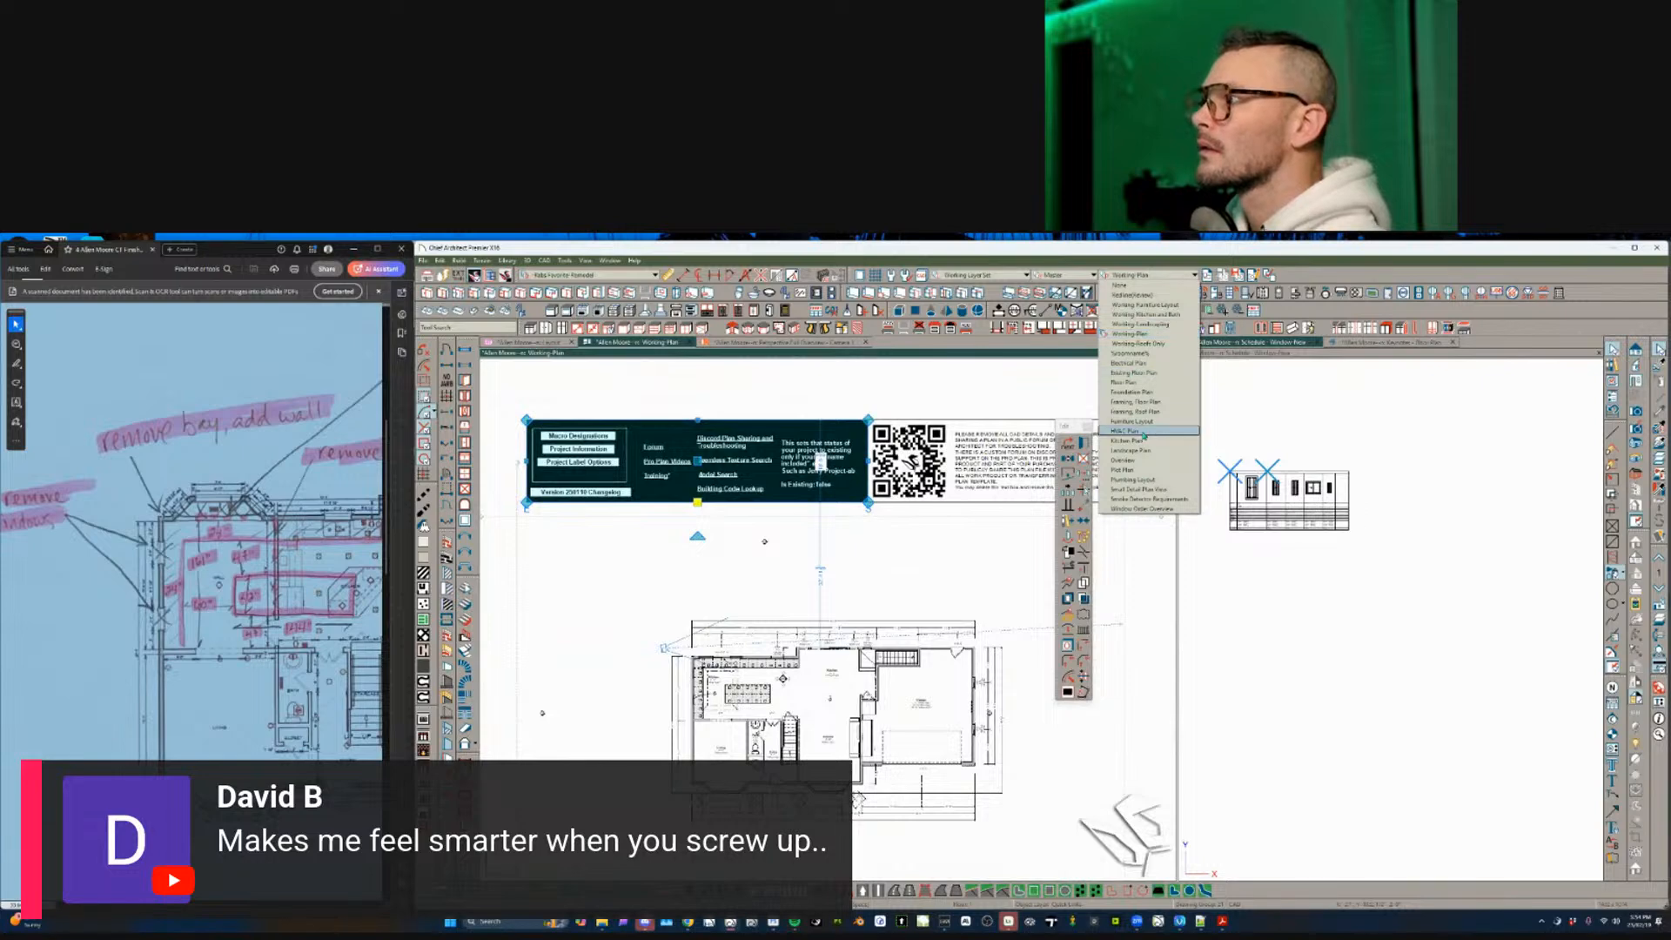
{"action": "left_click", "coordinate": [1144, 383]}
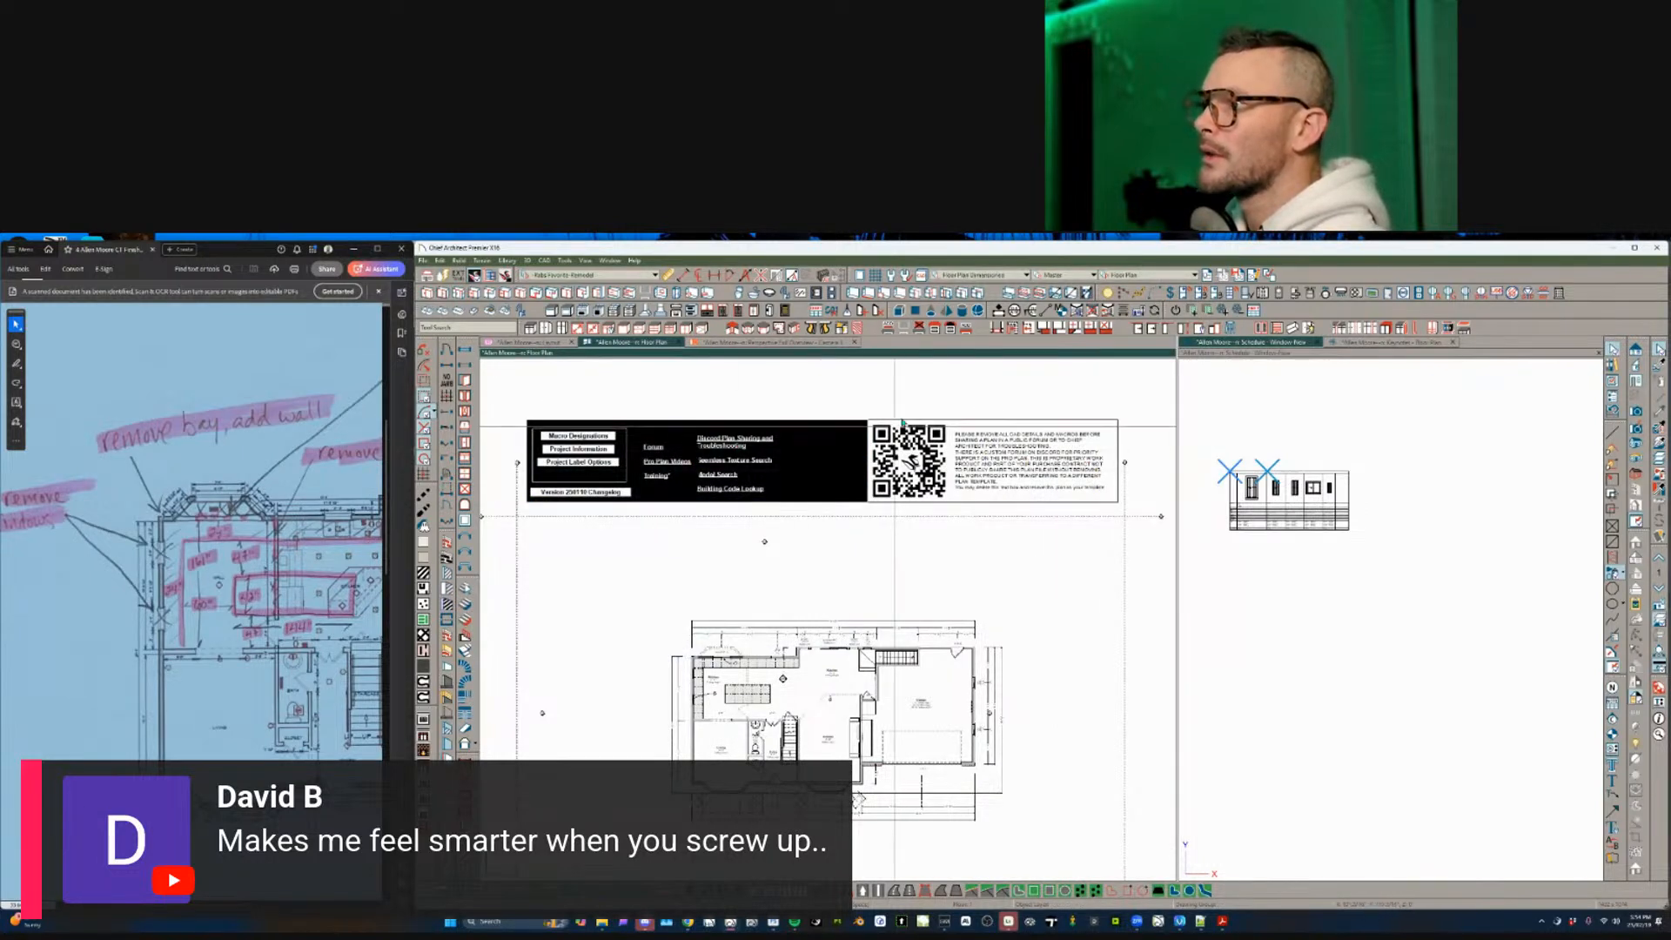
{"action": "scroll", "coordinate": [953, 693], "scroll_direction": "up", "scroll_amount": 2}
{"action": "scroll", "coordinate": [953, 694], "scroll_direction": "up", "scroll_amount": 6}
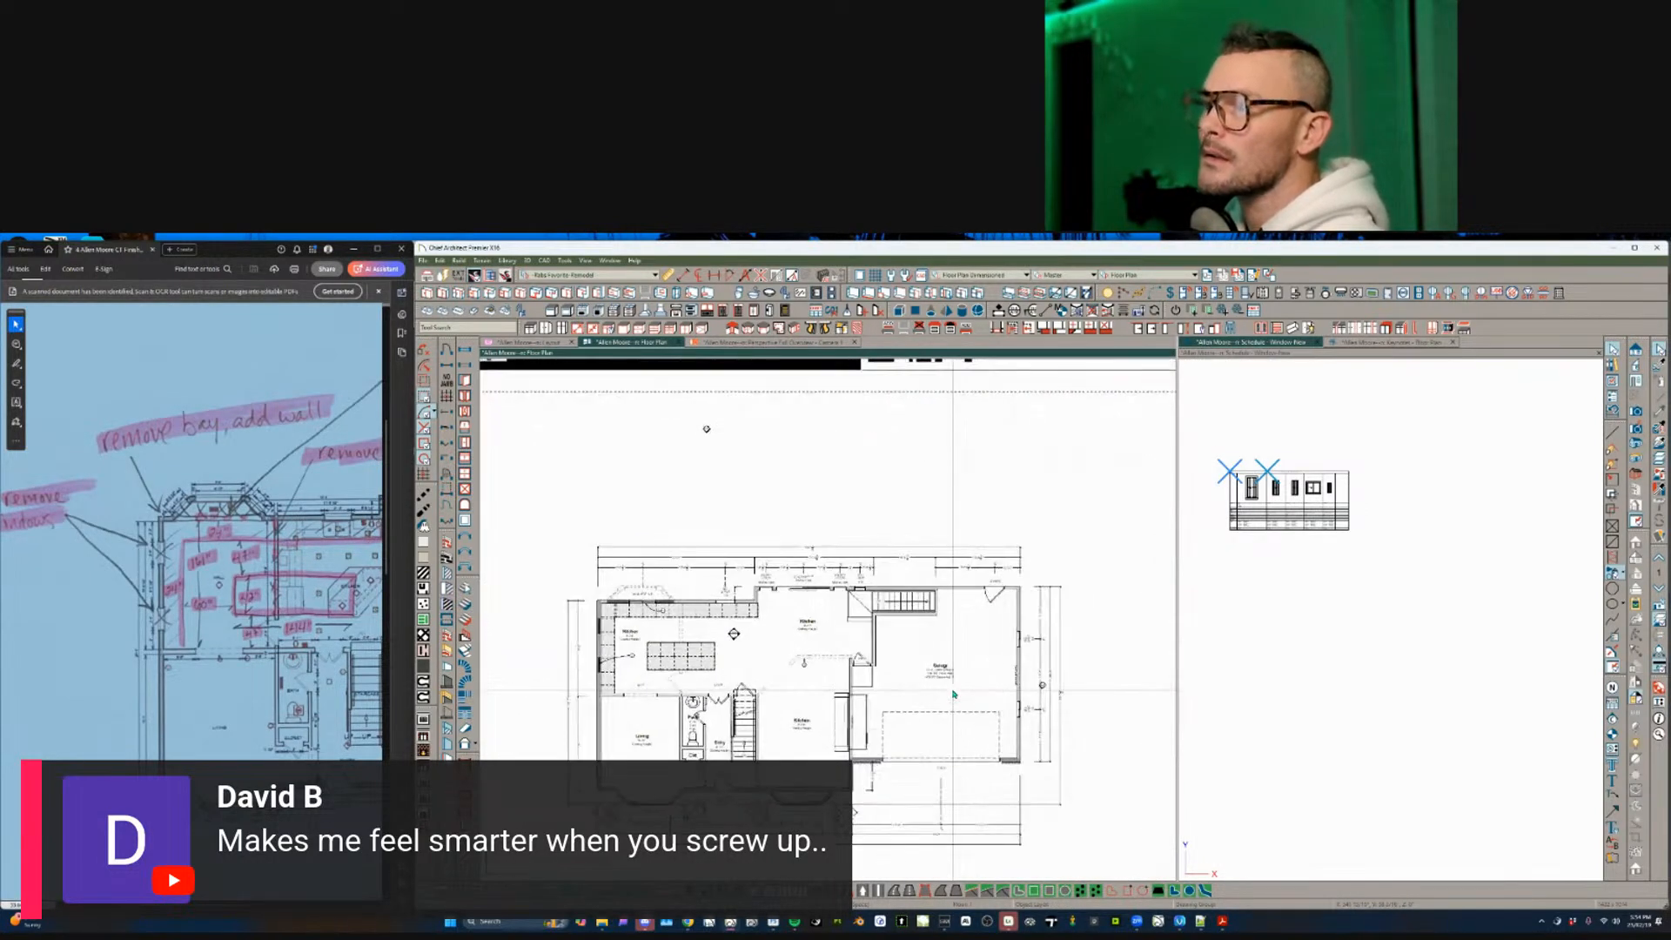
{"action": "scroll", "coordinate": [841, 514], "scroll_direction": "down", "scroll_amount": 6}
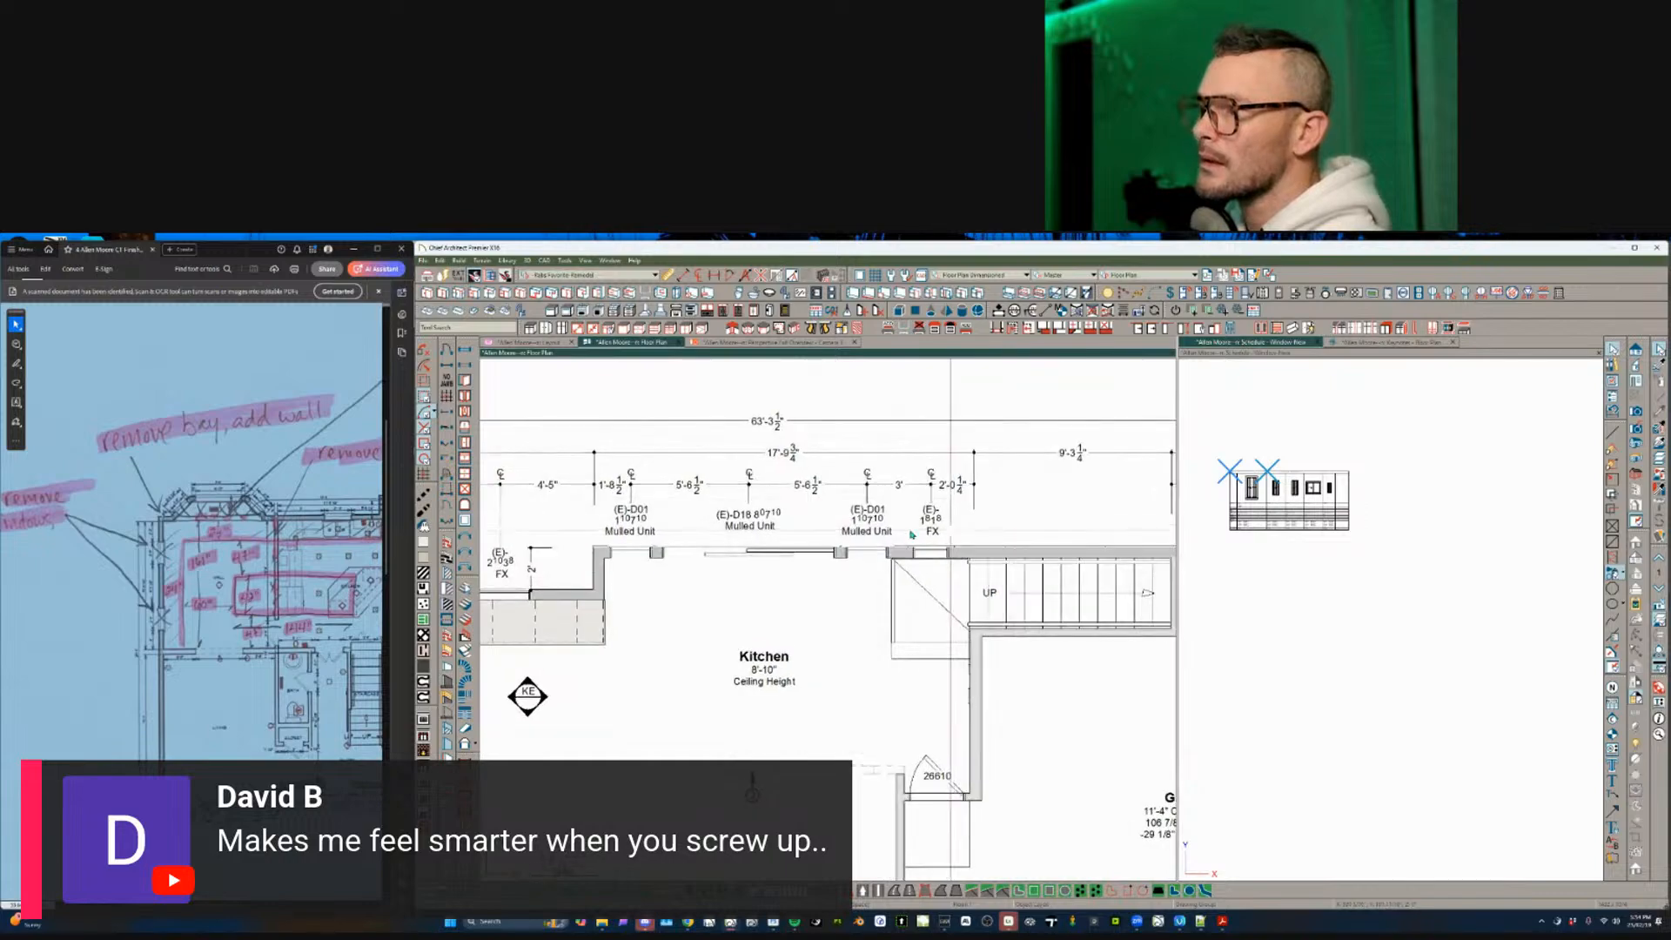
{"action": "scroll", "coordinate": [832, 523], "scroll_direction": "down", "scroll_amount": 1}
{"action": "key", "text": "Page_Up"}
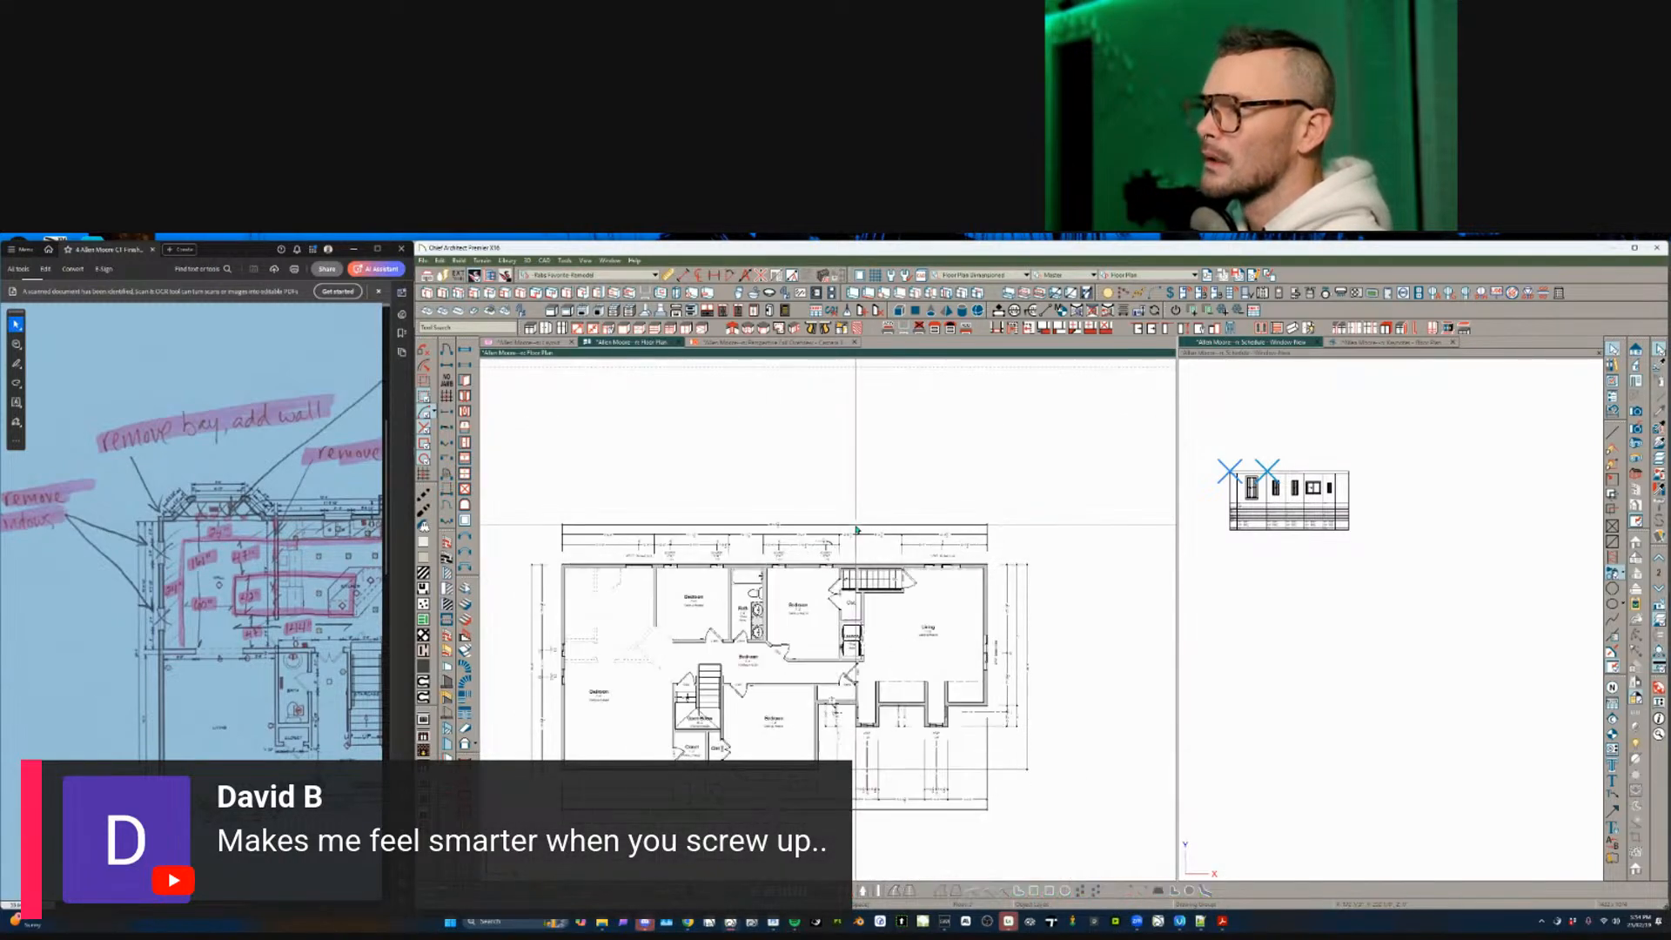
- Window-select items along the top and left walls of the plan
{"action": "scroll", "coordinate": [857, 530], "scroll_direction": "up", "scroll_amount": 3}
{"action": "scroll", "coordinate": [857, 529], "scroll_direction": "up", "scroll_amount": 1}
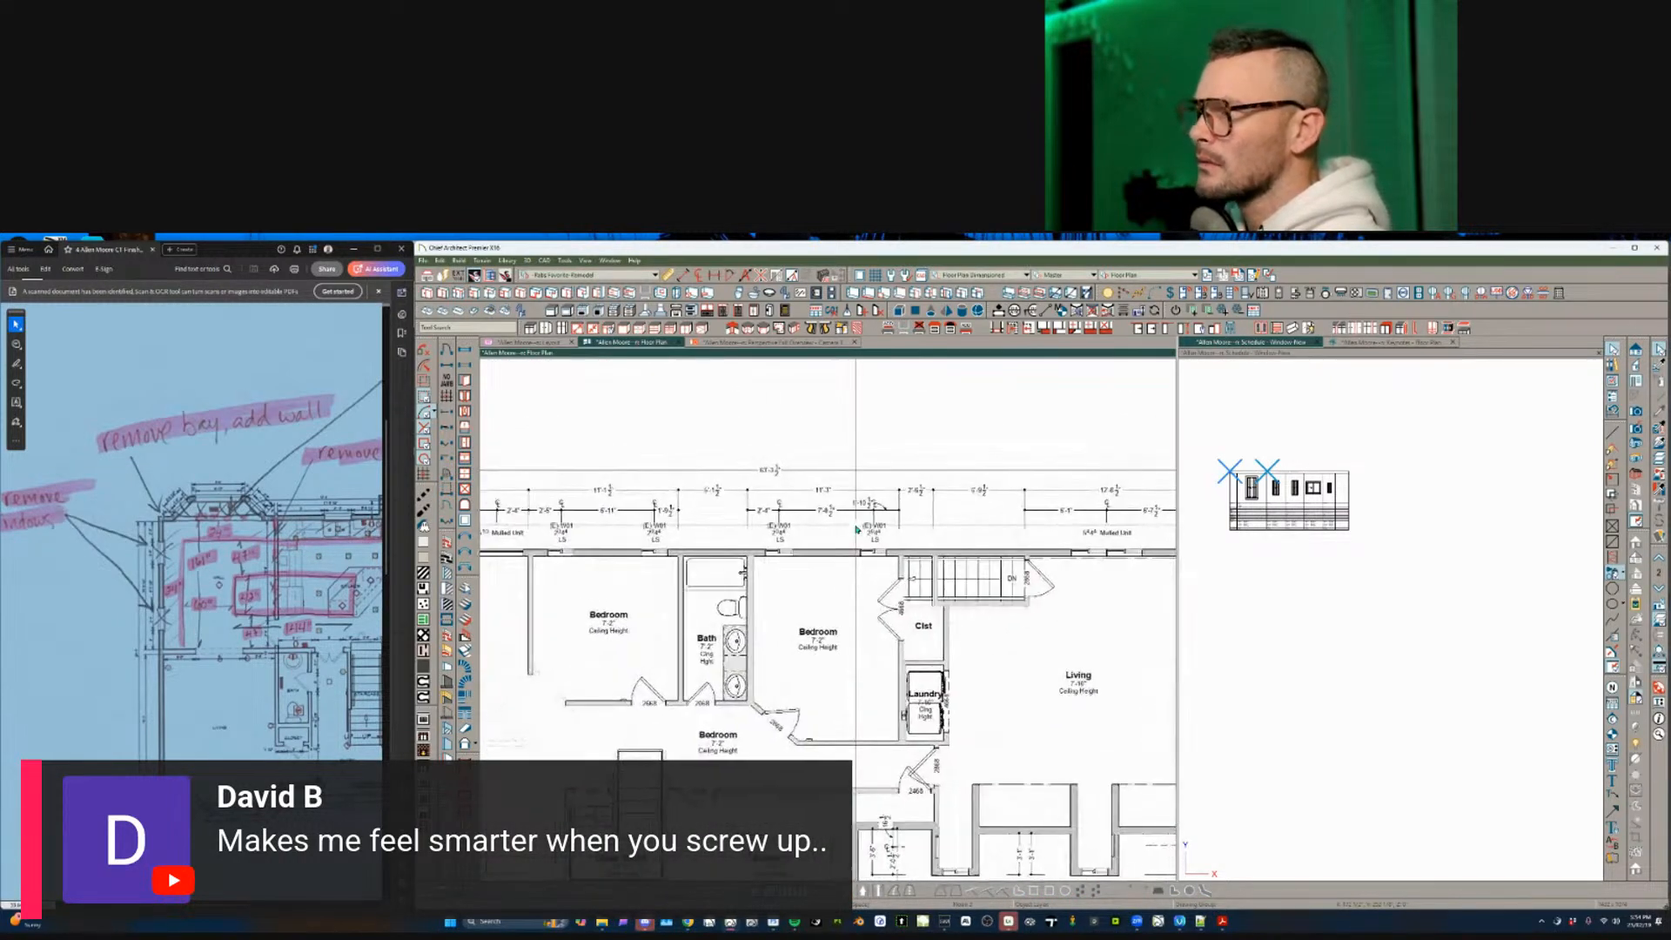
{"action": "scroll", "coordinate": [857, 523], "scroll_direction": "down", "scroll_amount": 1}
{"action": "middle_click_drag", "start_coordinate": [969, 411], "coordinate": [969, 316]}
{"action": "scroll", "coordinate": [971, 318], "scroll_direction": "down", "scroll_amount": 1}
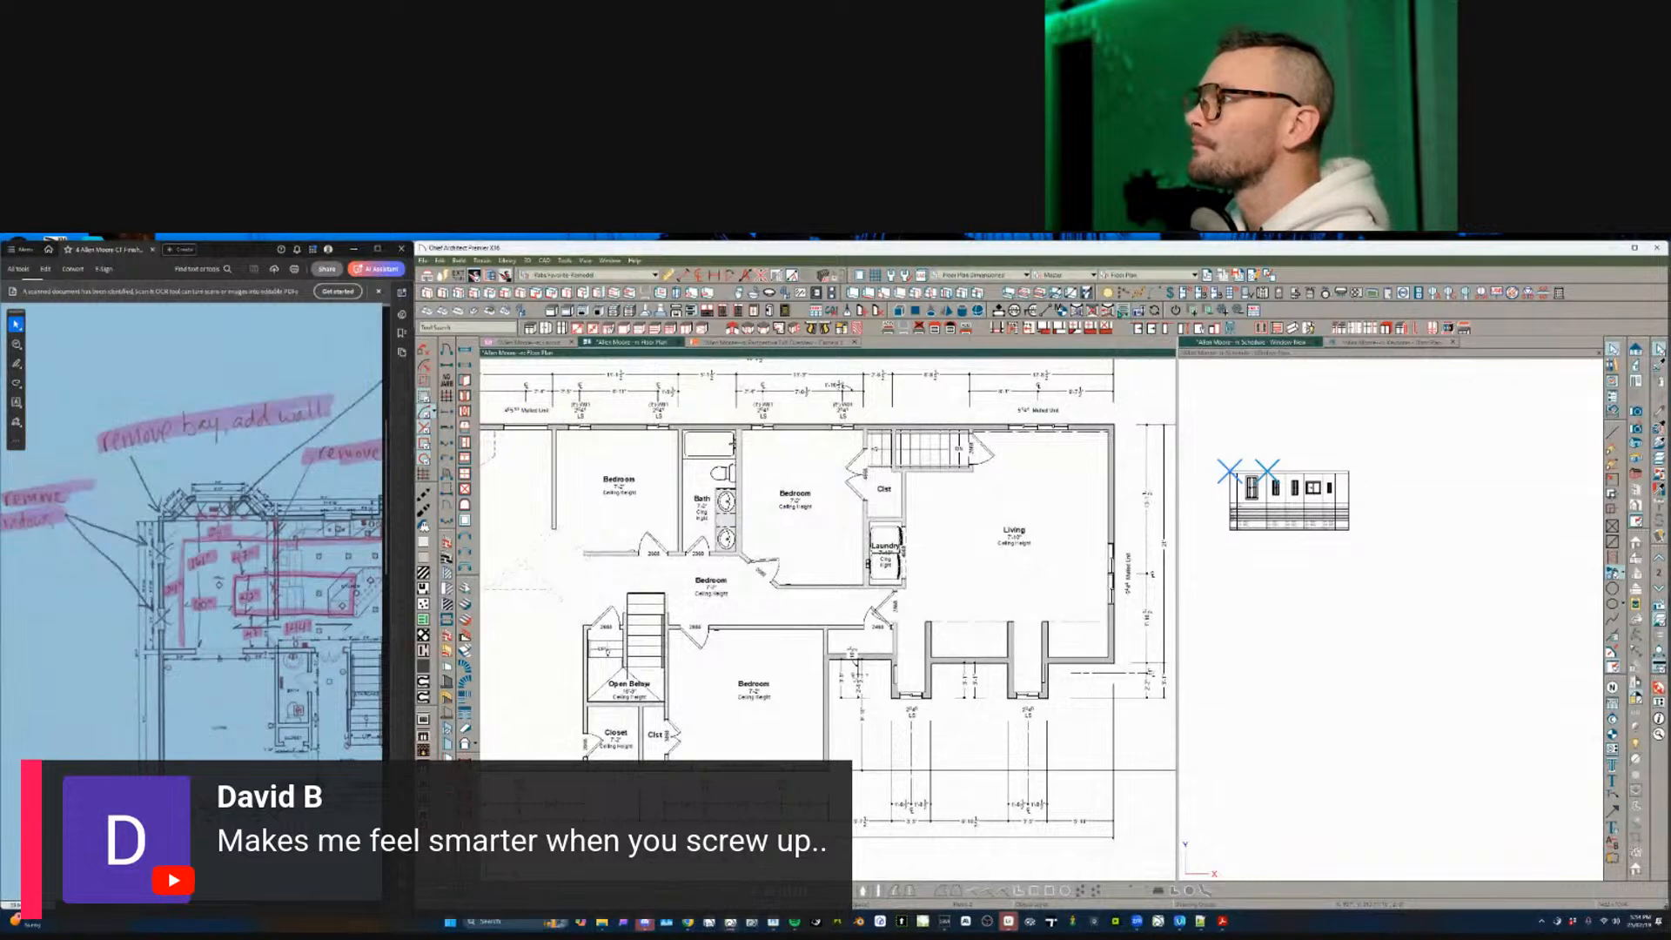
{"action": "key", "text": "e"}
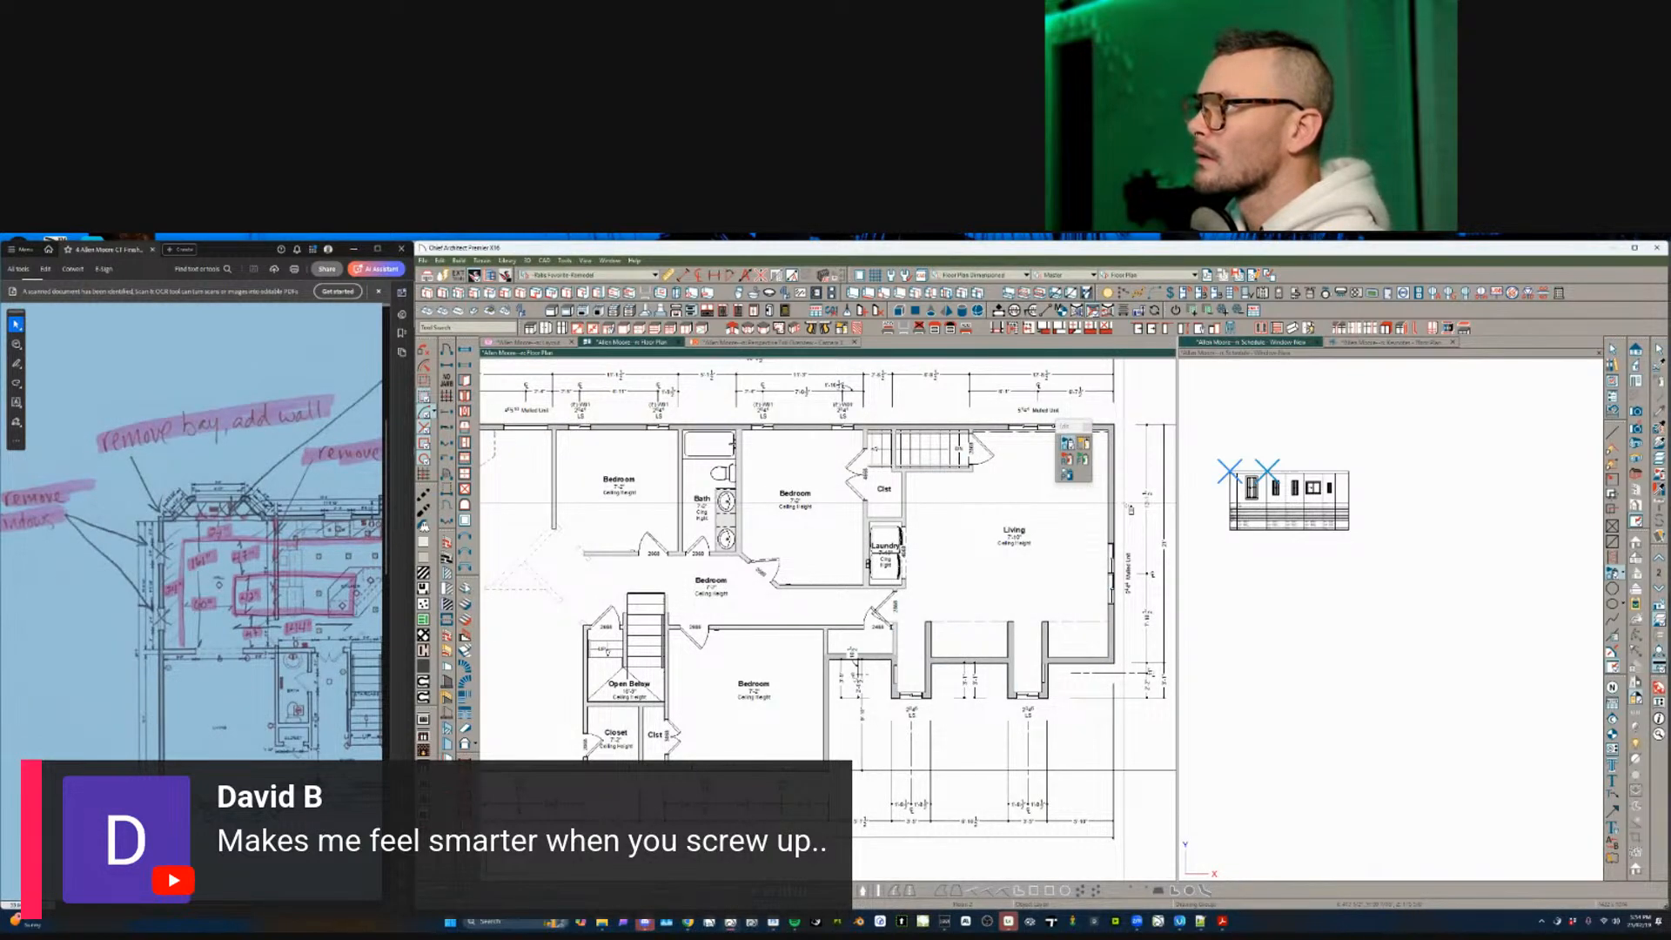
{"action": "left_click_drag", "start_coordinate": [1138, 484], "coordinate": [884, 772]}
{"action": "scroll", "coordinate": [888, 752], "scroll_direction": "down", "scroll_amount": 1}
{"action": "middle_click_drag", "start_coordinate": [883, 773], "coordinate": [894, 726]}
{"action": "left_click_drag", "start_coordinate": [884, 683], "coordinate": [602, 750]}
{"action": "middle_click_drag", "start_coordinate": [907, 771], "coordinate": [1050, 823]}
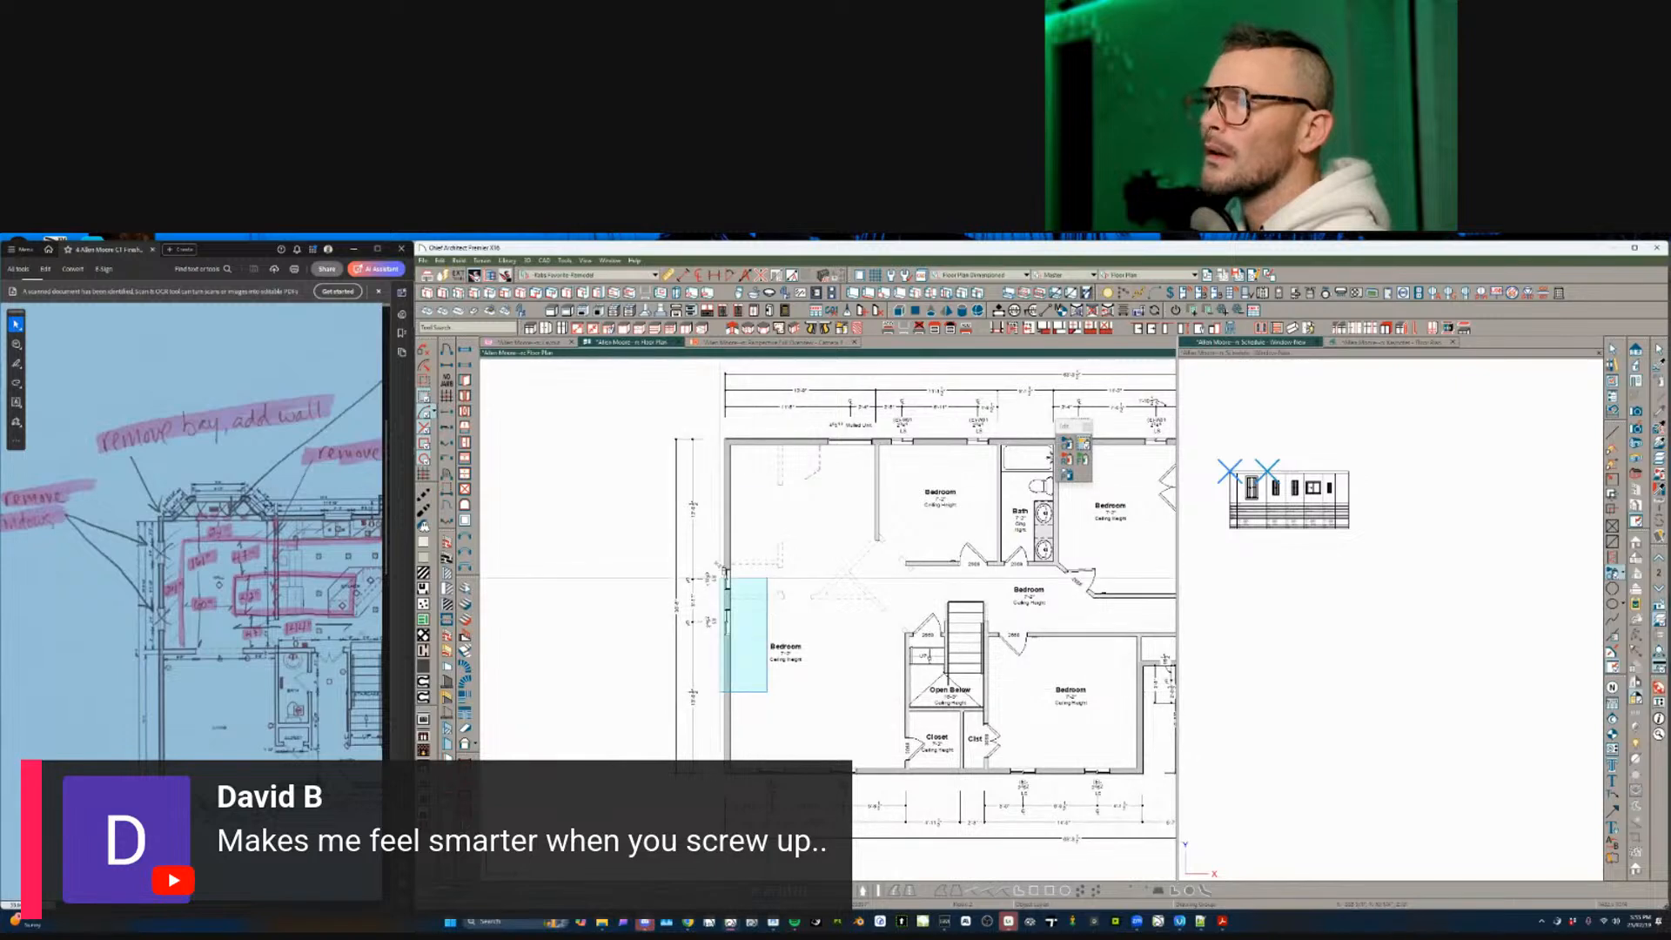
{"action": "left_click_drag", "start_coordinate": [689, 482], "coordinate": [687, 481]}
{"action": "middle_click_drag", "start_coordinate": [775, 530], "coordinate": [769, 540]}
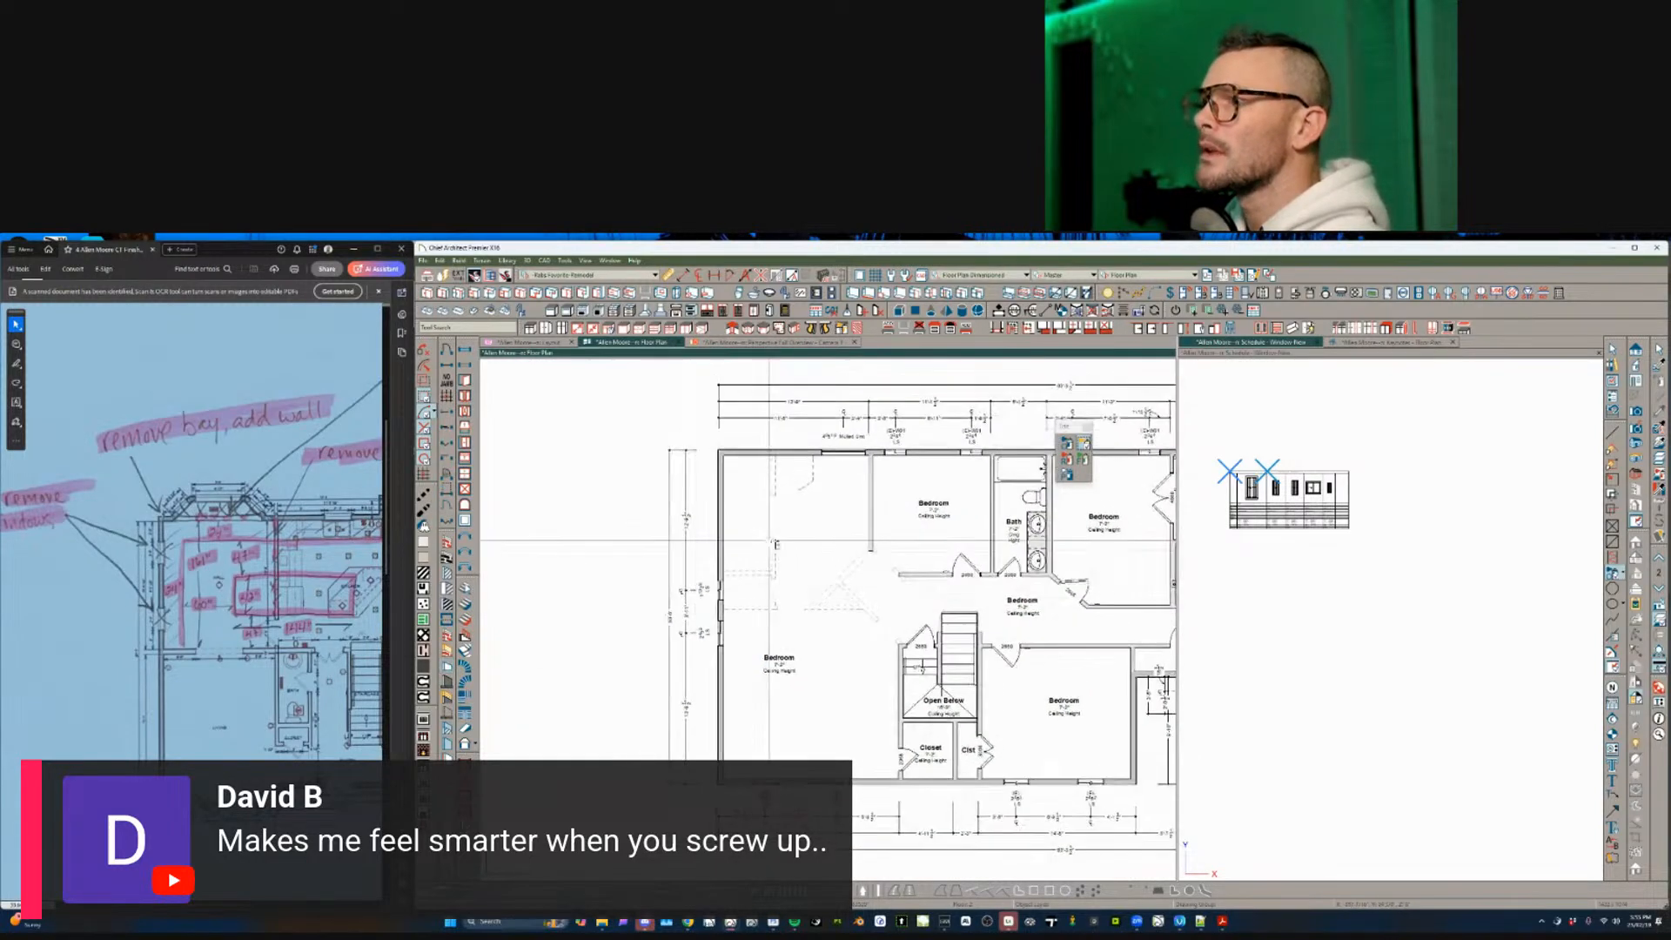
{"action": "left_click_drag", "start_coordinate": [770, 527], "coordinate": [536, 738]}
- Select the upper-right and right-wall mulled windows
{"action": "scroll", "coordinate": [749, 635], "scroll_direction": "up", "scroll_amount": 1}
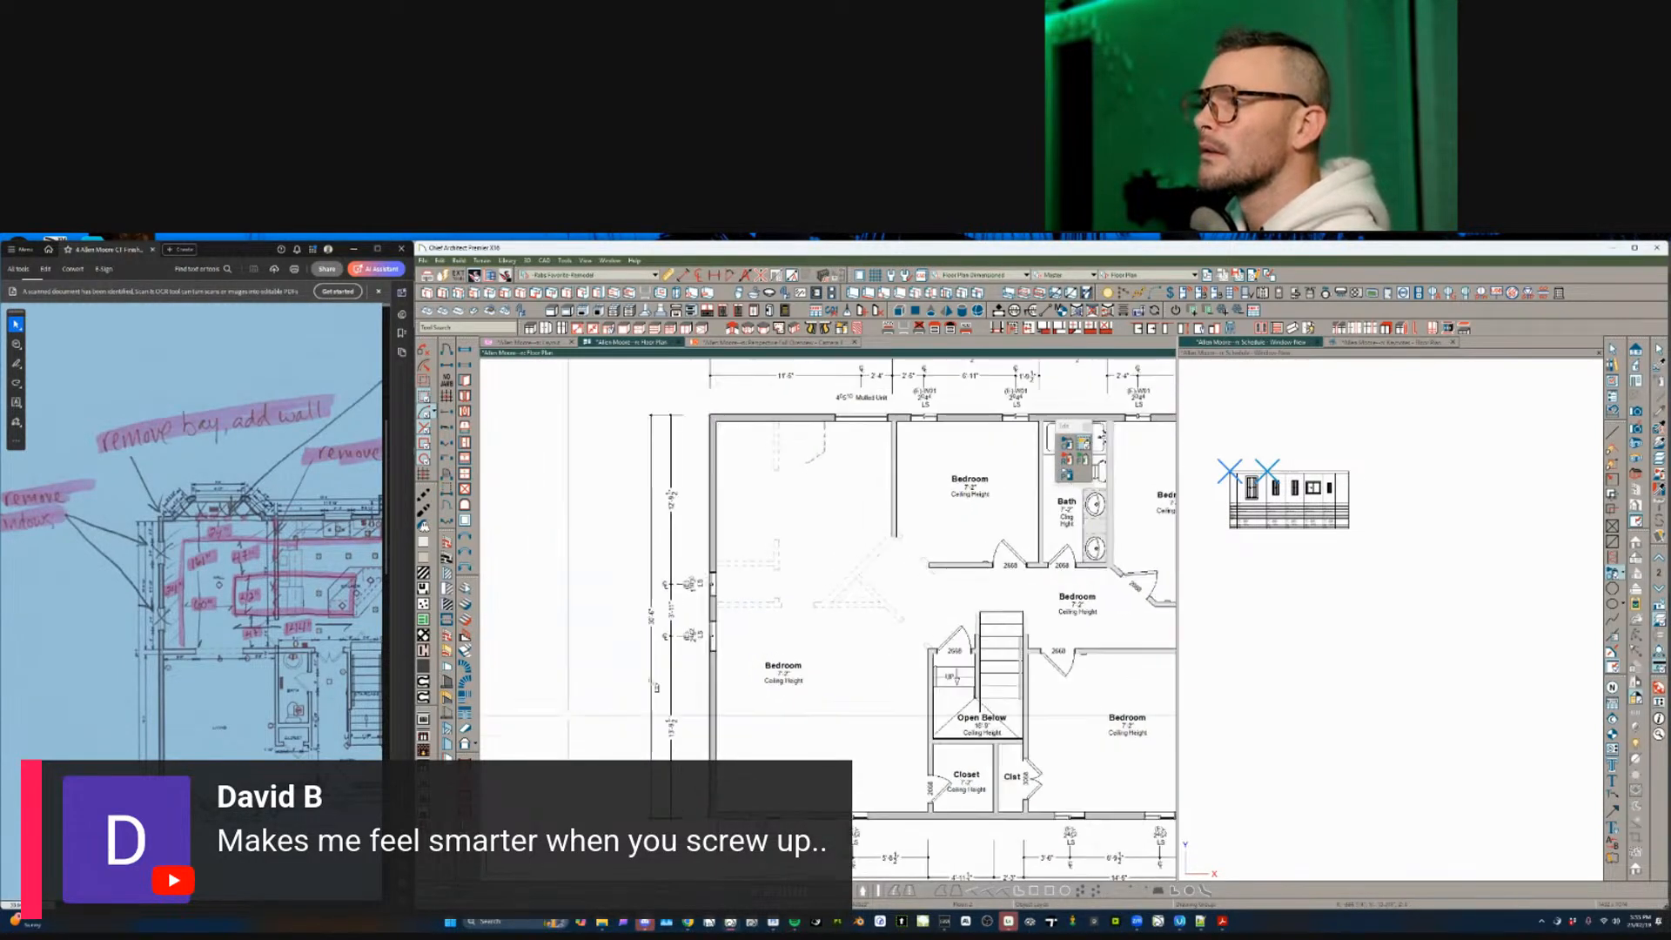
{"action": "middle_click_drag", "start_coordinate": [816, 559], "coordinate": [542, 660]}
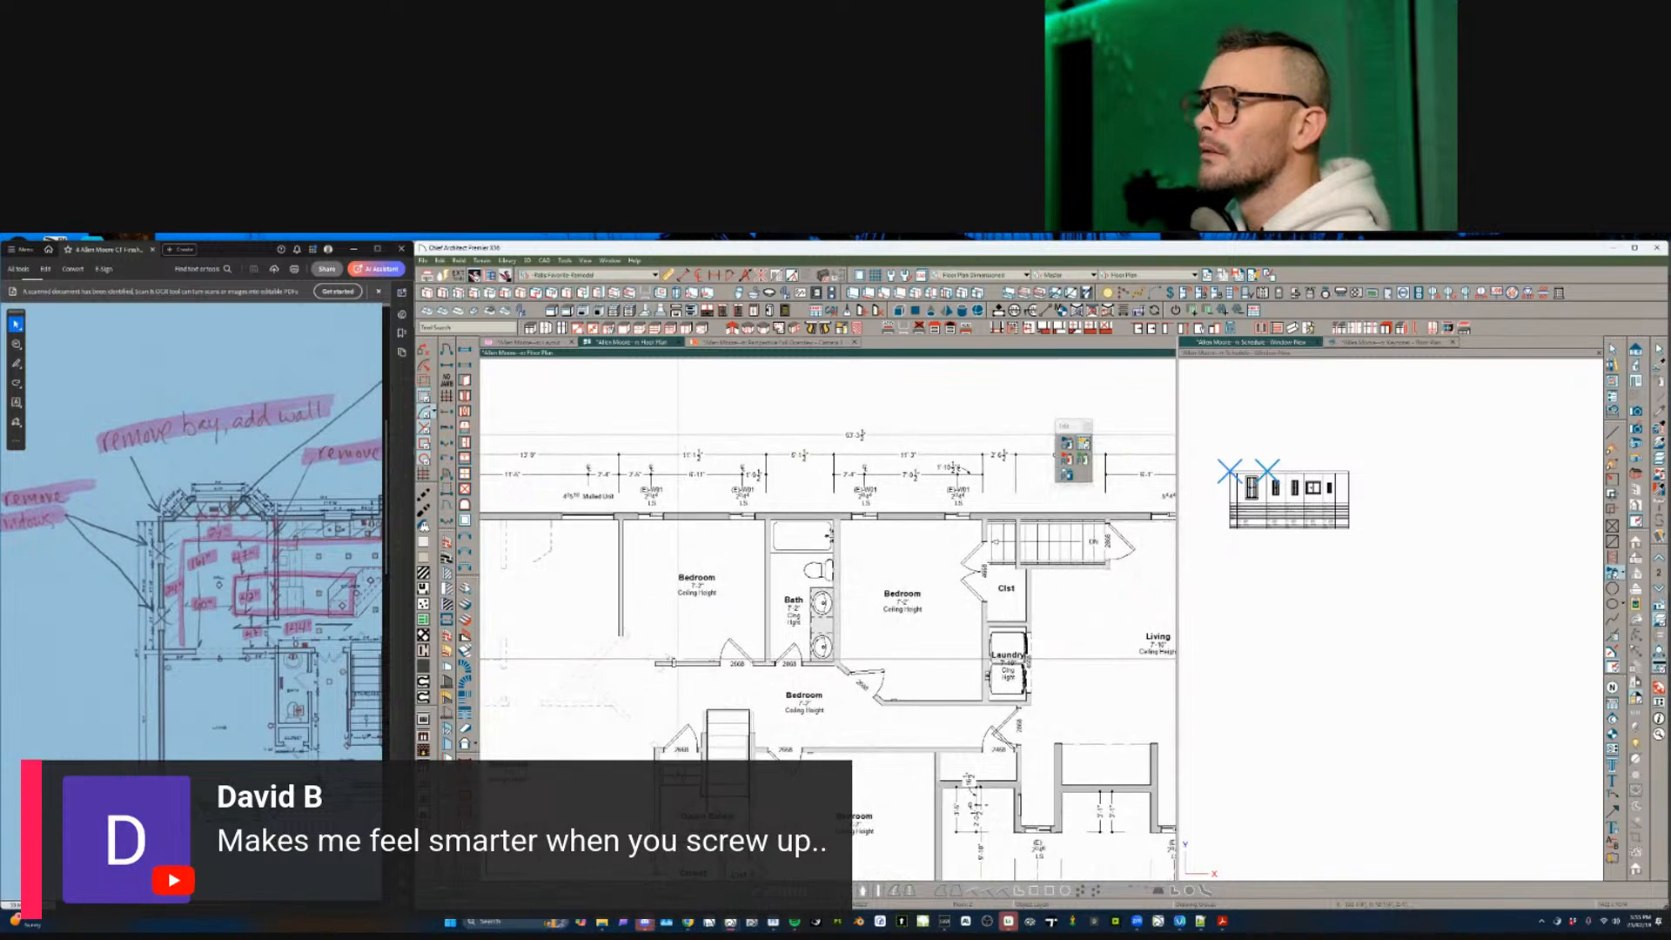
{"action": "middle_click_drag", "start_coordinate": [592, 529], "coordinate": [698, 568]}
{"action": "scroll", "coordinate": [703, 565], "scroll_direction": "up", "scroll_amount": 1}
{"action": "middle_click_drag", "start_coordinate": [995, 547], "coordinate": [736, 572]}
{"action": "left_click", "coordinate": [965, 581]}
{"action": "scroll", "coordinate": [965, 580], "scroll_direction": "down", "scroll_amount": 2}
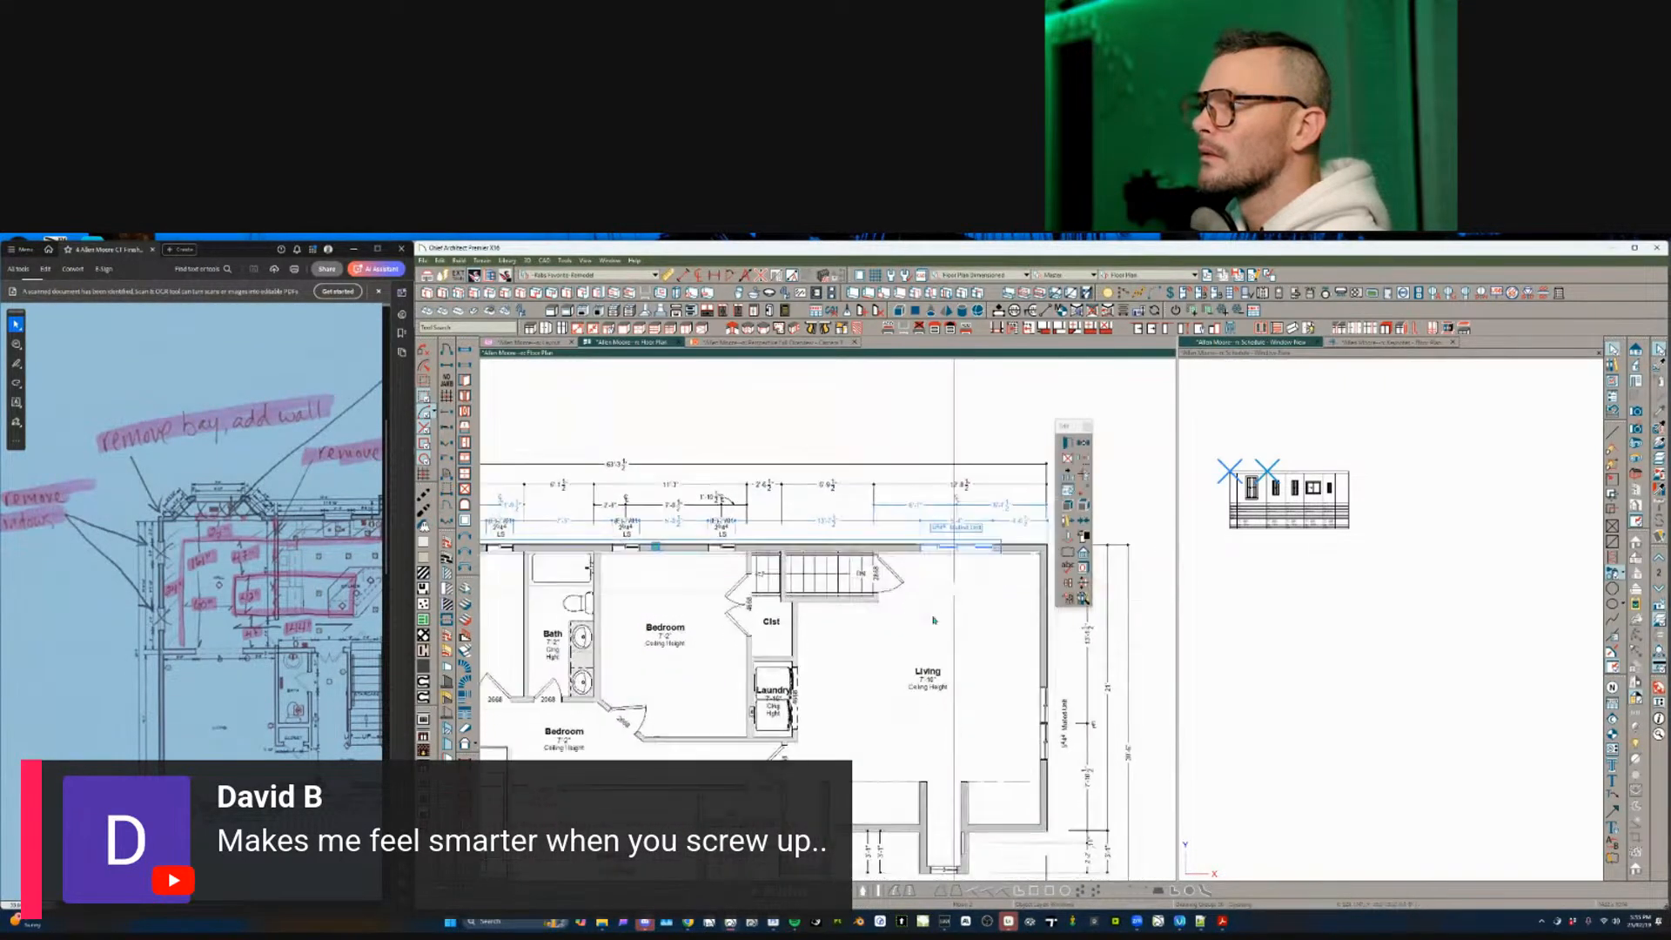
{"action": "left_click", "coordinate": [1008, 620], "text": "shift"}
{"action": "middle_click_drag", "start_coordinate": [1007, 620], "coordinate": [1047, 546]}
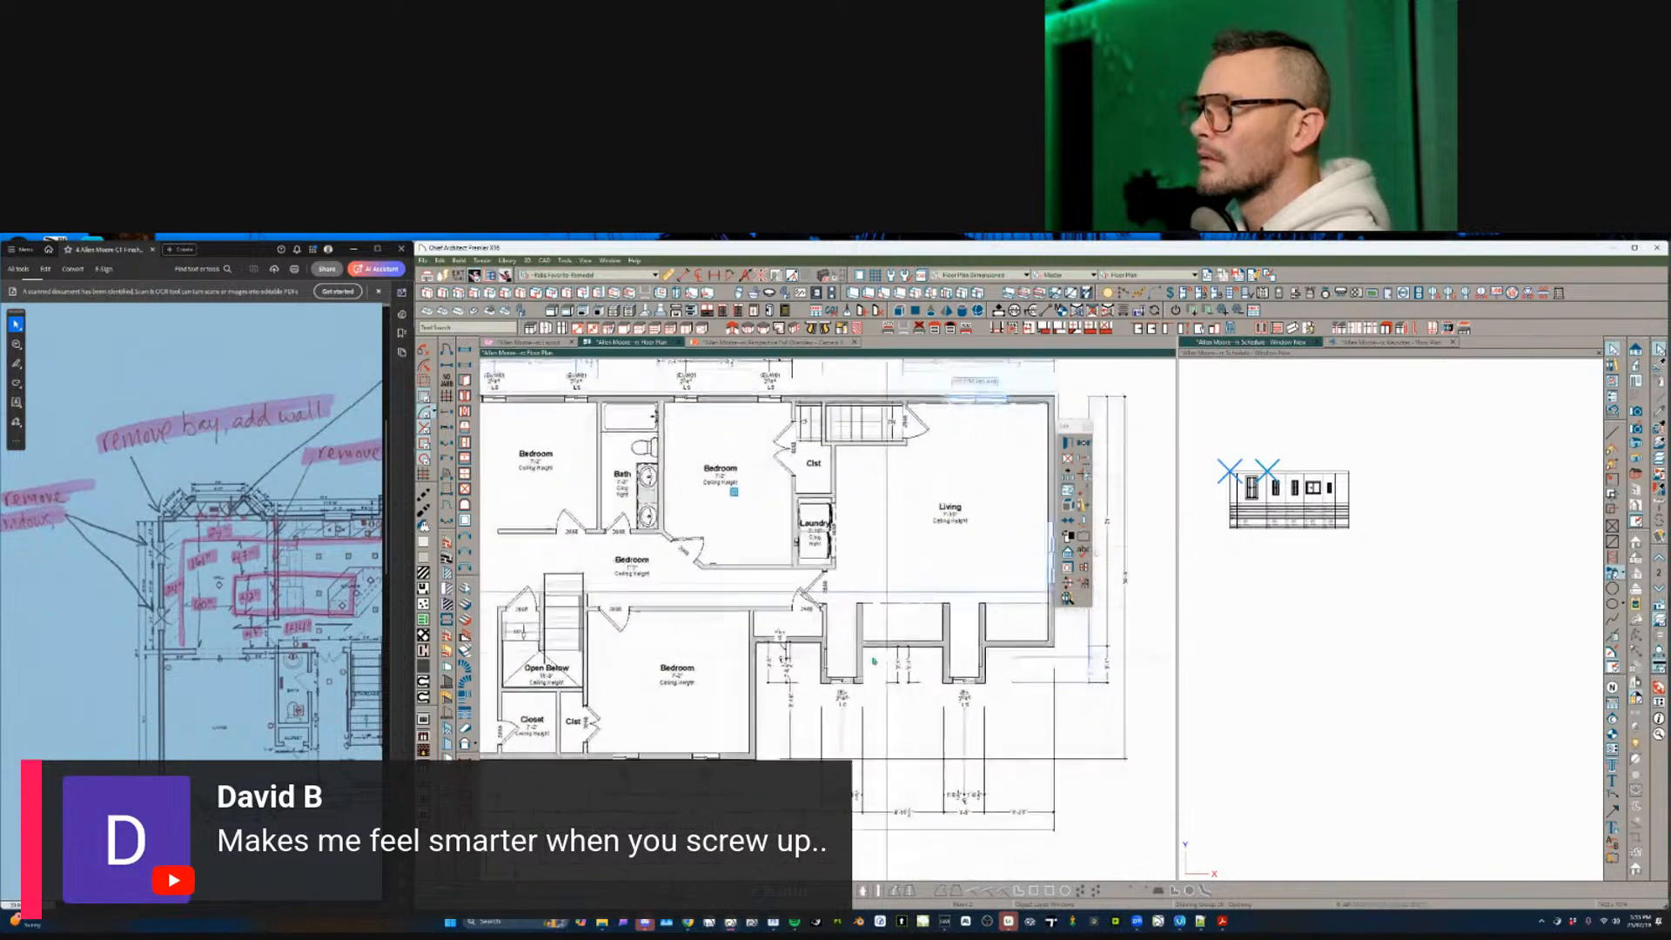
{"action": "scroll", "coordinate": [1044, 543], "scroll_direction": "down", "scroll_amount": 1}
{"action": "middle_click_drag", "start_coordinate": [762, 636], "coordinate": [871, 662]}
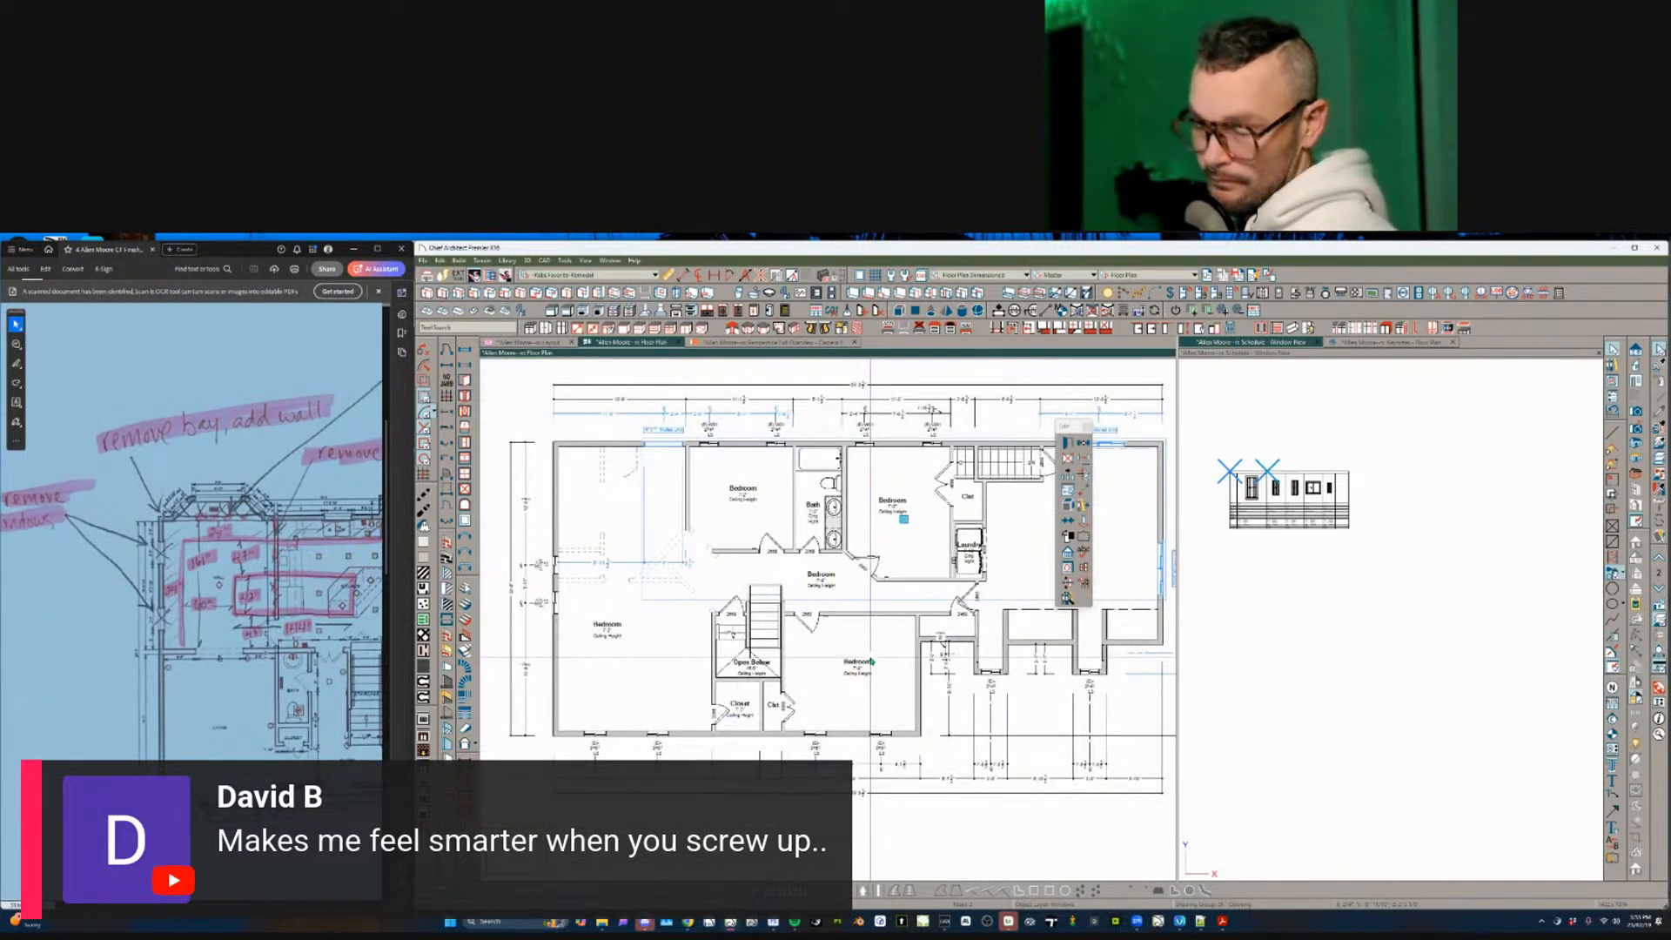
- Give the selected mulled windows the comment 'Window TBR' and confirm
{"action": "key", "text": "ctrl+e"}
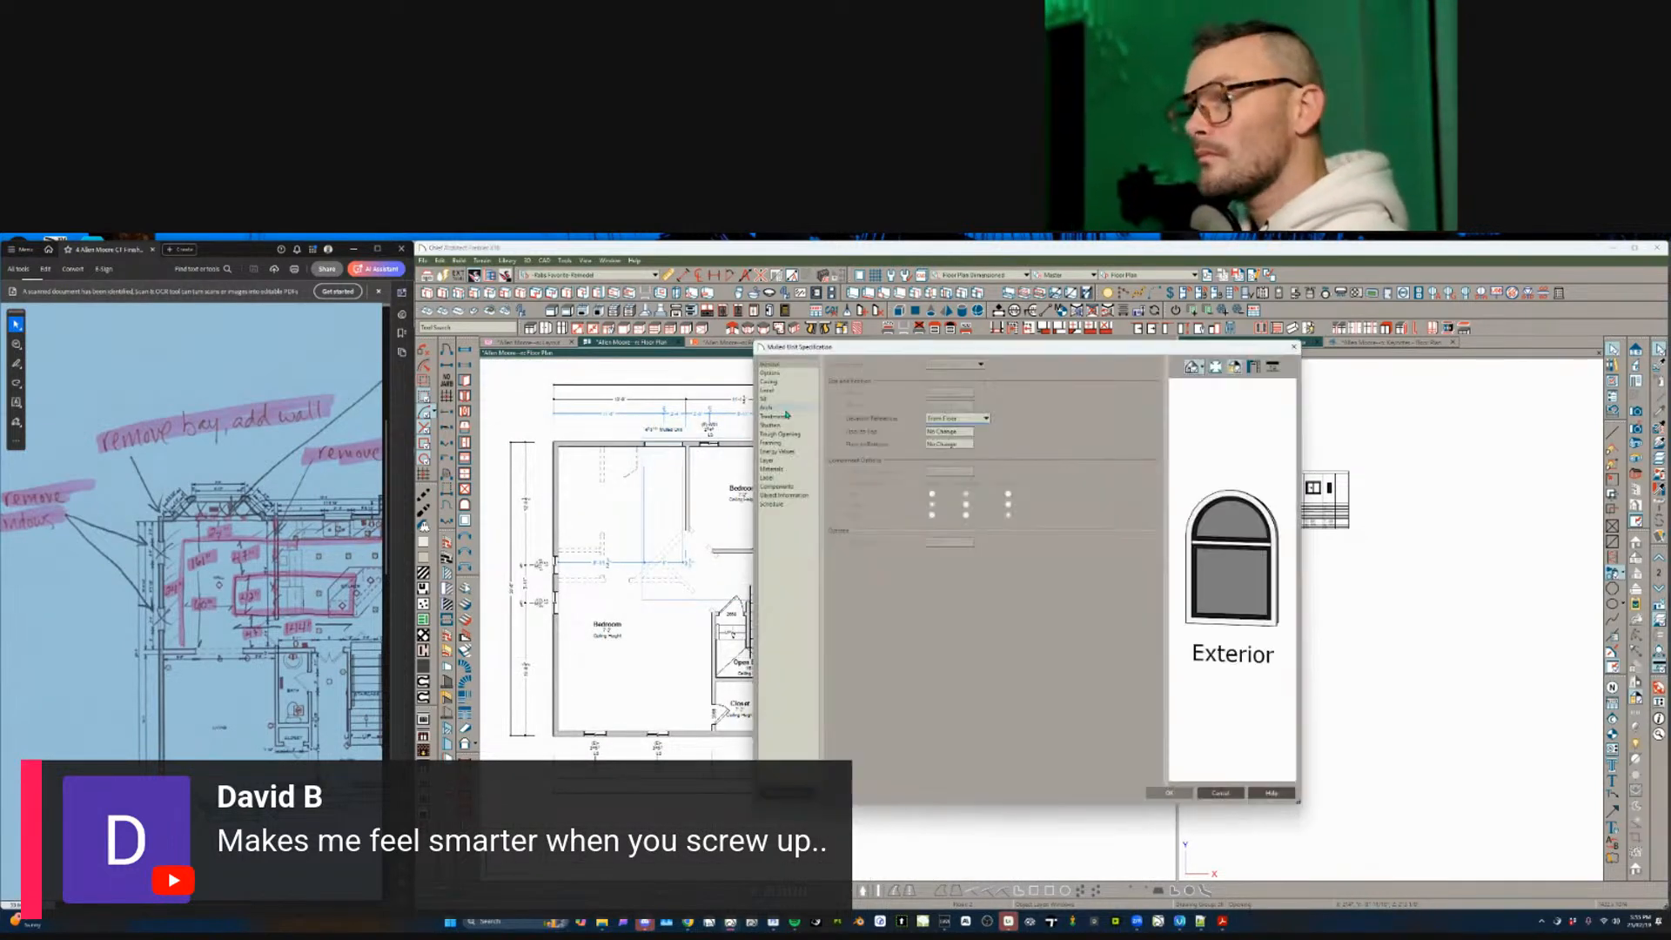
{"action": "left_click", "coordinate": [785, 495]}
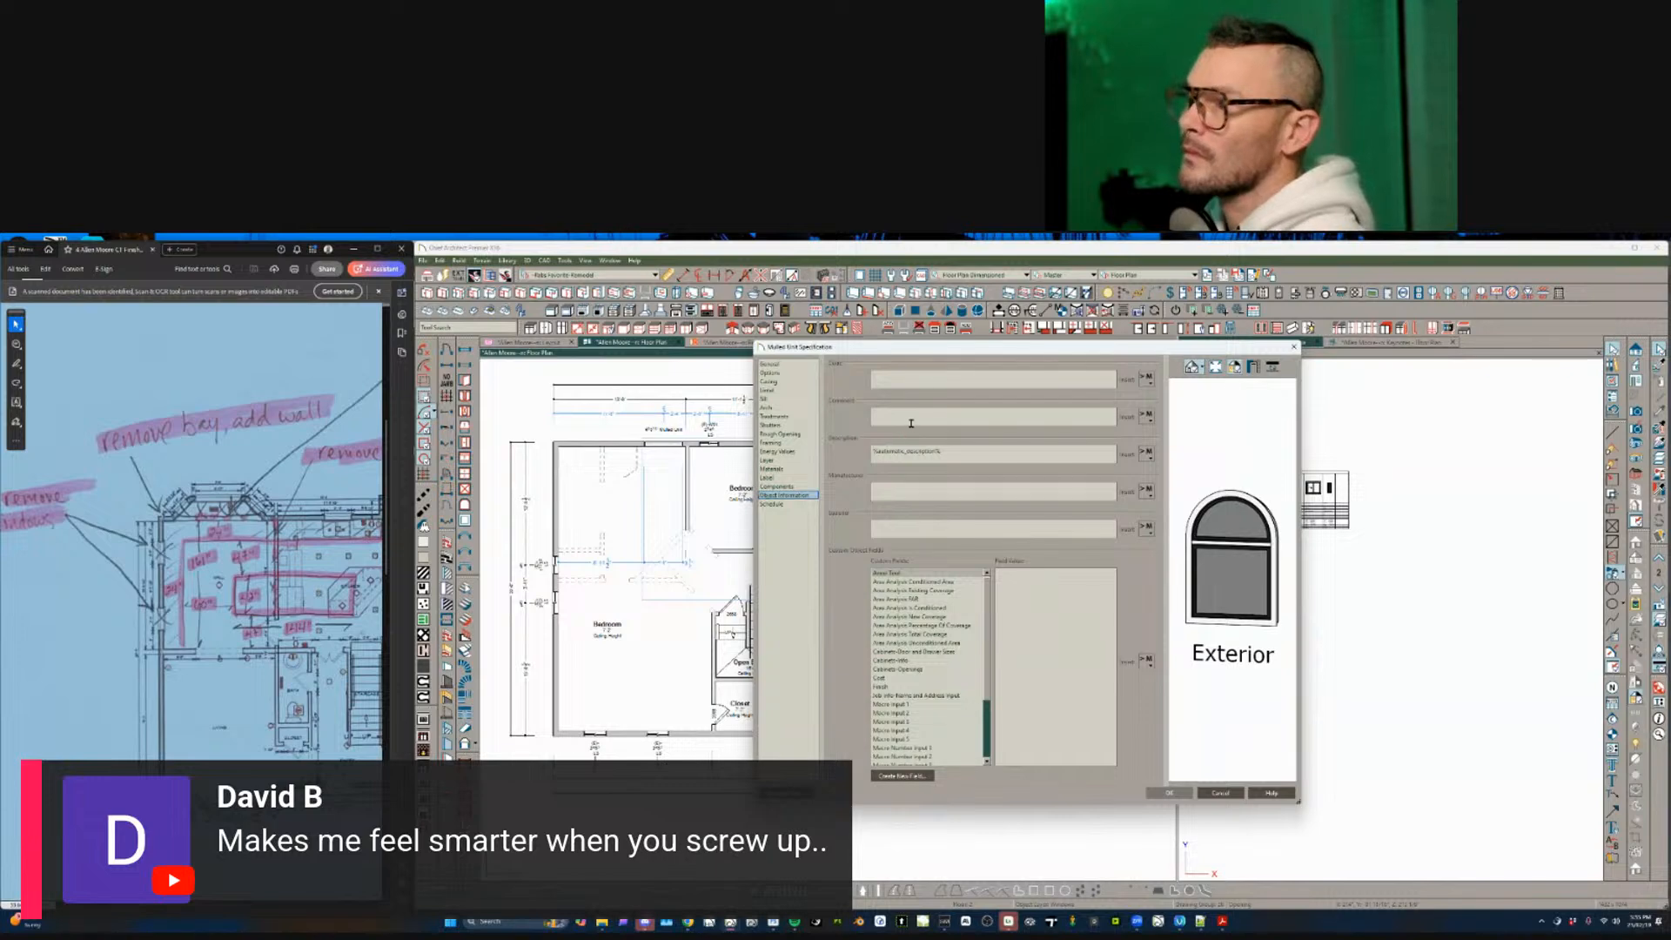
{"action": "key", "text": "super+v"}
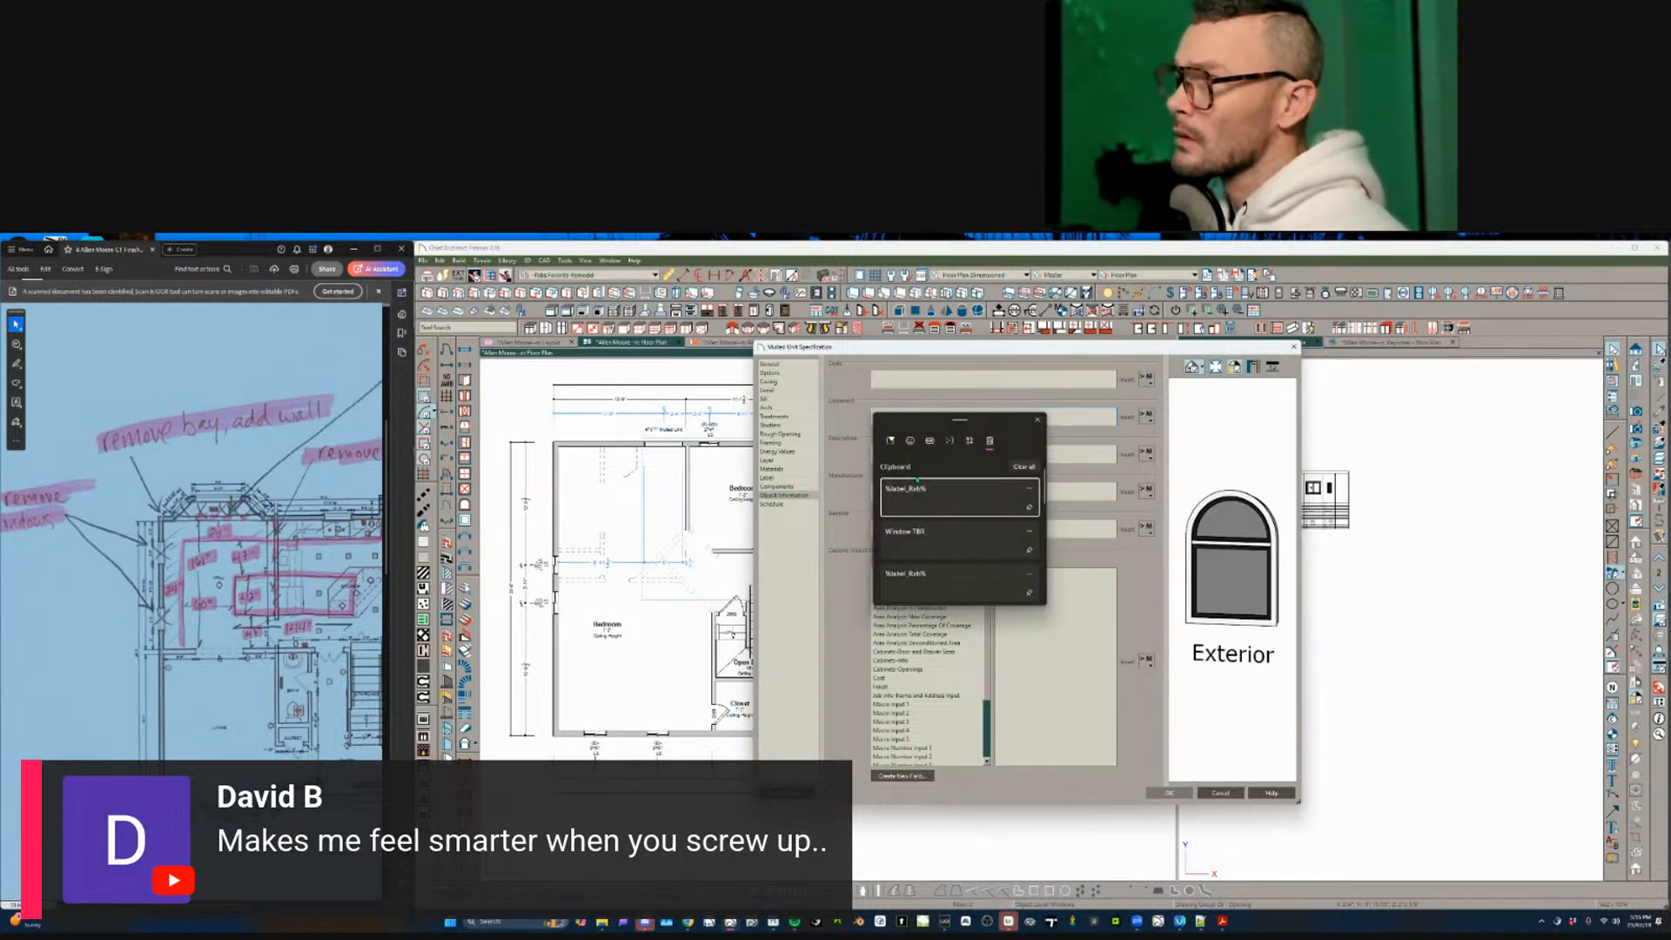
{"action": "left_click", "coordinate": [927, 526]}
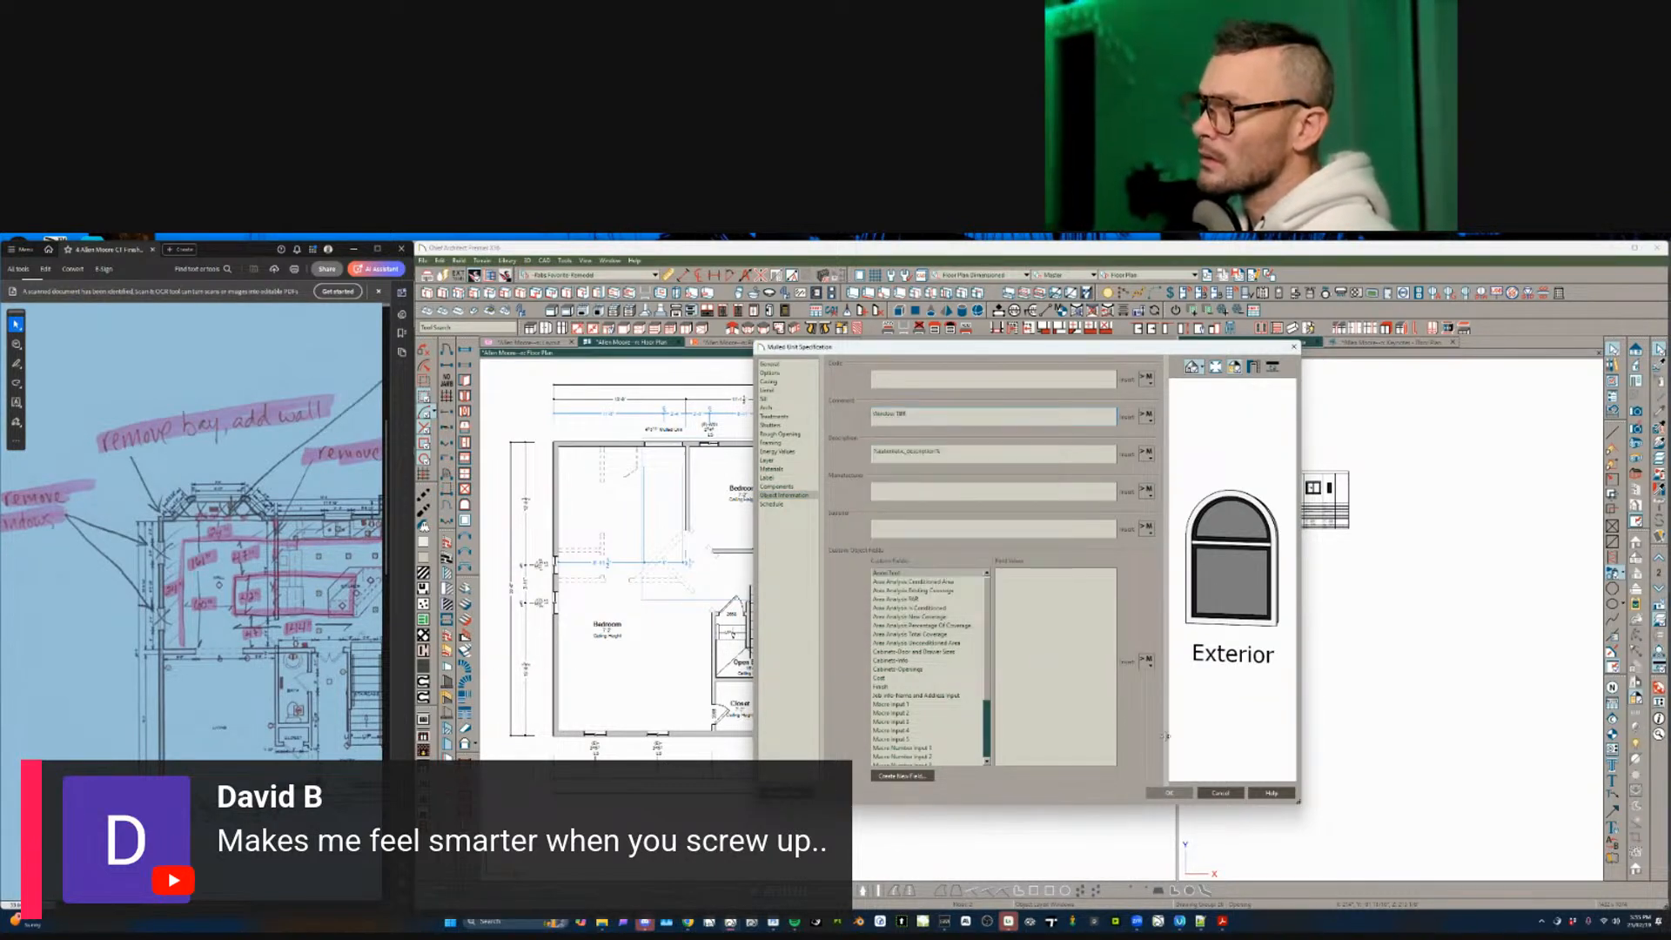
{"action": "left_click", "coordinate": [1169, 793]}
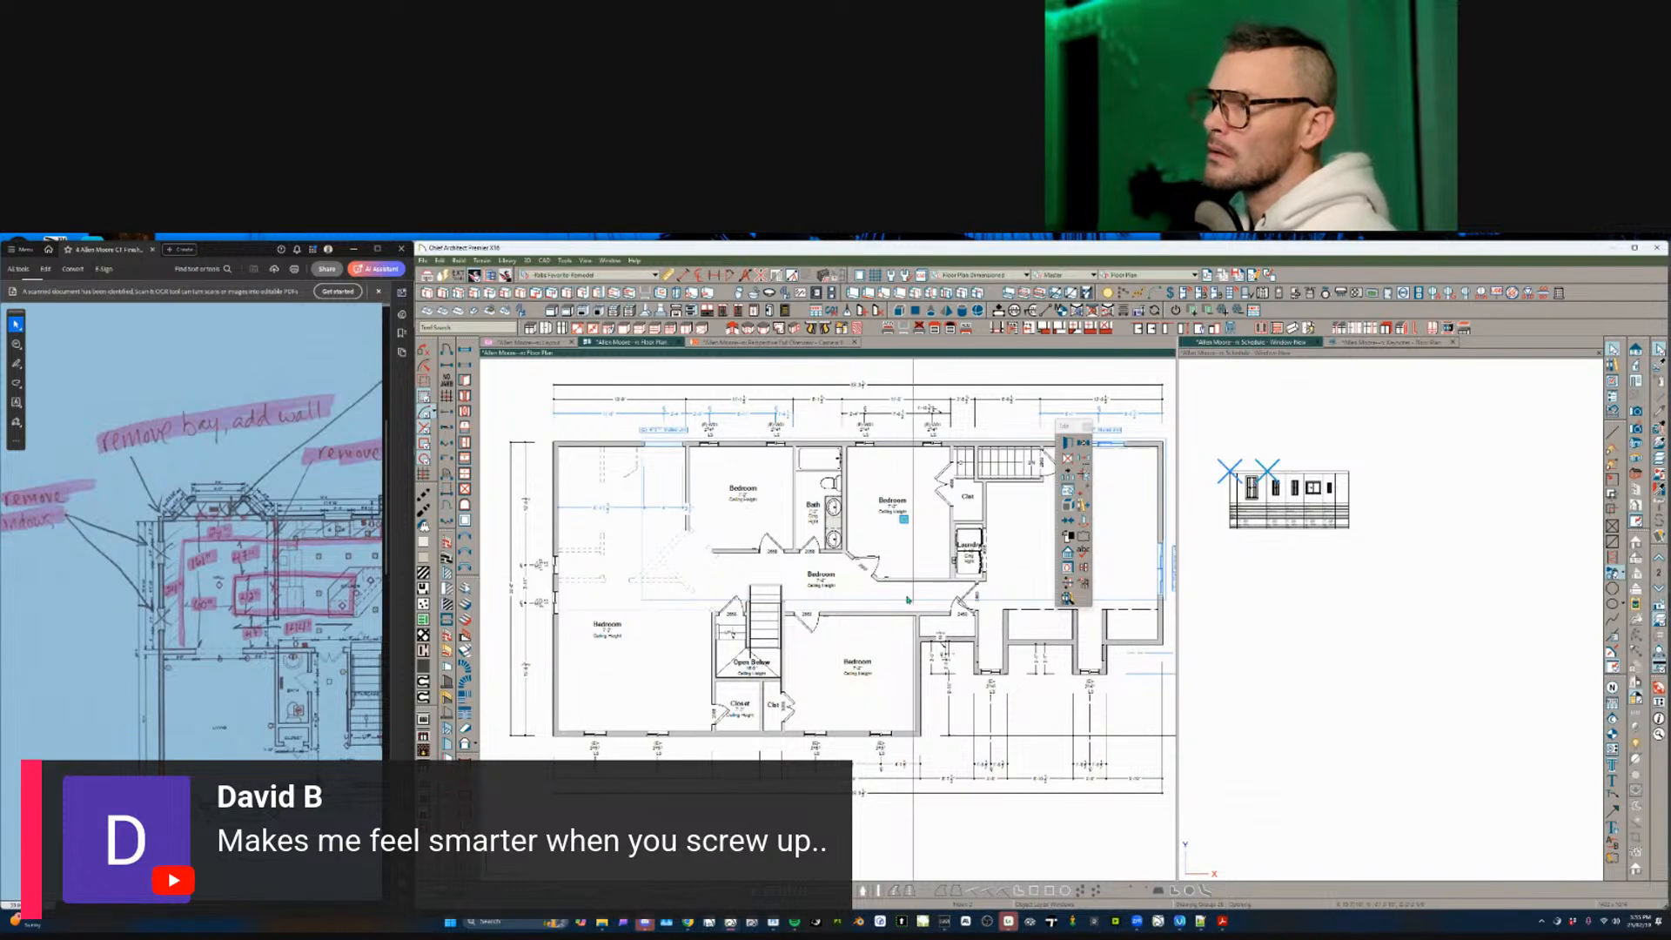
{"action": "middle_click_drag", "start_coordinate": [656, 567], "coordinate": [721, 589]}
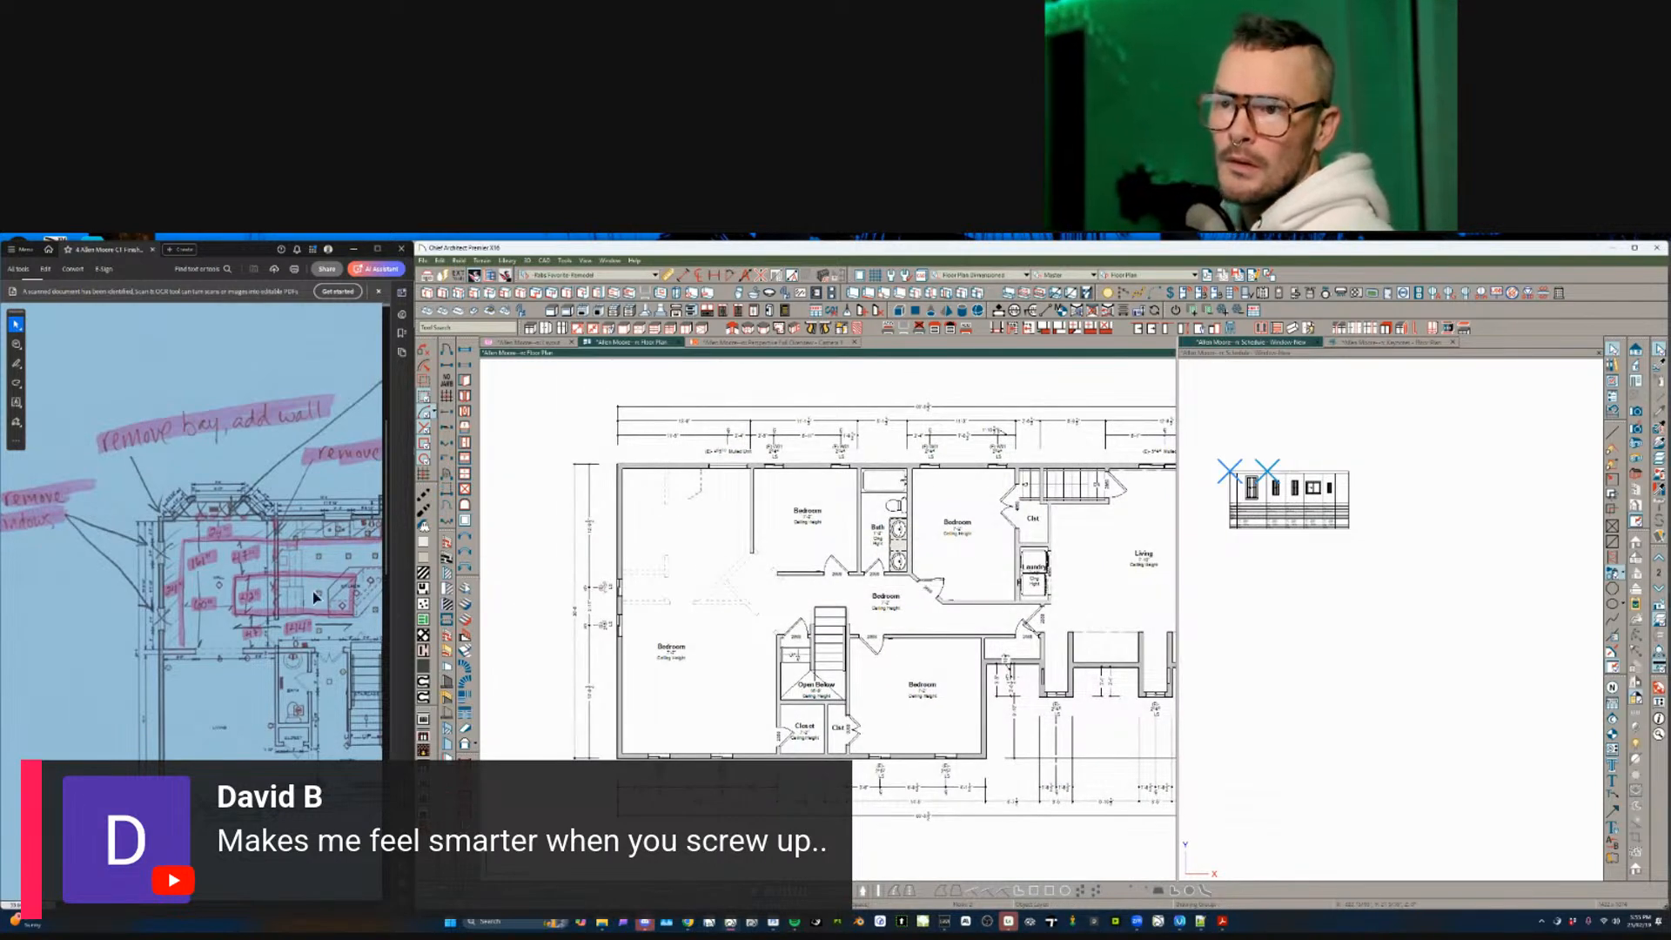
- Zoom in on the PDF sketch's red revision notes, then return to the floor plan
{"action": "left_click", "coordinate": [220, 589]}
{"action": "scroll", "coordinate": [220, 587], "scroll_direction": "right", "scroll_amount": 3}
{"action": "scroll", "coordinate": [220, 584], "scroll_direction": "down", "scroll_amount": 1, "text": "ctrl"}
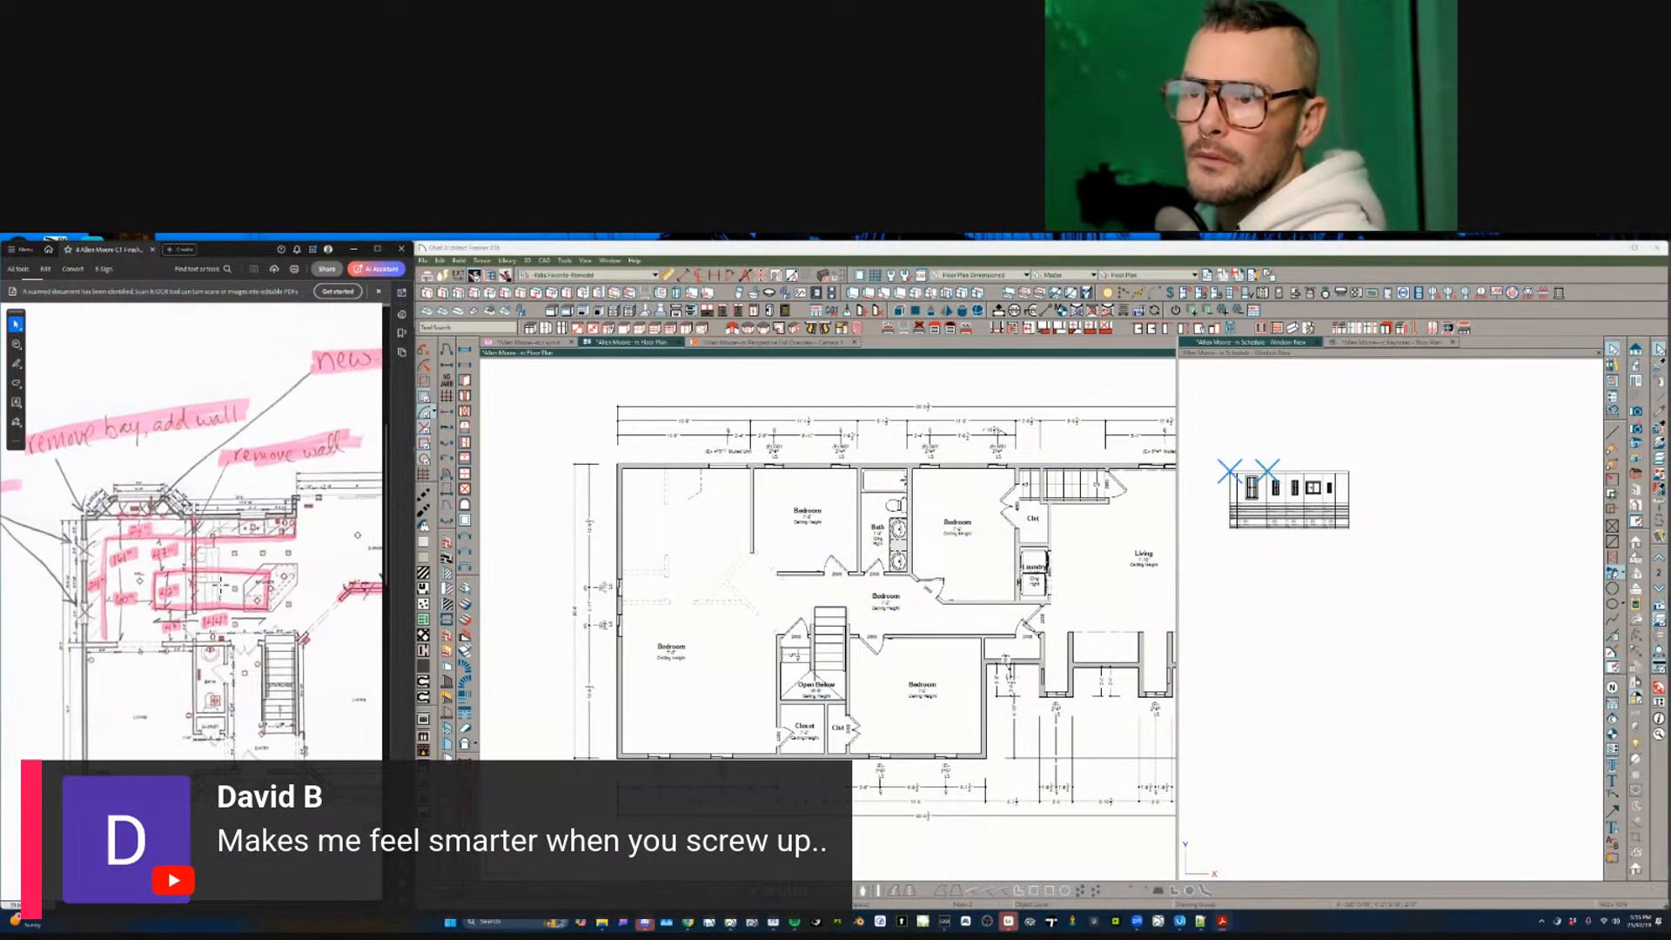
{"action": "scroll", "coordinate": [220, 588], "scroll_direction": "down", "scroll_amount": 6, "text": "ctrl"}
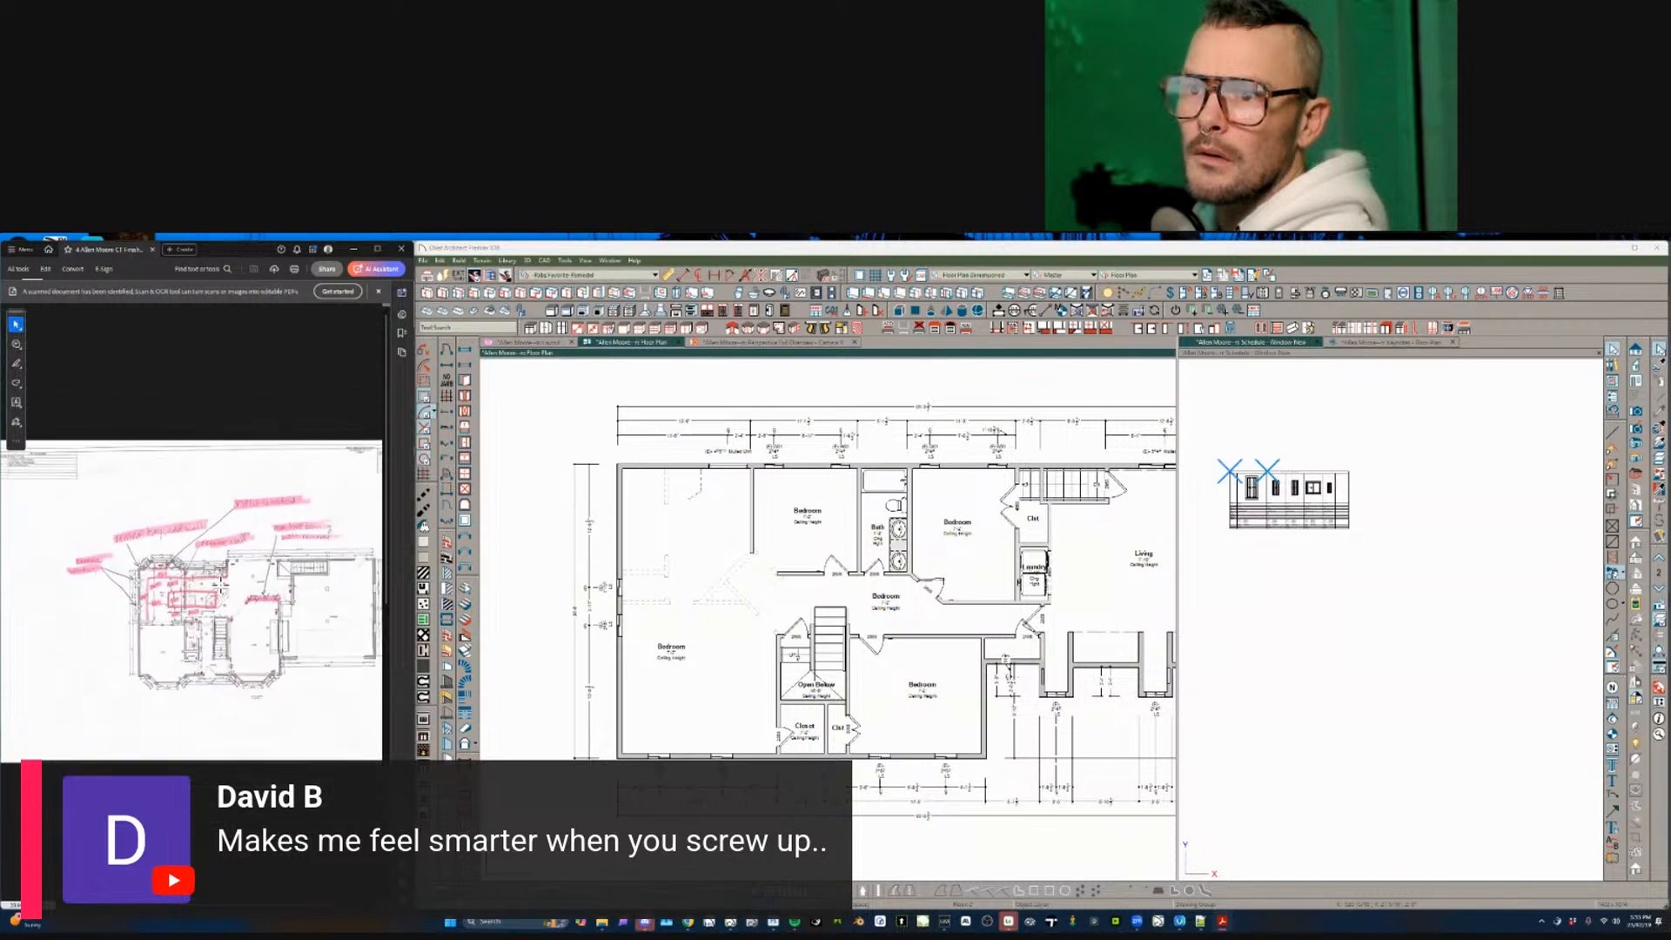
{"action": "scroll", "coordinate": [220, 587], "scroll_direction": "up", "scroll_amount": 5, "text": "ctrl"}
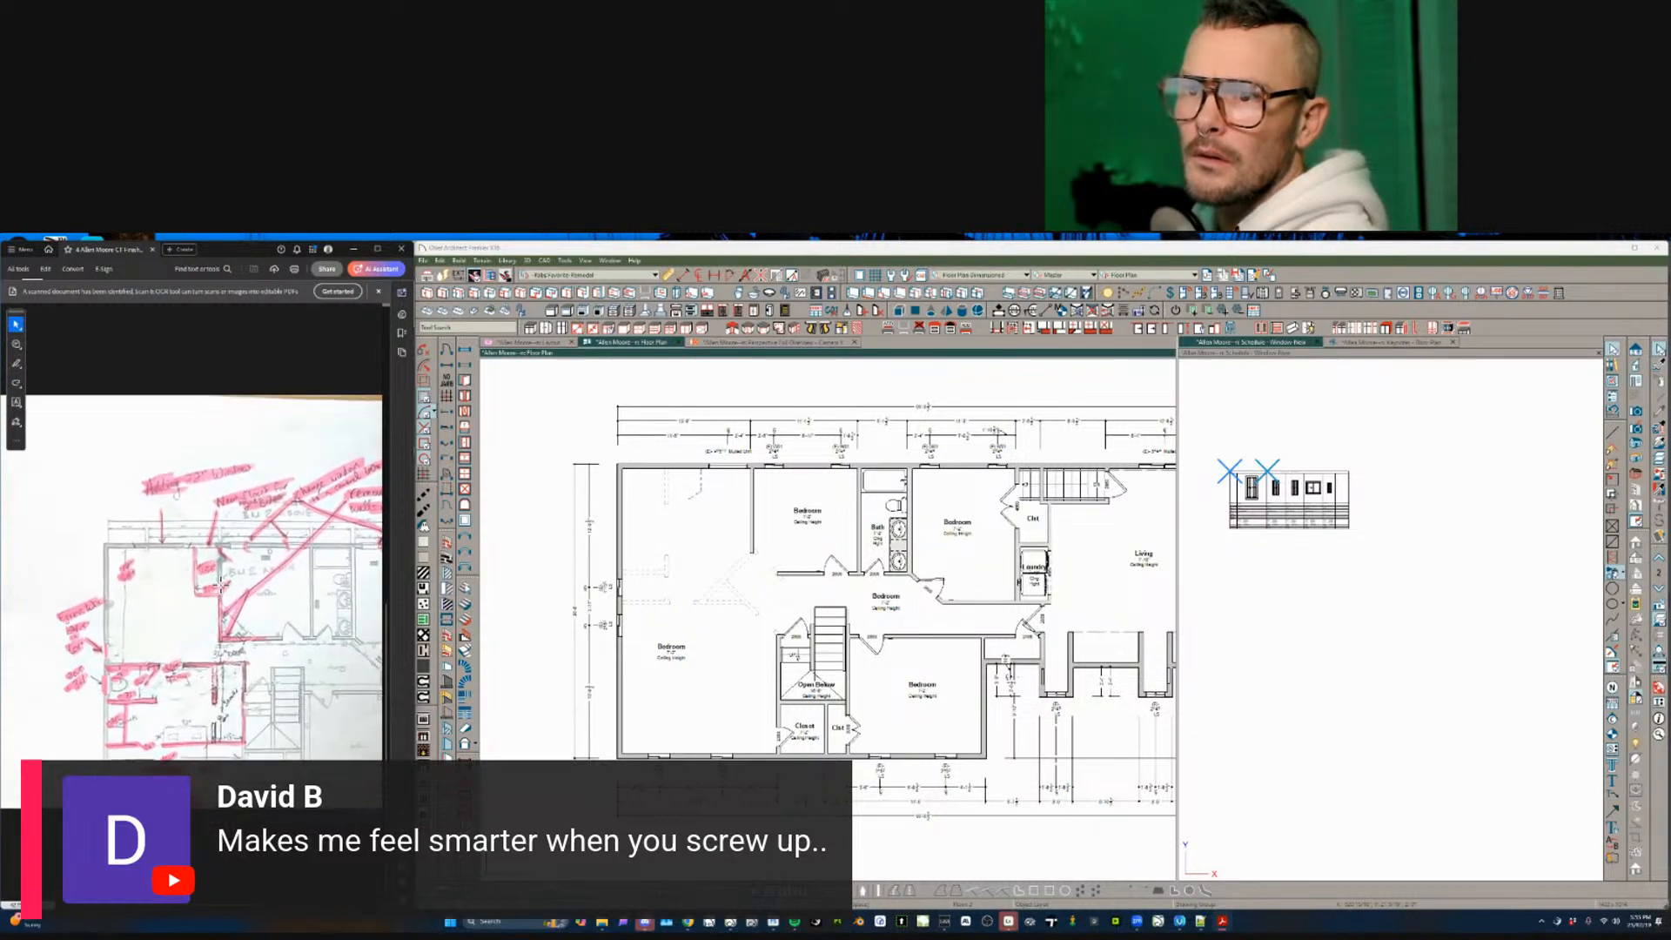
{"action": "scroll", "coordinate": [220, 588], "scroll_direction": "up", "scroll_amount": 2, "text": "ctrl"}
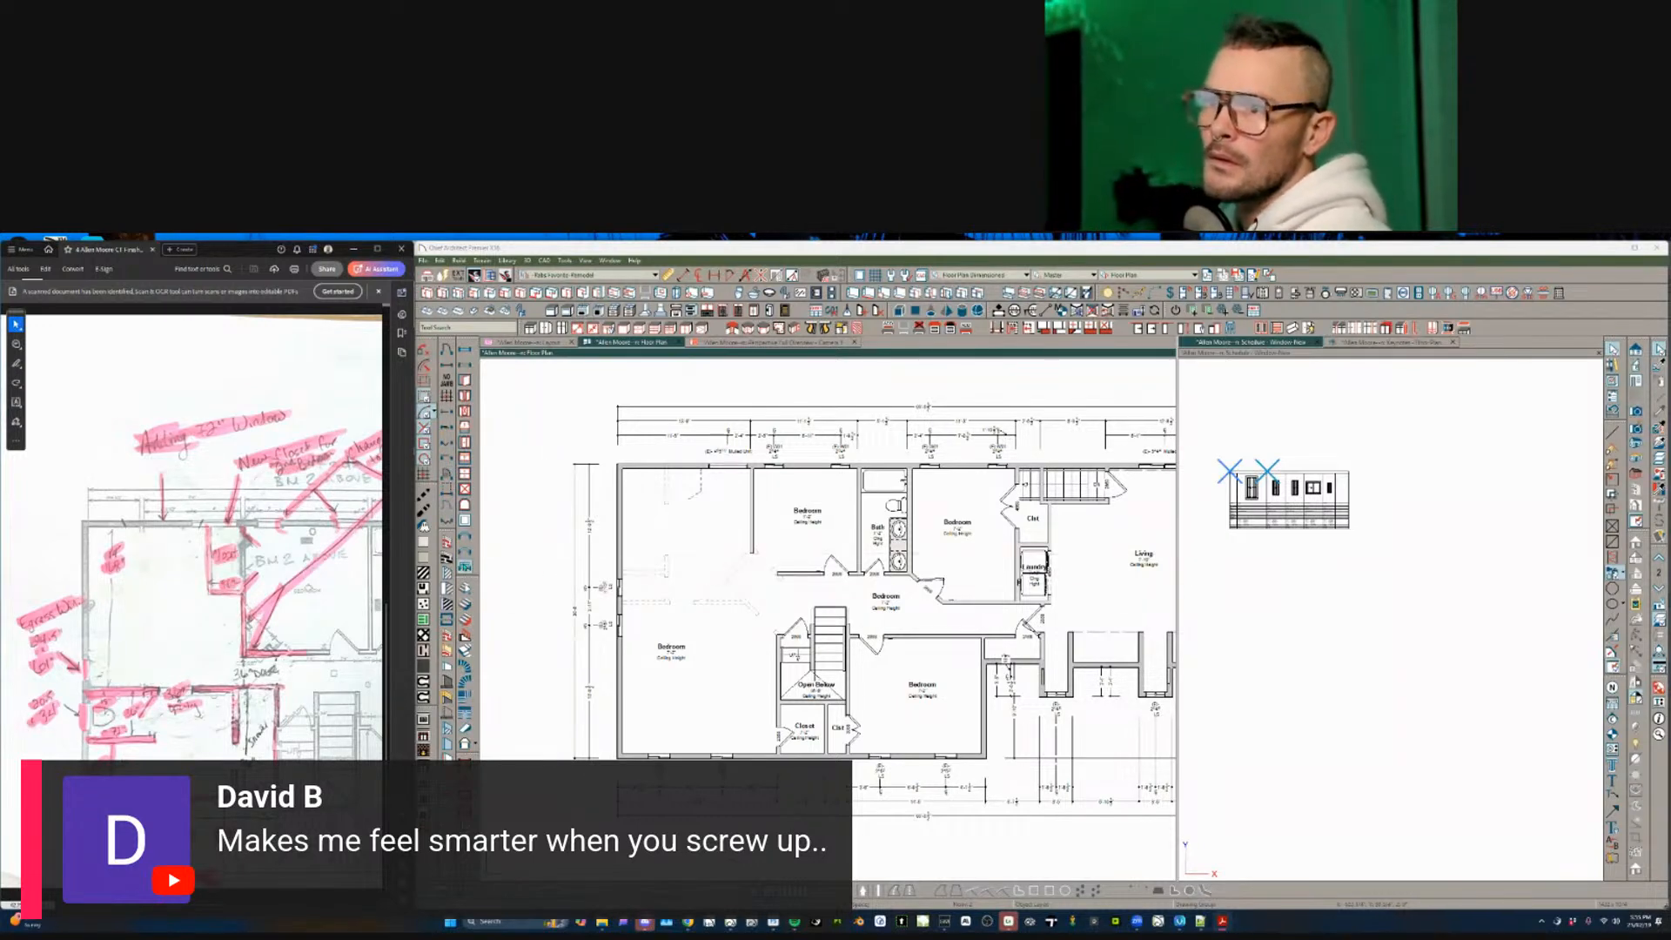
{"action": "left_click", "coordinate": [625, 699]}
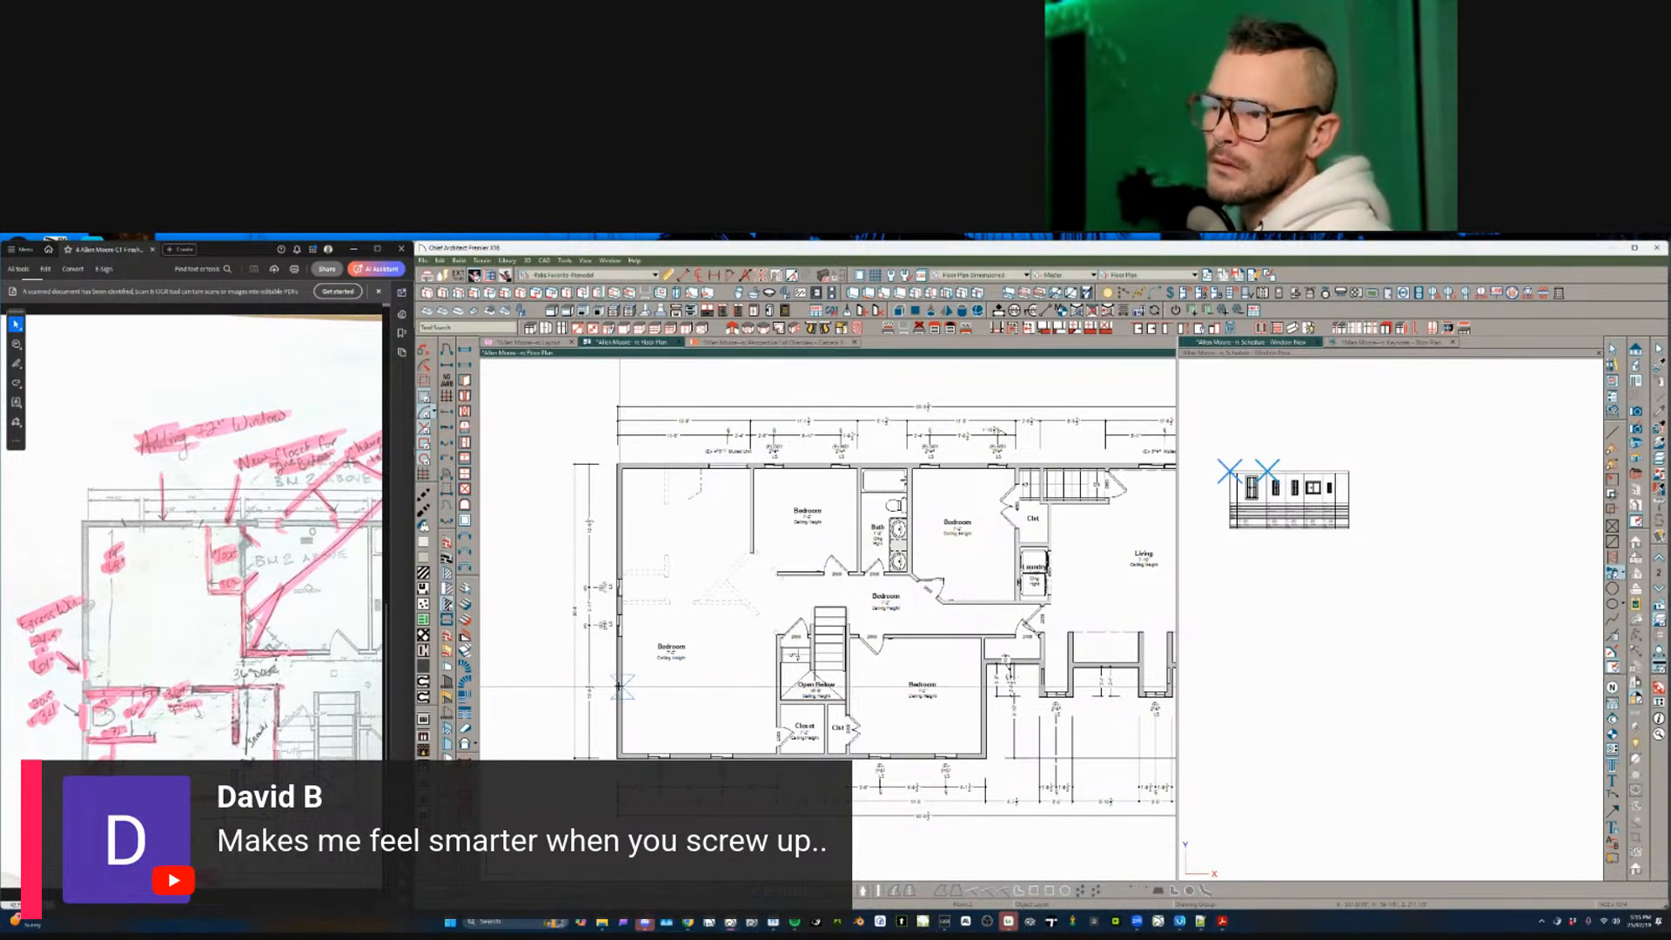
- Draw a wall from the stair corner to the exterior wall, dimensioned 8'5"
{"action": "left_click", "coordinate": [719, 687]}
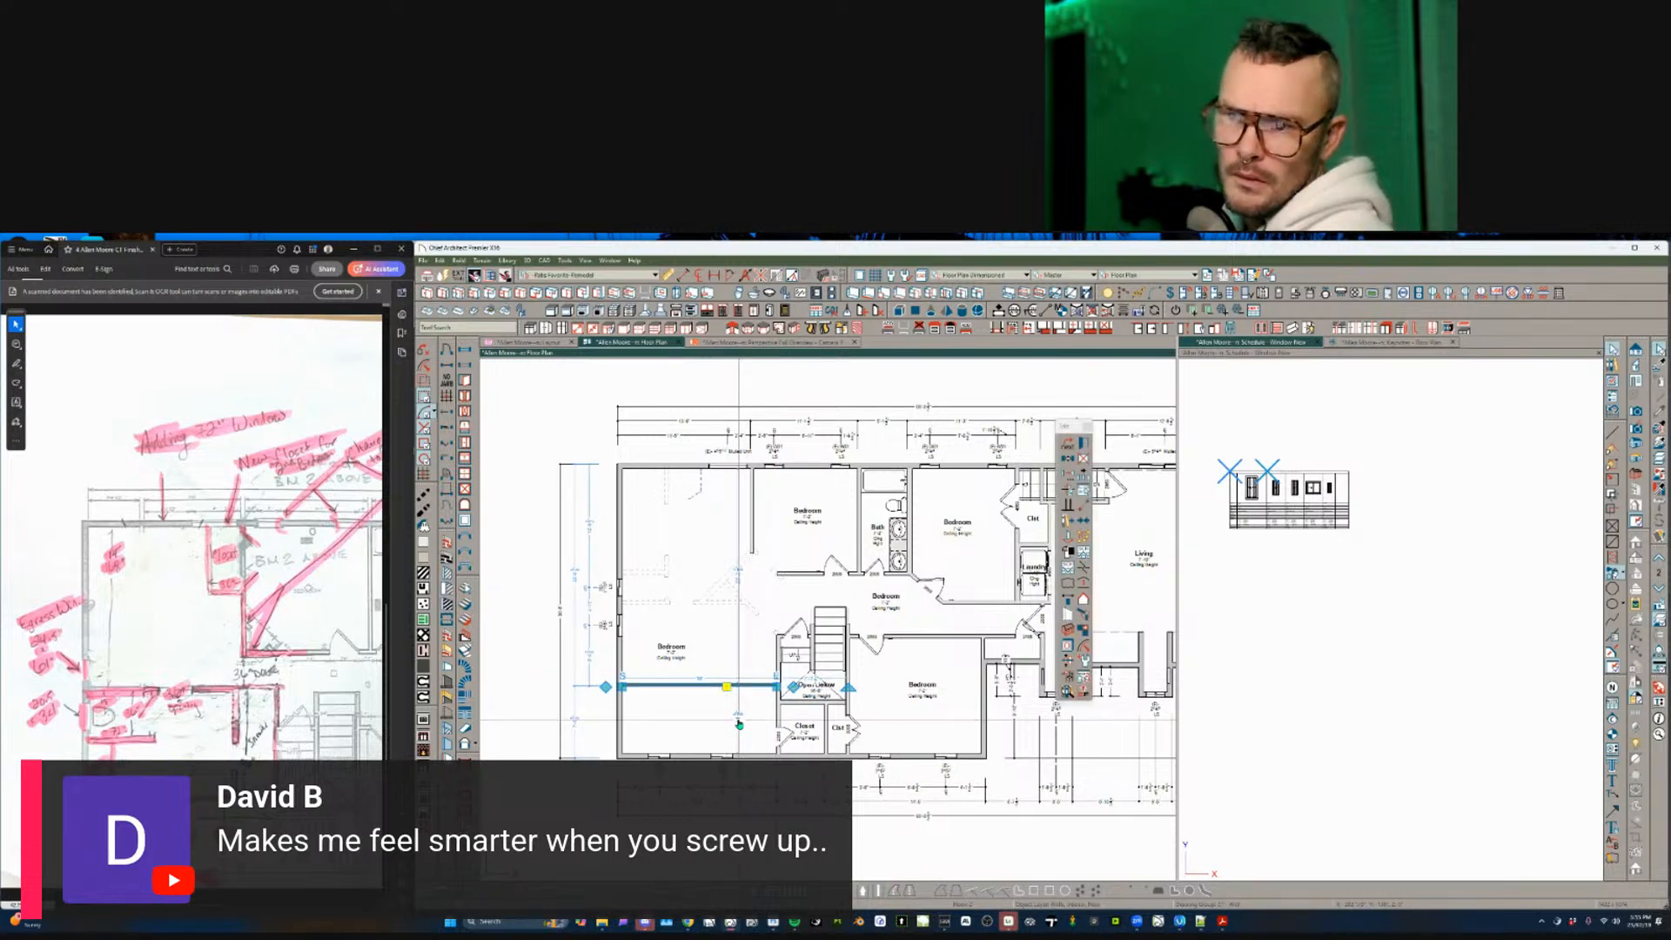
{"action": "key", "text": "Escape"}
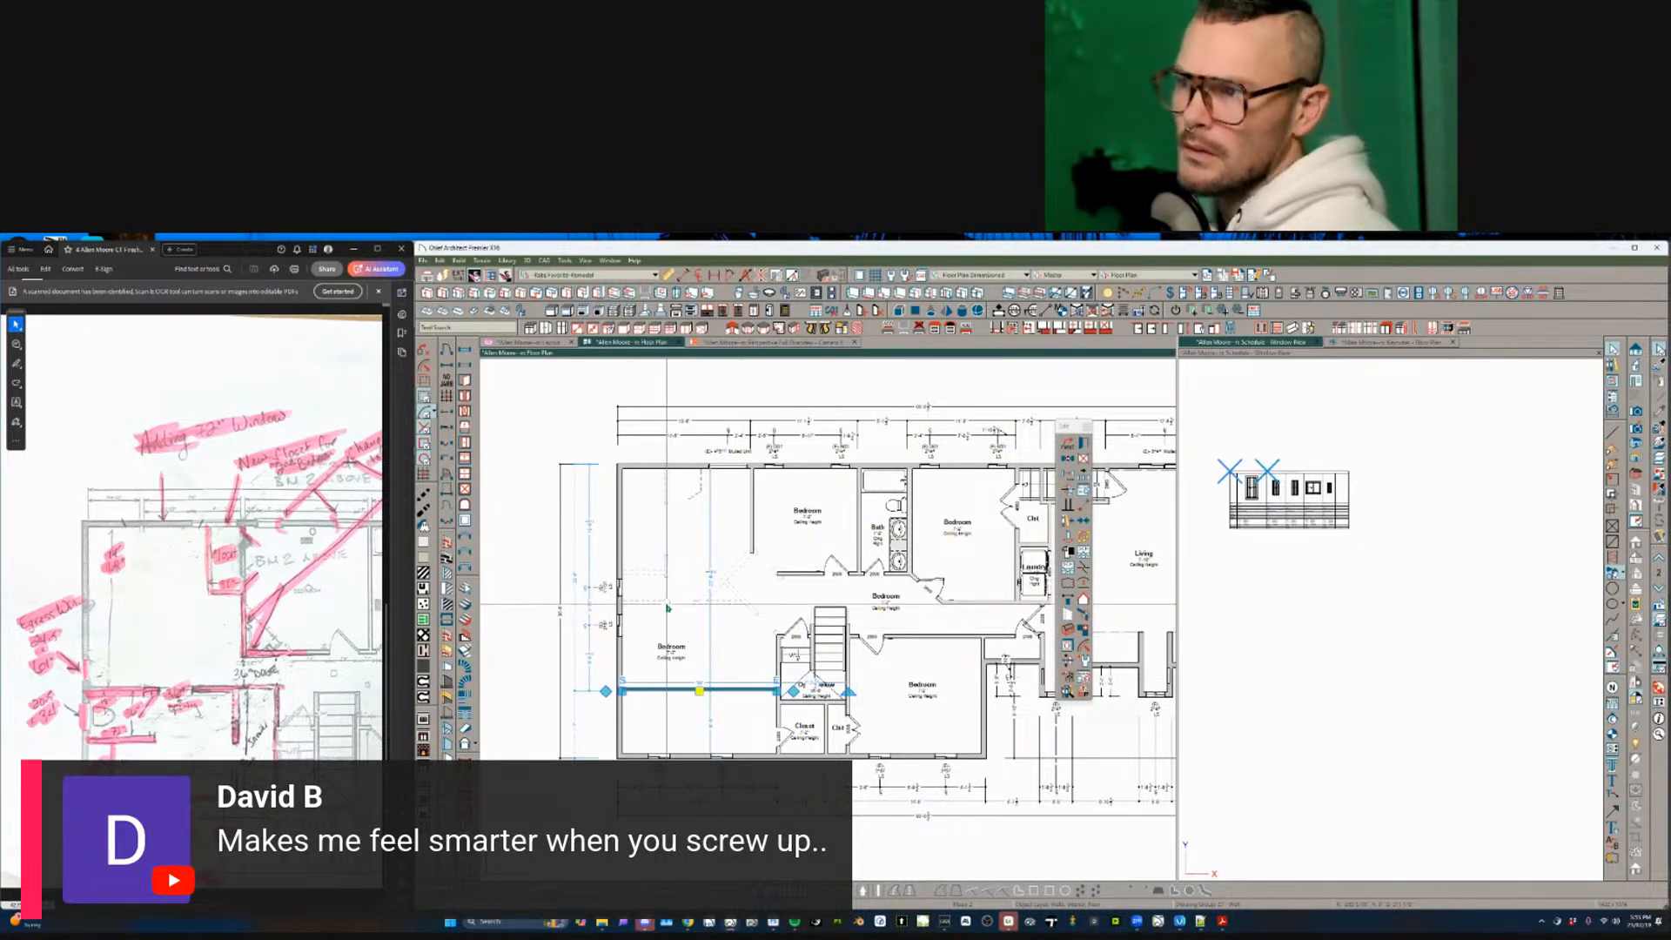
{"action": "key", "text": "Escape"}
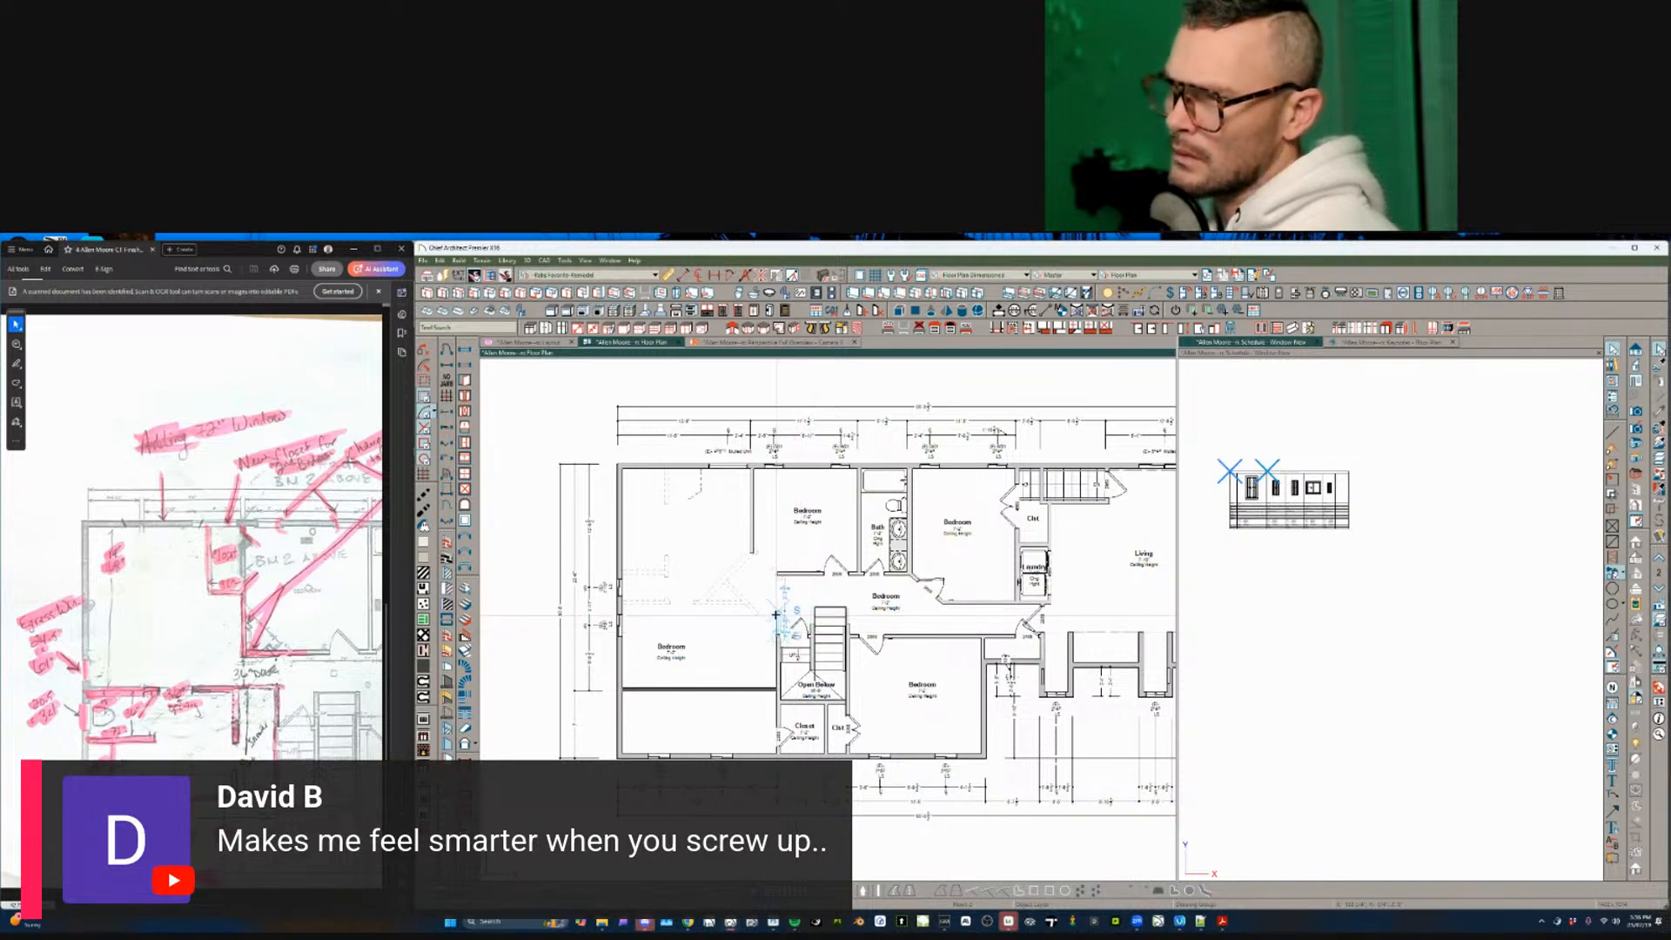
{"action": "scroll", "coordinate": [775, 615], "scroll_direction": "up", "scroll_amount": 3}
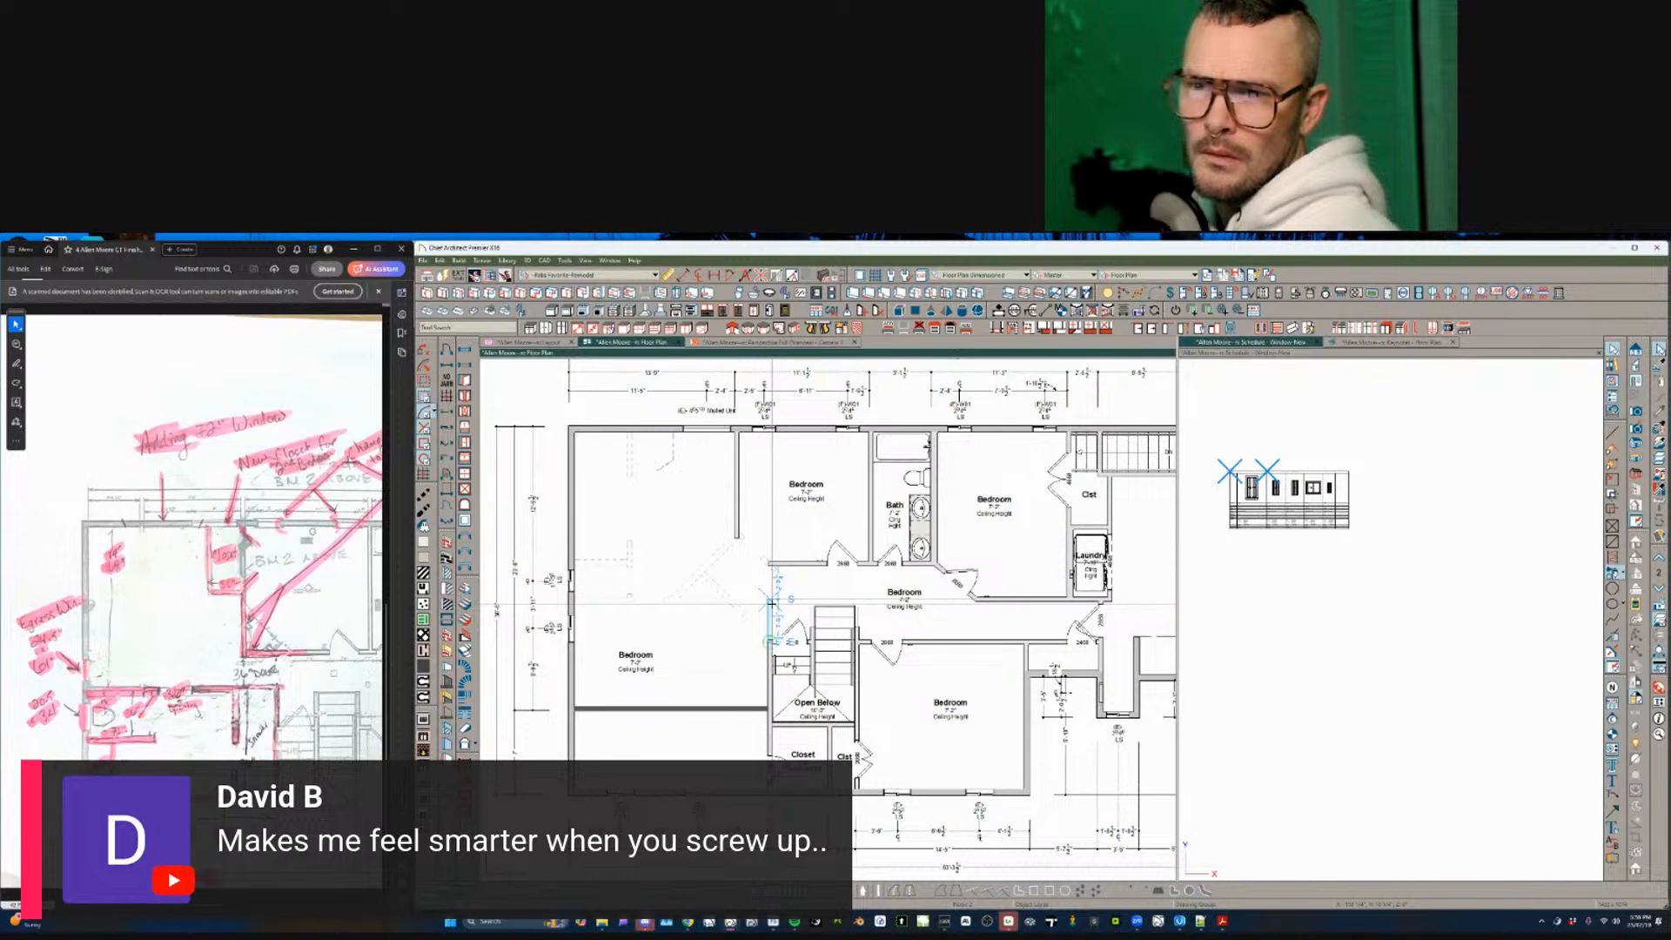
{"action": "left_click_drag", "start_coordinate": [768, 599], "coordinate": [585, 602]}
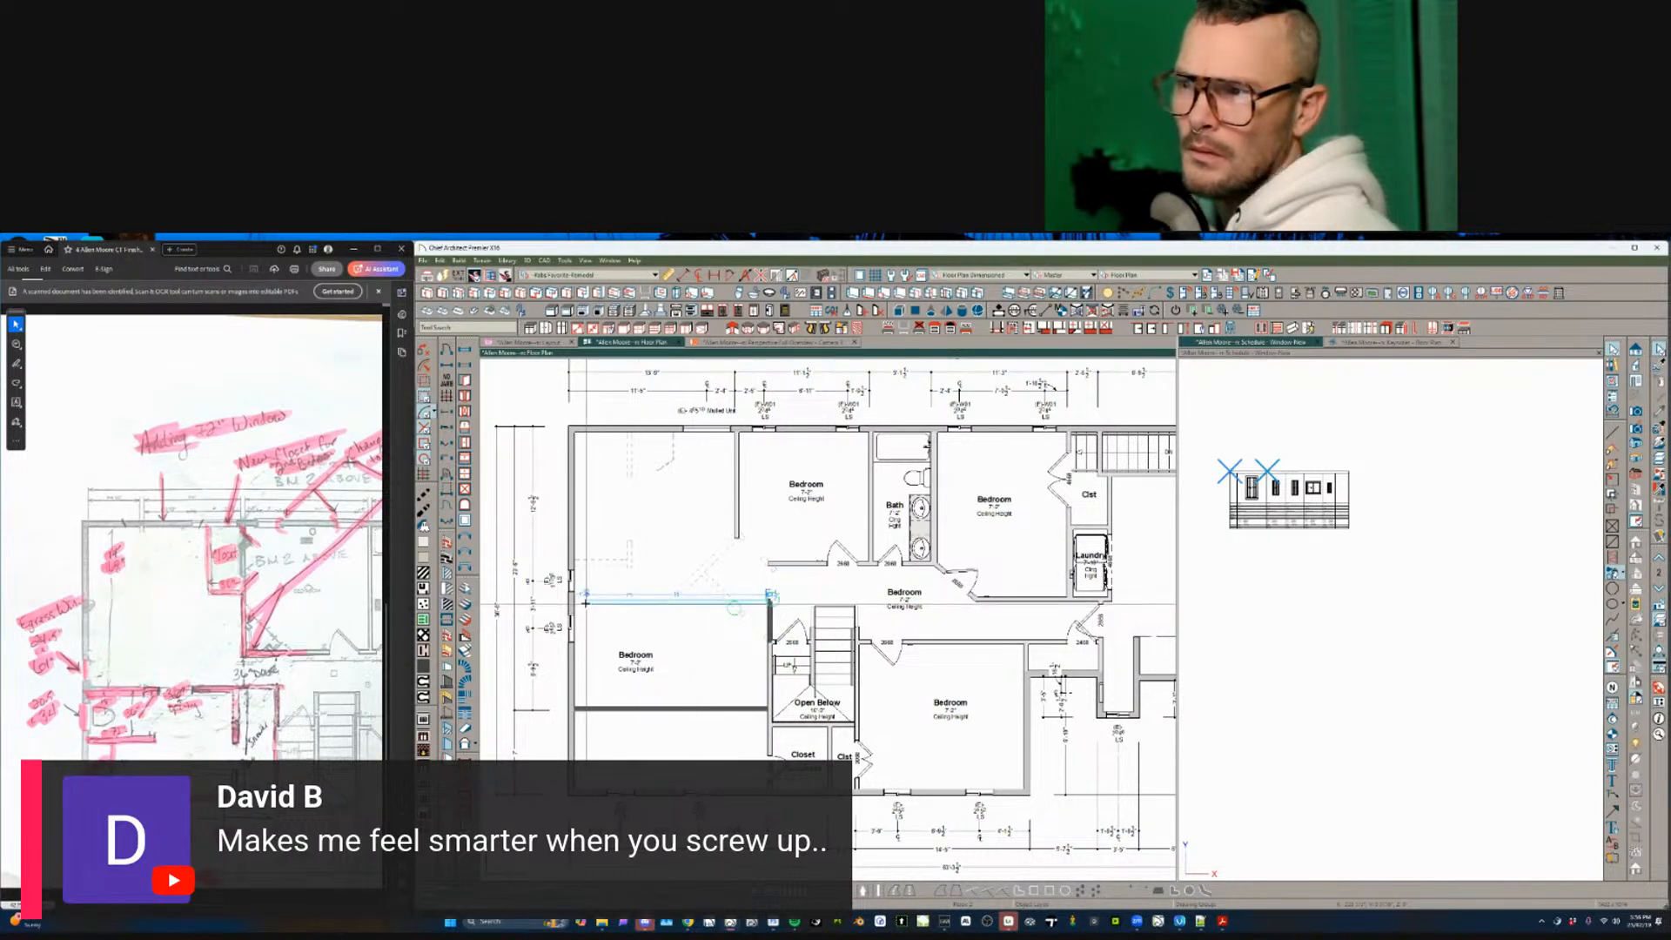
{"action": "left_click", "coordinate": [696, 601]}
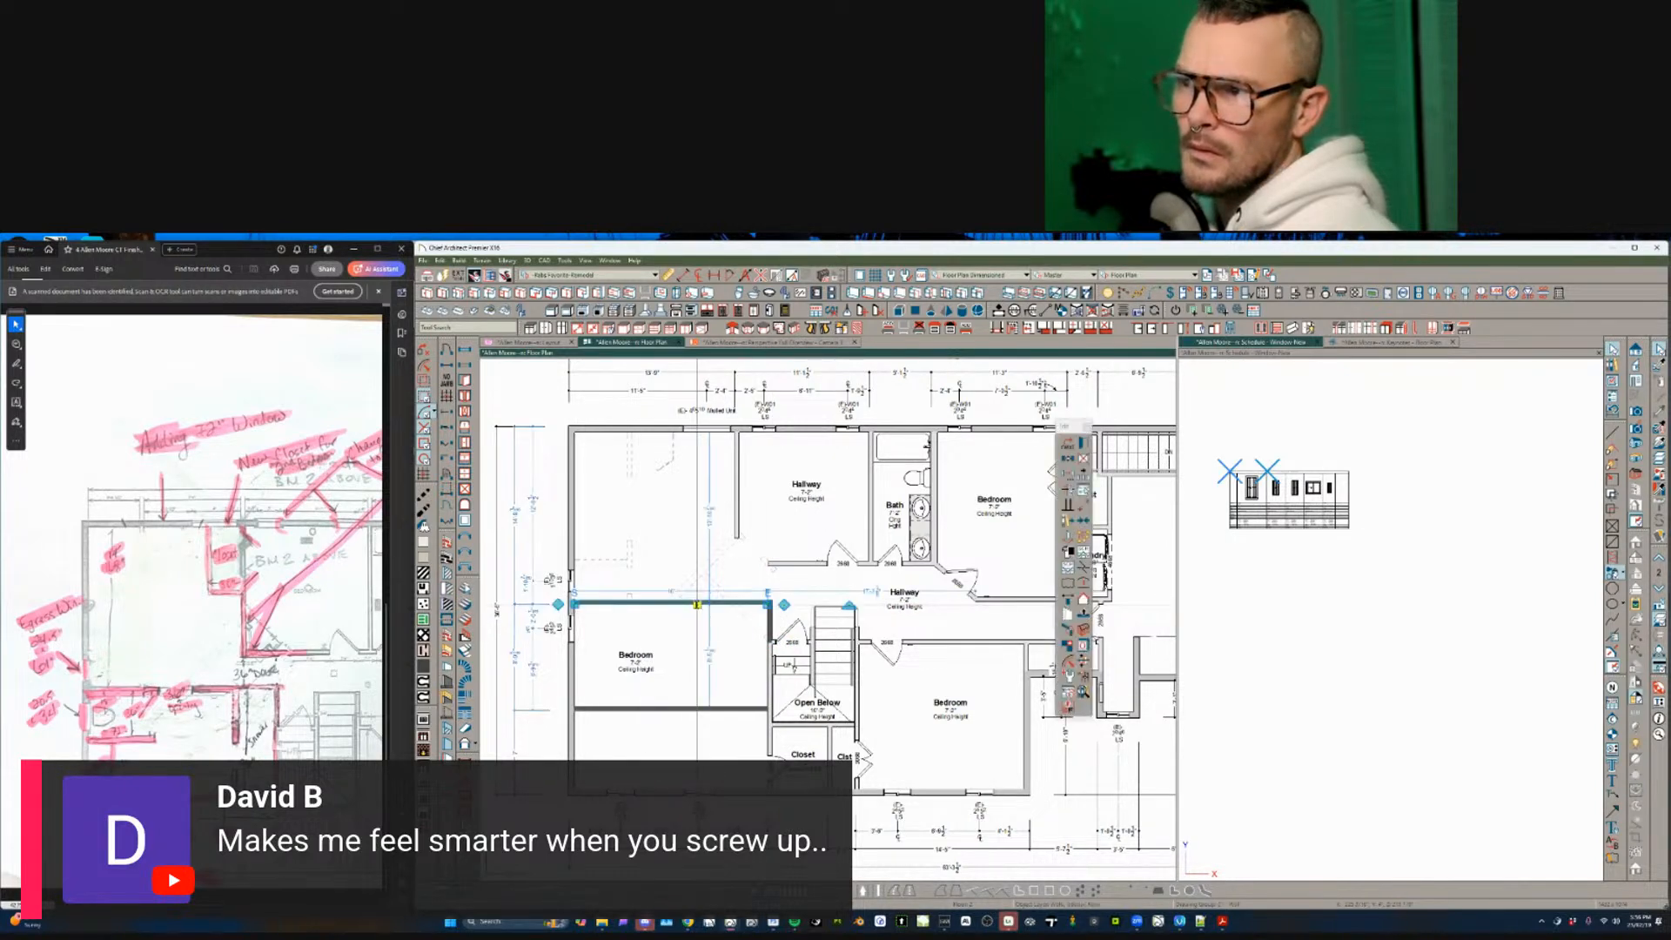
{"action": "type", "text": "8'5"}
{"action": "key", "text": "Return"}
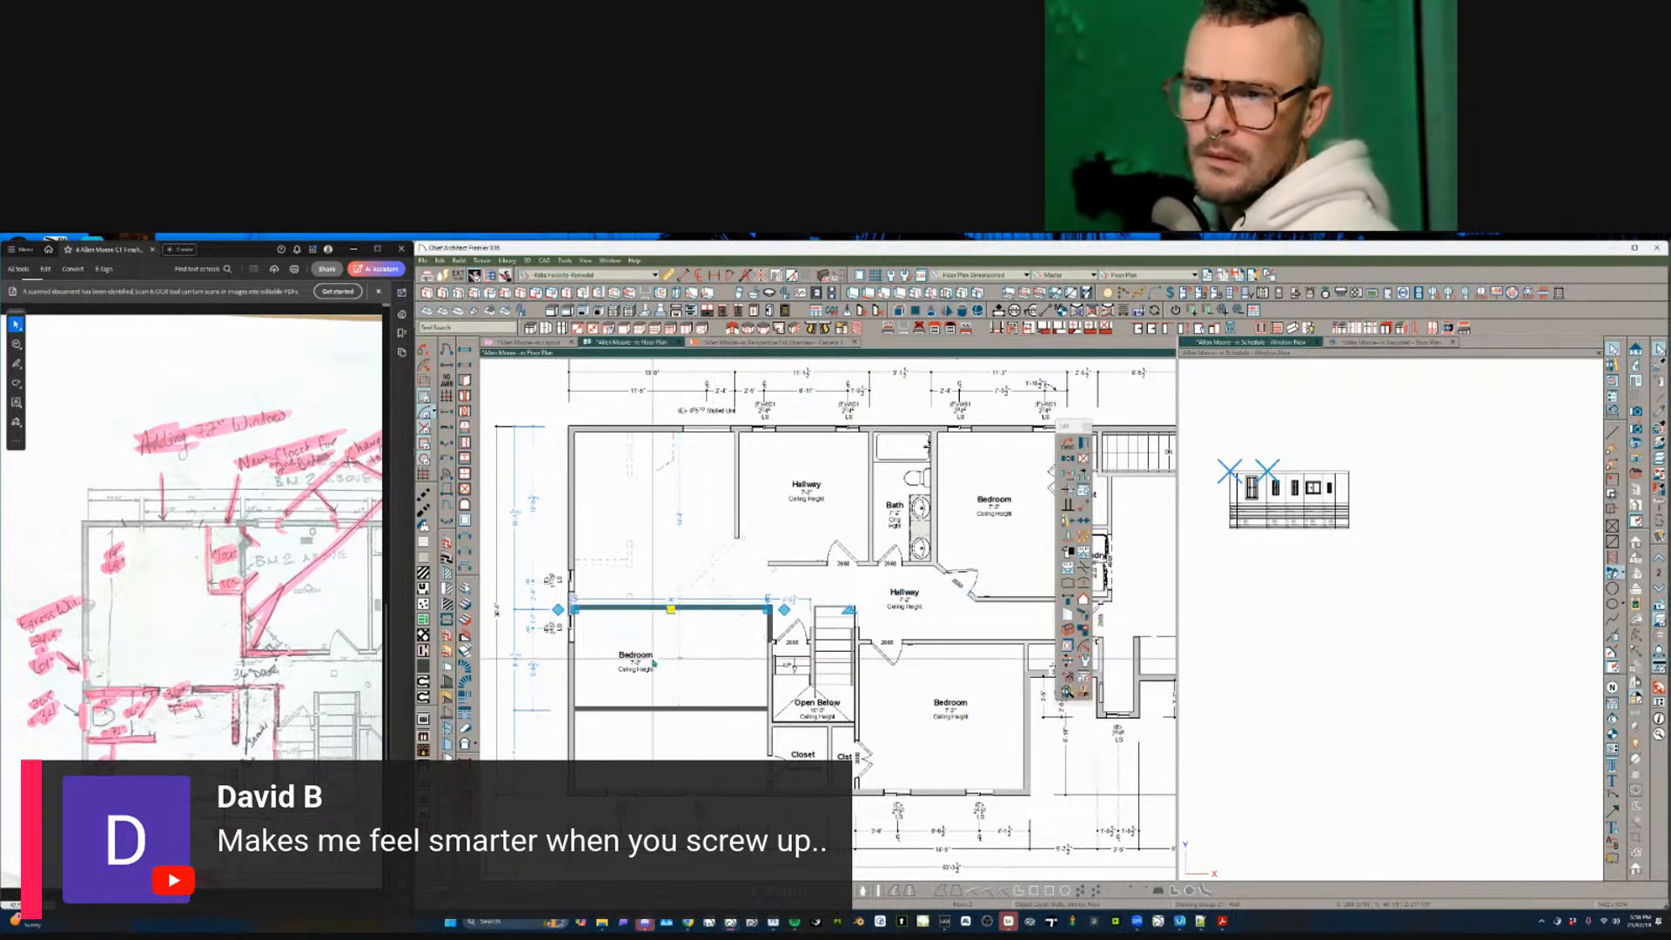
- Add a short wall closing off the small room, placed 96" from the exterior wall
{"action": "scroll", "coordinate": [654, 662], "scroll_direction": "up", "scroll_amount": 2}
{"action": "scroll", "coordinate": [570, 630], "scroll_direction": "up", "scroll_amount": 1}
{"action": "key", "text": "Escape"}
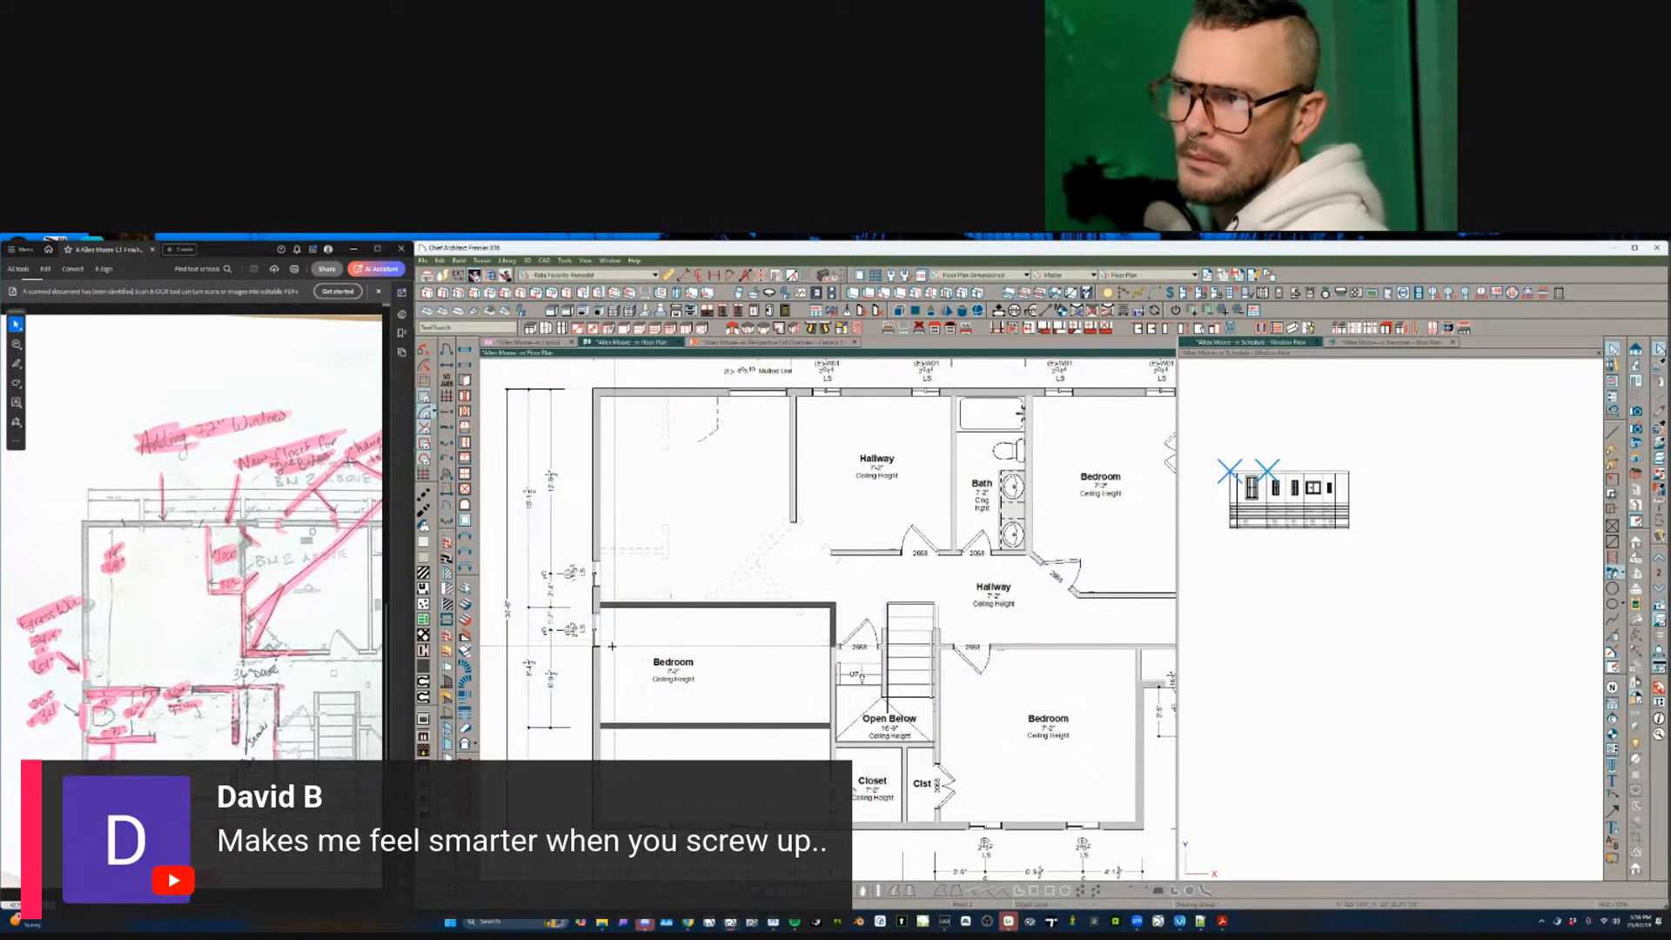
{"action": "left_click_drag", "start_coordinate": [601, 648], "coordinate": [658, 651]}
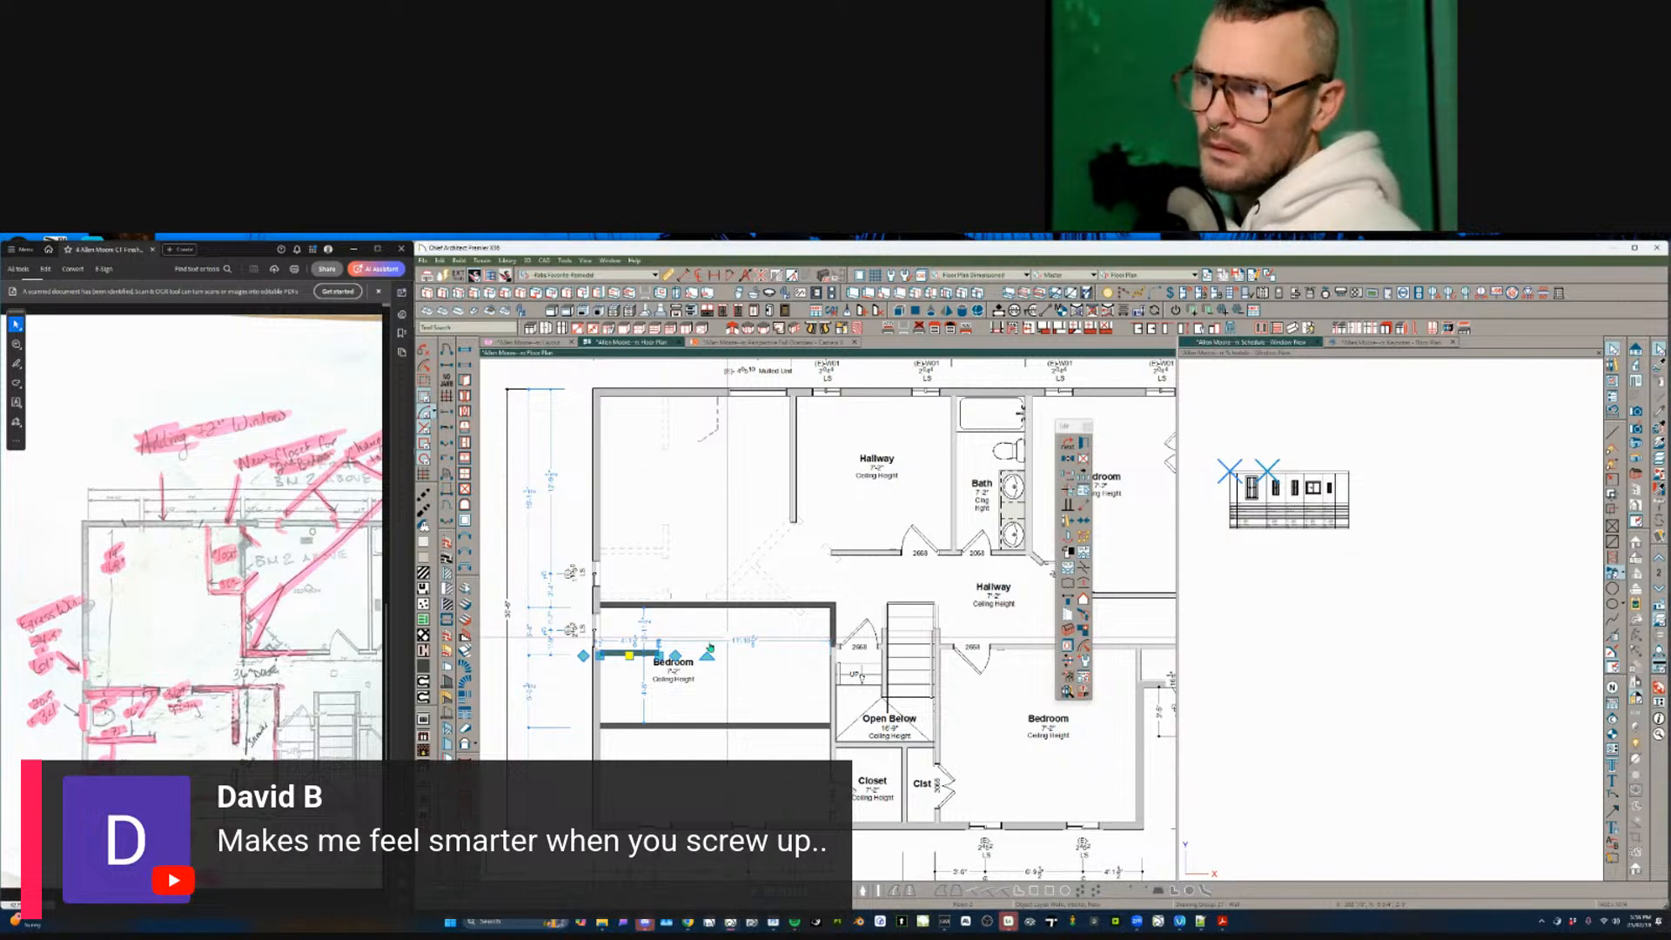
{"action": "mouse_move", "coordinate": [630, 655]}
{"action": "left_mouse_down"}
{"action": "mouse_move", "coordinate": [658, 649]}
{"action": "mouse_move", "coordinate": [670, 605]}
{"action": "left_mouse_up"}
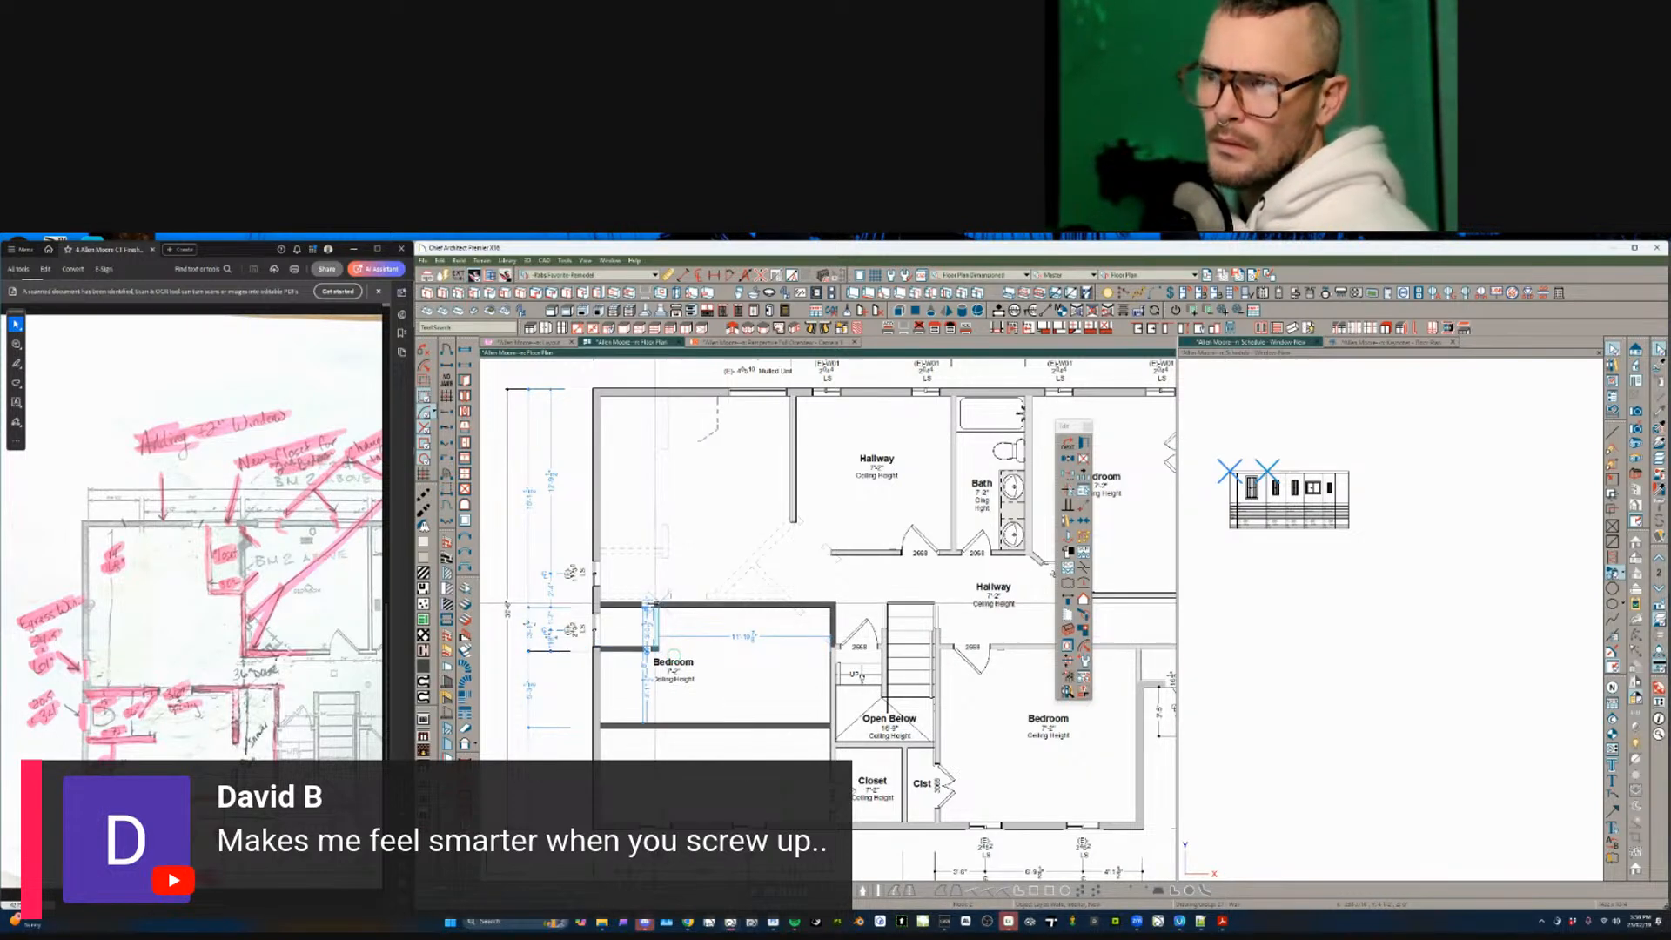
{"action": "scroll", "coordinate": [734, 636], "scroll_direction": "up", "scroll_amount": 3}
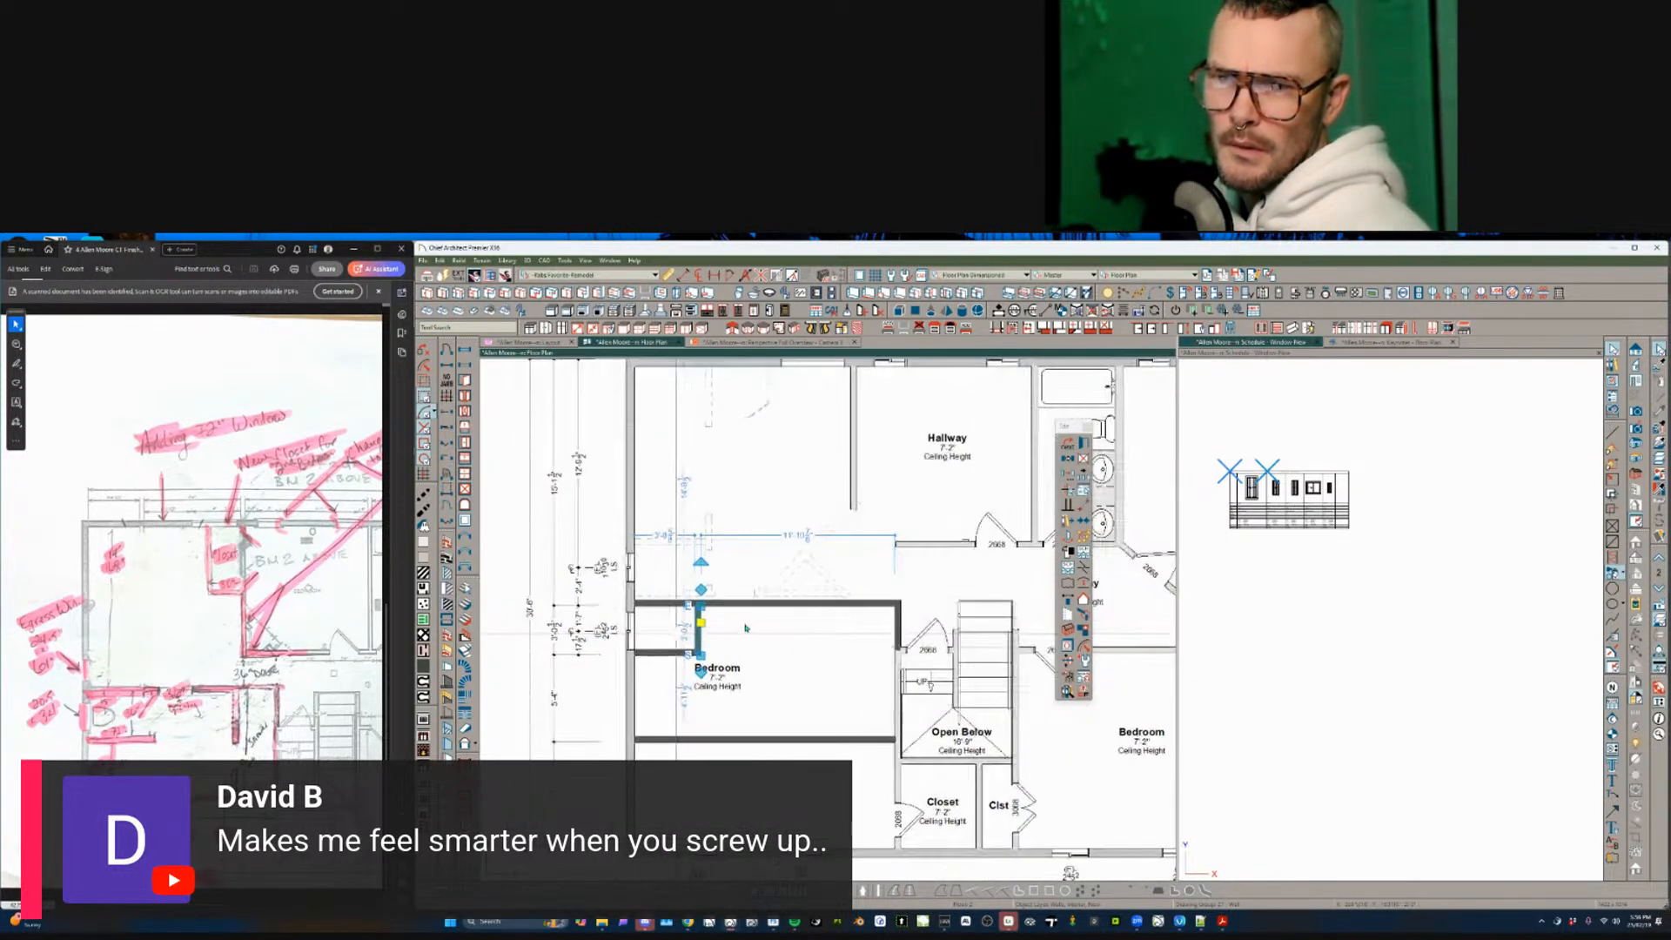
{"action": "scroll", "coordinate": [733, 636], "scroll_direction": "up", "scroll_amount": 2}
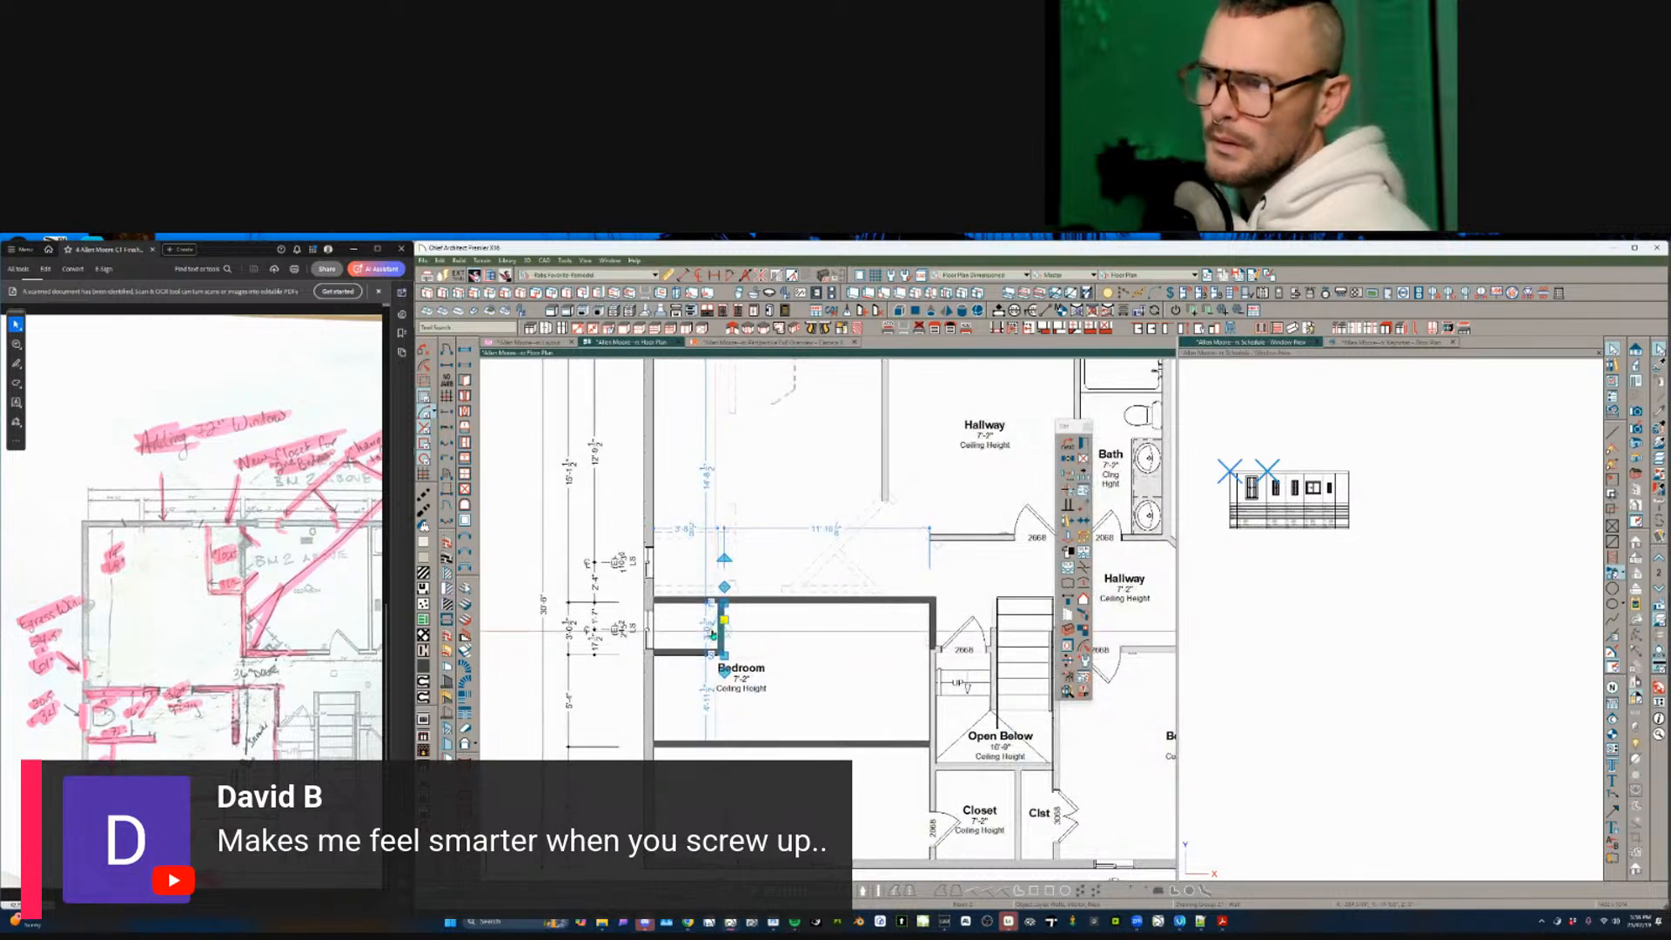
{"action": "left_click", "coordinate": [722, 620]}
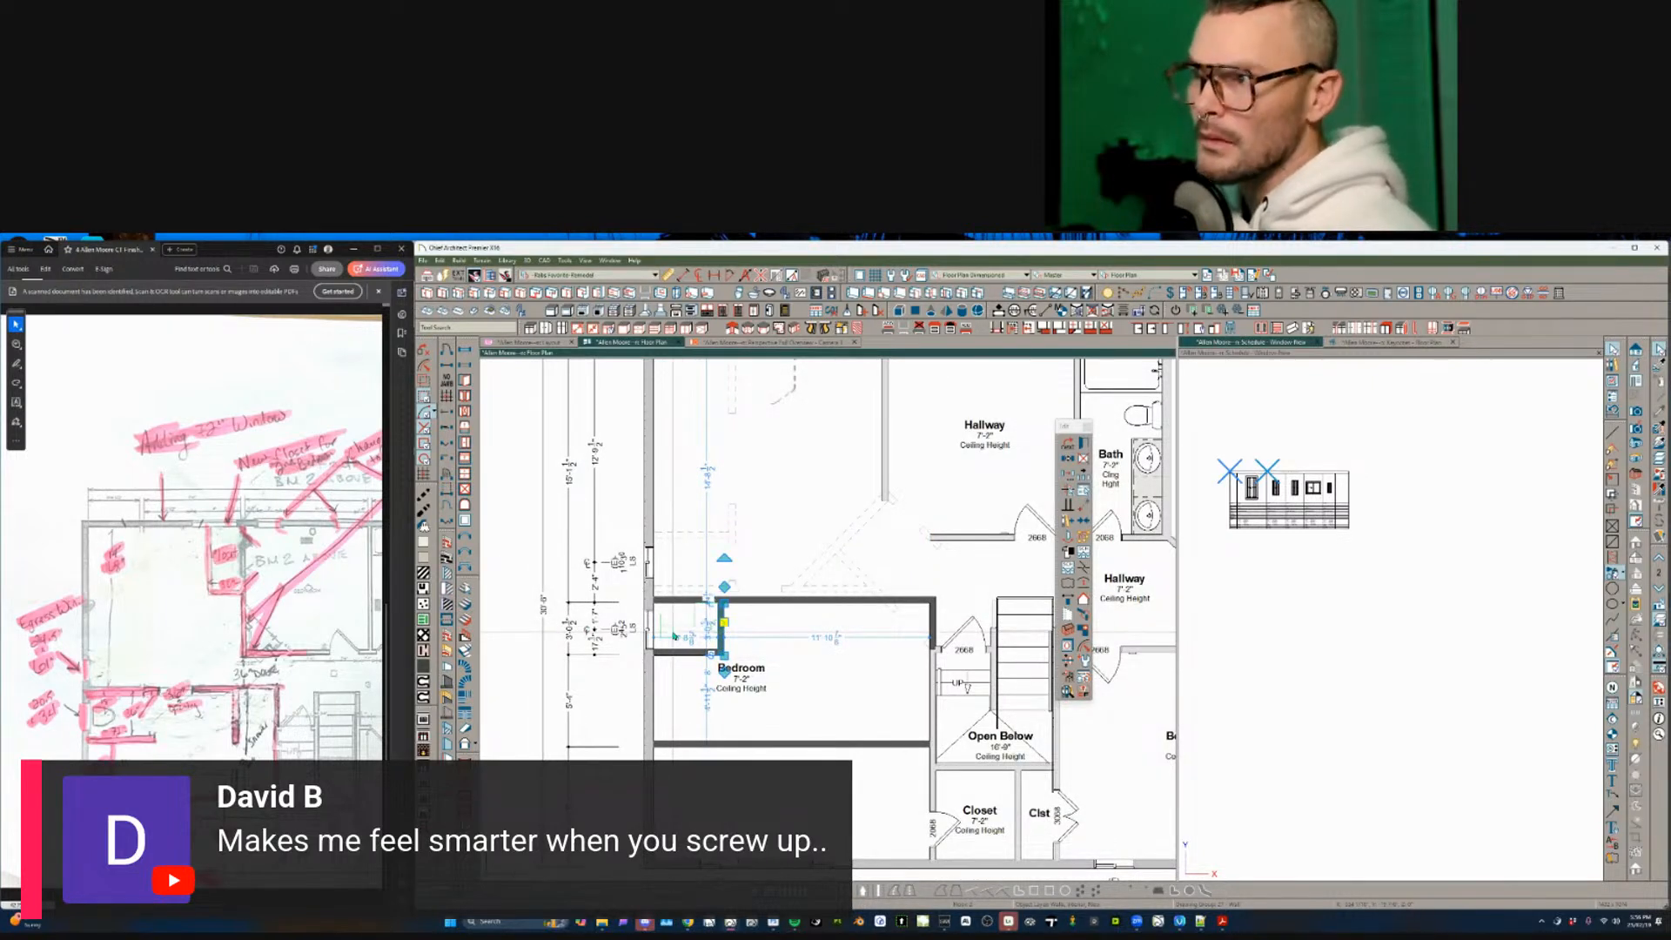
{"action": "type", "text": "96"}
{"action": "key", "text": "Return"}
{"action": "middle_click_drag", "start_coordinate": [570, 457], "coordinate": [507, 476]}
- Place a 28" (2'-4") door in the new short wall
{"action": "left_click", "coordinate": [446, 349]}
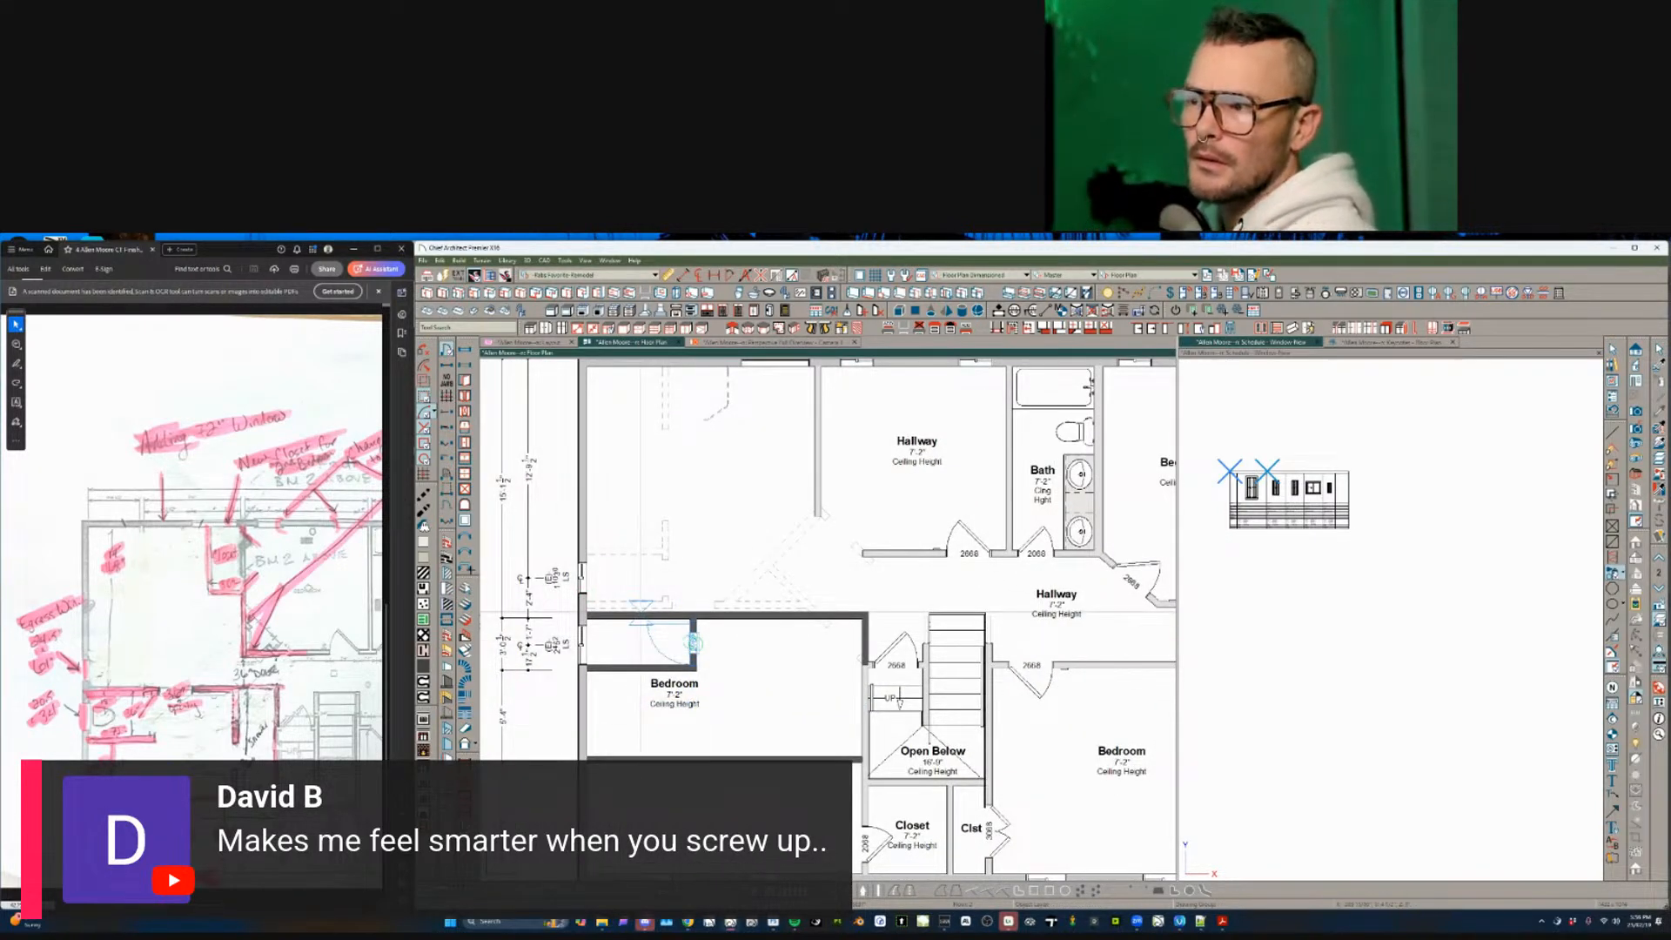
{"action": "left_click", "coordinate": [694, 642]}
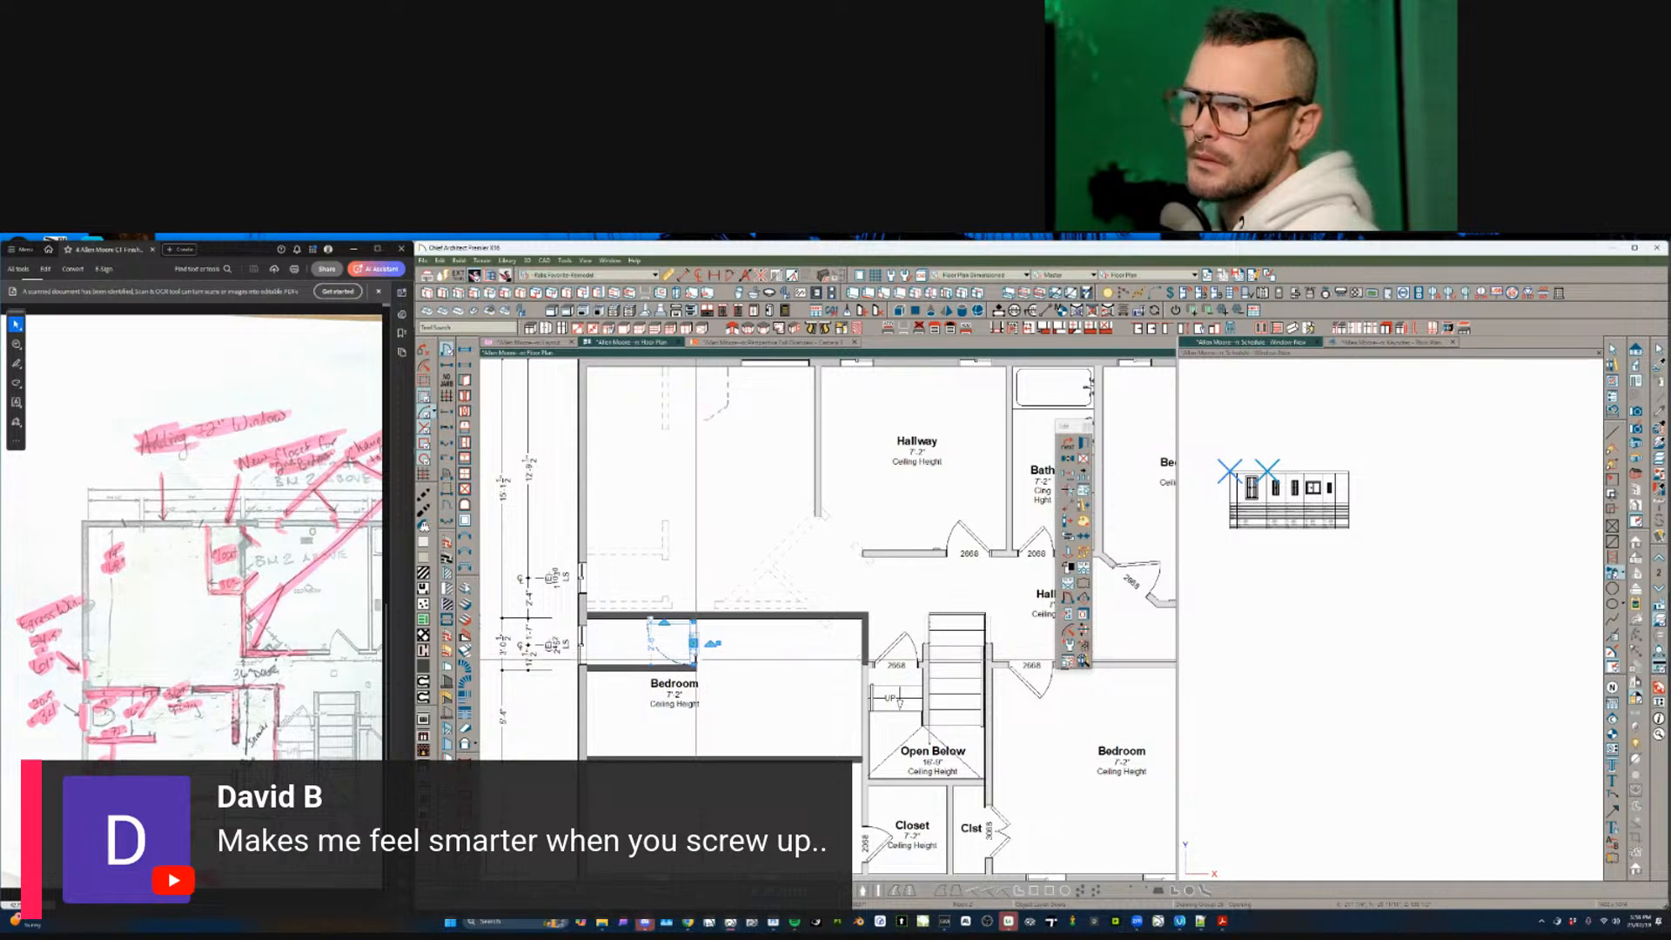
{"action": "key", "text": "Tab"}
{"action": "type", "text": "28"}
{"action": "key", "text": "Return"}
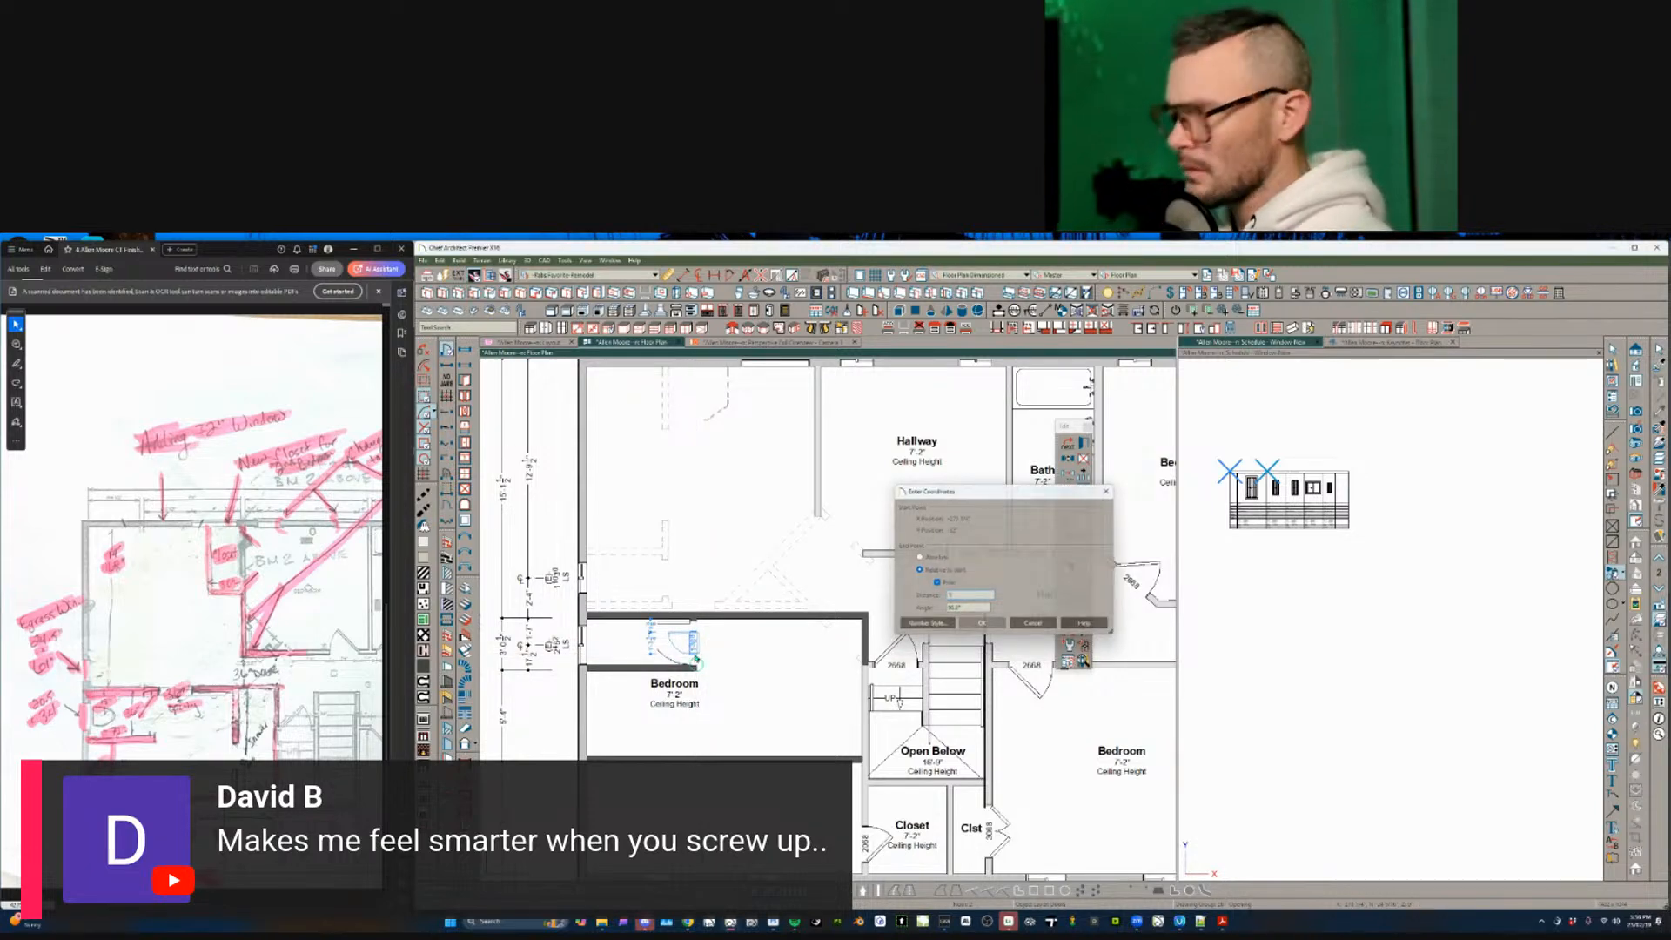
{"action": "key", "text": "space"}
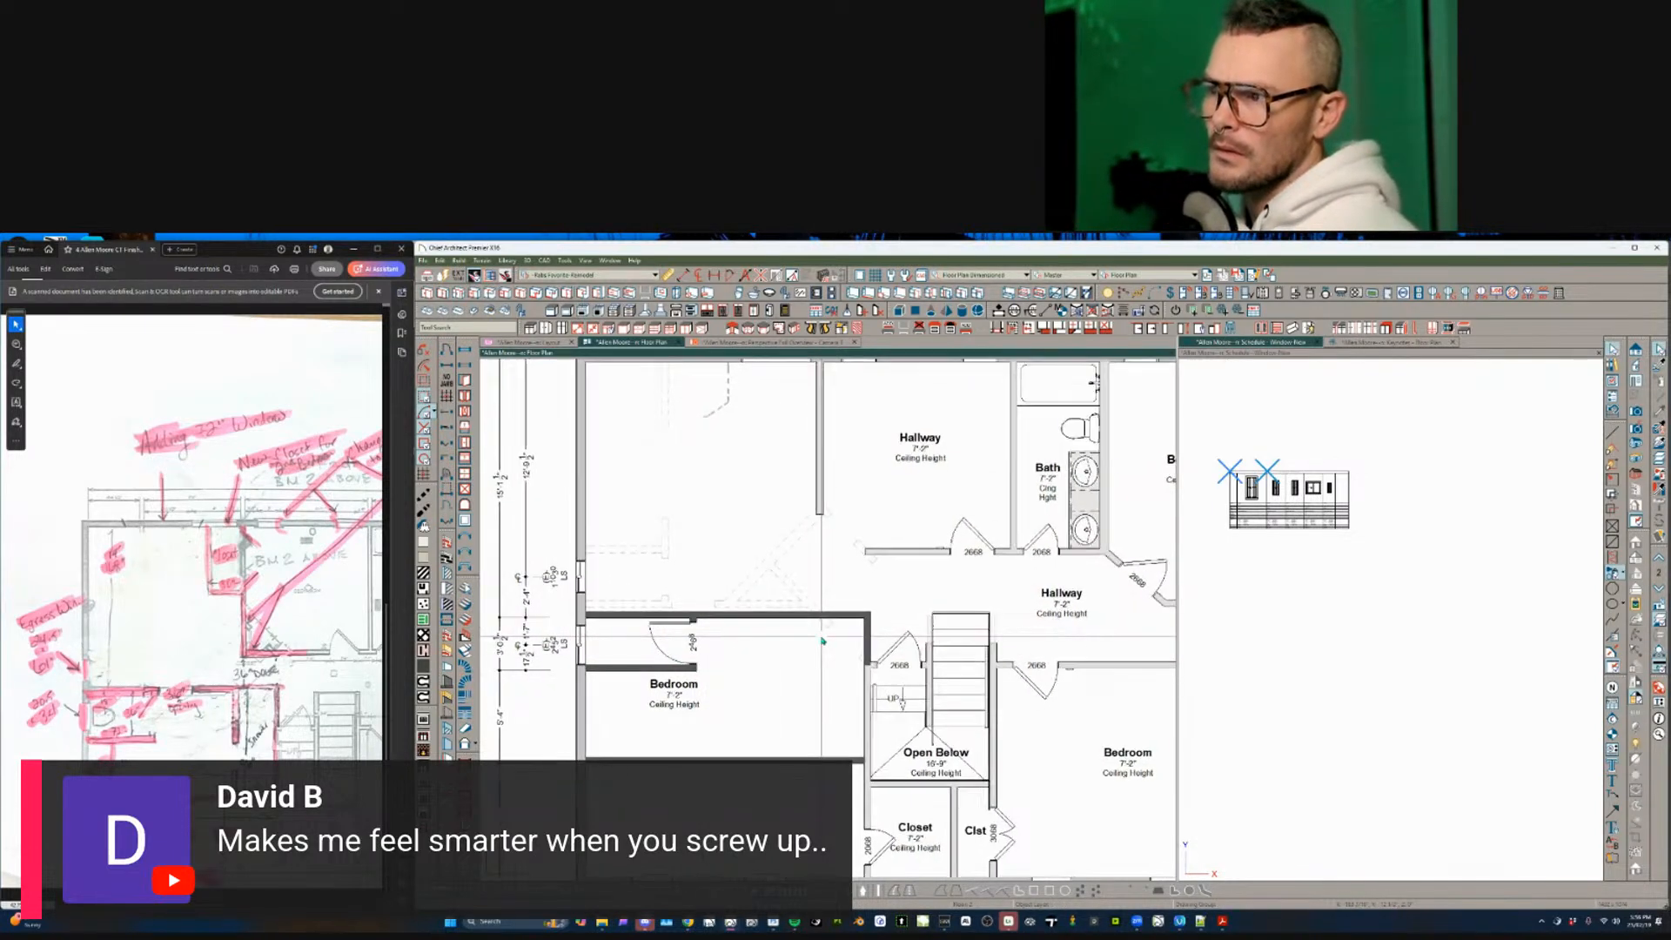
- Open the Room Specification for the small new room
{"action": "scroll", "coordinate": [818, 640], "scroll_direction": "up", "scroll_amount": 1}
{"action": "left_click", "coordinate": [693, 641]}
{"action": "left_click", "coordinate": [635, 637]}
{"action": "left_click", "coordinate": [699, 644]}
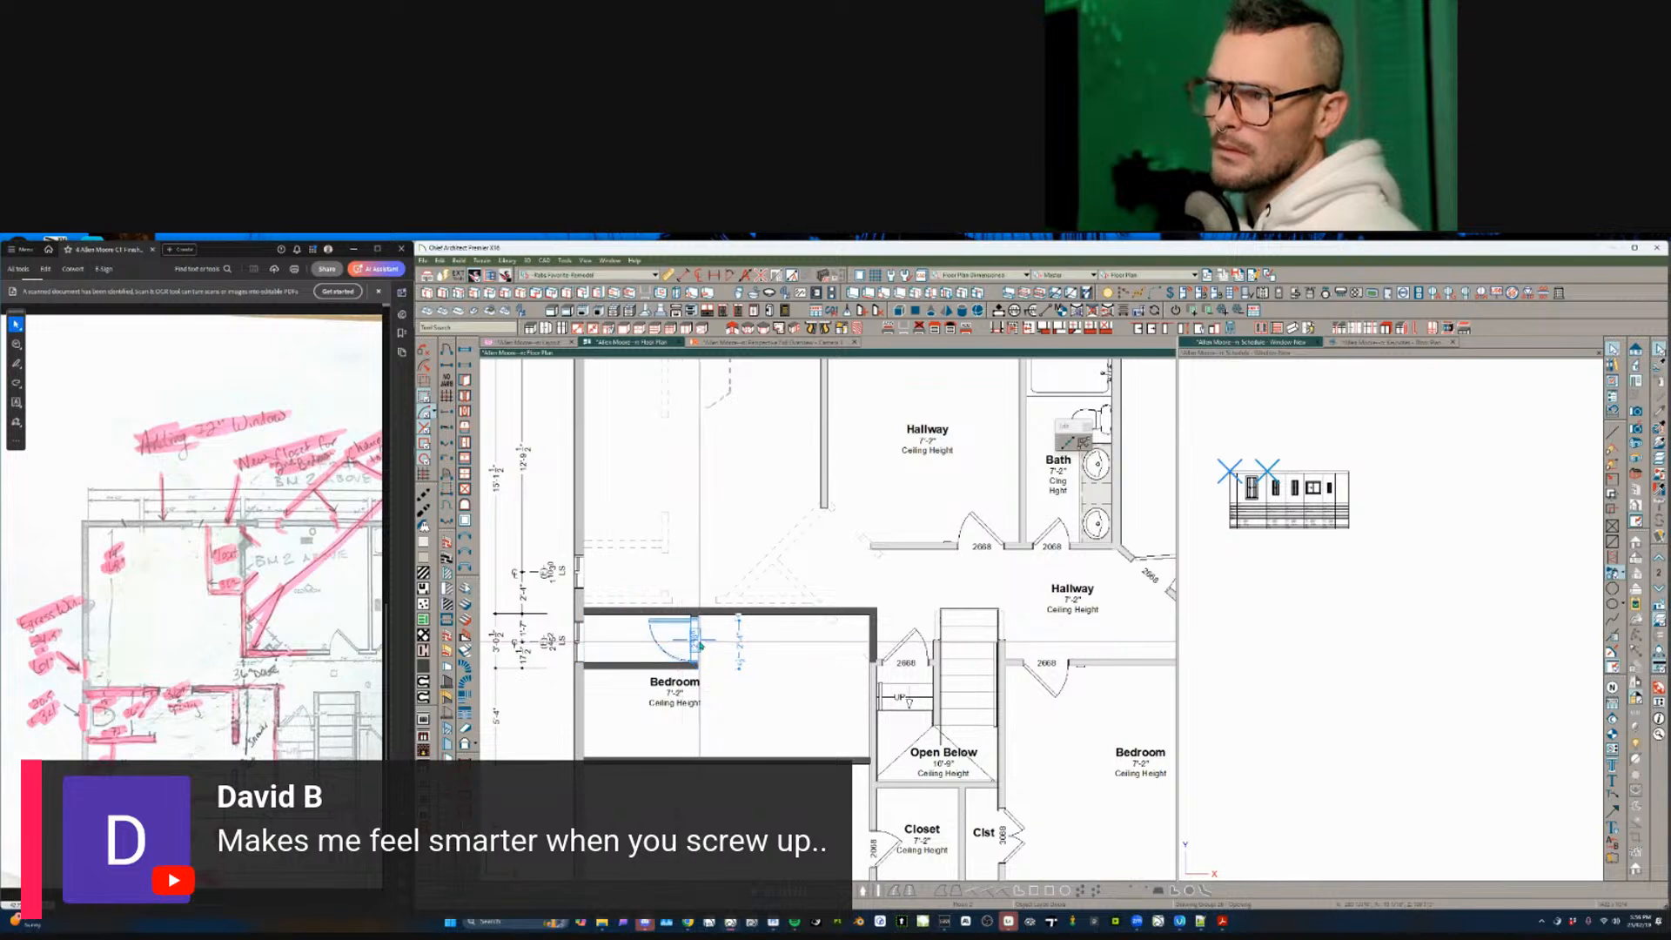
{"action": "left_click", "coordinate": [623, 645]}
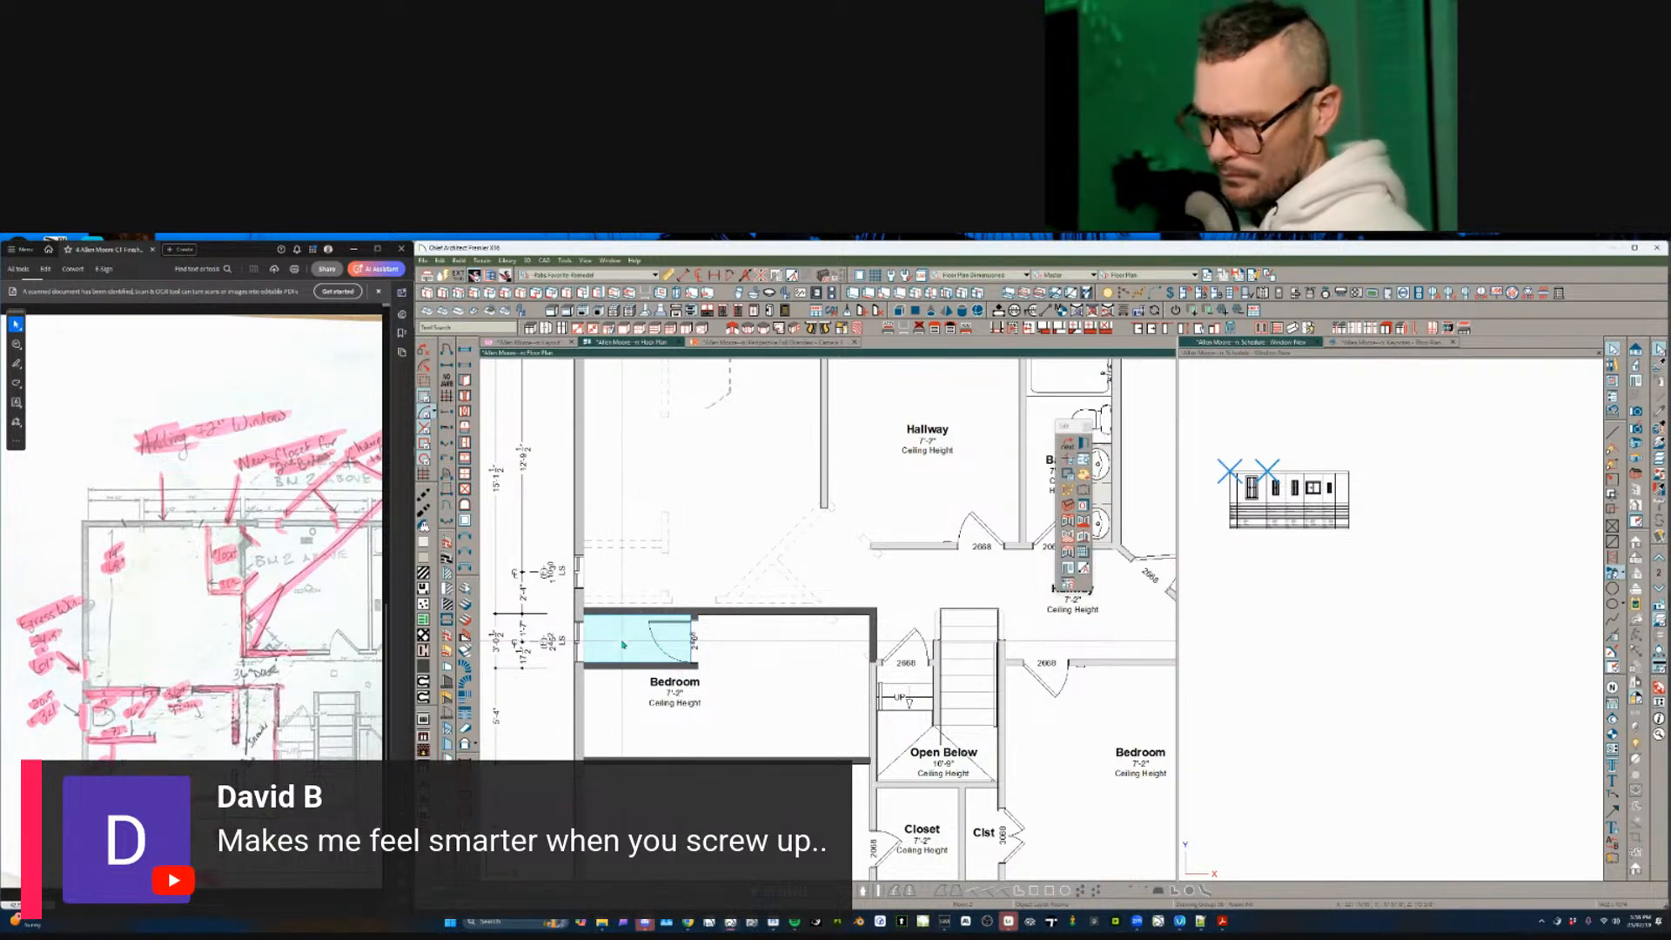
{"action": "double_click", "coordinate": [623, 645]}
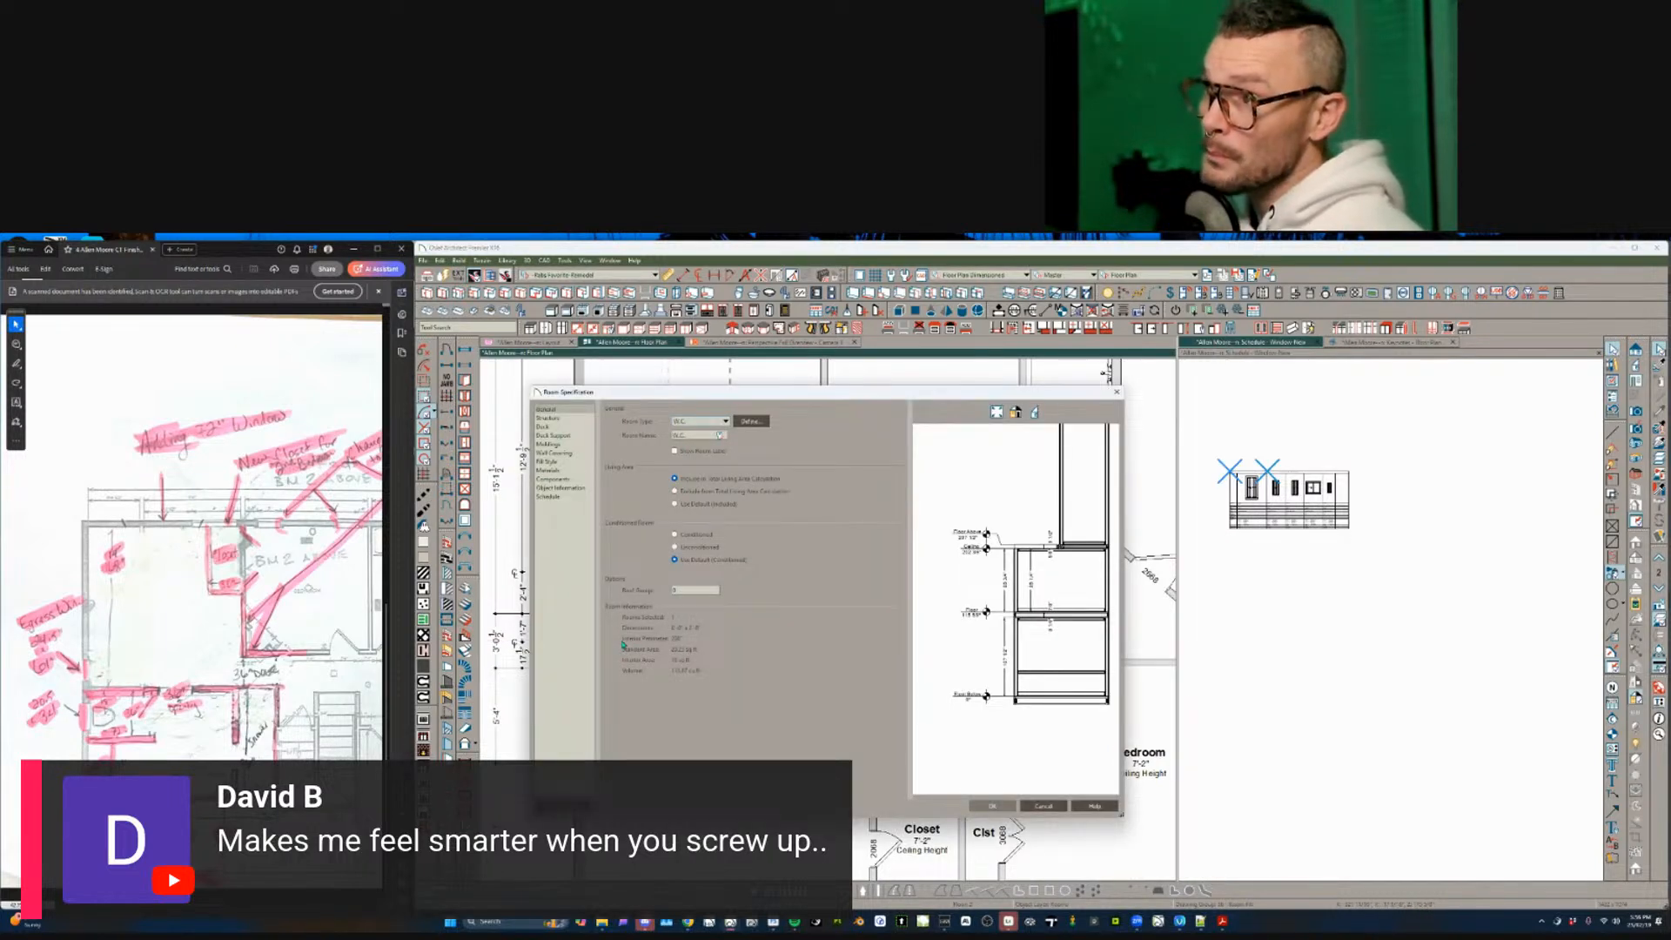
- Label the small room W.C. and place a toilet against its exterior wall
{"action": "key", "text": "Return"}
{"action": "middle_click_drag", "start_coordinate": [537, 686], "coordinate": [627, 661]}
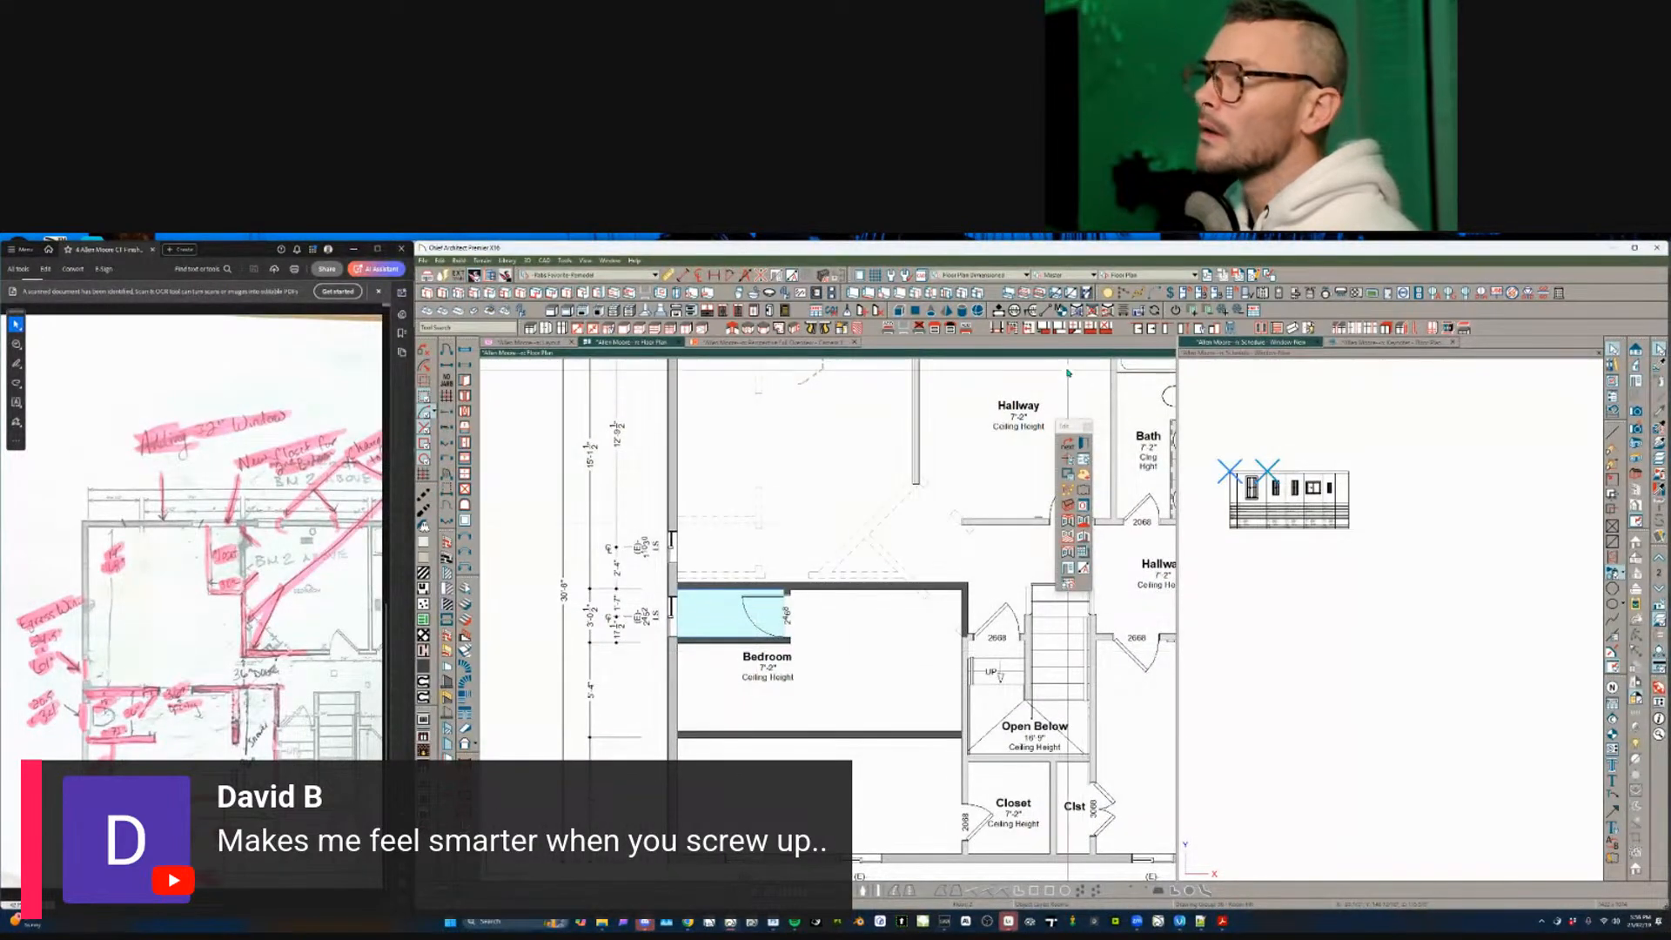
{"action": "key", "text": "Escape"}
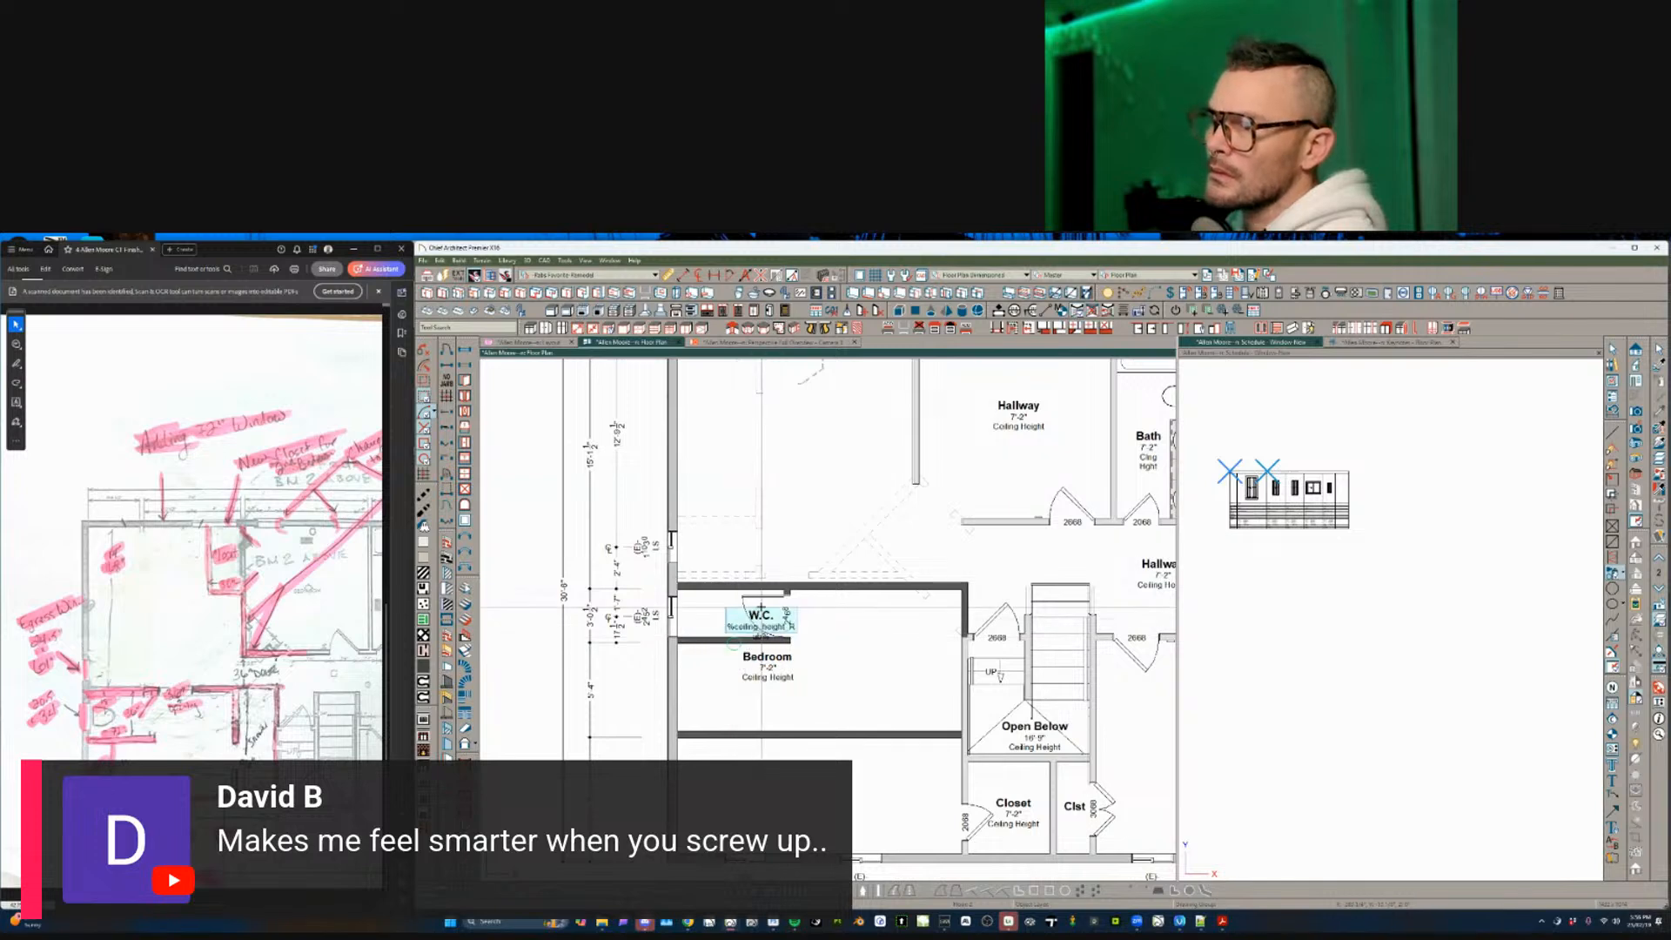
{"action": "left_click", "coordinate": [751, 602]}
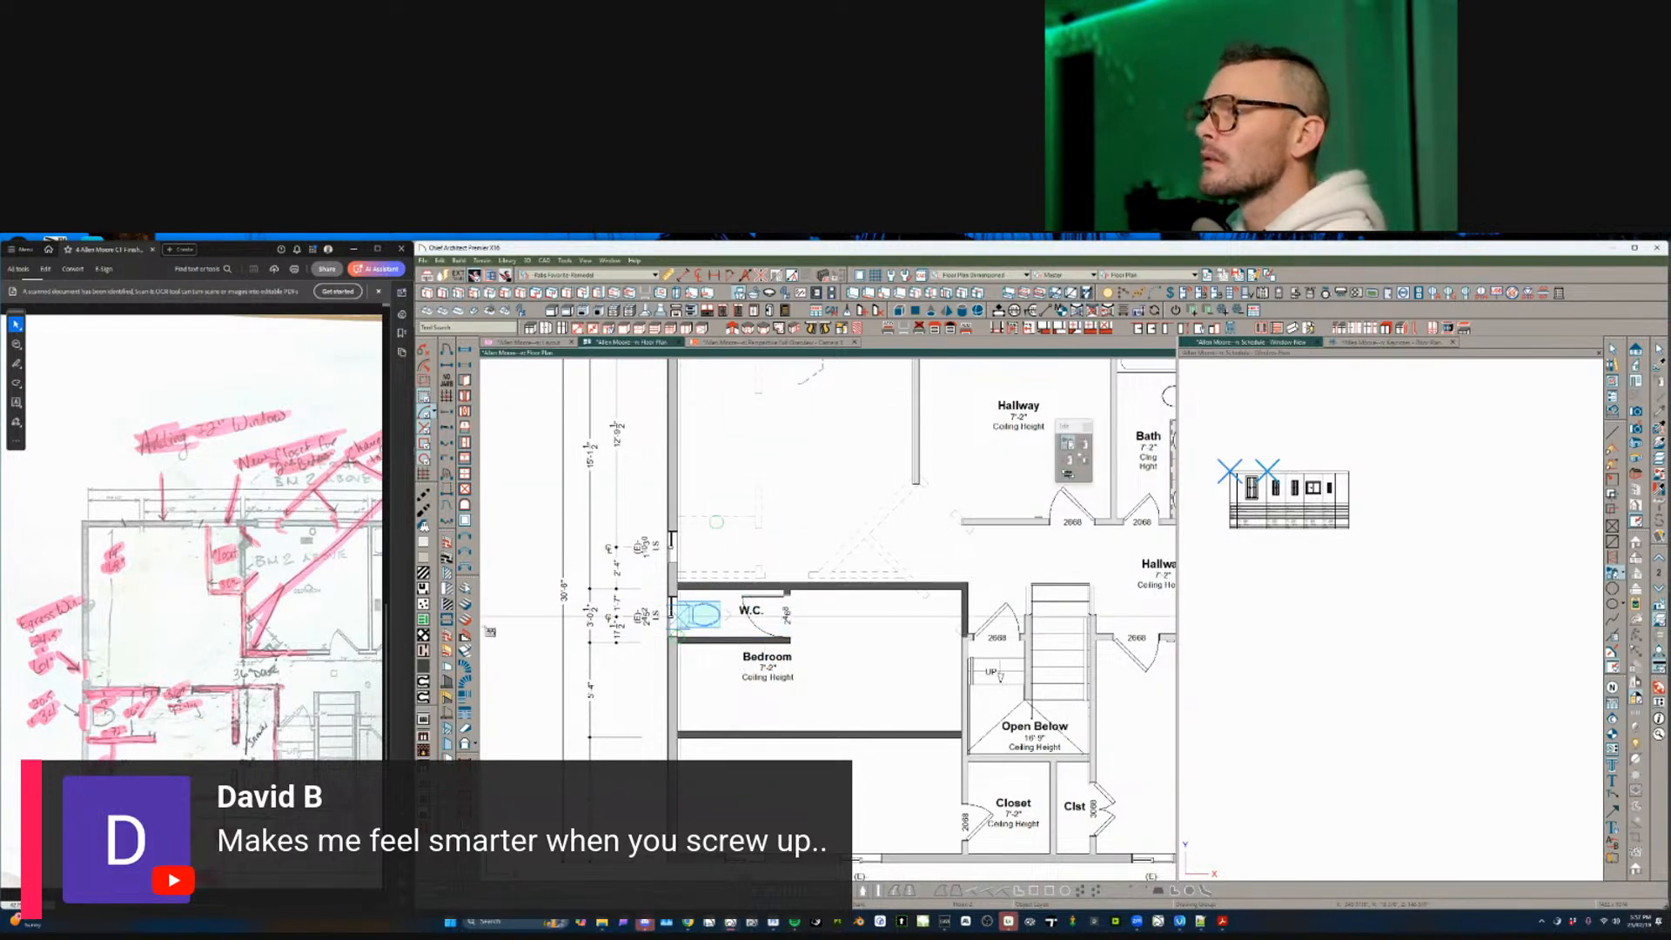
{"action": "left_click", "coordinate": [697, 614]}
{"action": "scroll", "coordinate": [706, 670], "scroll_direction": "down", "scroll_amount": 2}
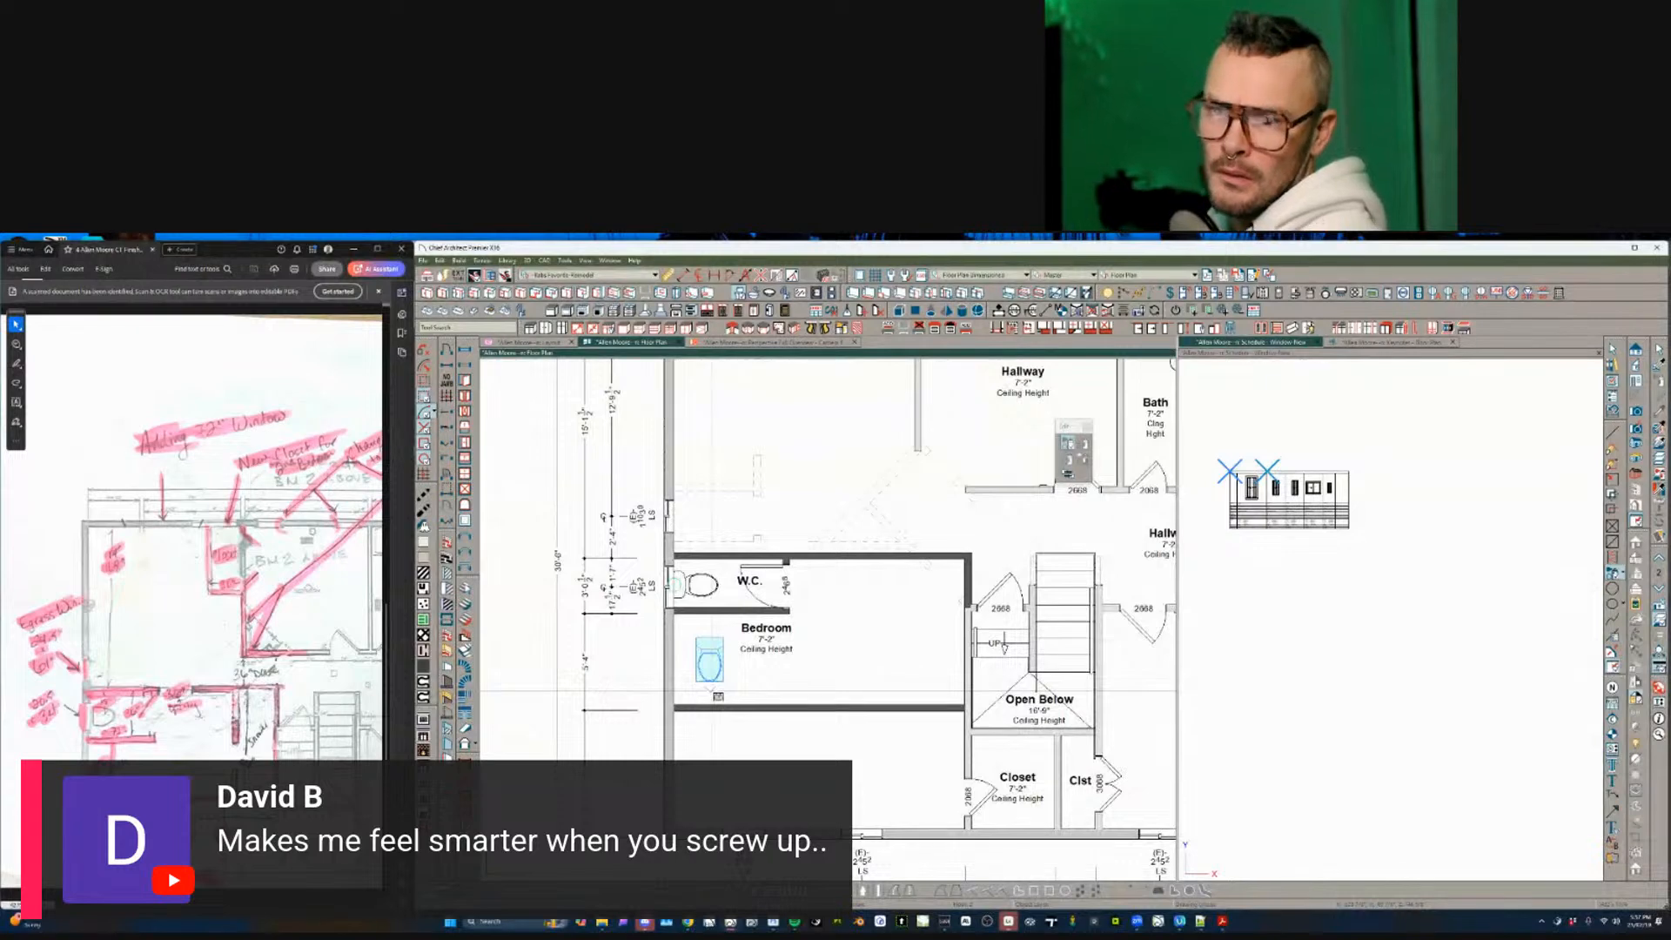
{"action": "scroll", "coordinate": [714, 696], "scroll_direction": "up", "scroll_amount": 1}
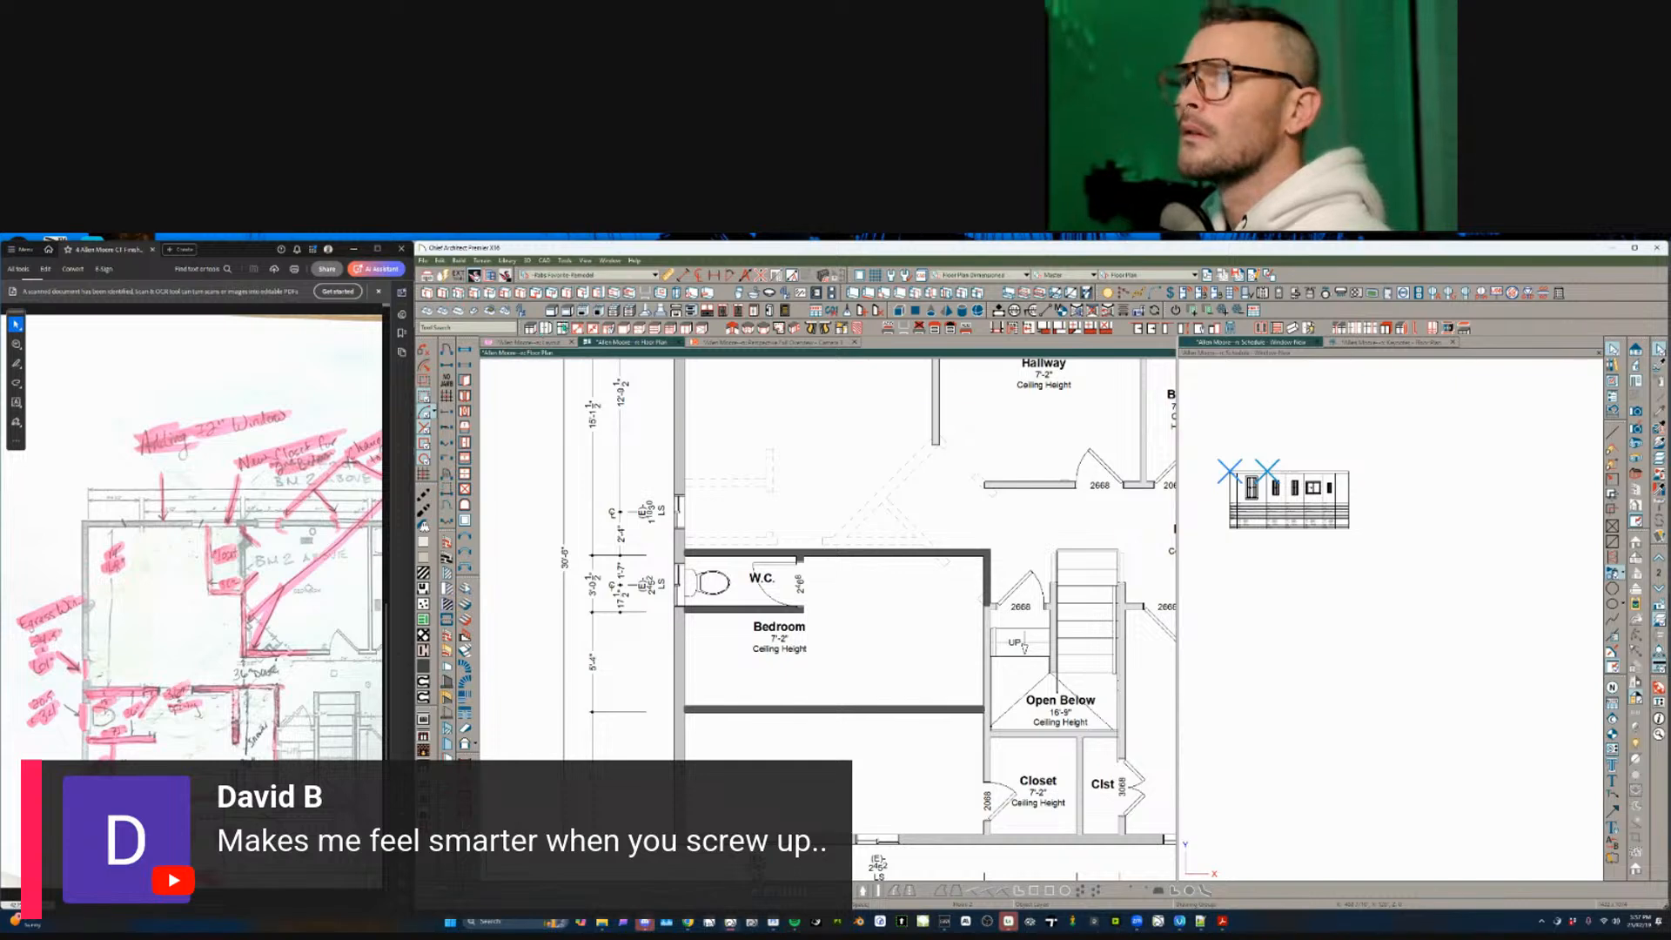
- Place a 2' fixture in the Bedroom's left corner, stretched to the lower wall
{"action": "left_click", "coordinate": [712, 670]}
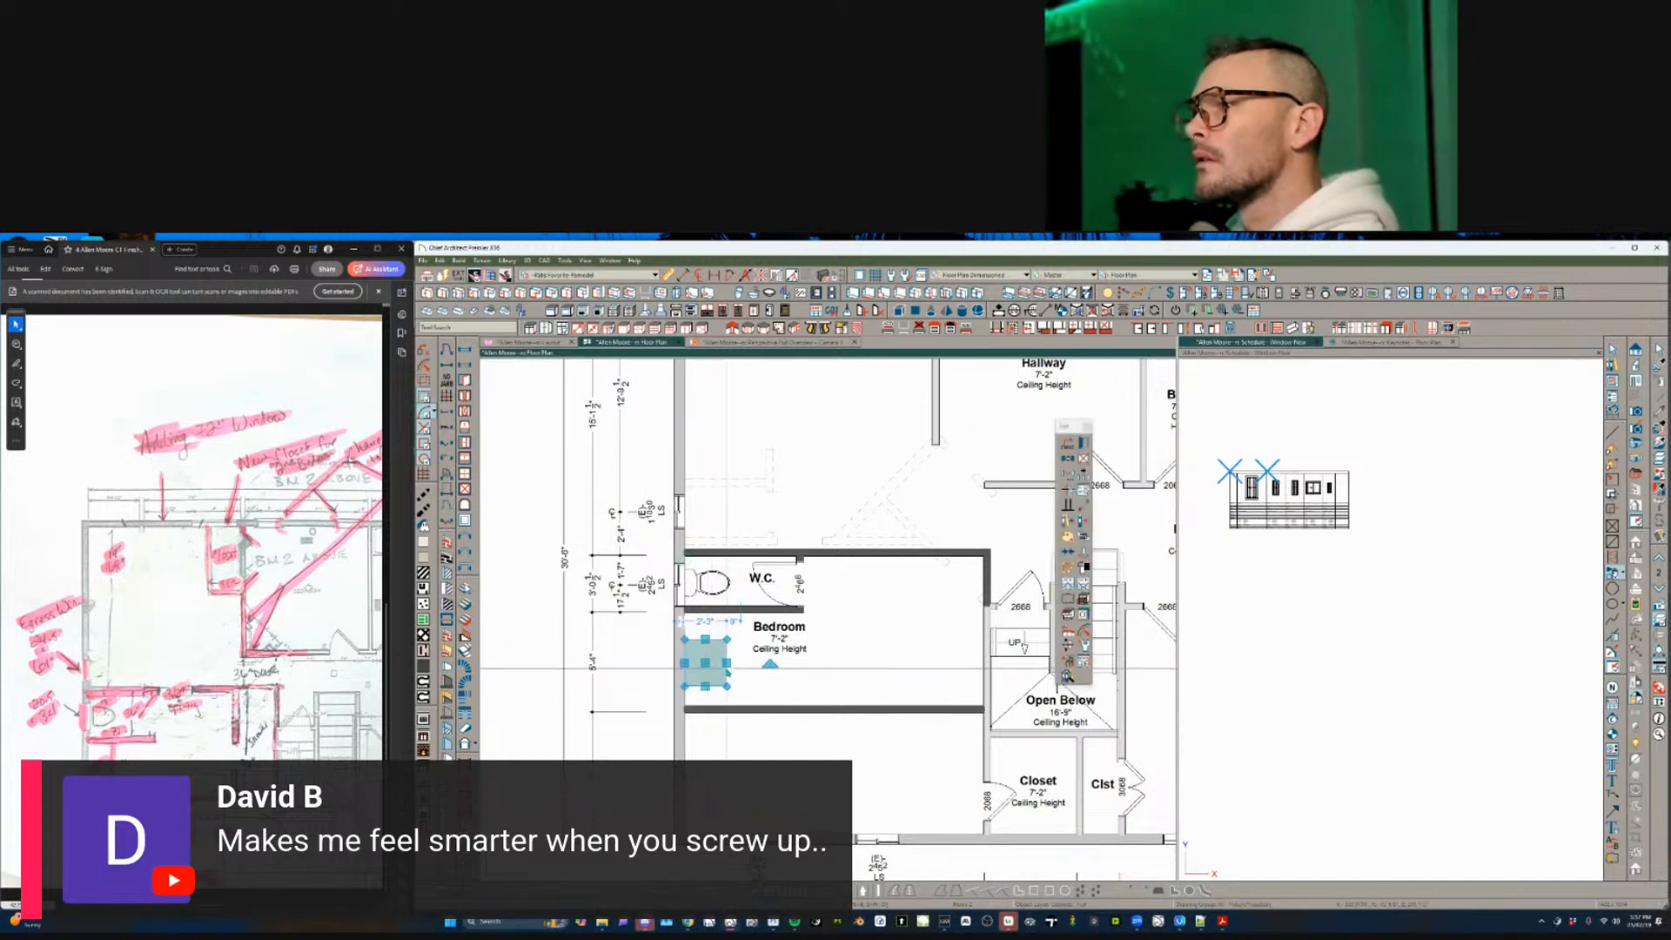
{"action": "left_click_drag", "start_coordinate": [726, 663], "coordinate": [714, 668]}
{"action": "key", "text": "Tab"}
{"action": "type", "text": "2"}
{"action": "key", "text": "Return"}
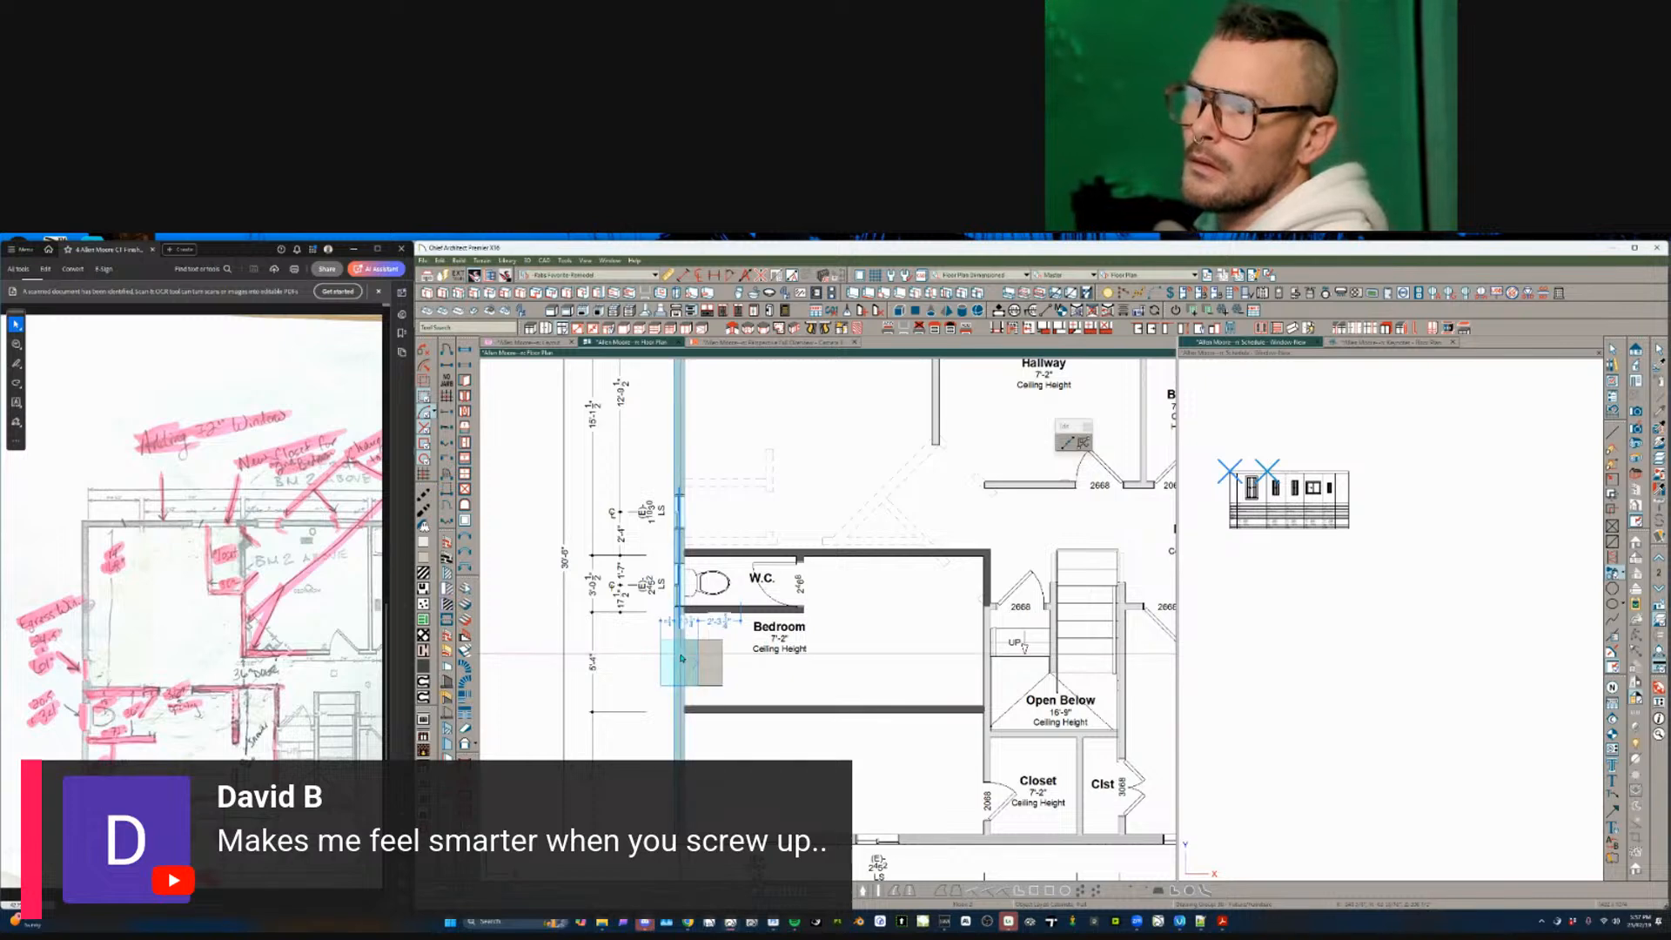
{"action": "left_click", "coordinate": [765, 663]}
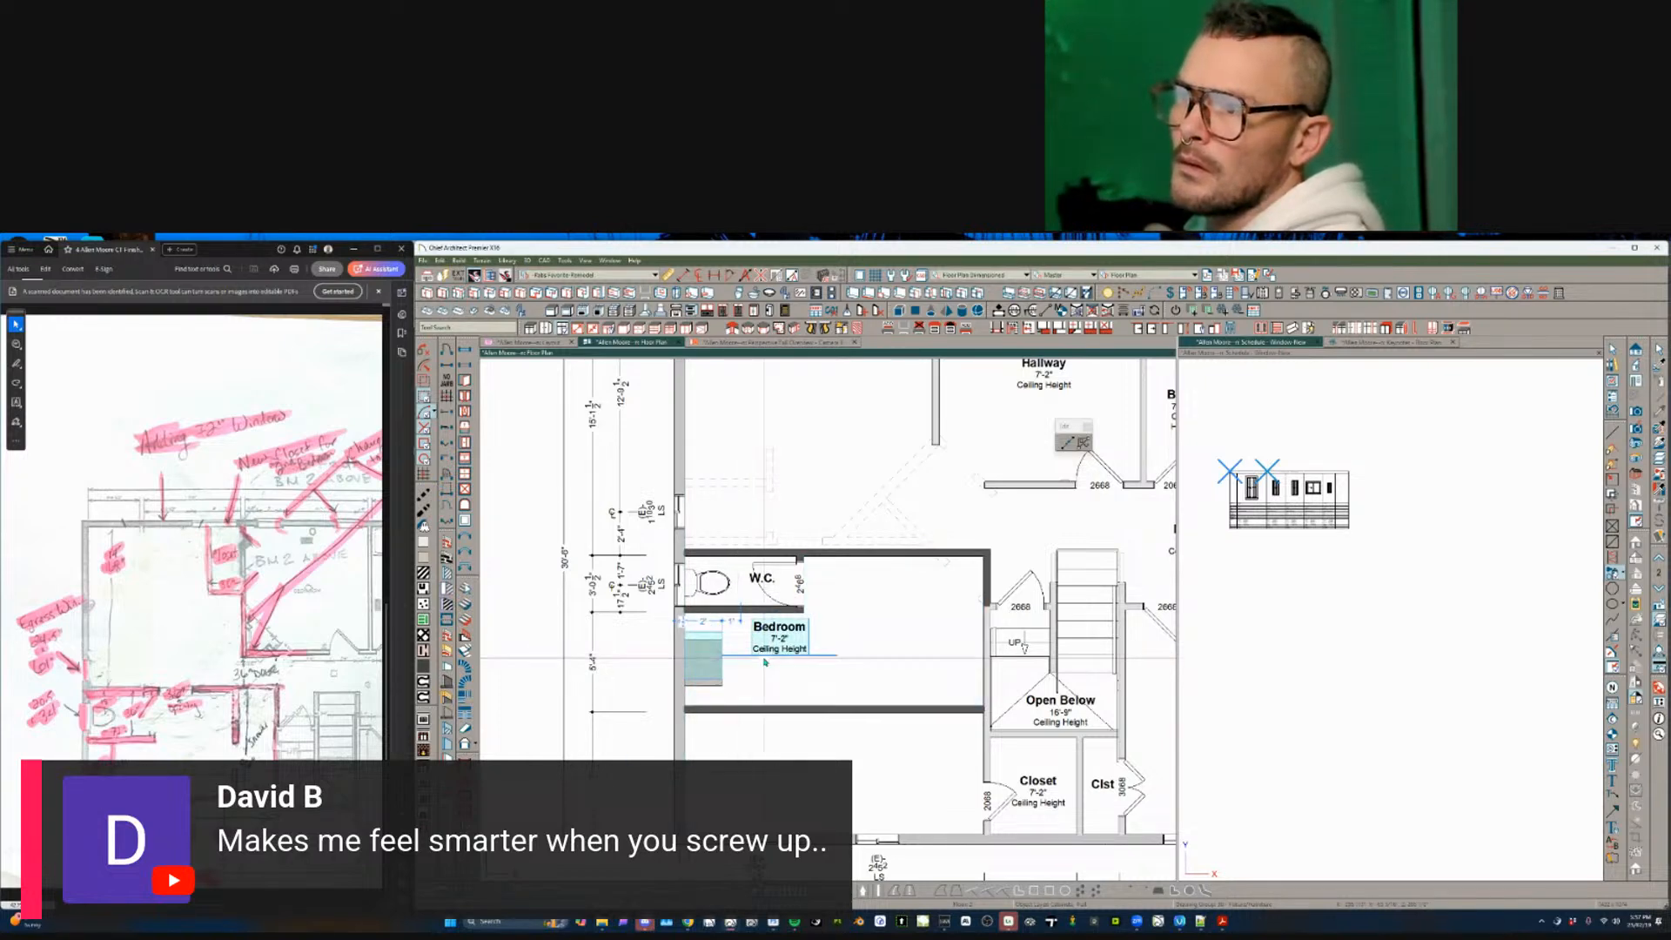
{"action": "left_click", "coordinate": [712, 659]}
{"action": "left_click_drag", "start_coordinate": [704, 682], "coordinate": [708, 701]}
{"action": "left_click", "coordinate": [703, 609]}
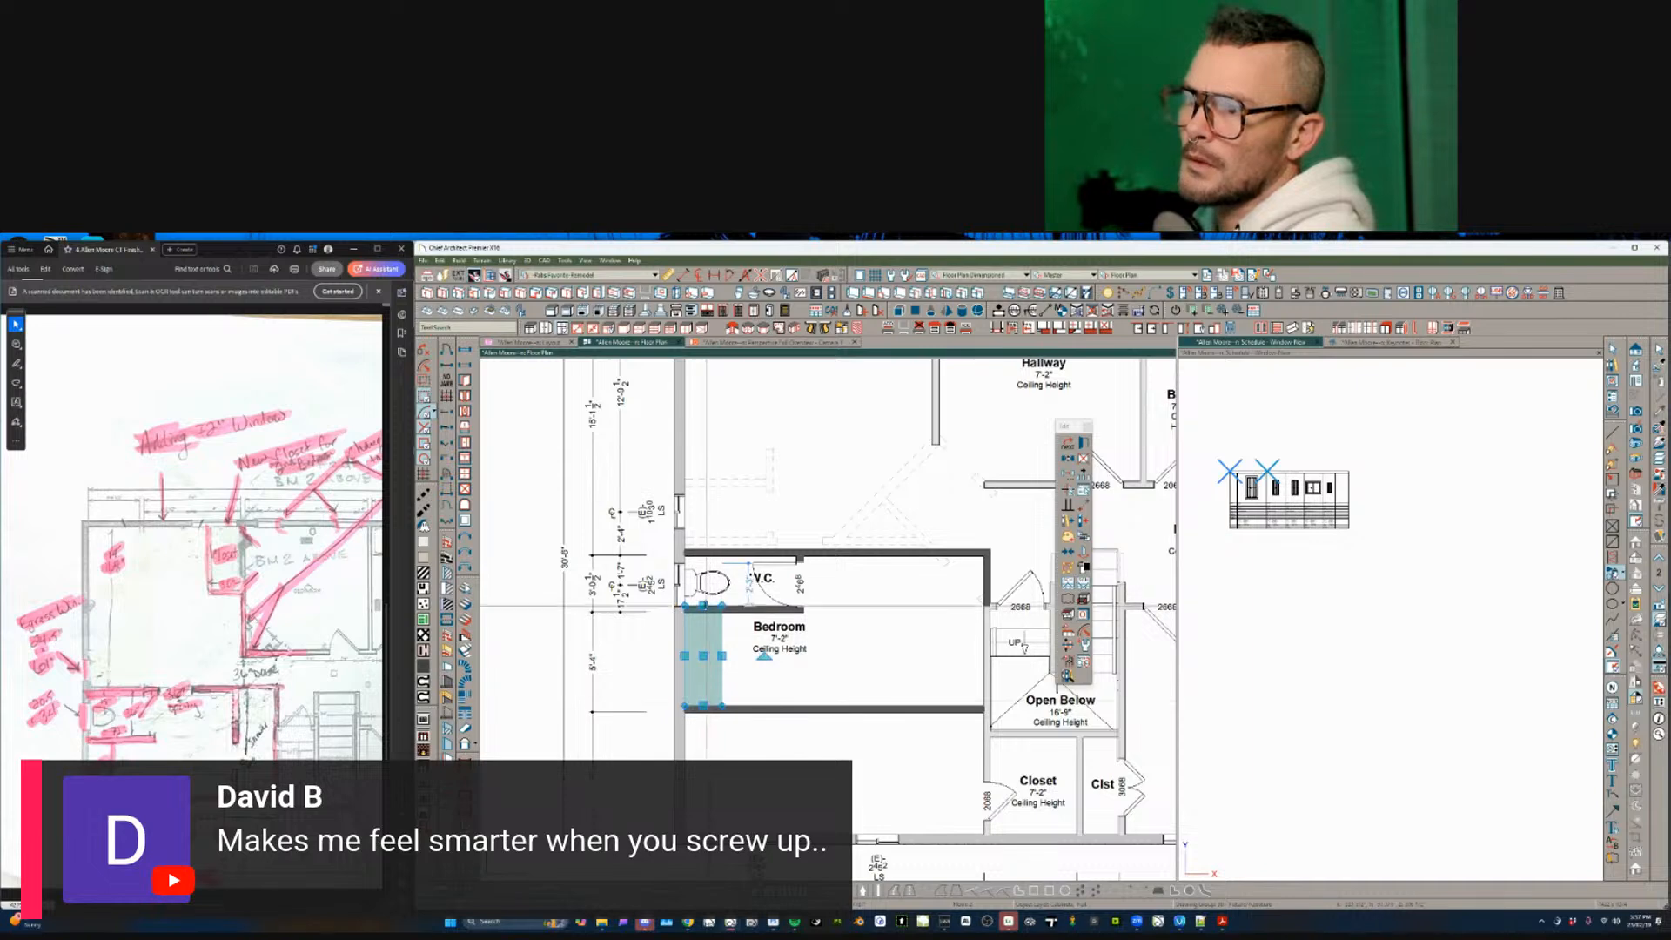
{"action": "scroll", "coordinate": [839, 671], "scroll_direction": "up", "scroll_amount": 3}
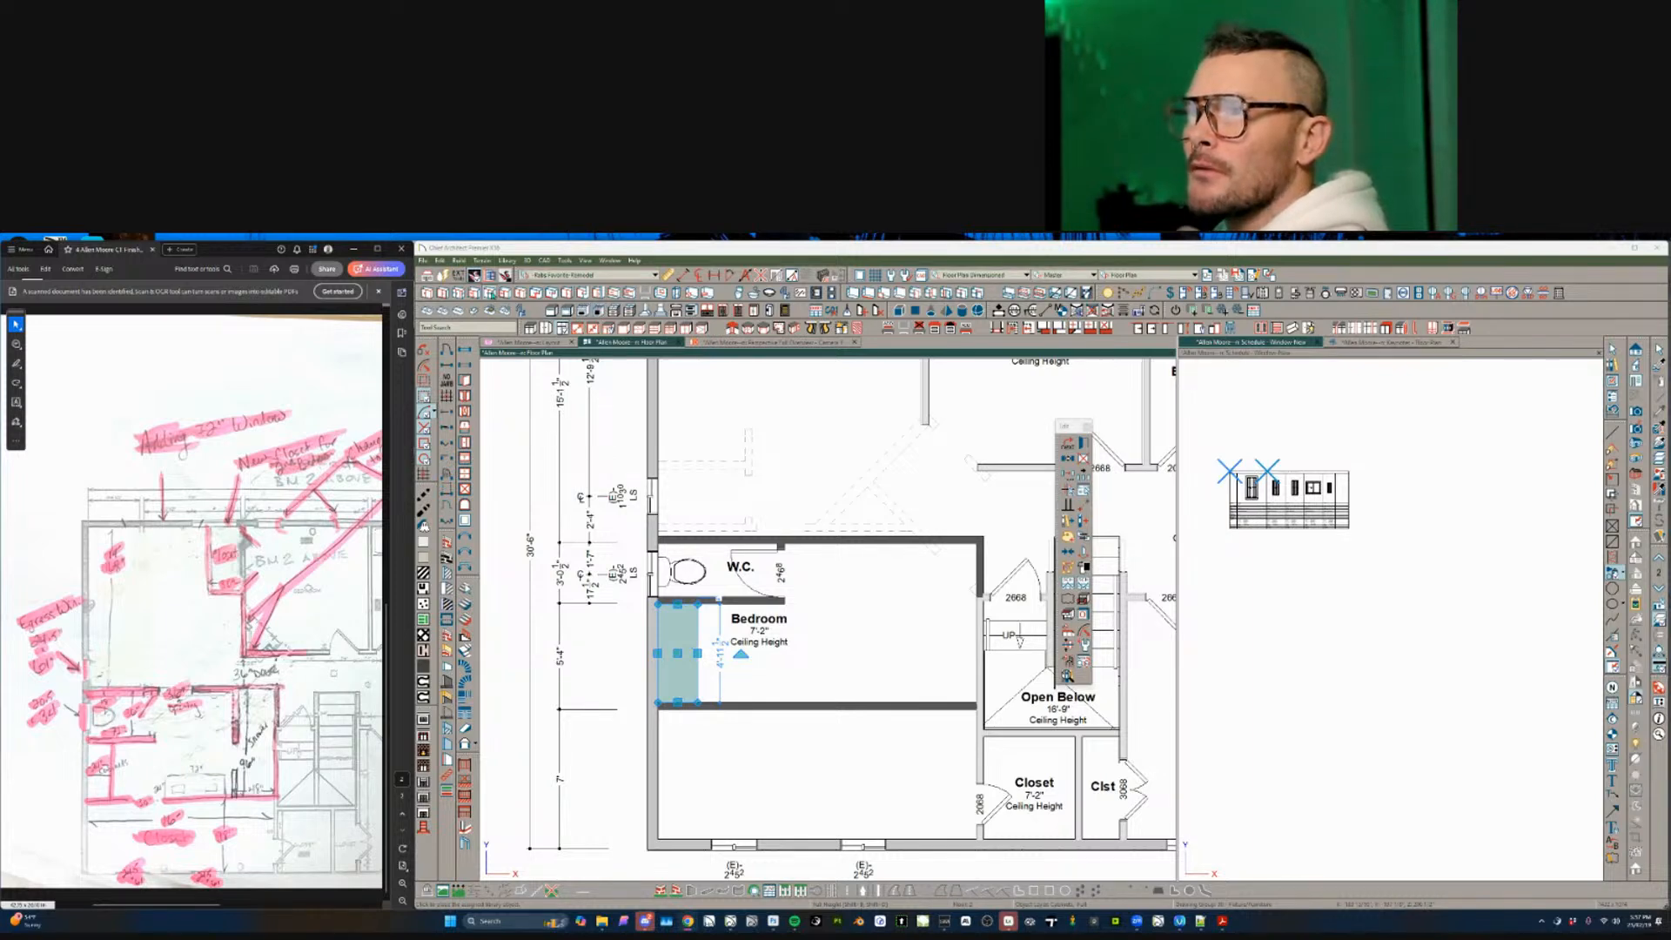
{"action": "key", "text": "Escape"}
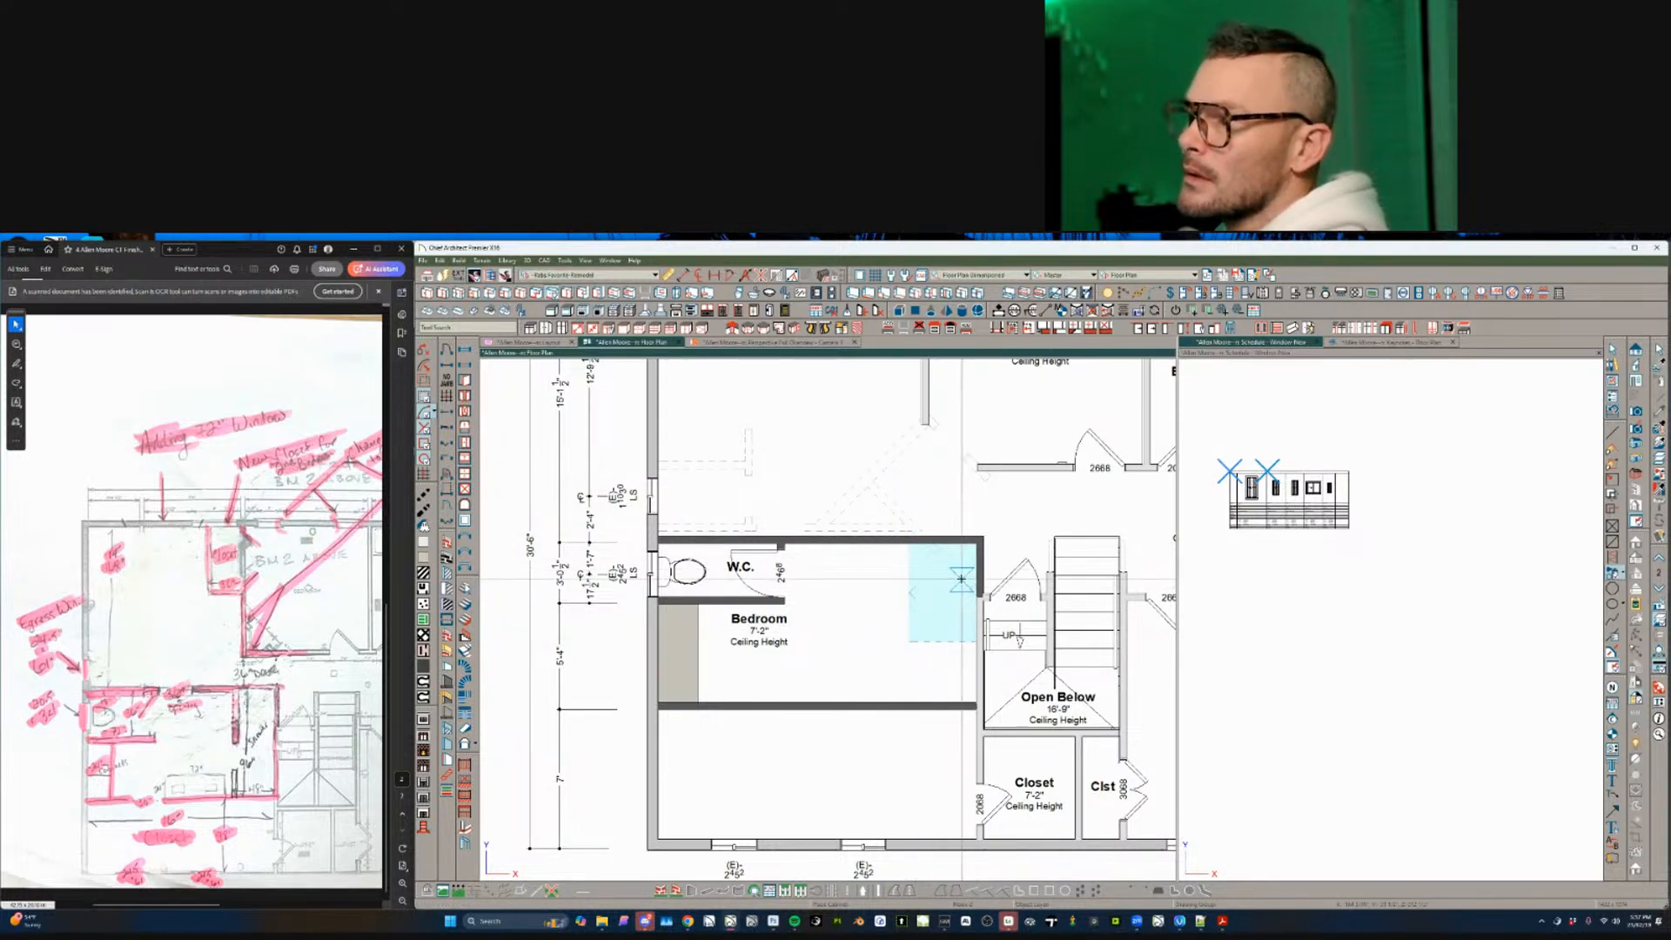
- Add a 4'-wide cabinet spanning the Bedroom's right end to the lower wall
{"action": "left_click", "coordinate": [928, 632]}
{"action": "left_click_drag", "start_coordinate": [943, 641], "coordinate": [946, 677]}
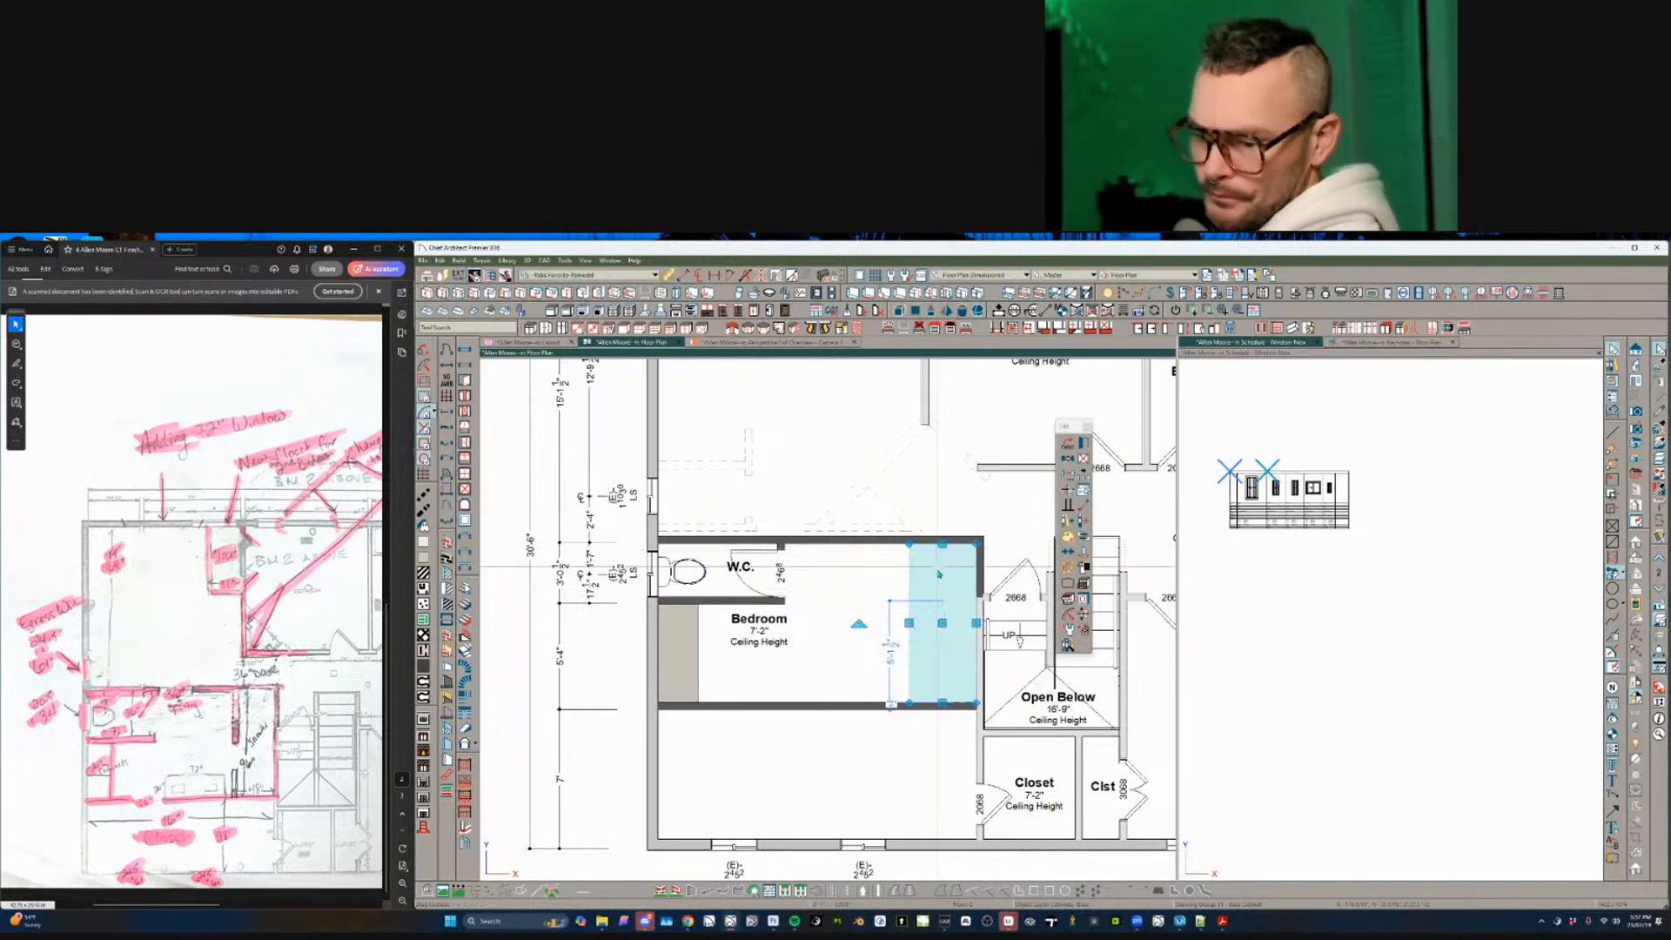
{"action": "scroll", "coordinate": [908, 631], "scroll_direction": "up", "scroll_amount": 2}
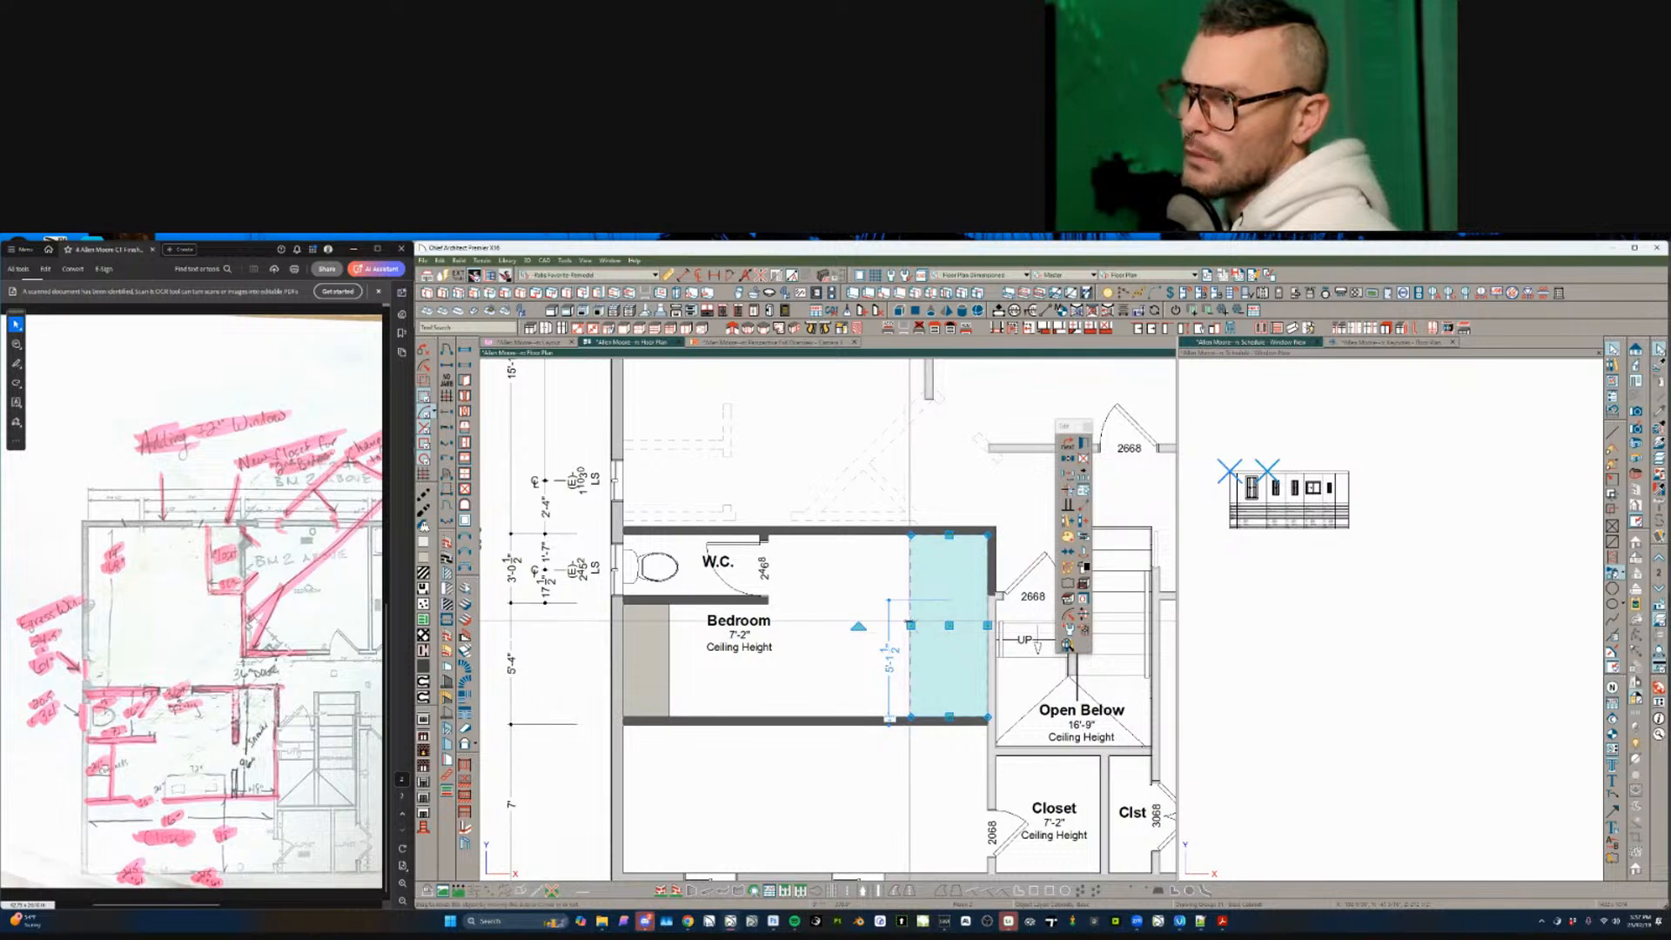
{"action": "left_click", "coordinate": [949, 746]}
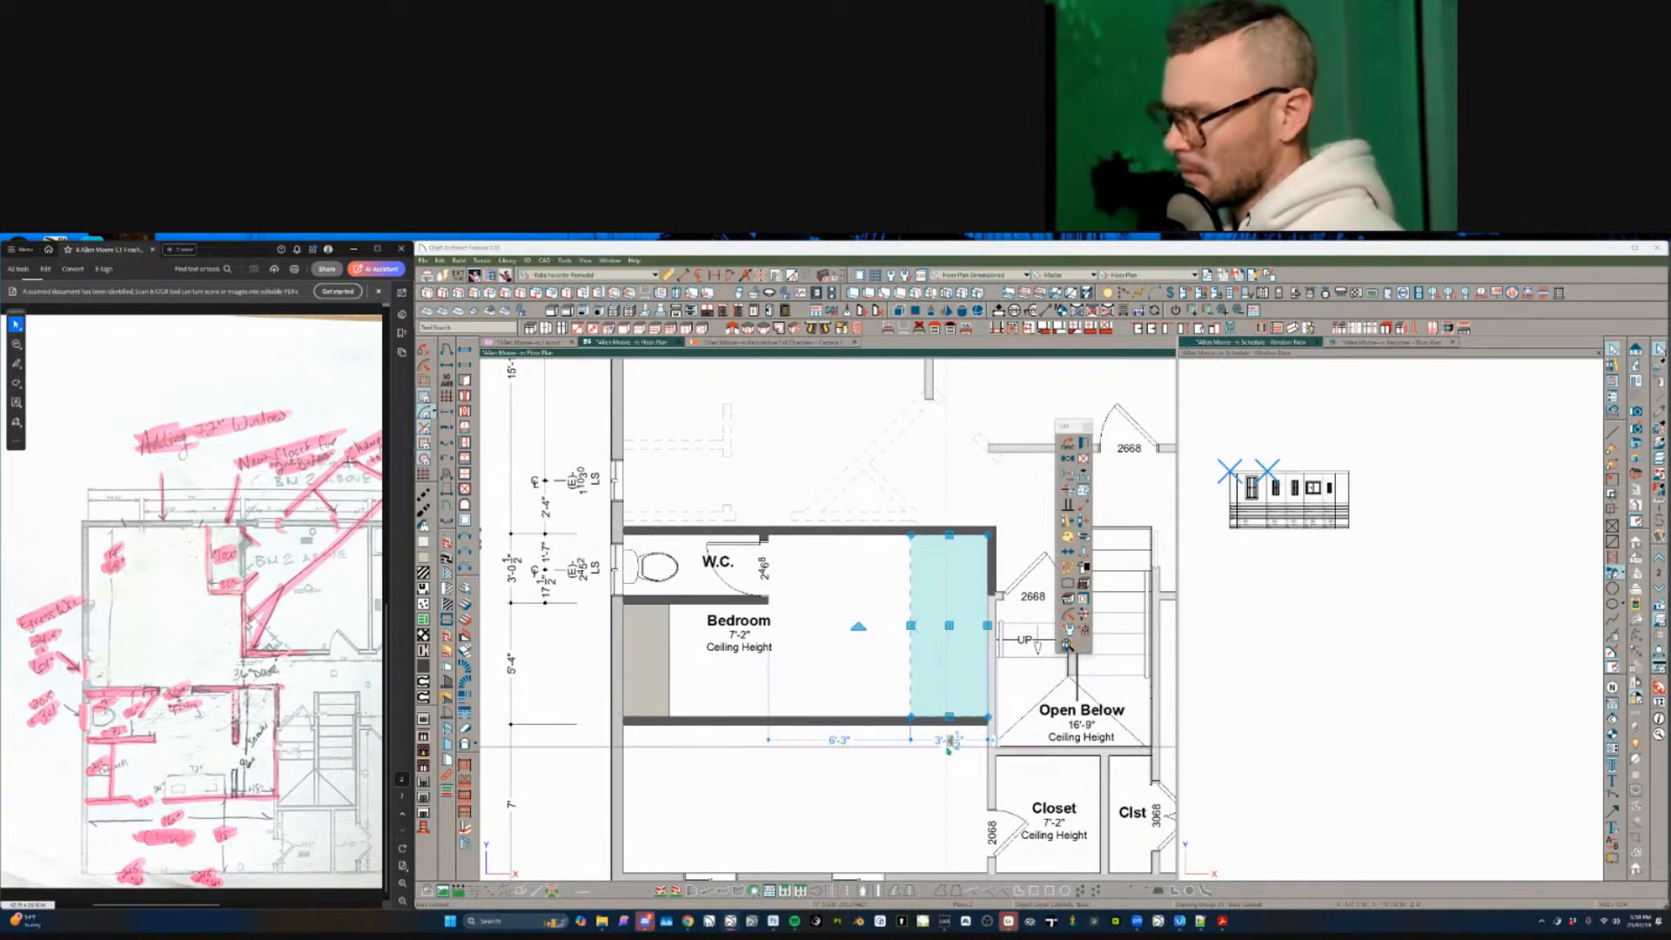
{"action": "type", "text": "4"}
{"action": "key", "text": "Return"}
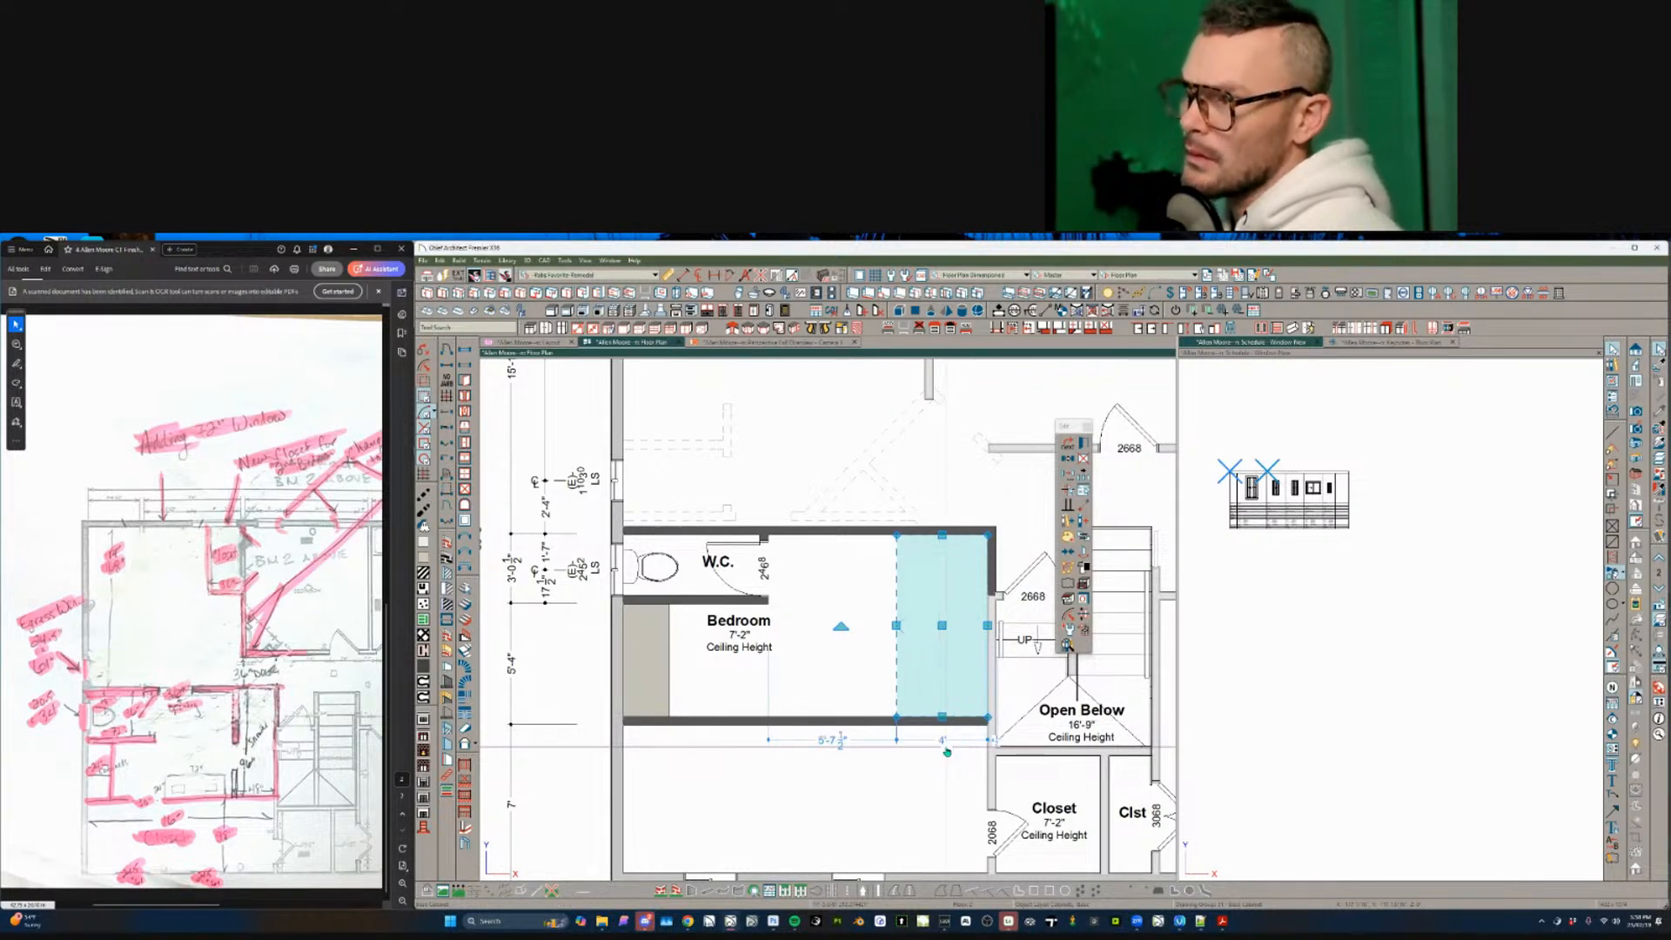
- Open the shower cabinet's specification and browse its front layout and door panel items
{"action": "double_click", "coordinate": [955, 652]}
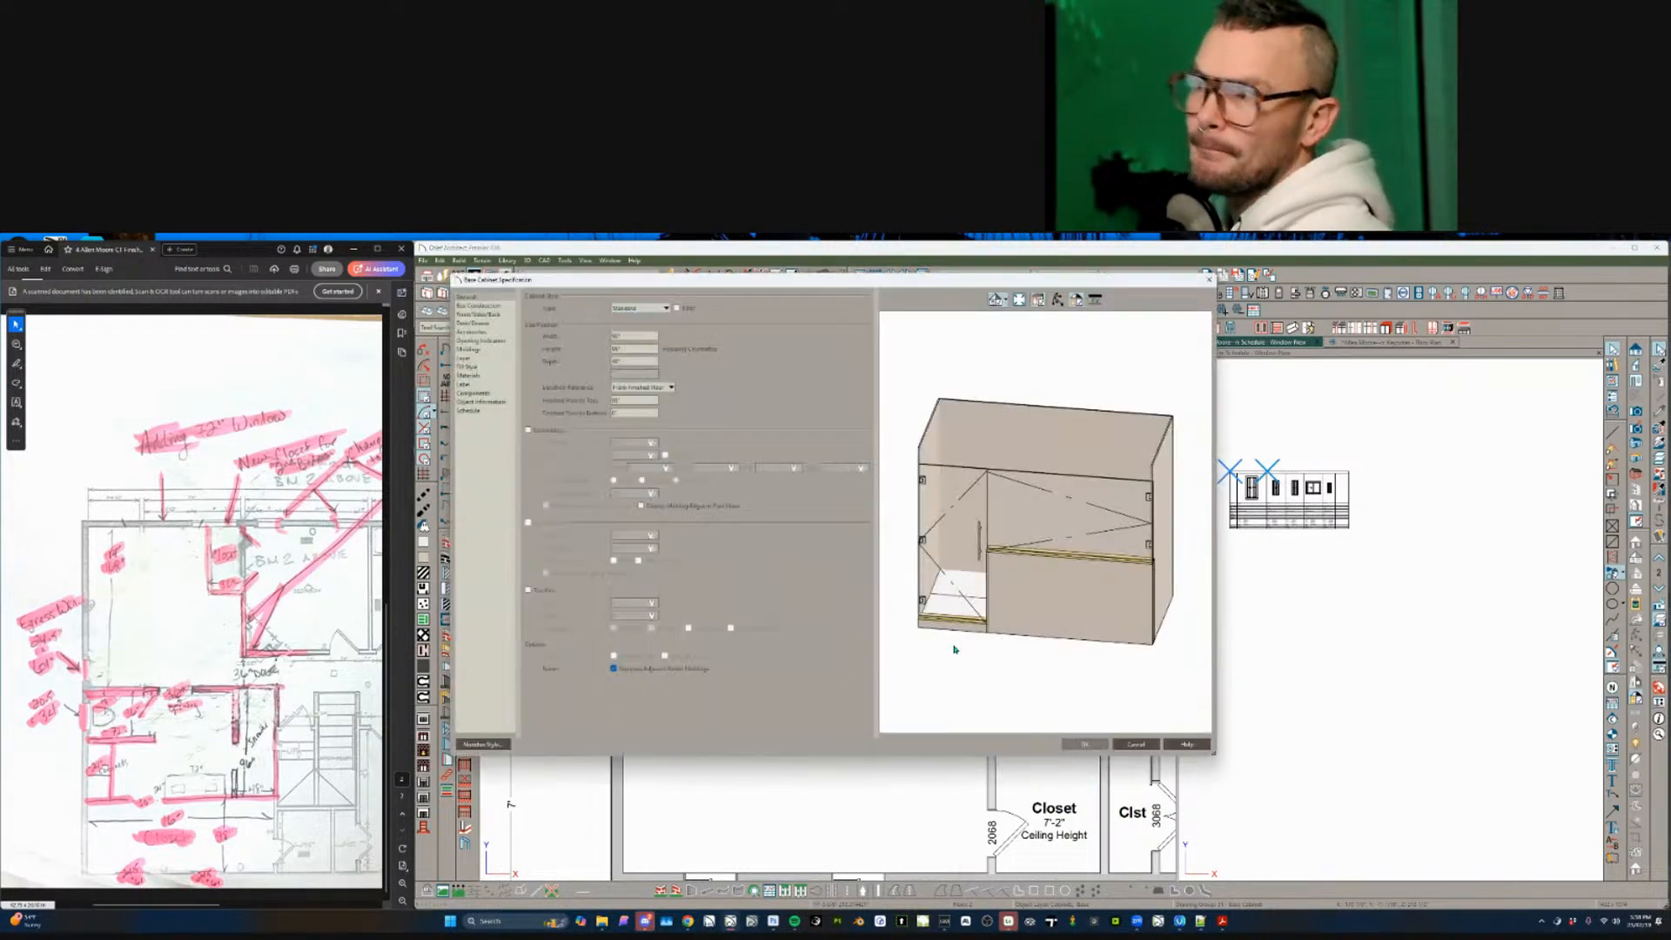
{"action": "left_click", "coordinate": [1063, 578]}
{"action": "left_click", "coordinate": [1135, 745]}
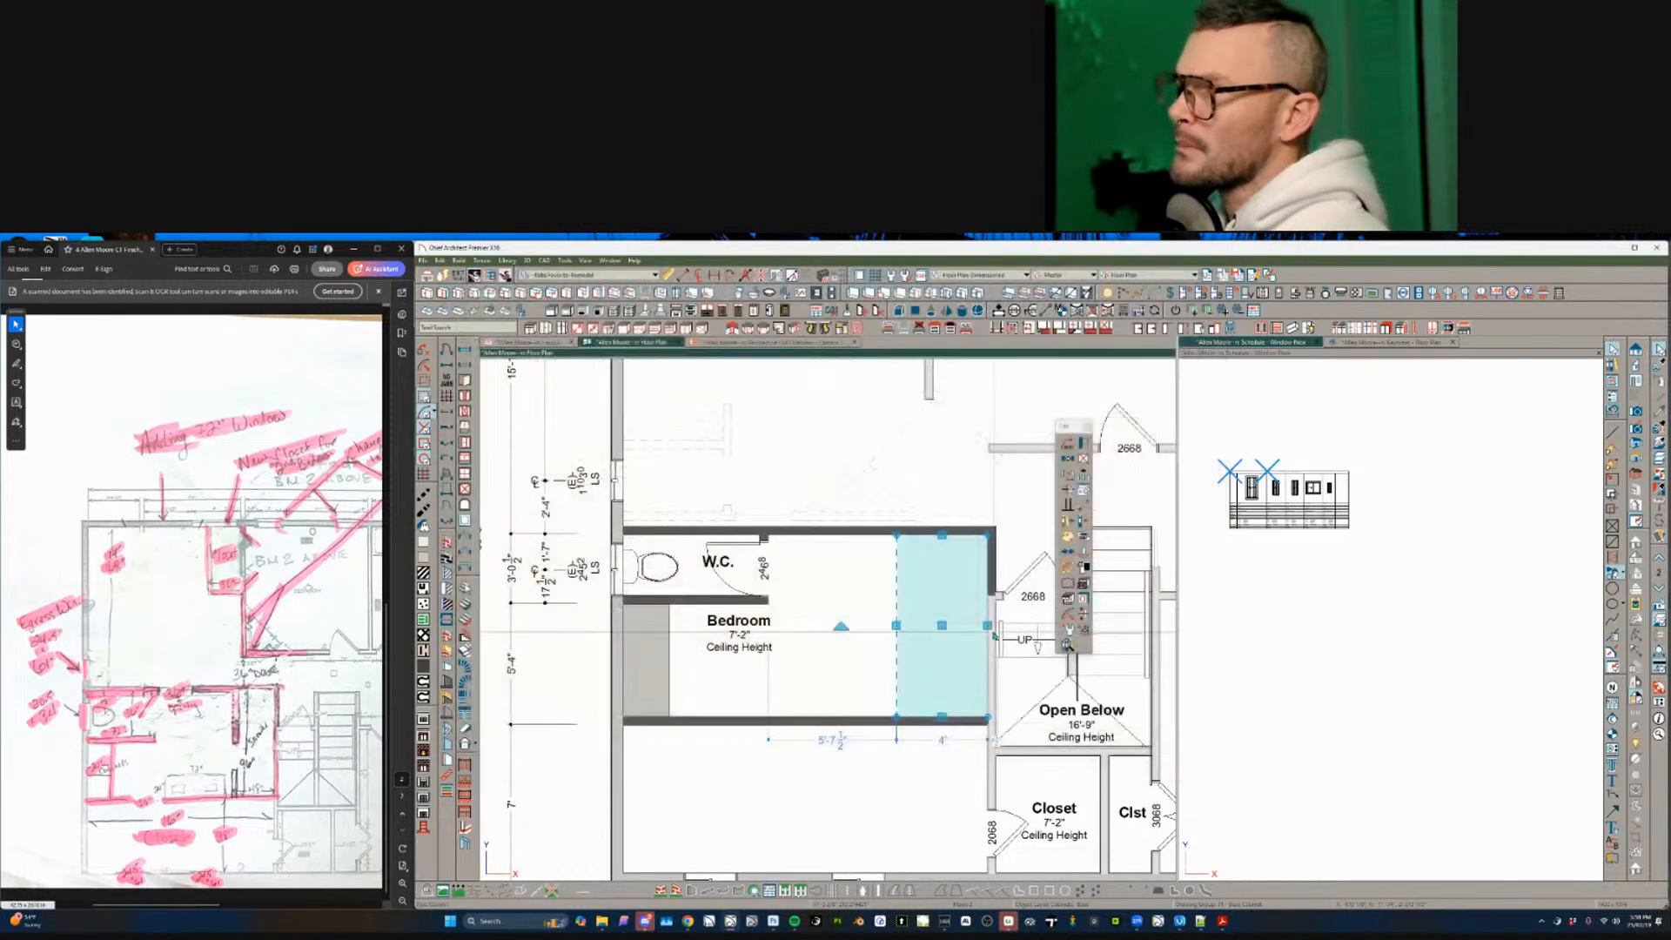
{"action": "left_click", "coordinate": [927, 616]}
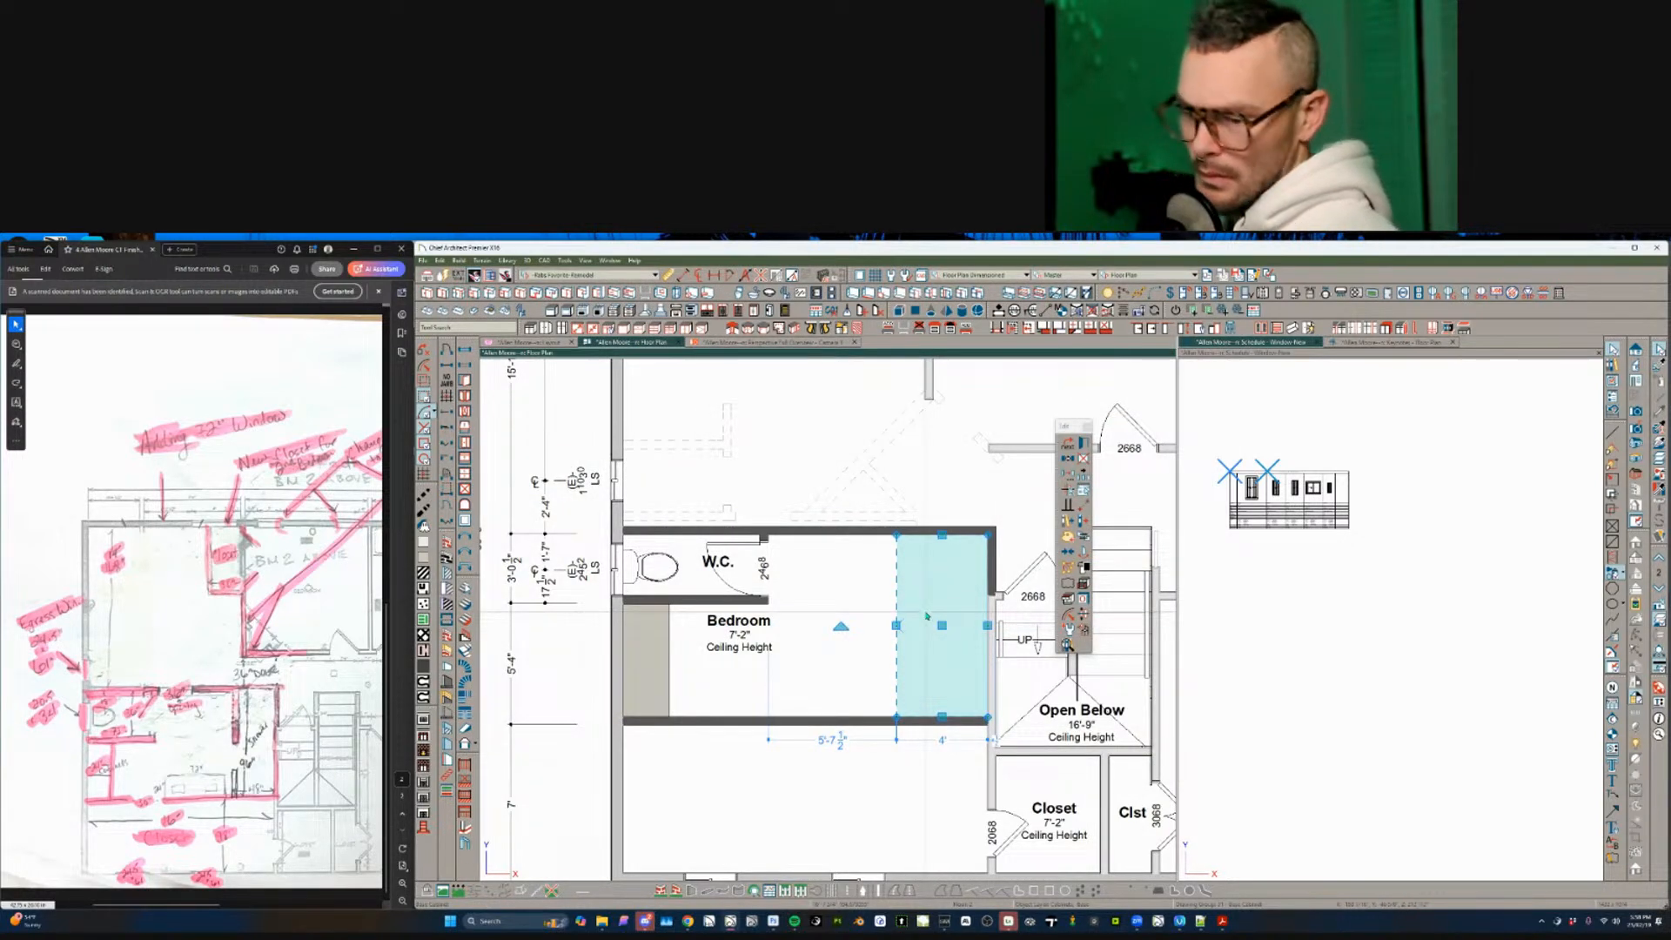
{"action": "double_click", "coordinate": [927, 617]}
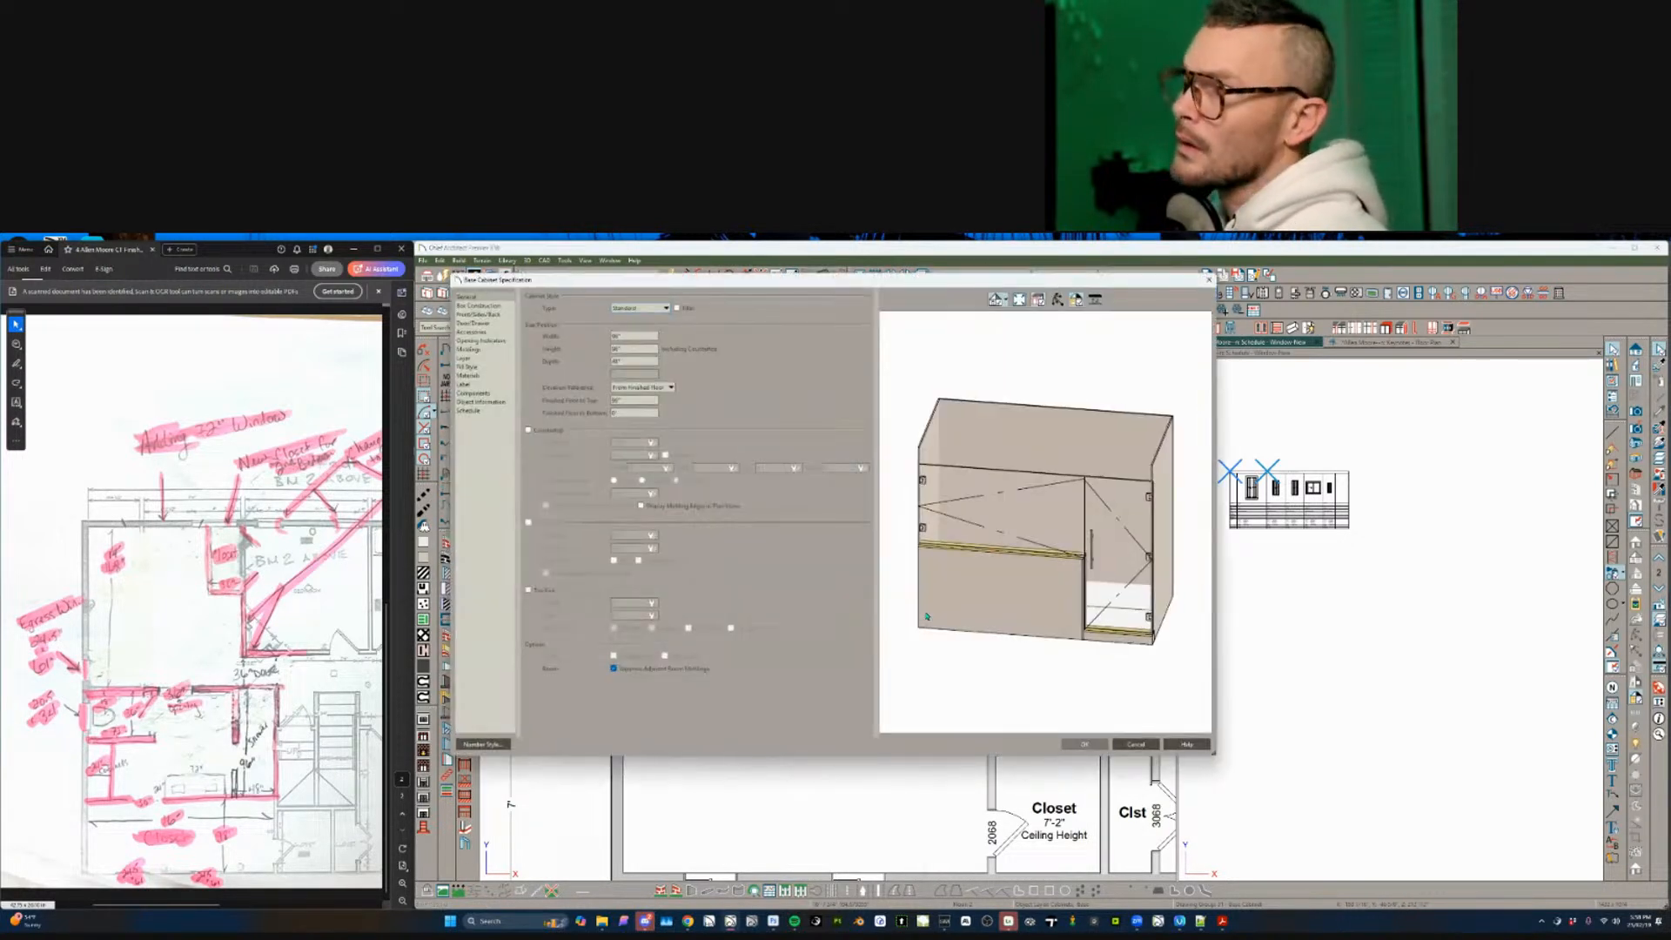
{"action": "left_click", "coordinate": [996, 571]}
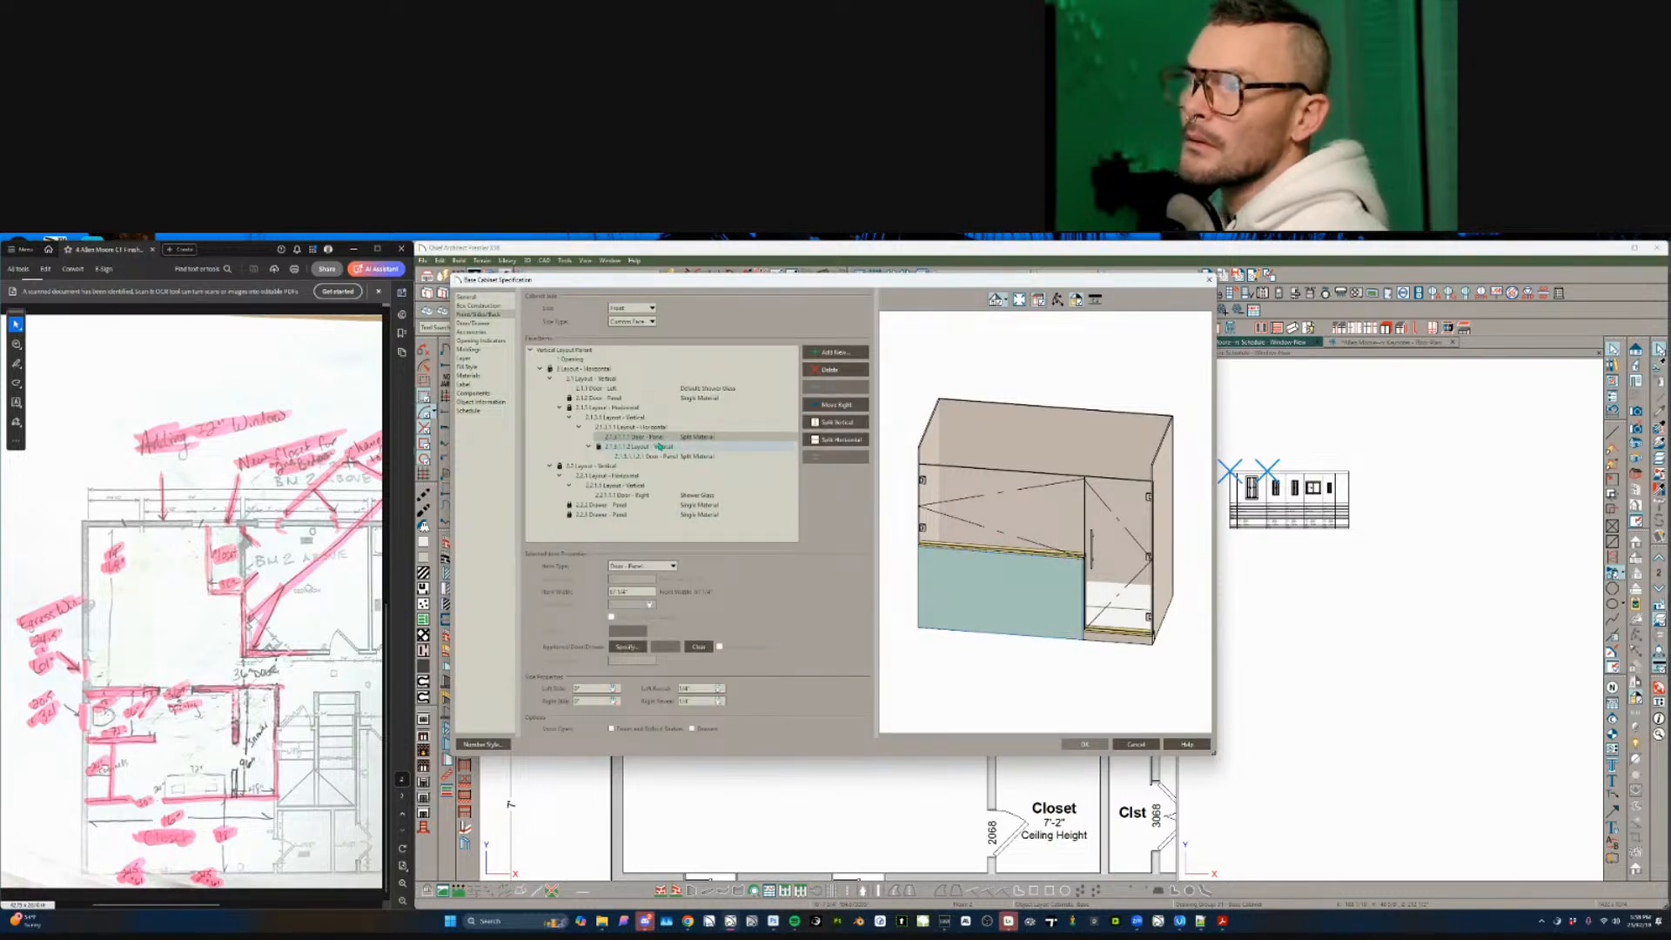
{"action": "left_click", "coordinate": [633, 427]}
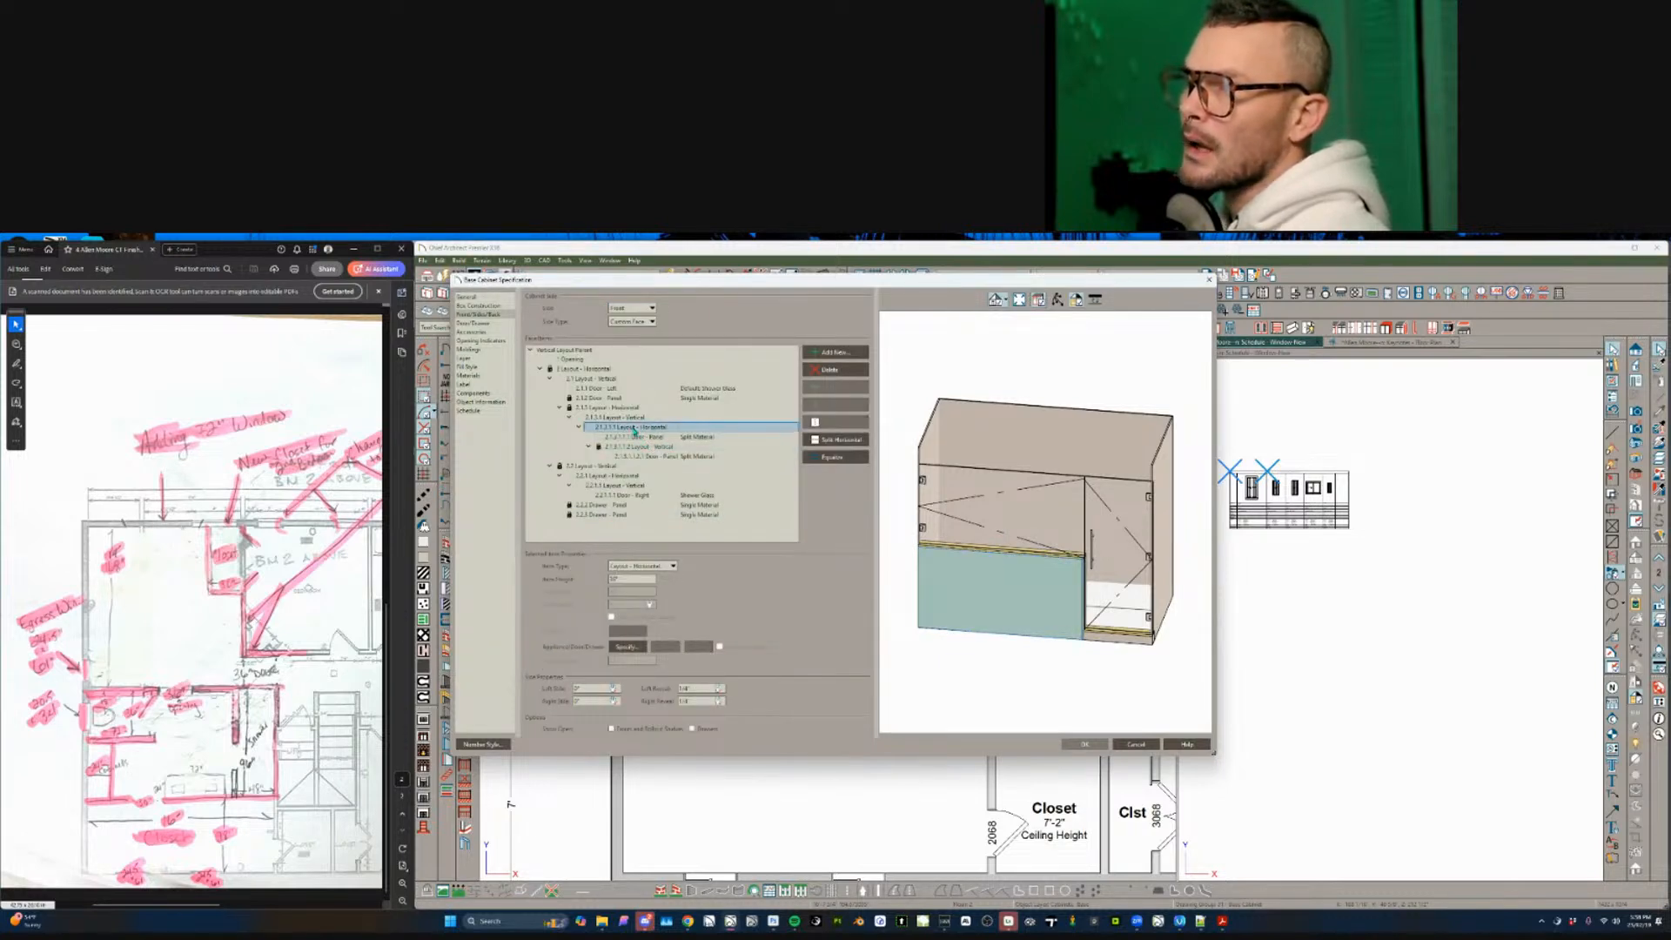
{"action": "left_click", "coordinate": [650, 437]}
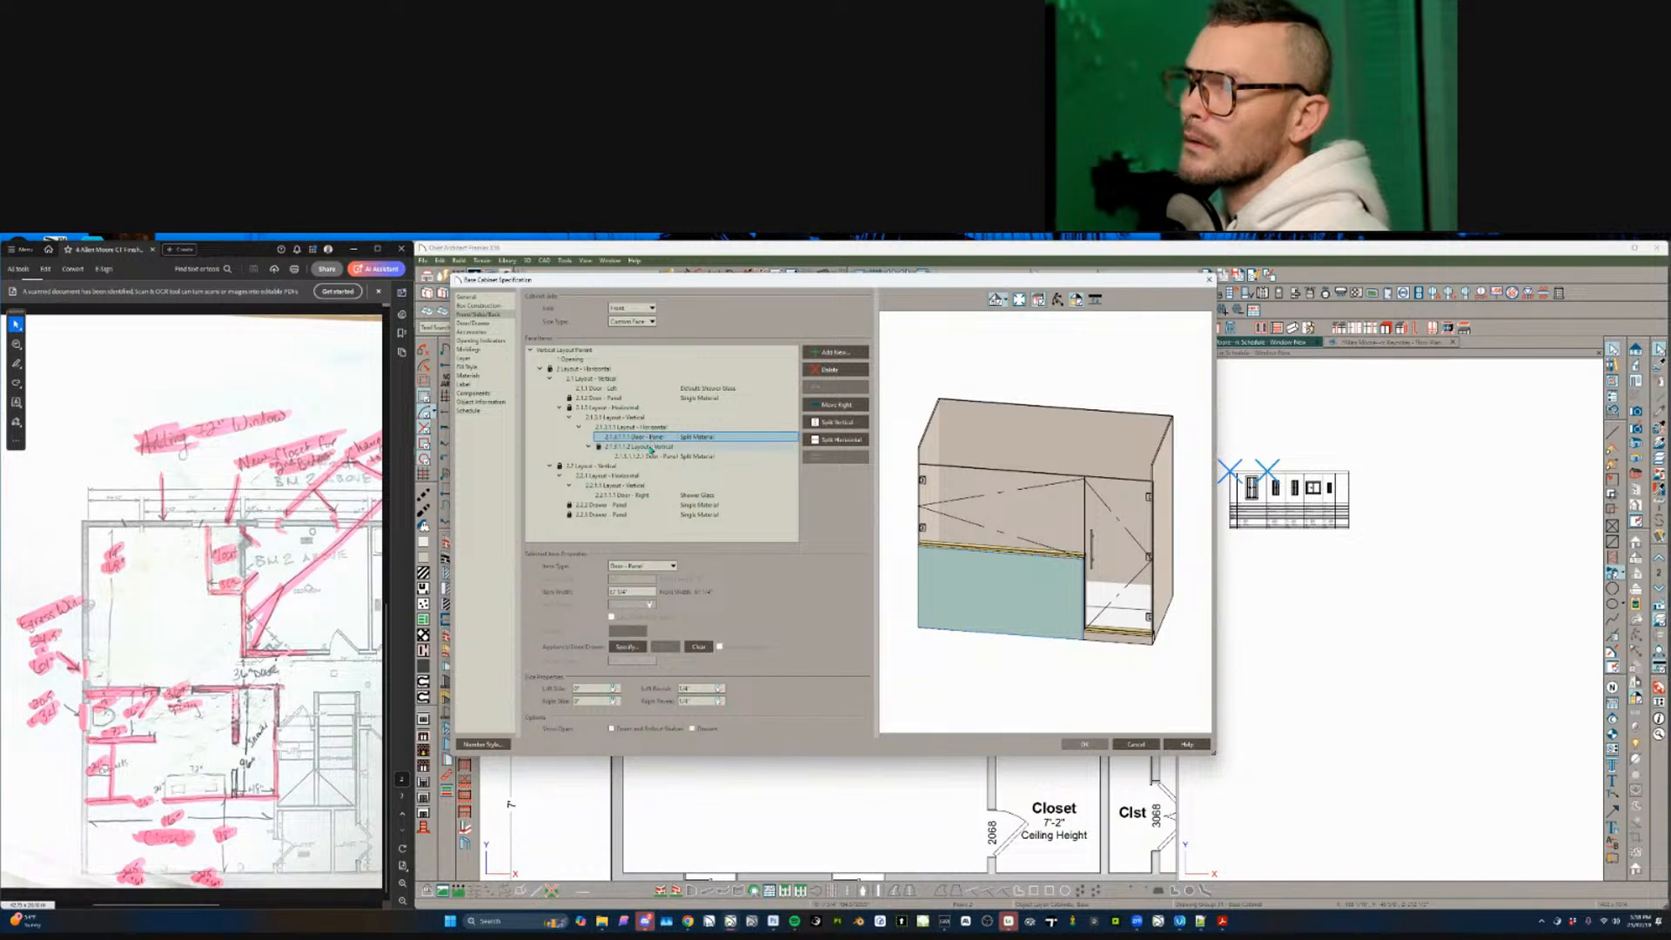
{"action": "left_click", "coordinate": [650, 448]}
{"action": "left_click", "coordinate": [649, 457]}
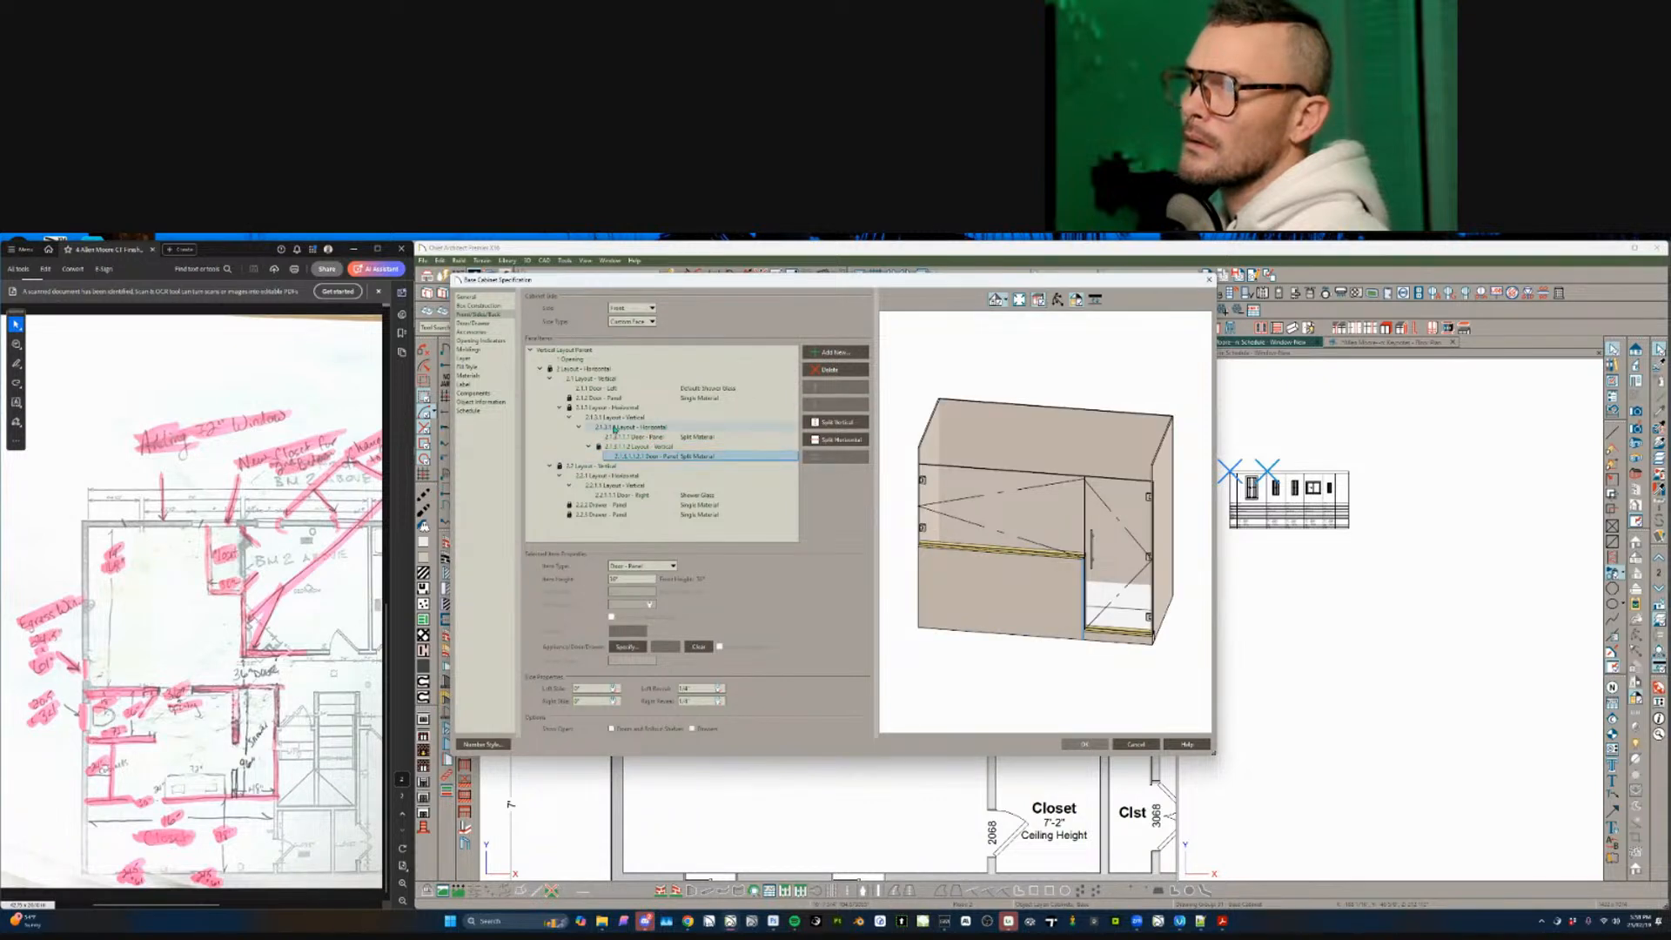
{"action": "key", "text": "Up"}
{"action": "key", "text": "Up"}
{"action": "key", "text": "Up"}
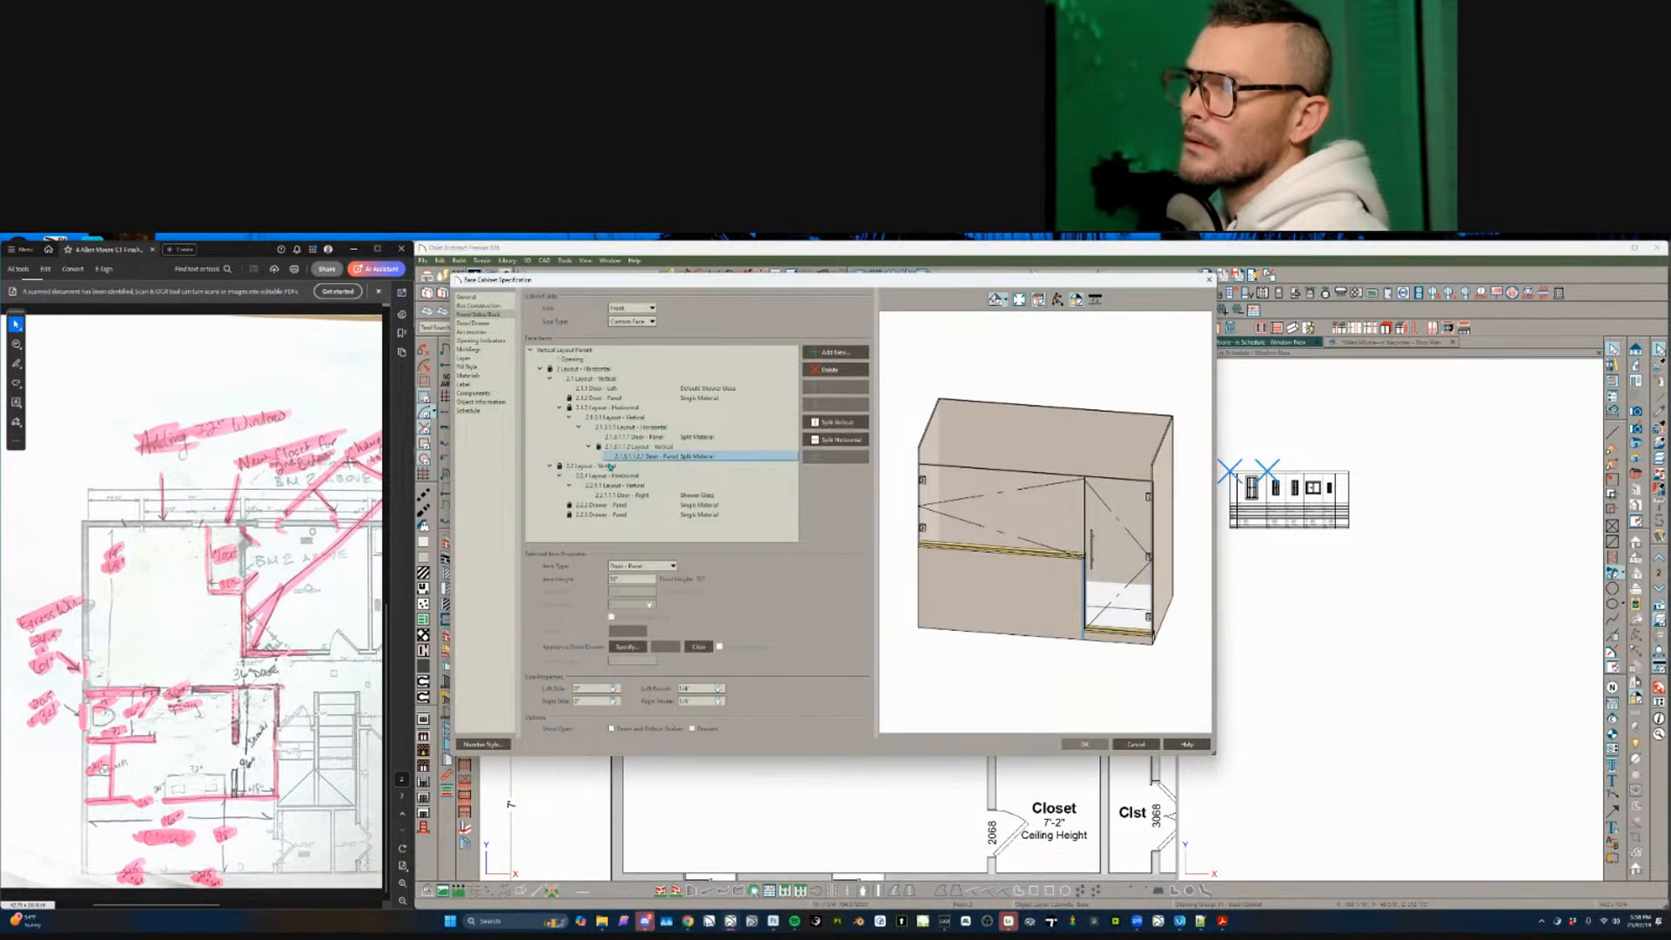
{"action": "key", "text": "Up"}
{"action": "key", "text": "Up"}
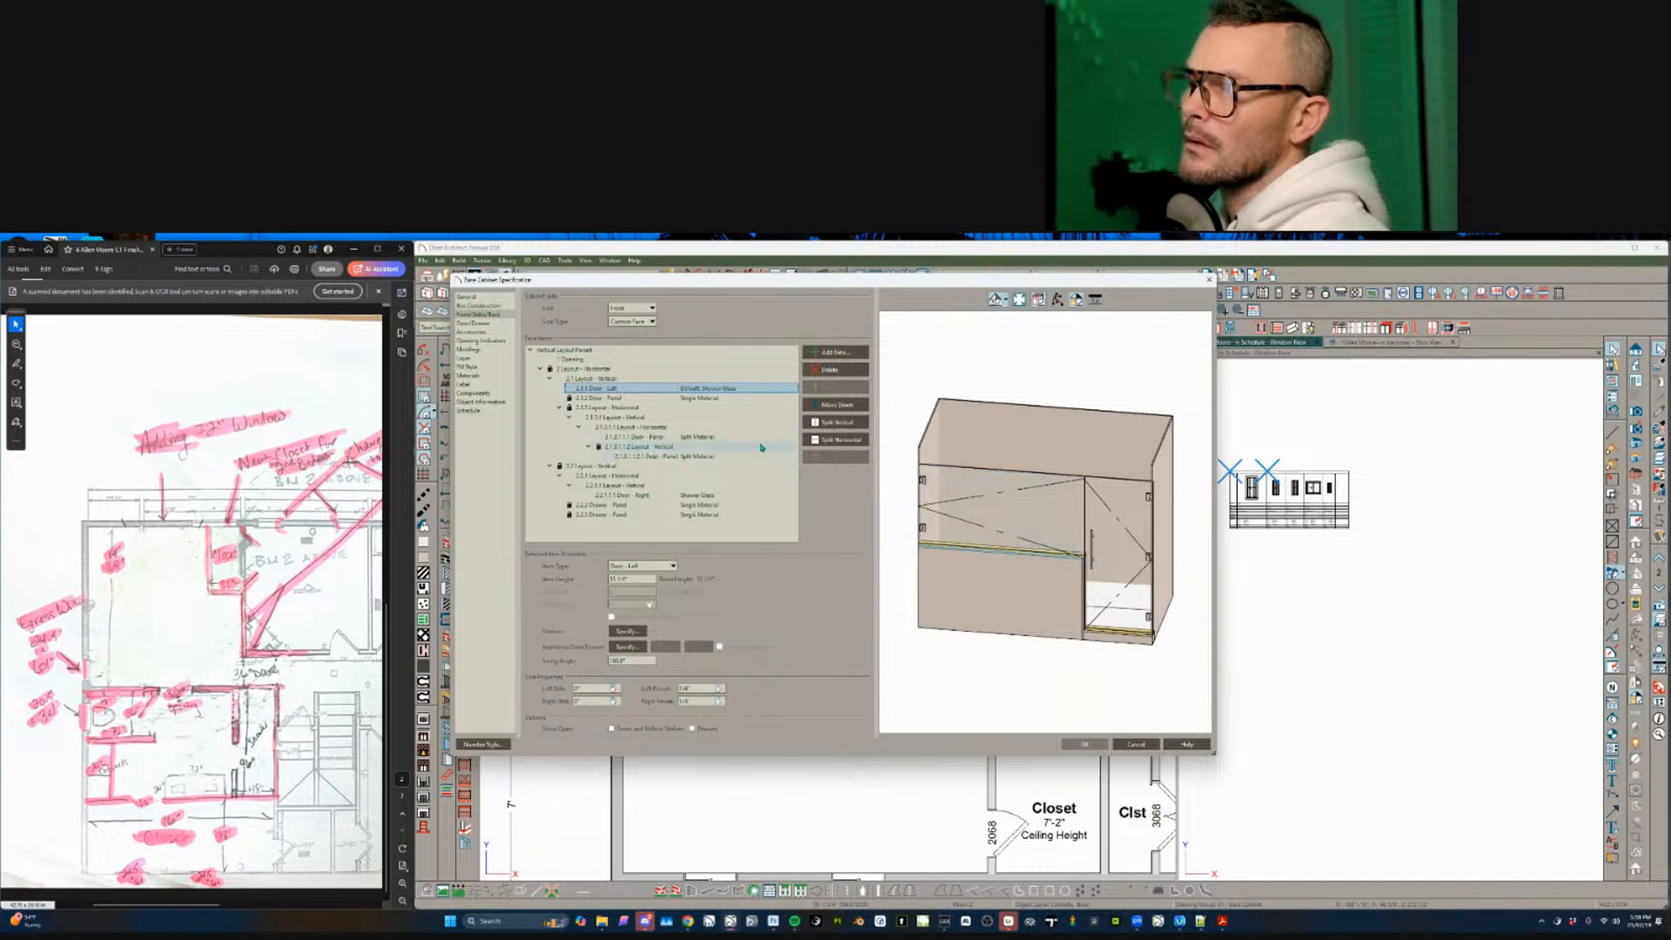
- Delete the extra door panel, left glass door and leftover opening so the front is one glass panel
{"action": "left_click", "coordinate": [766, 398]}
{"action": "left_click", "coordinate": [827, 371]}
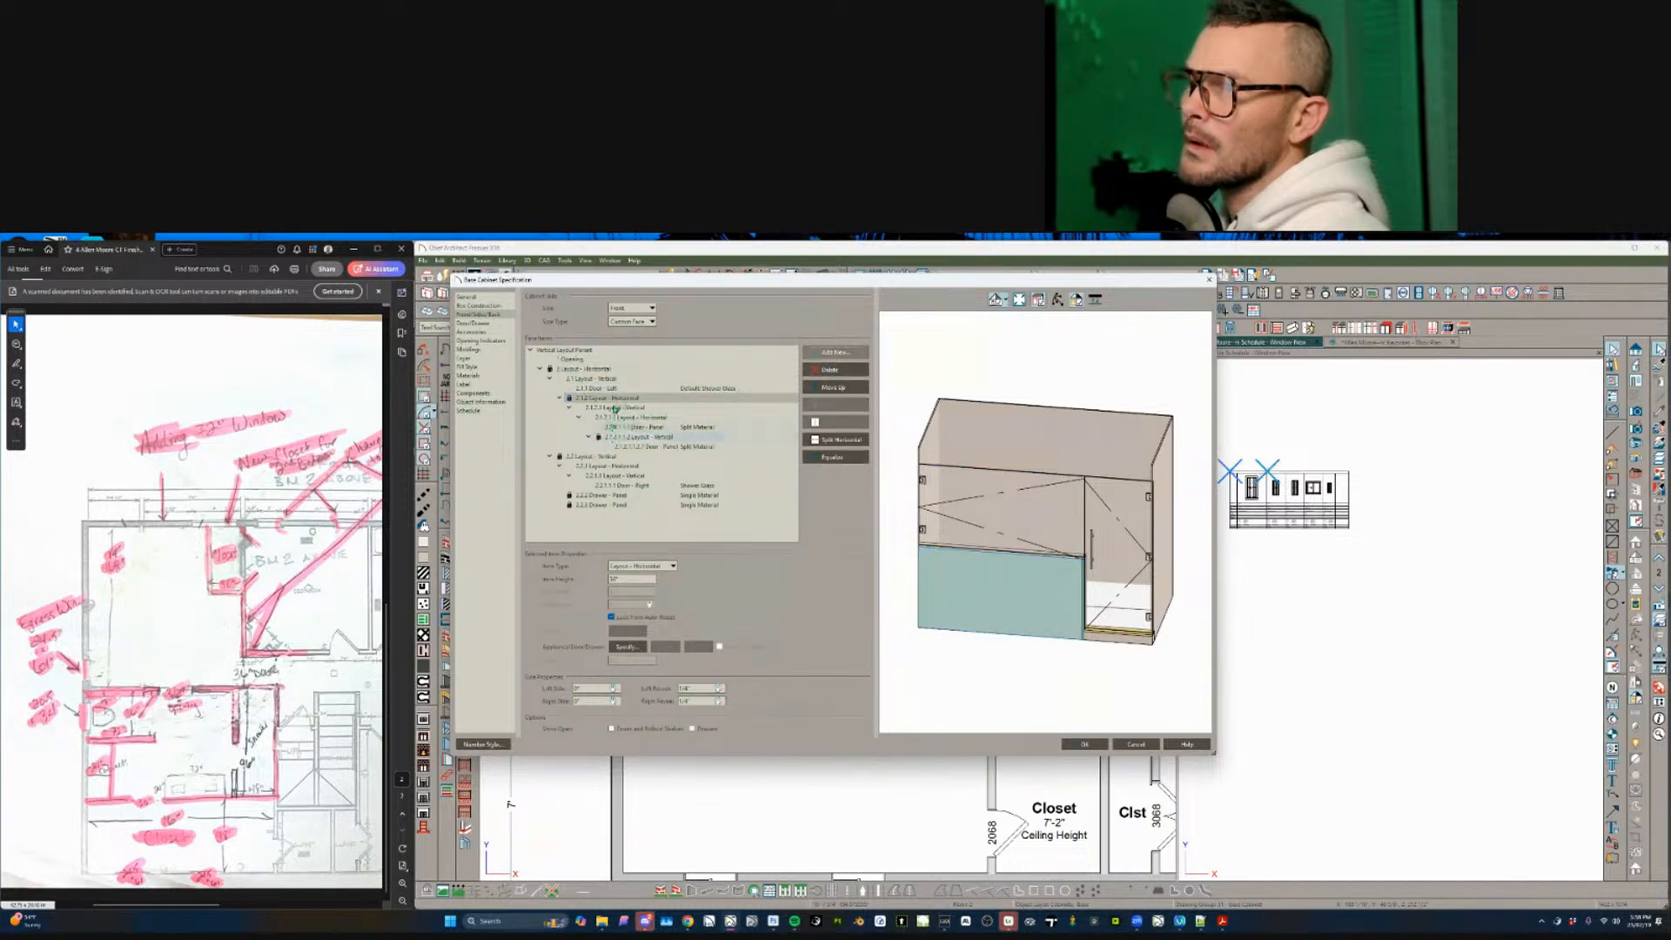
{"action": "left_click", "coordinate": [601, 378]}
{"action": "left_click", "coordinate": [619, 388]}
{"action": "left_click", "coordinate": [858, 373]}
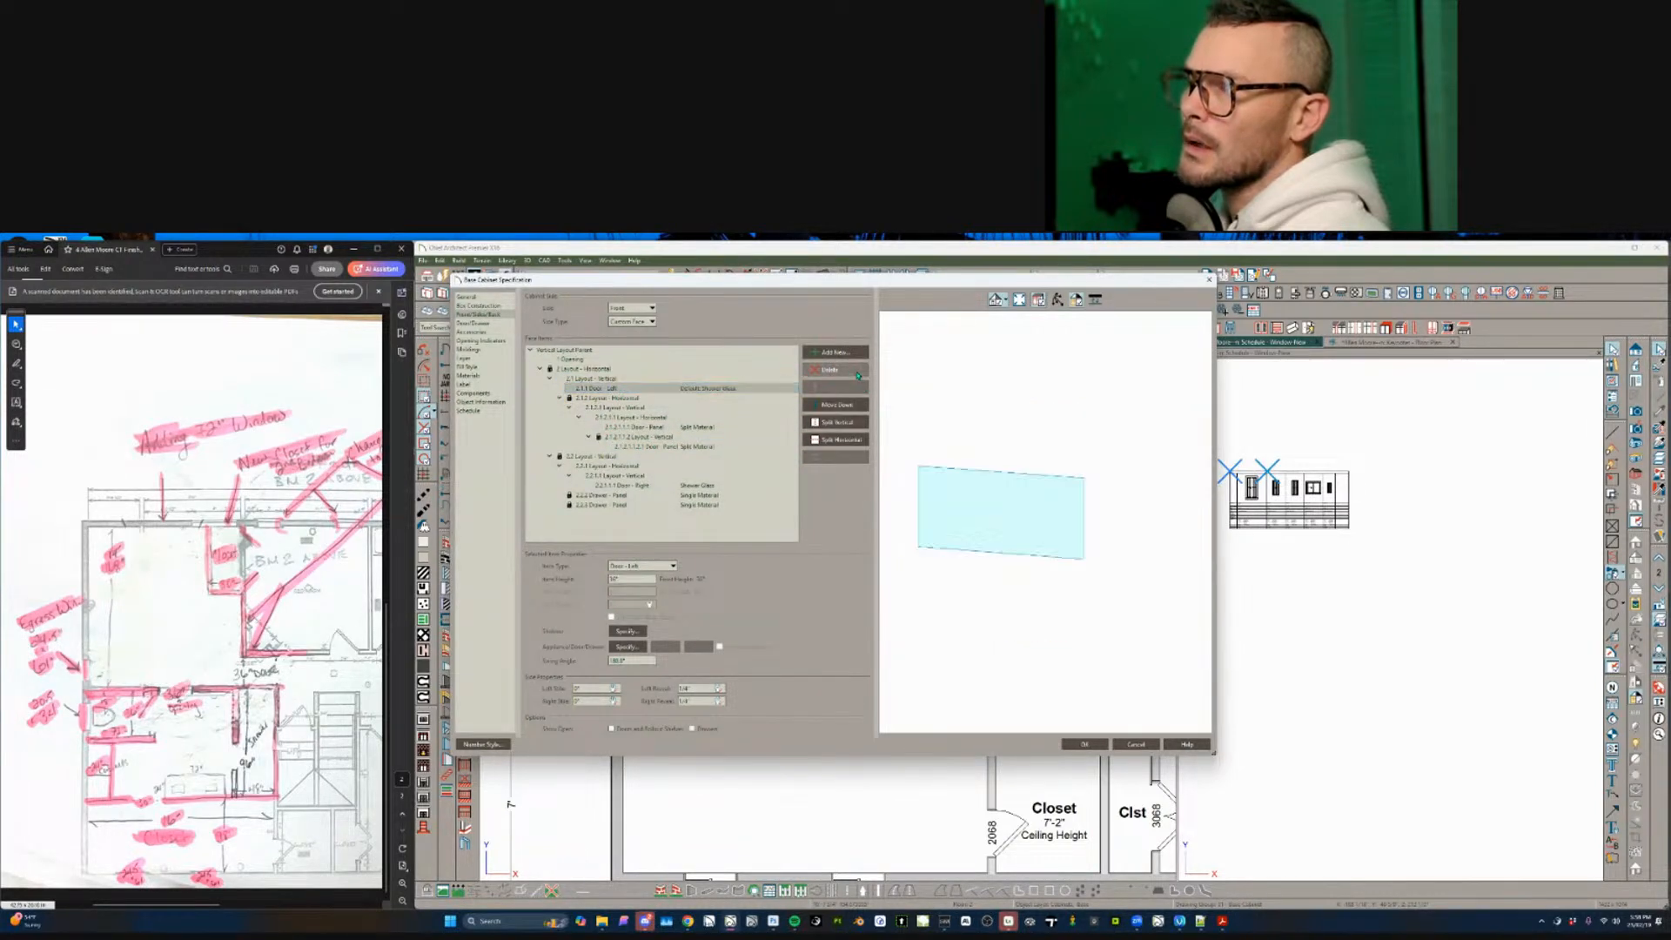
{"action": "left_click", "coordinate": [858, 373]}
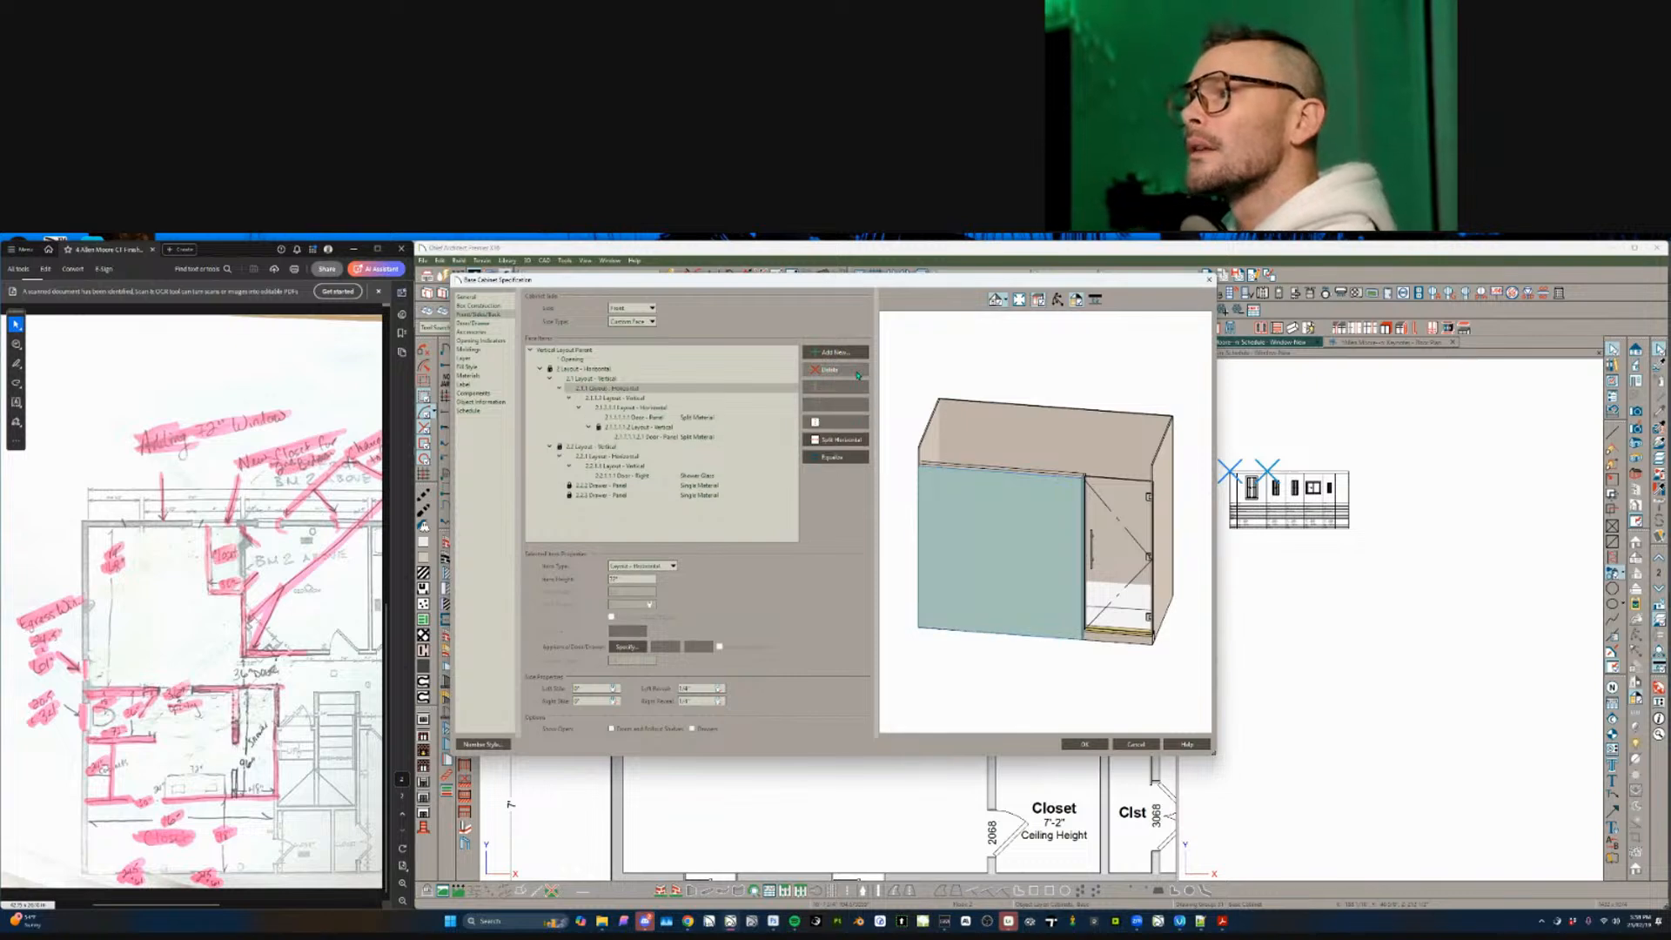
{"action": "left_click", "coordinate": [600, 358]}
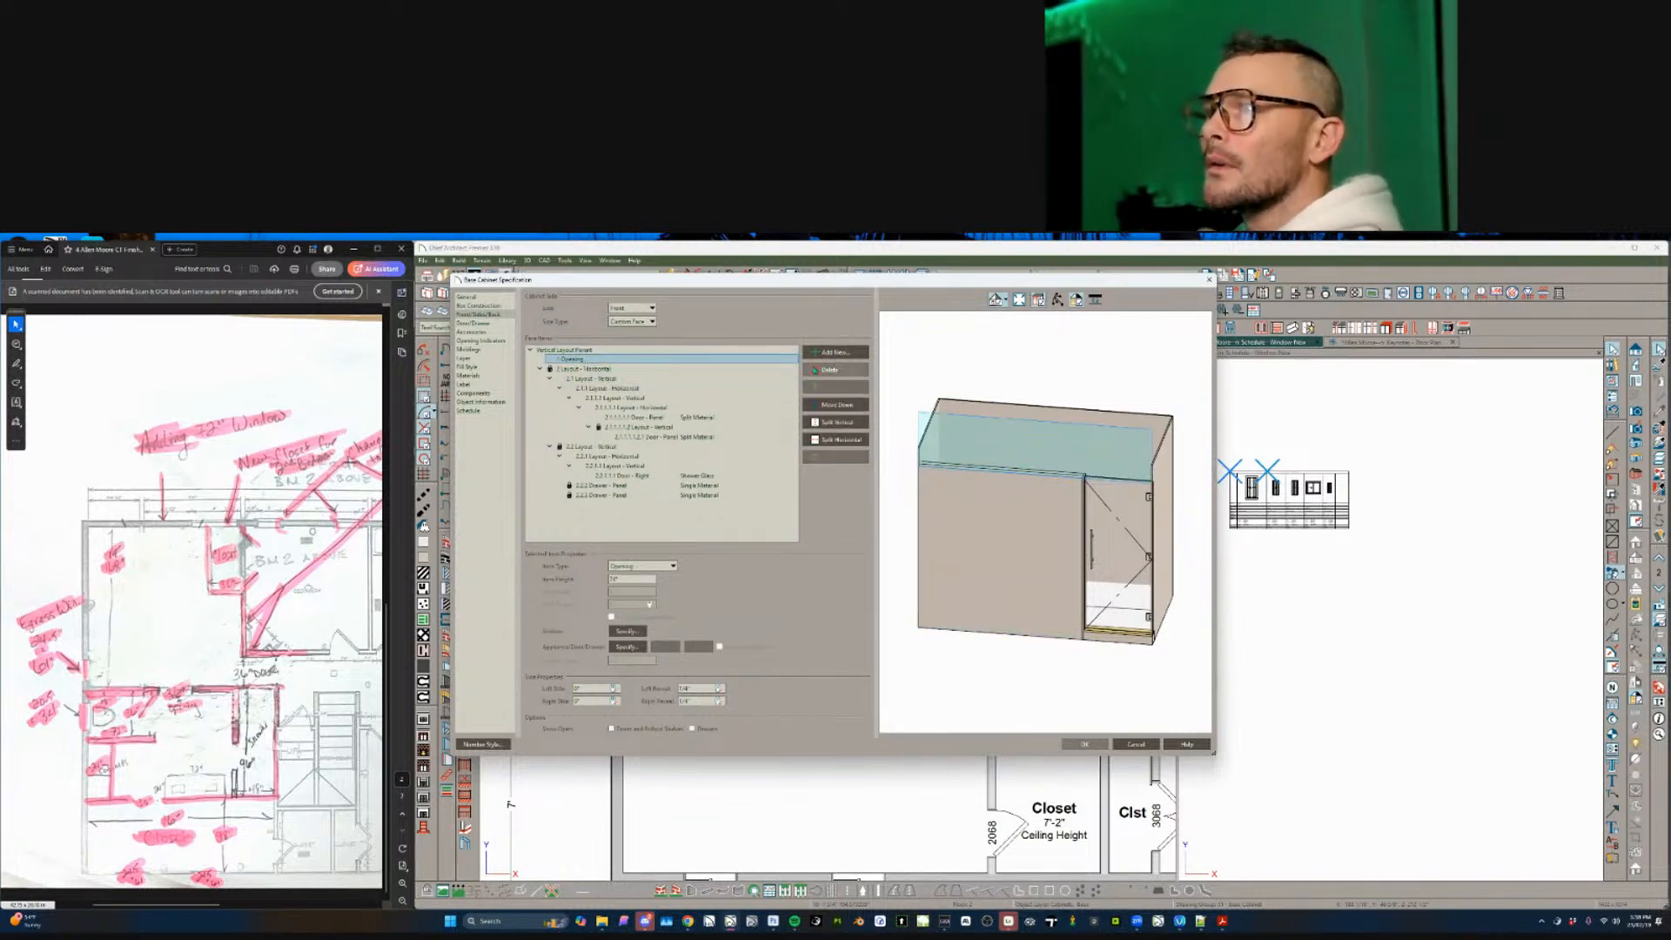
{"action": "left_click", "coordinate": [826, 370]}
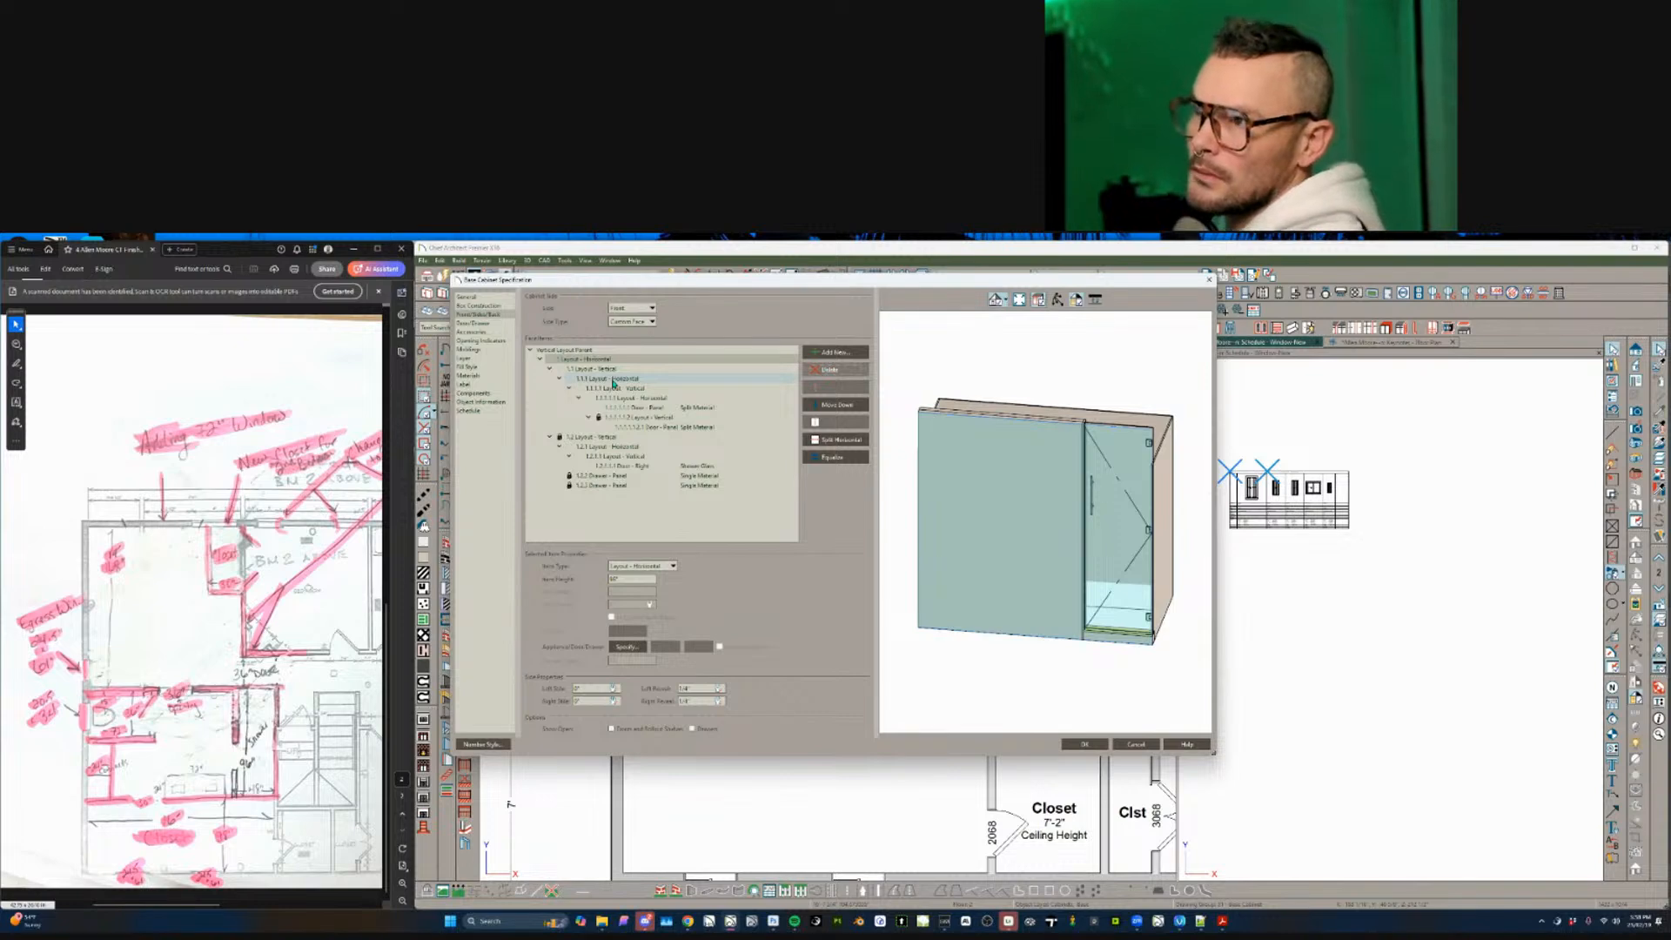
- Turn the small lower door panel into a blank area, then delete its vertical layout
{"action": "left_click", "coordinate": [665, 369]}
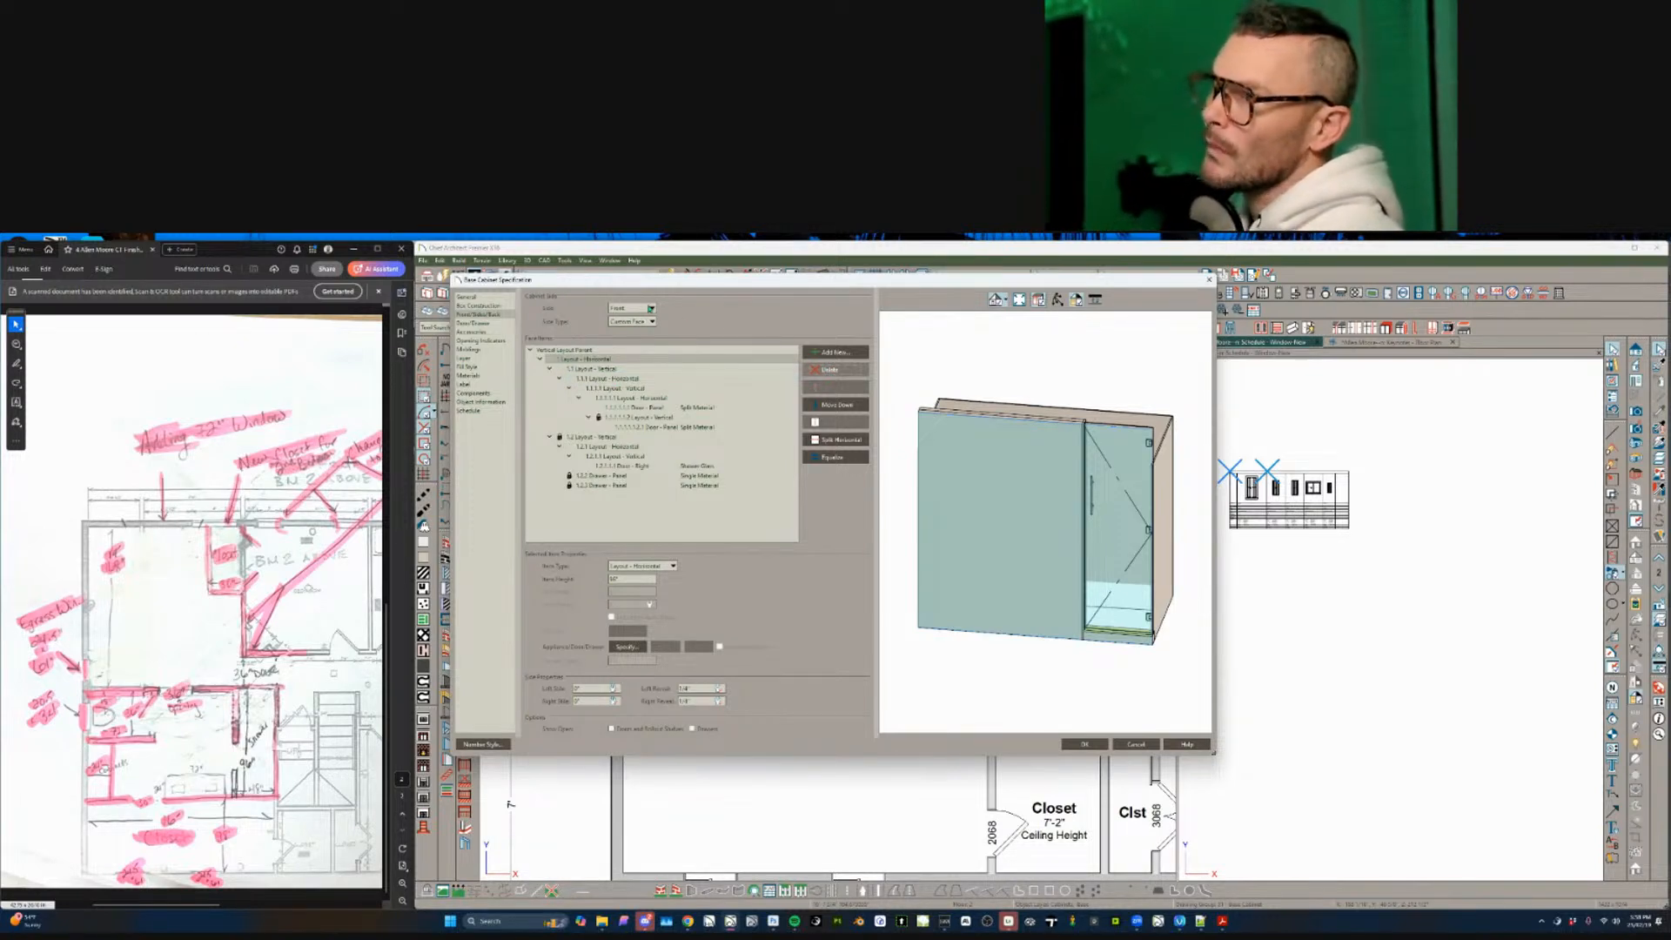
{"action": "left_click", "coordinate": [1100, 506]}
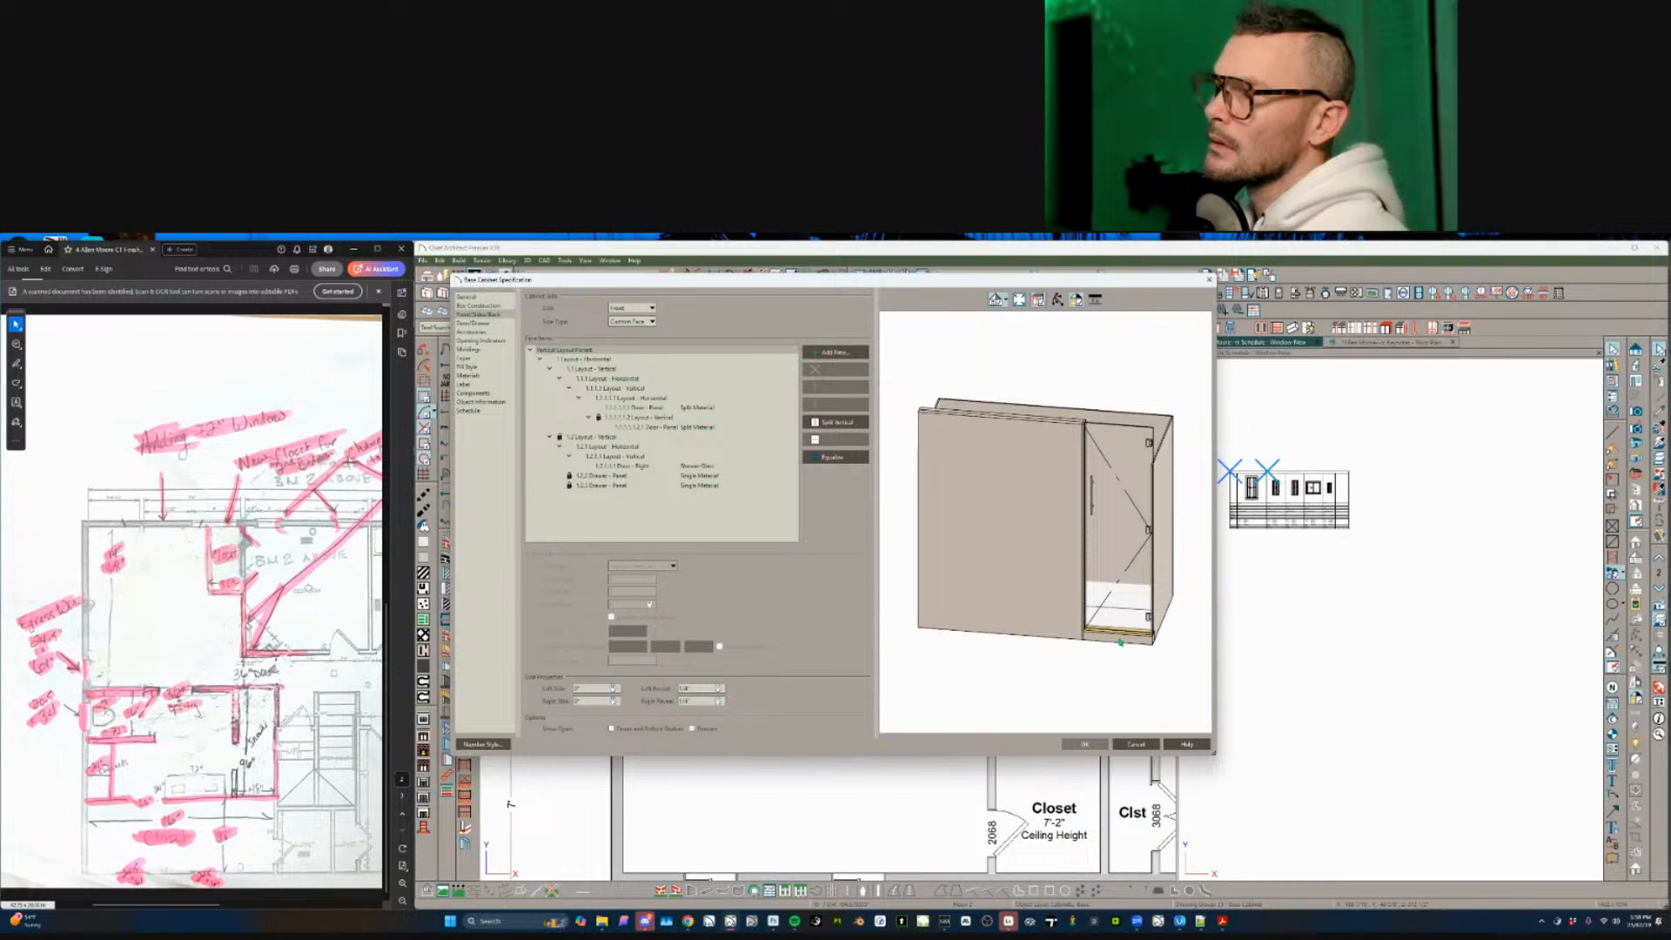
{"action": "left_click", "coordinate": [1110, 641]}
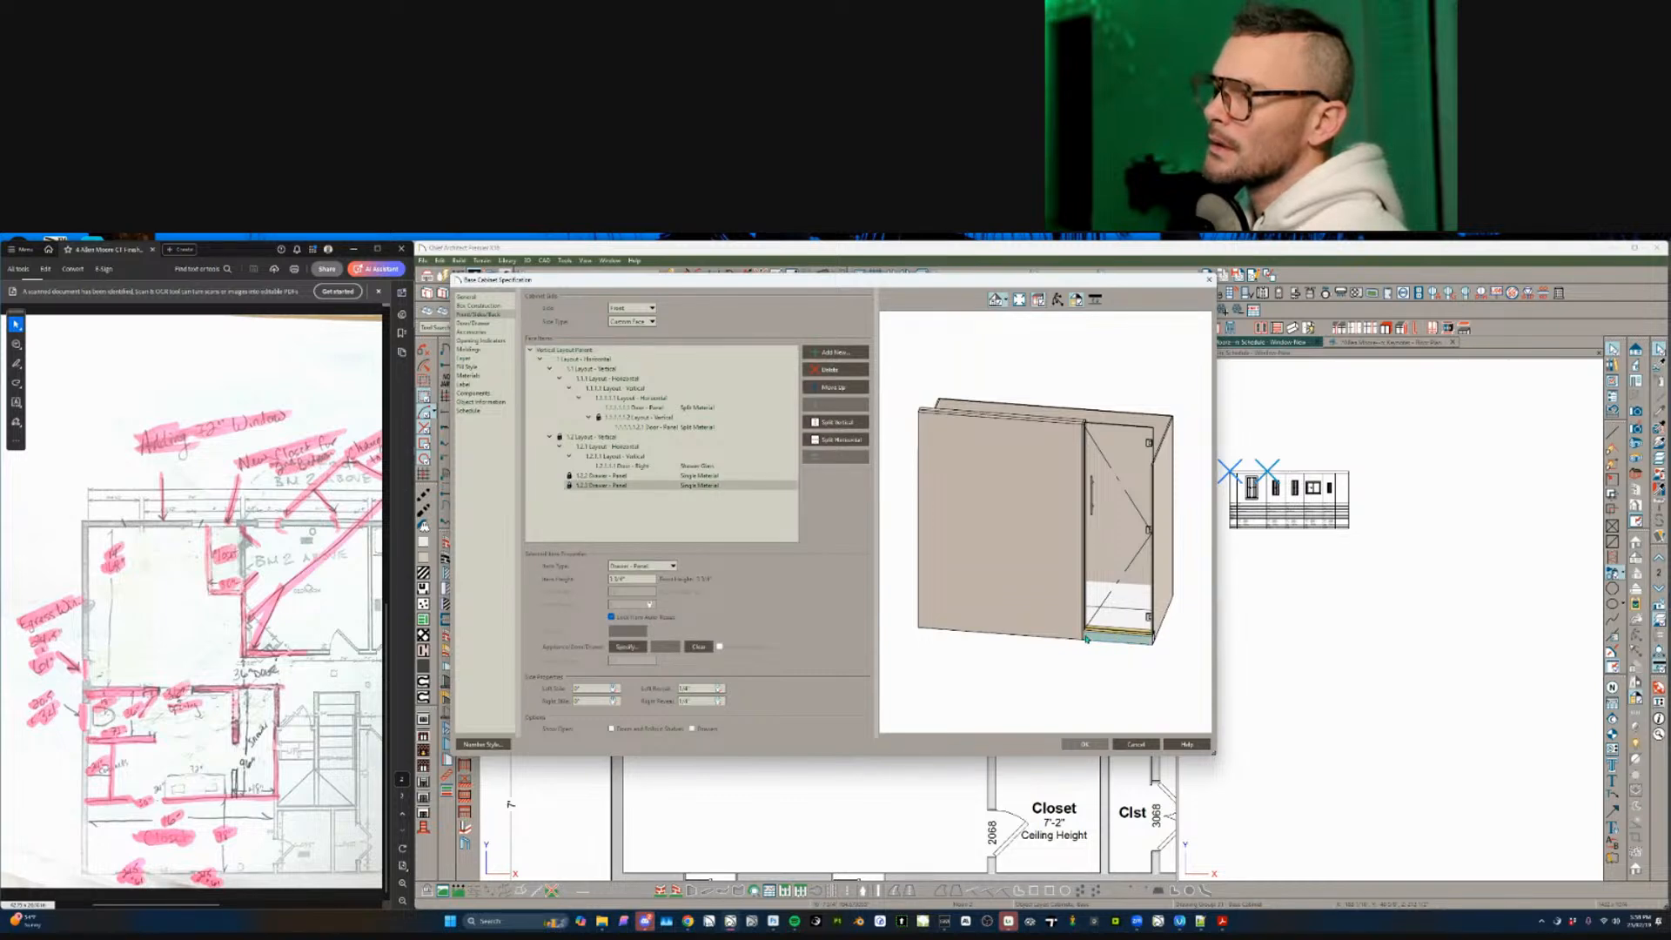
{"action": "left_click", "coordinate": [1083, 640]}
{"action": "left_click", "coordinate": [1084, 640]}
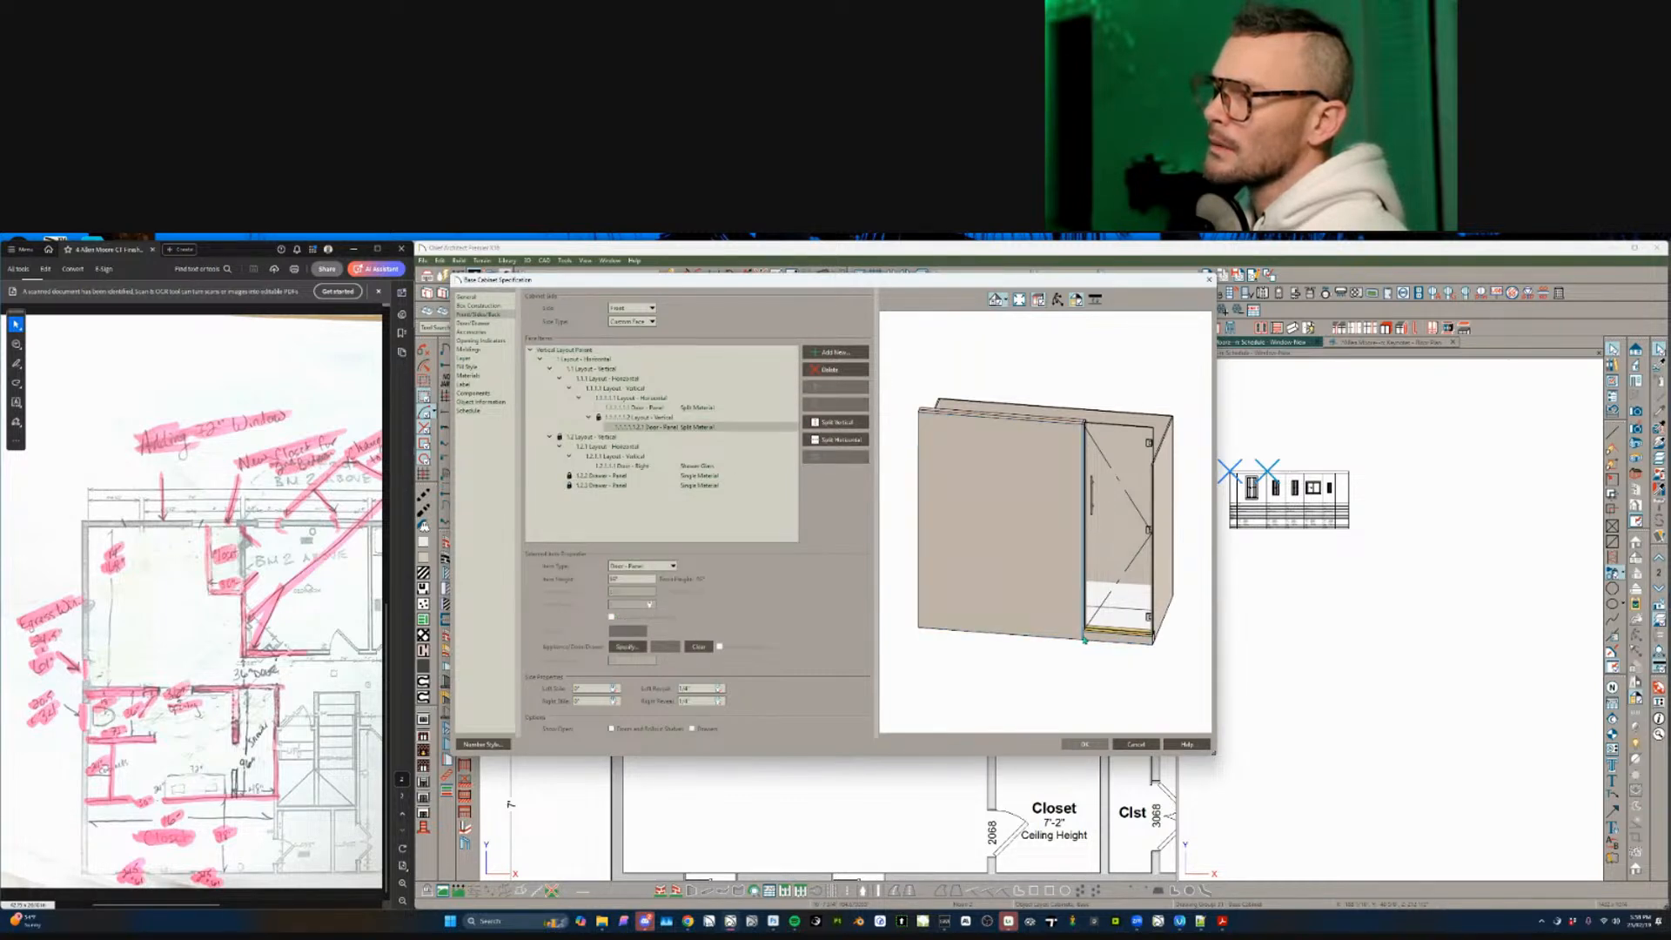
{"action": "key", "text": "Delete"}
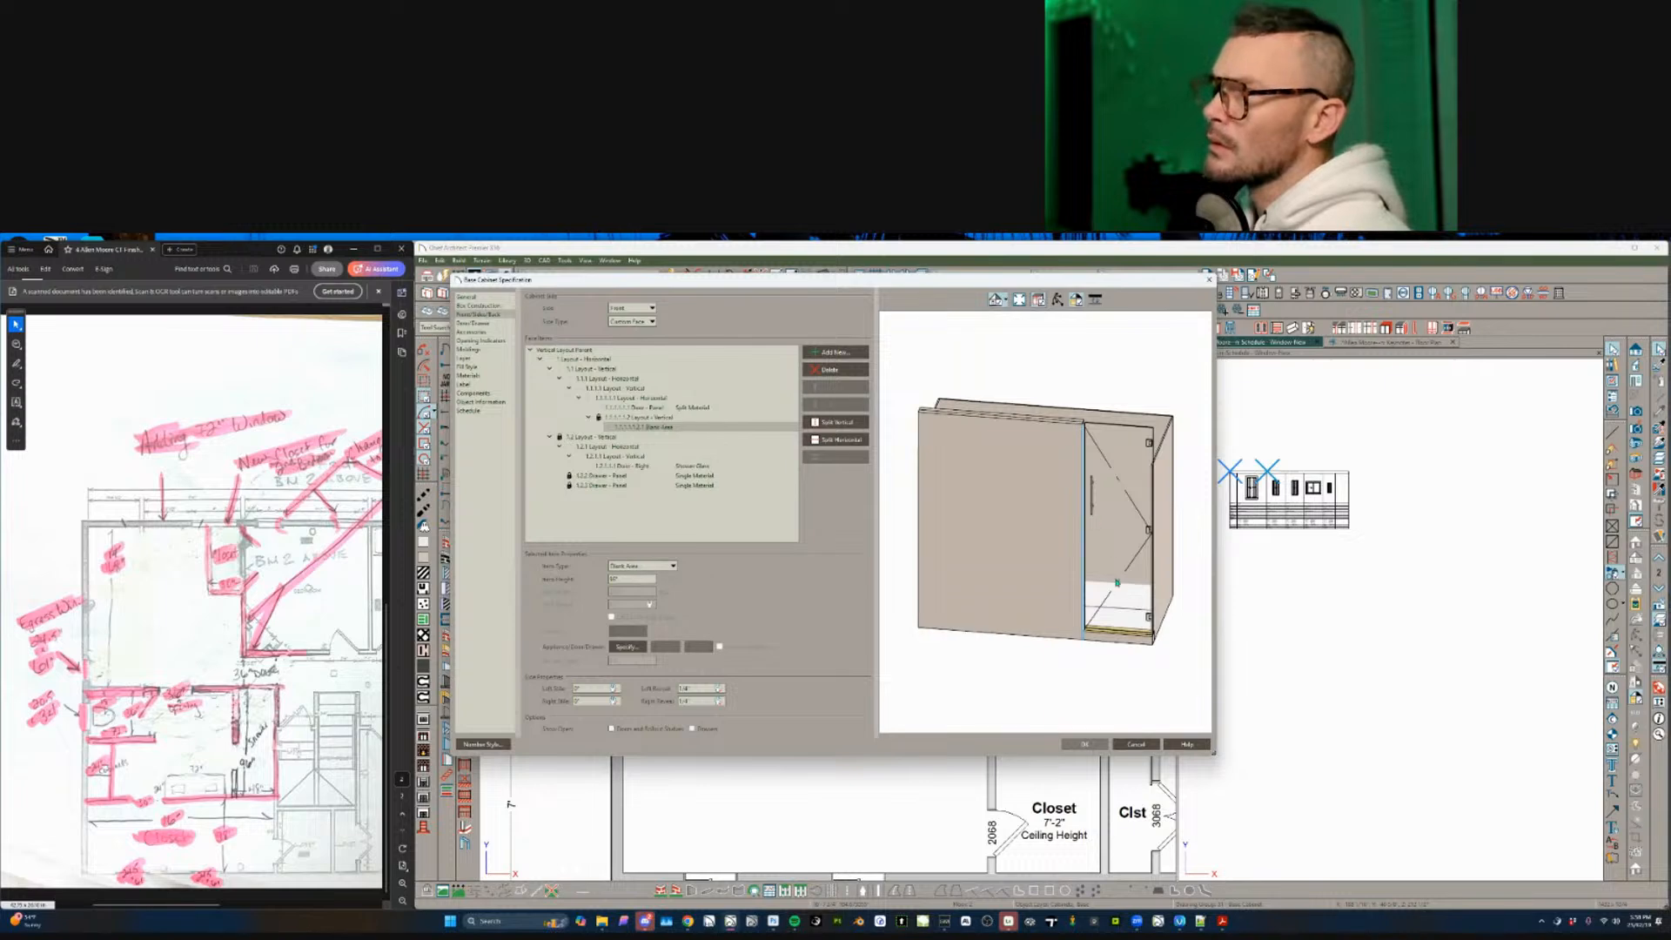
{"action": "left_click", "coordinate": [656, 566]}
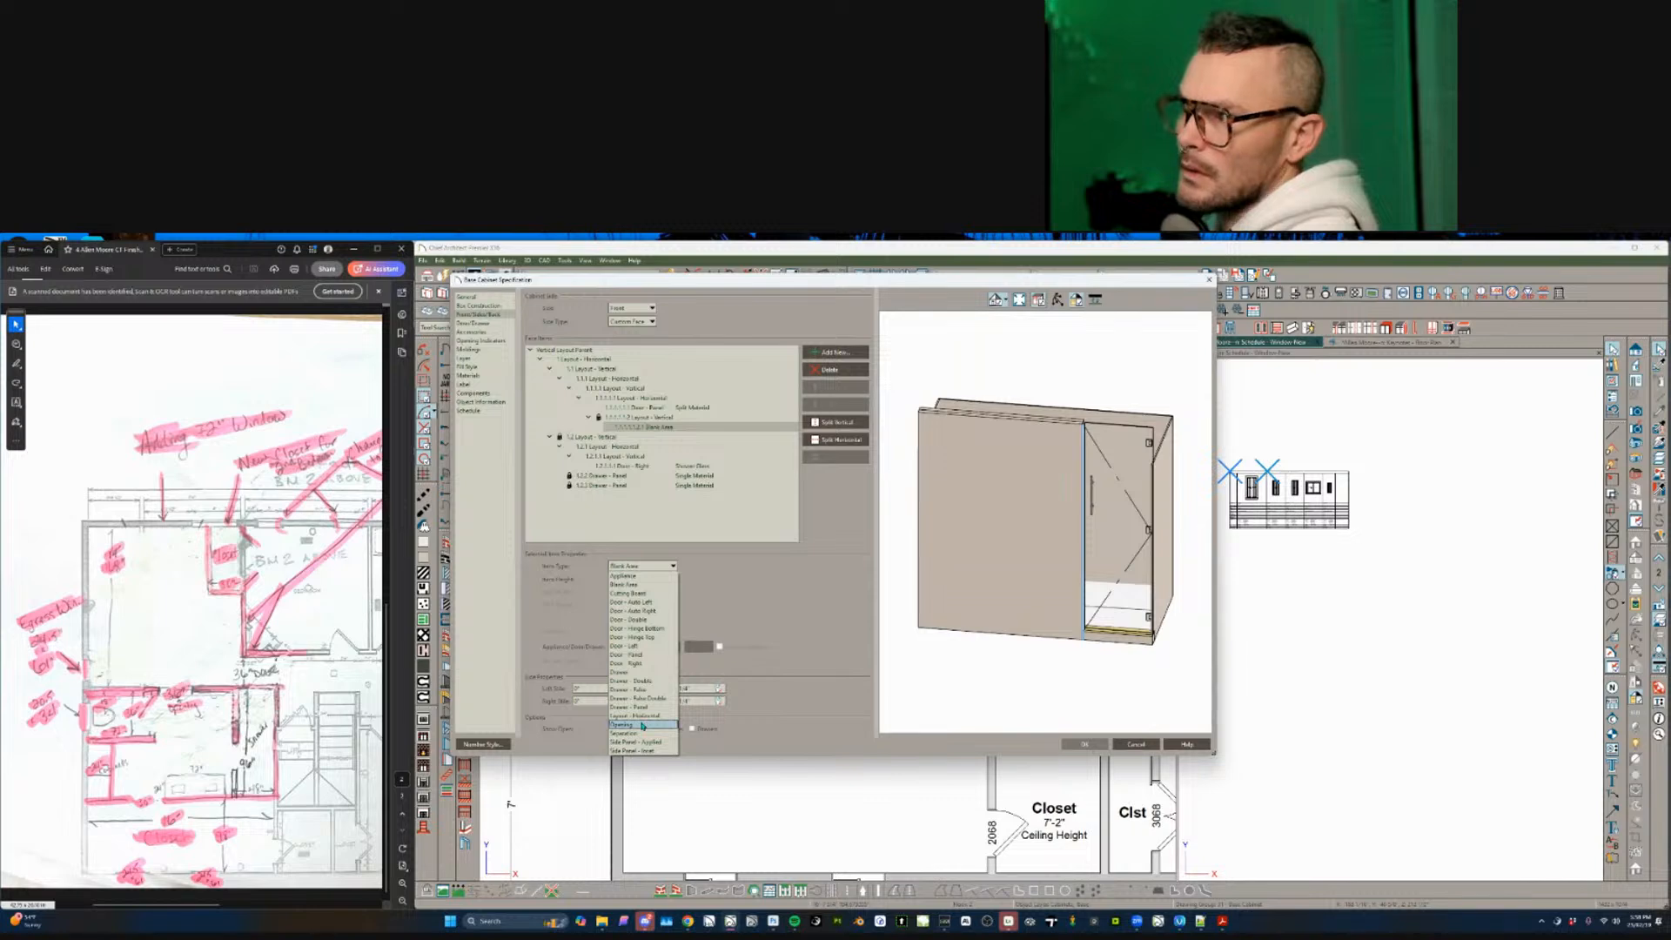
{"action": "left_click", "coordinate": [791, 575]}
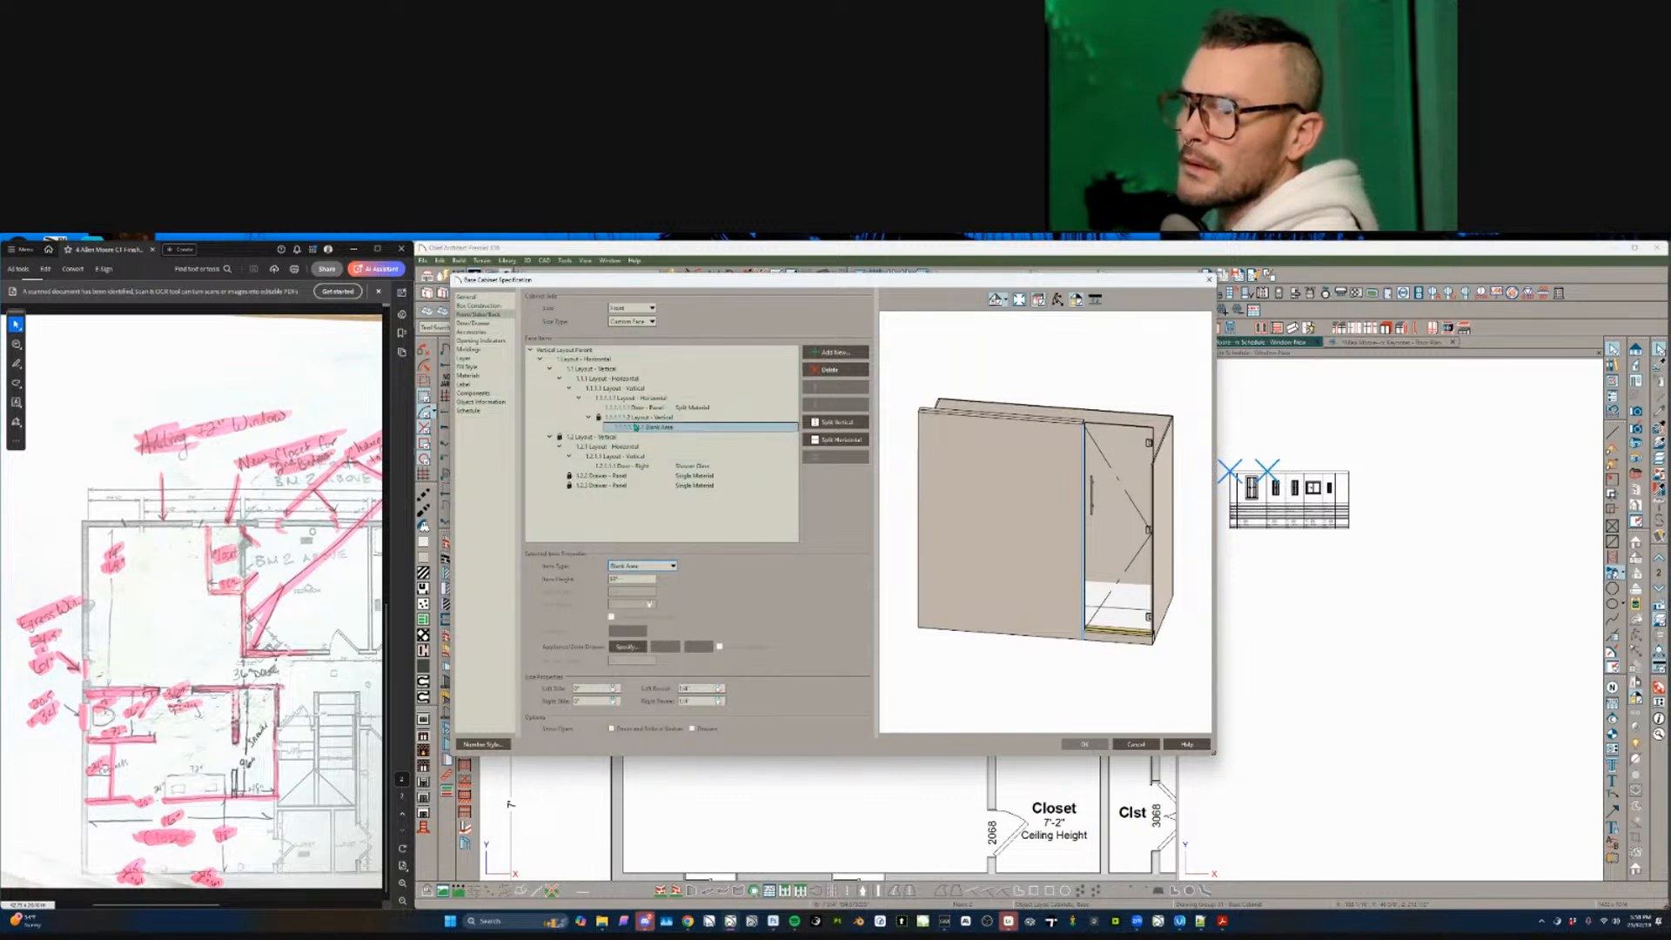
{"action": "left_click", "coordinate": [630, 419]}
{"action": "key", "text": "Delete"}
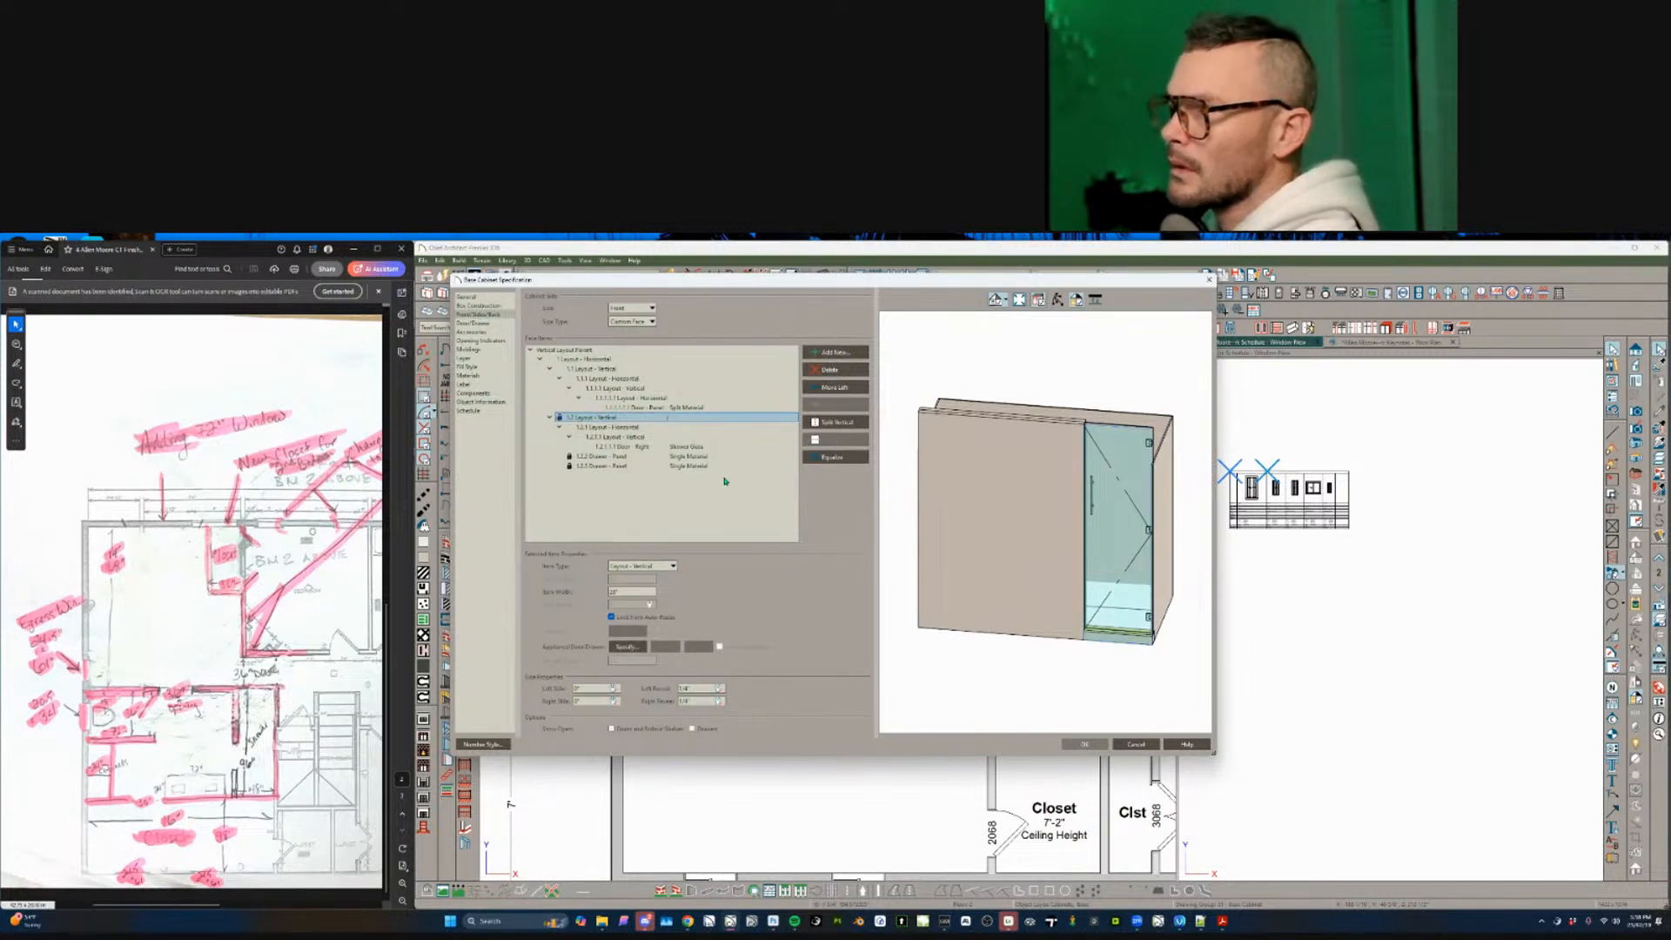
- Split the glass door horizontally and make its upper part a 16-inch opening
{"action": "left_click", "coordinate": [641, 446]}
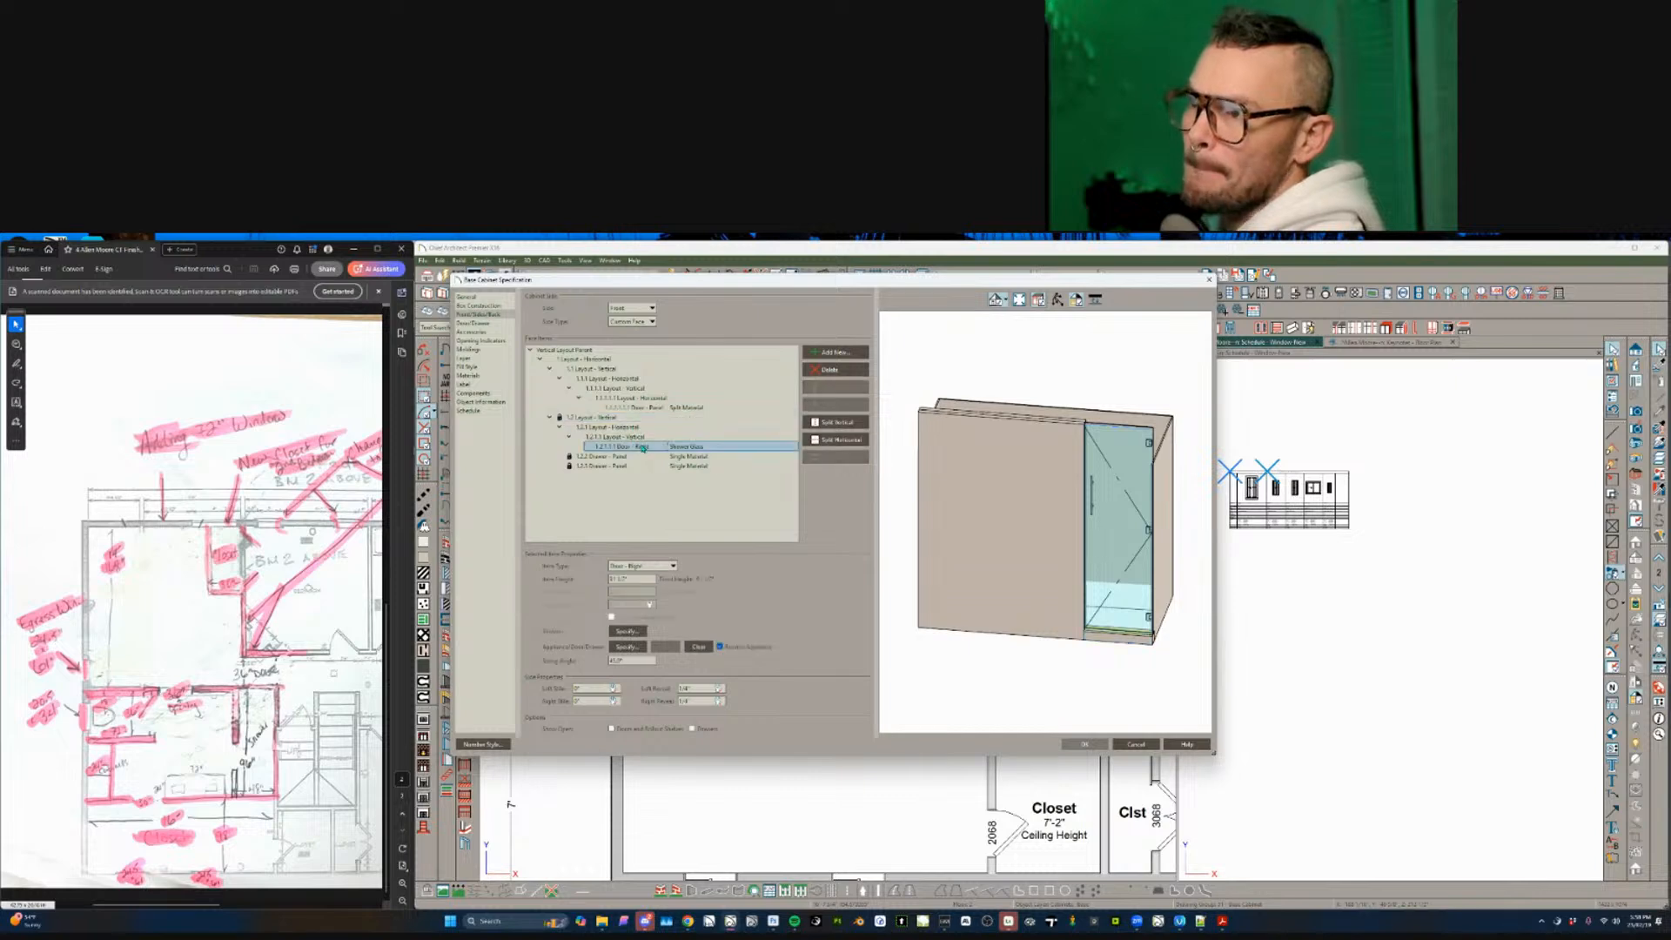
{"action": "left_click", "coordinate": [842, 441]}
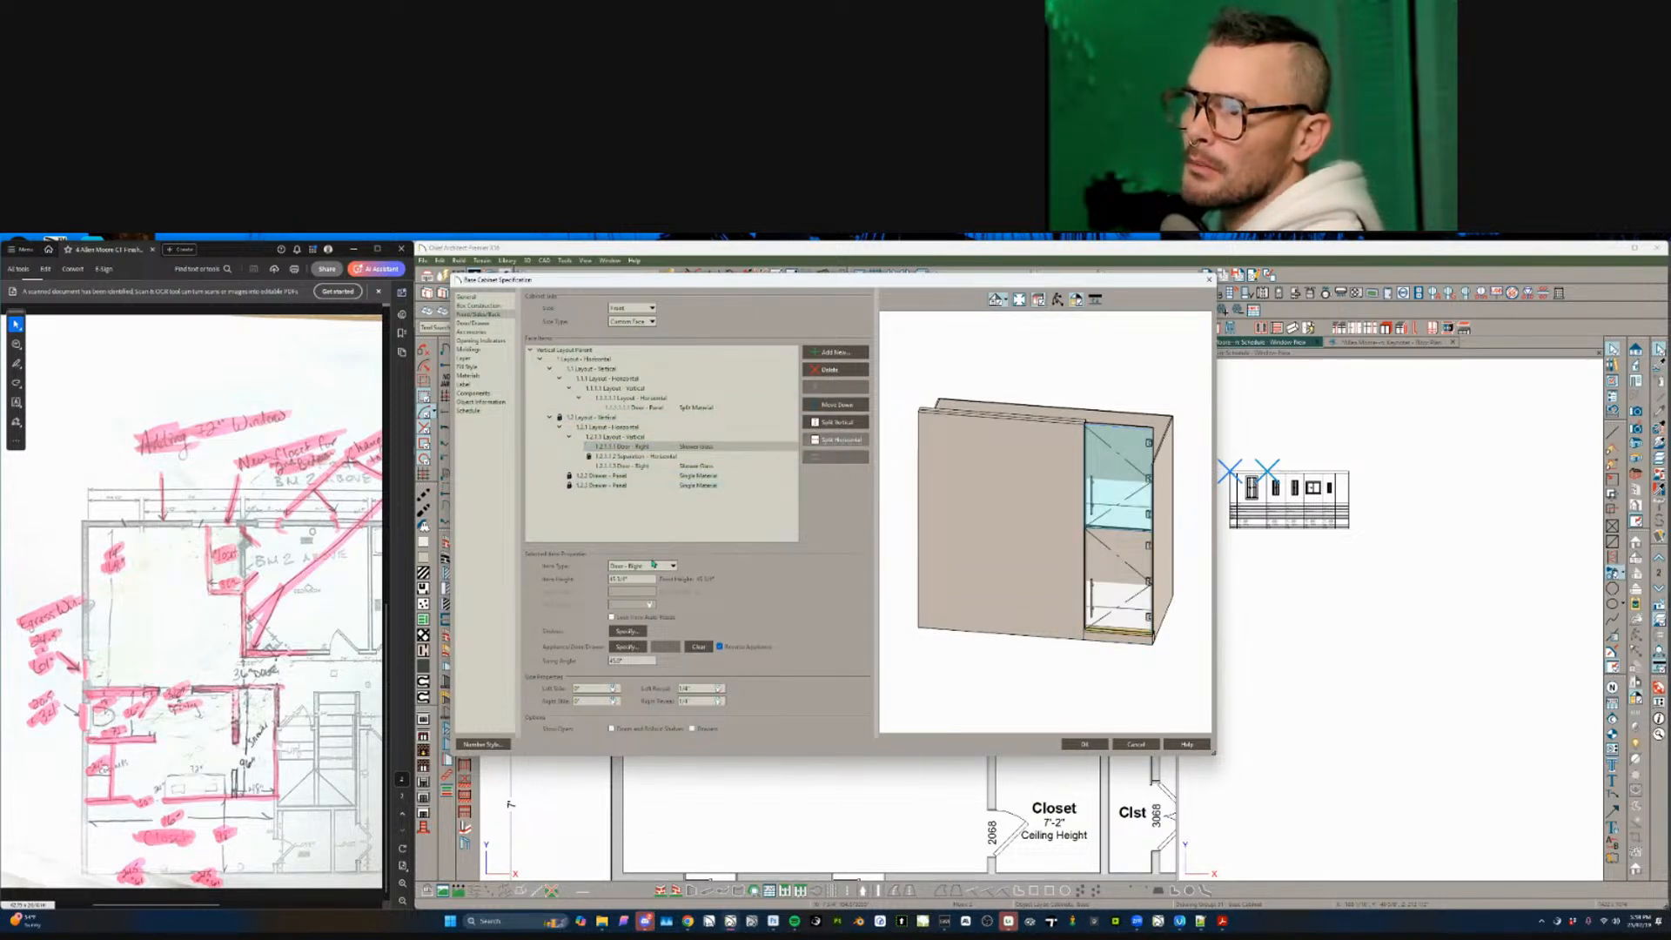
{"action": "left_click", "coordinate": [653, 564]}
{"action": "left_click", "coordinate": [637, 666]}
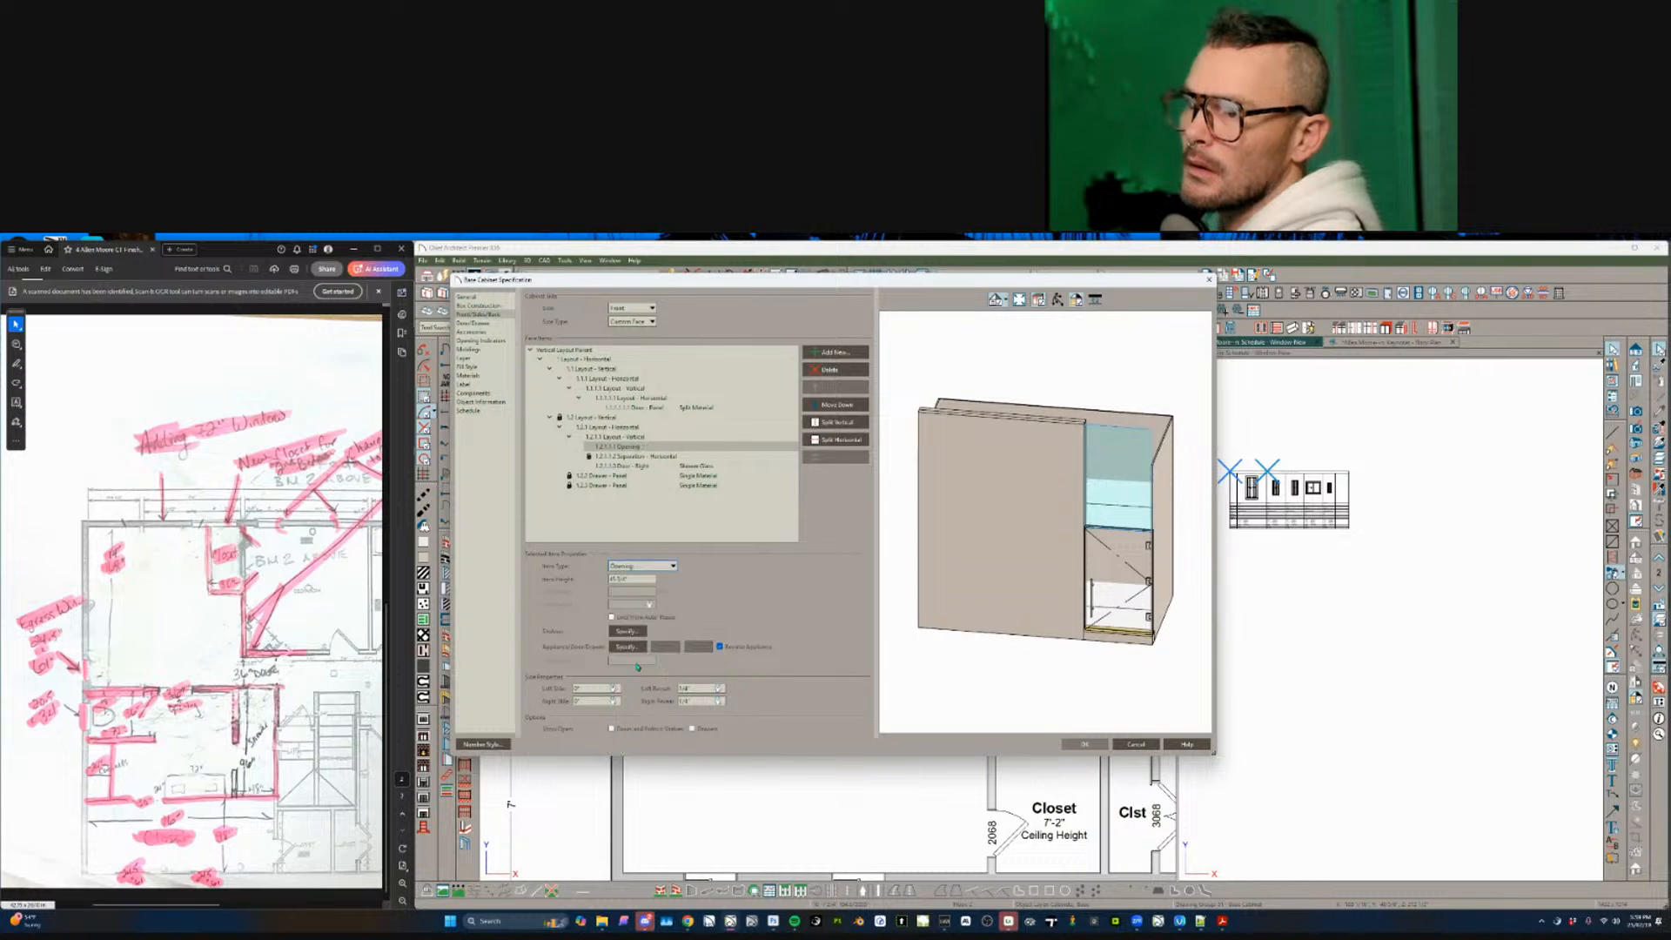
{"action": "left_click", "coordinate": [632, 646]}
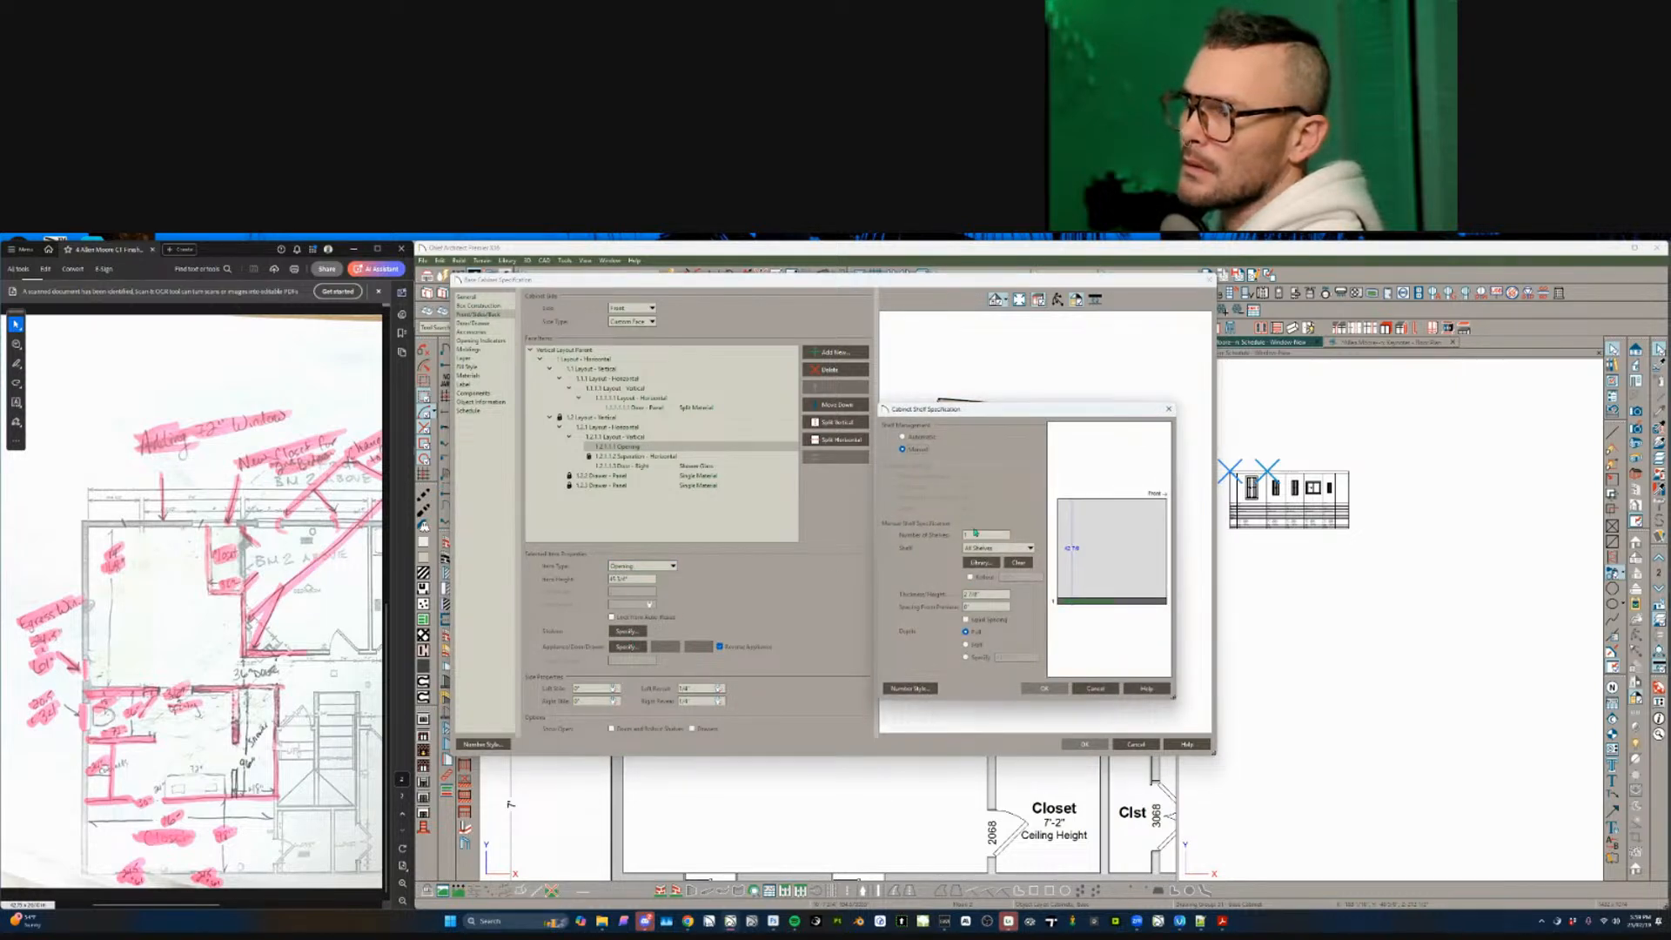
{"action": "key", "text": "Escape"}
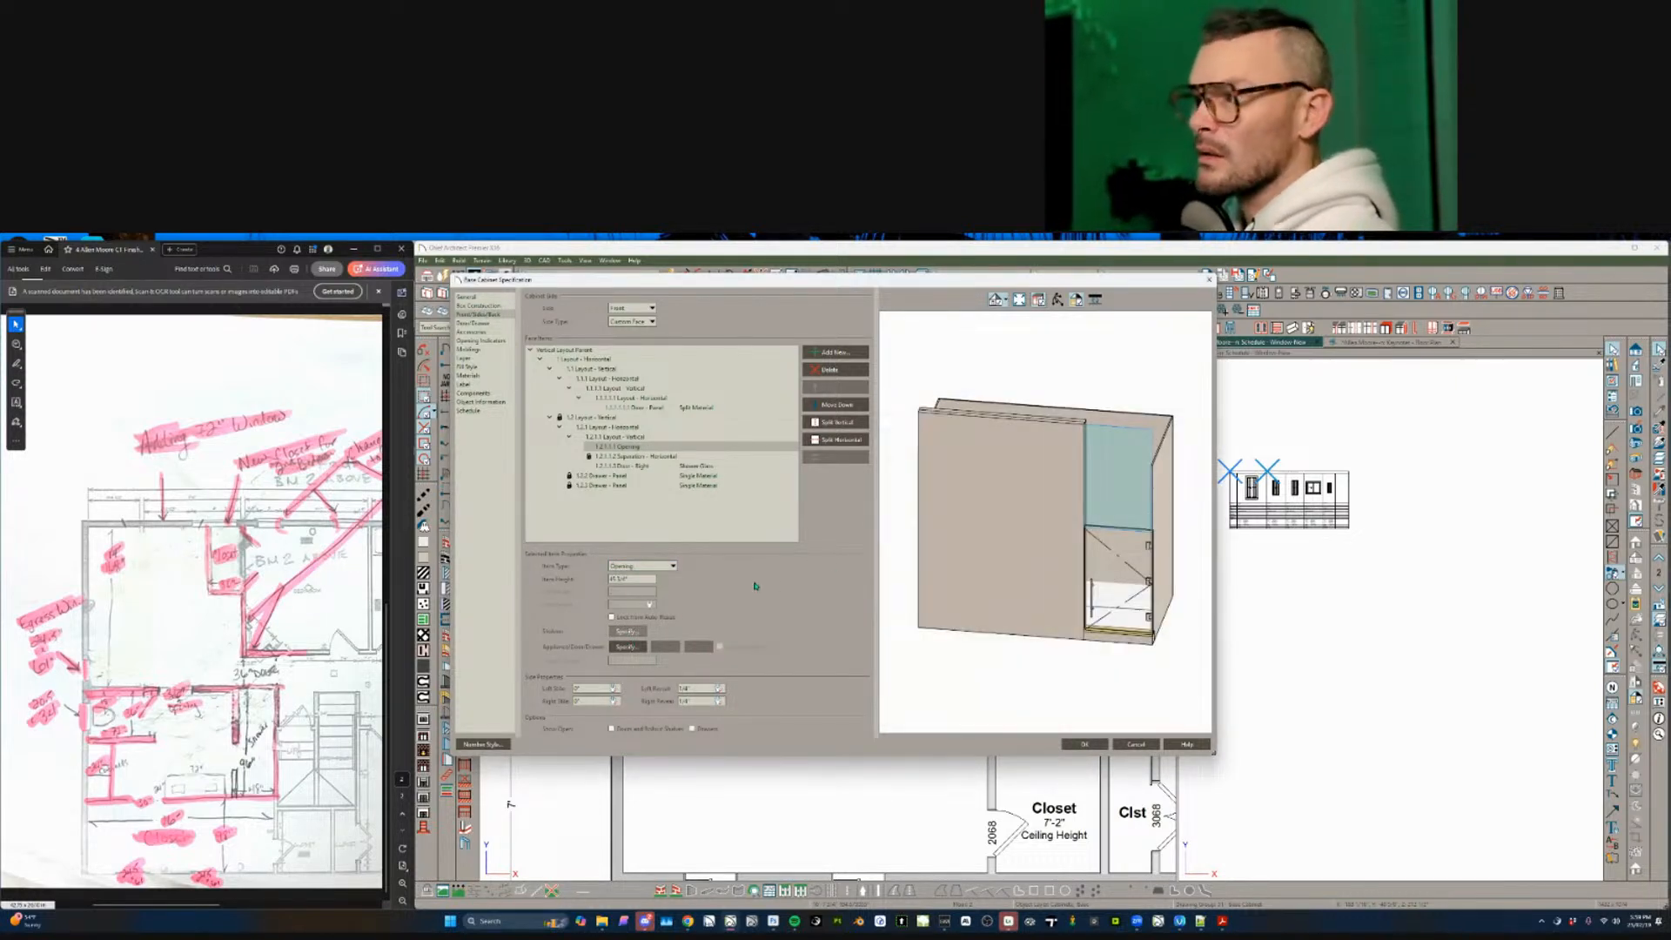
{"action": "left_click_drag", "start_coordinate": [637, 581], "coordinate": [558, 578]}
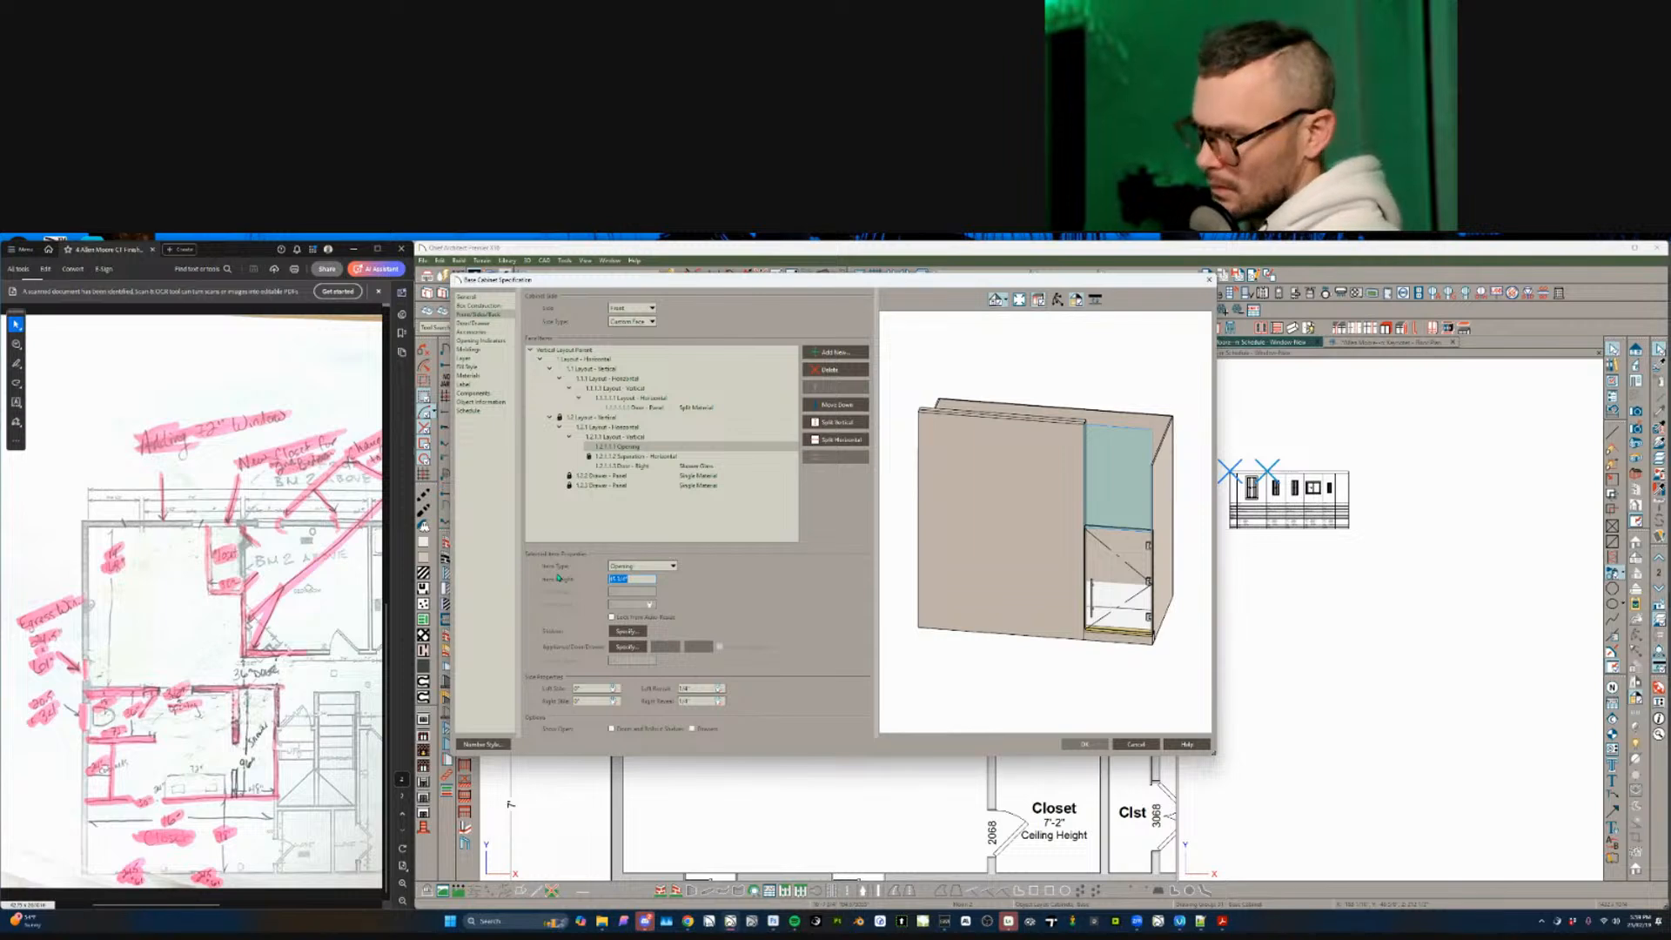
{"action": "type", "text": "18"}
{"action": "key", "text": "Tab"}
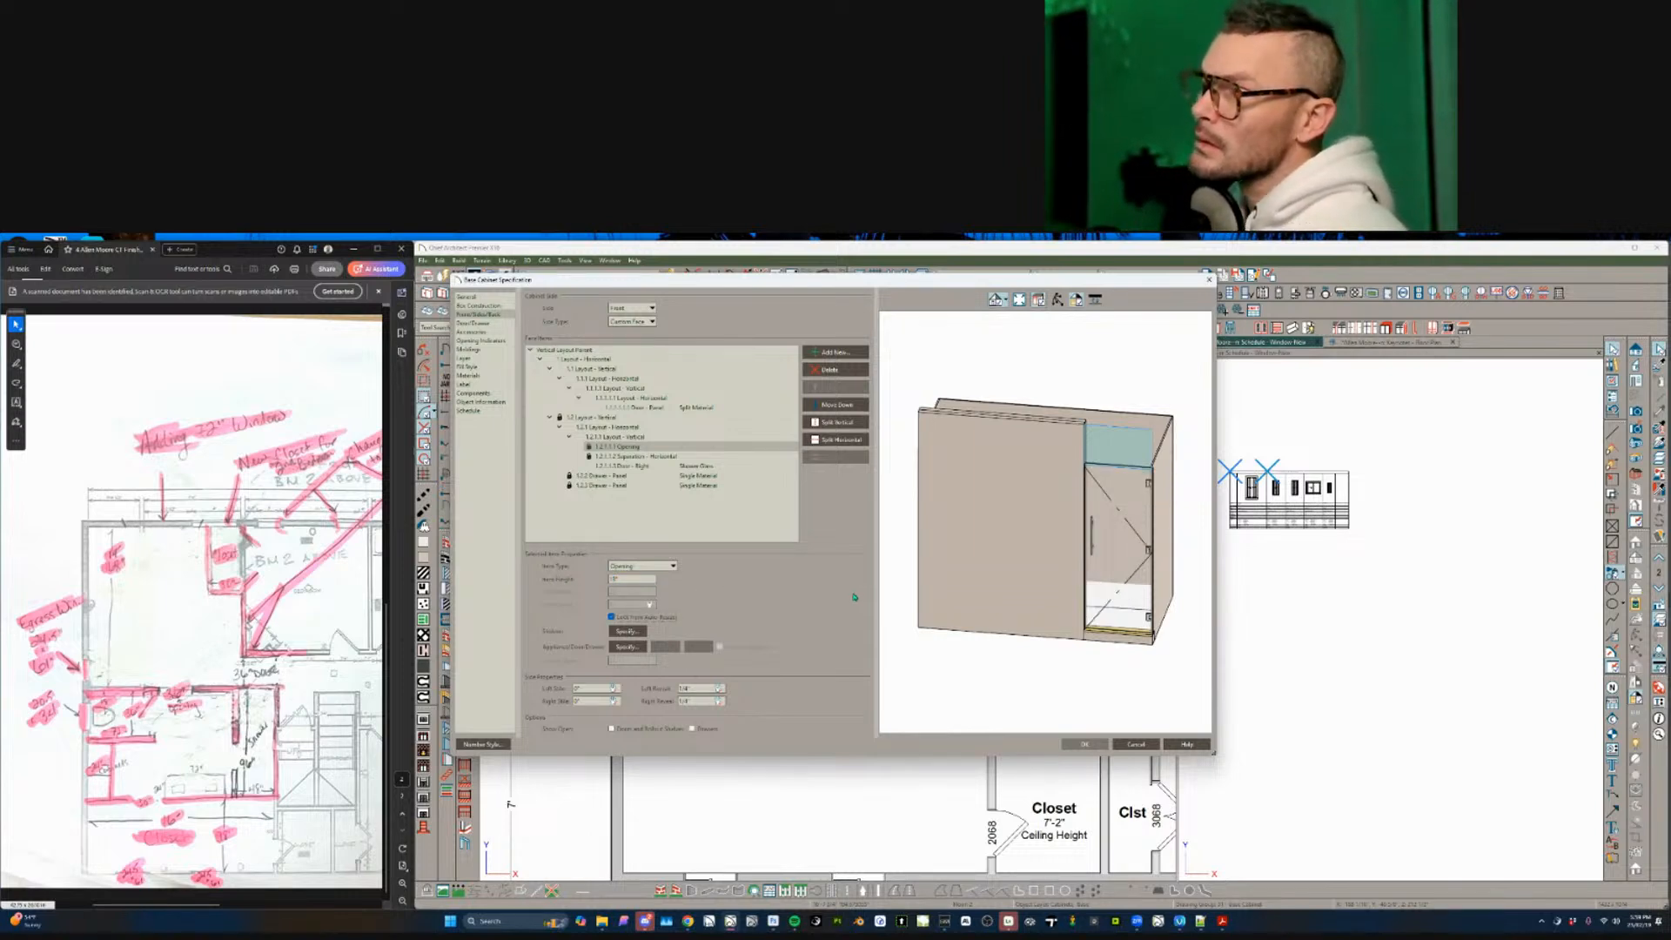
{"action": "left_click_drag", "start_coordinate": [633, 580], "coordinate": [576, 580]}
{"action": "type", "text": "16"}
{"action": "key", "text": "Tab"}
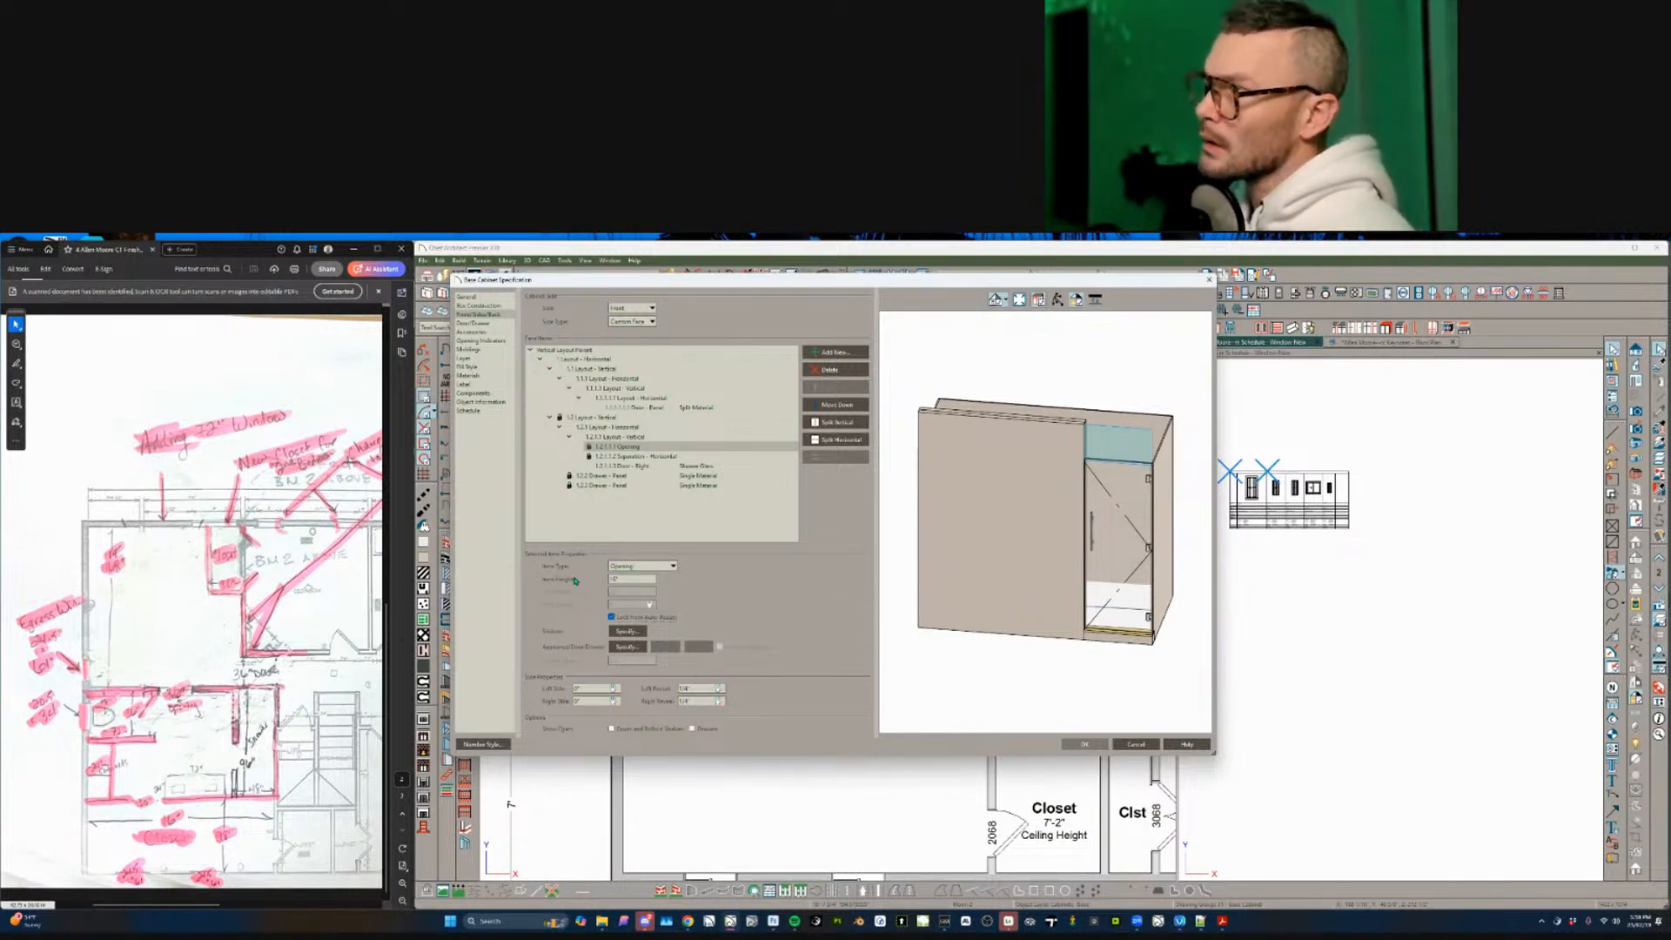
- Delete the openings on the right, back and left sides, then accept the cabinet changes
{"action": "left_click", "coordinate": [1167, 456]}
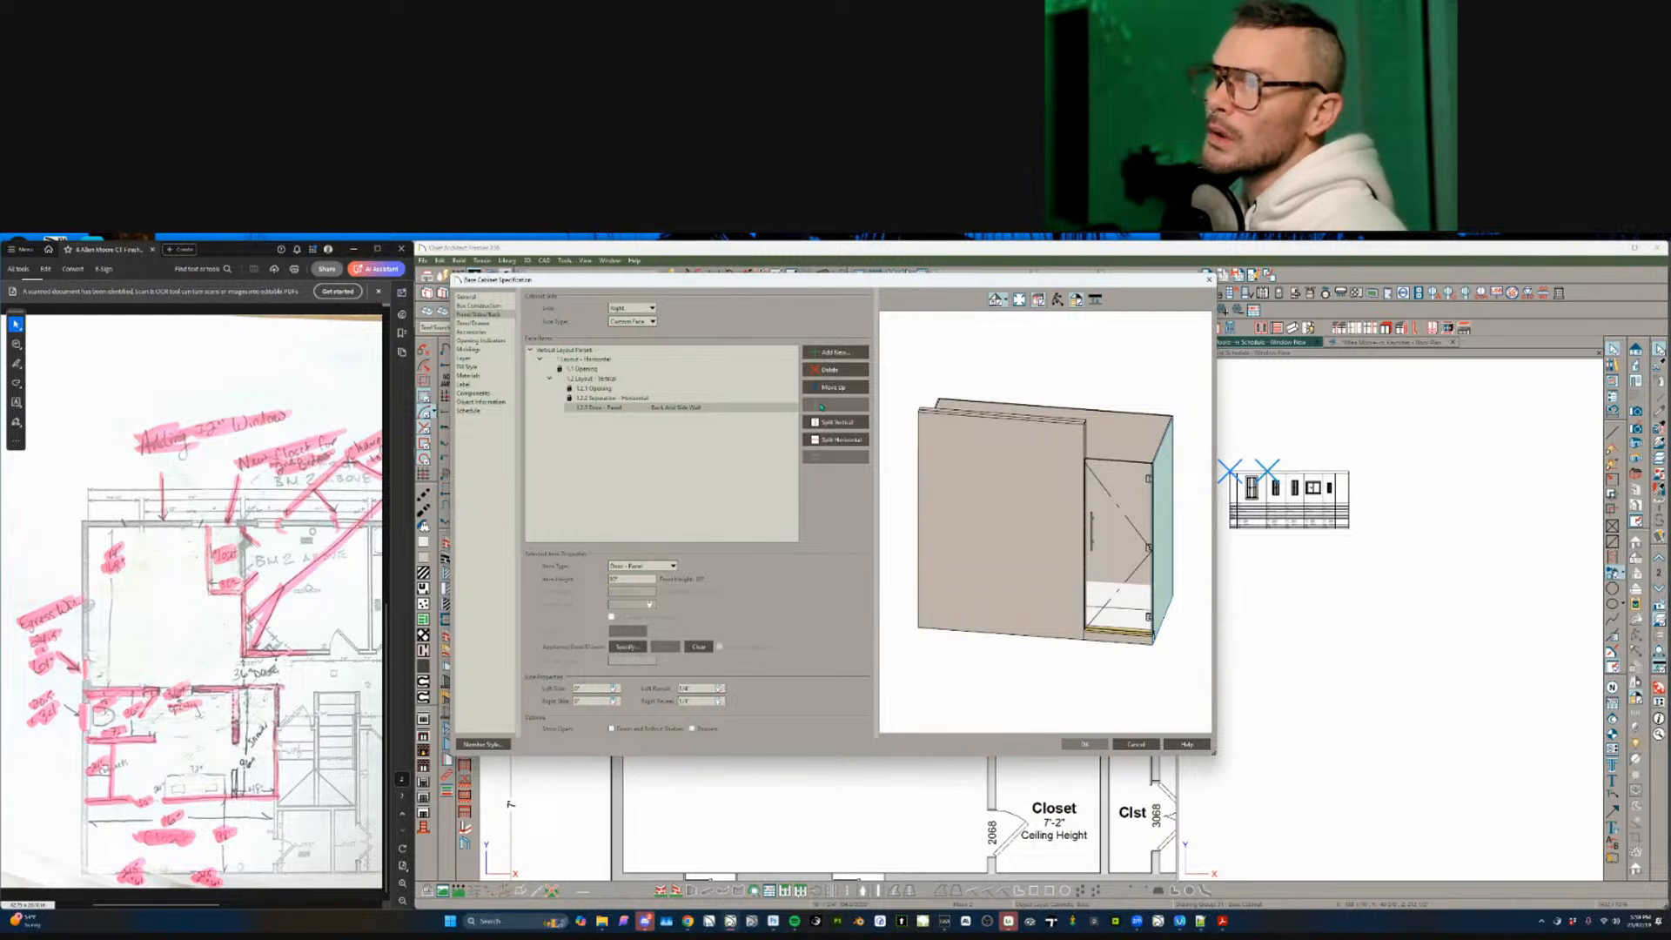
{"action": "left_click", "coordinate": [592, 369]}
{"action": "left_click", "coordinate": [829, 370]}
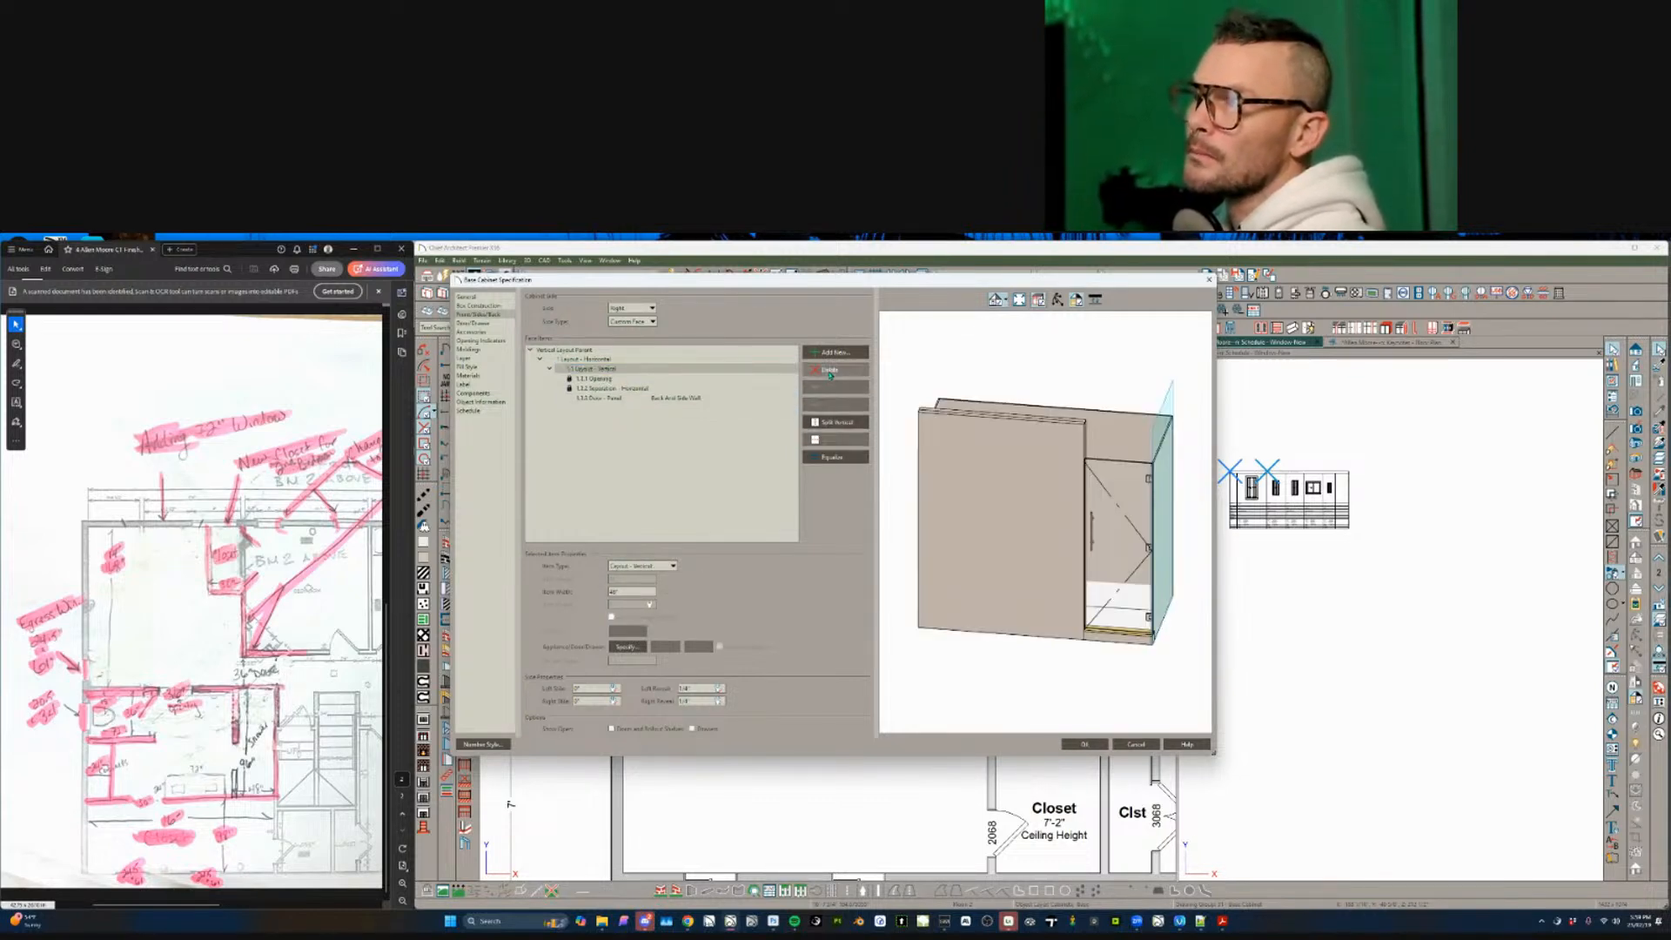
{"action": "left_click", "coordinate": [632, 308]}
{"action": "left_click", "coordinate": [619, 323]}
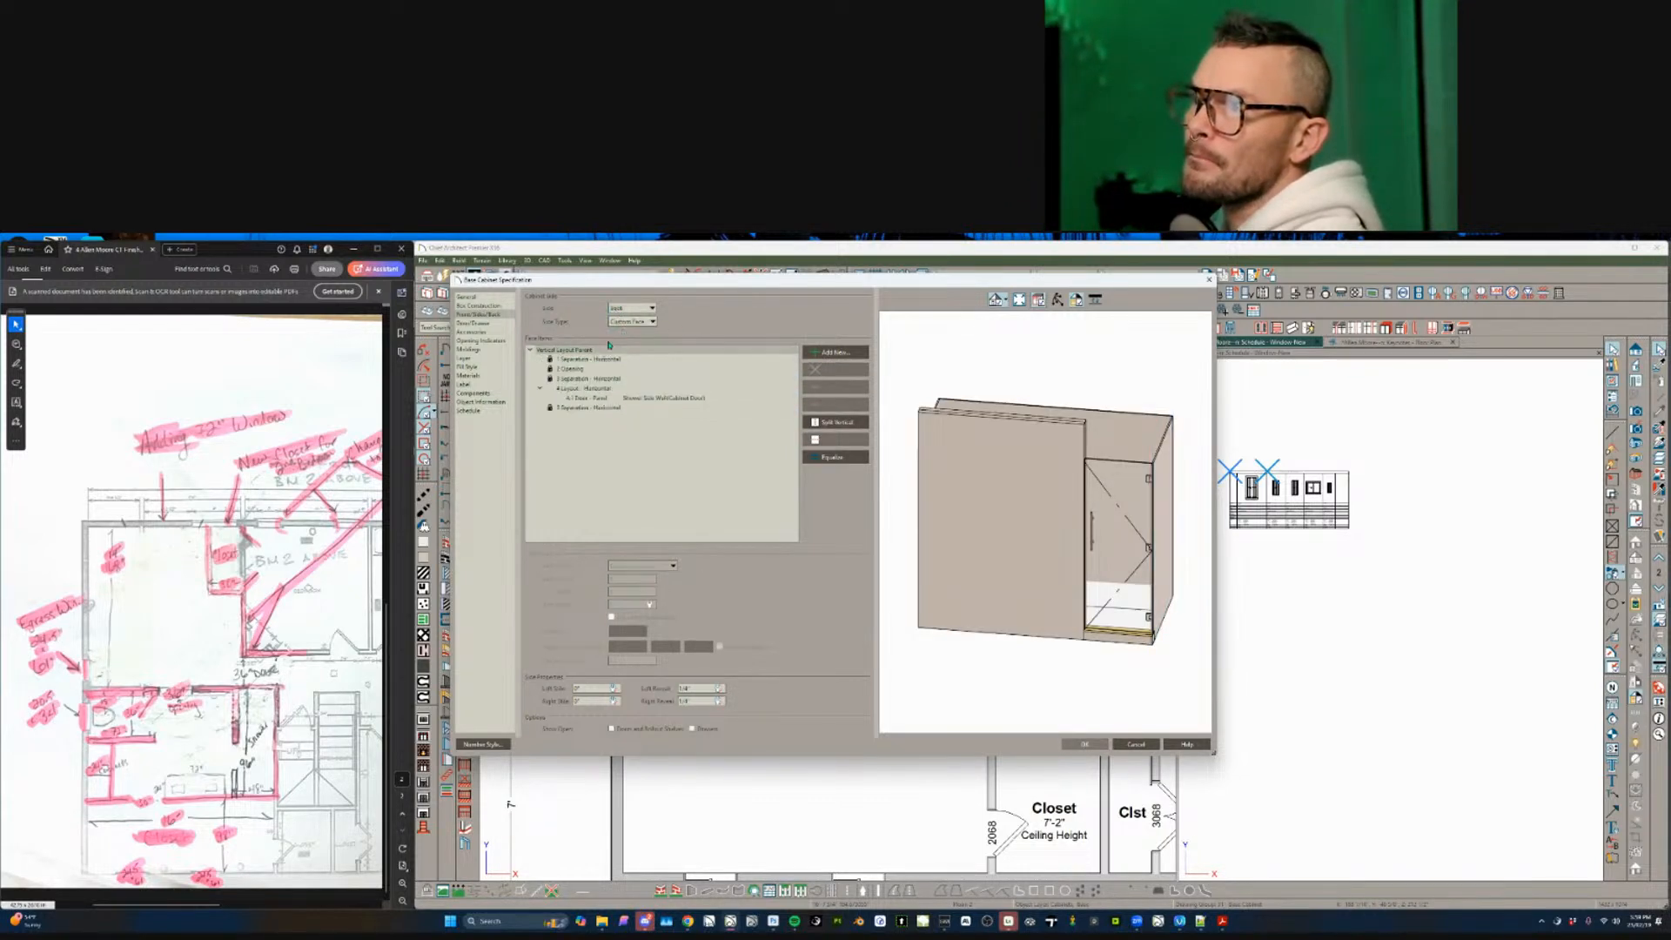
{"action": "left_click", "coordinate": [591, 369]}
{"action": "left_click", "coordinate": [830, 370]}
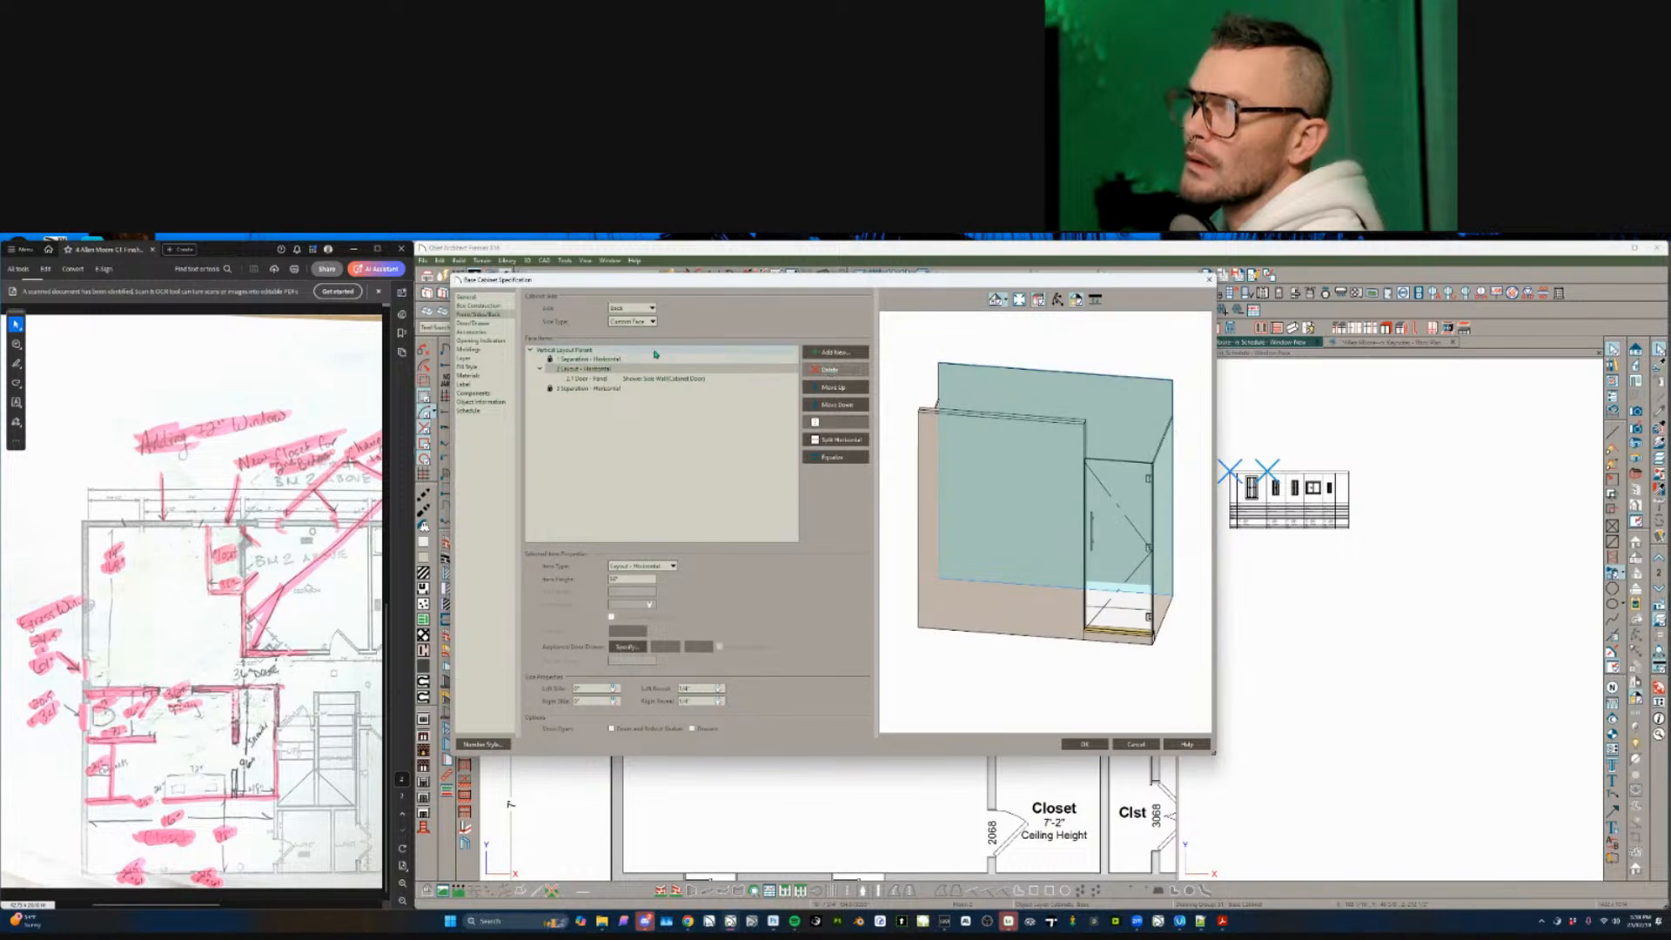
{"action": "left_click", "coordinate": [638, 312]}
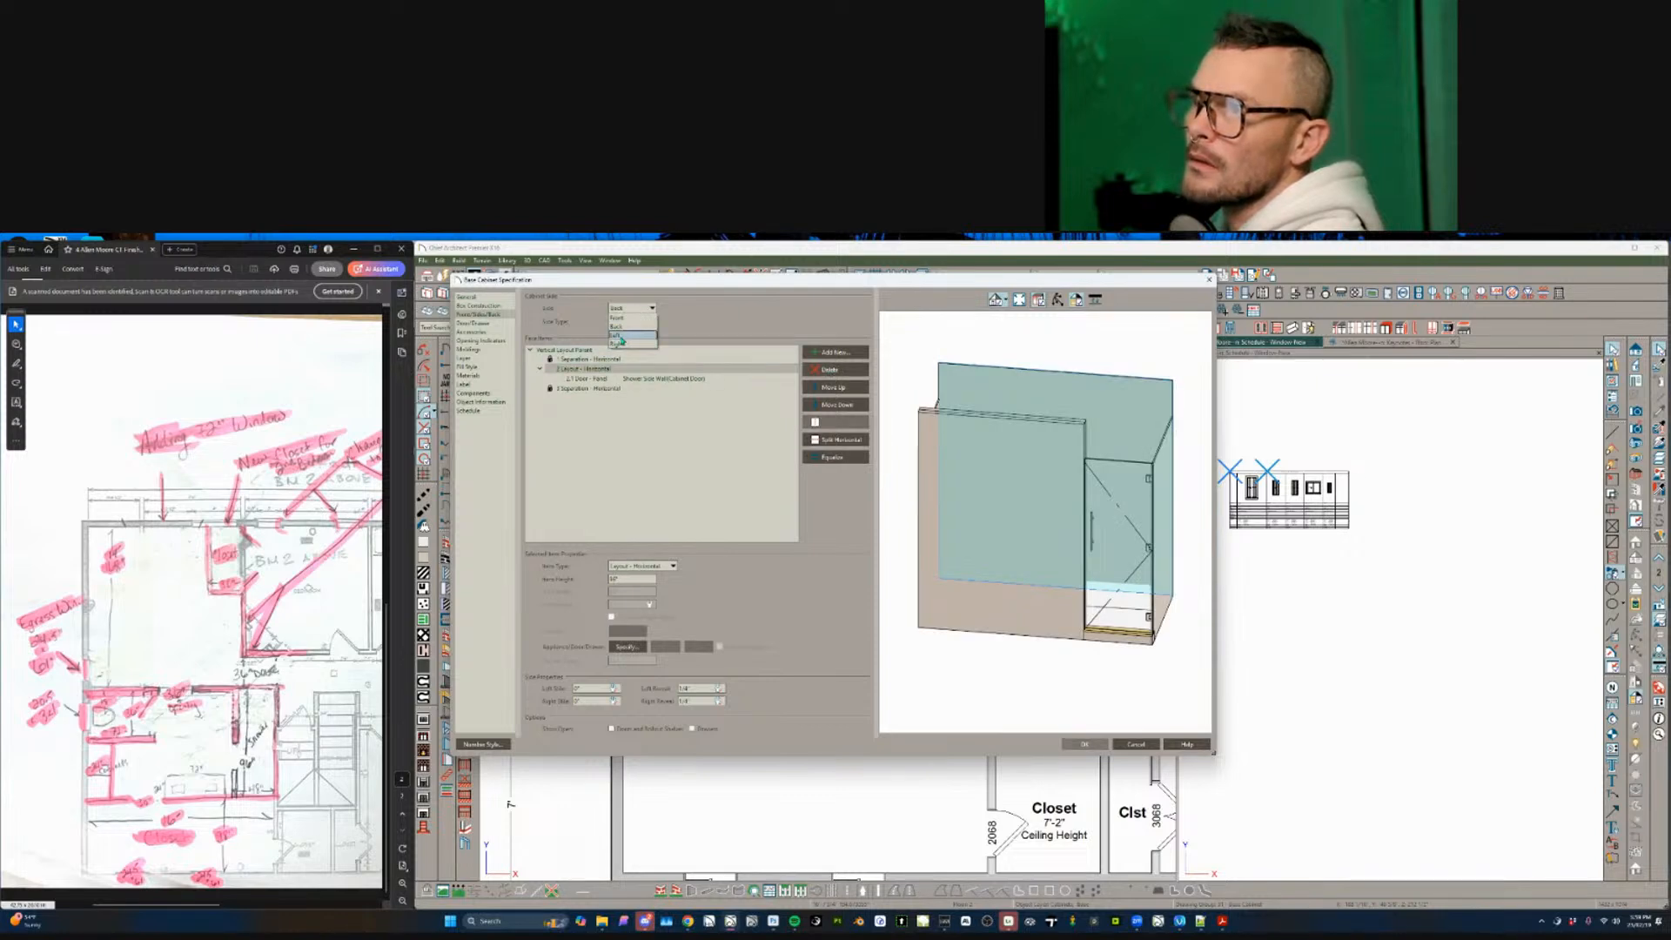
{"action": "left_click", "coordinate": [620, 337]}
{"action": "left_click", "coordinate": [595, 359]}
{"action": "left_click", "coordinate": [594, 369]}
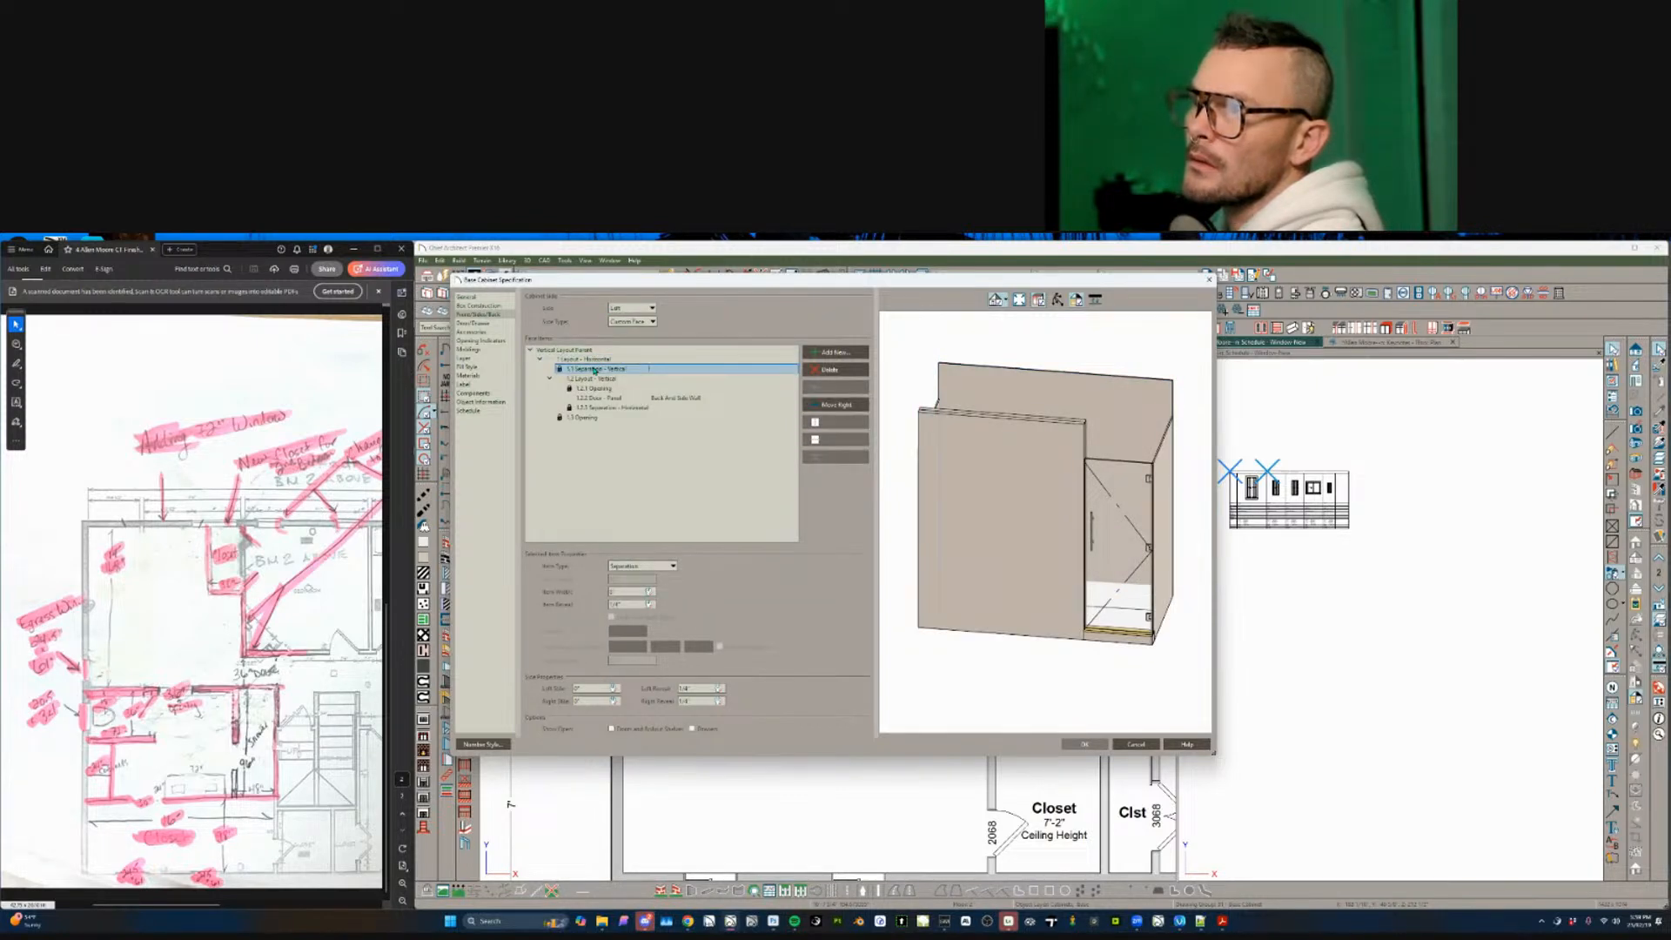
{"action": "left_click", "coordinate": [593, 388]}
{"action": "left_click", "coordinate": [829, 370]}
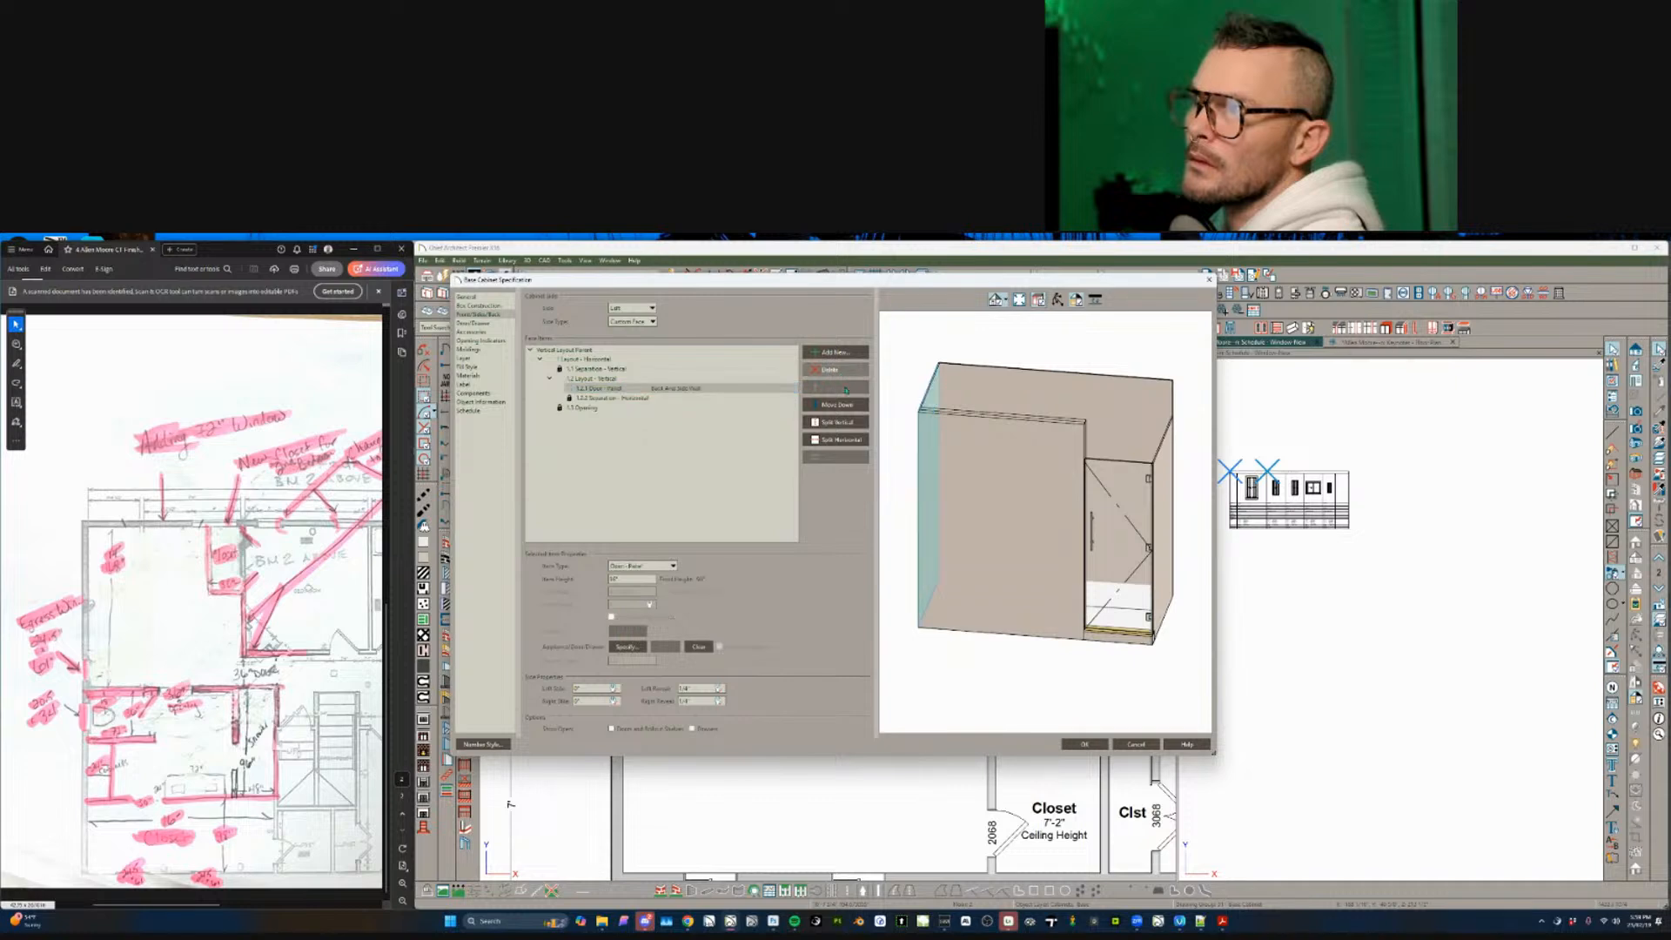
{"action": "left_click", "coordinate": [1077, 744]}
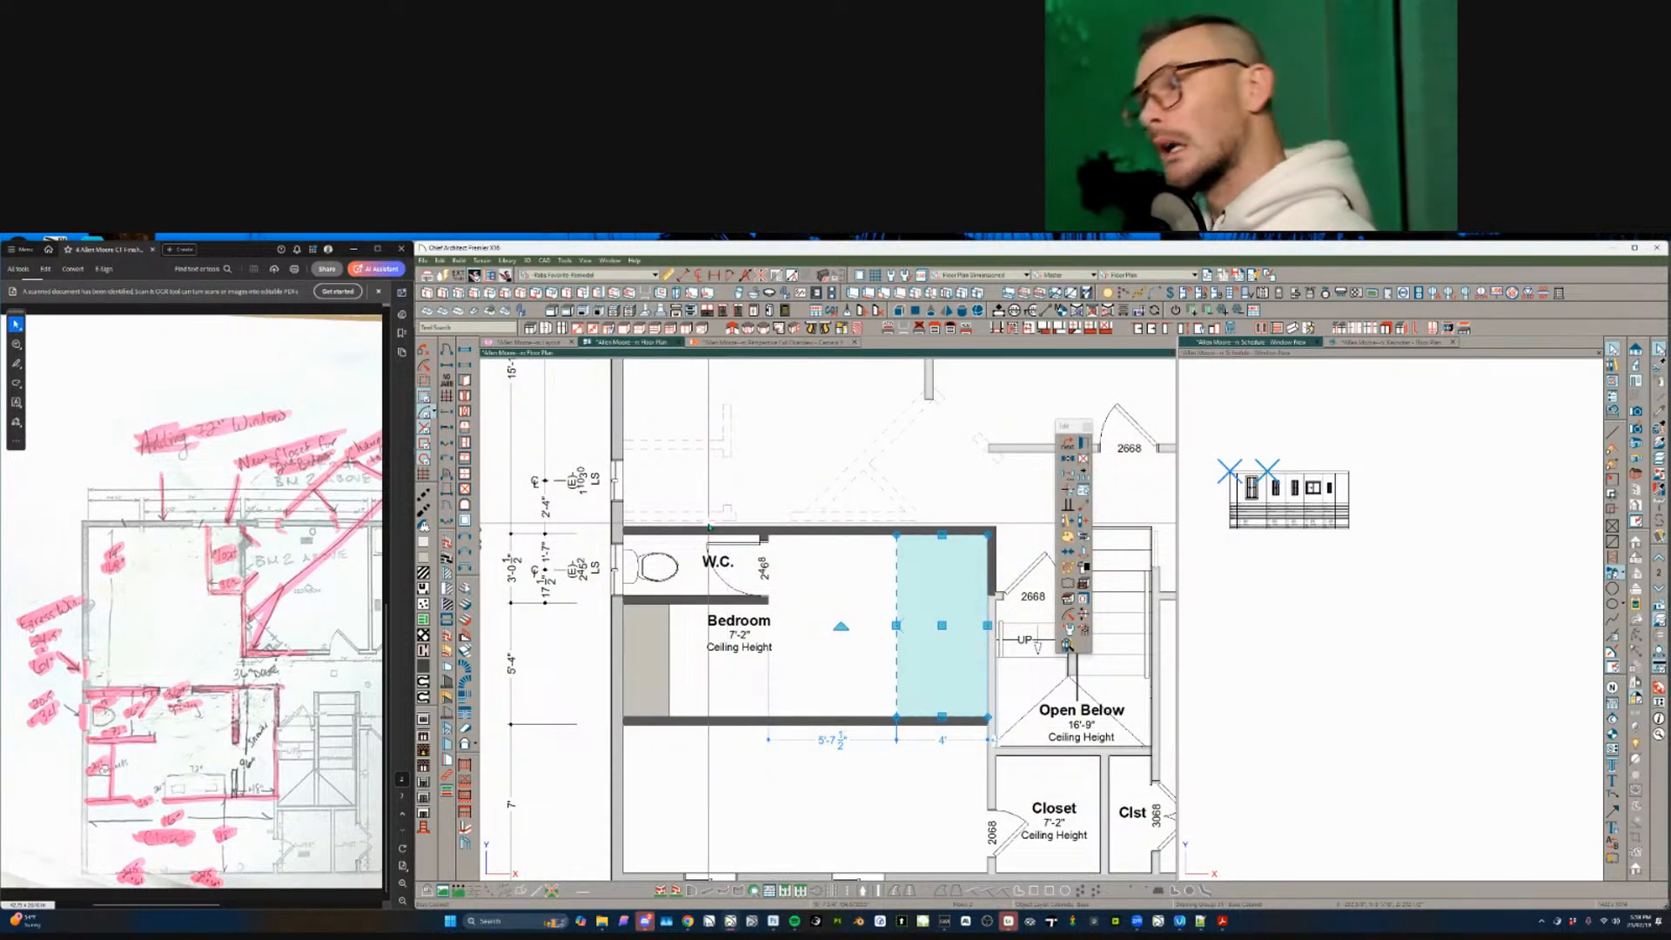
- Place a new wall piece beside the shower and the double-sink vanity along the bottom wall
{"action": "left_click", "coordinate": [466, 603]}
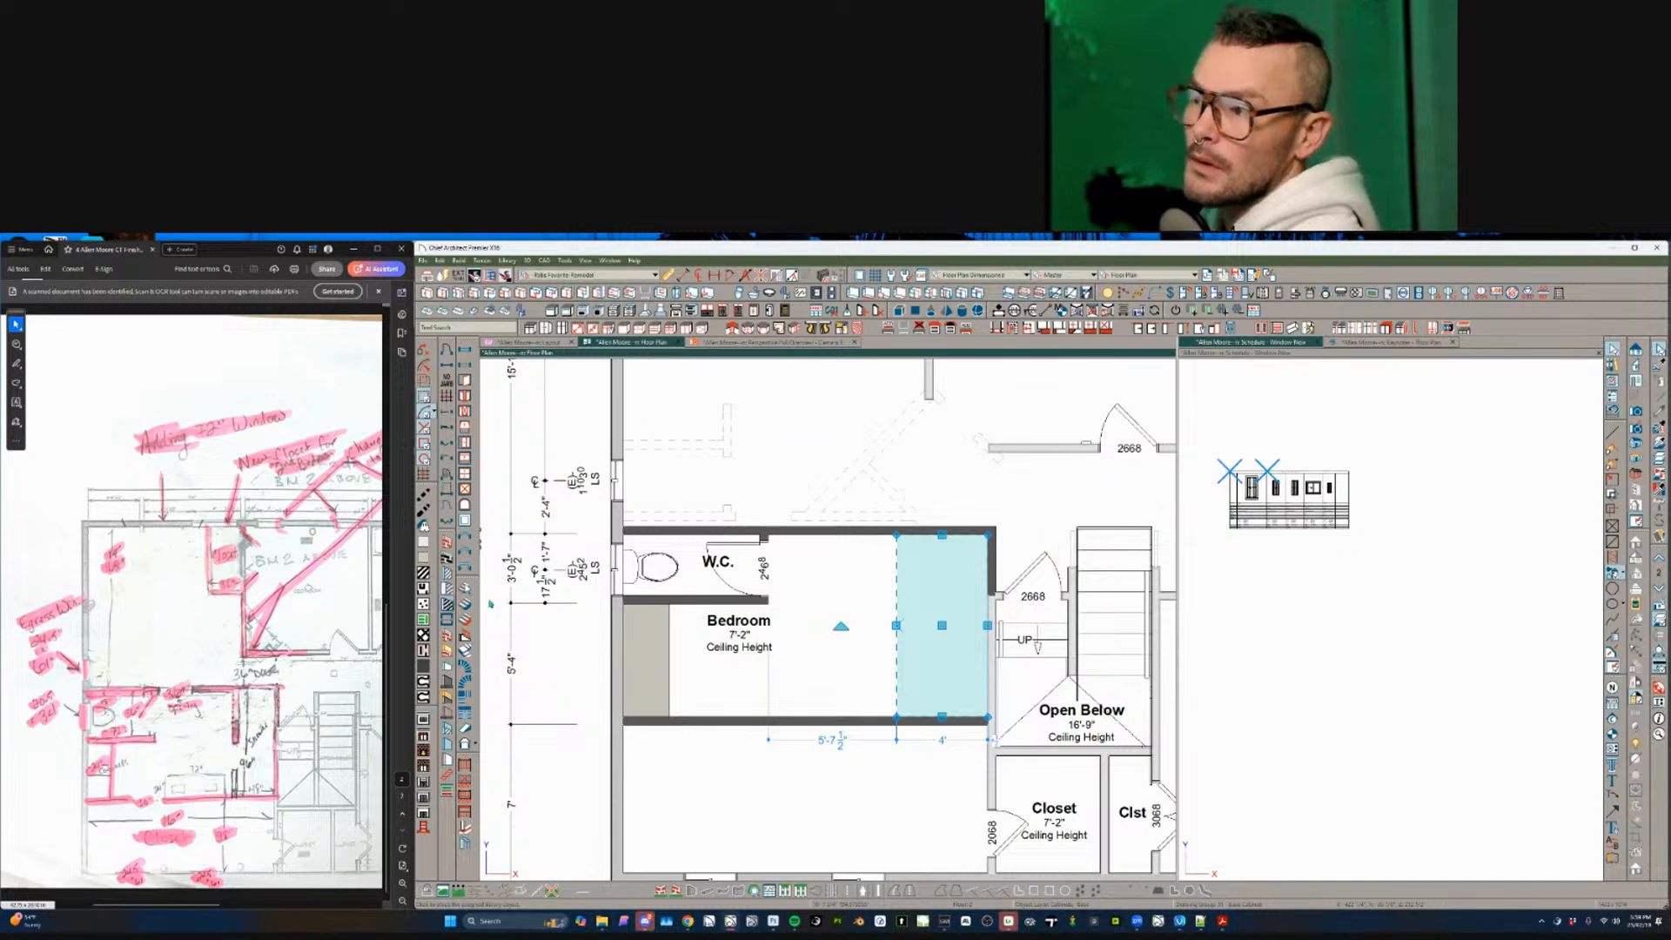
{"action": "left_click", "coordinate": [897, 624]}
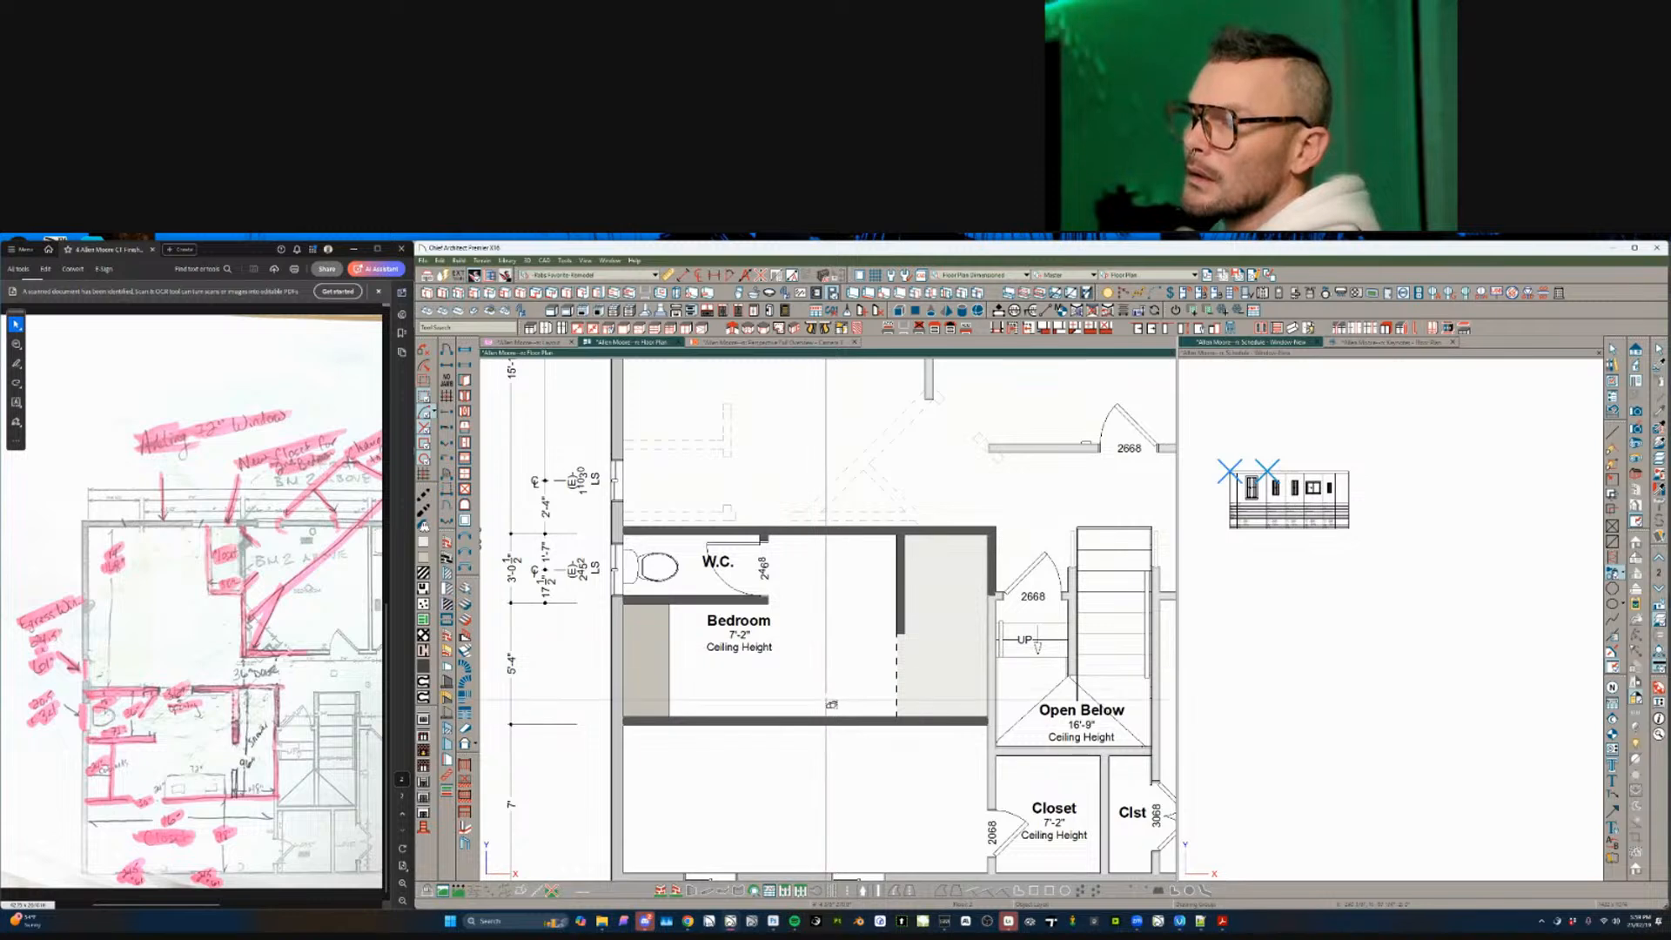
{"action": "left_click", "coordinate": [831, 659]}
{"action": "left_click", "coordinate": [816, 694]}
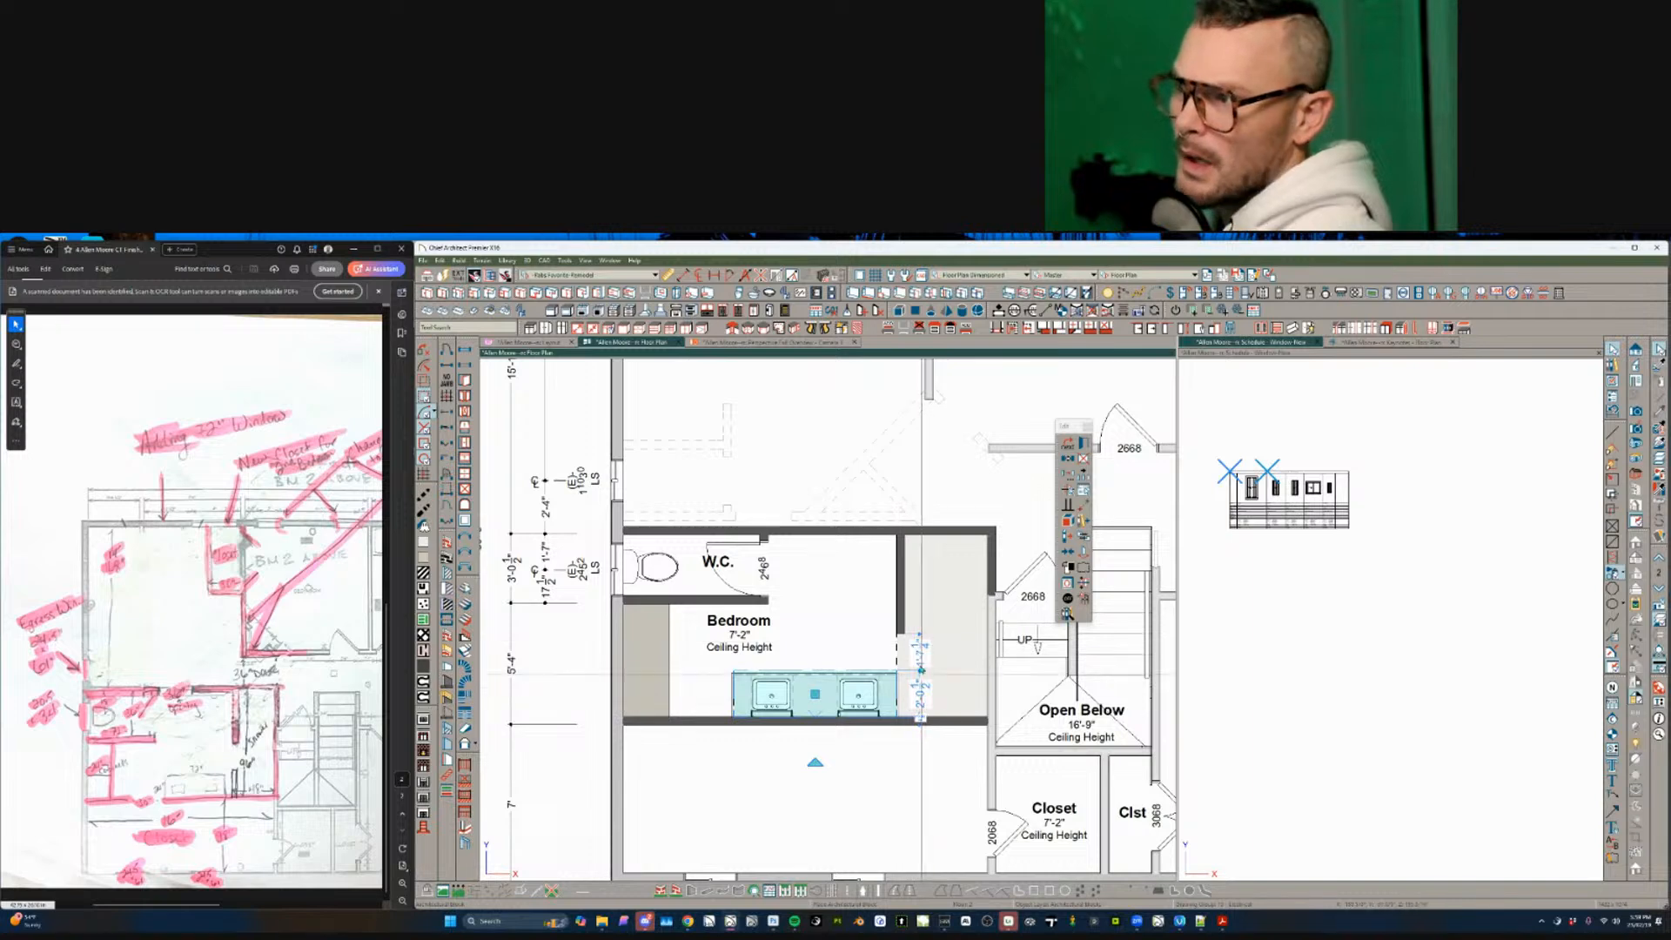
- Try lengthening the new wall by the shower, then reopen the shower cabinet's specifications
{"action": "left_click", "coordinate": [905, 585]}
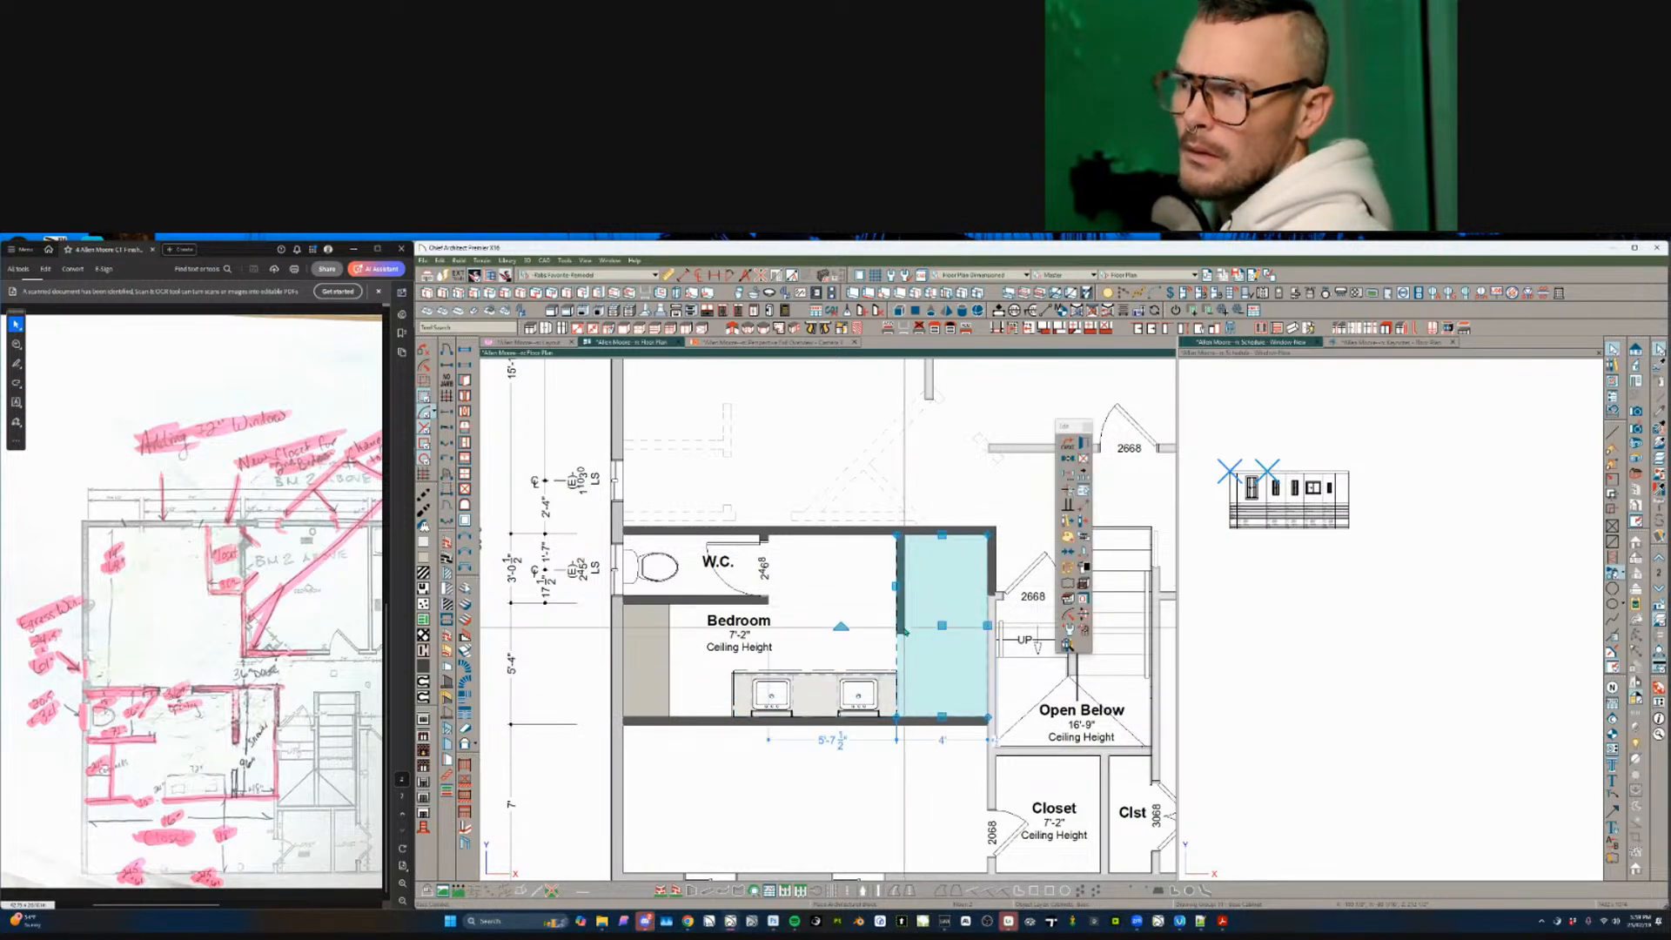
{"action": "left_click", "coordinate": [900, 623]}
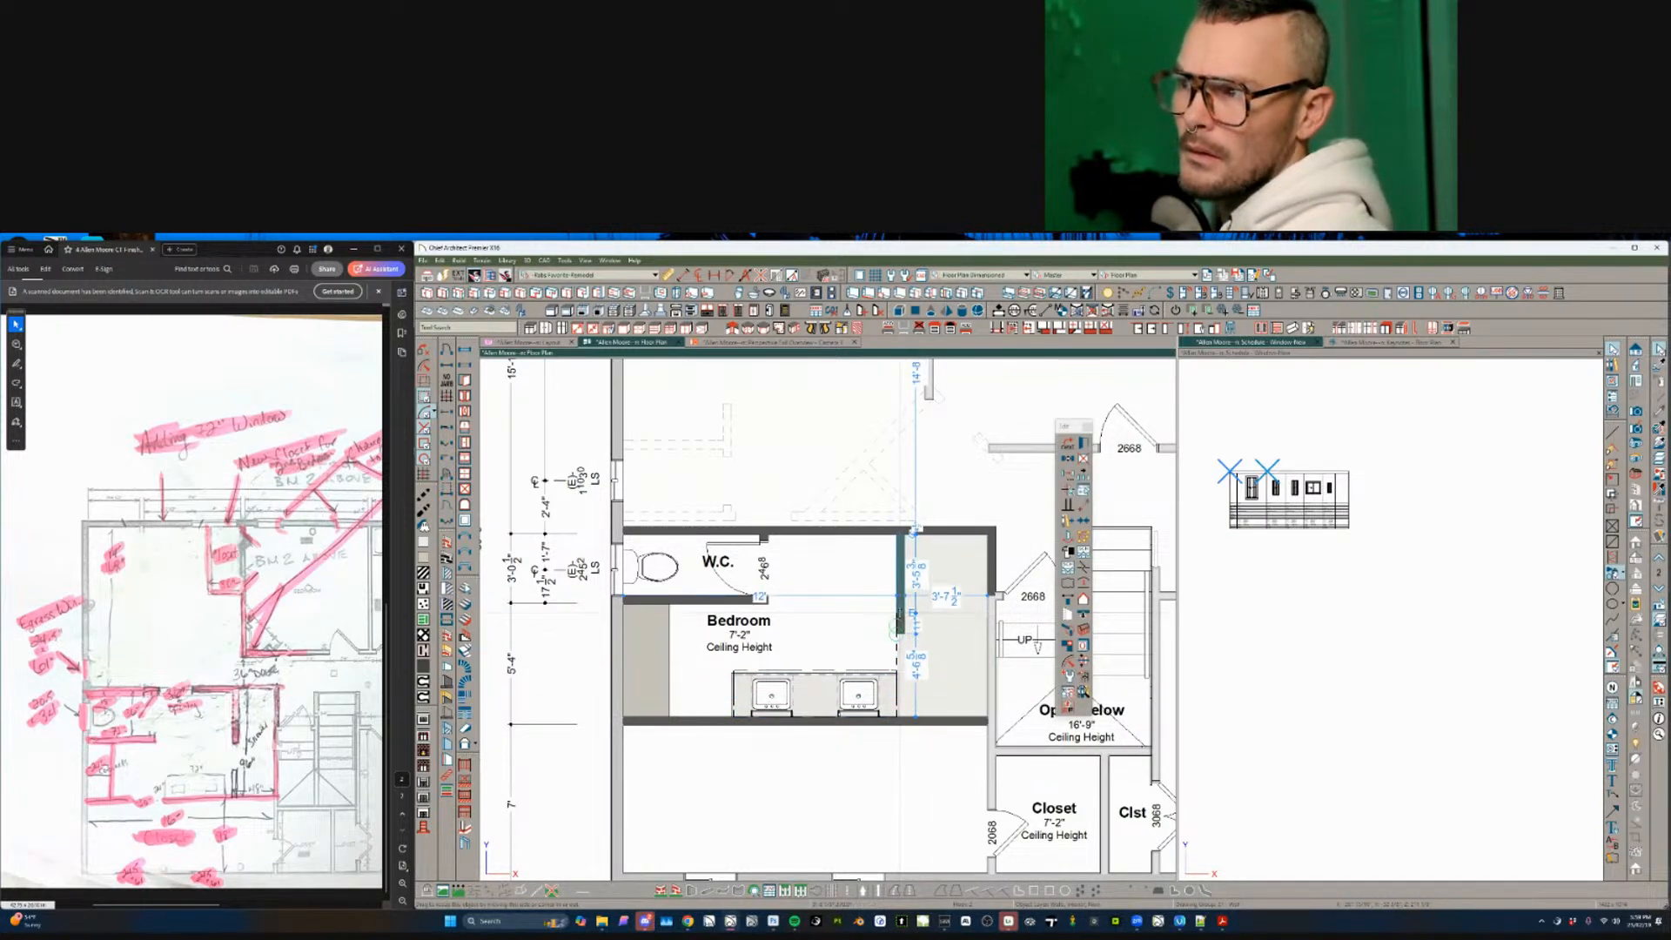
{"action": "left_click_drag", "start_coordinate": [974, 650], "coordinate": [958, 670]}
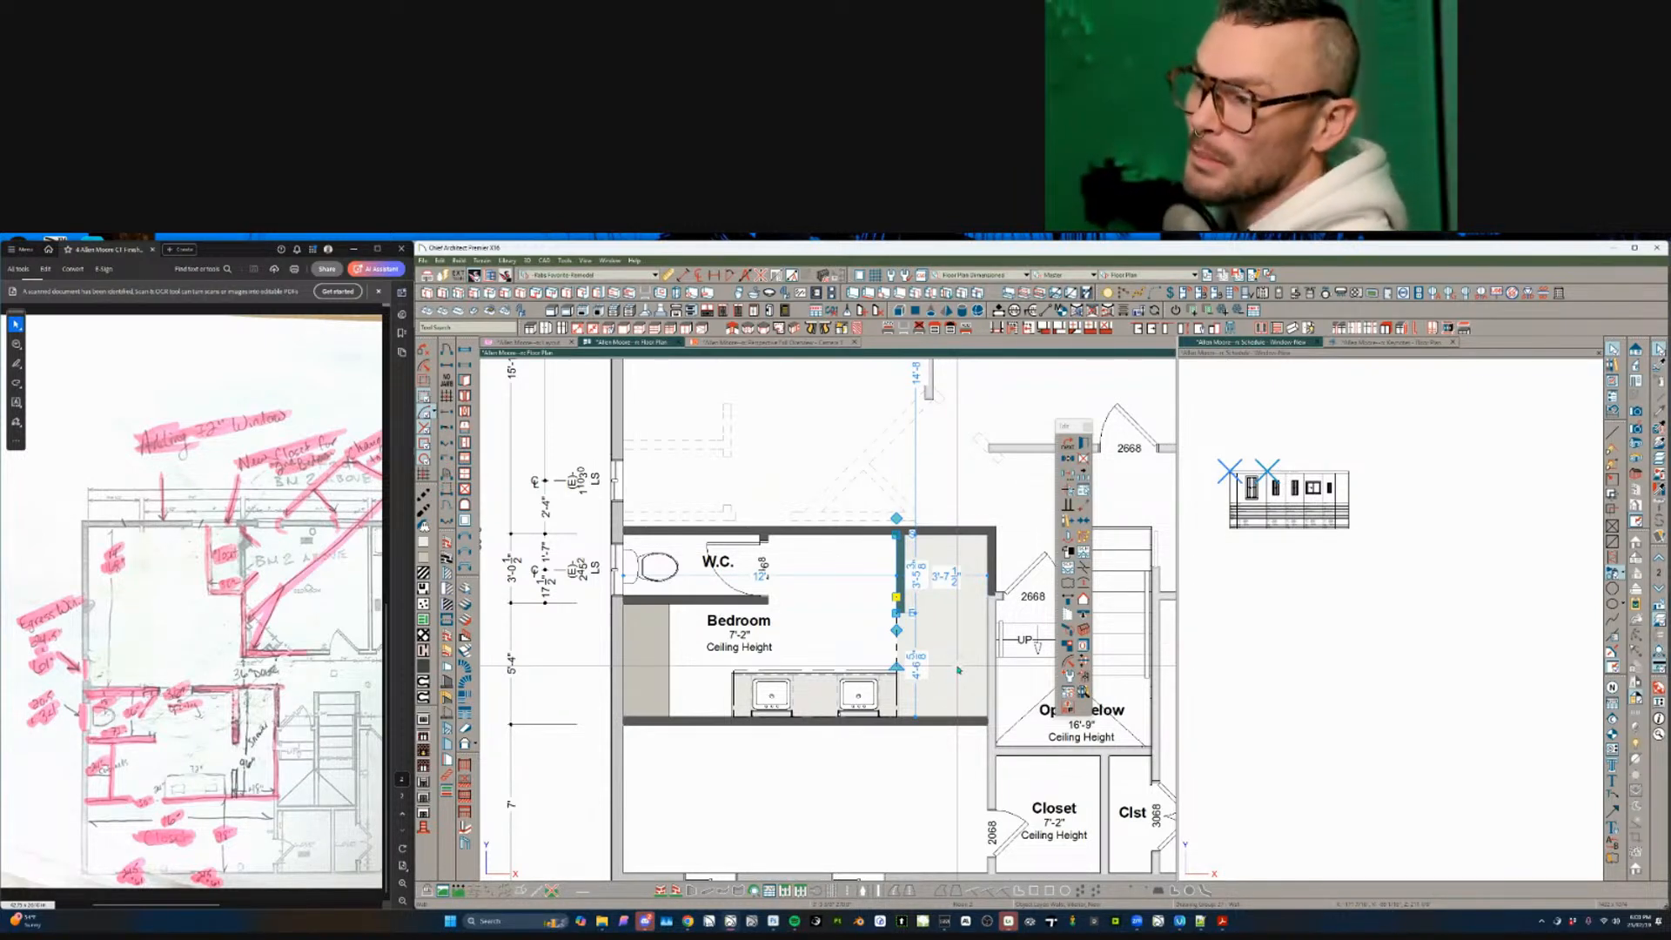
{"action": "key", "text": "Escape"}
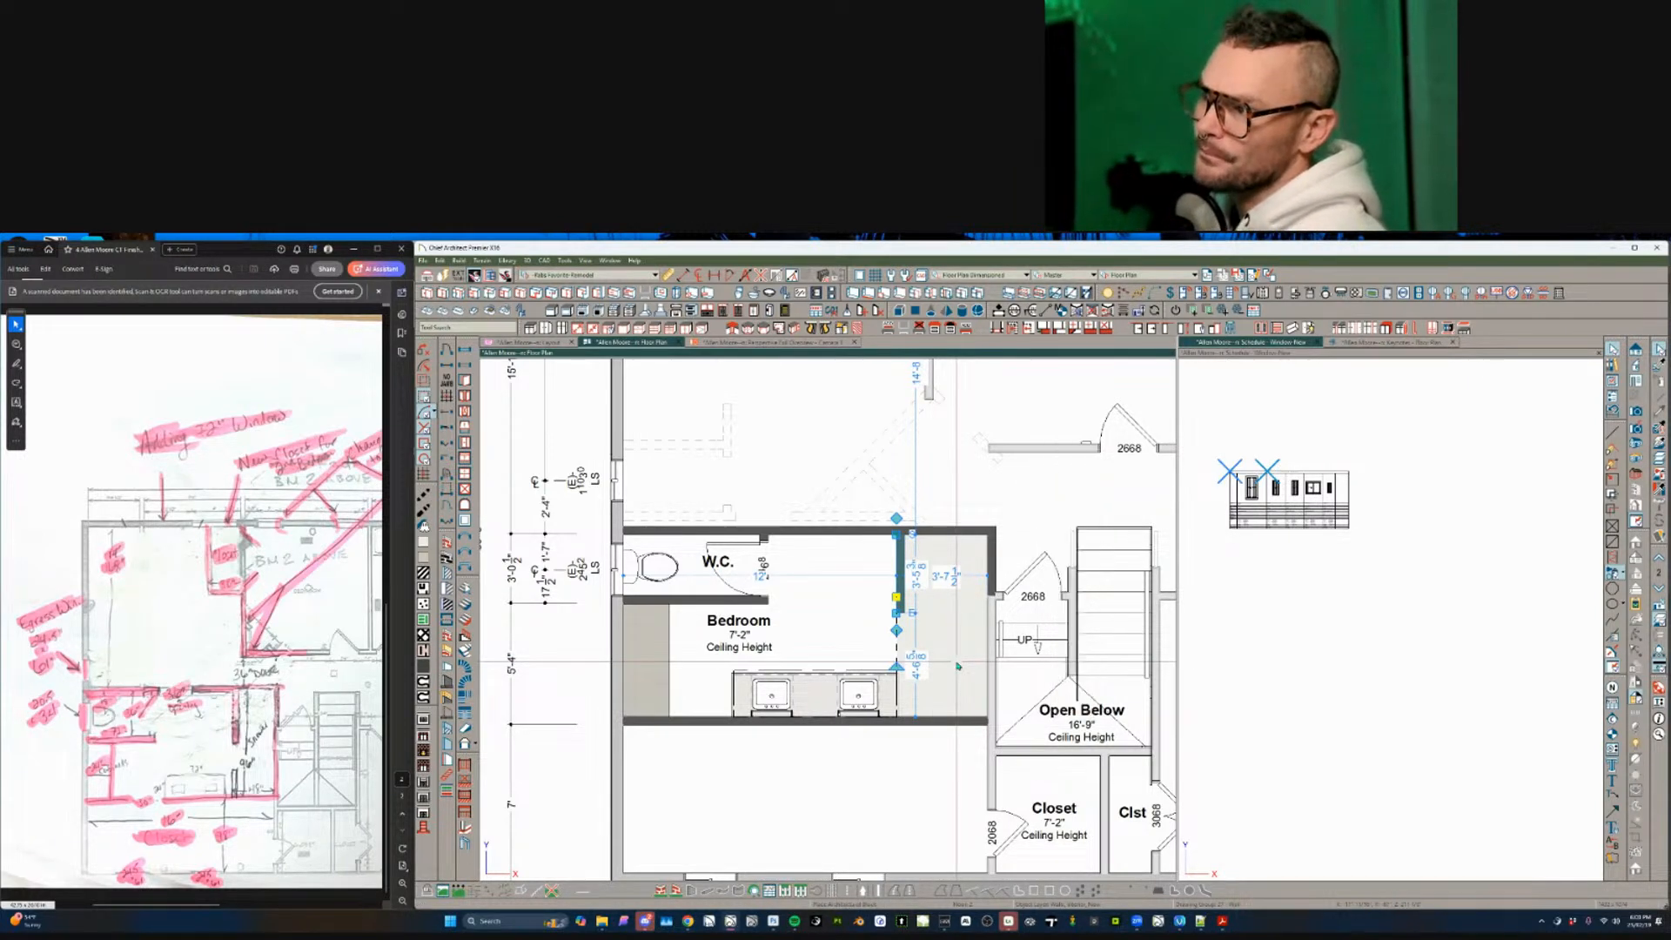
{"action": "left_click", "coordinate": [958, 666]}
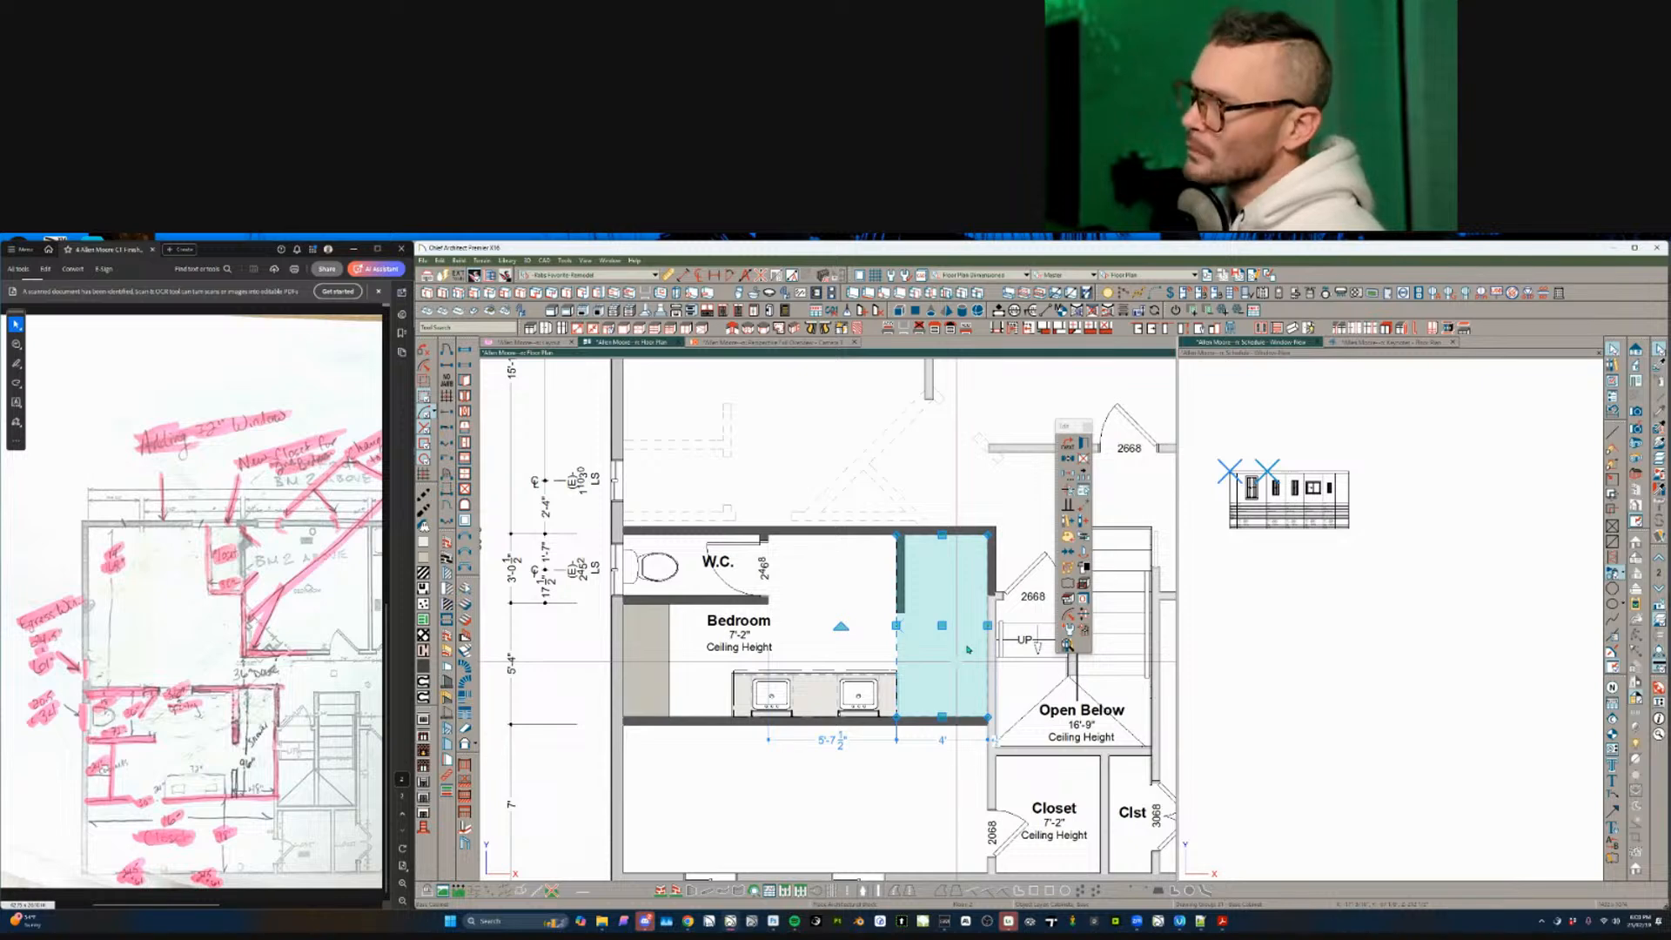
{"action": "double_click", "coordinate": [968, 649]}
{"action": "left_click", "coordinate": [1051, 559]}
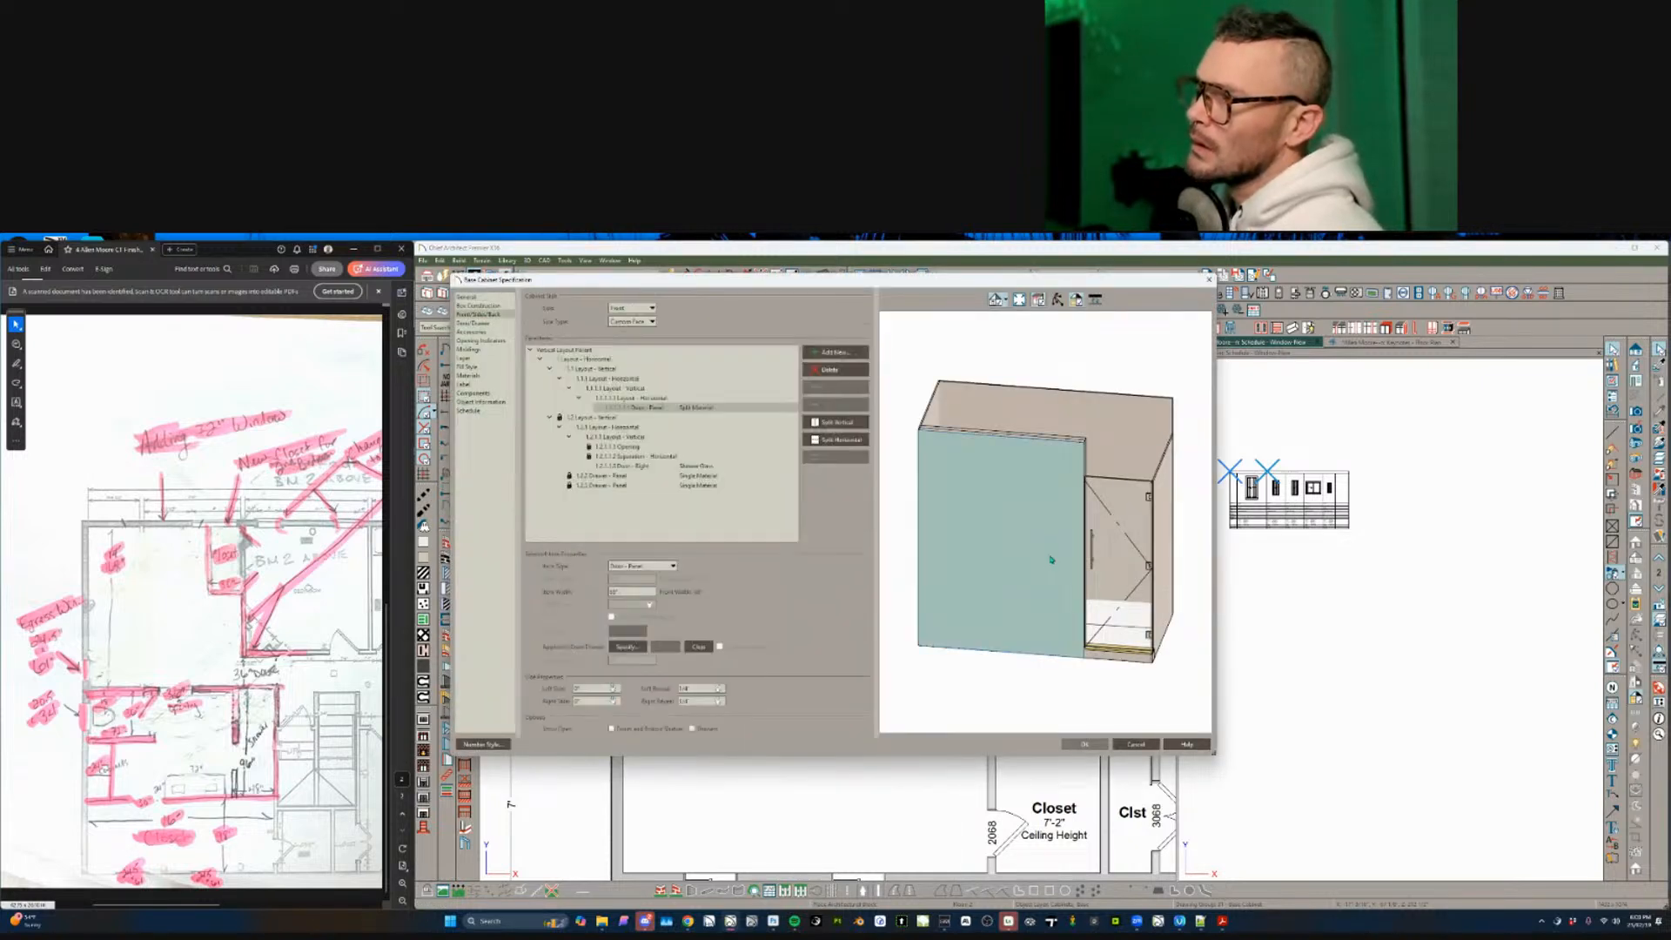
- Set the shower section's vertical layout width to 60 inches
{"action": "left_click", "coordinate": [598, 427]}
{"action": "left_click", "coordinate": [597, 418]}
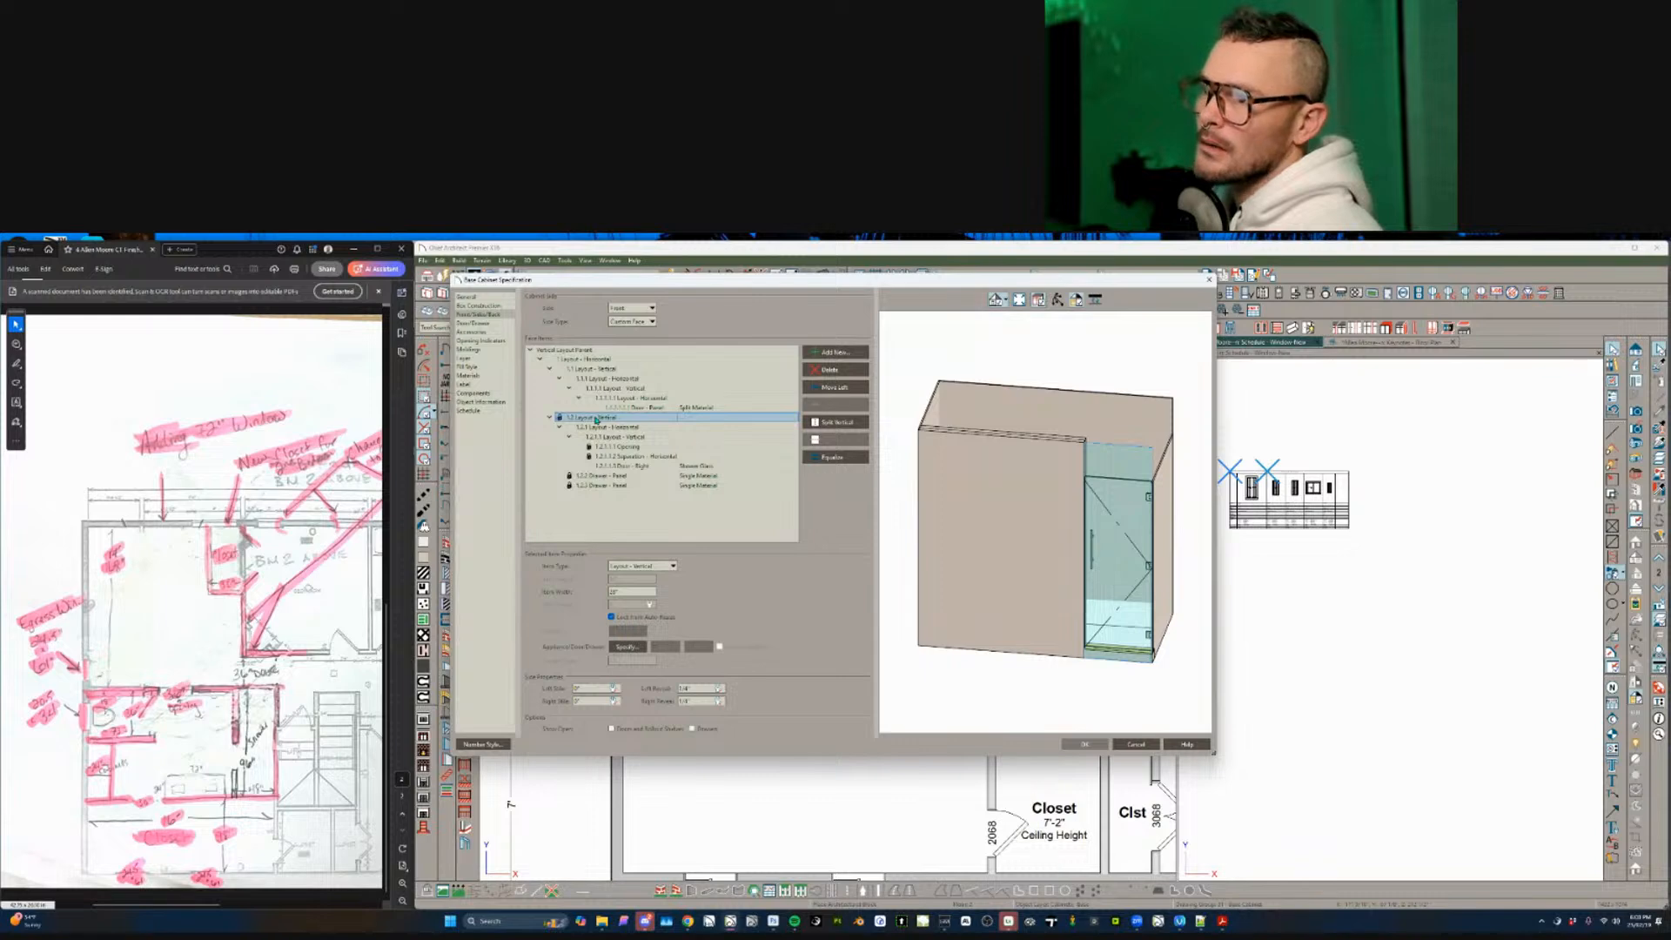
{"action": "double_click", "coordinate": [624, 592]}
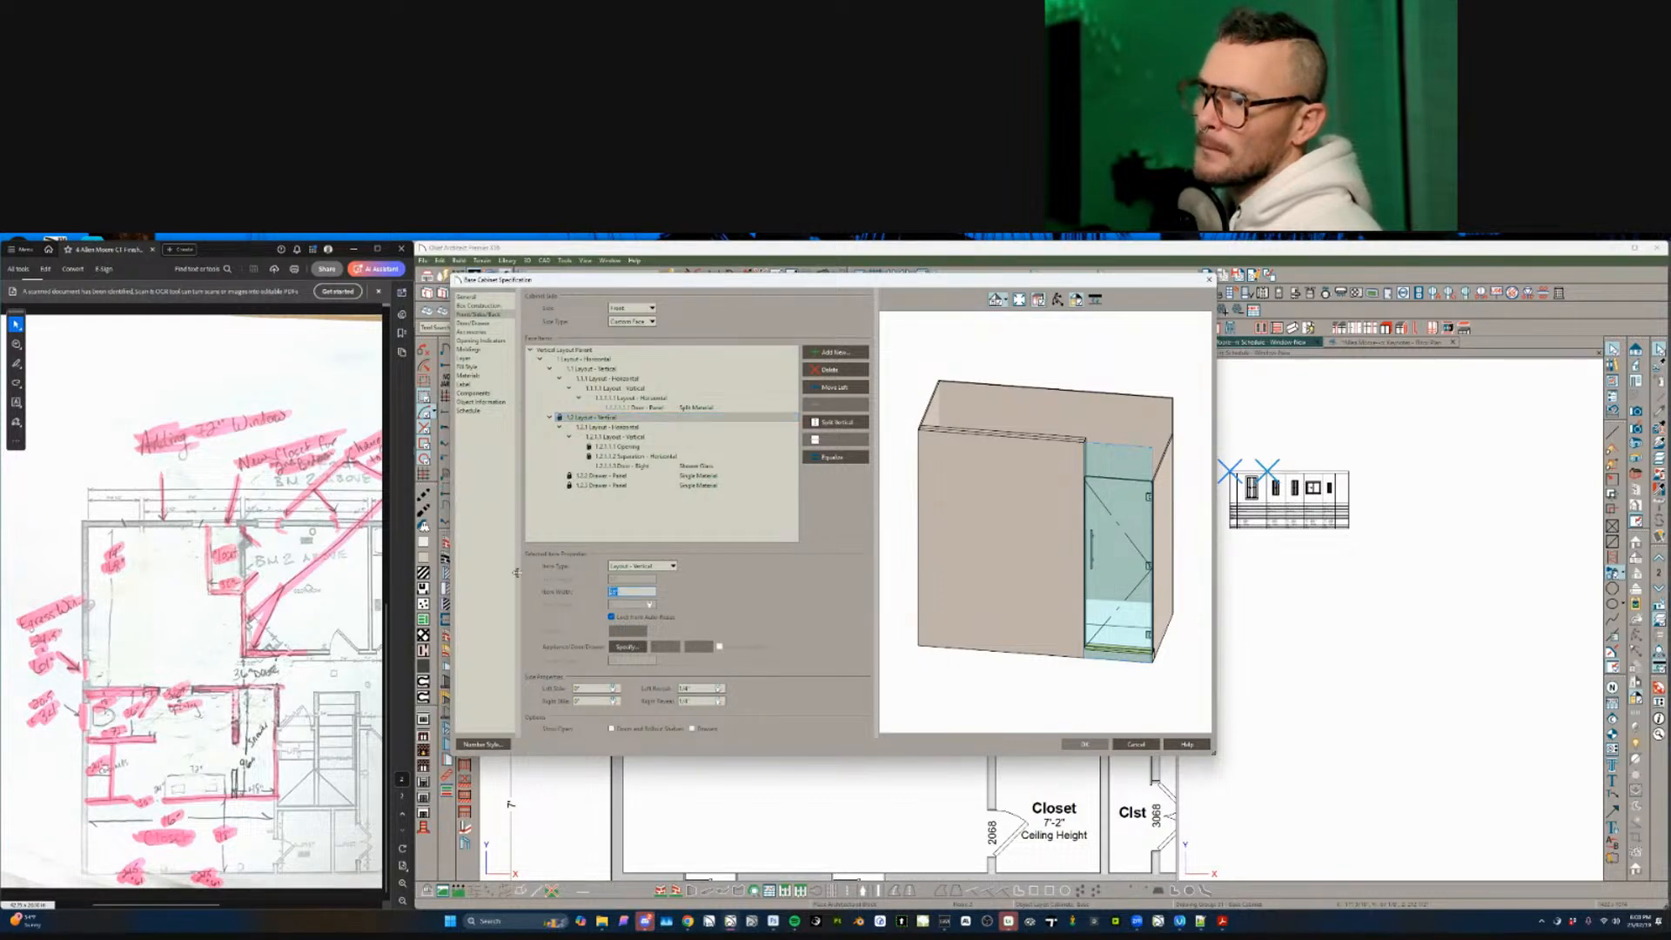
{"action": "type", "text": "60"}
{"action": "key", "text": "Tab"}
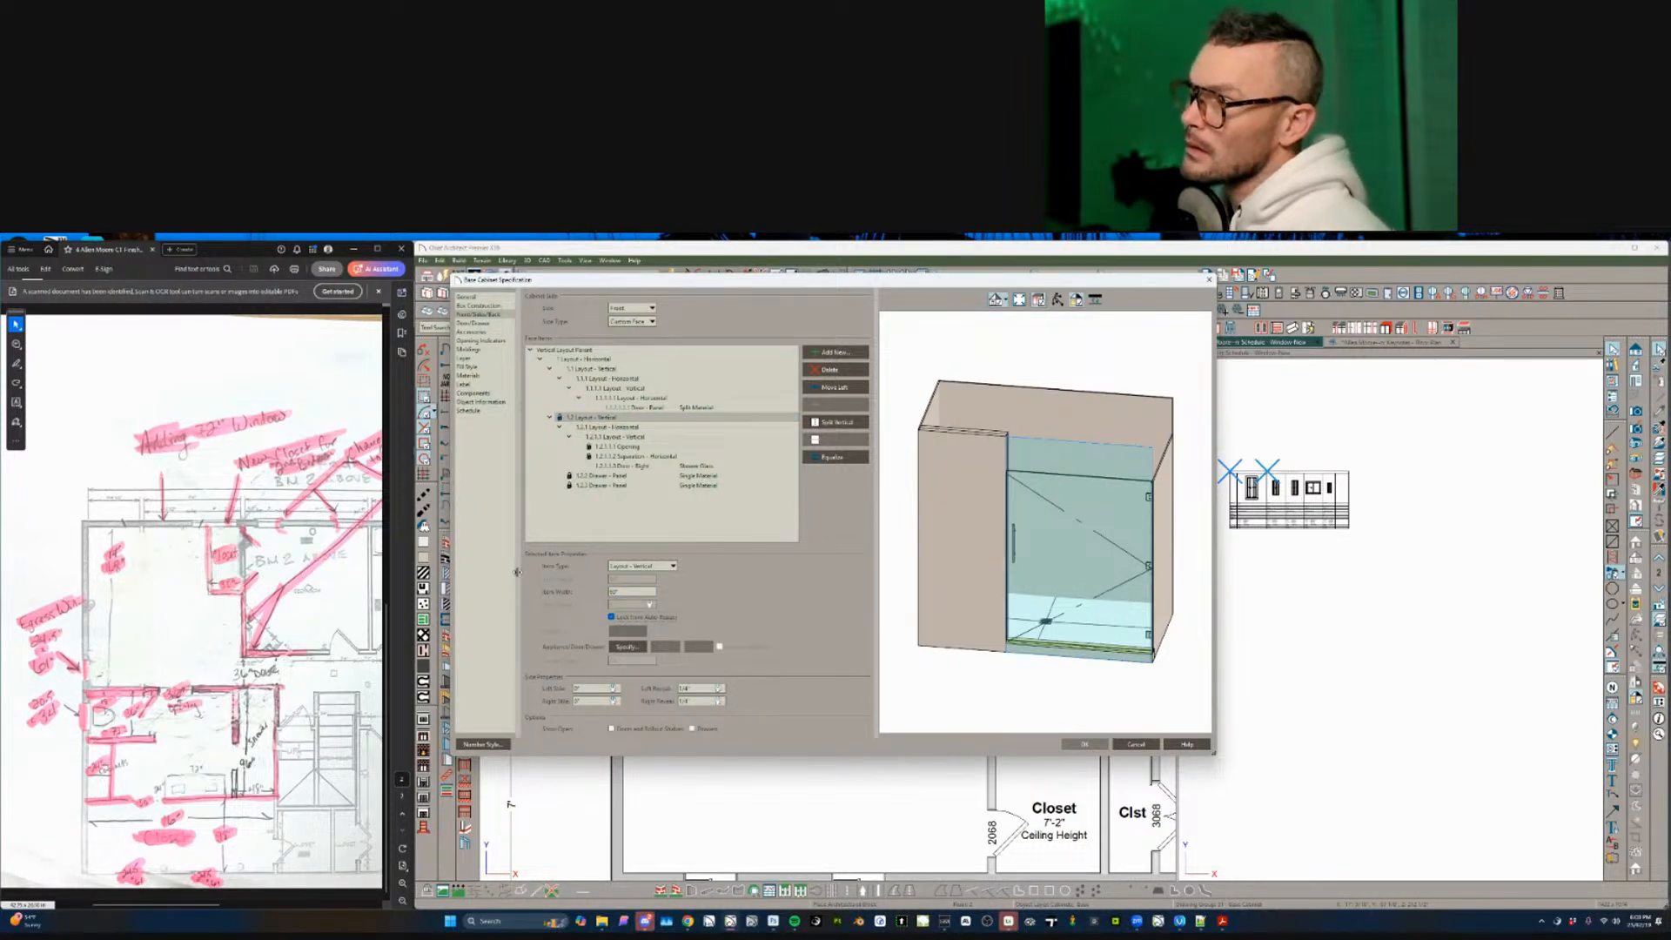
- Split the shower door into two side-by-side glass doors
{"action": "left_click", "coordinate": [620, 447]}
{"action": "left_click", "coordinate": [623, 457]}
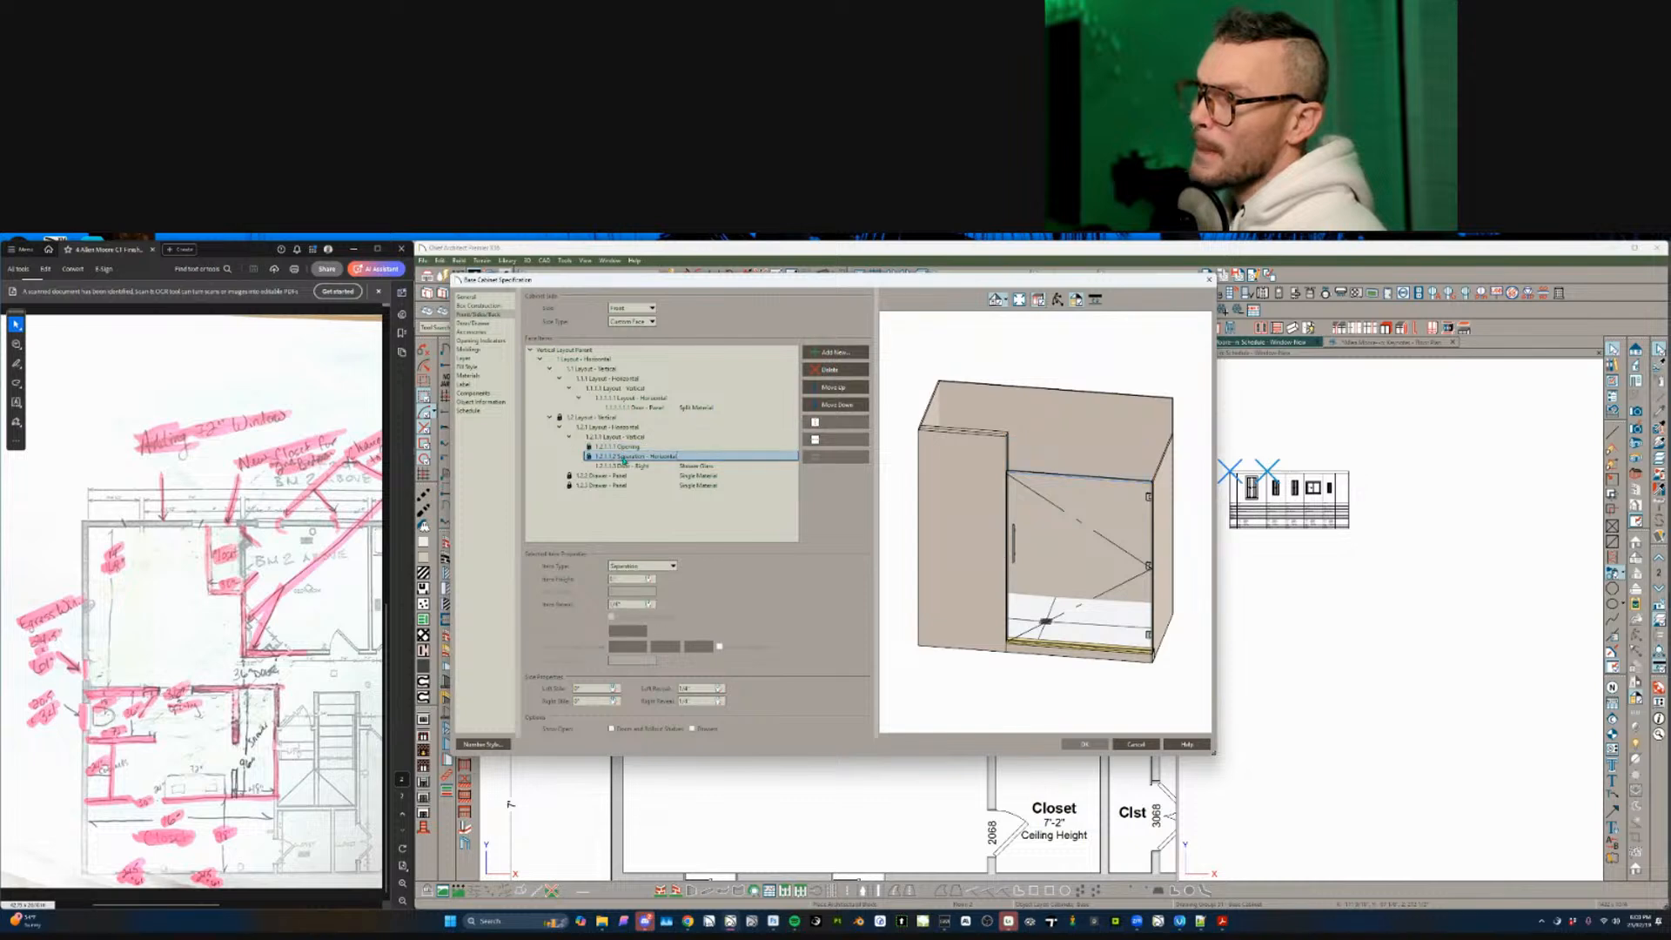
{"action": "left_click", "coordinate": [626, 467]}
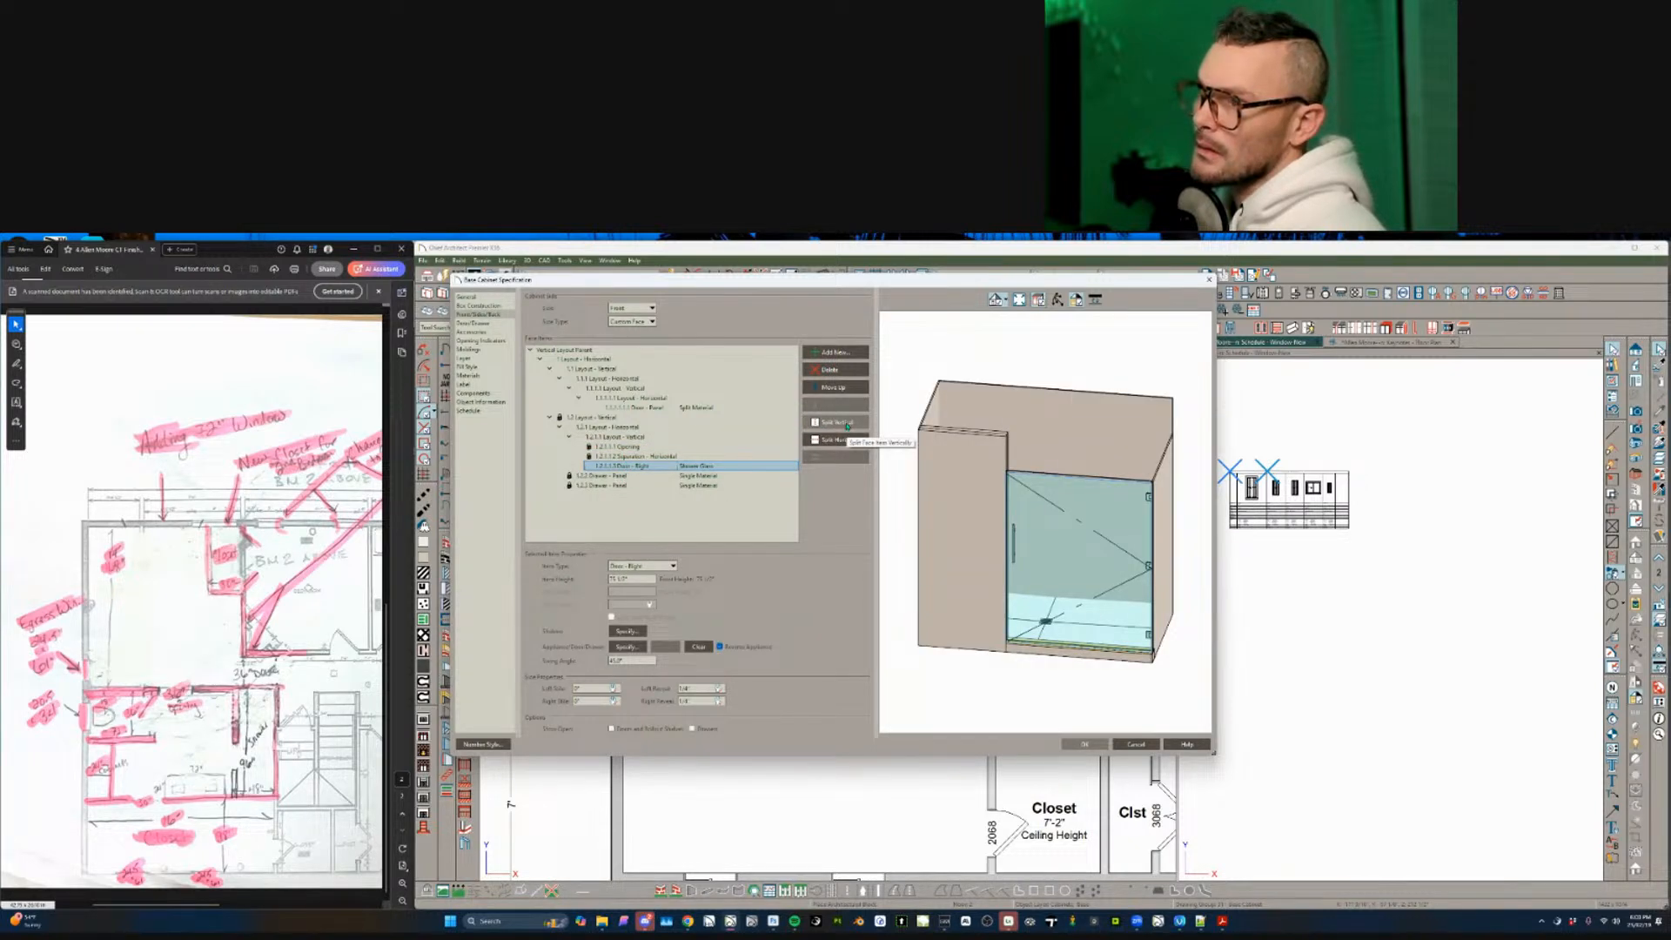
{"action": "left_click", "coordinate": [621, 484]}
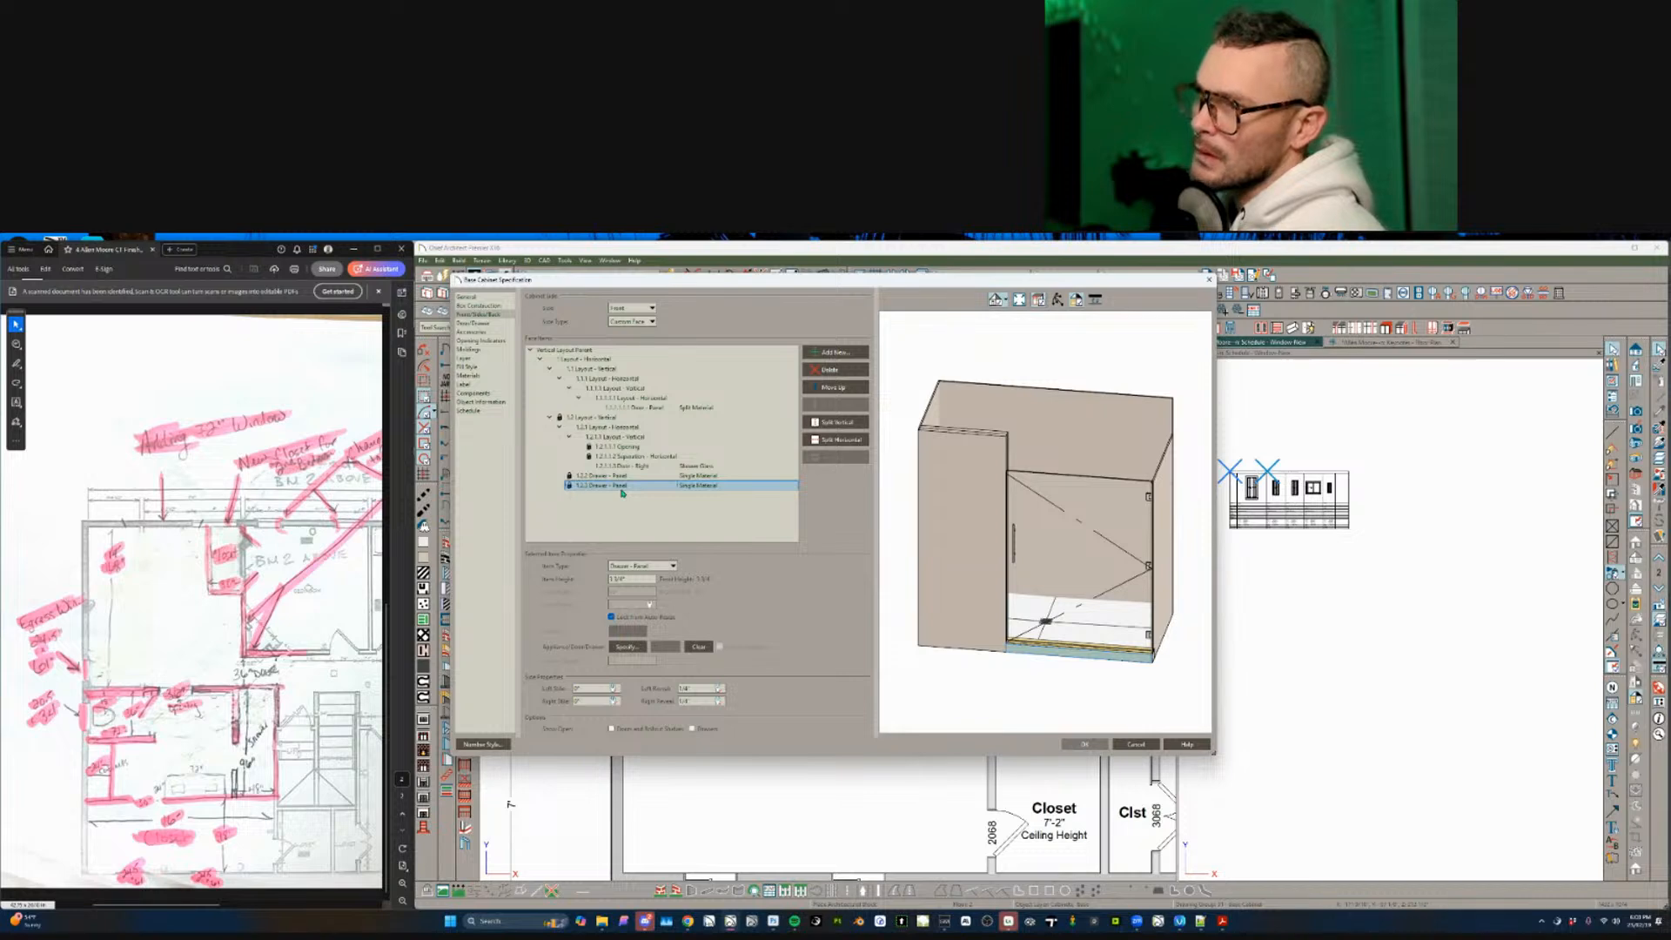
{"action": "left_click", "coordinate": [731, 466]}
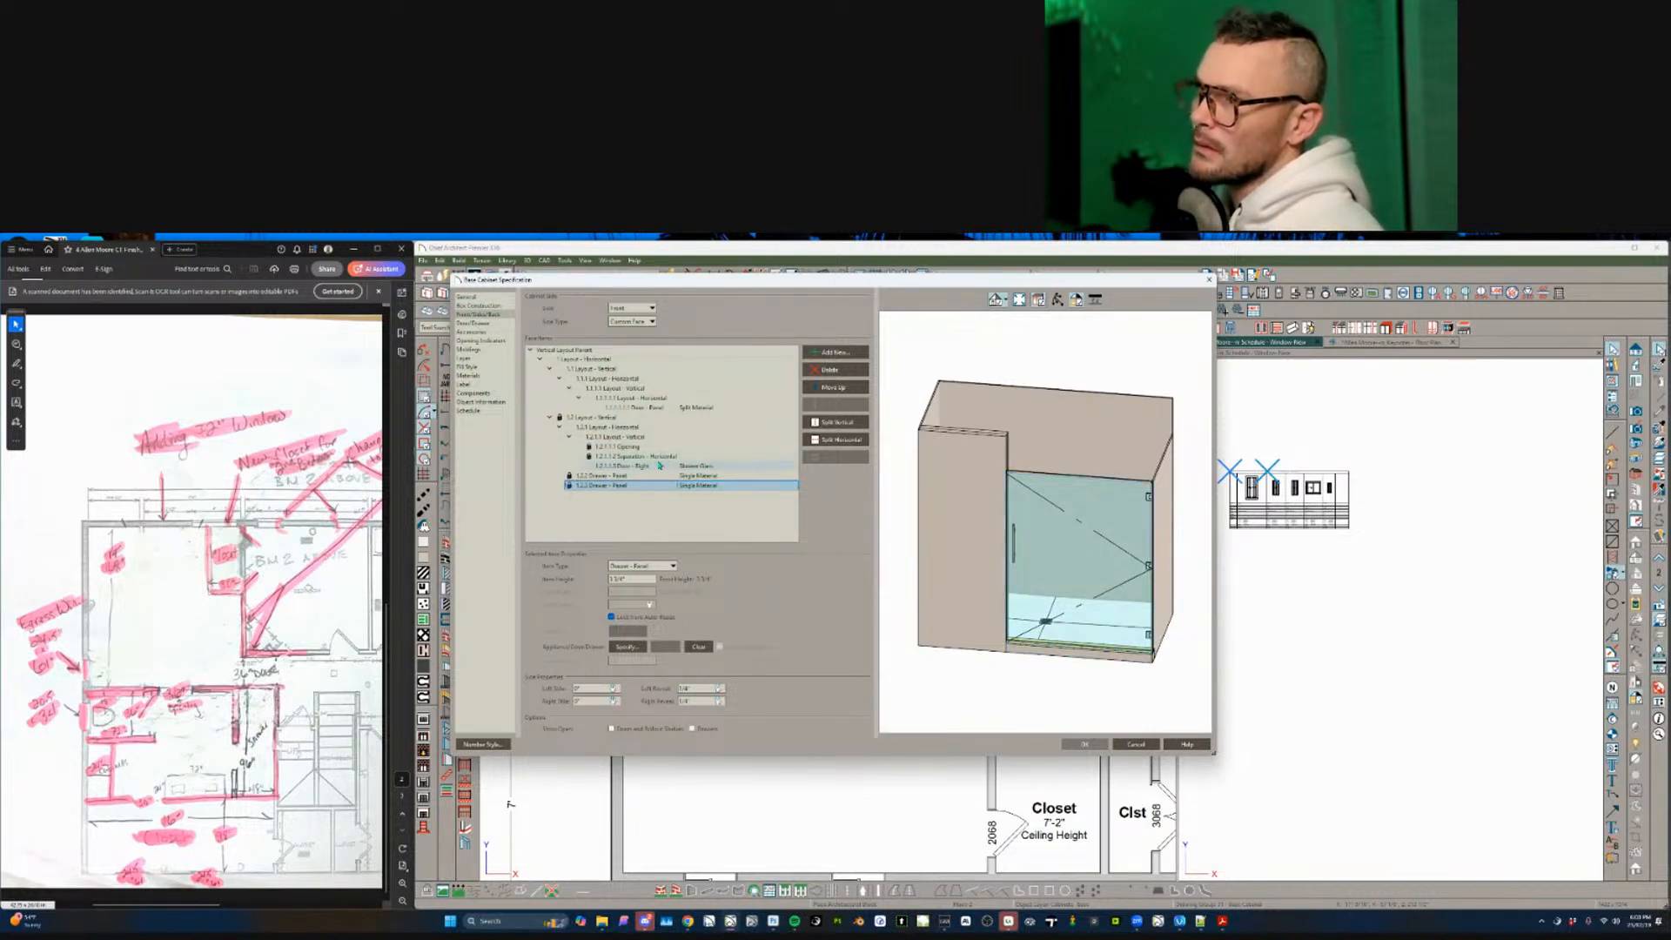
{"action": "left_click", "coordinate": [829, 442]}
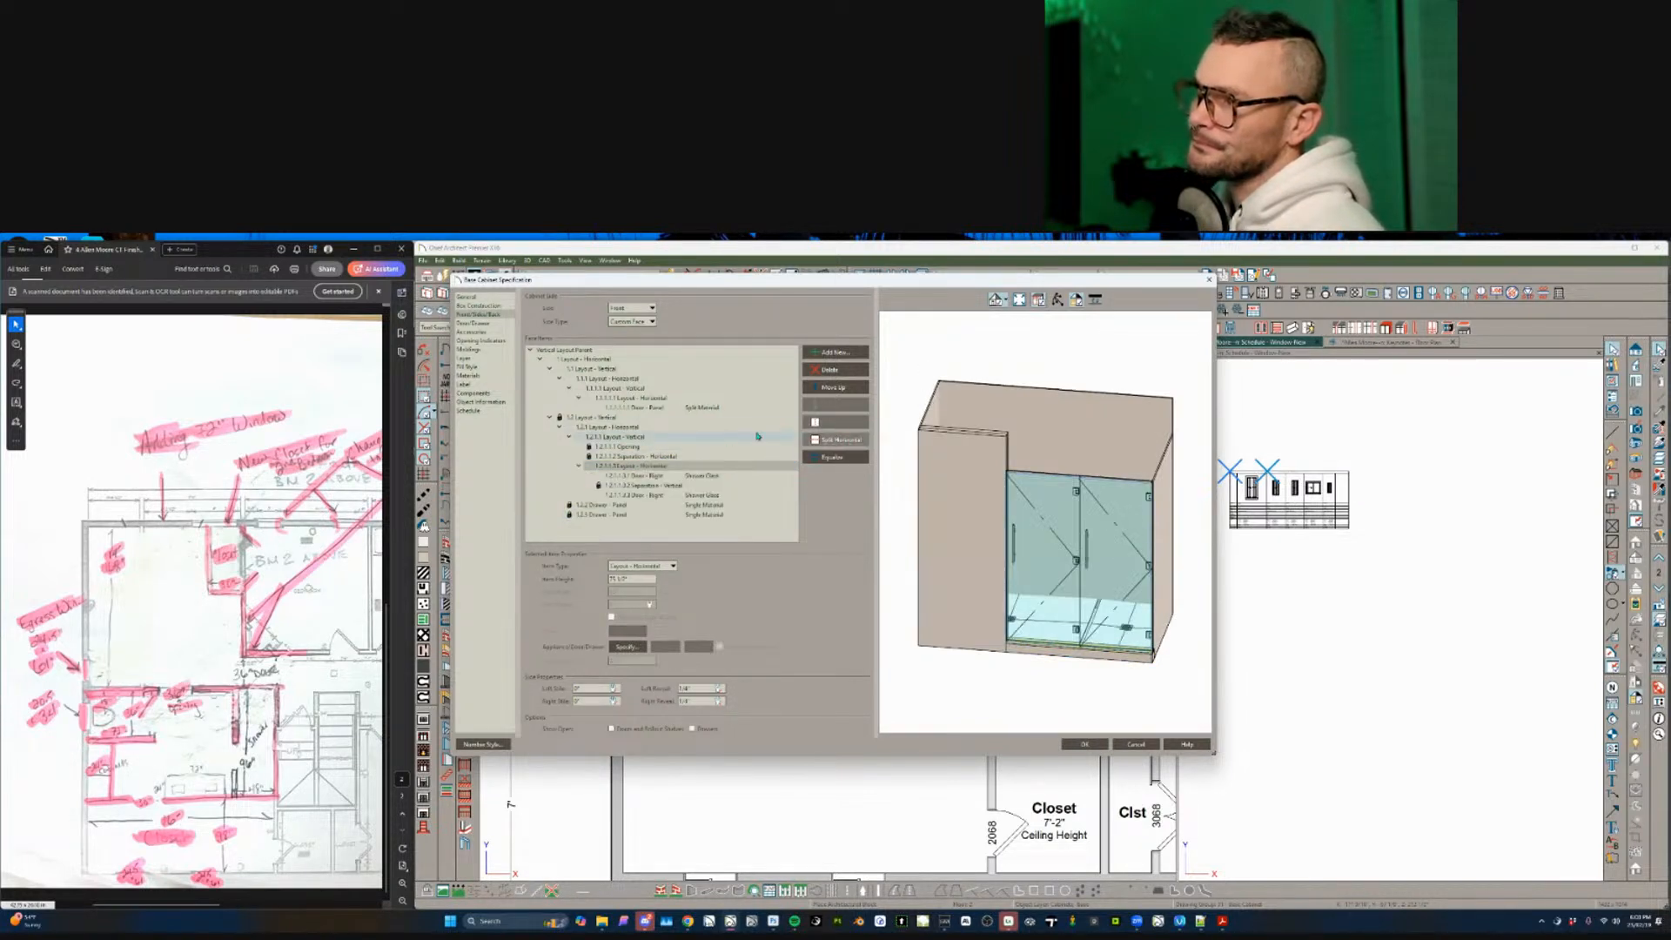
- Delete the extra bottom panel and open the right glass door's face settings
{"action": "left_click", "coordinate": [639, 495]}
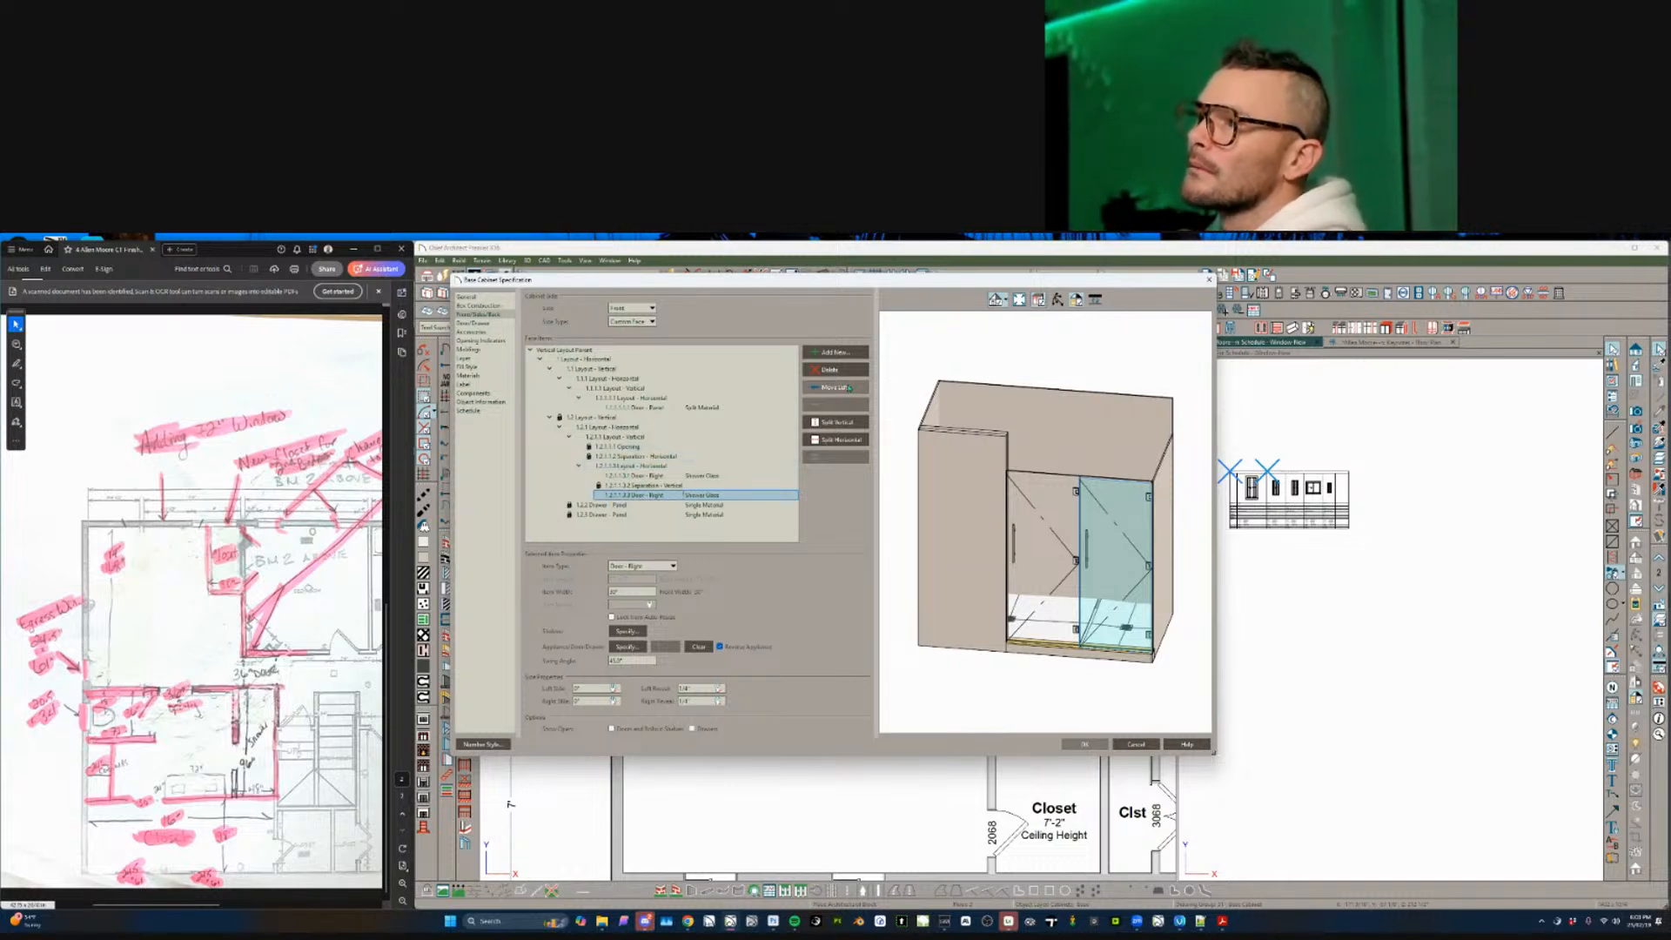
{"action": "left_click", "coordinate": [648, 505]}
{"action": "left_click", "coordinate": [640, 514]}
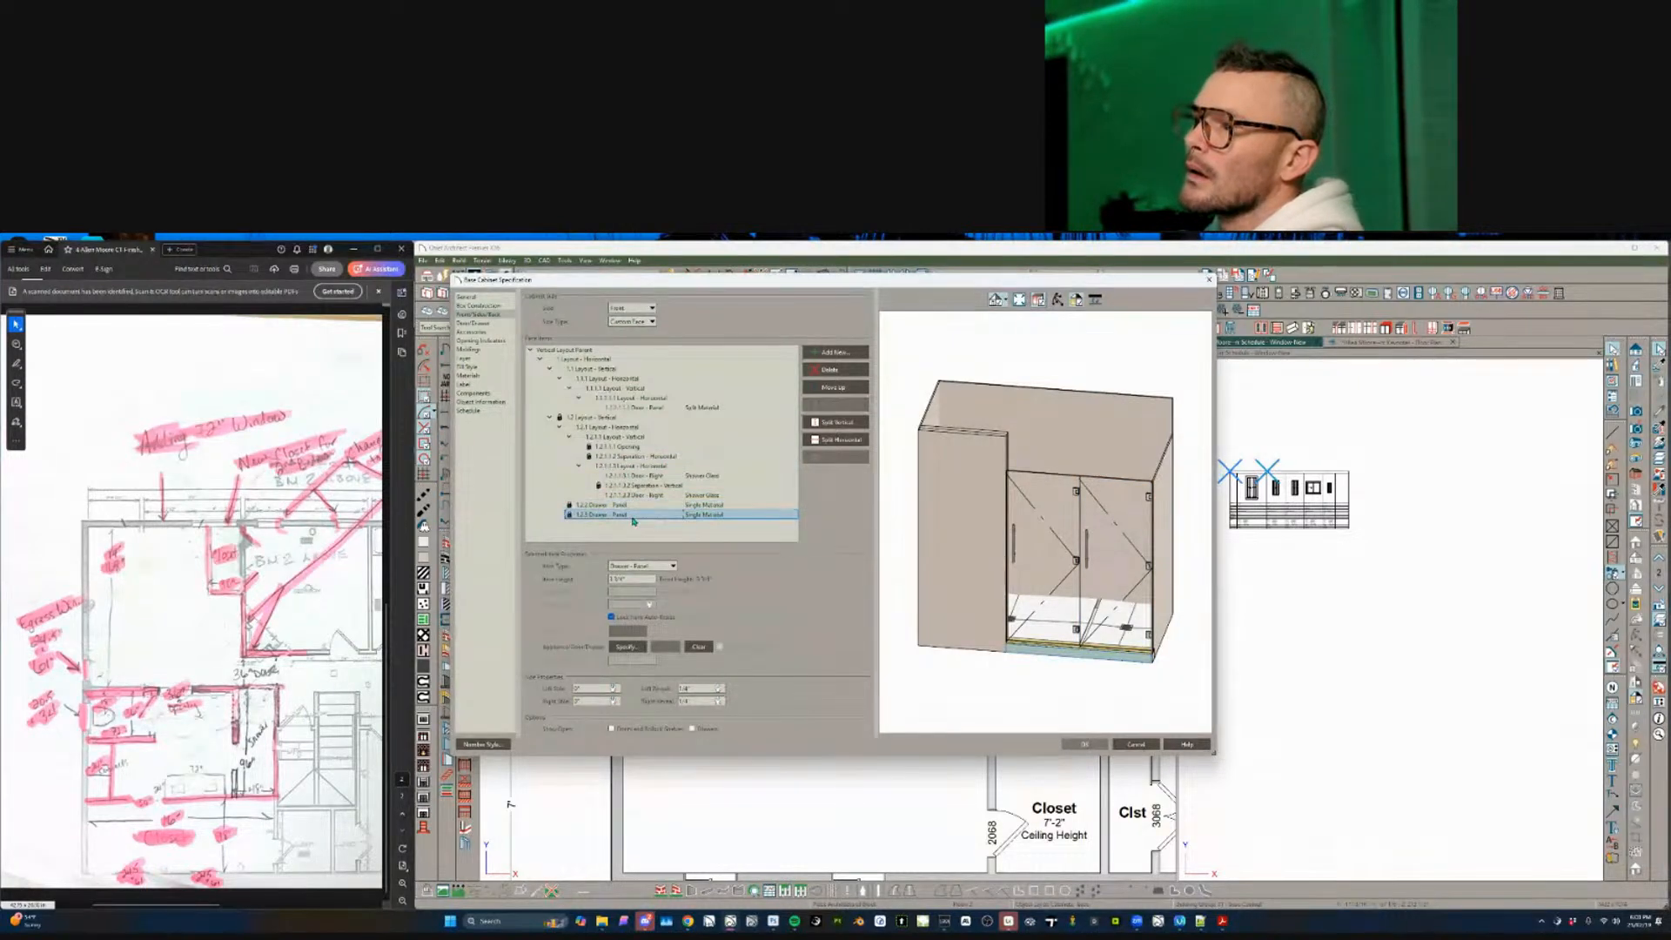
{"action": "left_click", "coordinate": [634, 505]}
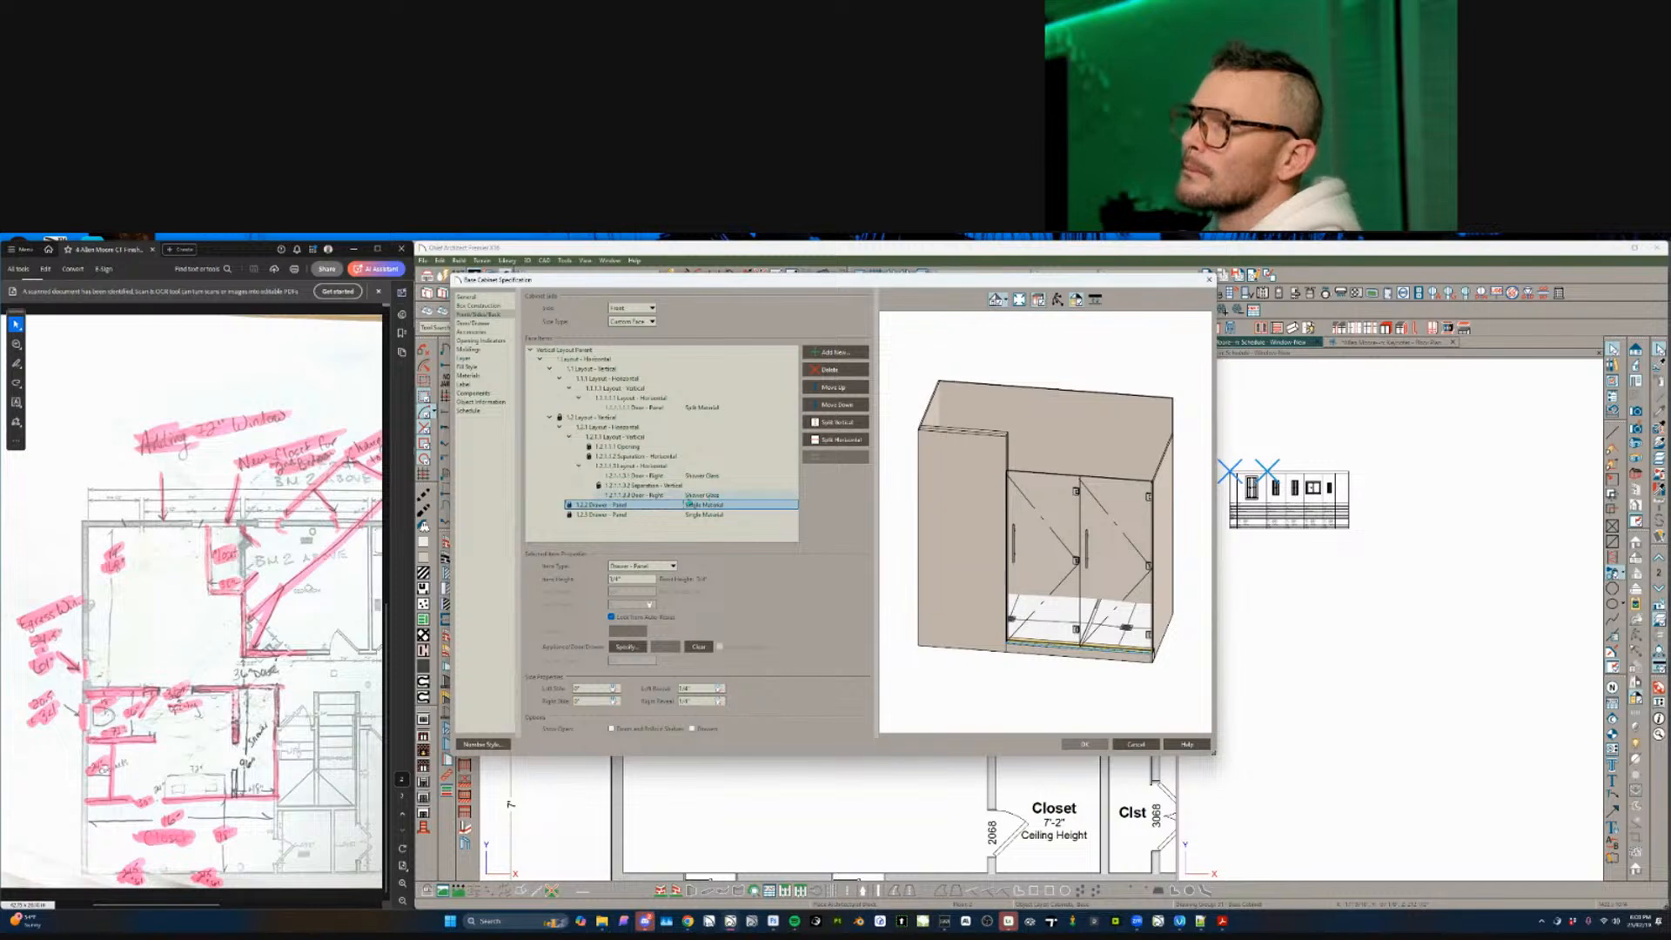
{"action": "left_click", "coordinate": [853, 375]}
{"action": "left_click", "coordinate": [658, 496]}
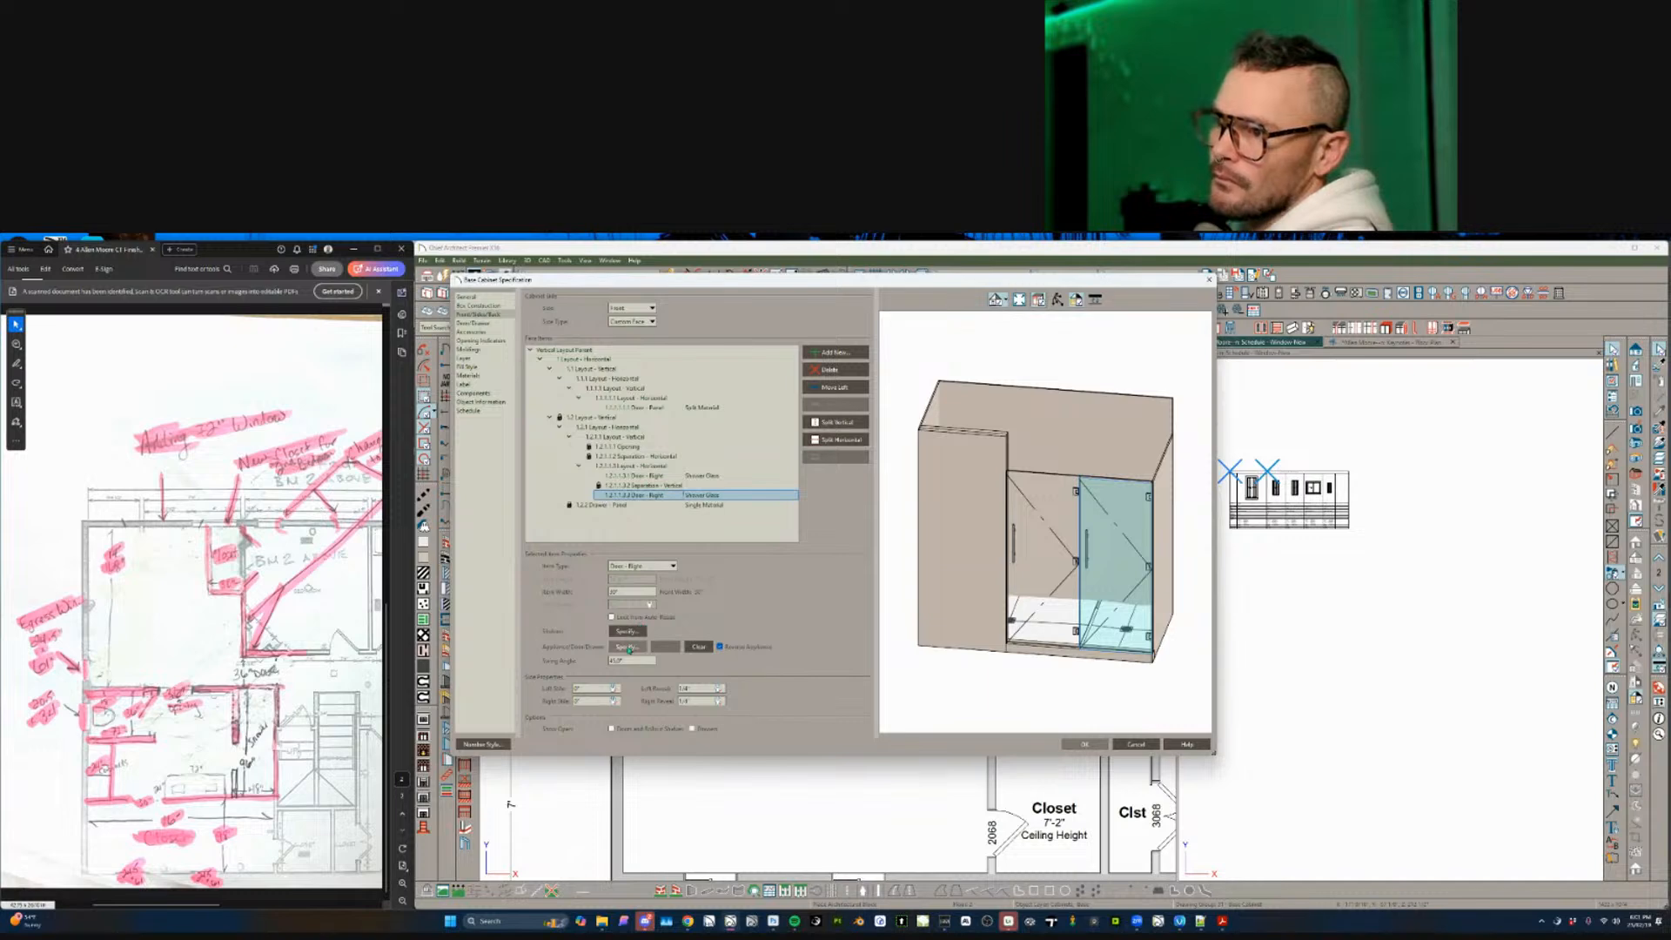
{"action": "left_click", "coordinate": [627, 632]}
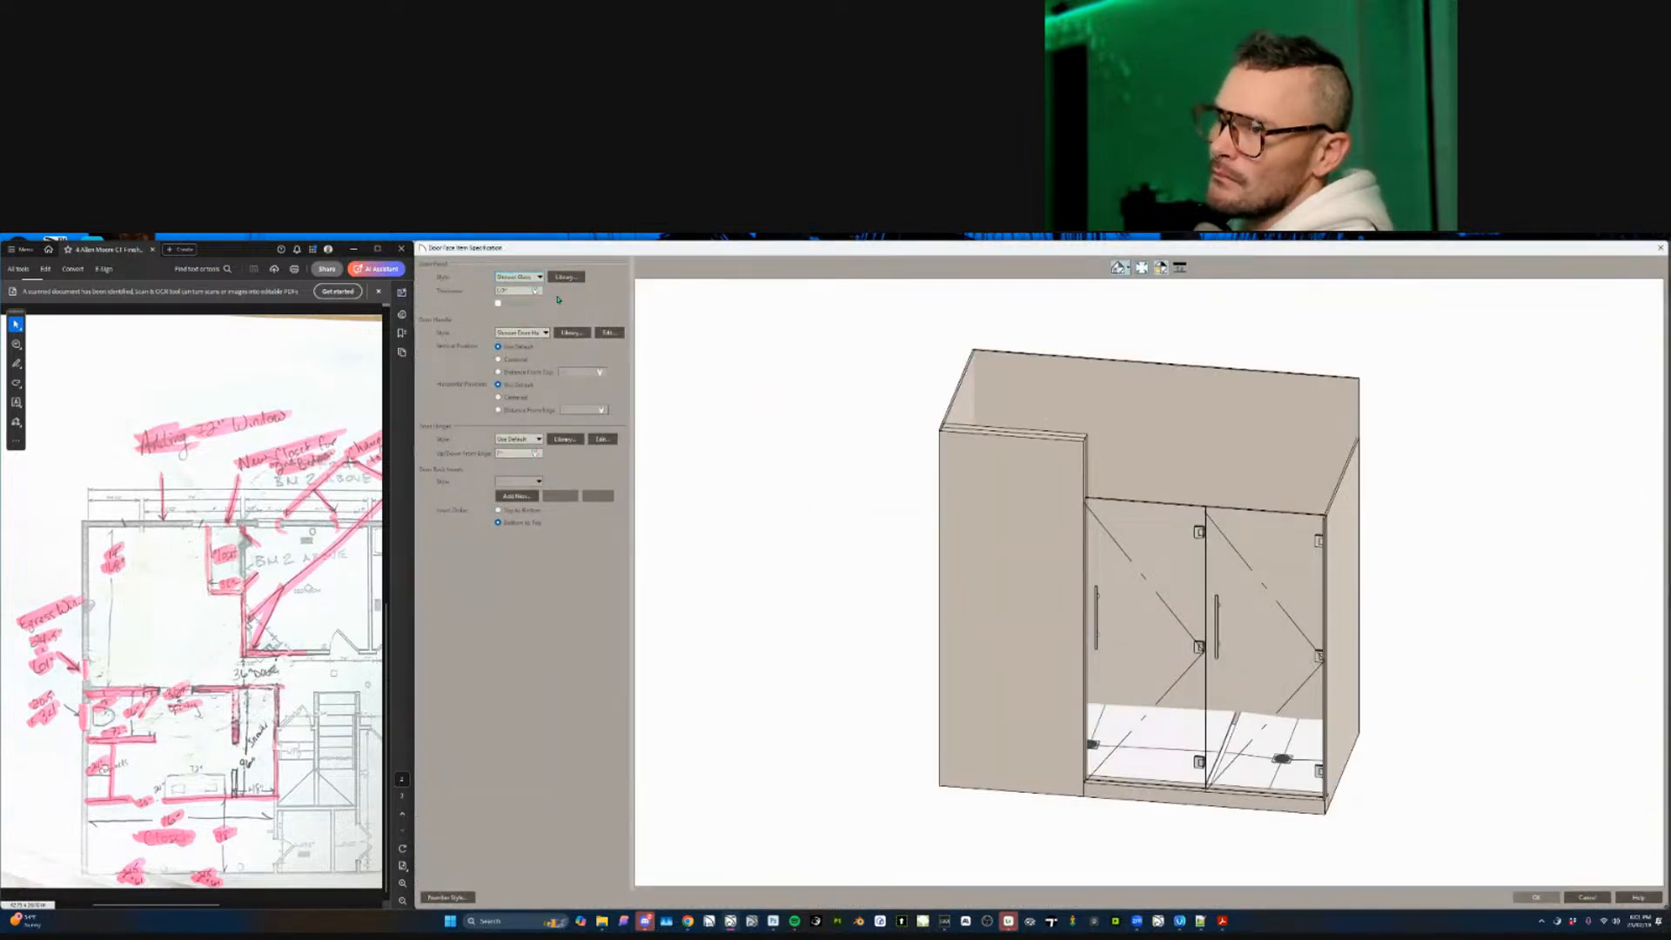
- Compare door styles in the Style Library and apply Split Material to the right shower door
{"action": "left_click", "coordinate": [565, 277]}
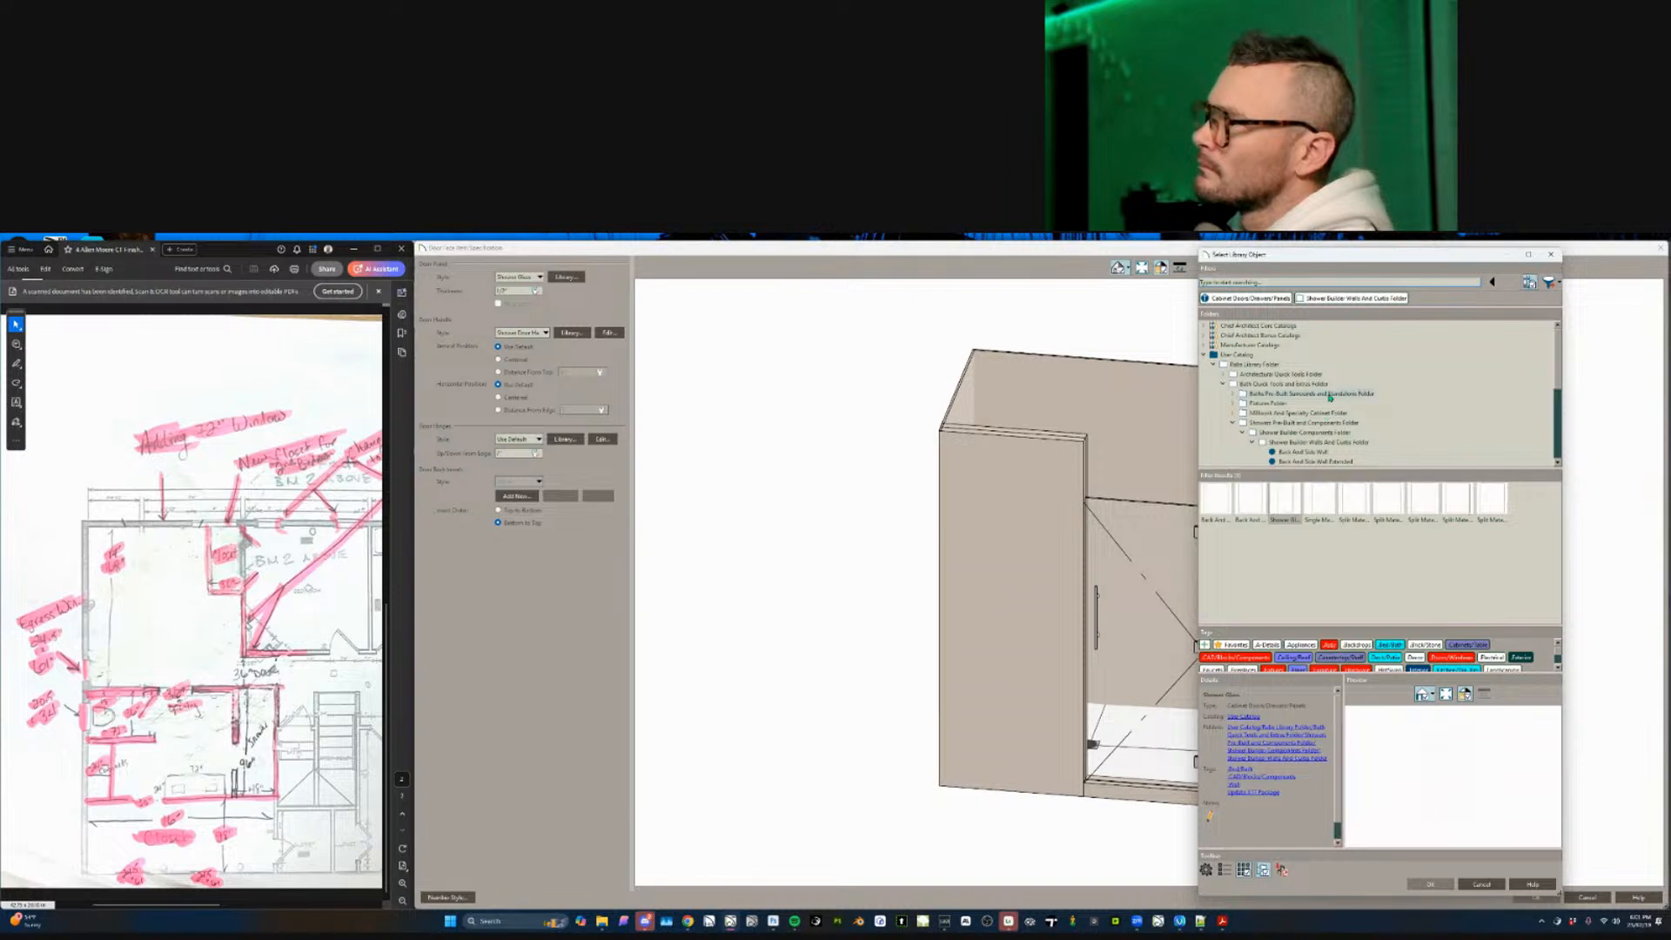
{"action": "left_click", "coordinate": [1216, 505]}
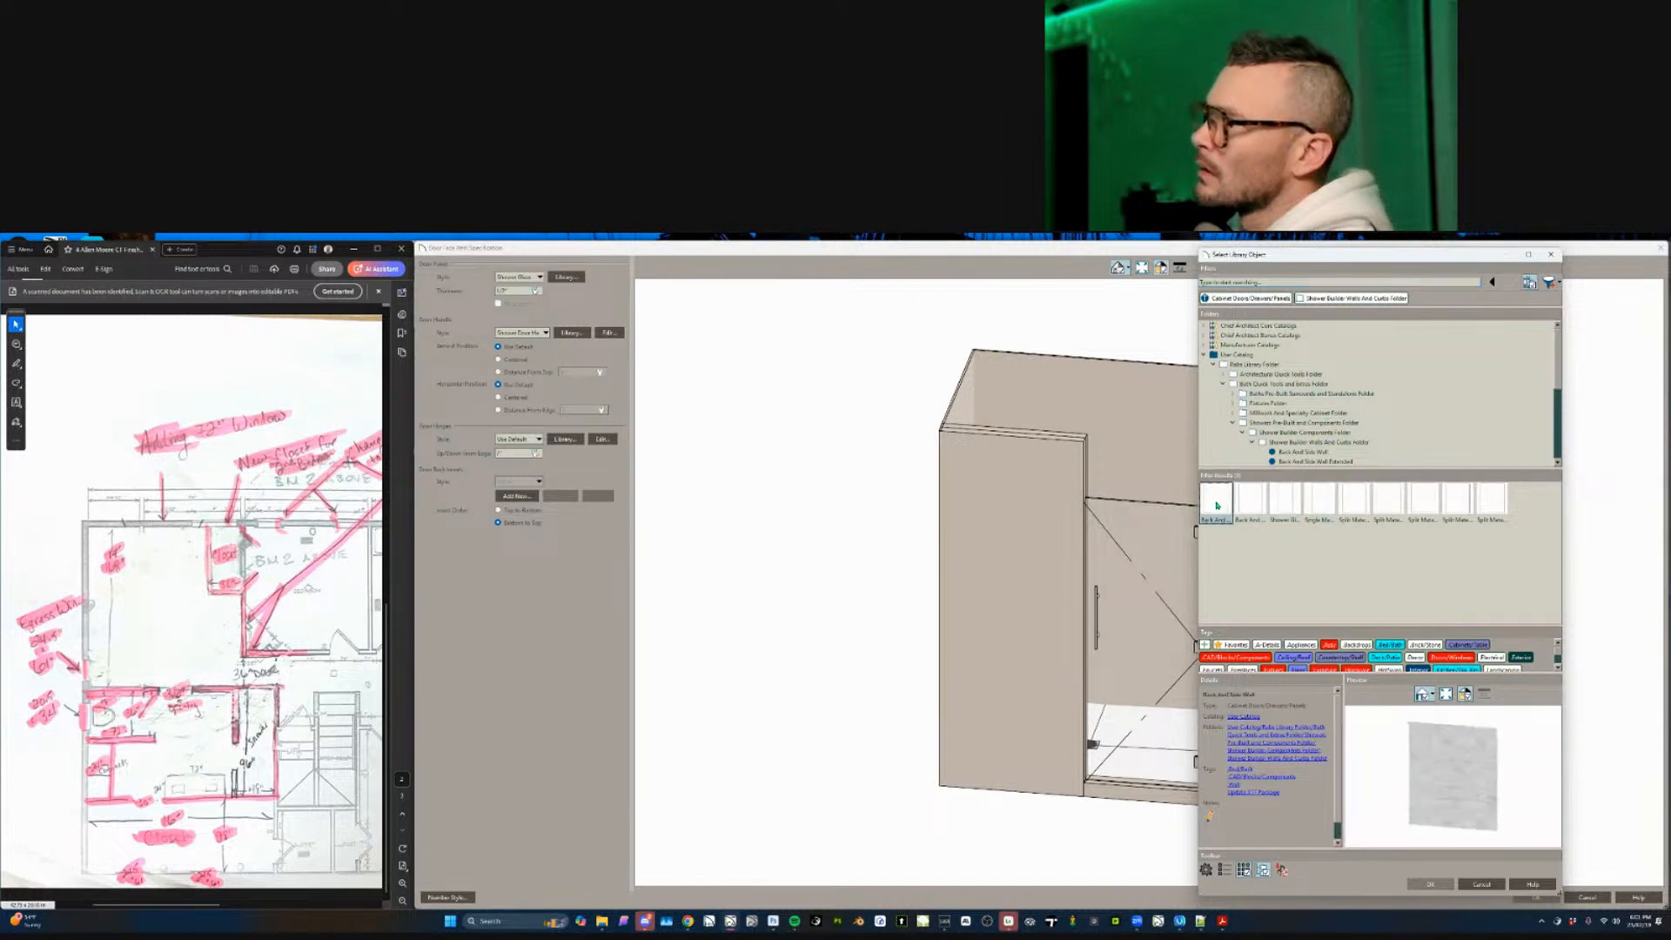
{"action": "left_click", "coordinate": [1319, 500]}
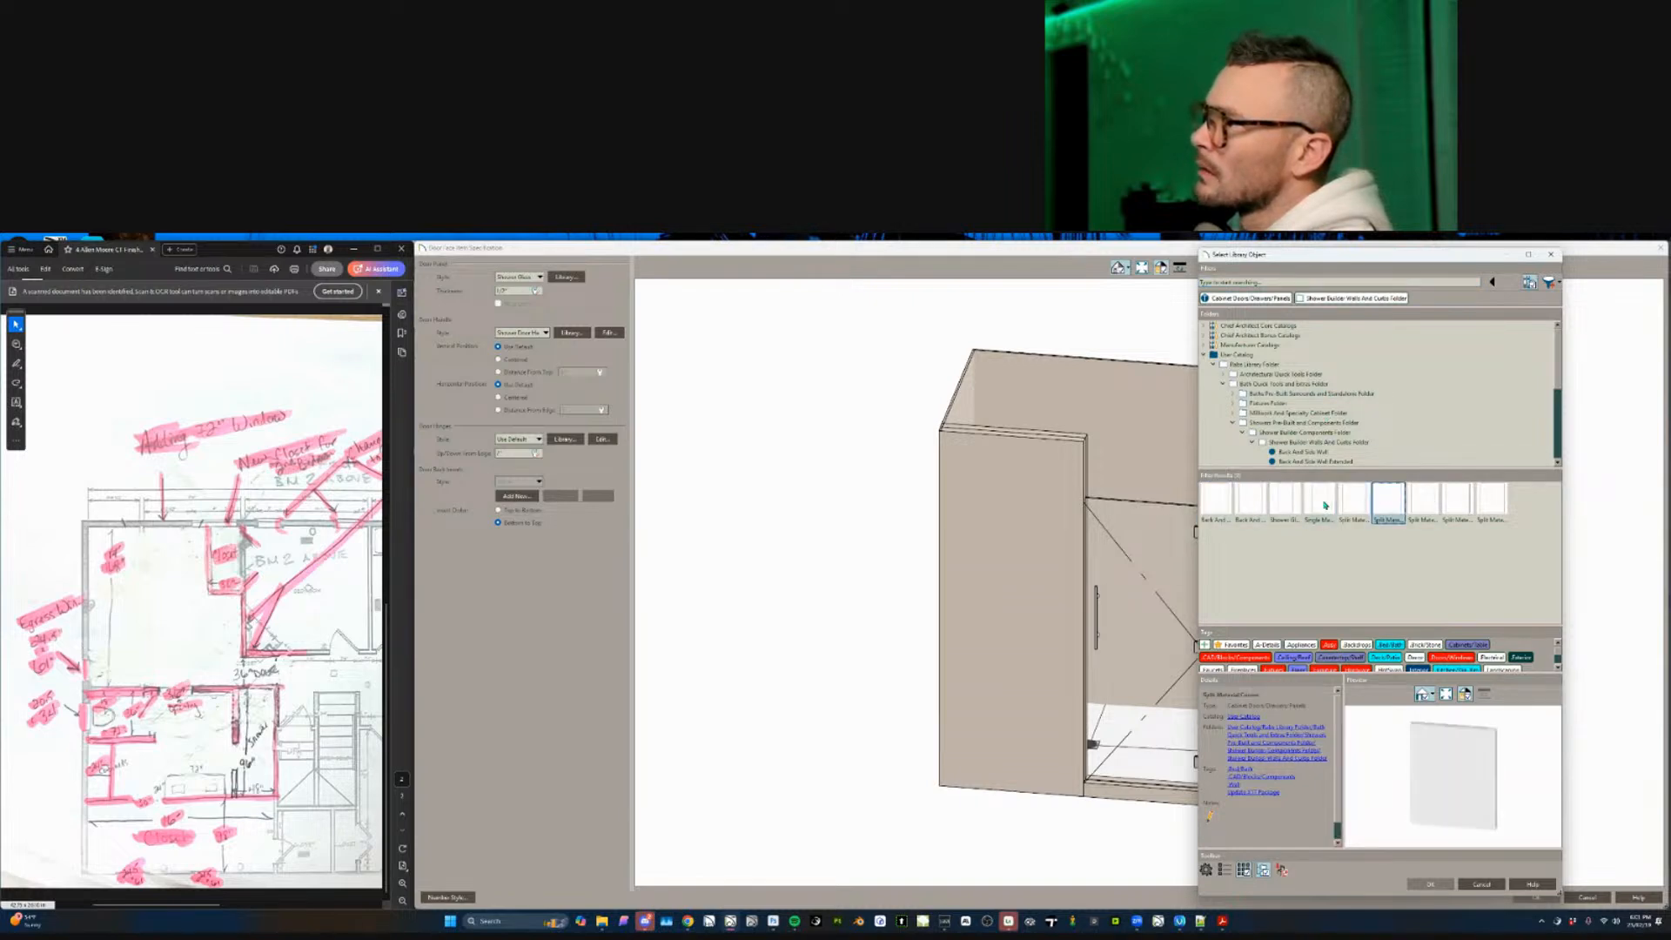
{"action": "left_click", "coordinate": [1429, 883]}
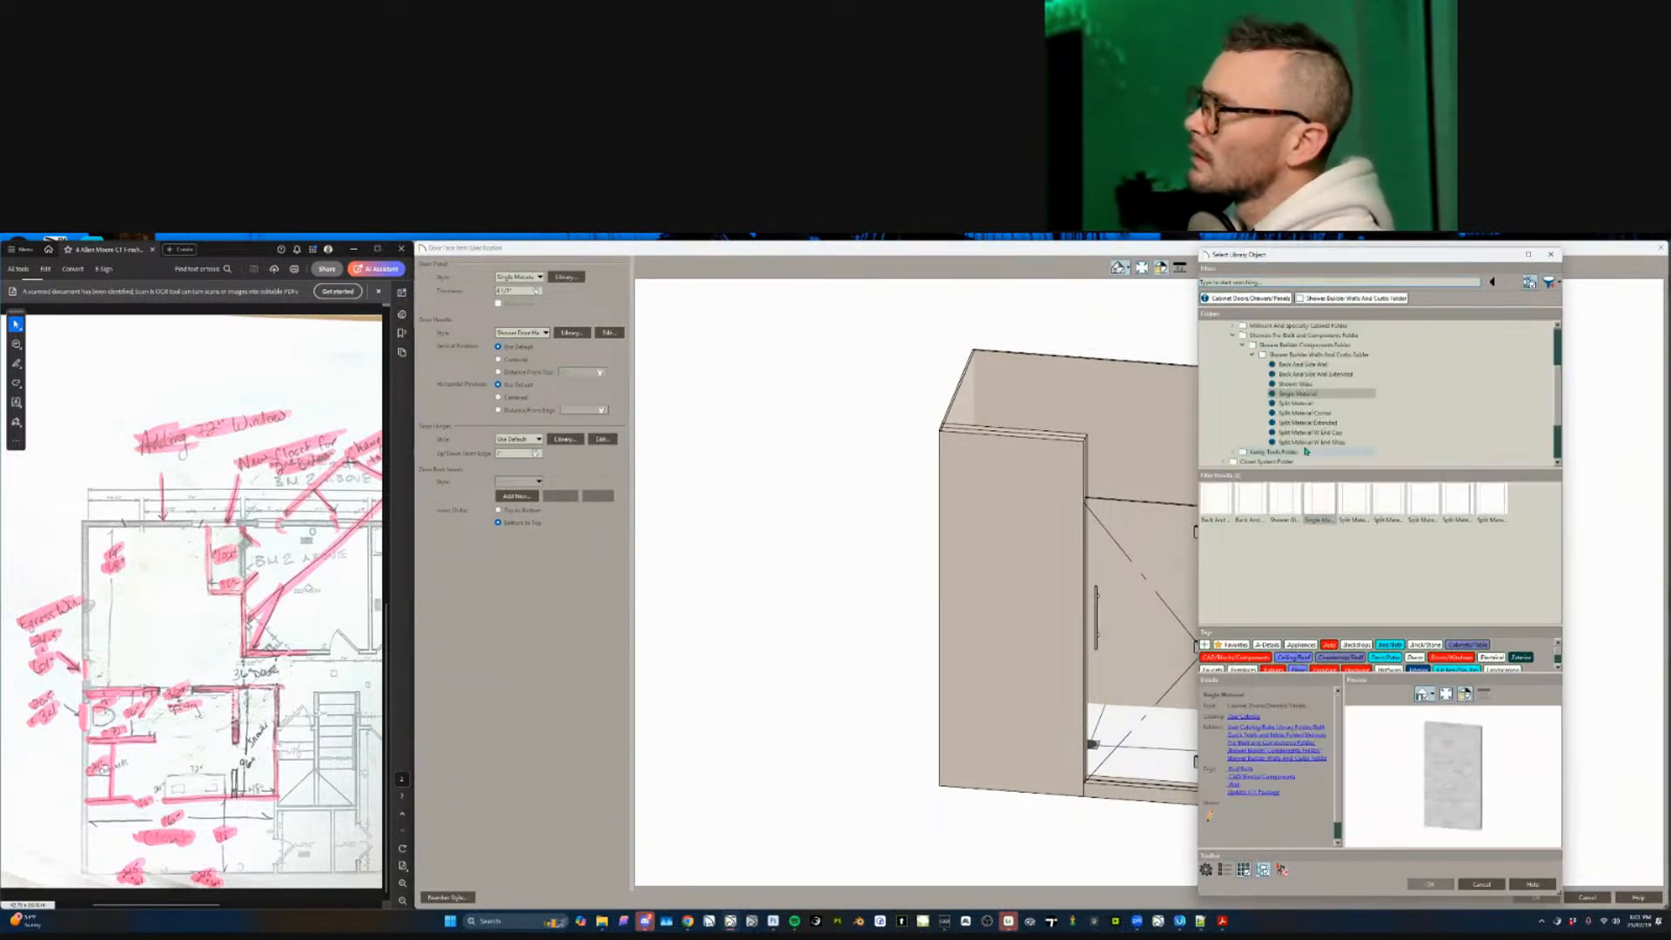
{"action": "left_click", "coordinate": [1317, 414]}
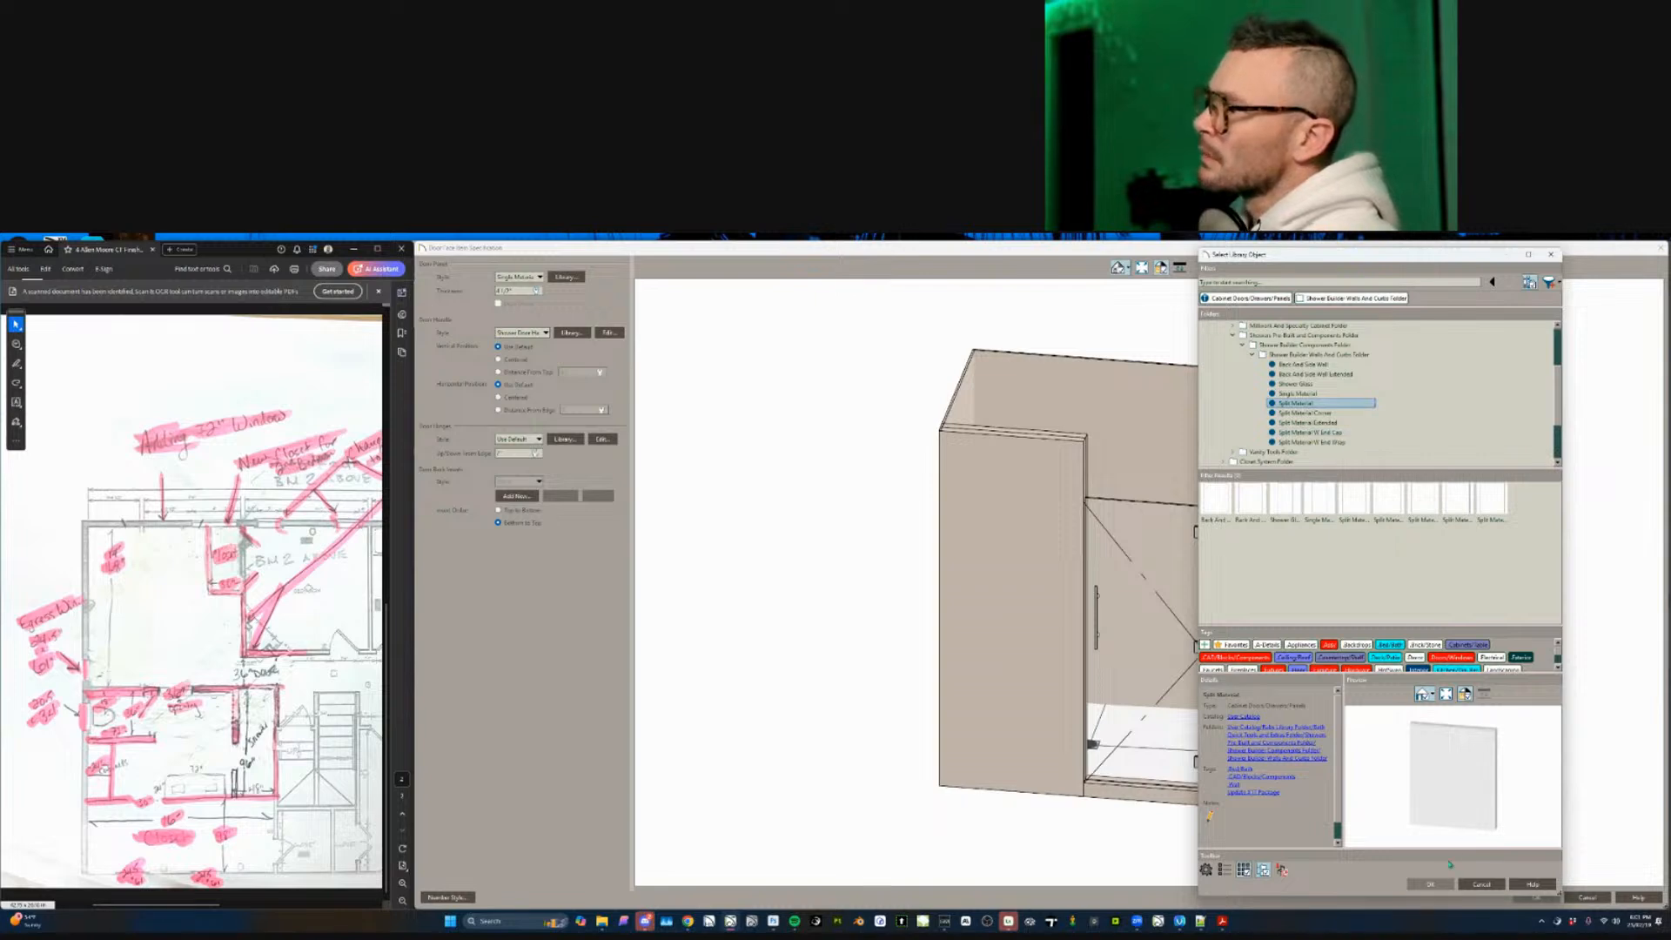
{"action": "left_click", "coordinate": [1429, 883]}
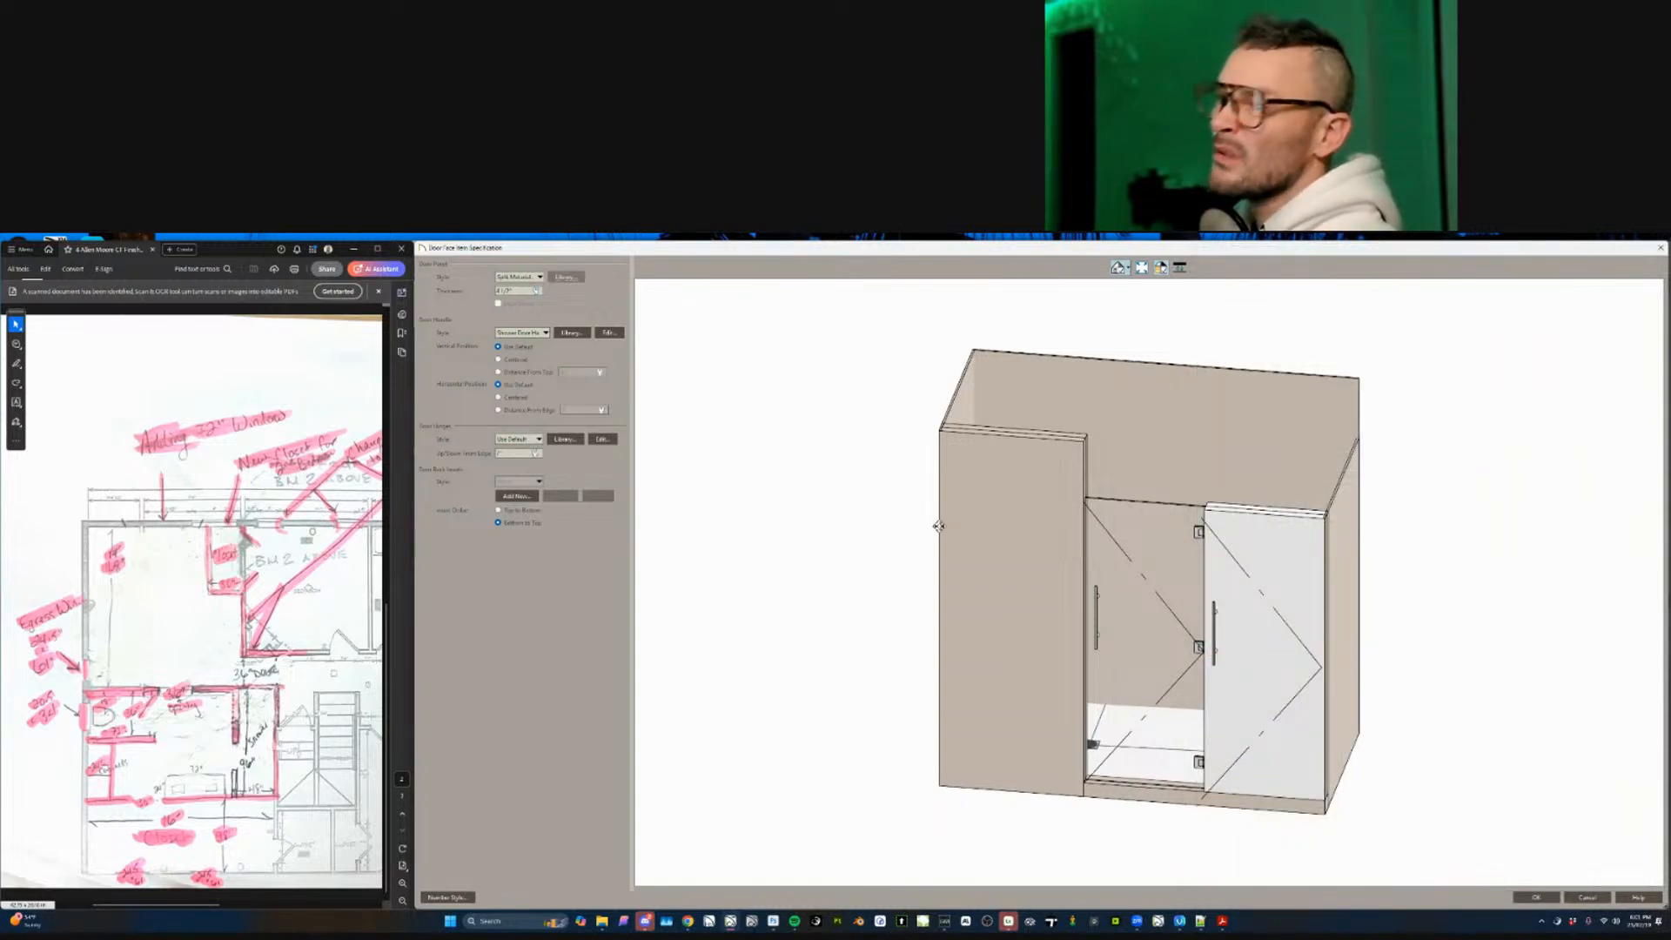
{"action": "key", "text": "Return"}
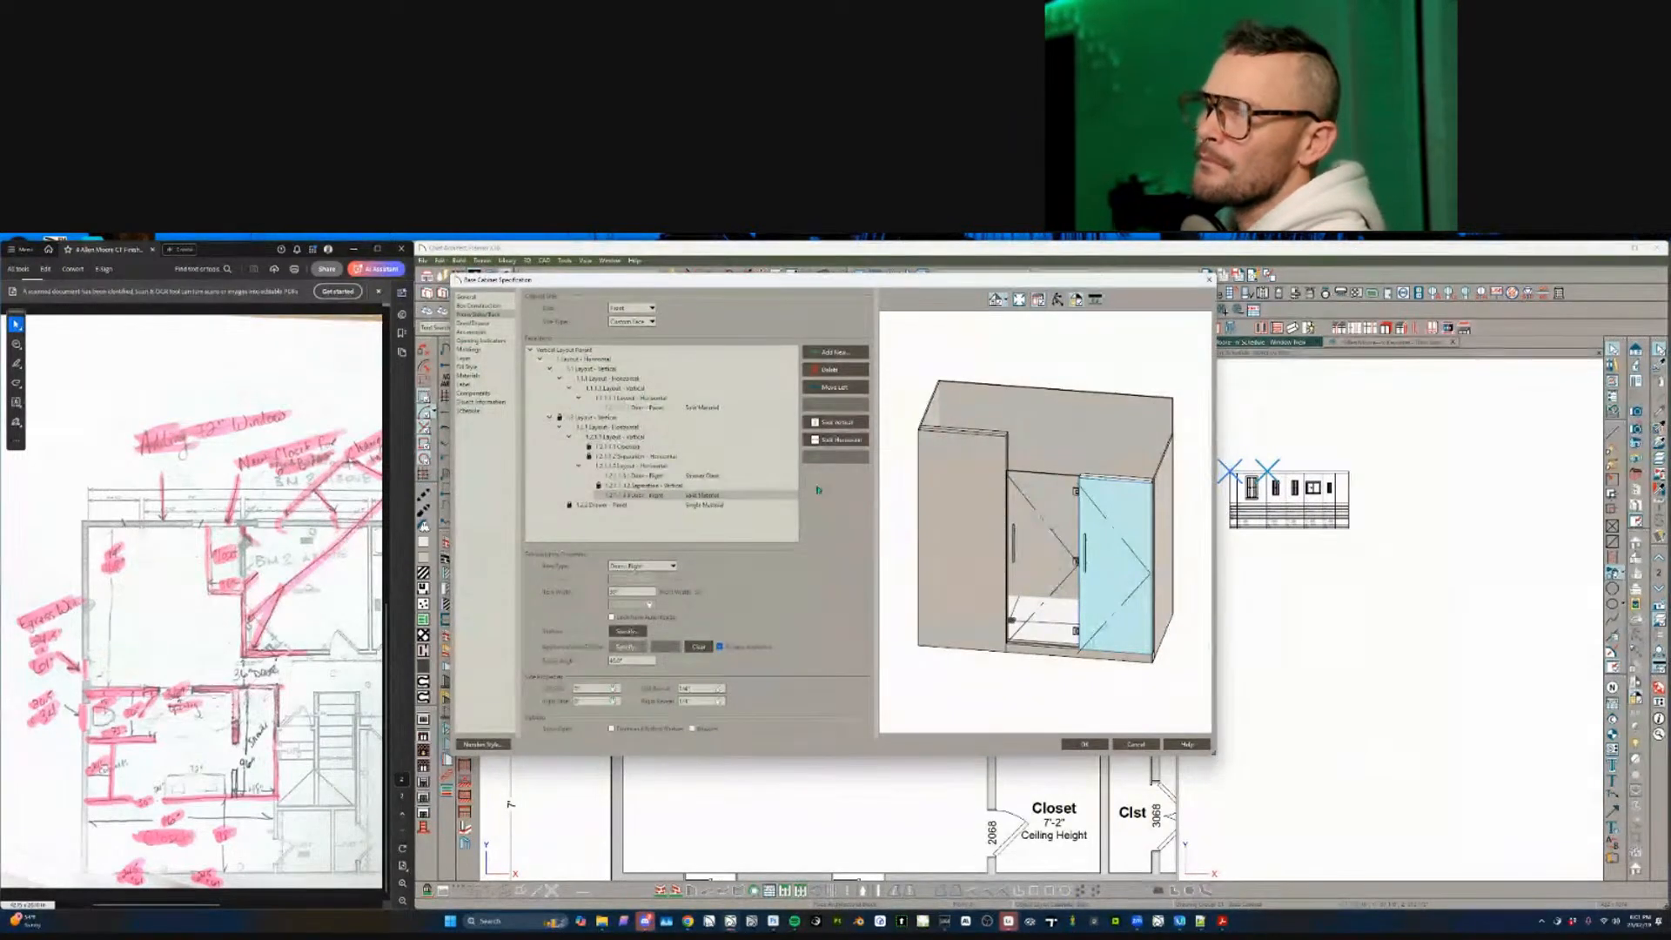
- Split the opening above the shower doors vertically into two parts
{"action": "left_click", "coordinate": [635, 485]}
{"action": "left_click", "coordinate": [633, 475]}
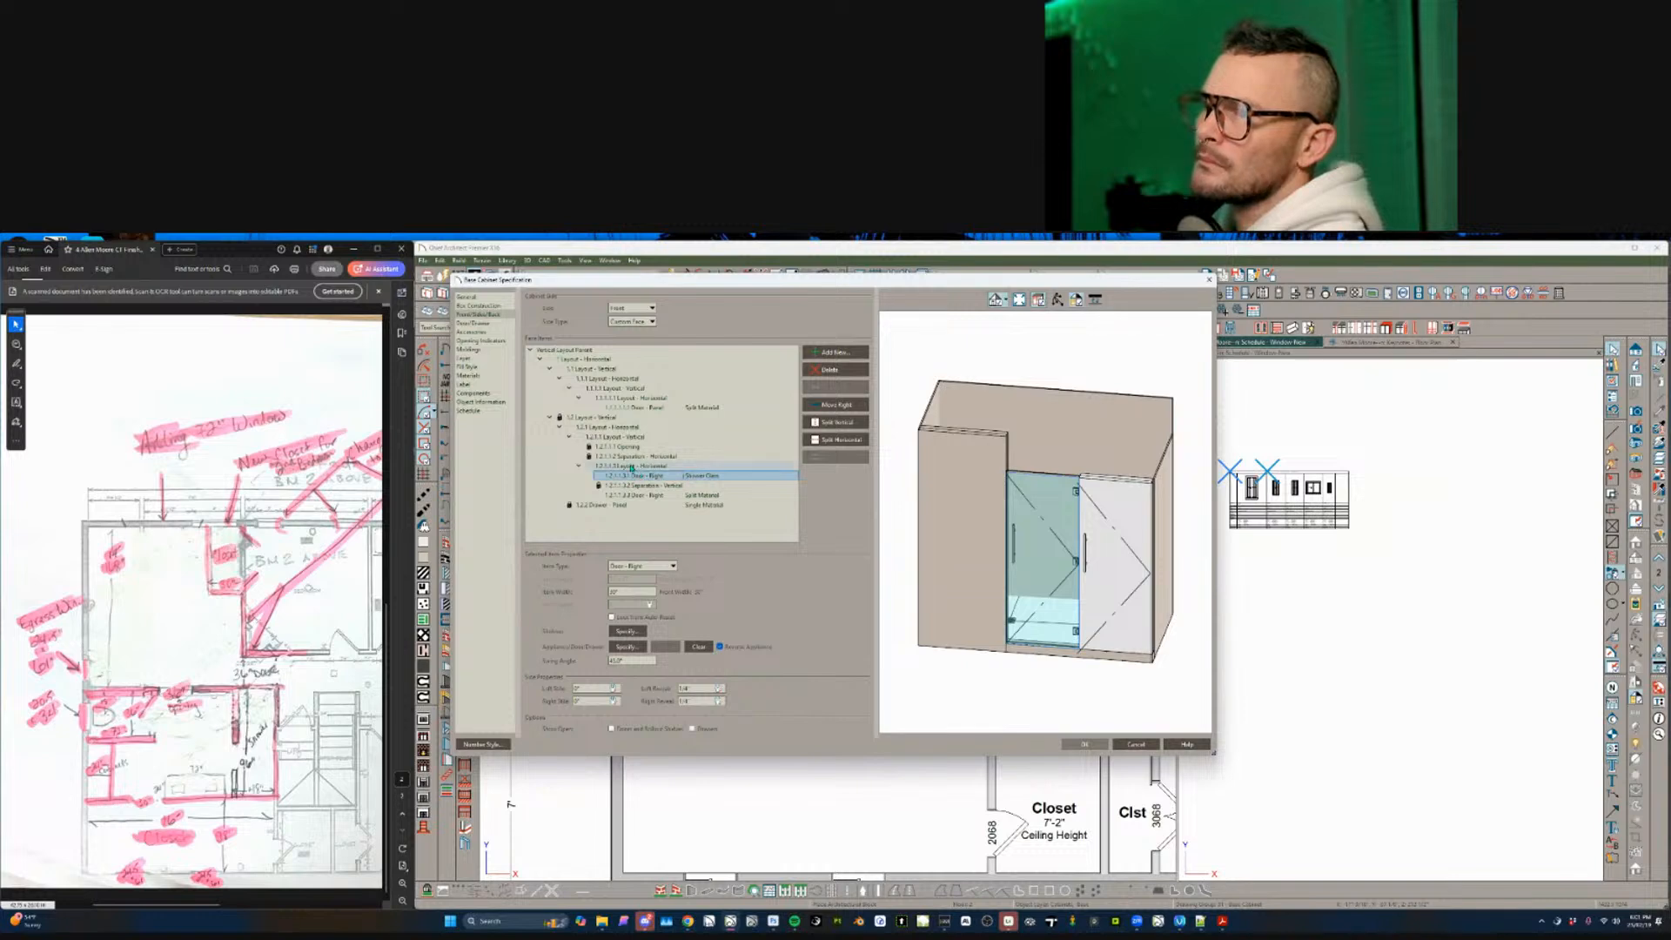
{"action": "left_click", "coordinate": [628, 457]}
{"action": "left_click", "coordinate": [623, 446]}
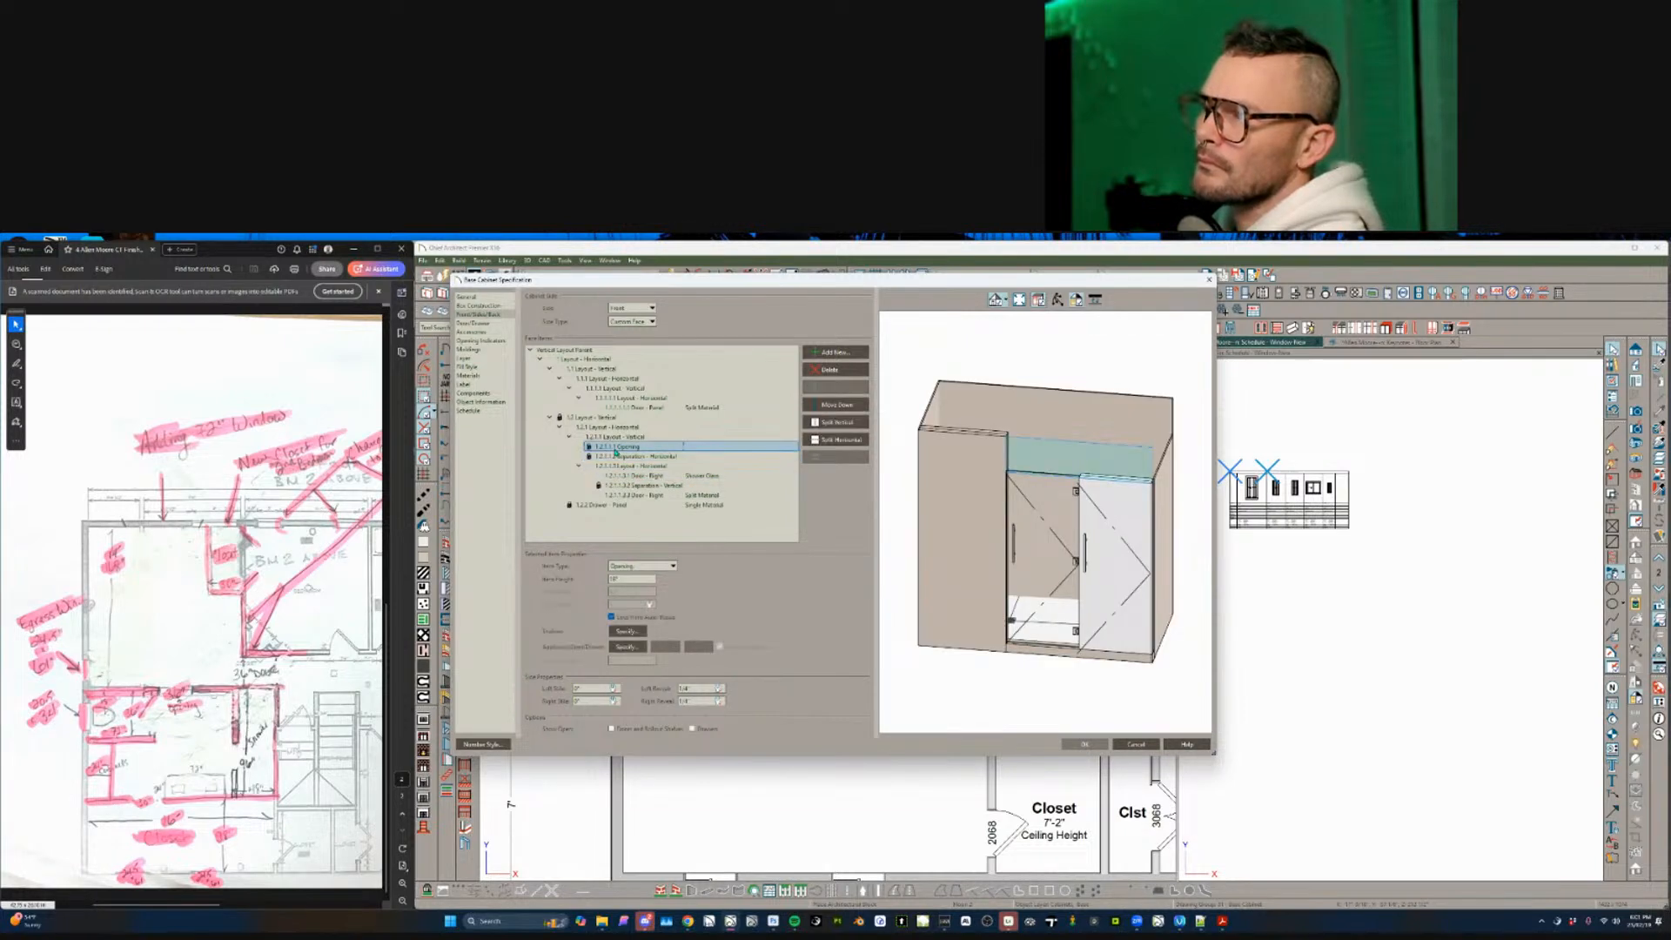
{"action": "left_click", "coordinate": [839, 424]}
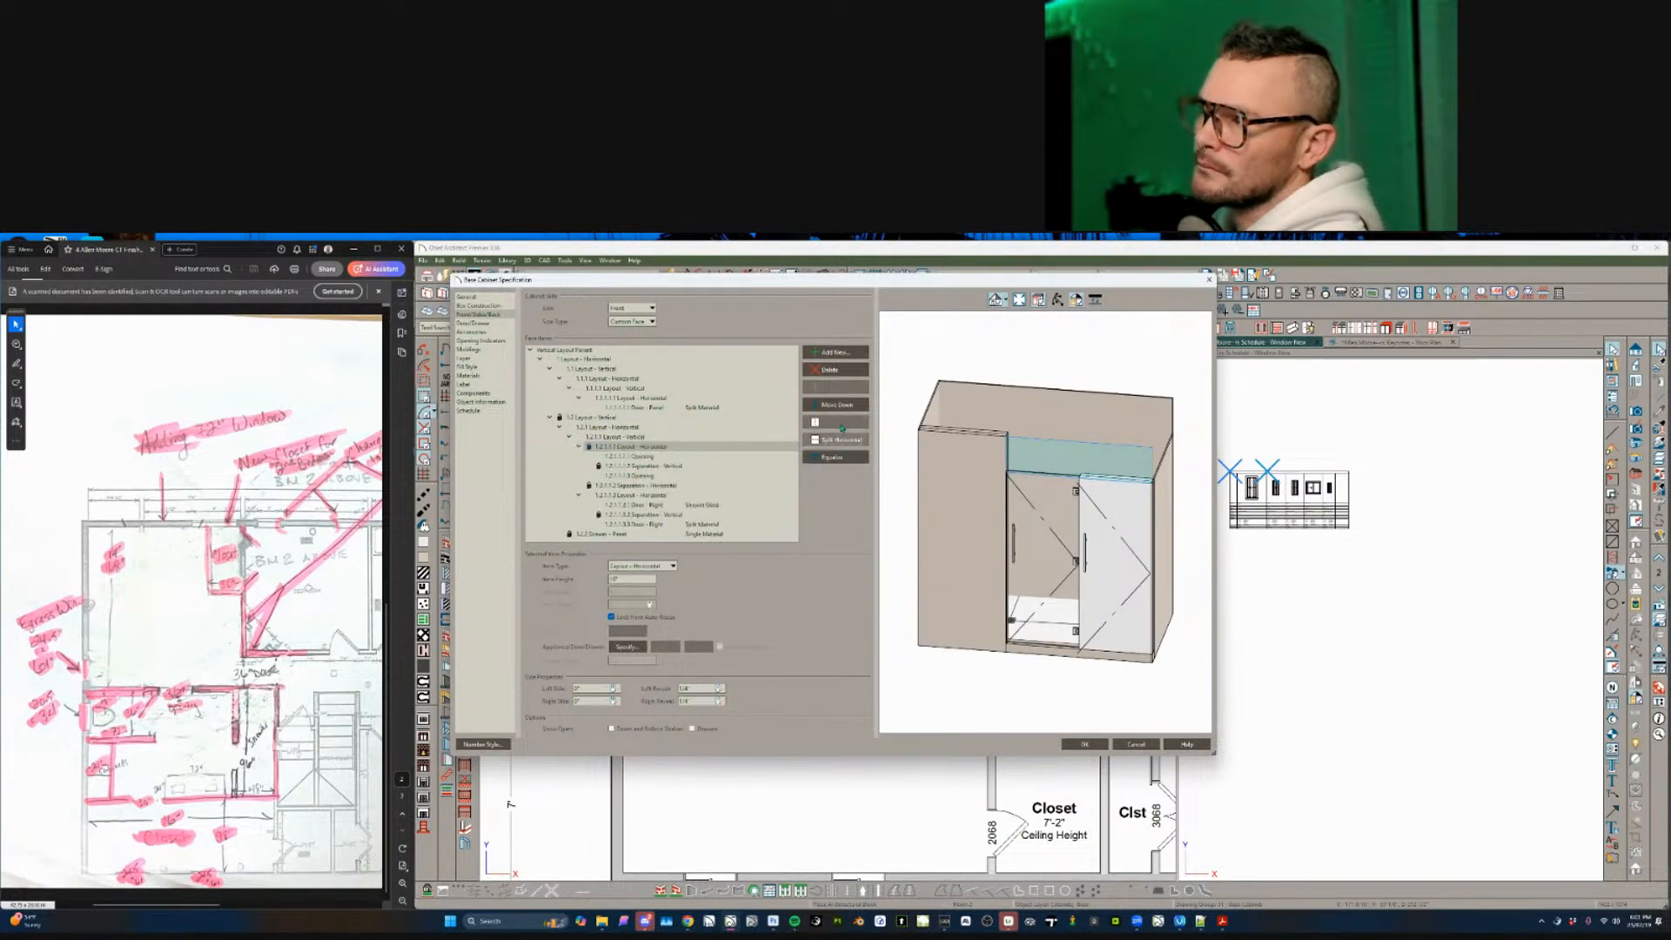
{"action": "left_click", "coordinate": [644, 475]}
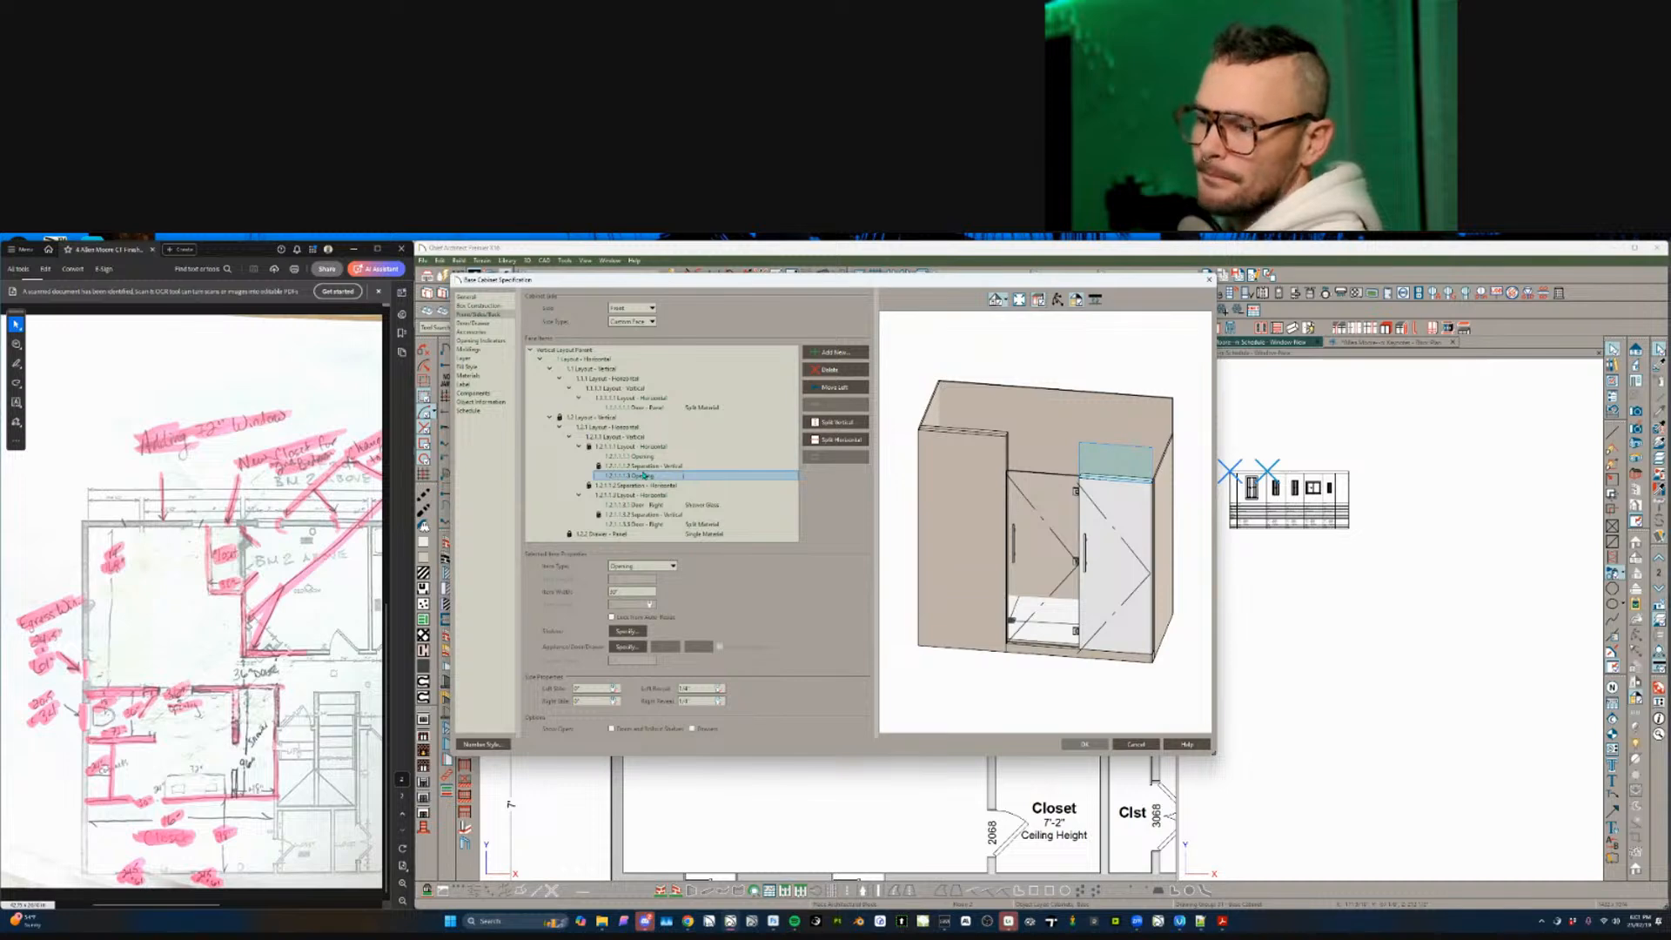
- Inspect the door and top strip layouts, then cancel the cabinet edits
{"action": "left_click", "coordinate": [1101, 495]}
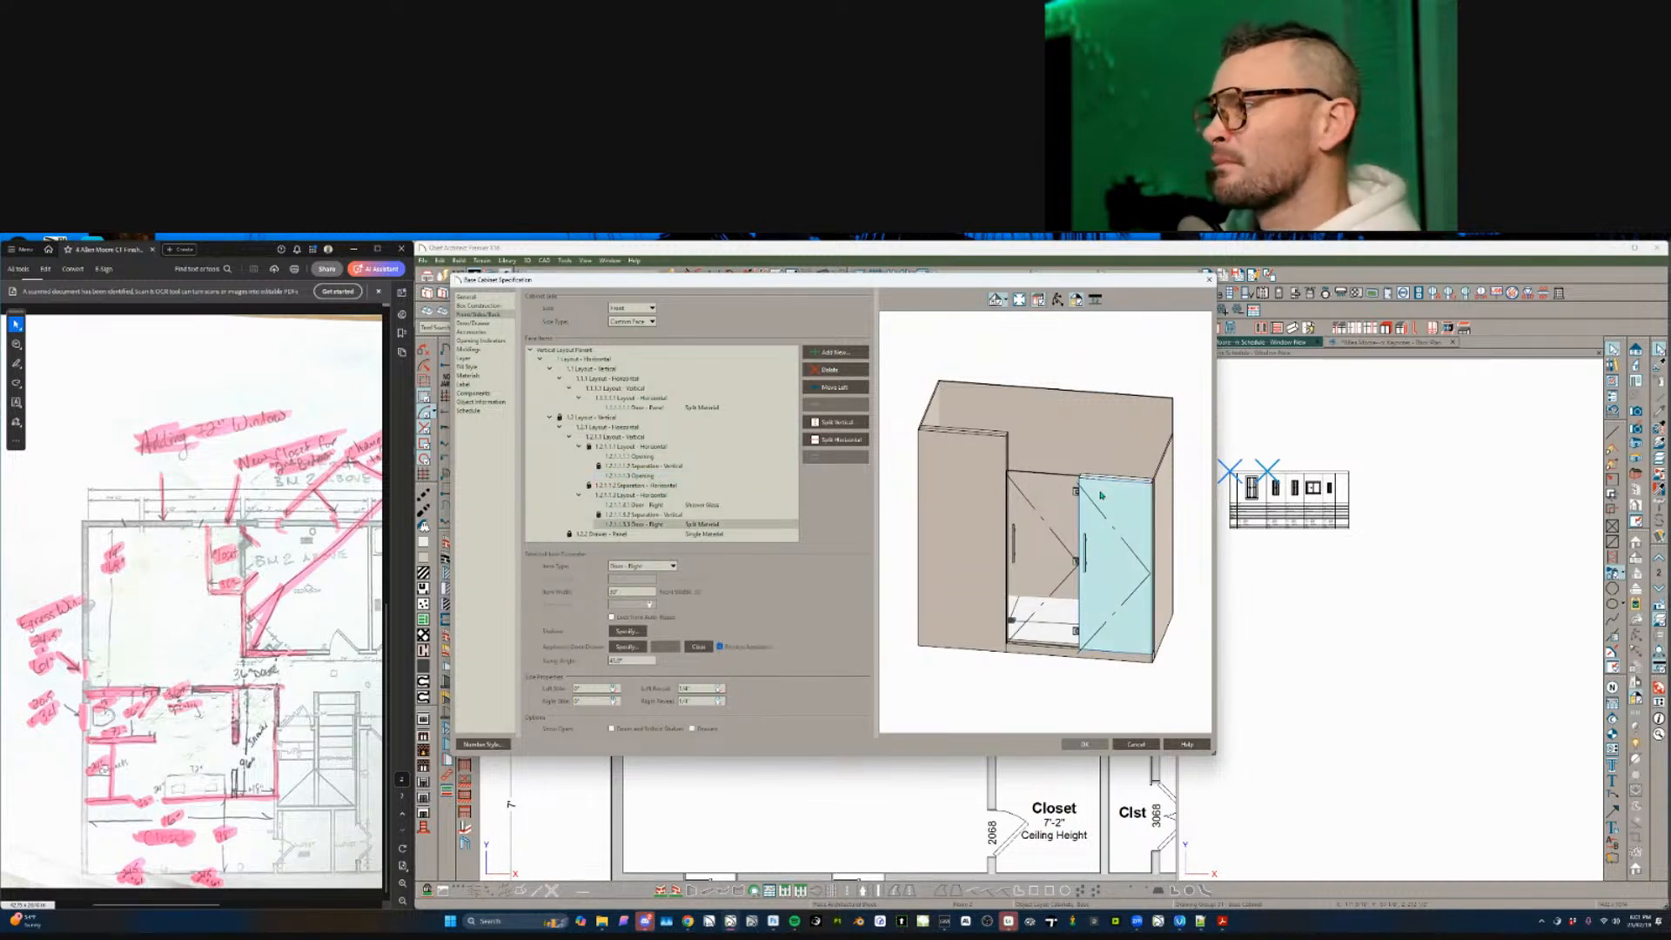
{"action": "left_click", "coordinate": [635, 495]}
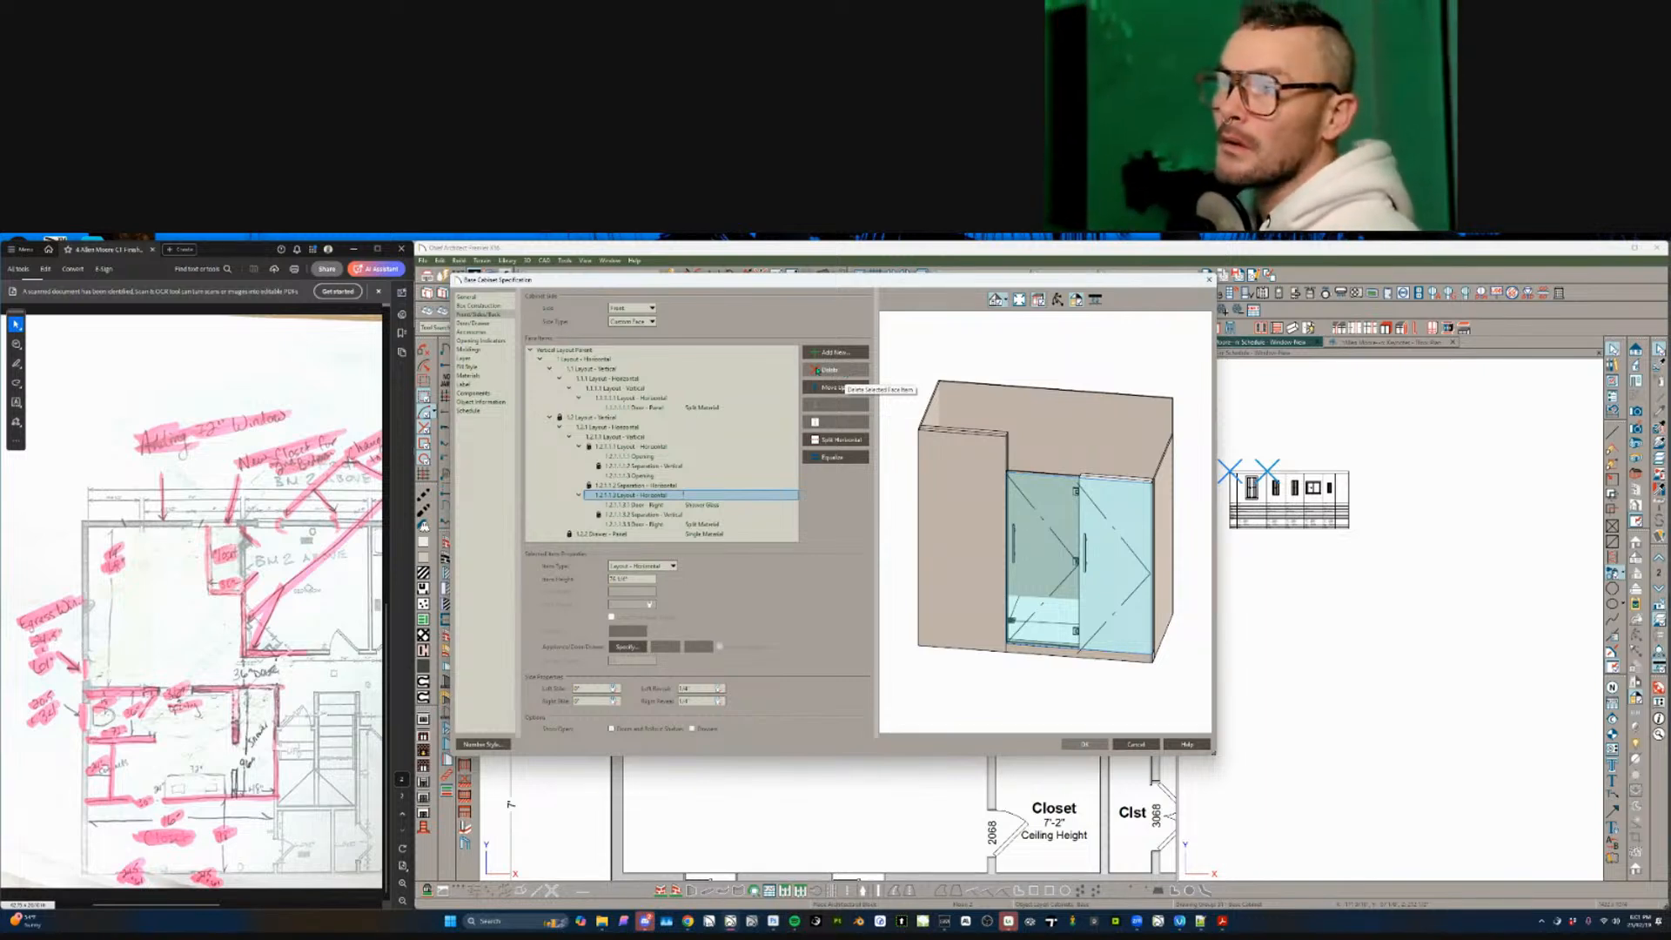
{"action": "left_click", "coordinate": [623, 427]}
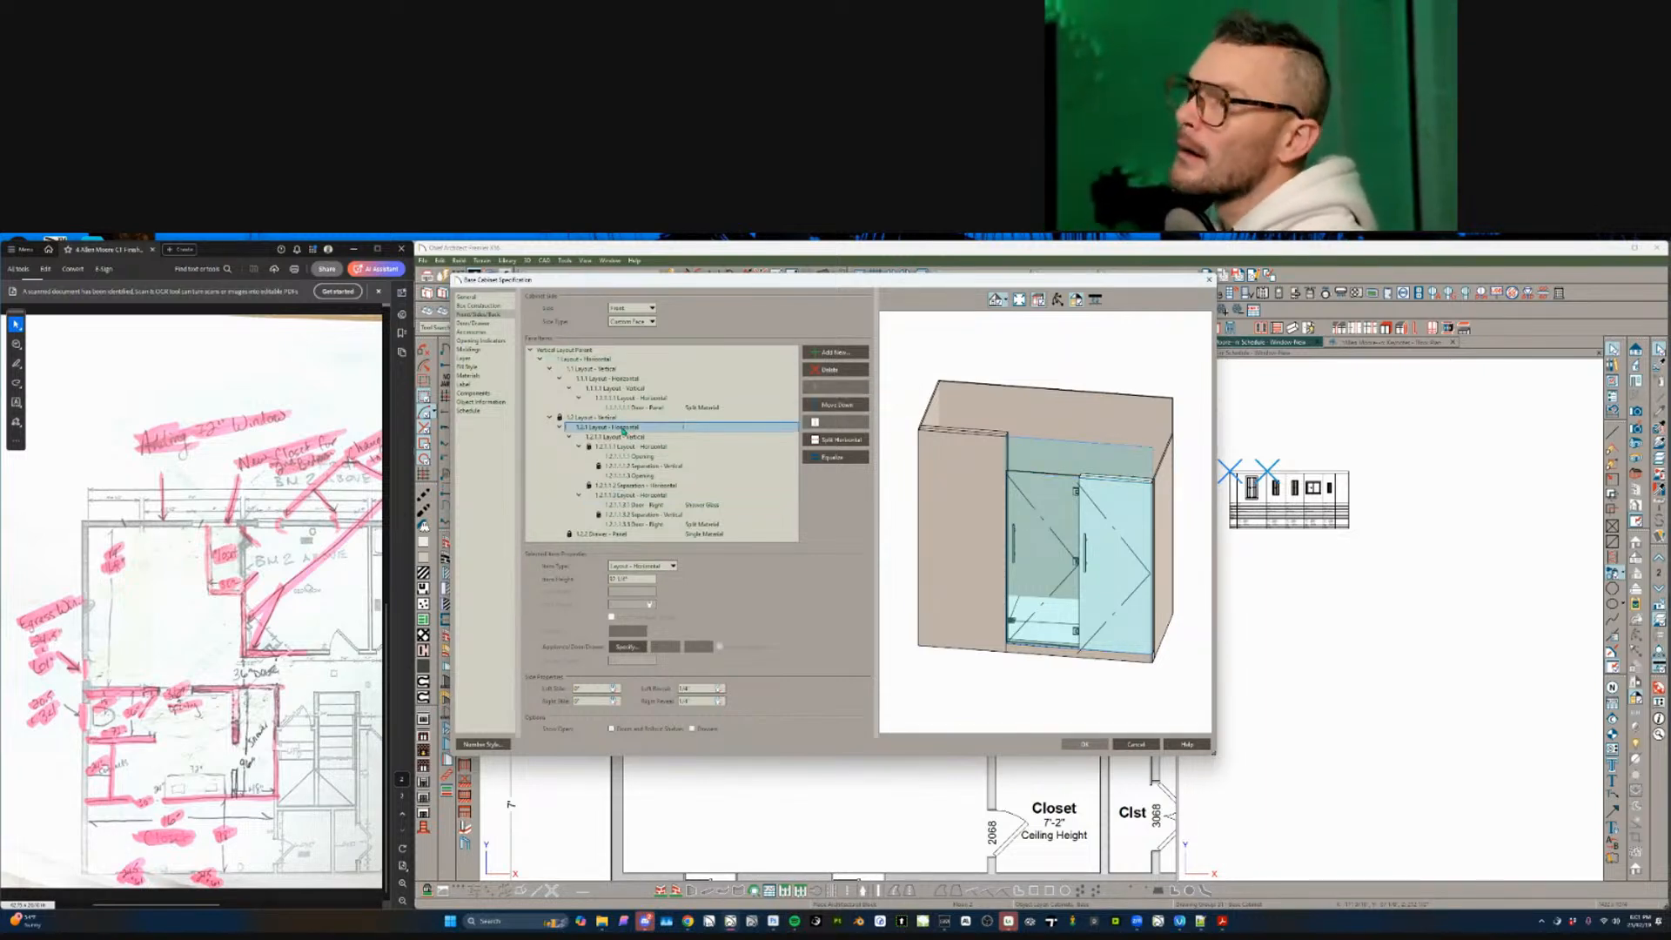
{"action": "left_click", "coordinate": [638, 446]}
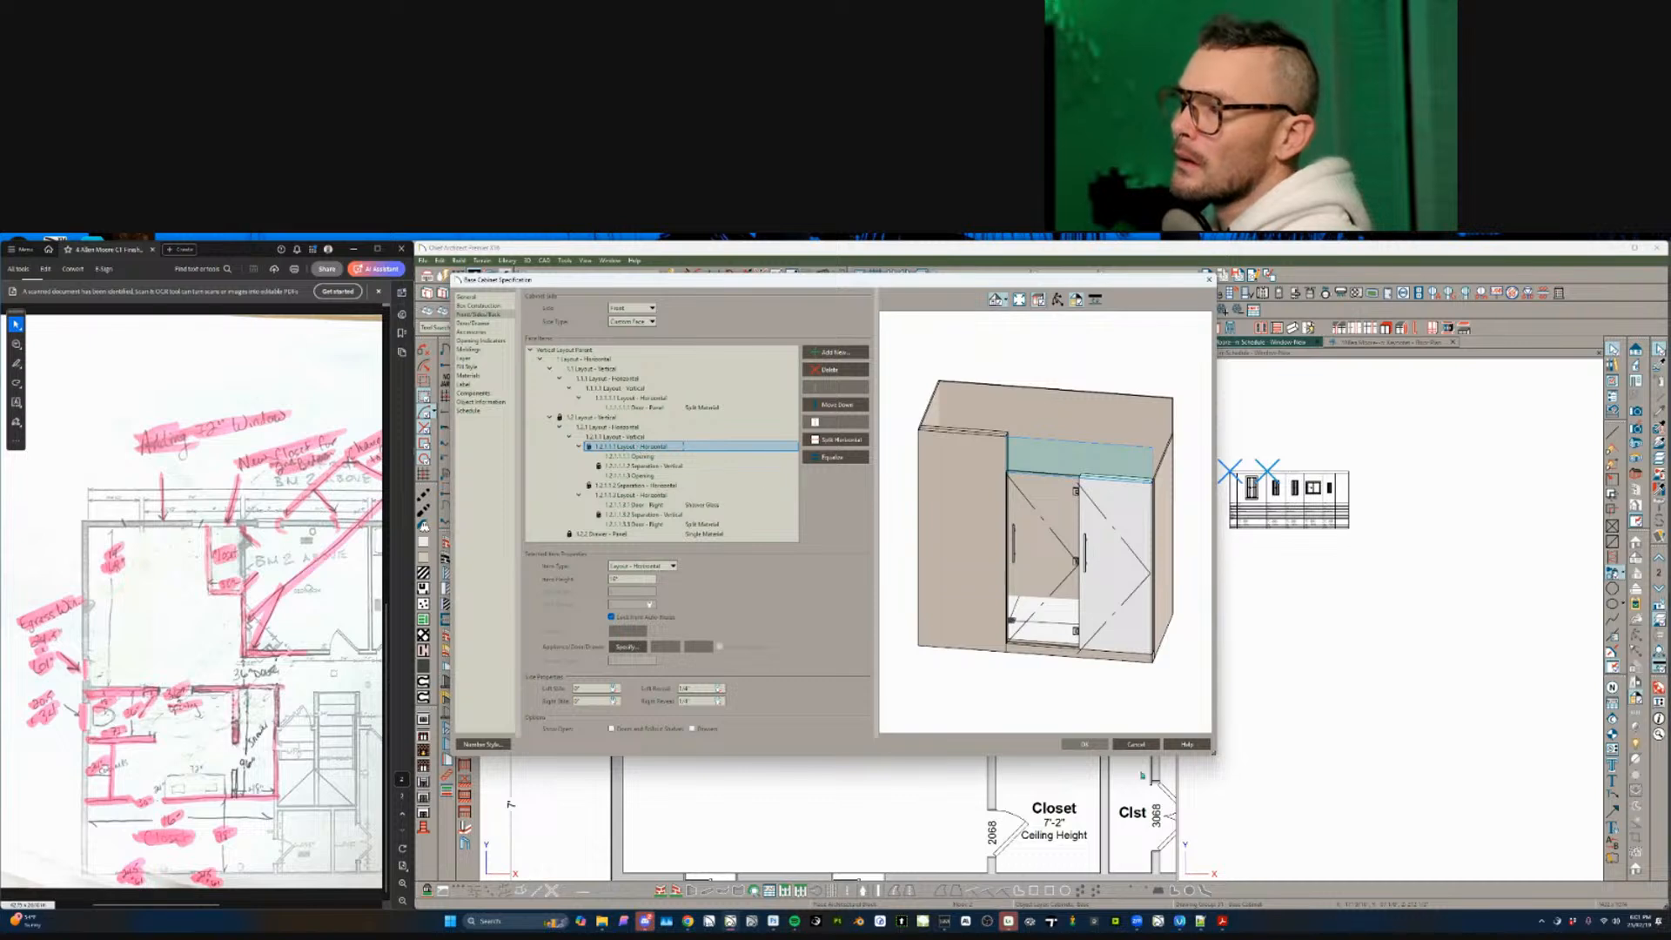
{"action": "left_click", "coordinate": [1136, 744]}
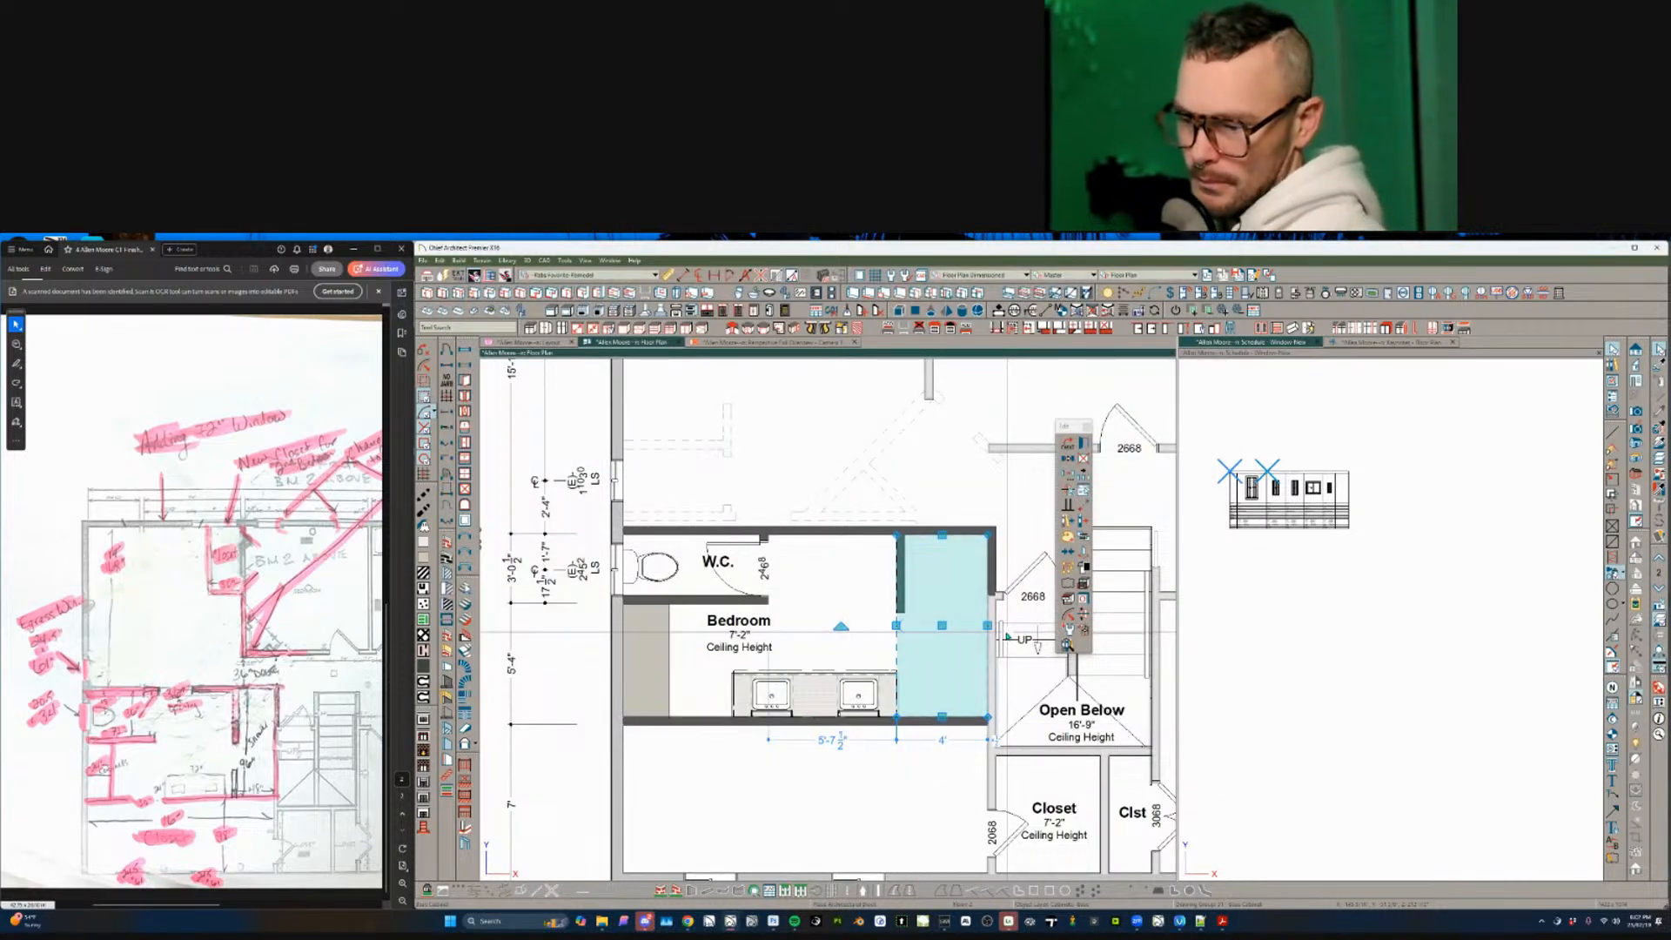
{"action": "double_click", "coordinate": [902, 619]}
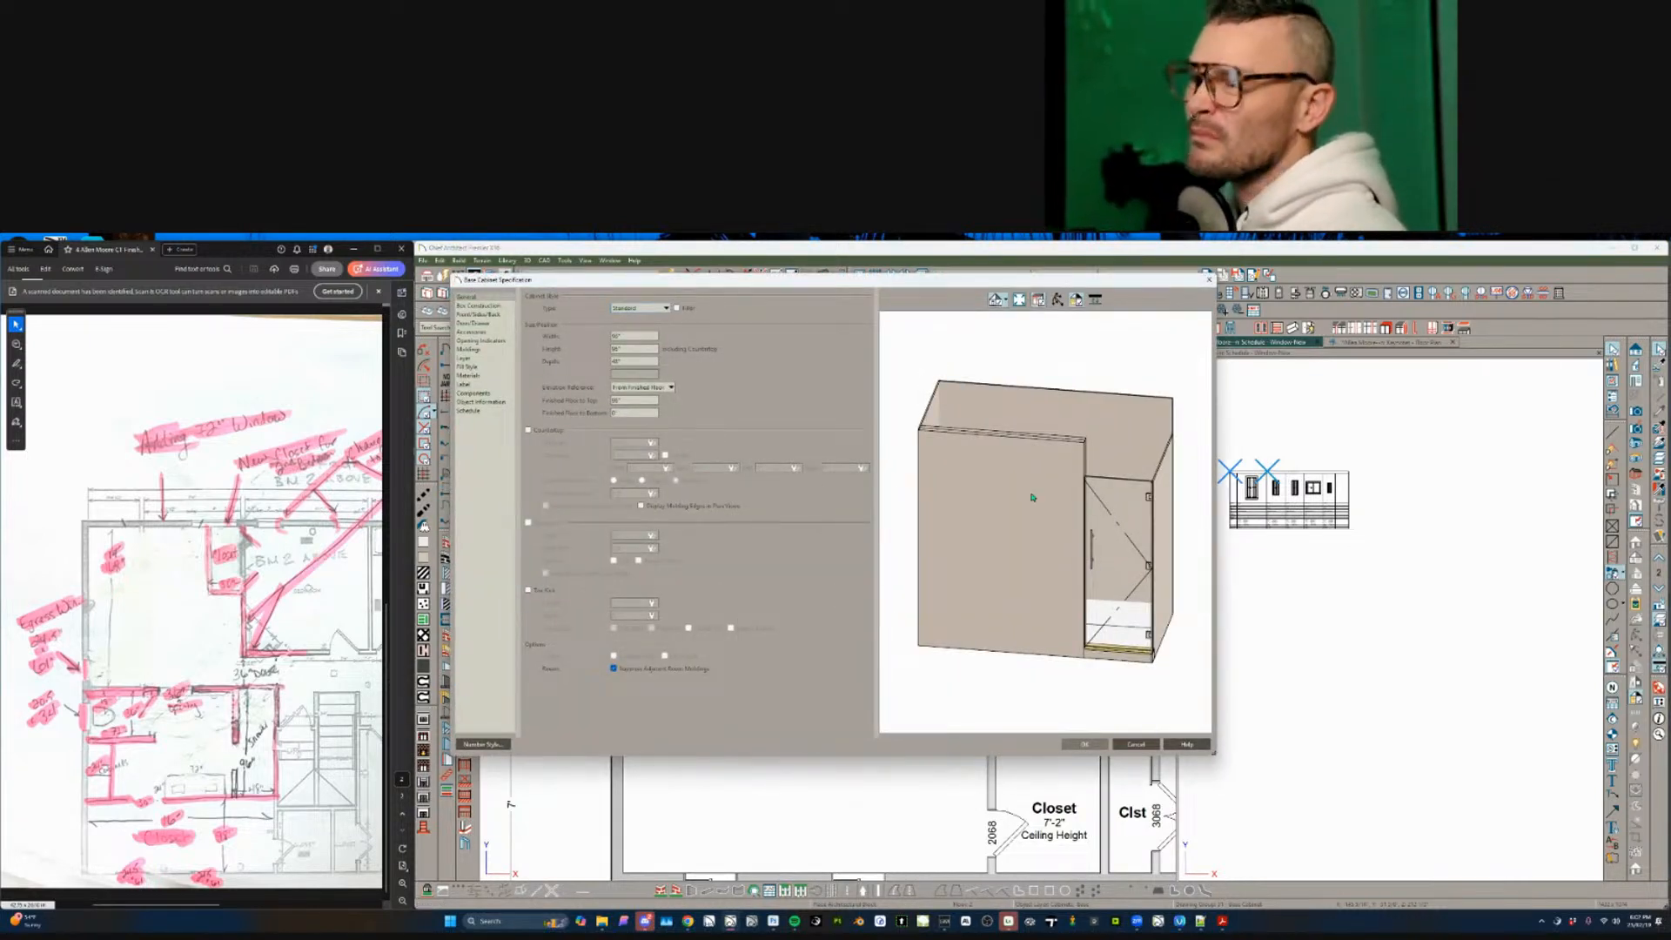
{"action": "left_click", "coordinate": [1020, 536]}
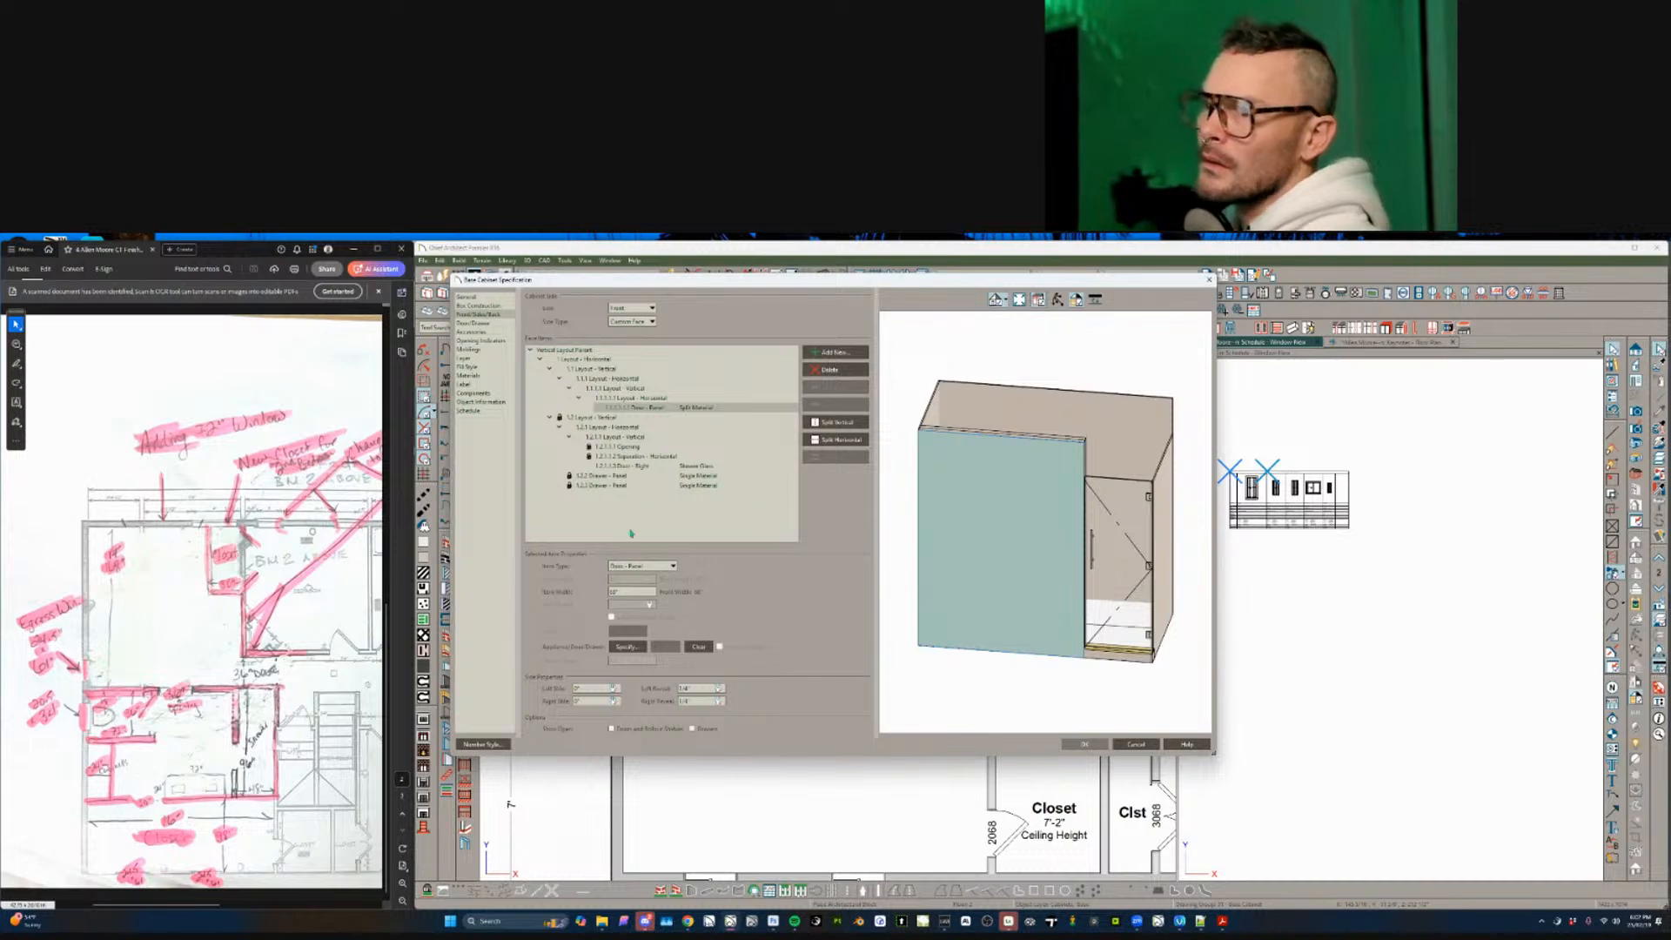
{"action": "left_click", "coordinate": [609, 427]}
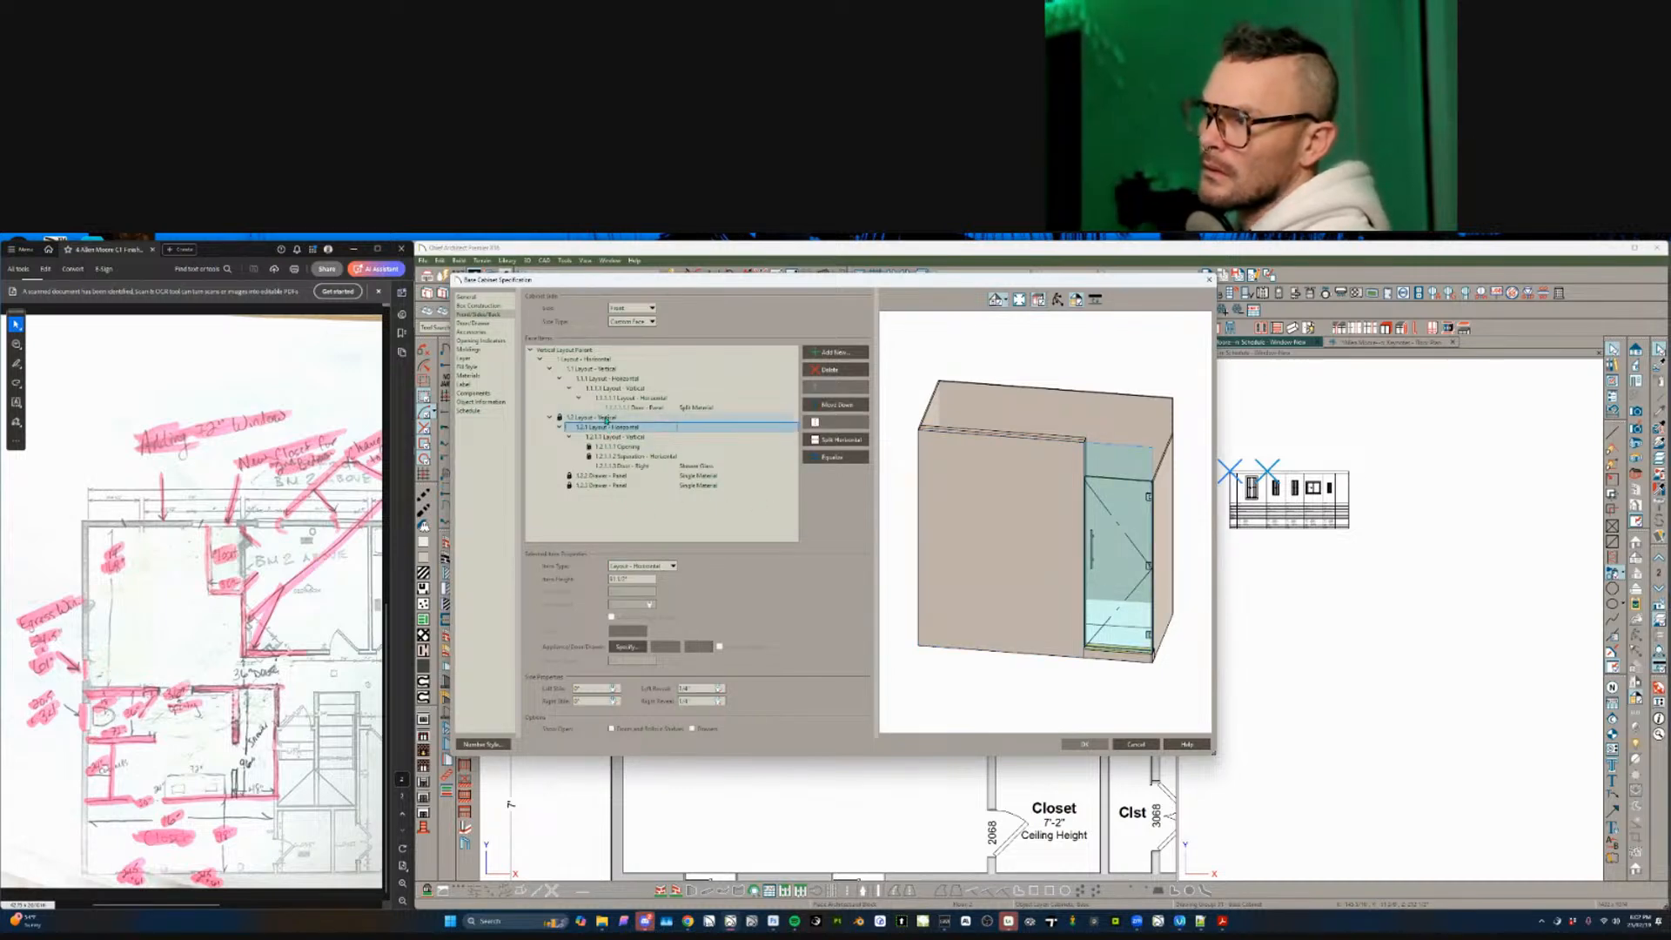
{"action": "left_click", "coordinate": [606, 418]}
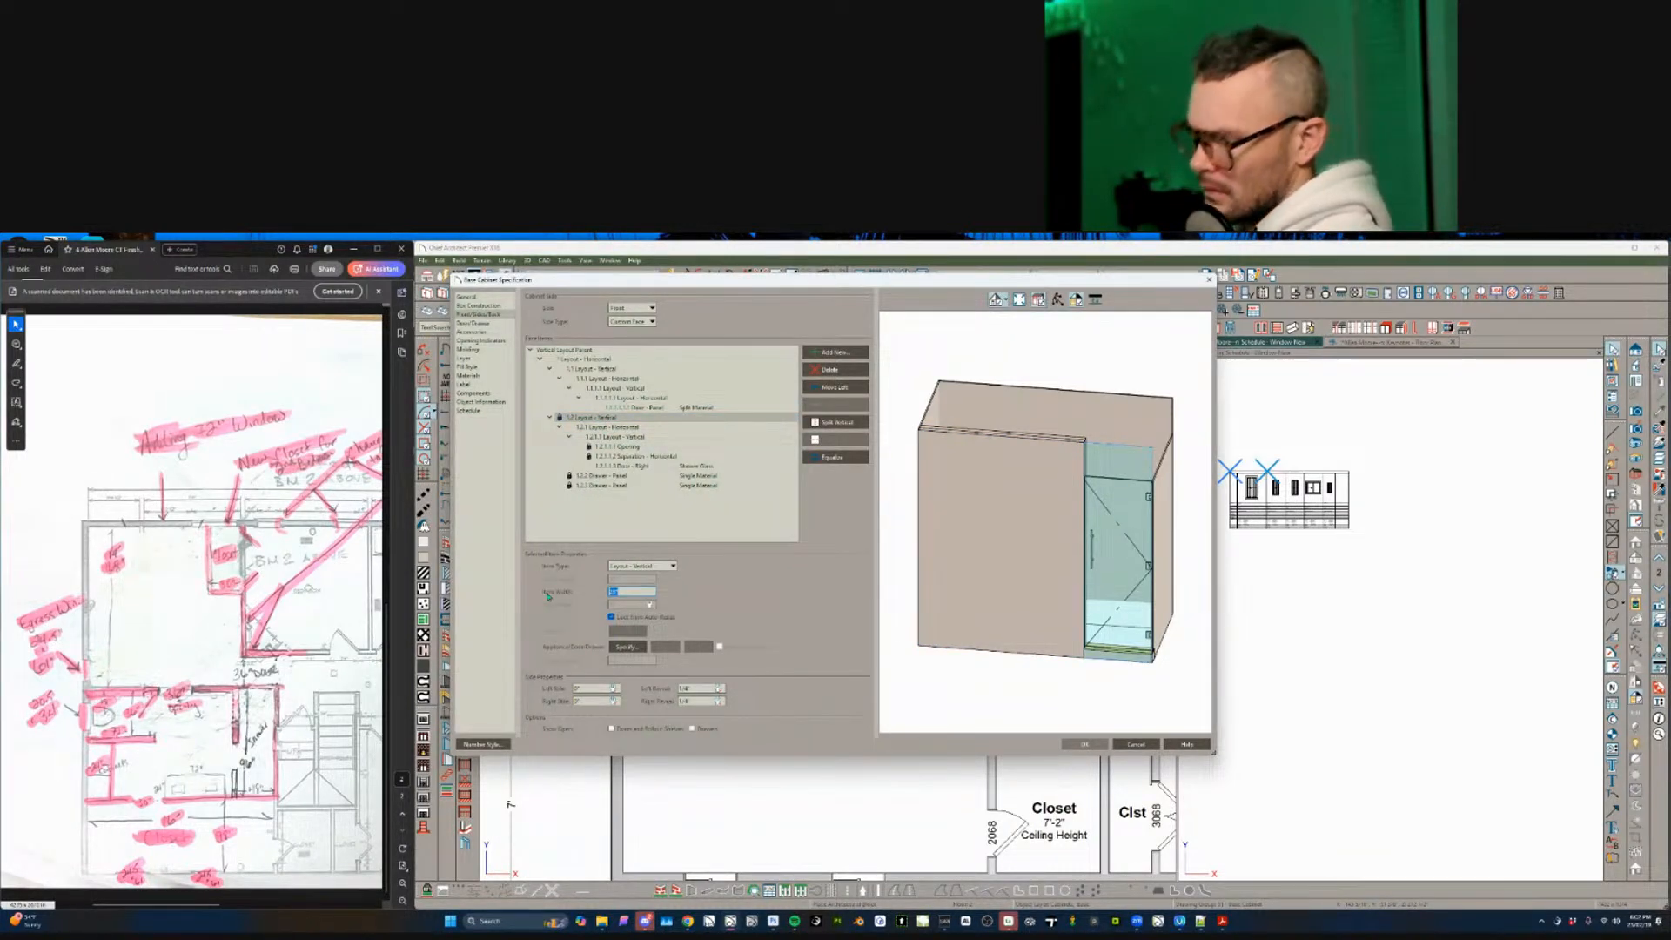
{"action": "type", "text": "60"}
{"action": "key", "text": "Tab"}
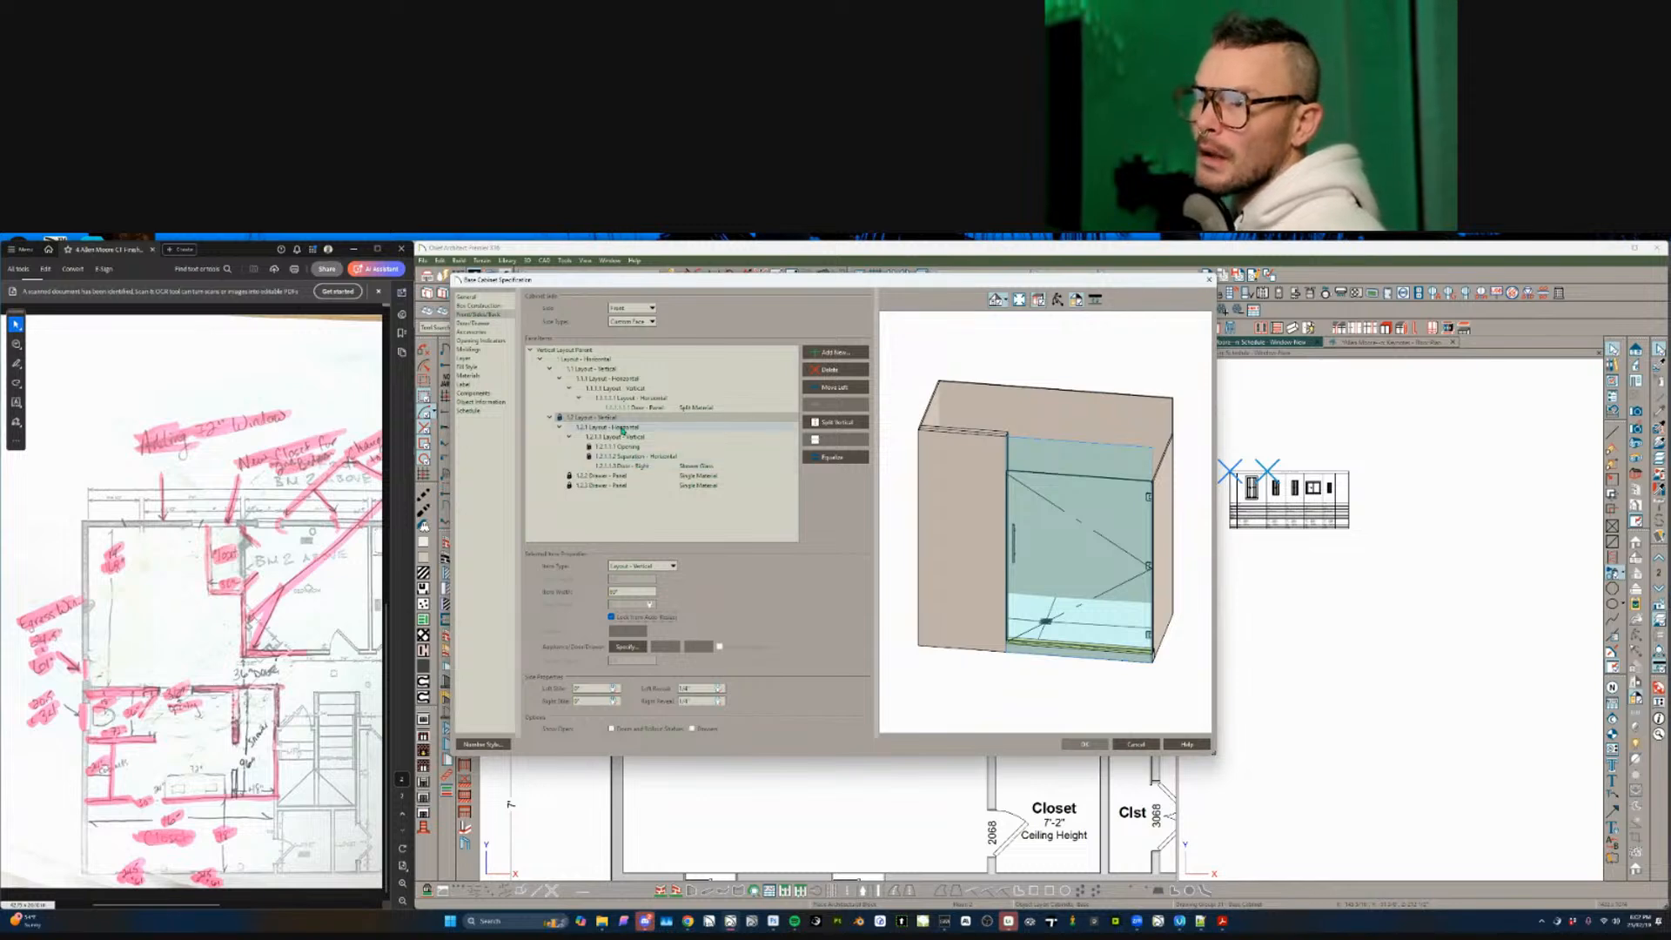
{"action": "left_click", "coordinate": [835, 423]}
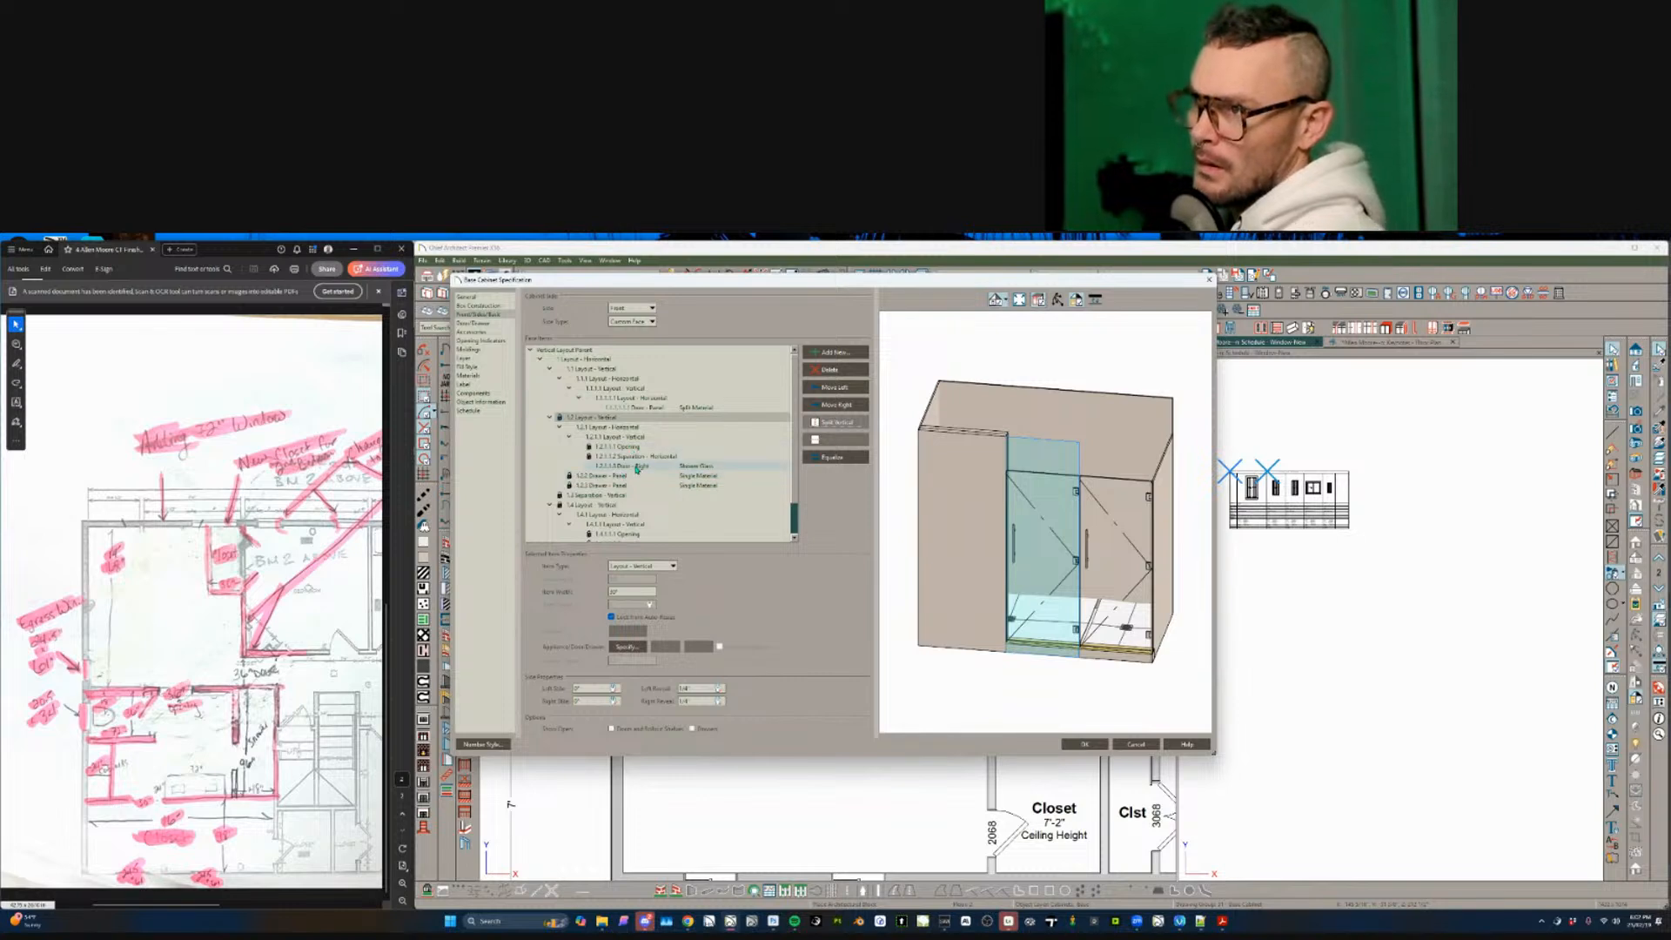
{"action": "left_click", "coordinate": [617, 515]}
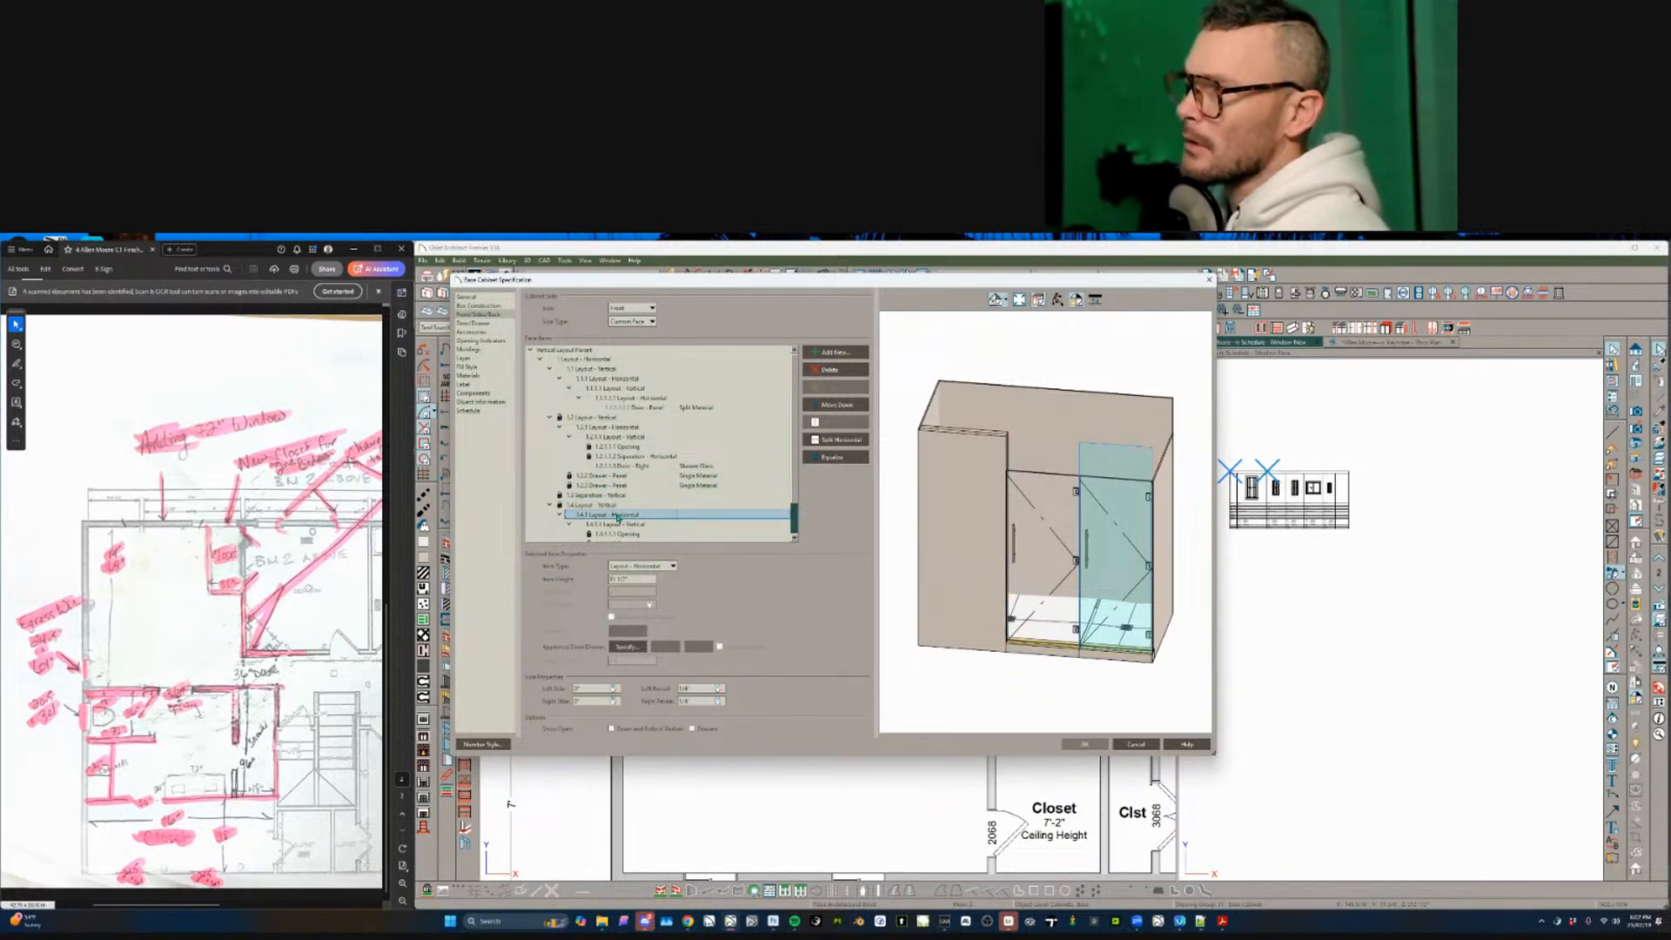
{"action": "left_click", "coordinate": [846, 372]}
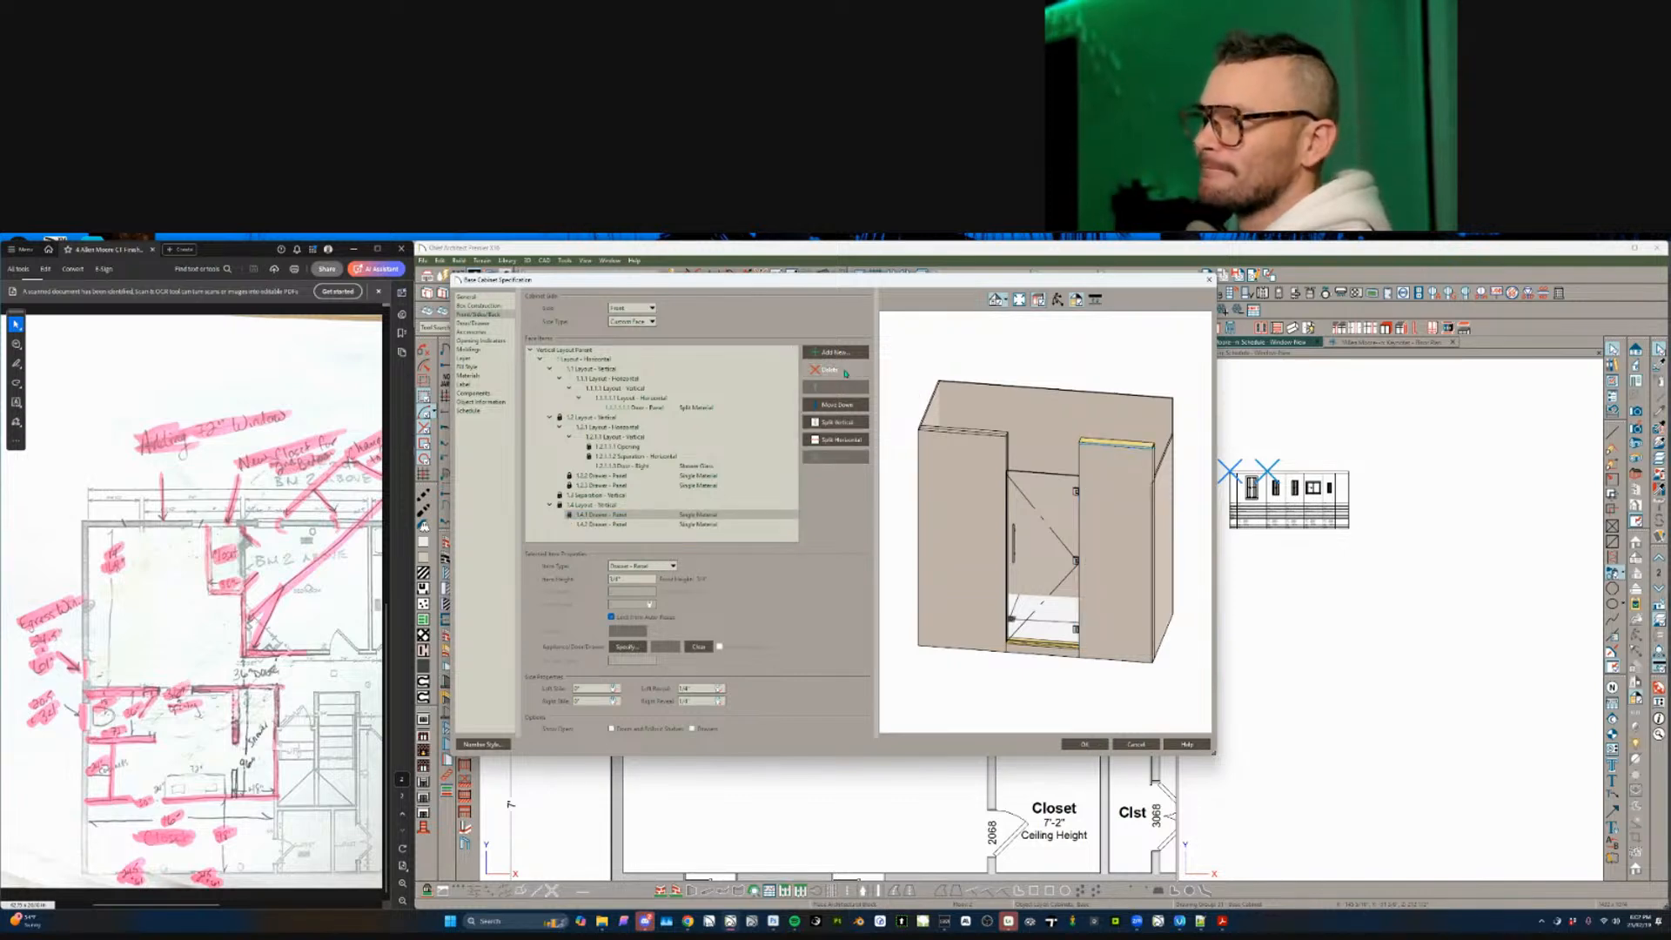
{"action": "left_click", "coordinate": [846, 372]}
{"action": "left_click", "coordinate": [641, 310]}
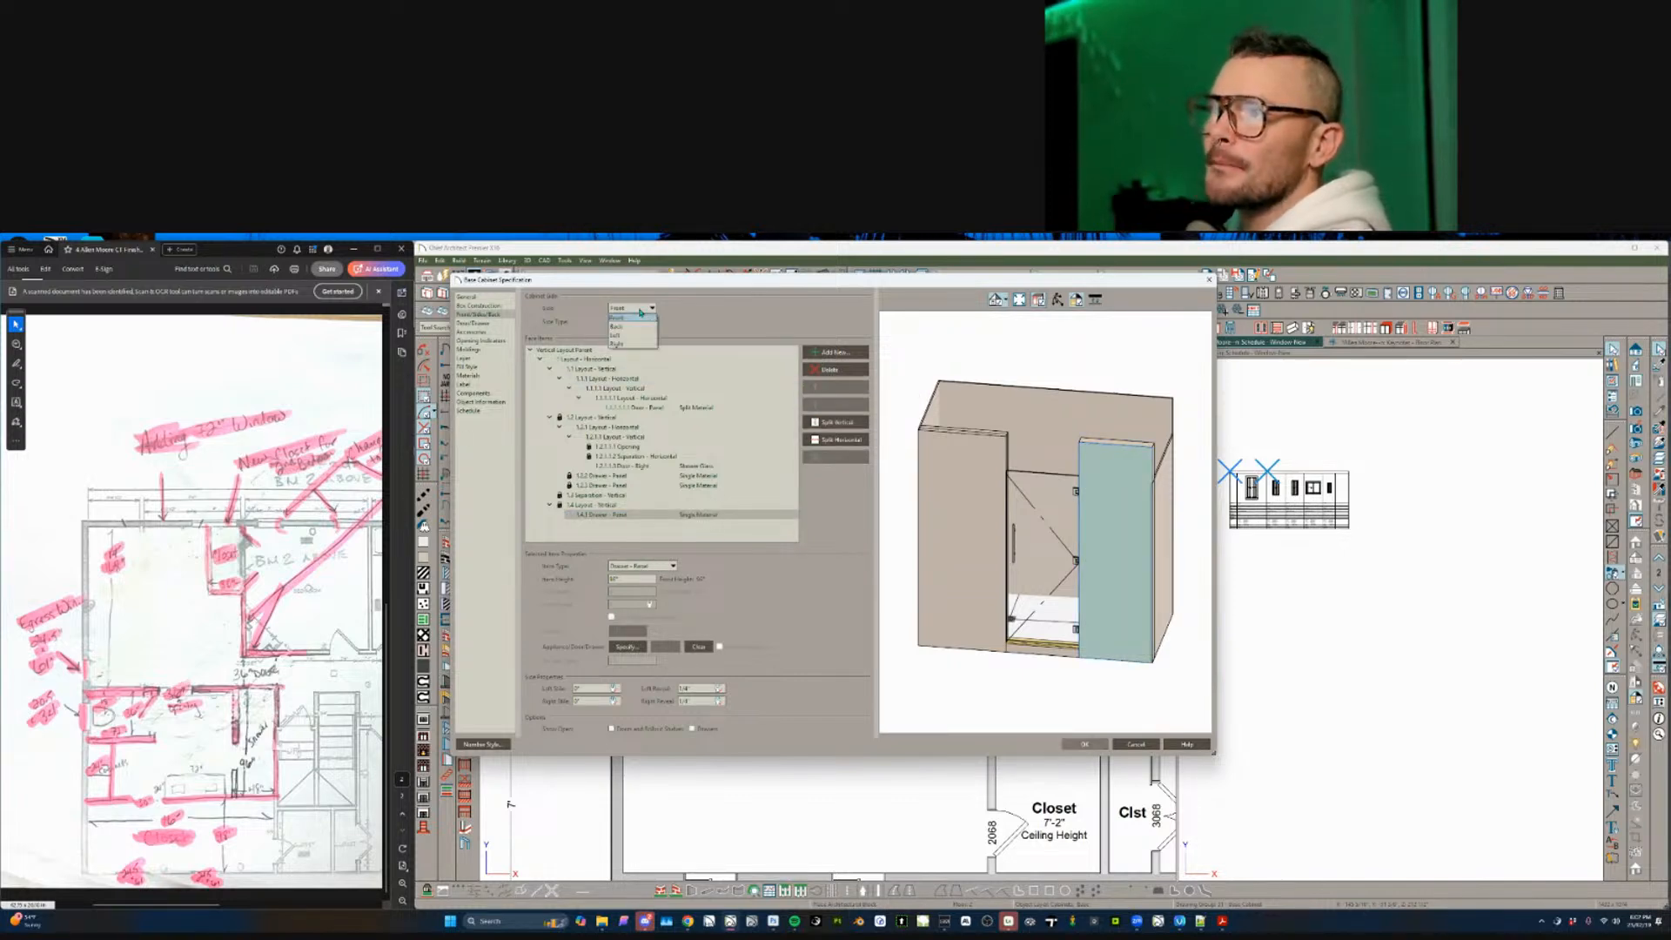
{"action": "left_click", "coordinate": [624, 343]}
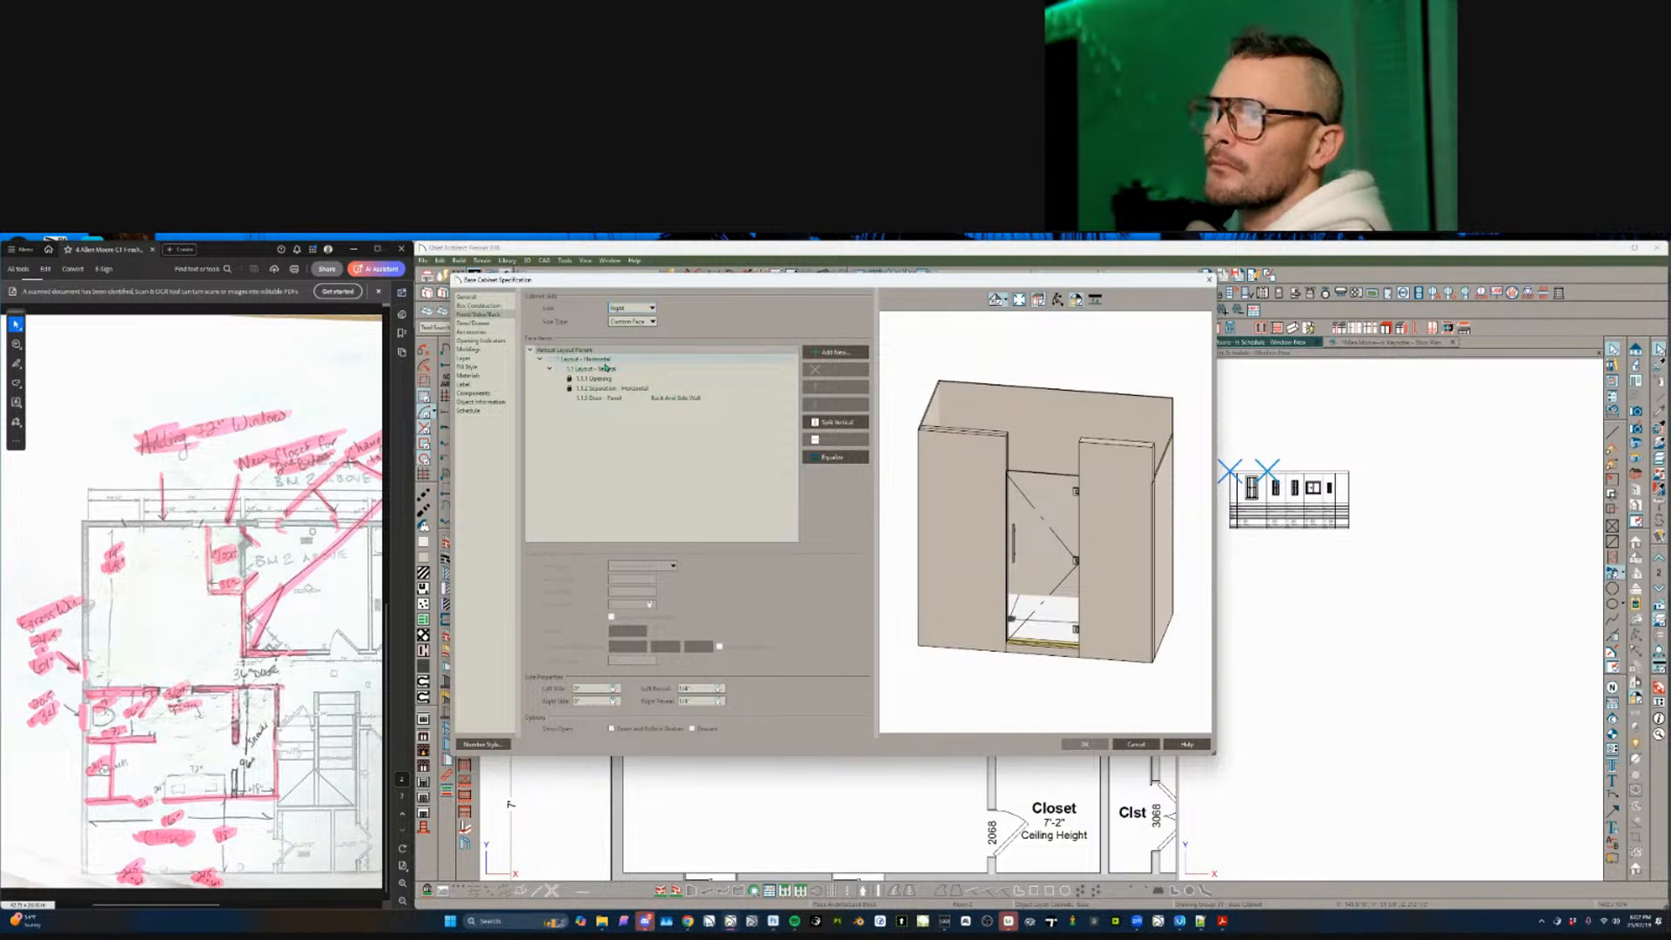
{"action": "left_click", "coordinate": [605, 360]}
{"action": "left_click", "coordinate": [605, 379]}
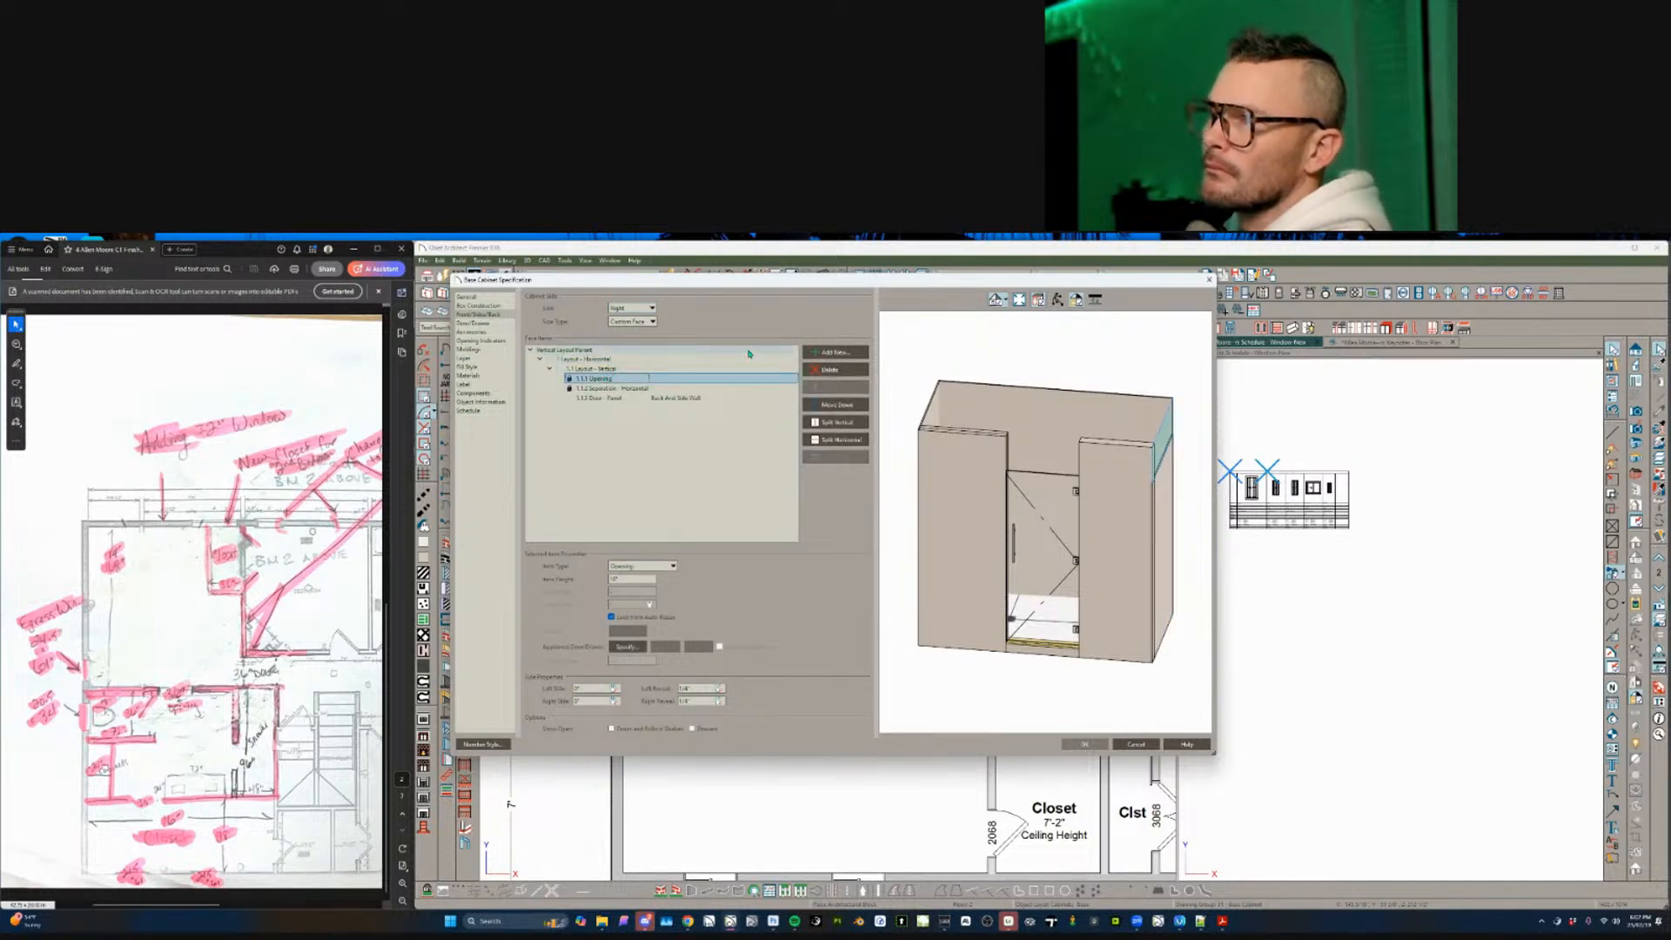
{"action": "left_click", "coordinate": [829, 371]}
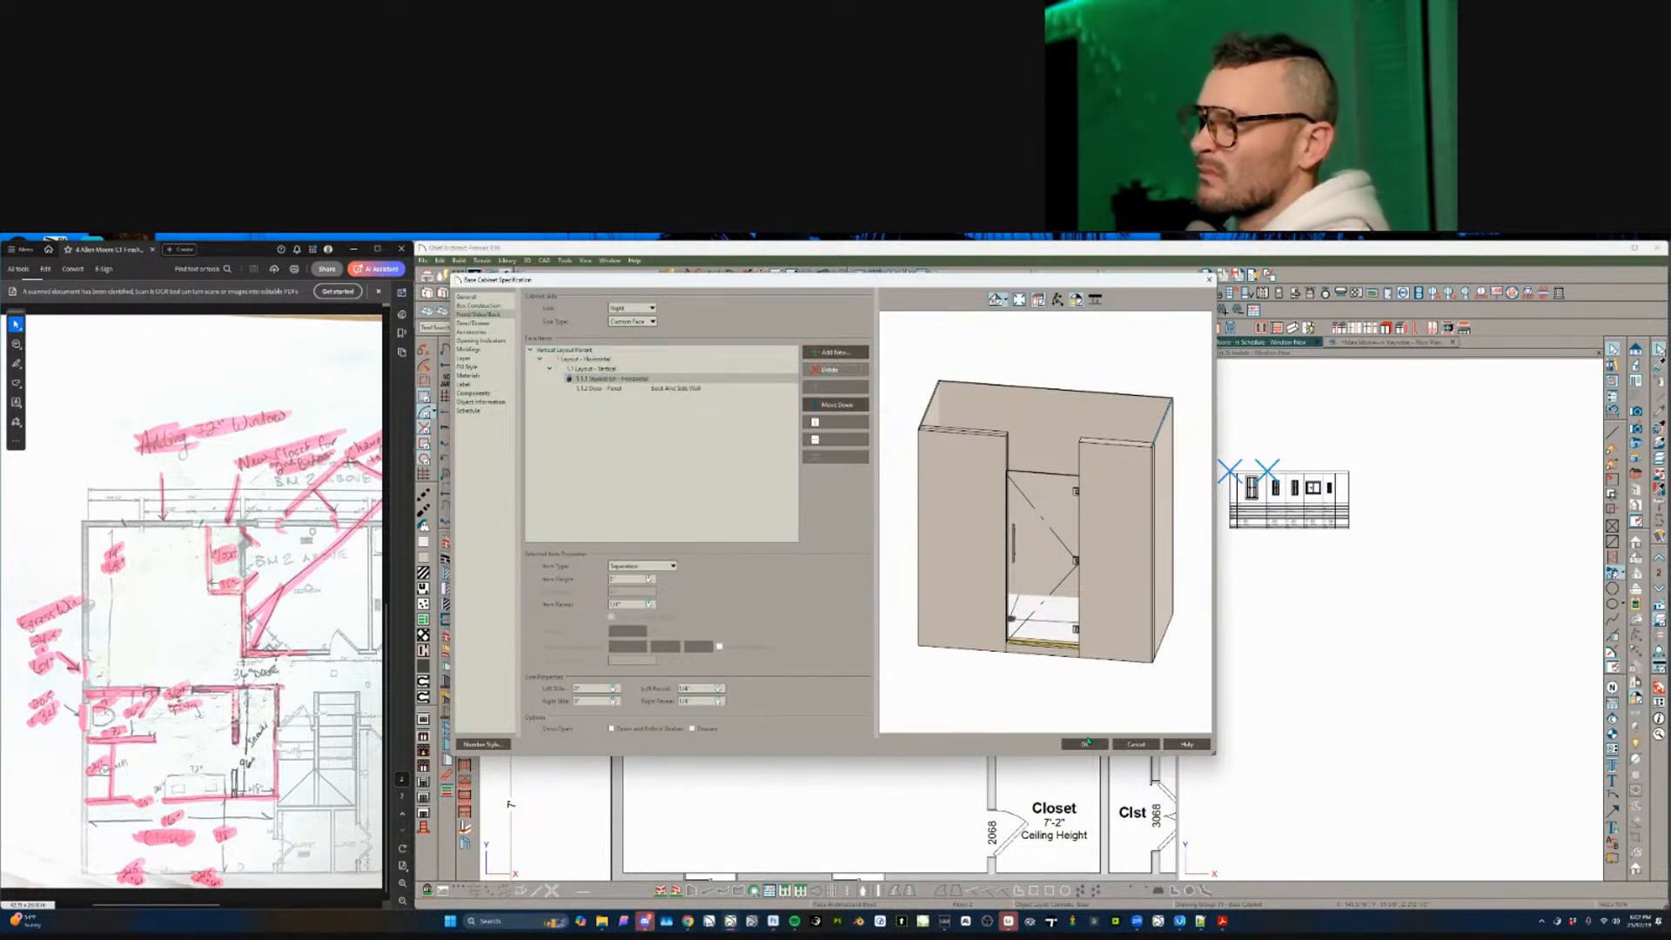
{"action": "left_click", "coordinate": [1088, 532]}
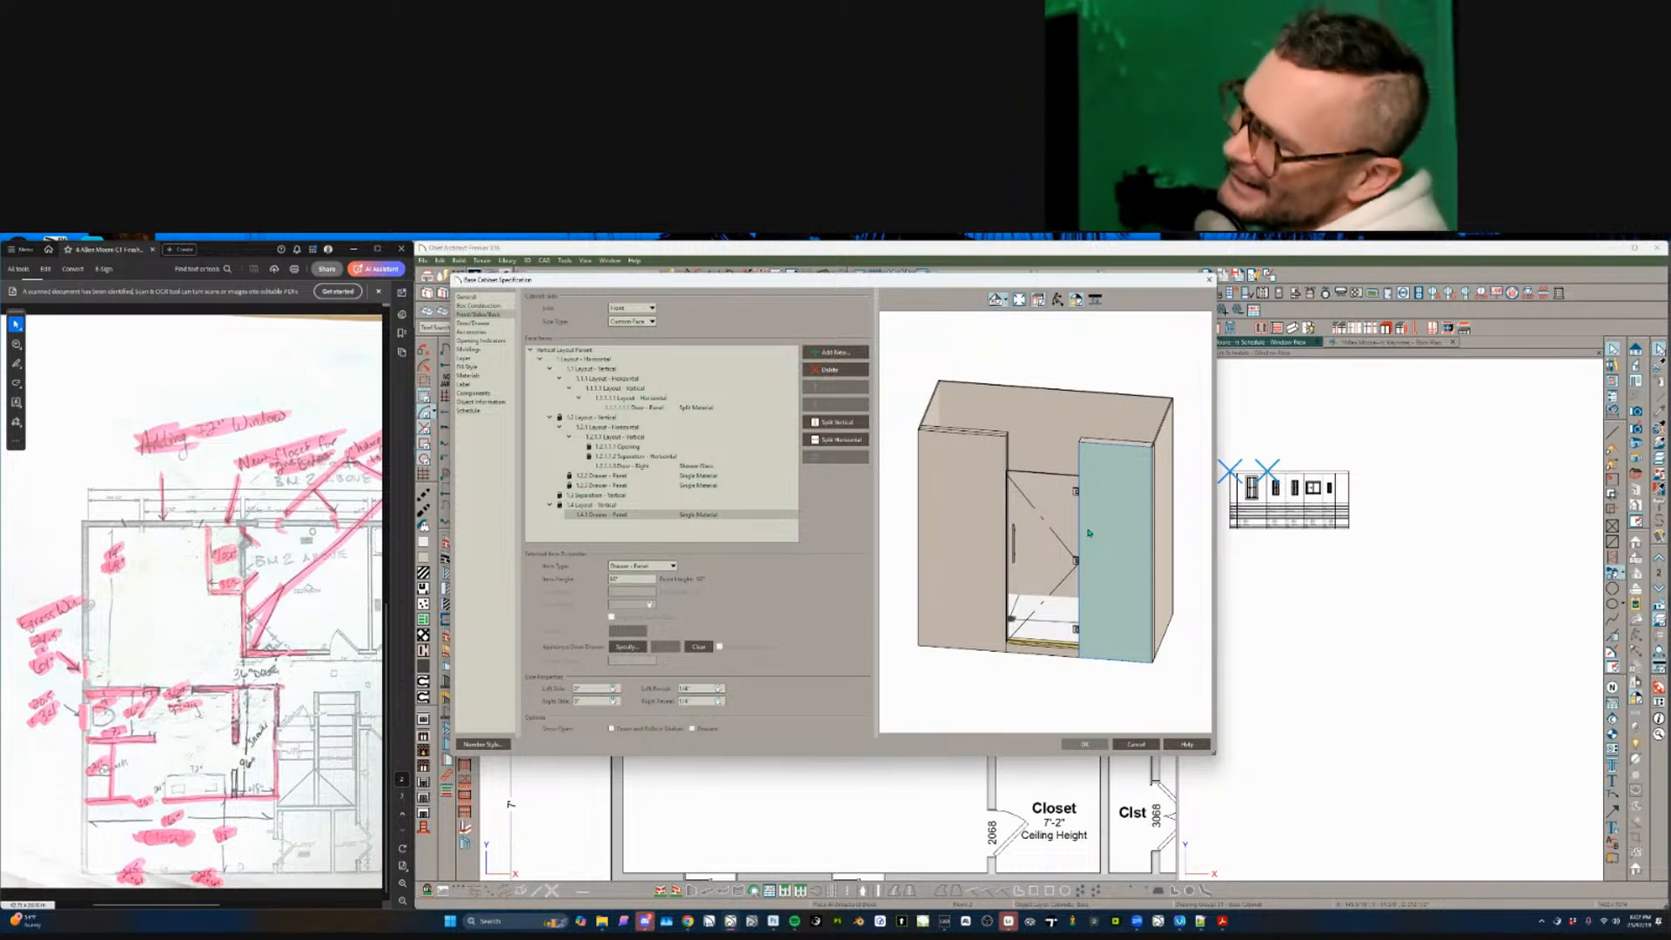
{"action": "left_click", "coordinate": [1139, 745]}
{"action": "double_click", "coordinate": [945, 638]}
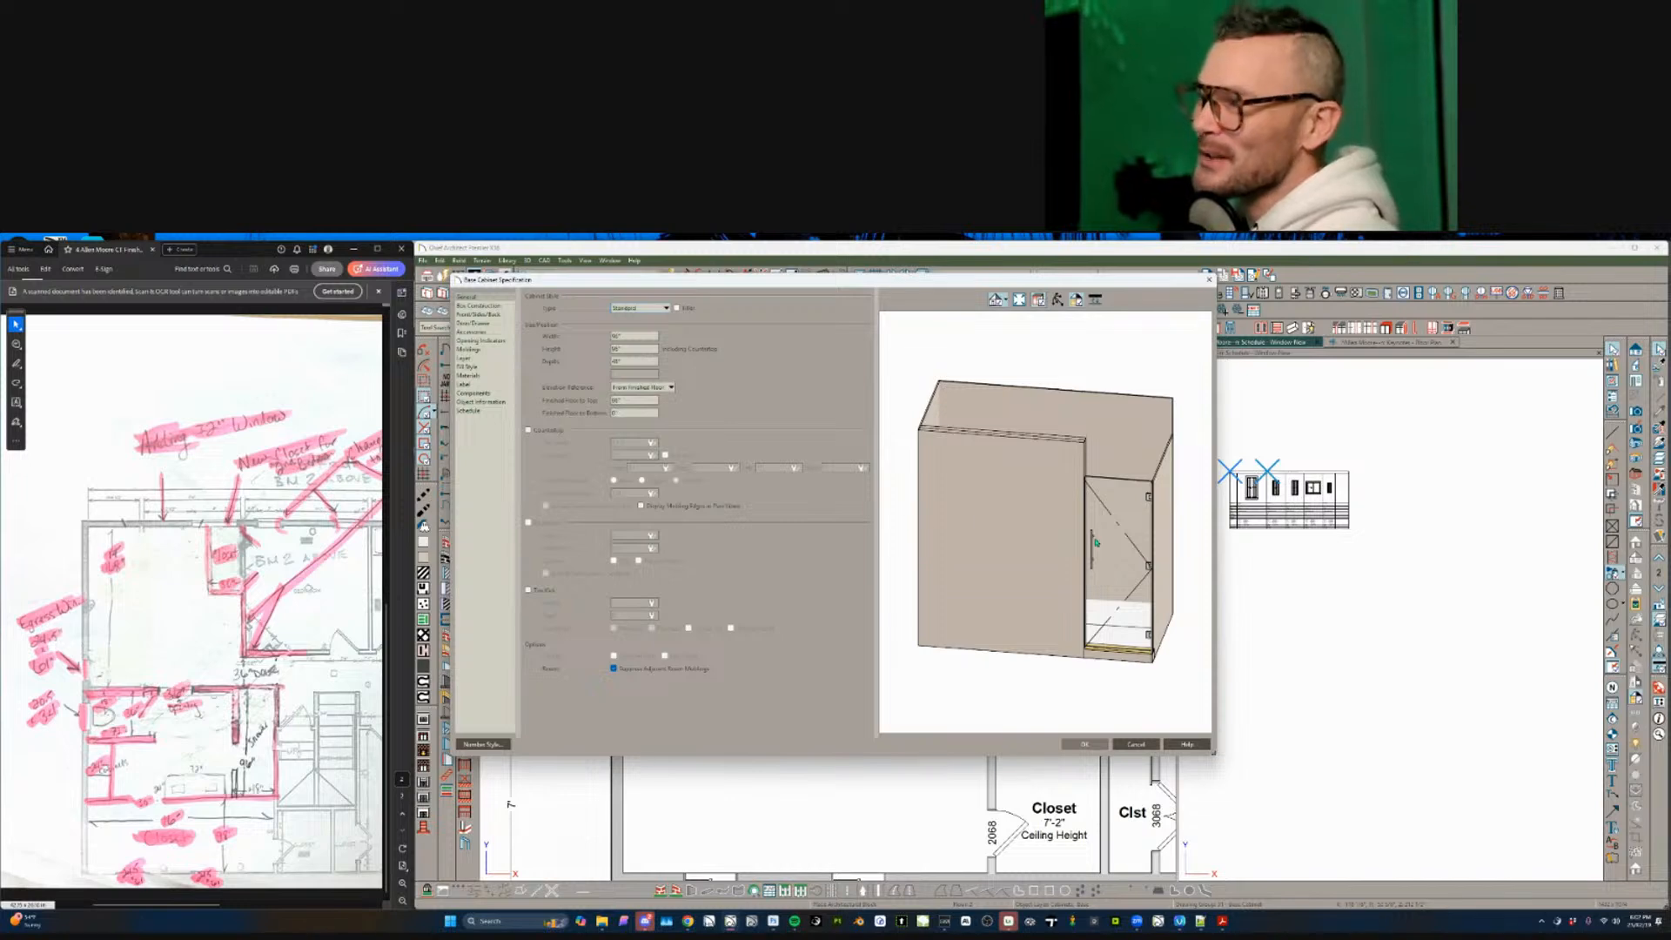
- Set the shower front's glass section width to 60 inches
{"action": "left_click", "coordinate": [1055, 562]}
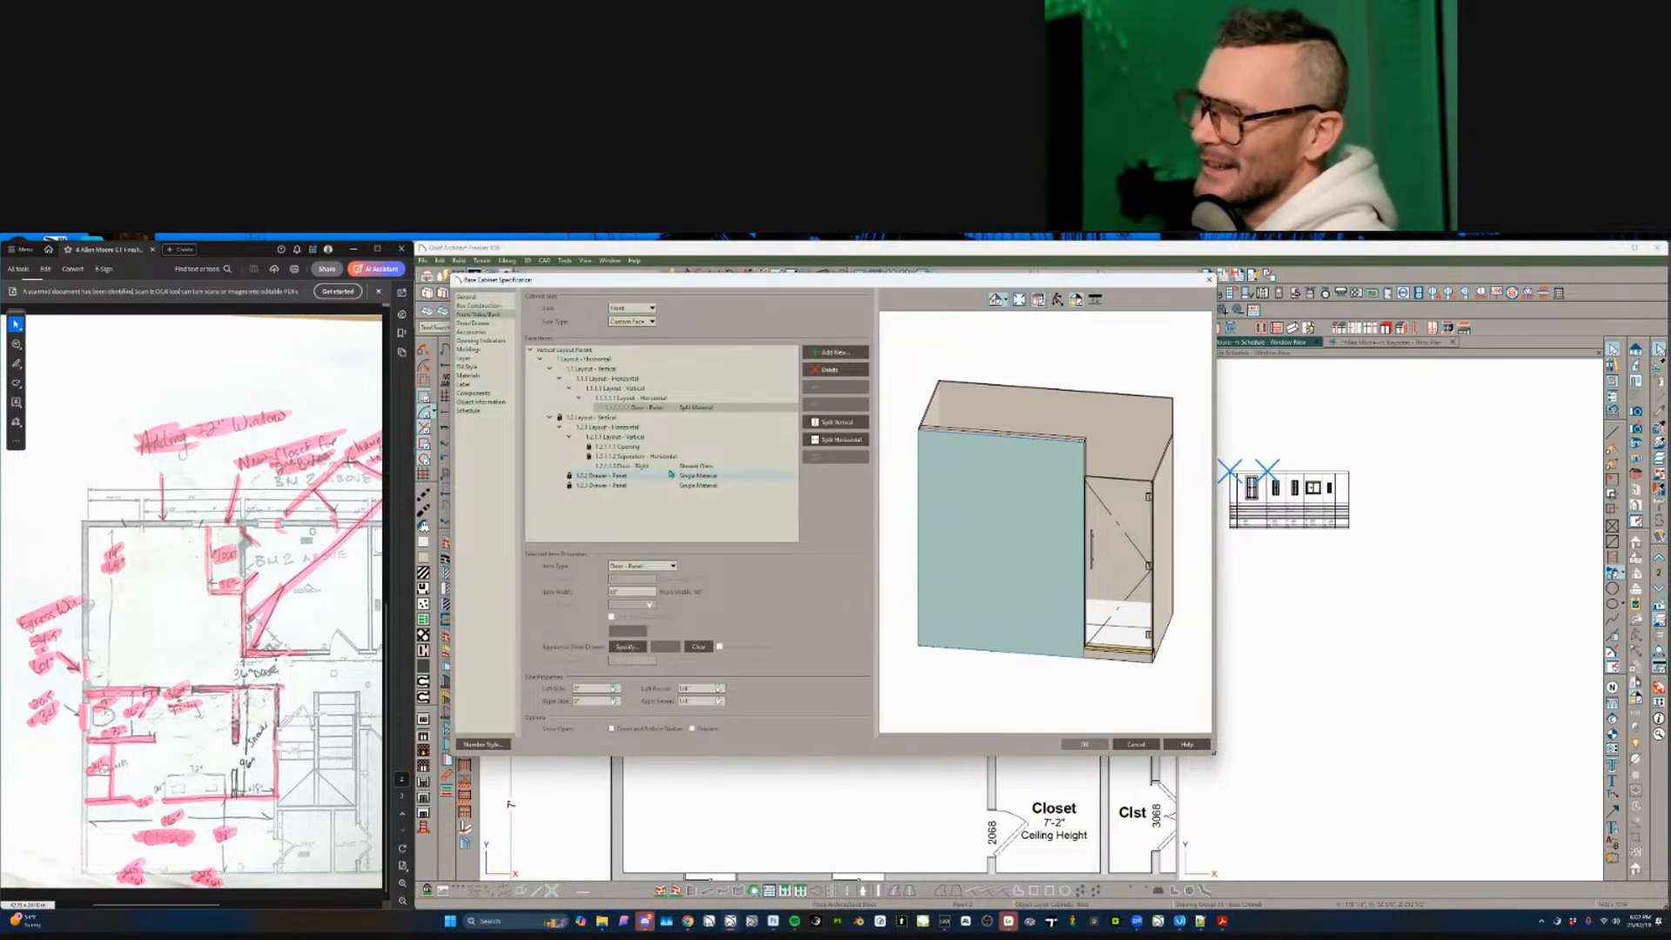
{"action": "left_click", "coordinate": [610, 427]}
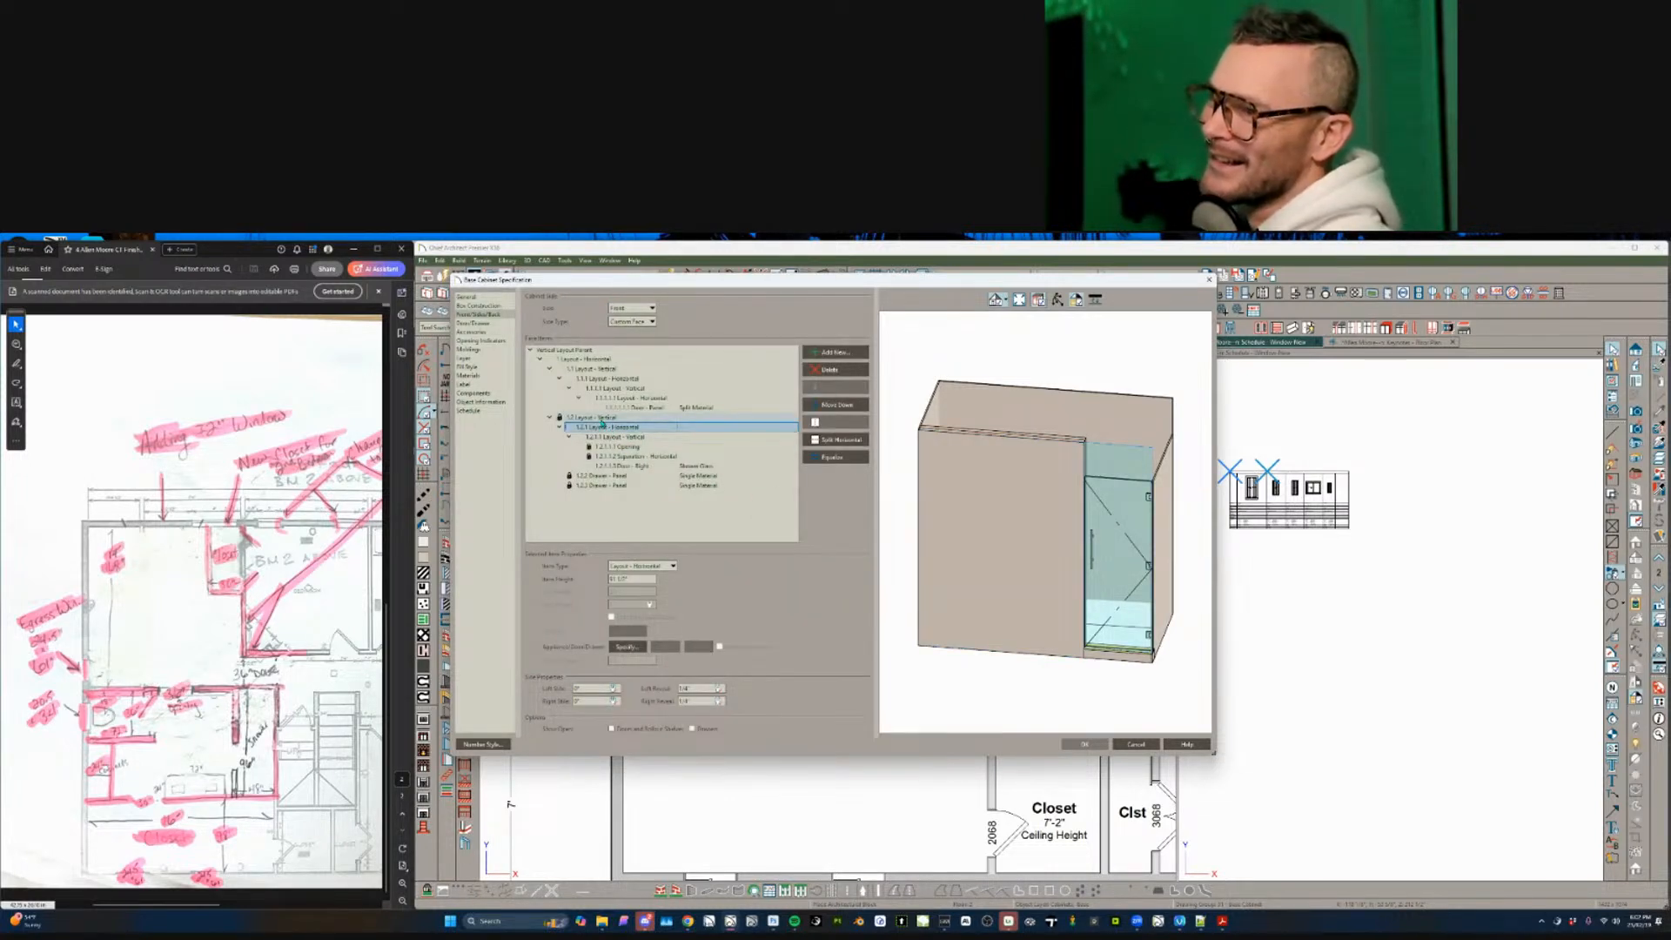
{"action": "left_click", "coordinate": [593, 418]}
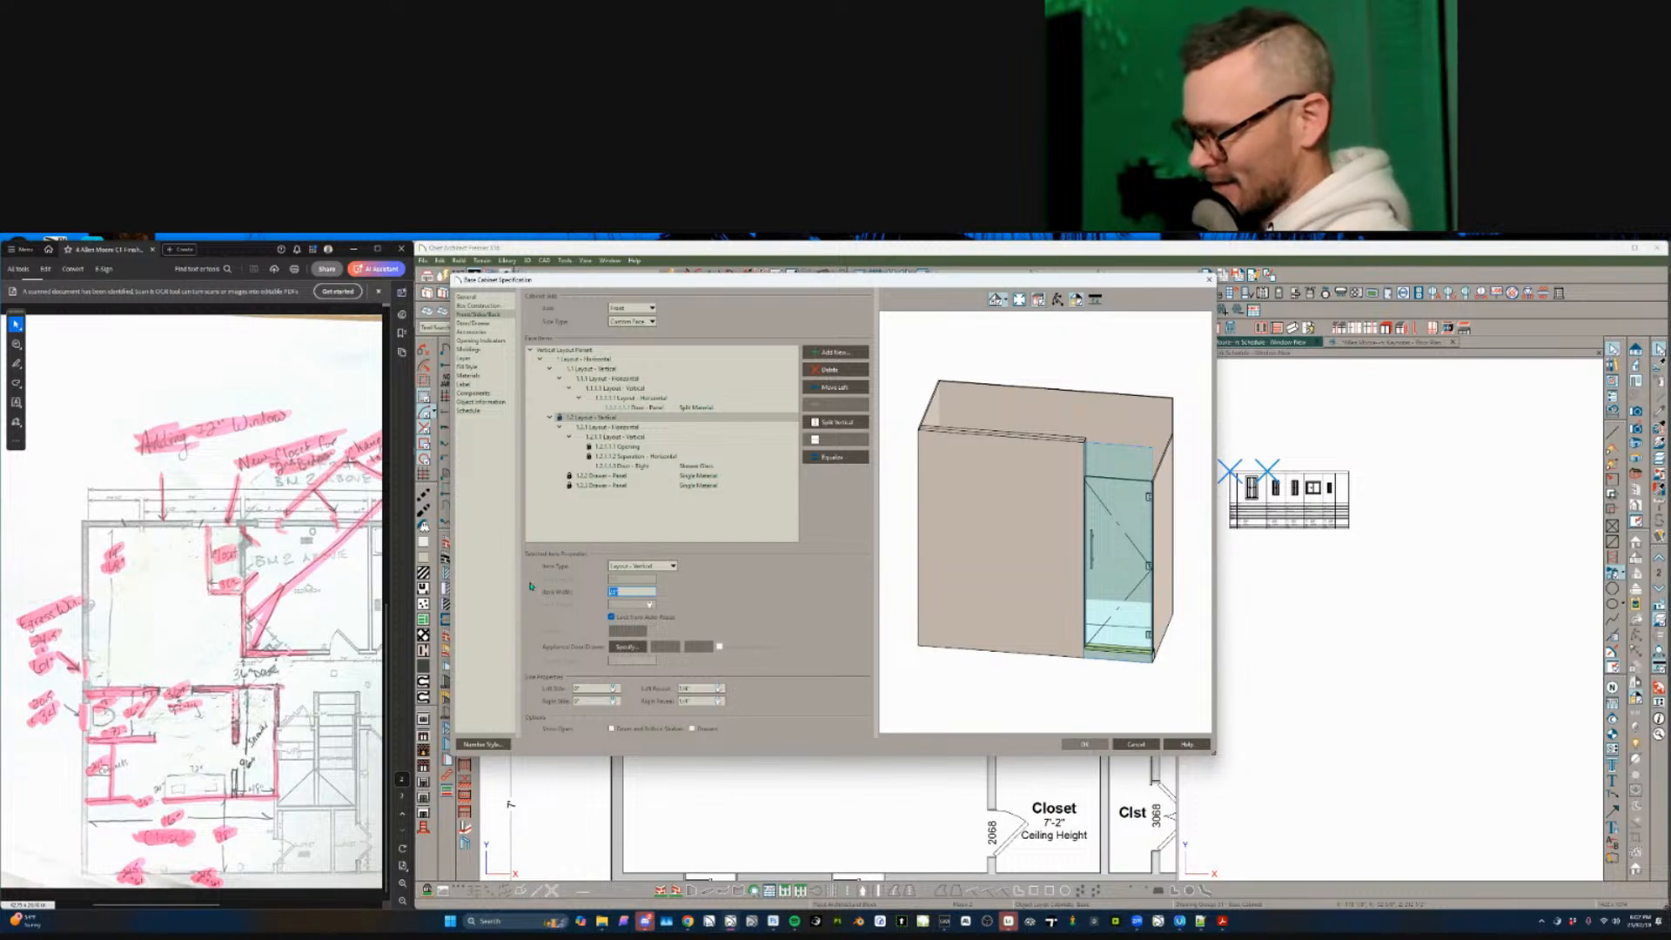
{"action": "type", "text": "60"}
{"action": "key", "text": "Tab"}
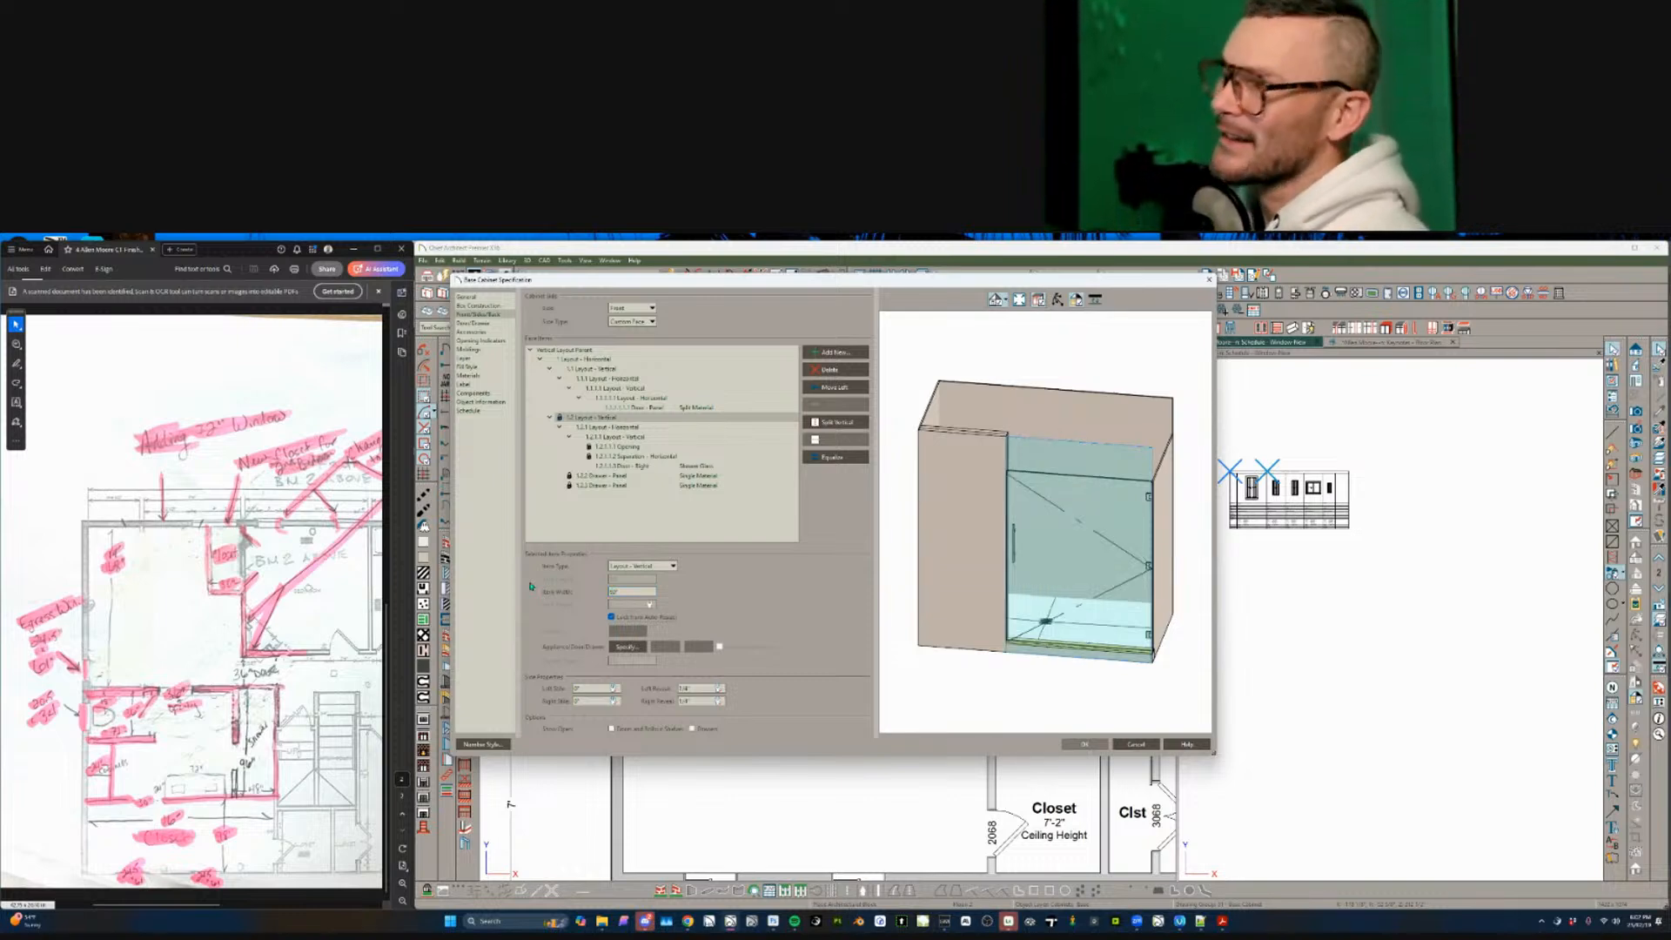
- Split the glass section vertically into two doors and inspect the left door's items
{"action": "left_click", "coordinate": [623, 419]}
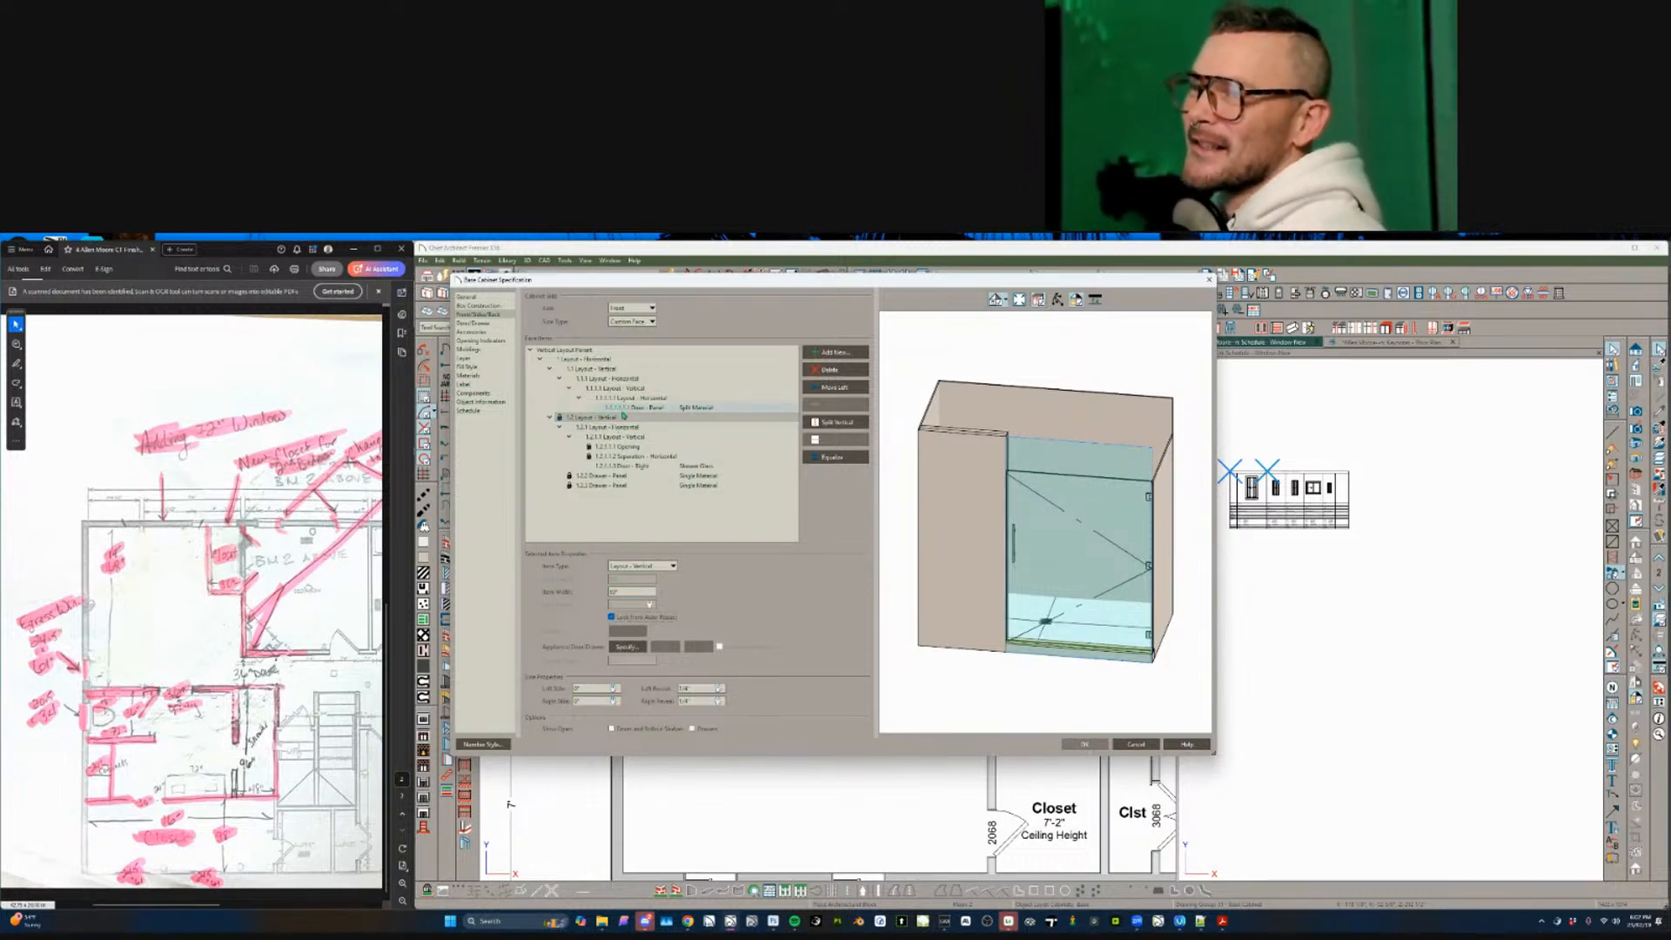
{"action": "left_click", "coordinate": [836, 423]}
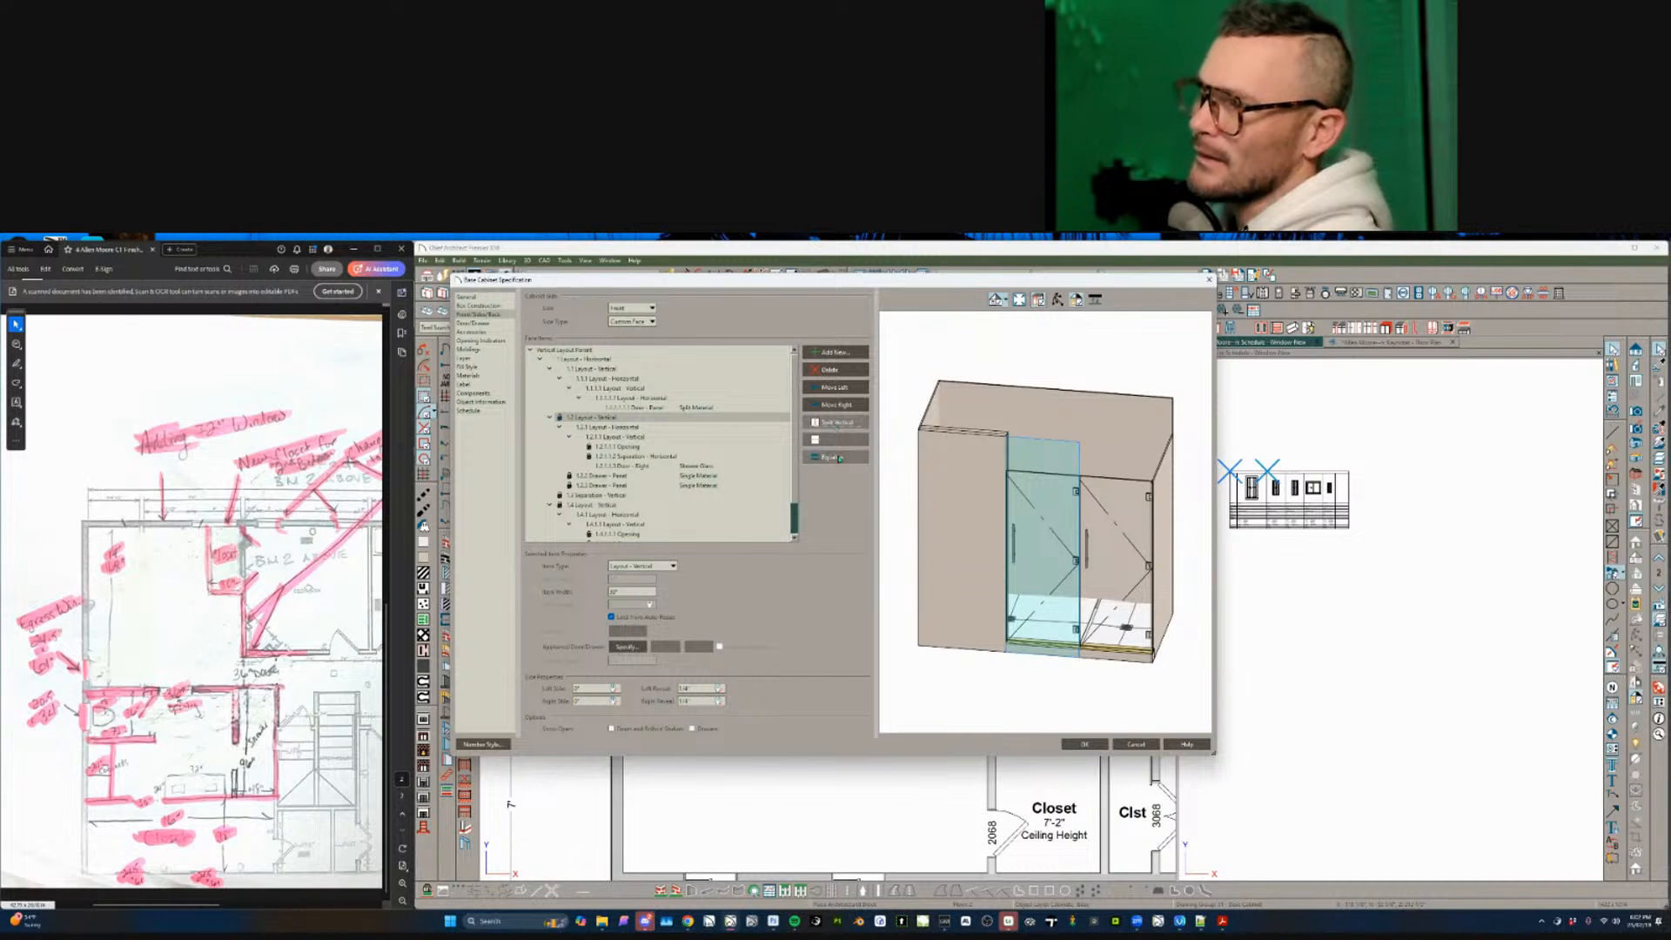
{"action": "left_click", "coordinate": [631, 426]}
{"action": "left_click", "coordinate": [633, 436]}
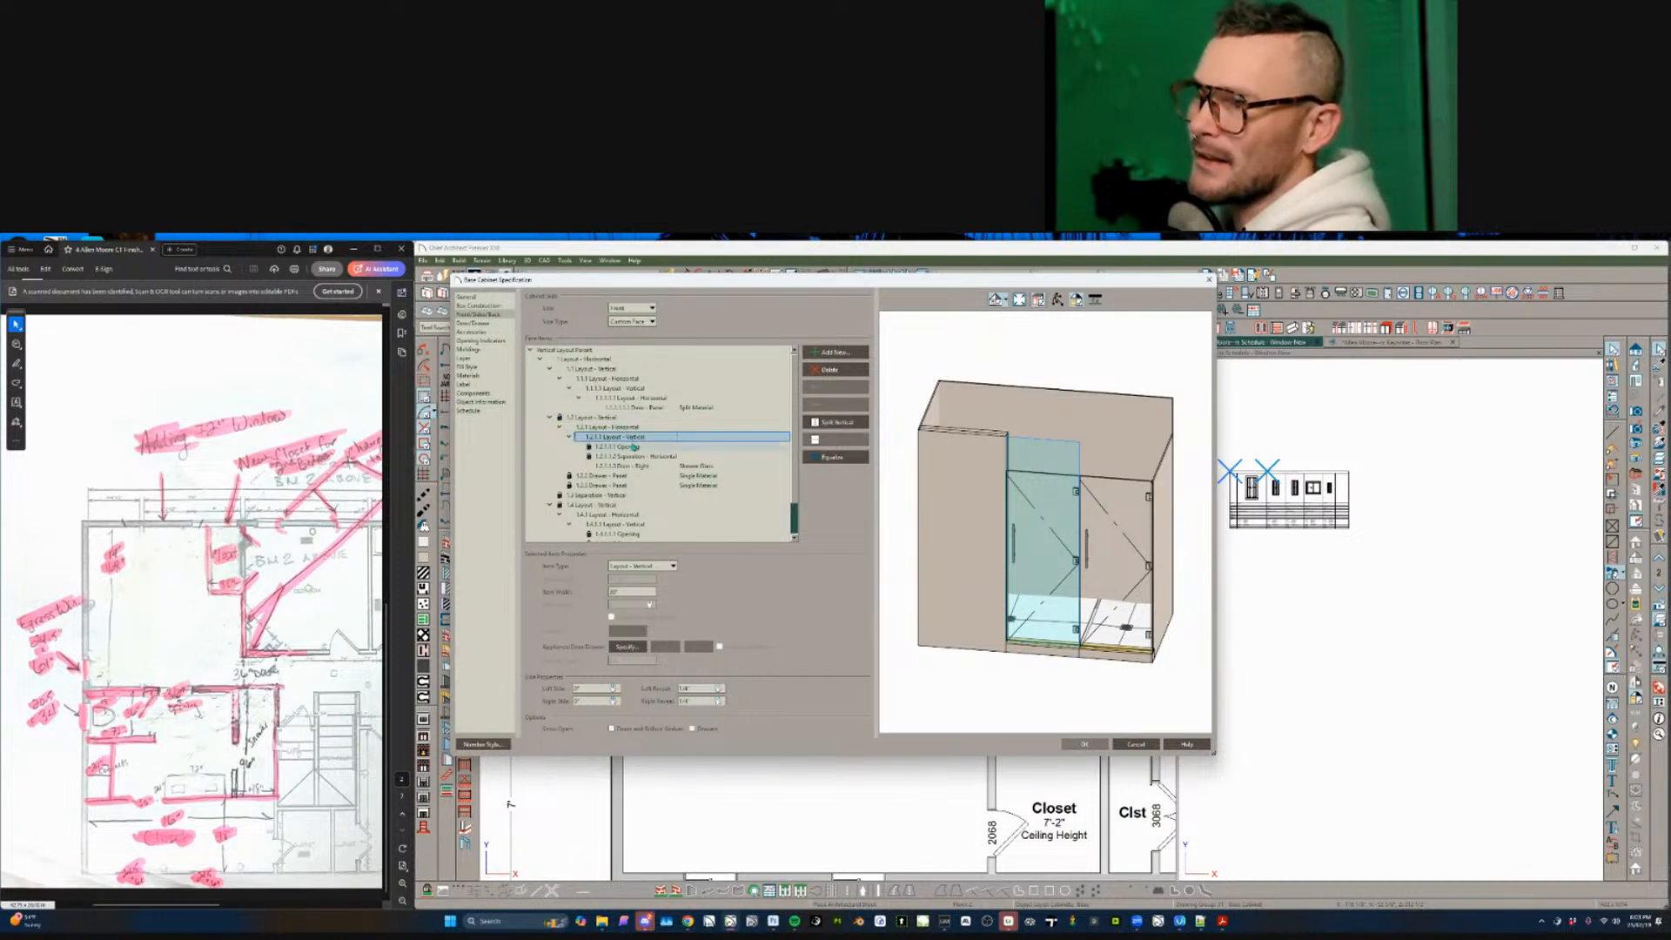
{"action": "left_click", "coordinate": [635, 446]}
{"action": "left_click", "coordinate": [633, 456]}
{"action": "left_click", "coordinate": [632, 467]}
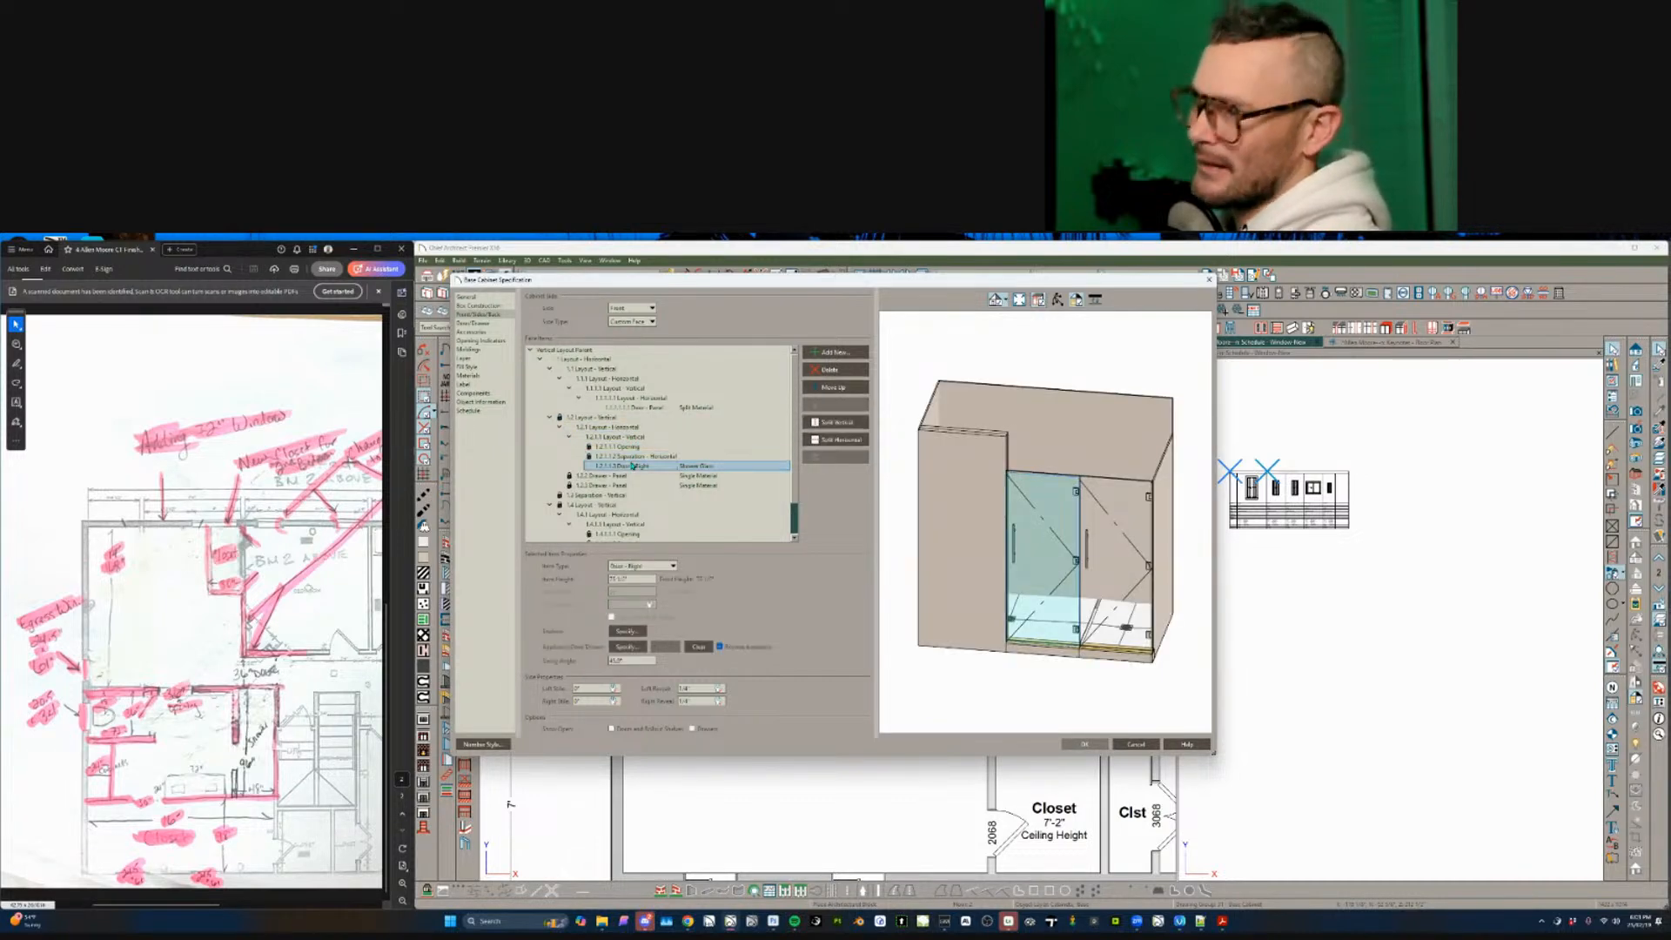
{"action": "left_click", "coordinate": [630, 475]}
{"action": "left_click", "coordinate": [630, 485]}
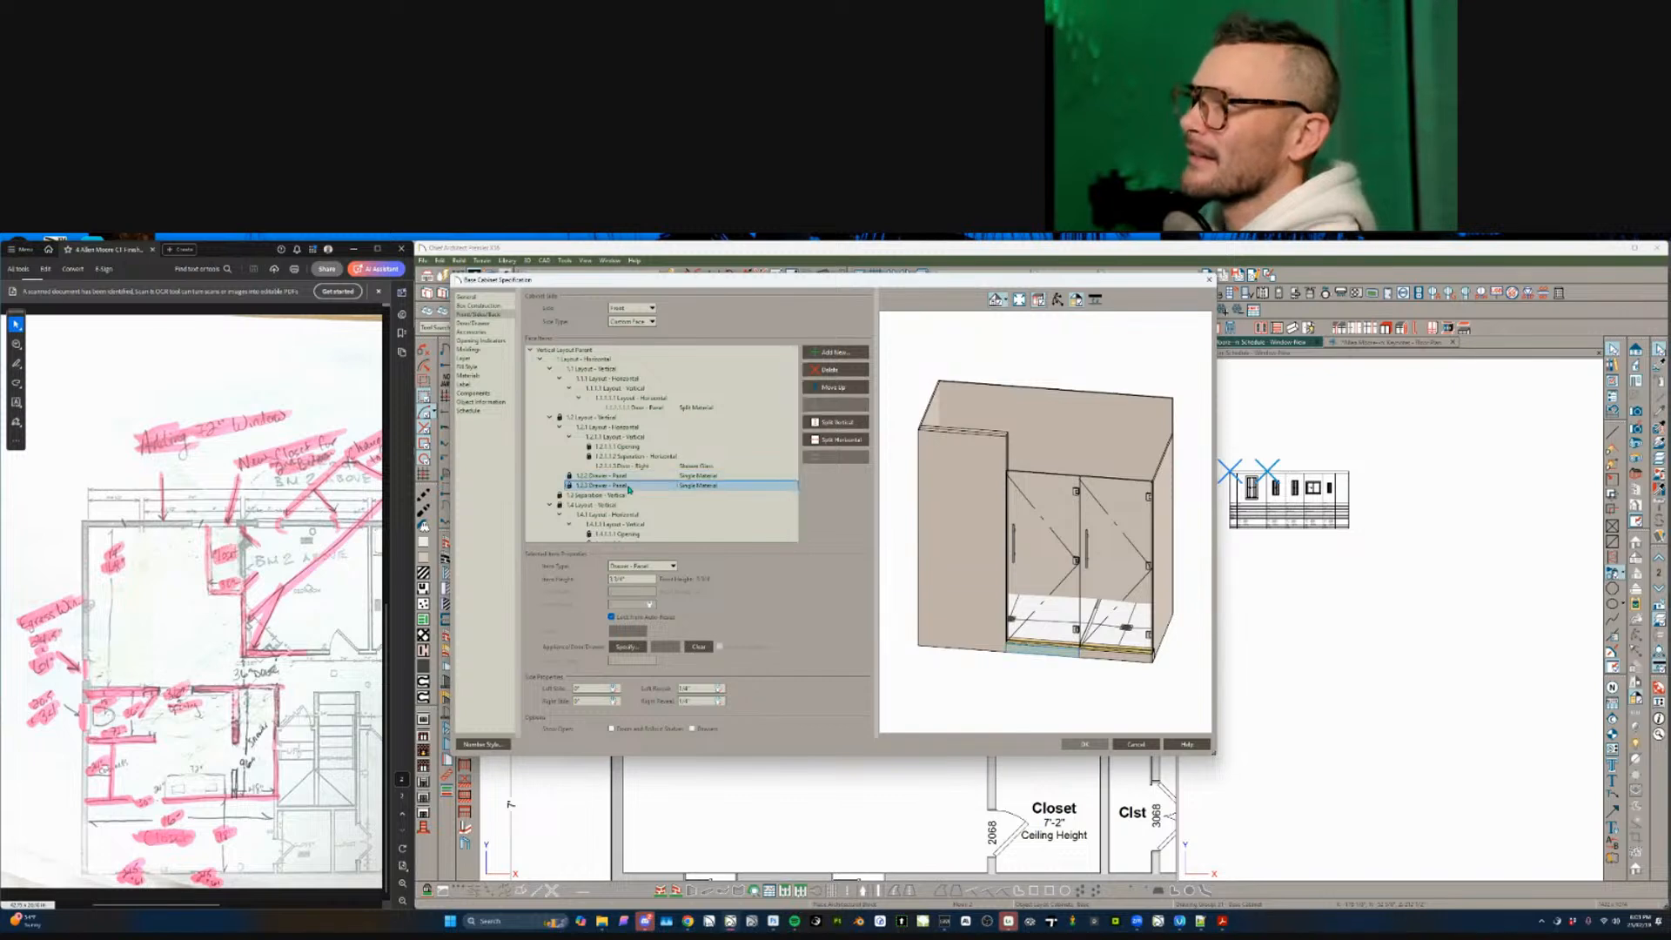
- Inspect the right door section's layout, top opening and door settings
{"action": "left_click", "coordinate": [622, 514]}
{"action": "left_click", "coordinate": [621, 524]}
{"action": "scroll", "coordinate": [639, 512], "scroll_direction": "down", "scroll_amount": 3}
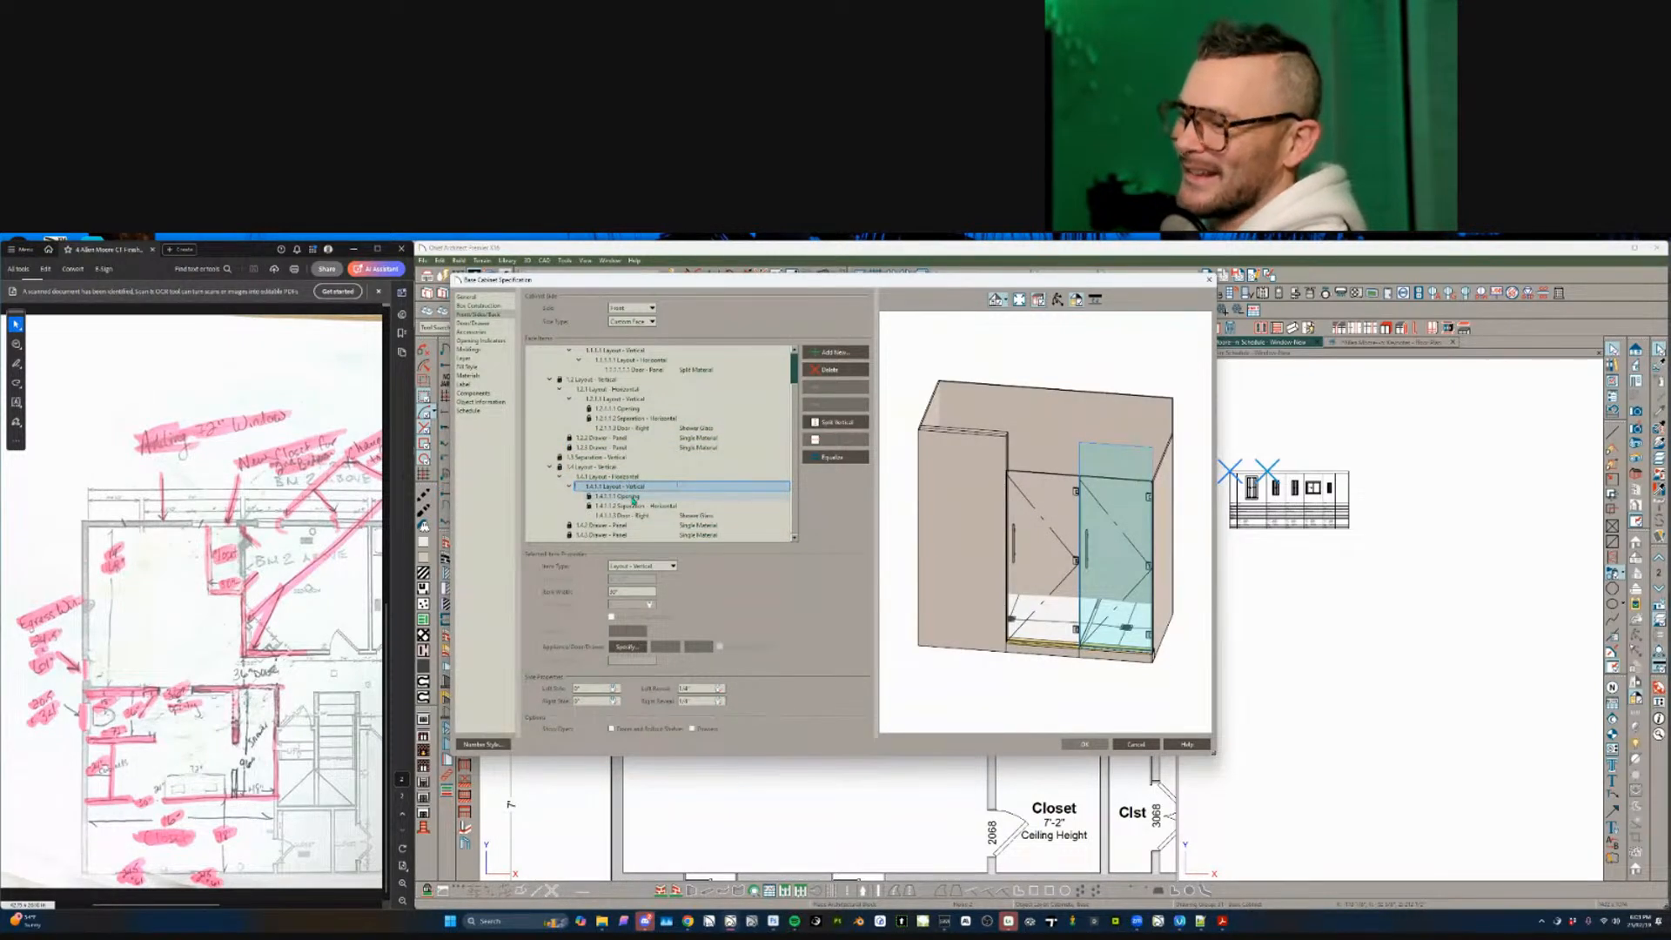
{"action": "left_click", "coordinate": [630, 496]}
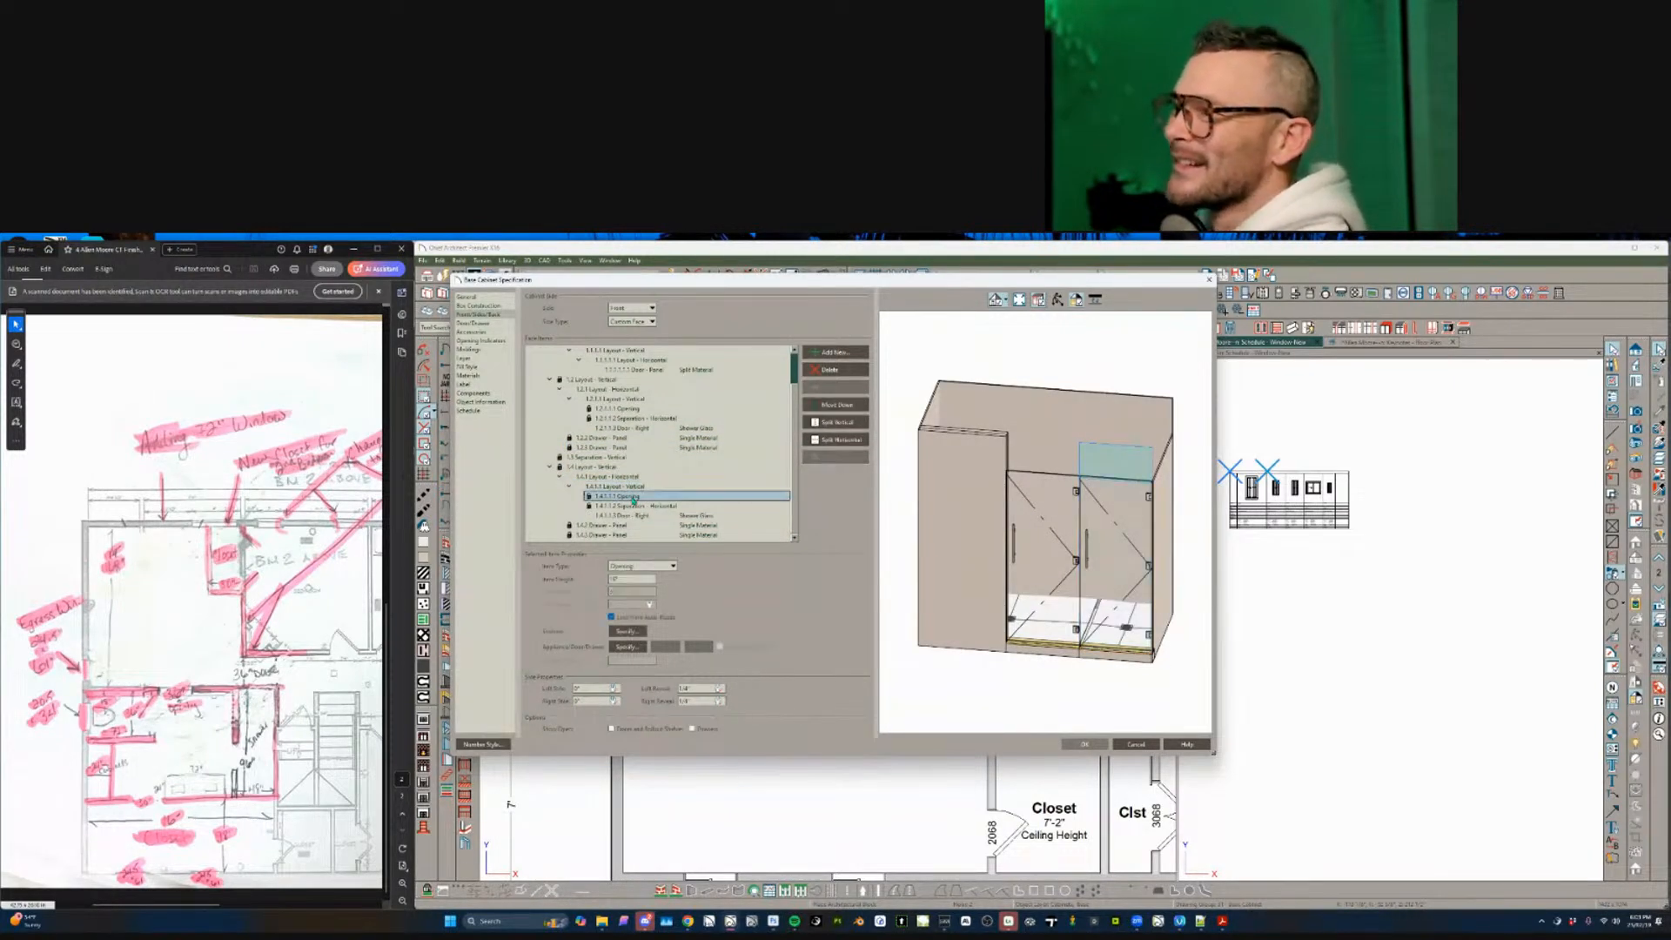
{"action": "left_click", "coordinate": [649, 514]}
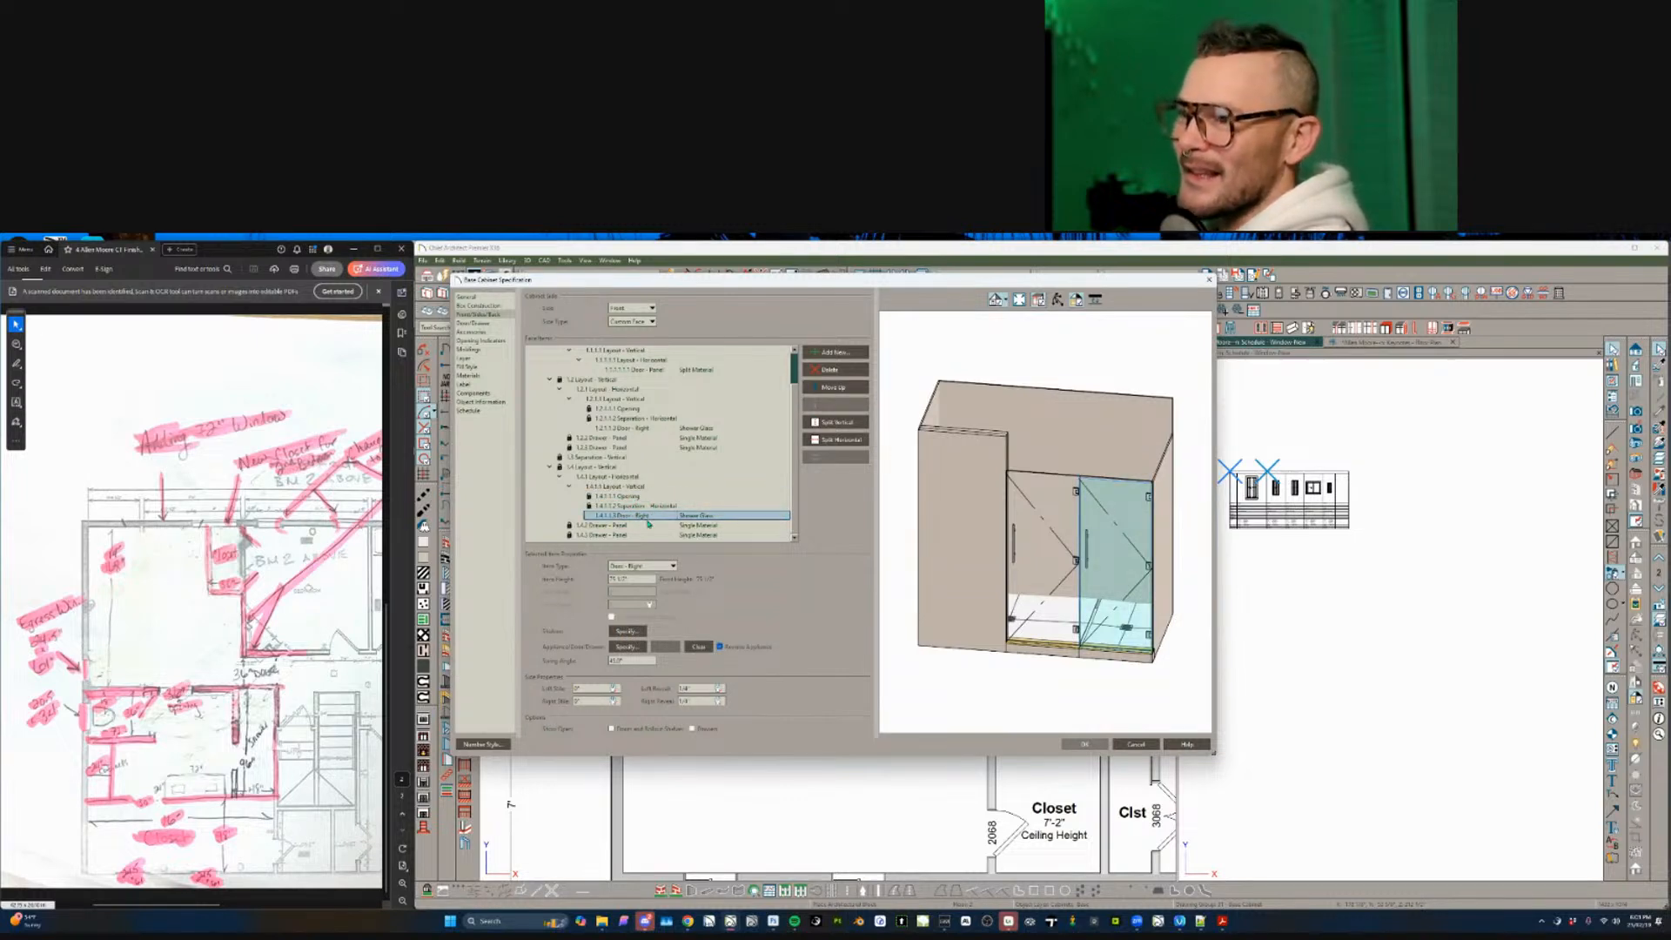
- Make the panel below the right door 47 inches tall and open the right section's style settings
{"action": "left_click", "coordinate": [635, 534]}
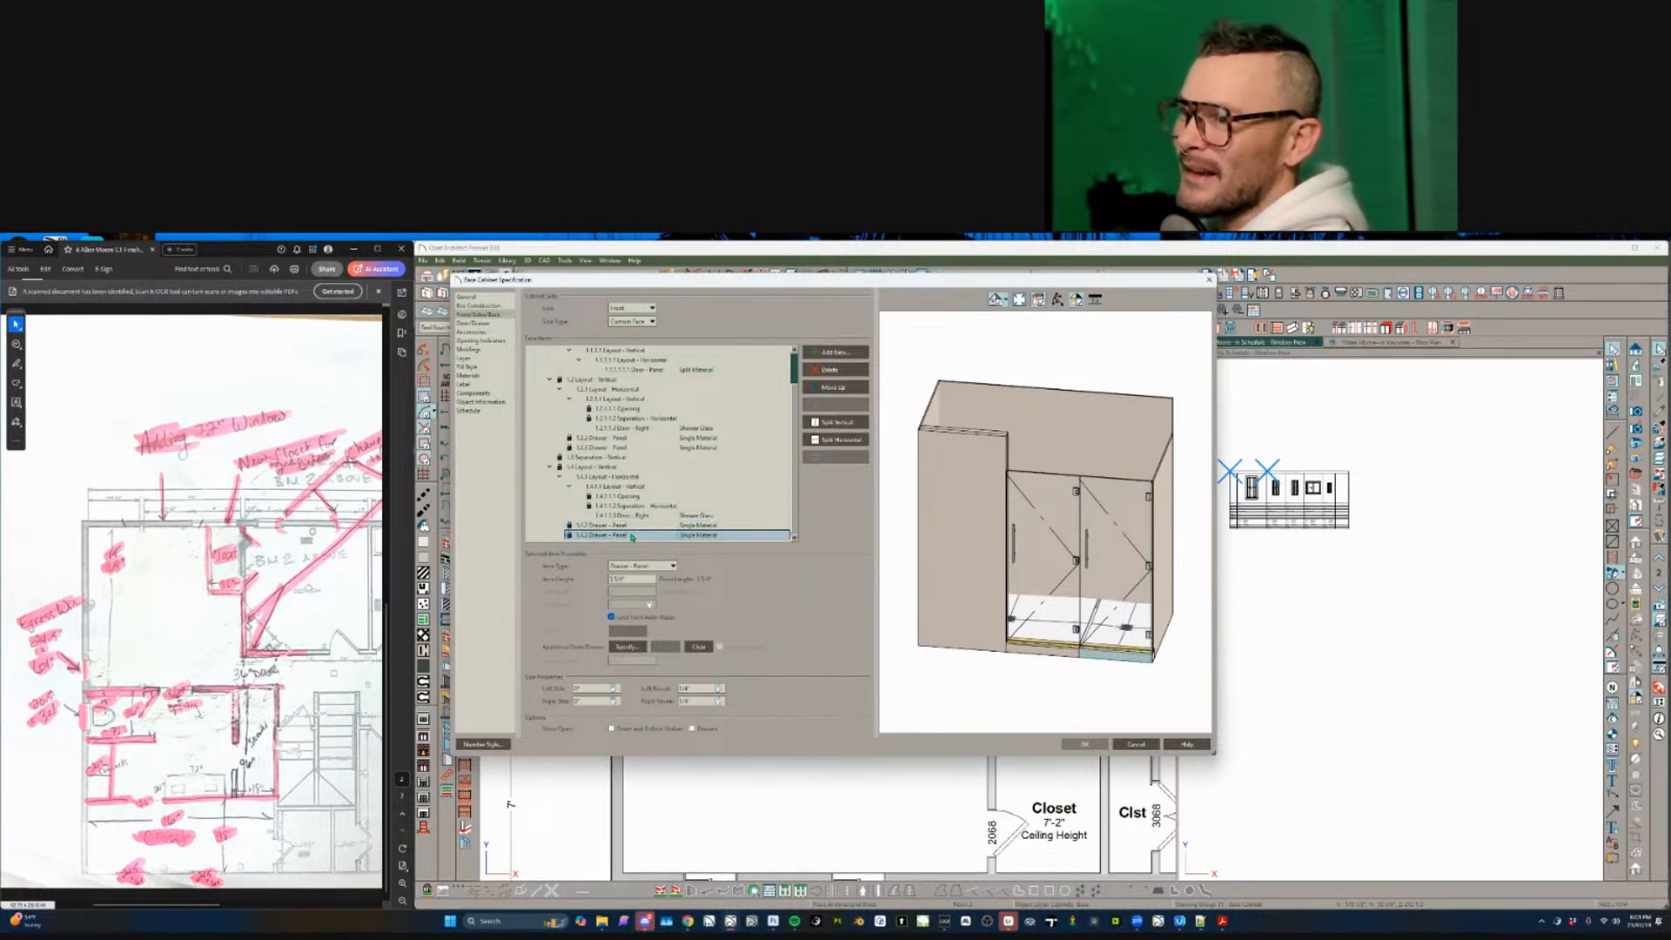
{"action": "left_click", "coordinate": [633, 577]}
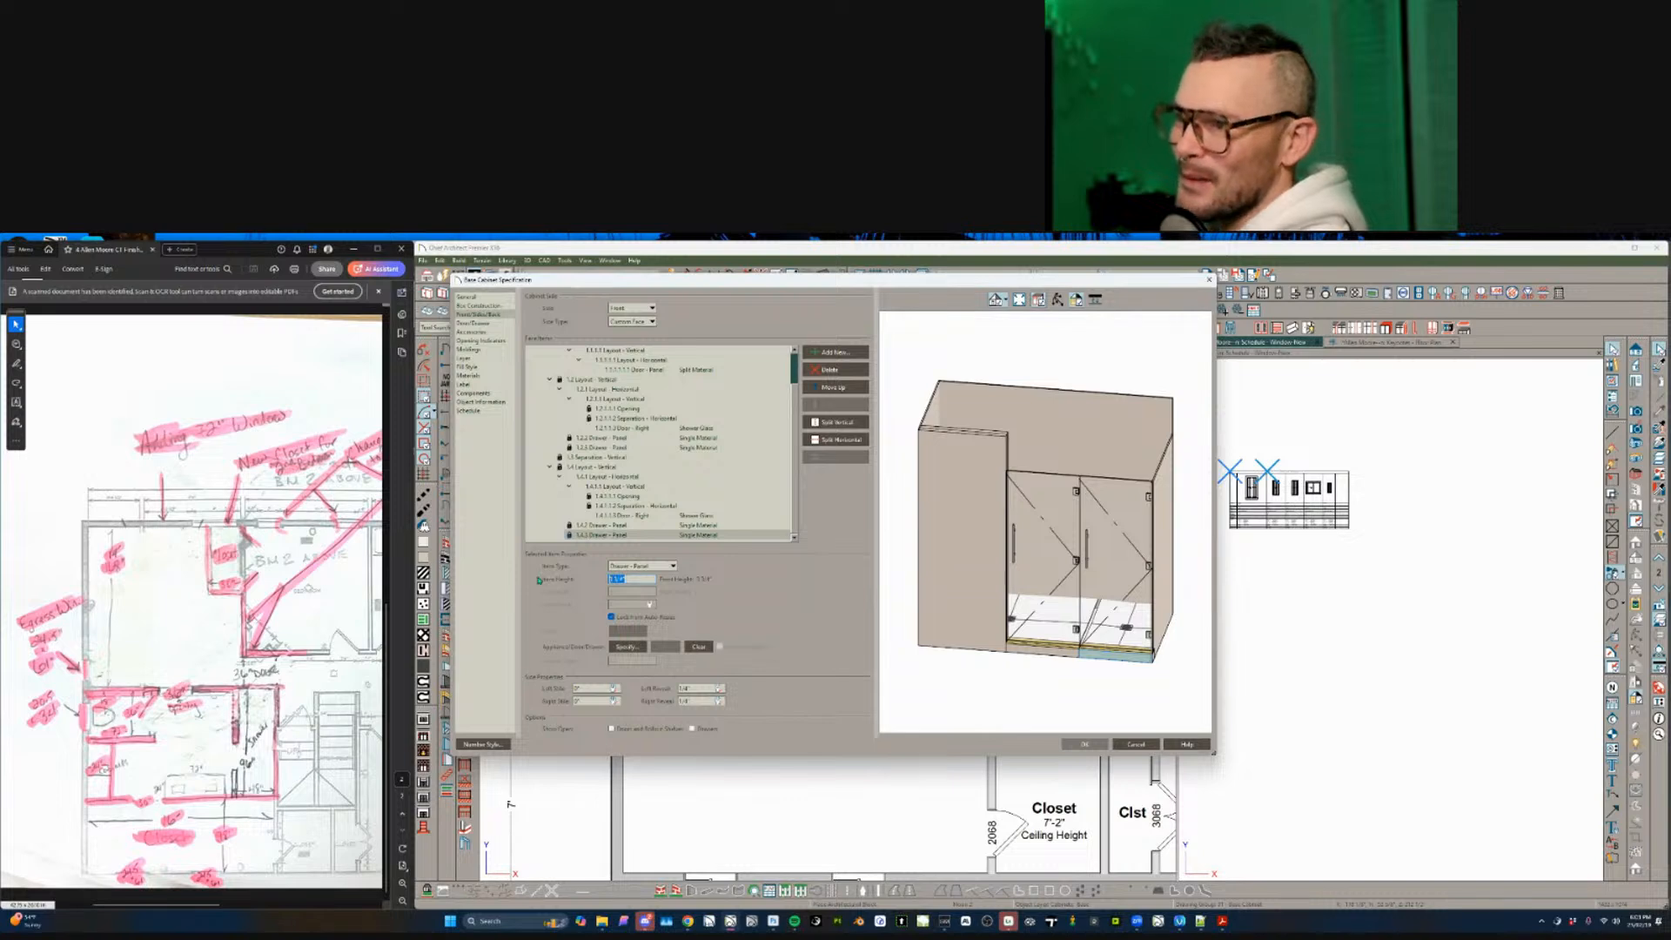
{"action": "type", "text": "47"}
{"action": "key", "text": "Tab"}
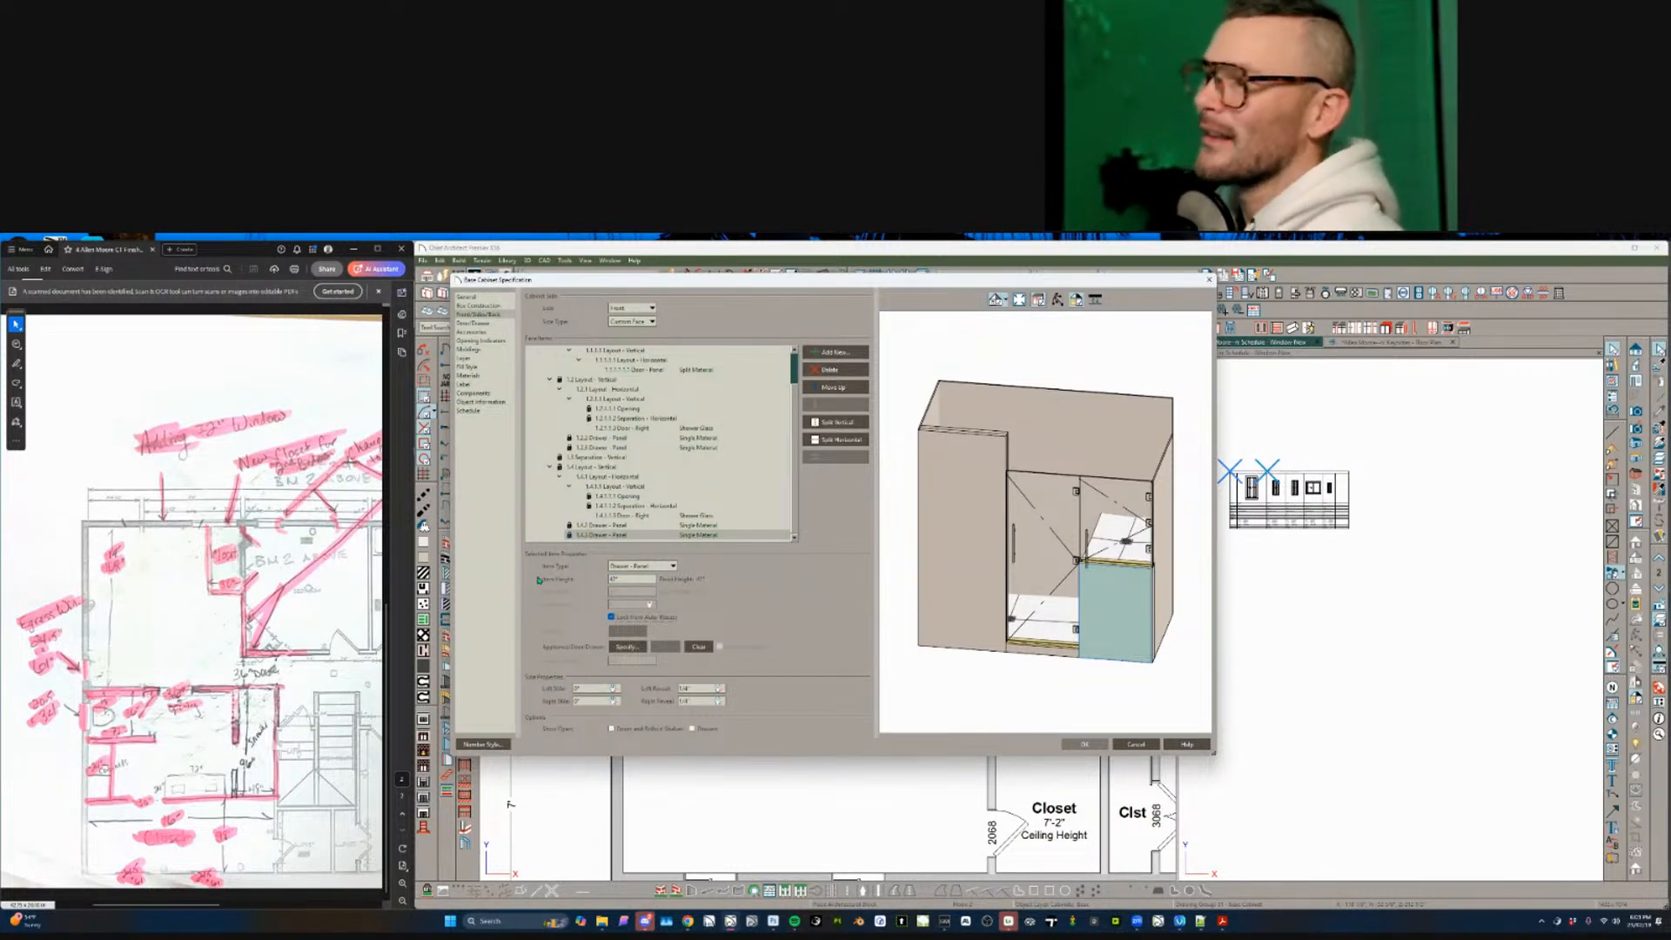
{"action": "left_click", "coordinate": [620, 506]}
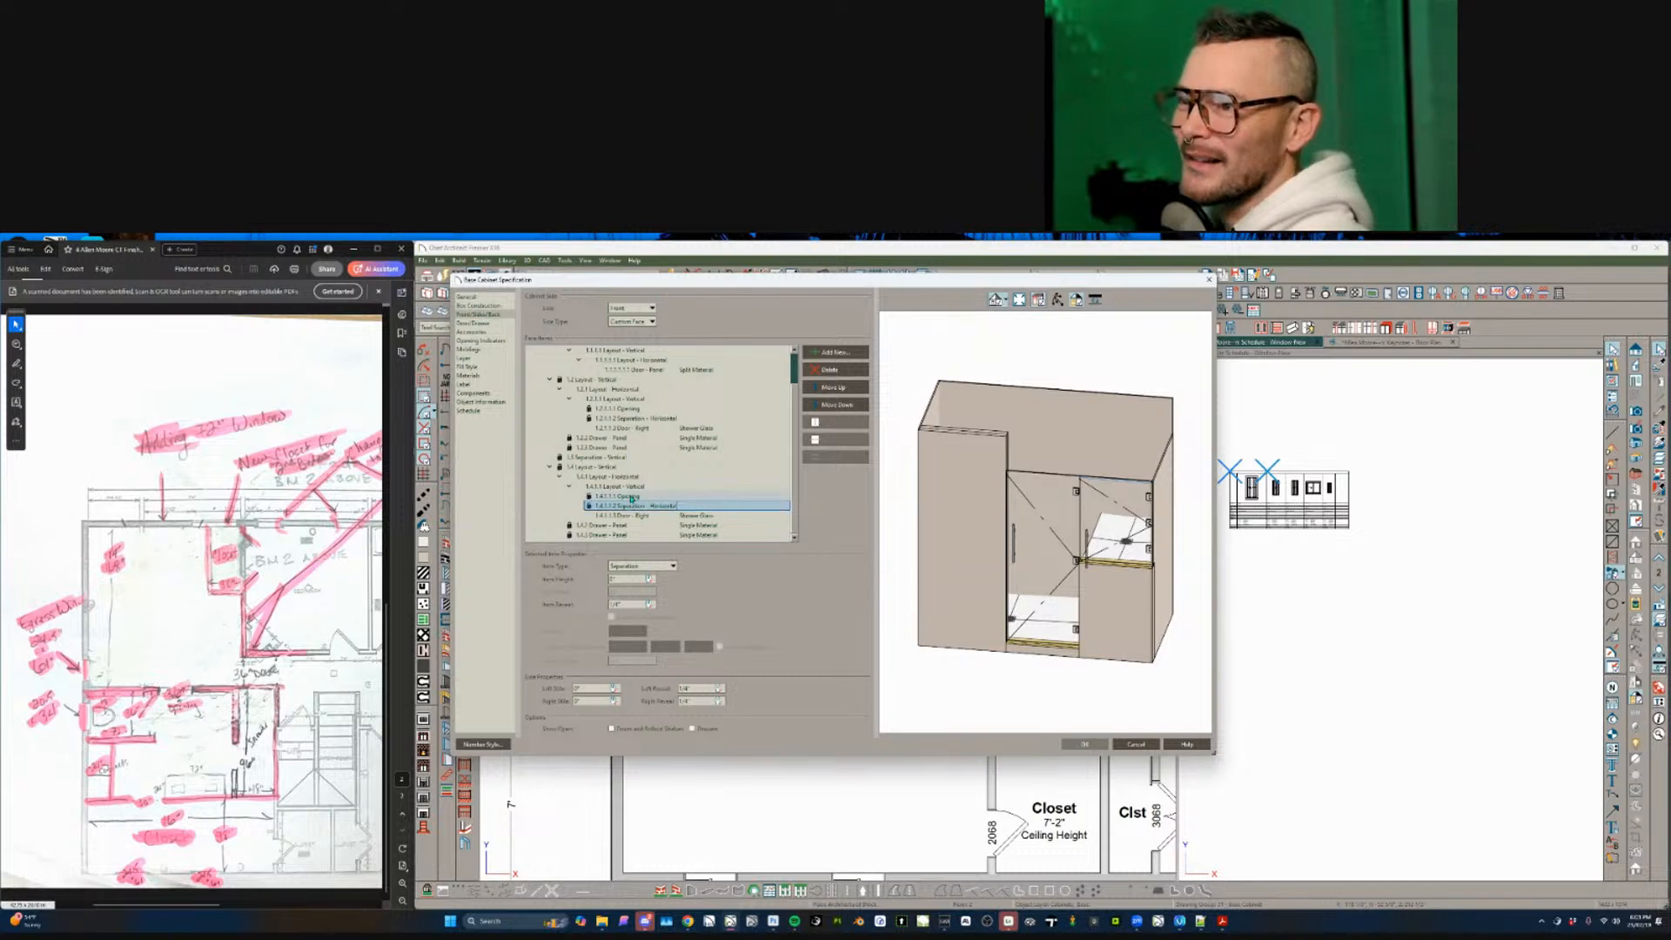
{"action": "left_click", "coordinate": [632, 487]}
{"action": "left_click", "coordinate": [627, 648]}
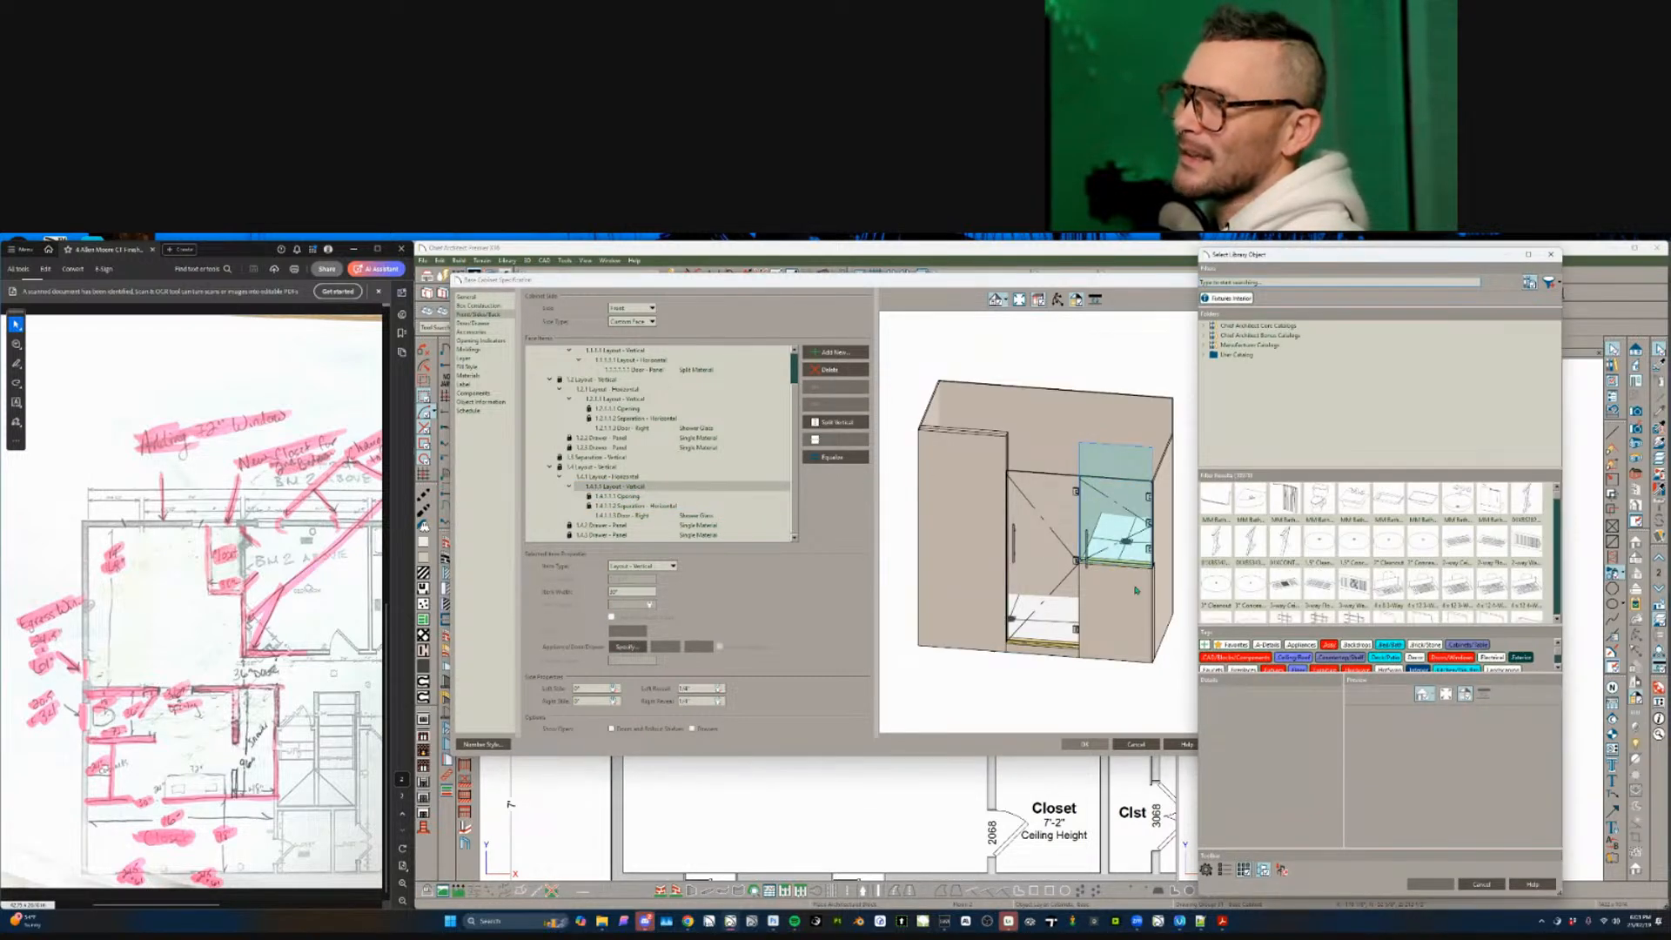
- Close the library browser and set the shower's right glass door to 0 shelves
{"action": "left_click", "coordinate": [1481, 884]}
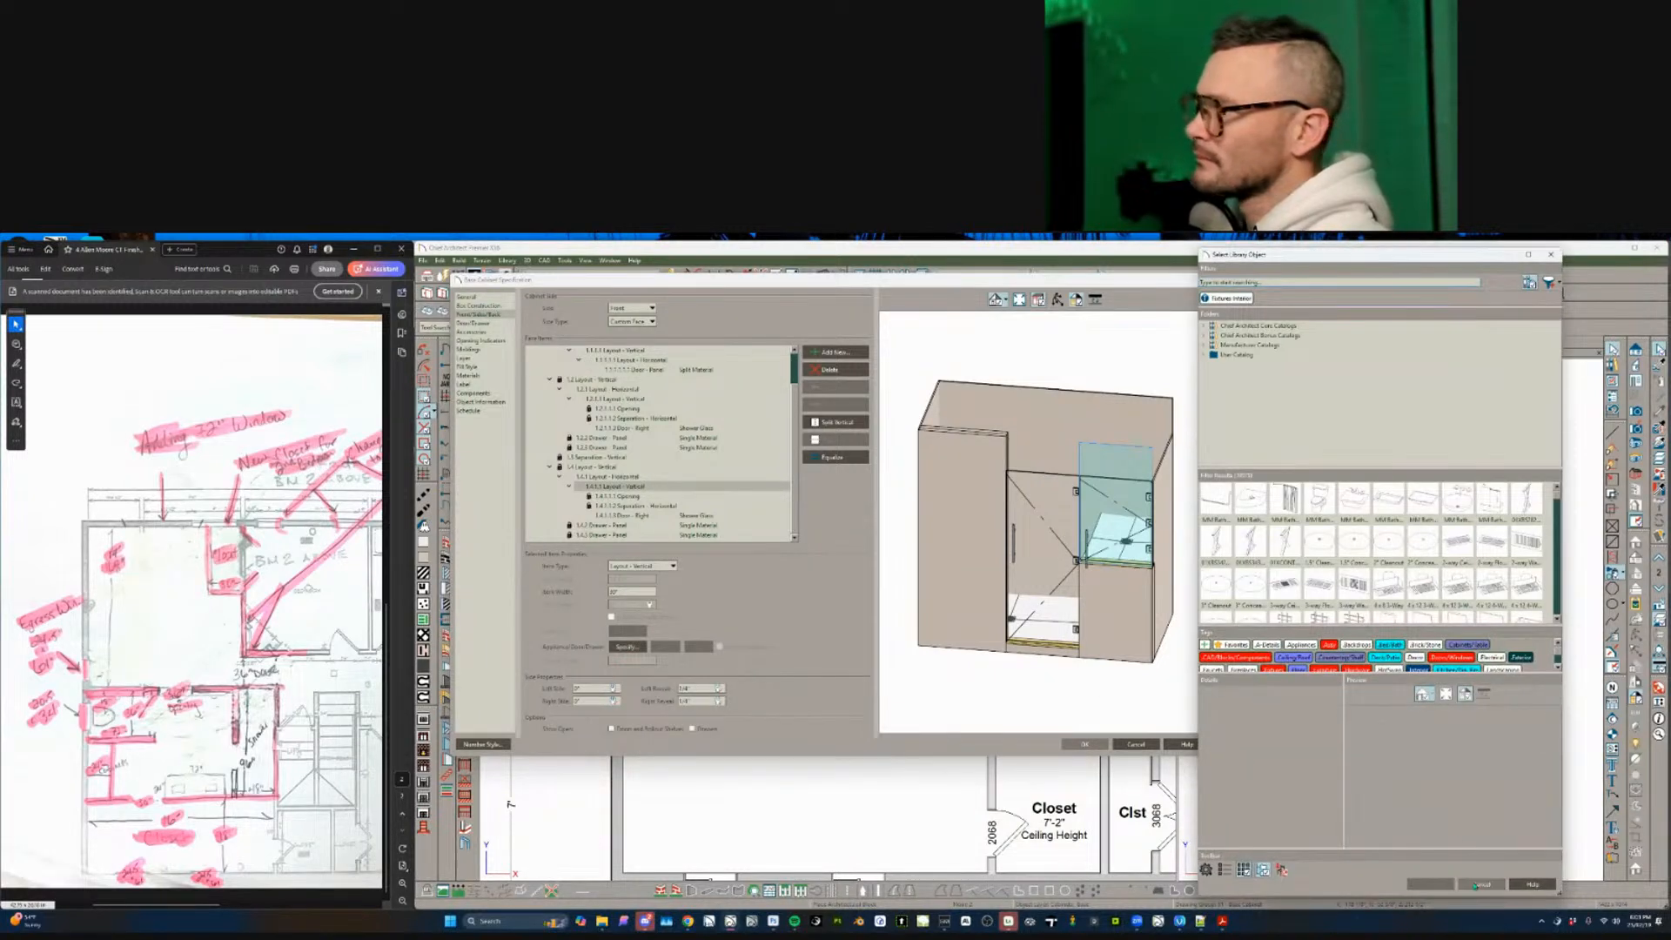
{"action": "left_click", "coordinate": [1480, 884]}
{"action": "left_click", "coordinate": [640, 505]}
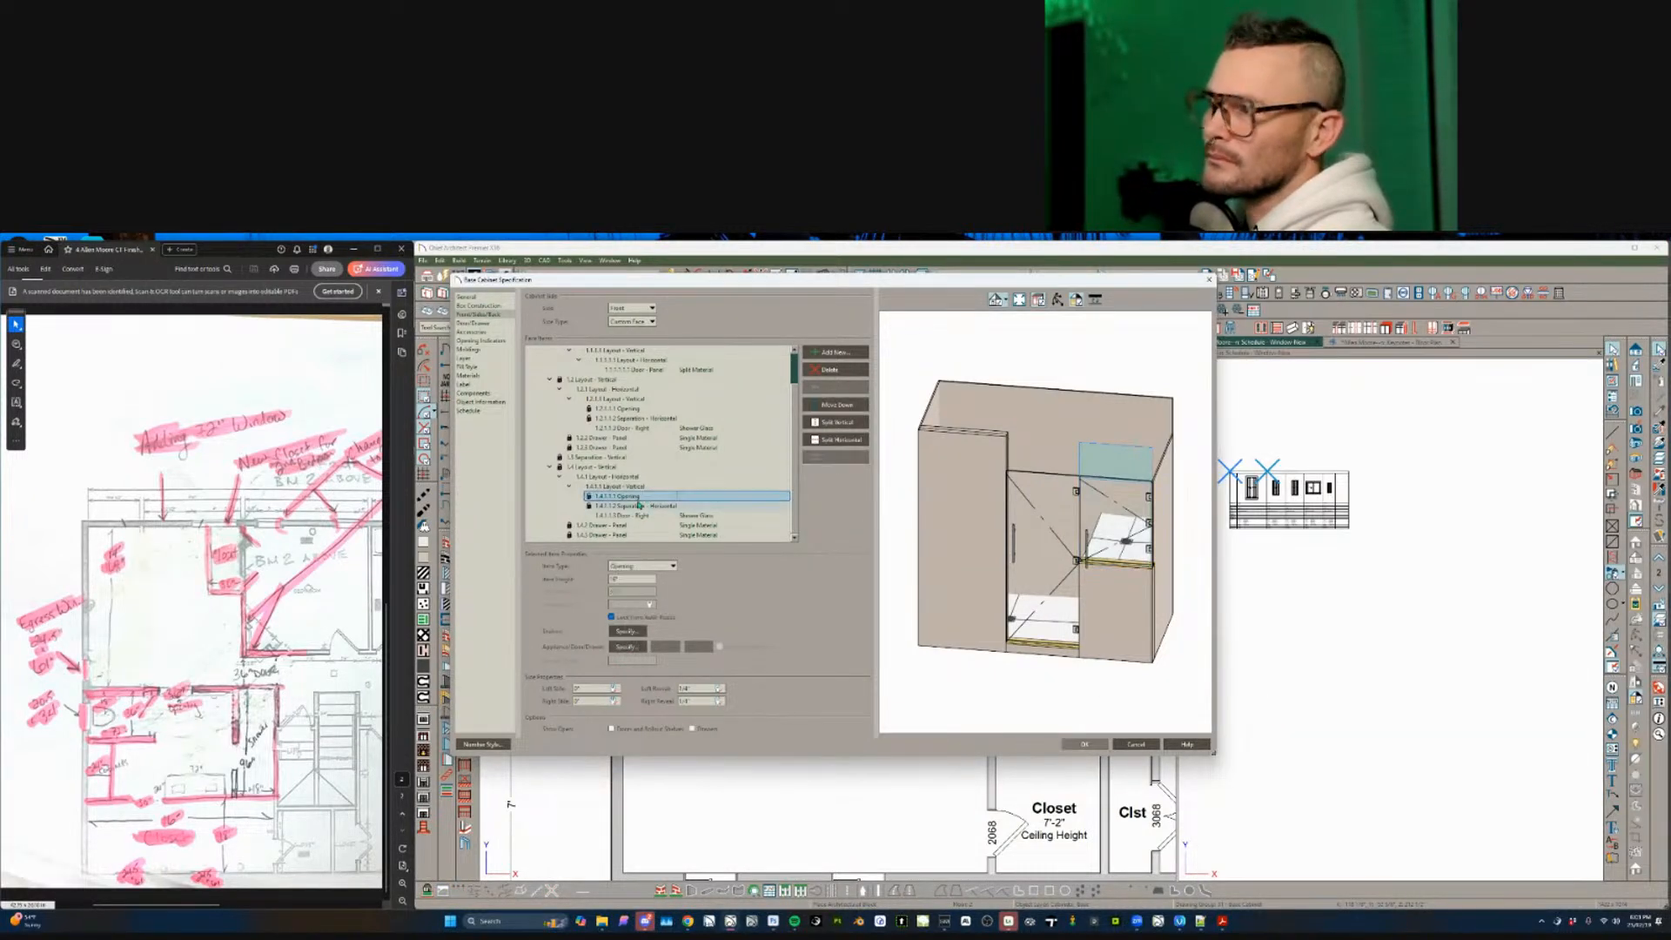
{"action": "left_click", "coordinate": [629, 515]}
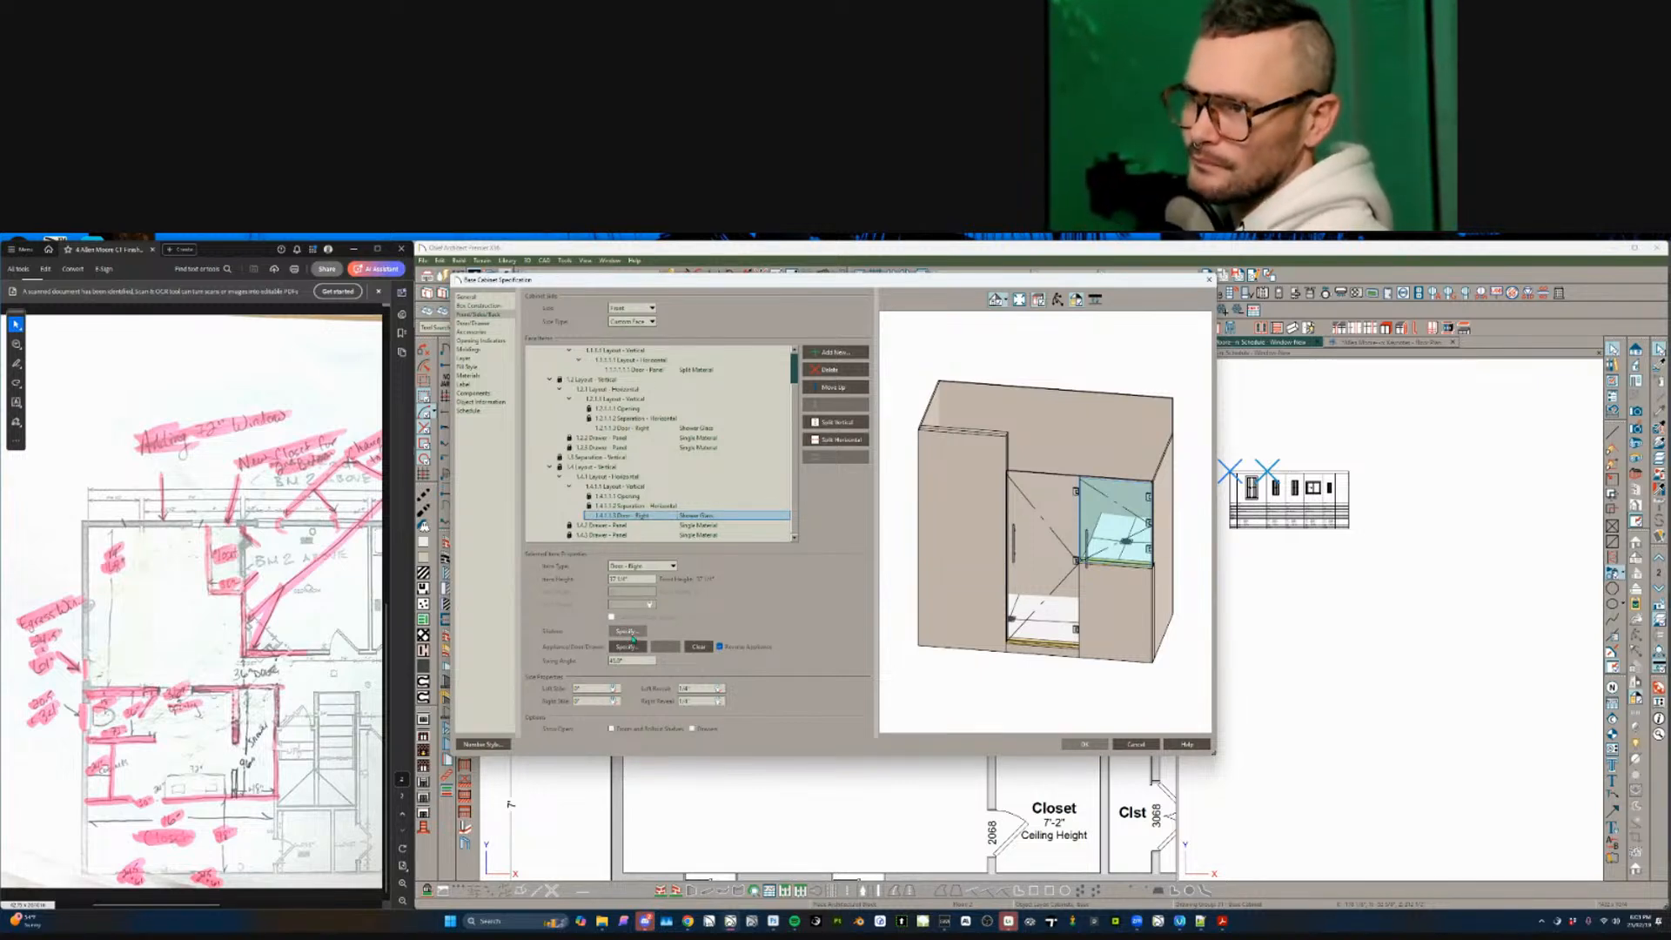
{"action": "left_click", "coordinate": [628, 632]}
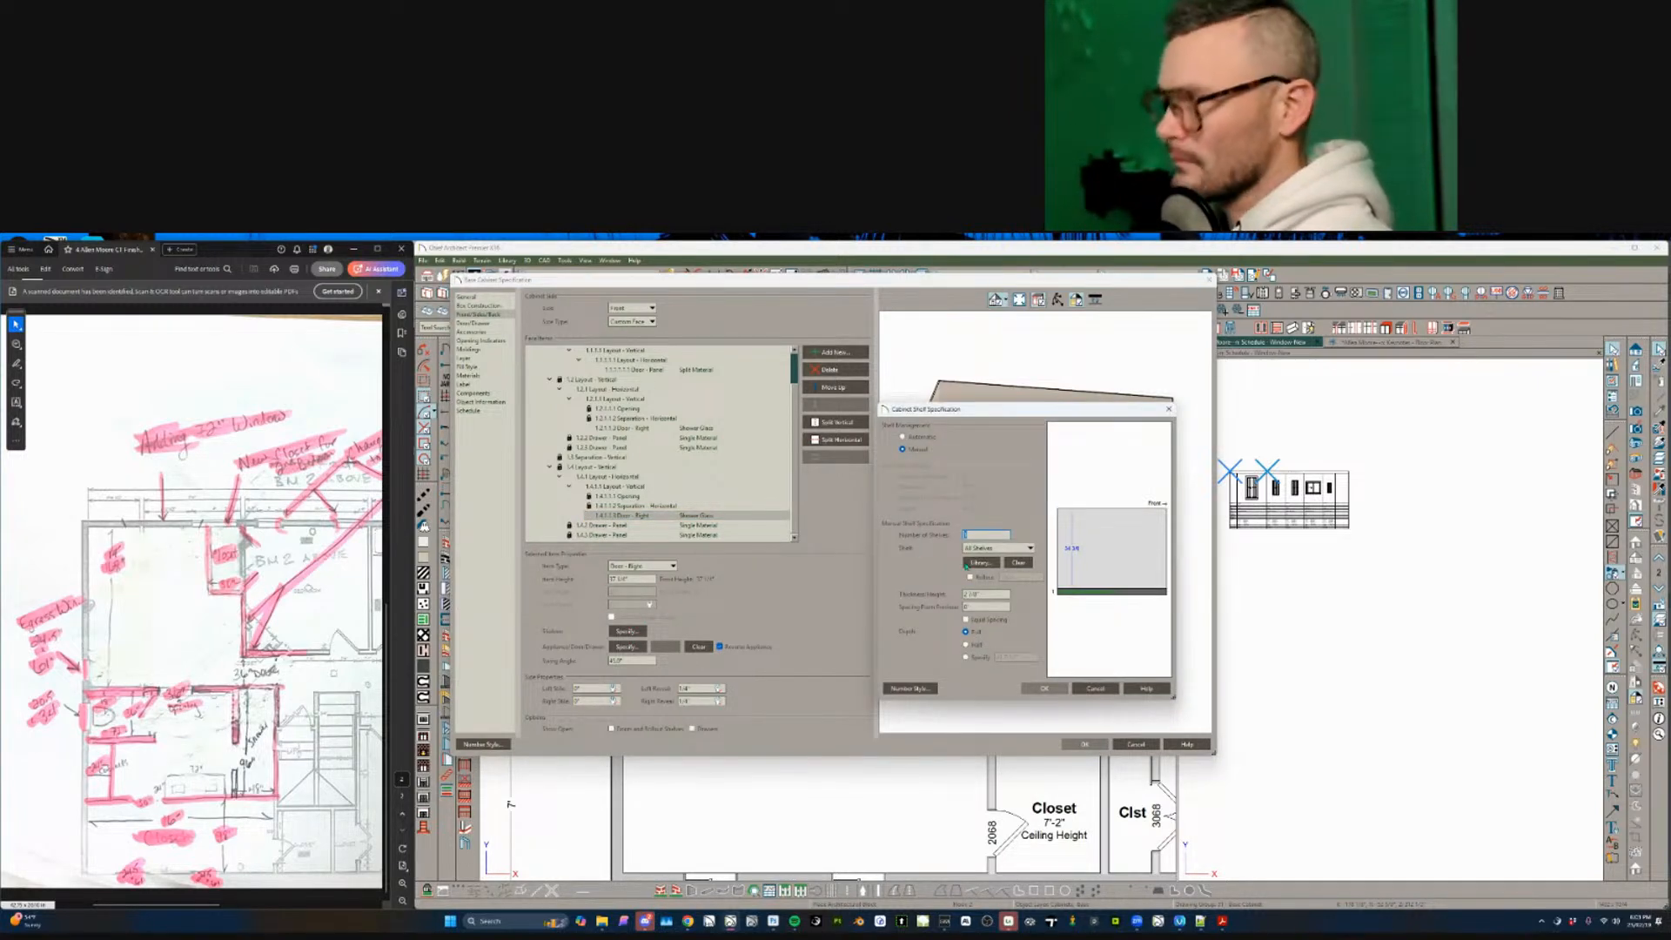
{"action": "type", "text": "0"}
{"action": "key", "text": "Return"}
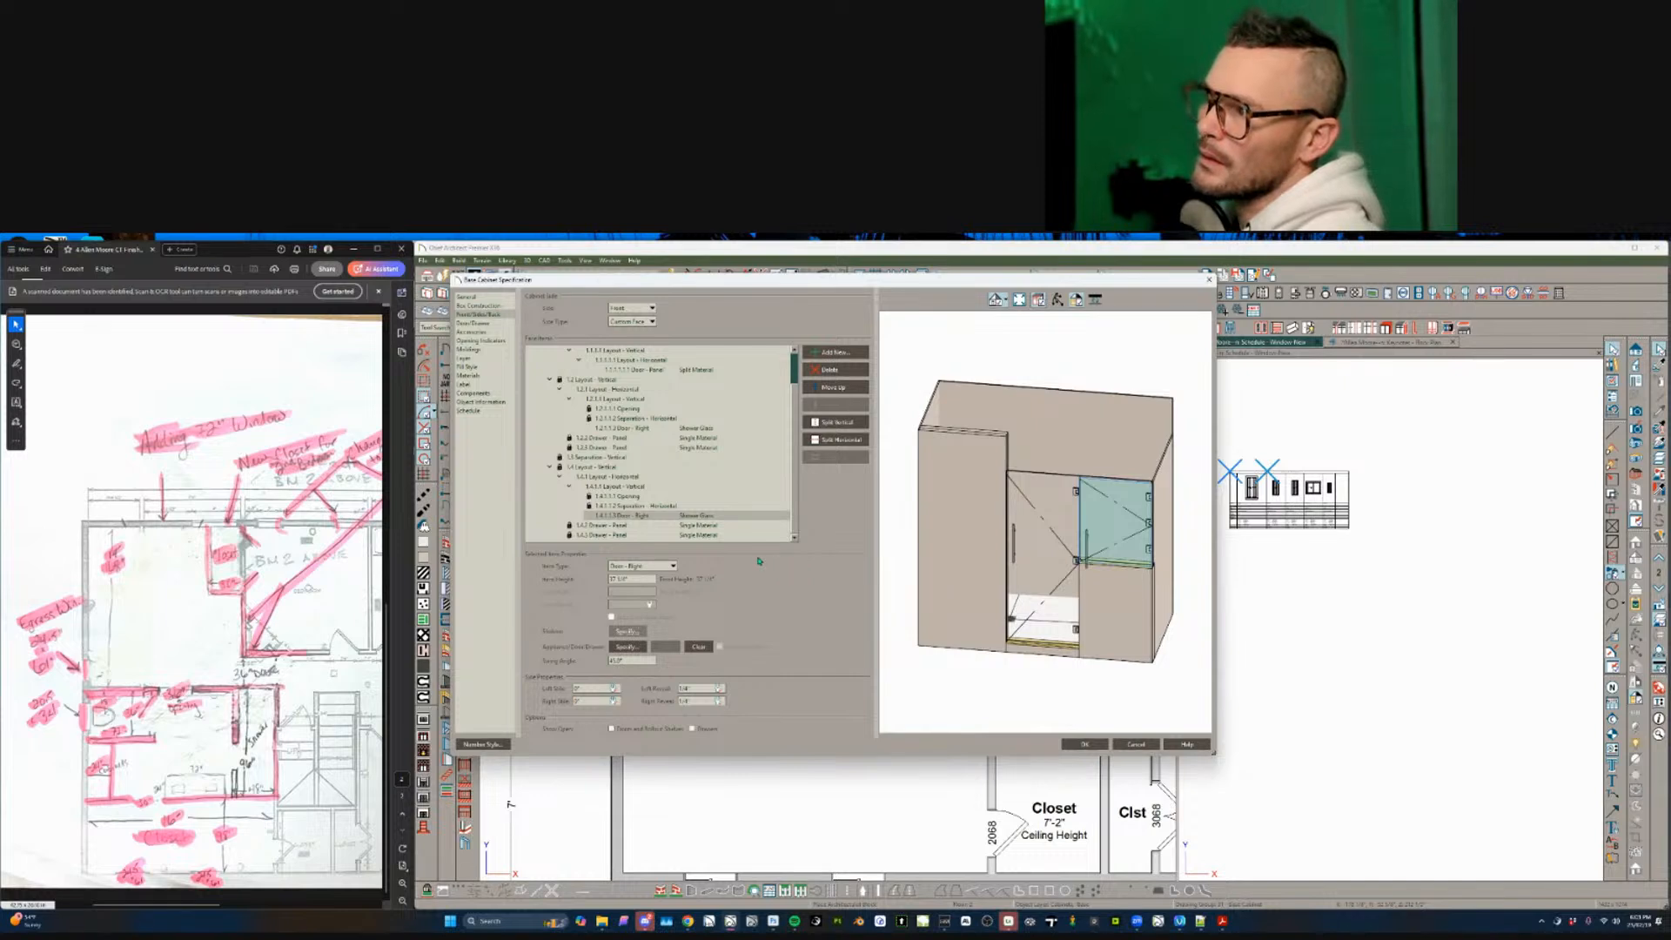
- Set the right glass door's handle to None
{"action": "left_click", "coordinate": [638, 647]}
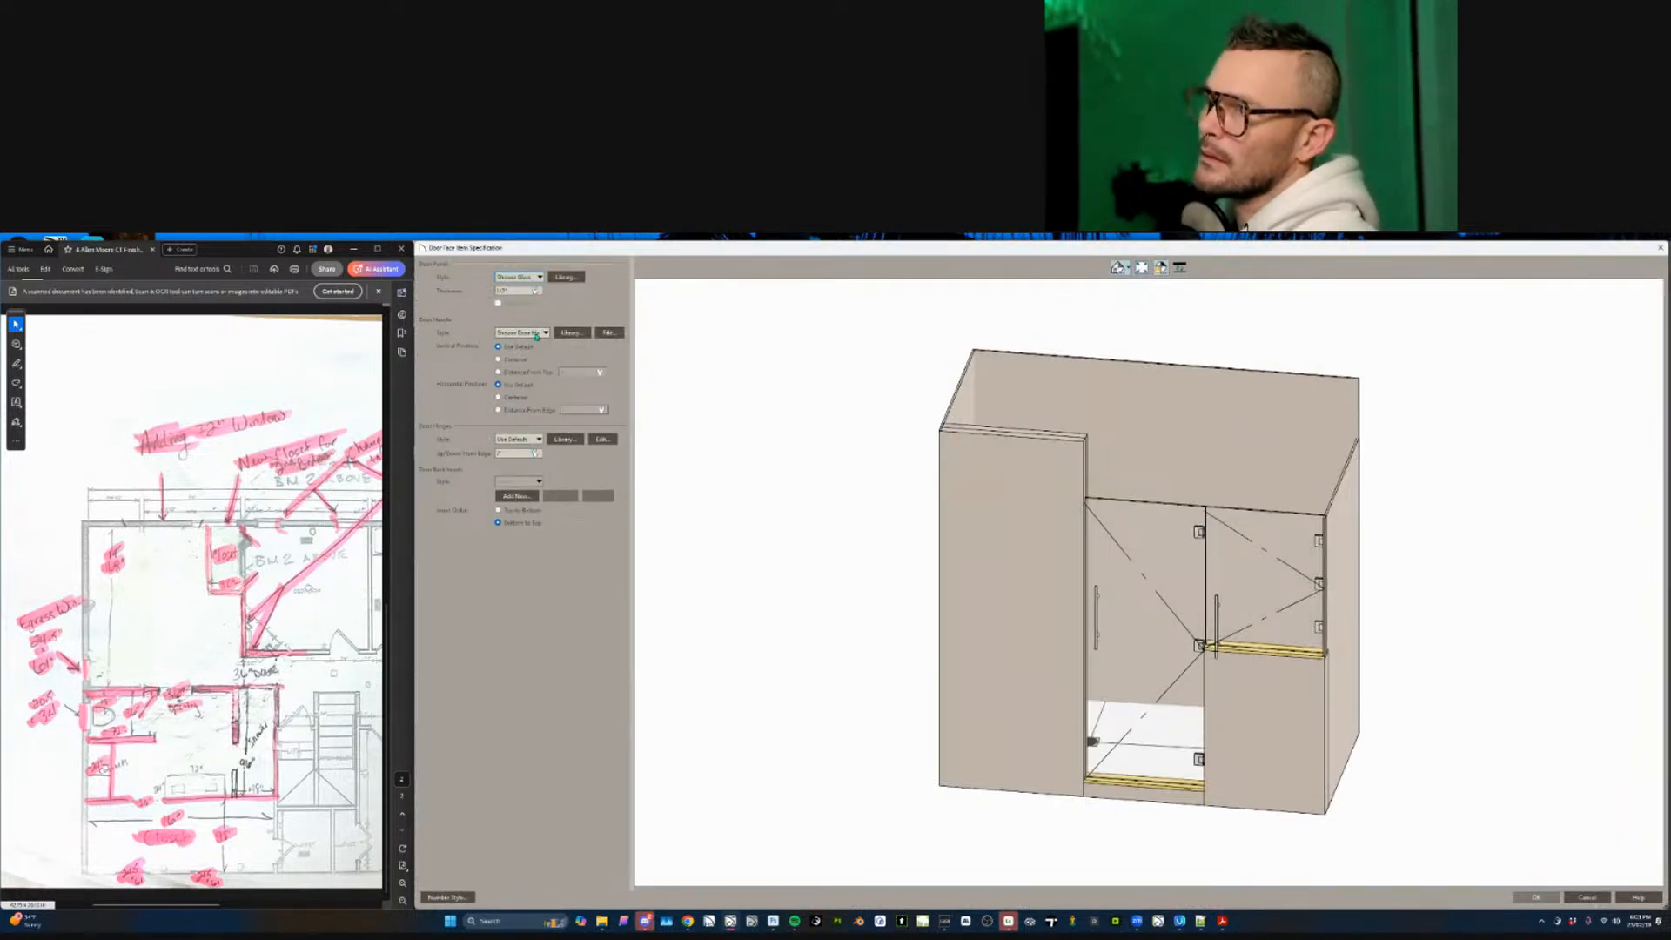
{"action": "left_click", "coordinate": [537, 333]}
{"action": "left_click", "coordinate": [525, 352]}
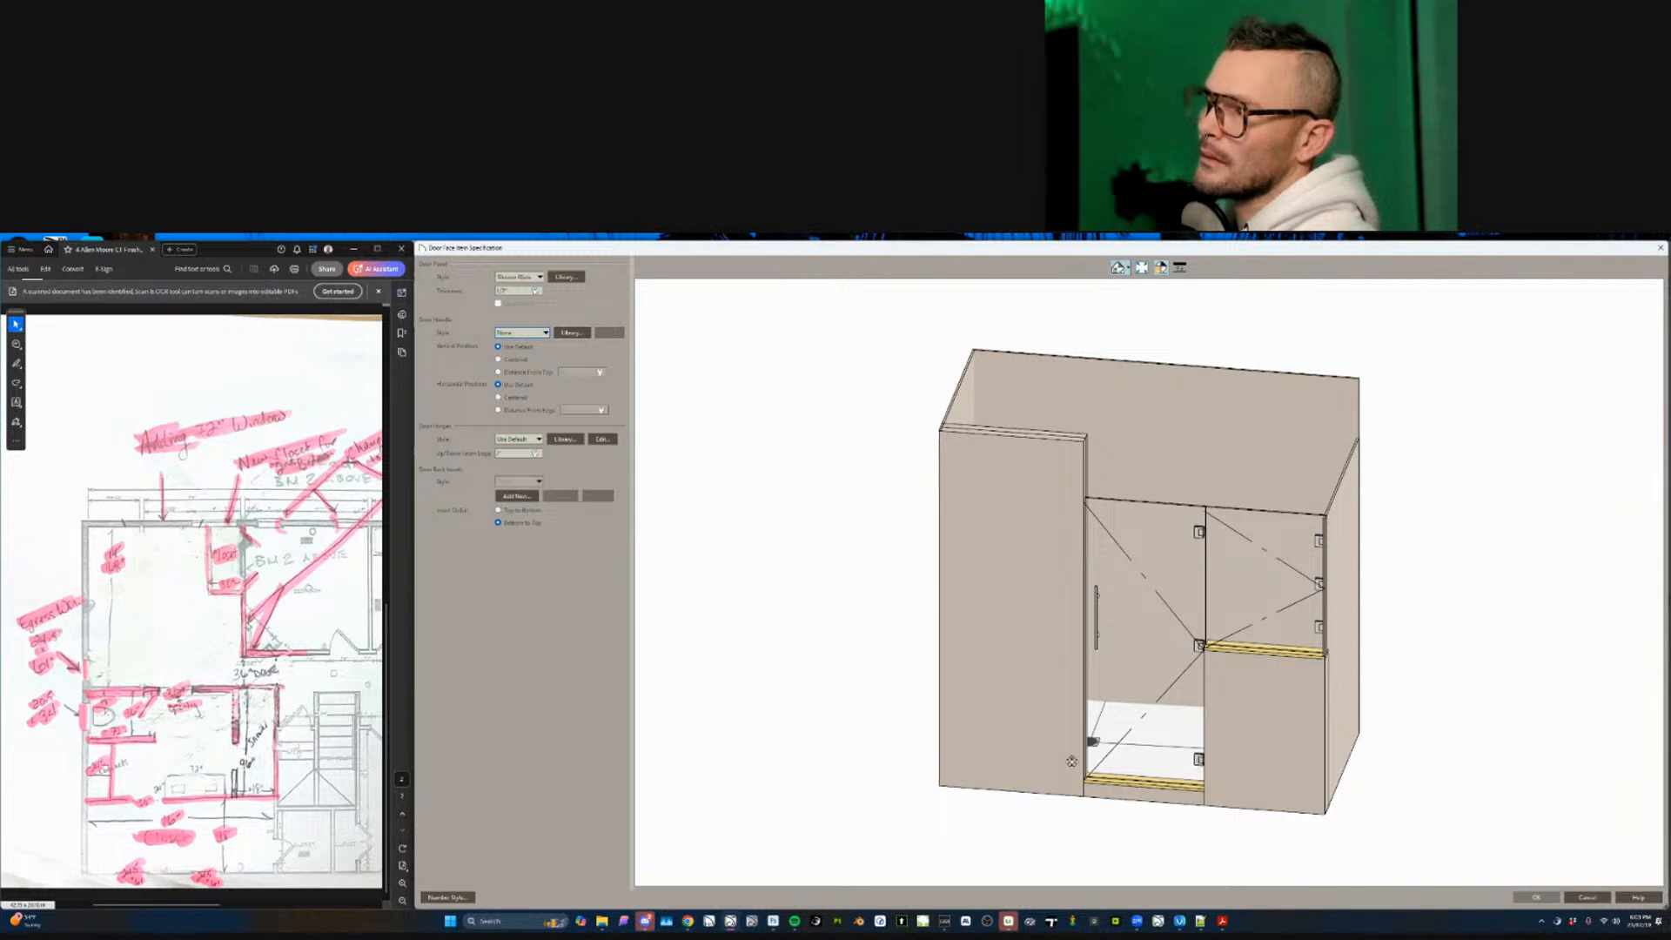
{"action": "left_click", "coordinate": [1539, 898]}
- Delete the opening on the enclosure's right side and apply the shower changes
{"action": "left_click", "coordinate": [647, 309]}
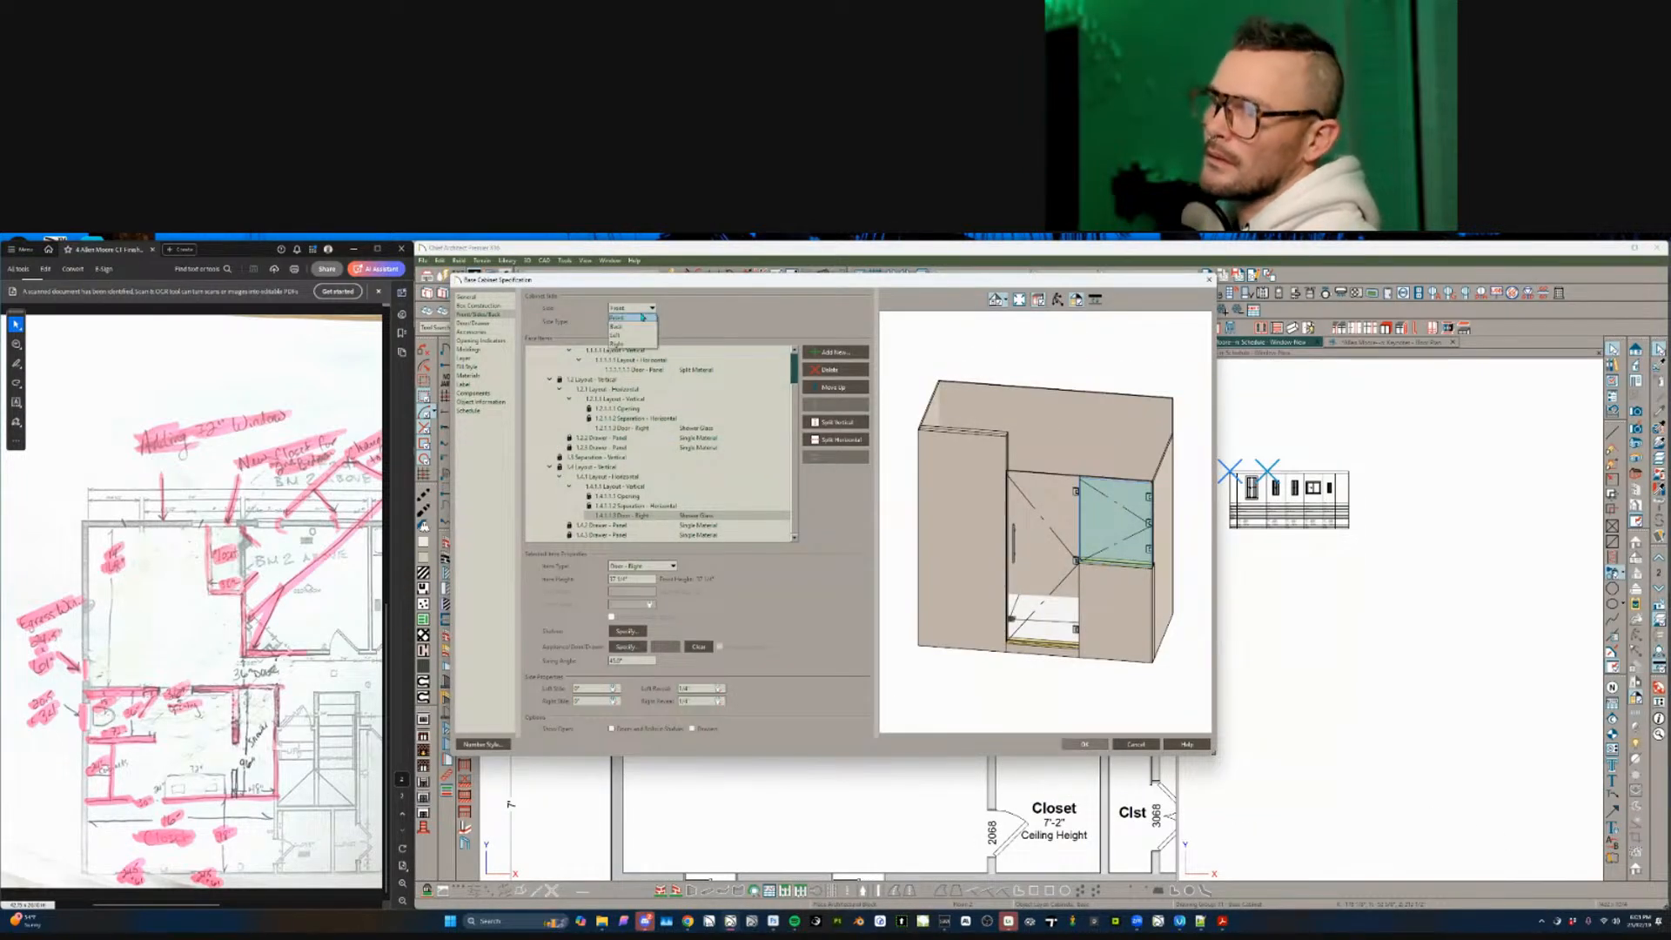
{"action": "left_click", "coordinate": [626, 344]}
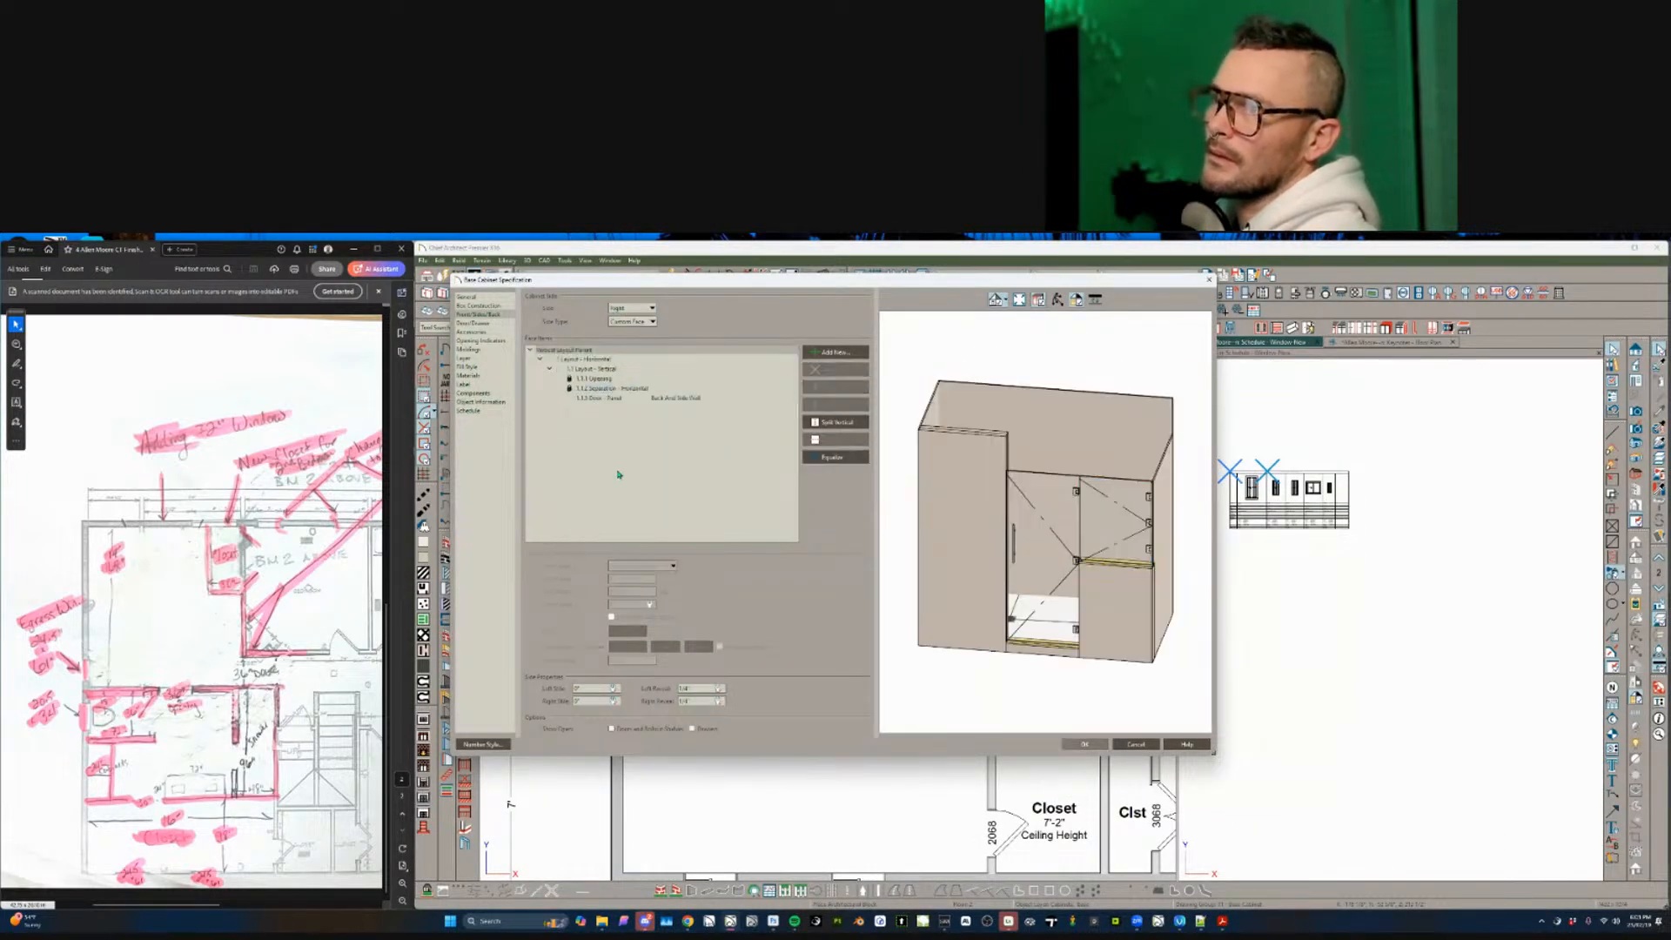
{"action": "left_click", "coordinate": [604, 381]}
{"action": "left_click", "coordinate": [849, 373]}
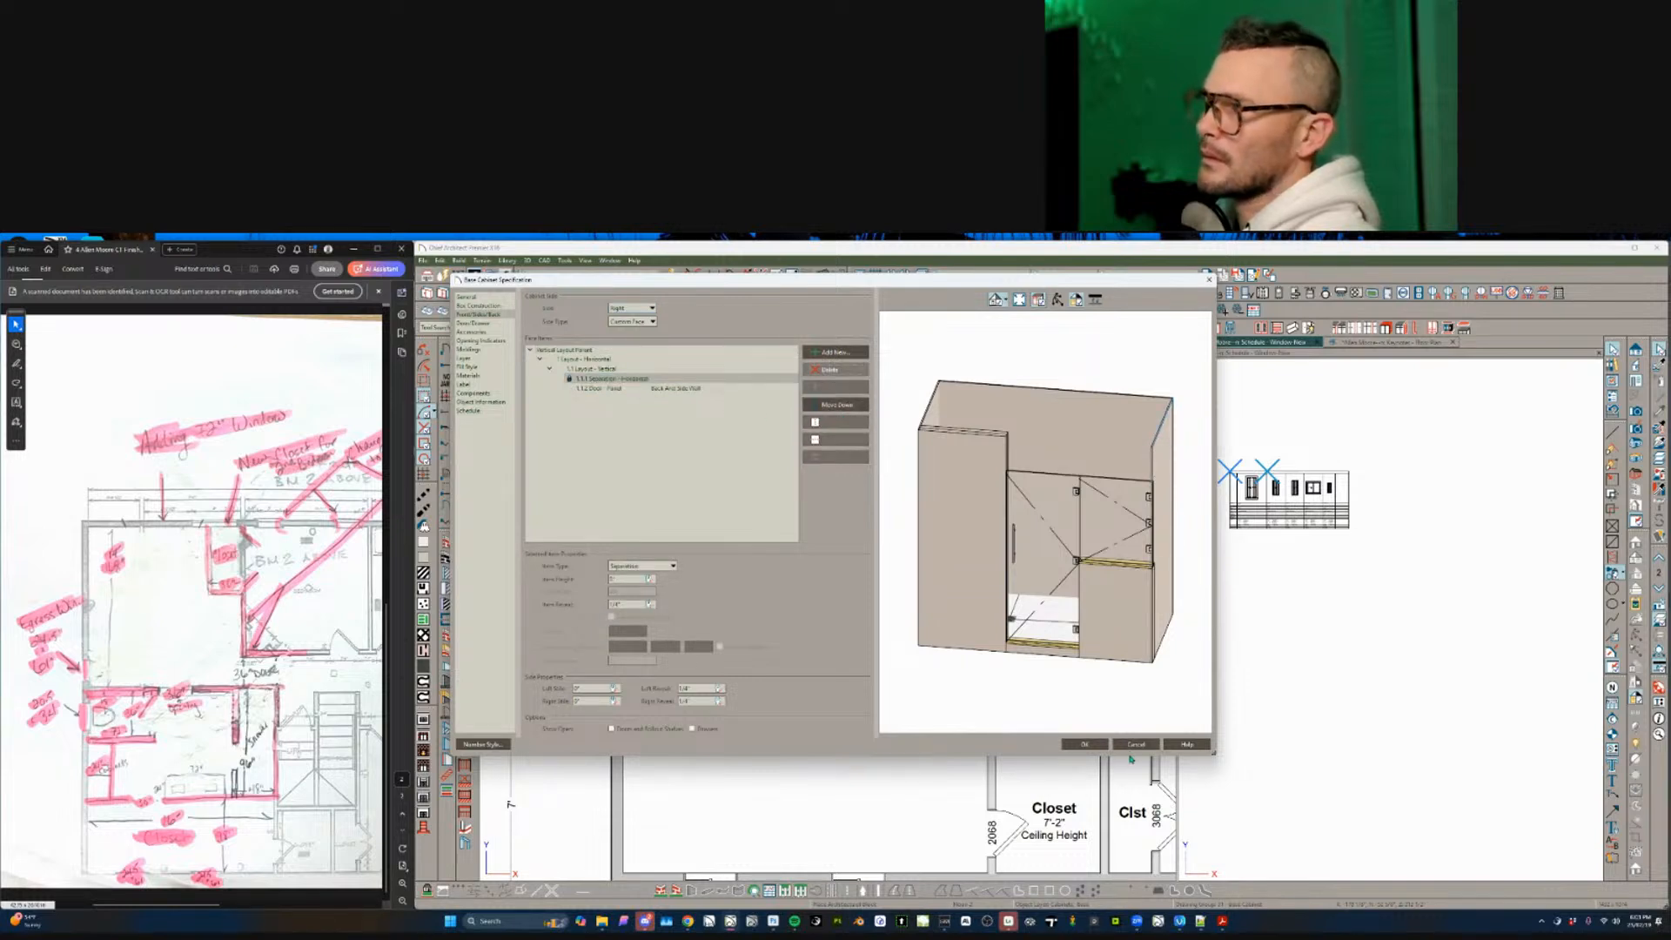
{"action": "left_click", "coordinate": [1085, 743]}
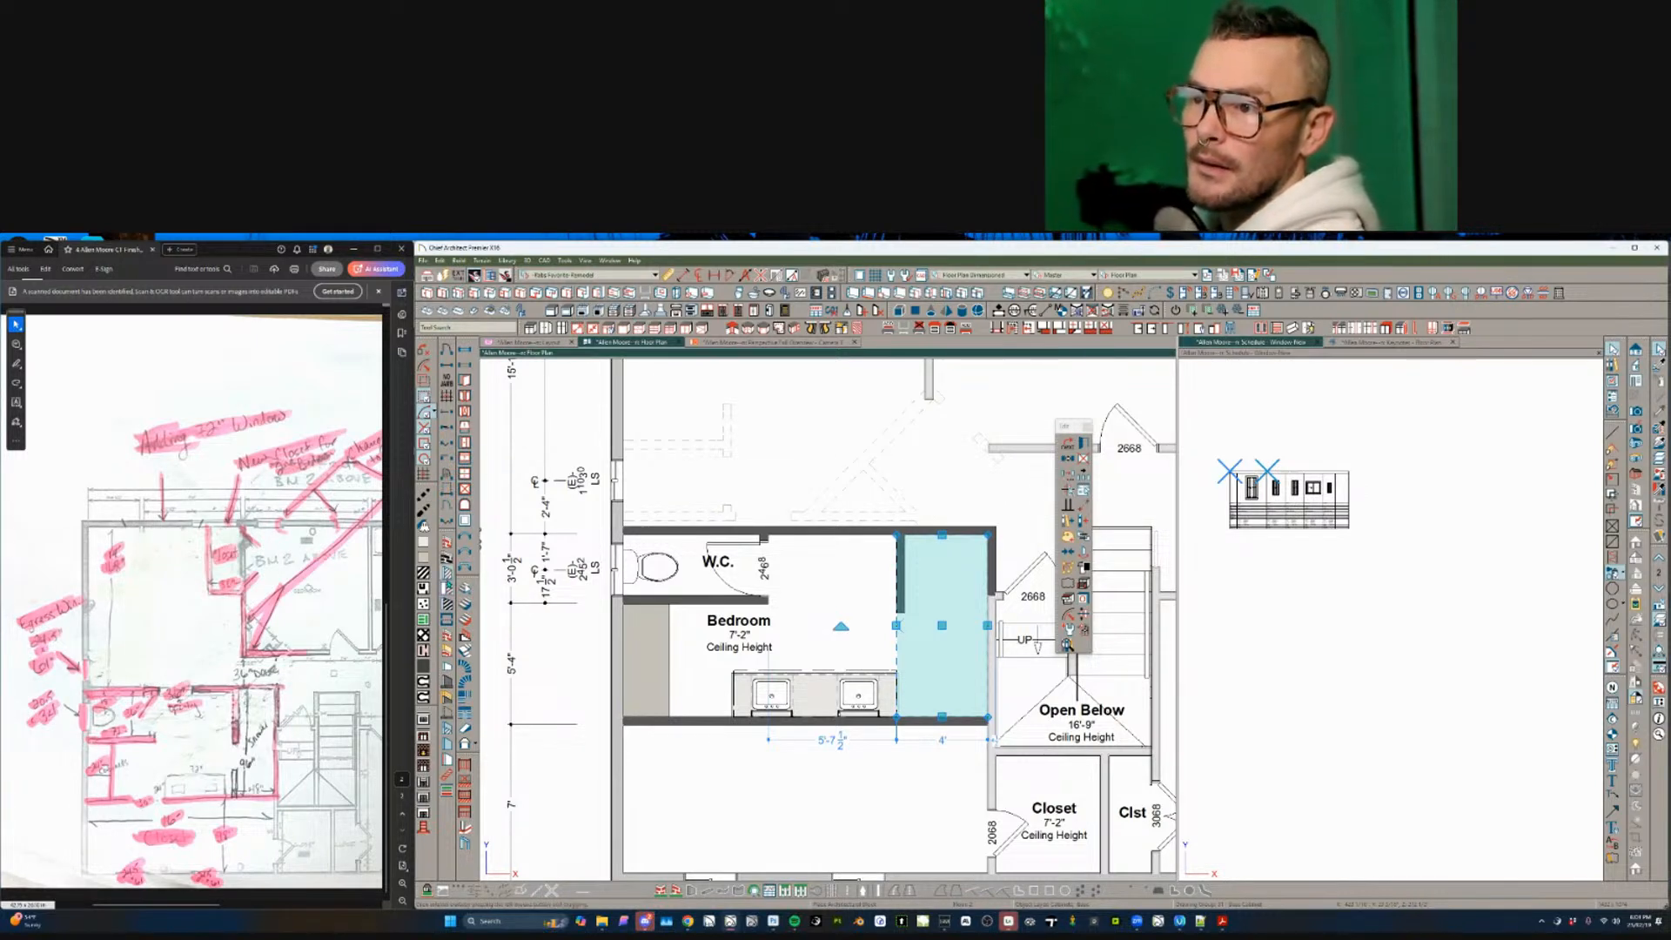
{"action": "left_click", "coordinate": [448, 666]}
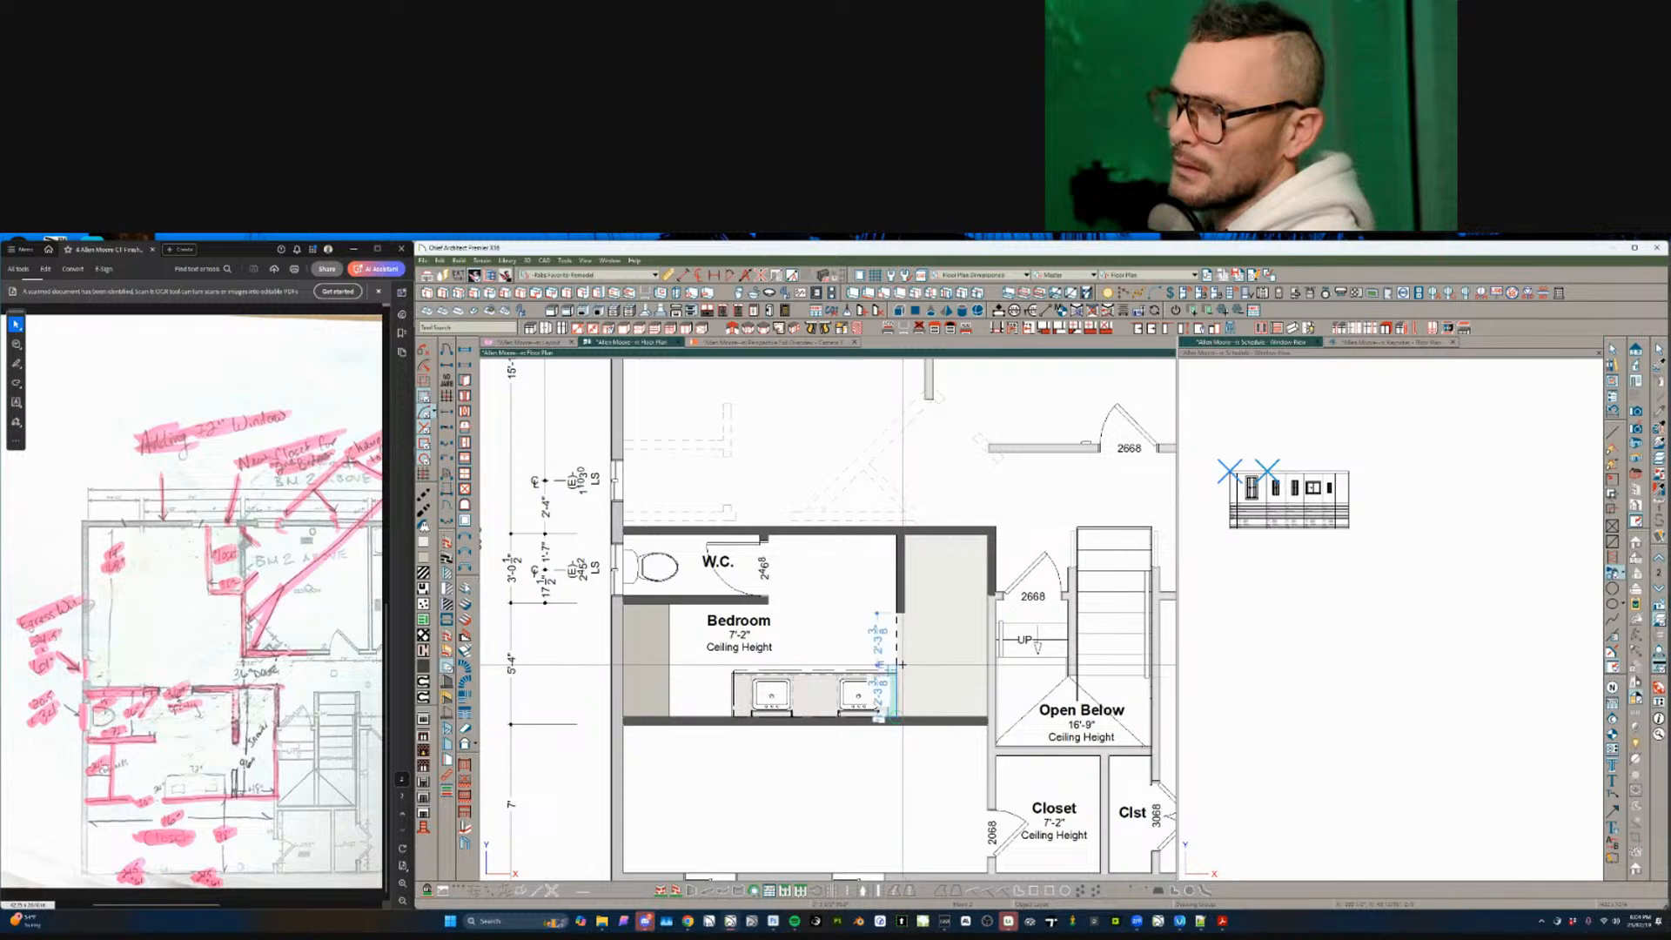
- Draw a wall down beside the shower toward the lower bedroom wall
{"action": "left_click_drag", "start_coordinate": [898, 670], "coordinate": [905, 717]}
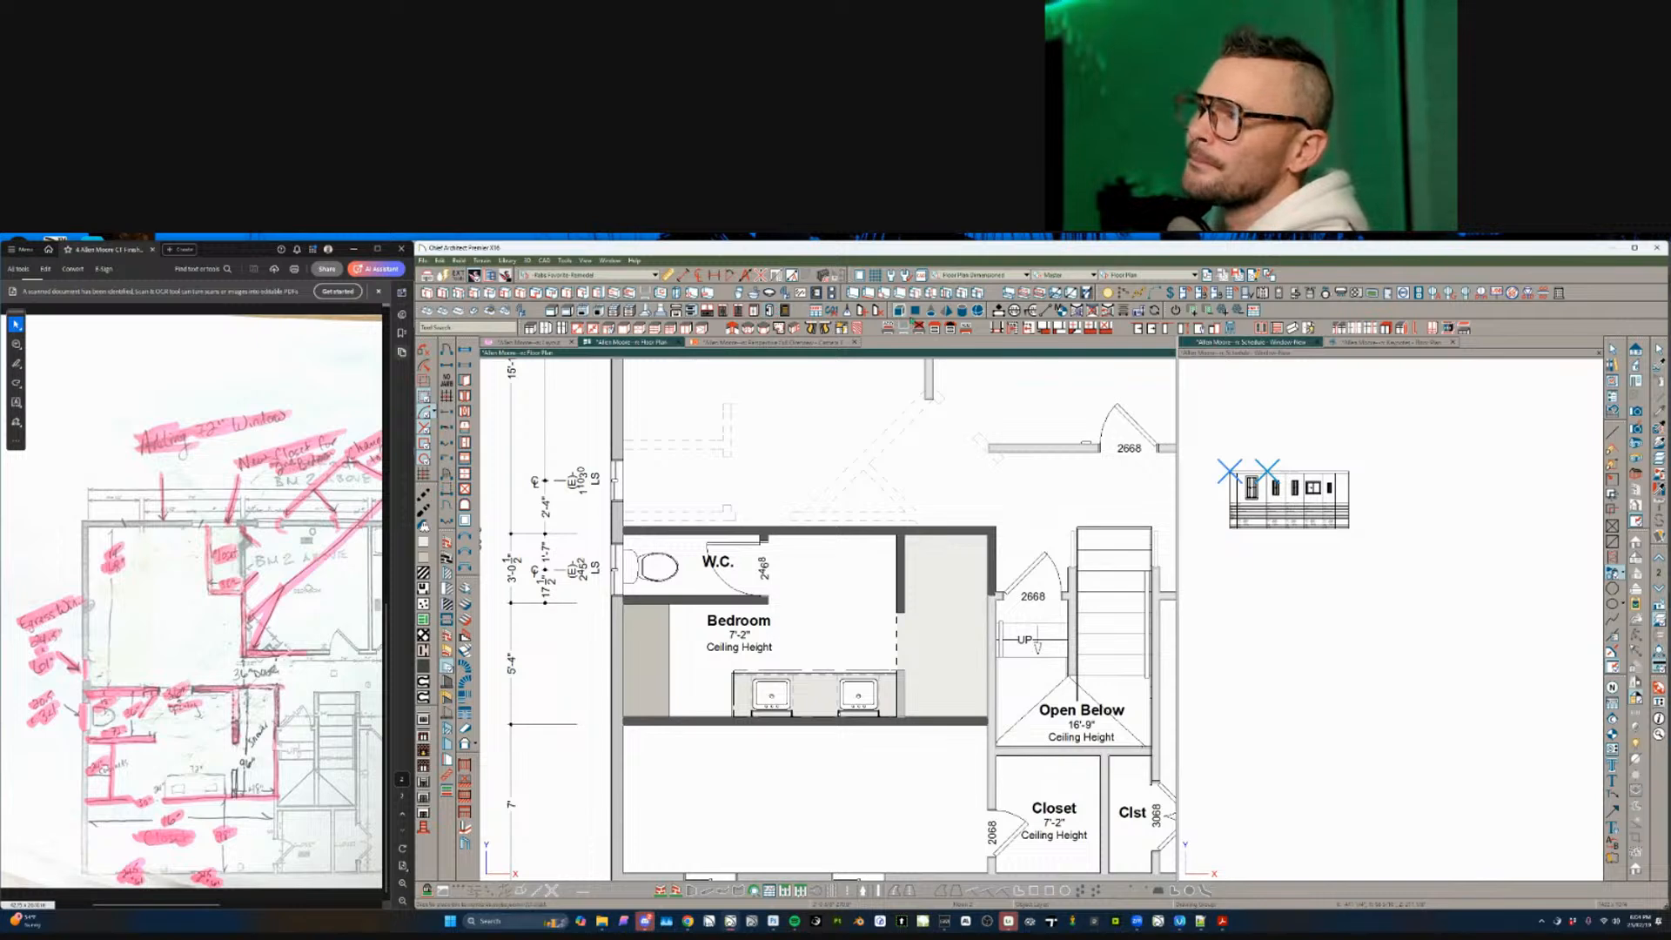
{"action": "left_click", "coordinate": [1124, 294]}
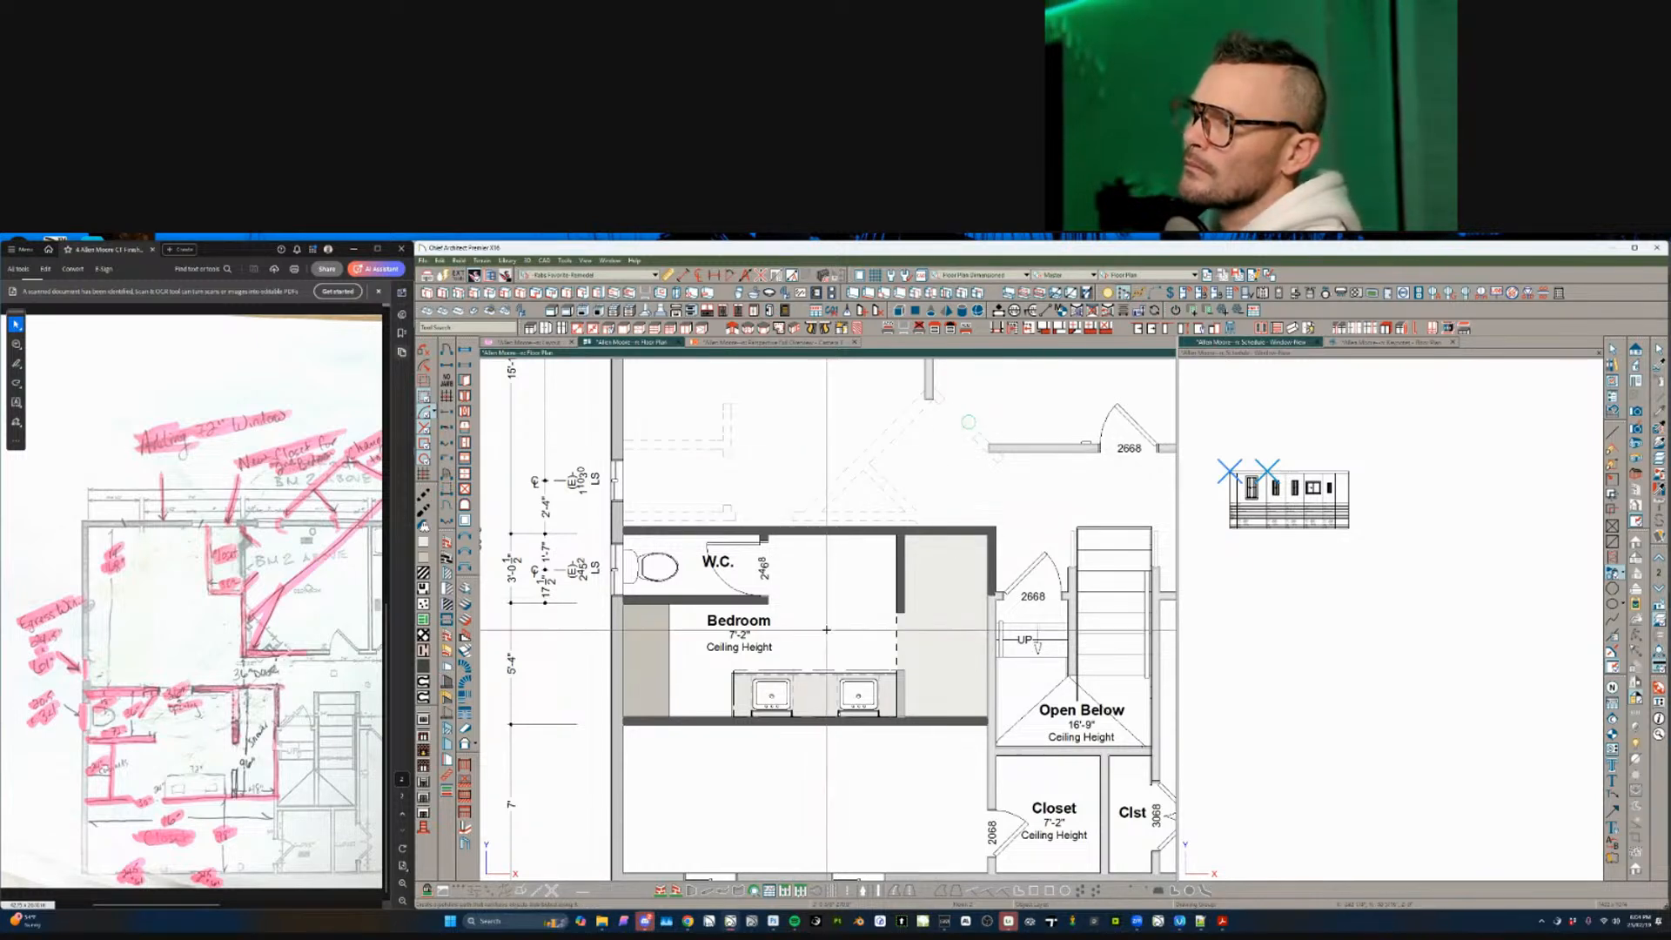
{"action": "left_click", "coordinate": [704, 634]}
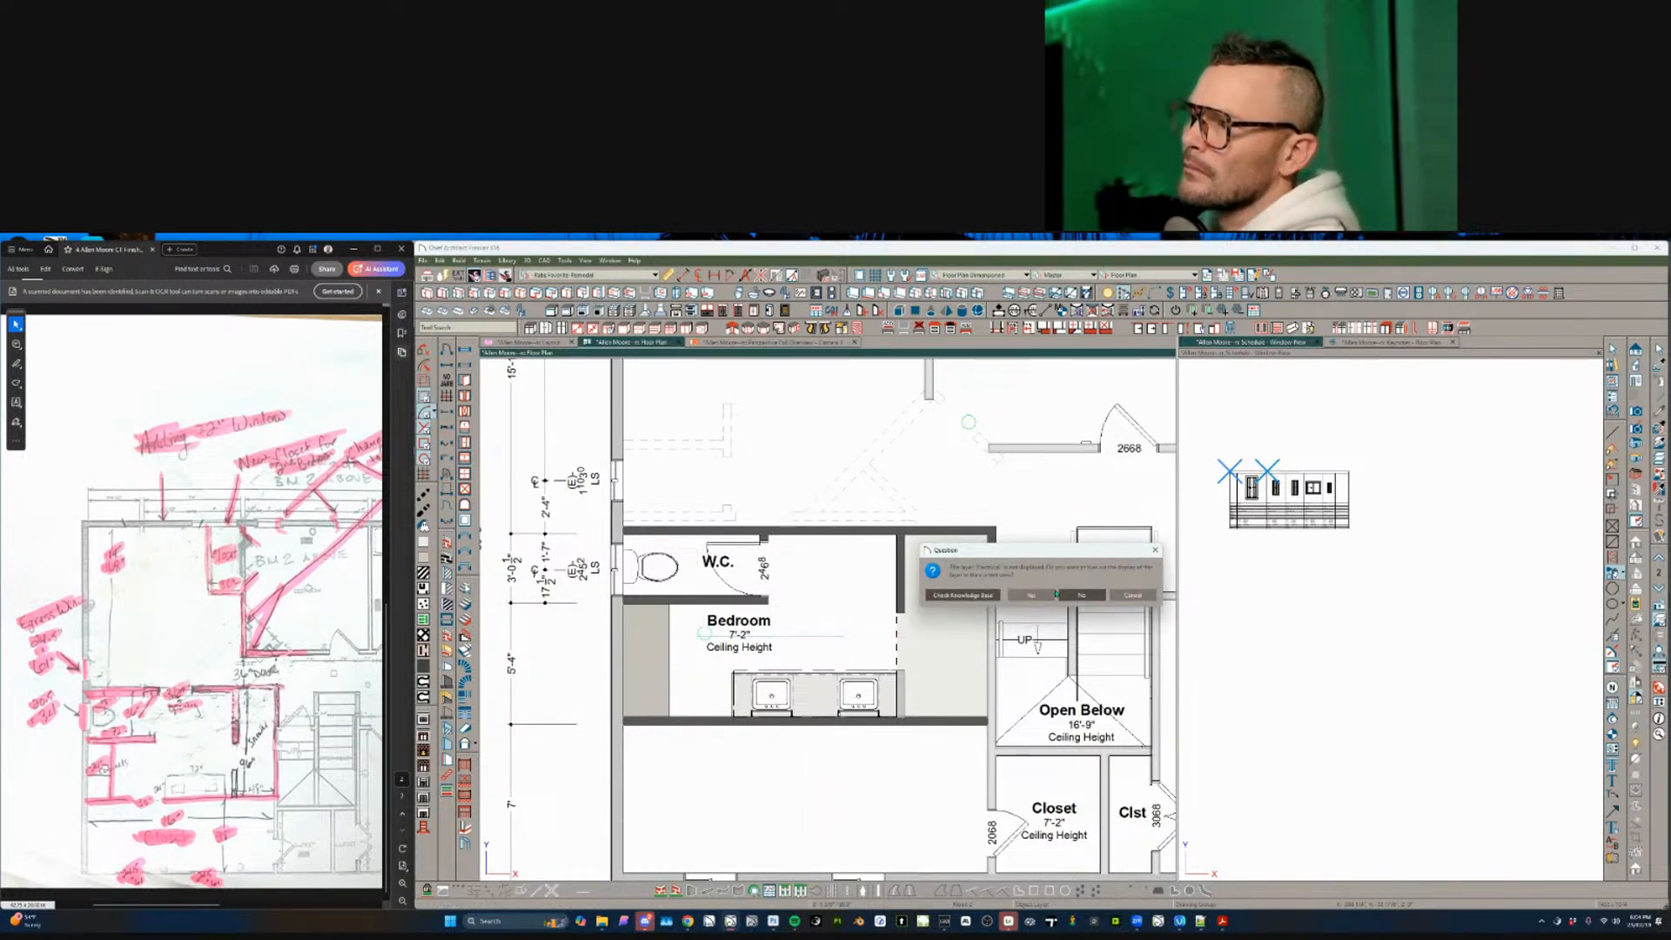
{"action": "left_click", "coordinate": [1080, 595]}
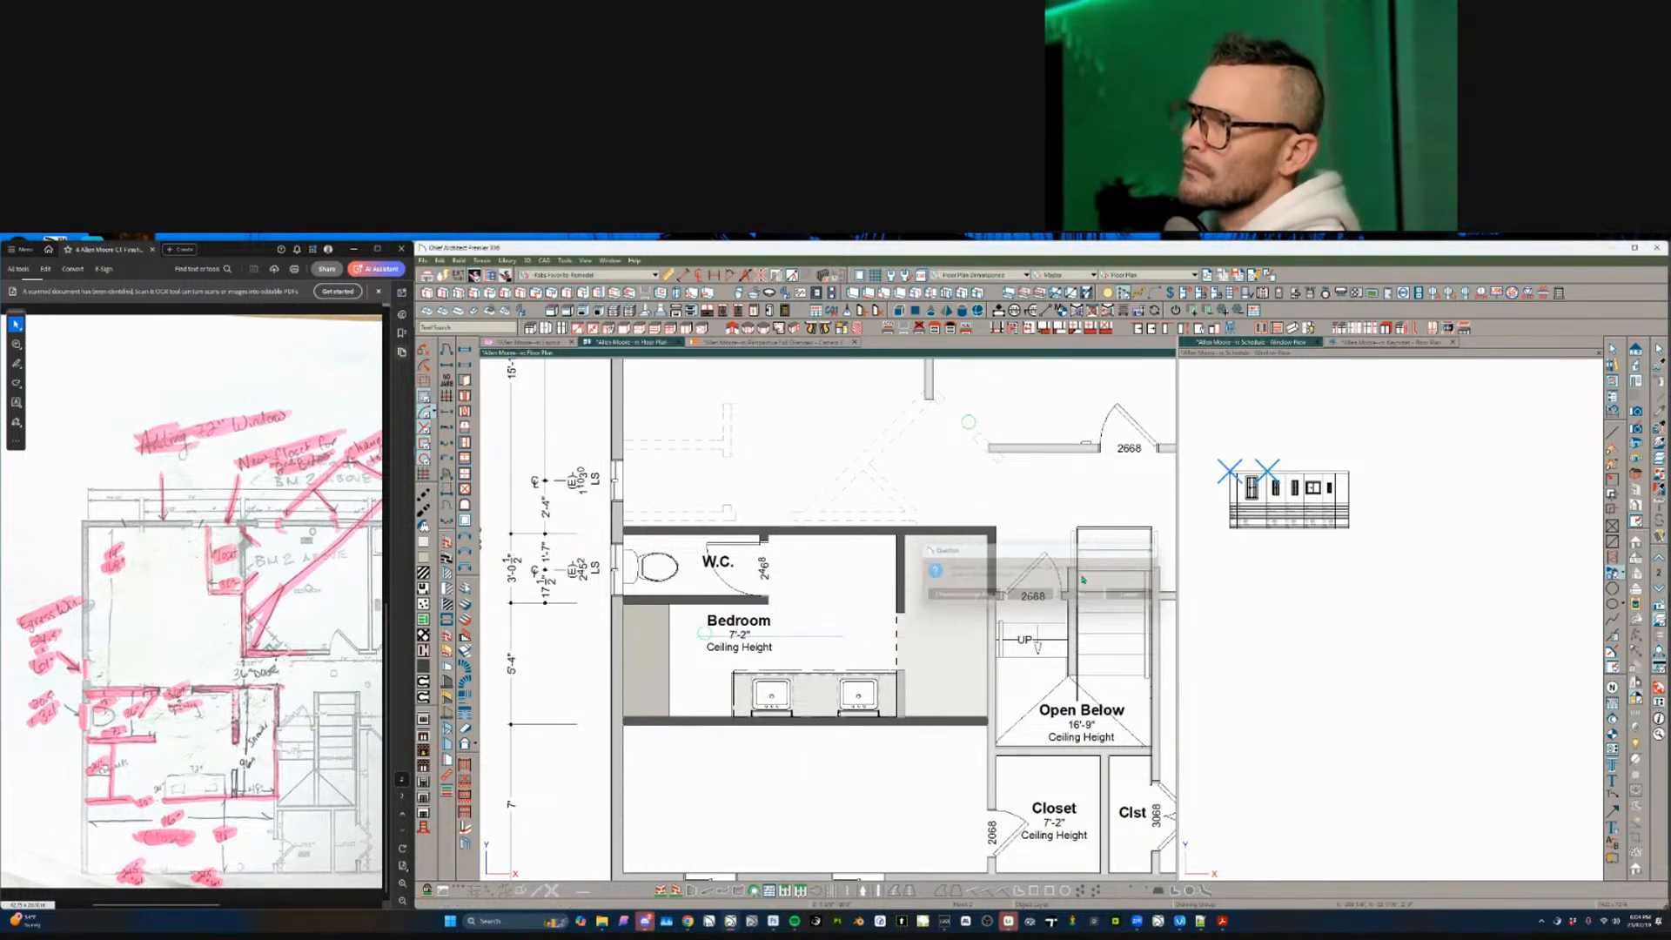
- Switch to the Working Plan view and place a Bedroom electrical item with the Electrical layer shown
{"action": "left_click", "coordinate": [1149, 275]}
{"action": "left_click", "coordinate": [1149, 329]}
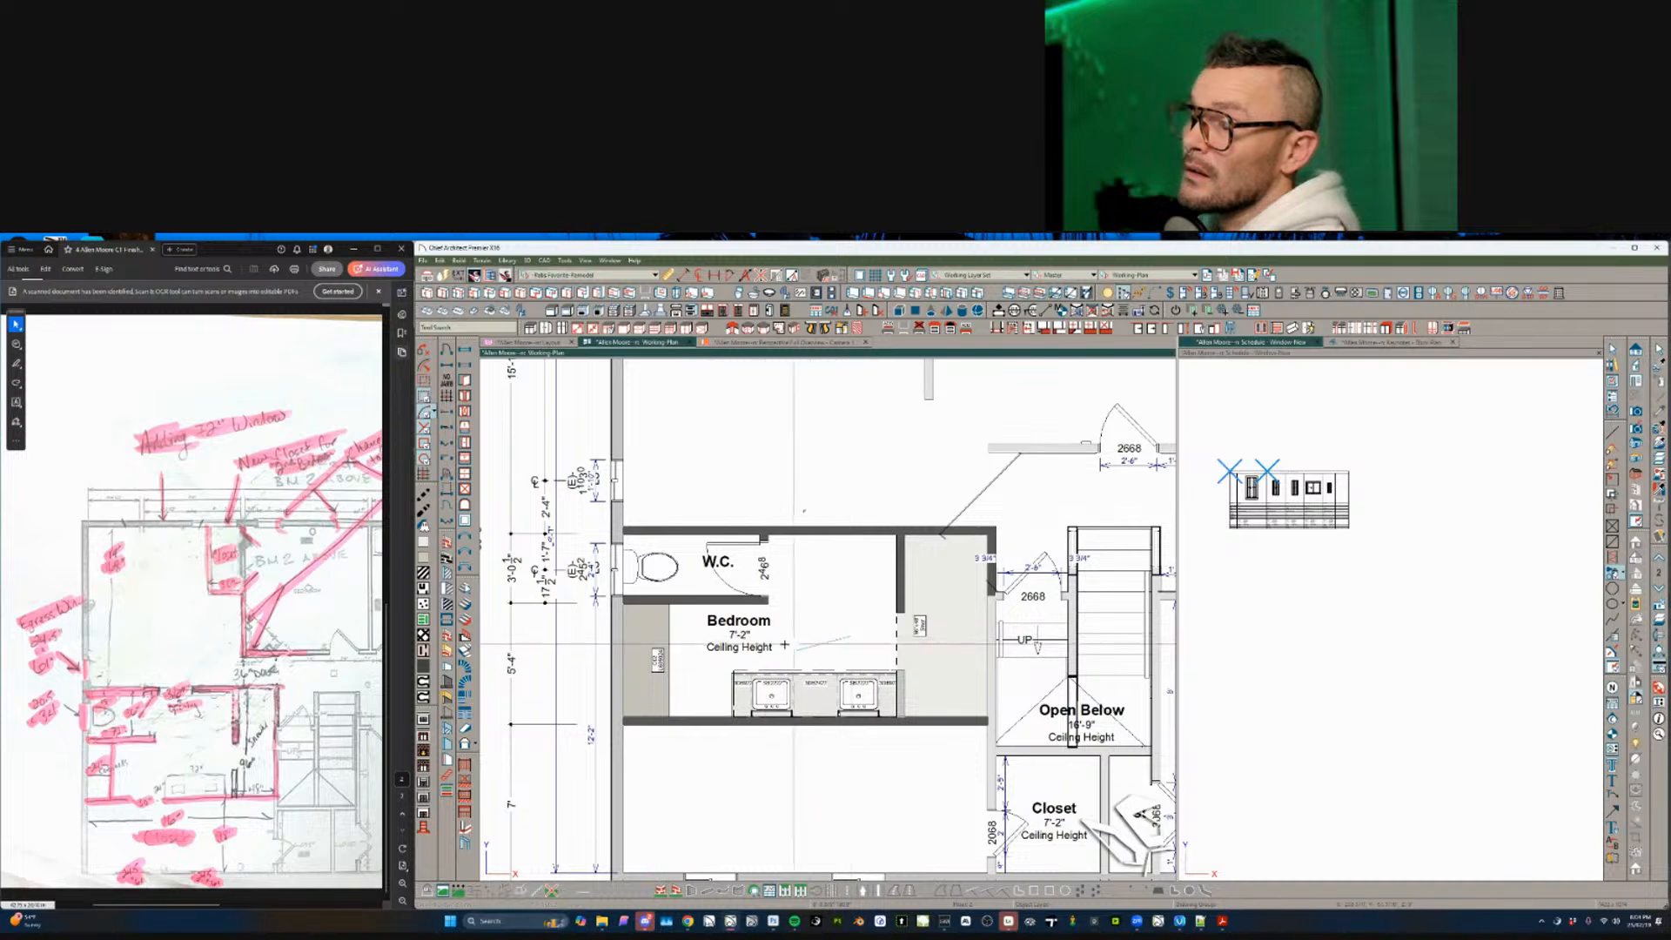
{"action": "left_click", "coordinate": [852, 595]}
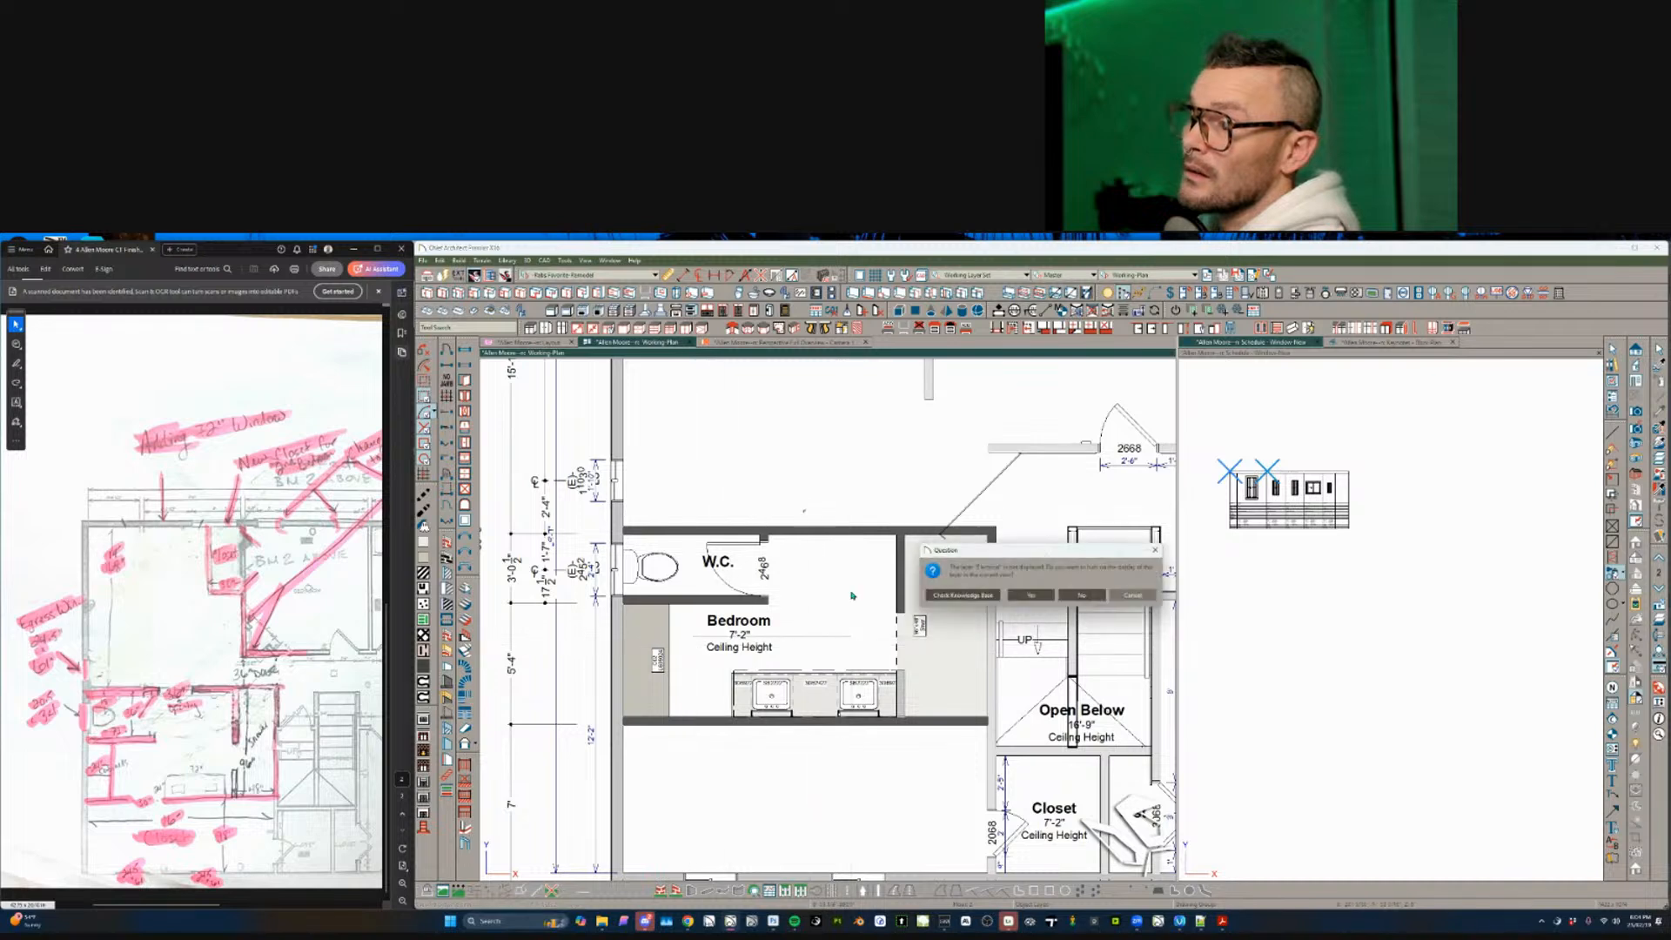
{"action": "left_click", "coordinate": [1027, 595]}
{"action": "scroll", "coordinate": [830, 615], "scroll_direction": "down", "scroll_amount": 2}
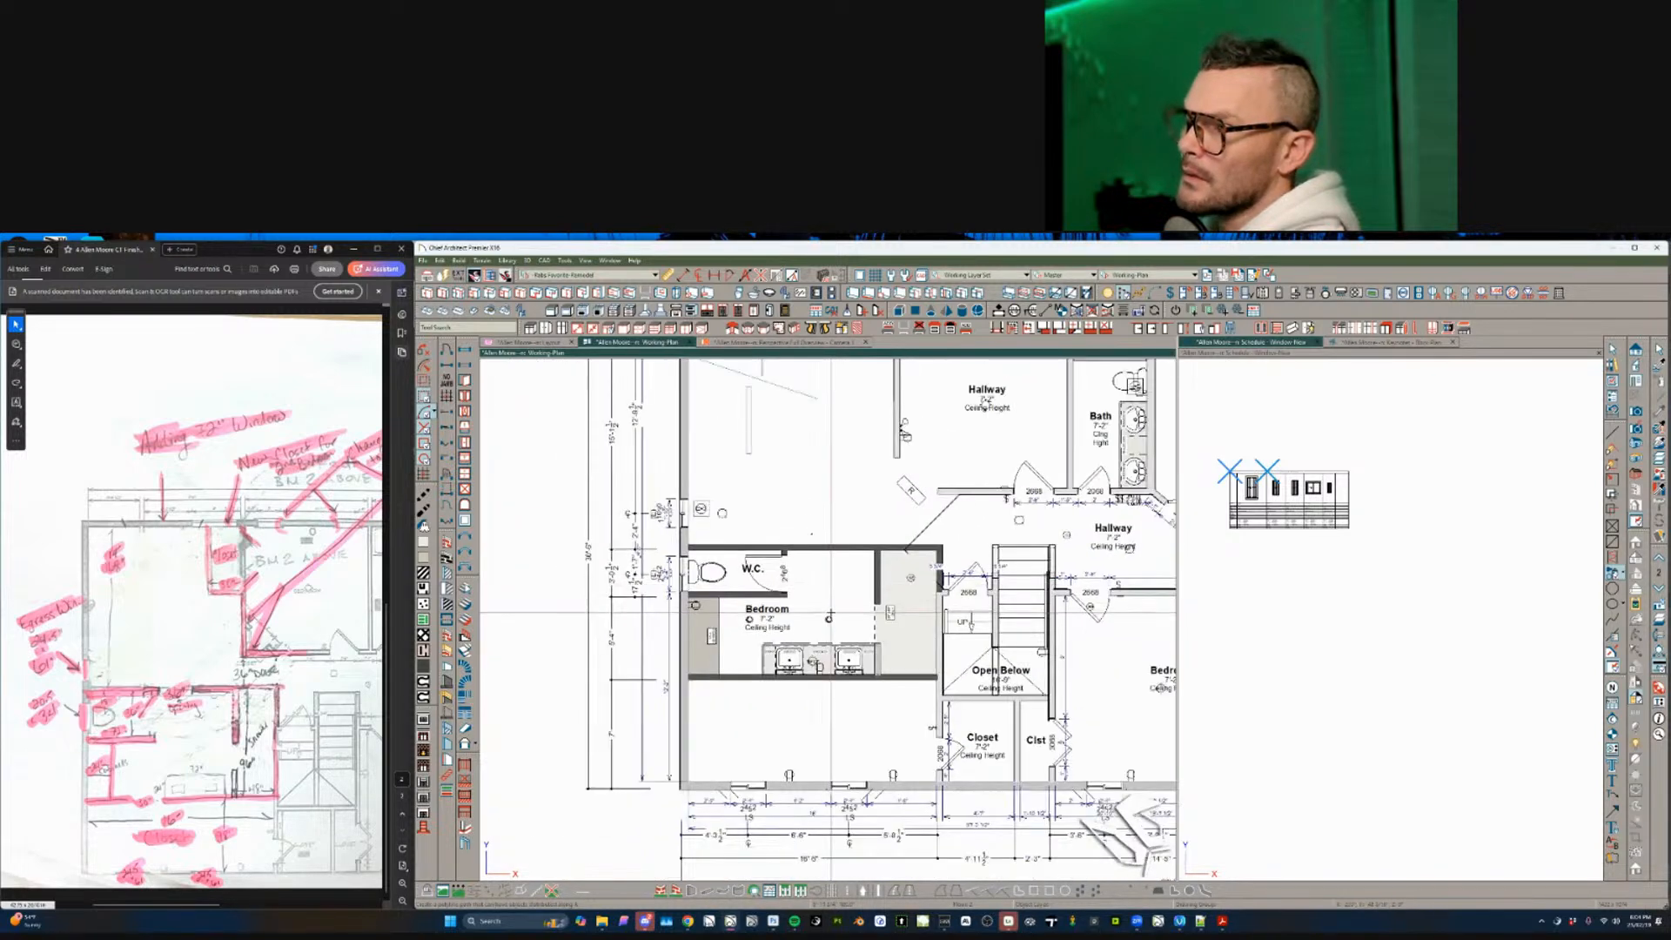
- Check the Bedroom line and the small adjacent room, then clear the selections
{"action": "left_click", "coordinate": [828, 616]}
{"action": "key", "text": "Escape"}
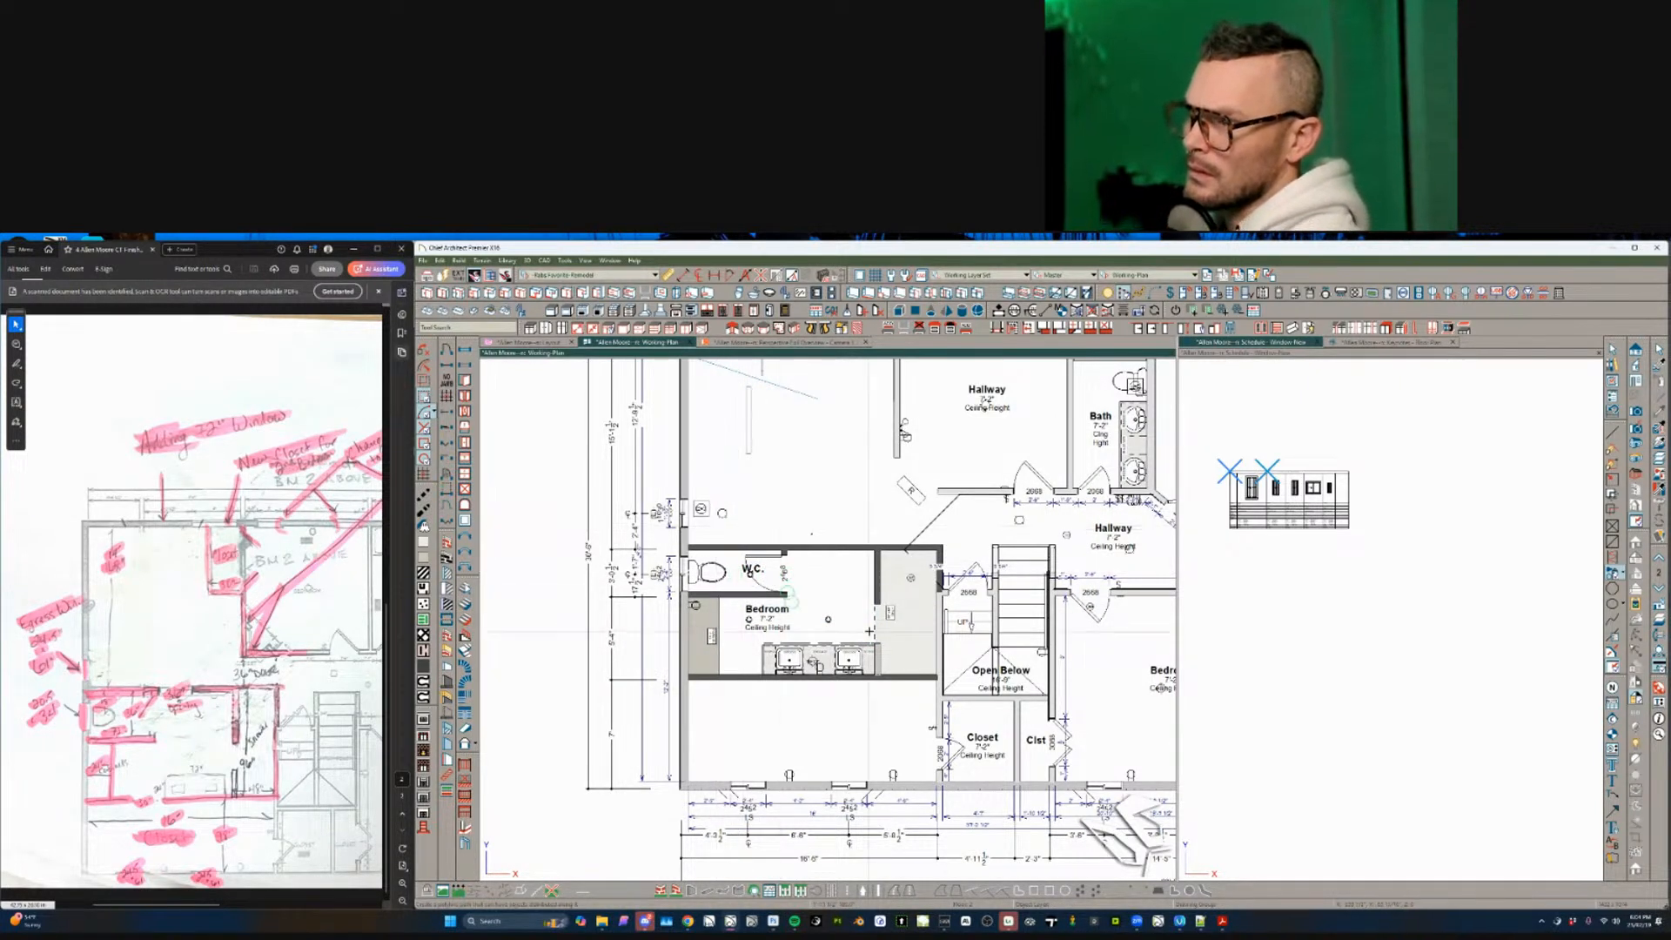
{"action": "left_click", "coordinate": [911, 591]}
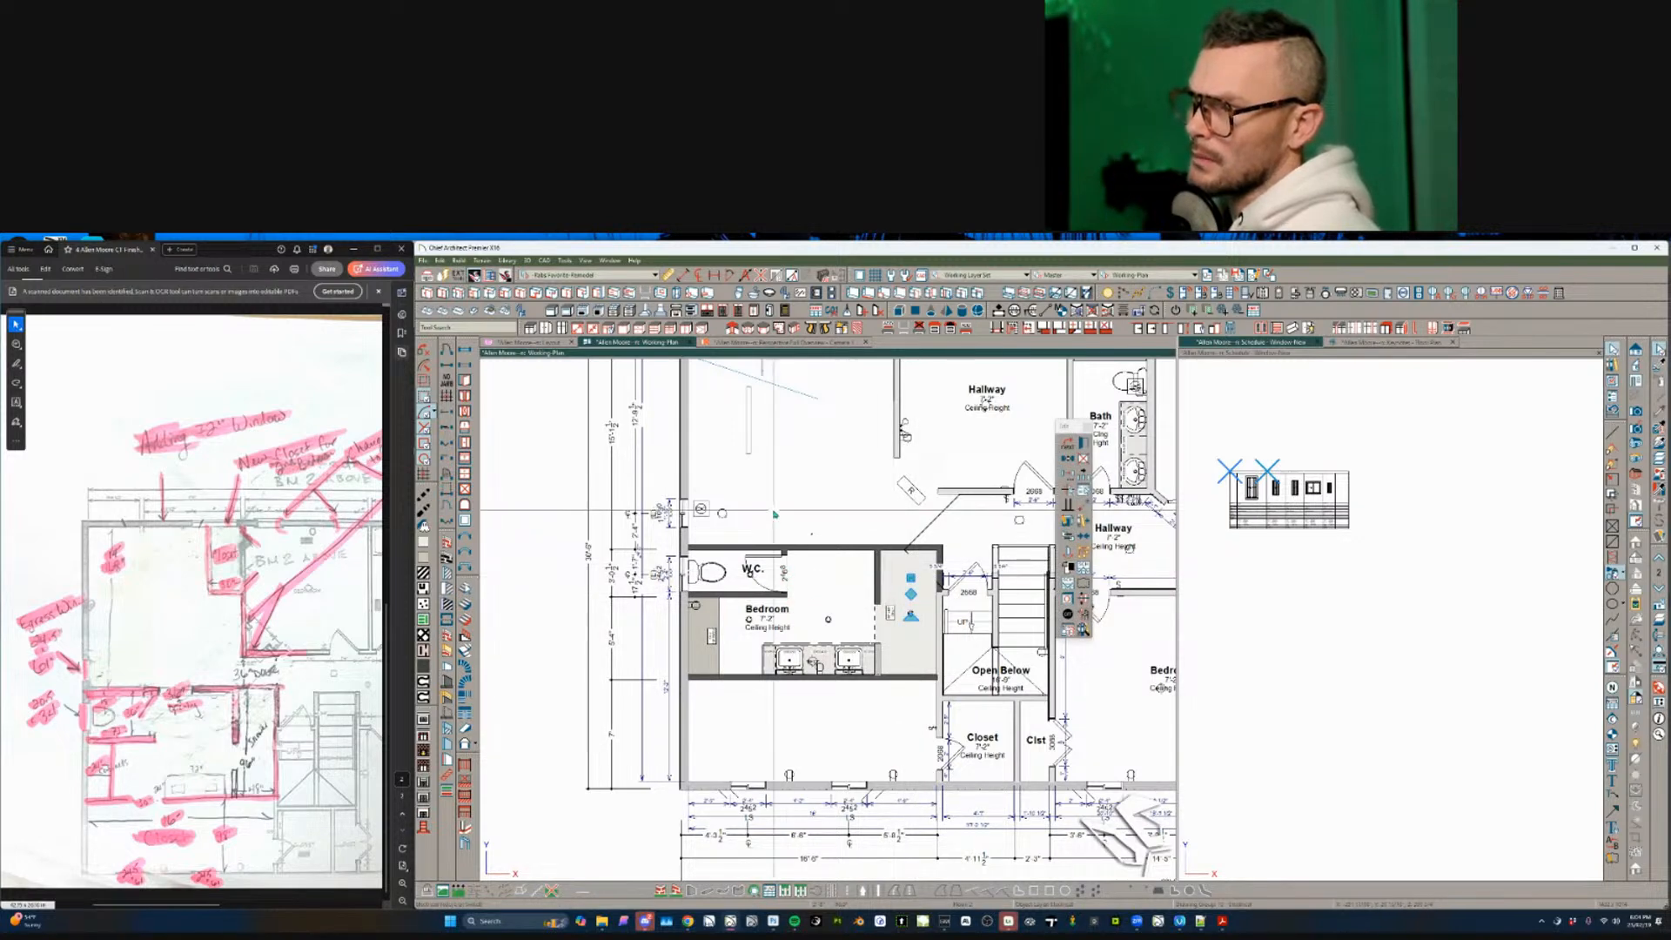
{"action": "key", "text": "Escape"}
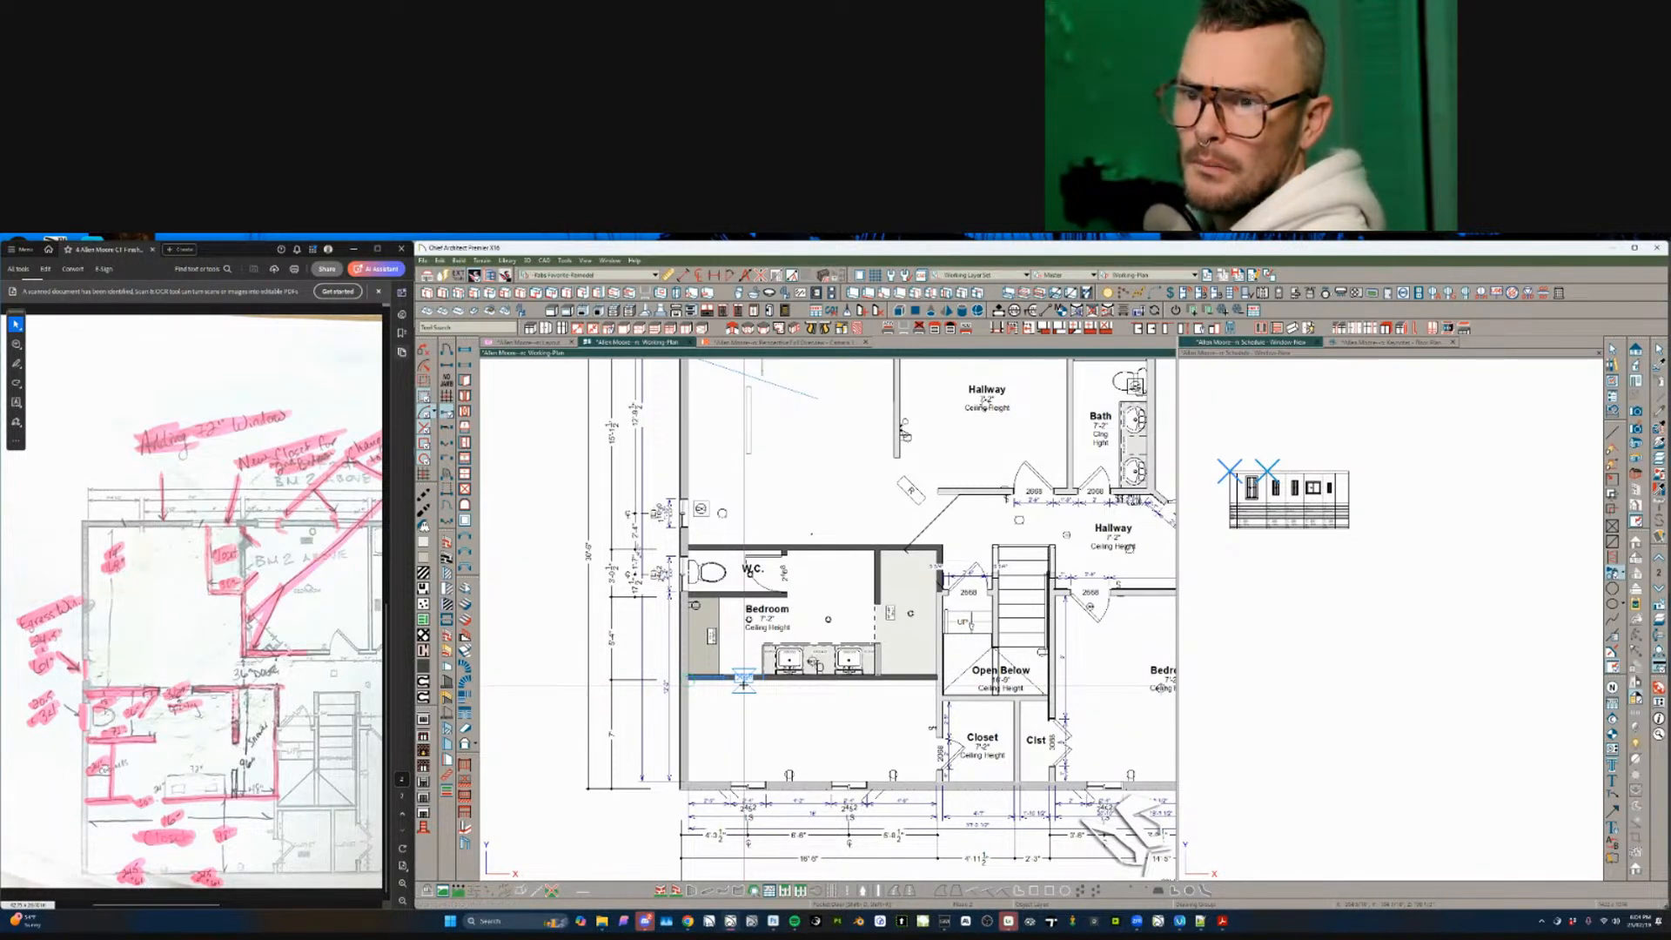
{"action": "scroll", "coordinate": [784, 661], "scroll_direction": "up", "scroll_amount": 3}
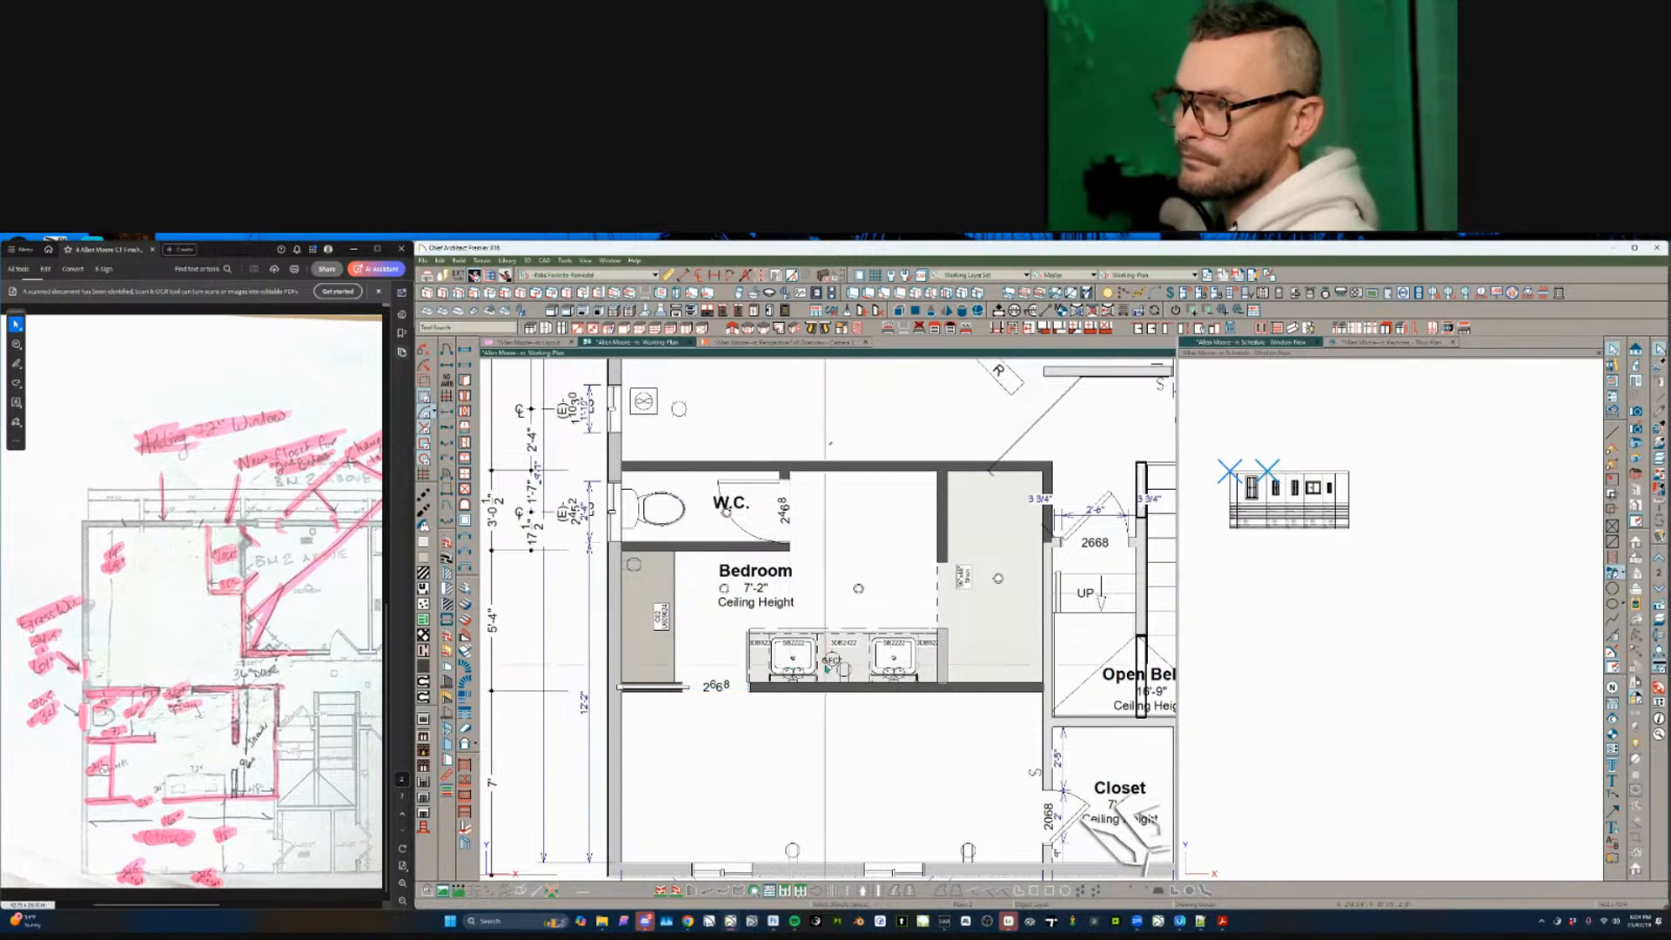
- Narrow the middle vanity cabinet from its left side, then marquee-select around the left sink cabinet
{"action": "left_click", "coordinate": [838, 659]}
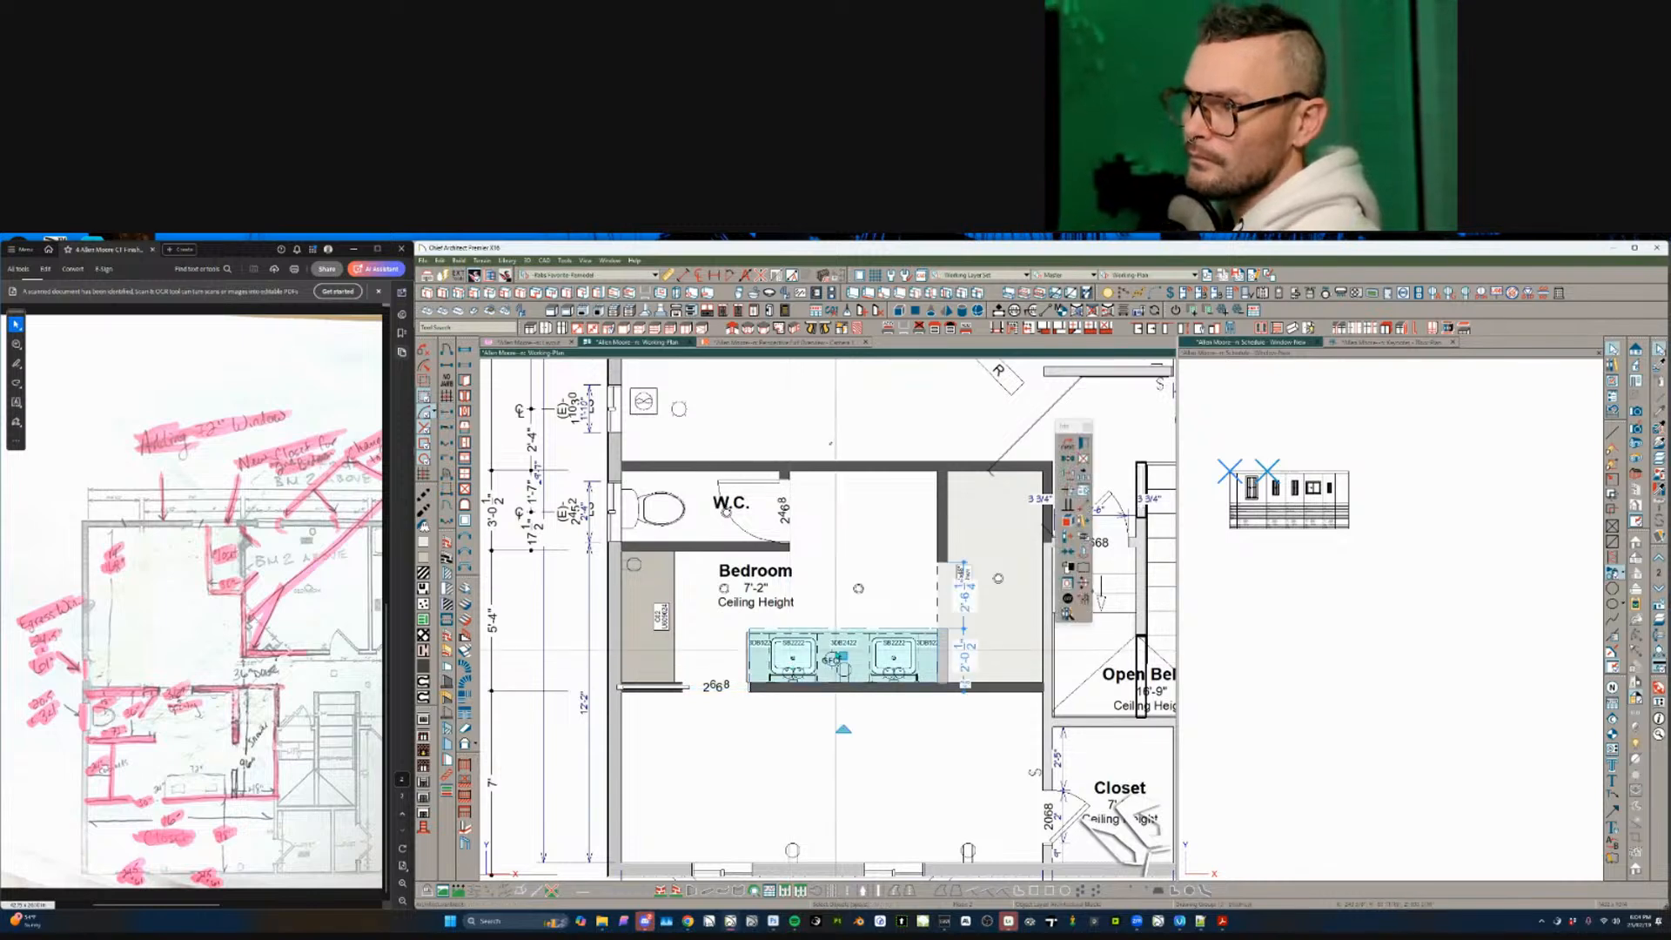
{"action": "left_click", "coordinate": [843, 662]}
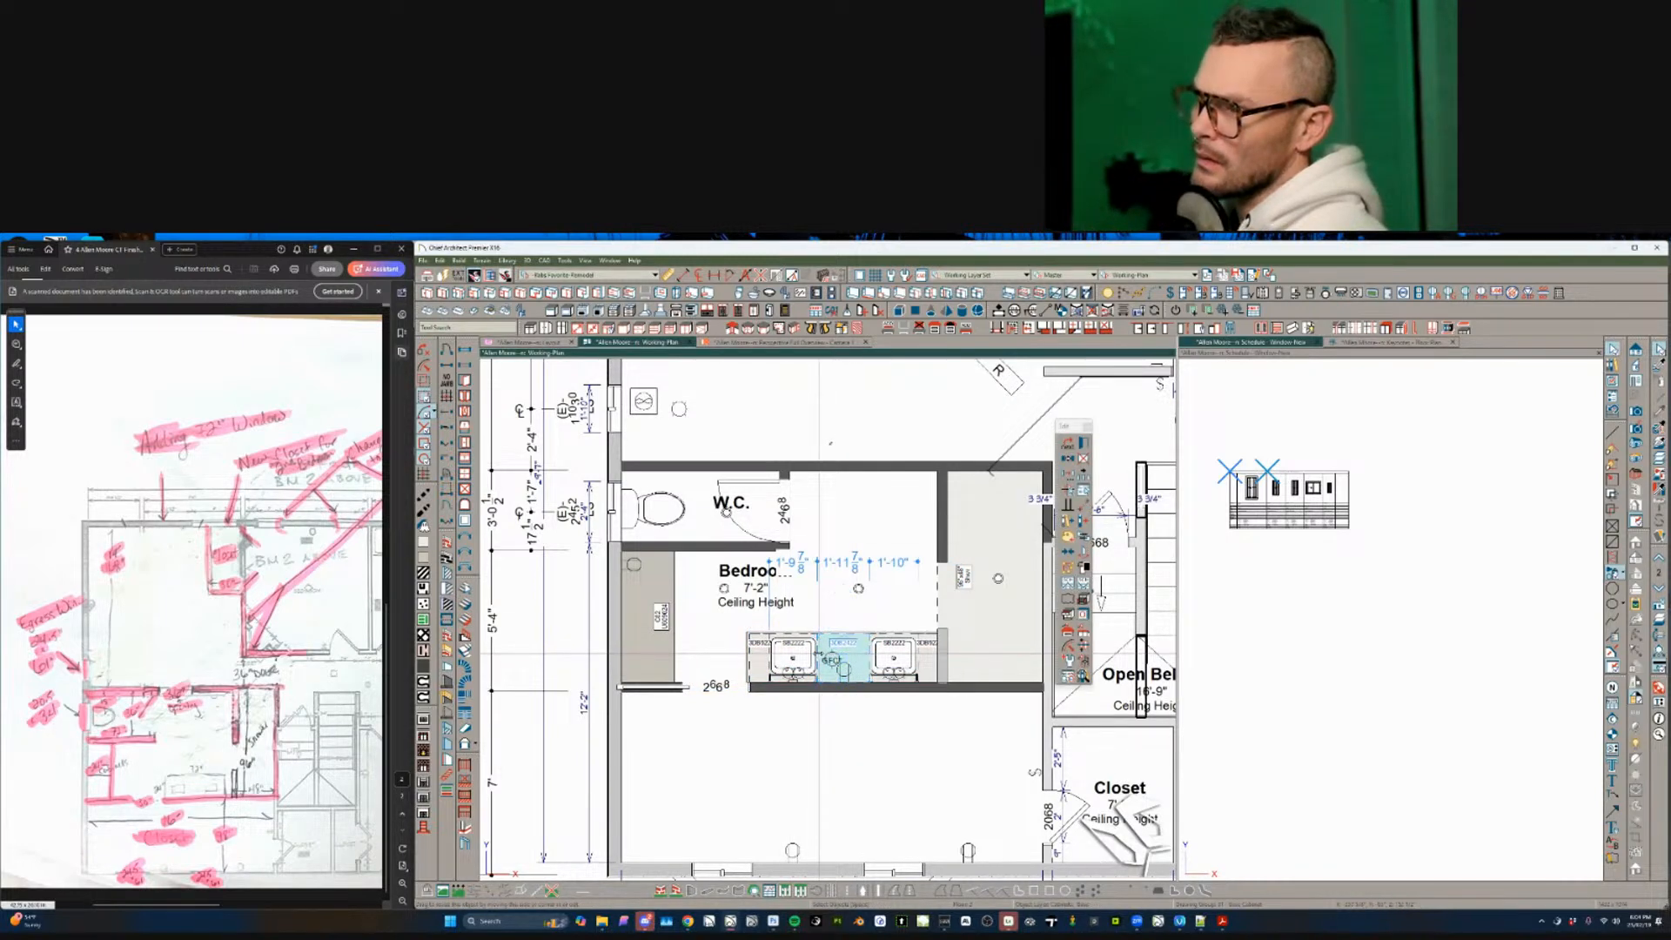
{"action": "left_click_drag", "start_coordinate": [819, 654], "coordinate": [832, 658]}
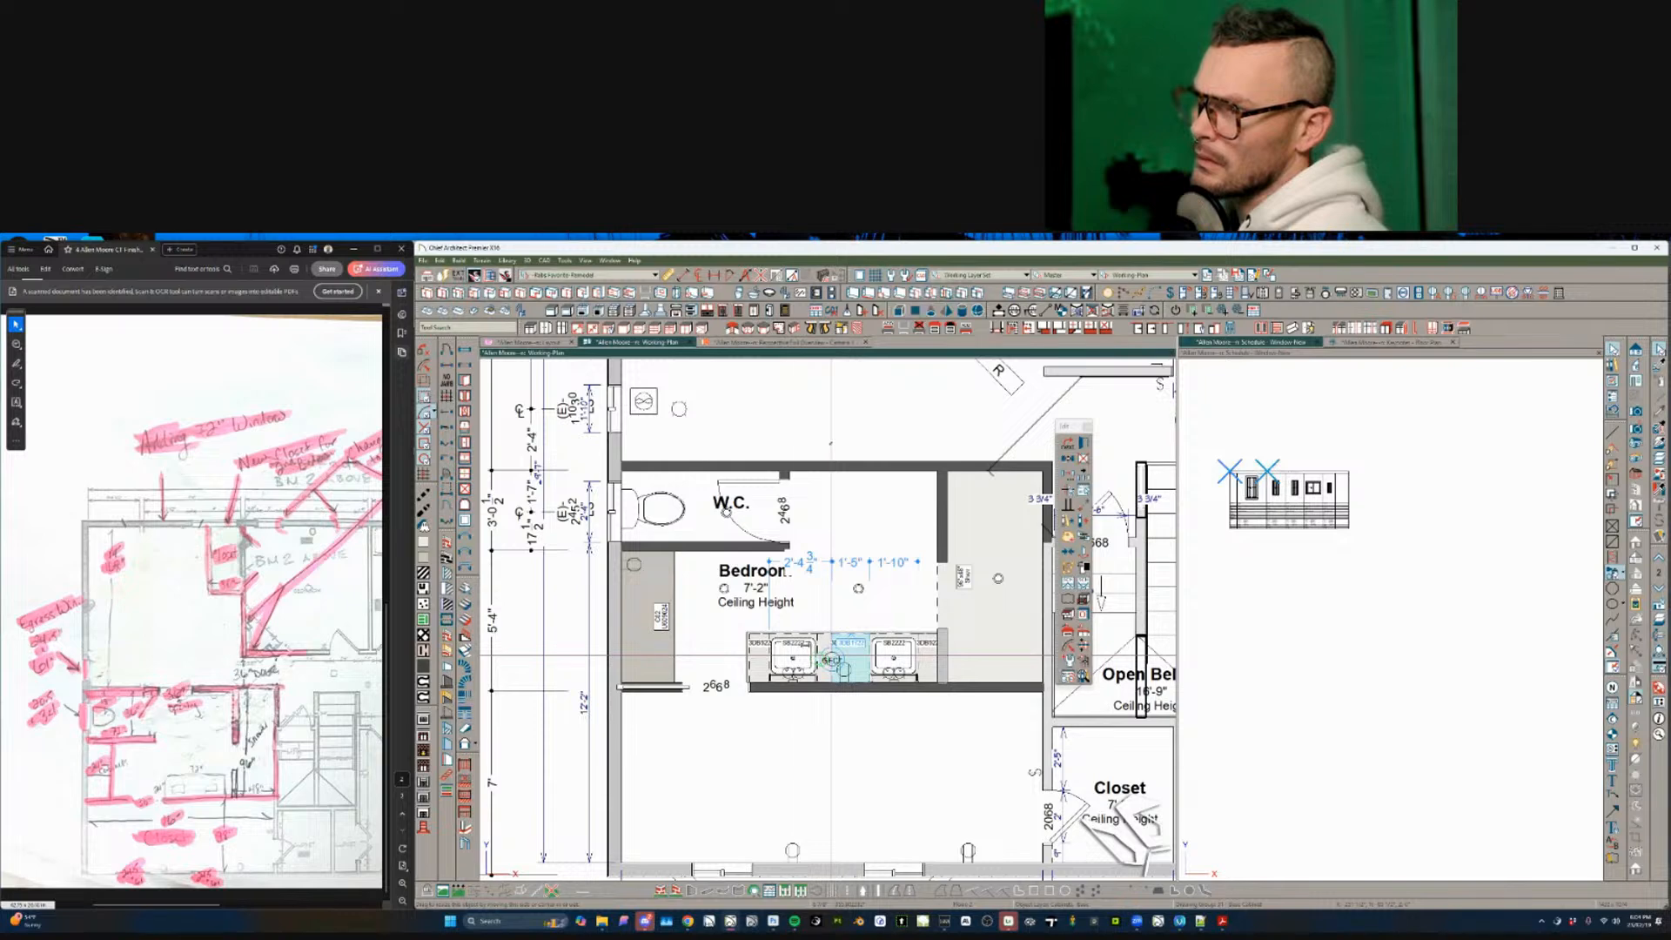
{"action": "left_click", "coordinate": [796, 649]}
{"action": "scroll", "coordinate": [796, 640], "scroll_direction": "up", "scroll_amount": 2}
{"action": "key", "text": "Escape"}
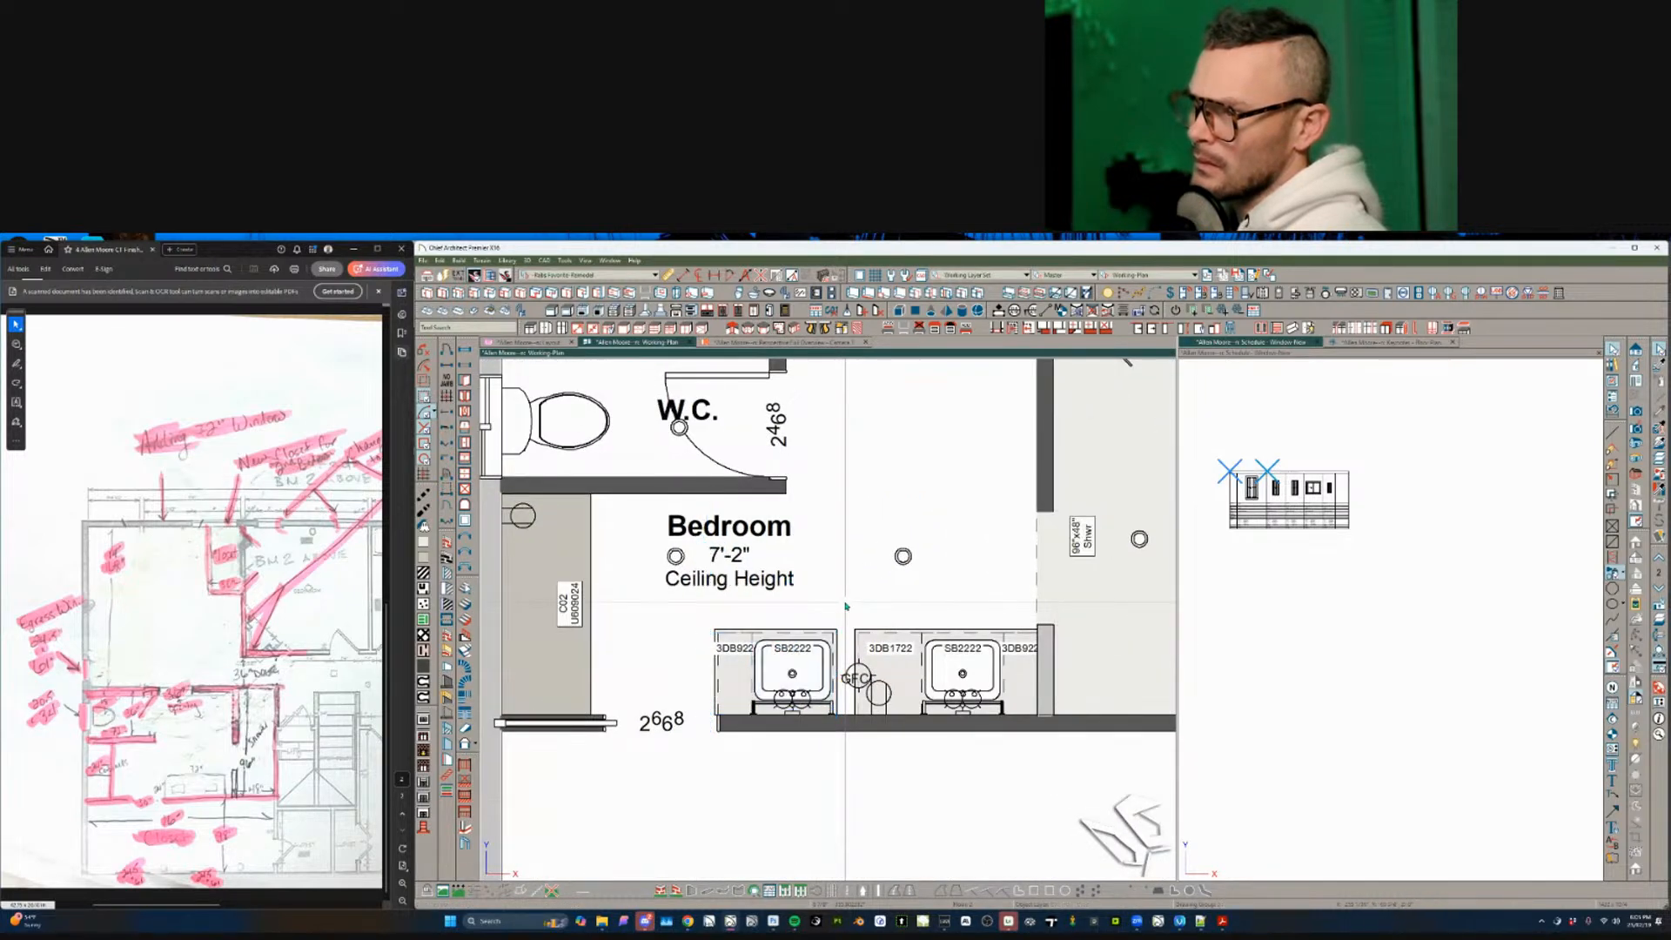
{"action": "left_click_drag", "start_coordinate": [845, 603], "coordinate": [703, 746]}
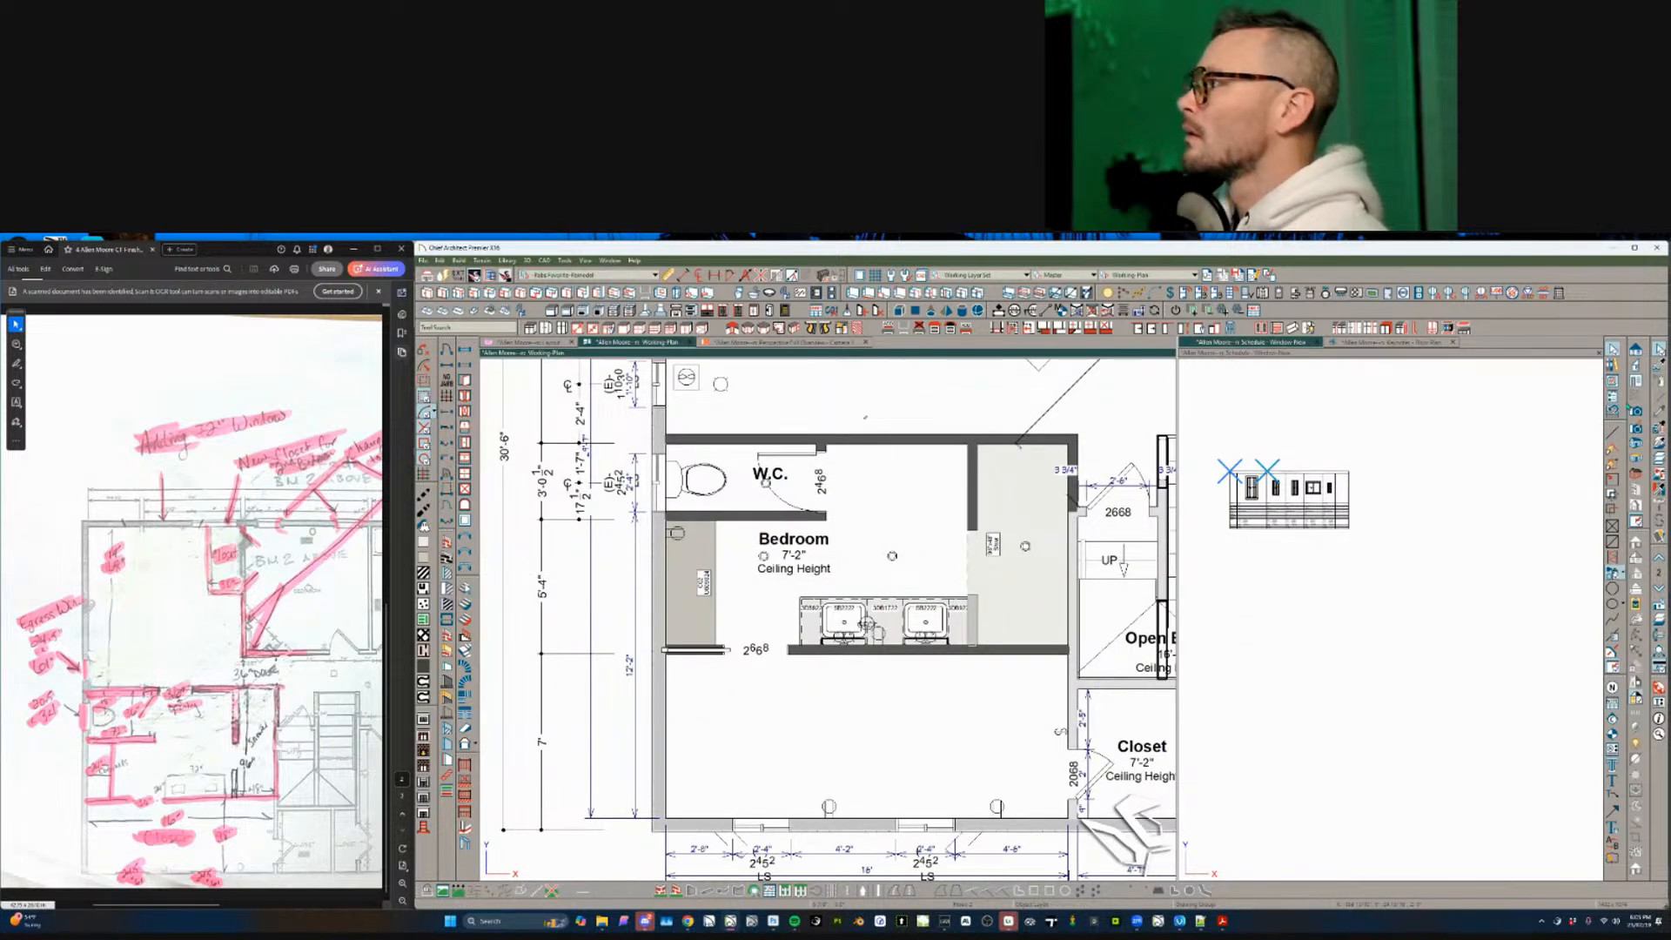
- Switch to the exterior 3D camera and orbit around the house corner
{"action": "left_click", "coordinate": [783, 342]}
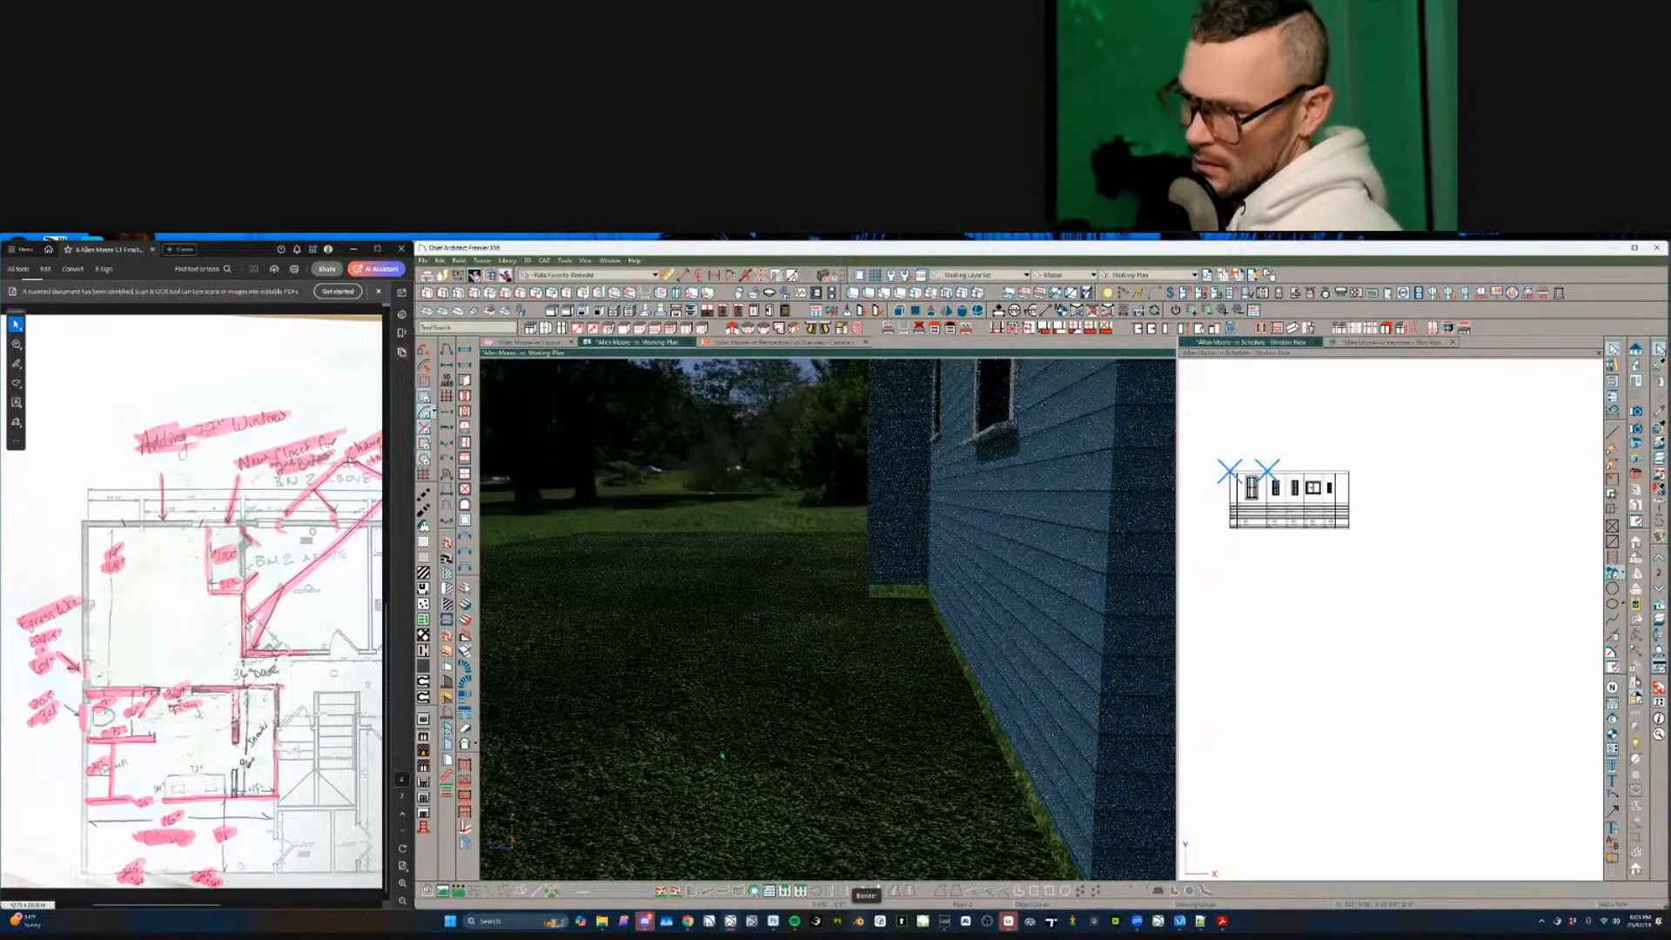
{"action": "scroll", "coordinate": [1019, 733], "scroll_direction": "down", "scroll_amount": 3}
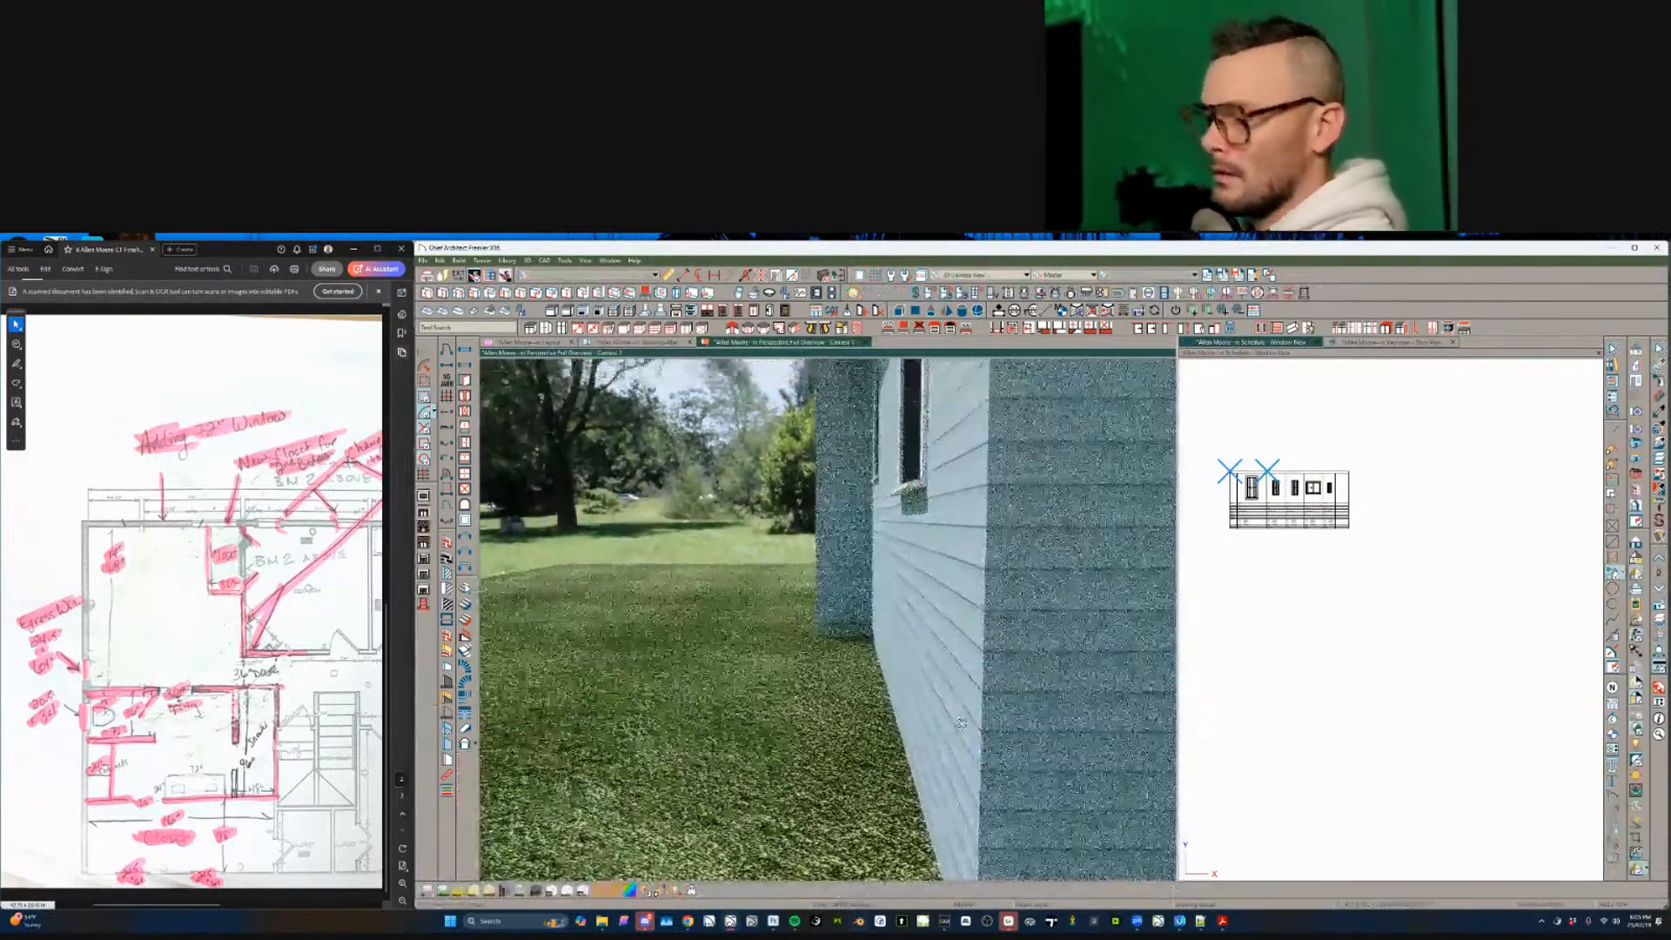
{"action": "left_click_drag", "start_coordinate": [1019, 733], "coordinate": [962, 723]}
{"action": "scroll", "coordinate": [962, 723], "scroll_direction": "down", "scroll_amount": 5}
{"action": "scroll", "coordinate": [961, 723], "scroll_direction": "down", "scroll_amount": 2}
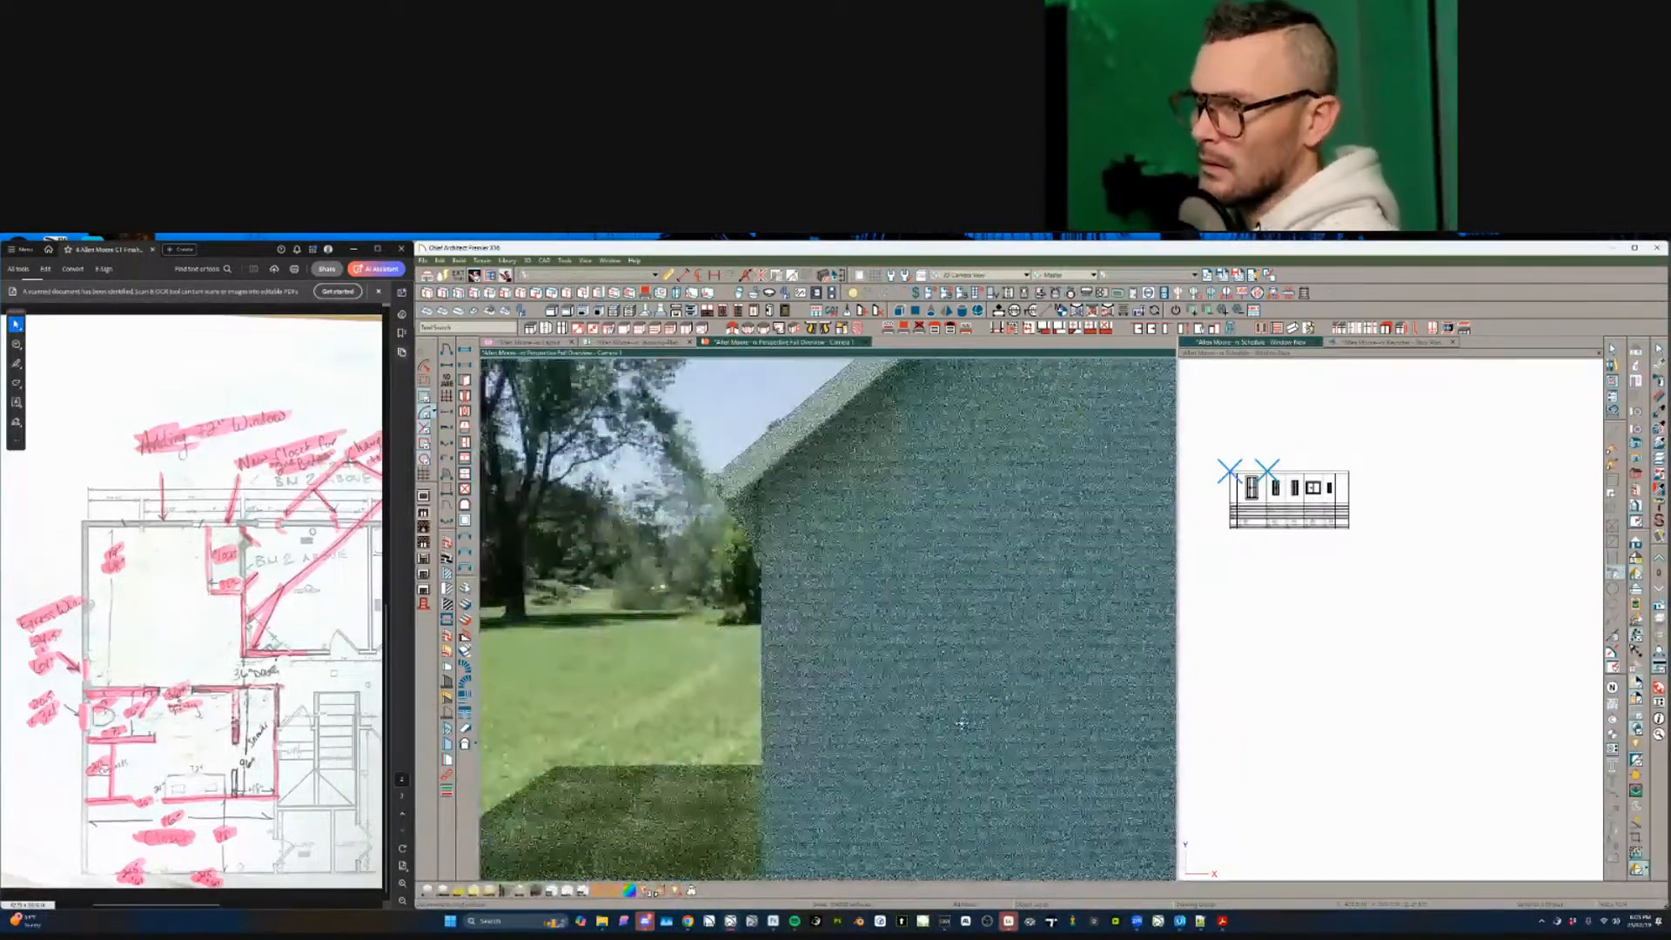
{"action": "scroll", "coordinate": [962, 723], "scroll_direction": "up", "scroll_amount": 6}
{"action": "scroll", "coordinate": [962, 723], "scroll_direction": "up", "scroll_amount": 6}
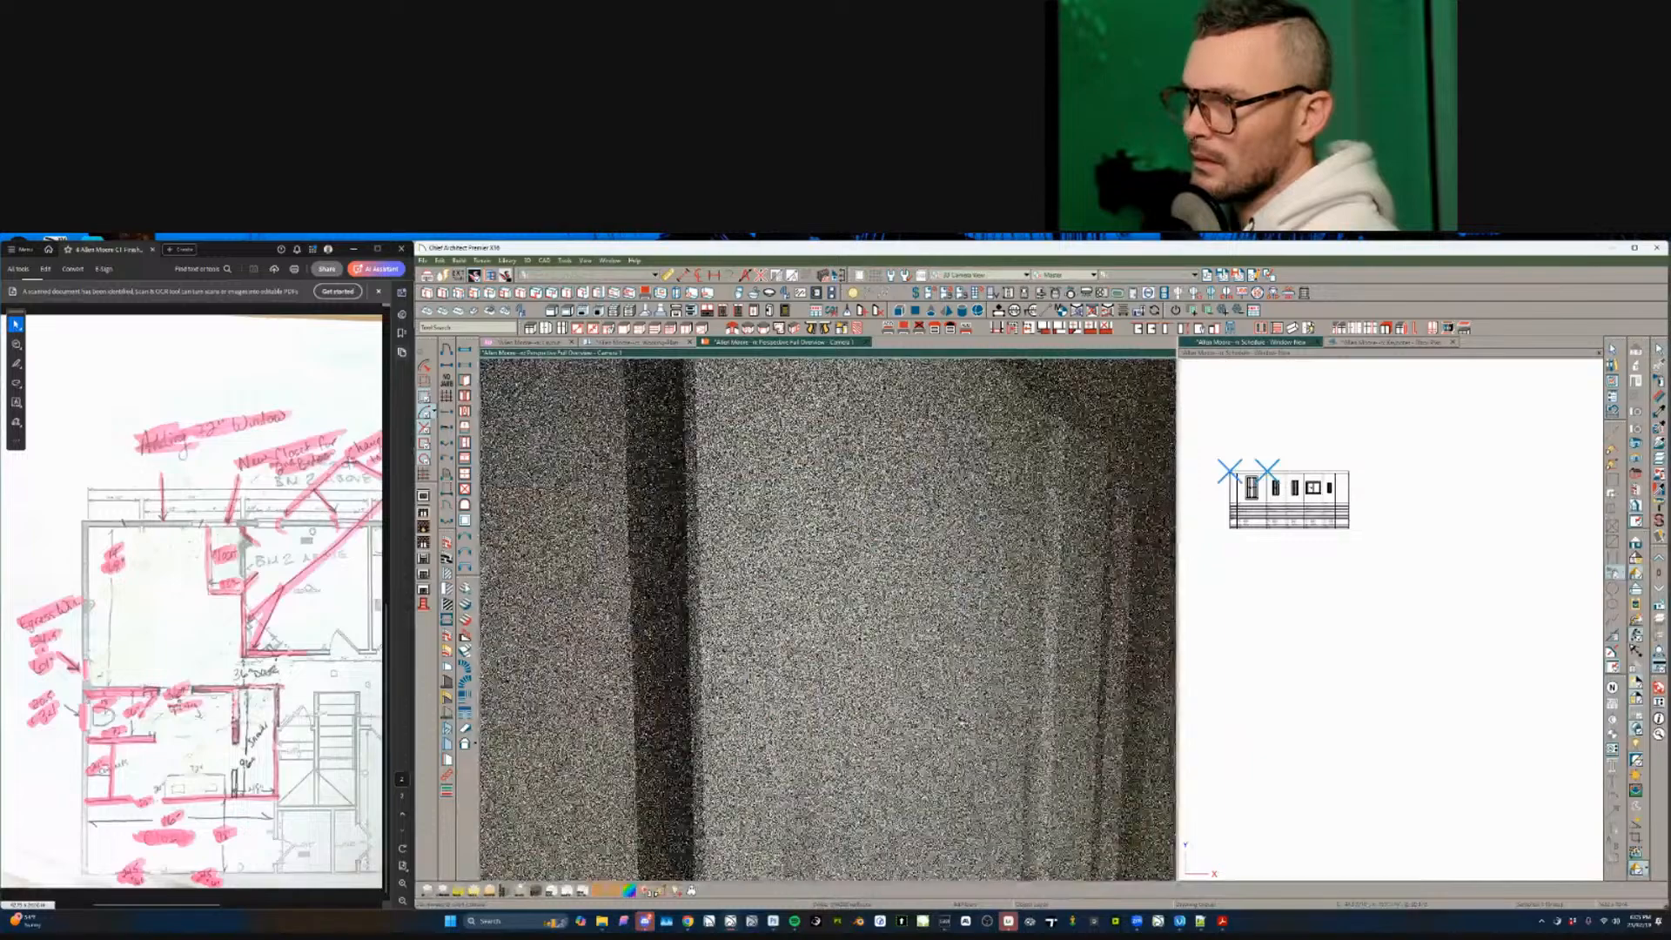
{"action": "scroll", "coordinate": [961, 724], "scroll_direction": "down", "scroll_amount": 7}
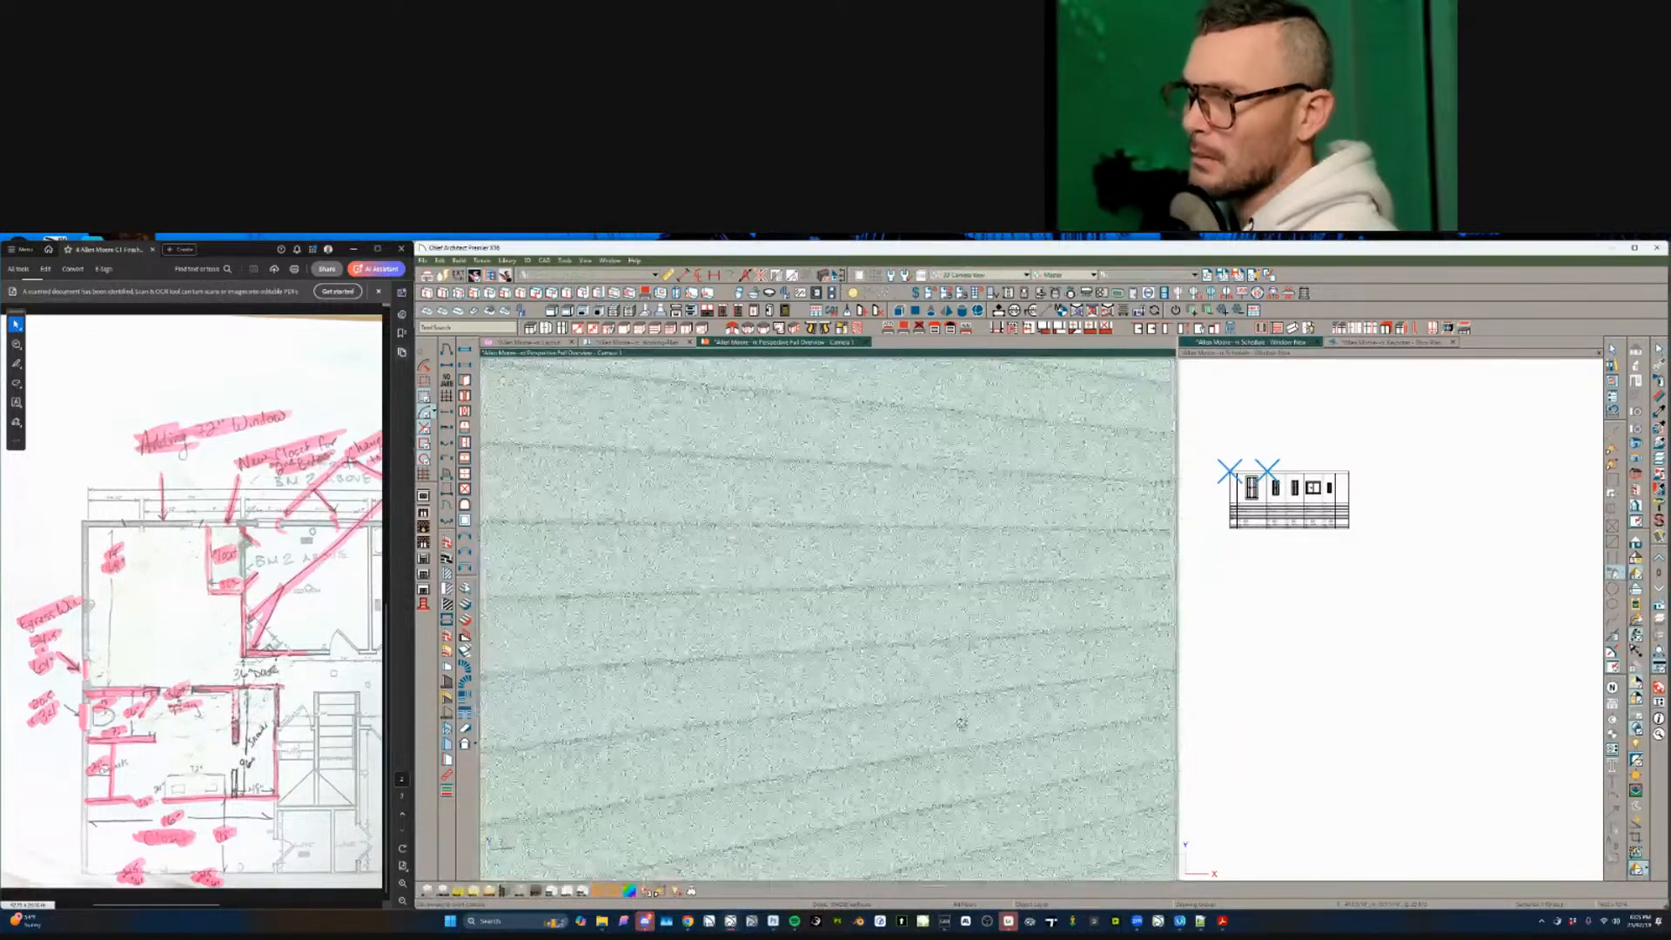
{"action": "left_click_drag", "start_coordinate": [962, 723], "coordinate": [1112, 576]}
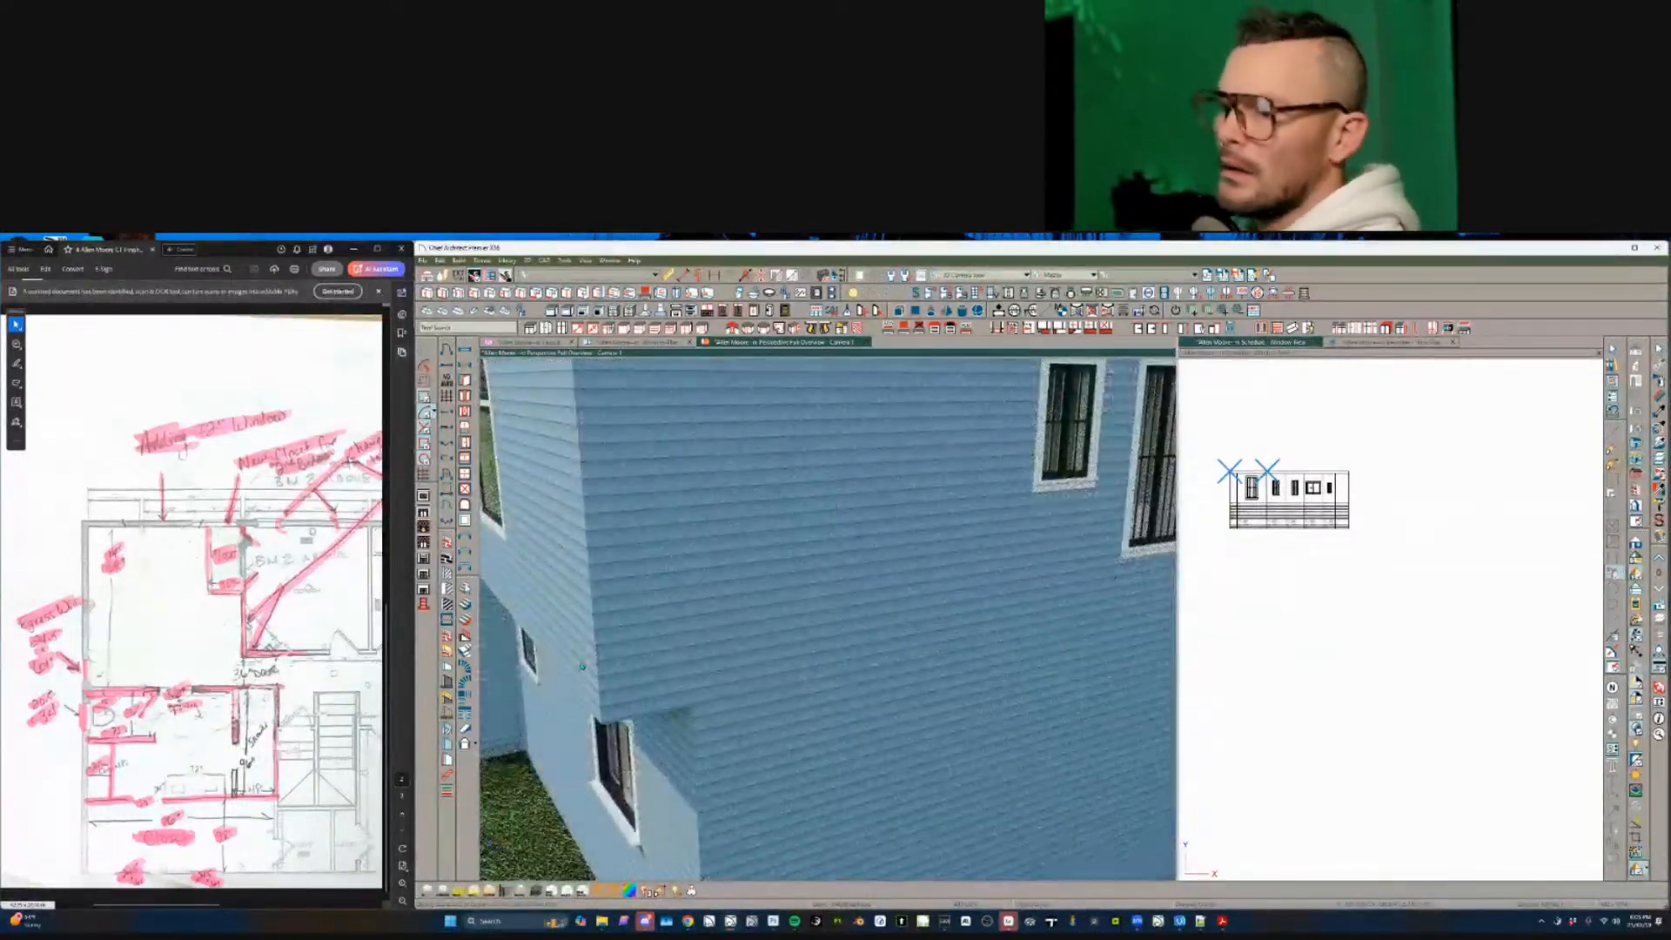
- Create a Perspective Floor Overview (Camera 2) and zoom and orbit into the bathroom
{"action": "key", "text": "shift+F5"}
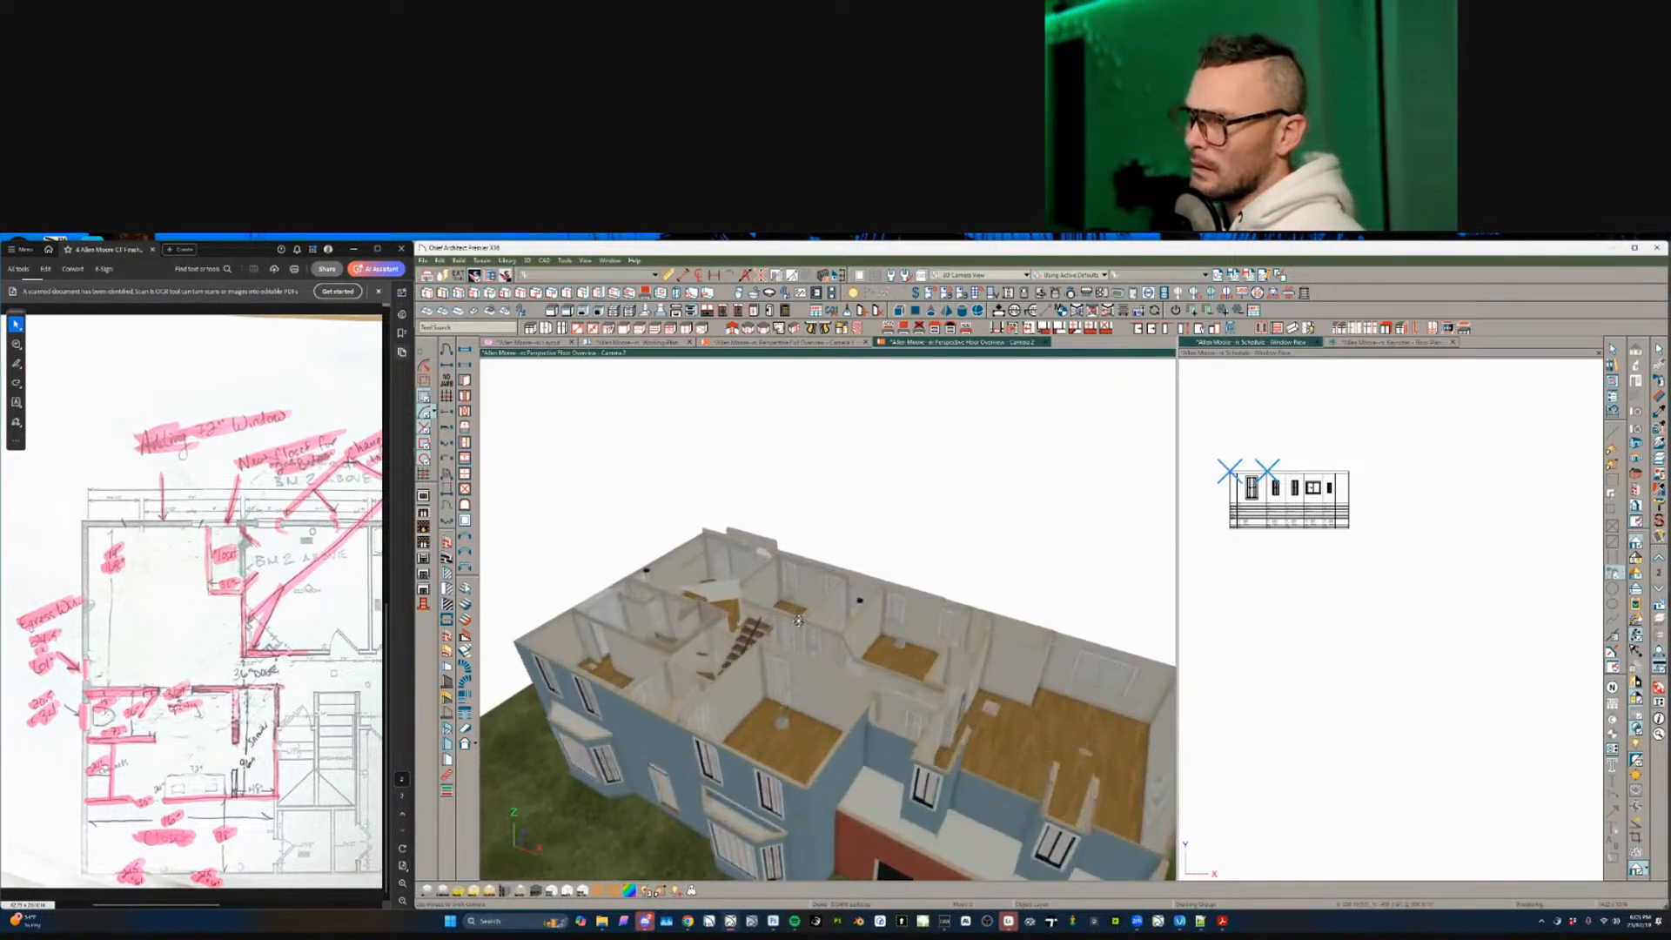
{"action": "scroll", "coordinate": [798, 620], "scroll_direction": "up", "scroll_amount": 8}
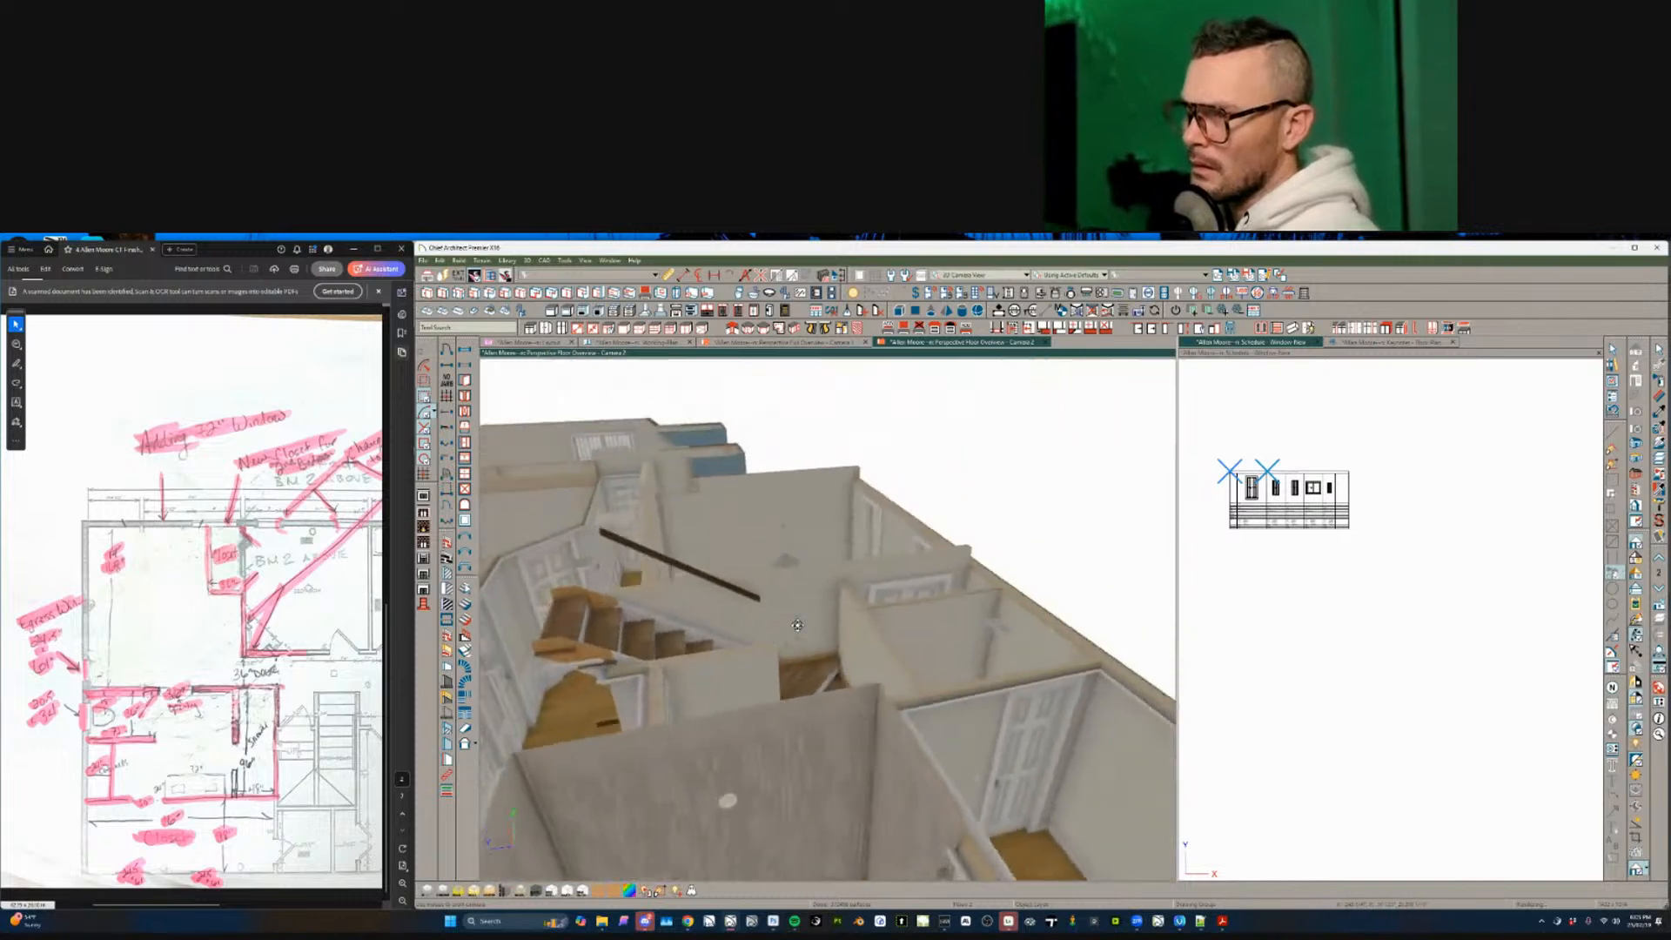
{"action": "scroll", "coordinate": [797, 625], "scroll_direction": "up", "scroll_amount": 8}
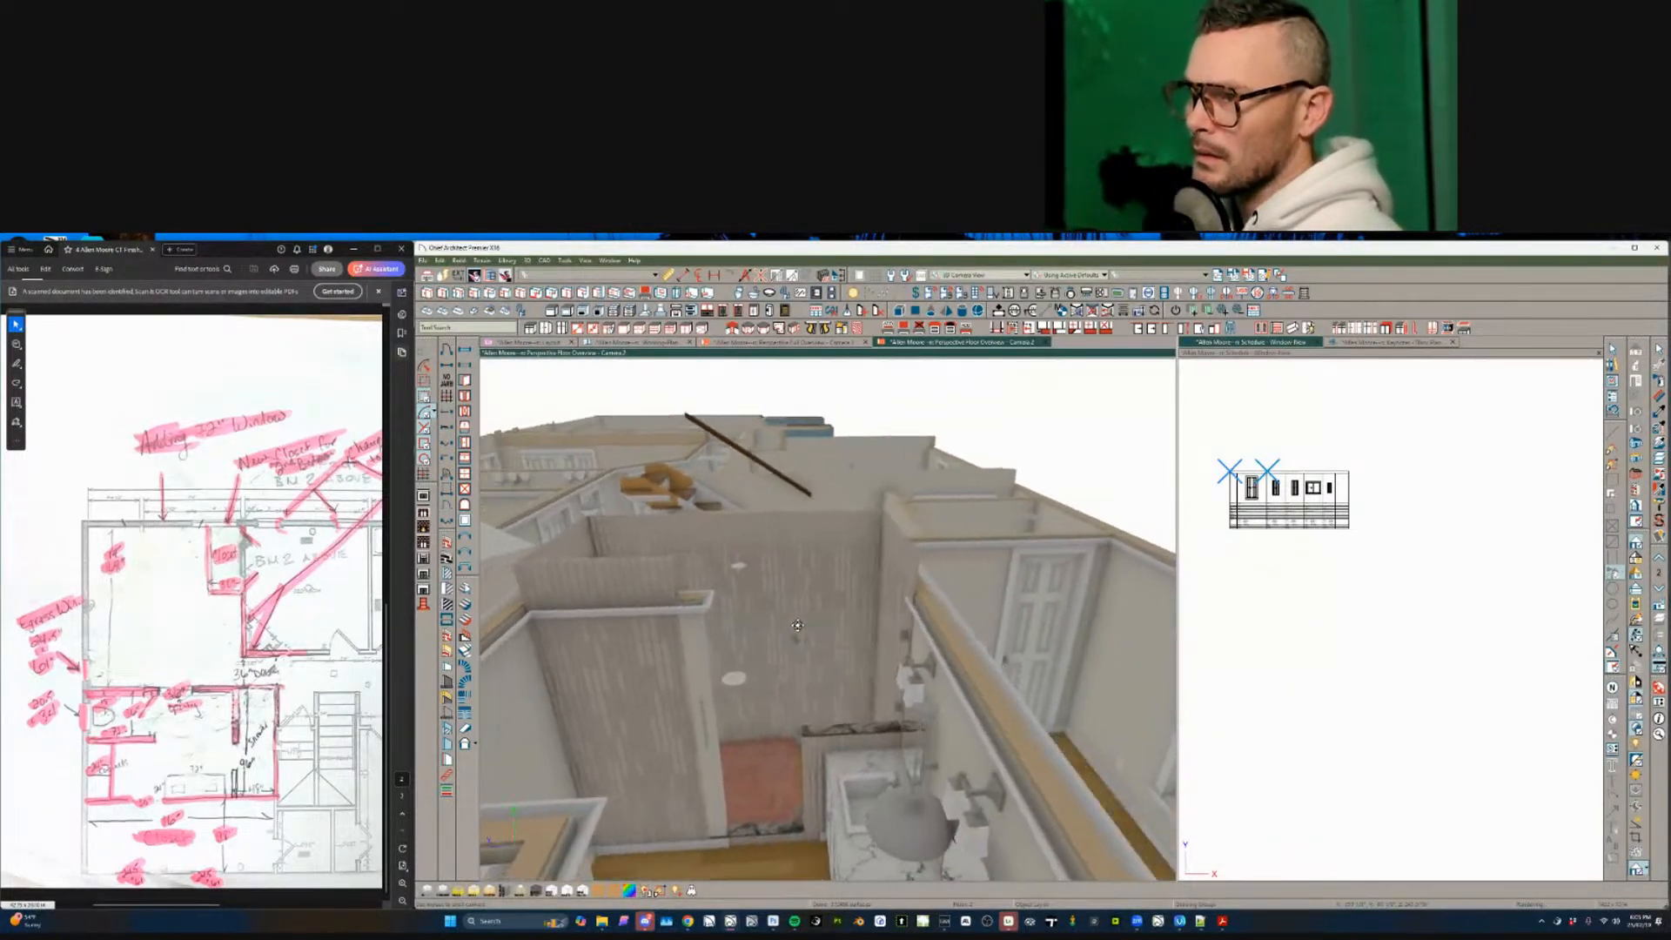
{"action": "middle_click_drag", "start_coordinate": [797, 625], "coordinate": [812, 660]}
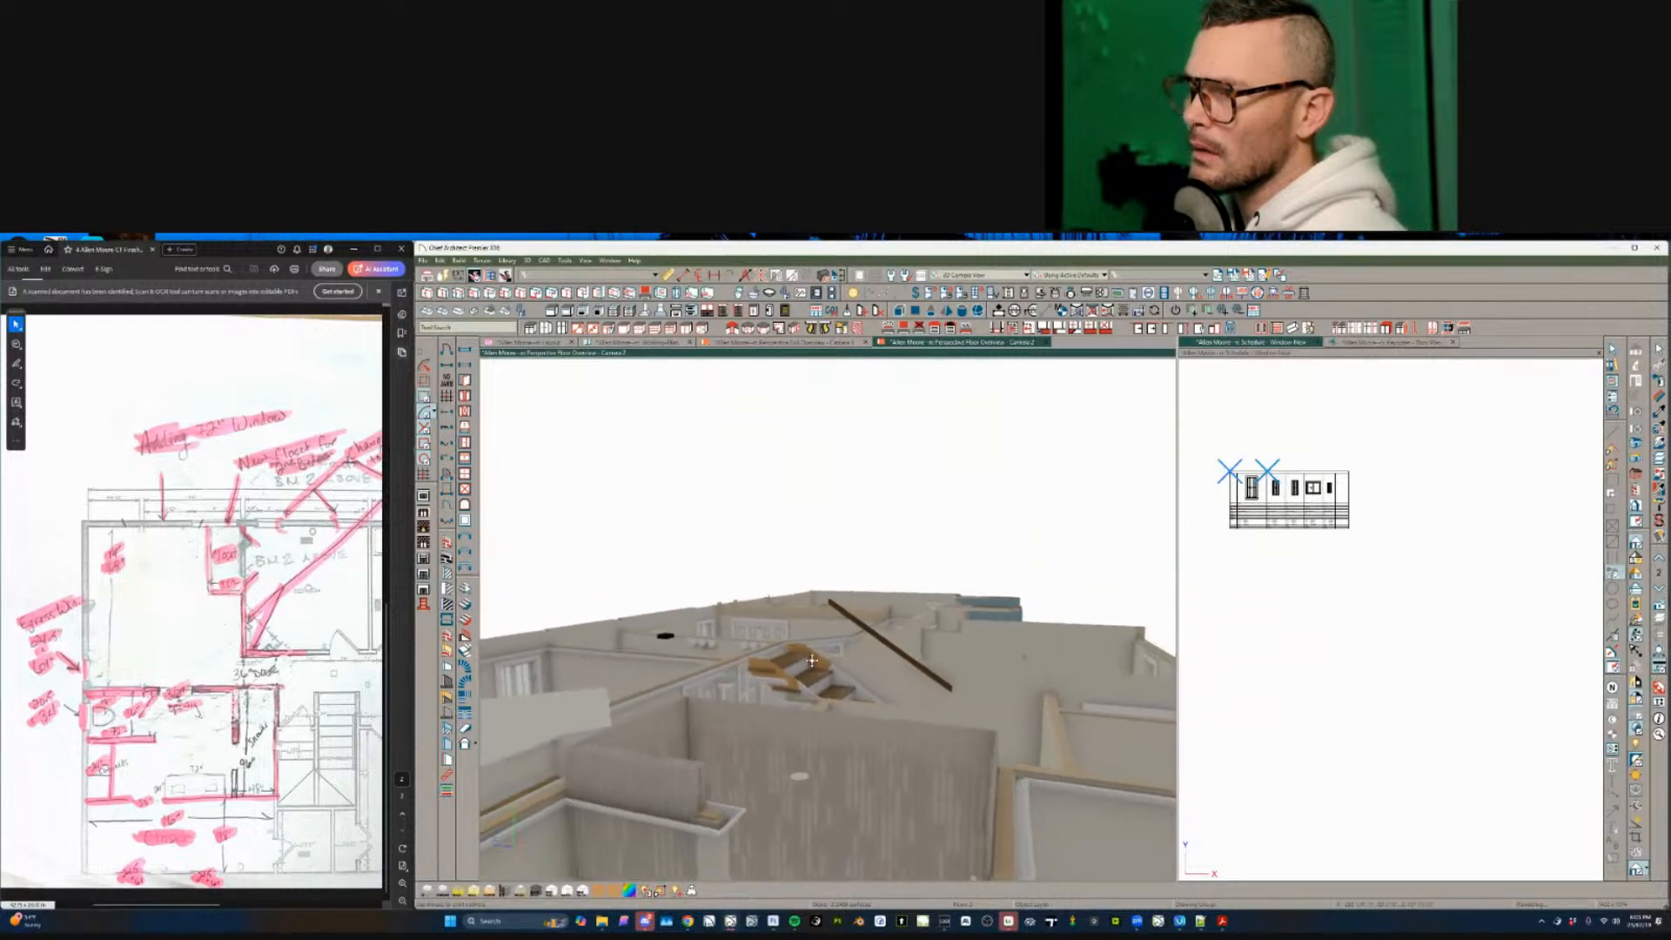
- Lower the top of the shower partition wall
{"action": "middle_click_drag", "start_coordinate": [755, 713], "coordinate": [755, 714]}
{"action": "left_click", "coordinate": [794, 603]}
{"action": "middle_click_drag", "start_coordinate": [795, 603], "coordinate": [761, 604]}
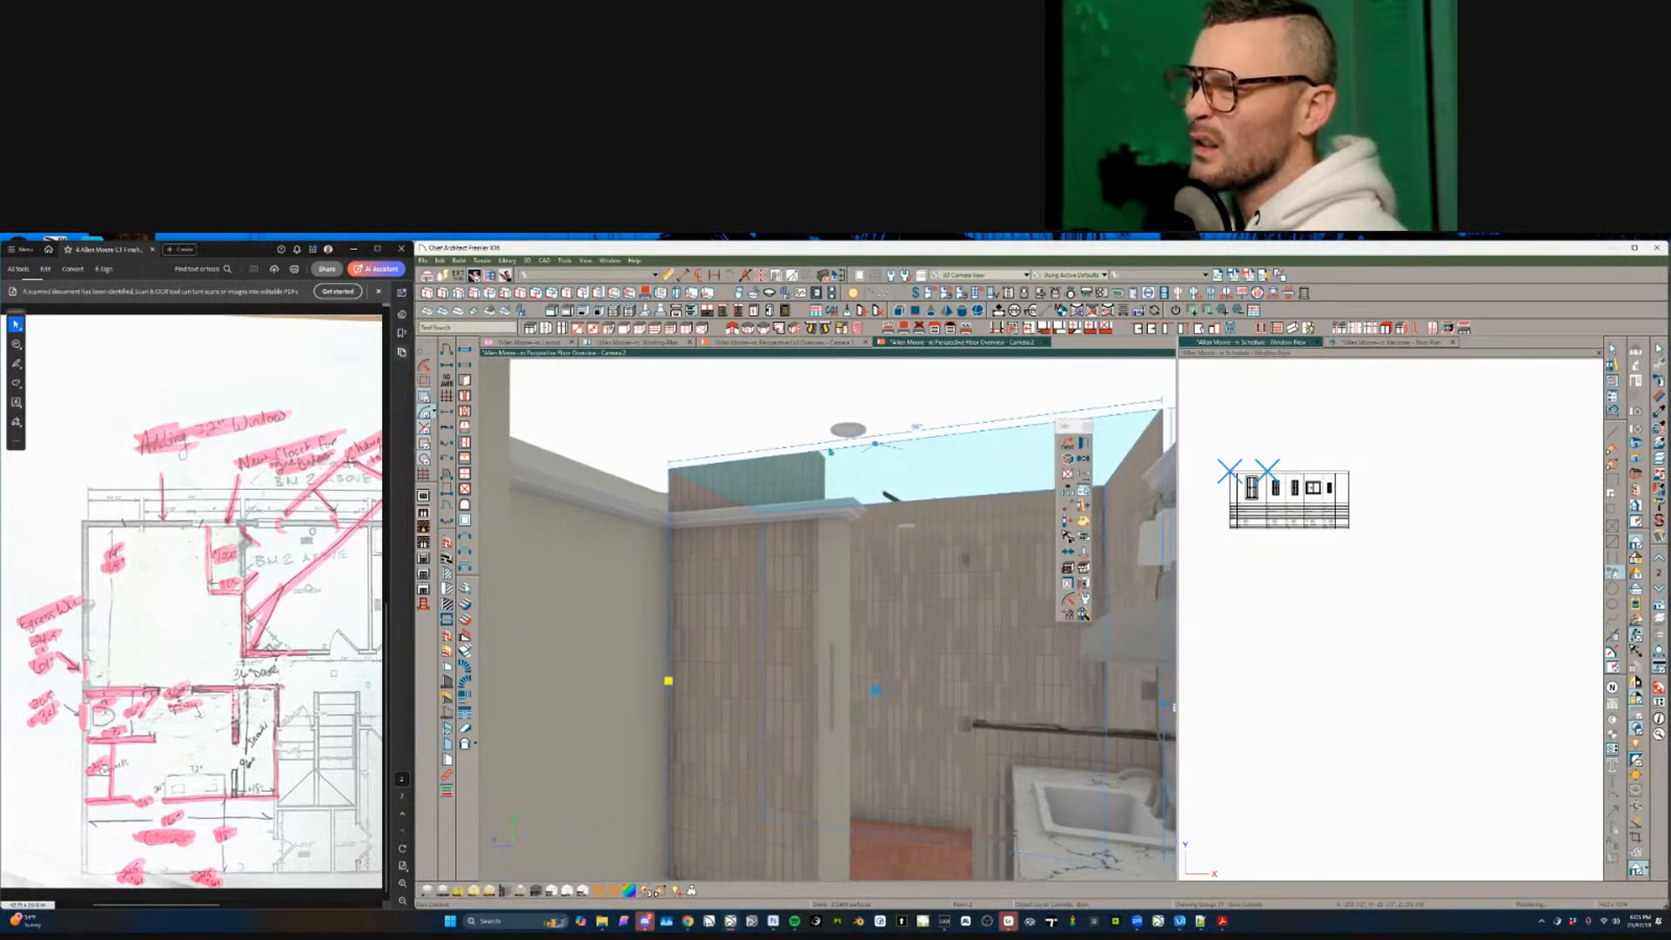
{"action": "left_click_drag", "start_coordinate": [773, 456], "coordinate": [773, 493]}
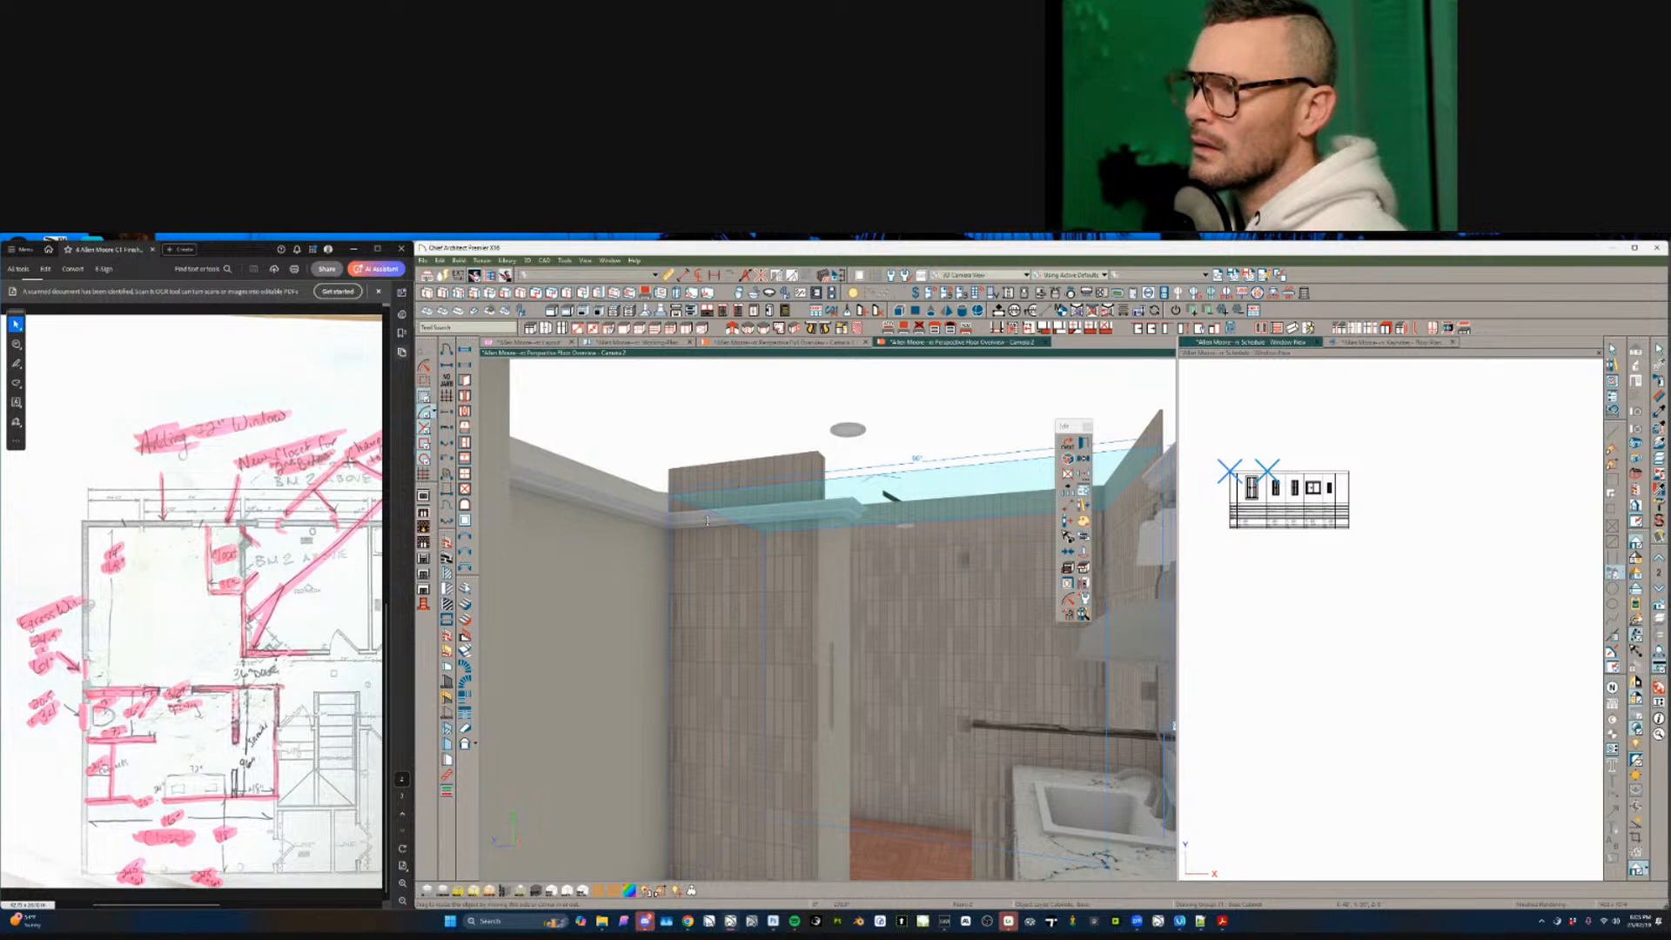
- Shorten the left wall by pulling its end to the left
{"action": "middle_click_drag", "start_coordinate": [728, 659], "coordinate": [722, 642]}
{"action": "left_click", "coordinate": [720, 646]}
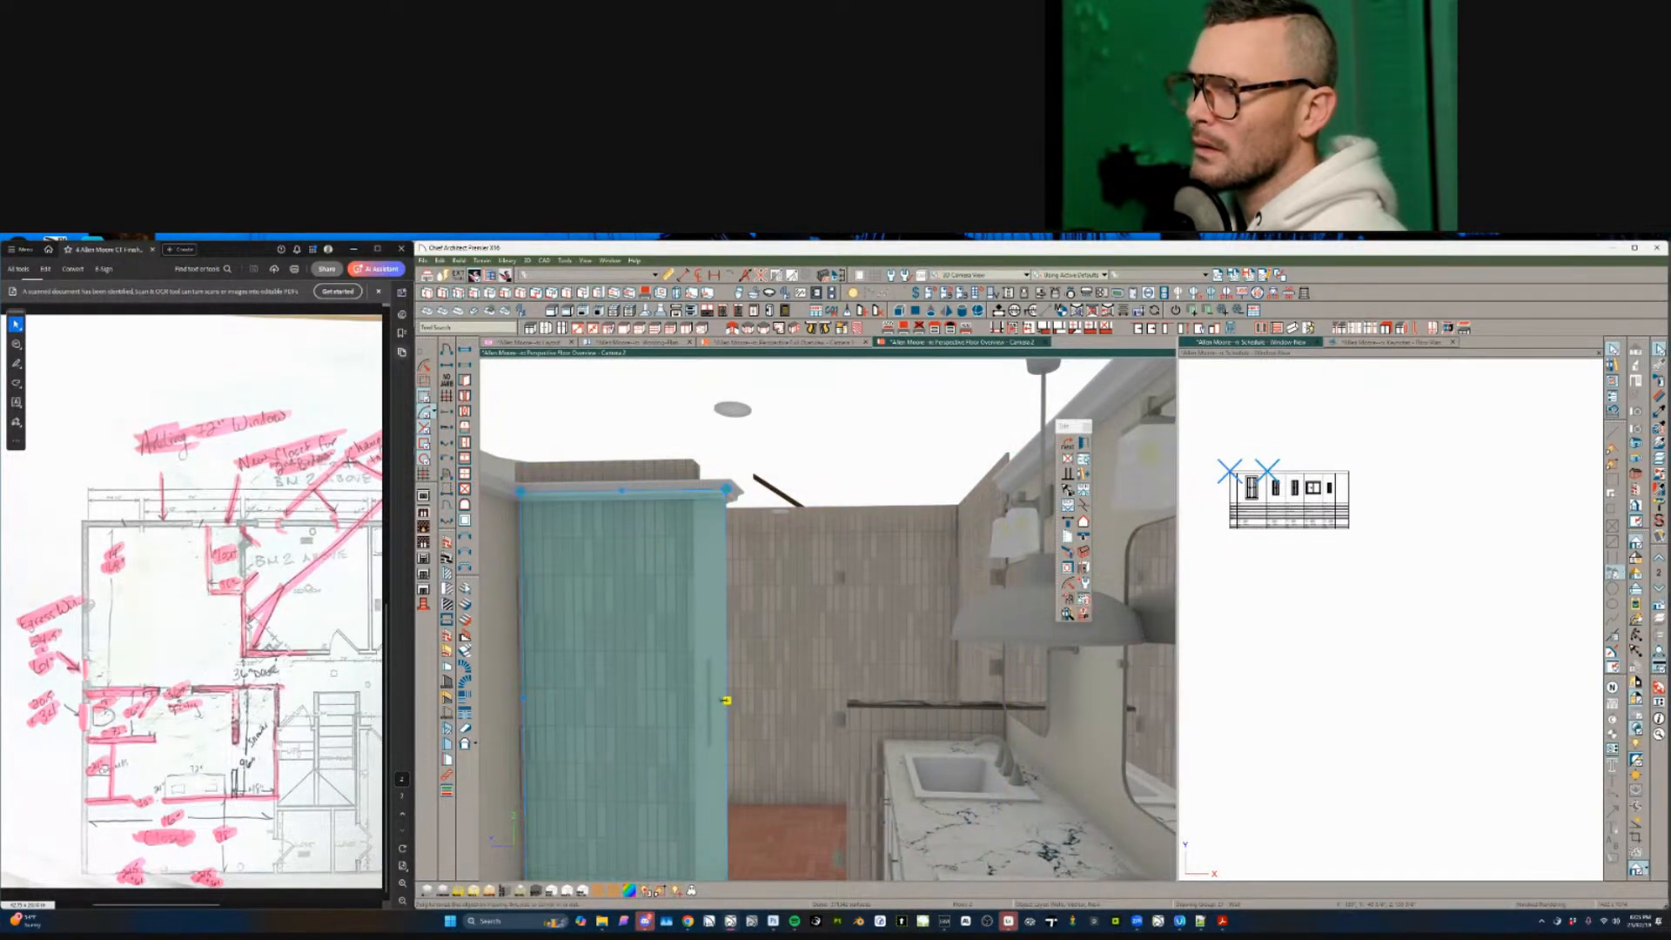
{"action": "left_click_drag", "start_coordinate": [726, 700], "coordinate": [698, 694]}
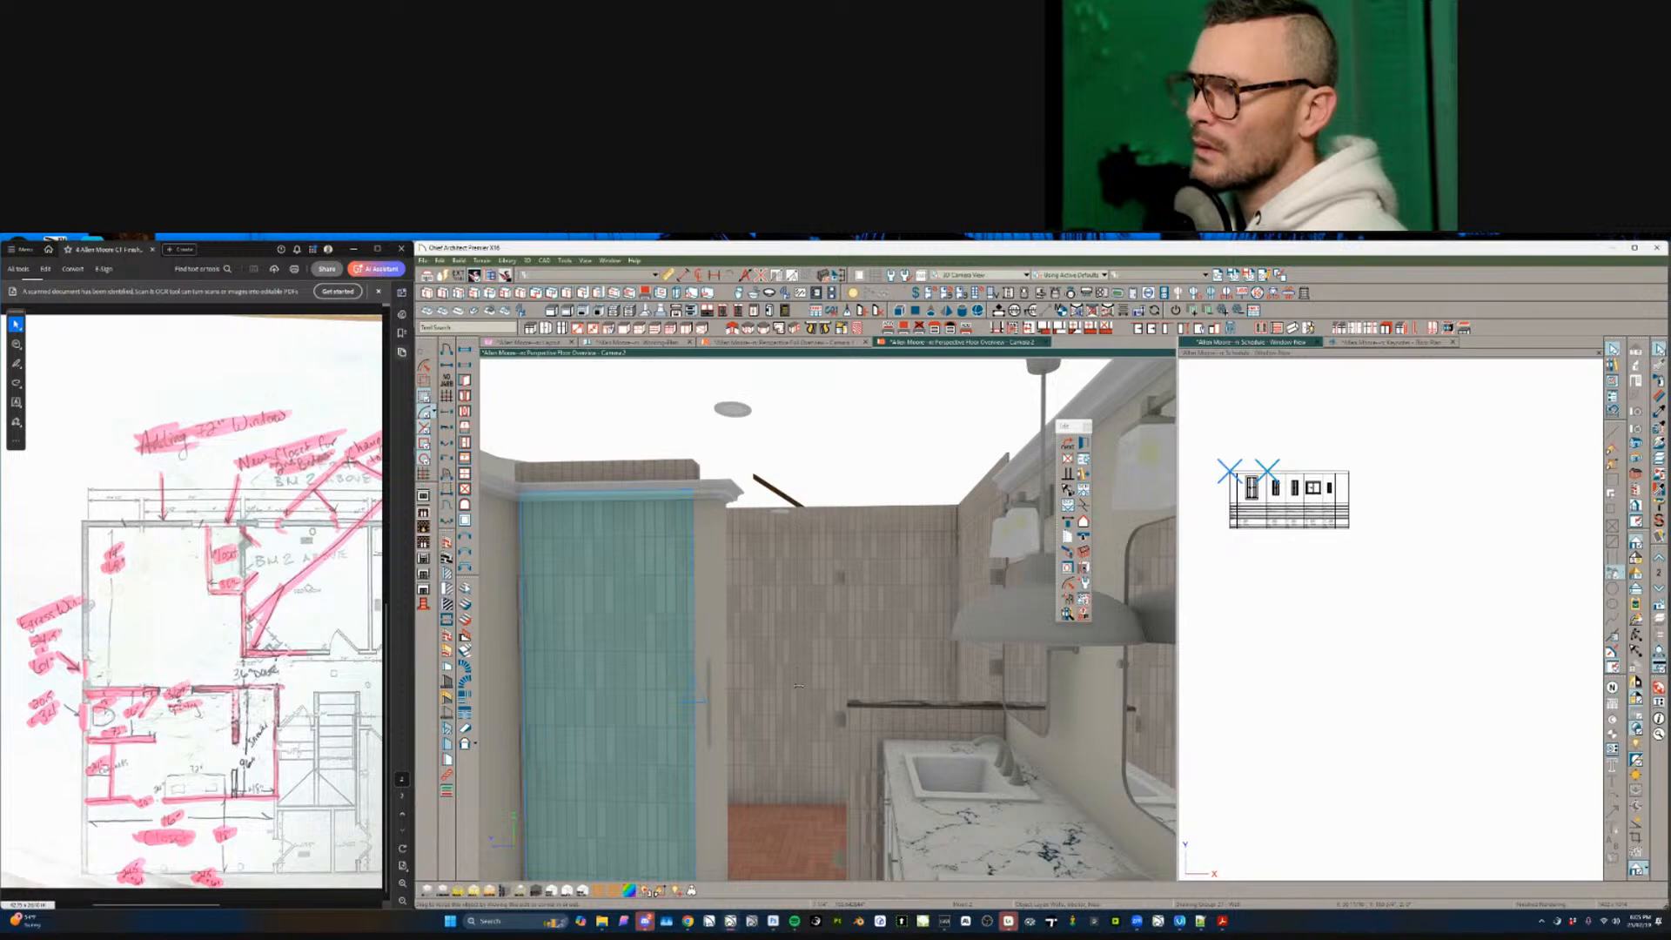
{"action": "key", "text": "Escape"}
- Extend the wall beside the vanity slightly left, then return to the Camera 1 exterior overview
{"action": "middle_click_drag", "start_coordinate": [905, 766], "coordinate": [813, 675]}
{"action": "scroll", "coordinate": [927, 733], "scroll_direction": "up", "scroll_amount": 3}
{"action": "scroll", "coordinate": [927, 734], "scroll_direction": "up", "scroll_amount": 3}
{"action": "left_click", "coordinate": [800, 652]}
{"action": "scroll", "coordinate": [800, 653], "scroll_direction": "down", "scroll_amount": 8}
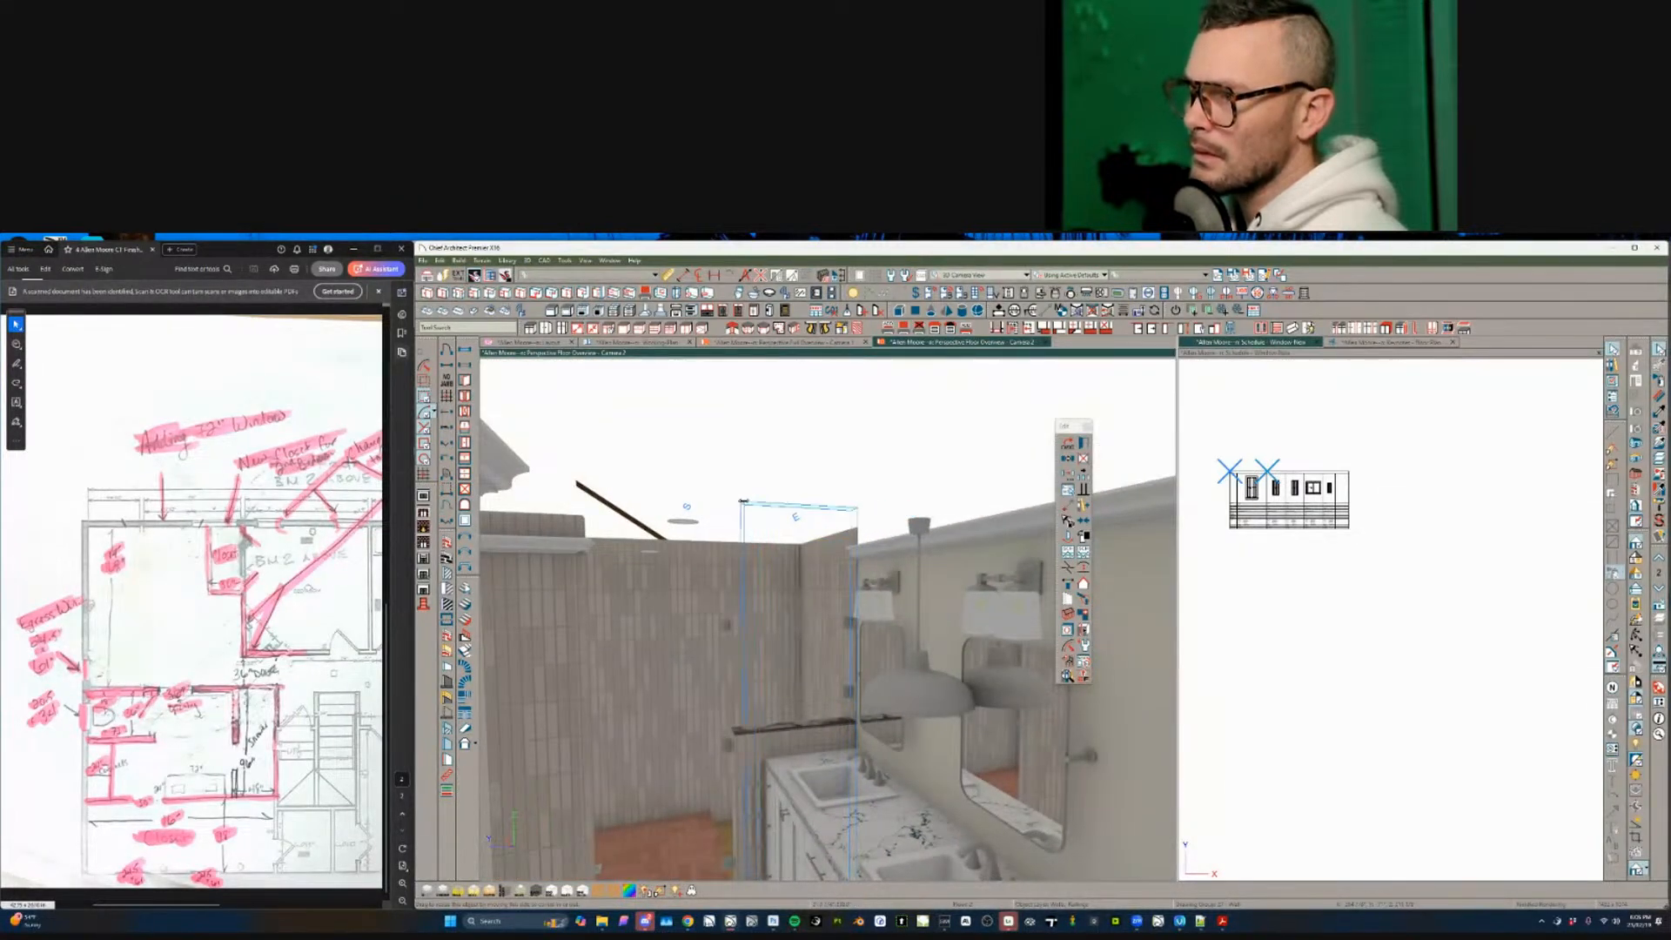
{"action": "left_click_drag", "start_coordinate": [744, 501], "coordinate": [740, 501]}
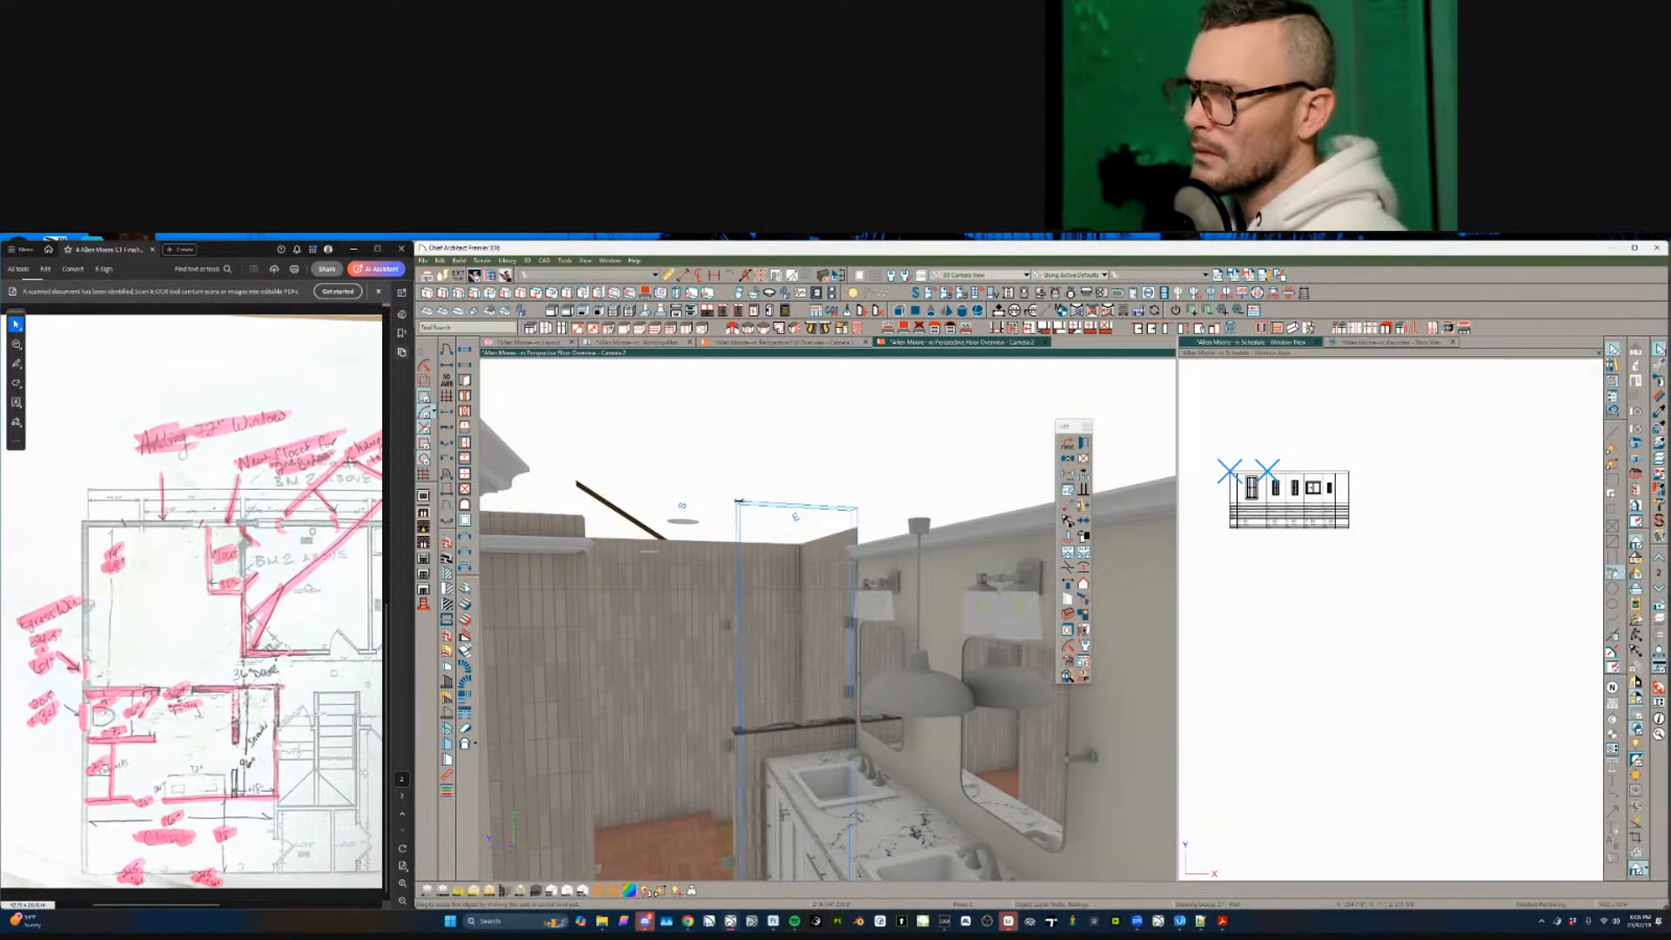
{"action": "left_click_drag", "start_coordinate": [844, 377], "coordinate": [845, 377]}
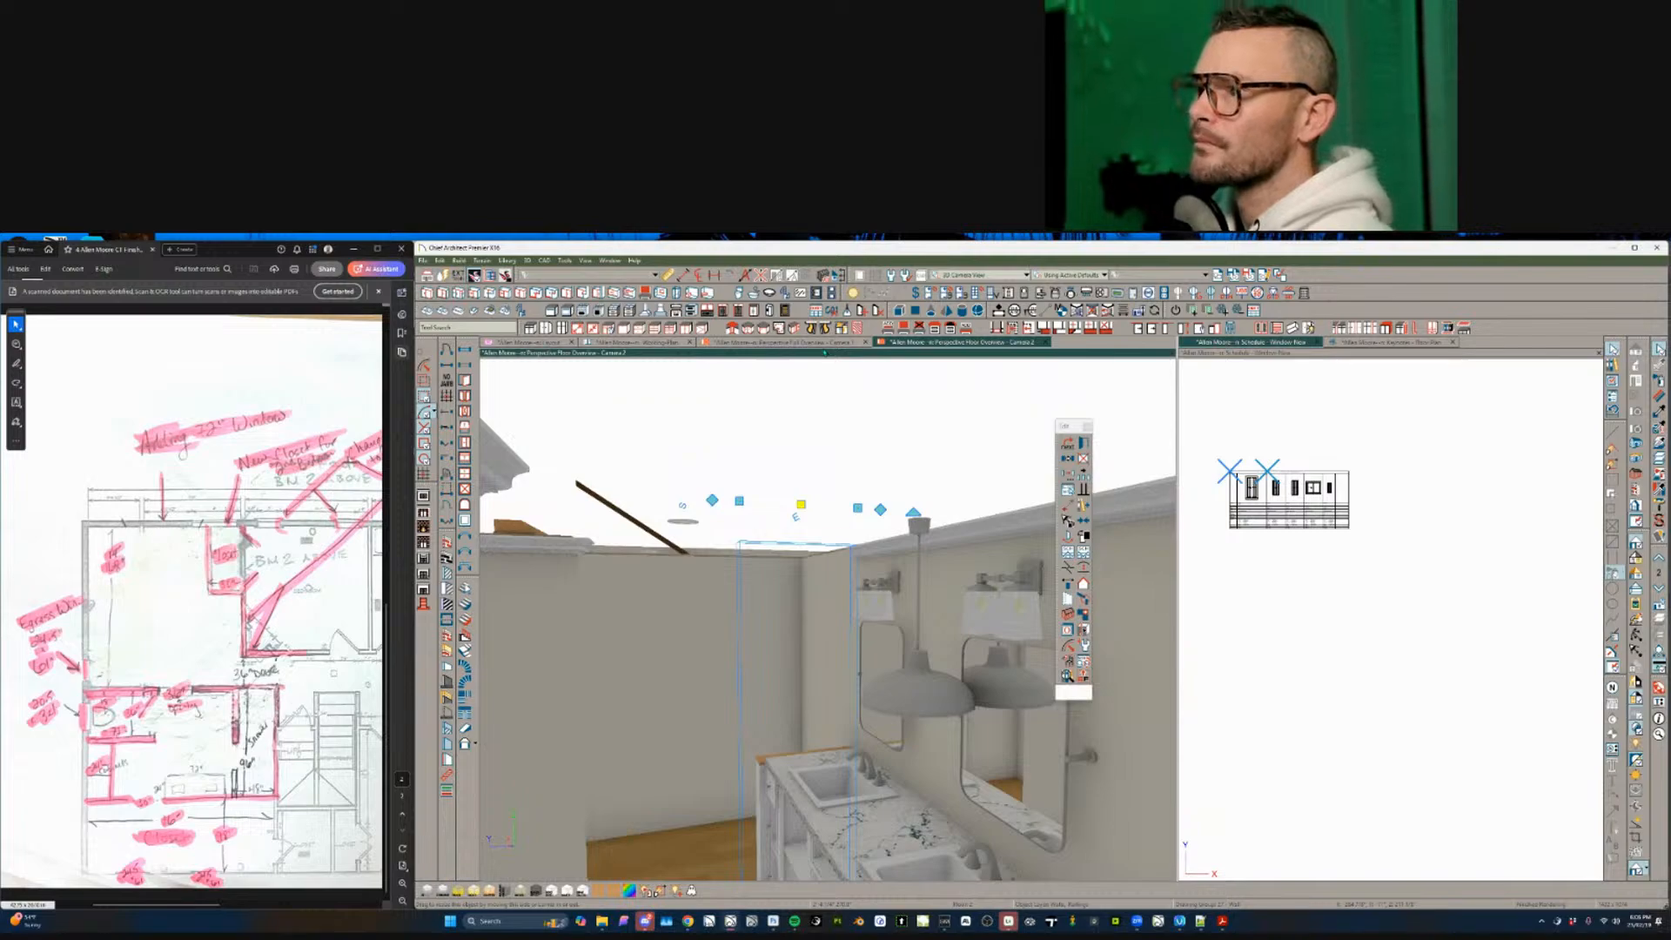
{"action": "key", "text": "Escape"}
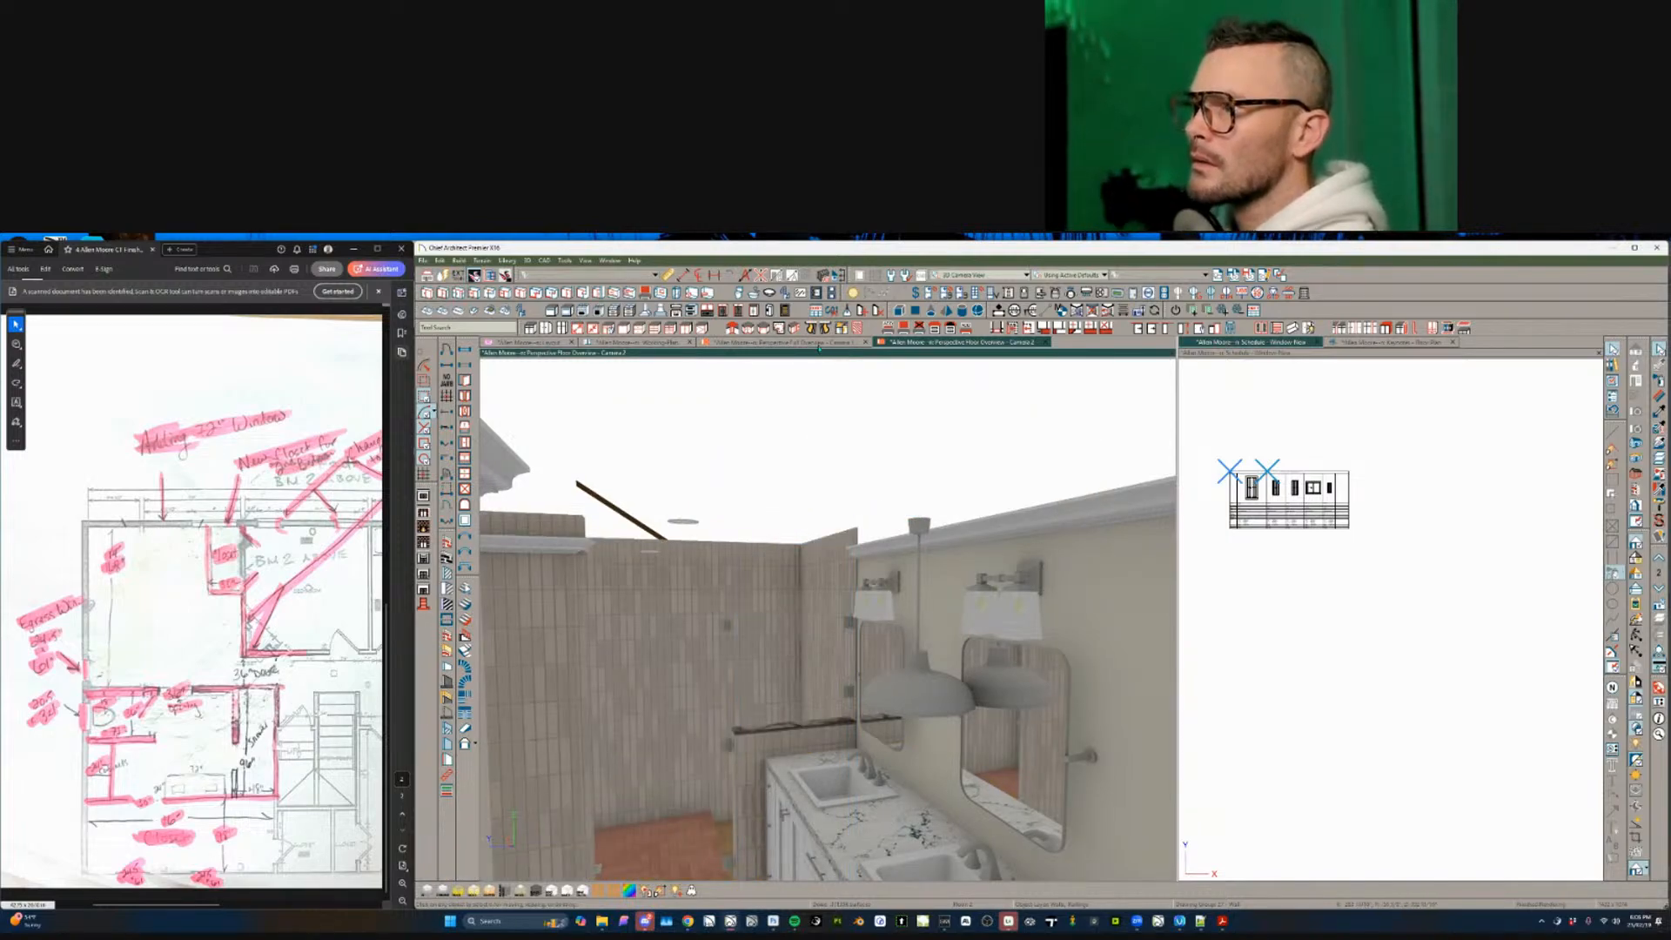
{"action": "left_click", "coordinate": [819, 343]}
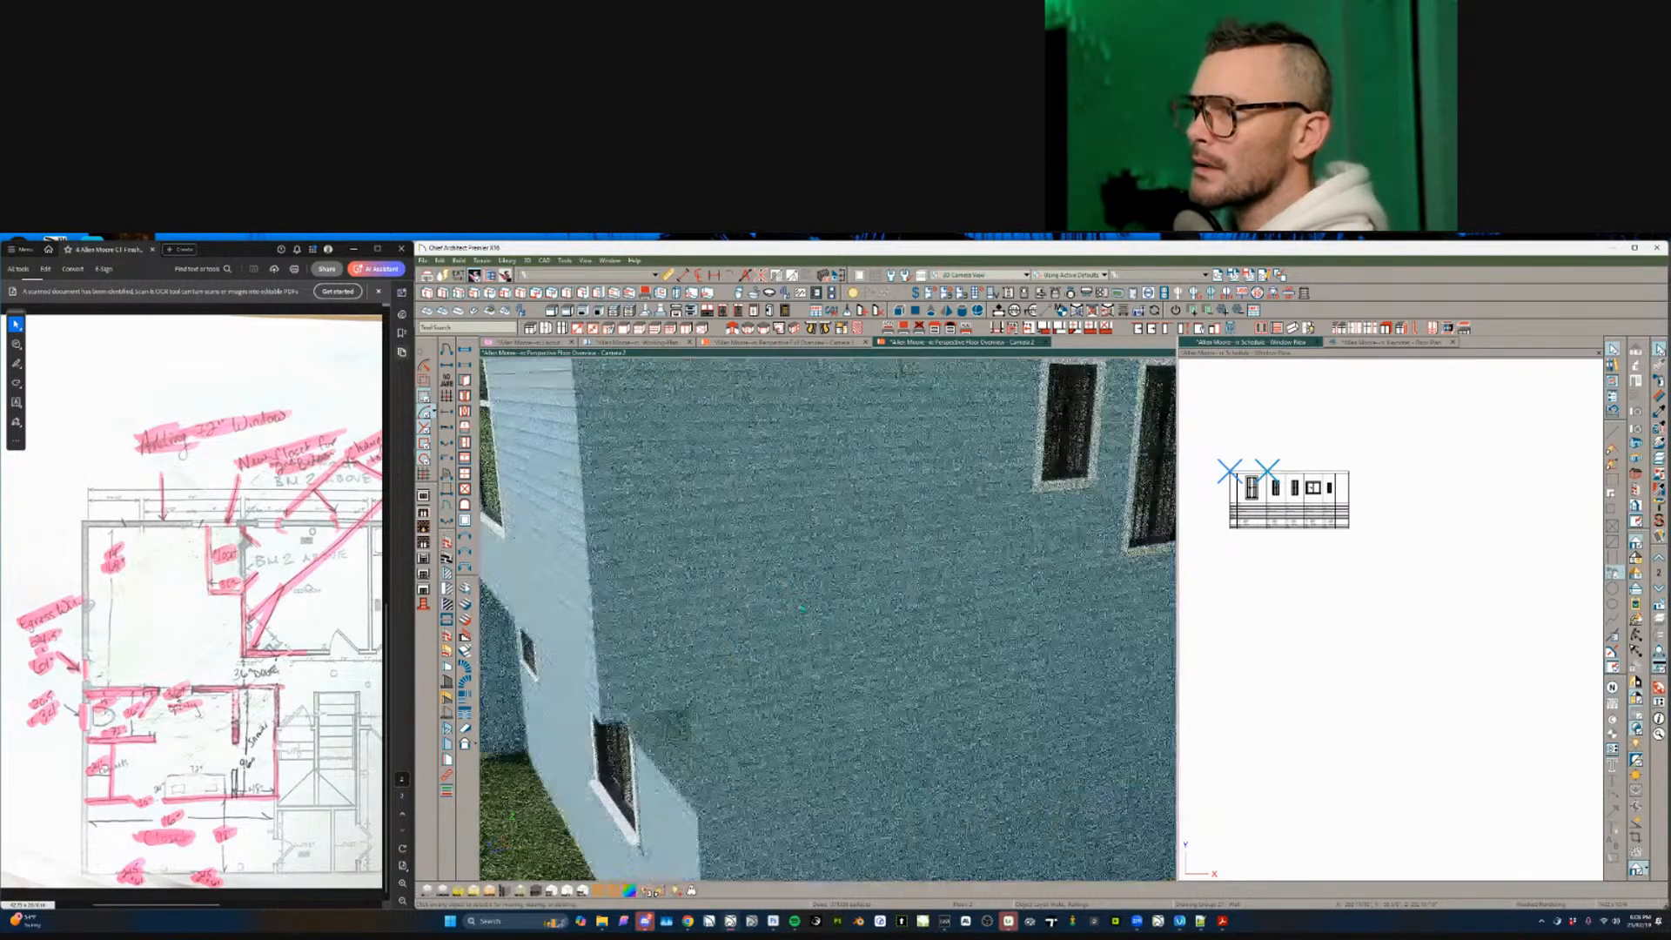
{"action": "middle_click_drag", "start_coordinate": [800, 603], "coordinate": [939, 707]}
- Set the overview camera's Field of View to 8
{"action": "key", "text": "ctrl+e"}
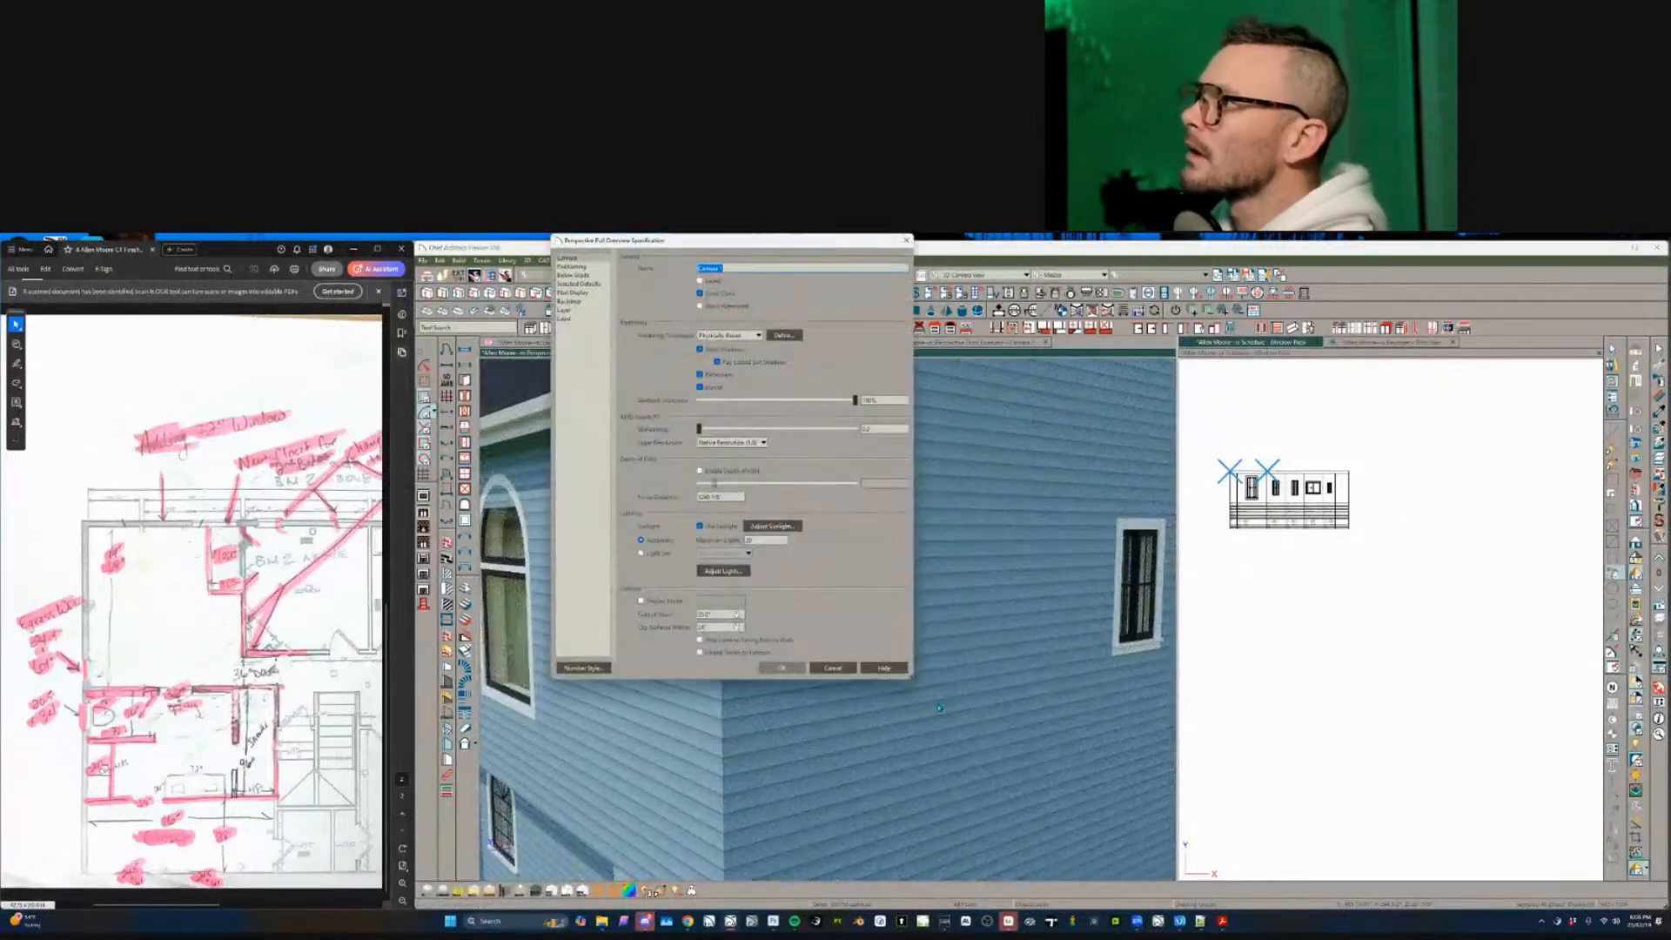
{"action": "left_click", "coordinate": [718, 614]}
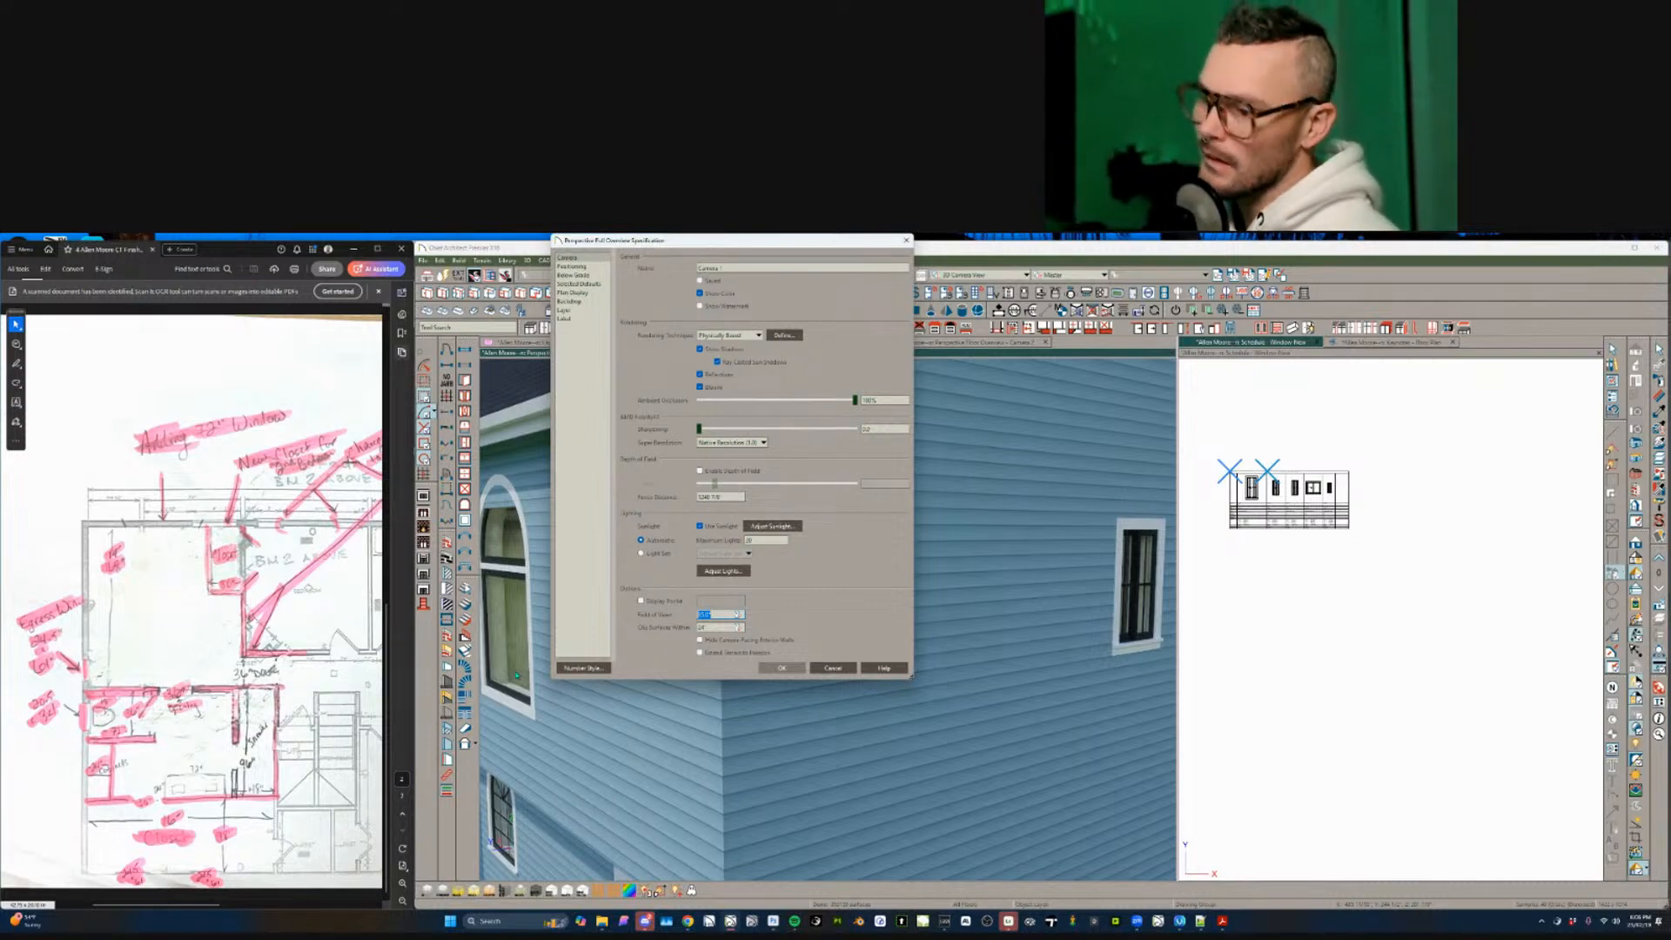
{"action": "type", "text": "8"}
{"action": "key", "text": "Return"}
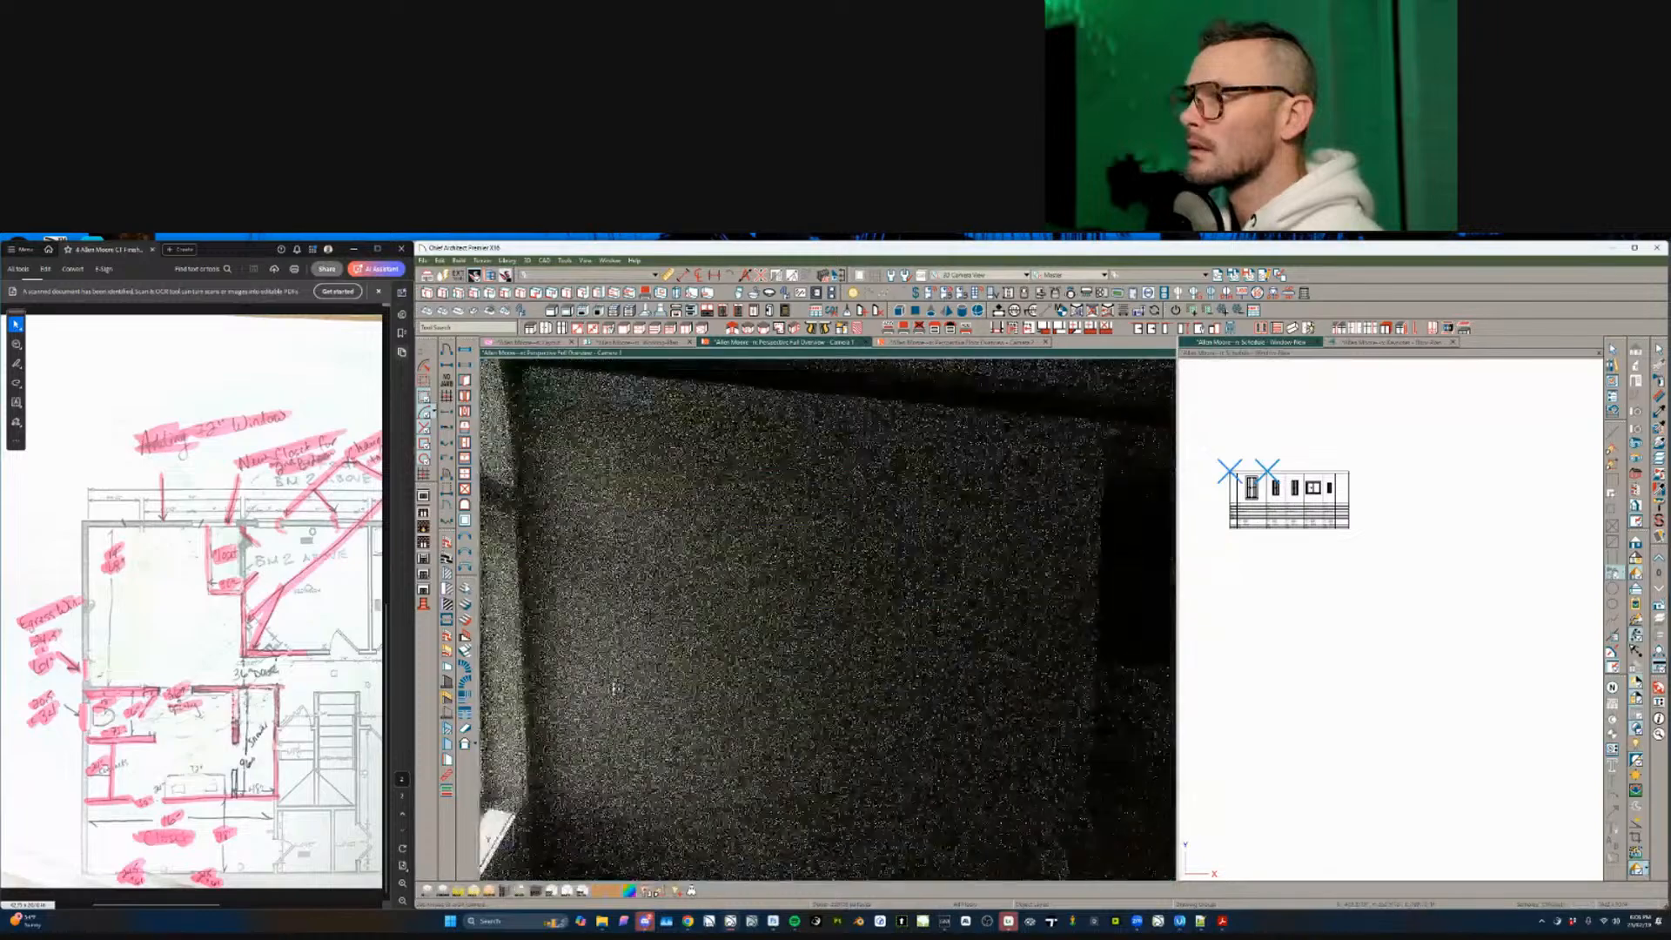
- Orbit and zoom around the house, then compare the Working Plan, Camera 2 and Camera 1 views
{"action": "scroll", "coordinate": [614, 689], "scroll_direction": "up", "scroll_amount": 3}
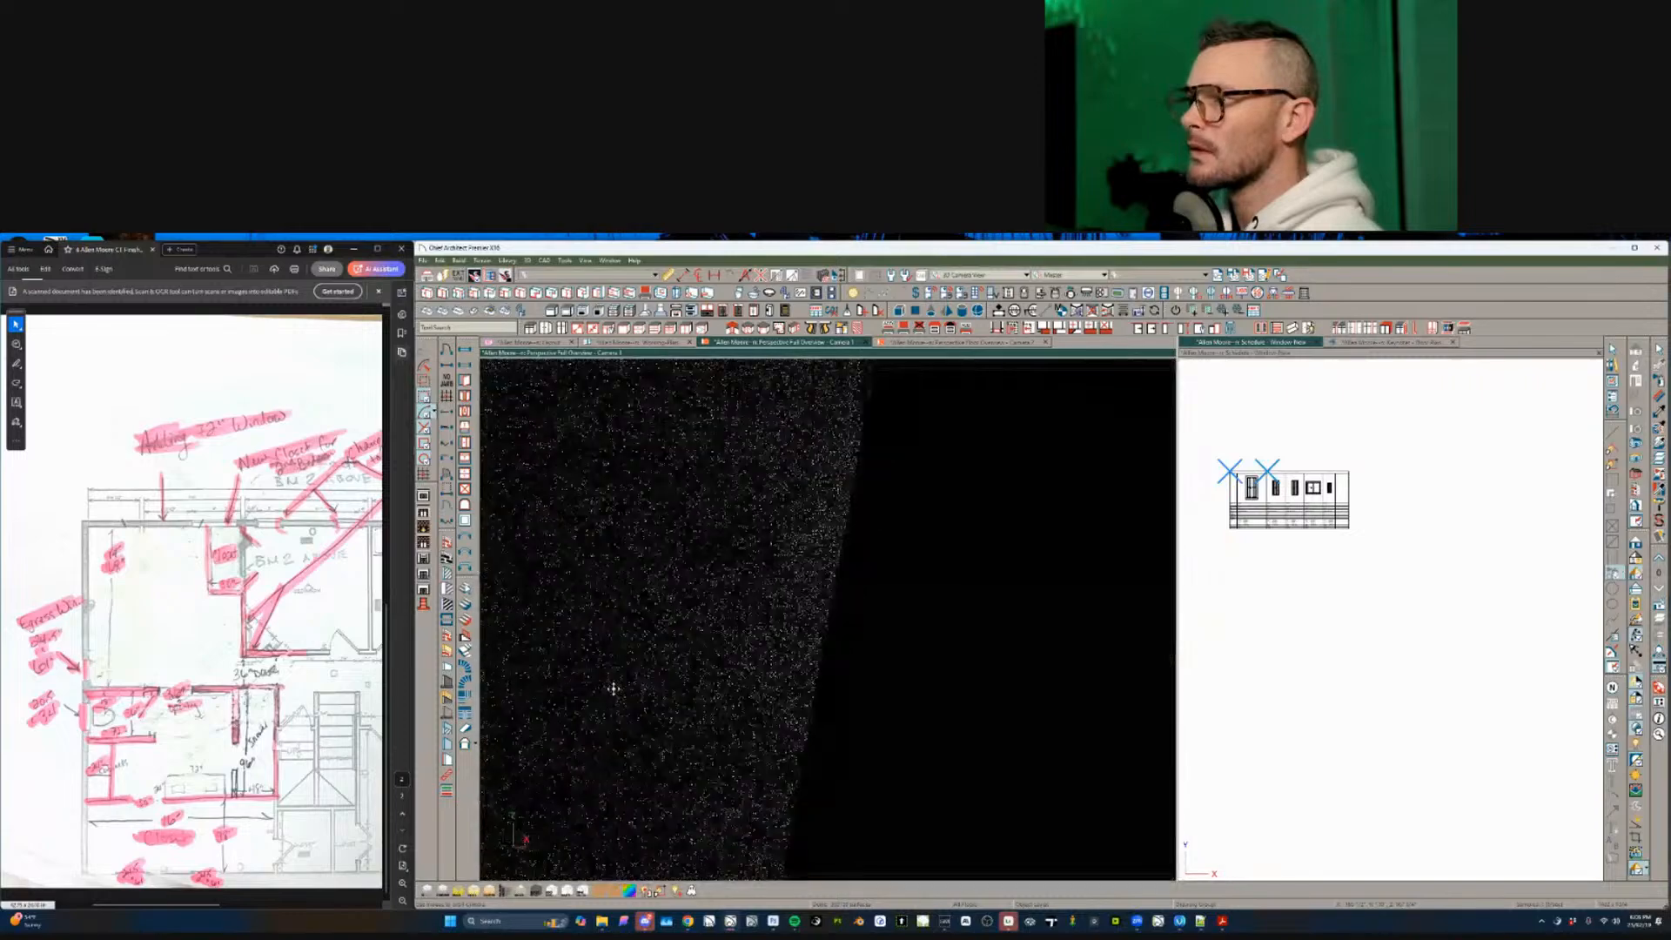
{"action": "scroll", "coordinate": [613, 688], "scroll_direction": "up", "scroll_amount": 4}
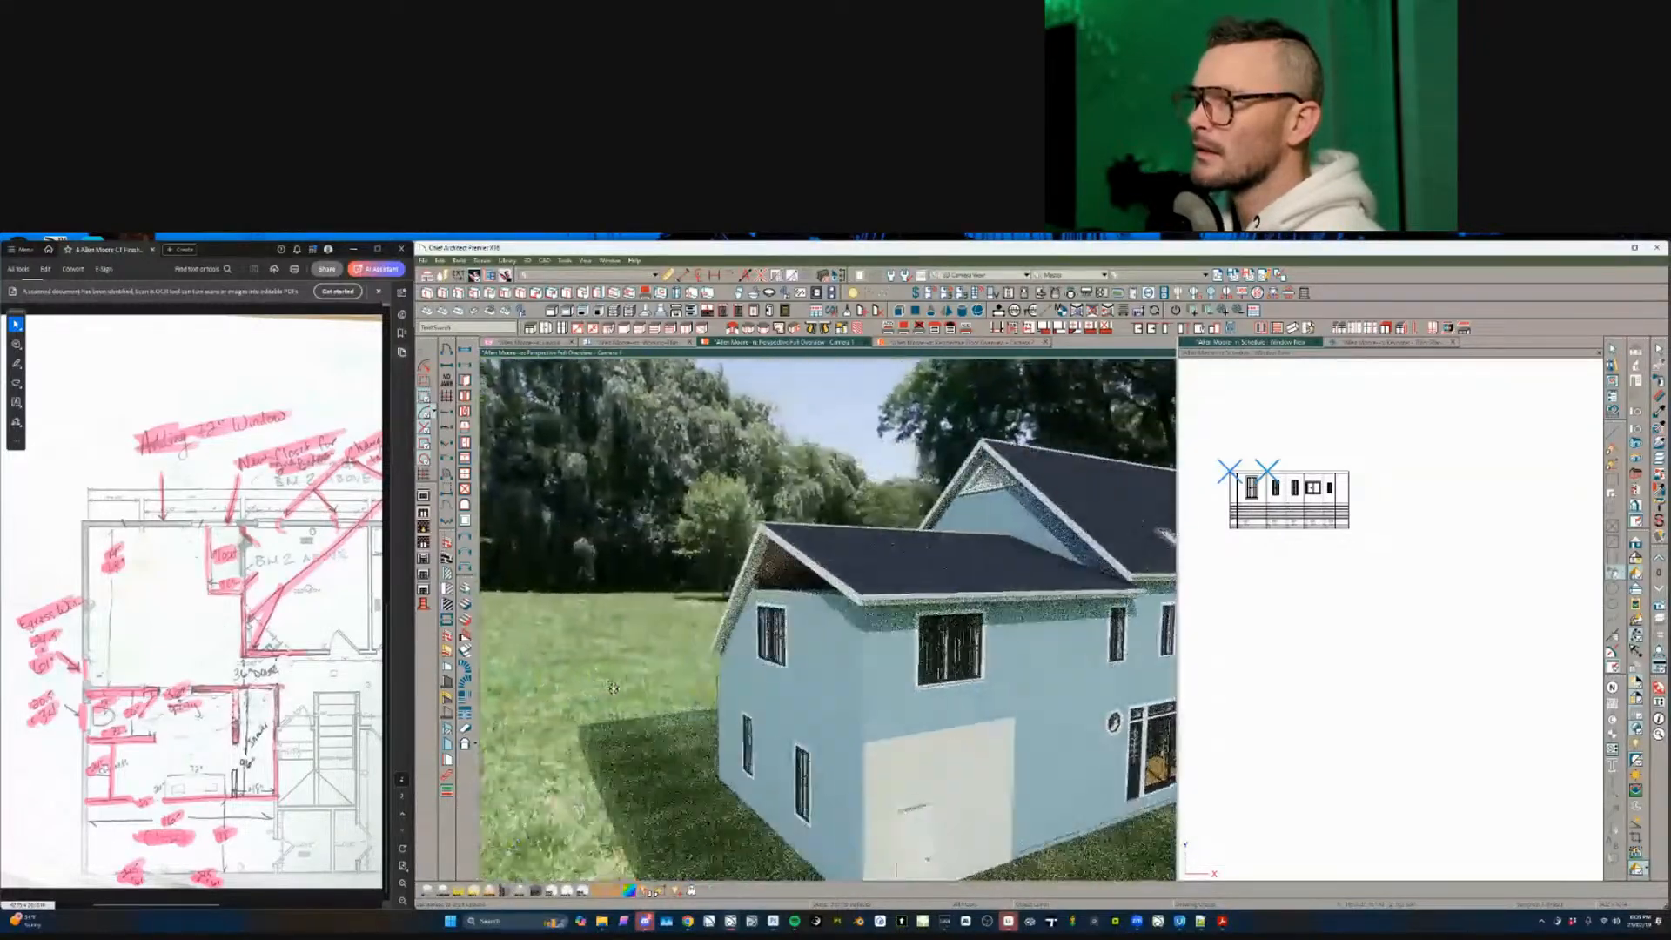
{"action": "middle_click_drag", "start_coordinate": [613, 689], "coordinate": [614, 689]}
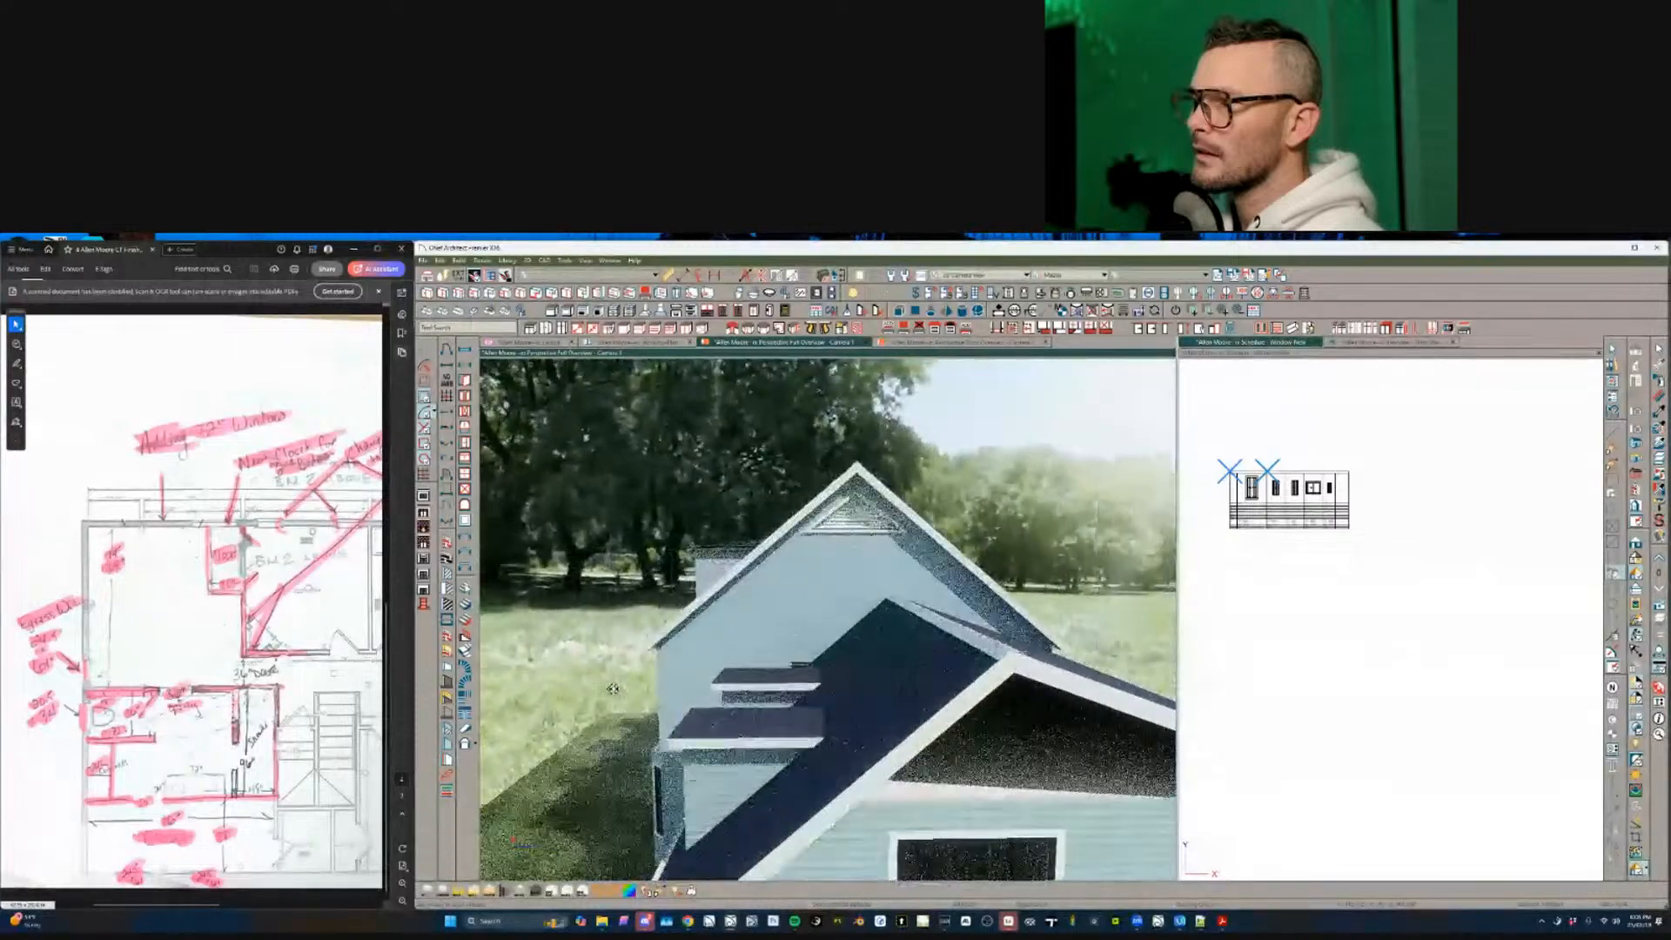
{"action": "scroll", "coordinate": [614, 689], "scroll_direction": "up", "scroll_amount": 5}
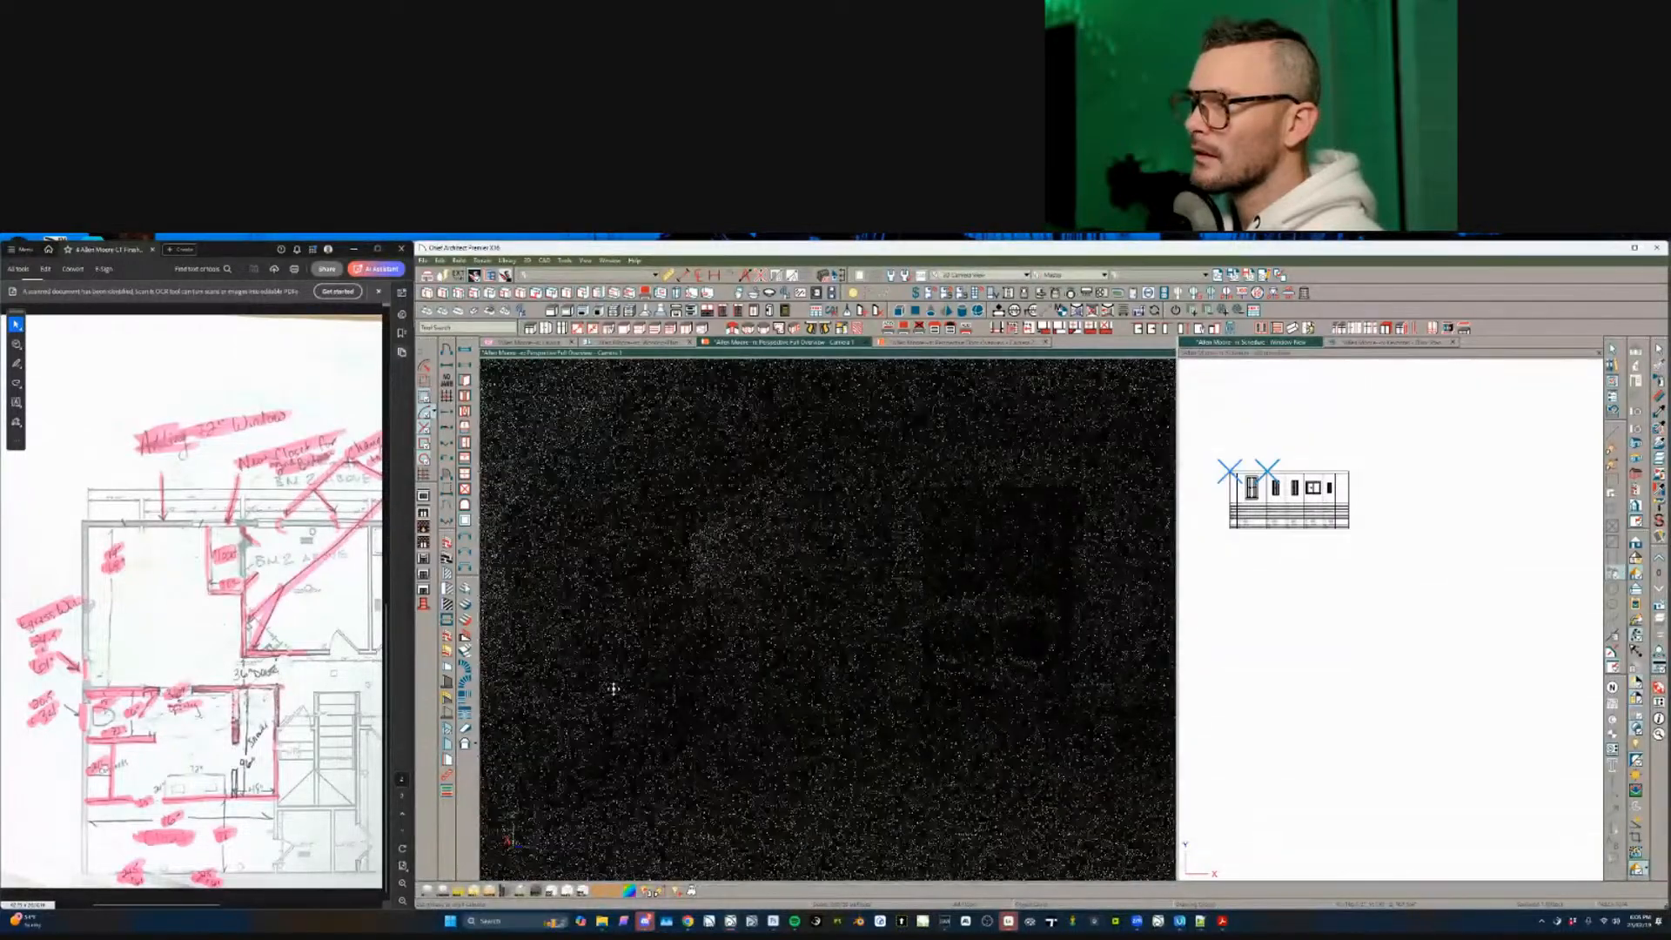
{"action": "left_click", "coordinate": [635, 342]}
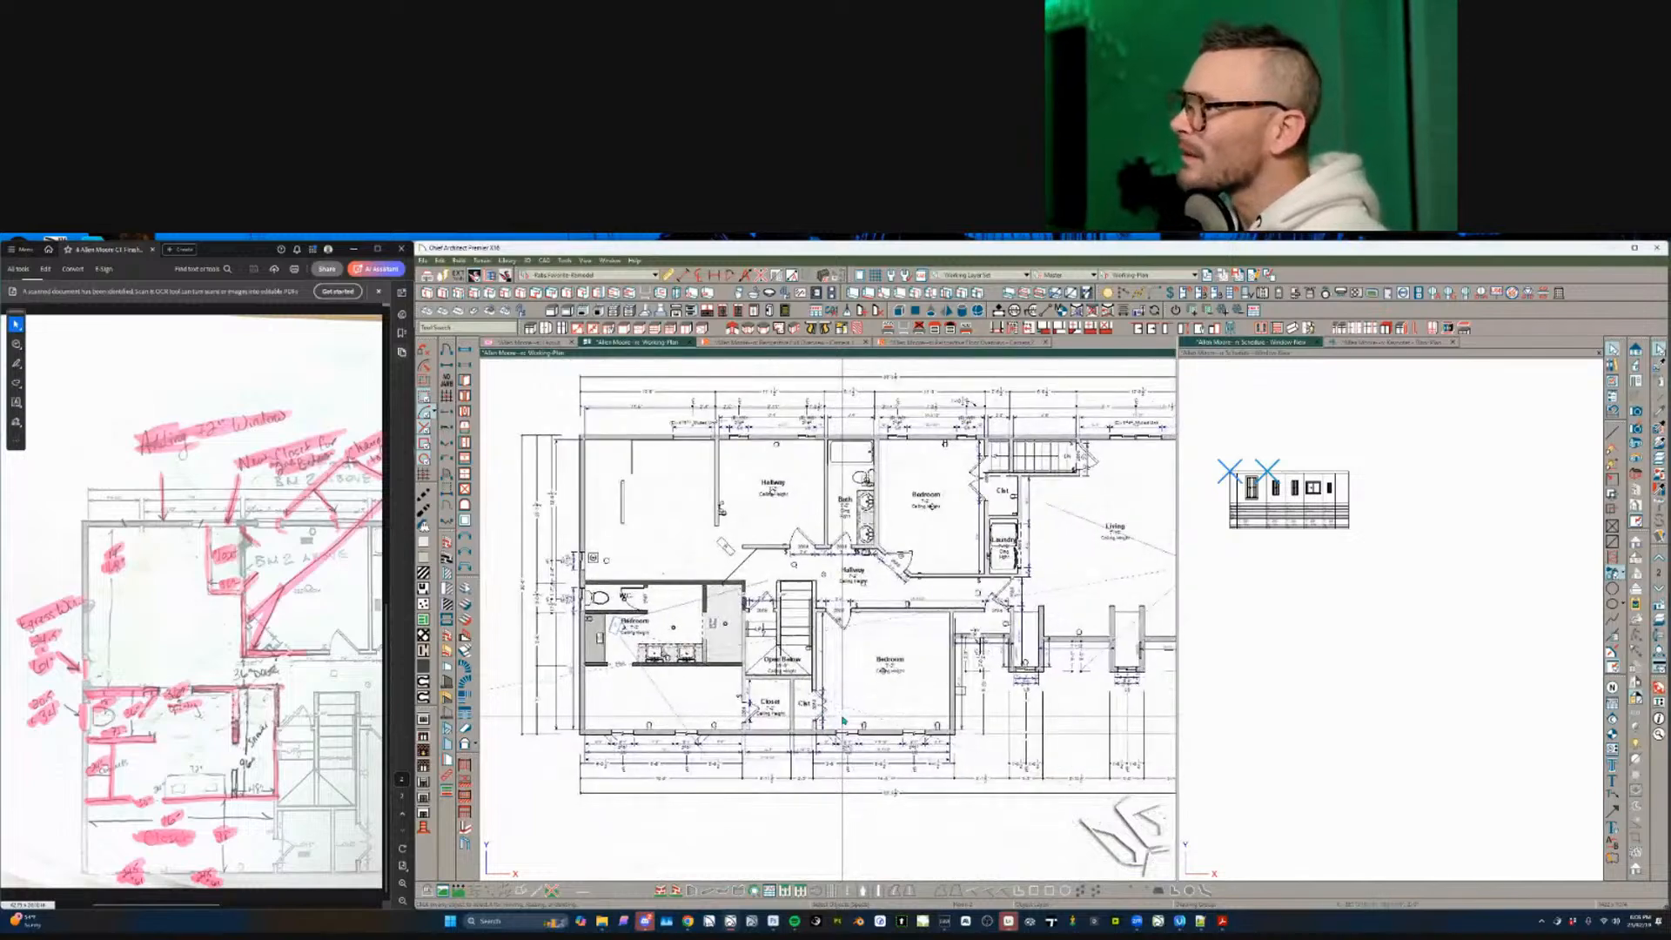
{"action": "left_click", "coordinate": [932, 343]}
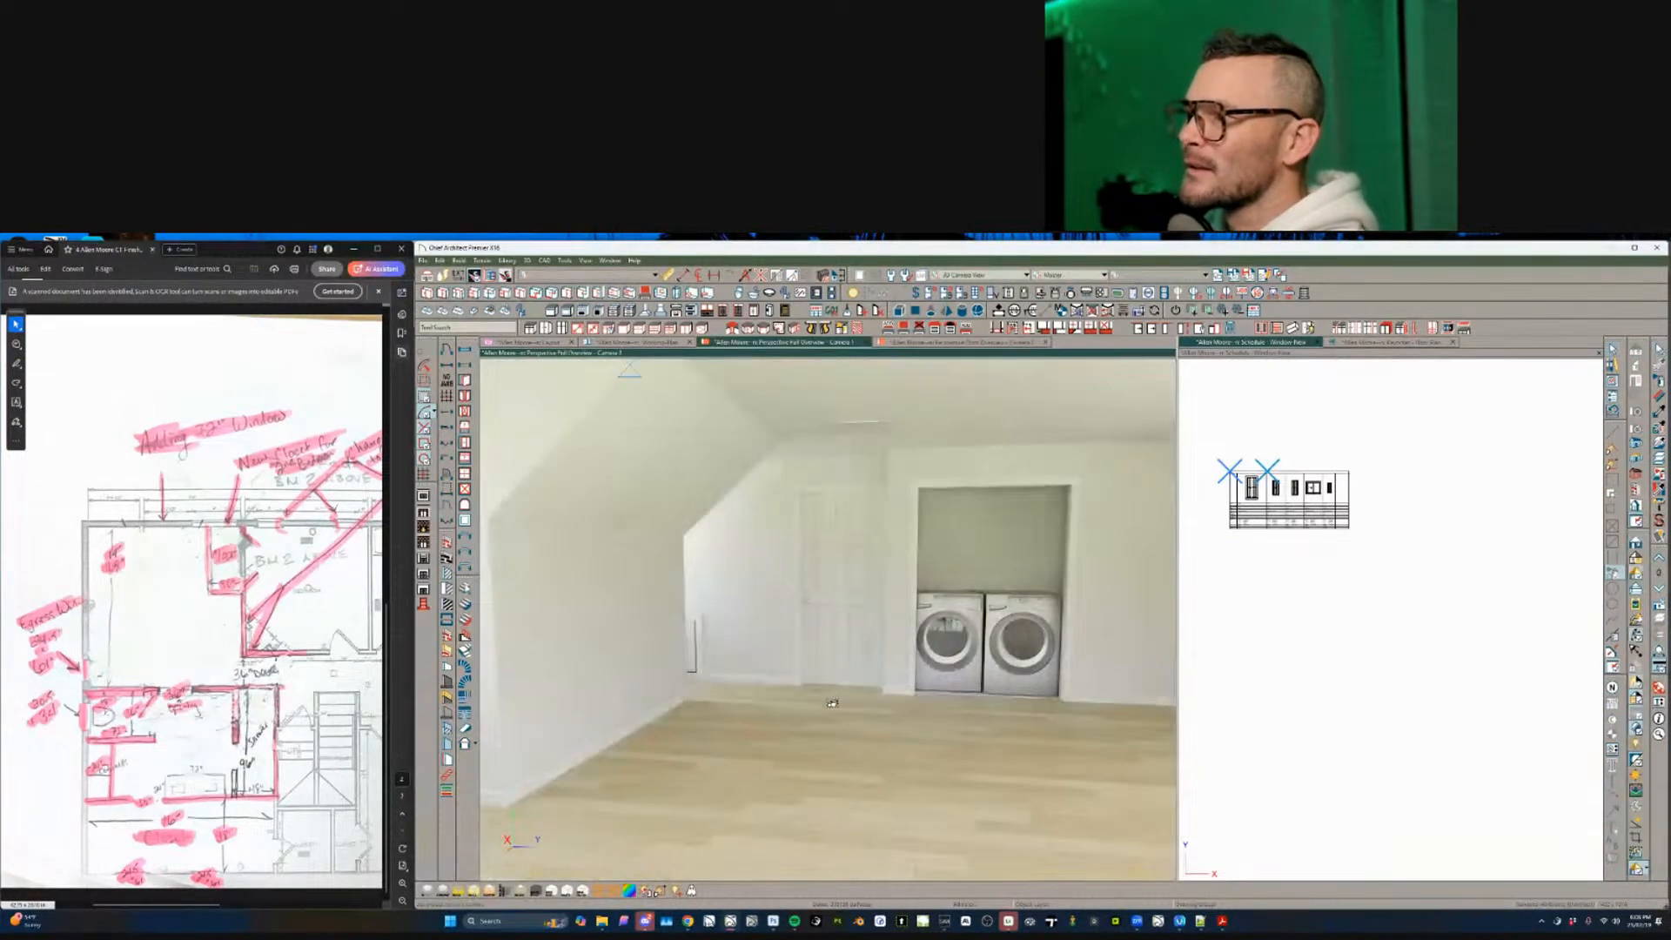
{"action": "left_click", "coordinate": [822, 343]}
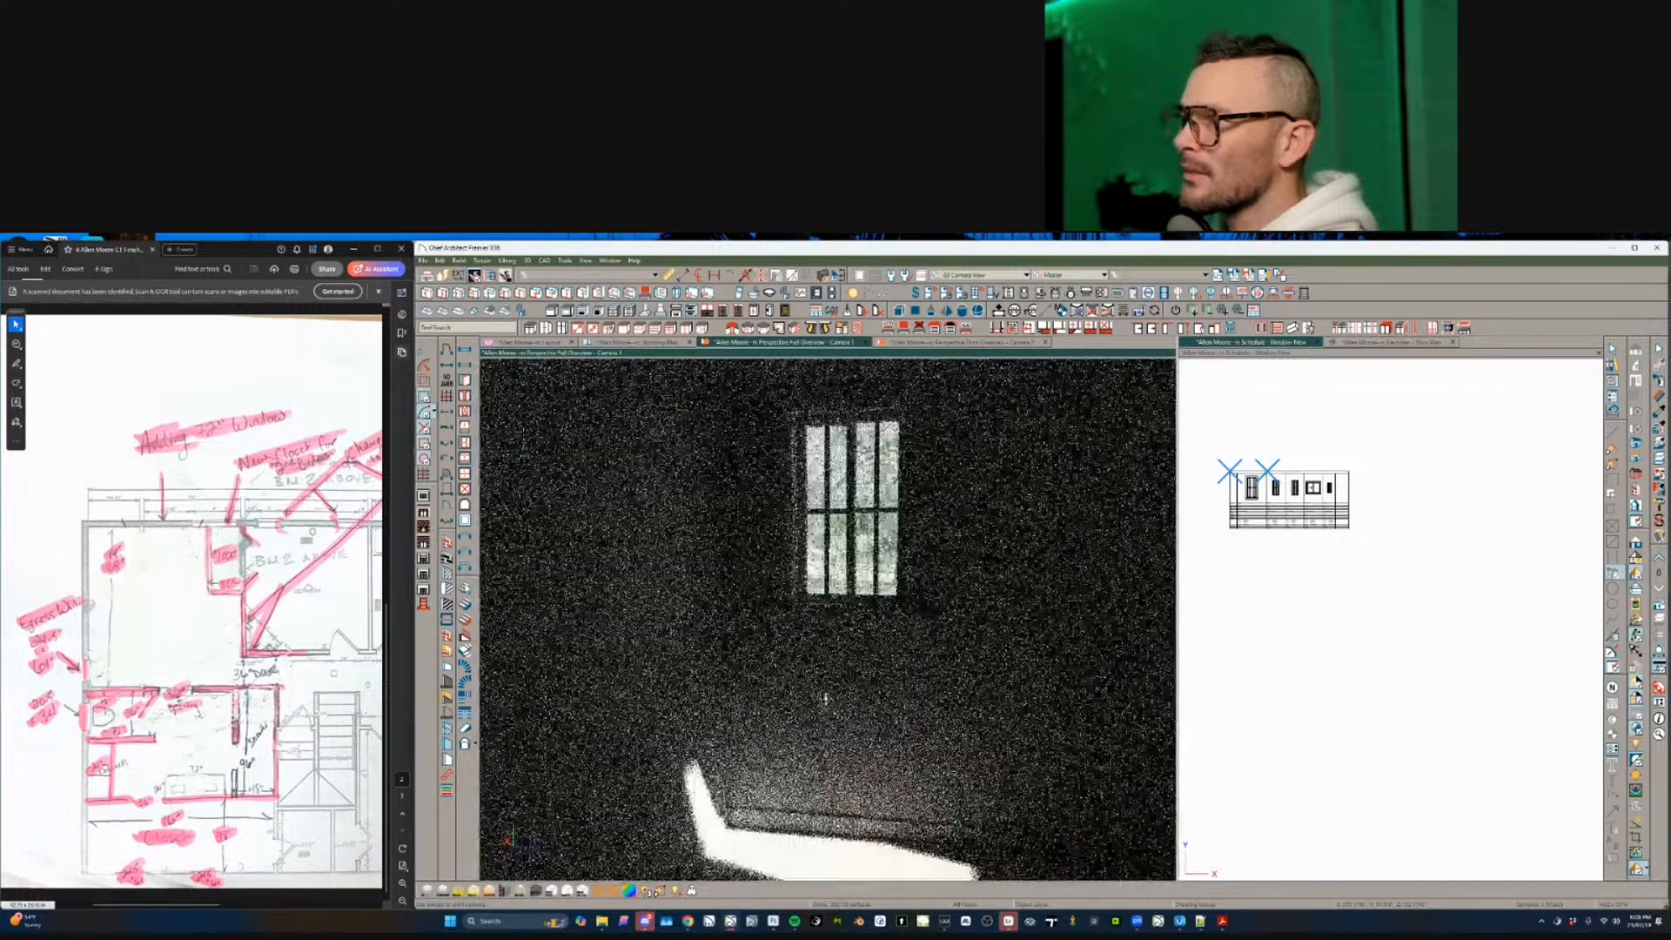
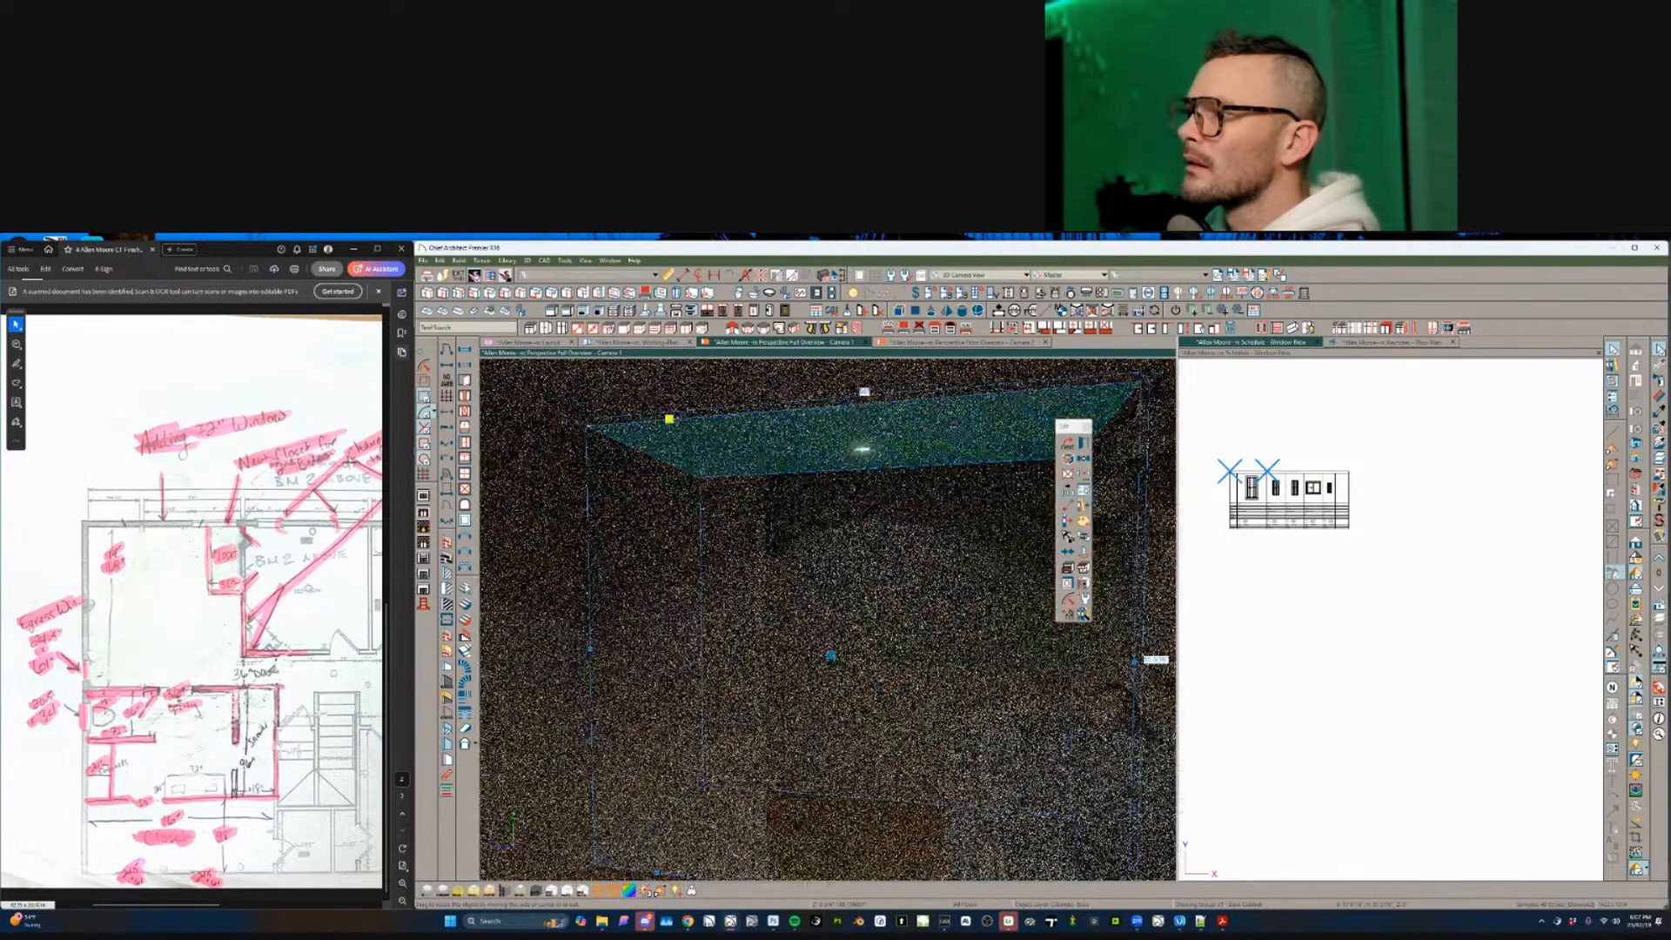
- Deselect the base cabinet and orbit the ray-trace camera down into the shower
{"action": "key", "text": "Escape"}
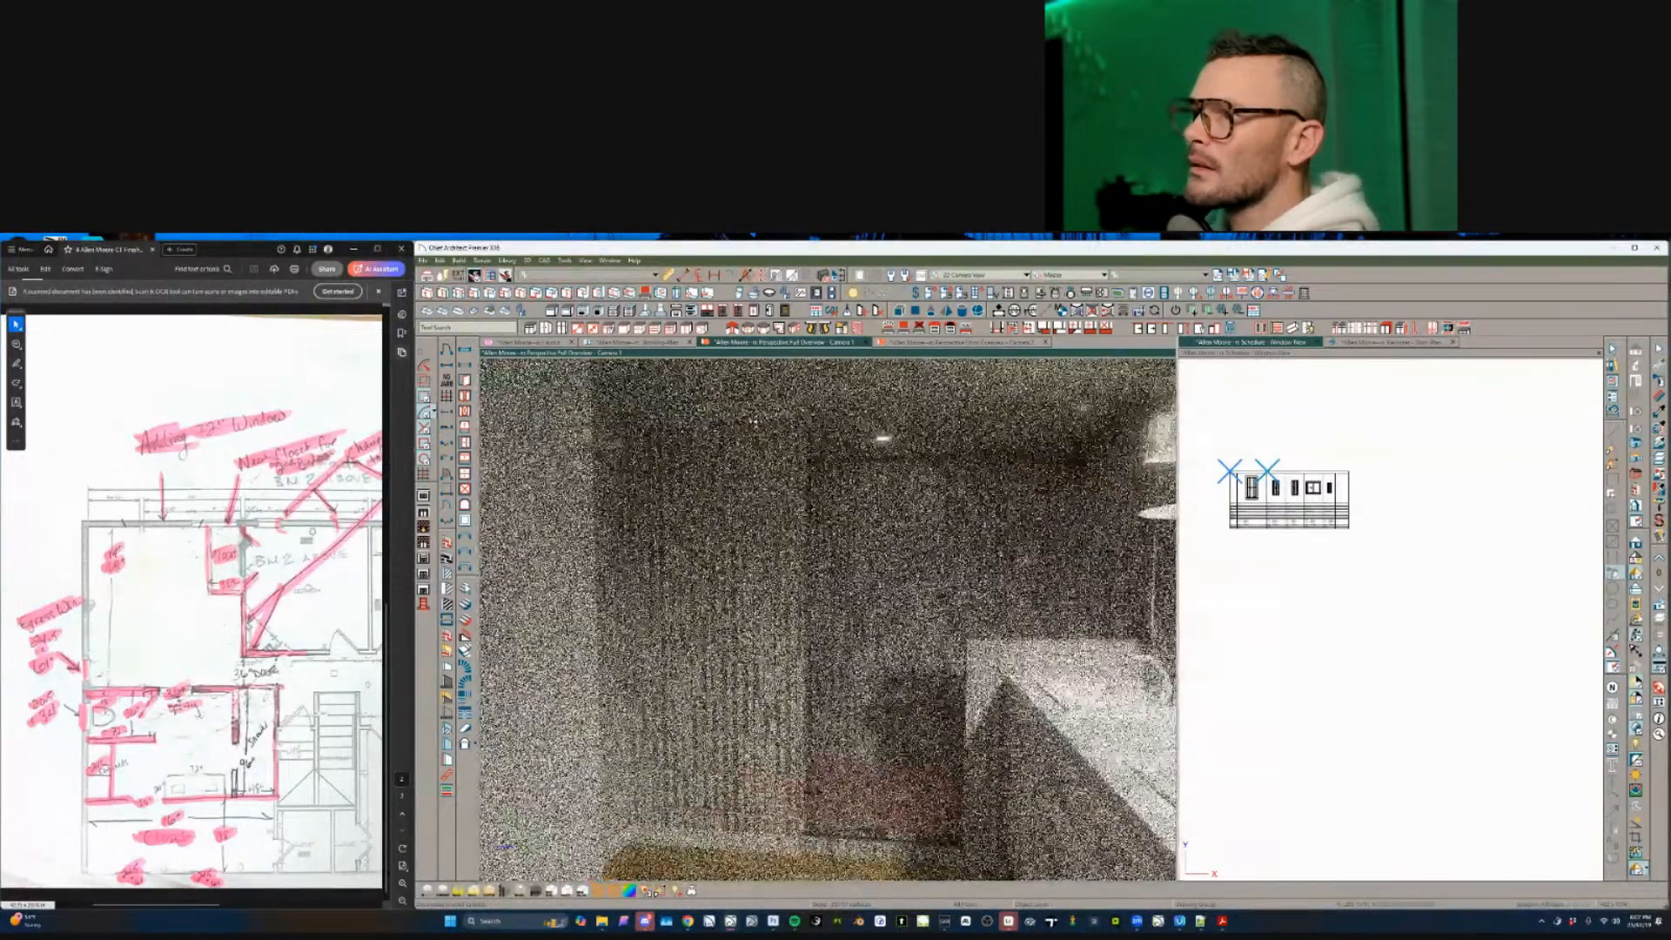
{"action": "scroll", "coordinate": [755, 420], "scroll_direction": "up", "scroll_amount": 3}
{"action": "mouse_move", "coordinate": [755, 420]}
{"action": "middle_mouse_down"}
{"action": "mouse_move", "coordinate": [730, 627]}
{"action": "mouse_move", "coordinate": [897, 503]}
{"action": "middle_mouse_up"}
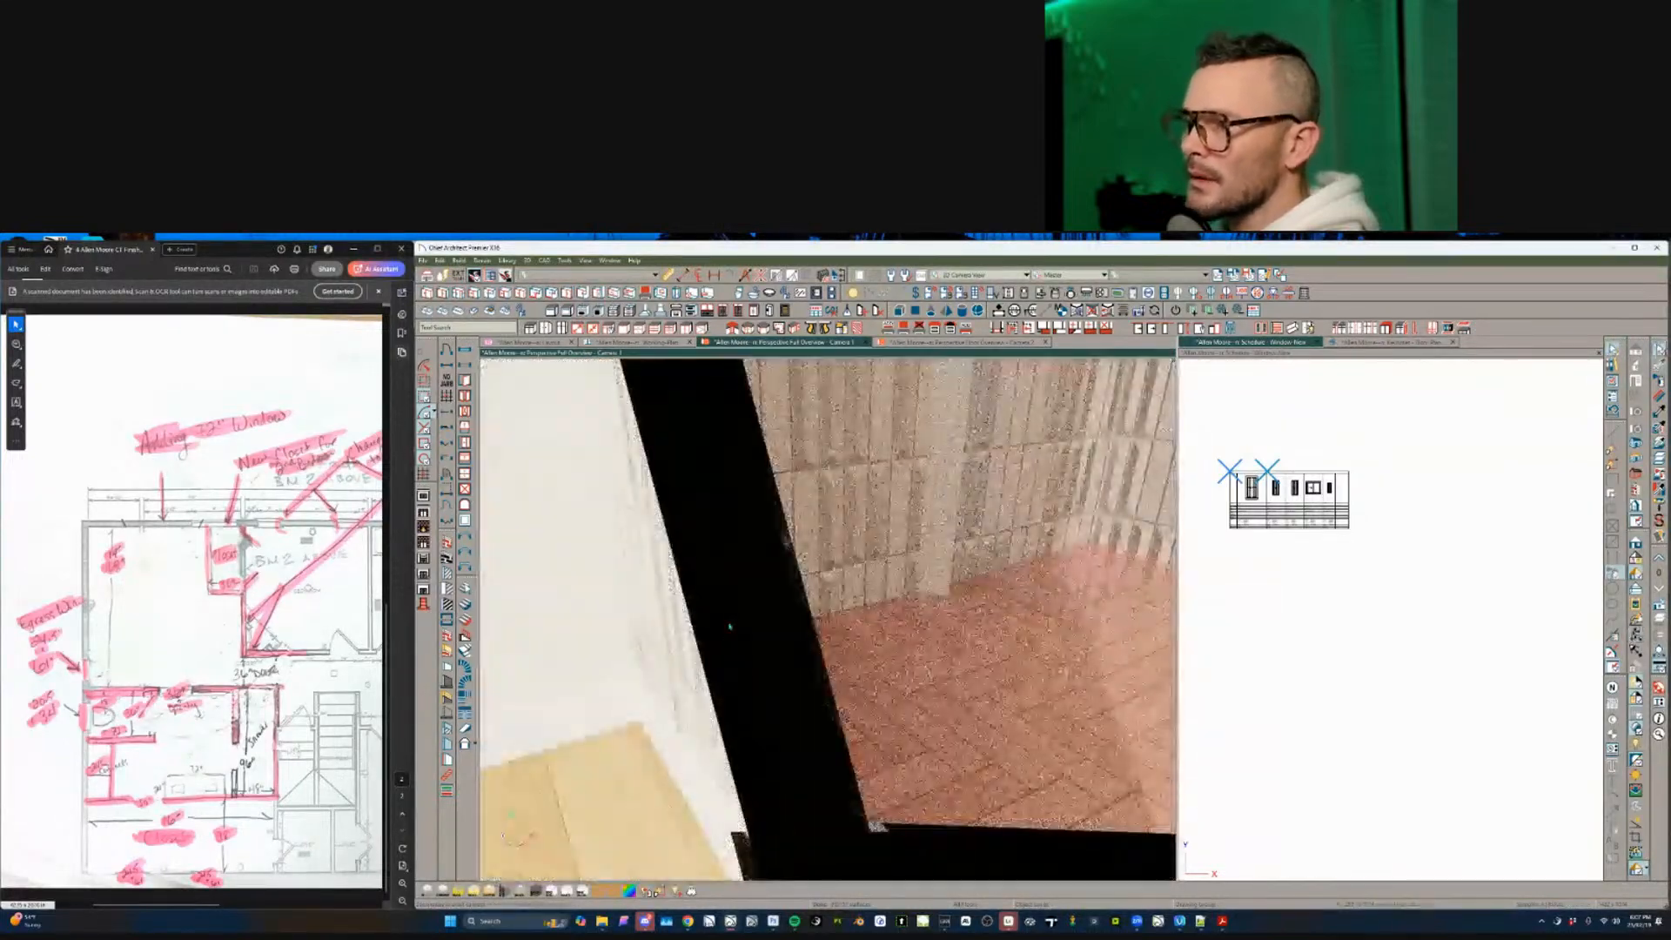
{"action": "left_click", "coordinate": [730, 627]}
{"action": "key", "text": "Escape"}
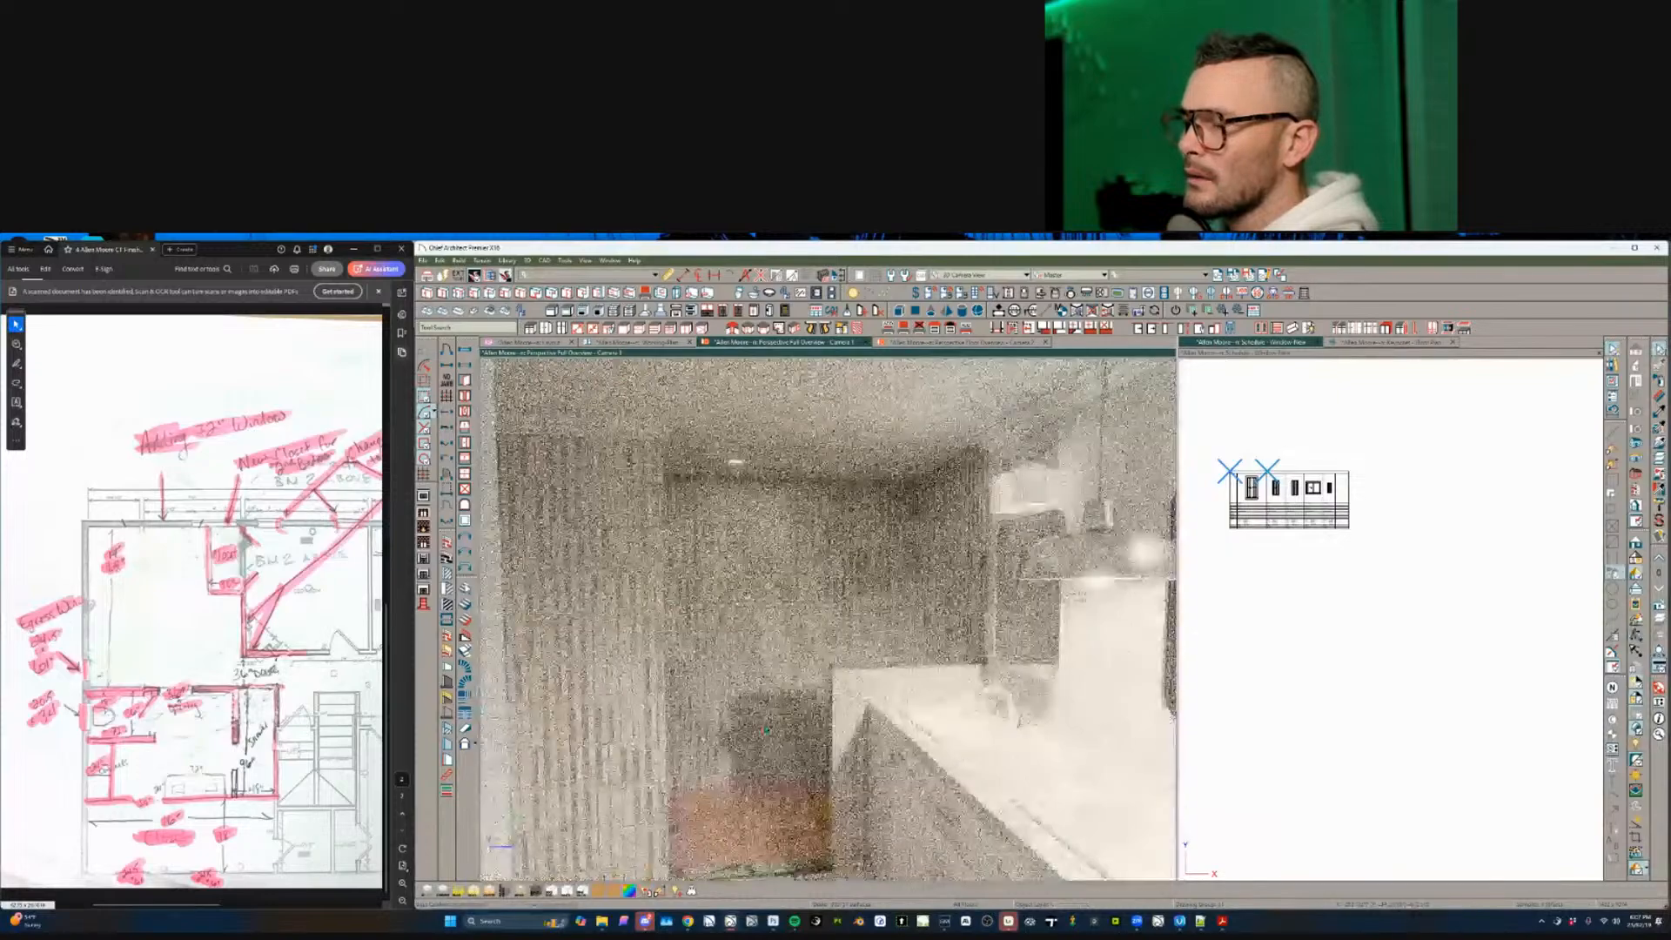
{"action": "scroll", "coordinate": [766, 729], "scroll_direction": "up", "scroll_amount": 5}
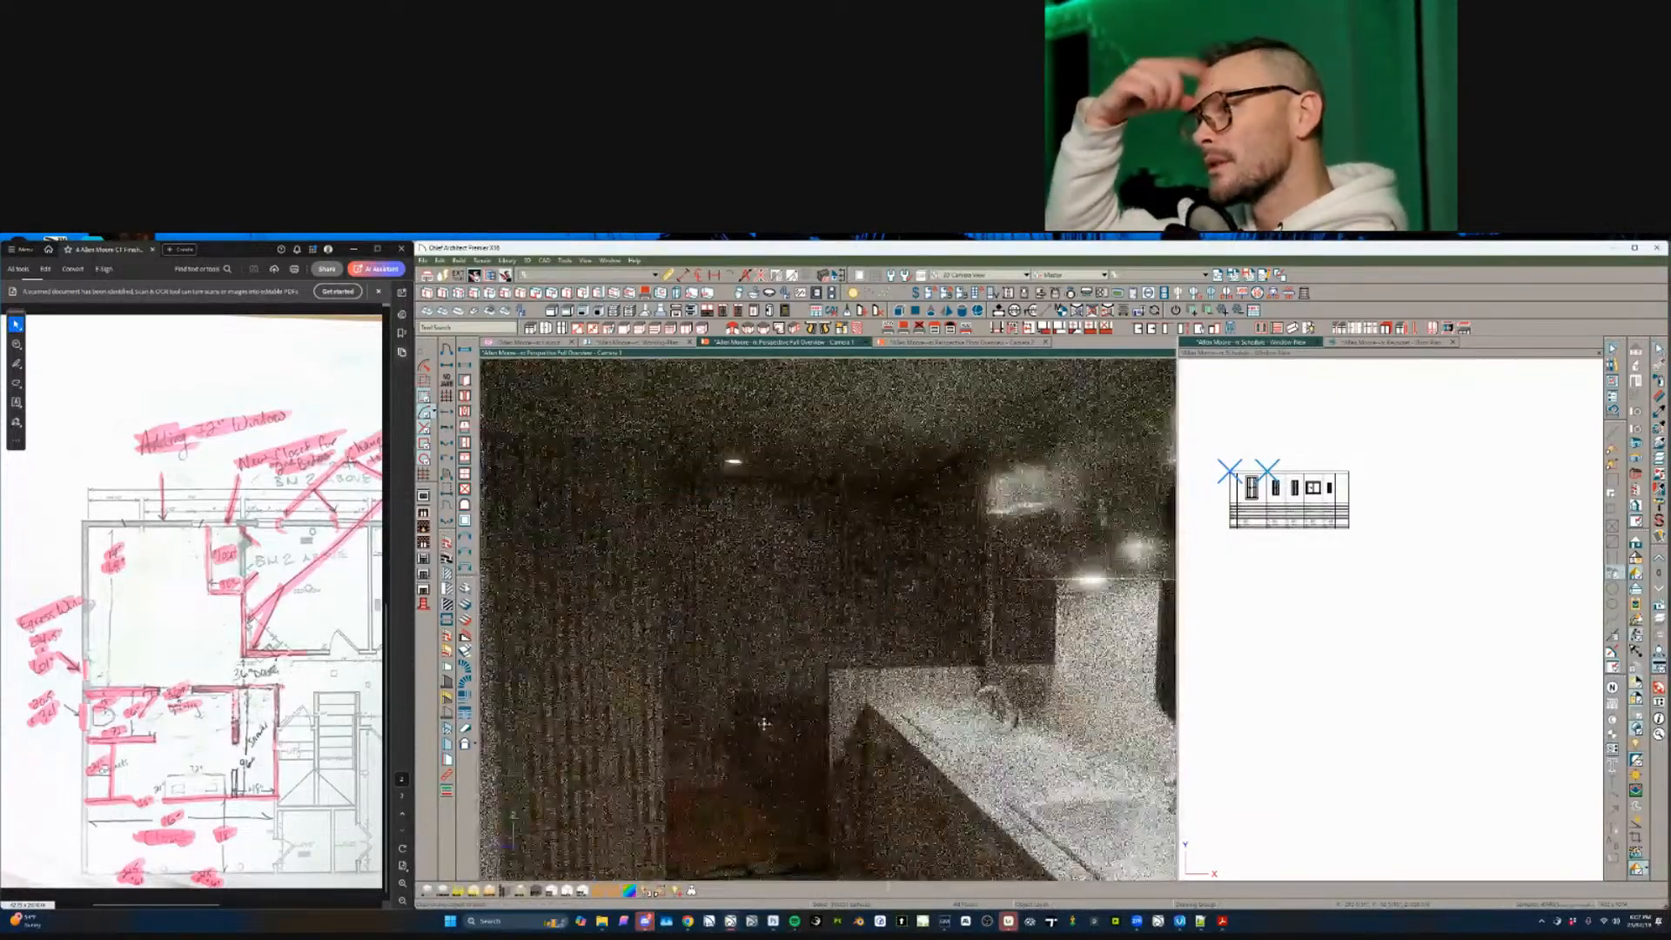
{"action": "scroll", "coordinate": [764, 724], "scroll_direction": "up", "scroll_amount": 3}
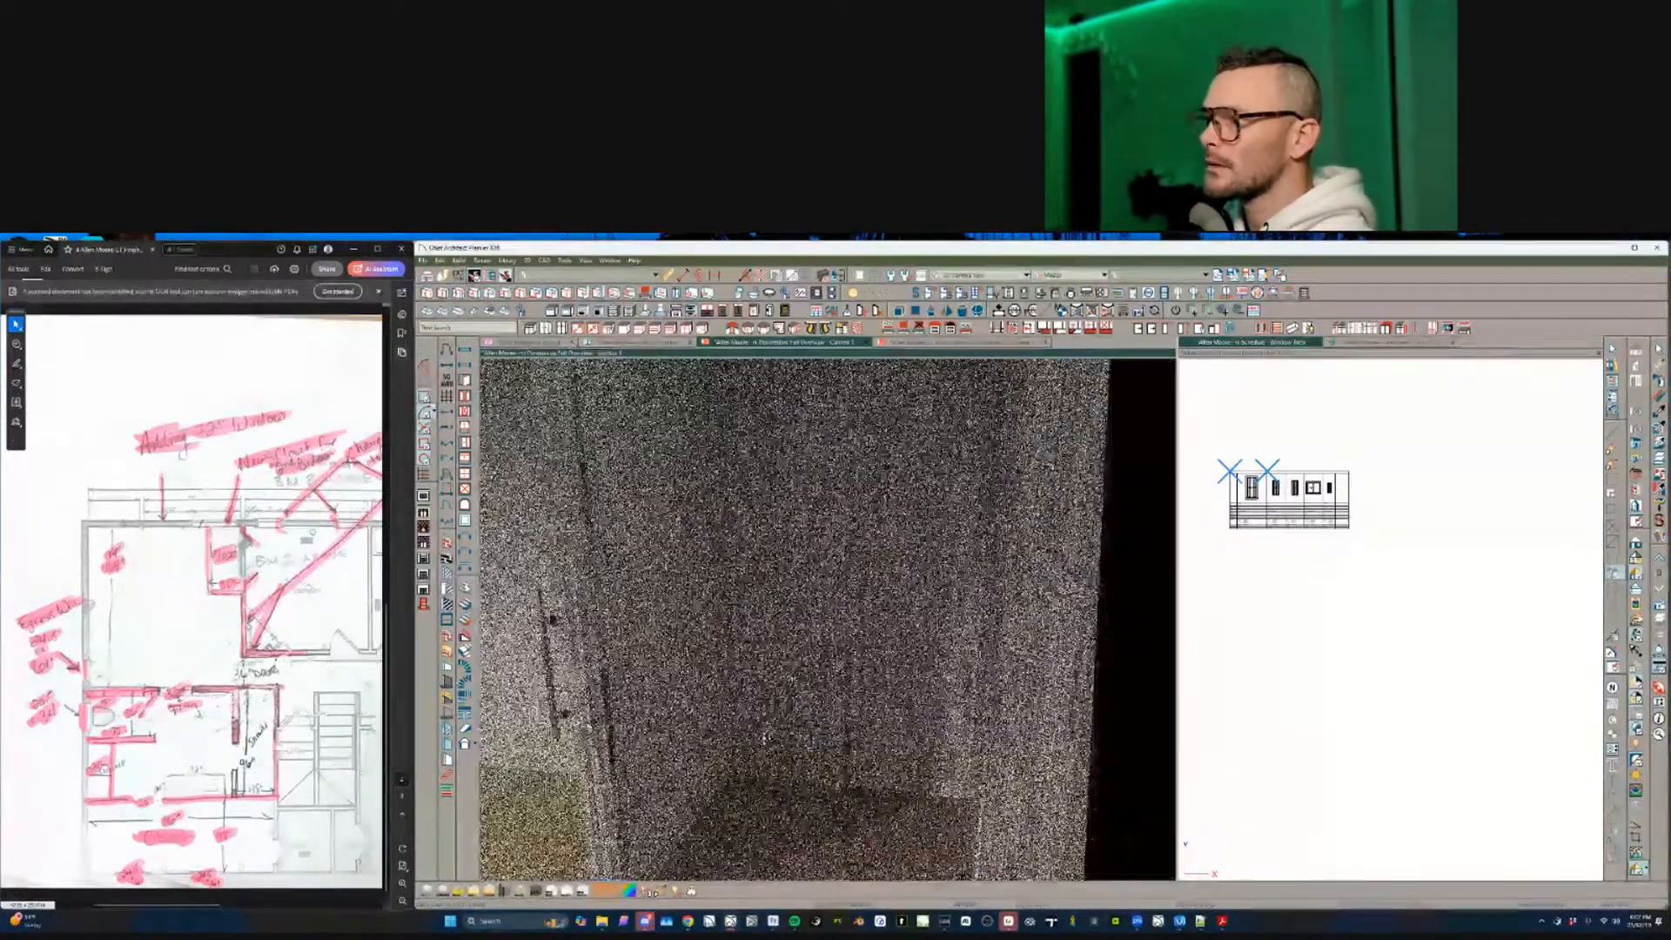
{"action": "mouse_move", "coordinate": [764, 724]}
{"action": "middle_mouse_down"}
{"action": "mouse_move", "coordinate": [700, 611]}
{"action": "mouse_move", "coordinate": [734, 607]}
{"action": "middle_mouse_up"}
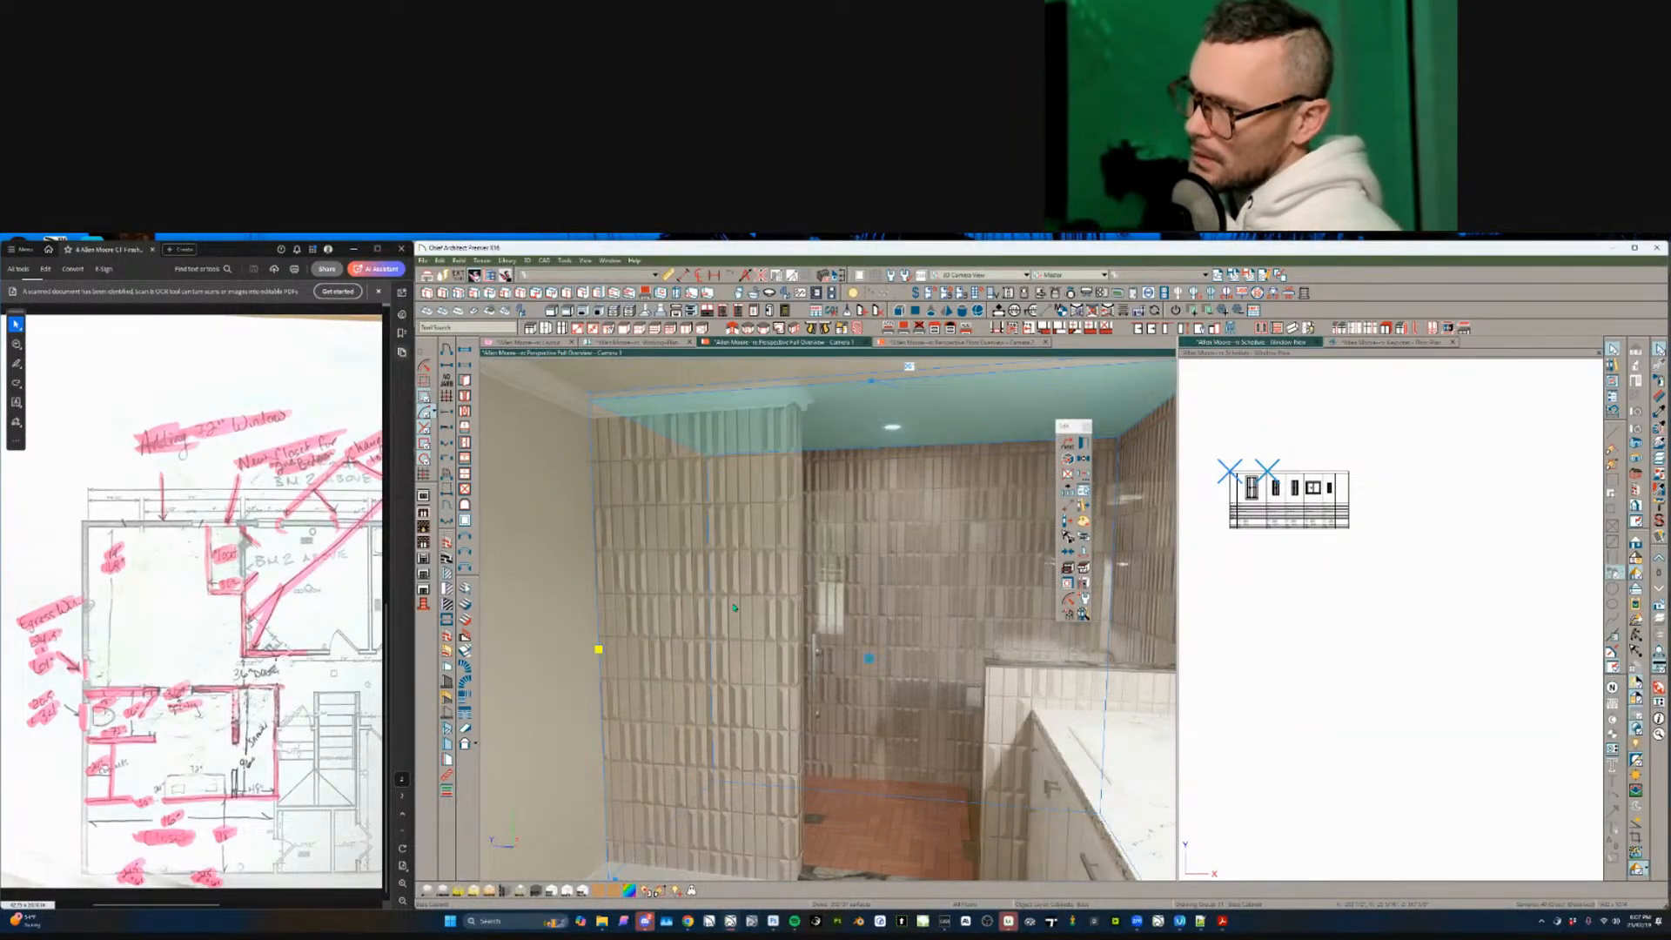
- Sample the shower's tile wall material with the Material Eyedropper, then turn toward the vanity and door
{"action": "left_click", "coordinate": [1660, 411]}
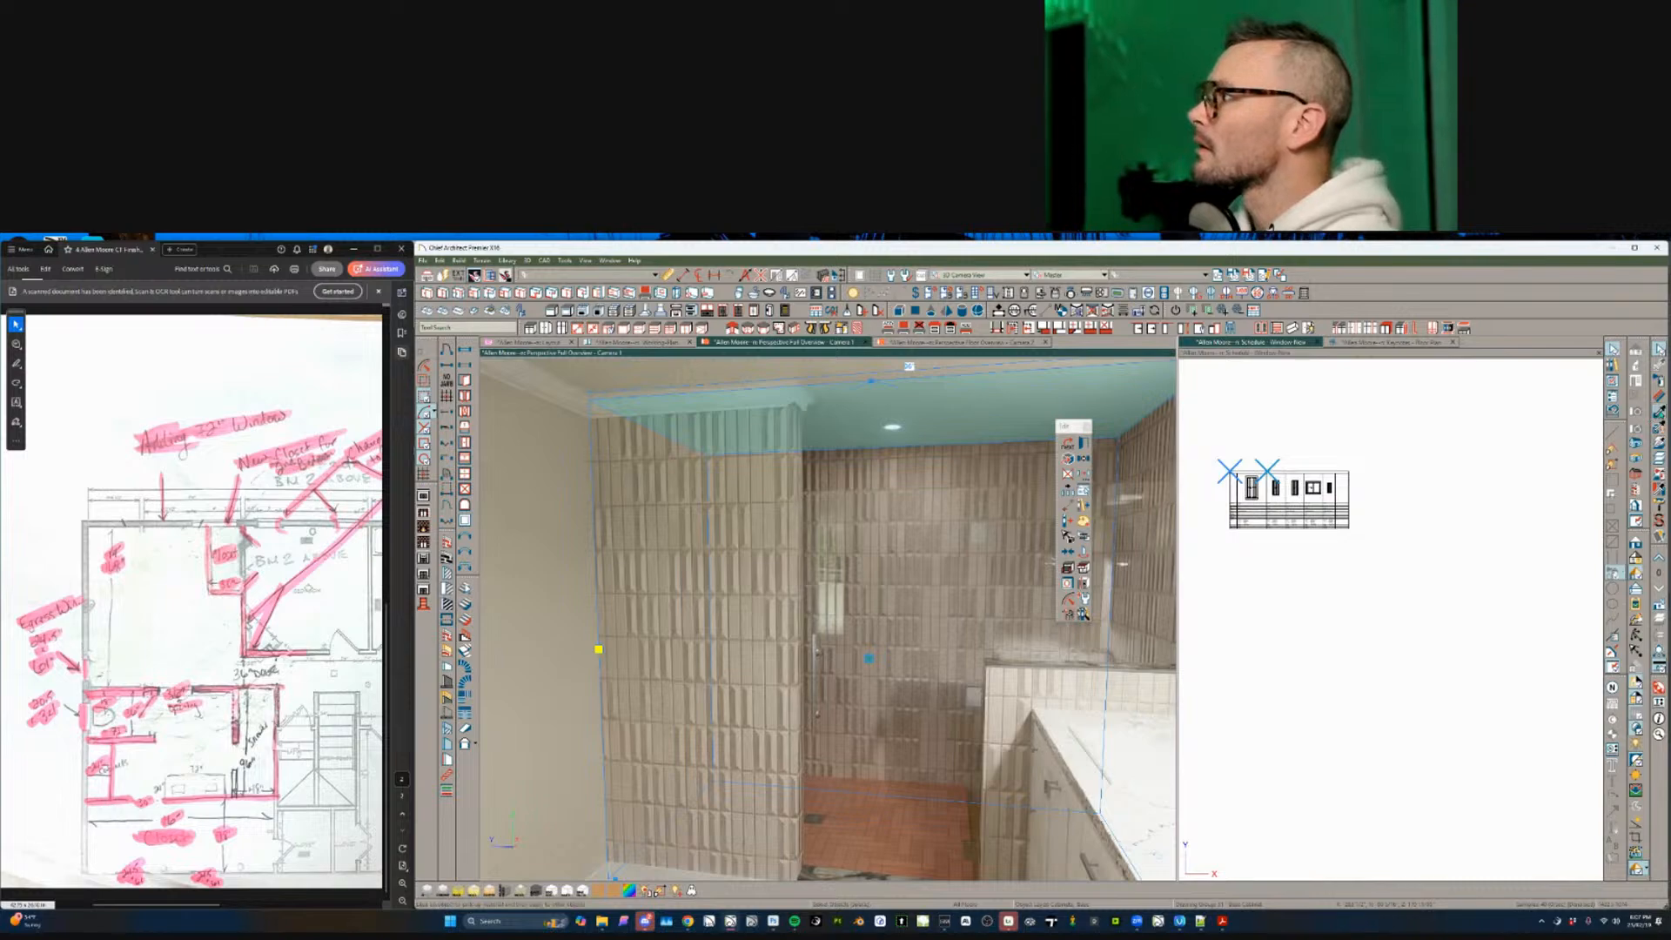
{"action": "left_click", "coordinate": [682, 490]}
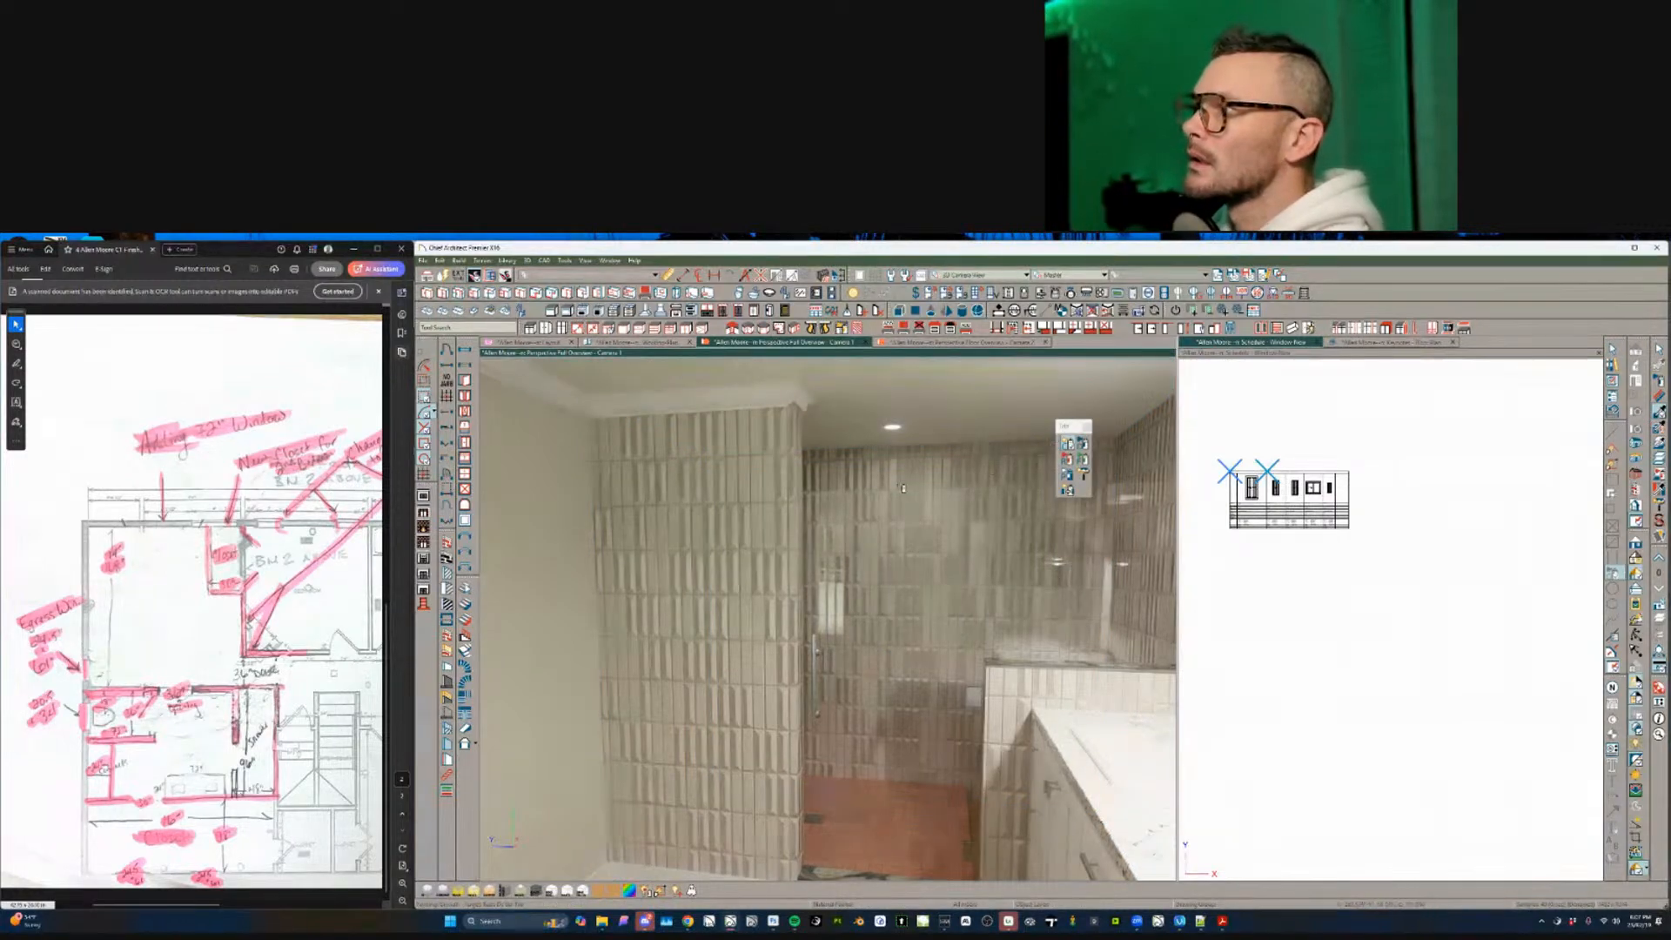
{"action": "left_click", "coordinate": [736, 503]}
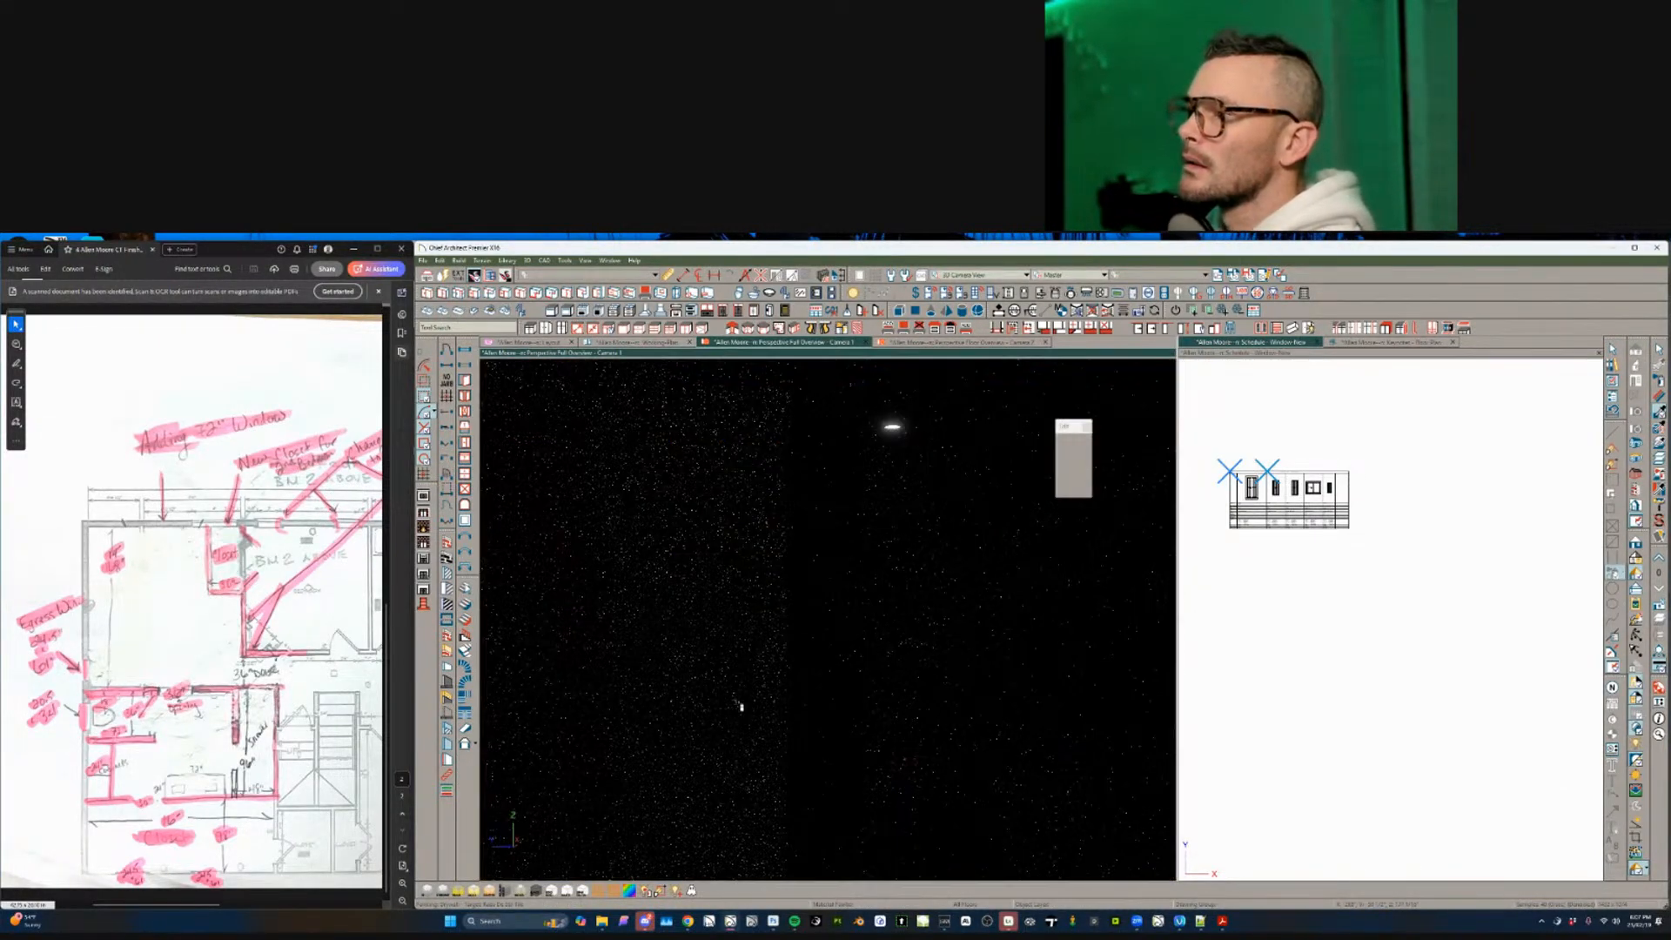
{"action": "middle_click_drag", "start_coordinate": [736, 710], "coordinate": [1030, 703]}
{"action": "left_click", "coordinate": [1659, 415]}
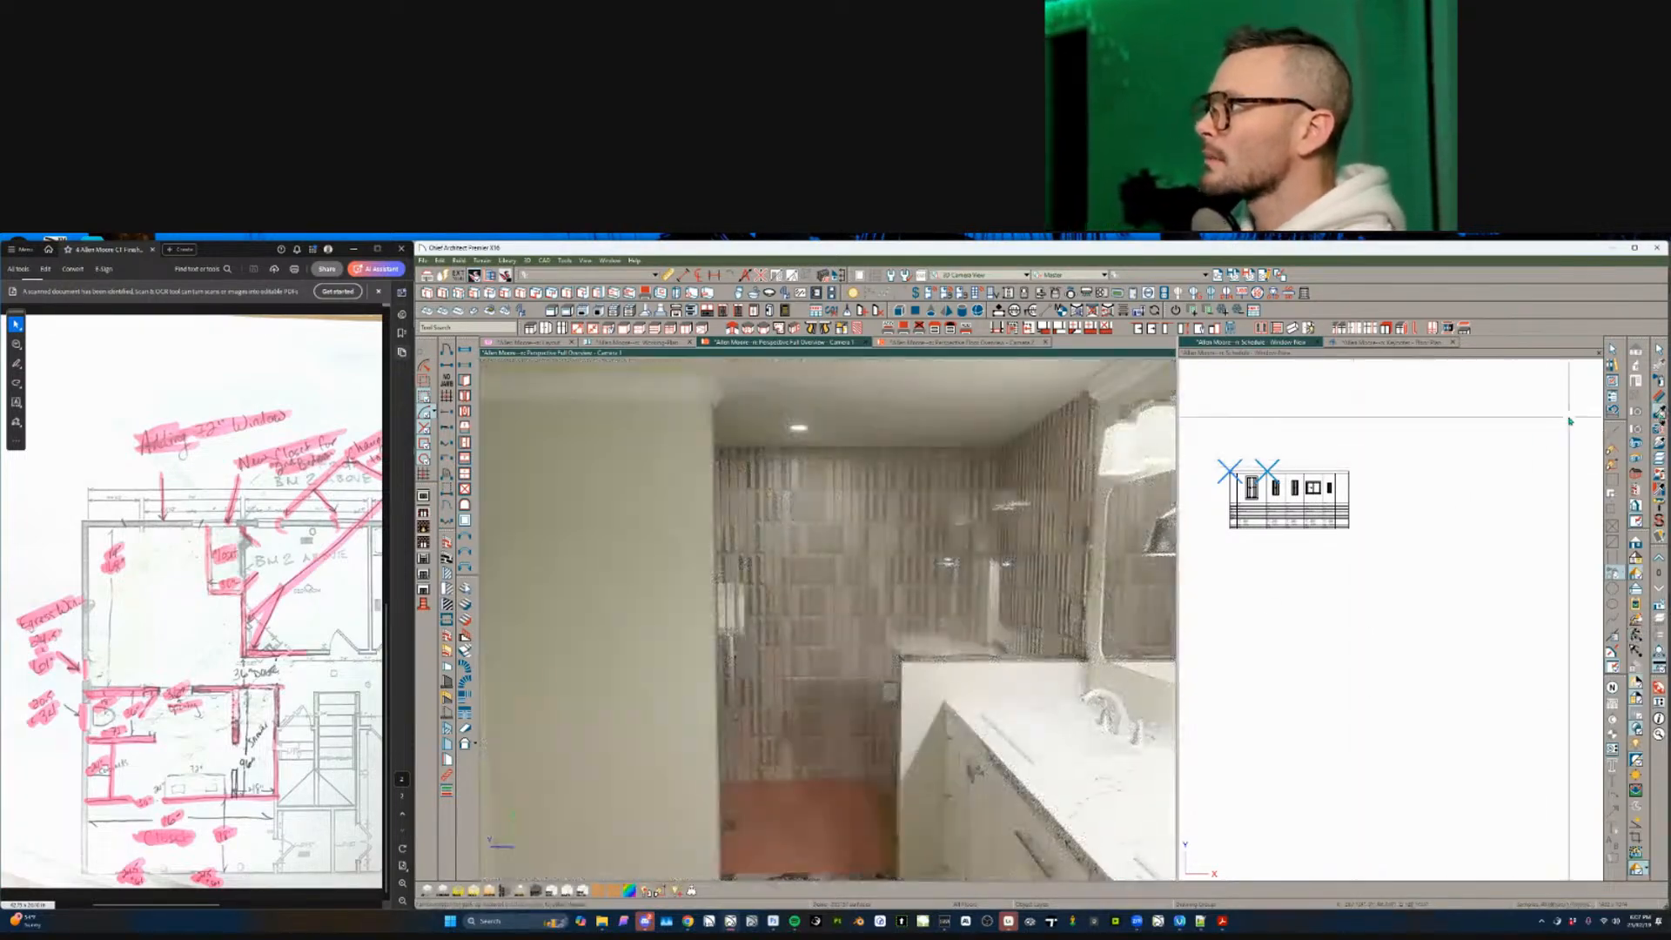
{"action": "middle_click_drag", "start_coordinate": [1098, 552], "coordinate": [770, 645]}
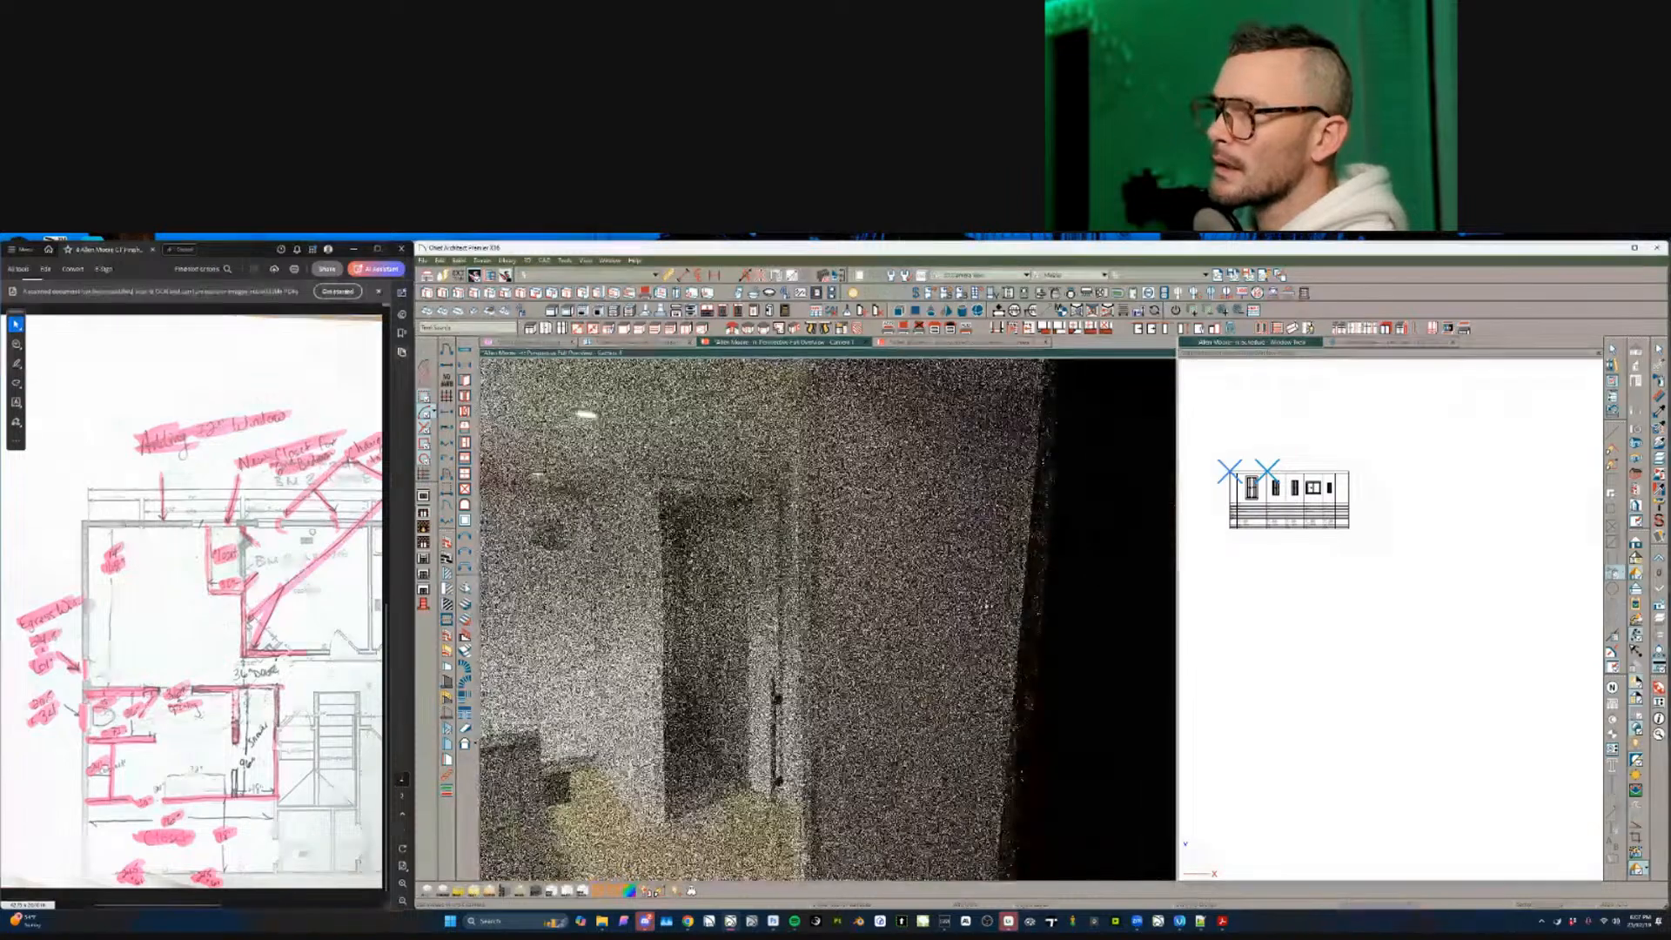
{"action": "middle_click_drag", "start_coordinate": [986, 606], "coordinate": [1001, 594]}
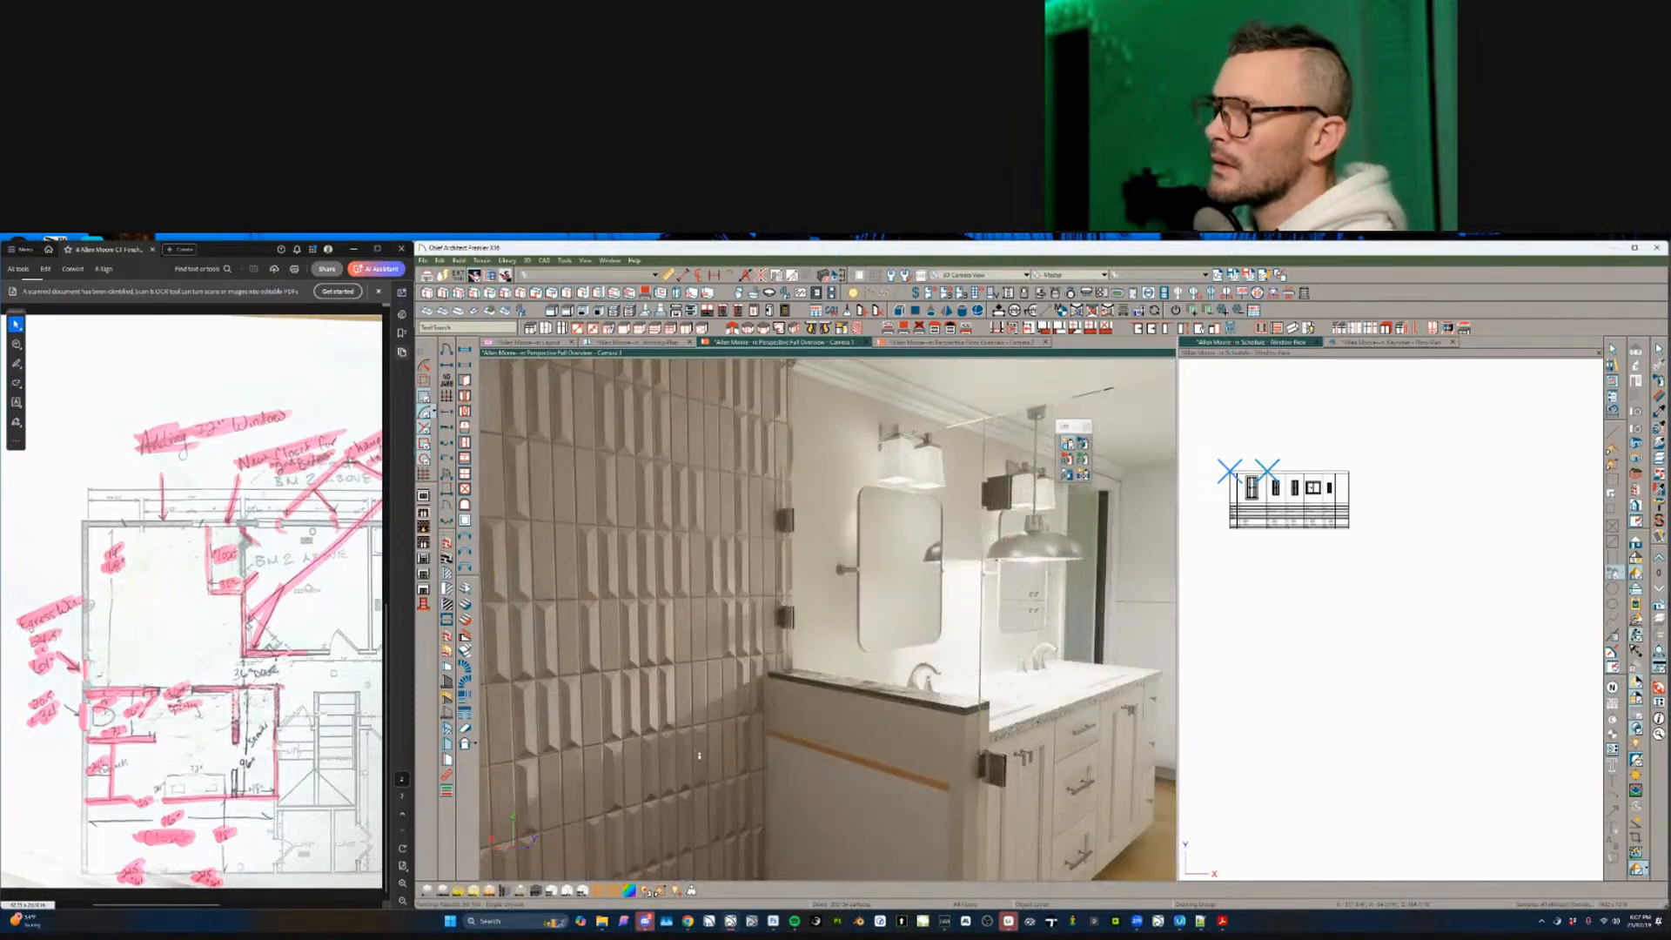
- Paint the pony wall beside the vanity with the sampled tile material
{"action": "left_click", "coordinate": [858, 773]}
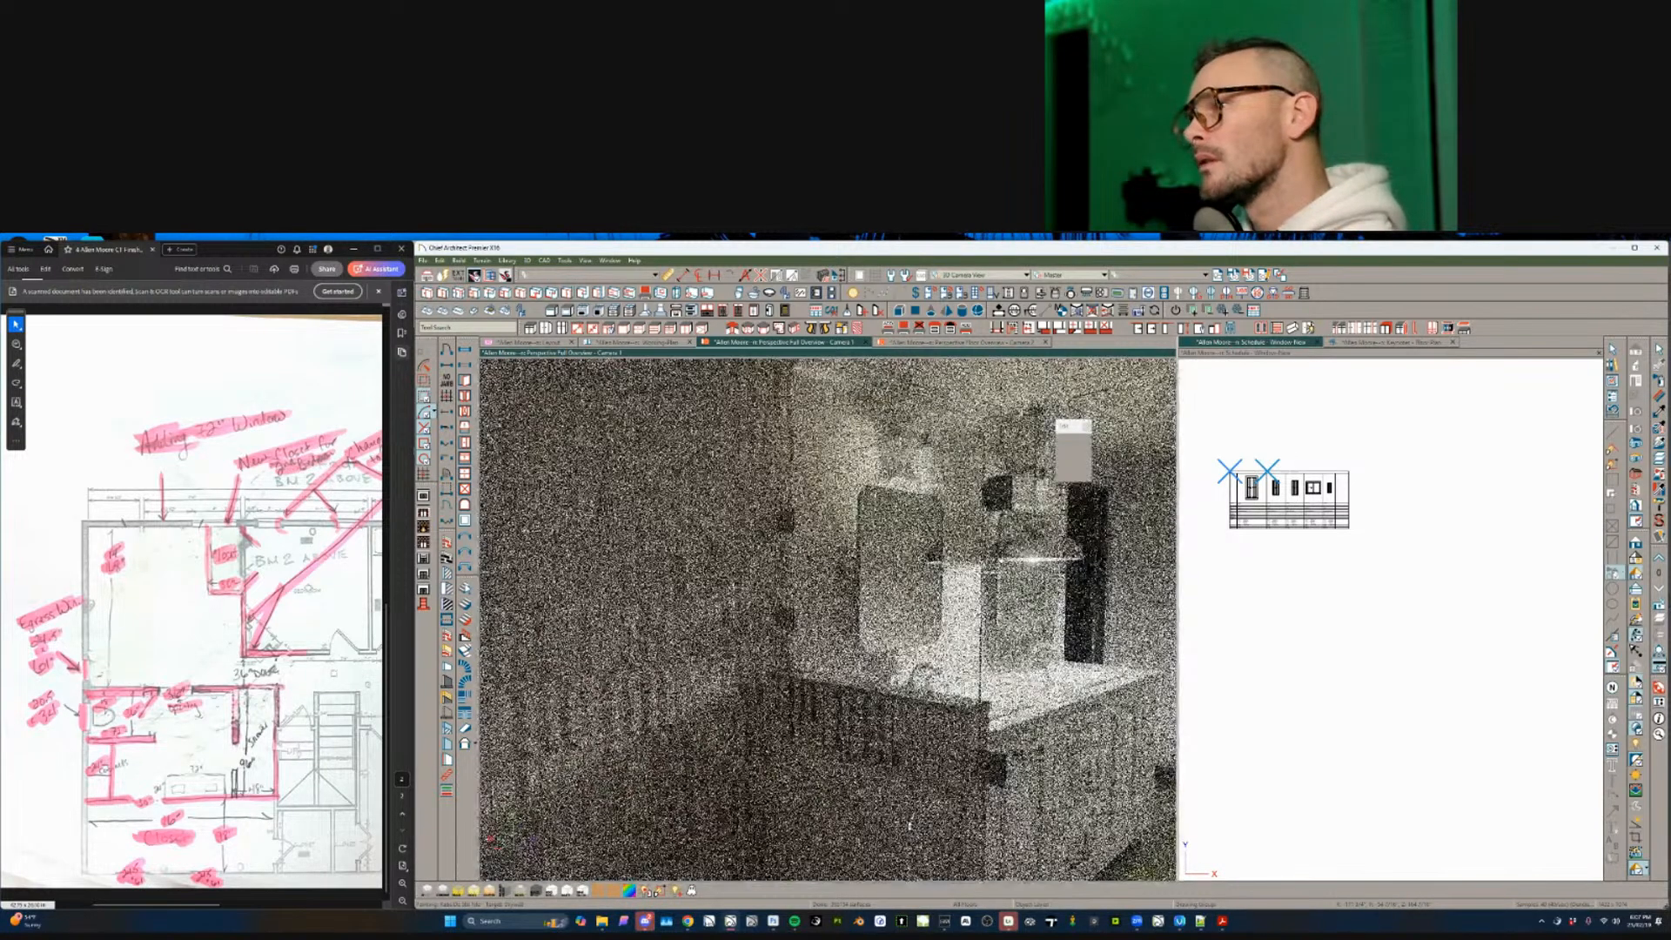
{"action": "mouse_move", "coordinate": [900, 818]}
{"action": "middle_mouse_down"}
{"action": "mouse_move", "coordinate": [878, 810]}
{"action": "mouse_move", "coordinate": [918, 815]}
{"action": "mouse_move", "coordinate": [878, 809]}
{"action": "middle_mouse_up"}
{"action": "left_click", "coordinate": [879, 809]}
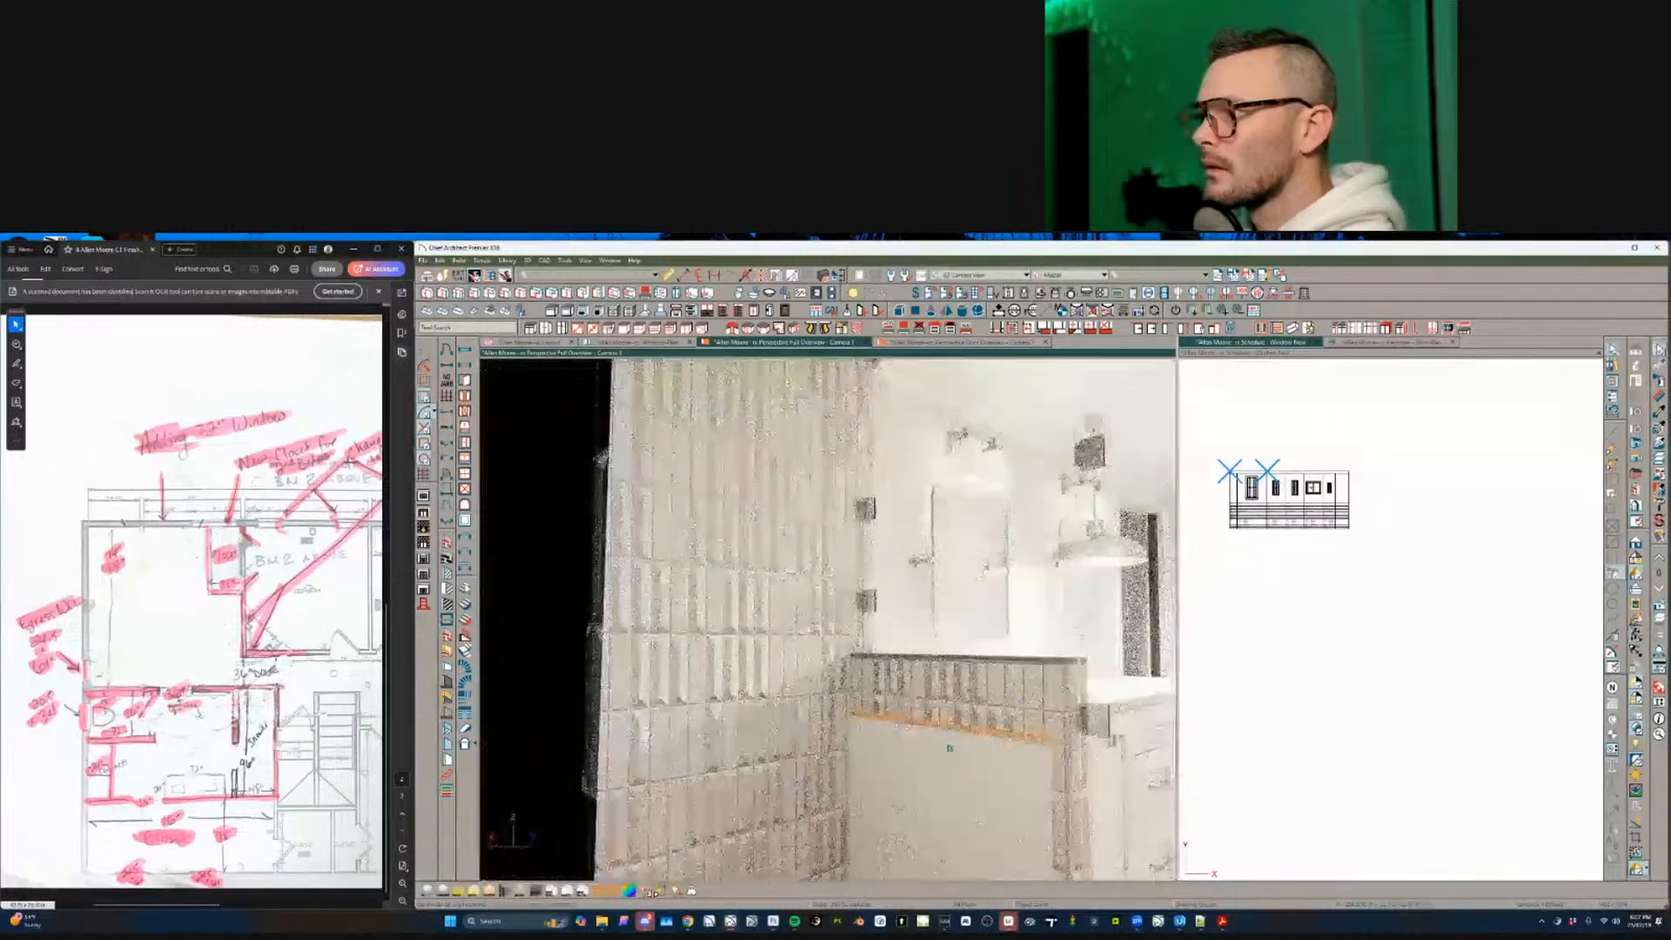
{"action": "middle_click_drag", "start_coordinate": [949, 747], "coordinate": [948, 745]}
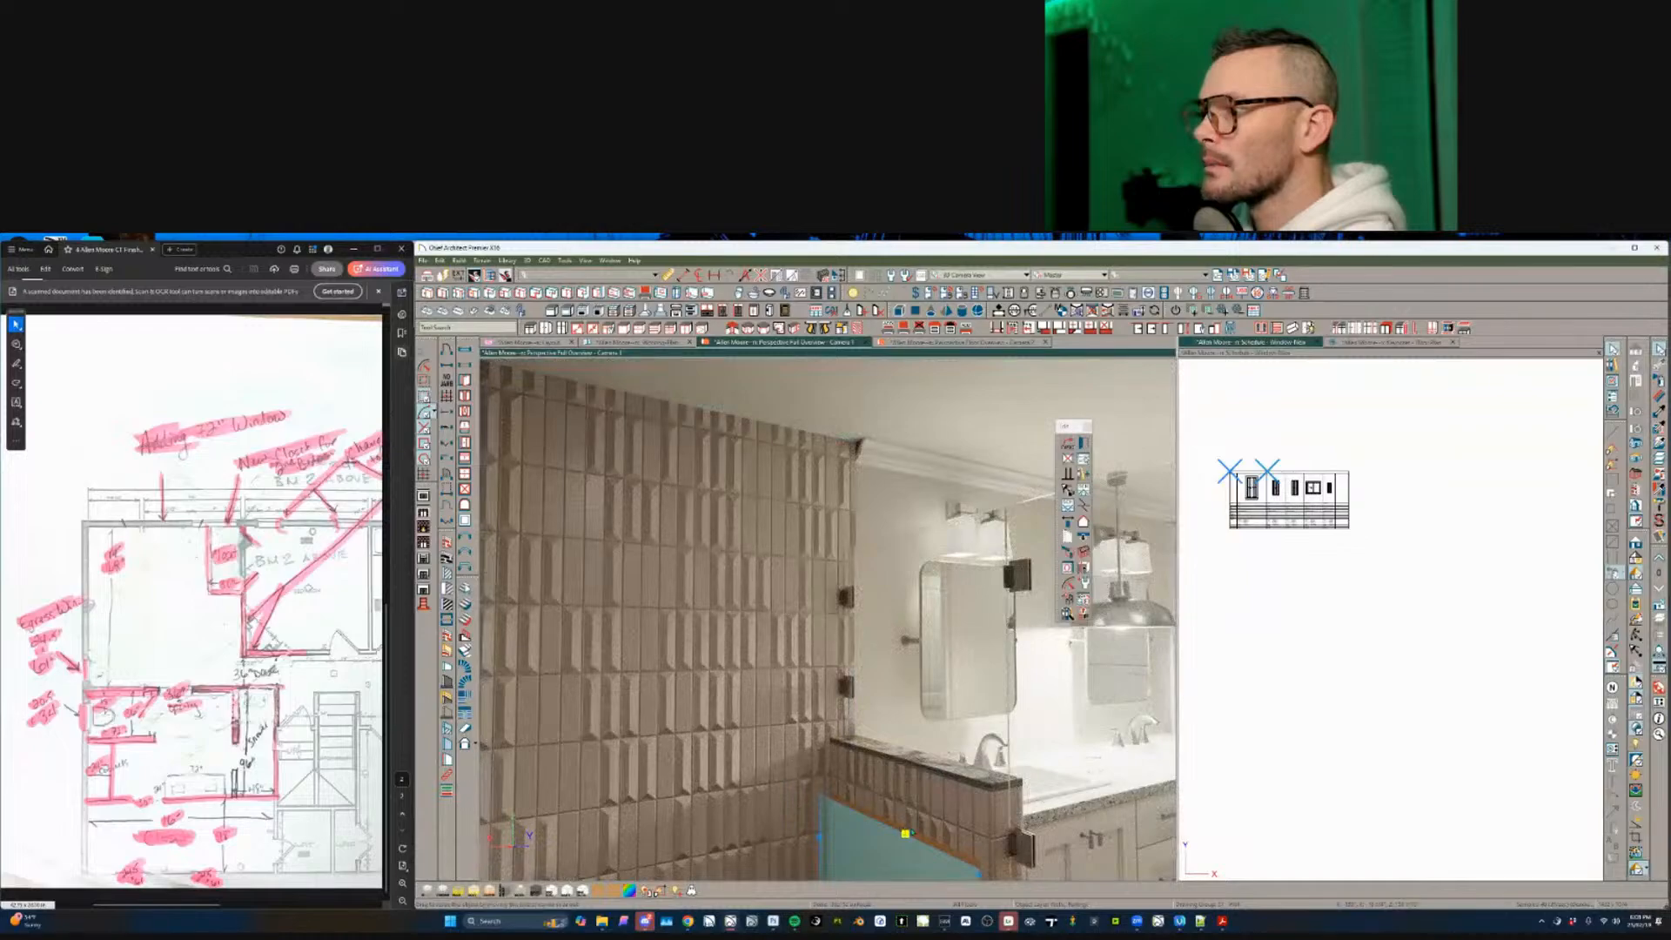
{"action": "left_click", "coordinate": [1636, 636]}
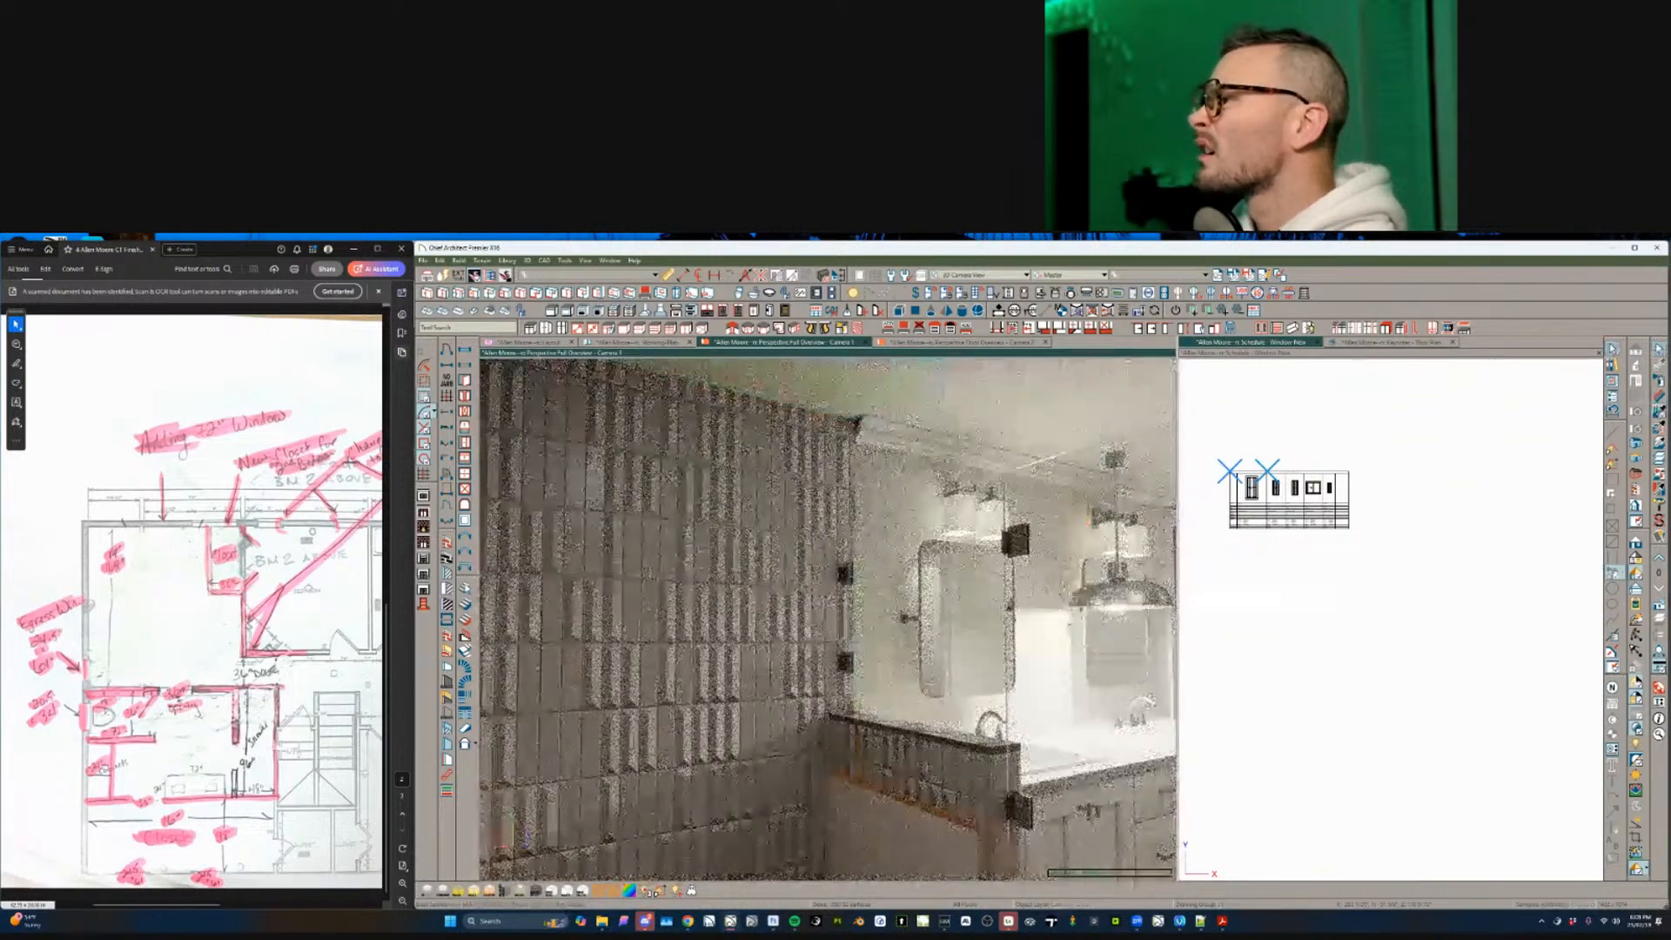
- Turn the camera to face the vanity wall and delete the pendant light above it
{"action": "left_click_drag", "start_coordinate": [1044, 544], "coordinate": [1001, 513]}
{"action": "left_click_drag", "start_coordinate": [914, 557], "coordinate": [1044, 557]}
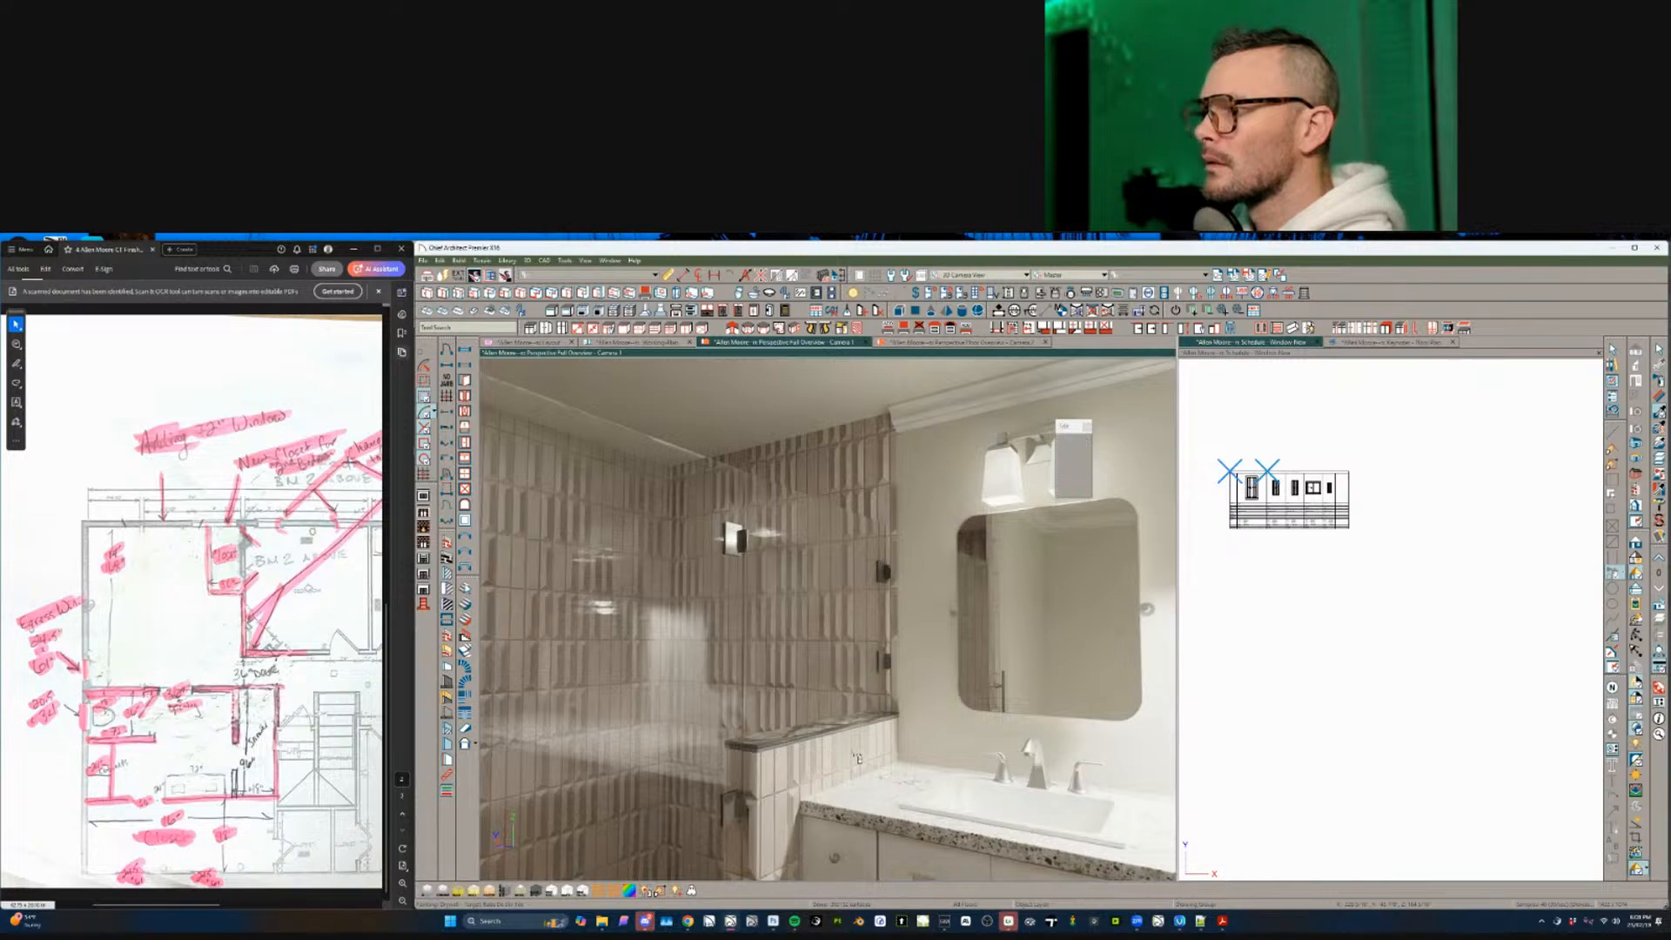
{"action": "middle_click_drag", "start_coordinate": [914, 557], "coordinate": [930, 557]}
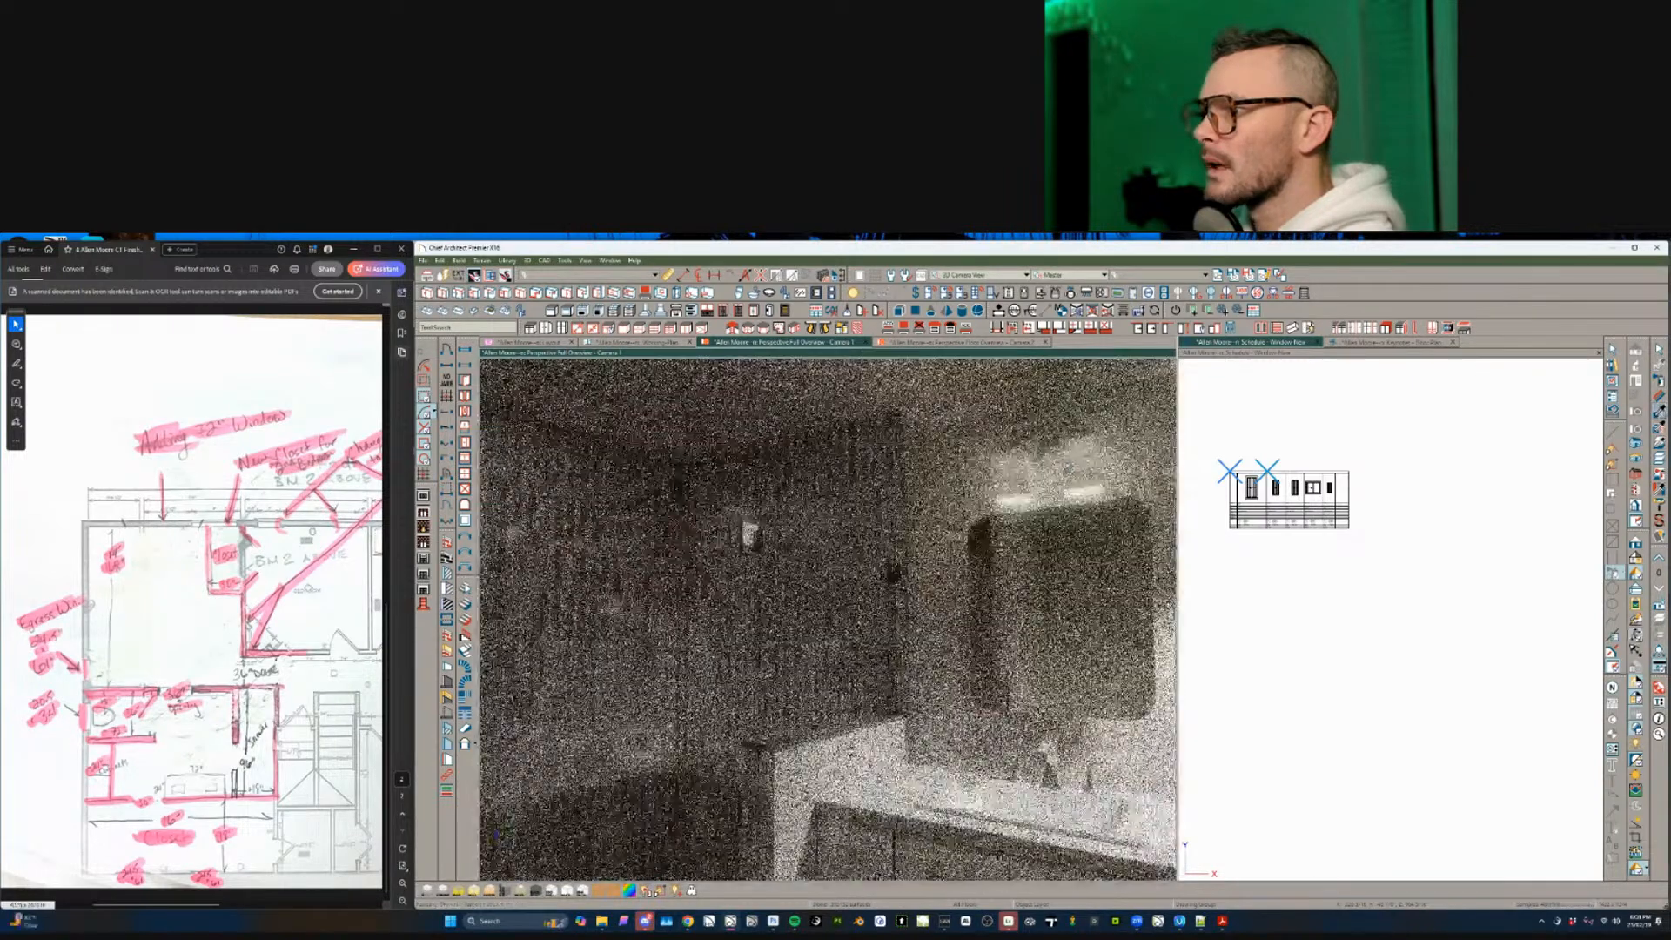
{"action": "middle_click_drag", "start_coordinate": [1107, 721], "coordinate": [846, 757]}
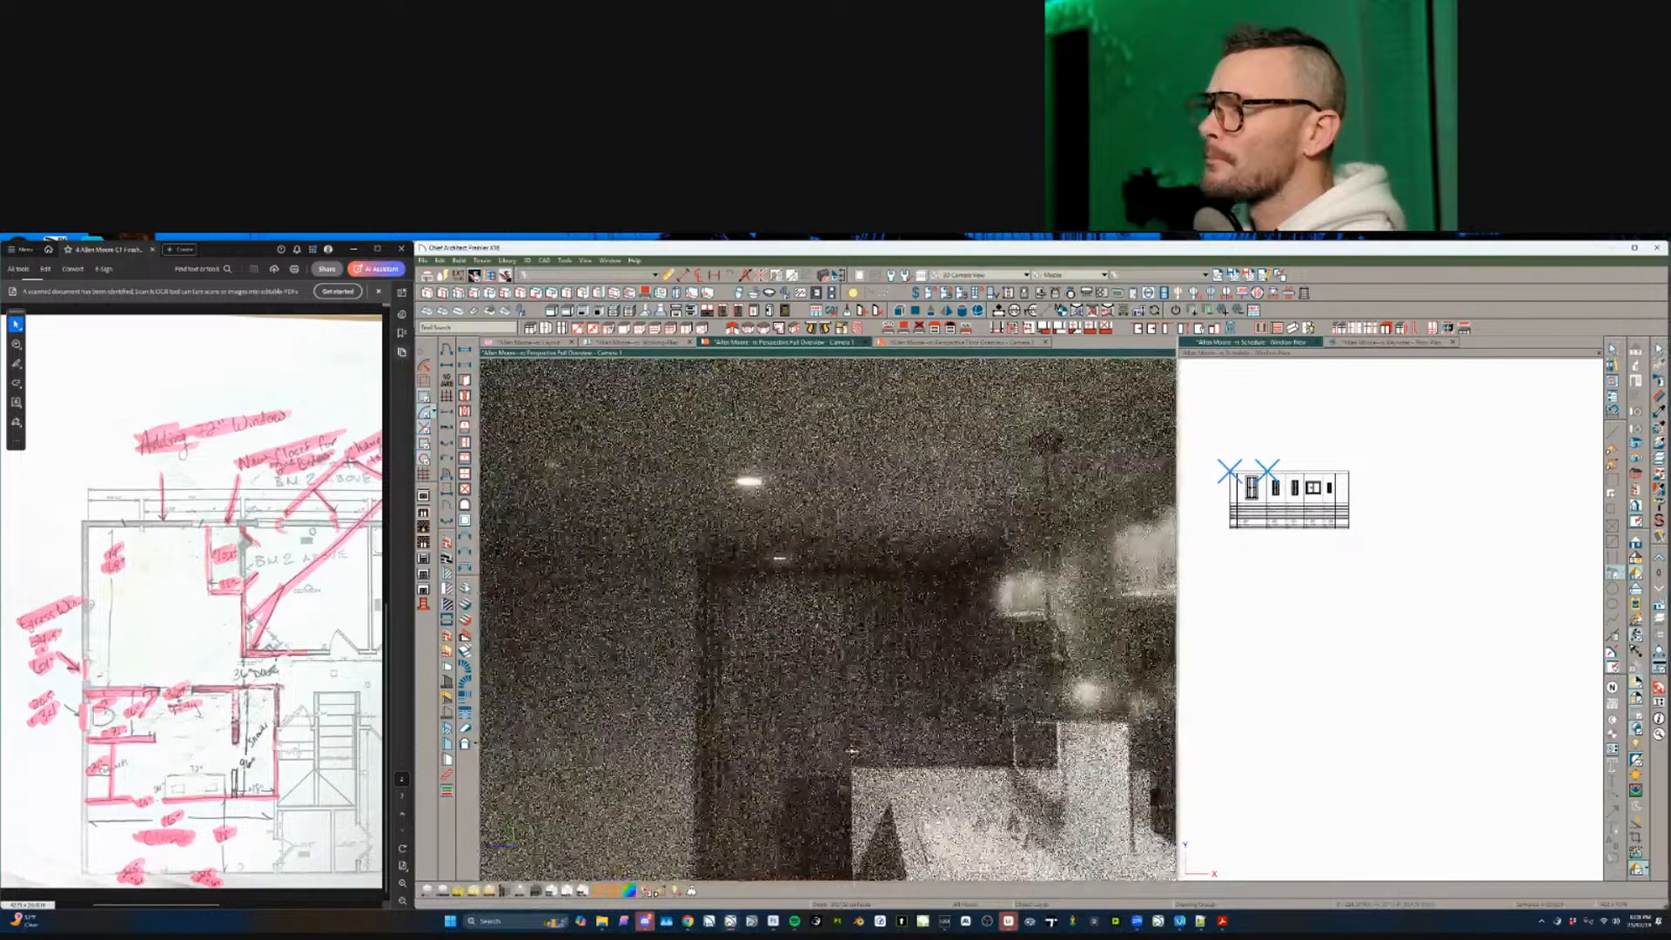
{"action": "left_click", "coordinate": [864, 681]}
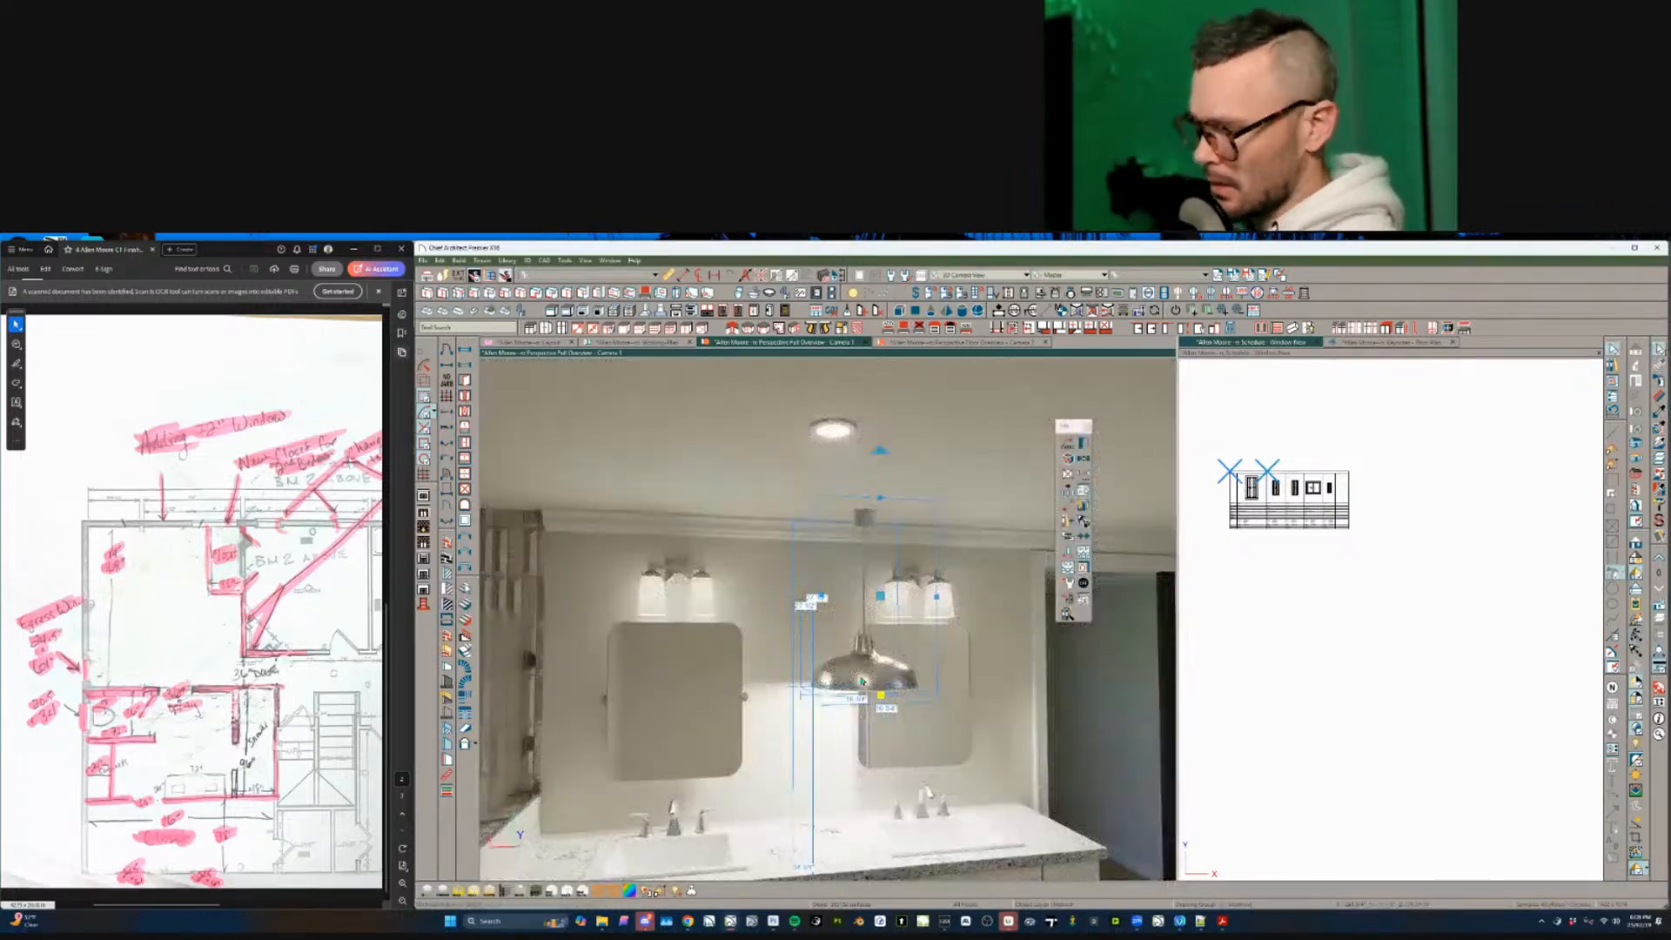
{"action": "key", "text": "Delete"}
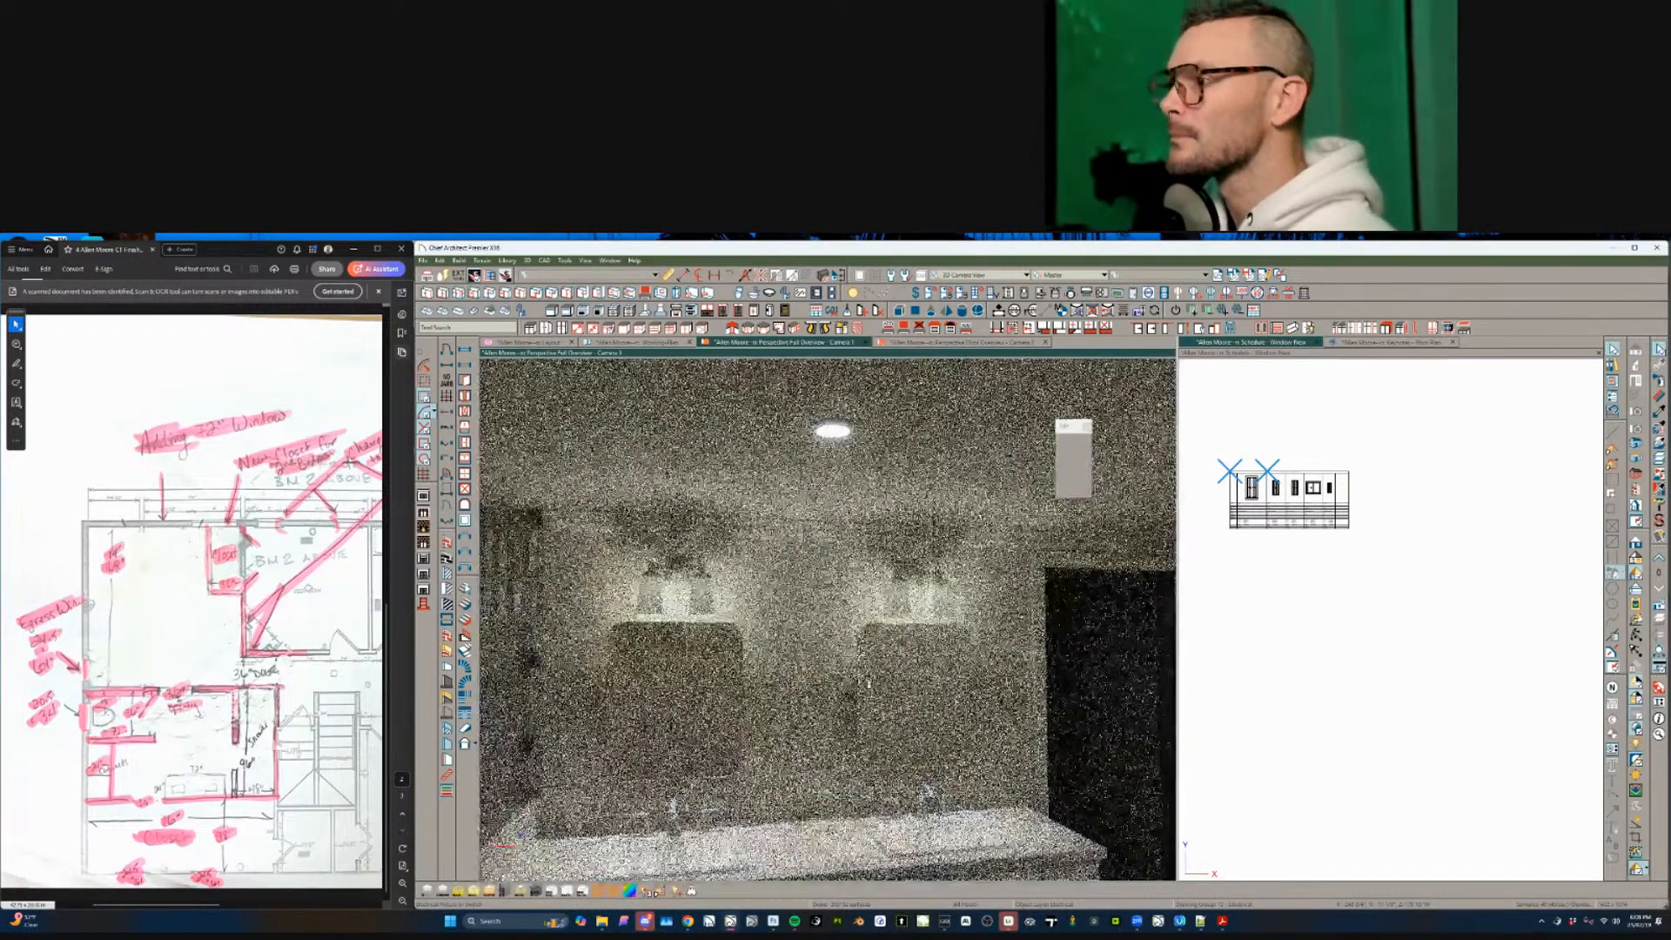
- Turn the camera toward the side wall, then return to the Working Plan
{"action": "key", "text": "Left"}
{"action": "key", "text": "Left"}
{"action": "key", "text": "Left"}
{"action": "key", "text": "Left"}
{"action": "key", "text": "Left"}
{"action": "key", "text": "Left"}
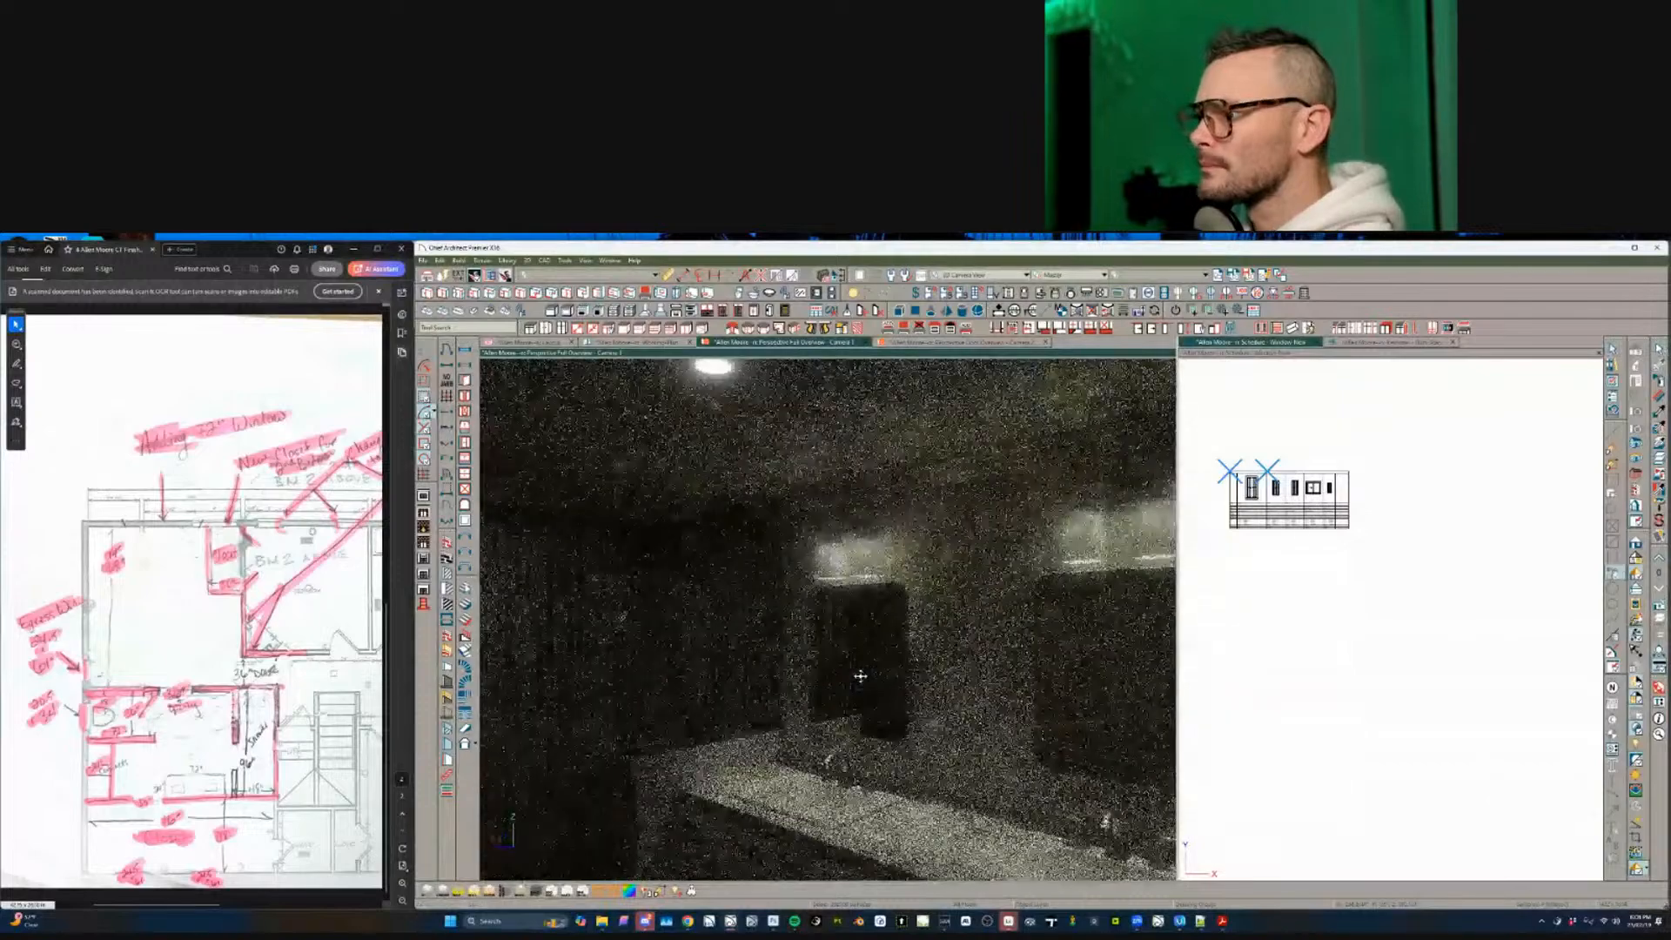
{"action": "key", "text": "Left"}
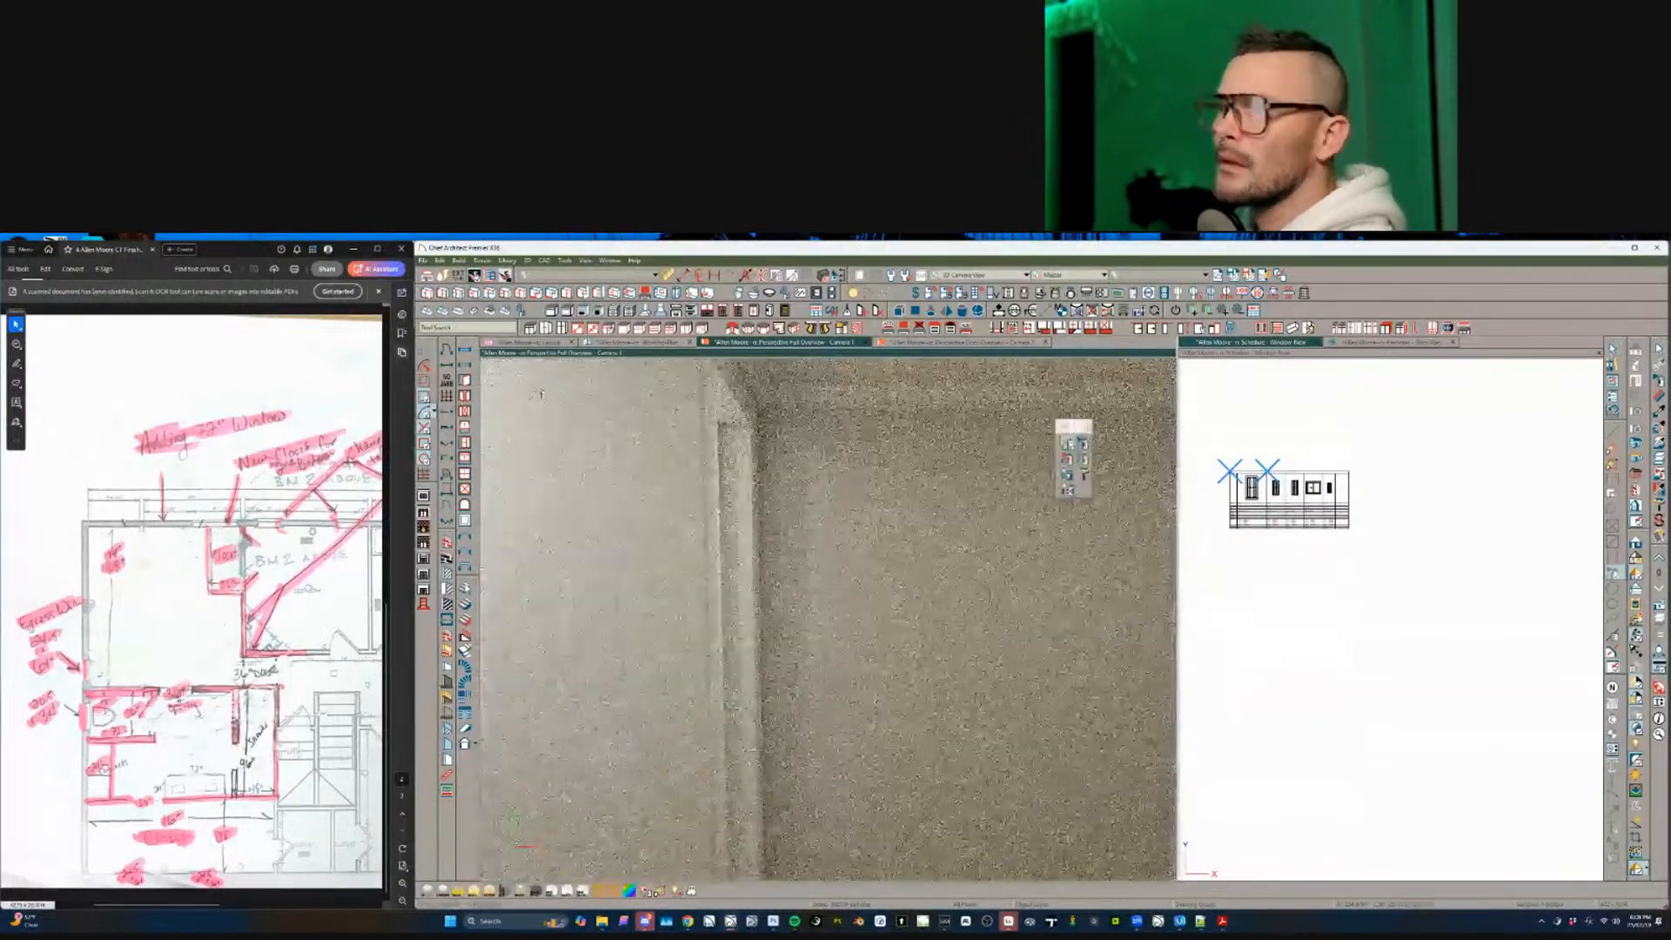
{"action": "left_click", "coordinate": [639, 342]}
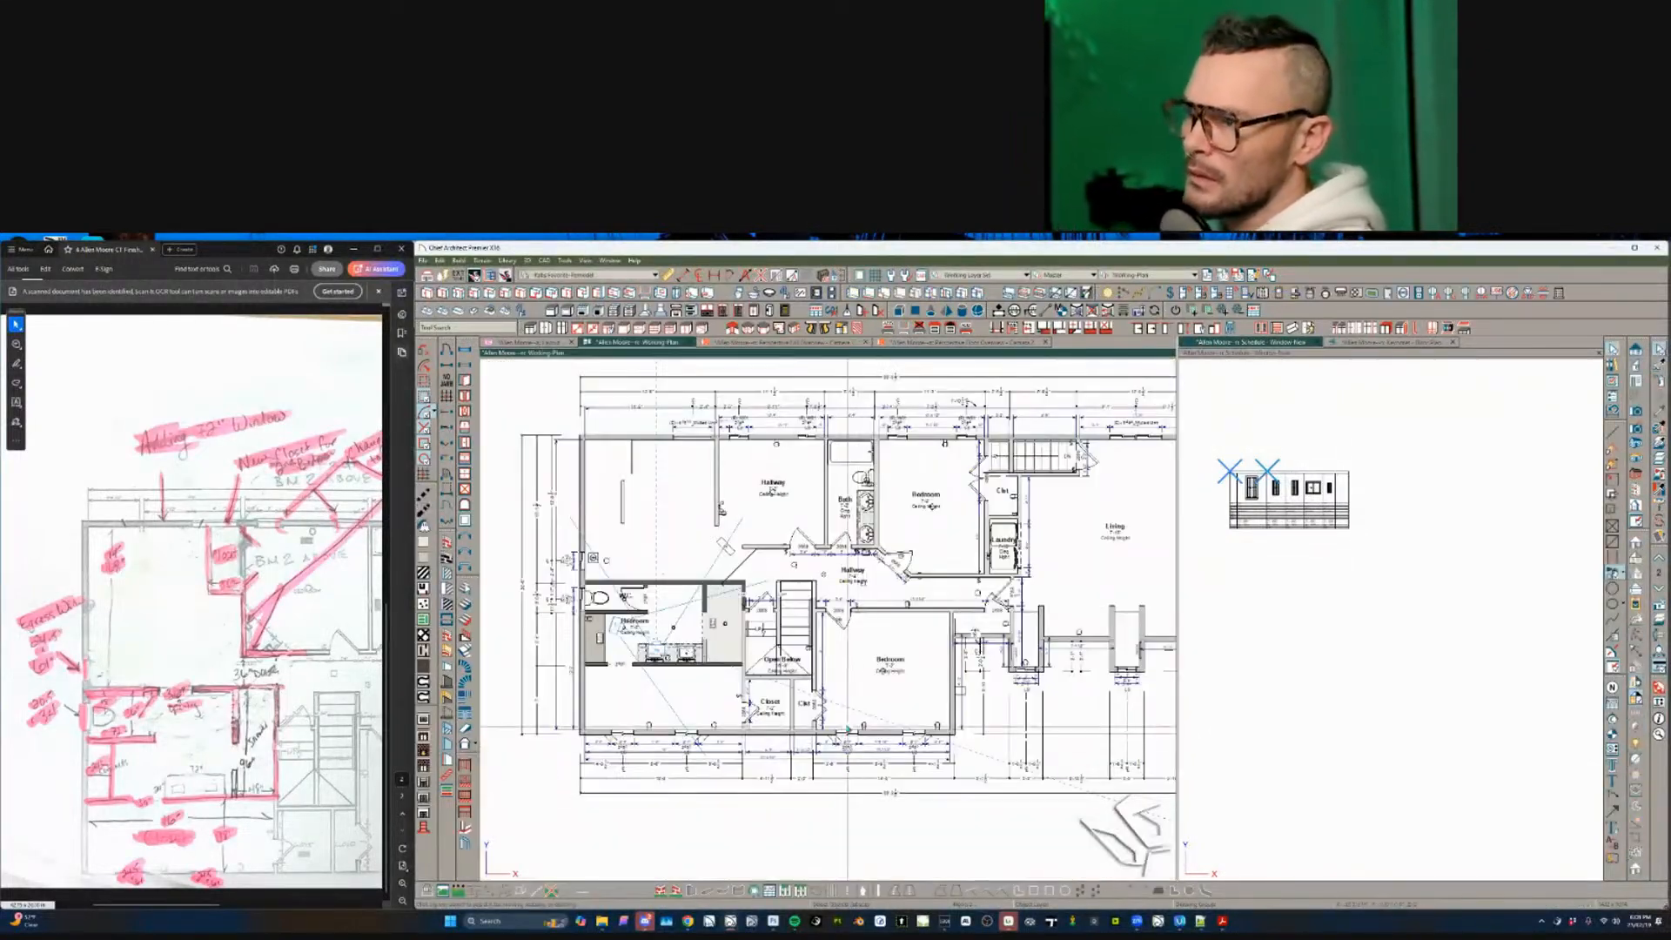
- Resize the door between the W.C. and the hallway from 2668 to 3068
{"action": "scroll", "coordinate": [846, 804], "scroll_direction": "up", "scroll_amount": 5}
{"action": "scroll", "coordinate": [805, 702], "scroll_direction": "up", "scroll_amount": 4}
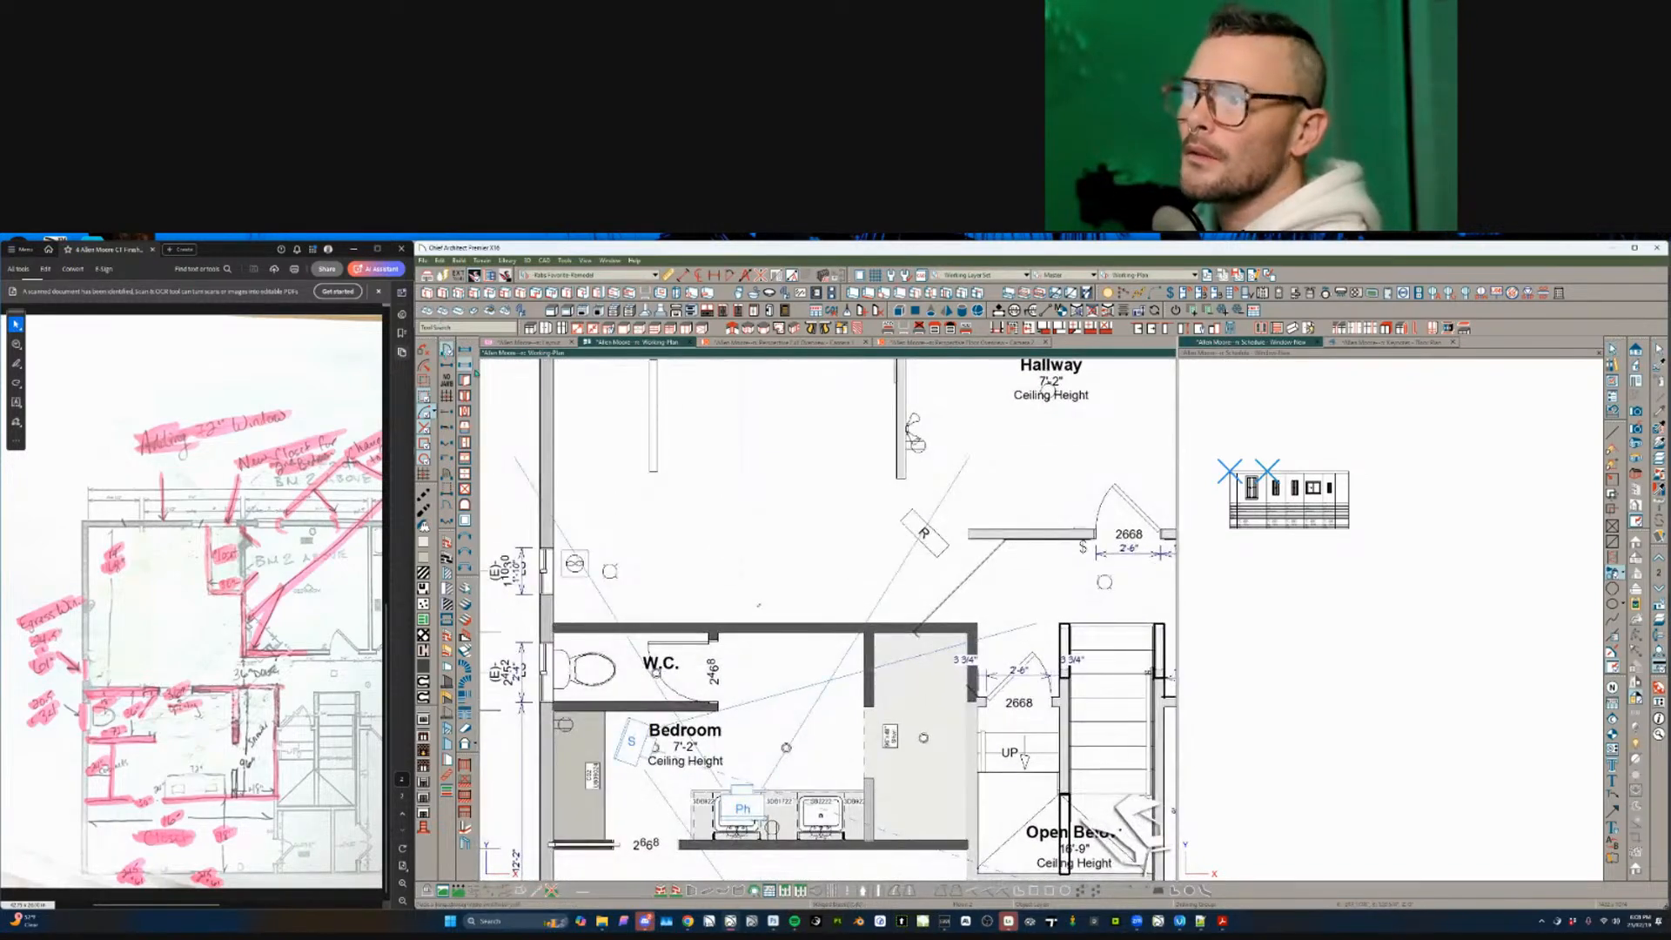
{"action": "left_click", "coordinate": [796, 629]}
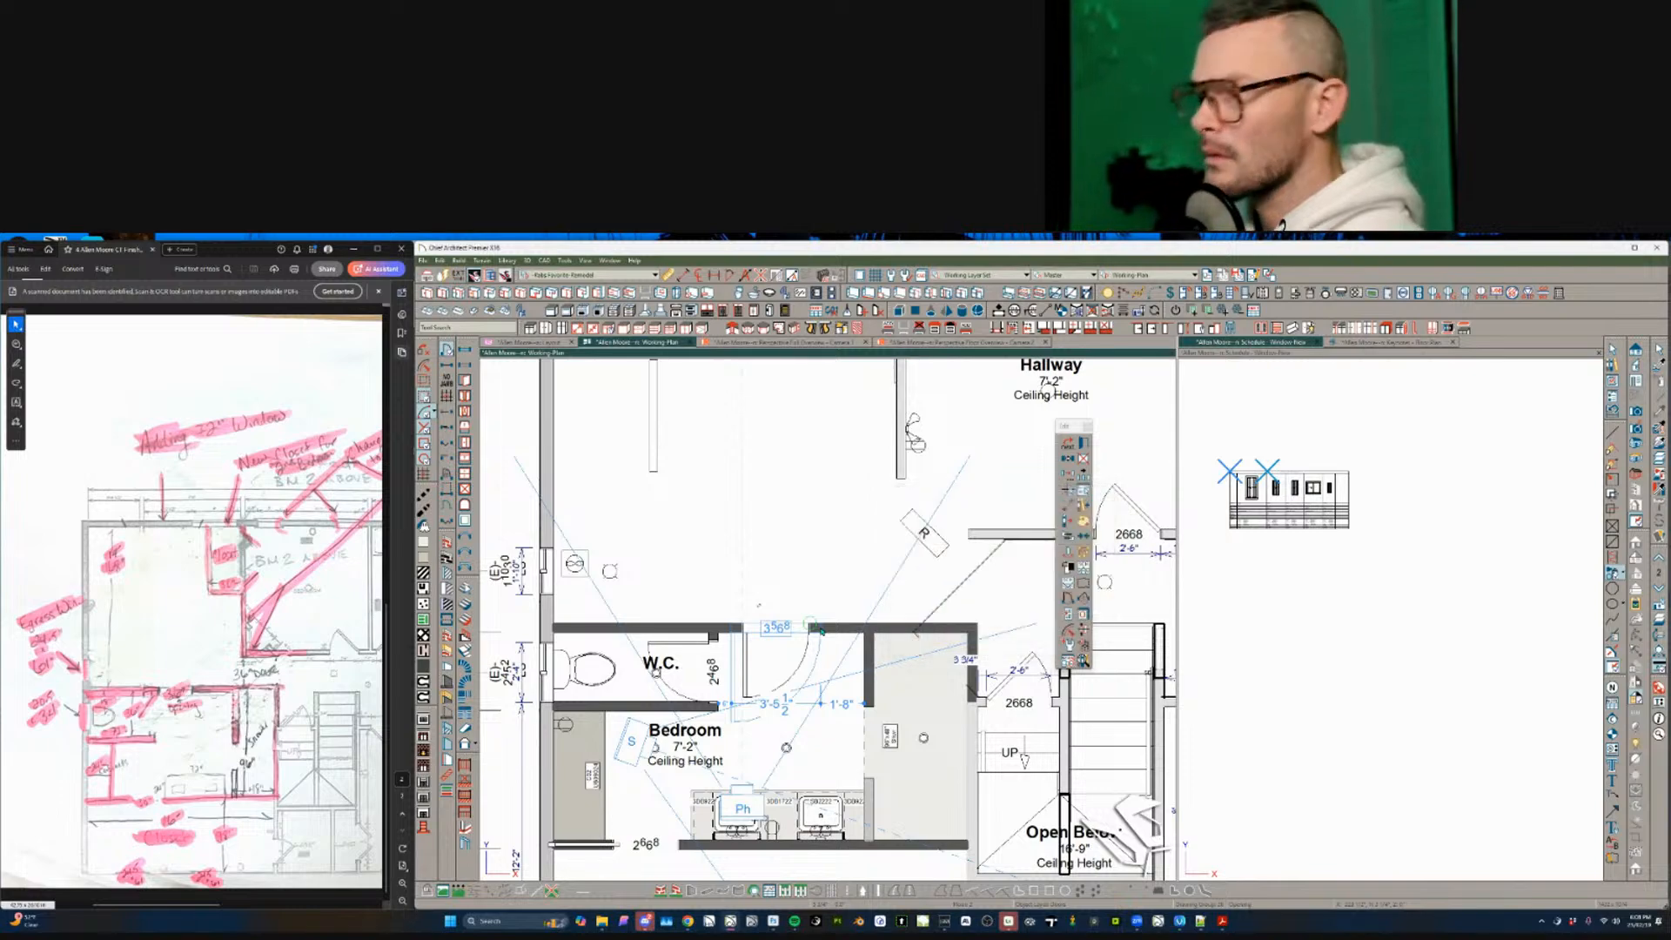
{"action": "left_click_drag", "start_coordinate": [821, 631], "coordinate": [816, 629]}
{"action": "key", "text": "Escape"}
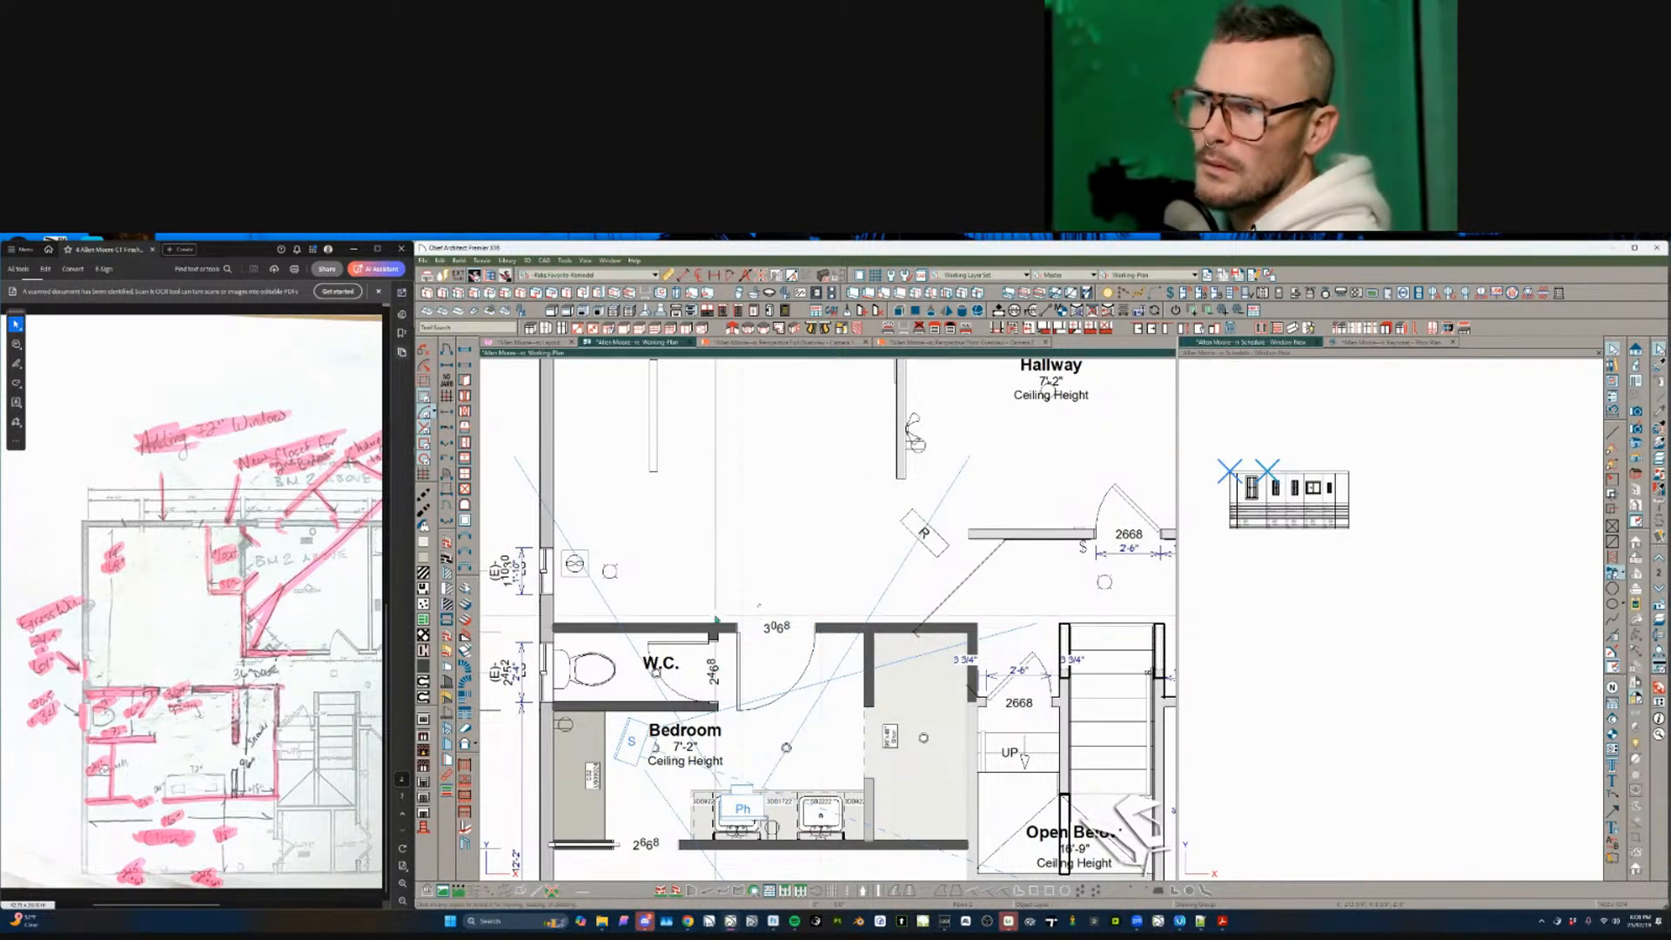
- Cancel the line started across the bedroom and select the left vanity cabinet
{"action": "middle_click_drag", "start_coordinate": [795, 687], "coordinate": [757, 649]}
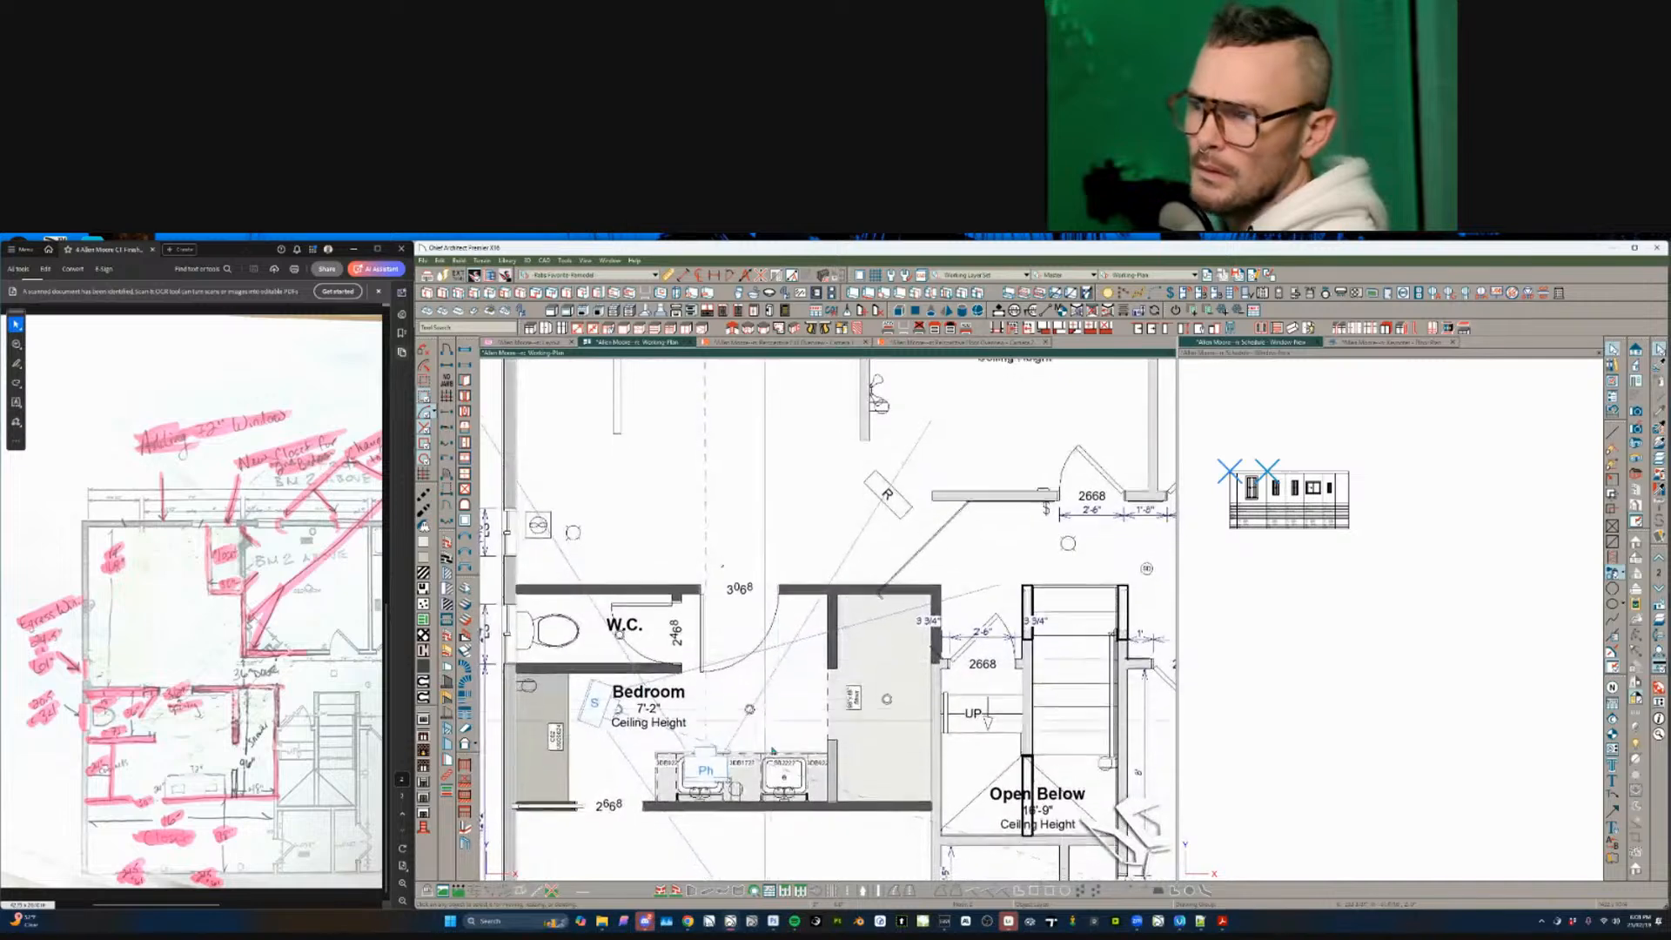
{"action": "scroll", "coordinate": [805, 779], "scroll_direction": "up", "scroll_amount": 2}
{"action": "left_click", "coordinate": [813, 777]}
{"action": "scroll", "coordinate": [809, 779], "scroll_direction": "up", "scroll_amount": 2}
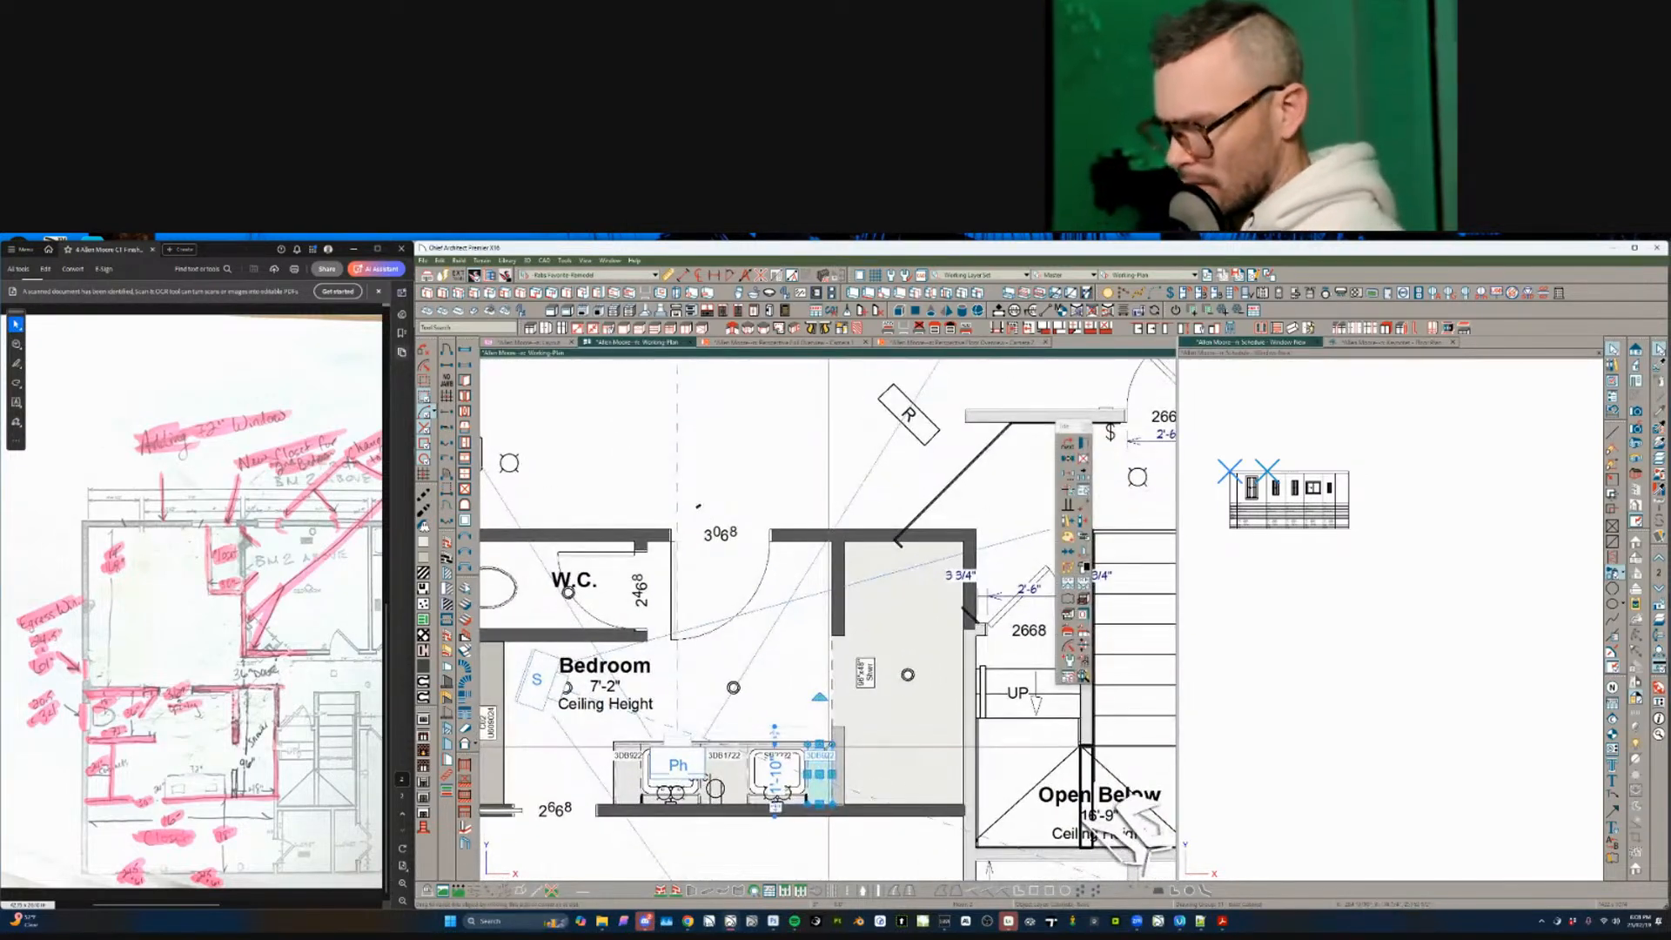
{"action": "key", "text": "l"}
{"action": "left_click_drag", "start_coordinate": [832, 744], "coordinate": [563, 745]}
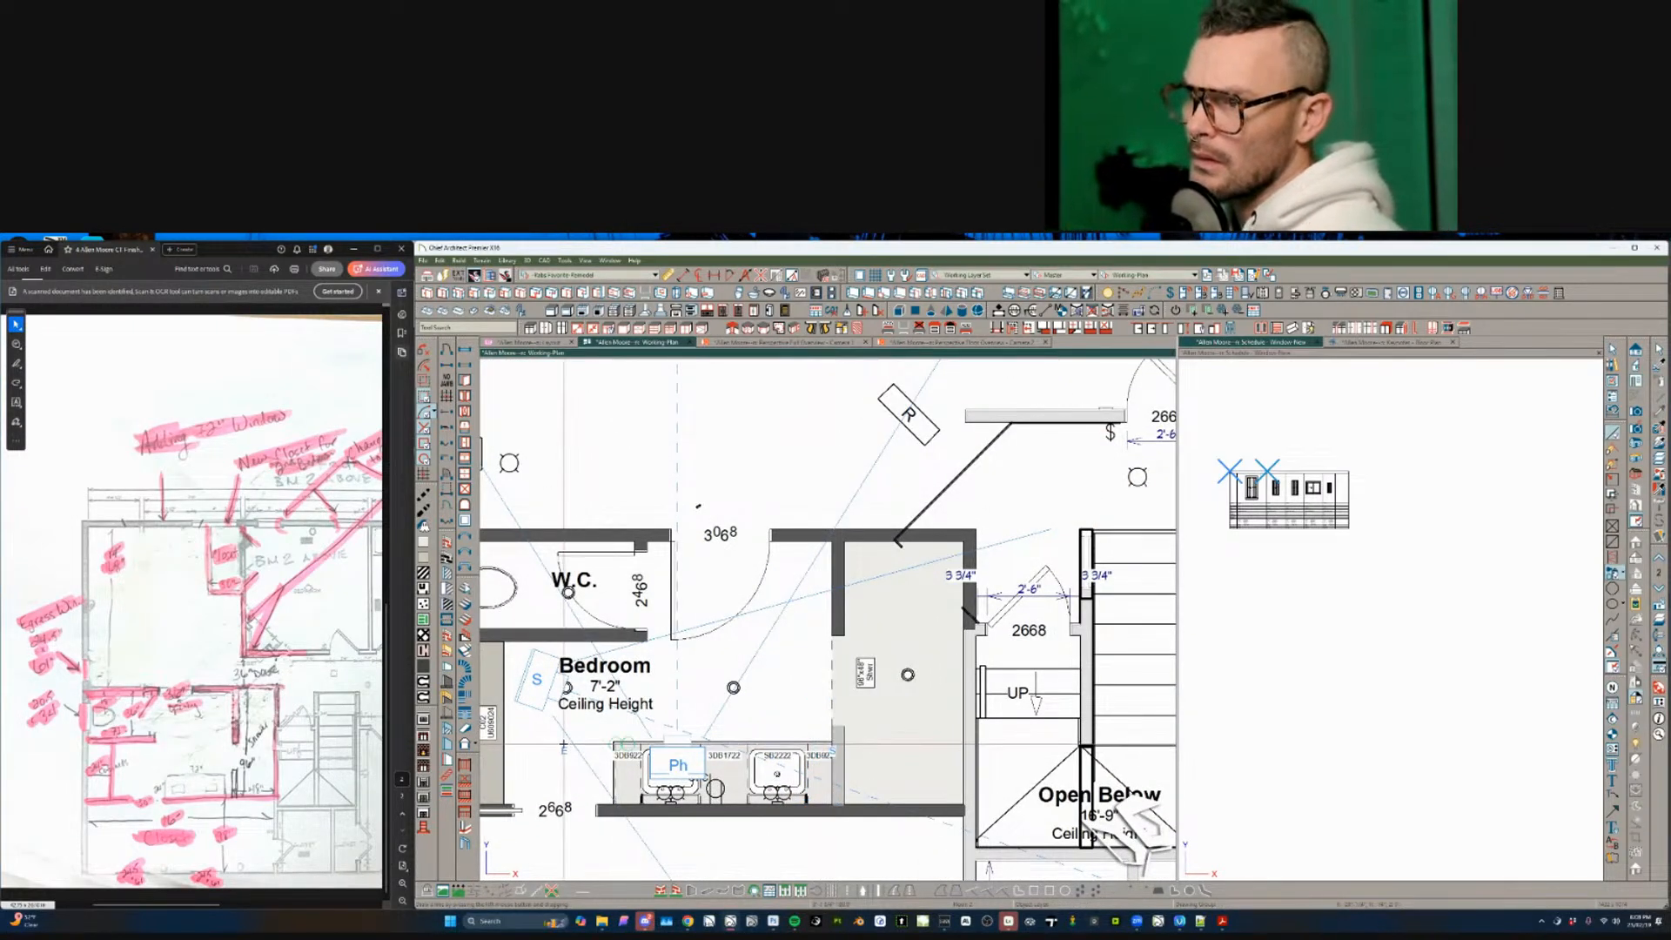
{"action": "key", "text": "Tab"}
{"action": "key", "text": "Escape"}
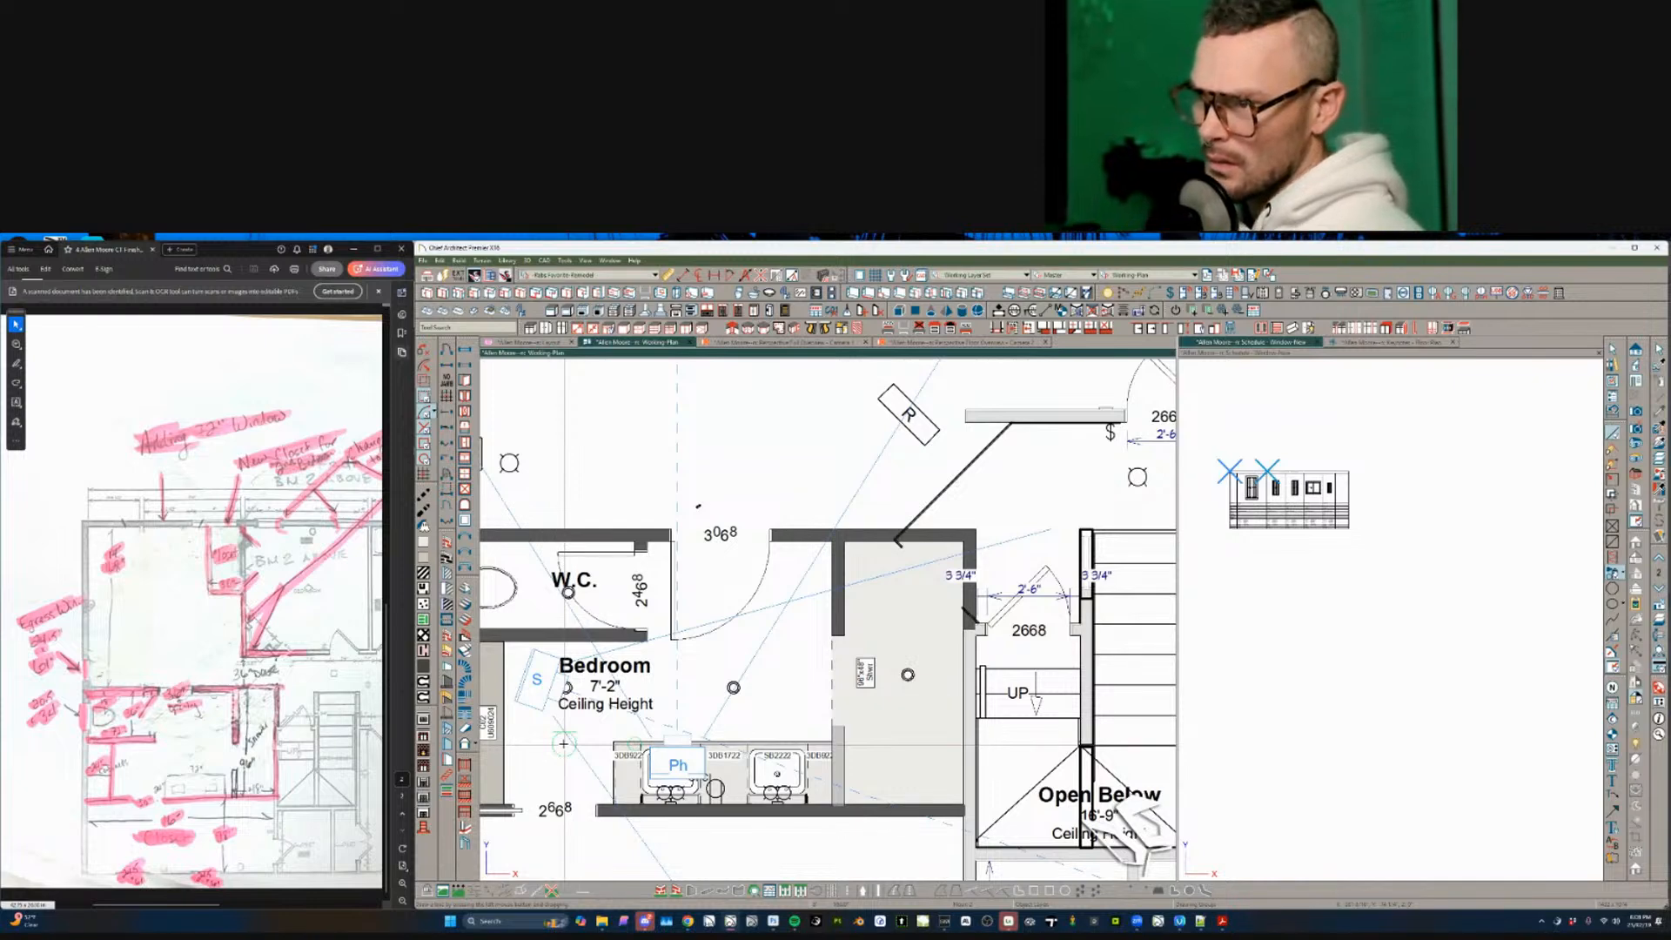
{"action": "left_click", "coordinate": [630, 755]}
- Narrow the middle 3DB1722 vanity cabinet by 7" to a 10" wide 3DB1022
{"action": "scroll", "coordinate": [657, 755], "scroll_direction": "up", "scroll_amount": 2}
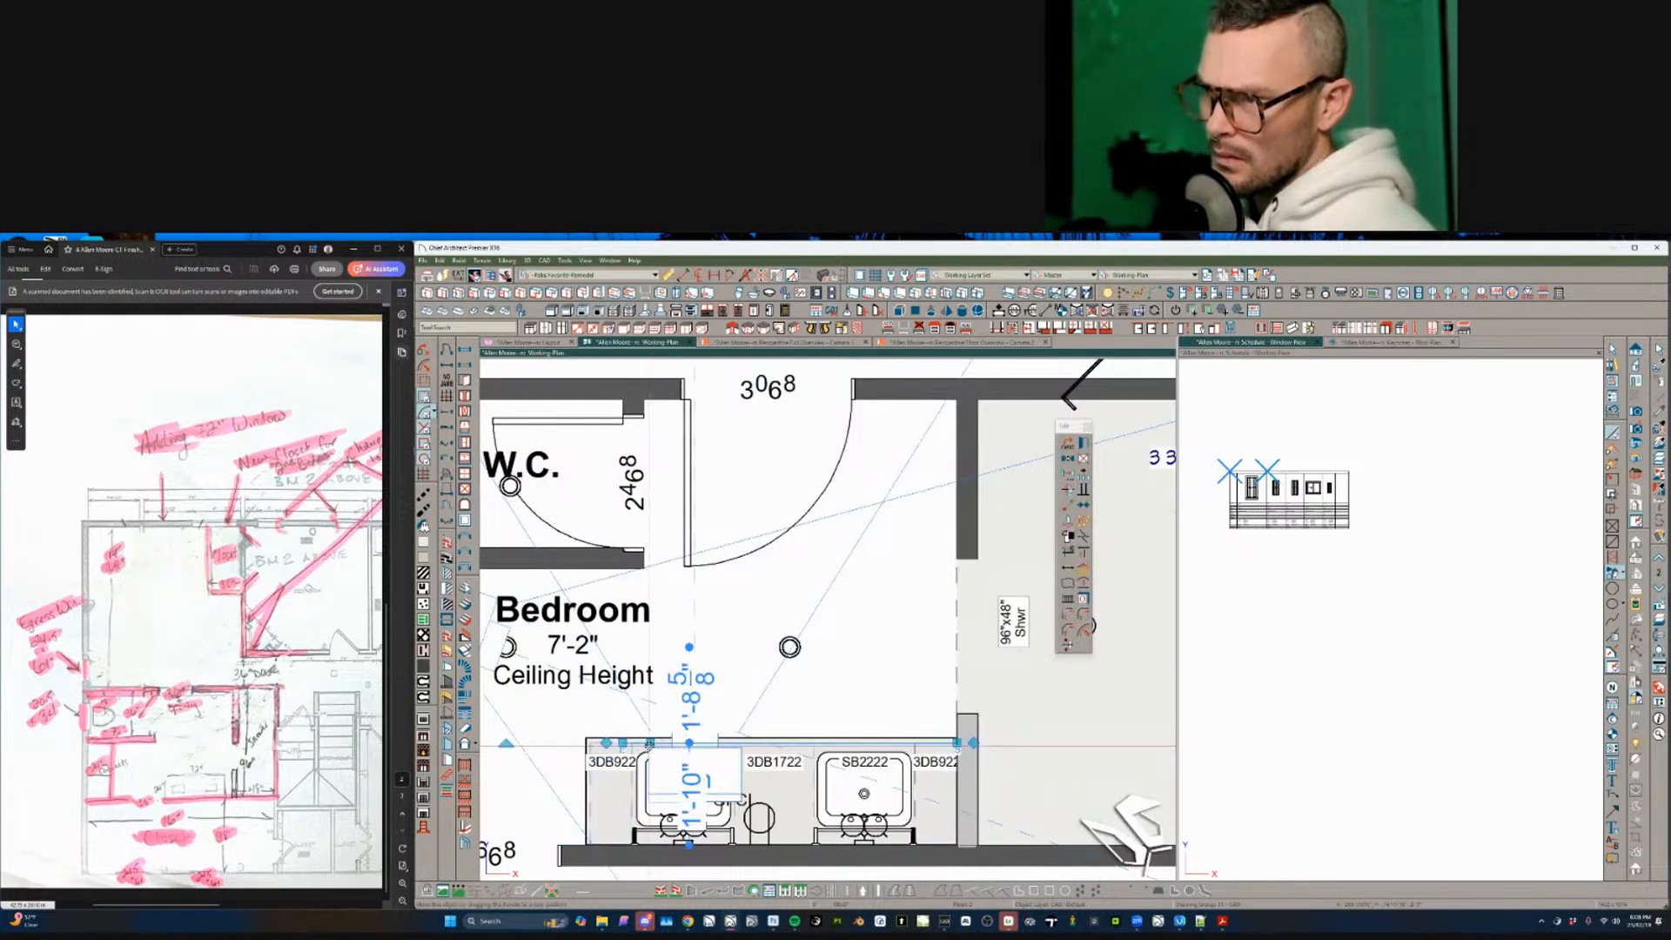
{"action": "left_click", "coordinate": [763, 781]}
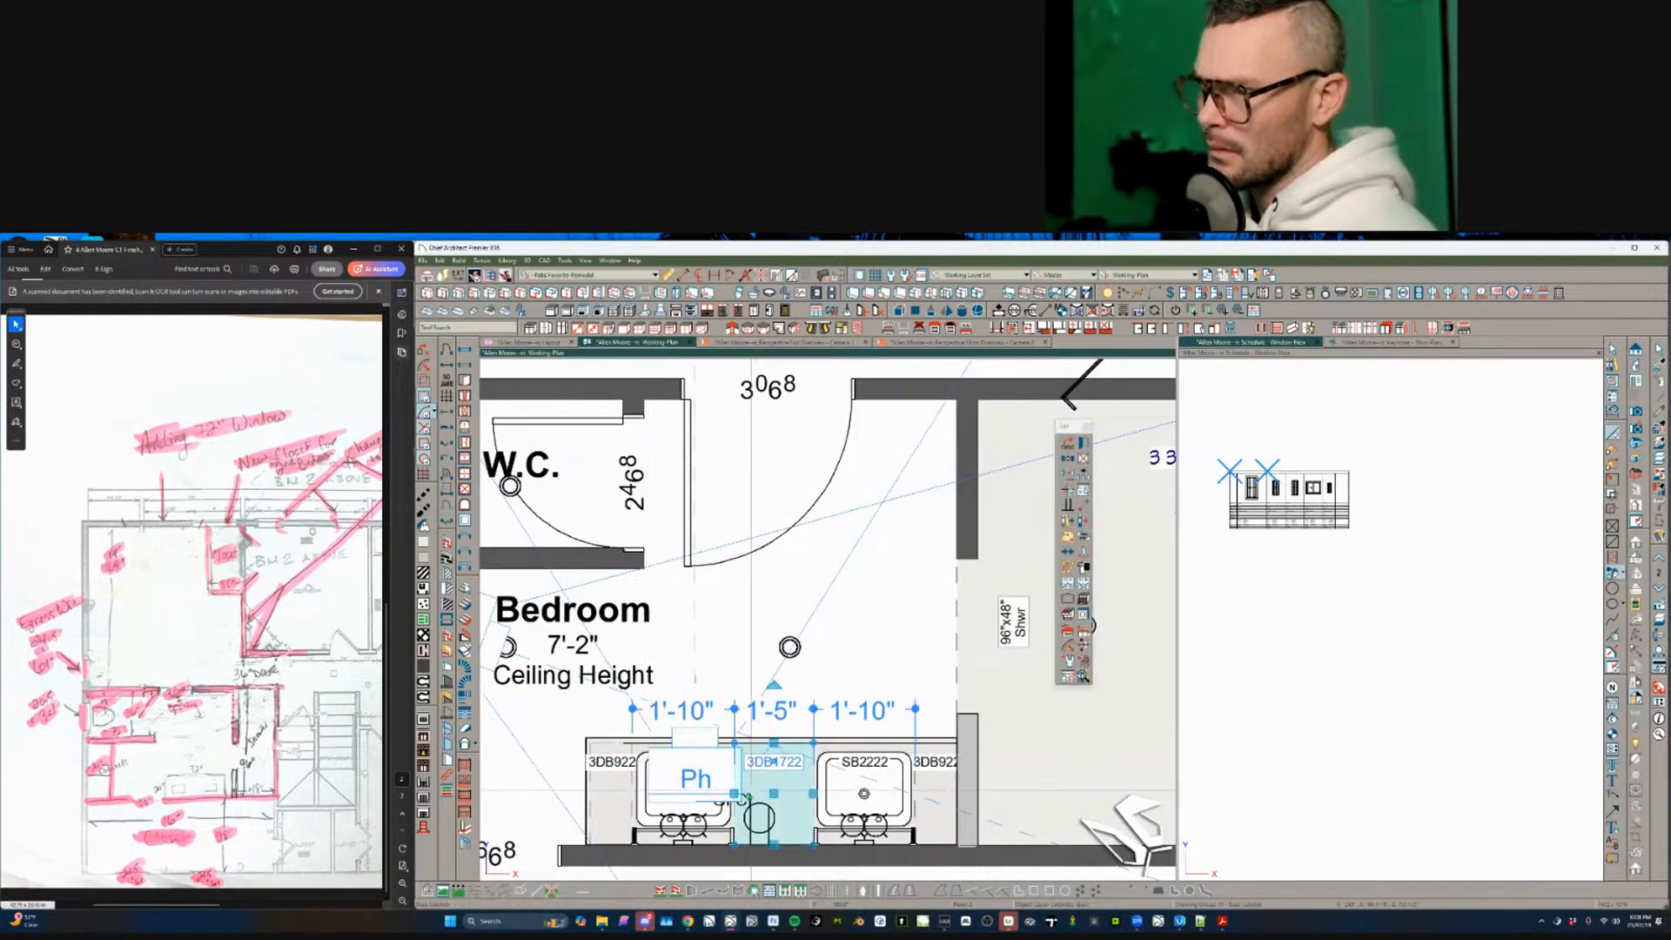
{"action": "left_click", "coordinate": [623, 748]}
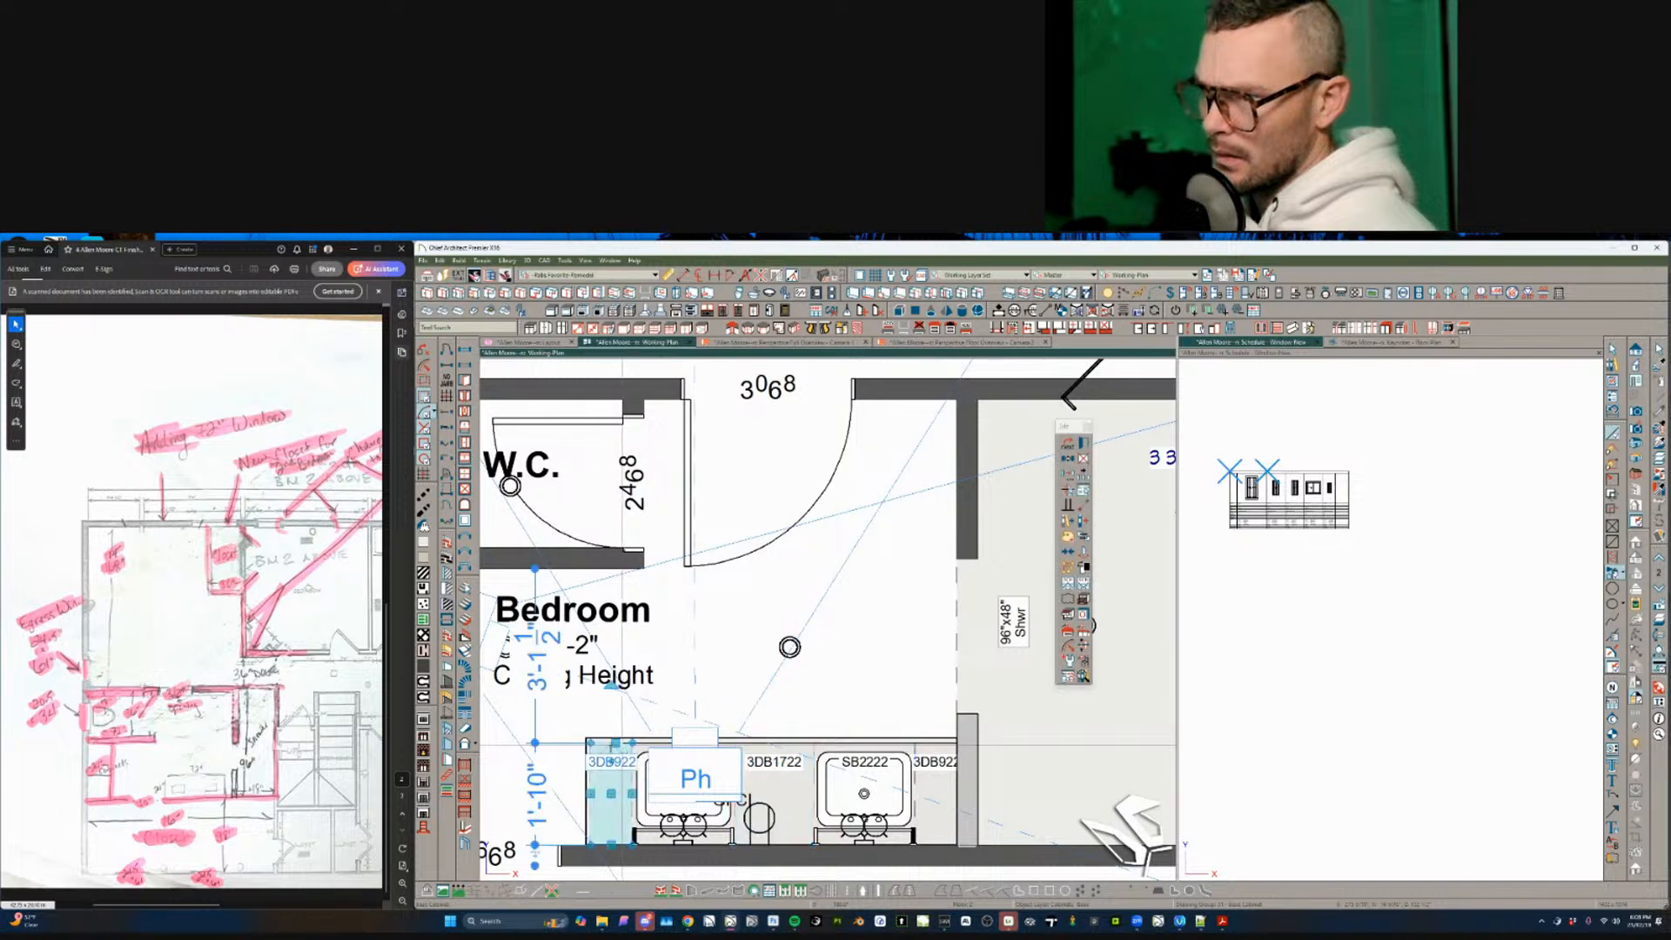
{"action": "key", "text": "Tab"}
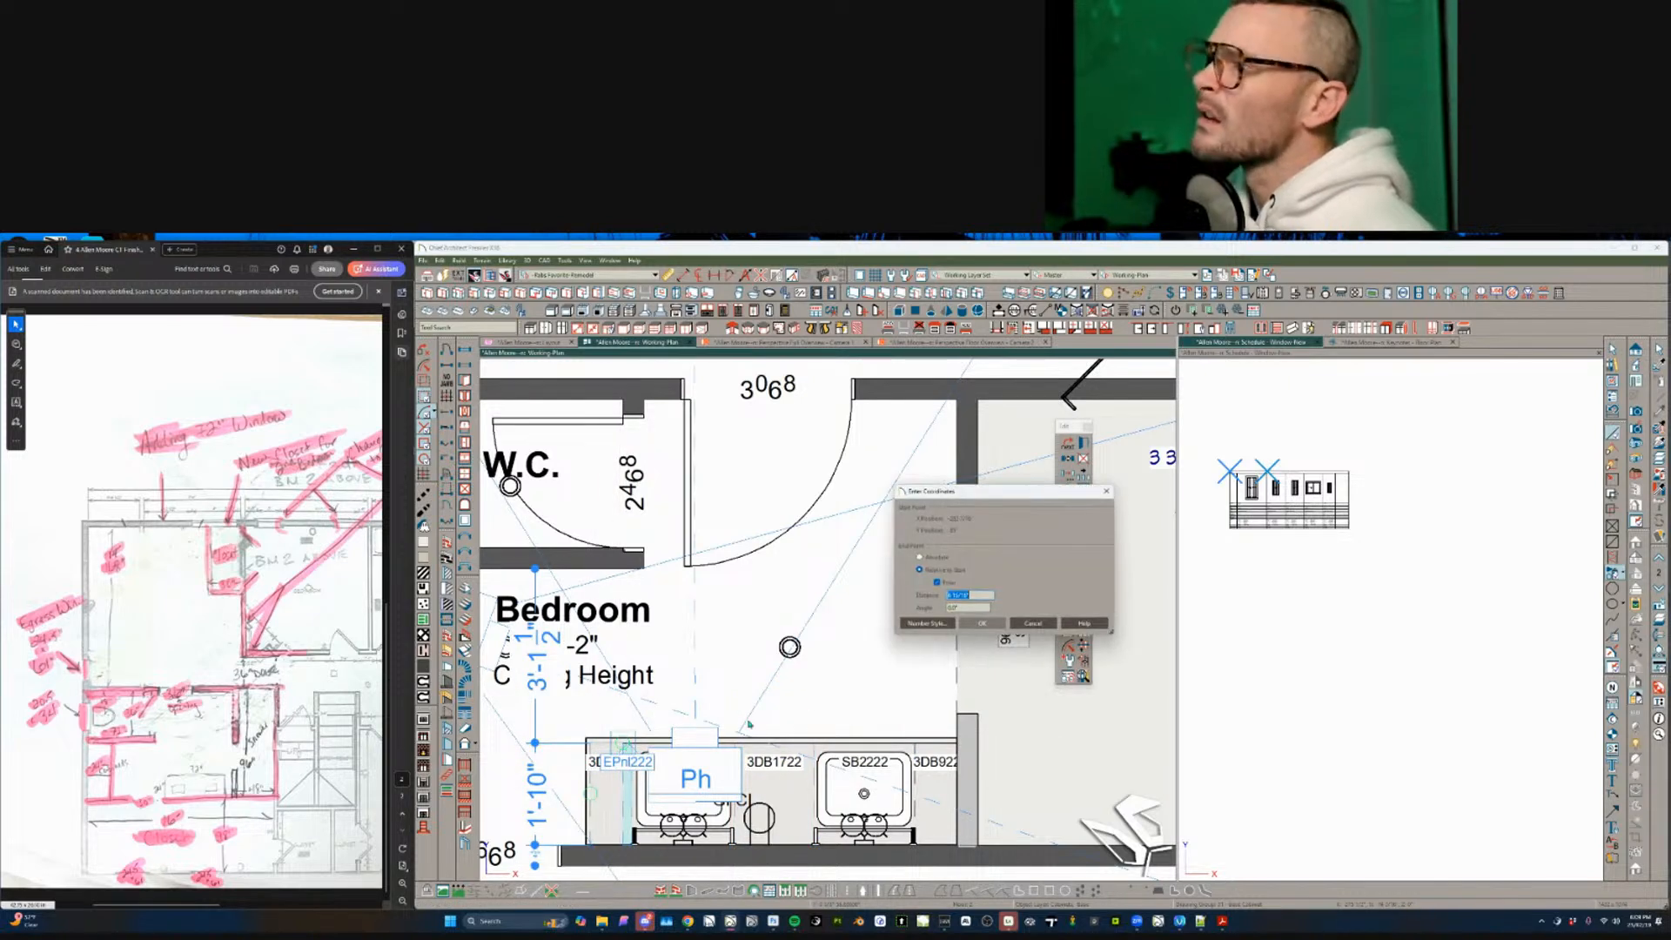
{"action": "left_click", "coordinate": [1020, 623]}
{"action": "left_click", "coordinate": [753, 793]}
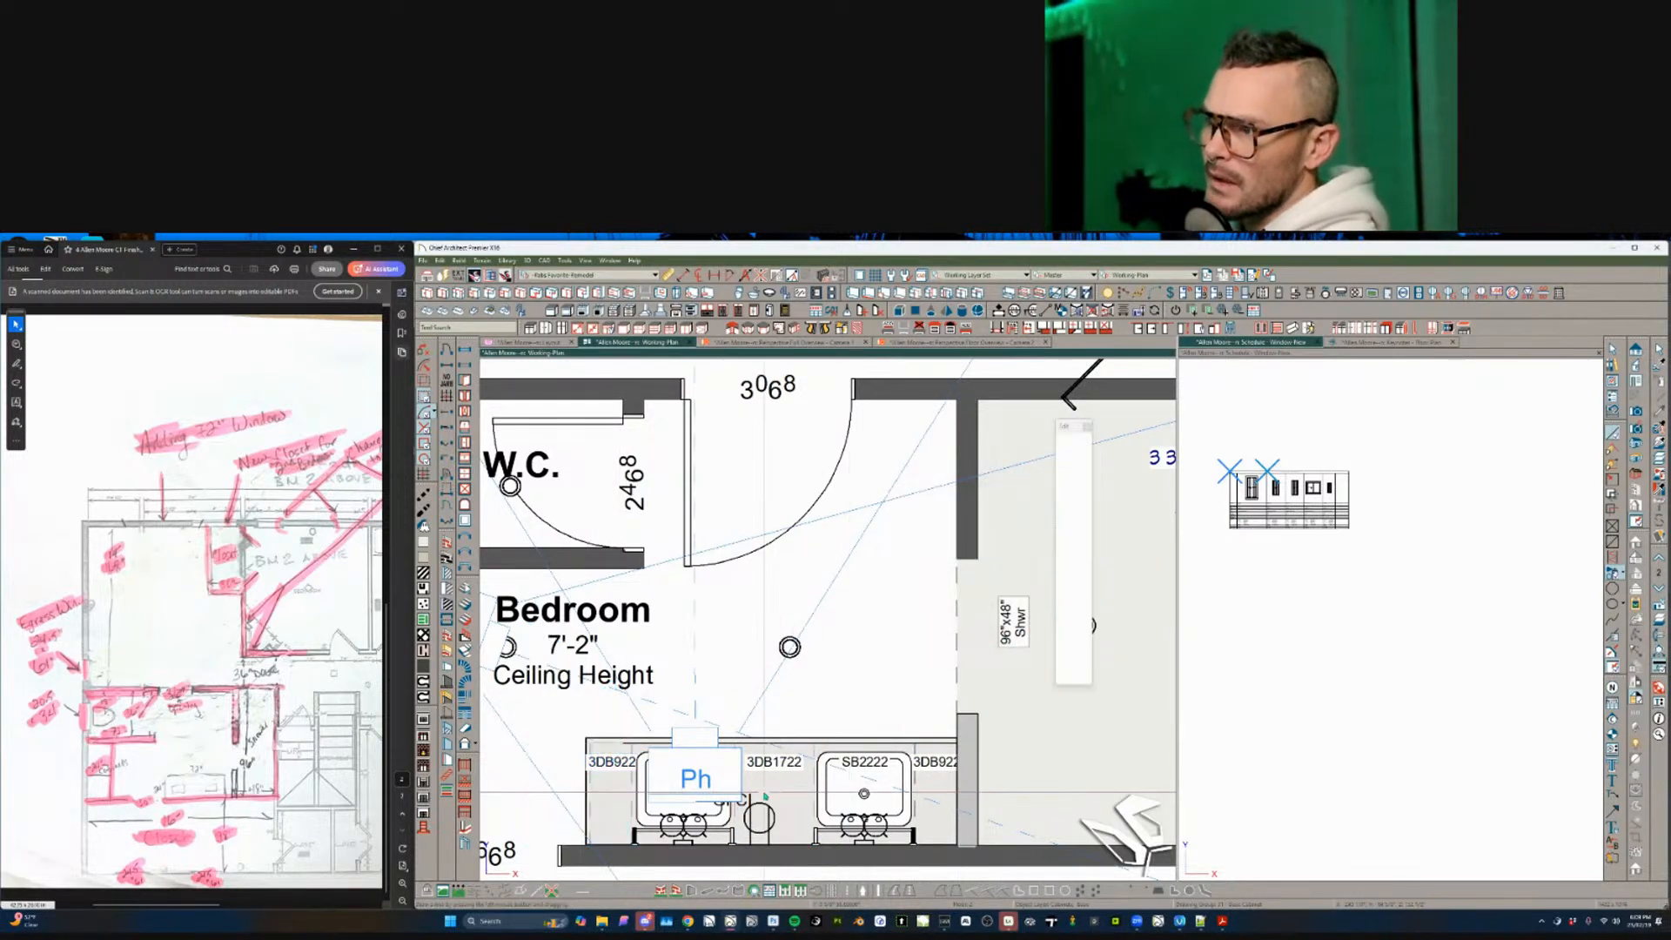
{"action": "left_click", "coordinate": [771, 782]}
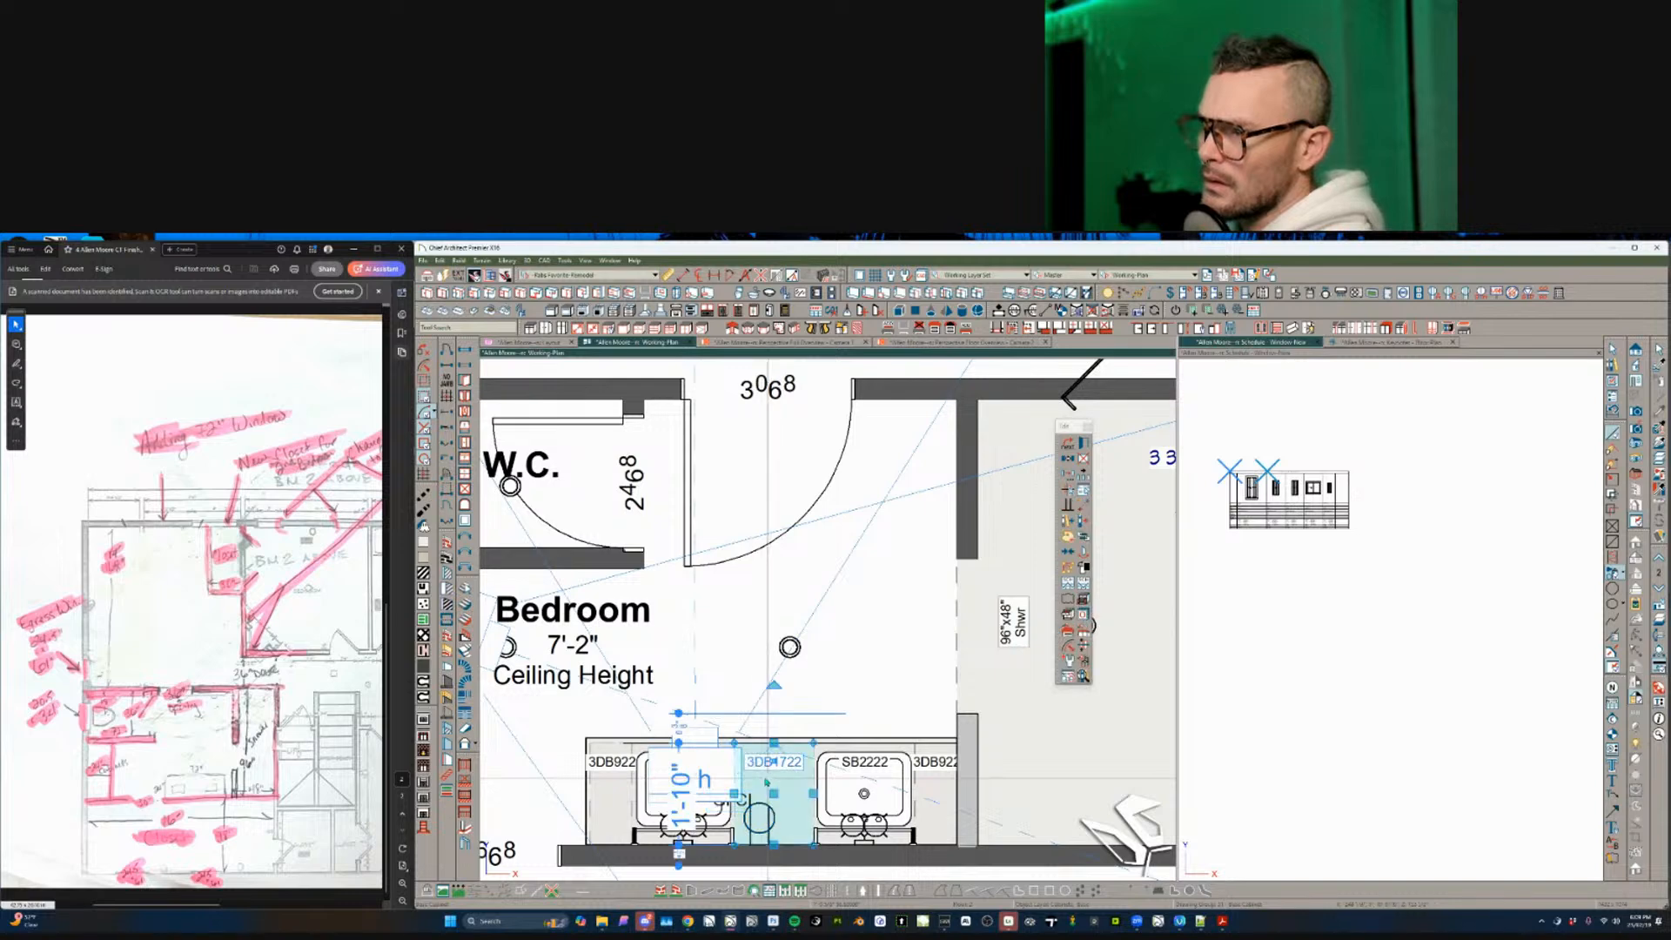
{"action": "key", "text": "Tab"}
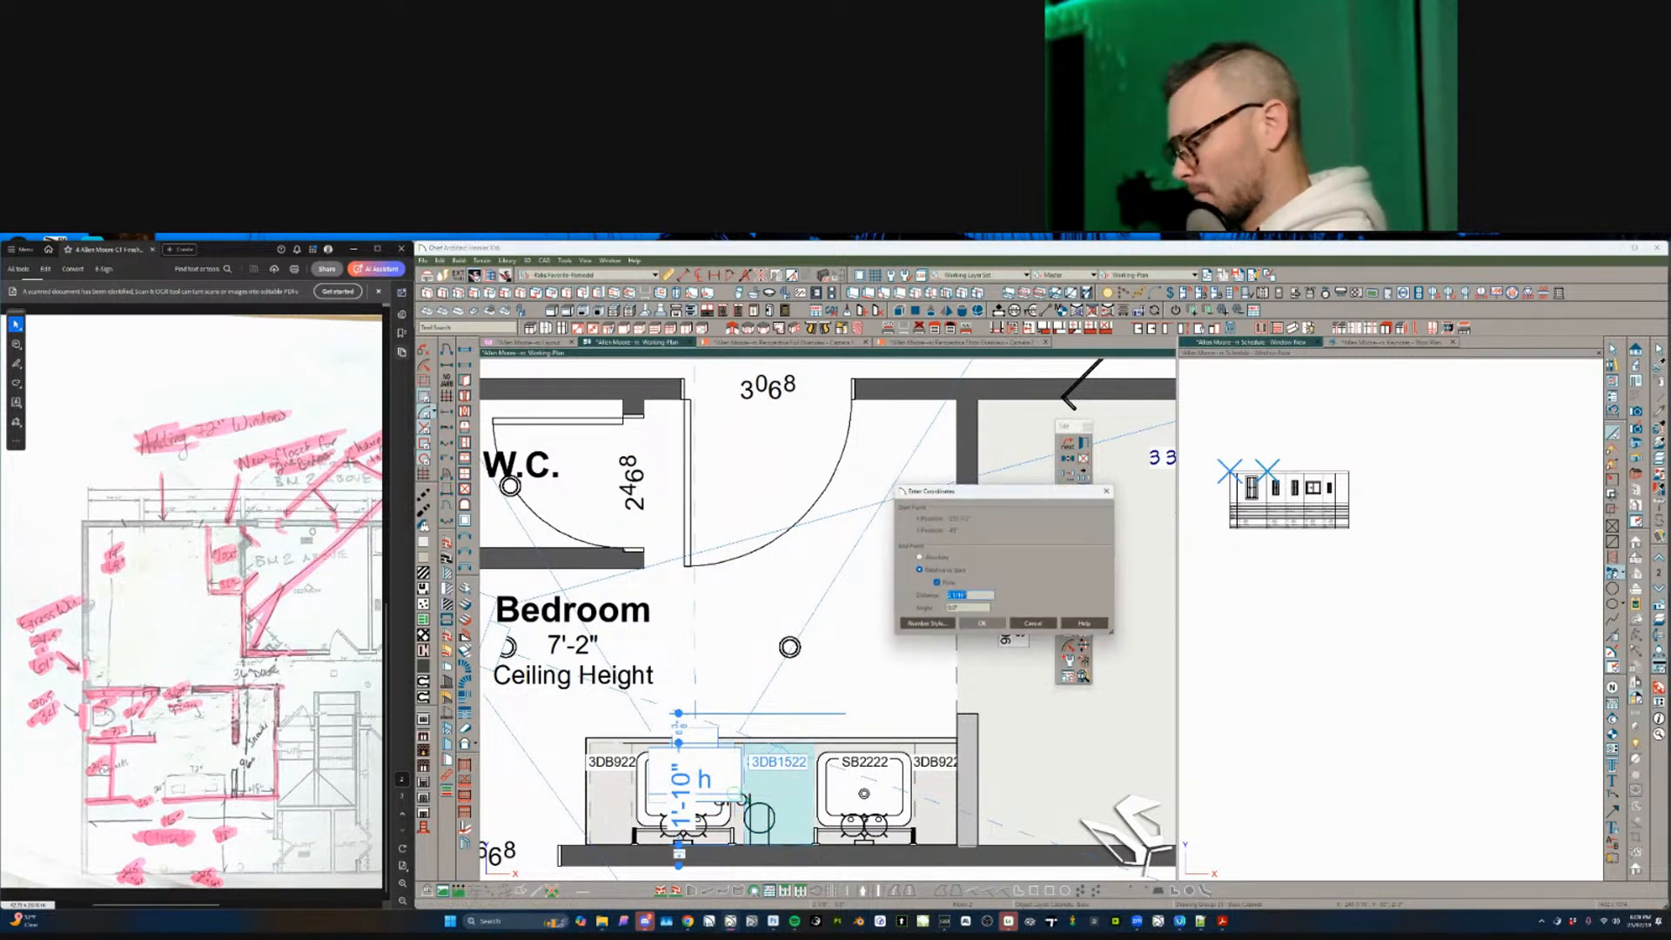
{"action": "type", "text": "7"}
{"action": "key", "text": "Return"}
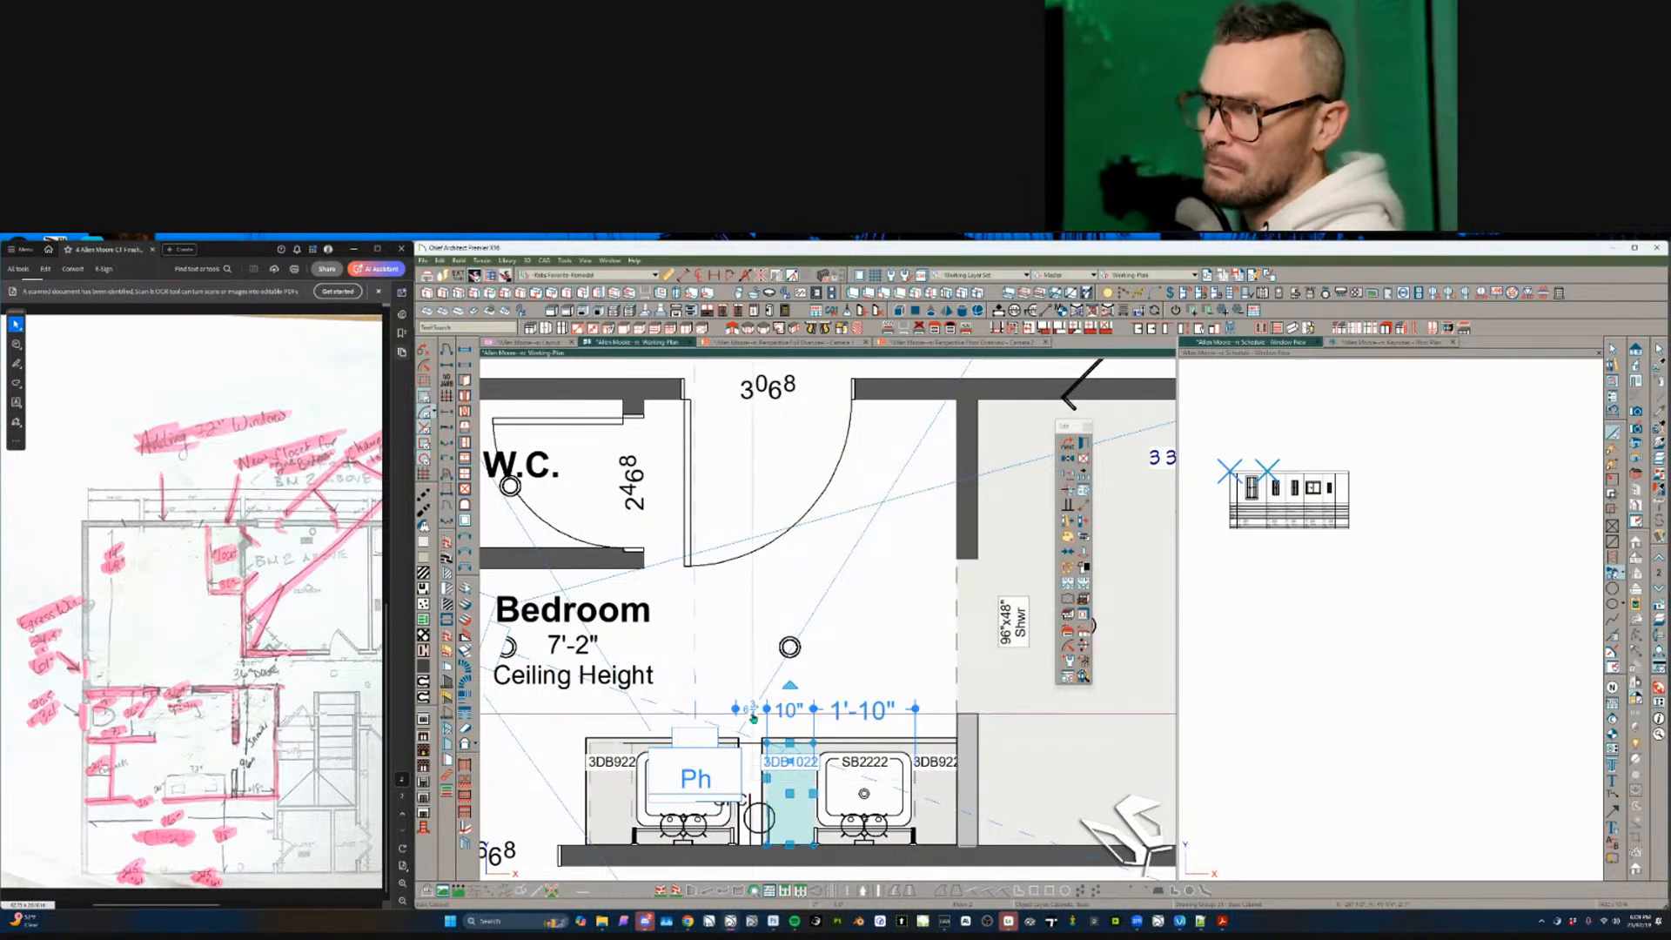
{"action": "key", "text": "Escape"}
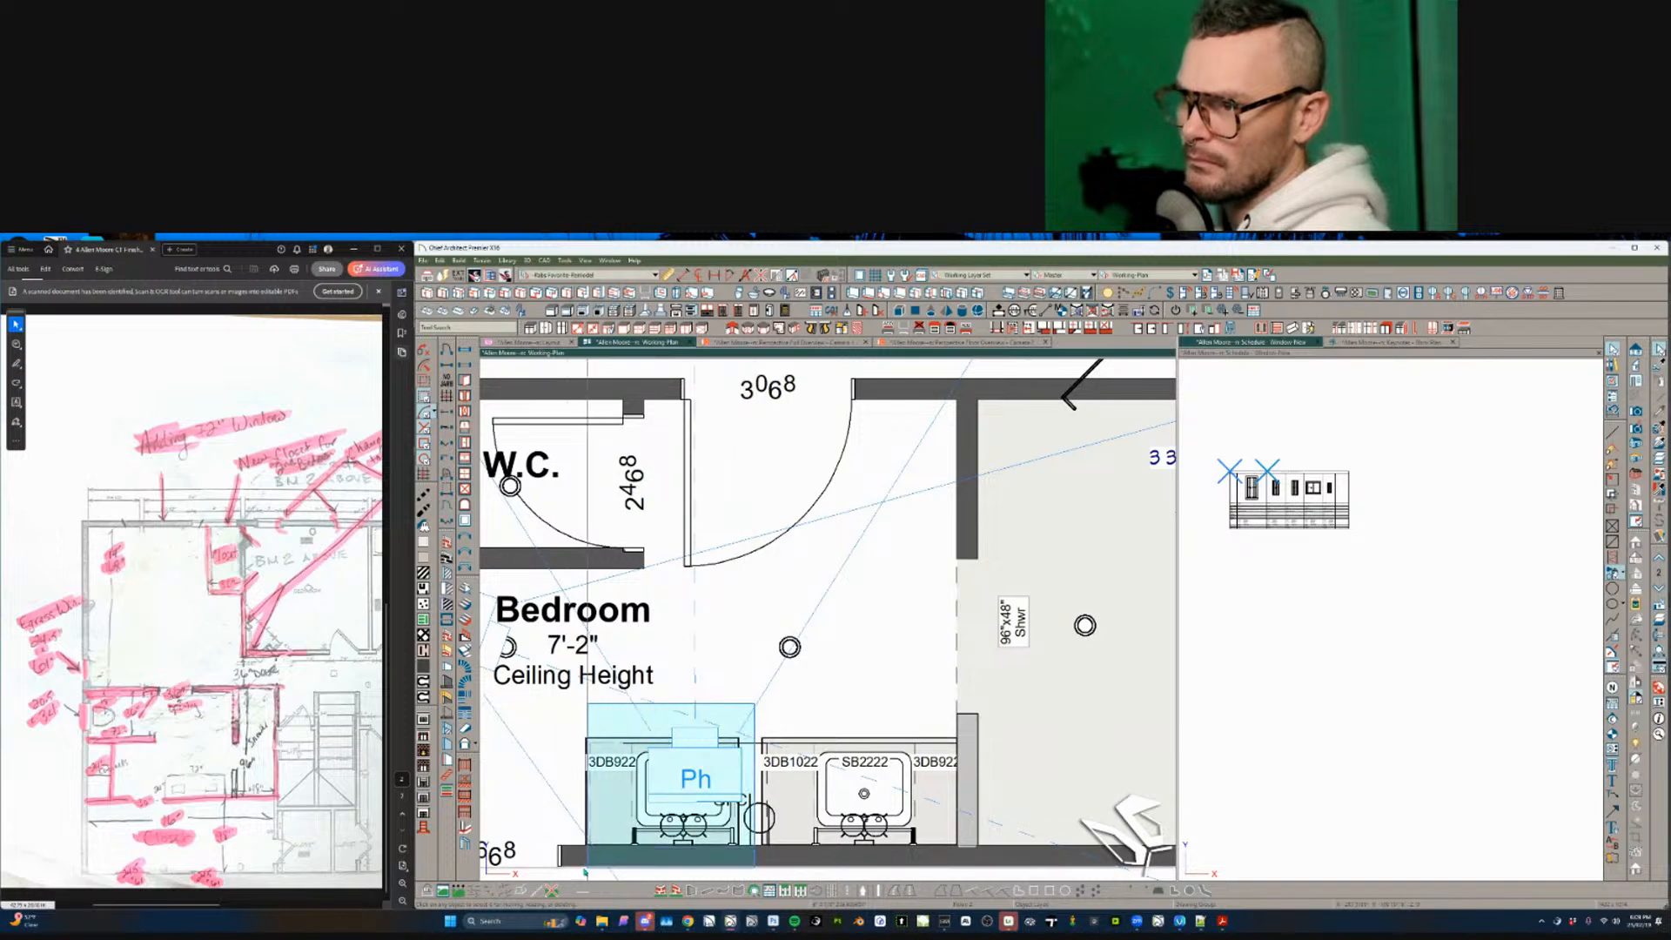
- Shift the left sink and 3DB922 cabinet group right to close the gap
{"action": "left_click", "coordinate": [672, 804]}
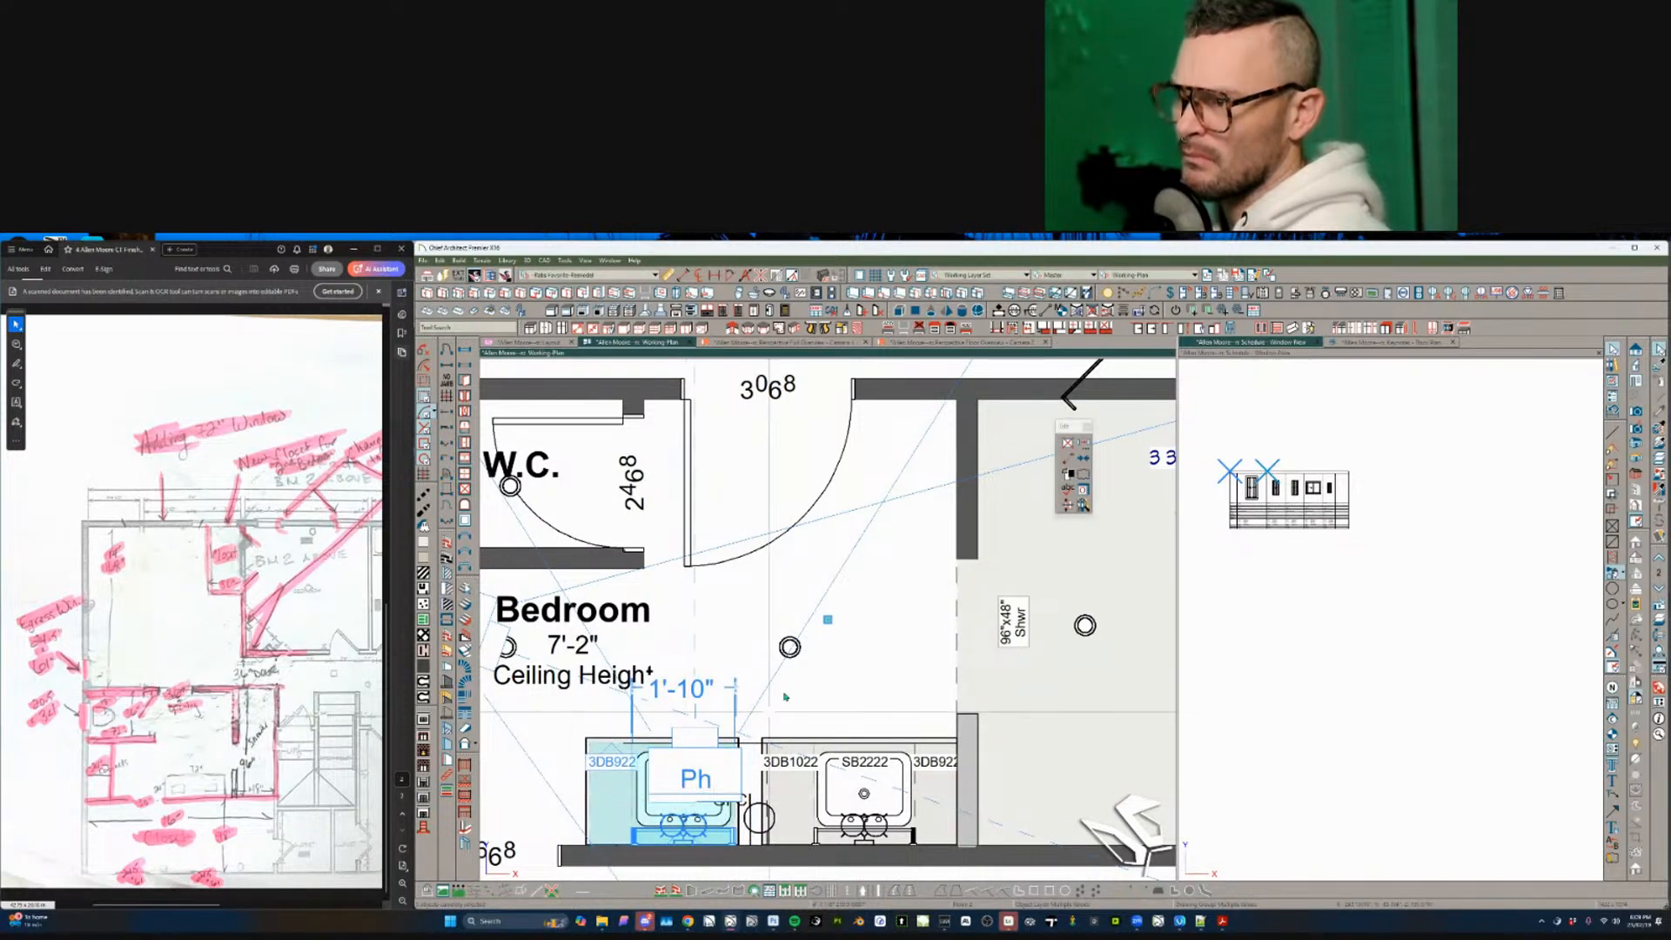
{"action": "left_click_drag", "start_coordinate": [827, 619], "coordinate": [857, 624]}
{"action": "key", "text": "Tab"}
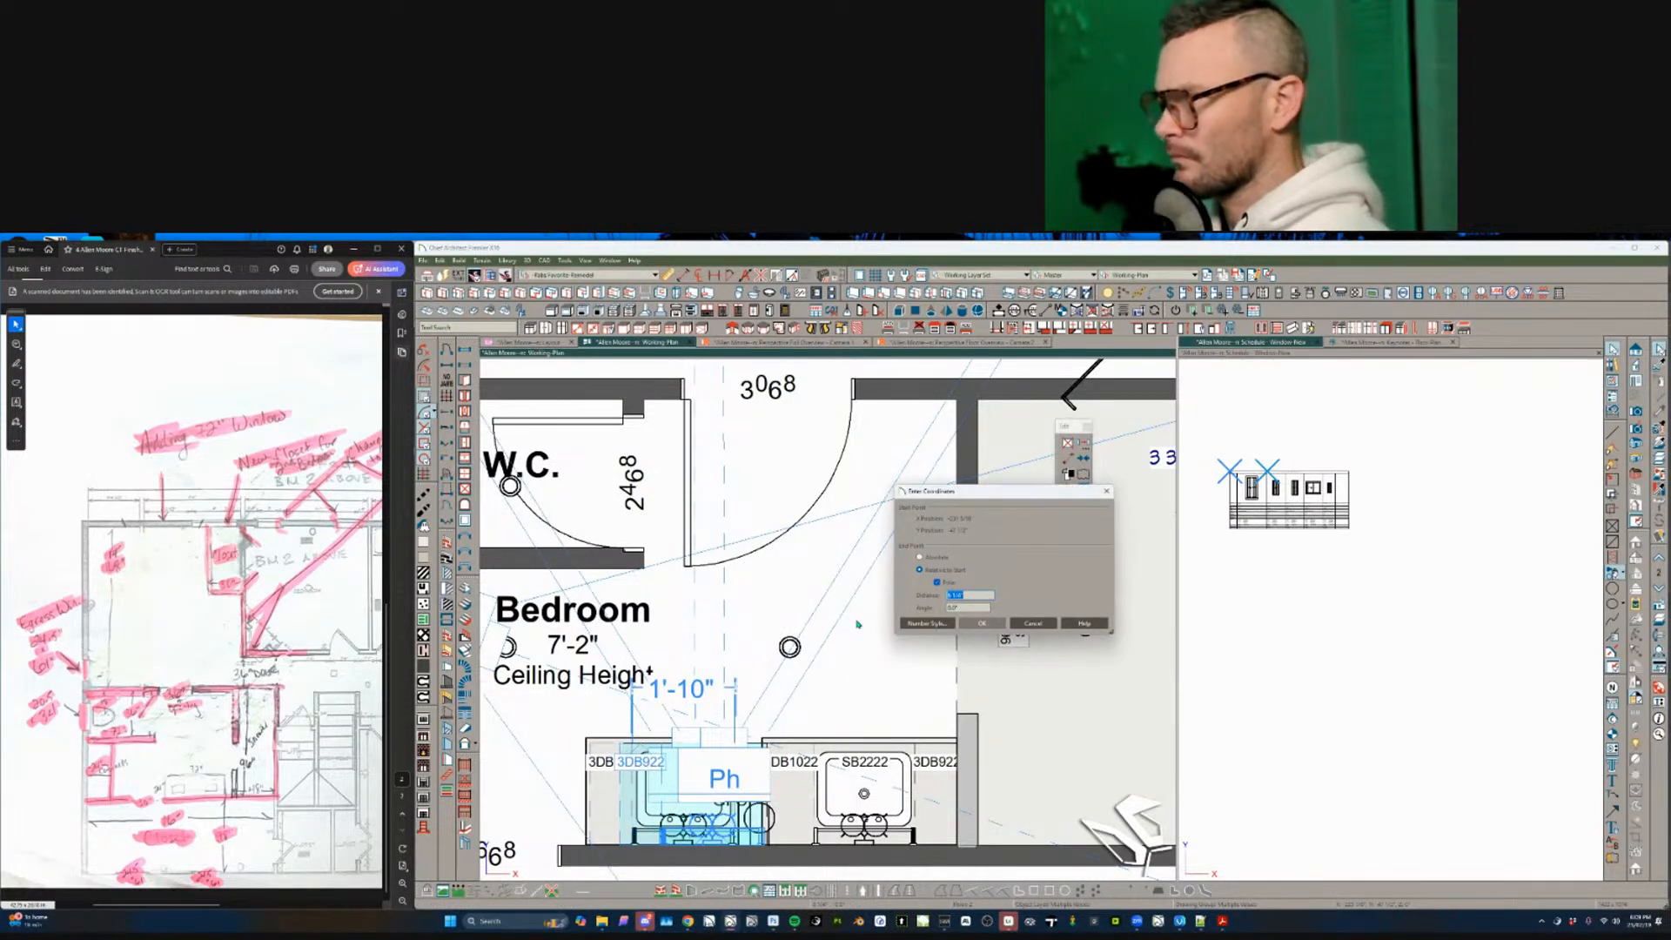
{"action": "key", "text": "Escape"}
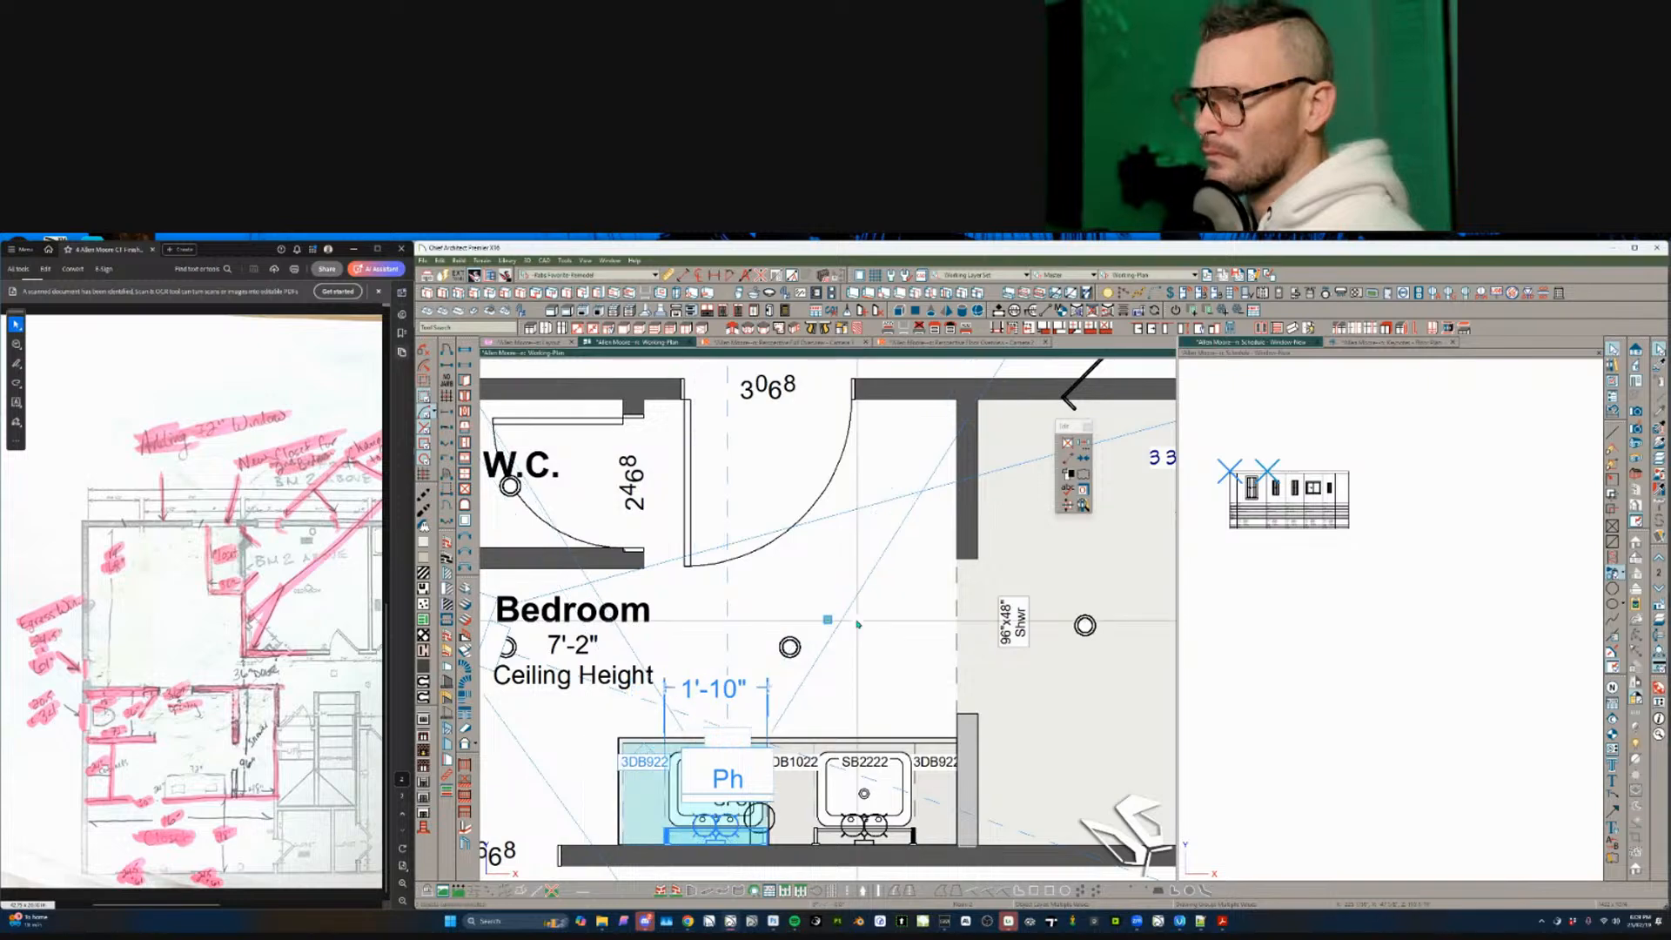
{"action": "left_click", "coordinate": [835, 697]}
{"action": "scroll", "coordinate": [836, 697], "scroll_direction": "down", "scroll_amount": 3}
- Change the wall's 2'-8" W.C. depth dimension to 3', moving the wall toward the Bedroom
{"action": "scroll", "coordinate": [835, 697], "scroll_direction": "down", "scroll_amount": 2}
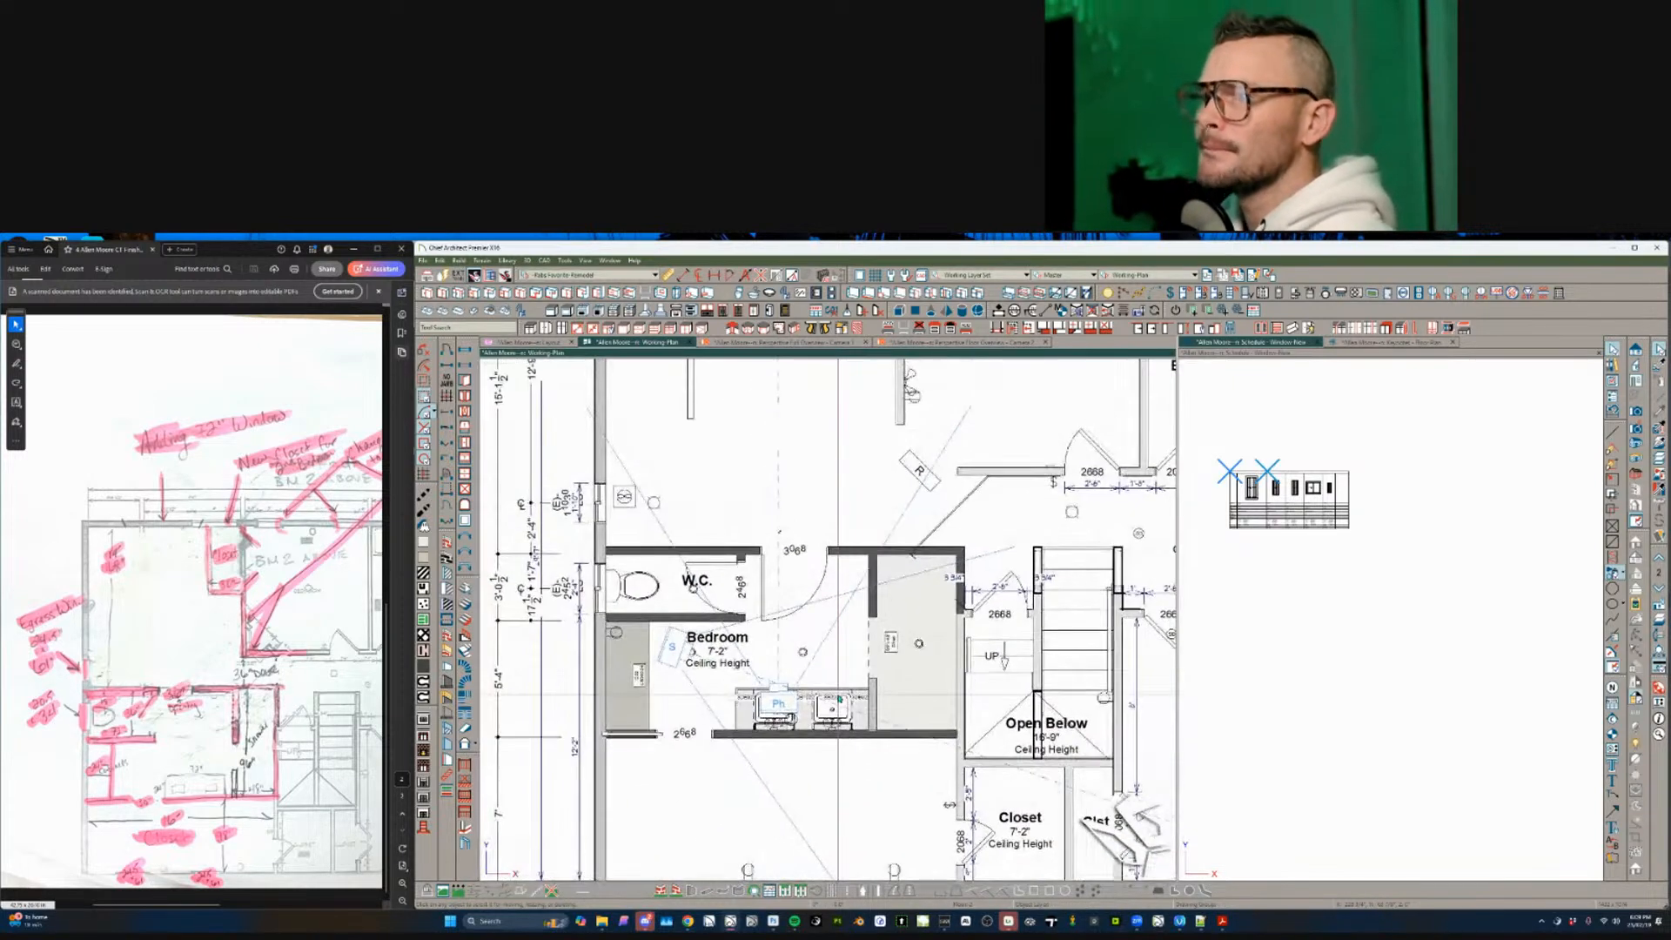
{"action": "scroll", "coordinate": [840, 698], "scroll_direction": "down", "scroll_amount": 2}
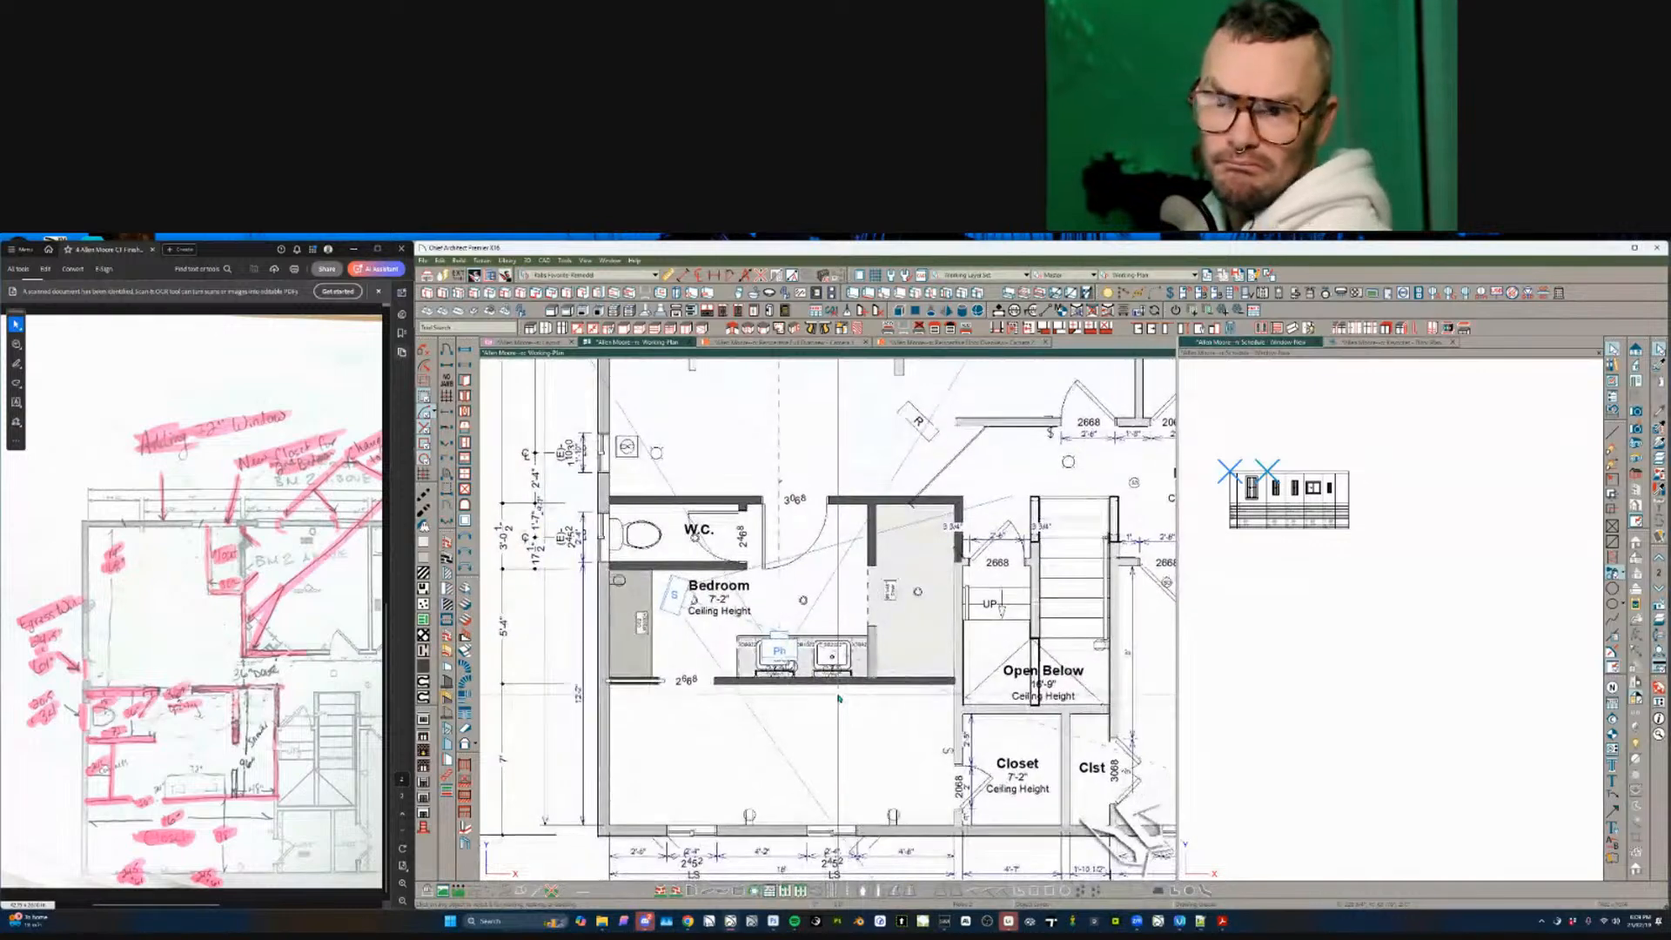
{"action": "scroll", "coordinate": [837, 698], "scroll_direction": "down", "scroll_amount": 1}
{"action": "scroll", "coordinate": [832, 699], "scroll_direction": "up", "scroll_amount": 1}
{"action": "scroll", "coordinate": [585, 610], "scroll_direction": "up", "scroll_amount": 3}
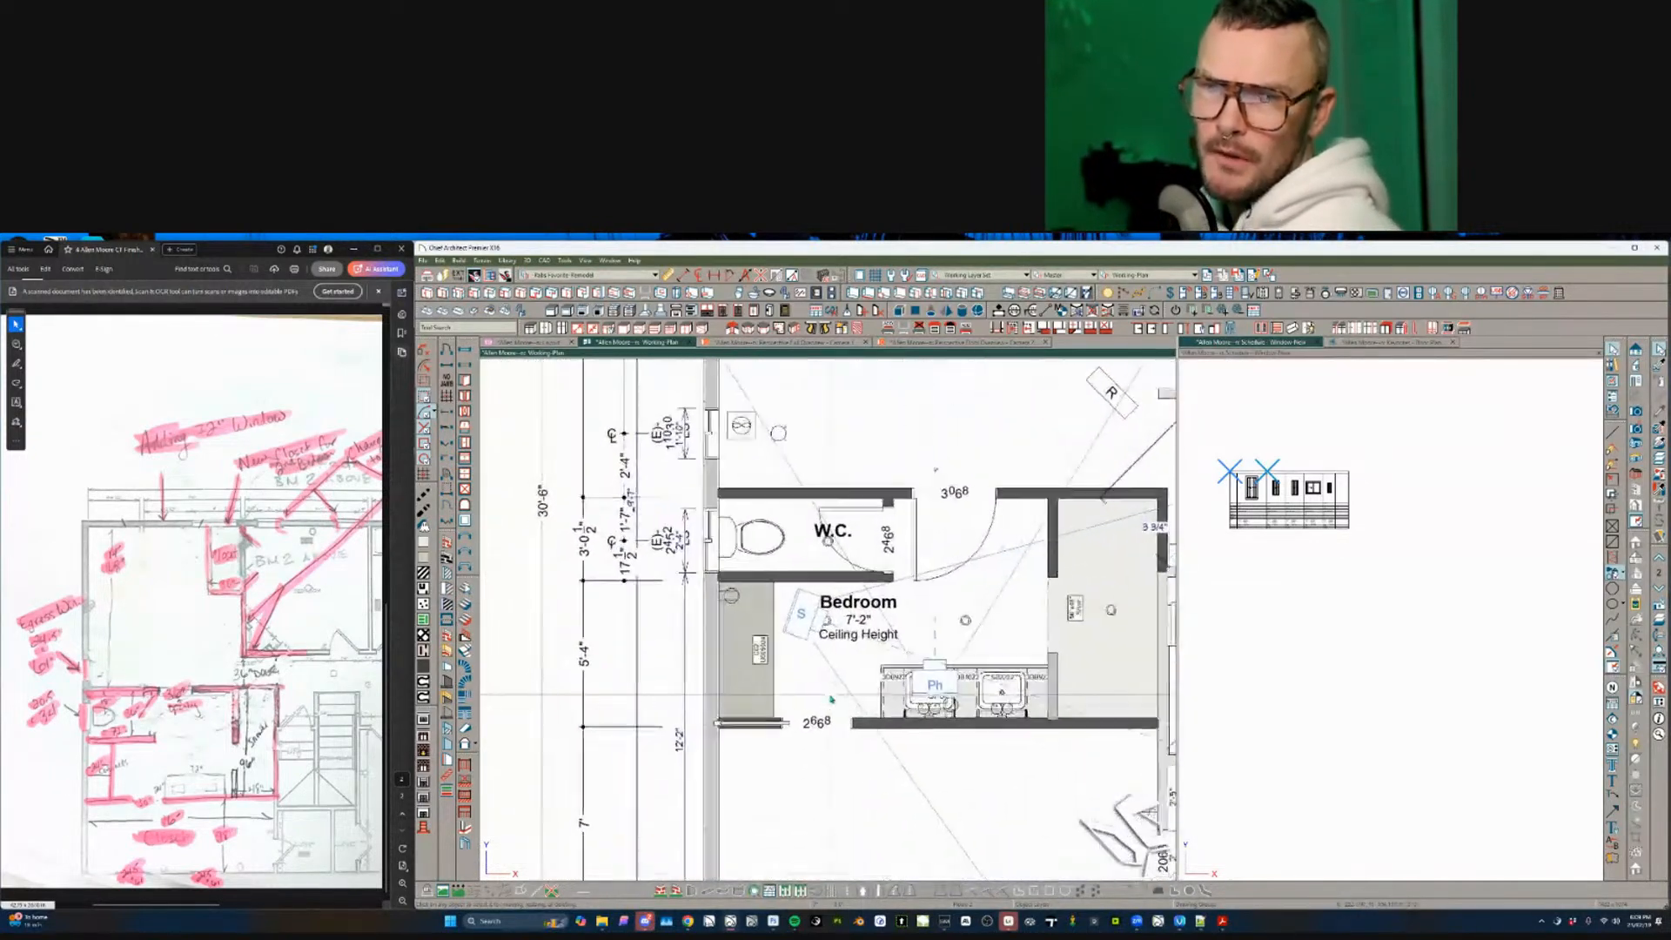
{"action": "left_click", "coordinate": [716, 532]}
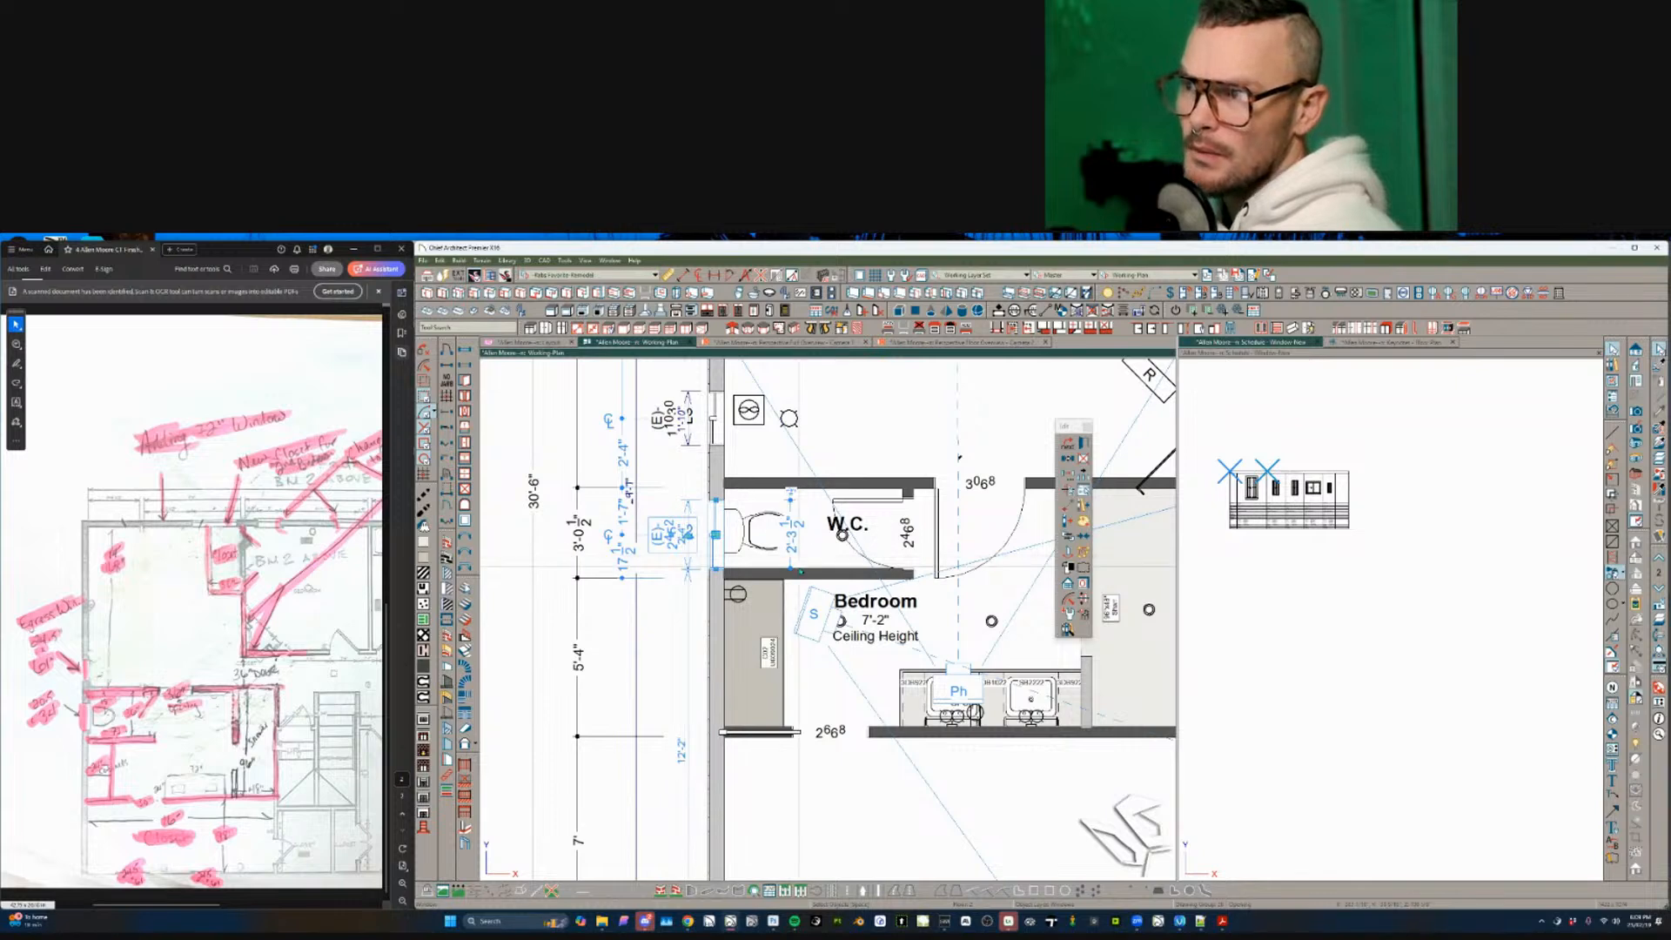
{"action": "left_click", "coordinate": [839, 574]}
{"action": "middle_click_drag", "start_coordinate": [840, 540], "coordinate": [873, 675]}
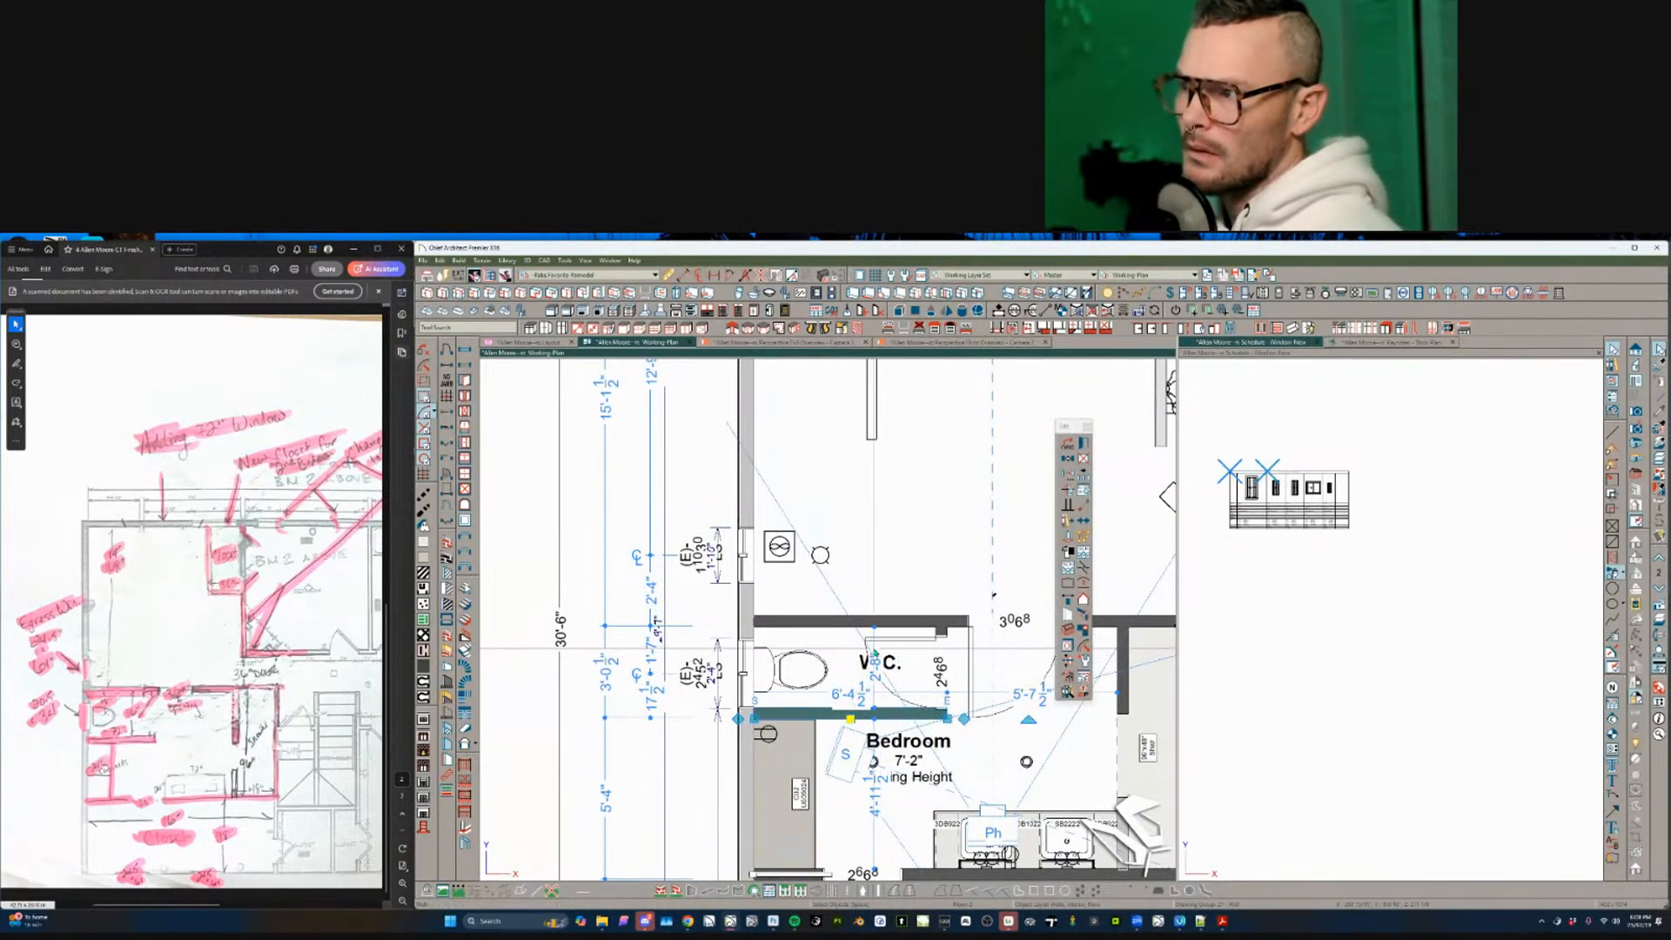
{"action": "left_click", "coordinate": [874, 657]}
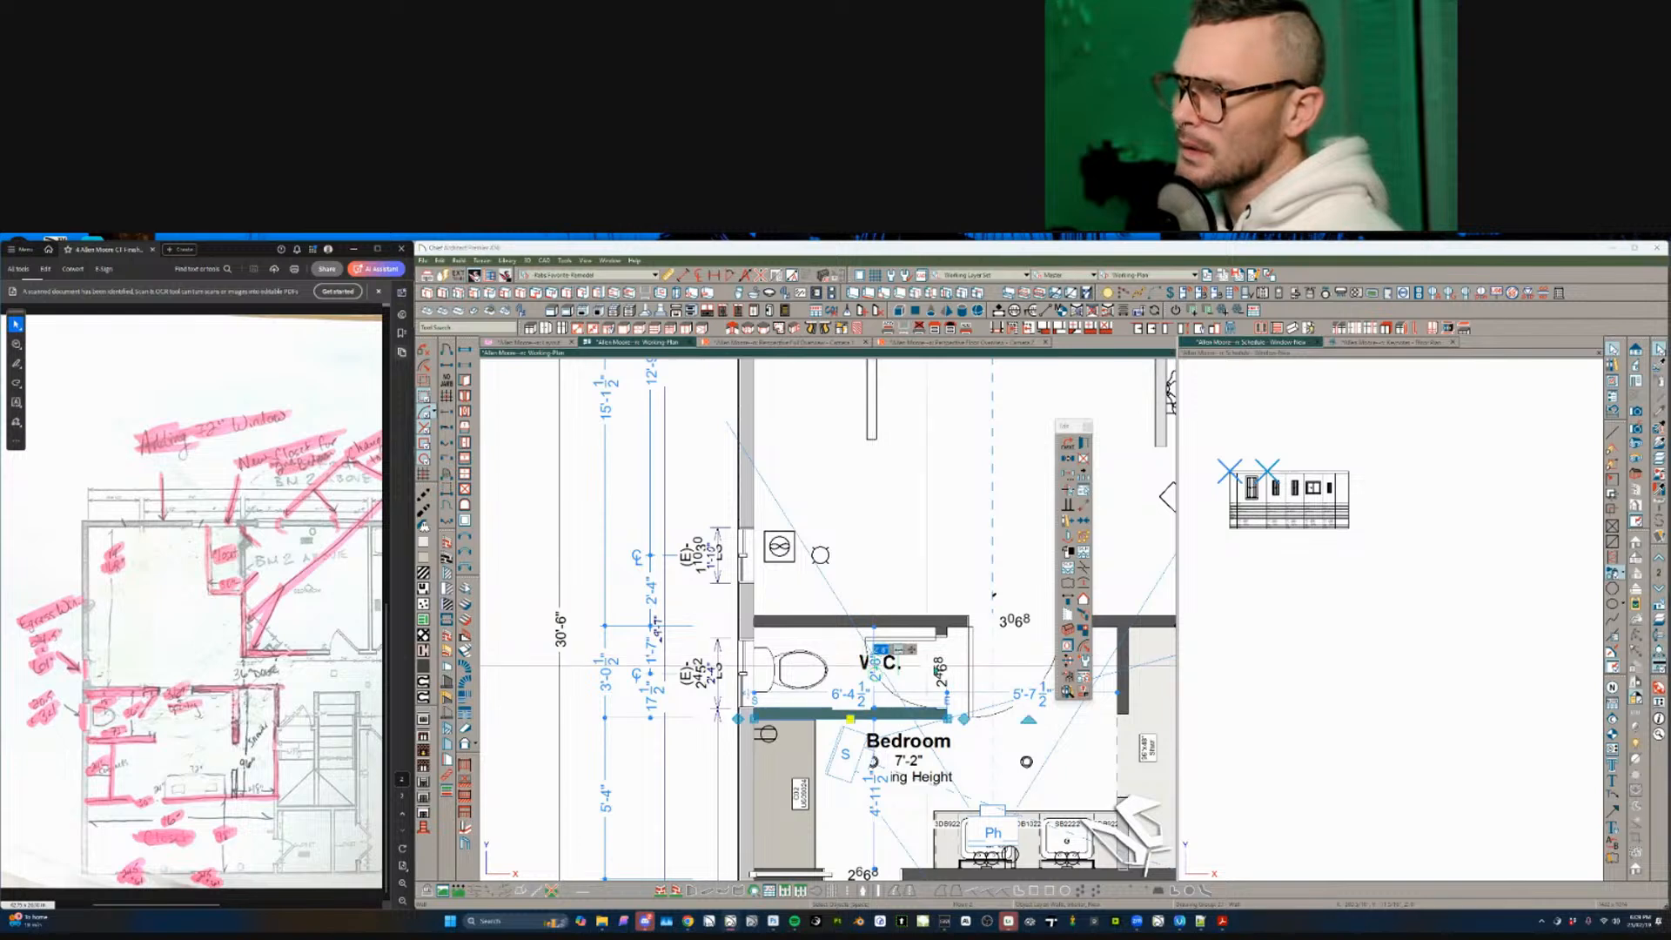
{"action": "key", "text": "Return"}
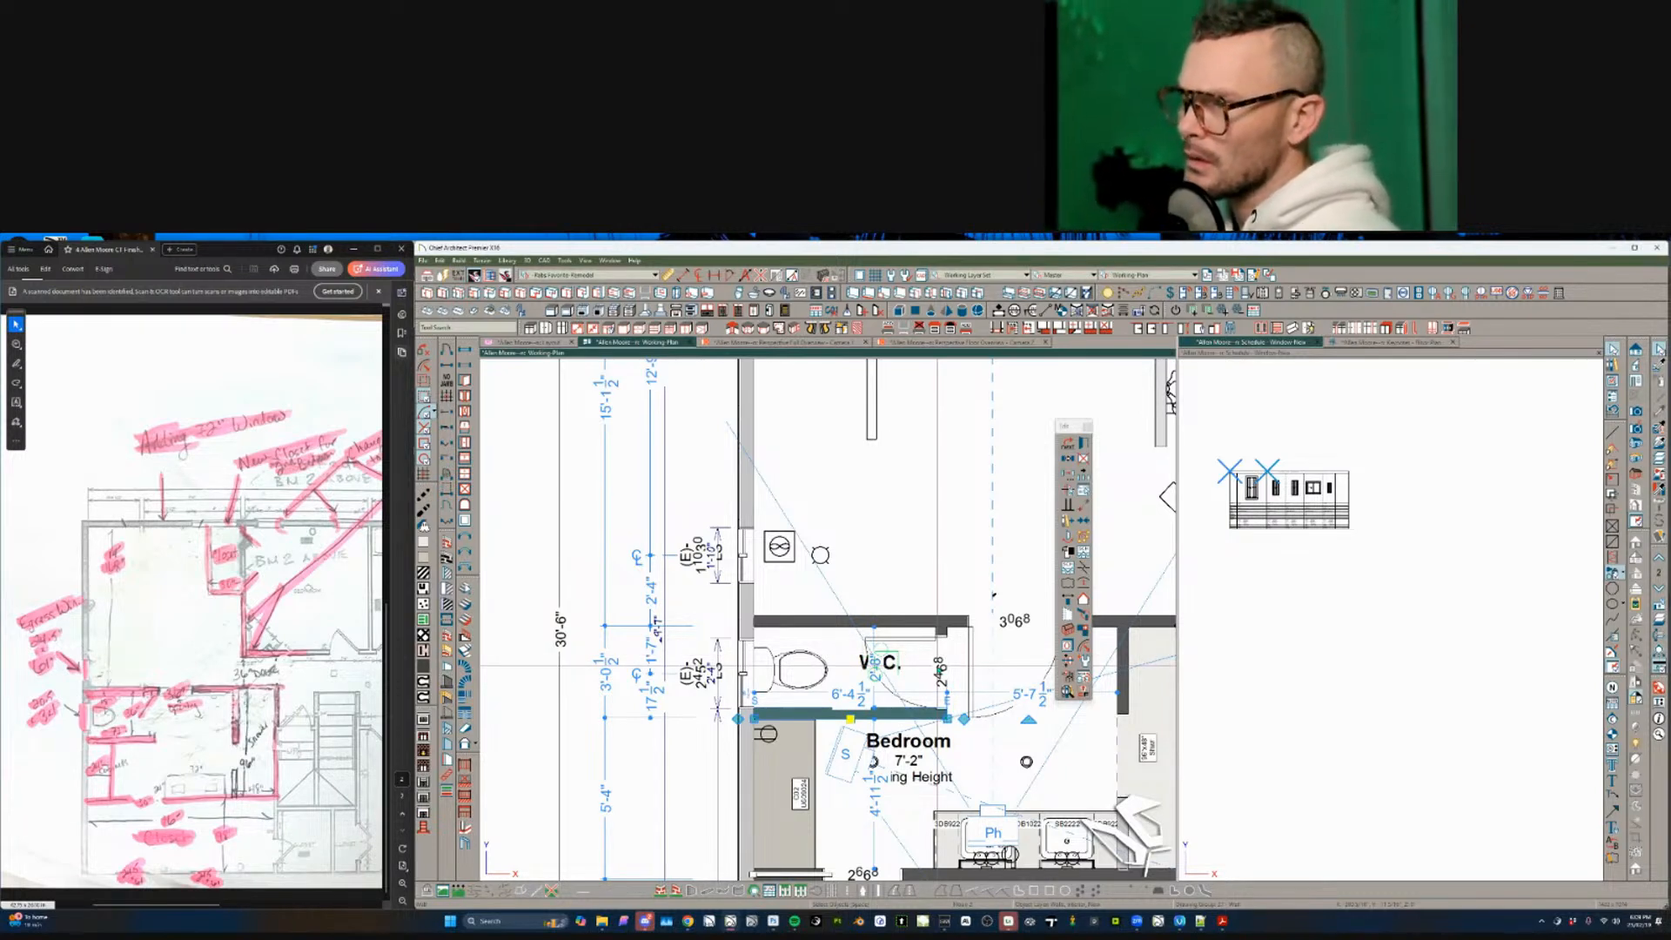
{"action": "scroll", "coordinate": [850, 666], "scroll_direction": "up", "scroll_amount": 1}
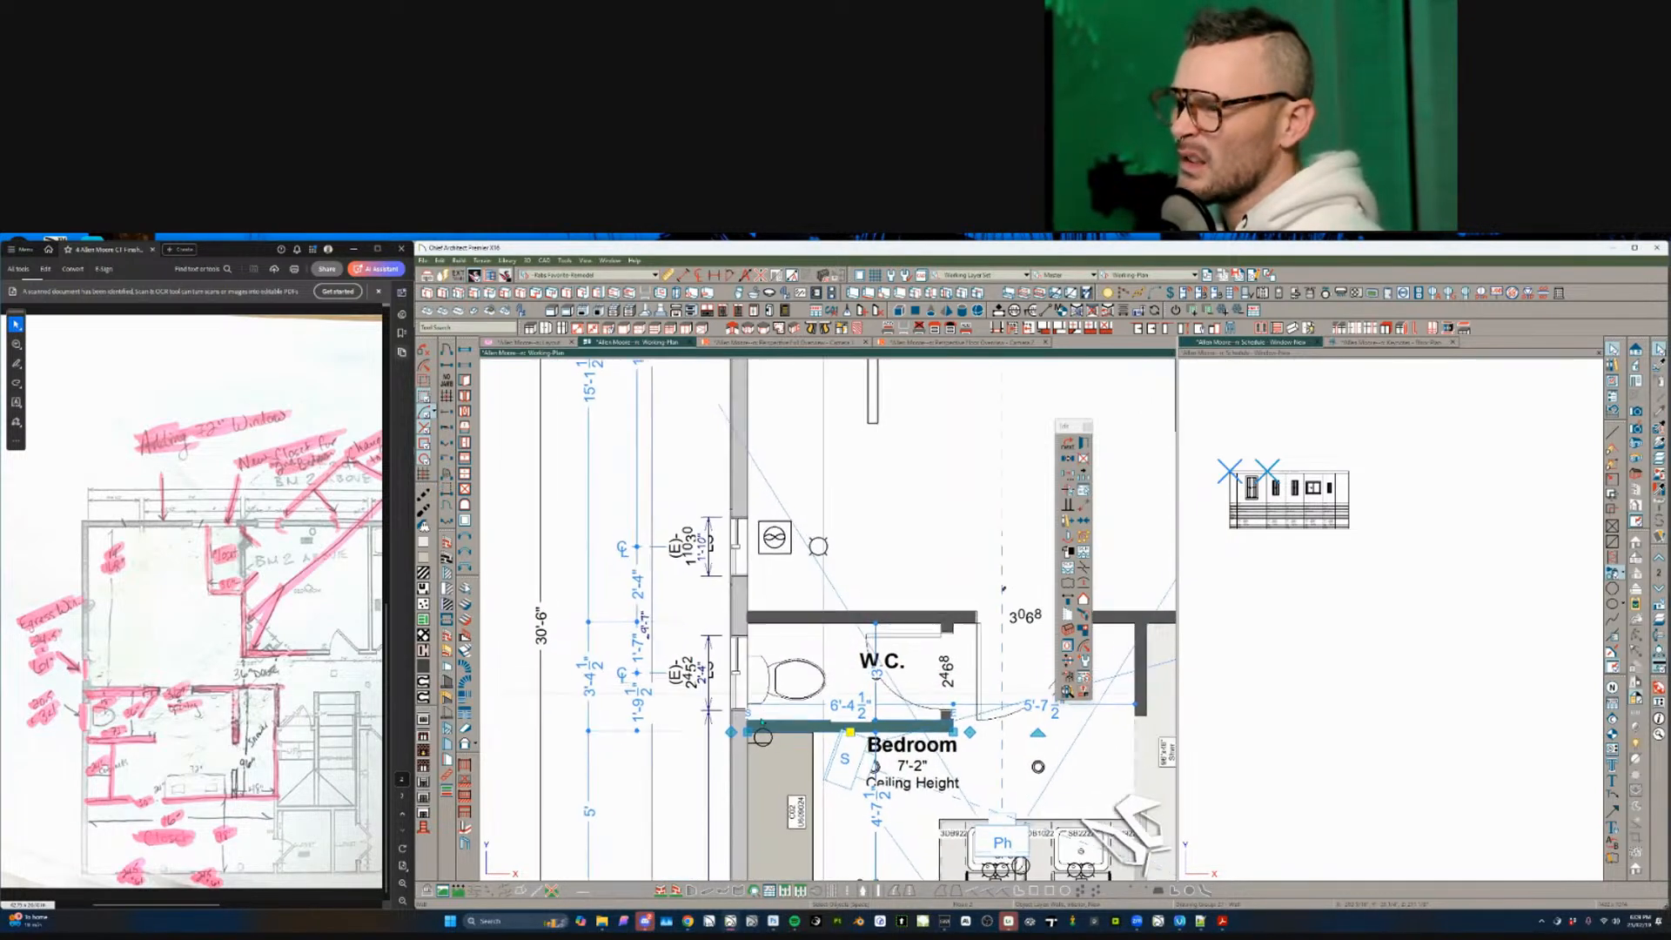
{"action": "middle_click_drag", "start_coordinate": [737, 690], "coordinate": [736, 673]}
{"action": "left_click", "coordinate": [823, 666]}
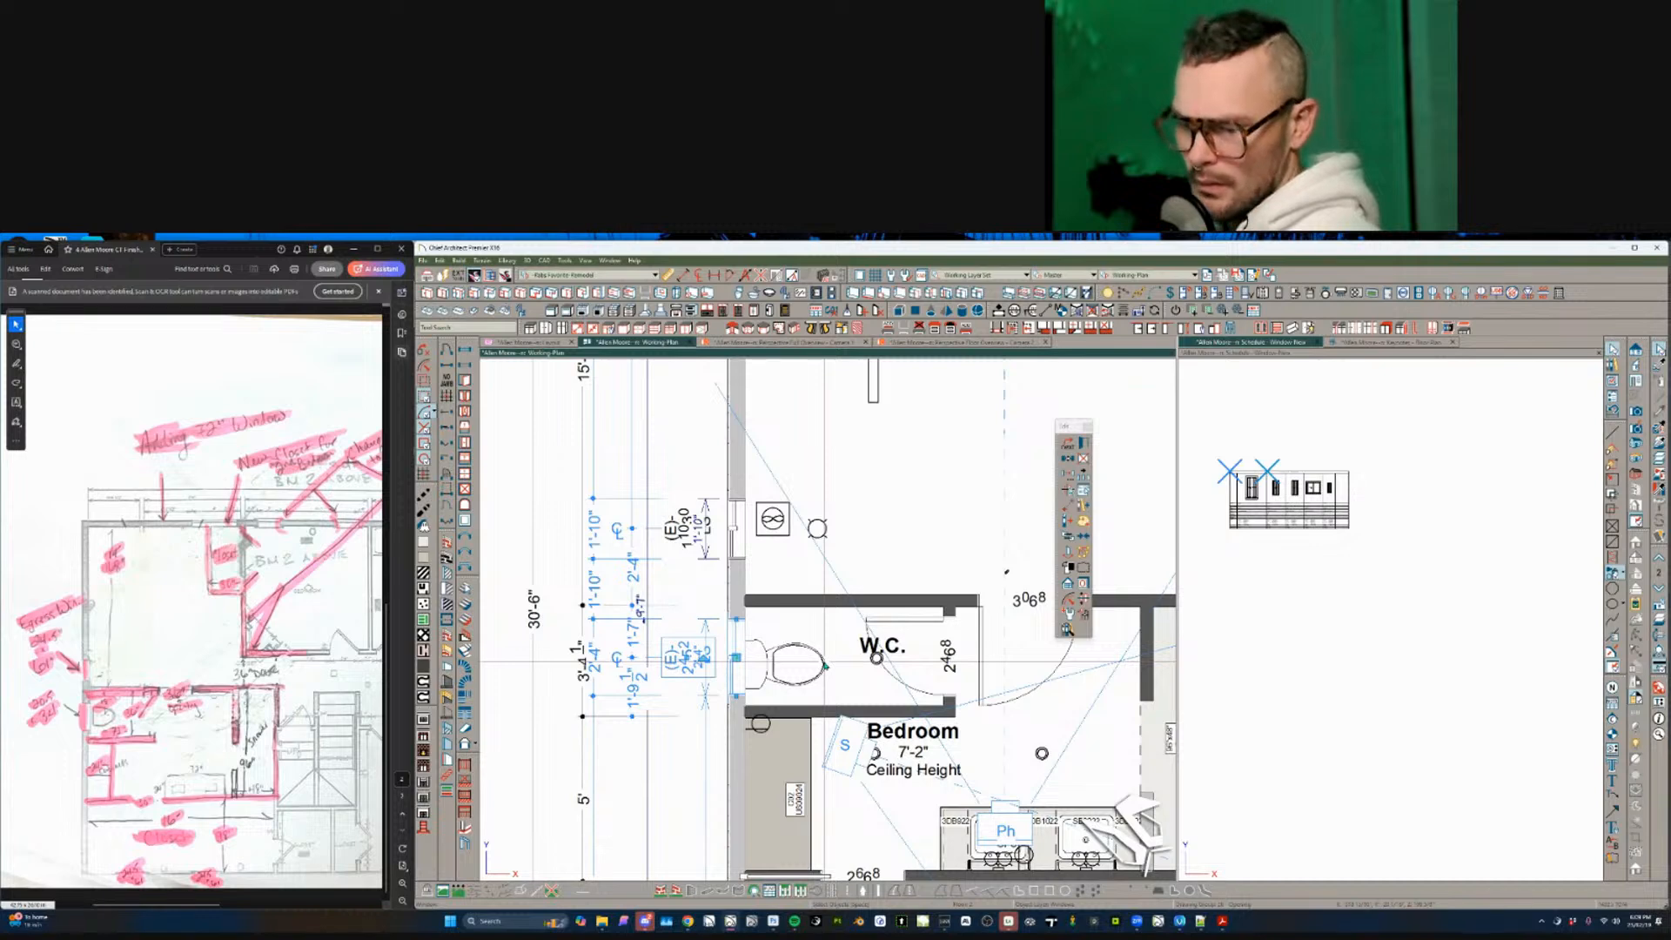
- Set the W.C. window to 20 1/2" wide by 32" tall
{"action": "key", "text": "ctrl+e"}
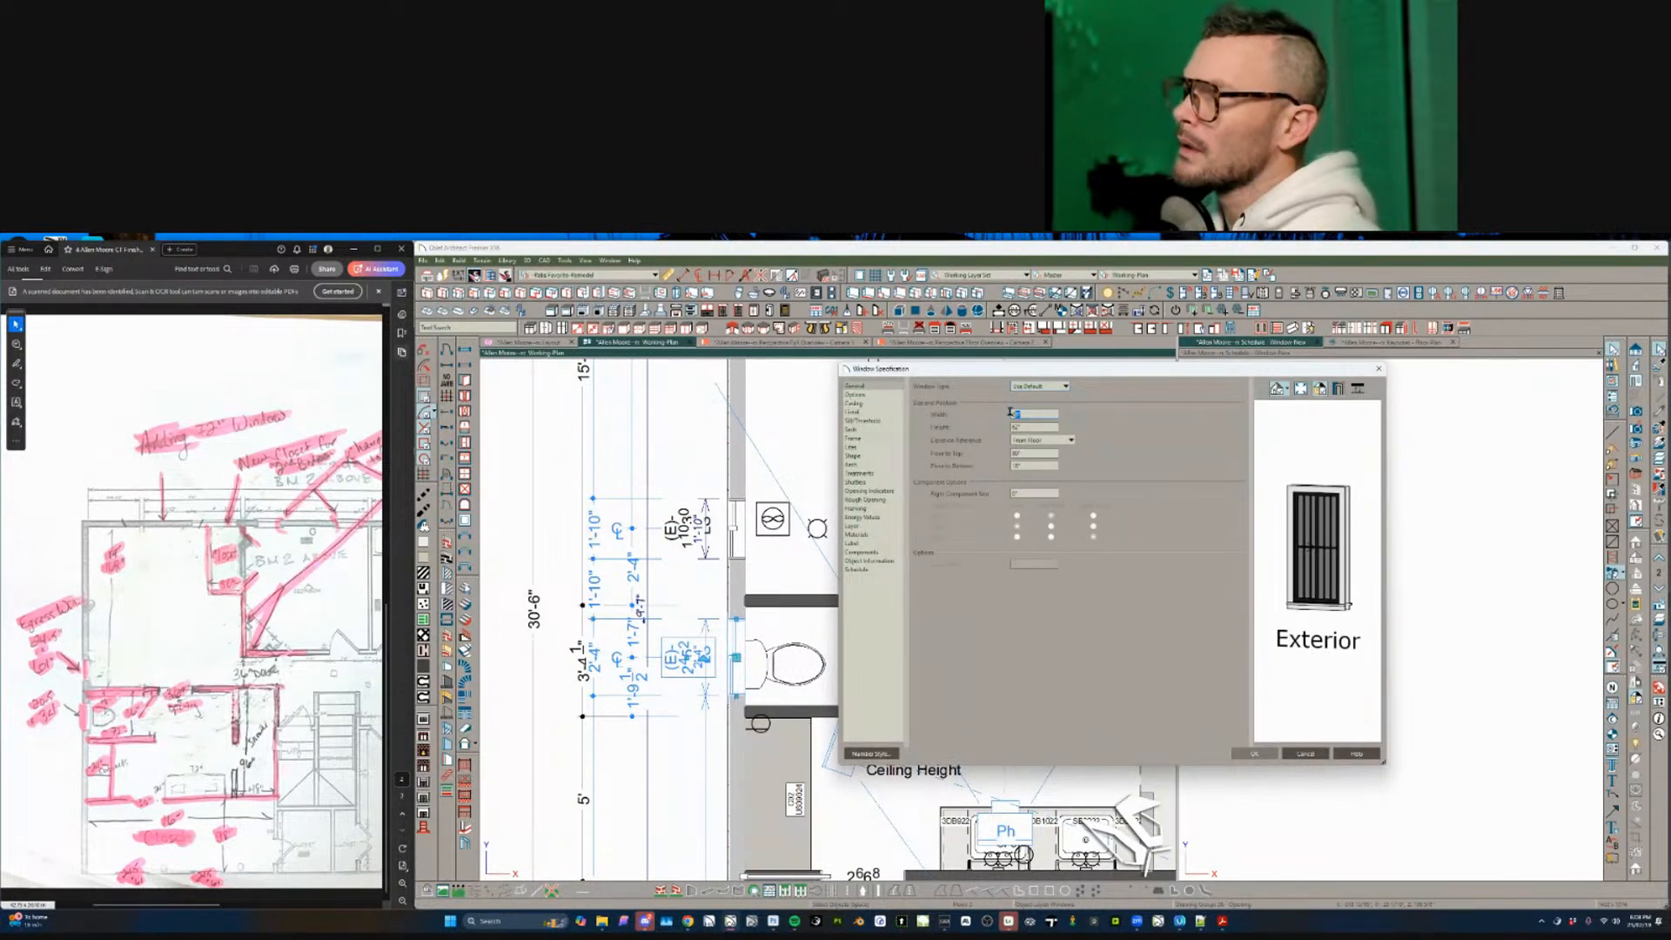
{"action": "type", "text": "20 1/2"}
{"action": "key", "text": "Tab"}
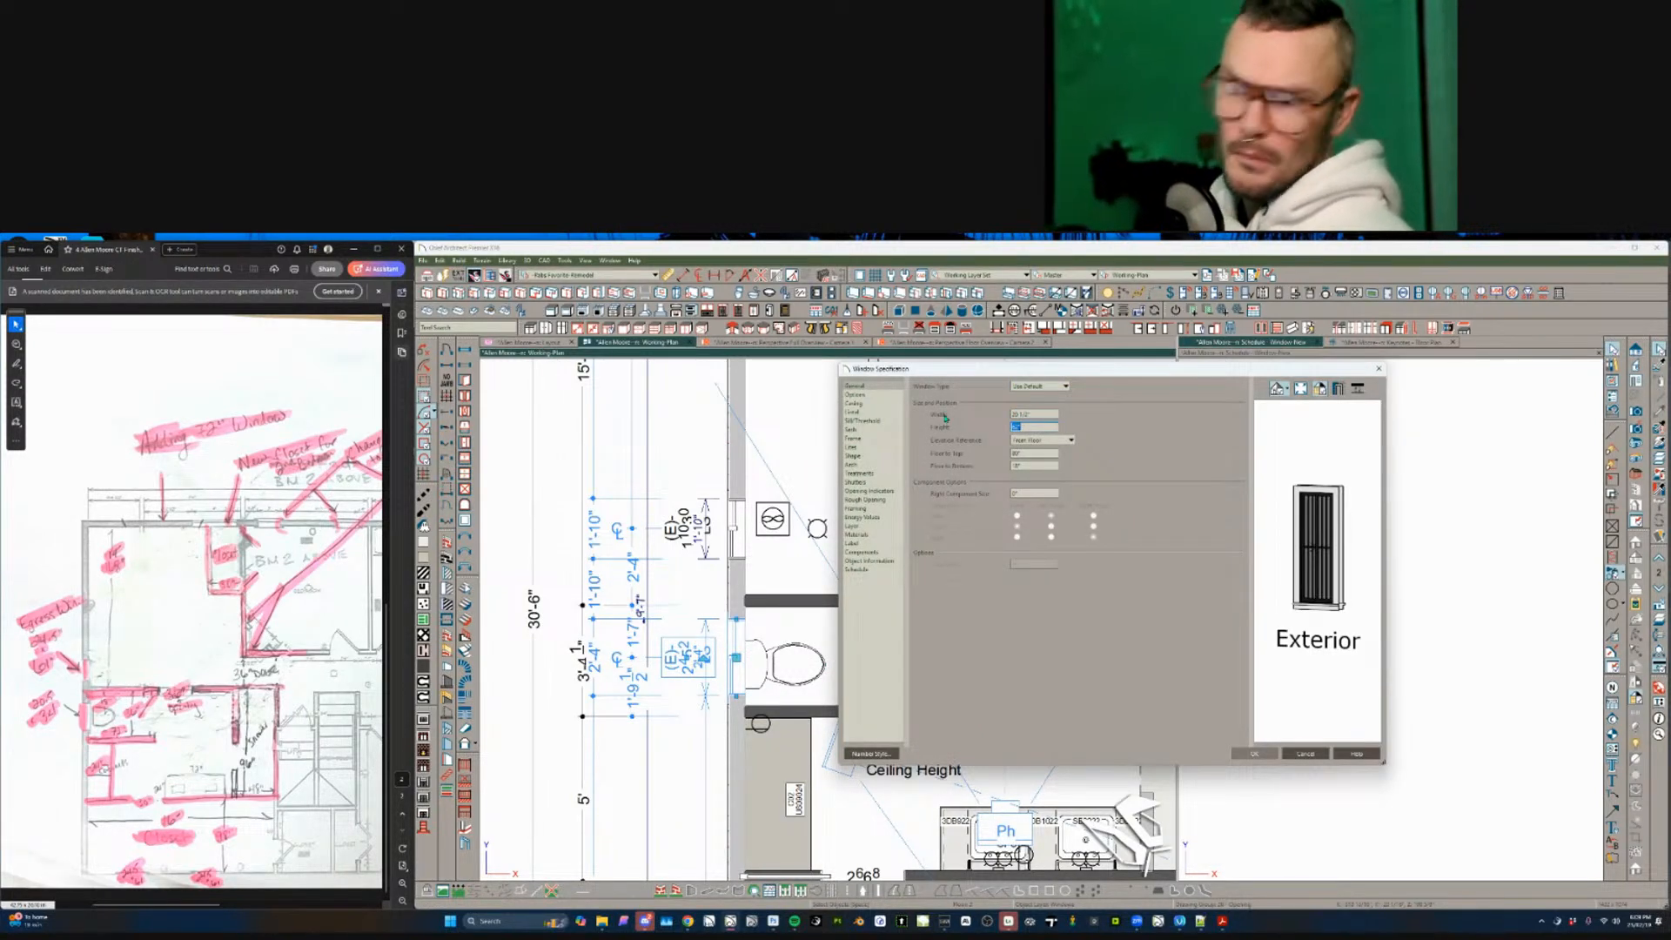
{"action": "type", "text": "32"}
{"action": "key", "text": "Tab"}
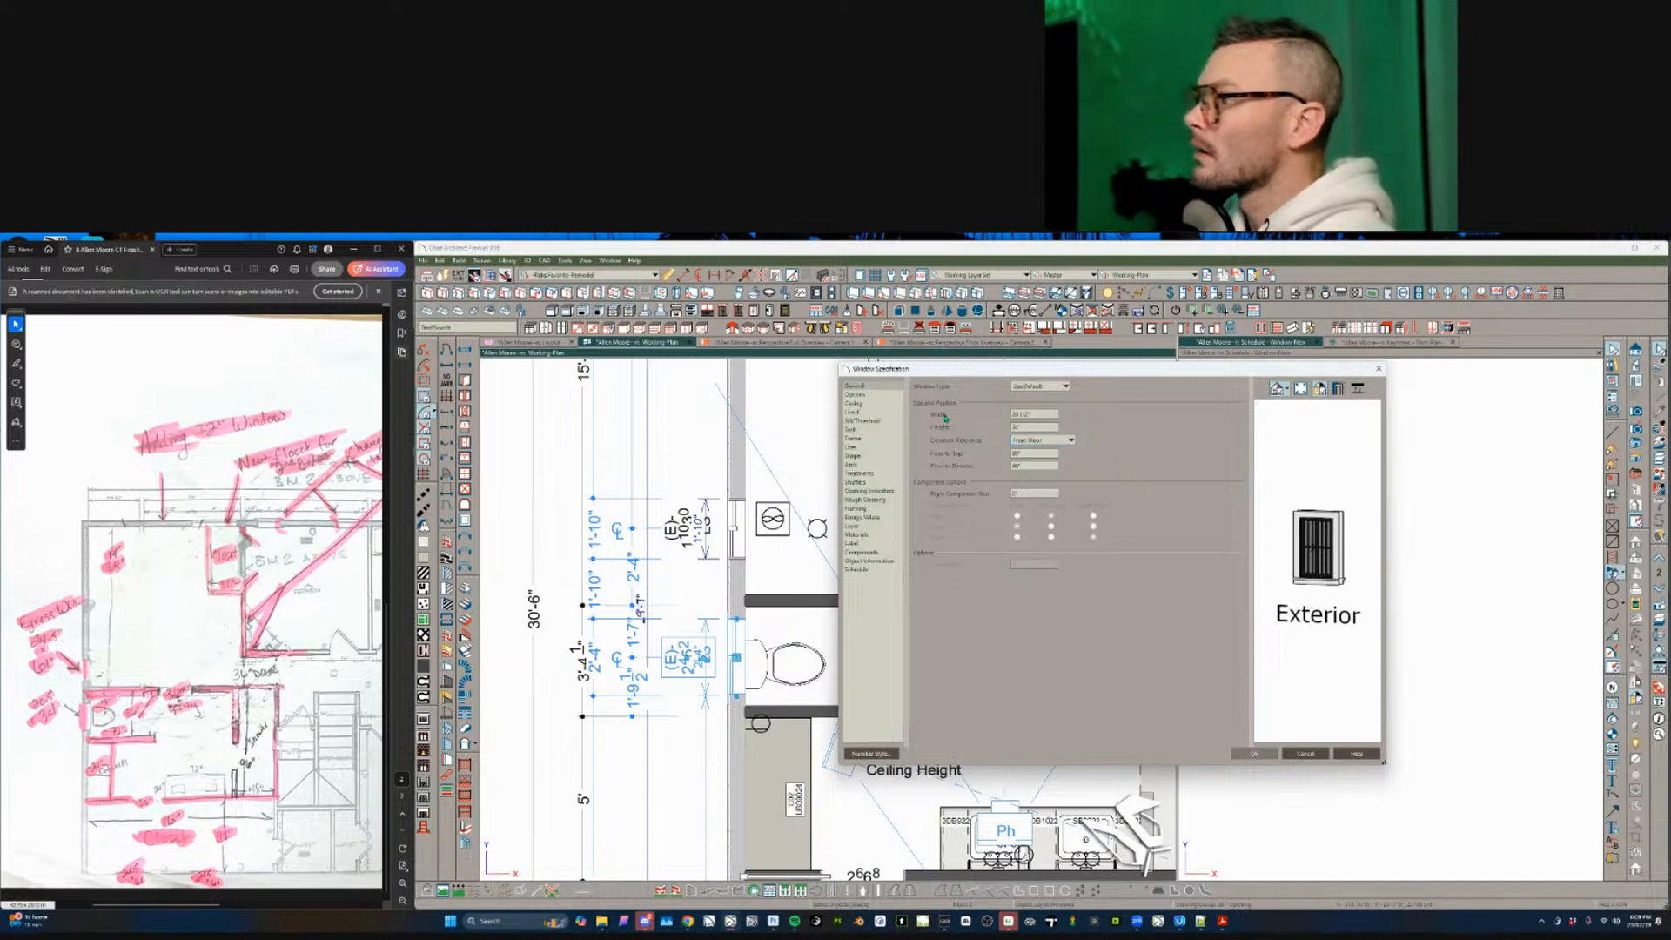
{"action": "key", "text": "Return"}
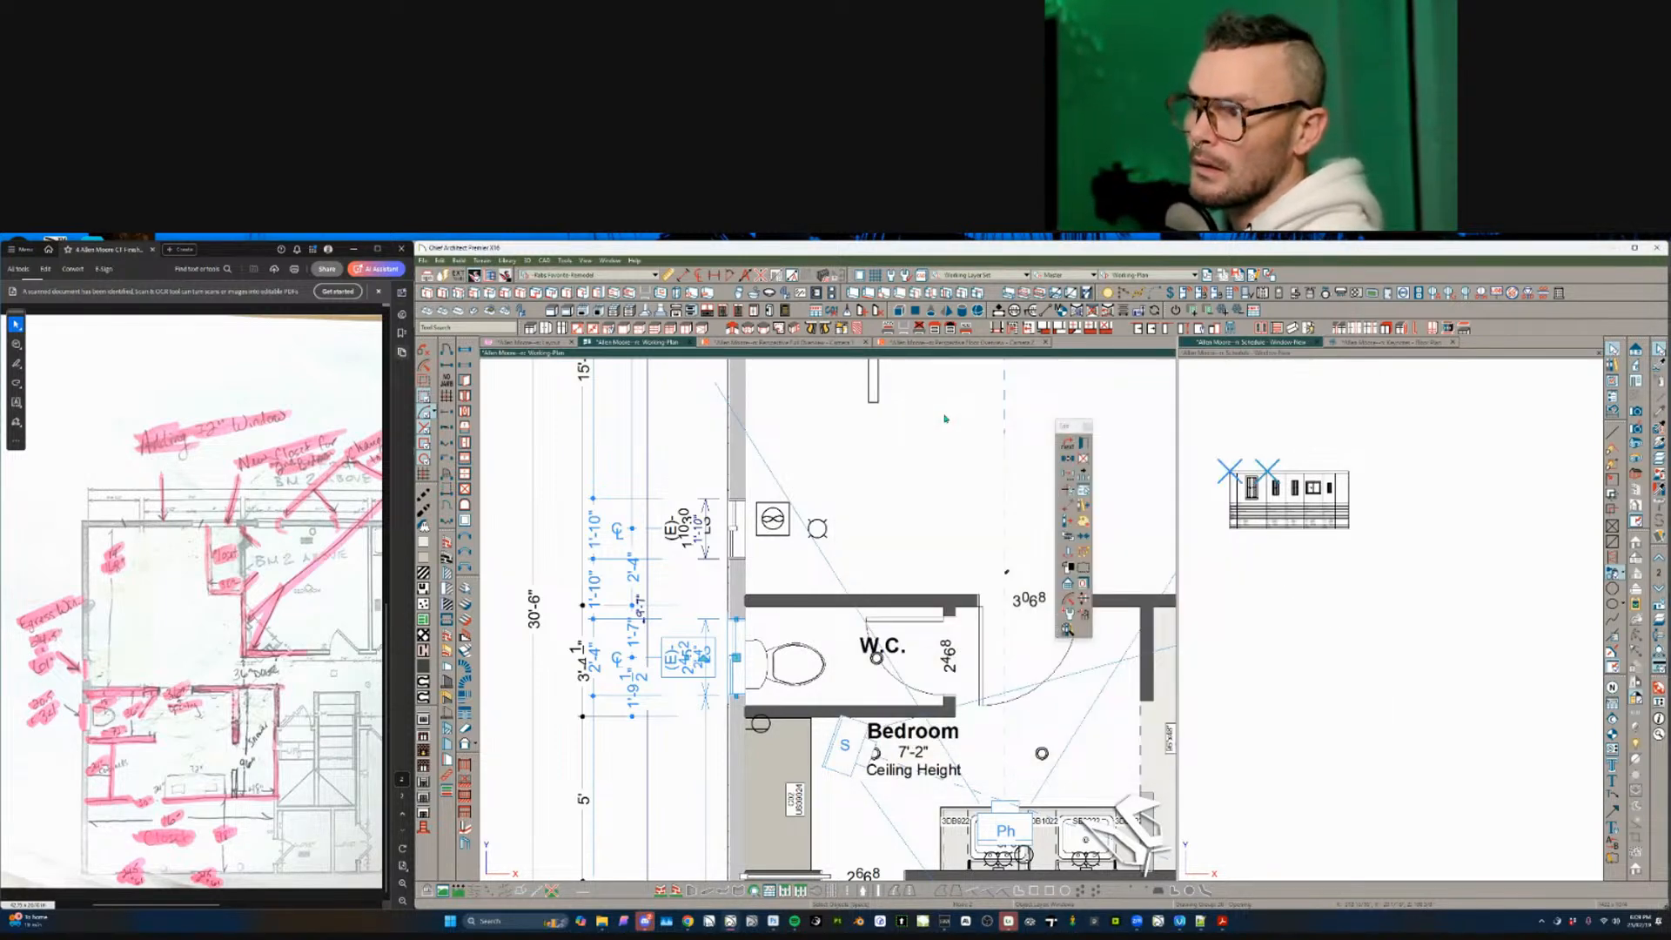
- Push the toilet back against the W.C. wall and center it in the room
{"action": "scroll", "coordinate": [738, 629], "scroll_direction": "down", "scroll_amount": 1}
{"action": "left_click", "coordinate": [736, 611]}
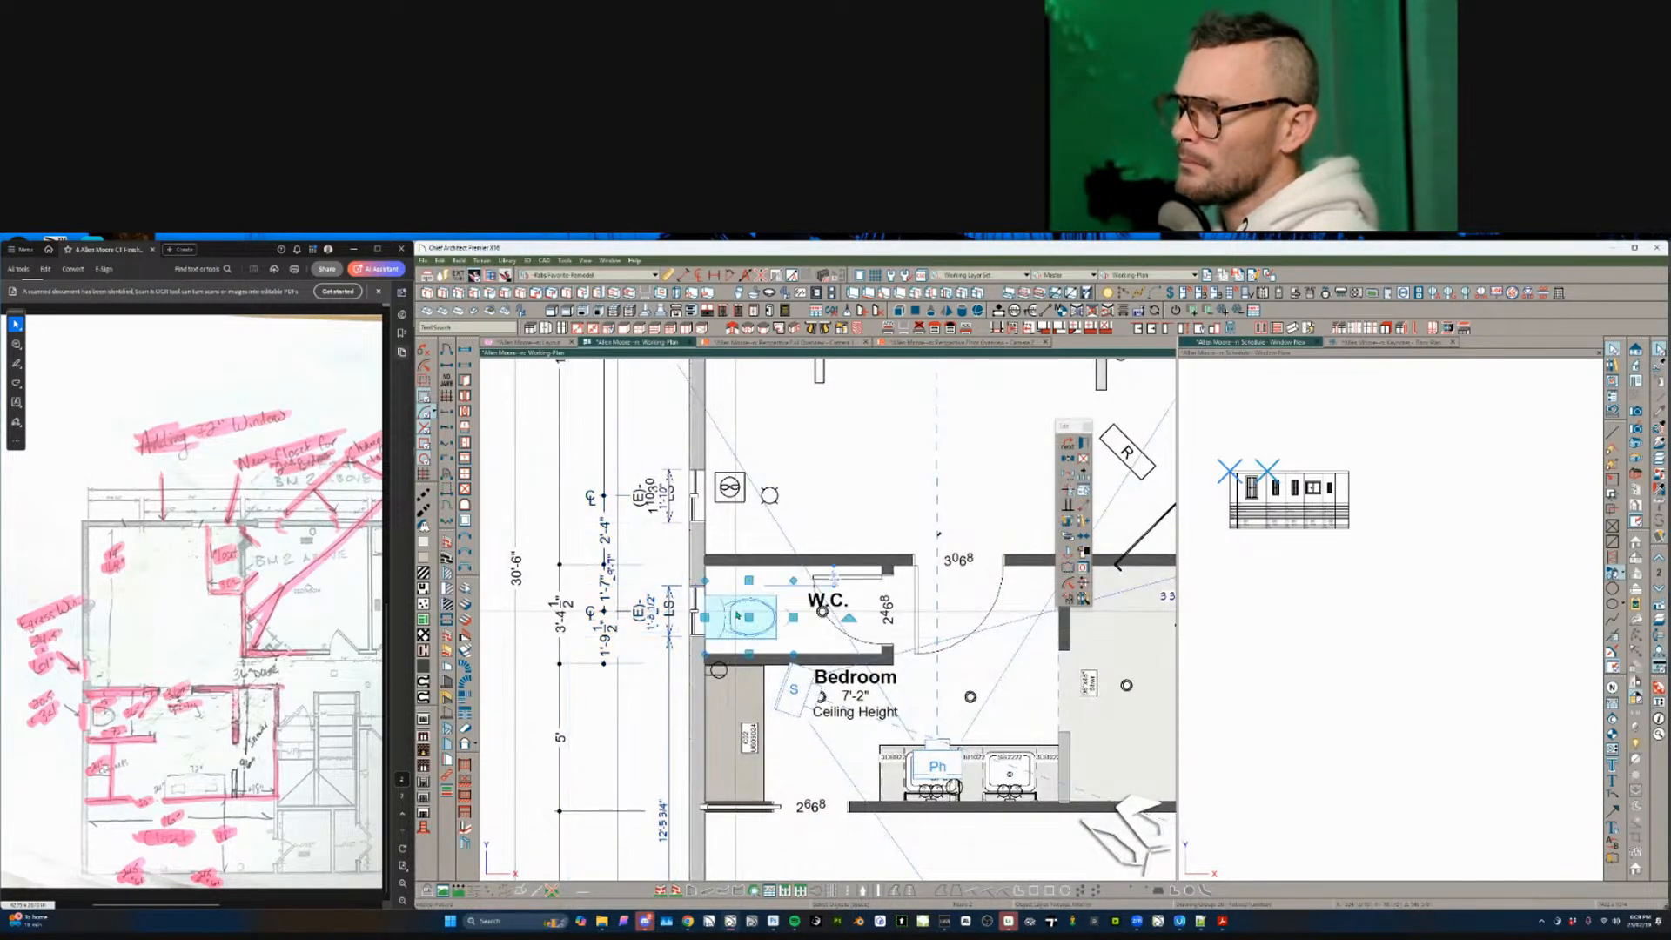
{"action": "left_click_drag", "start_coordinate": [748, 613], "coordinate": [711, 614]}
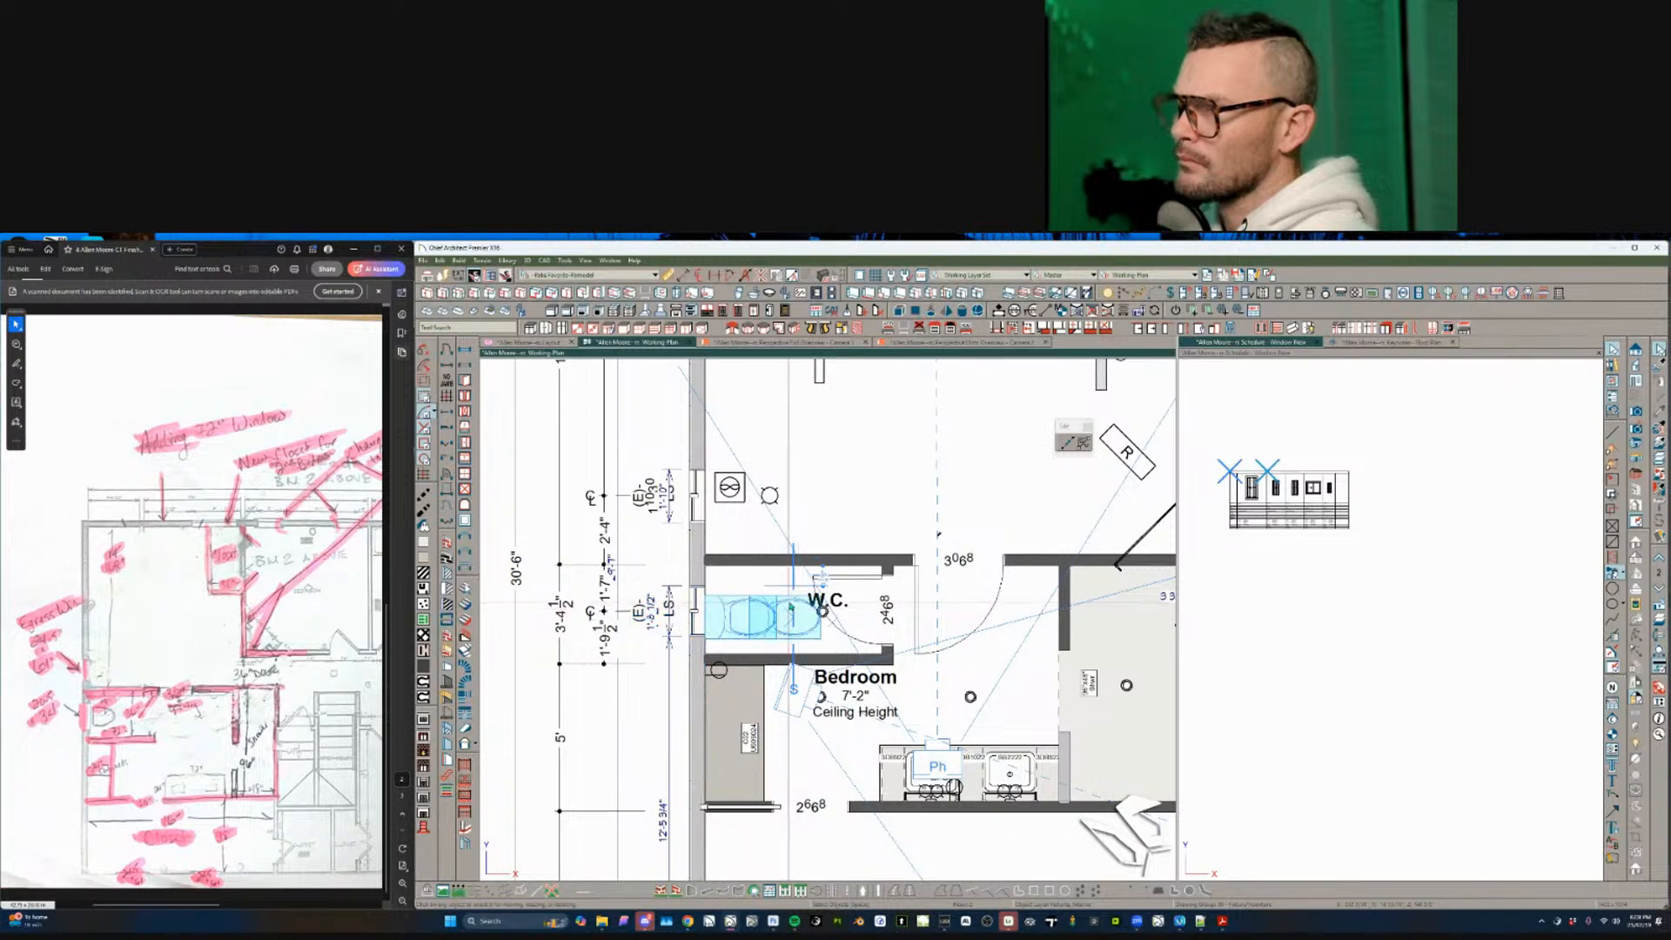
{"action": "left_click", "coordinate": [822, 611]}
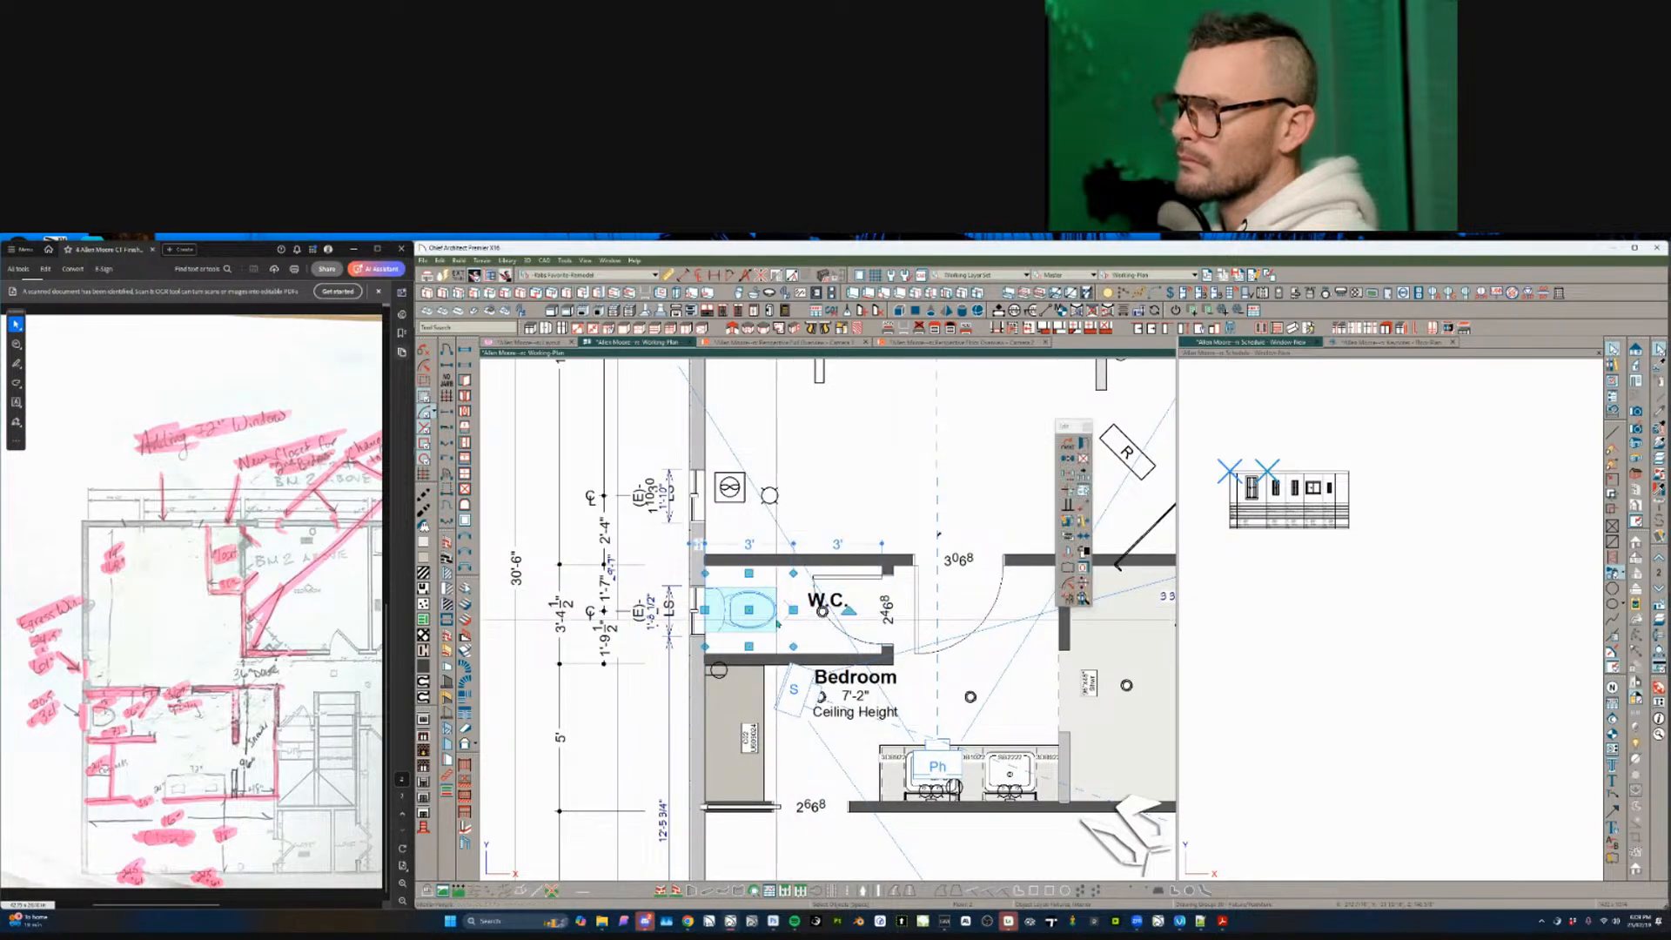
{"action": "key", "text": "Escape"}
{"action": "scroll", "coordinate": [770, 745], "scroll_direction": "down", "scroll_amount": 1}
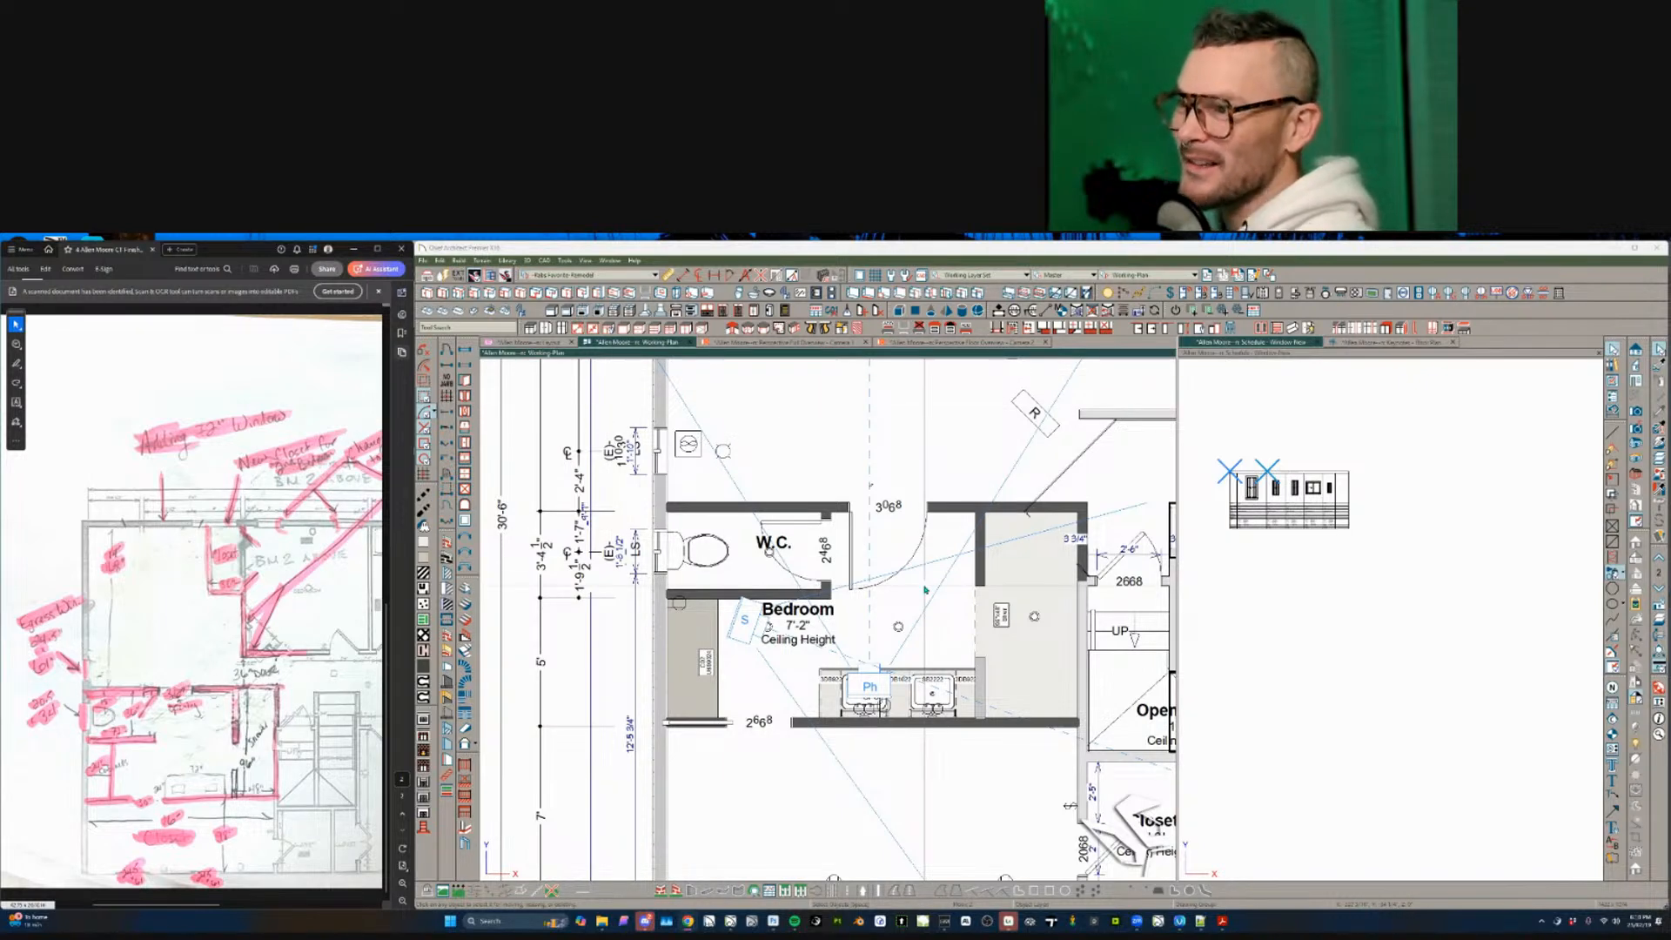
- Select the window in the left wall above the W.C
{"action": "scroll", "coordinate": [925, 590], "scroll_direction": "up", "scroll_amount": 1}
{"action": "left_click", "coordinate": [755, 461]}
{"action": "scroll", "coordinate": [783, 487], "scroll_direction": "down", "scroll_amount": 3}
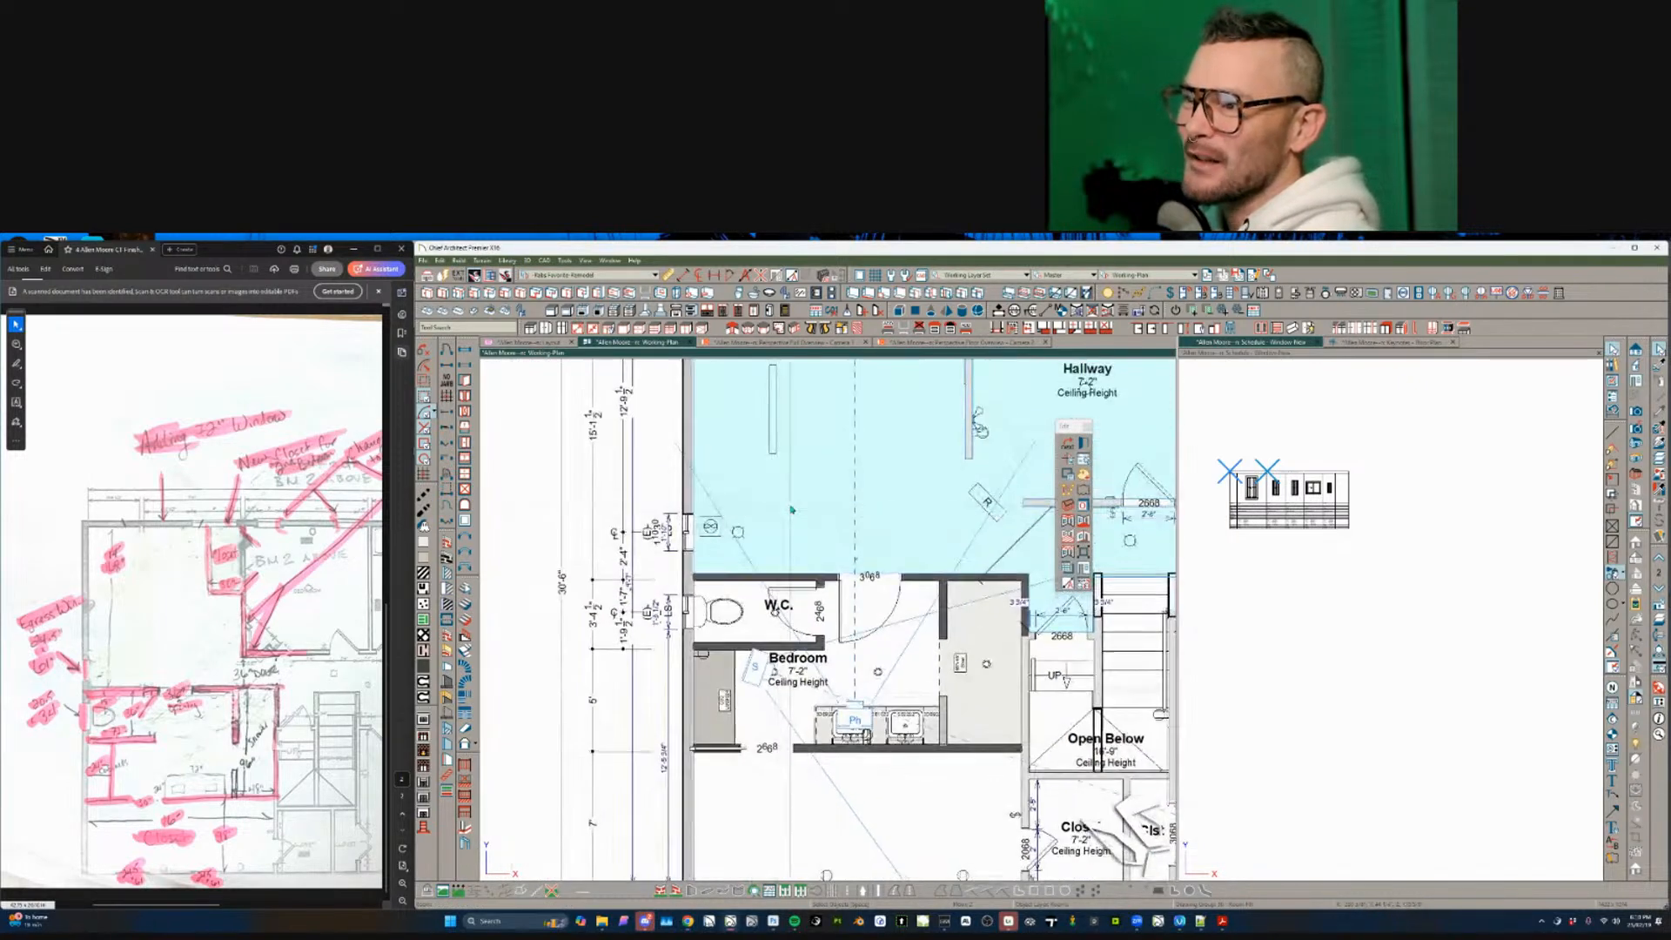
{"action": "middle_click_drag", "start_coordinate": [791, 509], "coordinate": [820, 536]}
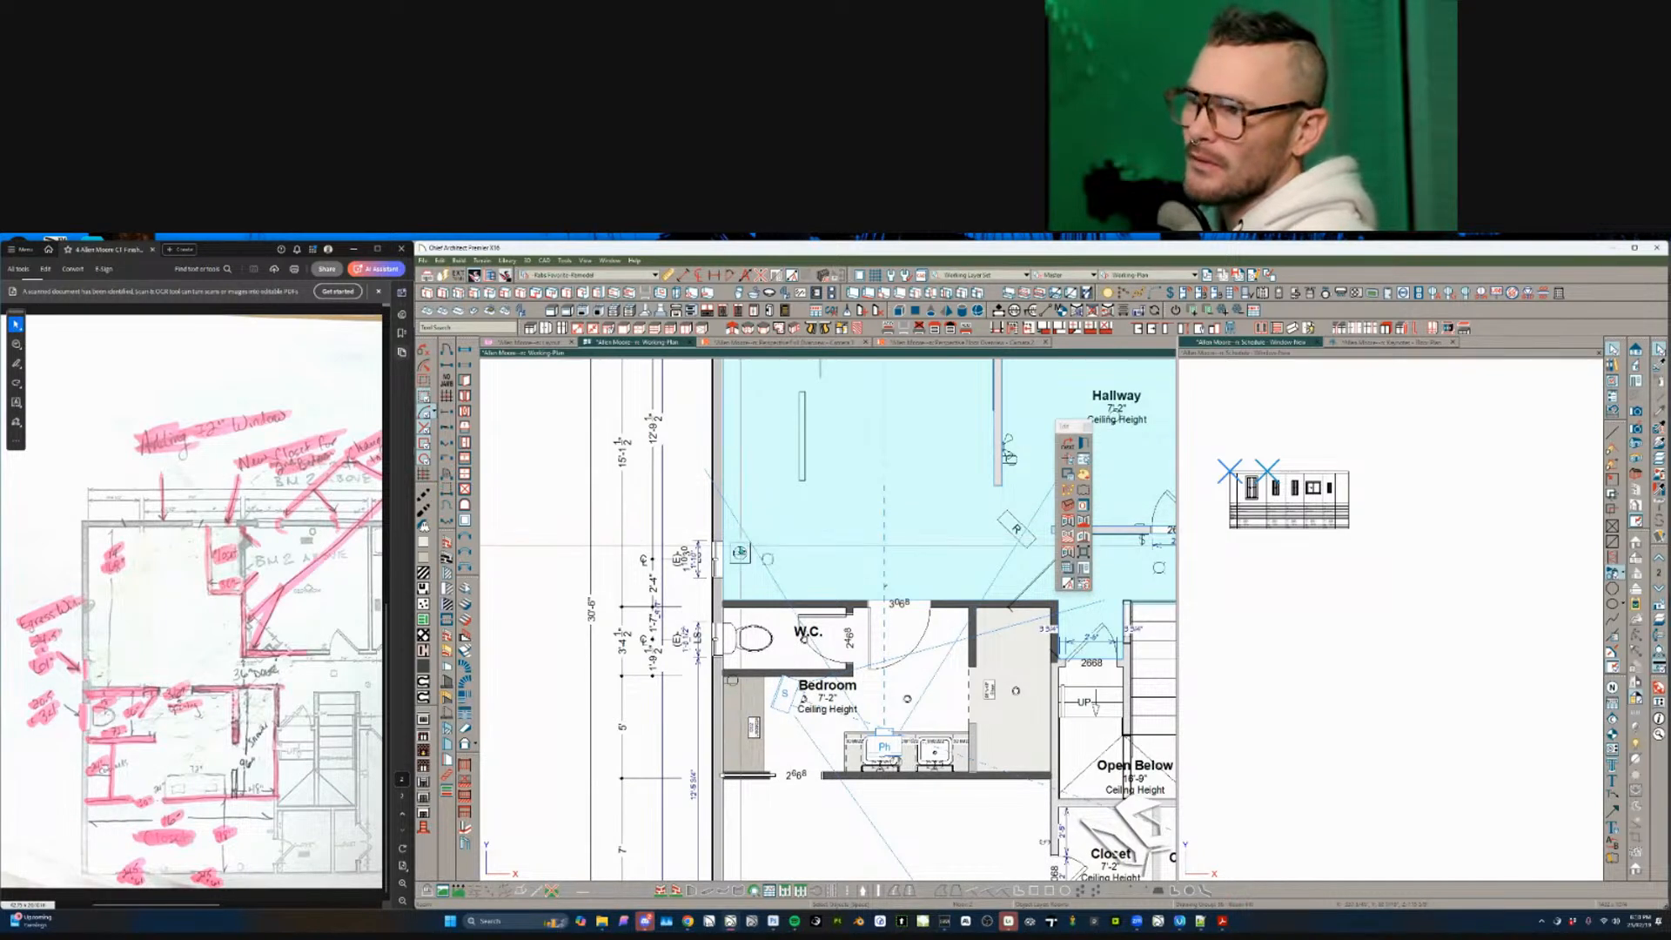
{"action": "left_click", "coordinate": [739, 522]}
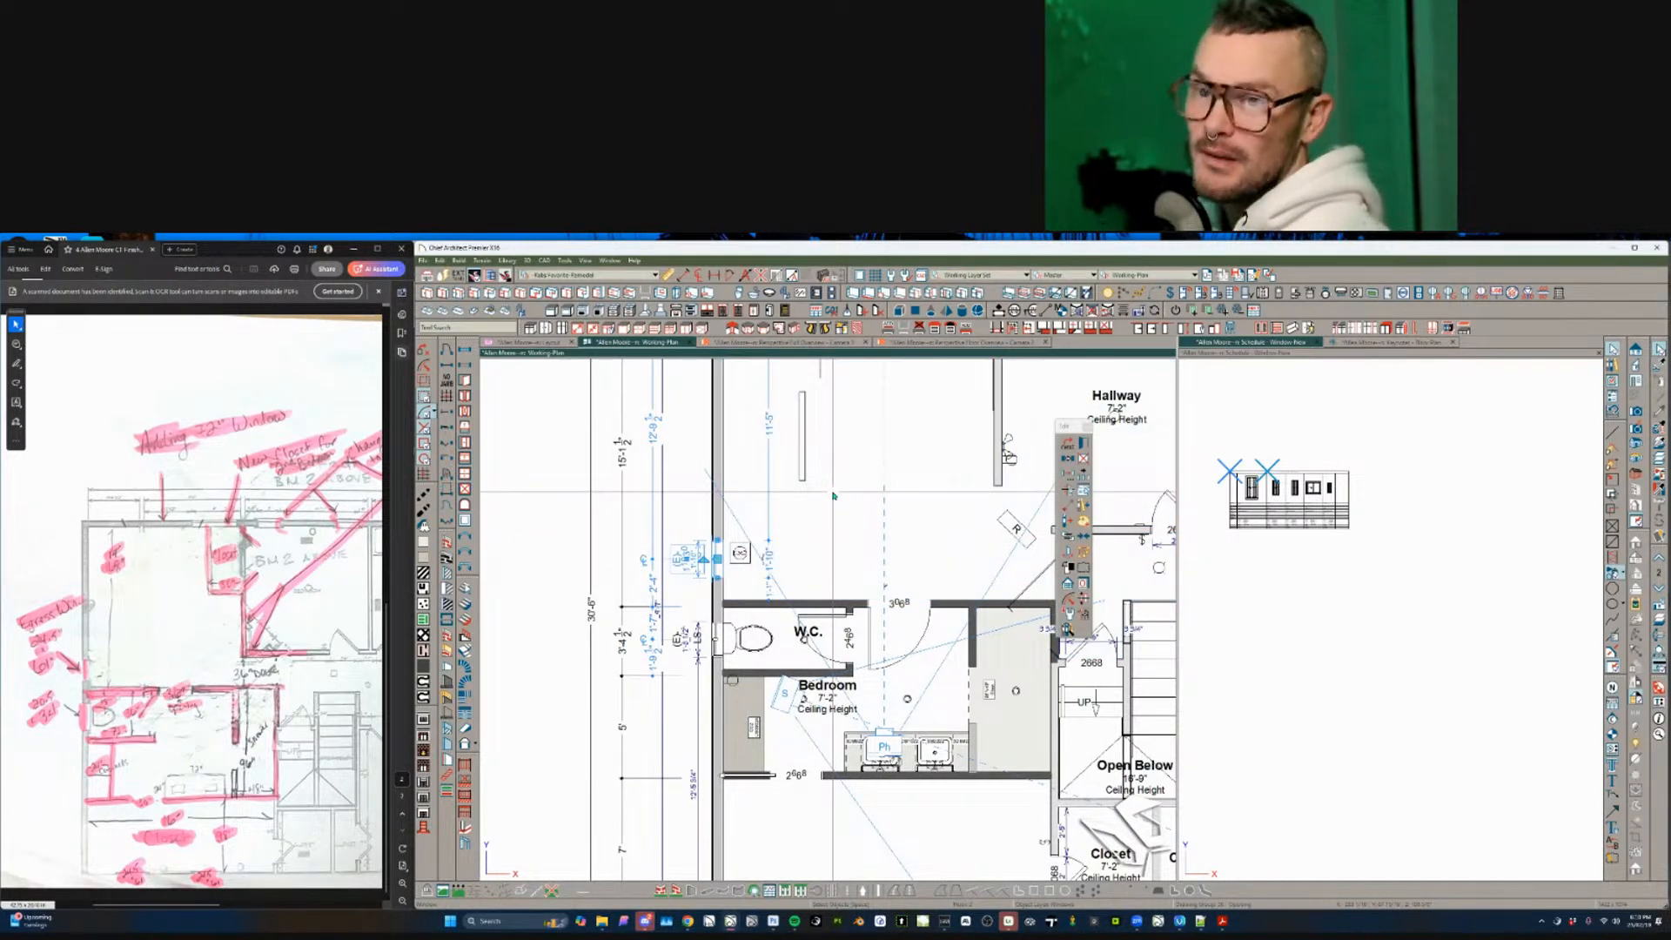
- Resize it to 24 1/2" wide by 61" tall, keeping the default window type
{"action": "key", "text": "ctrl+e"}
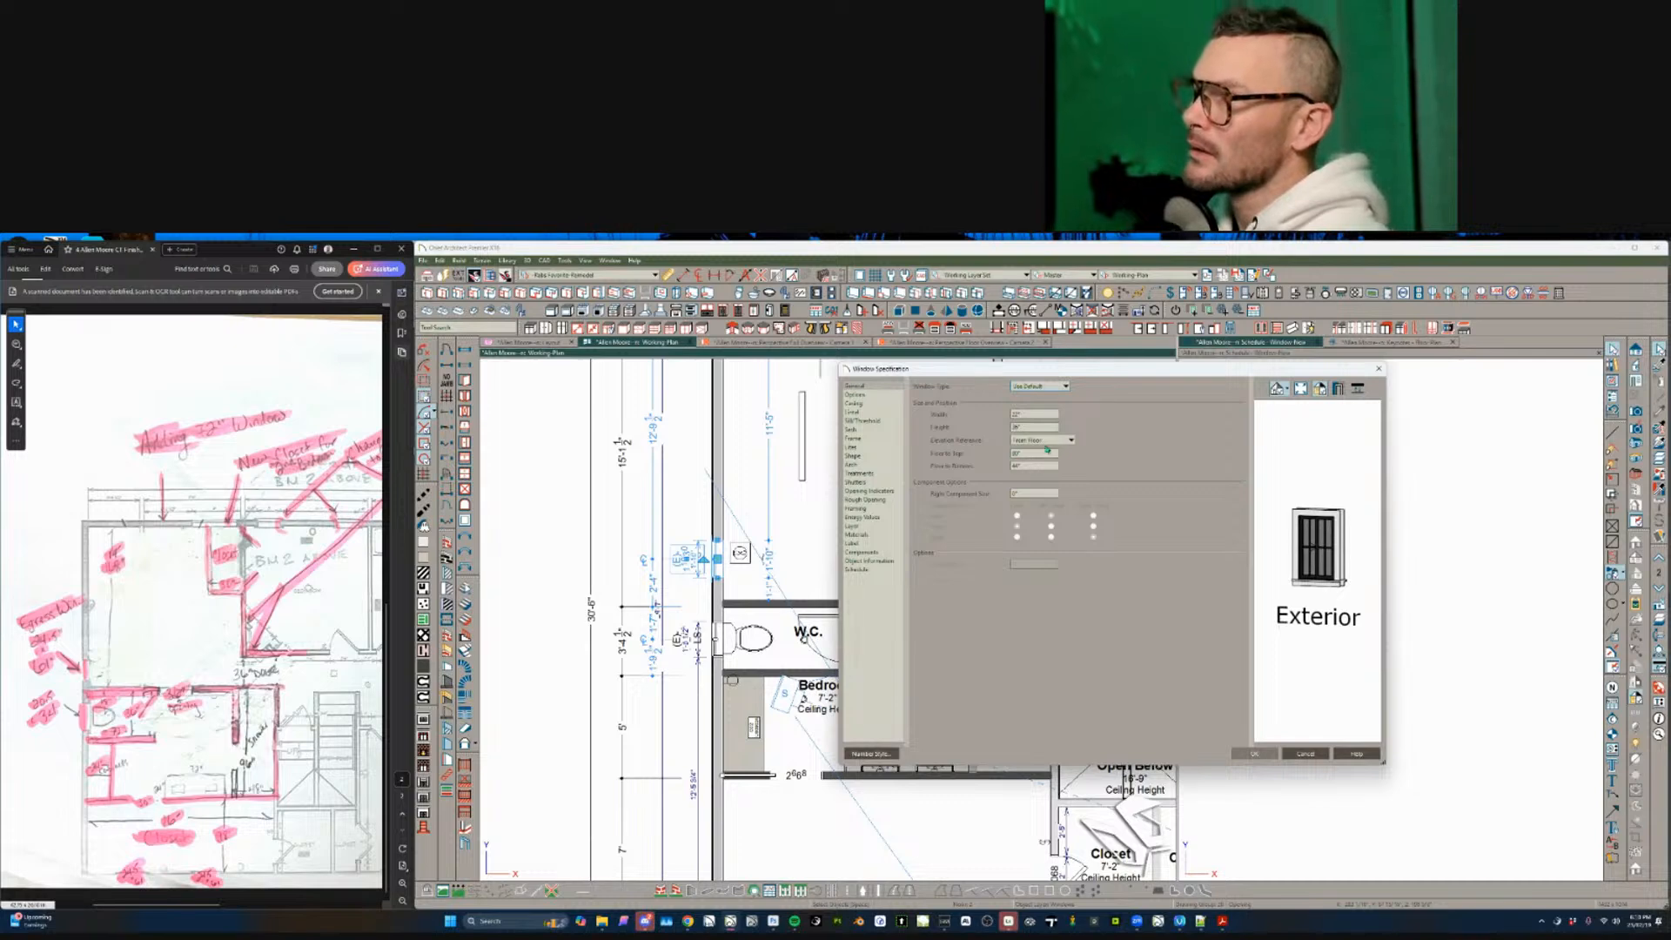
{"action": "type", "text": "24 1/2"}
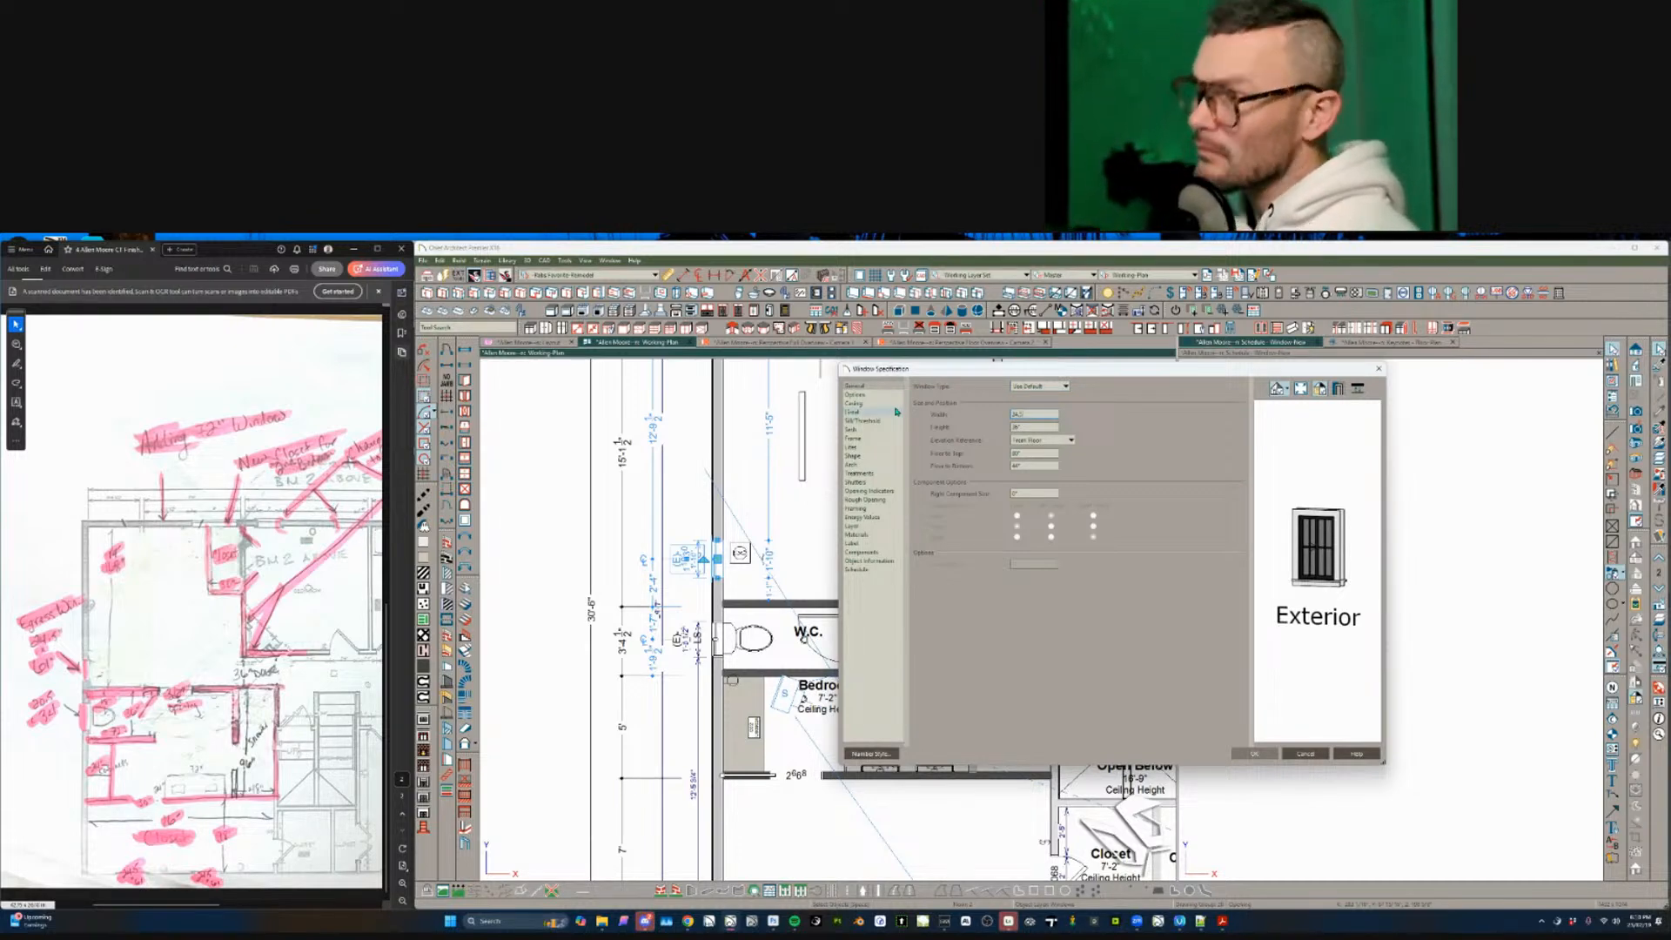
{"action": "key", "text": "Tab"}
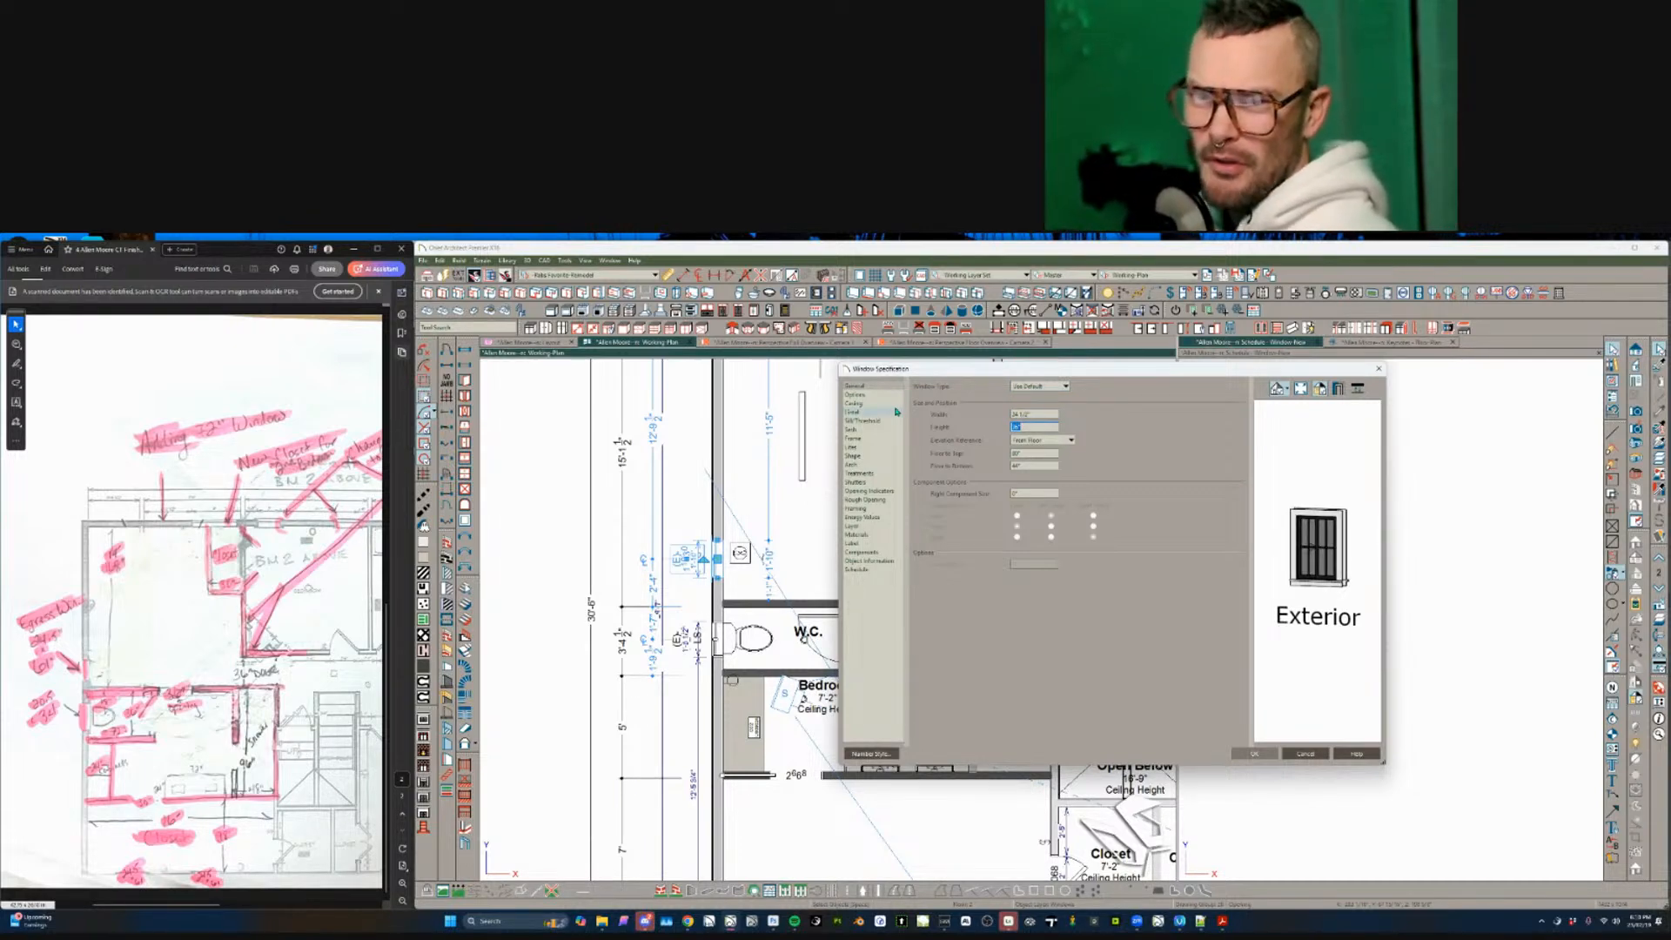
{"action": "type", "text": "61"}
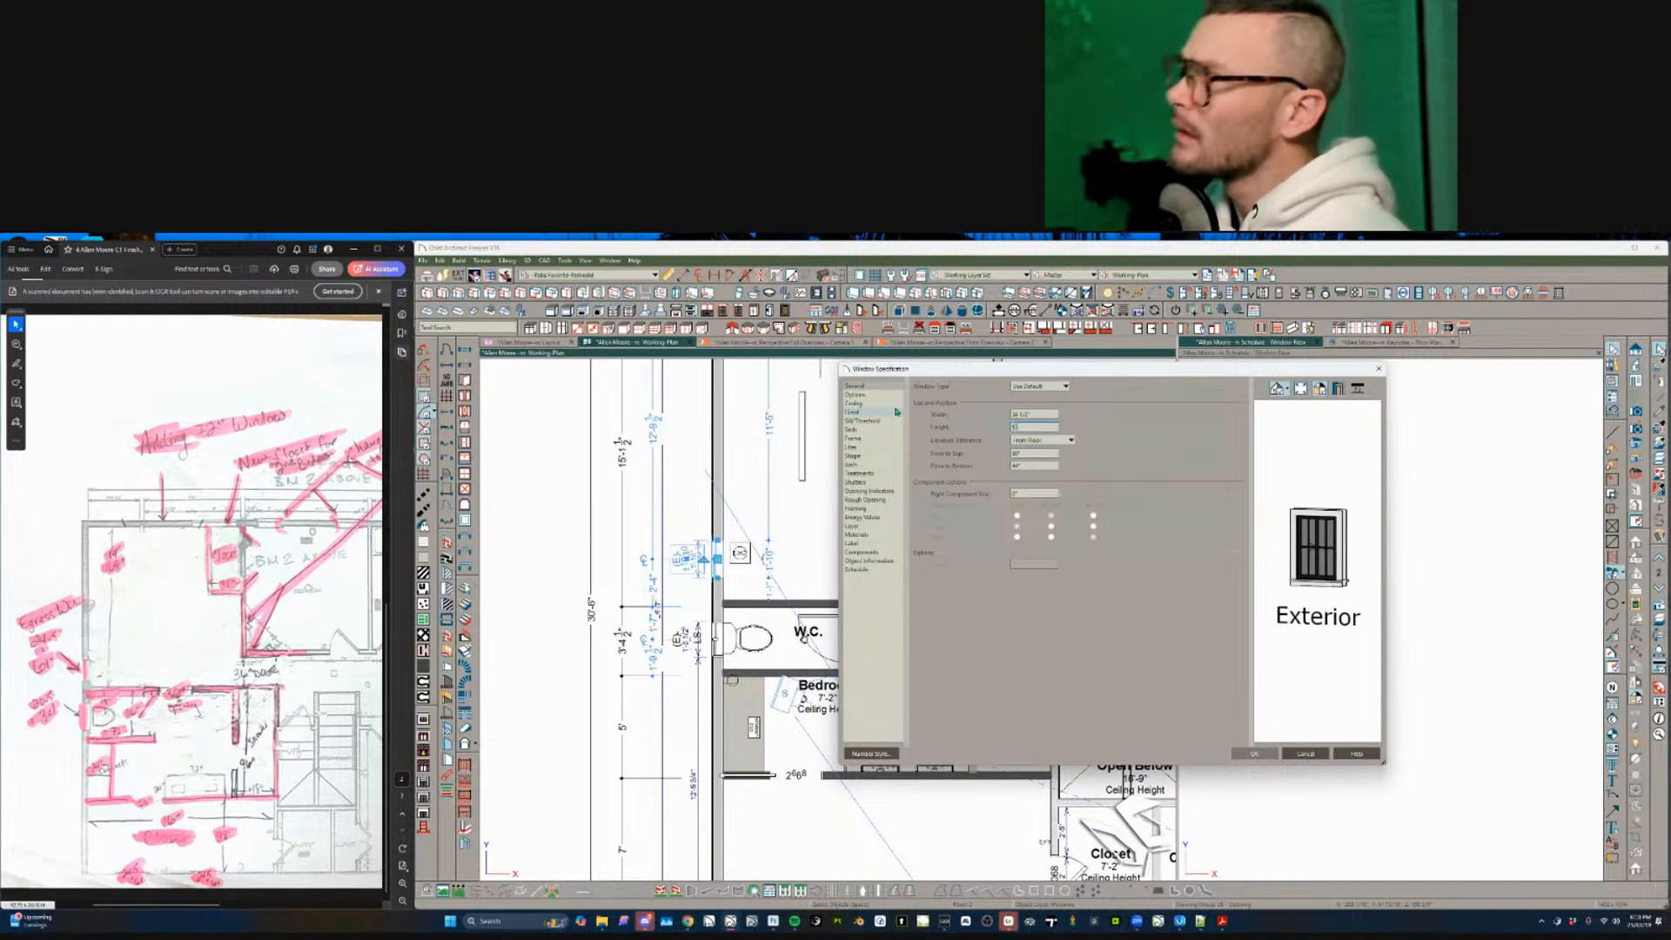
{"action": "key", "text": "Tab"}
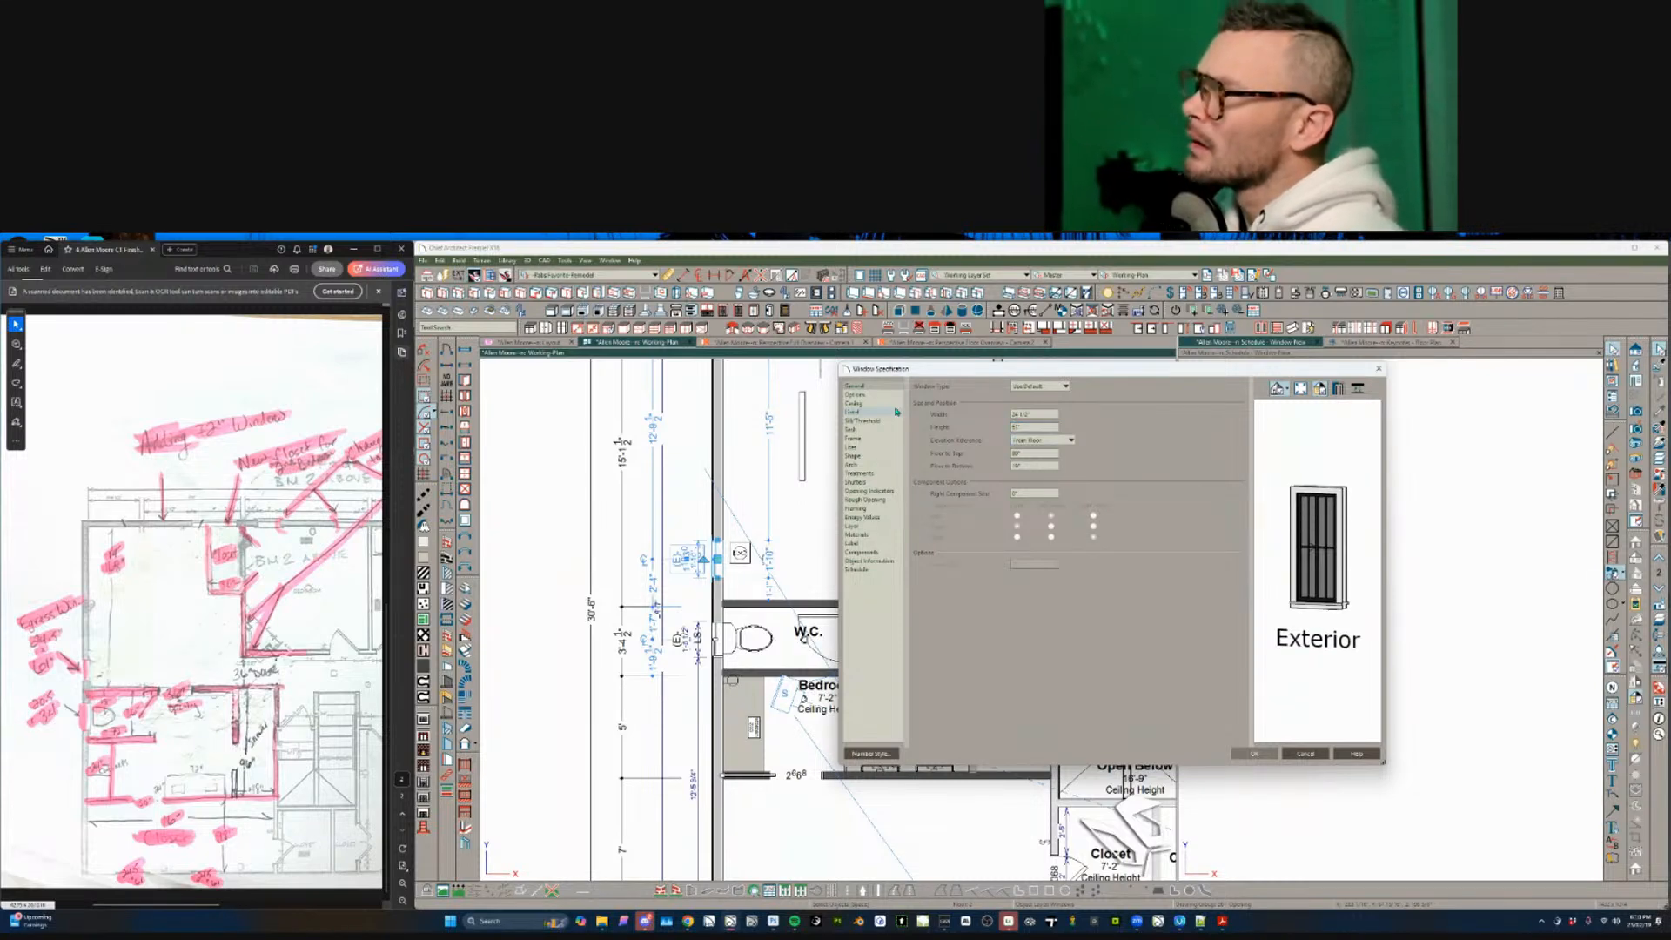
{"action": "left_click", "coordinate": [1059, 386]}
{"action": "left_click", "coordinate": [1043, 431]}
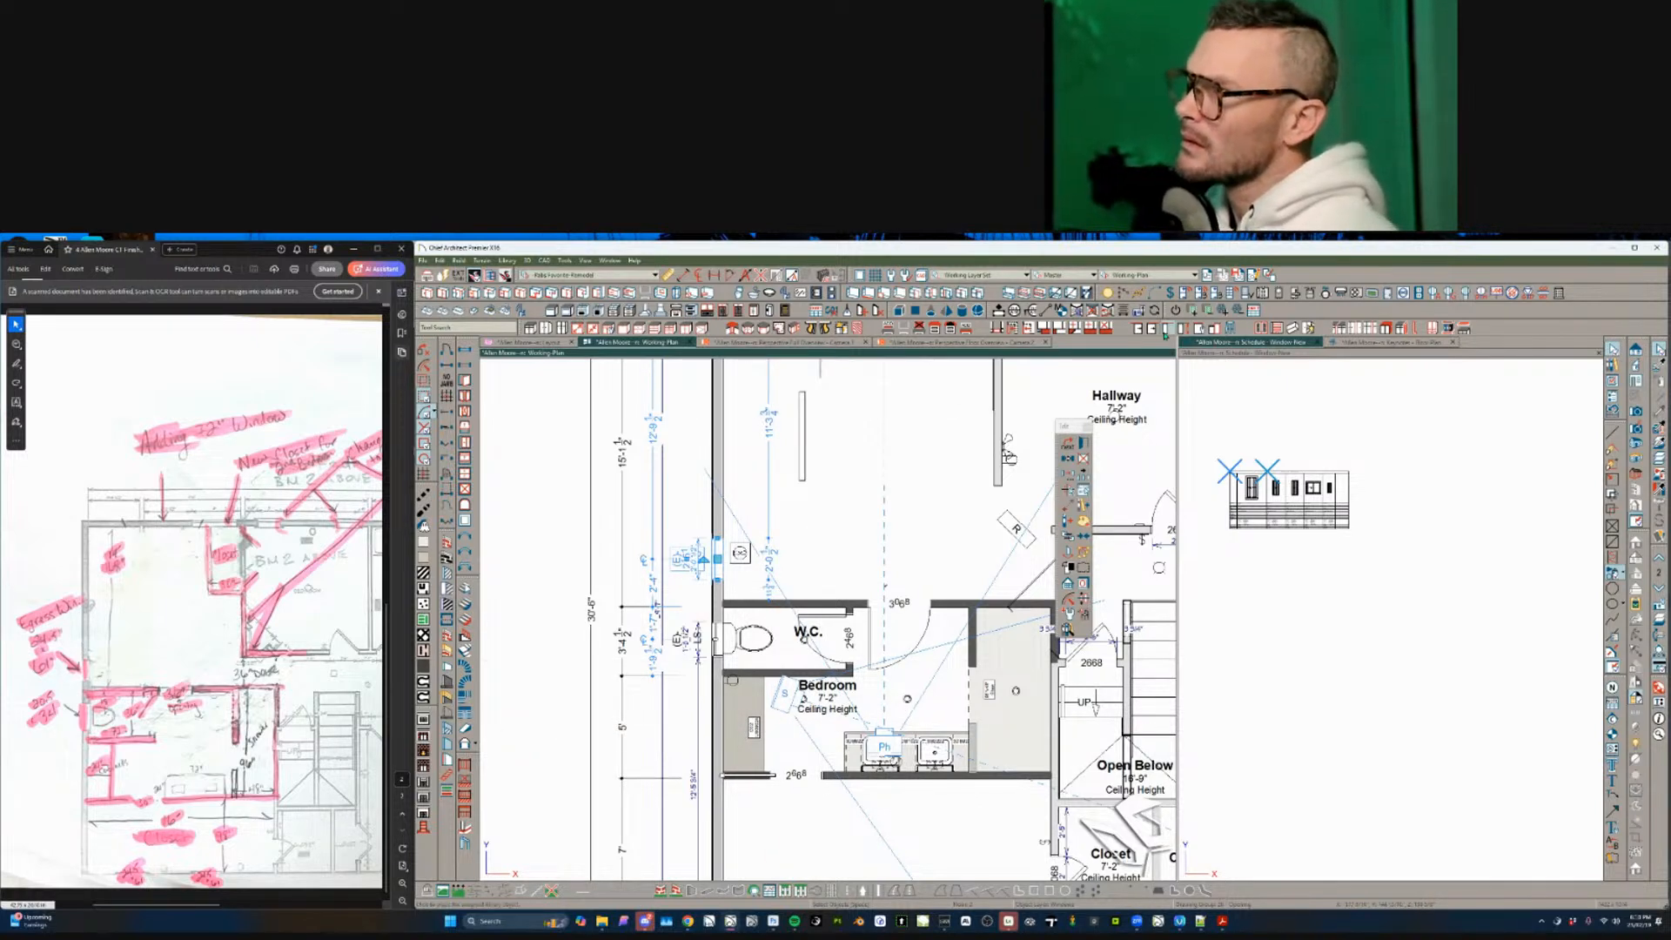
{"action": "left_click", "coordinate": [1104, 313]}
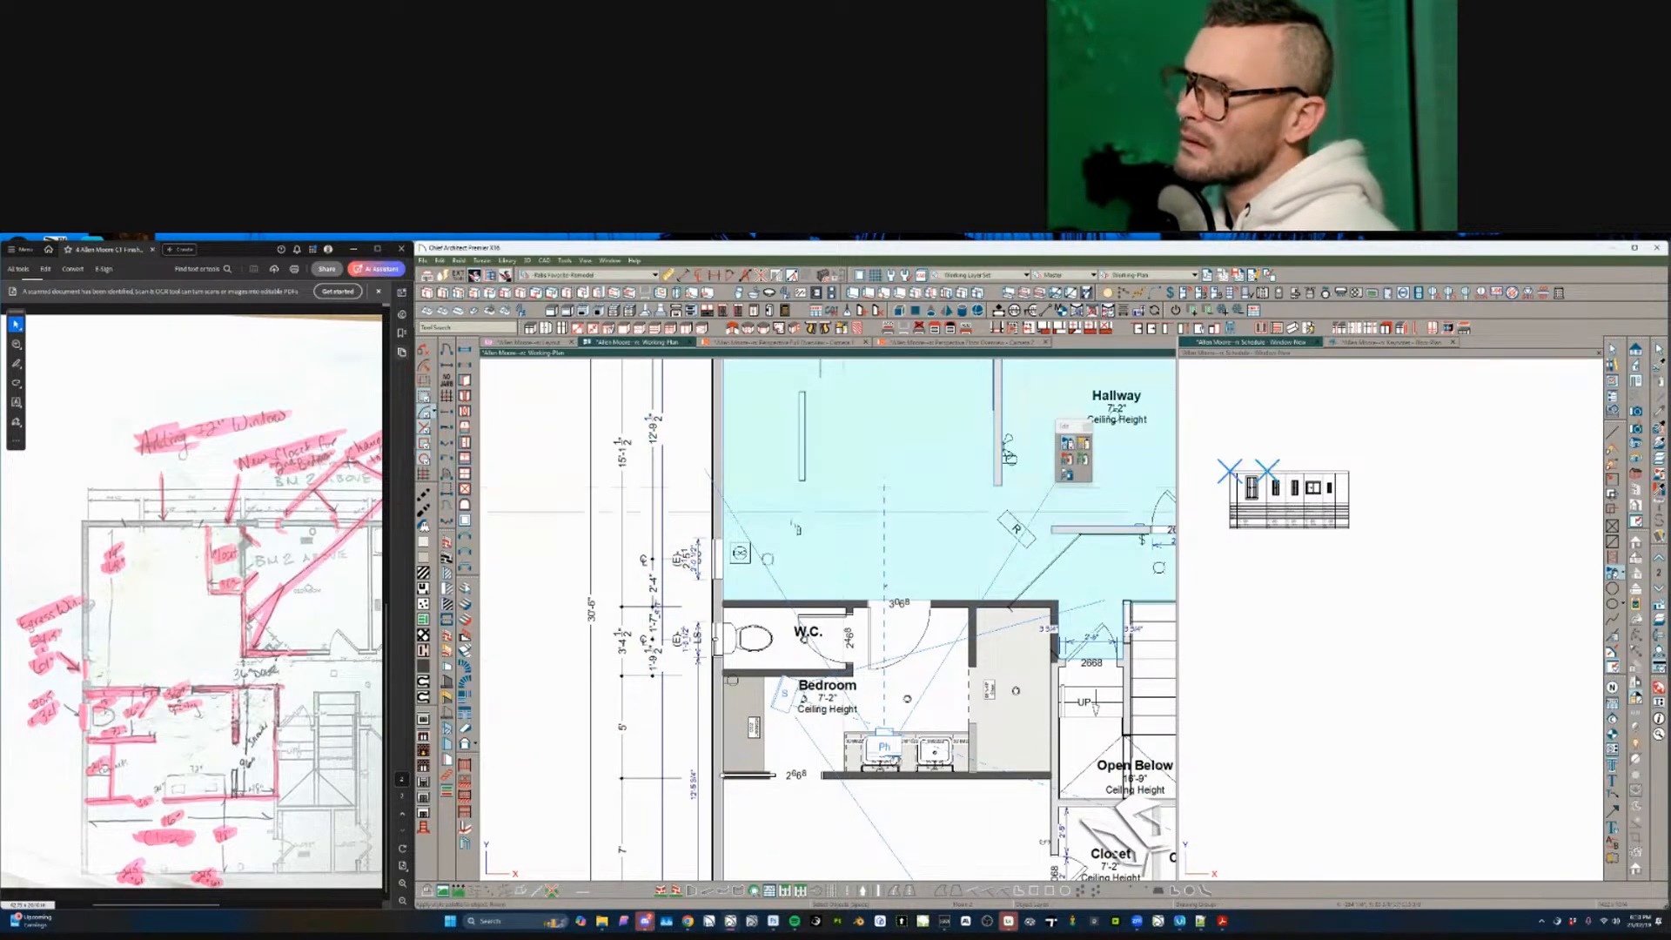
{"action": "left_click", "coordinate": [717, 559]}
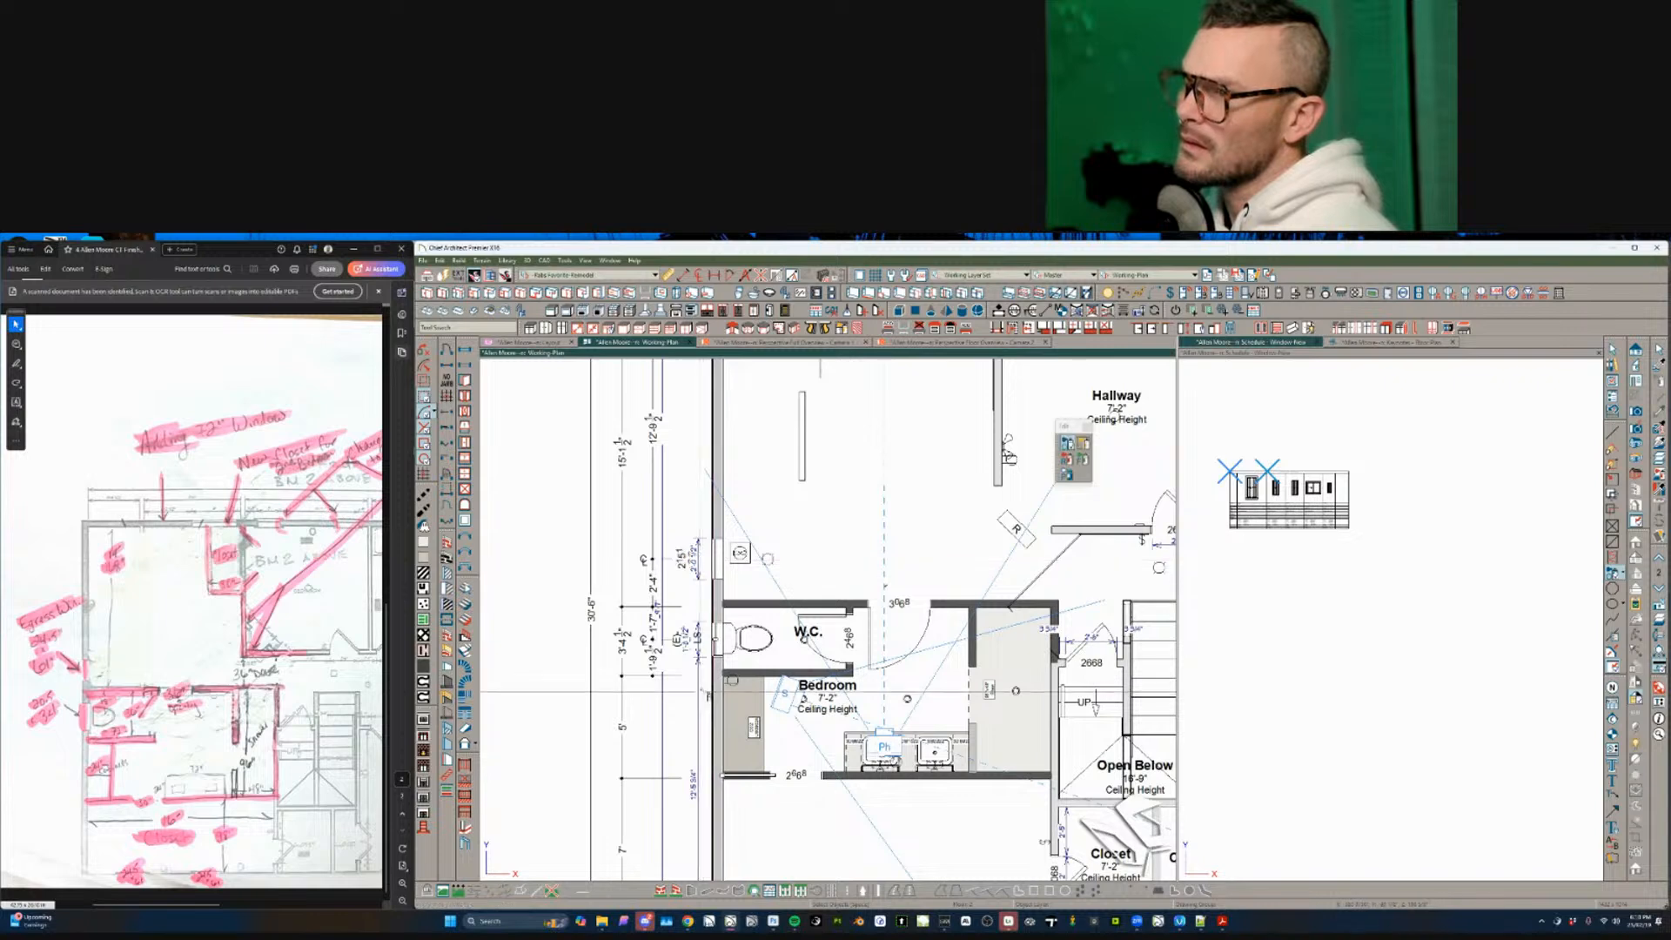
{"action": "middle_click_drag", "start_coordinate": [805, 648], "coordinate": [840, 690]}
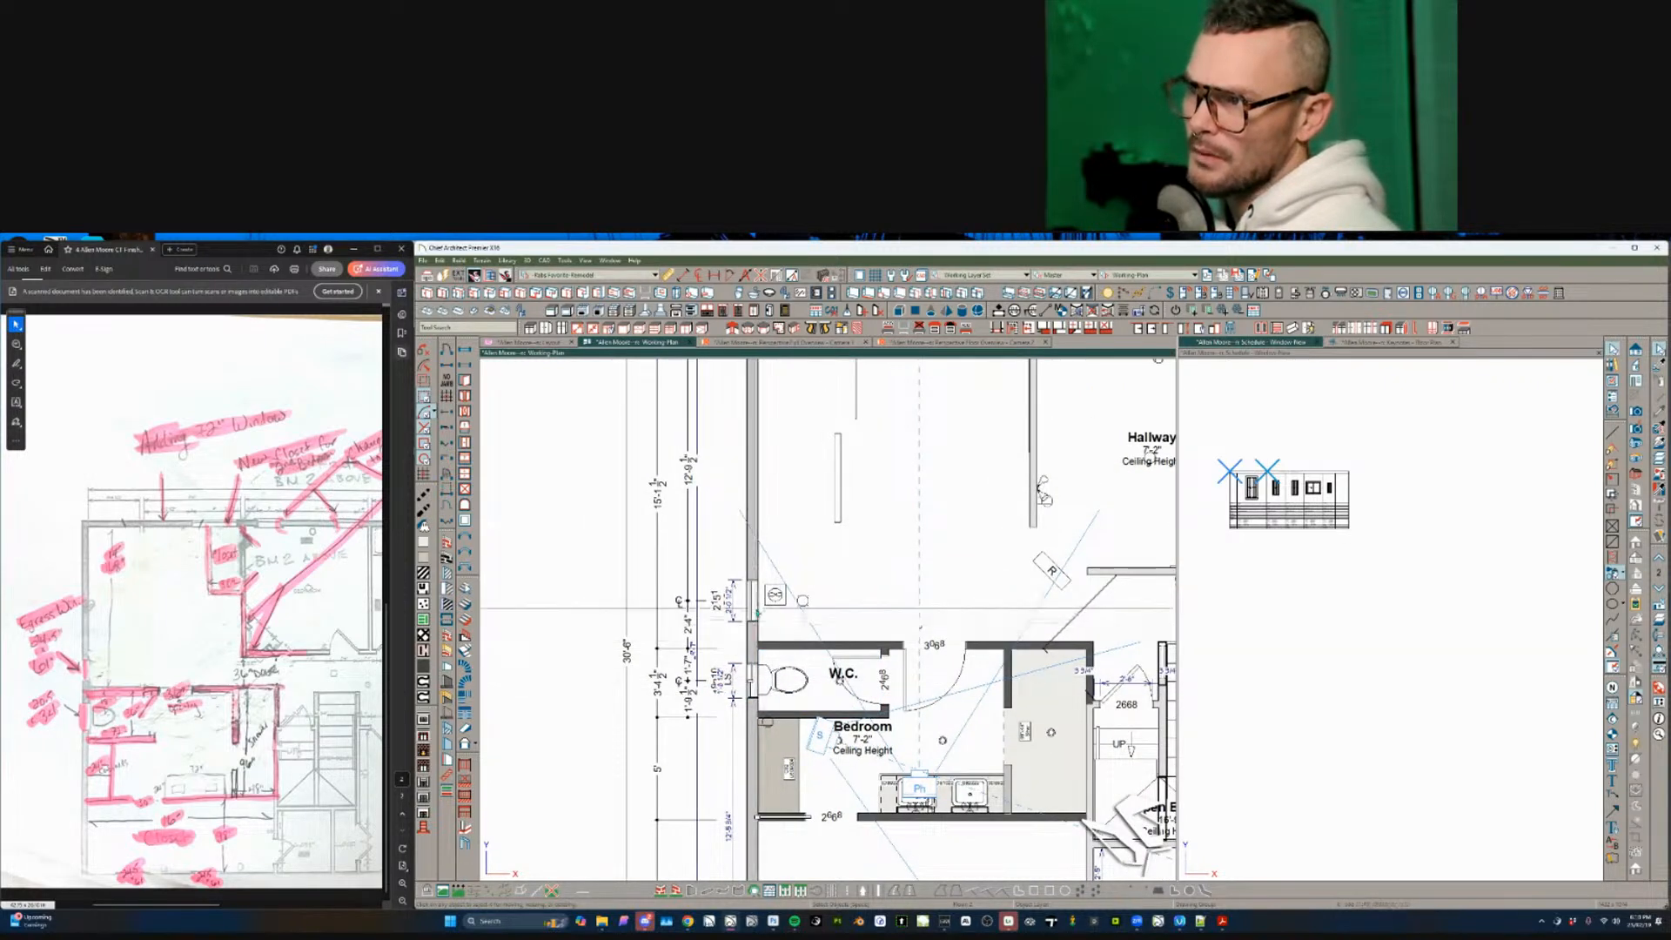
- Review the upper and lower left-wall windows' specifications, including the Schedule panel
{"action": "left_click", "coordinate": [754, 609]}
{"action": "scroll", "coordinate": [759, 617], "scroll_direction": "up", "scroll_amount": 1}
{"action": "key", "text": "ctrl+e"}
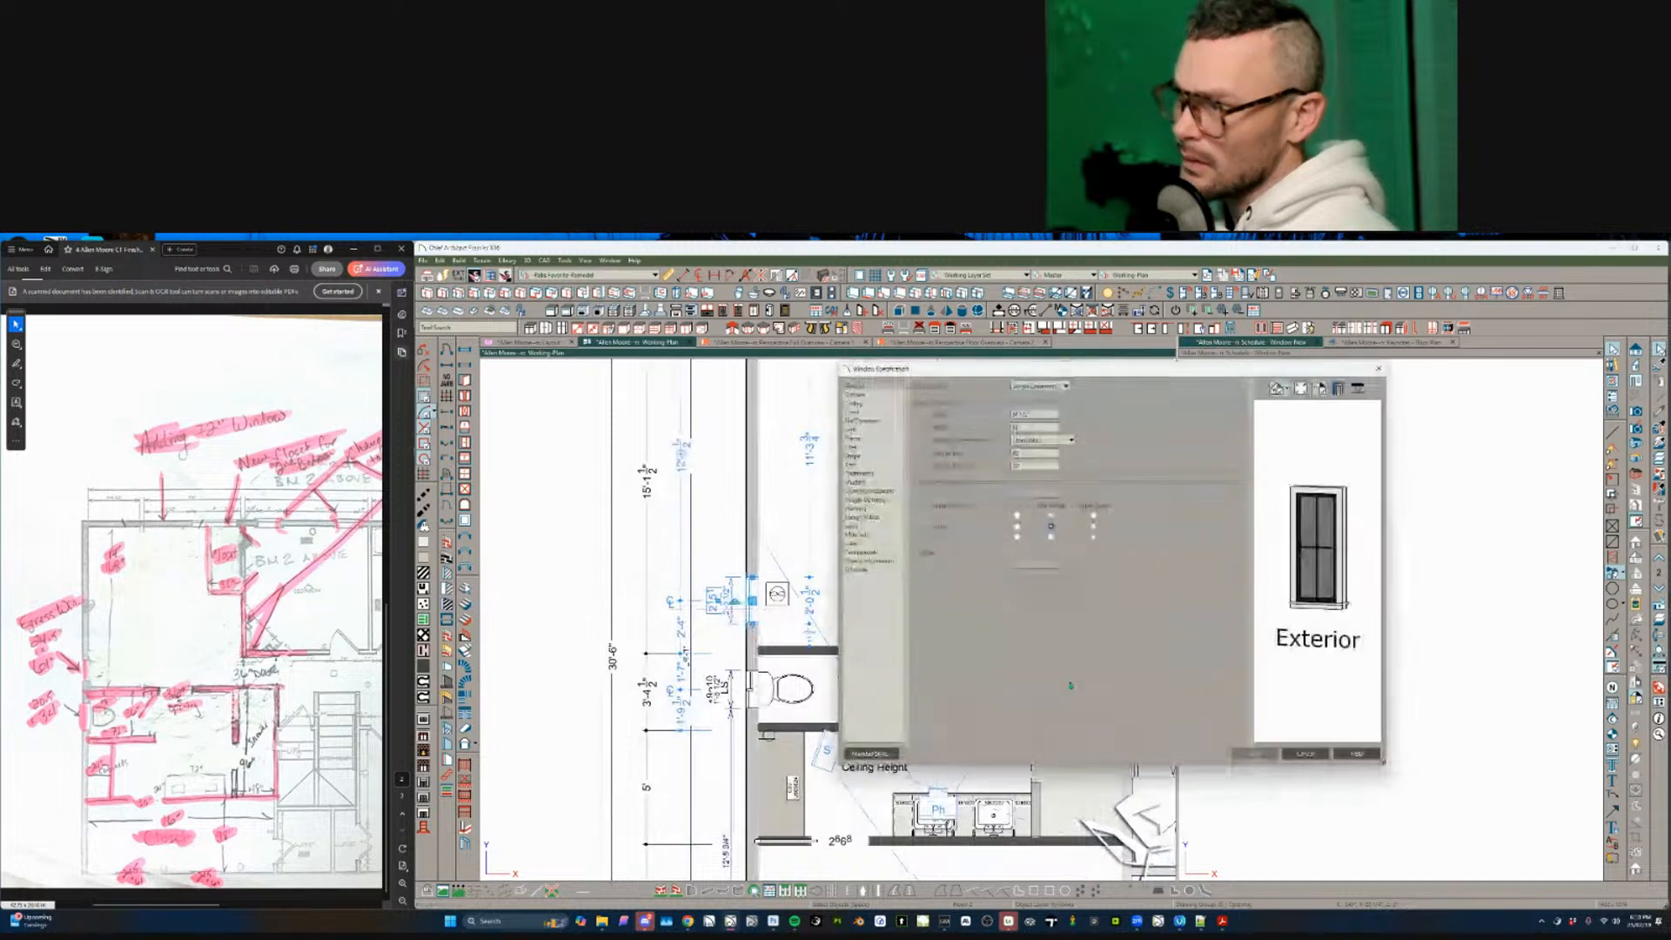
{"action": "key", "text": "Escape"}
{"action": "left_click", "coordinate": [751, 691]}
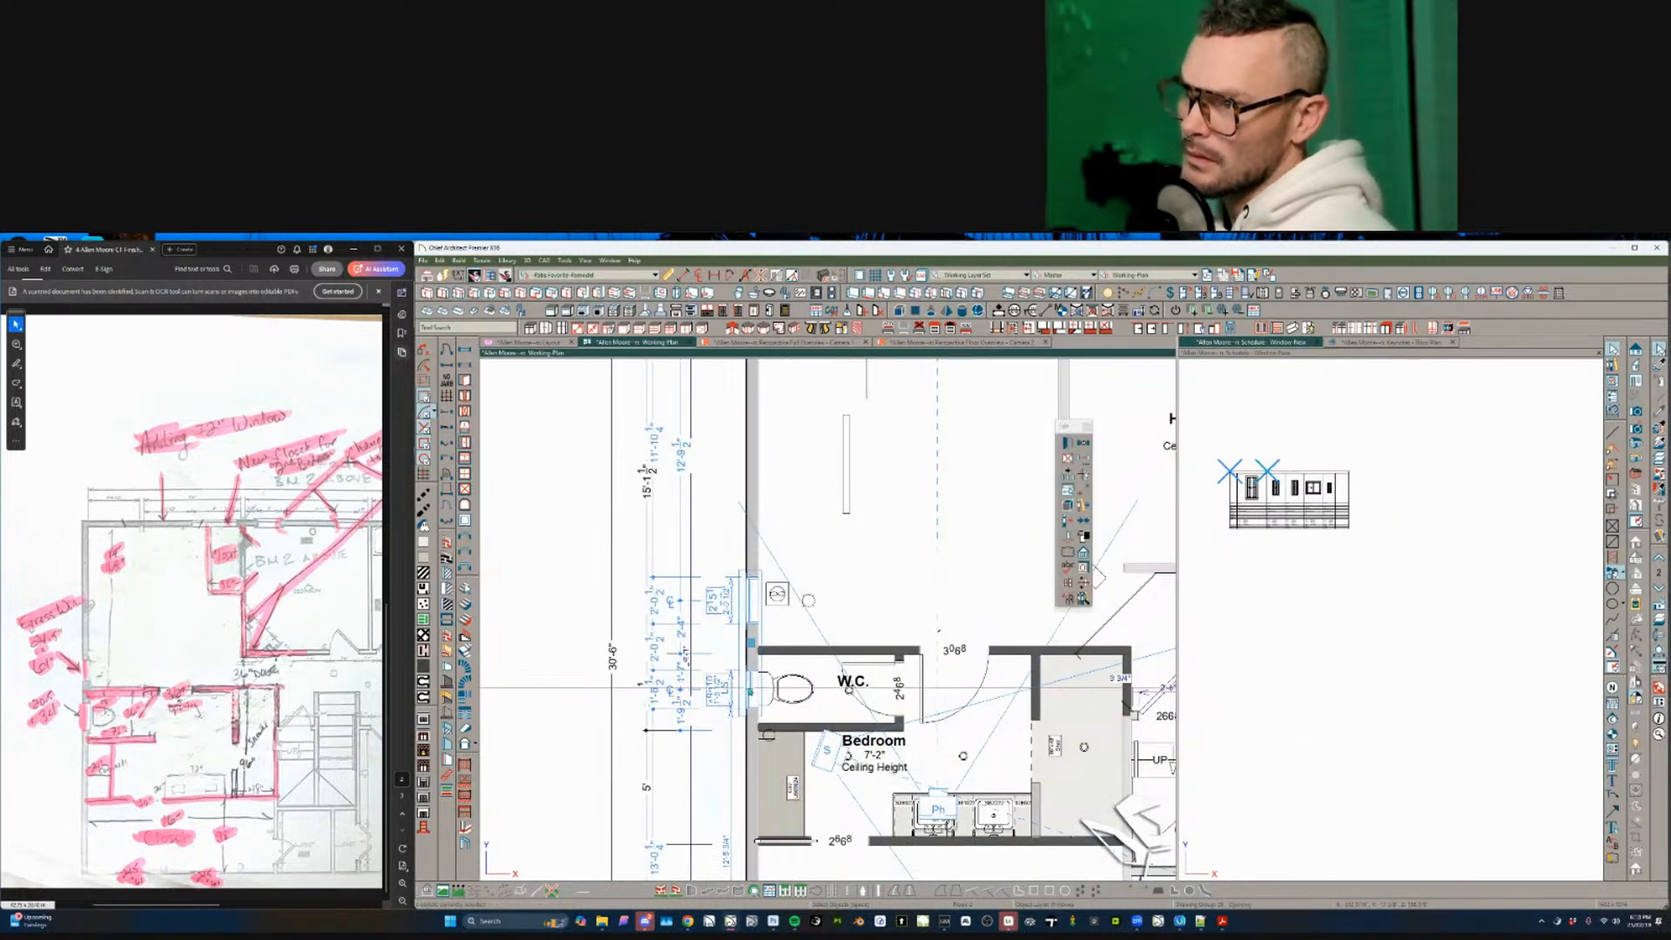
{"action": "key", "text": "ctrl+e"}
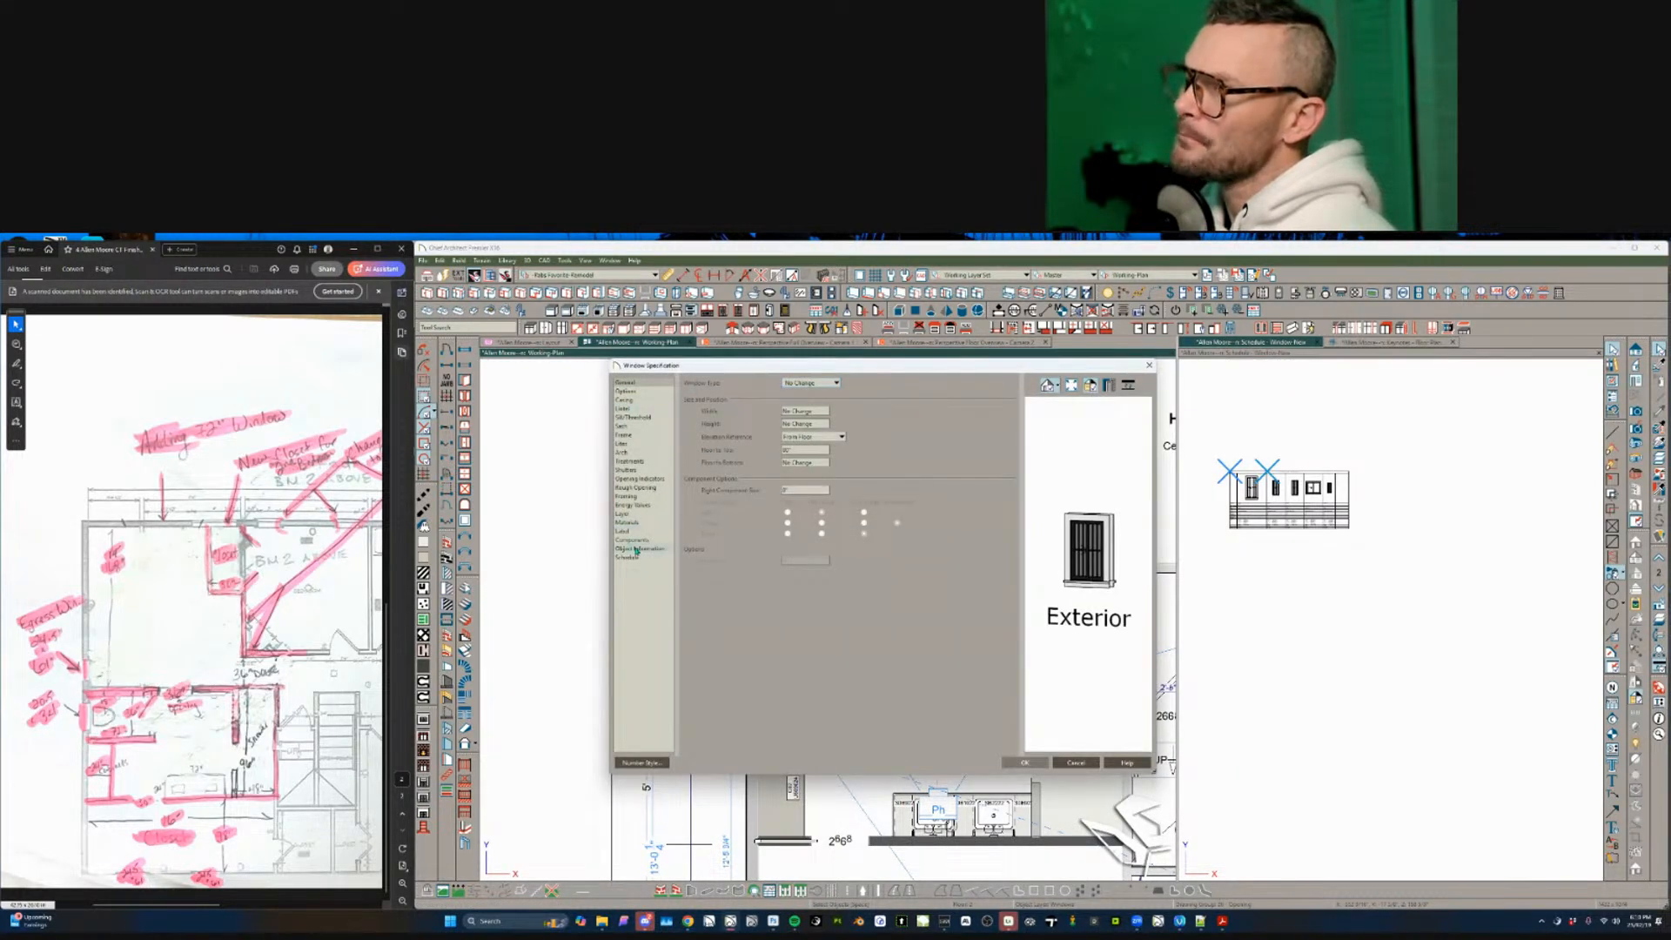
{"action": "left_click", "coordinate": [629, 558]}
{"action": "key", "text": "Return"}
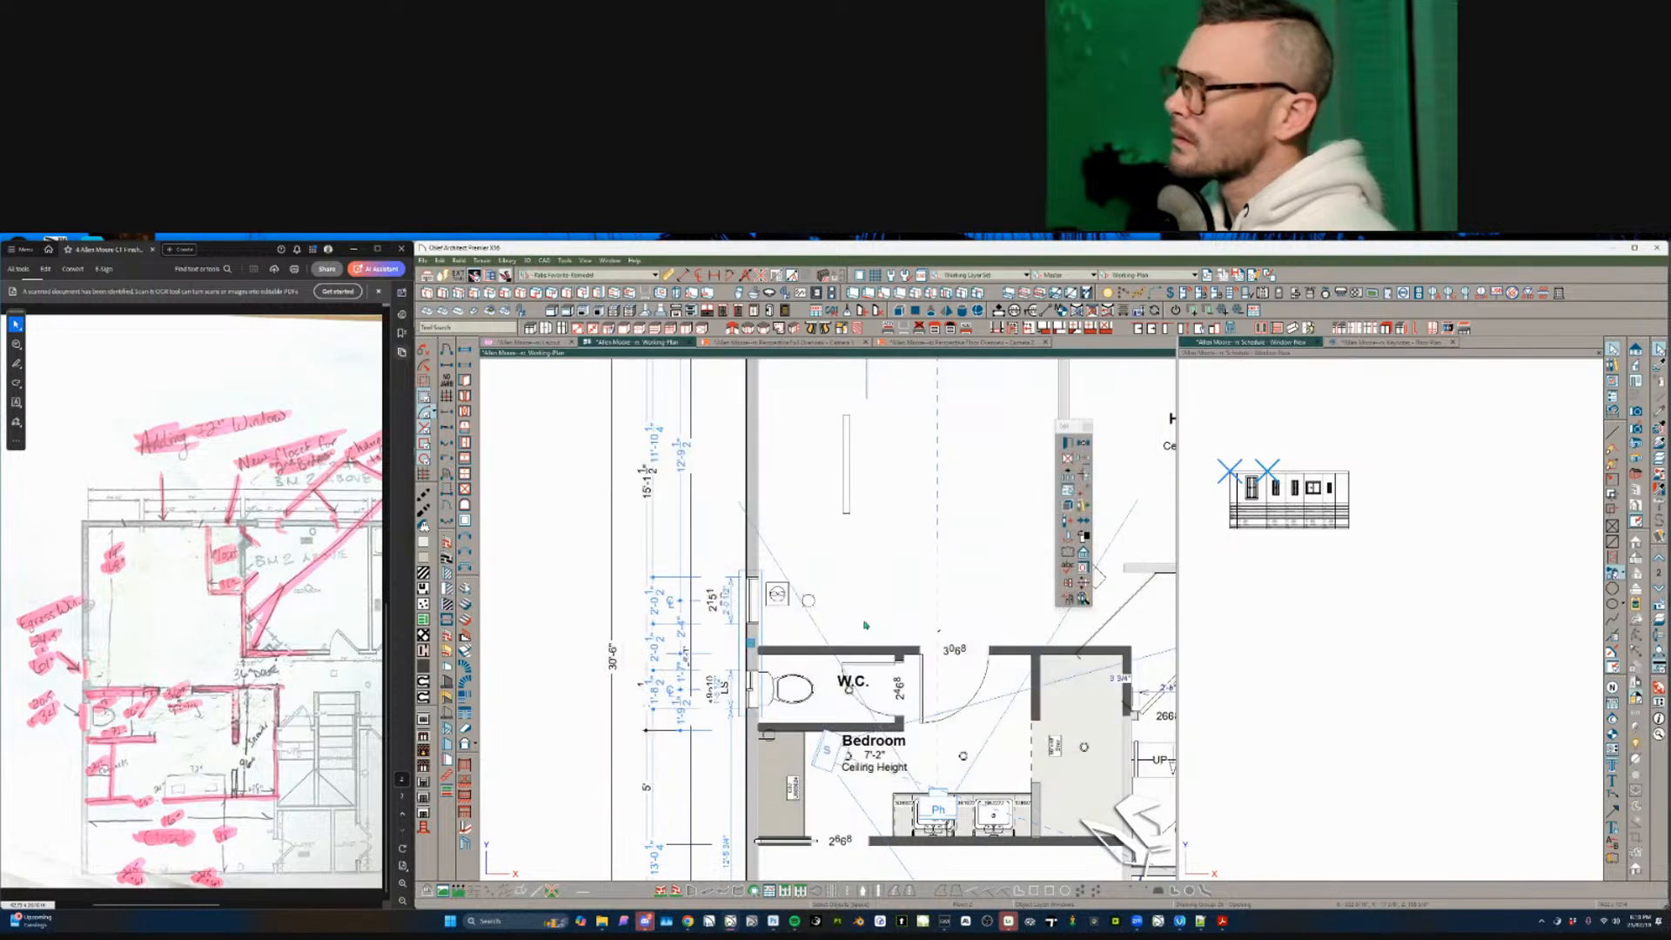
{"action": "left_click", "coordinate": [884, 553]}
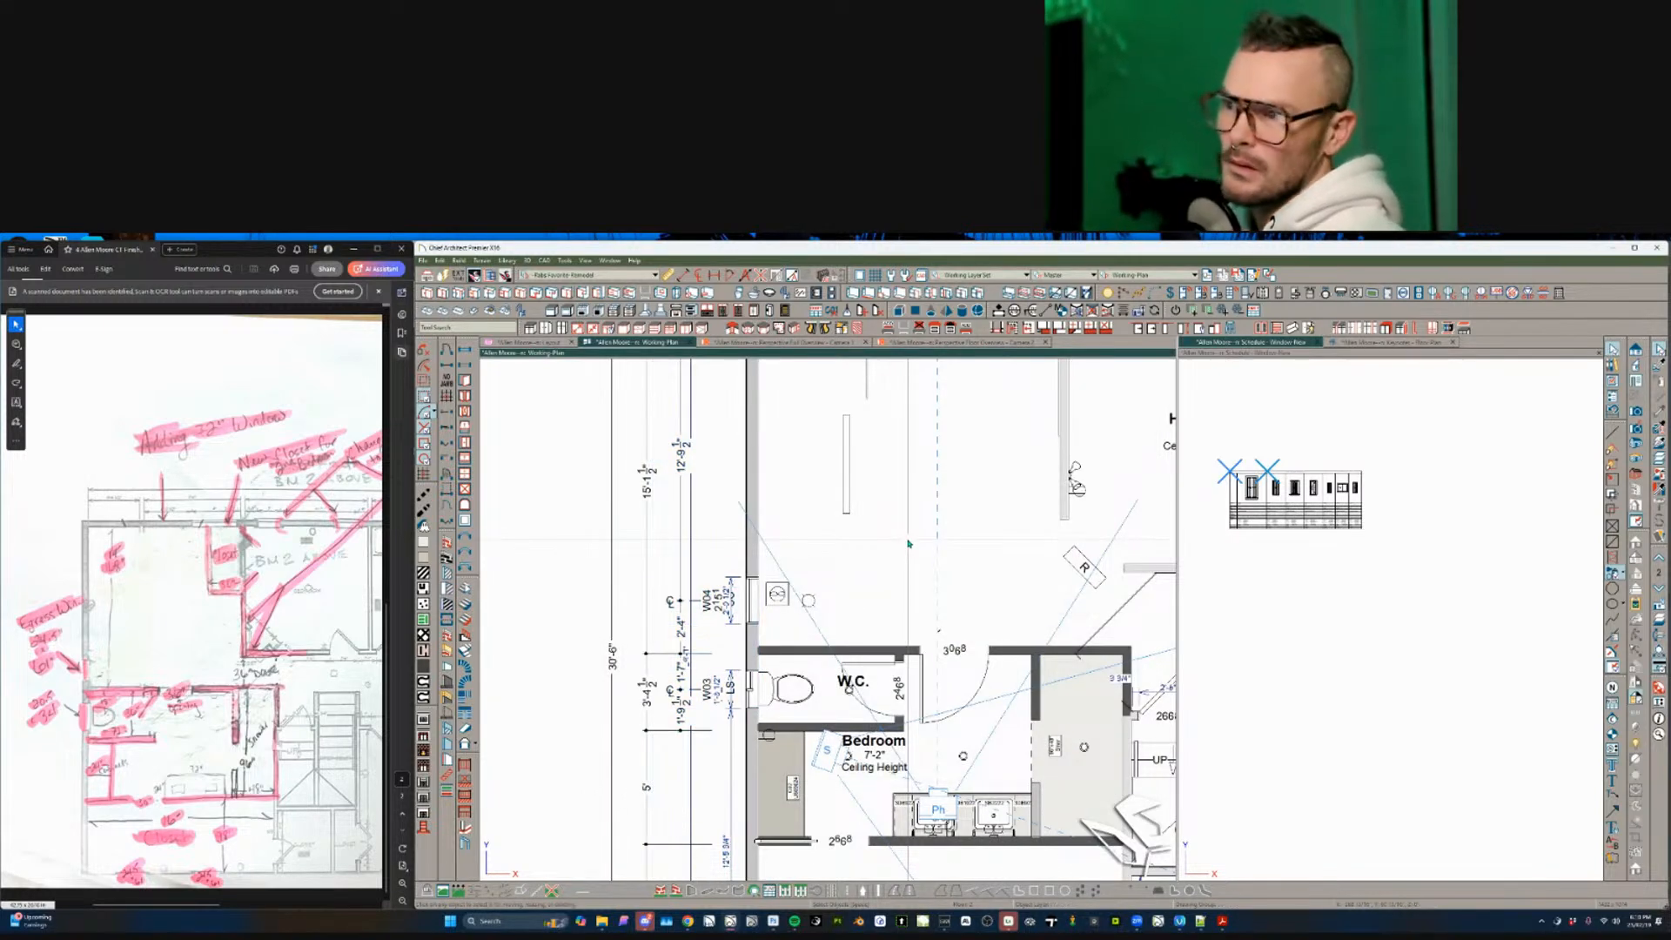
- Delete the short wall stub with its adjacent line and the E object on the top wall
{"action": "scroll", "coordinate": [892, 561], "scroll_direction": "down", "scroll_amount": 4}
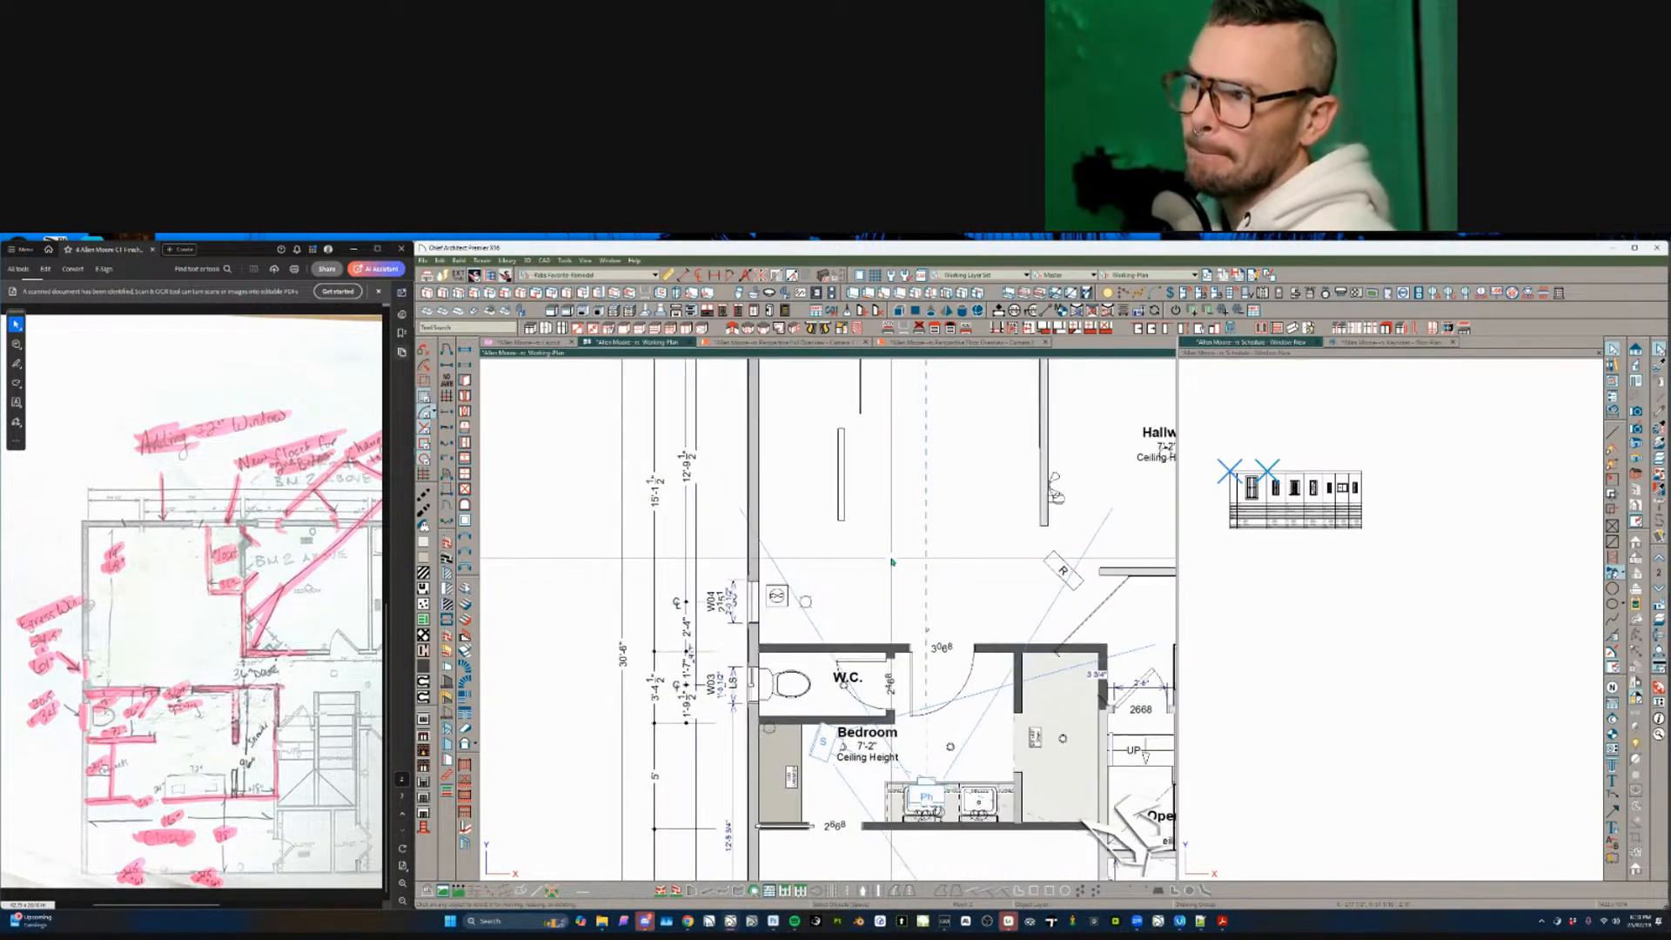
{"action": "middle_click_drag", "start_coordinate": [891, 561], "coordinate": [883, 563]}
{"action": "left_click_drag", "start_coordinate": [846, 421], "coordinate": [774, 580]}
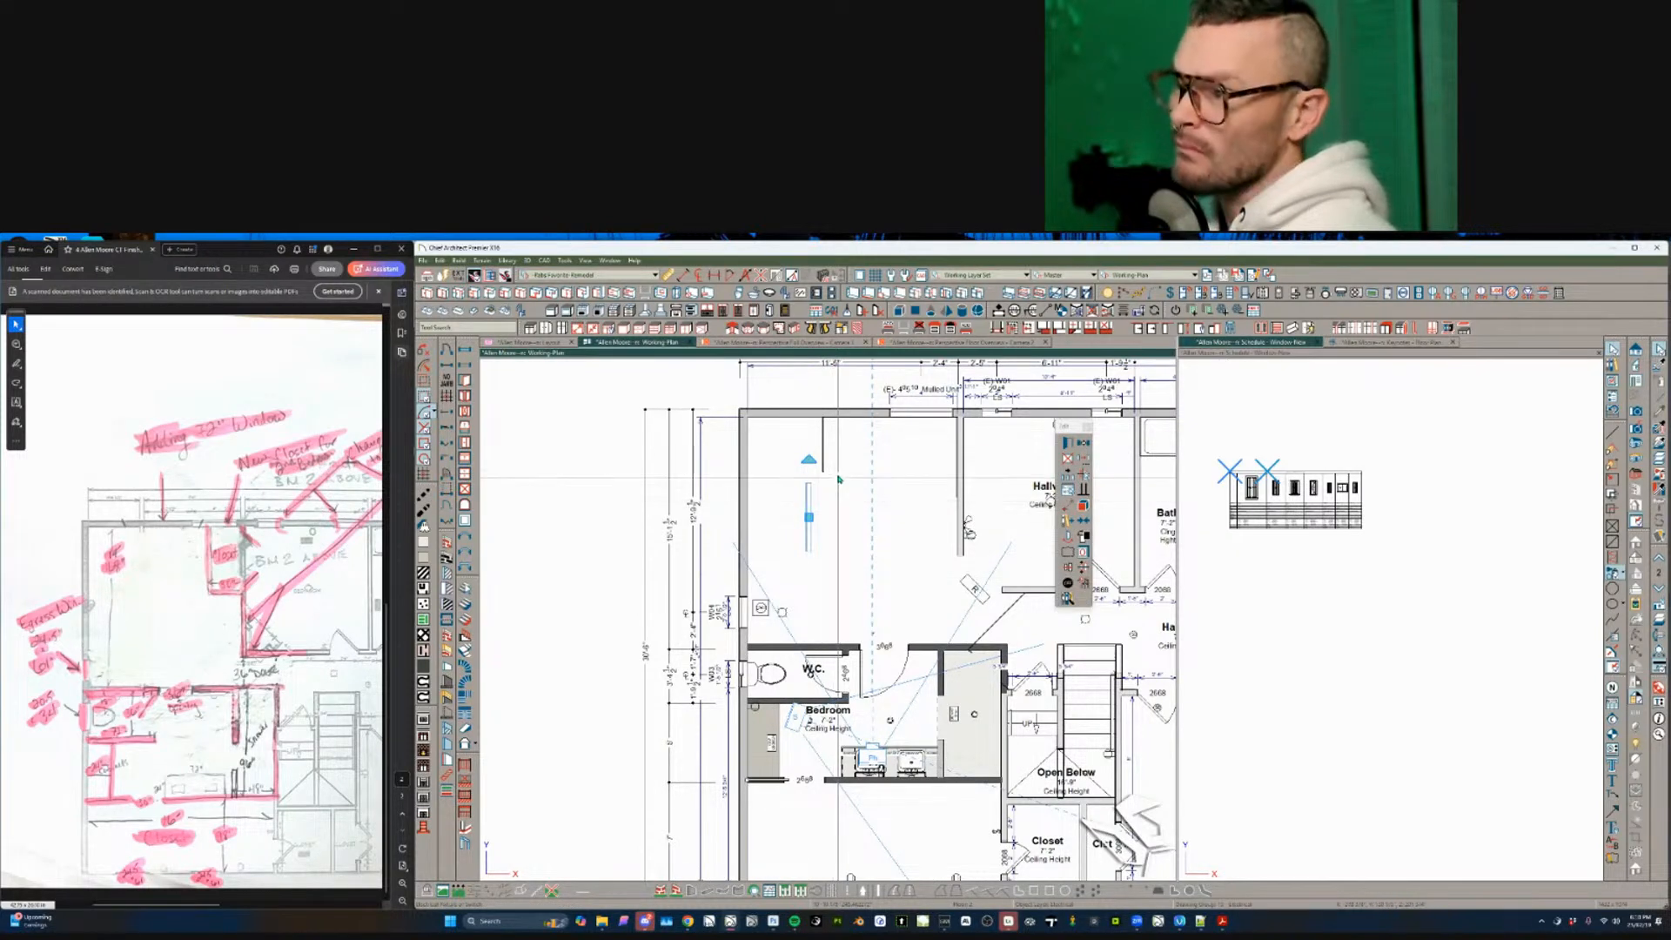
{"action": "left_click_drag", "start_coordinate": [853, 443], "coordinate": [792, 585]}
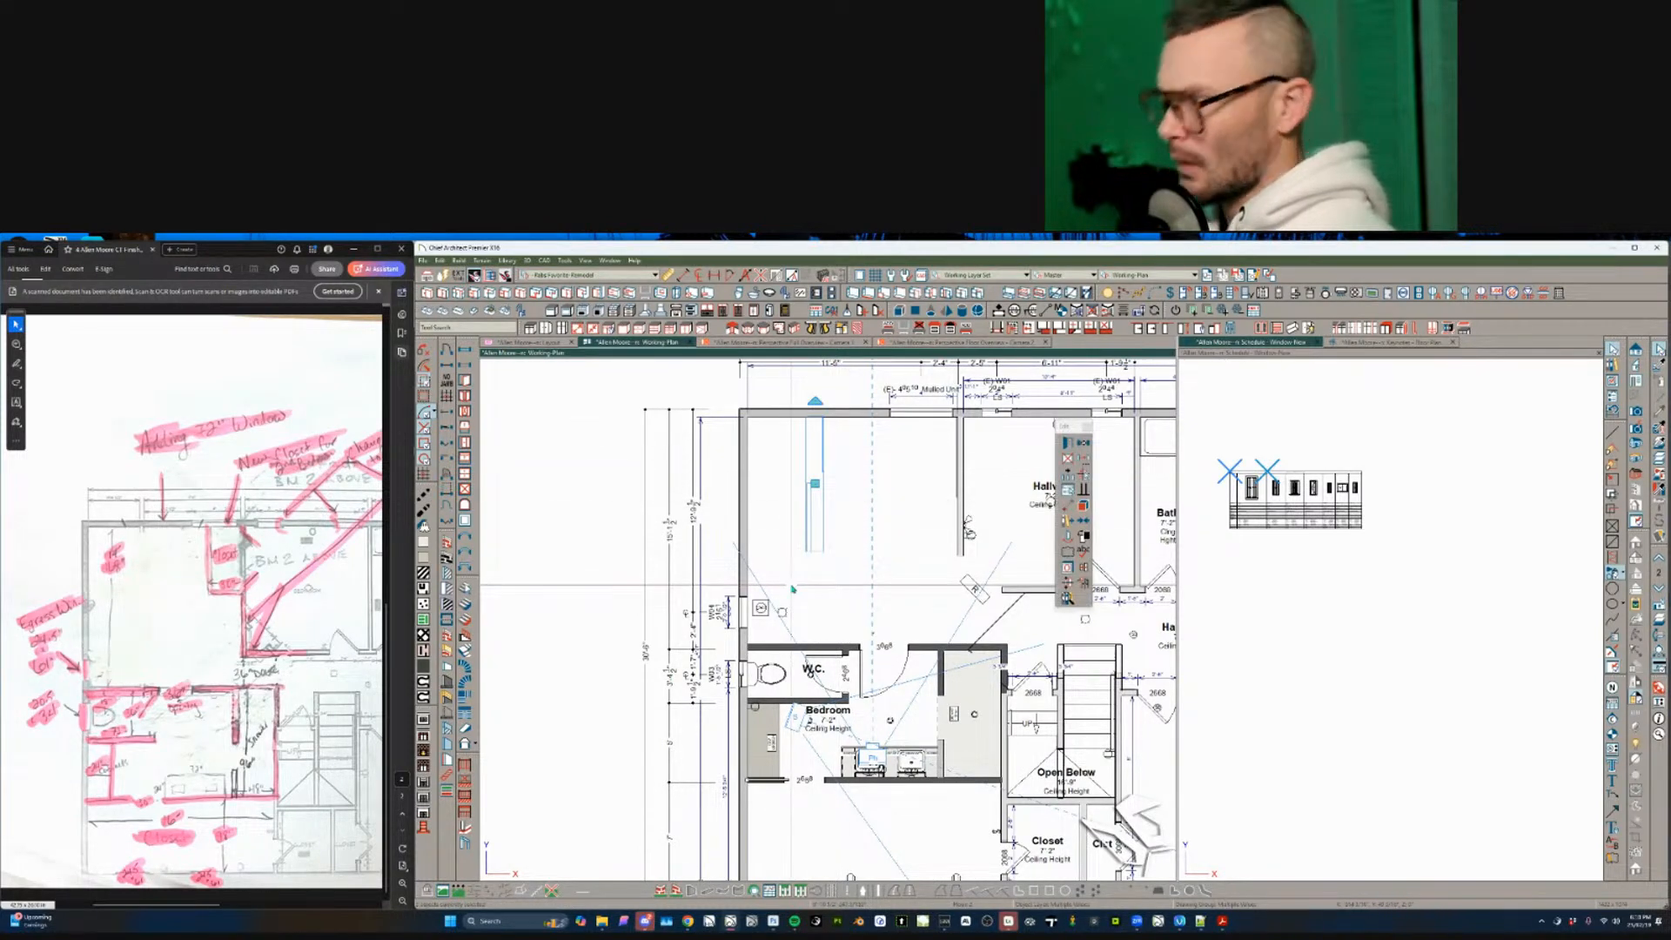
{"action": "key", "text": "Delete"}
{"action": "left_click", "coordinate": [838, 418]}
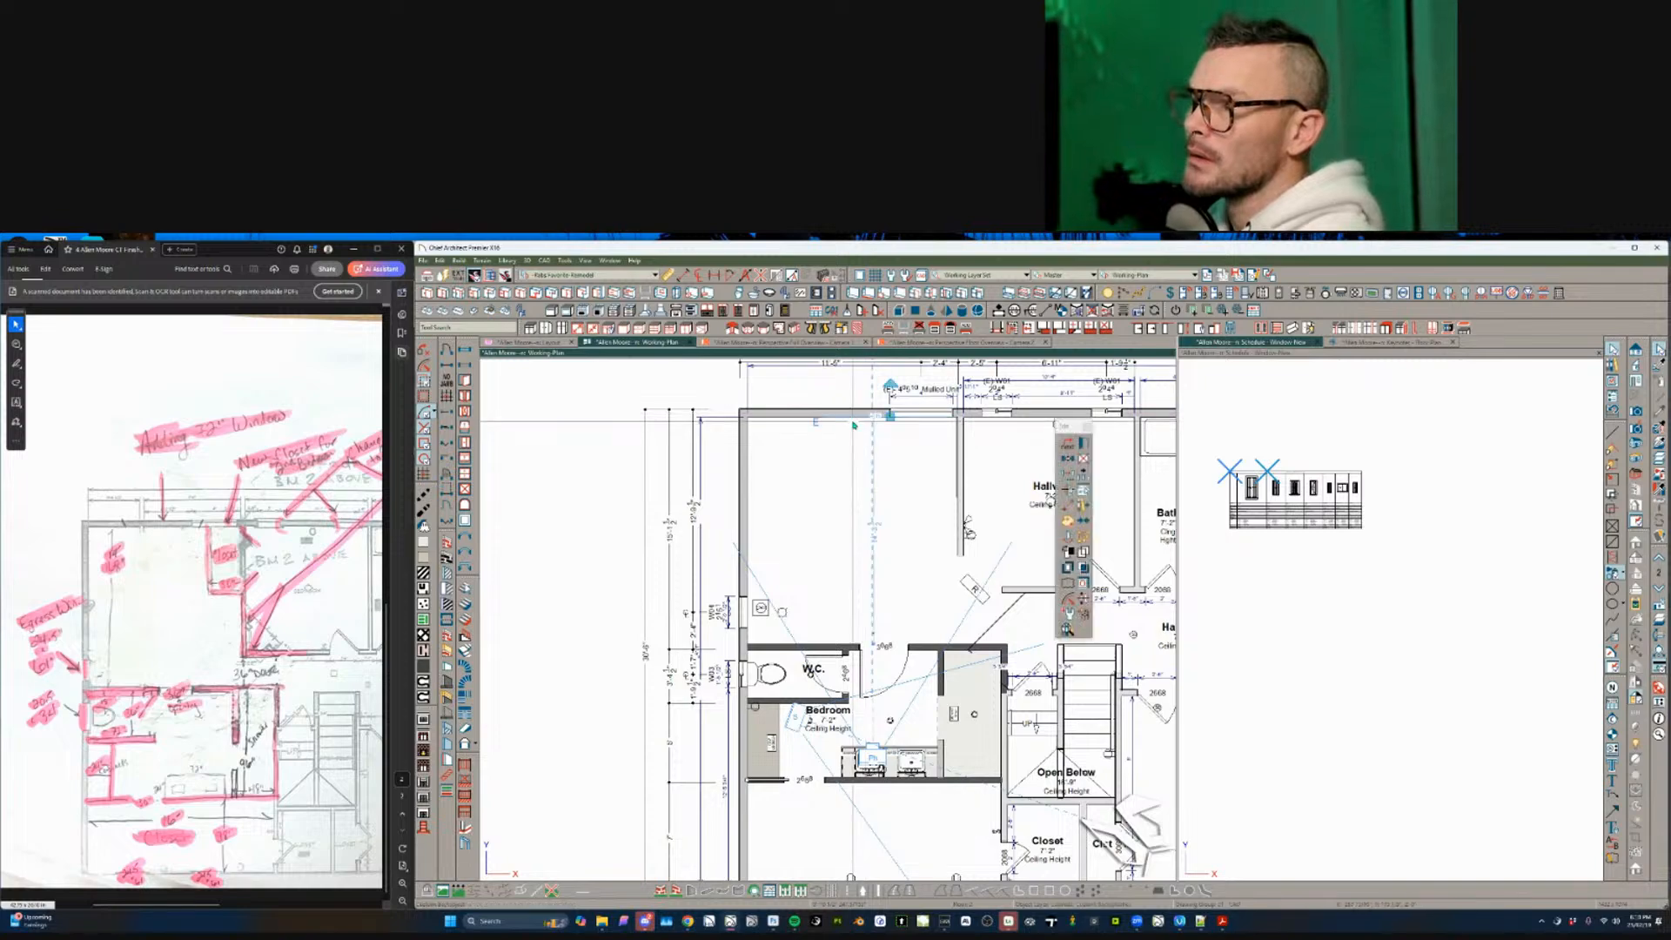
{"action": "key", "text": "Delete"}
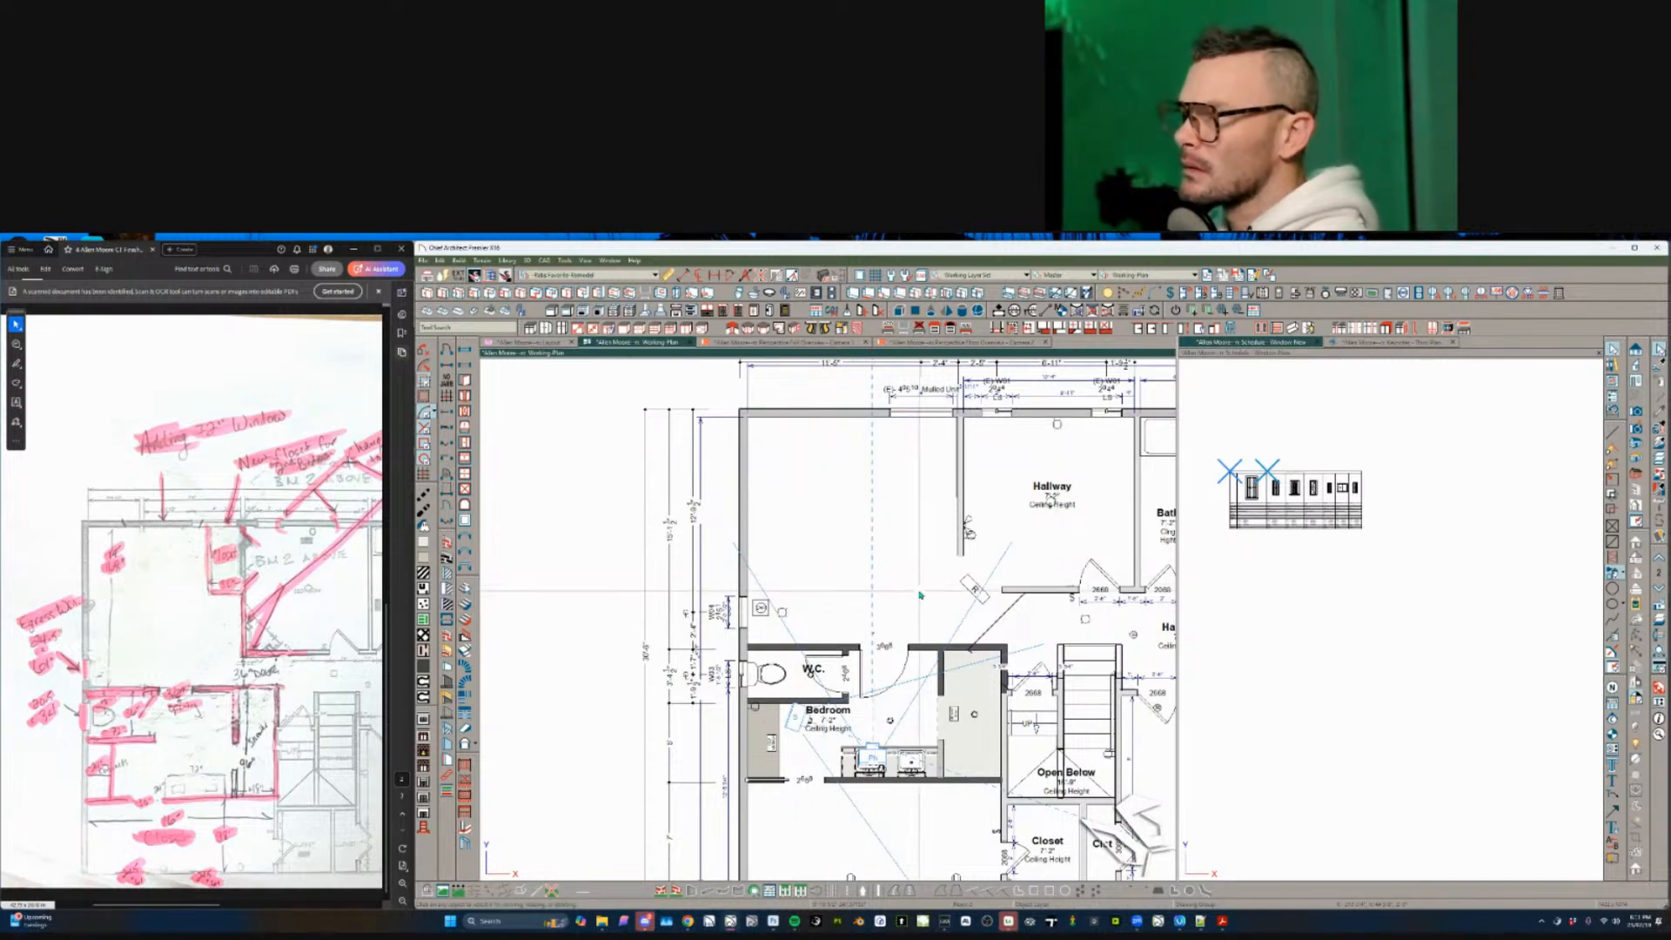
{"action": "scroll", "coordinate": [920, 596], "scroll_direction": "down", "scroll_amount": 1}
{"action": "scroll", "coordinate": [920, 595], "scroll_direction": "down", "scroll_amount": 3}
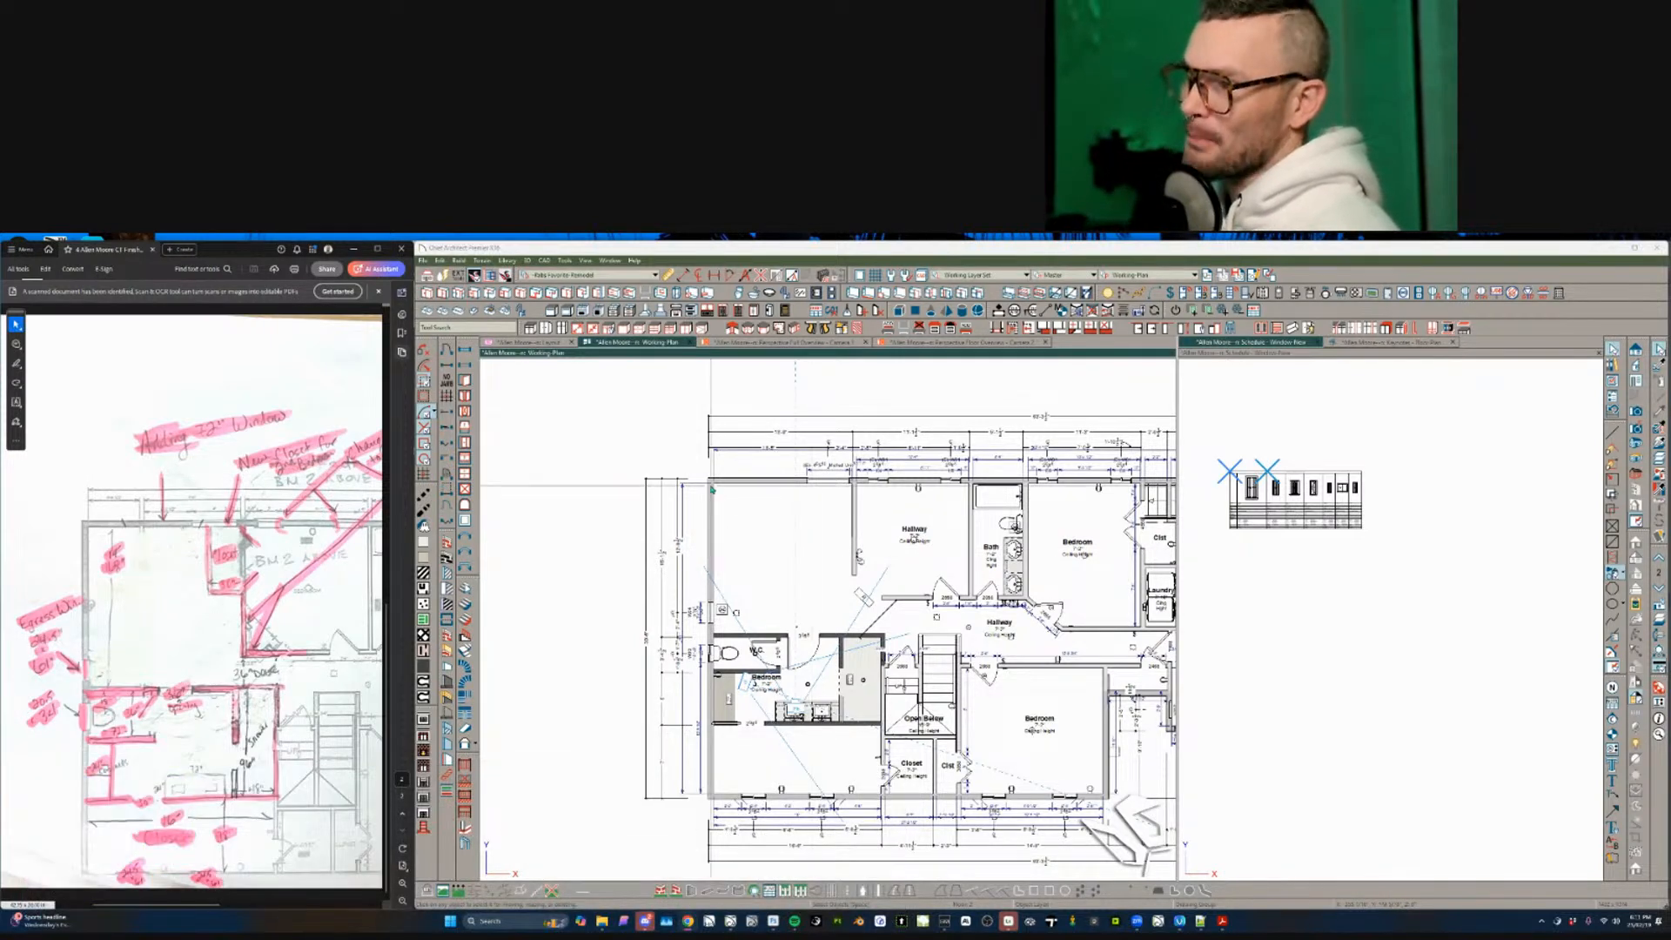
- Change the small bedroom's room type and name to Bath
{"action": "left_click", "coordinate": [815, 663]}
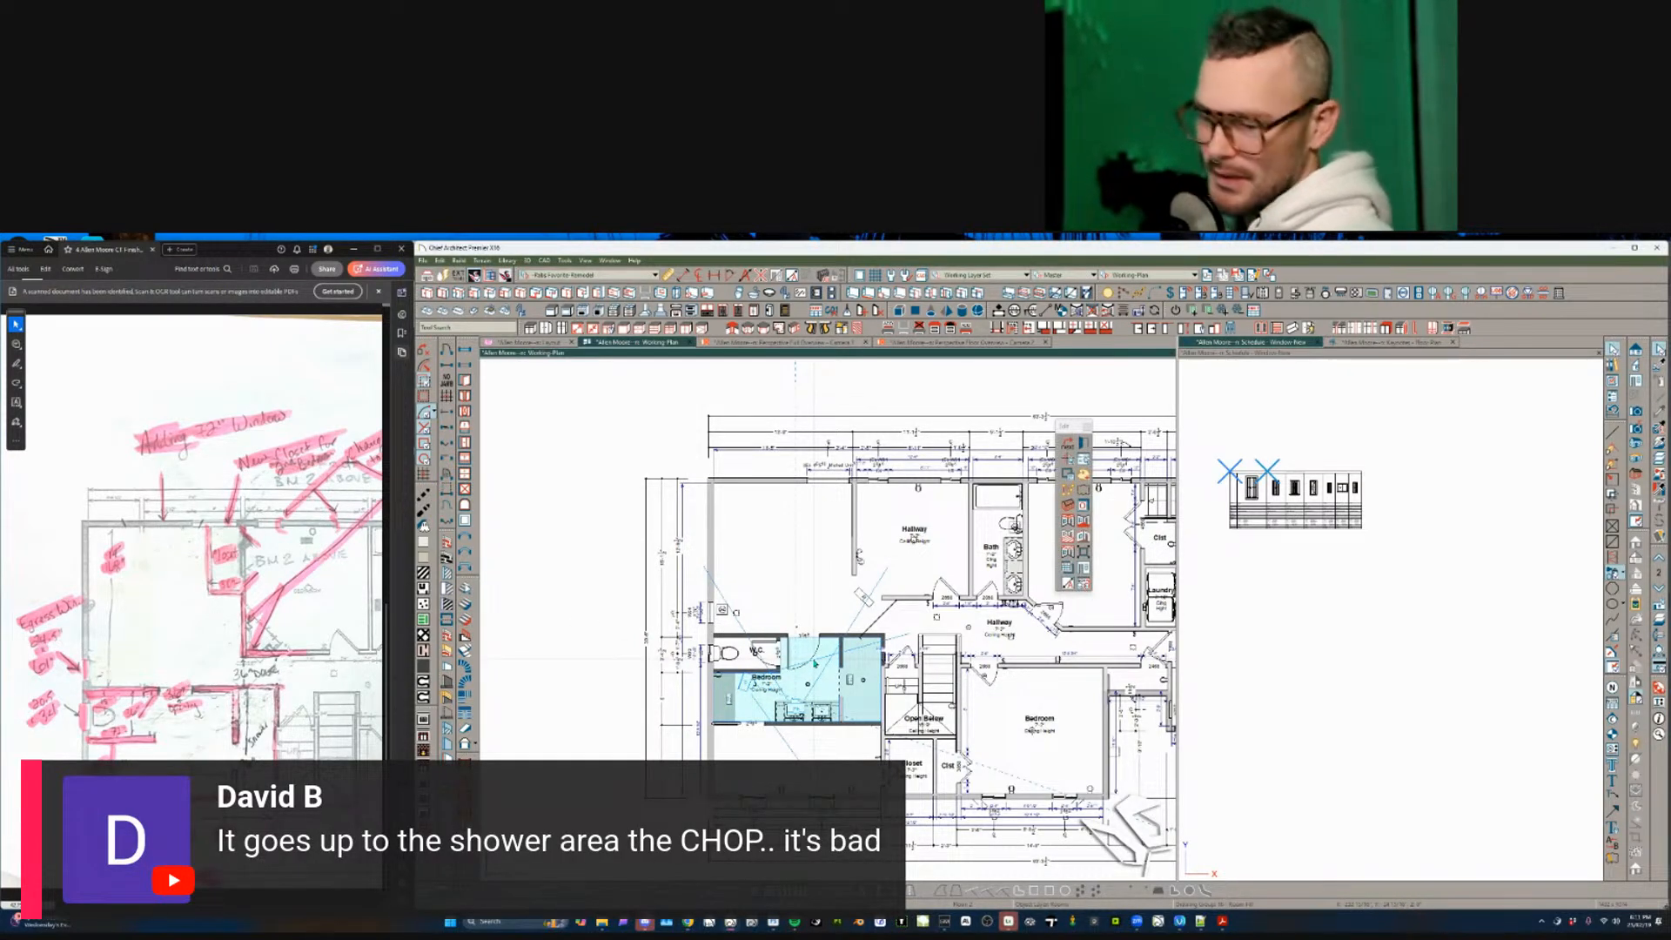
{"action": "double_click", "coordinate": [815, 663]}
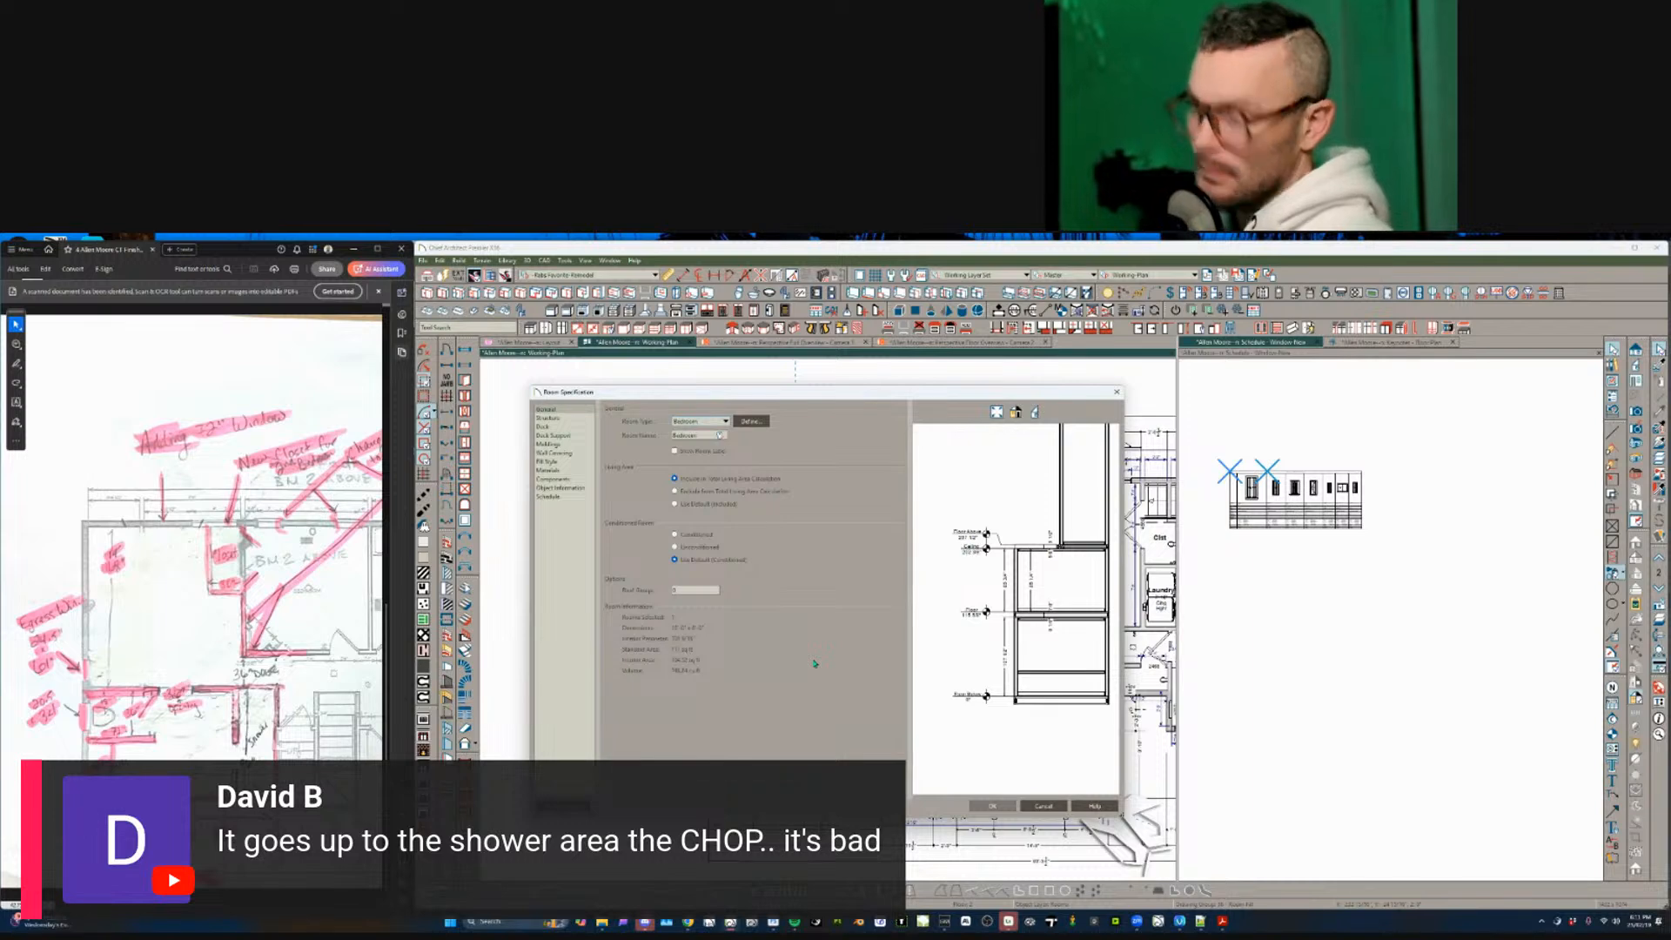
{"action": "key", "text": "b"}
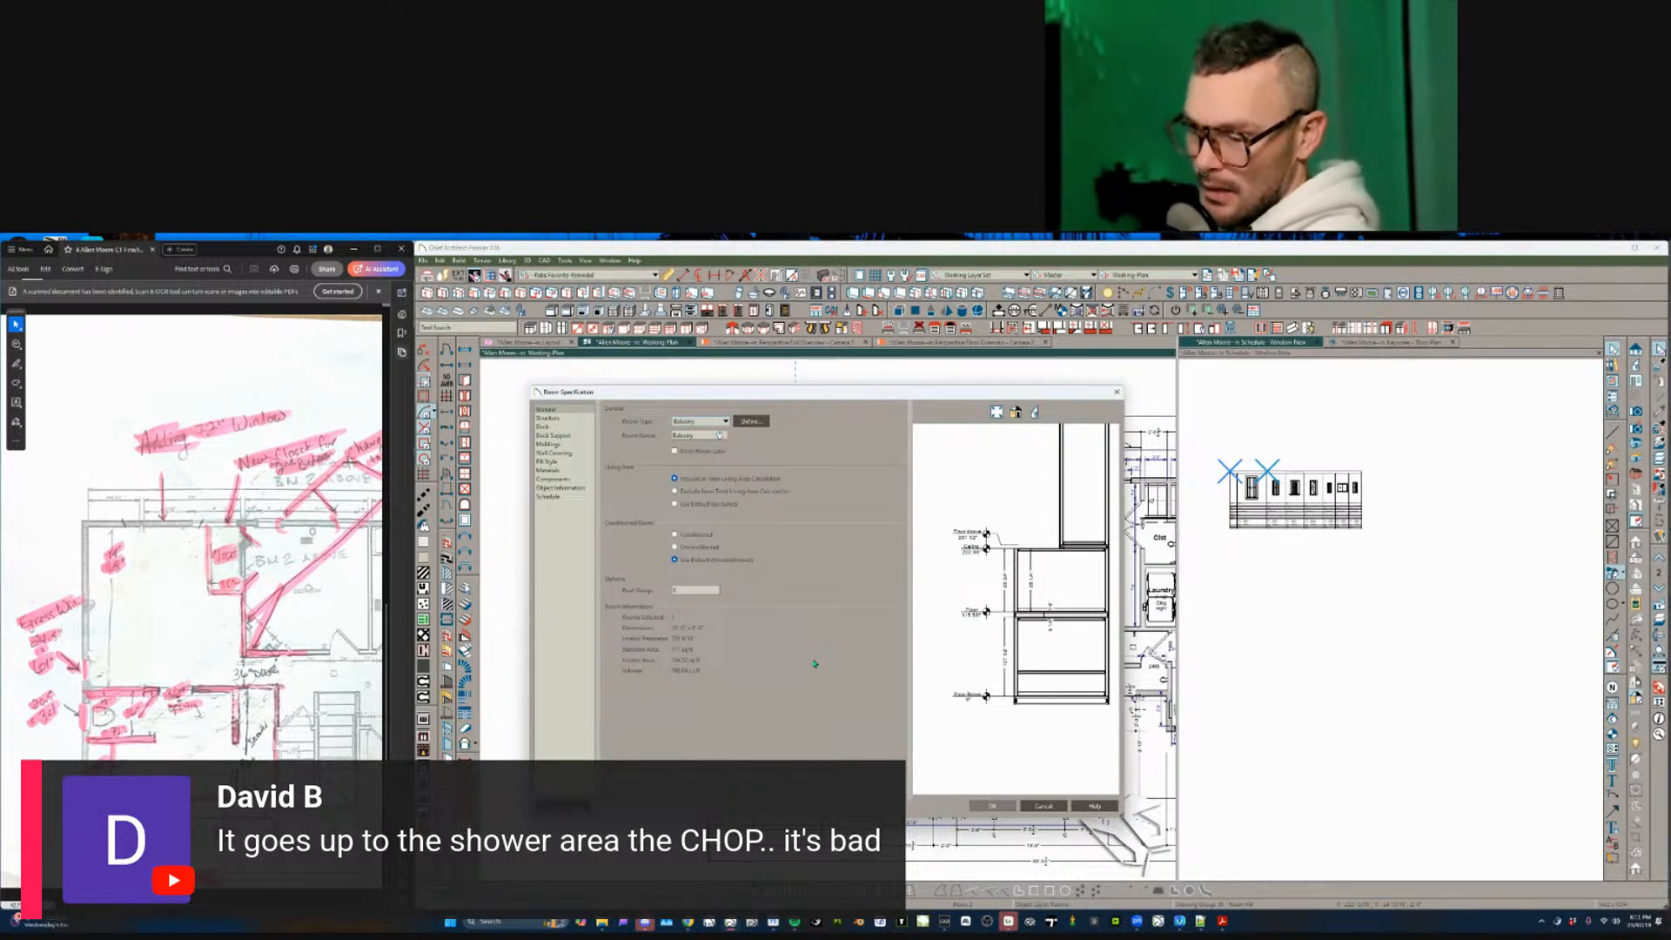
{"action": "key", "text": "b"}
{"action": "key", "text": "Escape"}
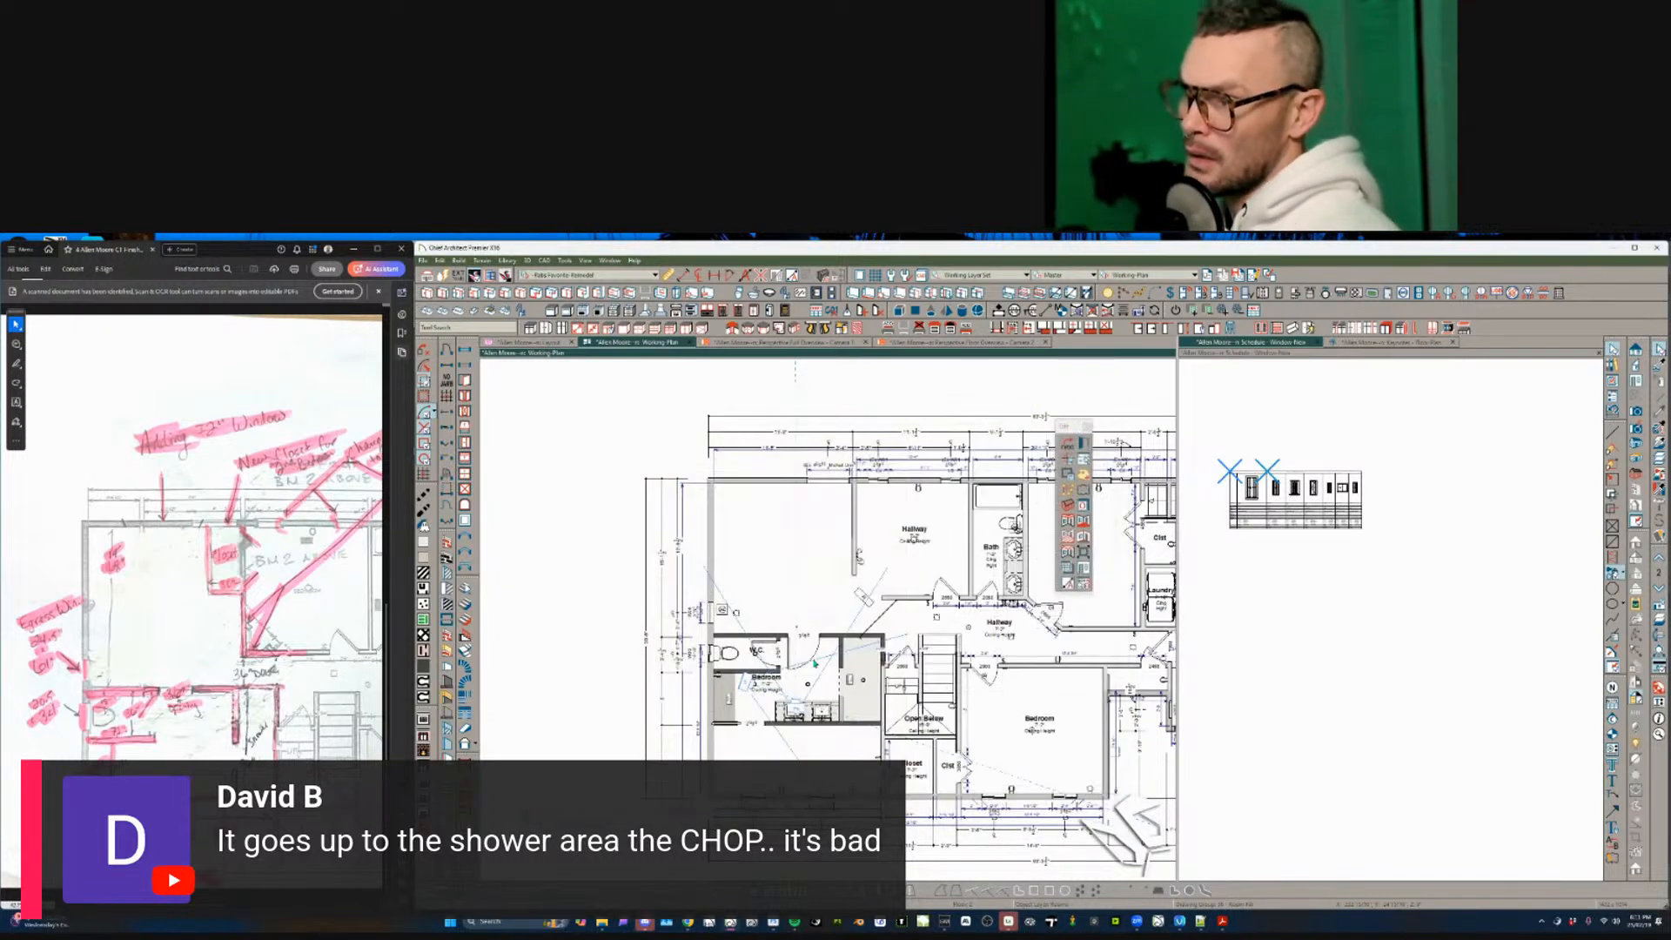
- Delete the CA-32 crown molding row in the Bath's Room Specification and deselect the room
{"action": "left_click", "coordinate": [814, 663]}
{"action": "scroll", "coordinate": [814, 663], "scroll_direction": "up", "scroll_amount": 3}
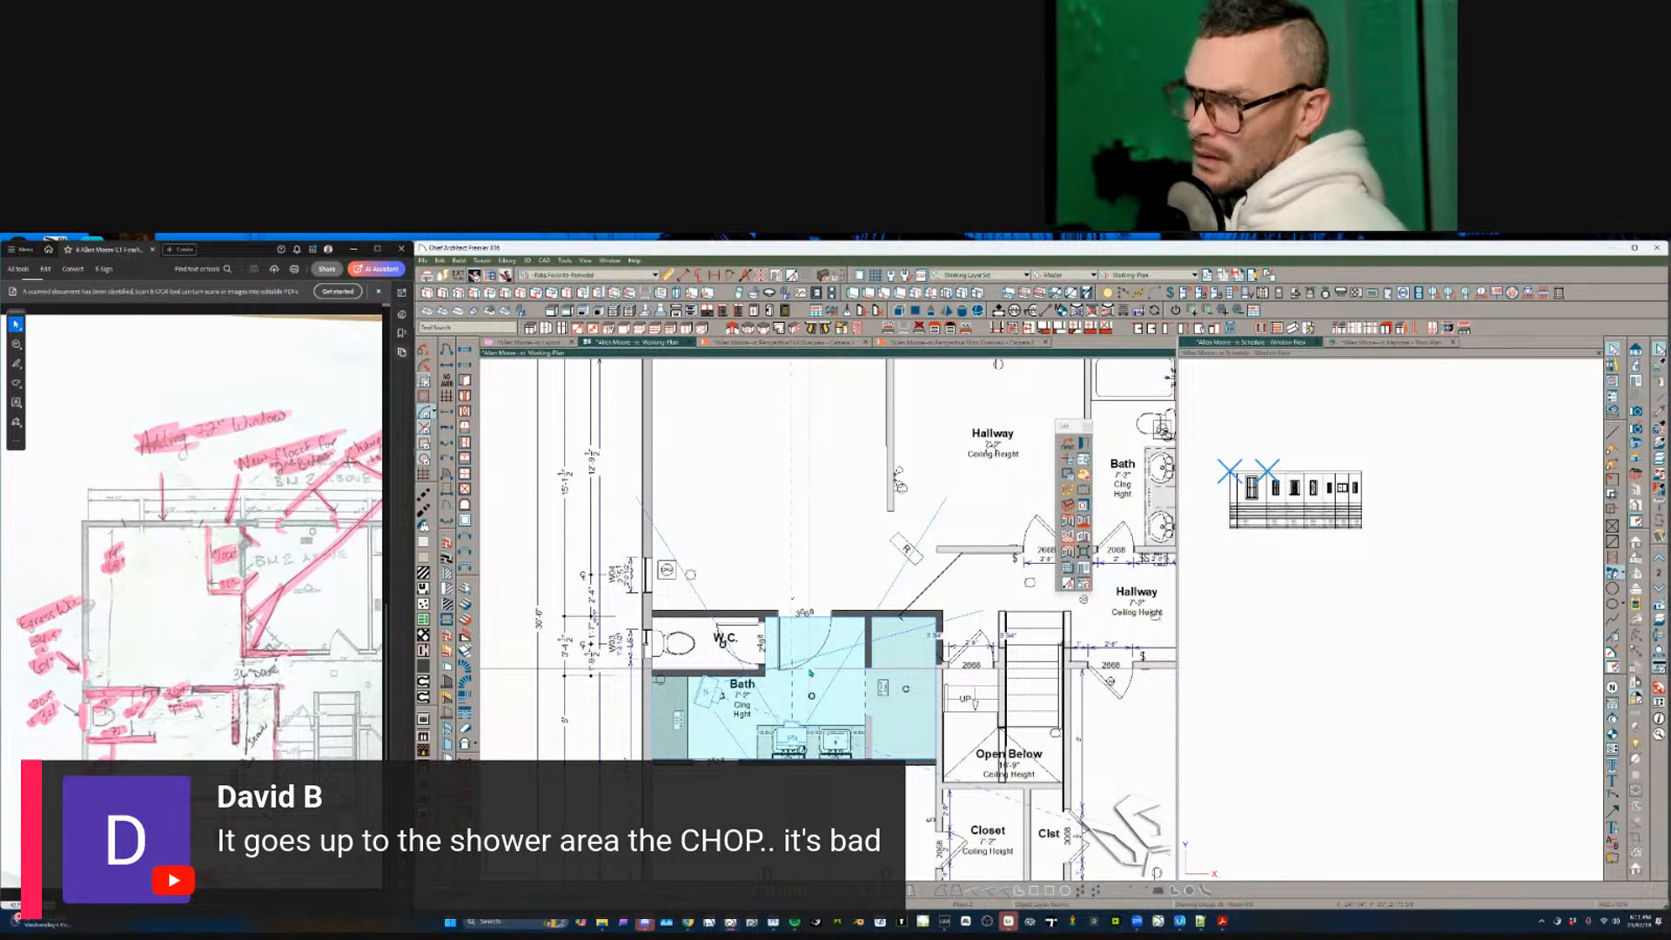
{"action": "double_click", "coordinate": [809, 672]}
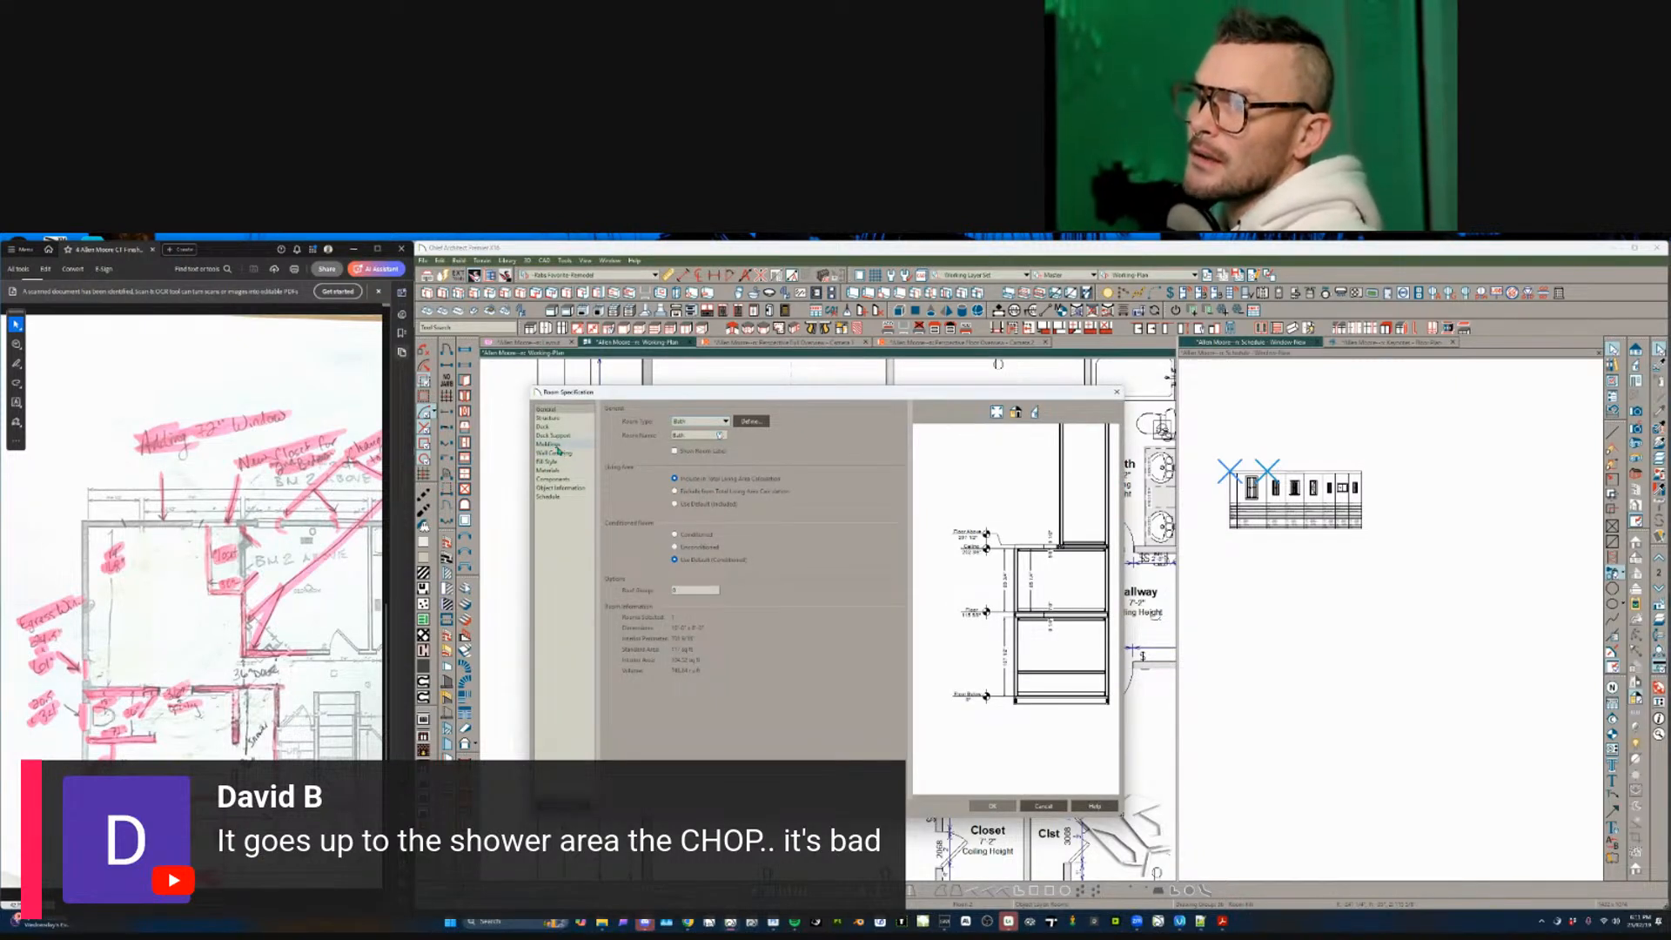
{"action": "left_click", "coordinate": [550, 444]}
{"action": "left_click", "coordinate": [694, 467]}
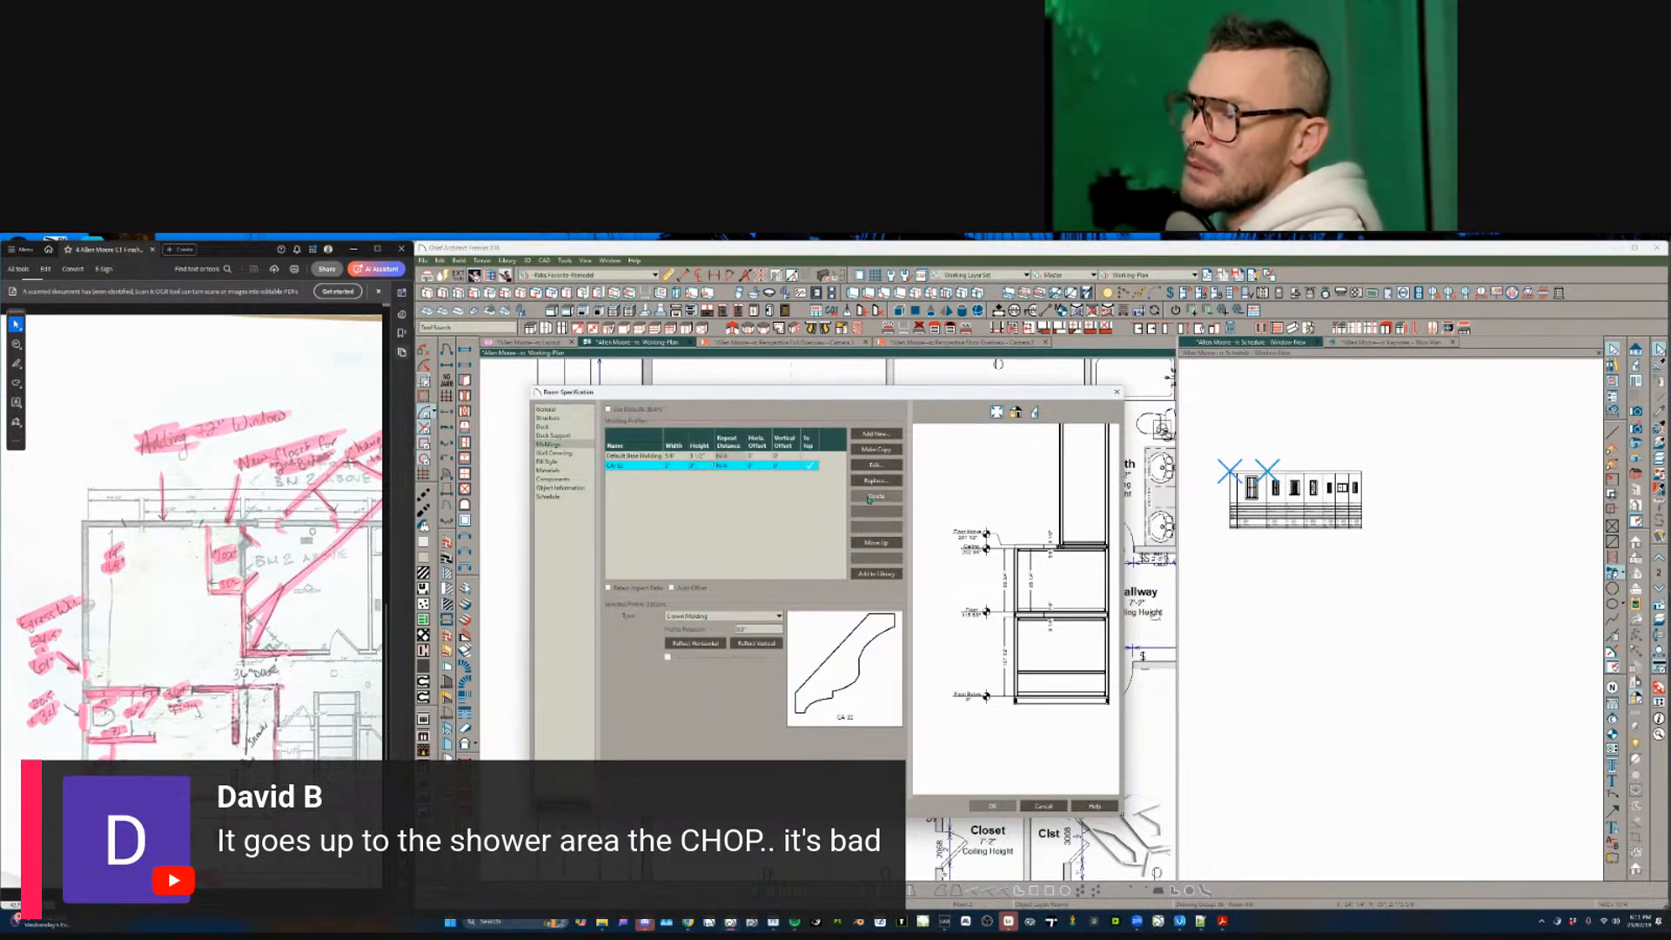
{"action": "left_click", "coordinate": [875, 496]}
{"action": "left_click", "coordinate": [991, 806]}
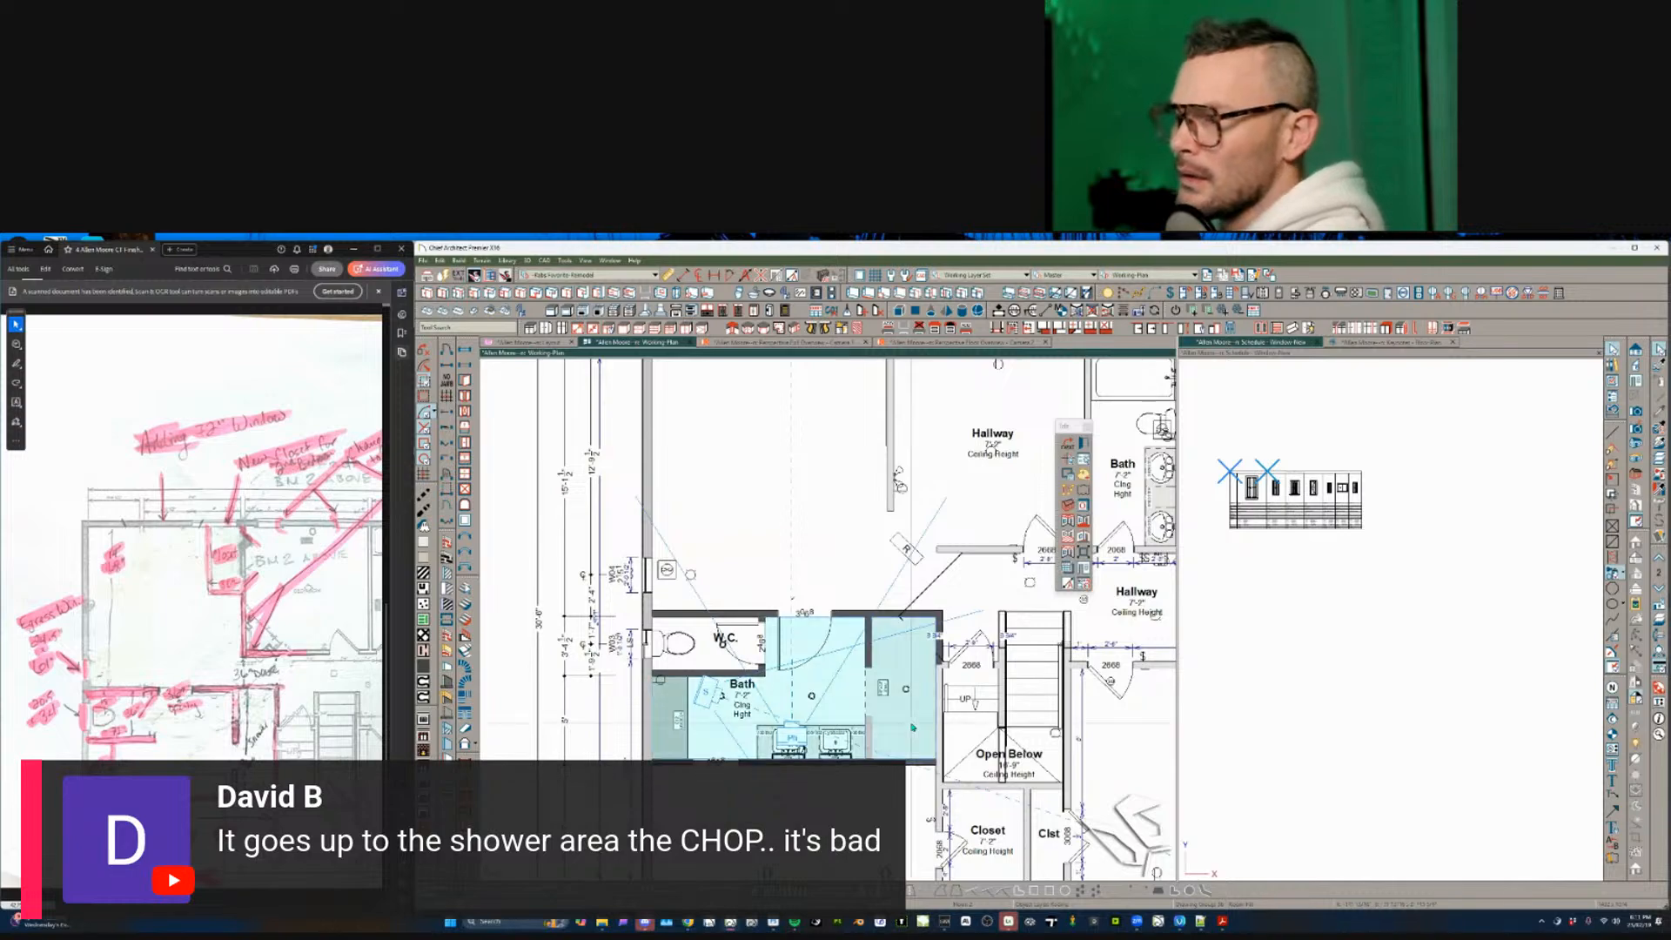
{"action": "key", "text": "Escape"}
- Zoom in on the hallway and select the hallway room
{"action": "scroll", "coordinate": [753, 607], "scroll_direction": "down", "scroll_amount": 1}
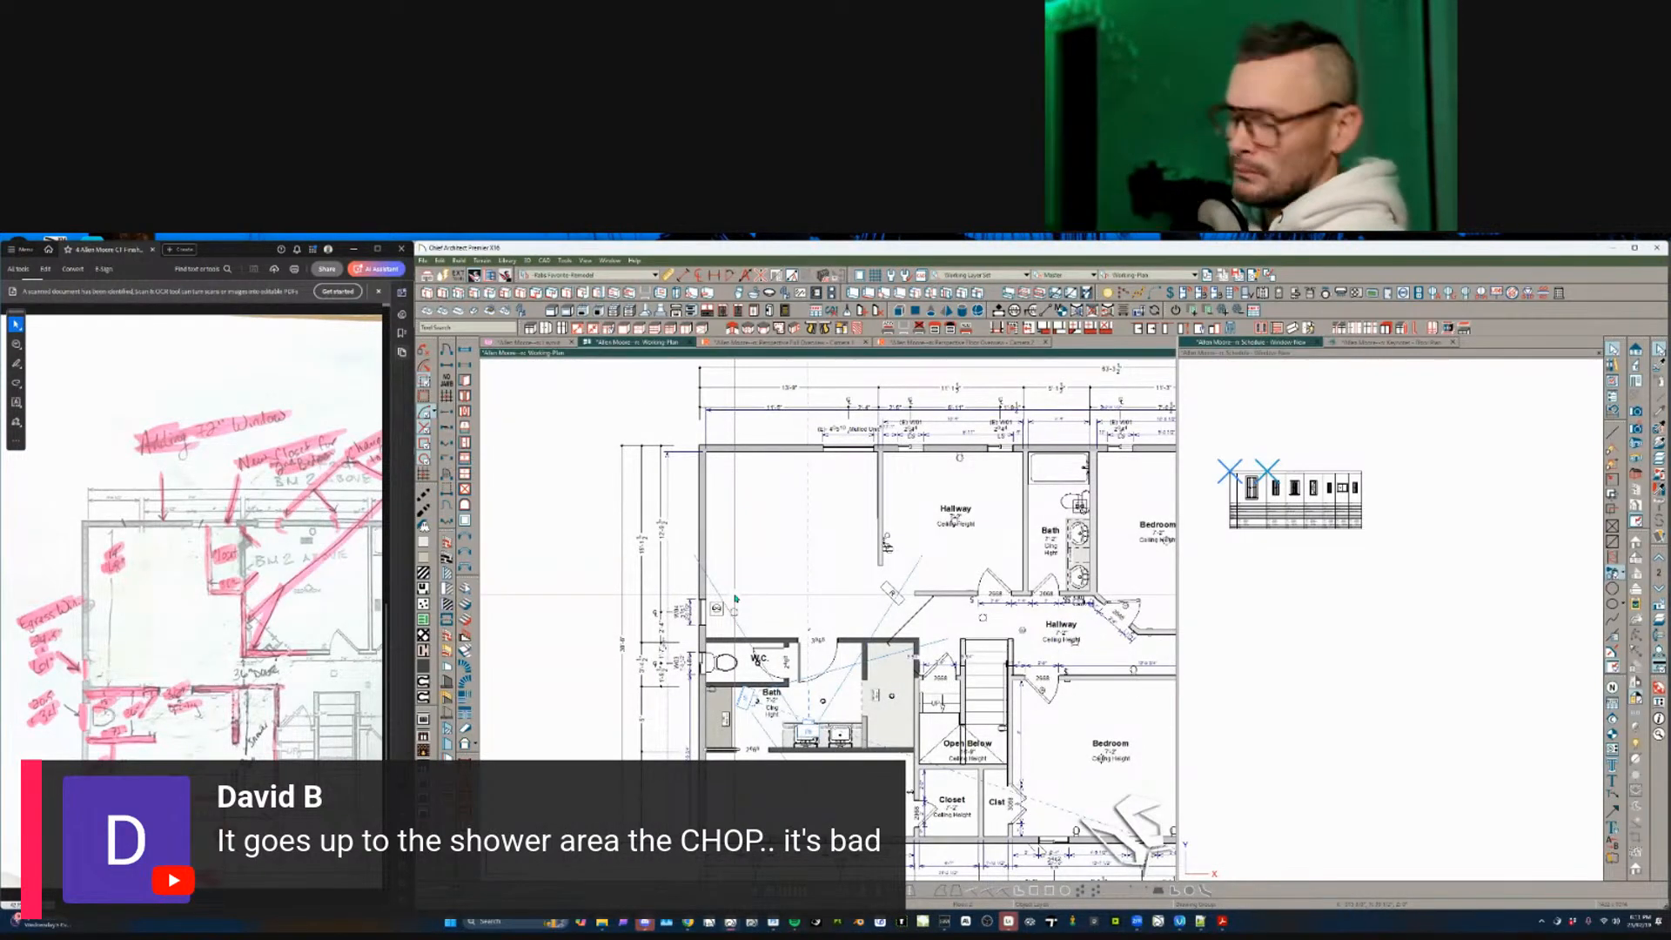
{"action": "scroll", "coordinate": [848, 631], "scroll_direction": "up", "scroll_amount": 3}
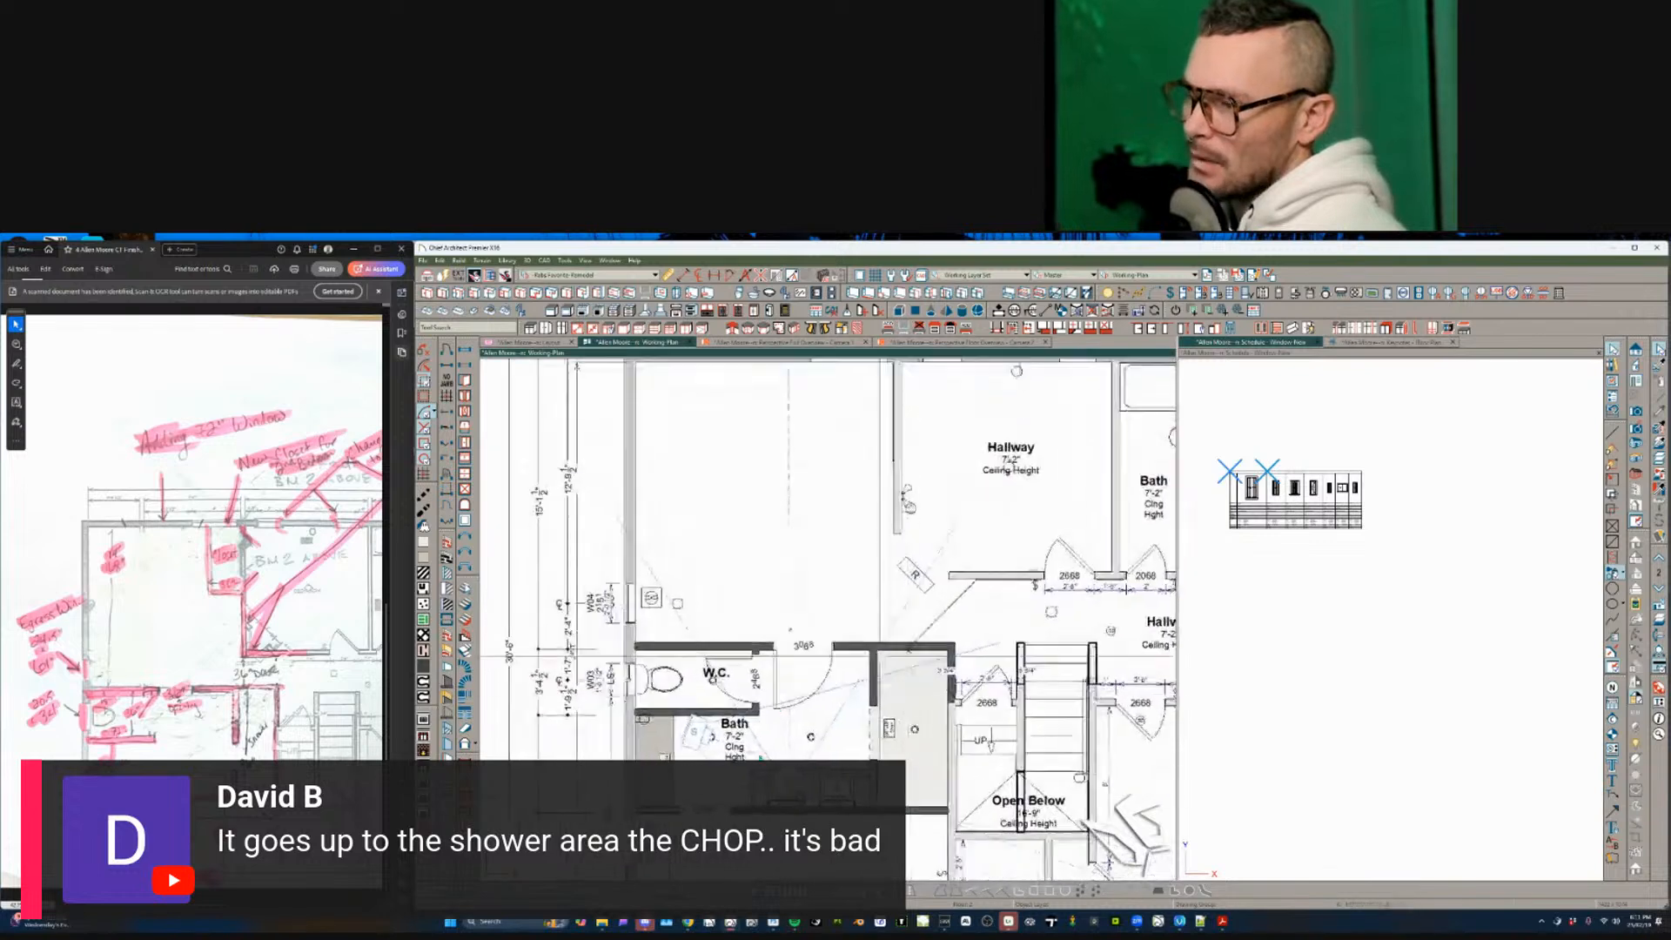
{"action": "scroll", "coordinate": [760, 755], "scroll_direction": "up", "scroll_amount": 2}
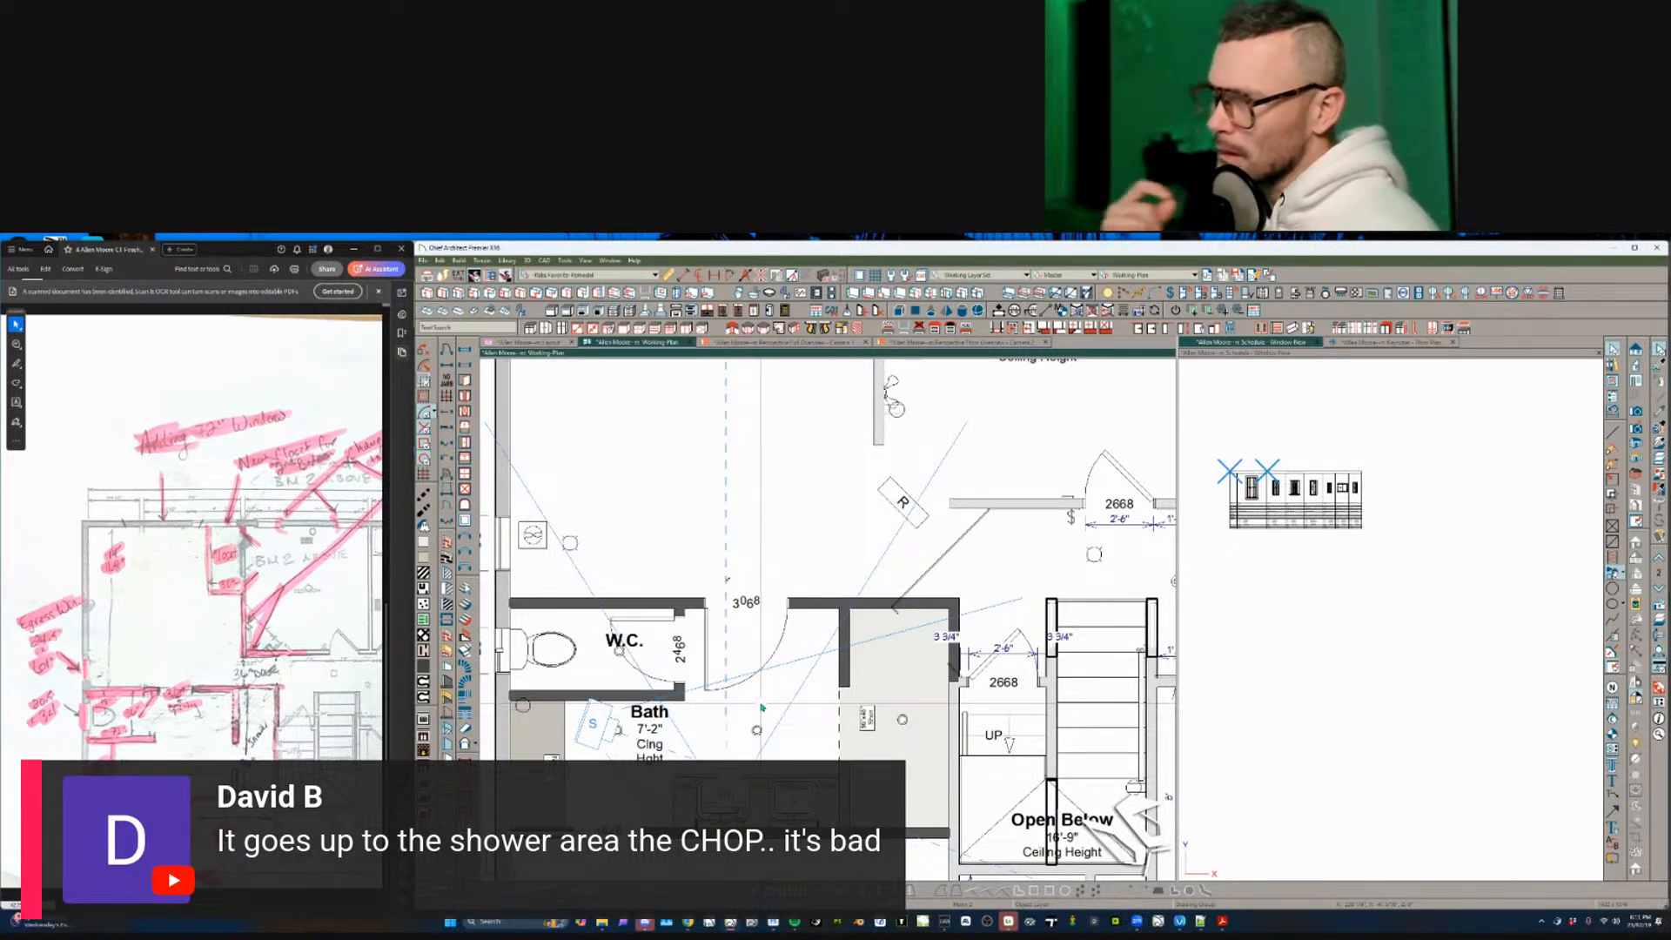
{"action": "scroll", "coordinate": [762, 706], "scroll_direction": "down", "scroll_amount": 2}
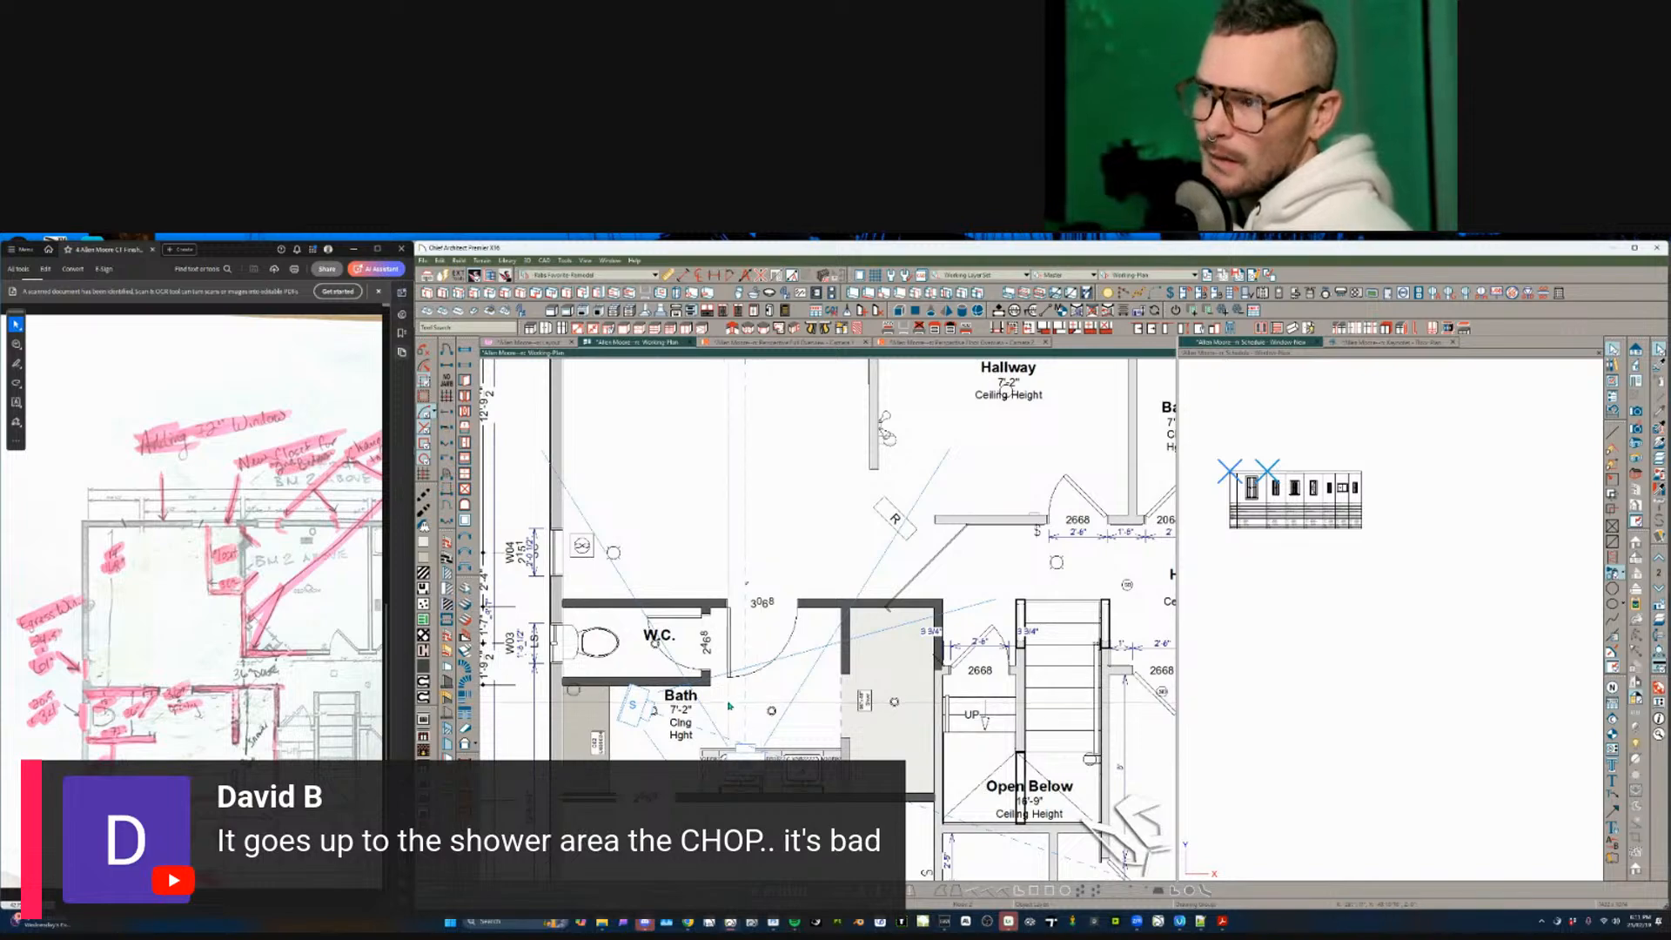
{"action": "scroll", "coordinate": [729, 706], "scroll_direction": "down", "scroll_amount": 3}
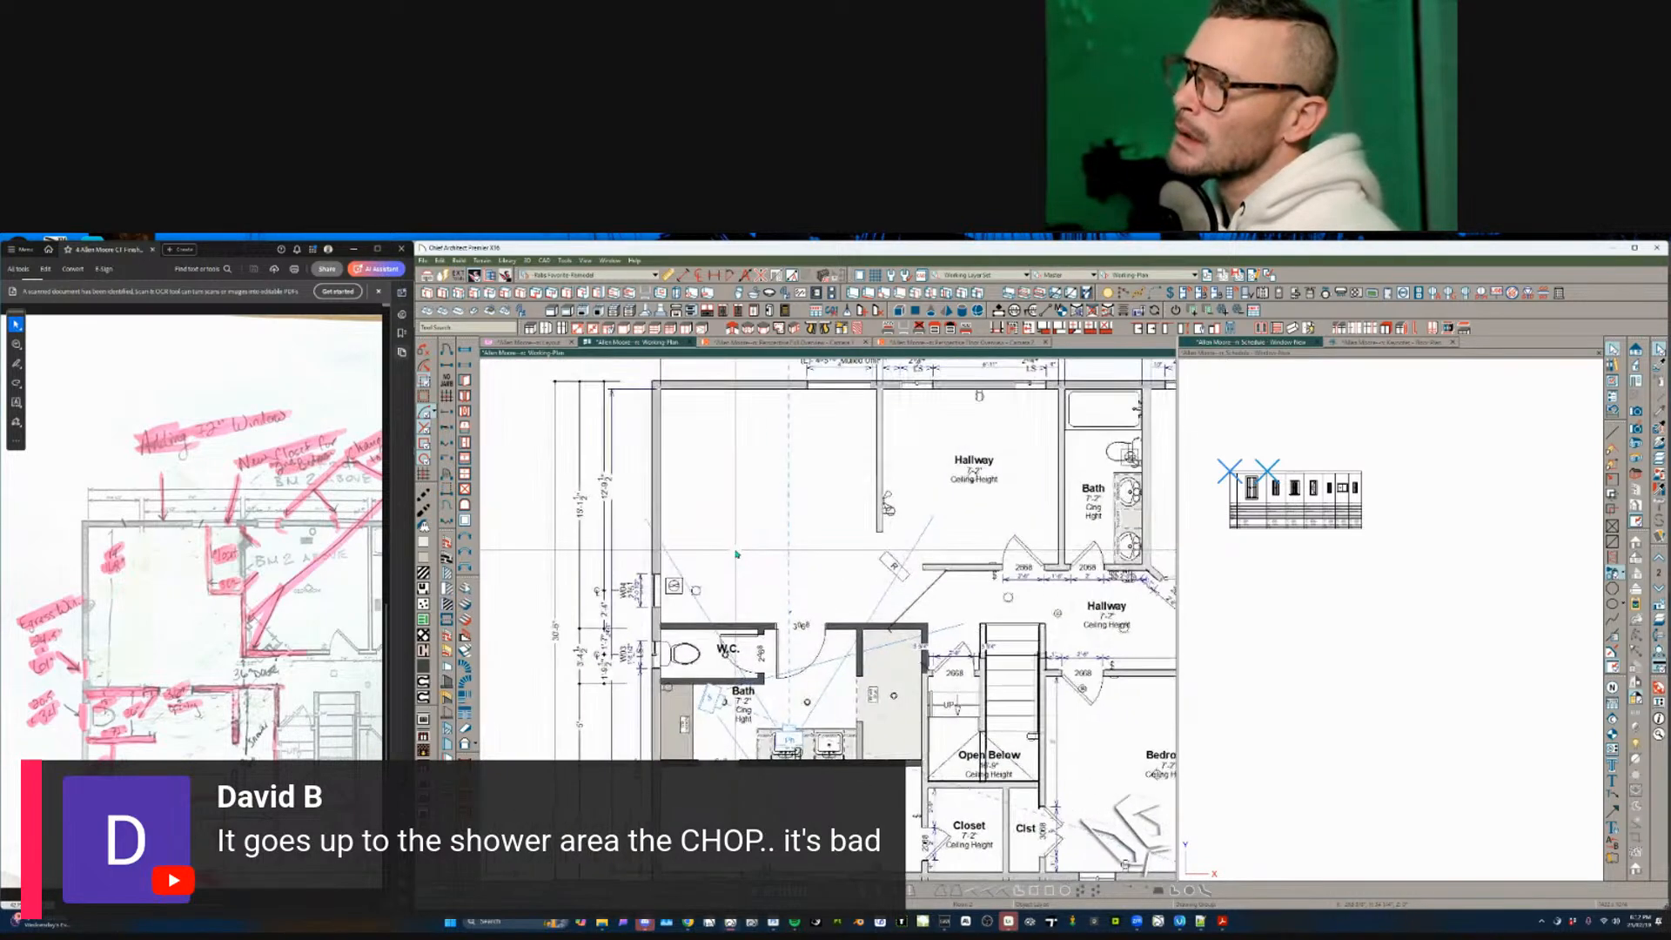
{"action": "scroll", "coordinate": [735, 554], "scroll_direction": "right", "scroll_amount": 2}
{"action": "scroll", "coordinate": [737, 554], "scroll_direction": "up", "scroll_amount": 1}
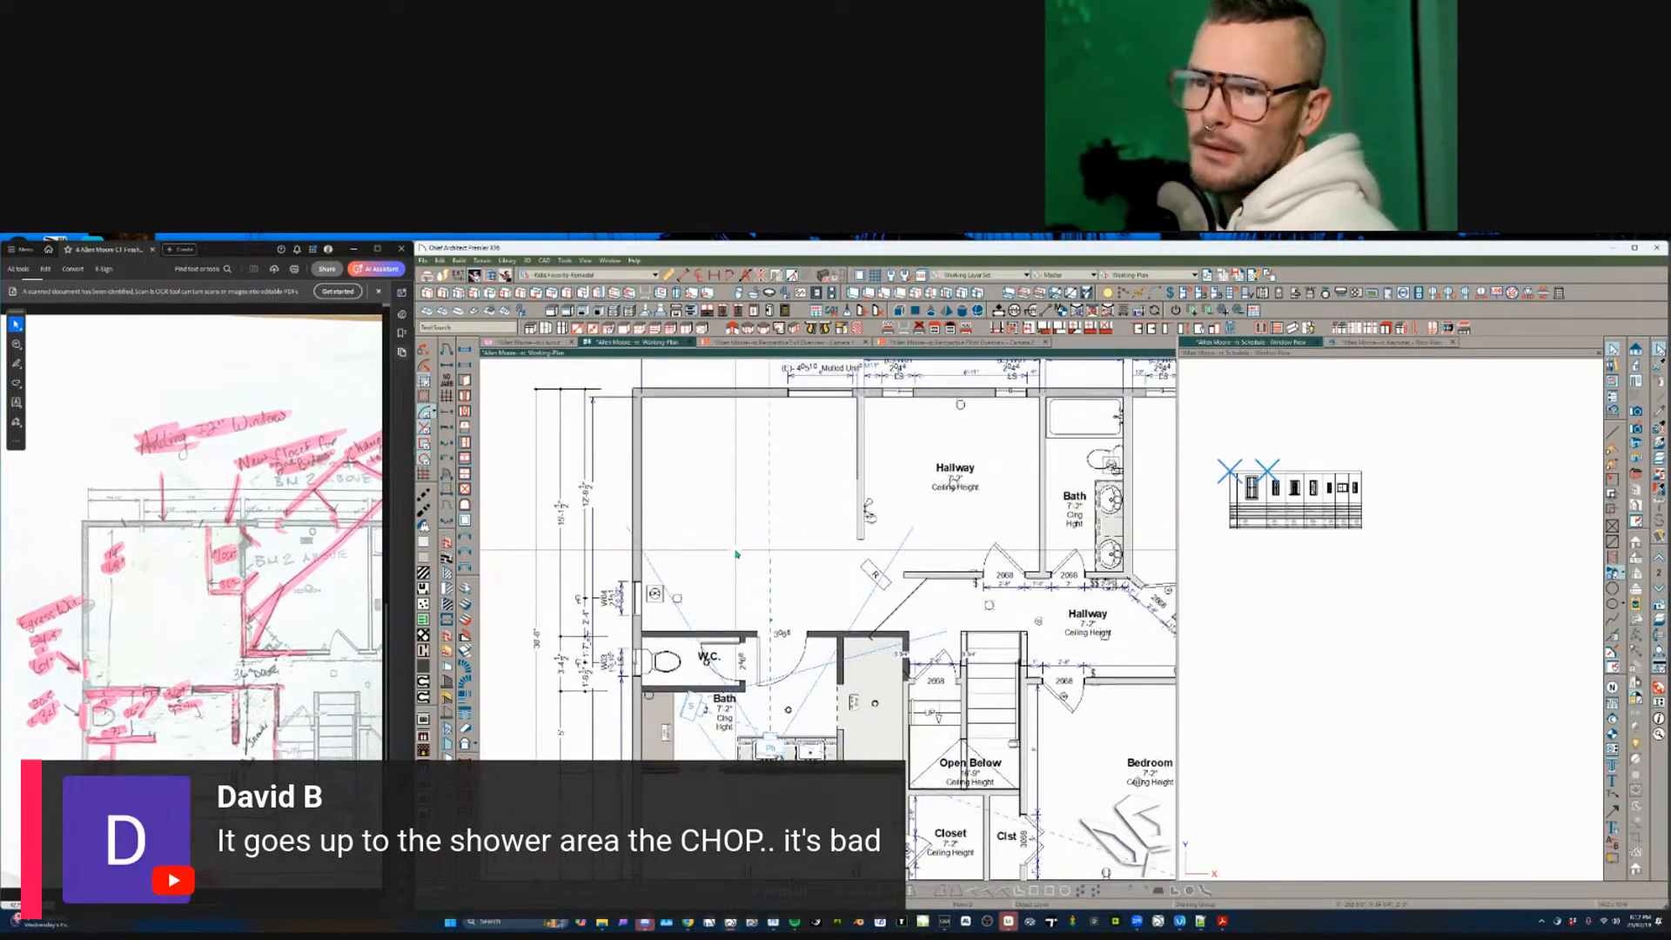
{"action": "left_click", "coordinate": [736, 553]}
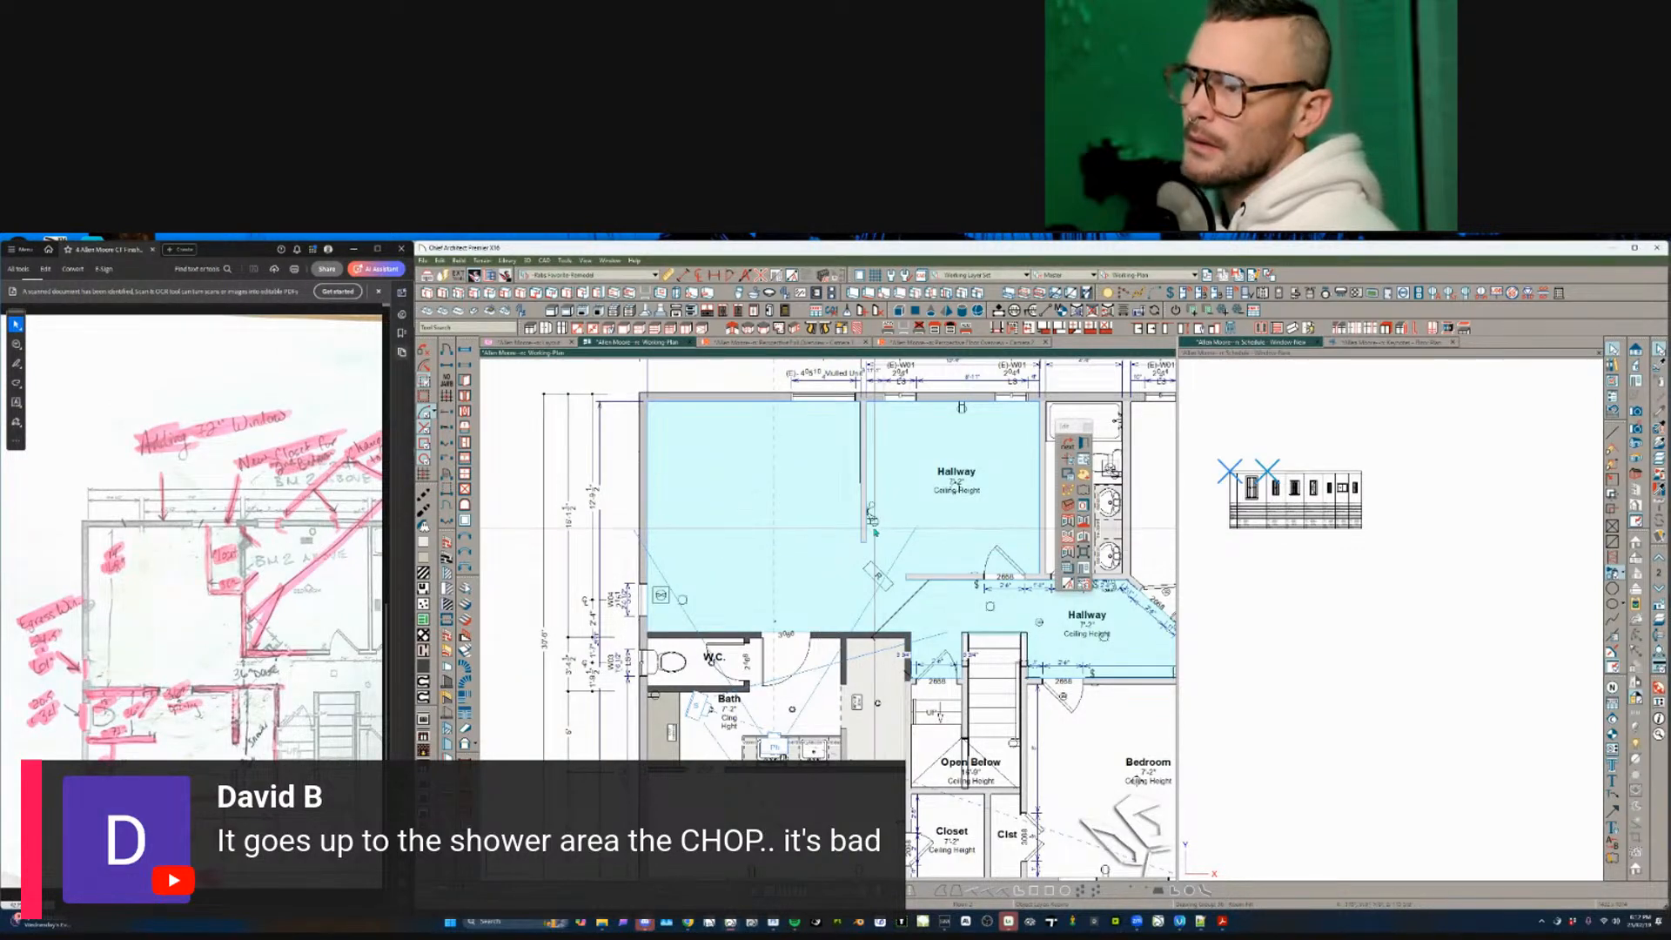
- Draw a short wall leftward from the hallway wall end beside the R fixture, about 3'-0 3/8" long
{"action": "scroll", "coordinate": [824, 552], "scroll_direction": "up", "scroll_amount": 2}
{"action": "left_click", "coordinate": [447, 603]}
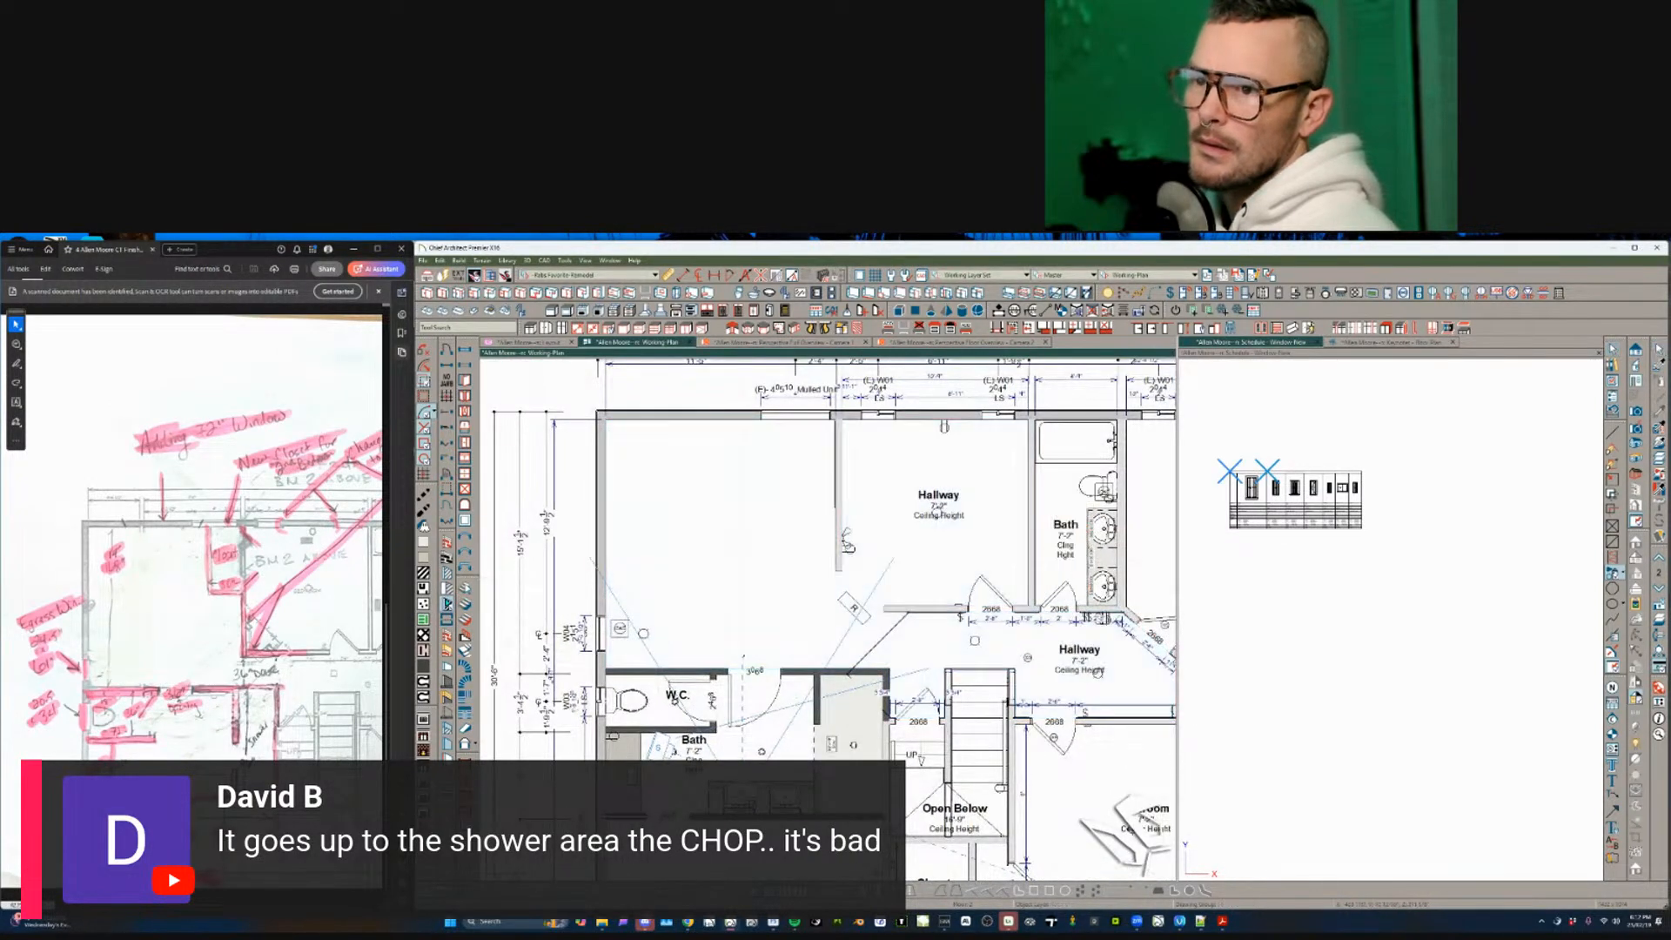
{"action": "scroll", "coordinate": [837, 557], "scroll_direction": "up", "scroll_amount": 3}
{"action": "left_click_drag", "start_coordinate": [819, 587], "coordinate": [819, 623]}
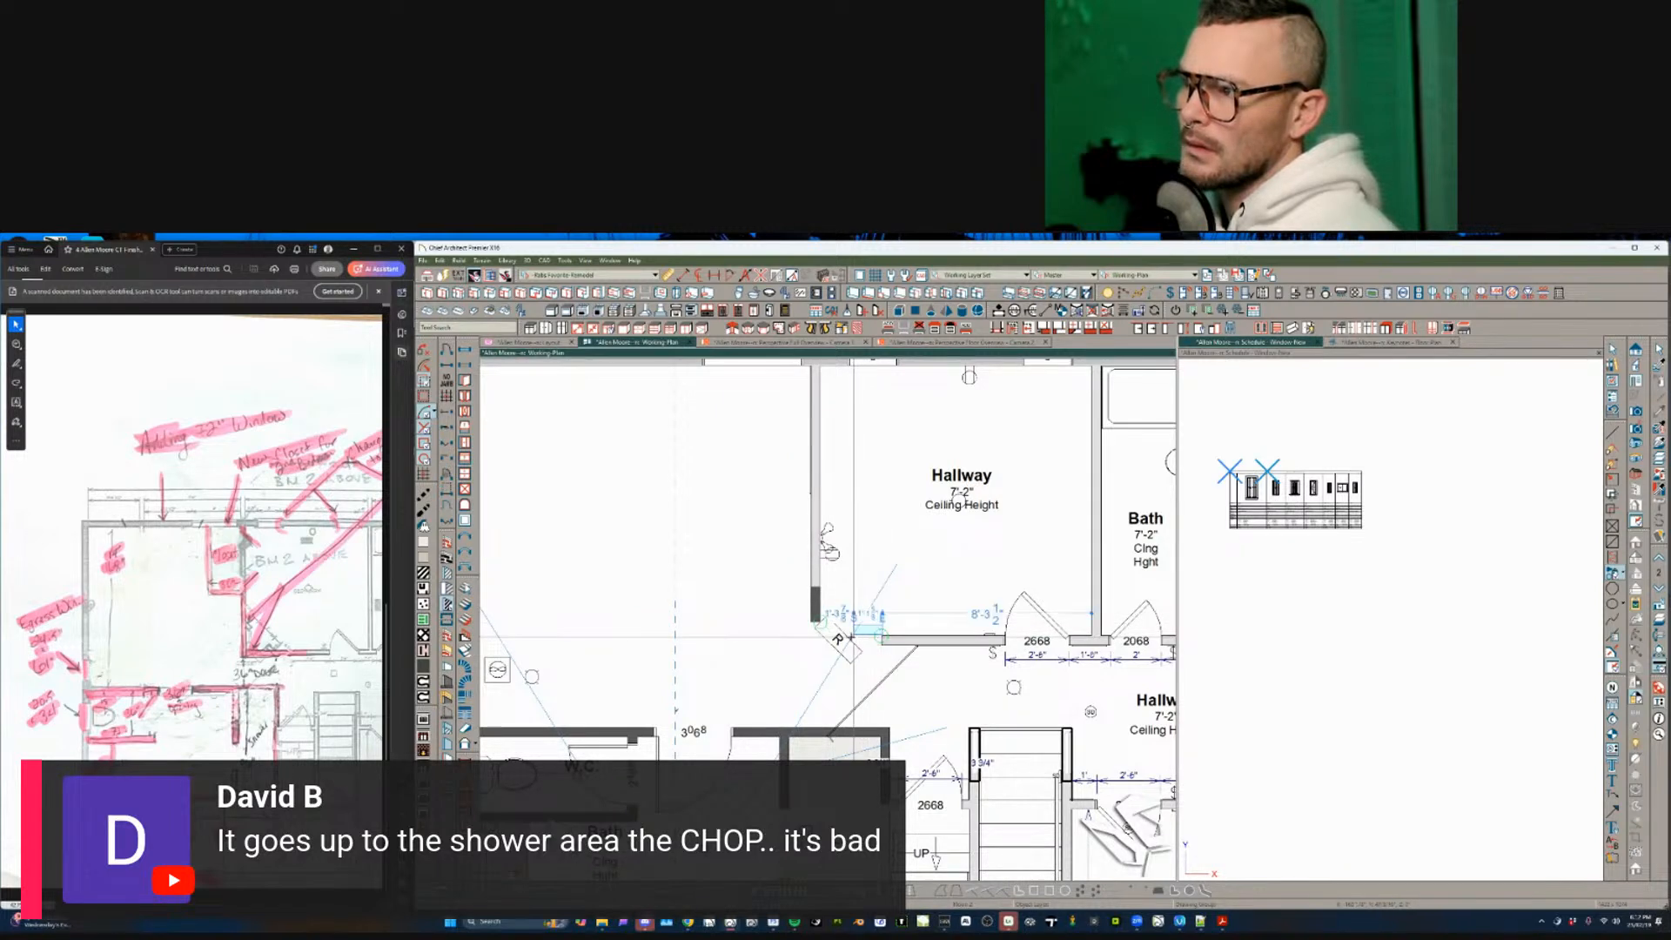
{"action": "scroll", "coordinate": [884, 635], "scroll_direction": "up", "scroll_amount": 3}
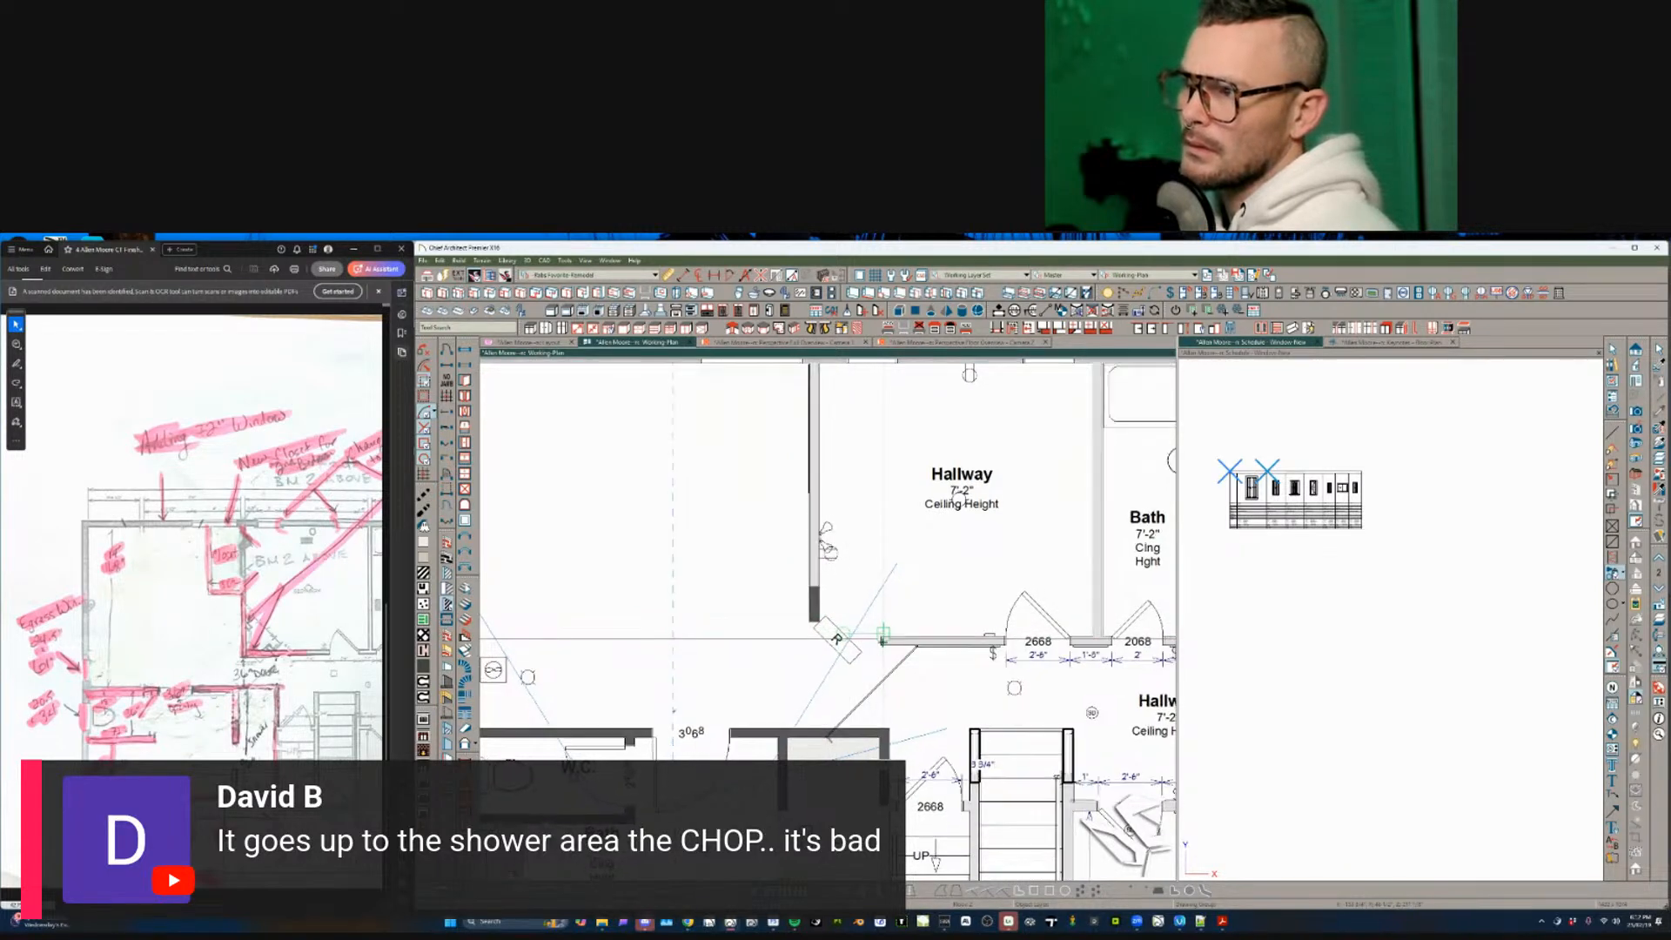
{"action": "mouse_move", "coordinate": [936, 642]}
{"action": "left_mouse_down"}
{"action": "mouse_move", "coordinate": [787, 642]}
{"action": "mouse_move", "coordinate": [938, 638]}
{"action": "left_mouse_up"}
- Trim the new hallway wall to 2'-5" and extend the vertical wall down to meet it
{"action": "left_click", "coordinate": [923, 632]}
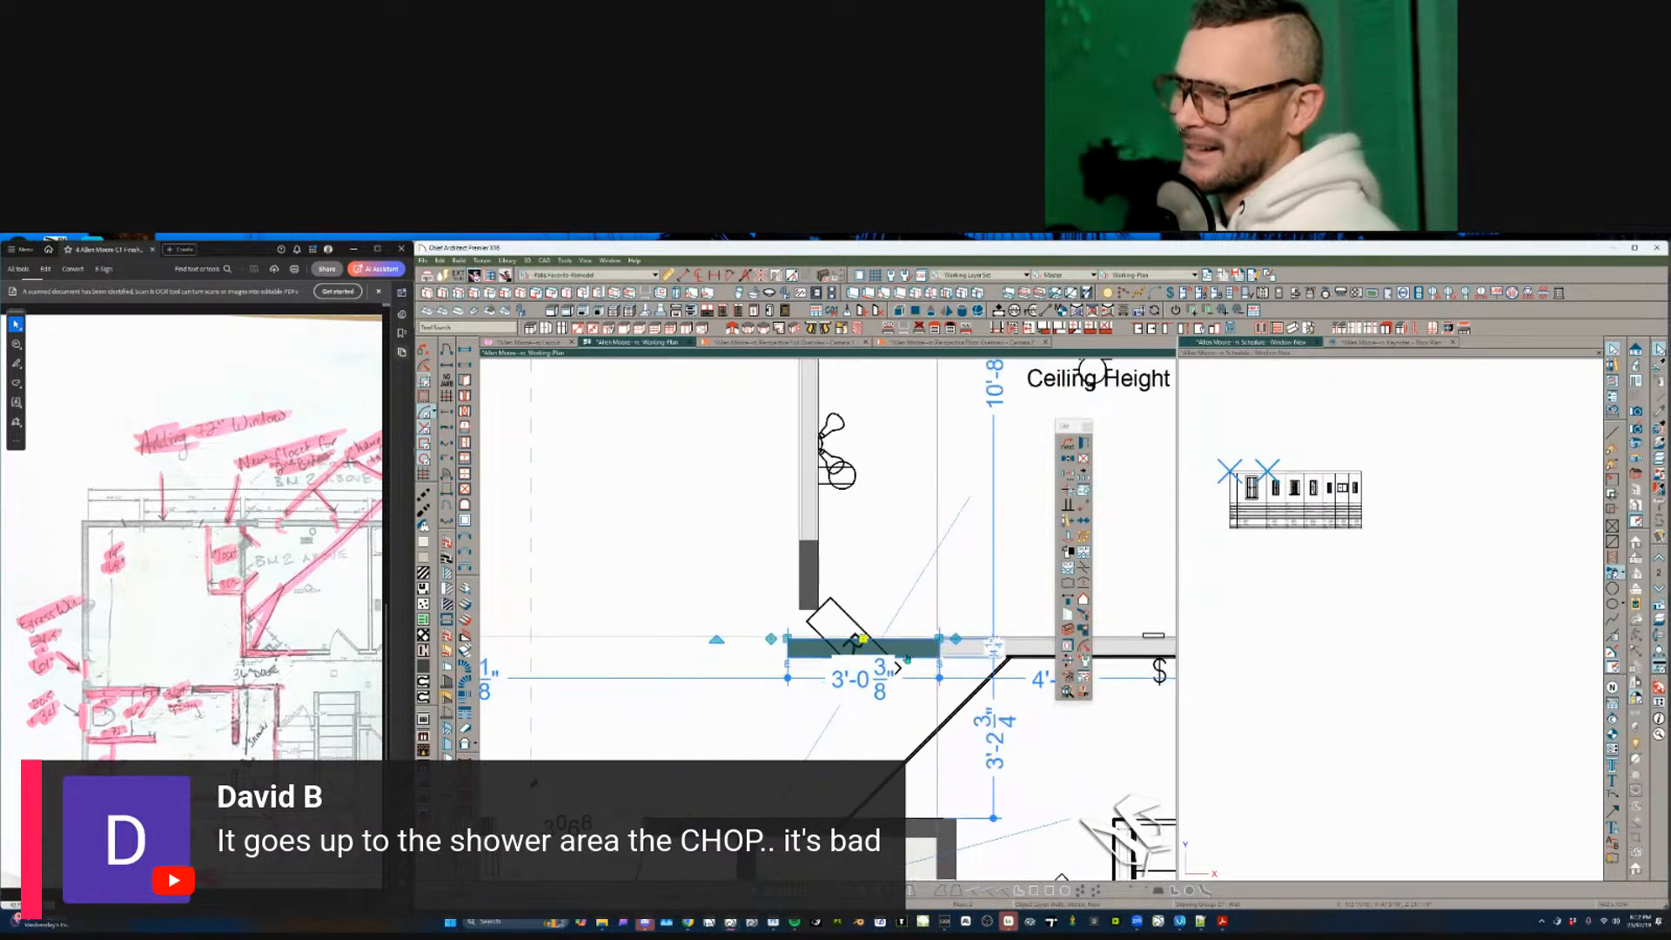
{"action": "scroll", "coordinate": [857, 631], "scroll_direction": "up", "scroll_amount": 1}
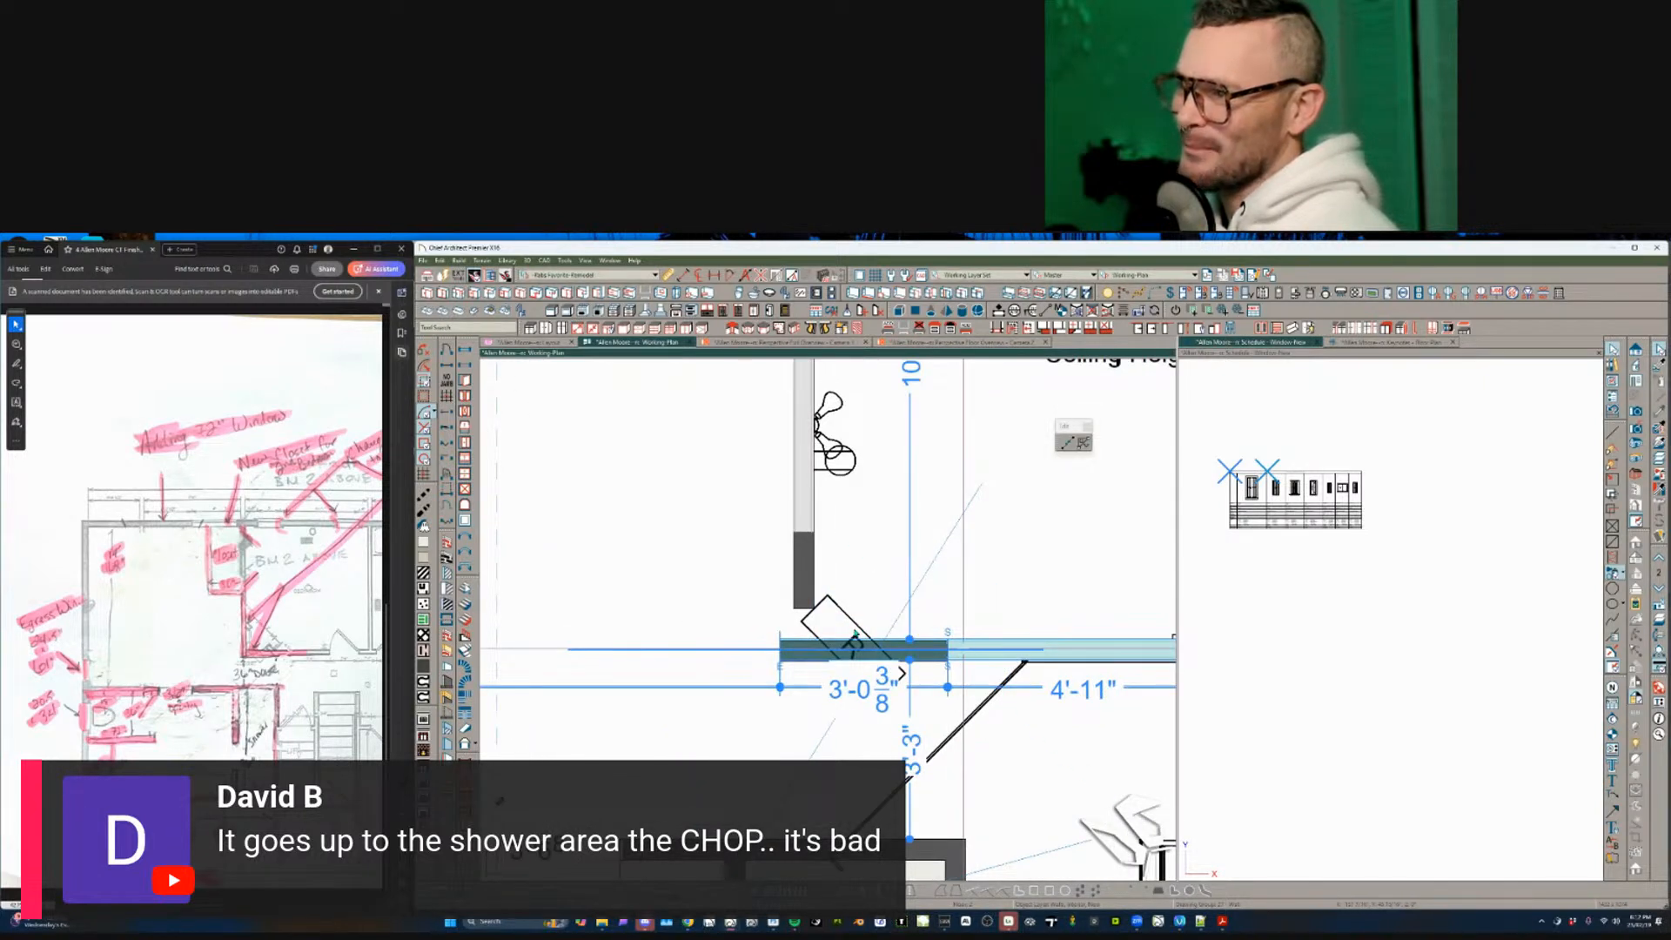
{"action": "left_click_drag", "start_coordinate": [781, 642], "coordinate": [811, 641]}
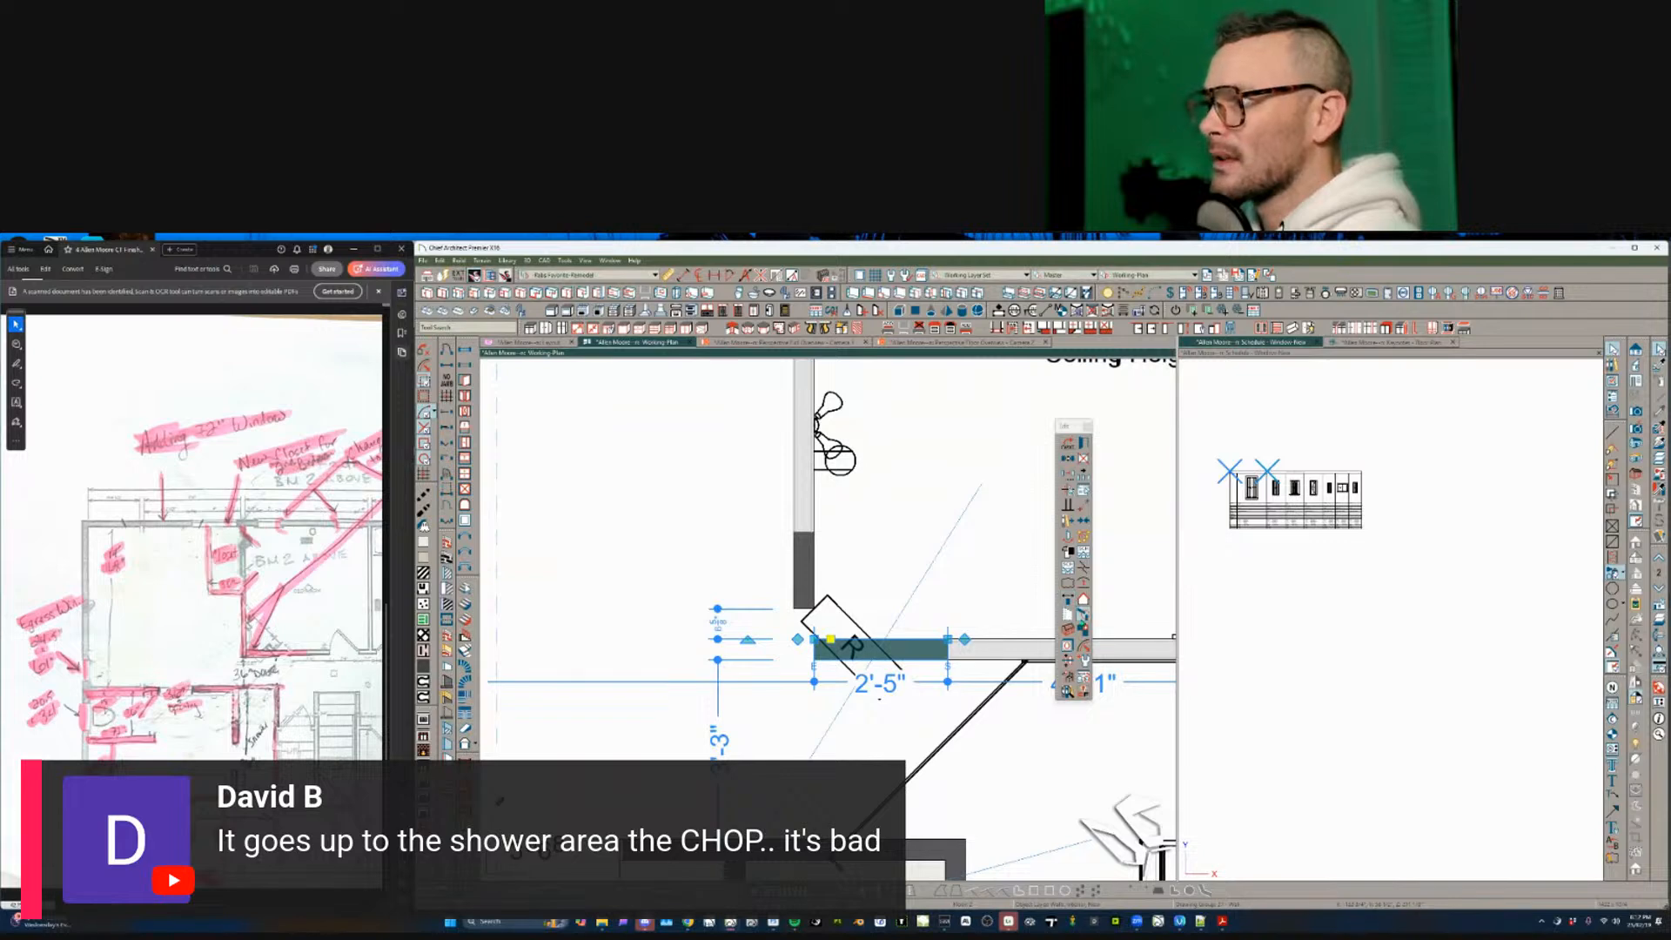
{"action": "left_click", "coordinate": [800, 569]}
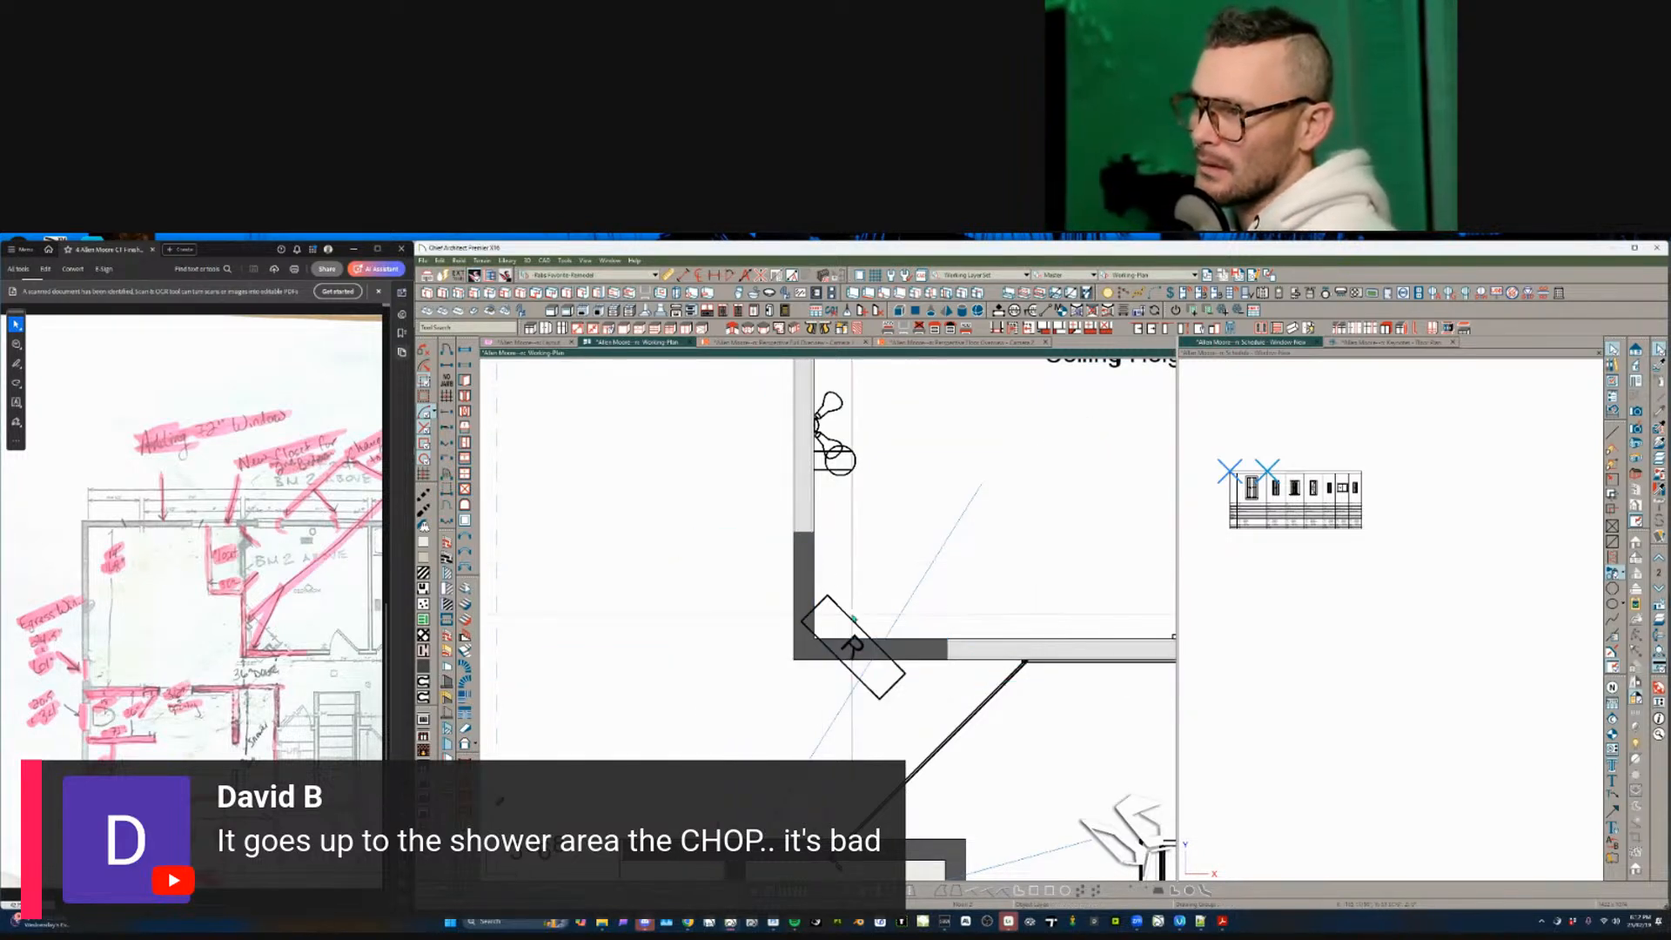
{"action": "left_click", "coordinate": [857, 627]}
{"action": "key", "text": "Escape"}
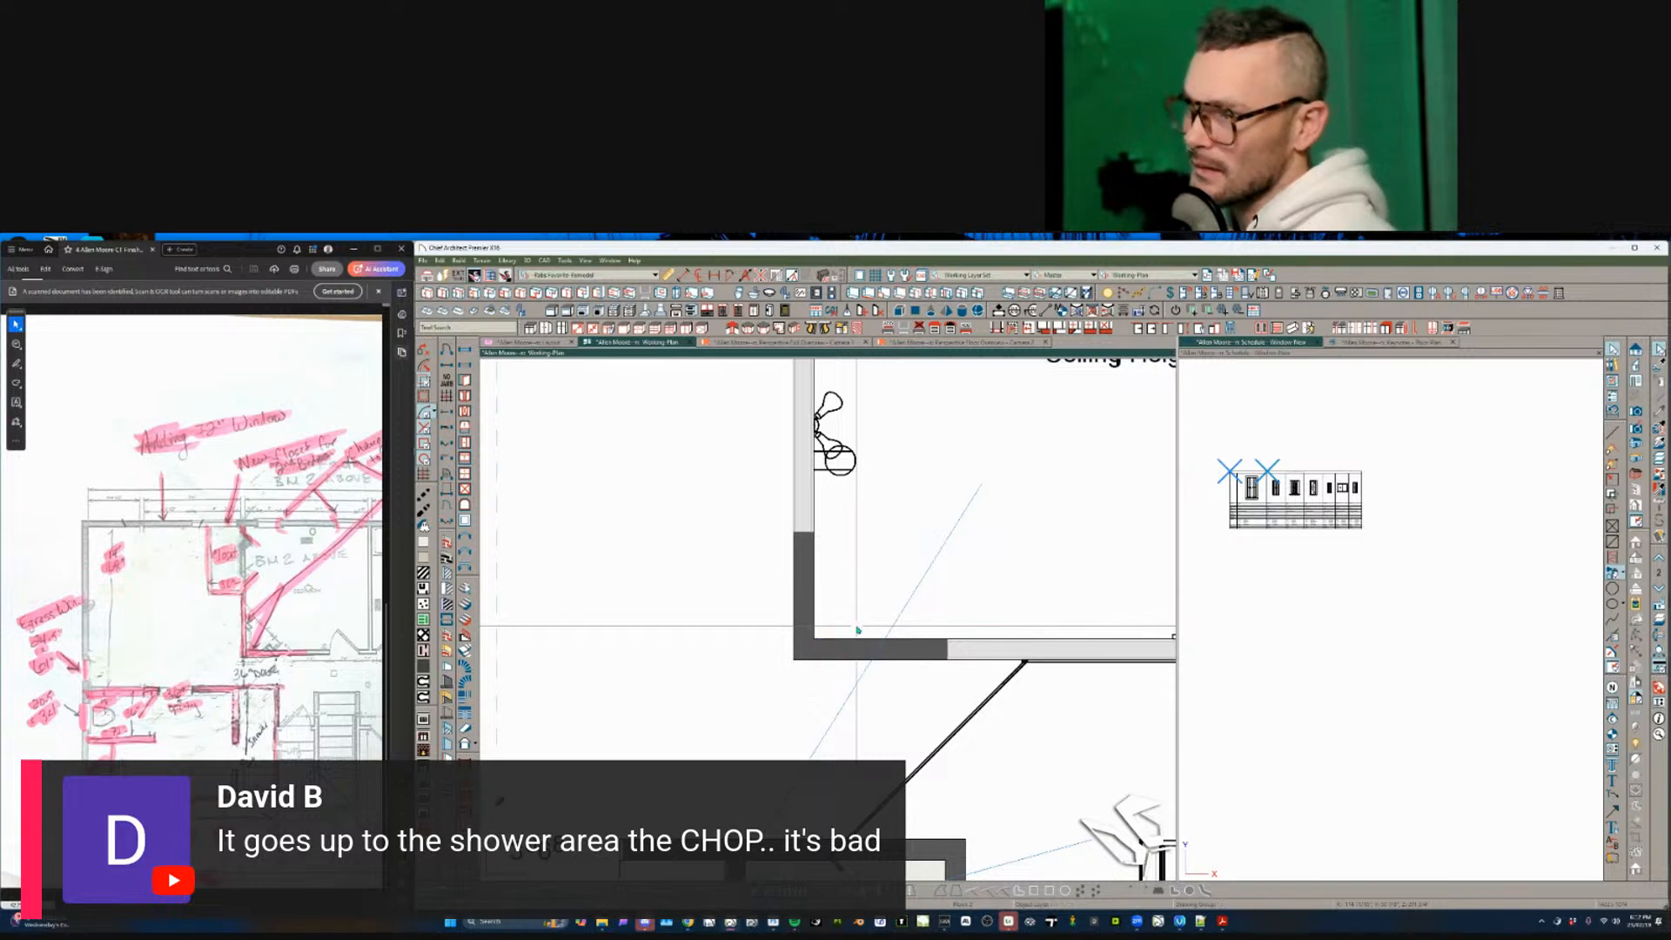
{"action": "scroll", "coordinate": [870, 644], "scroll_direction": "down", "scroll_amount": 5}
- Delete the stray diagonal line at the W.C. doorway
{"action": "left_click", "coordinate": [887, 657]}
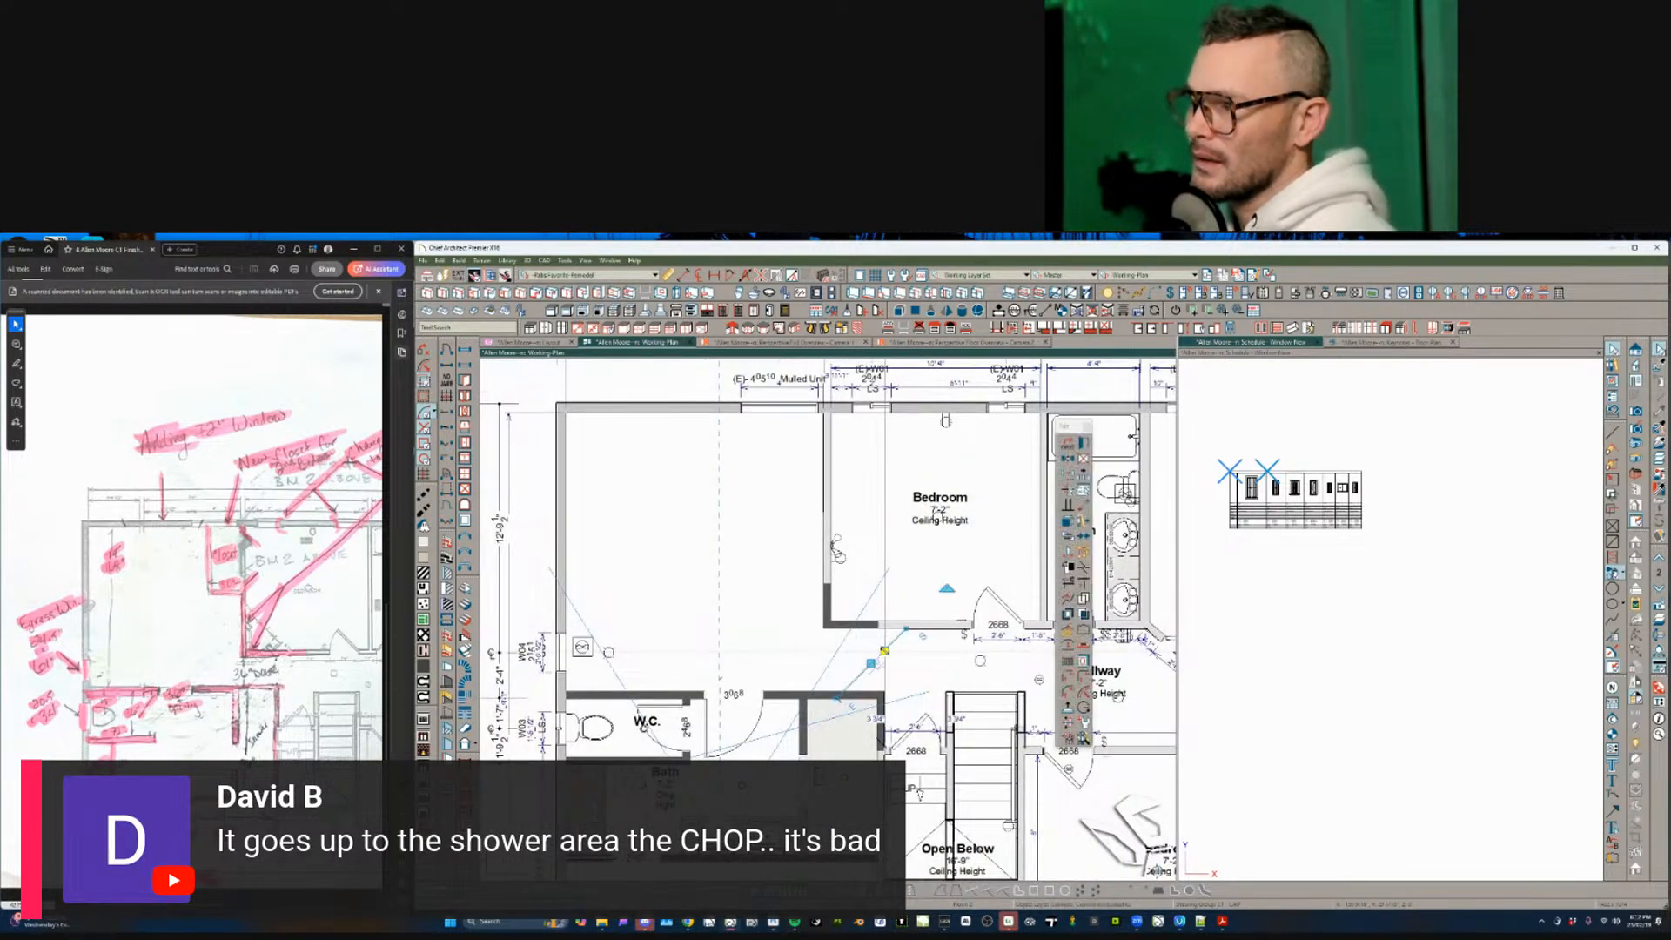
{"action": "key", "text": "Escape"}
{"action": "scroll", "coordinate": [905, 653], "scroll_direction": "up", "scroll_amount": 2}
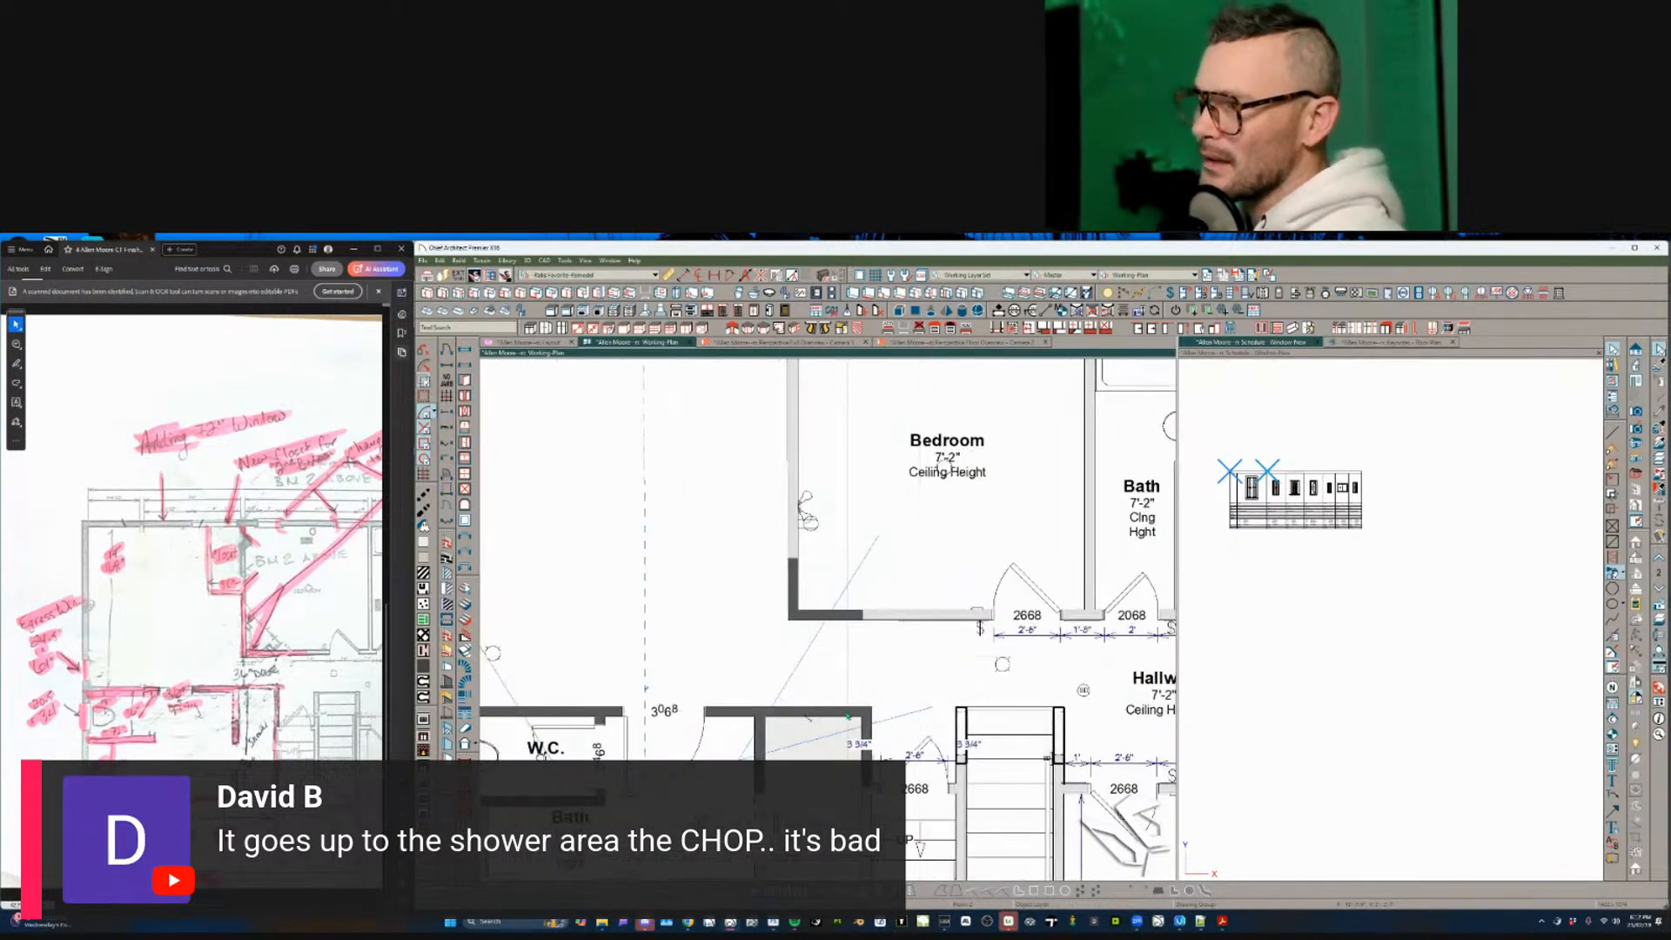
{"action": "left_click", "coordinate": [811, 724]}
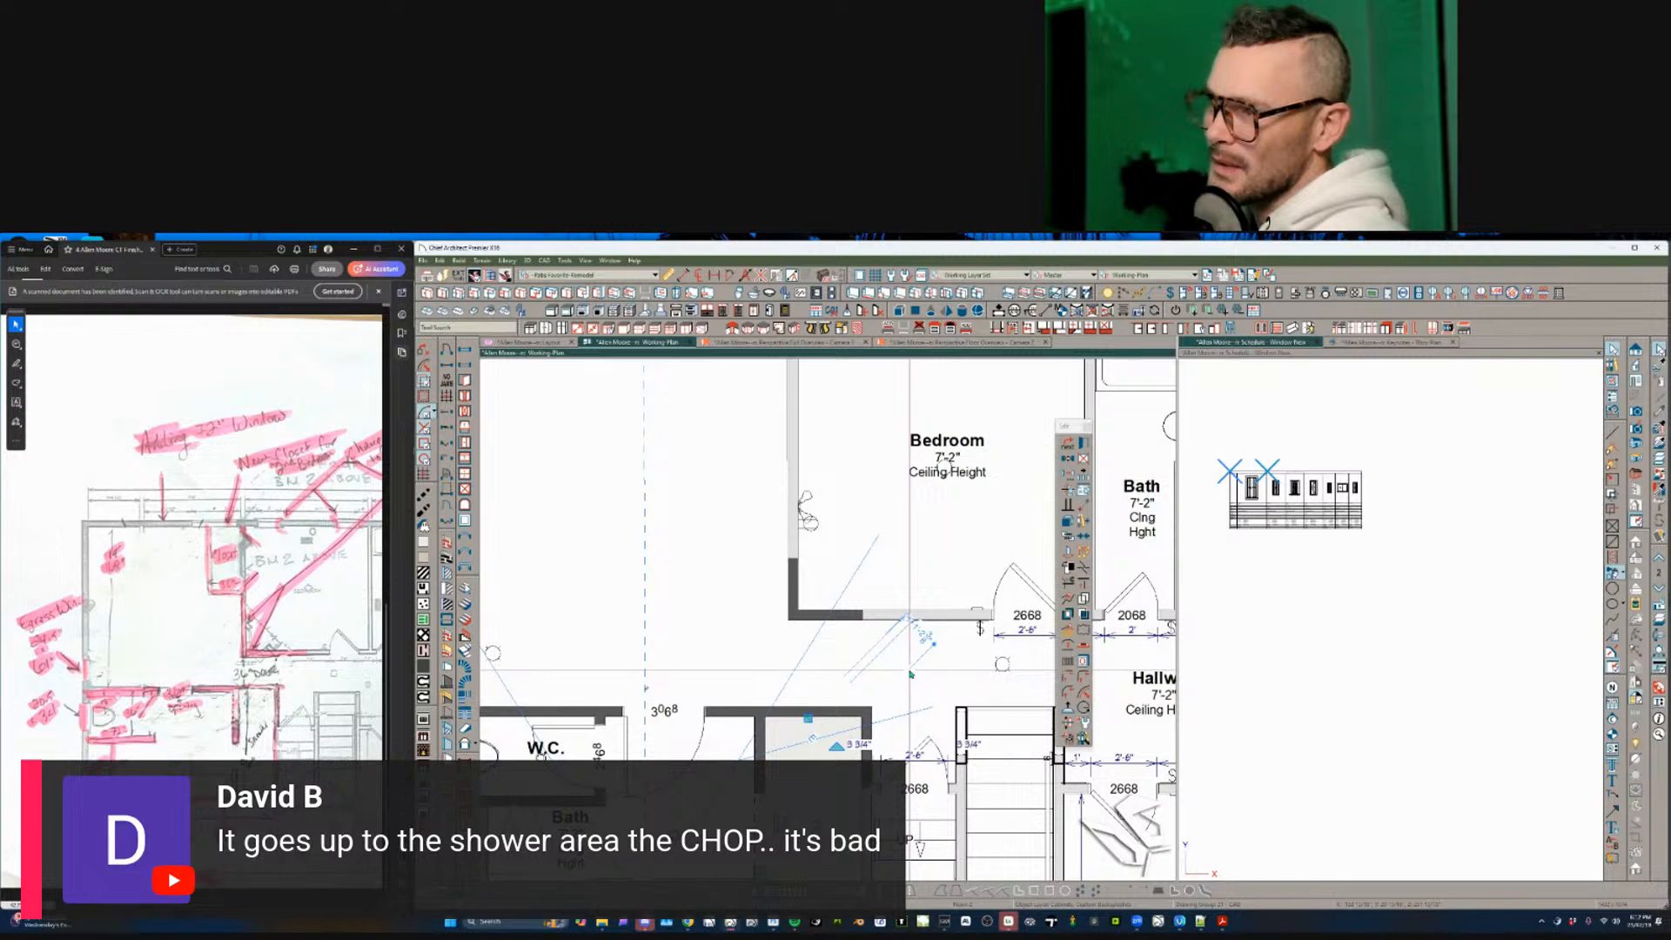
{"action": "key", "text": "Delete"}
- Select several plan objects, open their 3D Solid Specification, and cancel it unchanged
{"action": "left_click", "coordinate": [943, 622]}
{"action": "scroll", "coordinate": [923, 658], "scroll_direction": "down", "scroll_amount": 1}
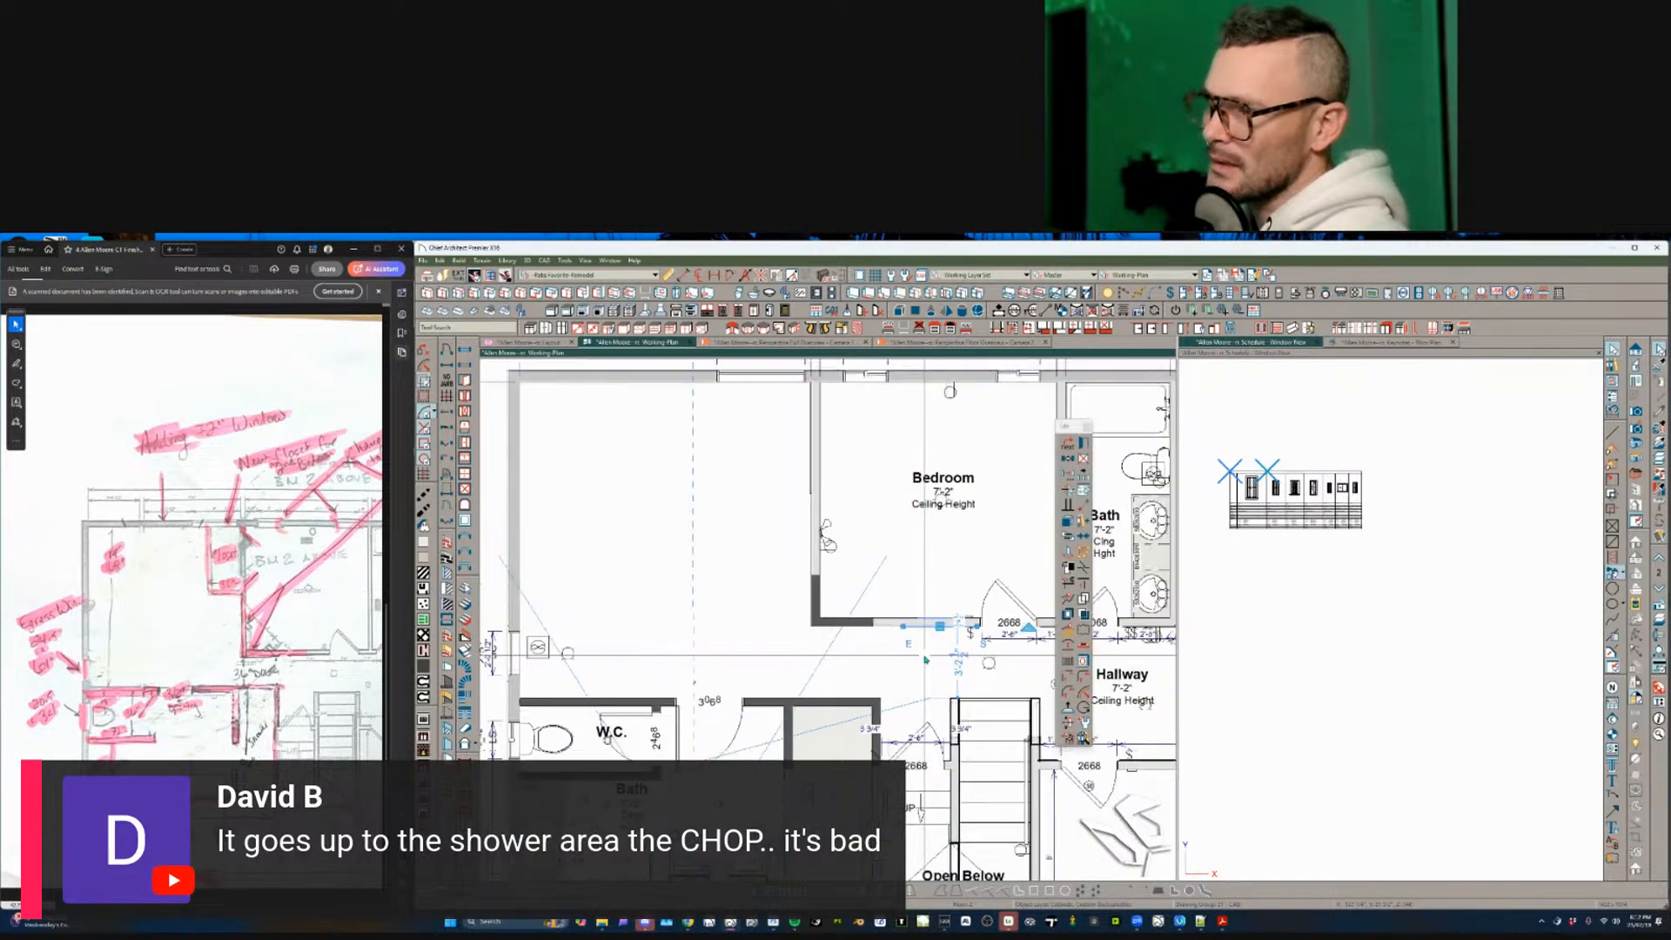
{"action": "scroll", "coordinate": [925, 658], "scroll_direction": "down", "scroll_amount": 3}
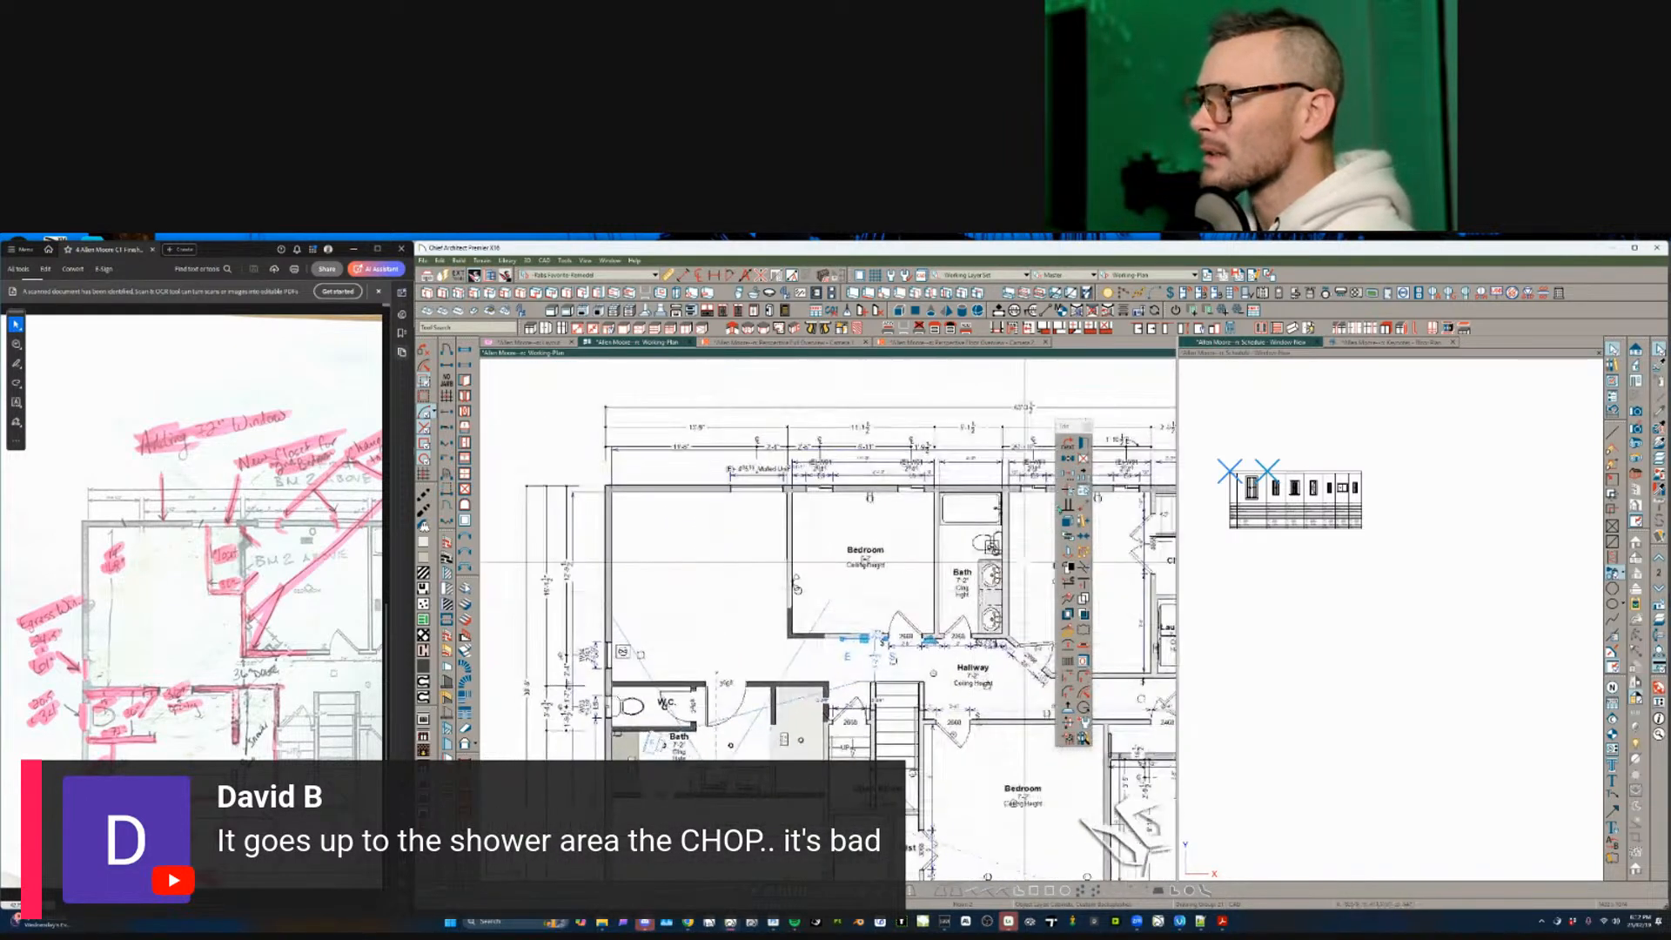
{"action": "scroll", "coordinate": [1024, 562], "scroll_direction": "down", "scroll_amount": 1}
{"action": "left_click", "coordinate": [1082, 473]}
{"action": "left_click", "coordinate": [1084, 445]}
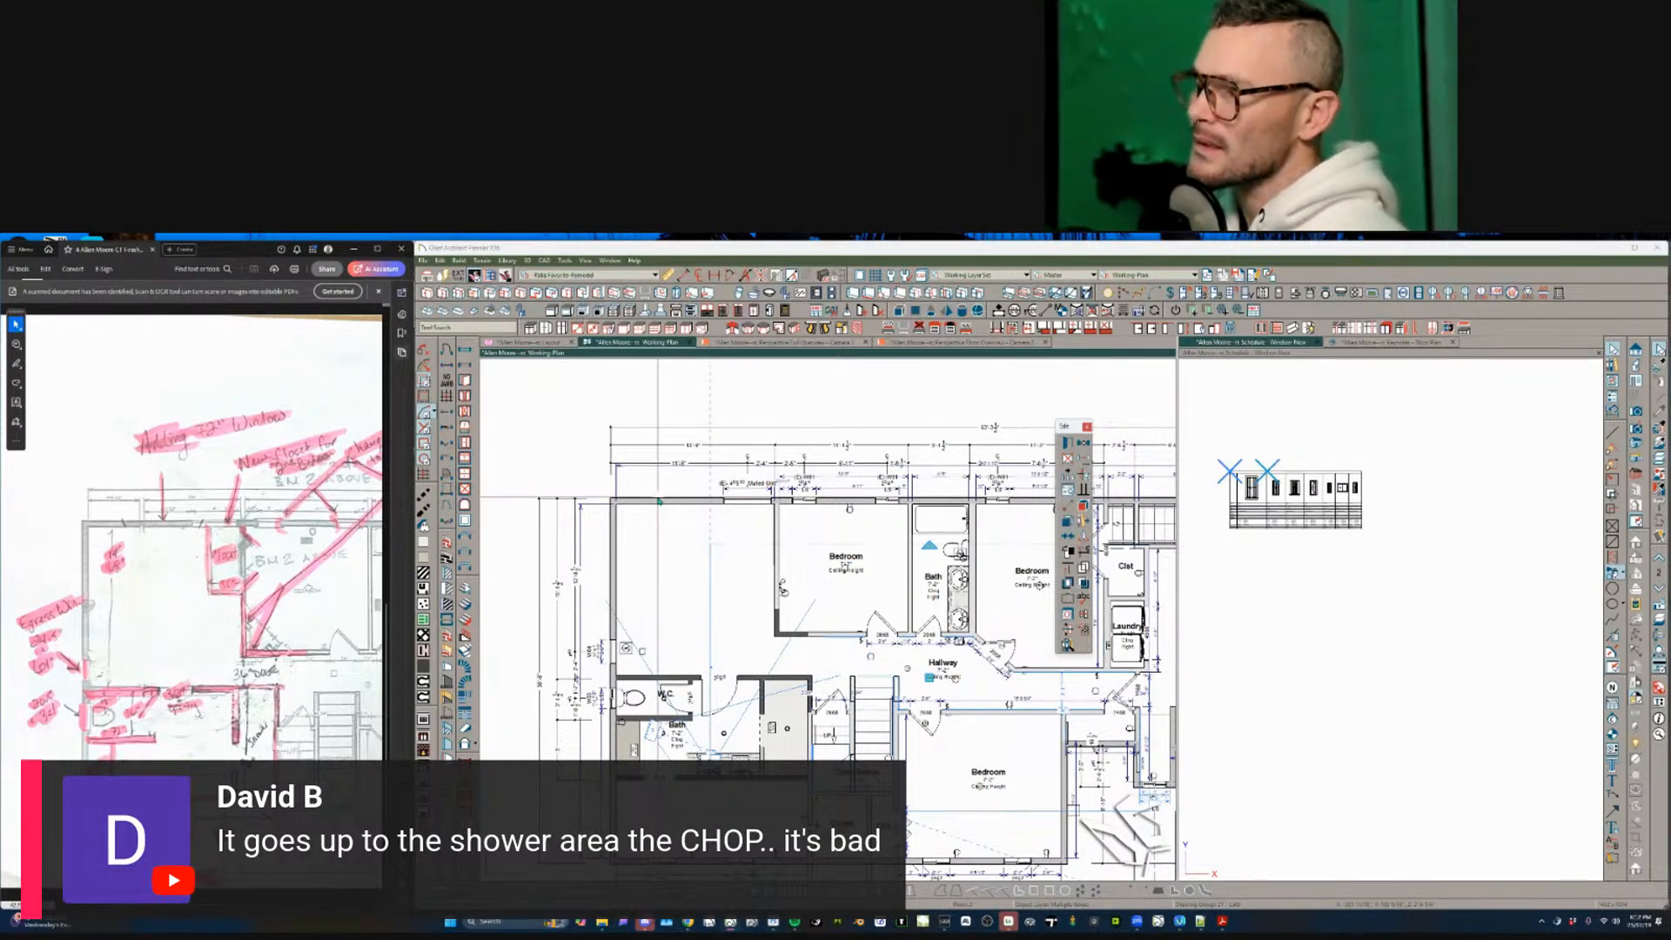
{"action": "key", "text": "ctrl+e"}
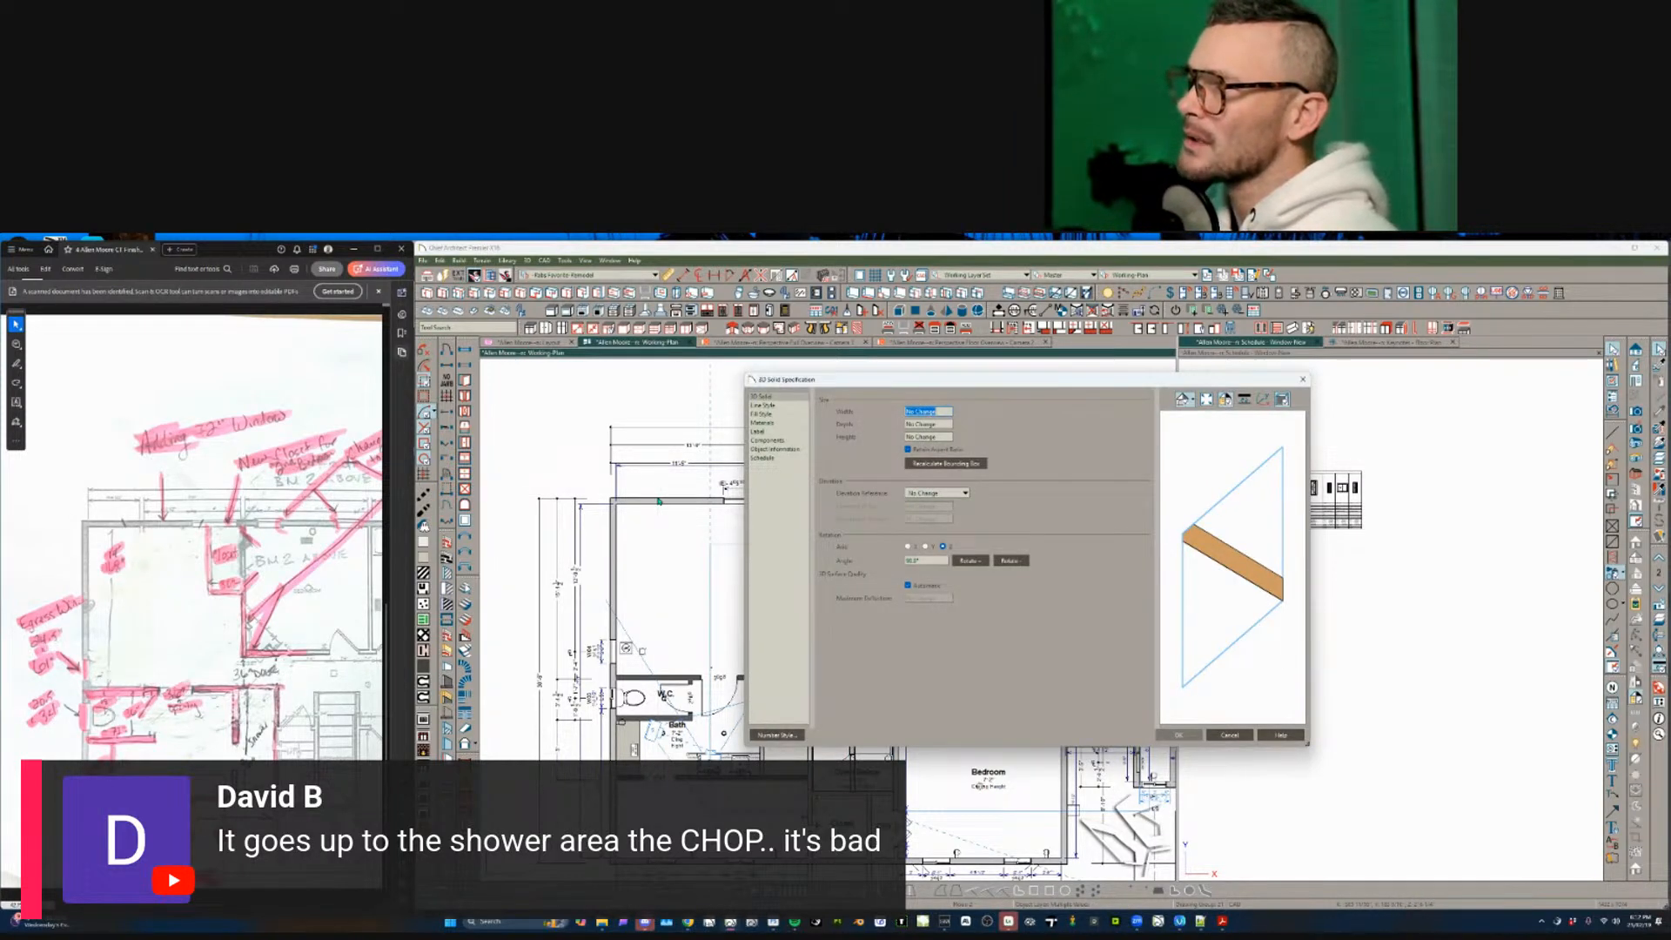
{"action": "left_click", "coordinate": [1229, 735]}
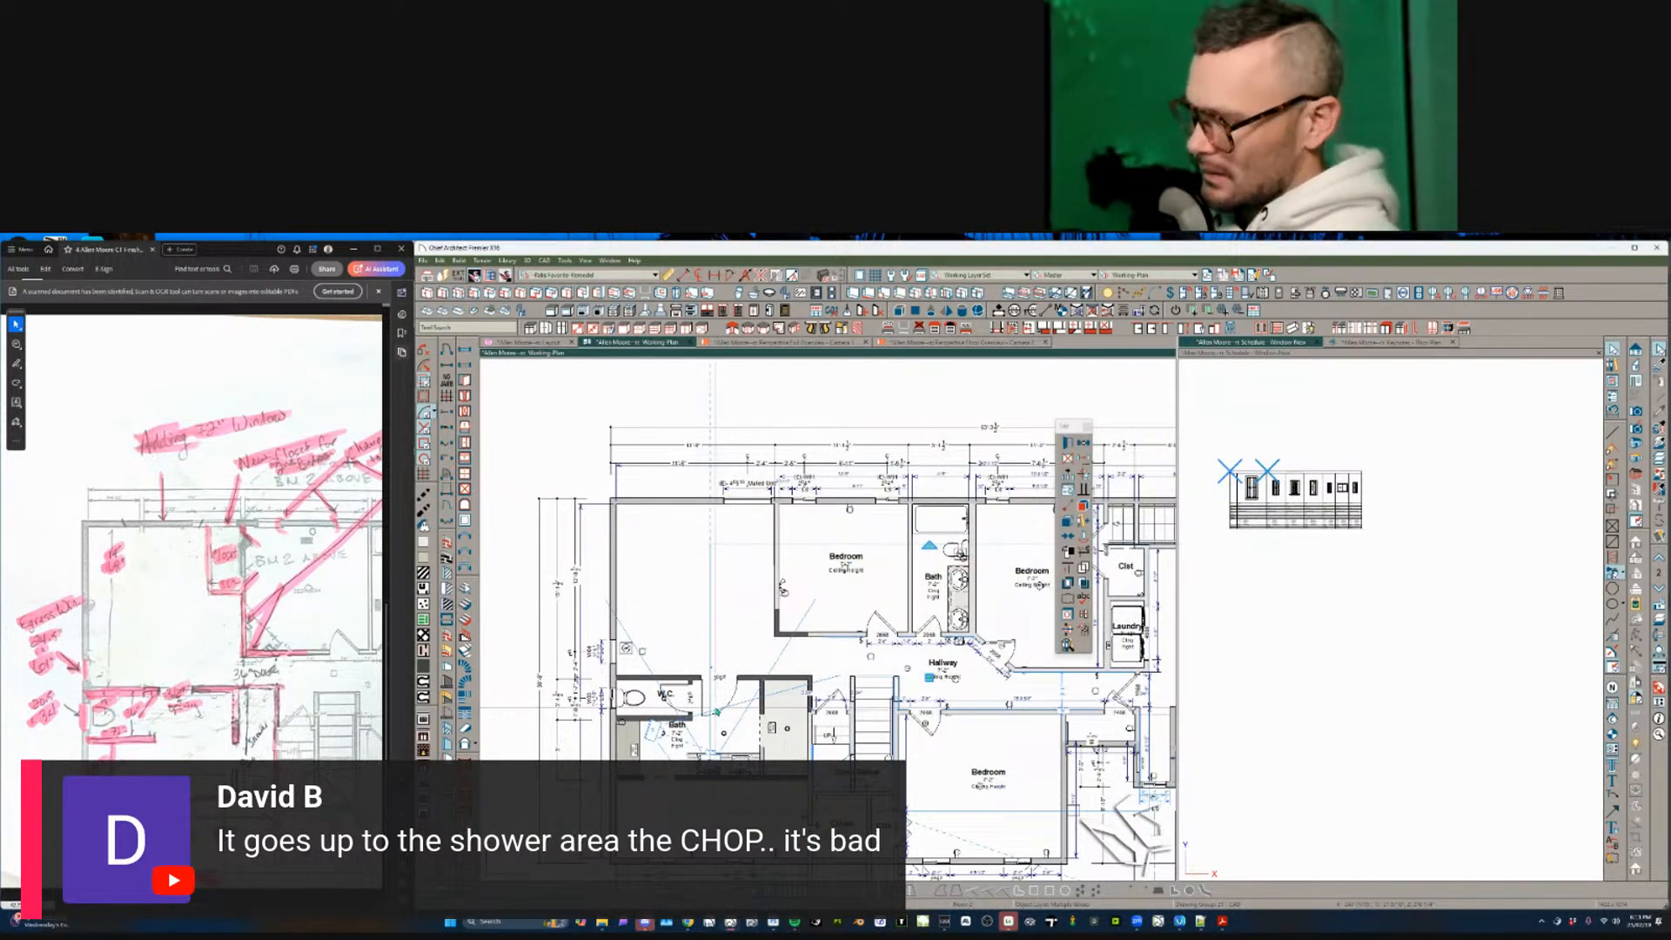
{"action": "key", "text": "Escape"}
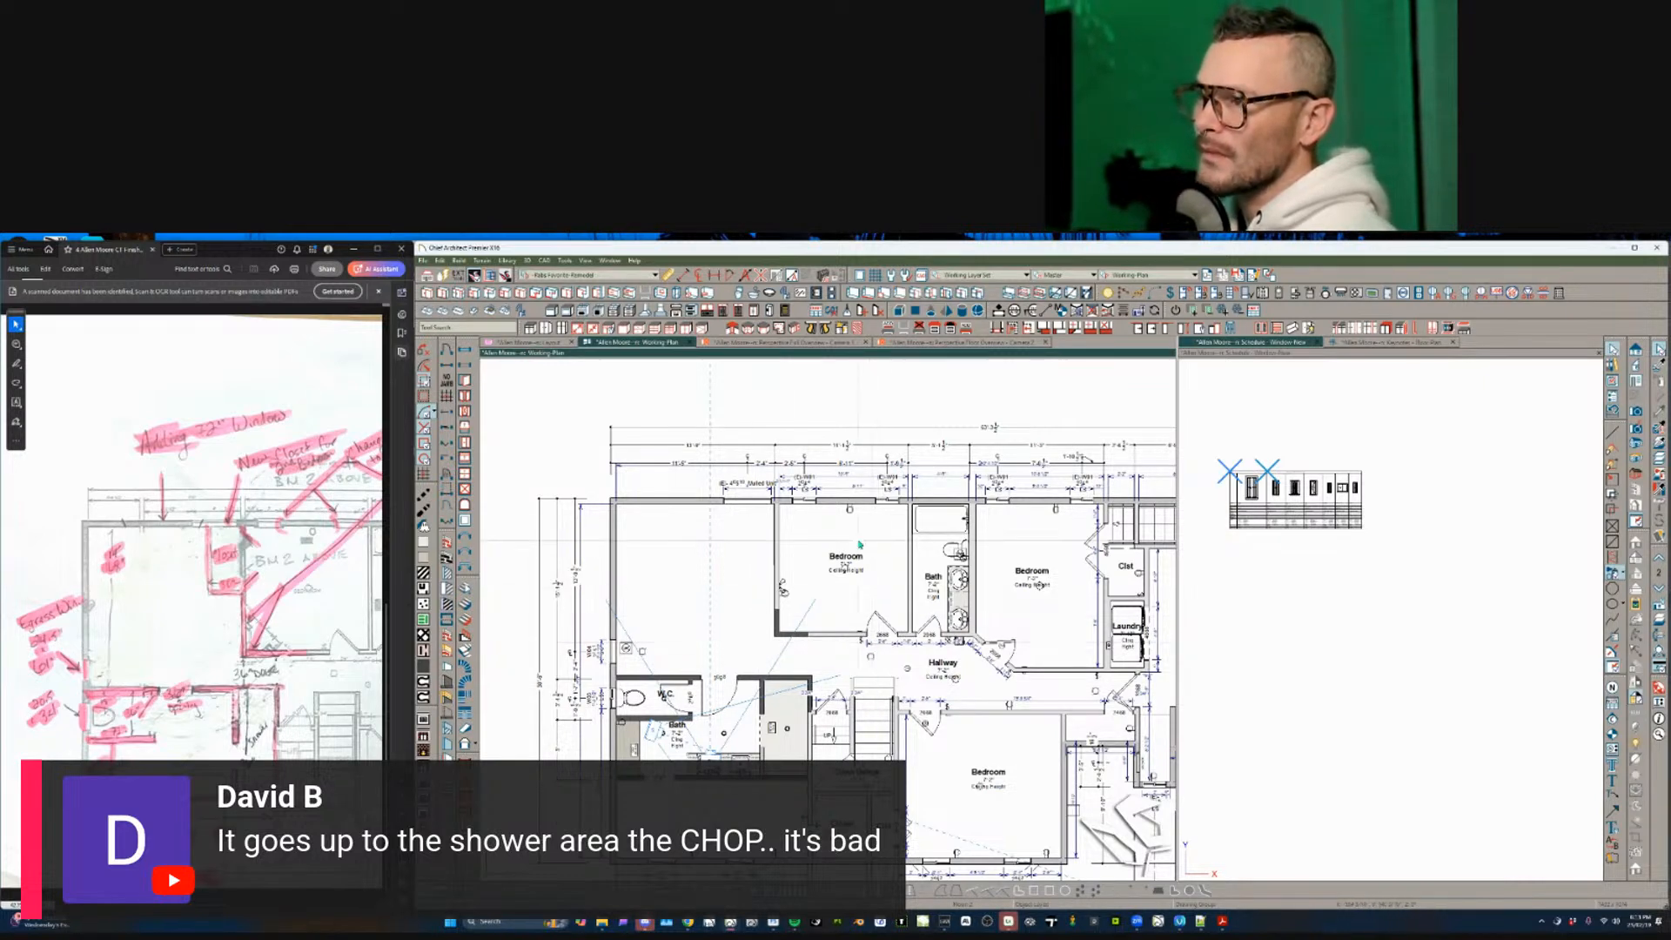
- Delete the plan's automatic dimensions, including the 4' one above the Mulled Unit
{"action": "scroll", "coordinate": [744, 697], "scroll_direction": "up", "scroll_amount": 5}
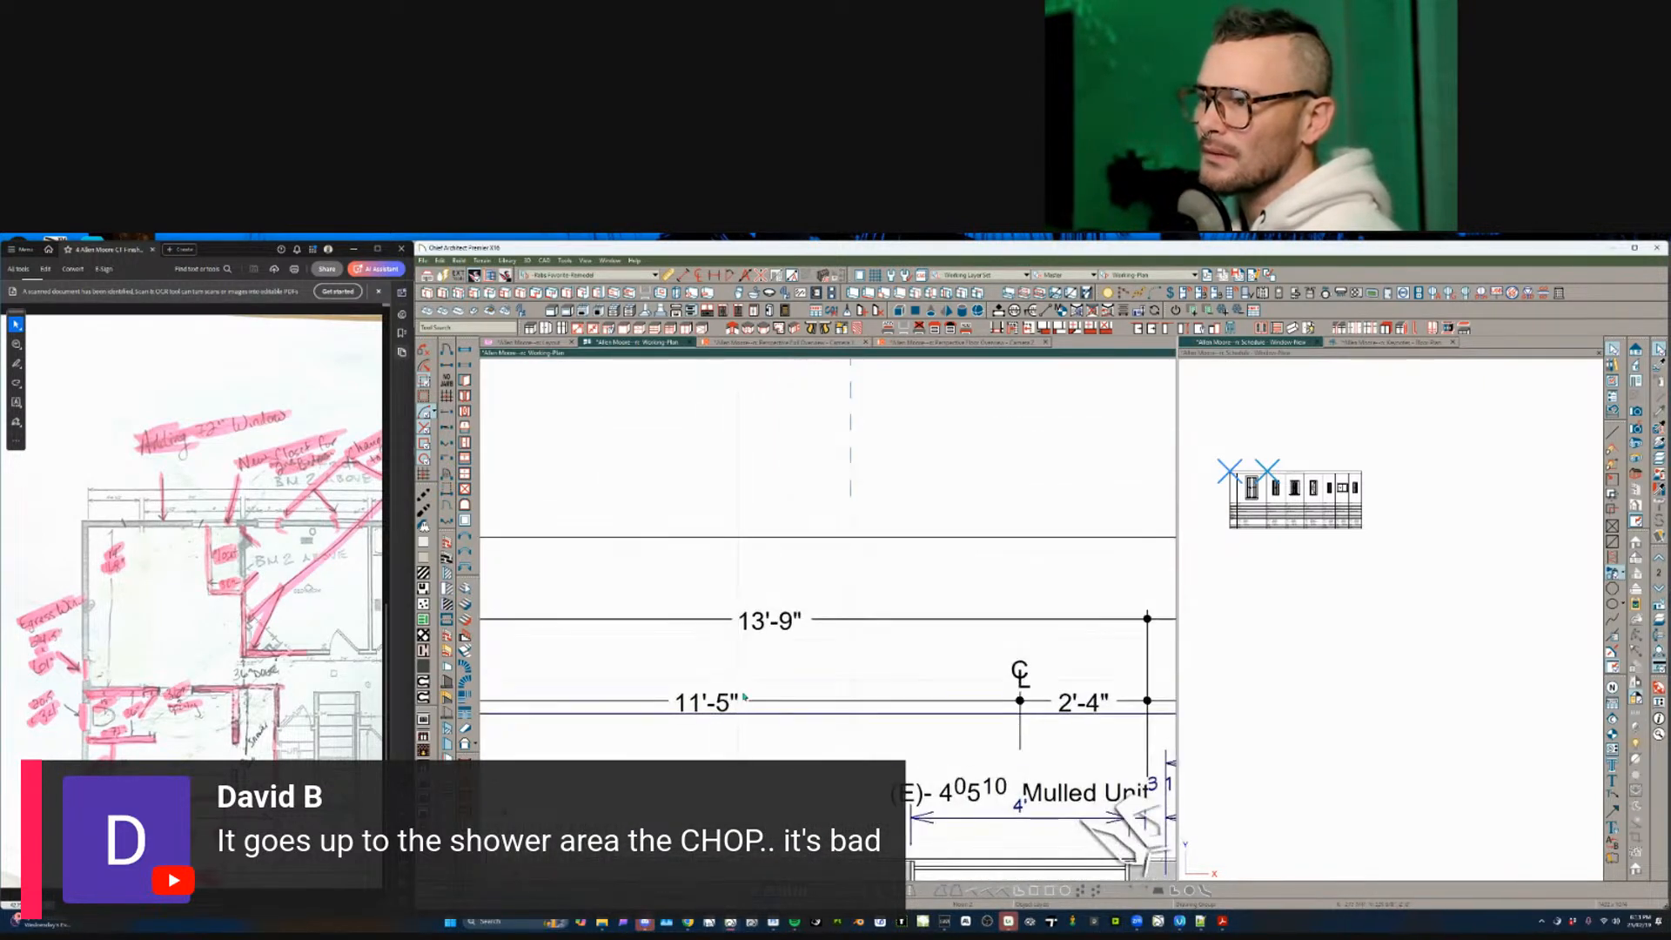
{"action": "scroll", "coordinate": [744, 697], "scroll_direction": "down", "scroll_amount": 3}
{"action": "left_click", "coordinate": [887, 687]}
{"action": "scroll", "coordinate": [874, 587], "scroll_direction": "down", "scroll_amount": 2}
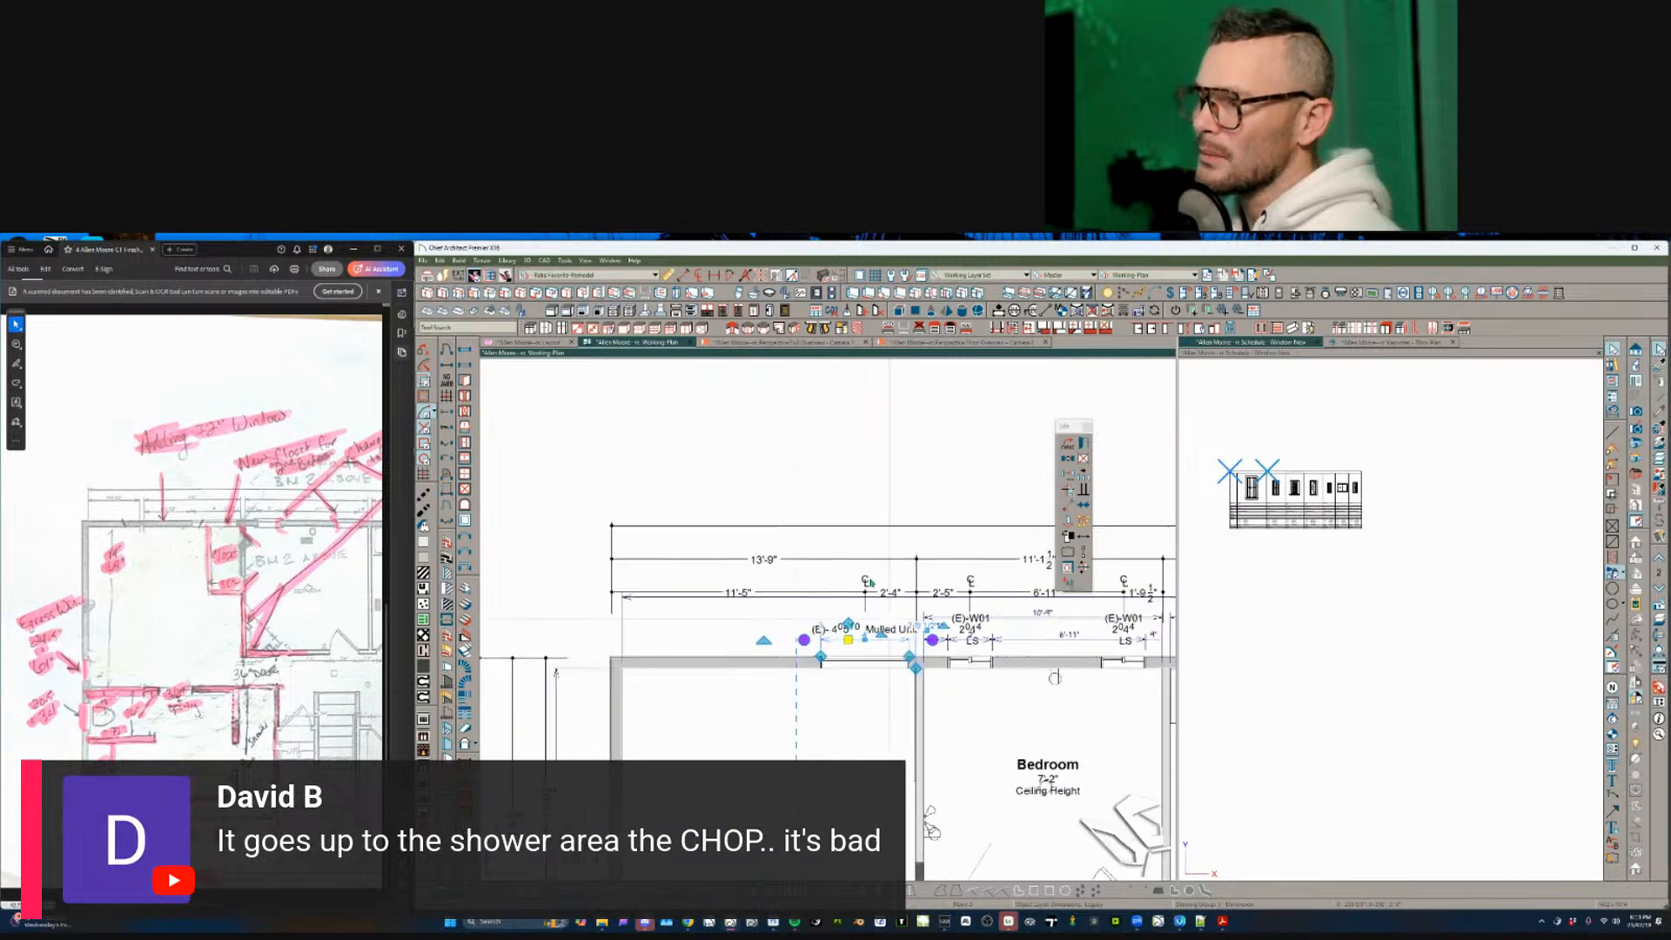
{"action": "scroll", "coordinate": [871, 582], "scroll_direction": "down", "scroll_amount": 5}
{"action": "key", "text": "Delete"}
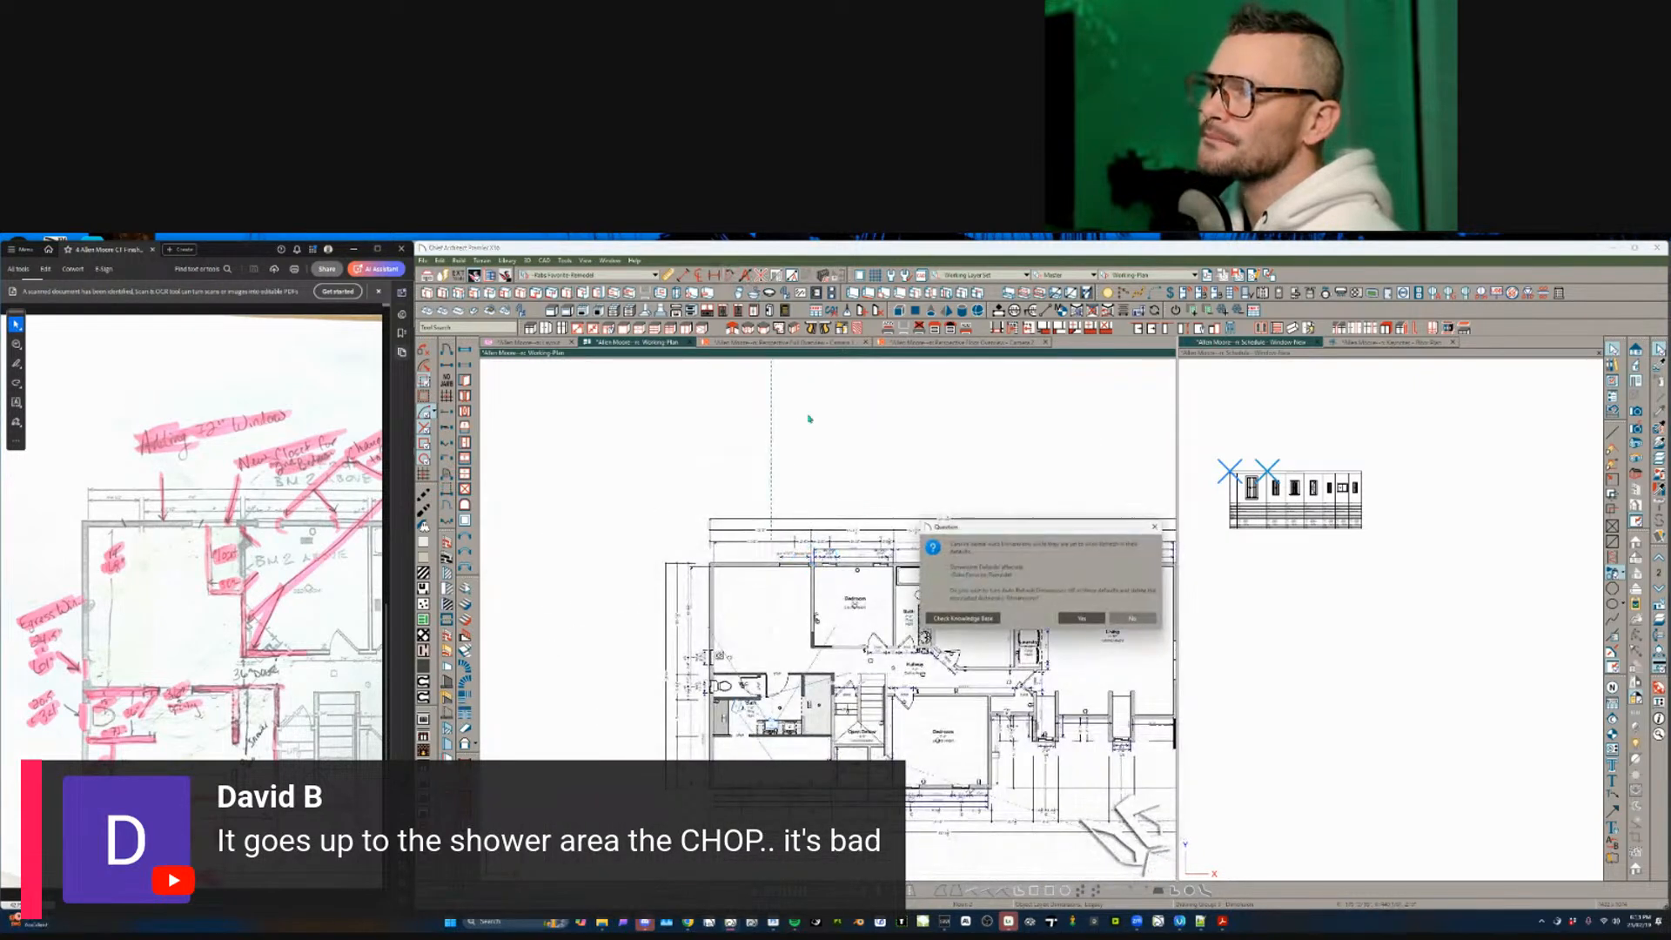
{"action": "left_click", "coordinate": [1060, 619]}
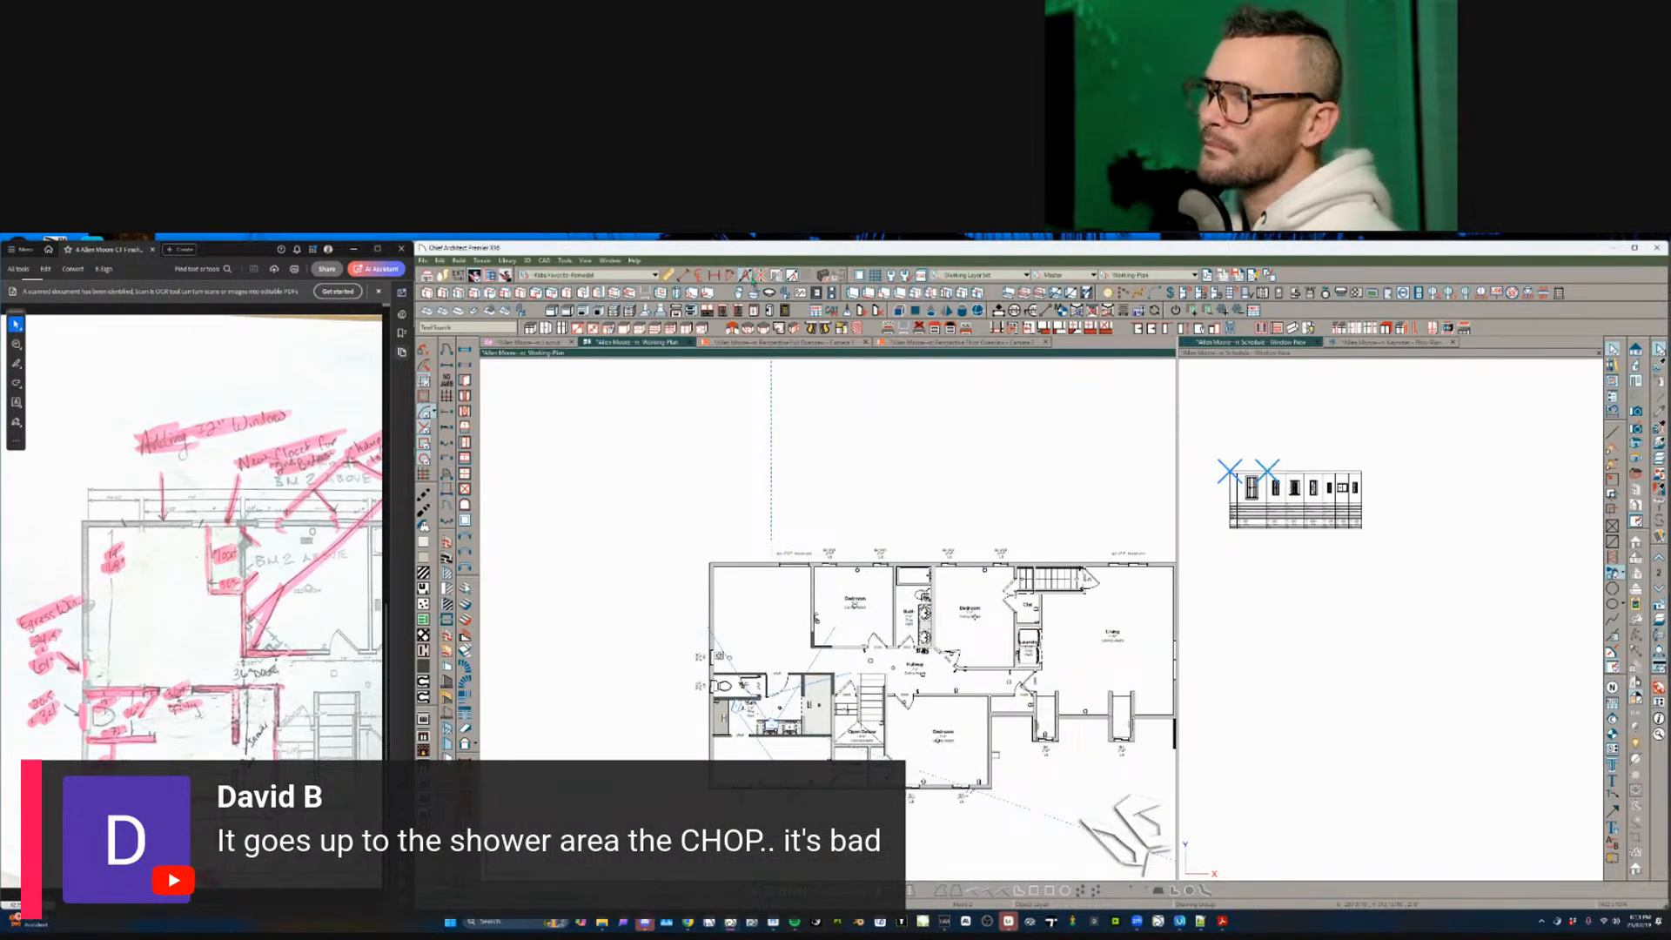
{"action": "scroll", "coordinate": [849, 709], "scroll_direction": "up", "scroll_amount": 5}
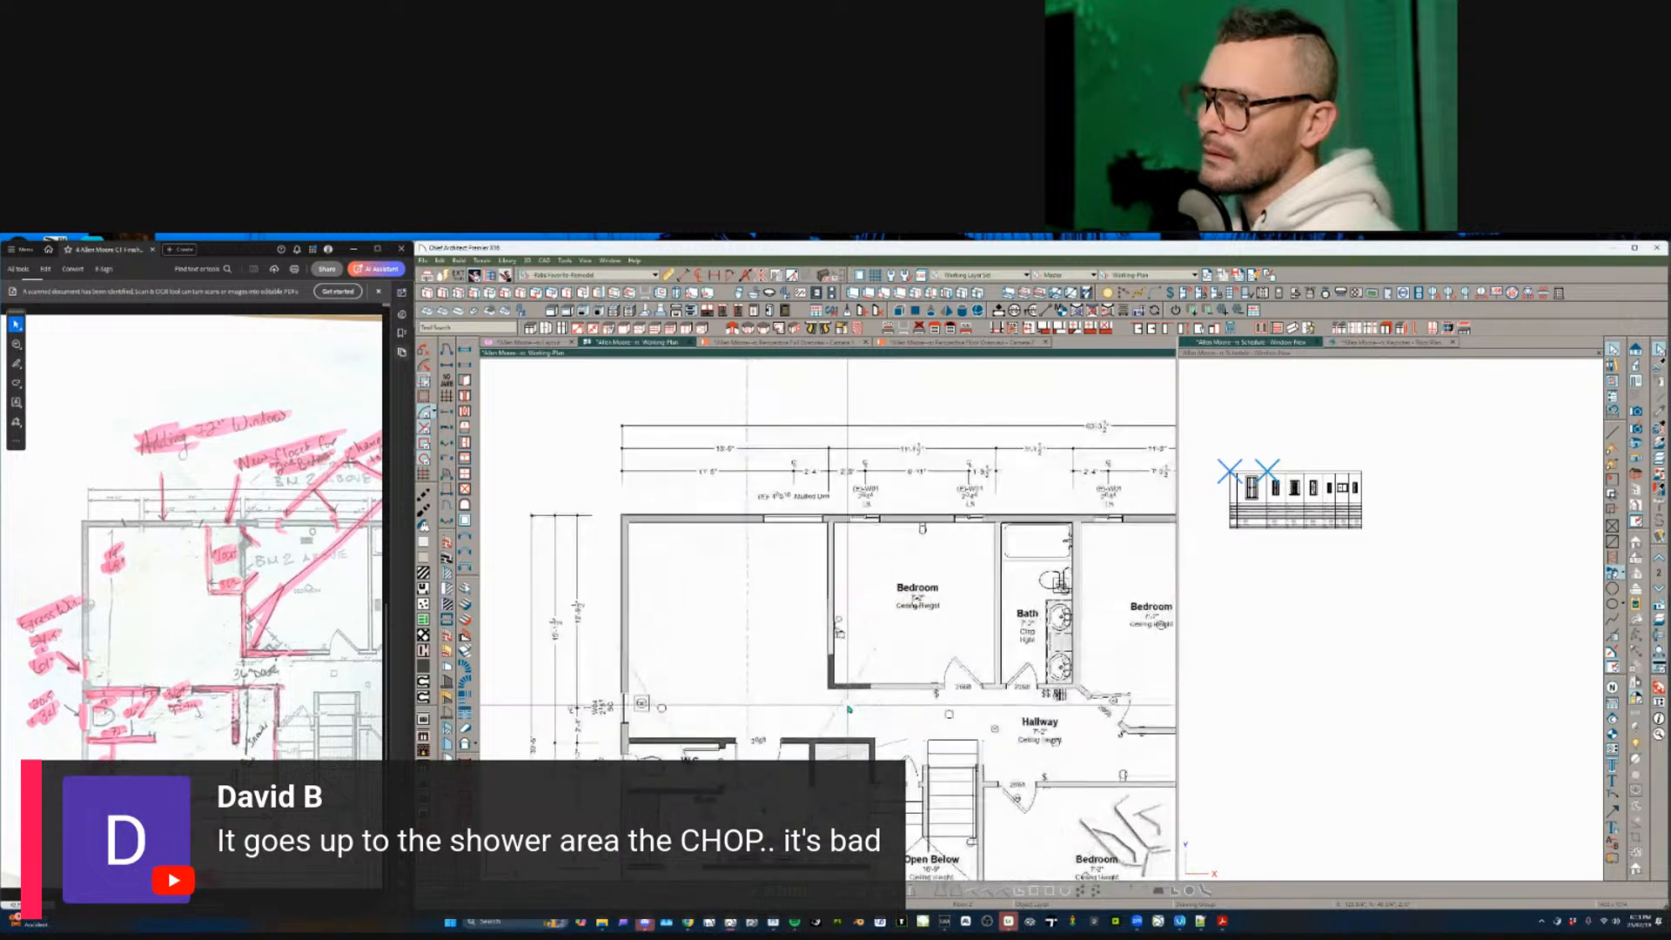
{"action": "scroll", "coordinate": [849, 709], "scroll_direction": "up", "scroll_amount": 1}
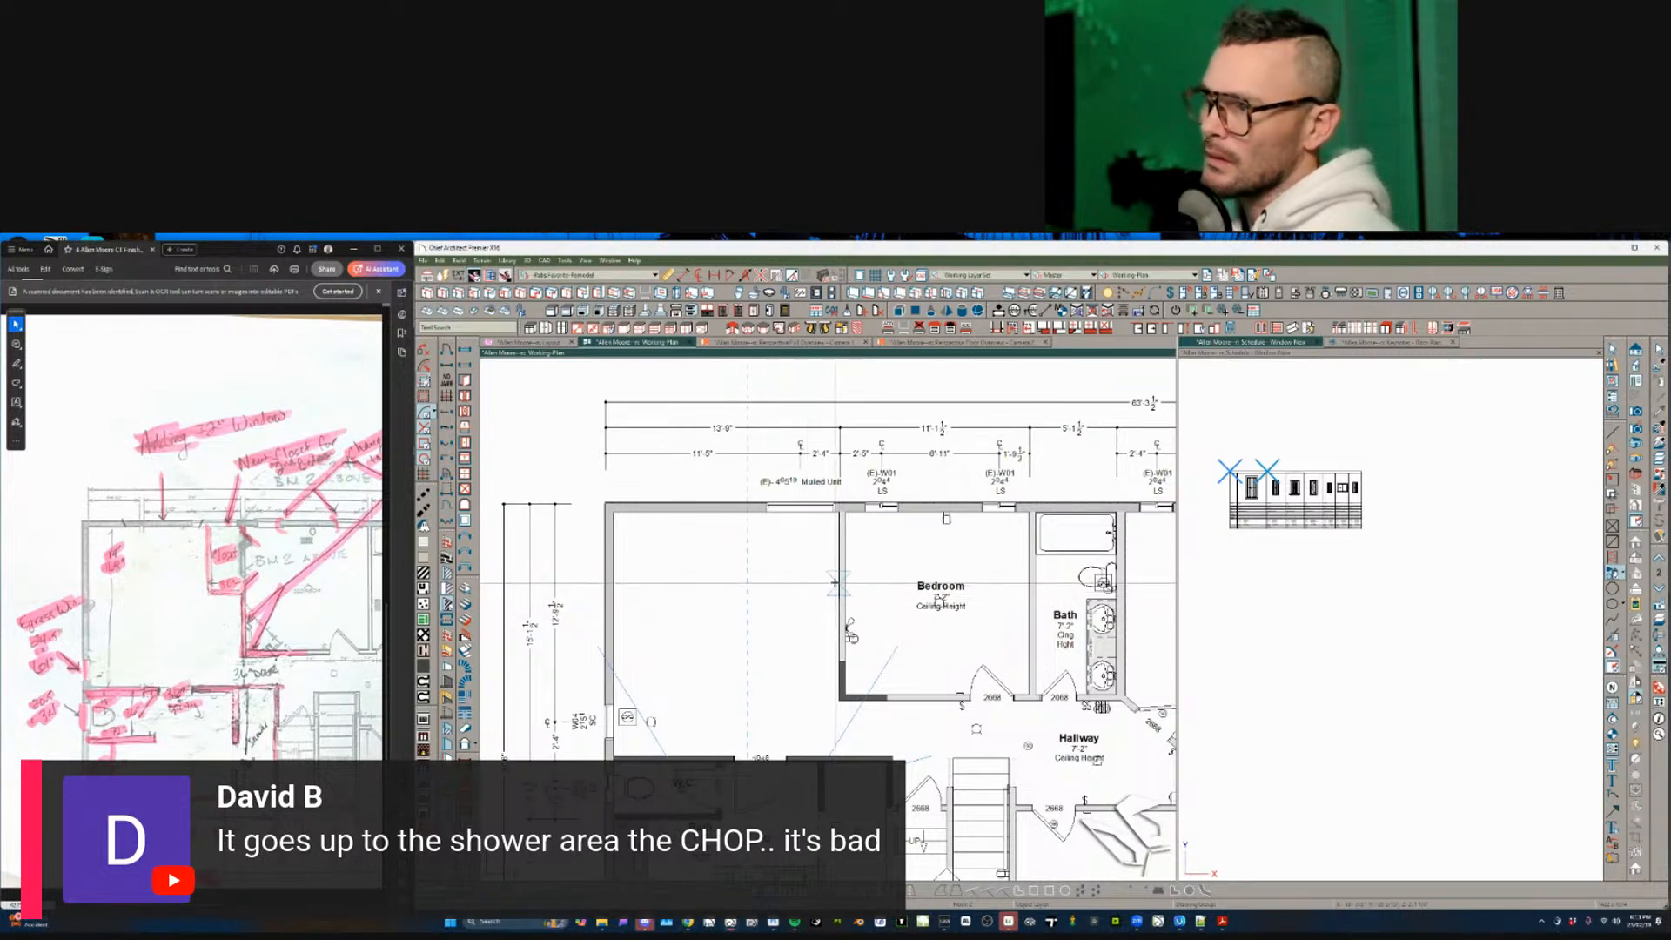
- Draw an L-shaped wall up to the top wall, set 2'-6" from the bedroom's left wall
{"action": "left_click_drag", "start_coordinate": [806, 582], "coordinate": [806, 584]}
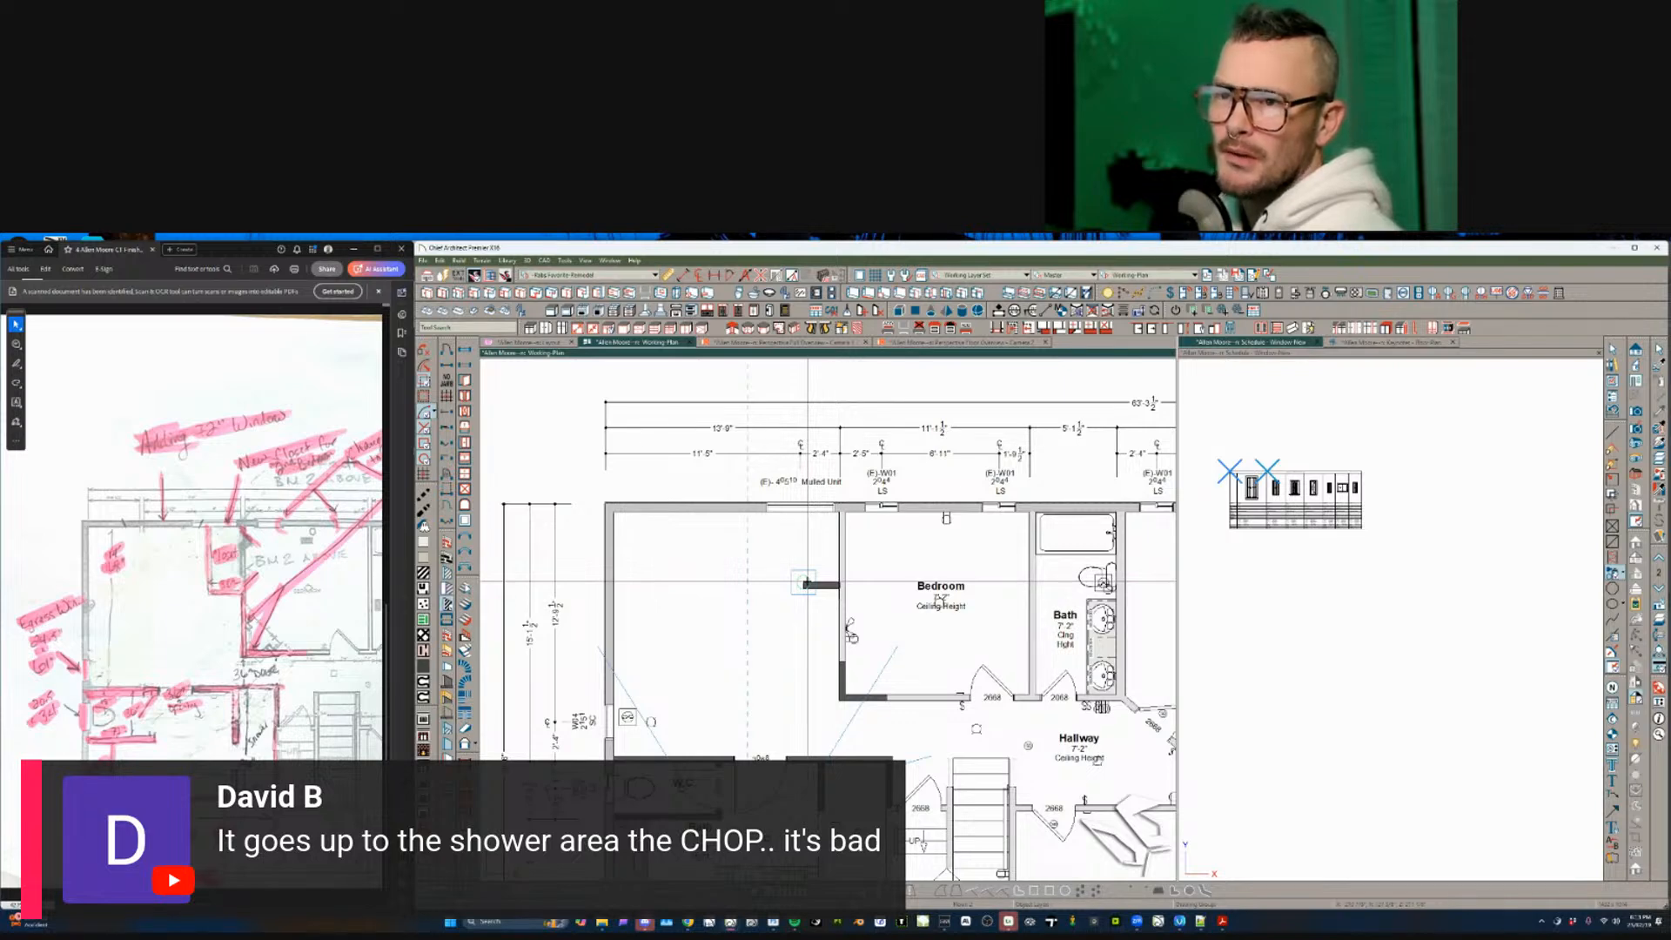
{"action": "left_click_drag", "start_coordinate": [804, 582], "coordinate": [808, 518]}
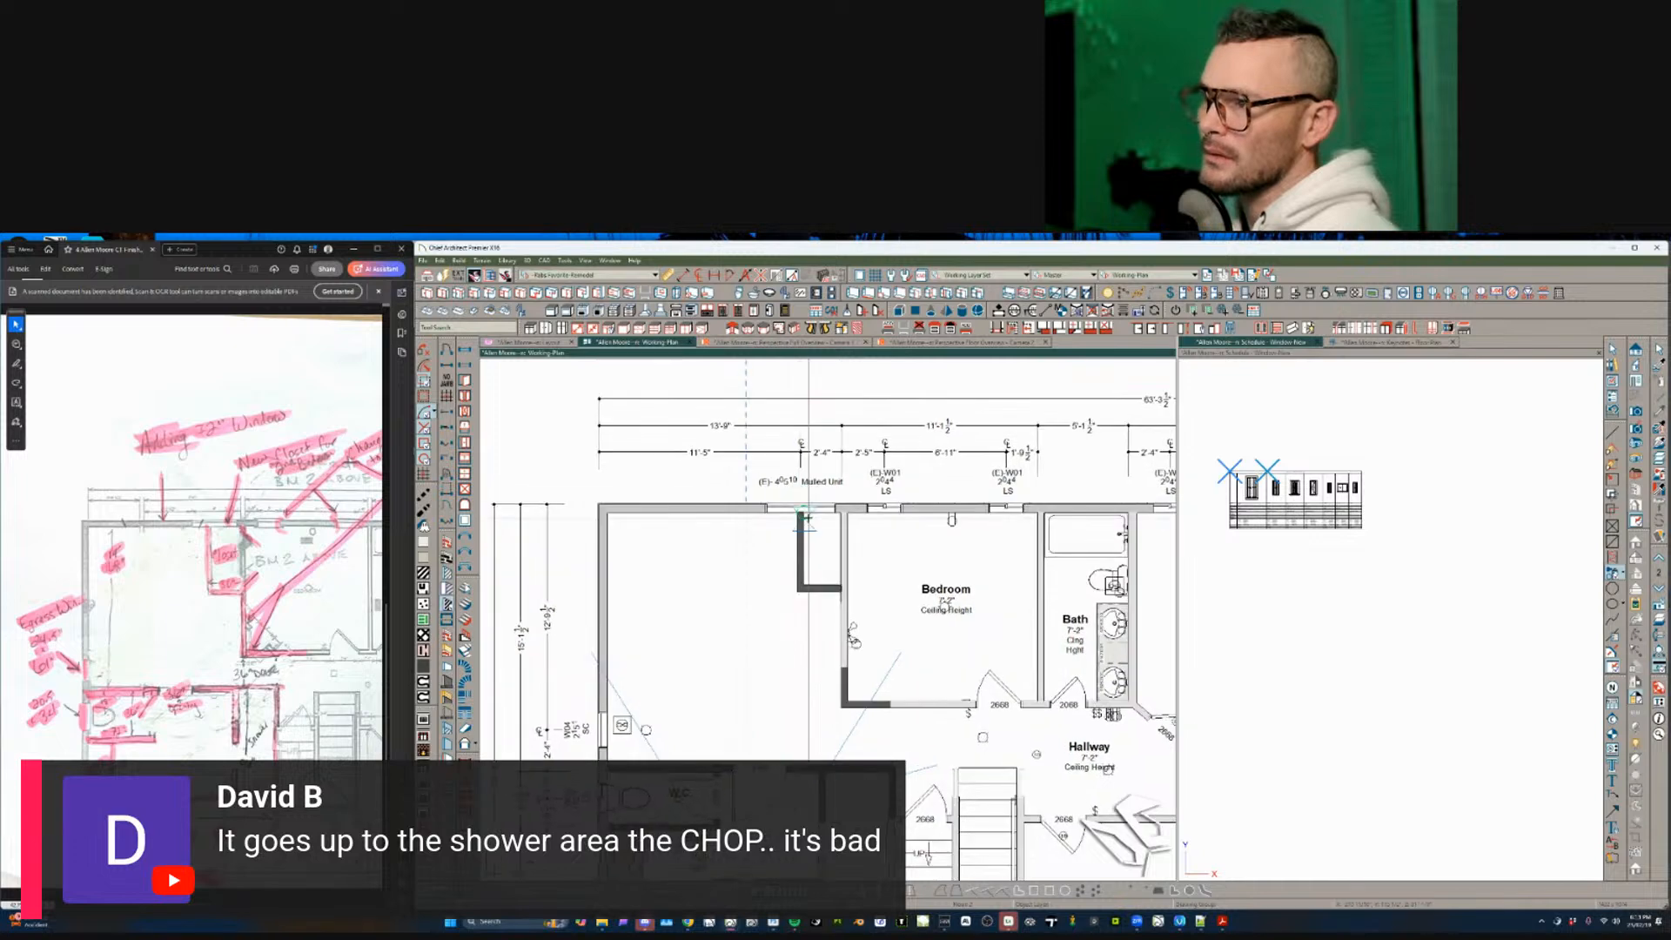
{"action": "middle_click_drag", "start_coordinate": [806, 540], "coordinate": [831, 582]}
{"action": "scroll", "coordinate": [831, 585], "scroll_direction": "up", "scroll_amount": 1}
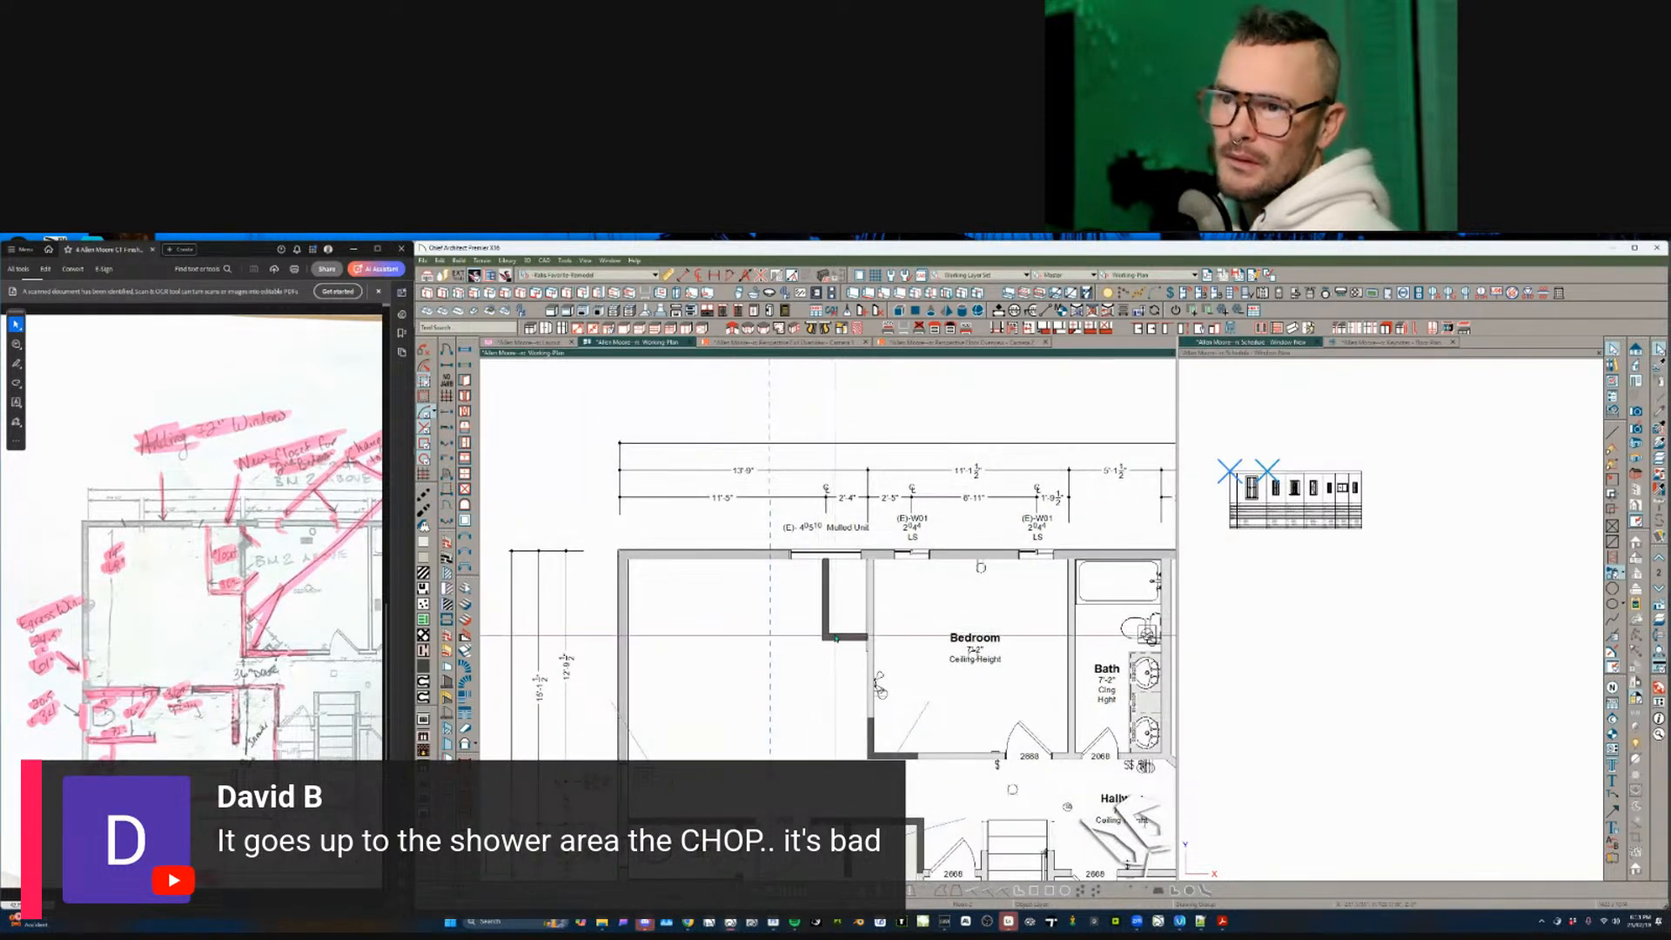
{"action": "left_click", "coordinate": [831, 607]}
{"action": "scroll", "coordinate": [820, 544], "scroll_direction": "up", "scroll_amount": 1}
{"action": "left_click", "coordinate": [870, 582]}
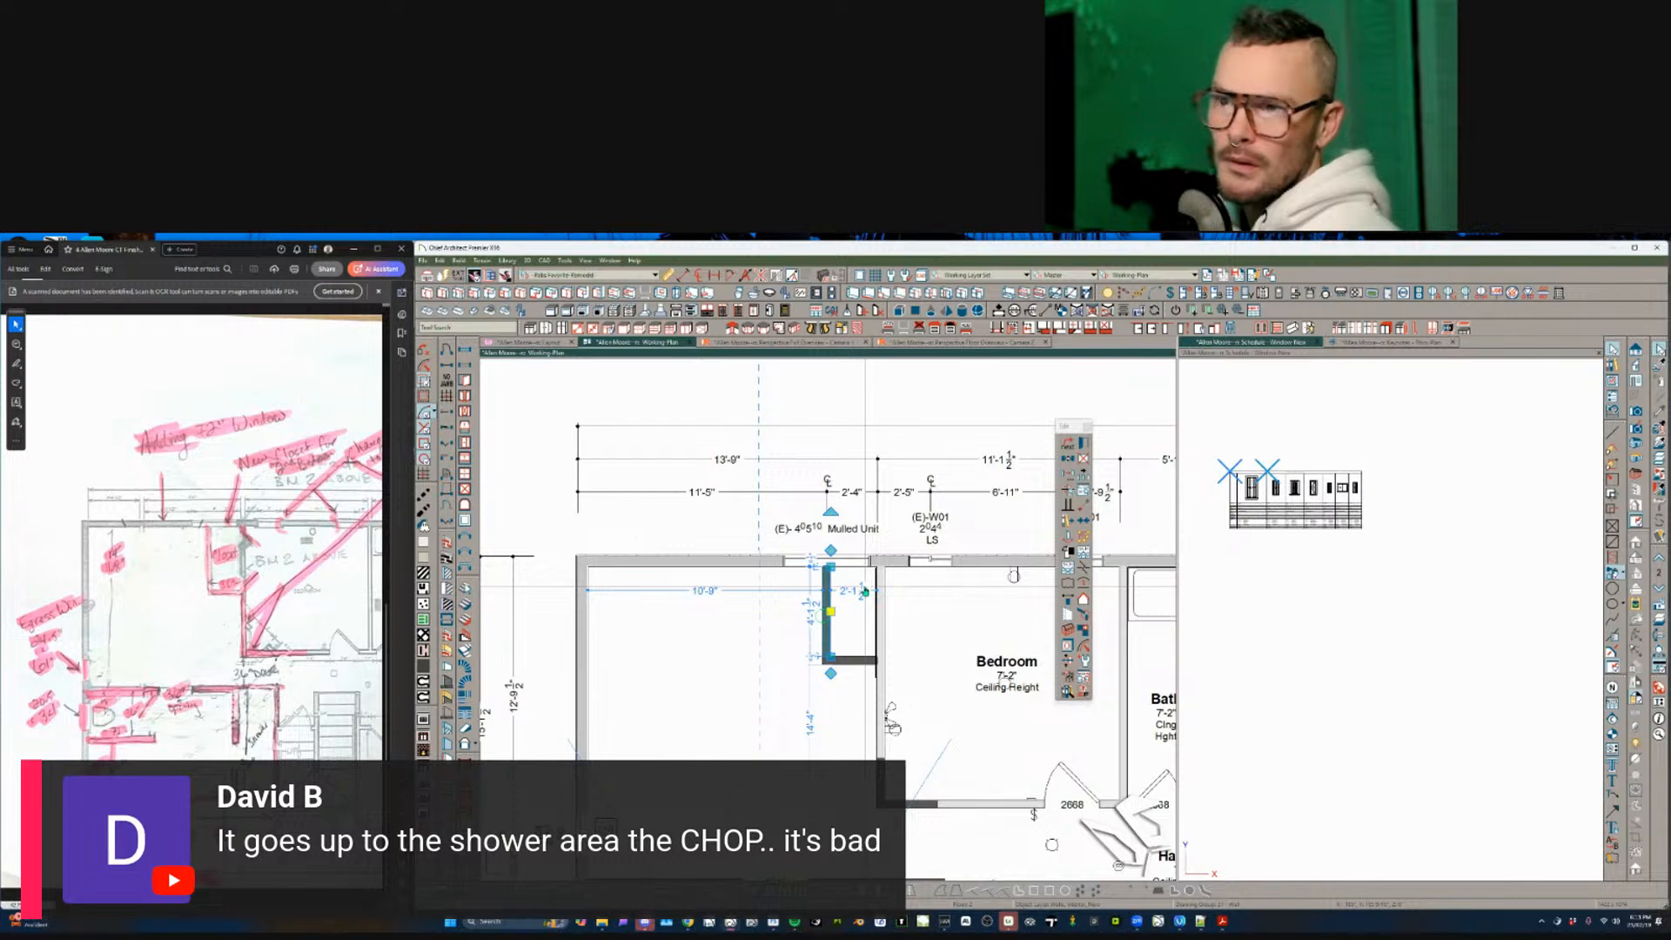
{"action": "scroll", "coordinate": [814, 602], "scroll_direction": "down", "scroll_amount": 1}
{"action": "middle_click_drag", "start_coordinate": [829, 598], "coordinate": [885, 604]}
{"action": "scroll", "coordinate": [892, 604], "scroll_direction": "up", "scroll_amount": 1}
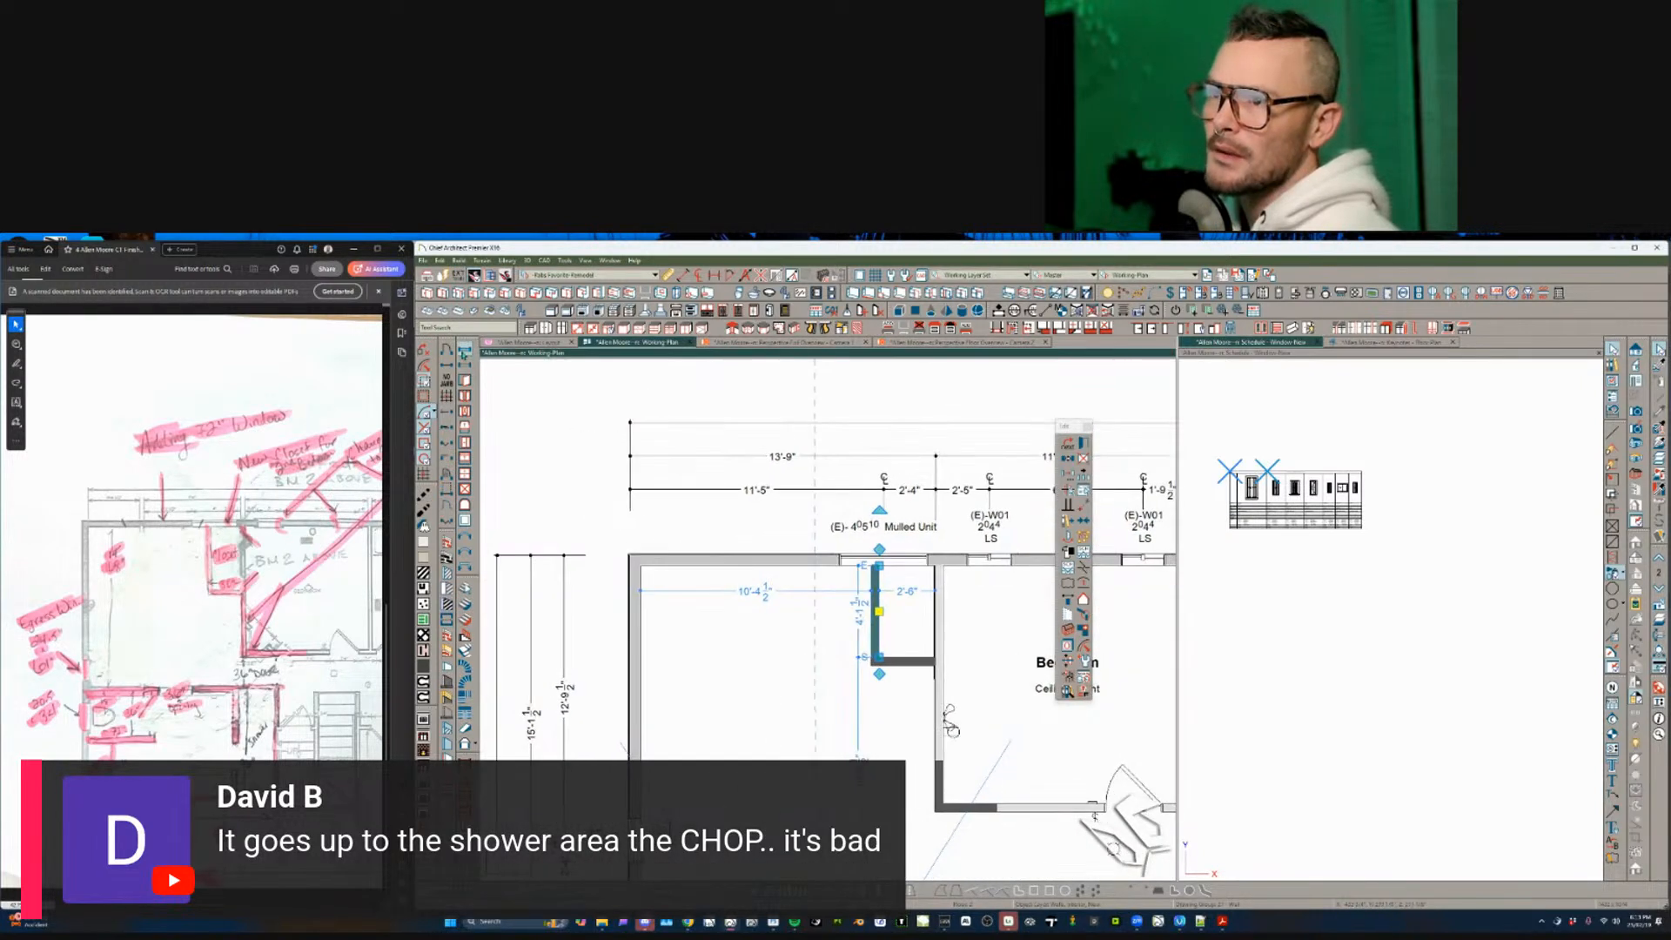
- Place a window on the top wall and set its width to 72 inches
{"action": "left_click", "coordinate": [464, 352]}
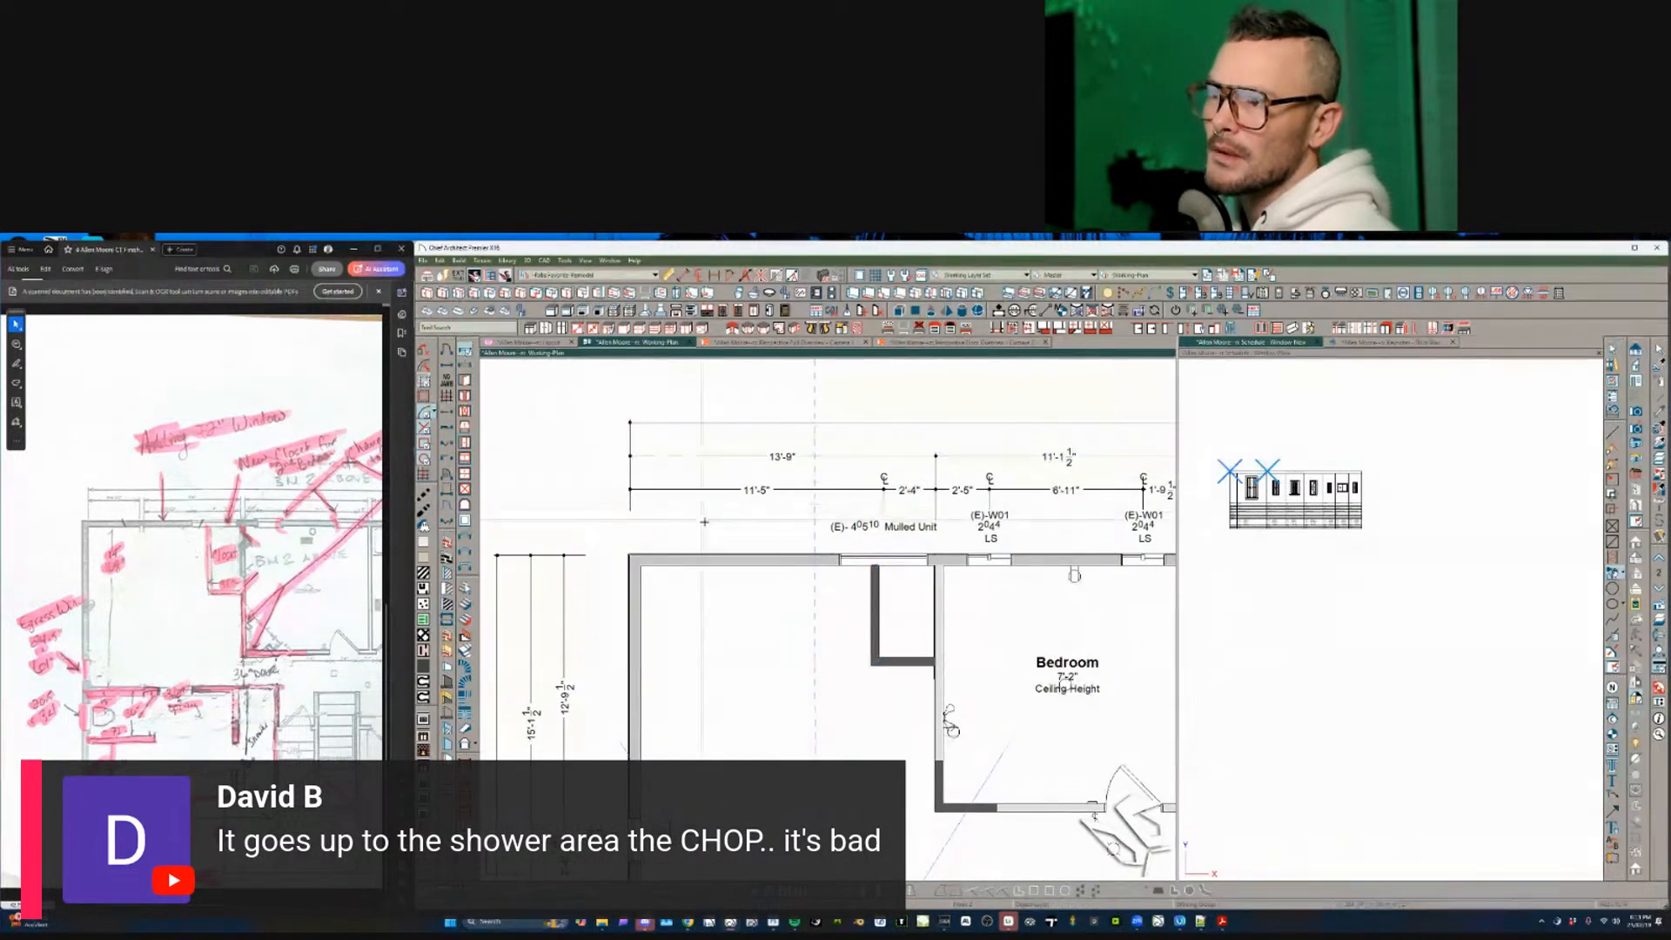
{"action": "left_click", "coordinate": [761, 555]}
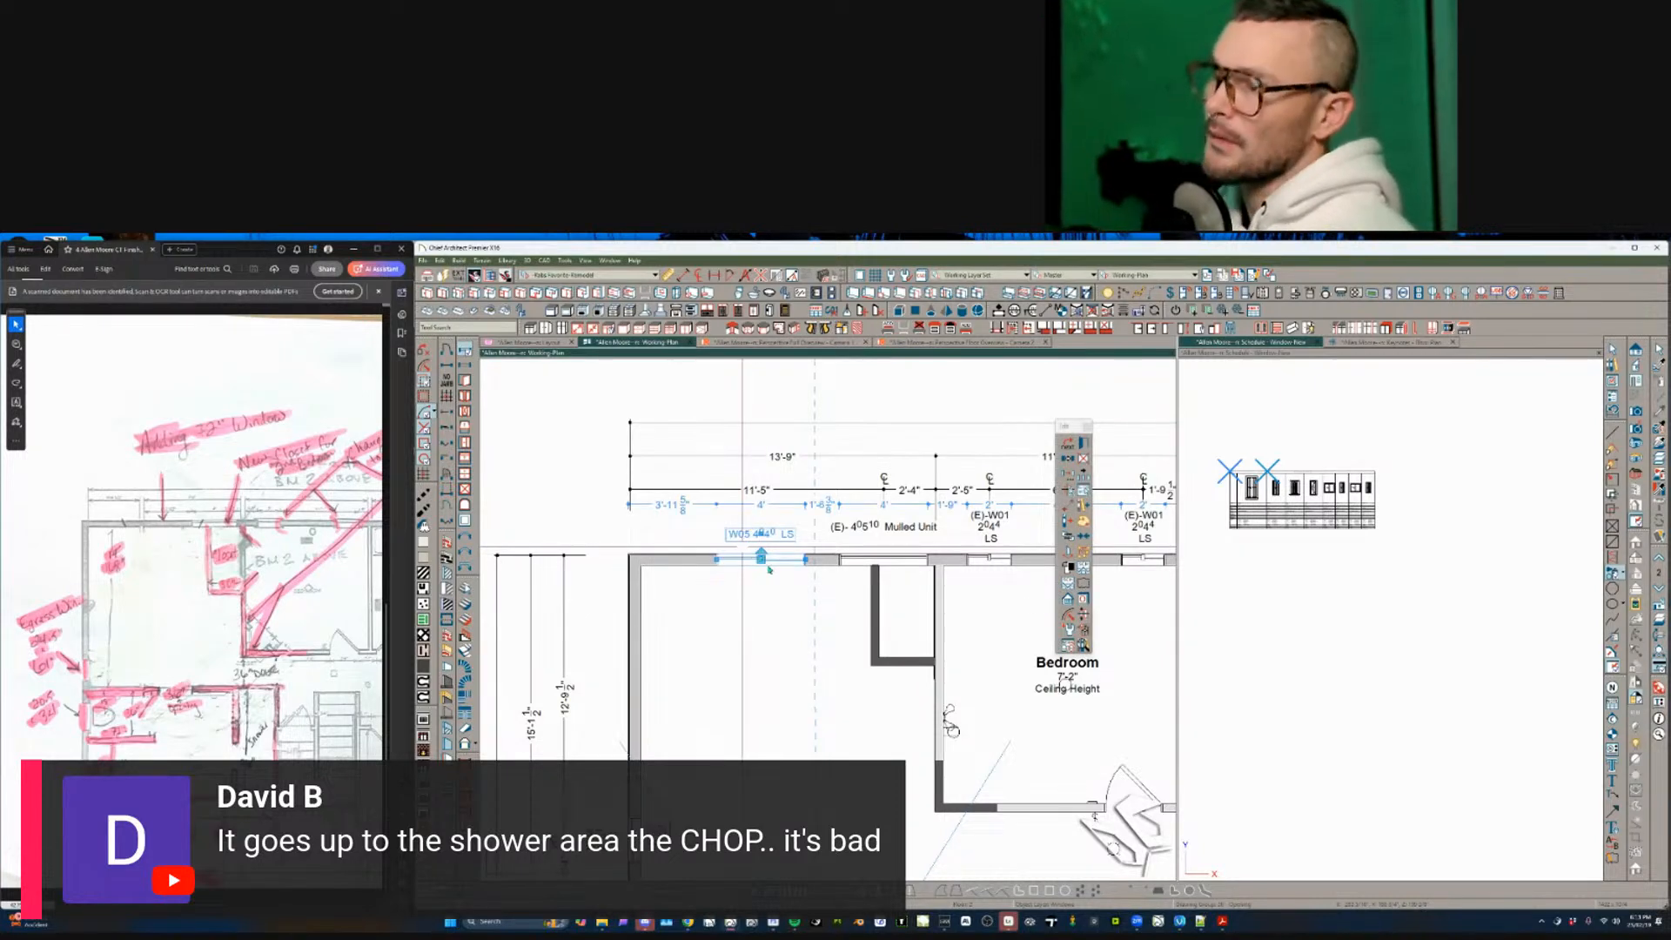
{"action": "double_click", "coordinate": [766, 562]}
{"action": "double_click", "coordinate": [1040, 413]}
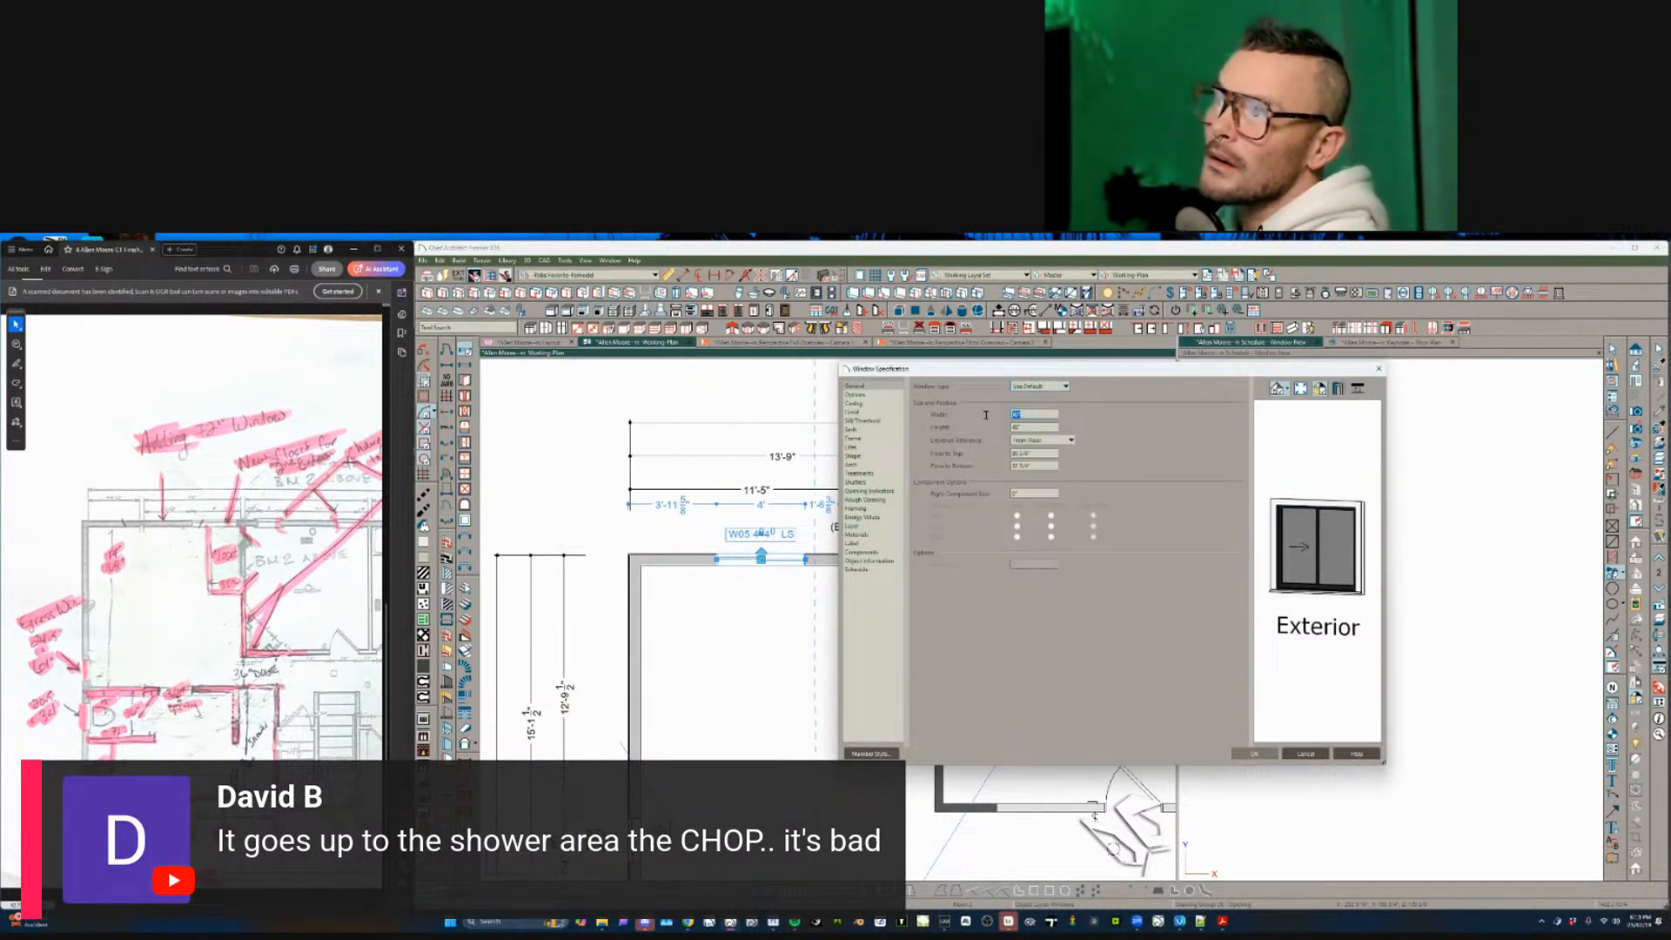
{"action": "type", "text": "72"}
{"action": "key", "text": "Tab"}
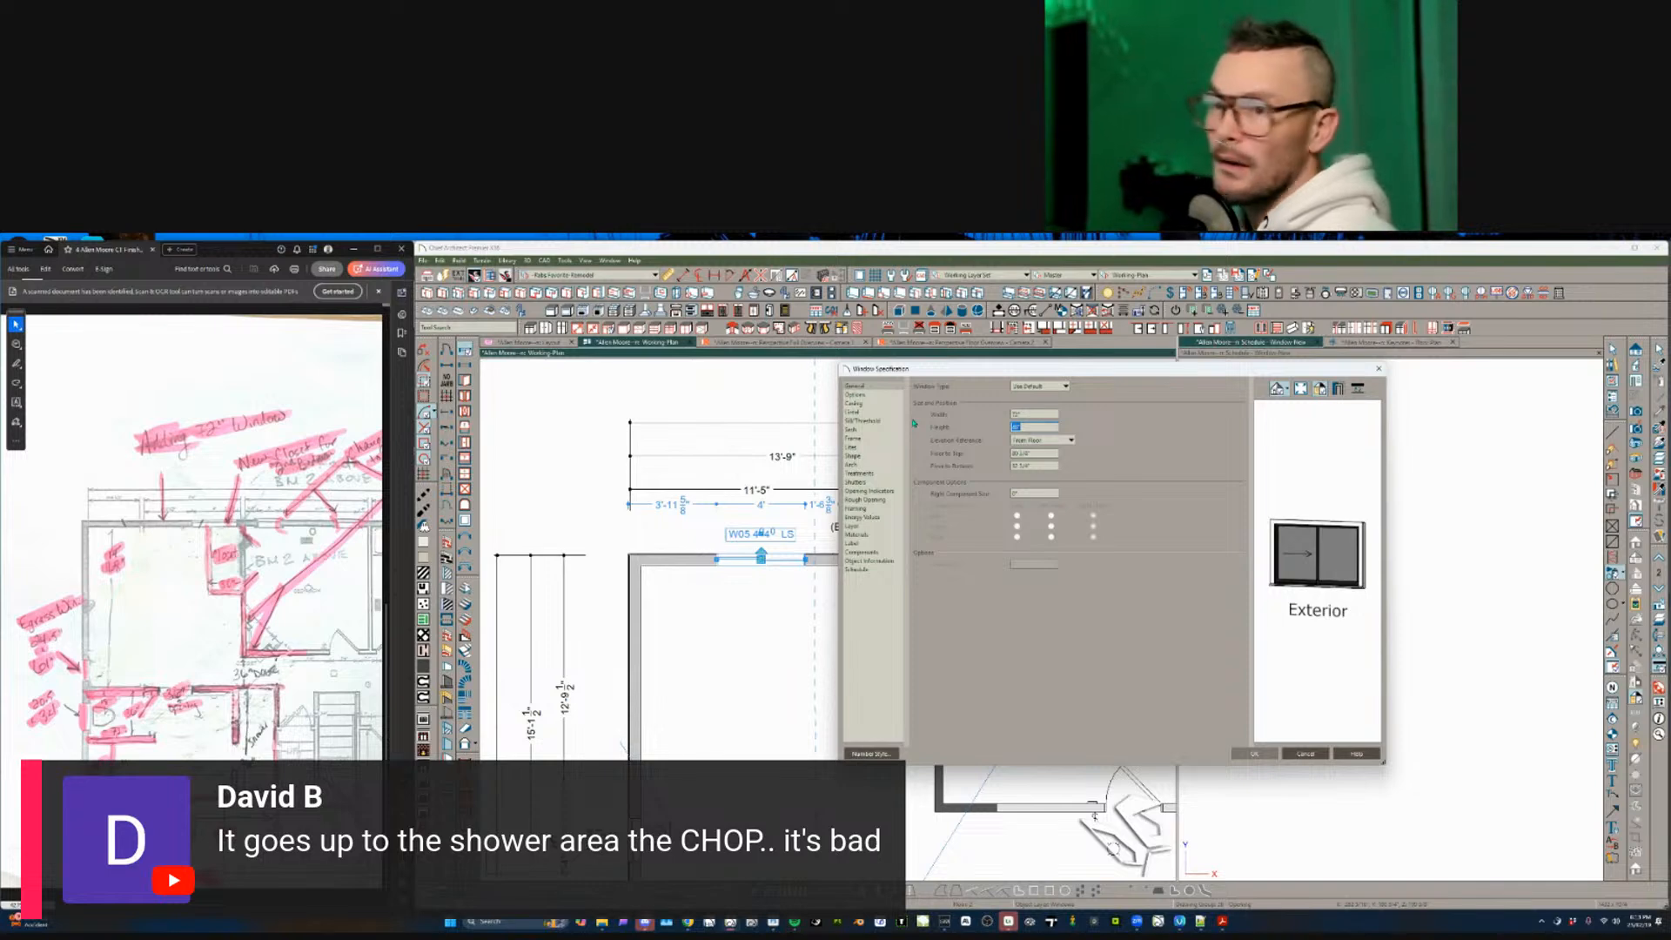
{"action": "key", "text": "Return"}
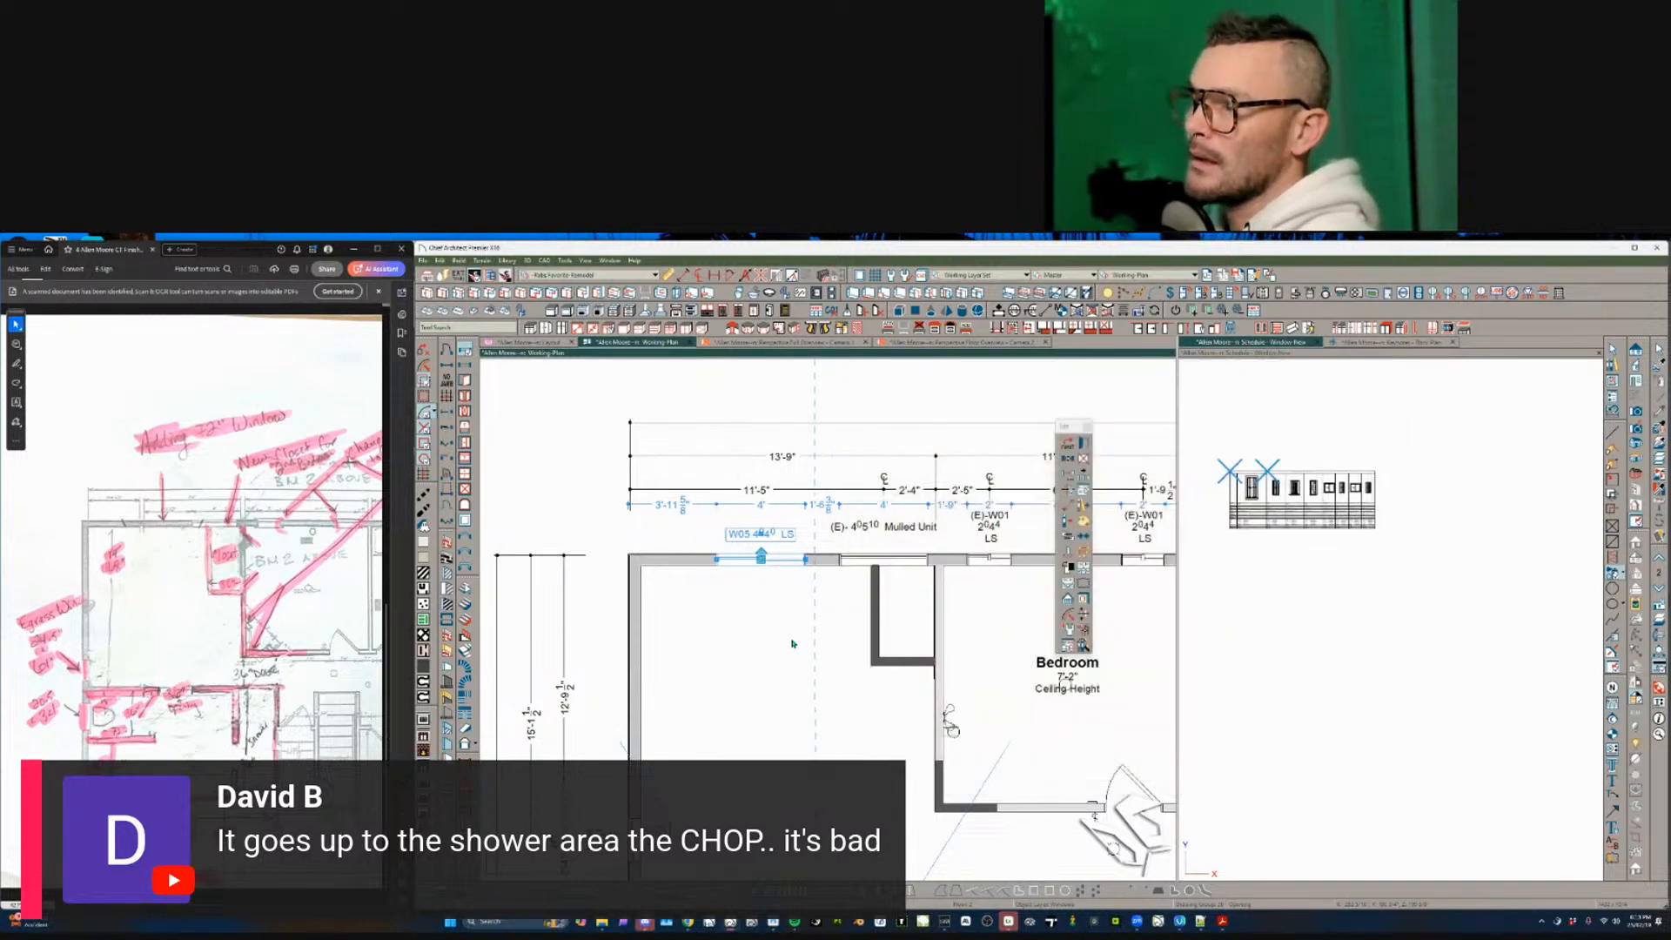
- Center window W05 in the room and delete the old mulled window unit
{"action": "left_click", "coordinate": [766, 613]}
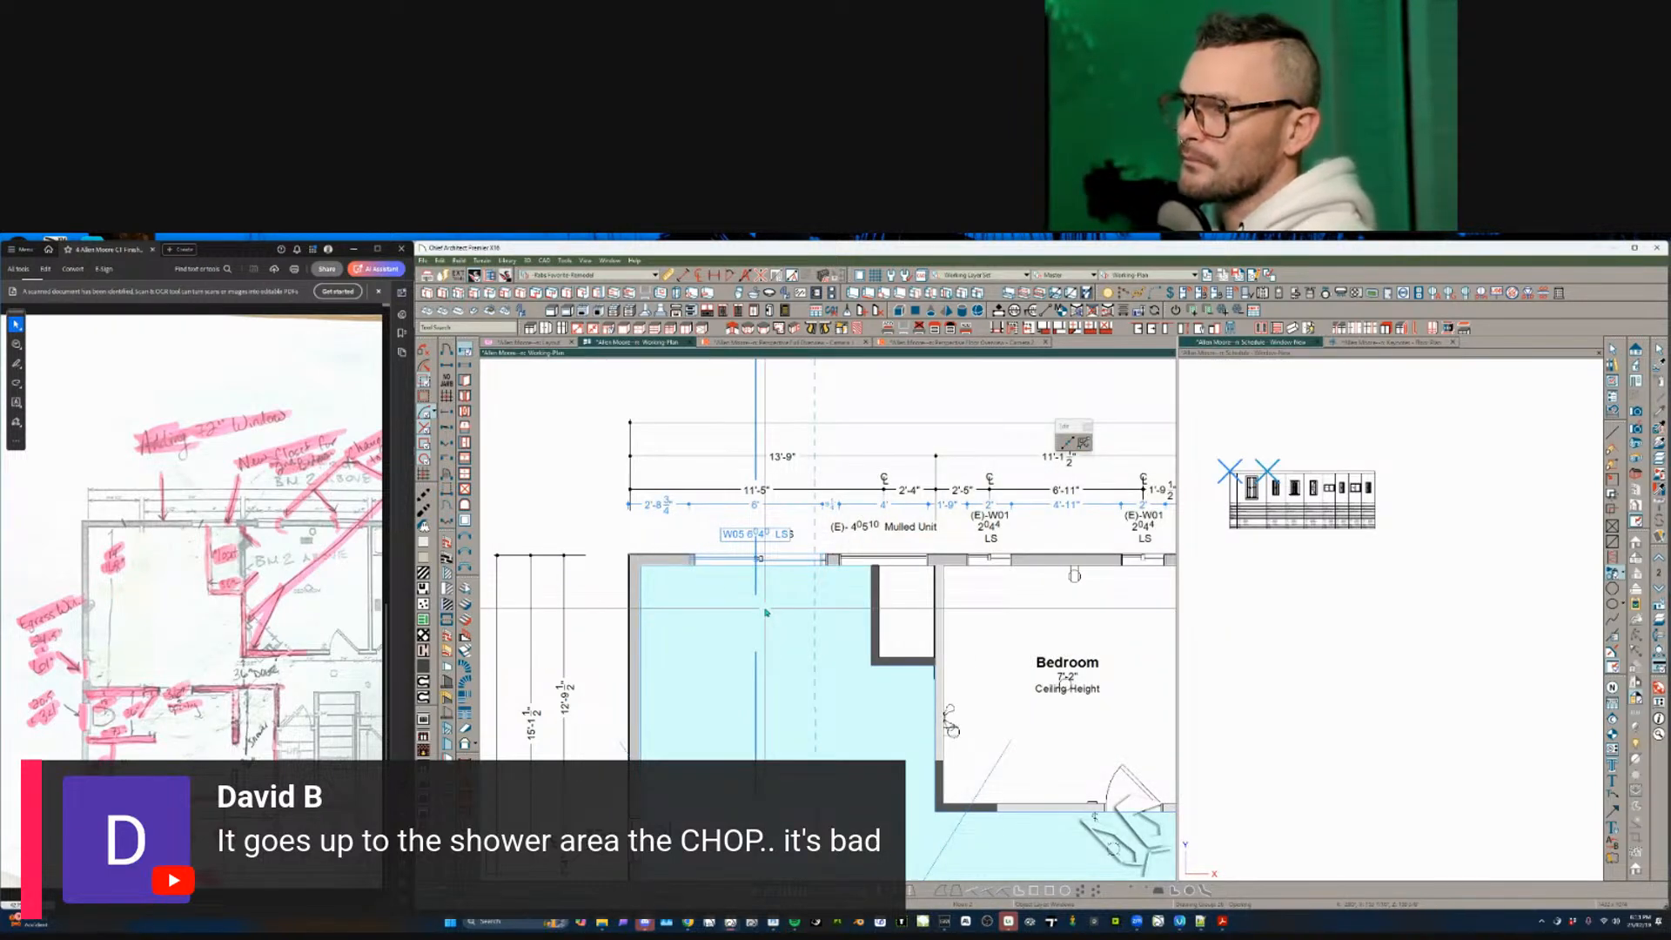
{"action": "left_click", "coordinate": [768, 610]}
{"action": "left_click", "coordinate": [900, 558]}
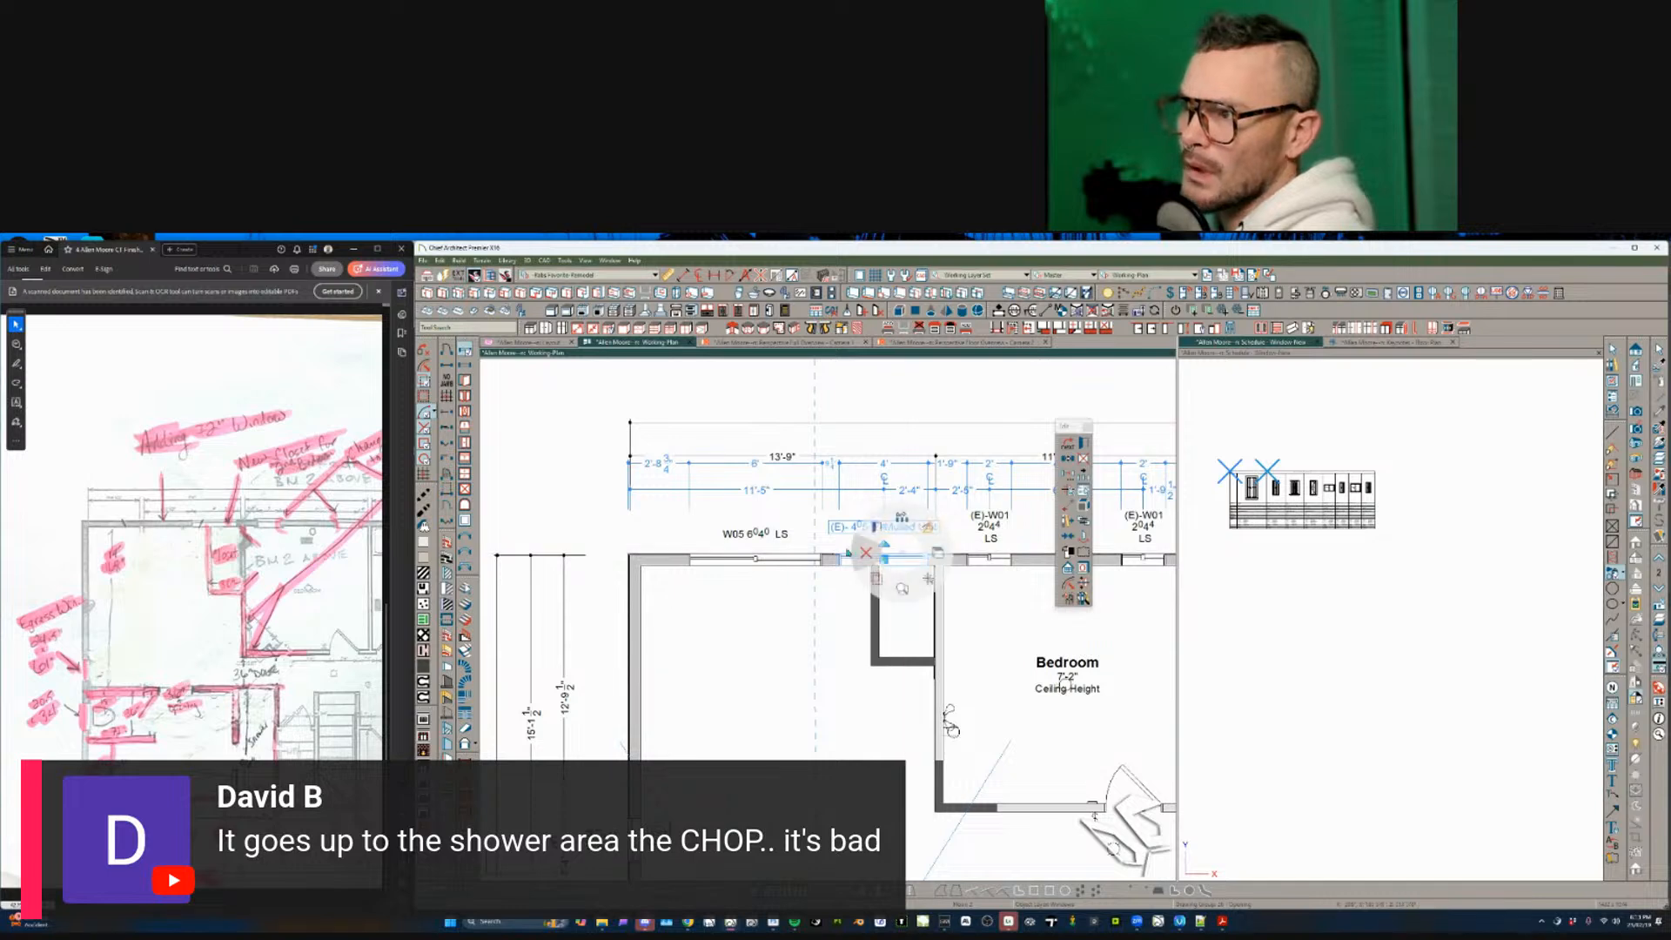
{"action": "key", "text": "Delete"}
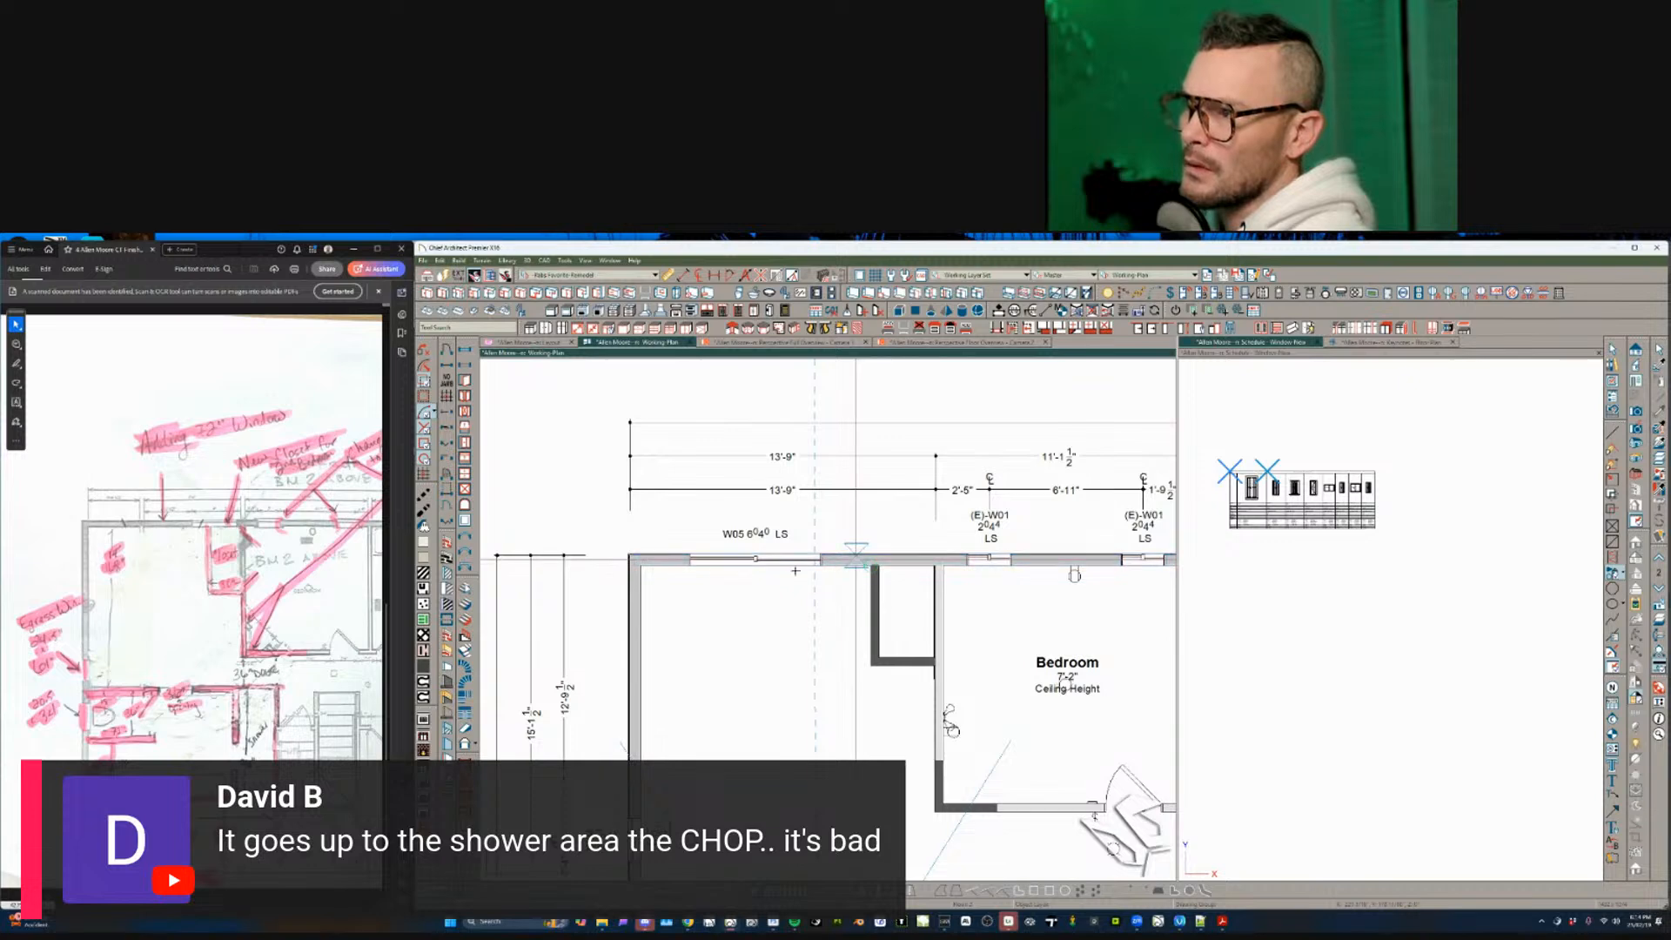
- Shorten the dark section of the top exterior wall
{"action": "left_click", "coordinate": [642, 559]}
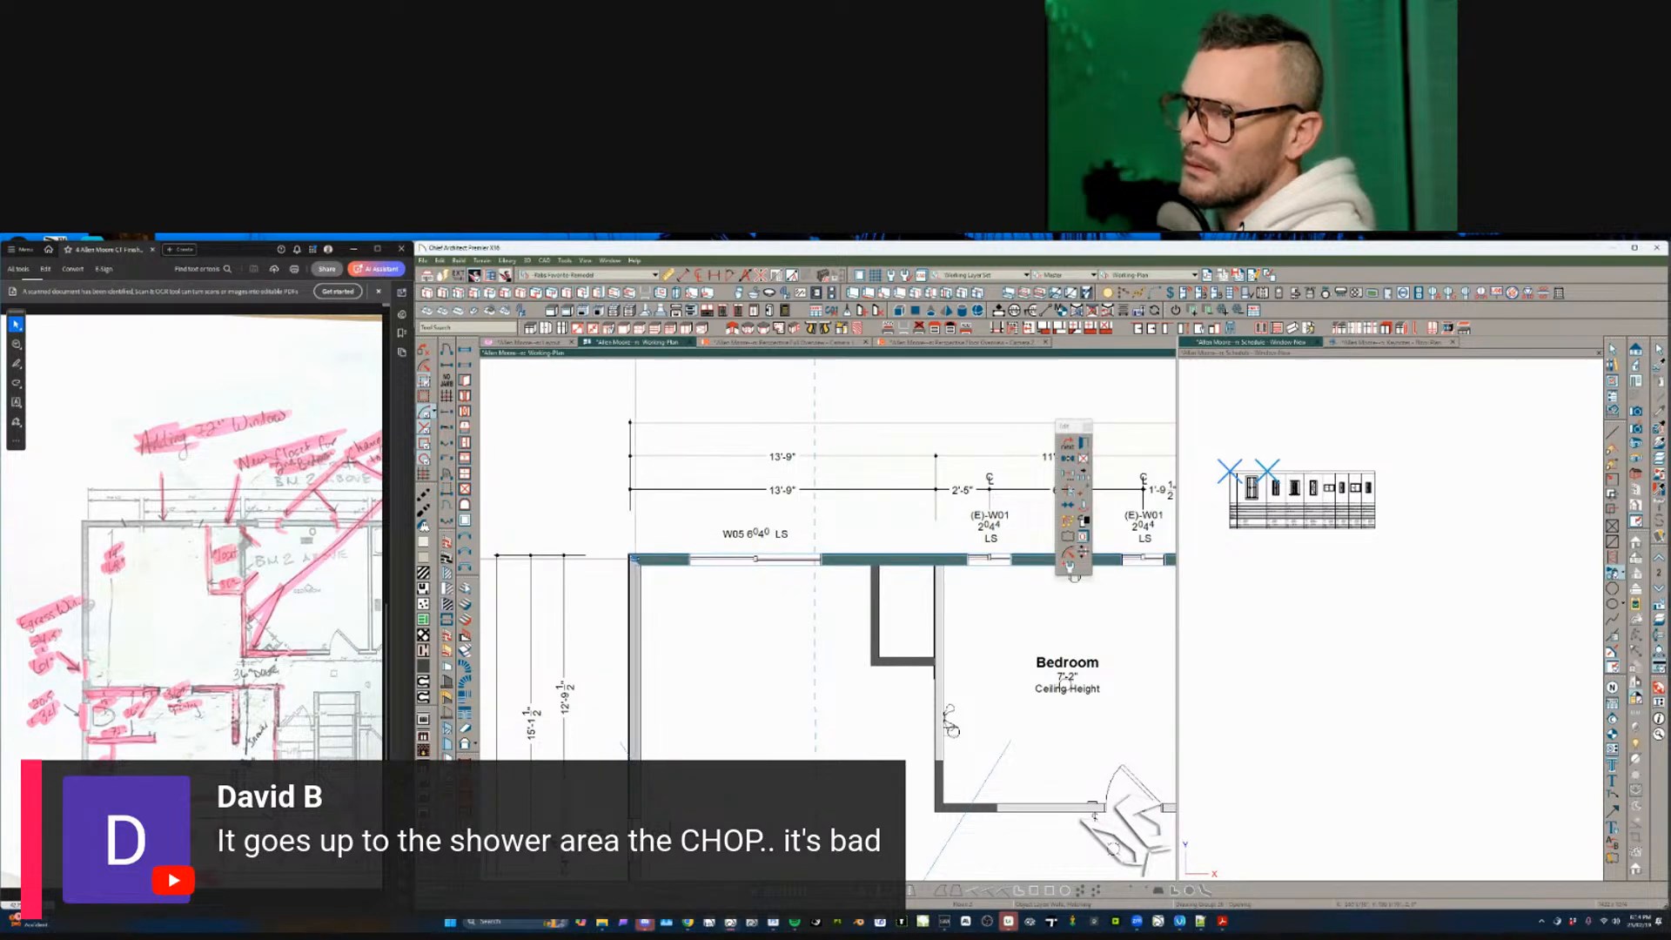
{"action": "scroll", "coordinate": [838, 559], "scroll_direction": "down", "scroll_amount": 6}
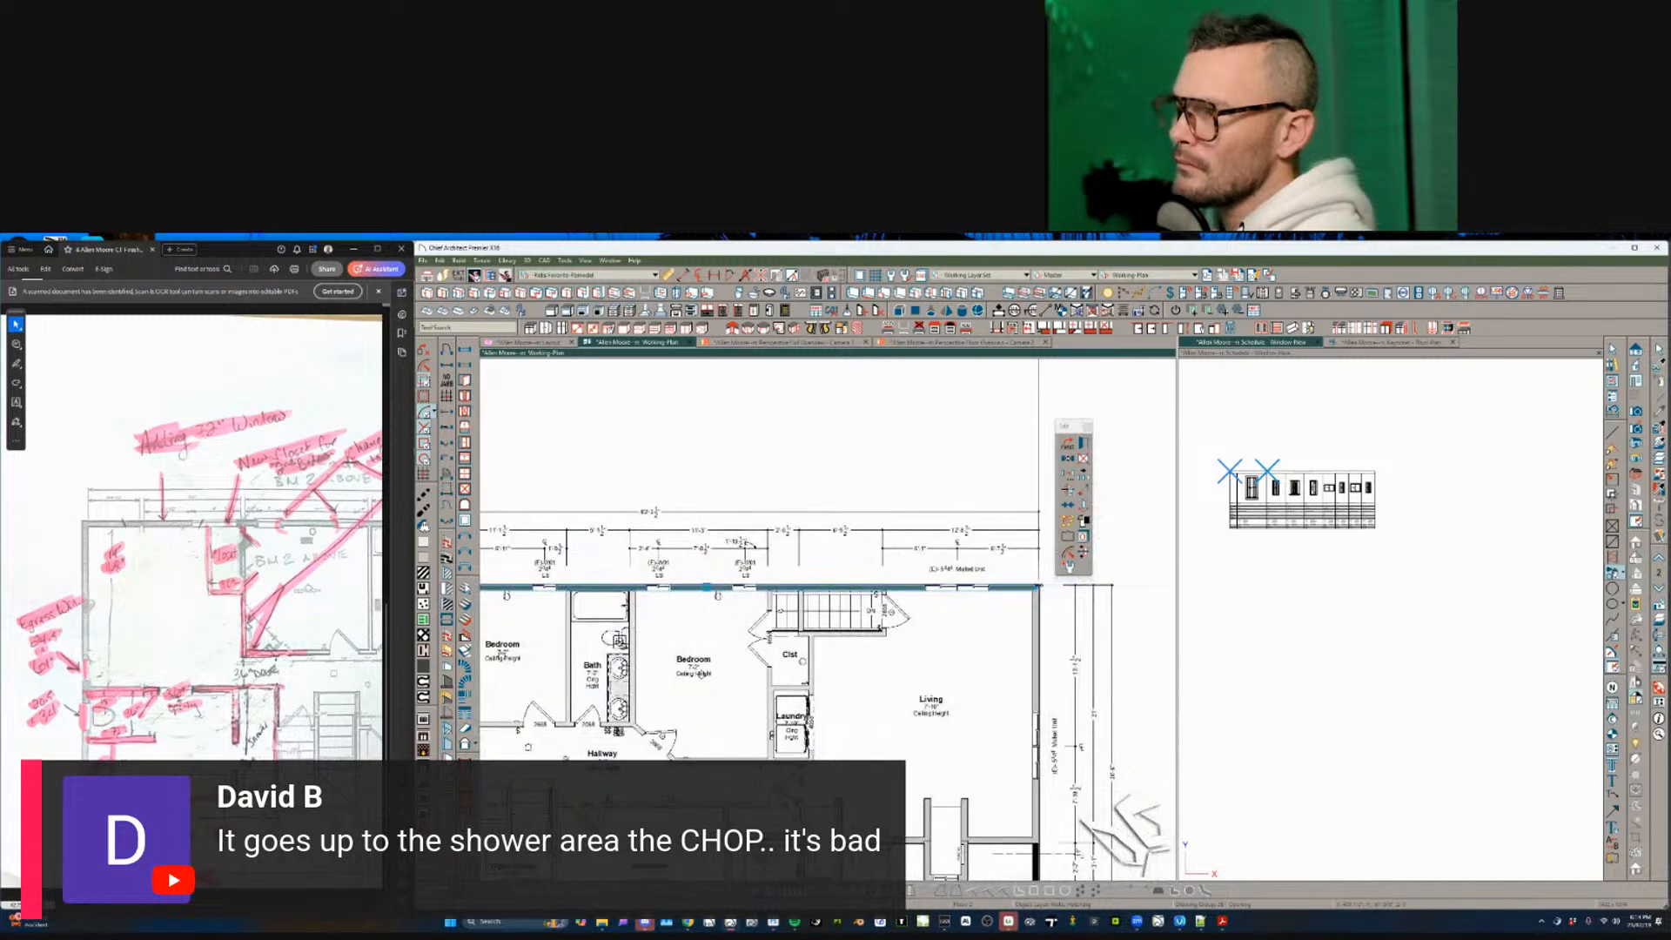
{"action": "scroll", "coordinate": [749, 593], "scroll_direction": "up", "scroll_amount": 6}
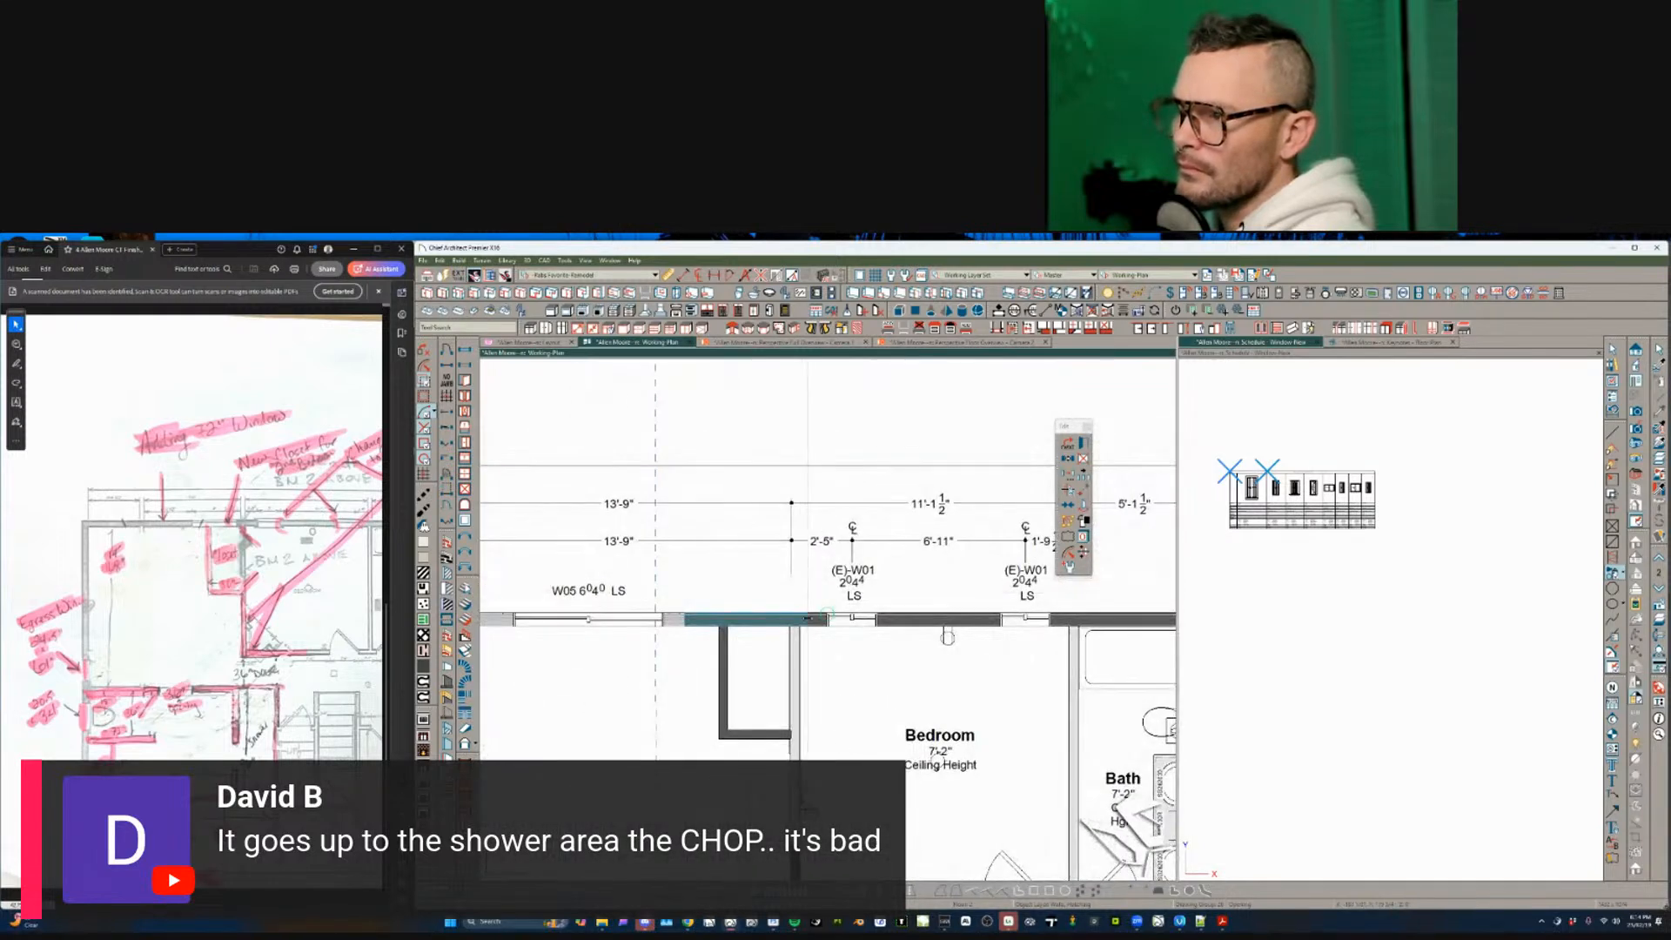
{"action": "left_click_drag", "start_coordinate": [808, 619], "coordinate": [809, 619]}
{"action": "middle_click_drag", "start_coordinate": [808, 619], "coordinate": [913, 605]}
{"action": "key", "text": "Escape"}
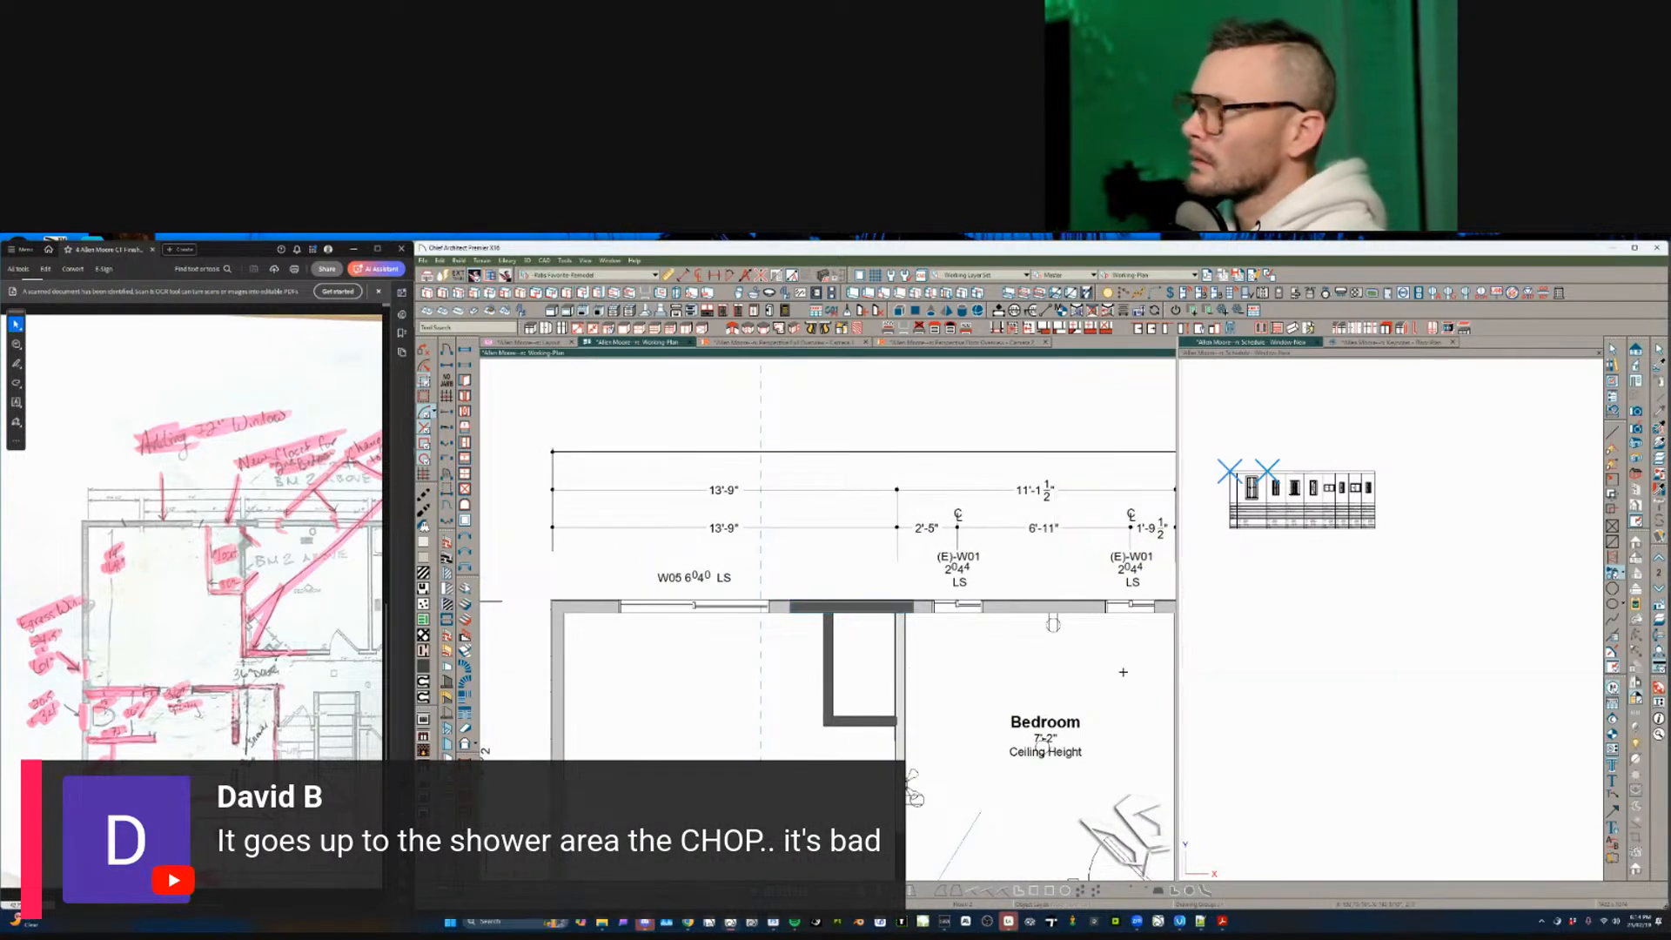
- Bend note 3's leader arrow up so it points at the top wall
{"action": "double_click", "coordinate": [774, 654]}
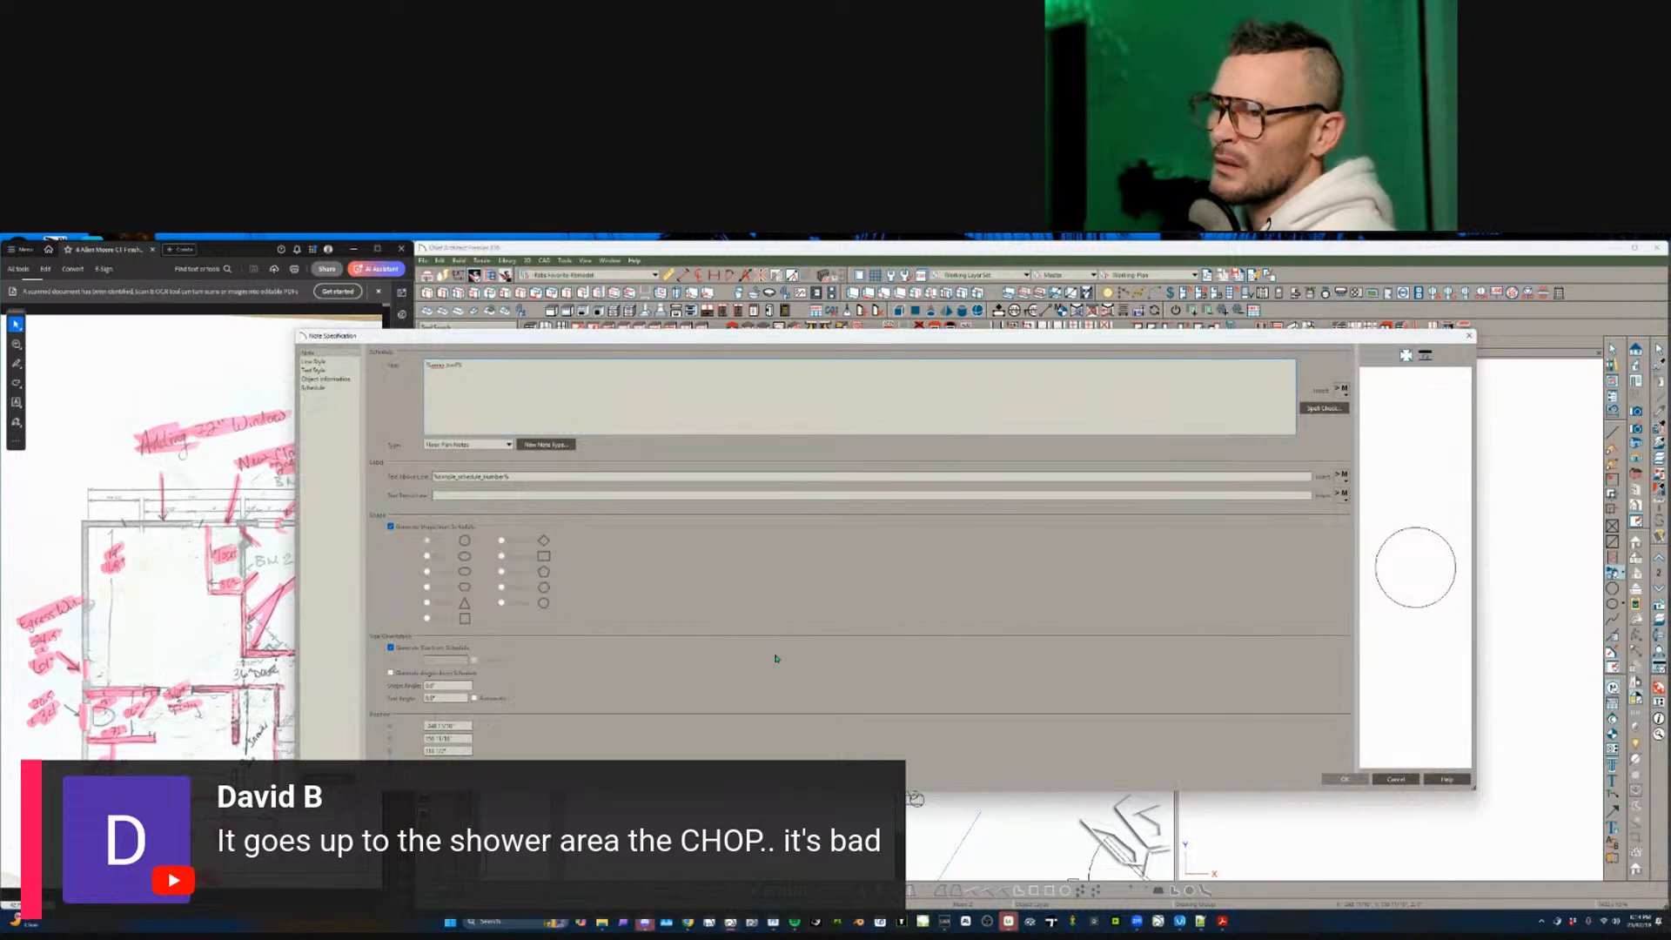
{"action": "key", "text": "Escape"}
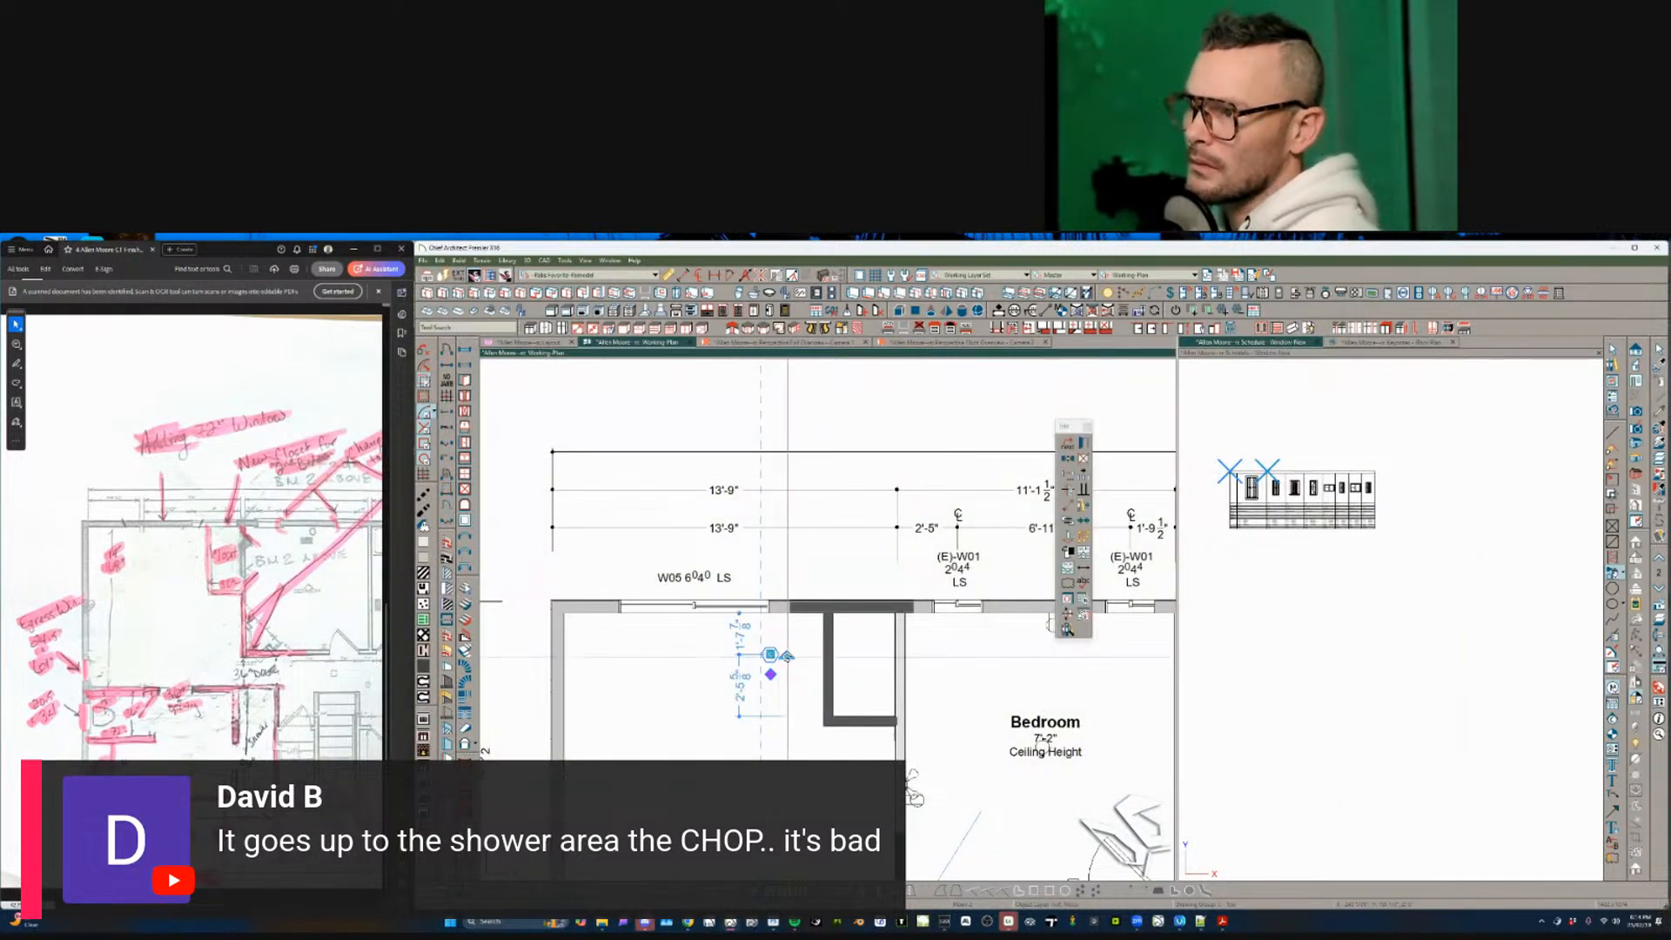
{"action": "left_click", "coordinate": [788, 654]}
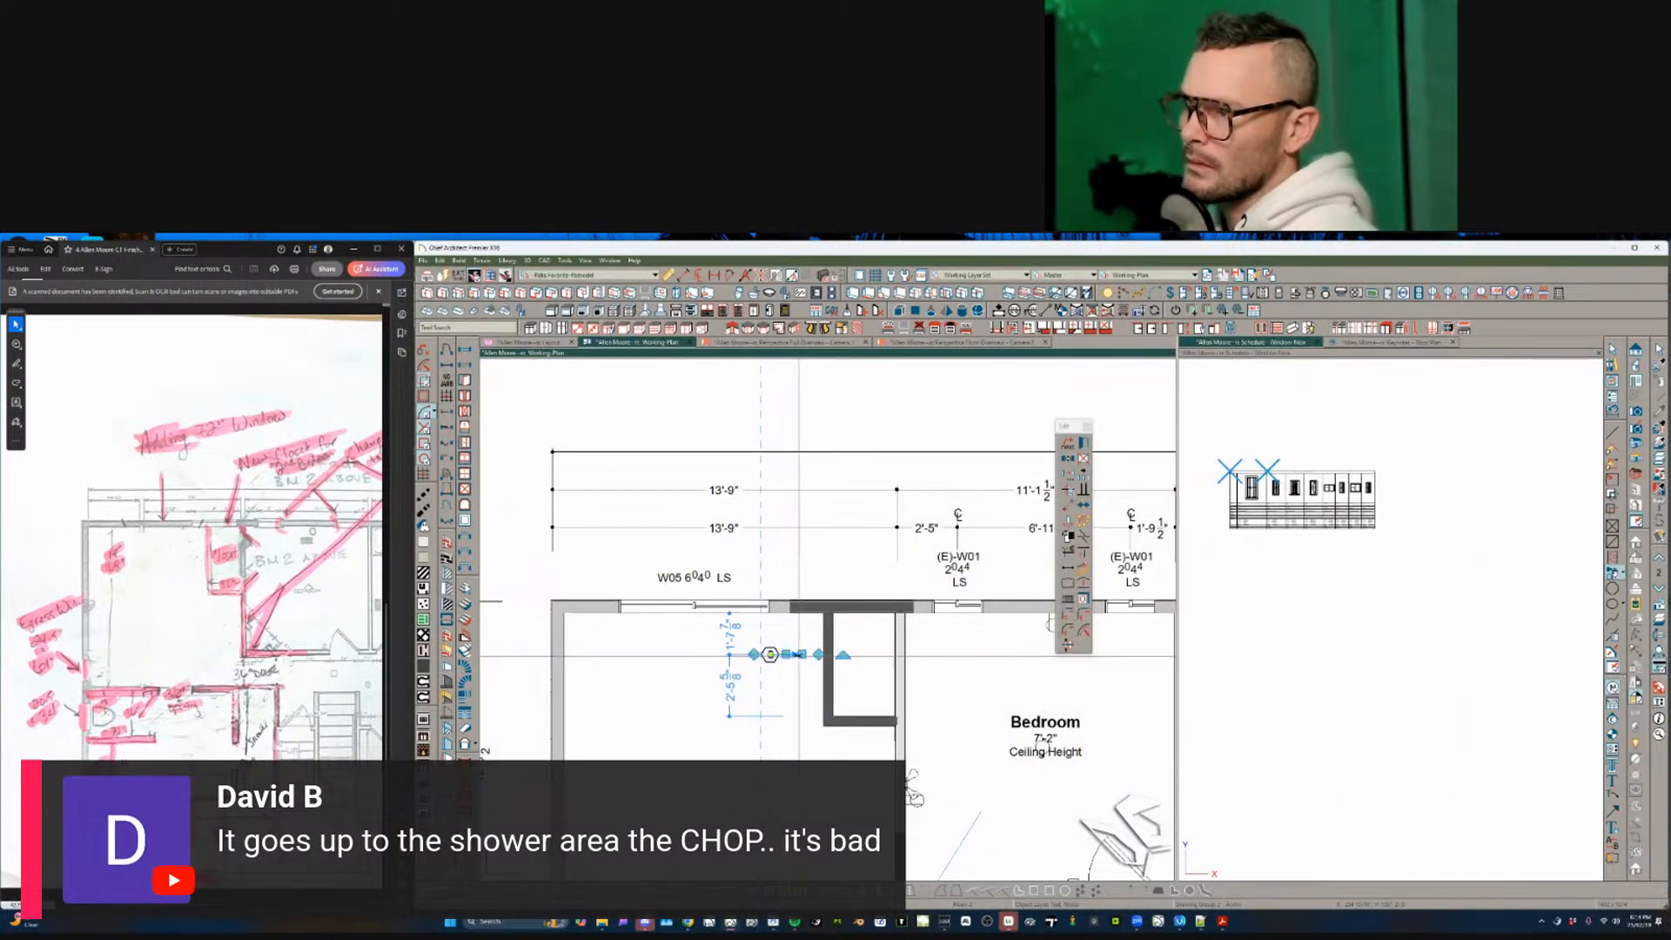
{"action": "left_click_drag", "start_coordinate": [798, 656], "coordinate": [810, 612]}
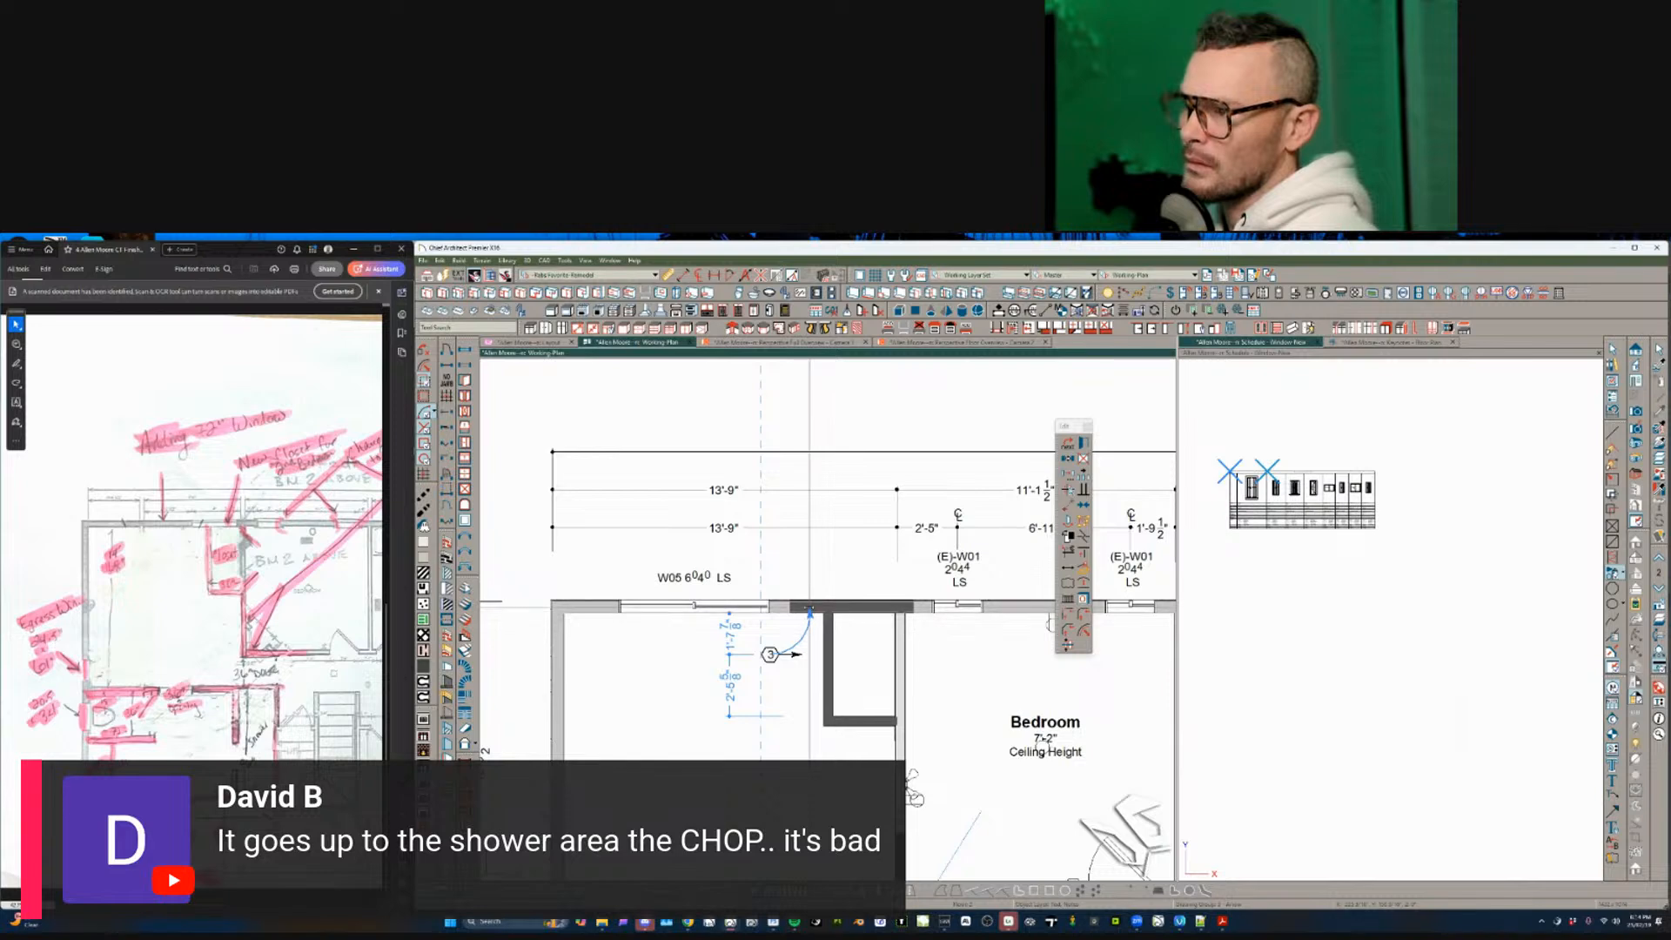
{"action": "left_click", "coordinate": [868, 616]}
- Set the marked wall section's fill style to Hatch, Angle
{"action": "left_click", "coordinate": [868, 610]}
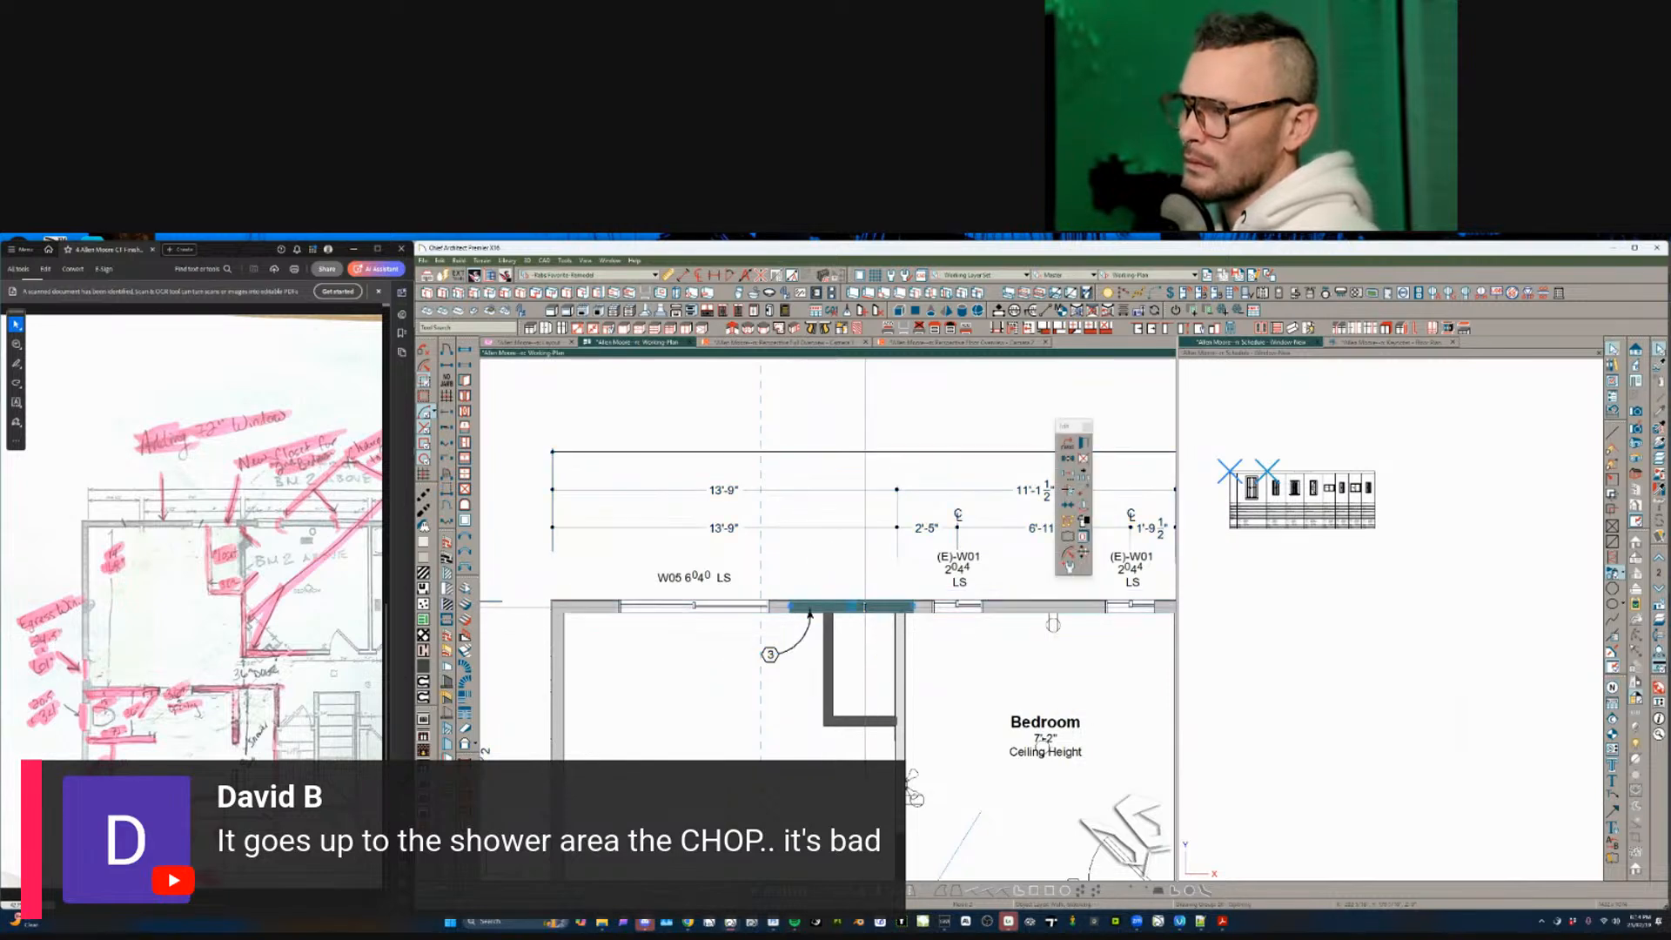
{"action": "double_click", "coordinate": [865, 606]}
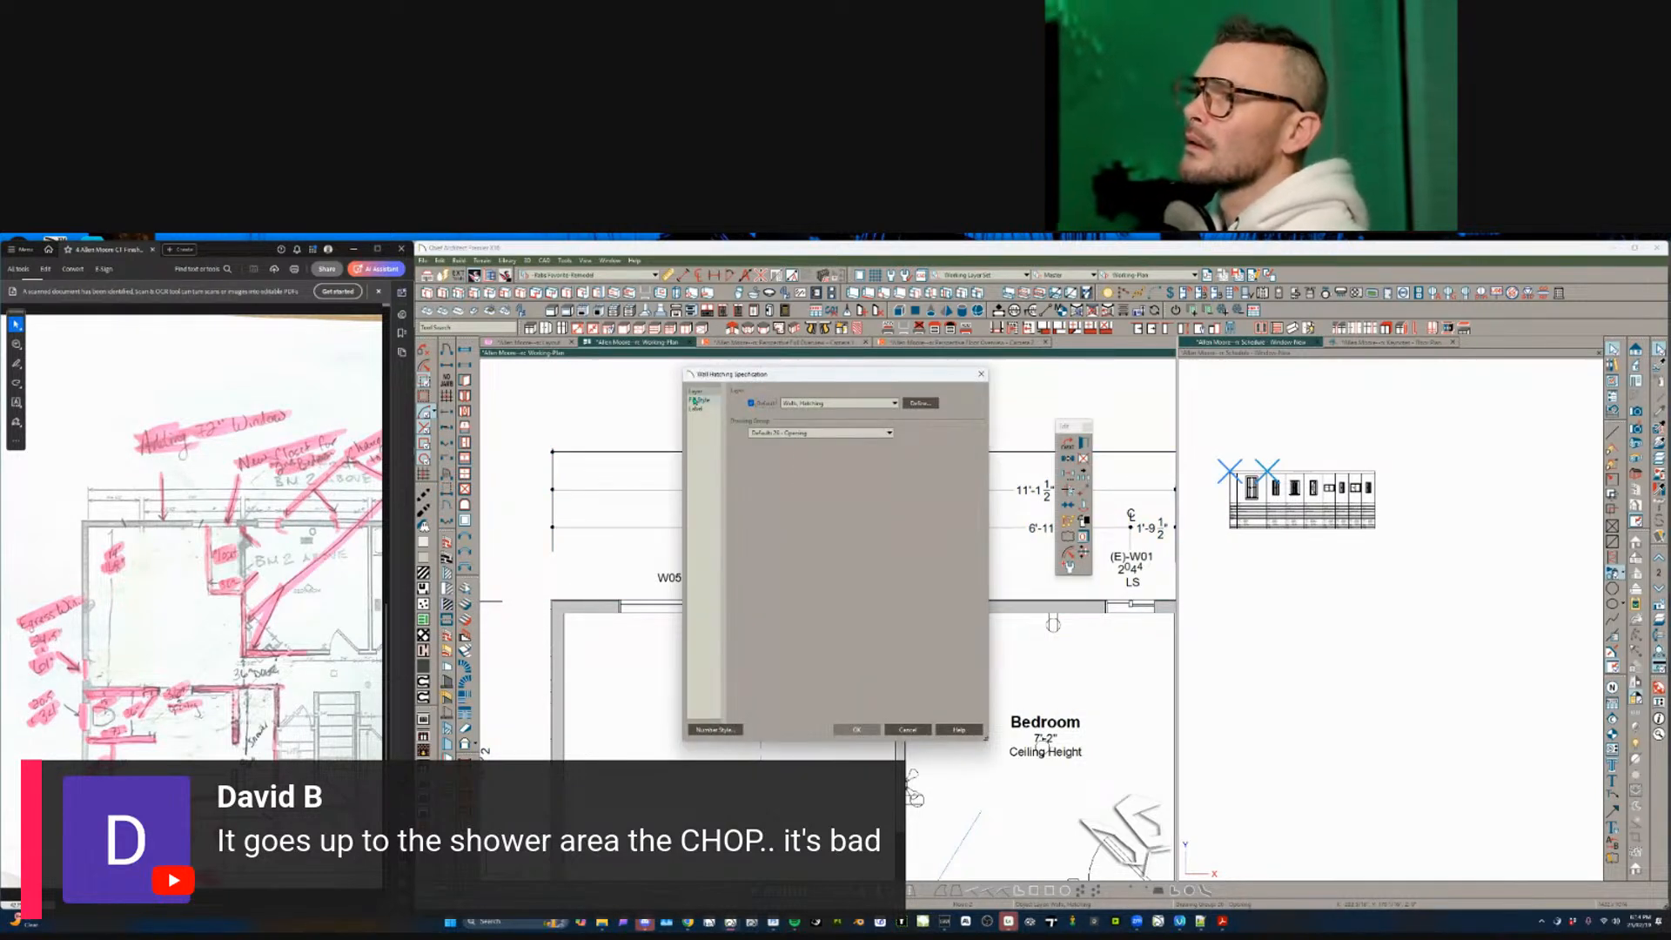
{"action": "left_click", "coordinate": [699, 400]}
{"action": "left_click", "coordinate": [818, 403]}
{"action": "left_click", "coordinate": [818, 440]}
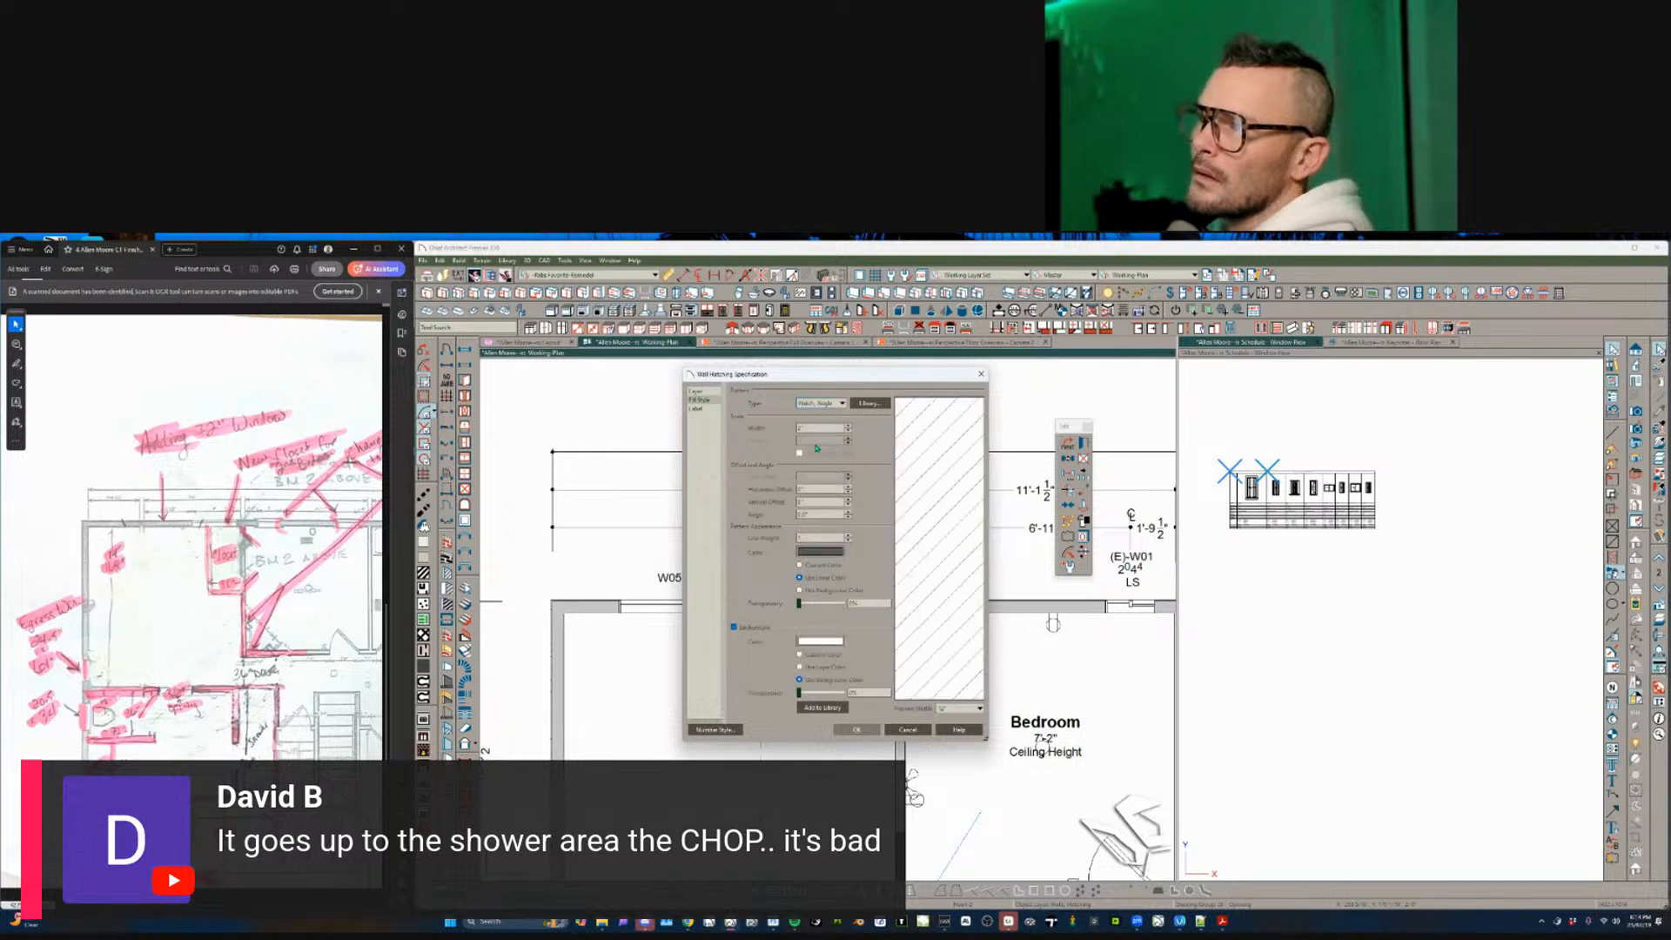
{"action": "left_click", "coordinate": [856, 729]}
{"action": "scroll", "coordinate": [710, 725], "scroll_direction": "down", "scroll_amount": 5}
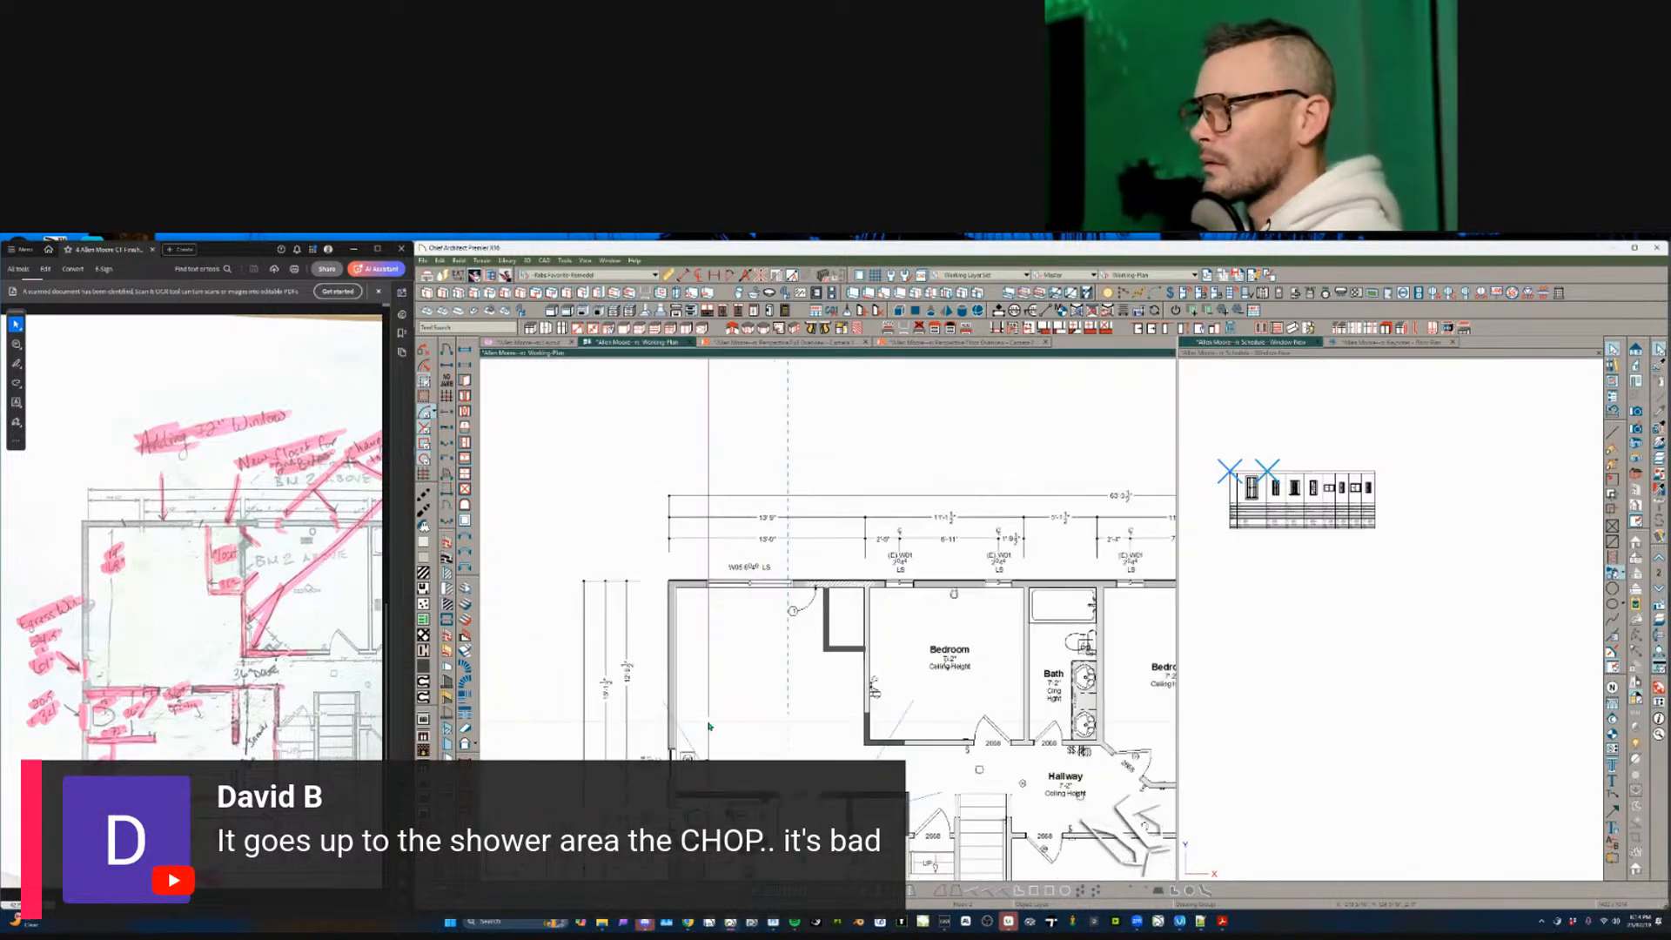
- Stretch the bedroom's left wall down to meet the lower wall
{"action": "scroll", "coordinate": [734, 652], "scroll_direction": "up", "scroll_amount": 2}
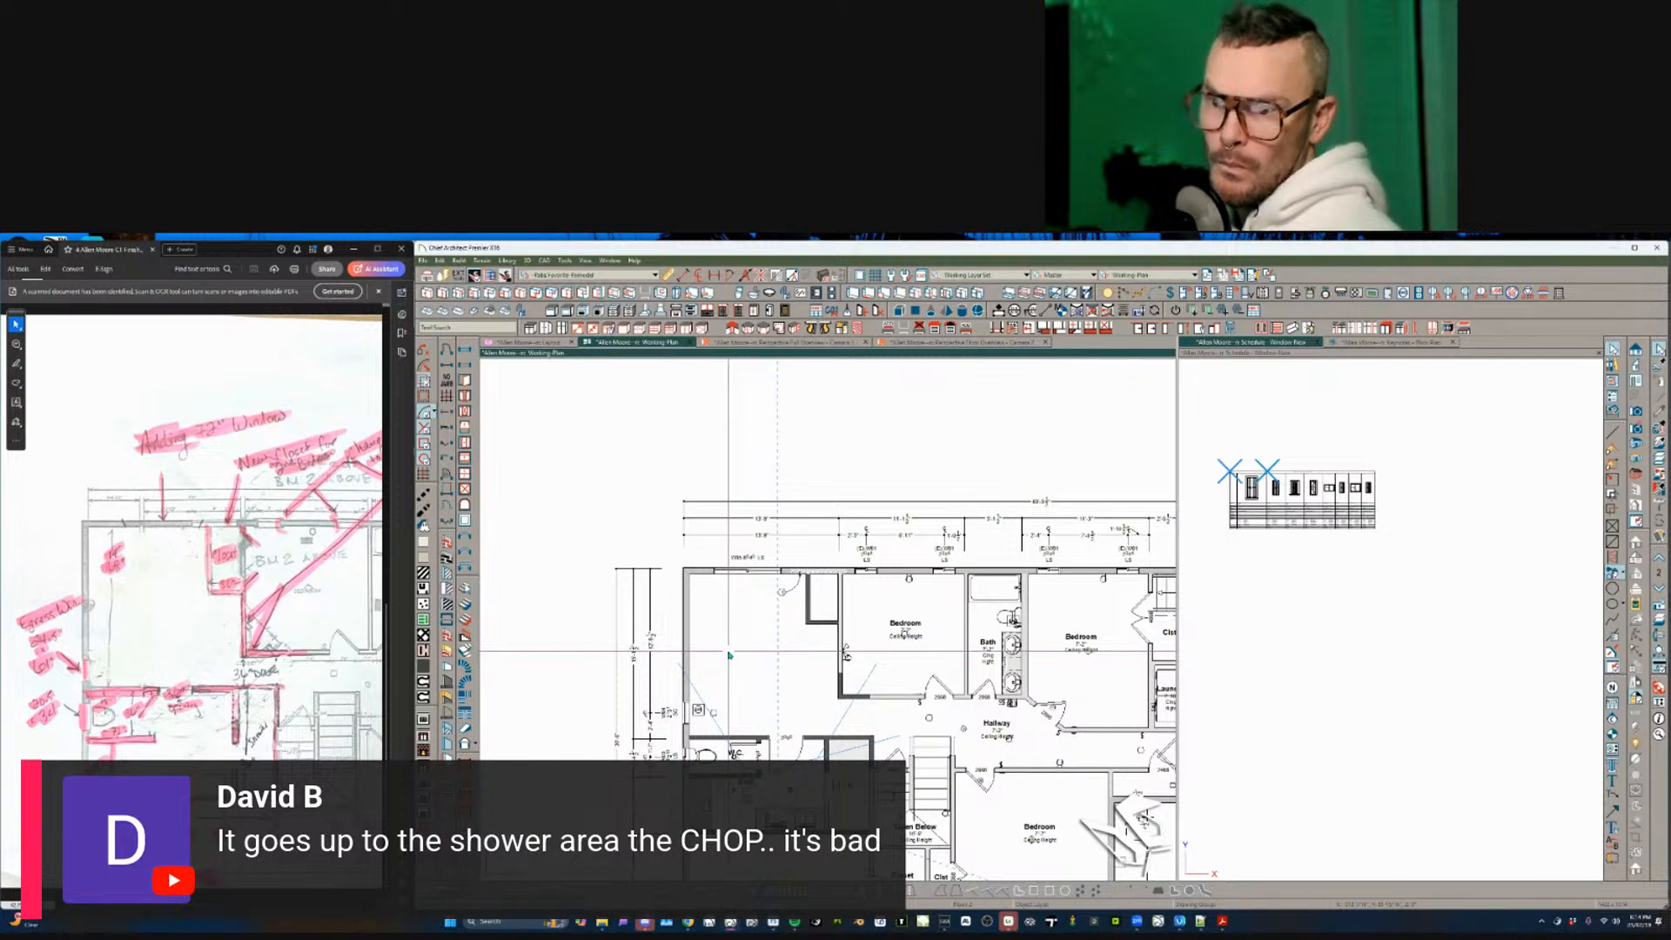
{"action": "left_click", "coordinate": [786, 688]}
{"action": "scroll", "coordinate": [841, 680], "scroll_direction": "up", "scroll_amount": 2}
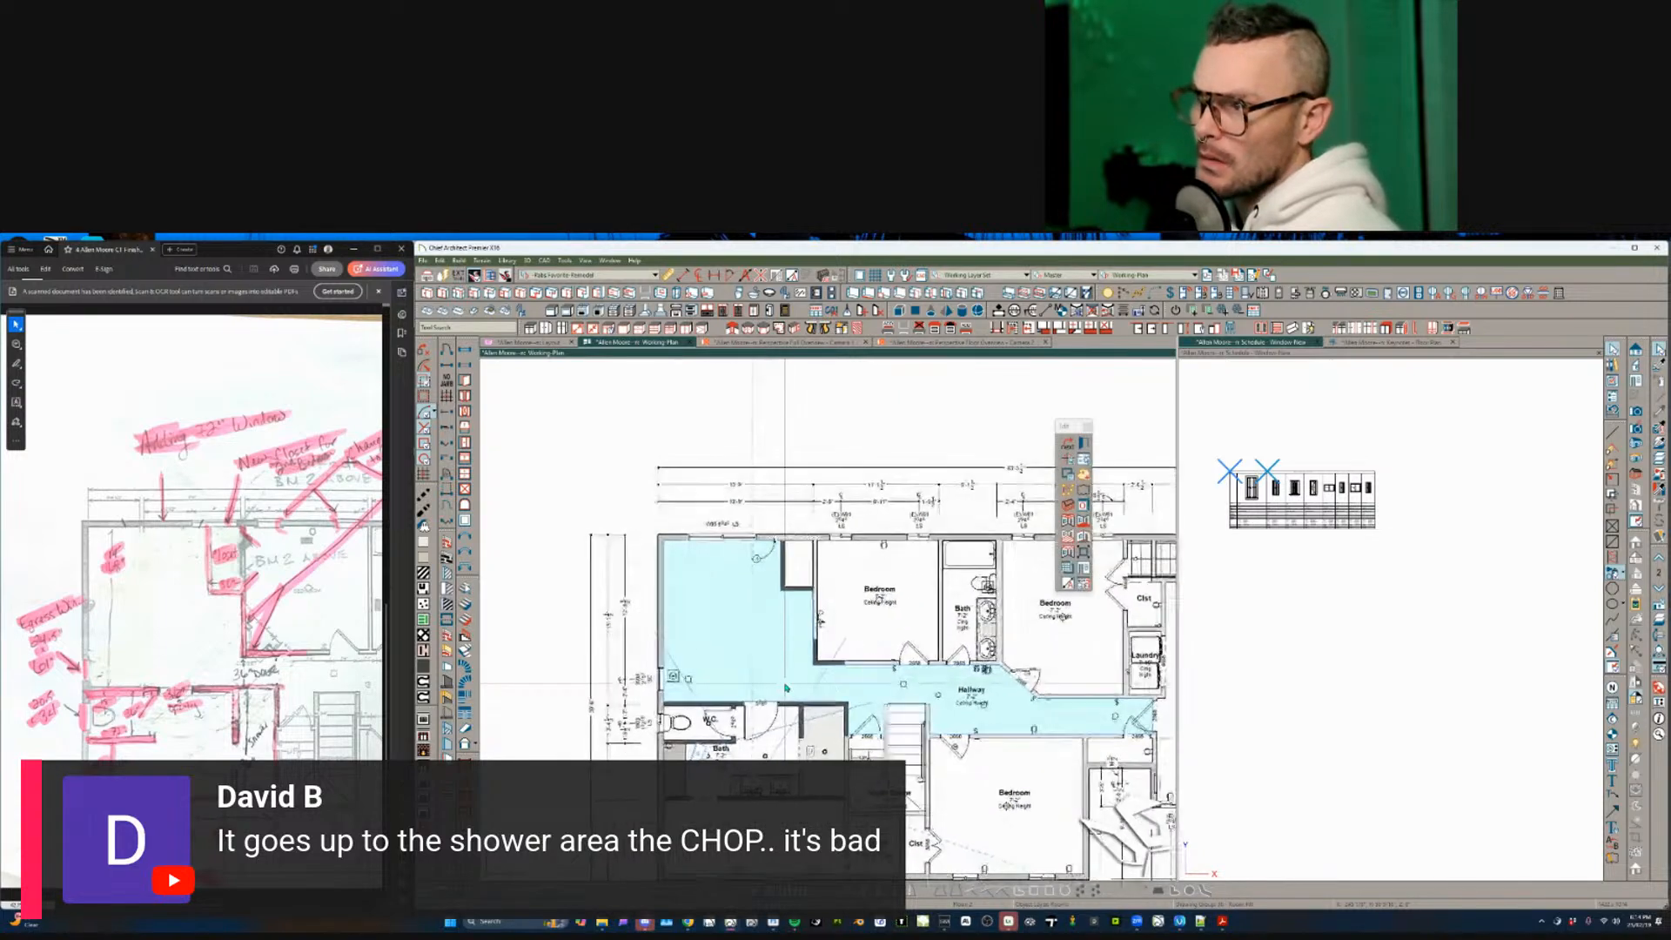
{"action": "scroll", "coordinate": [841, 680], "scroll_direction": "up", "scroll_amount": 3}
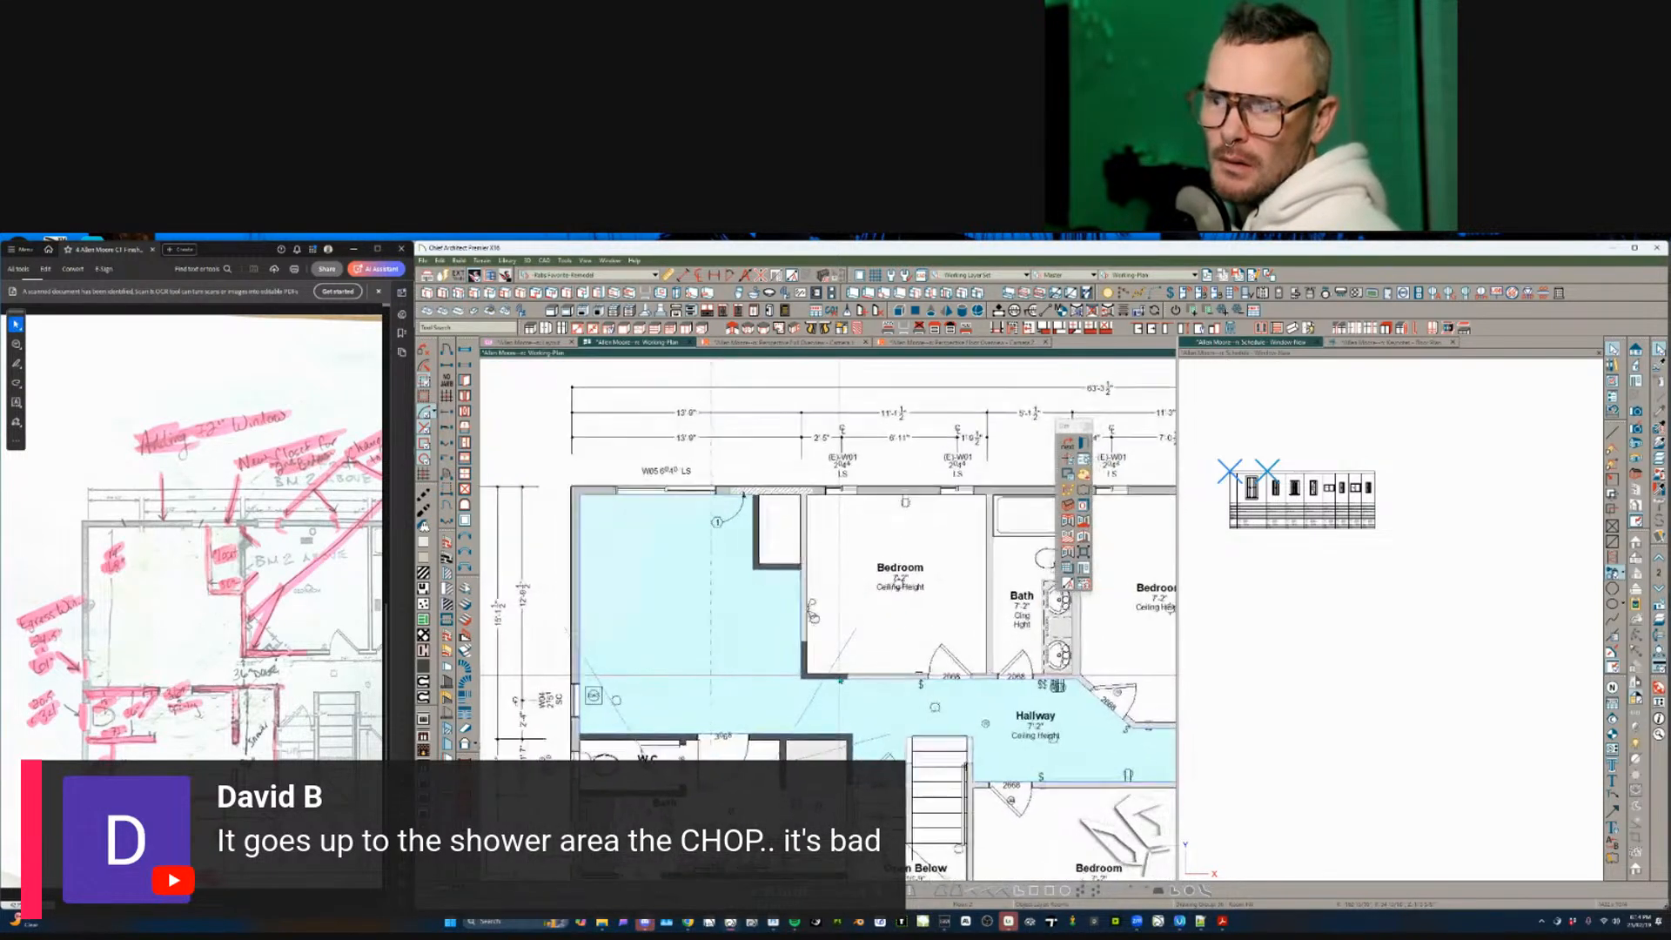
{"action": "left_click", "coordinate": [806, 613]}
{"action": "left_click_drag", "start_coordinate": [803, 676], "coordinate": [799, 748]}
- Copy the 3068 door into the vertical wall beside the left room
{"action": "left_click", "coordinate": [711, 747]}
{"action": "key", "text": "c"}
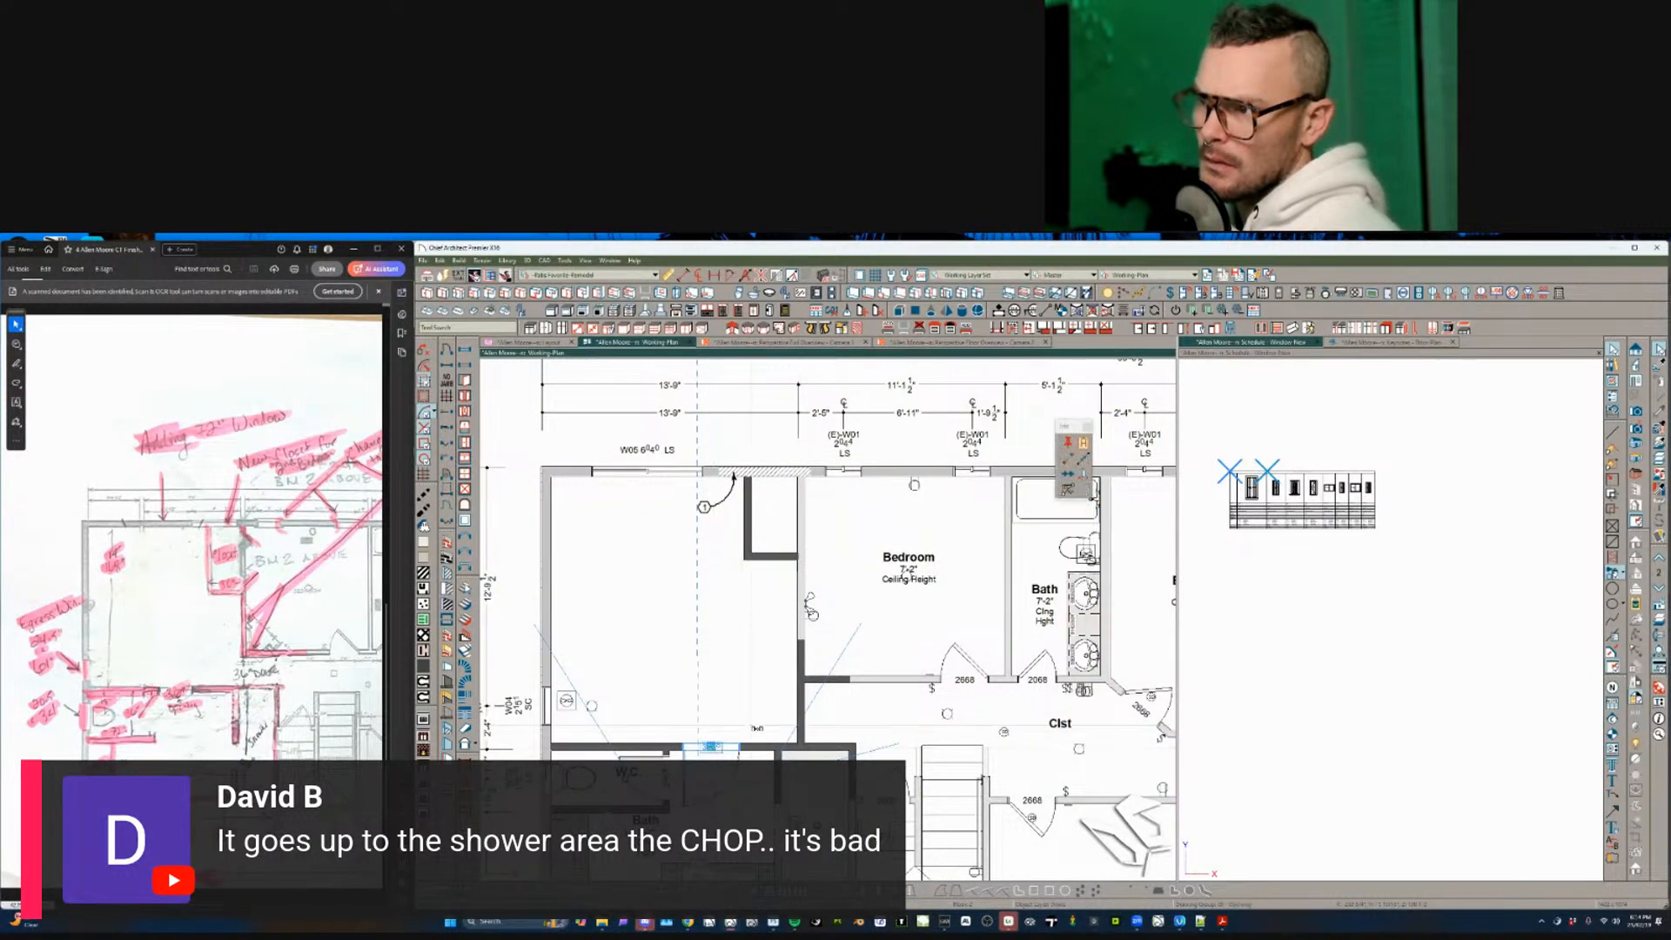
{"action": "scroll", "coordinate": [807, 661], "scroll_direction": "up", "scroll_amount": 1}
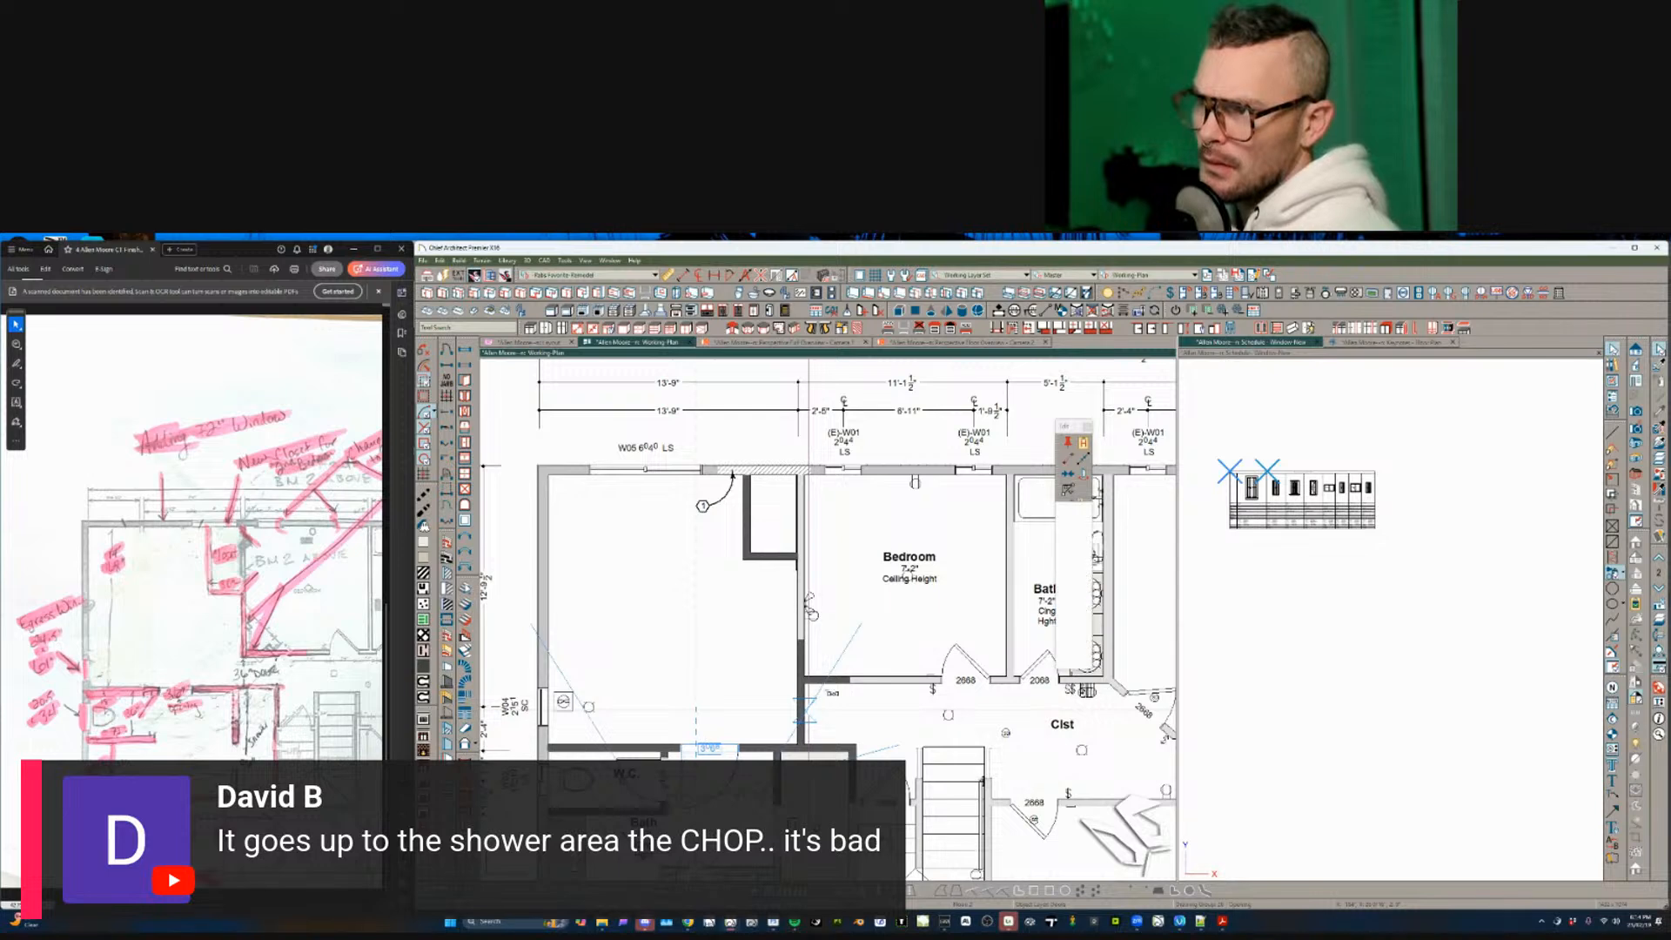
{"action": "left_click", "coordinate": [812, 712]}
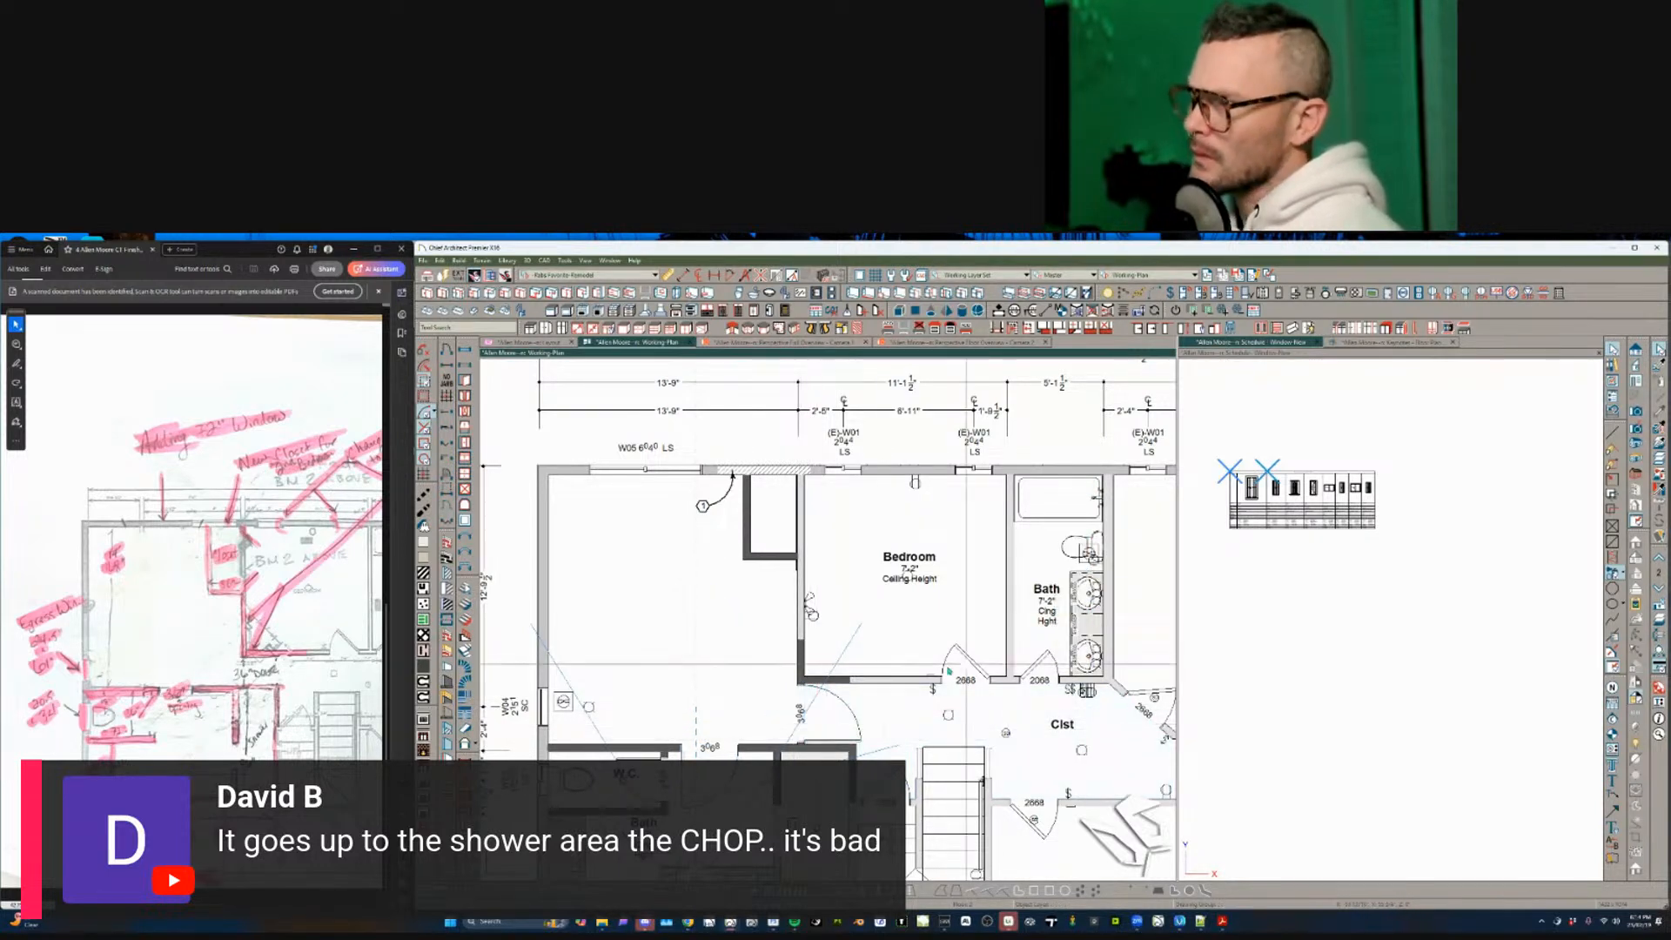
{"action": "scroll", "coordinate": [783, 611], "scroll_direction": "up", "scroll_amount": 1}
{"action": "scroll", "coordinate": [826, 816], "scroll_direction": "up", "scroll_amount": 1}
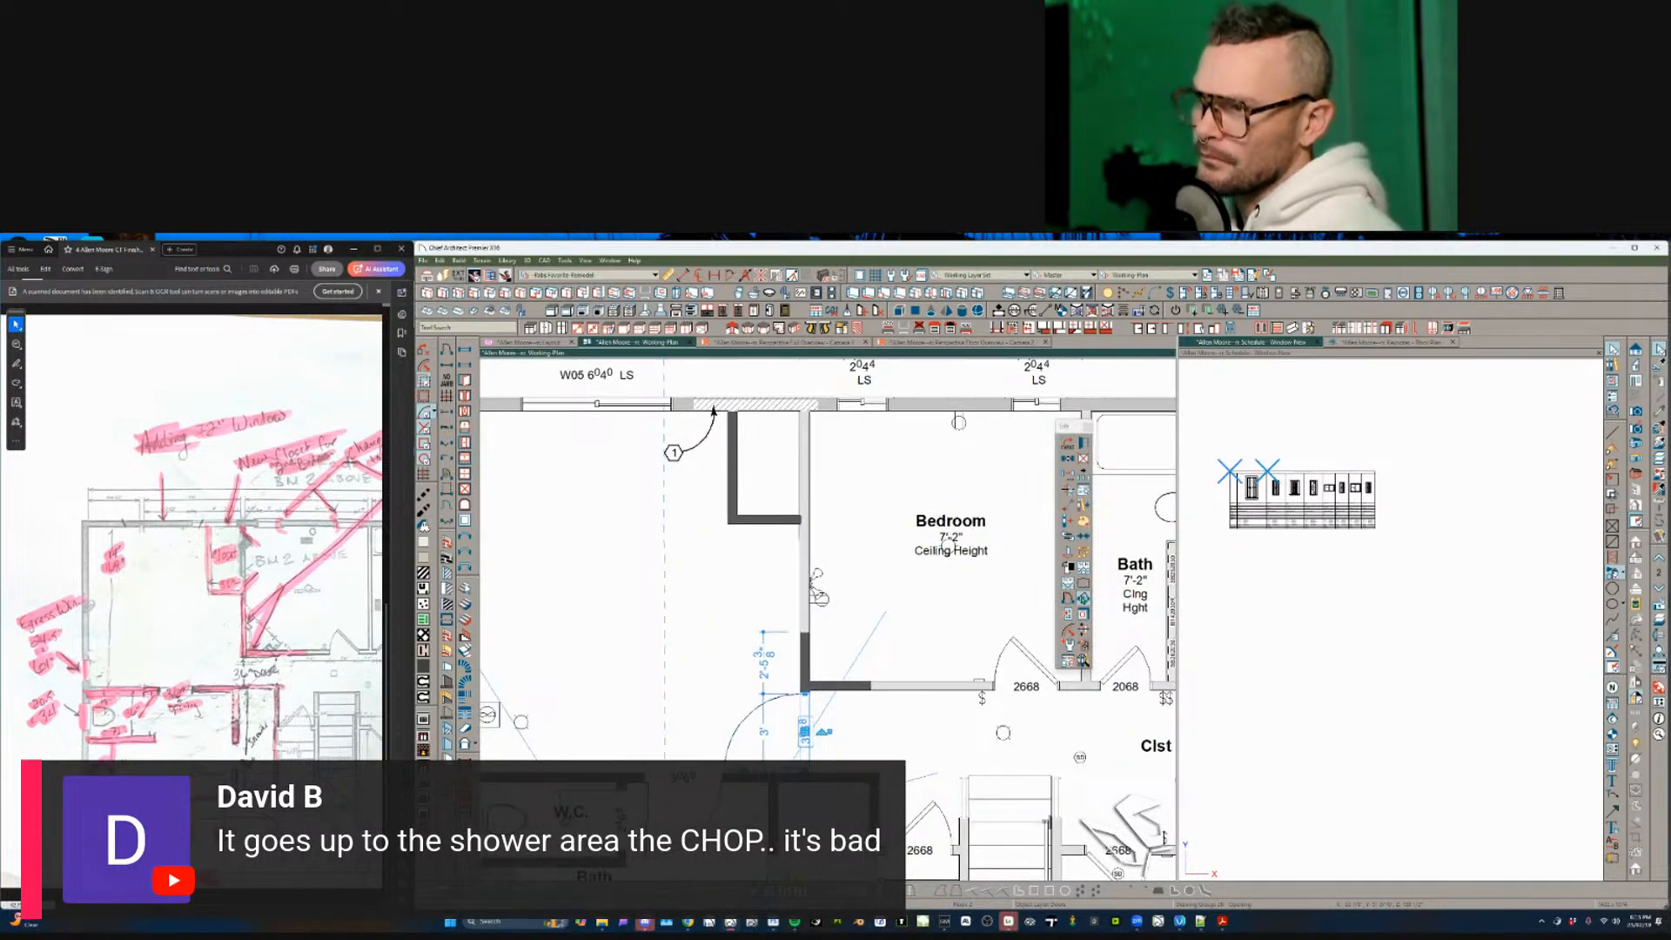
{"action": "scroll", "coordinate": [697, 660], "scroll_direction": "down", "scroll_amount": 1}
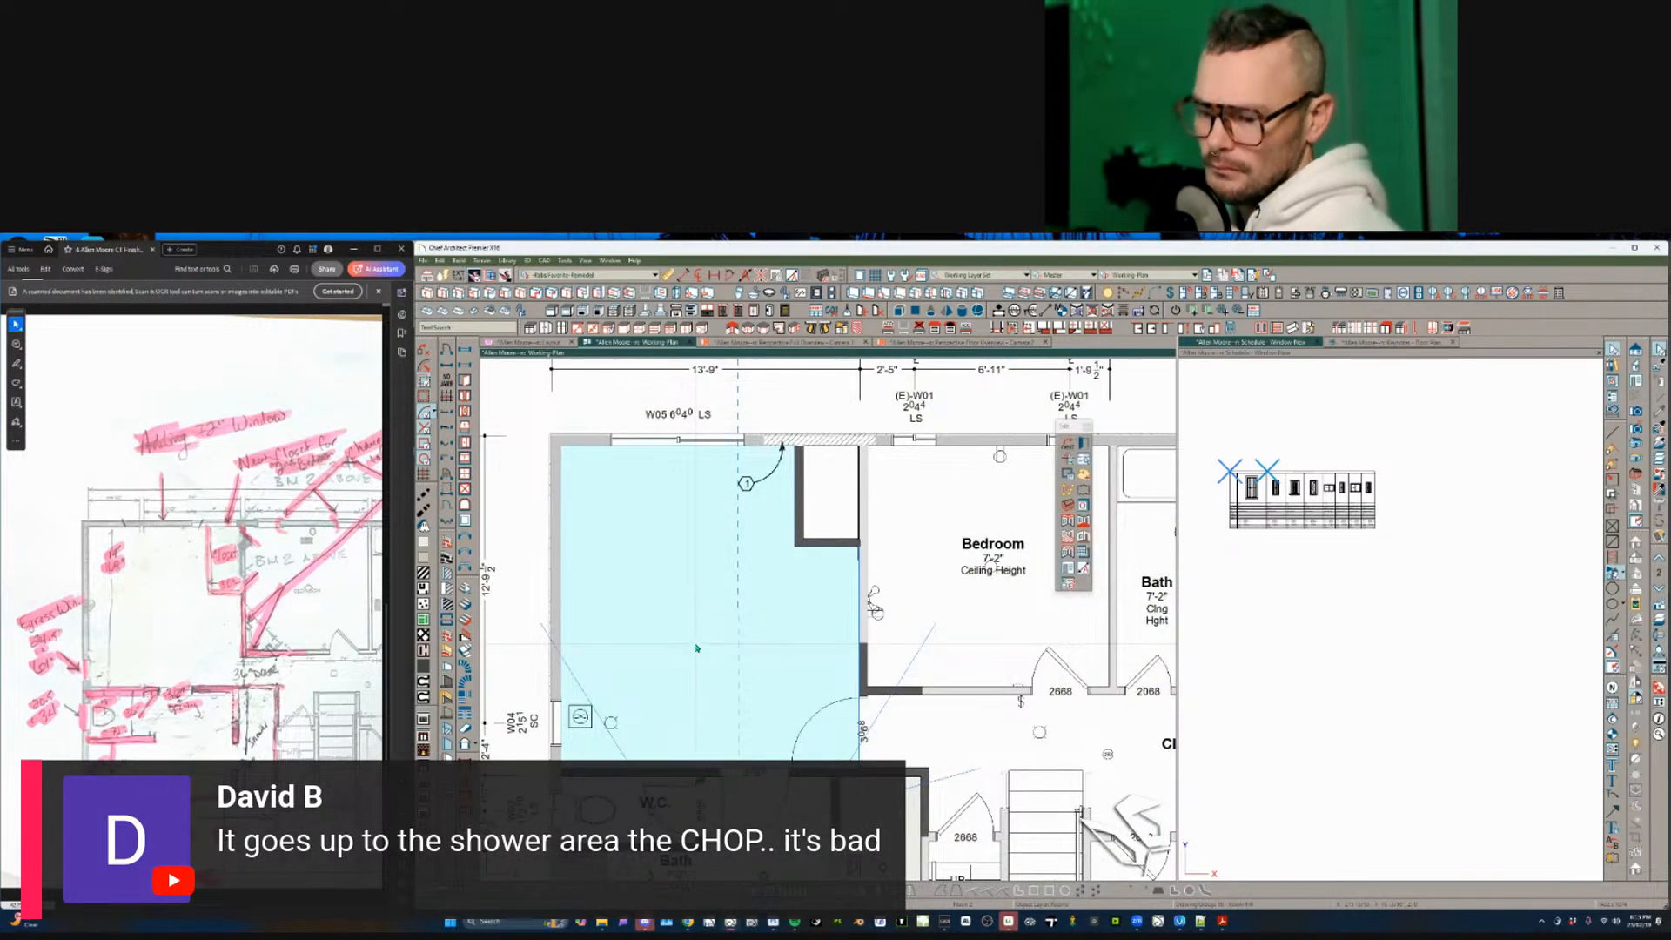
- Check the left room's Room Specification, then place a Bedroom label showing its 7'-2" ceiling height
{"action": "double_click", "coordinate": [696, 648]}
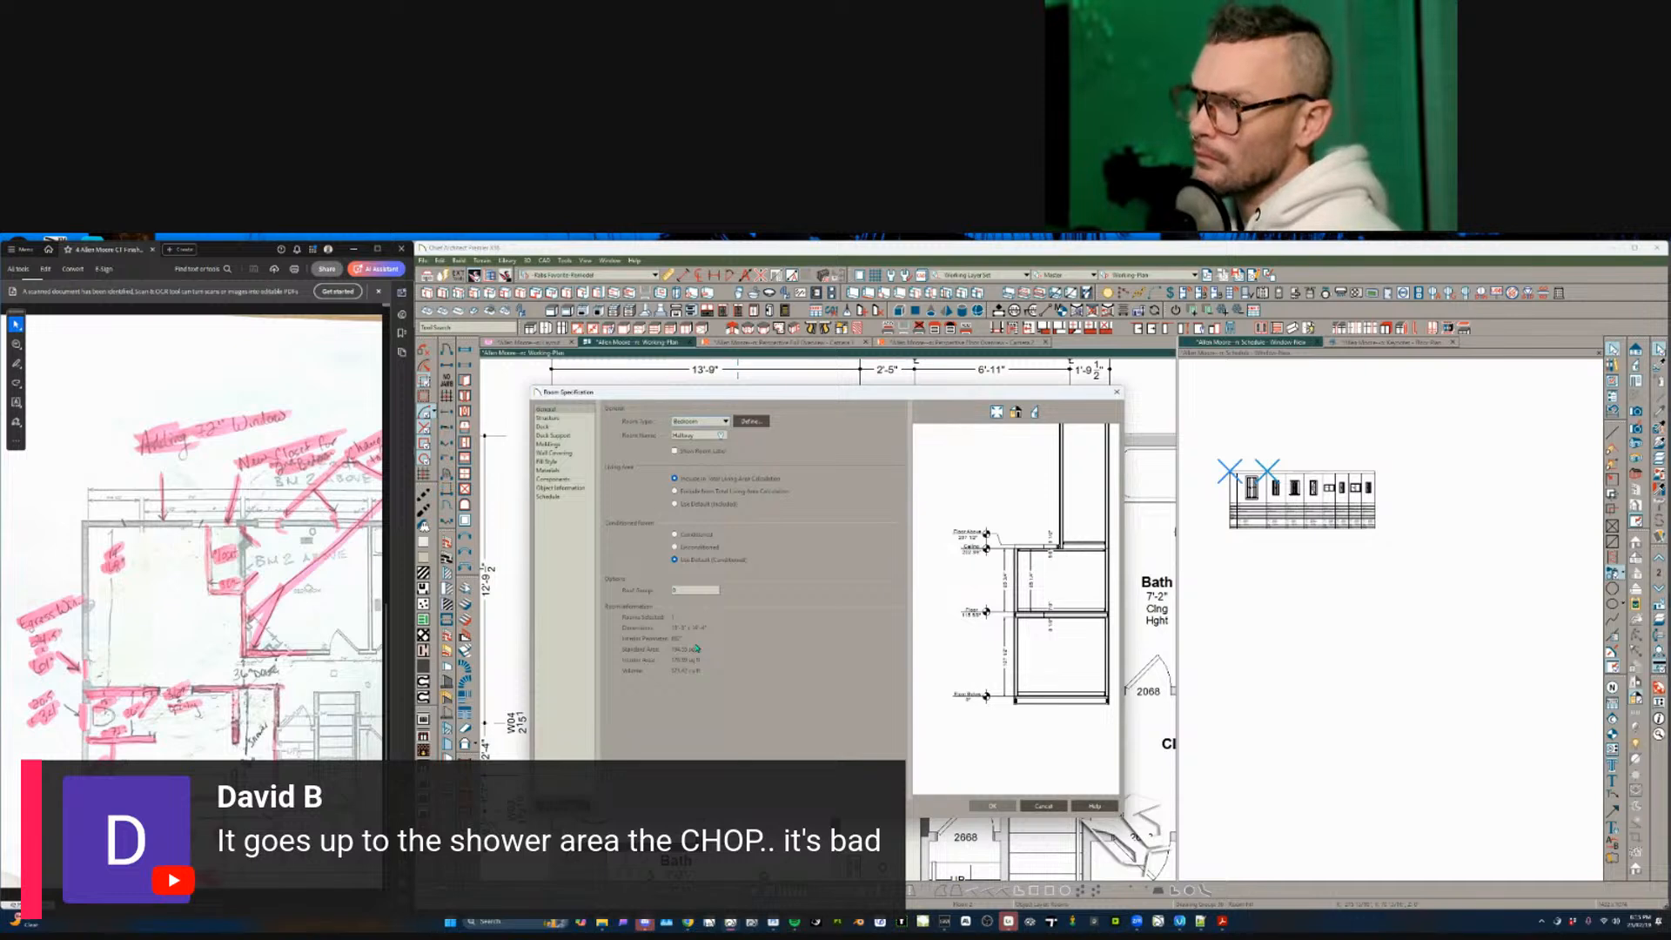
{"action": "key", "text": "Escape"}
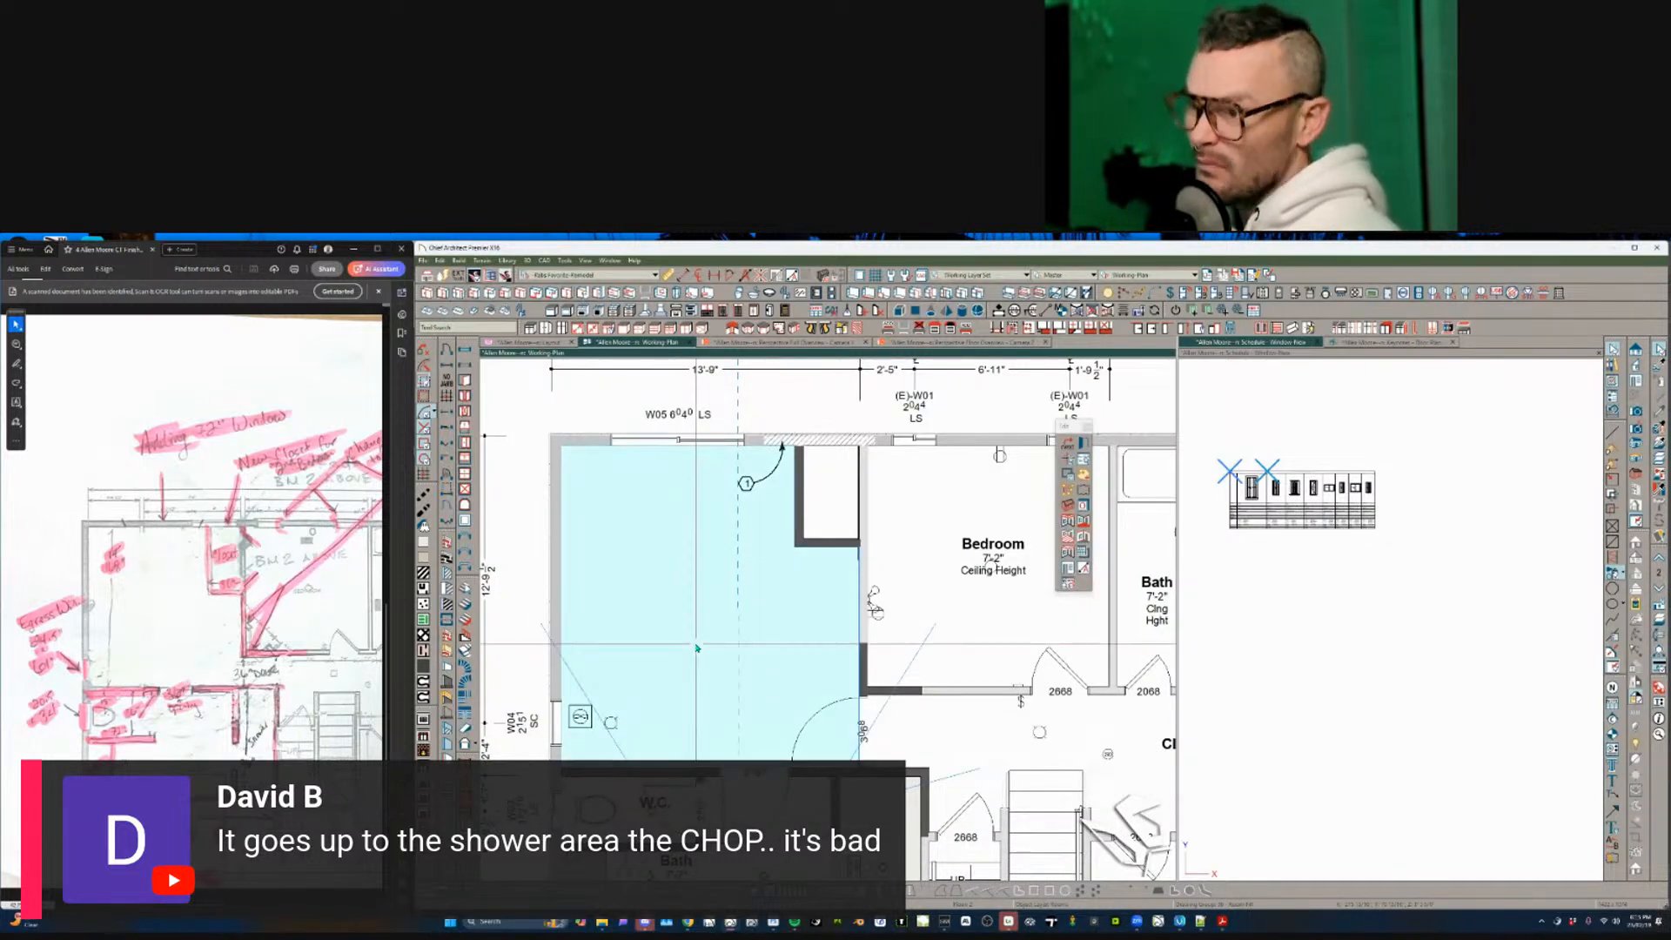
{"action": "double_click", "coordinate": [696, 649]}
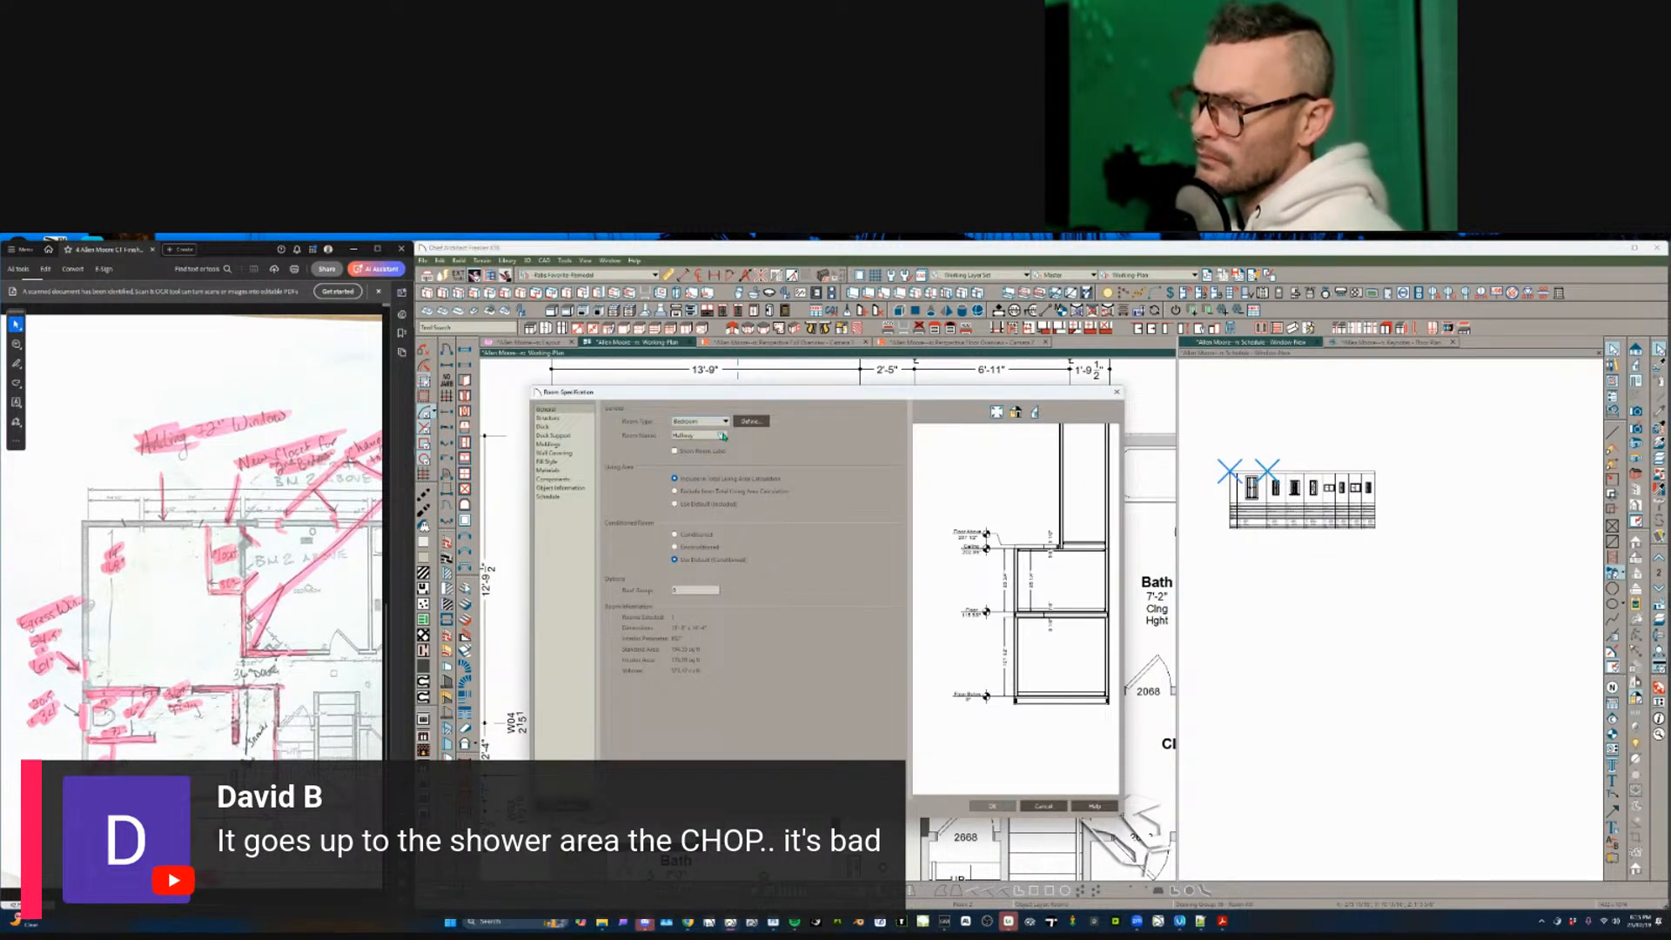
{"action": "key", "text": "Escape"}
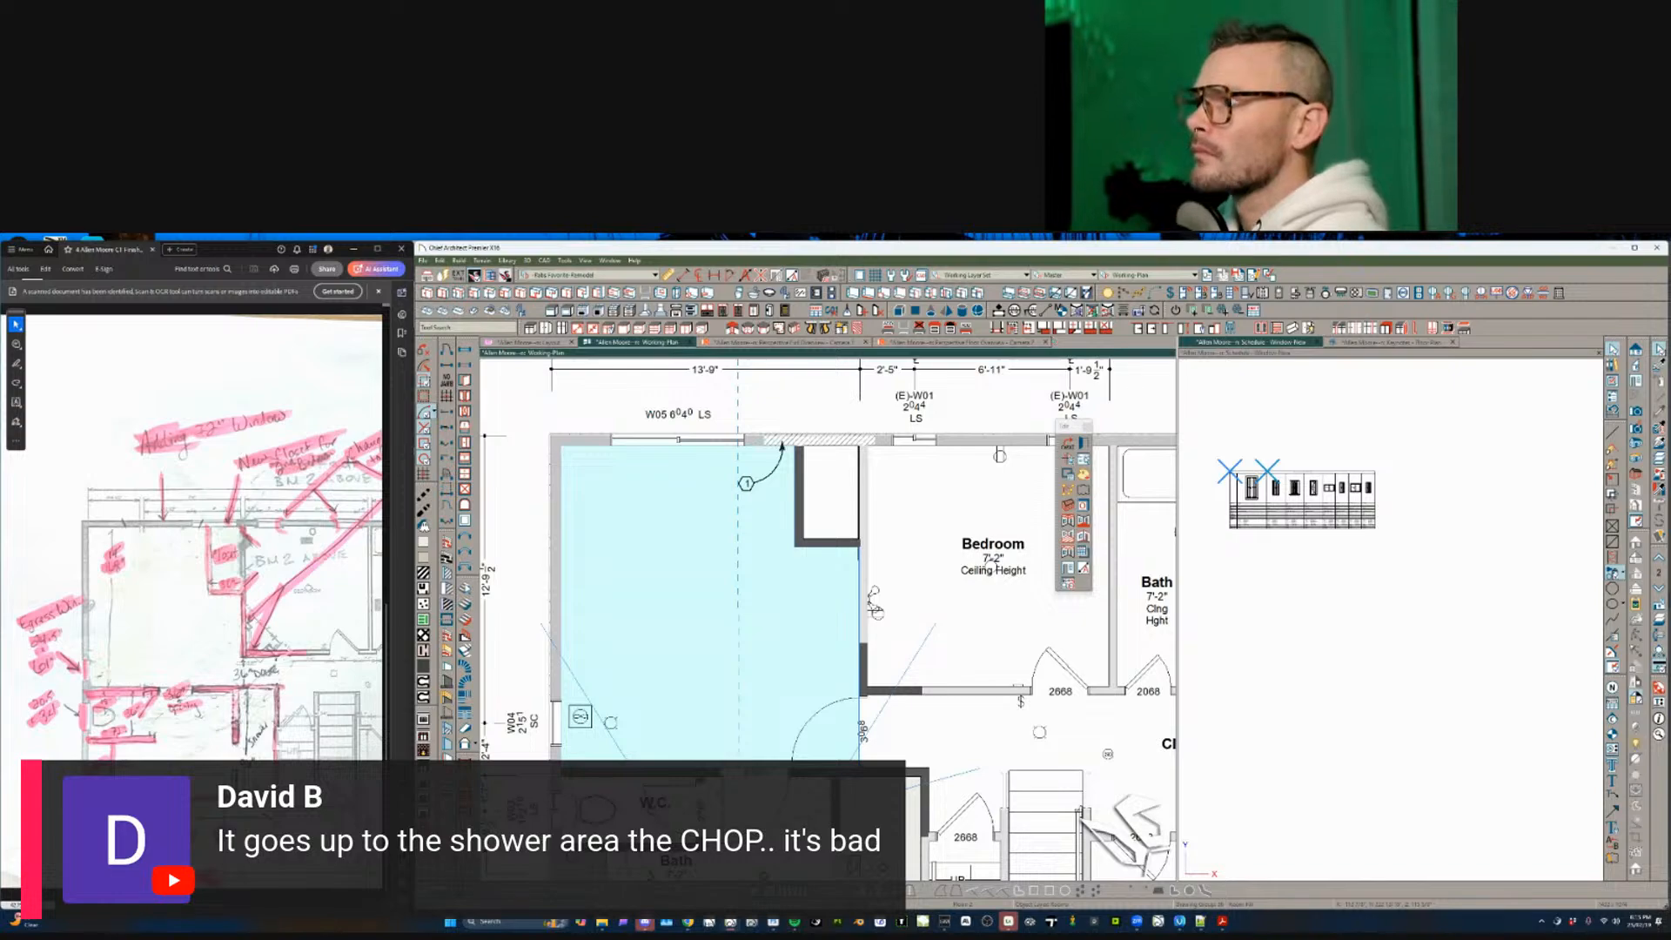
{"action": "left_click", "coordinate": [1059, 330]}
{"action": "left_click", "coordinate": [699, 586]}
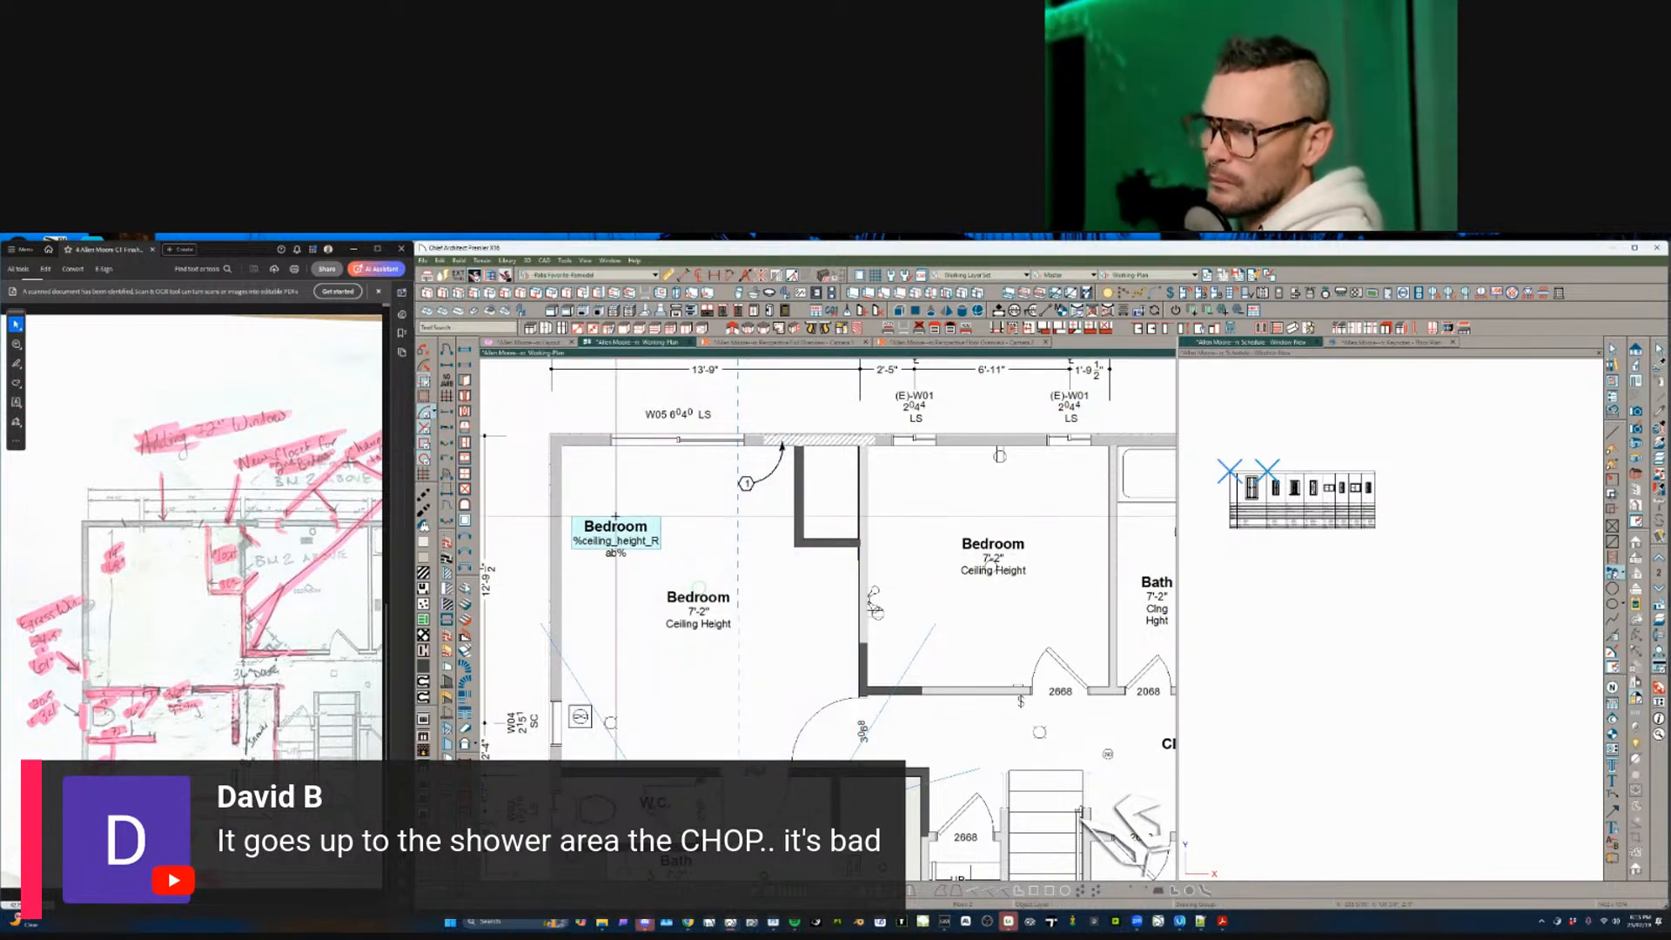
{"action": "scroll", "coordinate": [615, 516], "scroll_direction": "down", "scroll_amount": 2}
{"action": "scroll", "coordinate": [616, 516], "scroll_direction": "down", "scroll_amount": 3}
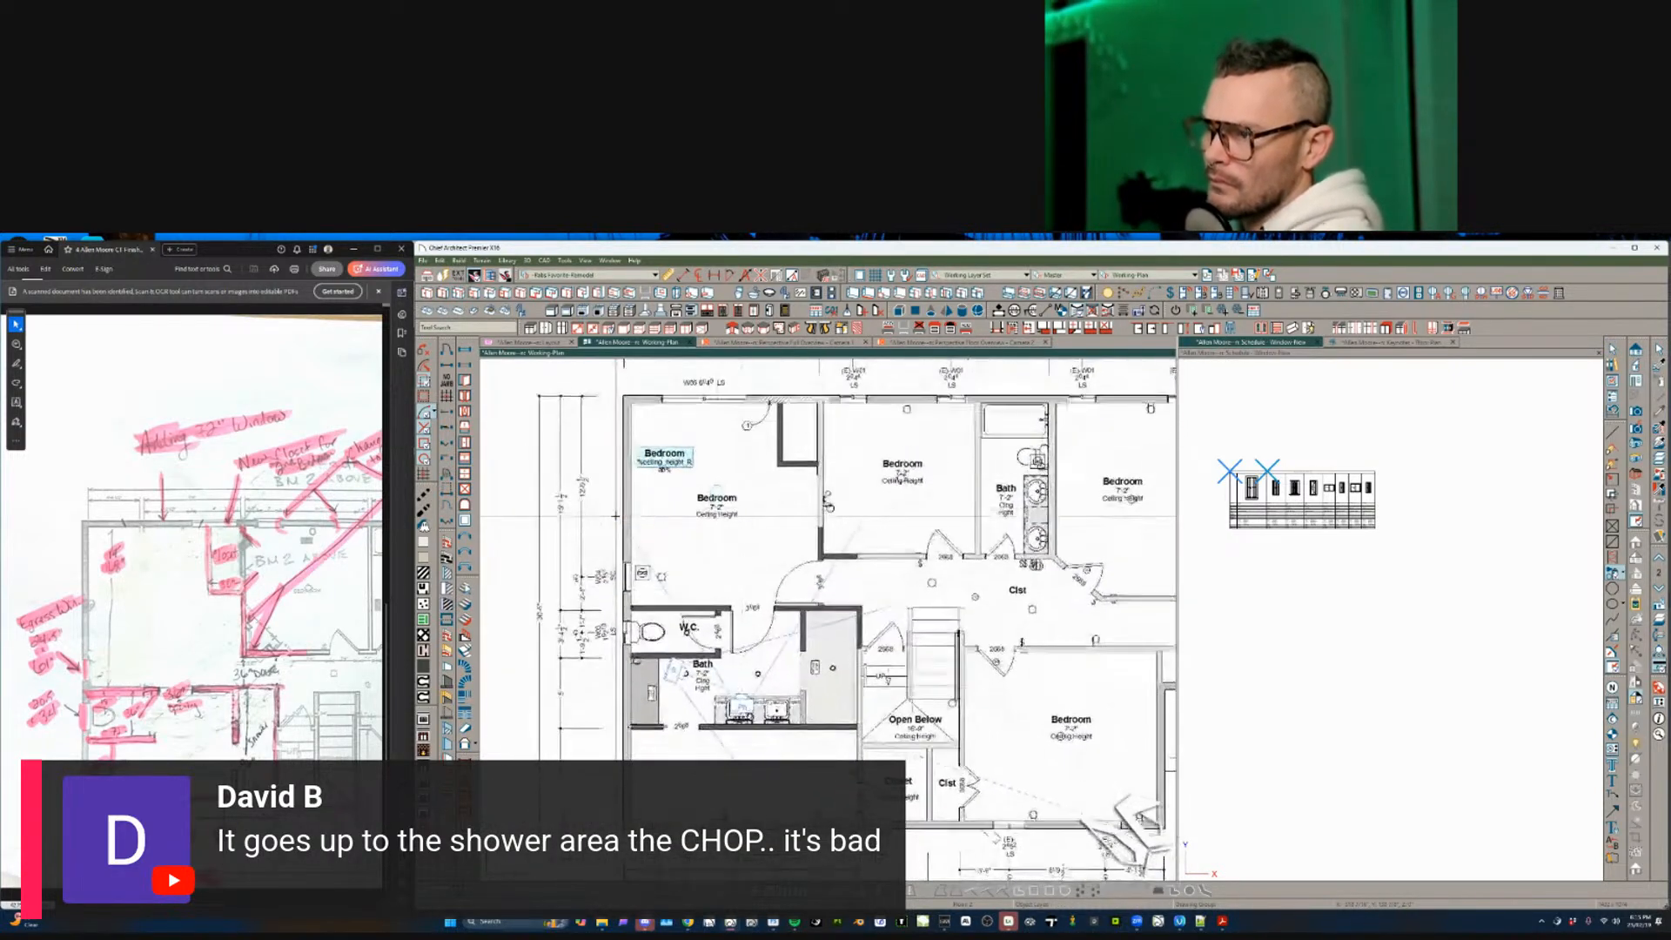
{"action": "scroll", "coordinate": [693, 654], "scroll_direction": "up", "scroll_amount": 1}
- Move the Bath label into the neighbouring bathroom
{"action": "left_click", "coordinate": [694, 651]}
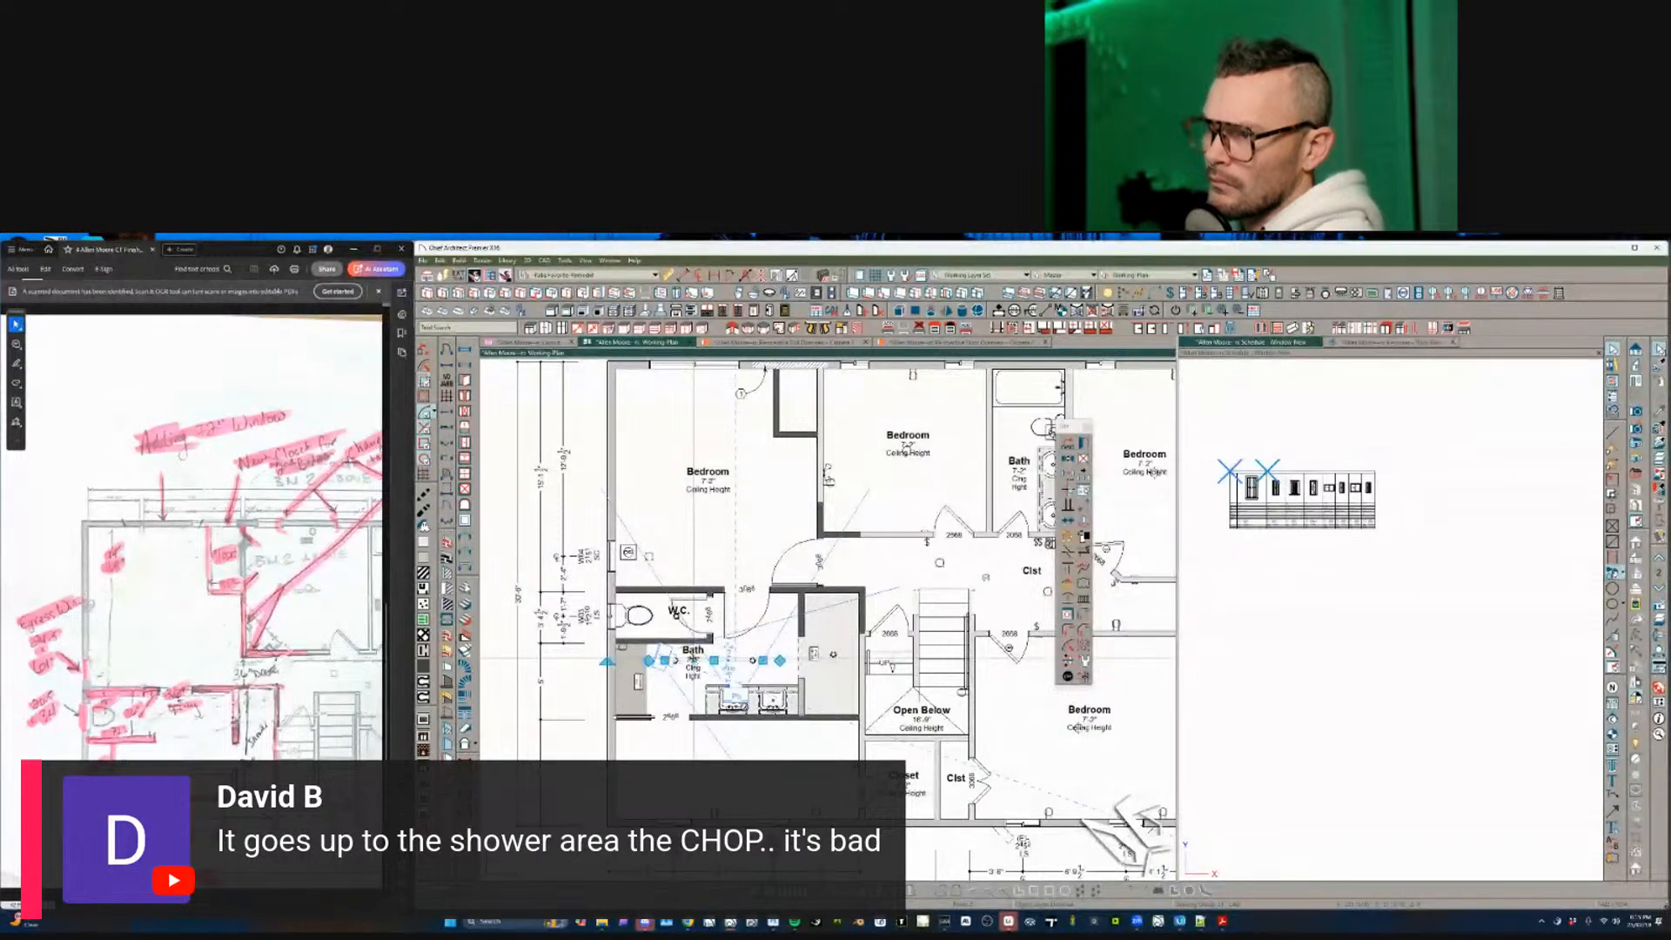
{"action": "left_click_drag", "start_coordinate": [693, 652], "coordinate": [759, 616]}
{"action": "key", "text": "Escape"}
{"action": "scroll", "coordinate": [760, 616], "scroll_direction": "down", "scroll_amount": 1}
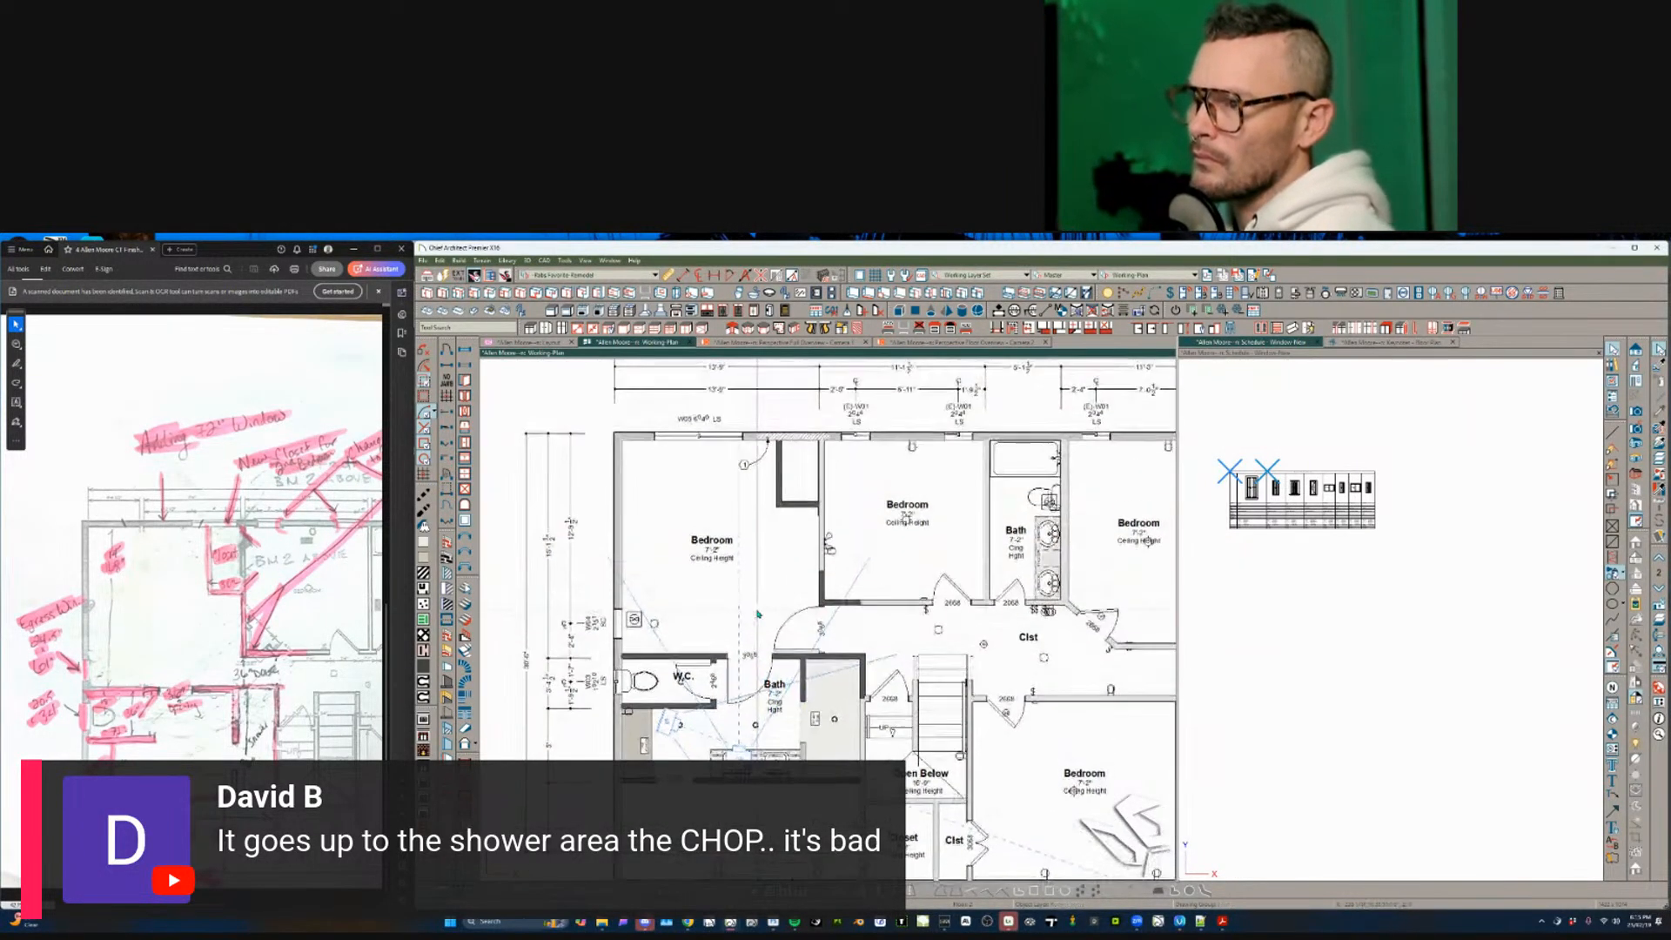
- Copy the electrical symbol by the bedroom wall into the shower and delete the original
{"action": "left_click", "coordinate": [658, 626]}
{"action": "left_click", "coordinate": [625, 626]}
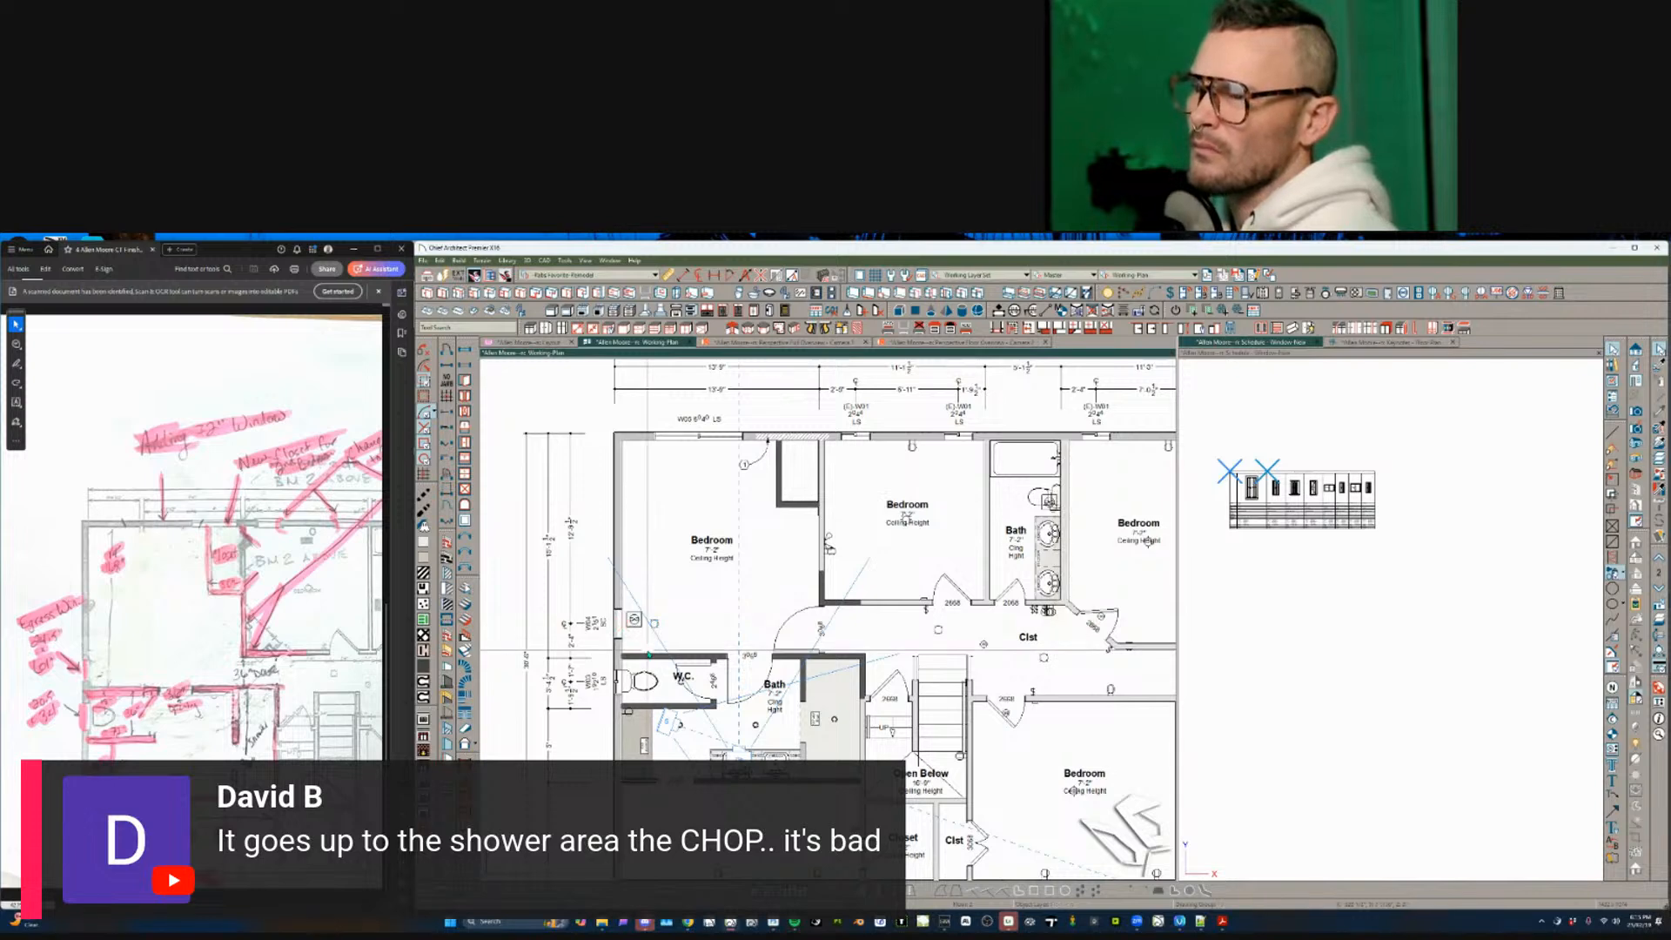
{"action": "left_click", "coordinate": [633, 623]}
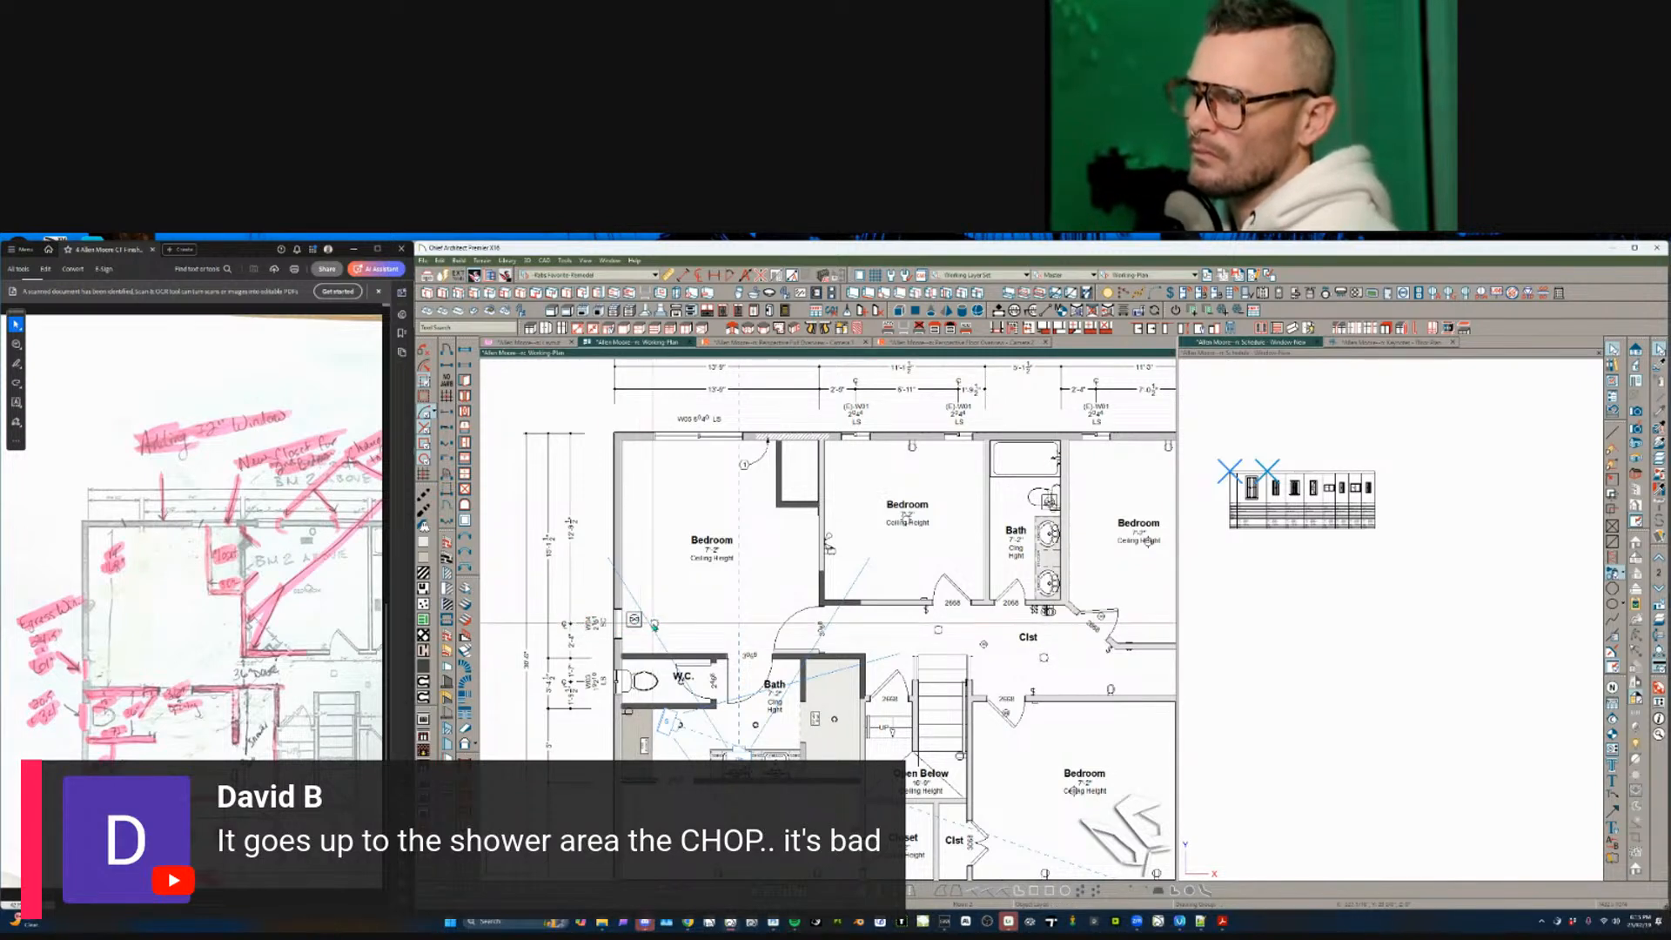
{"action": "left_click", "coordinate": [633, 622]}
{"action": "key", "text": "ctrl+c"}
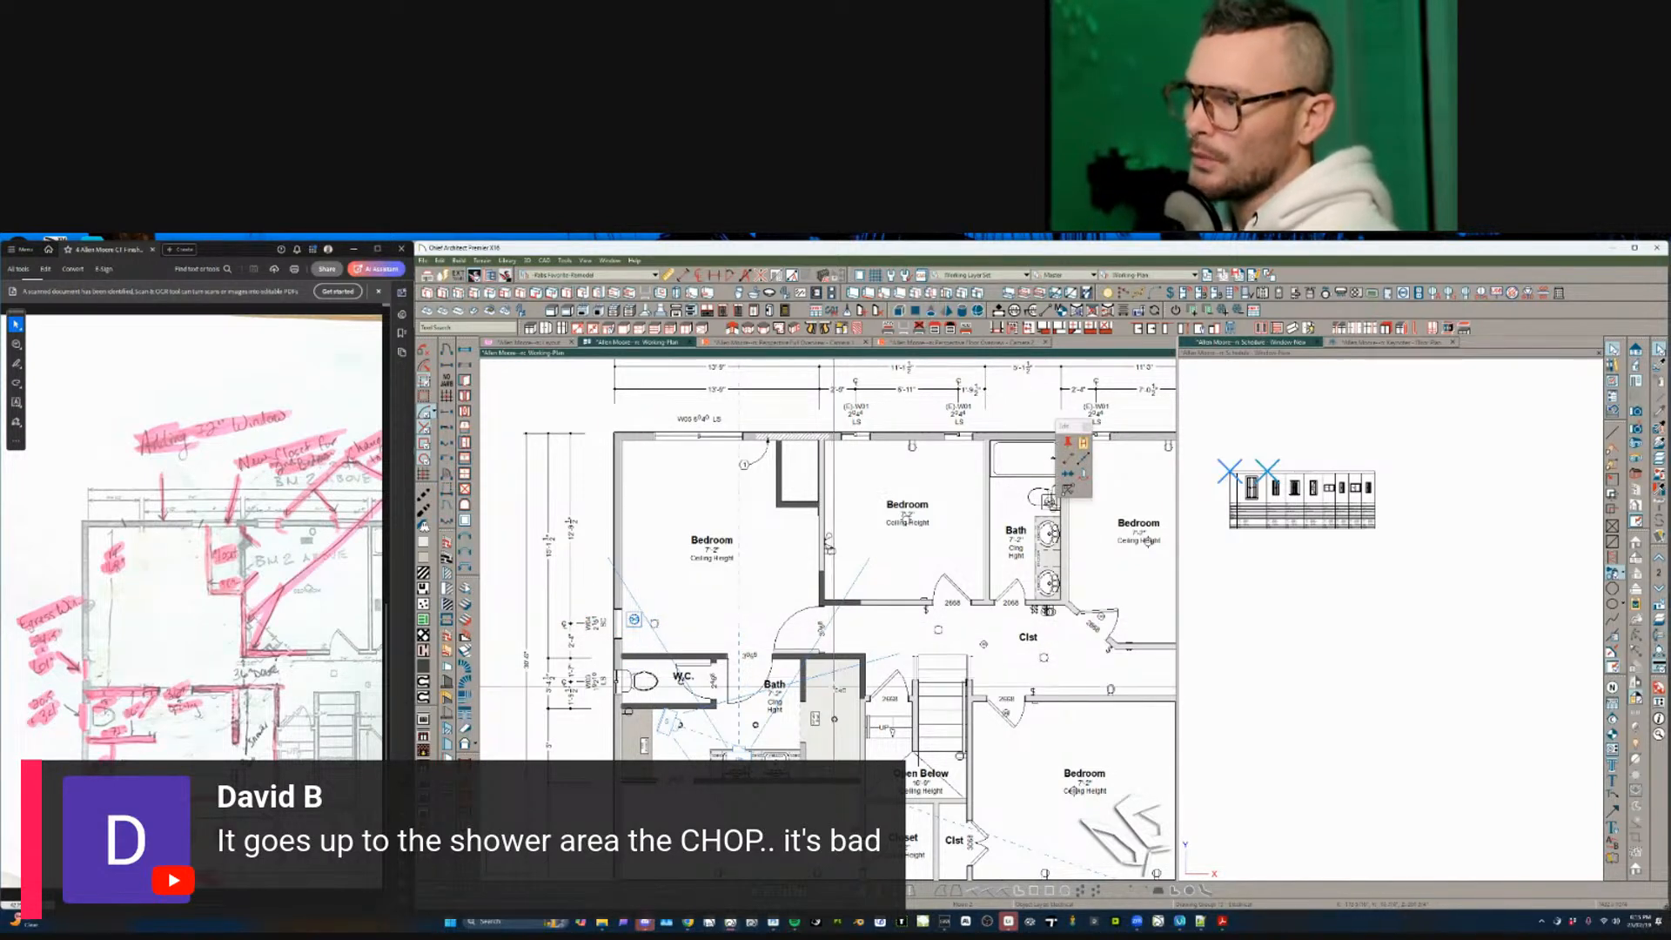
{"action": "left_click", "coordinate": [834, 687]}
{"action": "left_click", "coordinate": [634, 620]}
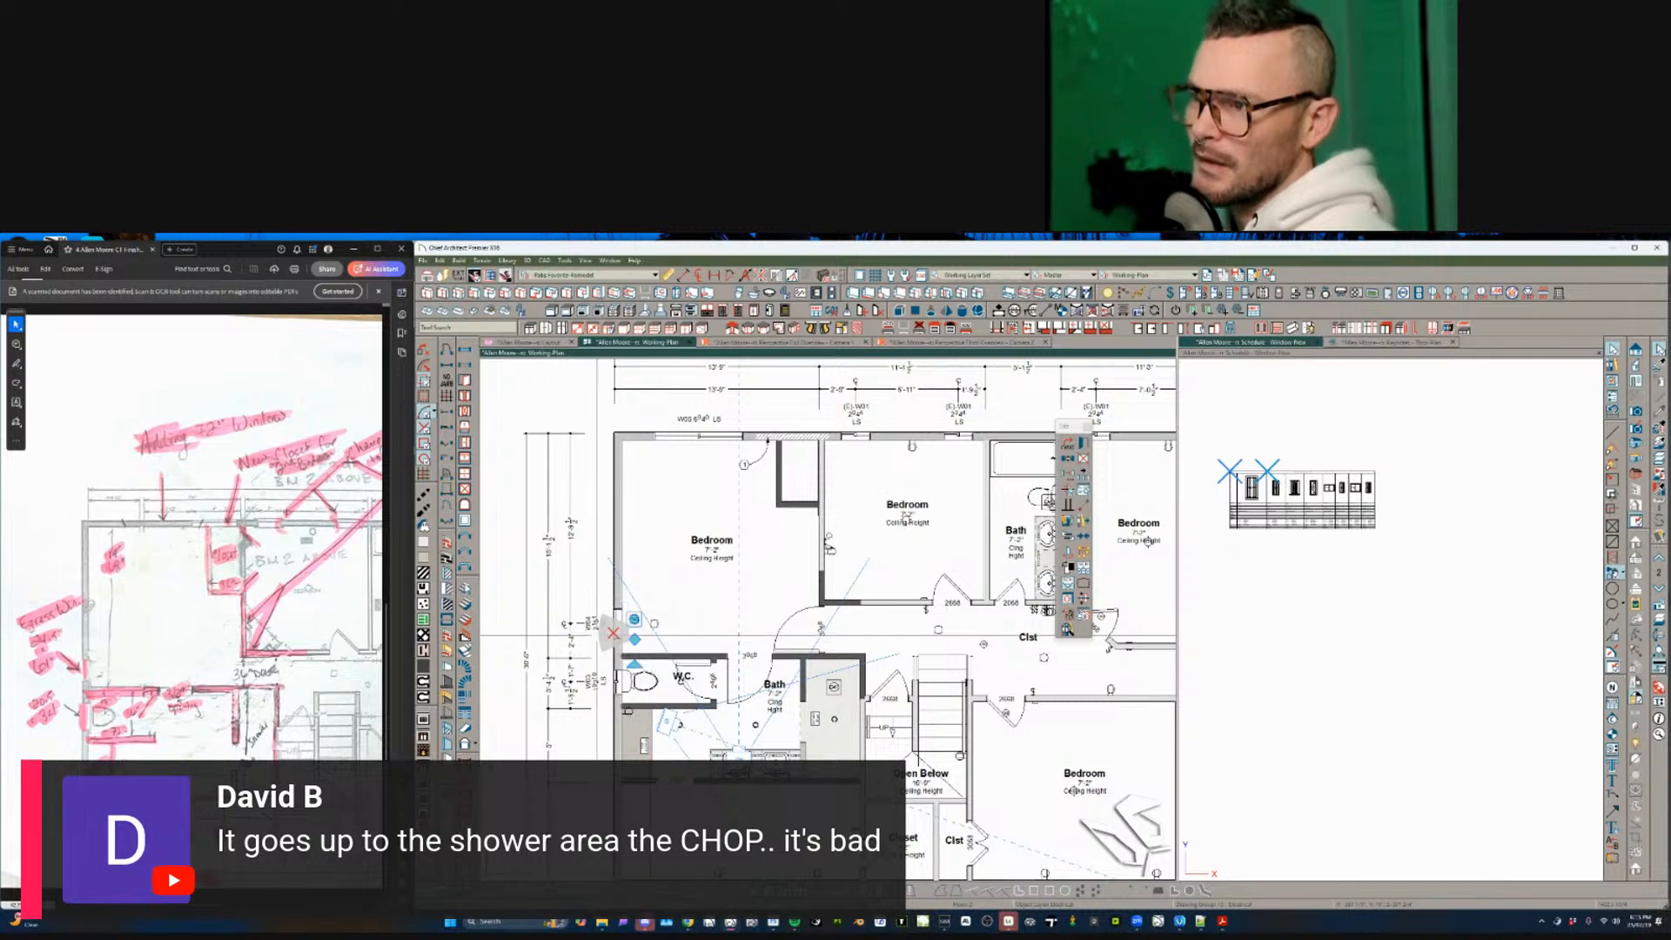
{"action": "key", "text": "Delete"}
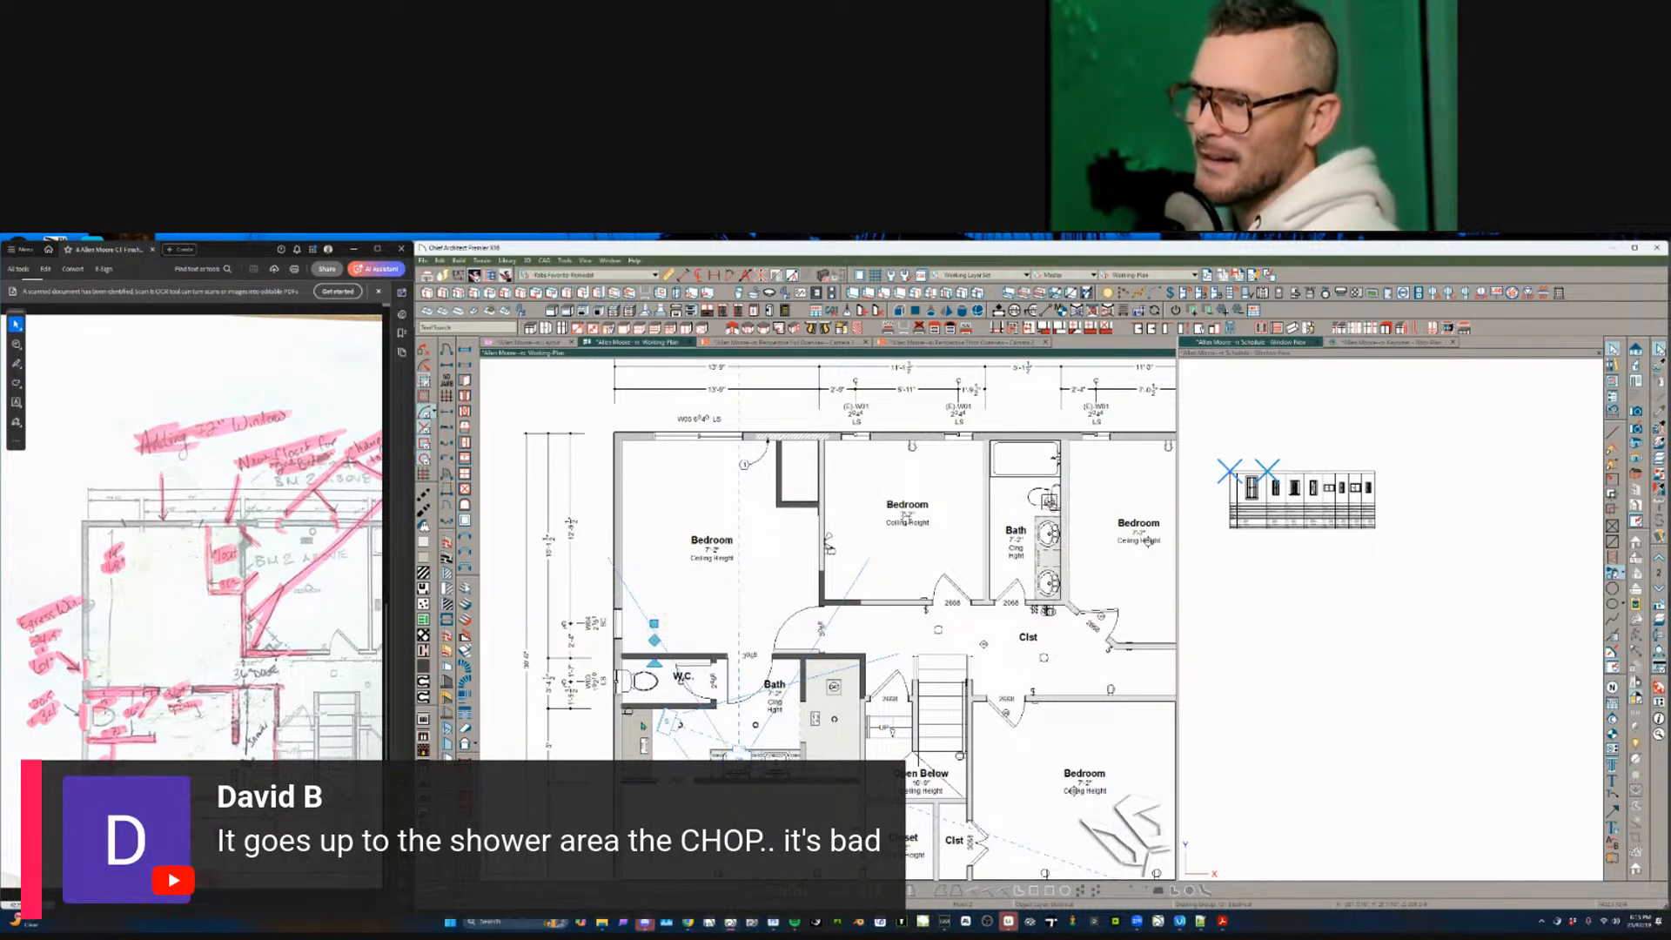
{"action": "scroll", "coordinate": [691, 604], "scroll_direction": "up", "scroll_amount": 3}
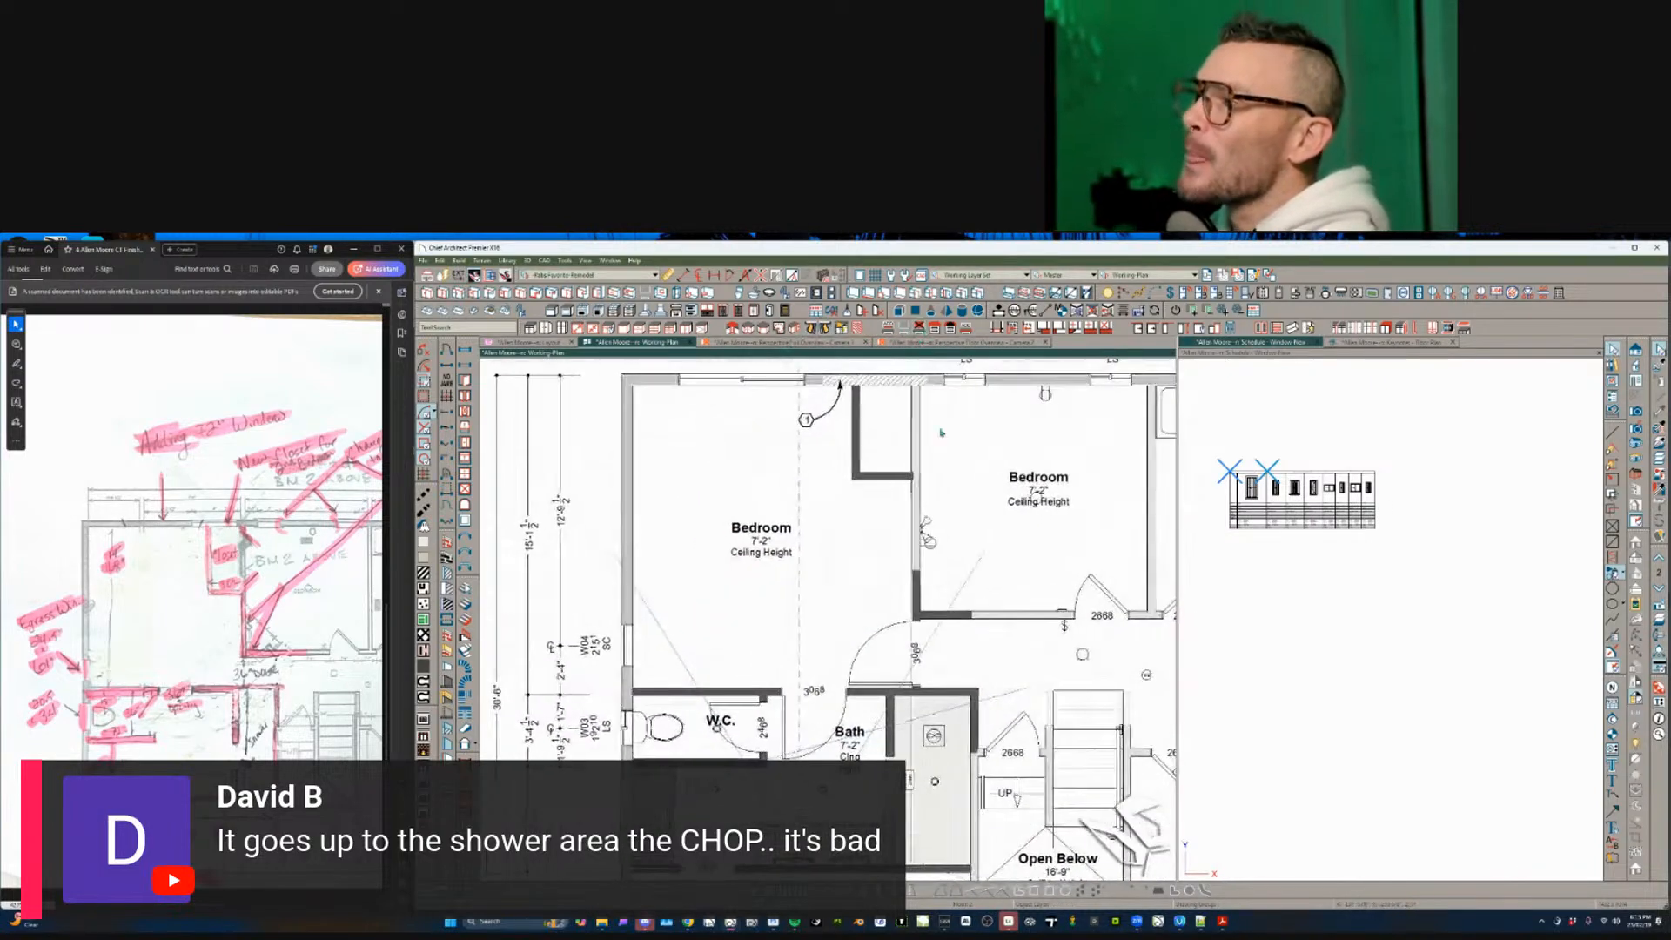
{"action": "scroll", "coordinate": [818, 580], "scroll_direction": "up", "scroll_amount": 2}
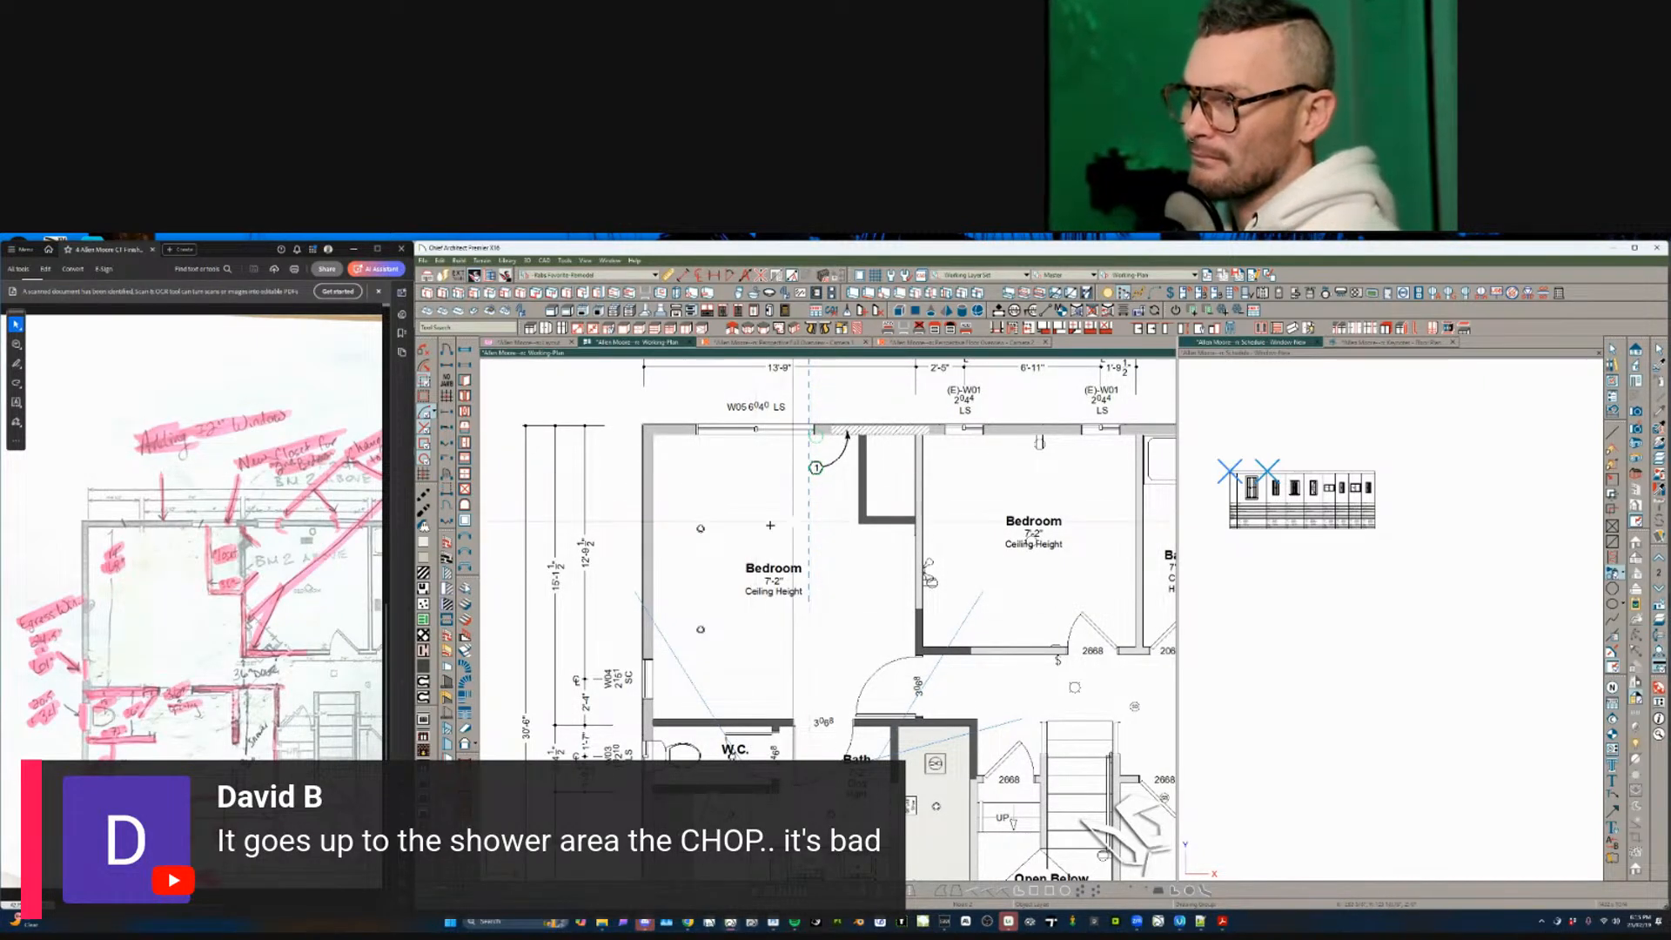
- Mirror the left bedroom's two ceiling light fixtures across the room
{"action": "left_click", "coordinate": [700, 529]}
{"action": "left_click", "coordinate": [1083, 532]}
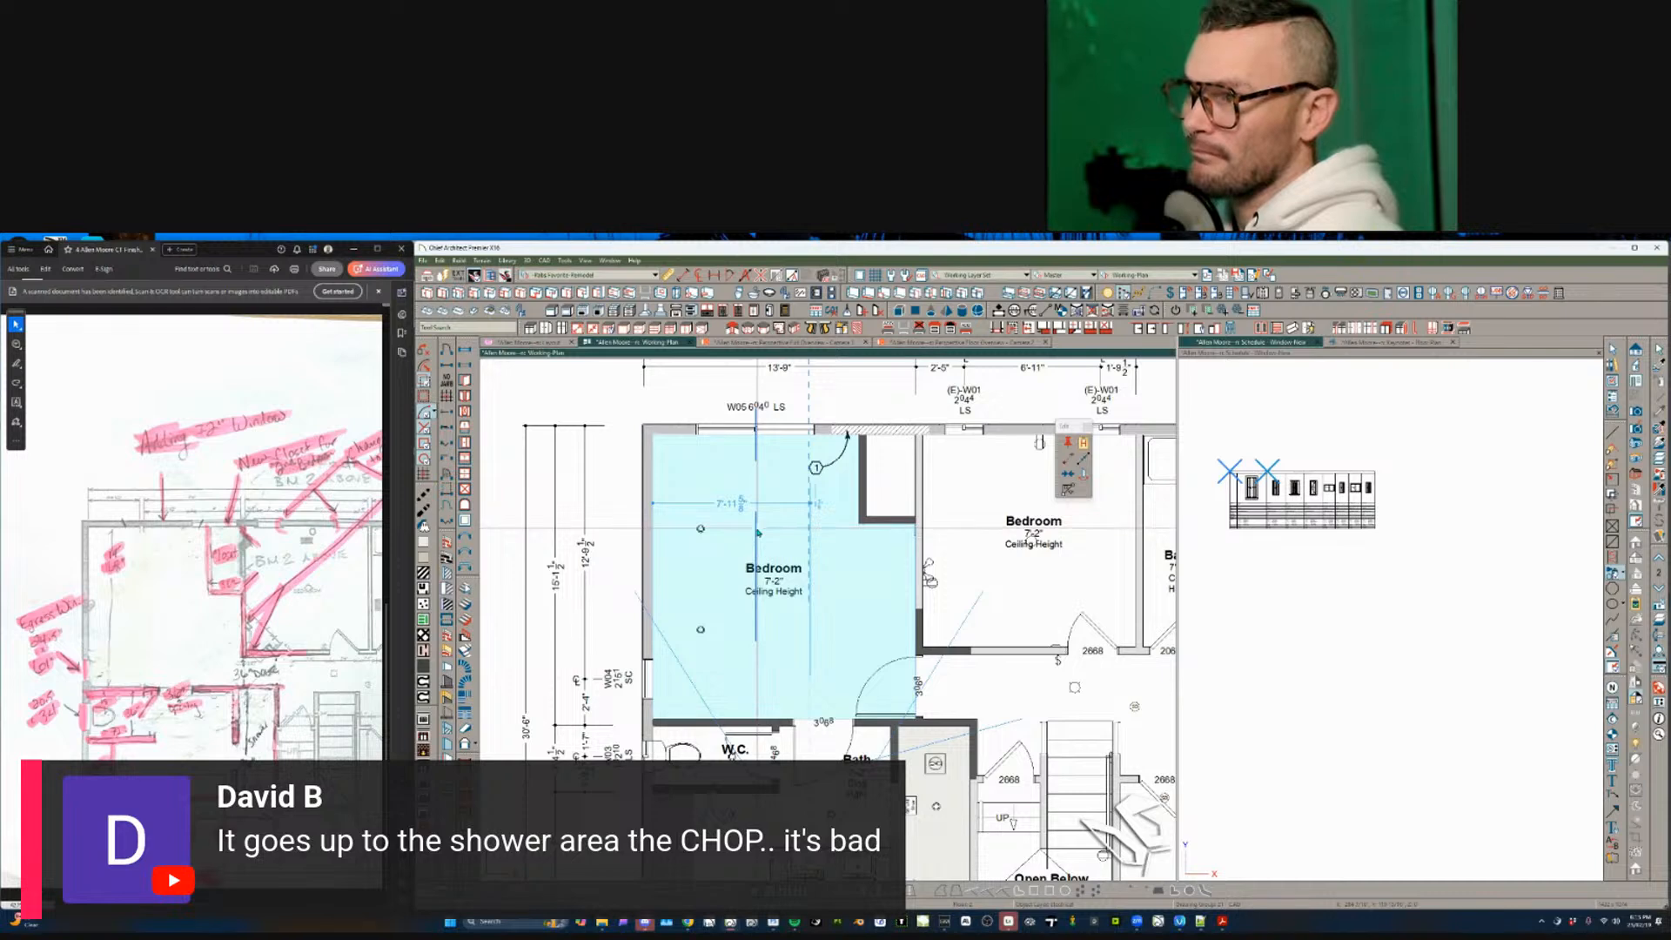
{"action": "left_click", "coordinate": [757, 533]}
{"action": "key", "text": "Escape"}
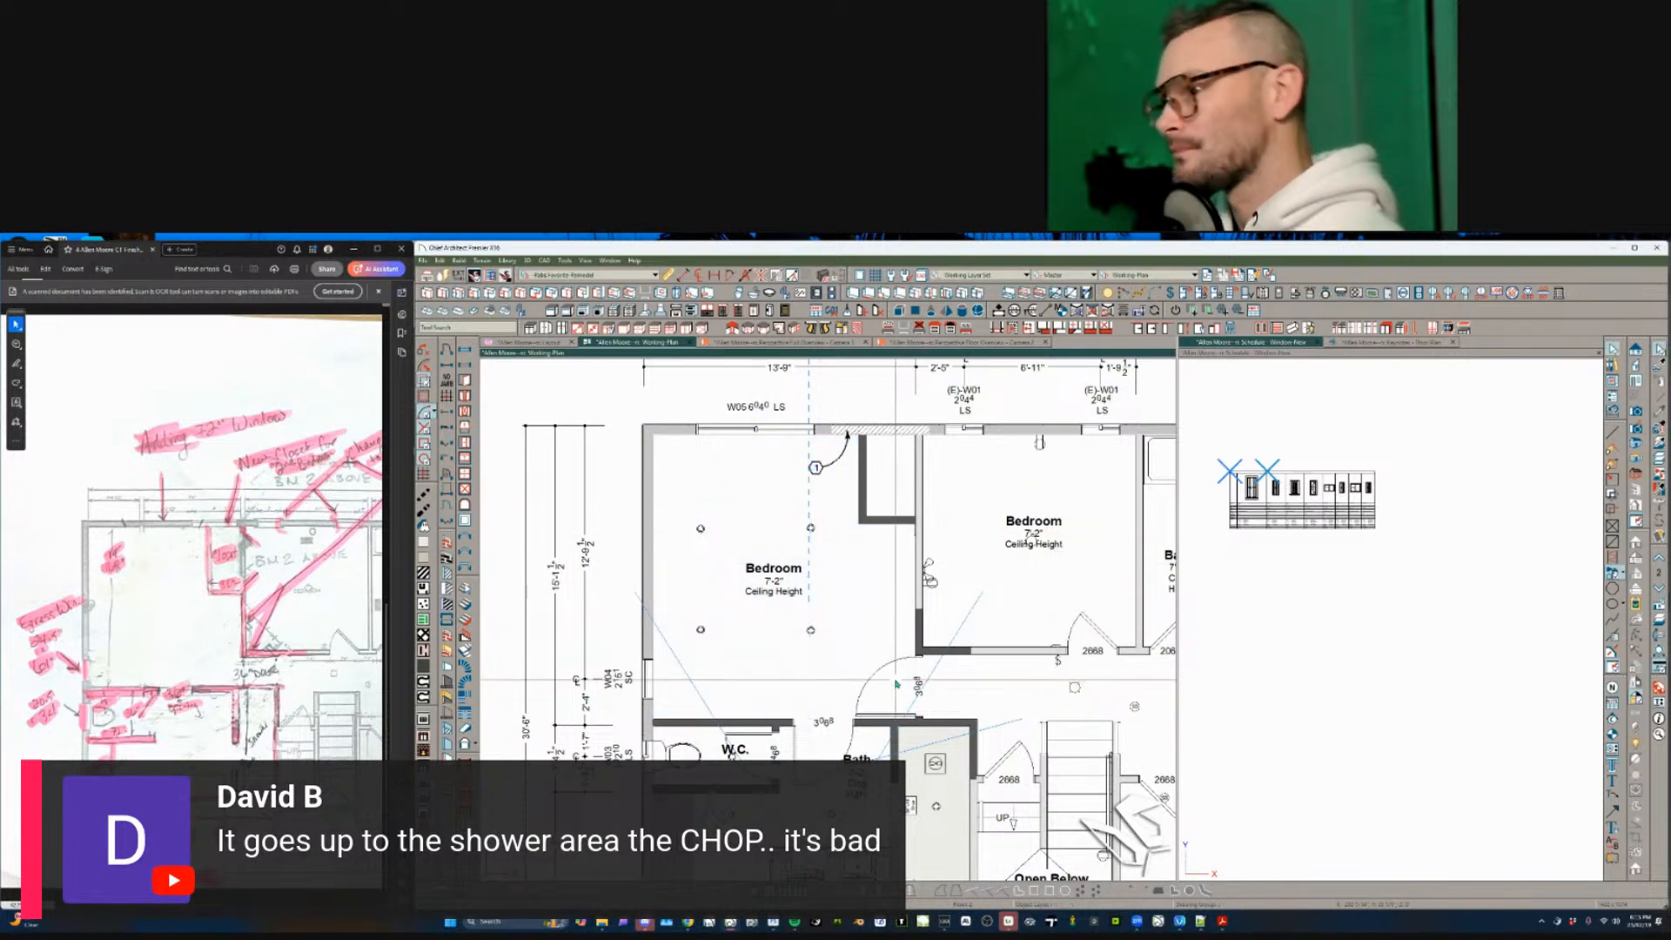
- Shift the dashed line segment through the Bedroom slightly to the right
{"action": "middle_click_drag", "start_coordinate": [869, 693], "coordinate": [834, 662]}
{"action": "left_click", "coordinate": [793, 585]}
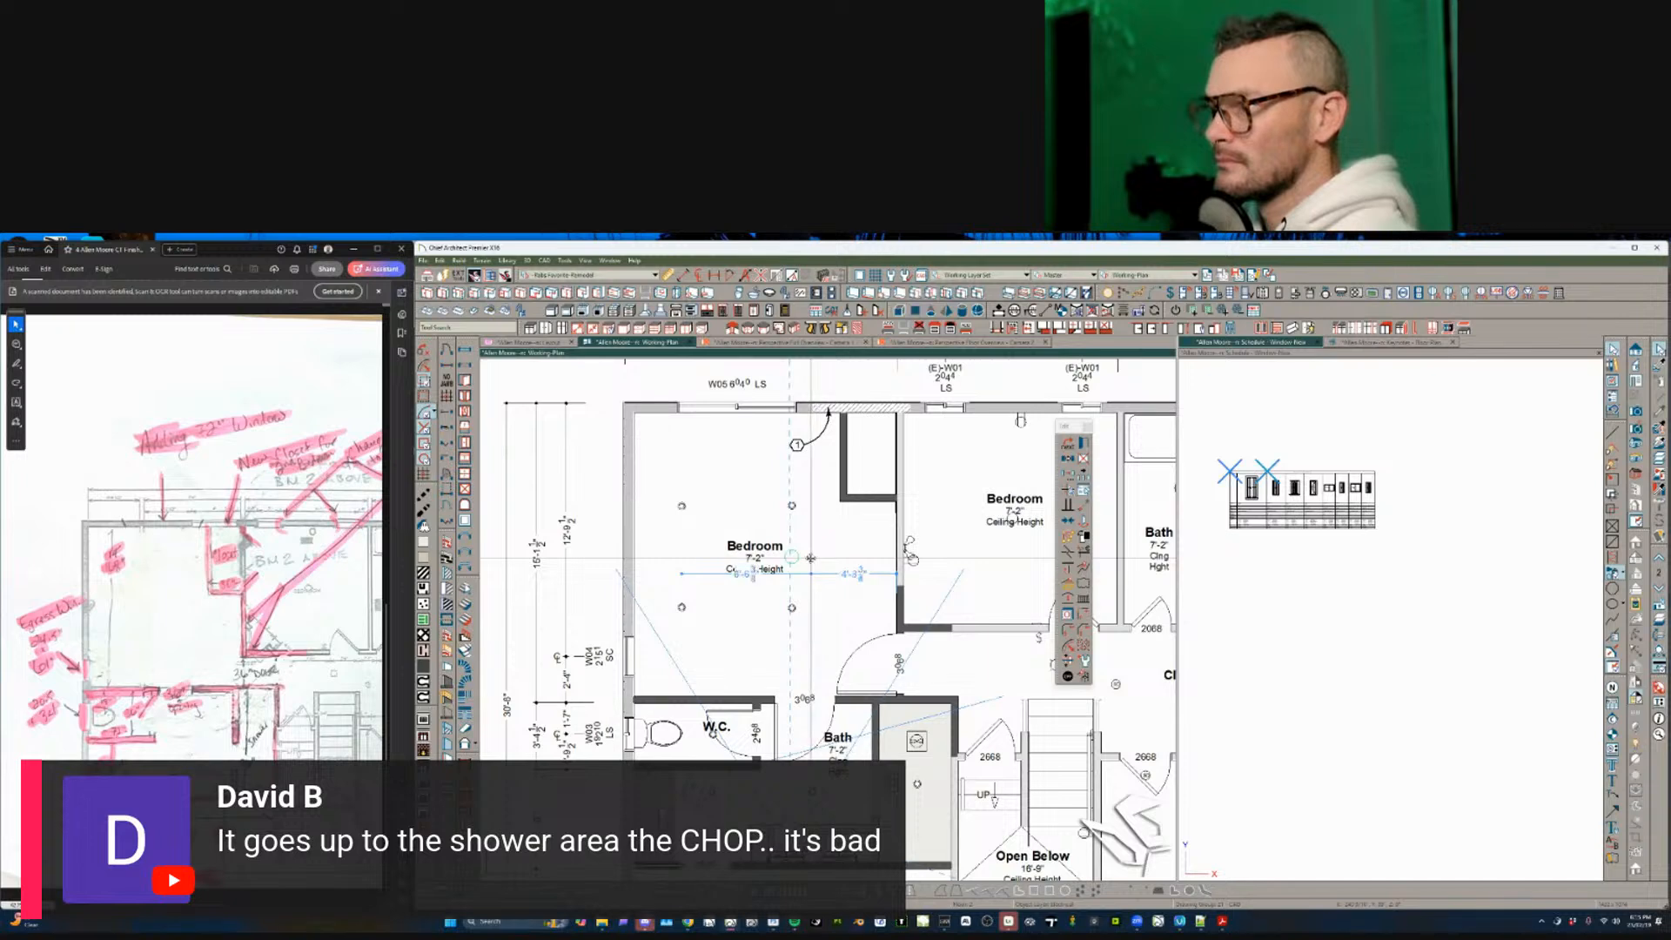
{"action": "scroll", "coordinate": [812, 556], "scroll_direction": "up", "scroll_amount": 1}
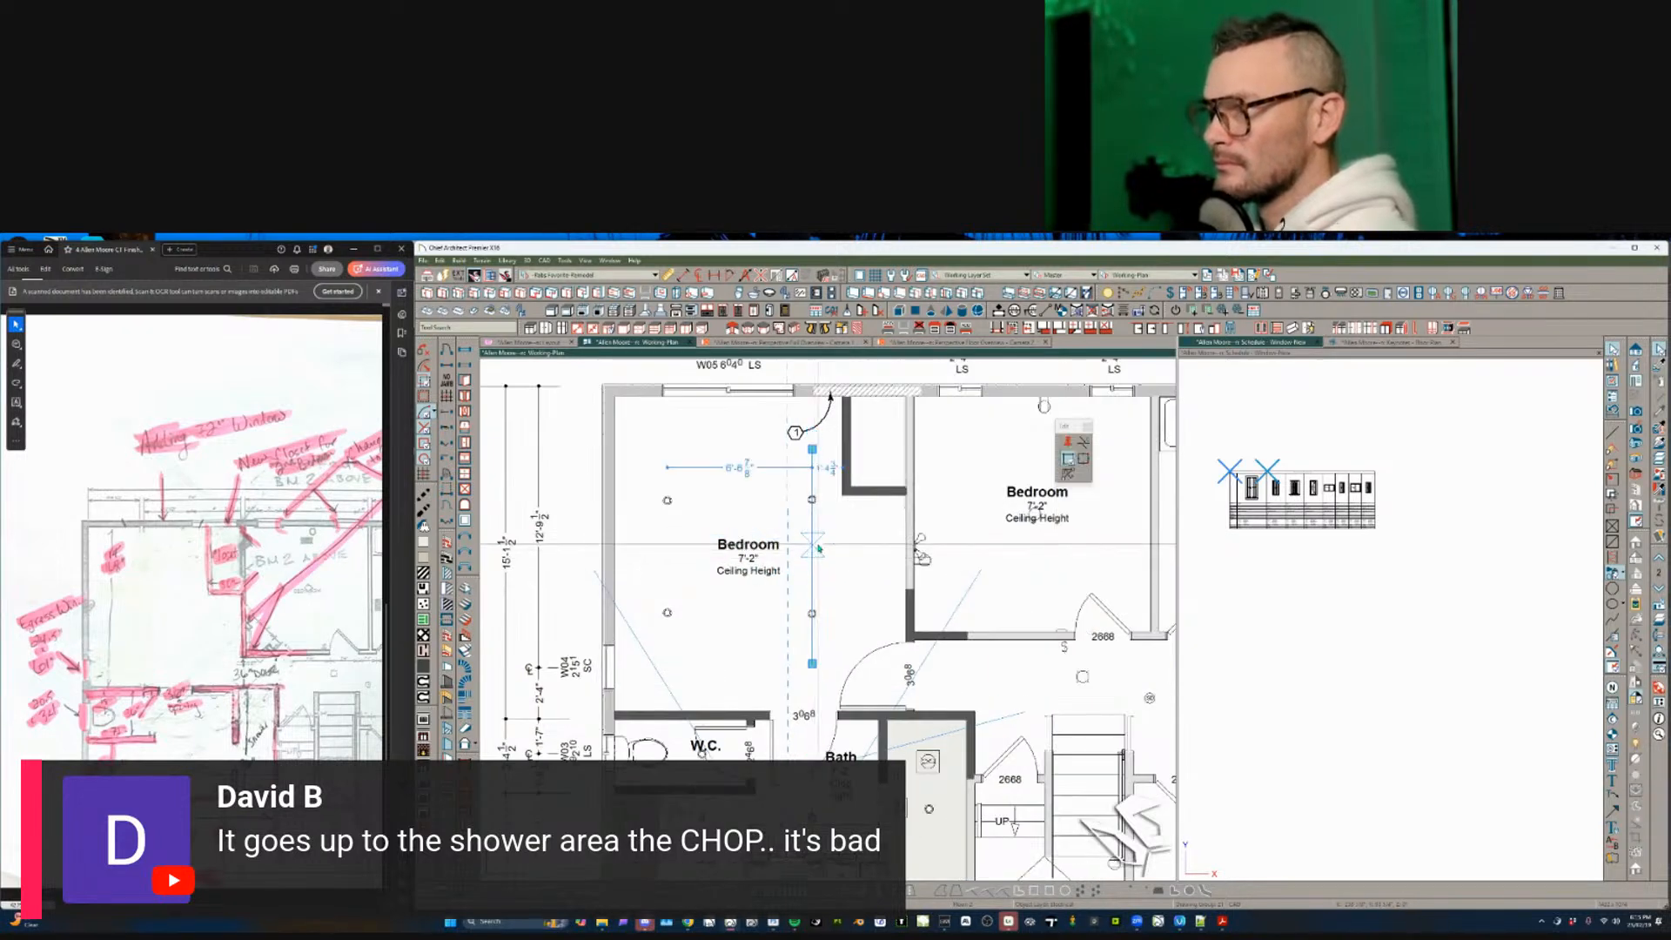
{"action": "left_click", "coordinate": [815, 584]}
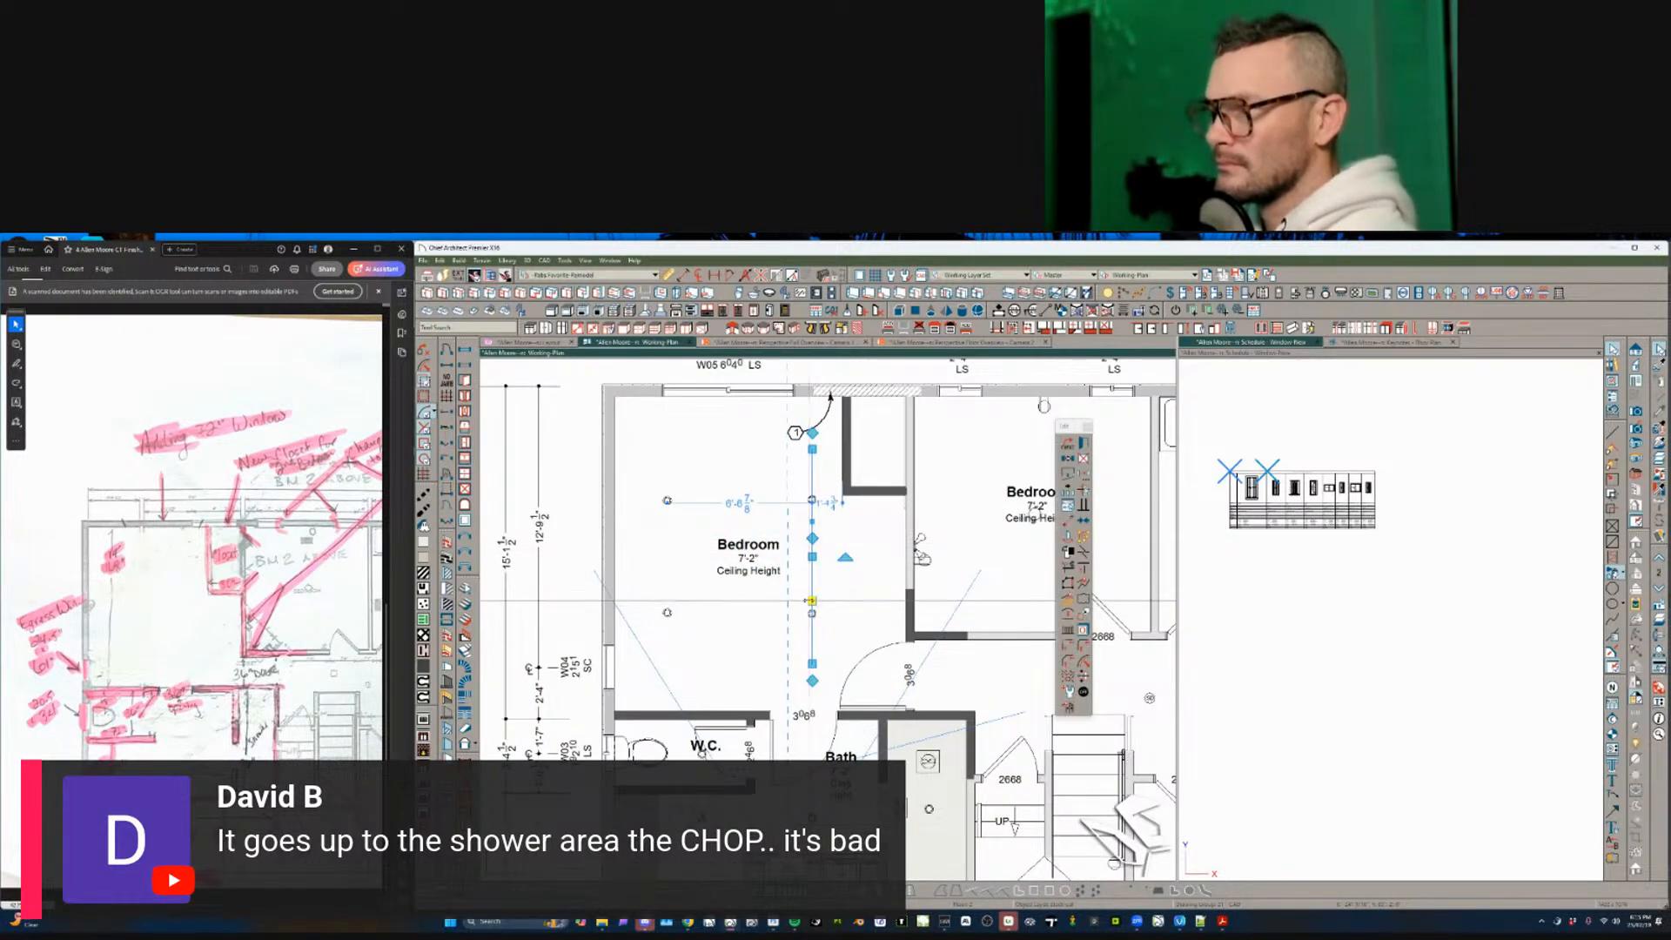
{"action": "left_click_drag", "start_coordinate": [853, 605], "coordinate": [848, 604]}
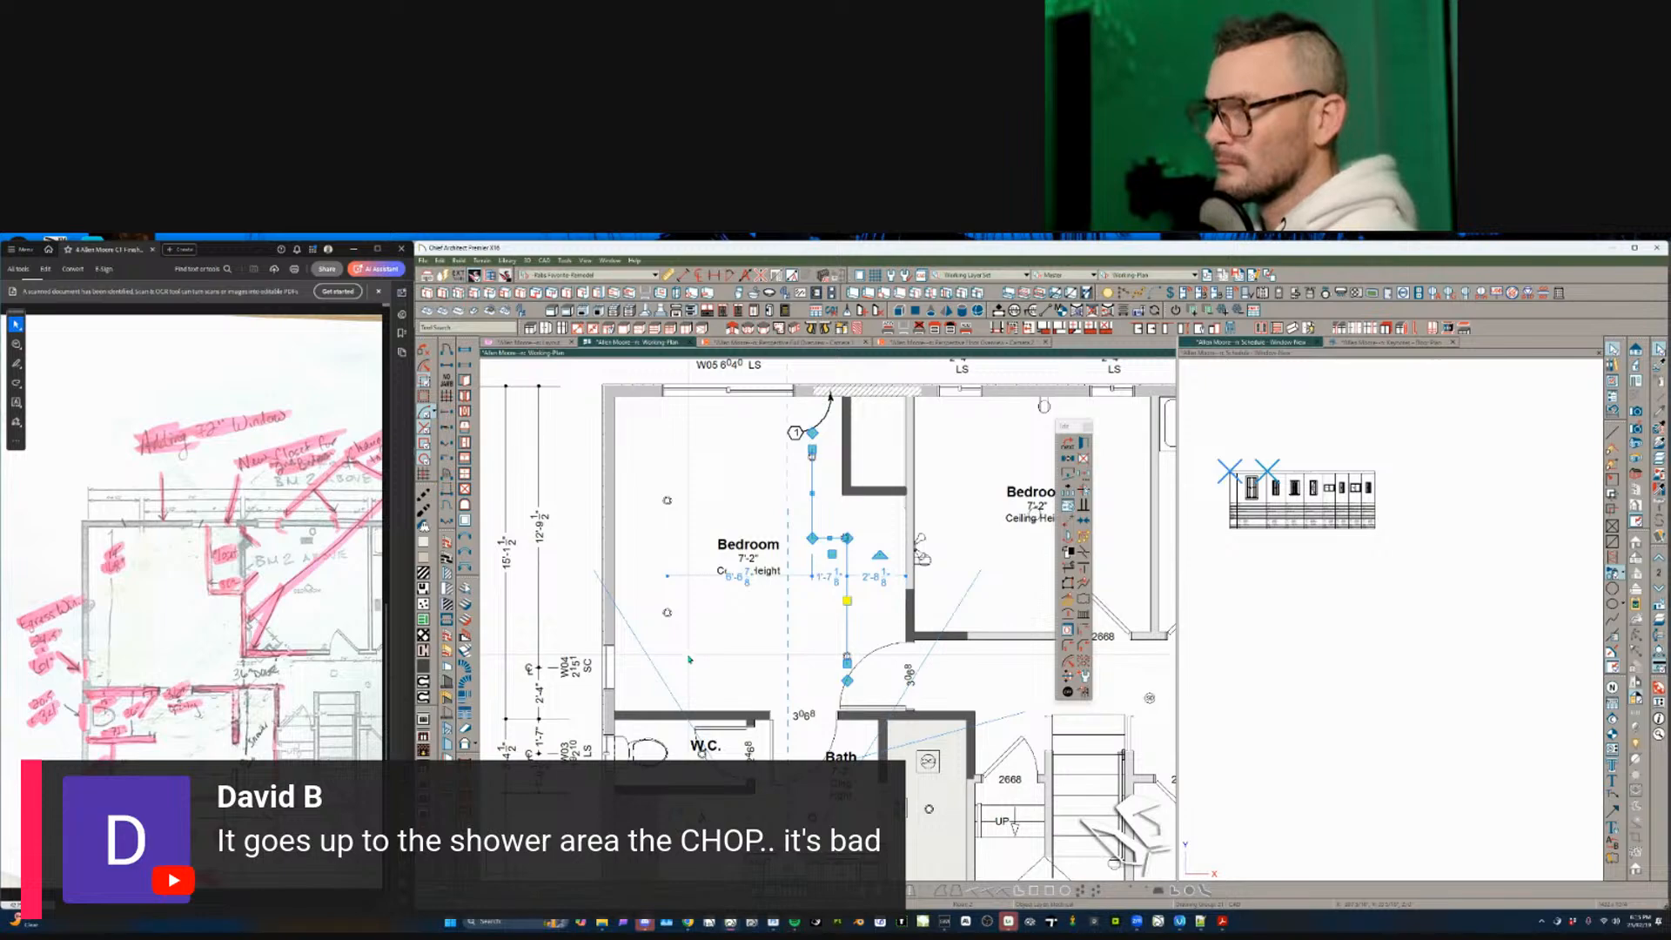
{"action": "left_click", "coordinate": [688, 659]}
- Bring the lower rooms into view and select the room at the bottom of the plan
{"action": "scroll", "coordinate": [718, 598], "scroll_direction": "down", "scroll_amount": 3}
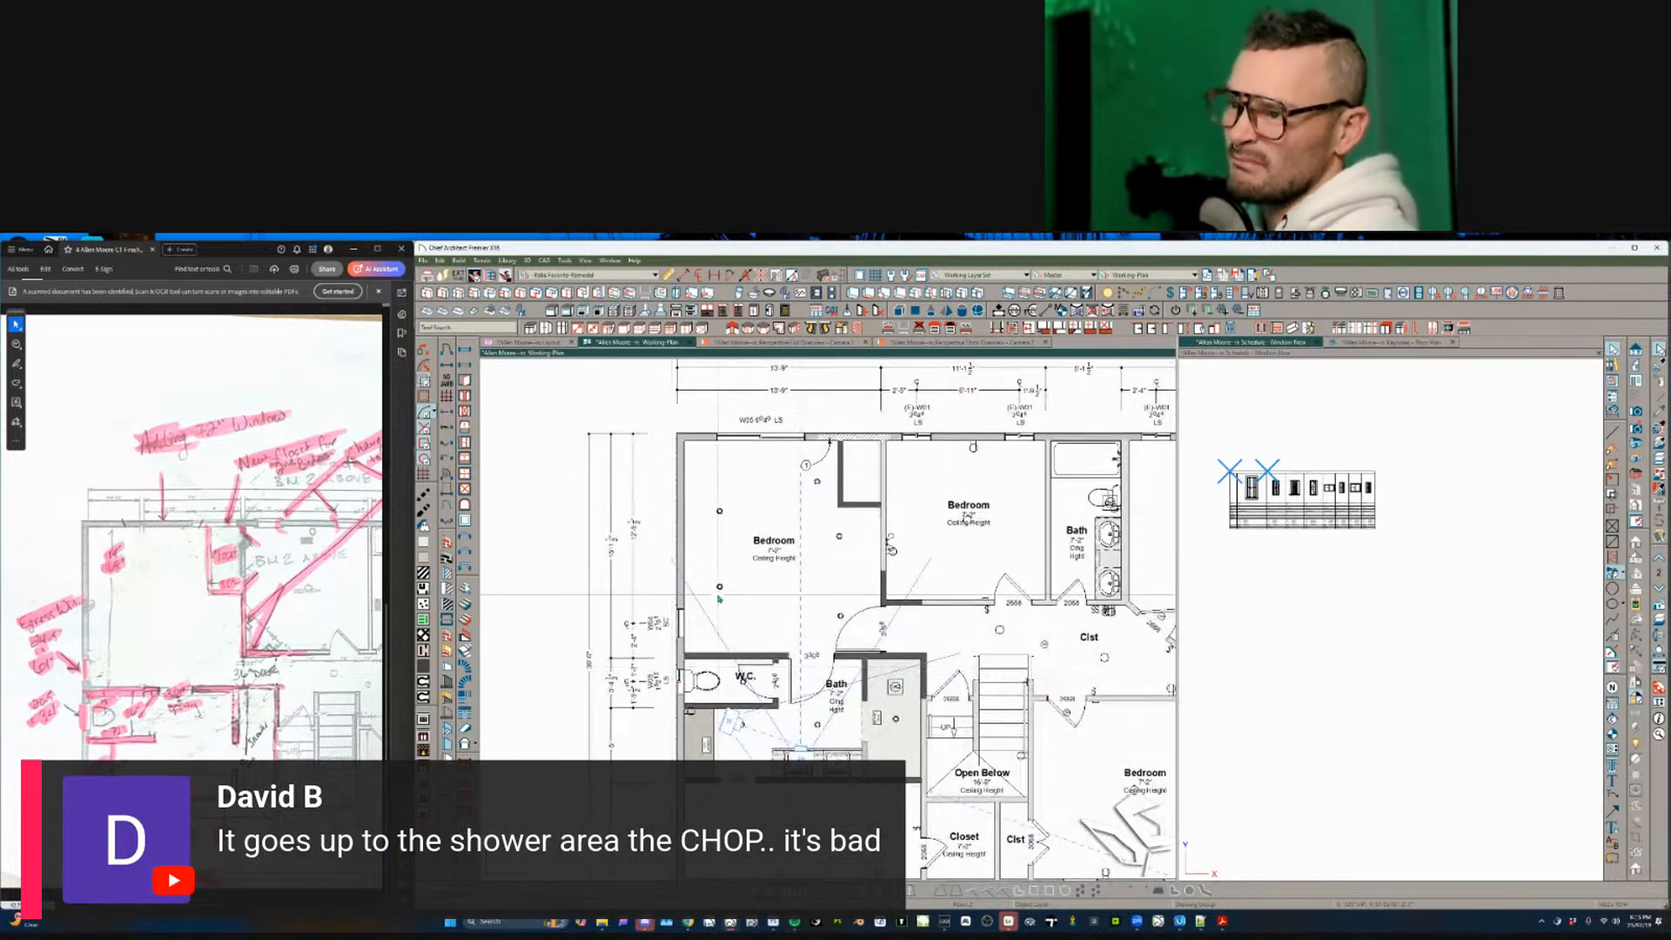
{"action": "middle_click_drag", "start_coordinate": [763, 776], "coordinate": [824, 646]}
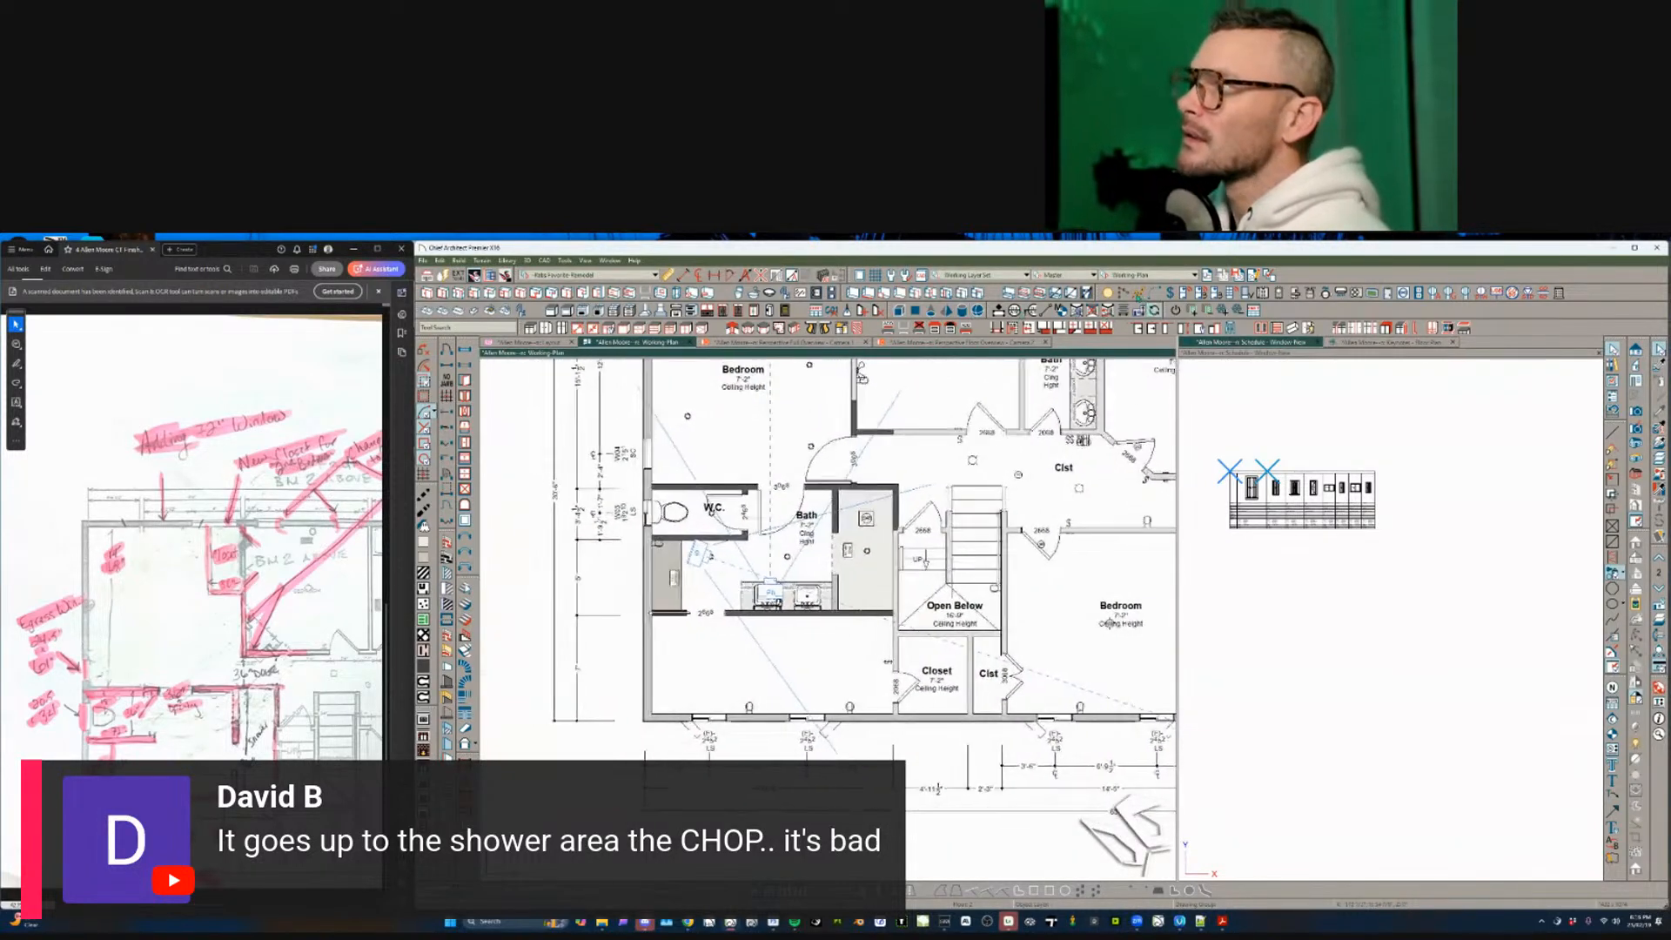
{"action": "left_click", "coordinate": [1124, 294]}
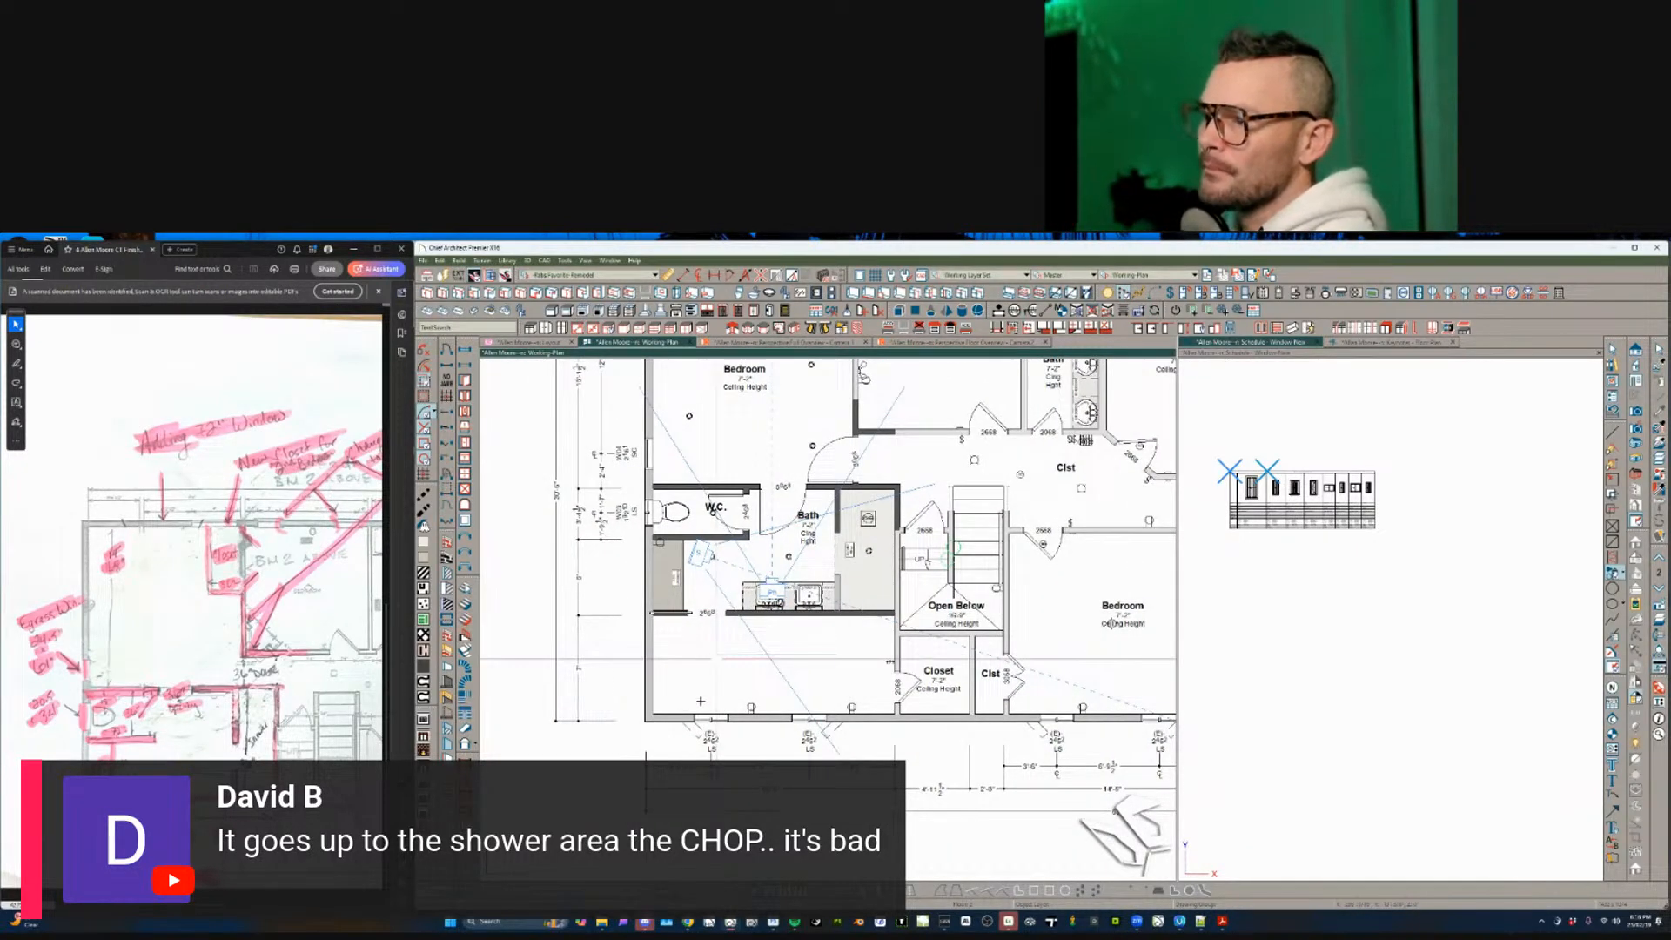
{"action": "scroll", "coordinate": [722, 704], "scroll_direction": "up", "scroll_amount": 3}
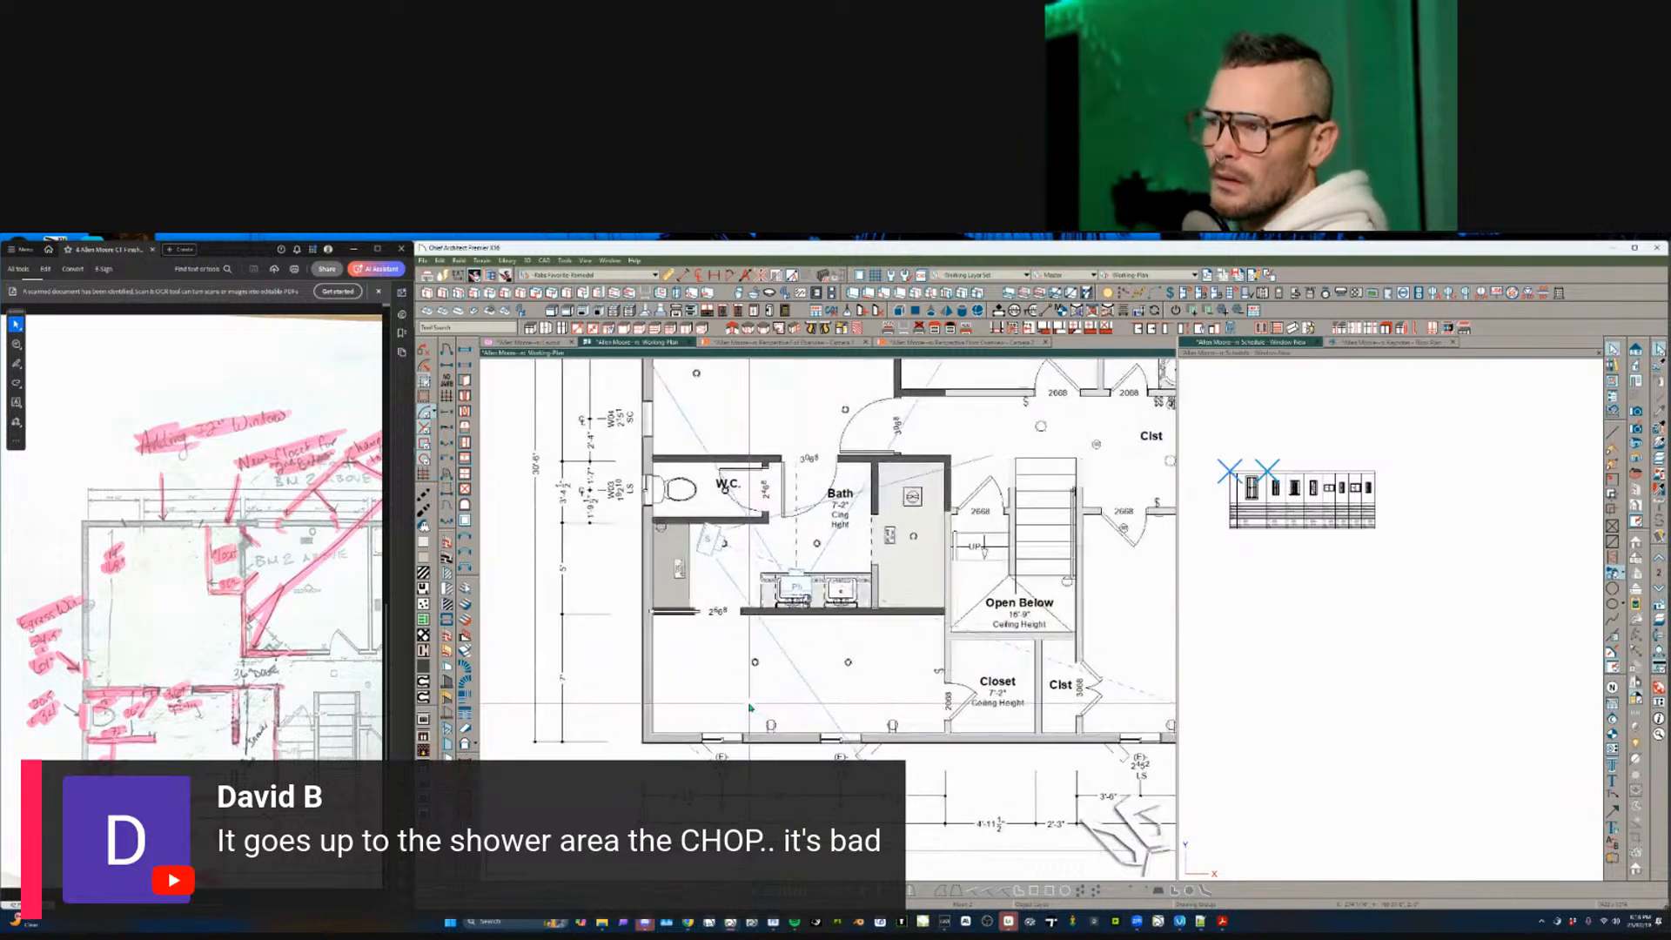
{"action": "left_click", "coordinate": [751, 707]}
- Place the W.I.C. walk-in closet label inside the room below the Bath
{"action": "double_click", "coordinate": [750, 707]}
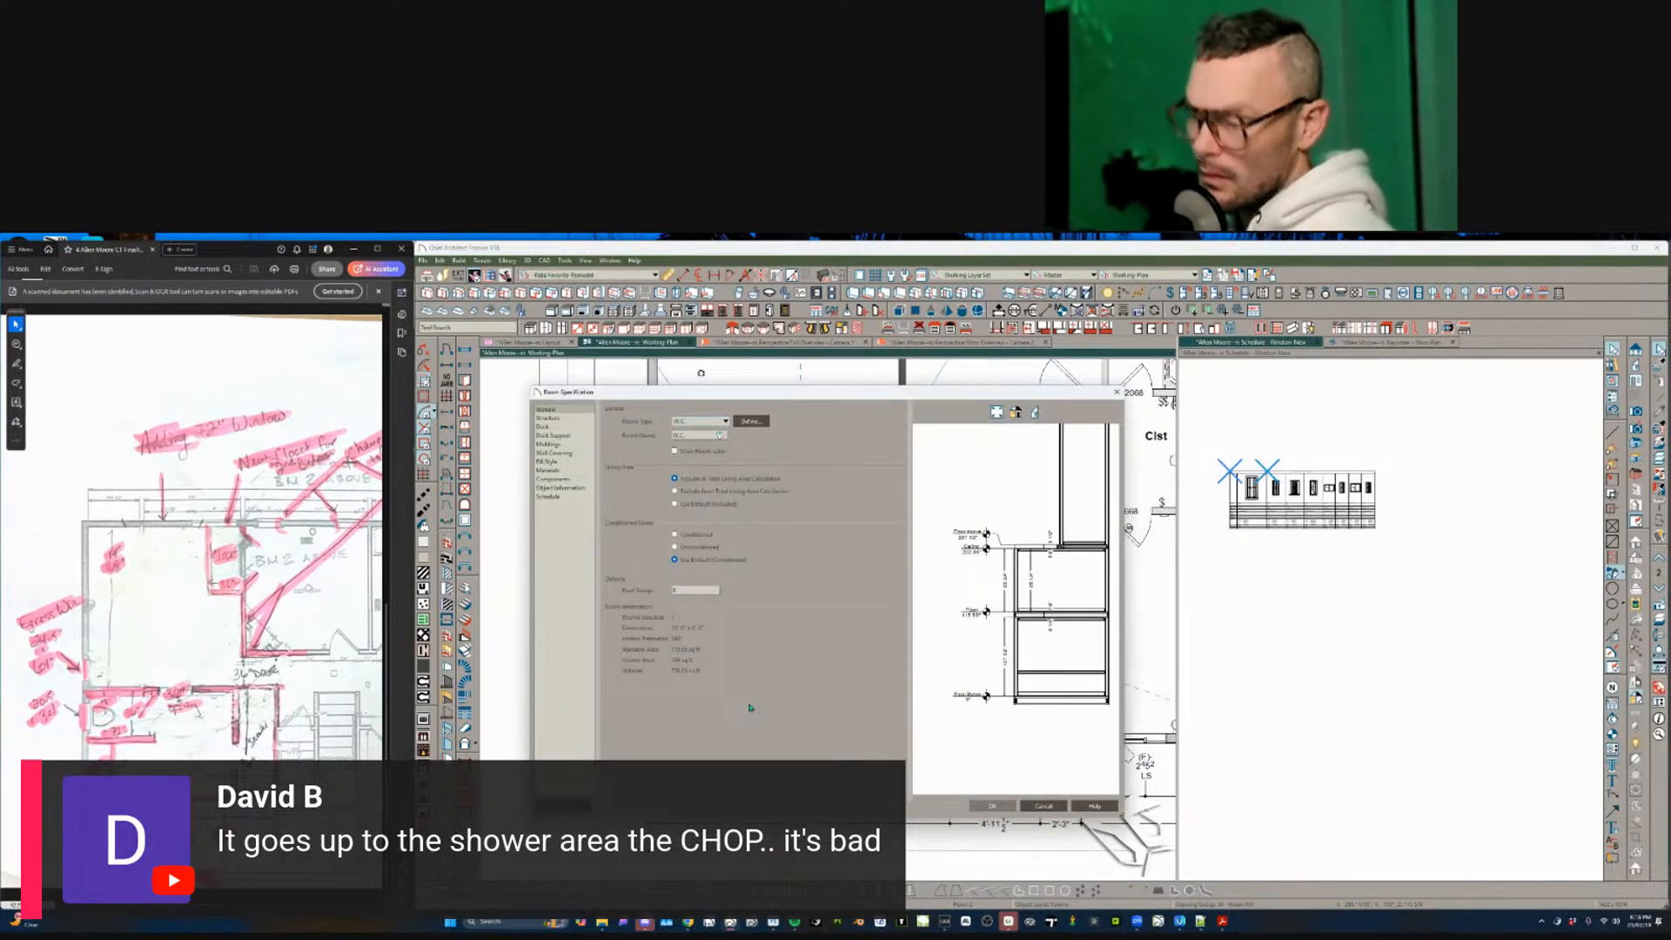
{"action": "key", "text": "Escape"}
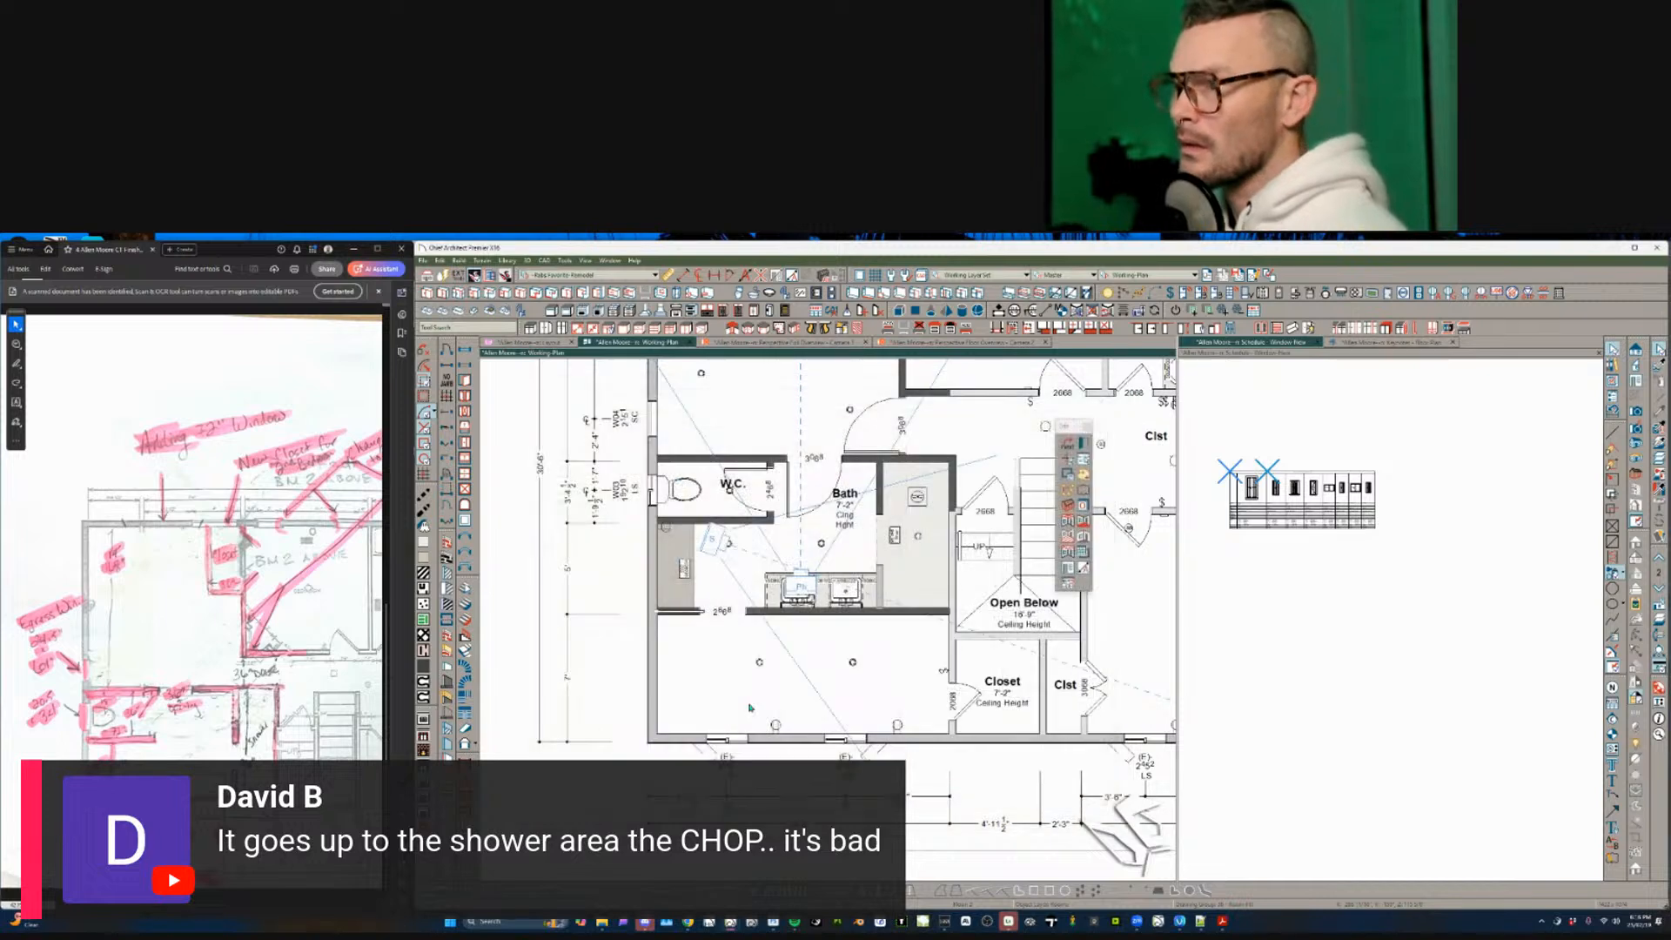
{"action": "left_click", "coordinate": [750, 708]}
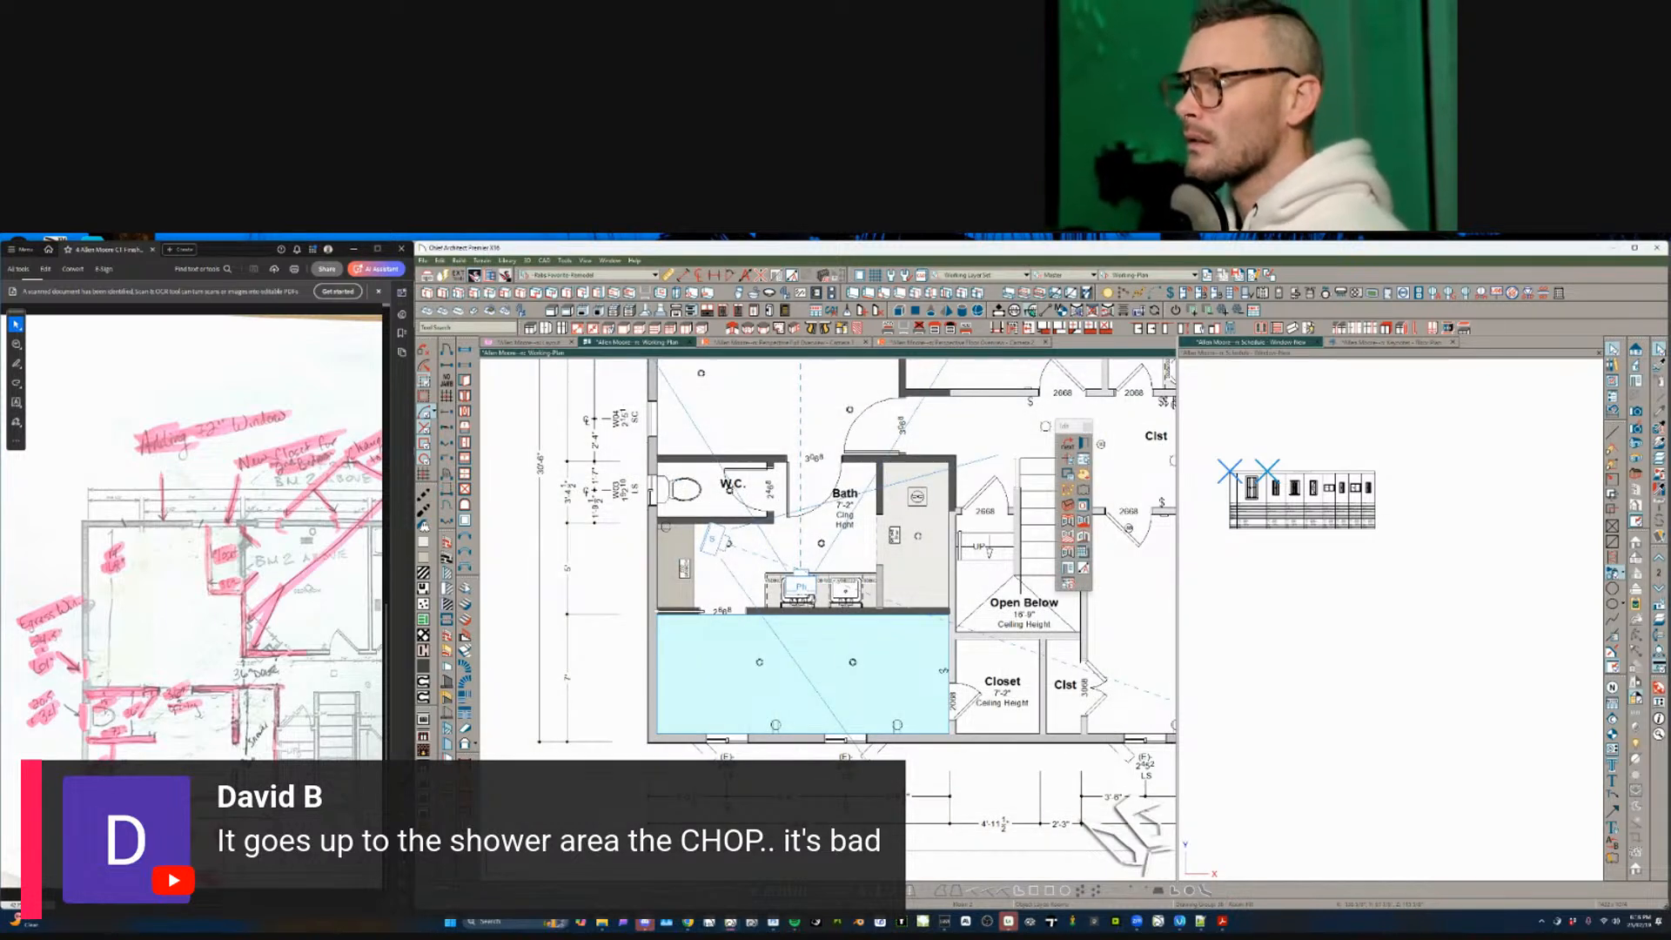
{"action": "left_click", "coordinate": [1077, 310]}
{"action": "left_click", "coordinate": [806, 650]}
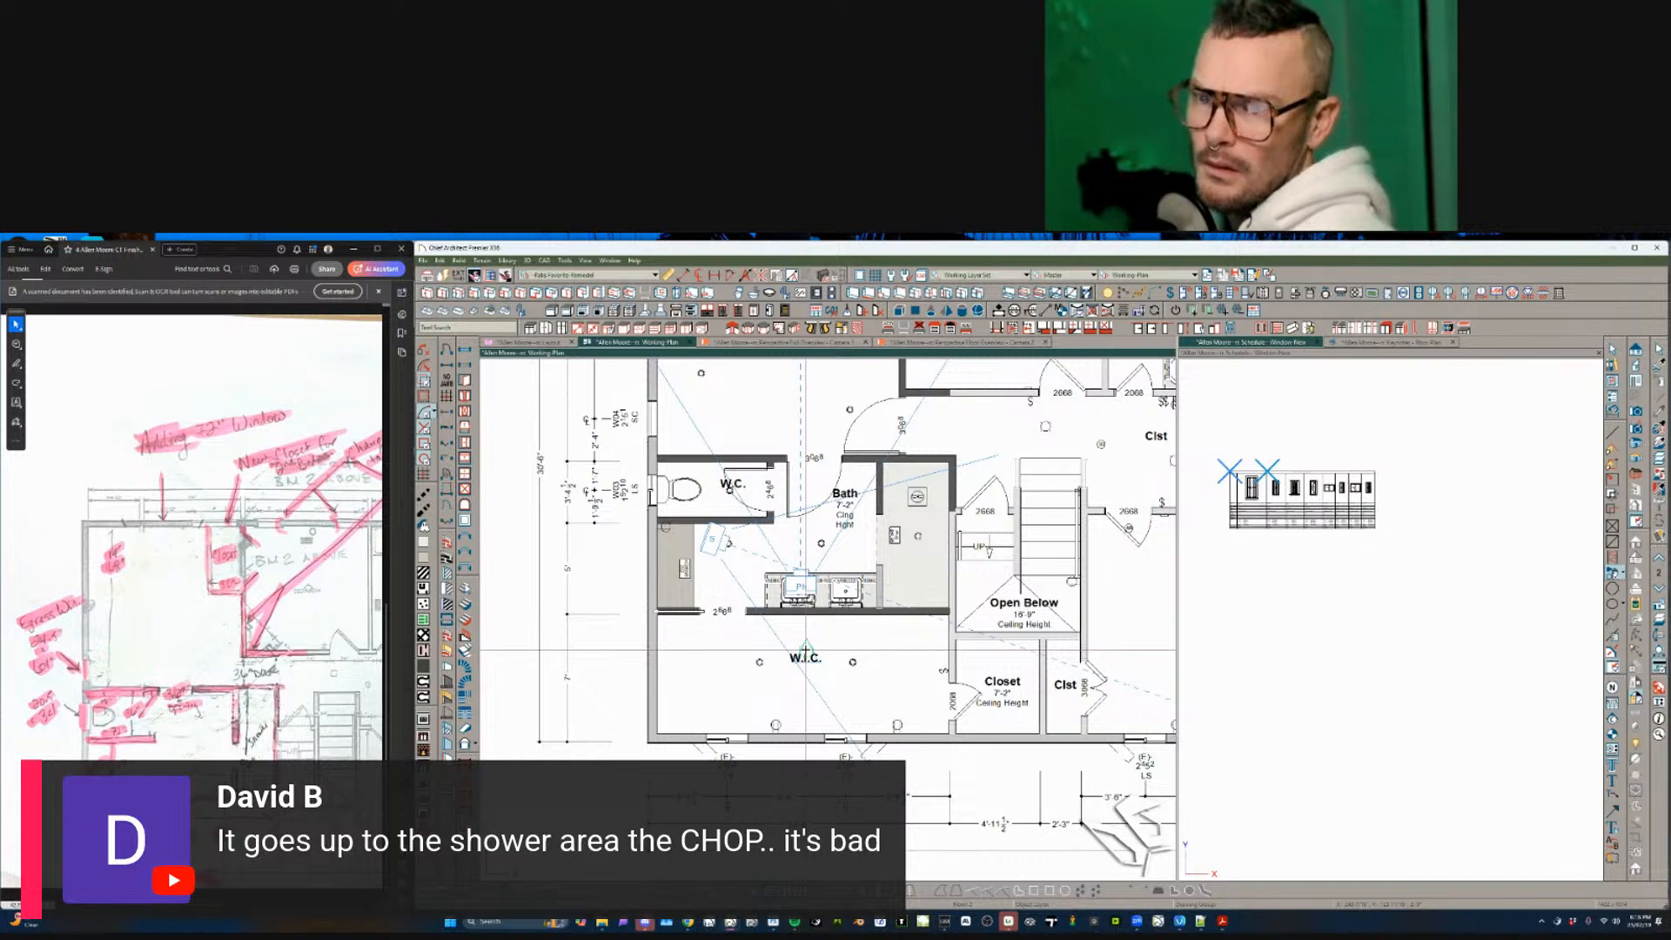
- Pan and zoom out to show the whole second-floor level beside the marked-up PDF
{"action": "key", "text": "space"}
{"action": "middle_click_drag", "start_coordinate": [798, 740], "coordinate": [796, 718]}
{"action": "left_click", "coordinate": [845, 718]}
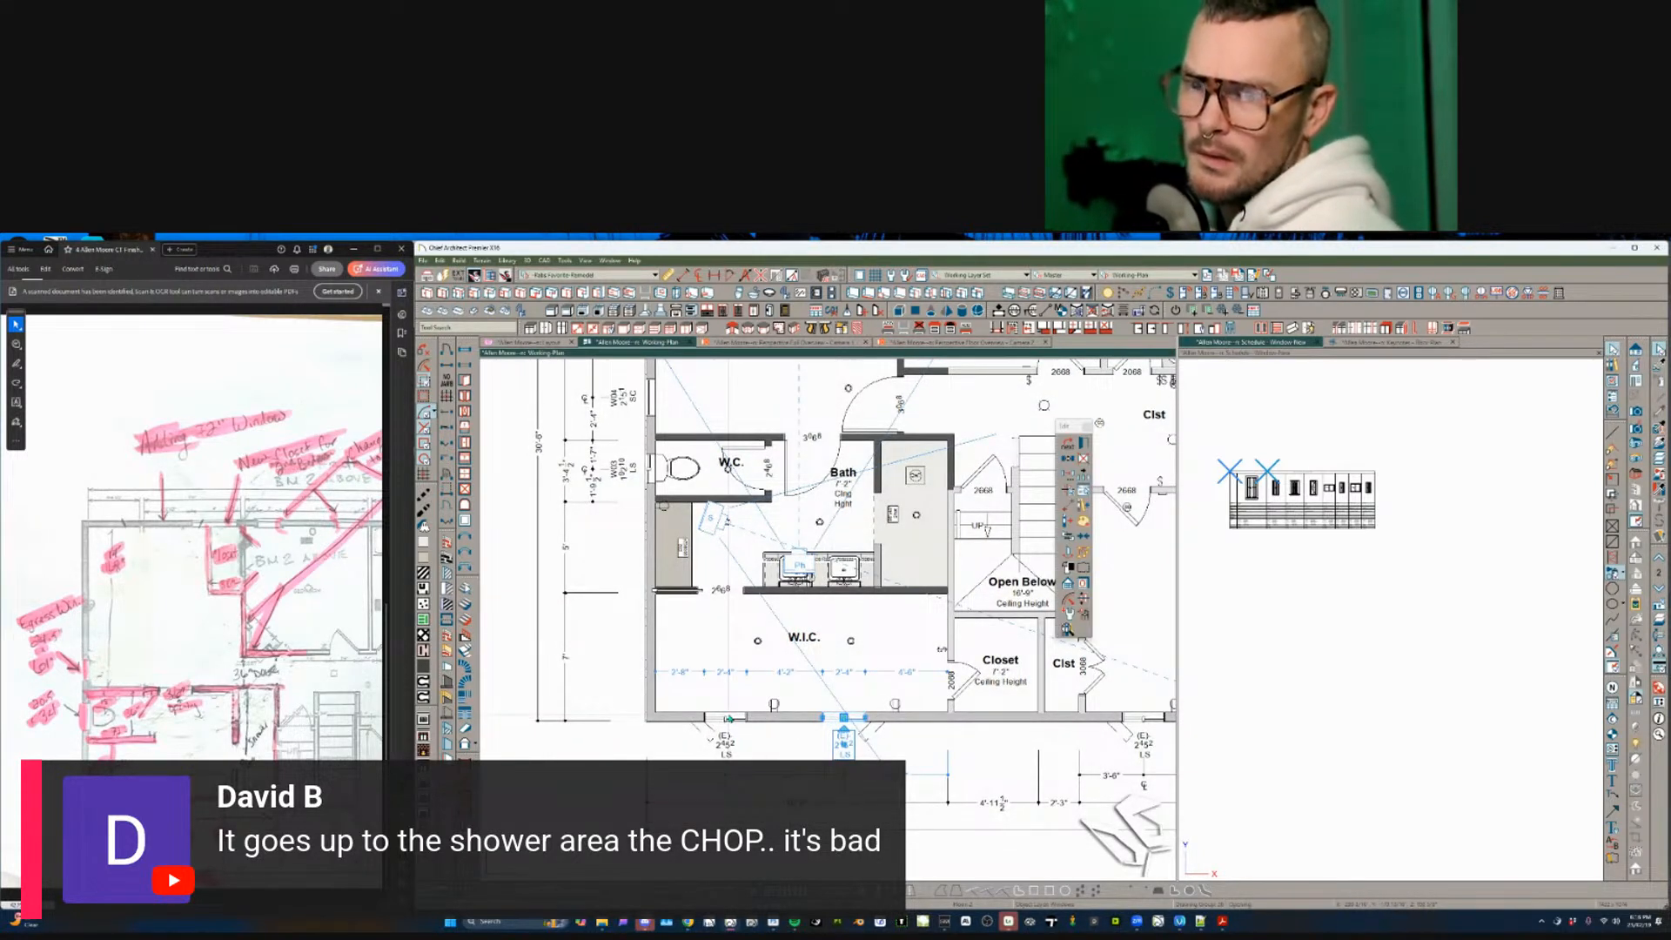
{"action": "mouse_move", "coordinate": [729, 719]}
{"action": "middle_mouse_down"}
{"action": "mouse_move", "coordinate": [729, 701]}
{"action": "mouse_move", "coordinate": [733, 732]}
{"action": "middle_mouse_up"}
{"action": "key", "text": "Escape"}
{"action": "scroll", "coordinate": [730, 700], "scroll_direction": "down", "scroll_amount": 1}
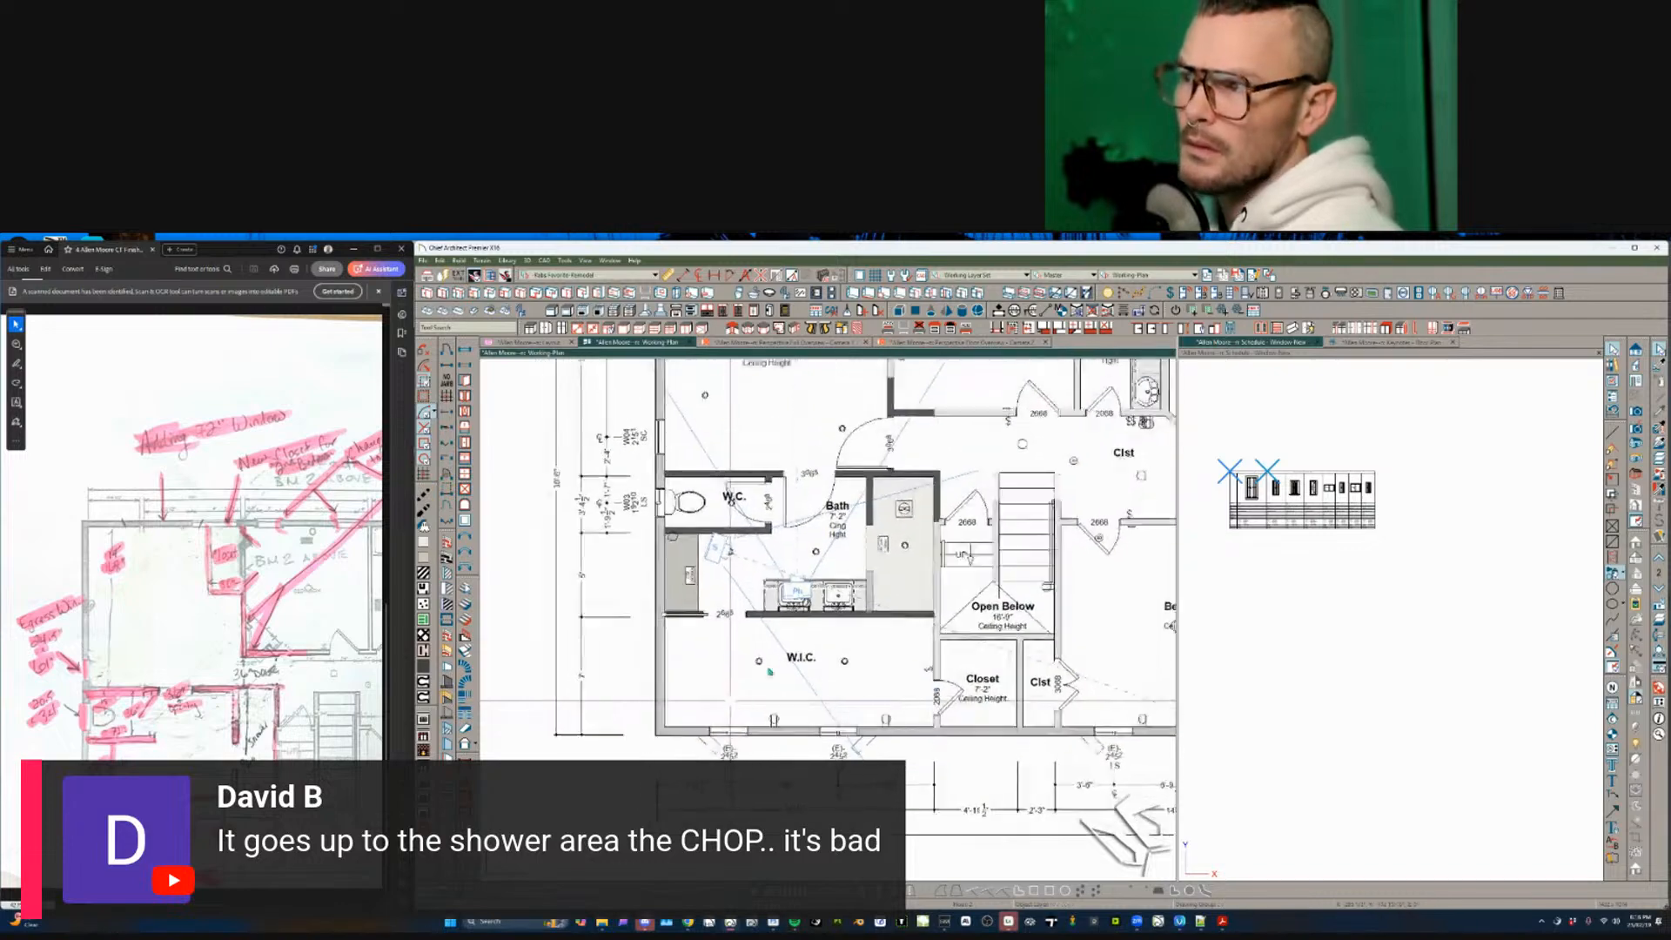
{"action": "scroll", "coordinate": [769, 671], "scroll_direction": "down", "scroll_amount": 3}
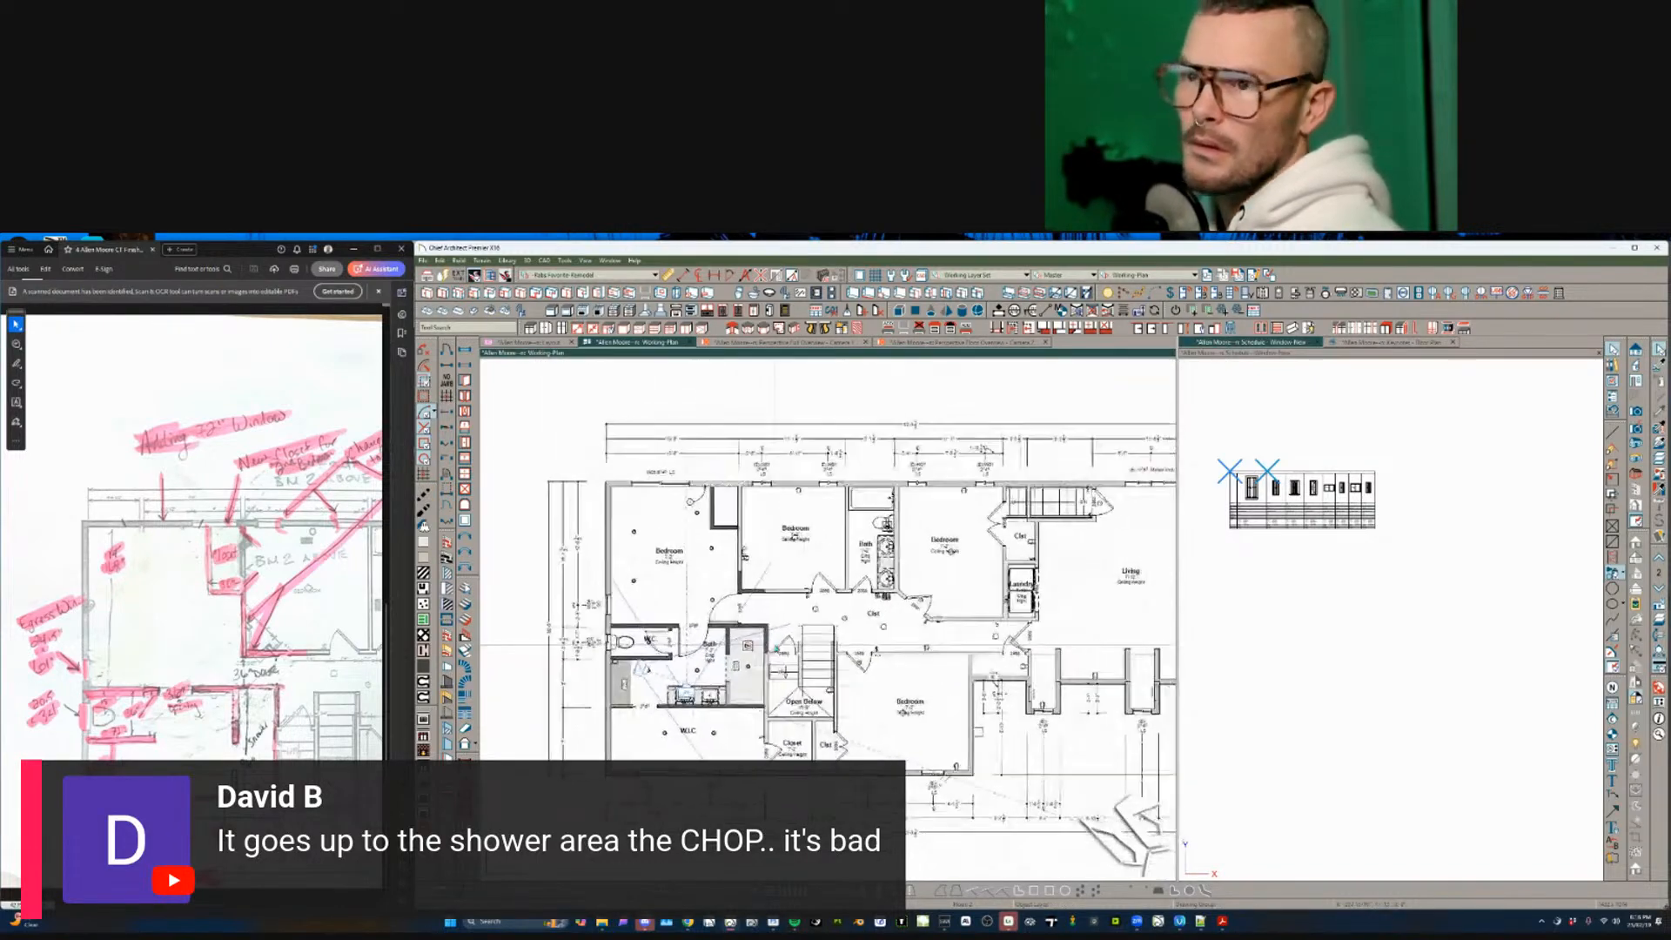
{"action": "middle_click_drag", "start_coordinate": [775, 648], "coordinate": [755, 645]}
{"action": "right_click", "coordinate": [318, 622]}
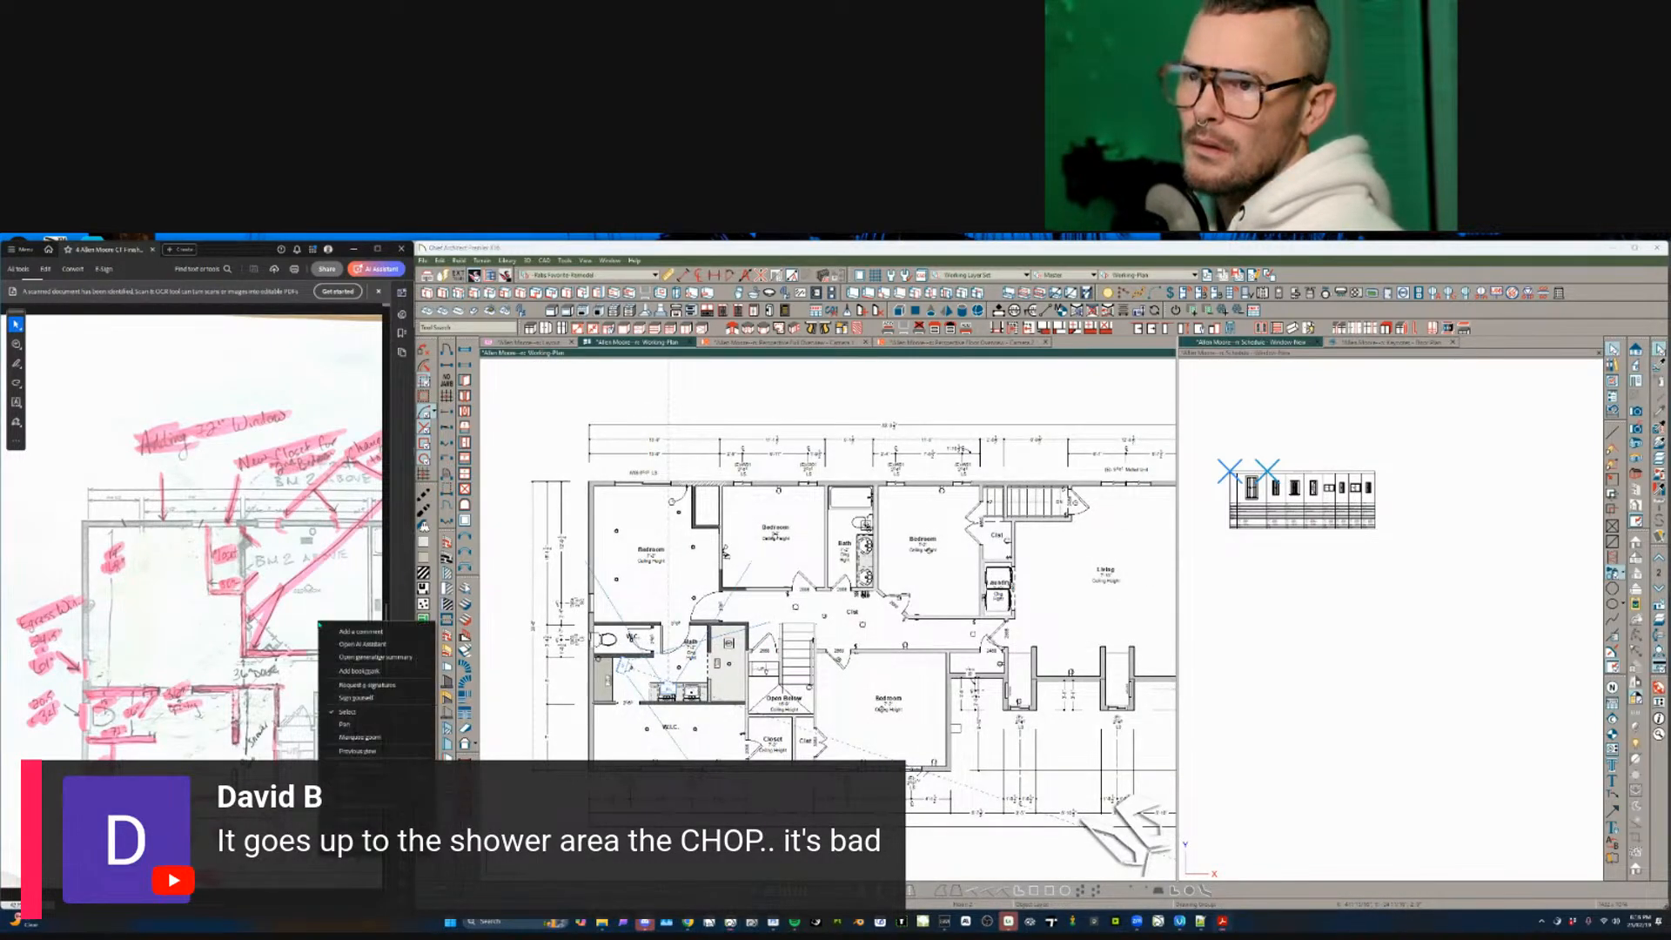
- Set the PDF page navigation mode and scroll to the bedrooms' top wall
{"action": "left_click", "coordinate": [308, 621]}
{"action": "scroll", "coordinate": [308, 620], "scroll_direction": "right", "scroll_amount": 4}
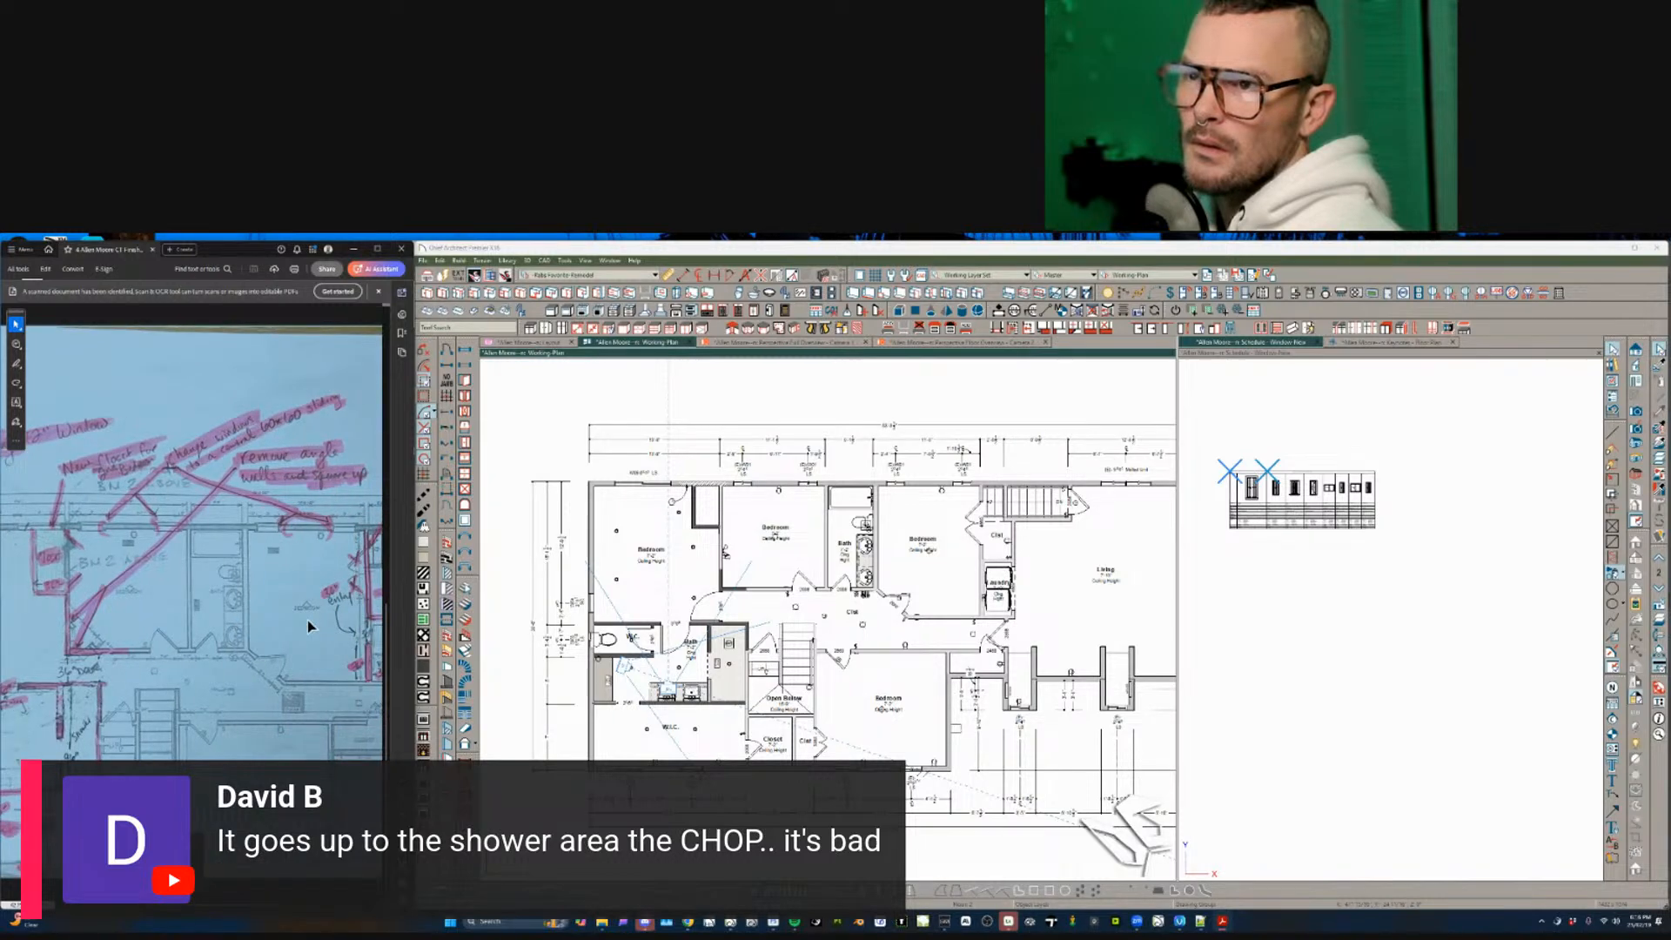
{"action": "scroll", "coordinate": [308, 621], "scroll_direction": "up", "scroll_amount": 2, "text": "ctrl"}
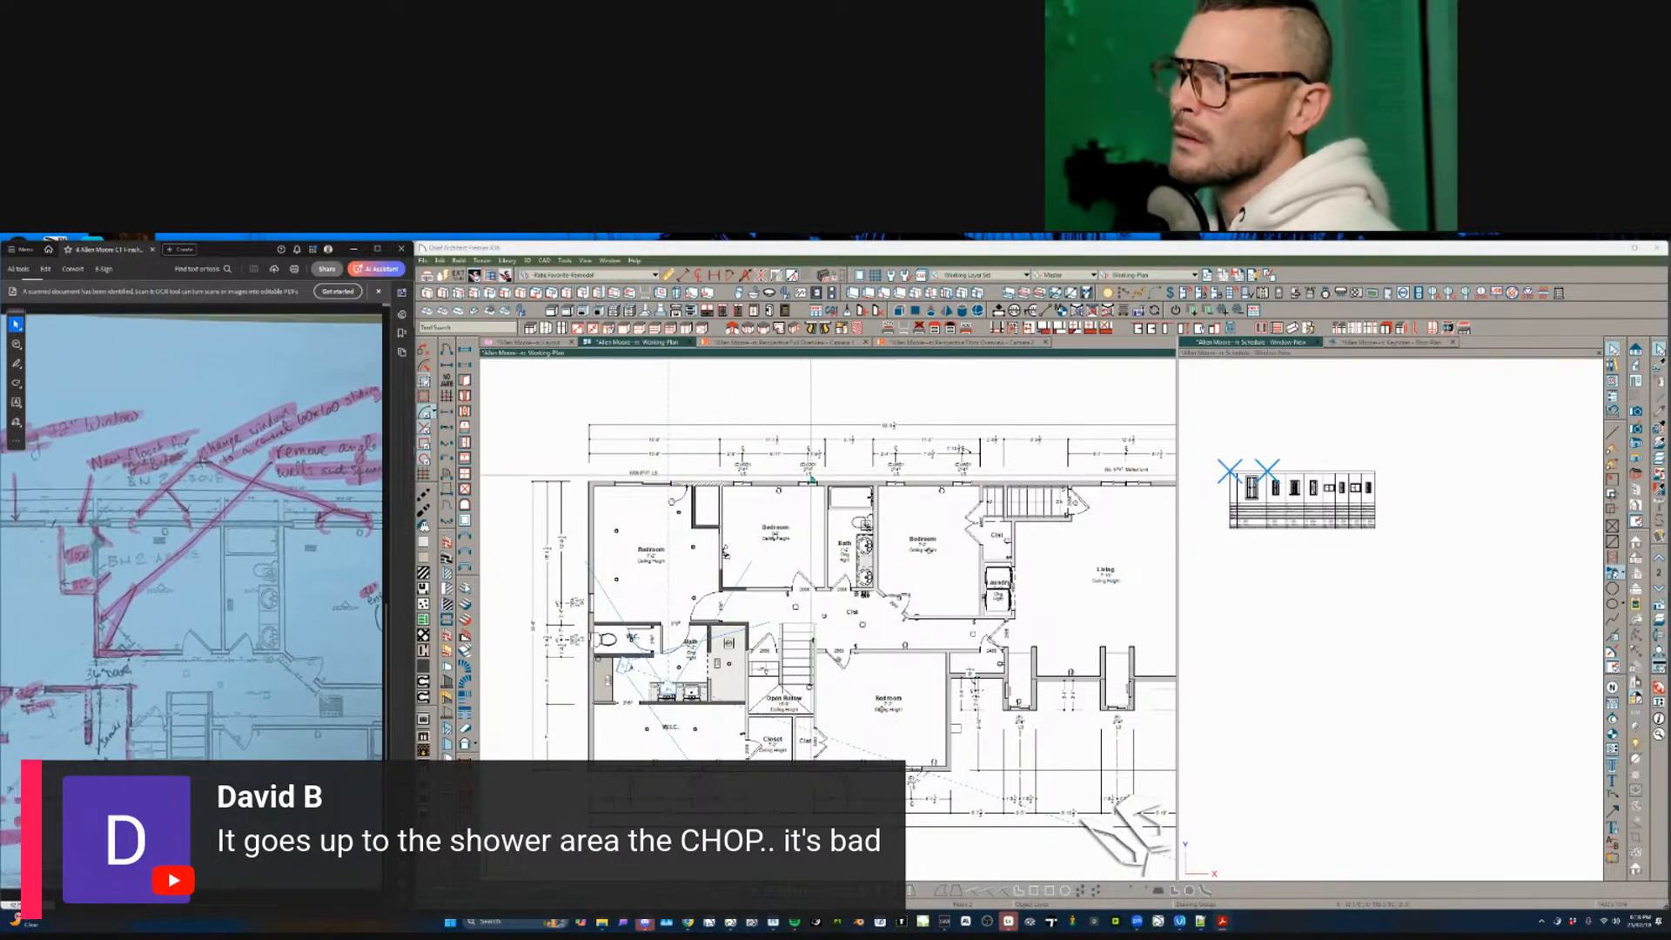
- Select and delete the four windows on the bedrooms' top exterior wall
{"action": "left_click", "coordinate": [807, 483]}
{"action": "middle_click_drag", "start_coordinate": [789, 477], "coordinate": [789, 479]}
{"action": "scroll", "coordinate": [773, 481], "scroll_direction": "up", "scroll_amount": 2}
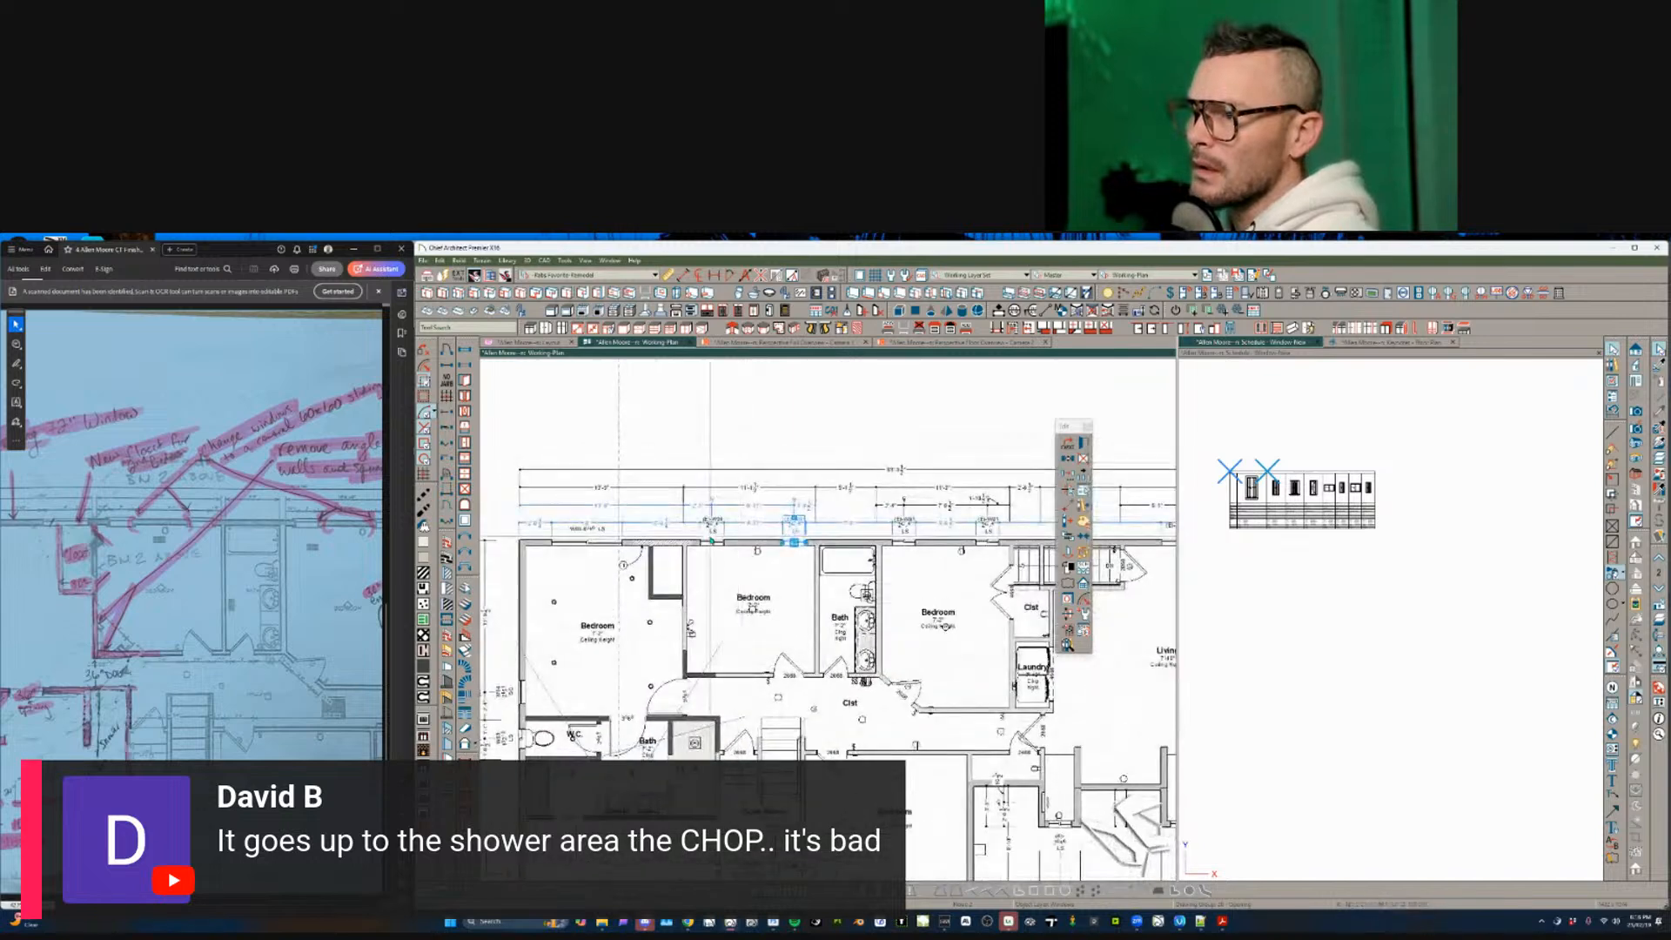
{"action": "left_click", "coordinate": [910, 545], "text": "shift"}
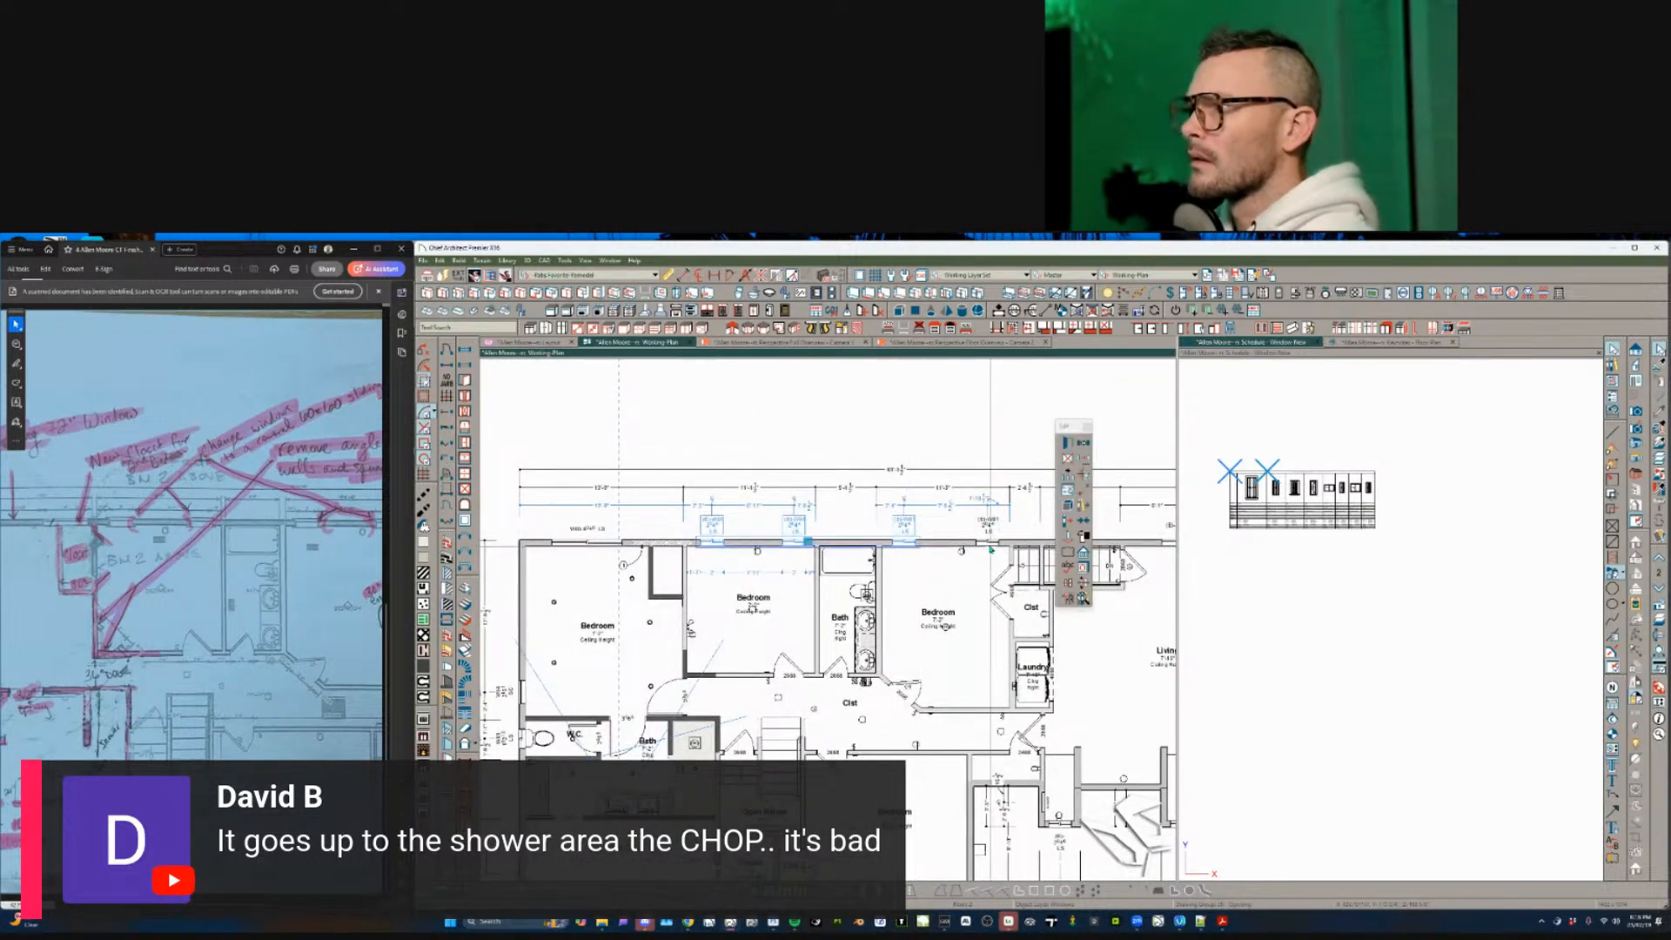
{"action": "left_click", "coordinate": [987, 545], "text": "shift"}
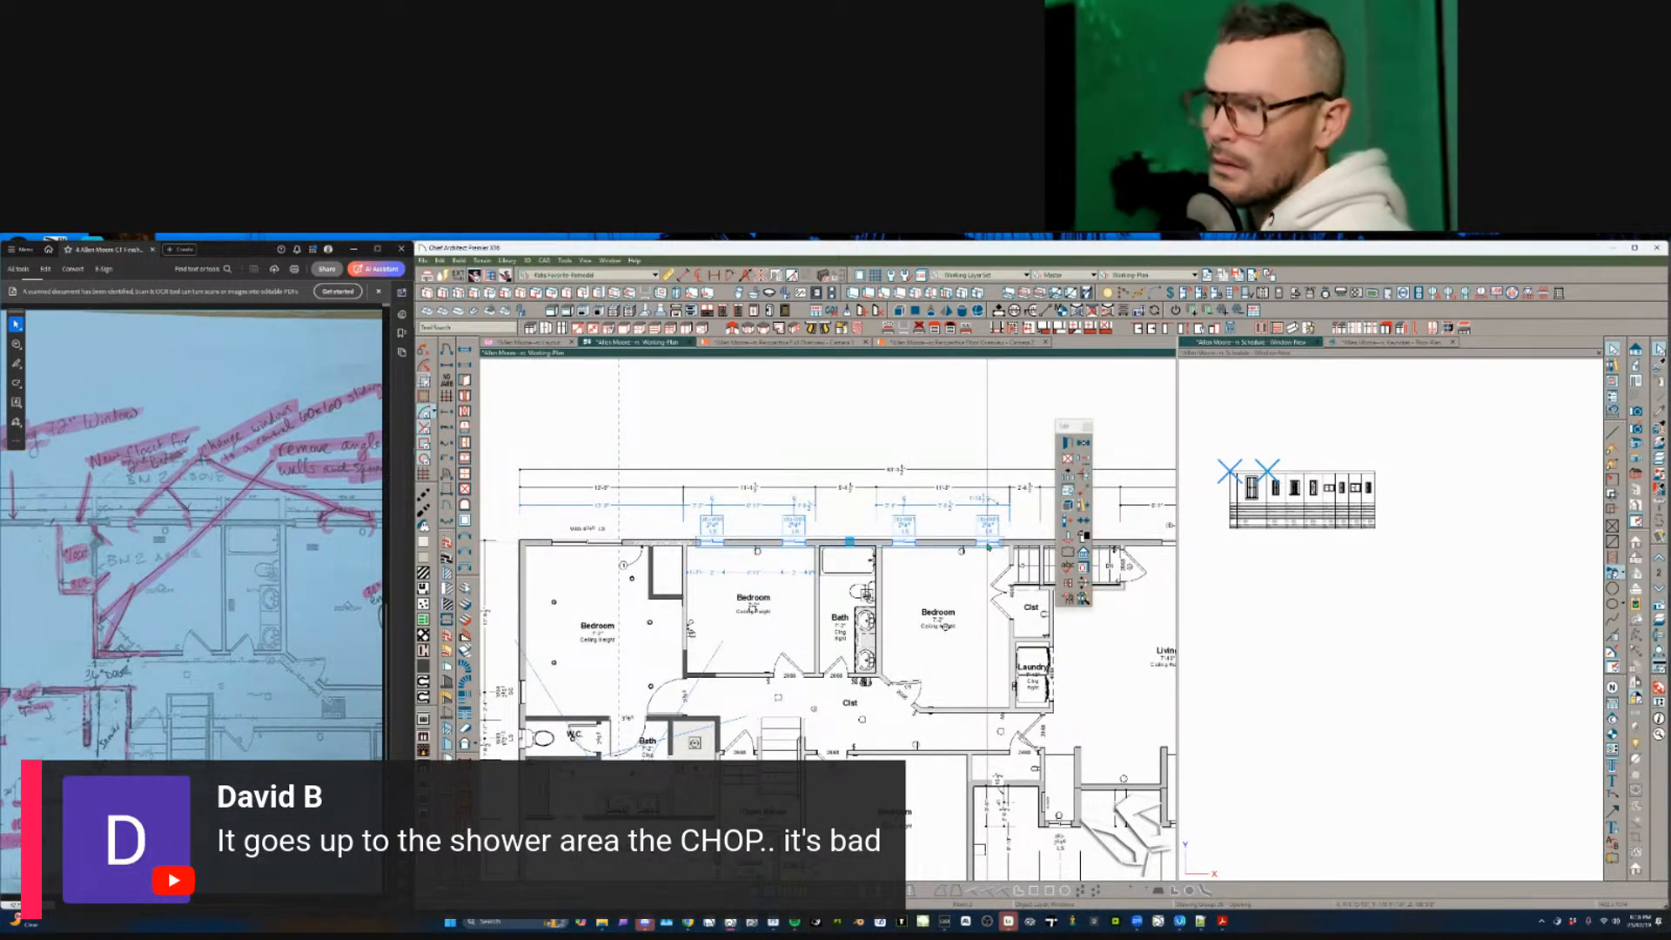
{"action": "key", "text": "Delete"}
{"action": "left_click", "coordinate": [467, 350]}
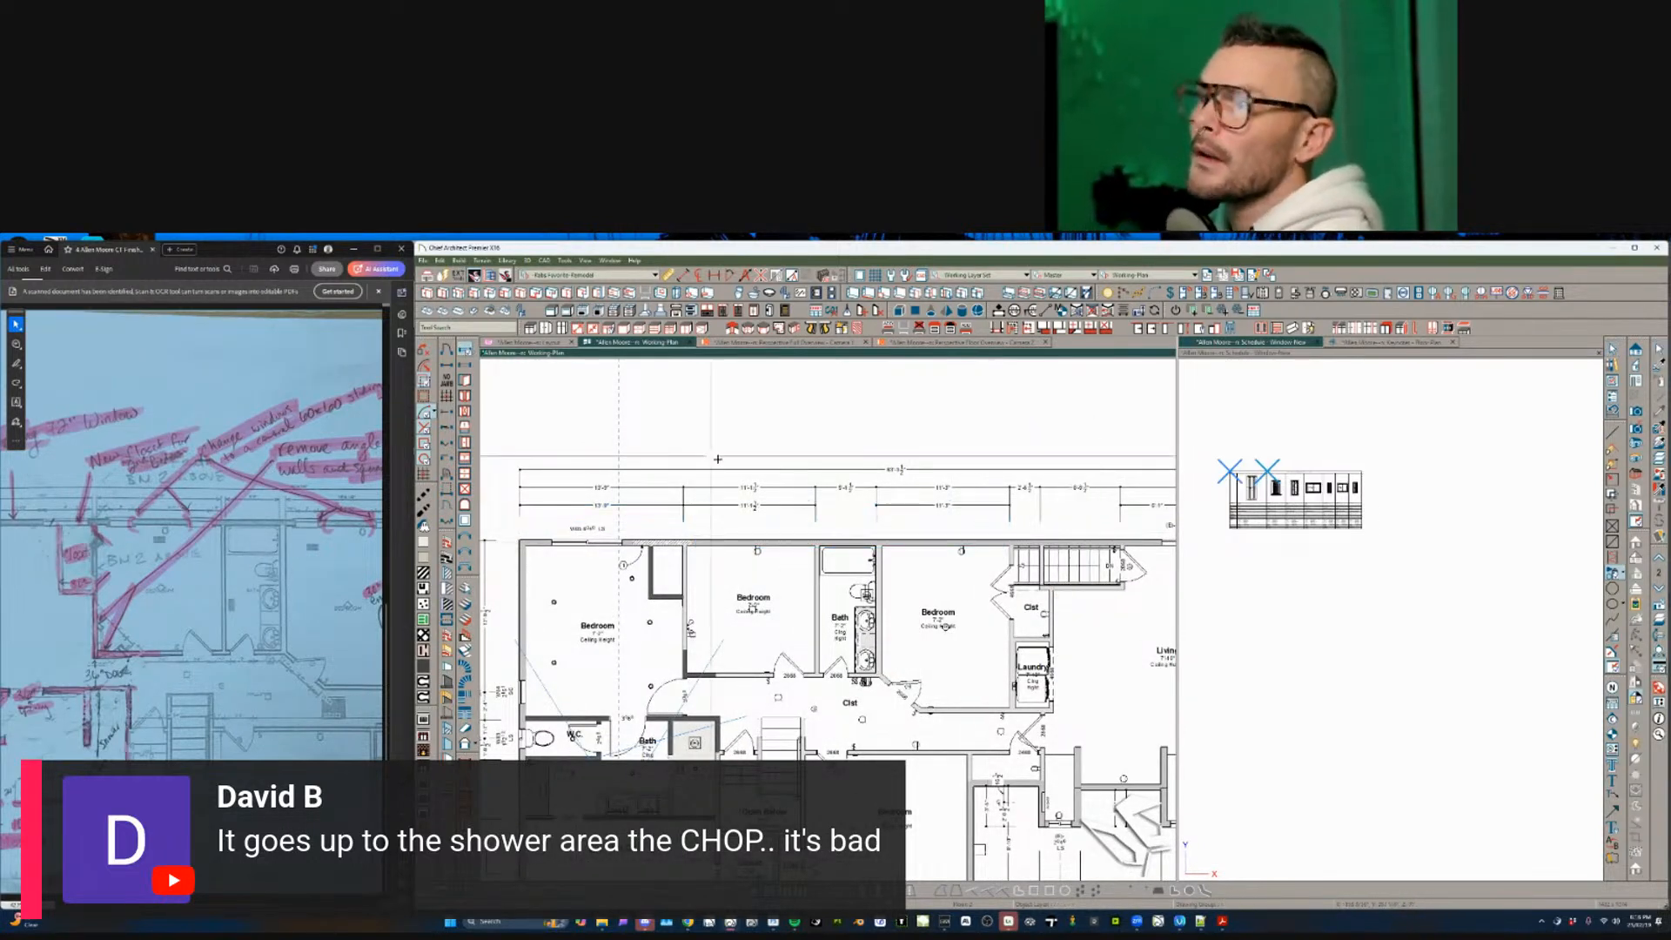
- Place a new window on the bedrooms' top wall and set its width to 60
{"action": "left_click", "coordinate": [755, 546]}
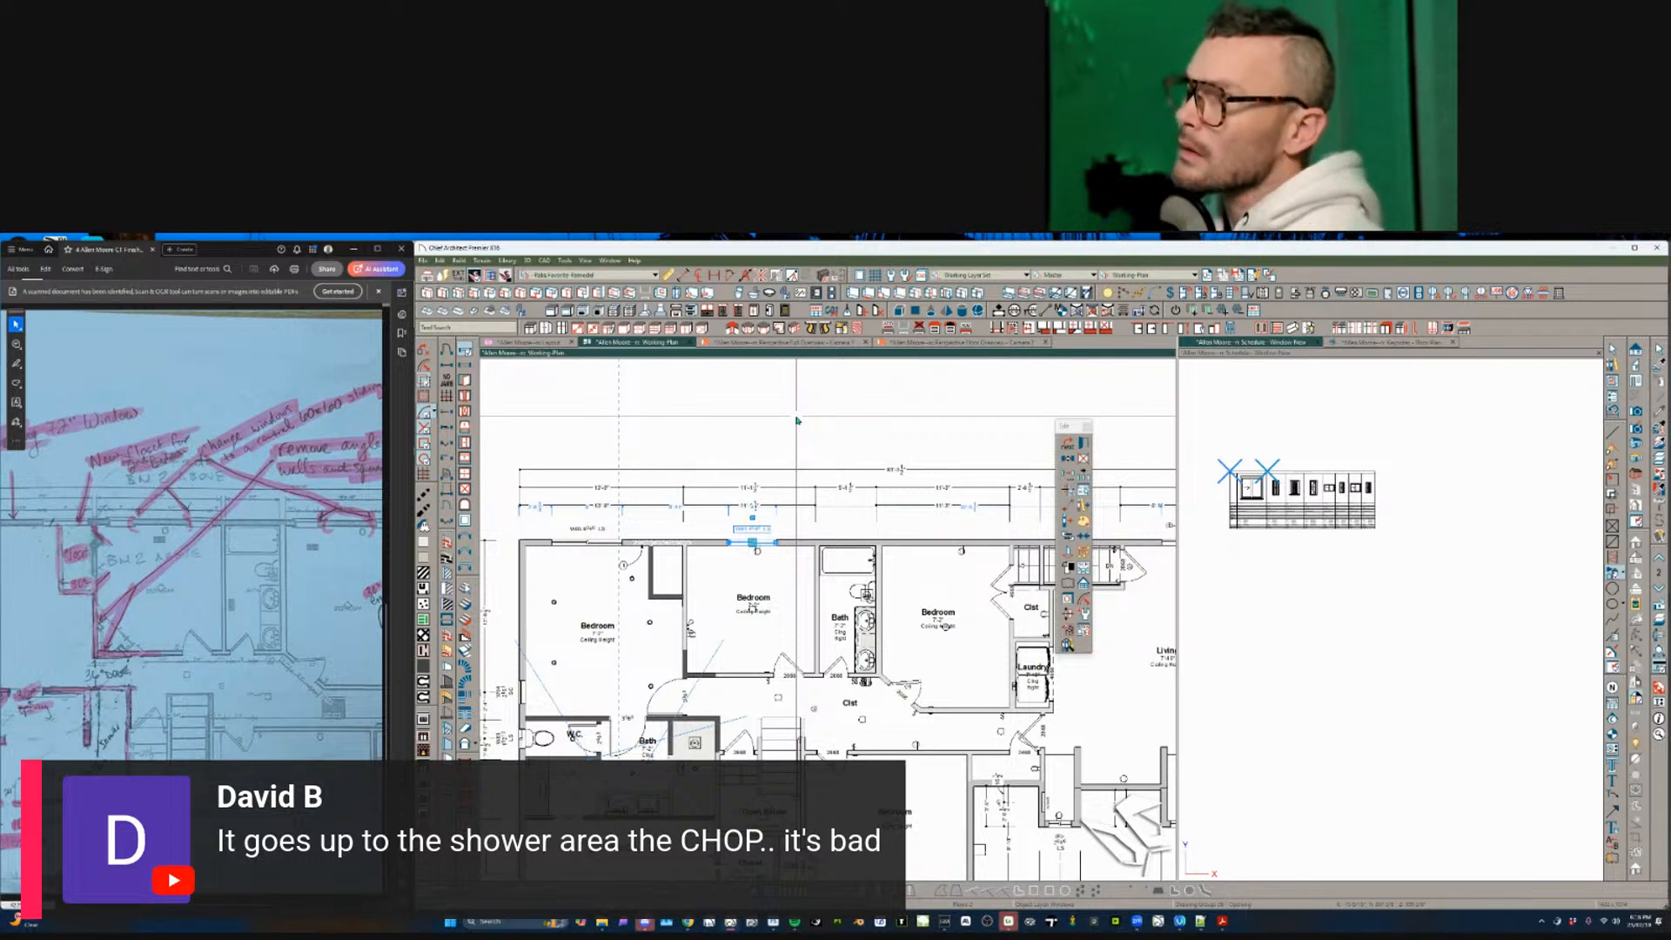
{"action": "key", "text": "ctrl+e"}
{"action": "type", "text": "6"}
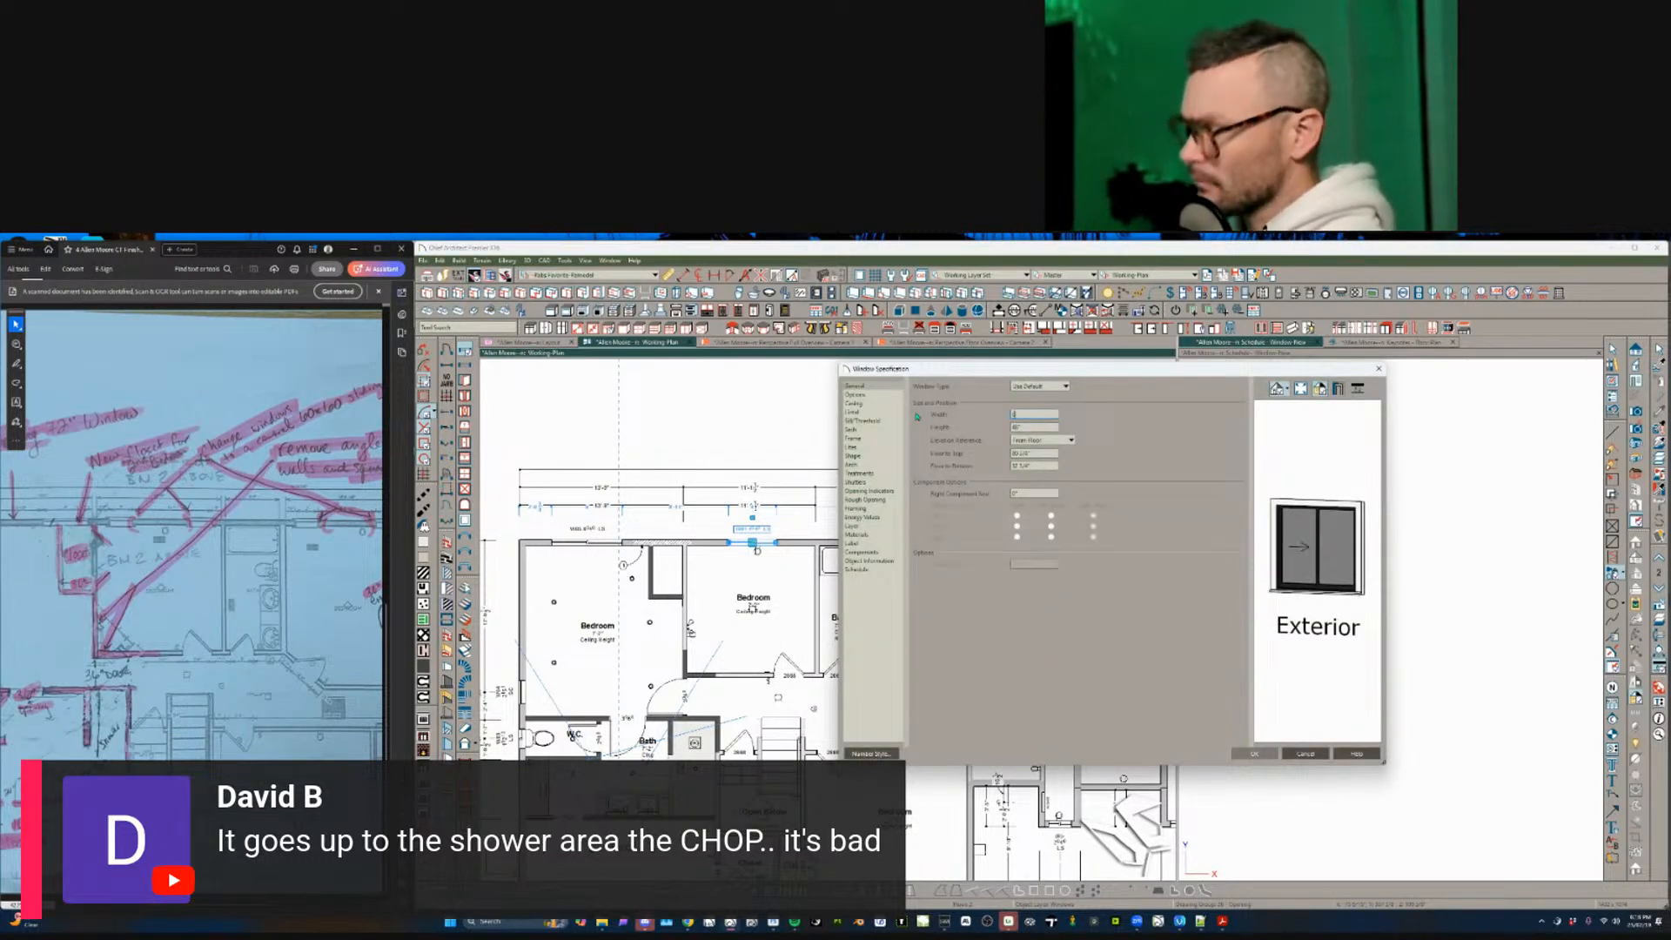
{"action": "type", "text": "0"}
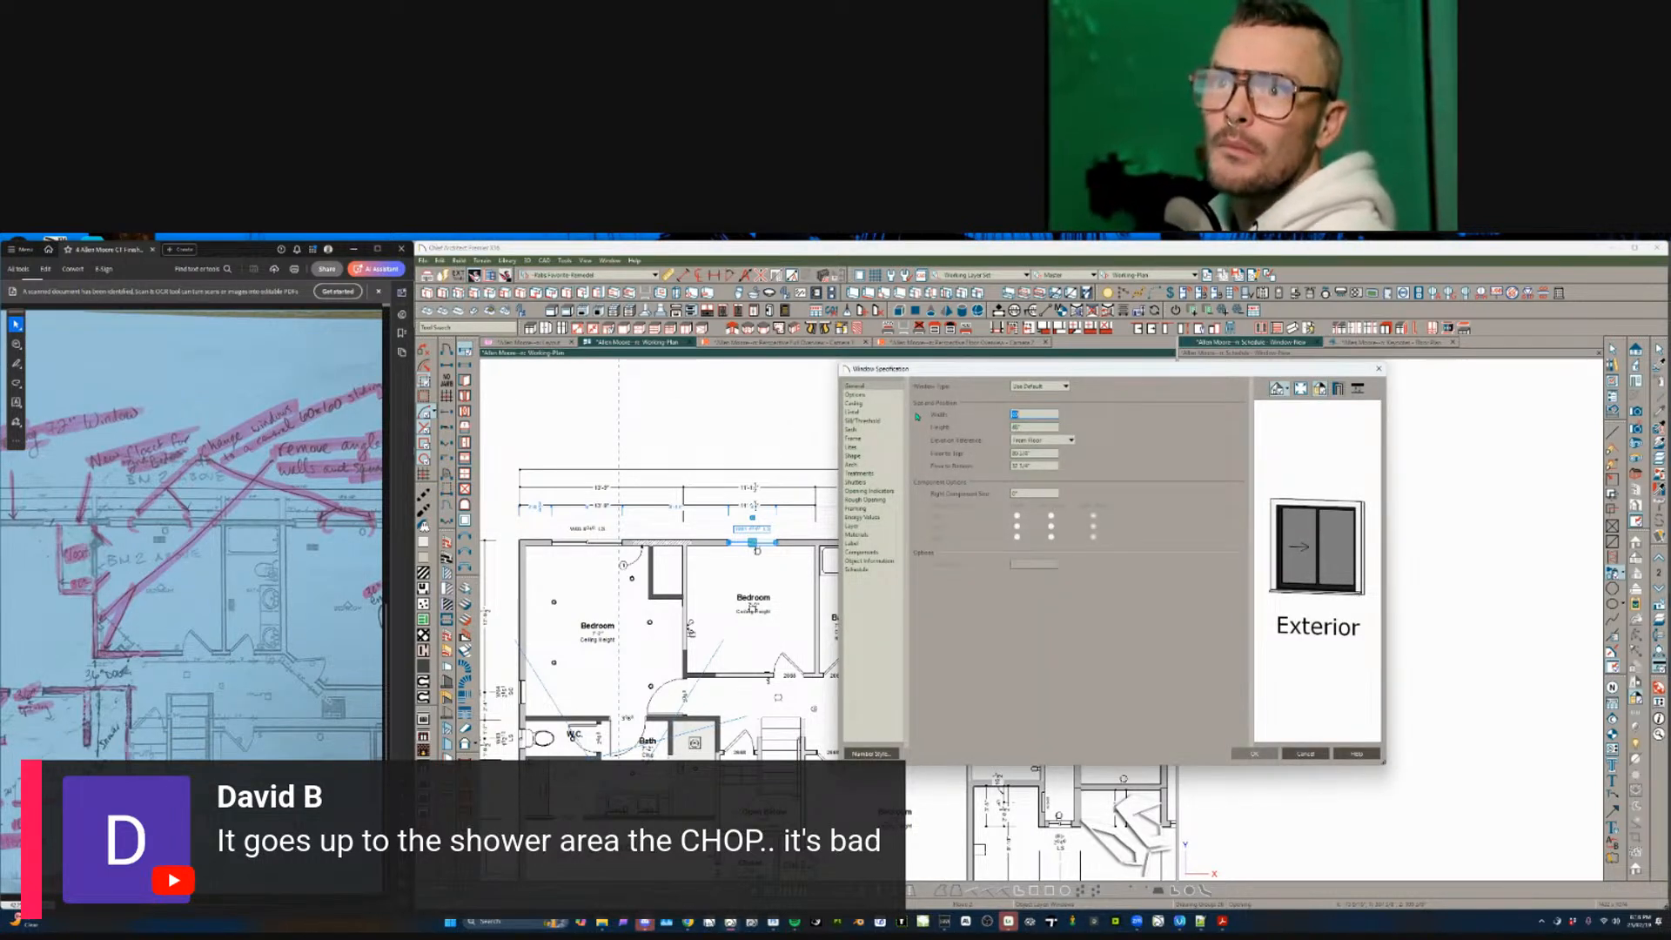
{"action": "key", "text": "ctrl+a"}
{"action": "key", "text": "Tab"}
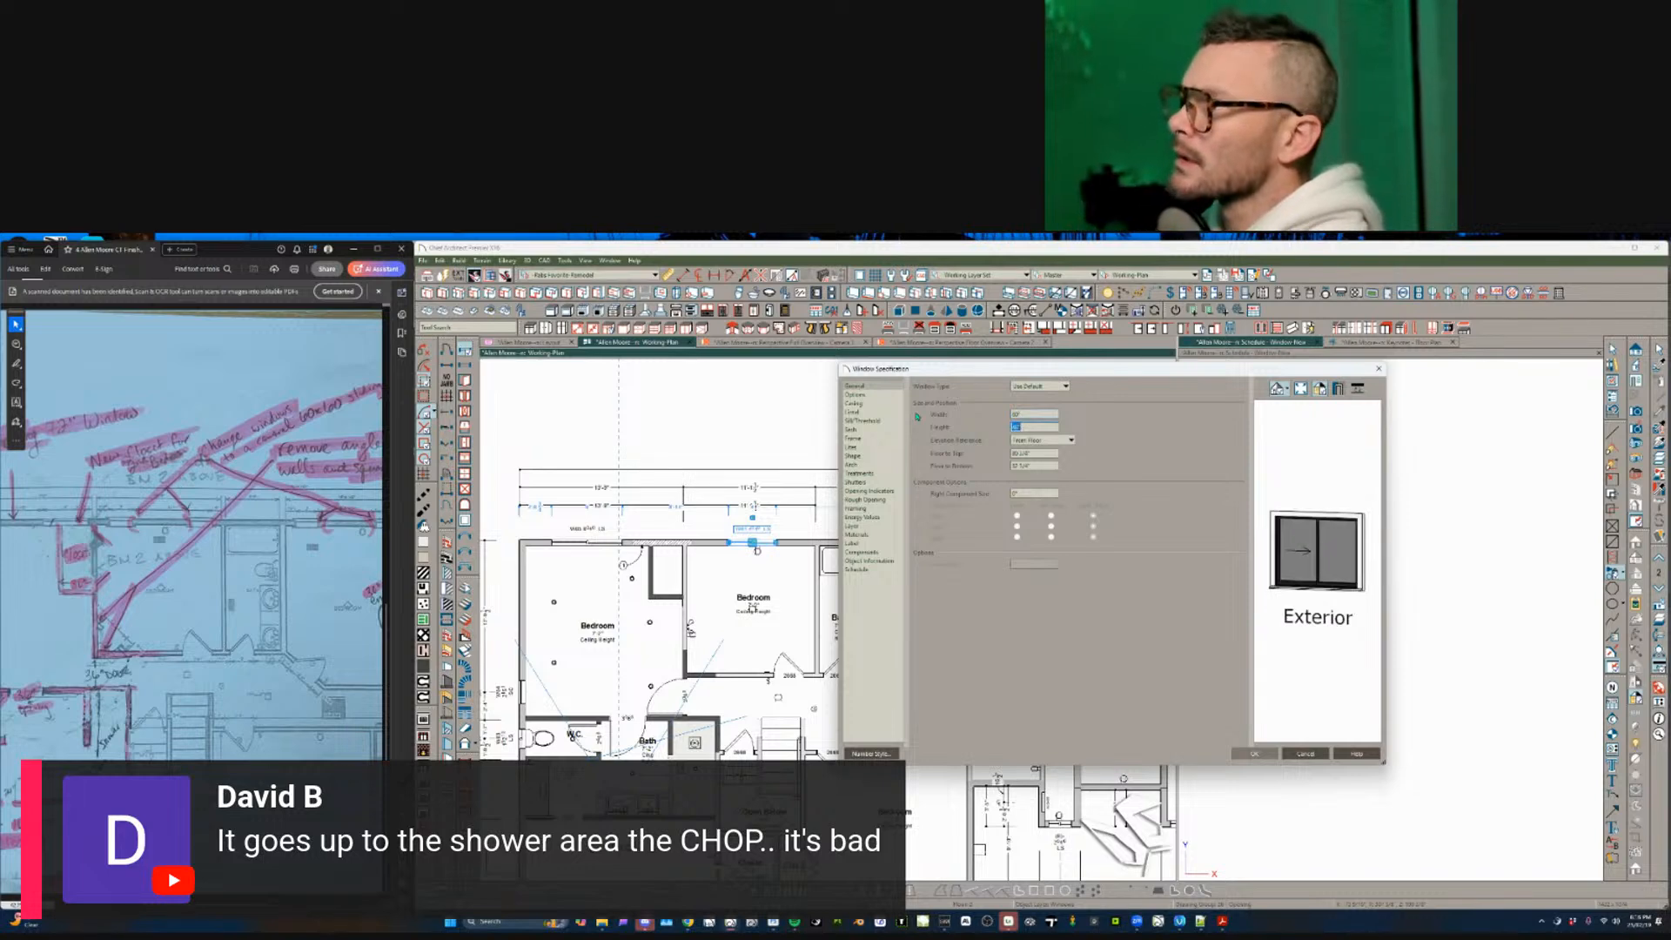
{"action": "key", "text": "Return"}
- Center the new window on the right bedroom's top wall
{"action": "left_click", "coordinate": [753, 662]}
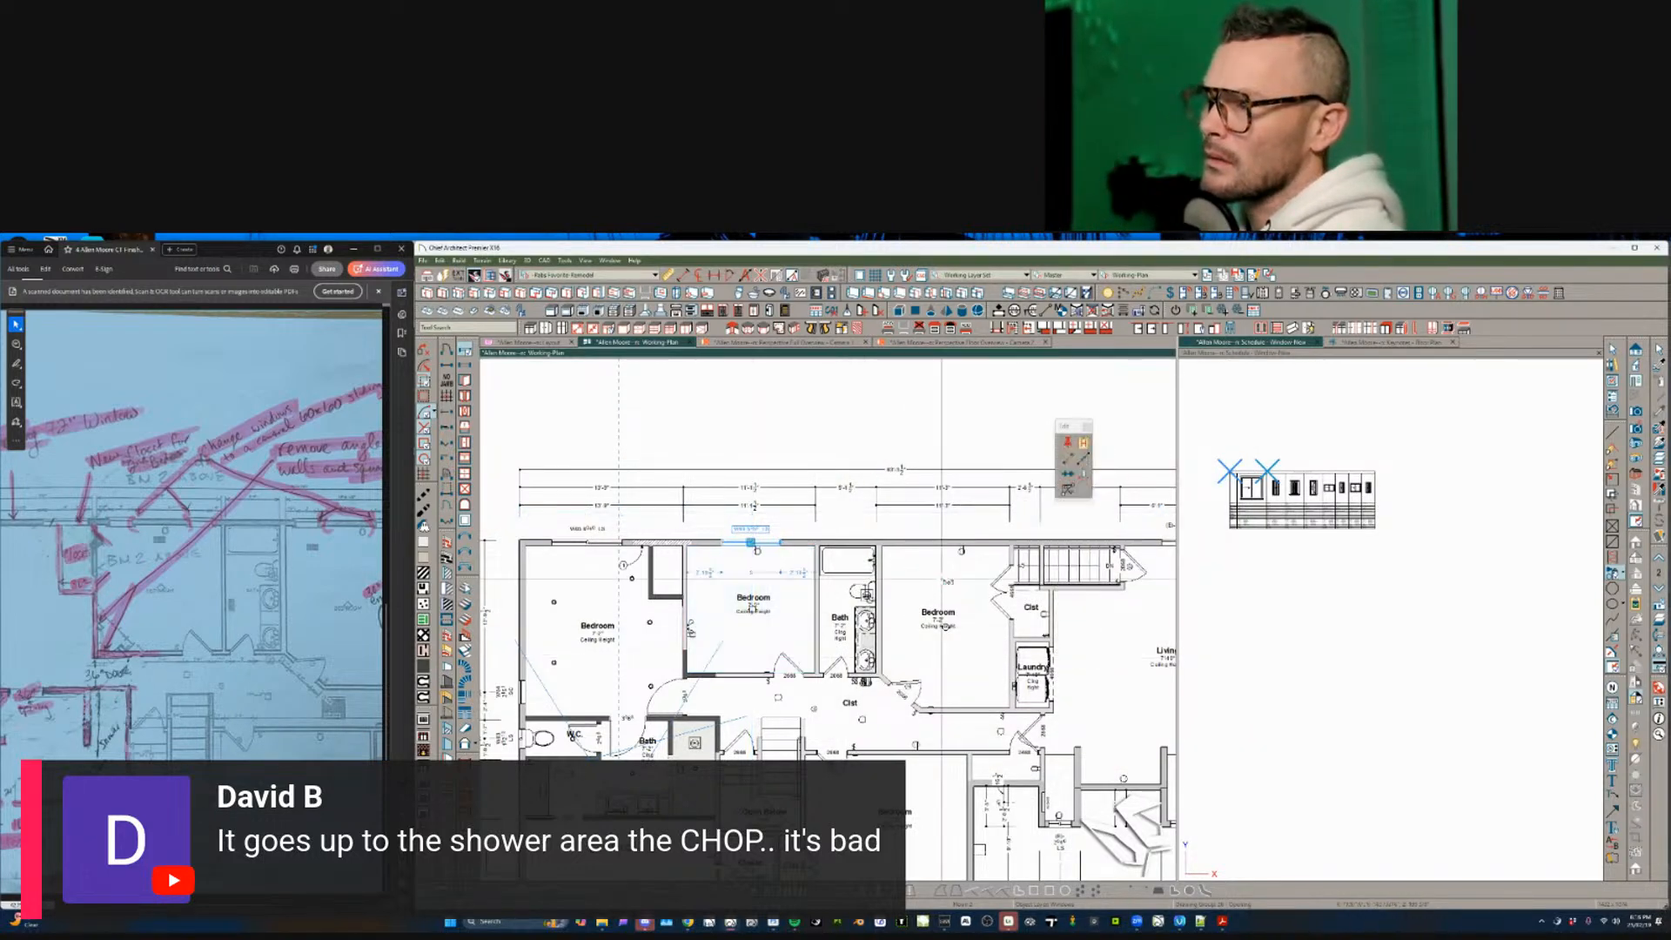
{"action": "key", "text": "c"}
{"action": "left_click", "coordinate": [947, 558]}
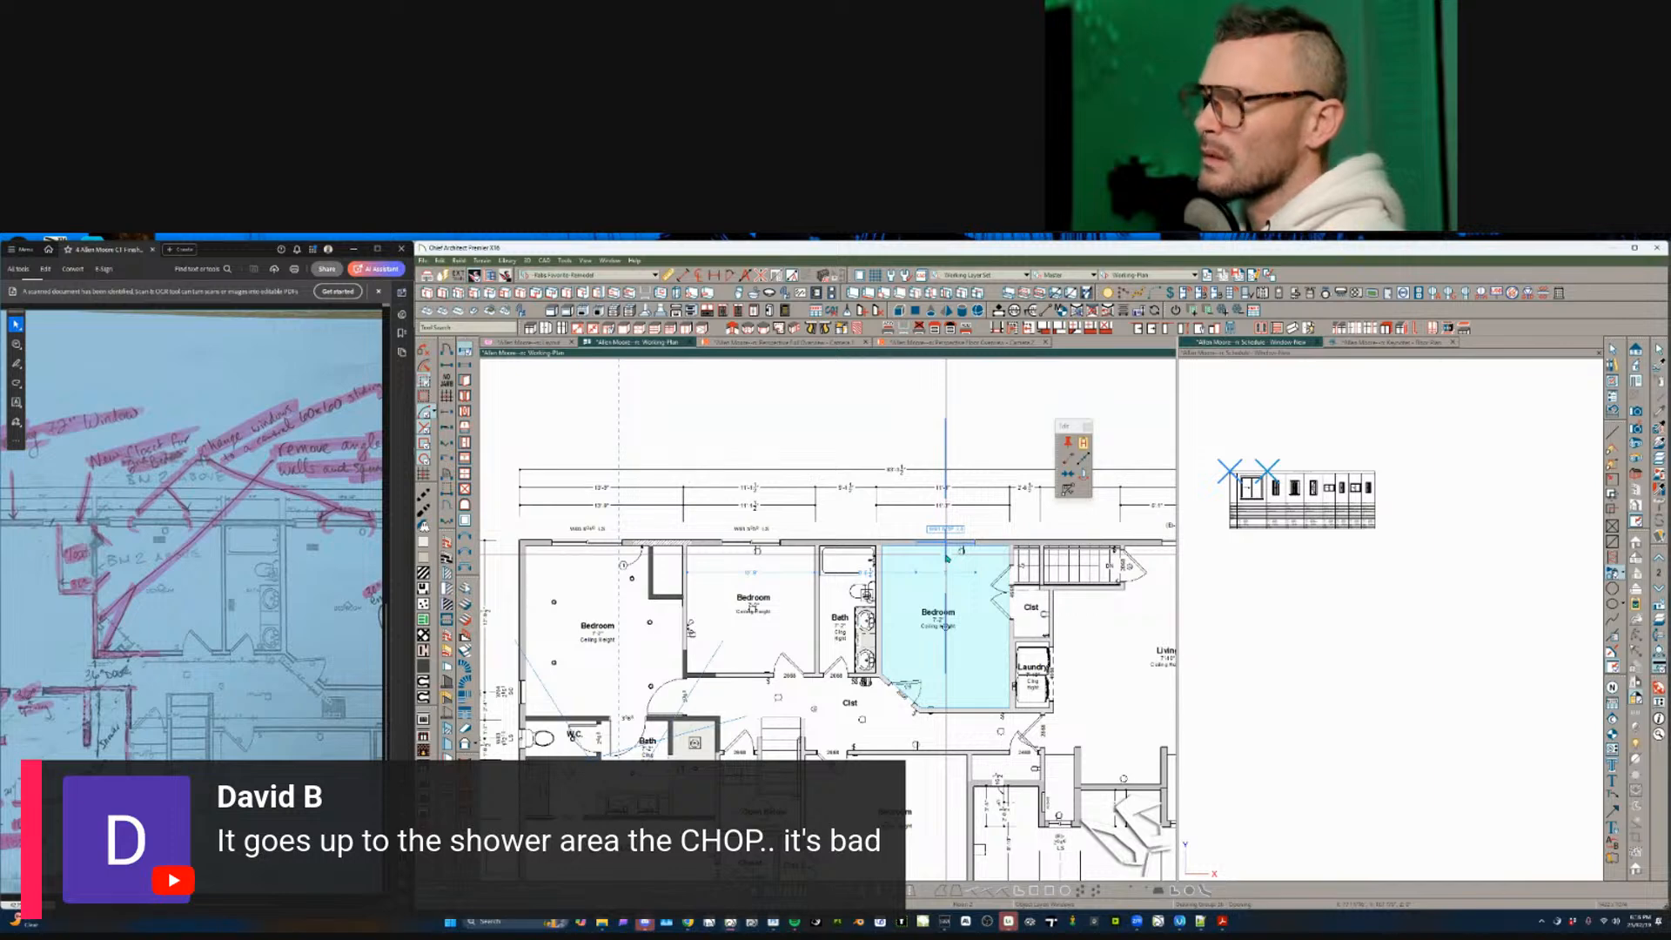
{"action": "key", "text": "Escape"}
{"action": "scroll", "coordinate": [1079, 616], "scroll_direction": "down", "scroll_amount": 1}
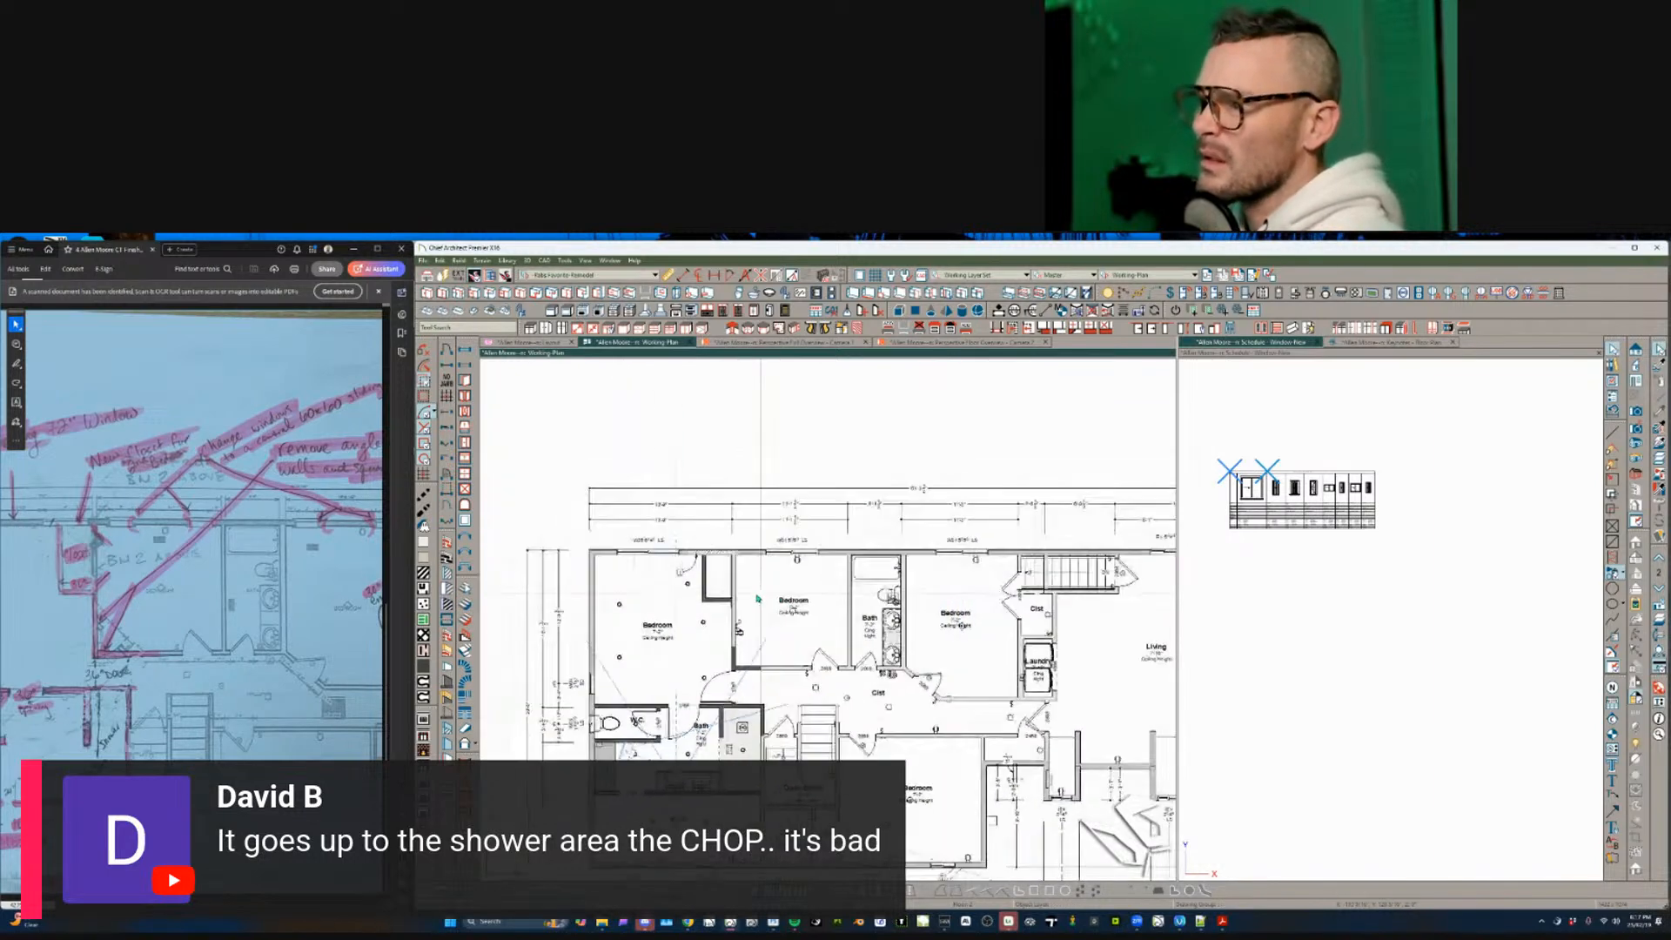
{"action": "scroll", "coordinate": [758, 599], "scroll_direction": "down", "scroll_amount": 1}
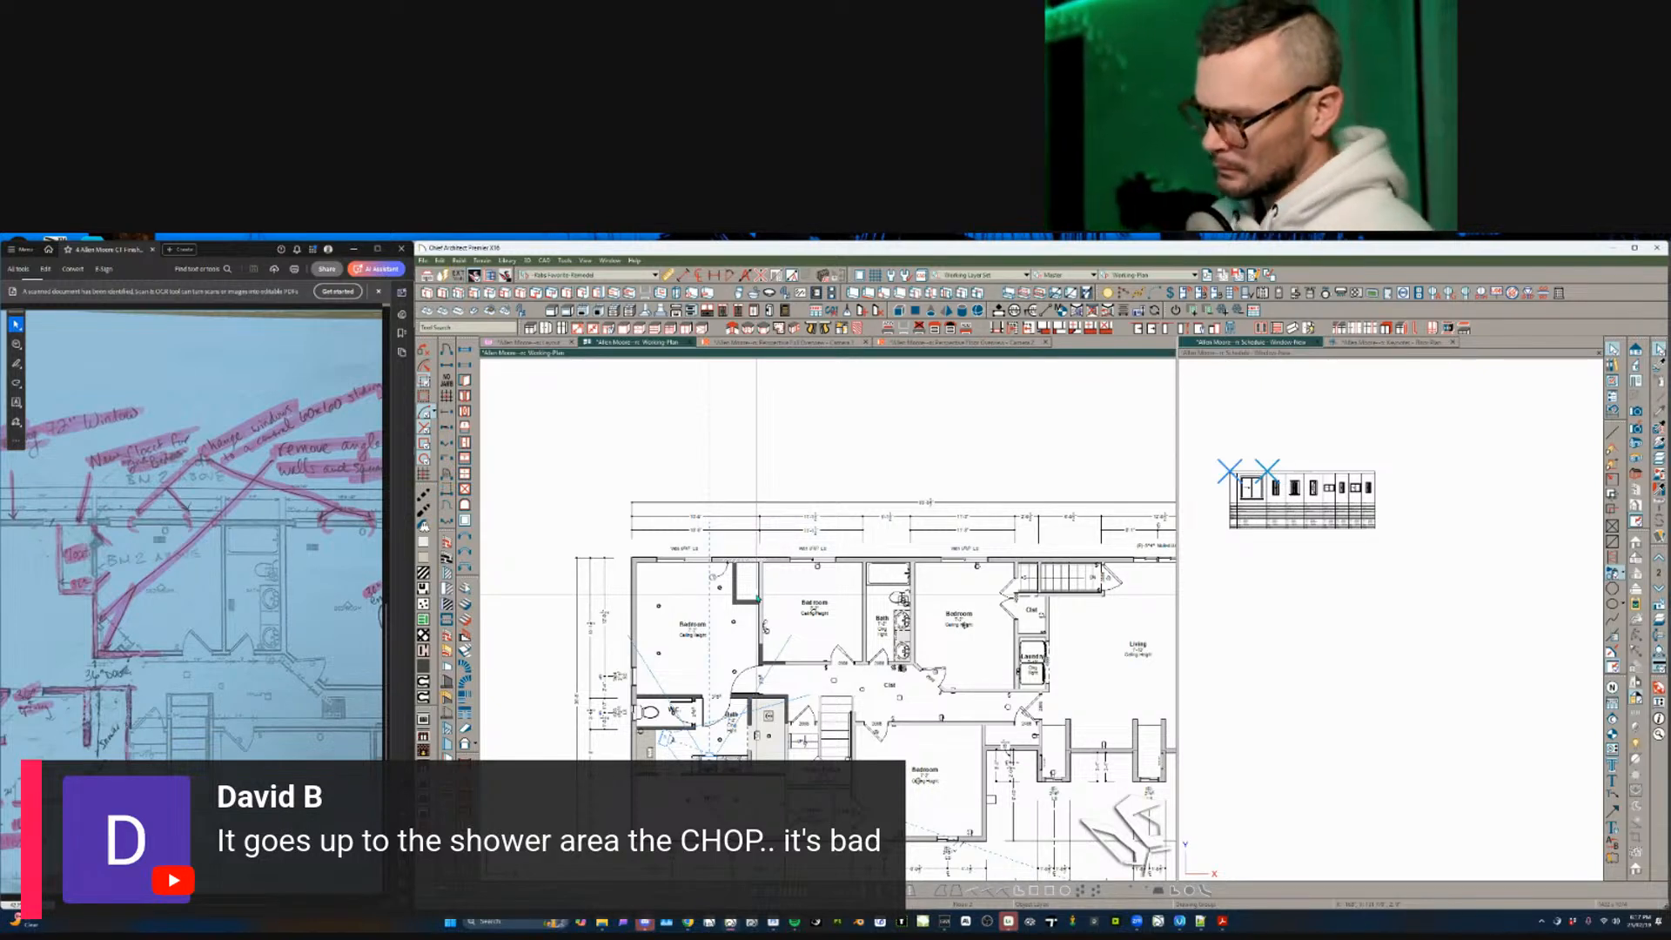
{"action": "scroll", "coordinate": [764, 596], "scroll_direction": "down", "scroll_amount": 1}
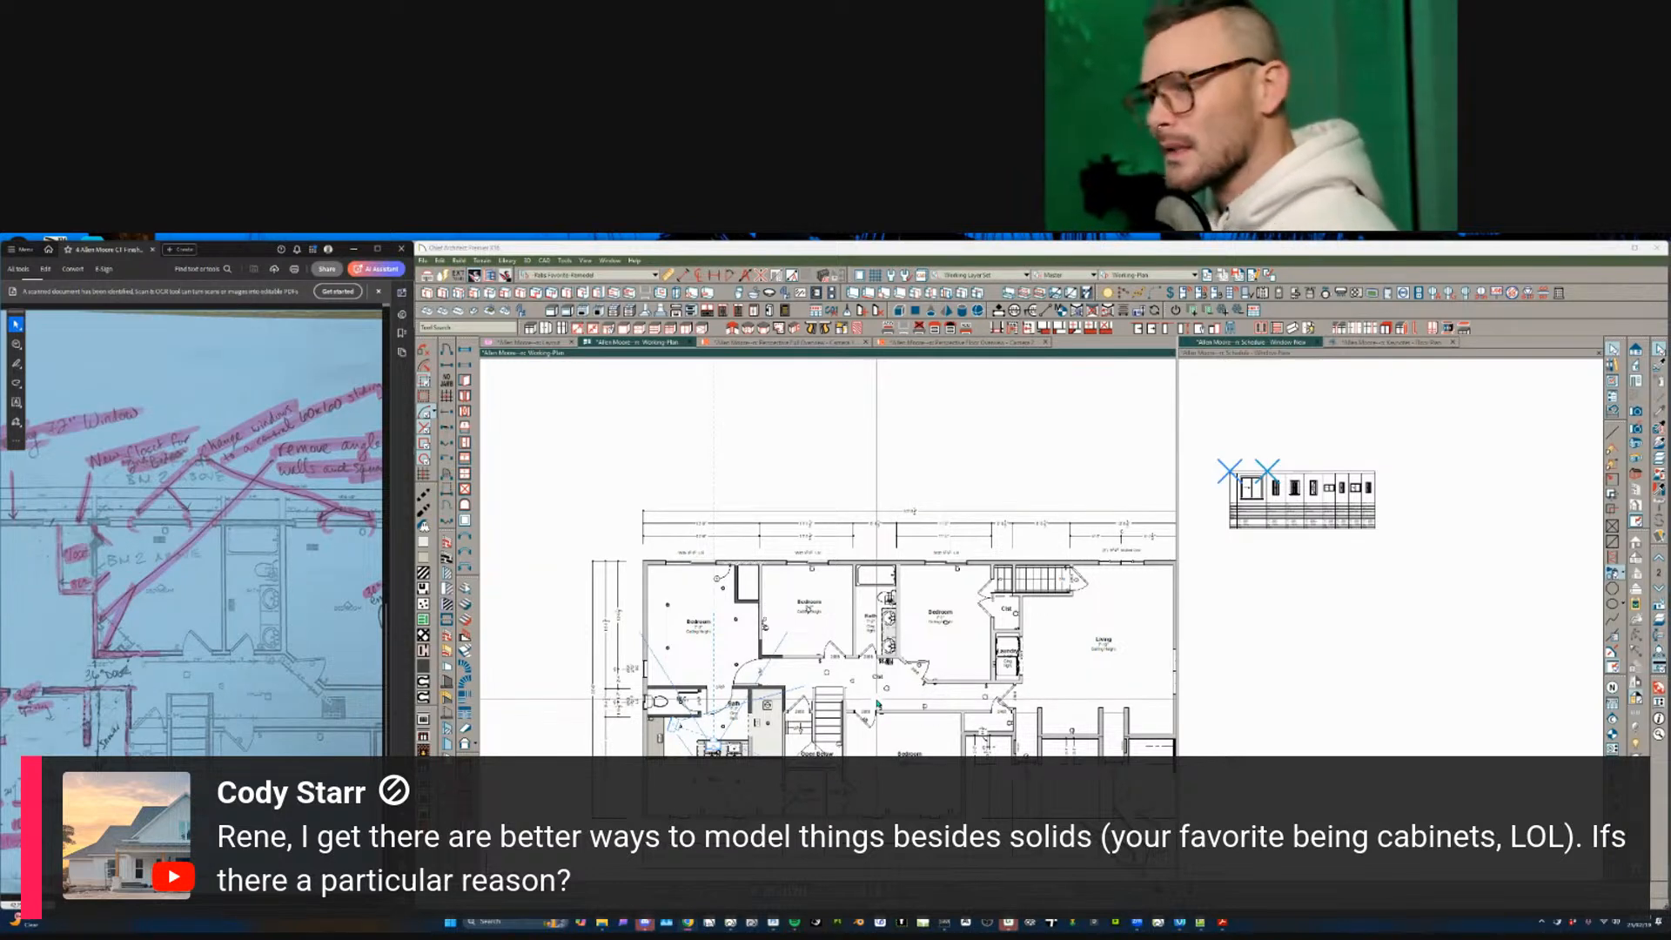
- Zoom the floor plan in on the stair area
{"action": "left_click", "coordinate": [950, 466]}
{"action": "scroll", "coordinate": [951, 467], "scroll_direction": "up", "scroll_amount": 1}
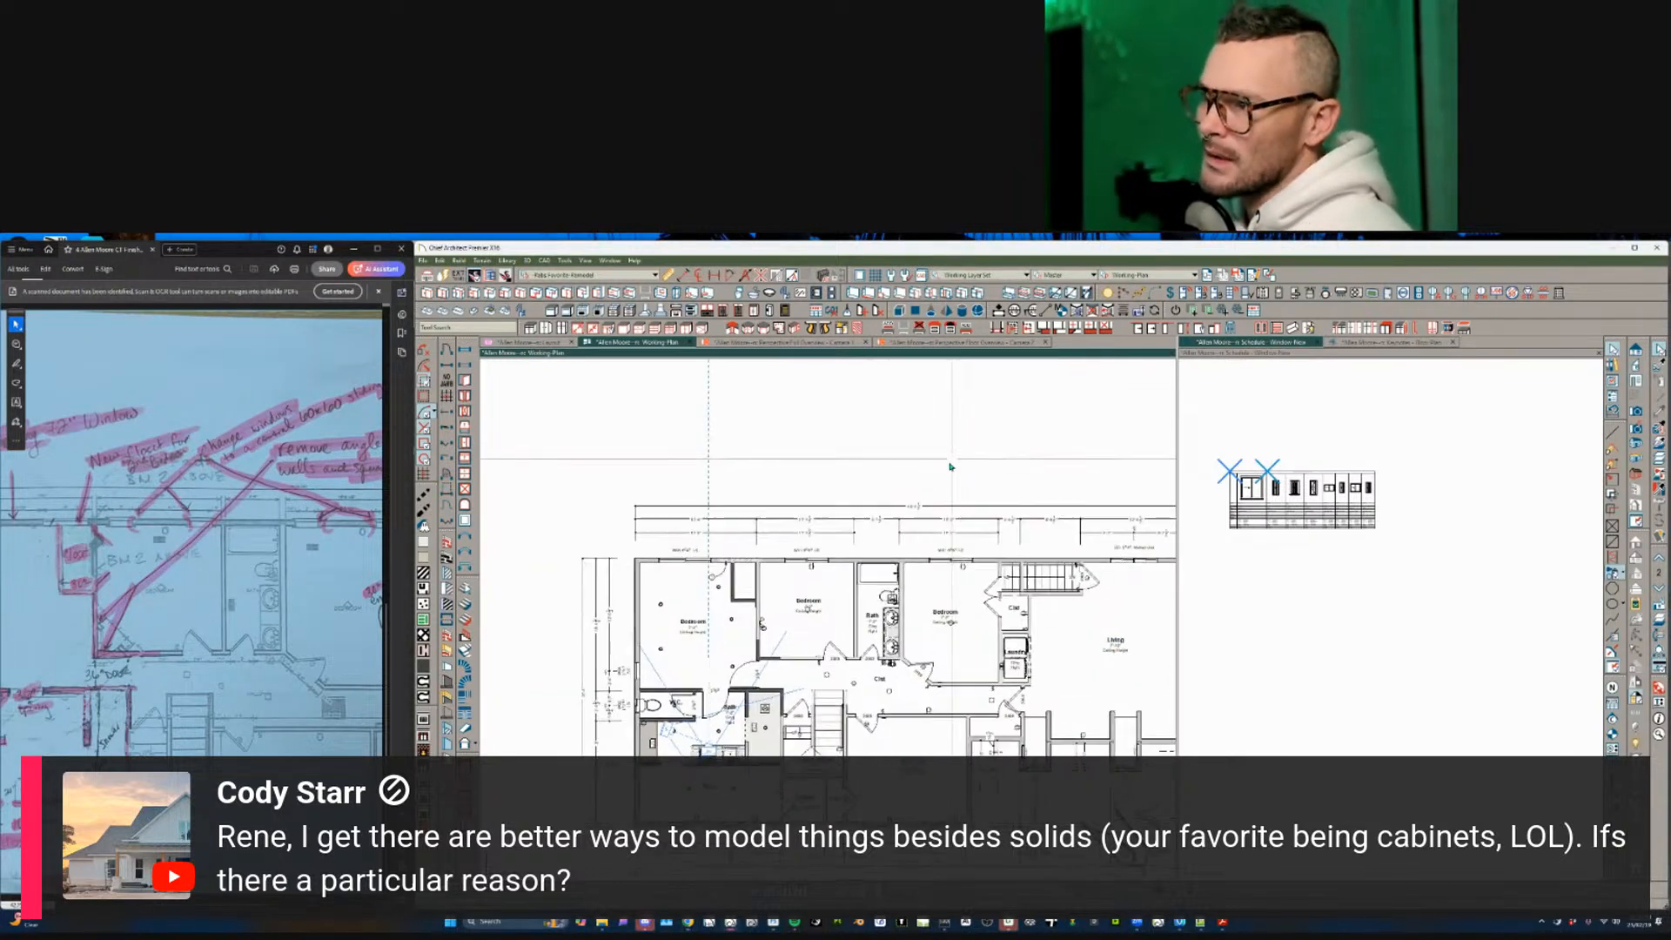
{"action": "scroll", "coordinate": [950, 466], "scroll_direction": "up", "scroll_amount": 3}
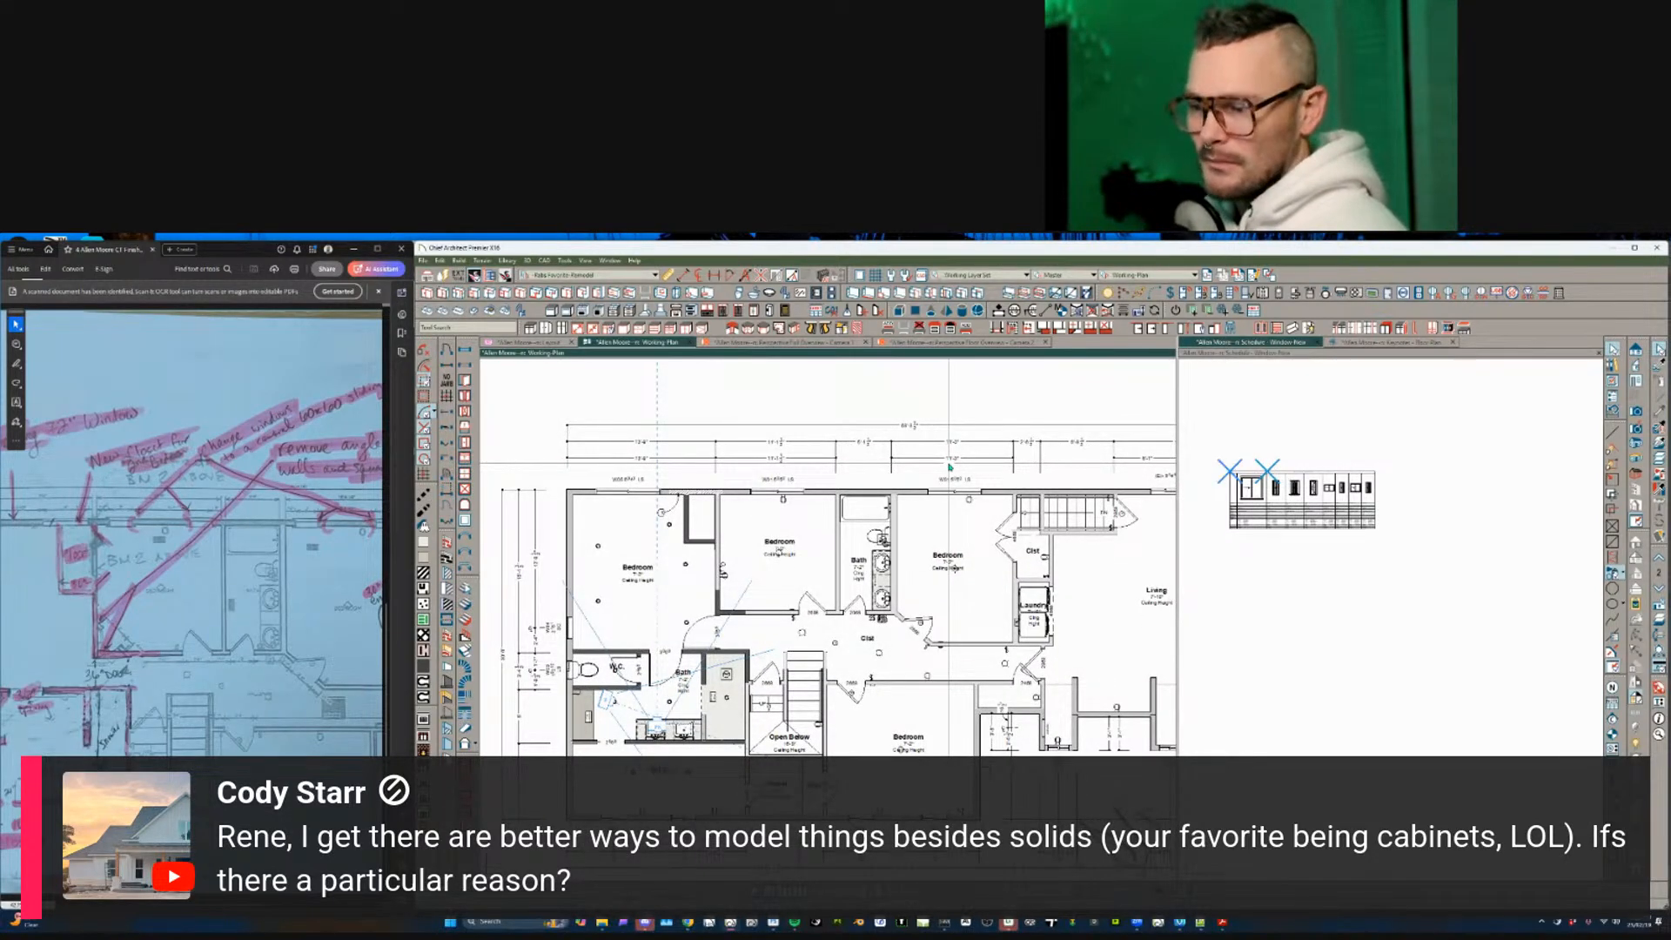
{"action": "scroll", "coordinate": [950, 466], "scroll_direction": "up", "scroll_amount": 3}
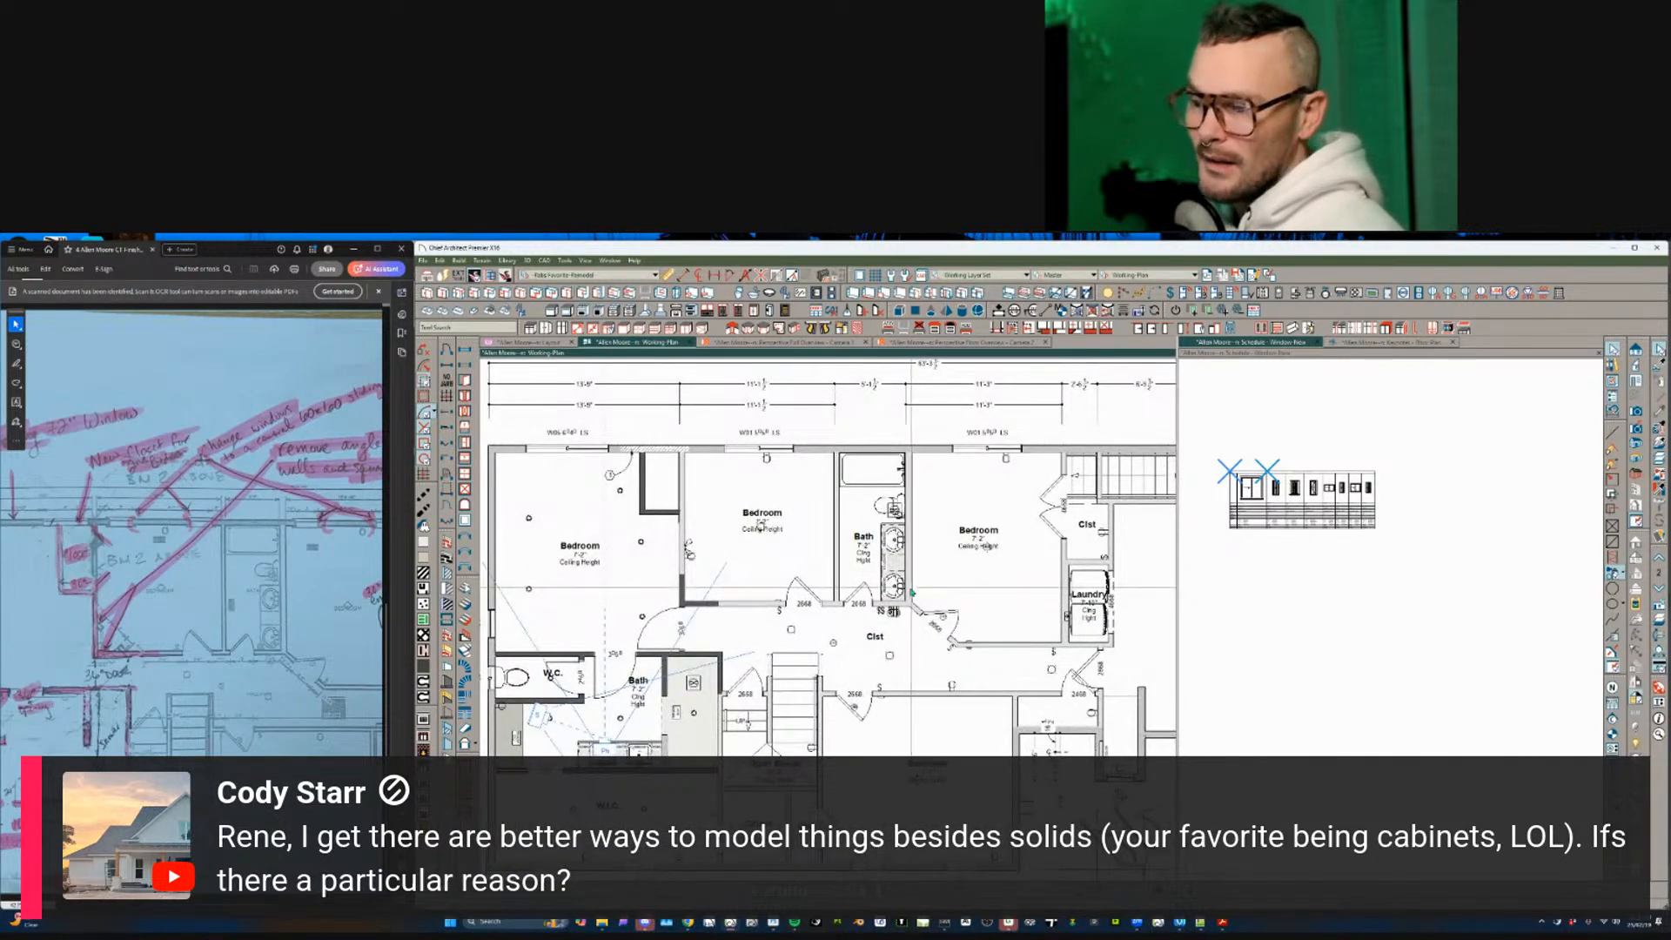
{"action": "scroll", "coordinate": [912, 593], "scroll_direction": "up", "scroll_amount": 2}
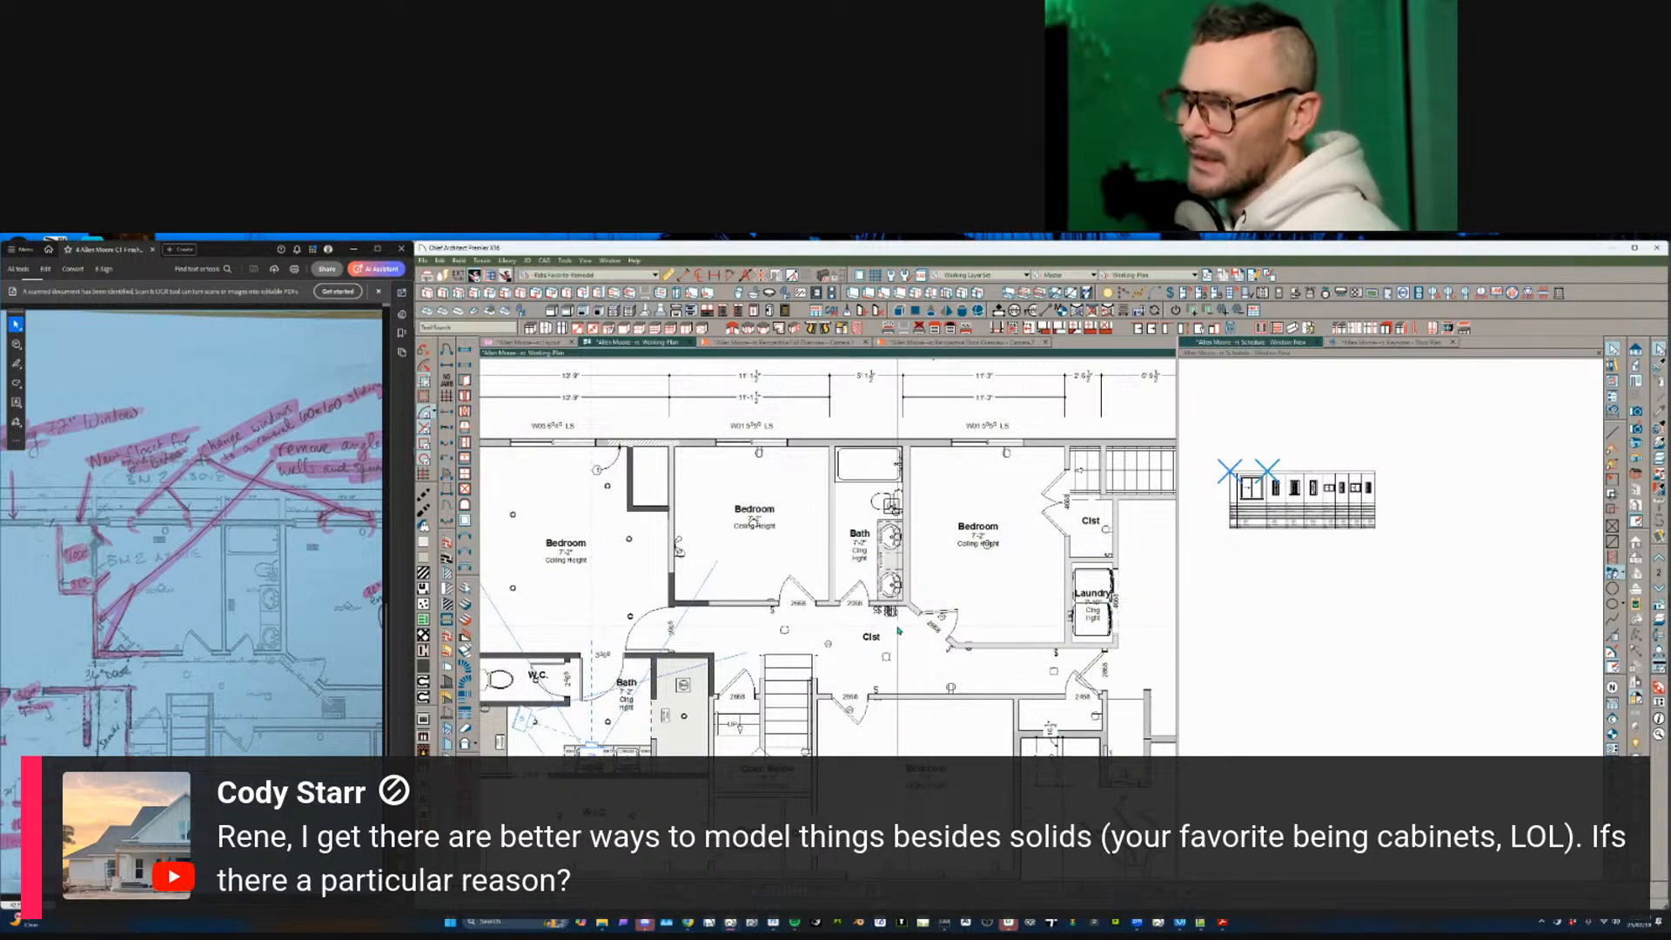
{"action": "scroll", "coordinate": [898, 630], "scroll_direction": "up", "scroll_amount": 3}
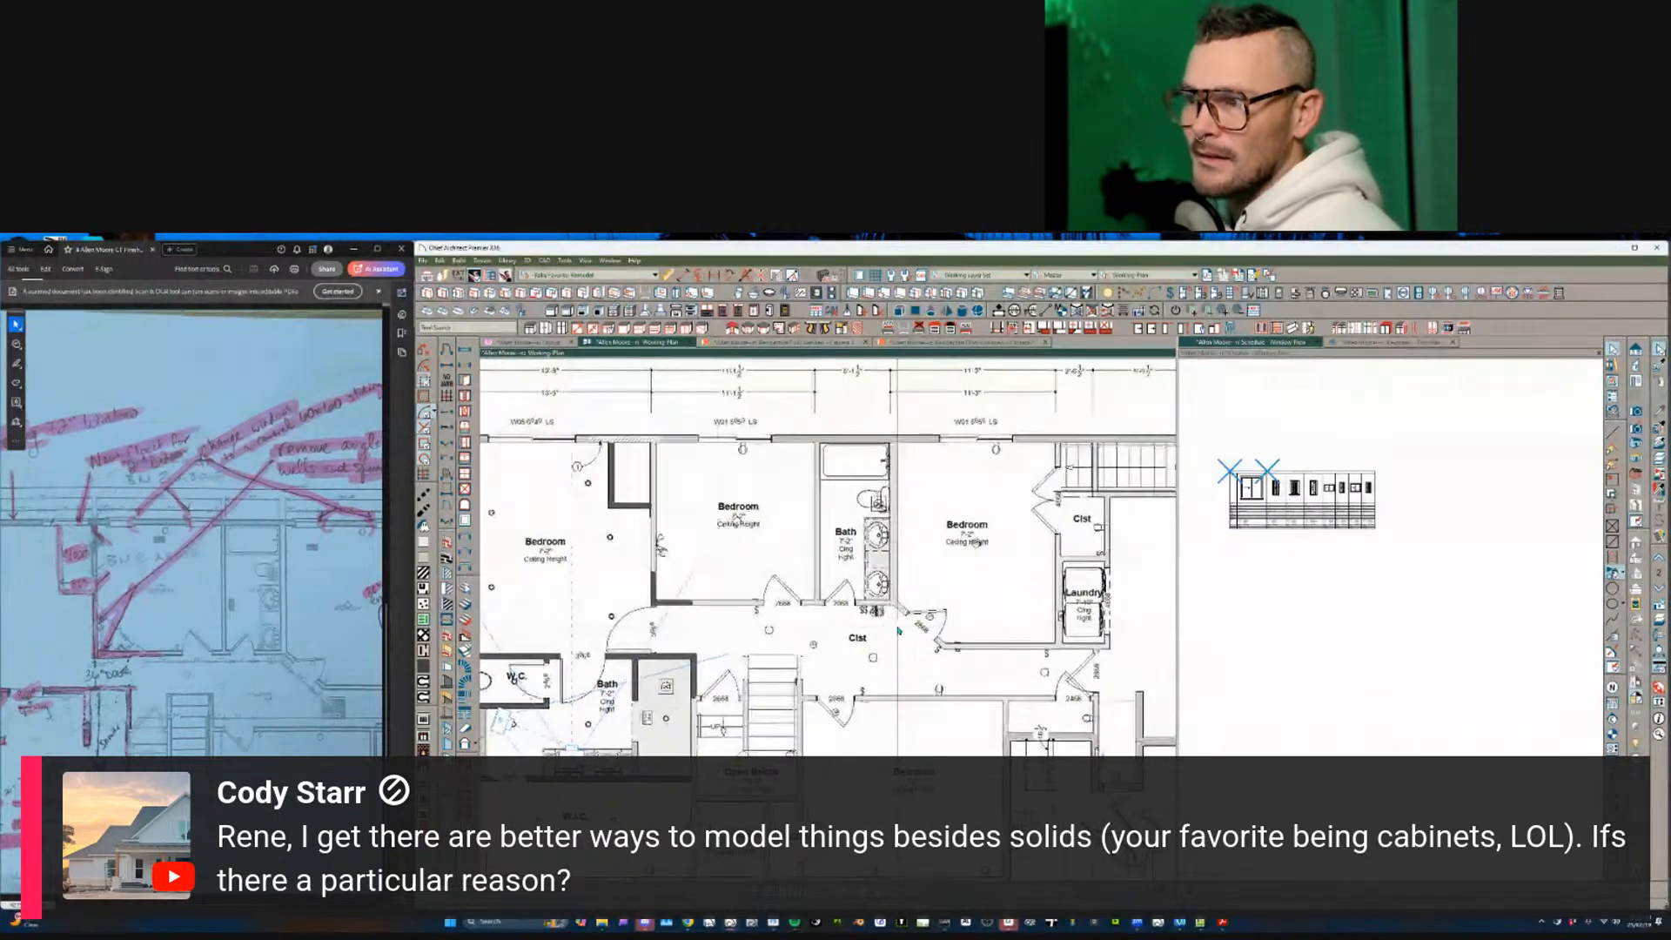
{"action": "scroll", "coordinate": [881, 655], "scroll_direction": "up", "scroll_amount": 5}
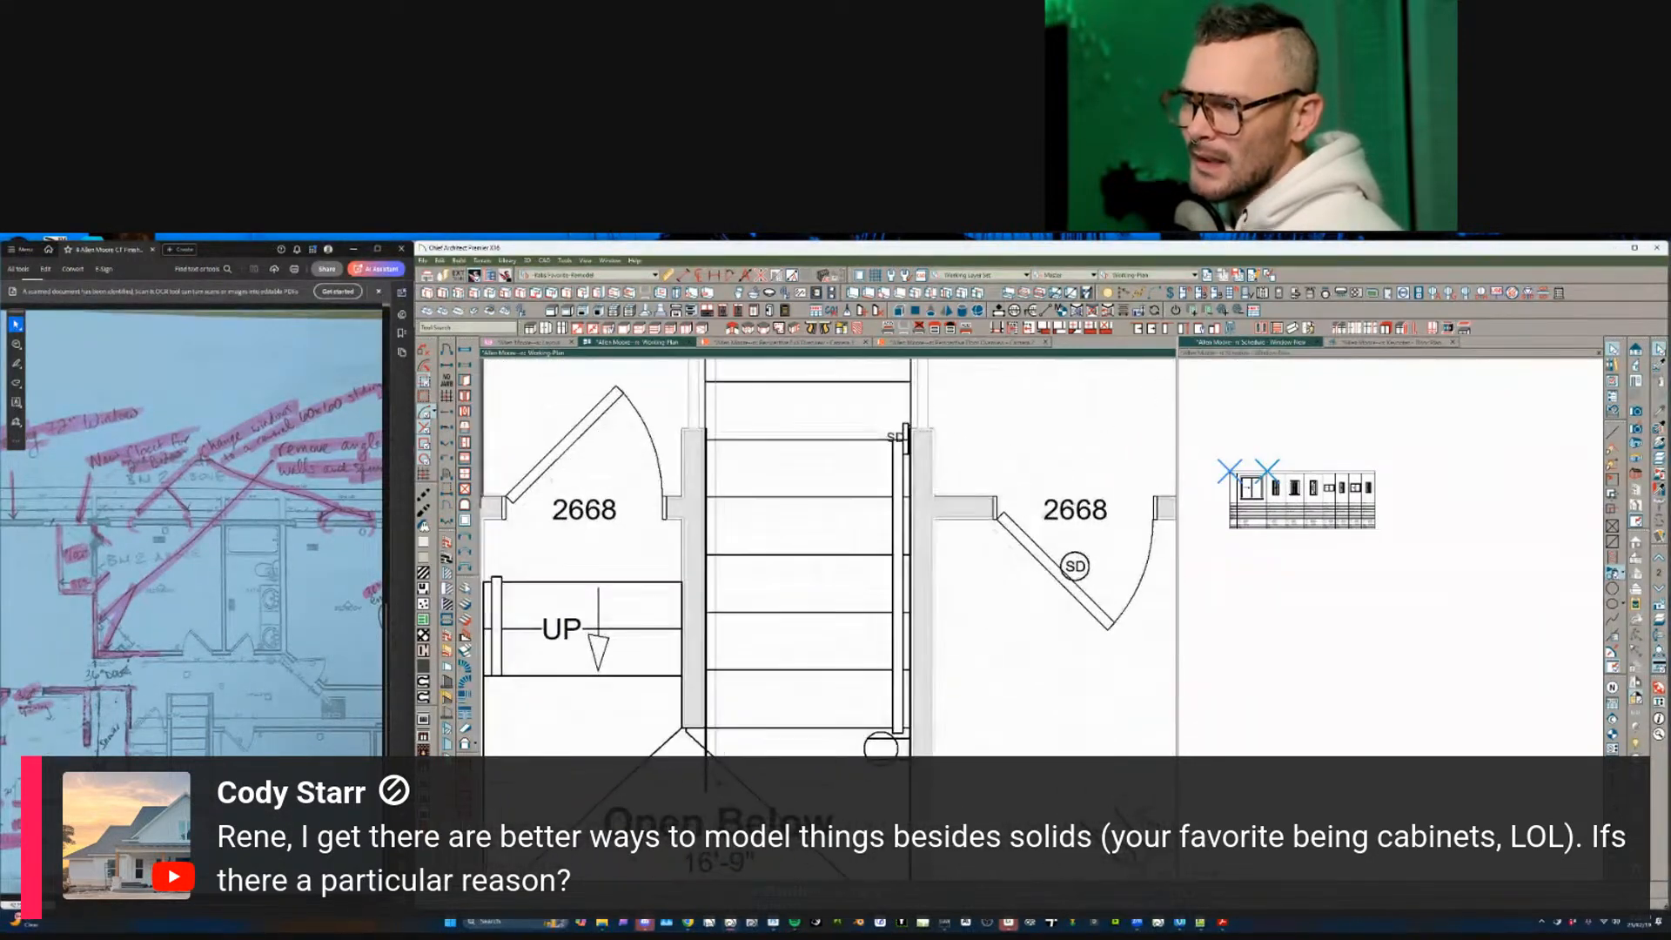
- Place a full camera near the stairs aimed toward the lower left
{"action": "key", "text": "Tab"}
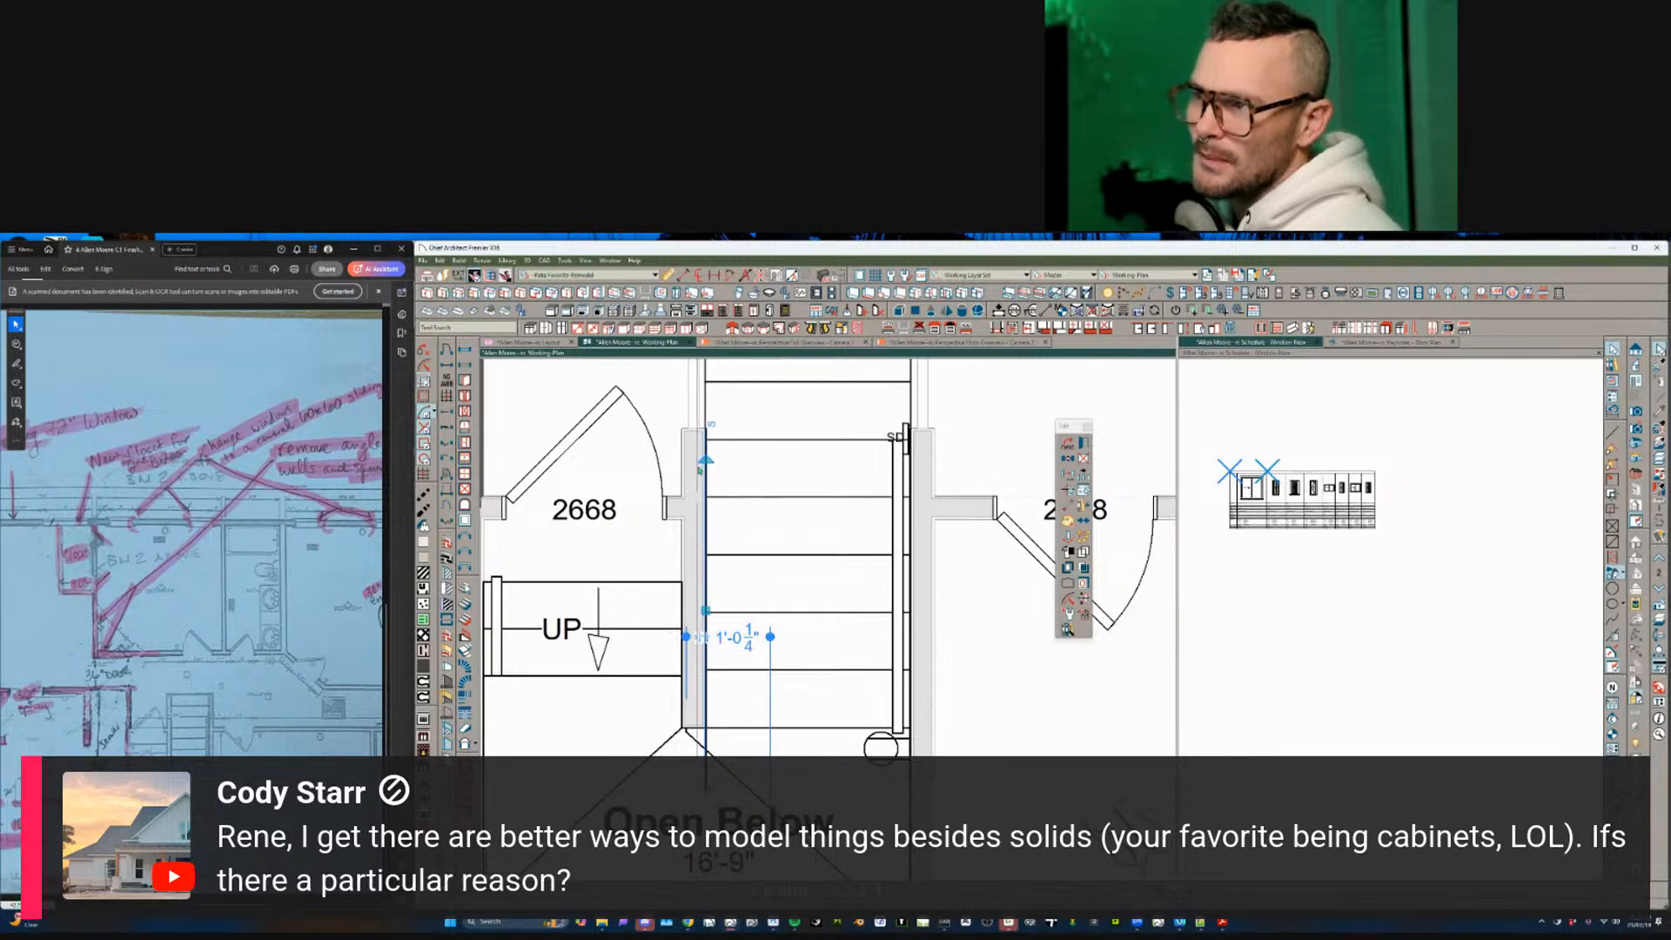
{"action": "scroll", "coordinate": [701, 480], "scroll_direction": "down", "scroll_amount": 1}
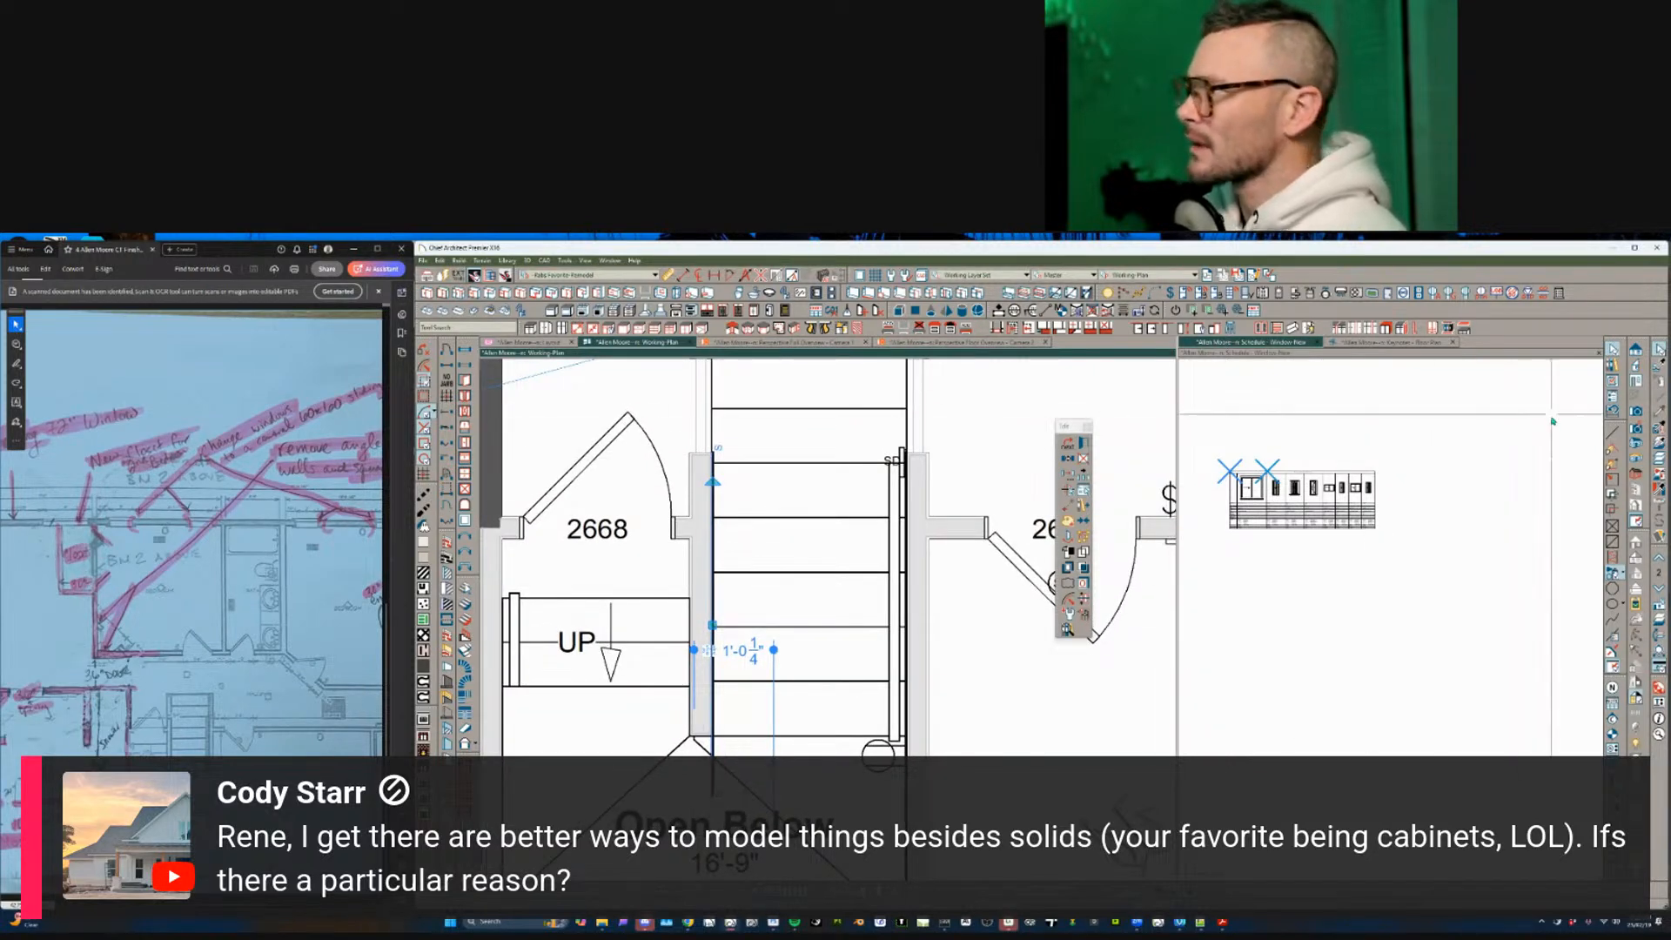
{"action": "key", "text": "Escape"}
{"action": "left_click_drag", "start_coordinate": [826, 458], "coordinate": [728, 599]}
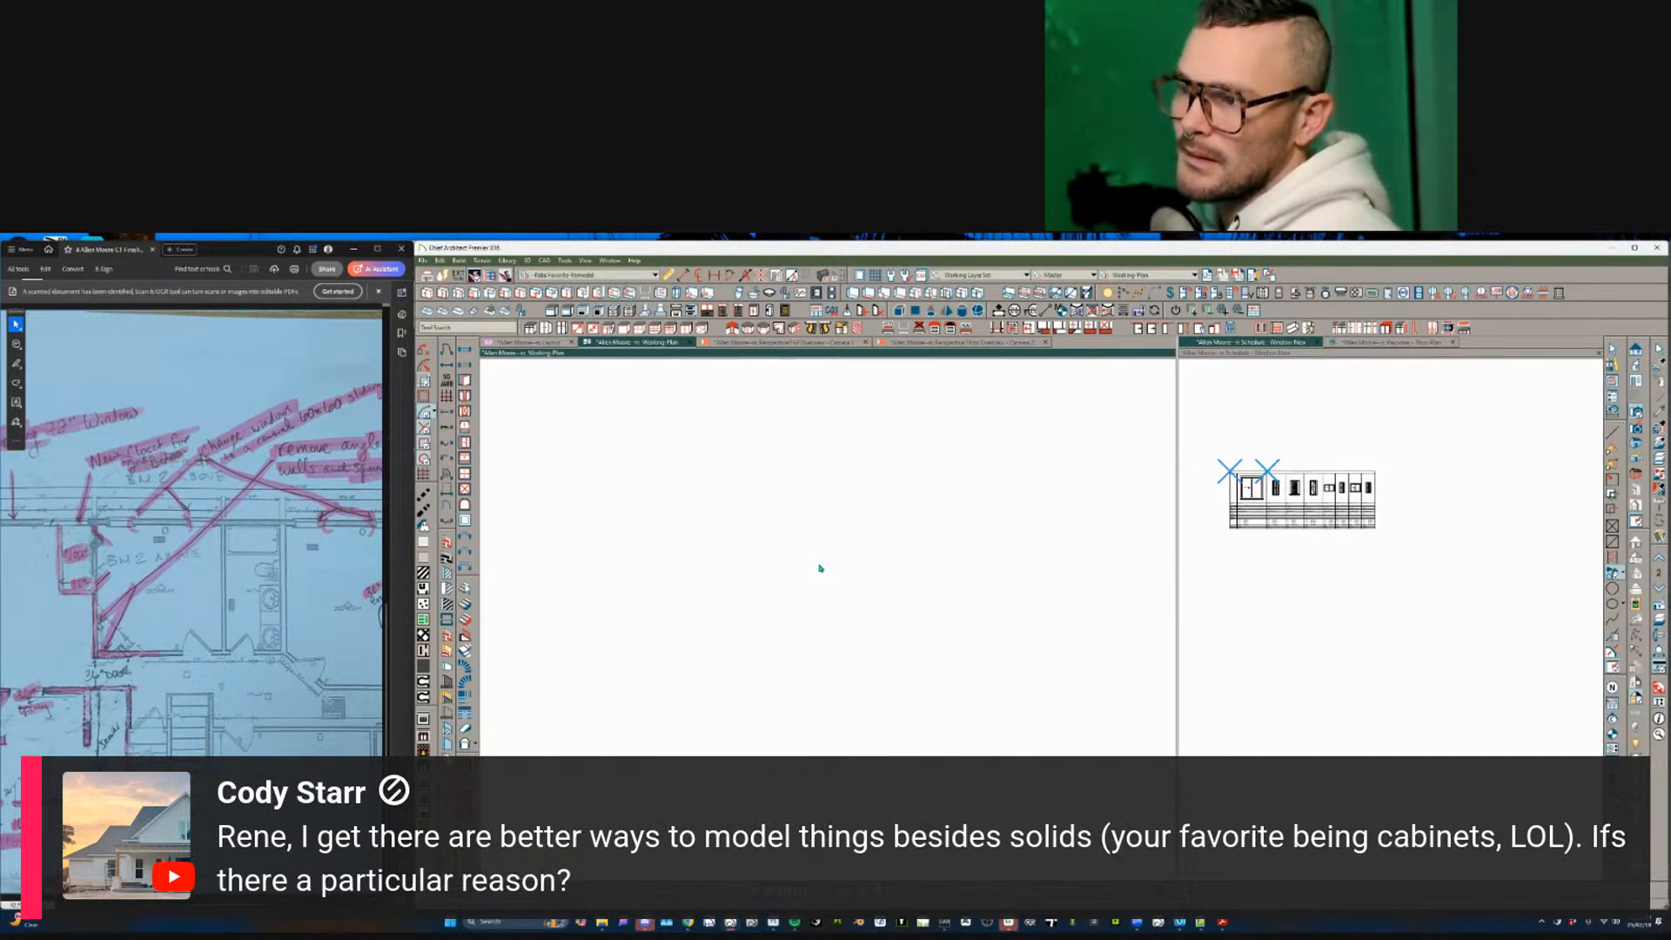
- Orbit to the stair railing and try deleting a nearby panel, then undo it
{"action": "scroll", "coordinate": [823, 565], "scroll_direction": "down", "scroll_amount": 3}
{"action": "left_click_drag", "start_coordinate": [823, 565], "coordinate": [863, 632]}
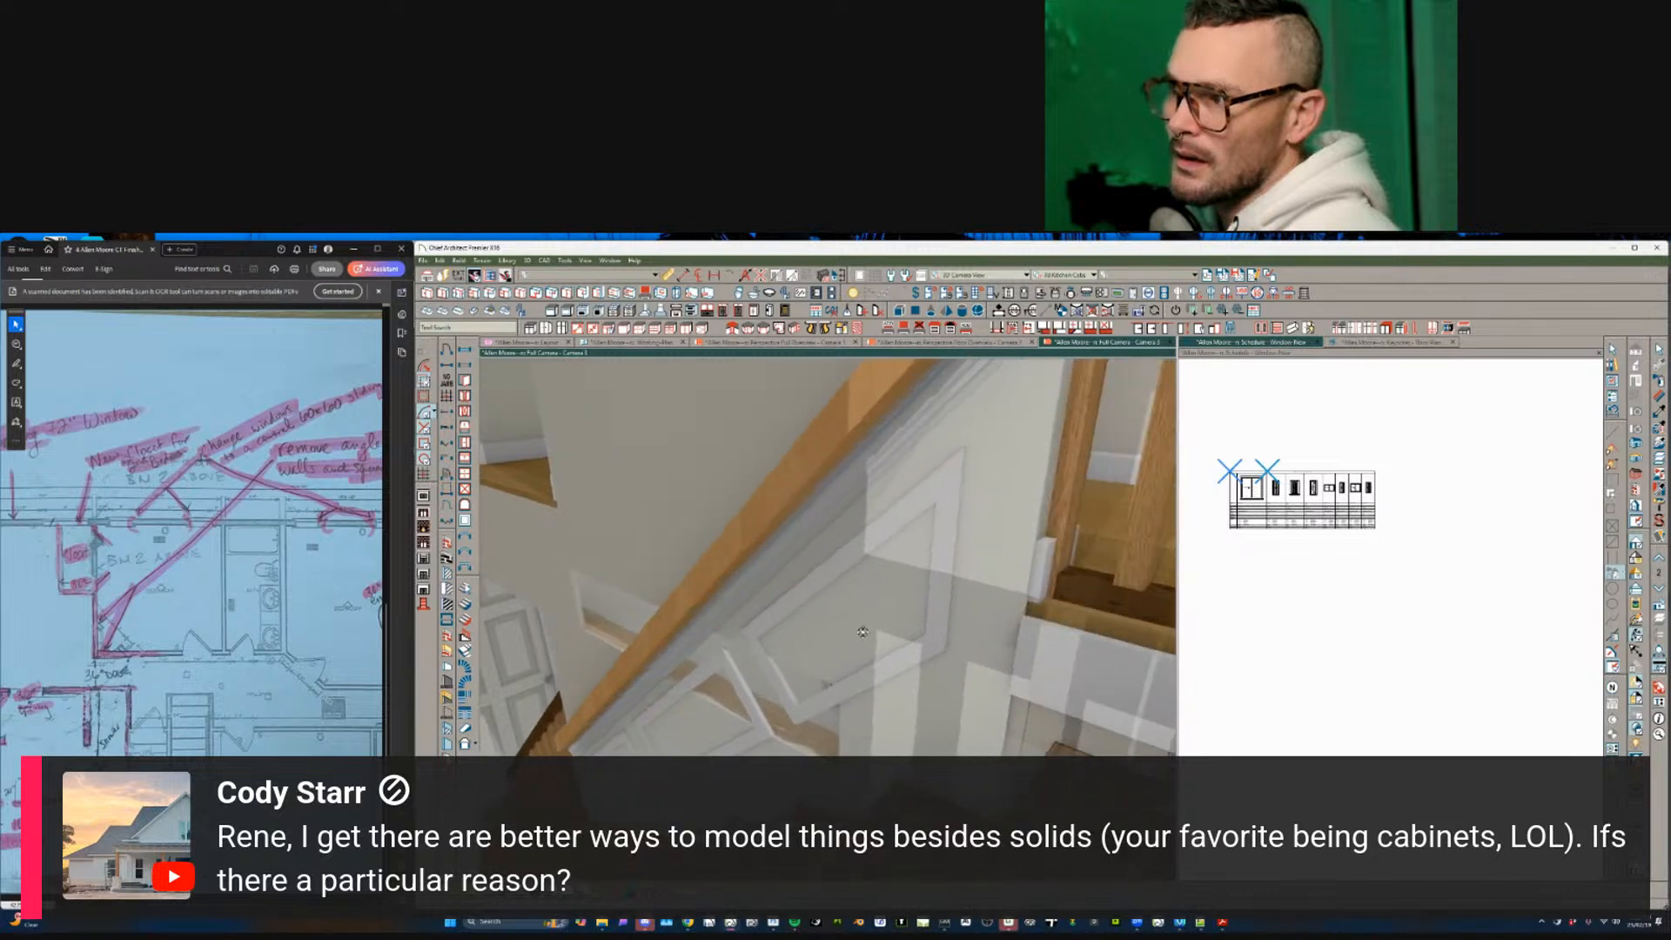
{"action": "left_click", "coordinate": [800, 645]}
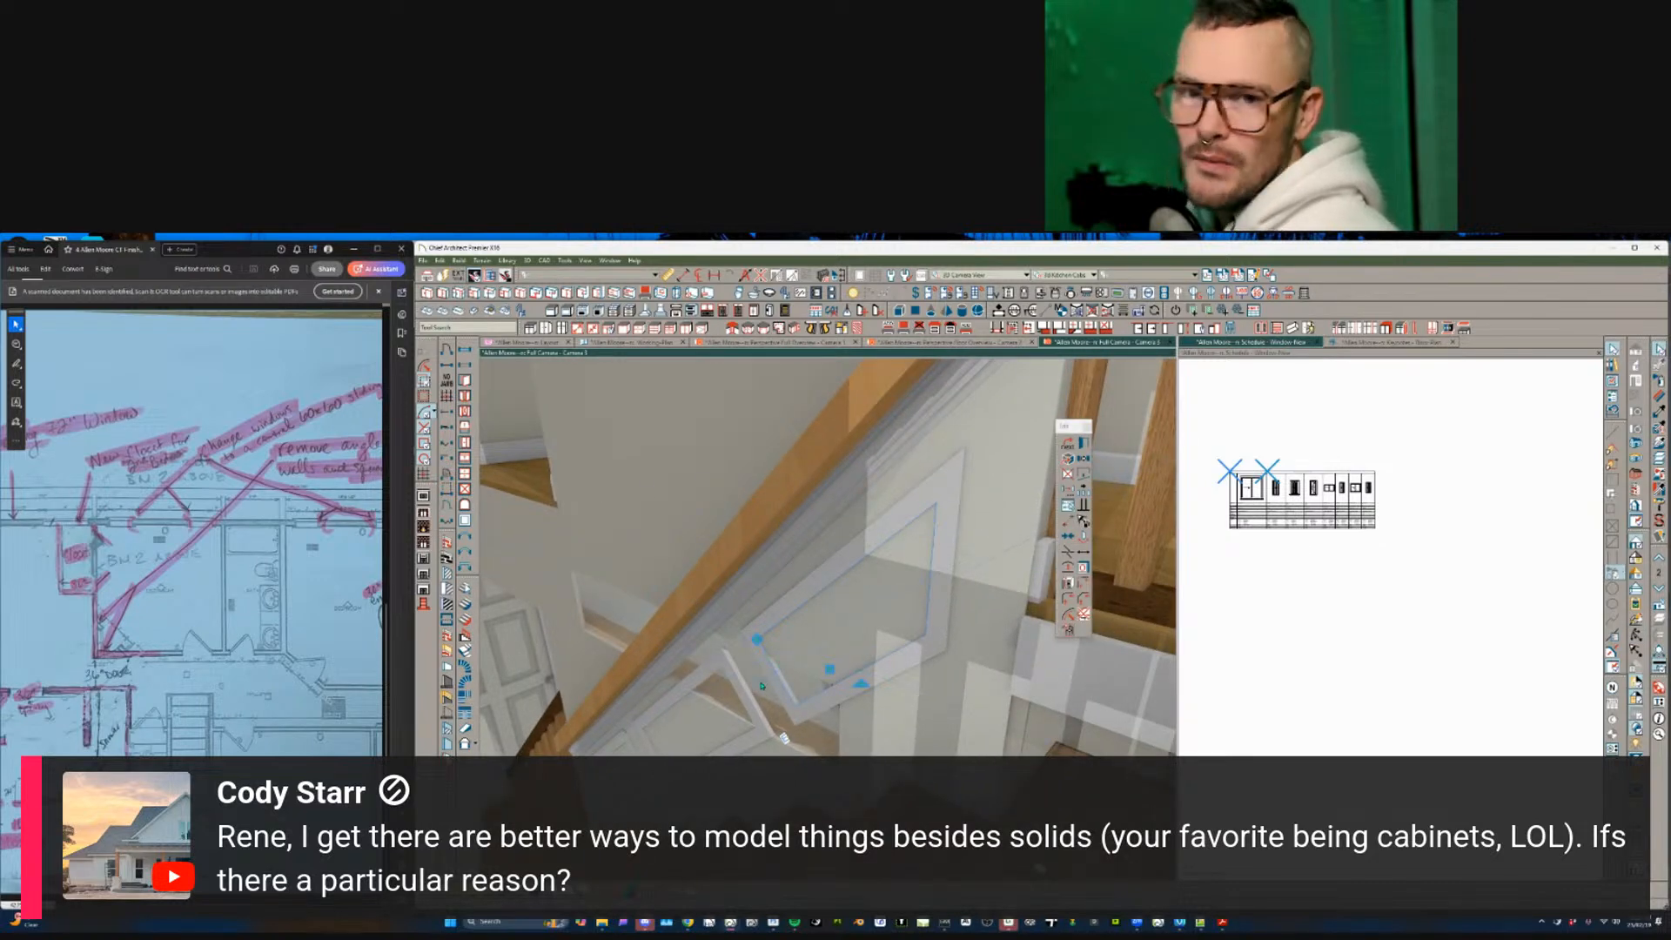
{"action": "left_click_drag", "start_coordinate": [761, 685], "coordinate": [875, 717]}
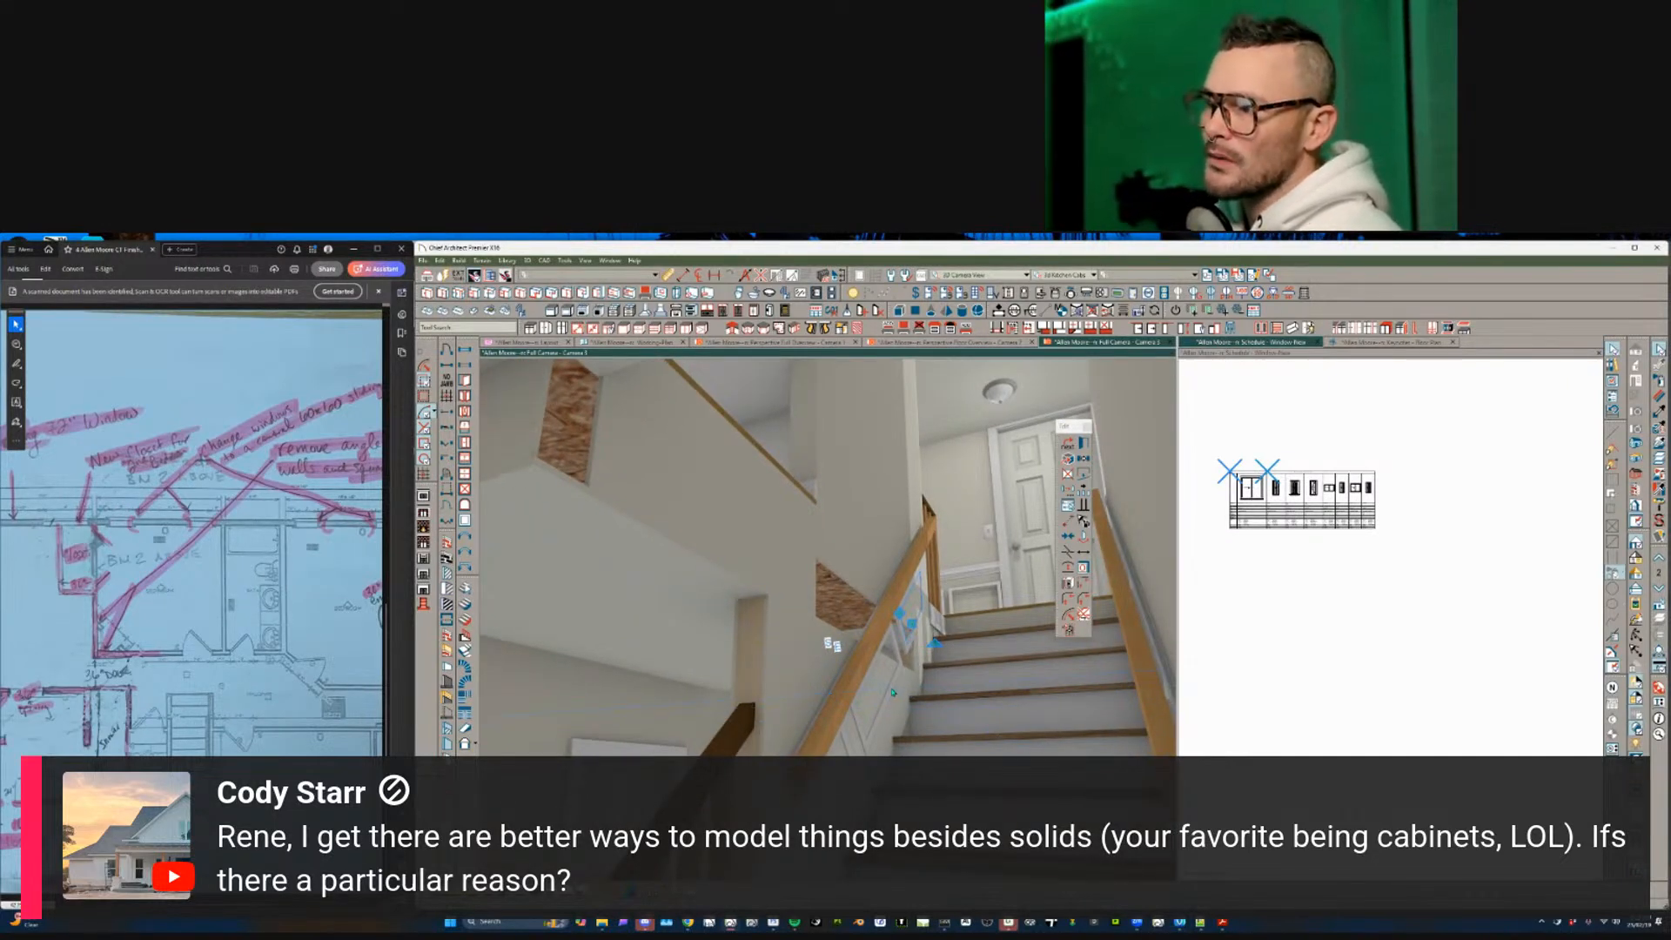
{"action": "left_click", "coordinate": [888, 703]}
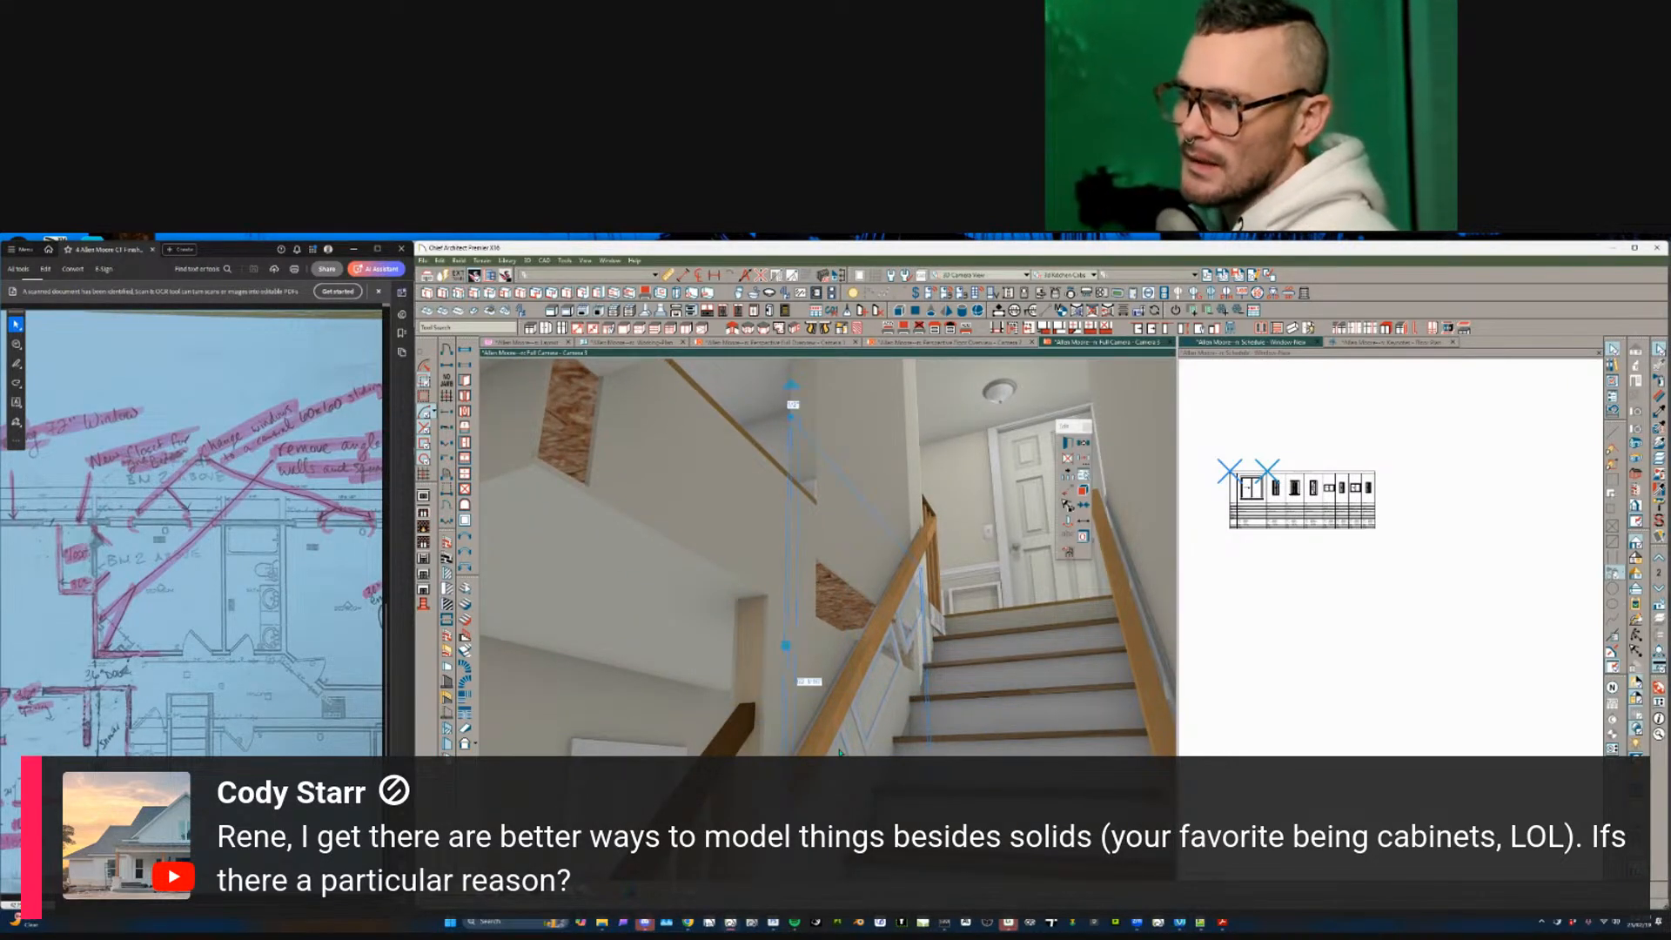
{"action": "left_click", "coordinate": [912, 713]}
{"action": "right_click", "coordinate": [911, 712]}
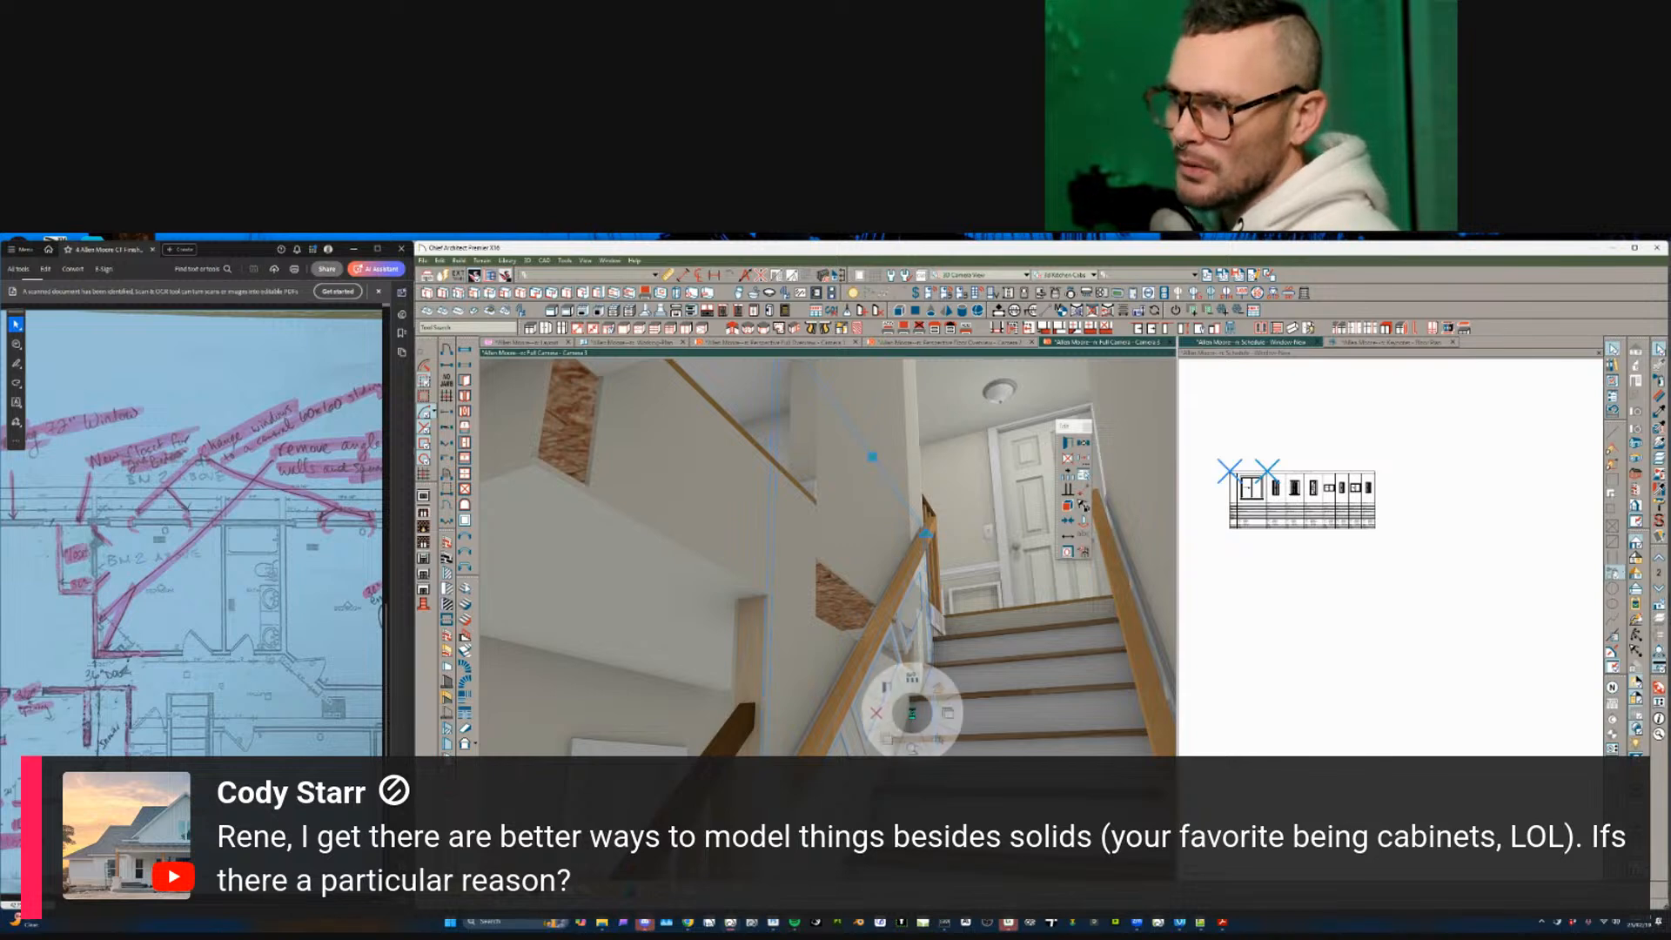
{"action": "left_click", "coordinate": [877, 712]}
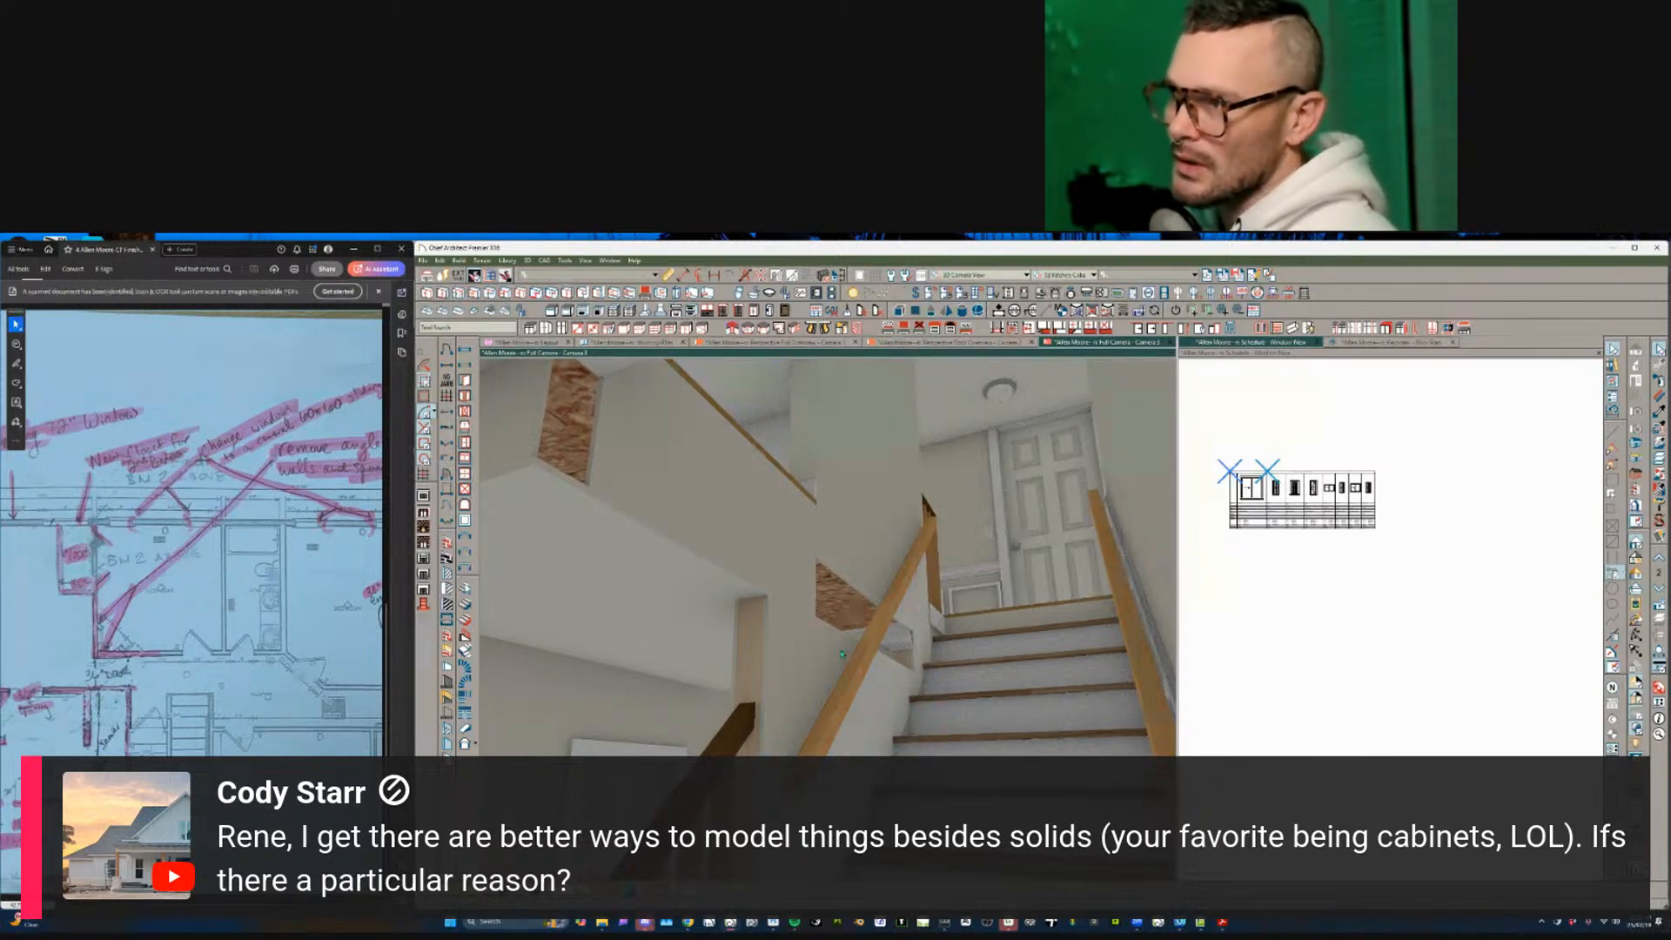
{"action": "key", "text": "ctrl+z"}
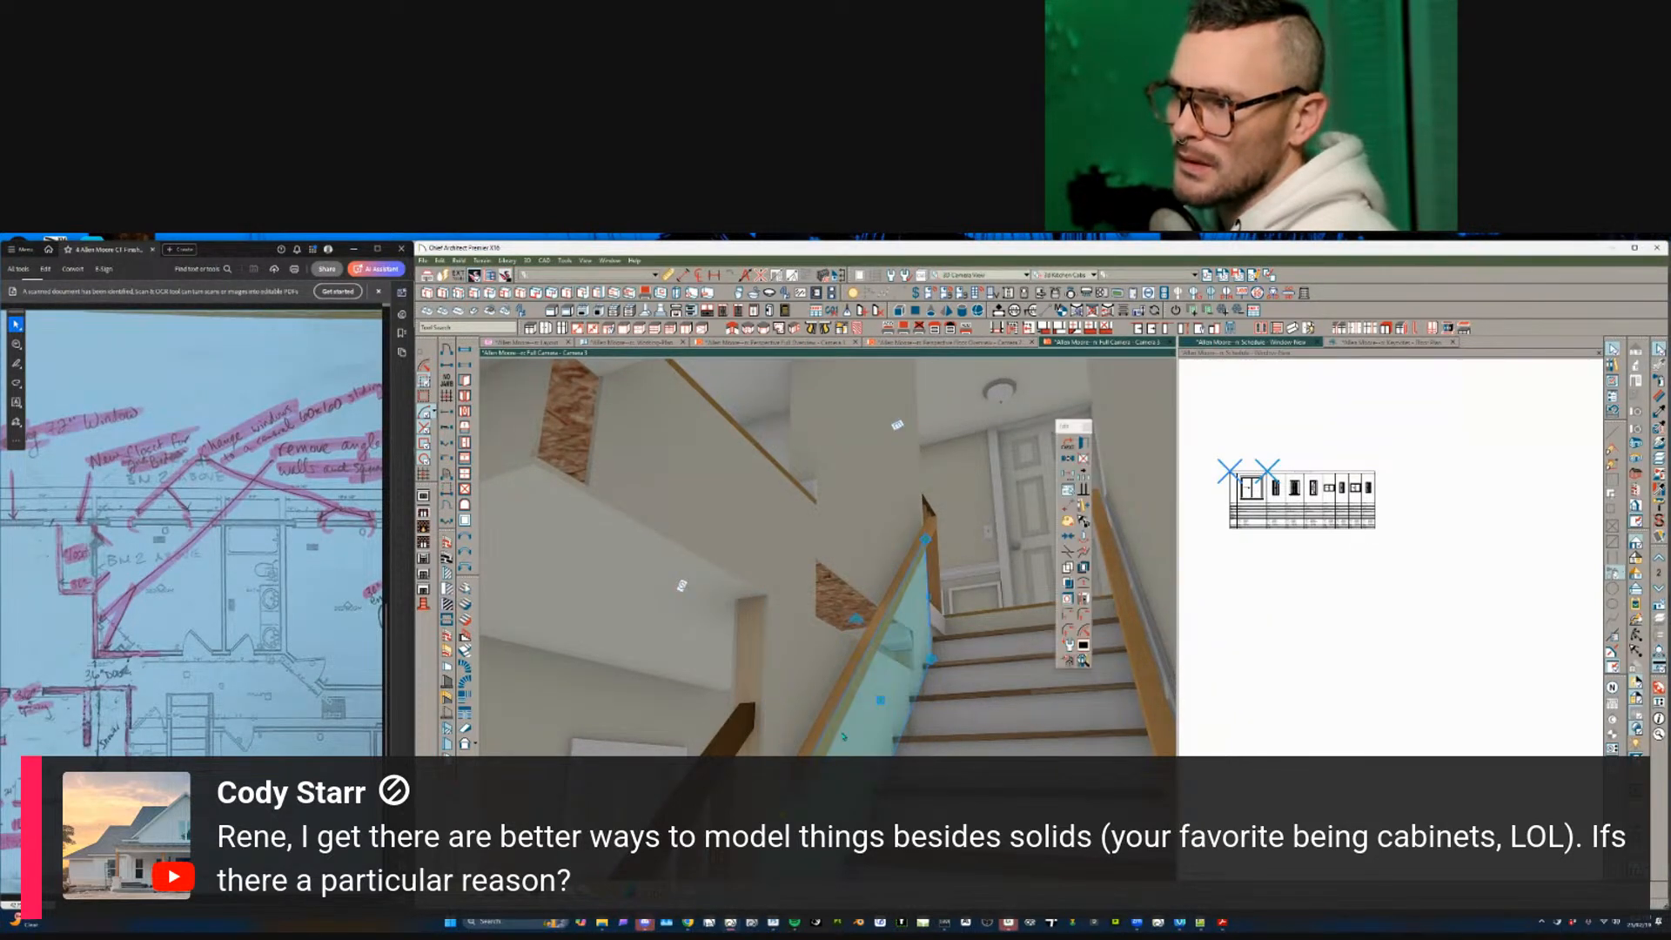
- Check the glass backsplash panel's specification and delete the panel
{"action": "middle_click_drag", "start_coordinate": [842, 736], "coordinate": [875, 689]}
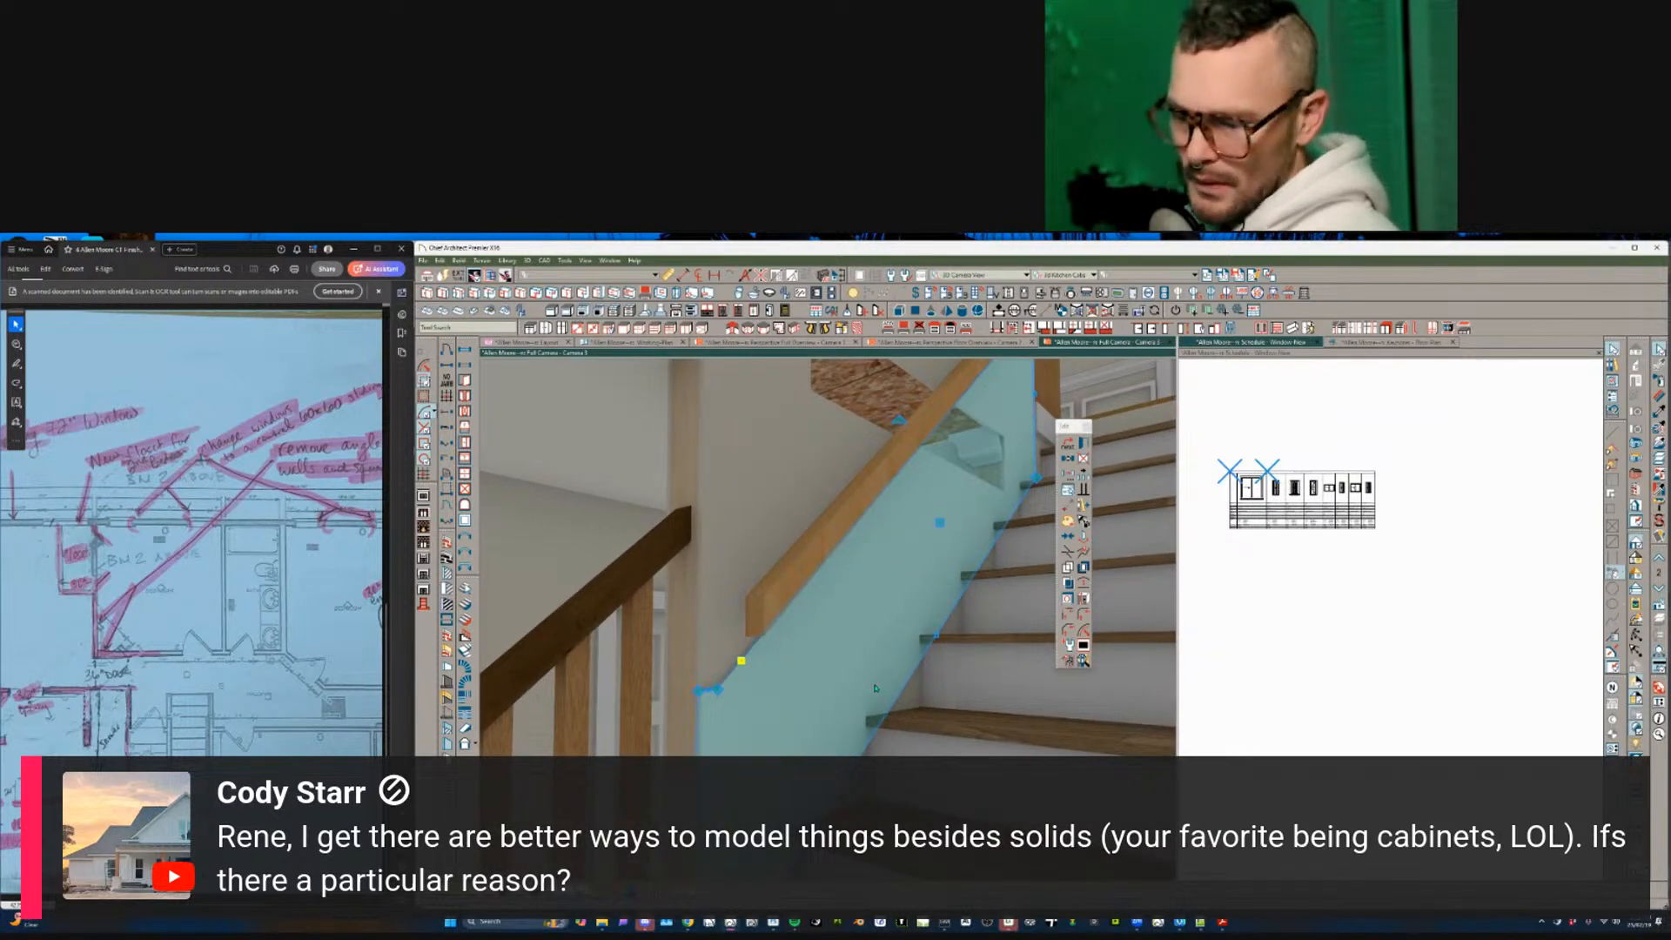
{"action": "double_click", "coordinate": [876, 688]}
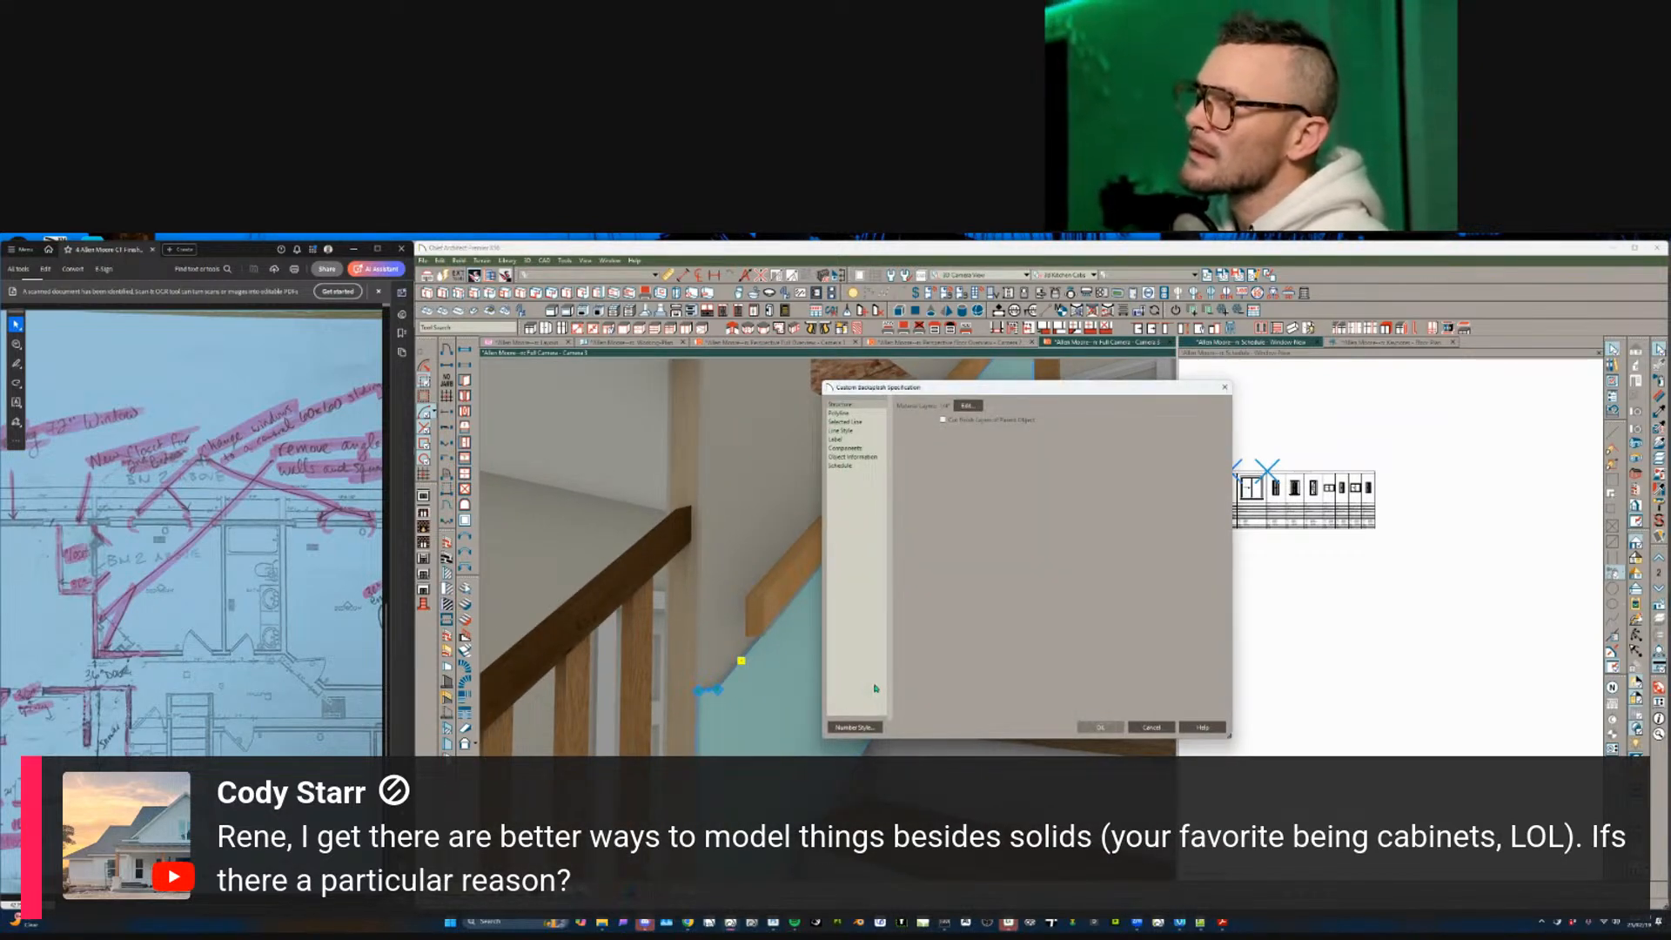
{"action": "left_click", "coordinate": [1145, 727]}
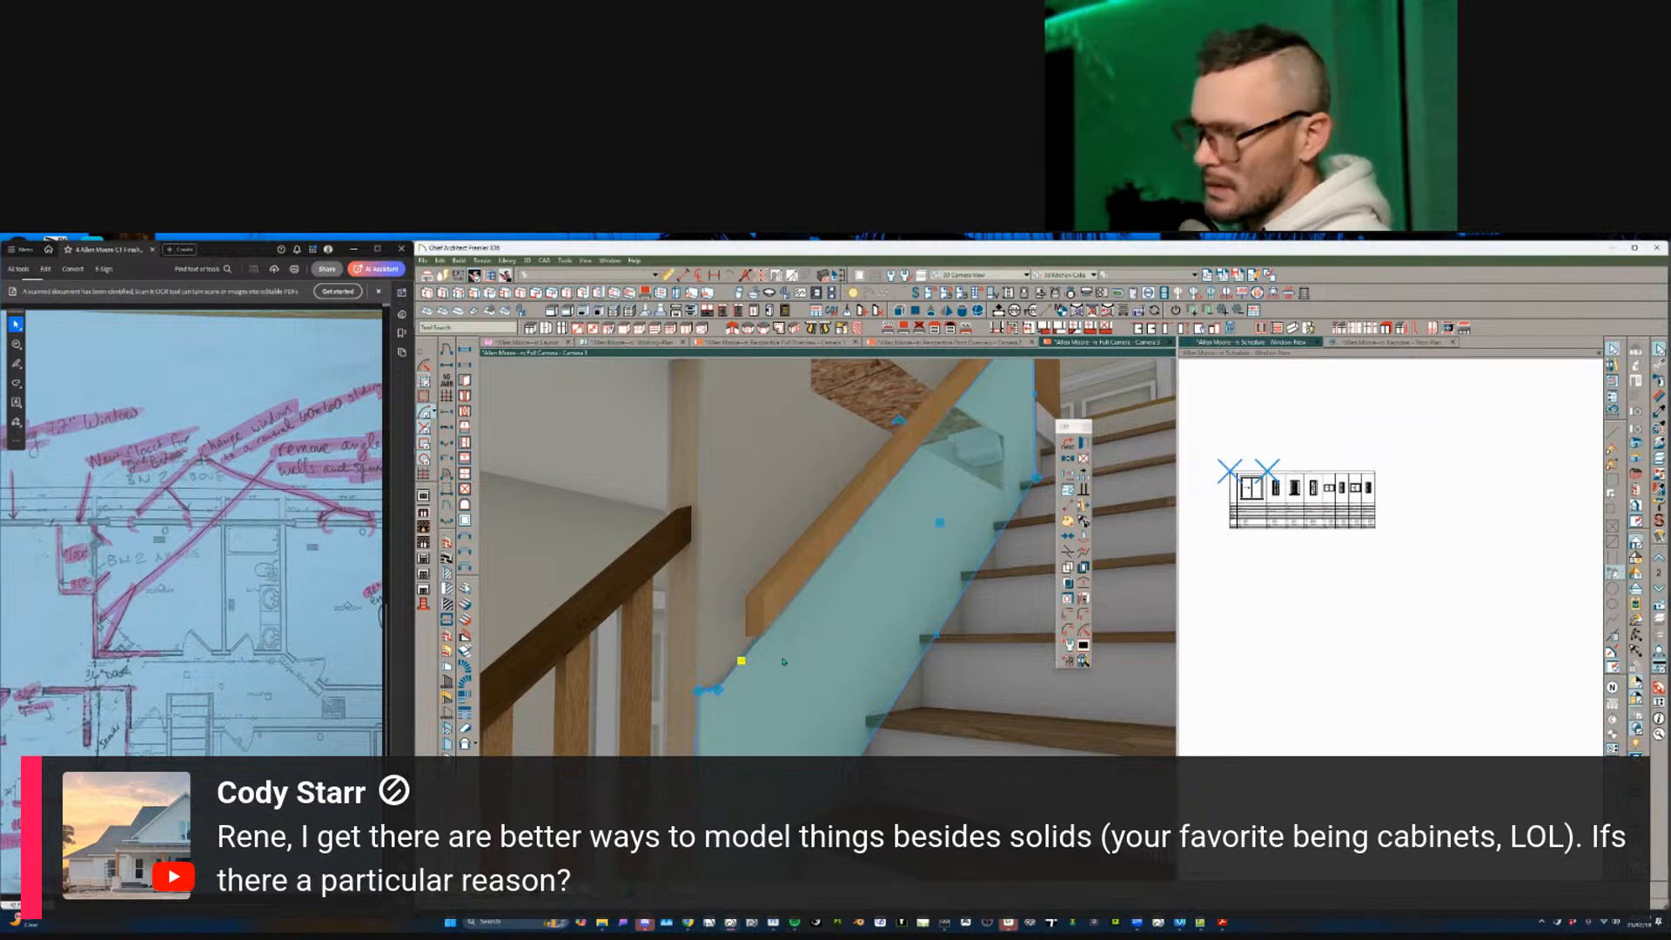
{"action": "key", "text": "Delete"}
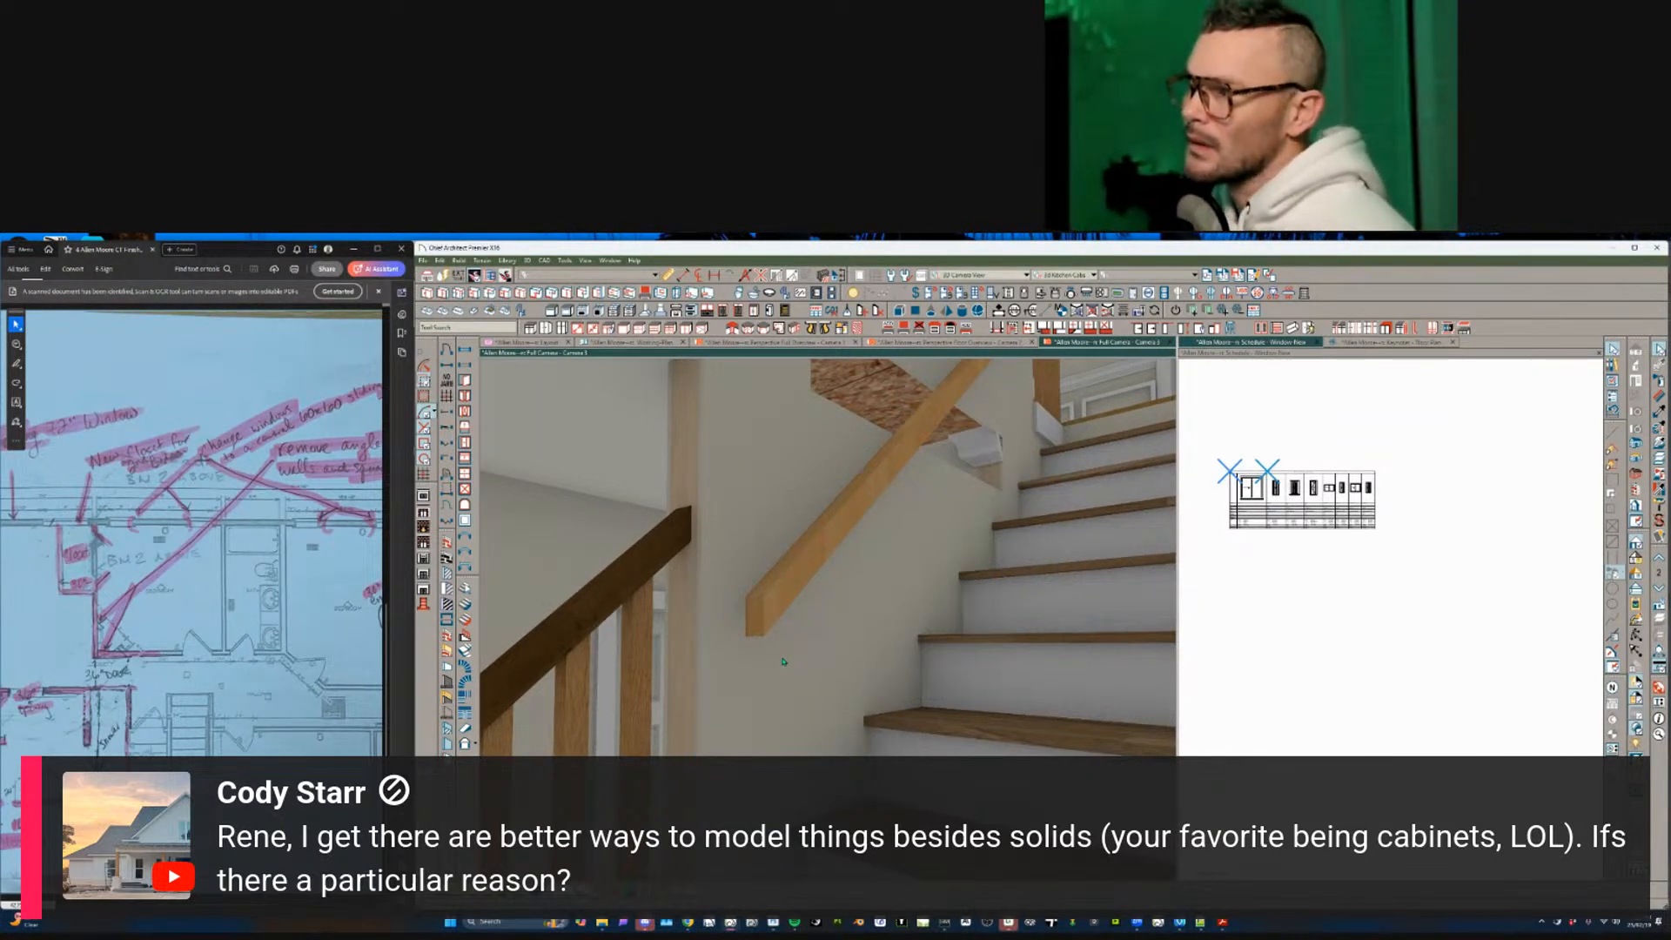
{"action": "scroll", "coordinate": [783, 661], "scroll_direction": "up", "scroll_amount": 3}
{"action": "scroll", "coordinate": [782, 656], "scroll_direction": "down", "scroll_amount": 5}
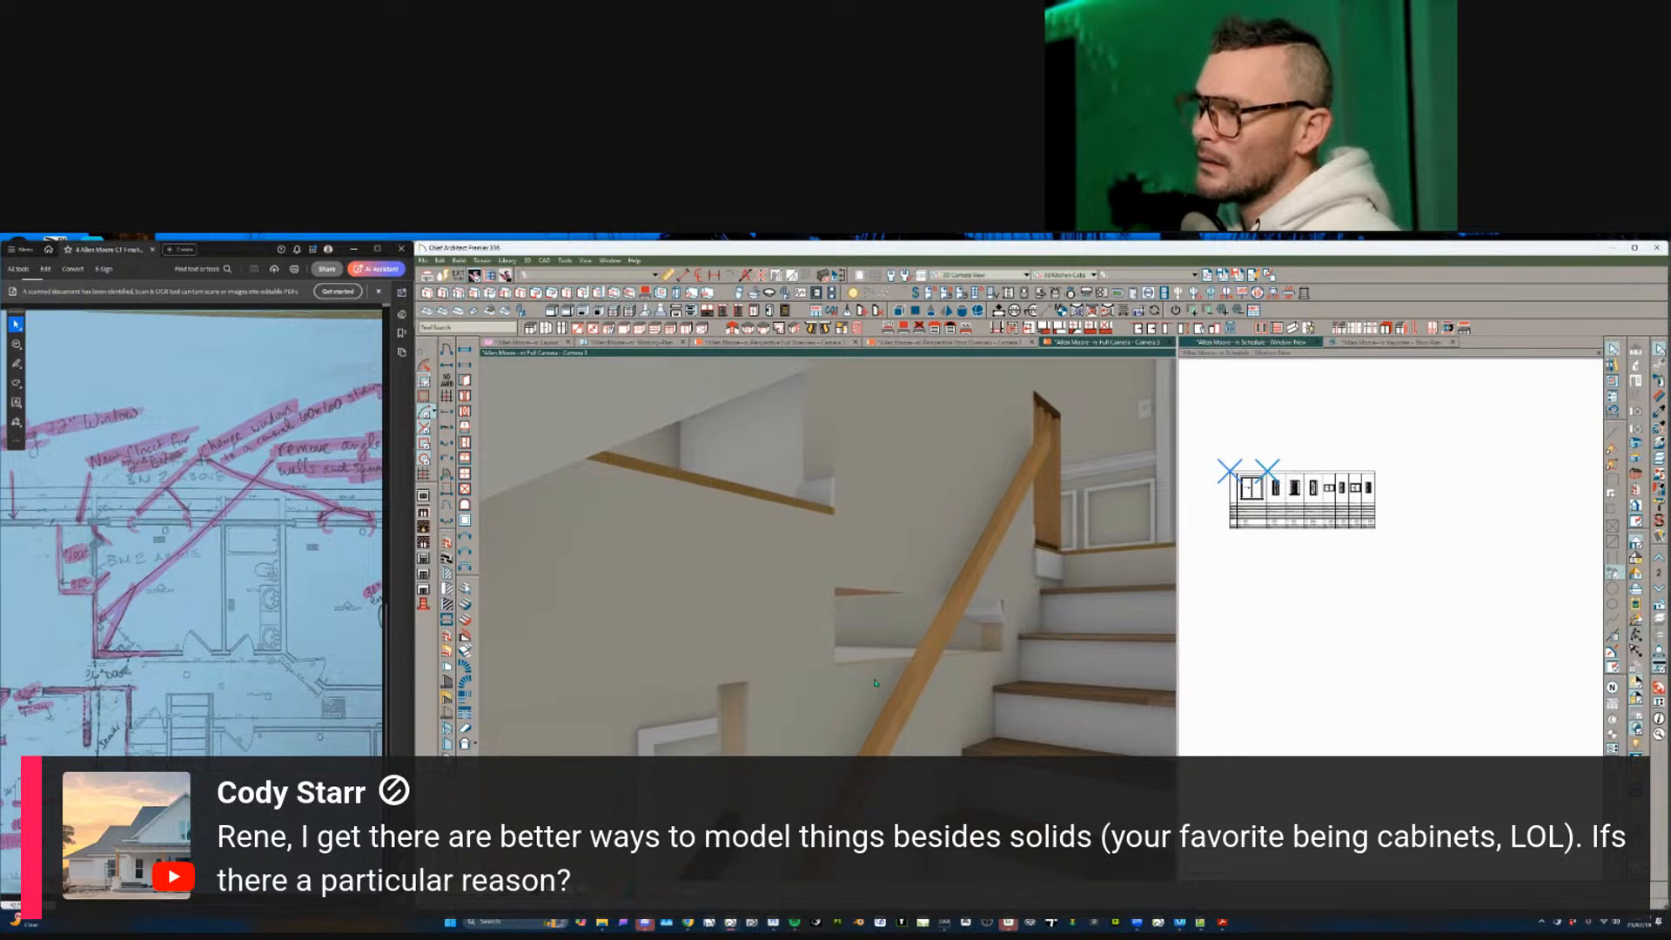
- Select the upper wall by the stairs and review its structure settings without changes
{"action": "left_click", "coordinate": [876, 683]}
{"action": "left_click", "coordinate": [866, 576]}
{"action": "middle_click_drag", "start_coordinate": [866, 576], "coordinate": [734, 554]}
{"action": "scroll", "coordinate": [809, 743], "scroll_direction": "down", "scroll_amount": 6}
{"action": "middle_click_drag", "start_coordinate": [822, 754], "coordinate": [889, 687]}
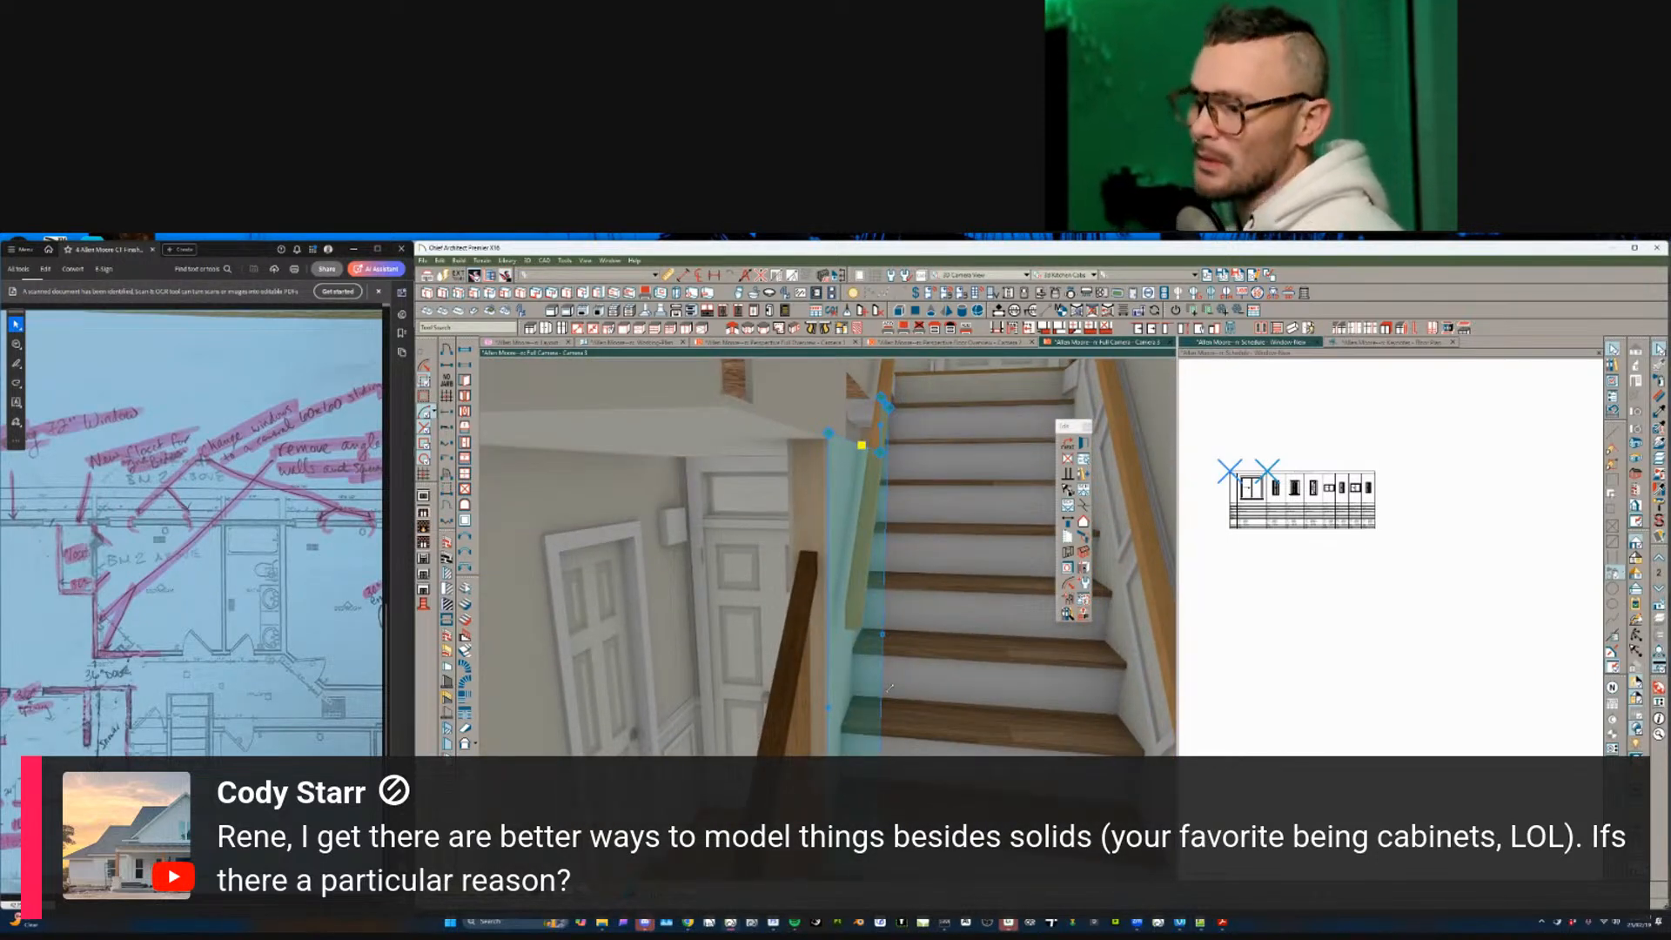
{"action": "double_click", "coordinate": [864, 620]}
{"action": "left_click", "coordinate": [475, 339]}
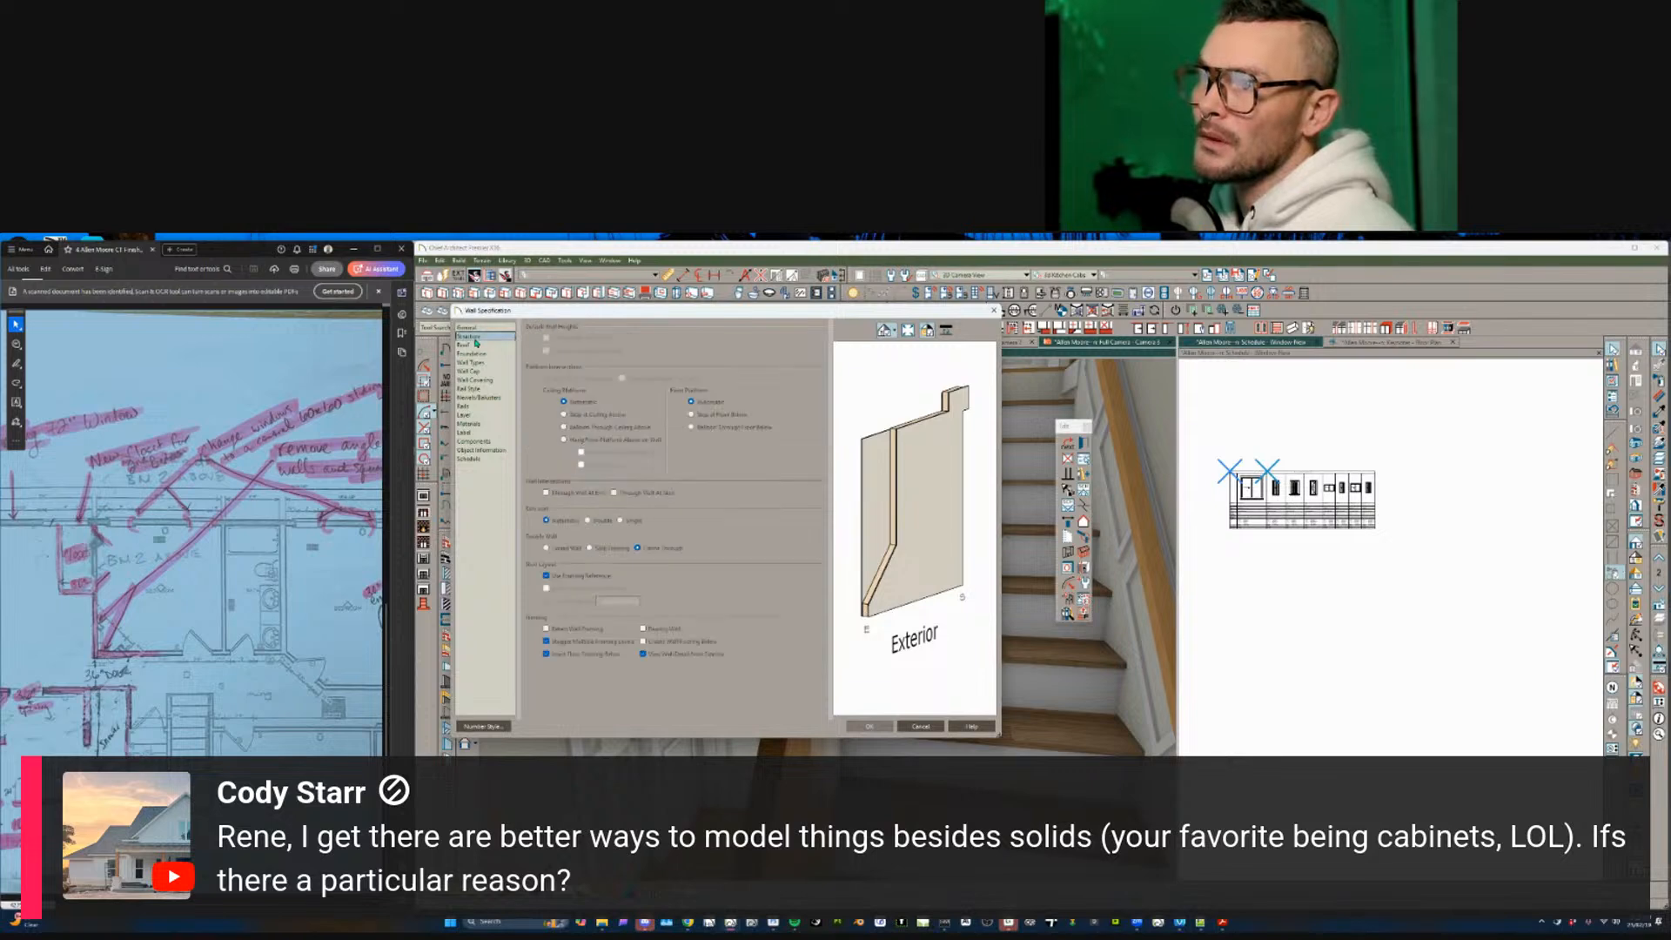
{"action": "left_click", "coordinate": [920, 731]}
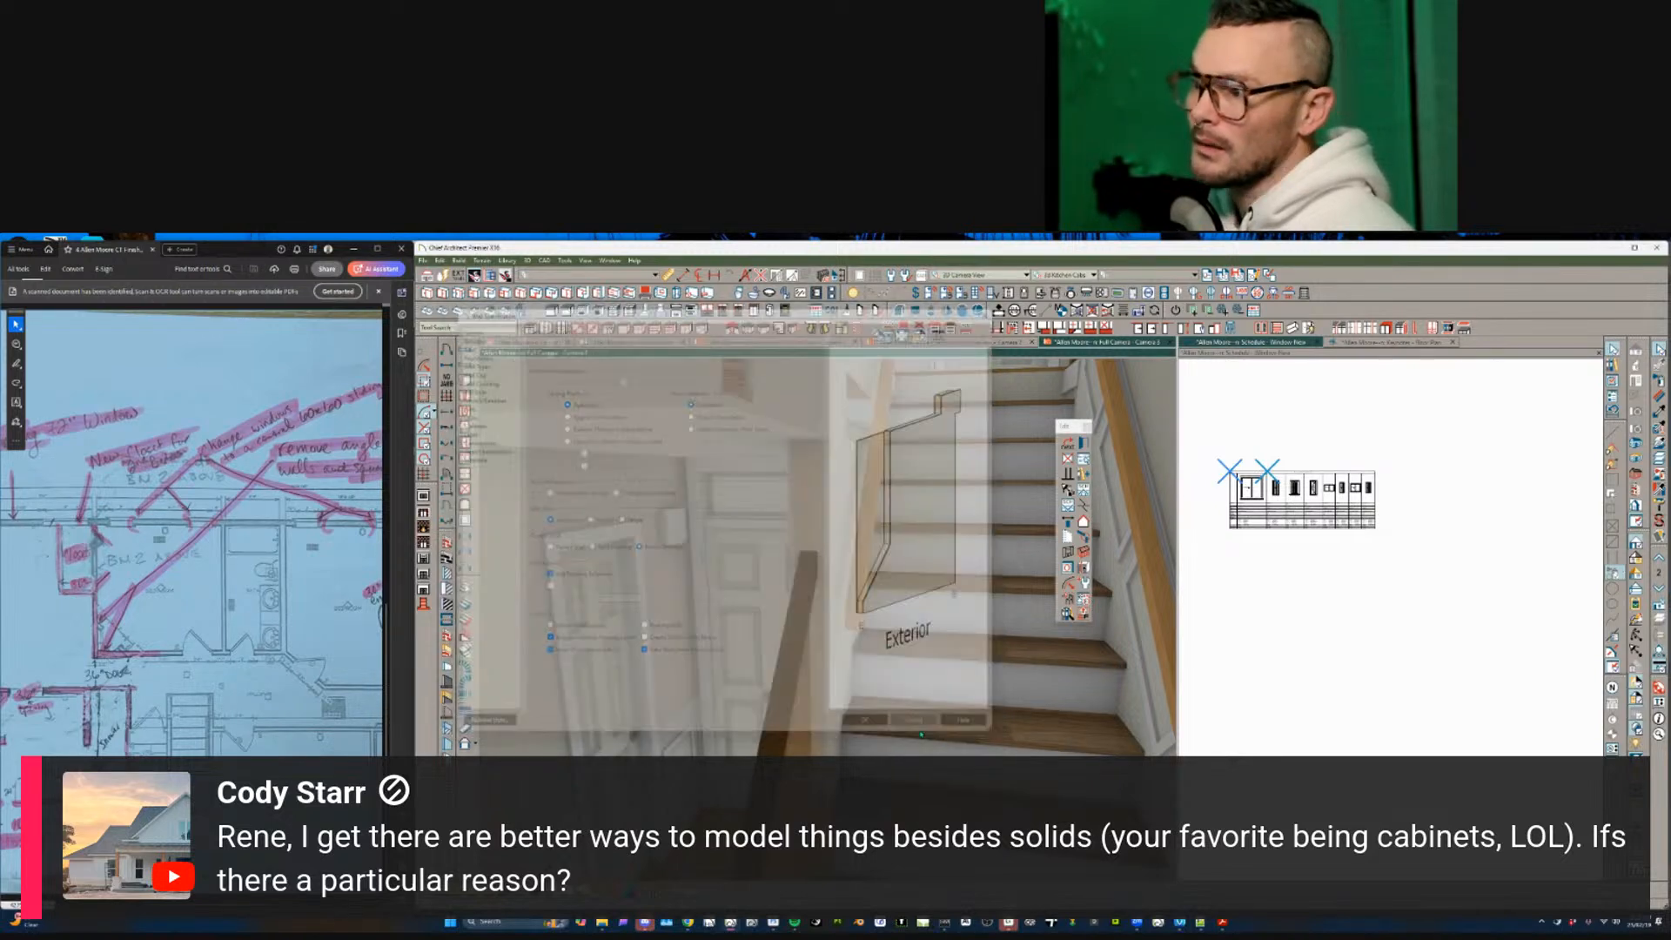
- Delete the short end-post wall at the stairs and inspect the wainscot pieces
{"action": "middle_click_drag", "start_coordinate": [924, 600], "coordinate": [774, 648]}
{"action": "left_click", "coordinate": [865, 614]}
{"action": "middle_click_drag", "start_coordinate": [865, 614], "coordinate": [780, 582]}
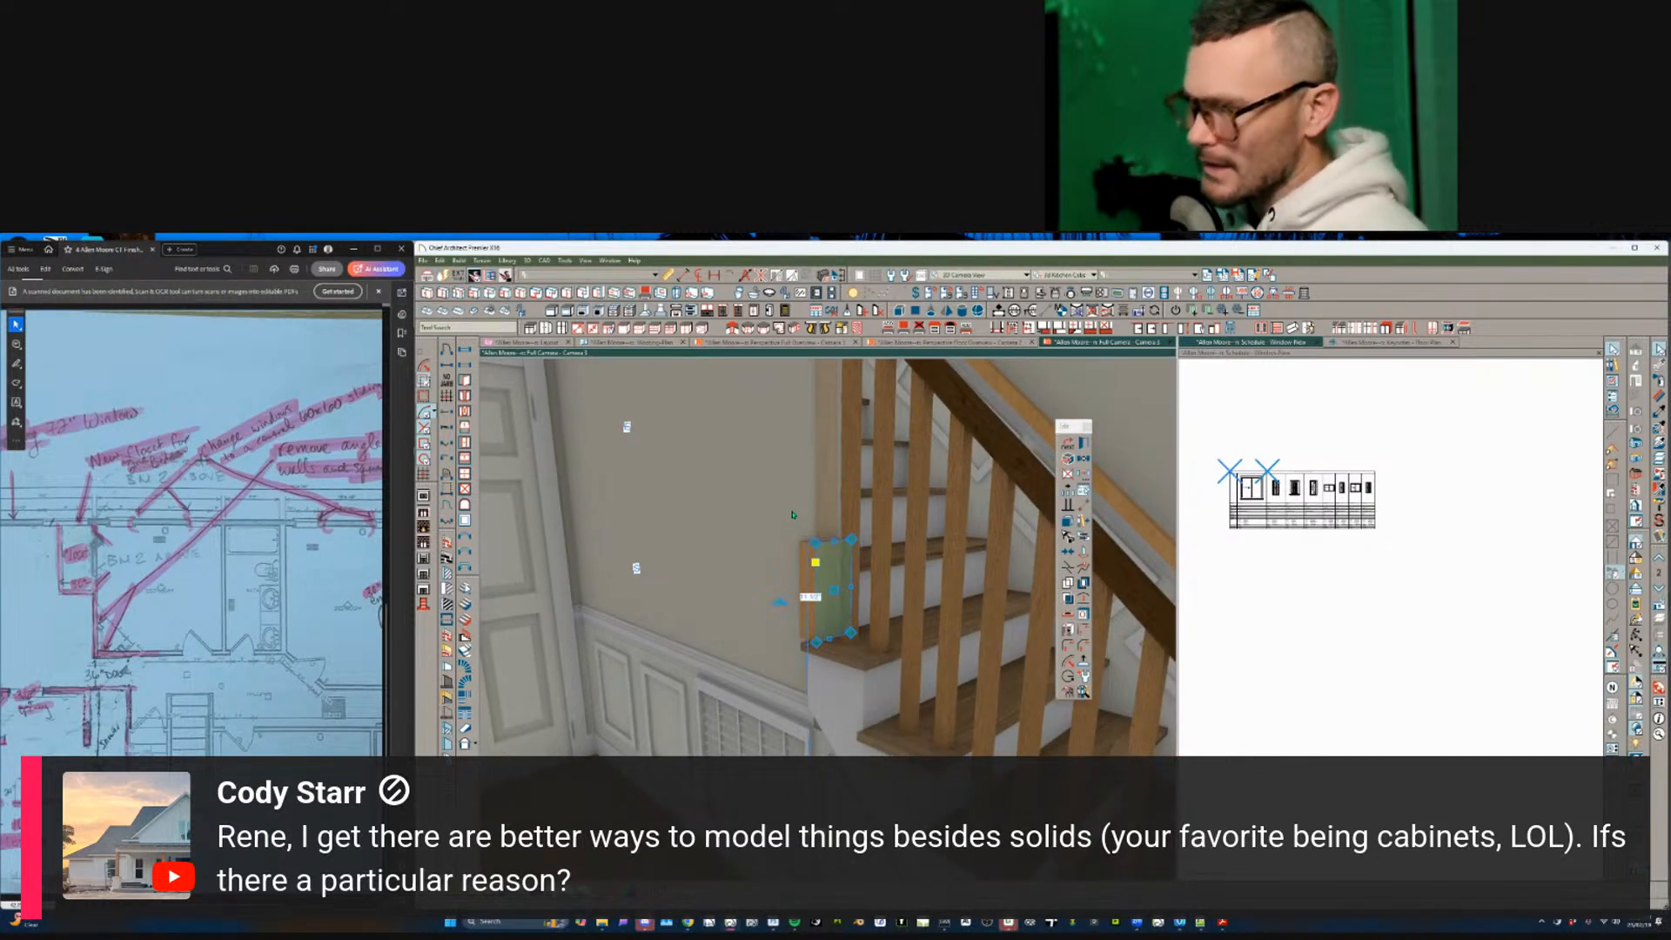
{"action": "key", "text": "Delete"}
{"action": "middle_click_drag", "start_coordinate": [794, 515], "coordinate": [739, 713]}
{"action": "left_click", "coordinate": [738, 712]}
{"action": "left_click", "coordinate": [636, 721]}
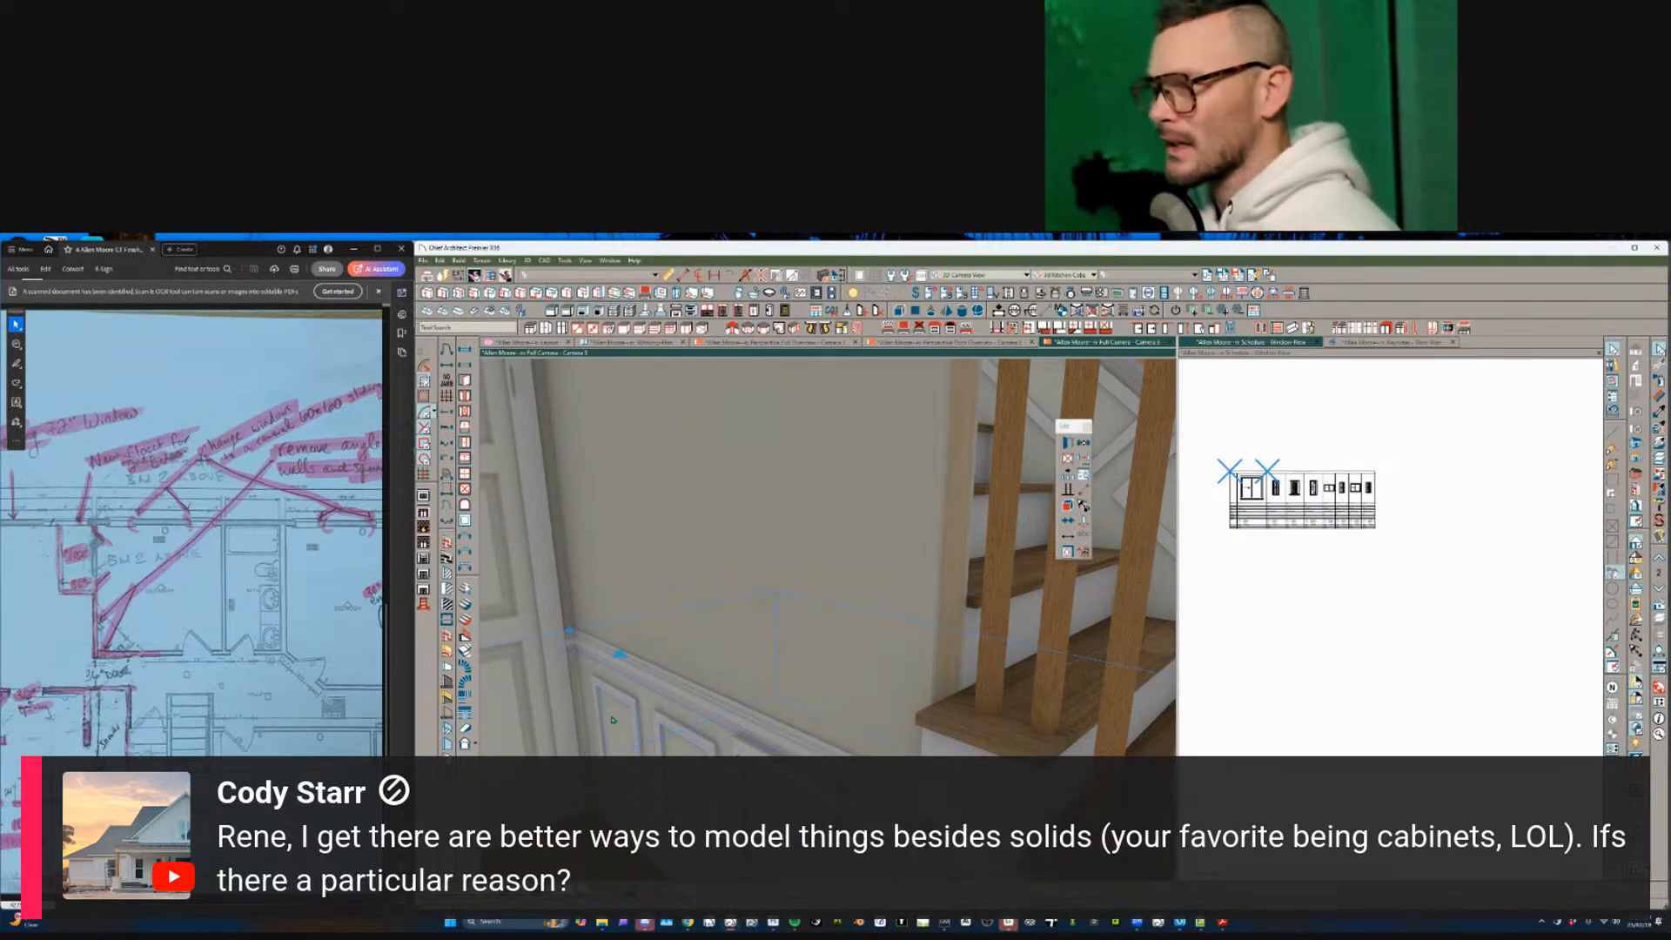
{"action": "middle_click_drag", "start_coordinate": [819, 718], "coordinate": [811, 739]}
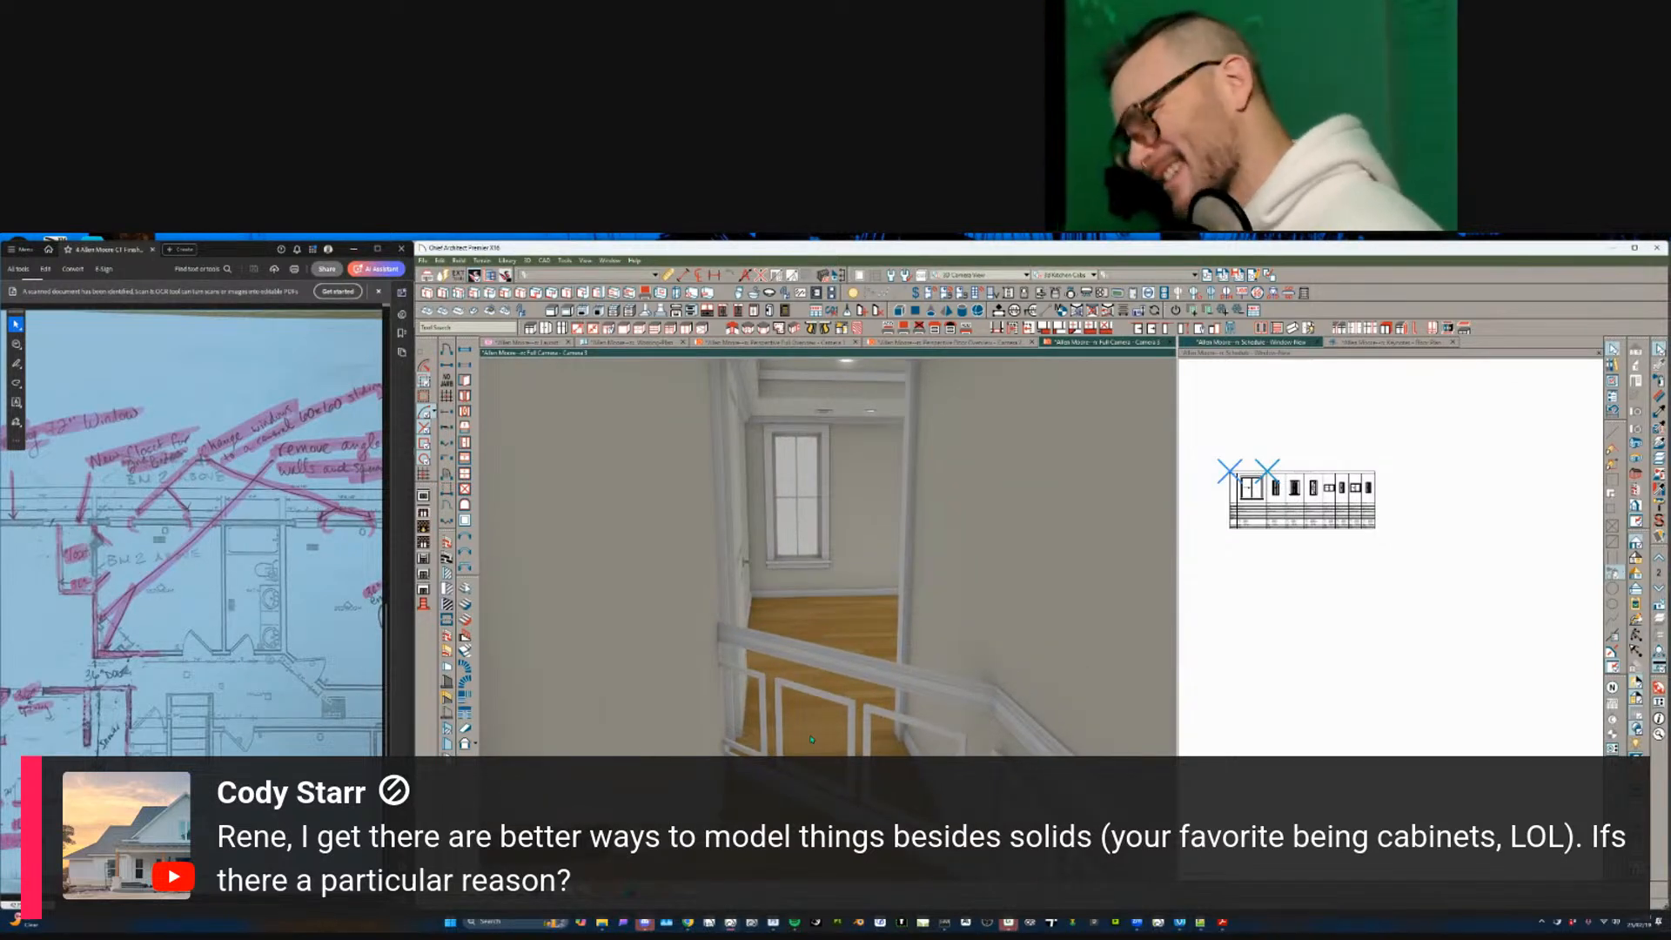
- Delete the railing frames under the landing rail, the remaining rail frame and the leftover object
{"action": "left_click", "coordinate": [766, 674]}
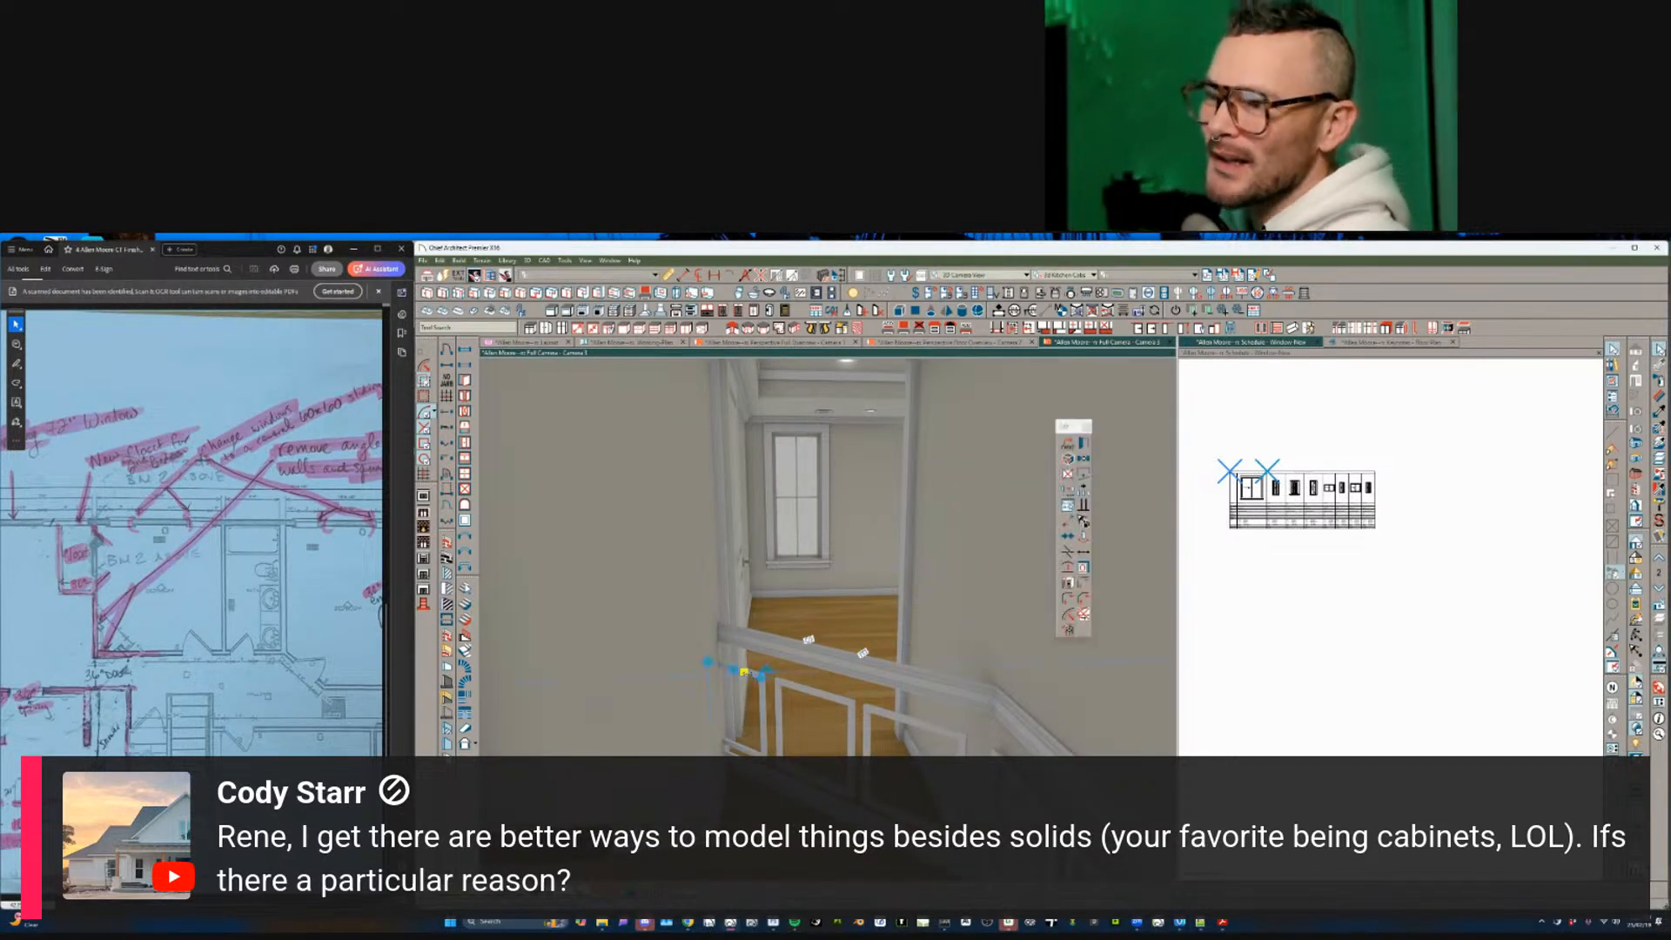
{"action": "left_click", "coordinate": [813, 692], "text": "shift"}
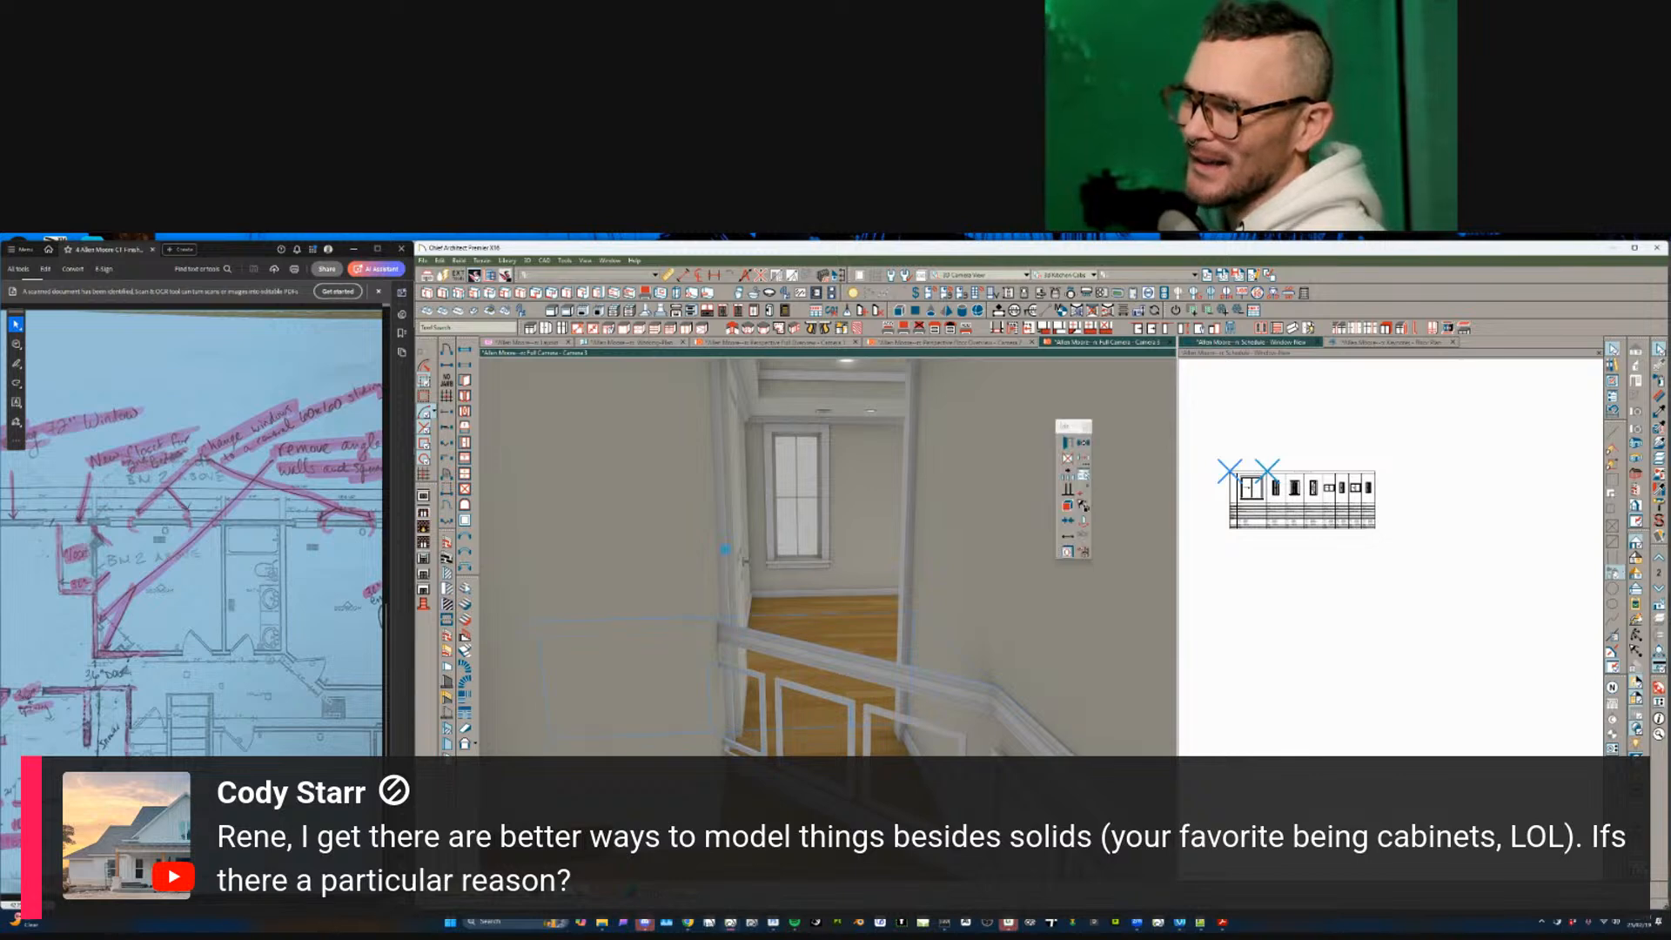
{"action": "left_click", "coordinate": [815, 655]}
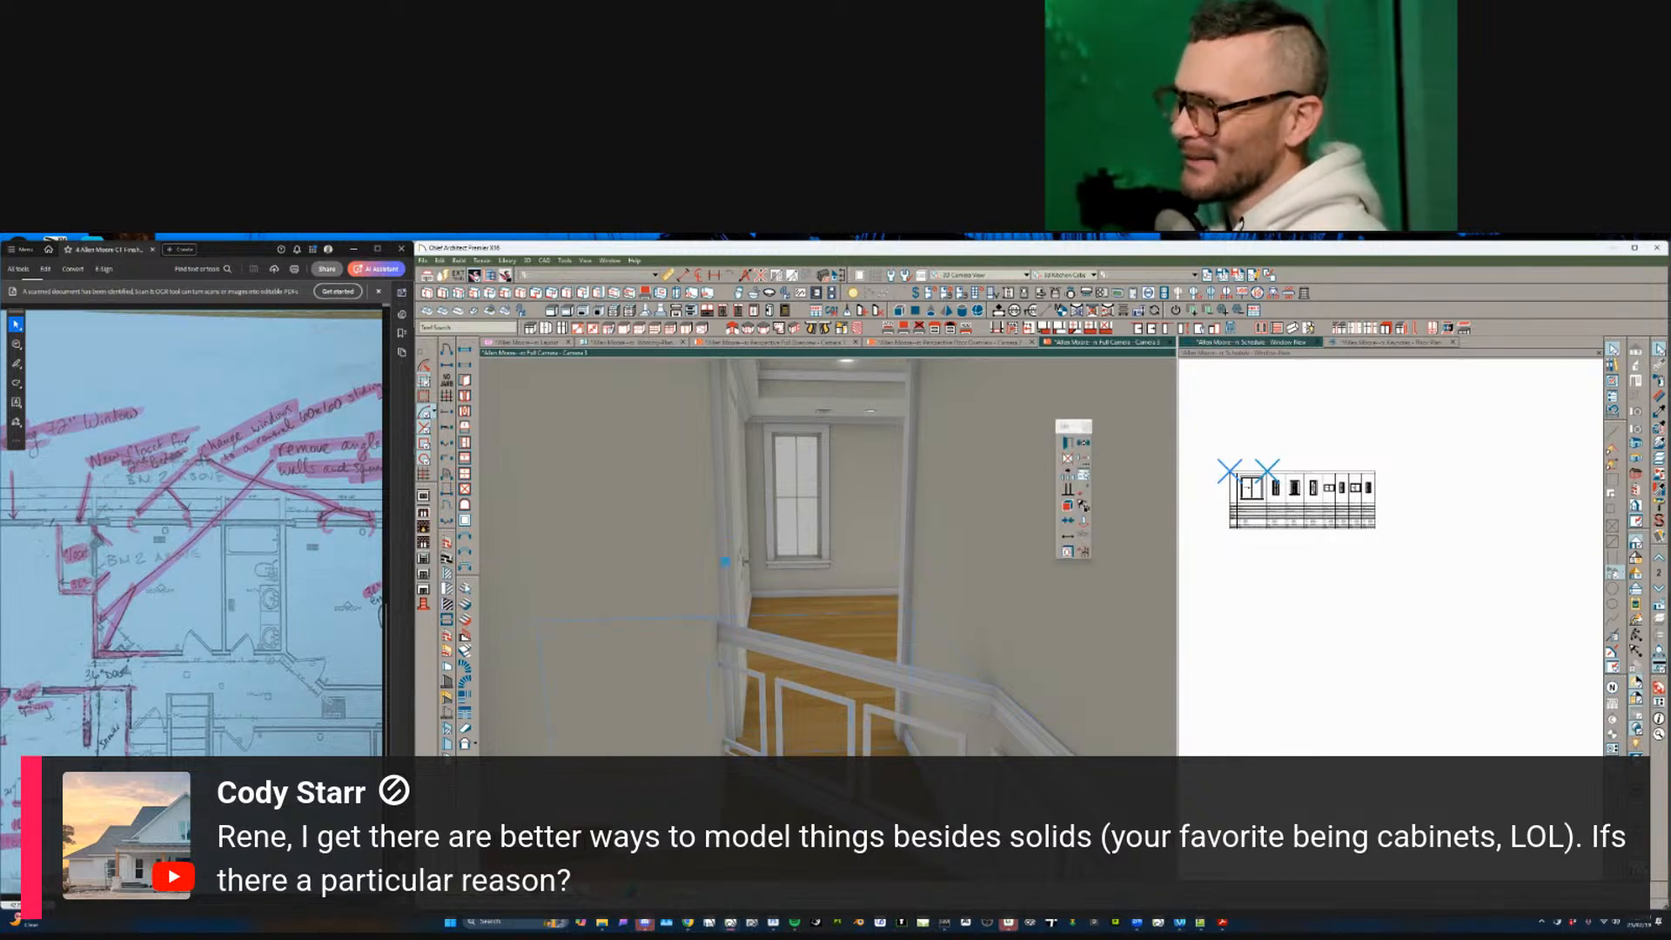
{"action": "key", "text": "Delete"}
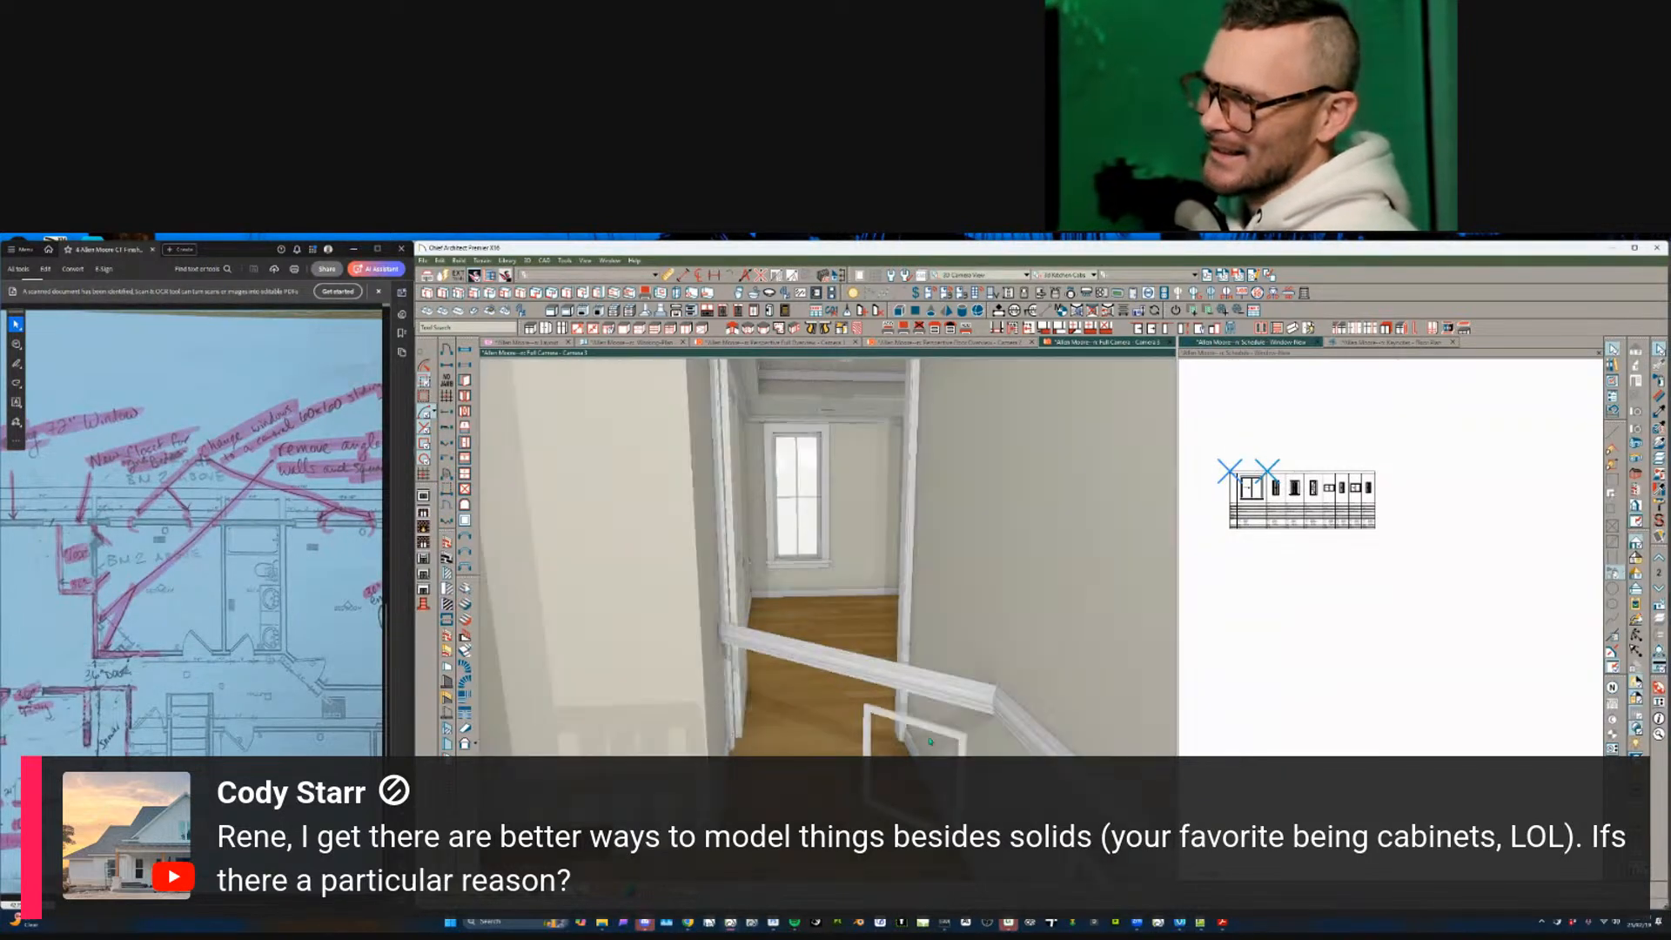
{"action": "left_click", "coordinate": [919, 712]}
{"action": "key", "text": "Delete"}
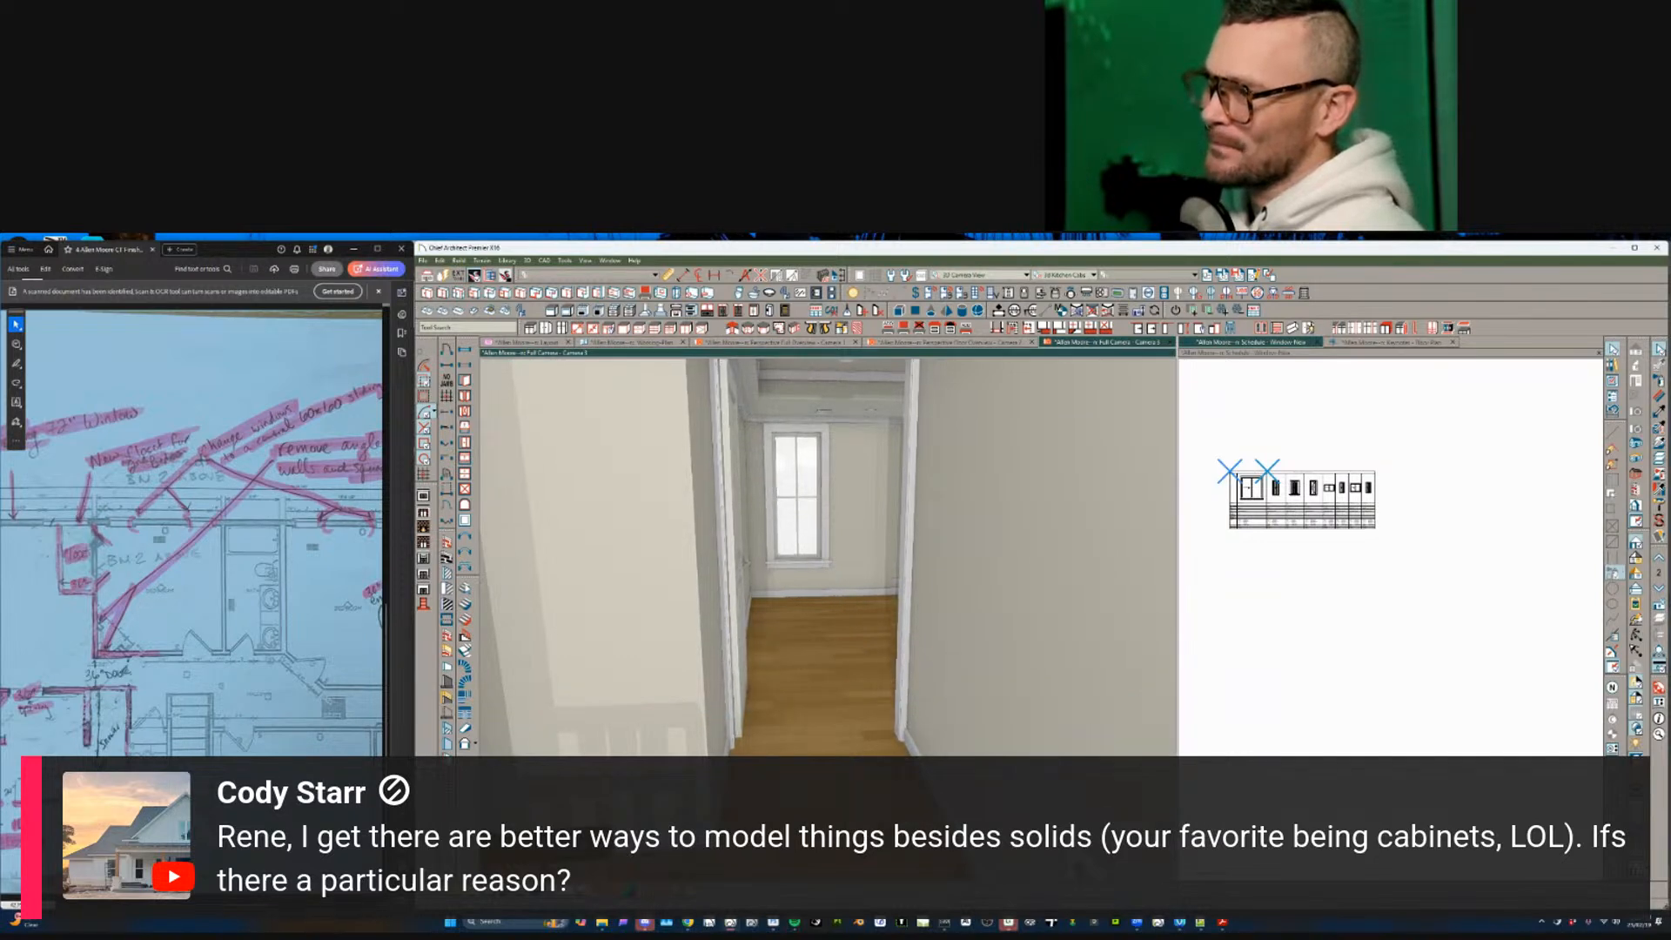
{"action": "left_click", "coordinate": [1076, 750]}
{"action": "key", "text": "Delete"}
- Look over the hallway and adjacent bedroom in 3D, then return to the Working Plan
{"action": "middle_click_drag", "start_coordinate": [909, 714], "coordinate": [841, 697]}
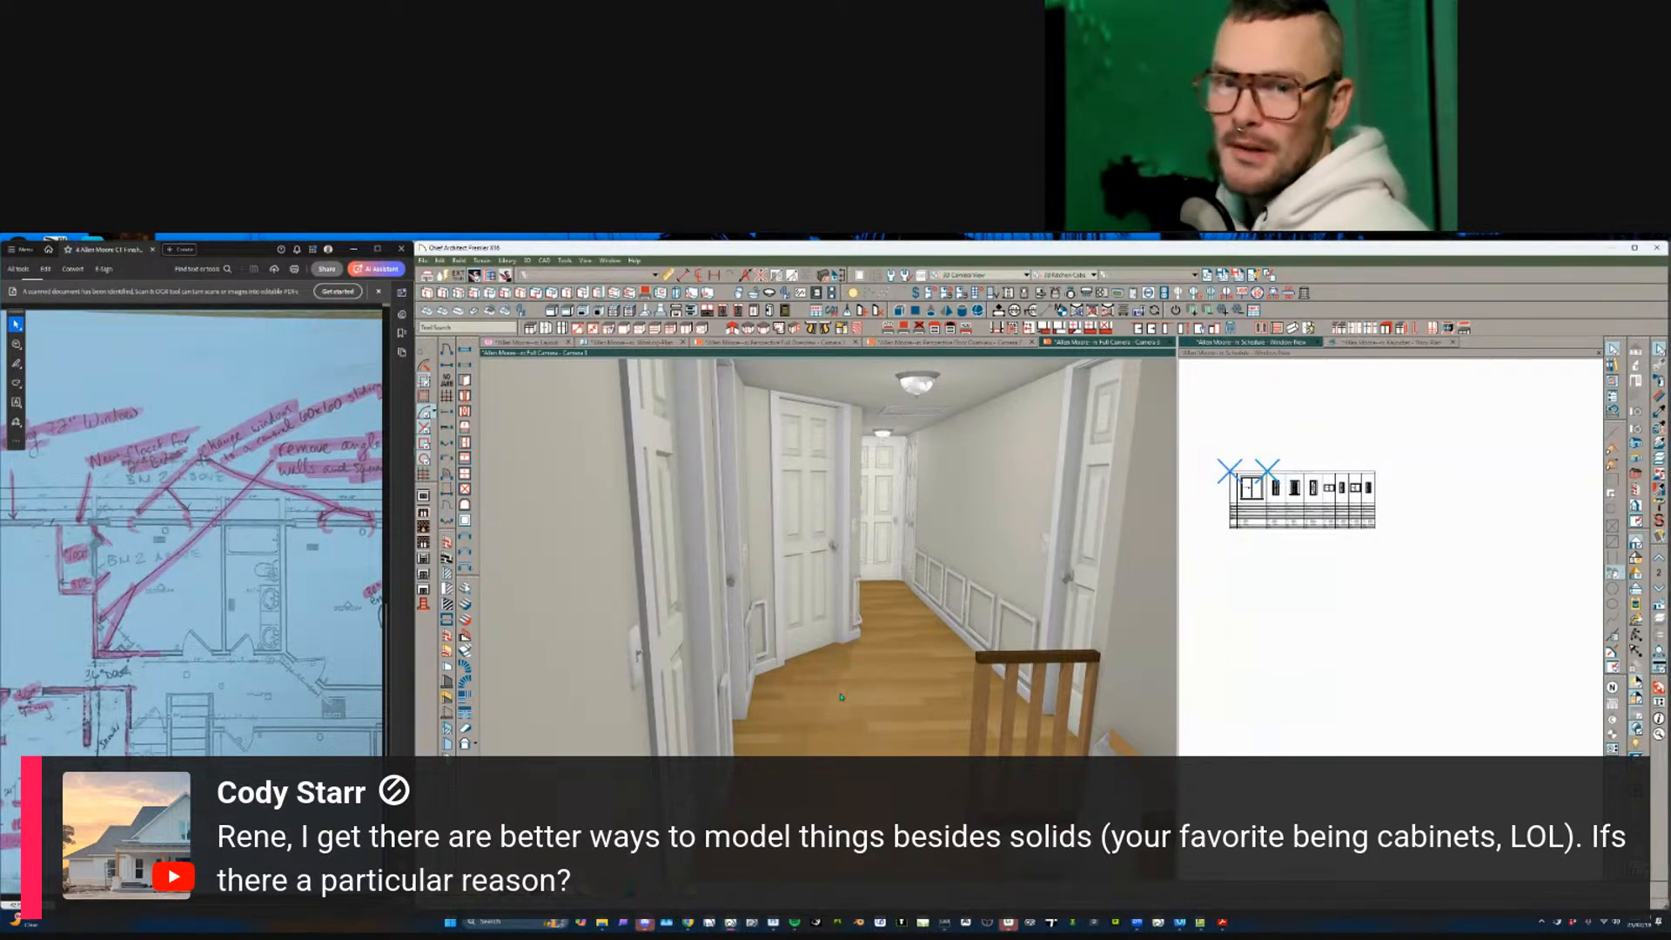
{"action": "middle_click_drag", "start_coordinate": [875, 523], "coordinate": [866, 584]}
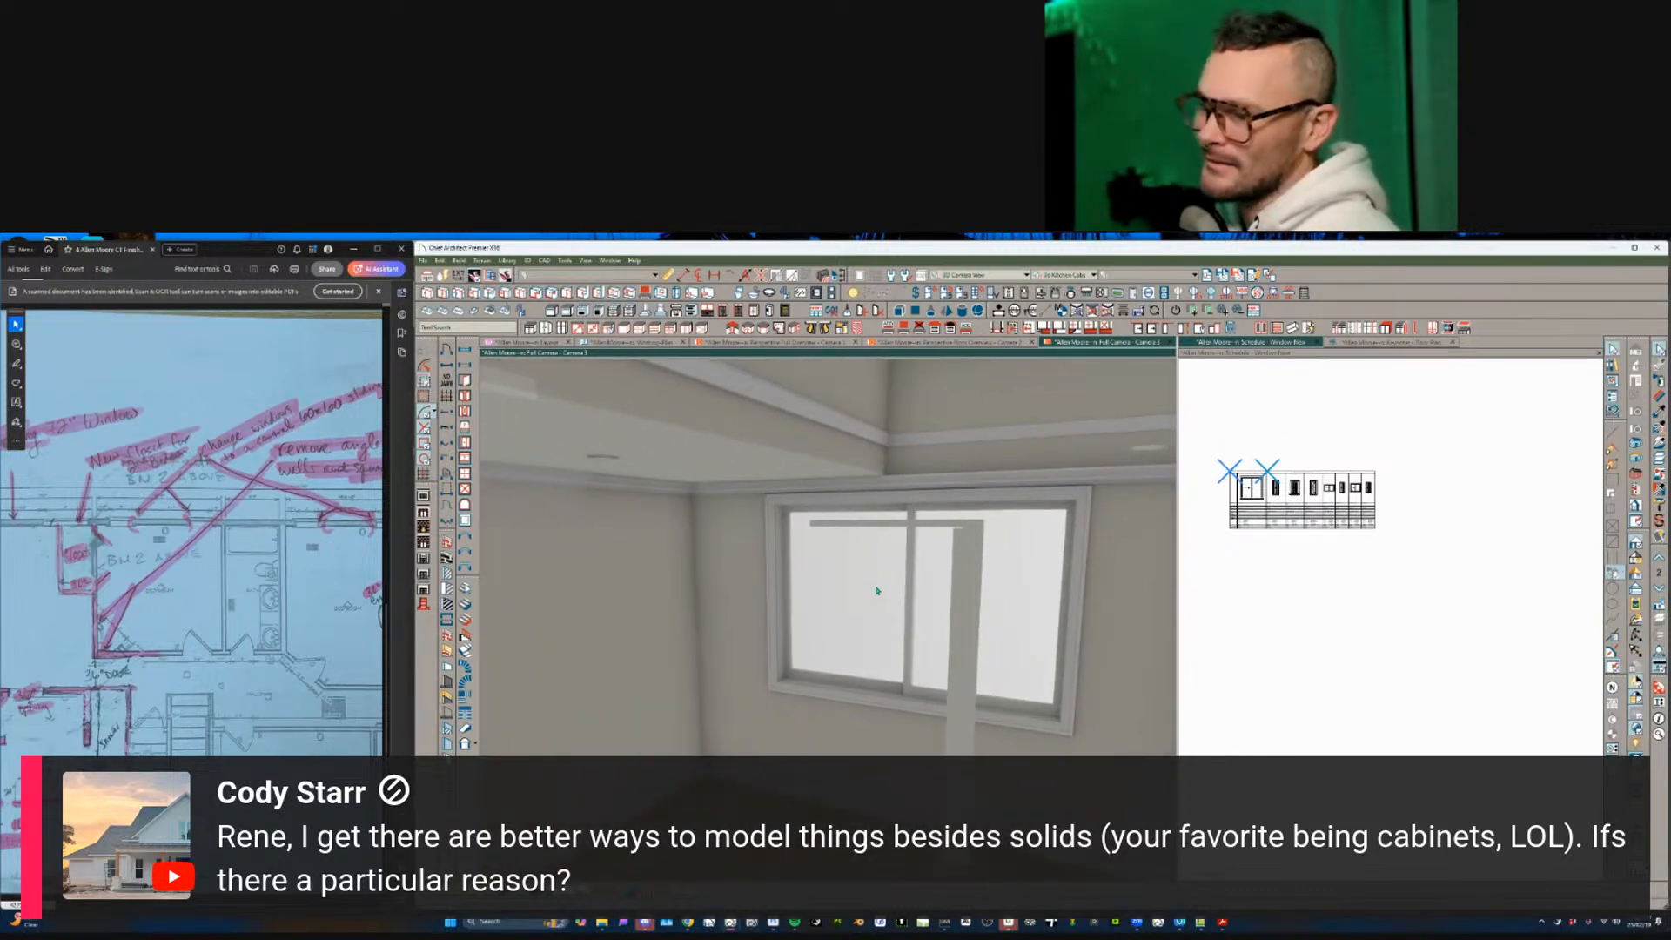
{"action": "left_click", "coordinate": [958, 562]}
{"action": "middle_click_drag", "start_coordinate": [958, 562], "coordinate": [855, 607]}
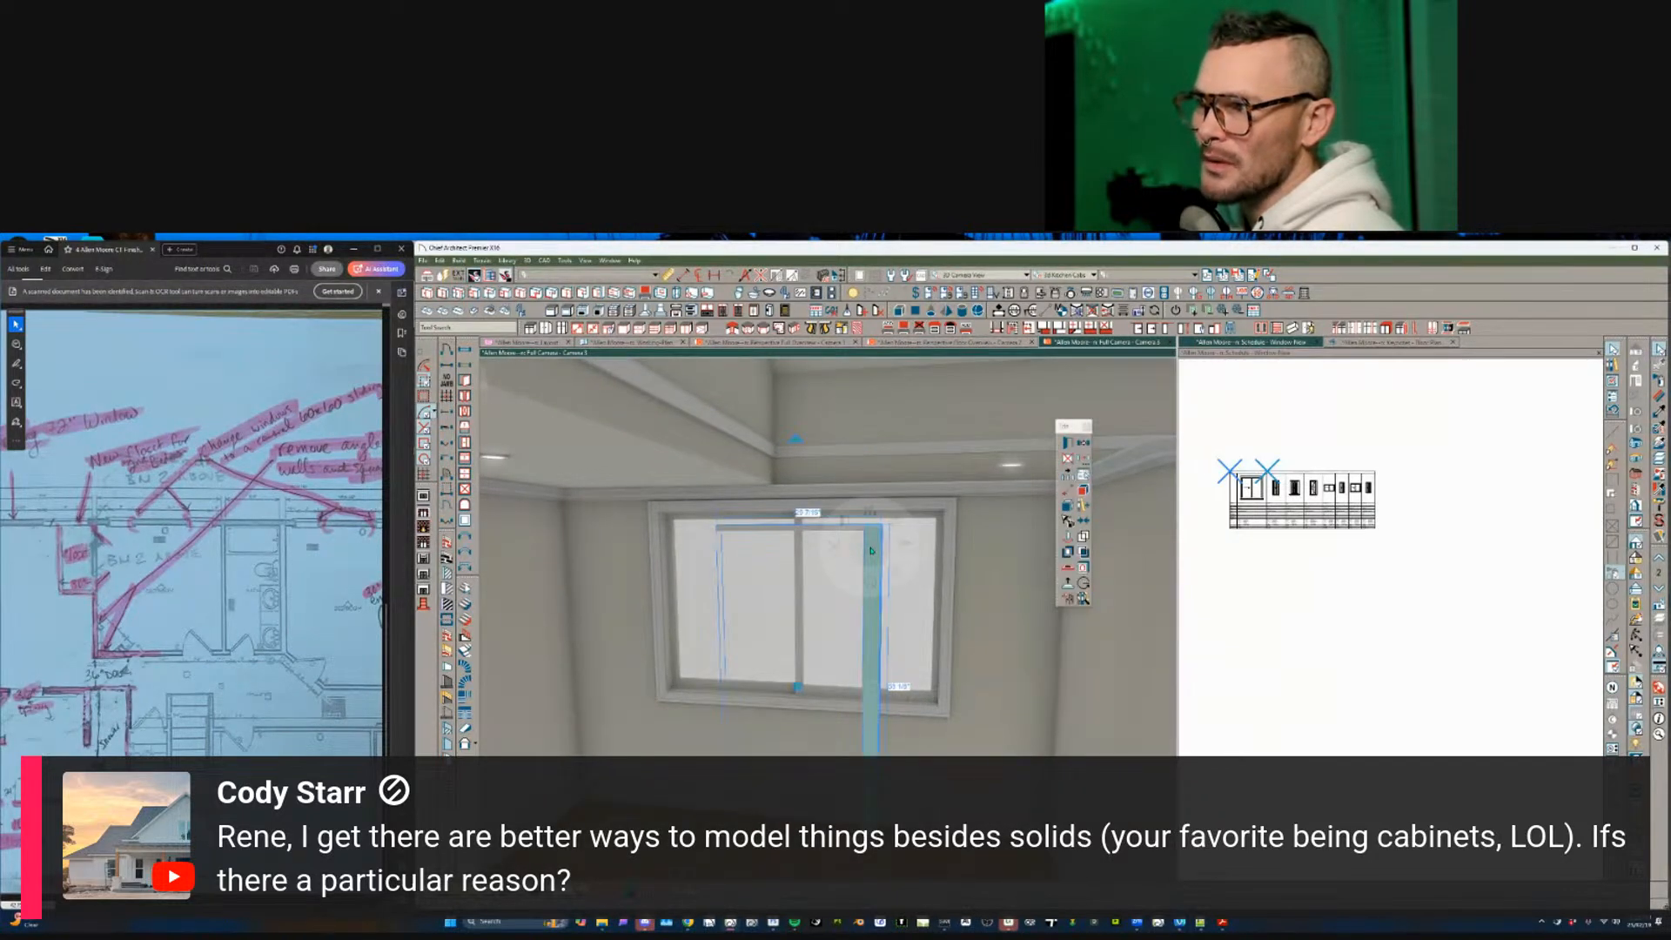
{"action": "middle_click_drag", "start_coordinate": [733, 569], "coordinate": [895, 570]}
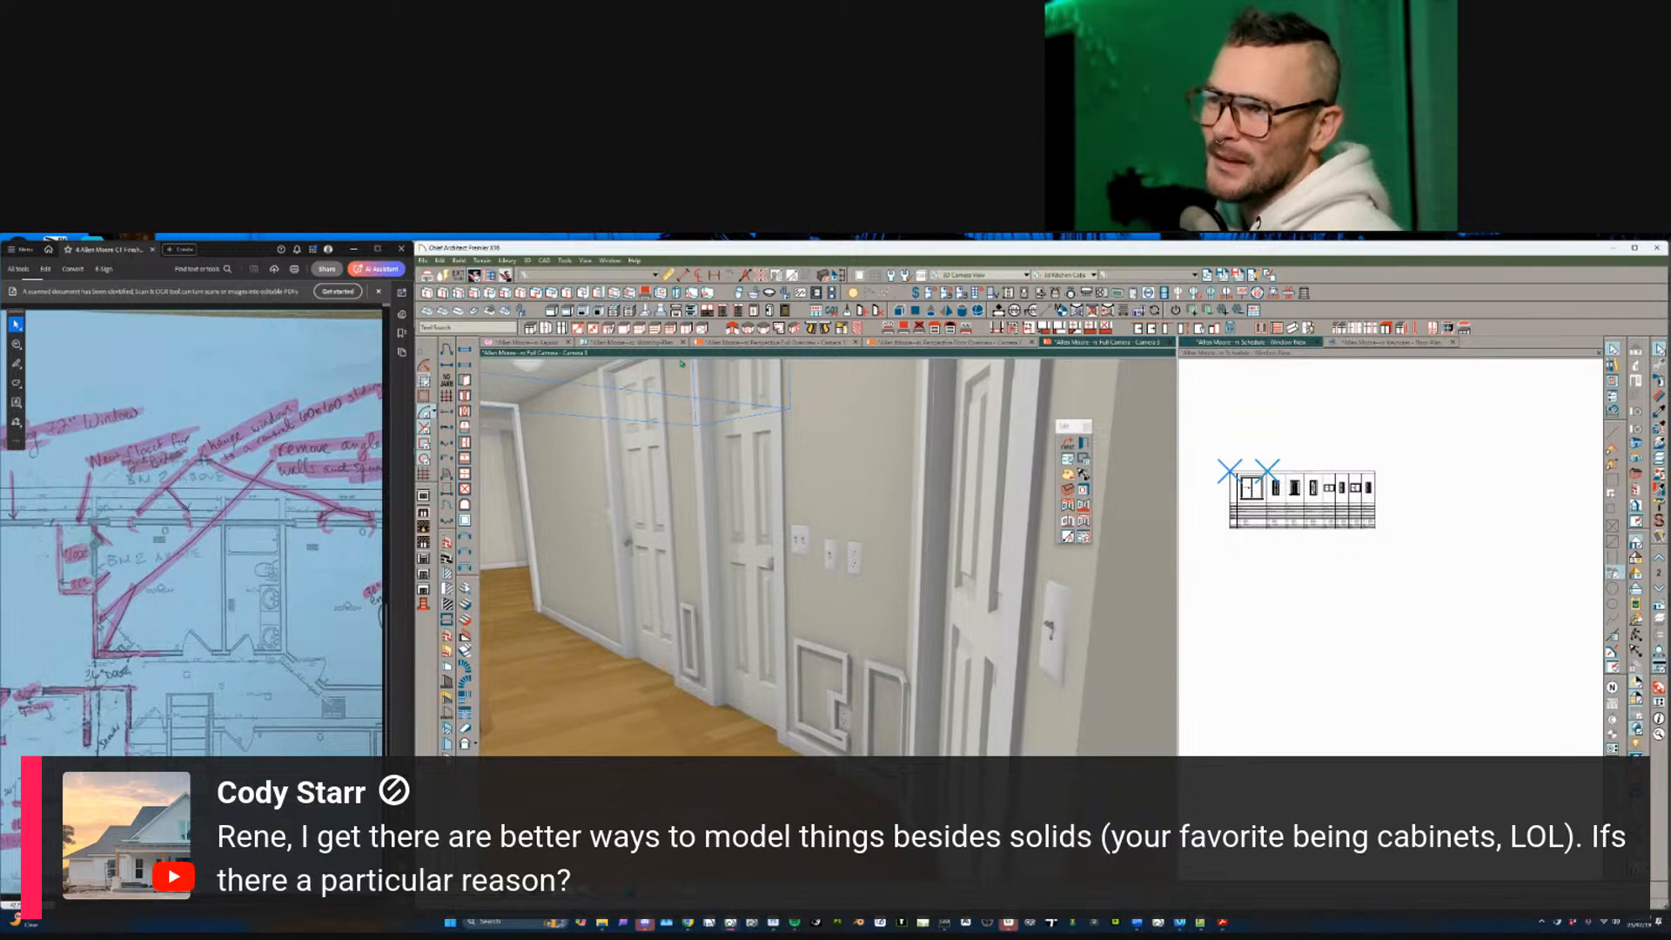
{"action": "left_click", "coordinate": [657, 345]}
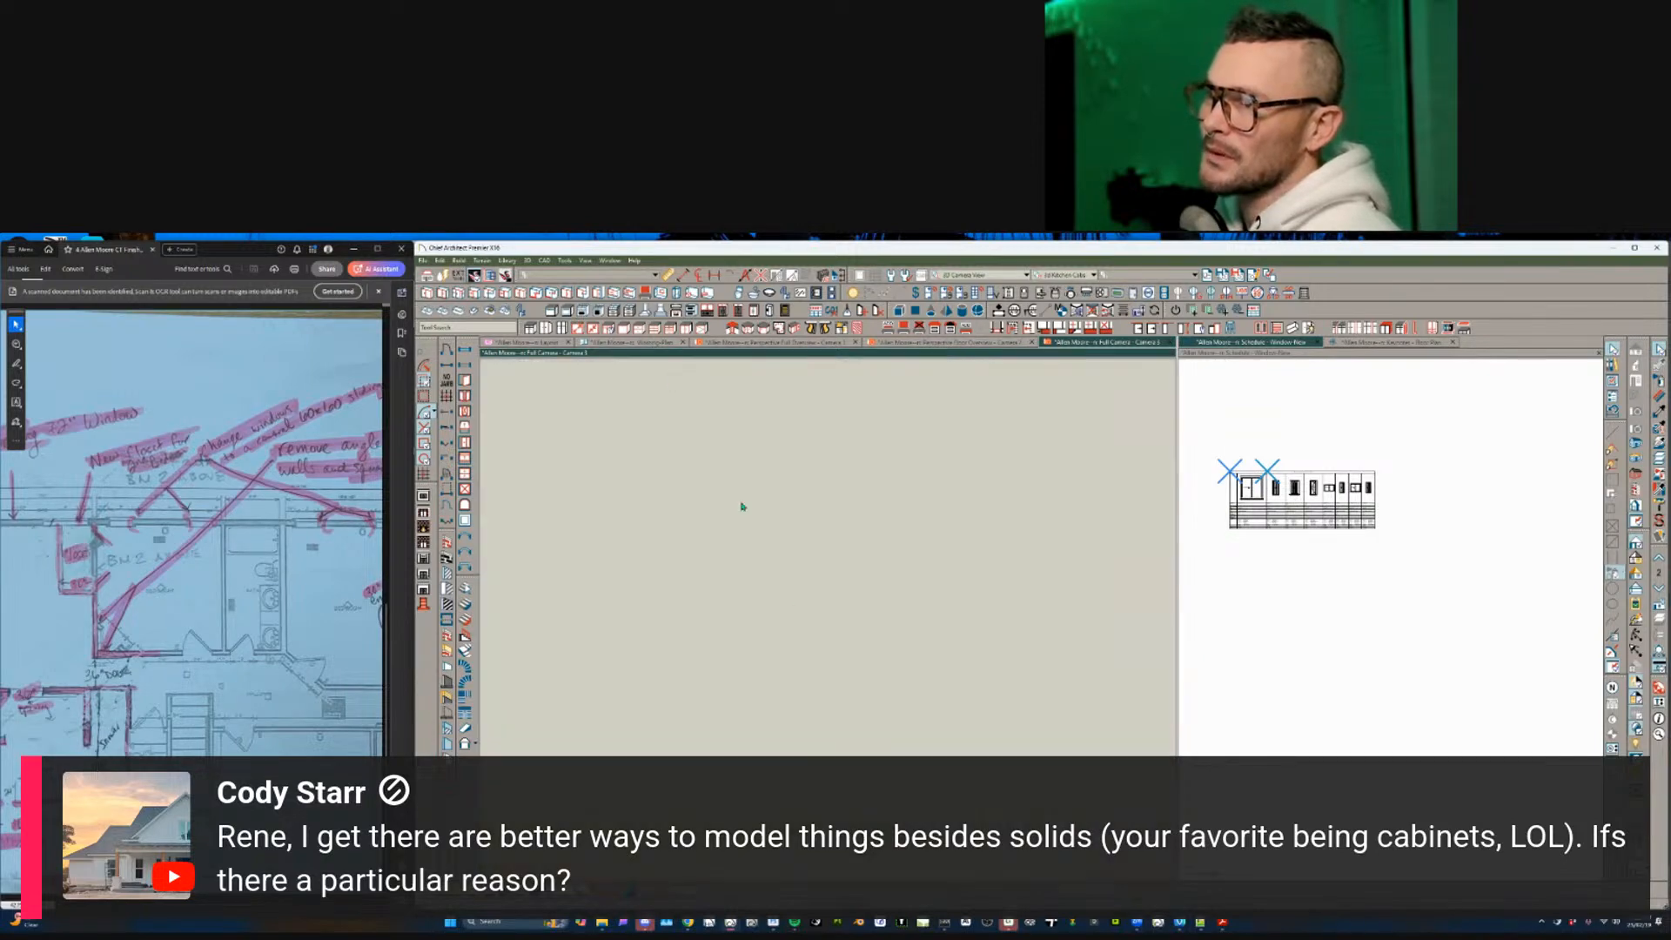
- Bring the Laundry room into view and select both the washer and dryer
{"action": "scroll", "coordinate": [796, 607], "scroll_direction": "down", "scroll_amount": 4}
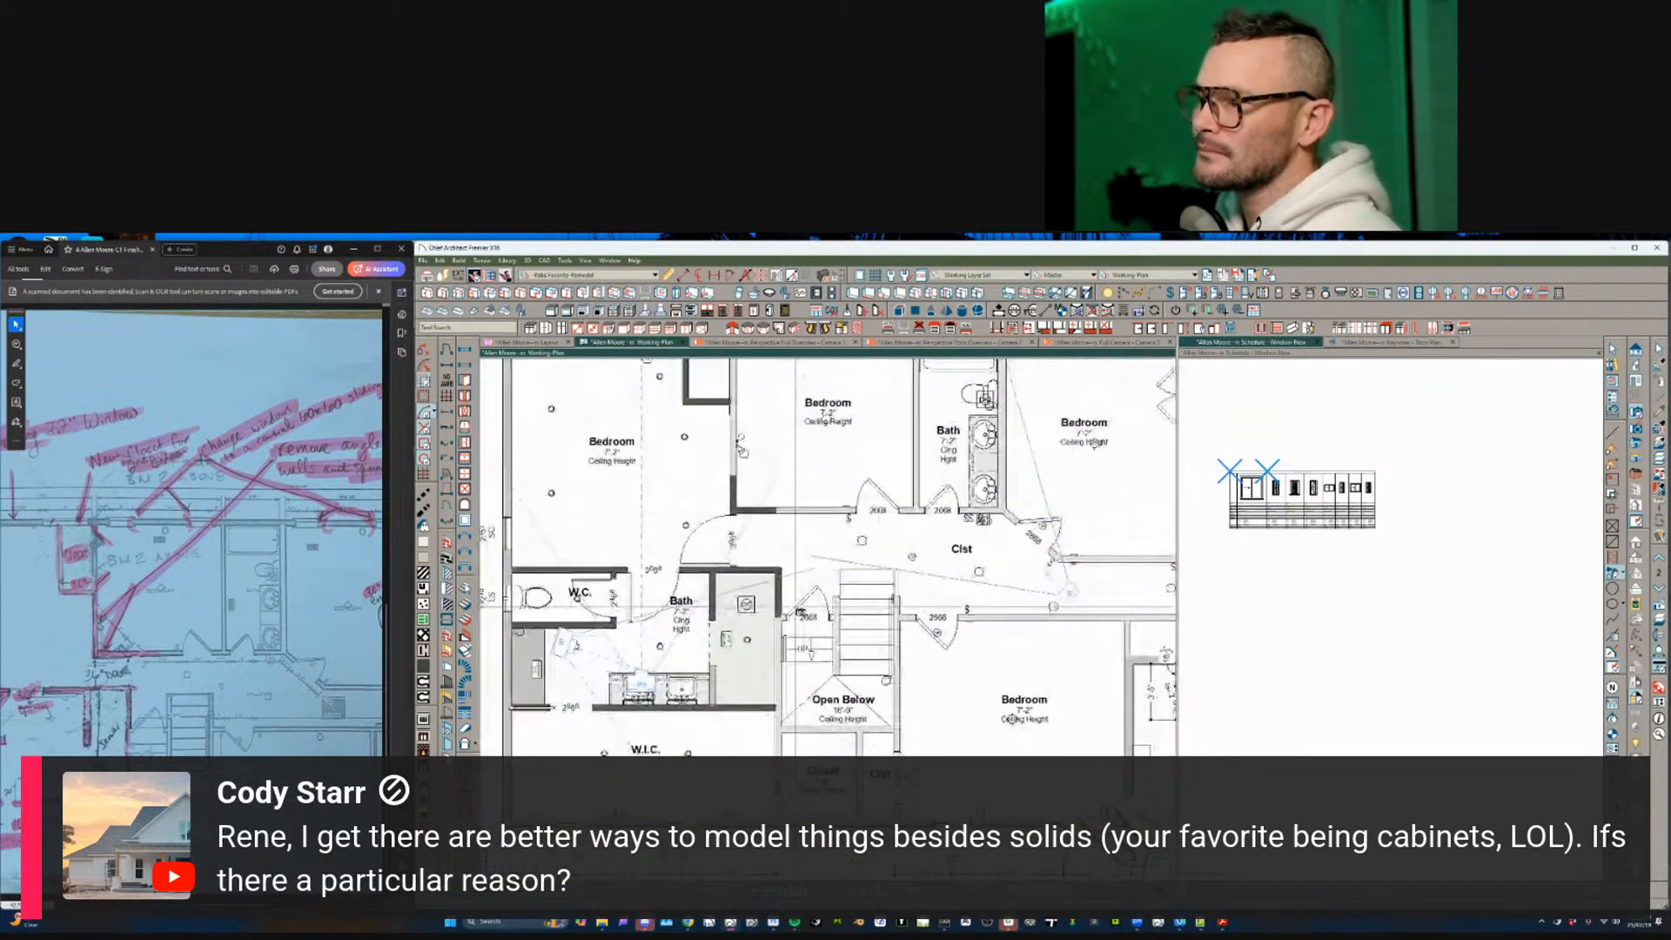
{"action": "middle_click_drag", "start_coordinate": [795, 608], "coordinate": [656, 612]}
{"action": "scroll", "coordinate": [1105, 540], "scroll_direction": "up", "scroll_amount": 1}
{"action": "middle_click_drag", "start_coordinate": [1123, 538], "coordinate": [856, 515]}
{"action": "scroll", "coordinate": [1013, 532], "scroll_direction": "up", "scroll_amount": 3}
{"action": "scroll", "coordinate": [855, 515], "scroll_direction": "up", "scroll_amount": 1}
{"action": "left_click", "coordinate": [670, 536]}
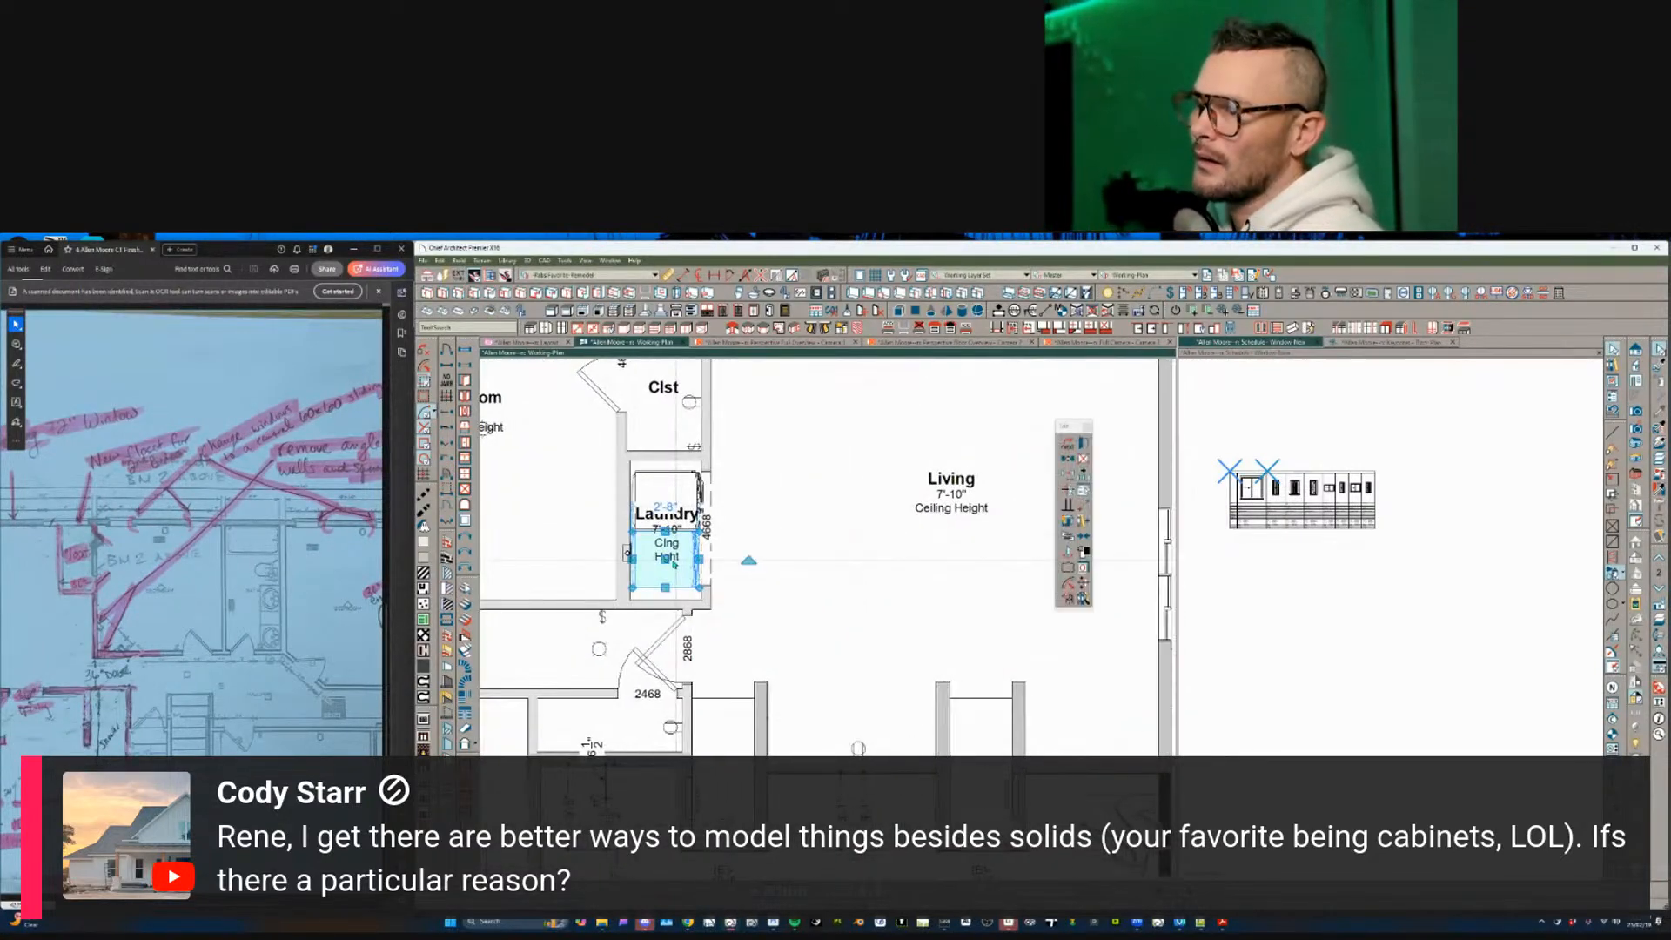
{"action": "middle_click_drag", "start_coordinate": [670, 536], "coordinate": [863, 585]}
{"action": "scroll", "coordinate": [781, 561], "scroll_direction": "up", "scroll_amount": 1}
{"action": "scroll", "coordinate": [778, 557], "scroll_direction": "up", "scroll_amount": 1}
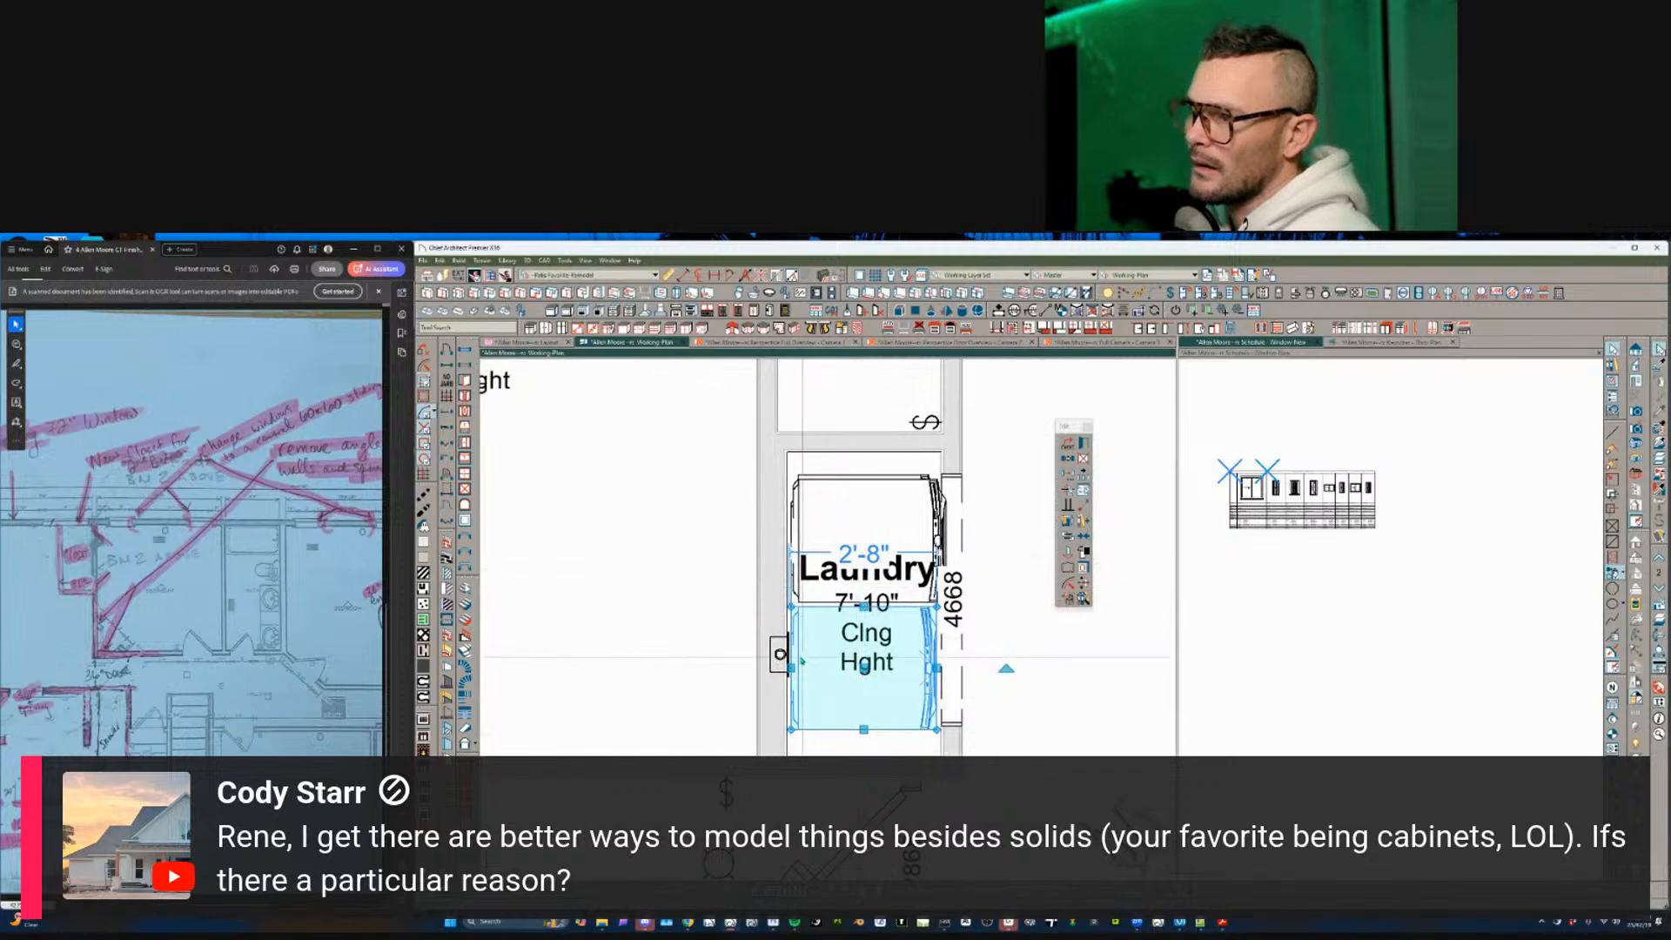
{"action": "left_click", "coordinate": [841, 647], "text": "shift"}
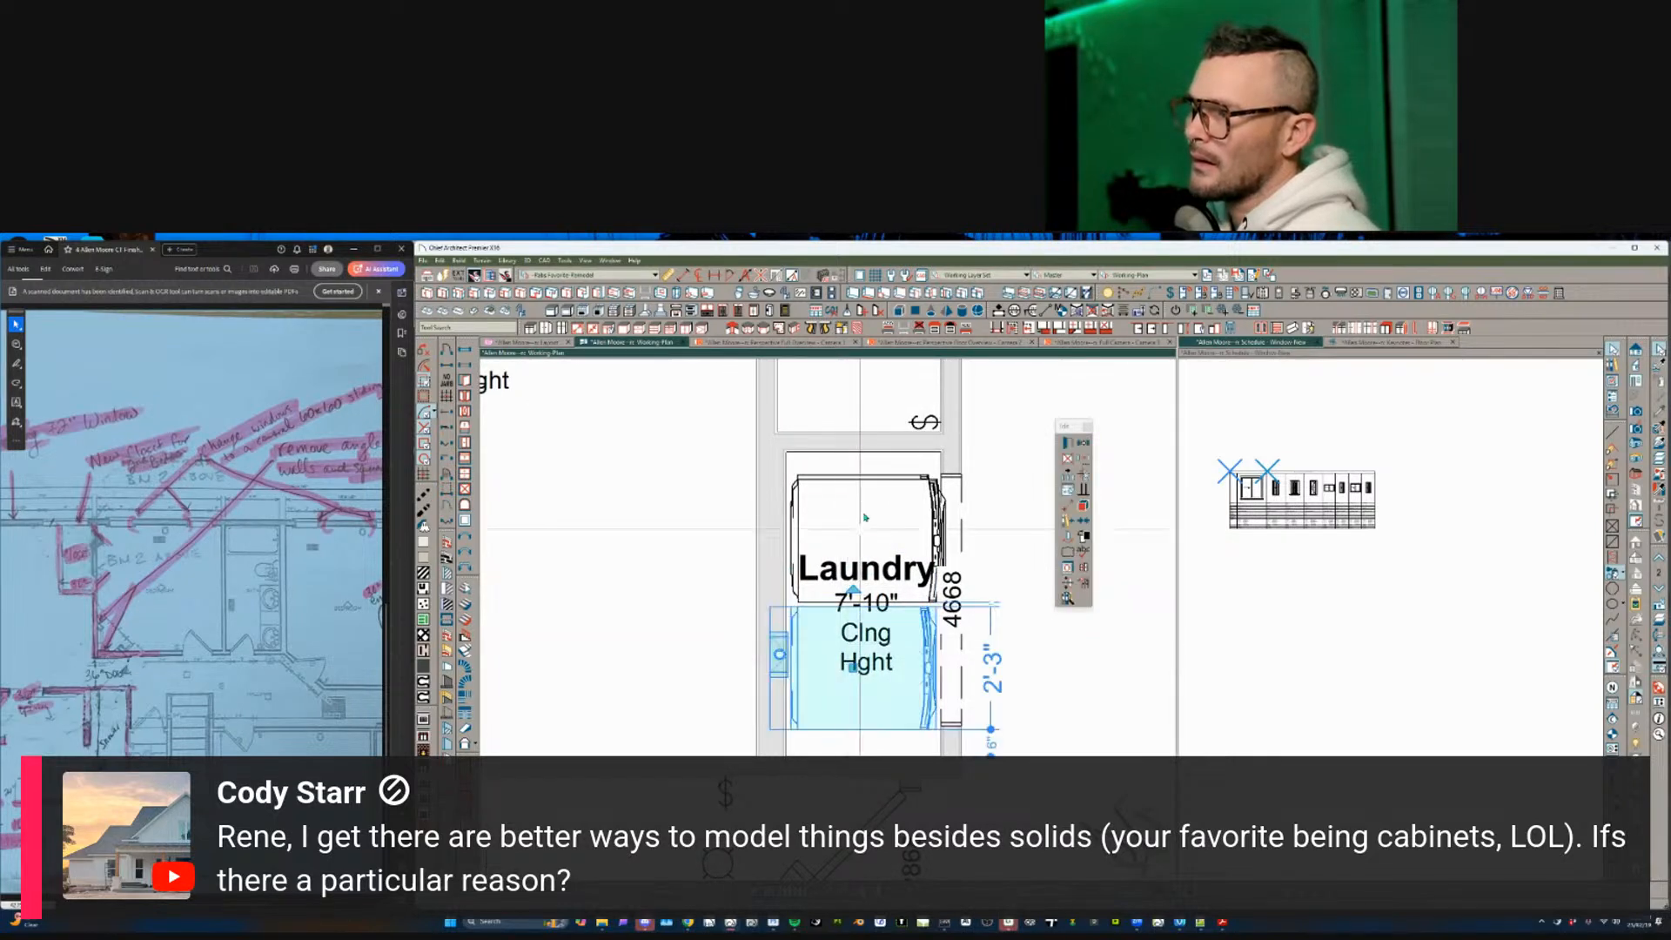
{"action": "left_click", "coordinate": [865, 513], "text": "shift"}
{"action": "middle_click_drag", "start_coordinate": [871, 490], "coordinate": [817, 497]}
{"action": "scroll", "coordinate": [816, 497], "scroll_direction": "down", "scroll_amount": 1}
- Copy the washer and dryer with Move and set the copy down by the hall closet
{"action": "key", "text": "m"}
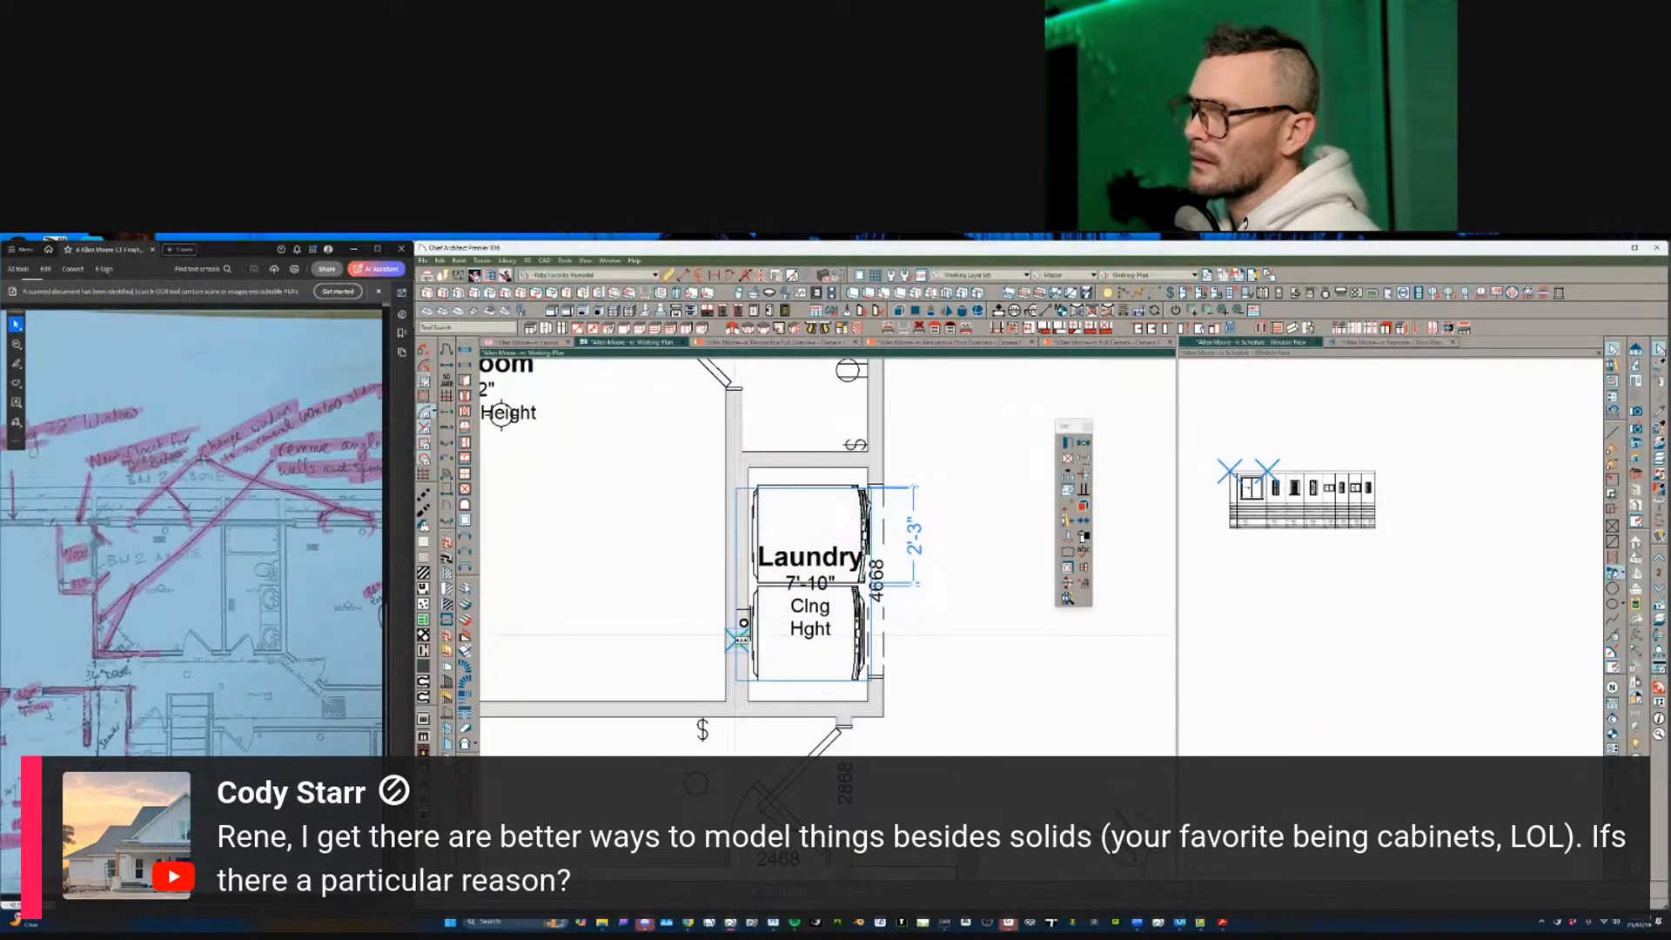
{"action": "left_click", "coordinate": [737, 639]}
{"action": "middle_click_drag", "start_coordinate": [737, 639], "coordinate": [627, 463]}
{"action": "scroll", "coordinate": [627, 463], "scroll_direction": "down", "scroll_amount": 3}
{"action": "middle_click_drag", "start_coordinate": [895, 679], "coordinate": [826, 653]}
{"action": "scroll", "coordinate": [826, 652], "scroll_direction": "up", "scroll_amount": 1}
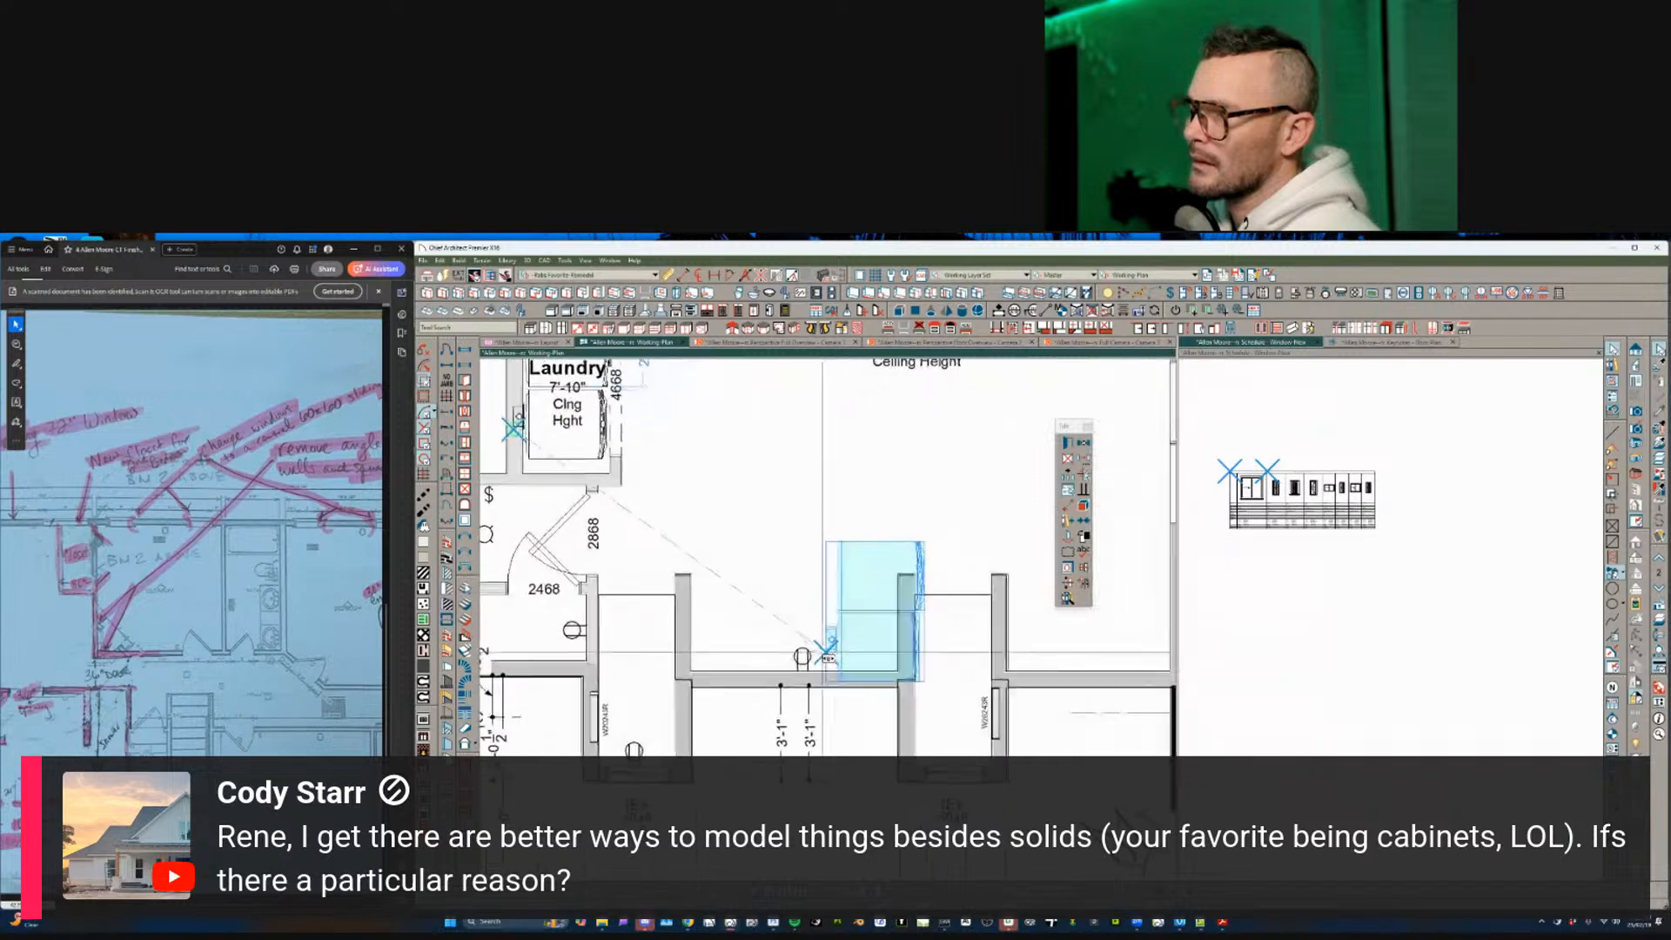
{"action": "left_click", "coordinate": [857, 671]}
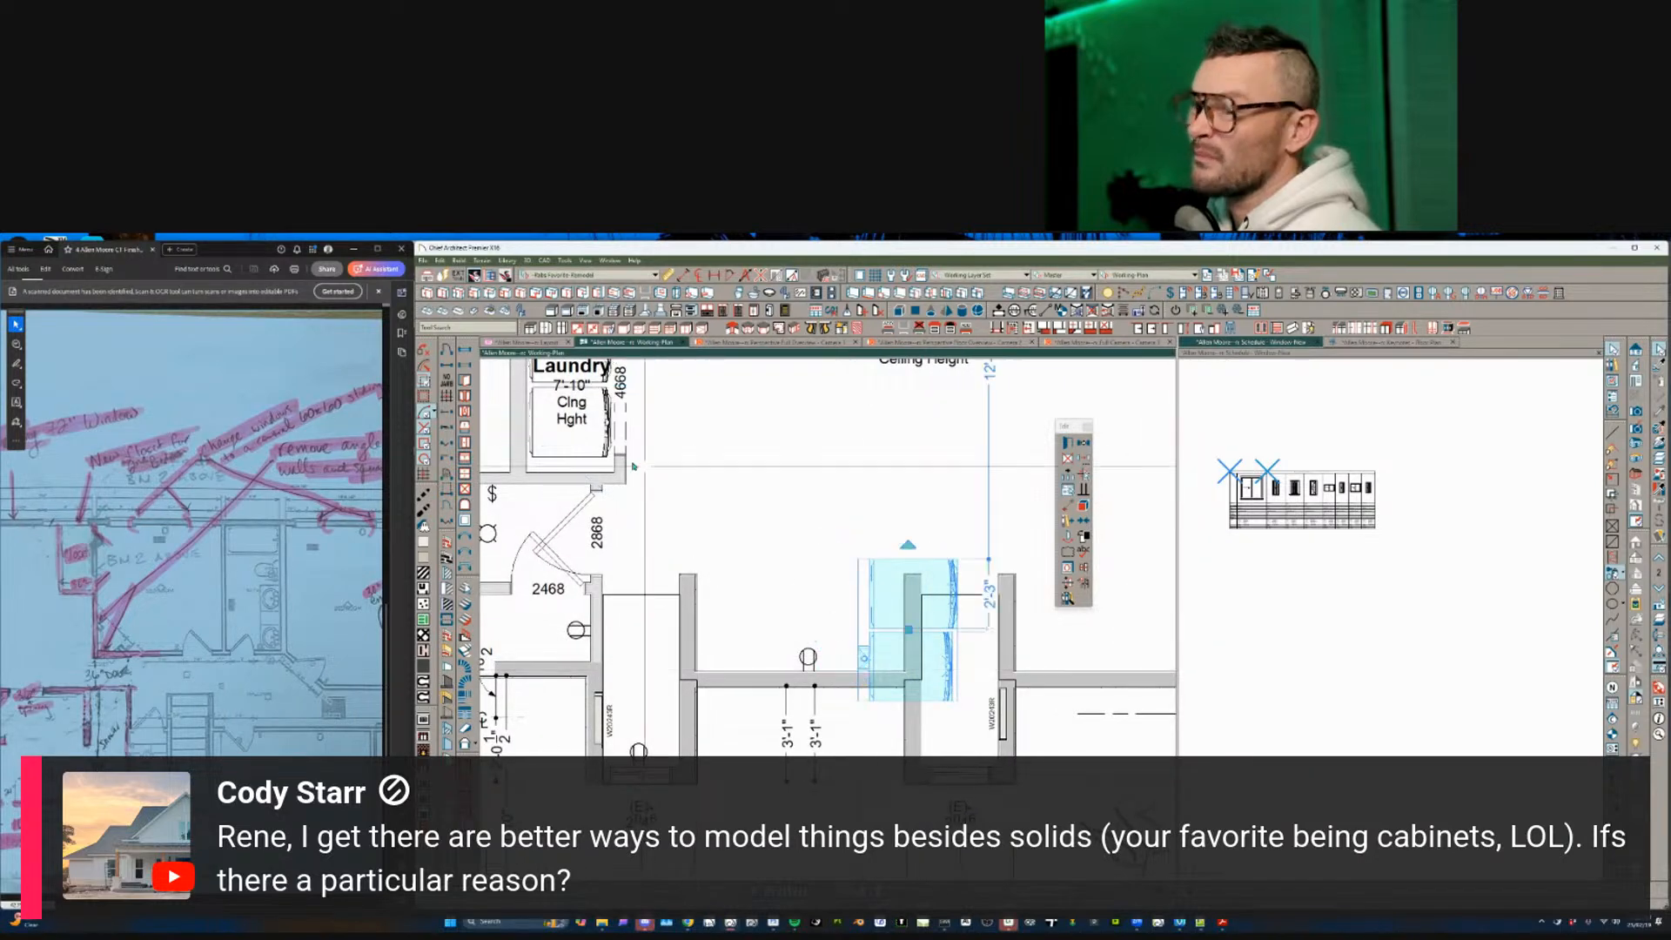
{"action": "key", "text": "Escape"}
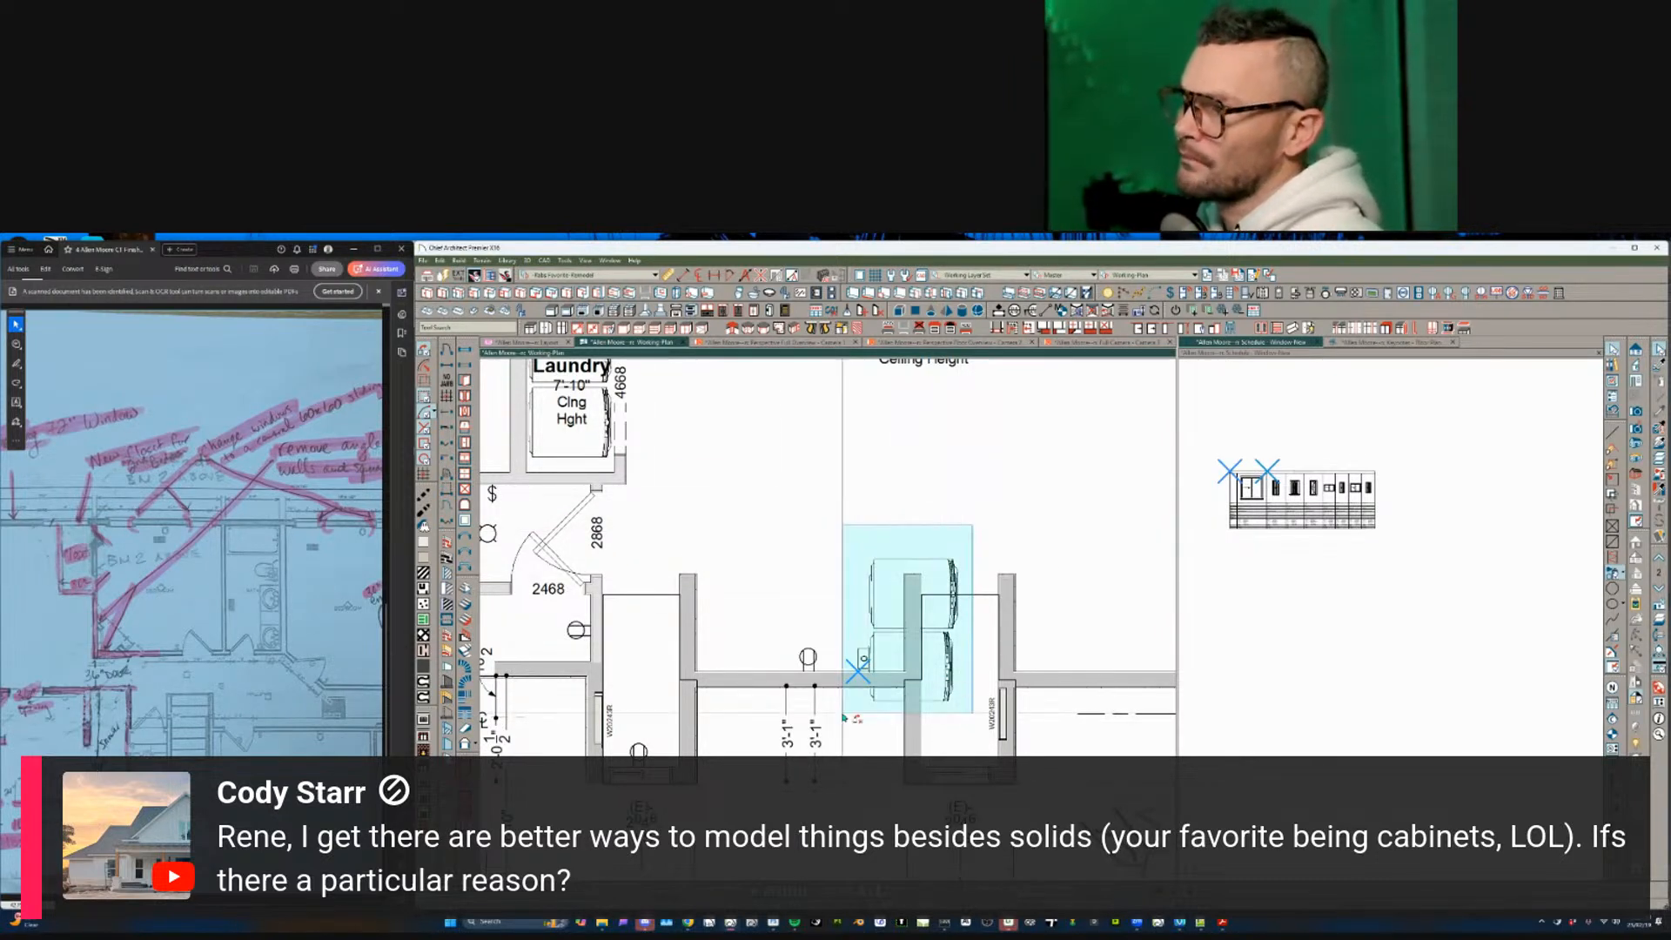
- Rotate the copied washer and dryer horizontal and slide them into the alcove
{"action": "left_click", "coordinate": [873, 694]}
{"action": "left_click_drag", "start_coordinate": [974, 576], "coordinate": [772, 572]}
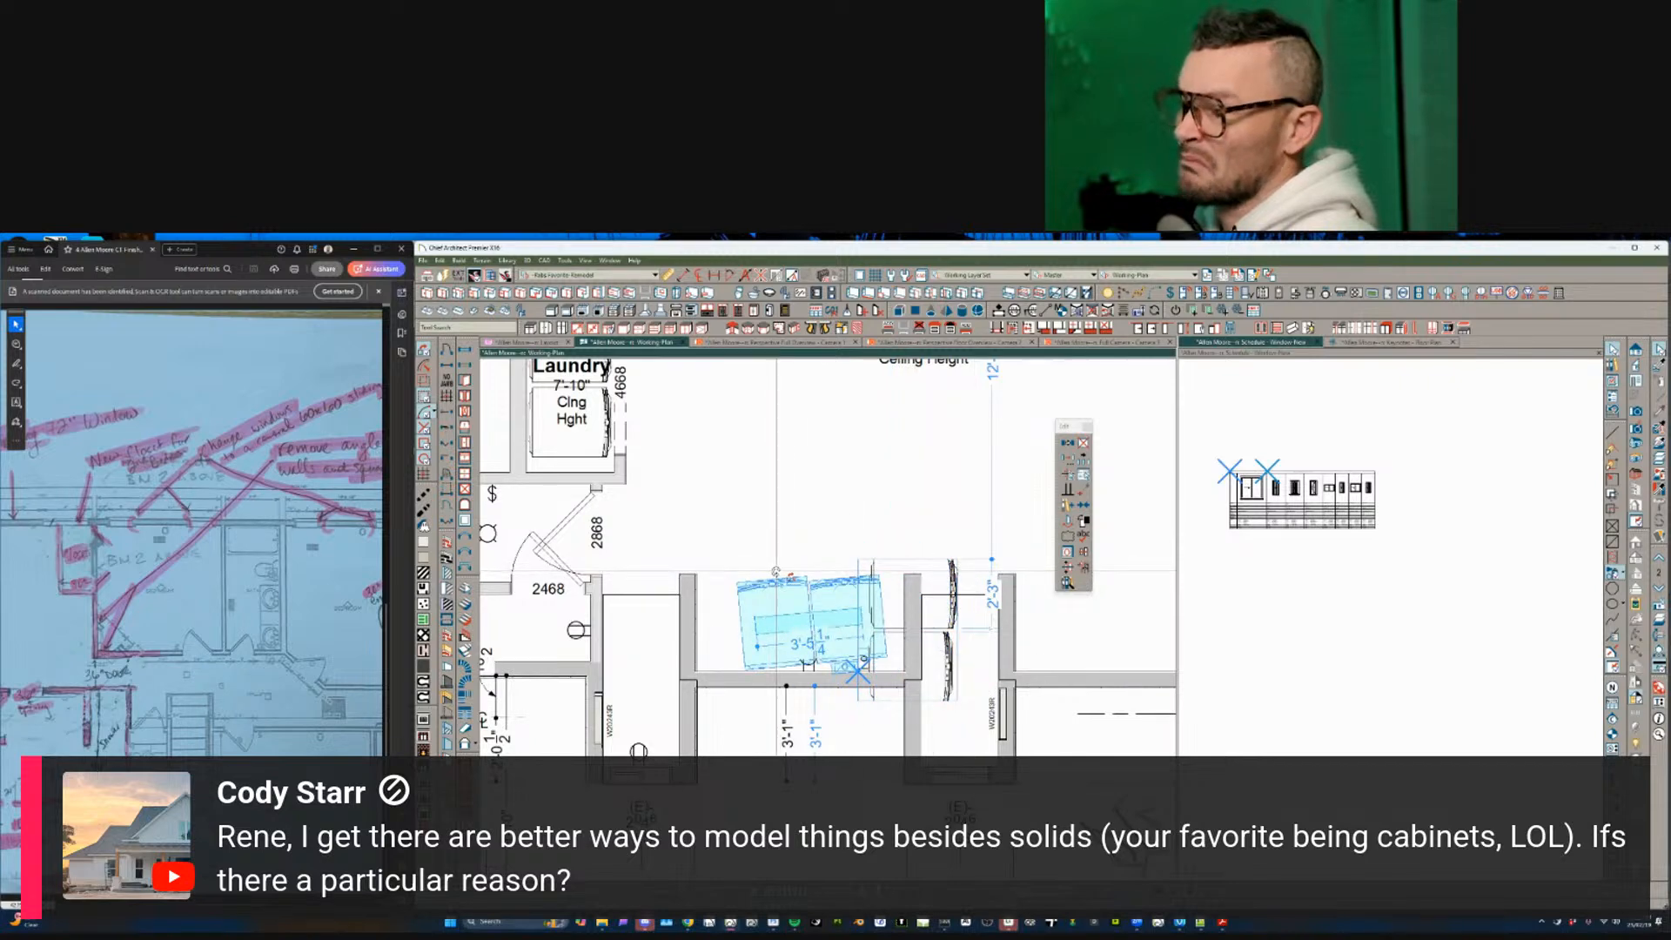
{"action": "key", "text": "ctrl+z"}
{"action": "left_click_drag", "start_coordinate": [973, 578], "coordinate": [894, 530]}
{"action": "left_click_drag", "start_coordinate": [738, 592], "coordinate": [552, 439]}
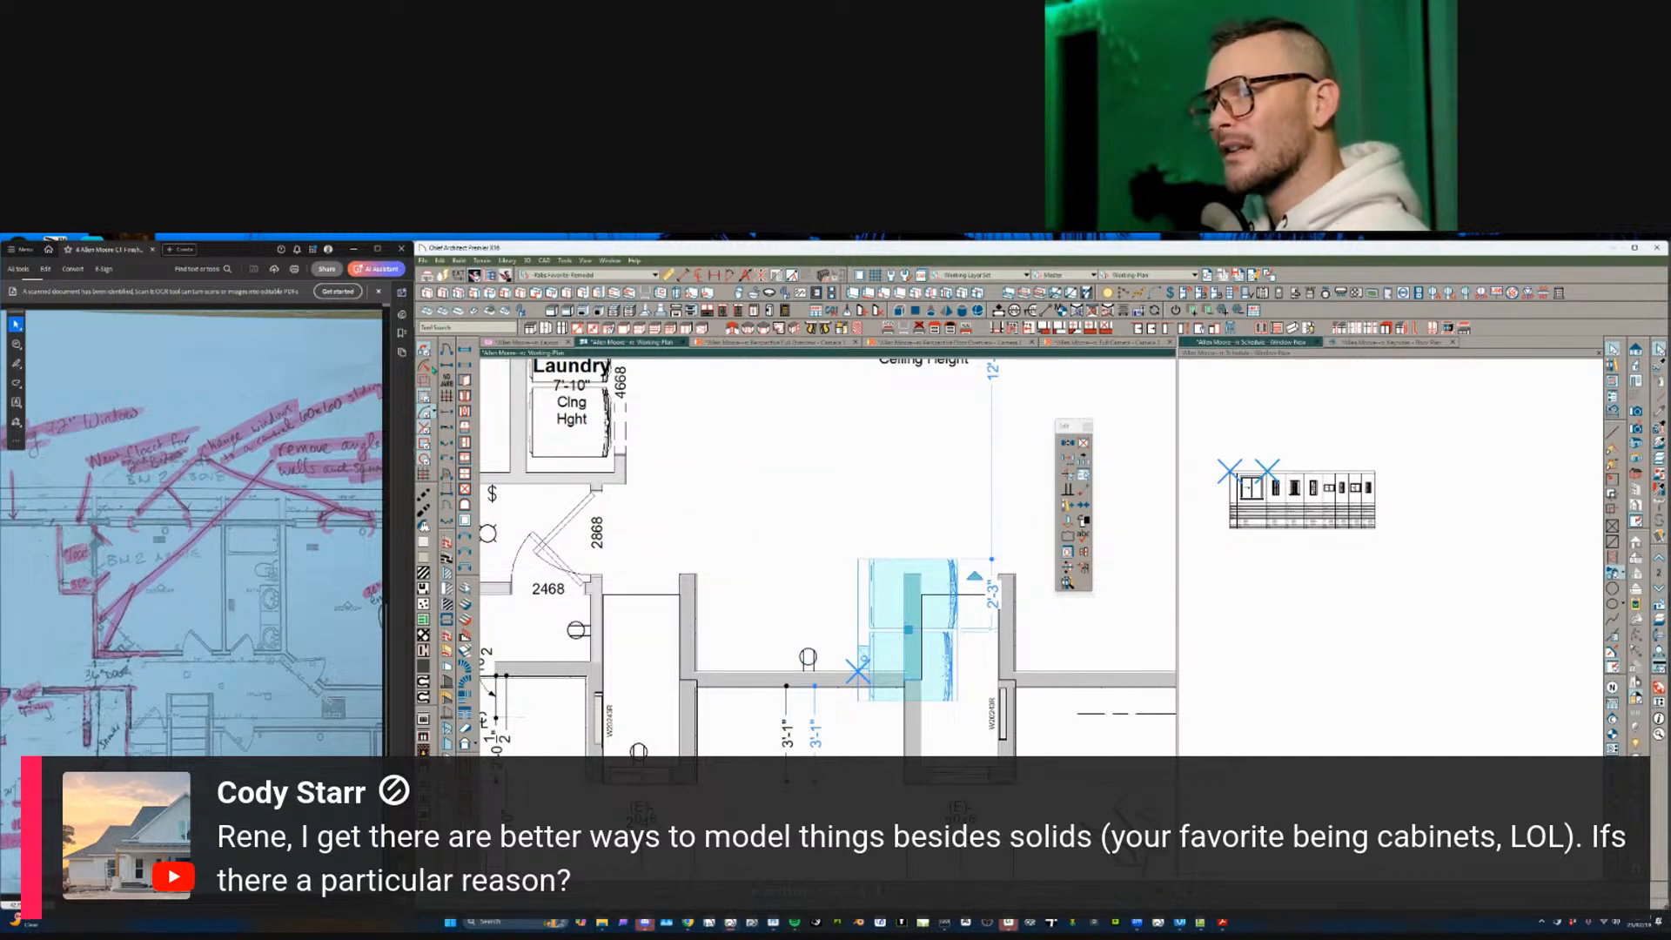
{"action": "scroll", "coordinate": [884, 644], "scroll_direction": "up", "scroll_amount": 3}
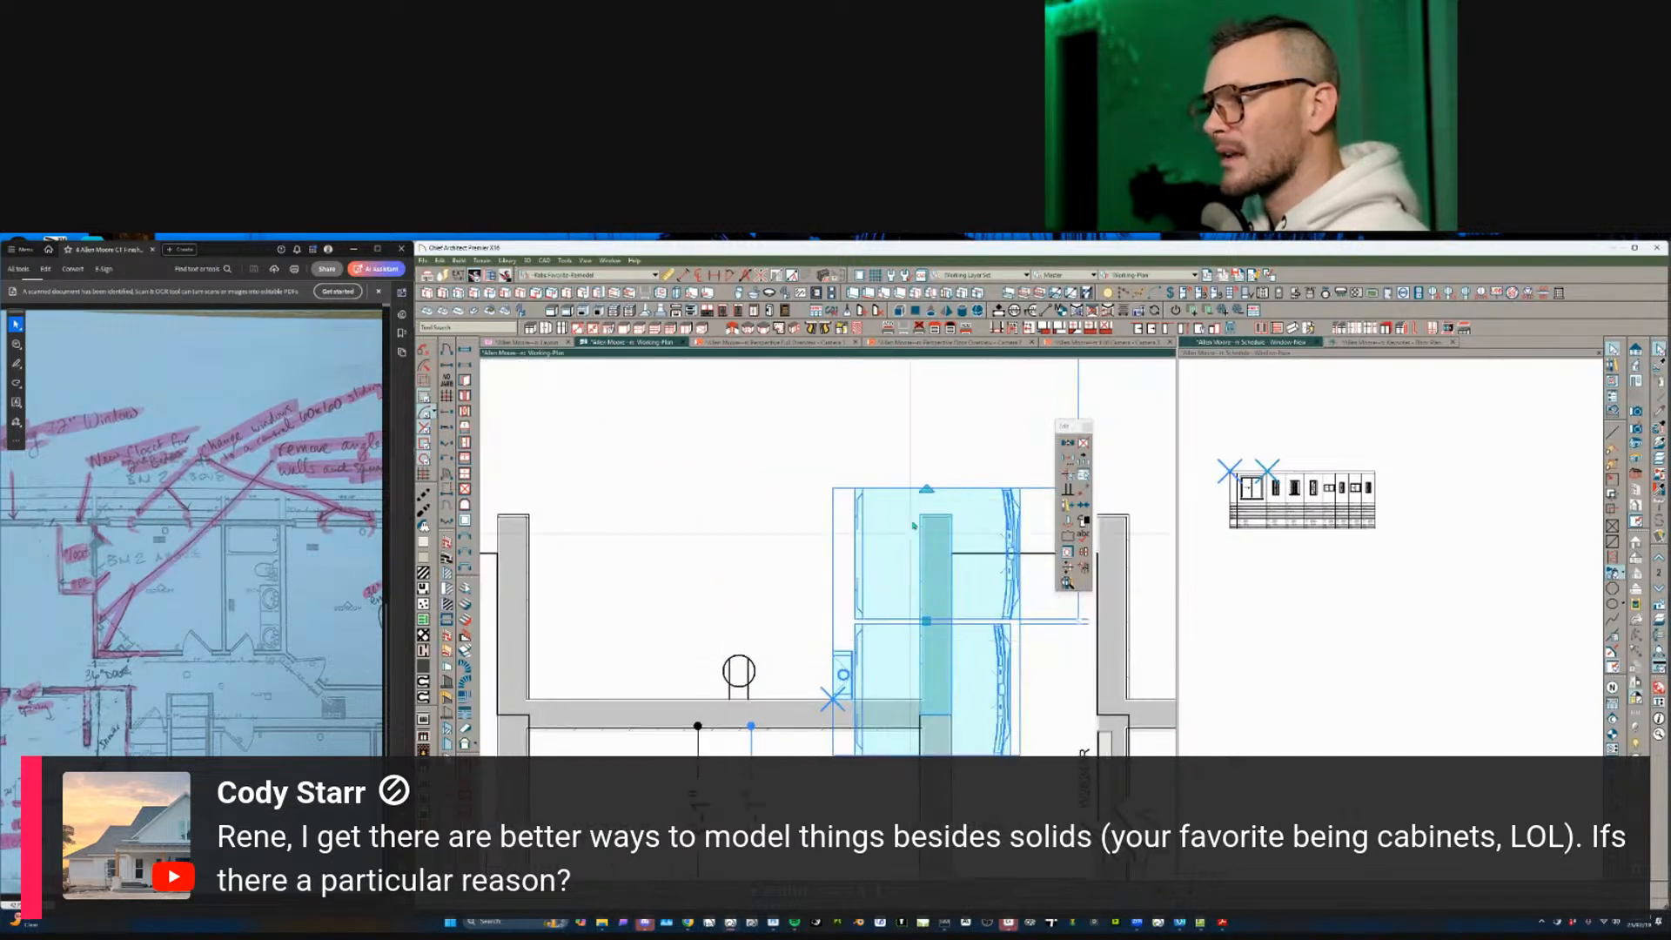
{"action": "left_click_drag", "start_coordinate": [927, 490], "coordinate": [752, 603]}
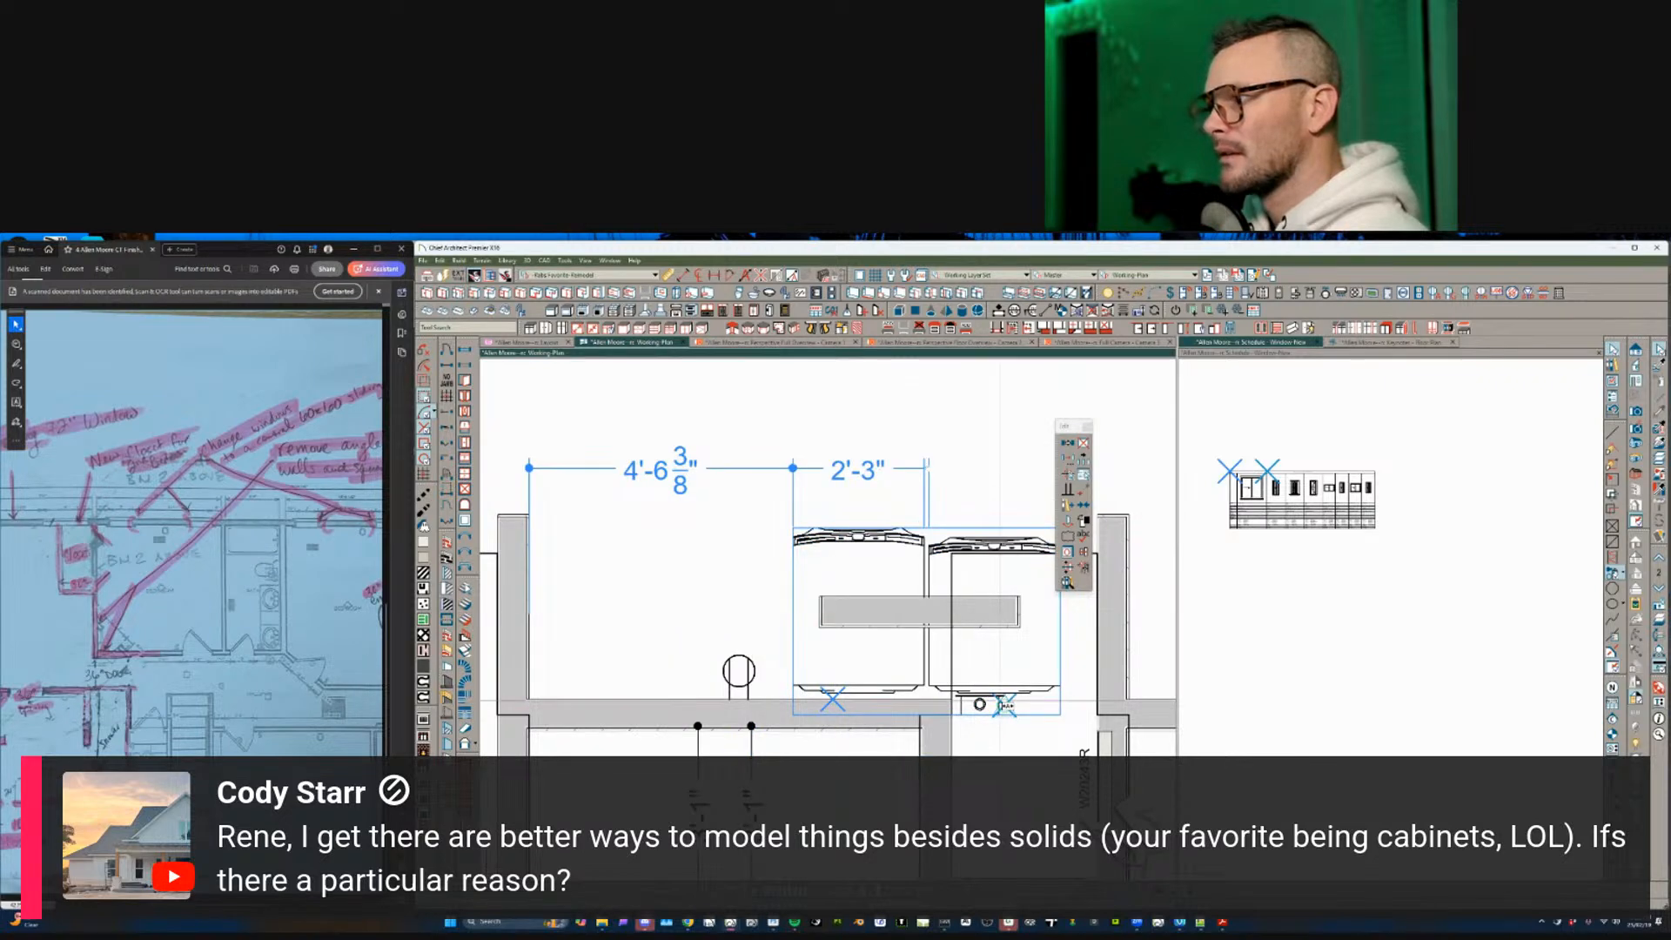
{"action": "left_click_drag", "start_coordinate": [999, 698], "coordinate": [802, 702]}
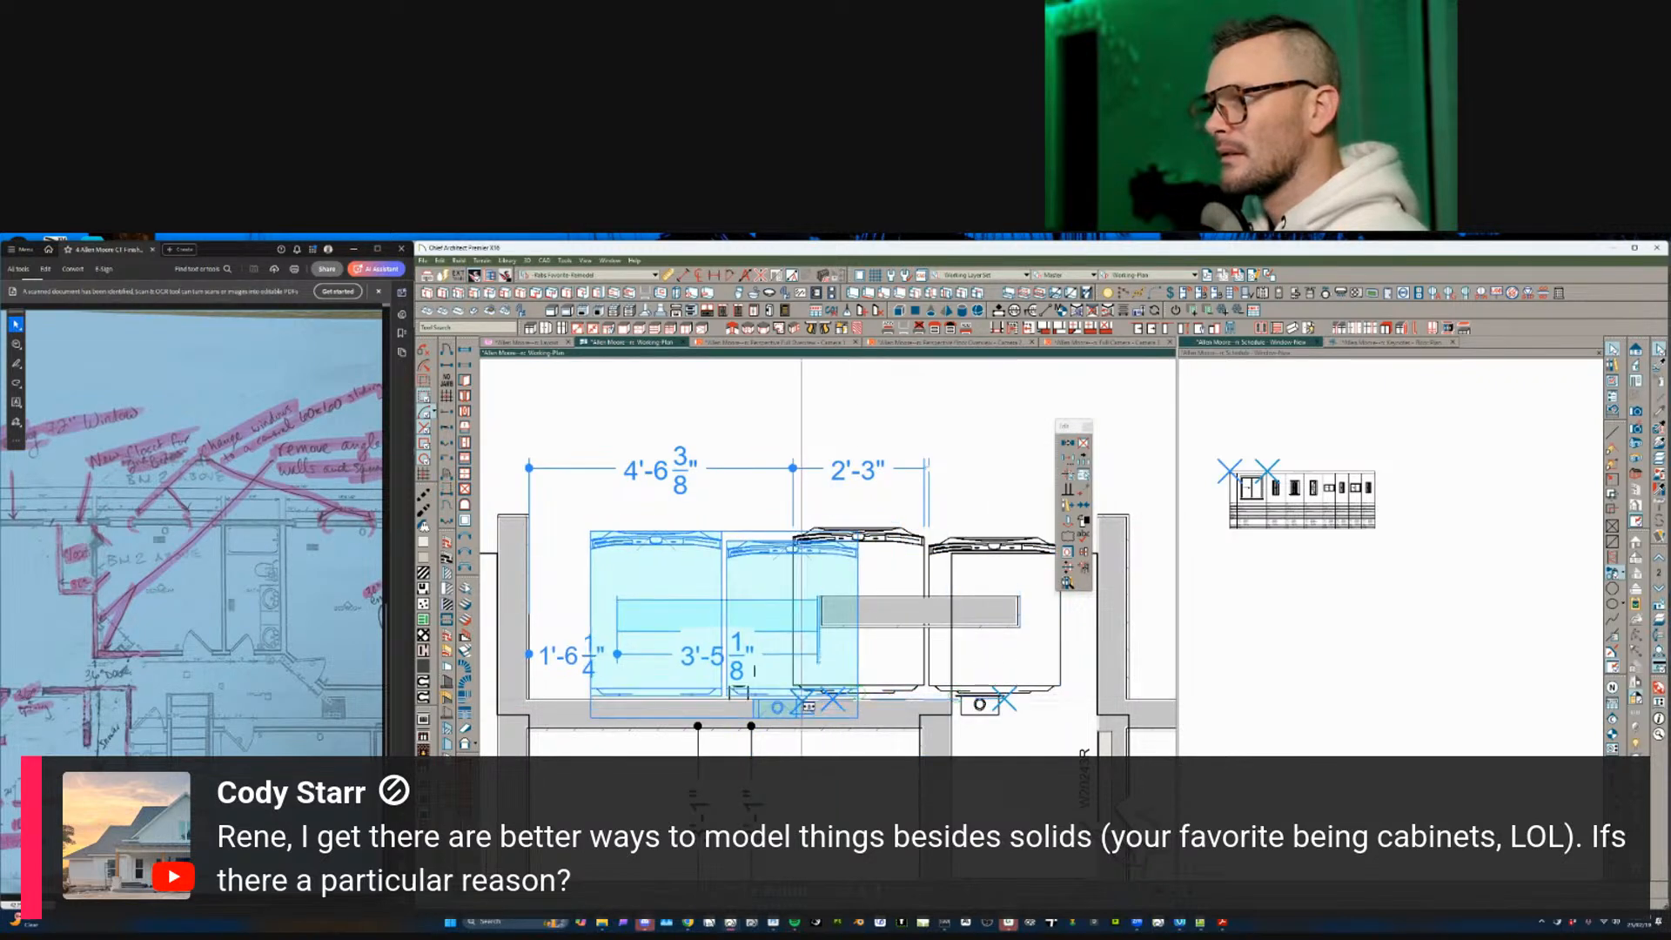
{"action": "scroll", "coordinate": [794, 608], "scroll_direction": "down", "scroll_amount": 5}
{"action": "left_click_drag", "start_coordinate": [795, 607], "coordinate": [792, 606]}
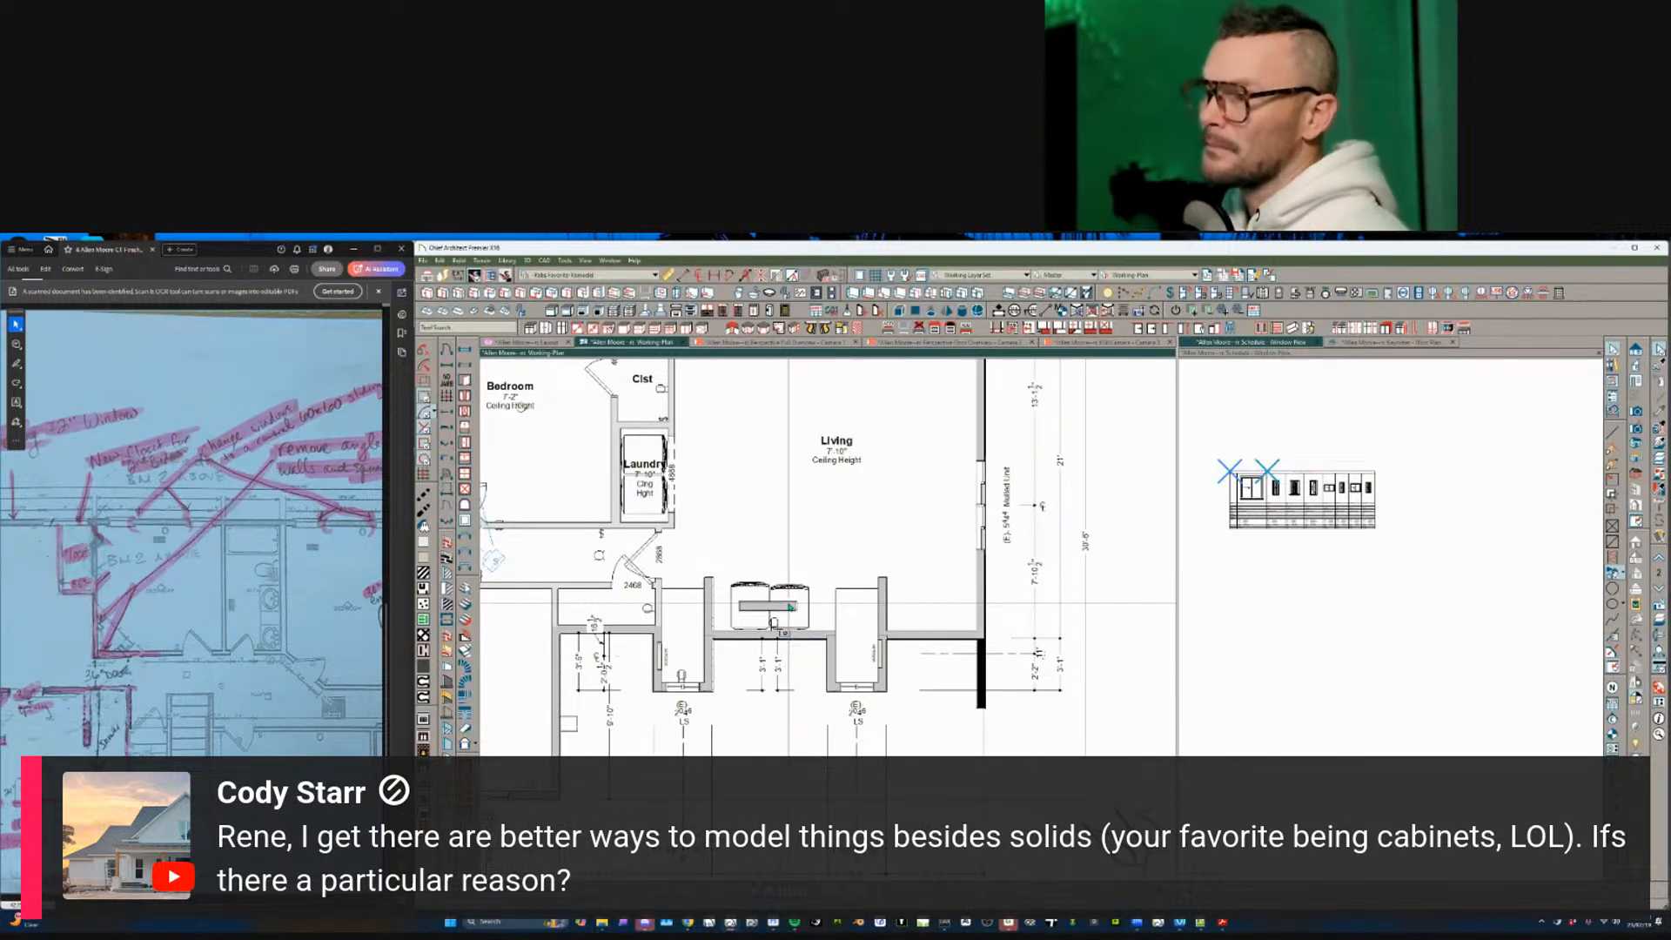
- Undo the accidental sideways shift of the washer and dryer group
{"action": "scroll", "coordinate": [777, 599], "scroll_direction": "down", "scroll_amount": 1}
{"action": "left_click", "coordinate": [777, 597]}
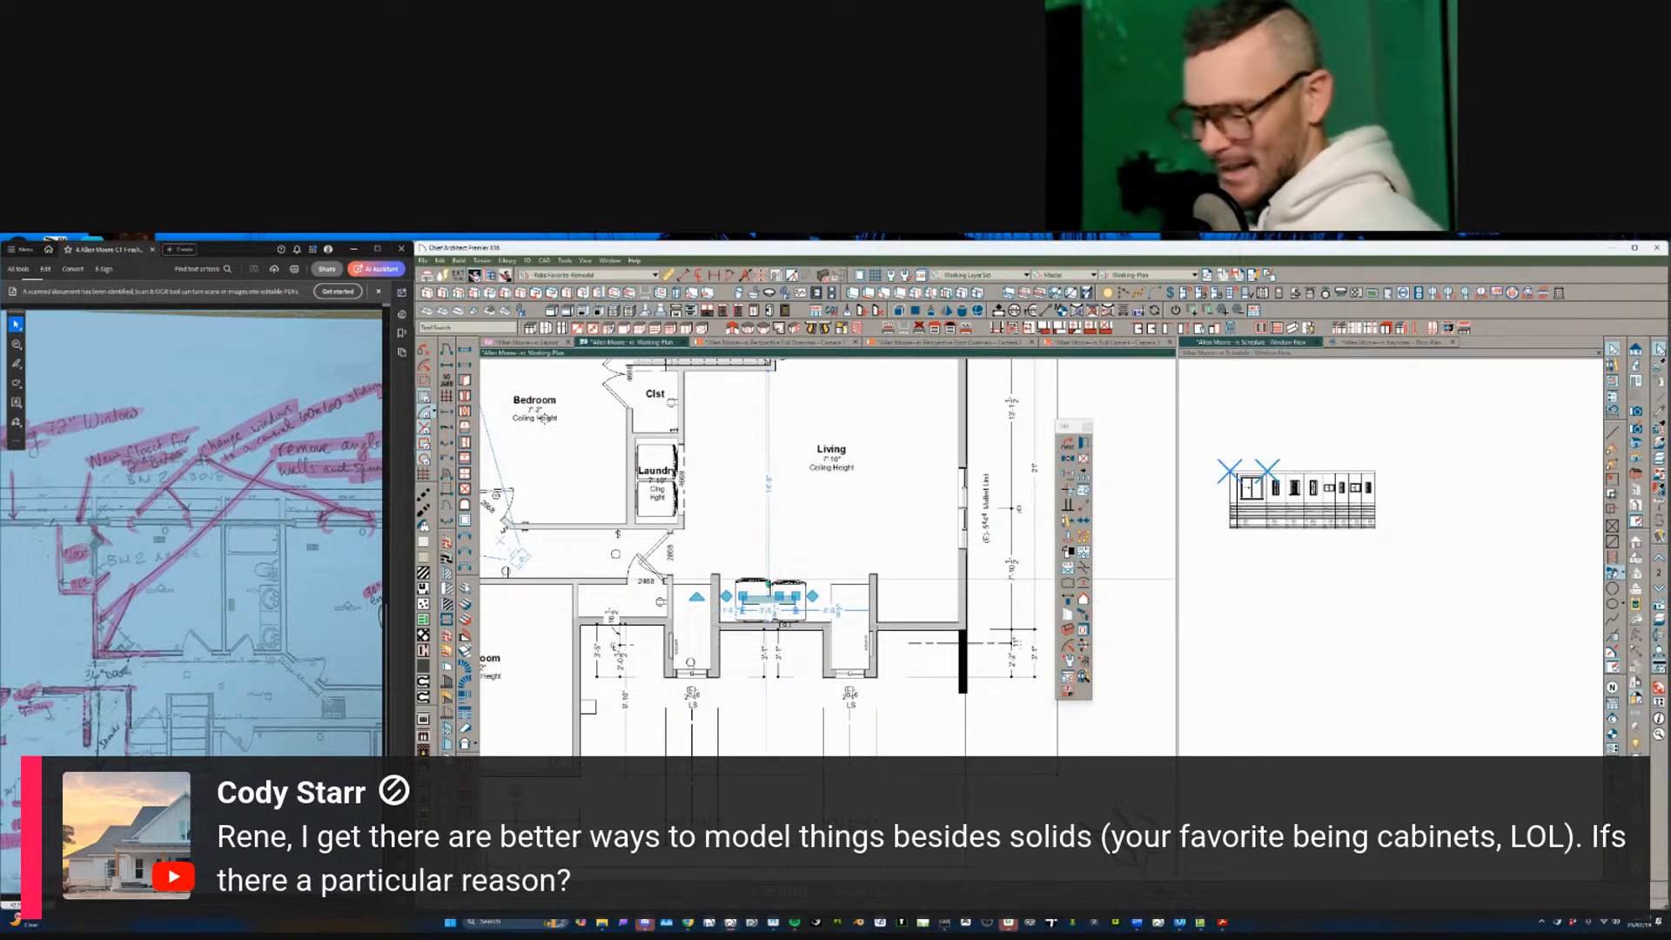
{"action": "left_click", "coordinate": [769, 598]}
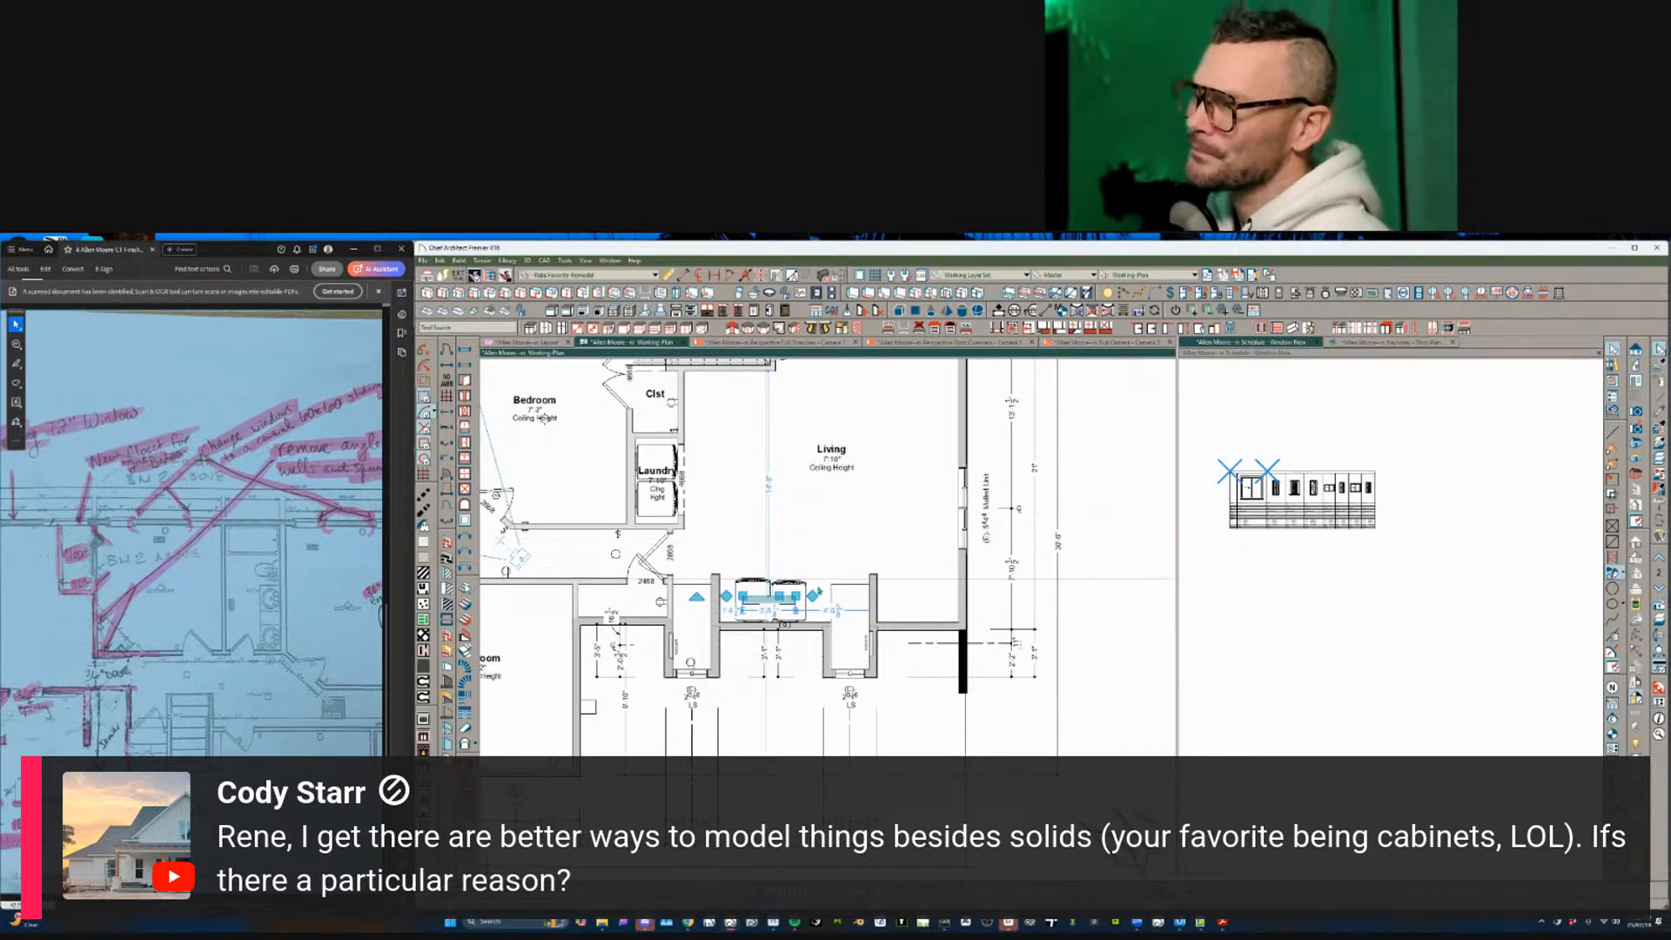
{"action": "left_click_drag", "start_coordinate": [768, 583], "coordinate": [818, 590]}
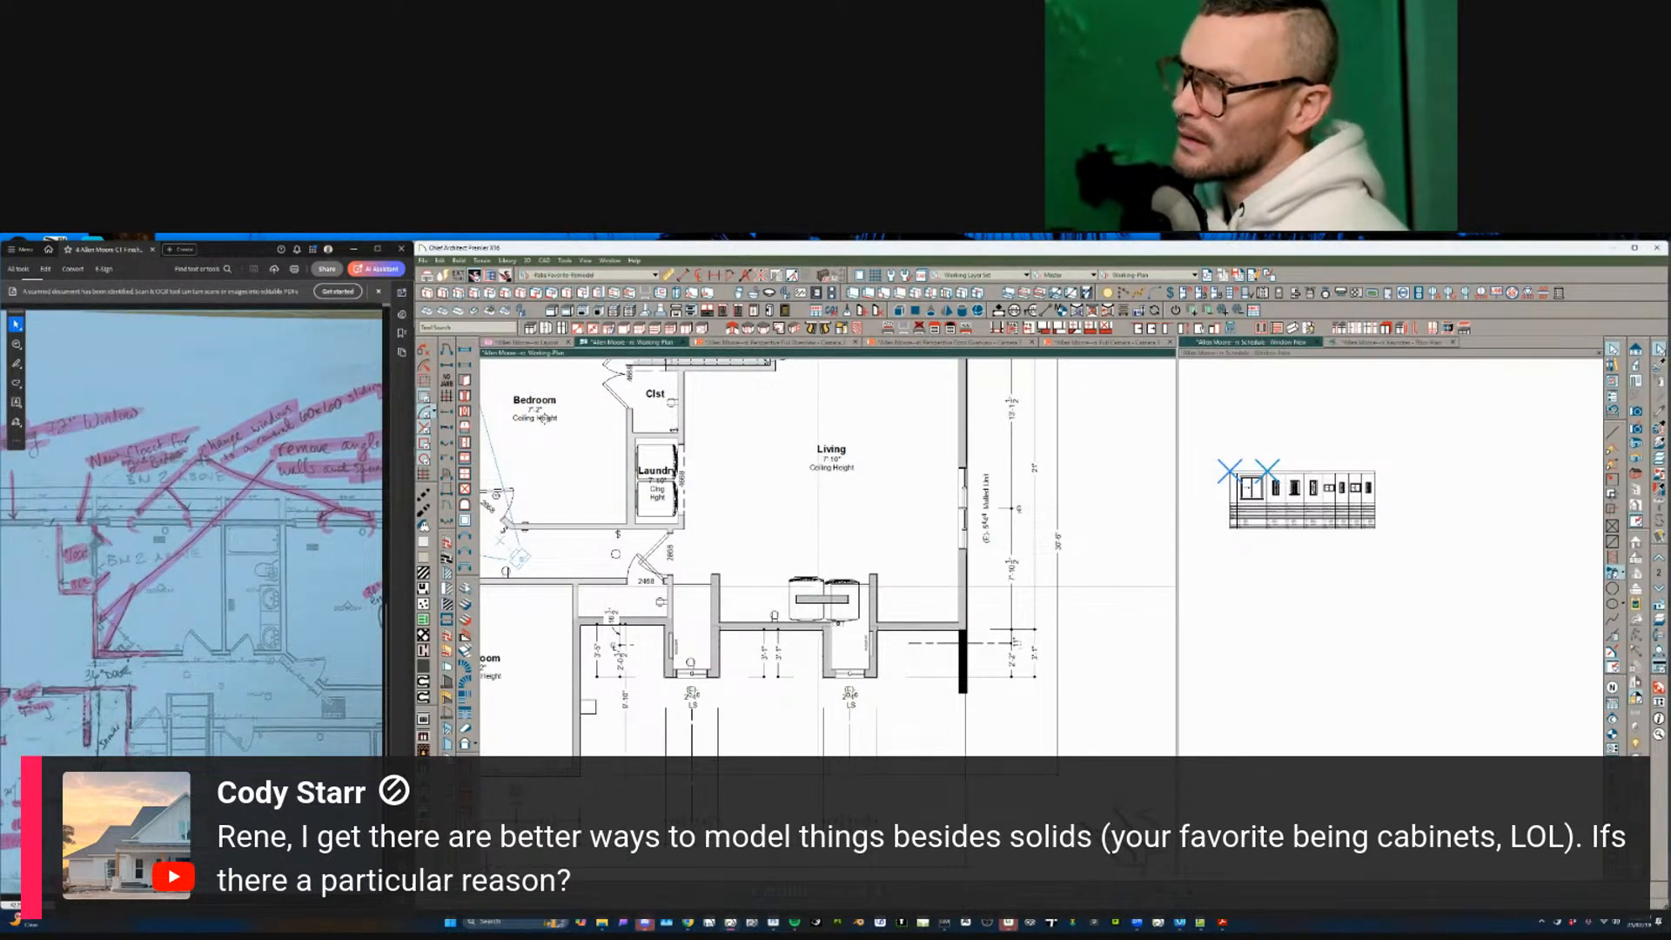
{"action": "key", "text": "ctrl+z"}
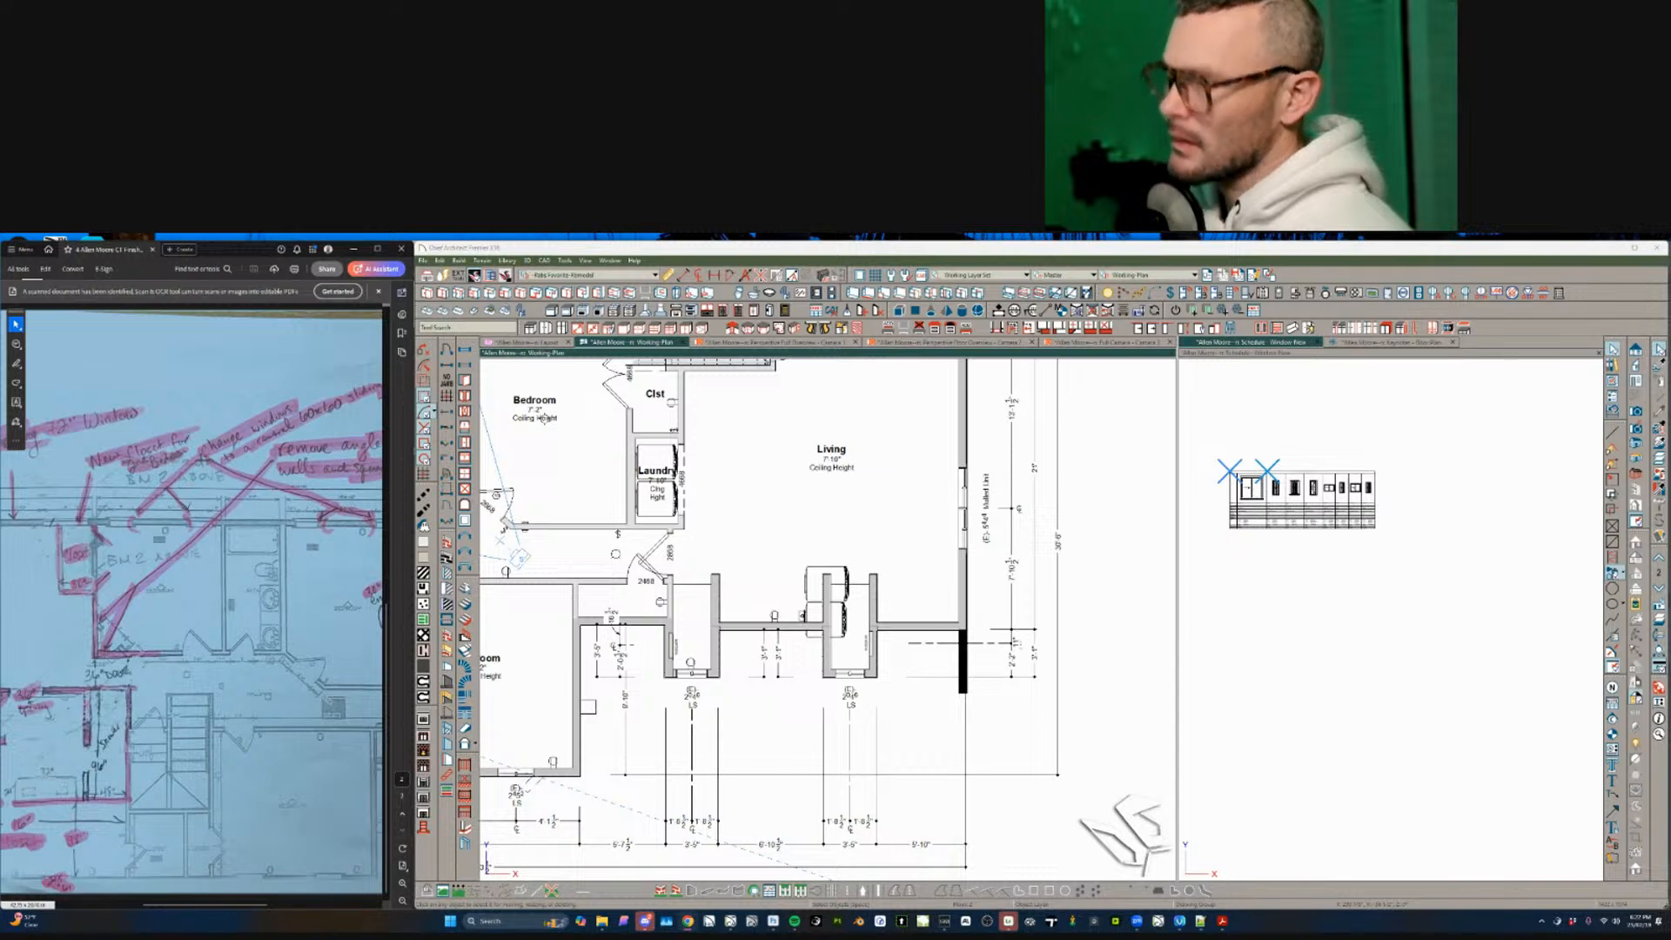
- Select both appliances and the outlet and rotate them 90°
{"action": "scroll", "coordinate": [803, 614], "scroll_direction": "up", "scroll_amount": 4}
{"action": "left_click", "coordinate": [807, 622]}
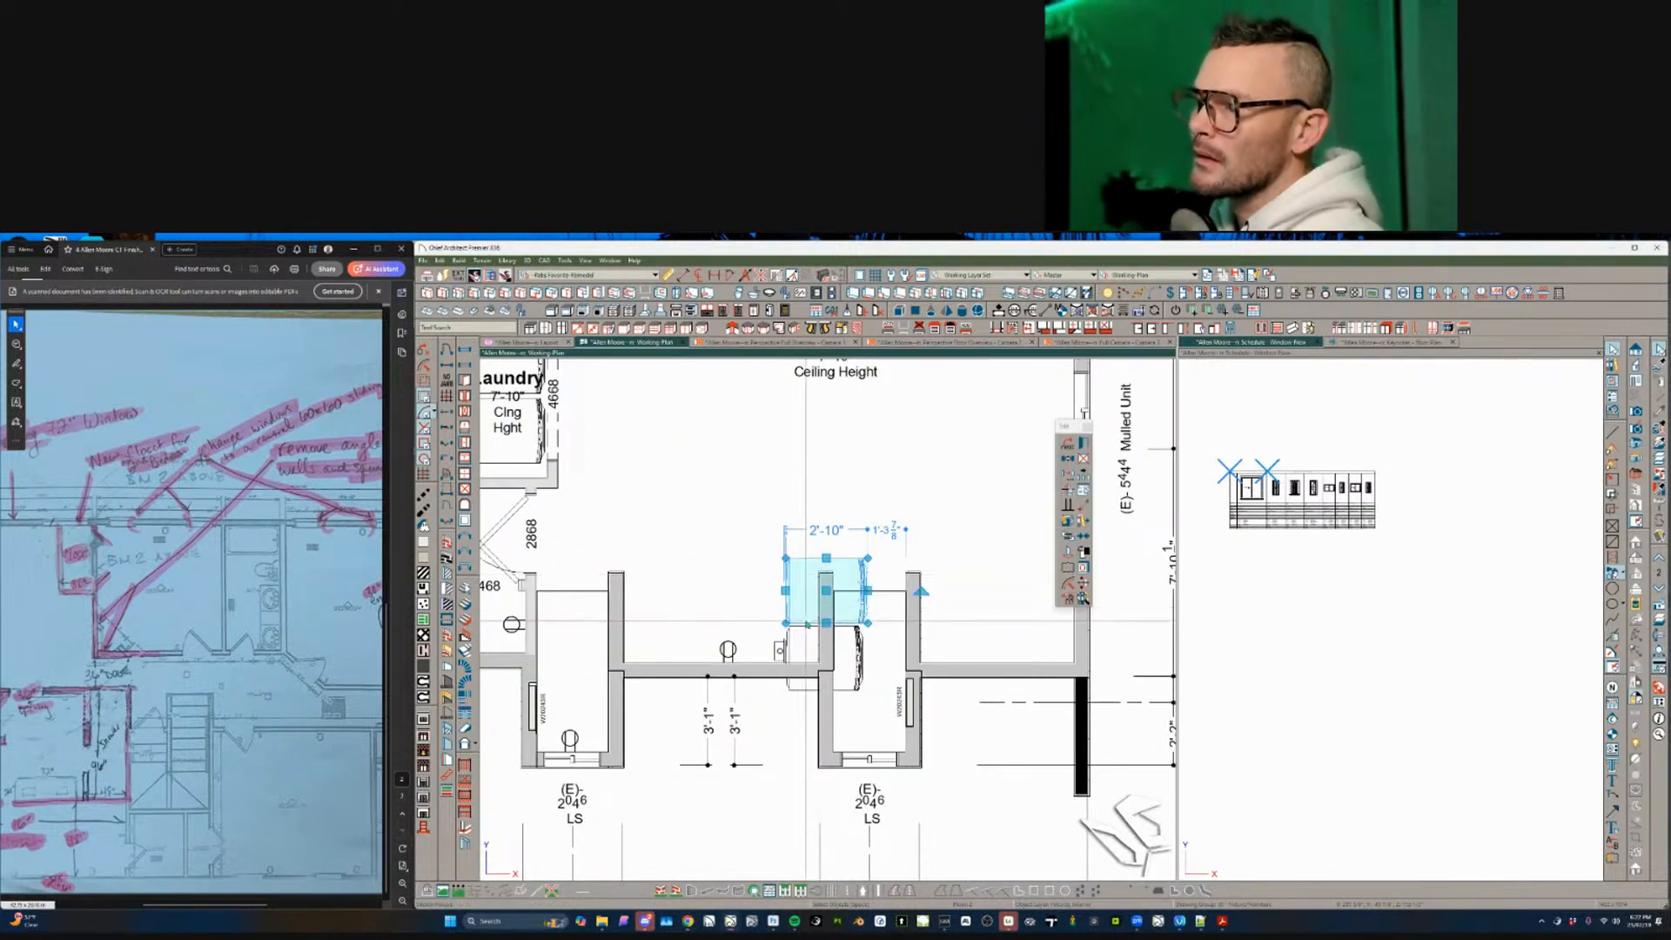
{"action": "left_click", "coordinate": [799, 642], "text": "shift"}
{"action": "left_click", "coordinate": [780, 650], "text": "shift"}
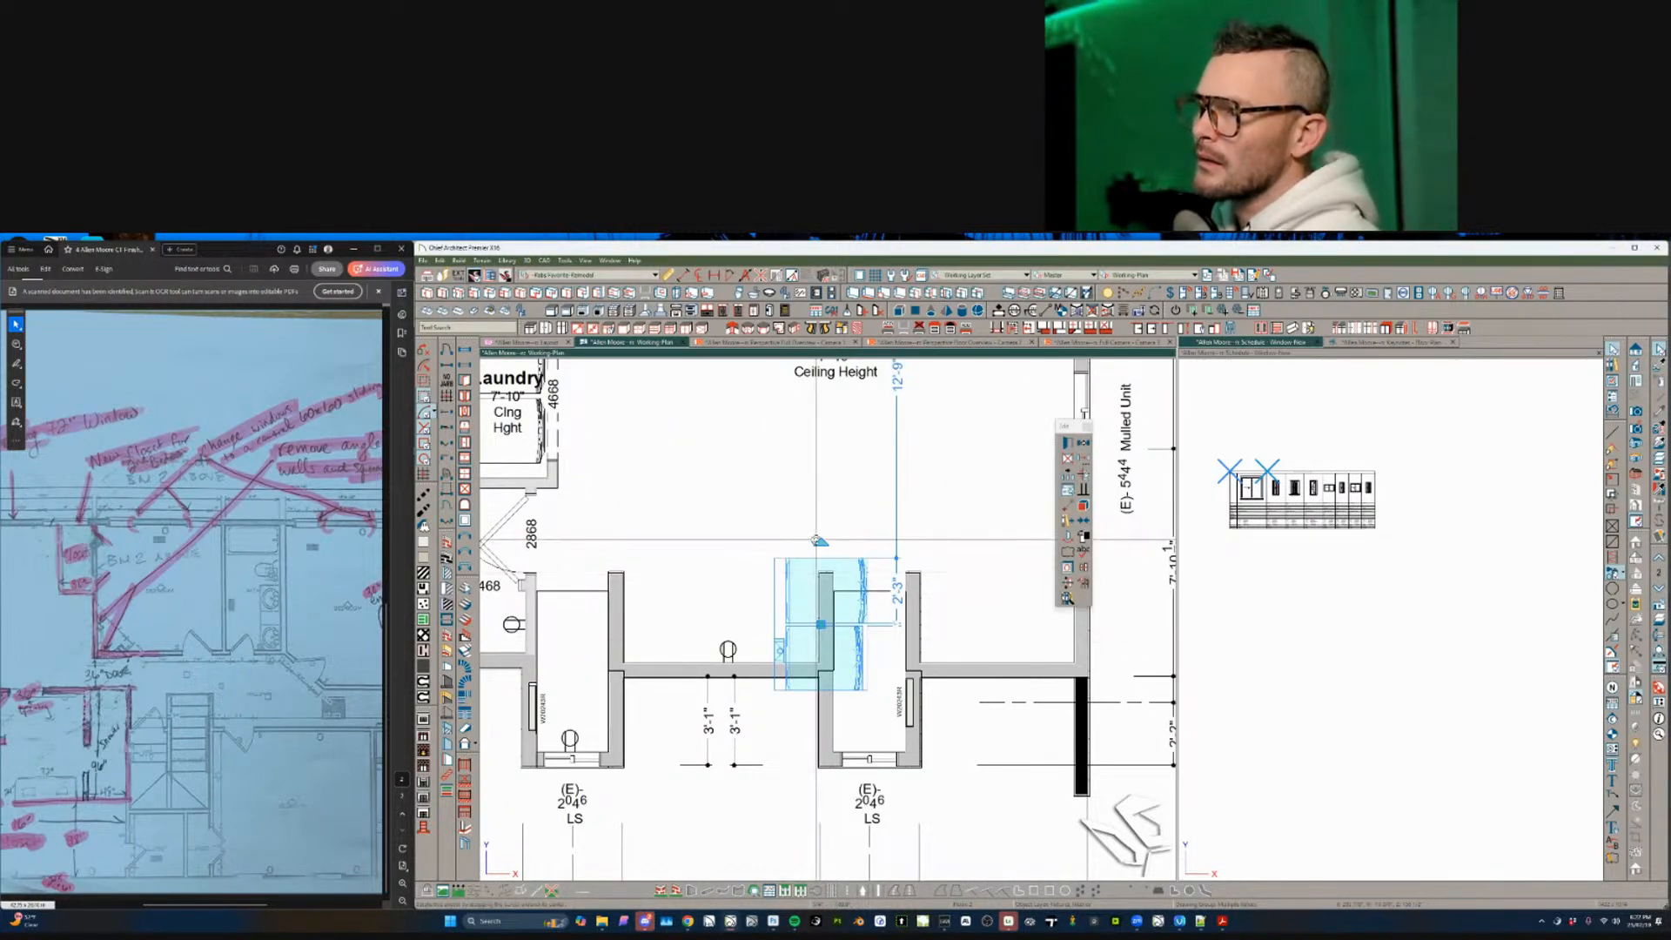
{"action": "mouse_move", "coordinate": [817, 540]}
{"action": "left_mouse_down"}
{"action": "mouse_move", "coordinate": [750, 553]}
{"action": "mouse_move", "coordinate": [685, 615]}
{"action": "left_mouse_up"}
- Point-to-point move the appliances into the closet alcove, 1'-7" from the left wall
{"action": "scroll", "coordinate": [849, 662], "scroll_direction": "up", "scroll_amount": 2}
{"action": "key", "text": "m"}
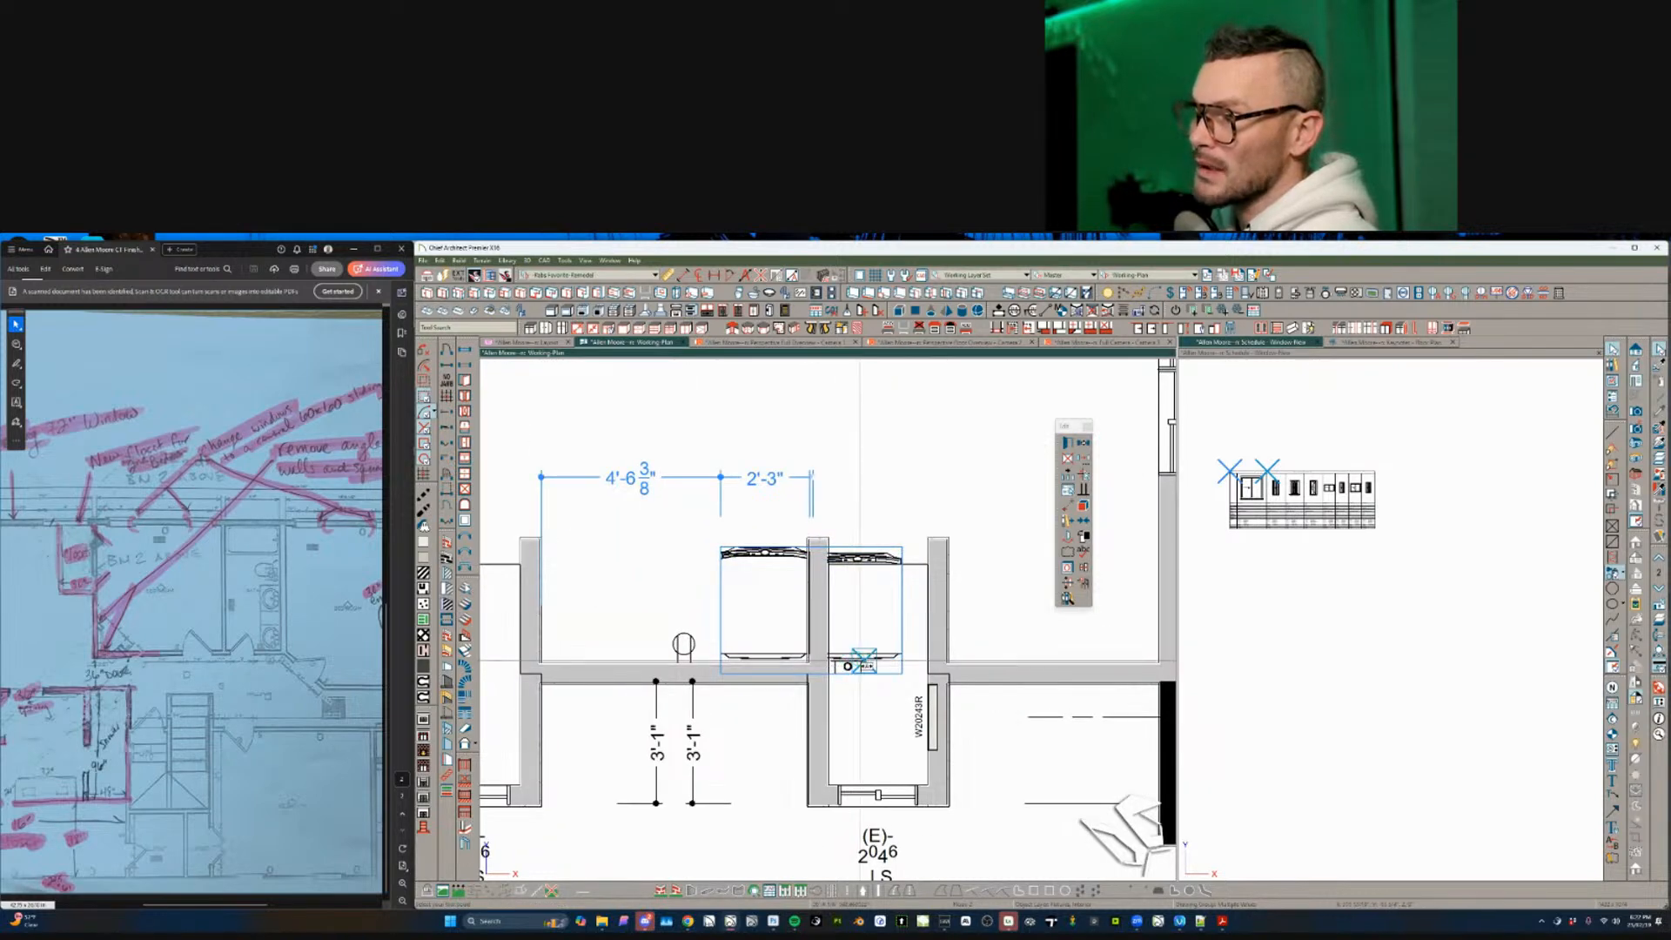
{"action": "scroll", "coordinate": [864, 662], "scroll_direction": "up", "scroll_amount": 3}
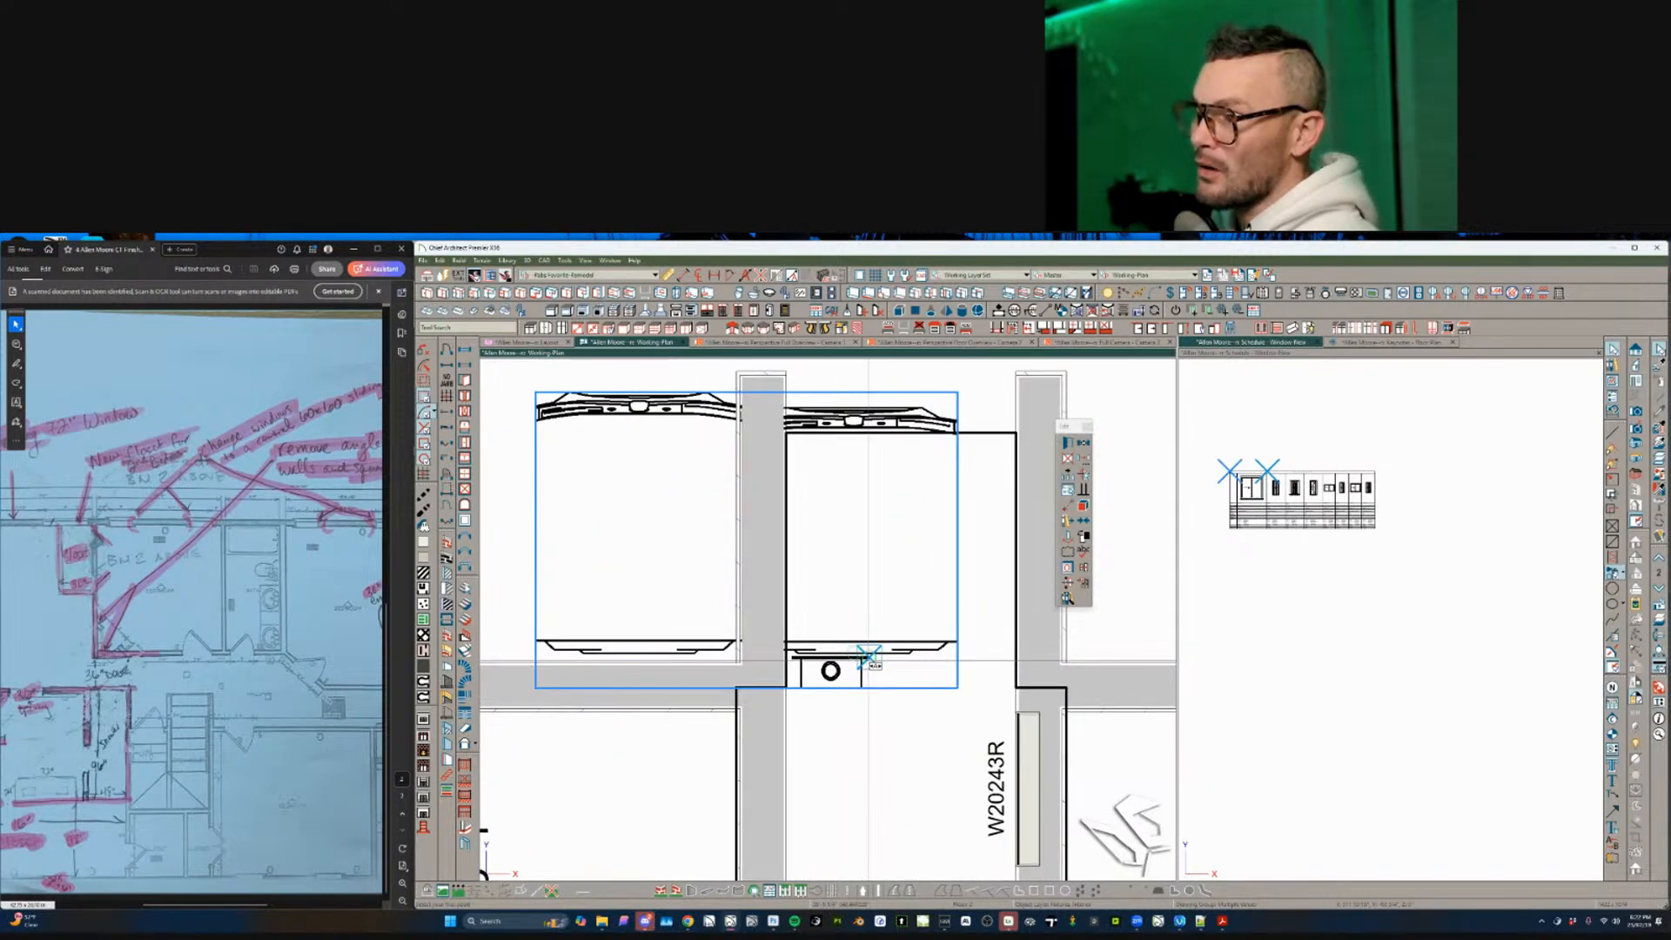
{"action": "left_click", "coordinate": [870, 659]}
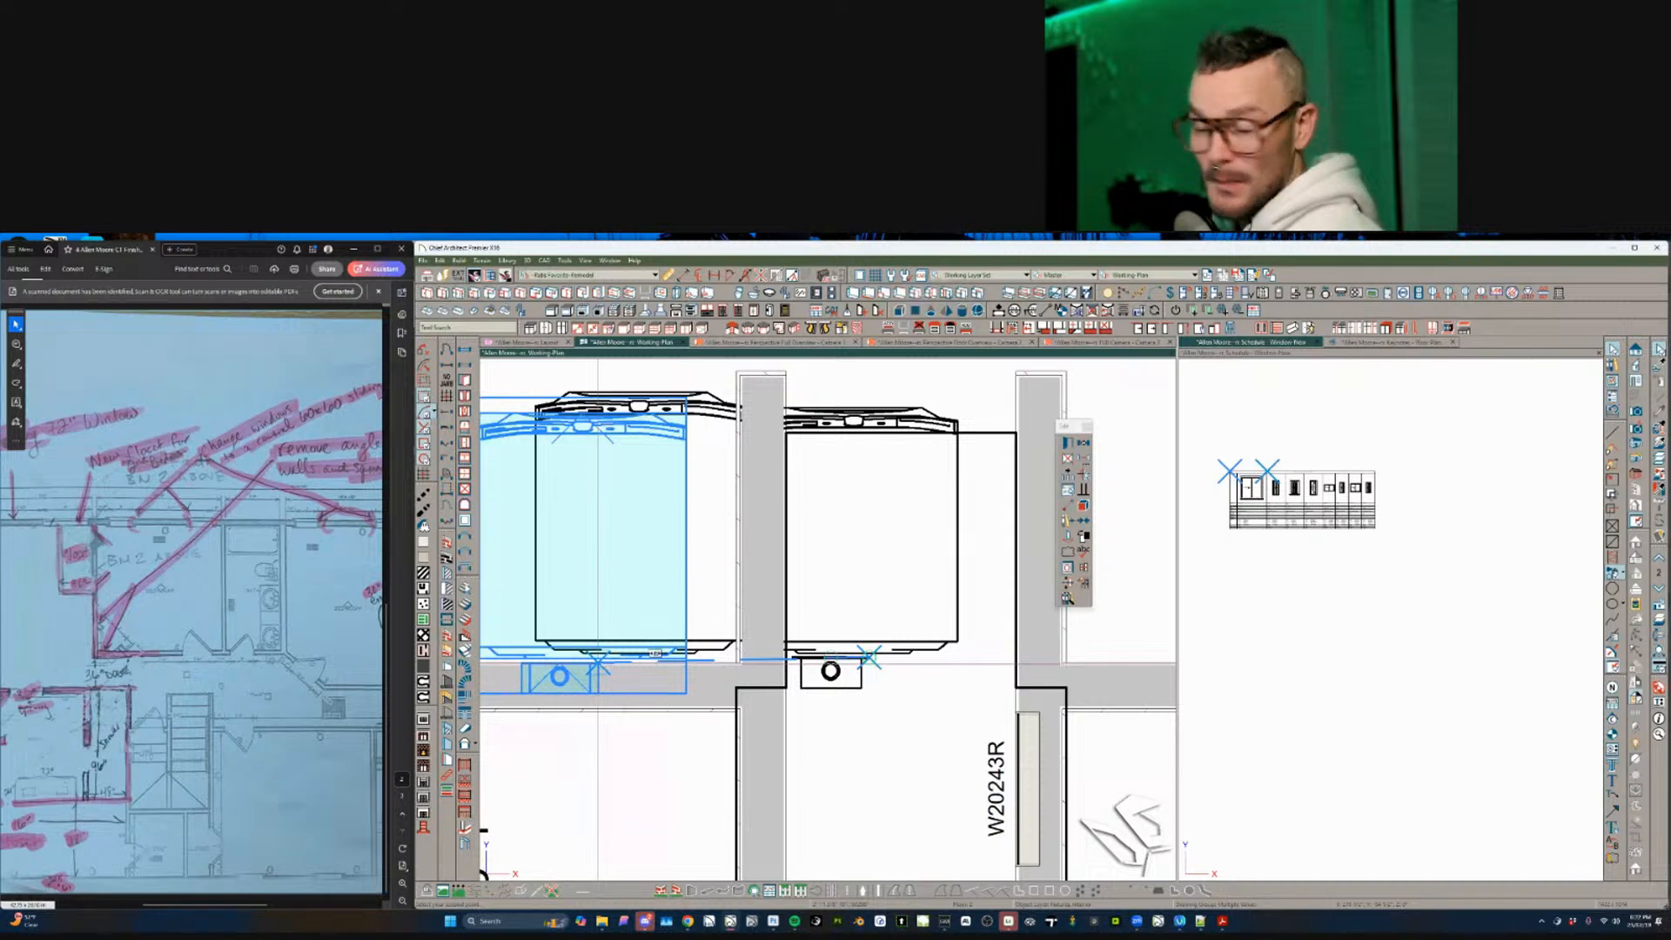
{"action": "left_click", "coordinate": [597, 663]}
{"action": "scroll", "coordinate": [914, 709], "scroll_direction": "down", "scroll_amount": 3}
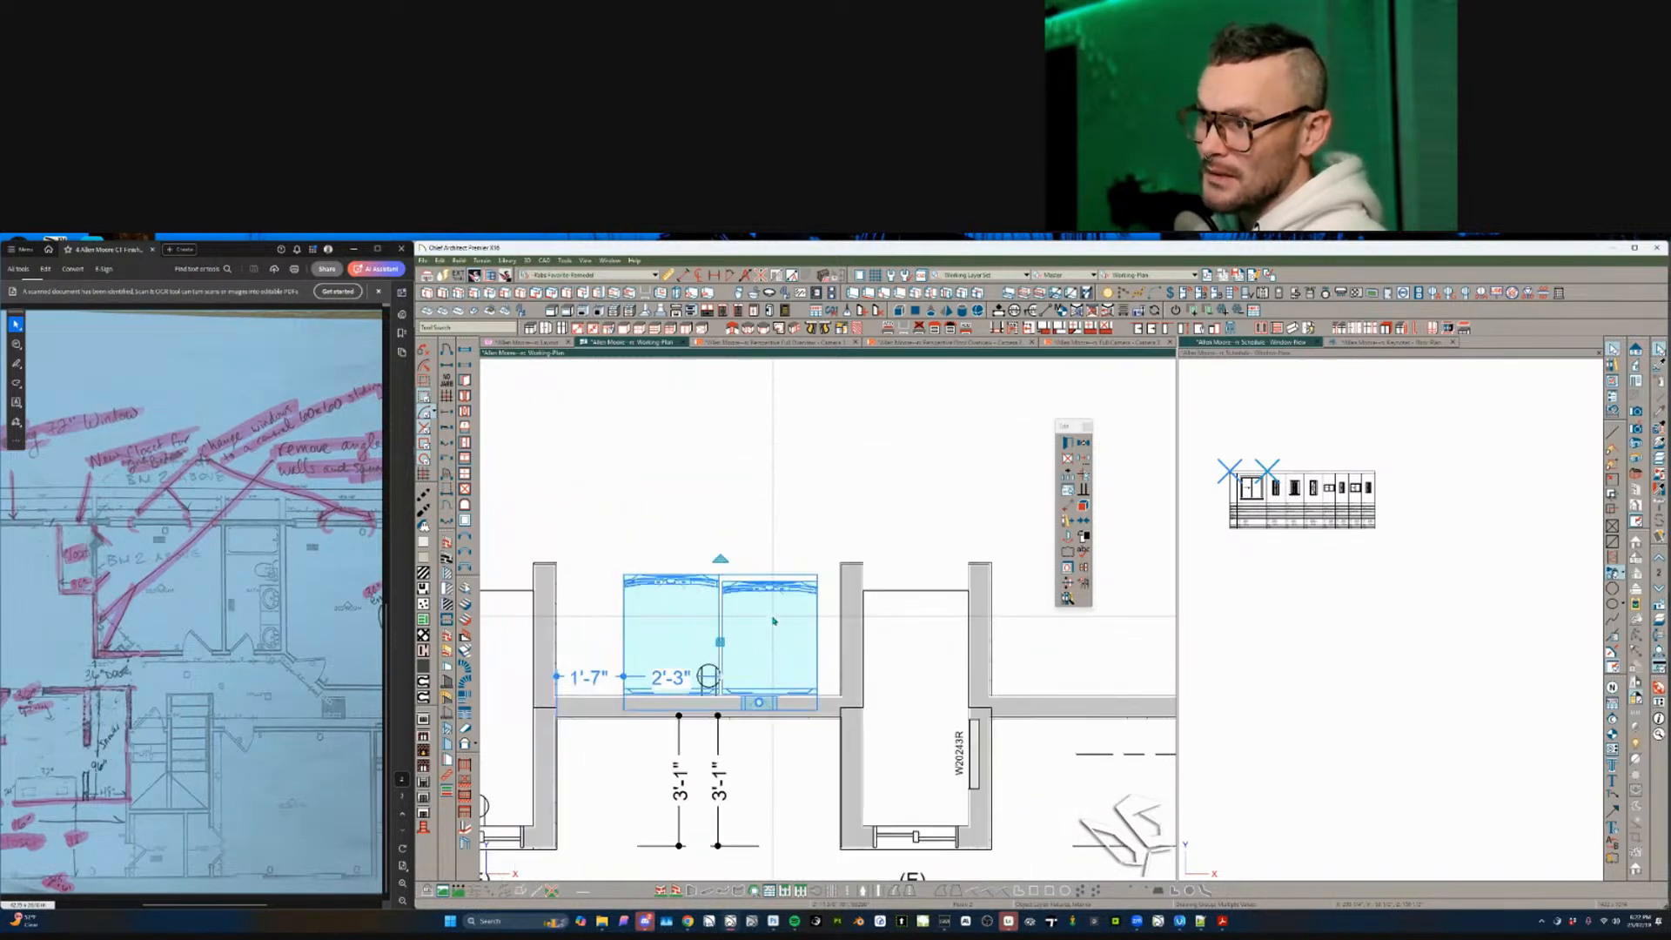
{"action": "scroll", "coordinate": [773, 621], "scroll_direction": "down", "scroll_amount": 4}
{"action": "left_click", "coordinate": [811, 607]}
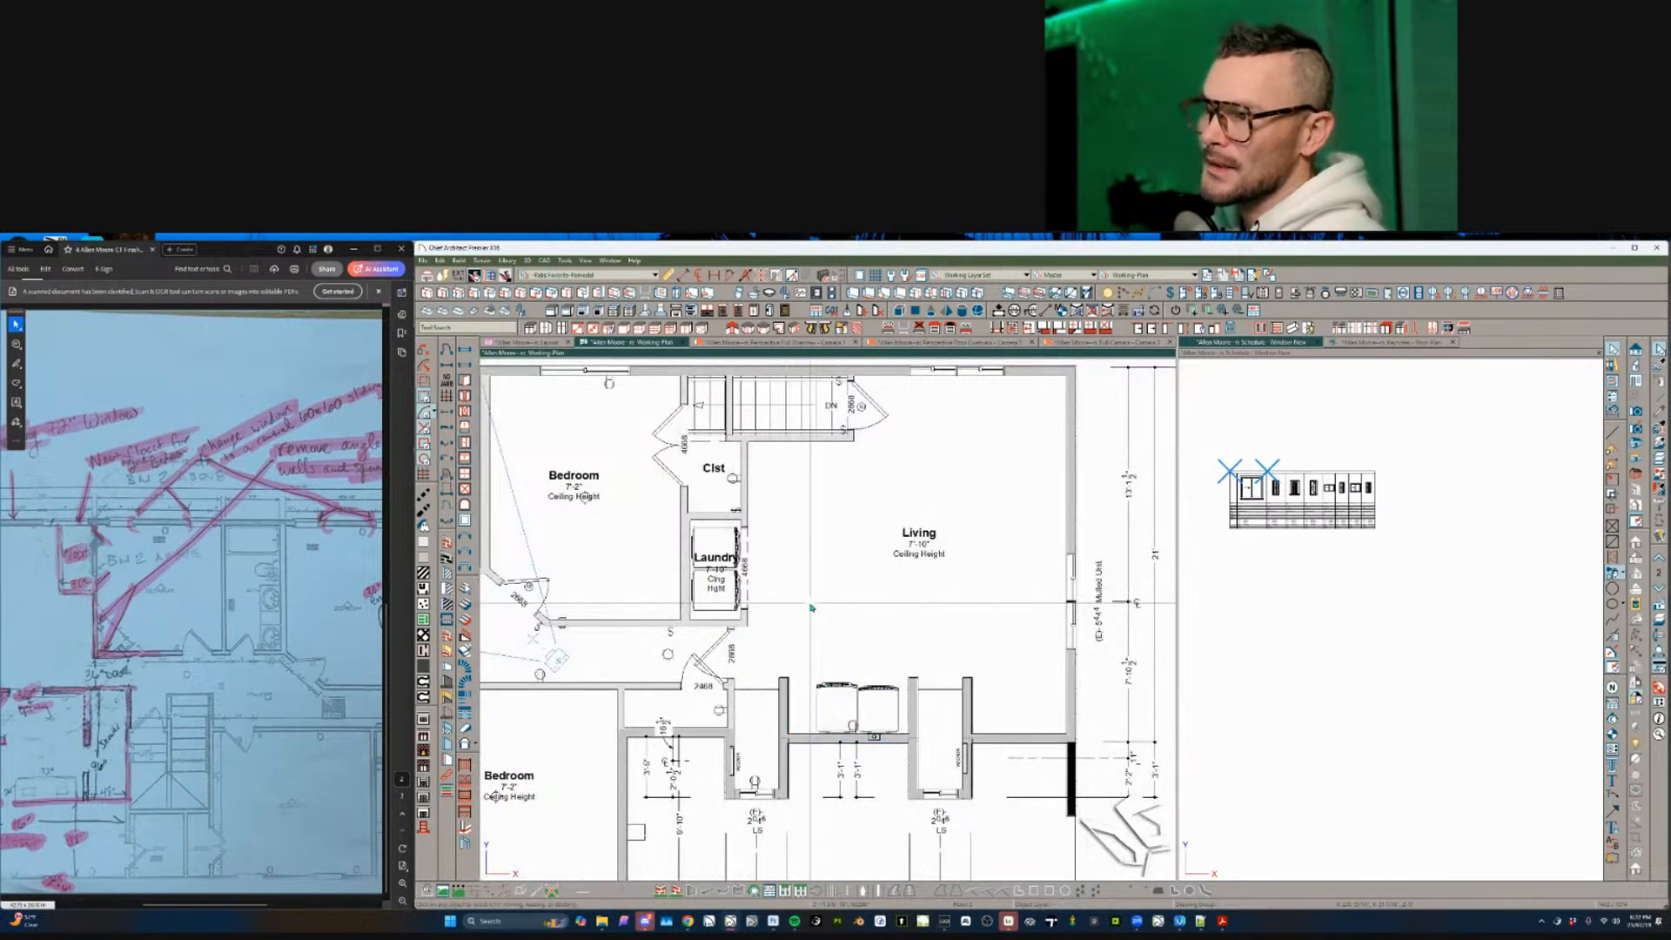
{"action": "scroll", "coordinate": [811, 607], "scroll_direction": "up", "scroll_amount": 3}
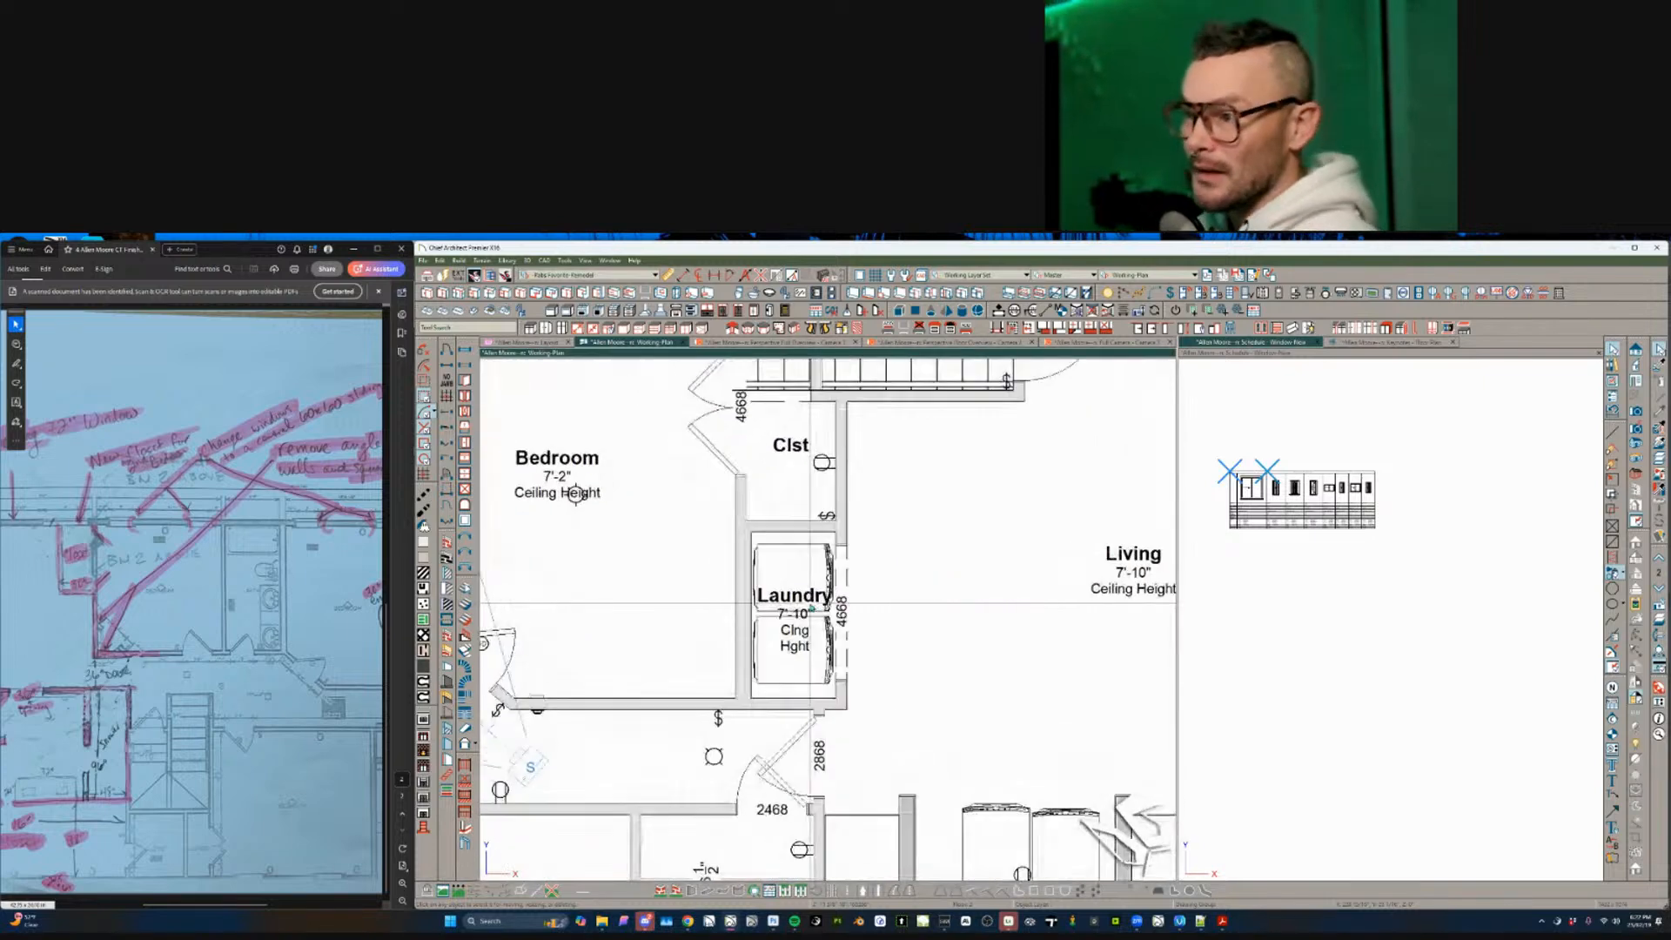
- Delete the upper and lower appliances from the old Laundry room
{"action": "left_click", "coordinate": [793, 557]}
{"action": "key", "text": "Delete"}
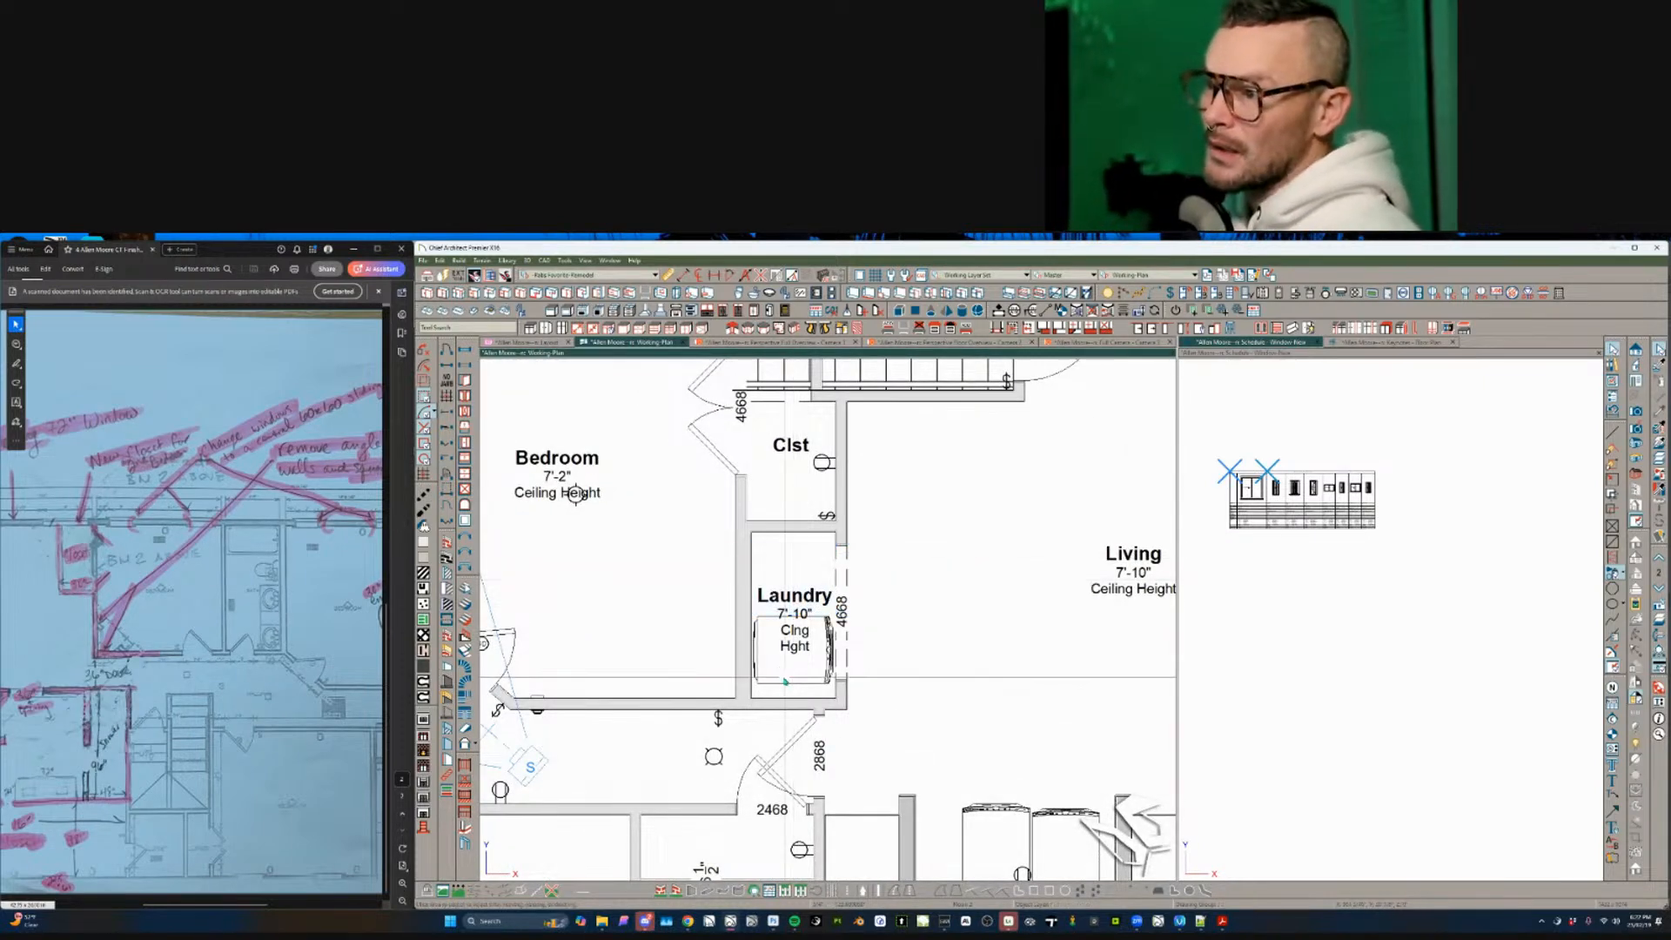
{"action": "left_click", "coordinate": [786, 677]}
{"action": "key", "text": "Delete"}
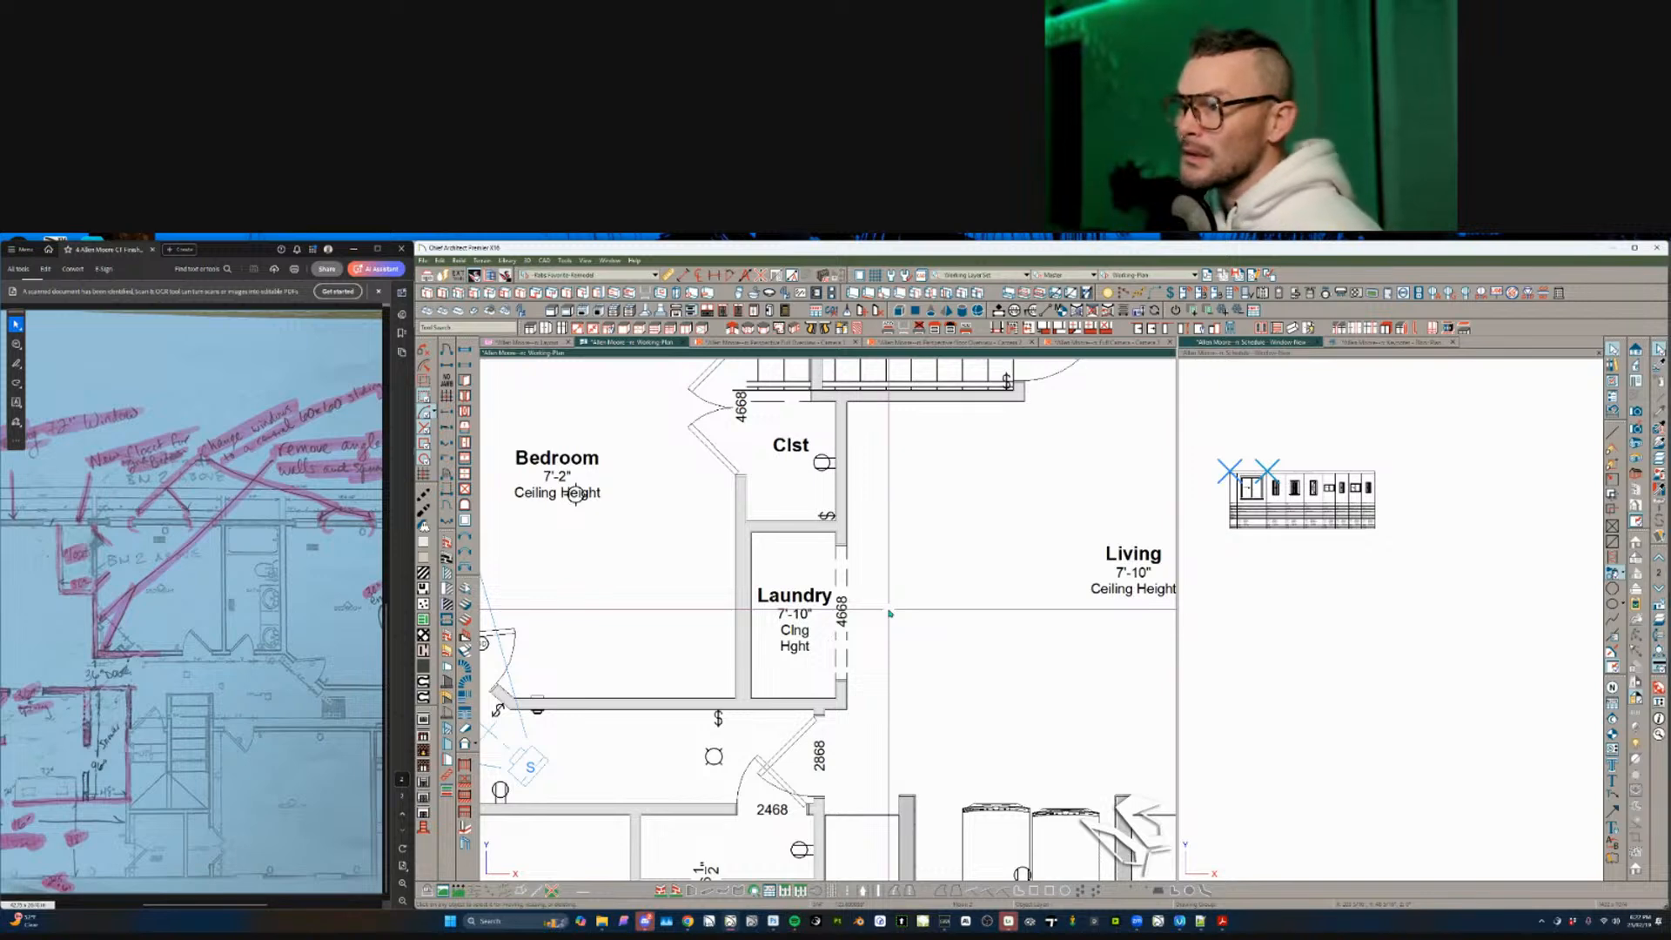
- Bring the stairs into view and select the wall left of the stairs and the stairs
{"action": "middle_click_drag", "start_coordinate": [869, 436], "coordinate": [825, 670]}
{"action": "scroll", "coordinate": [796, 669], "scroll_direction": "up", "scroll_amount": 1}
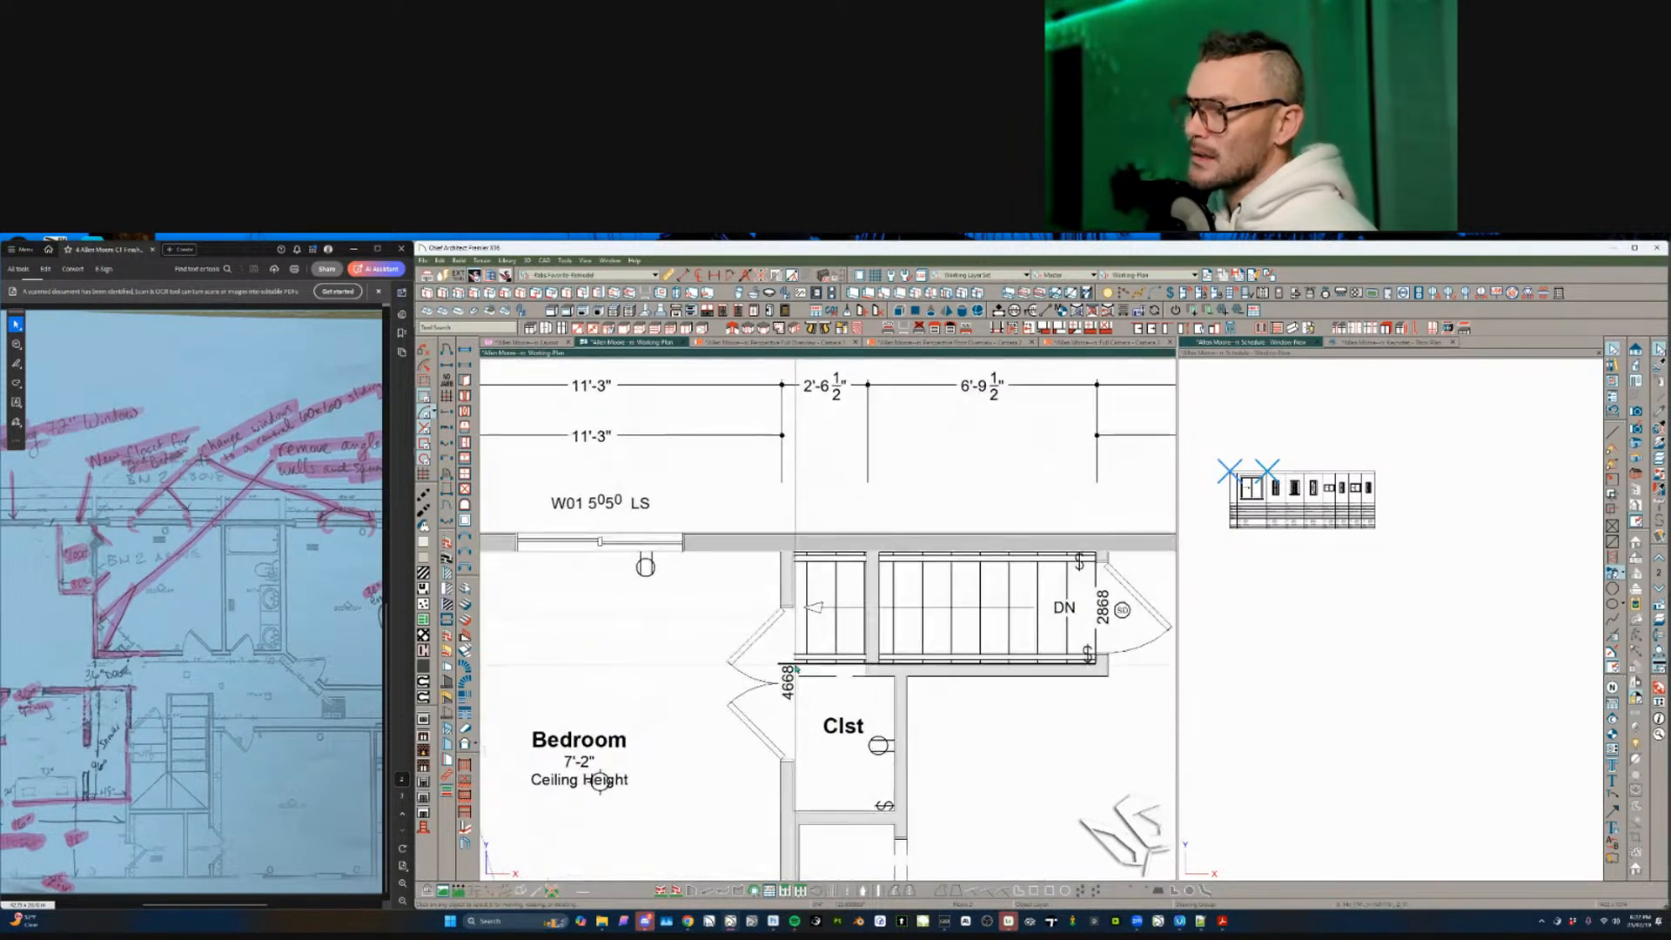
{"action": "left_click", "coordinate": [786, 675]}
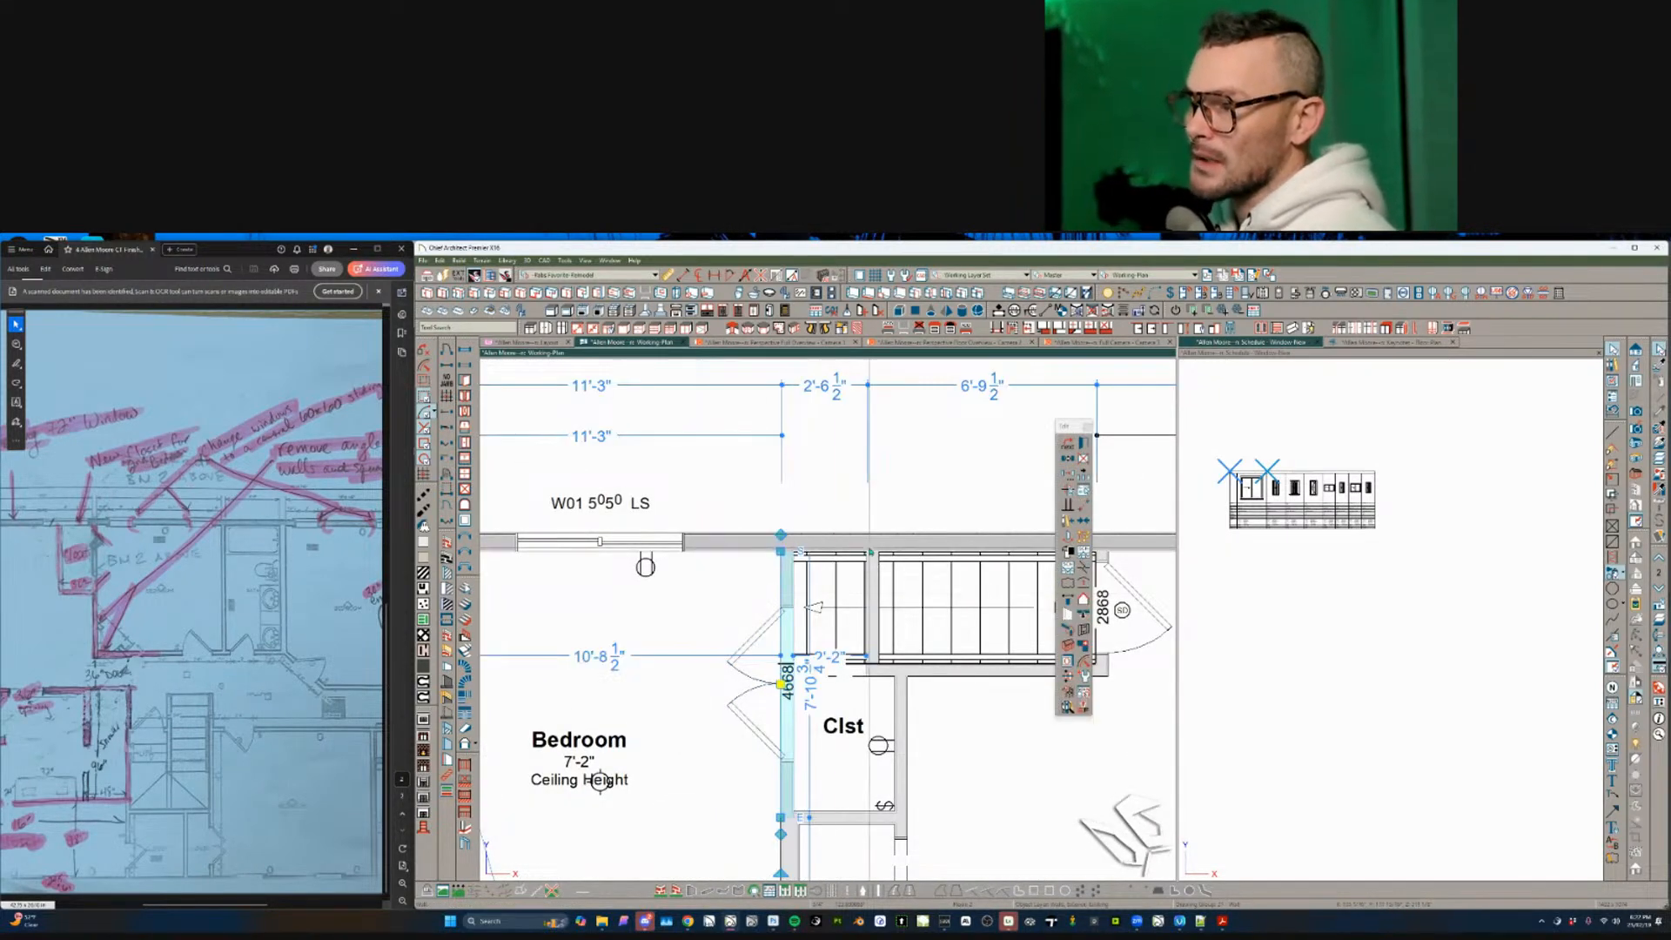
{"action": "left_click", "coordinate": [853, 567]}
{"action": "scroll", "coordinate": [819, 669], "scroll_direction": "down", "scroll_amount": 2}
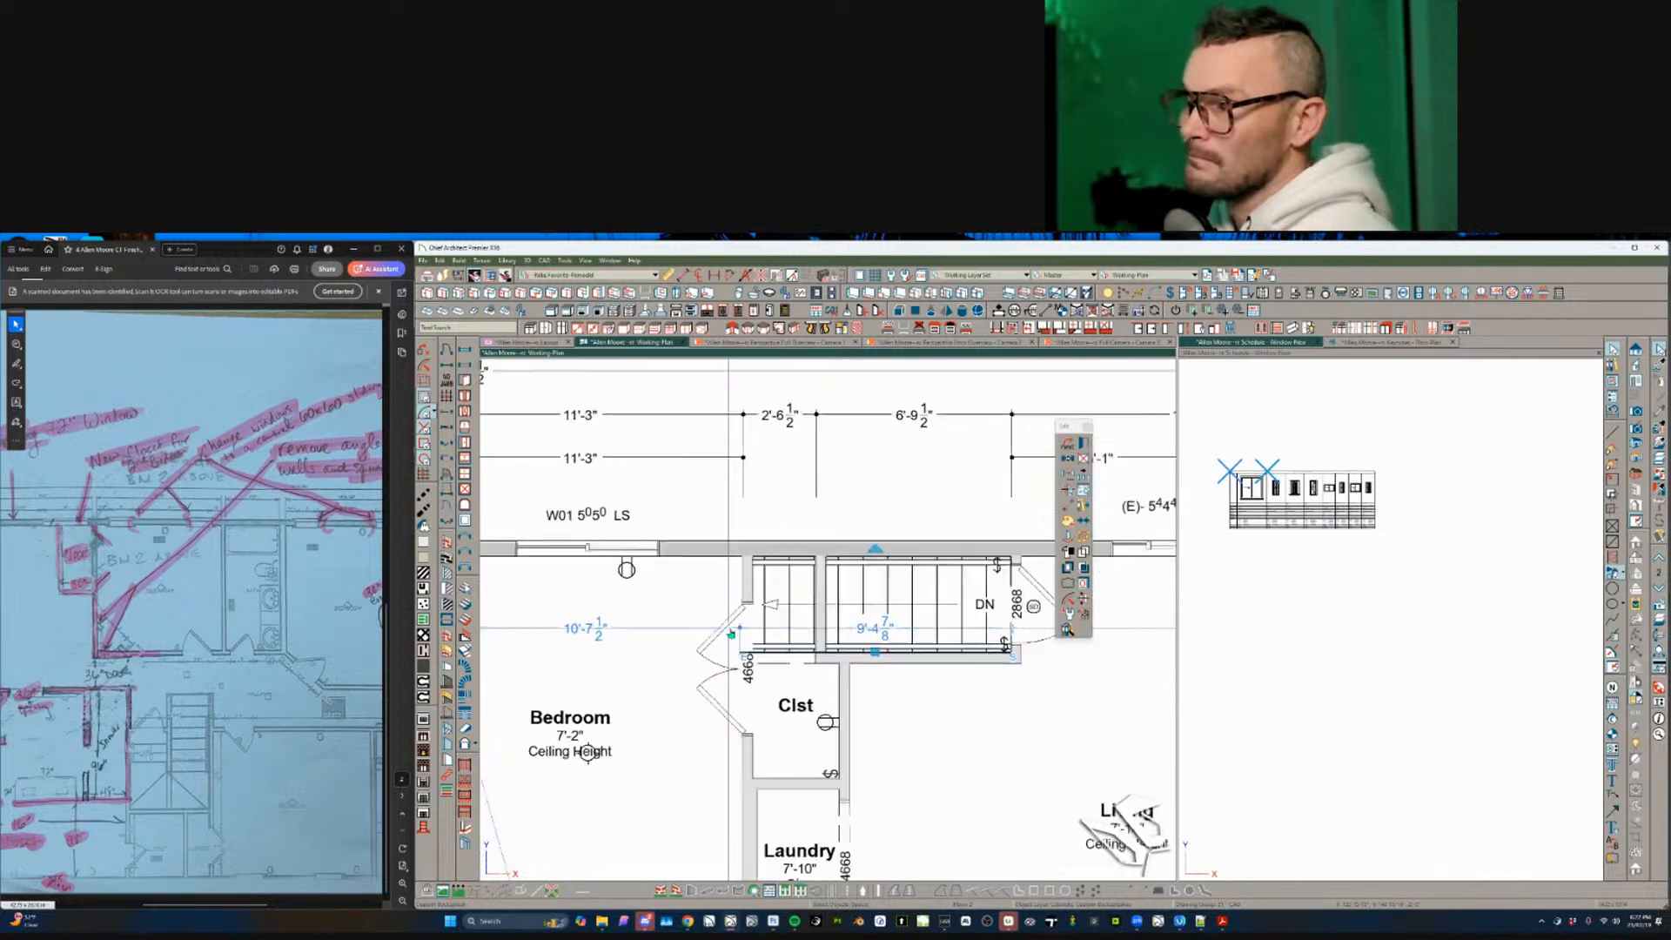
{"action": "scroll", "coordinate": [818, 669], "scroll_direction": "down", "scroll_amount": 2}
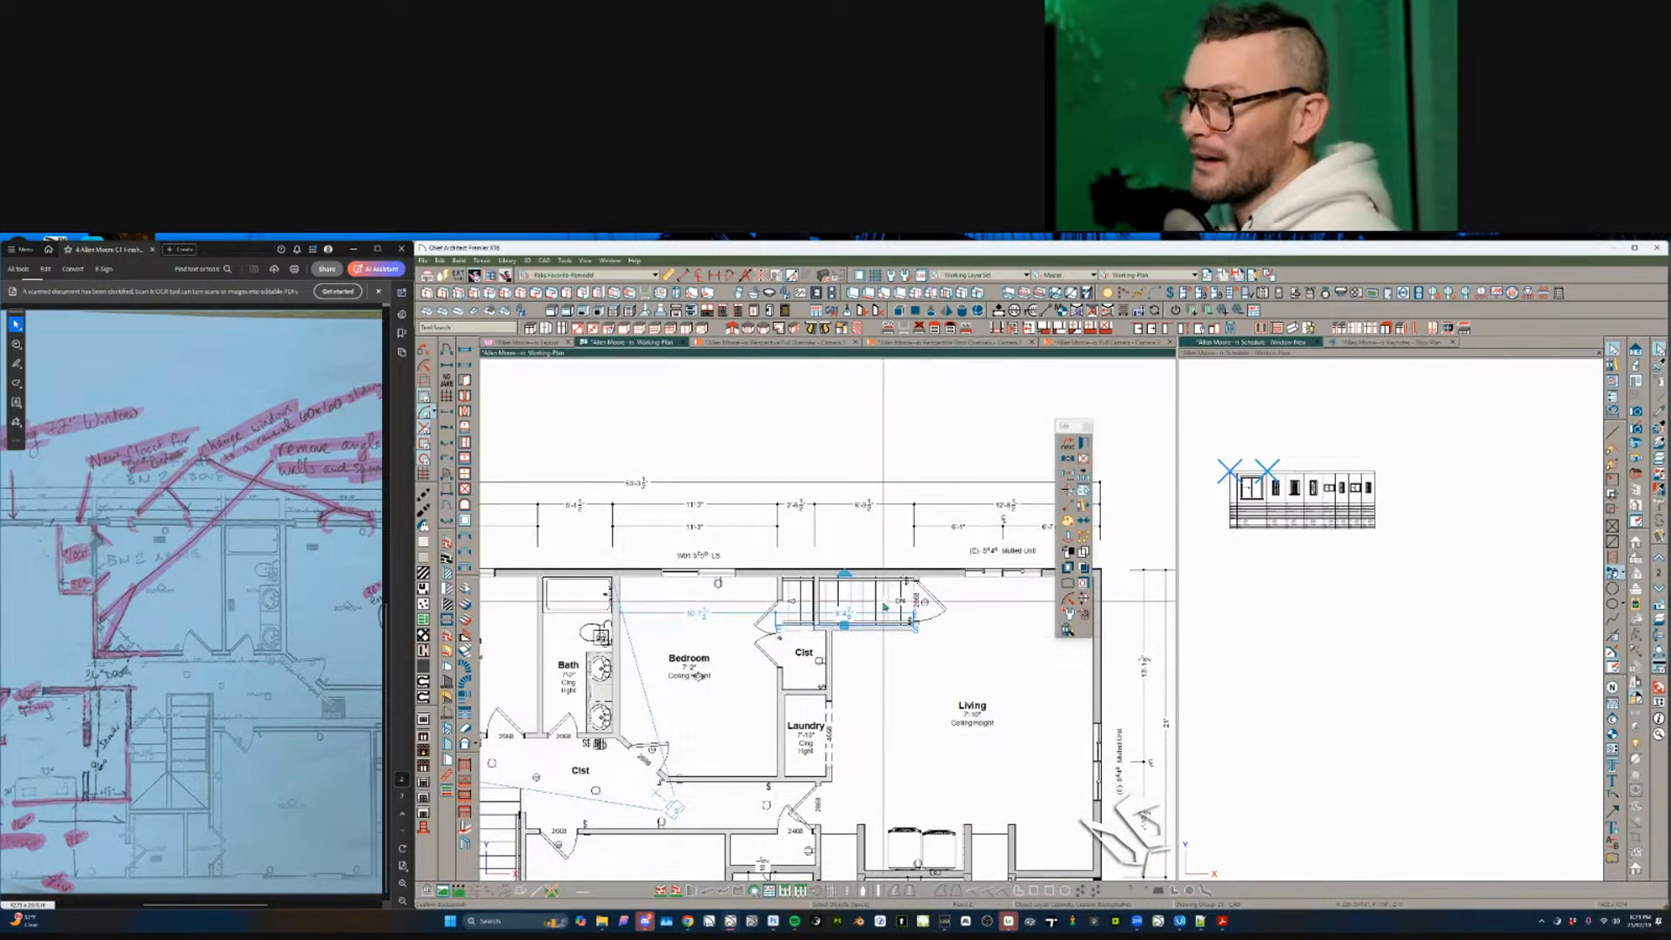
- Center the hallway area and select an electrical symbol on the plan
{"action": "scroll", "coordinate": [819, 668], "scroll_direction": "down", "scroll_amount": 3}
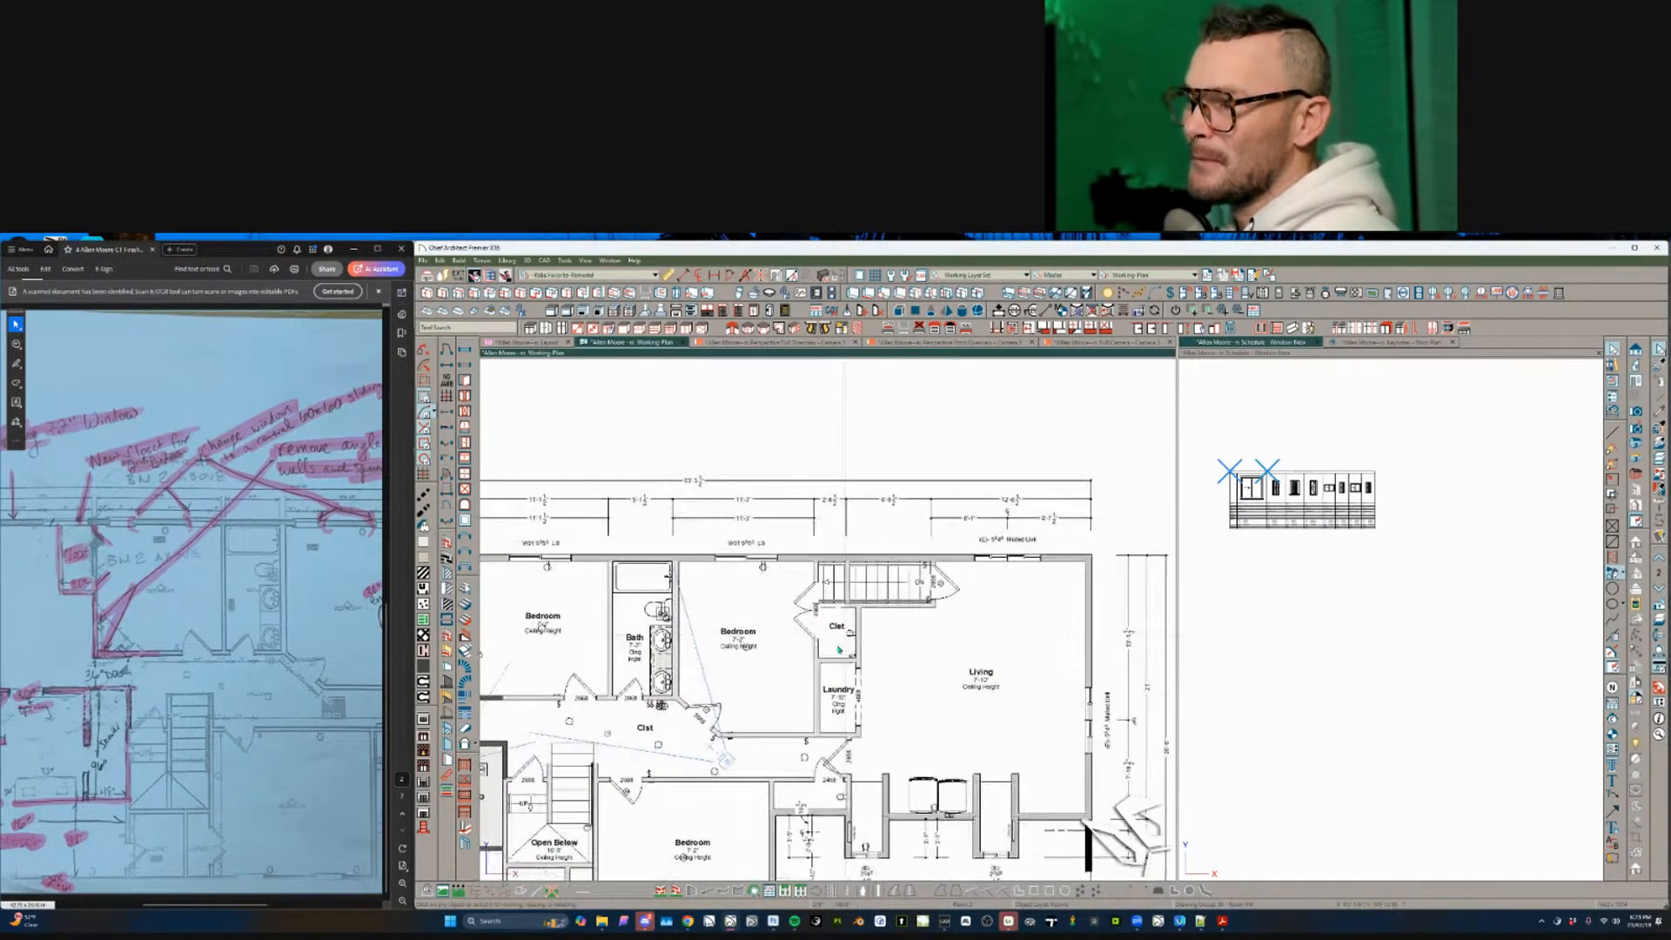
{"action": "scroll", "coordinate": [818, 667], "scroll_direction": "left", "scroll_amount": 3}
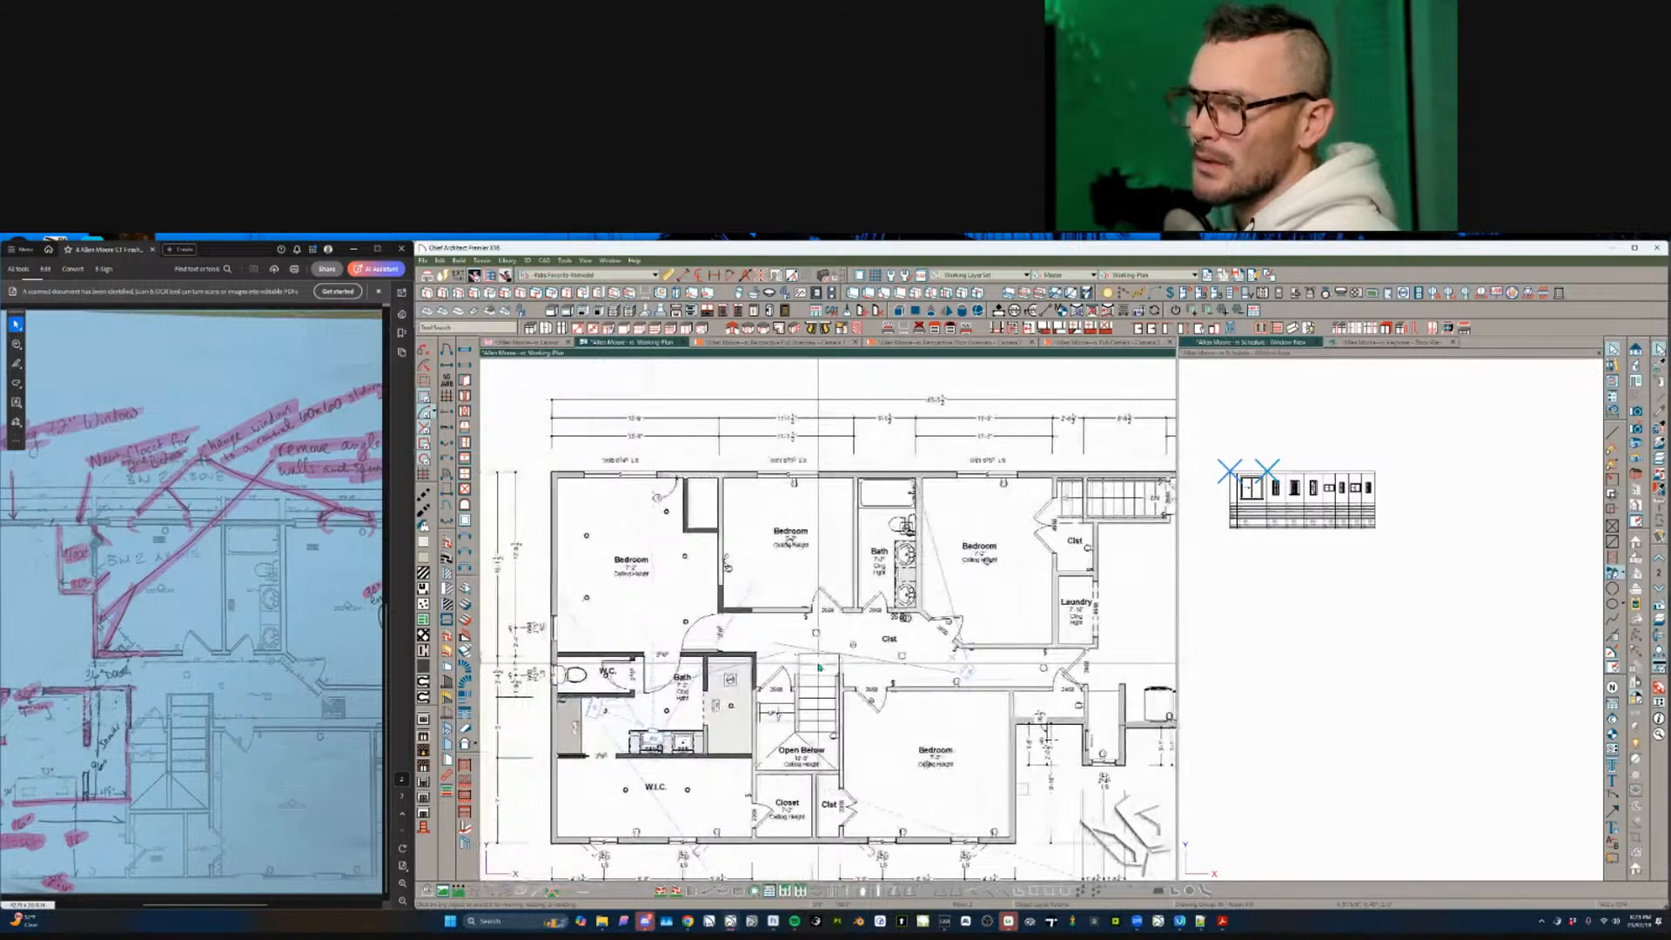
{"action": "scroll", "coordinate": [819, 667], "scroll_direction": "down", "scroll_amount": 1}
{"action": "scroll", "coordinate": [819, 668], "scroll_direction": "down", "scroll_amount": 1}
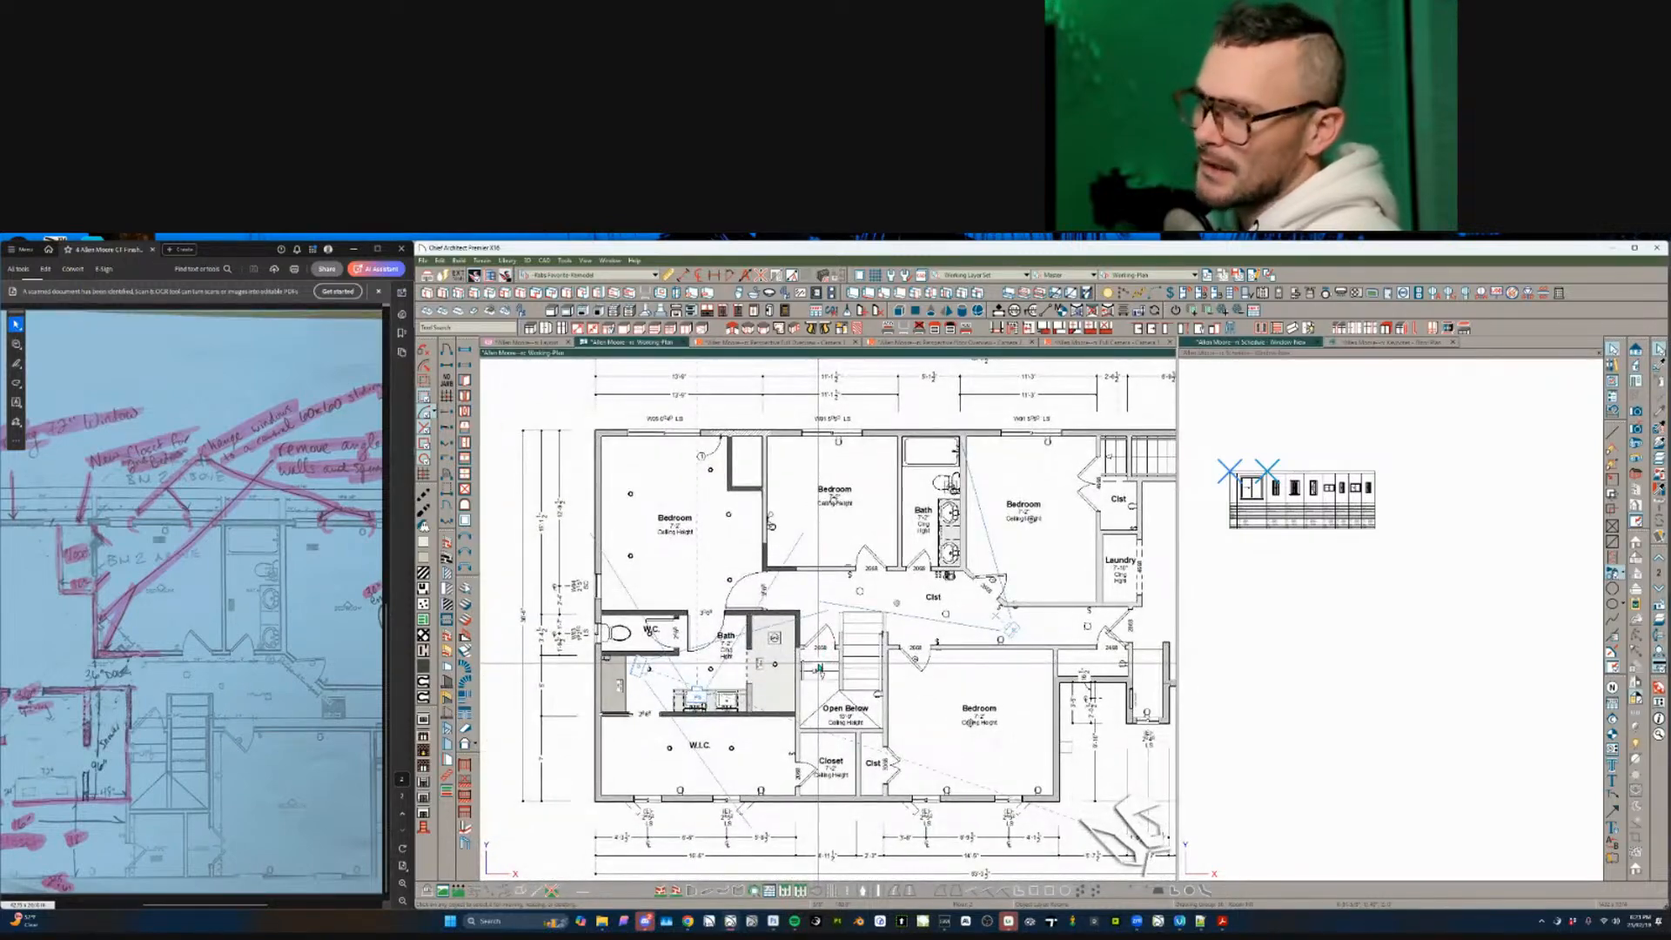
{"action": "scroll", "coordinate": [819, 667], "scroll_direction": "up", "scroll_amount": 4}
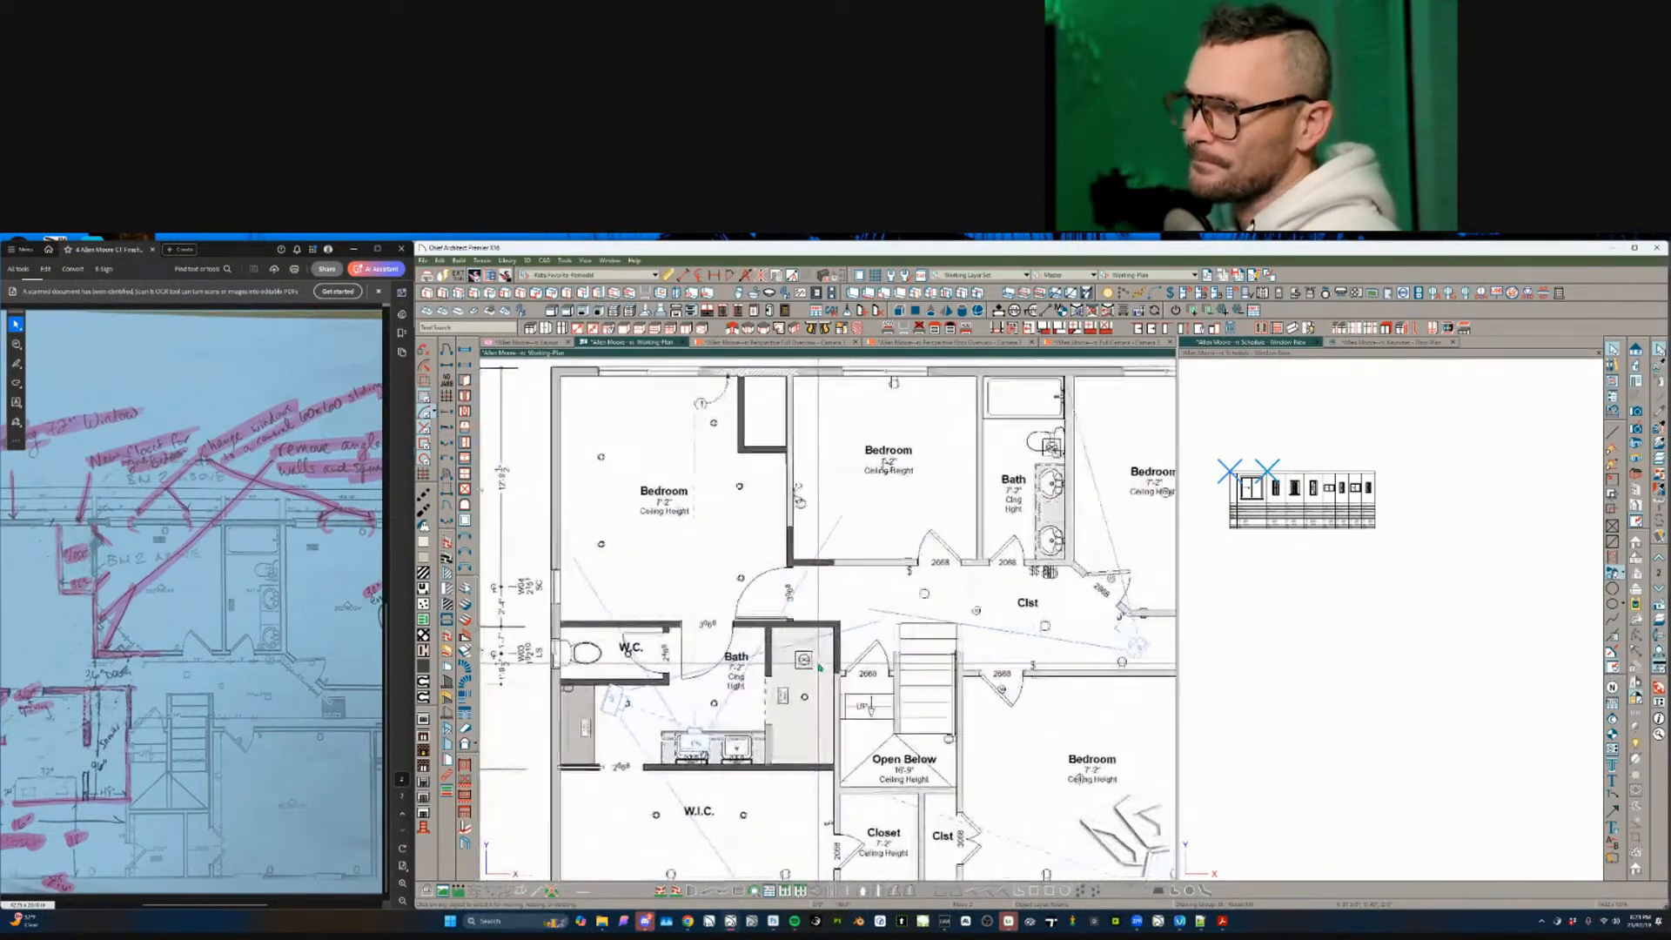
{"action": "scroll", "coordinate": [807, 675], "scroll_direction": "down", "scroll_amount": 3}
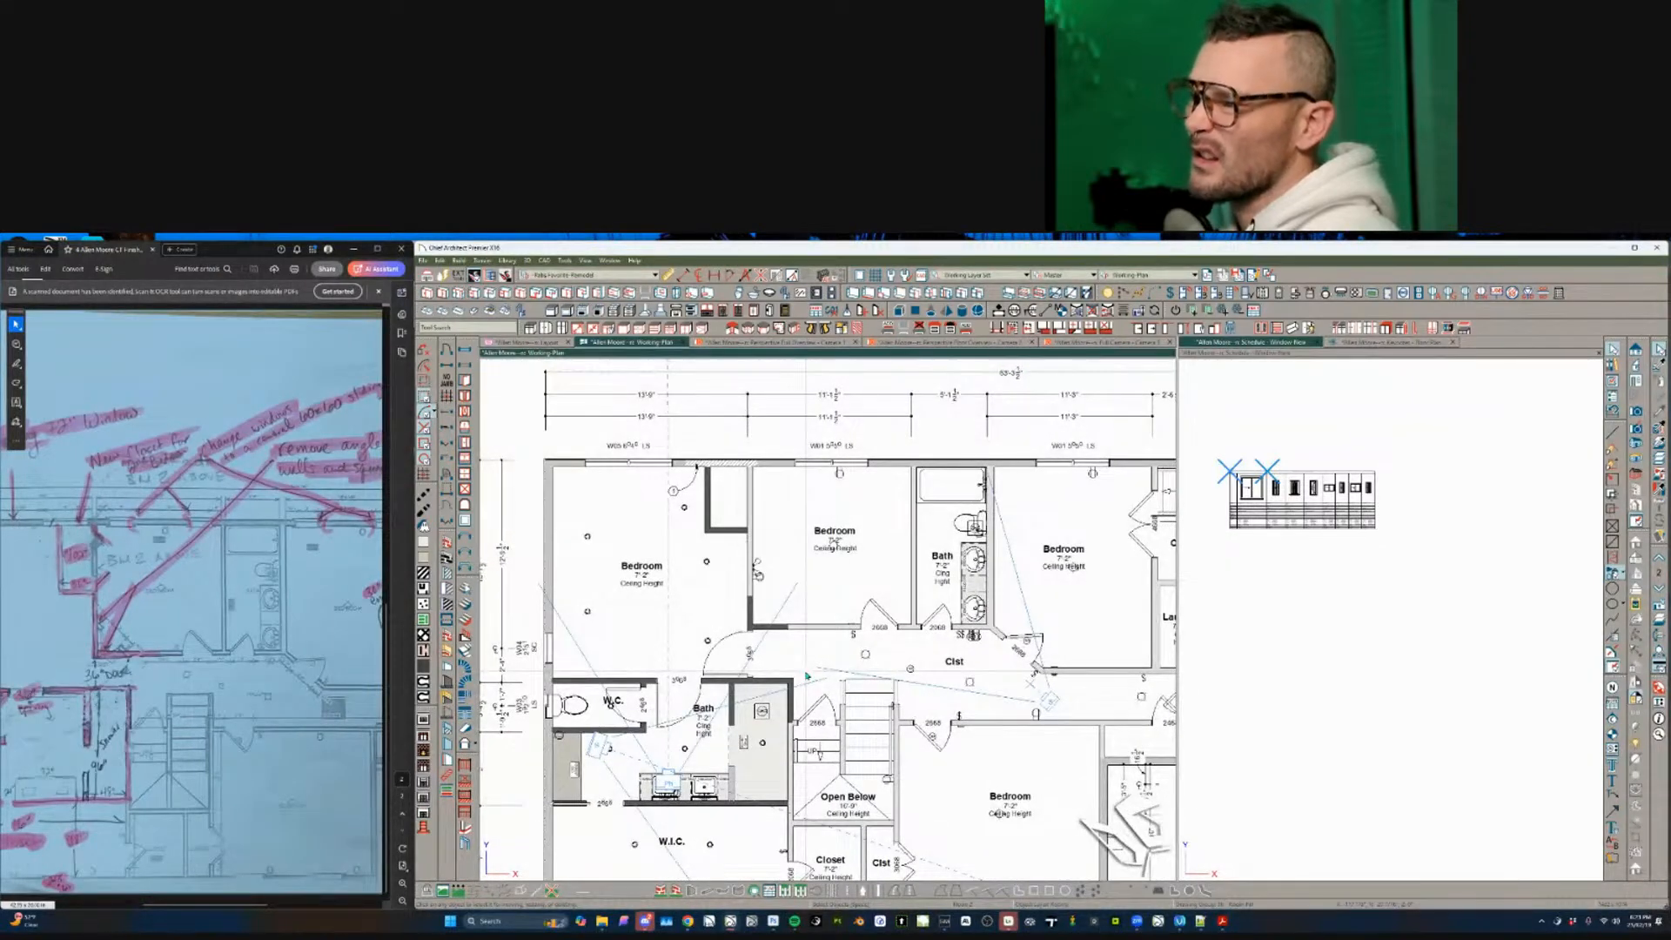
{"action": "middle_click_drag", "start_coordinate": [807, 676], "coordinate": [696, 646]}
{"action": "scroll", "coordinate": [857, 617], "scroll_direction": "up", "scroll_amount": 1}
{"action": "left_click", "coordinate": [856, 608]}
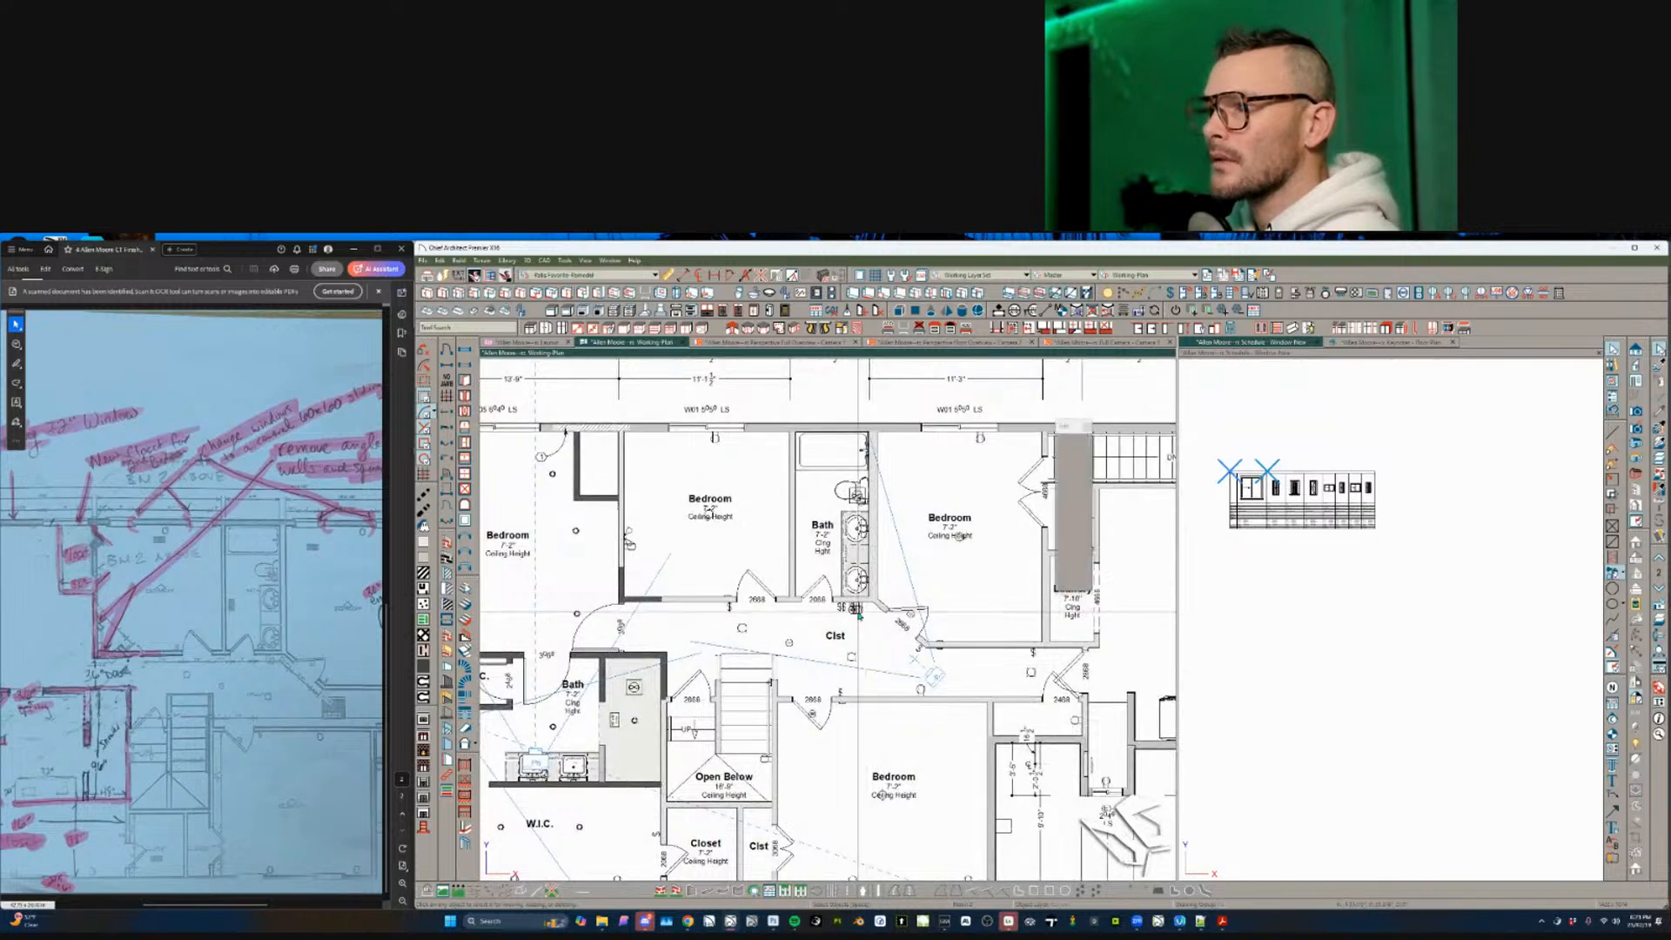
{"action": "middle_click_drag", "start_coordinate": [857, 614], "coordinate": [858, 655]}
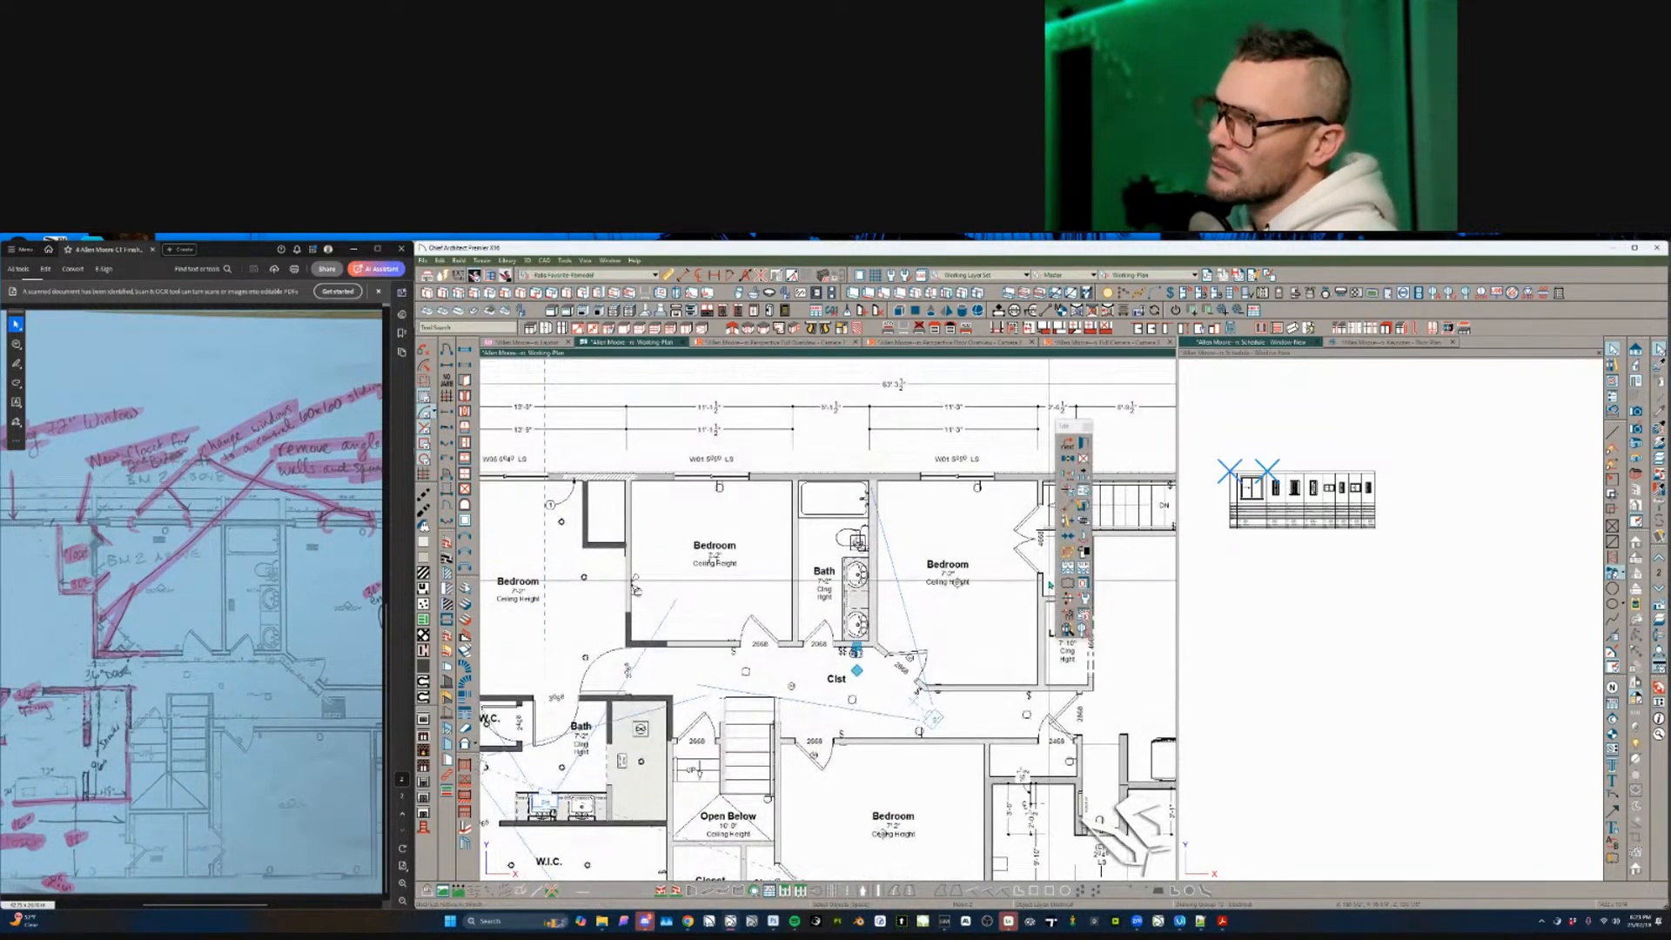
- Use Match Properties to select the matching electrical symbols and delete them
{"action": "left_click", "coordinate": [1065, 565]}
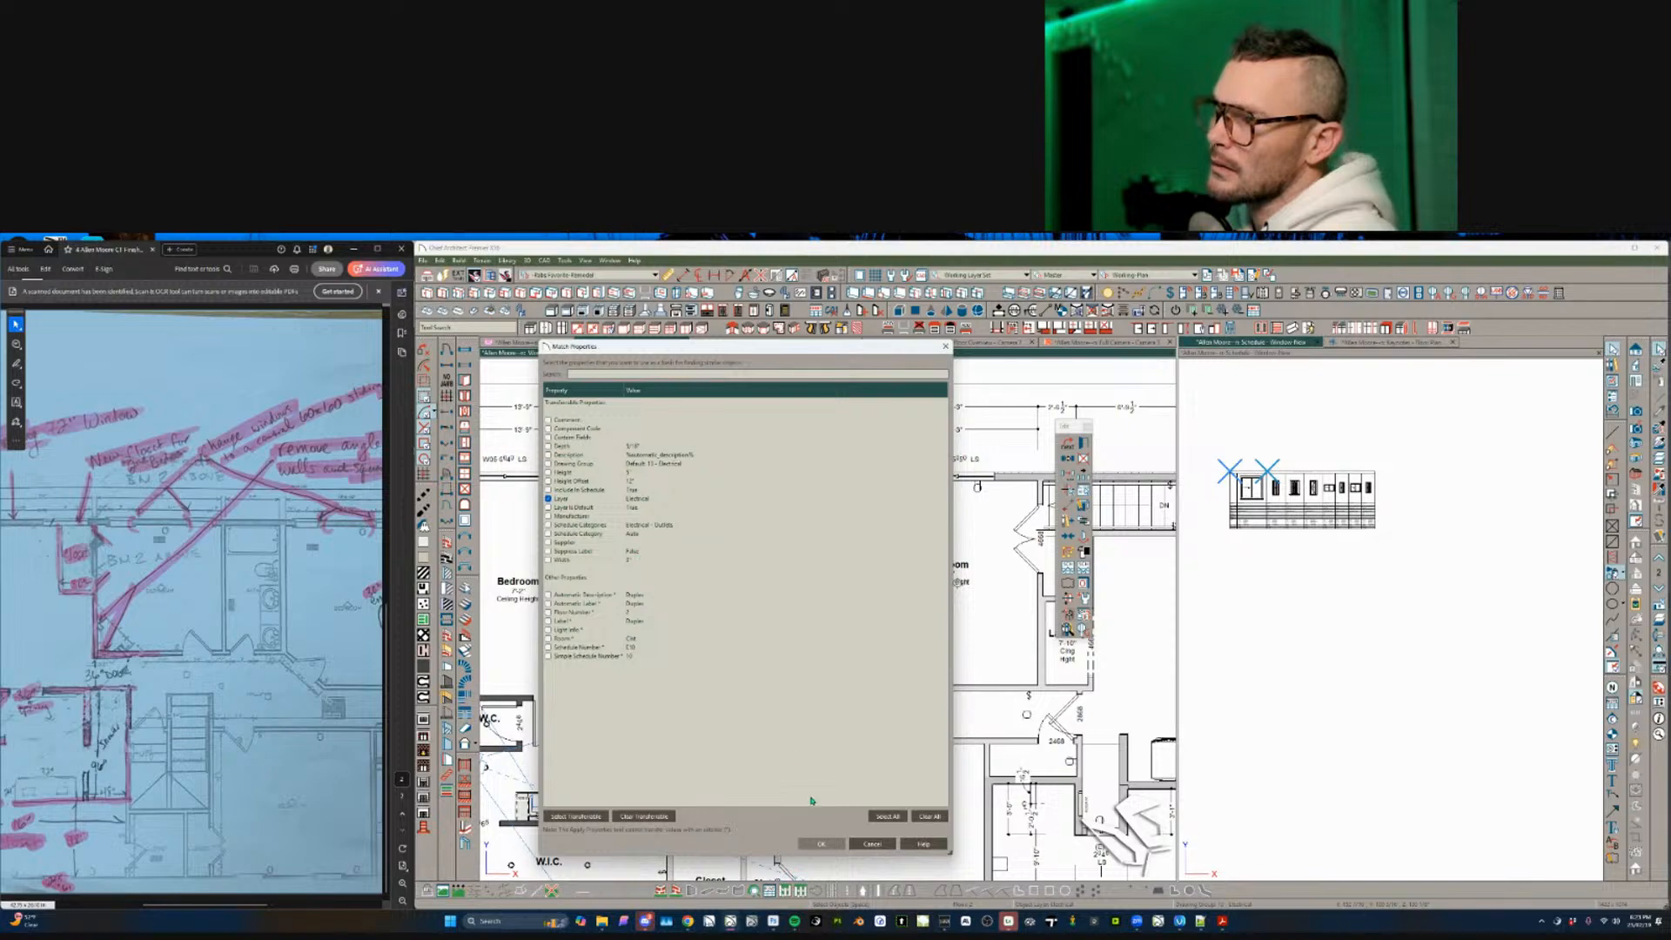
{"action": "left_click", "coordinate": [818, 843]}
{"action": "scroll", "coordinate": [806, 696], "scroll_direction": "down", "scroll_amount": 3}
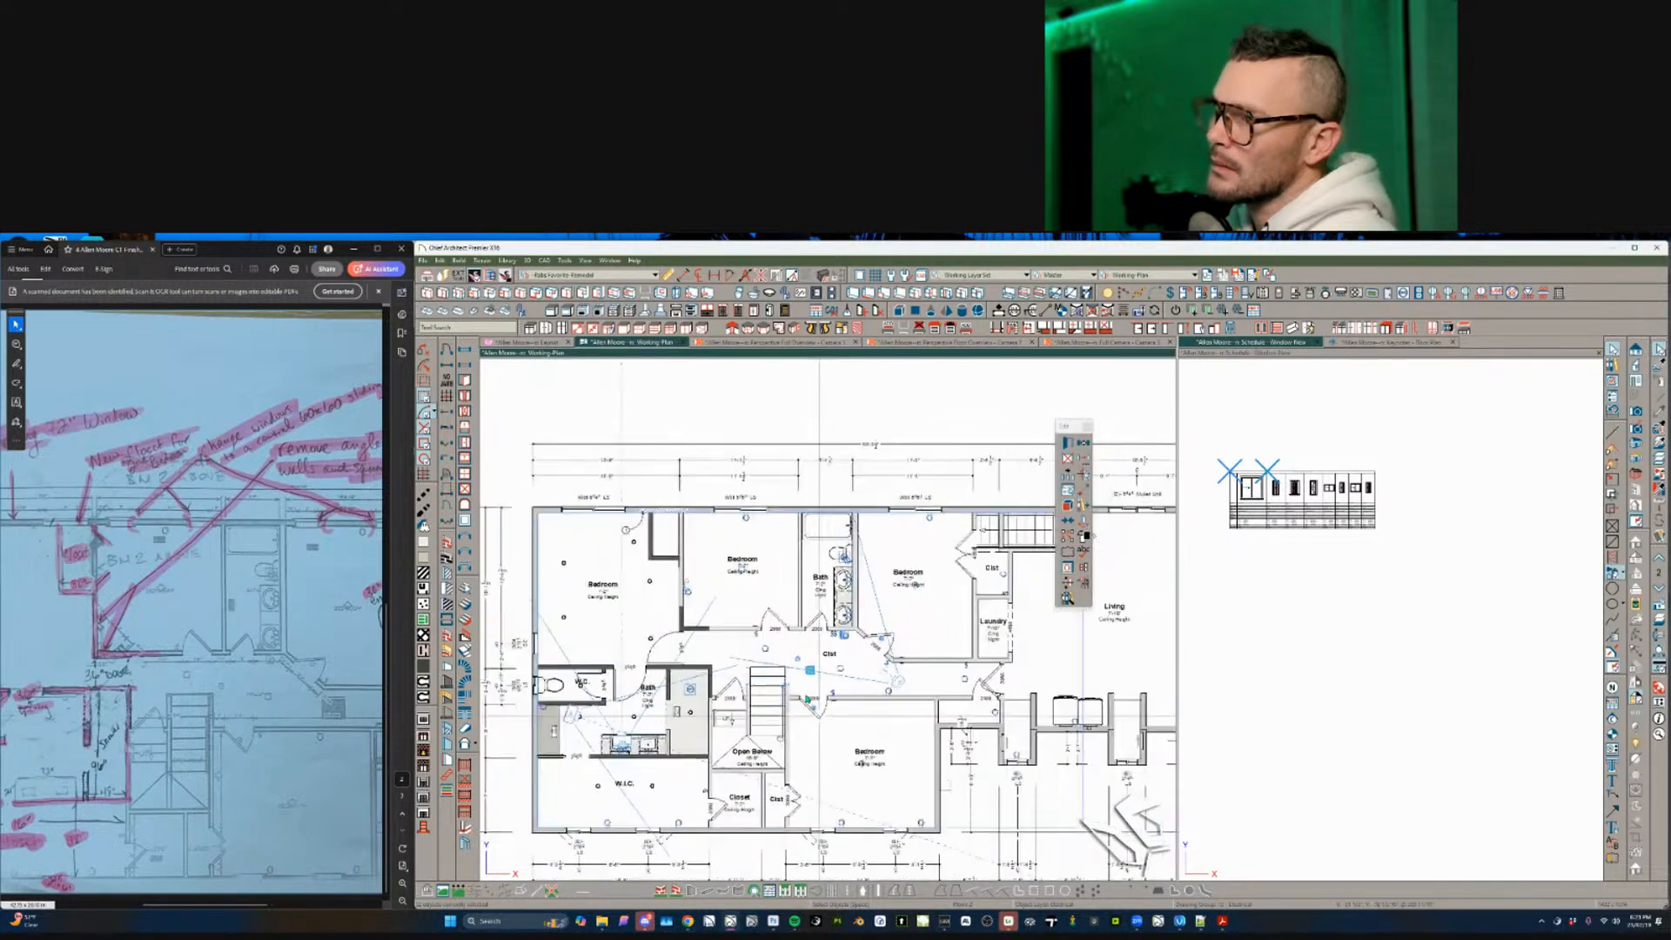
{"action": "scroll", "coordinate": [808, 698], "scroll_direction": "up", "scroll_amount": 1}
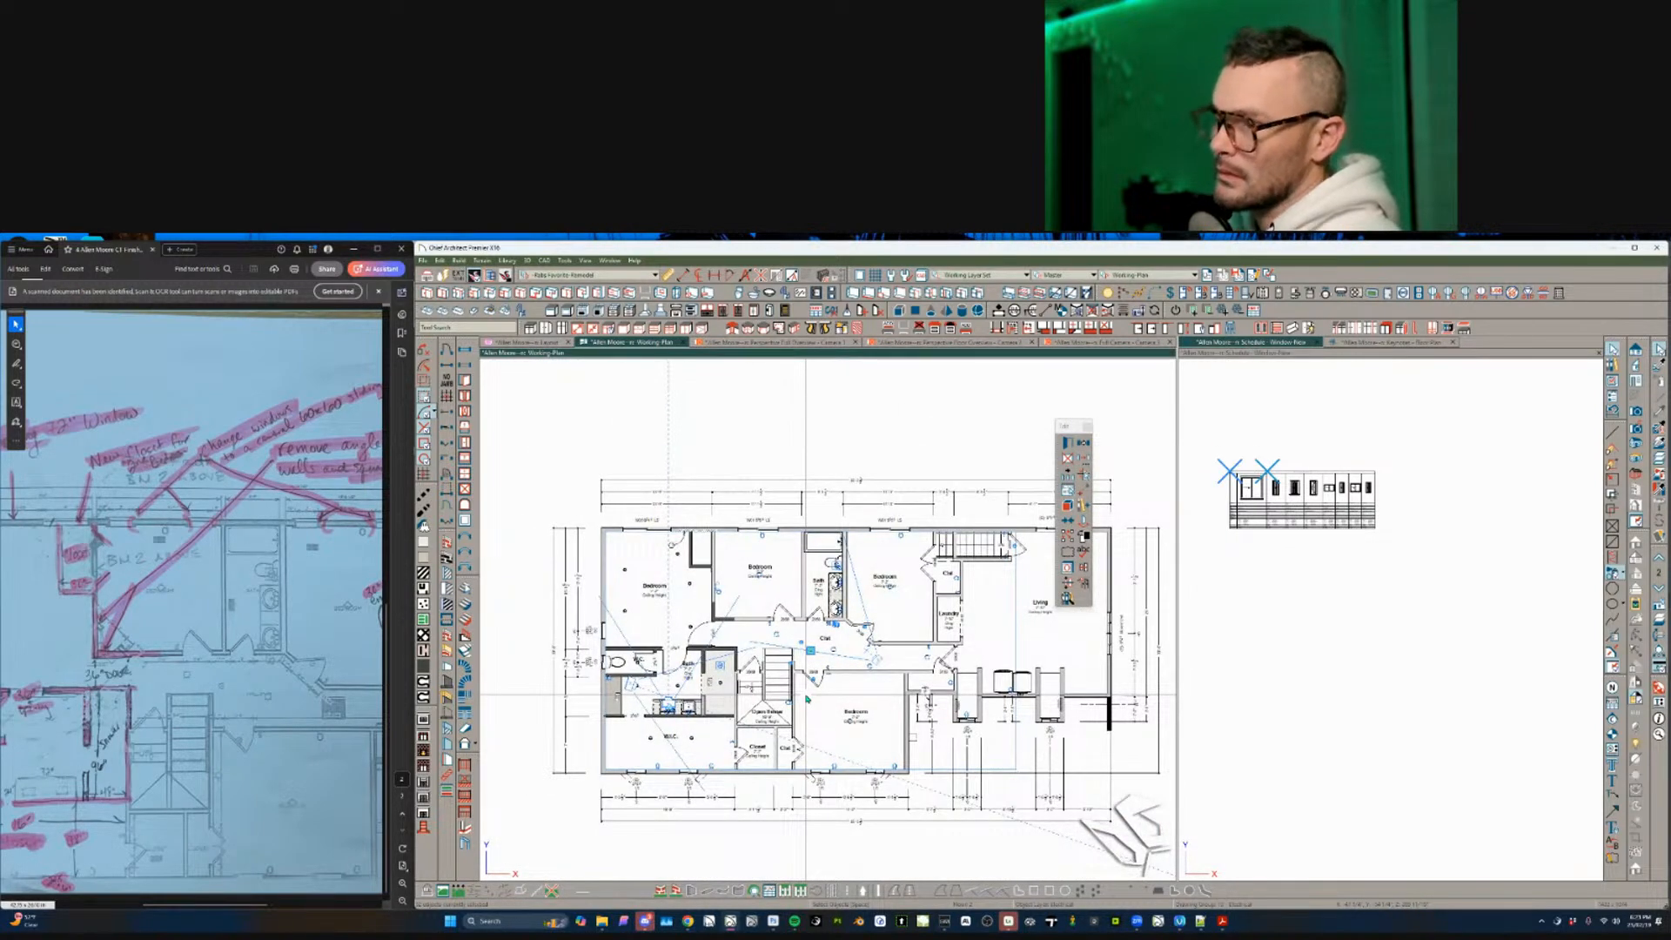
{"action": "key", "text": "Delete"}
- Start the Library Object placement tool
{"action": "scroll", "coordinate": [807, 698], "scroll_direction": "up", "scroll_amount": 4}
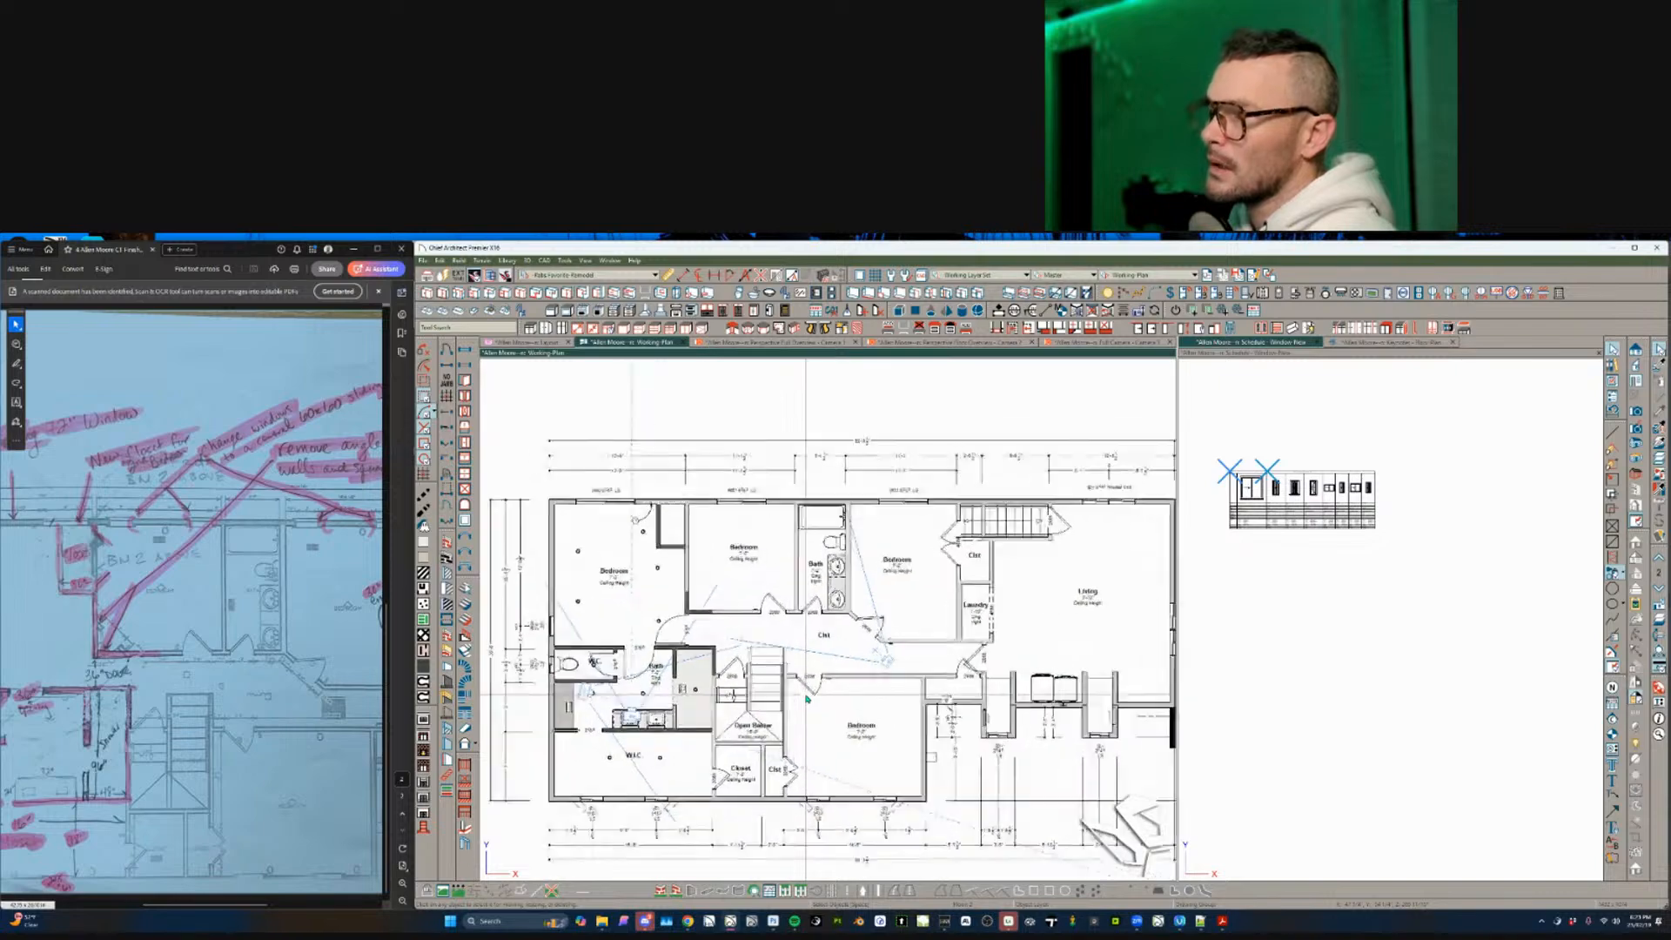
{"action": "scroll", "coordinate": [825, 602], "scroll_direction": "up", "scroll_amount": 3}
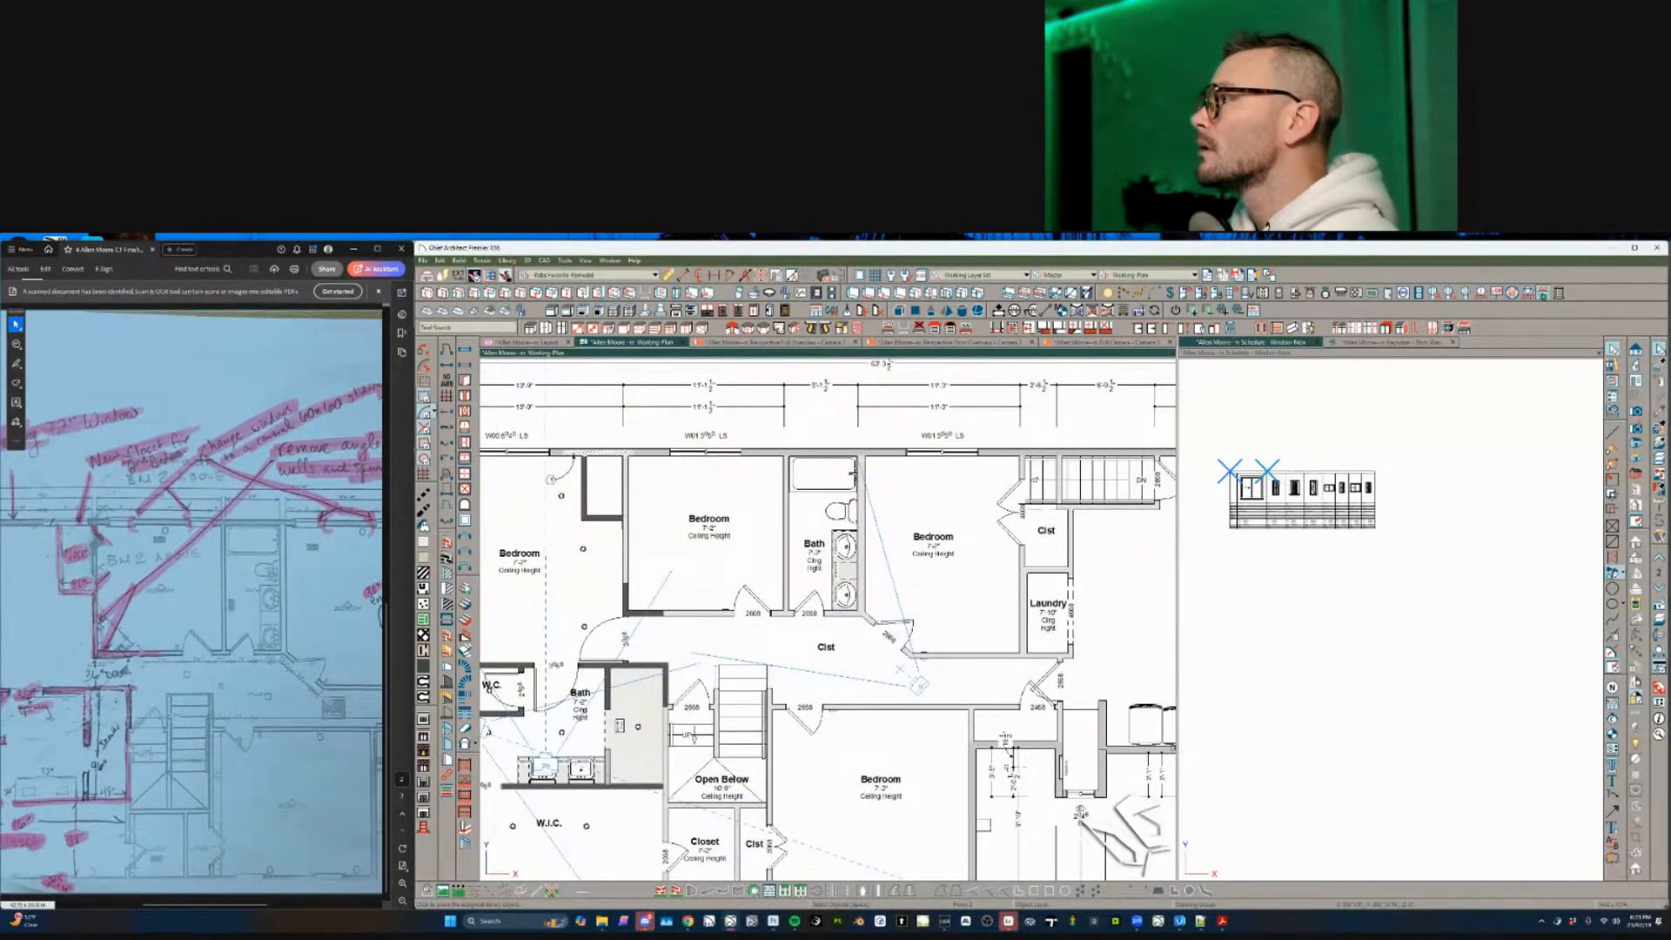
{"action": "left_click", "coordinate": [1544, 295]}
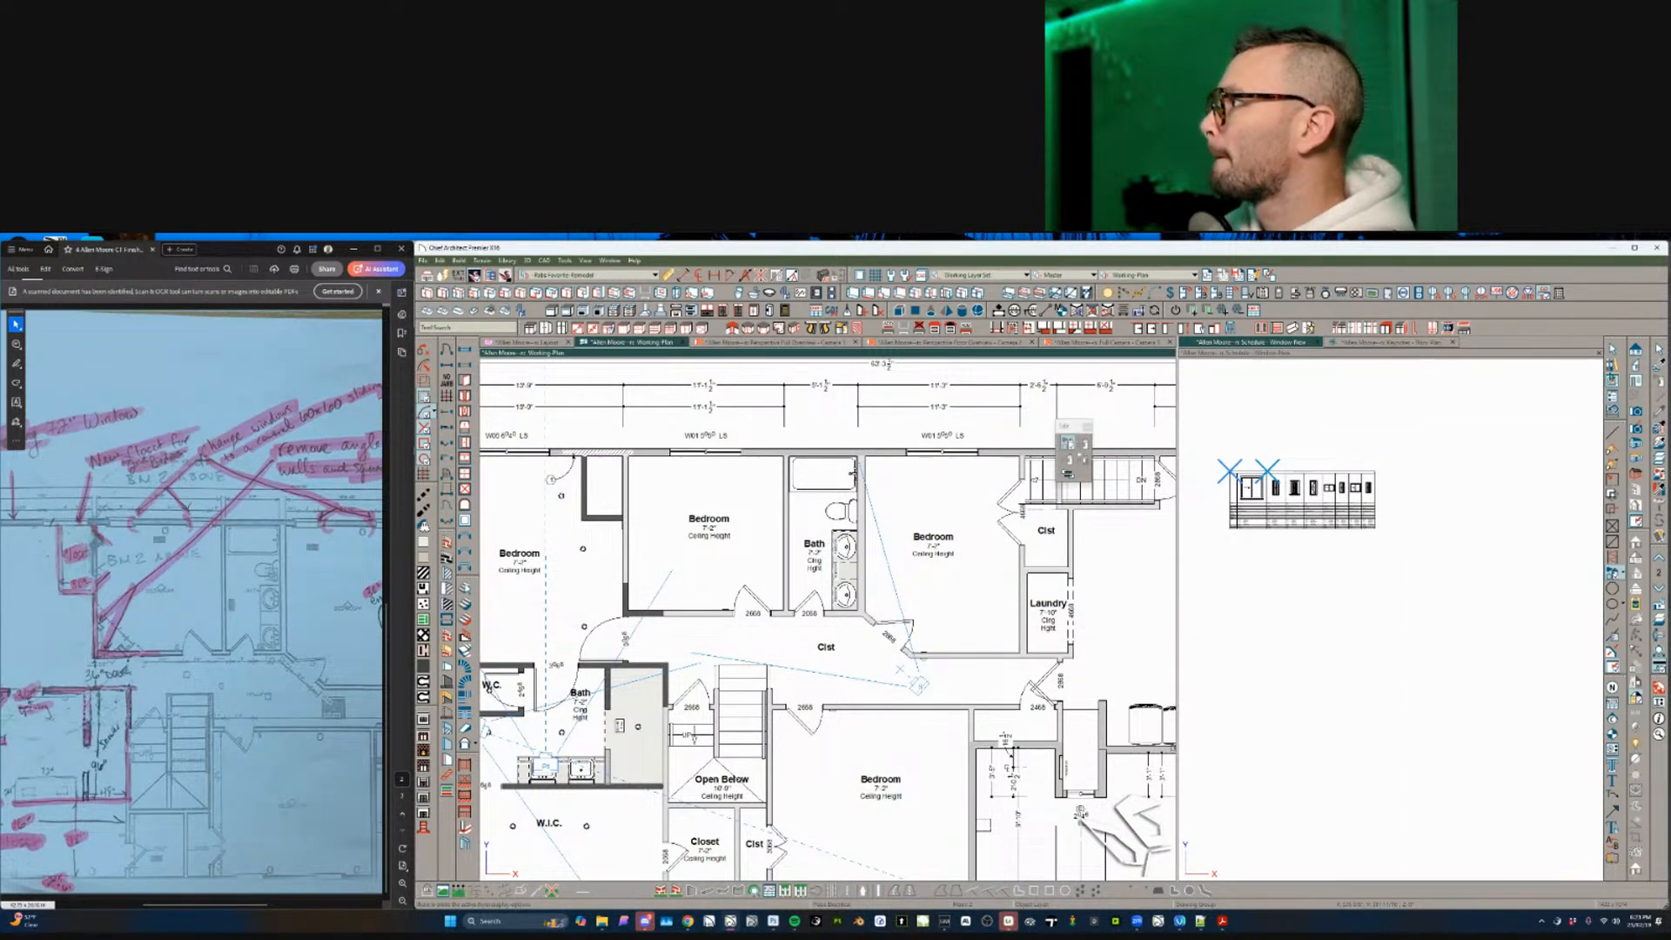
- Search the library for "smoke" and pick the smoke detector from the User Catalog
{"action": "left_click", "coordinate": [1613, 366]}
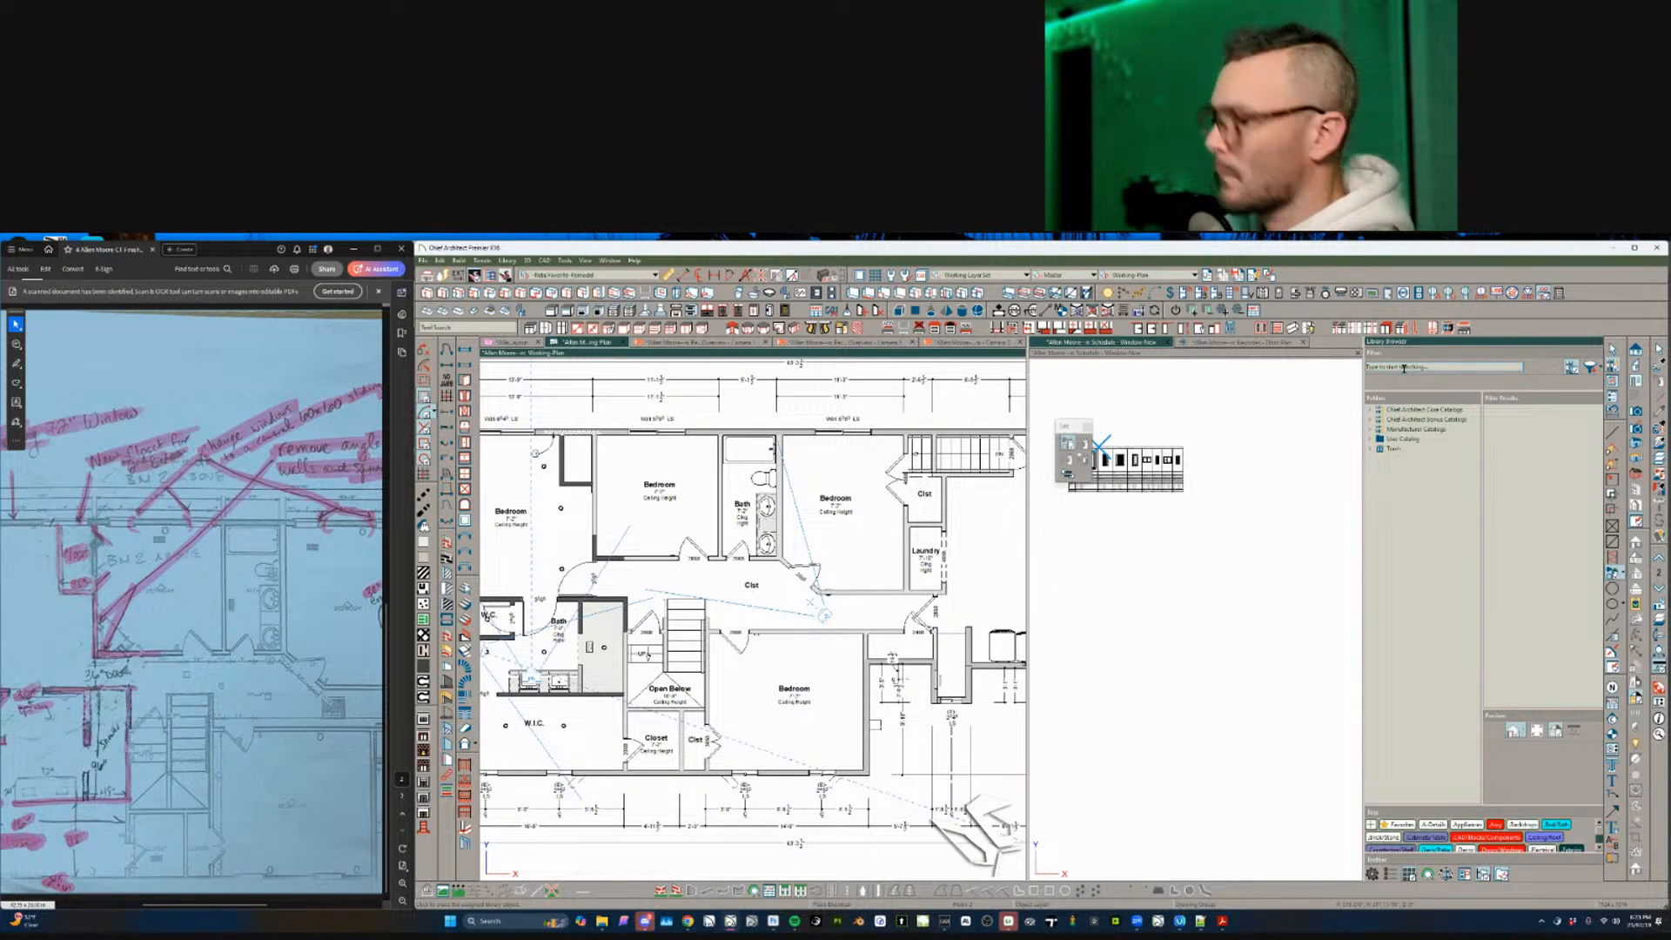
{"action": "type", "text": "smoke"}
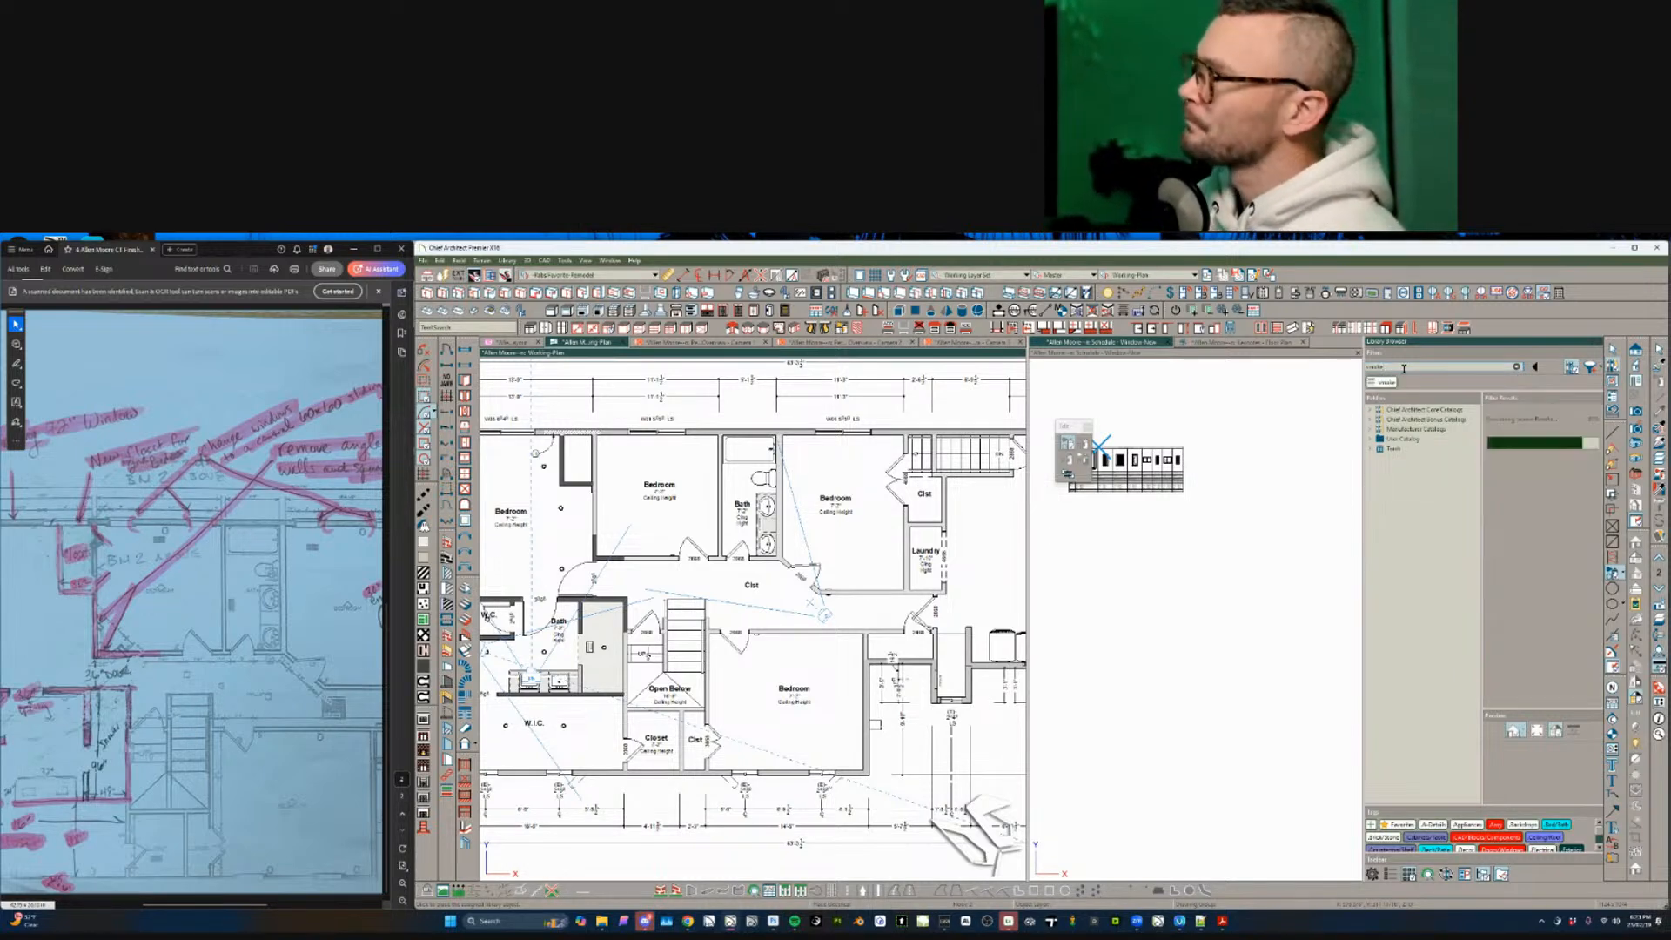
{"action": "left_click", "coordinate": [1381, 440]}
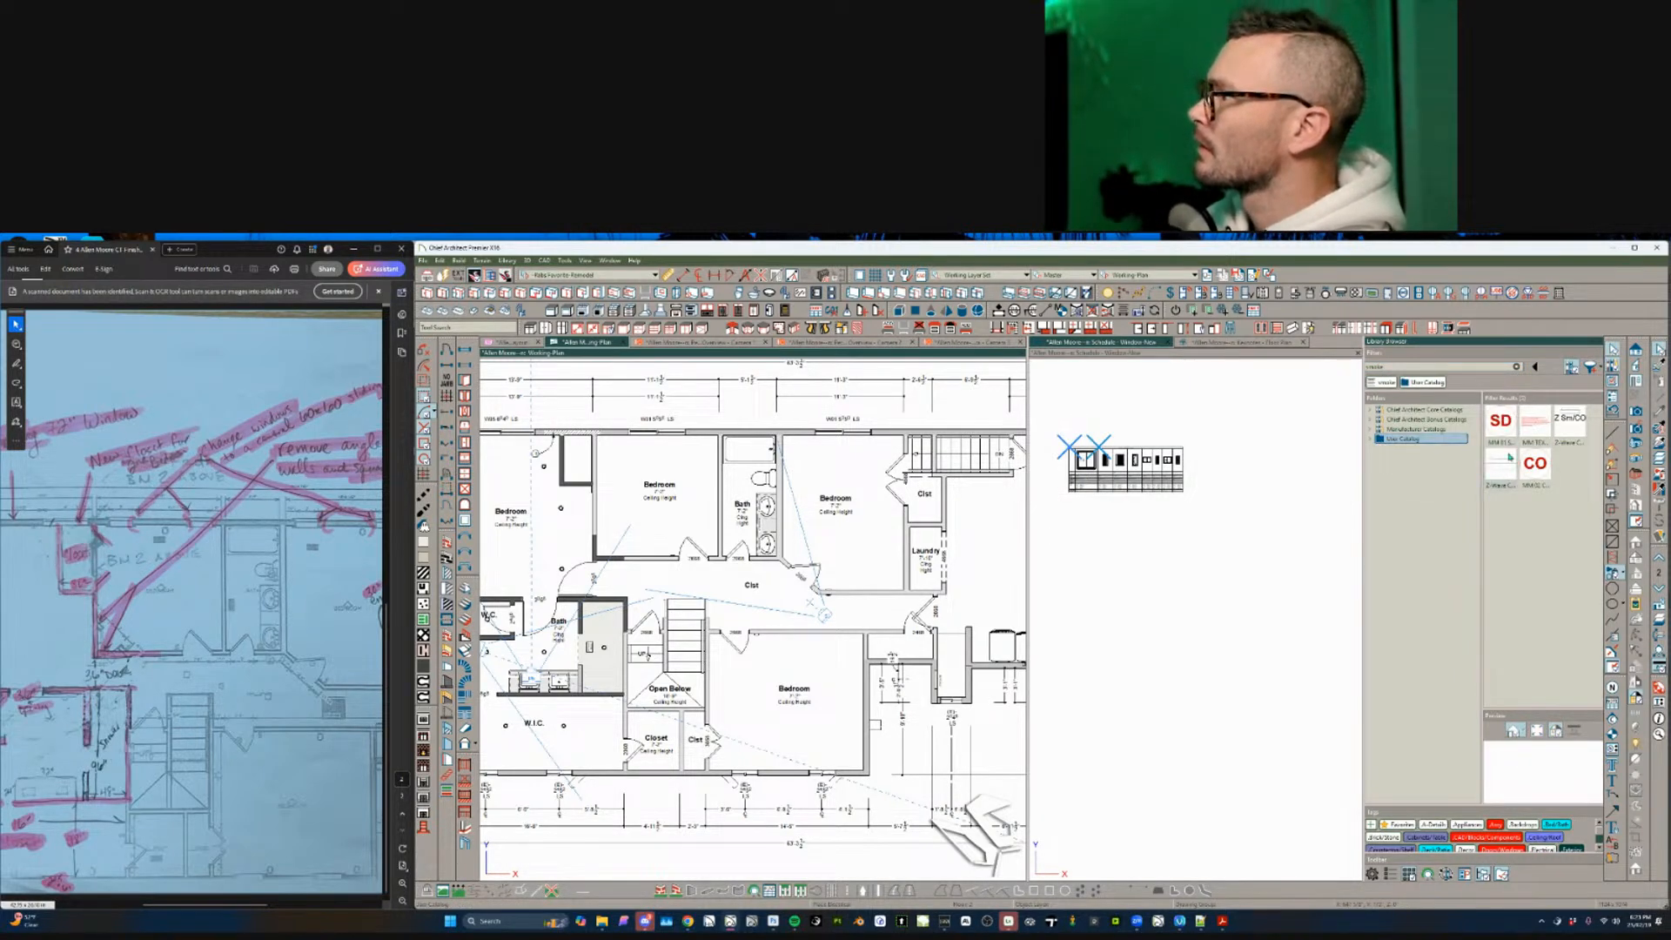
{"action": "left_click", "coordinate": [1508, 460]}
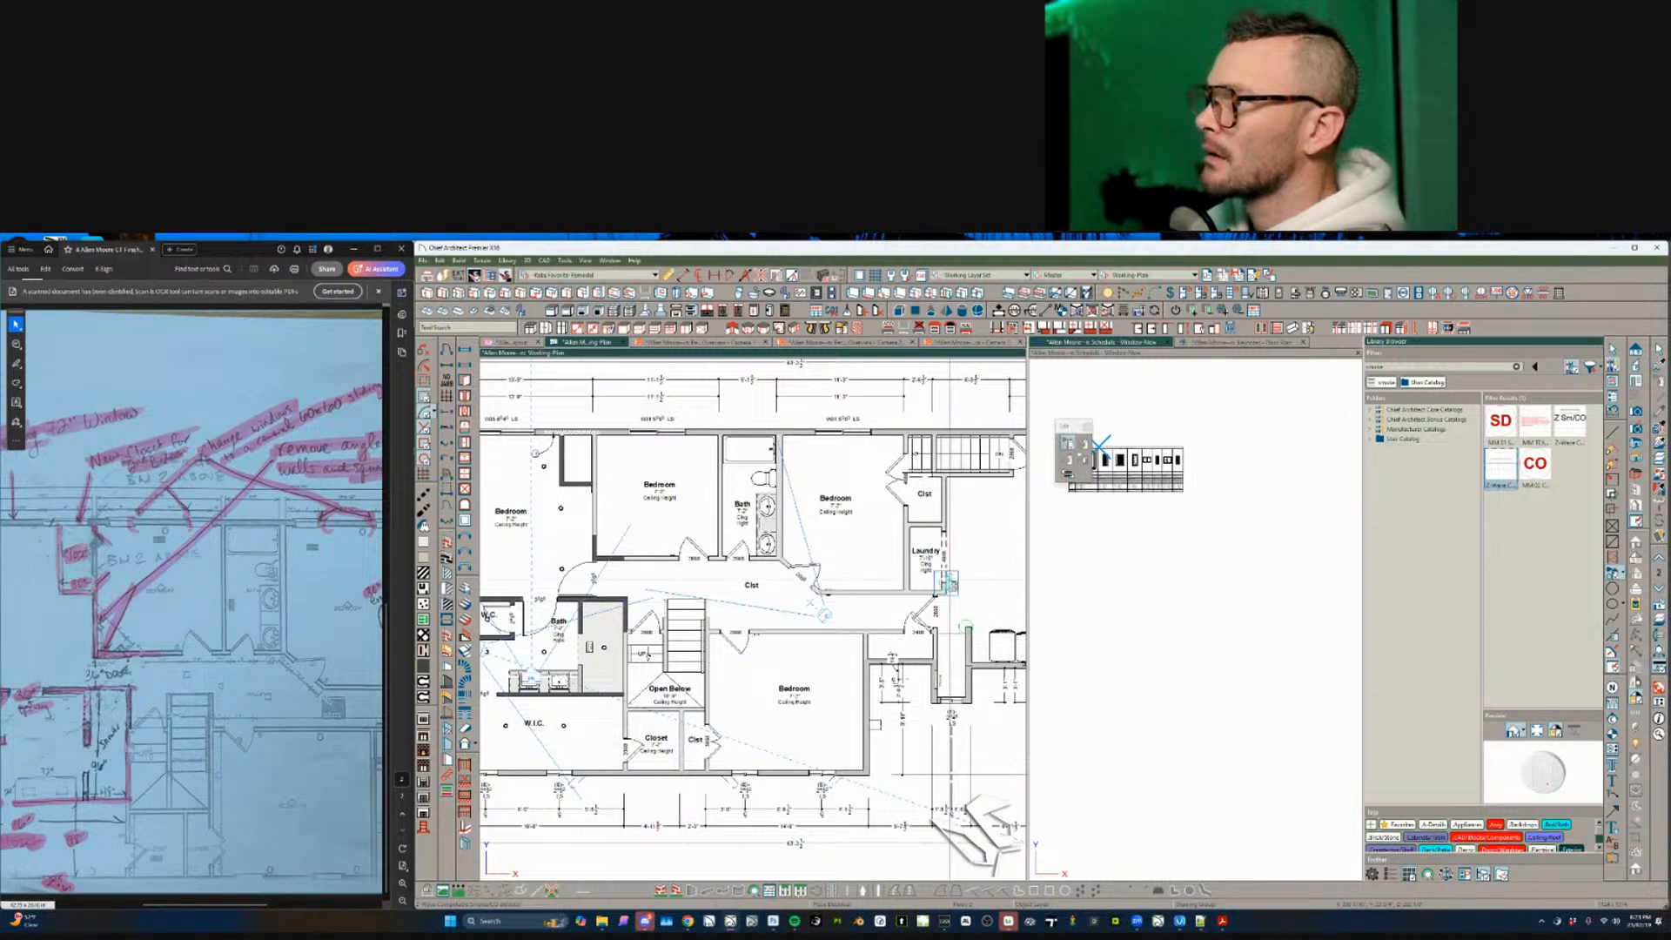
- Place the smoke detector in the hallway beside the Clst near the 2468 door
{"action": "scroll", "coordinate": [948, 583], "scroll_direction": "up", "scroll_amount": 4}
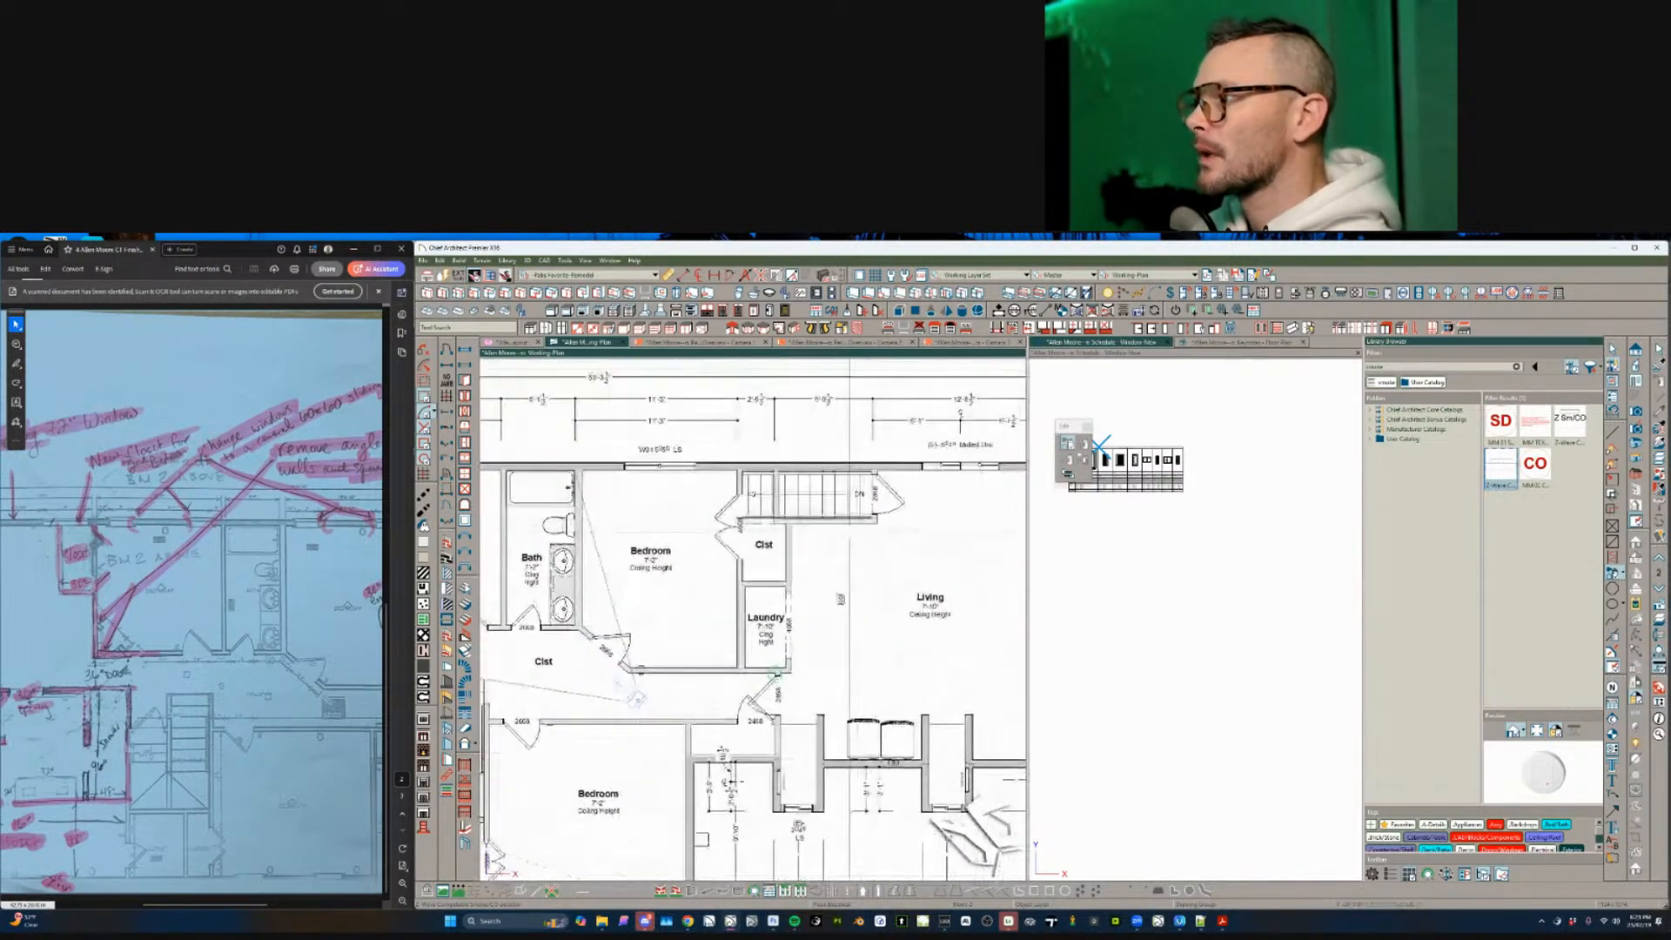
{"action": "middle_click_drag", "start_coordinate": [771, 669], "coordinate": [738, 670]}
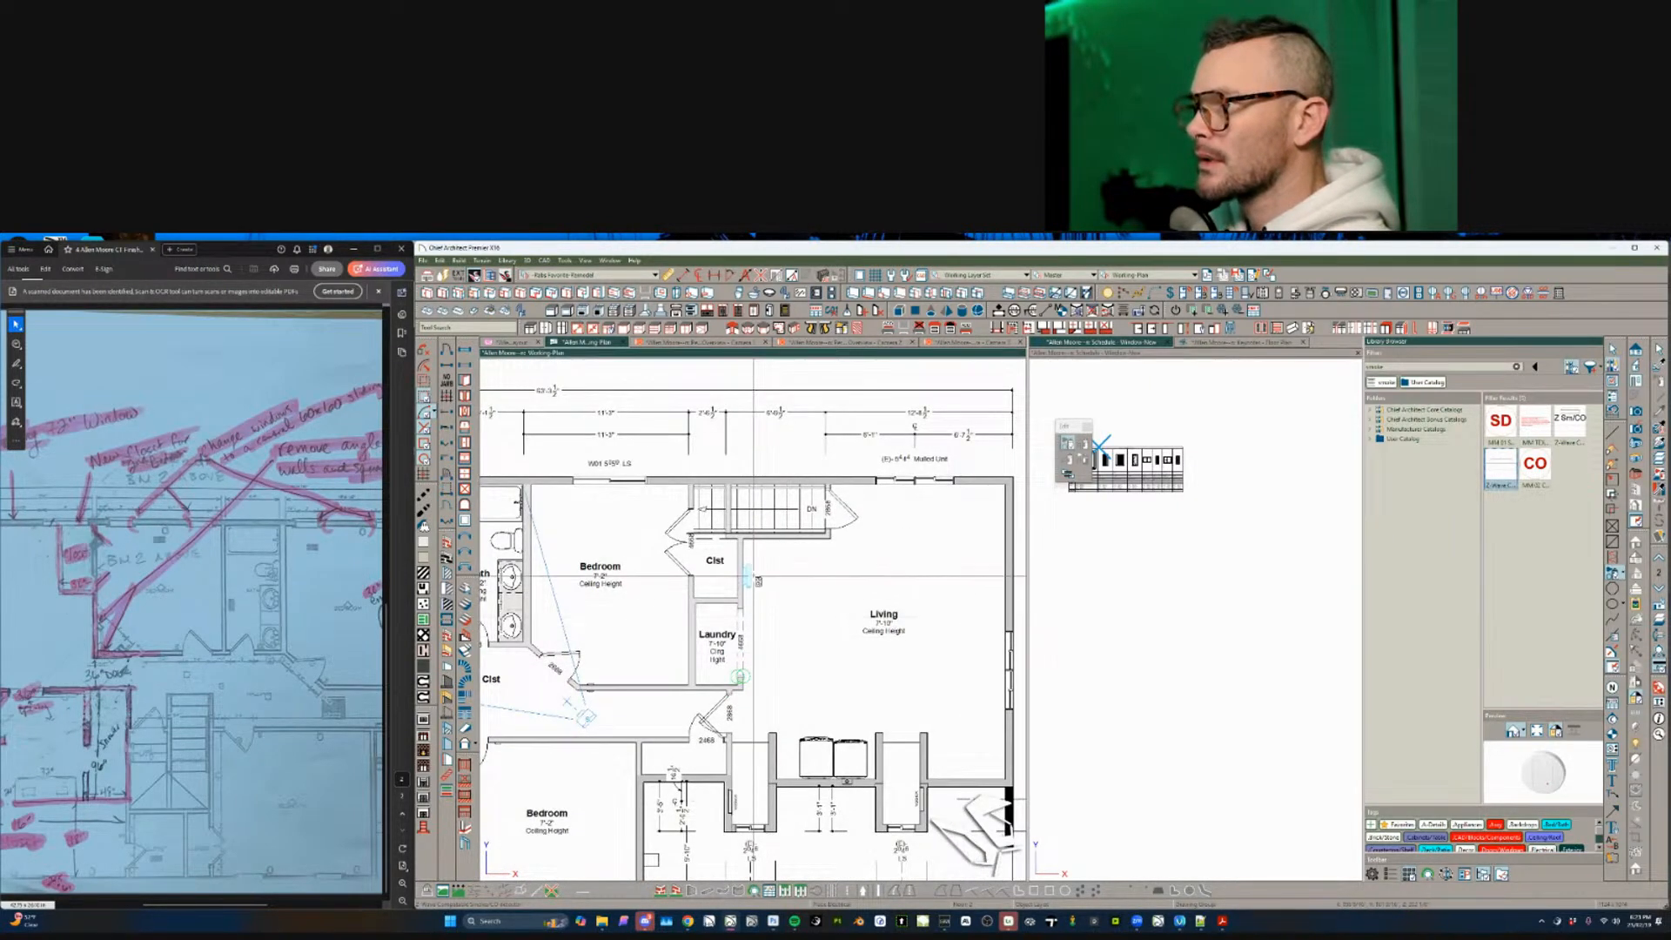
{"action": "scroll", "coordinate": [740, 677], "scroll_direction": "up", "scroll_amount": 1}
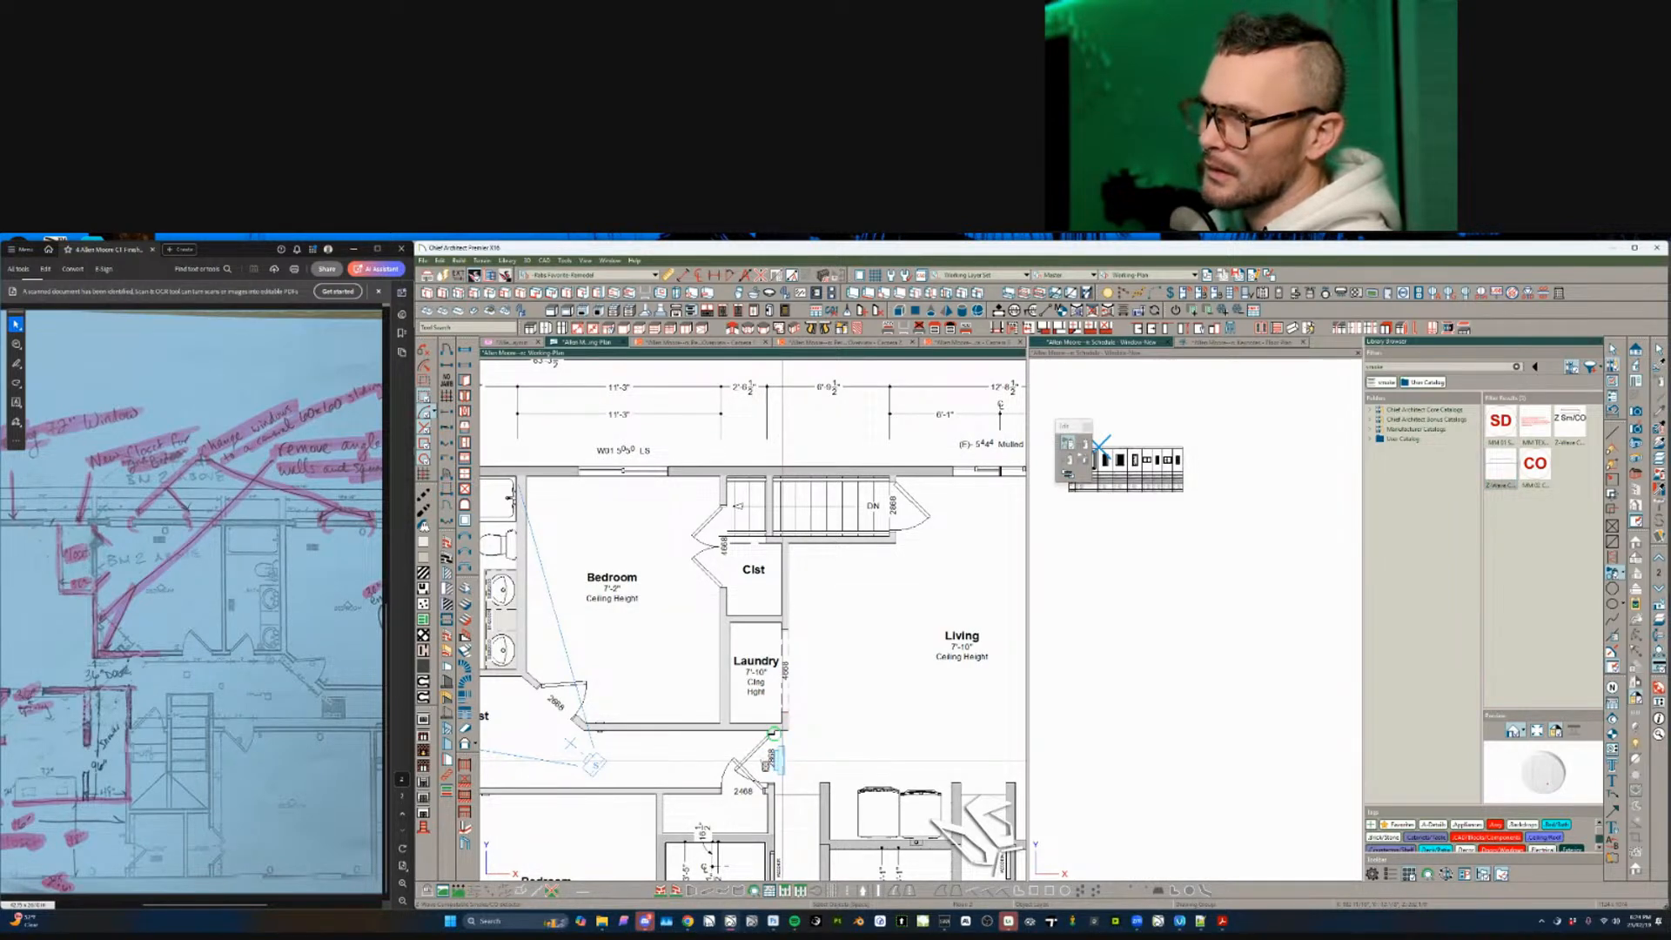
{"action": "scroll", "coordinate": [769, 757], "scroll_direction": "down", "scroll_amount": 2}
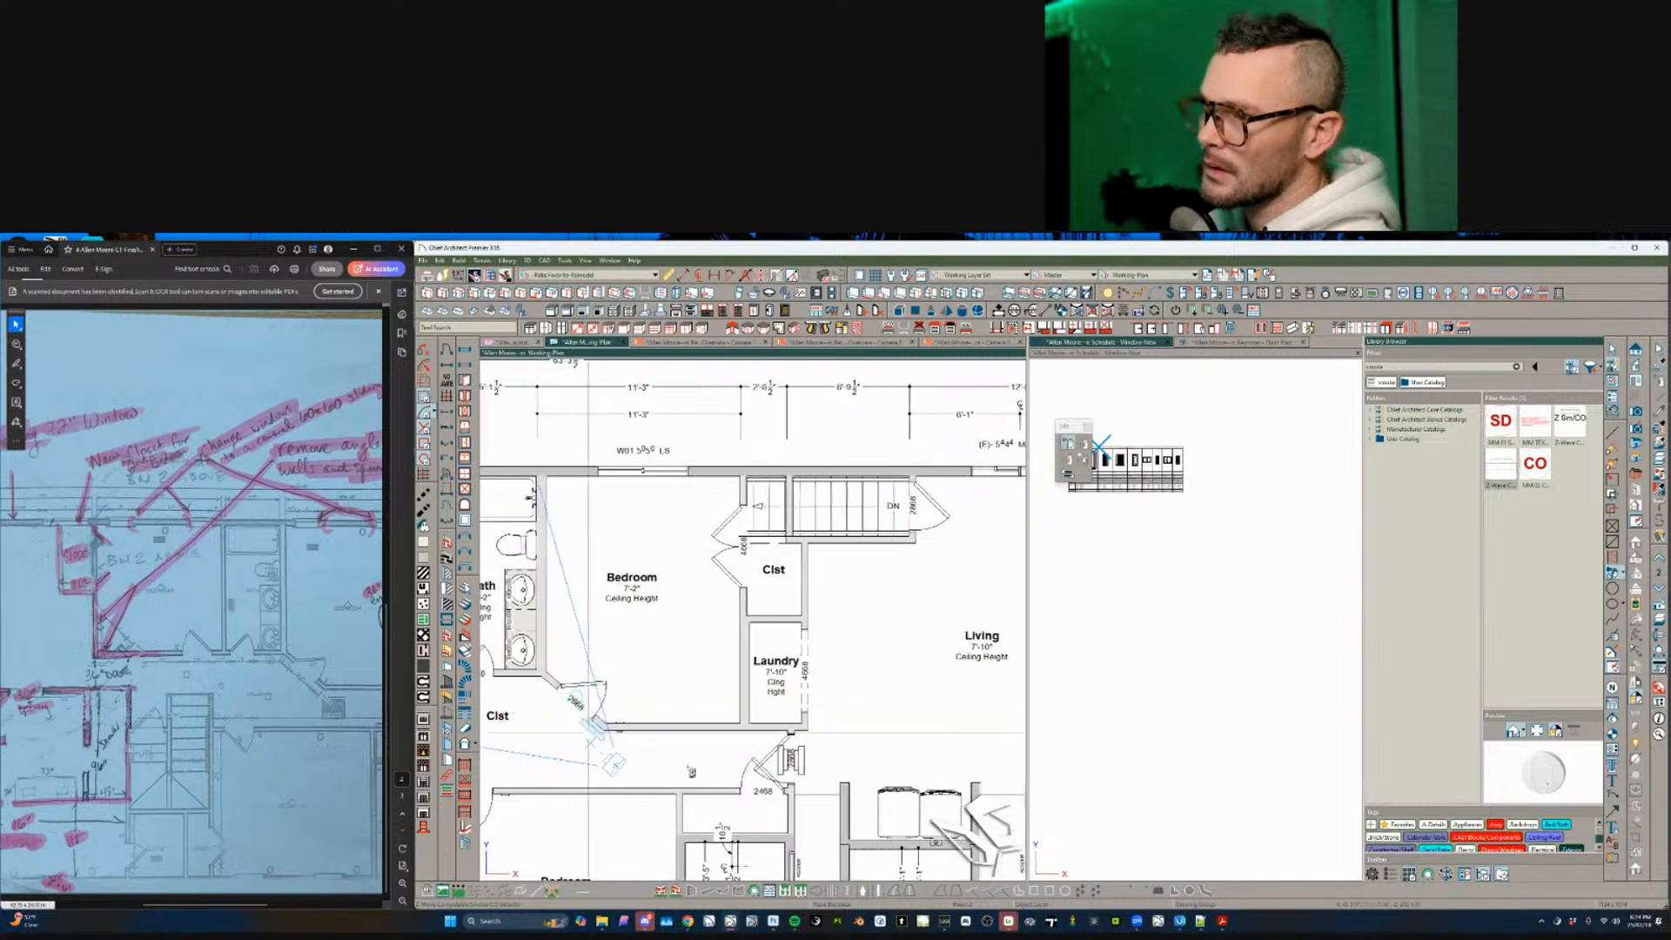
{"action": "scroll", "coordinate": [773, 721], "scroll_direction": "down", "scroll_amount": 1}
{"action": "scroll", "coordinate": [773, 721], "scroll_direction": "left", "scroll_amount": 3}
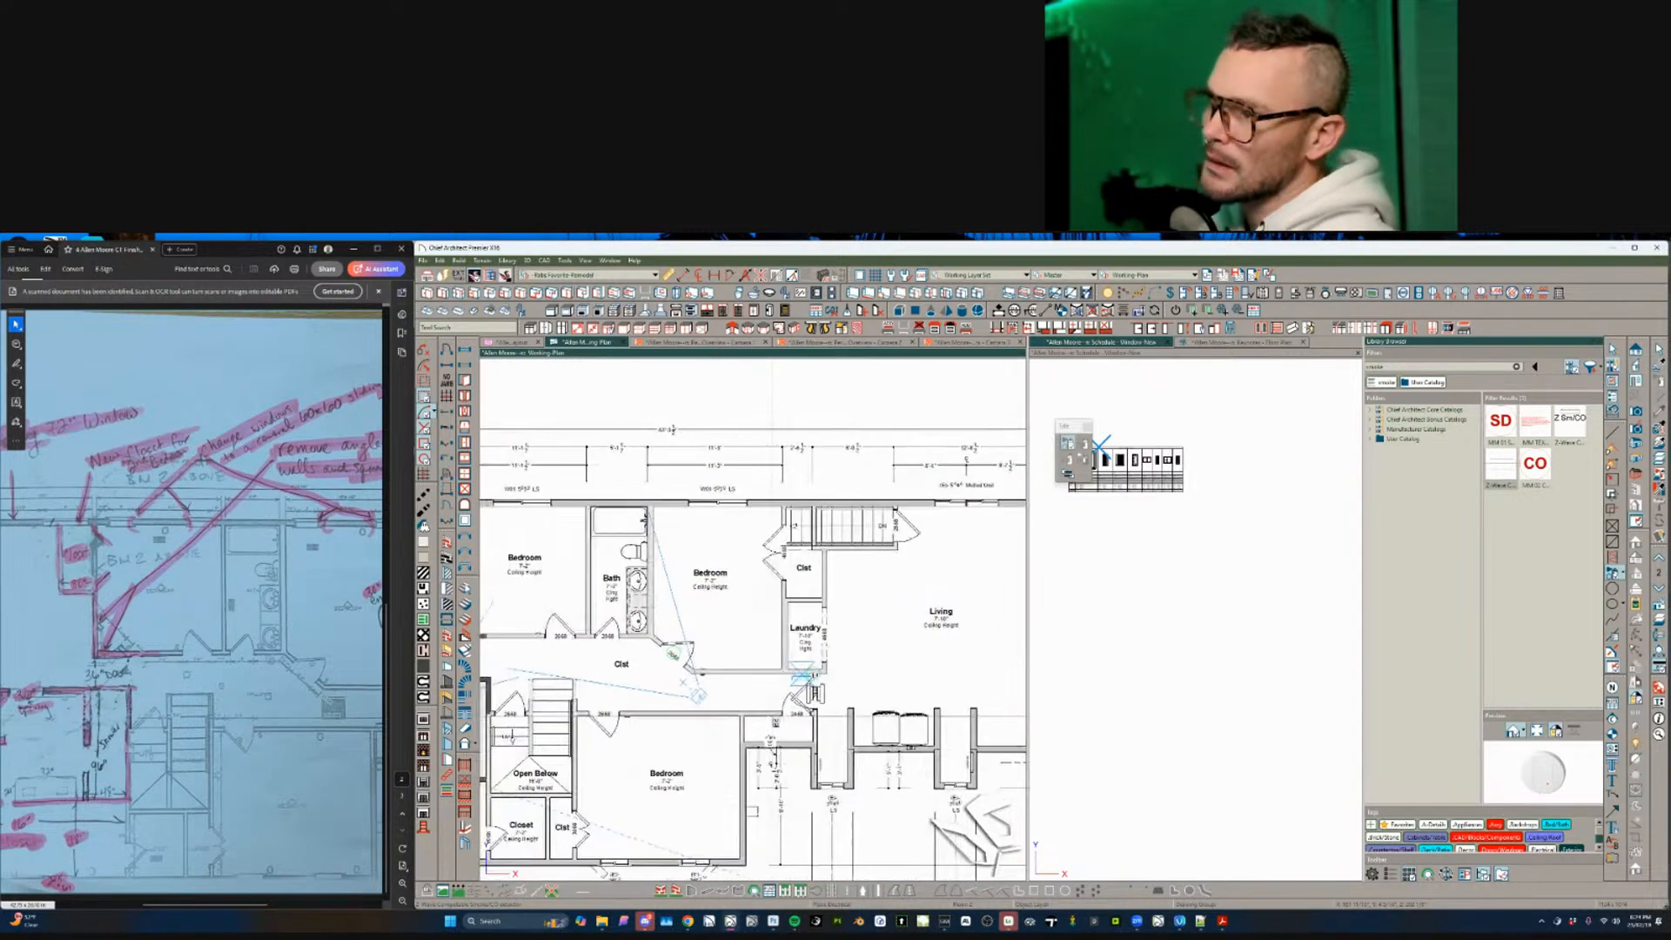
{"action": "scroll", "coordinate": [804, 685], "scroll_direction": "up", "scroll_amount": 4}
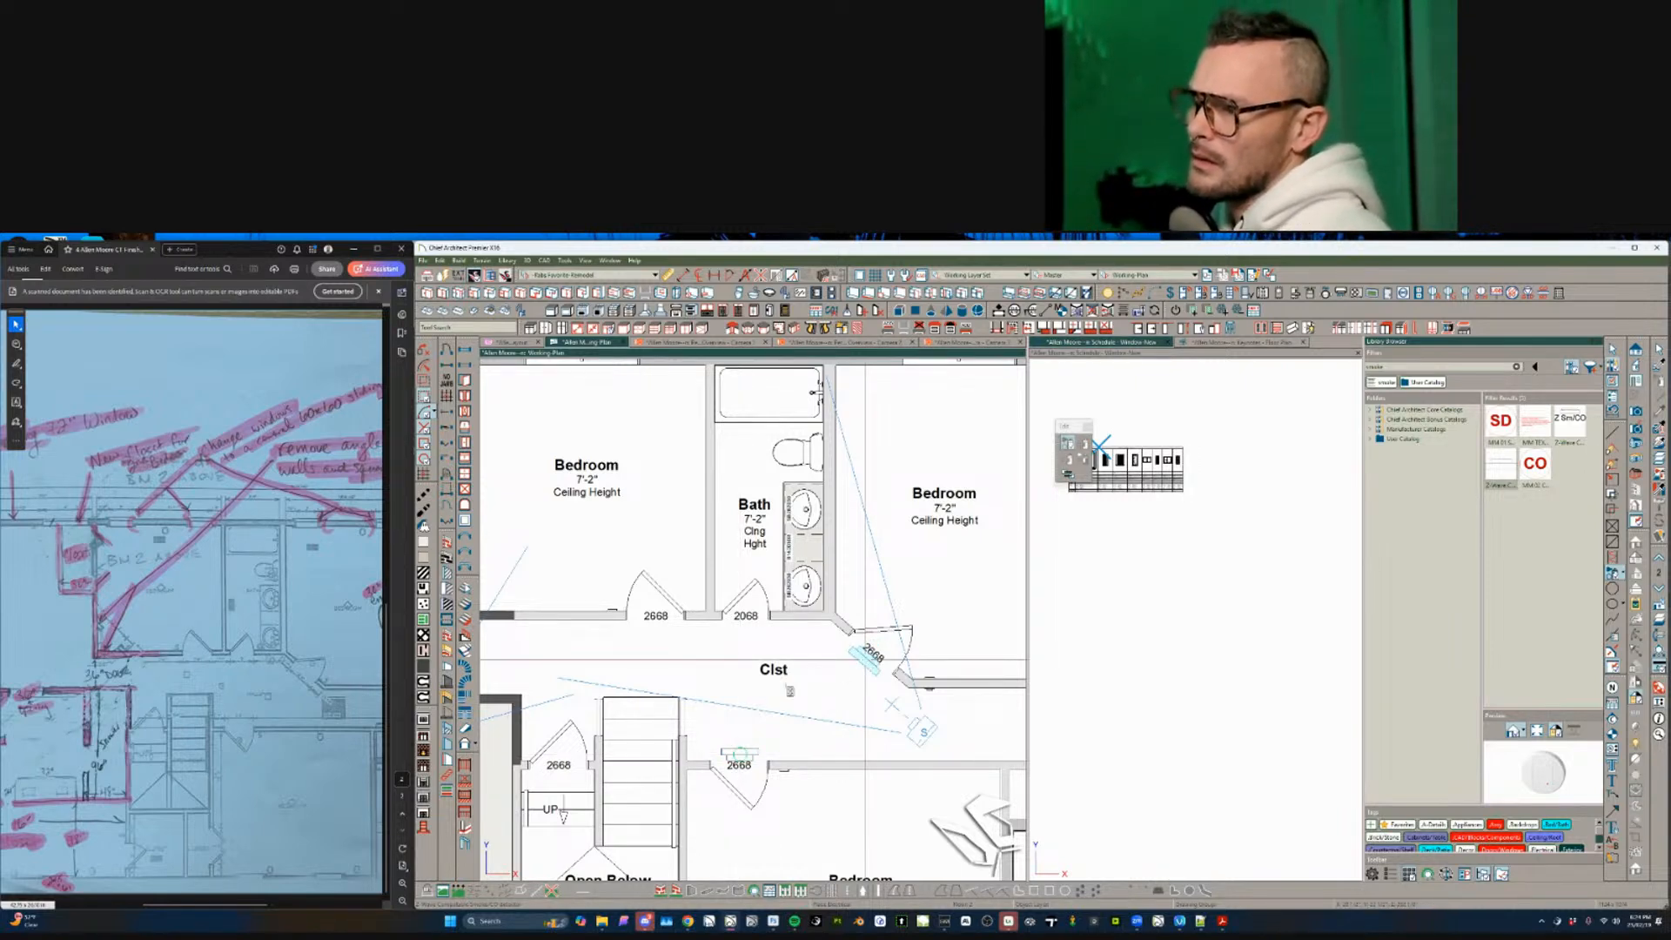
{"action": "middle_click_drag", "start_coordinate": [693, 709], "coordinate": [782, 744]}
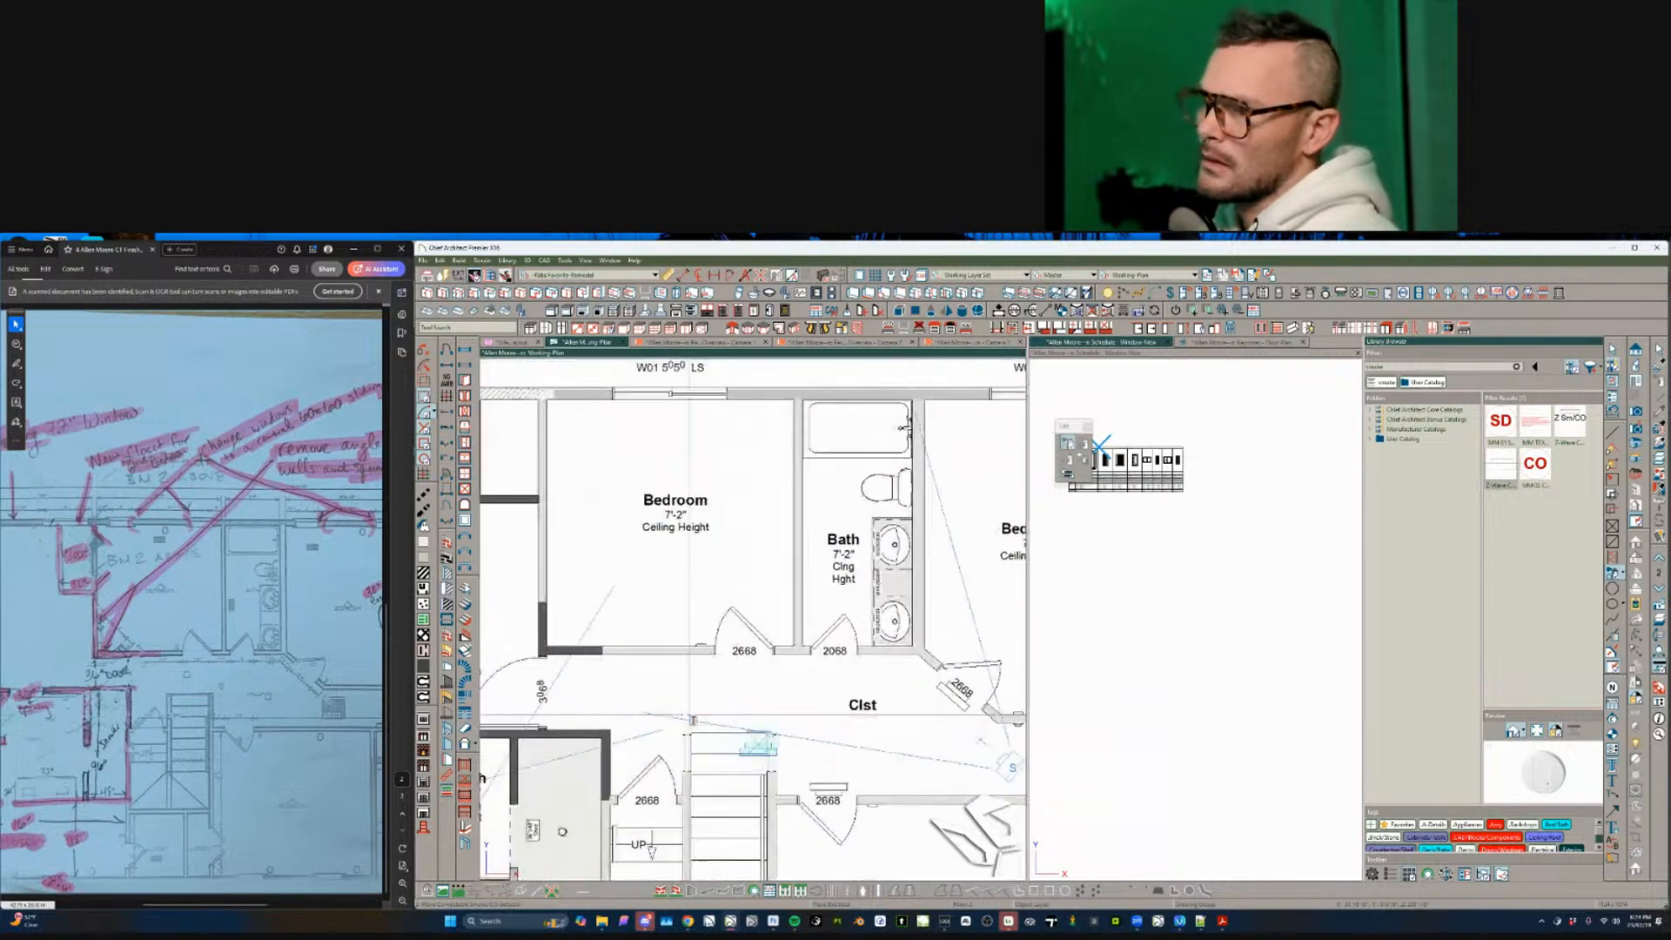
{"action": "scroll", "coordinate": [787, 713], "scroll_direction": "down", "scroll_amount": 2}
{"action": "scroll", "coordinate": [787, 714], "scroll_direction": "down", "scroll_amount": 2}
{"action": "middle_click_drag", "start_coordinate": [957, 696], "coordinate": [655, 709]}
{"action": "scroll", "coordinate": [755, 707], "scroll_direction": "up", "scroll_amount": 2}
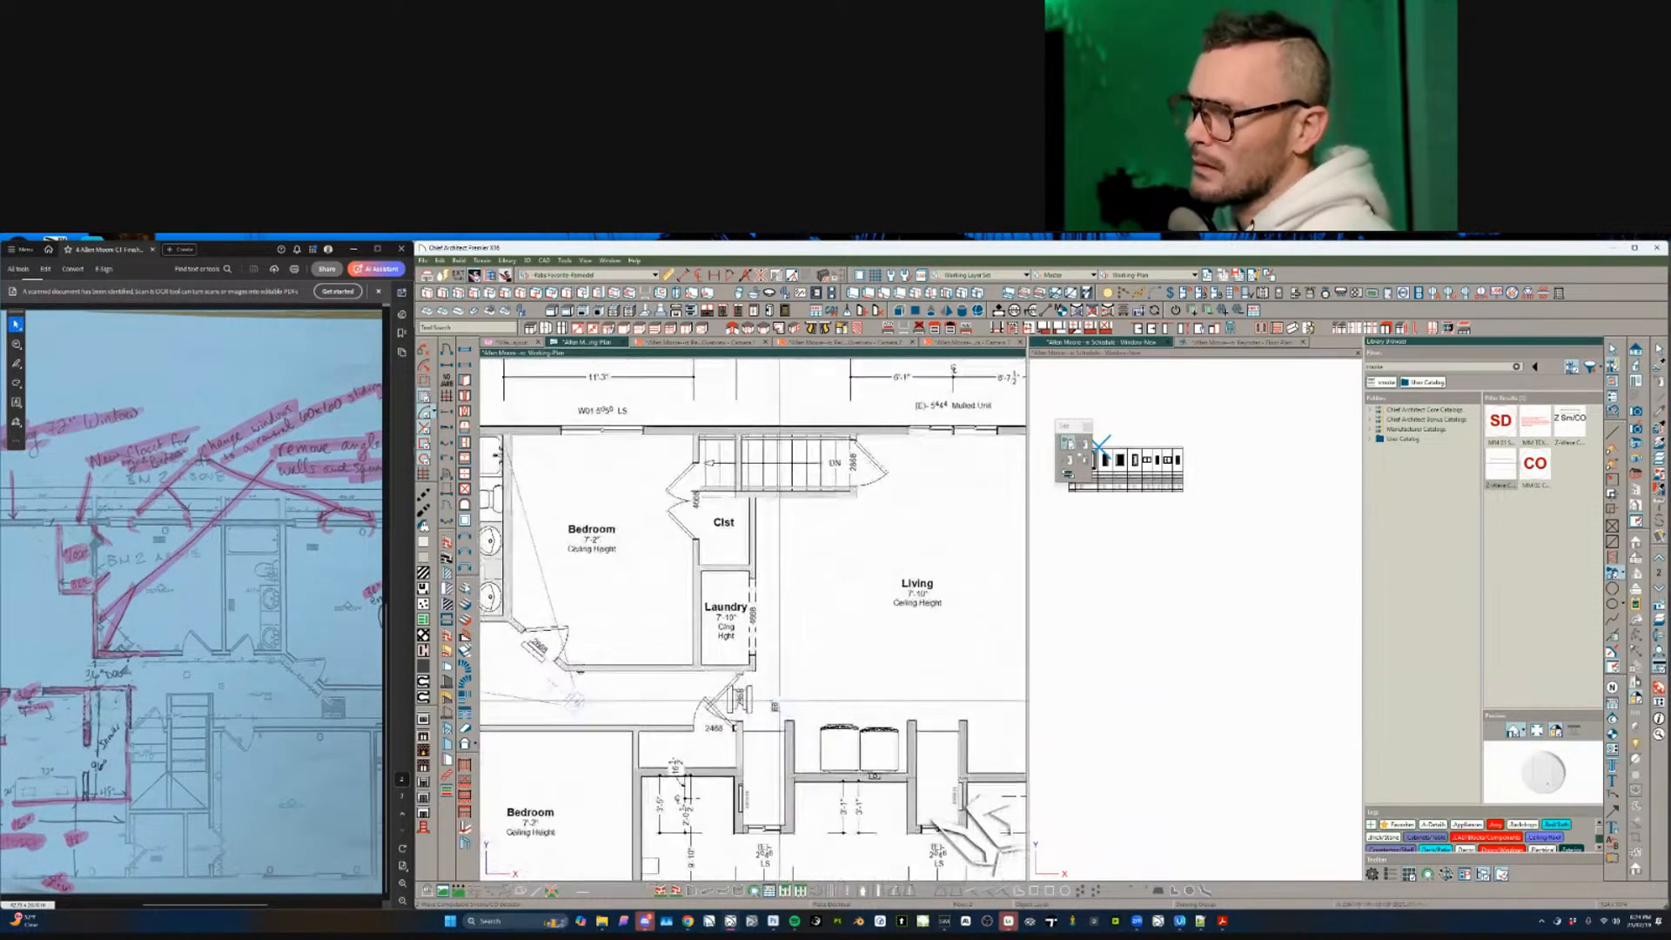
{"action": "left_click", "coordinate": [741, 699]}
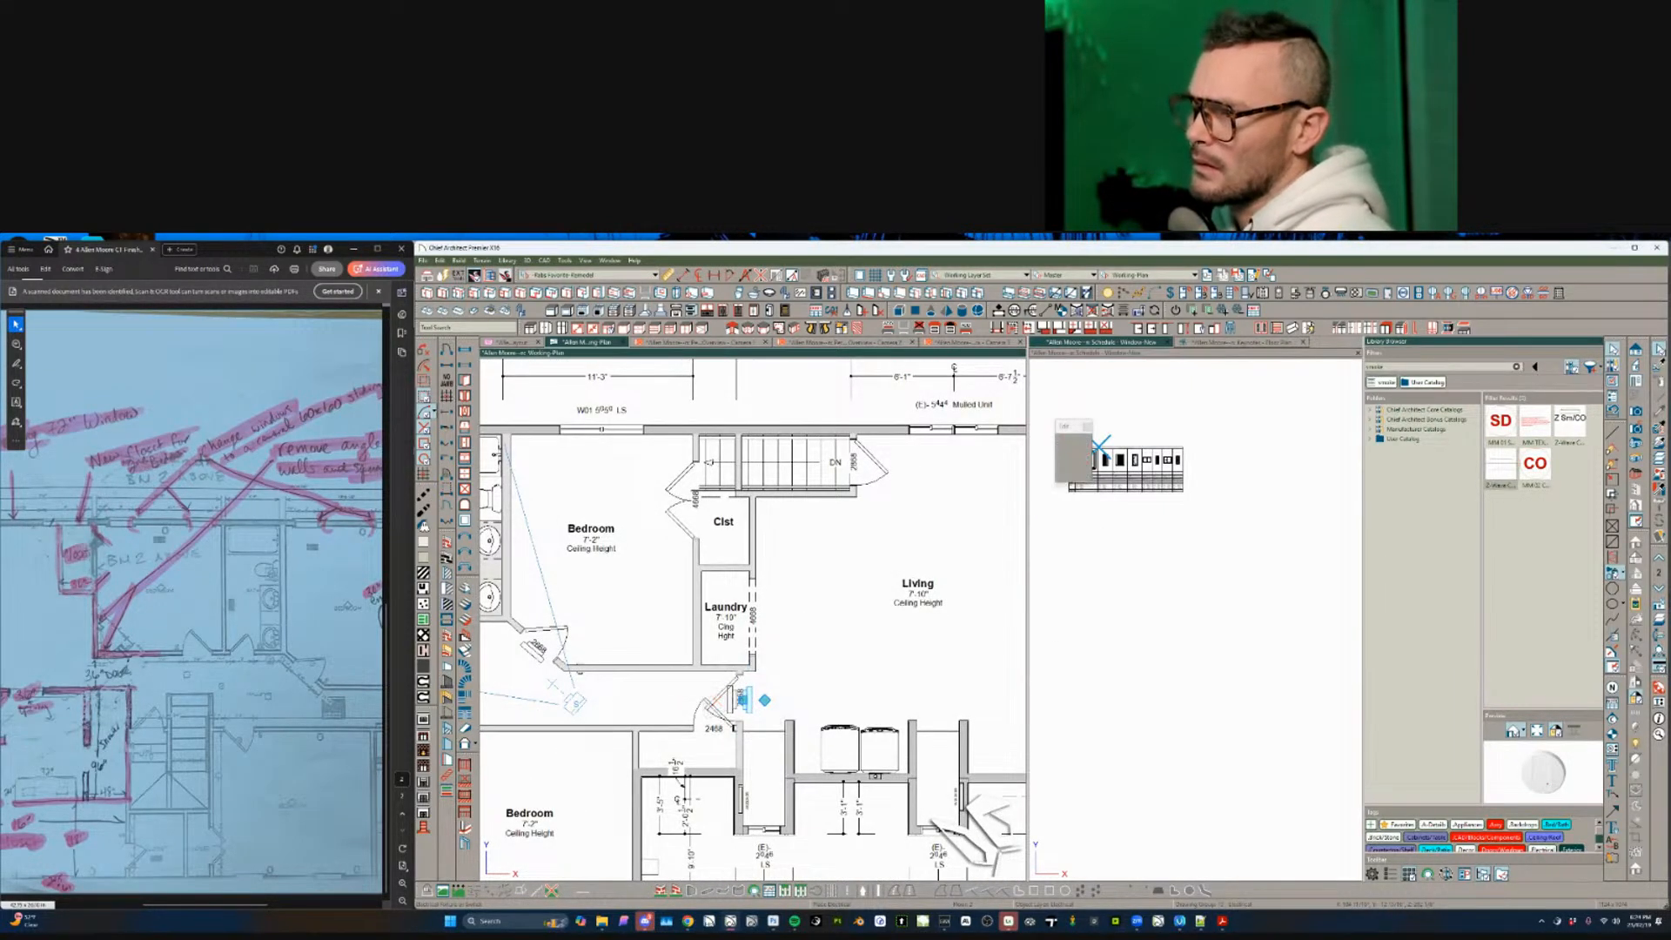
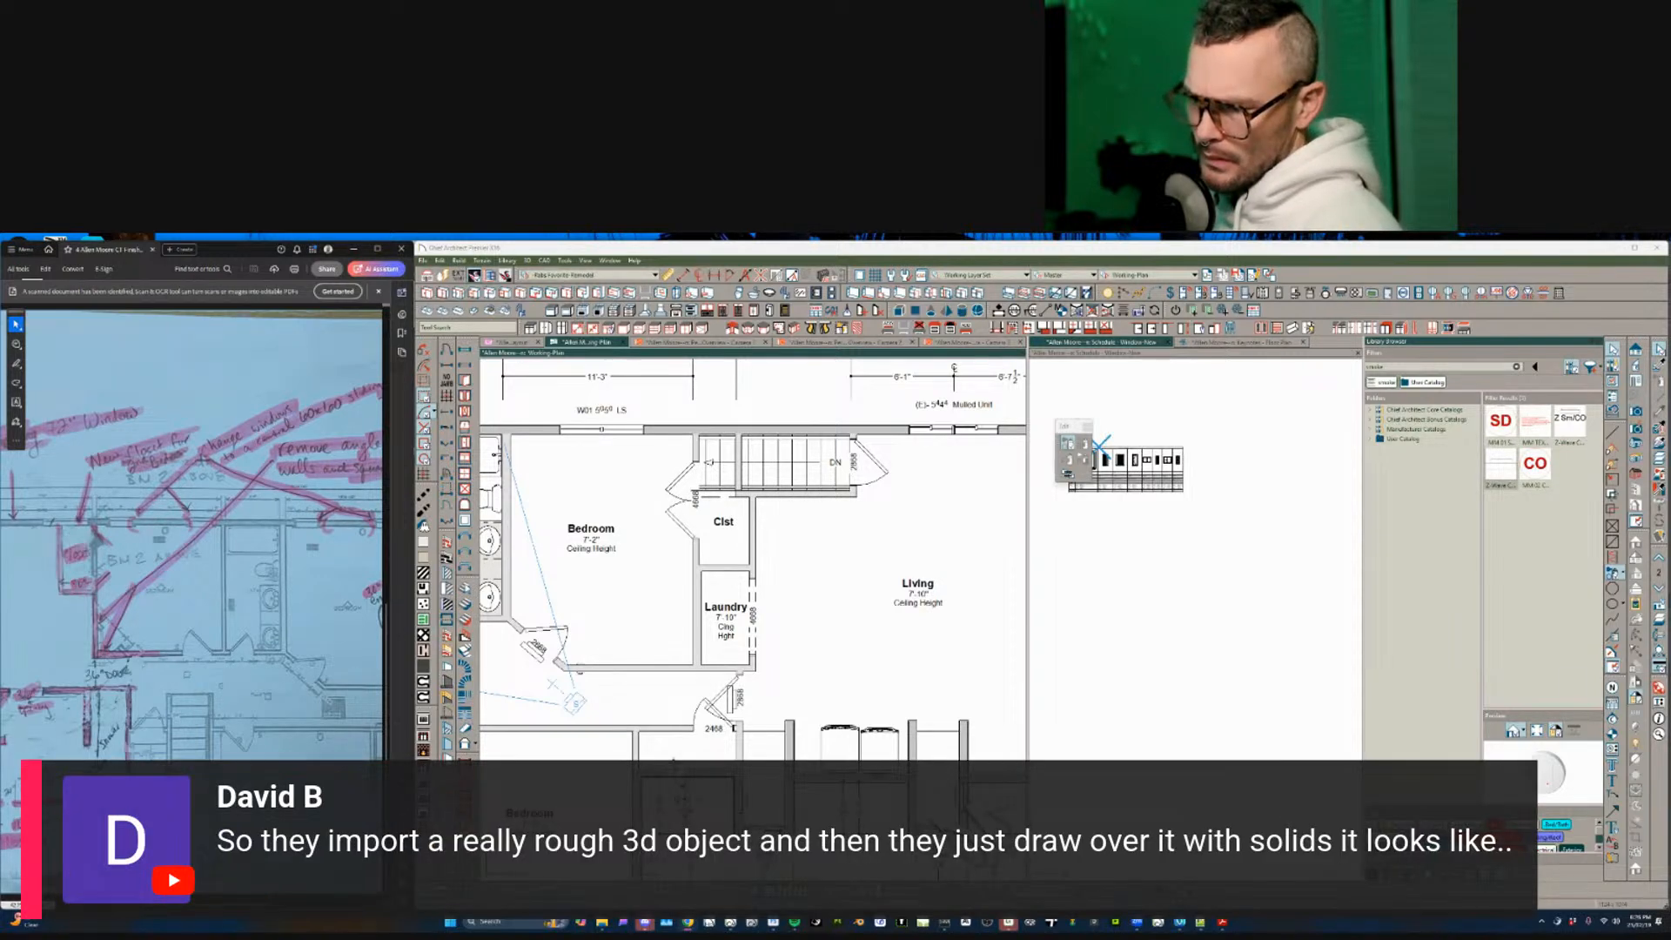
- Open the Medway plan from Boco Modern > Rabbit Design Portal > Medway > 250130-DRWA-V1-Medway-RR
{"action": "left_click", "coordinate": [423, 260]}
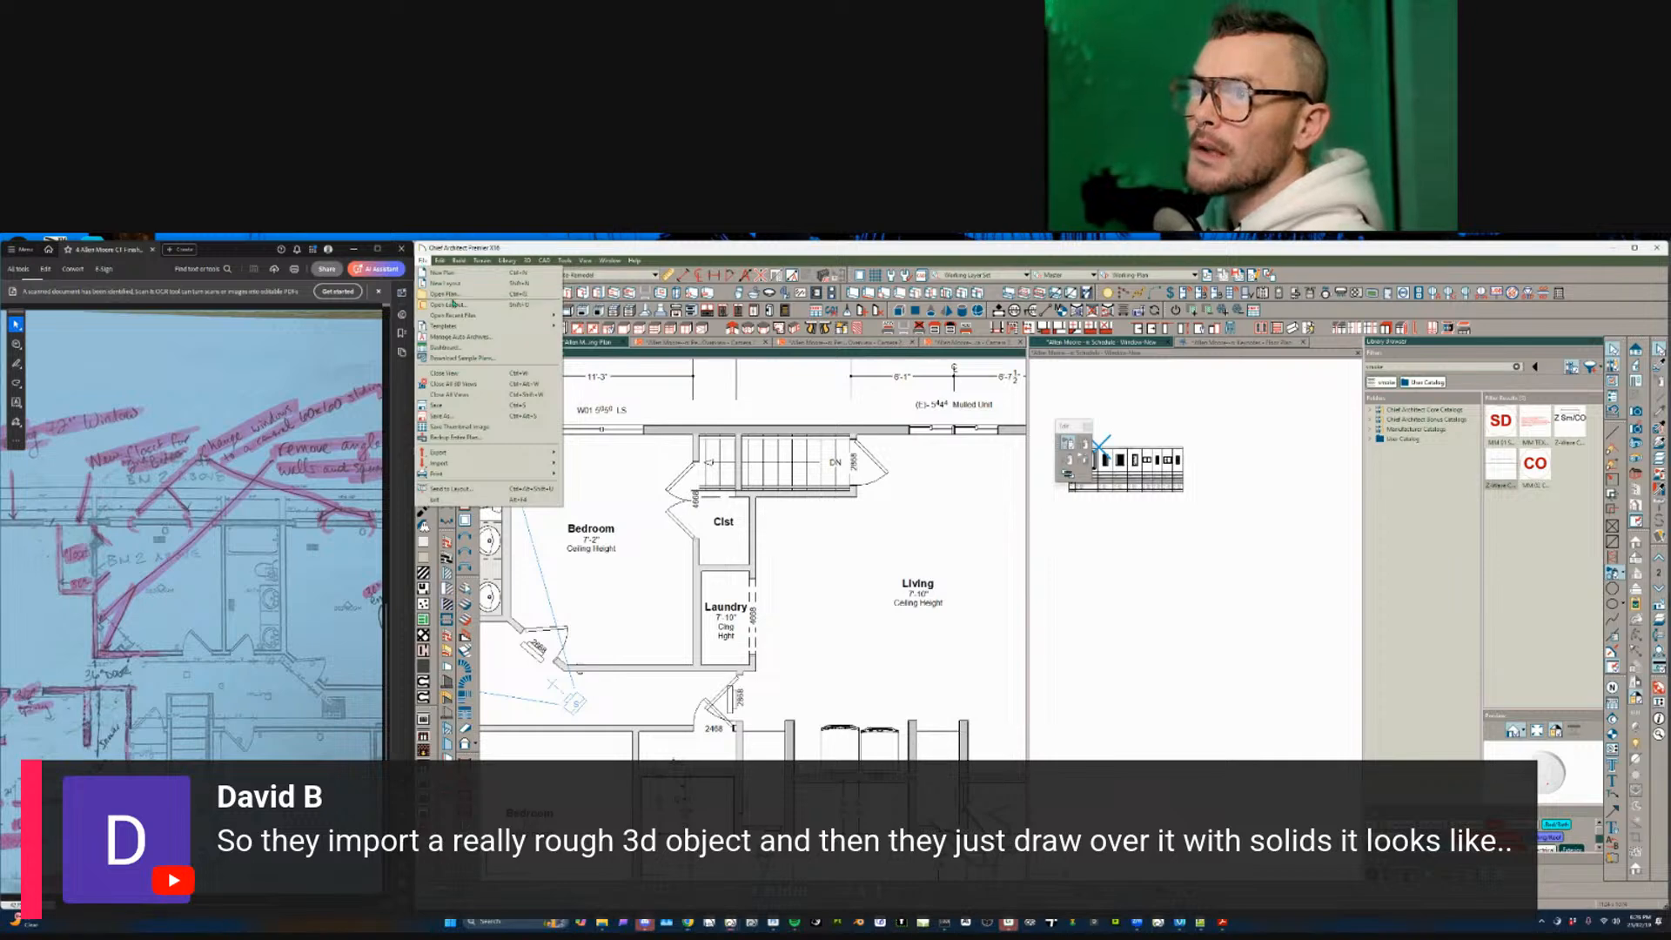
{"action": "left_click", "coordinate": [452, 297]}
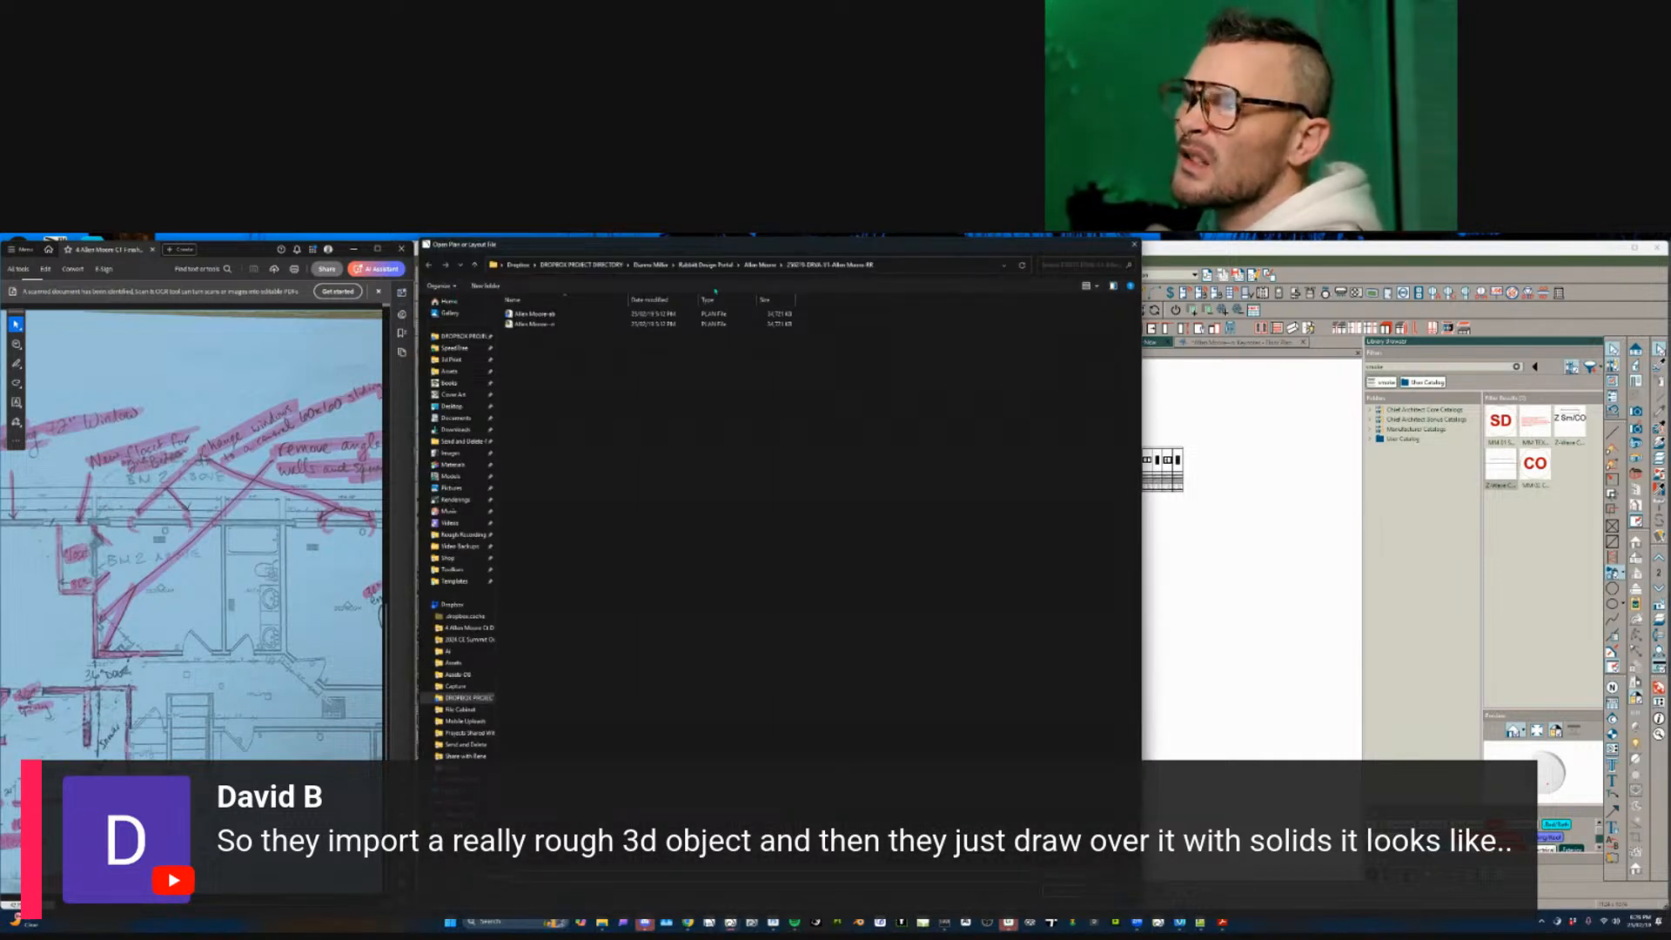
{"action": "left_click", "coordinate": [580, 264]}
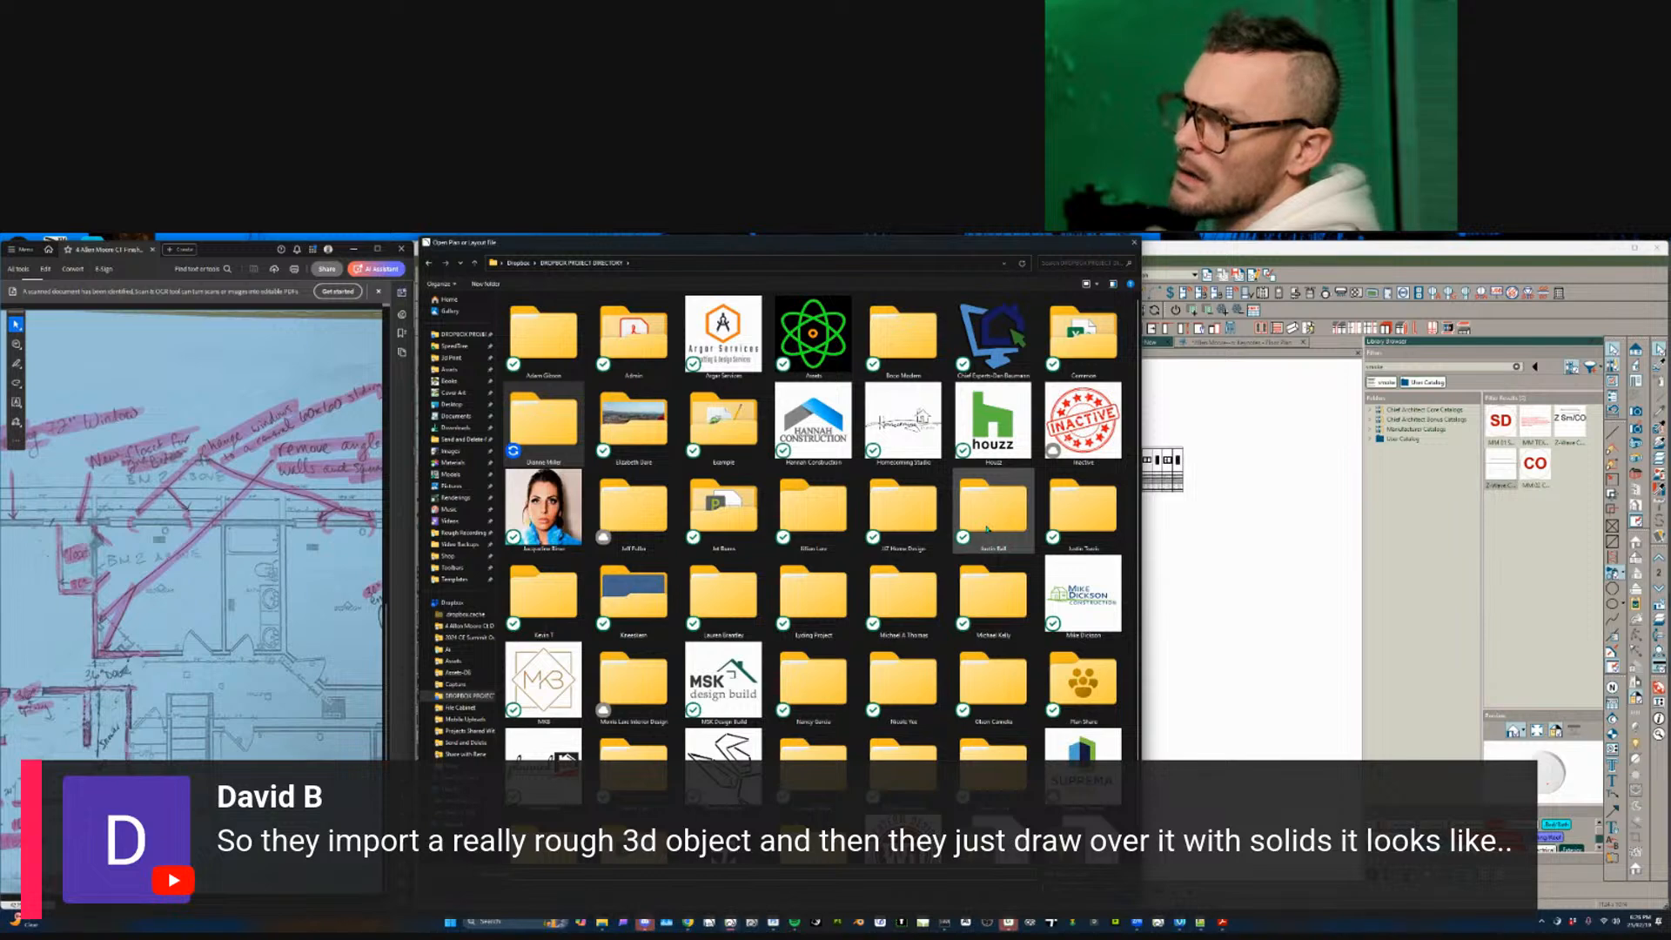
{"action": "double_click", "coordinate": [902, 337]}
{"action": "double_click", "coordinate": [527, 311]}
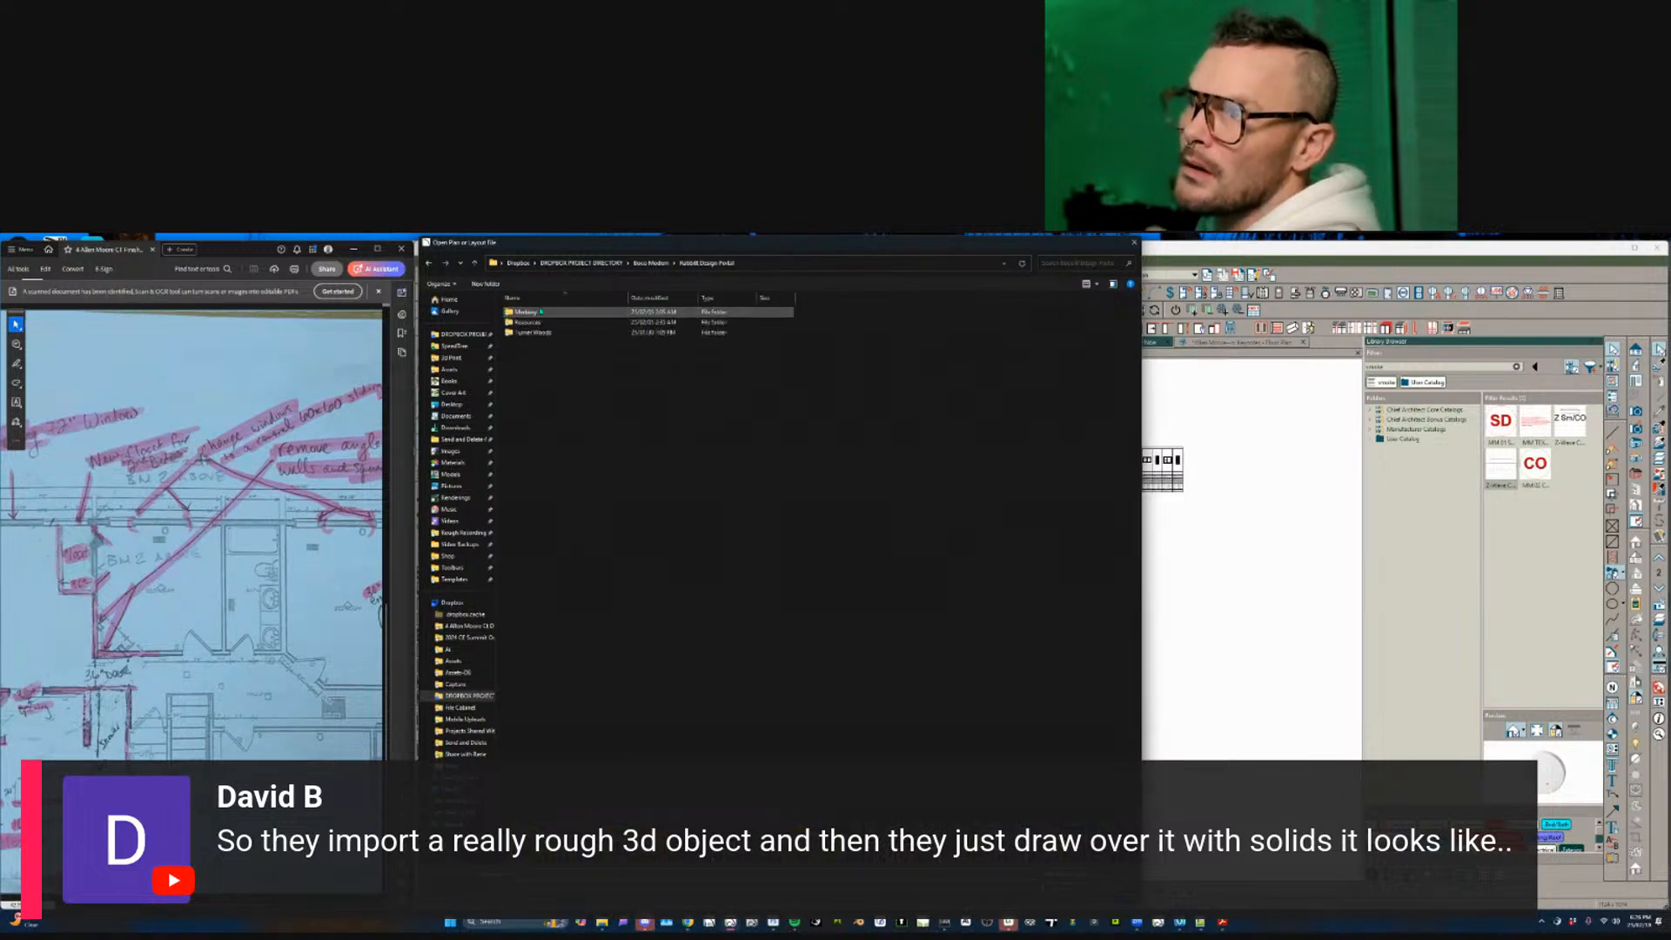
{"action": "double_click", "coordinate": [540, 310]}
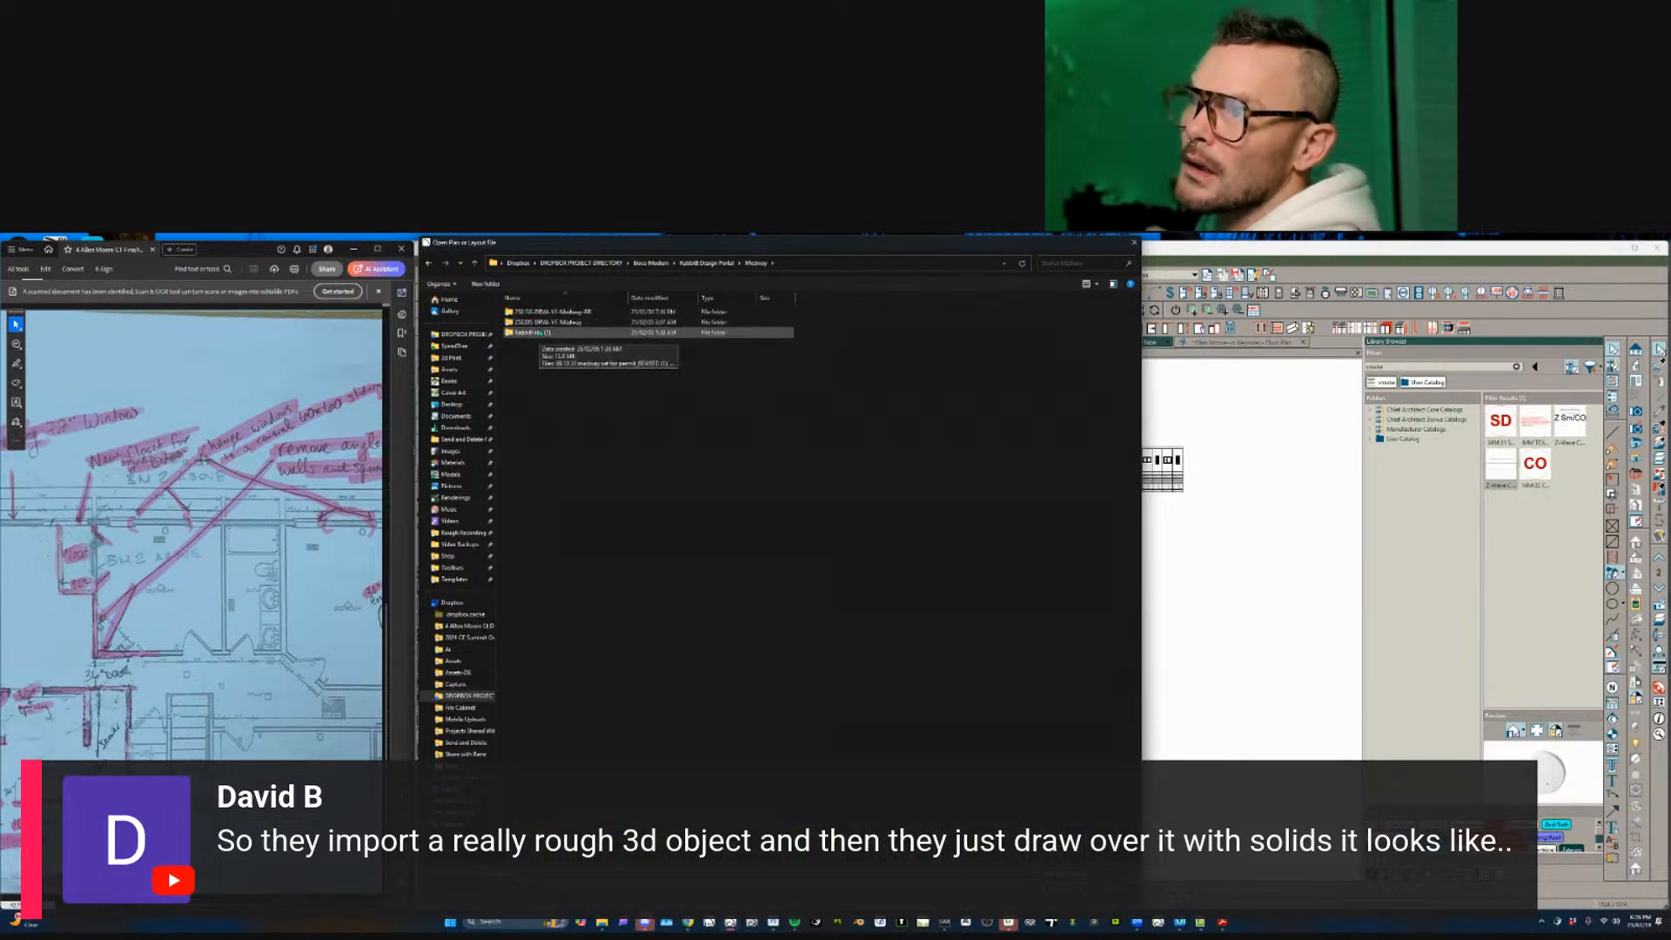
{"action": "double_click", "coordinate": [539, 321]}
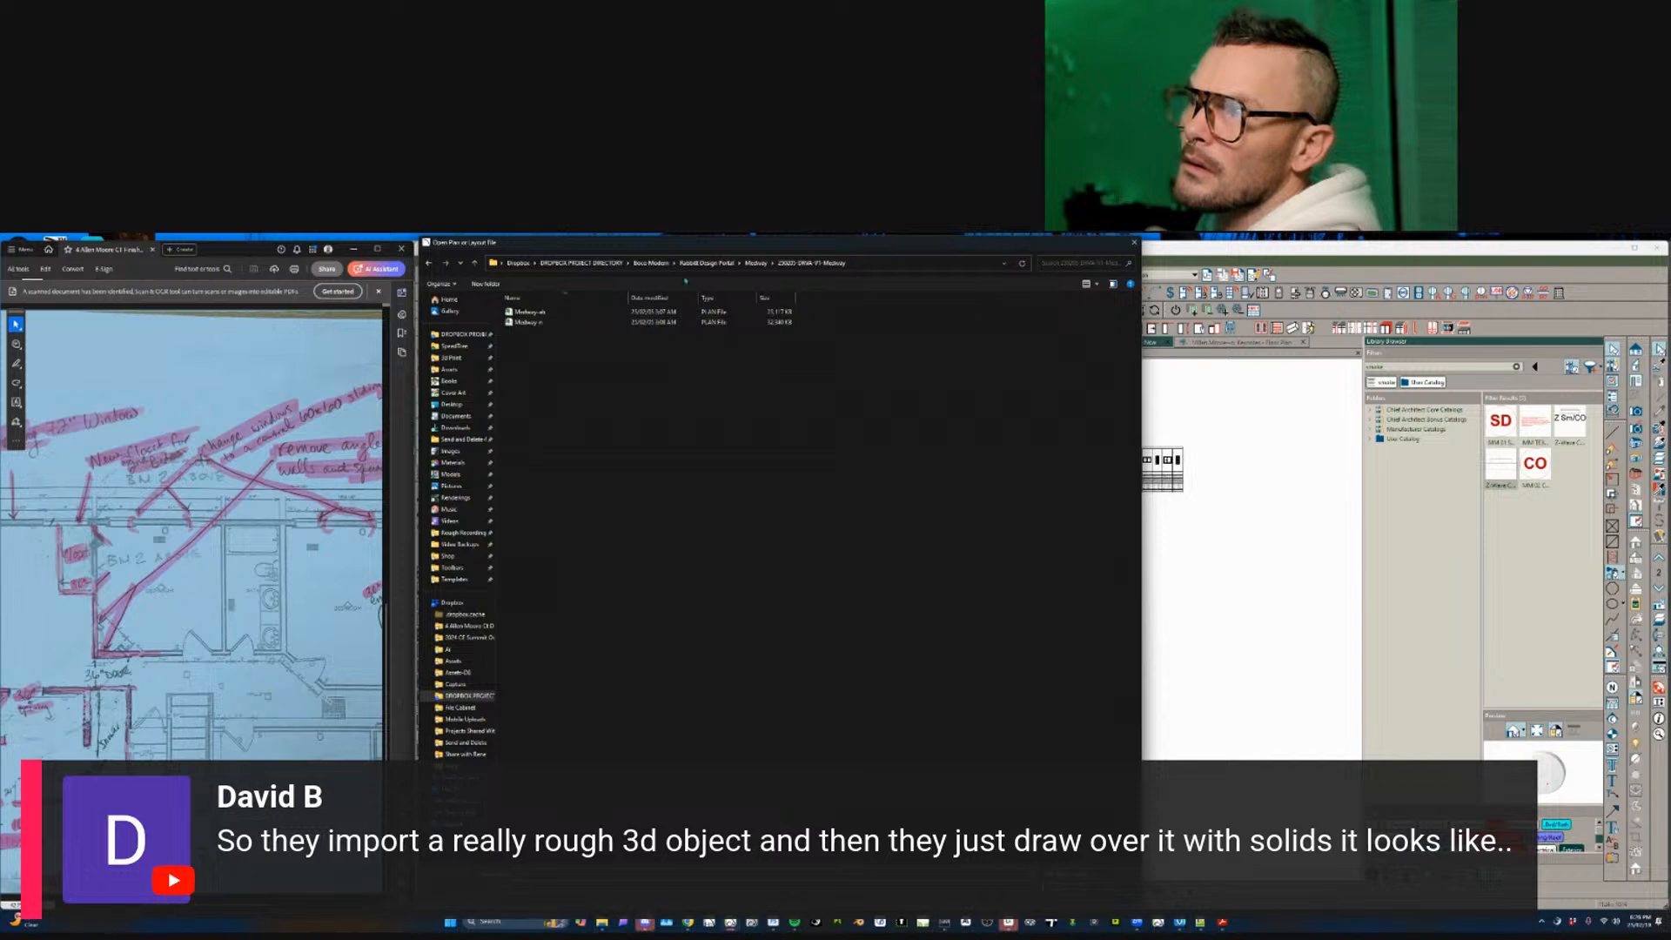
{"action": "left_click", "coordinate": [756, 262]}
{"action": "double_click", "coordinate": [546, 312]}
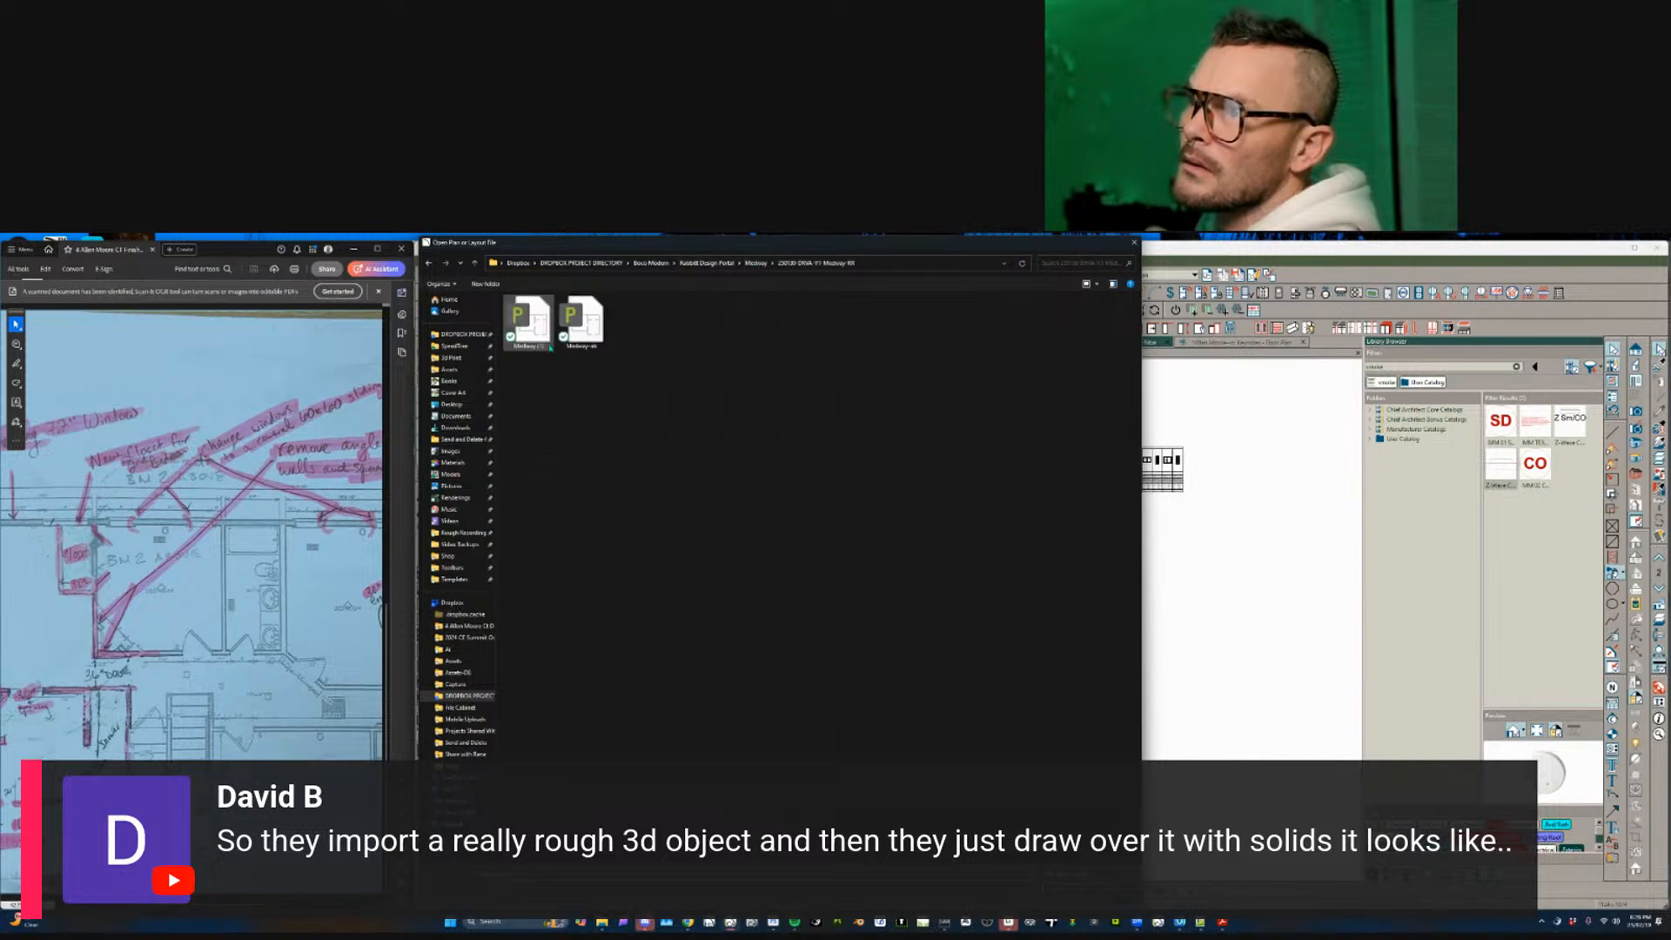
{"action": "double_click", "coordinate": [548, 343]}
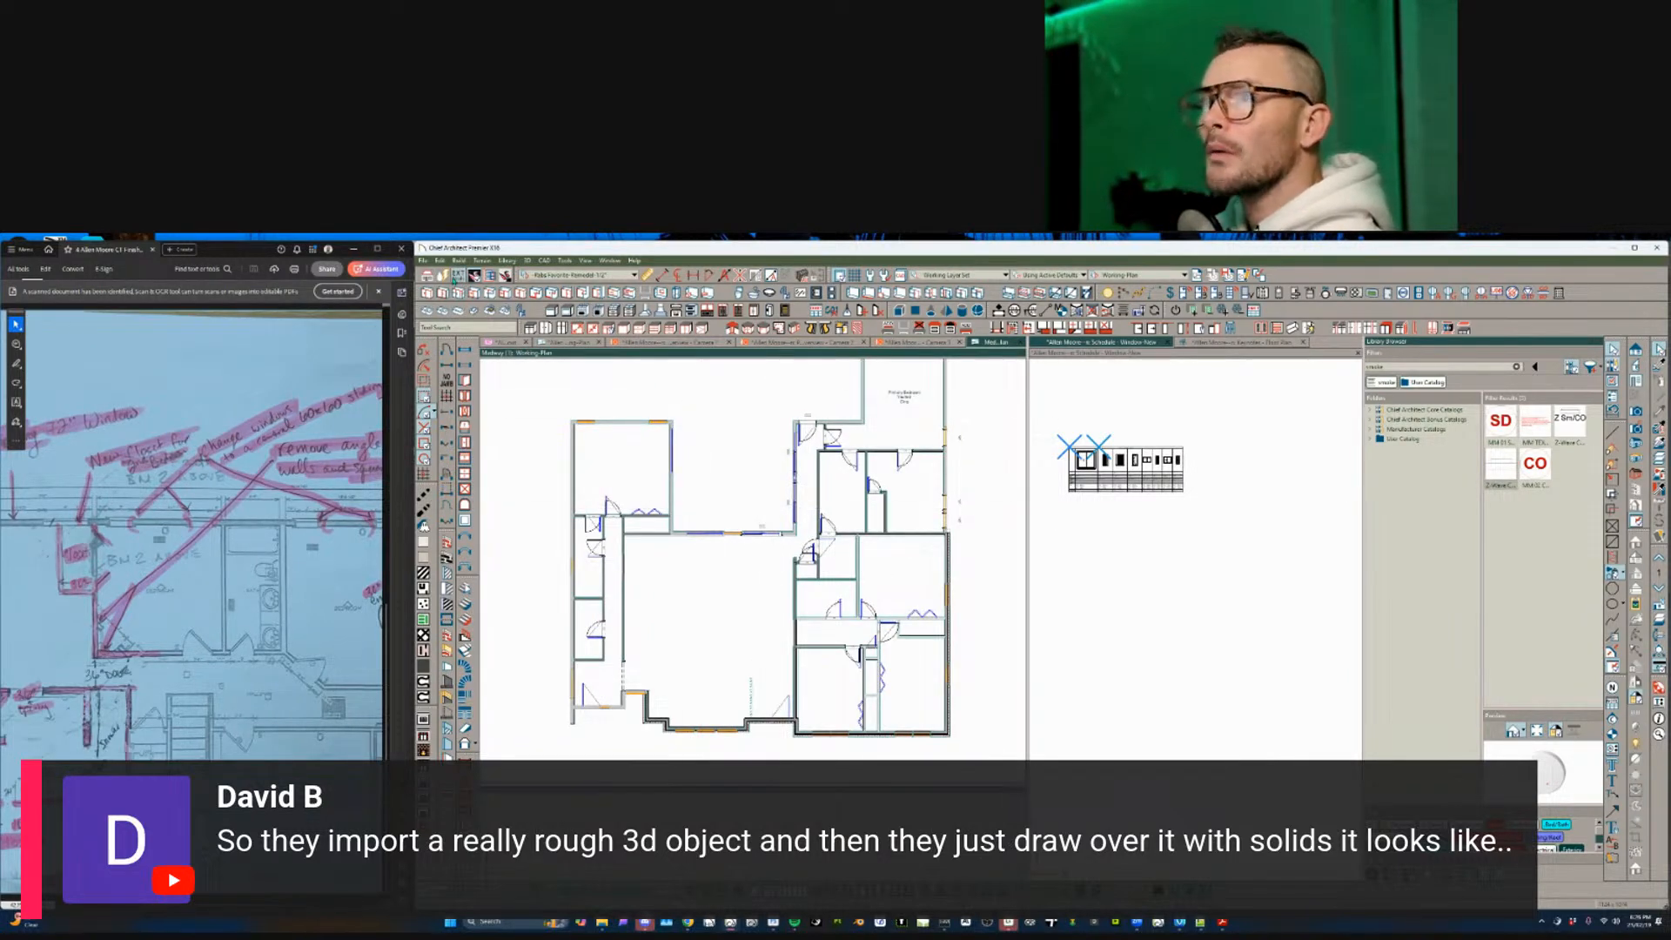
- Open the Turner Woods-ab plan from the Turner Woods project folder
{"action": "left_click", "coordinate": [424, 261]}
{"action": "left_click", "coordinate": [448, 296]}
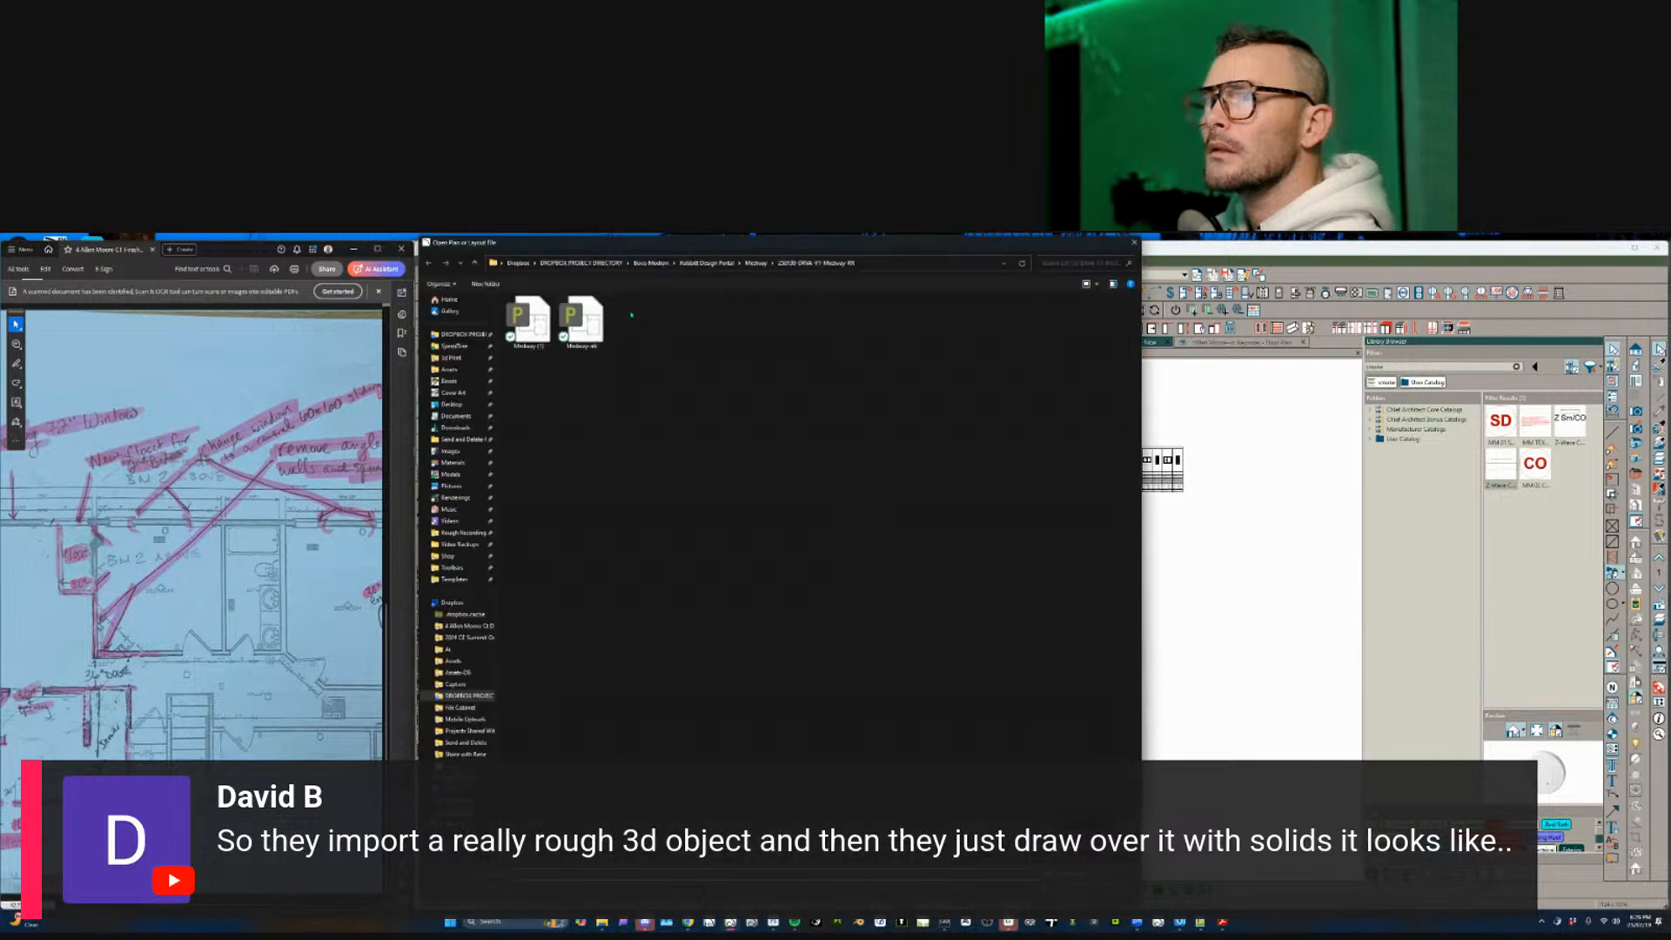
{"action": "left_click", "coordinate": [727, 263]}
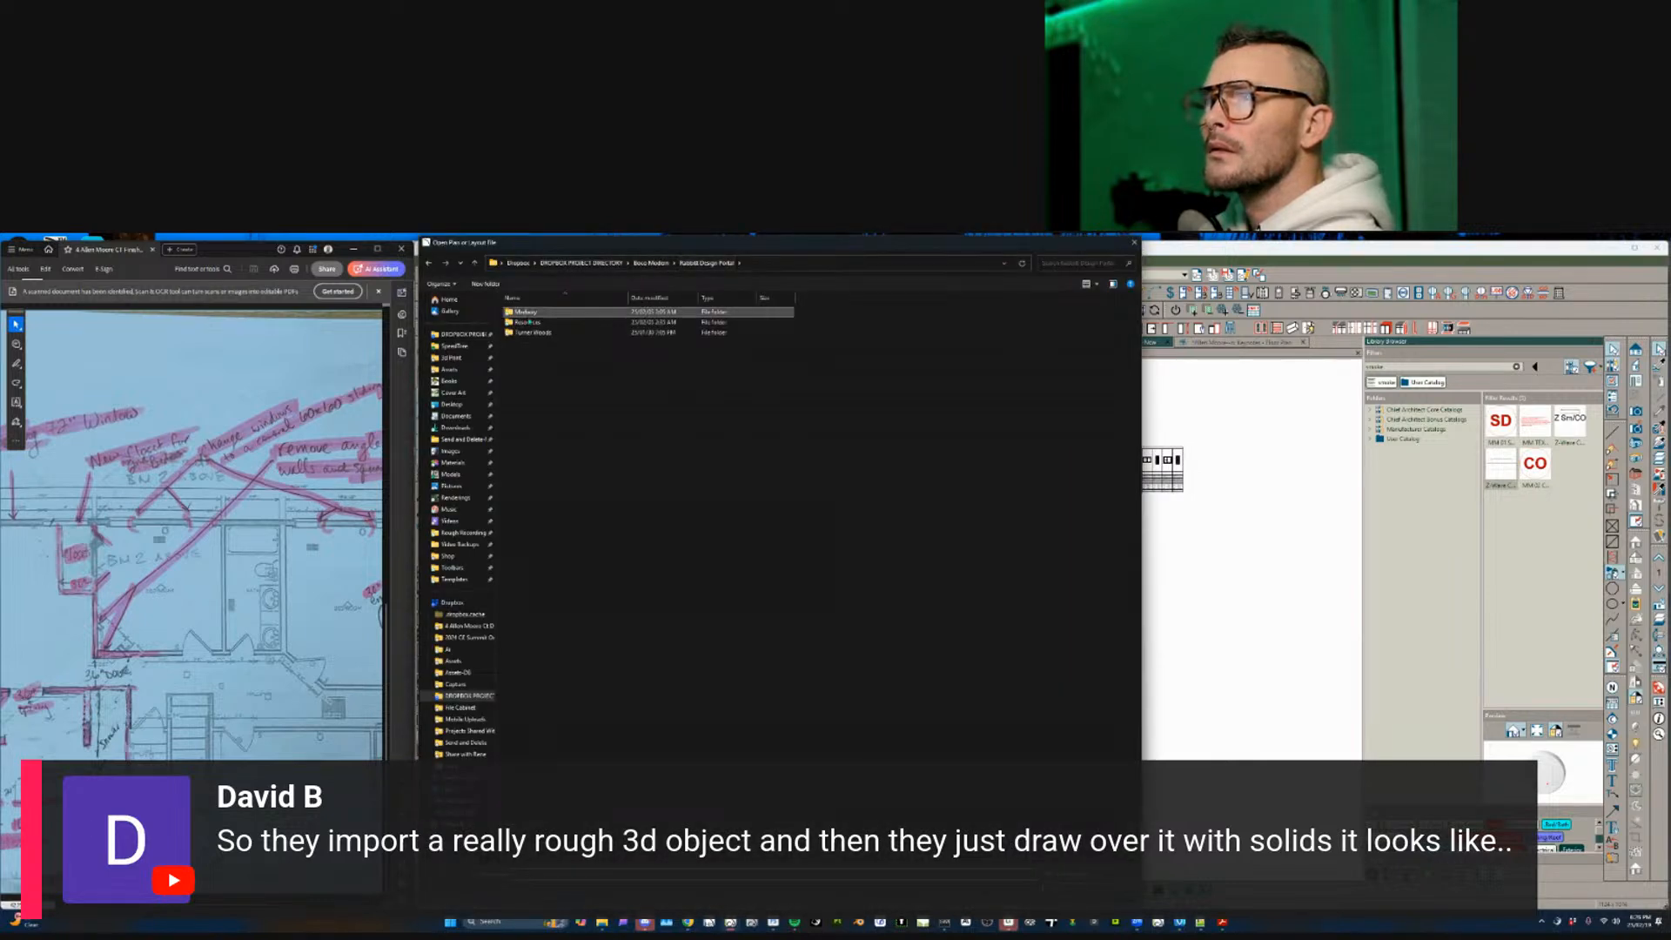
{"action": "double_click", "coordinate": [522, 333]}
{"action": "double_click", "coordinate": [538, 313]}
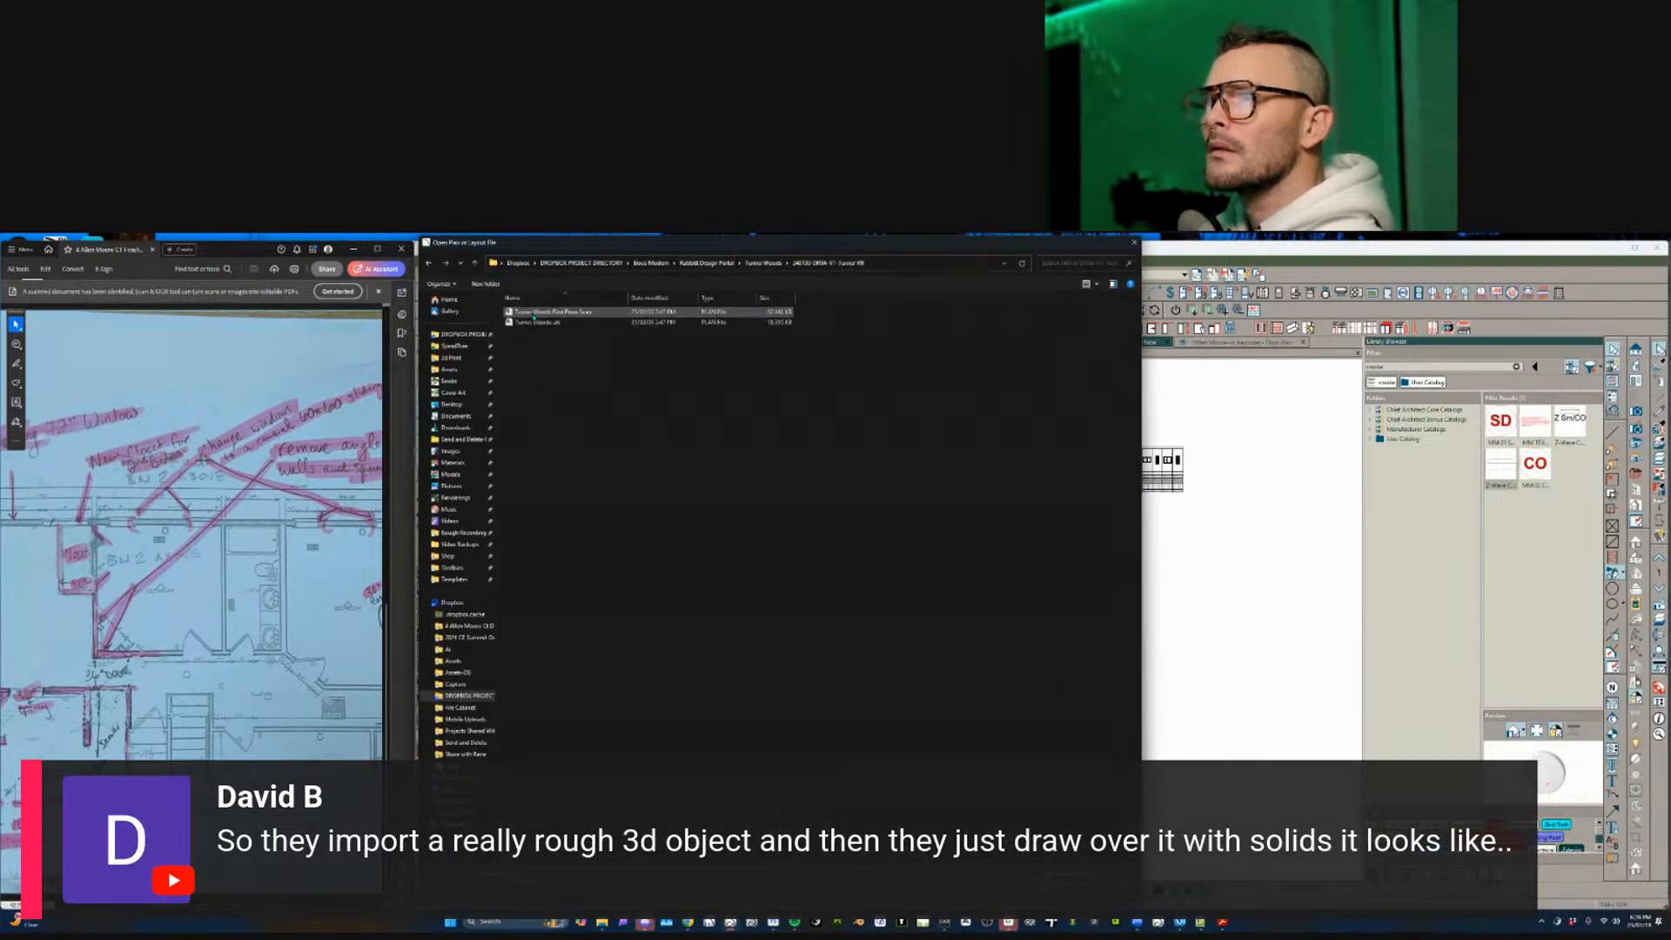
{"action": "left_click", "coordinate": [548, 323]}
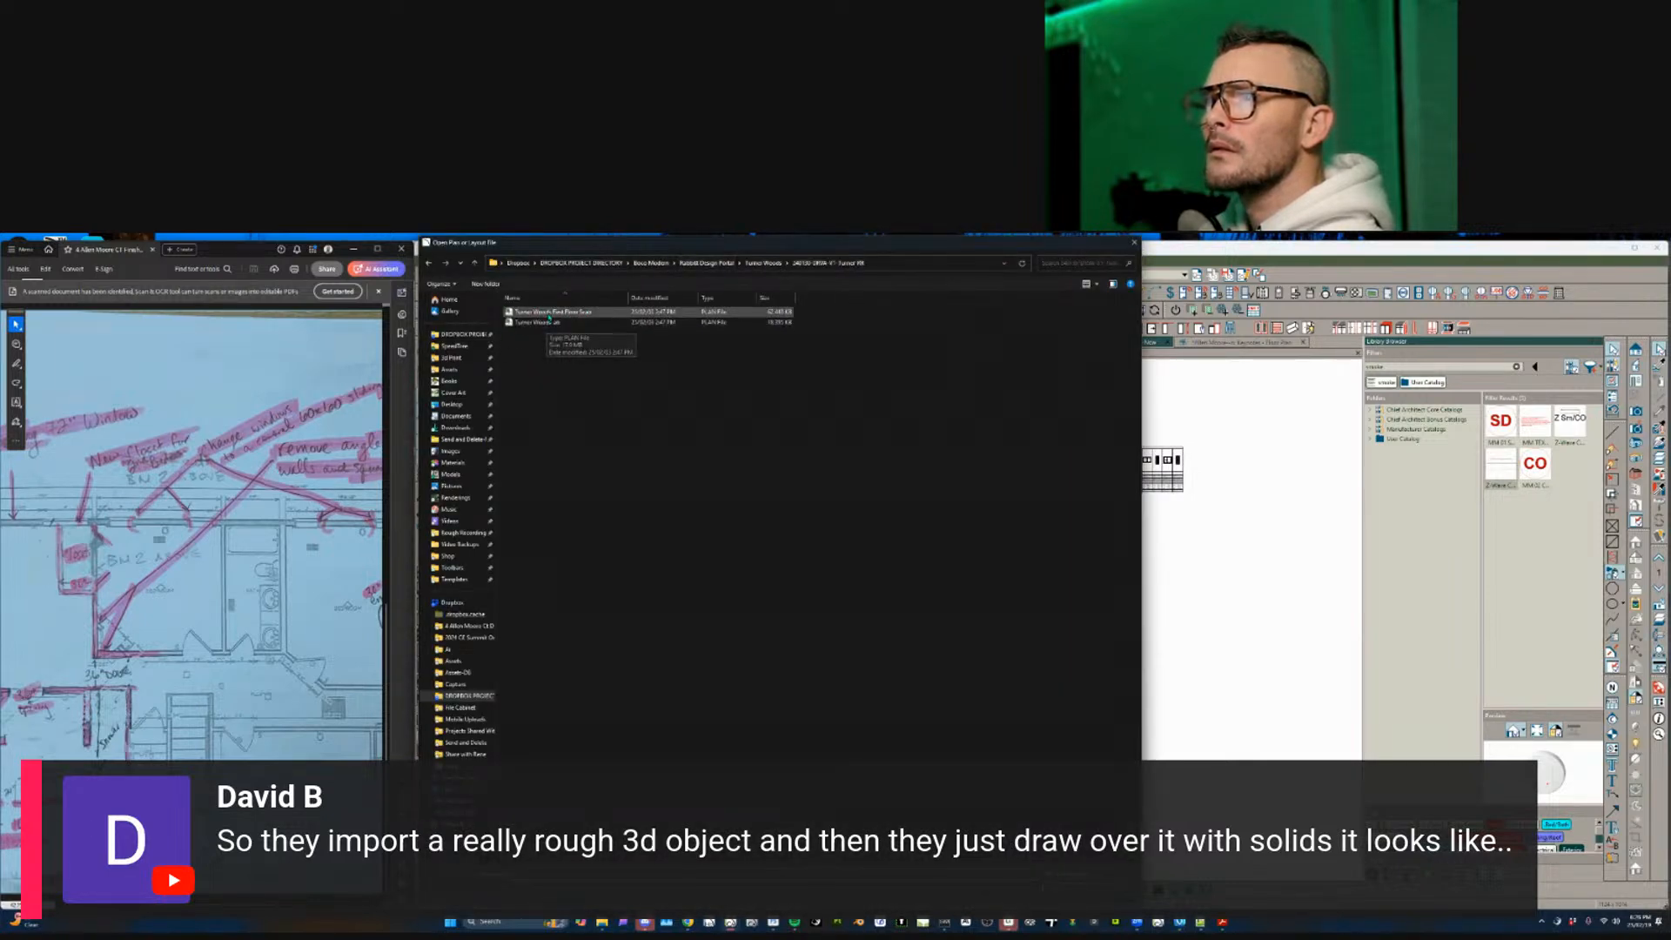
{"action": "double_click", "coordinate": [548, 323]}
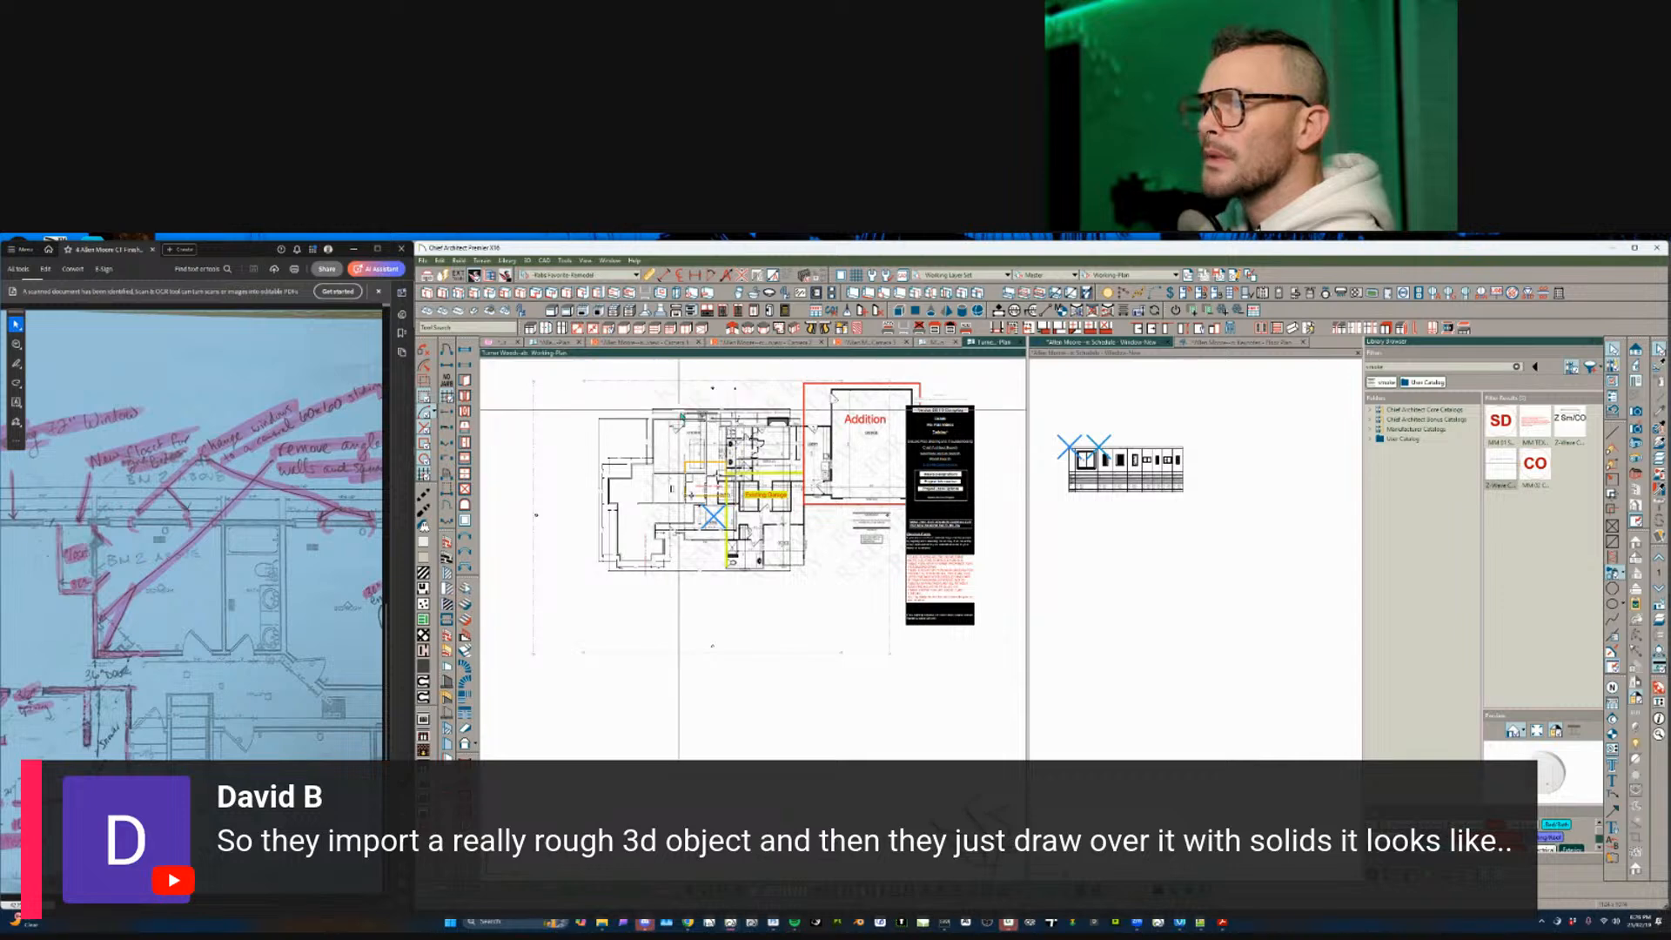
{"action": "scroll", "coordinate": [685, 416], "scroll_direction": "up", "scroll_amount": 3}
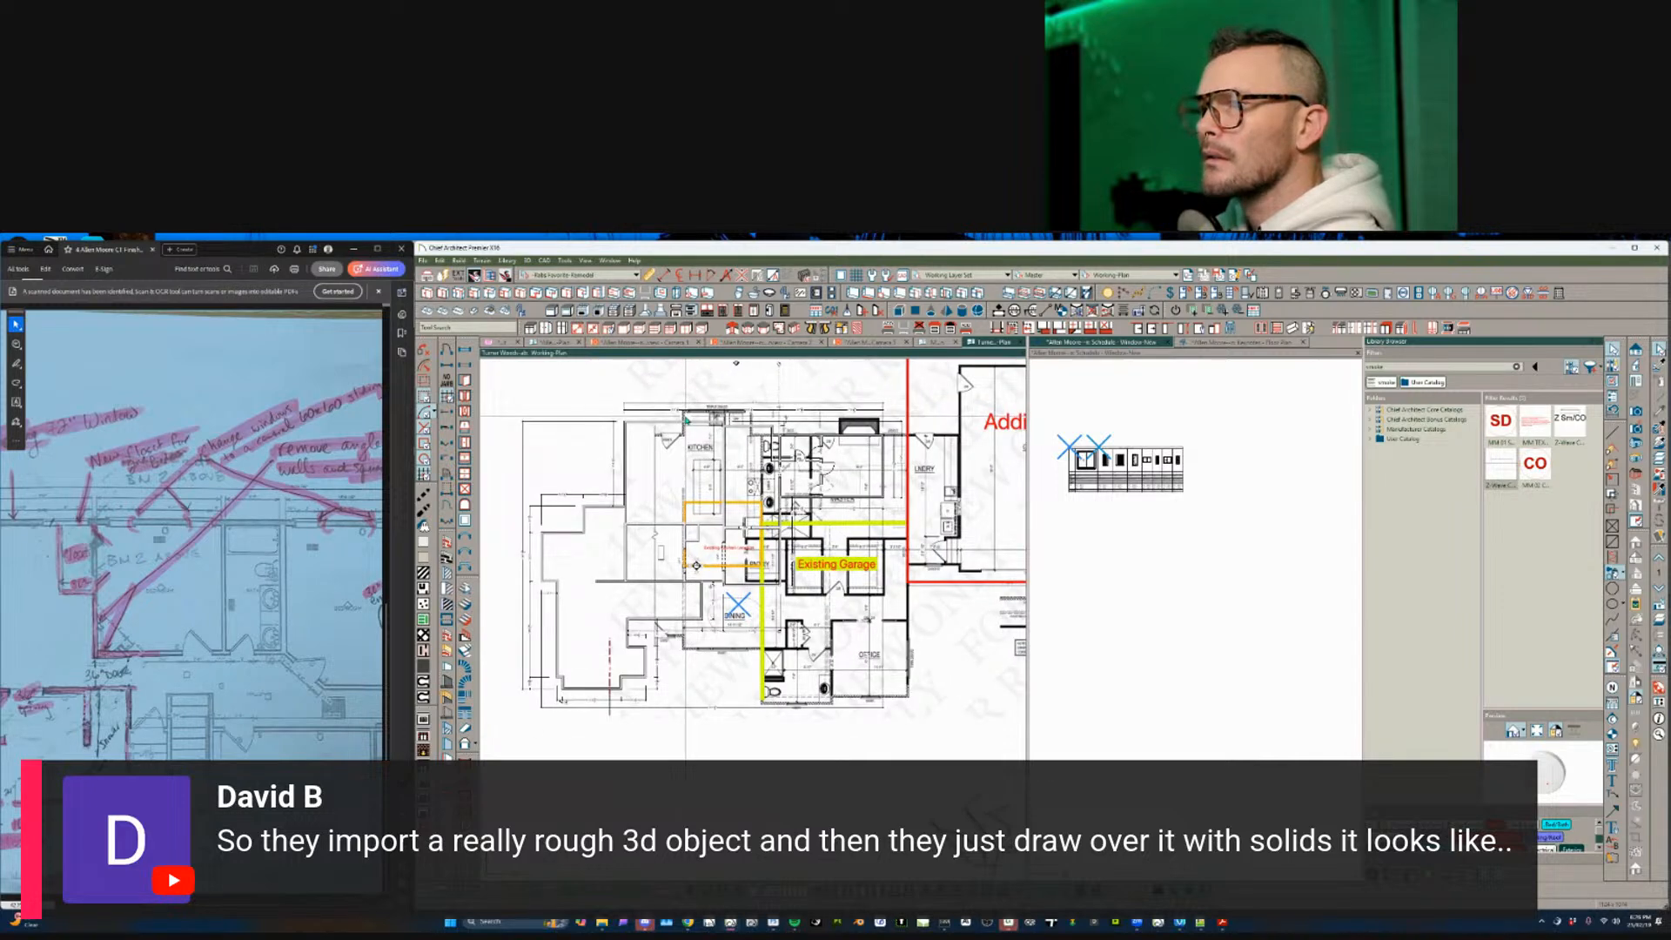
- Open the Medway-n plan from the 250205-DRWA-V1-Medway folder
{"action": "left_click", "coordinate": [424, 261]}
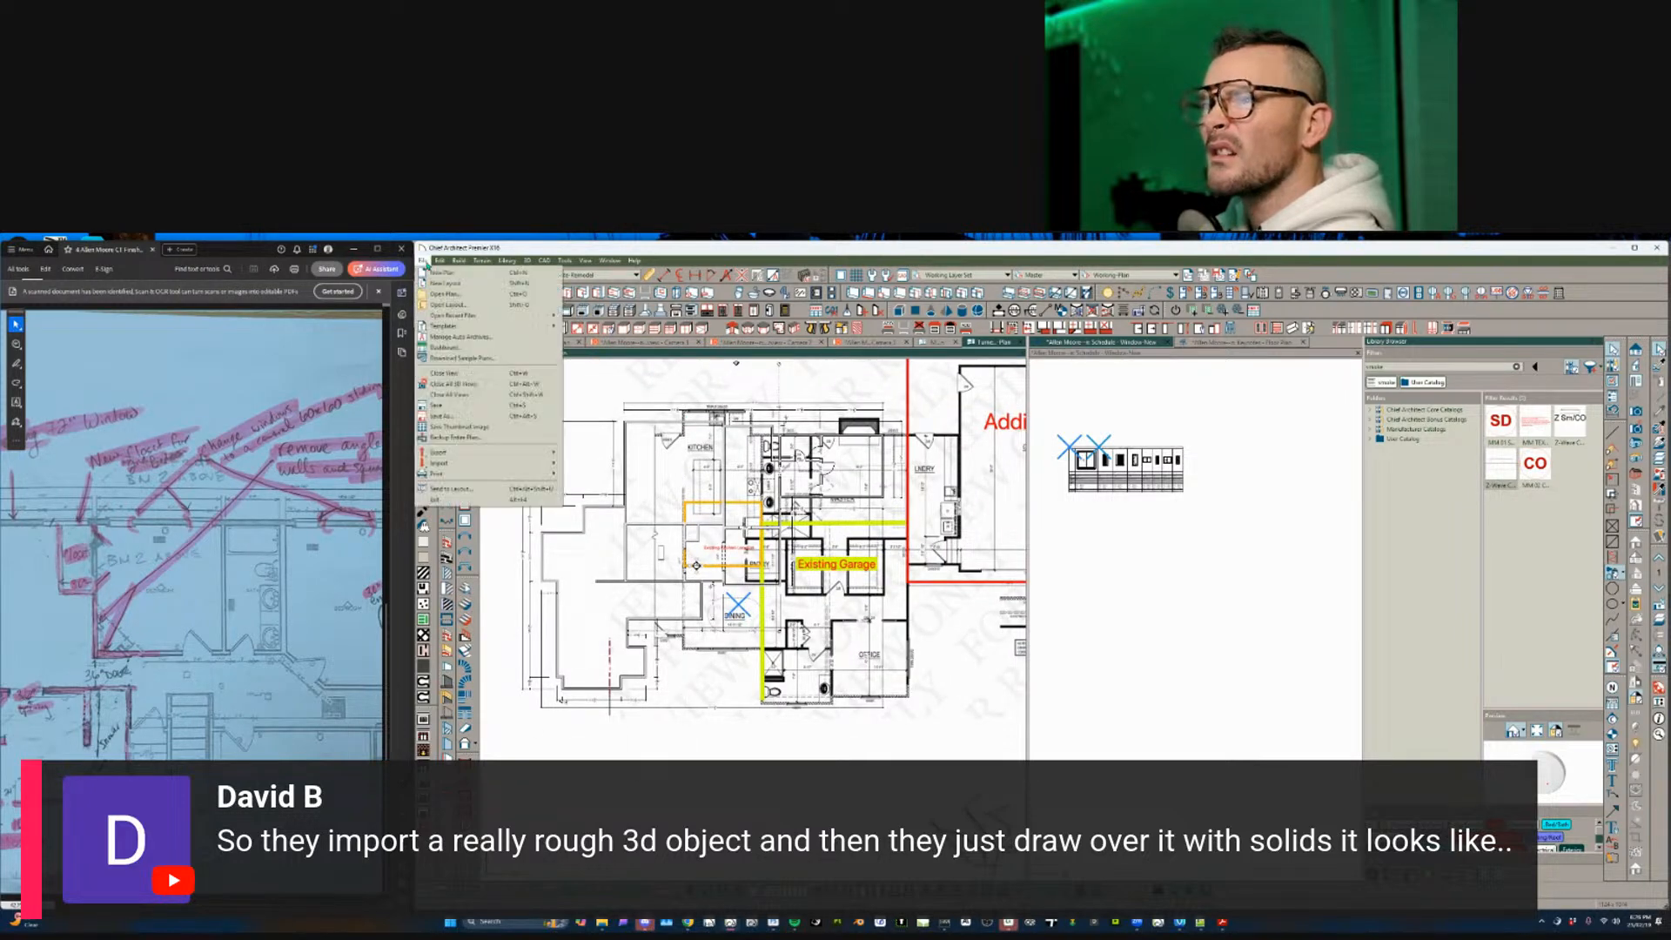
{"action": "left_click", "coordinate": [453, 294]}
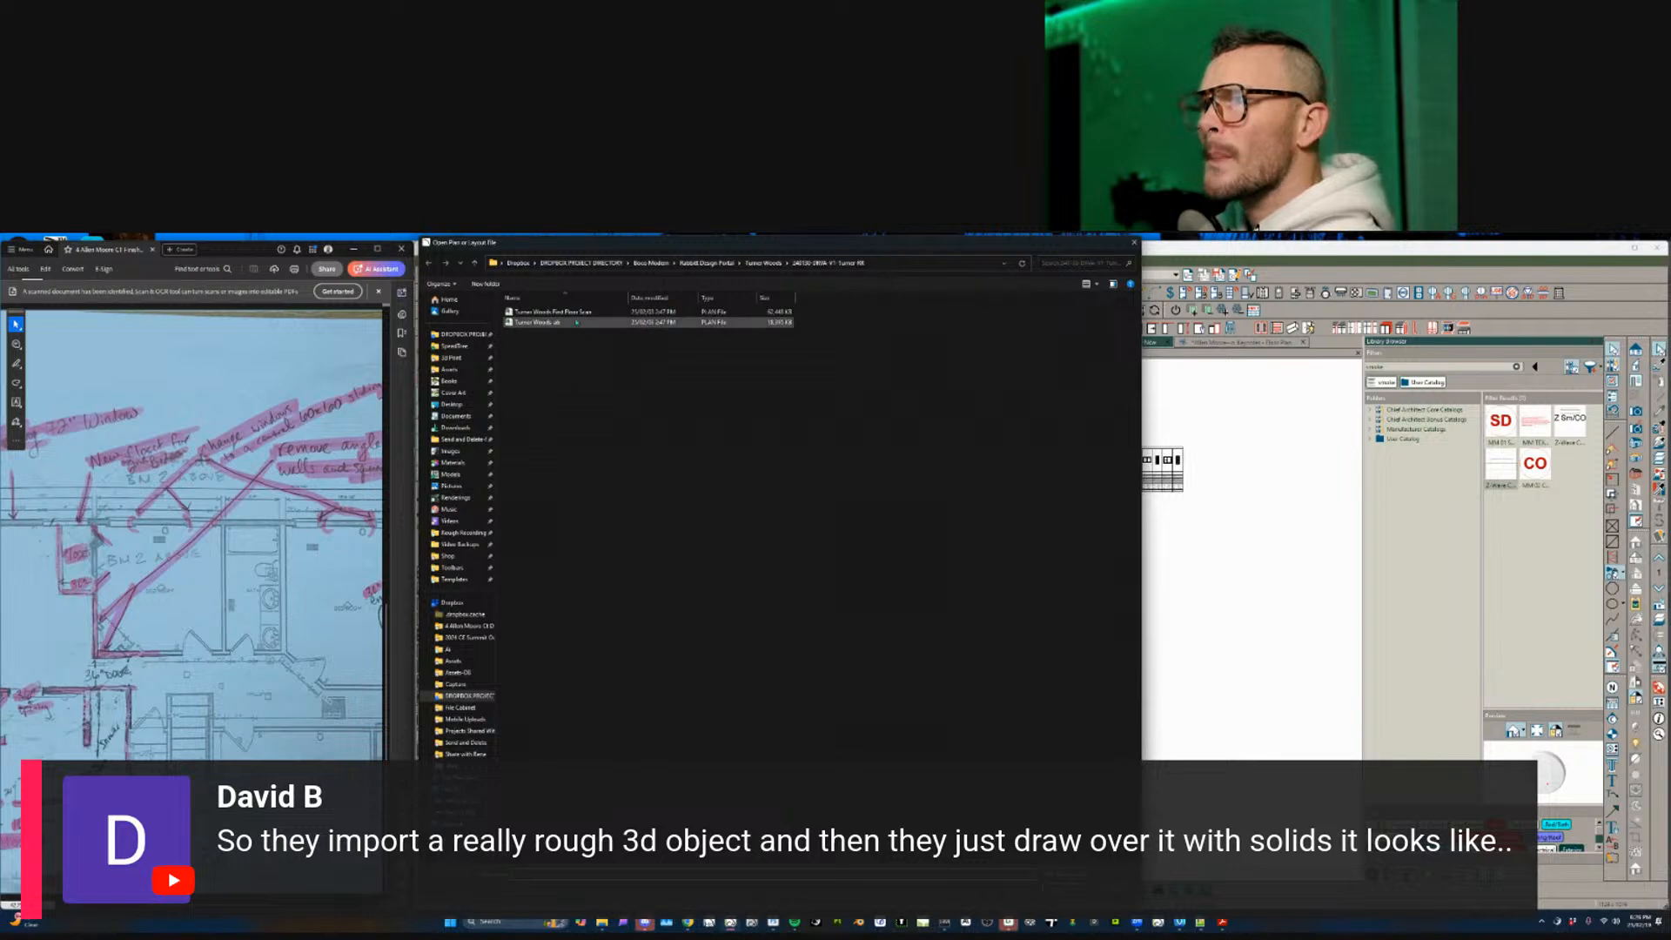
{"action": "left_click", "coordinate": [707, 262]}
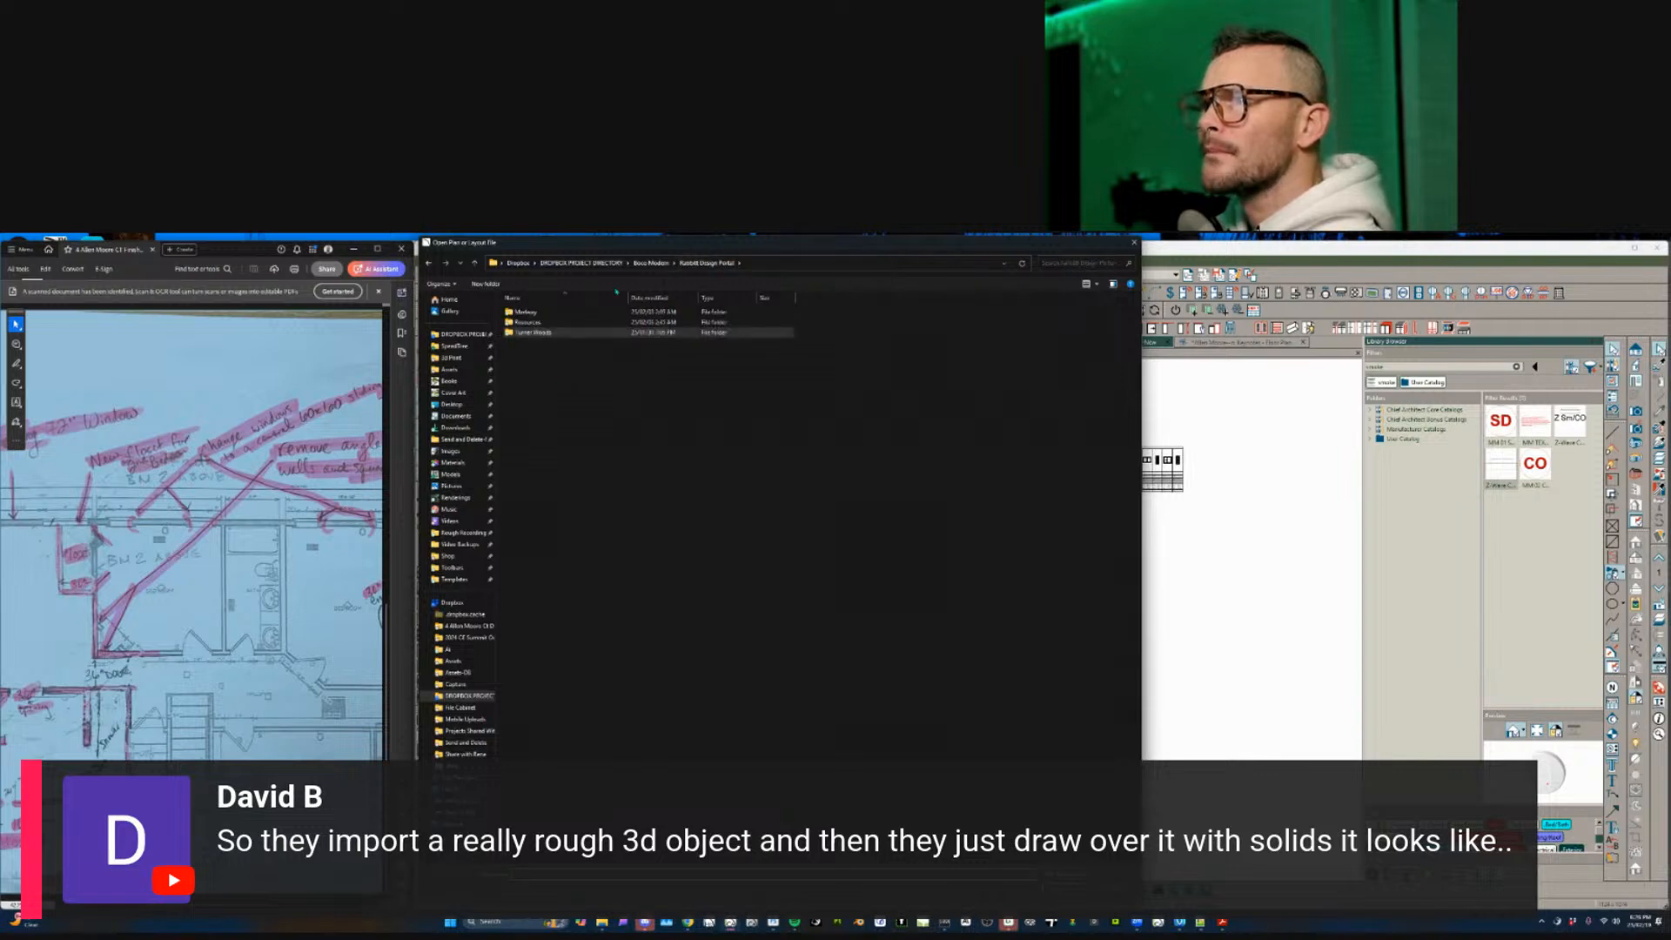
{"action": "double_click", "coordinate": [529, 311]}
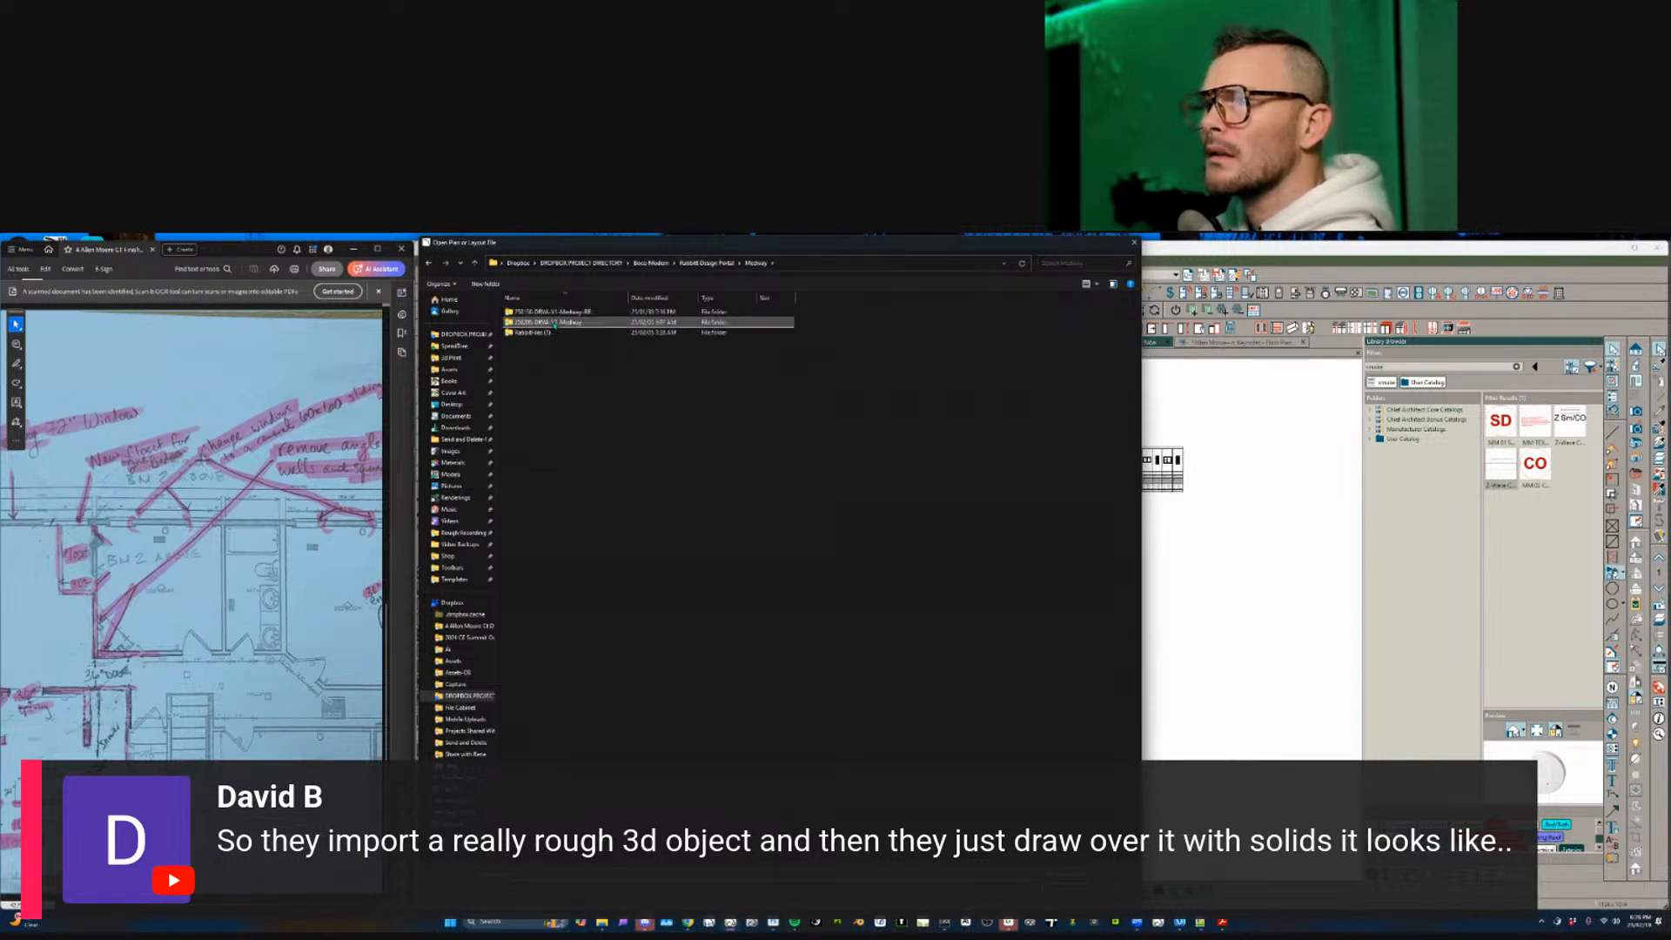
{"action": "double_click", "coordinate": [554, 322]}
{"action": "double_click", "coordinate": [555, 322]}
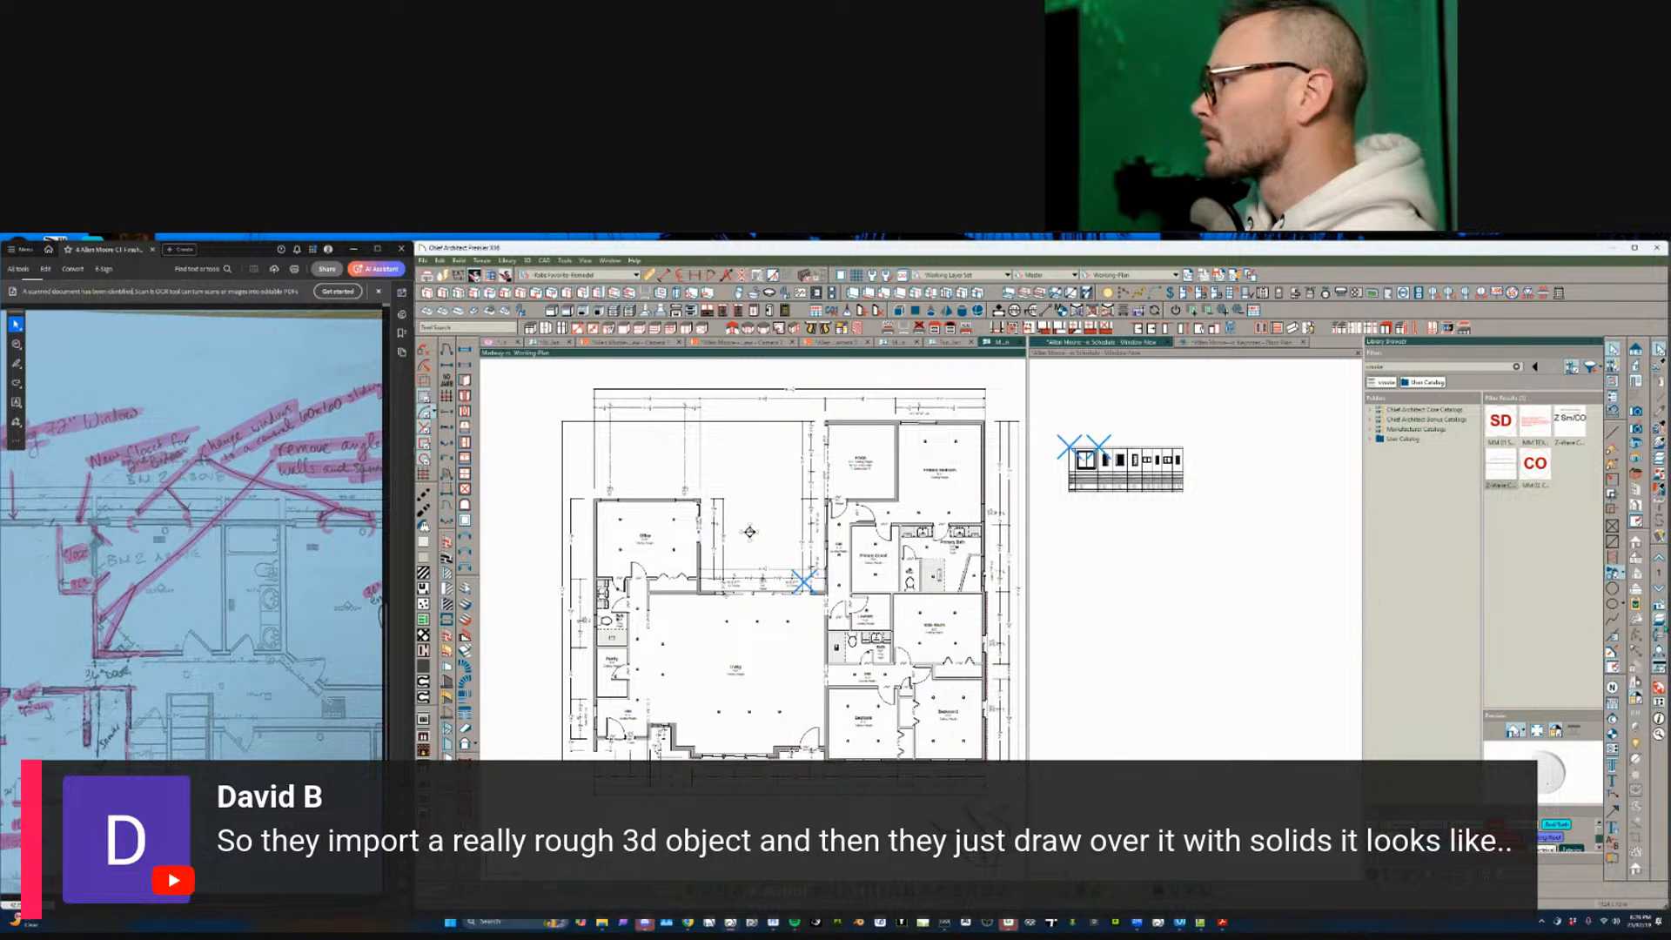
- Select the Medway exterior walls and check the Change Floor/Reference settings, then dismiss them
{"action": "left_click", "coordinate": [1659, 619]}
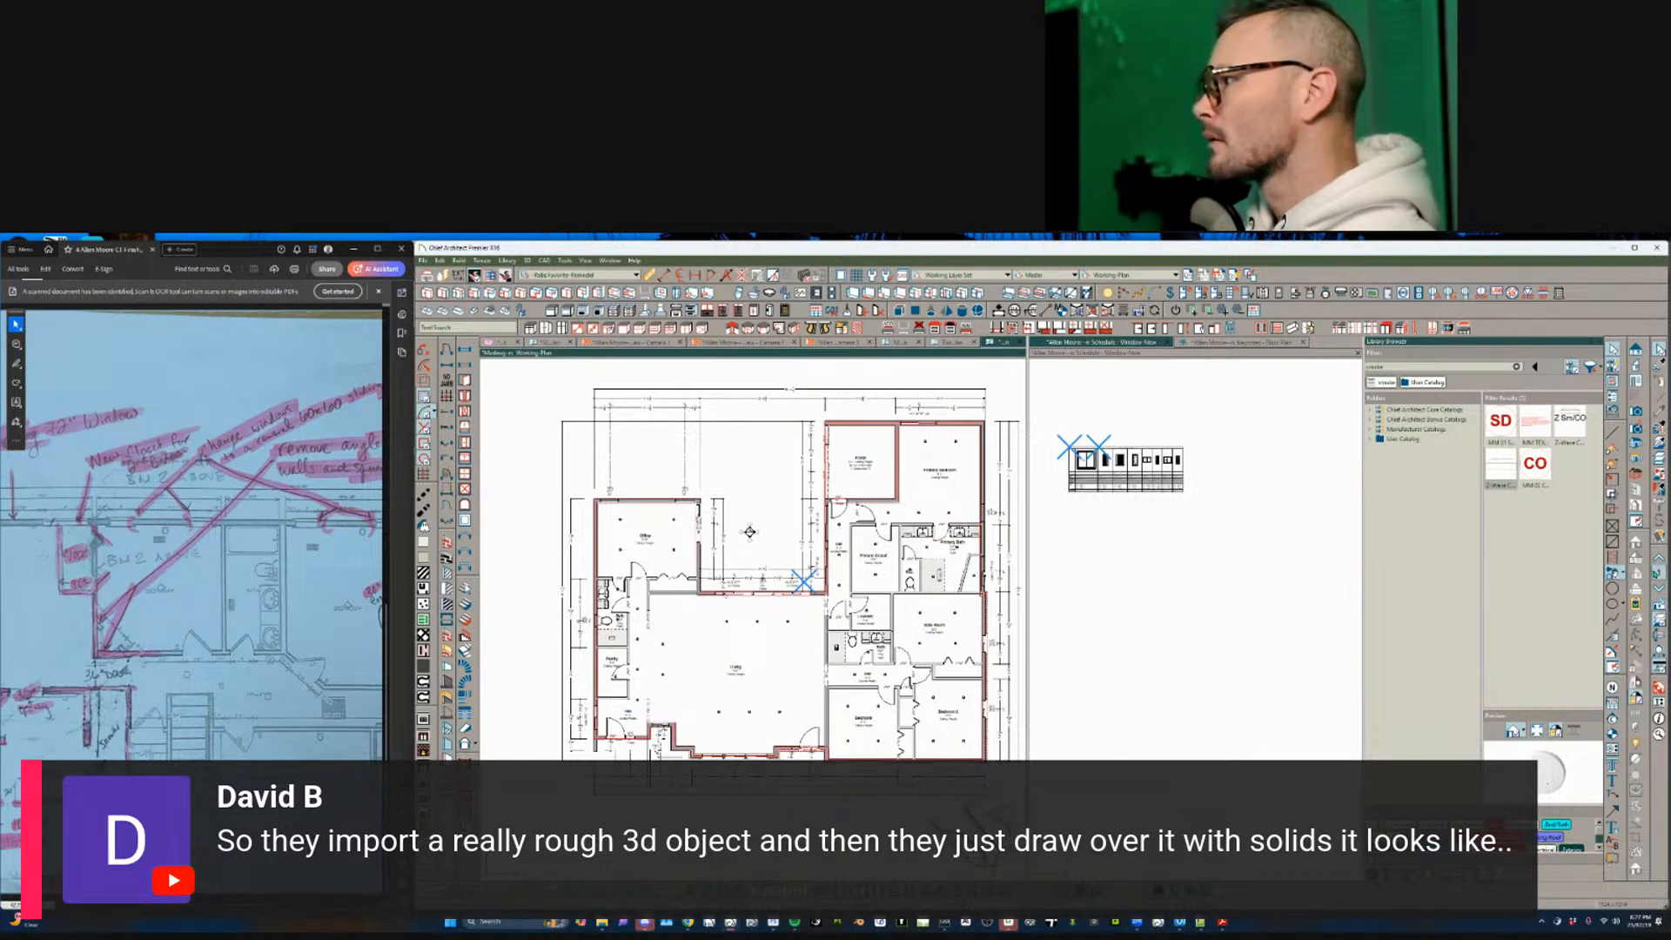
{"action": "left_click", "coordinate": [1659, 572]}
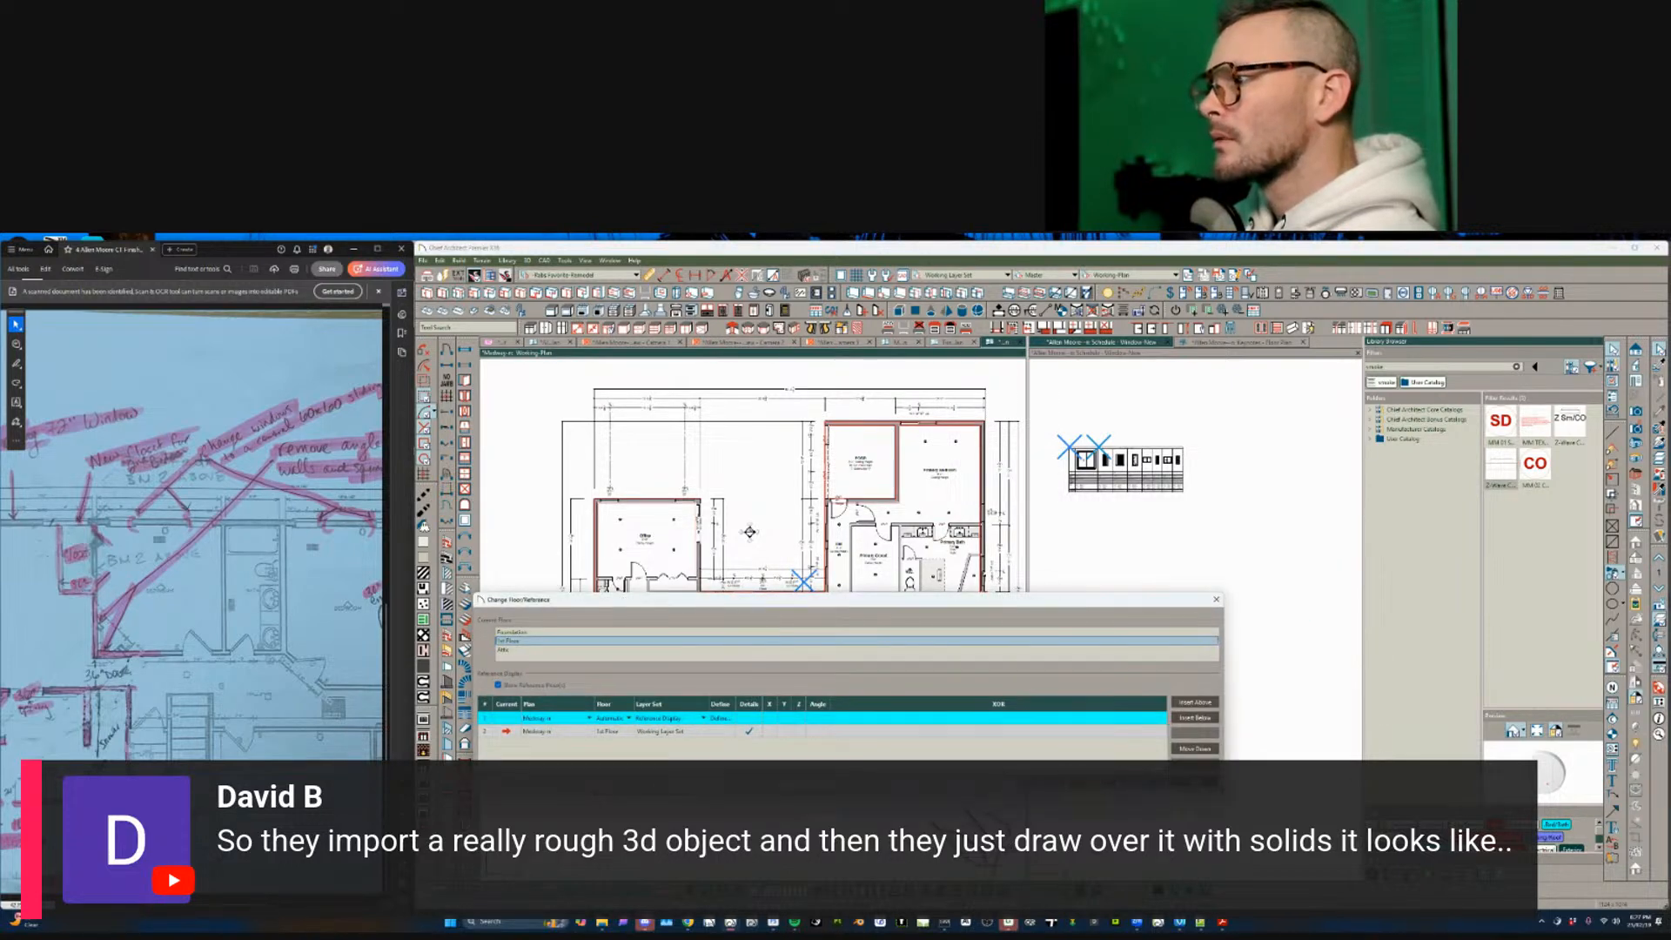
{"action": "key", "text": "Escape"}
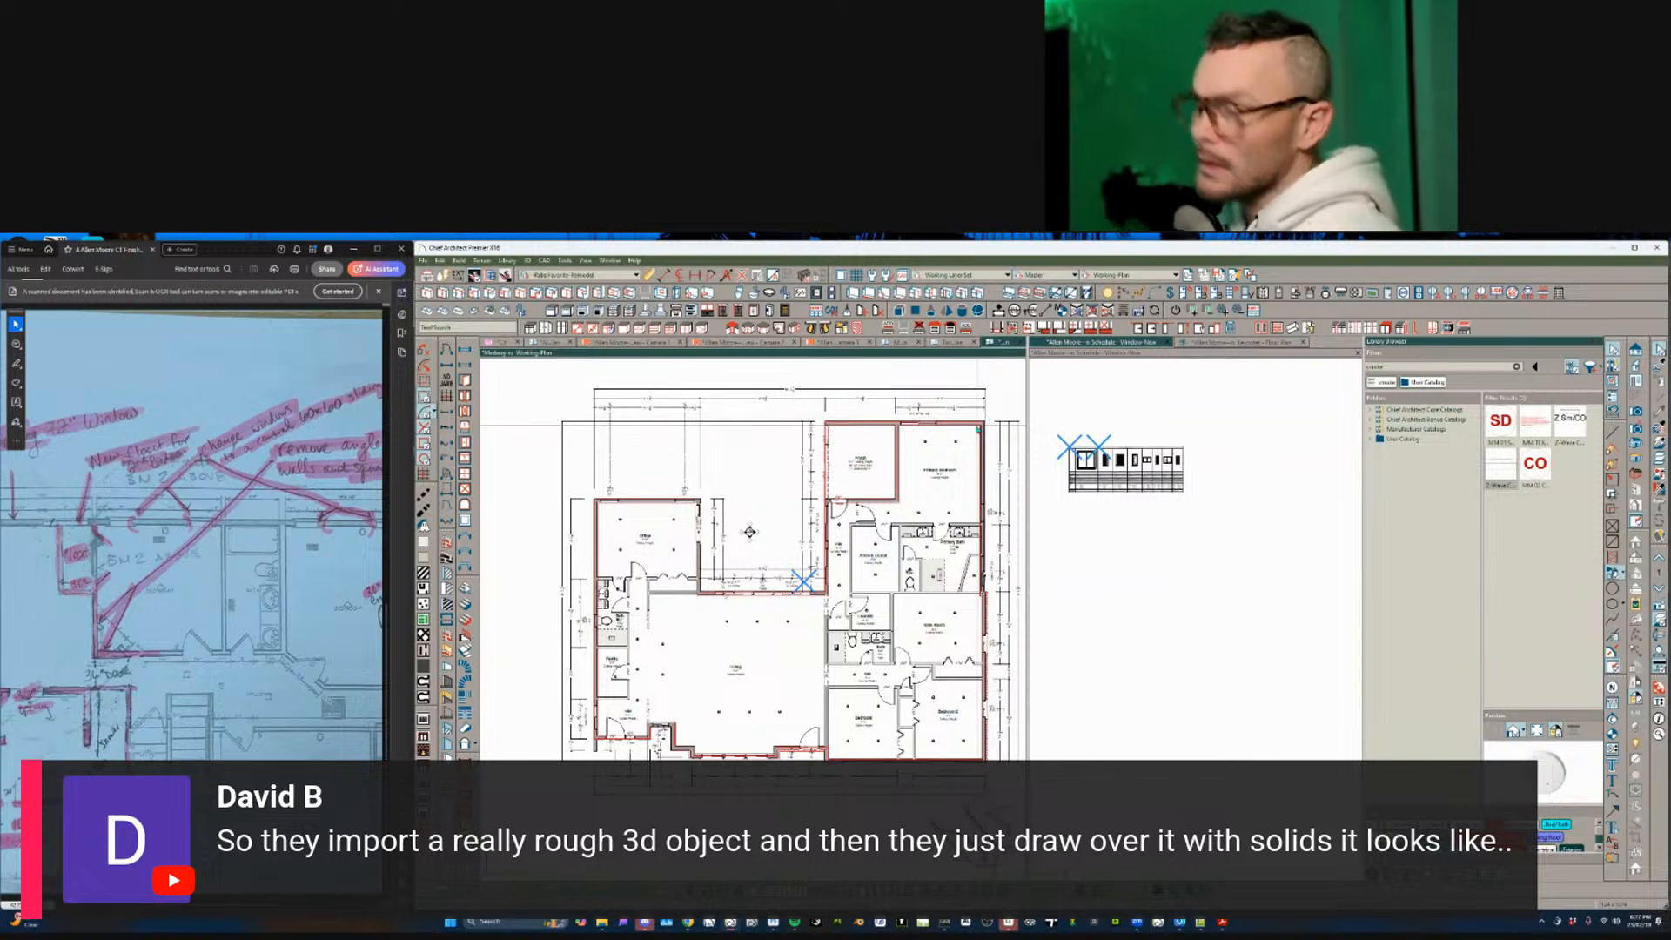
- Close Medway-n without saving, then close the Turner Woods and other Medway plans
{"action": "key", "text": "ctrl+w"}
{"action": "left_click", "coordinate": [1090, 600]}
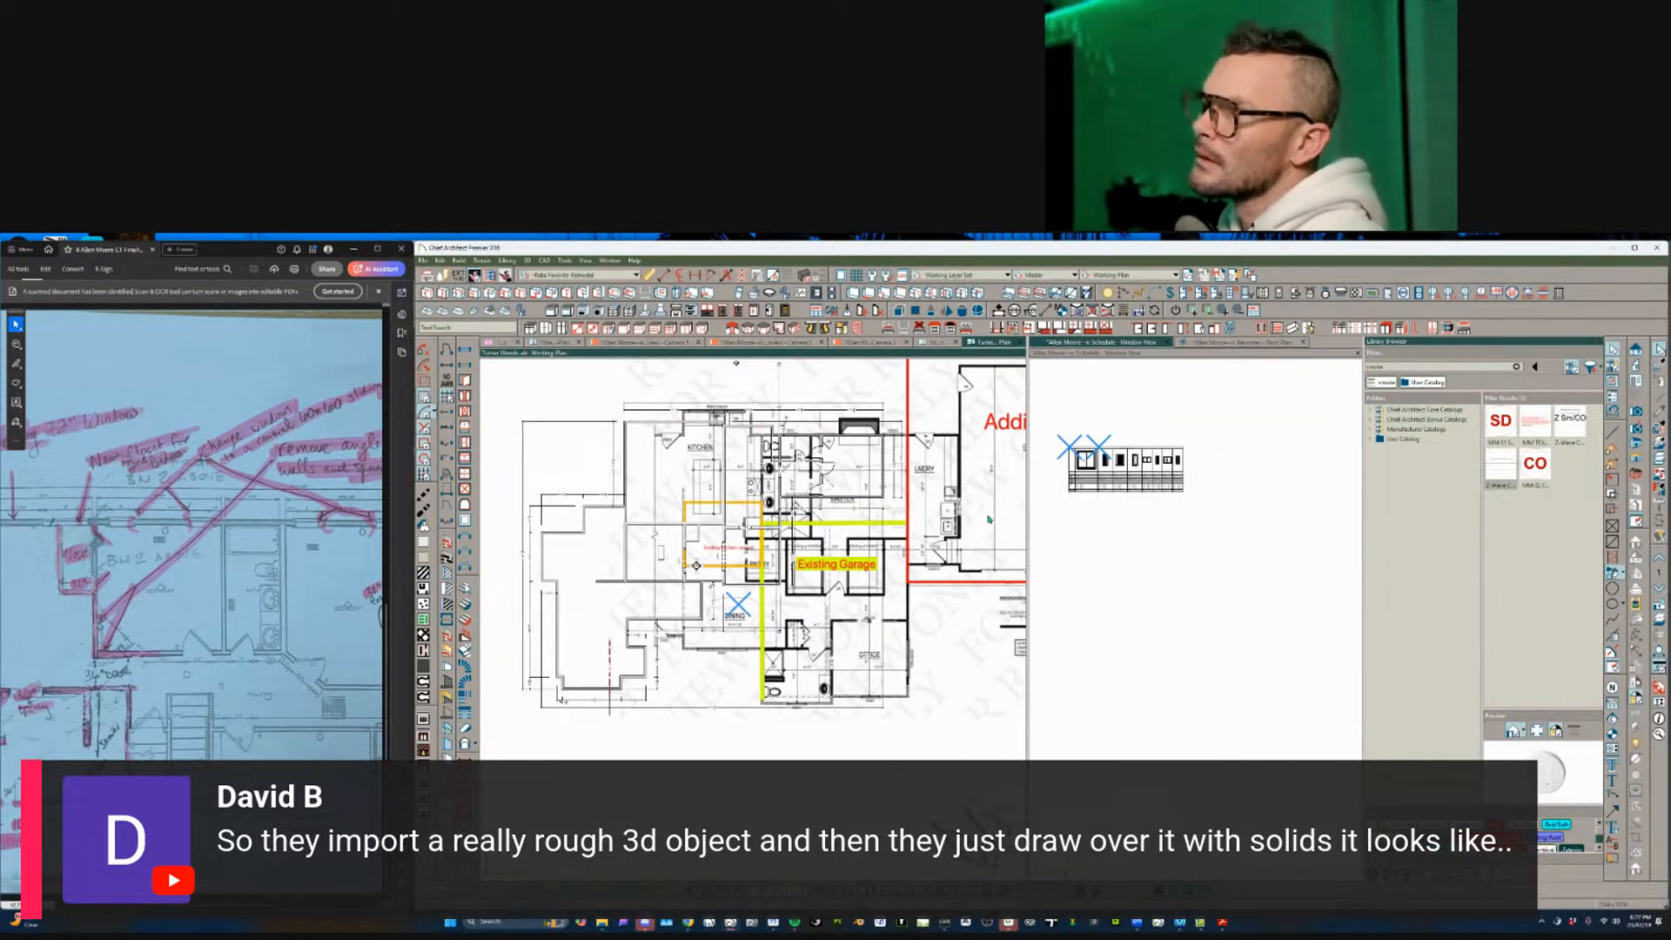
{"action": "left_click", "coordinate": [1021, 344]}
{"action": "left_click", "coordinate": [1021, 344]}
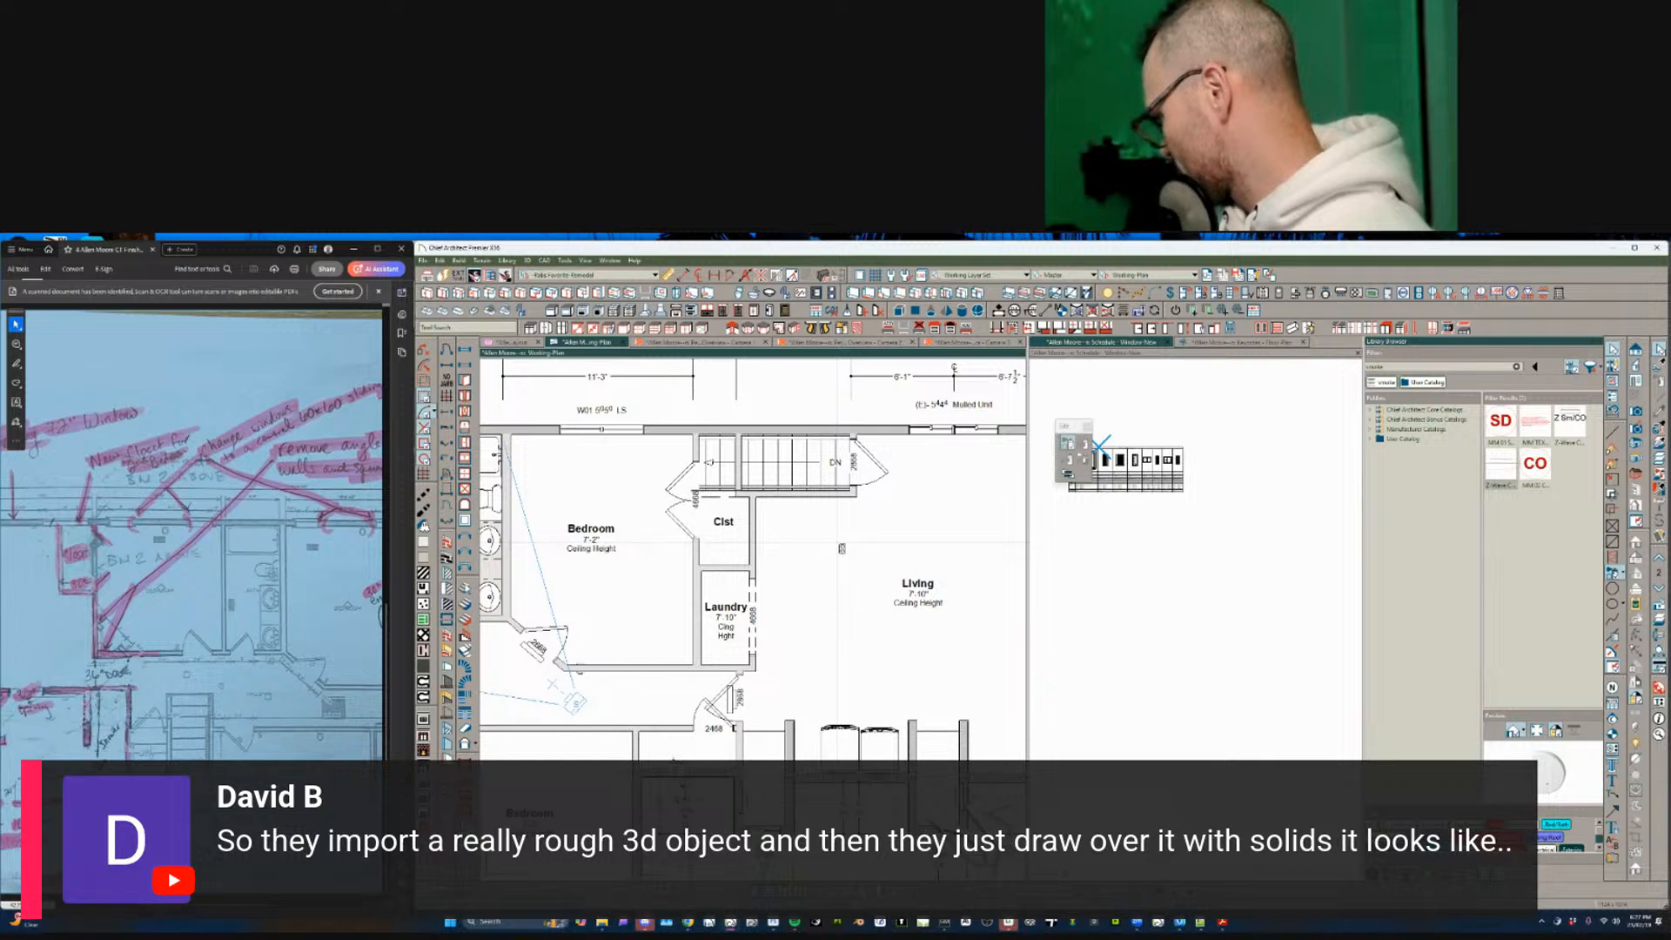
- Search the Morris Lane Interior Design project folders (LFO, IVO, BVO, MAM) for the plan
{"action": "left_click", "coordinate": [423, 260]}
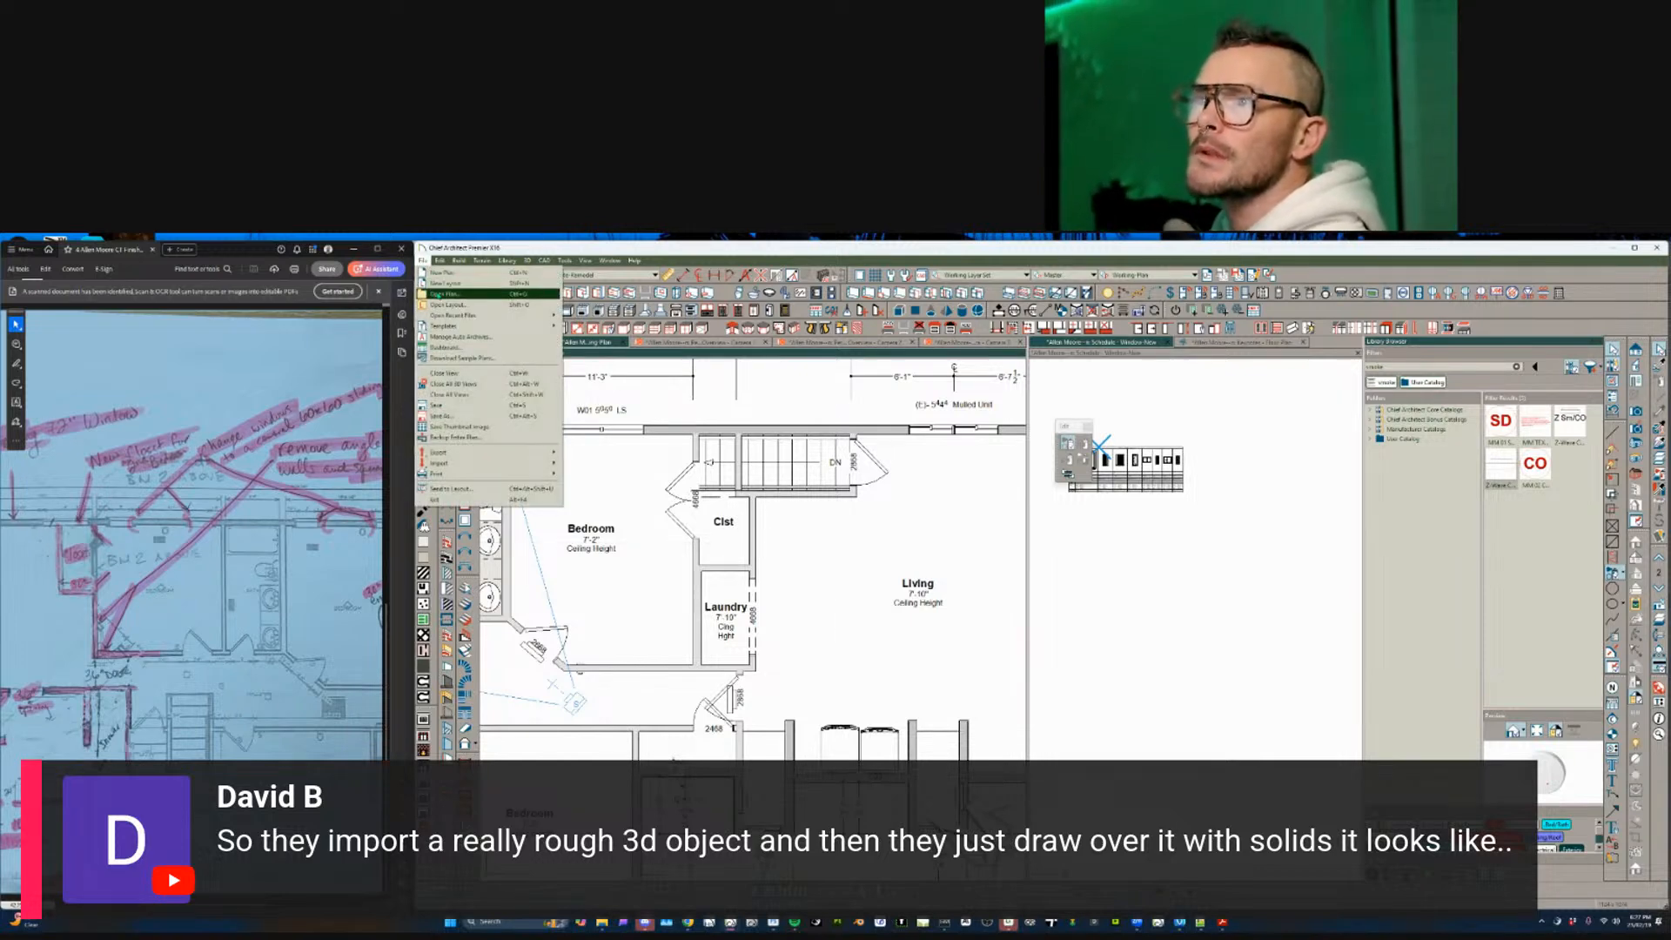
{"action": "left_click", "coordinate": [444, 294]}
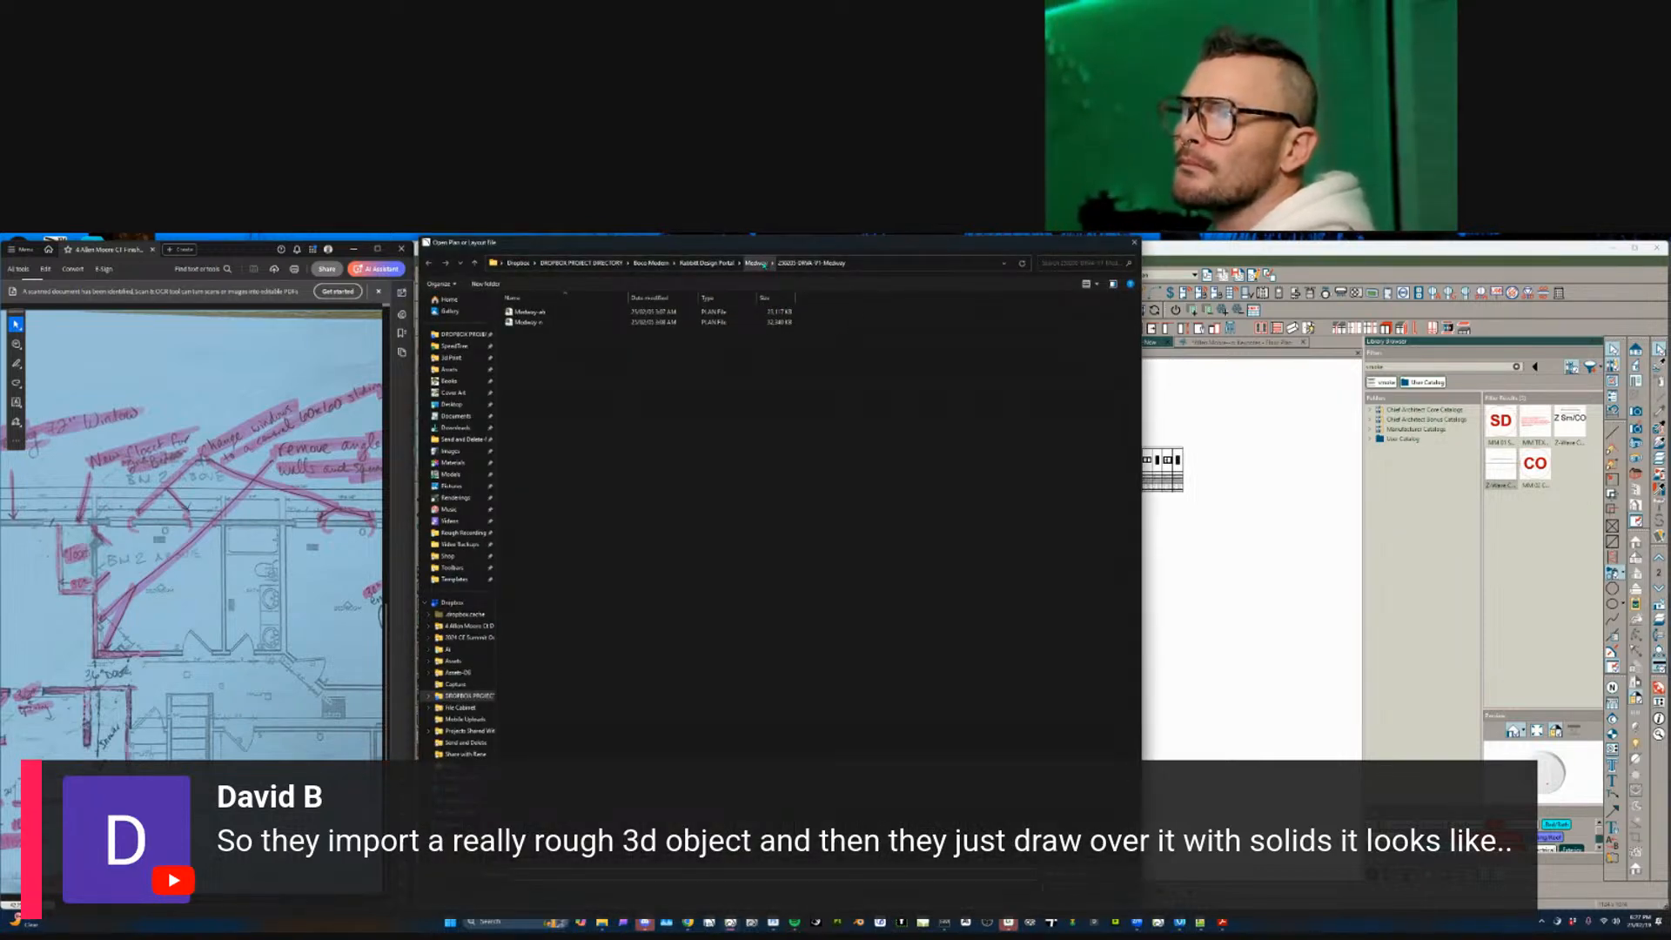
{"action": "left_click", "coordinate": [707, 263]}
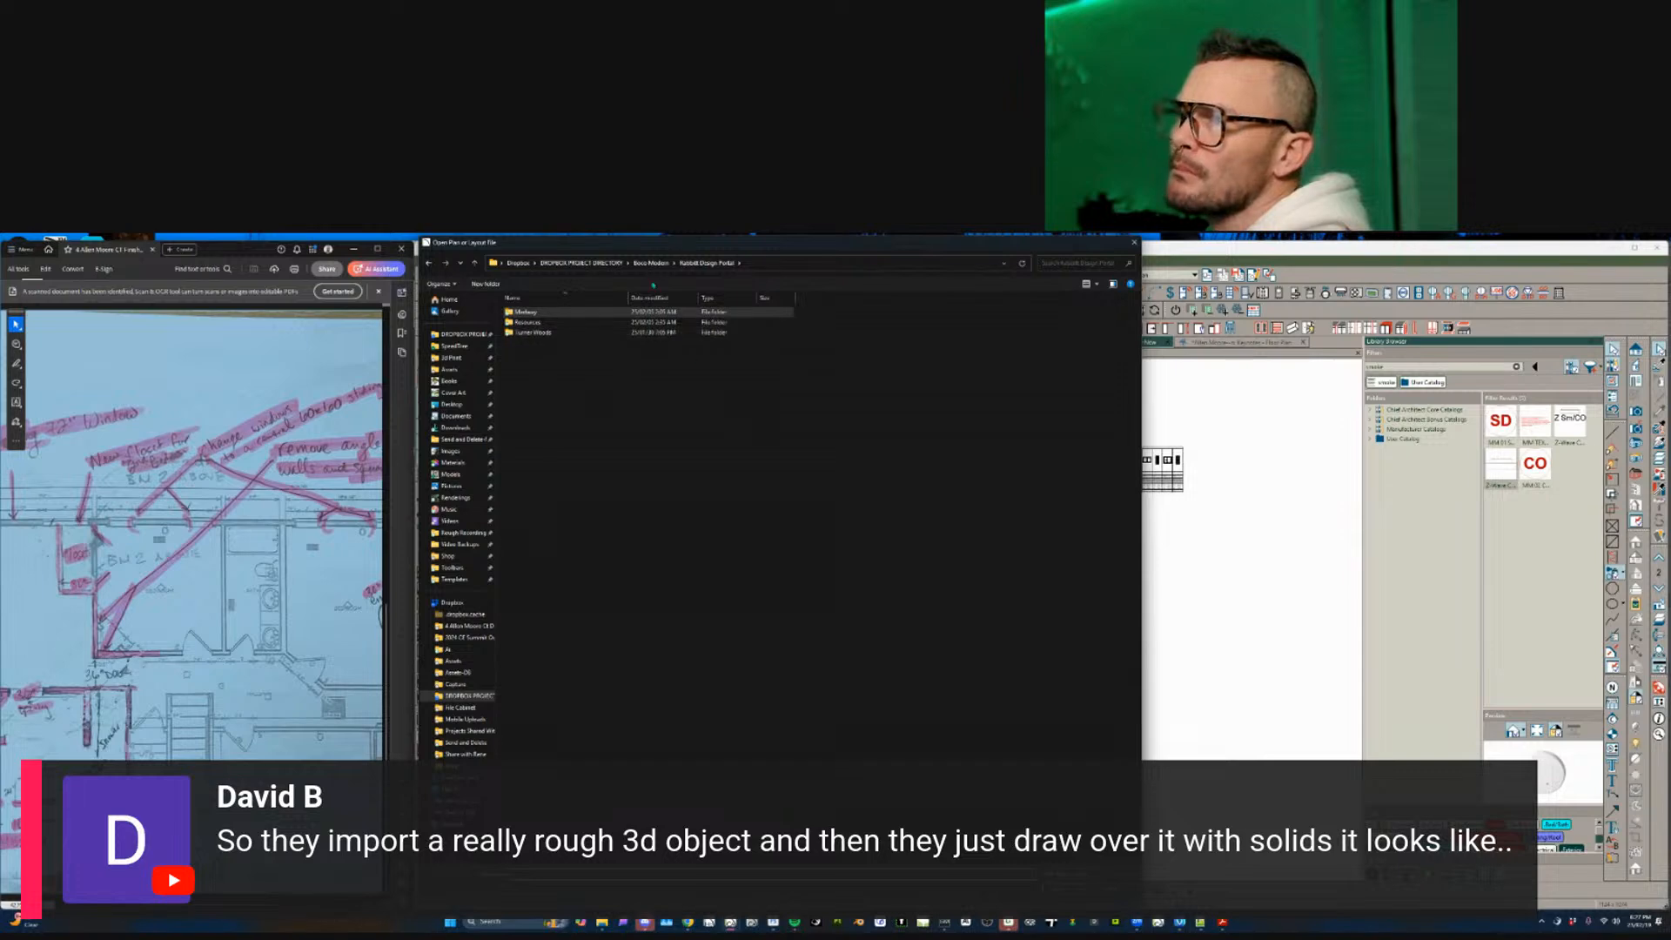
{"action": "left_click", "coordinate": [581, 263]}
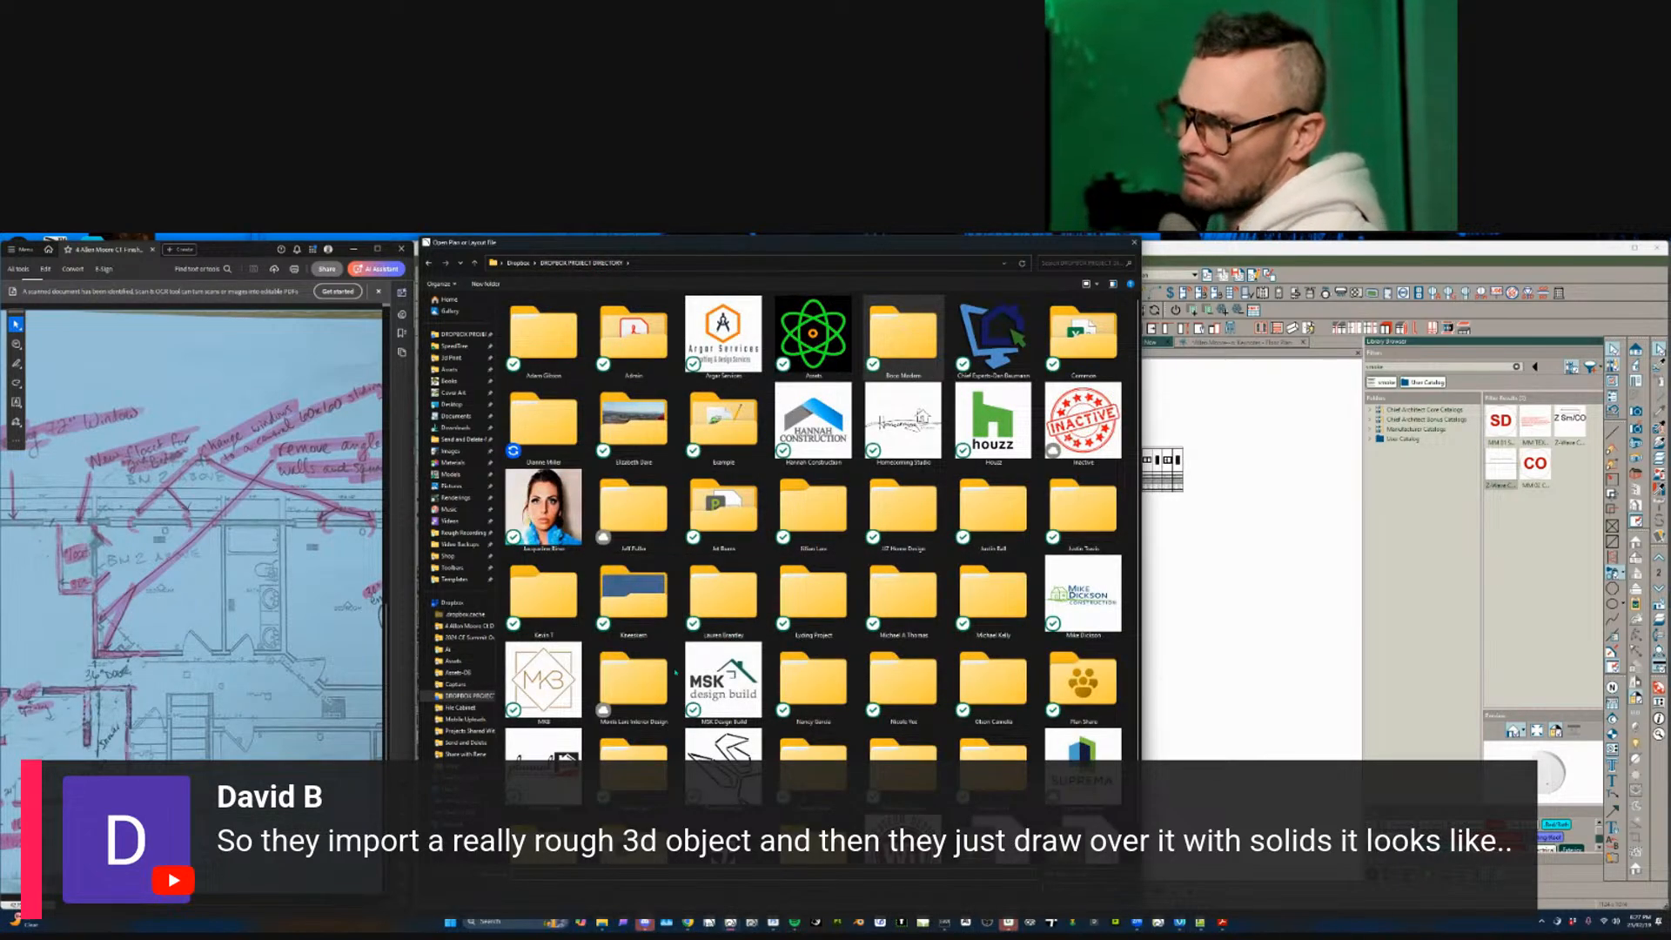
{"action": "double_click", "coordinate": [633, 683]}
{"action": "double_click", "coordinate": [535, 311]}
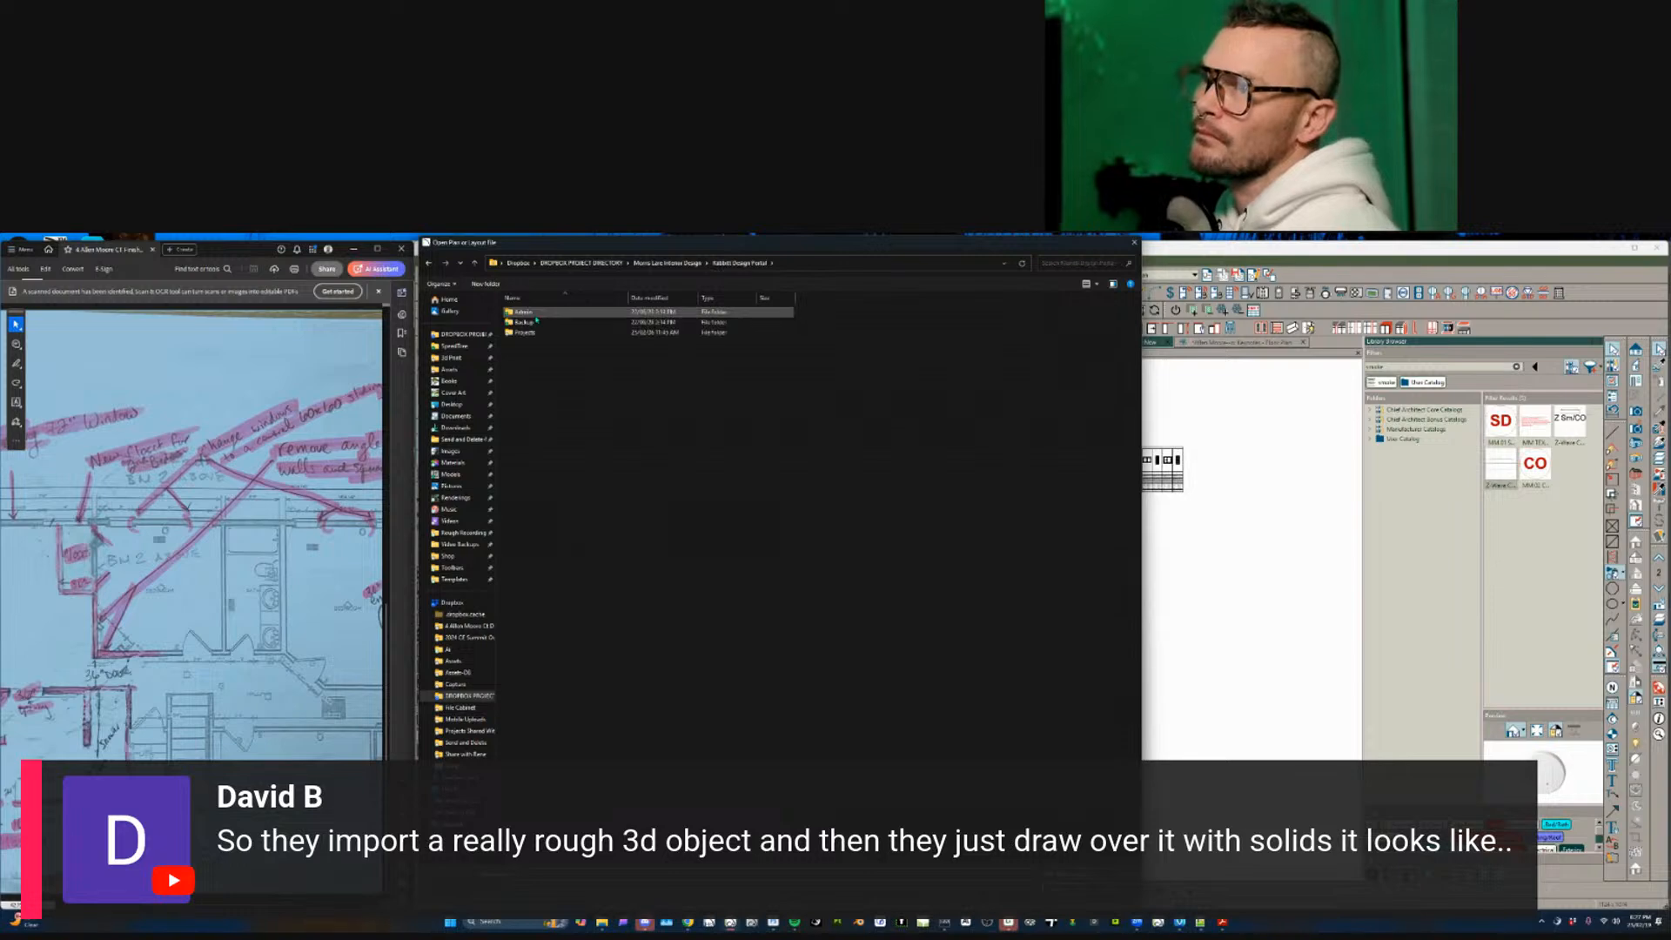
{"action": "double_click", "coordinate": [527, 332]}
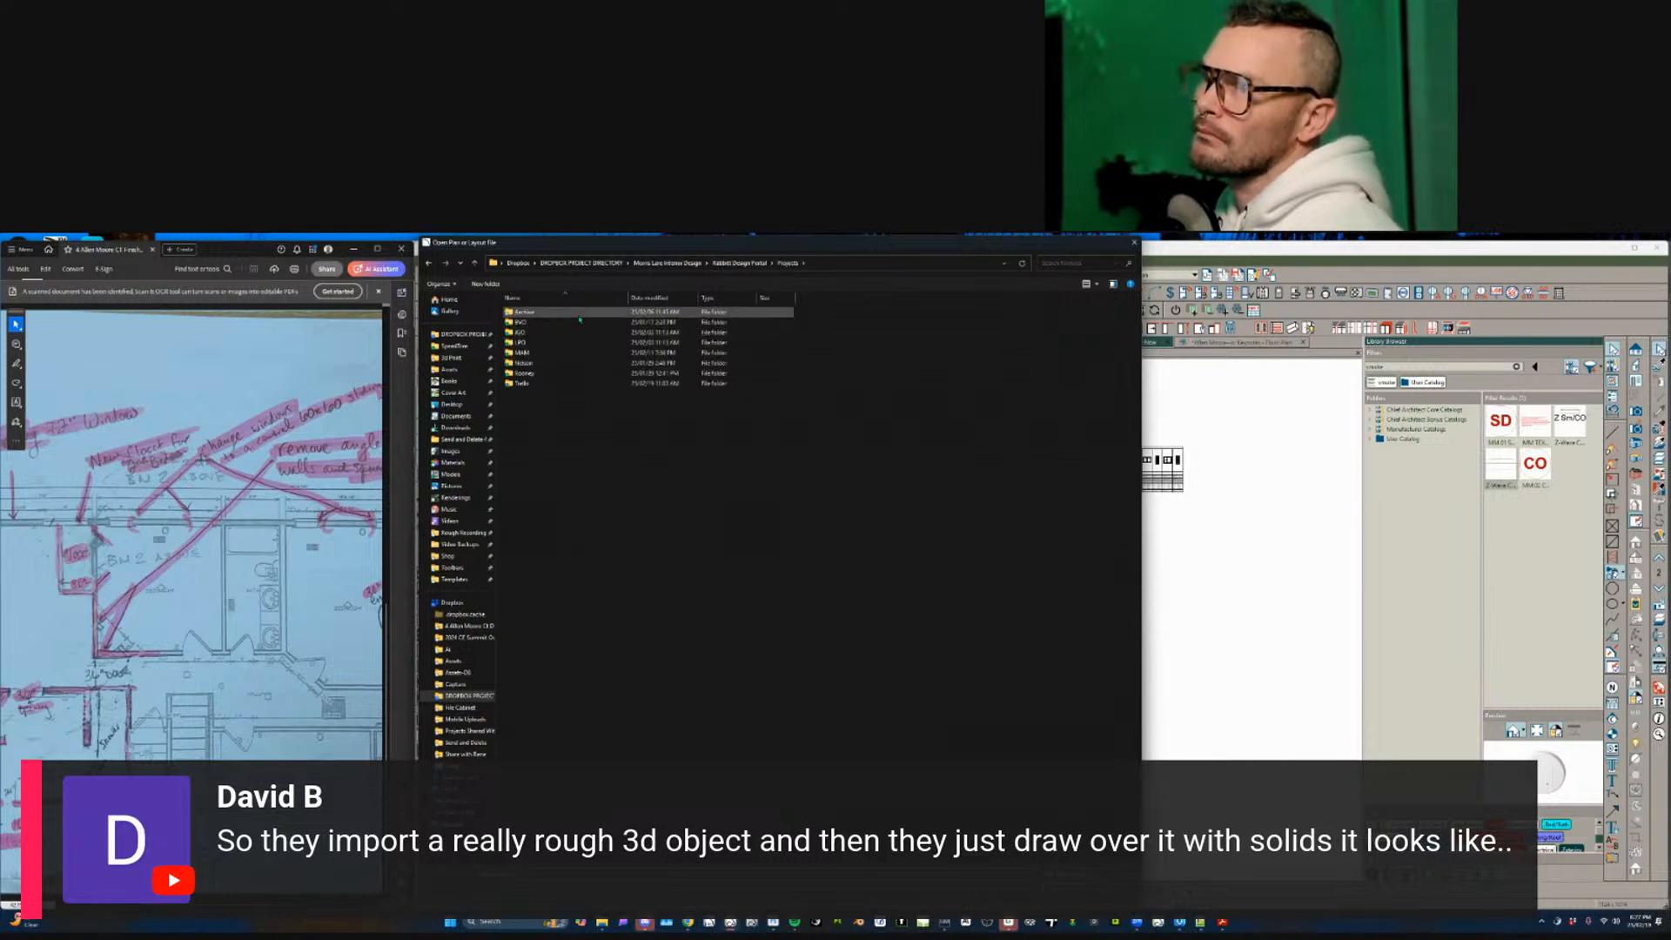
{"action": "double_click", "coordinate": [542, 342]}
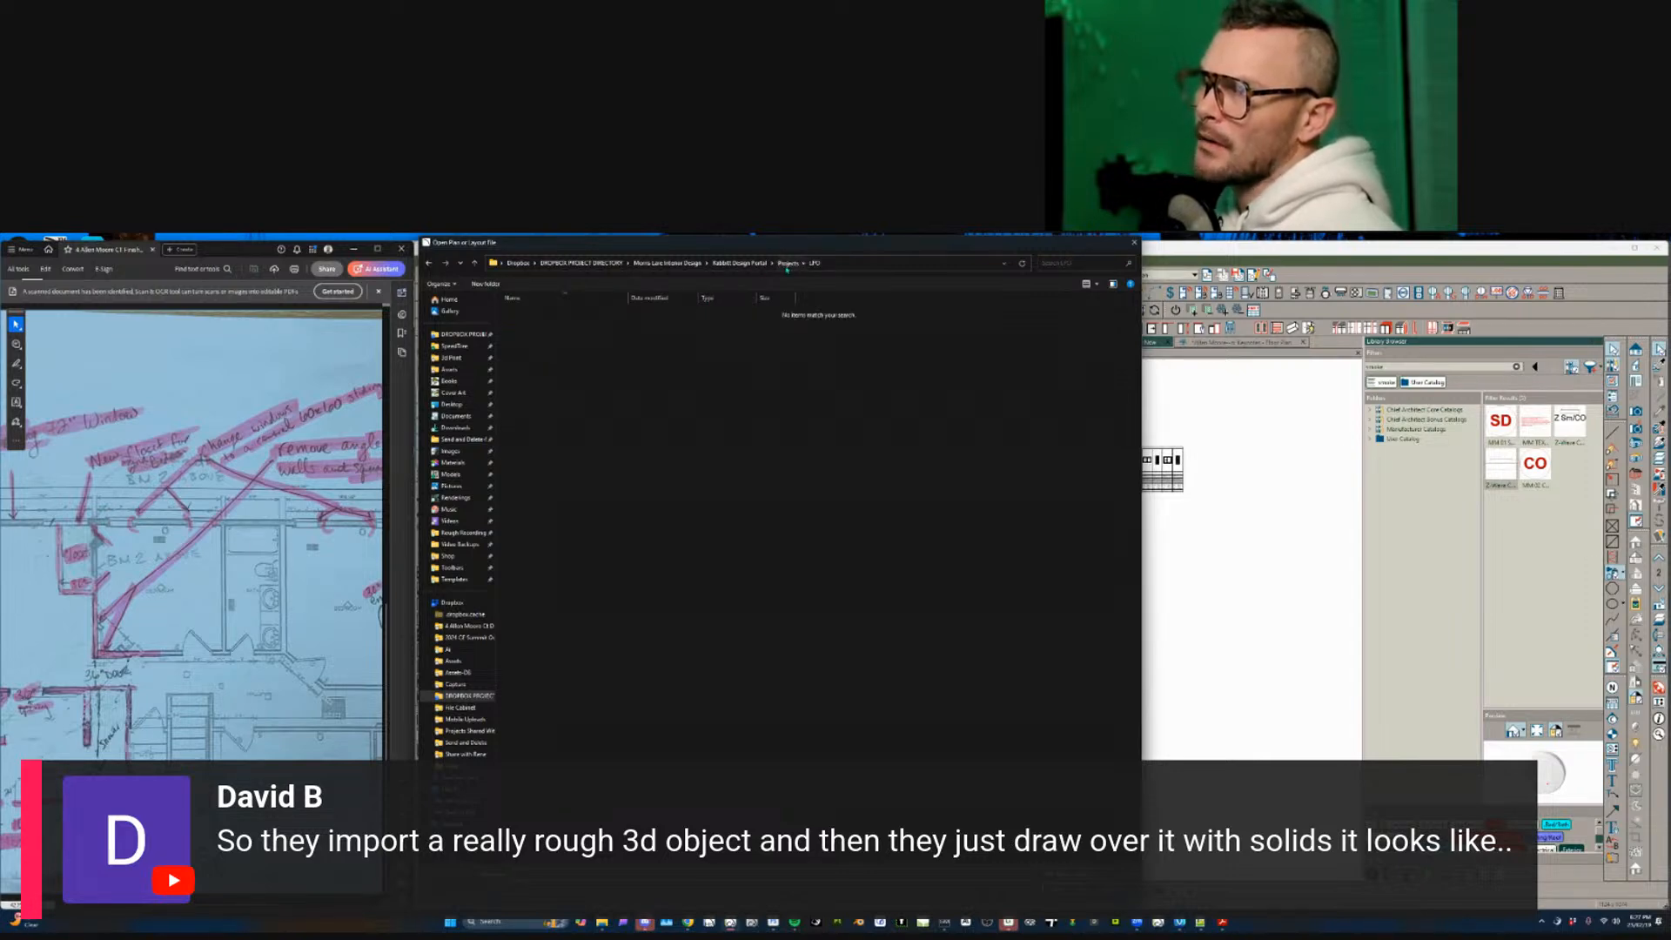
{"action": "left_click", "coordinate": [787, 264]}
{"action": "double_click", "coordinate": [667, 329]}
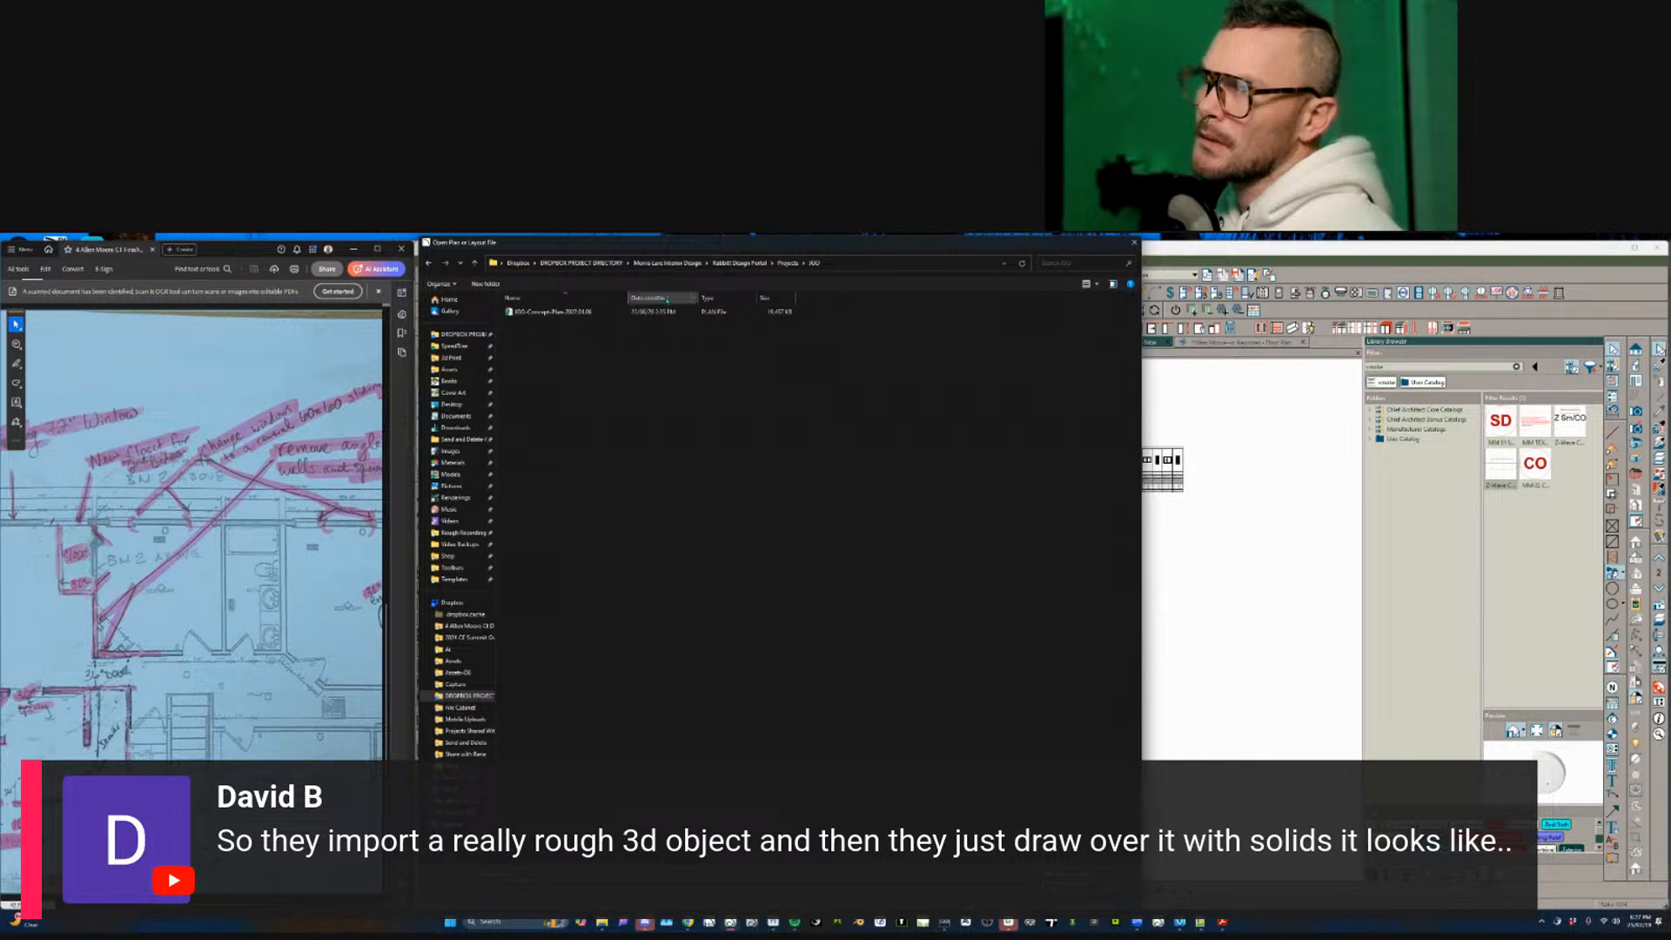
{"action": "left_click", "coordinate": [786, 263]}
{"action": "double_click", "coordinate": [662, 315]}
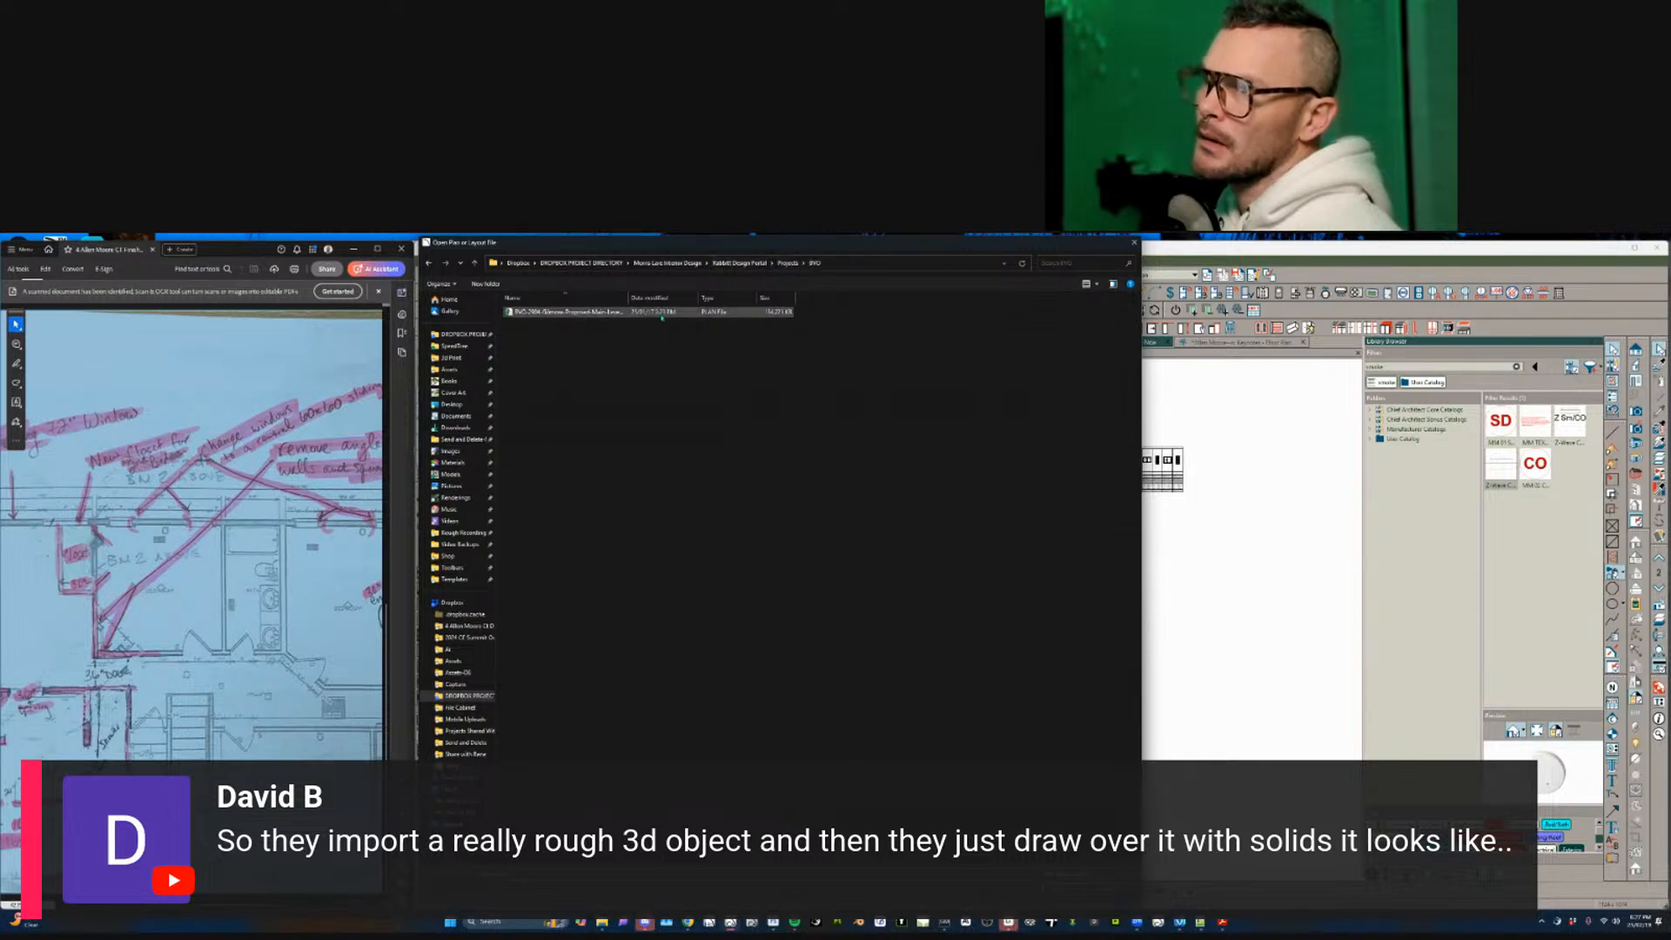
{"action": "left_click", "coordinate": [787, 264]}
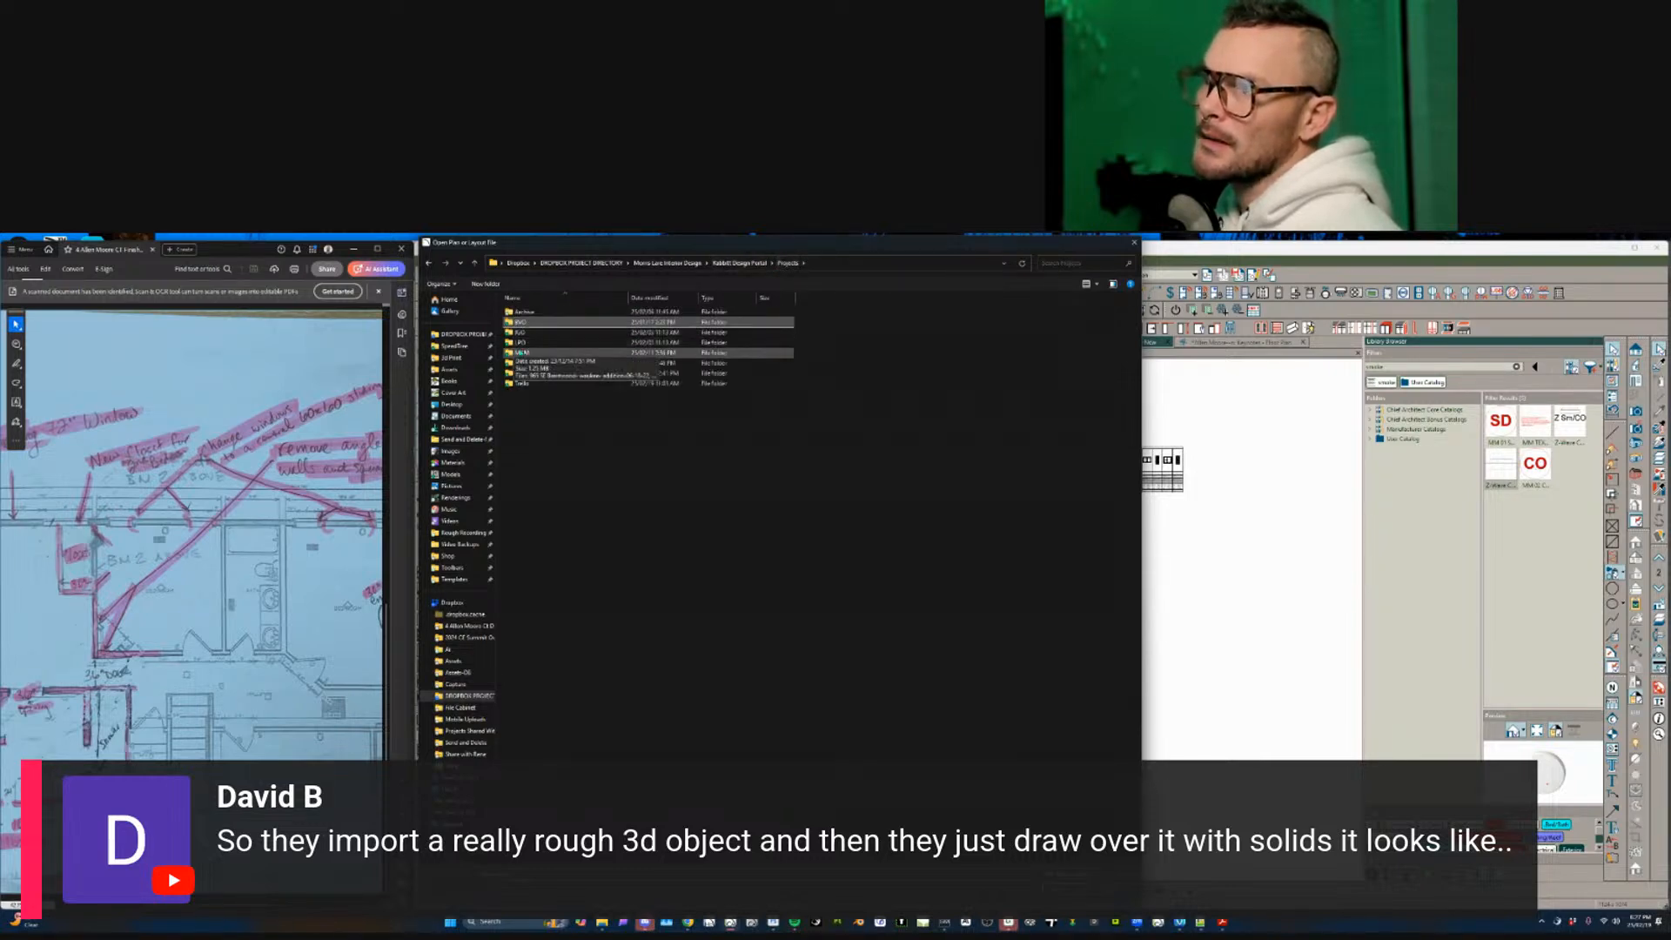
{"action": "double_click", "coordinate": [662, 354]}
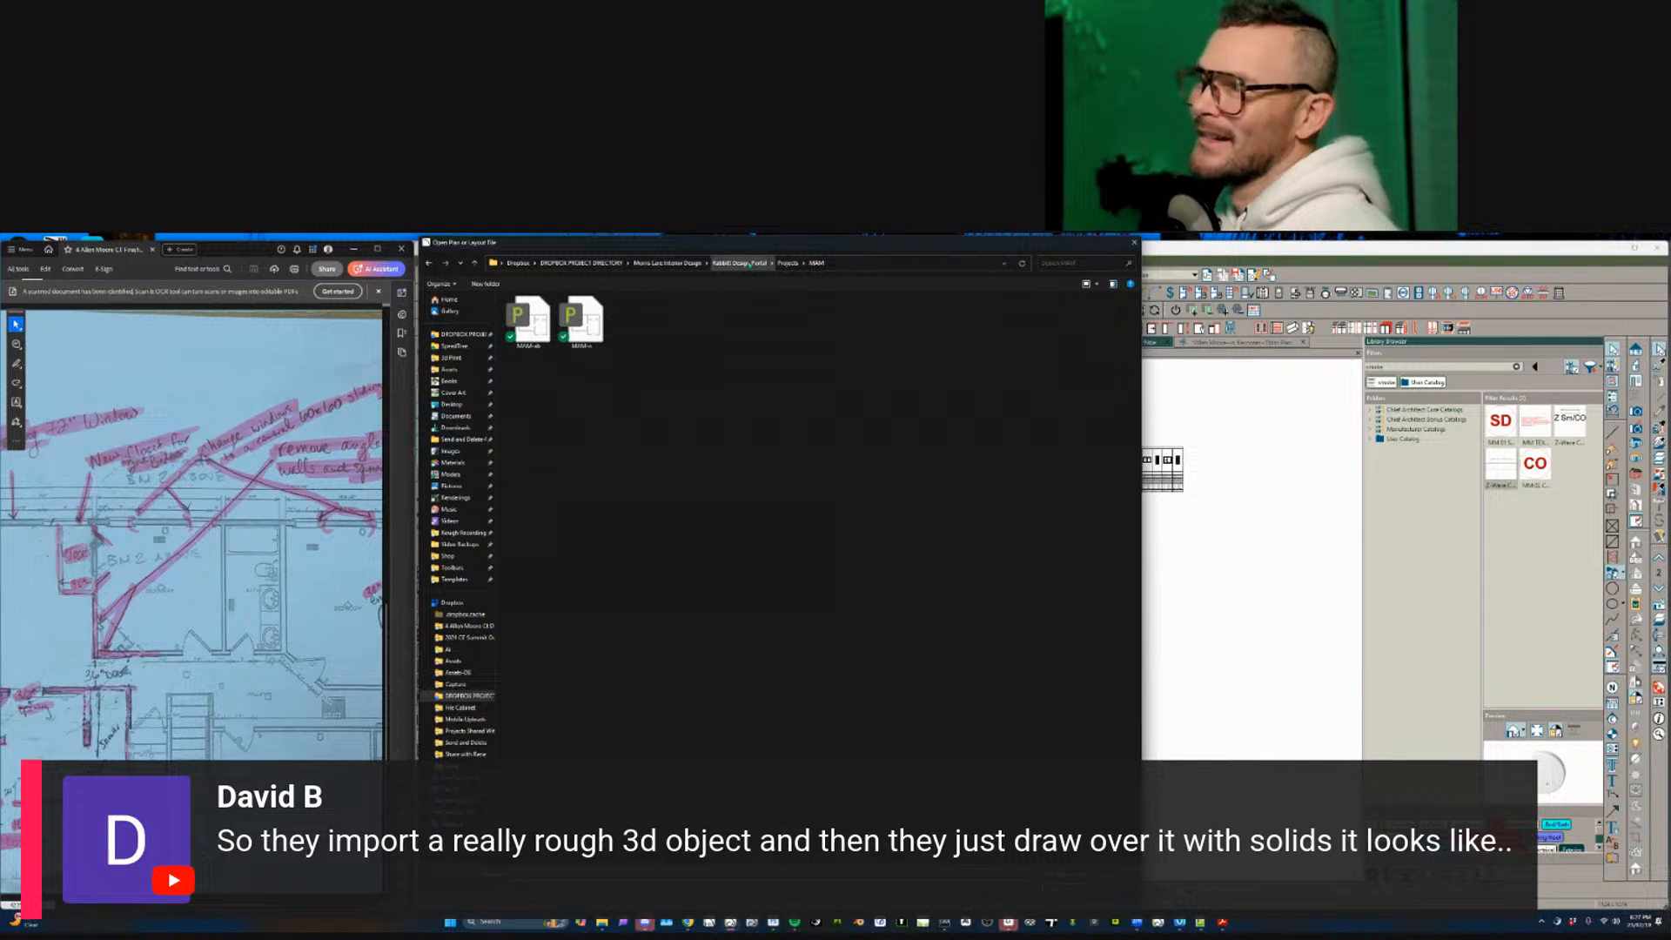
- Open Medway2_3 from Boca Modern > Medway > Rabbitt files (1)
{"action": "left_click", "coordinate": [739, 263]}
{"action": "left_click", "coordinate": [666, 263]}
{"action": "left_click", "coordinate": [590, 265]}
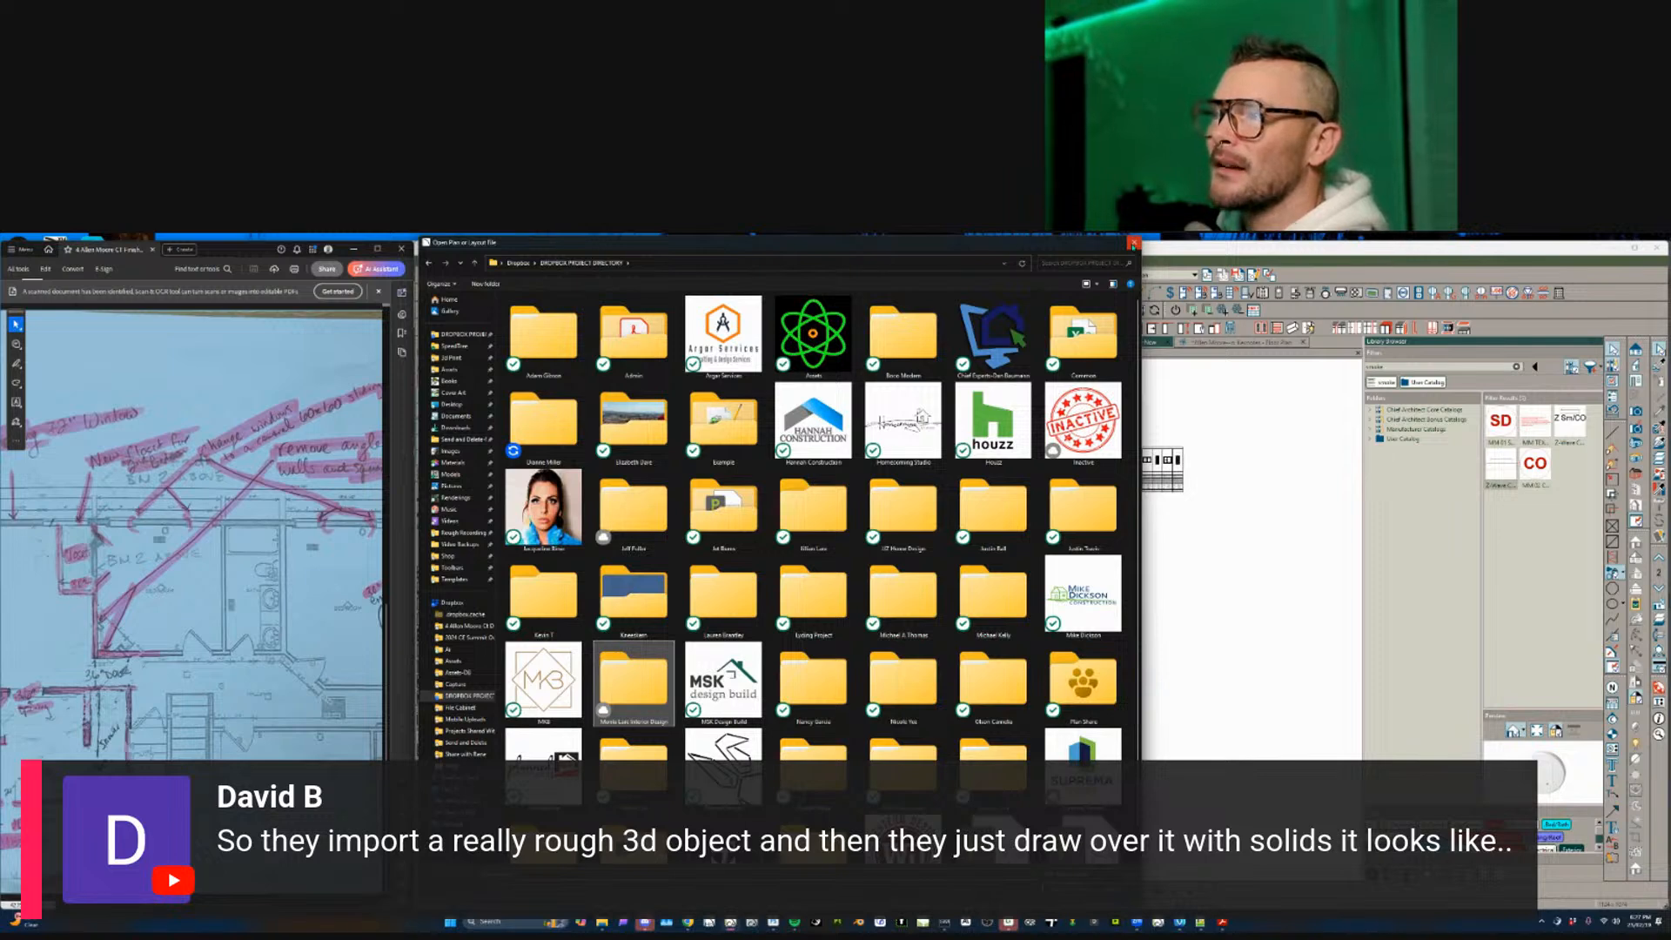
{"action": "double_click", "coordinate": [903, 344]}
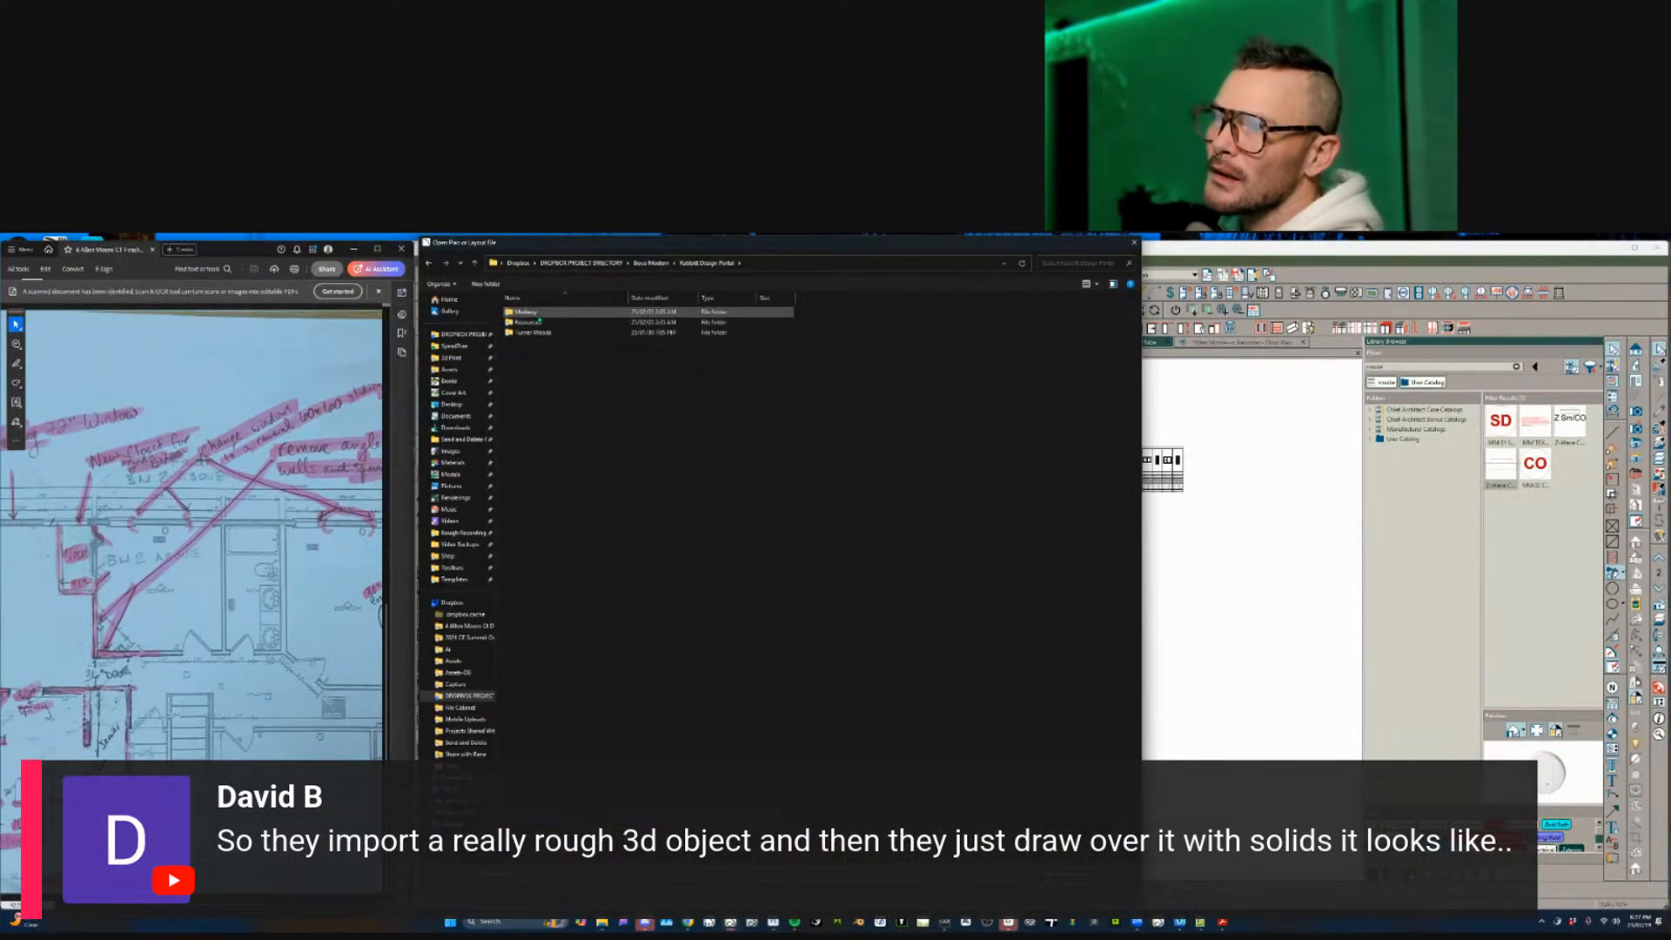
{"action": "double_click", "coordinate": [539, 322]}
{"action": "left_click", "coordinate": [694, 262]}
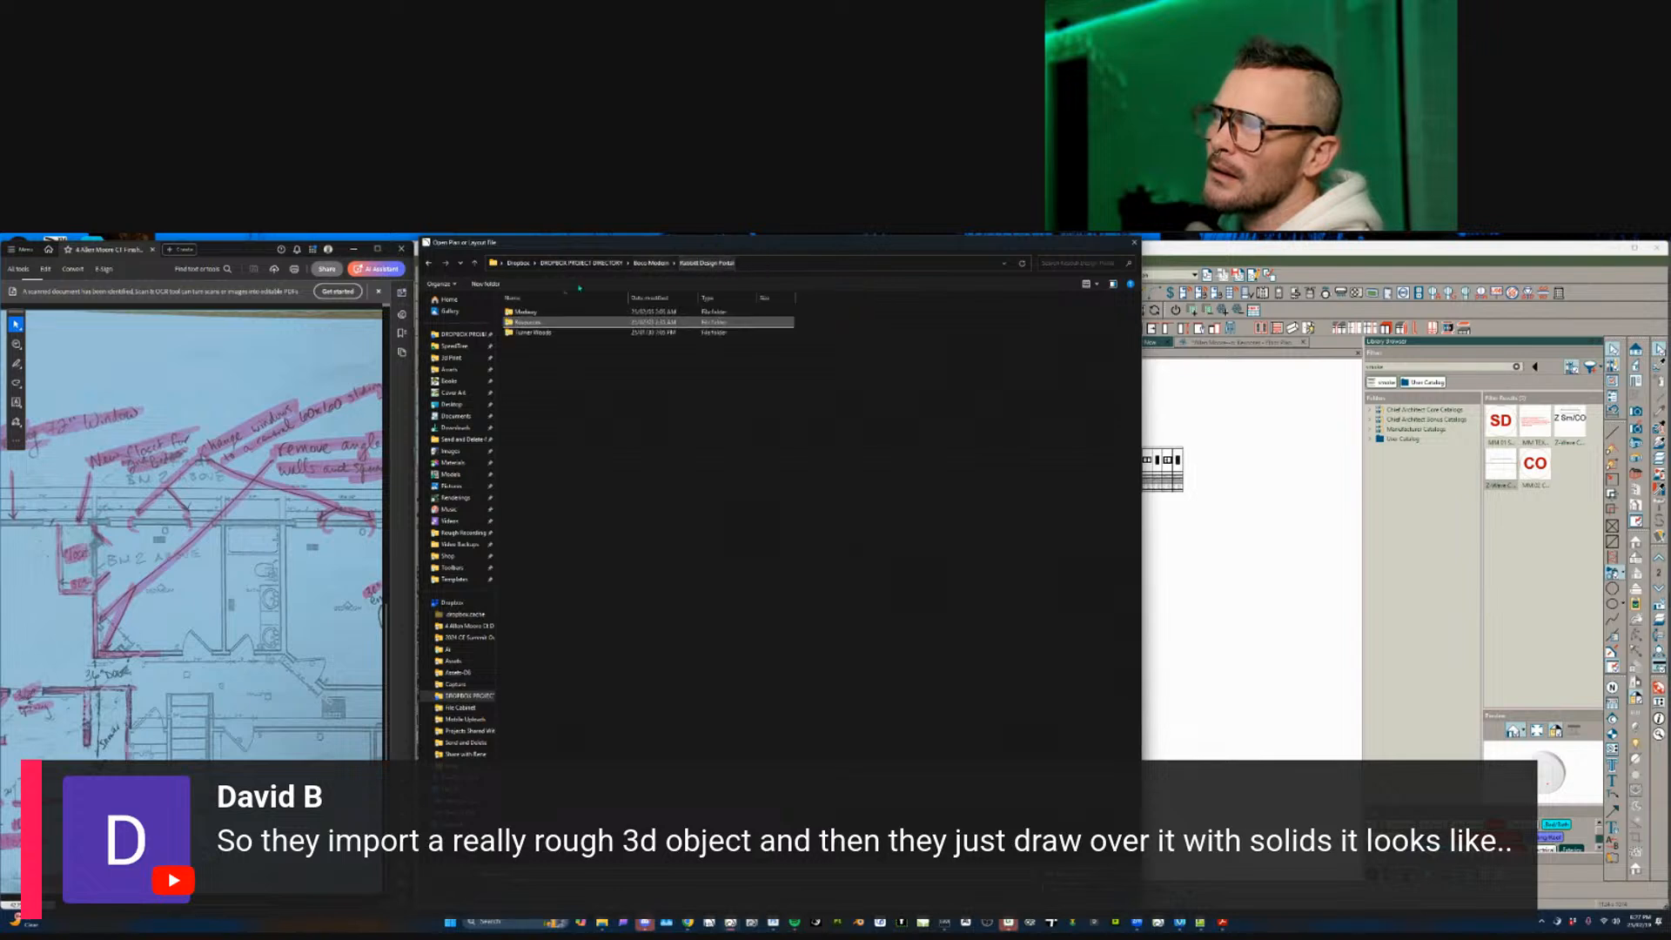
{"action": "double_click", "coordinate": [544, 311]}
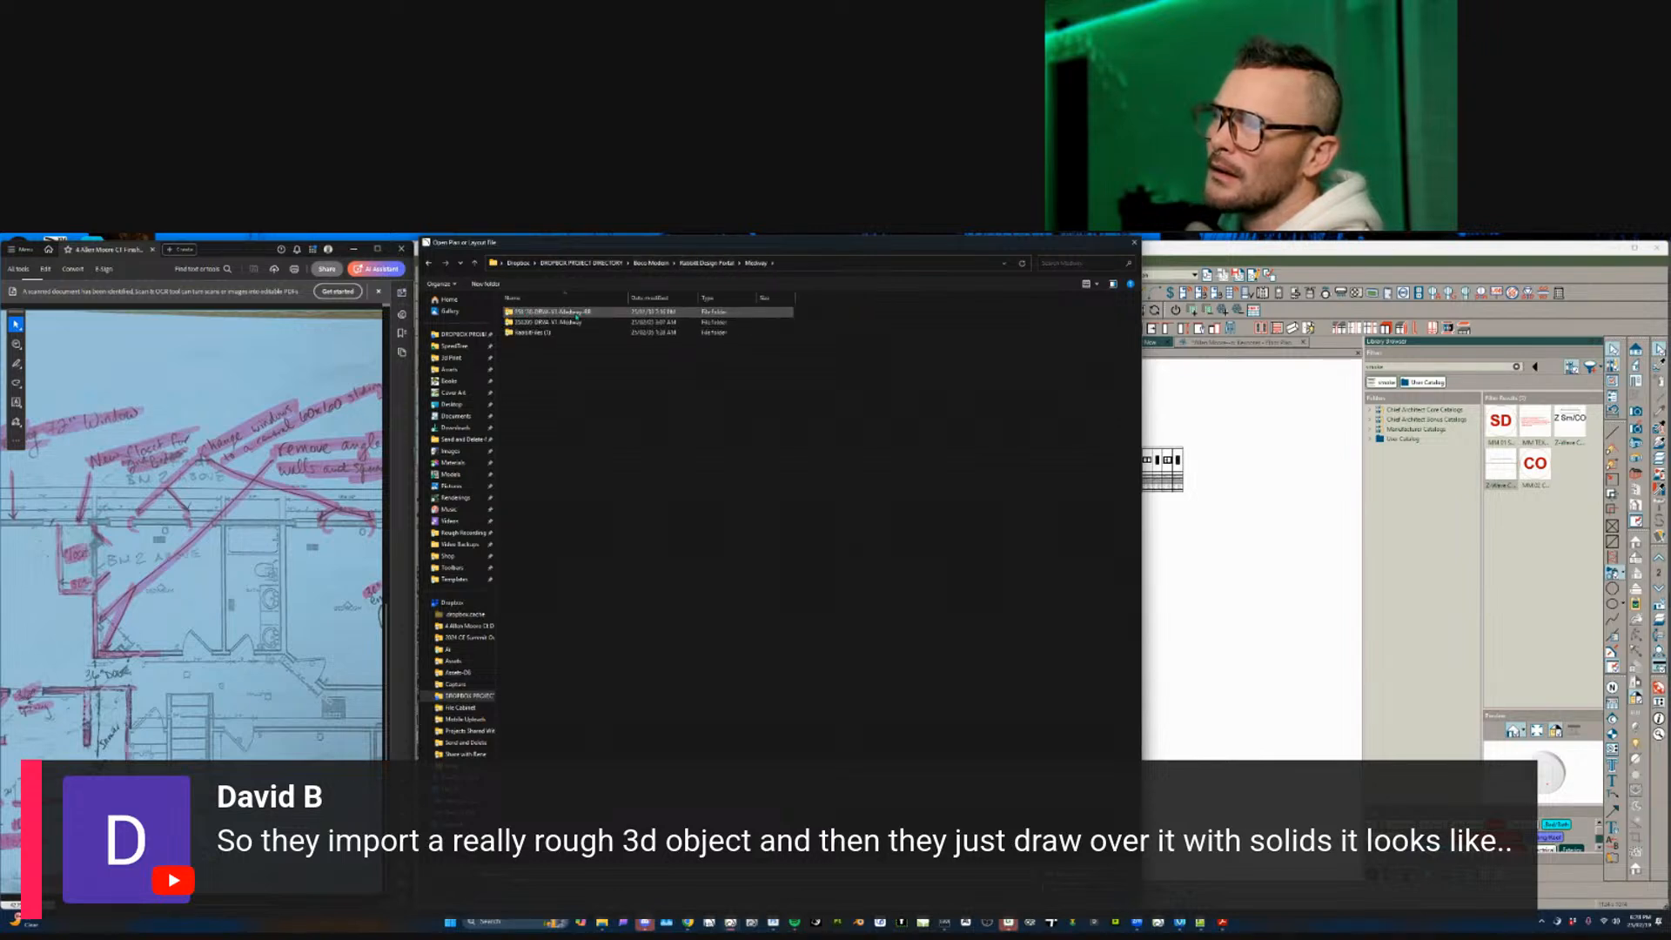
{"action": "double_click", "coordinate": [535, 333]}
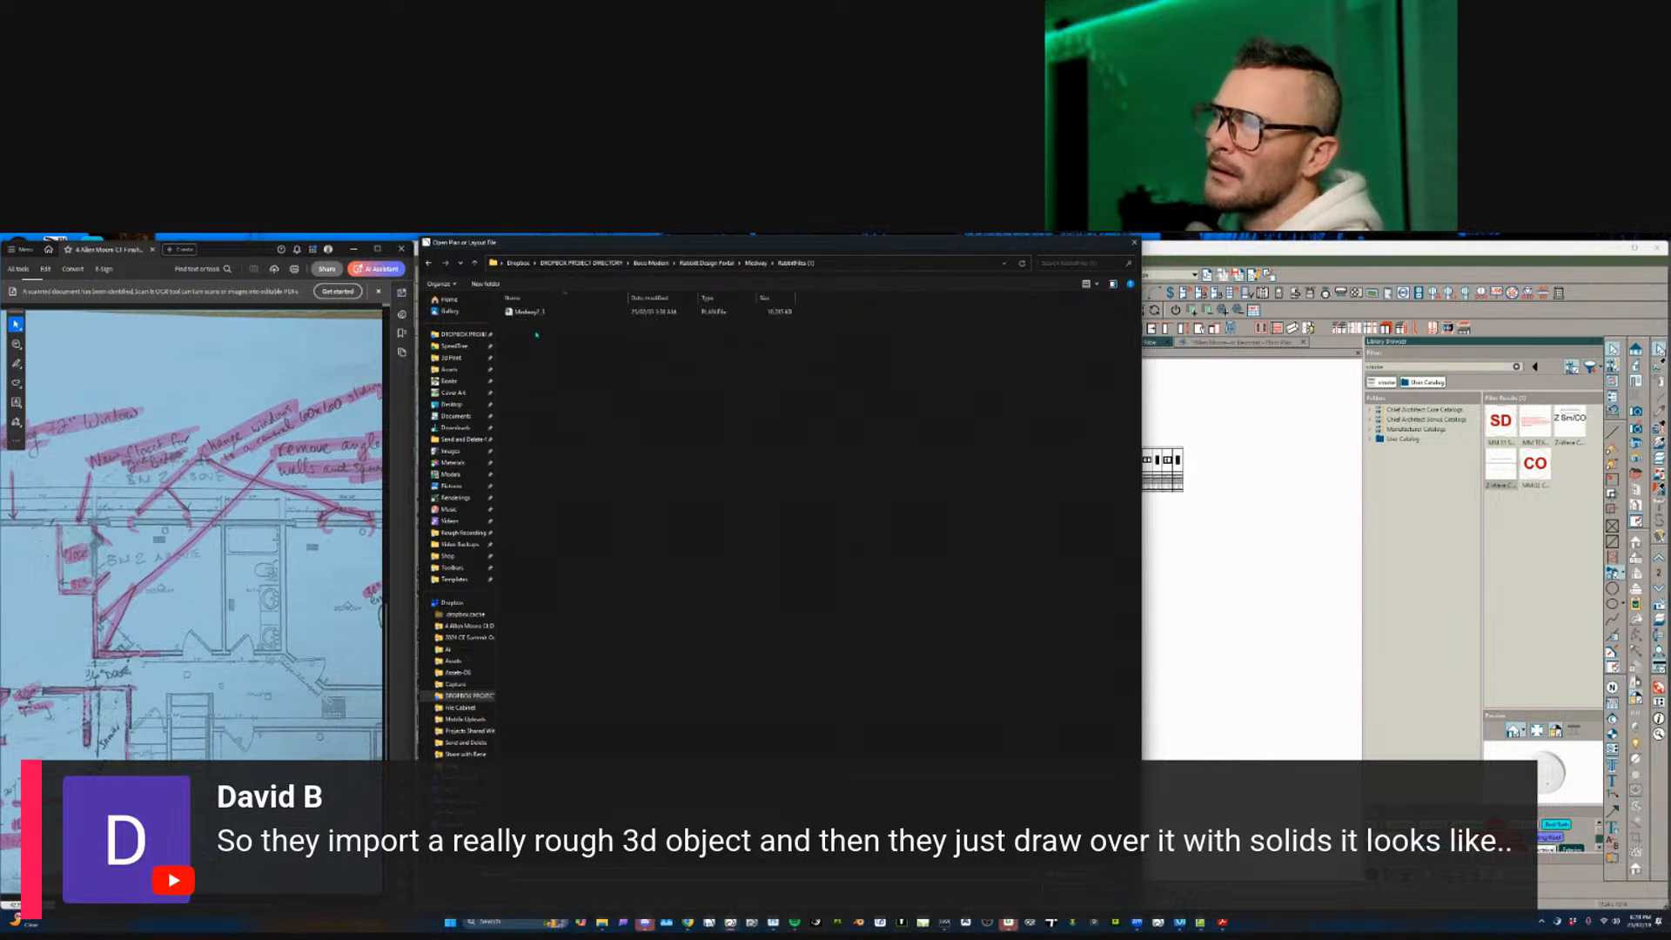
{"action": "left_click", "coordinate": [543, 313]}
{"action": "double_click", "coordinate": [543, 313]}
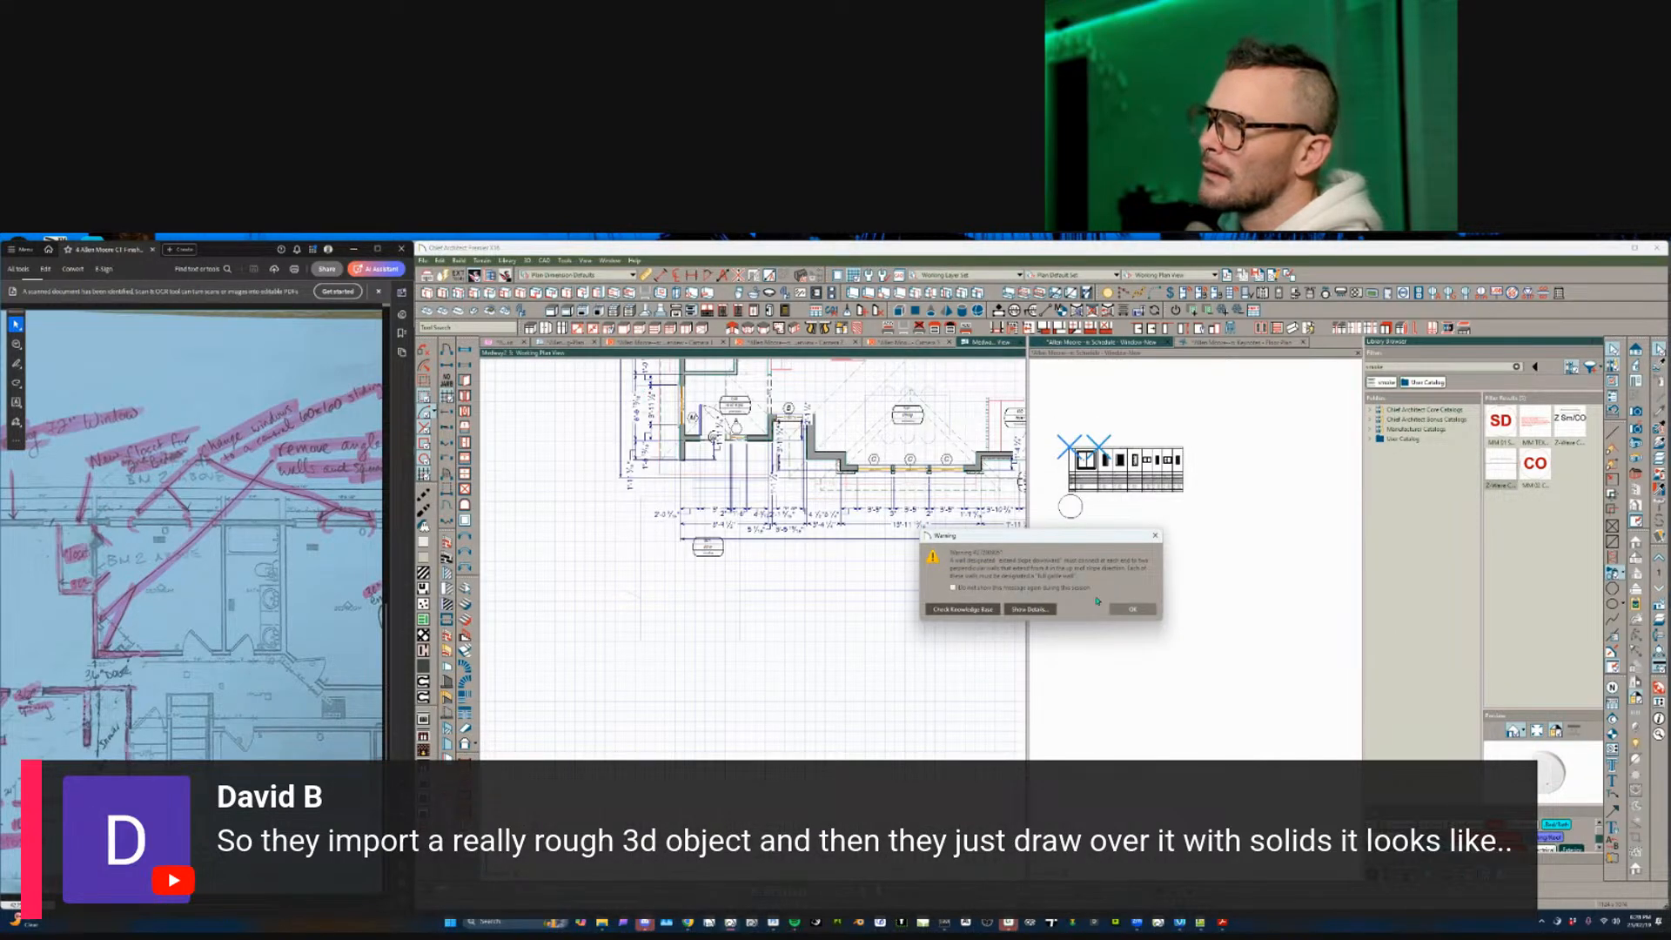
- Dismiss the warning message and close the Medway2_3 plan
{"action": "left_click", "coordinate": [1134, 609]}
{"action": "scroll", "coordinate": [786, 599], "scroll_direction": "down", "scroll_amount": 4}
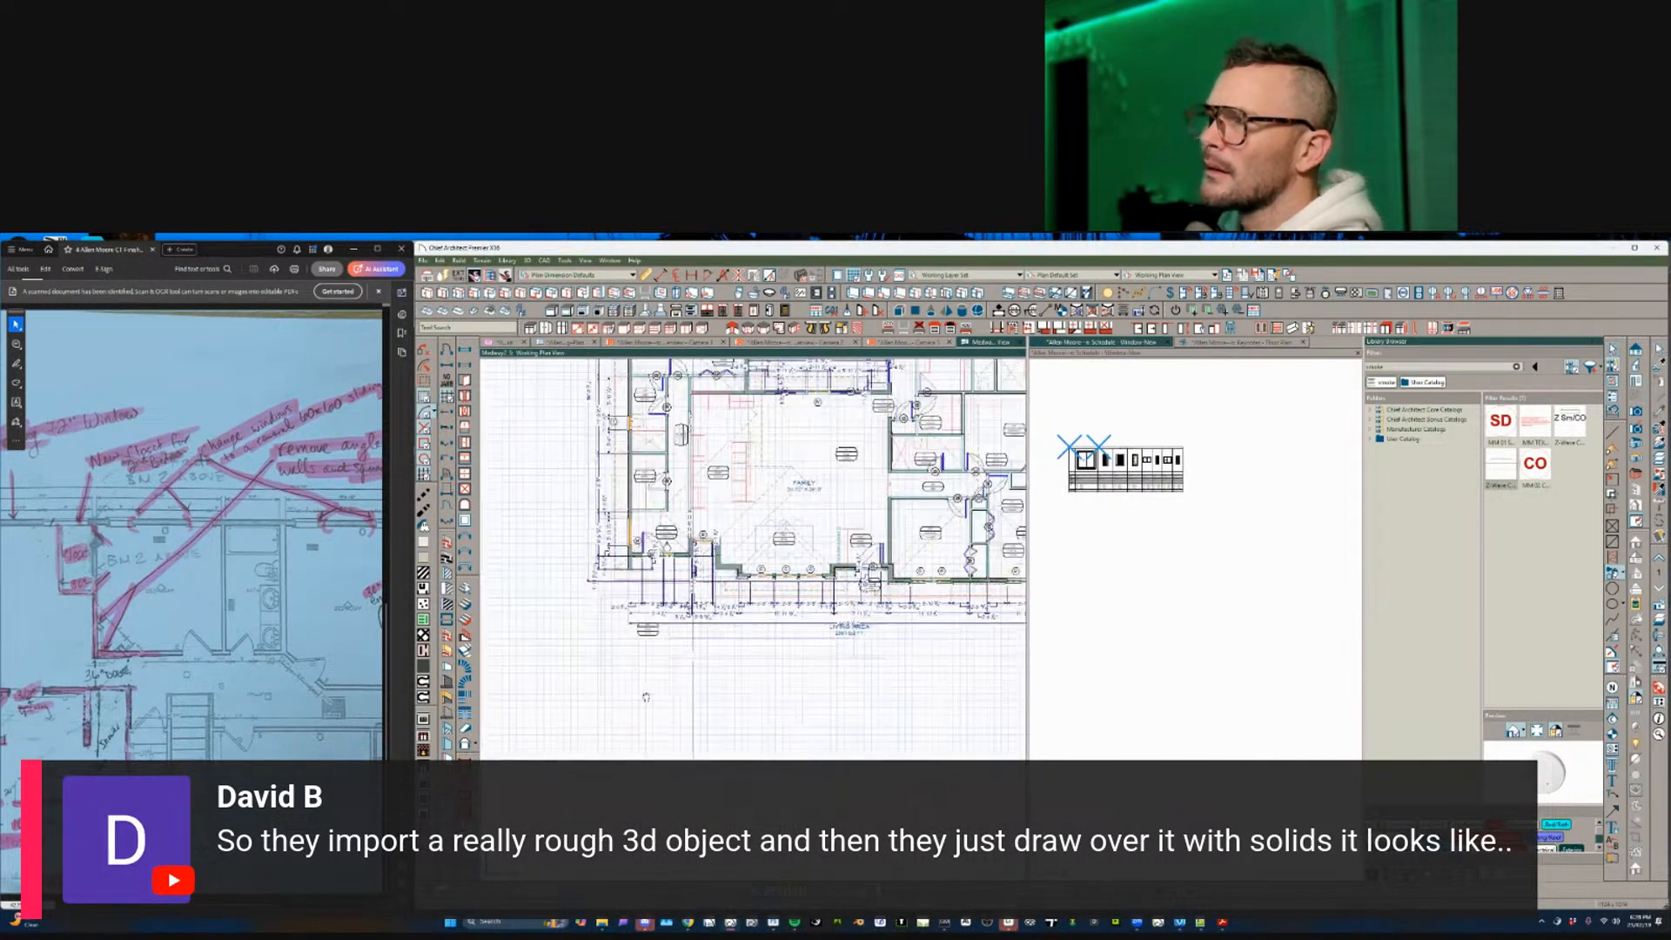
{"action": "key", "text": "super"}
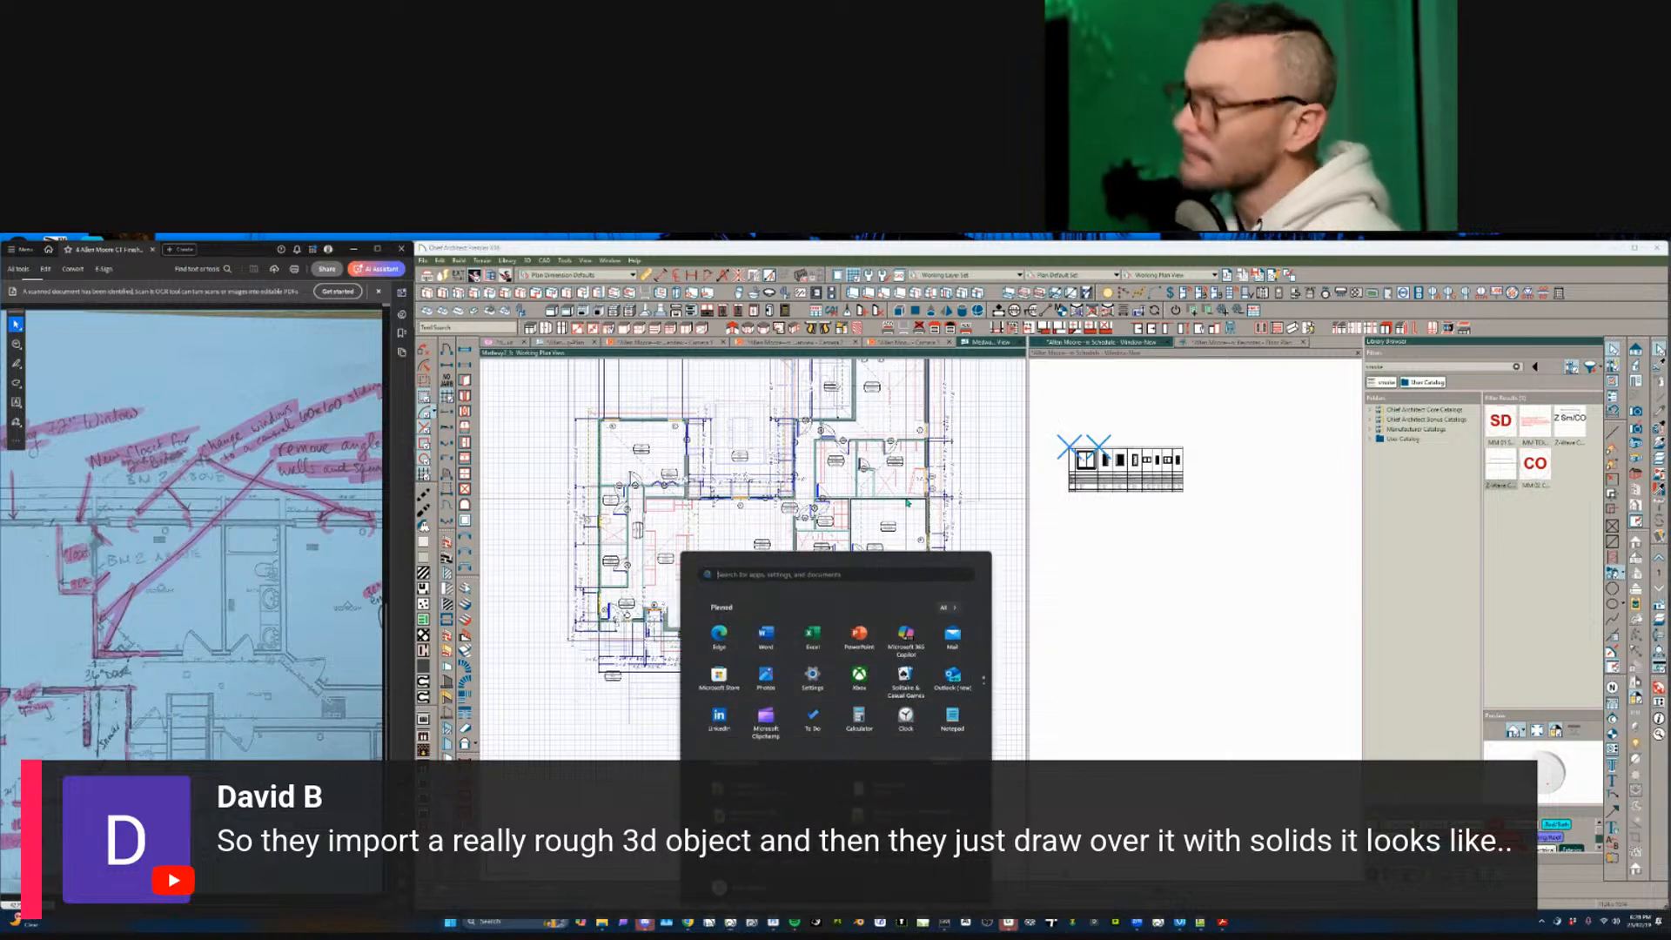
{"action": "left_click", "coordinate": [941, 511]}
{"action": "key", "text": "ctrl+w"}
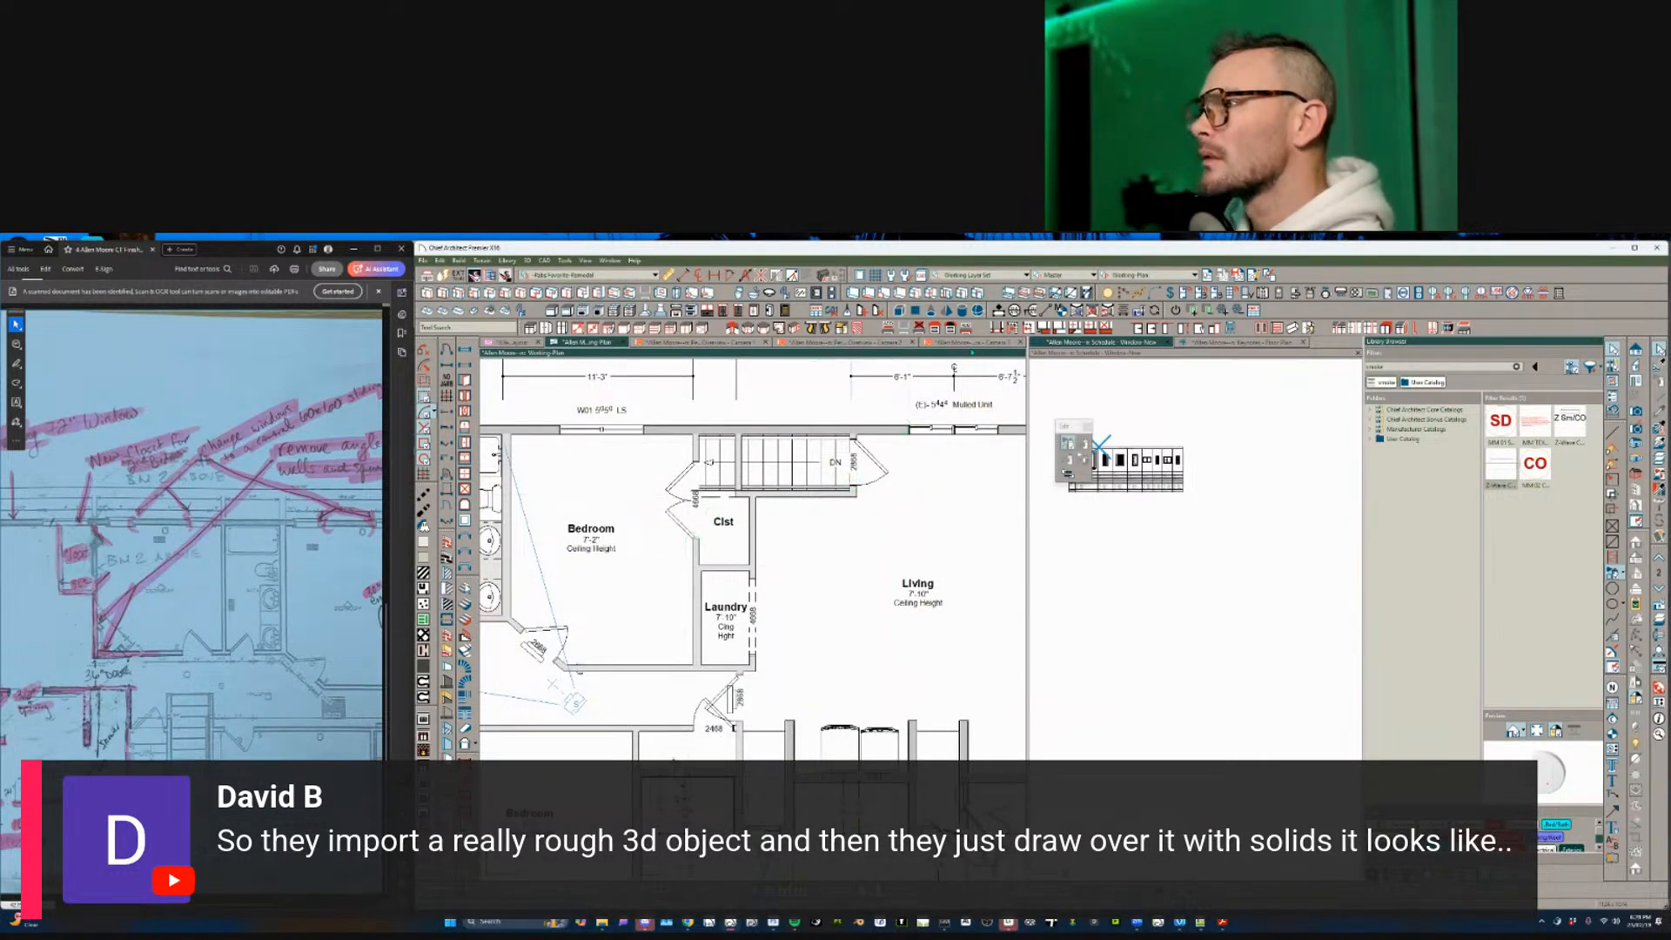
- Close the hallway and exterior overview camera views
{"action": "left_click", "coordinate": [975, 342]}
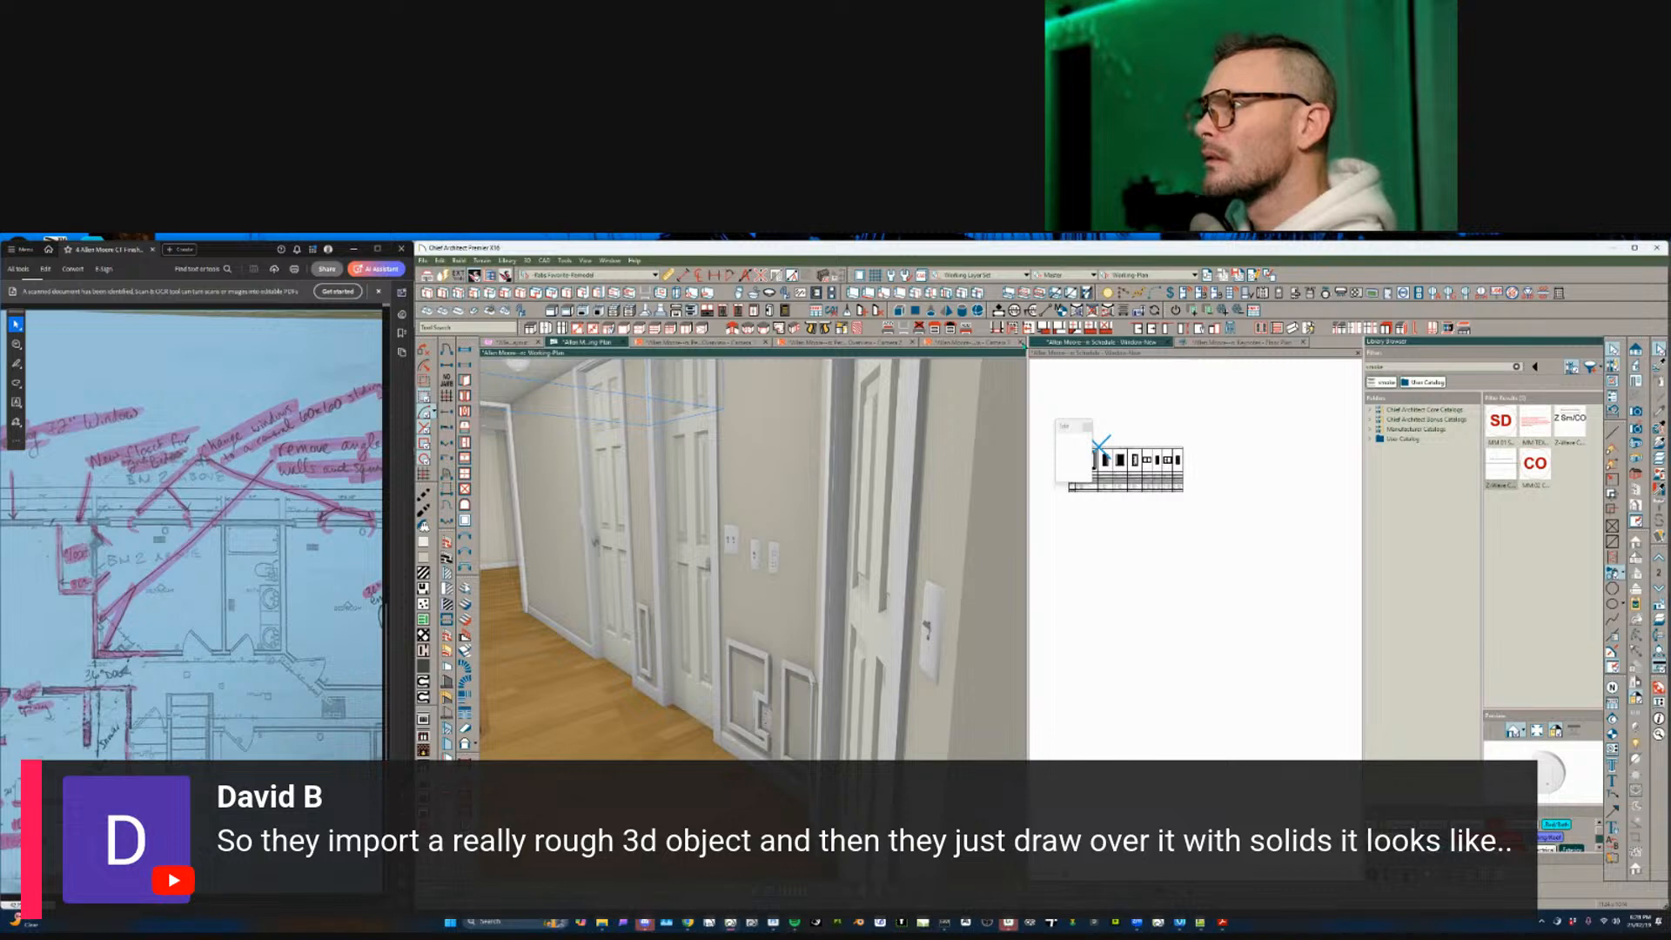
{"action": "left_click", "coordinate": [1021, 343]}
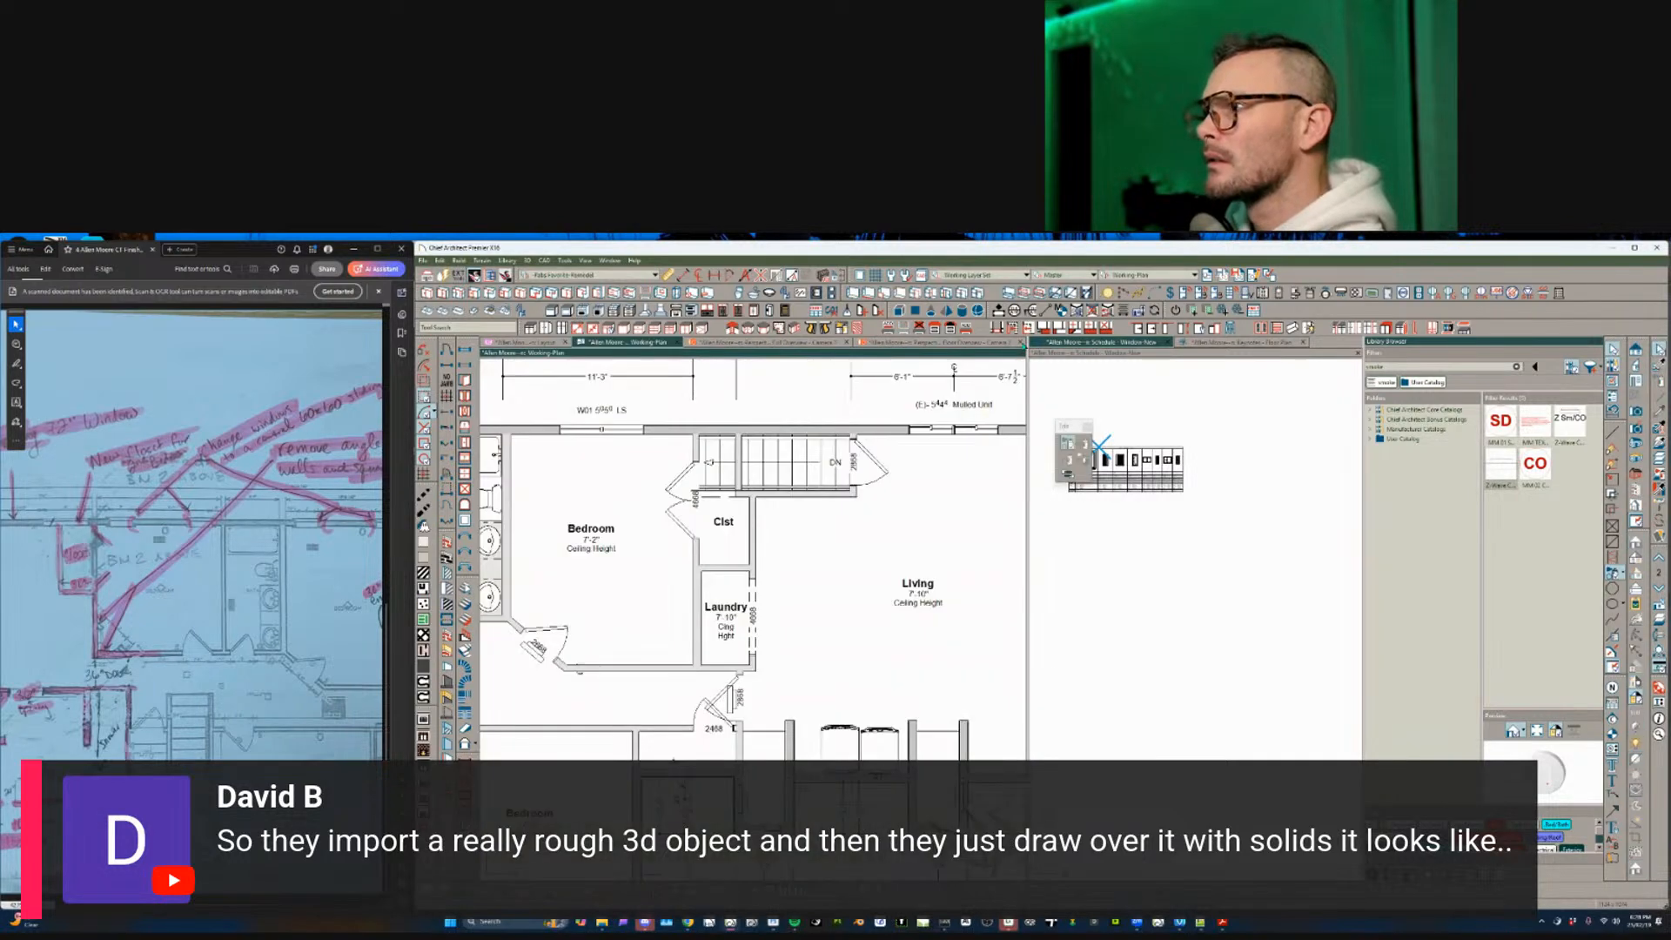
{"action": "left_click", "coordinate": [1020, 343]}
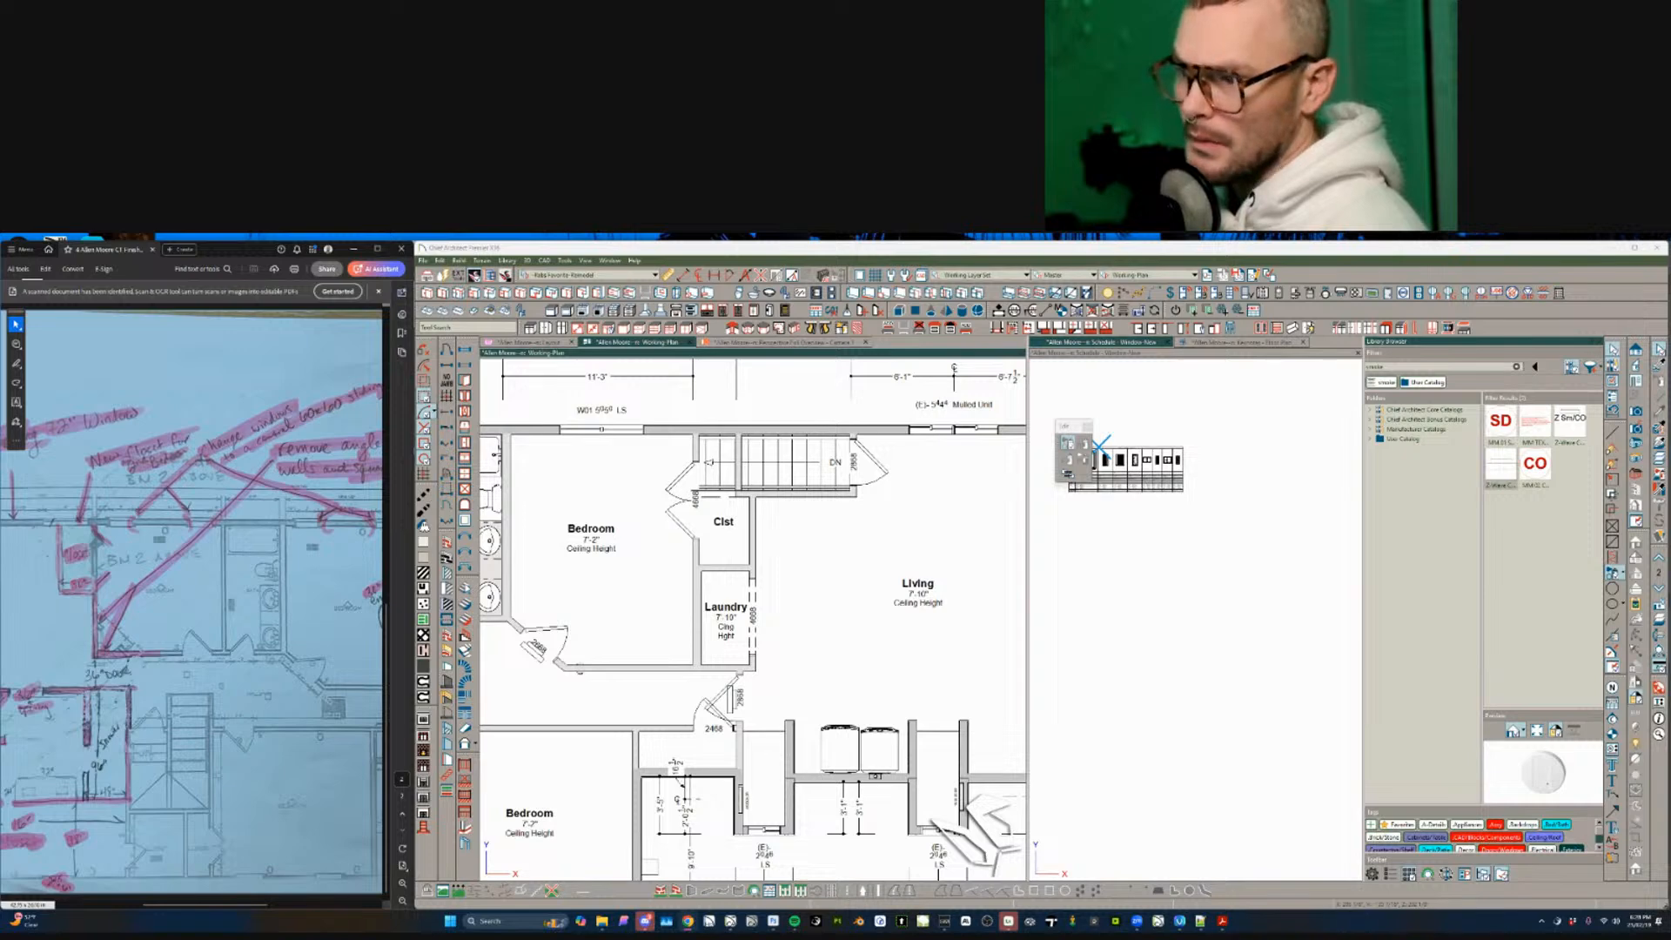
- Open Turner Woods First Floor Scan from Turner Woods > 240116-DBW-V1-Turner-RI
{"action": "left_click", "coordinate": [423, 260]}
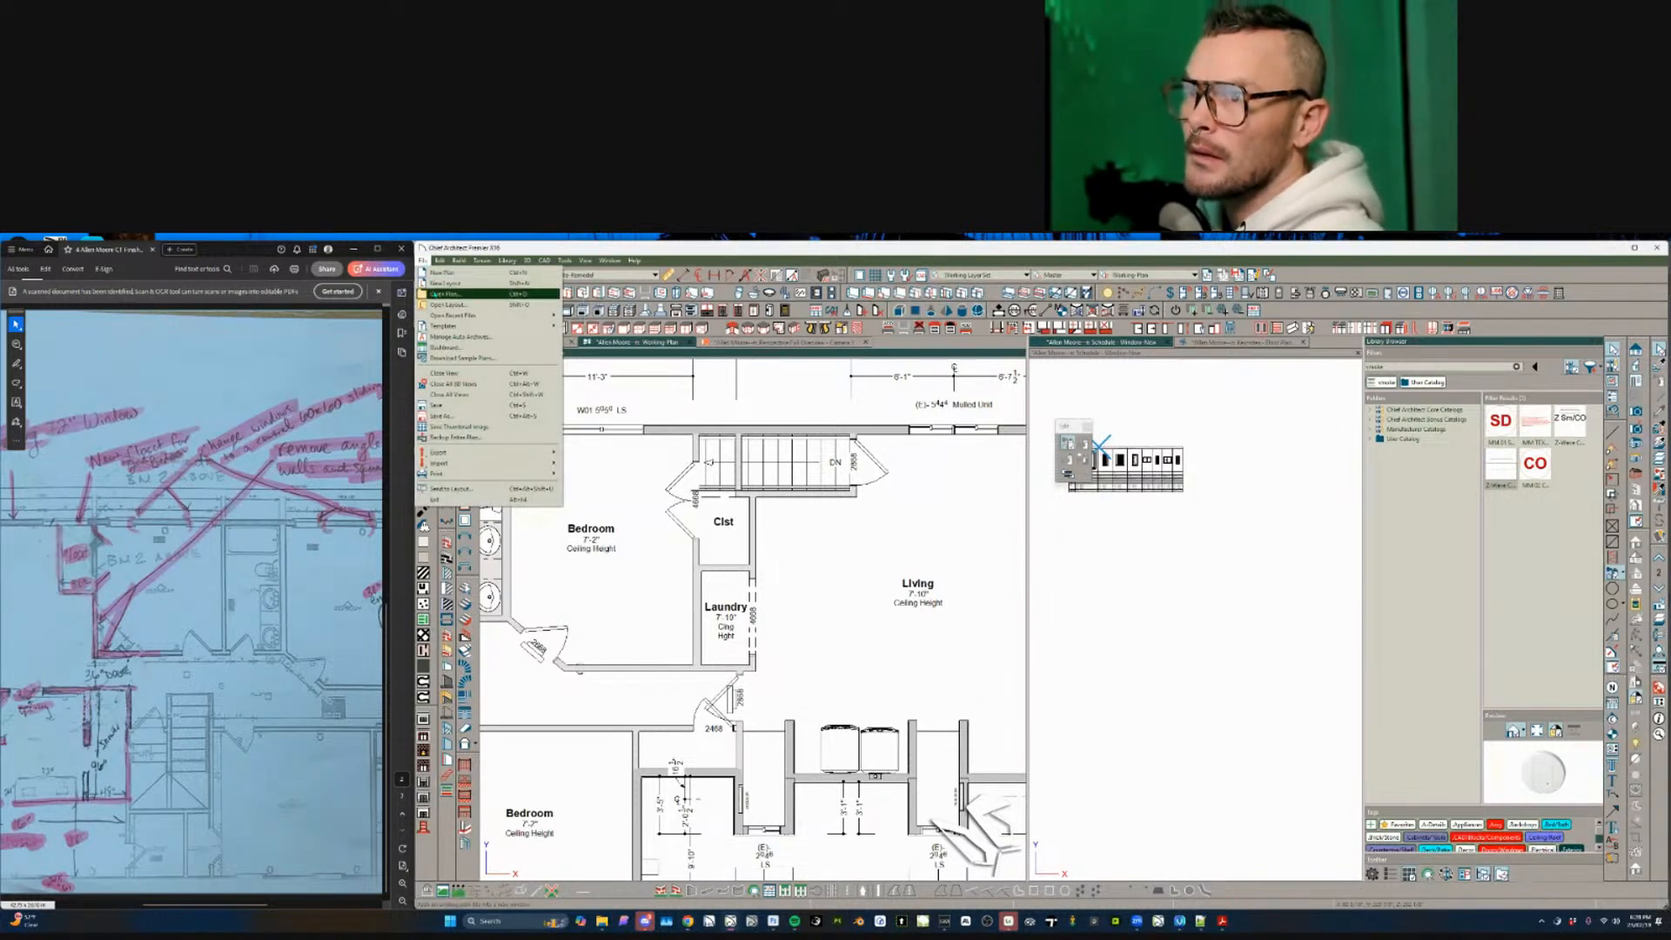
{"action": "left_click", "coordinate": [448, 294]}
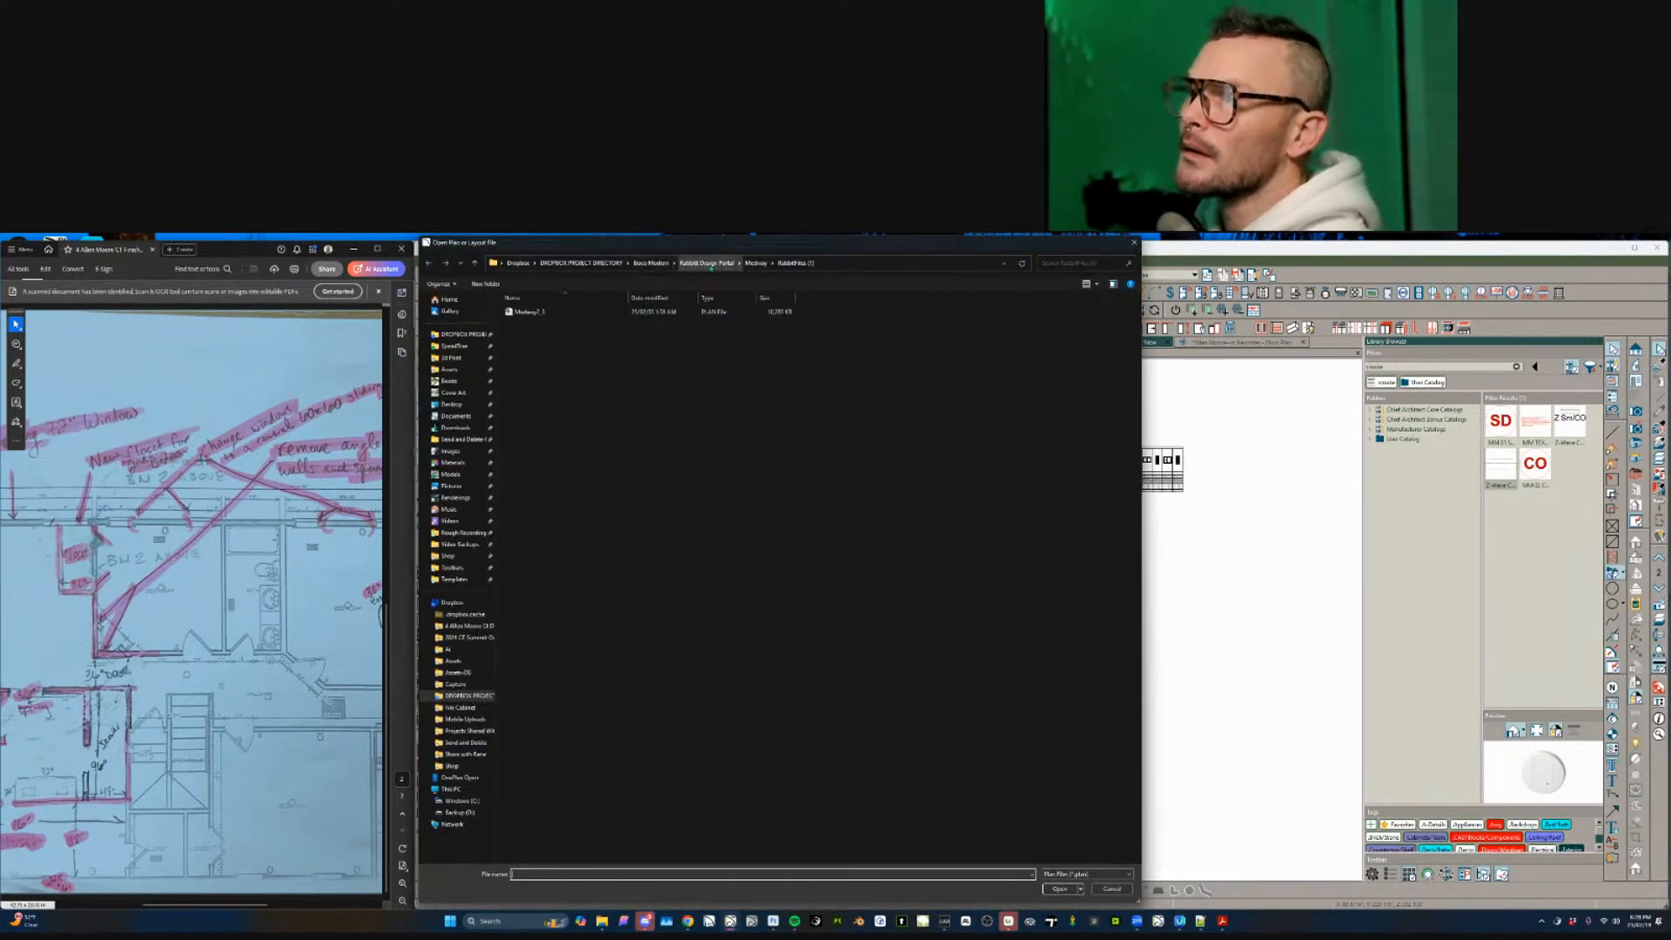
{"action": "left_click", "coordinate": [706, 263]}
{"action": "double_click", "coordinate": [555, 334]}
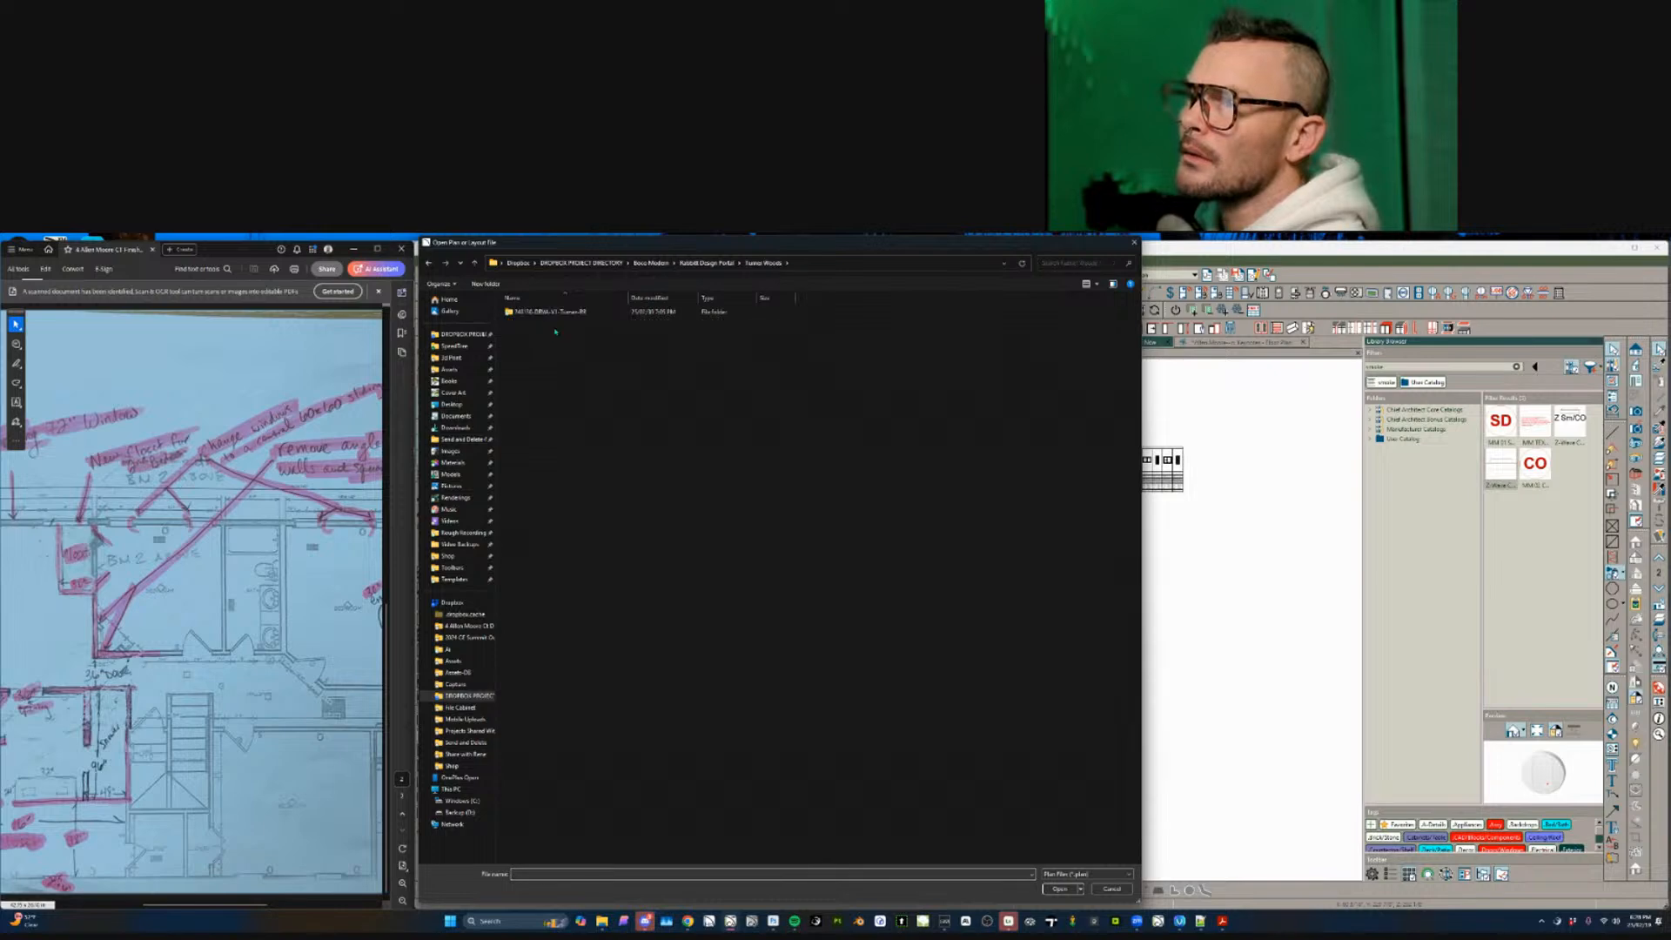
{"action": "double_click", "coordinate": [548, 312]}
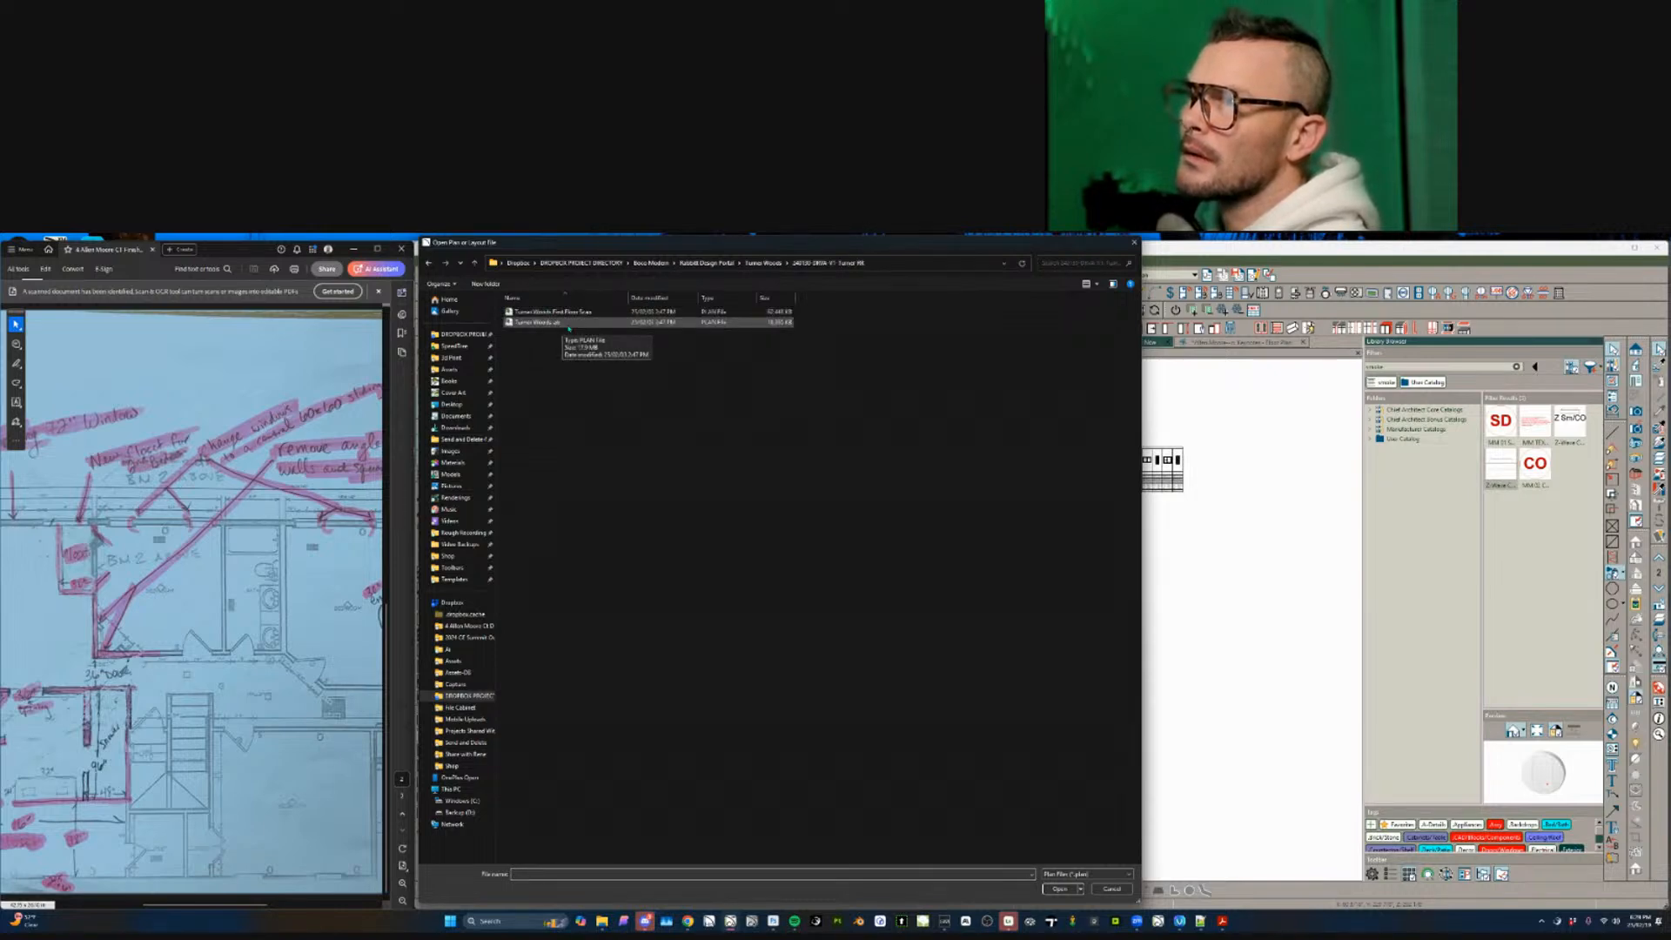
{"action": "double_click", "coordinate": [570, 312]}
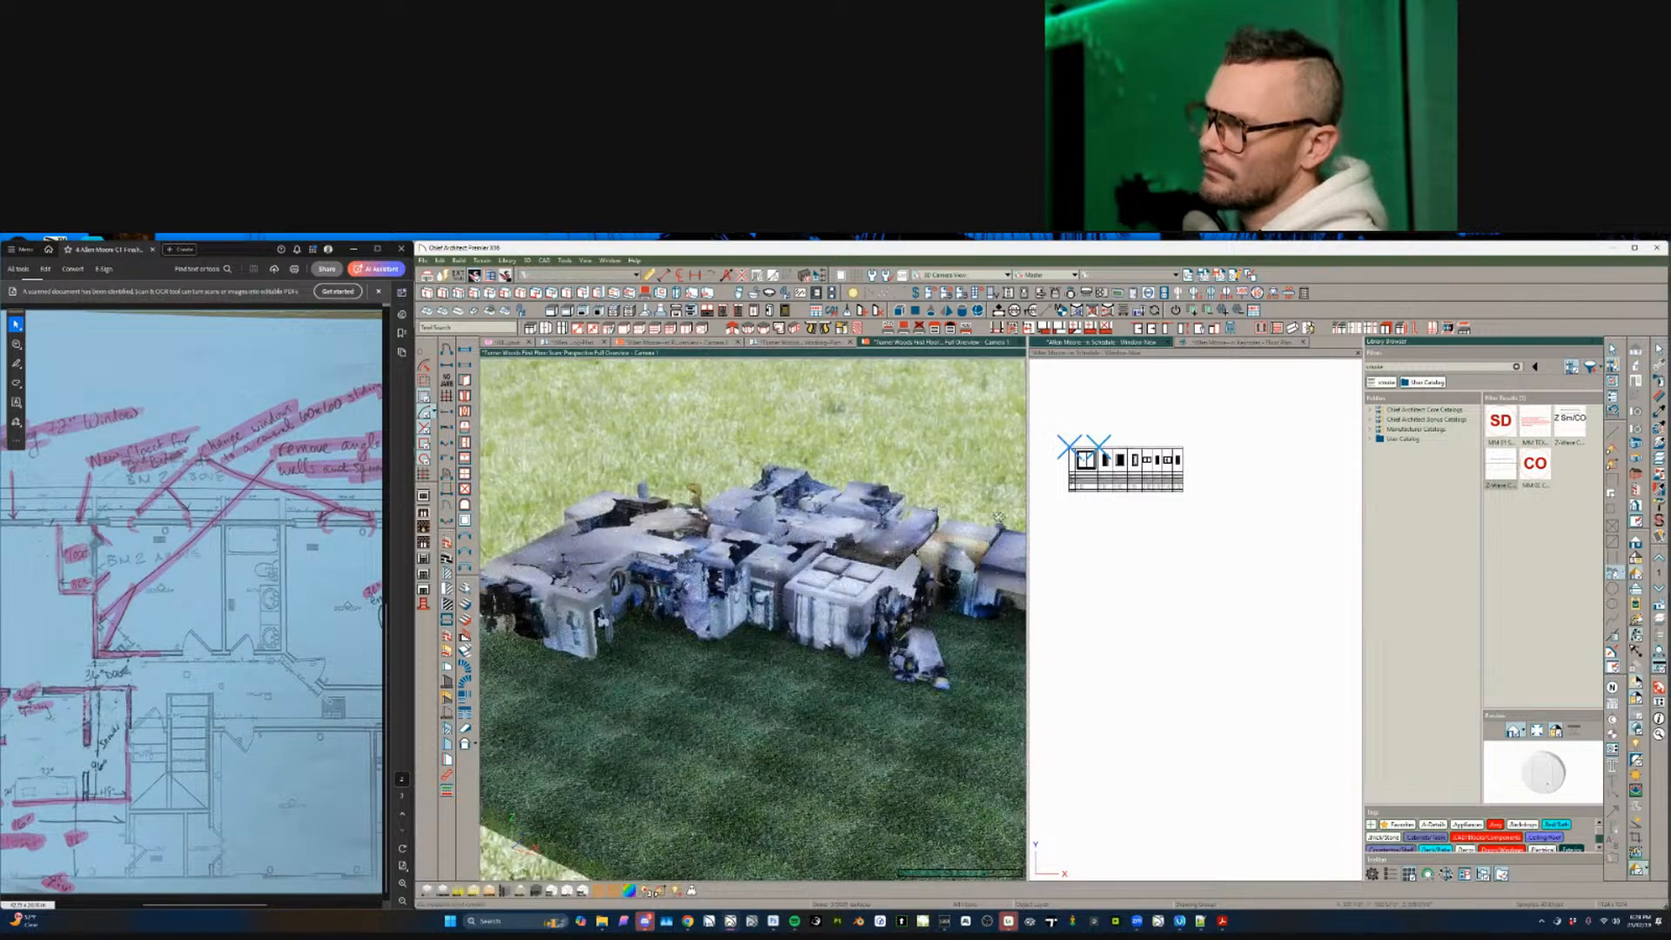
- Close the window schedule and floor plan keynotes views and orbit to an overhead house view
{"action": "left_click", "coordinate": [1168, 344]}
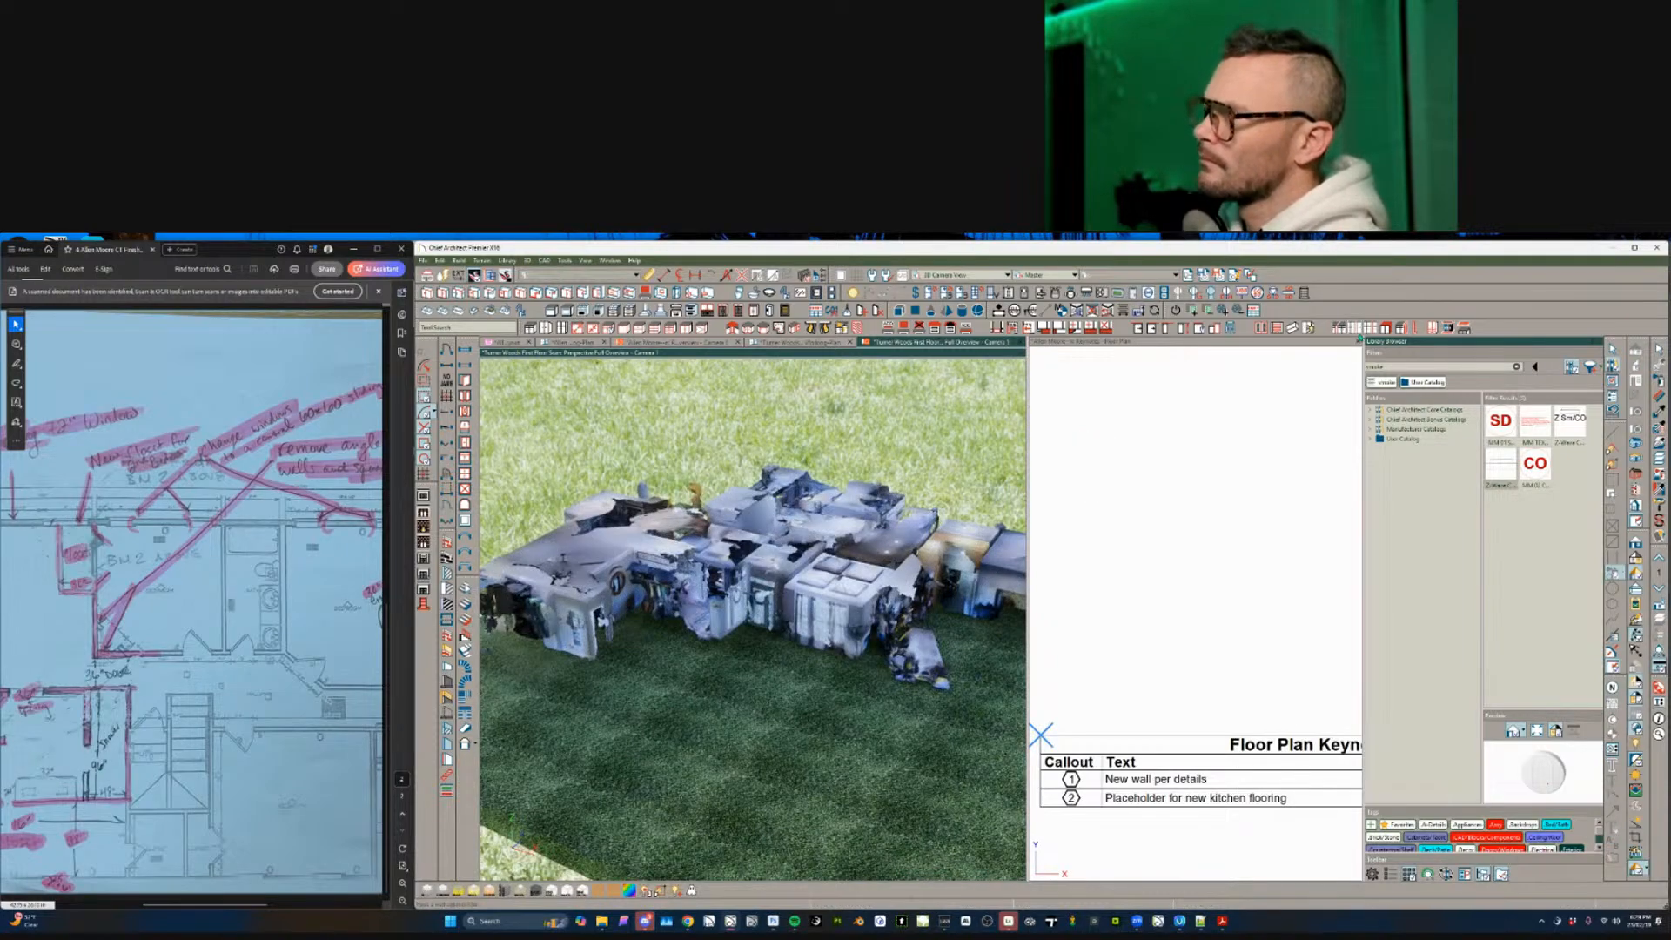
{"action": "left_click", "coordinate": [1360, 343]}
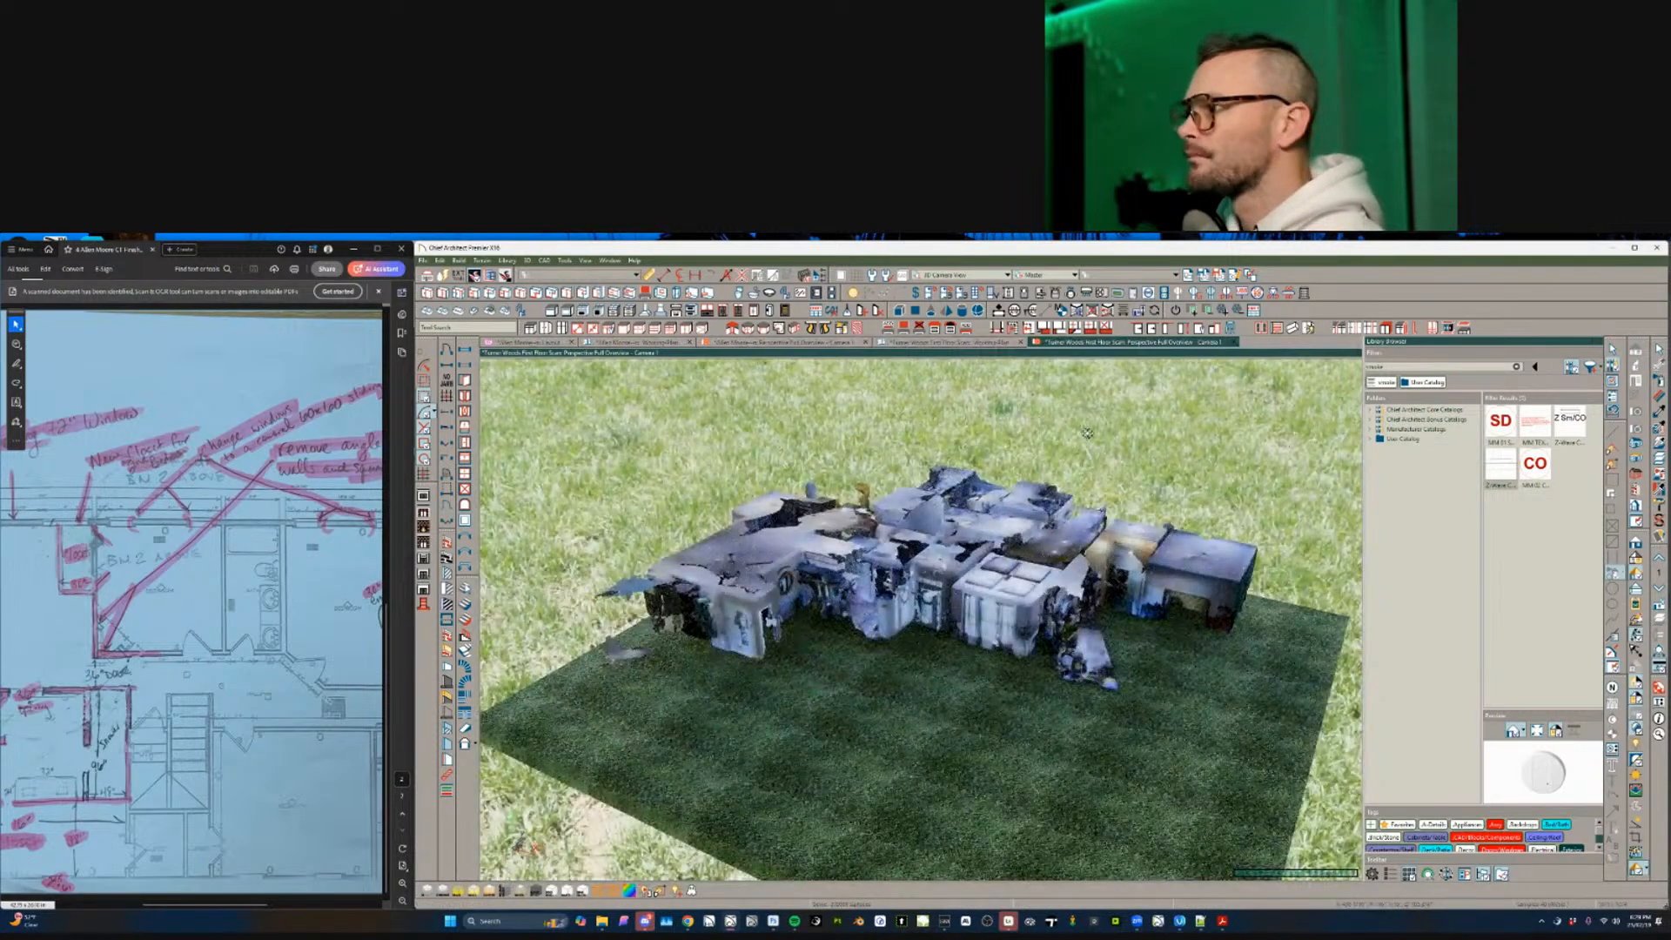
{"action": "middle_click_drag", "start_coordinate": [1044, 687], "coordinate": [986, 505]}
{"action": "left_click_drag", "start_coordinate": [987, 583], "coordinate": [975, 456]}
{"action": "scroll", "coordinate": [975, 457], "scroll_direction": "up", "scroll_amount": 3}
{"action": "middle_click_drag", "start_coordinate": [975, 457], "coordinate": [1008, 399]}
{"action": "left_click_drag", "start_coordinate": [1008, 400], "coordinate": [840, 526]}
- Enable the first Cross Section Slider cut and switch to a plain white-background render
{"action": "left_click", "coordinate": [1638, 511]}
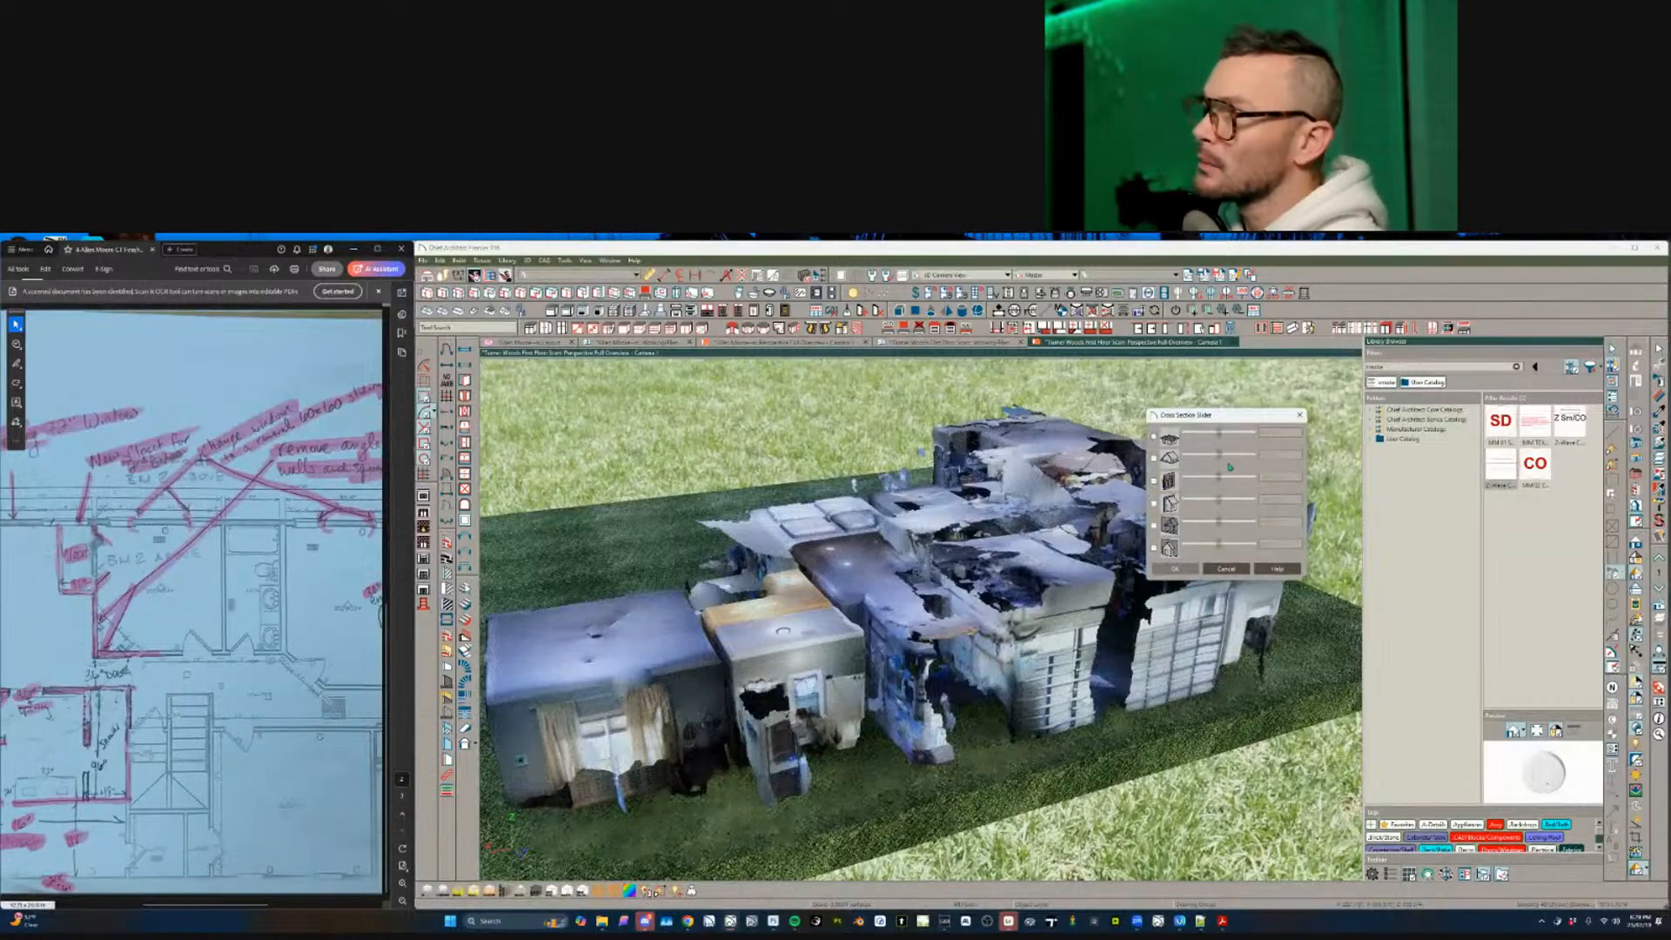
{"action": "left_click", "coordinate": [1154, 436]}
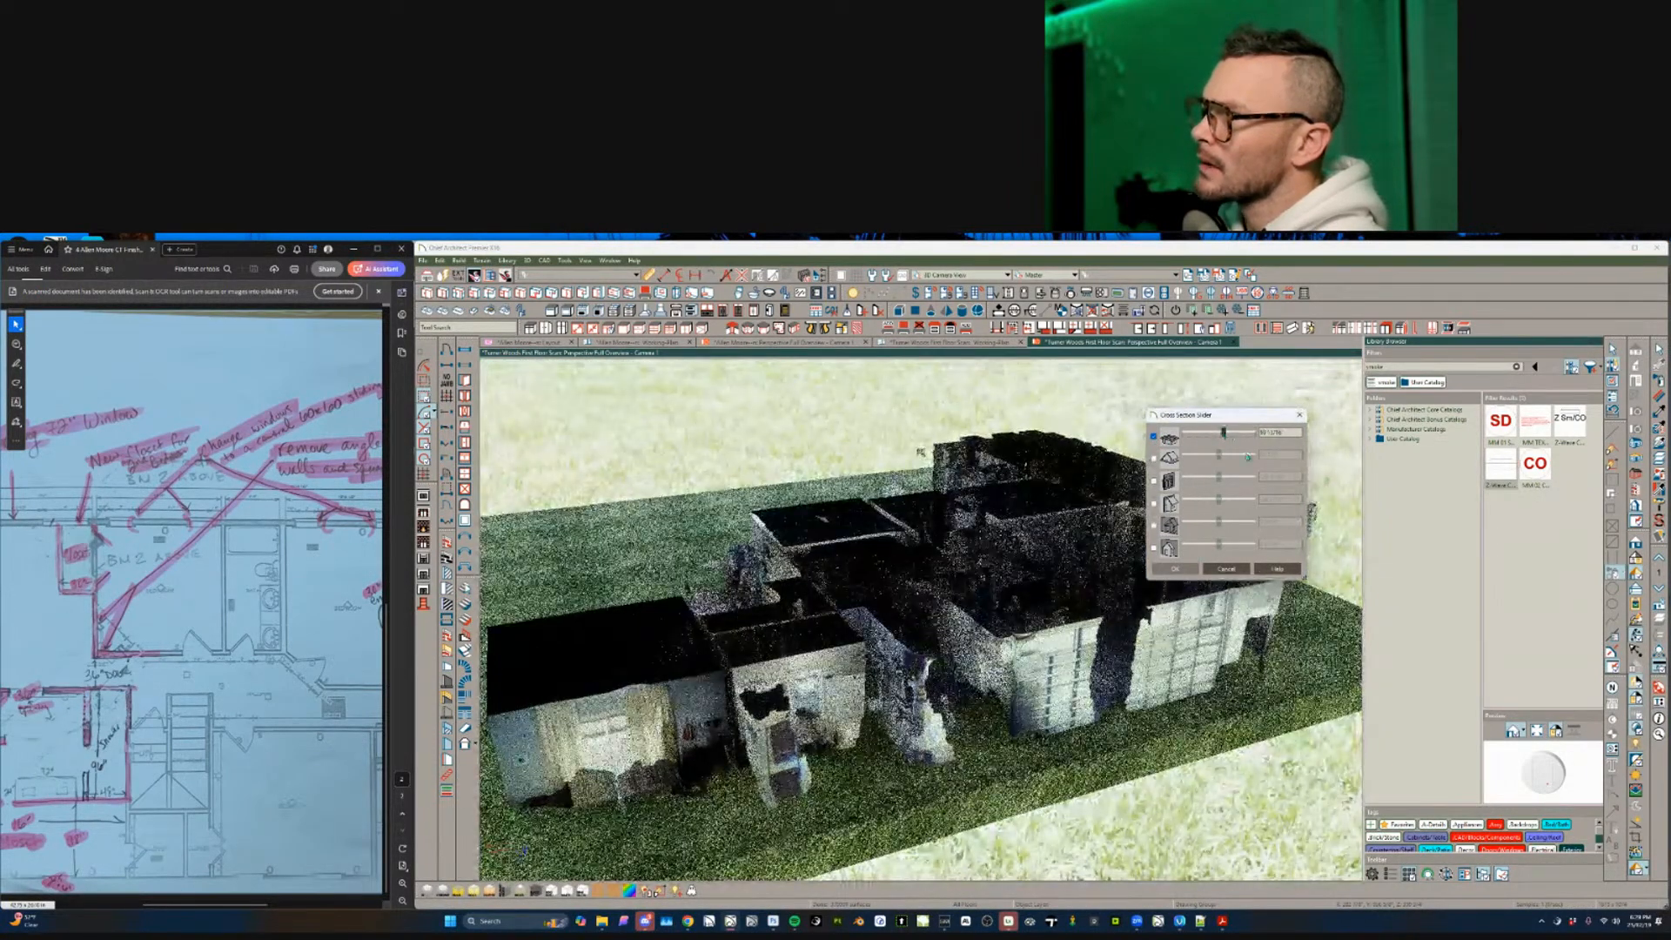
{"action": "left_click", "coordinate": [1179, 569]}
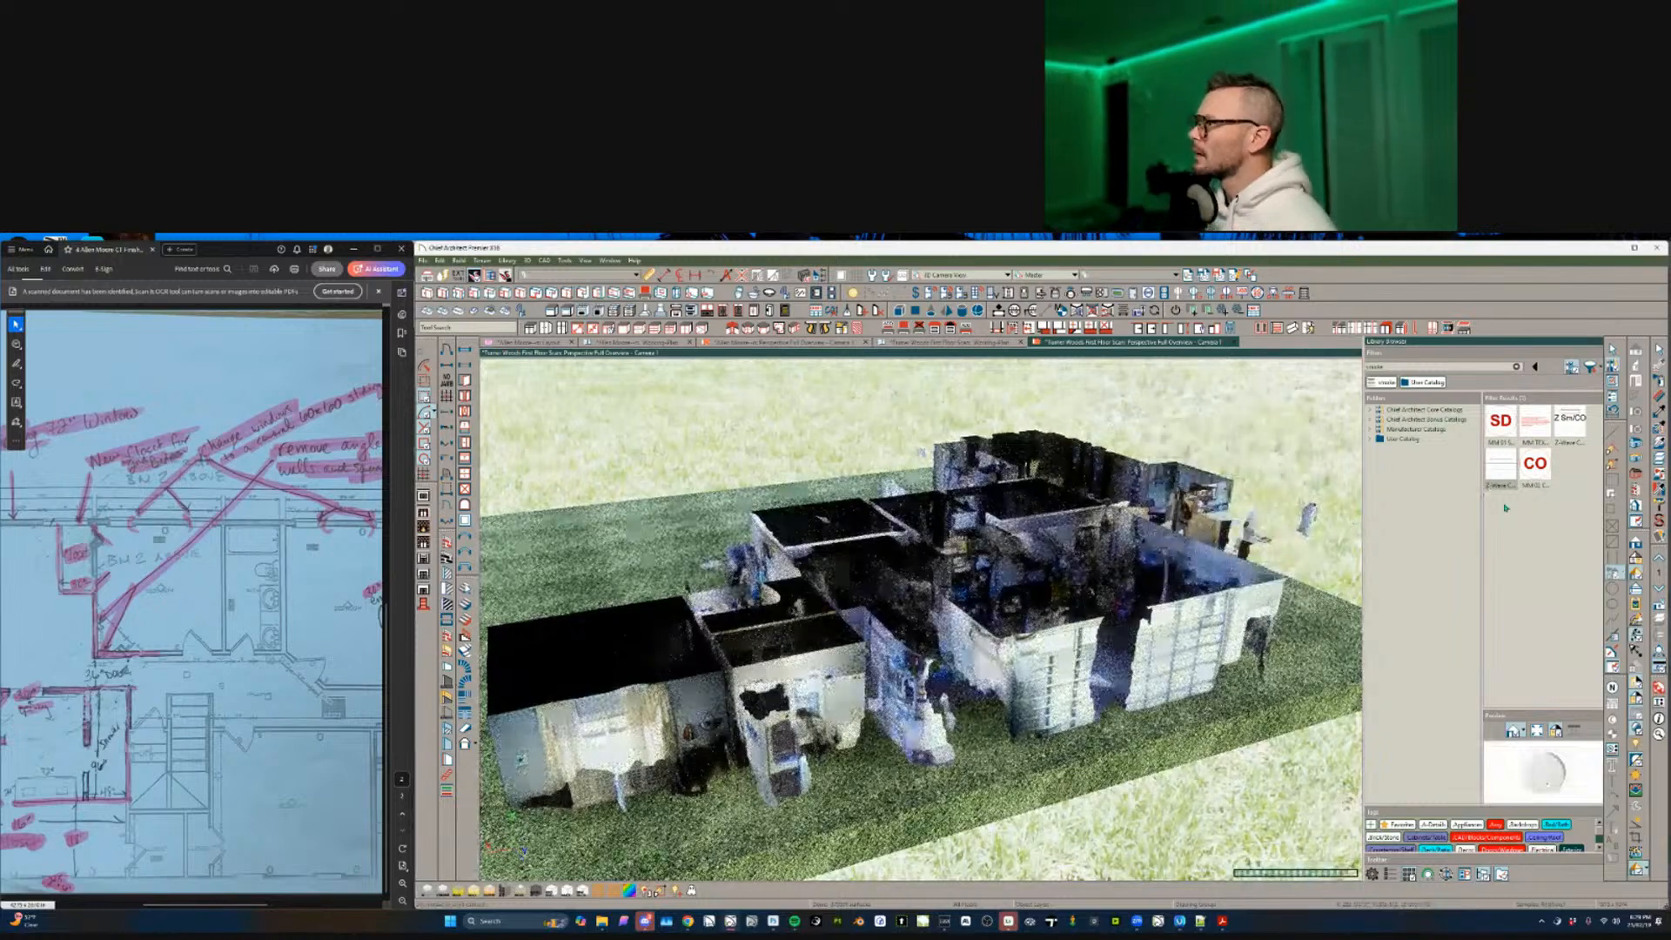
{"action": "left_click", "coordinate": [1635, 572]}
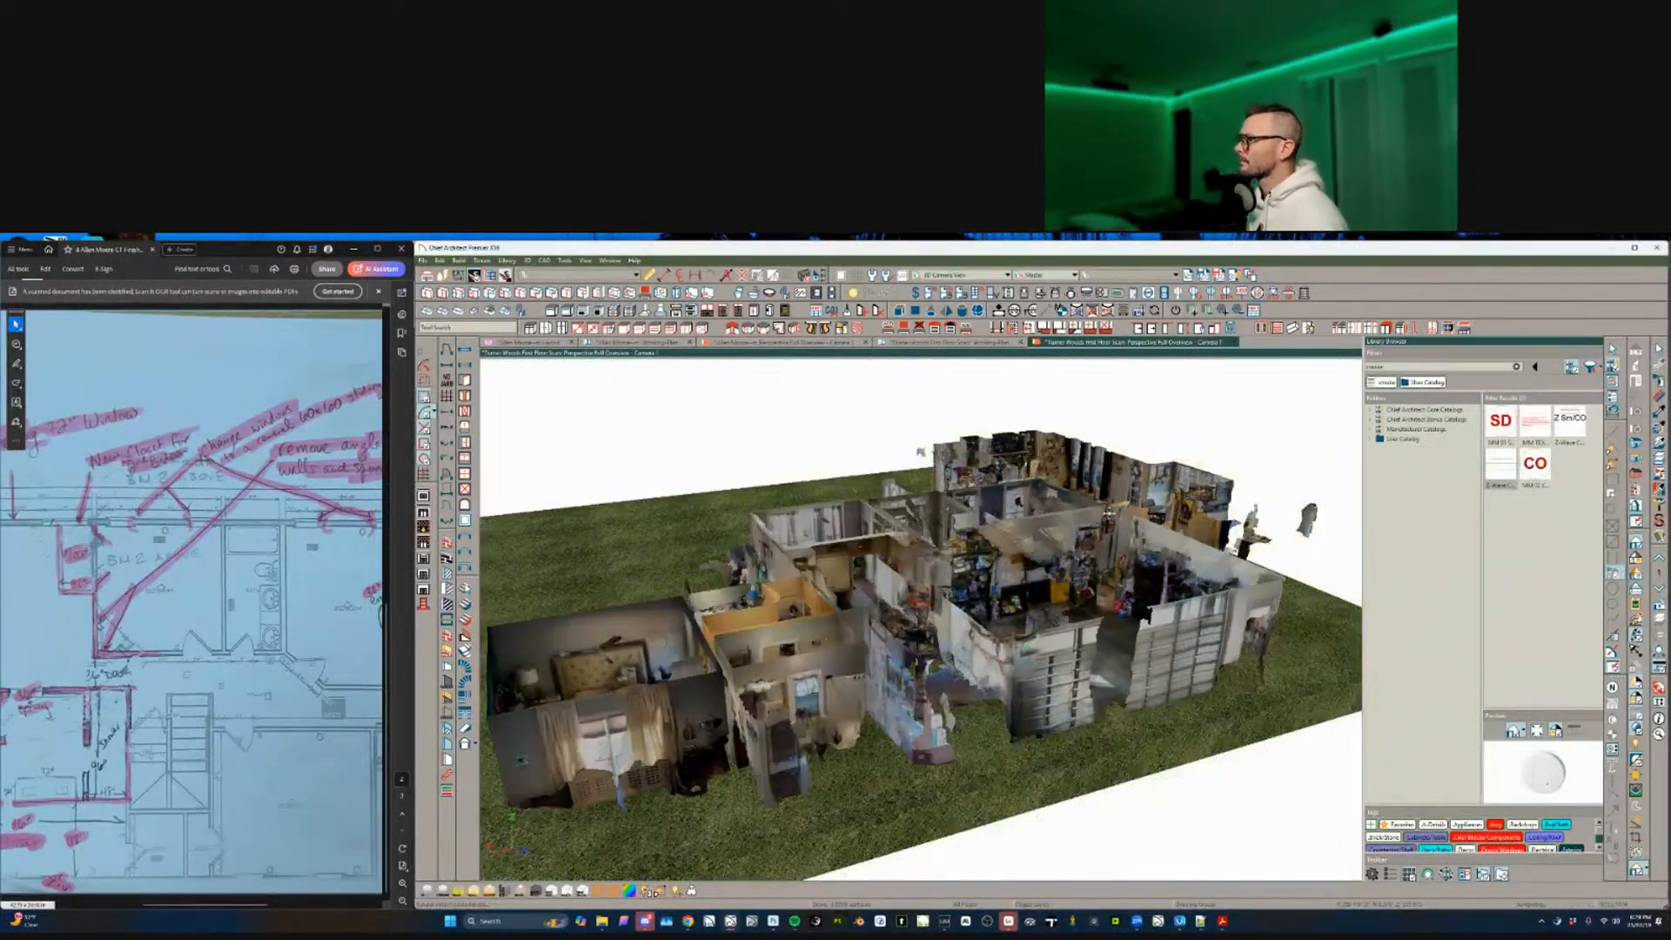
- Orbit and zoom the sliced scan in toward the living room's mirror wall
{"action": "middle_click_drag", "start_coordinate": [931, 557], "coordinate": [1009, 601]}
{"action": "scroll", "coordinate": [1035, 530], "scroll_direction": "up", "scroll_amount": 4}
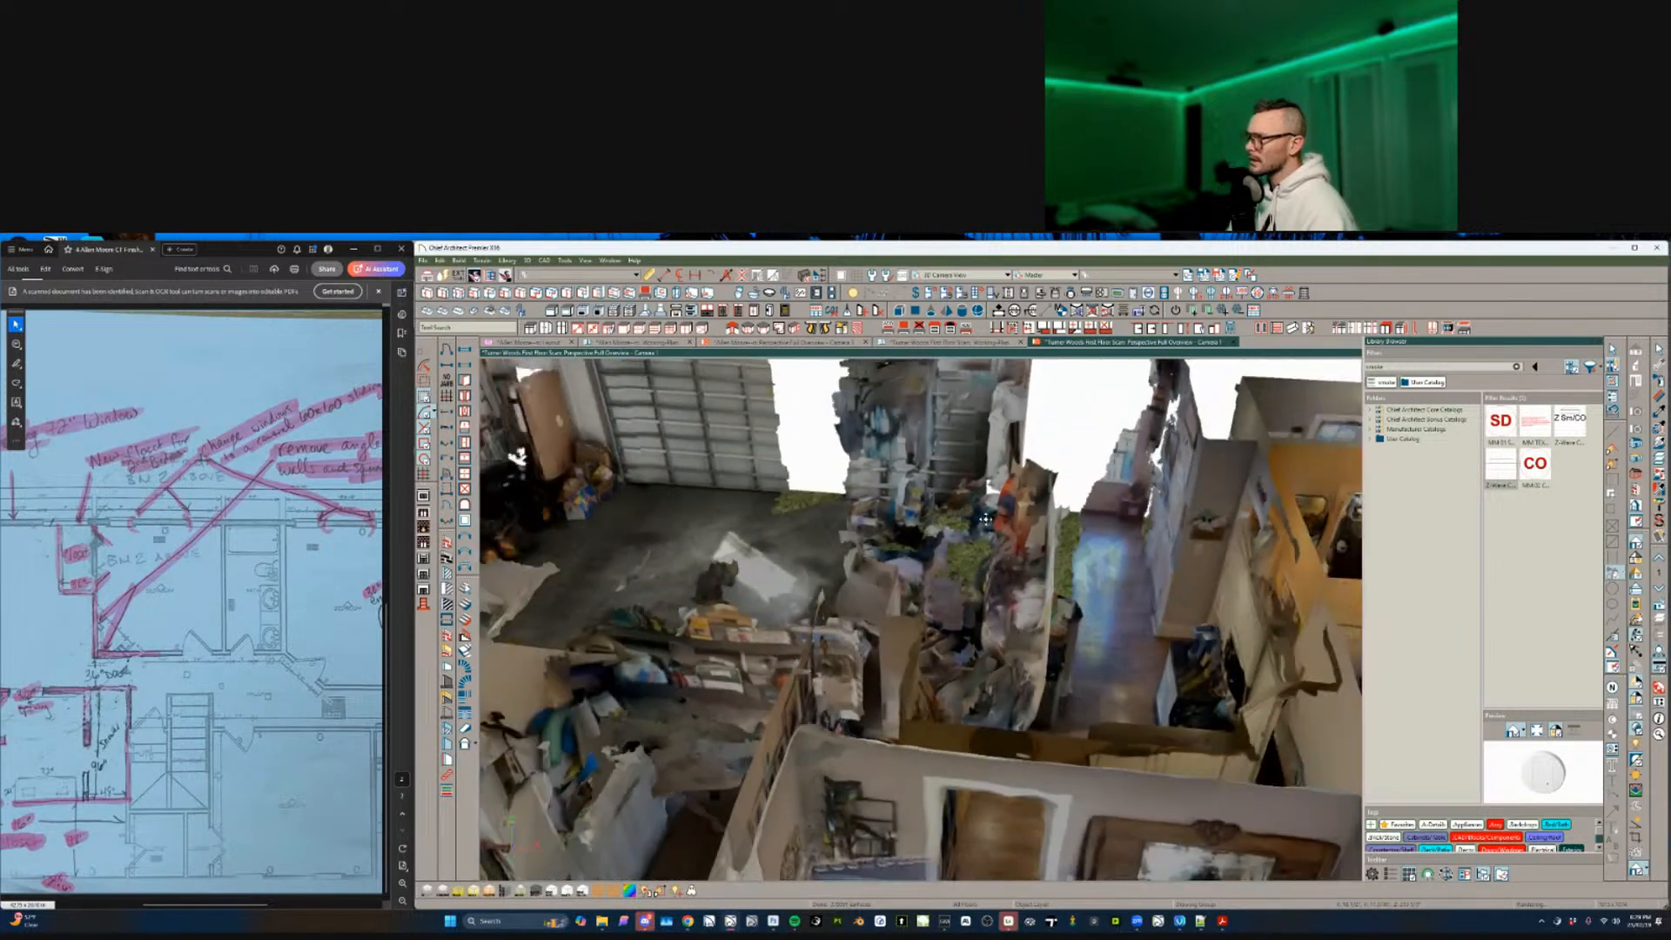
{"action": "scroll", "coordinate": [985, 519], "scroll_direction": "down", "scroll_amount": 5}
{"action": "middle_click_drag", "start_coordinate": [985, 519], "coordinate": [786, 511]}
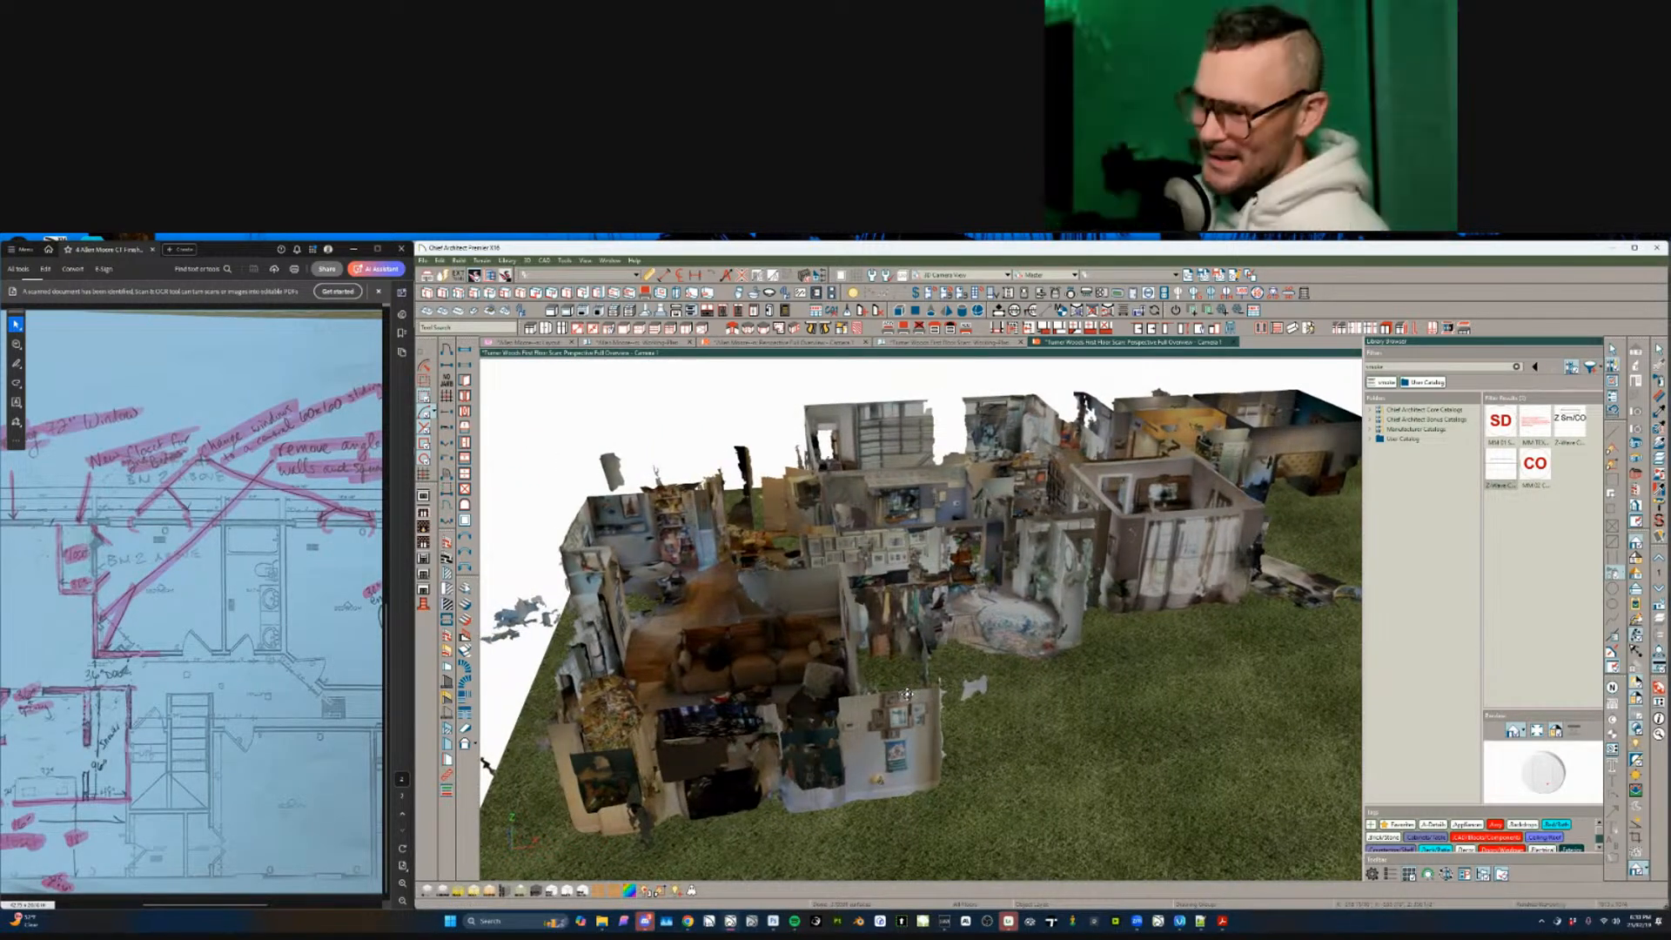
{"action": "scroll", "coordinate": [906, 694], "scroll_direction": "up", "scroll_amount": 8}
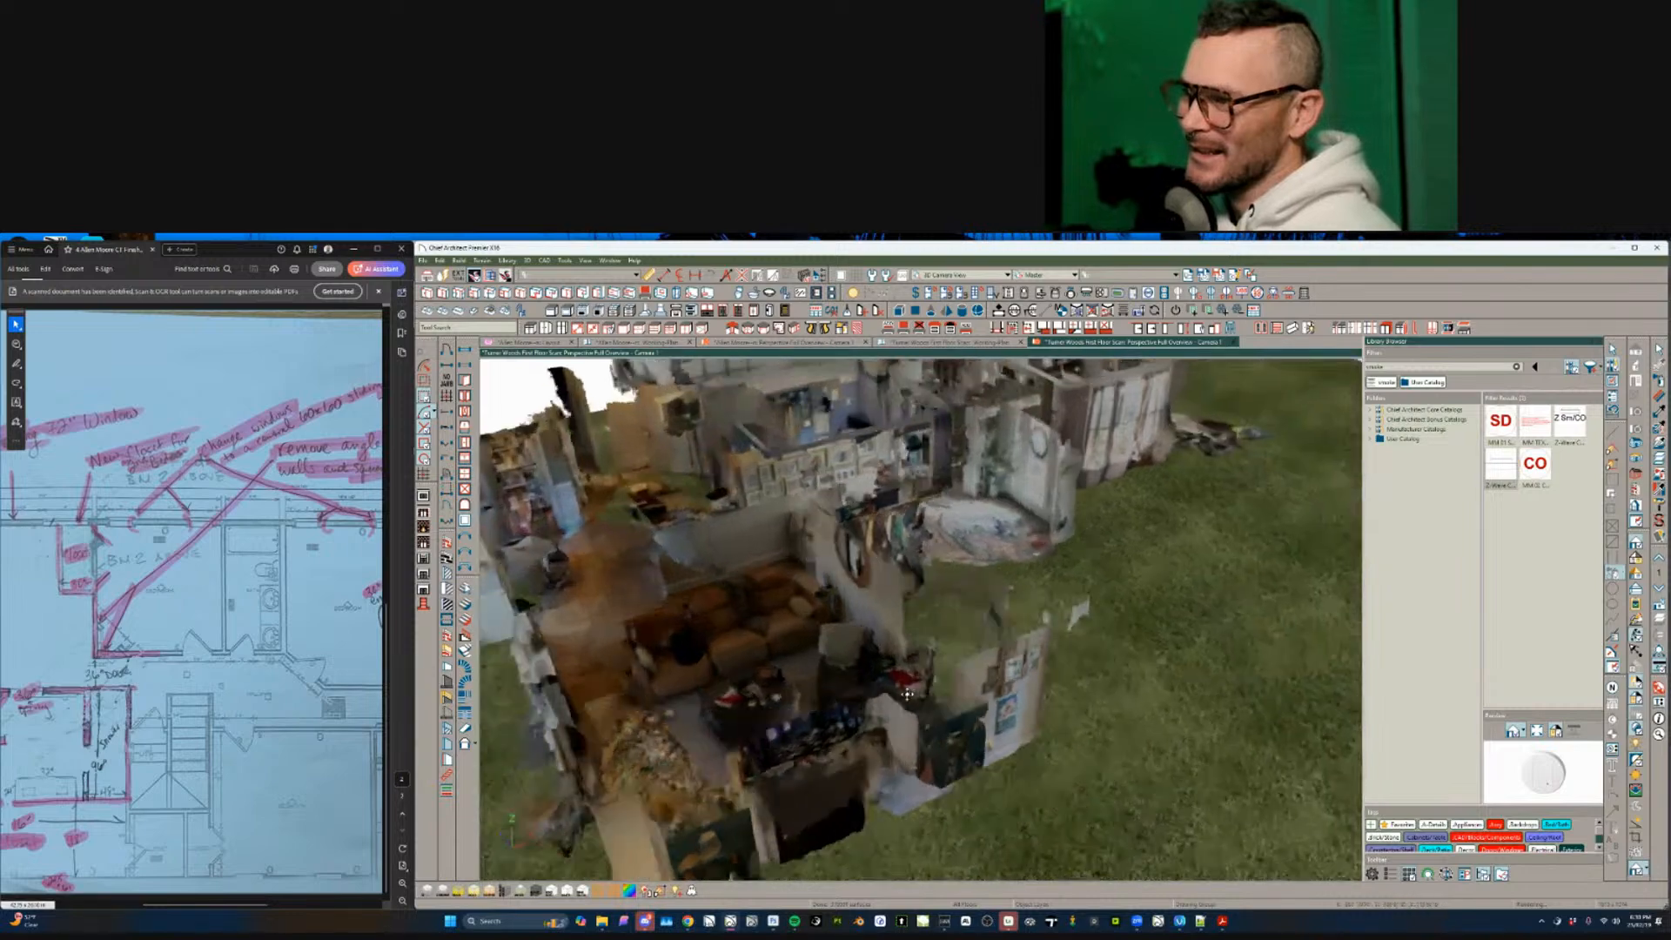
{"action": "scroll", "coordinate": [907, 694], "scroll_direction": "up", "scroll_amount": 8}
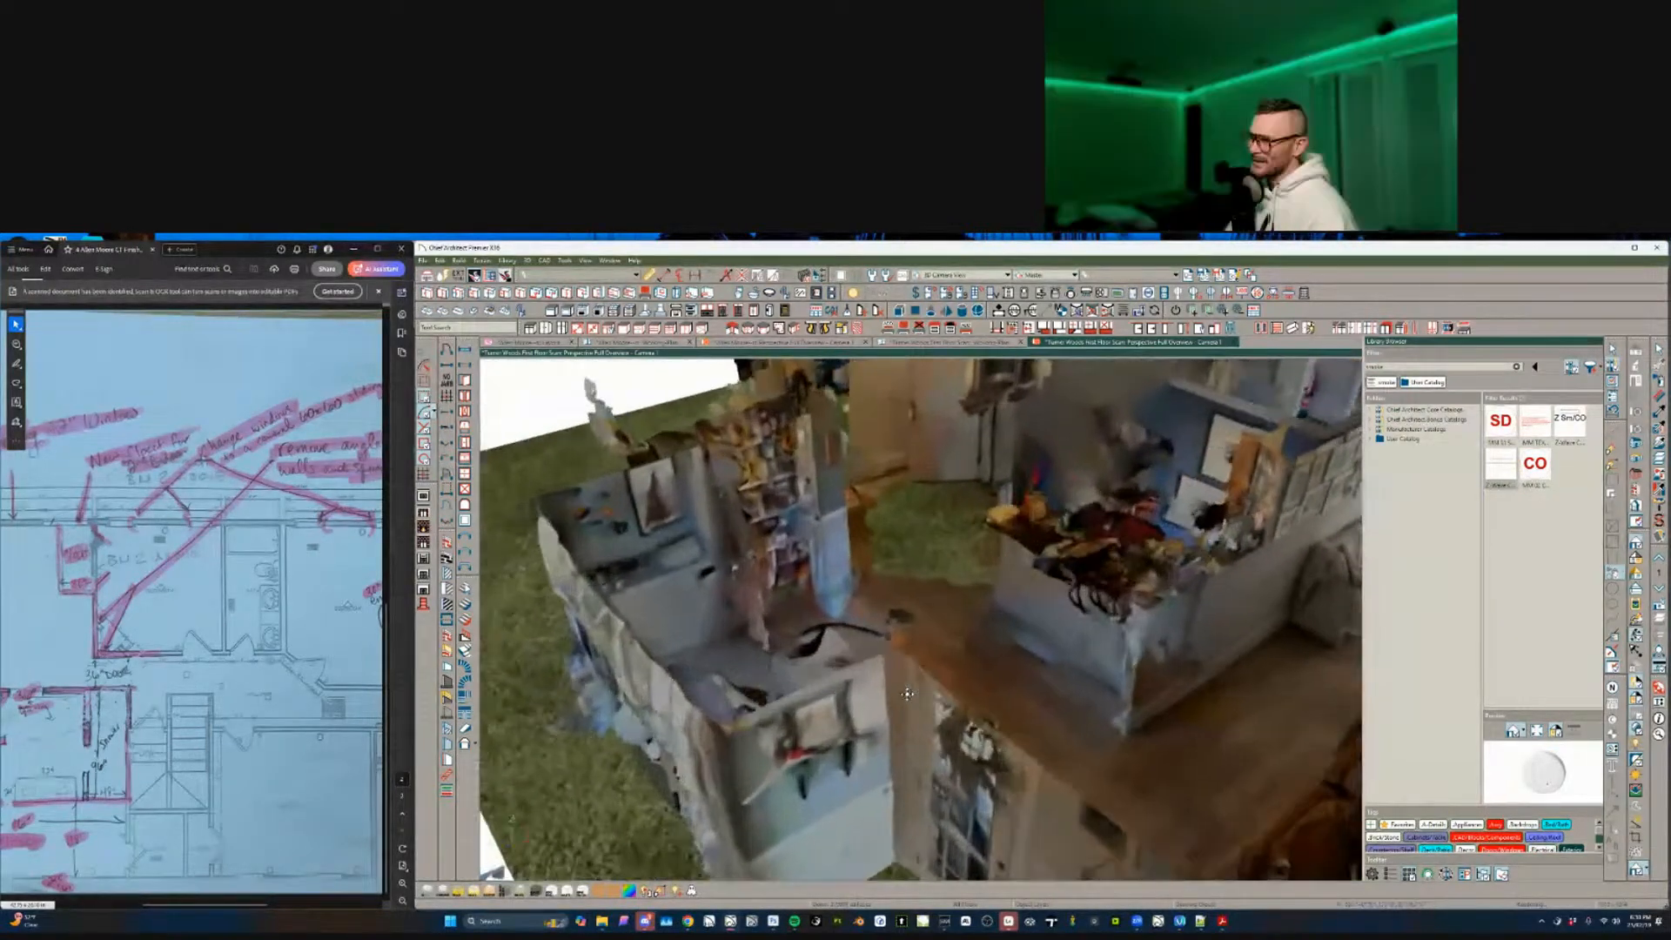
{"action": "scroll", "coordinate": [907, 694], "scroll_direction": "up", "scroll_amount": 8}
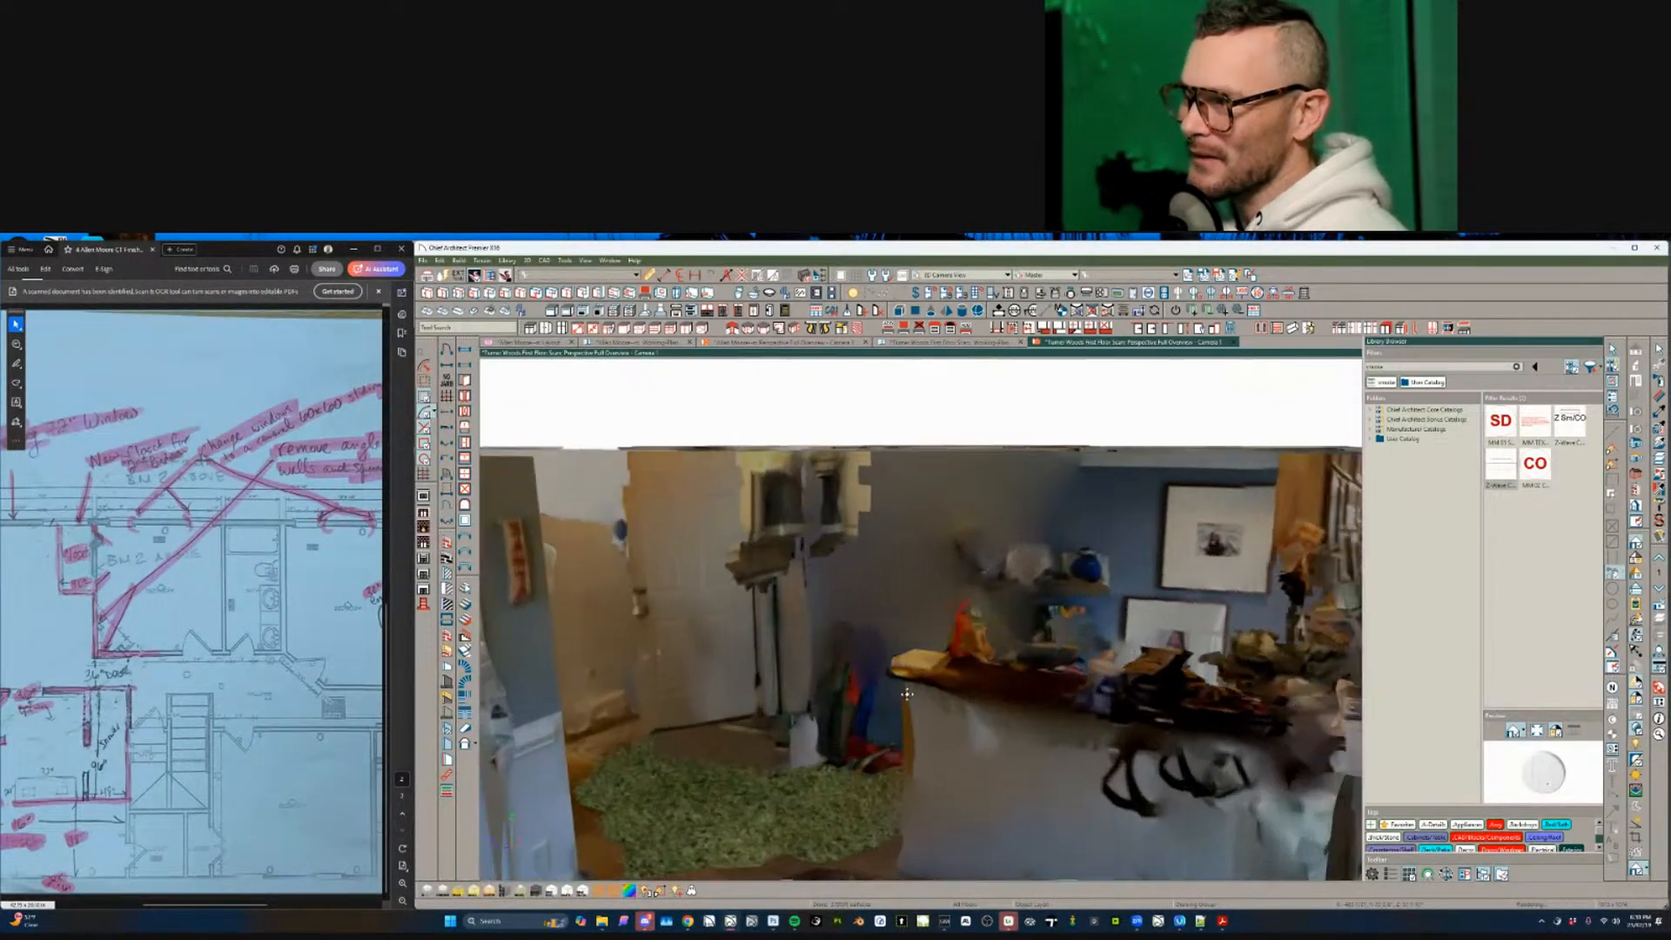
{"action": "middle_click_drag", "start_coordinate": [907, 694], "coordinate": [982, 725]}
{"action": "scroll", "coordinate": [981, 727], "scroll_direction": "up", "scroll_amount": 3}
- Walk the camera past the fireplace and mirror wall to an overhead view of the couch
{"action": "key", "text": "Right"}
{"action": "key", "text": "Right"}
{"action": "key", "text": "Right"}
{"action": "key", "text": "Right"}
{"action": "key", "text": "Right"}
{"action": "key", "text": "Right"}
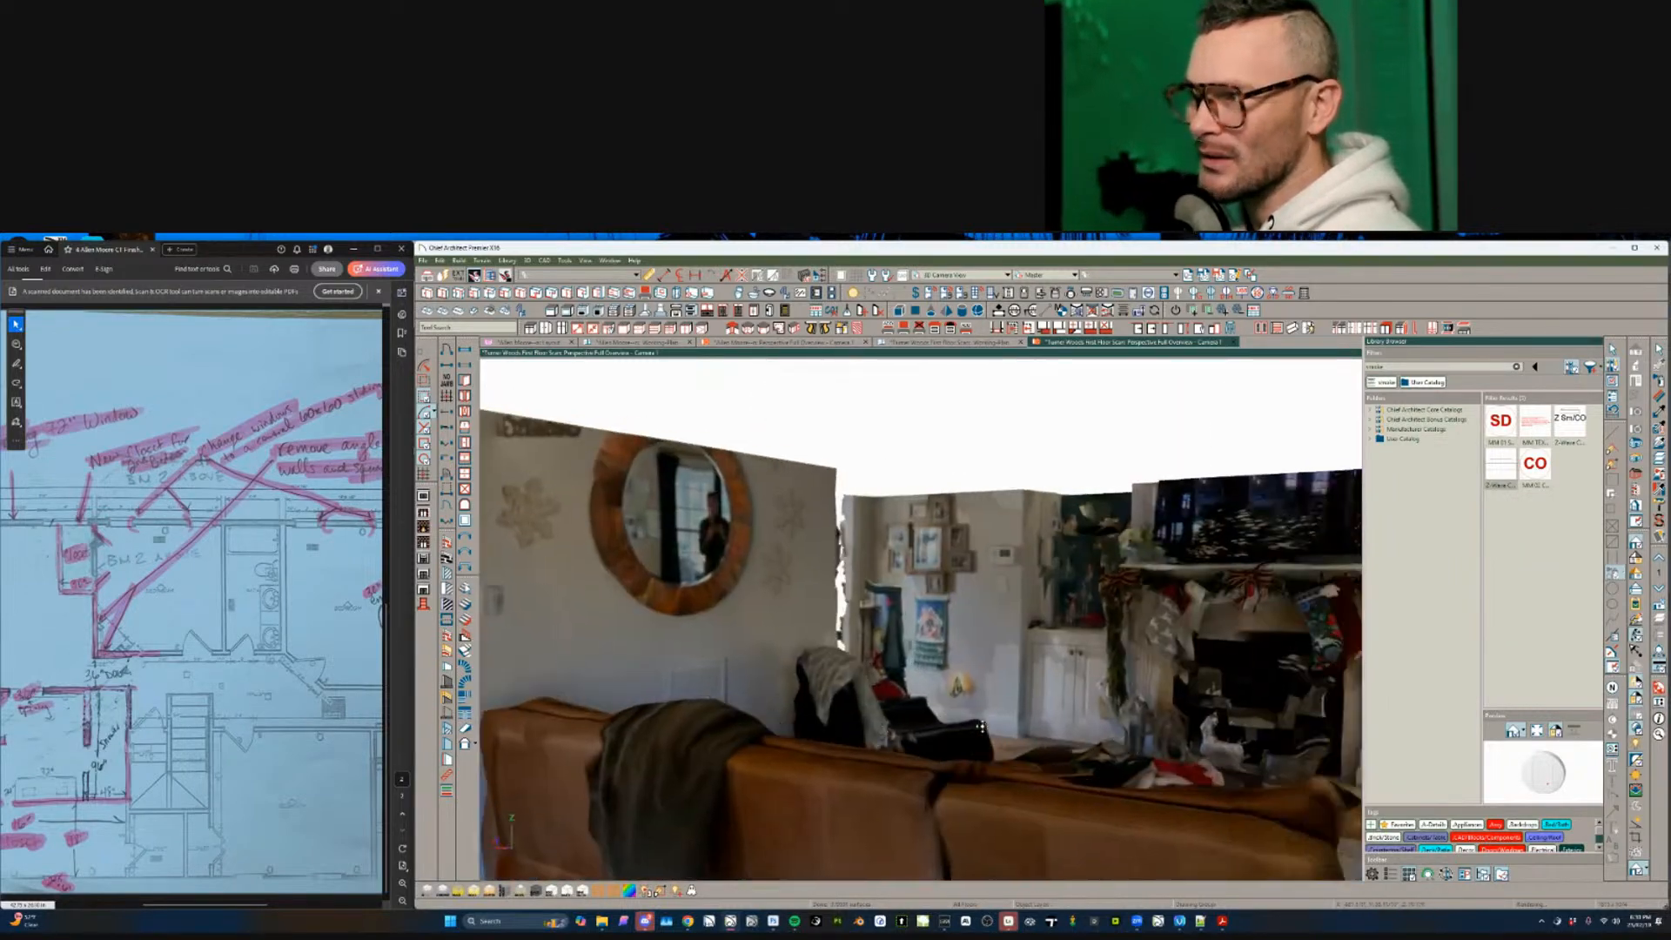
{"action": "key", "text": "Left"}
{"action": "key", "text": "Left"}
{"action": "key", "text": "Left"}
{"action": "key", "text": "Left"}
{"action": "key", "text": "Left"}
{"action": "key", "text": "Left"}
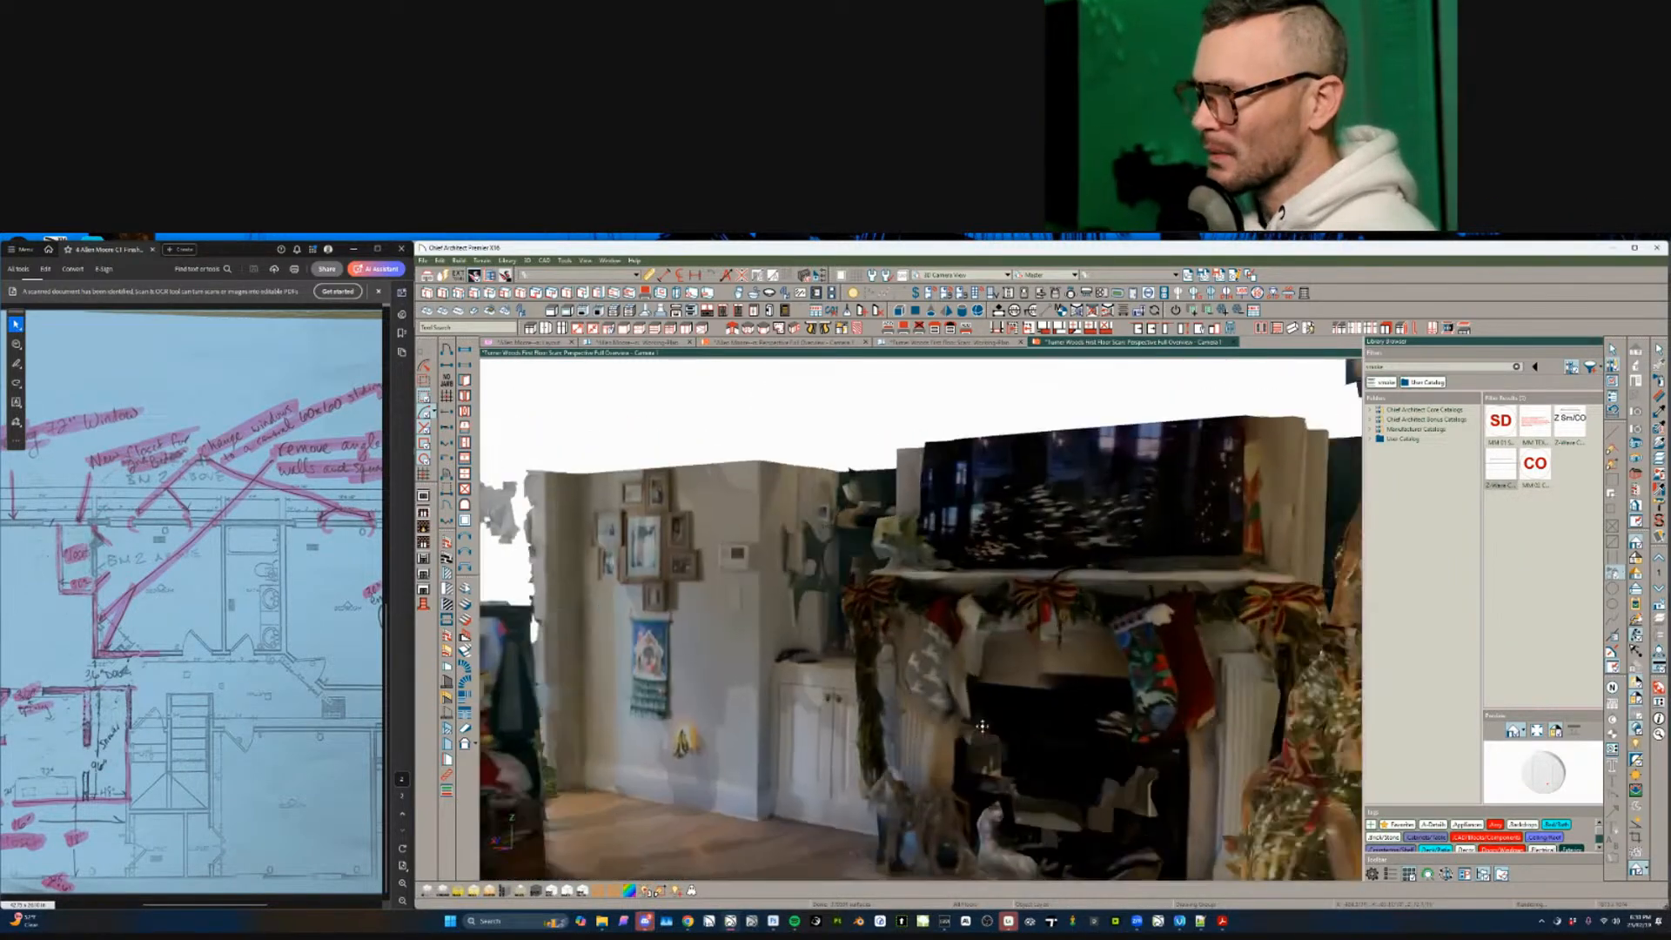
{"action": "key", "text": "Left"}
{"action": "key", "text": "Left"}
{"action": "key", "text": "Left"}
{"action": "key", "text": "Left"}
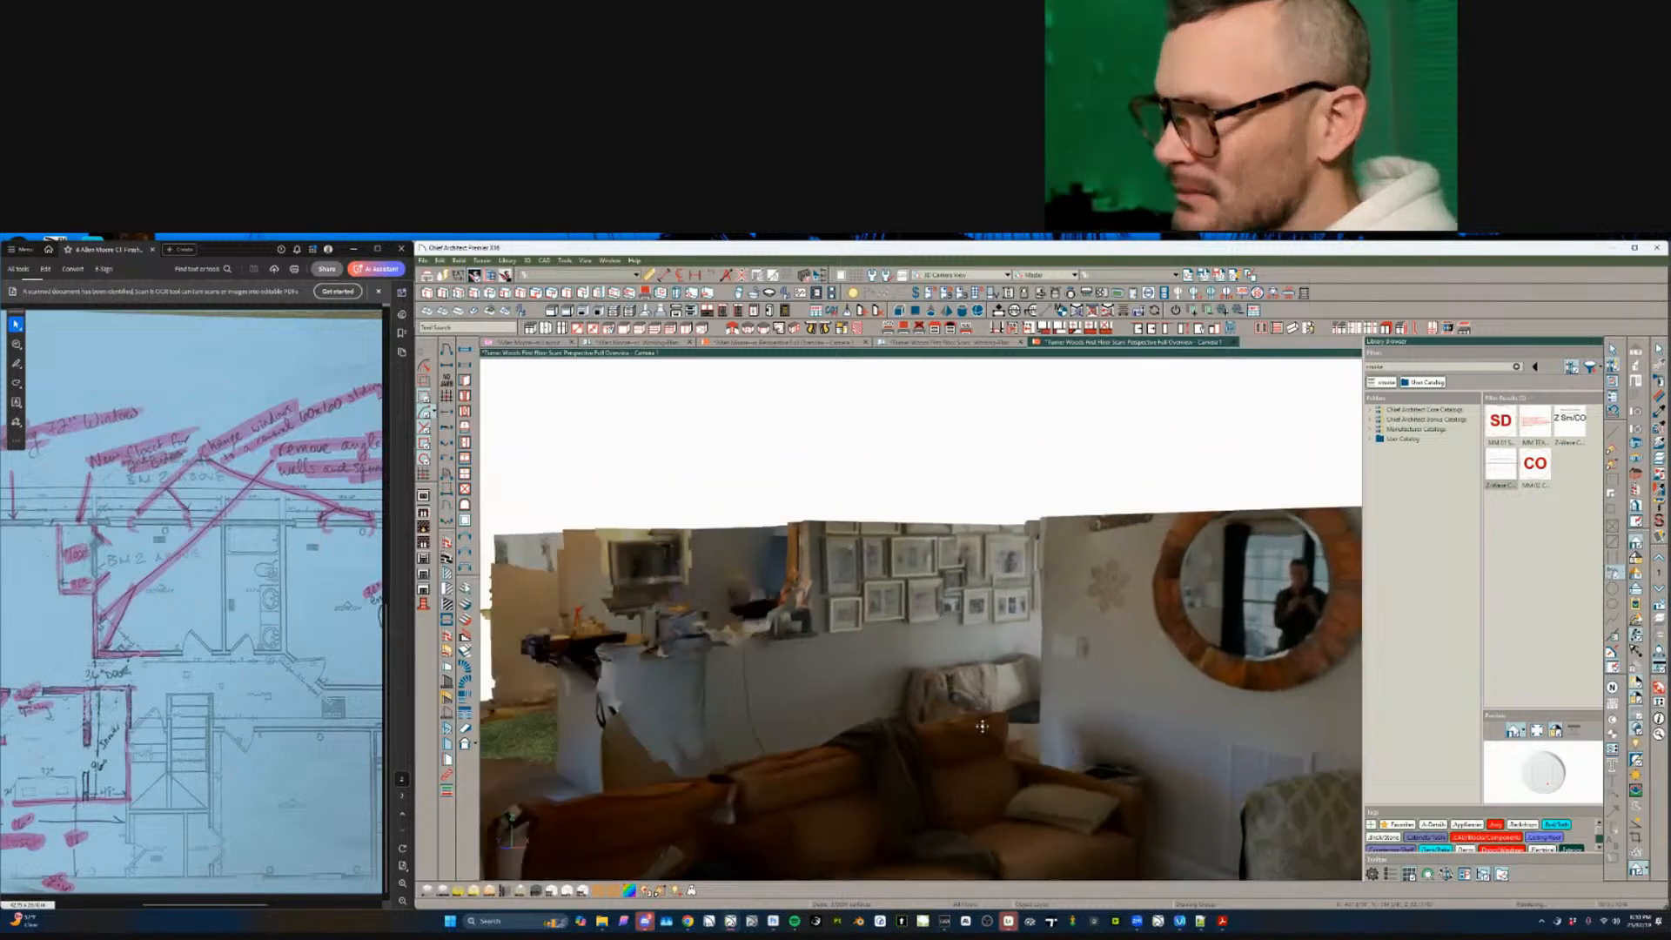
{"action": "key", "text": "Up"}
{"action": "key", "text": "Up"}
{"action": "key", "text": "Up"}
{"action": "key", "text": "Up"}
{"action": "key", "text": "Down"}
{"action": "key", "text": "Down"}
{"action": "key", "text": "Down"}
{"action": "key", "text": "Down"}
{"action": "key", "text": "Down"}
{"action": "key", "text": "Down"}
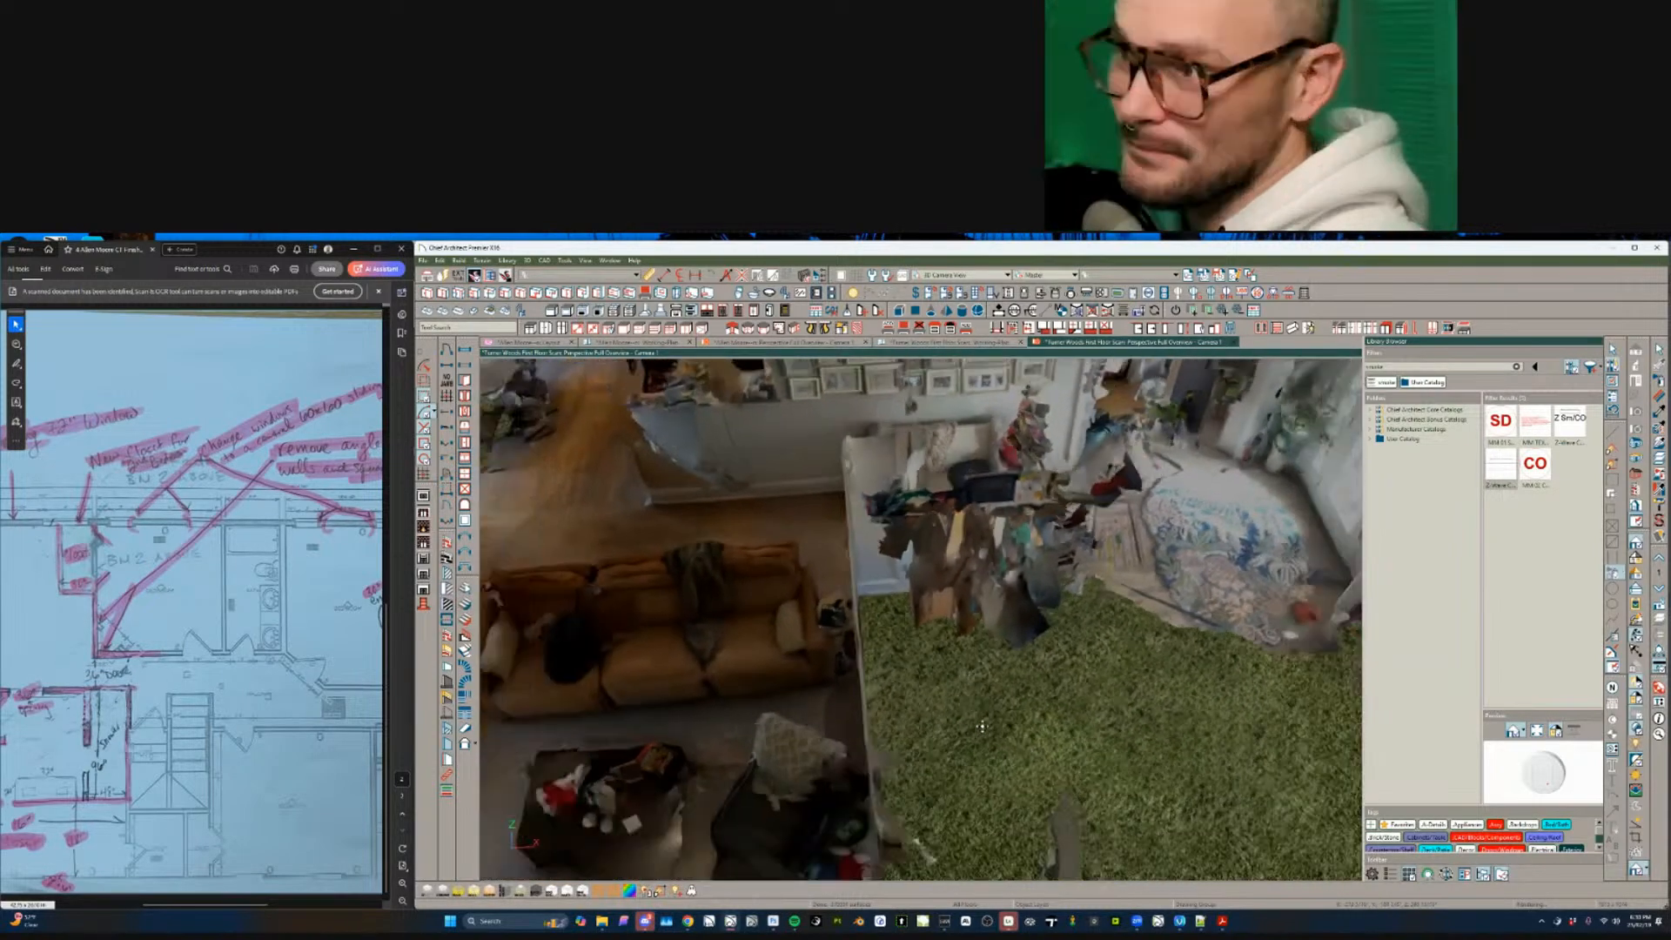
{"action": "key", "text": "Up"}
{"action": "key", "text": "Up"}
{"action": "key", "text": "Up"}
{"action": "key", "text": "Up"}
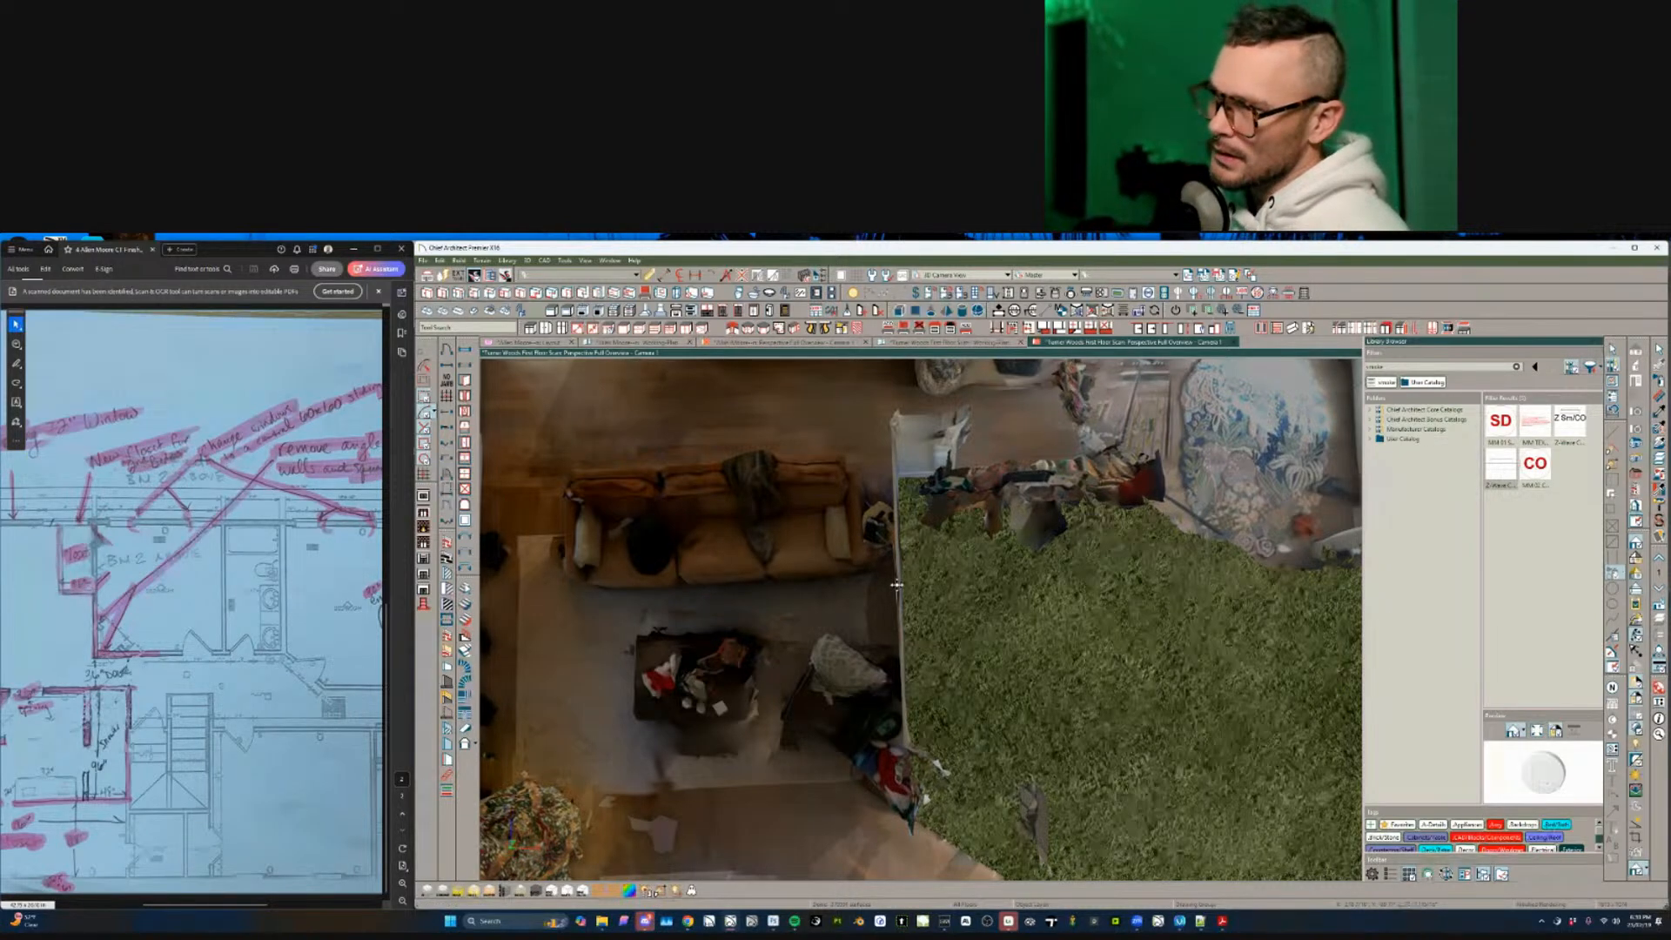
{"action": "middle_click_drag", "start_coordinate": [1096, 837], "coordinate": [1056, 743]}
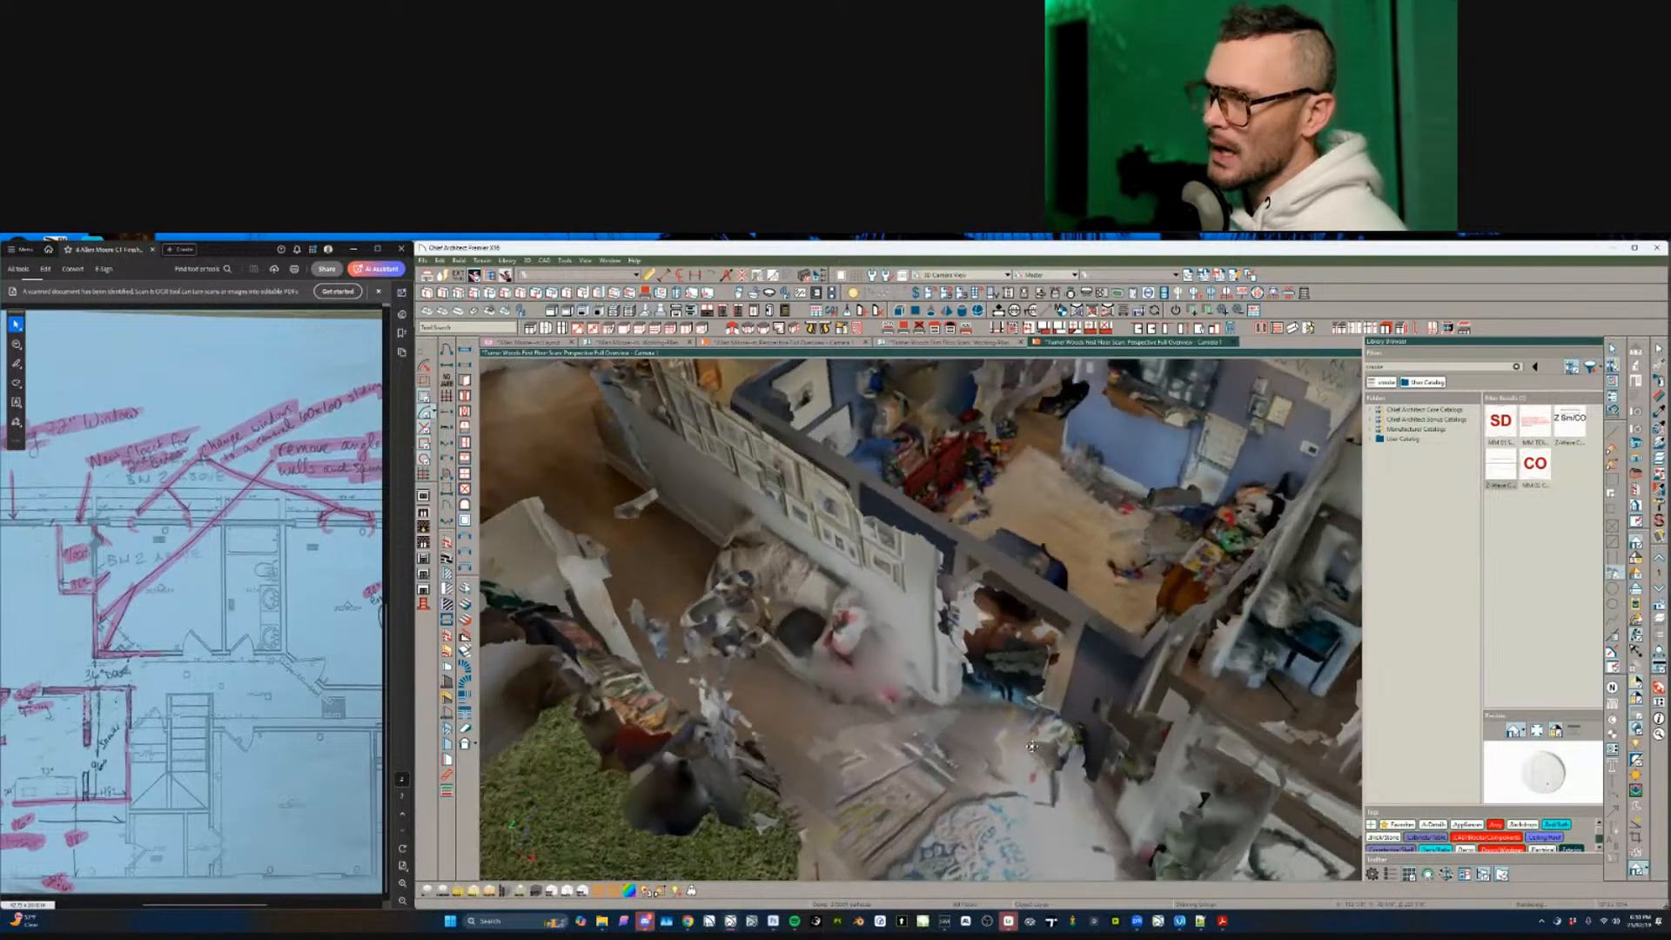
{"action": "scroll", "coordinate": [1031, 745], "scroll_direction": "up", "scroll_amount": 2}
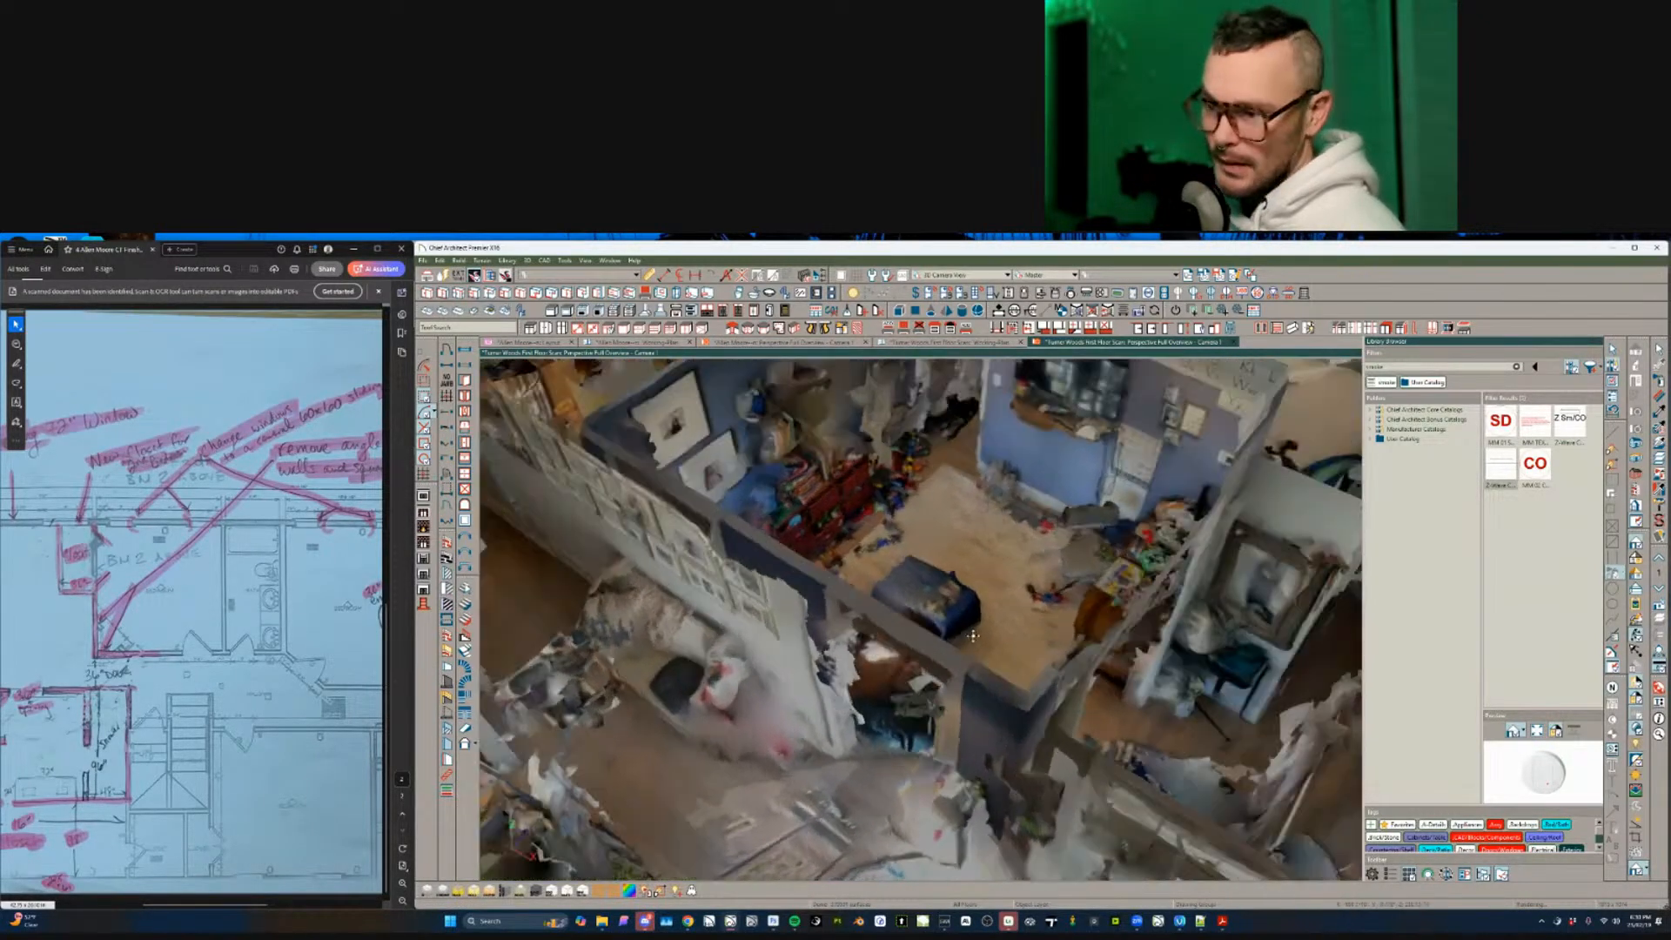
{"action": "left_click_drag", "start_coordinate": [973, 636], "coordinate": [1048, 533]}
{"action": "scroll", "coordinate": [853, 720], "scroll_direction": "up", "scroll_amount": 2}
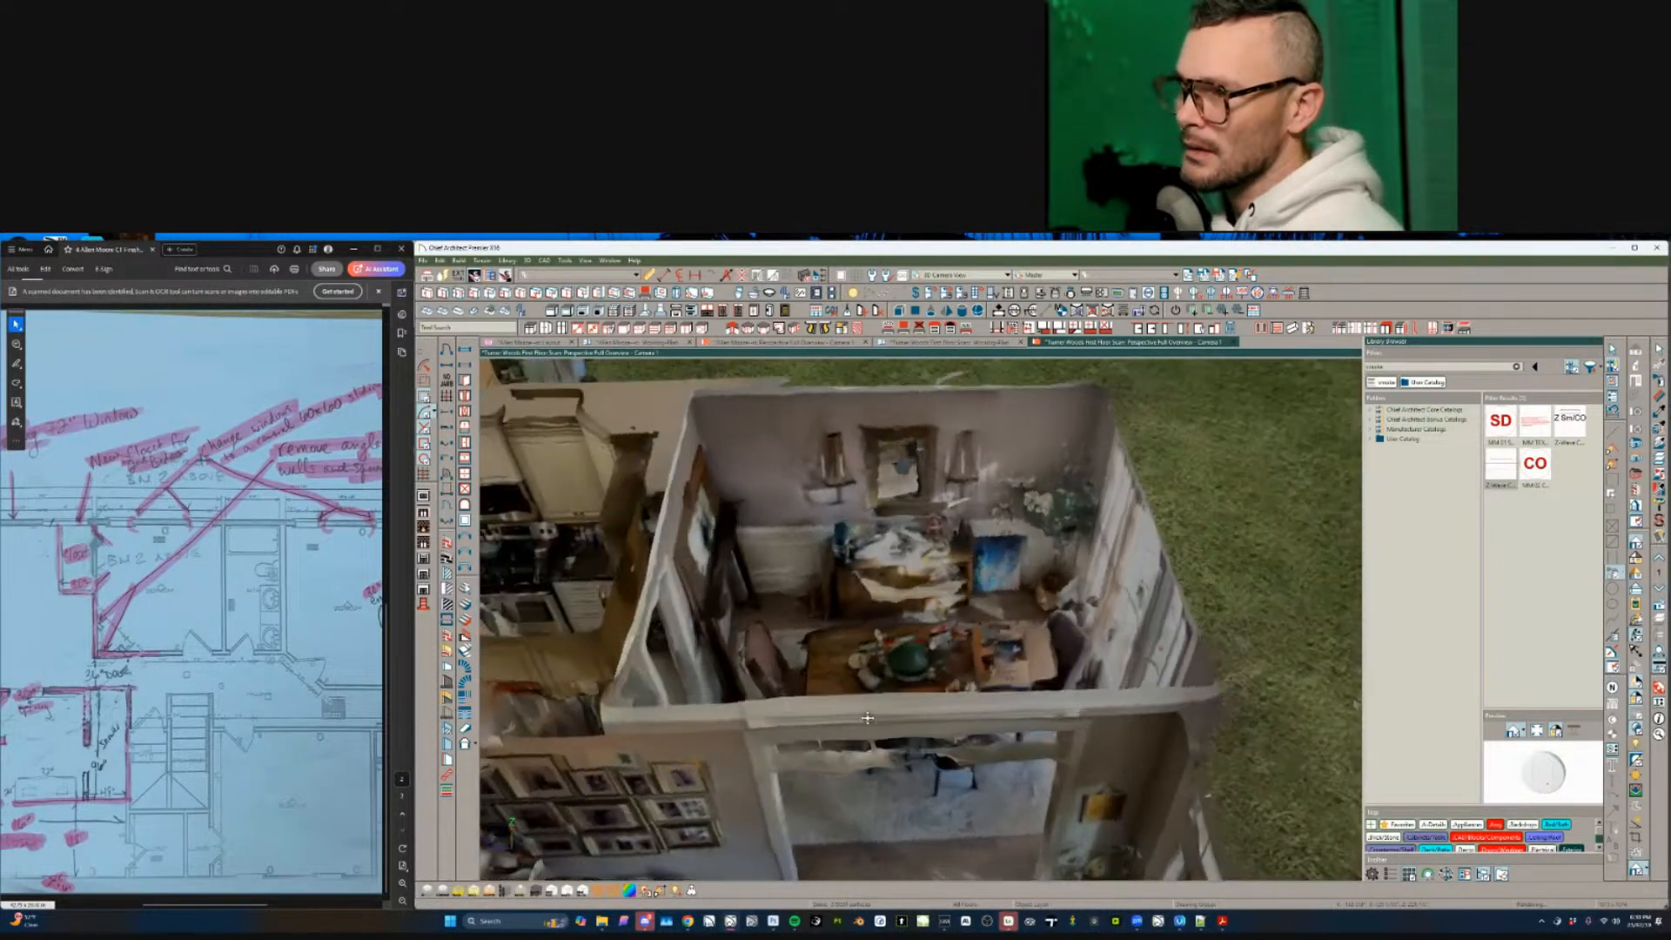
- Orbit around the dining room, up to the wreath front door, and toward the purple office
{"action": "middle_click_drag", "start_coordinate": [867, 718], "coordinate": [867, 722]}
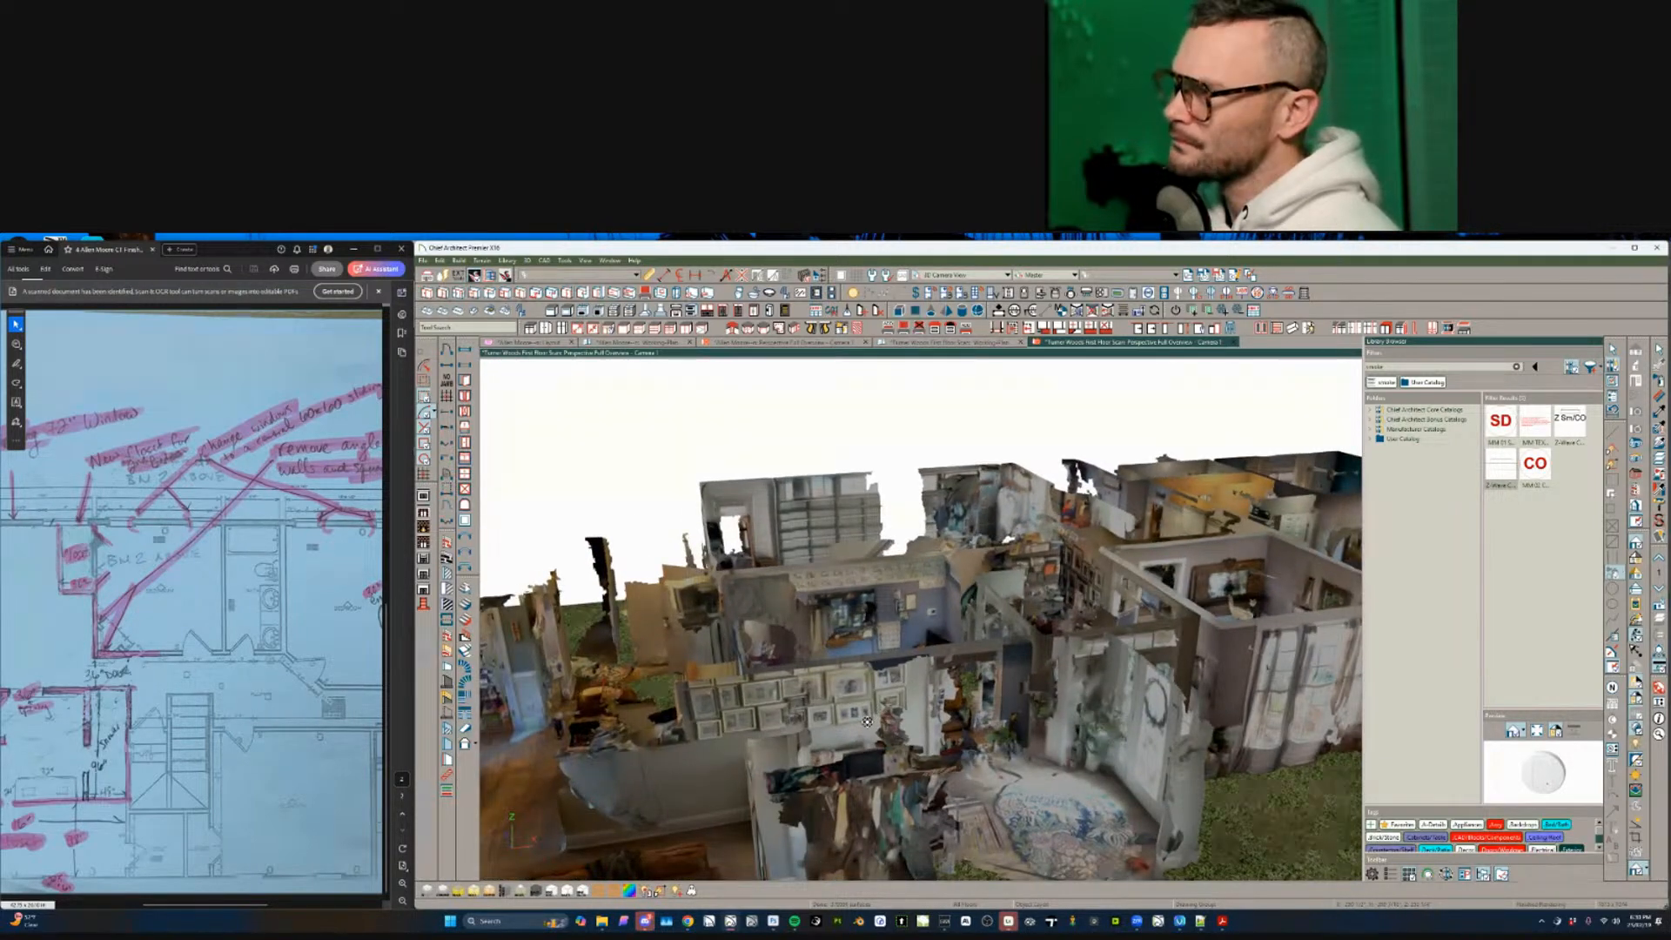
{"action": "middle_click_drag", "start_coordinate": [867, 722], "coordinate": [867, 721]}
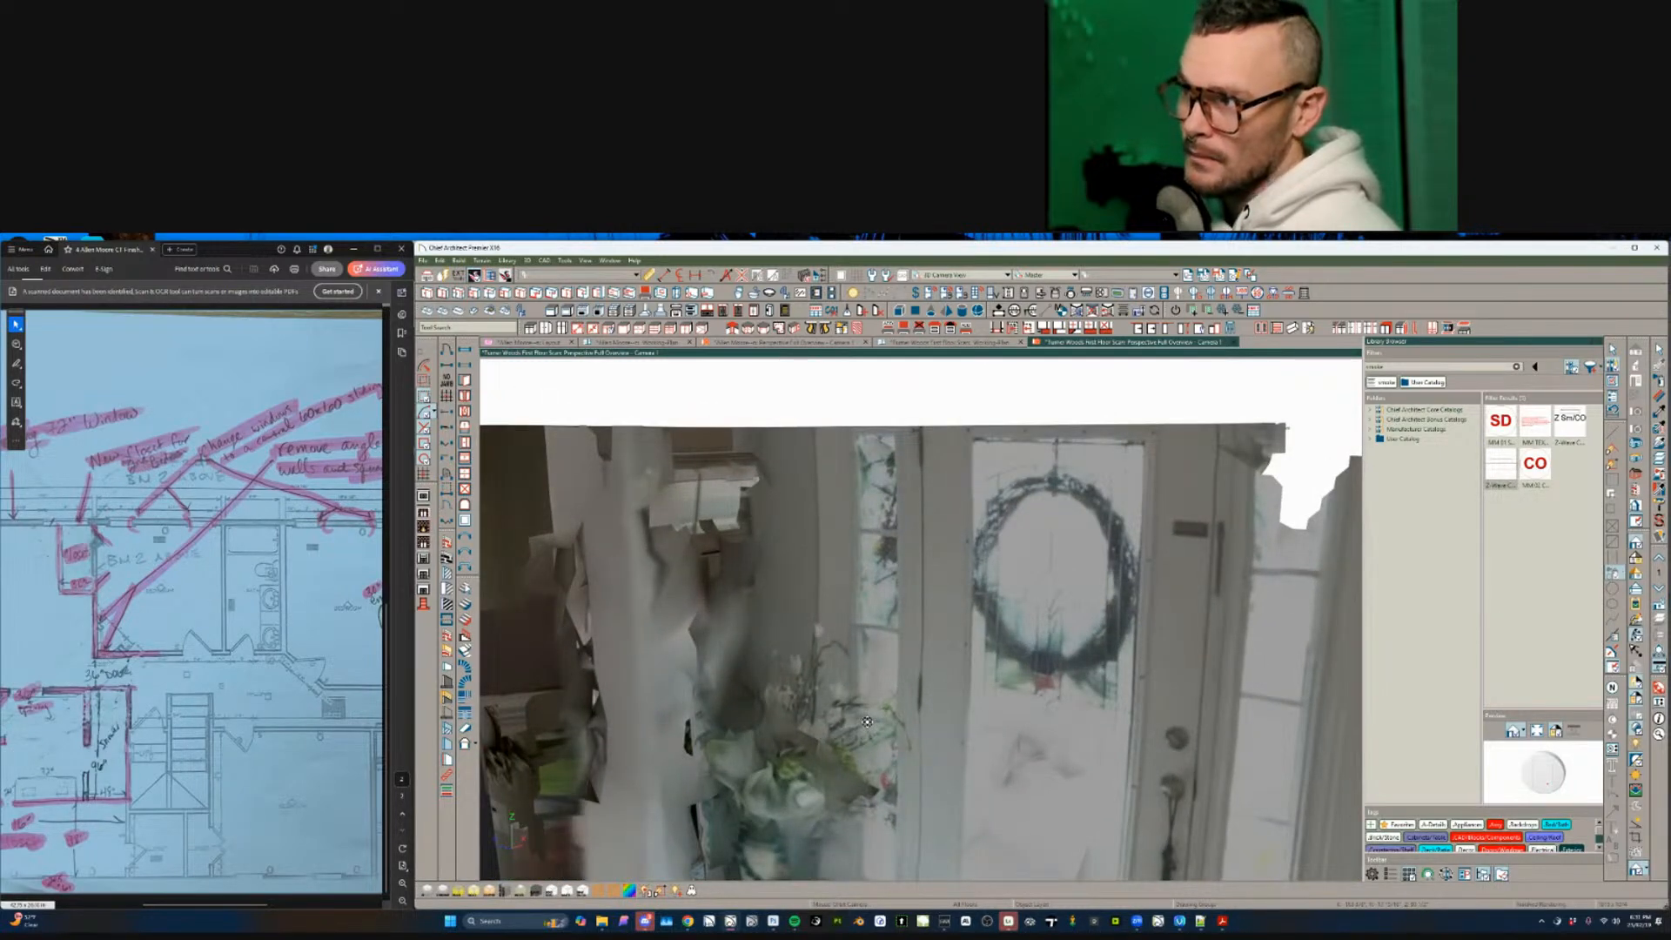
{"action": "middle_click_drag", "start_coordinate": [867, 721], "coordinate": [867, 722]}
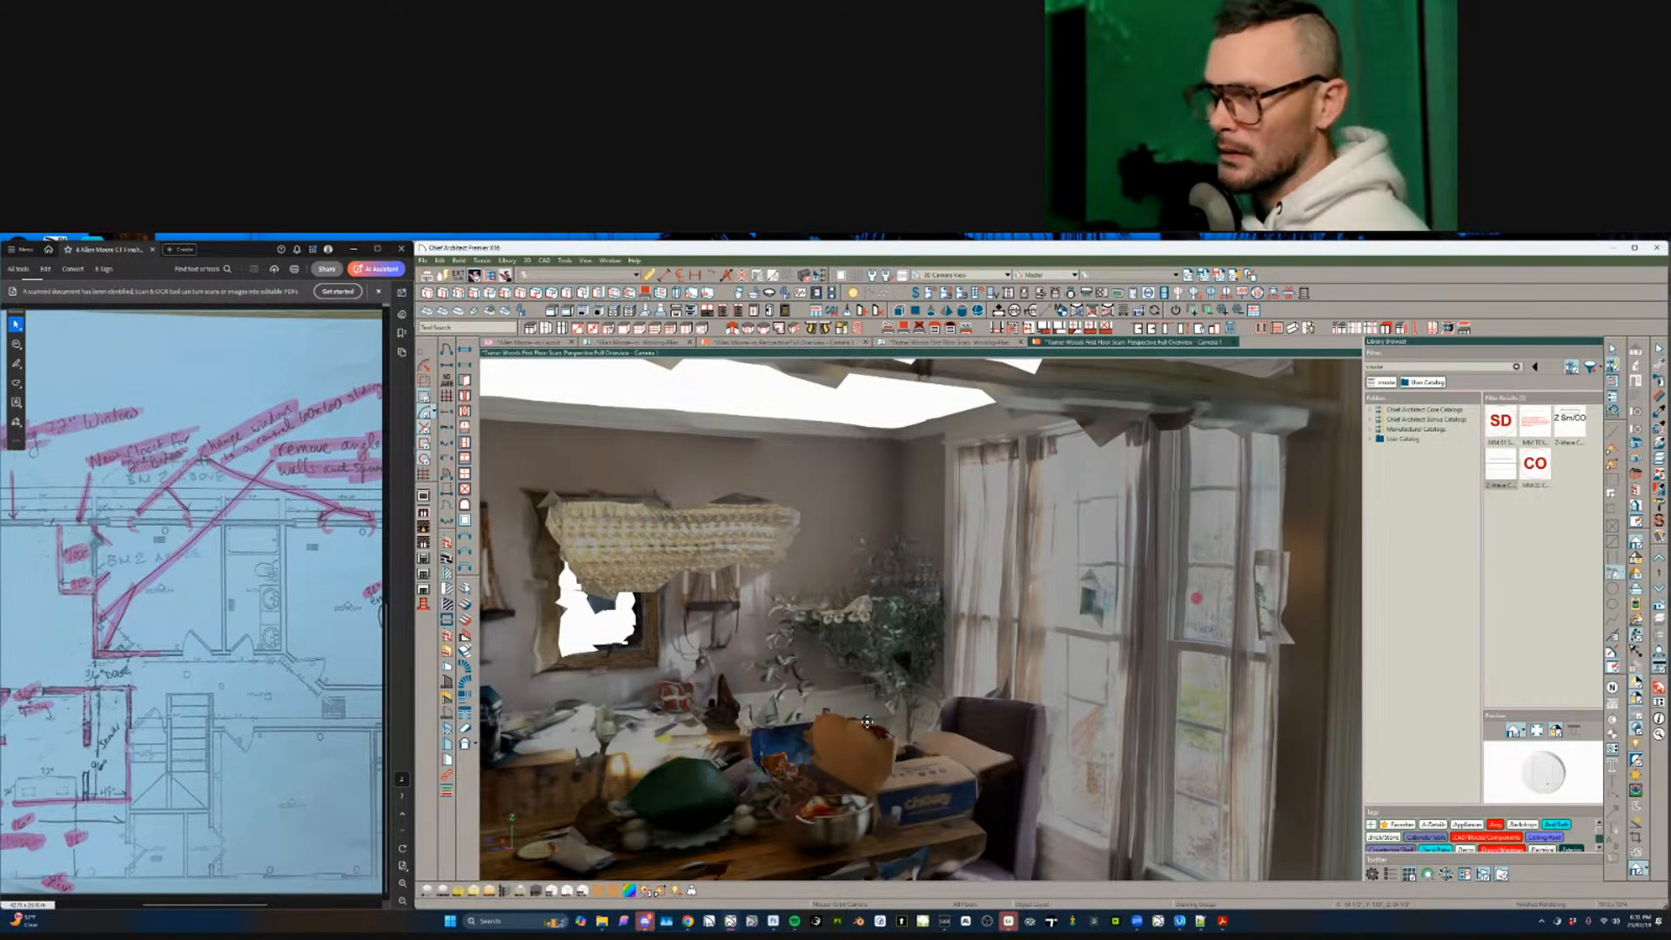
{"action": "left_click_drag", "start_coordinate": [866, 721], "coordinate": [704, 680]}
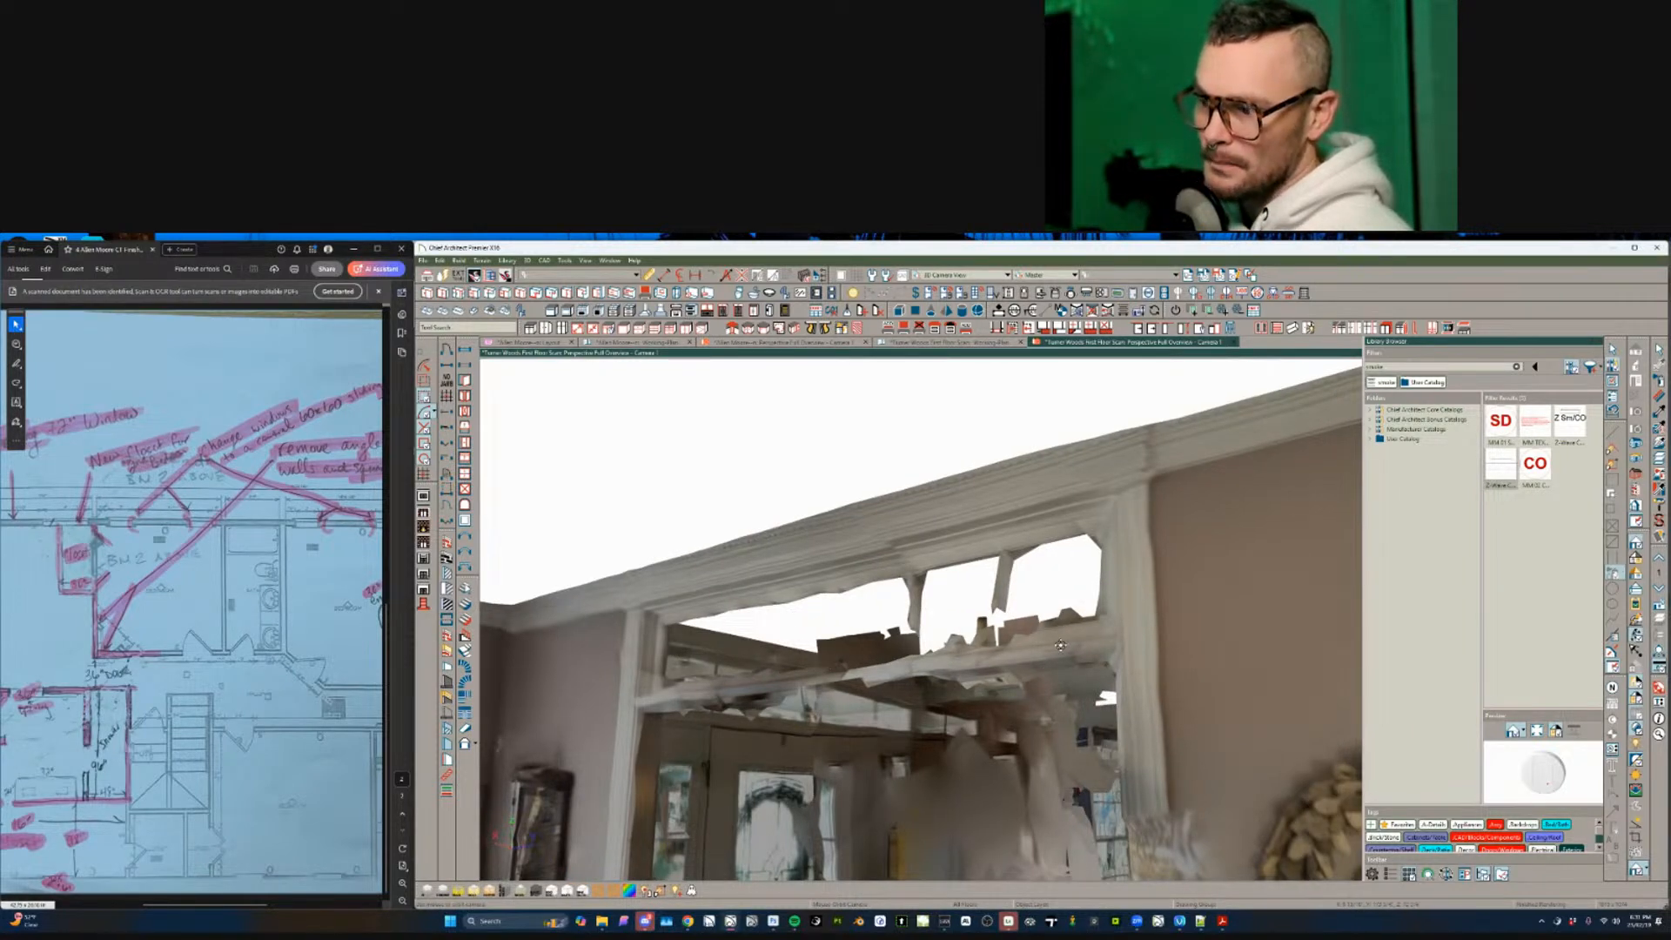
- Orbit to the framed wall opening and view the entry doors from several angles
{"action": "scroll", "coordinate": [1060, 646], "scroll_direction": "up", "scroll_amount": 8}
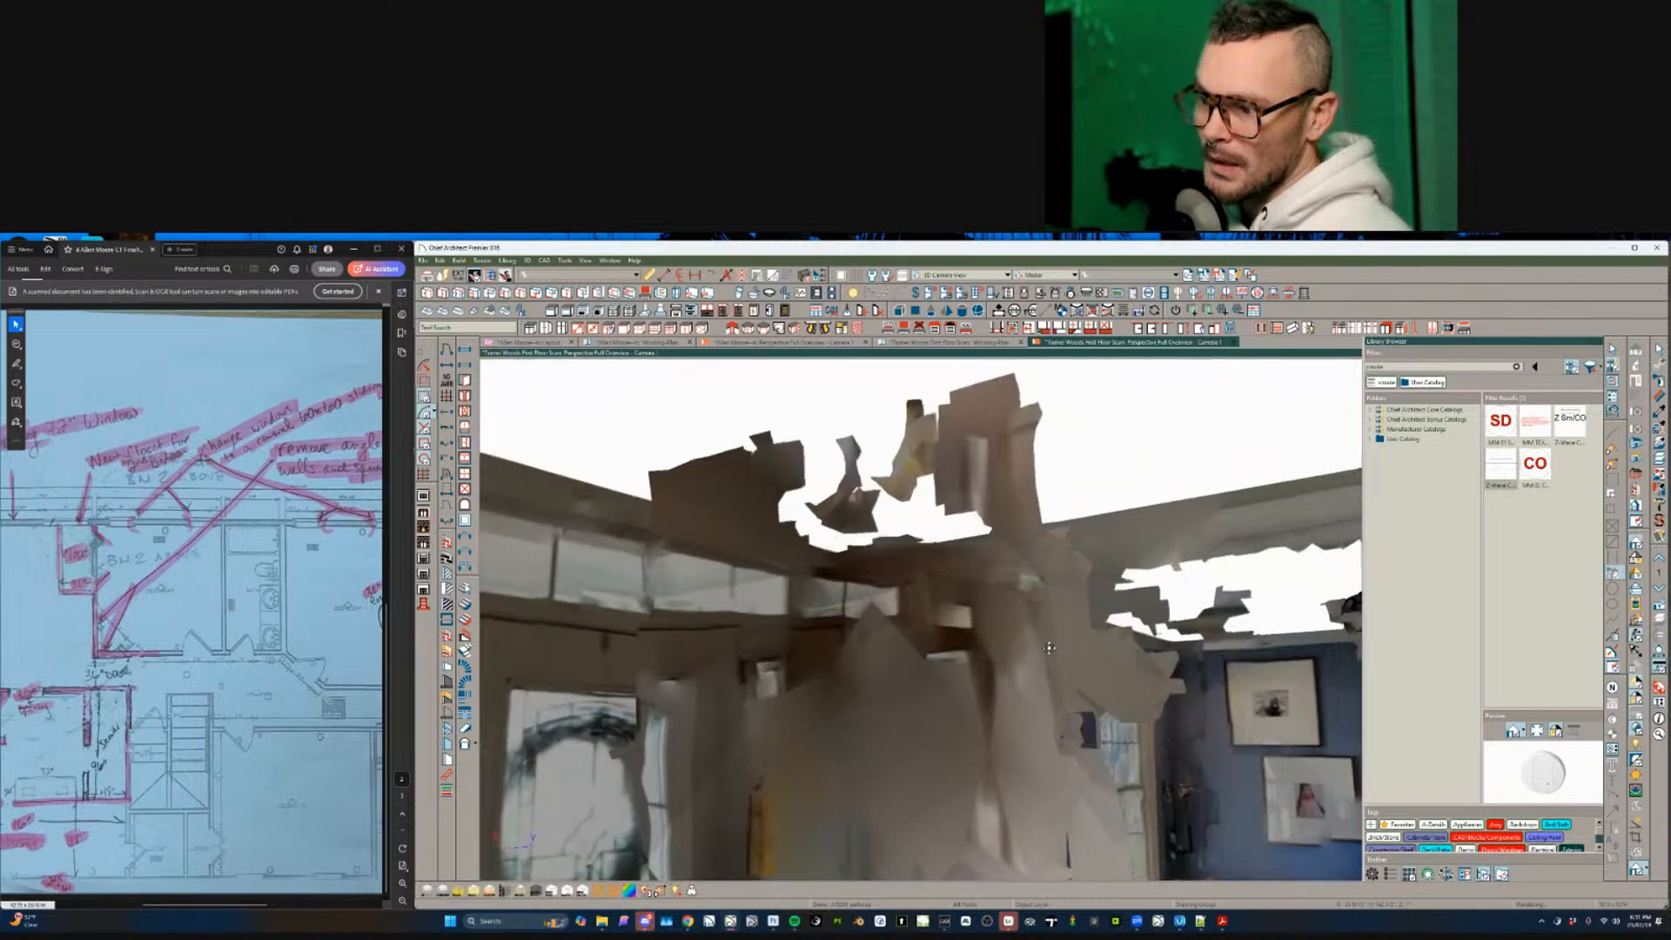
{"action": "middle_click_drag", "start_coordinate": [1049, 648], "coordinate": [1012, 632]}
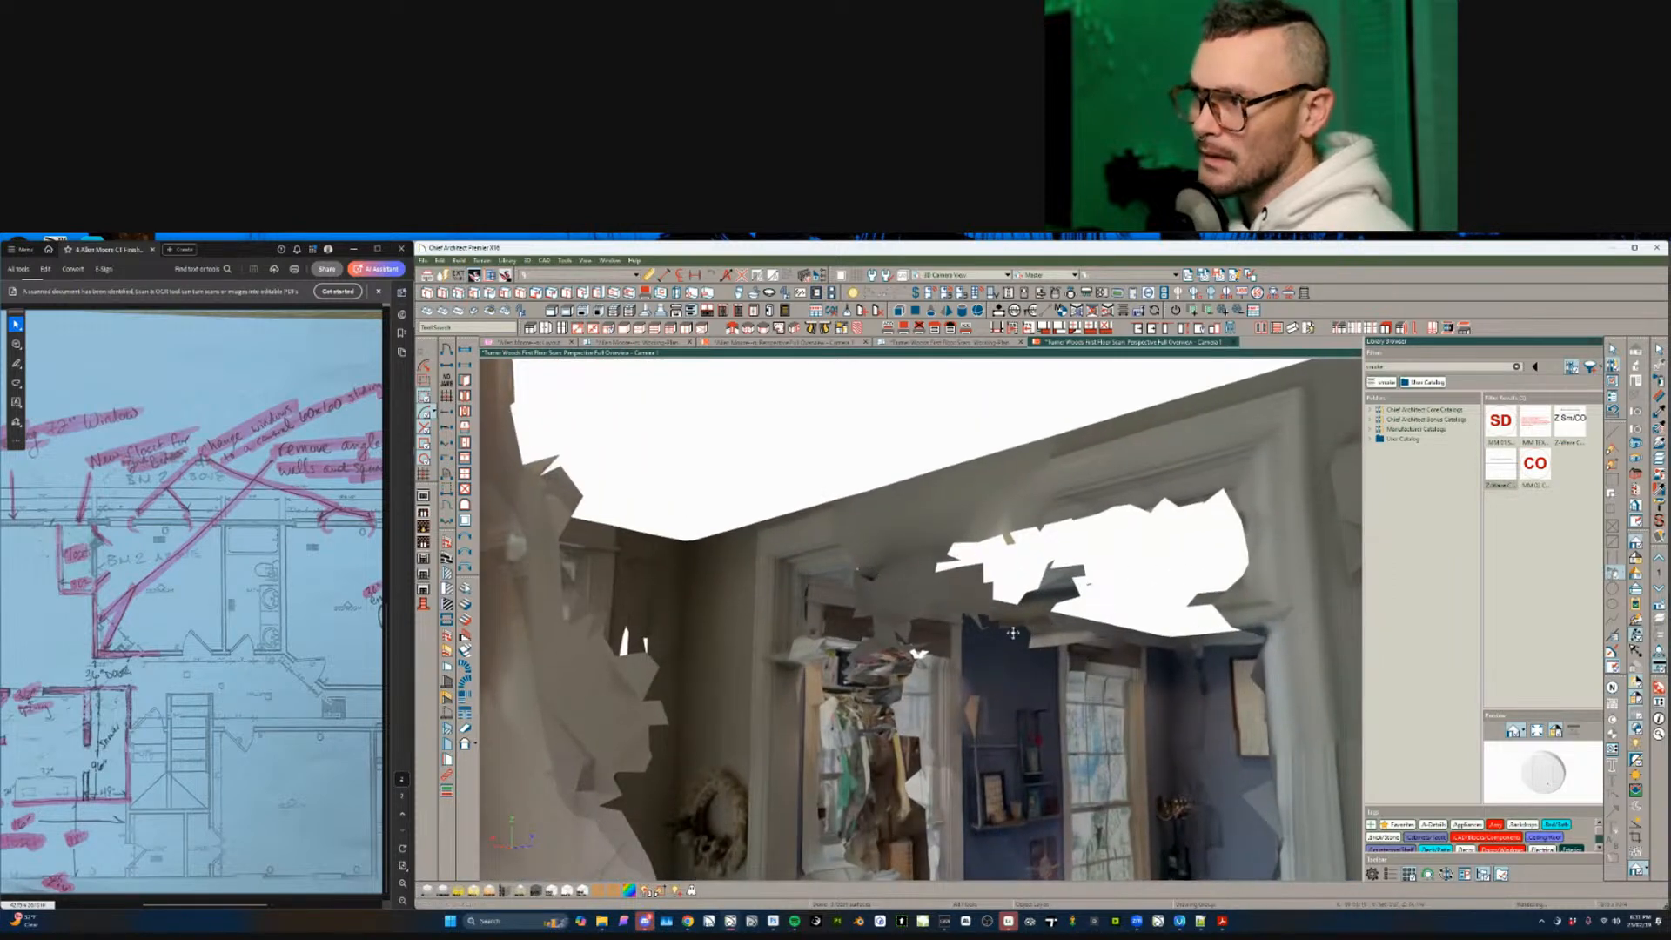
{"action": "left_click_drag", "start_coordinate": [1012, 633], "coordinate": [1305, 661]}
{"action": "left_click_drag", "start_coordinate": [644, 758], "coordinate": [824, 733]}
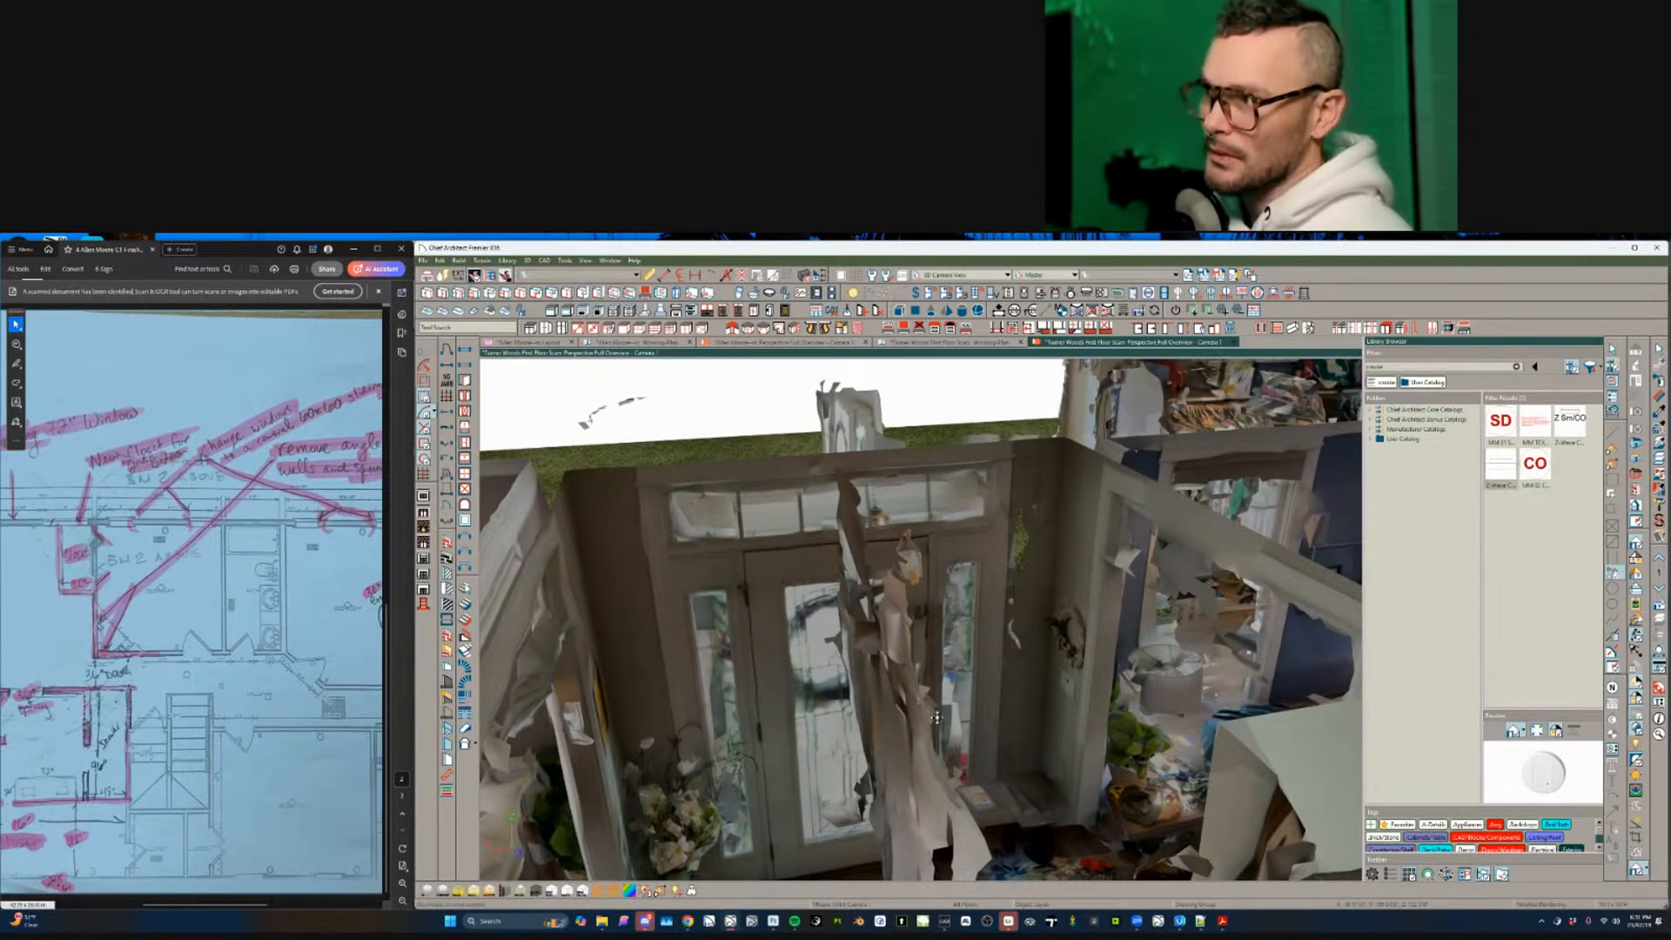
{"action": "left_click_drag", "start_coordinate": [975, 578], "coordinate": [686, 717]}
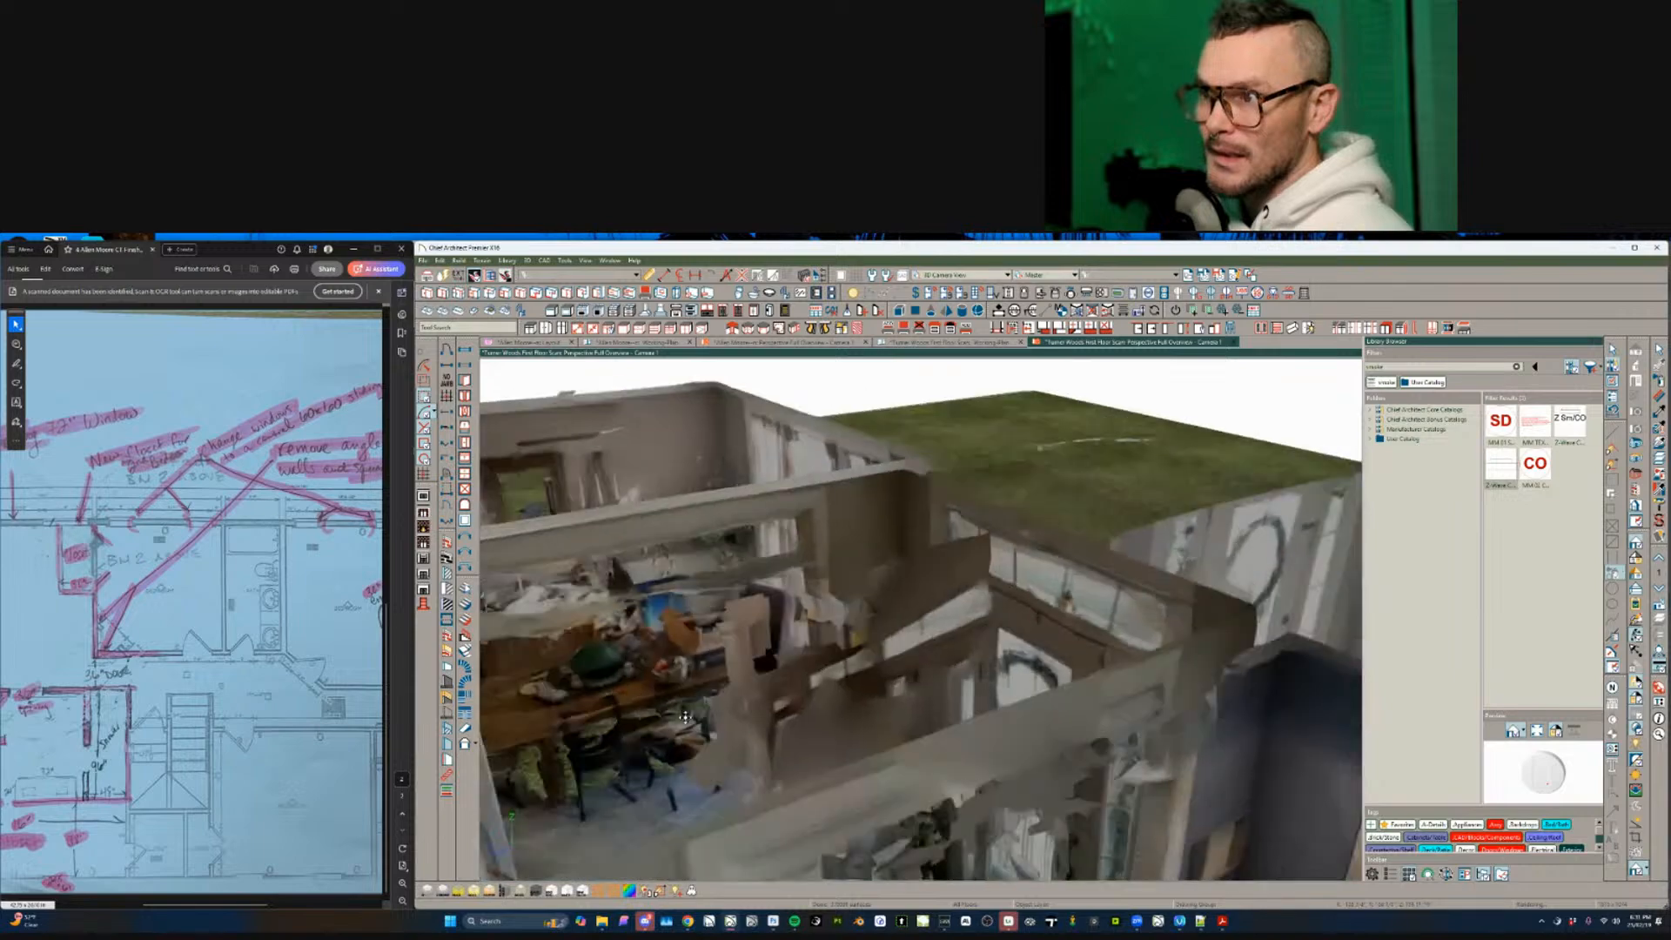
{"action": "scroll", "coordinate": [686, 717], "scroll_direction": "down", "scroll_amount": 5}
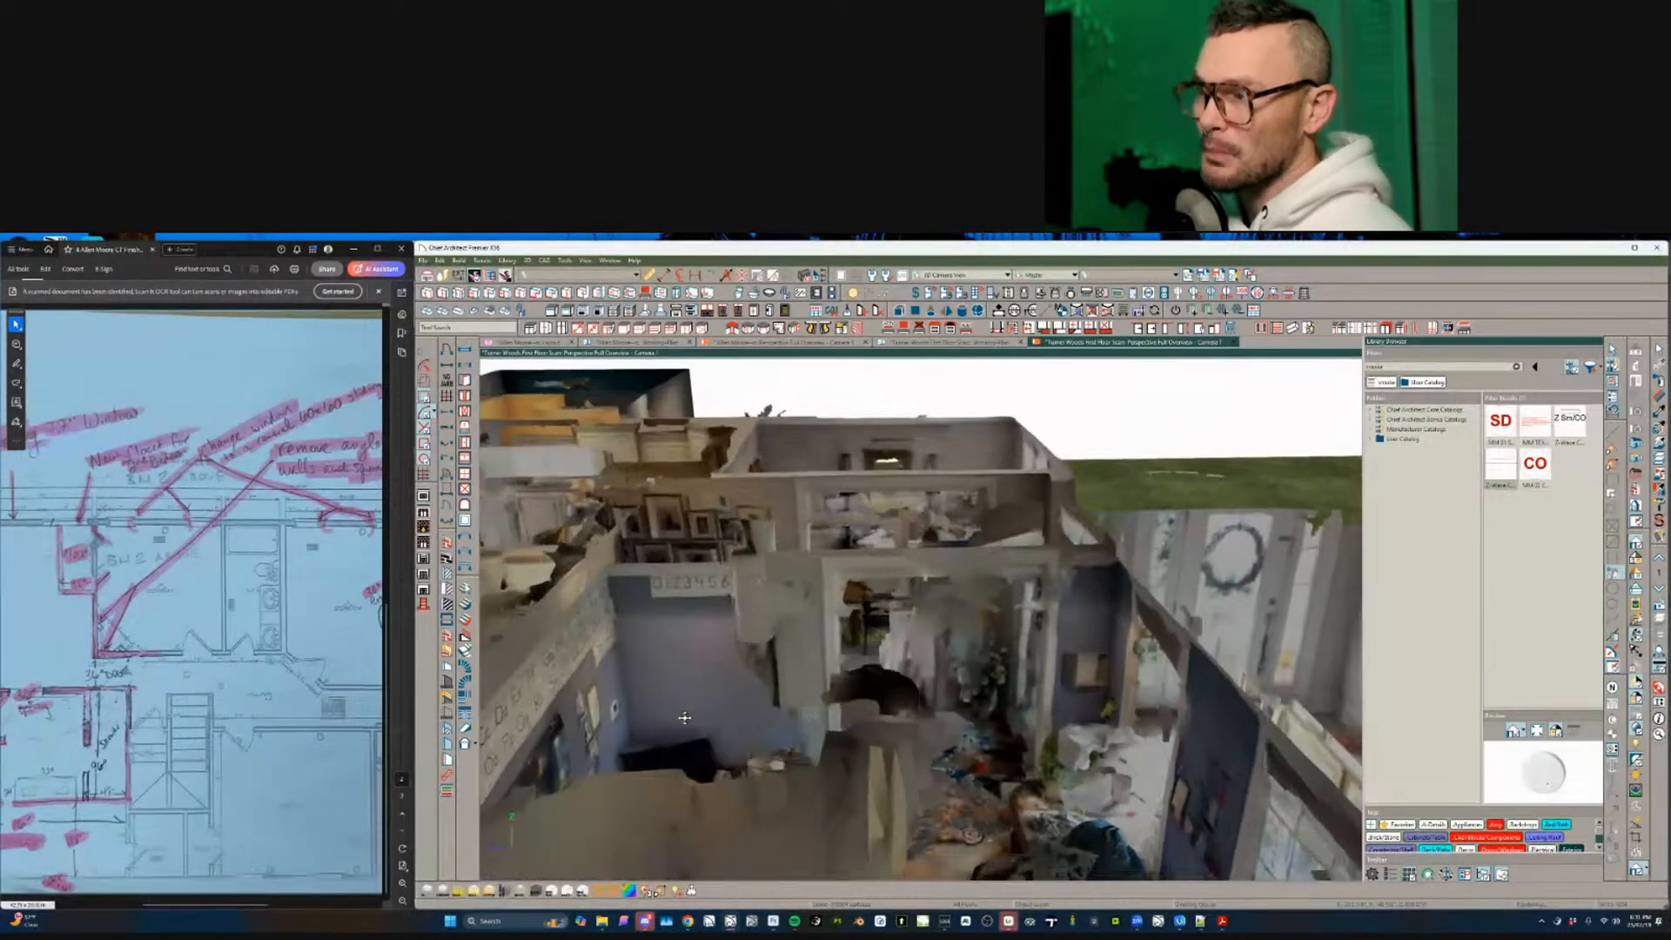
{"action": "left_click_drag", "start_coordinate": [685, 718], "coordinate": [701, 755]}
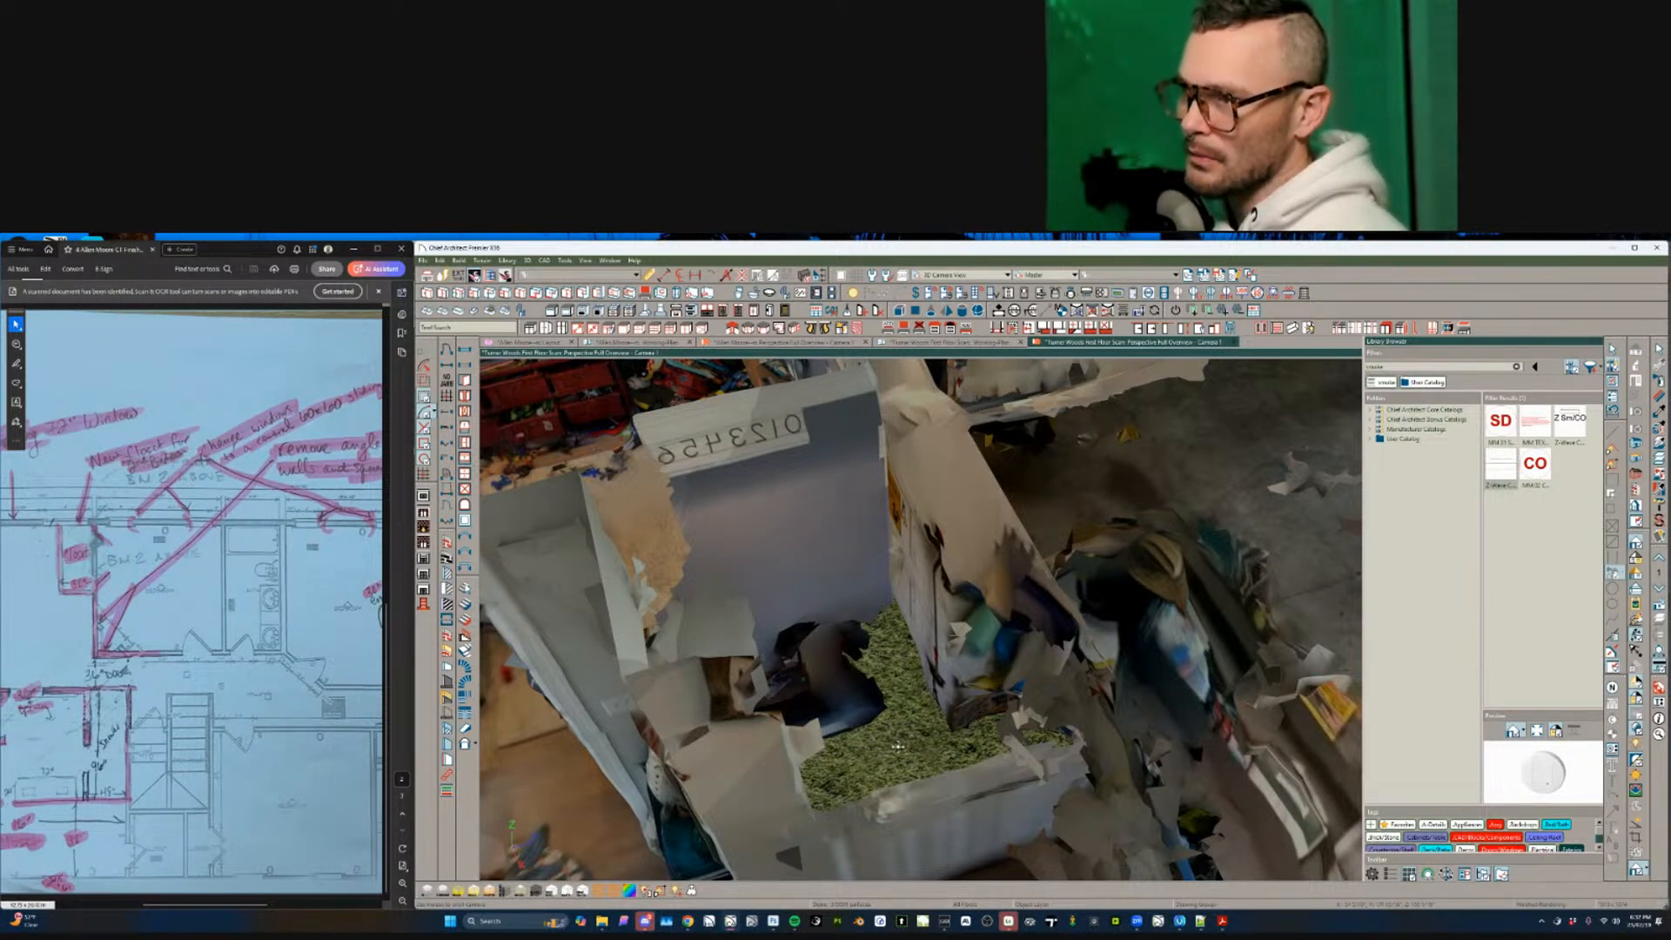
- Move toward the shelves, pull back to a wide side overview, then close the camera view and scan plan
{"action": "middle_click_drag", "start_coordinate": [897, 746], "coordinate": [867, 711]}
{"action": "middle_click_drag", "start_coordinate": [935, 514], "coordinate": [890, 798]}
{"action": "middle_click_drag", "start_coordinate": [974, 634], "coordinate": [1016, 756]}
{"action": "scroll", "coordinate": [1017, 756], "scroll_direction": "up", "scroll_amount": 6}
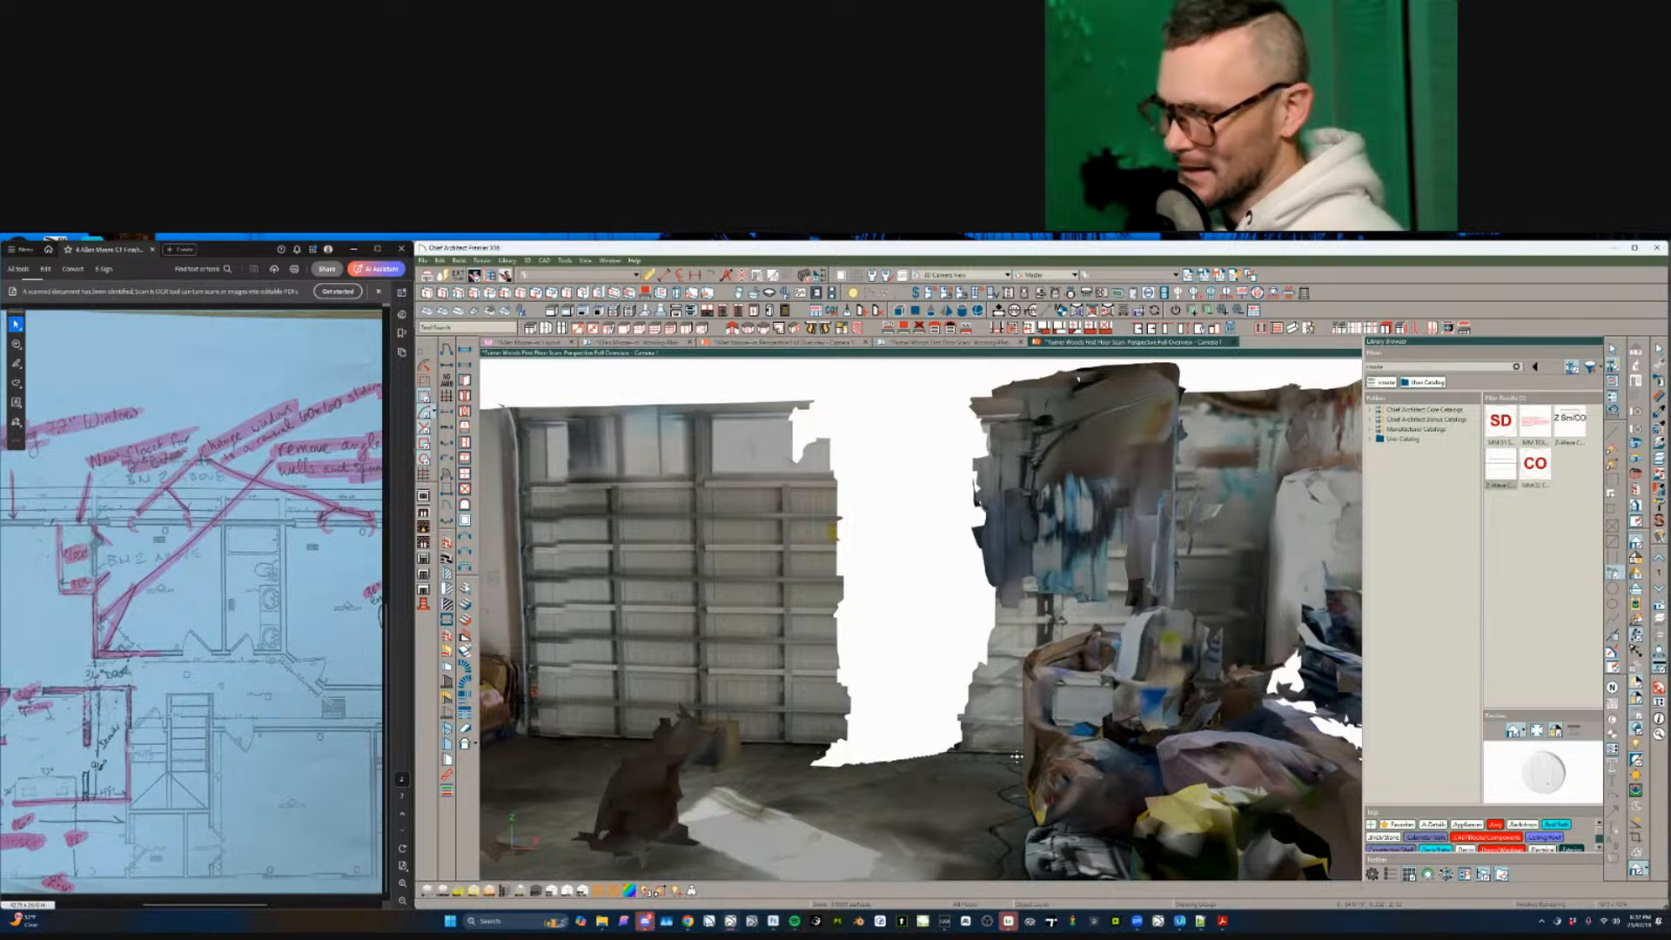
{"action": "scroll", "coordinate": [1016, 756], "scroll_direction": "down", "scroll_amount": 10}
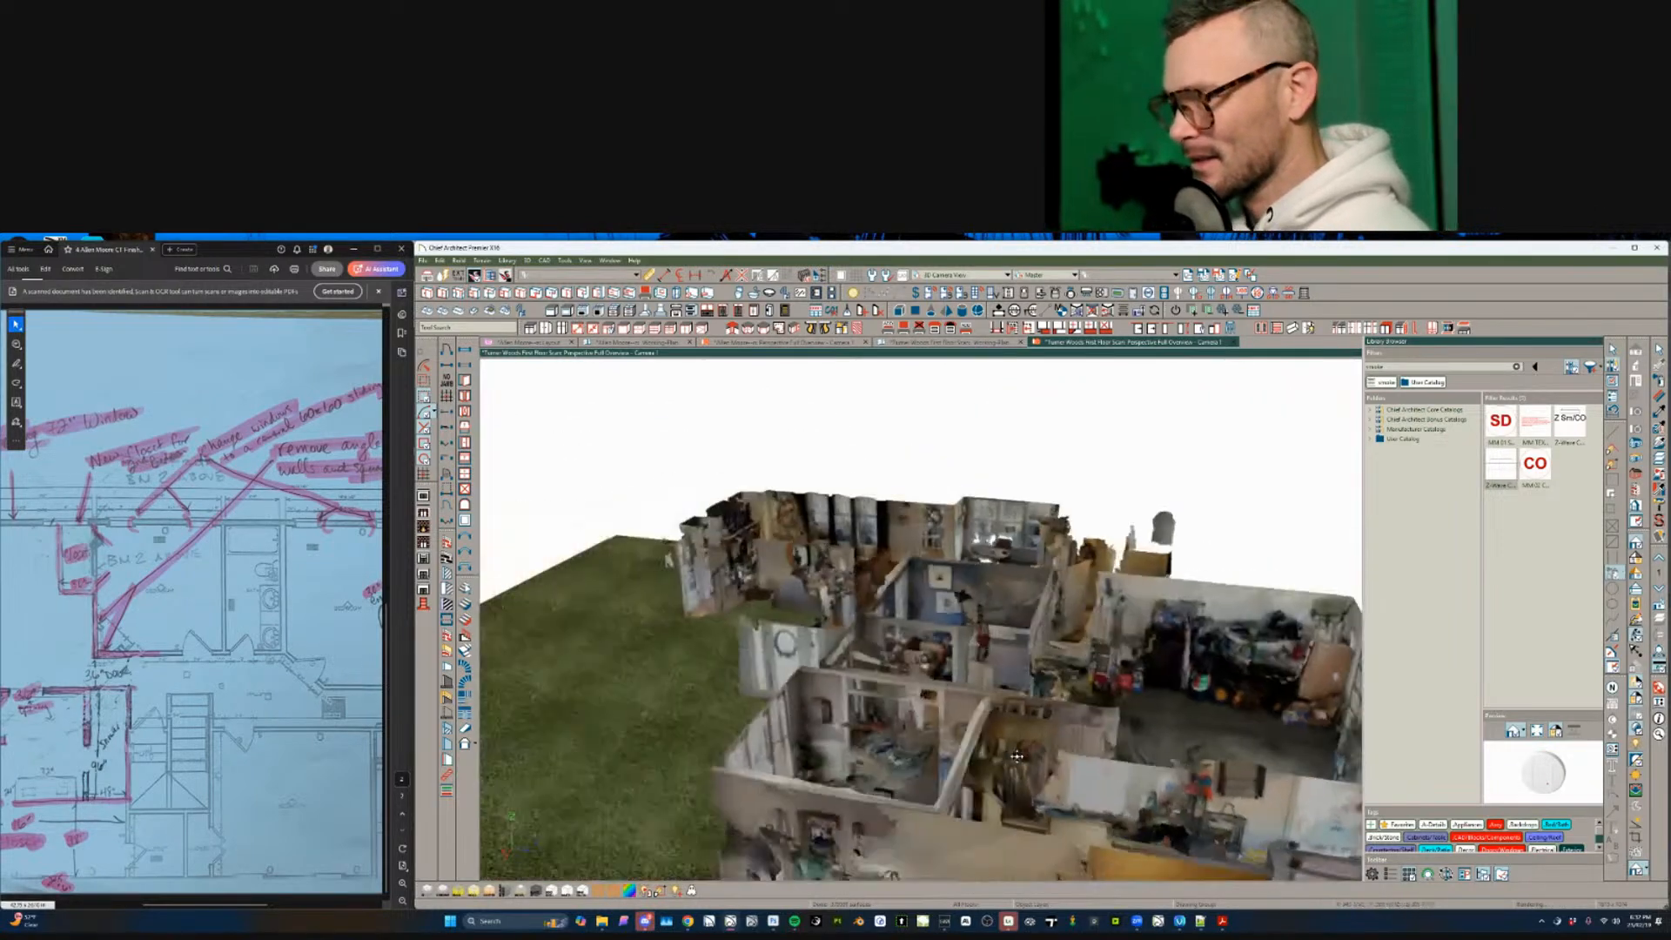
{"action": "middle_click_drag", "start_coordinate": [1016, 757], "coordinate": [1109, 652]}
{"action": "middle_click_drag", "start_coordinate": [858, 722], "coordinate": [787, 717]}
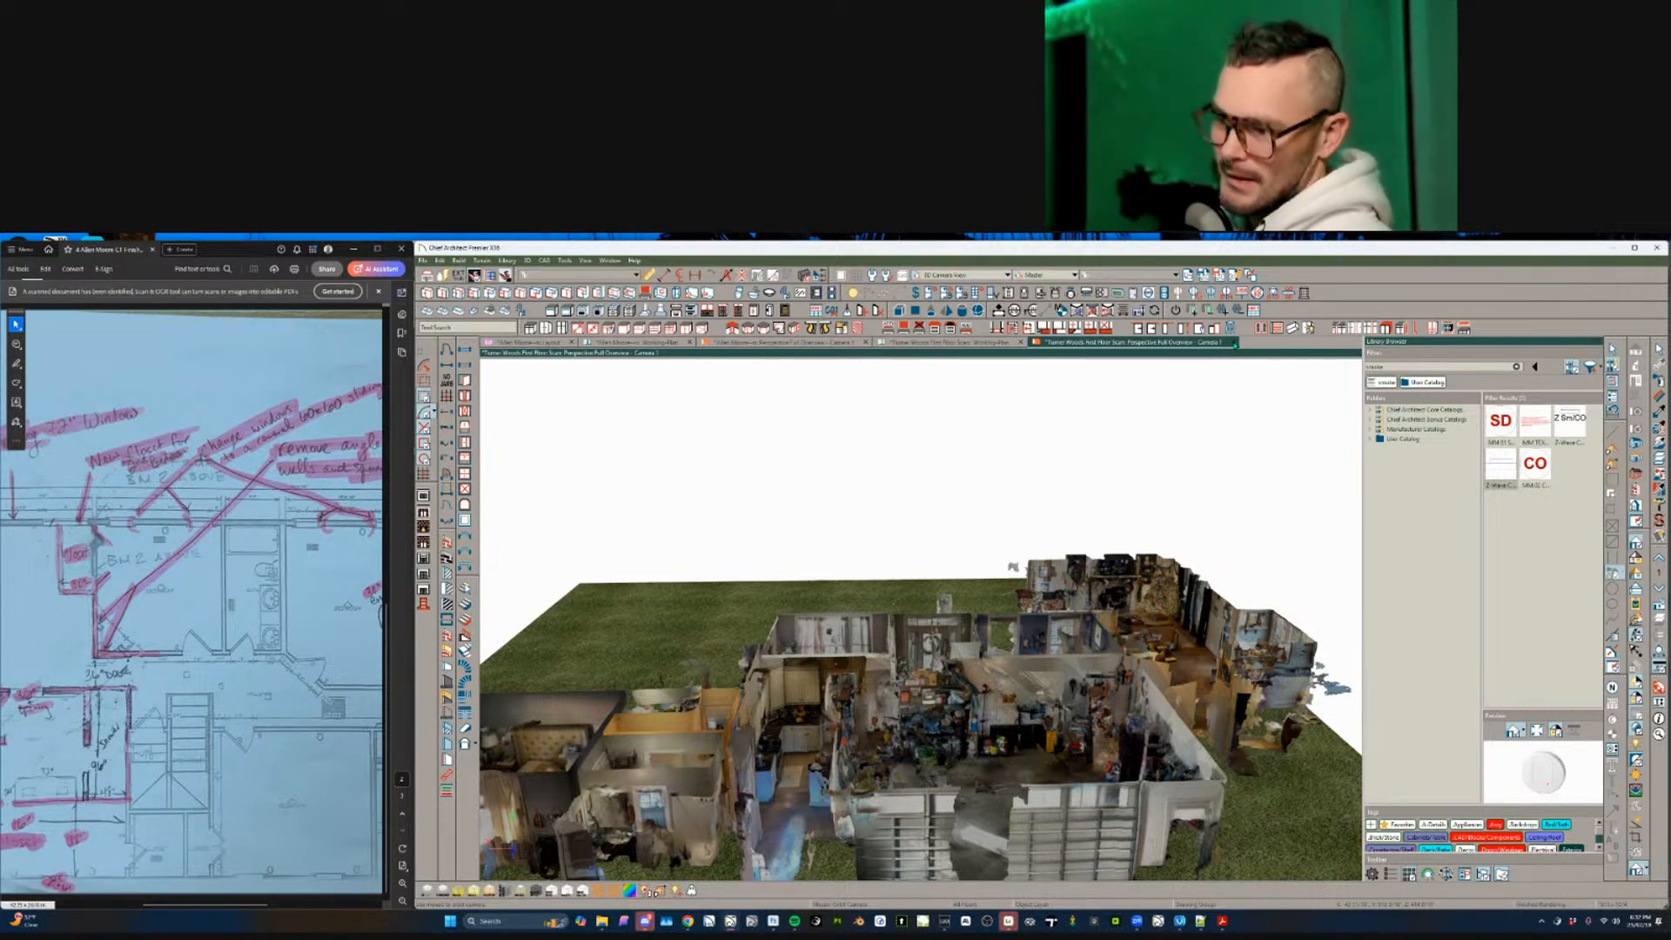
{"action": "left_click", "coordinate": [1234, 342]}
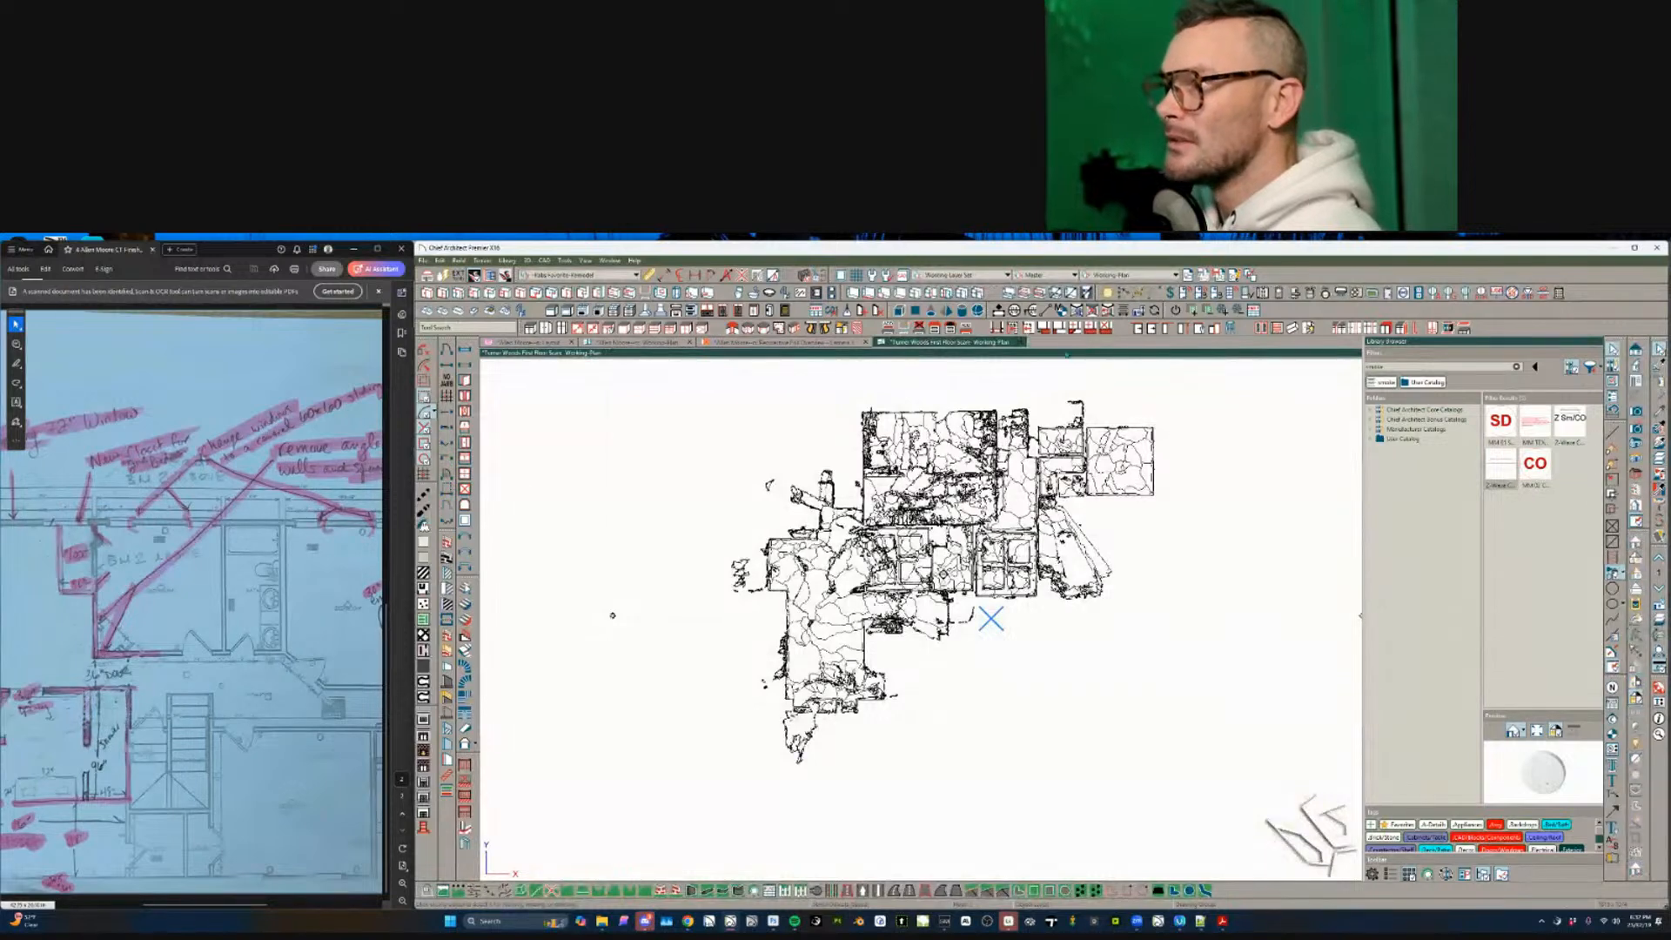
{"action": "left_click", "coordinate": [1021, 342]}
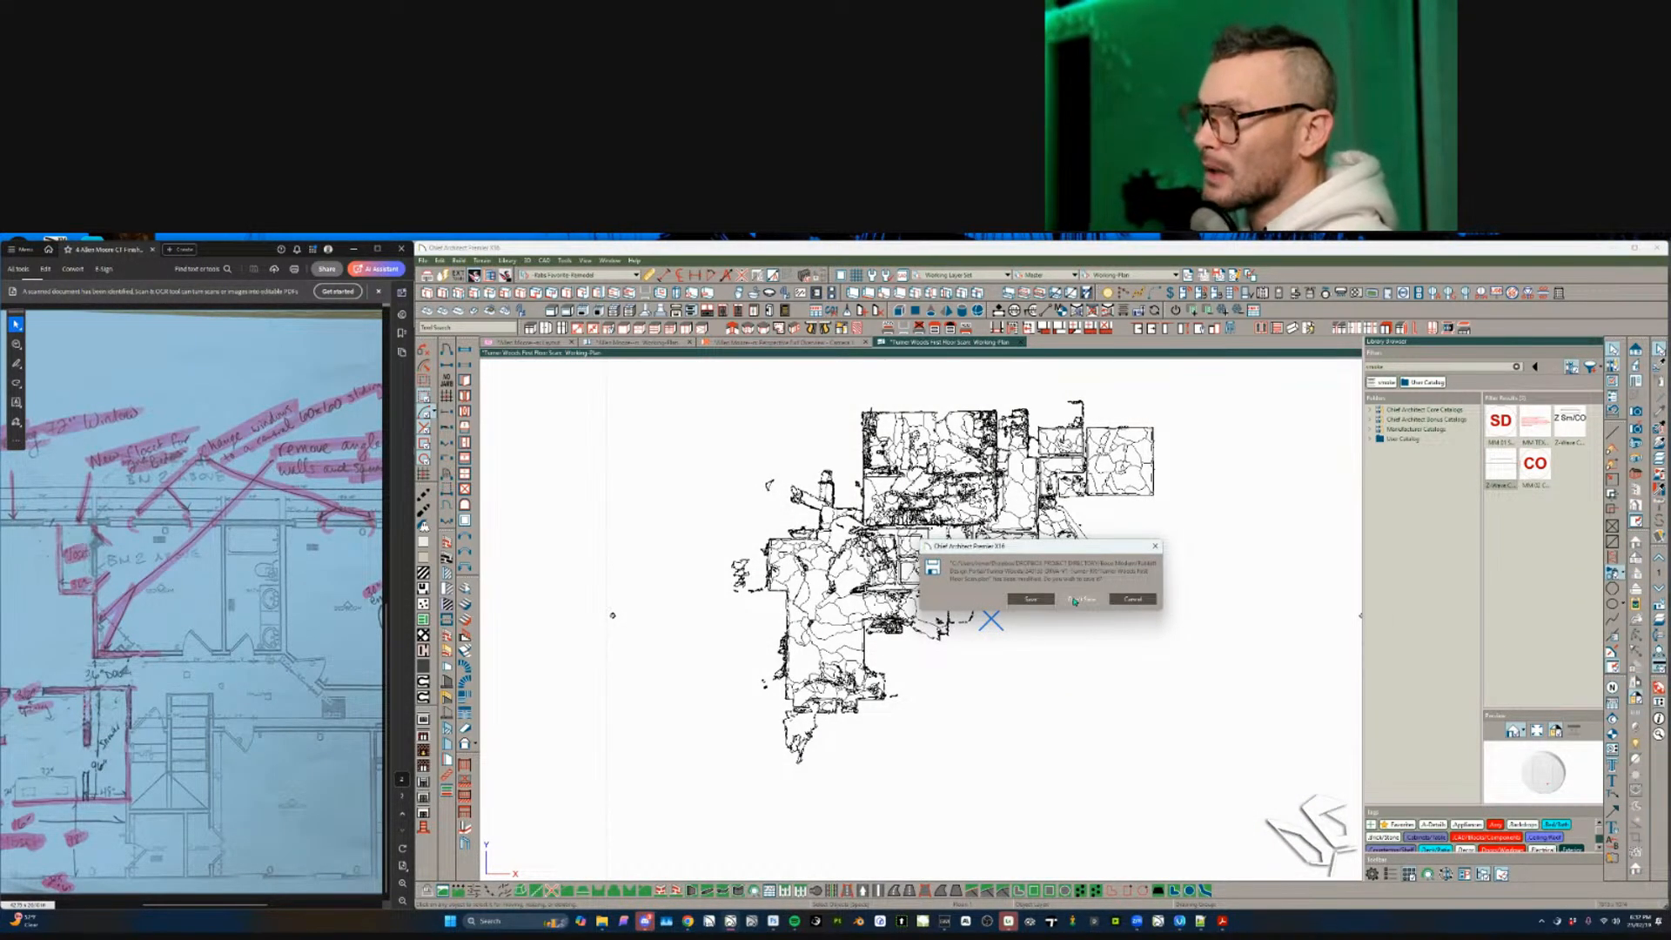
- Discard the scan's working plan without saving and select the middle Bedroom room
{"action": "left_click", "coordinate": [1079, 598]}
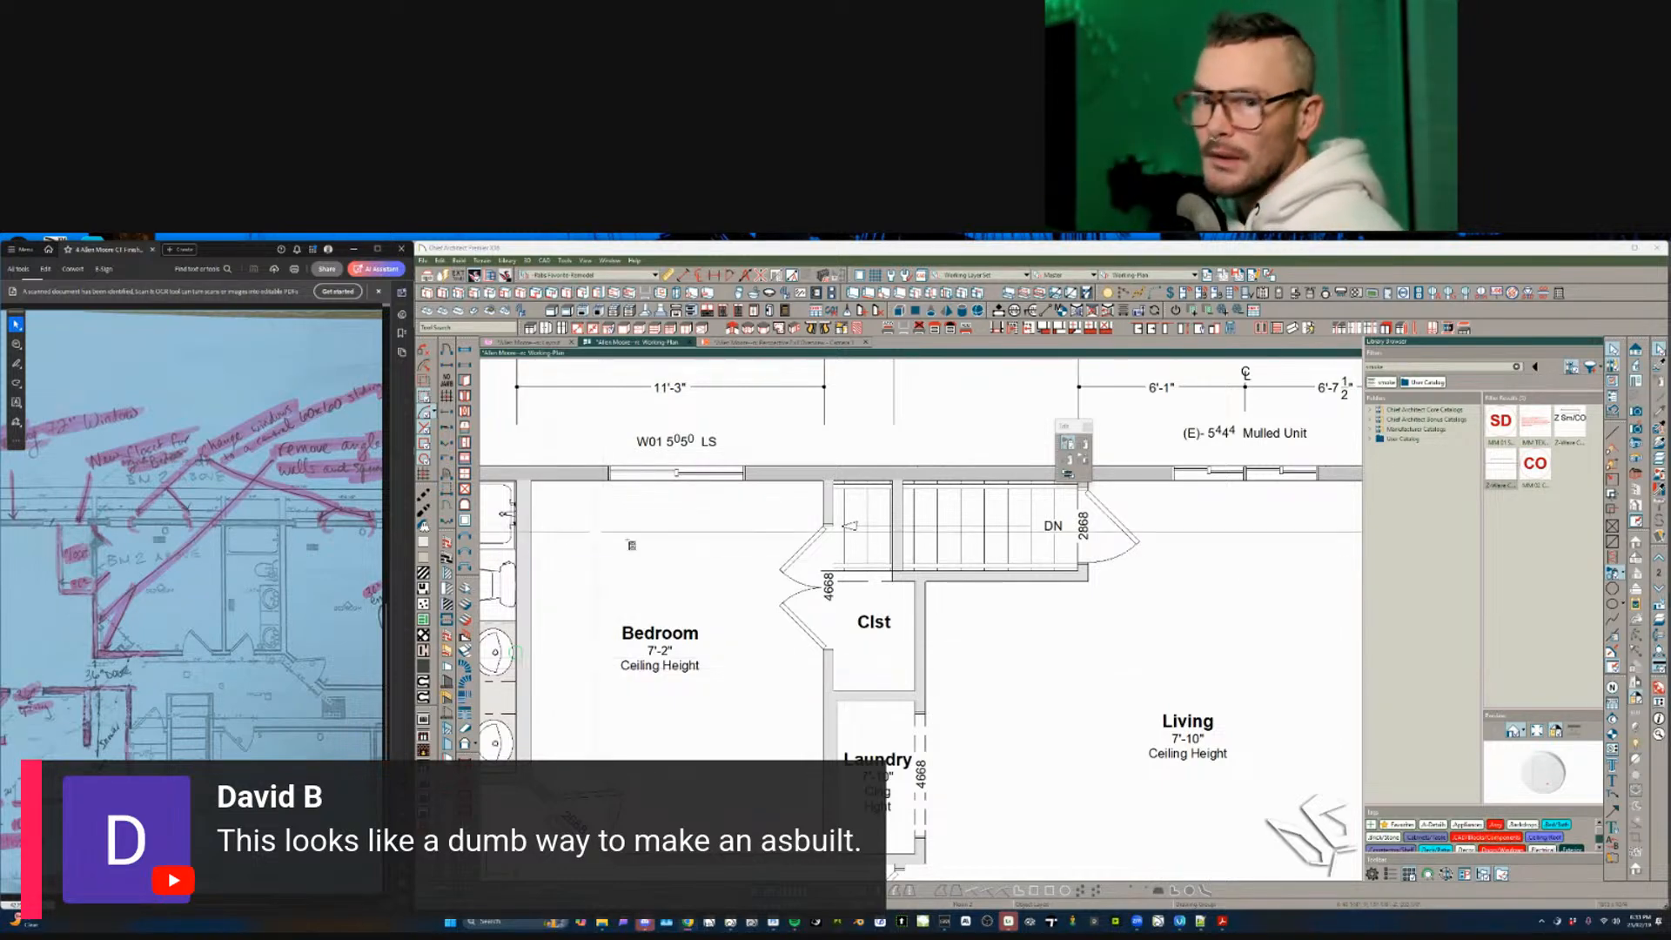
{"action": "left_click", "coordinate": [755, 670]}
- Dismiss the electrical placement information message
{"action": "scroll", "coordinate": [757, 674], "scroll_direction": "down", "scroll_amount": 4}
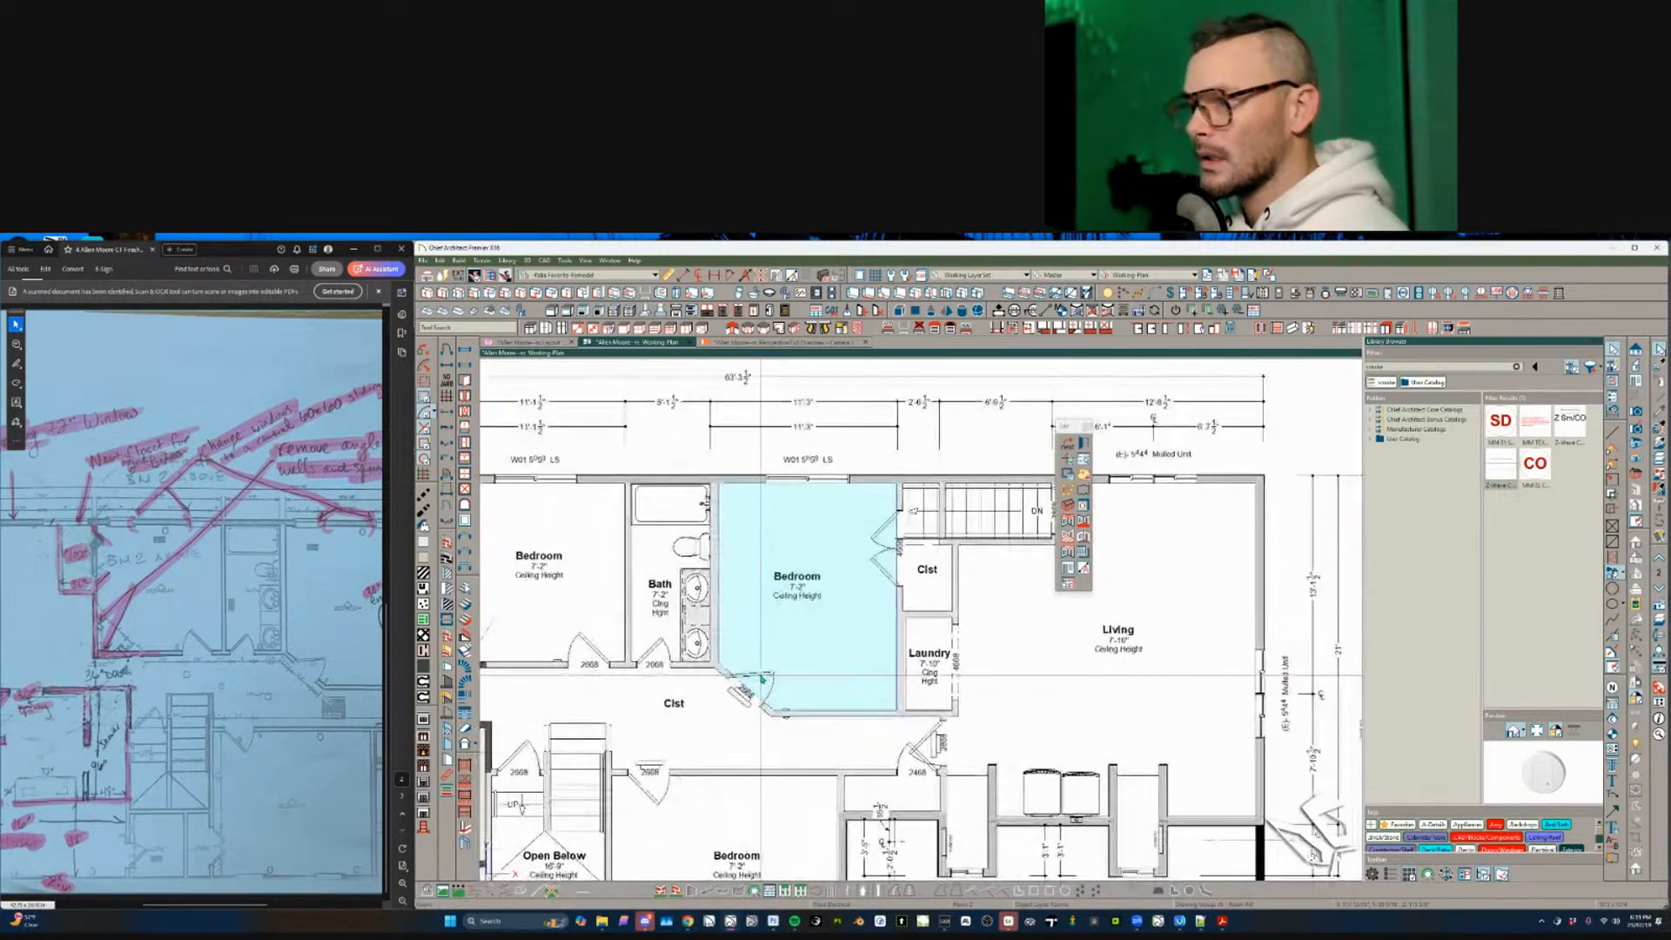
{"action": "scroll", "coordinate": [763, 677], "scroll_direction": "down", "scroll_amount": 3}
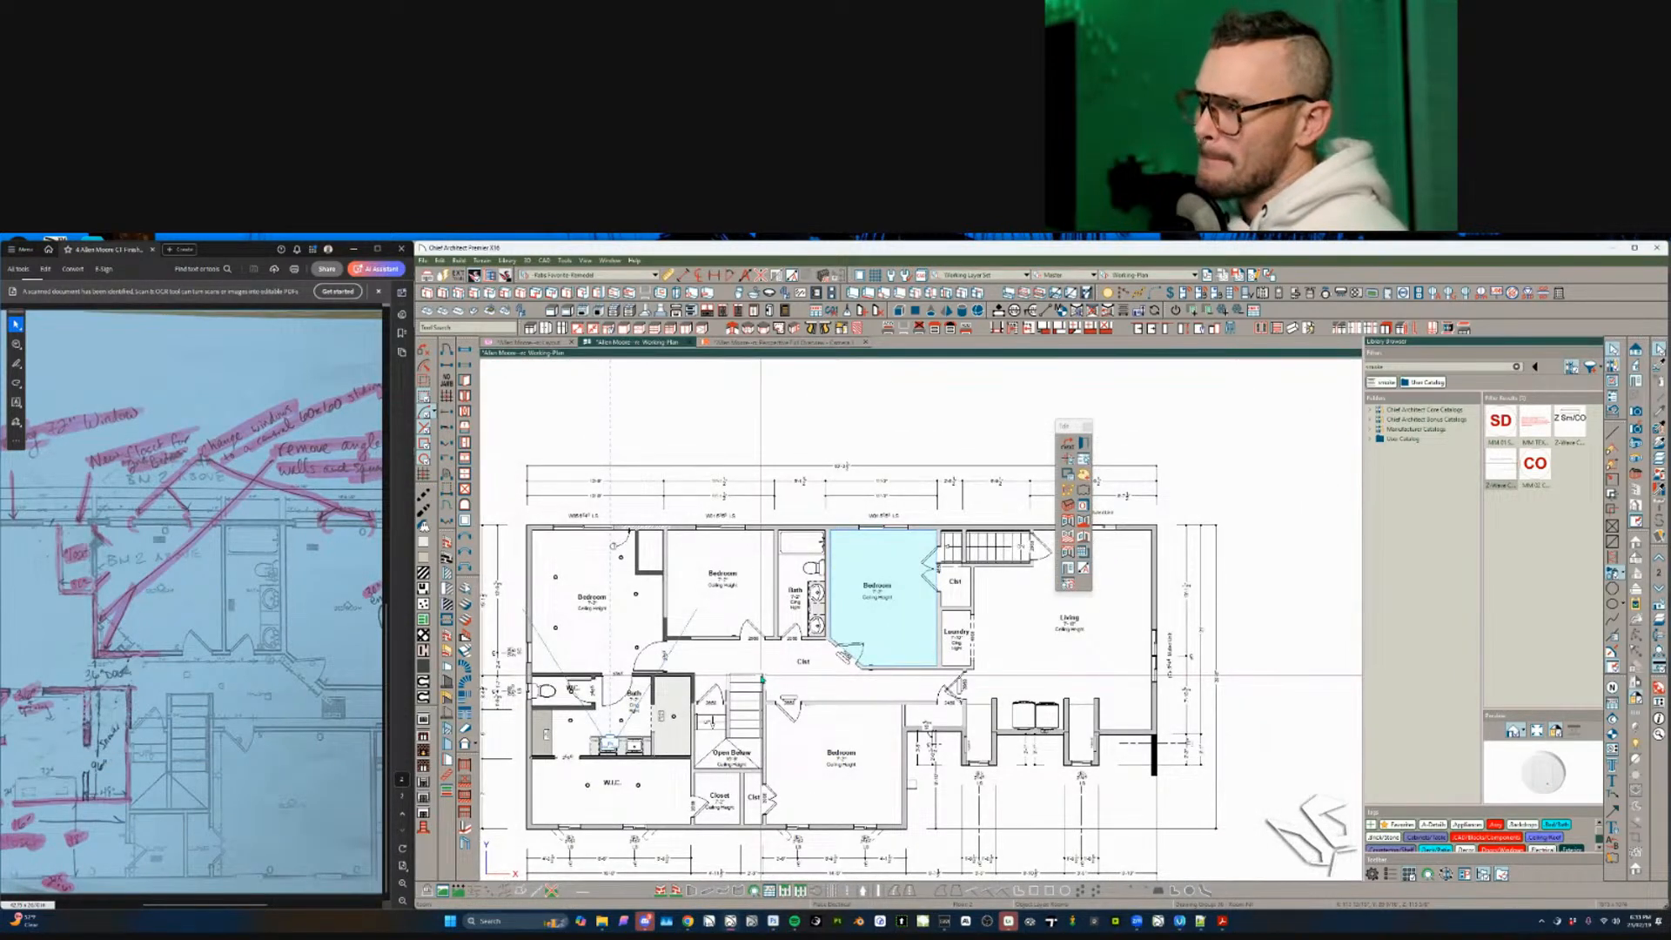
{"action": "scroll", "coordinate": [763, 678], "scroll_direction": "up", "scroll_amount": 3}
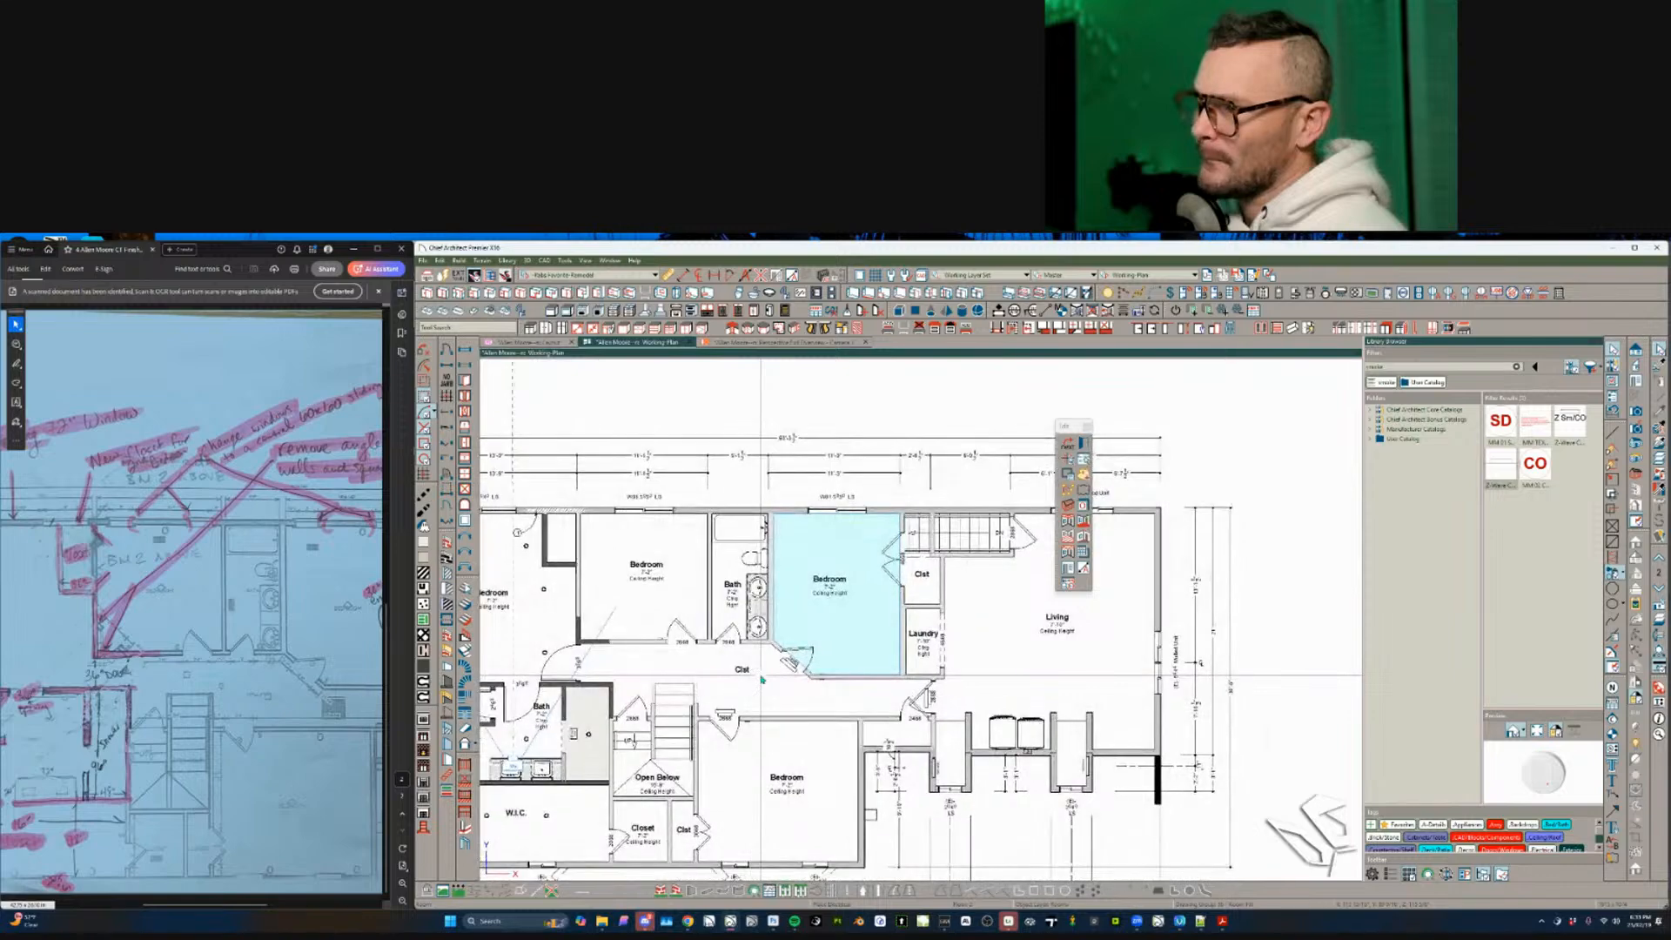
{"action": "scroll", "coordinate": [763, 678], "scroll_direction": "down", "scroll_amount": 4}
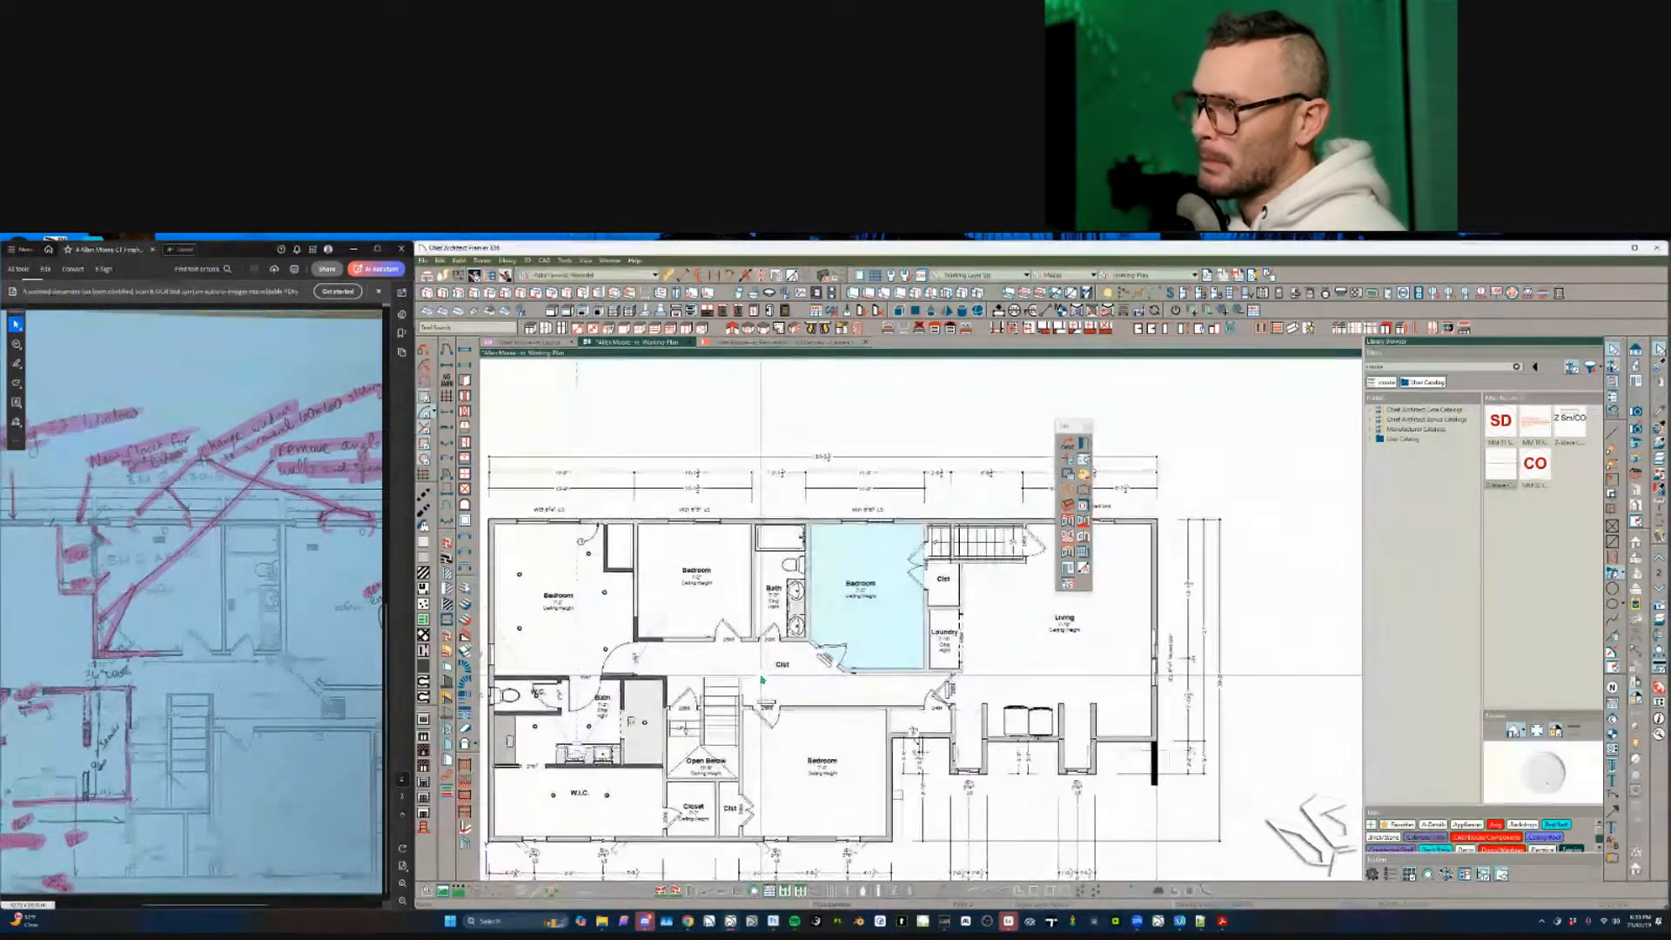
{"action": "scroll", "coordinate": [877, 671], "scroll_direction": "down", "scroll_amount": 1}
{"action": "key", "text": "Escape"}
{"action": "scroll", "coordinate": [943, 674], "scroll_direction": "up", "scroll_amount": 2}
{"action": "scroll", "coordinate": [943, 674], "scroll_direction": "down", "scroll_amount": 1}
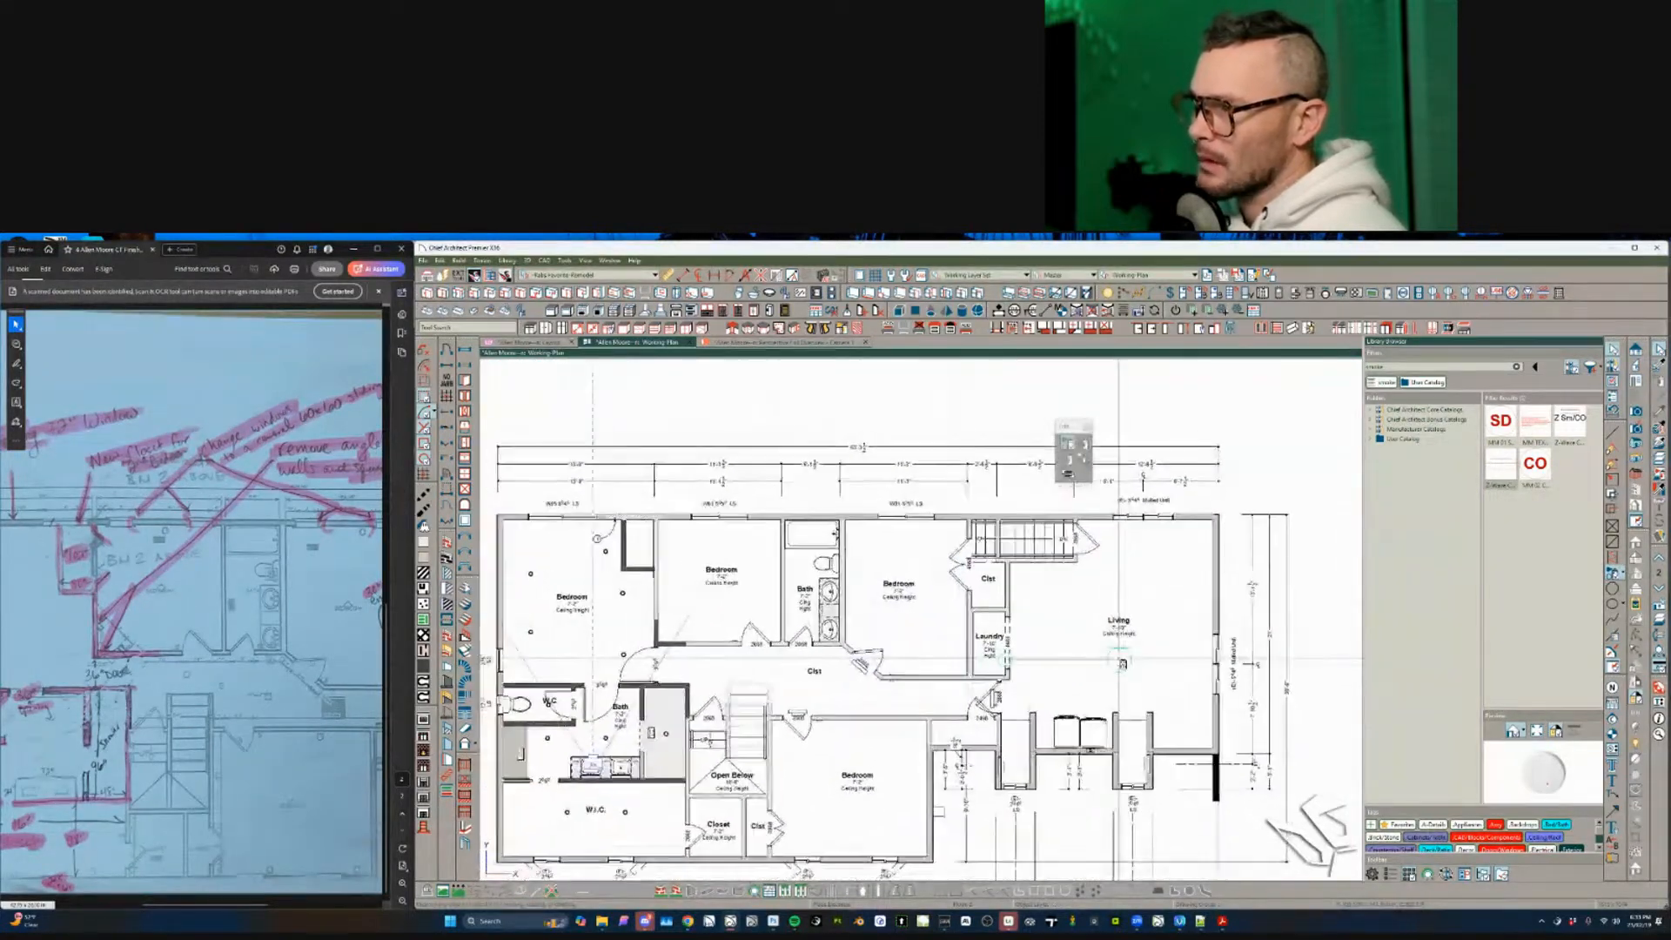
{"action": "left_click", "coordinate": [1073, 671]}
{"action": "left_click", "coordinate": [1100, 597]}
- Change the Laundry room's type to Closet
{"action": "scroll", "coordinate": [1088, 616], "scroll_direction": "up", "scroll_amount": 3}
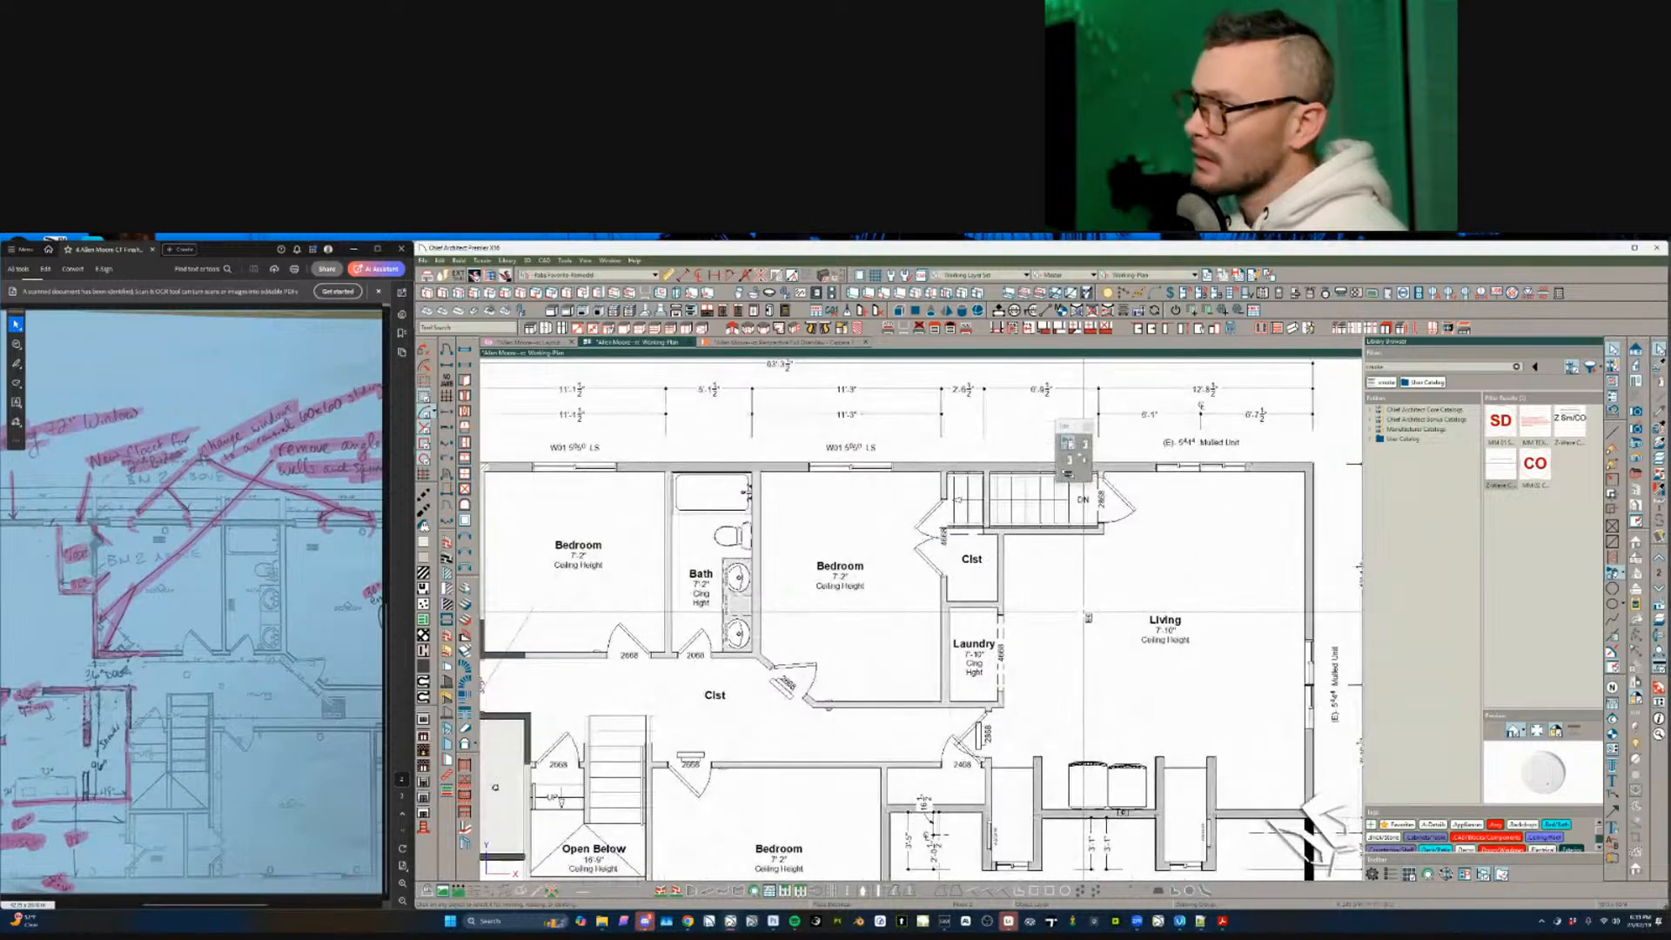
{"action": "scroll", "coordinate": [1079, 618], "scroll_direction": "up", "scroll_amount": 5}
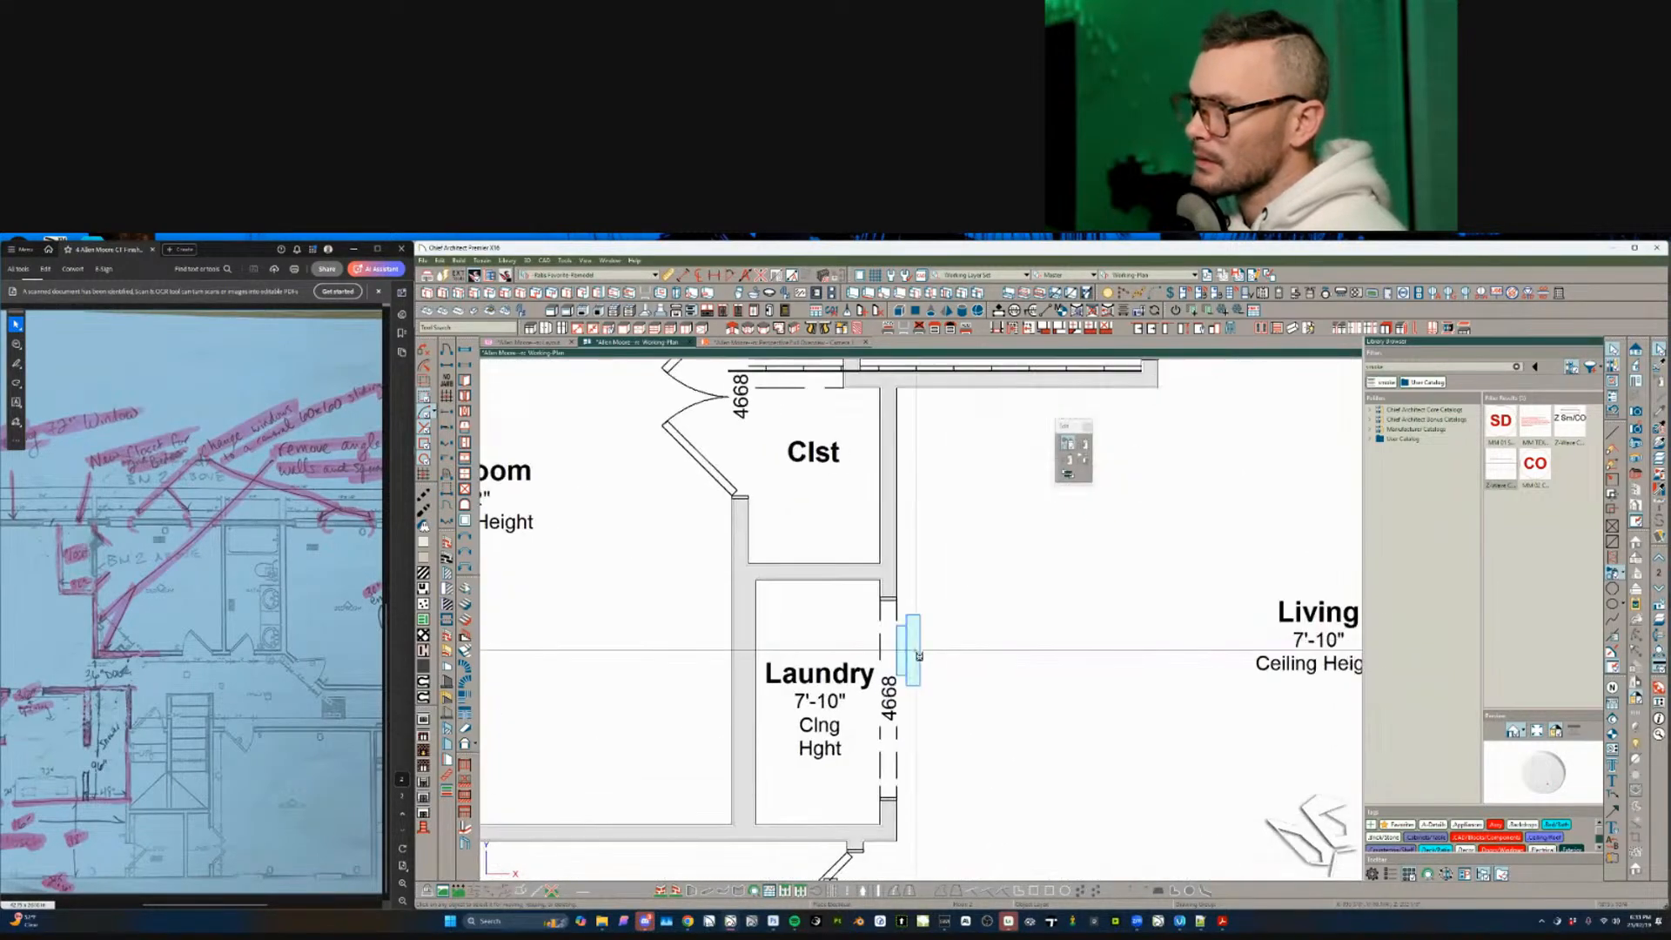
{"action": "left_click", "coordinate": [829, 626]}
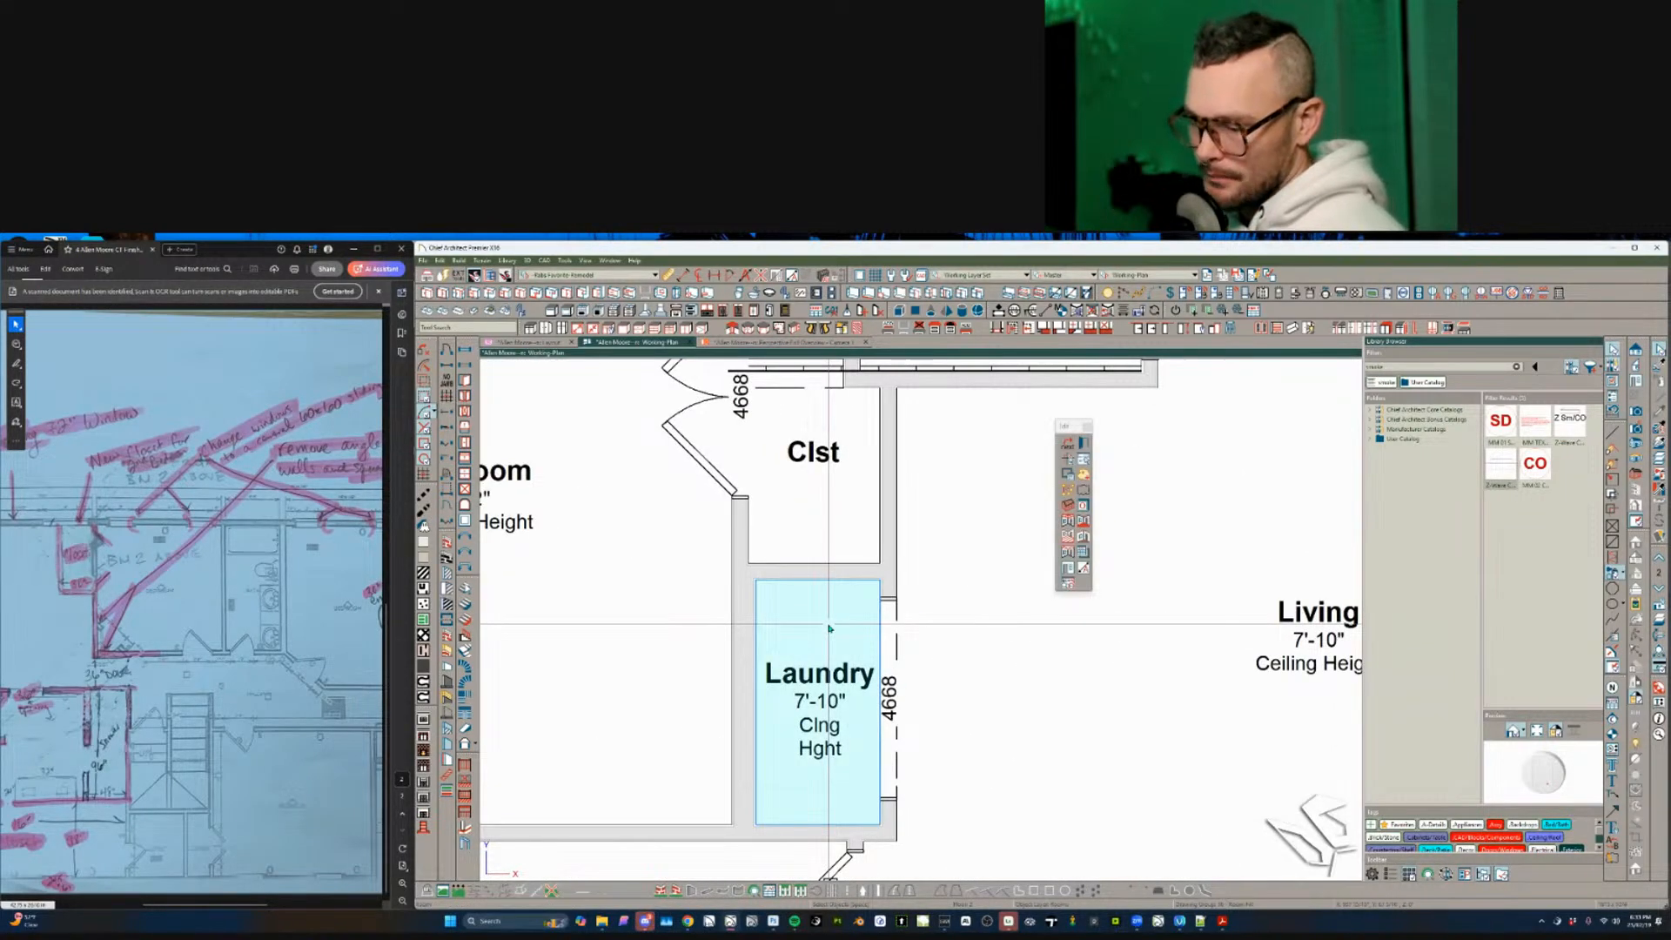
{"action": "double_click", "coordinate": [829, 627]}
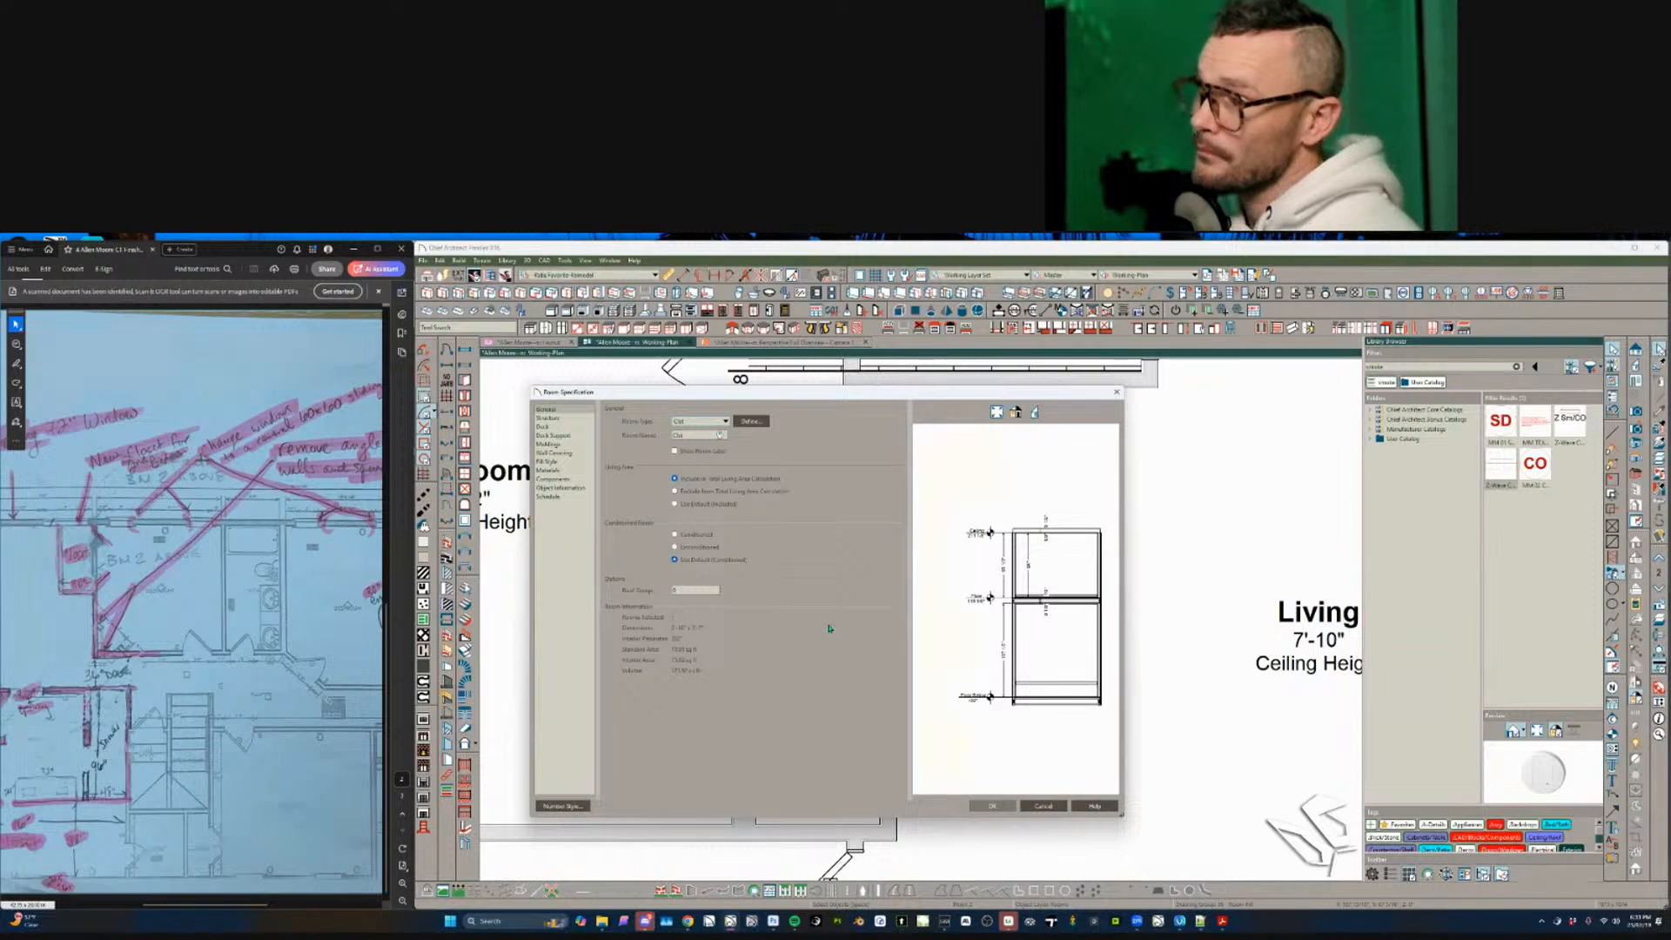
{"action": "key", "text": "Return"}
- Place a new room label over the washer and dryer alcove
{"action": "scroll", "coordinate": [993, 670], "scroll_direction": "down", "scroll_amount": 4}
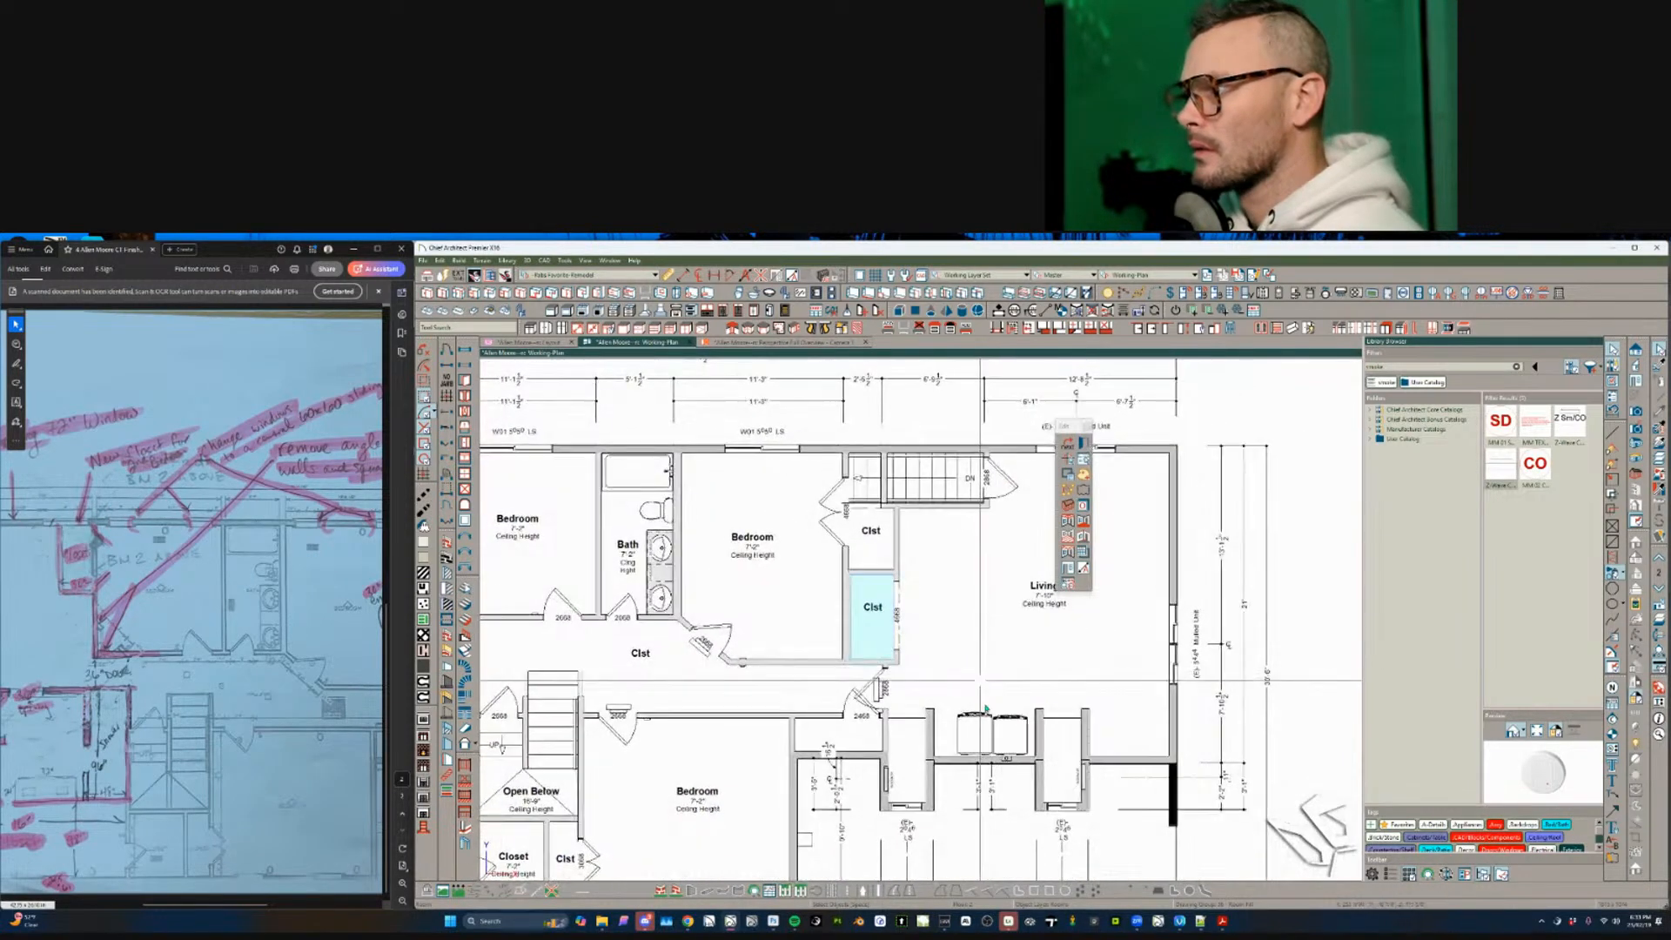
{"action": "scroll", "coordinate": [818, 669], "scroll_direction": "up", "scroll_amount": 3}
{"action": "scroll", "coordinate": [818, 669], "scroll_direction": "up", "scroll_amount": 2}
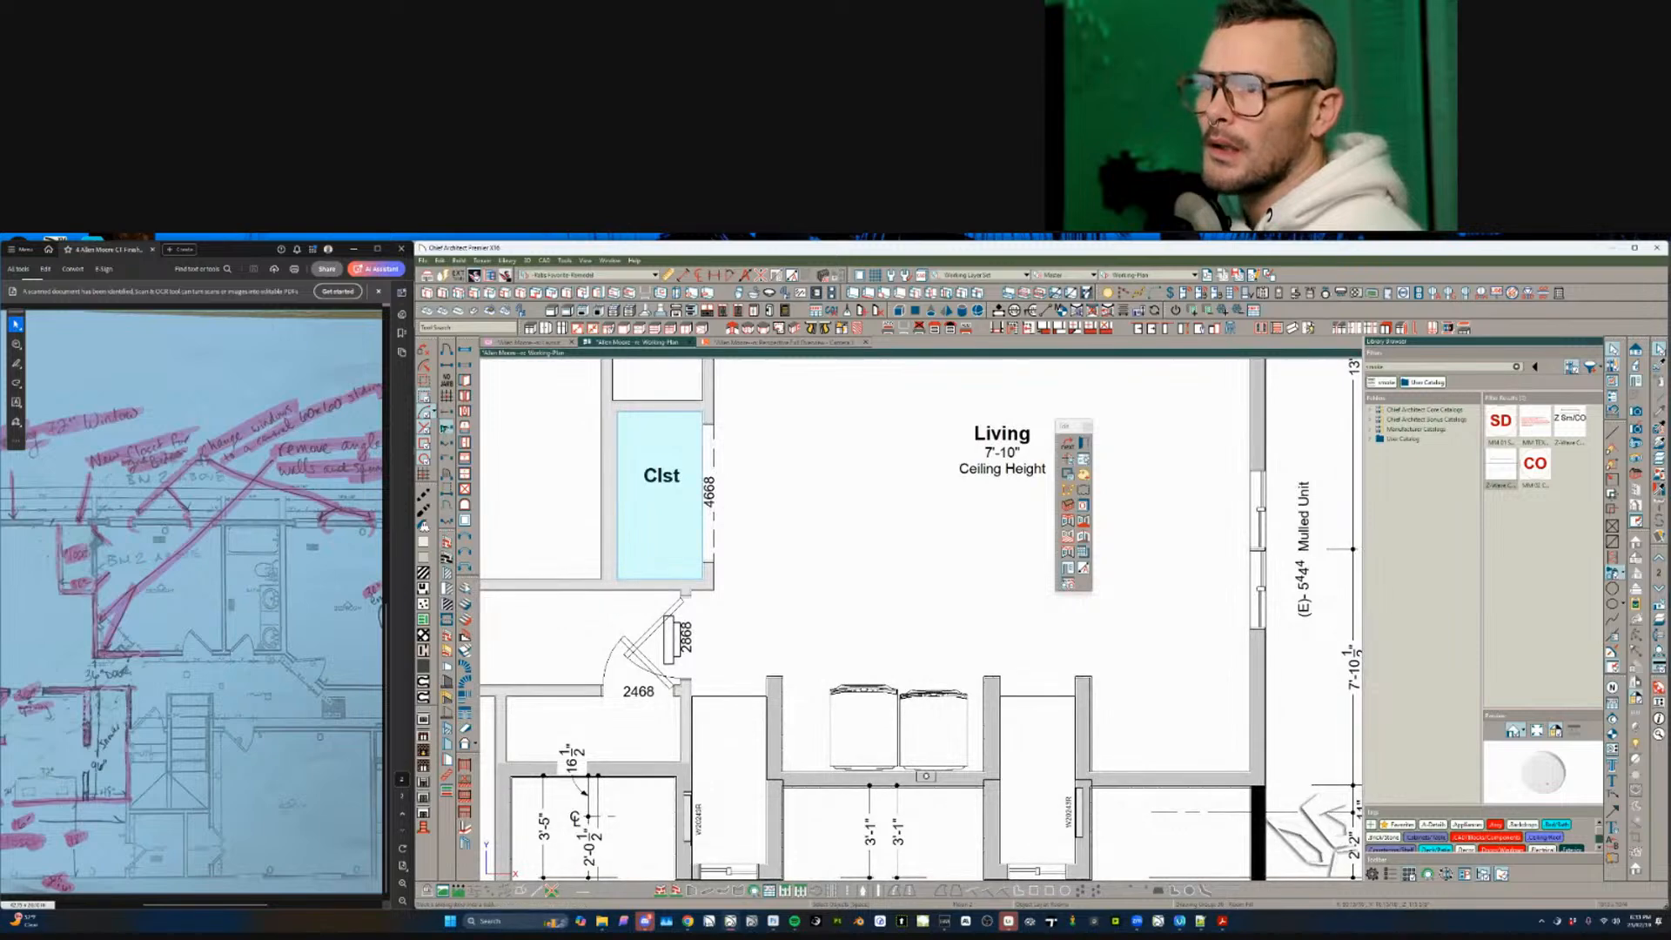
{"action": "scroll", "coordinate": [913, 836], "scroll_direction": "down", "scroll_amount": 1}
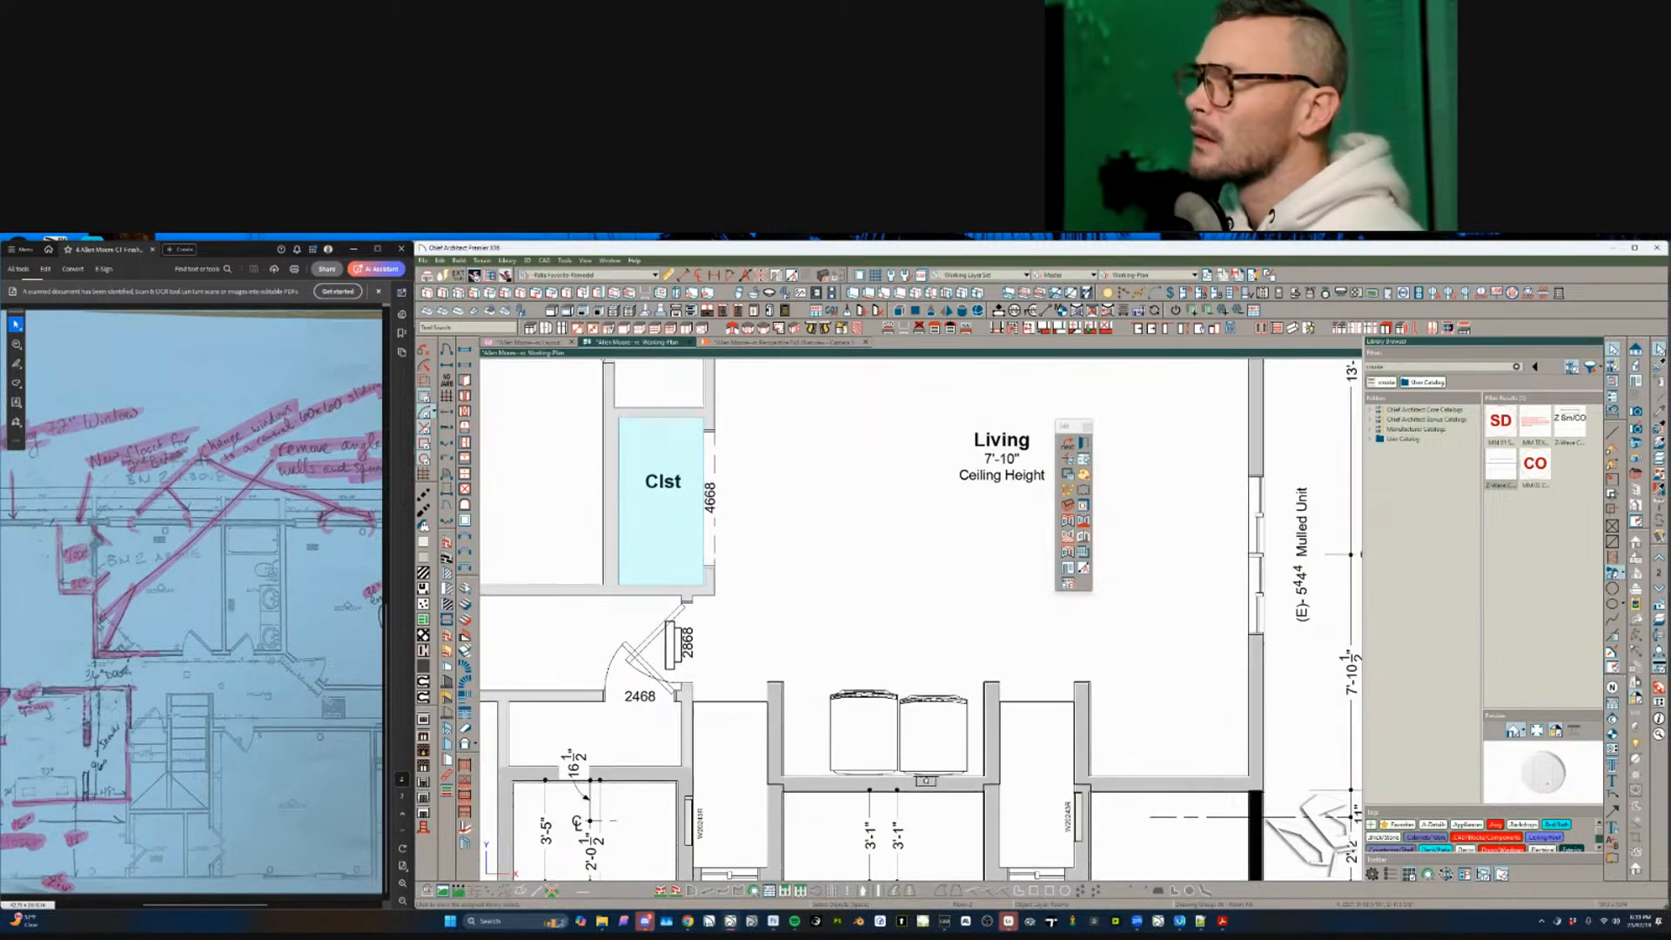
{"action": "key", "text": "Escape"}
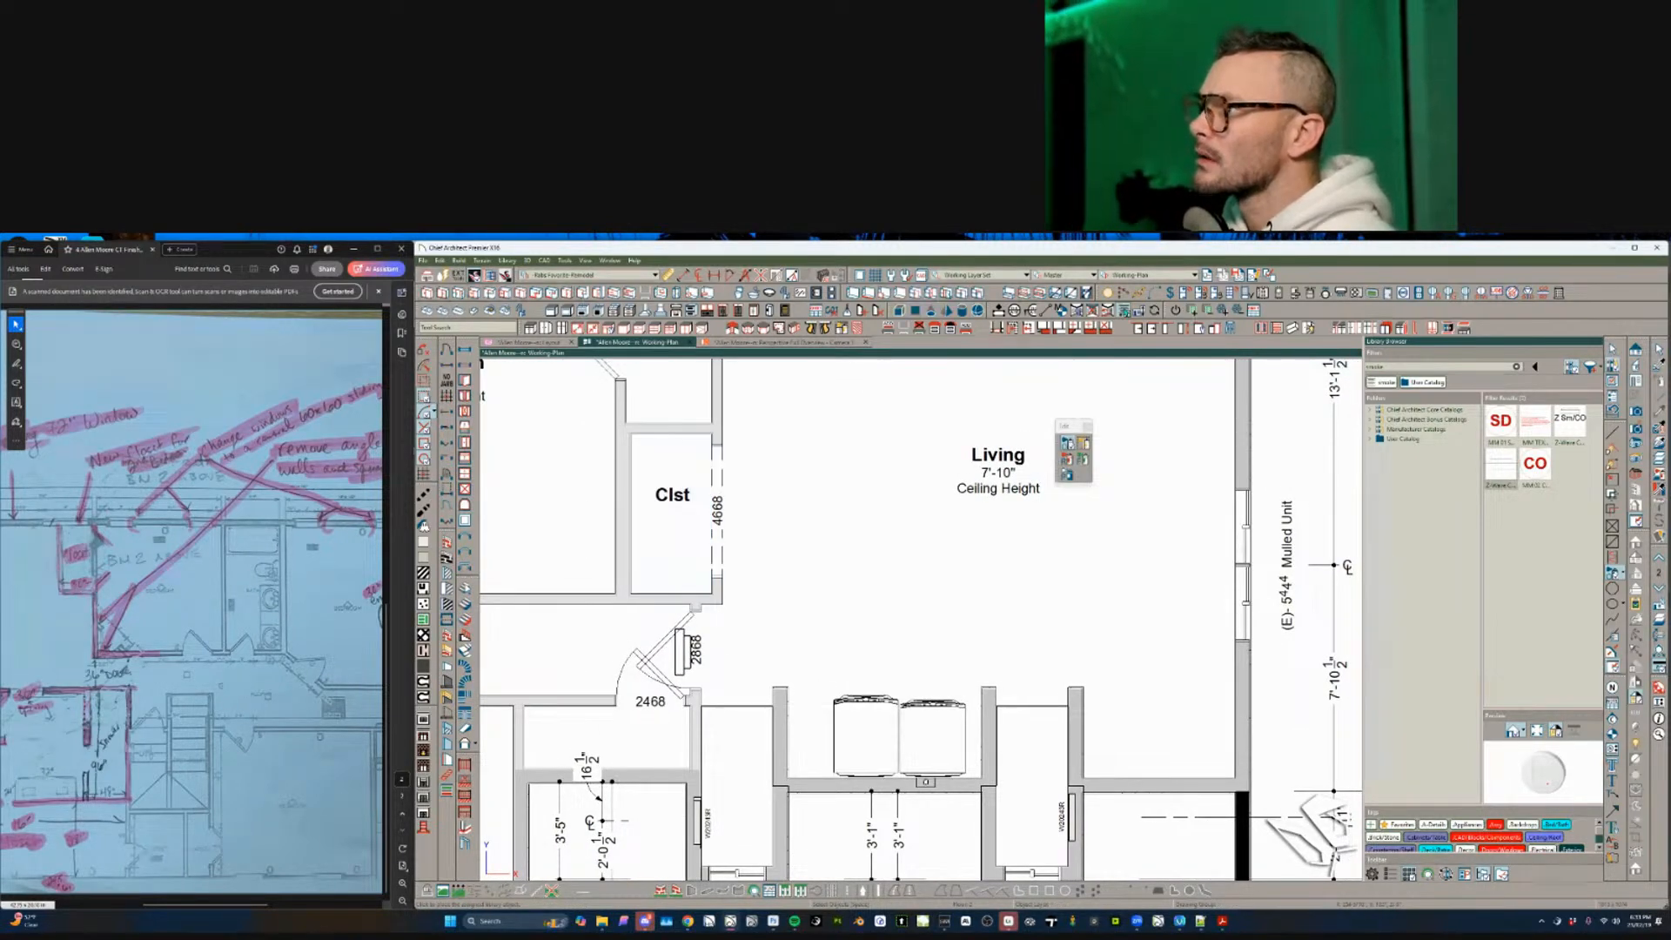
{"action": "left_click", "coordinate": [1076, 310]}
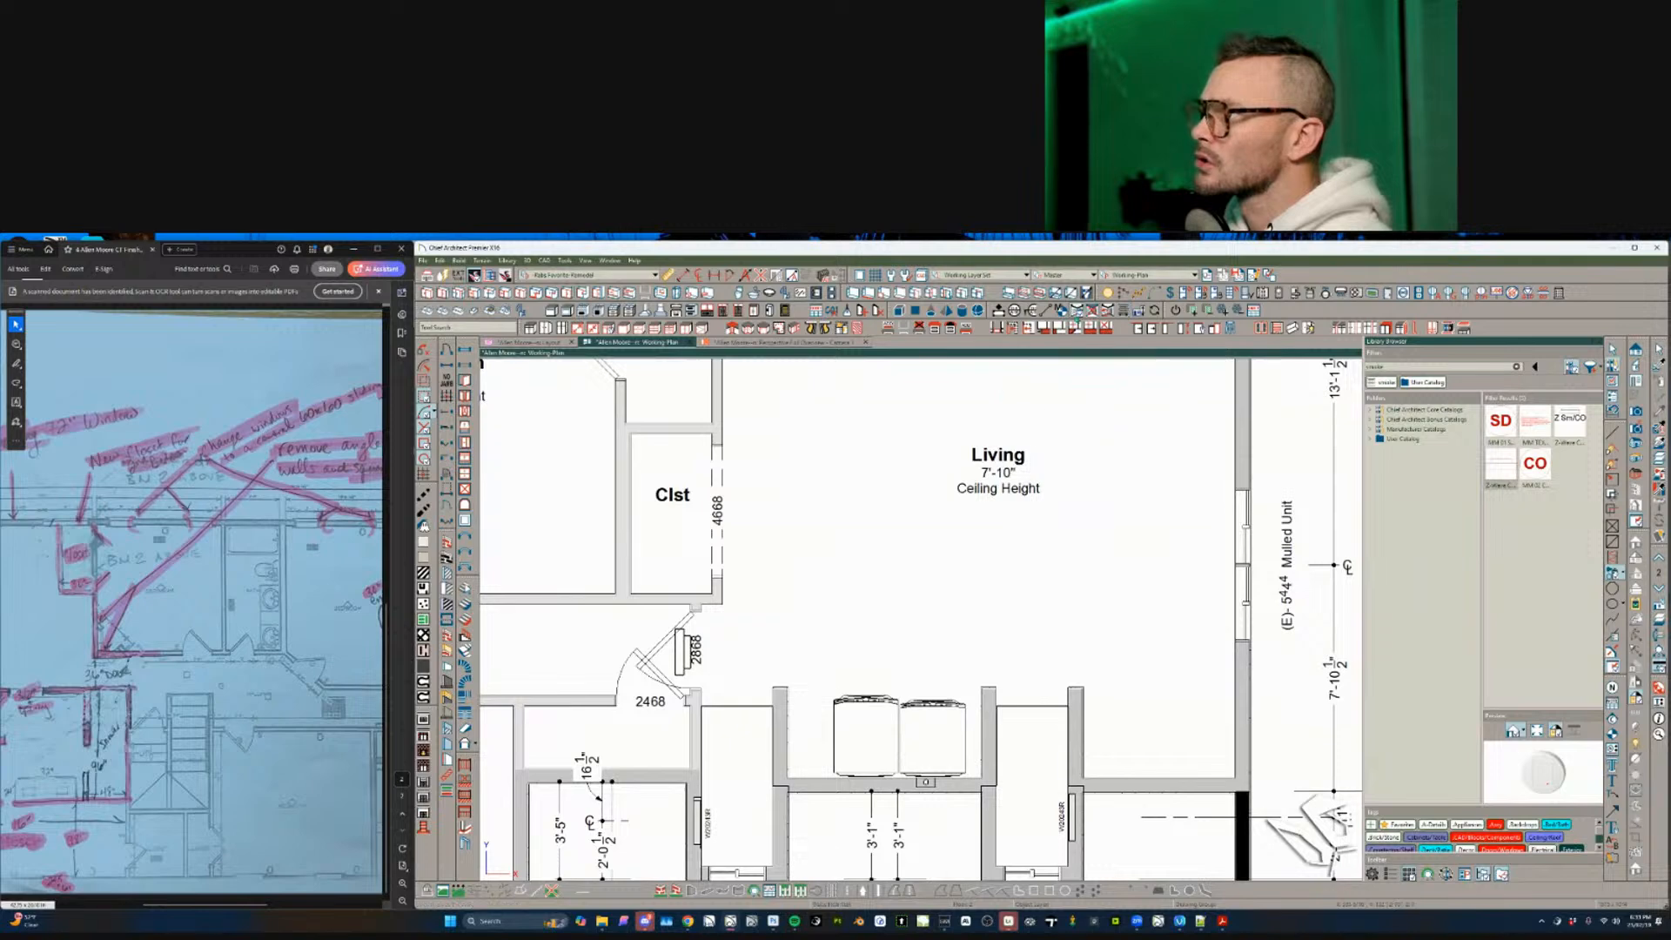
{"action": "left_click", "coordinate": [891, 721]}
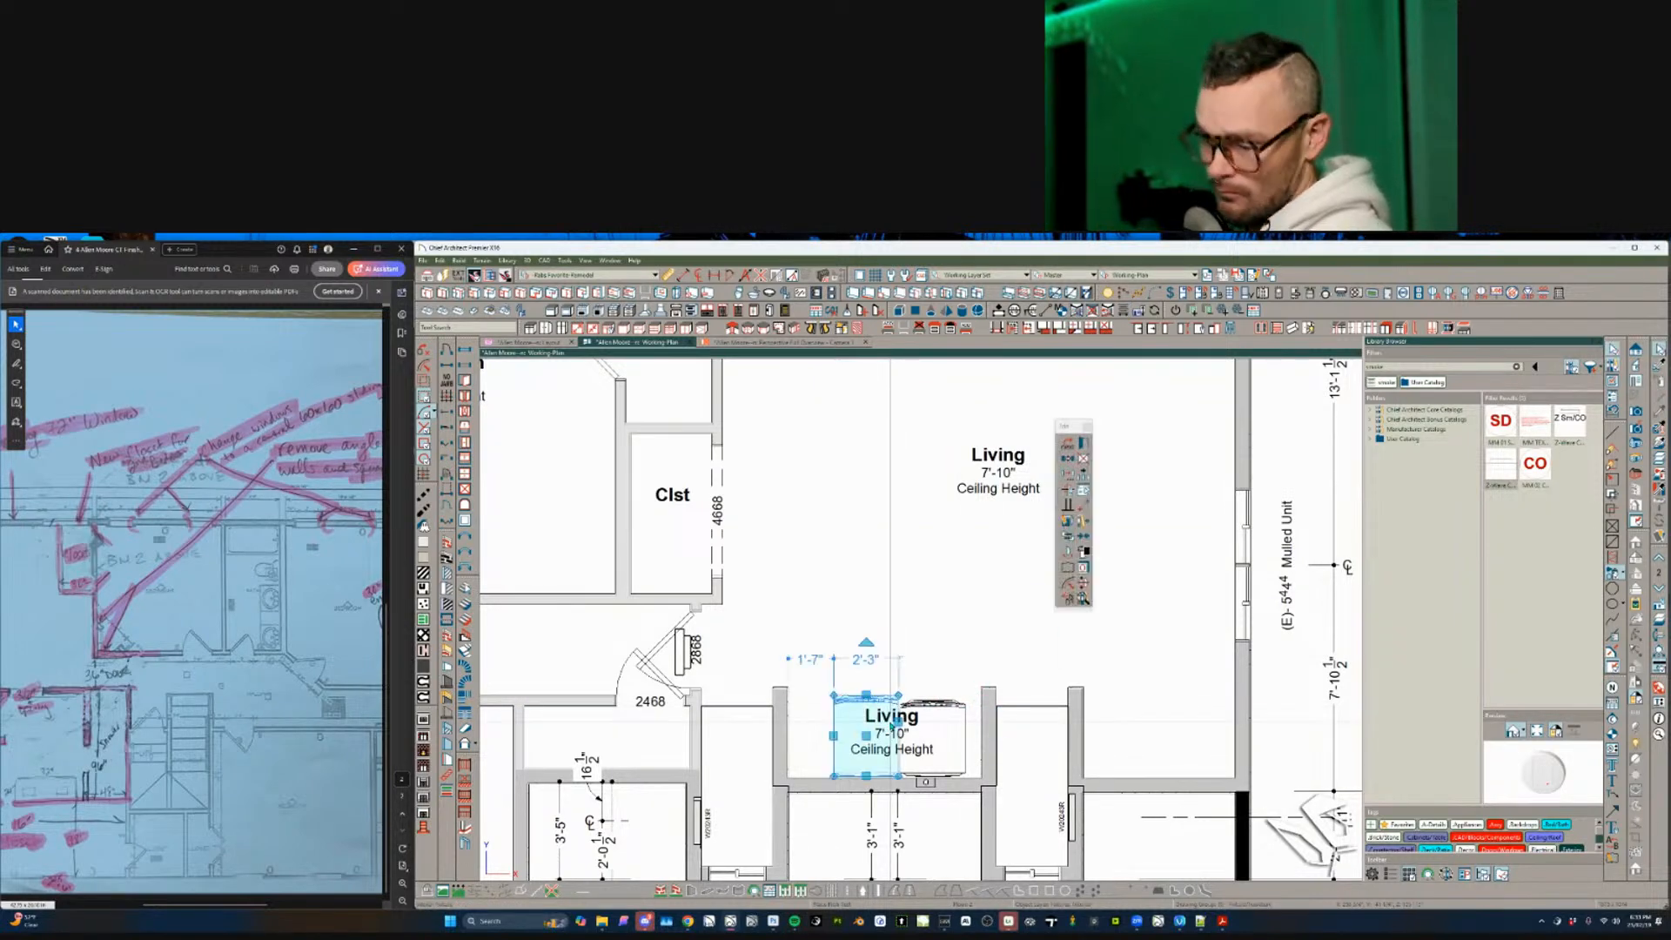
- Replace the new label's %room% placeholder with the text 'Laundry'
{"action": "double_click", "coordinate": [891, 724]}
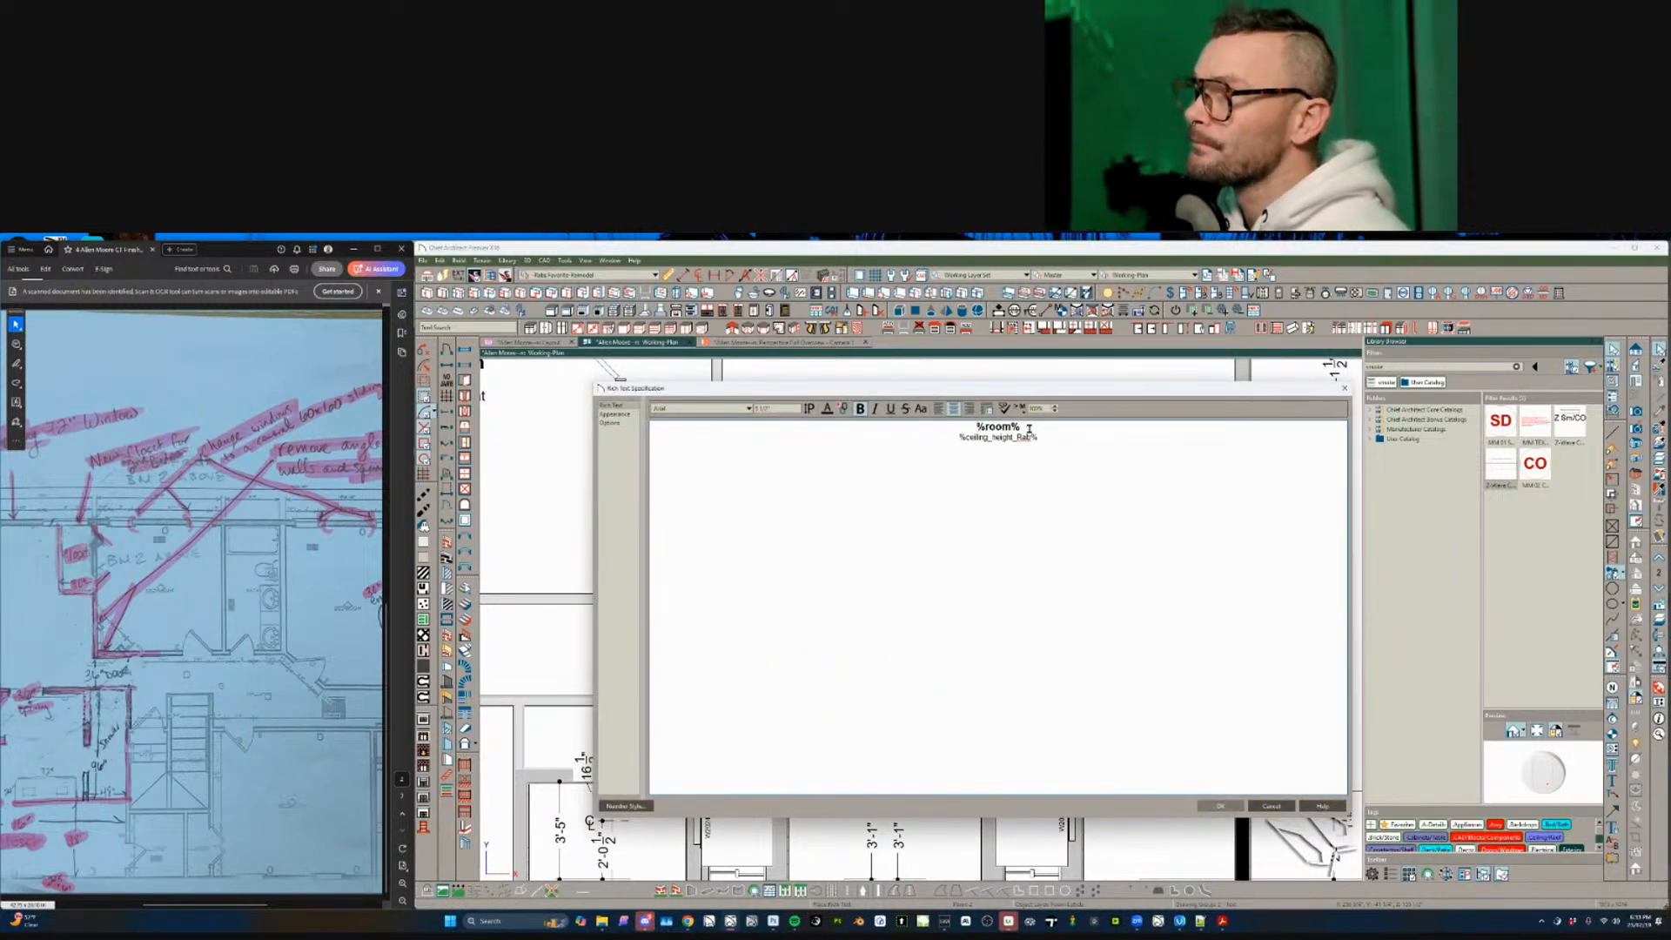
{"action": "left_click_drag", "start_coordinate": [1031, 428], "coordinate": [886, 430]}
{"action": "type", "text": "Laundry"}
{"action": "key", "text": "Return"}
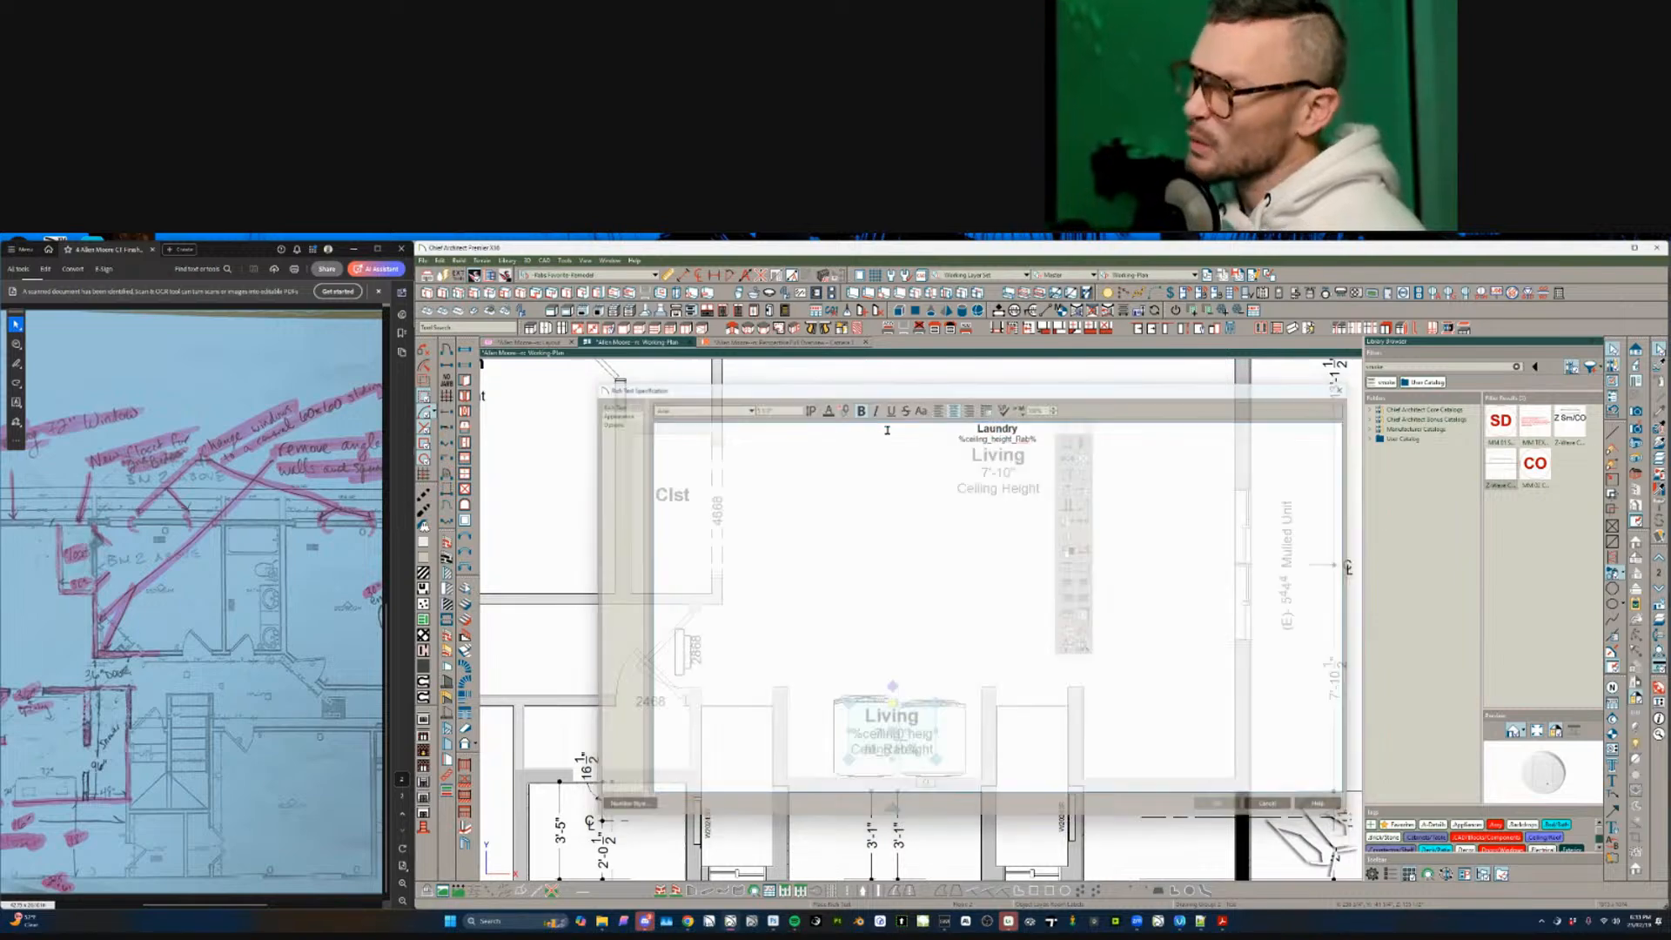
- Check the Living room and the Laundry label extents across the plan
{"action": "scroll", "coordinate": [688, 577], "scroll_direction": "down", "scroll_amount": 4}
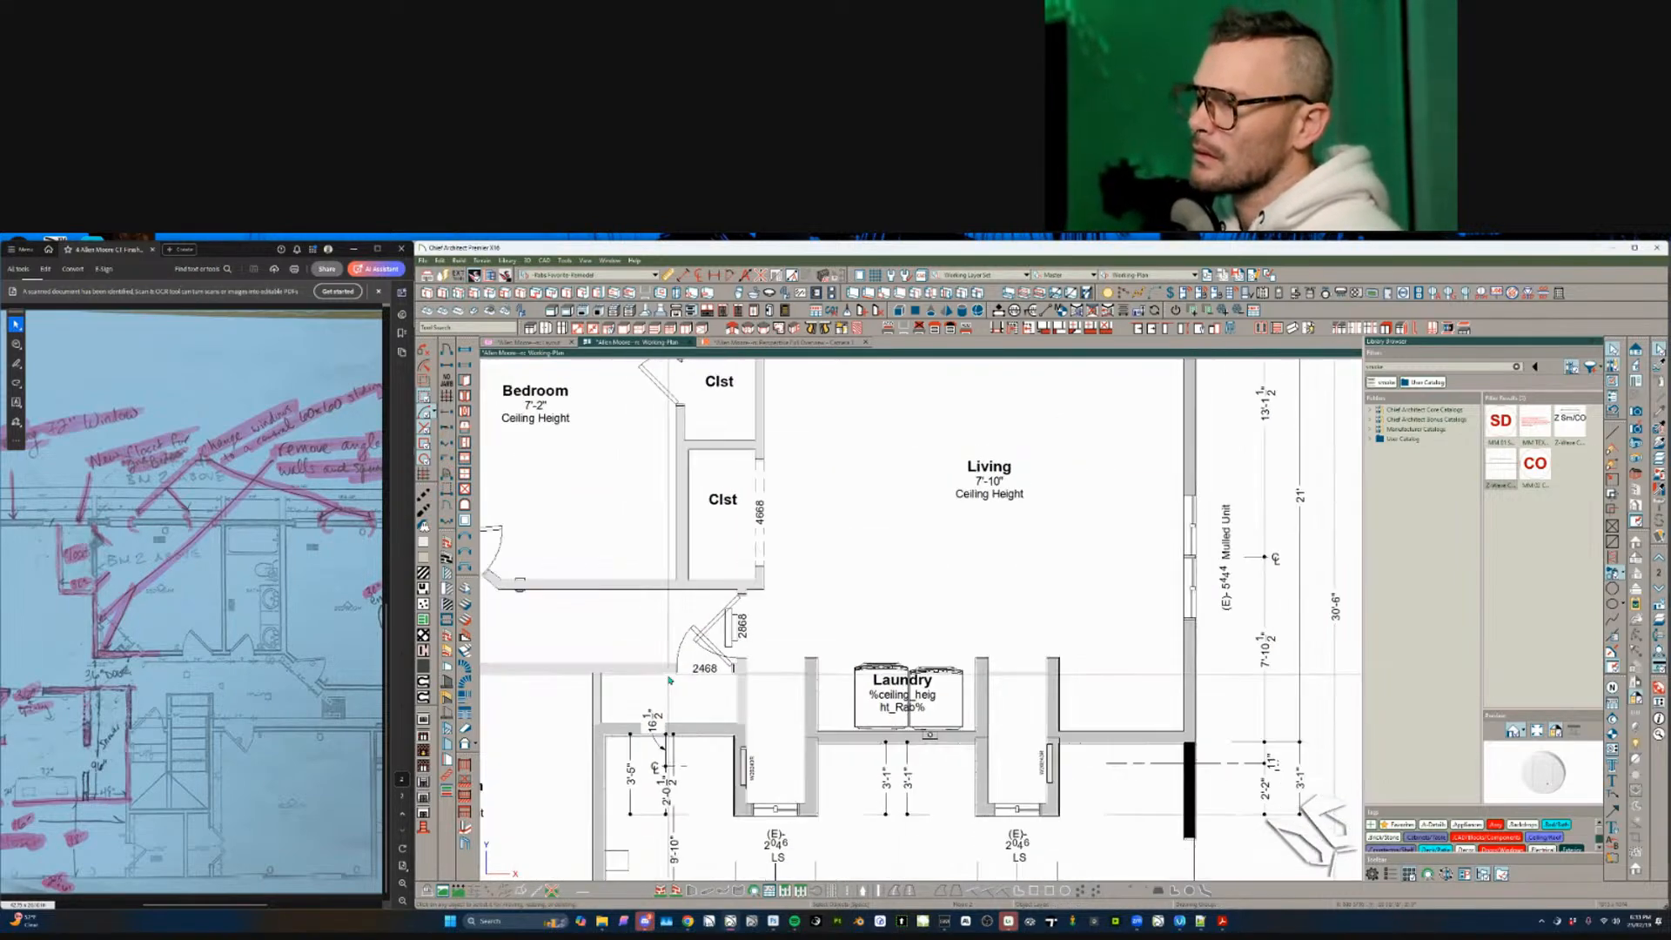
{"action": "left_click", "coordinate": [877, 593]}
{"action": "scroll", "coordinate": [923, 652], "scroll_direction": "up", "scroll_amount": 2}
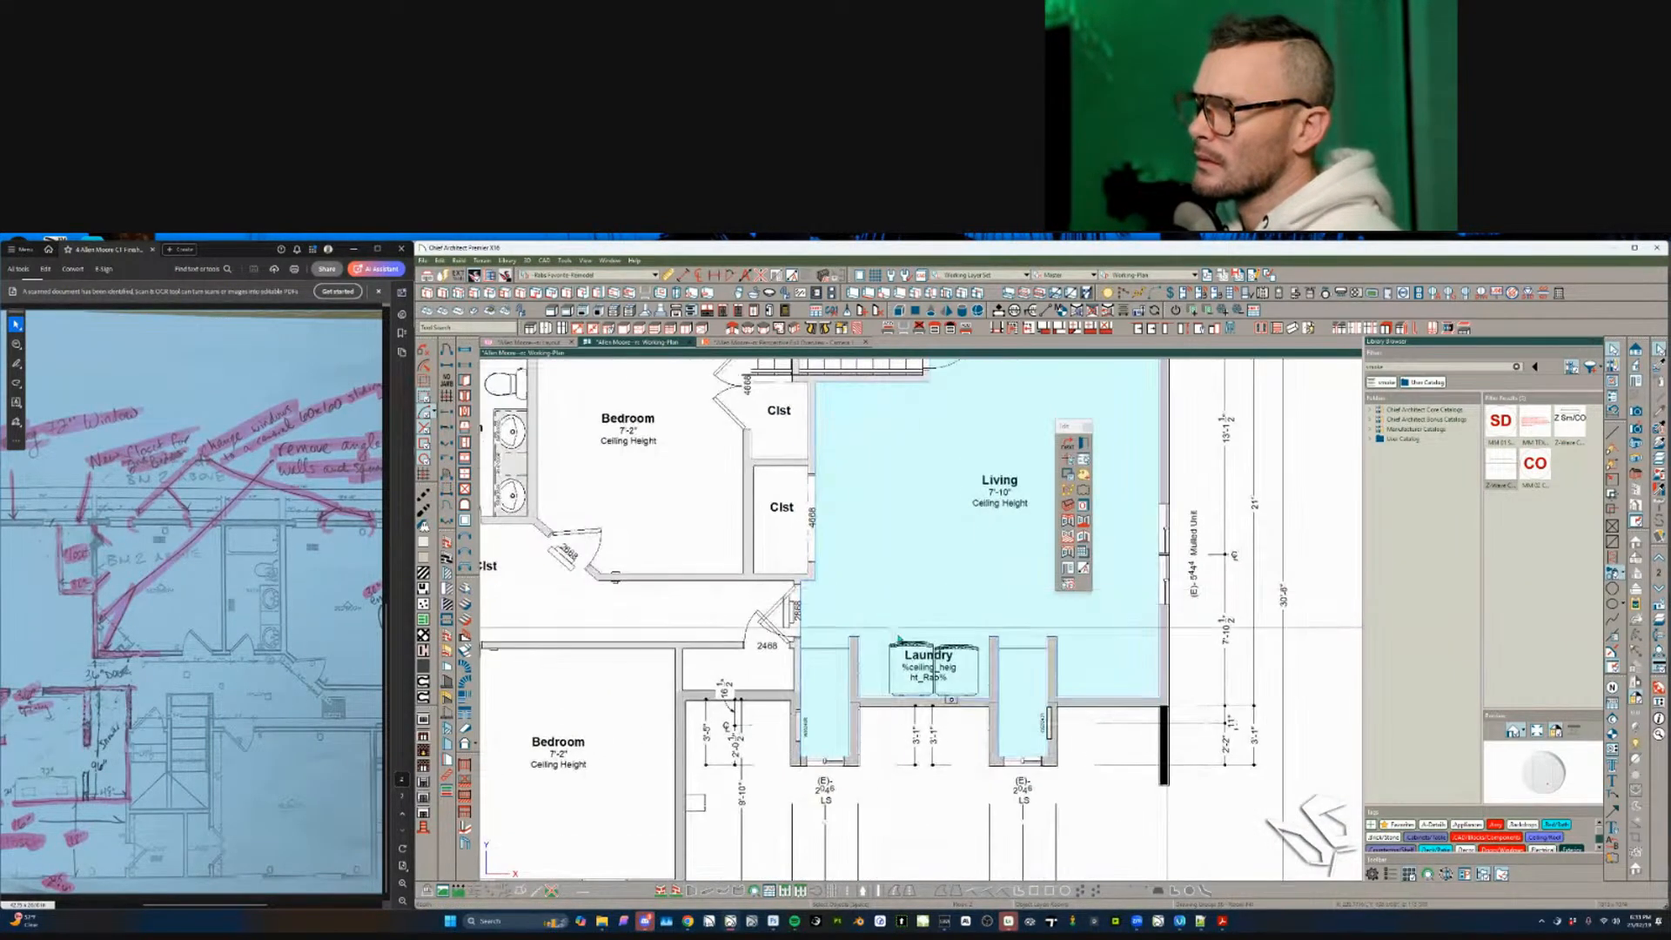
{"action": "left_click", "coordinate": [918, 659]}
{"action": "scroll", "coordinate": [923, 657], "scroll_direction": "up", "scroll_amount": 3}
{"action": "scroll", "coordinate": [923, 653], "scroll_direction": "down", "scroll_amount": 3}
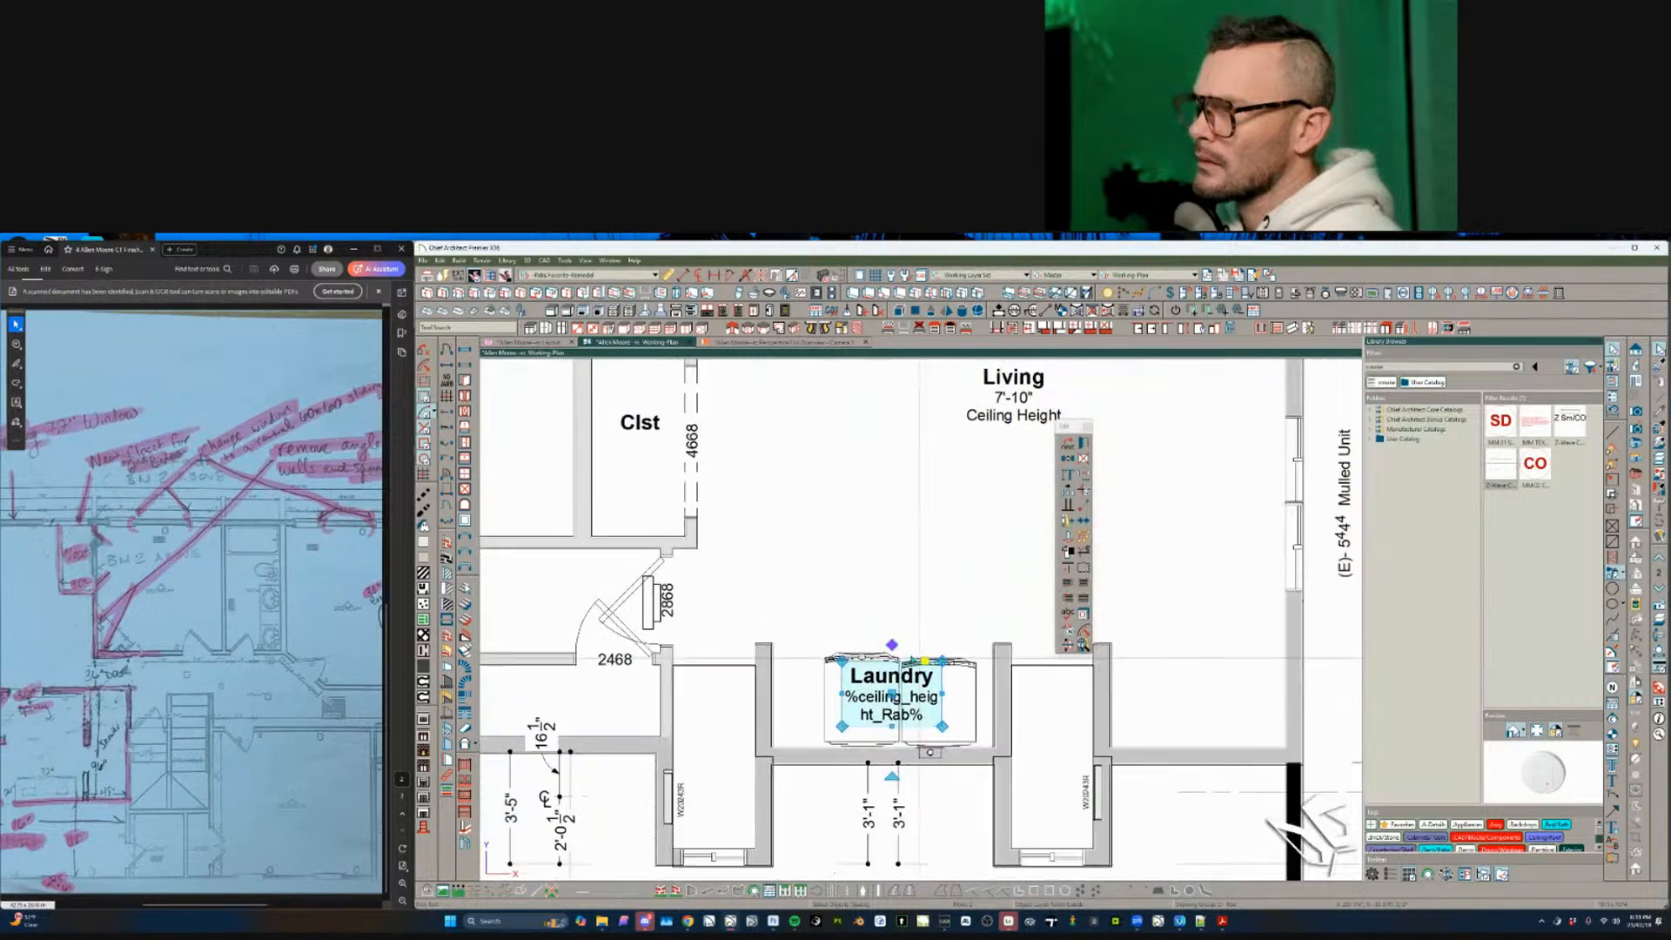
{"action": "left_click", "coordinate": [857, 588]}
{"action": "scroll", "coordinate": [696, 600], "scroll_direction": "down", "scroll_amount": 3}
{"action": "middle_click_drag", "start_coordinate": [570, 625], "coordinate": [779, 687]}
{"action": "scroll", "coordinate": [755, 631], "scroll_direction": "up", "scroll_amount": 3}
{"action": "scroll", "coordinate": [753, 633], "scroll_direction": "up", "scroll_amount": 4}
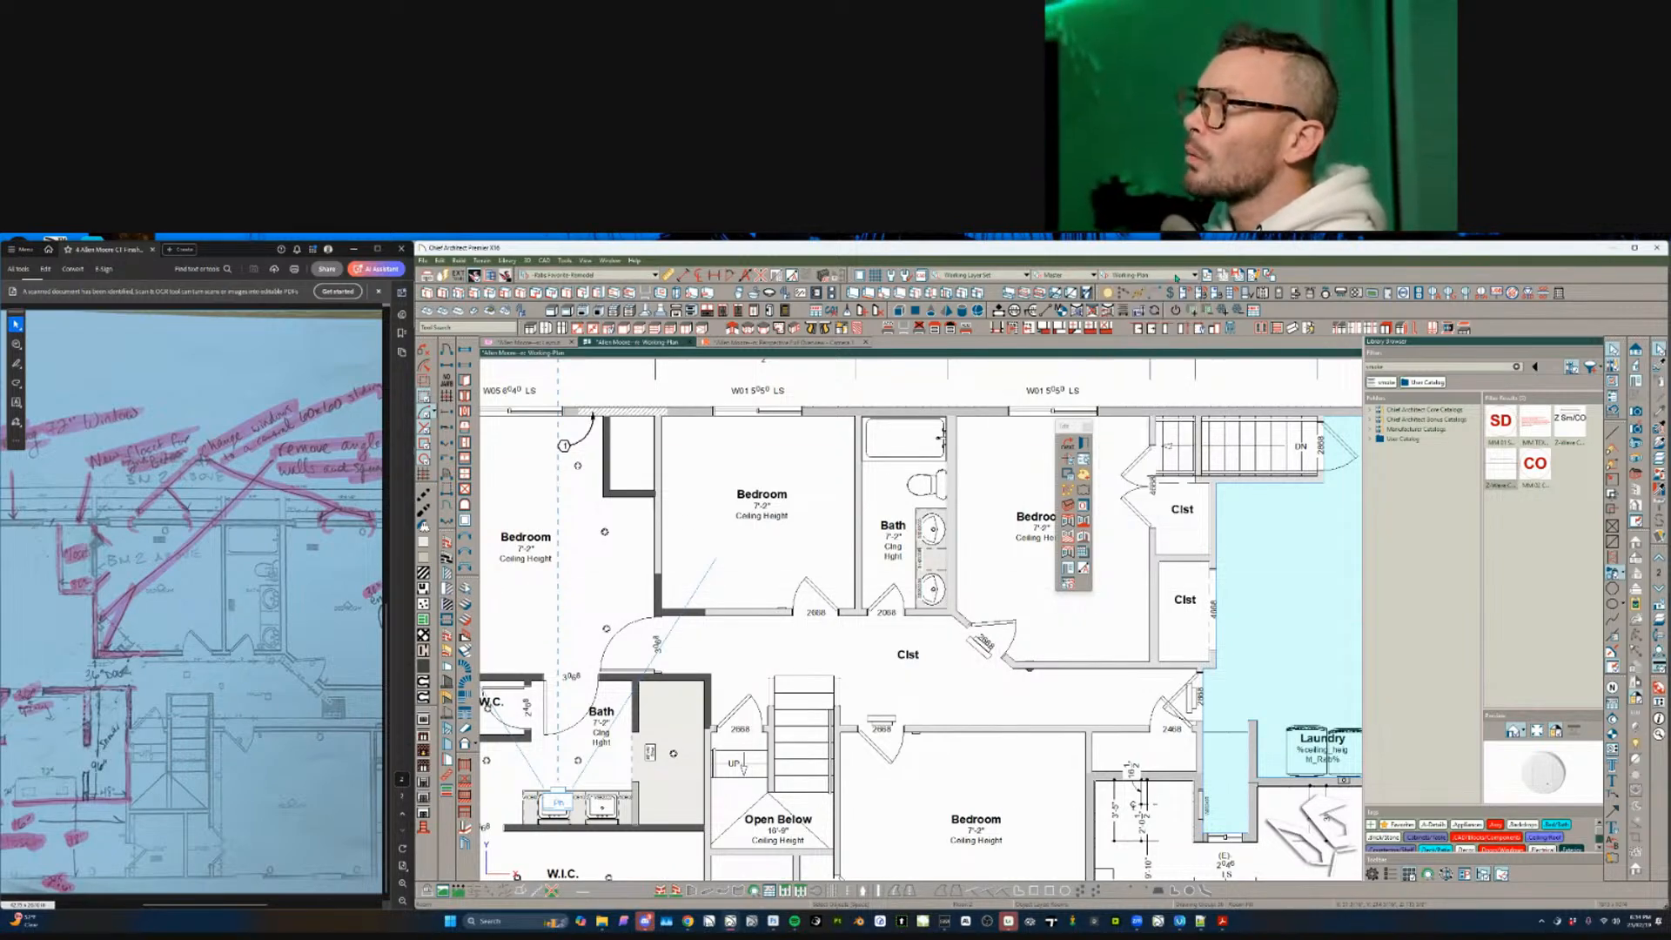
- Zoom to the title banner and inspect its resource-links text box without editing it
{"action": "scroll", "coordinate": [966, 523], "scroll_direction": "down", "scroll_amount": 5}
{"action": "scroll", "coordinate": [812, 765], "scroll_direction": "up", "scroll_amount": 5}
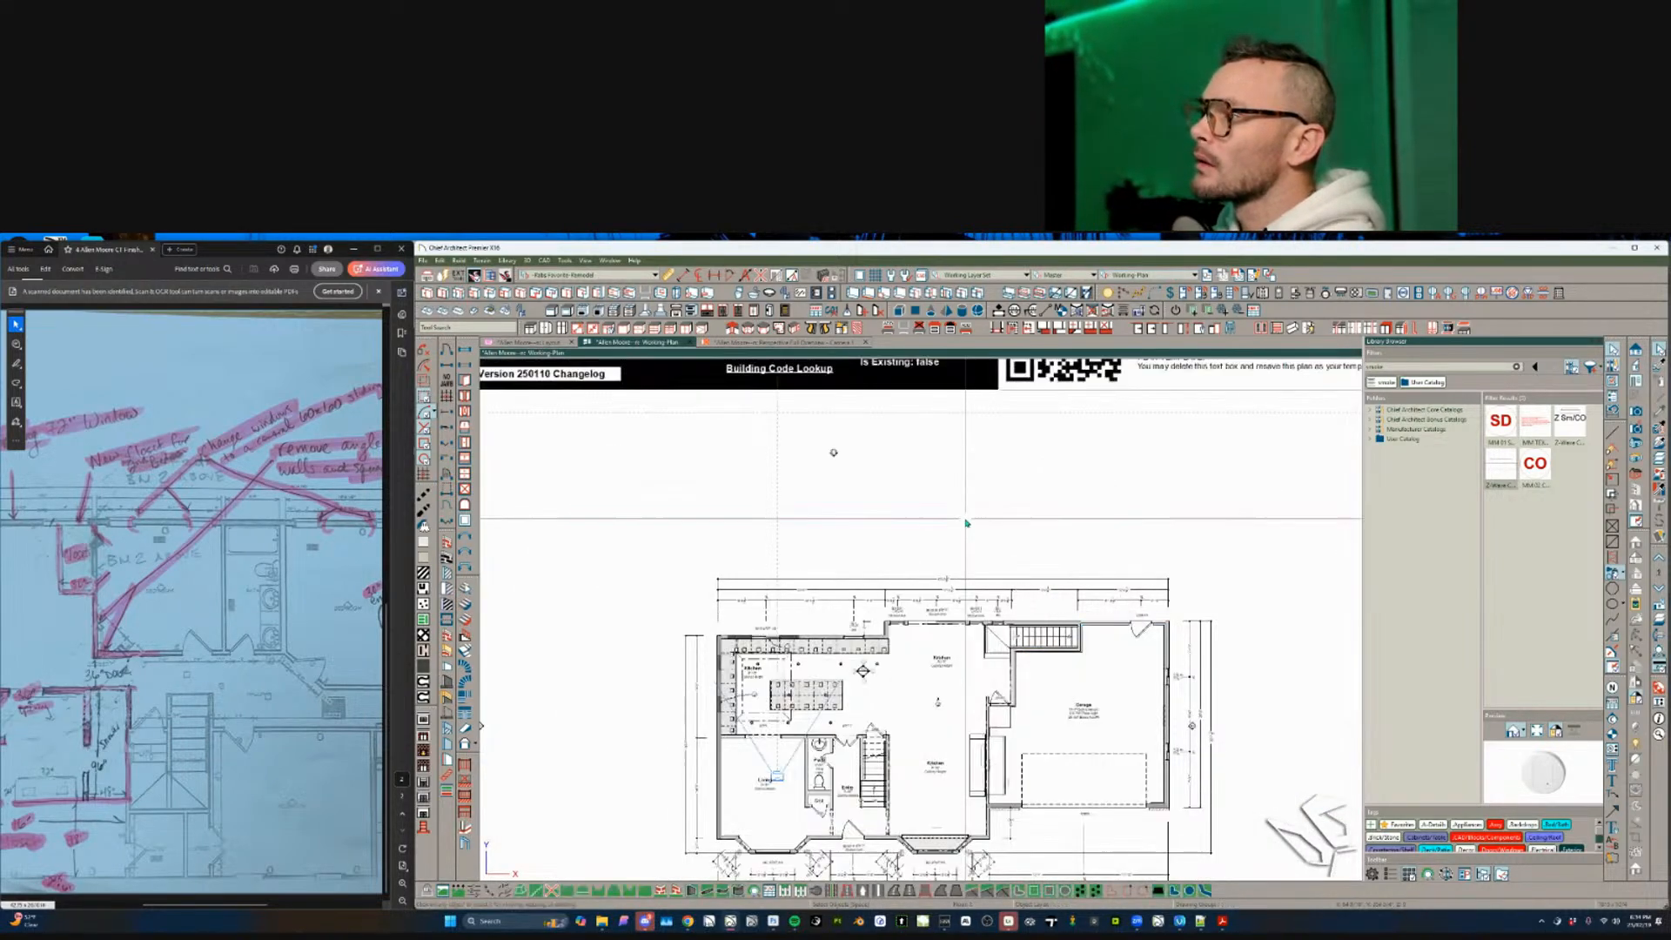
{"action": "scroll", "coordinate": [812, 765], "scroll_direction": "up", "scroll_amount": 3}
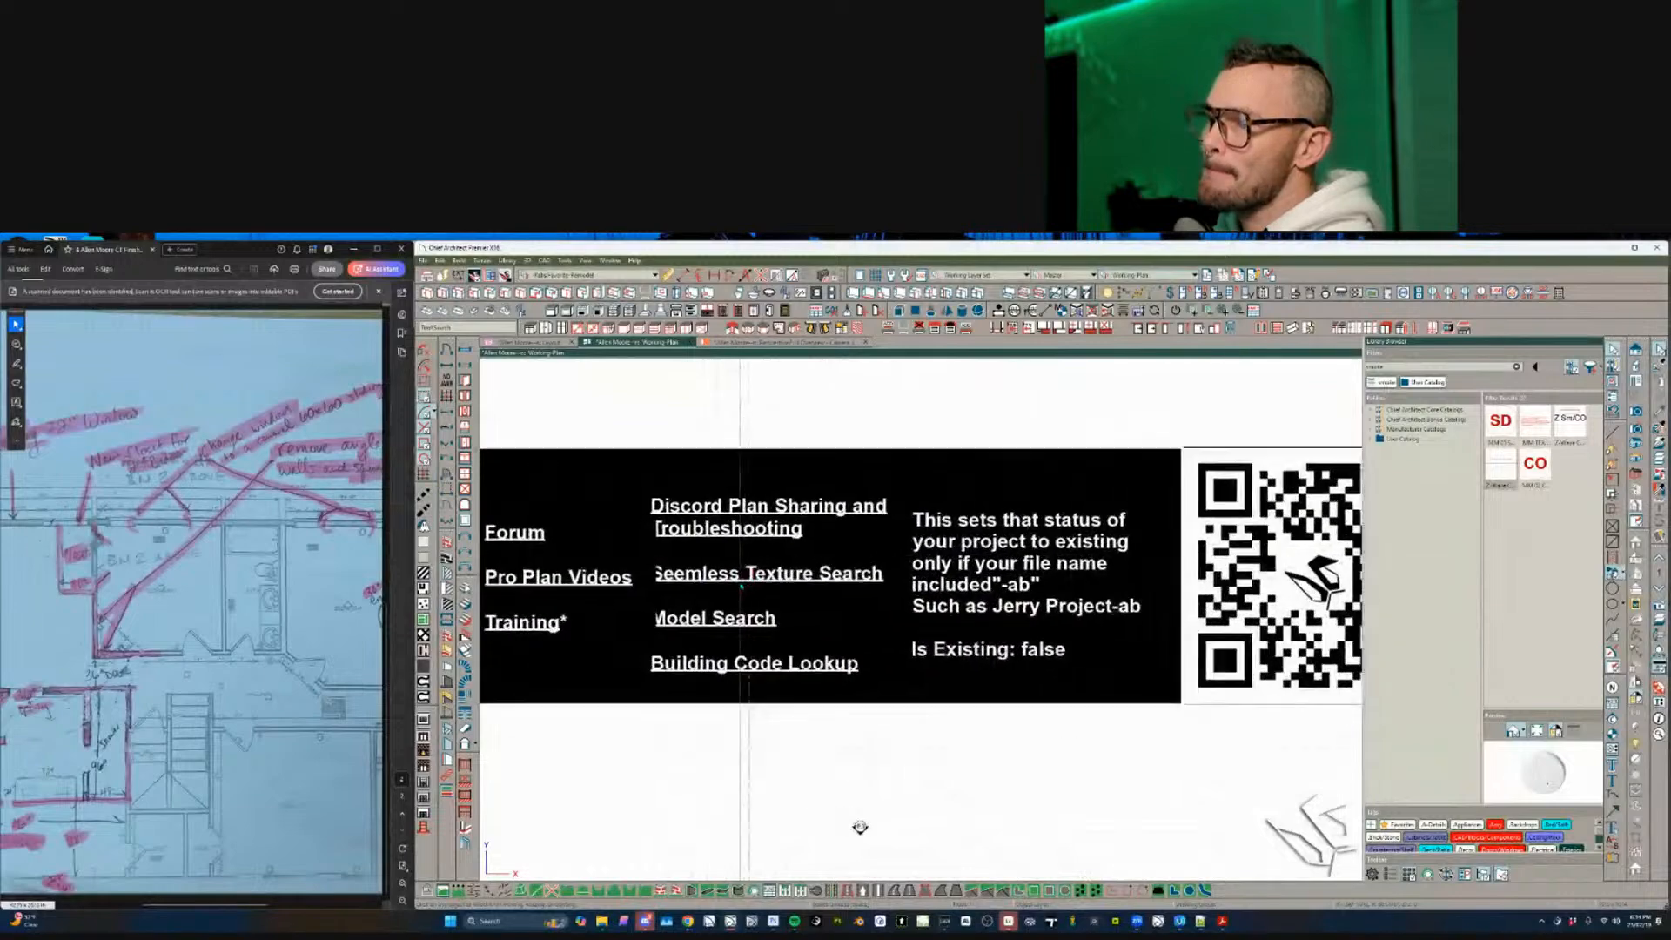
{"action": "middle_click_drag", "start_coordinate": [862, 827], "coordinate": [929, 847]}
{"action": "left_click", "coordinate": [801, 668]}
{"action": "double_click", "coordinate": [801, 670]}
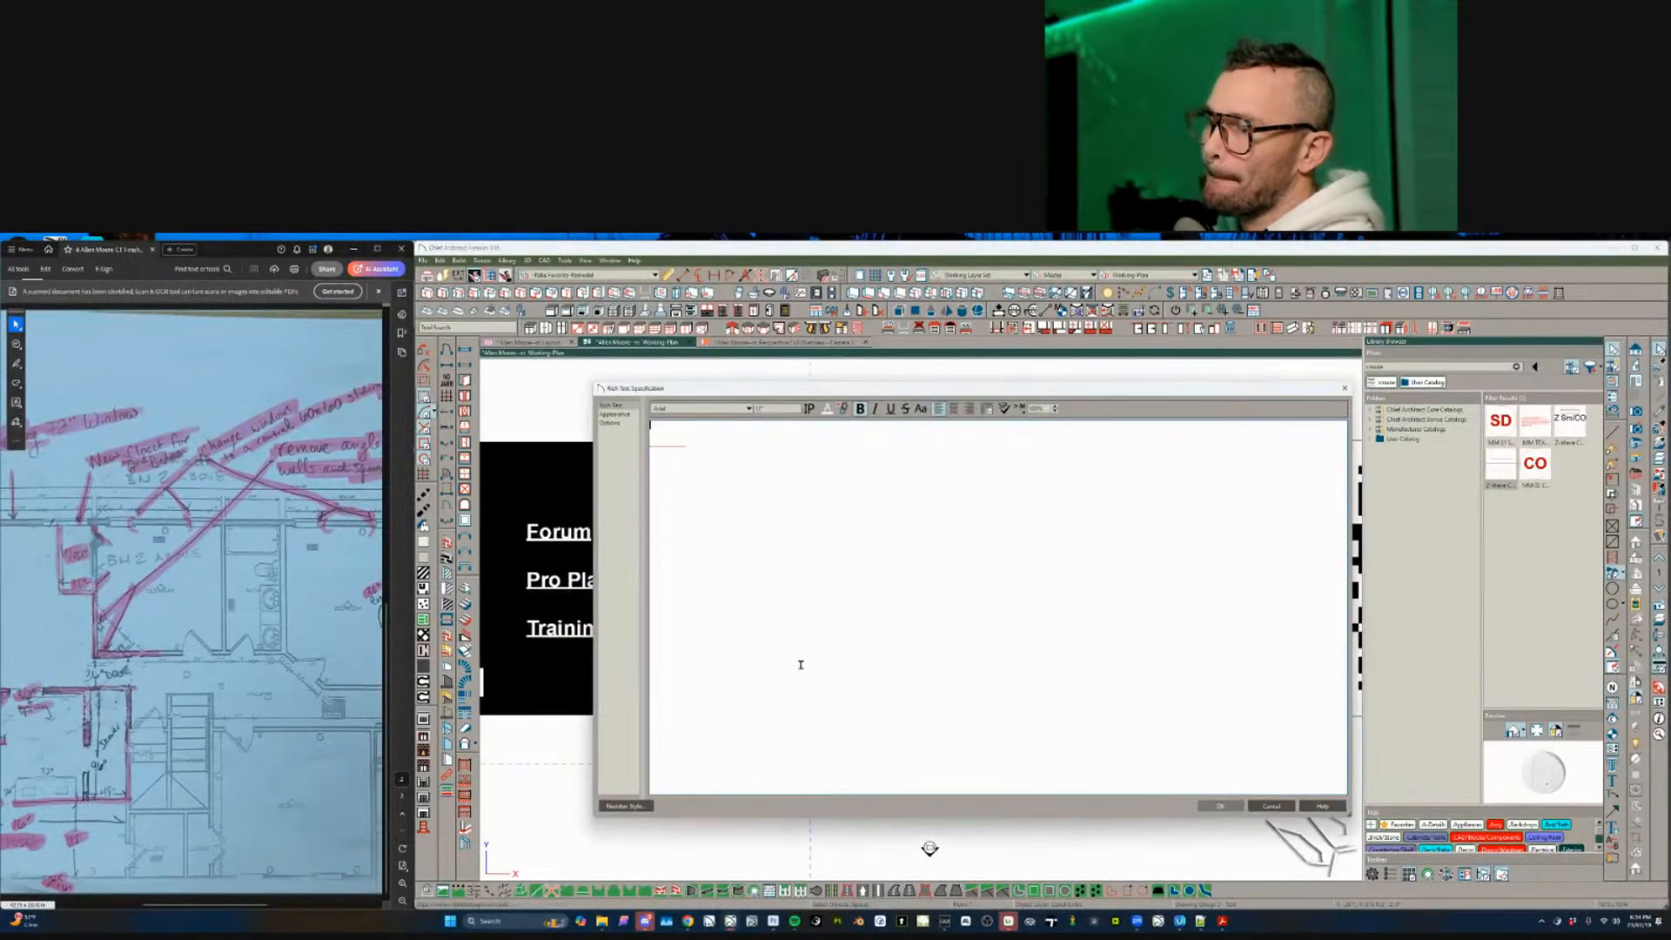
{"action": "left_click", "coordinate": [1270, 805]}
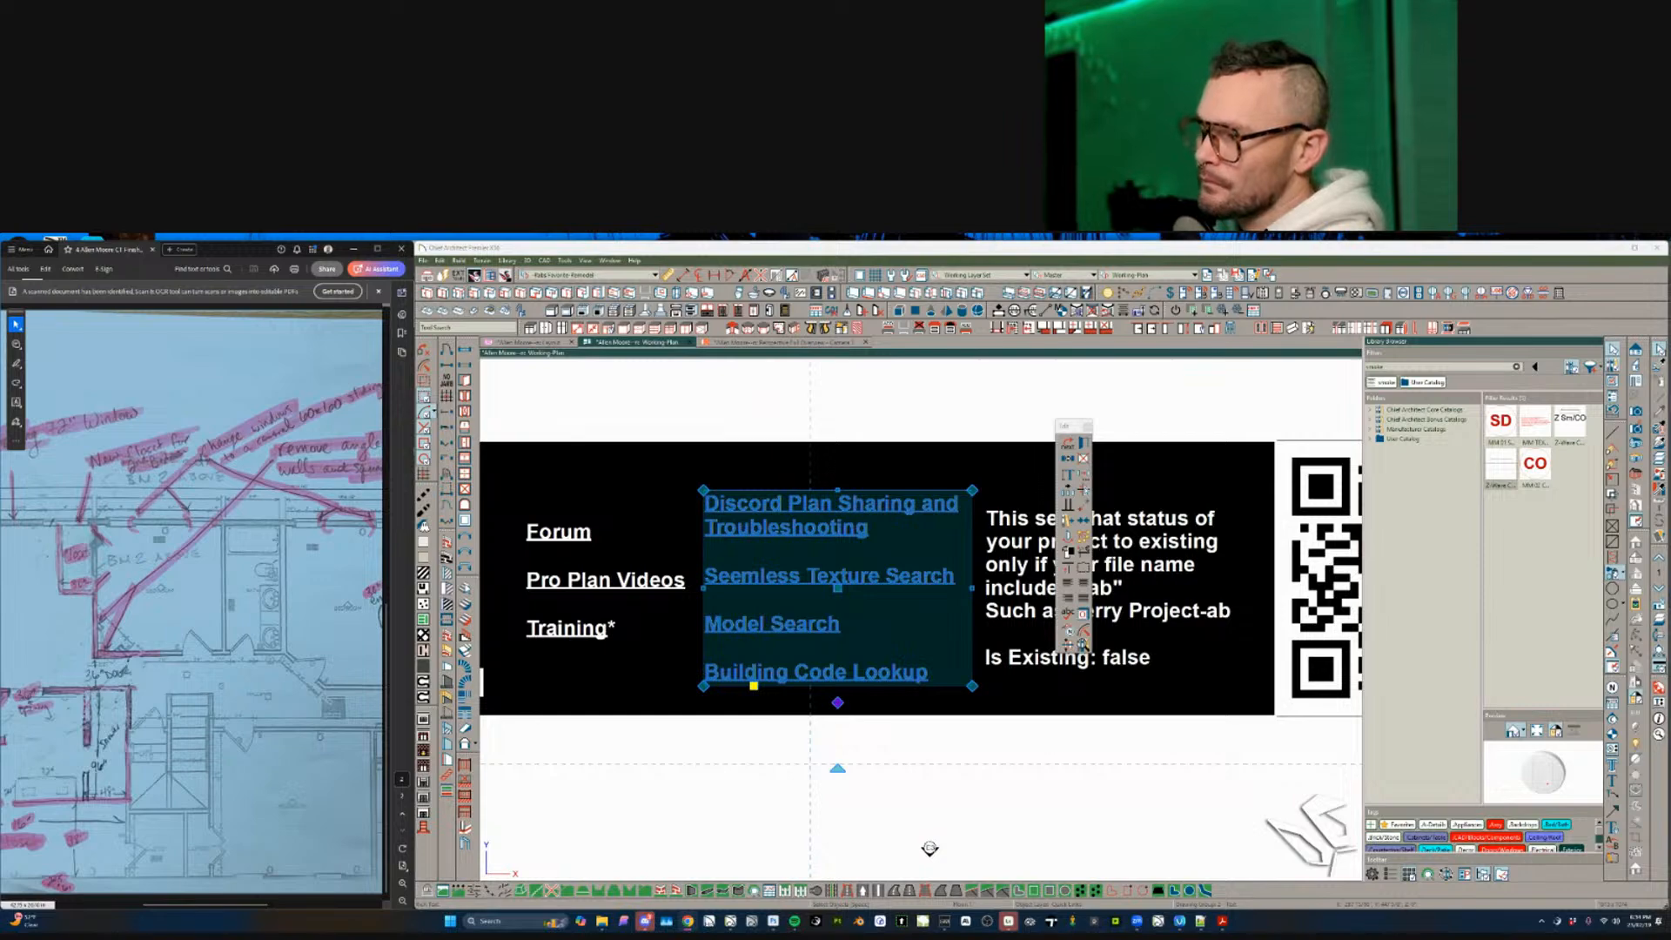
{"action": "left_click_drag", "start_coordinate": [1170, 938], "coordinate": [1059, 320], "text": "shift"}
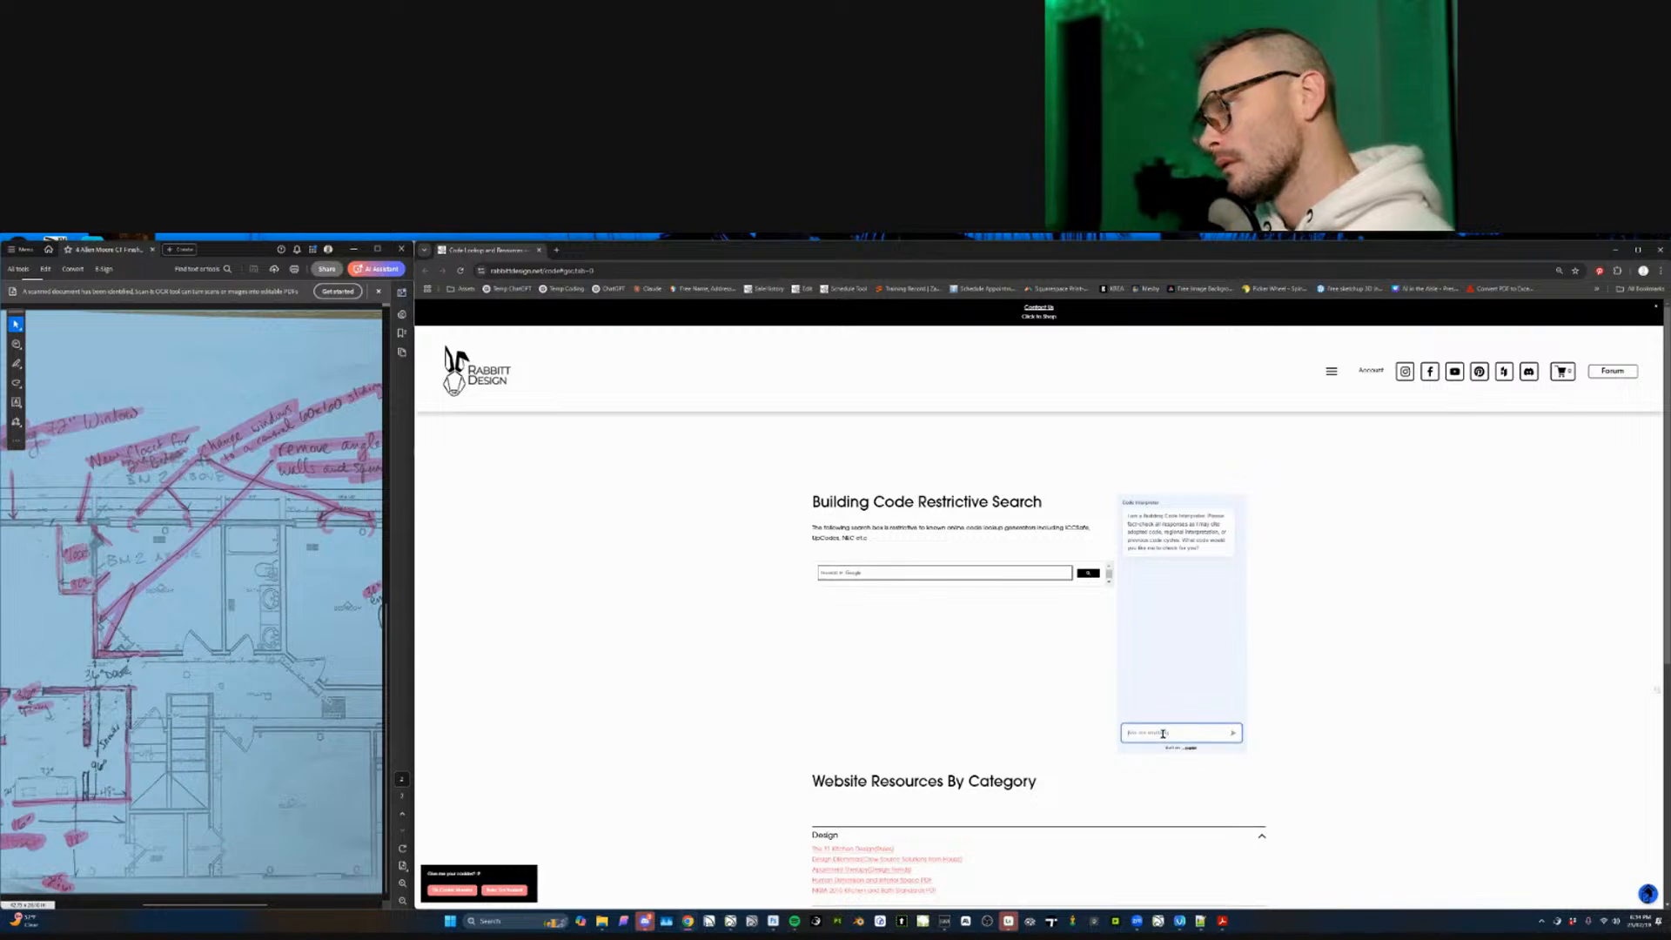
- Send the smoke detector location question to the Code Assistant, then return to Chief Architect
{"action": "type", "text": "tempered"}
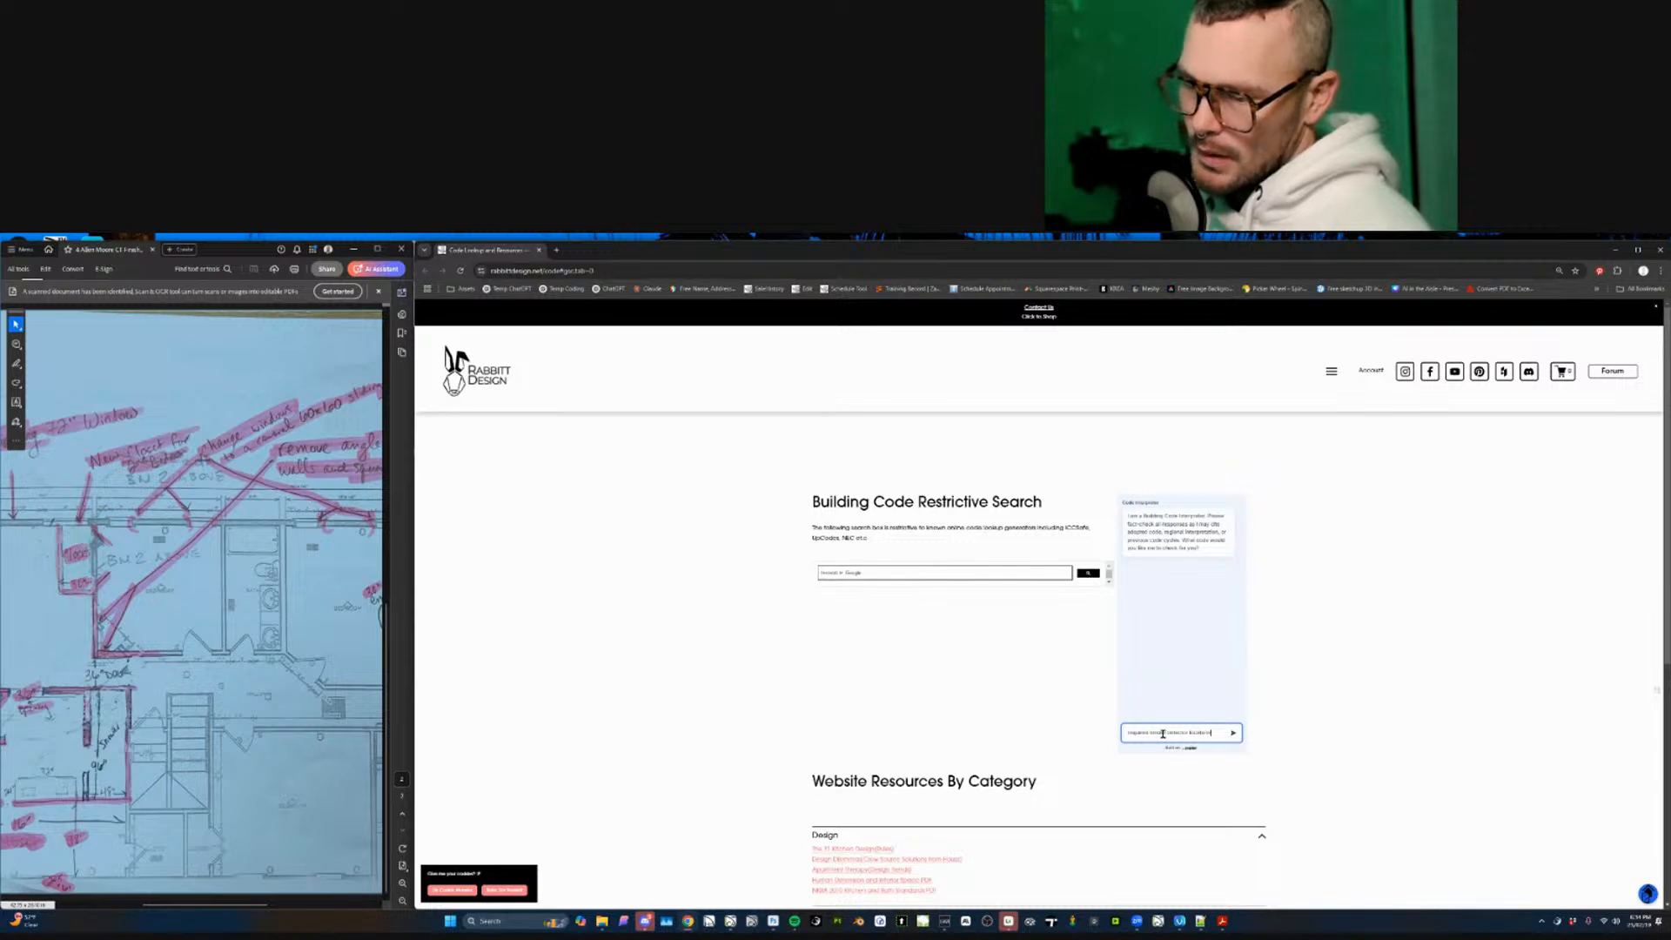
{"action": "key", "text": "Return"}
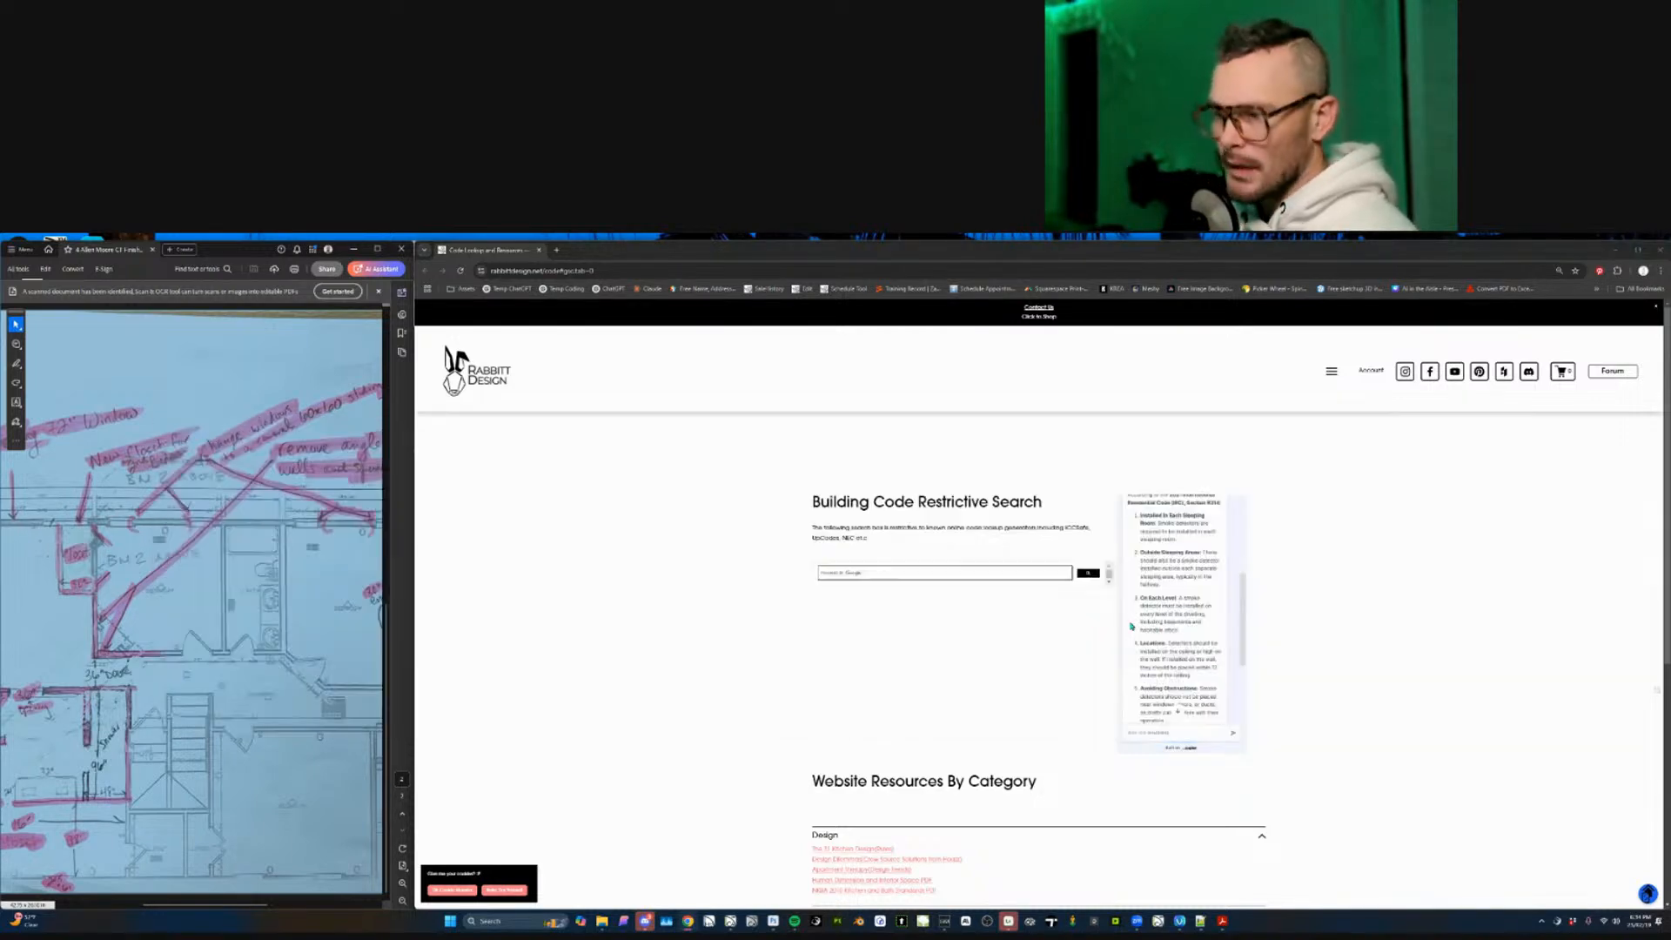
{"action": "key", "text": "alt+Tab"}
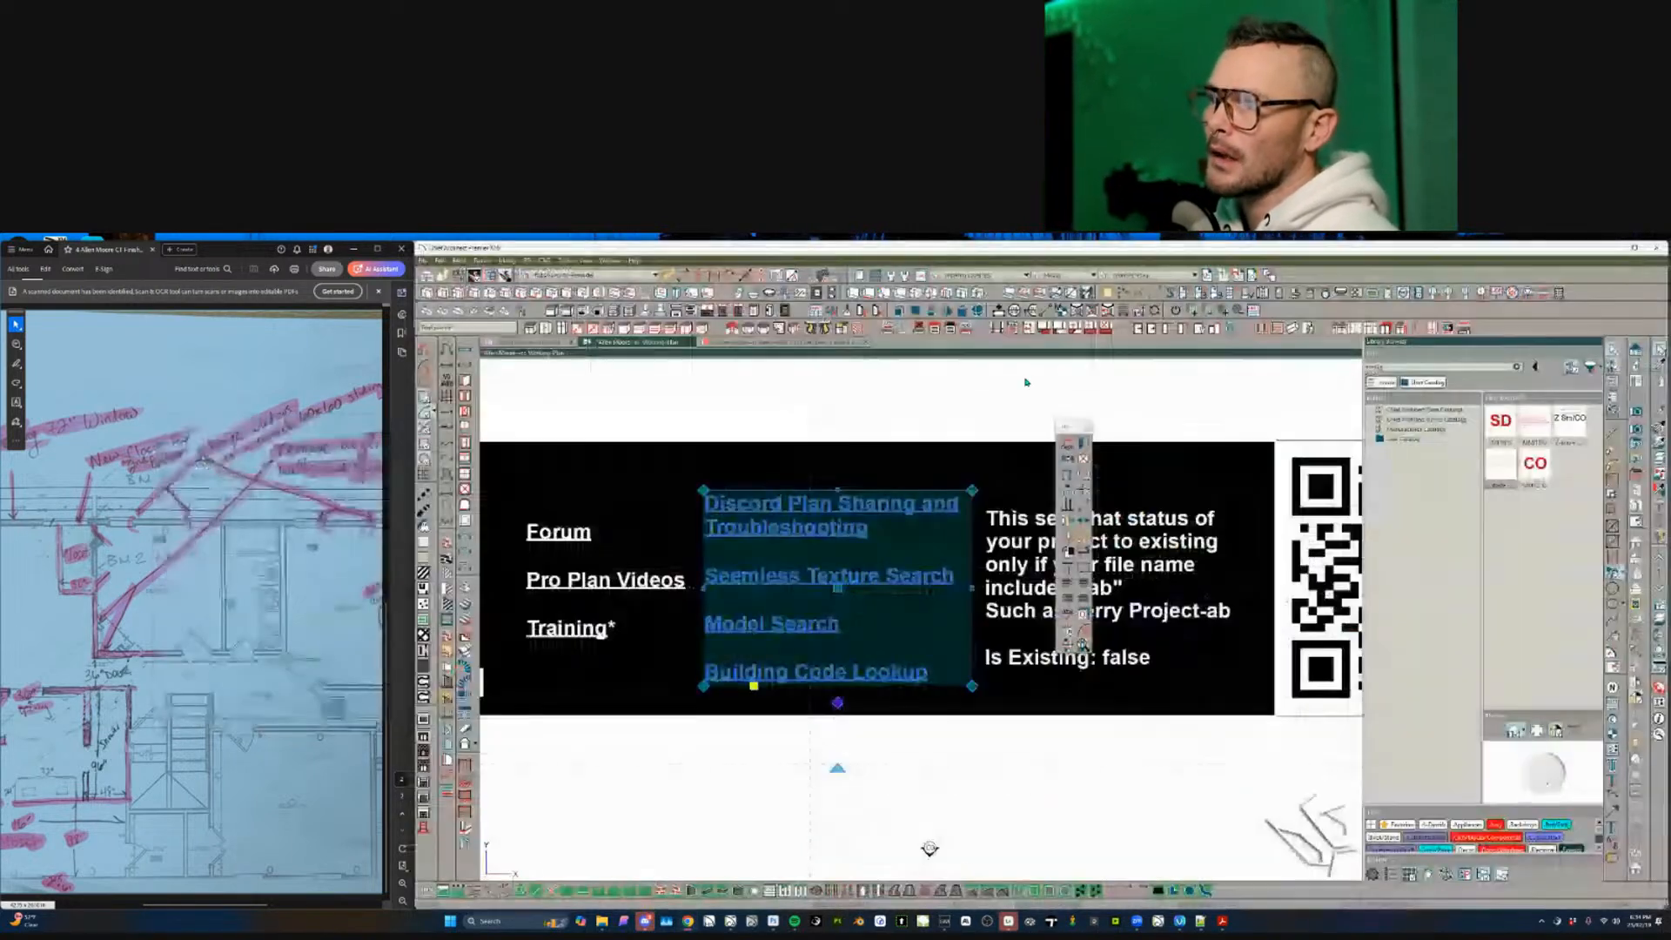
{"action": "scroll", "coordinate": [1039, 779], "scroll_direction": "down", "scroll_amount": 6}
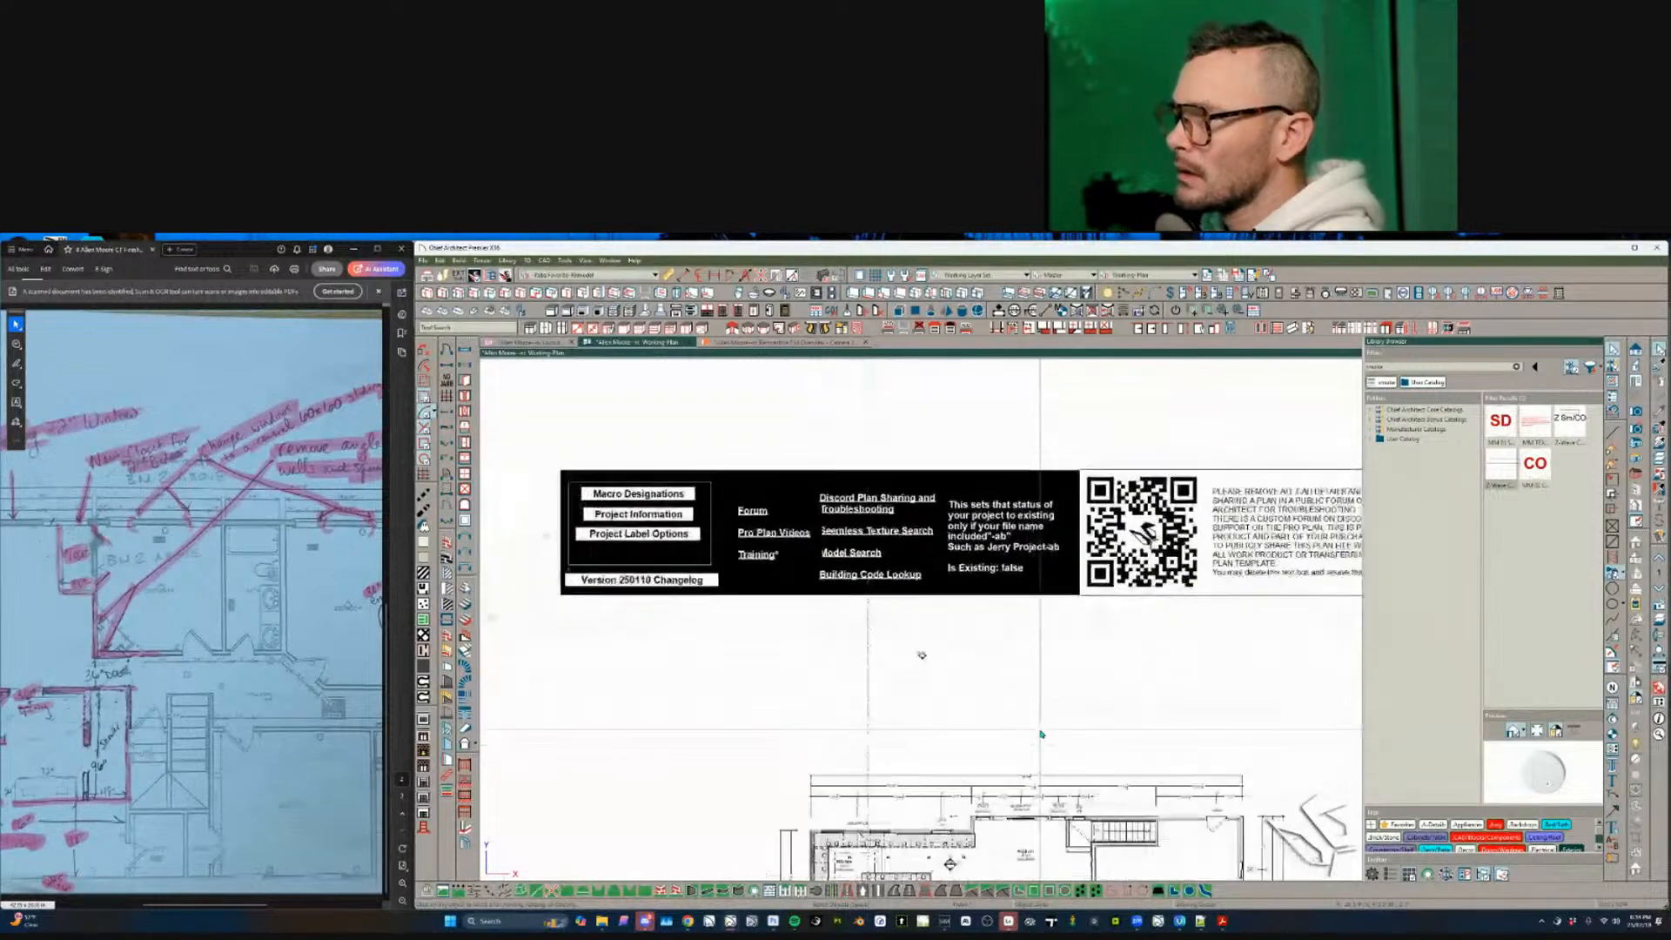
{"action": "scroll", "coordinate": [1041, 734], "scroll_direction": "up", "scroll_amount": 3}
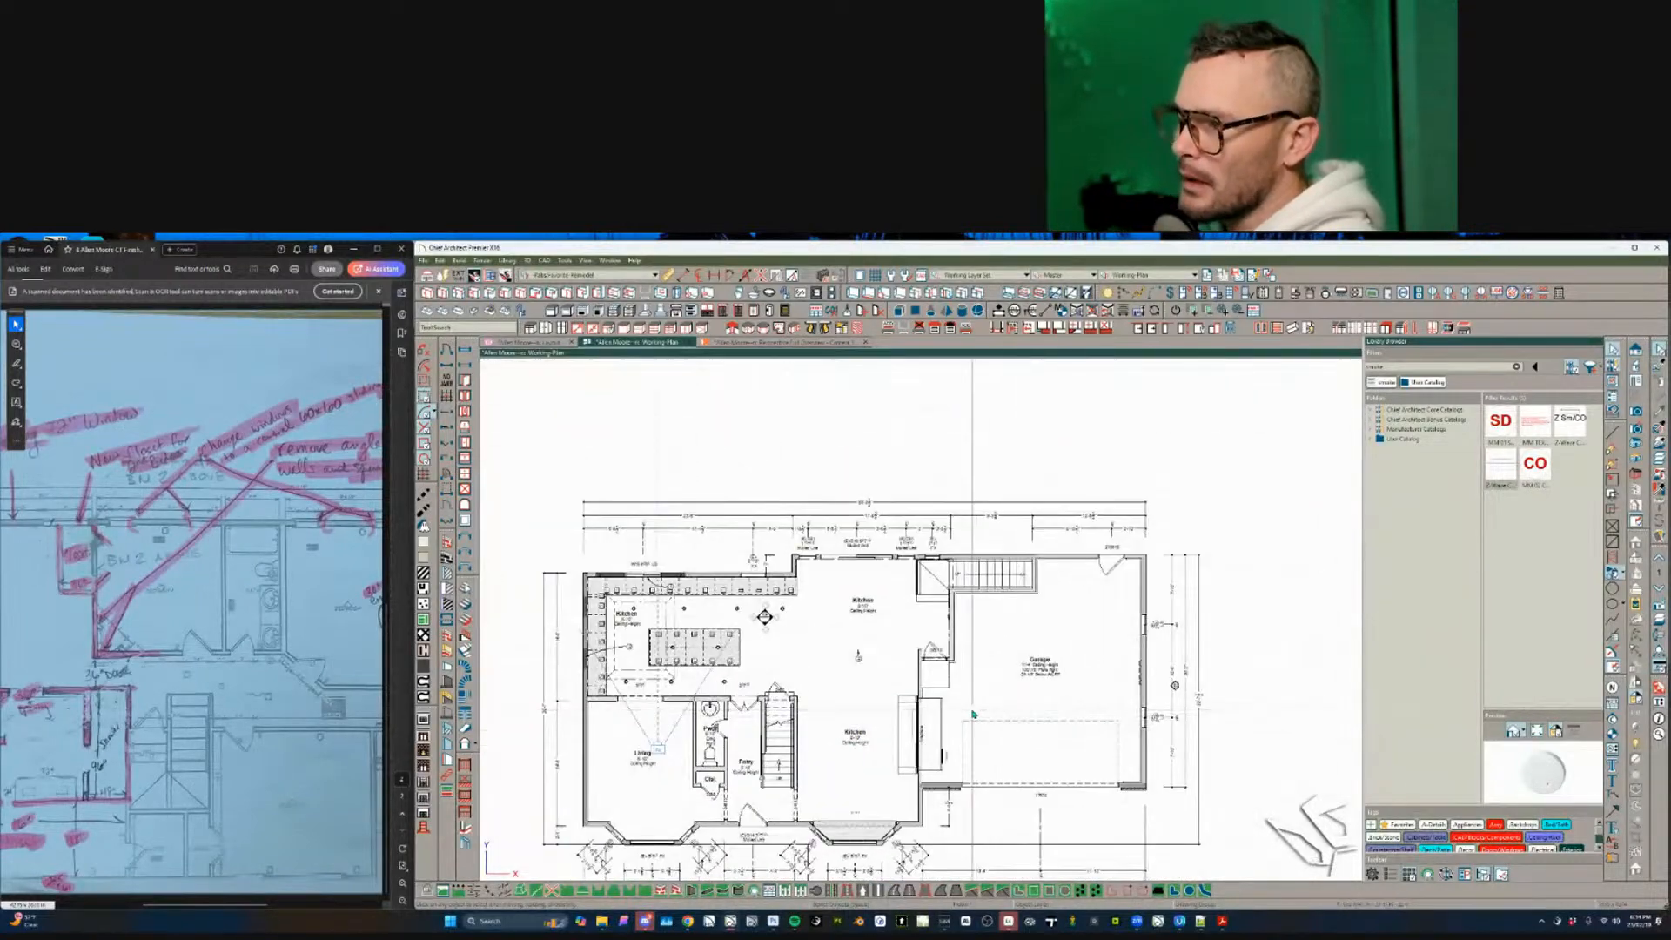
{"action": "key", "text": "Page_Up"}
{"action": "scroll", "coordinate": [971, 704], "scroll_direction": "up", "scroll_amount": 4}
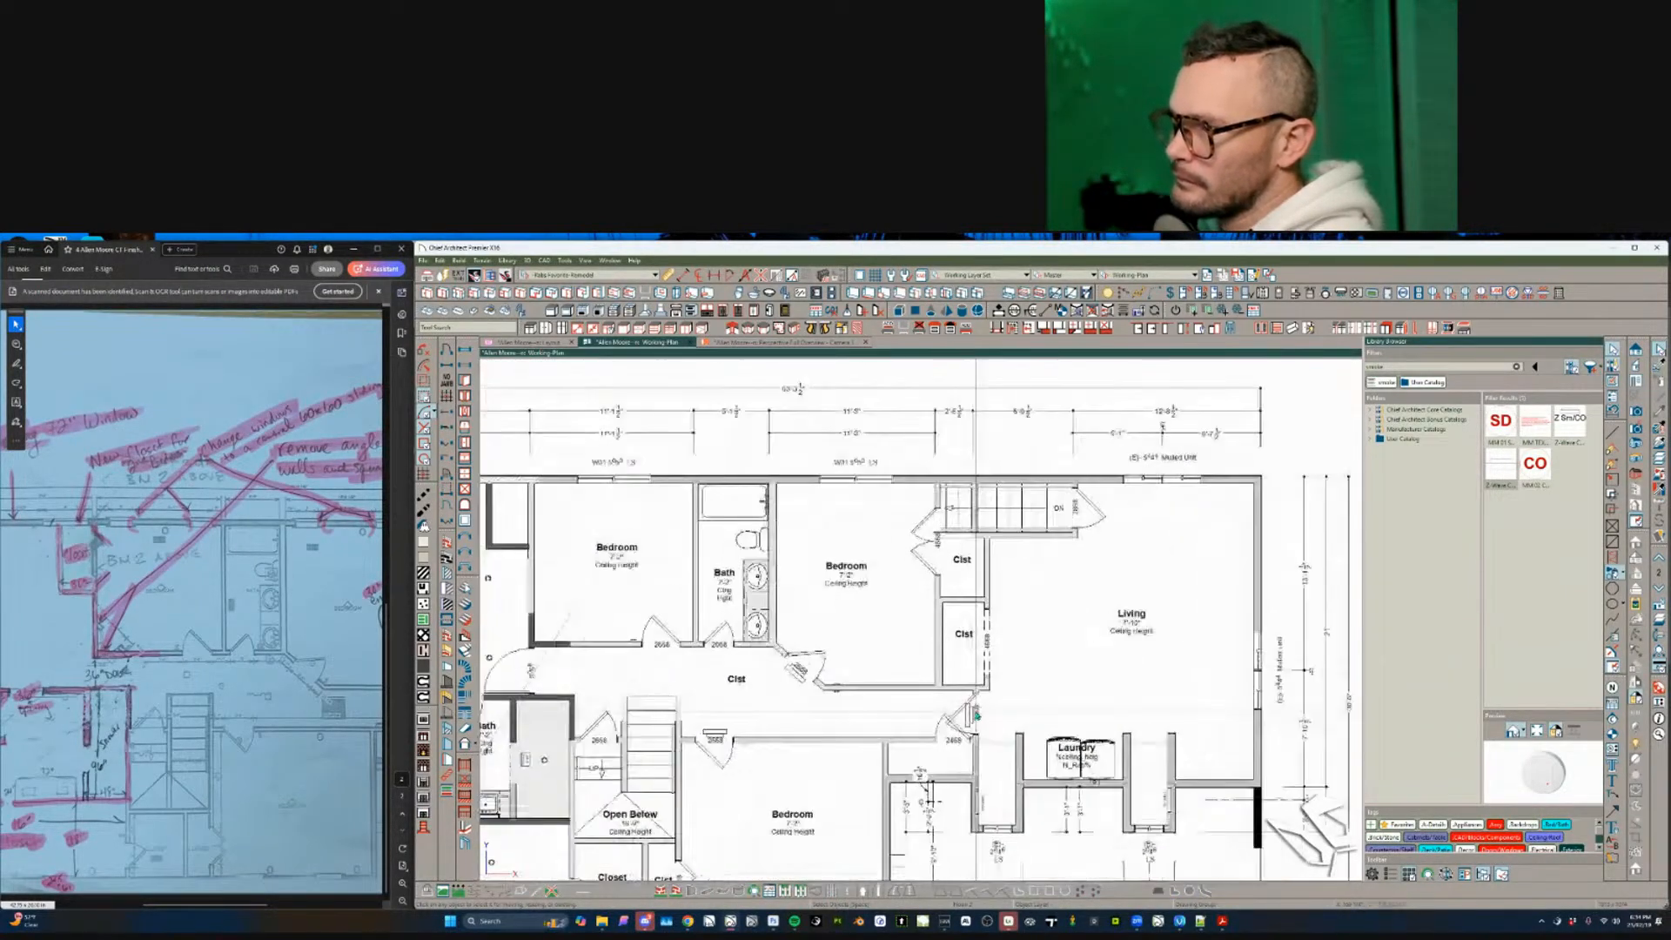
{"action": "left_click", "coordinate": [968, 734]}
{"action": "scroll", "coordinate": [958, 737], "scroll_direction": "up", "scroll_amount": 4}
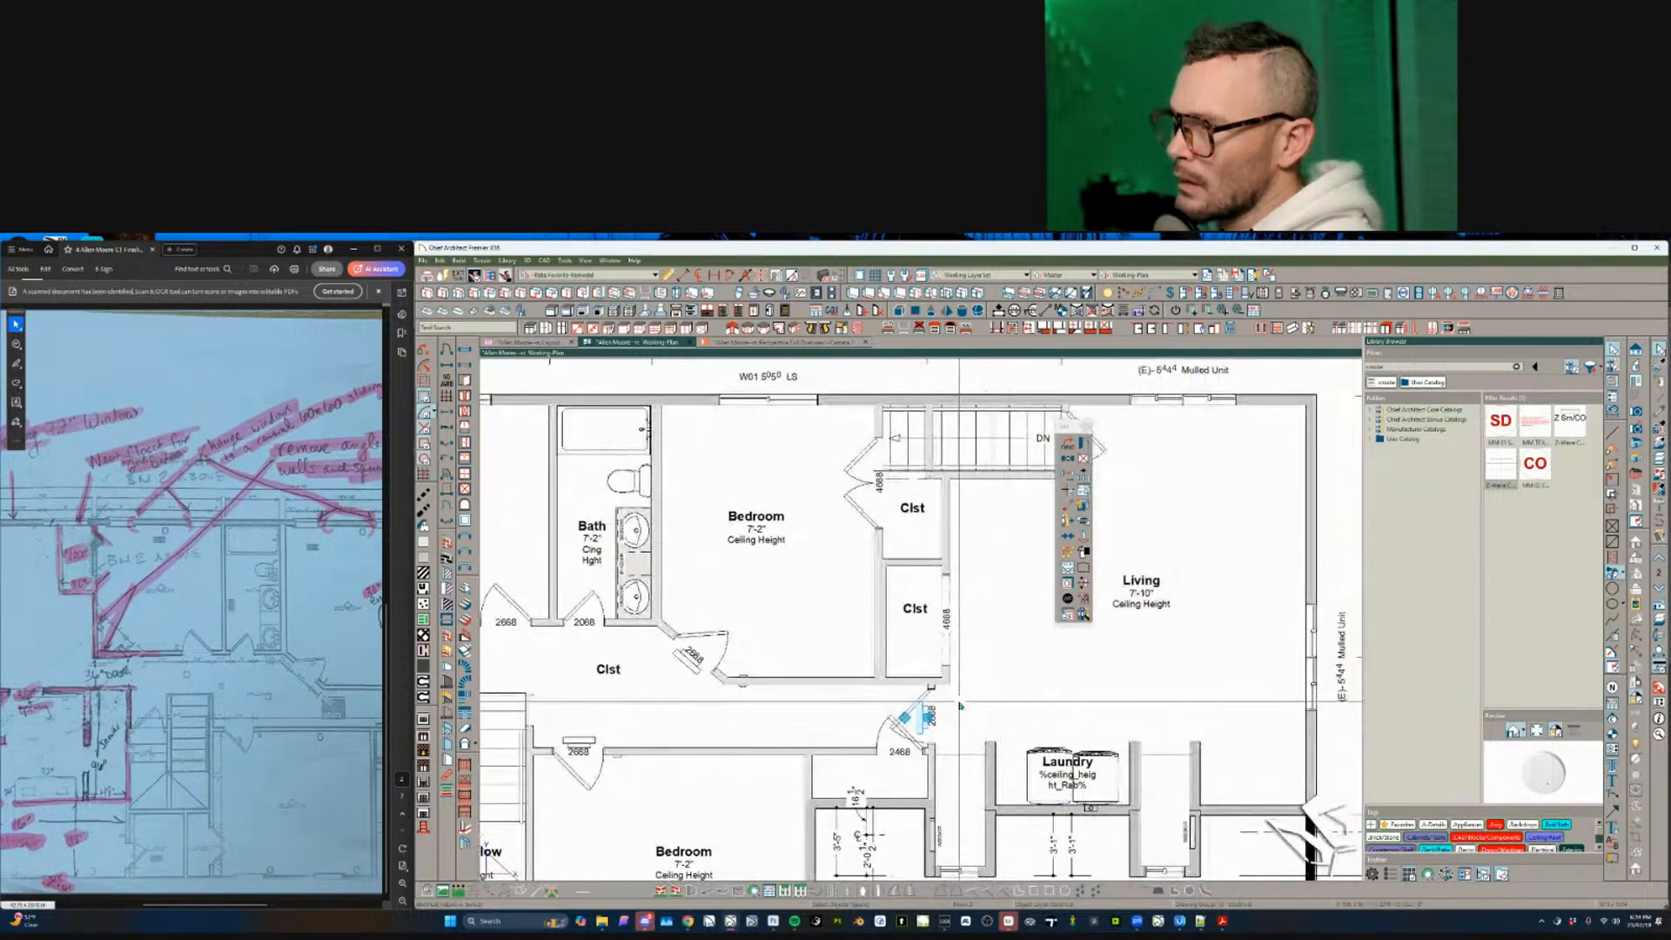
{"action": "left_click", "coordinate": [911, 785]}
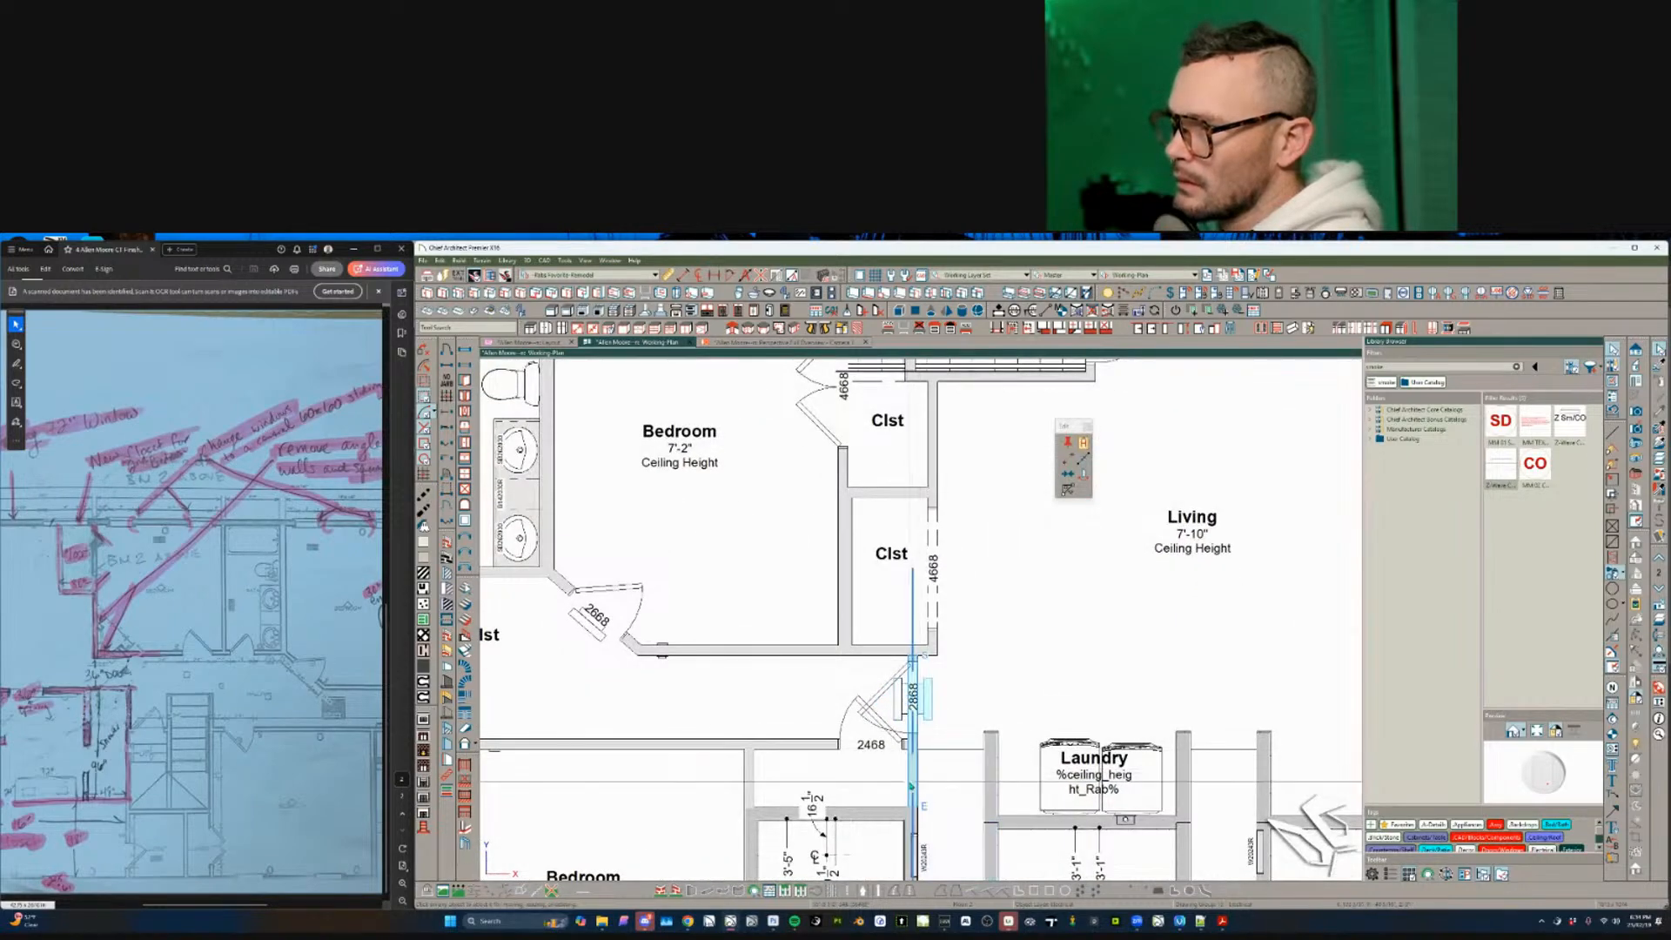
{"action": "left_click", "coordinate": [898, 701]}
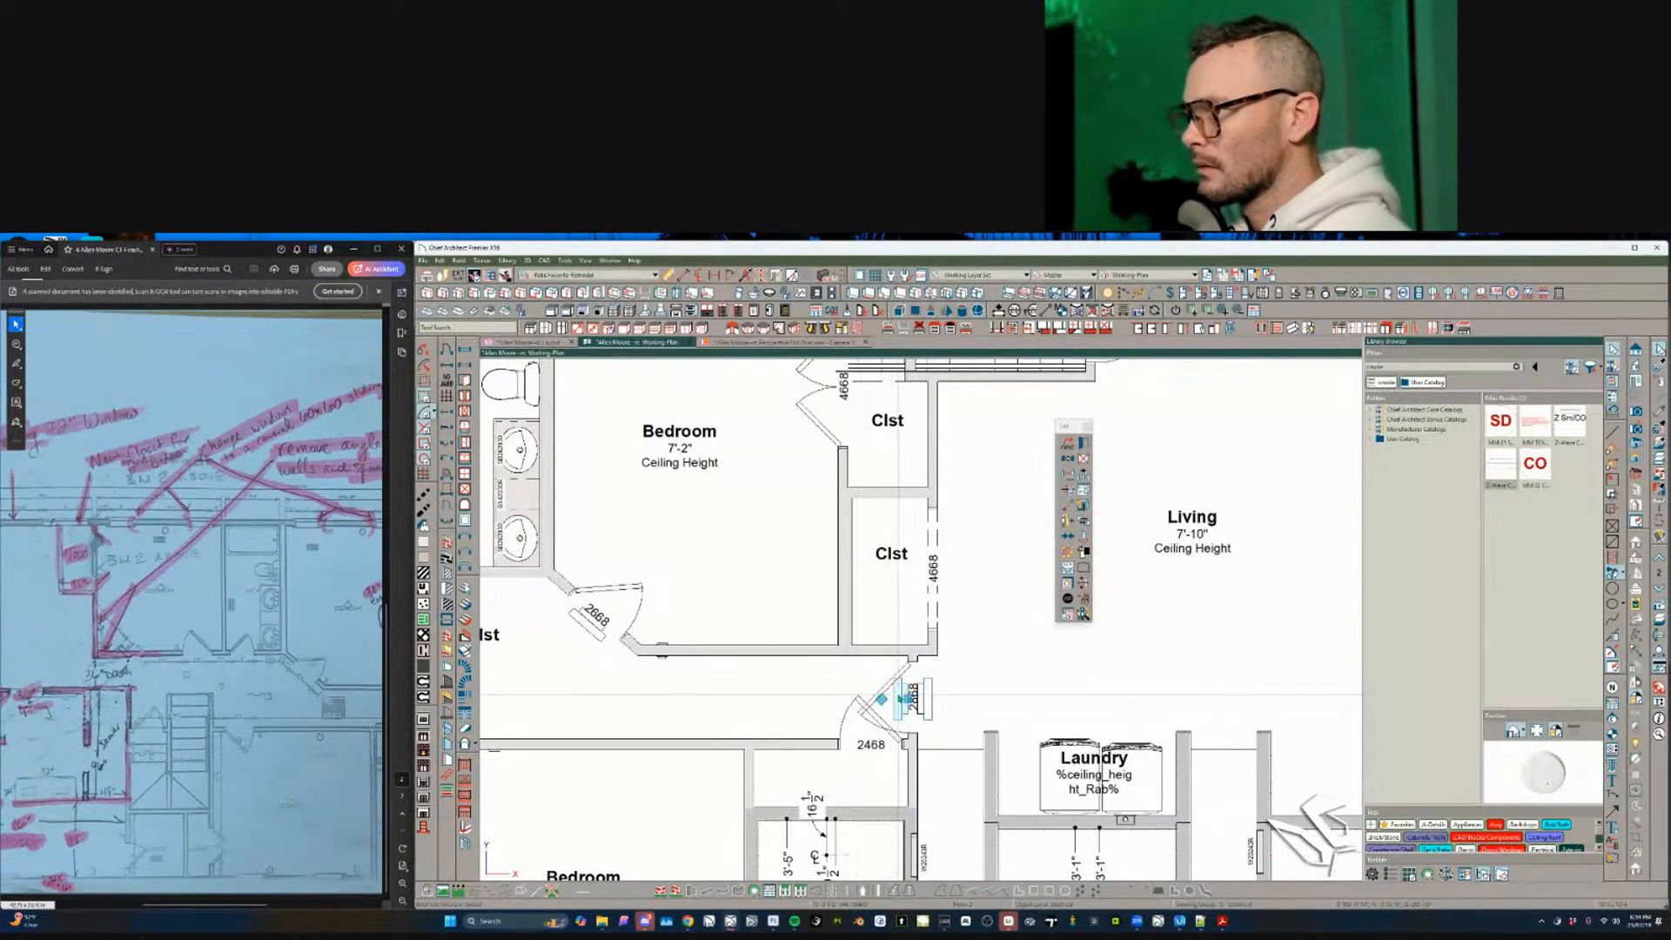
{"action": "scroll", "coordinate": [772, 699], "scroll_direction": "down", "scroll_amount": 1}
{"action": "scroll", "coordinate": [772, 699], "scroll_direction": "down", "scroll_amount": 6}
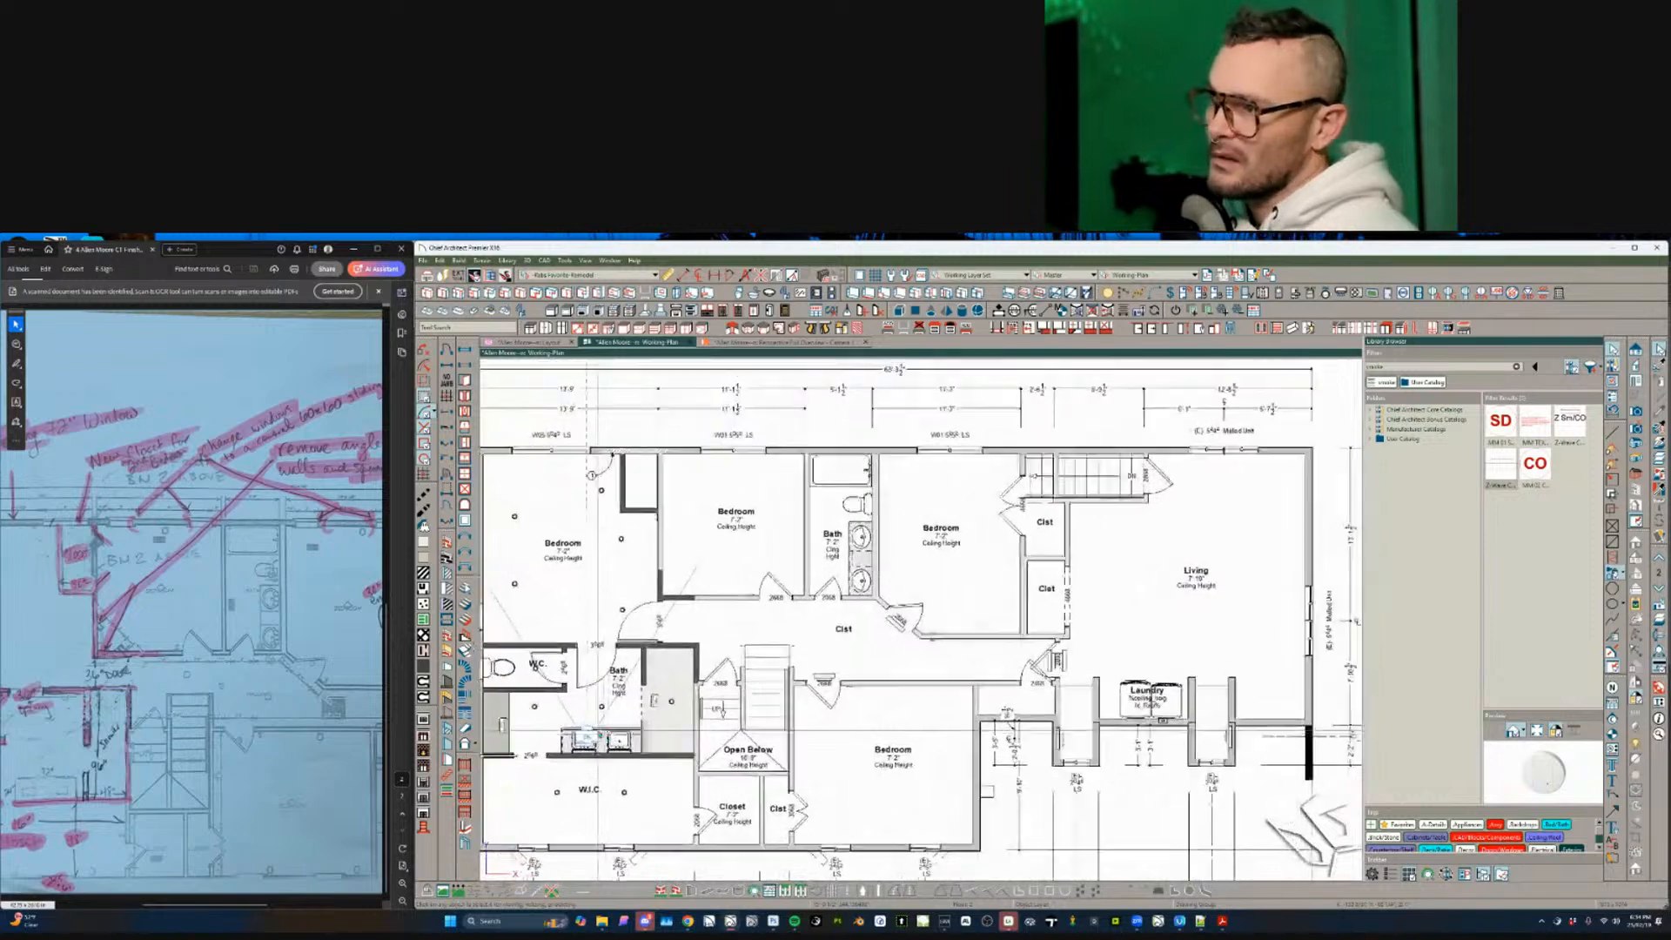
{"action": "scroll", "coordinate": [740, 694], "scroll_direction": "up", "scroll_amount": 4}
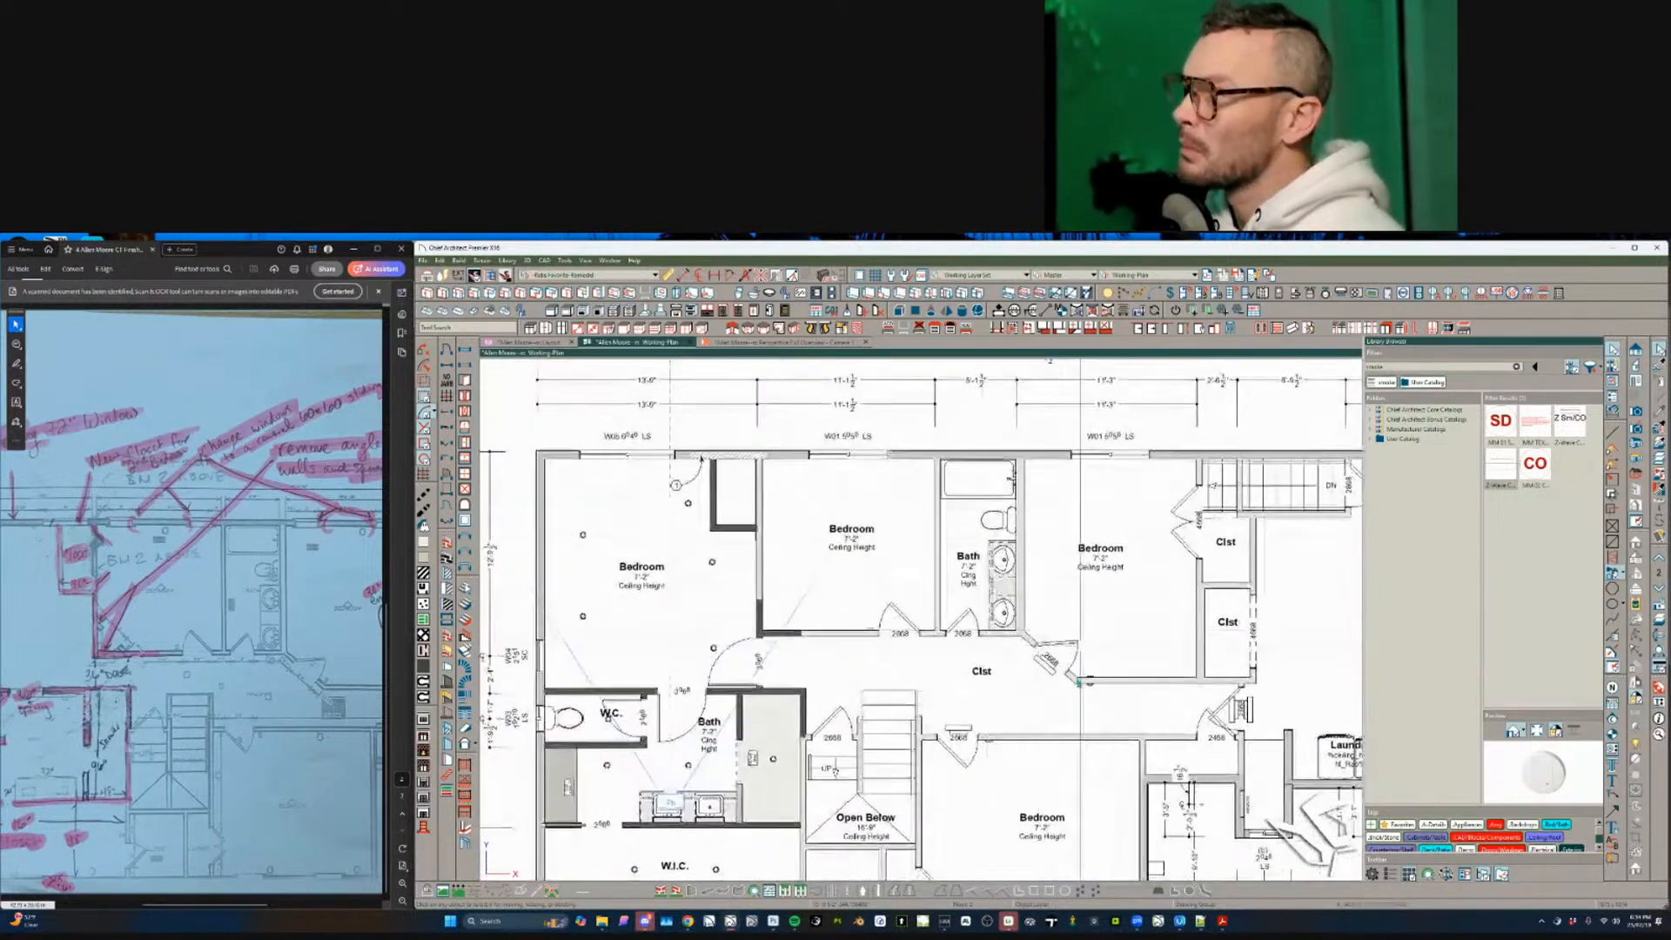
{"action": "left_click", "coordinate": [999, 742]}
{"action": "scroll", "coordinate": [726, 669], "scroll_direction": "up", "scroll_amount": 2}
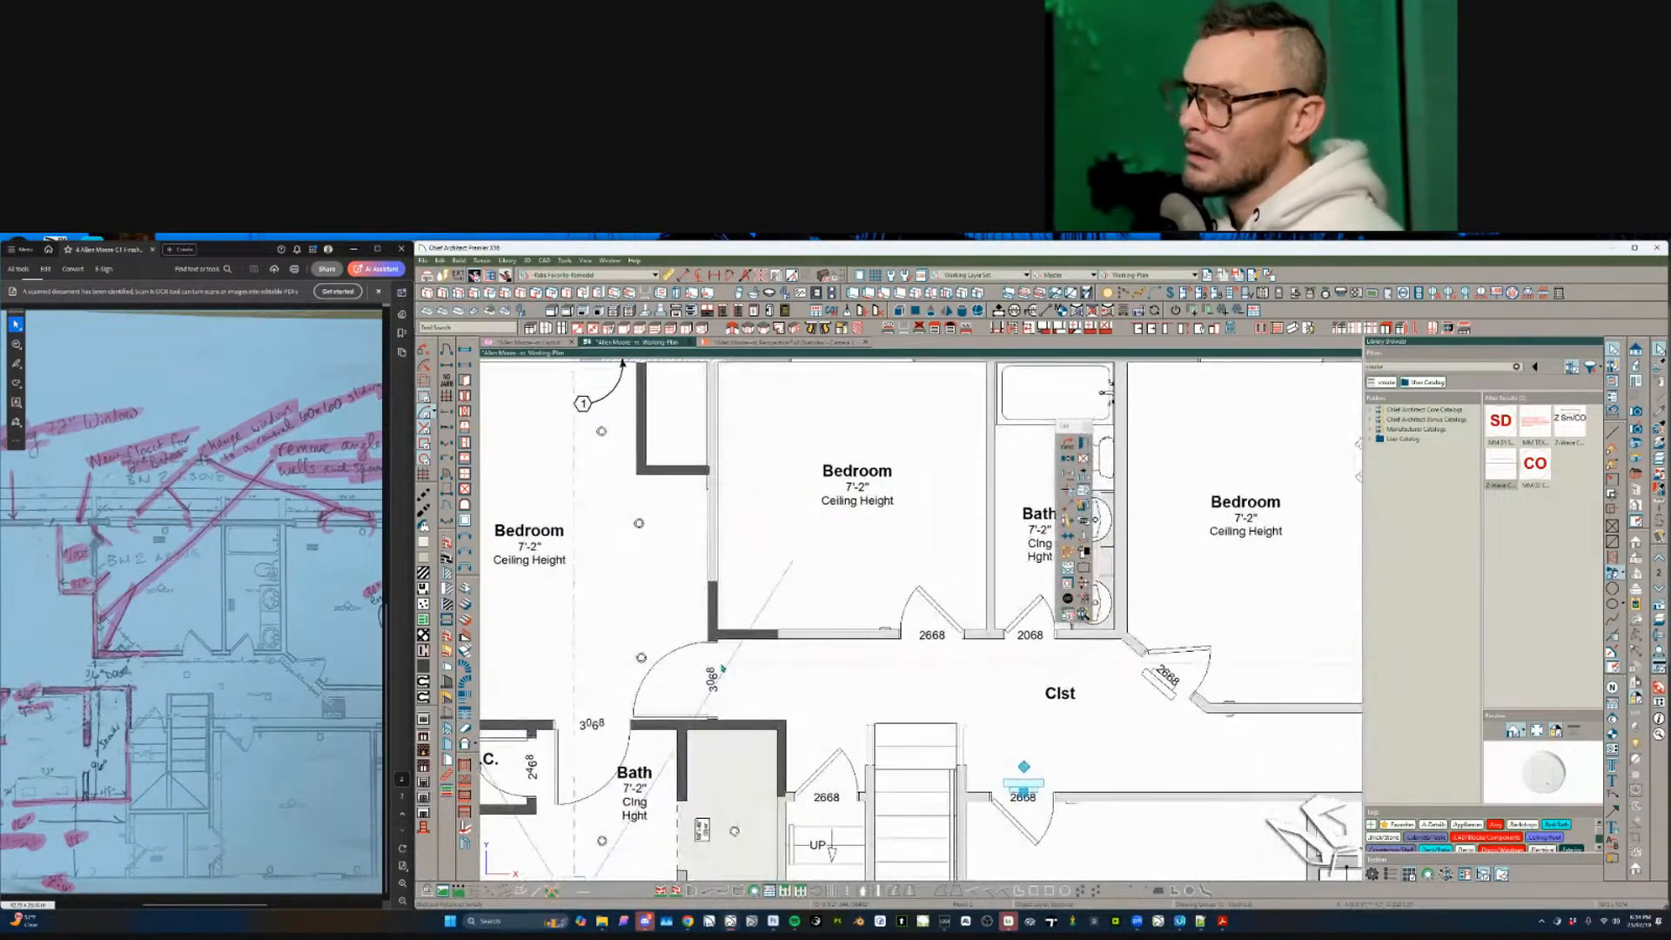
{"action": "left_click", "coordinate": [703, 688]}
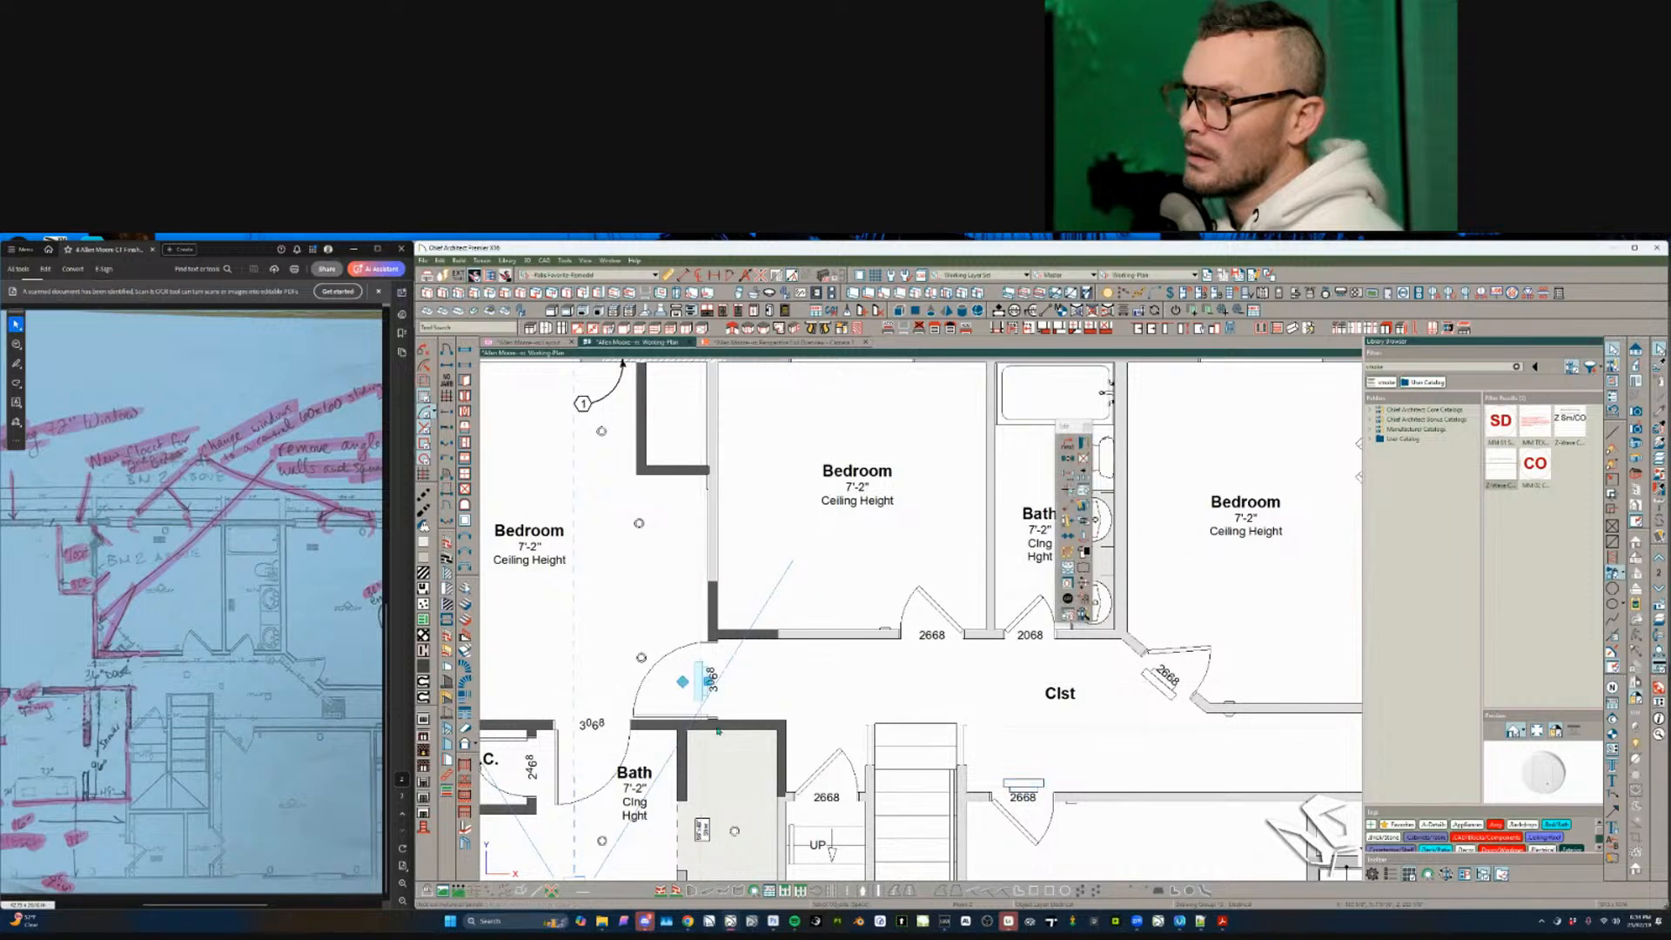
- Slide the 2668 closet door along the angled hallway wall to its new position
{"action": "left_click", "coordinate": [1030, 790]}
{"action": "middle_click_drag", "start_coordinate": [1030, 790], "coordinate": [965, 778]}
{"action": "left_click_drag", "start_coordinate": [957, 776], "coordinate": [952, 801]}
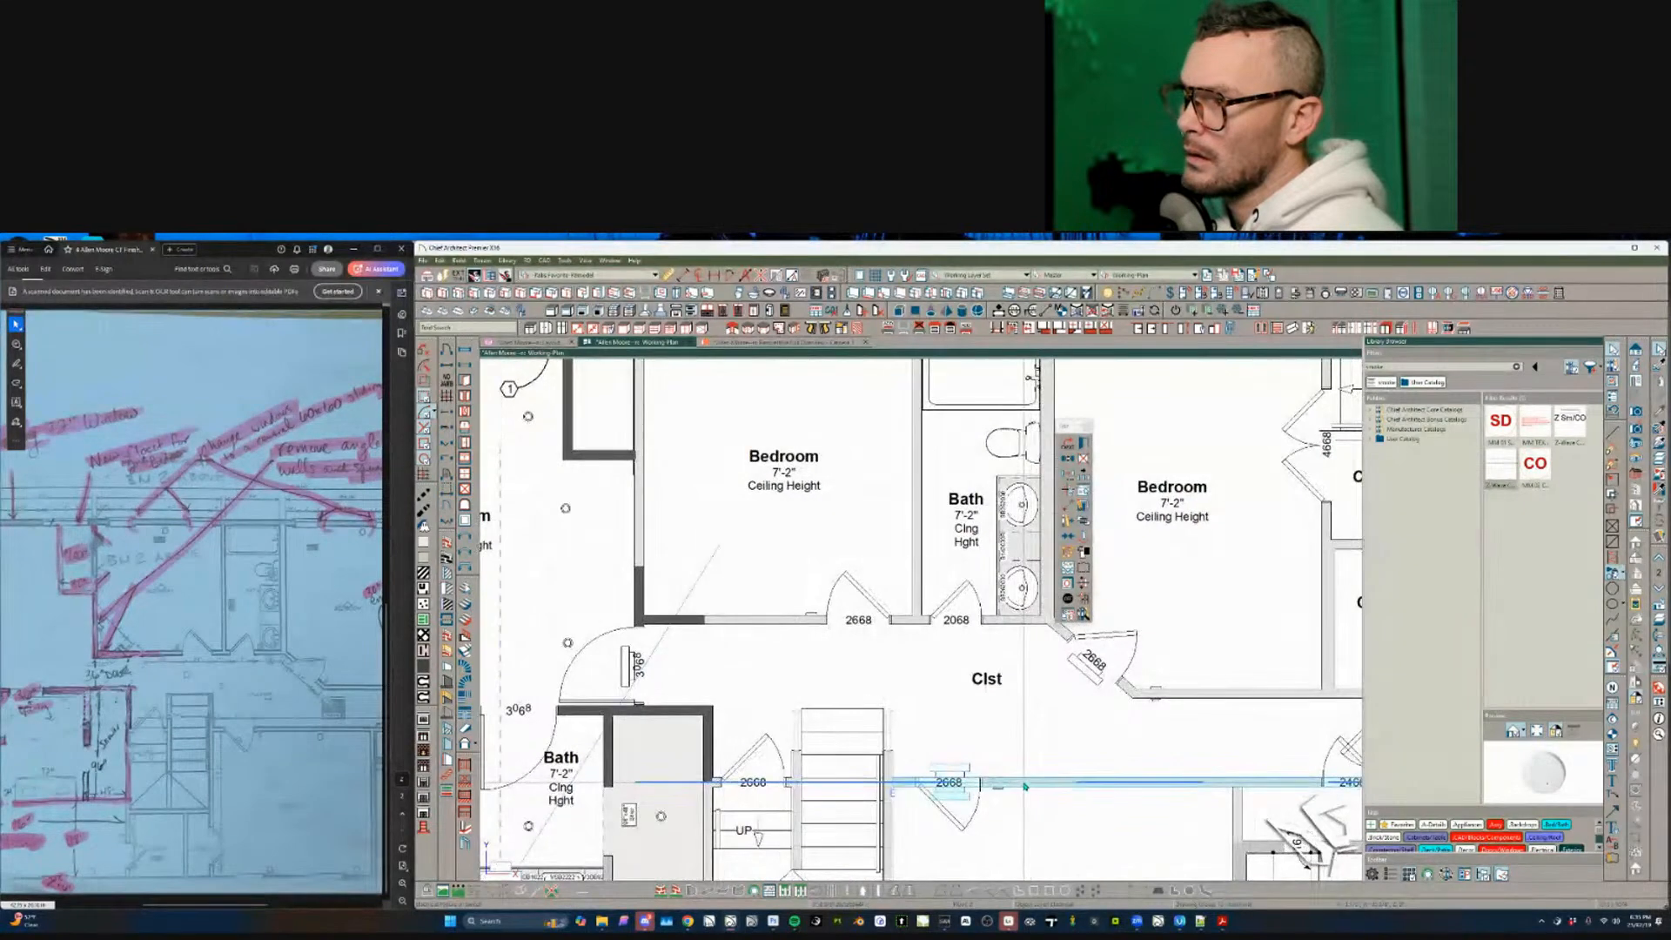
{"action": "middle_click_drag", "start_coordinate": [1099, 686], "coordinate": [1048, 678]}
{"action": "left_click_drag", "start_coordinate": [1039, 675], "coordinate": [1063, 640]}
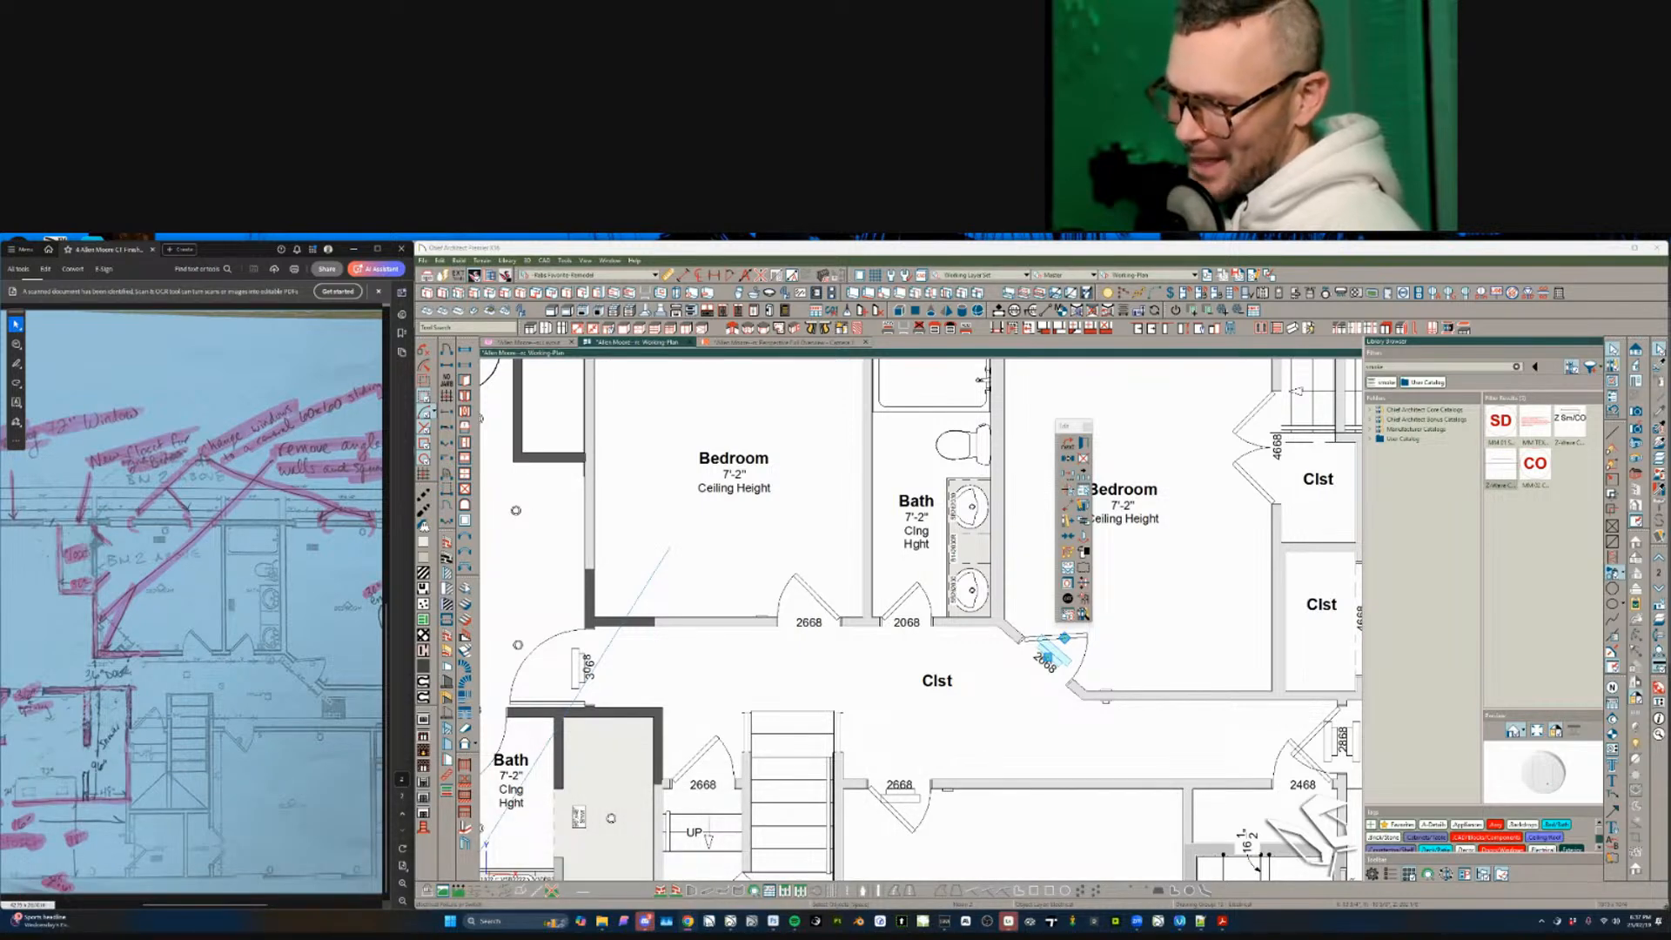
- Deselect the closet door
{"action": "left_click", "coordinate": [986, 708]}
{"action": "key", "text": "Escape"}
{"action": "scroll", "coordinate": [844, 701], "scroll_direction": "down", "scroll_amount": 3}
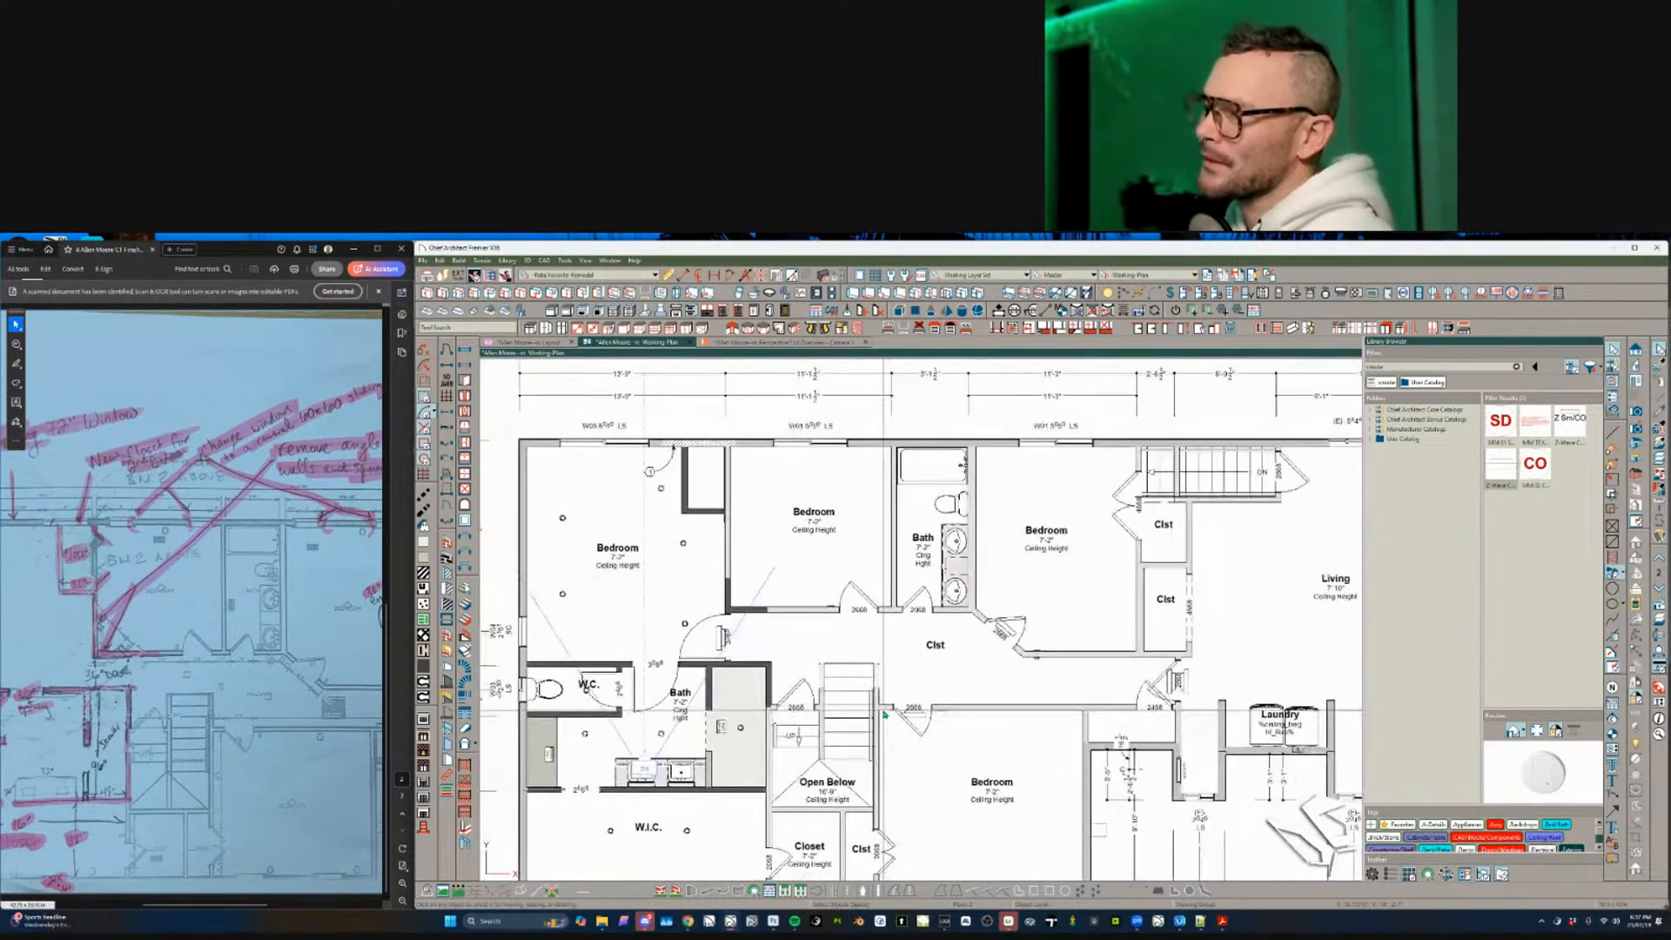
{"action": "scroll", "coordinate": [884, 714], "scroll_direction": "down", "scroll_amount": 1}
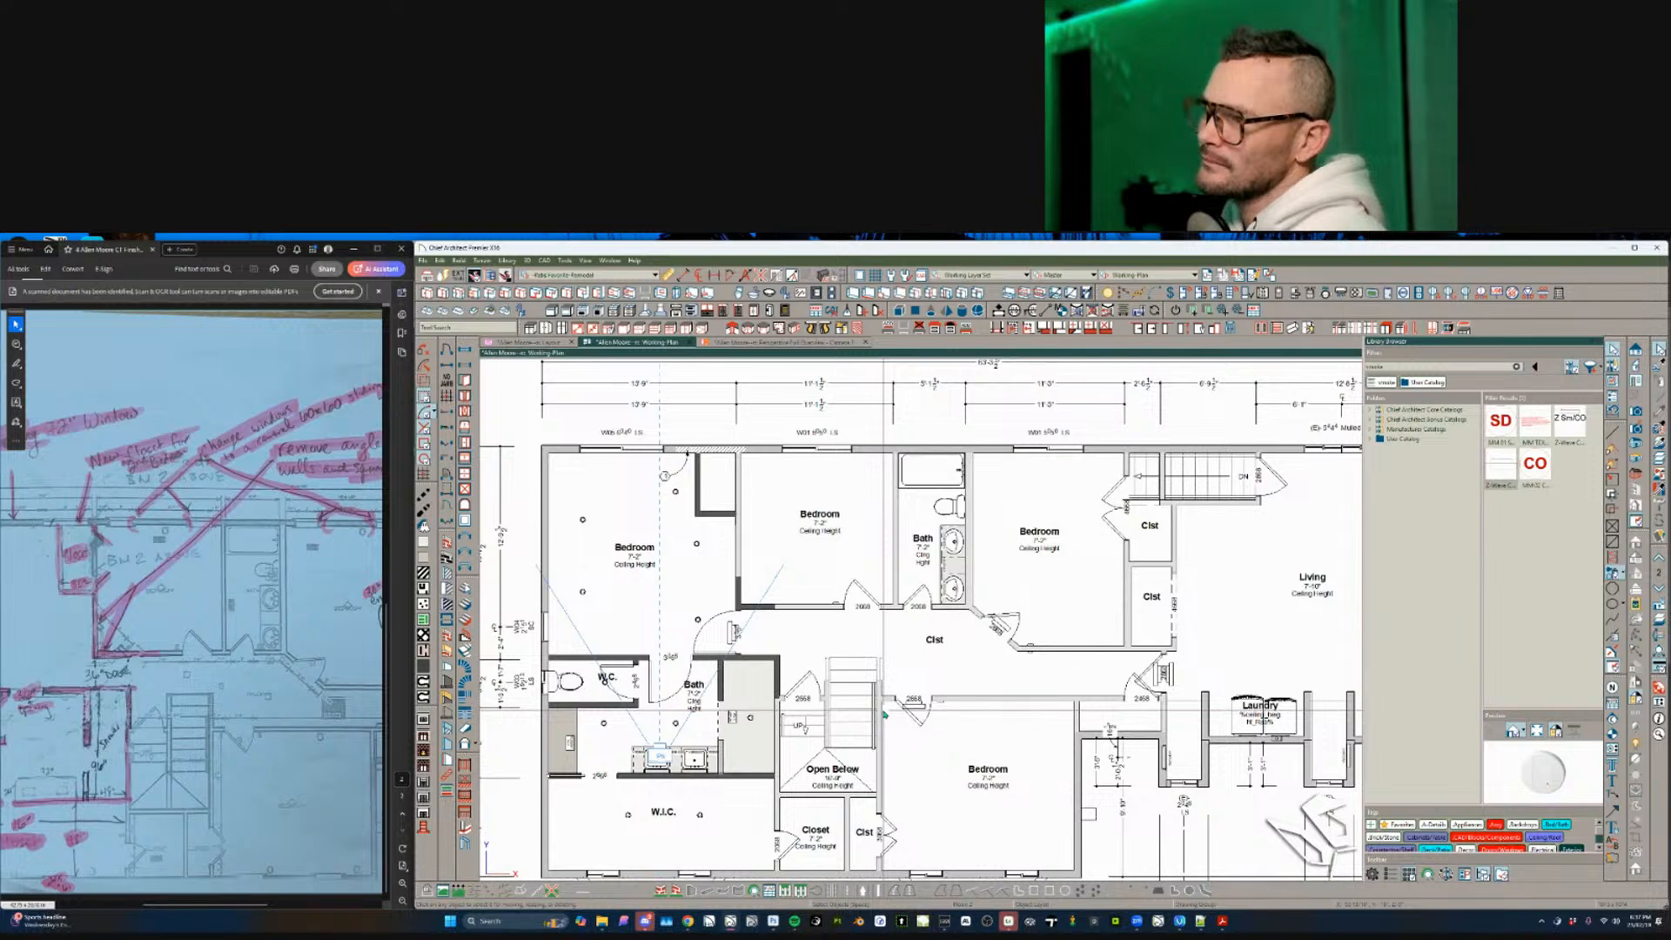
- Check the PDF markup and delete the wall between the right-hand closets and living room
{"action": "left_click", "coordinate": [242, 649]}
{"action": "scroll", "coordinate": [242, 649], "scroll_direction": "down", "scroll_amount": 3, "text": "ctrl"}
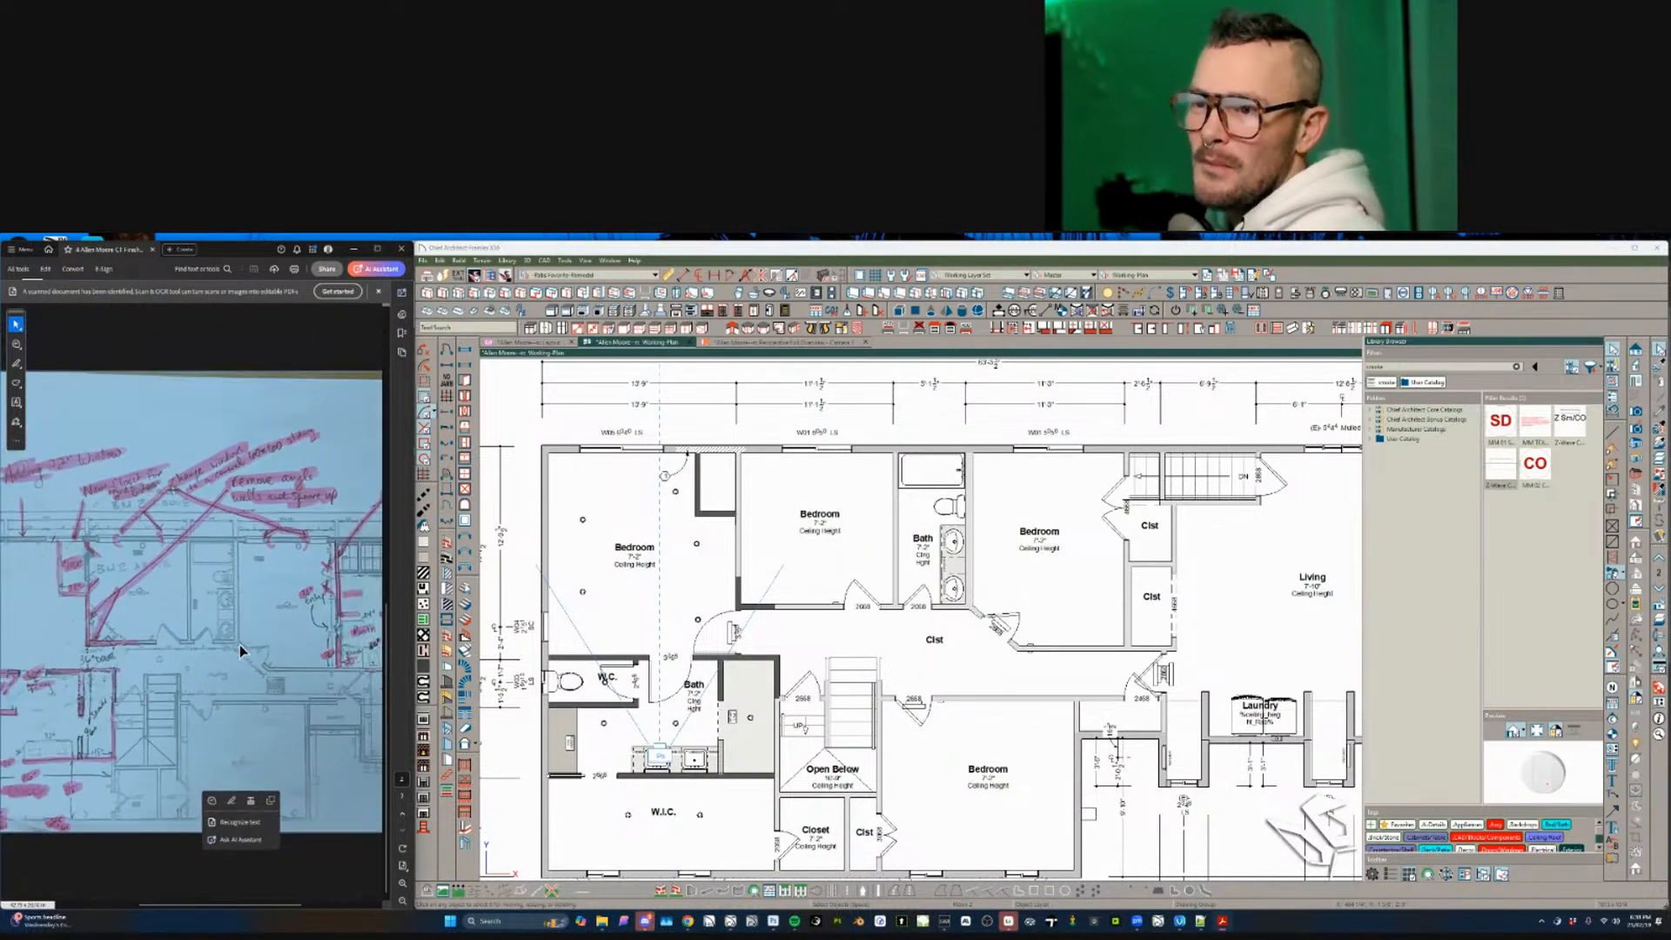
{"action": "scroll", "coordinate": [241, 651], "scroll_direction": "down", "scroll_amount": 1, "text": "ctrl"}
{"action": "scroll", "coordinate": [240, 651], "scroll_direction": "right", "scroll_amount": 3}
{"action": "scroll", "coordinate": [225, 664], "scroll_direction": "up", "scroll_amount": 2, "text": "ctrl"}
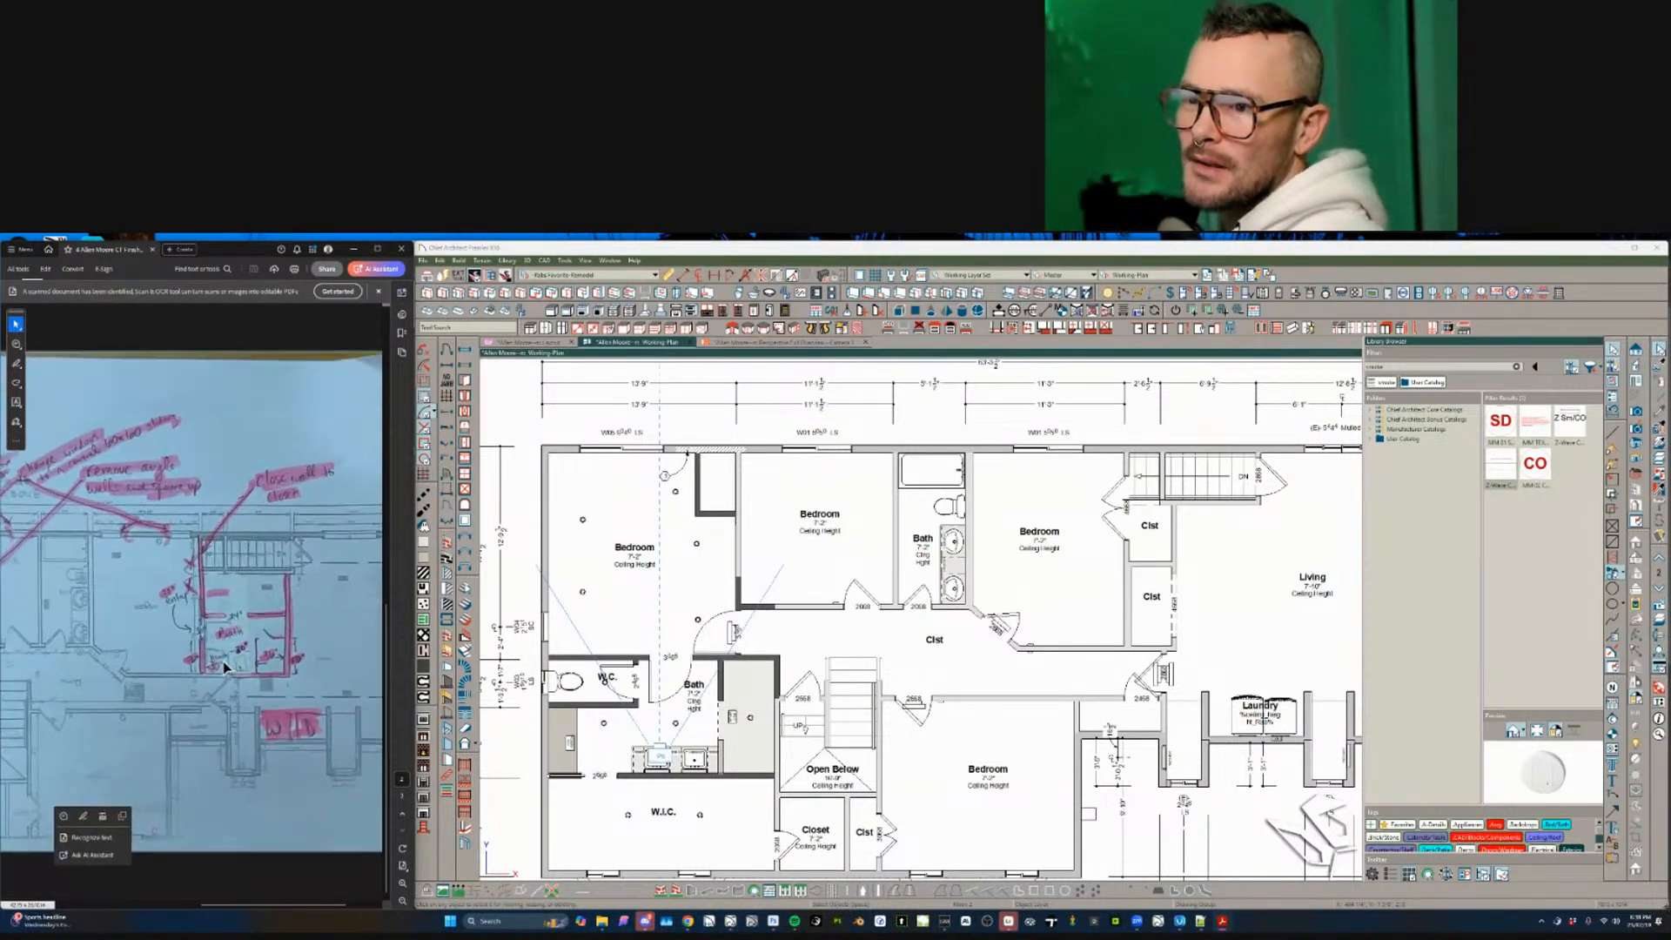
{"action": "scroll", "coordinate": [224, 667], "scroll_direction": "up", "scroll_amount": 3, "text": "ctrl"}
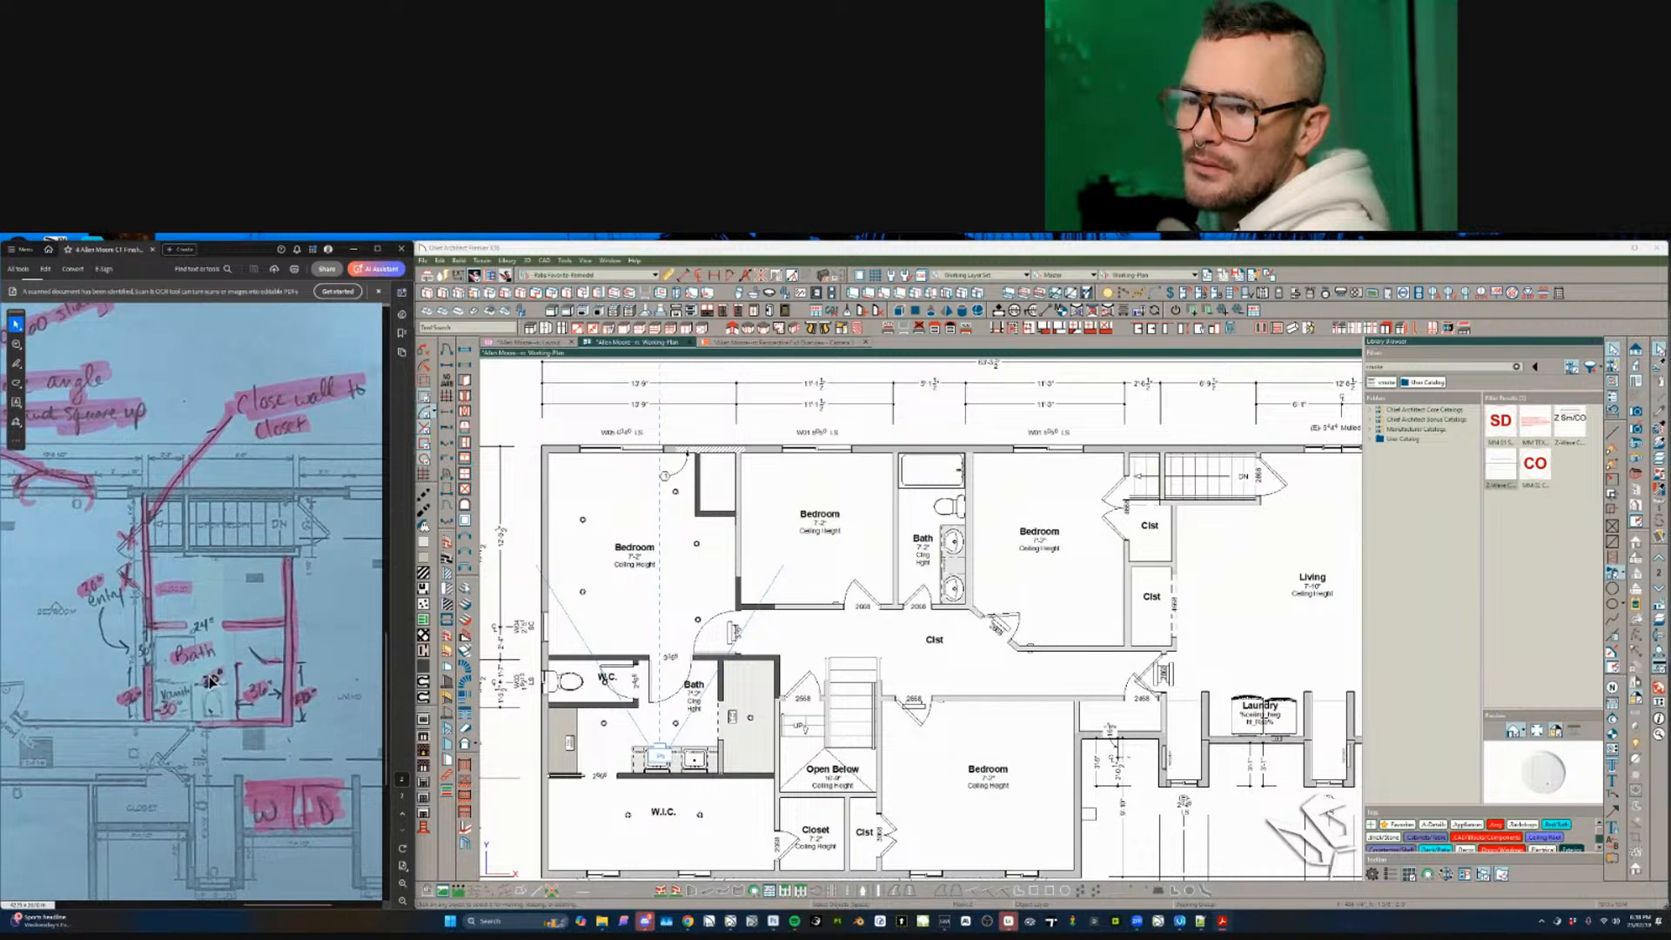
{"action": "scroll", "coordinate": [200, 690], "scroll_direction": "up", "scroll_amount": 1, "text": "ctrl"}
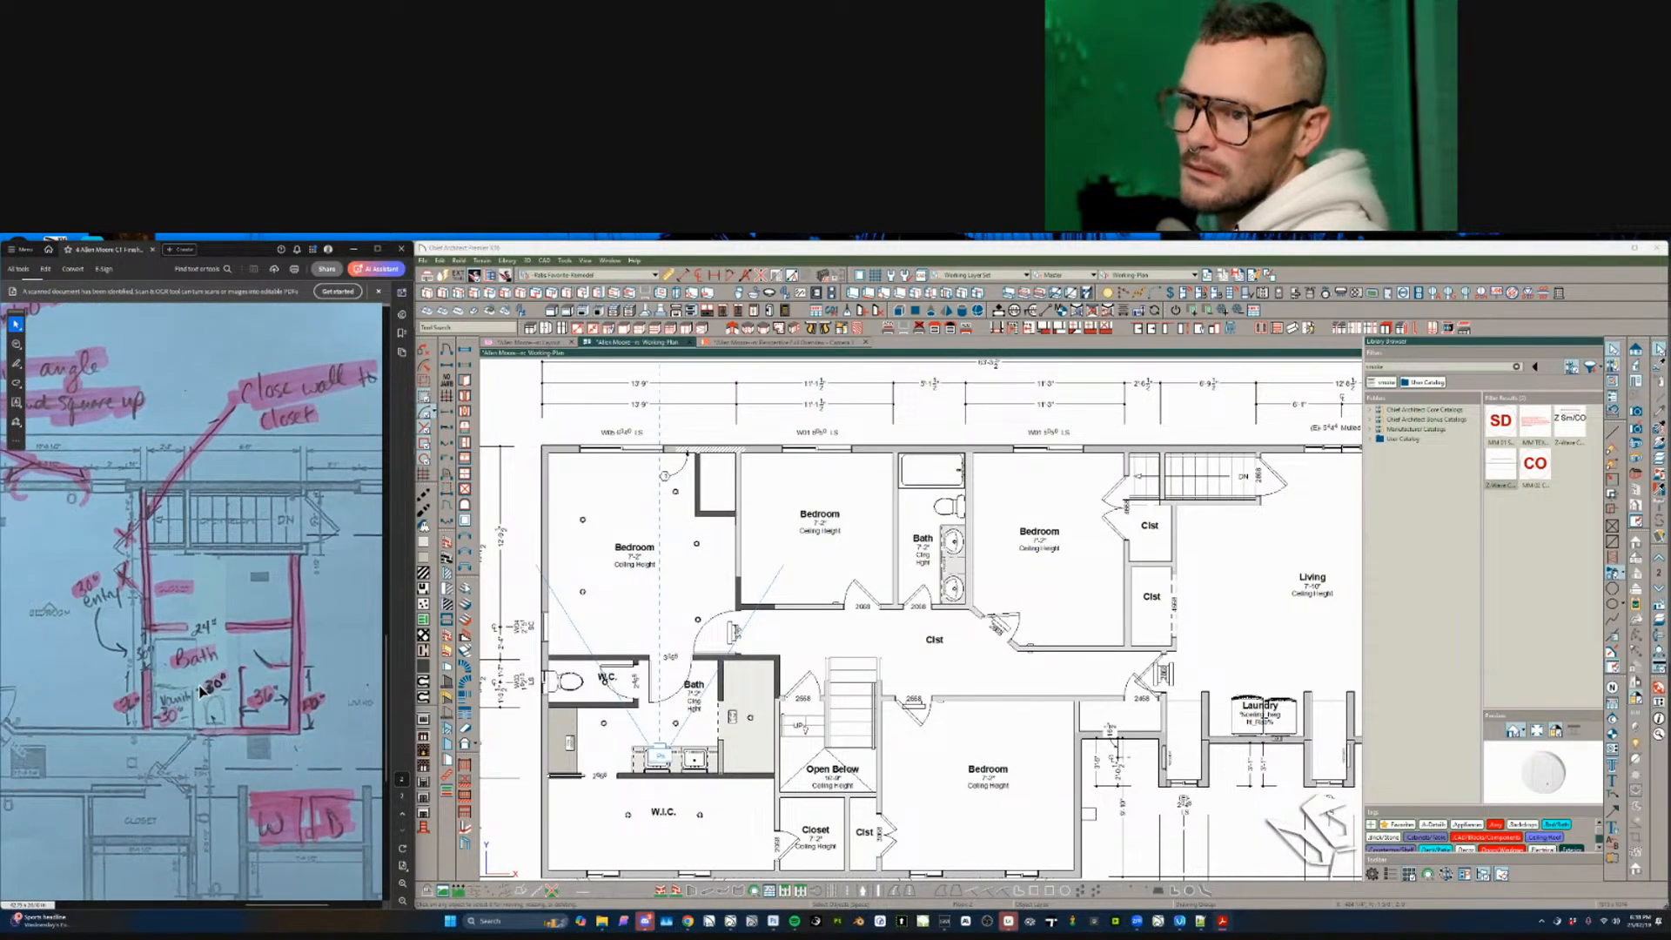
{"action": "scroll", "coordinate": [200, 689], "scroll_direction": "down", "scroll_amount": 3, "text": "ctrl"}
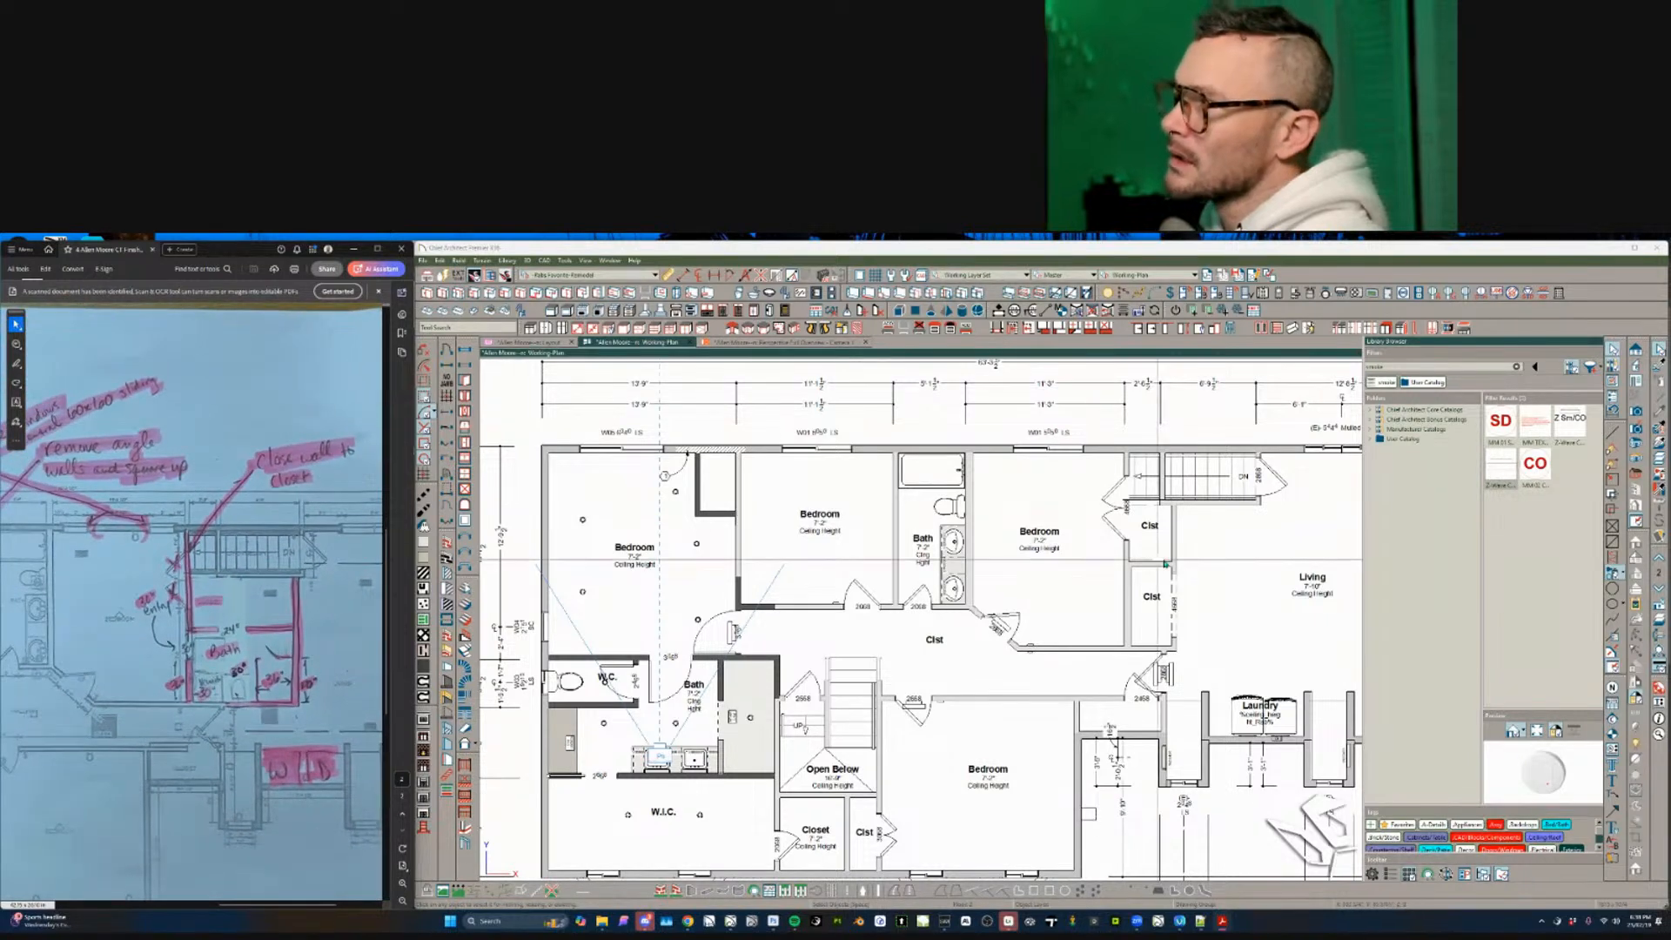
{"action": "left_click", "coordinate": [1172, 565]}
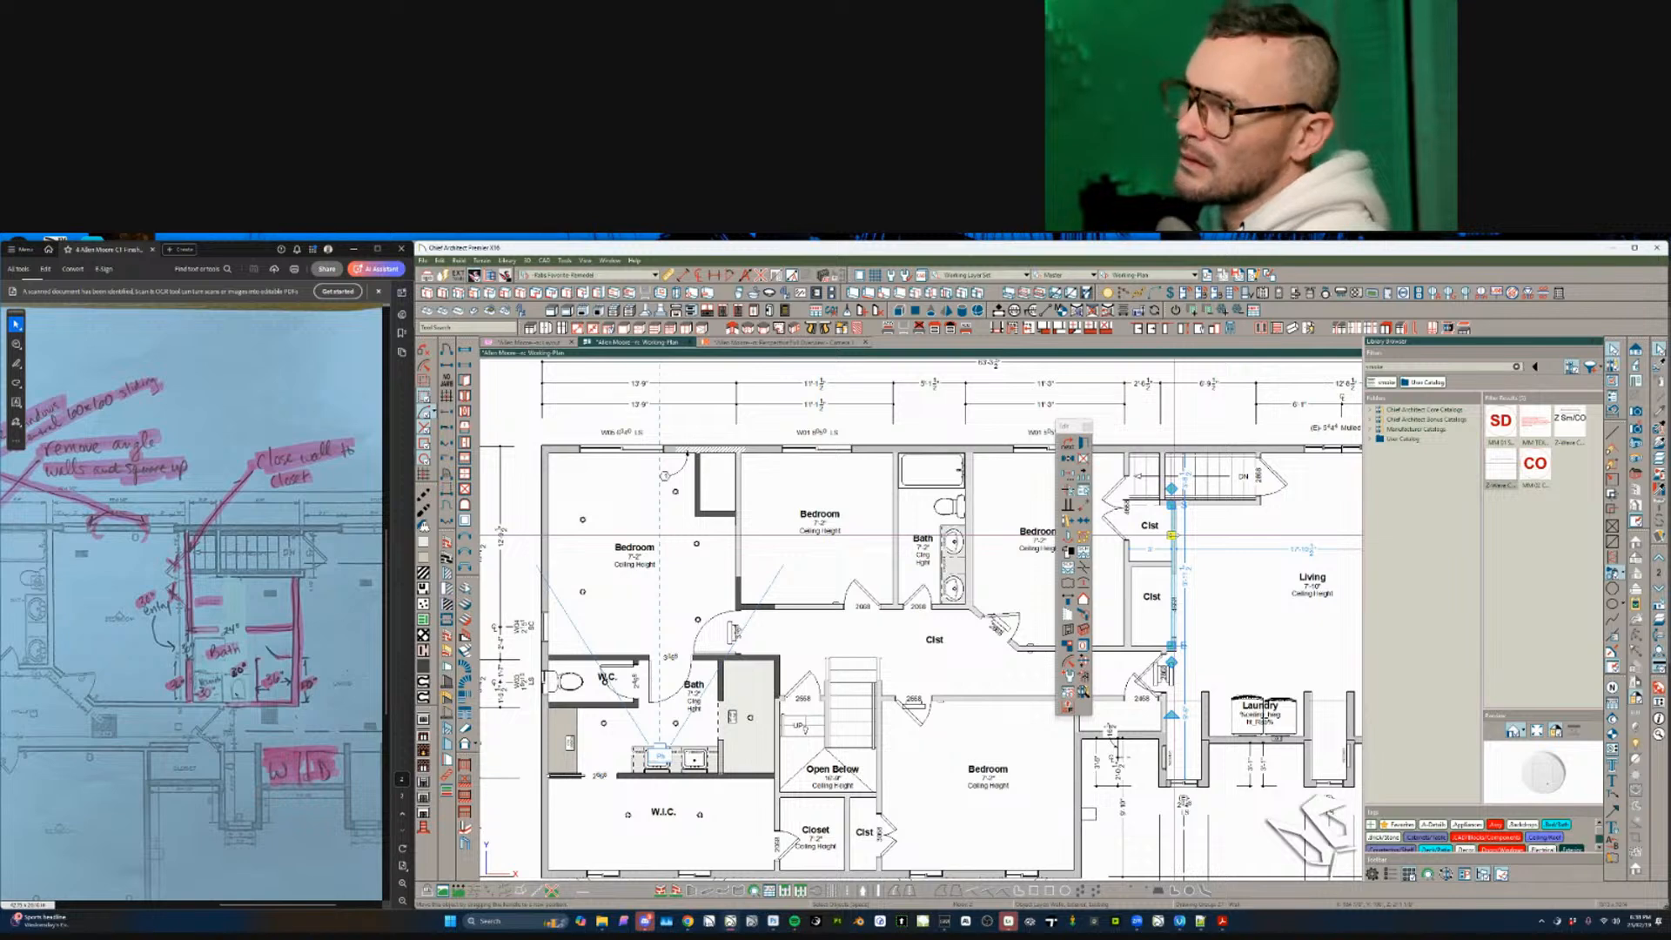
{"action": "key", "text": "Delete"}
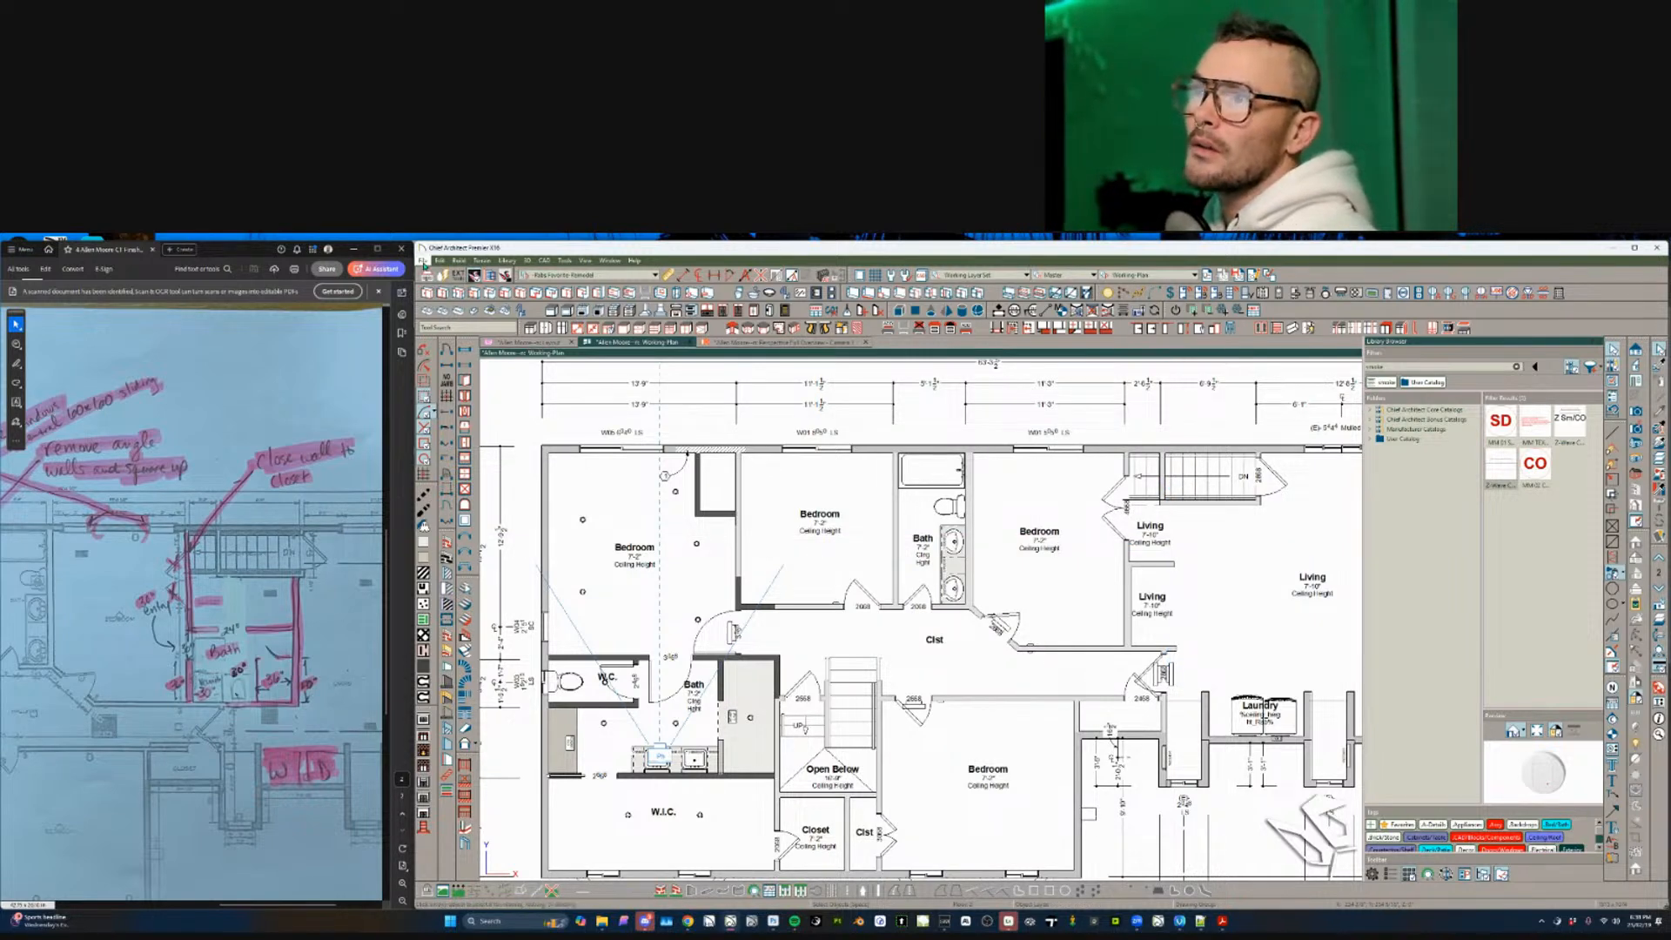
{"action": "left_click", "coordinate": [423, 261]}
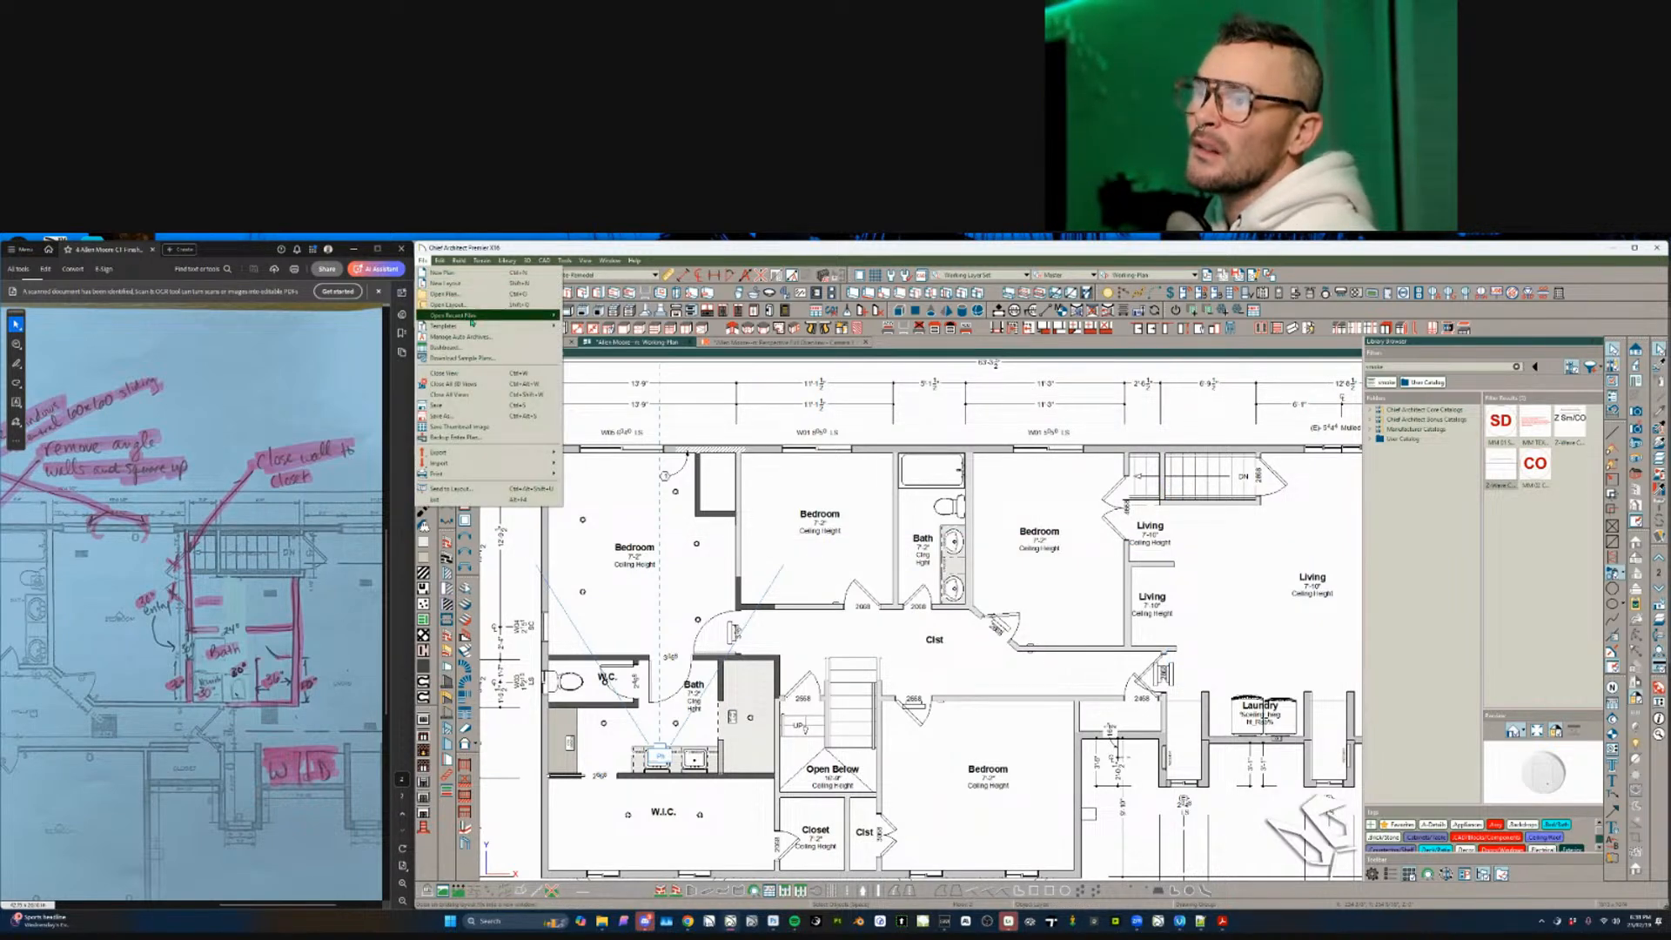
{"action": "mouse_move", "coordinate": [487, 315]}
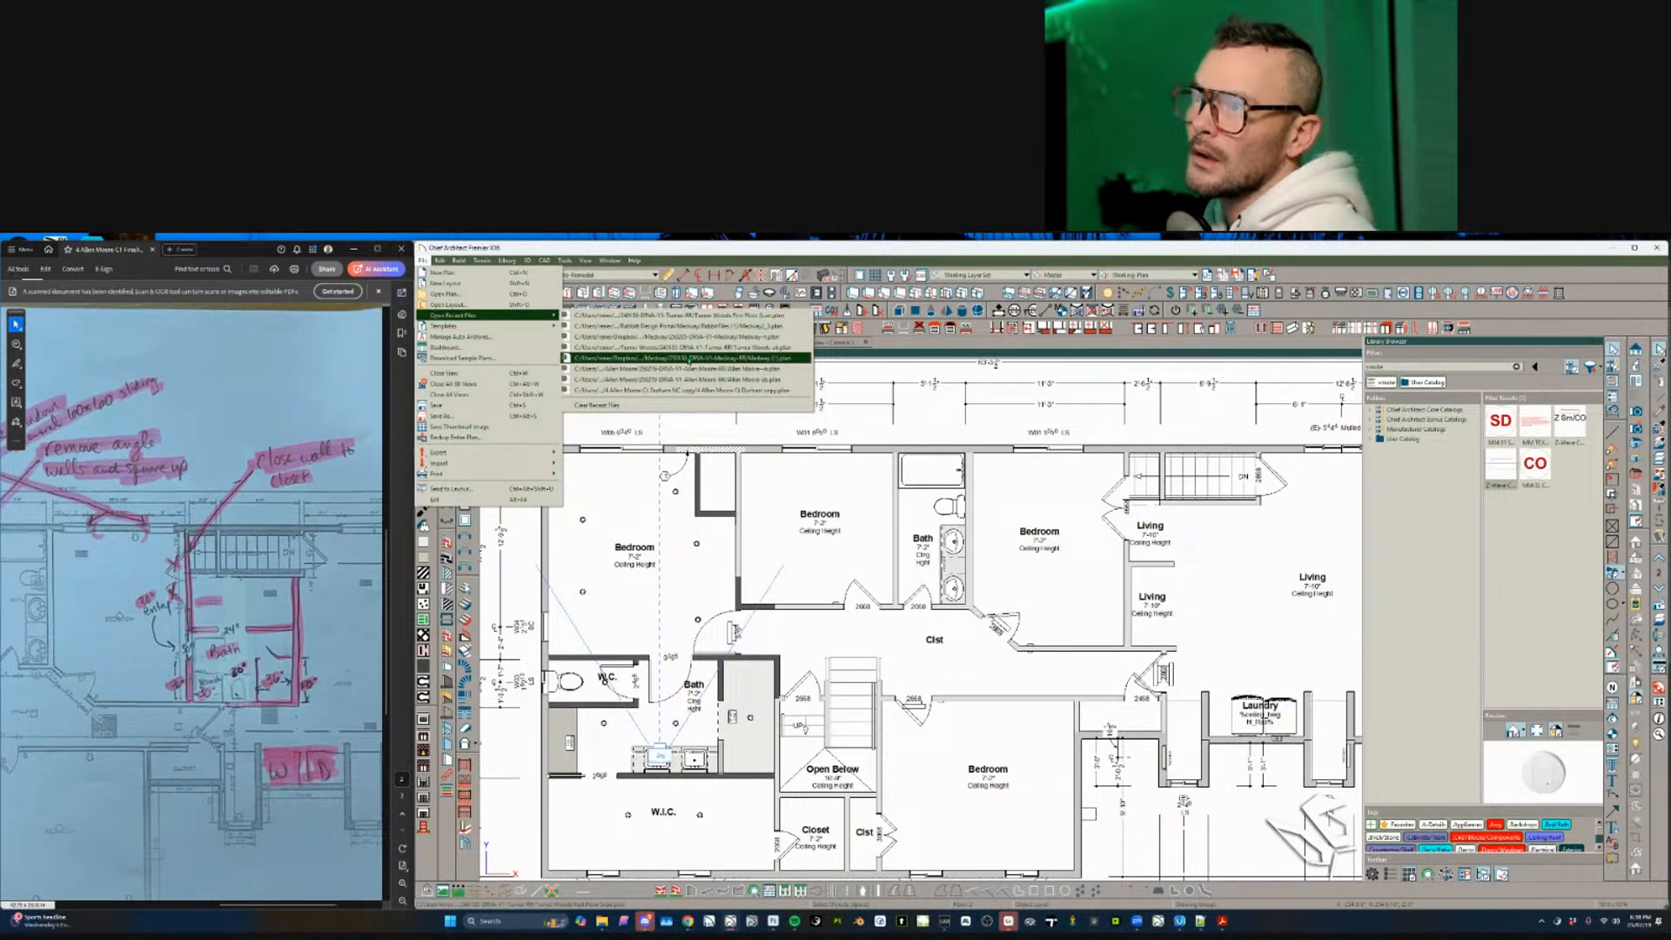
{"action": "left_click", "coordinate": [687, 379]}
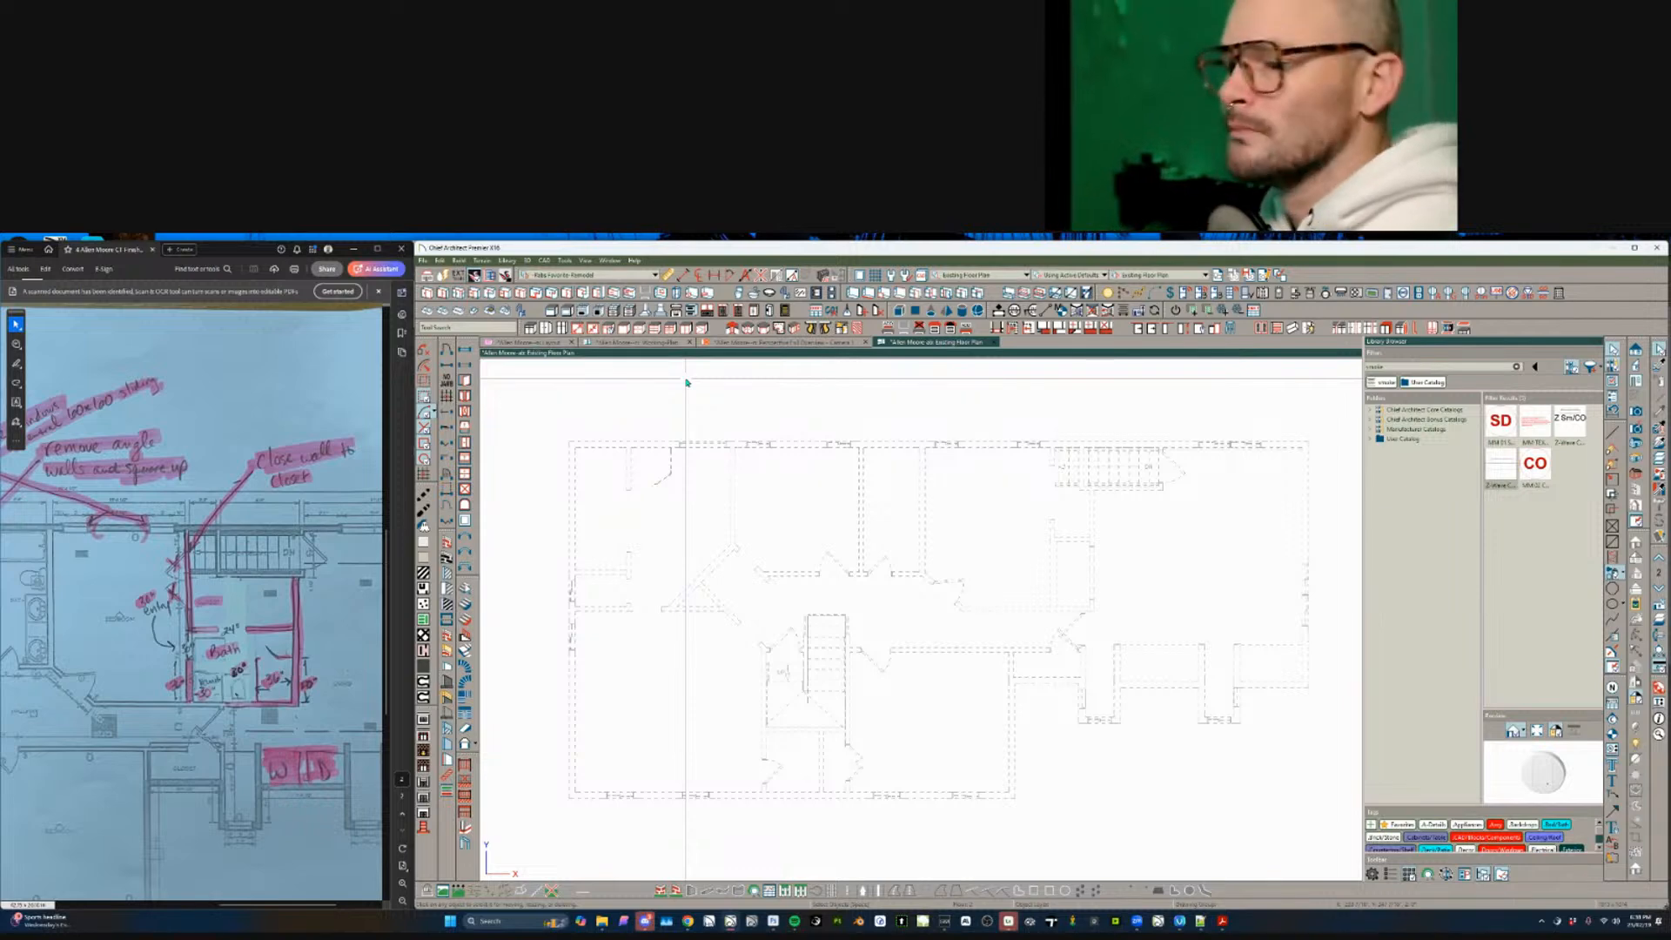
{"action": "left_click", "coordinate": [1158, 275]}
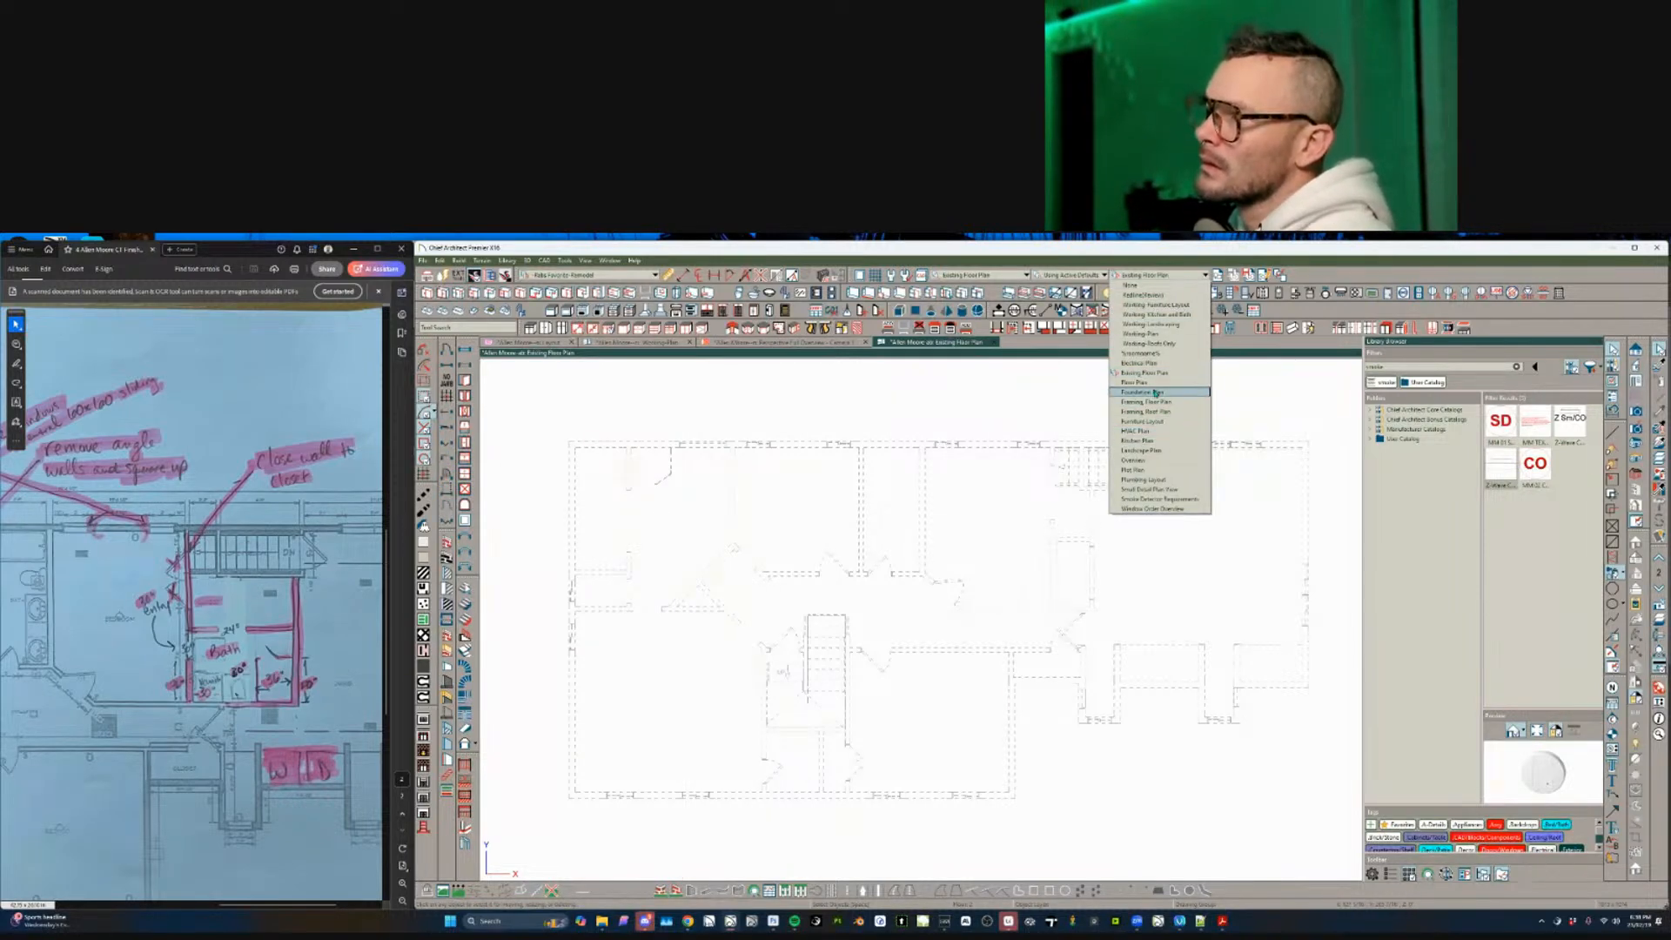
{"action": "left_click", "coordinate": [1150, 382]}
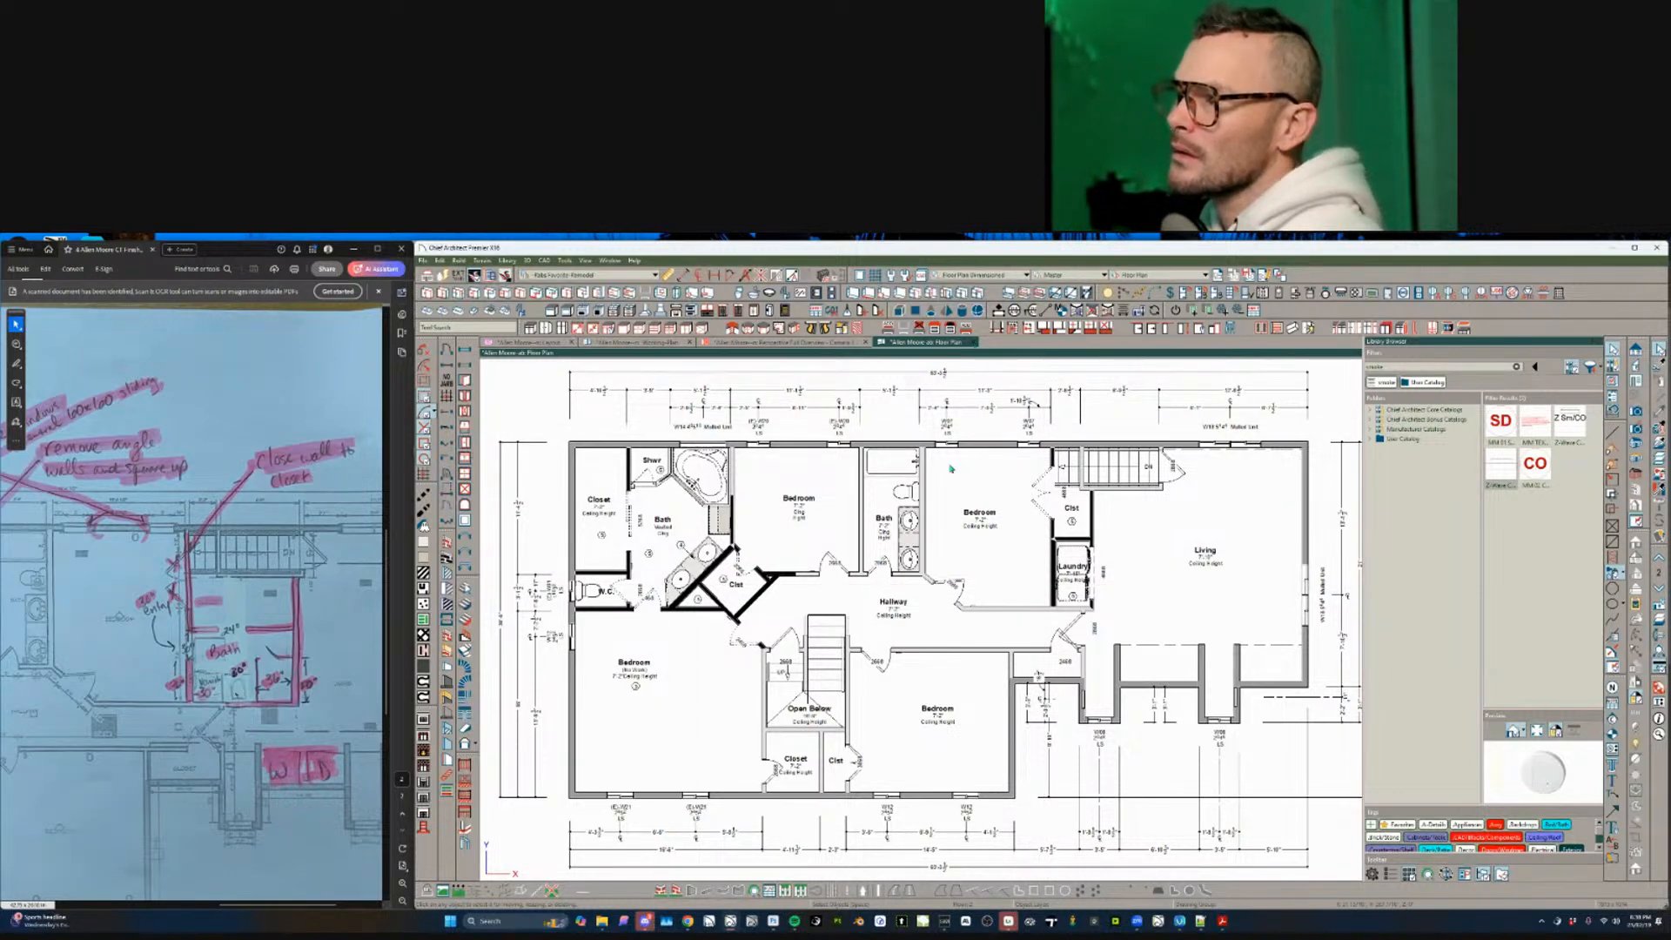
{"action": "key", "text": "ctrl+w"}
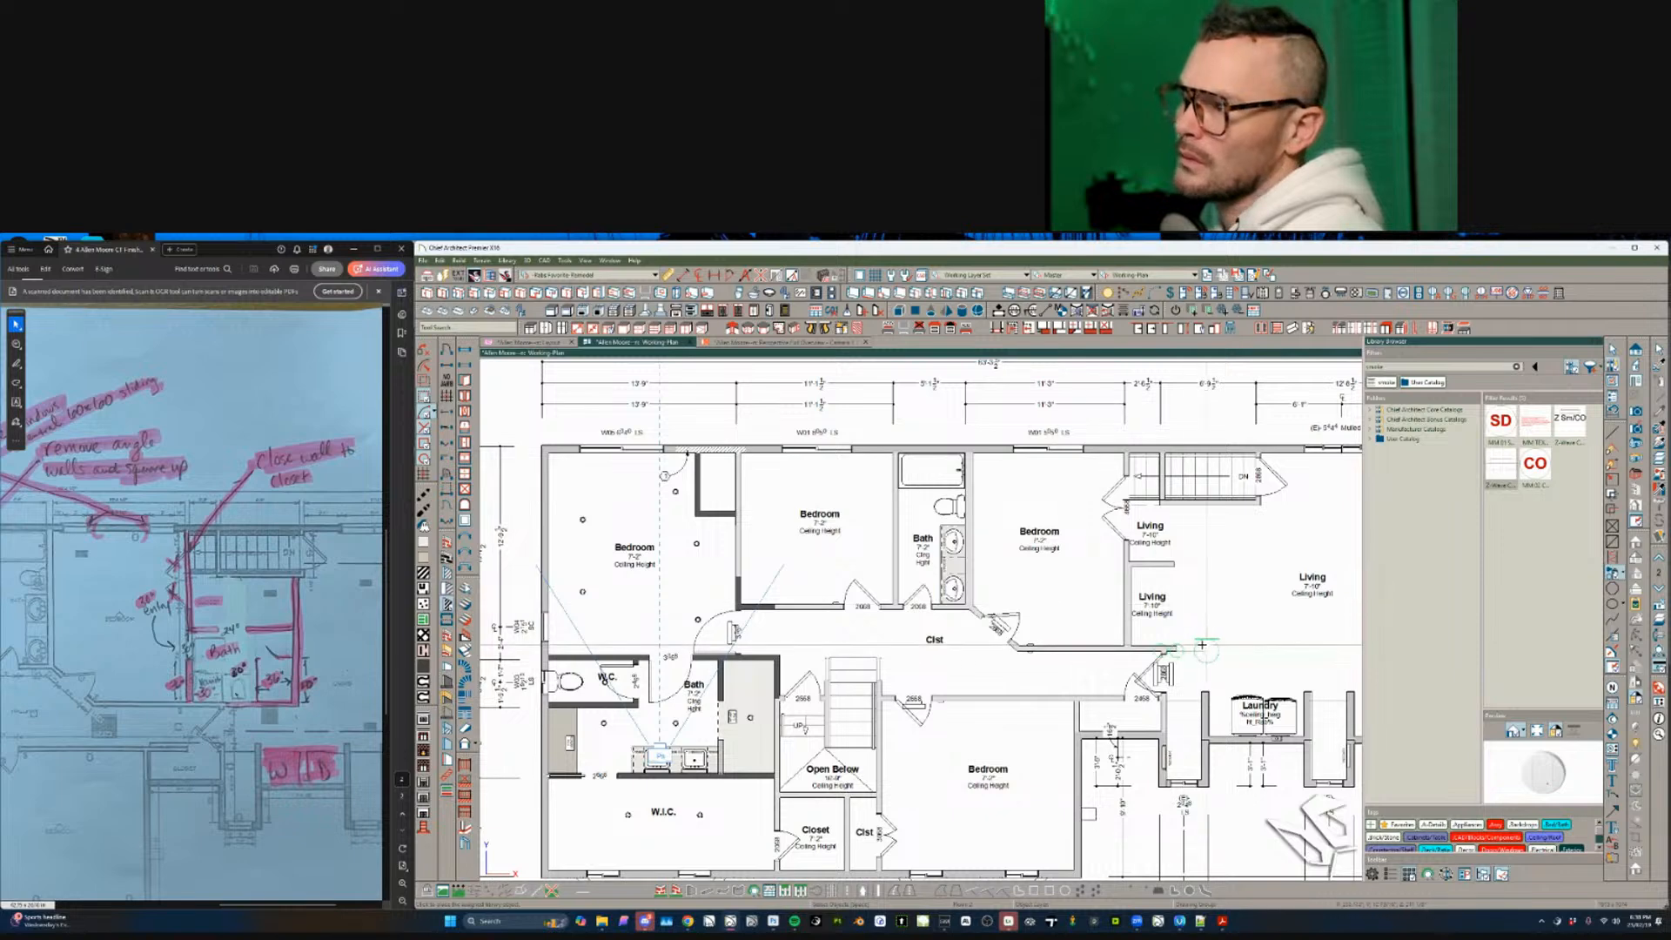
- Draw a new L-shaped wall enclosing the right-hand closets and shift its vertical part right
{"action": "left_click_drag", "start_coordinate": [1182, 645], "coordinate": [1210, 649]}
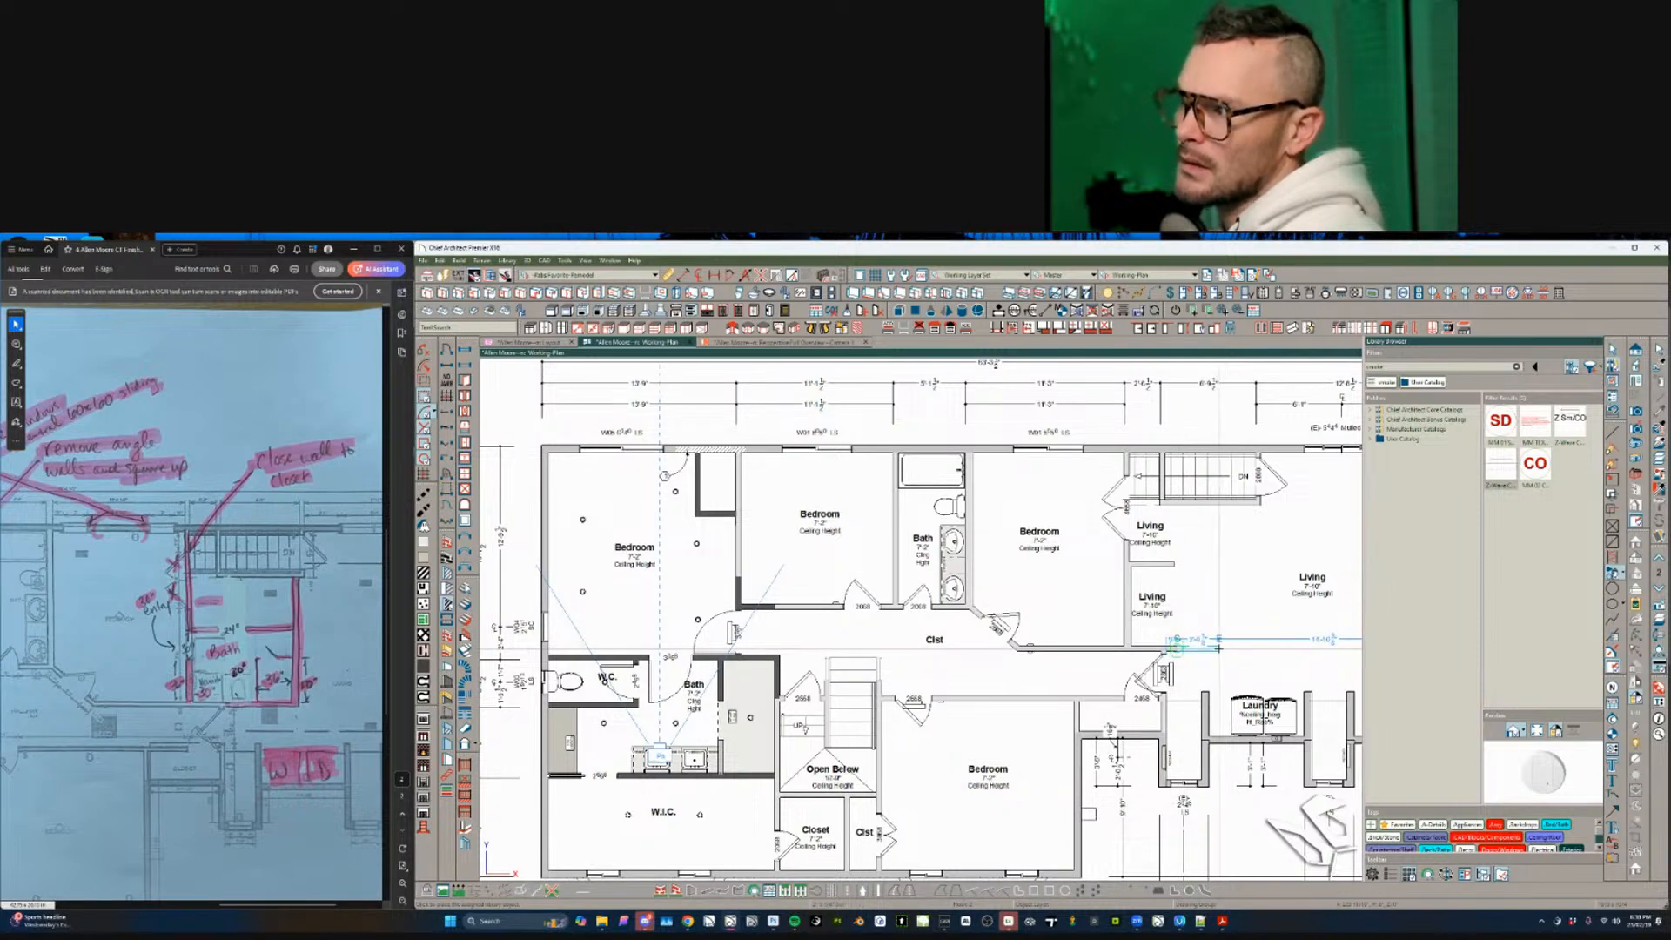
{"action": "left_click", "coordinate": [1219, 649]}
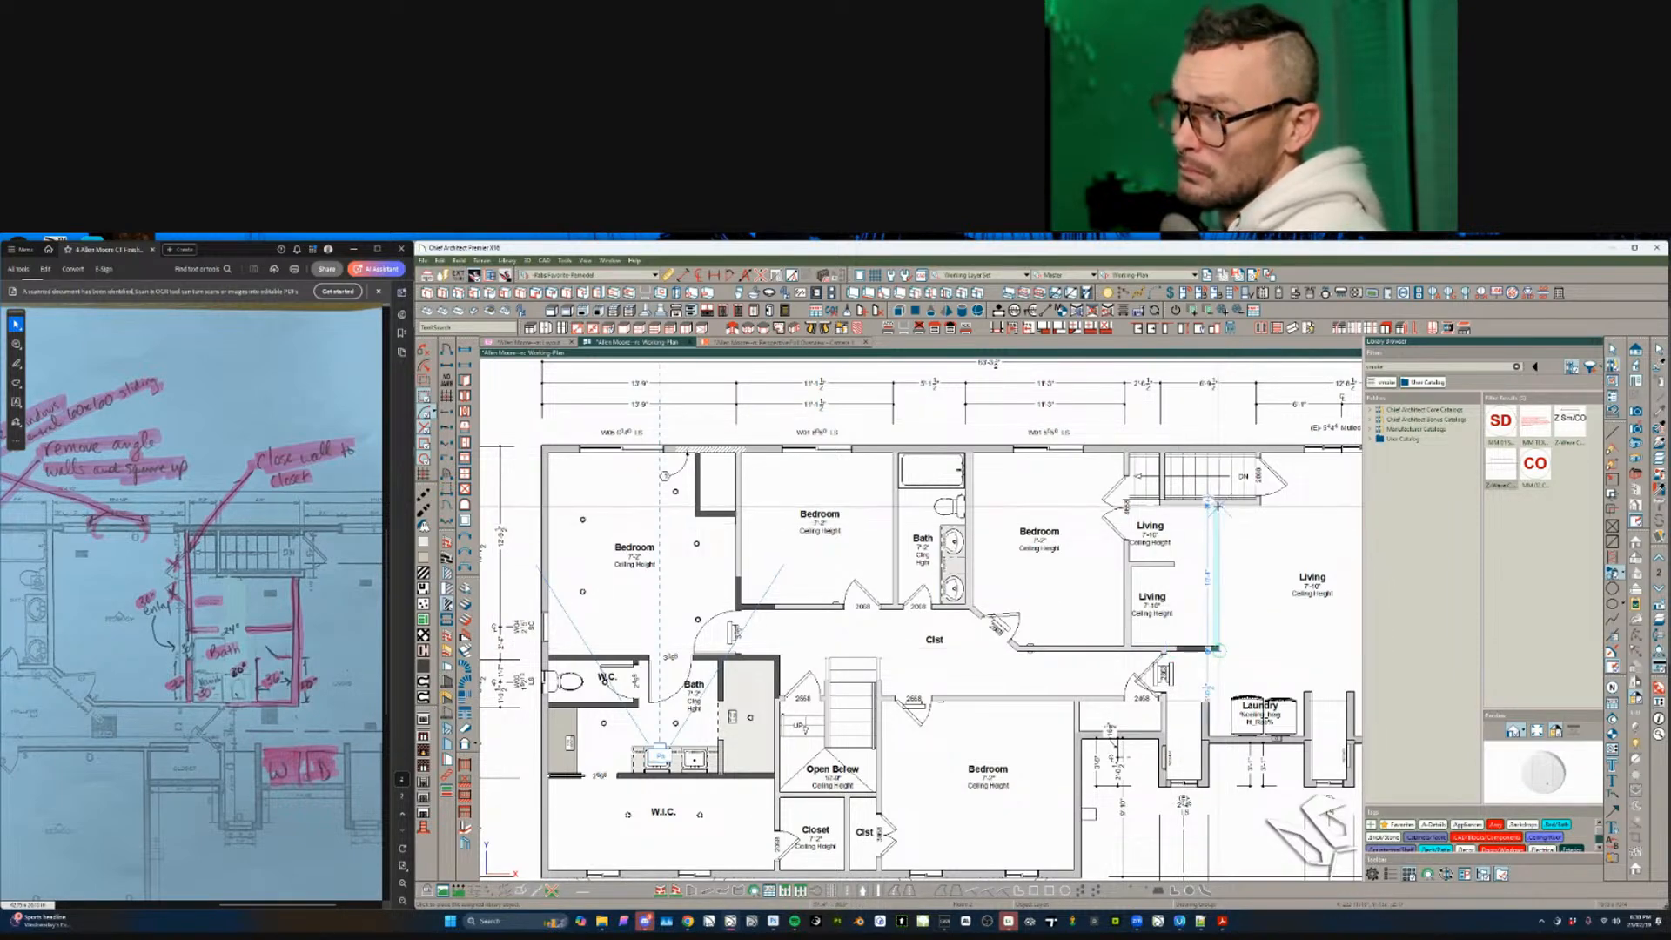
{"action": "left_click", "coordinate": [1213, 550]}
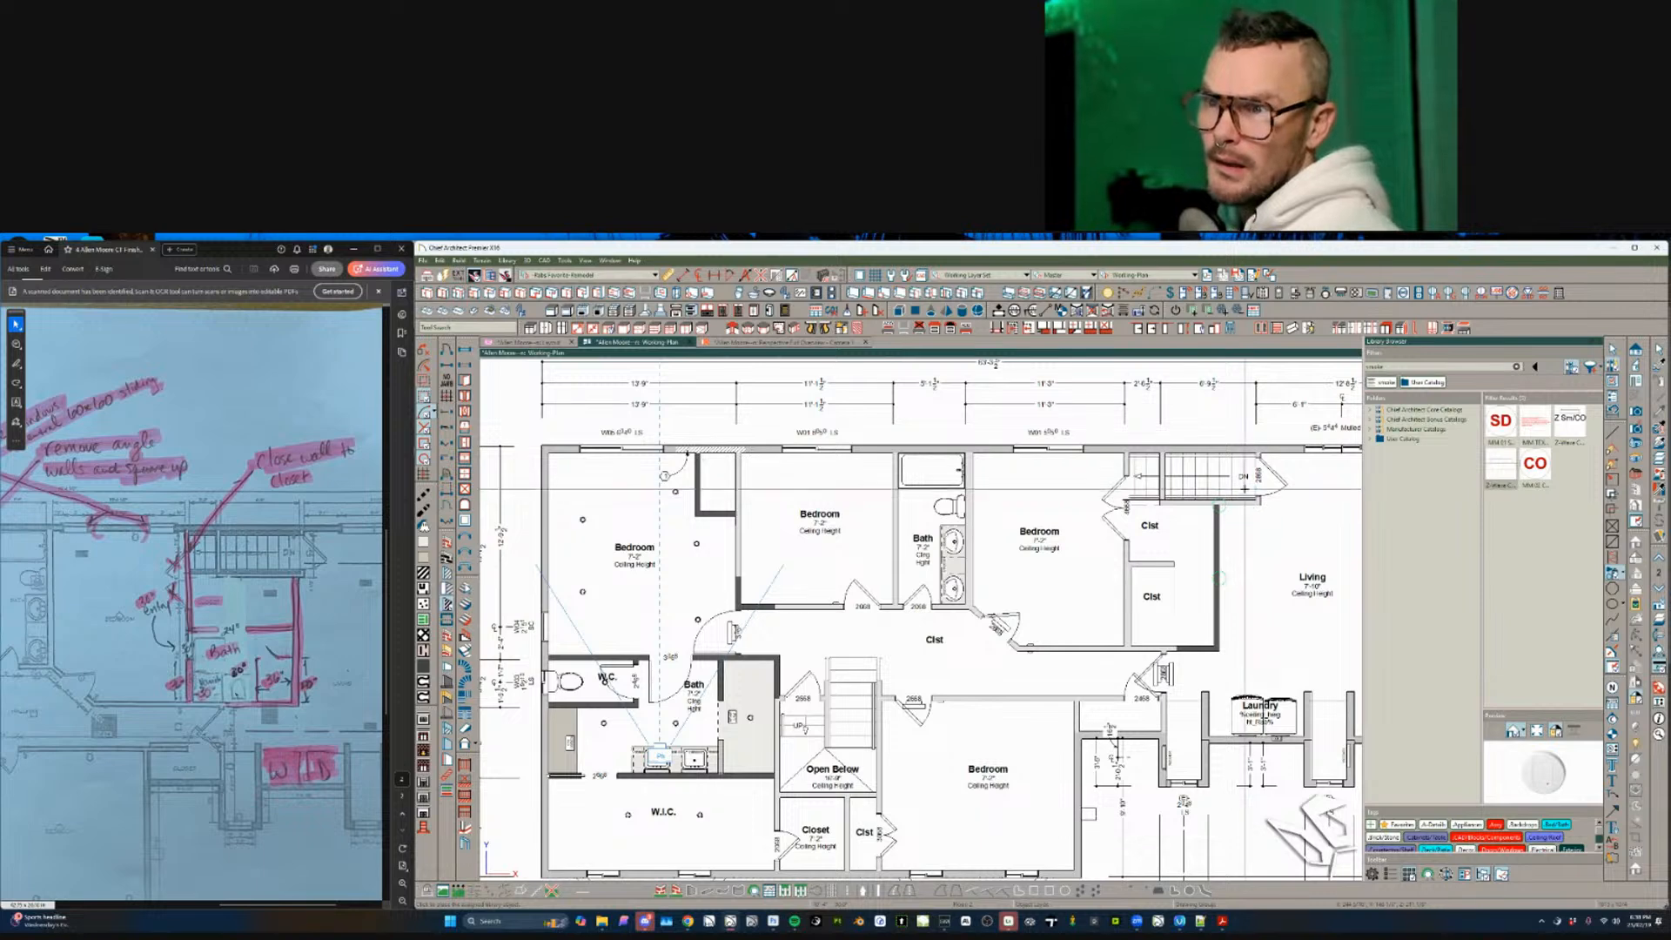
{"action": "left_click", "coordinate": [1216, 554]}
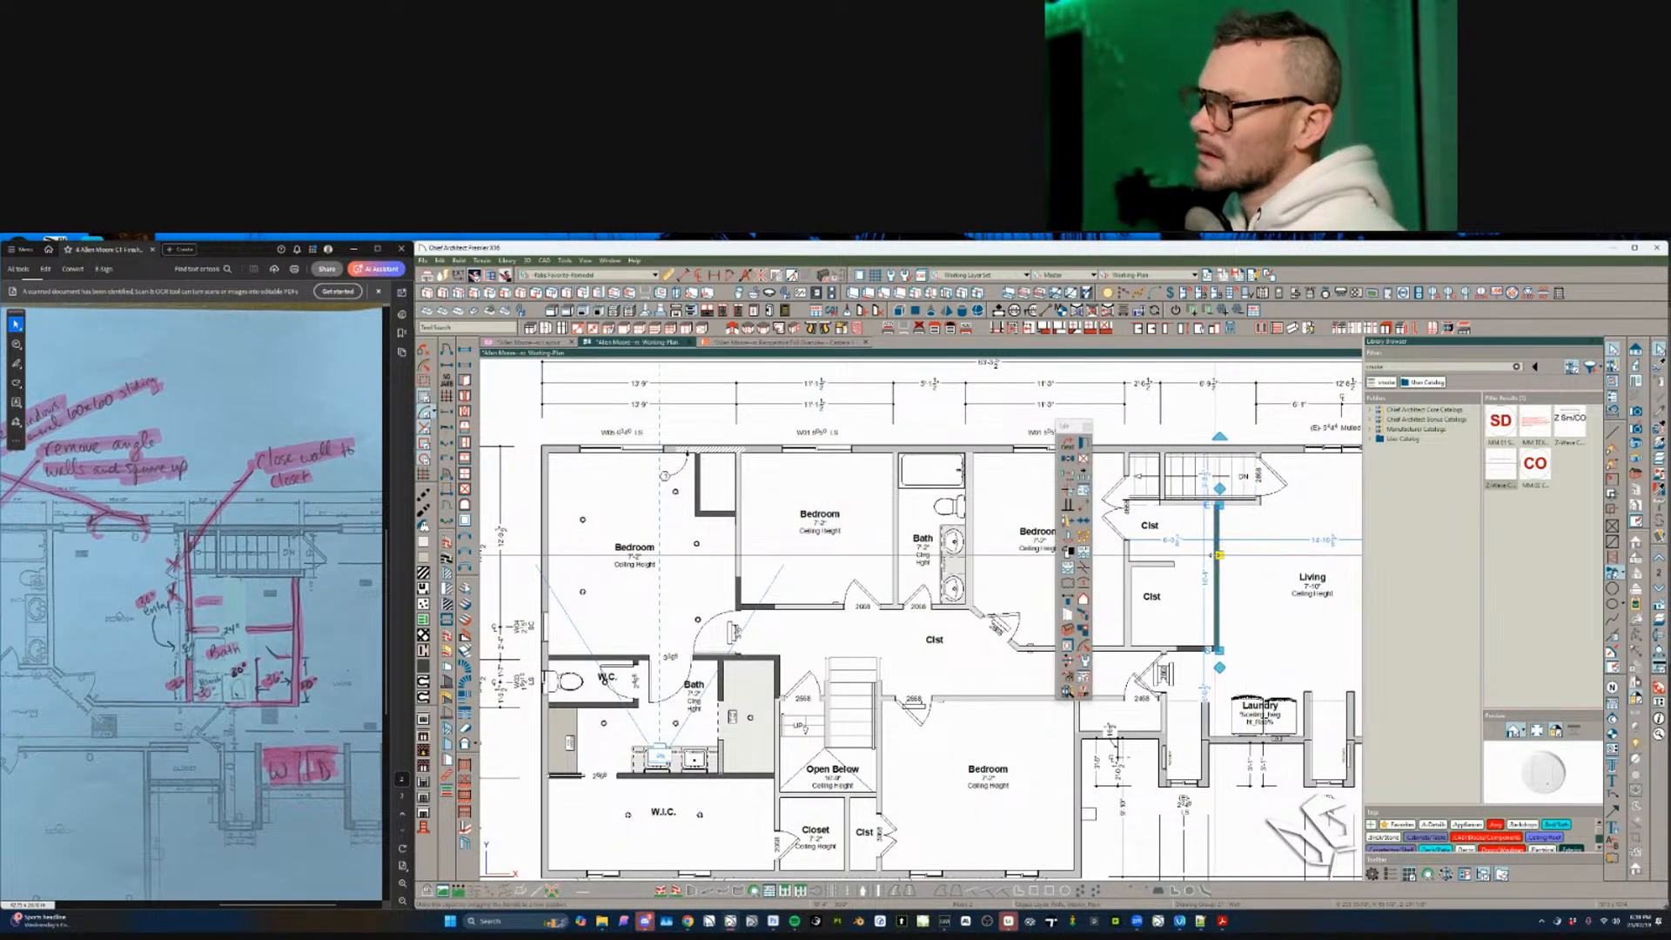
{"action": "left_click_drag", "start_coordinate": [1219, 554], "coordinate": [1255, 555]}
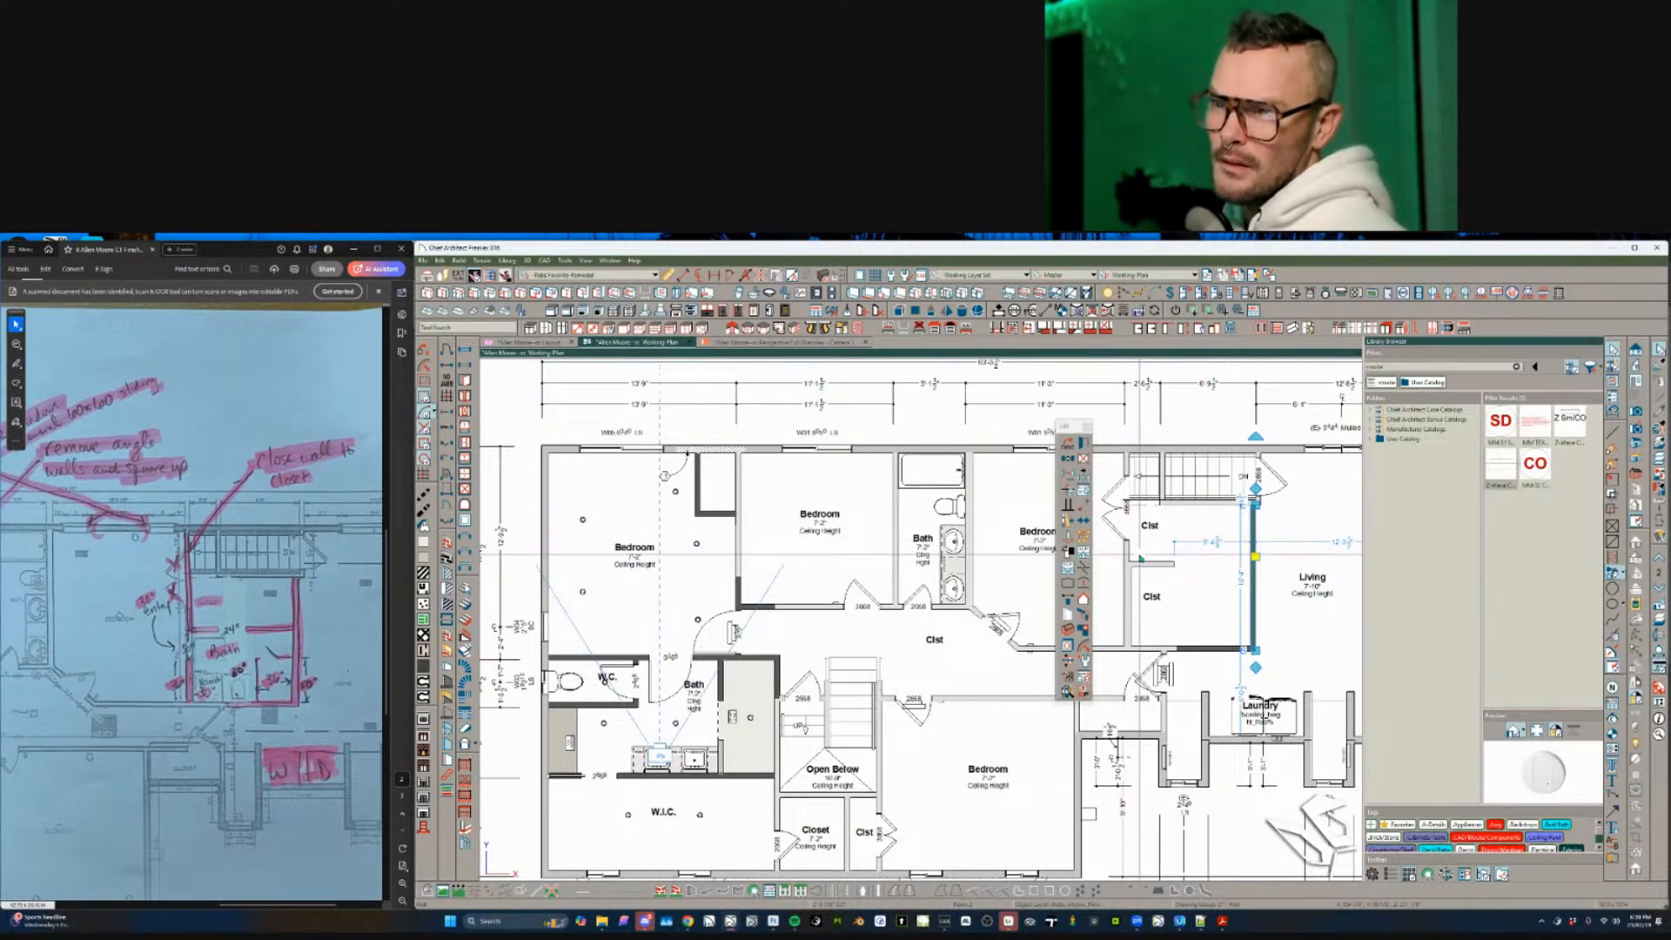
- Extend the short horizontal closet wall to meet the vertical wall
{"action": "left_click", "coordinate": [1153, 564]}
{"action": "left_click", "coordinate": [1202, 518]}
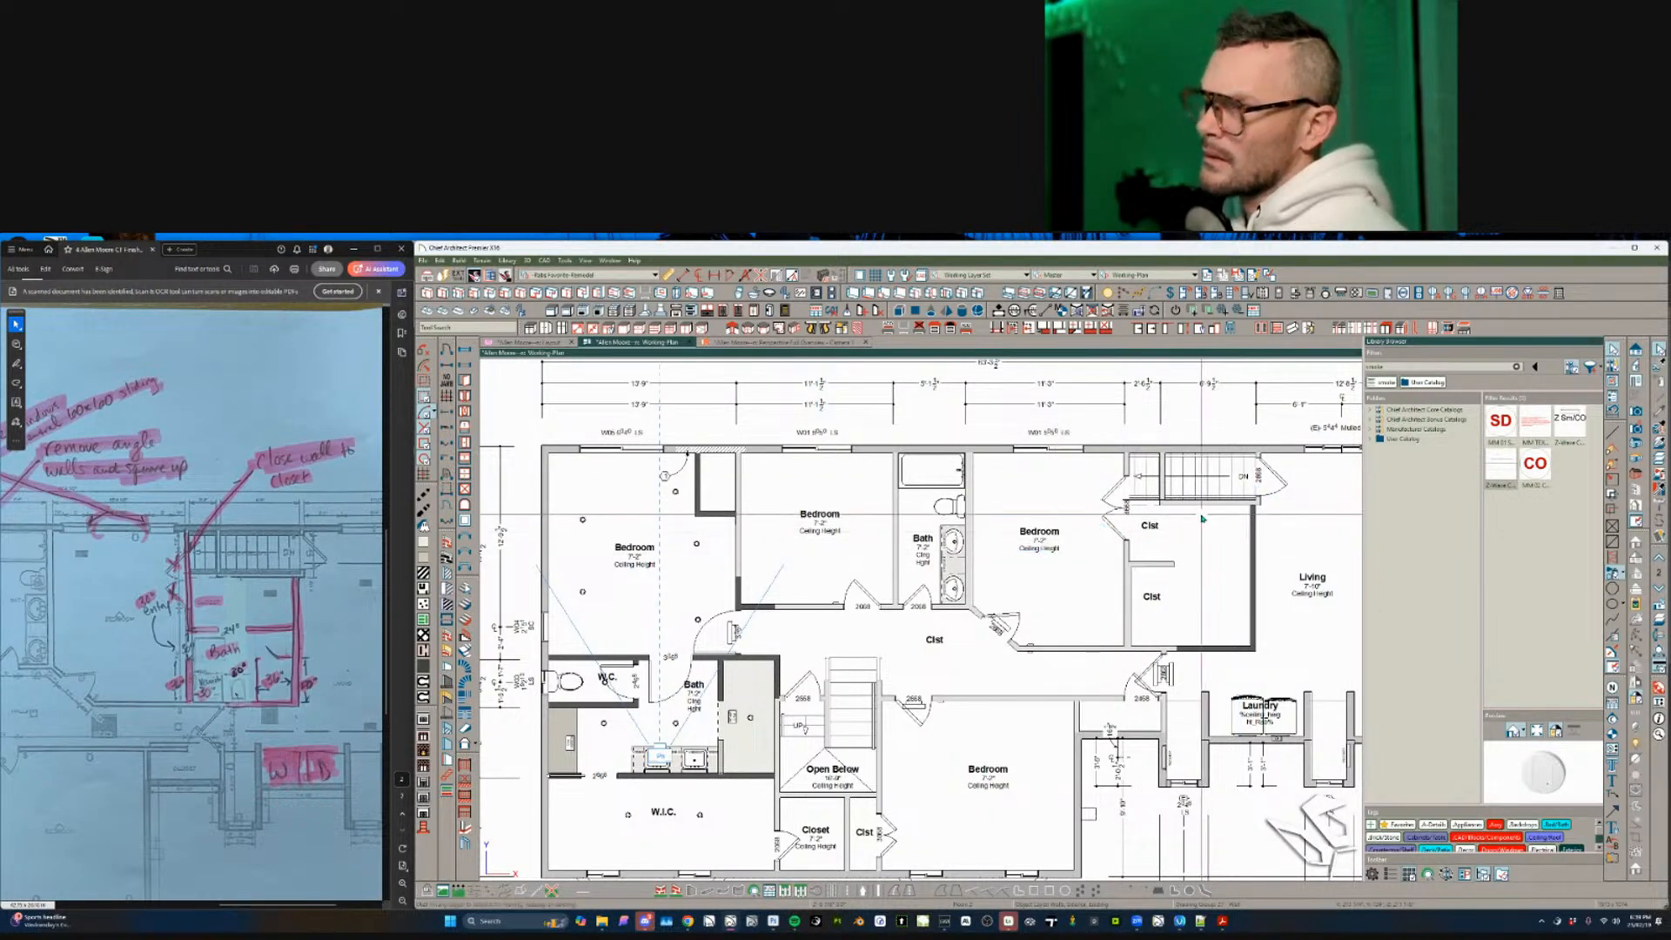
{"action": "left_click_drag", "start_coordinate": [1218, 562], "coordinate": [1249, 564]}
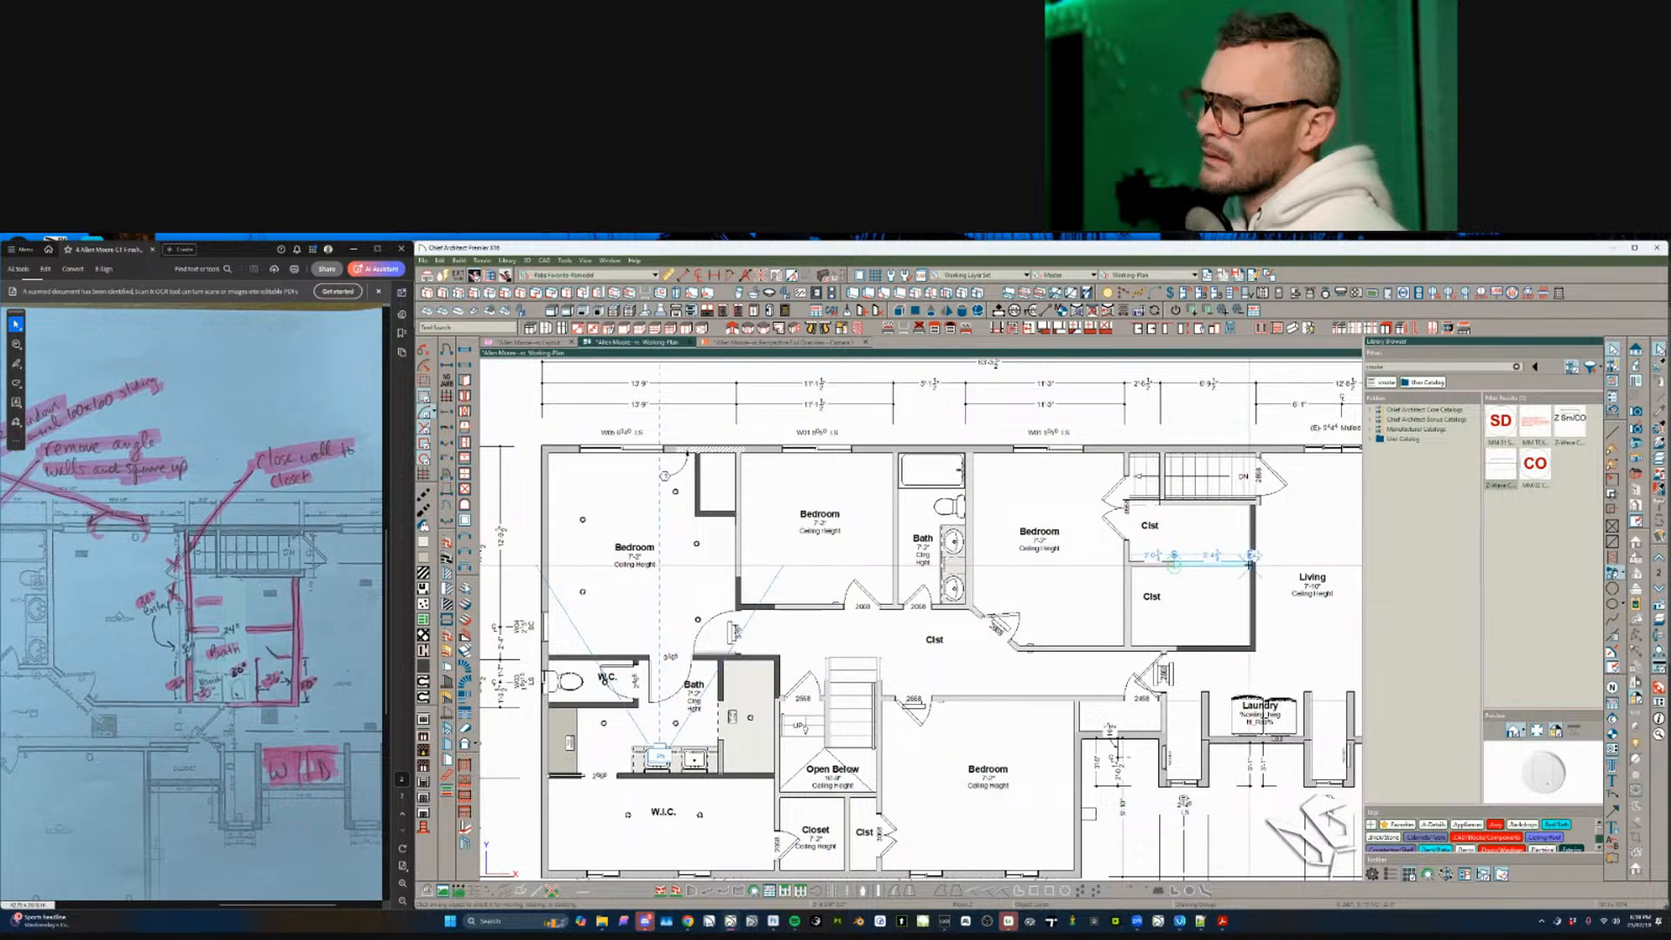
{"action": "key", "text": "Escape"}
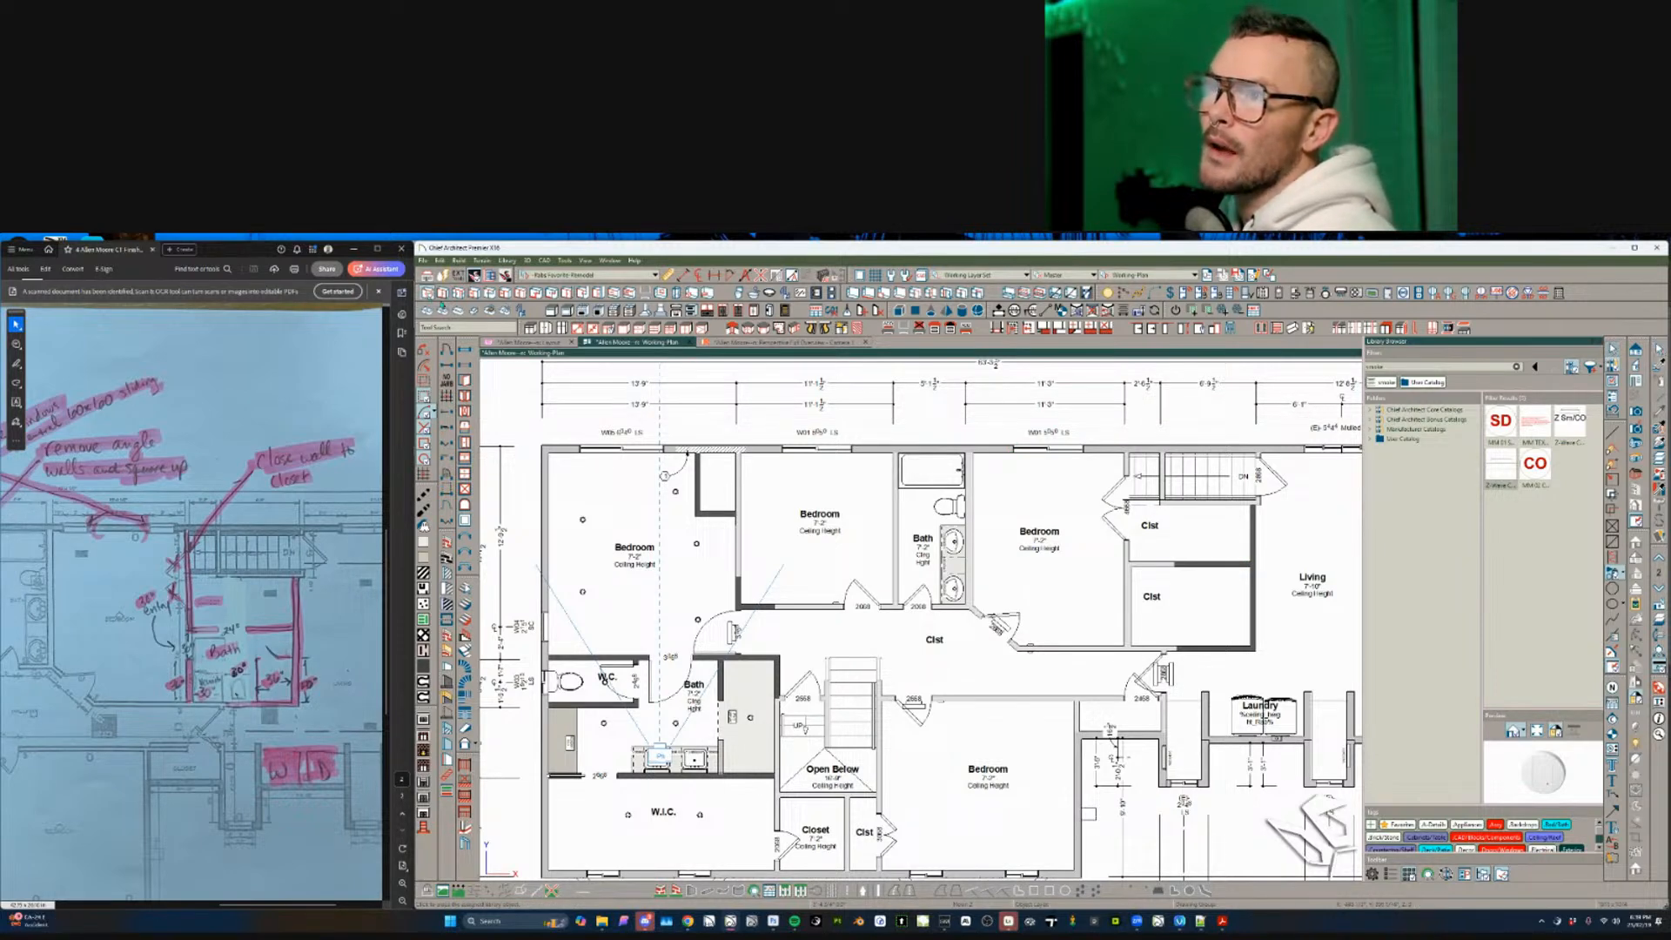
- Place a base cabinet and move it from Living into the lower right closet
{"action": "left_click", "coordinate": [1157, 641]}
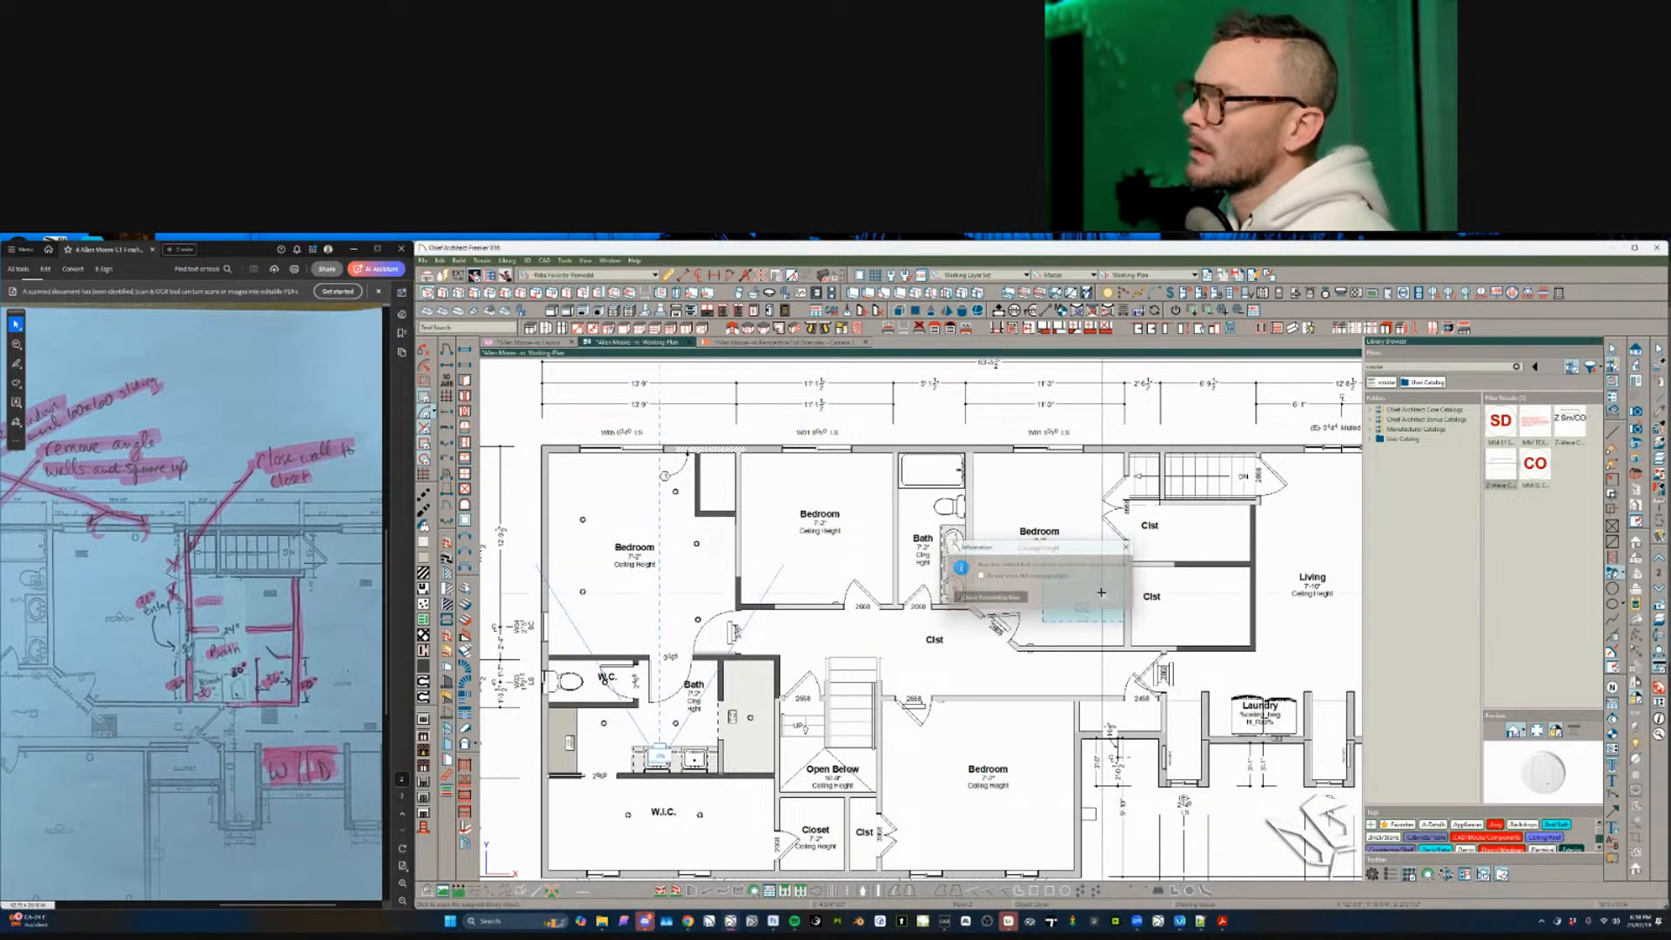
{"action": "left_click", "coordinate": [1104, 597]}
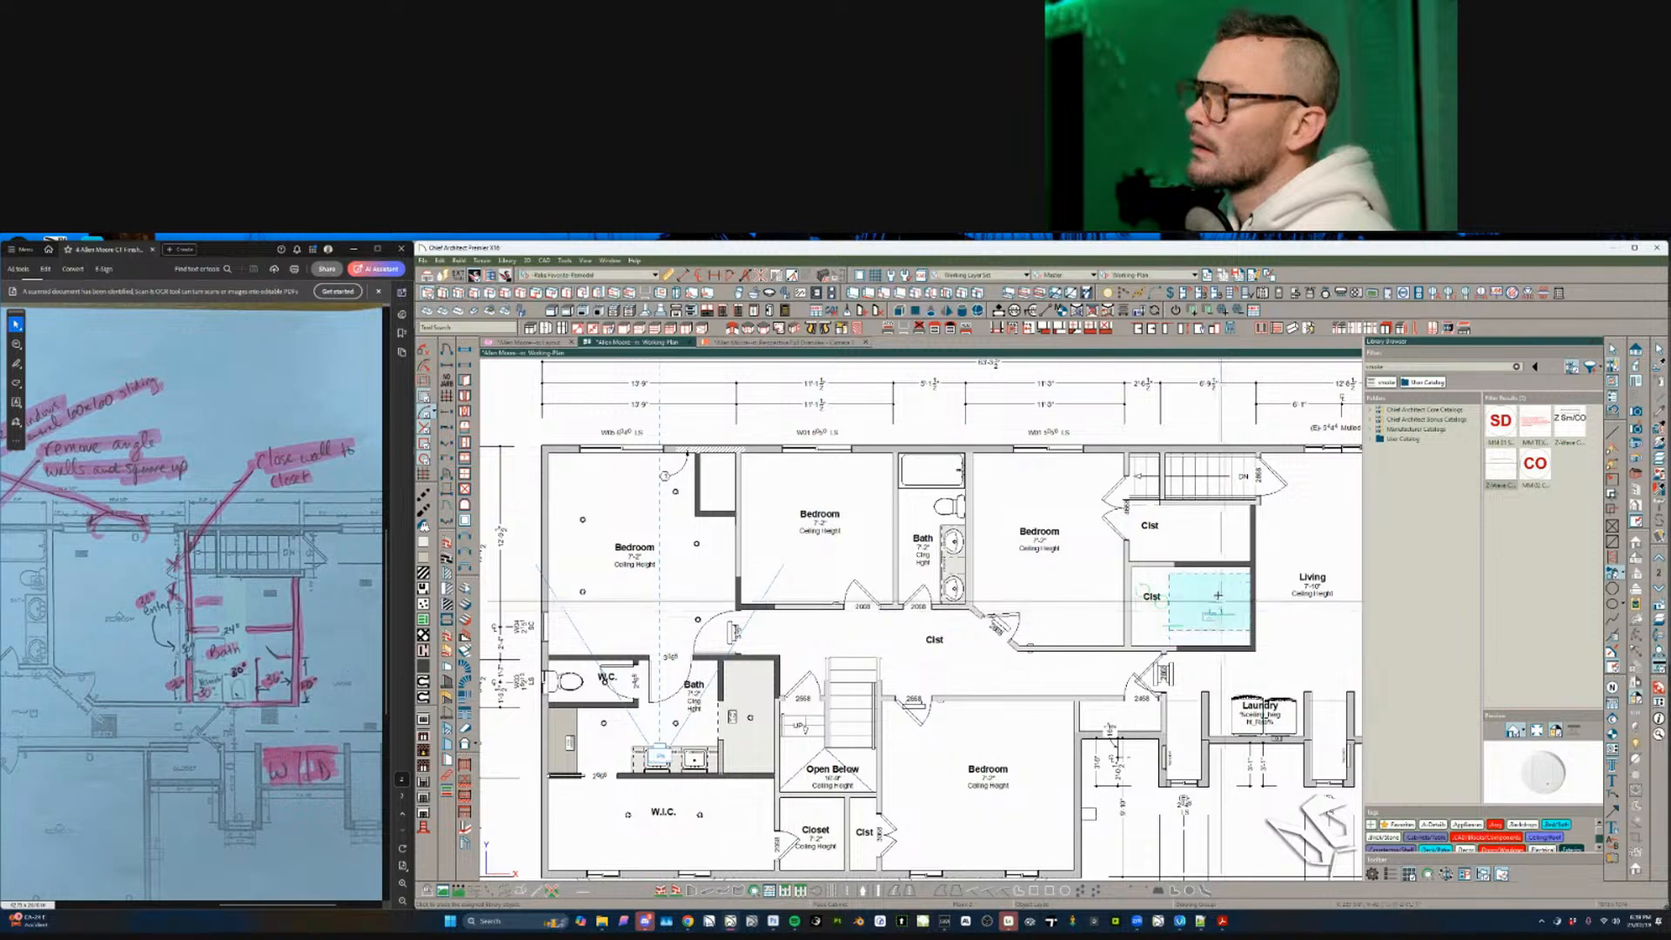
{"action": "left_click", "coordinate": [1303, 622]}
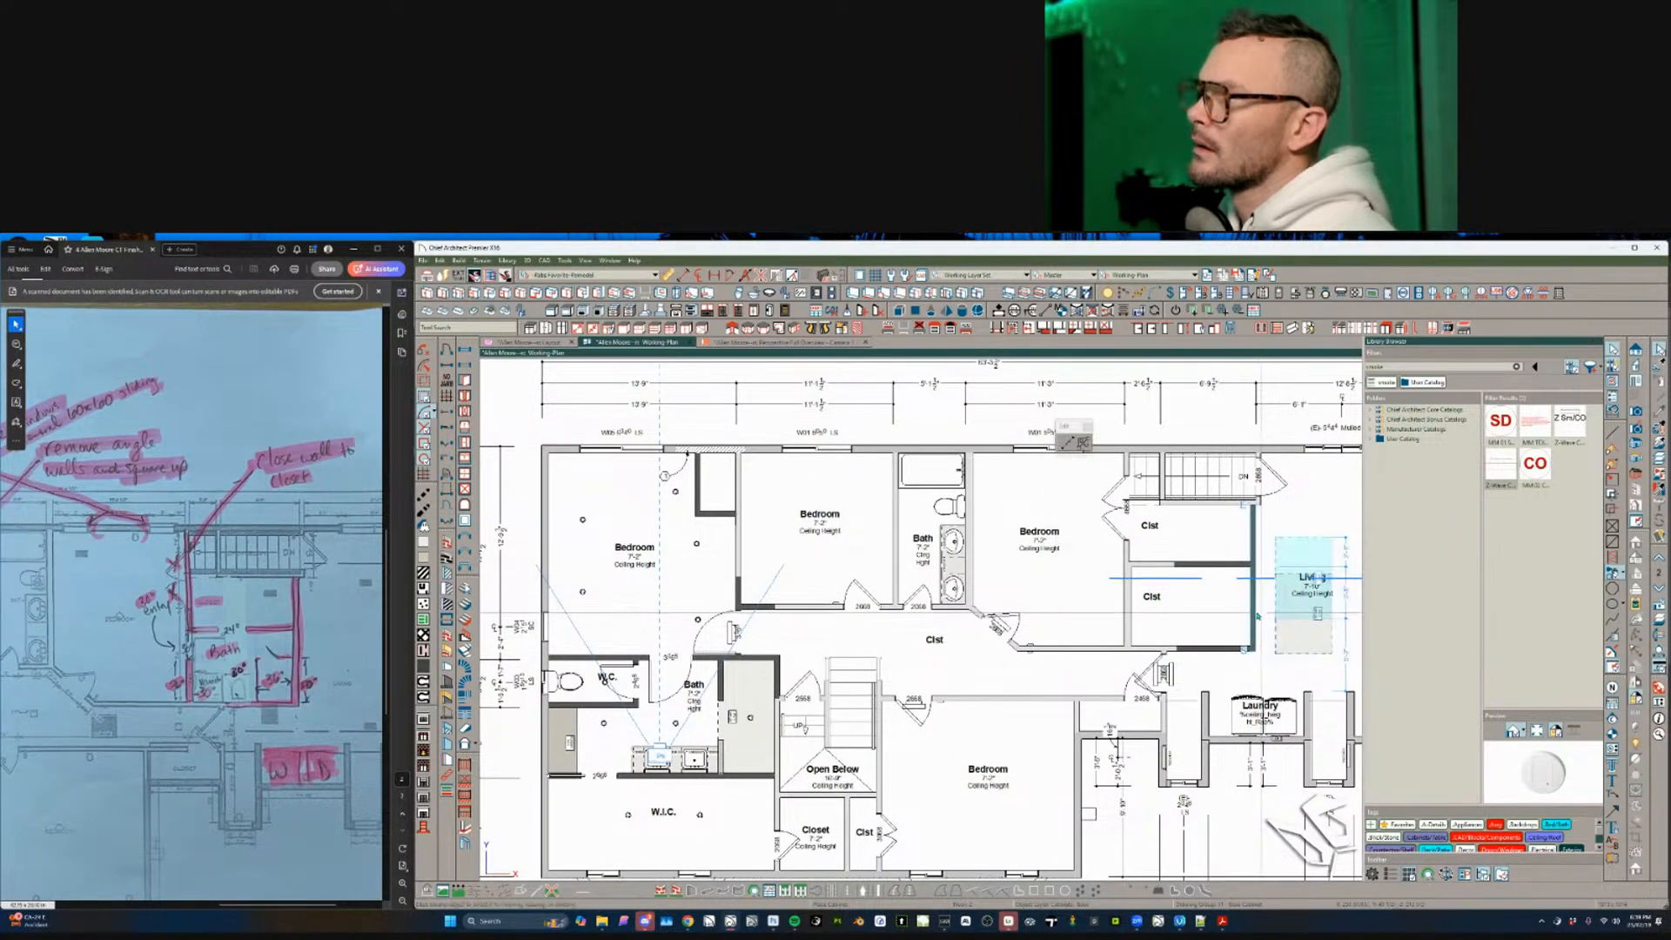
{"action": "mouse_move", "coordinate": [1210, 578]}
{"action": "left_mouse_down"}
{"action": "mouse_move", "coordinate": [1245, 620]}
{"action": "mouse_move", "coordinate": [1190, 564]}
{"action": "left_mouse_up"}
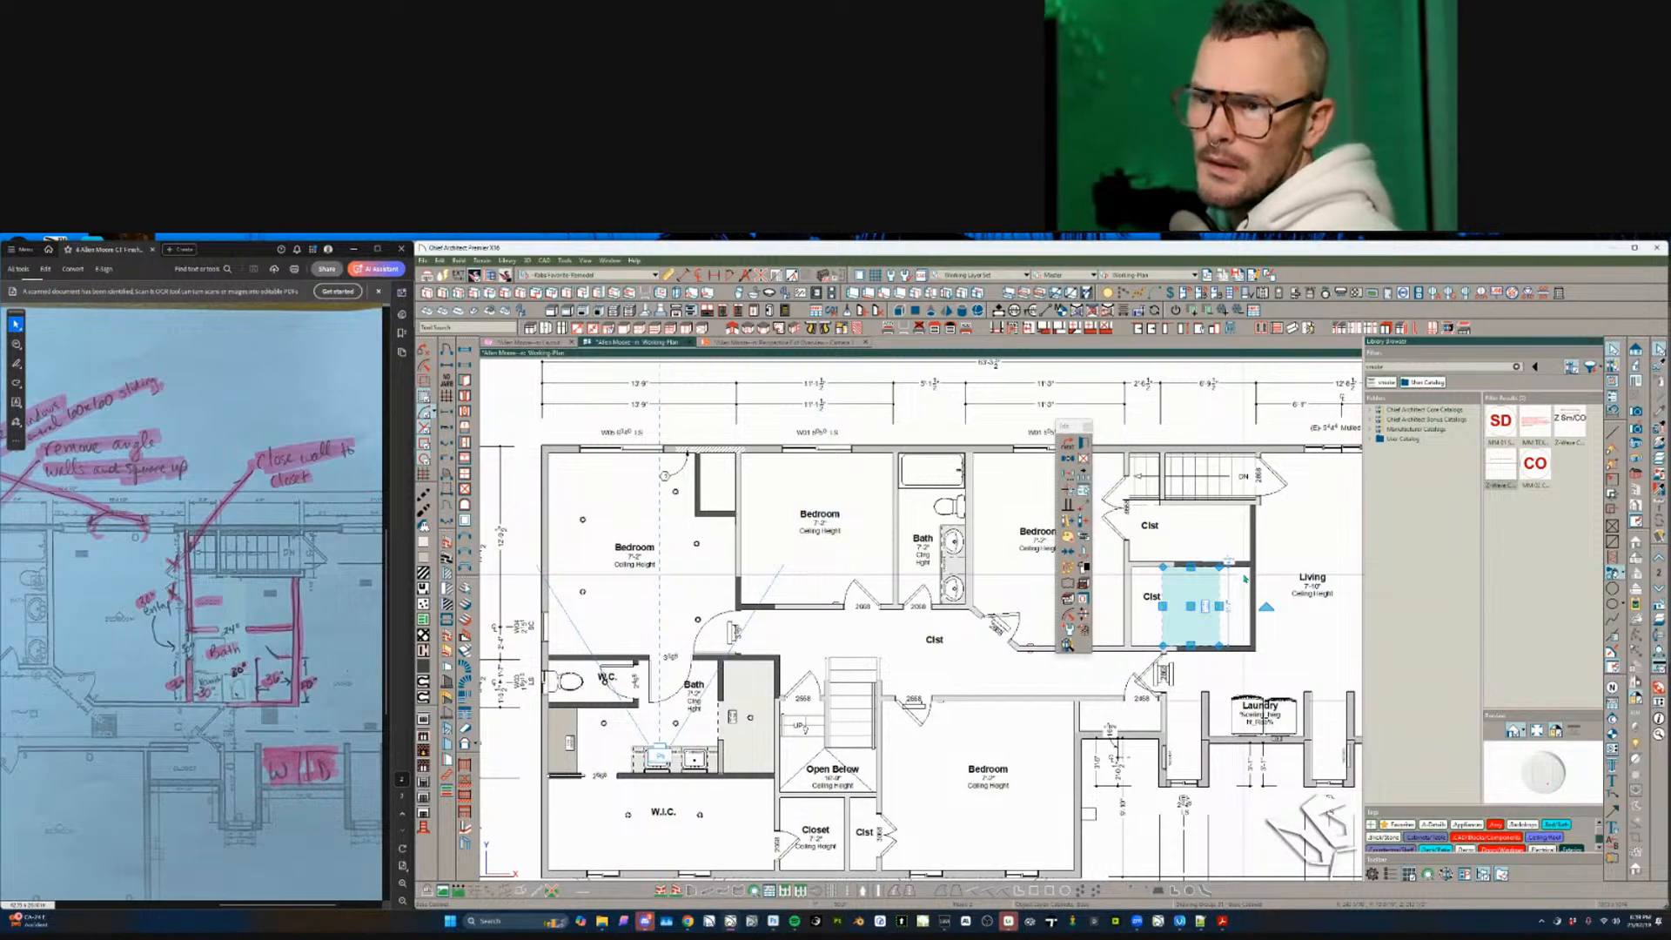
- Mirror the cabinet across the closet and shift it up
{"action": "scroll", "coordinate": [1071, 622], "scroll_direction": "up", "scroll_amount": 1}
{"action": "scroll", "coordinate": [1218, 583], "scroll_direction": "up", "scroll_amount": 1}
{"action": "middle_click_drag", "start_coordinate": [1218, 583], "coordinate": [1123, 676]}
{"action": "key", "text": "m"}
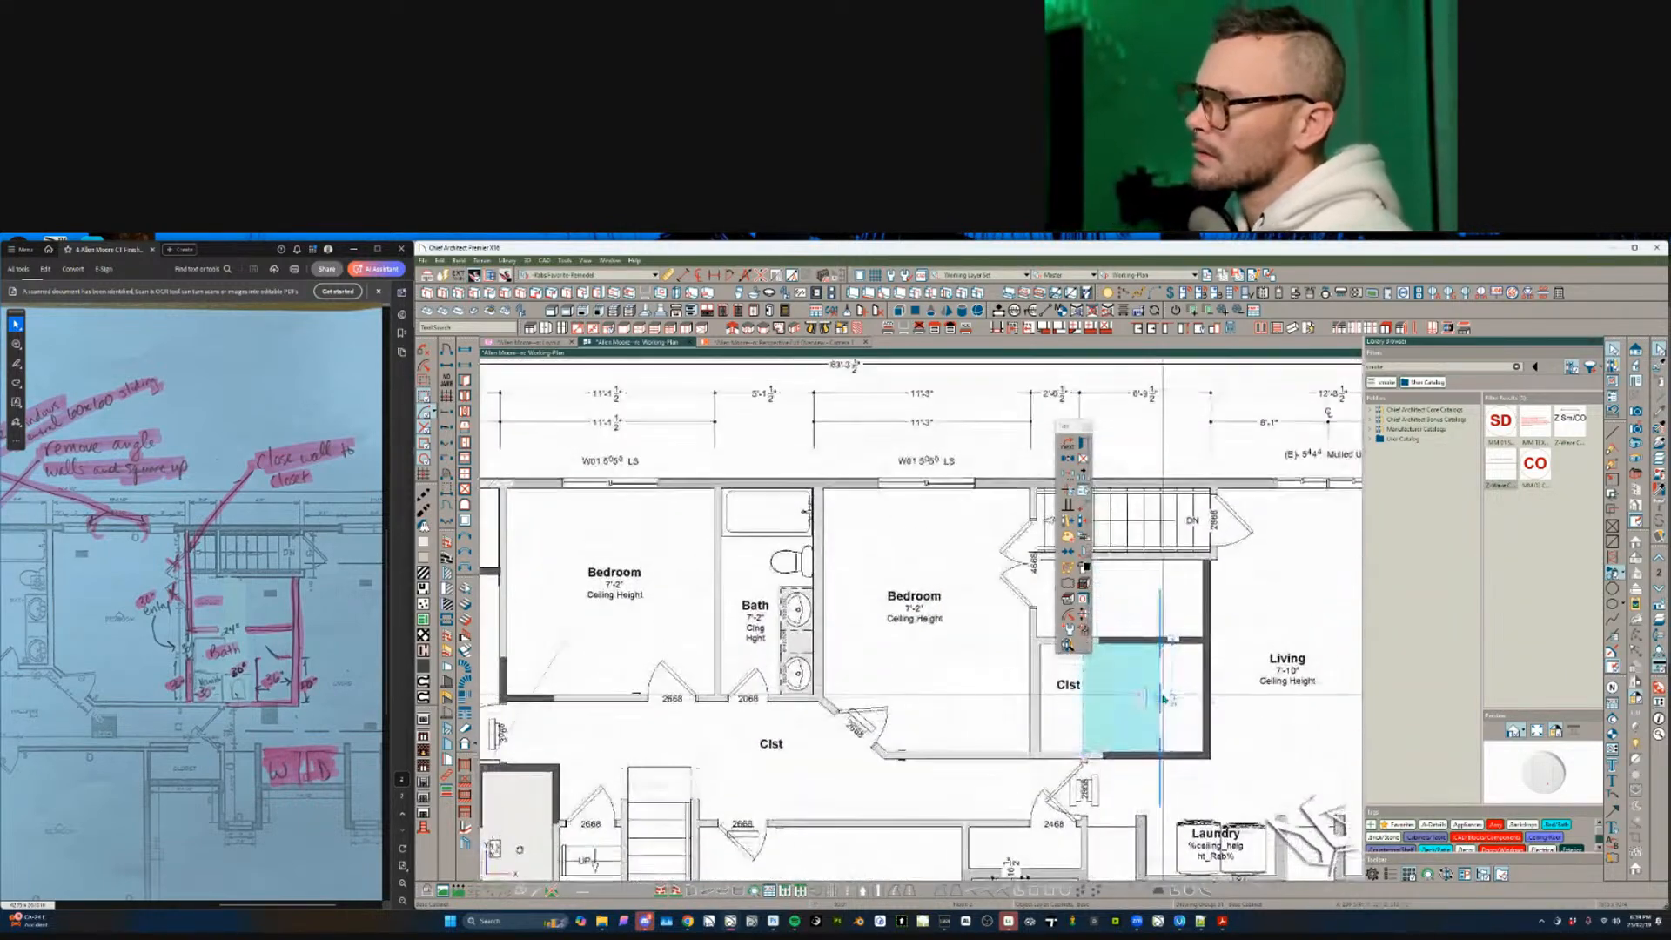
{"action": "left_click_drag", "start_coordinate": [1122, 686], "coordinate": [1126, 646]}
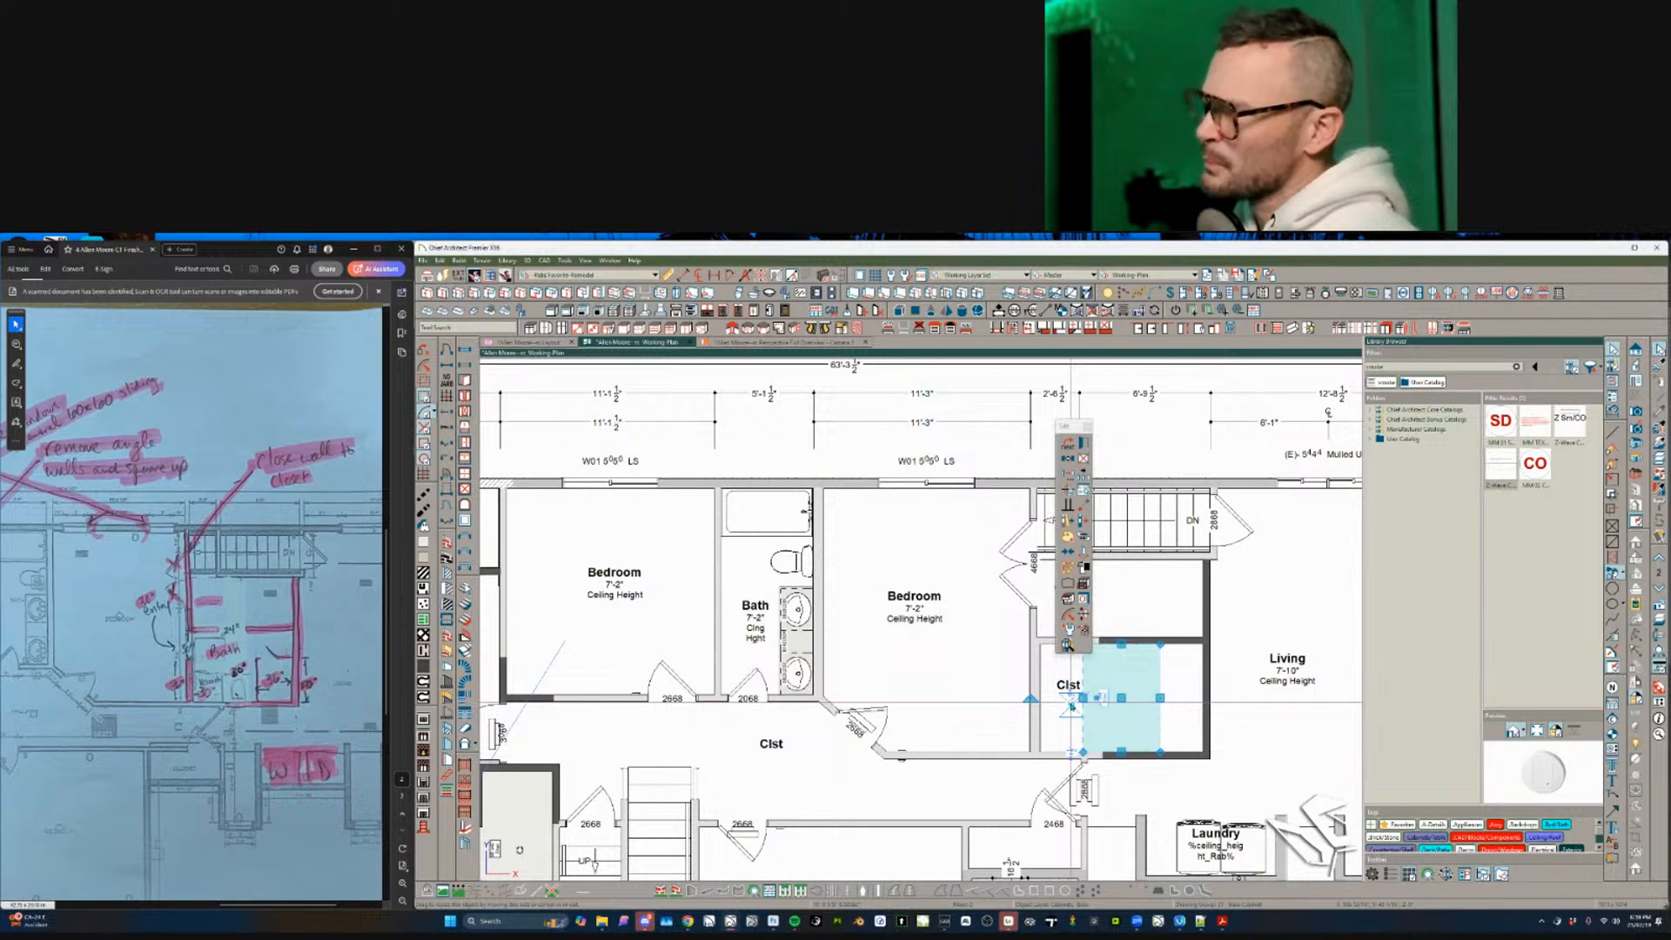
{"action": "left_click", "coordinate": [1071, 703]}
{"action": "middle_click_drag", "start_coordinate": [1119, 589], "coordinate": [1132, 651]}
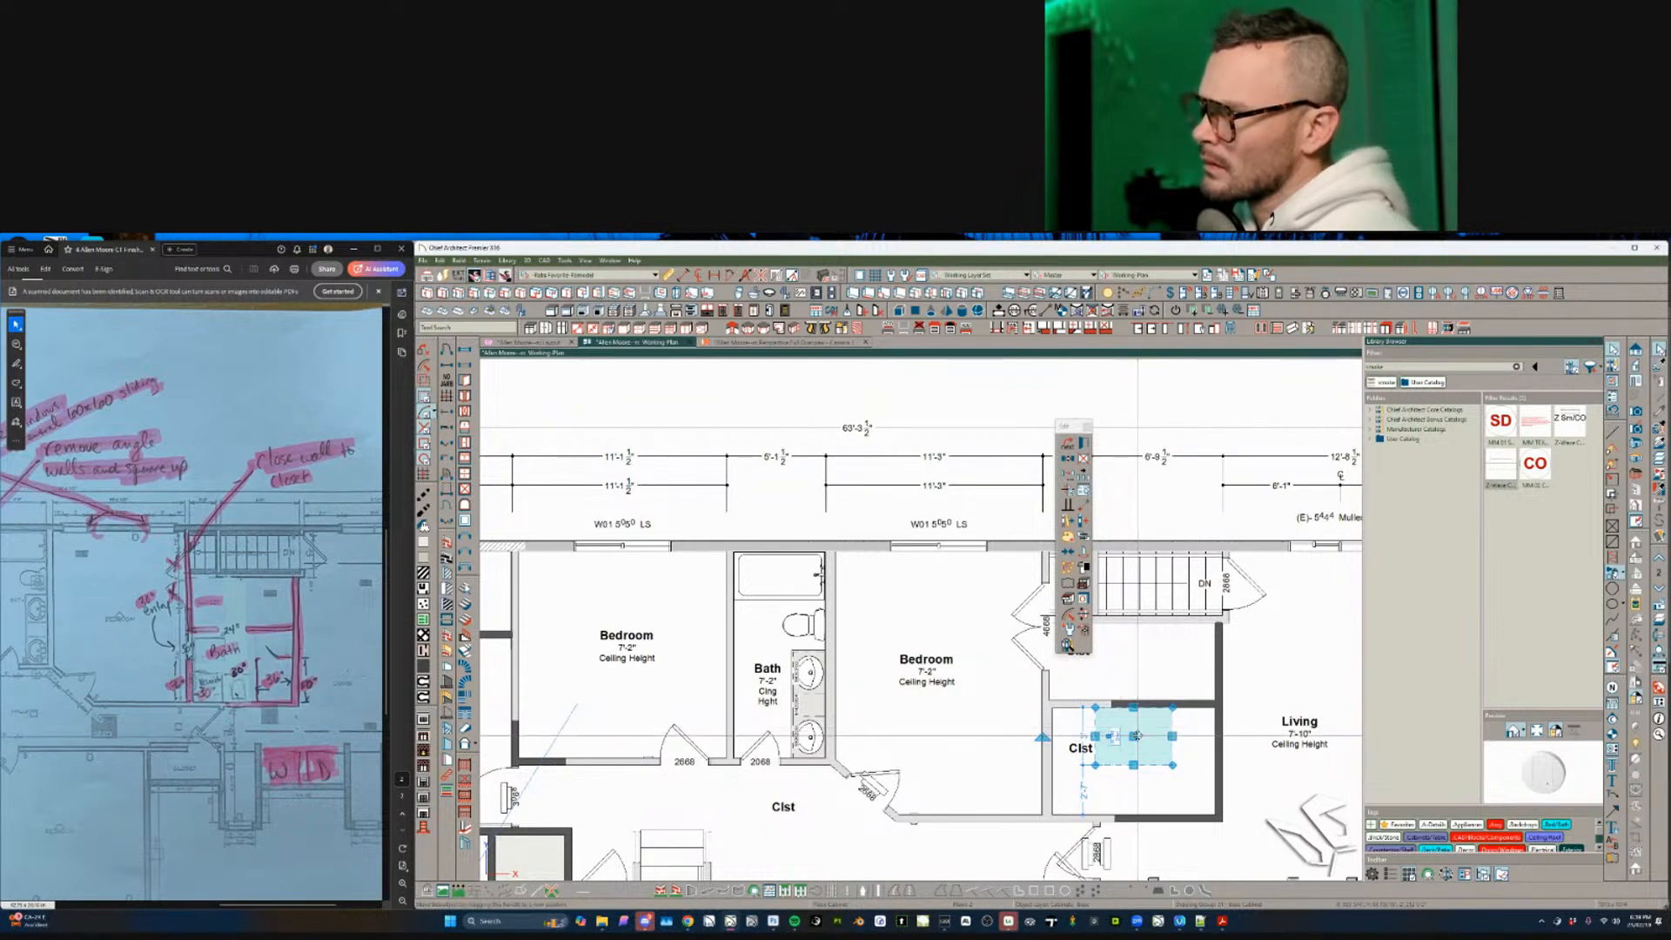
- Move the cabinet into the closet corner and set its width to 36 inches
{"action": "key", "text": "m"}
{"action": "left_click", "coordinate": [1172, 757]}
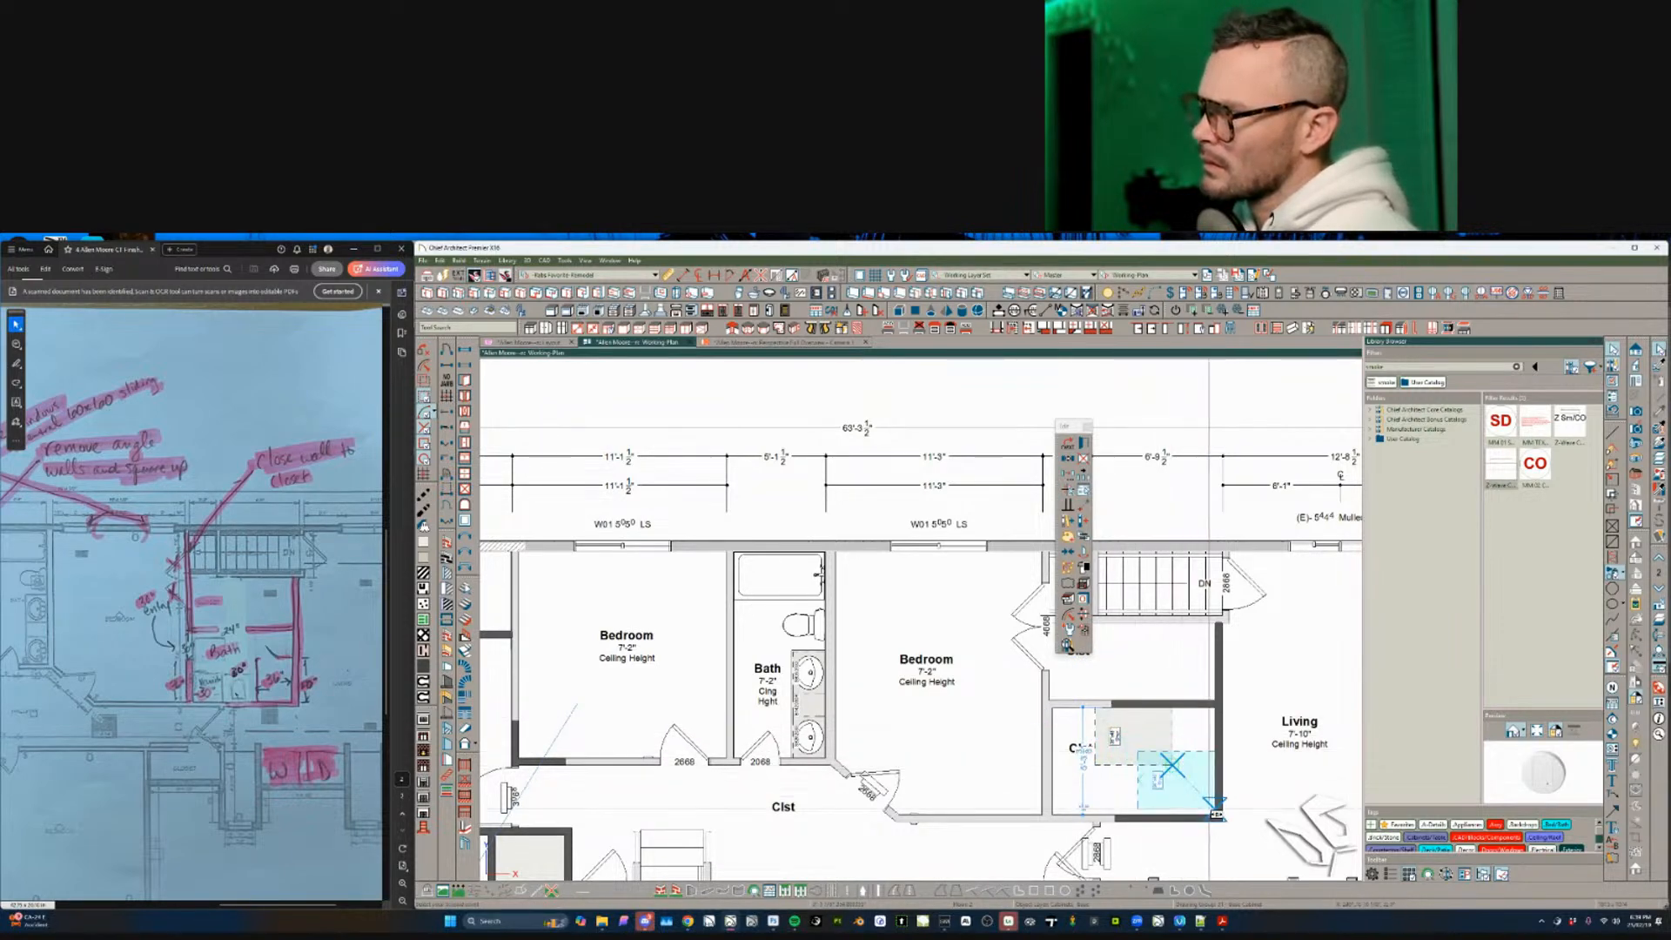
{"action": "left_click", "coordinate": [1214, 813]}
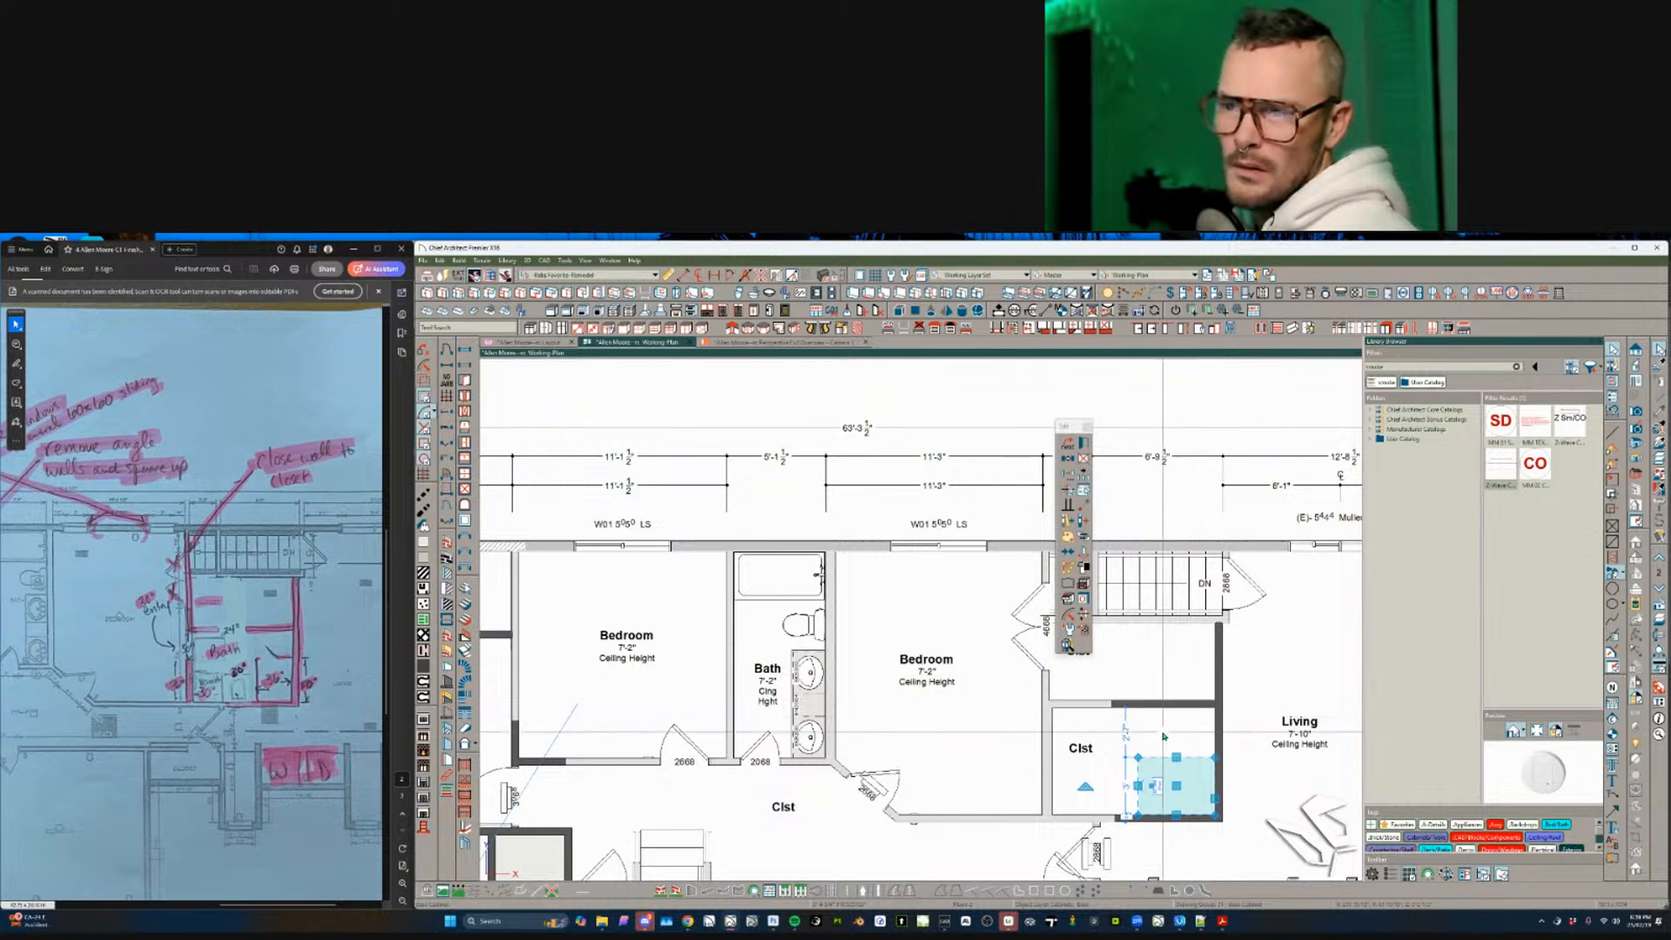
{"action": "scroll", "coordinate": [1036, 772], "scroll_direction": "up", "scroll_amount": 3}
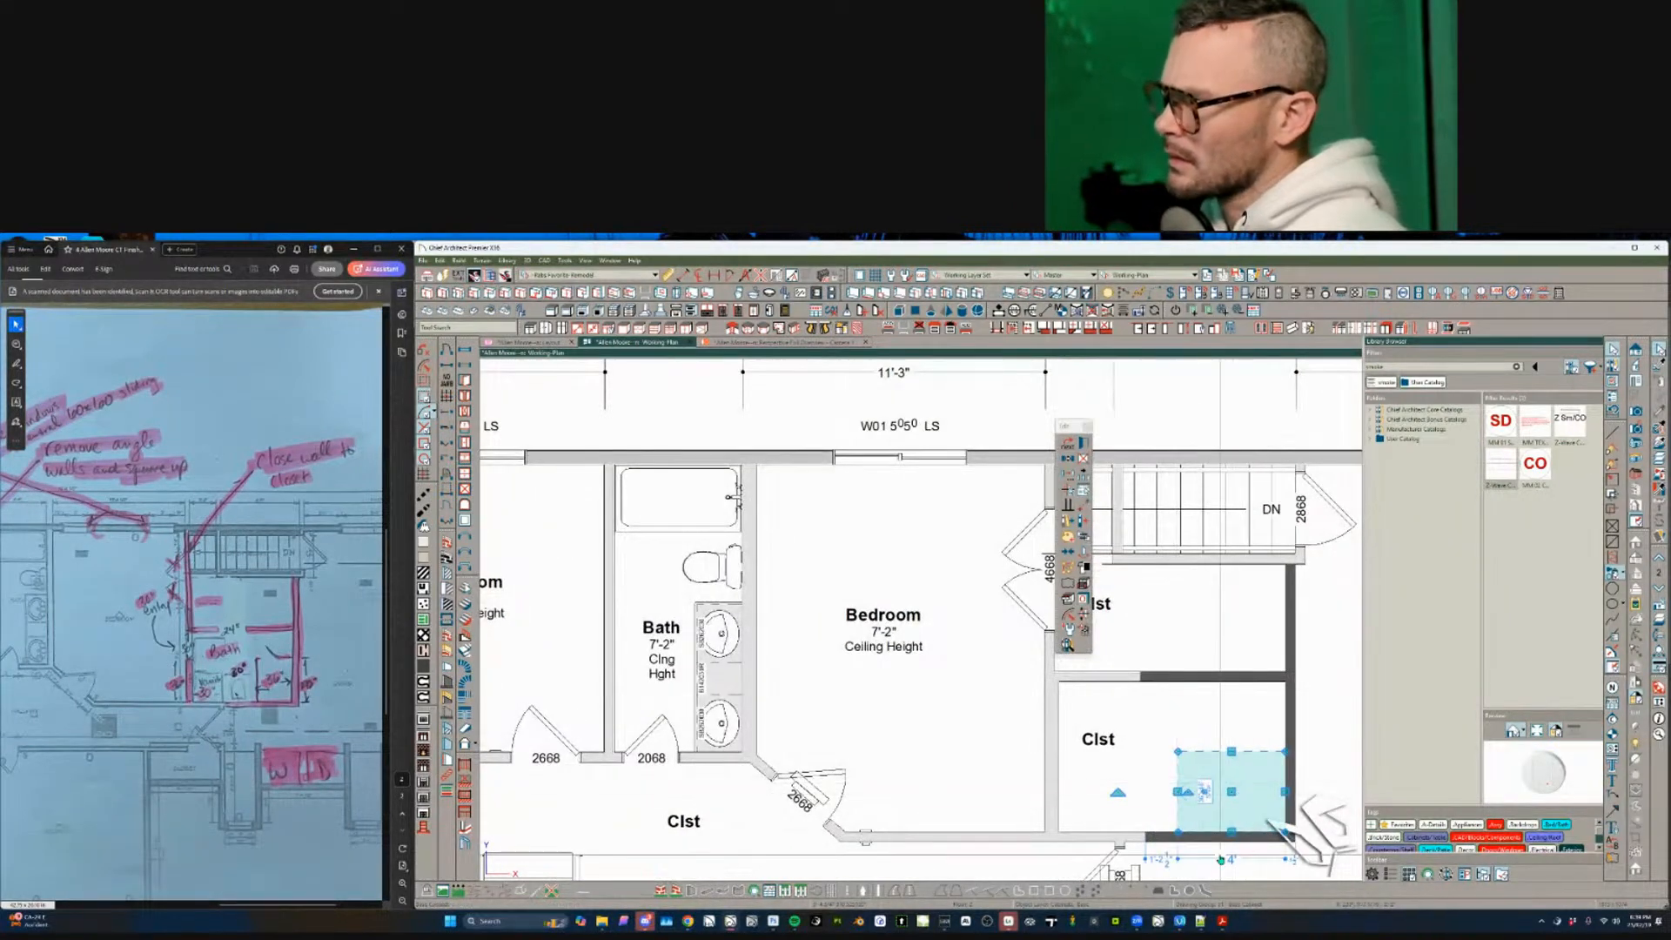
{"action": "type", "text": "36"}
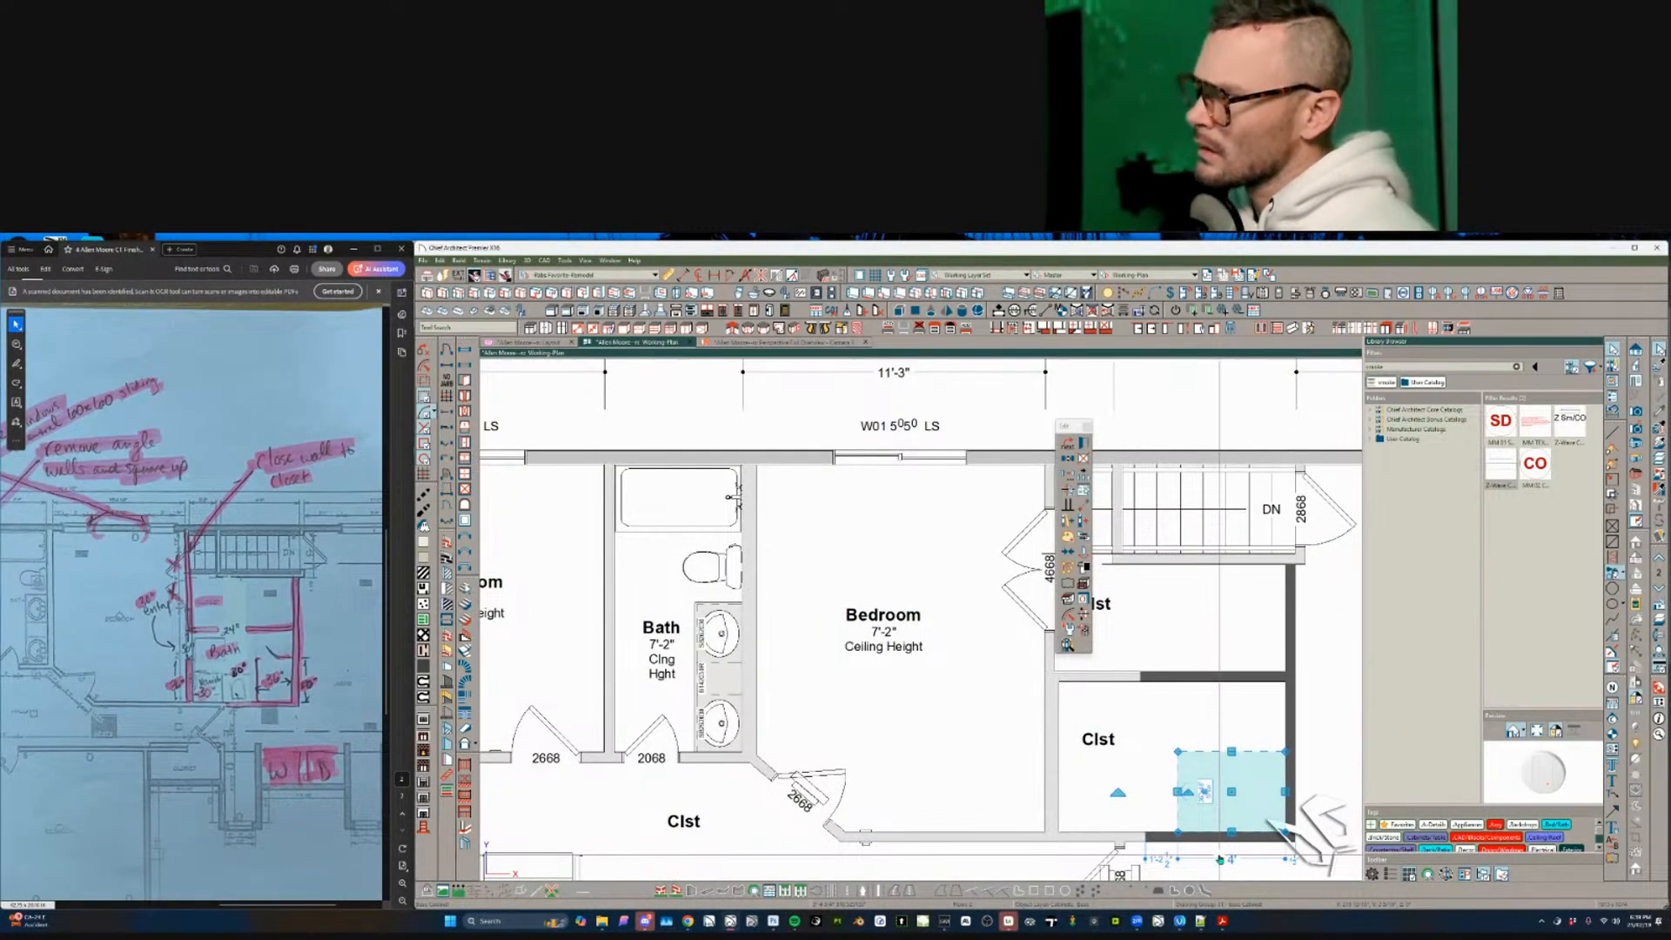
{"action": "key", "text": "Return"}
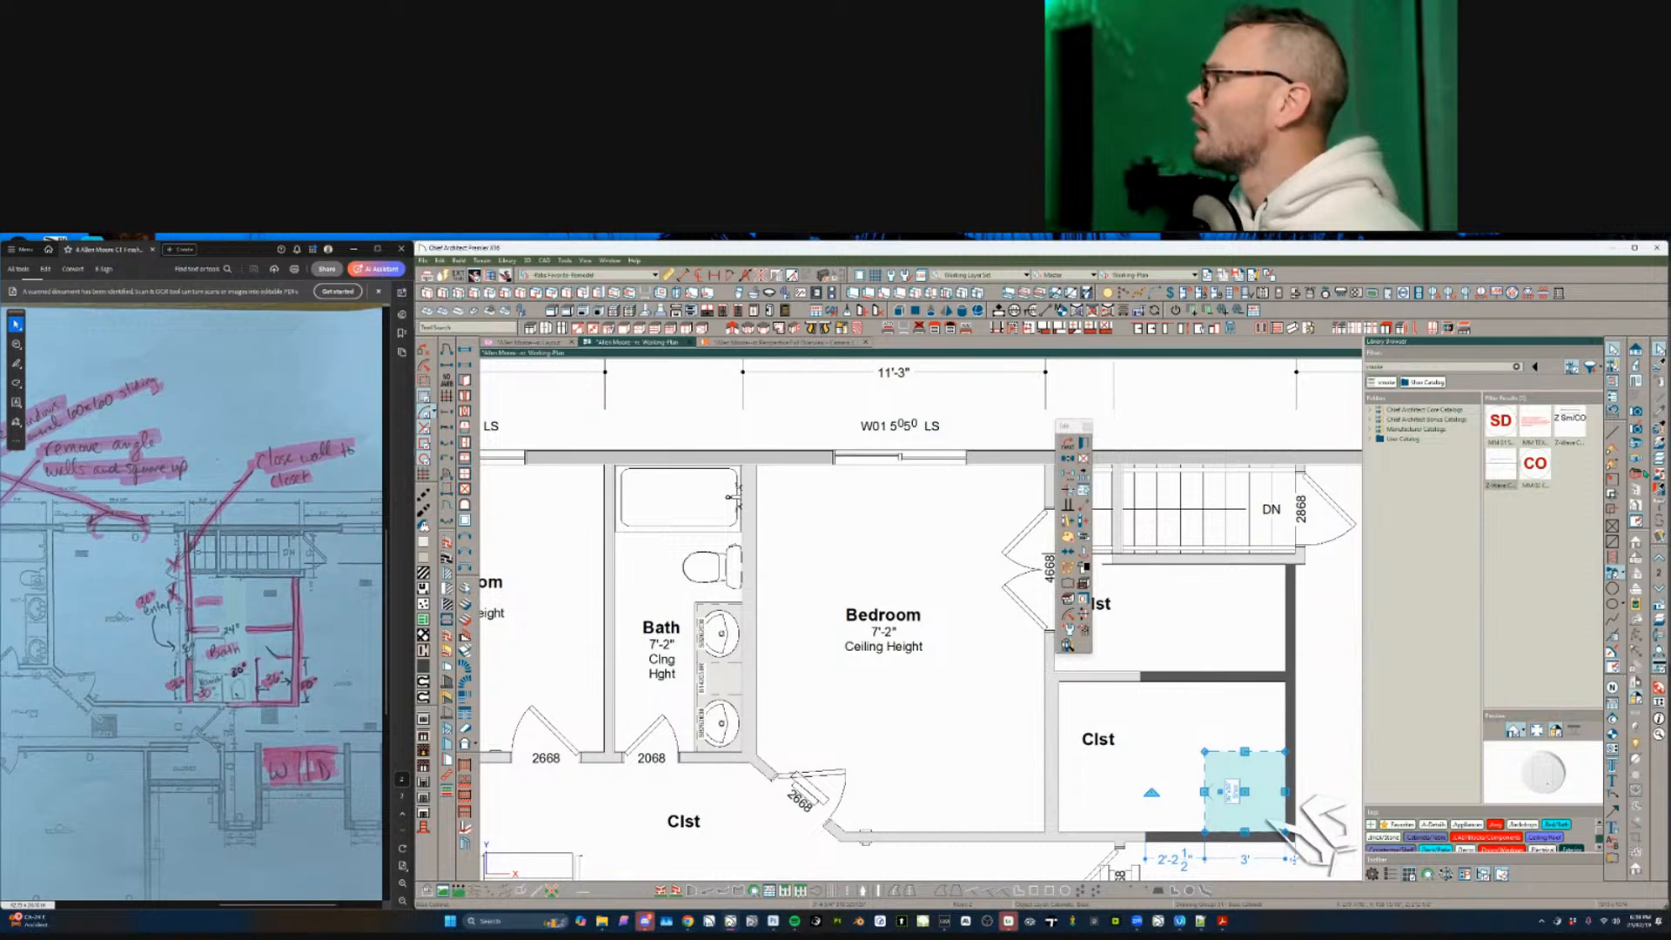
{"action": "left_click", "coordinate": [1641, 465]}
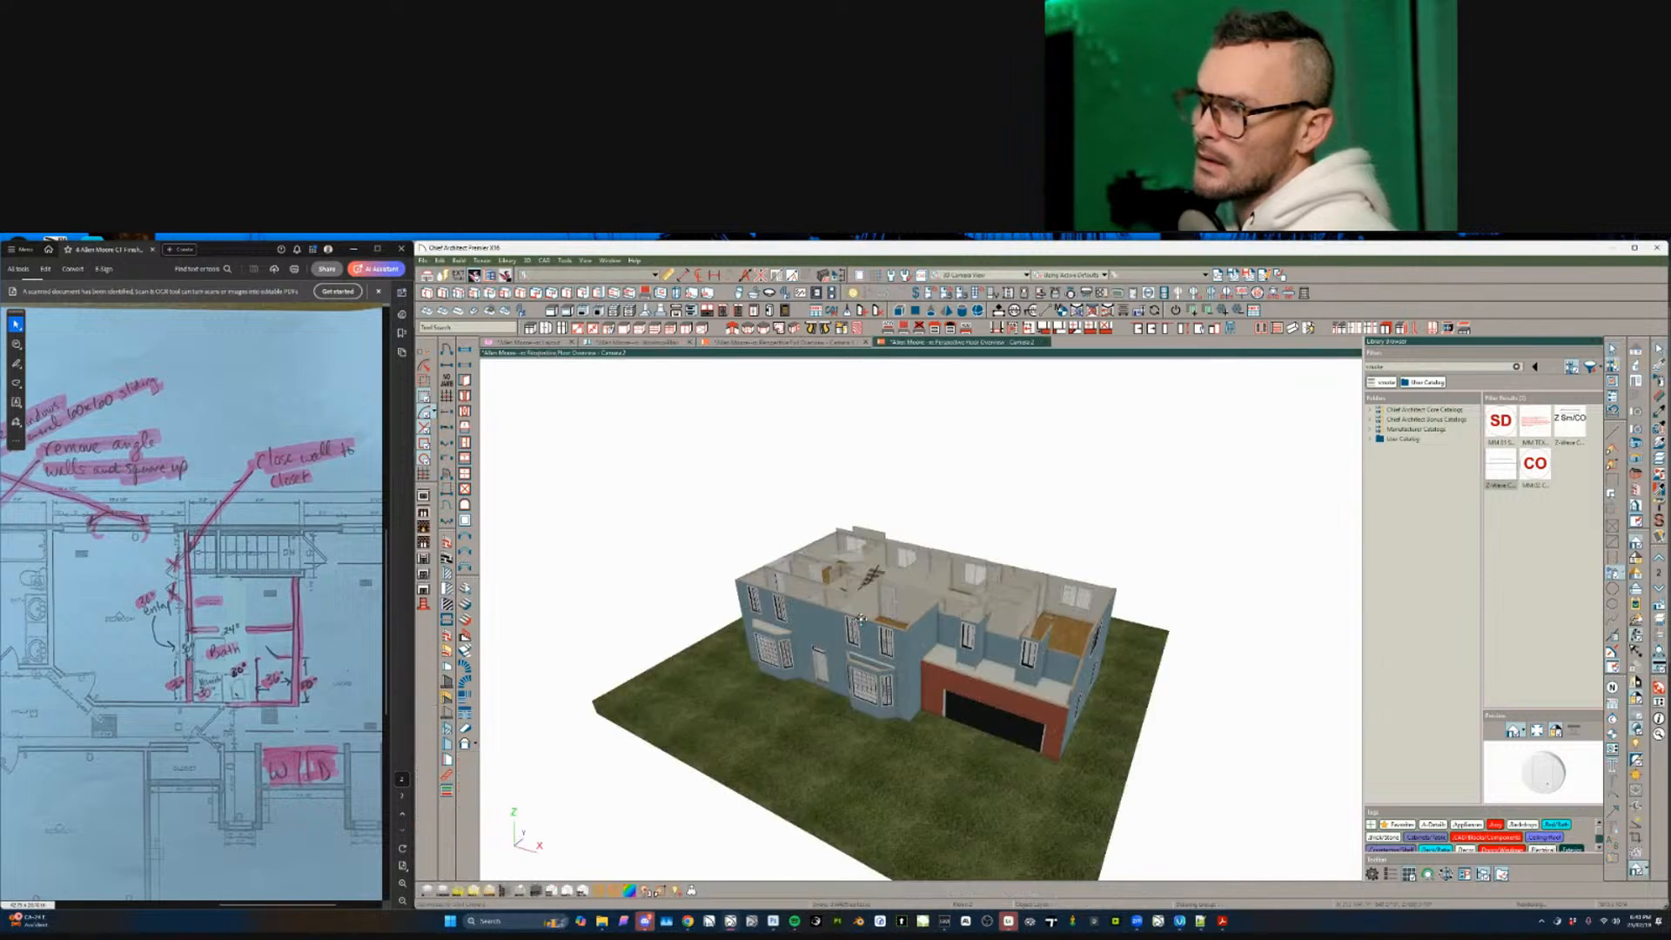
{"action": "left_click_drag", "start_coordinate": [933, 628], "coordinate": [882, 636]}
{"action": "scroll", "coordinate": [883, 636], "scroll_direction": "up", "scroll_amount": 4}
{"action": "scroll", "coordinate": [883, 636], "scroll_direction": "up", "scroll_amount": 8}
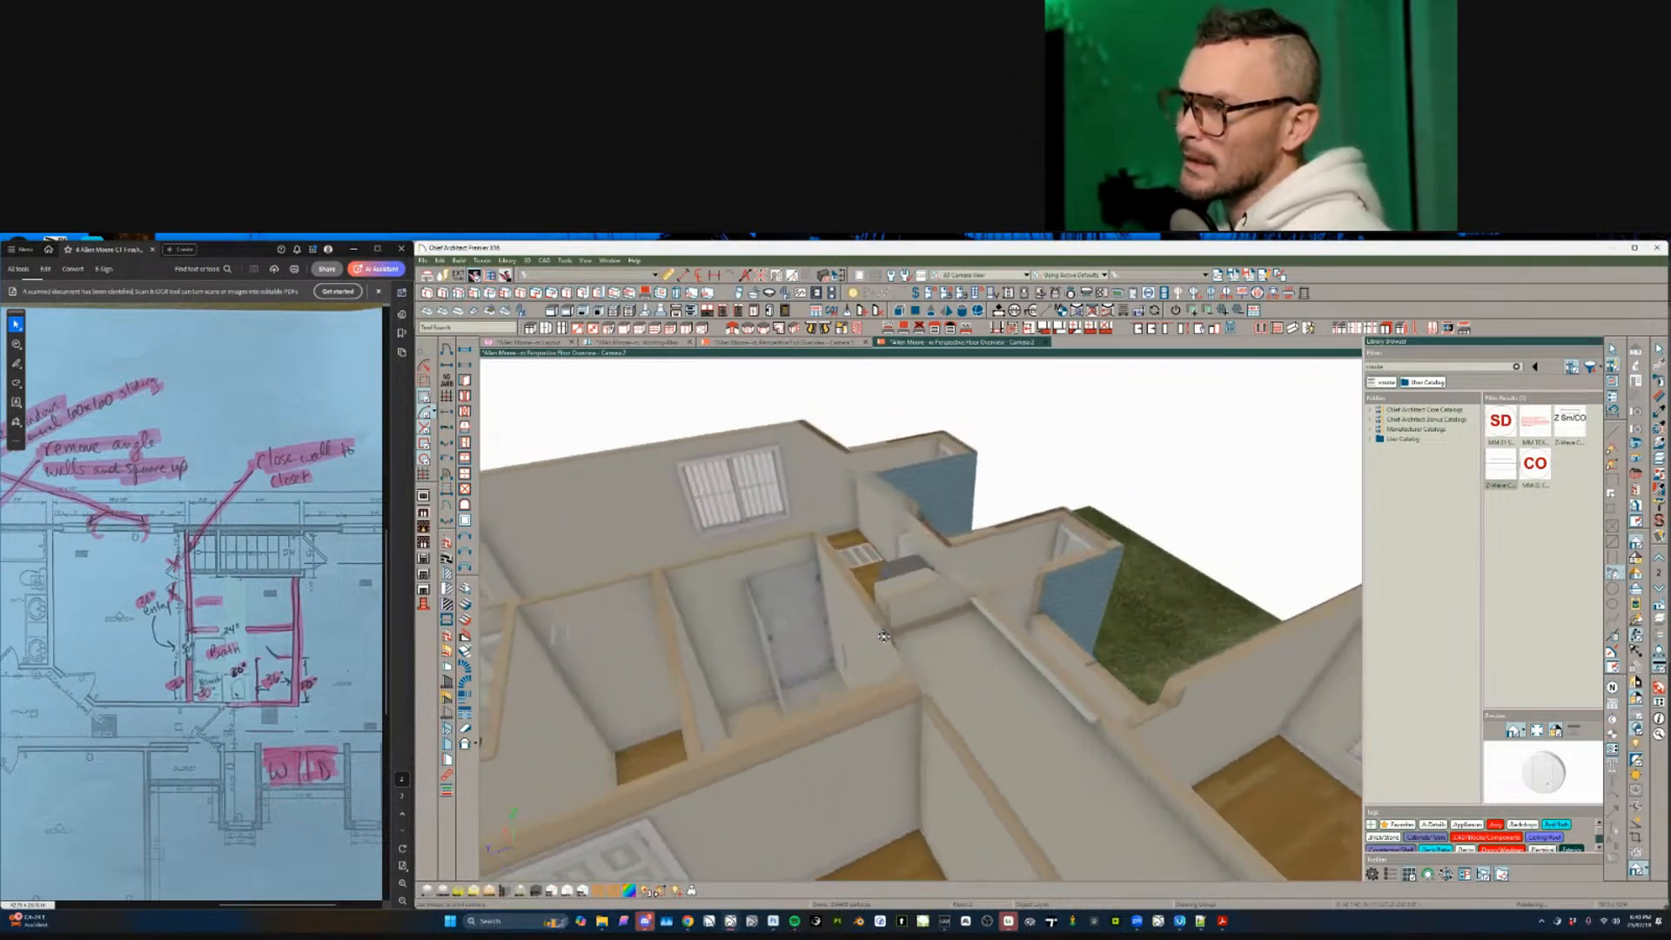
{"action": "left_click_drag", "start_coordinate": [883, 636], "coordinate": [857, 652]}
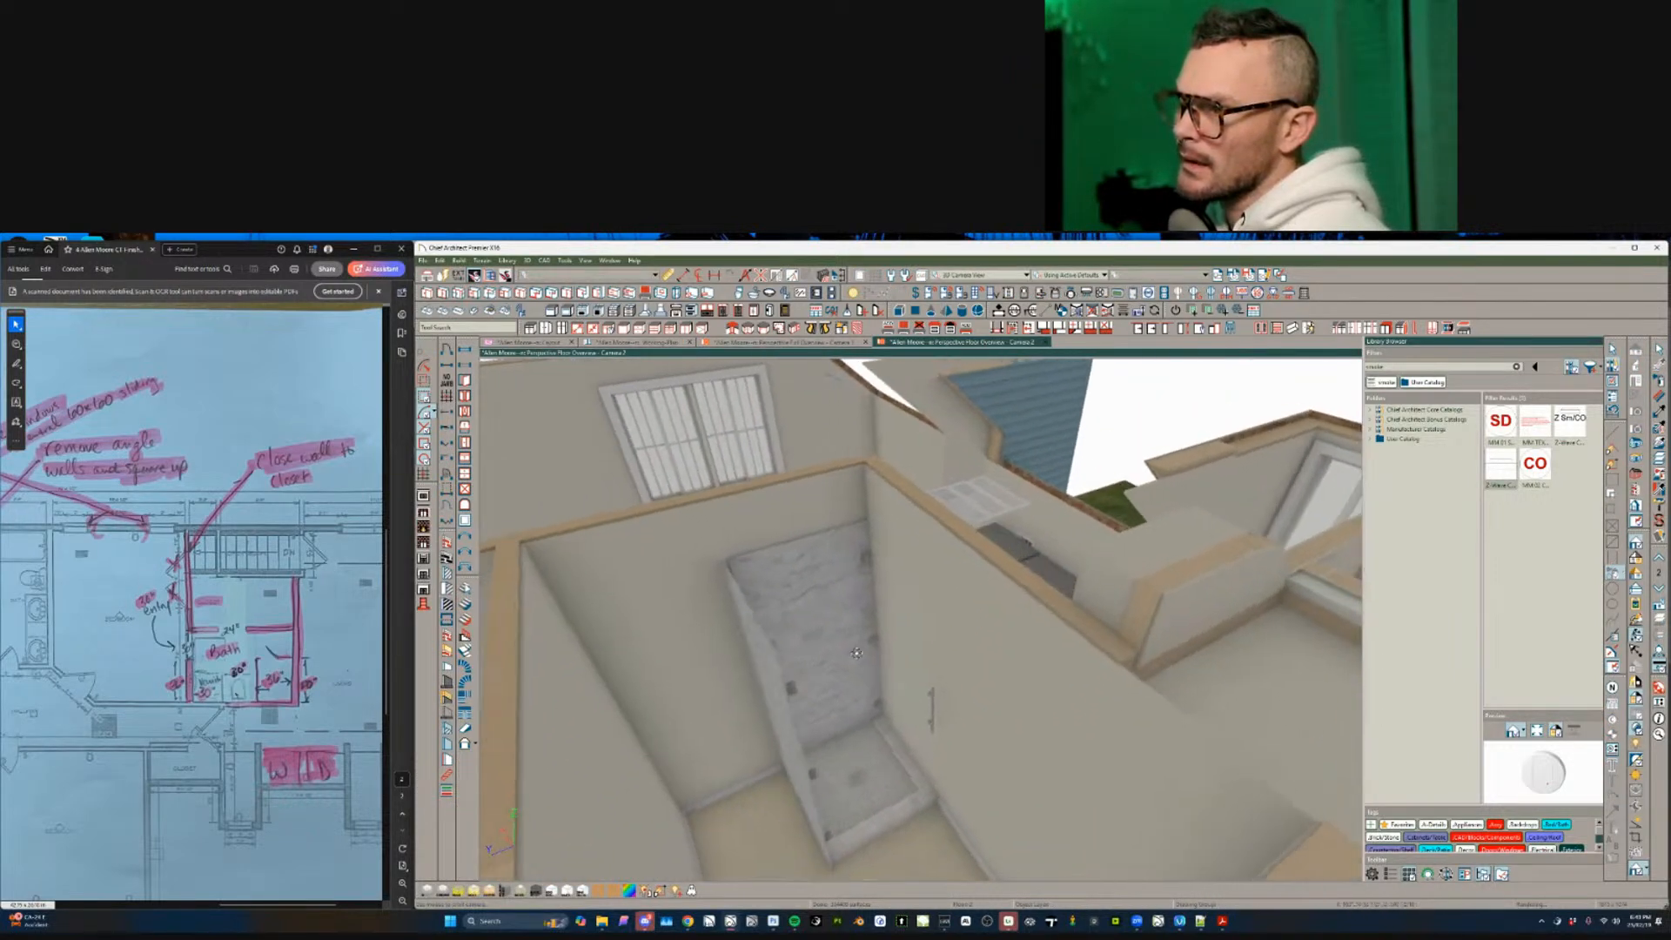
{"action": "left_click", "coordinate": [836, 606]}
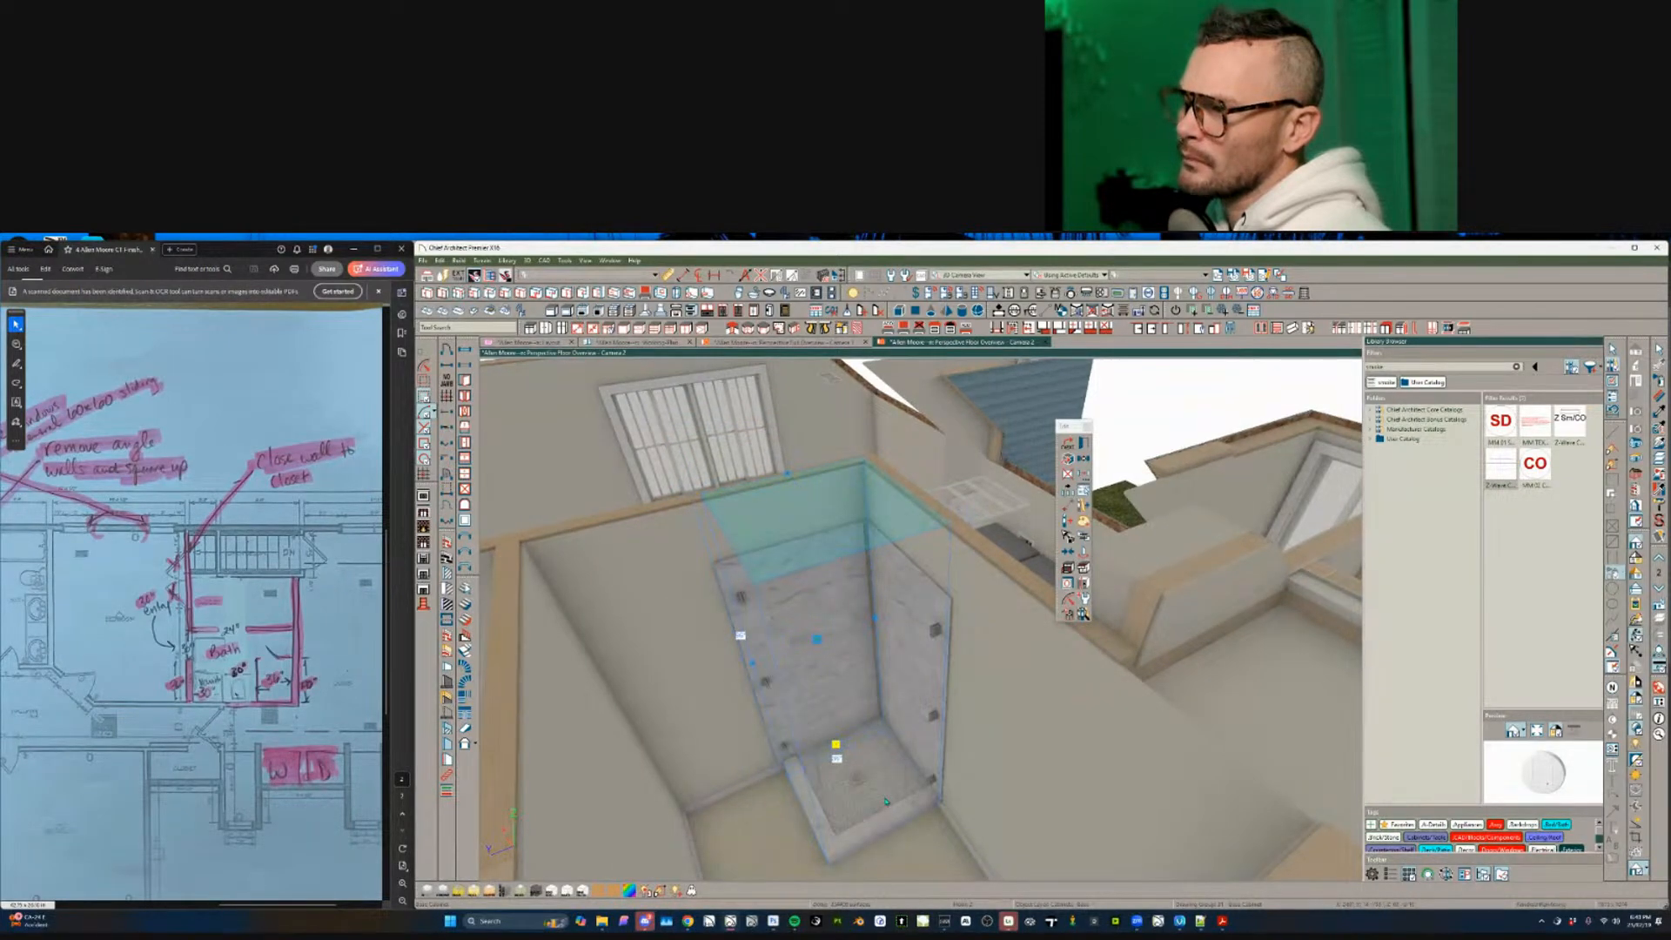
{"action": "key", "text": "Escape"}
{"action": "left_click_drag", "start_coordinate": [886, 801], "coordinate": [892, 792]}
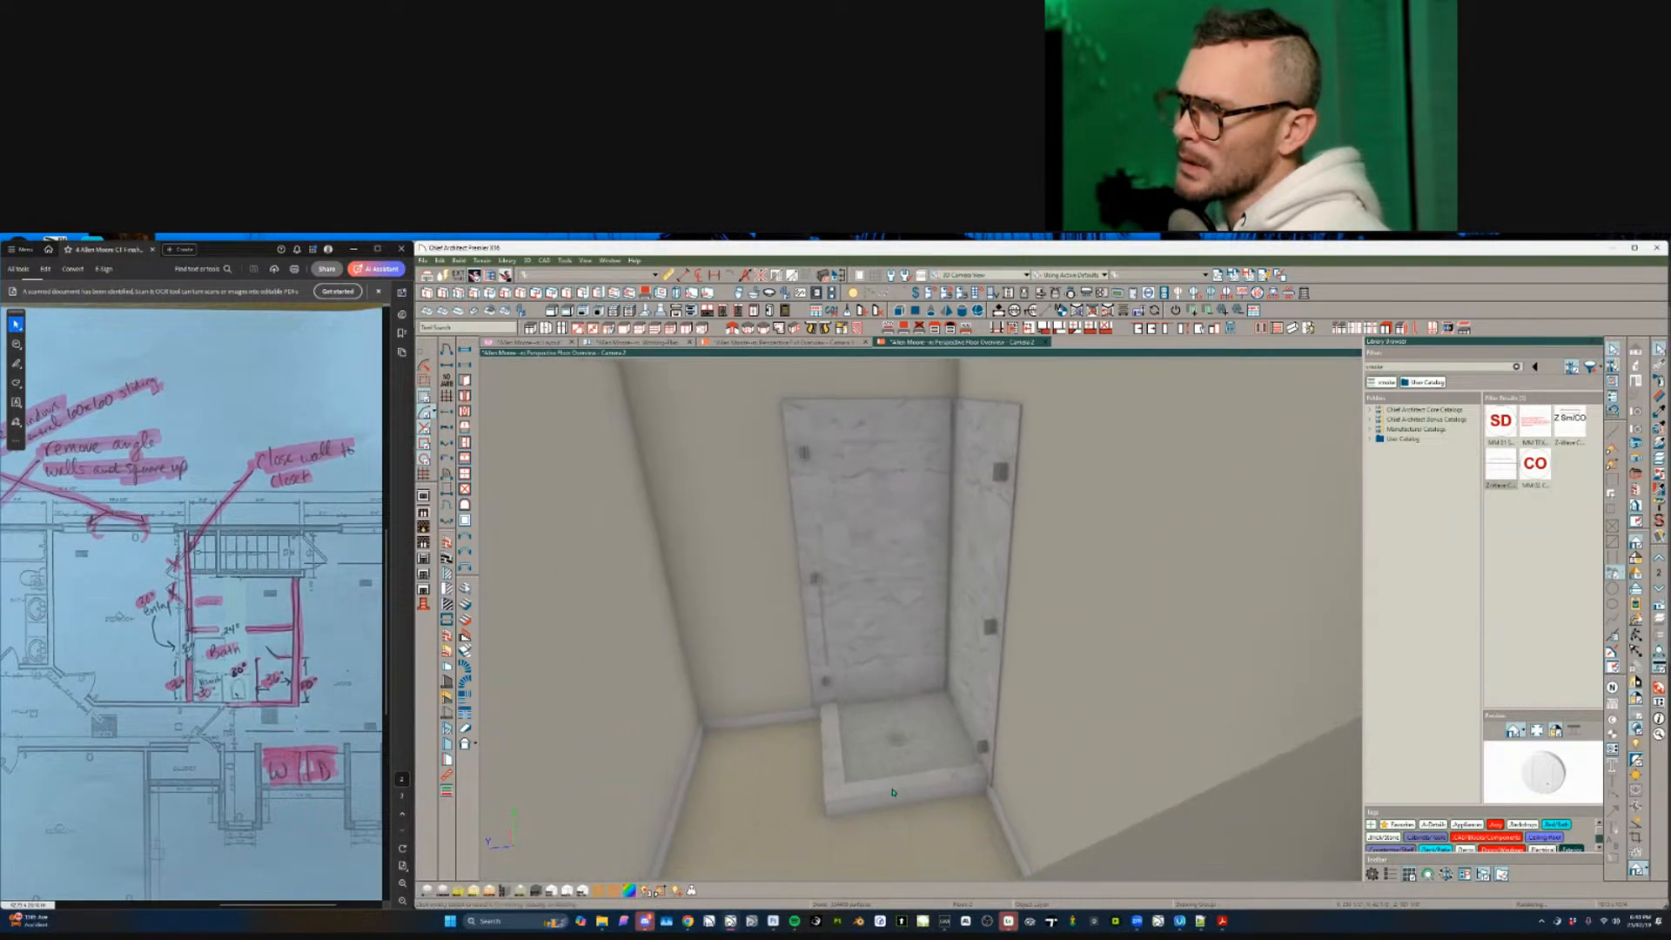
{"action": "left_click", "coordinate": [892, 792]}
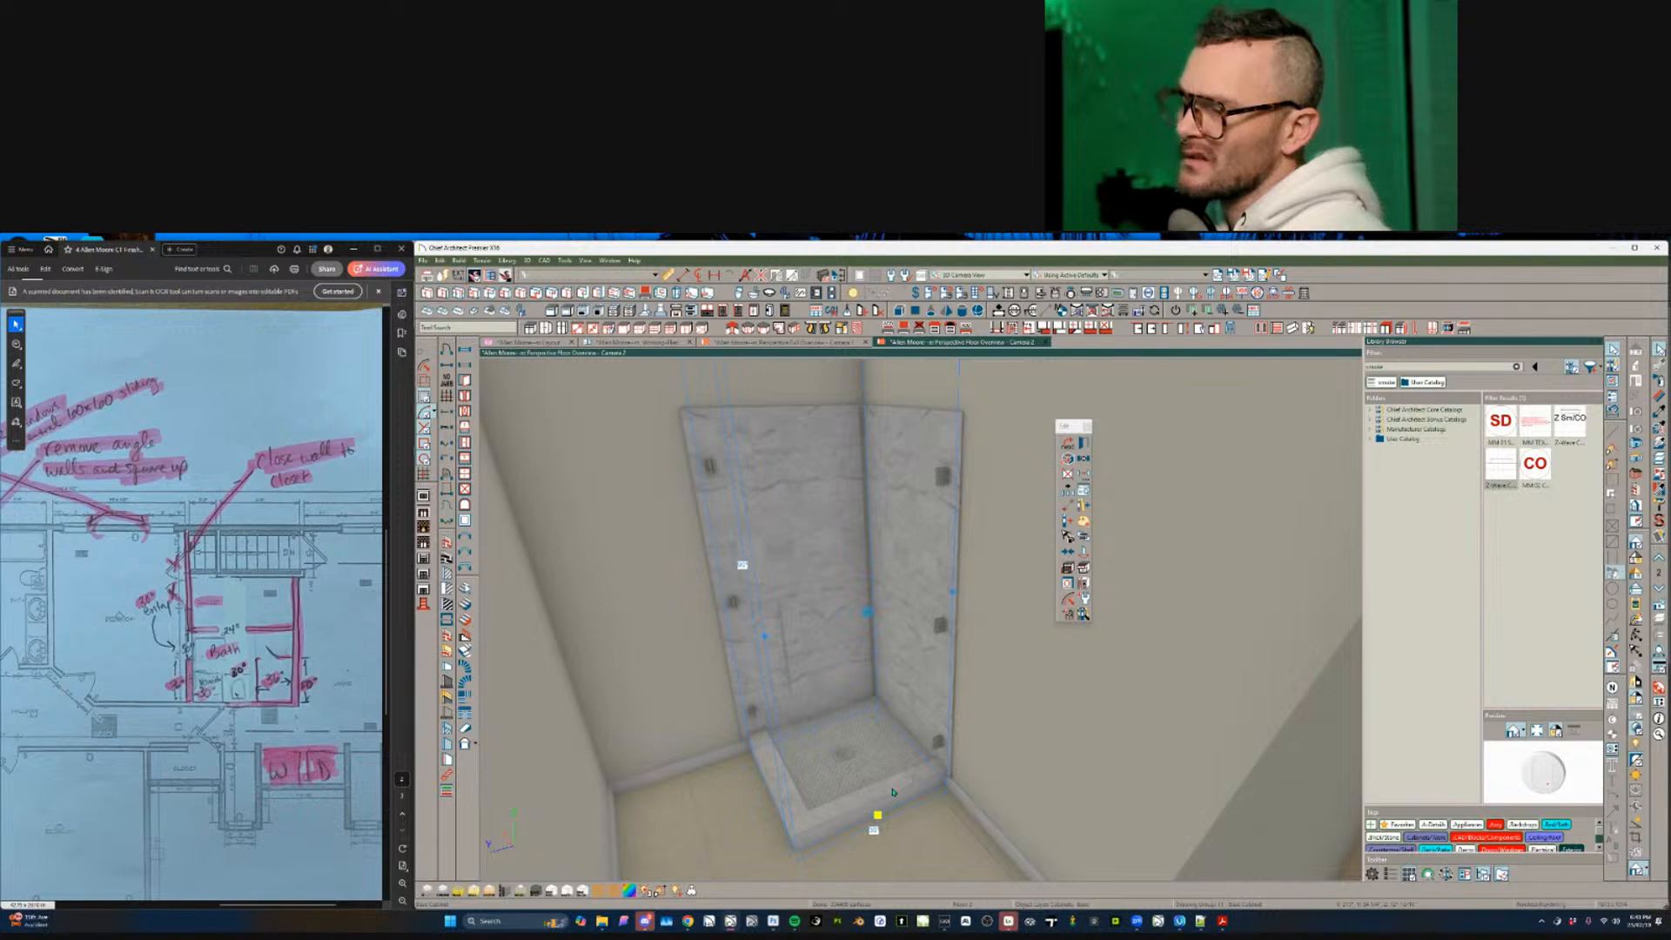
{"action": "middle_click_drag", "start_coordinate": [892, 791], "coordinate": [887, 750]}
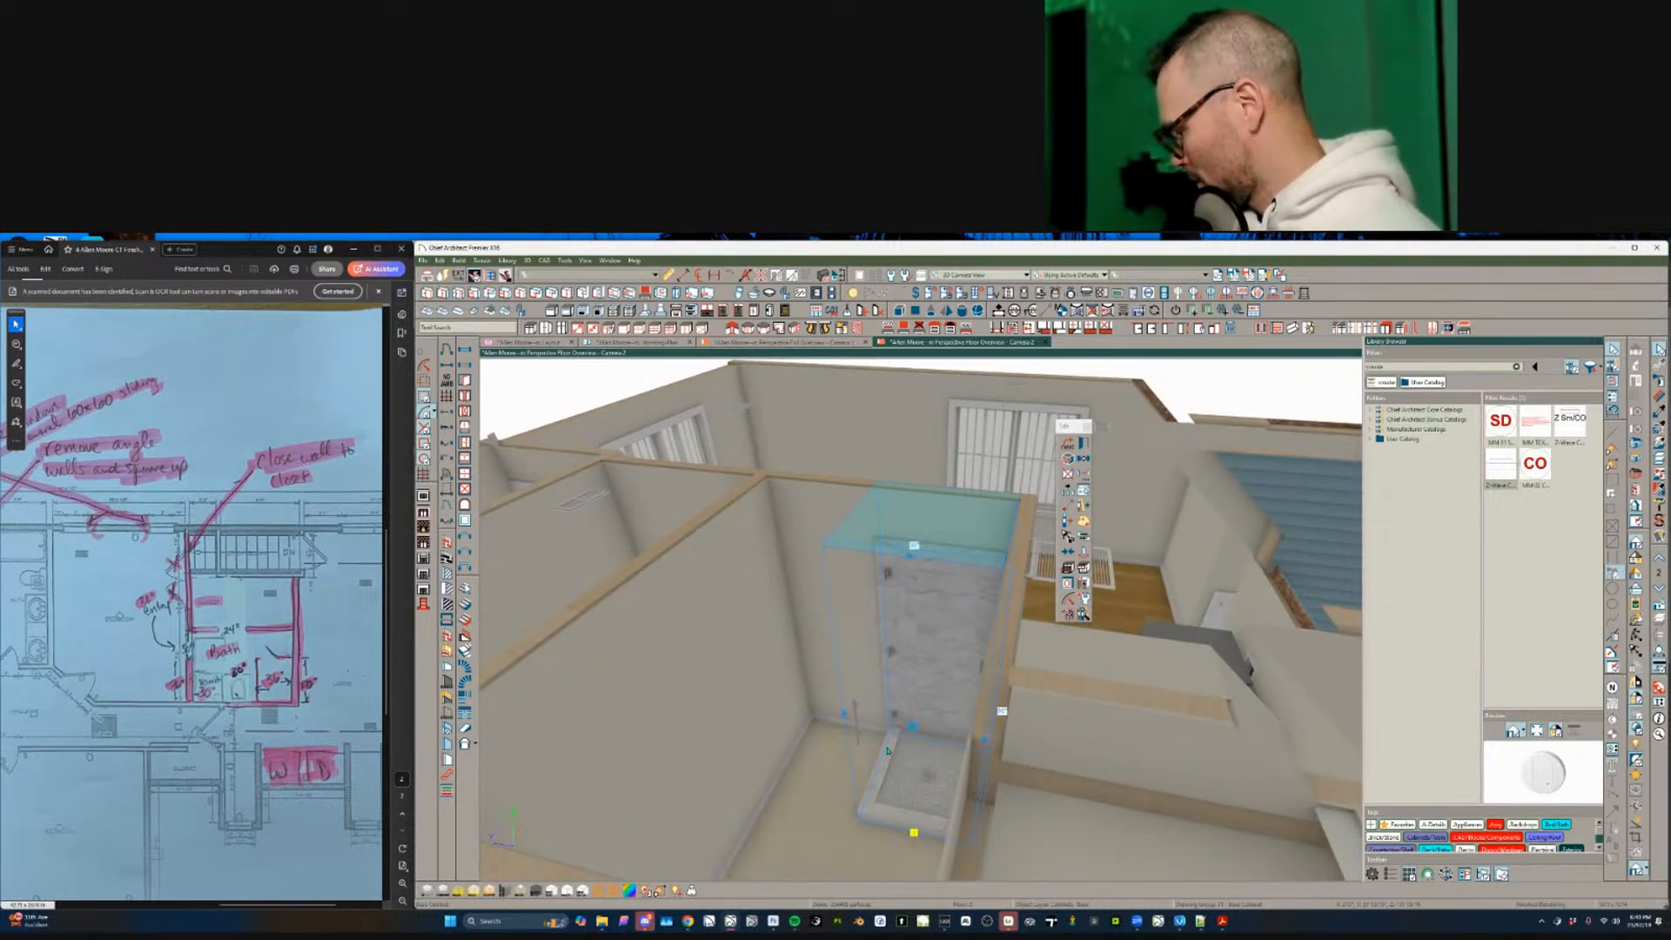
{"action": "left_click", "coordinate": [911, 620]}
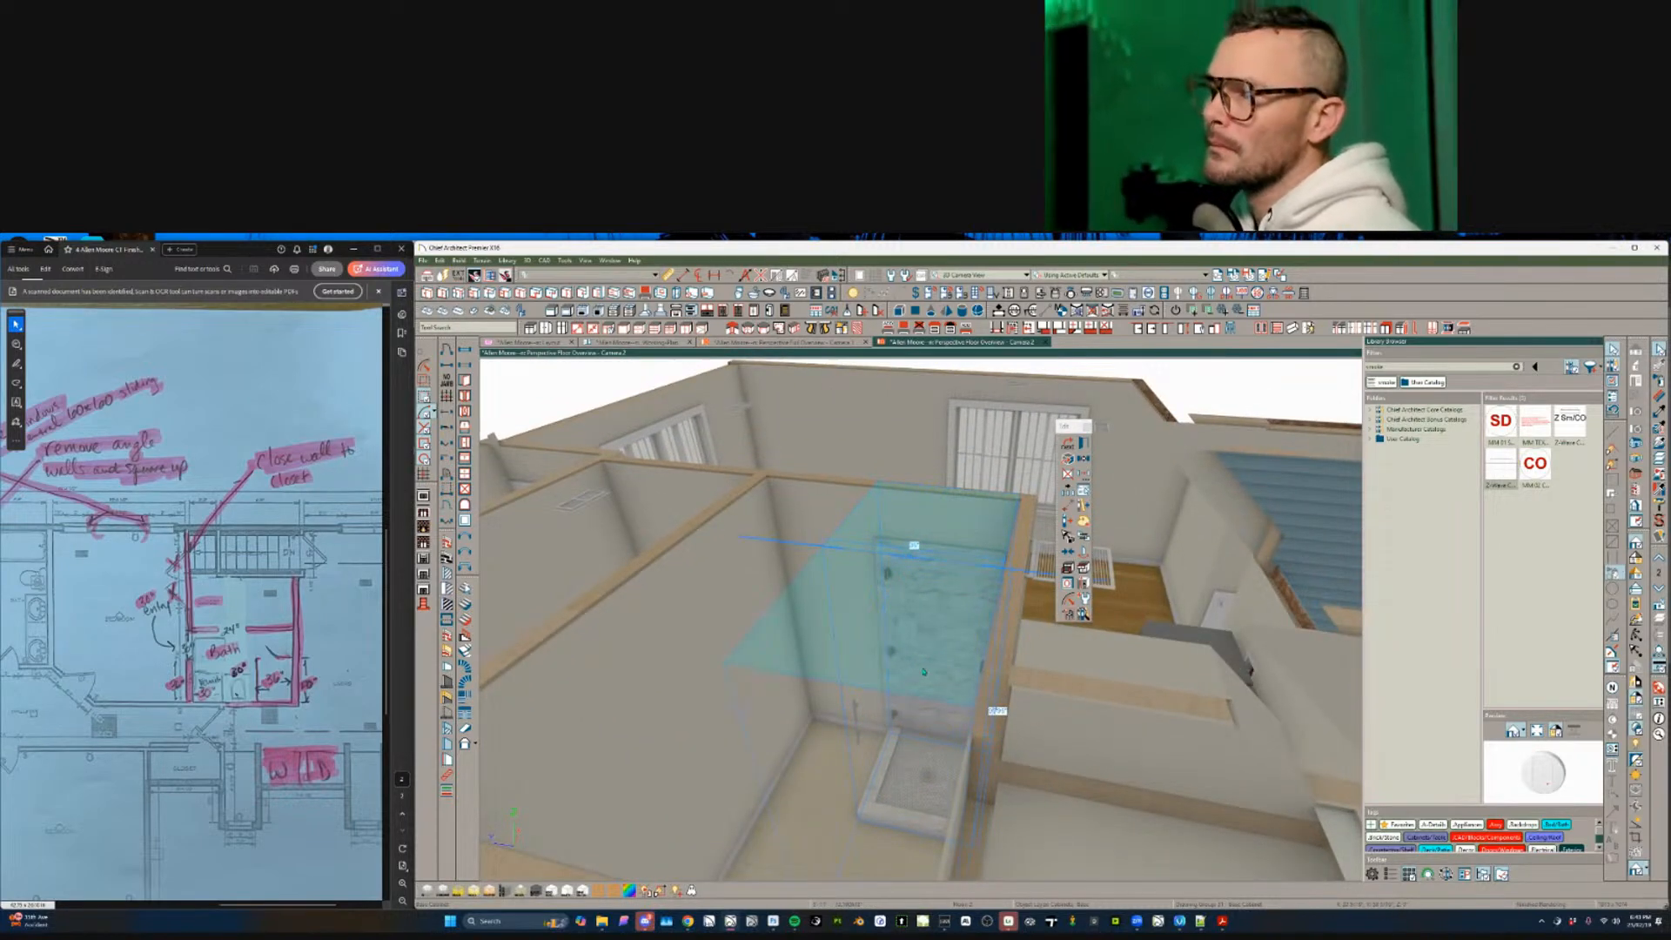
{"action": "left_click_drag", "start_coordinate": [911, 620], "coordinate": [910, 652]}
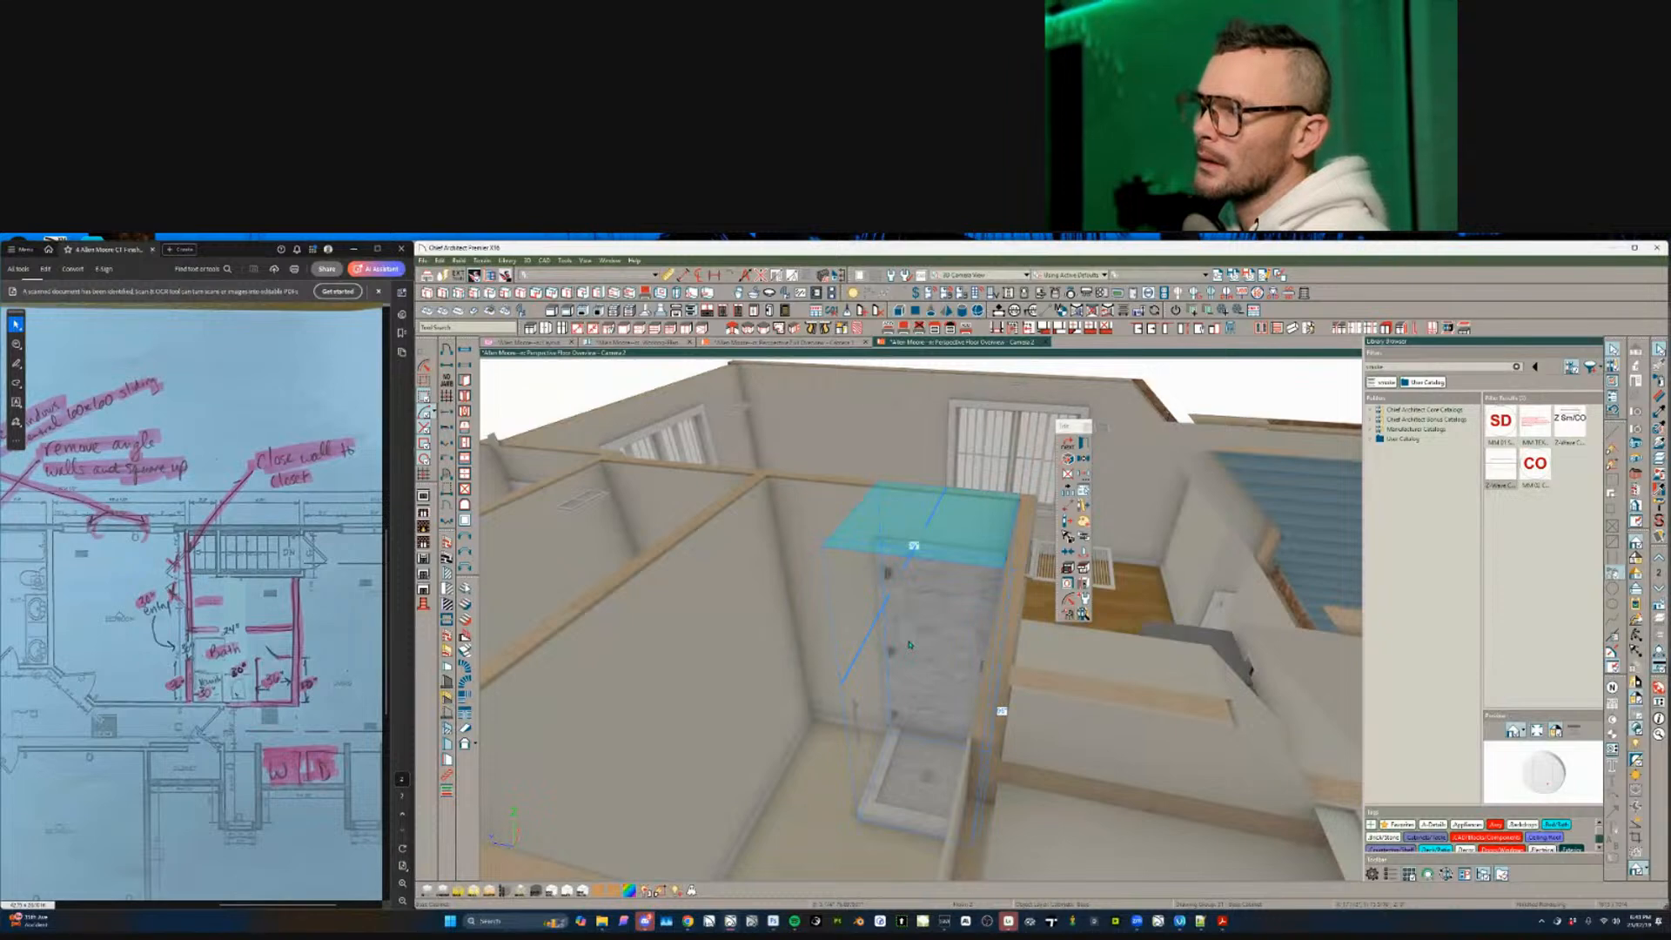
{"action": "middle_click_drag", "start_coordinate": [922, 581], "coordinate": [931, 590]}
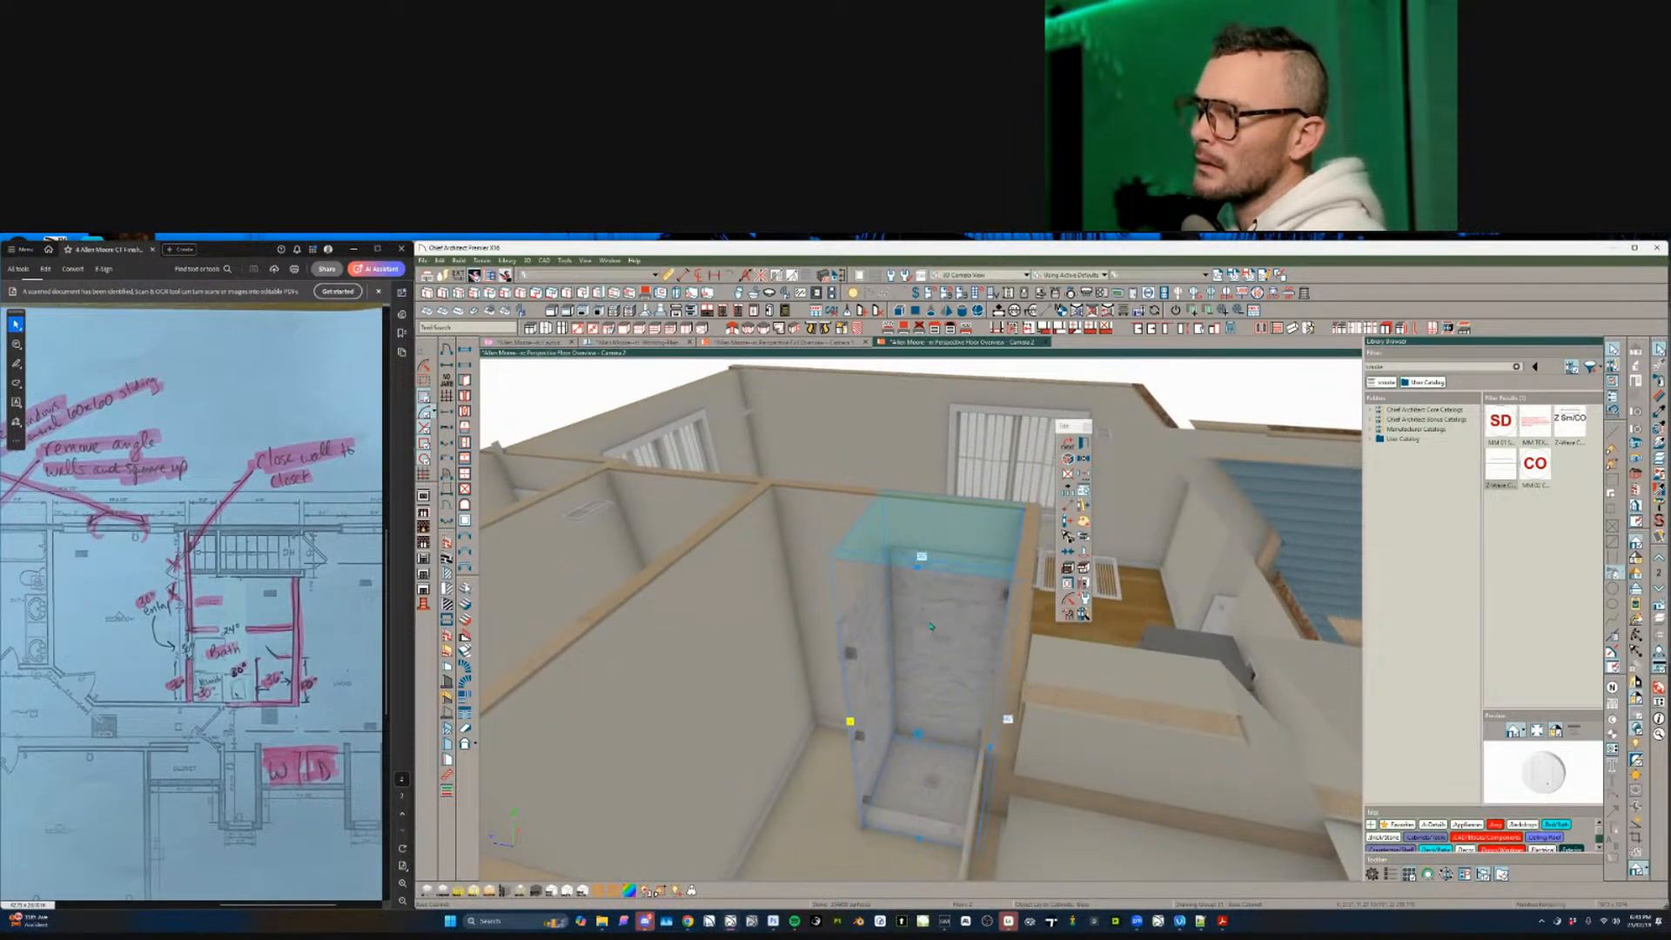
{"action": "left_click", "coordinate": [922, 729]}
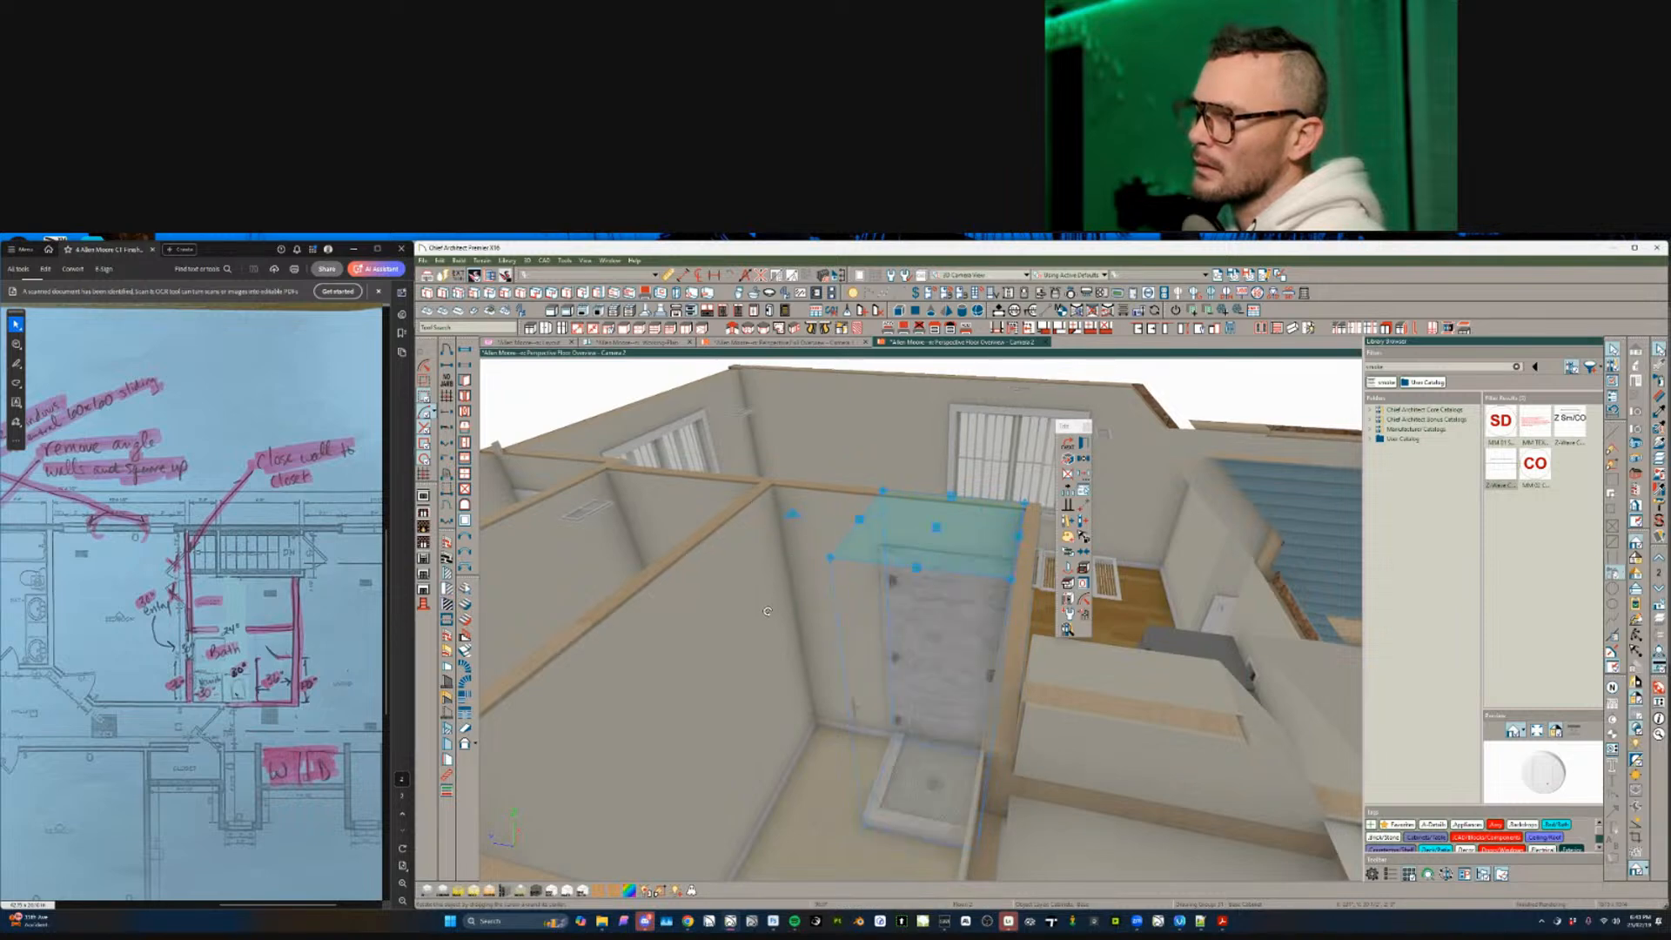
{"action": "middle_click_drag", "start_coordinate": [786, 634], "coordinate": [808, 657]}
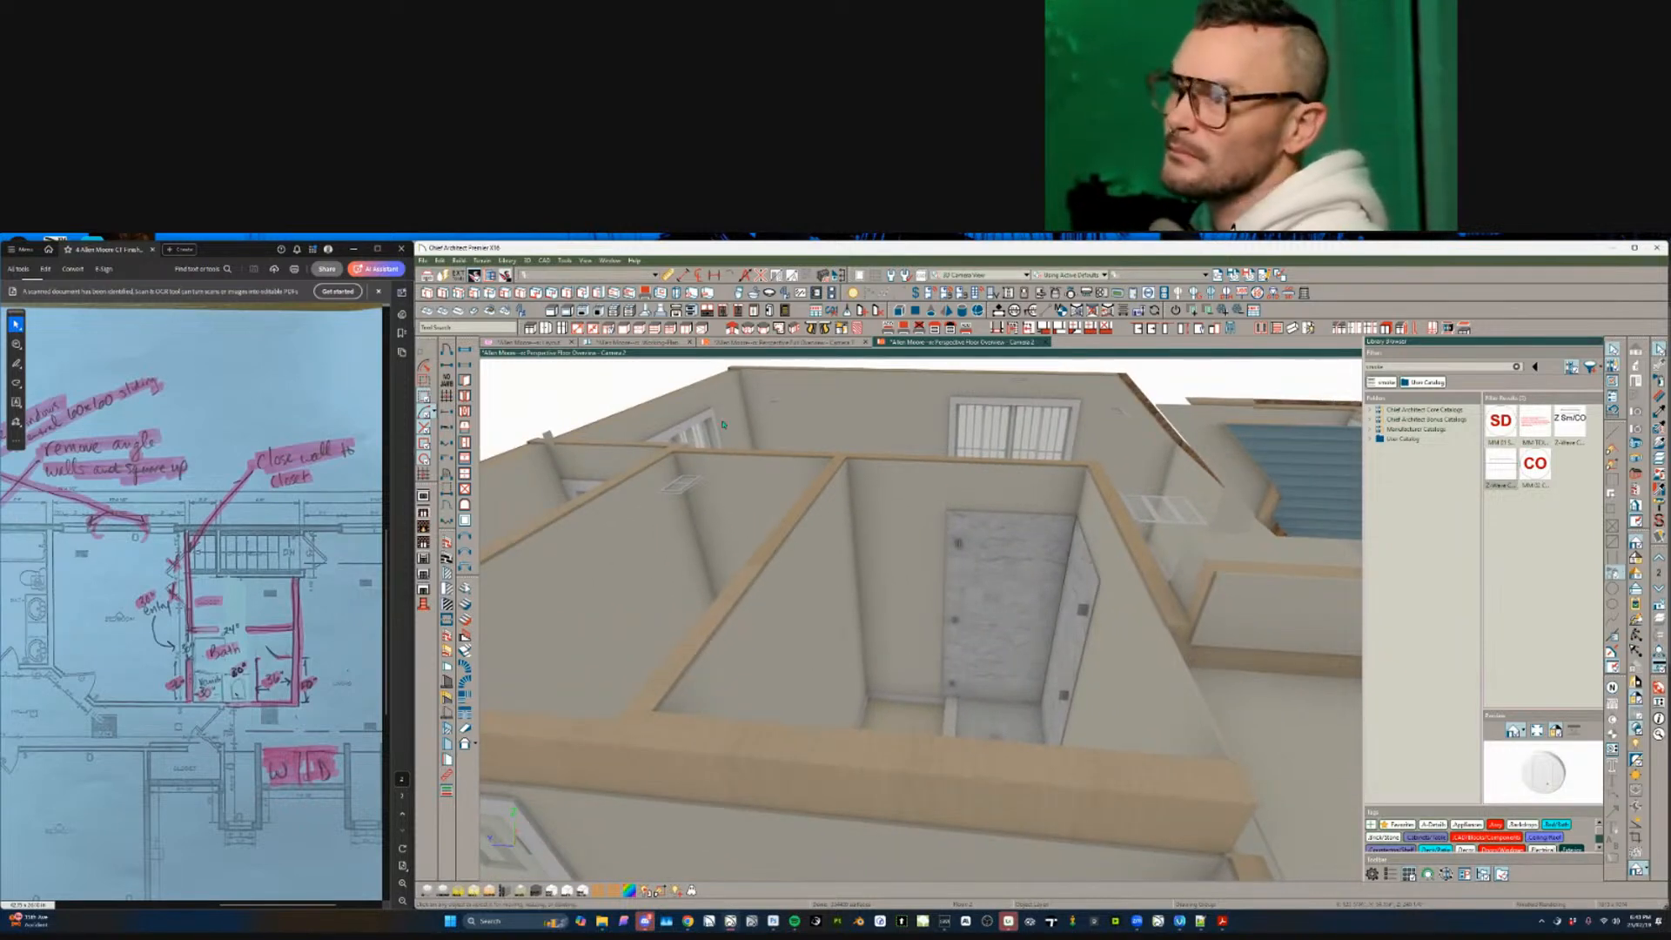
{"action": "middle_click_drag", "start_coordinate": [766, 522], "coordinate": [771, 421]}
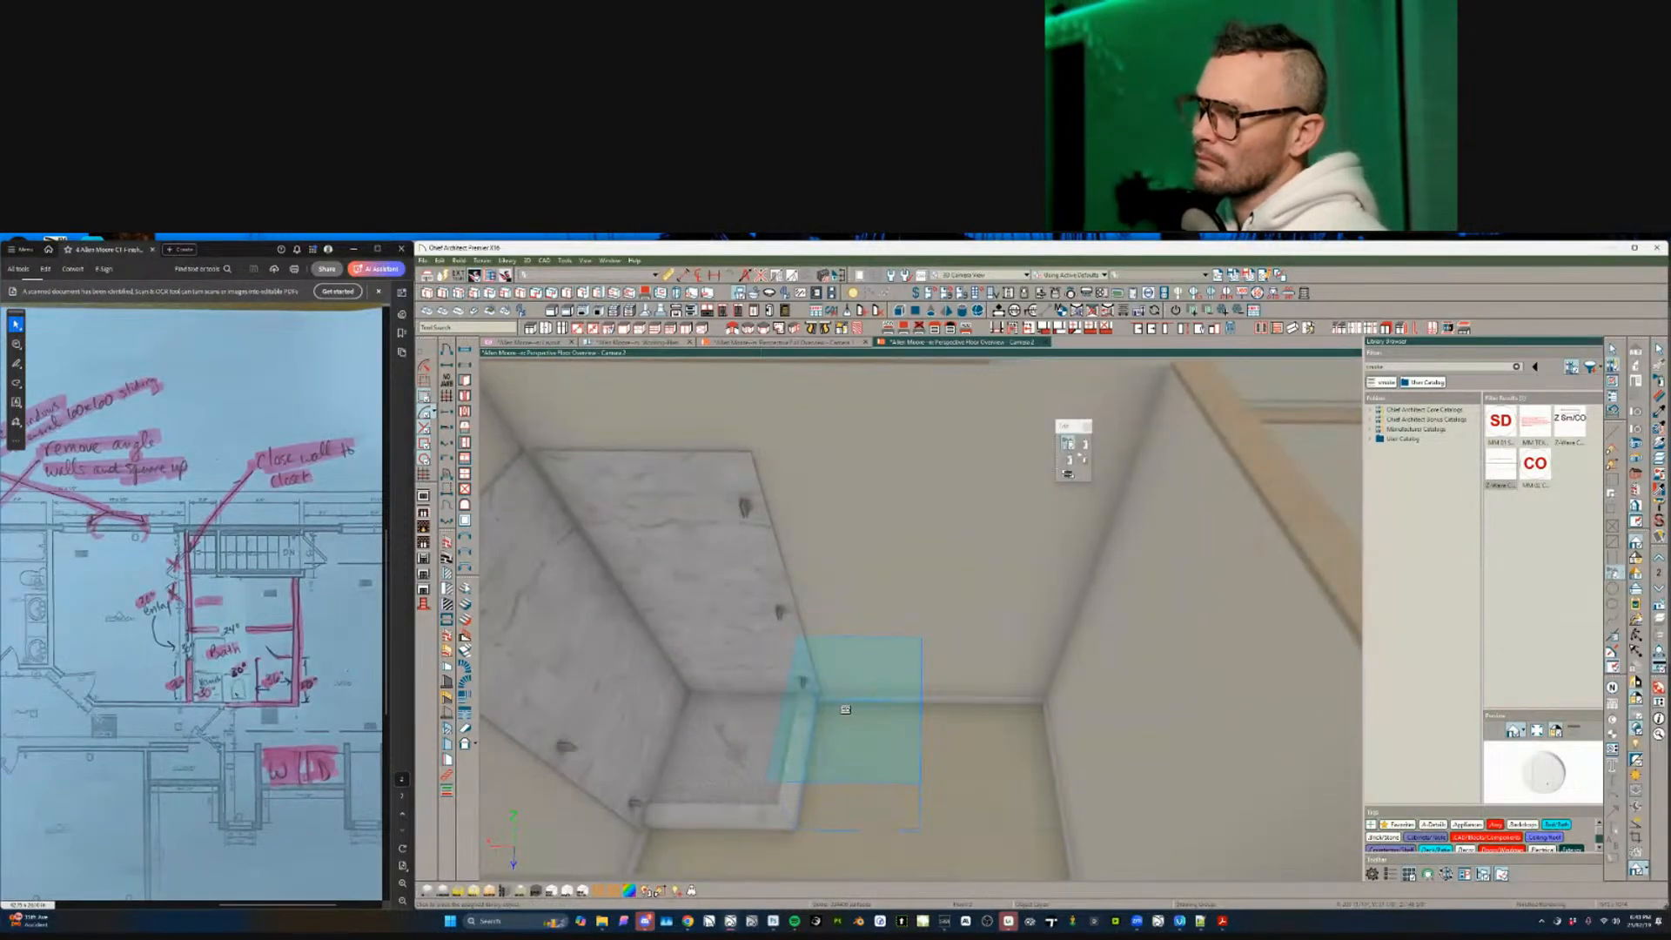
{"action": "left_click", "coordinate": [906, 765]}
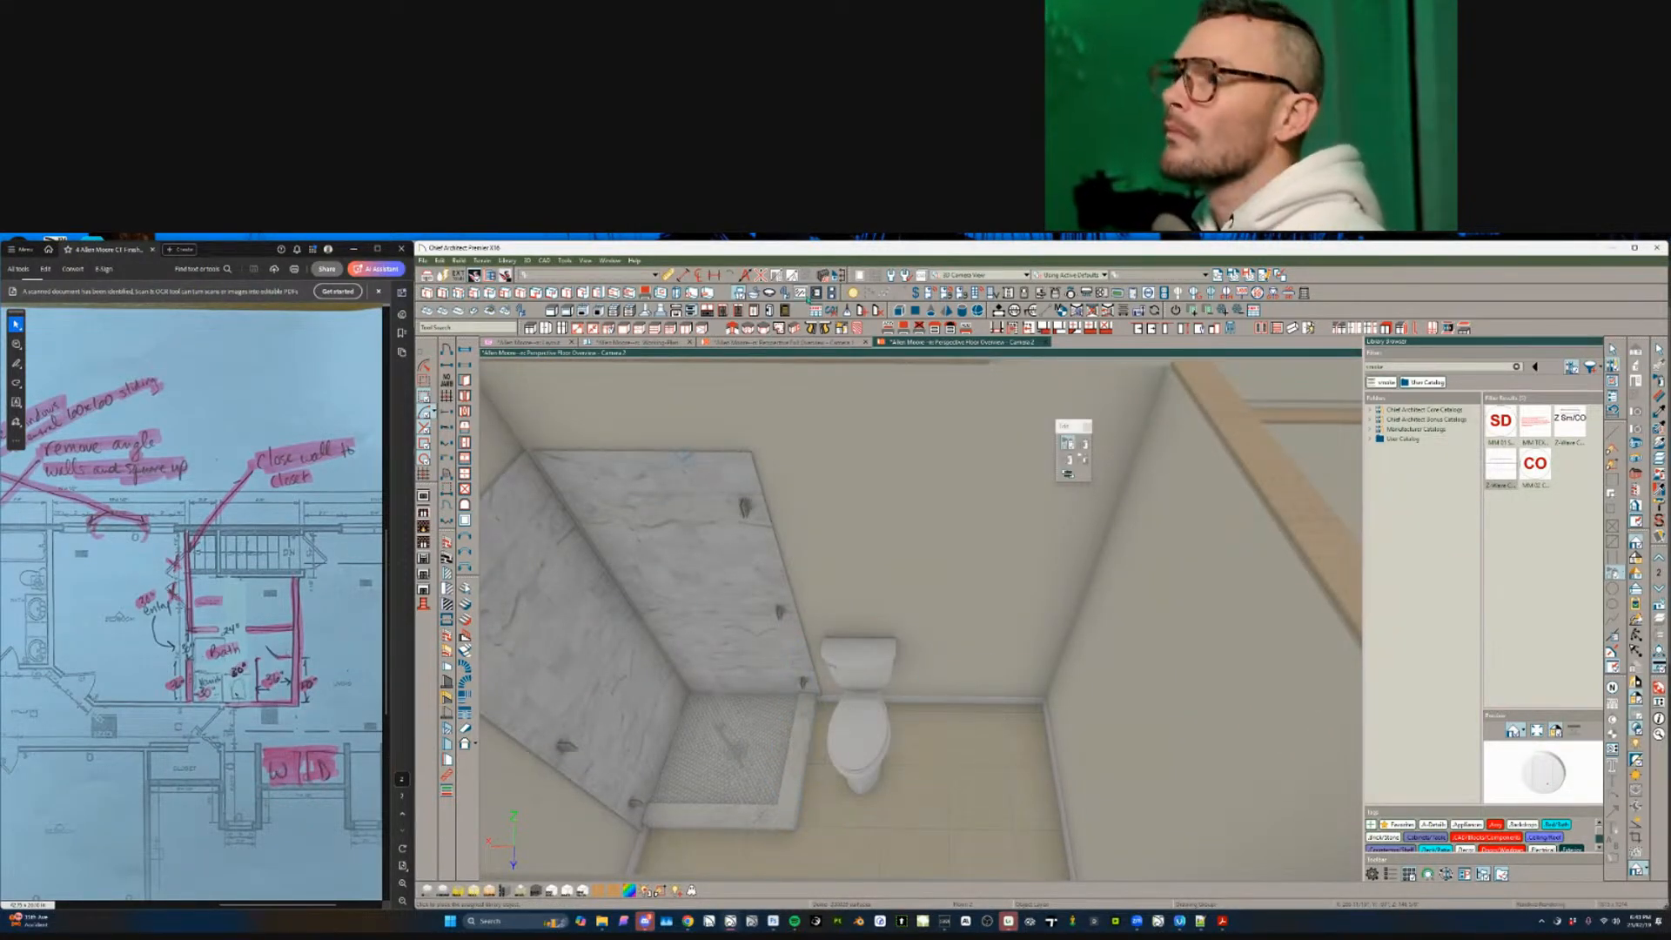
{"action": "left_click", "coordinate": [825, 778]}
{"action": "scroll", "coordinate": [825, 778], "scroll_direction": "down", "scroll_amount": 5}
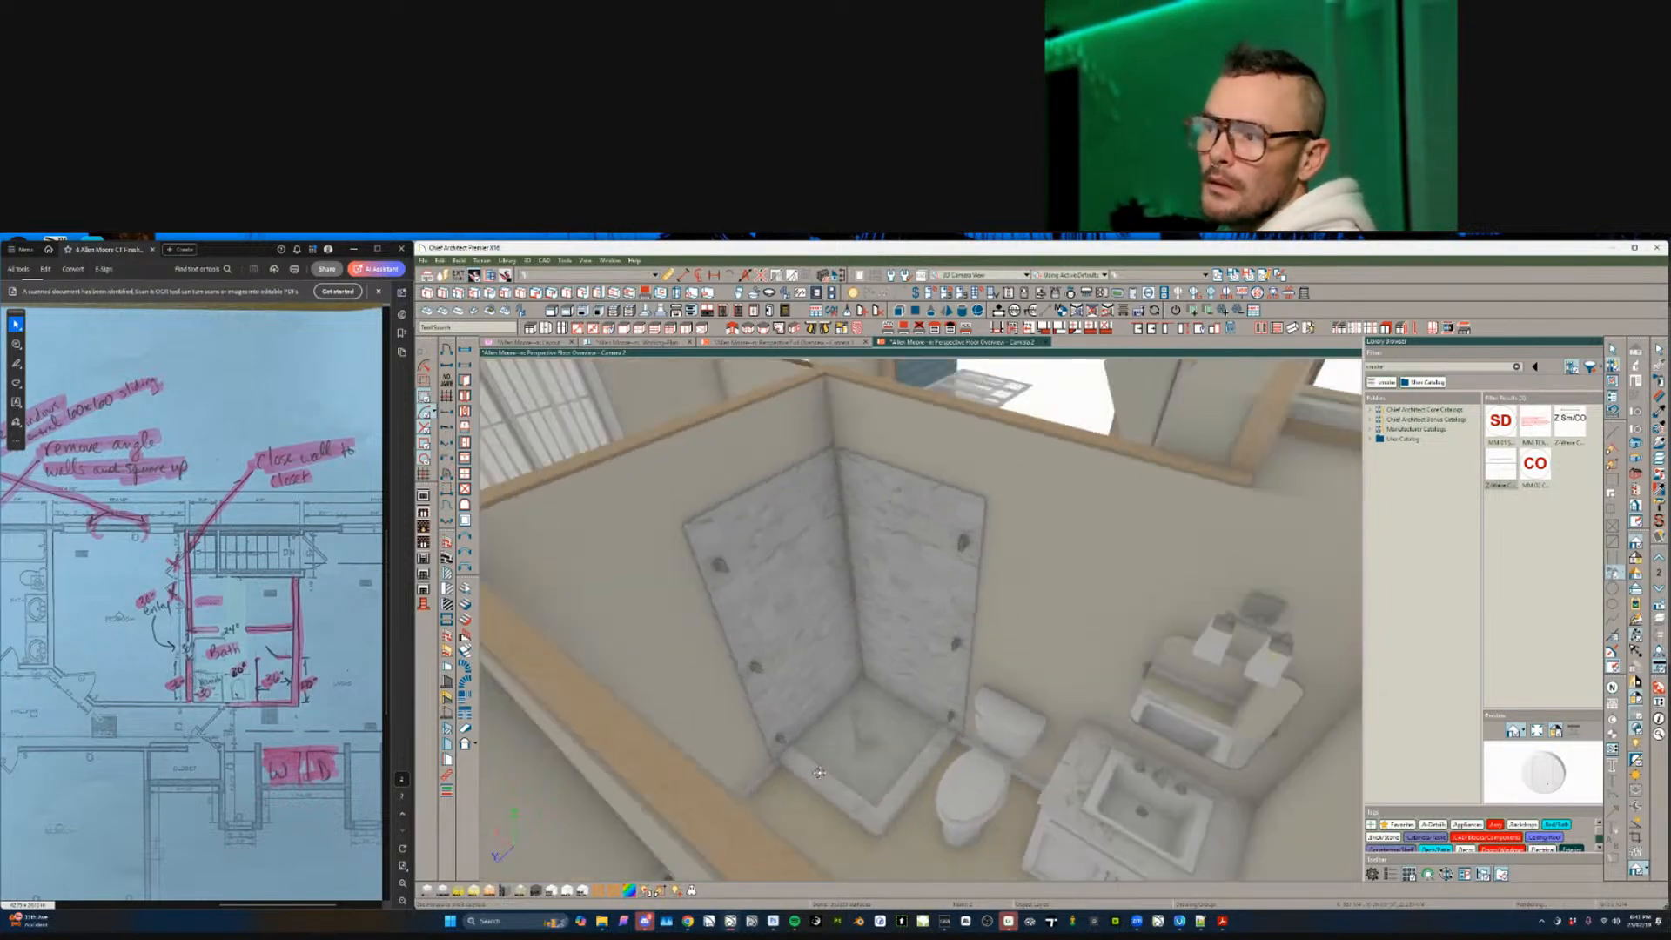
{"action": "middle_click_drag", "start_coordinate": [825, 778], "coordinate": [530, 770]}
{"action": "middle_click_drag", "start_coordinate": [731, 740], "coordinate": [685, 686]}
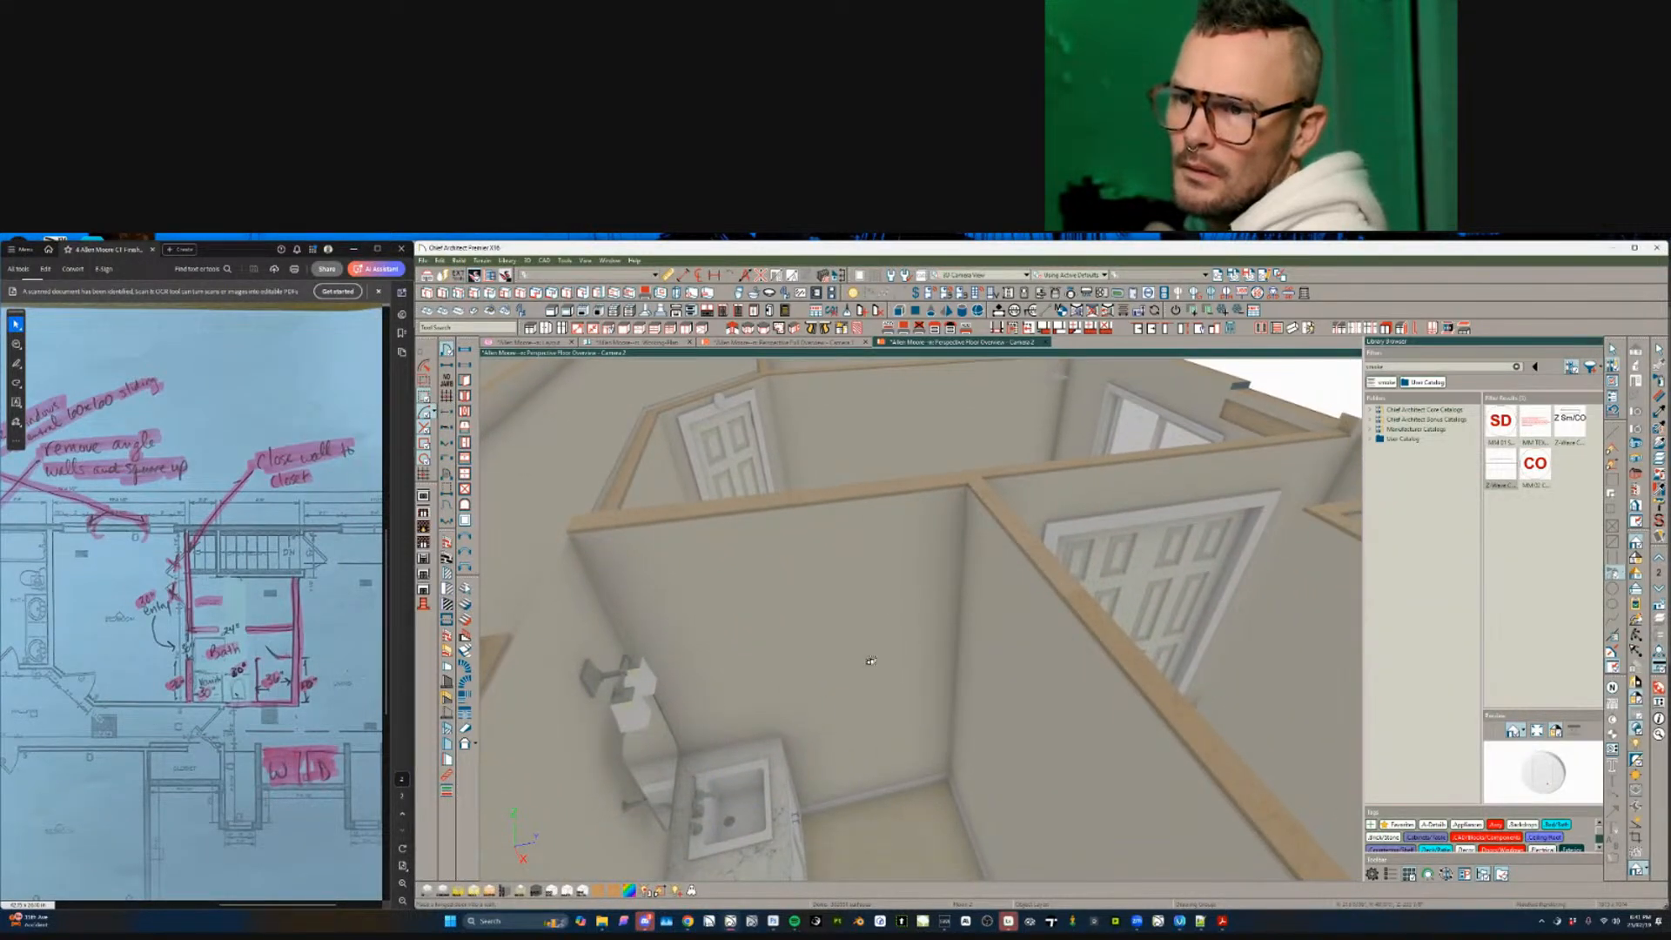
{"action": "middle_click_drag", "start_coordinate": [870, 660], "coordinate": [877, 680]}
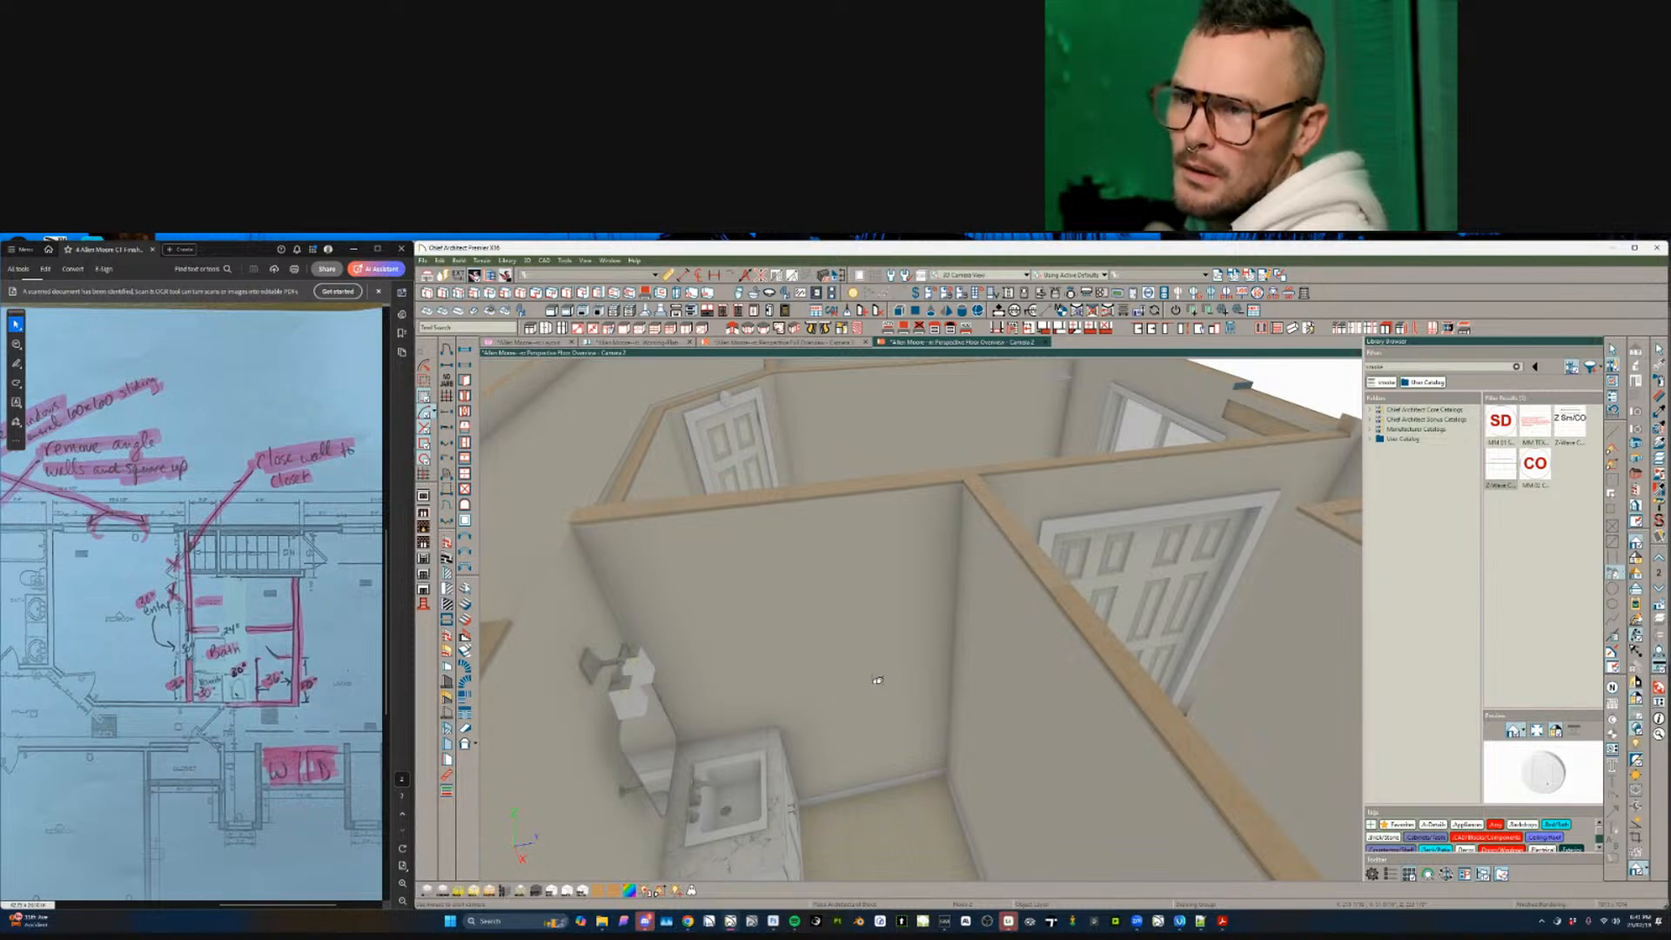
{"action": "left_click", "coordinate": [189, 570]}
{"action": "scroll", "coordinate": [189, 603], "scroll_direction": "up", "scroll_amount": 1, "text": "ctrl"}
{"action": "scroll", "coordinate": [187, 627], "scroll_direction": "up", "scroll_amount": 5, "text": "ctrl"}
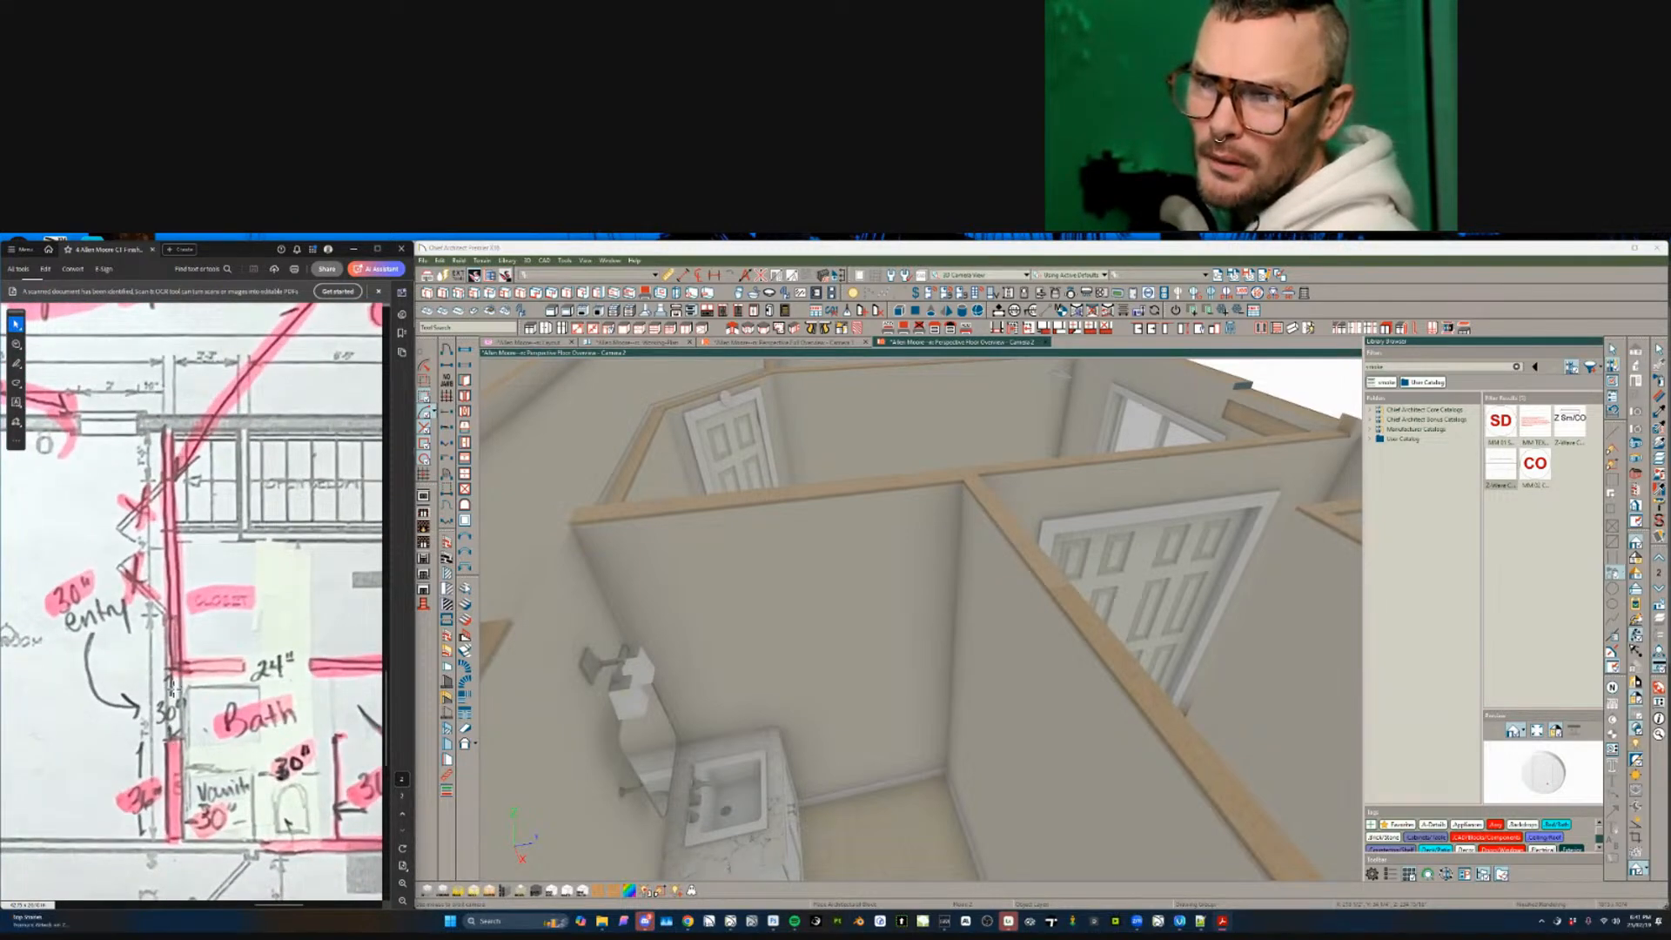
{"action": "scroll", "coordinate": [167, 766], "scroll_direction": "down", "scroll_amount": 5, "text": "ctrl"}
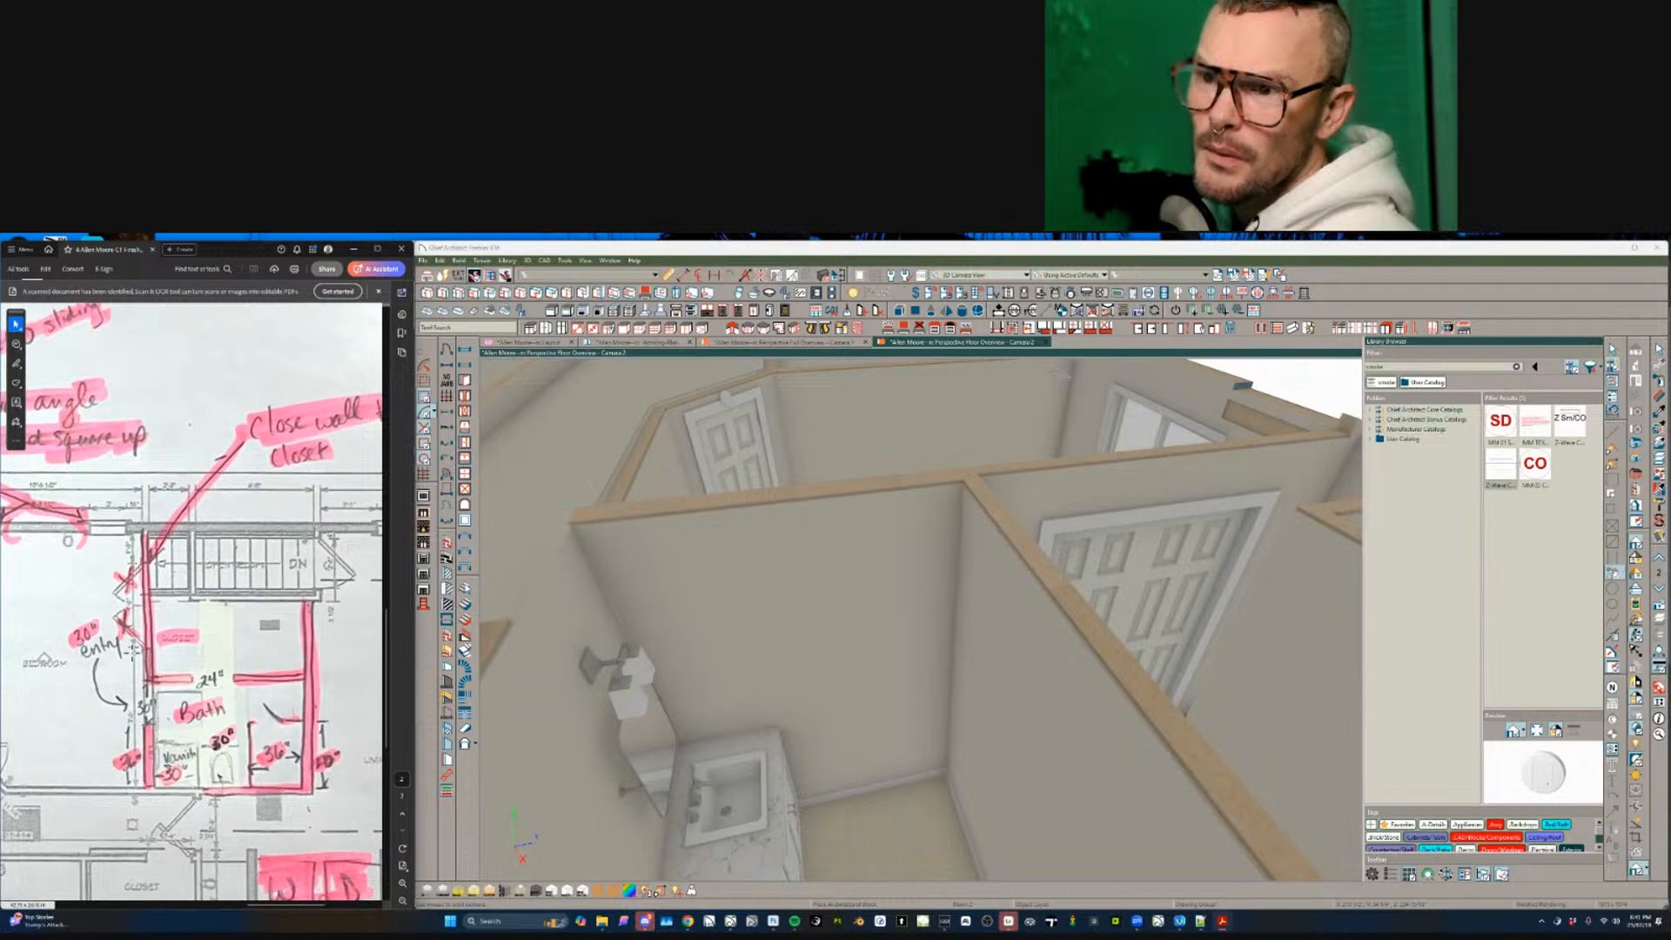
{"action": "scroll", "coordinate": [261, 573], "scroll_direction": "down", "scroll_amount": 2}
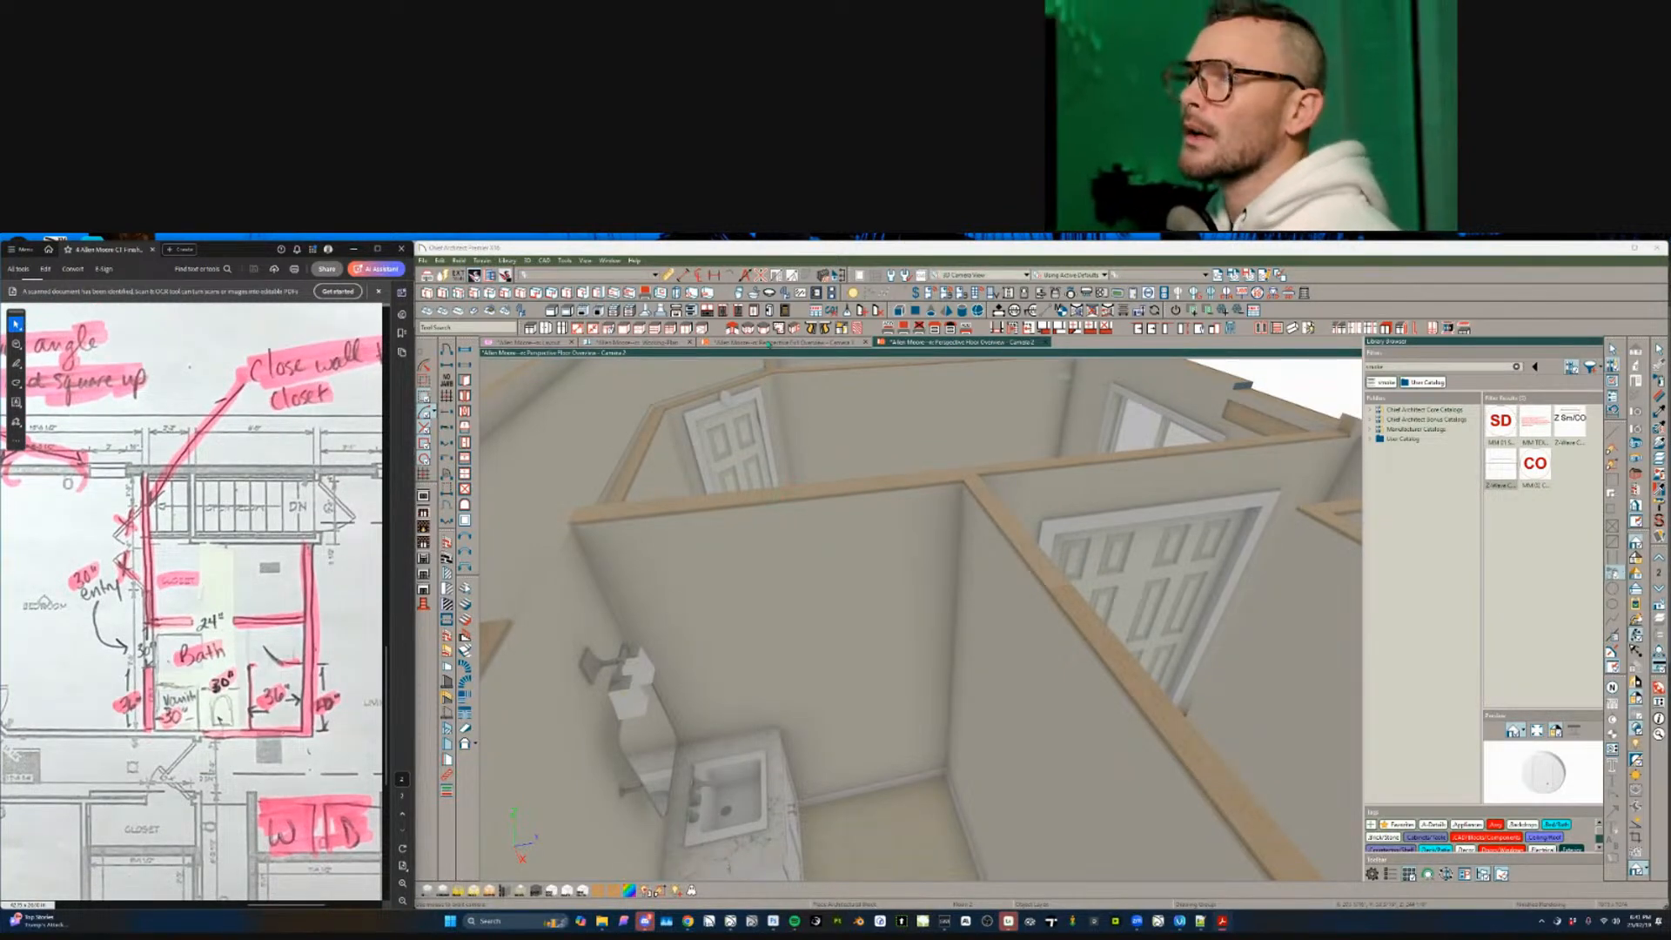
- Try a pocket door in the bathroom wall, delete it, and place a doorway instead
{"action": "left_click", "coordinate": [448, 413]}
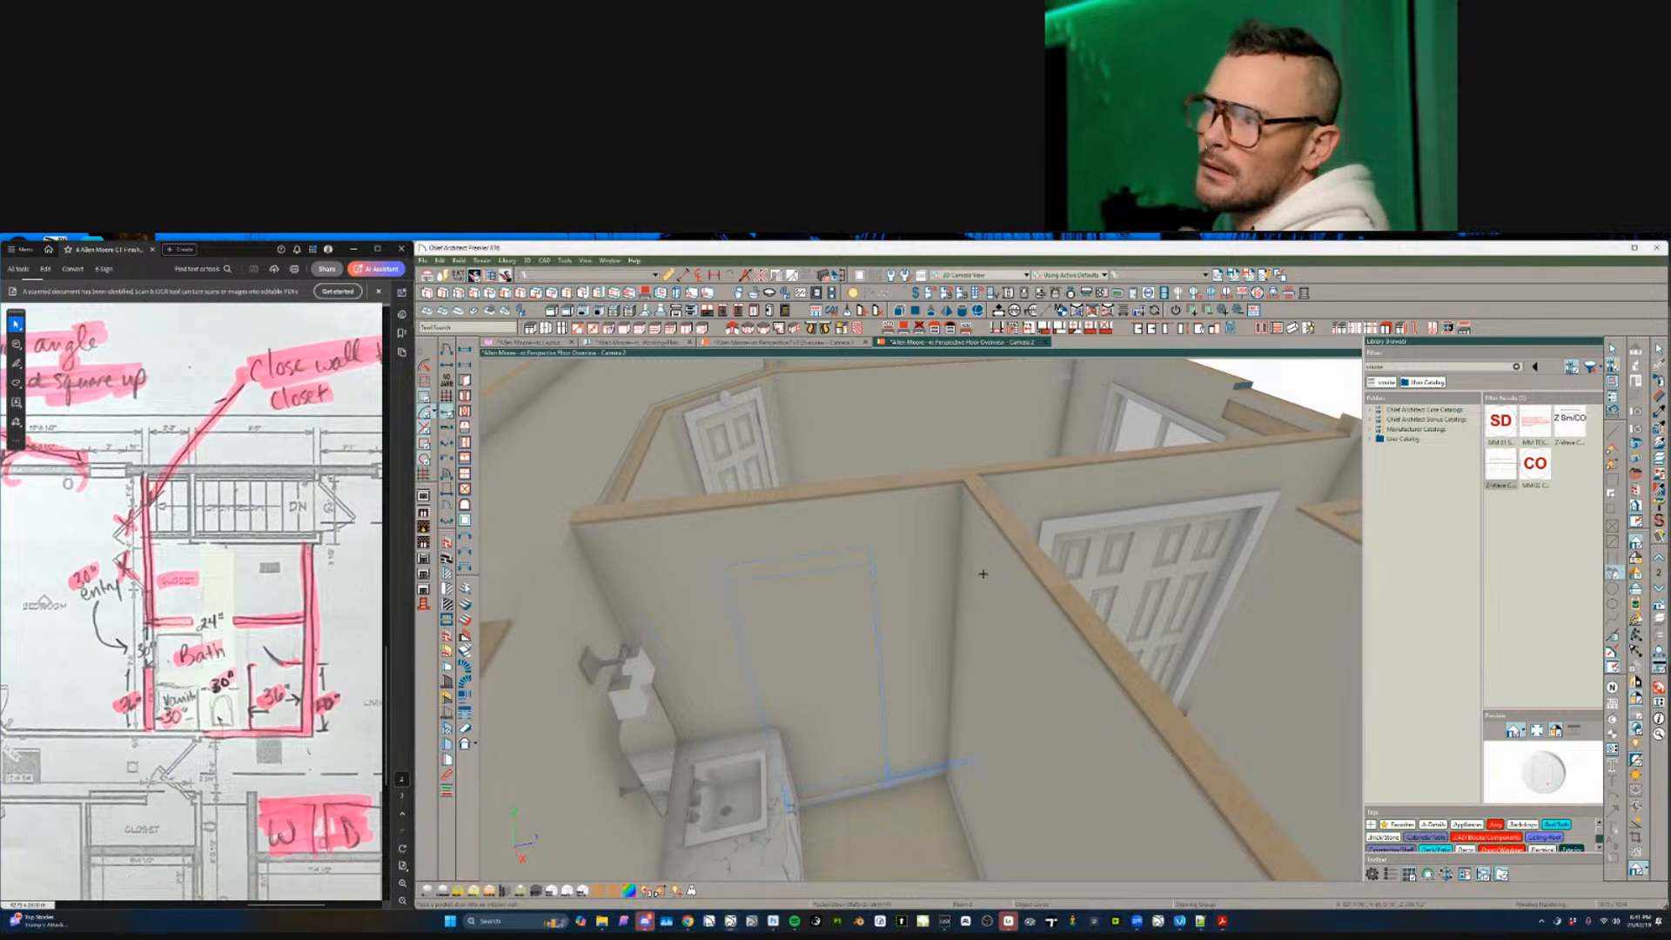
{"action": "left_click", "coordinate": [1093, 559]}
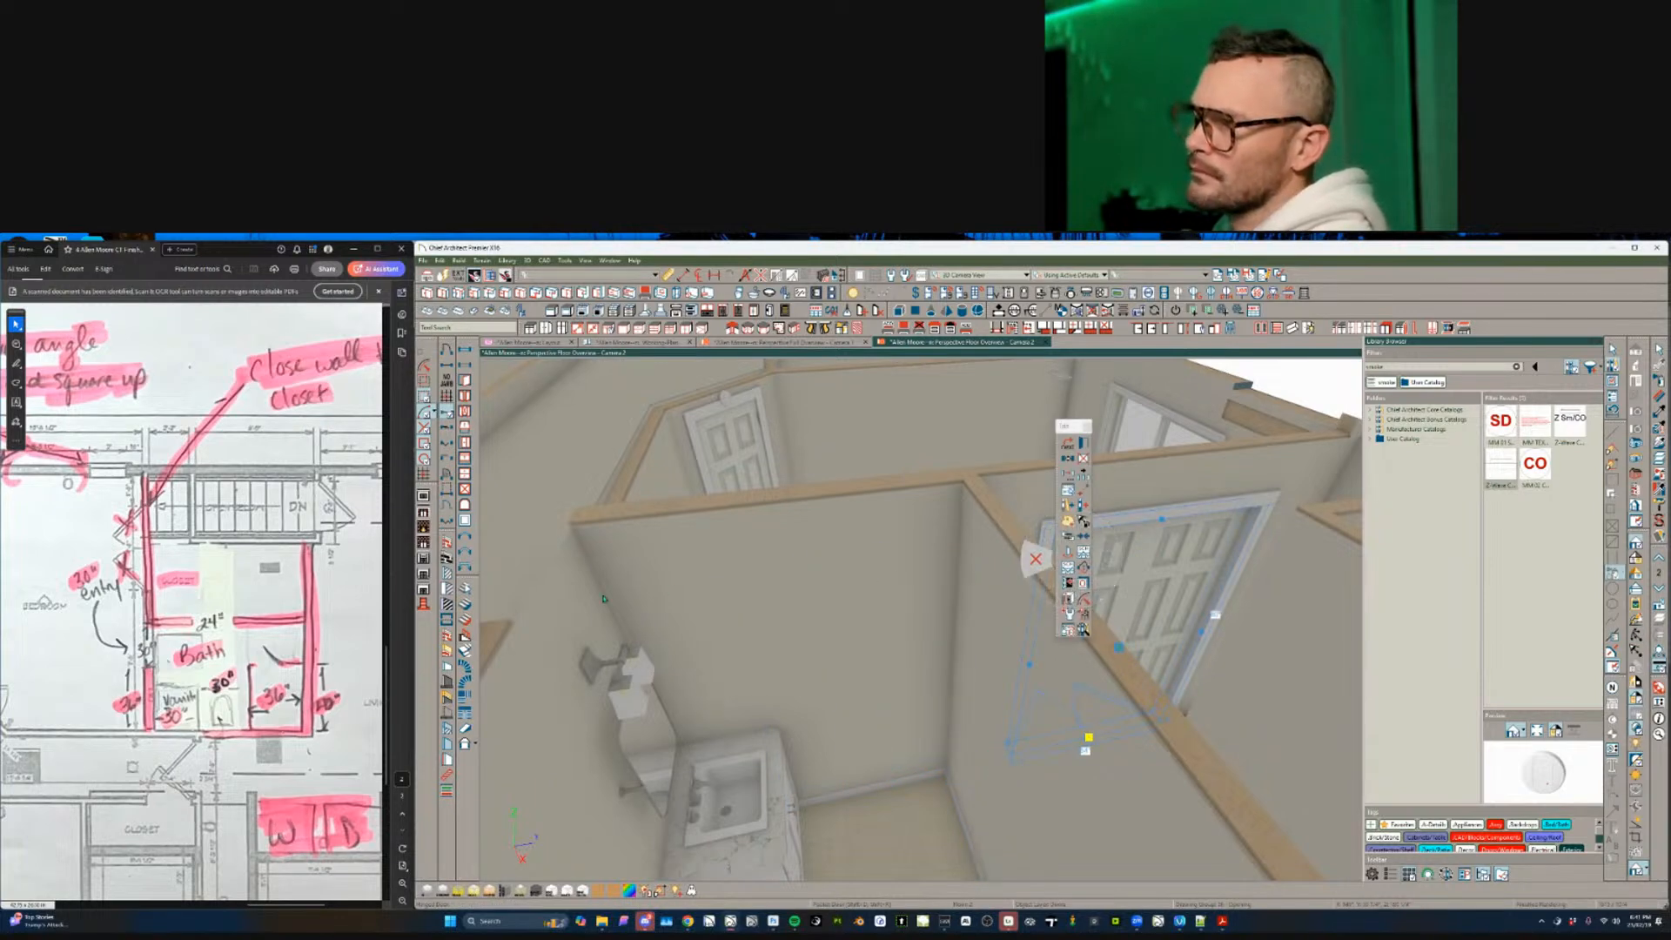
{"action": "key", "text": "Delete"}
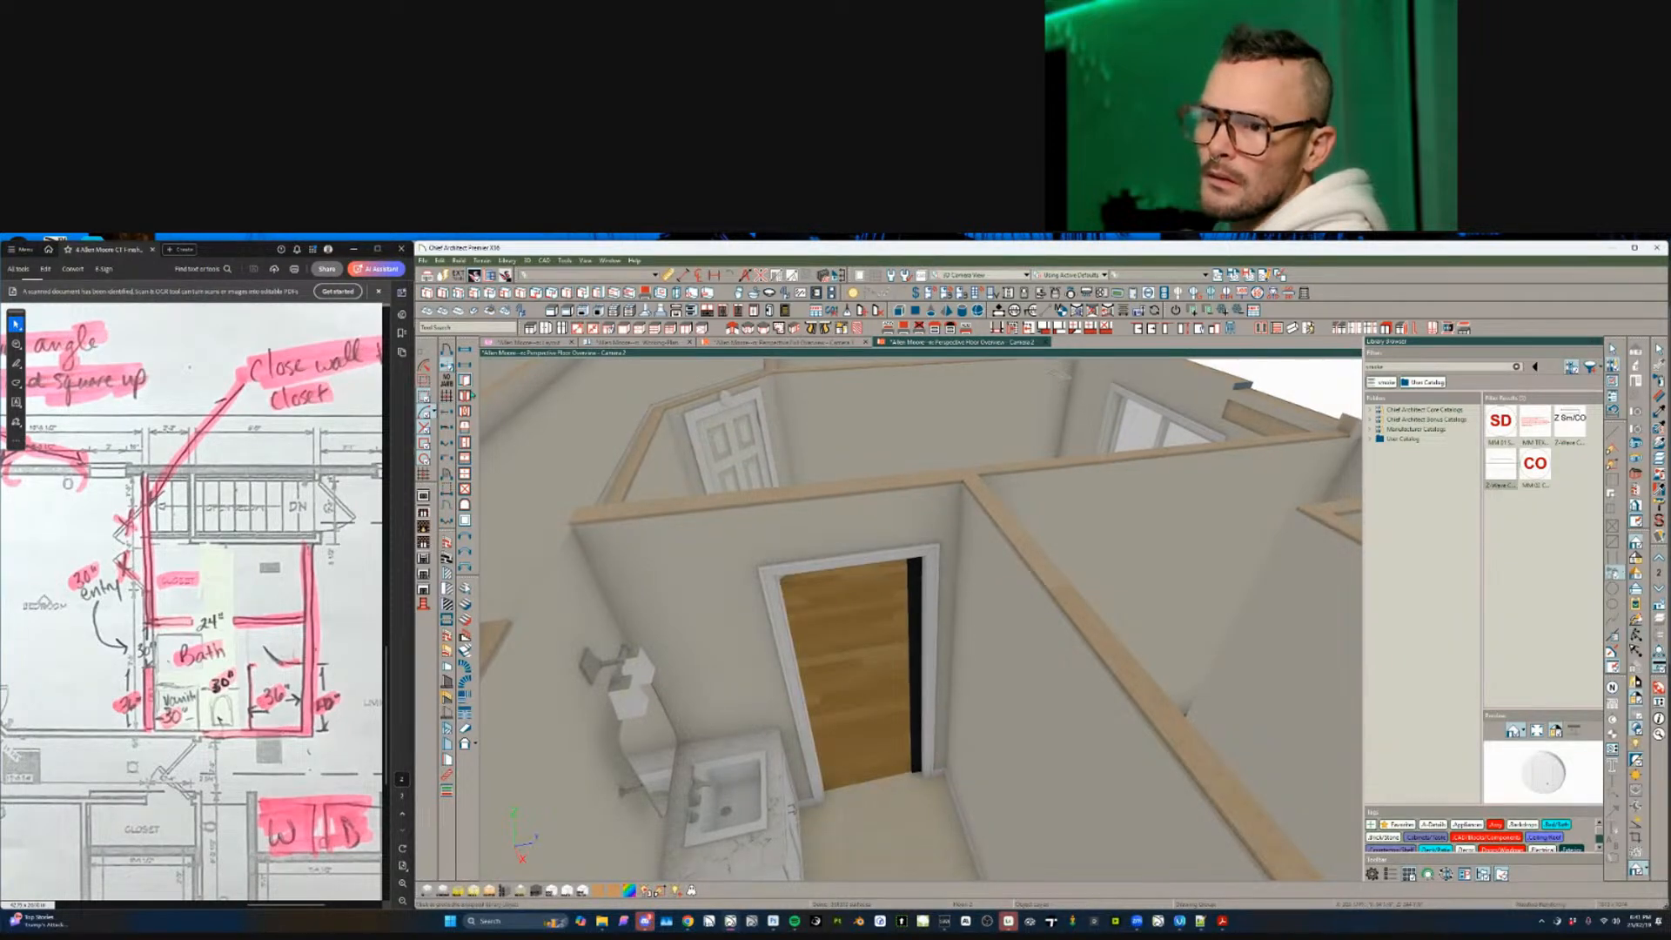
{"action": "middle_click_drag", "start_coordinate": [1044, 703], "coordinate": [911, 616]}
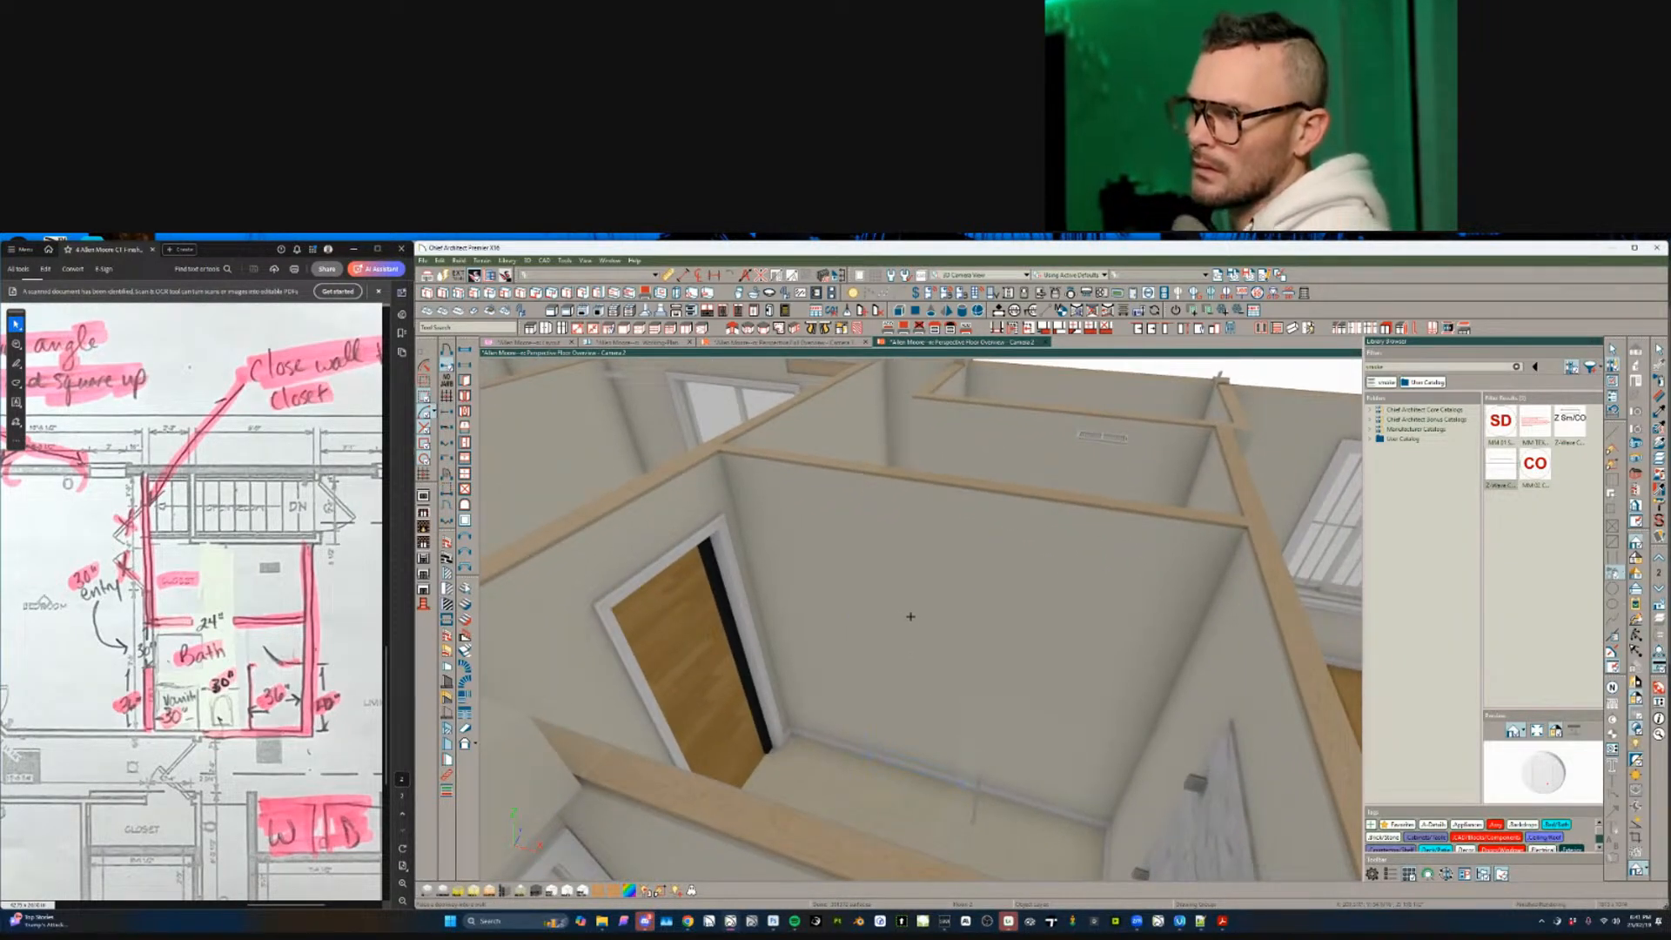
{"action": "left_click", "coordinate": [882, 674]}
{"action": "middle_click_drag", "start_coordinate": [882, 675], "coordinate": [869, 712]}
{"action": "middle_click_drag", "start_coordinate": [869, 712], "coordinate": [871, 693]}
- Back on the working floor plan, extend the stairs/closet wall's left end toward the bedroom
{"action": "scroll", "coordinate": [871, 694], "scroll_direction": "up", "scroll_amount": 3}
{"action": "key", "text": "ctrl+Tab"}
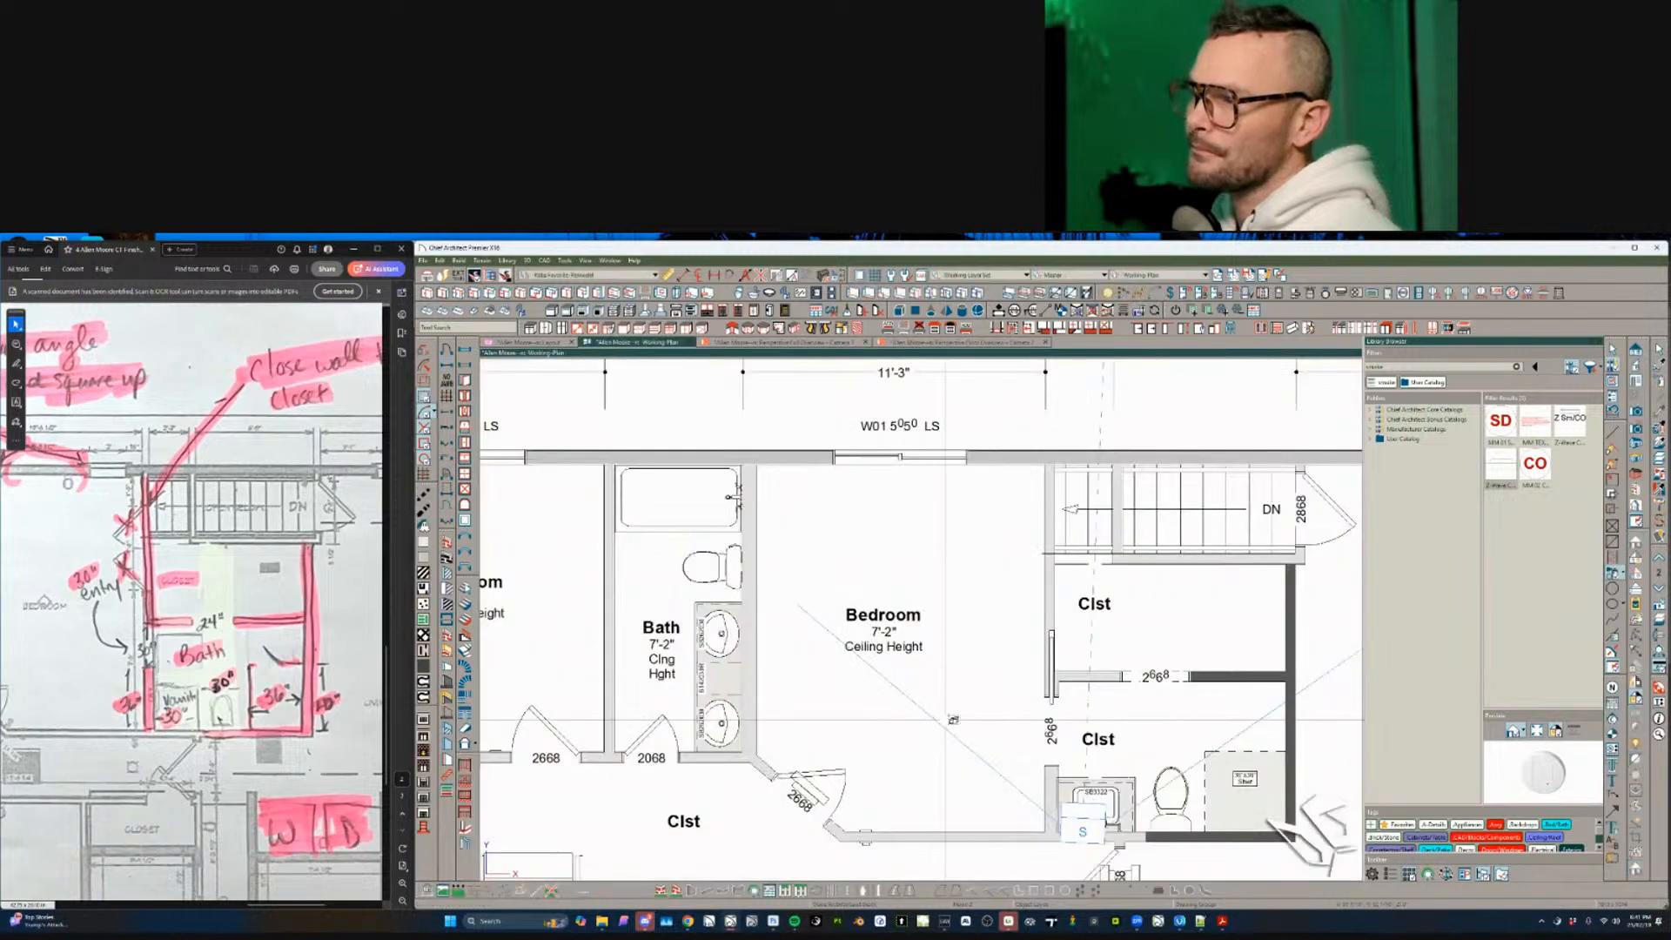
{"action": "middle_click_drag", "start_coordinate": [1130, 561], "coordinate": [919, 591]}
{"action": "scroll", "coordinate": [919, 592], "scroll_direction": "up", "scroll_amount": 4}
{"action": "scroll", "coordinate": [905, 610], "scroll_direction": "up", "scroll_amount": 1}
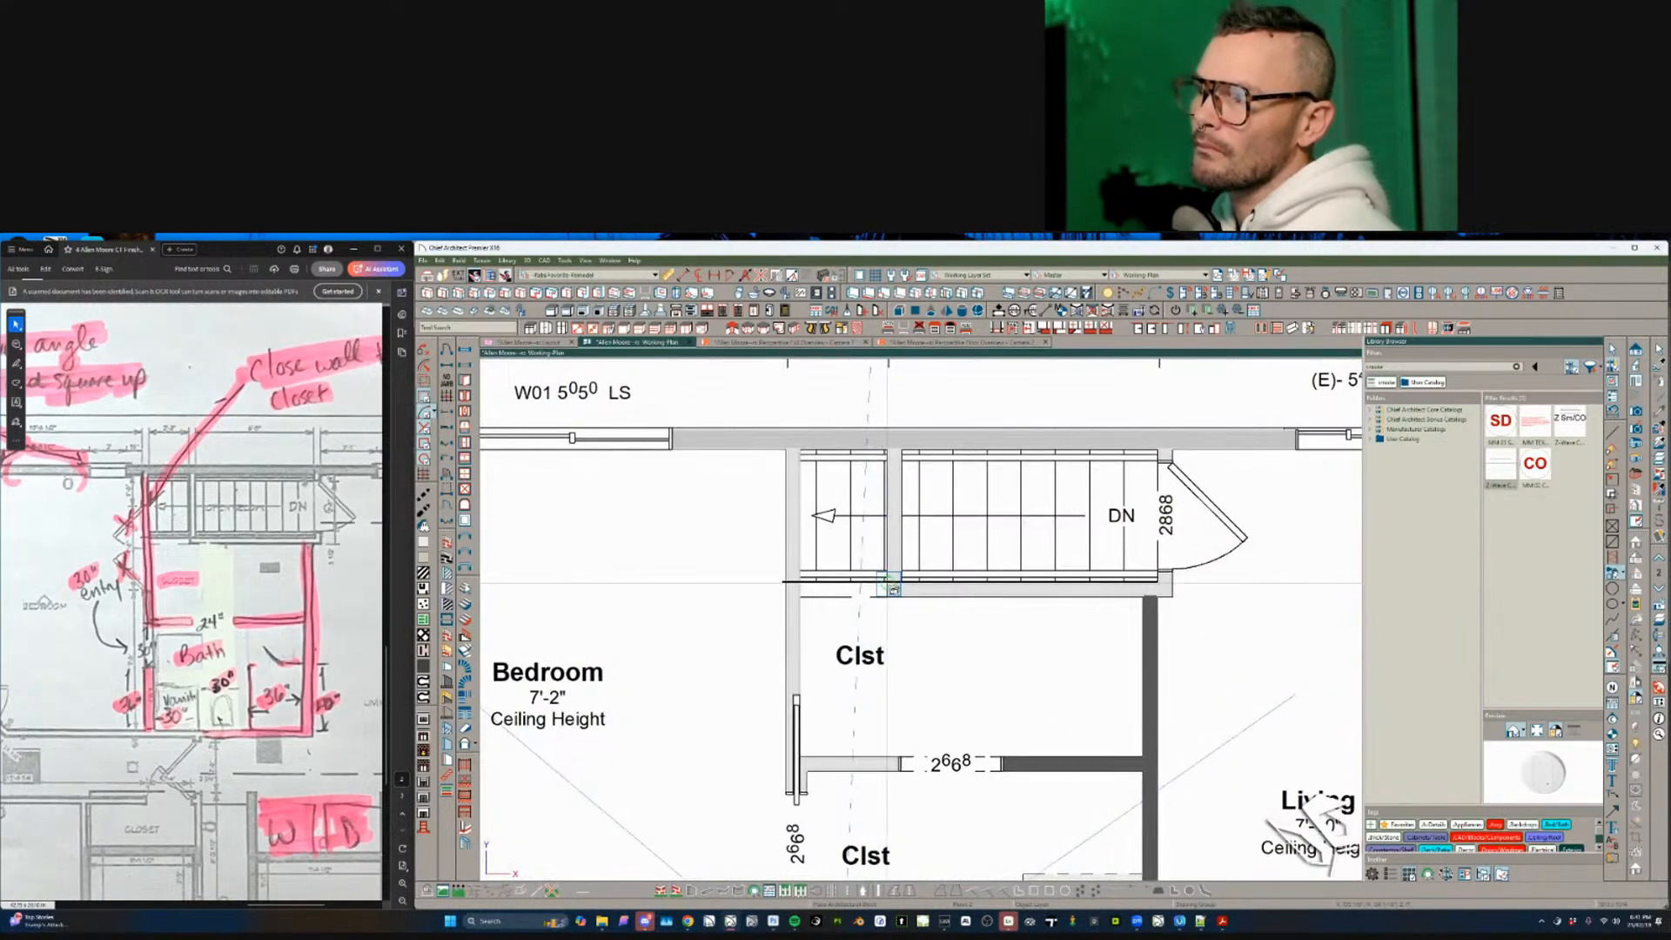
{"action": "left_click", "coordinate": [891, 589]}
{"action": "left_click_drag", "start_coordinate": [888, 588], "coordinate": [779, 587]}
{"action": "key", "text": "Escape"}
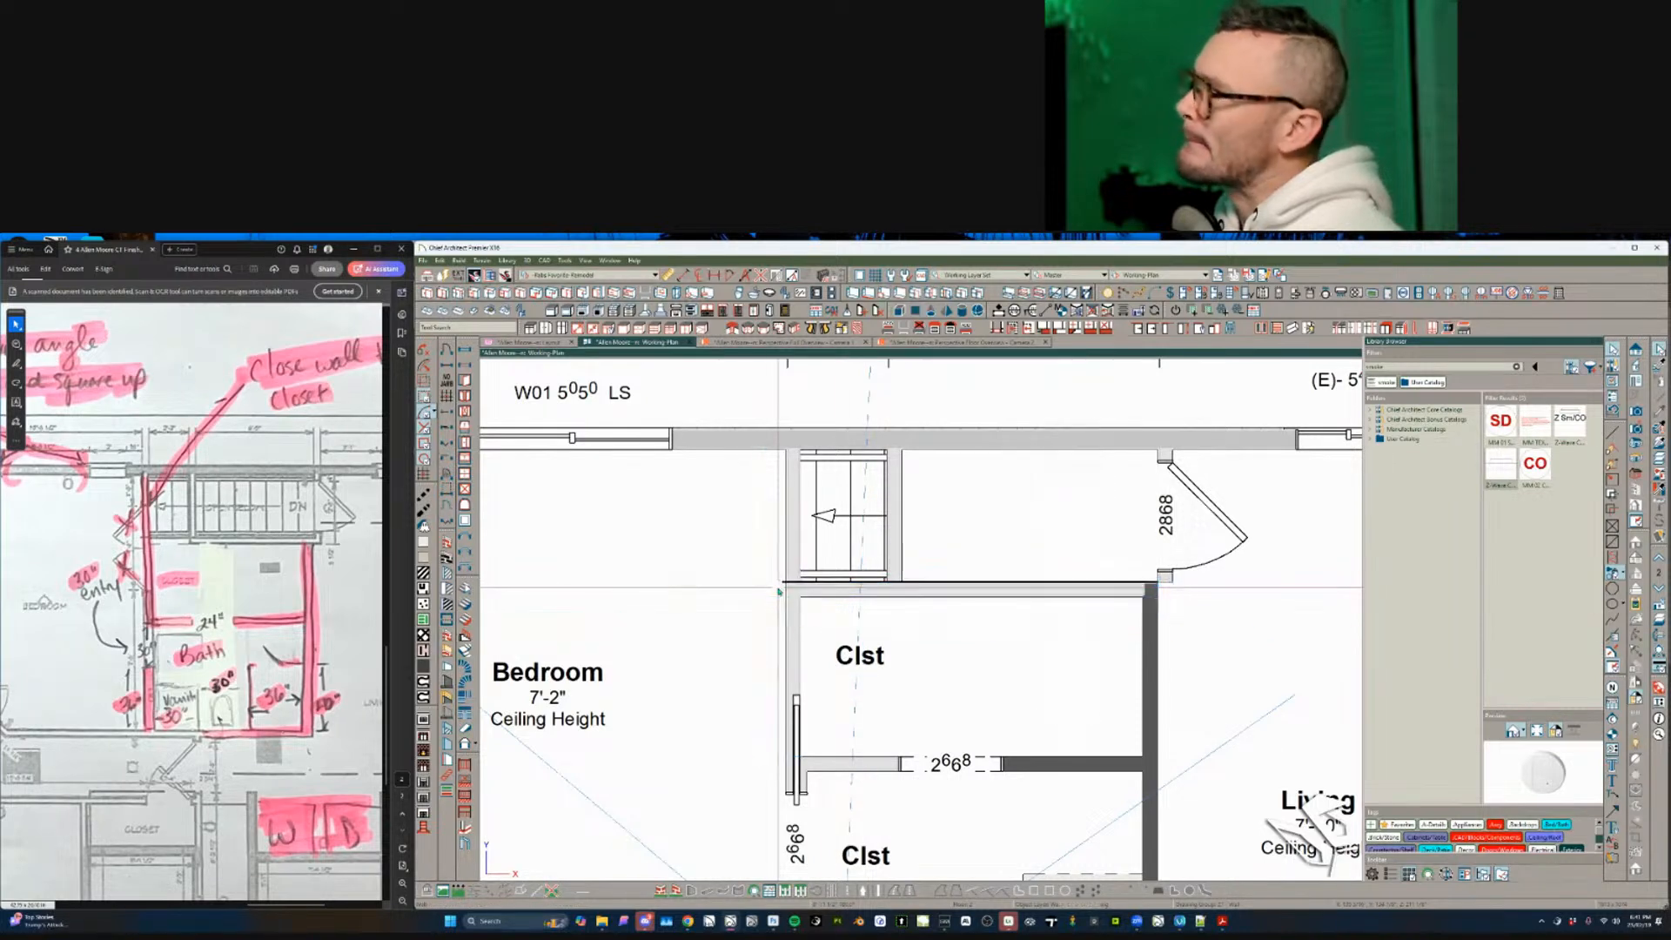
- Move the upper Clst room label into the closet
{"action": "left_click", "coordinate": [793, 618]}
{"action": "left_click", "coordinate": [948, 689]}
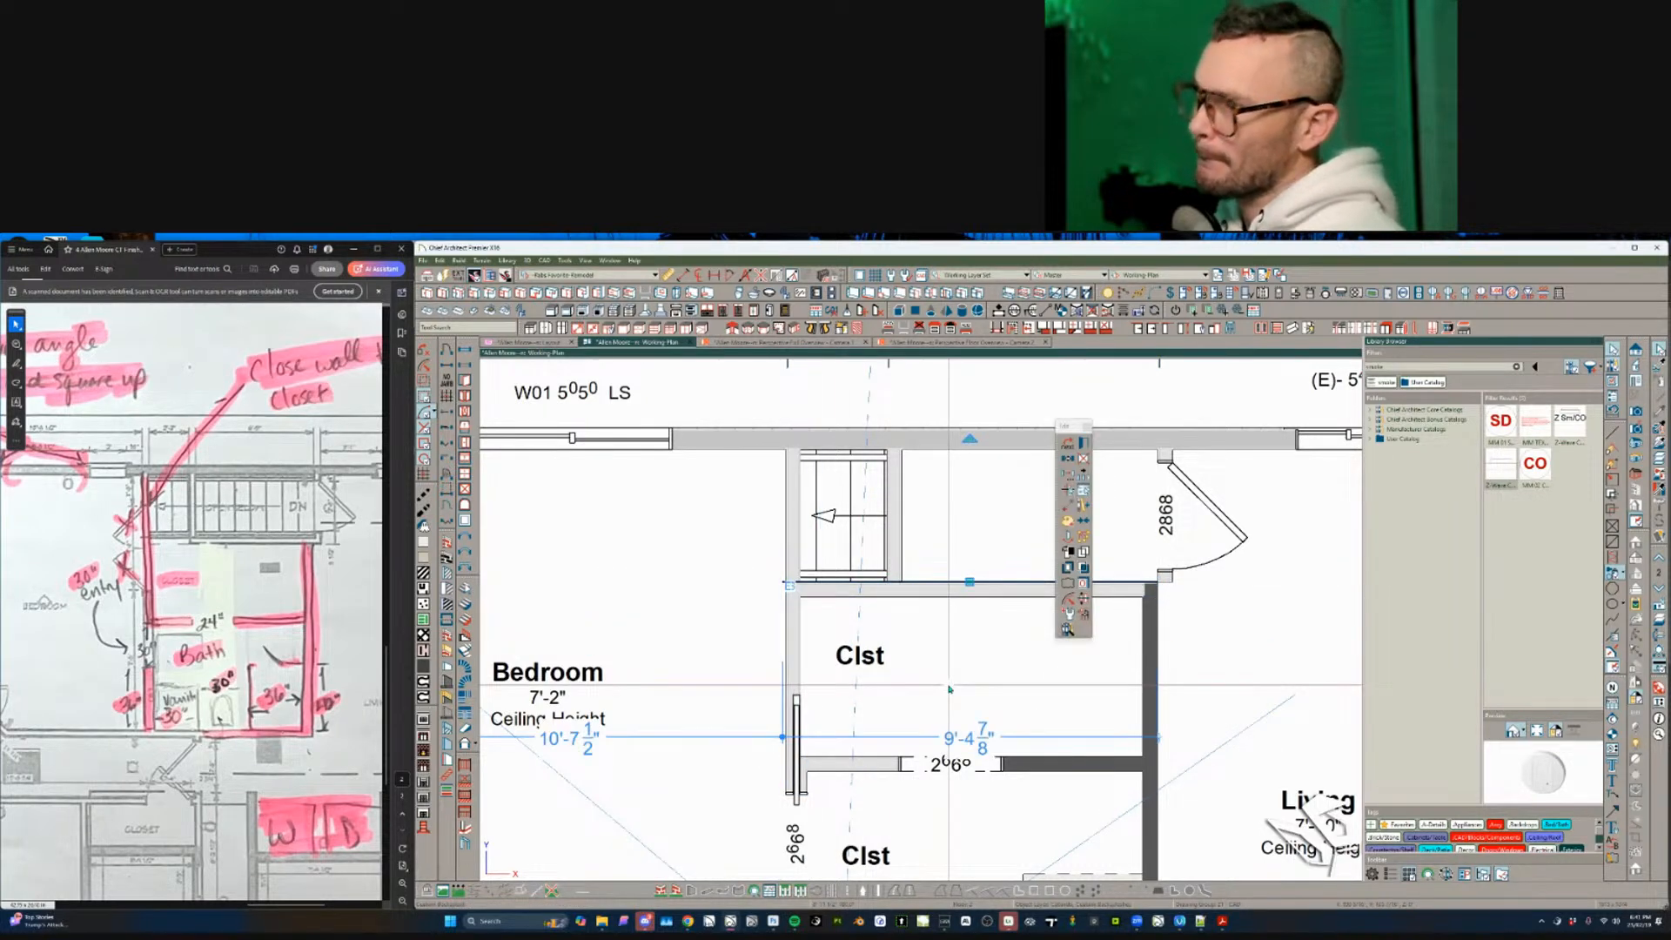
{"action": "key", "text": "Escape"}
{"action": "scroll", "coordinate": [948, 688], "scroll_direction": "down", "scroll_amount": 4}
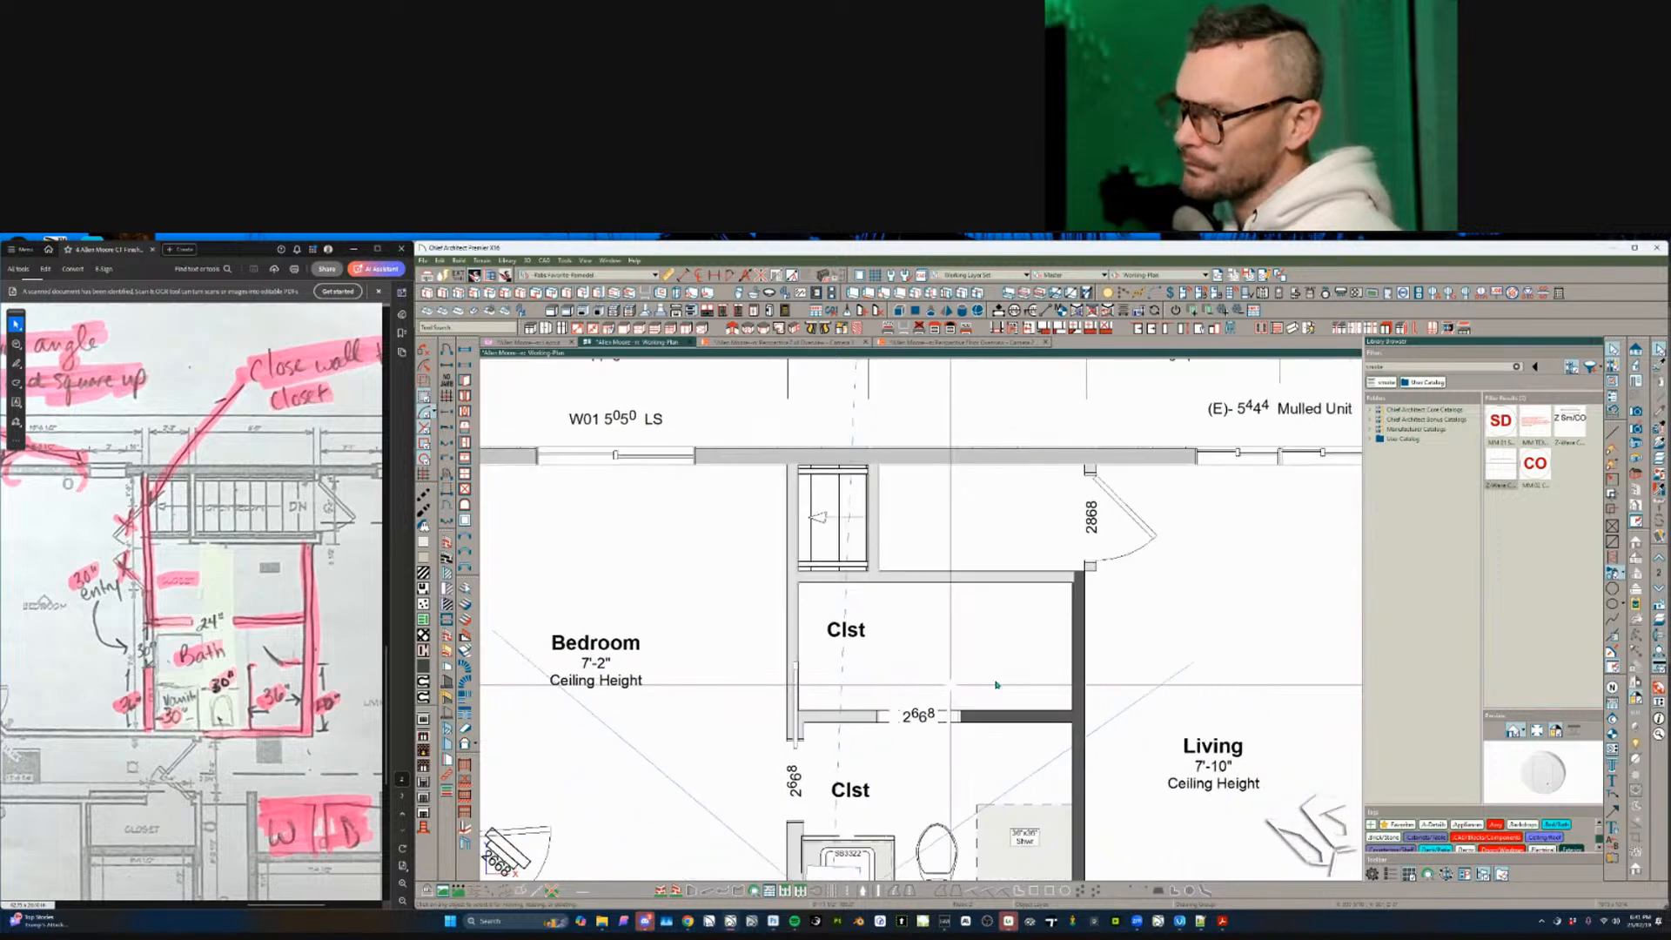
{"action": "left_click", "coordinate": [843, 597]}
{"action": "left_click_drag", "start_coordinate": [837, 596], "coordinate": [890, 608]}
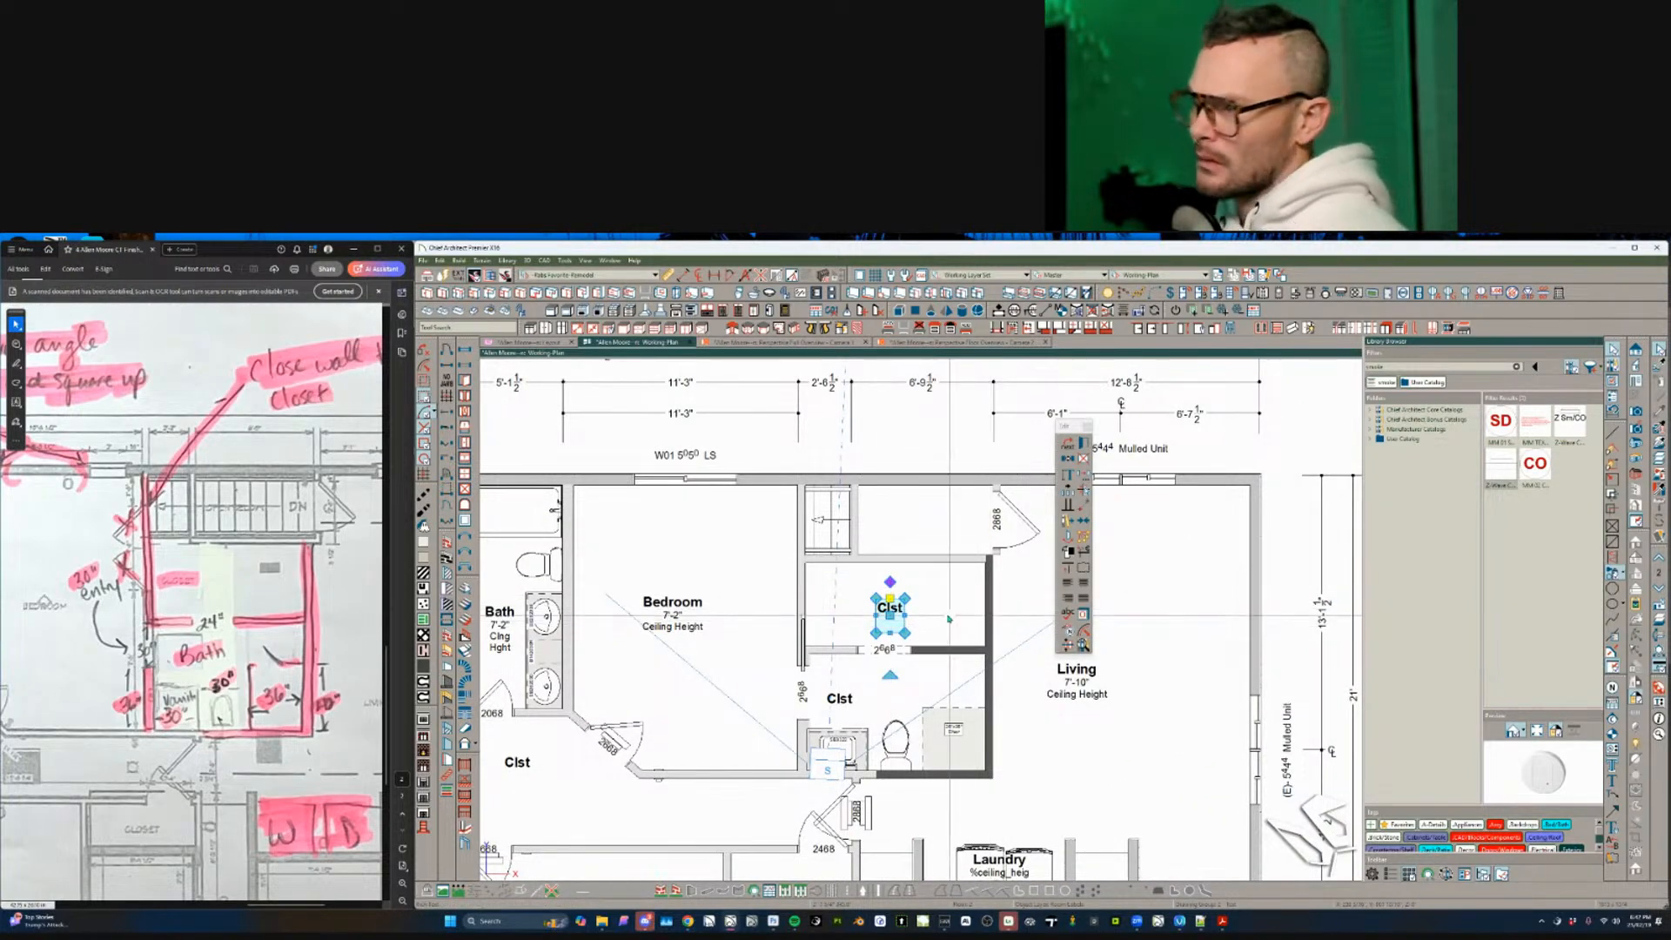
- Set the upper room's type to Closet and move its label higher in the room
{"action": "left_click", "coordinate": [948, 618]}
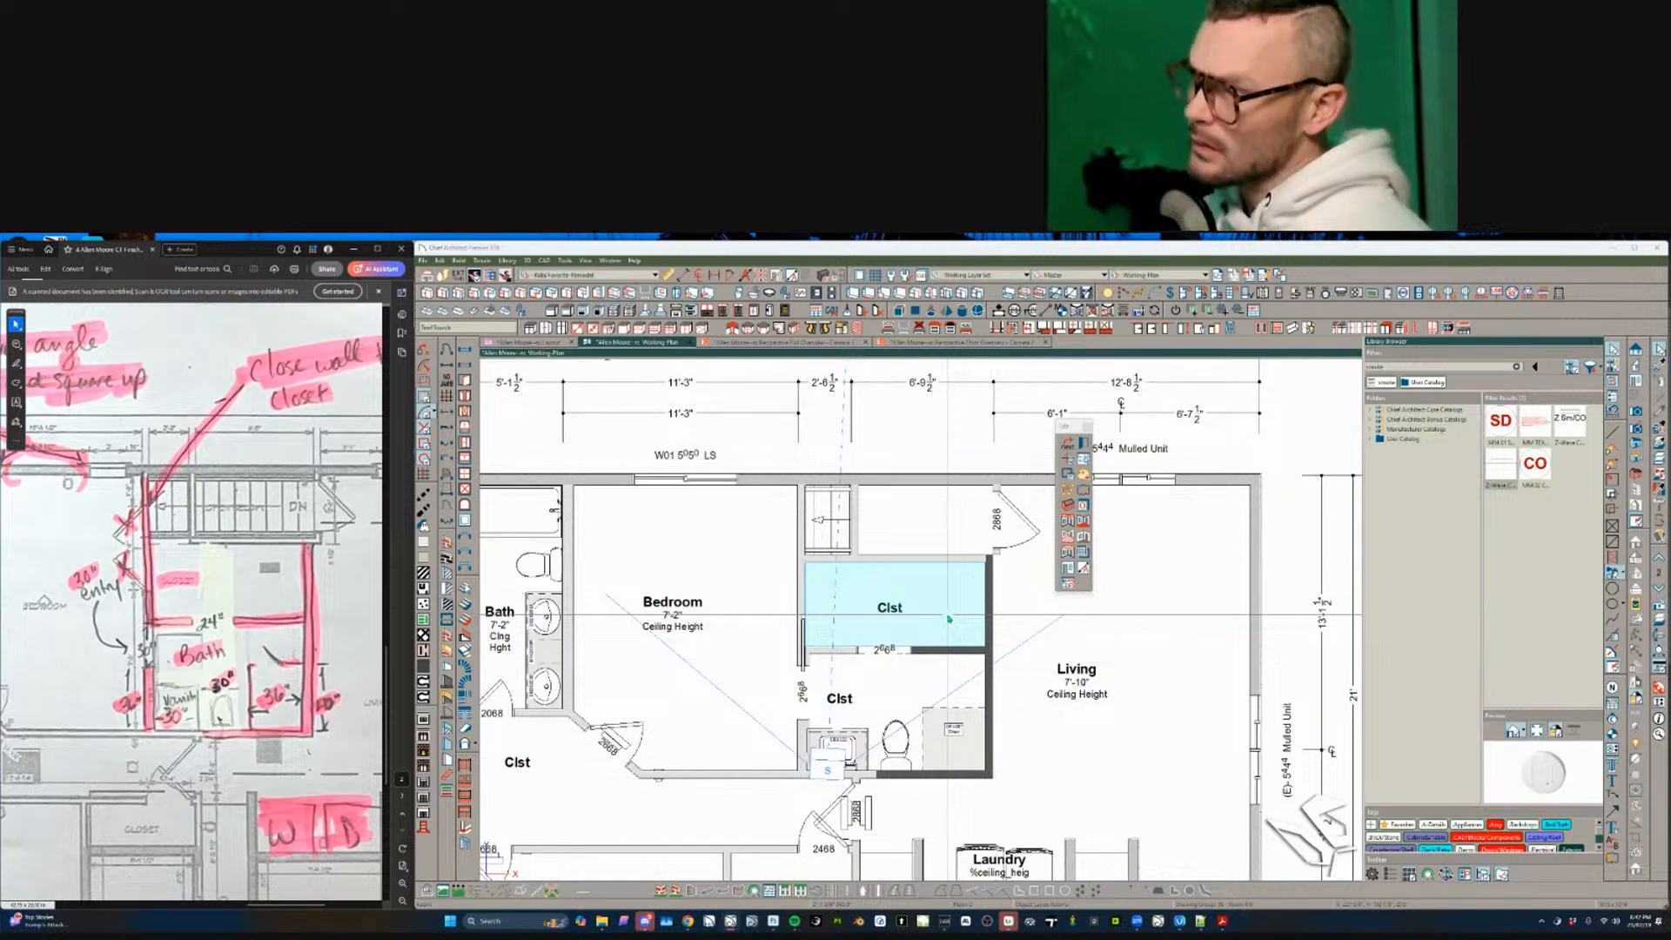
{"action": "double_click", "coordinate": [948, 618]}
{"action": "key", "text": "Return"}
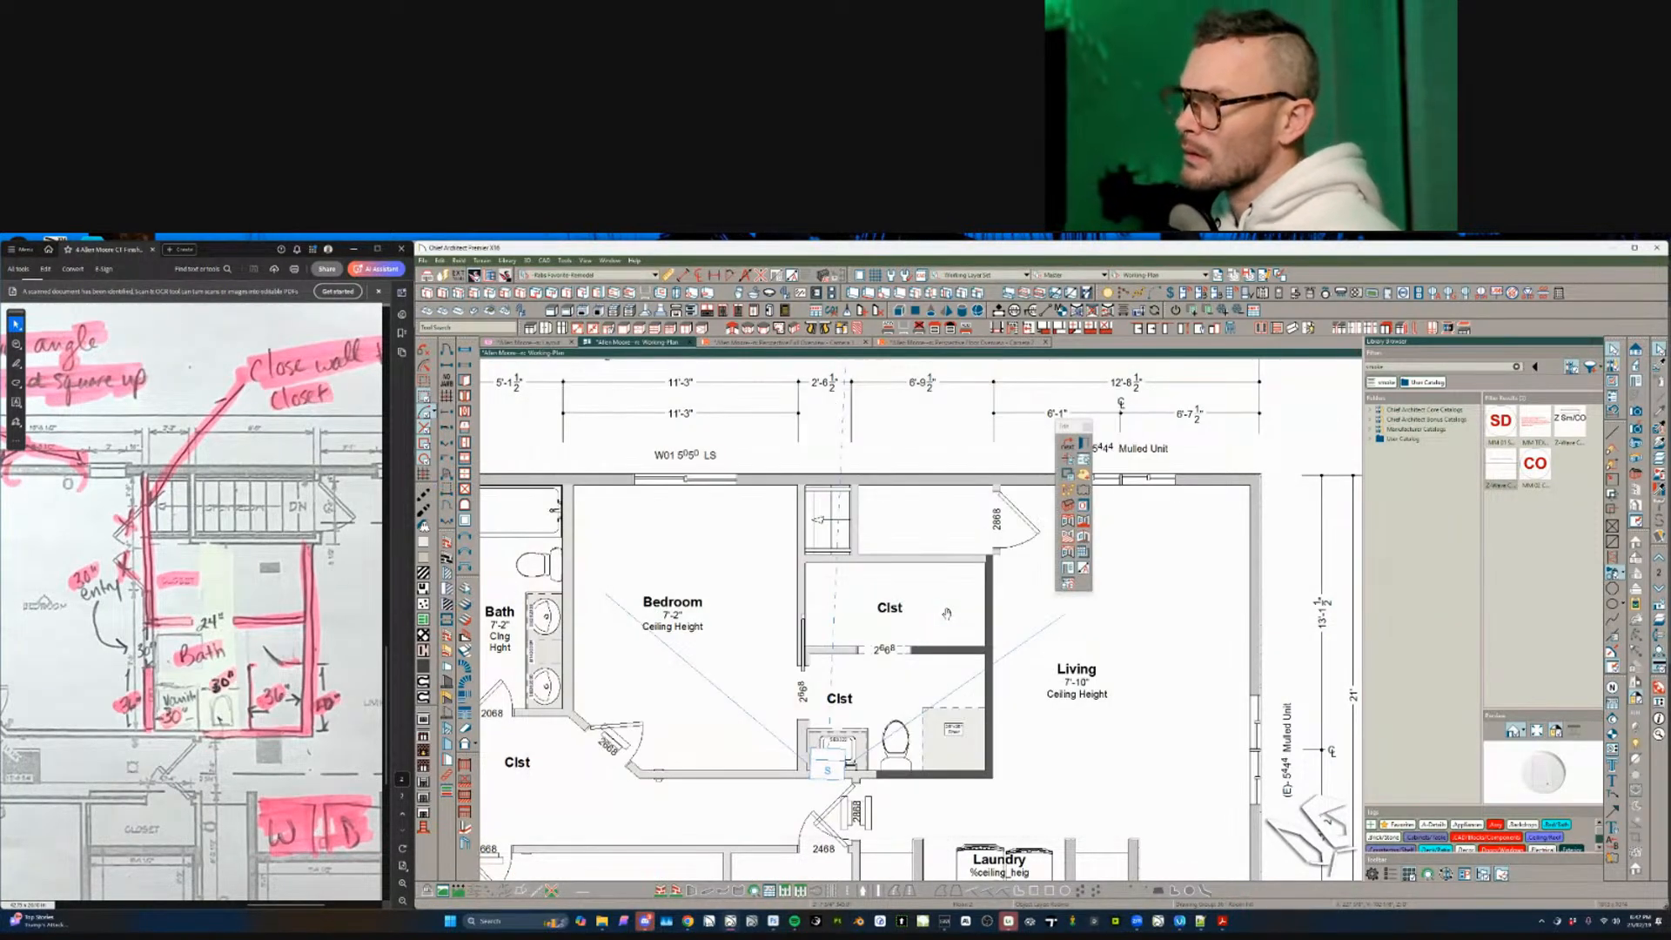
{"action": "left_click", "coordinate": [890, 620]}
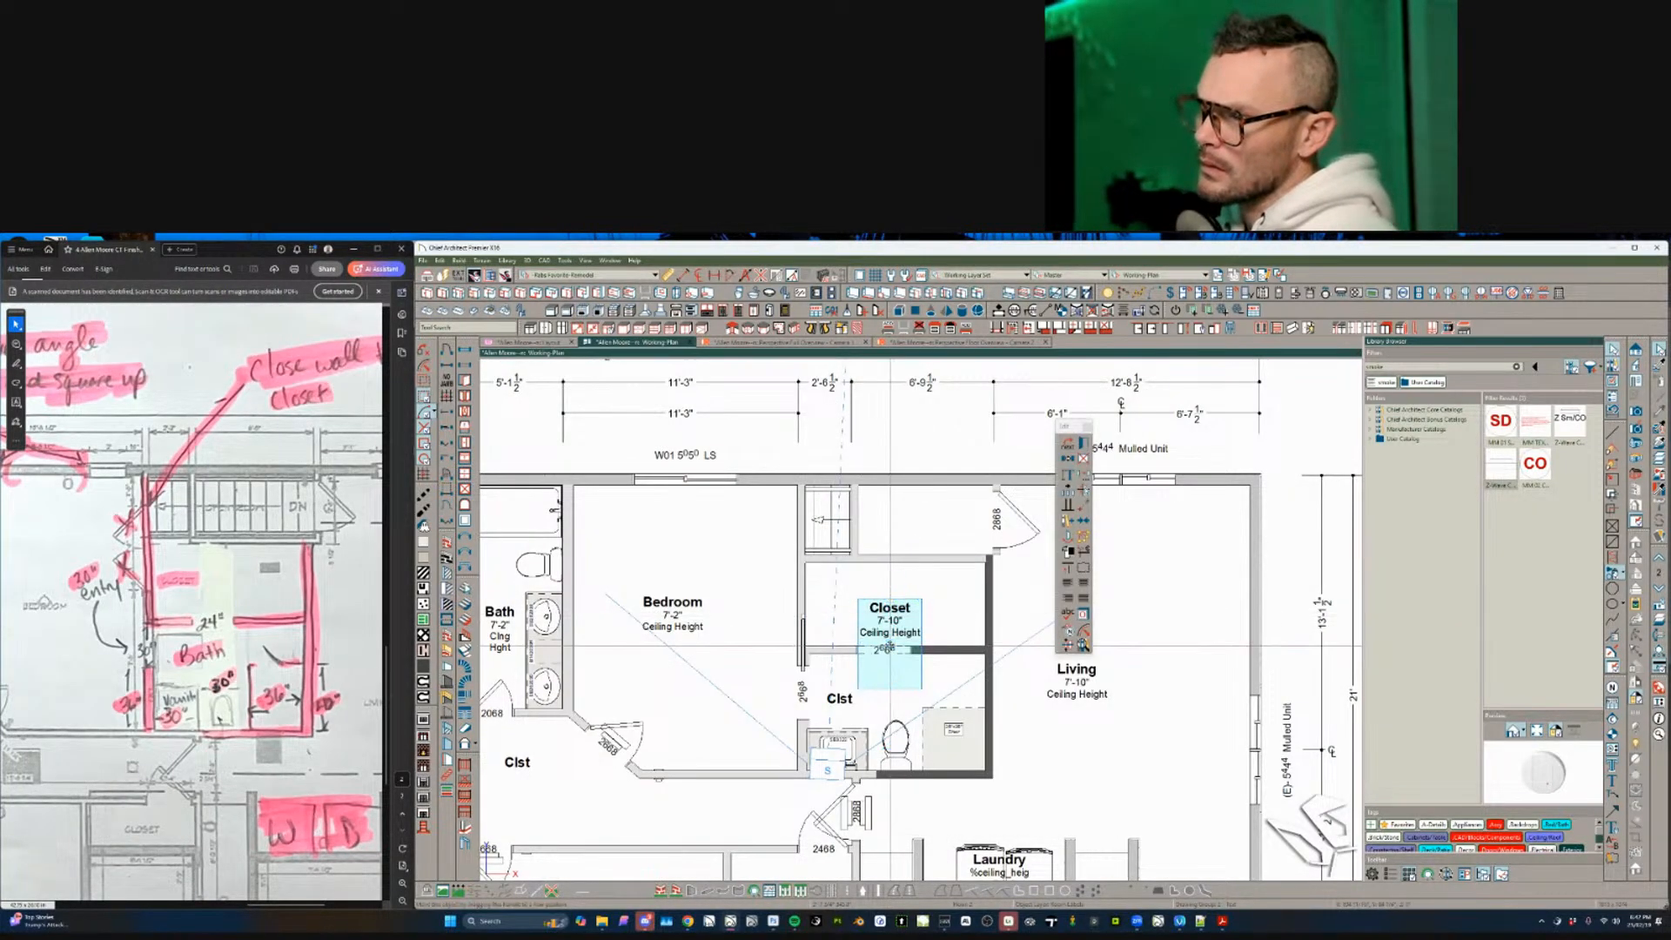
{"action": "left_click_drag", "start_coordinate": [890, 619], "coordinate": [888, 605]}
{"action": "left_click", "coordinate": [879, 704]}
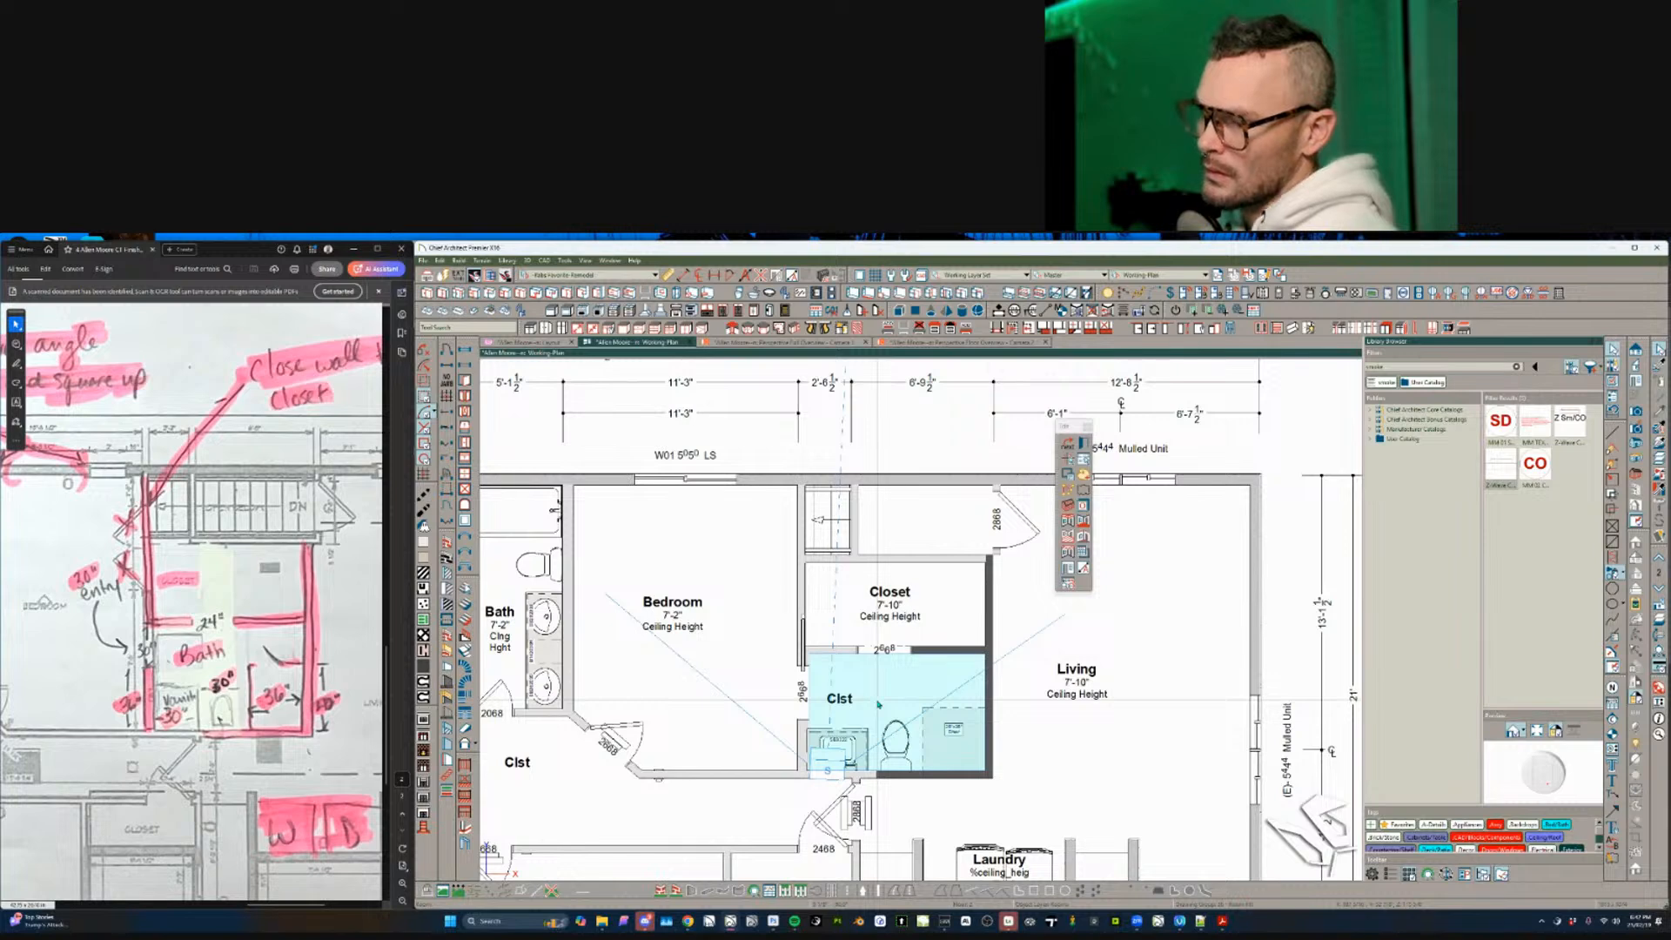
- Change the lower Clst room to a Bath with a 7'-10" ceiling and raise its label into the room
{"action": "double_click", "coordinate": [879, 705]}
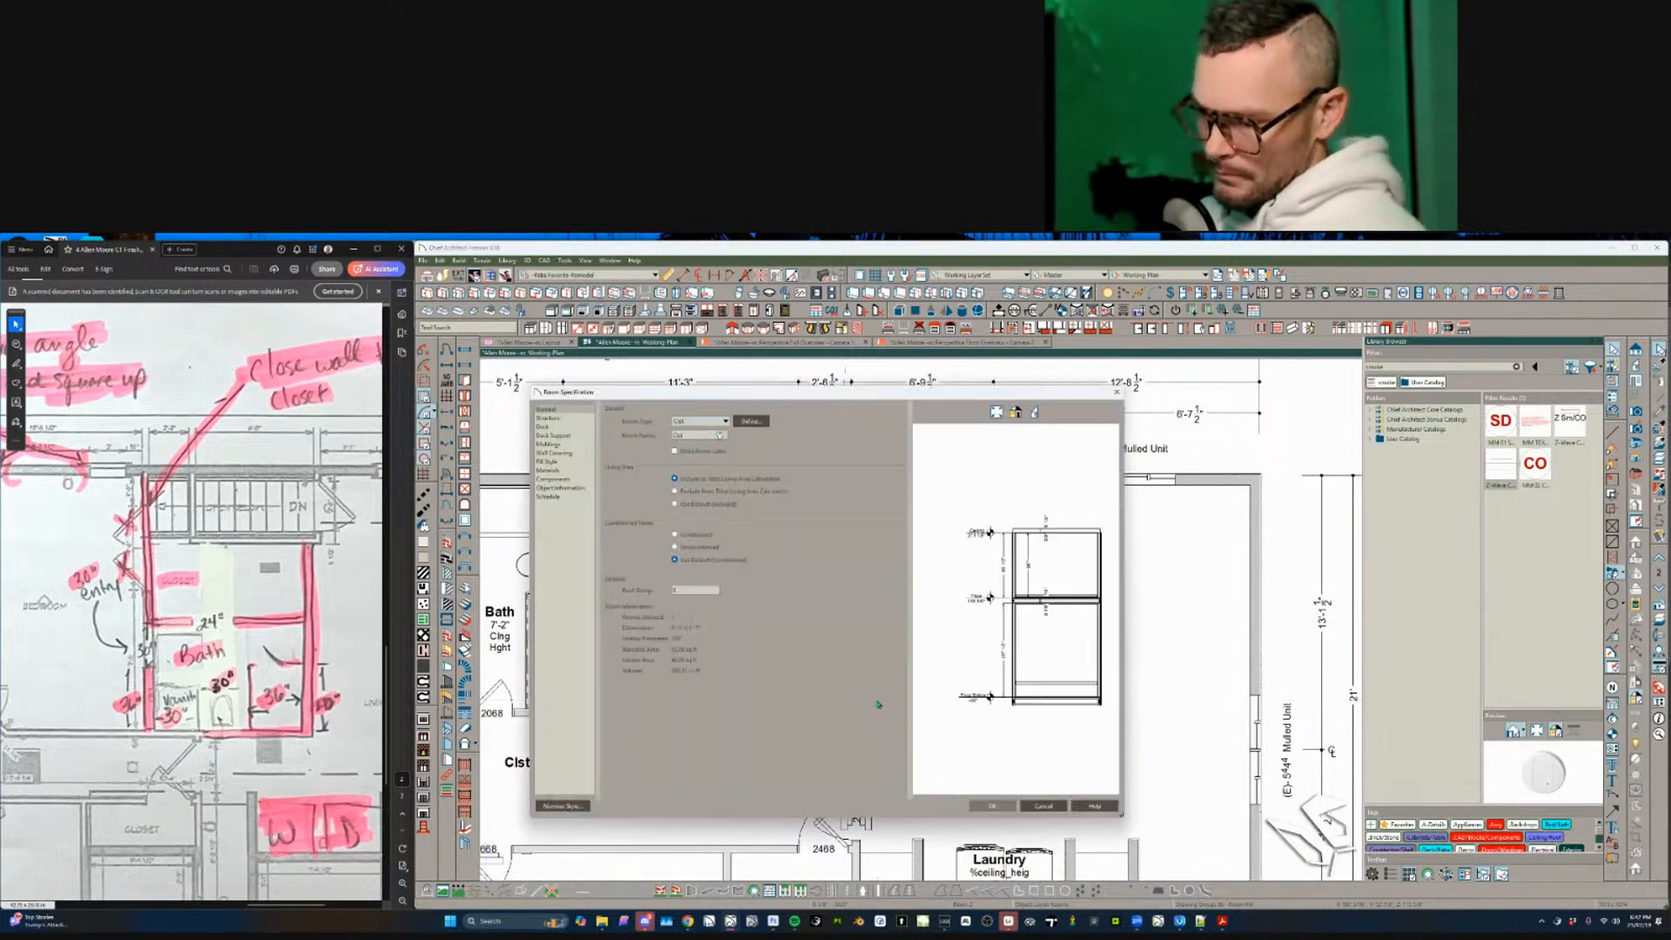
{"action": "key", "text": "Return"}
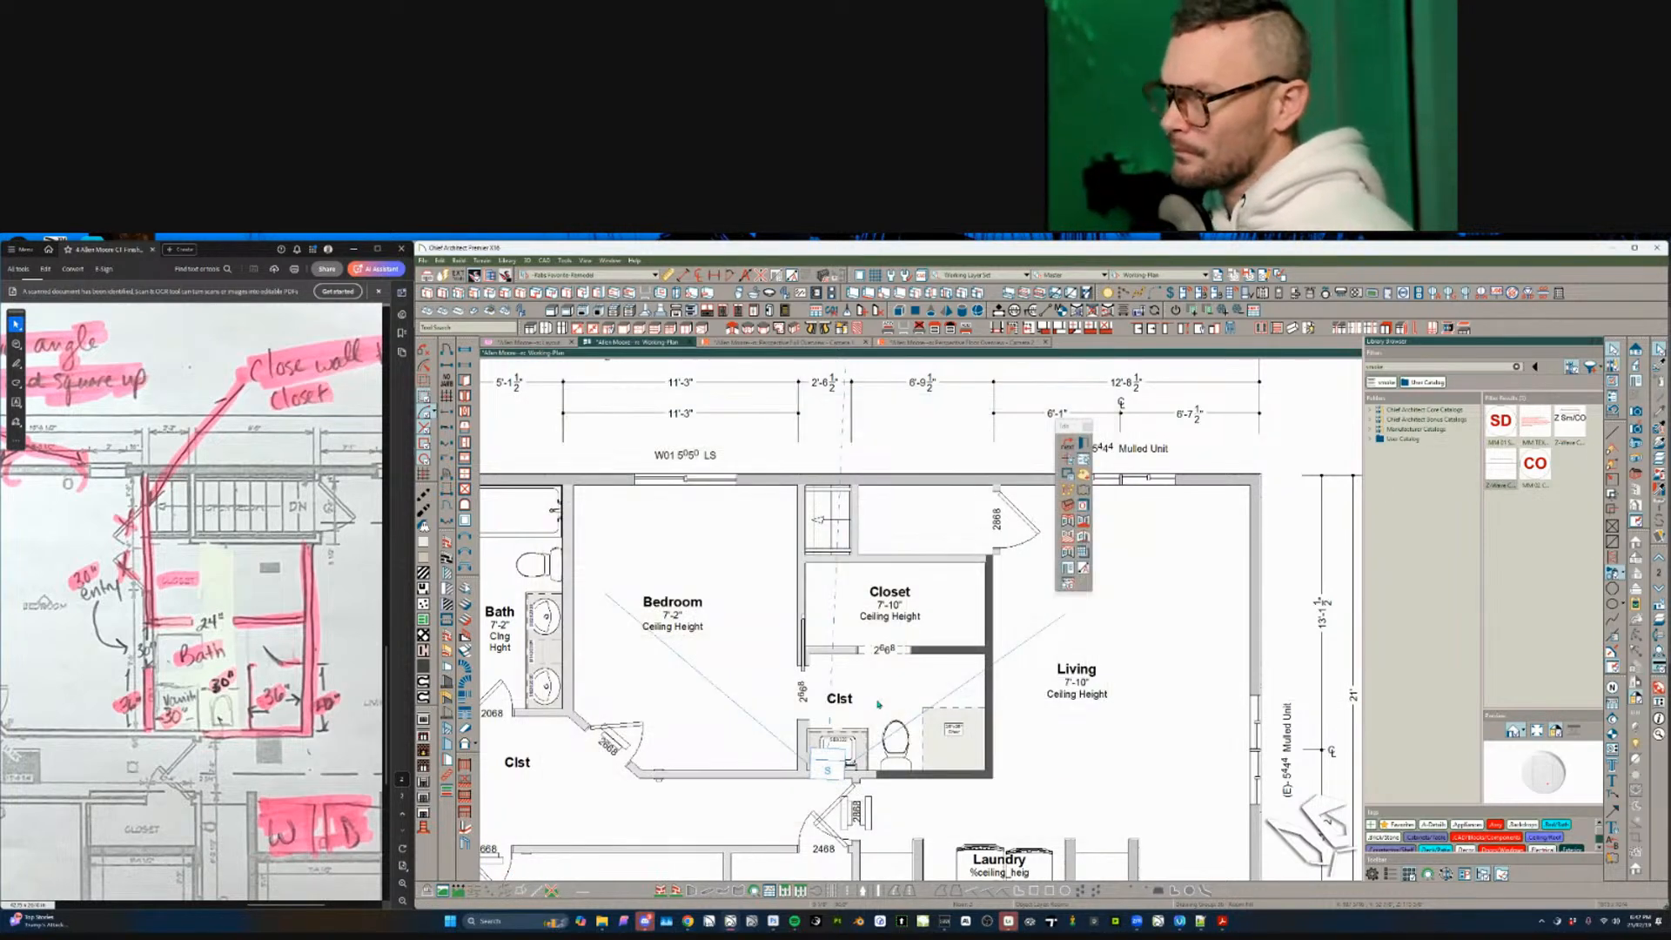
{"action": "left_click", "coordinate": [840, 727]}
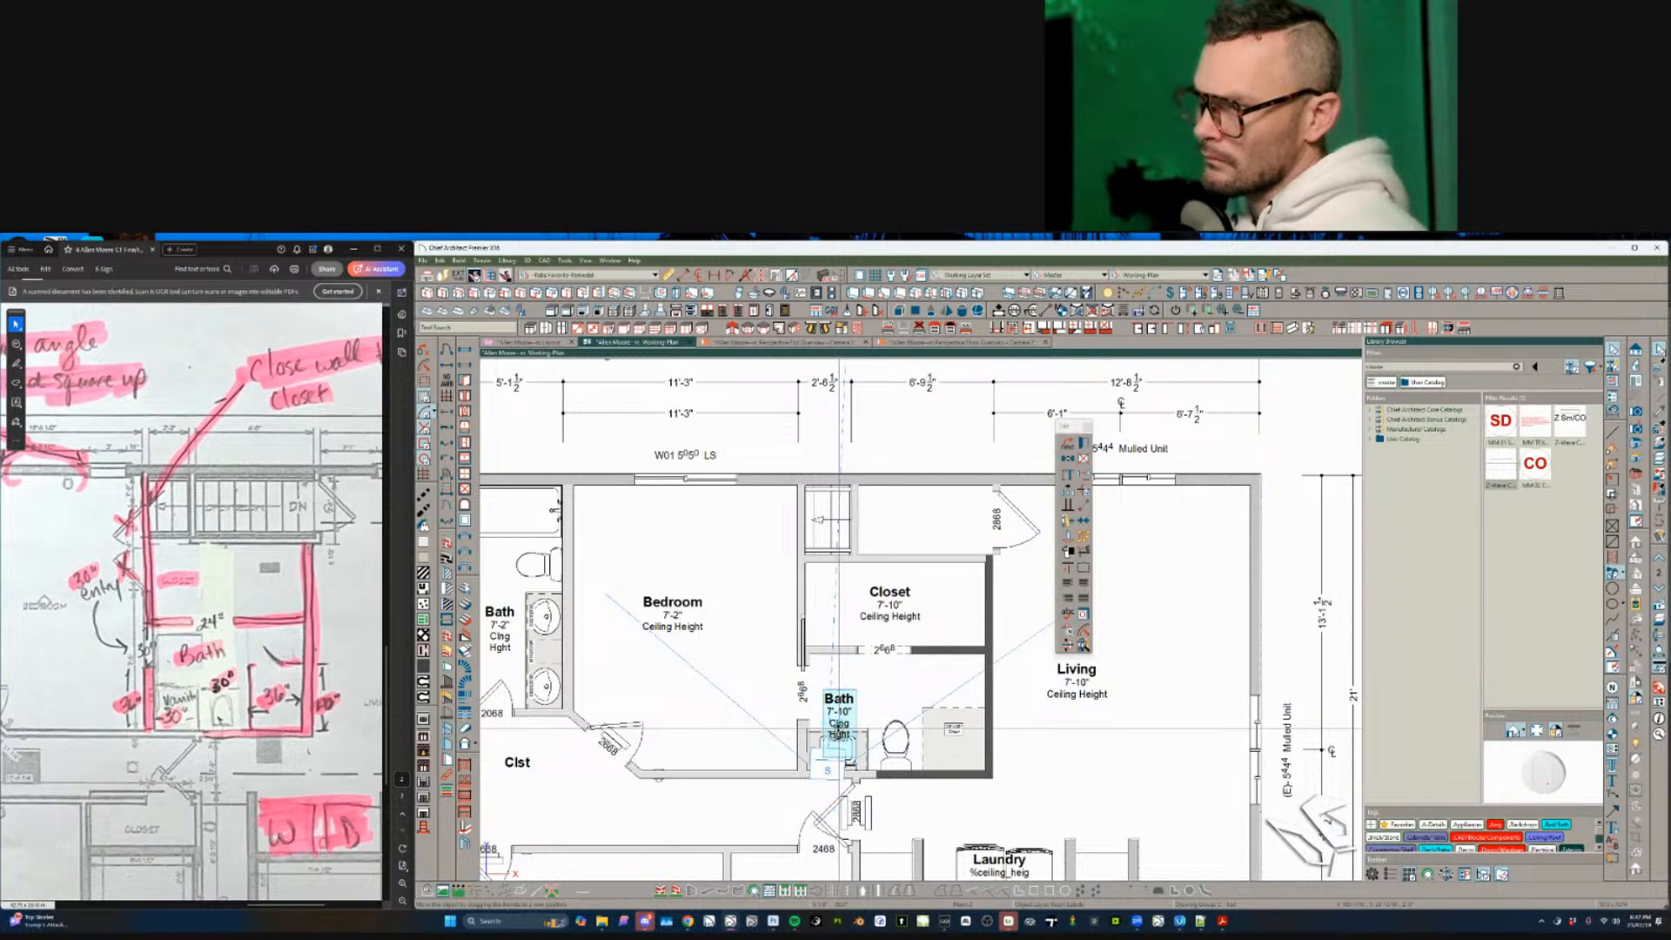
{"action": "left_click_drag", "start_coordinate": [840, 728], "coordinate": [876, 698]}
{"action": "left_click", "coordinate": [941, 686]}
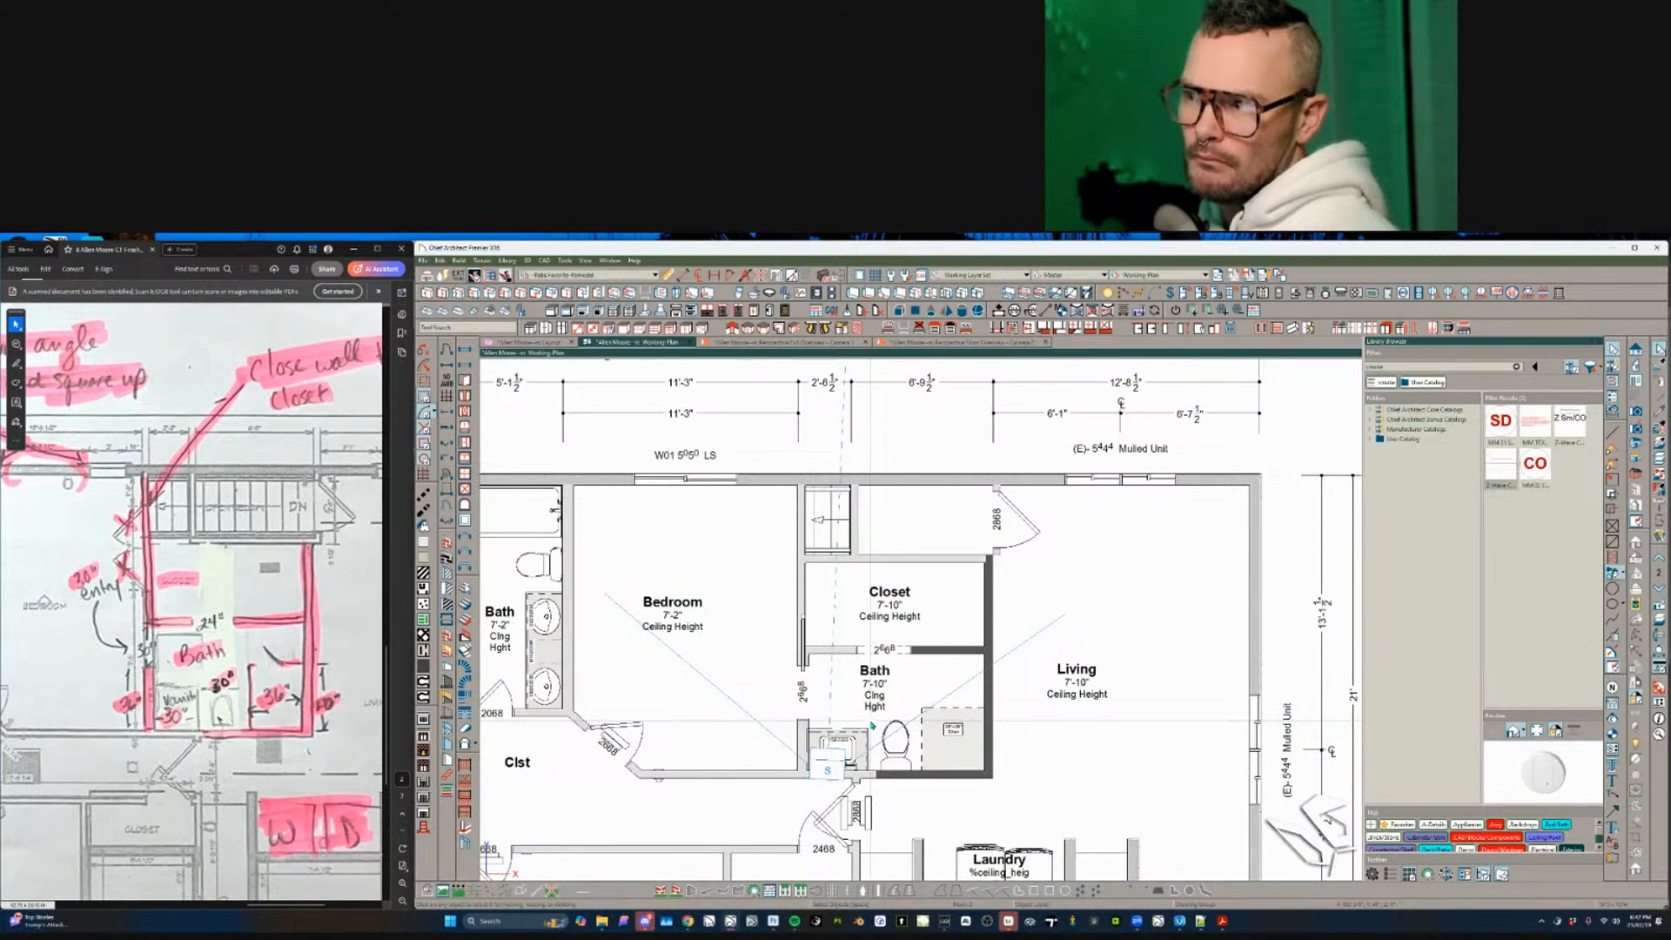
- Extend the Bedroom/Bath wall's upper end to the Closet corner
{"action": "scroll", "coordinate": [871, 724], "scroll_direction": "up", "scroll_amount": 2}
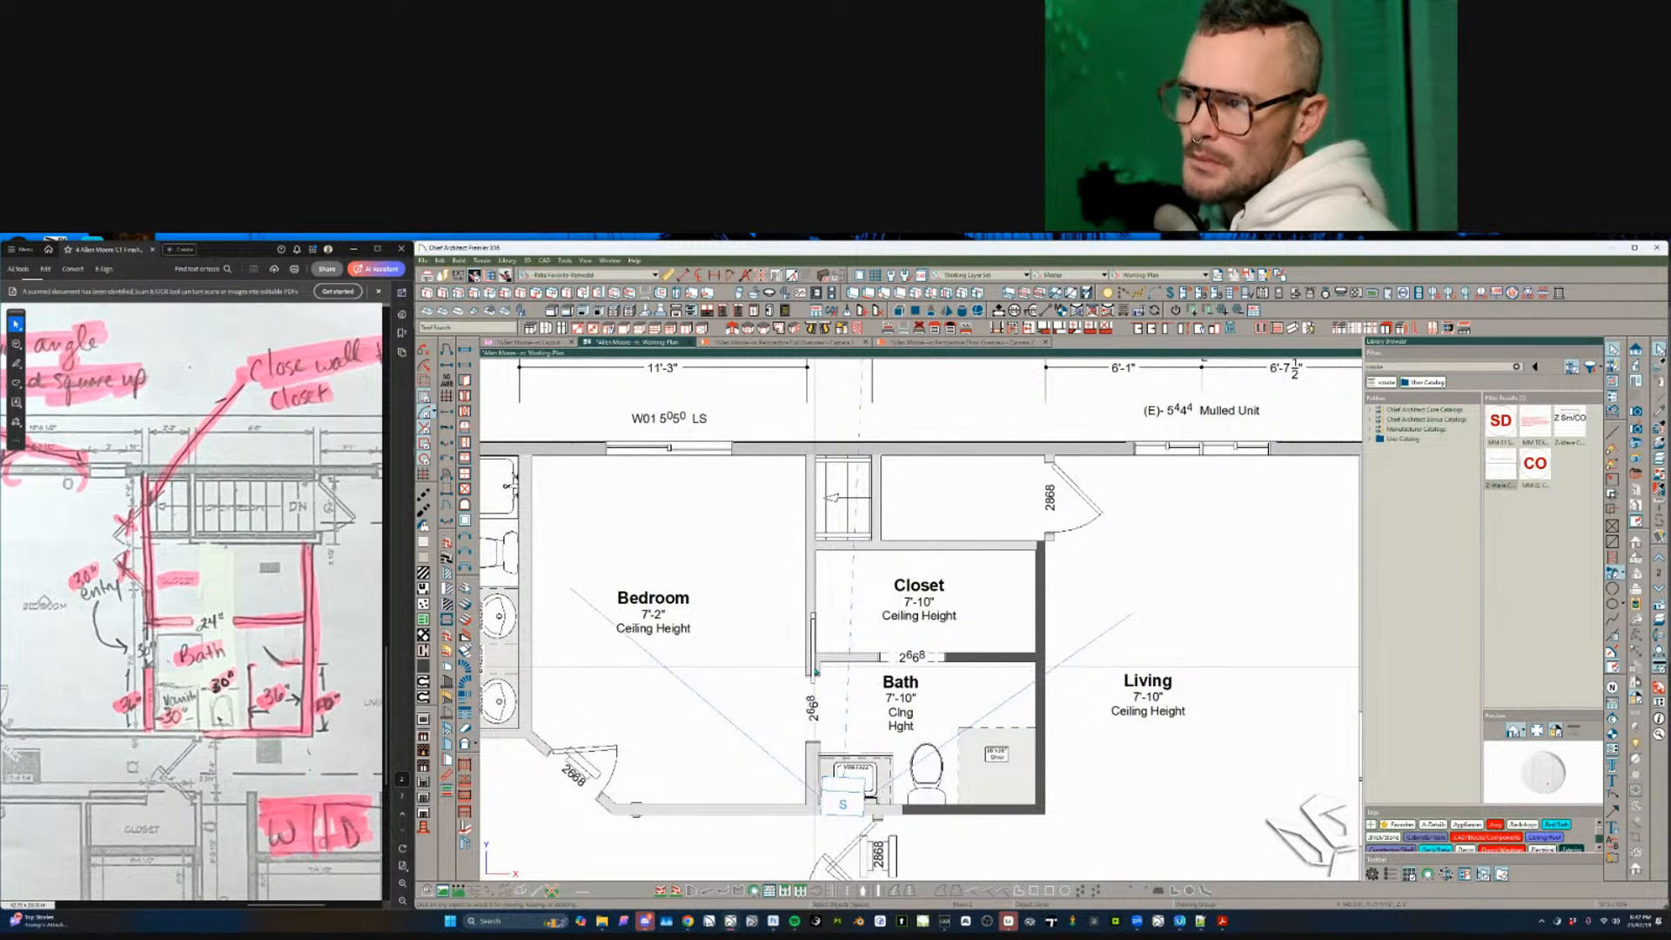
{"action": "left_click", "coordinate": [813, 670]}
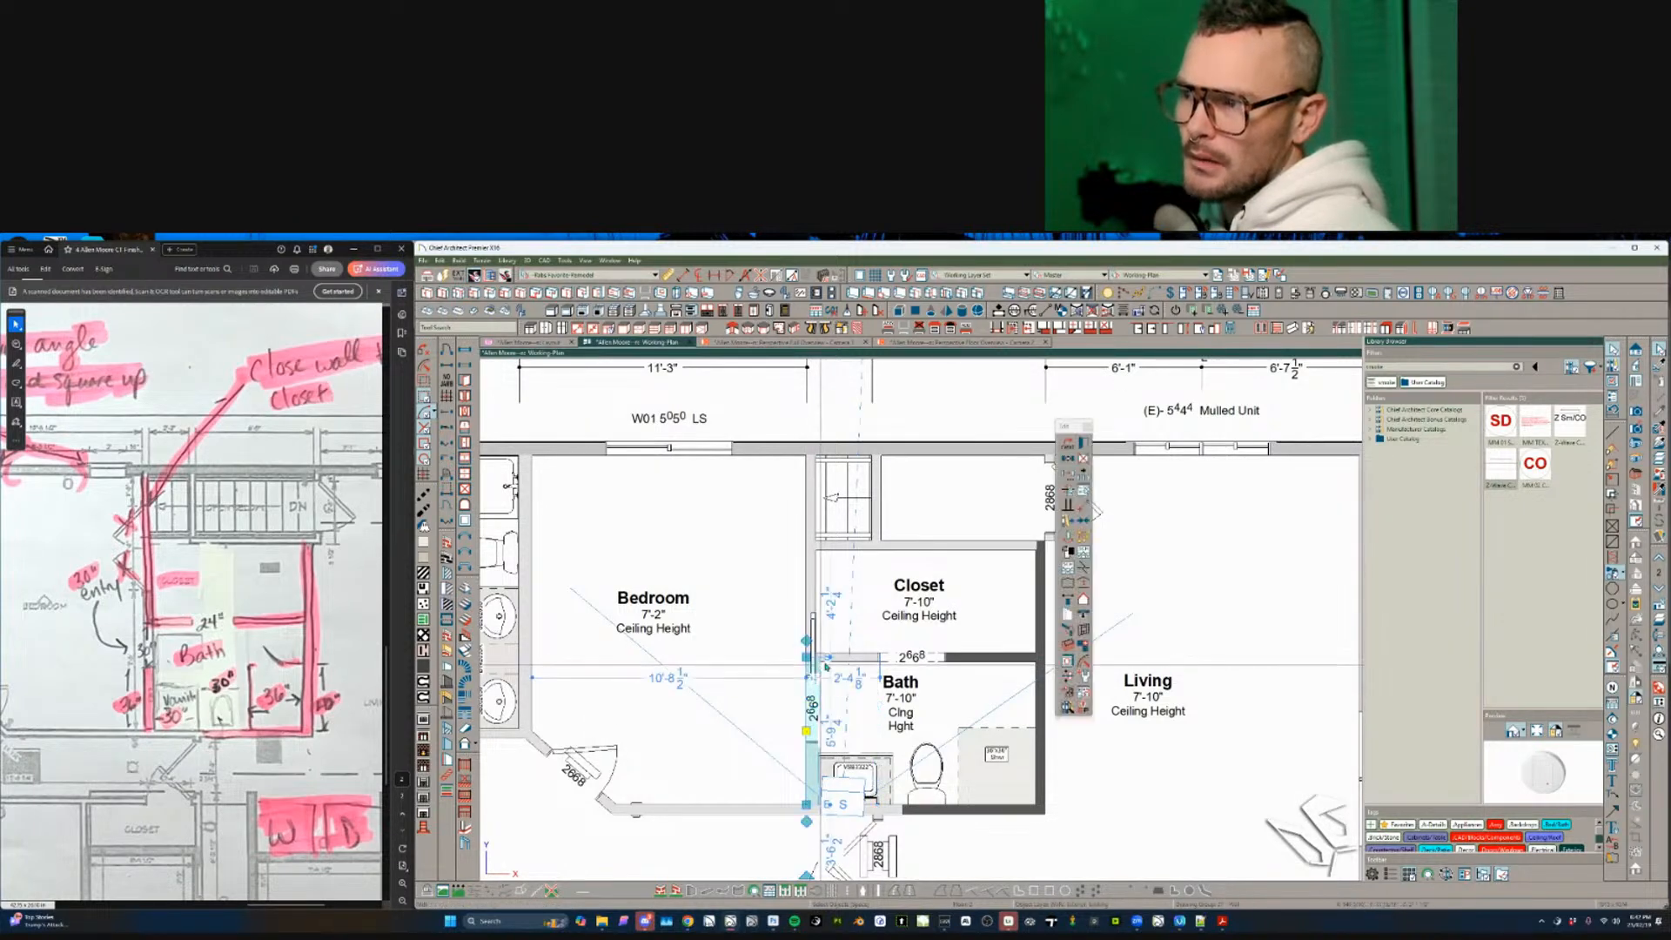
{"action": "left_click_drag", "start_coordinate": [807, 657], "coordinate": [814, 550]}
{"action": "key", "text": "Escape"}
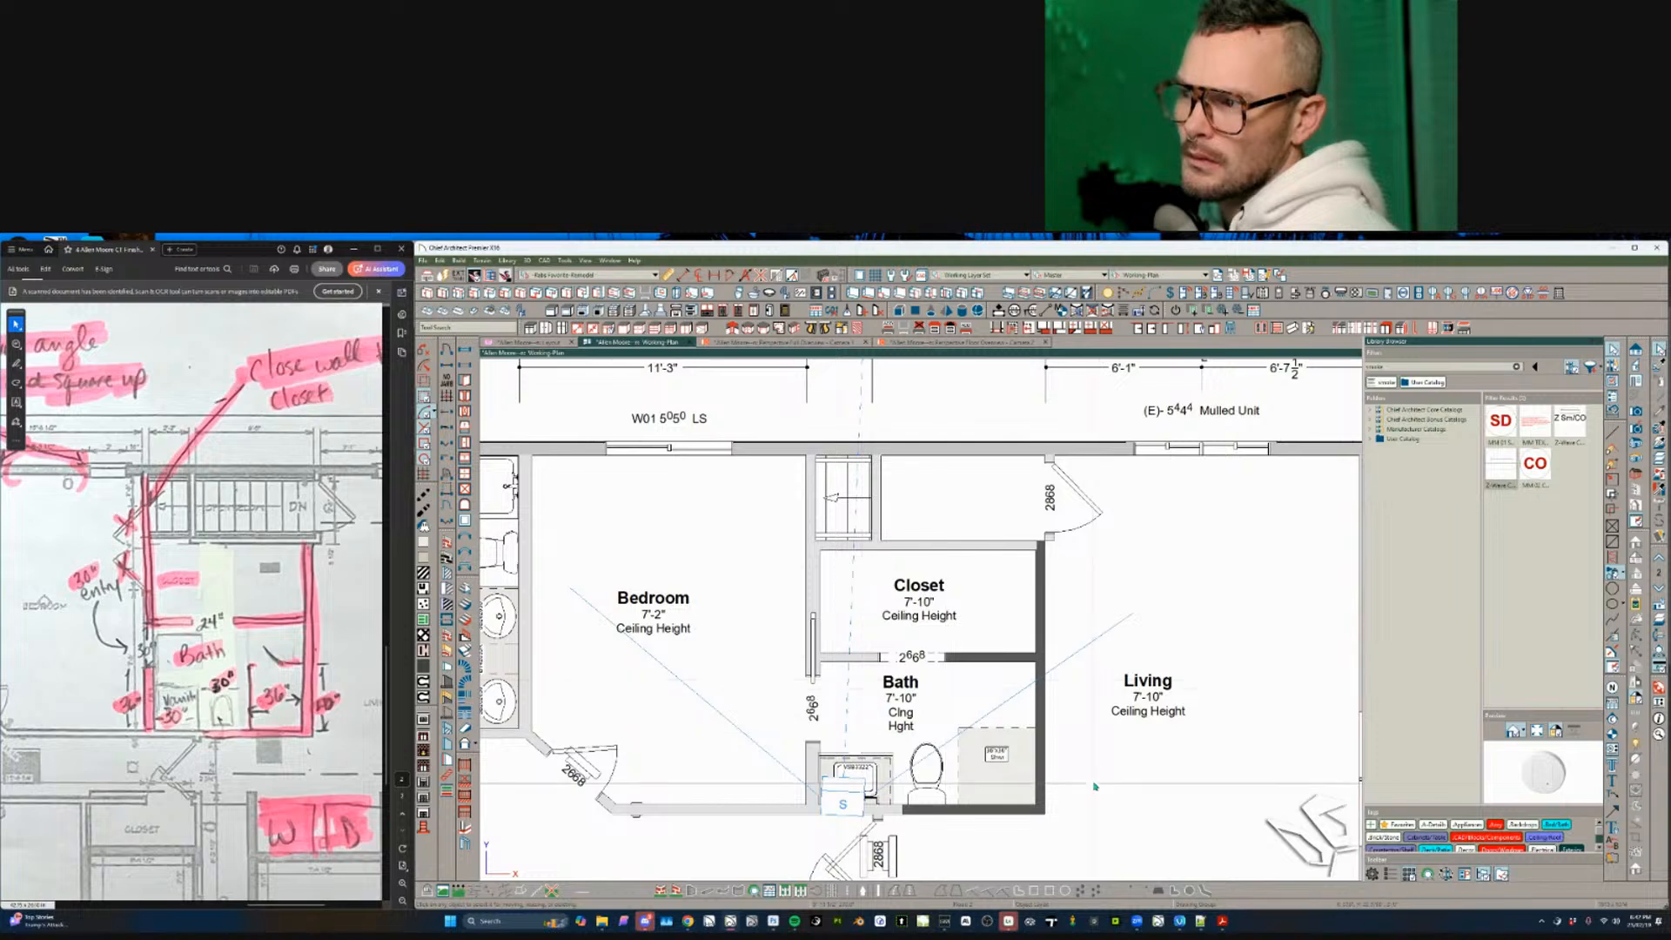
- Attempt to reposition the Bath's VSB3322 vanity, leaving the move cancelled
{"action": "scroll", "coordinate": [958, 705], "scroll_direction": "up", "scroll_amount": 3}
{"action": "left_click", "coordinate": [853, 771]}
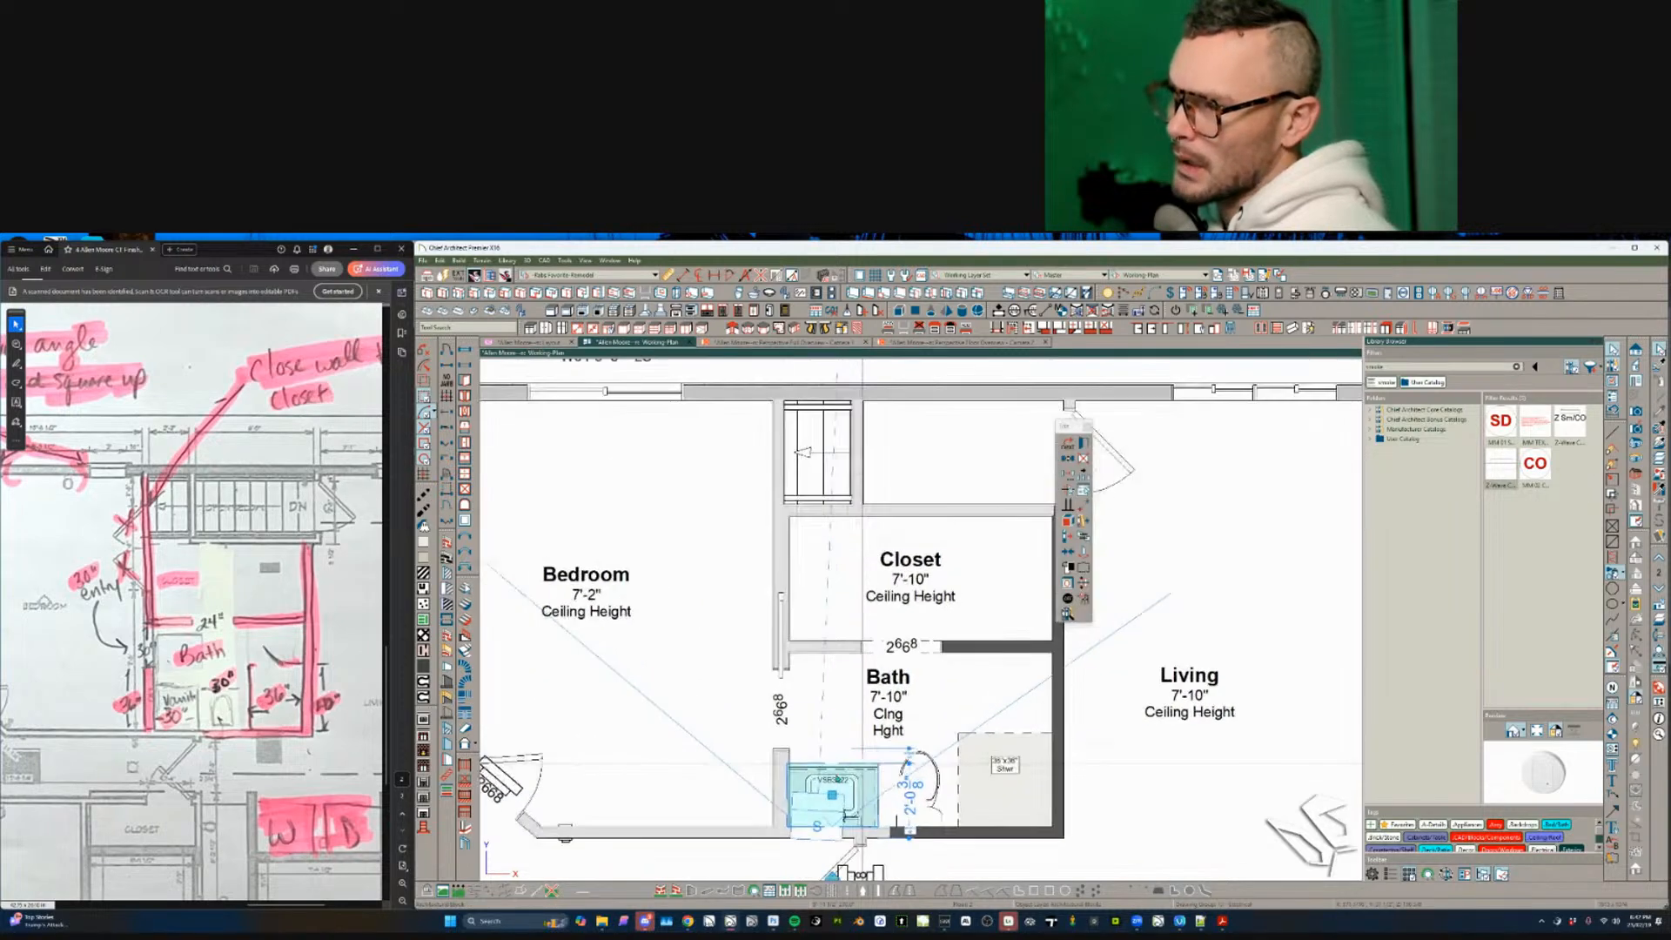
{"action": "scroll", "coordinate": [890, 835], "scroll_direction": "up", "scroll_amount": 5}
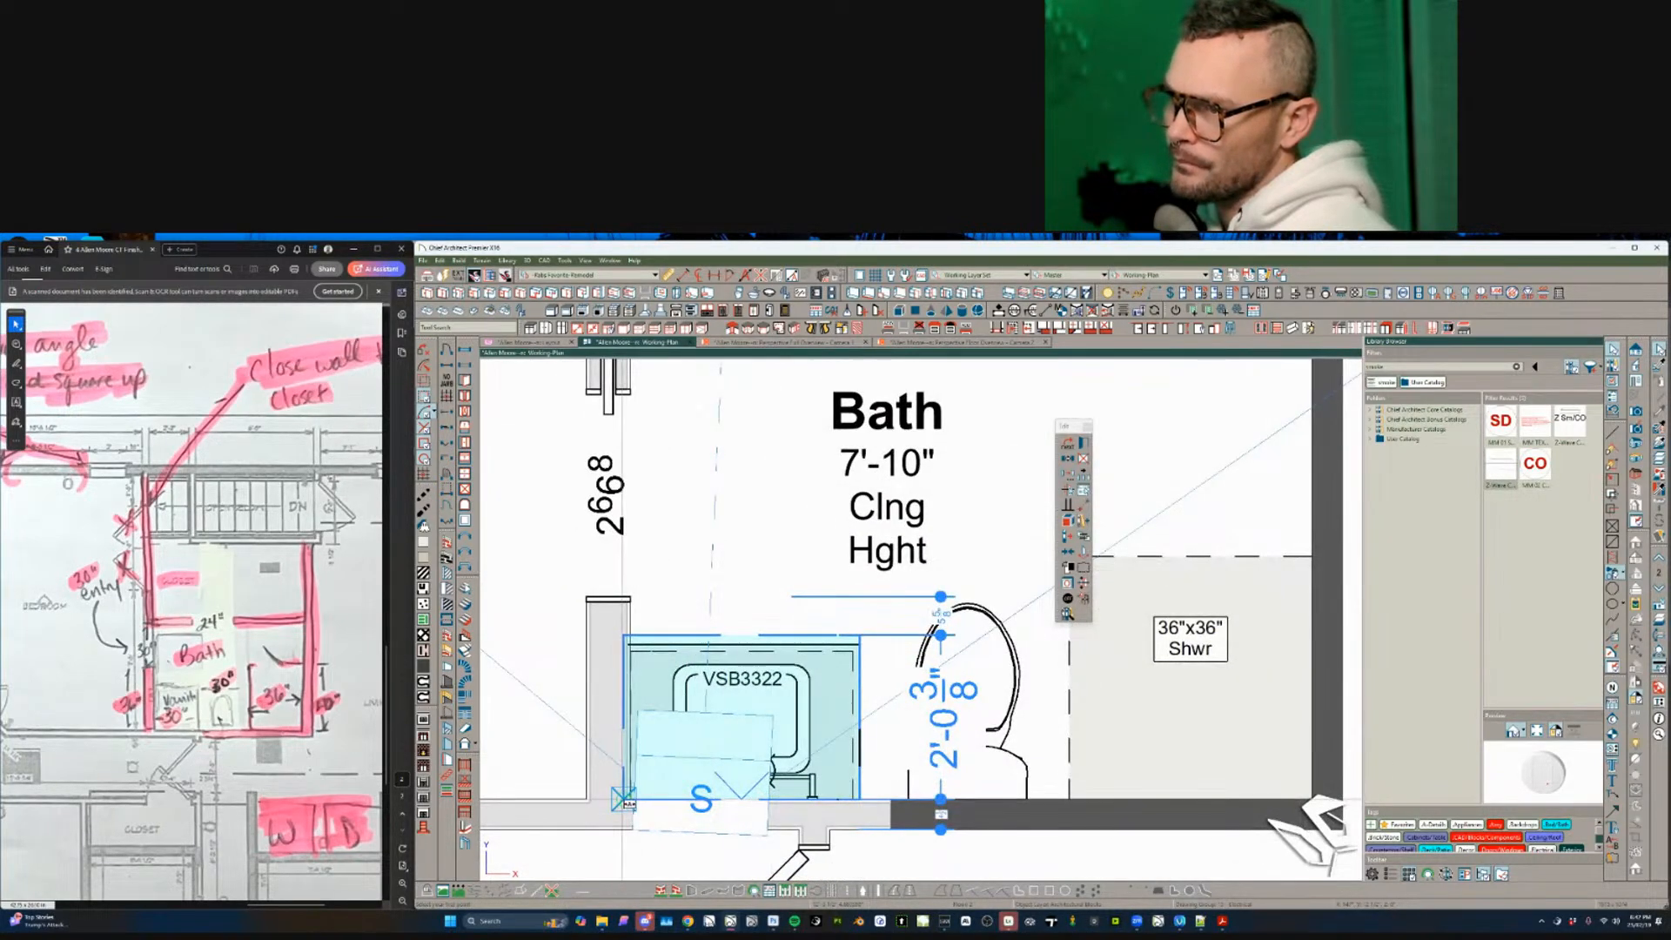
{"action": "key", "text": "Escape"}
{"action": "left_click", "coordinate": [737, 707]}
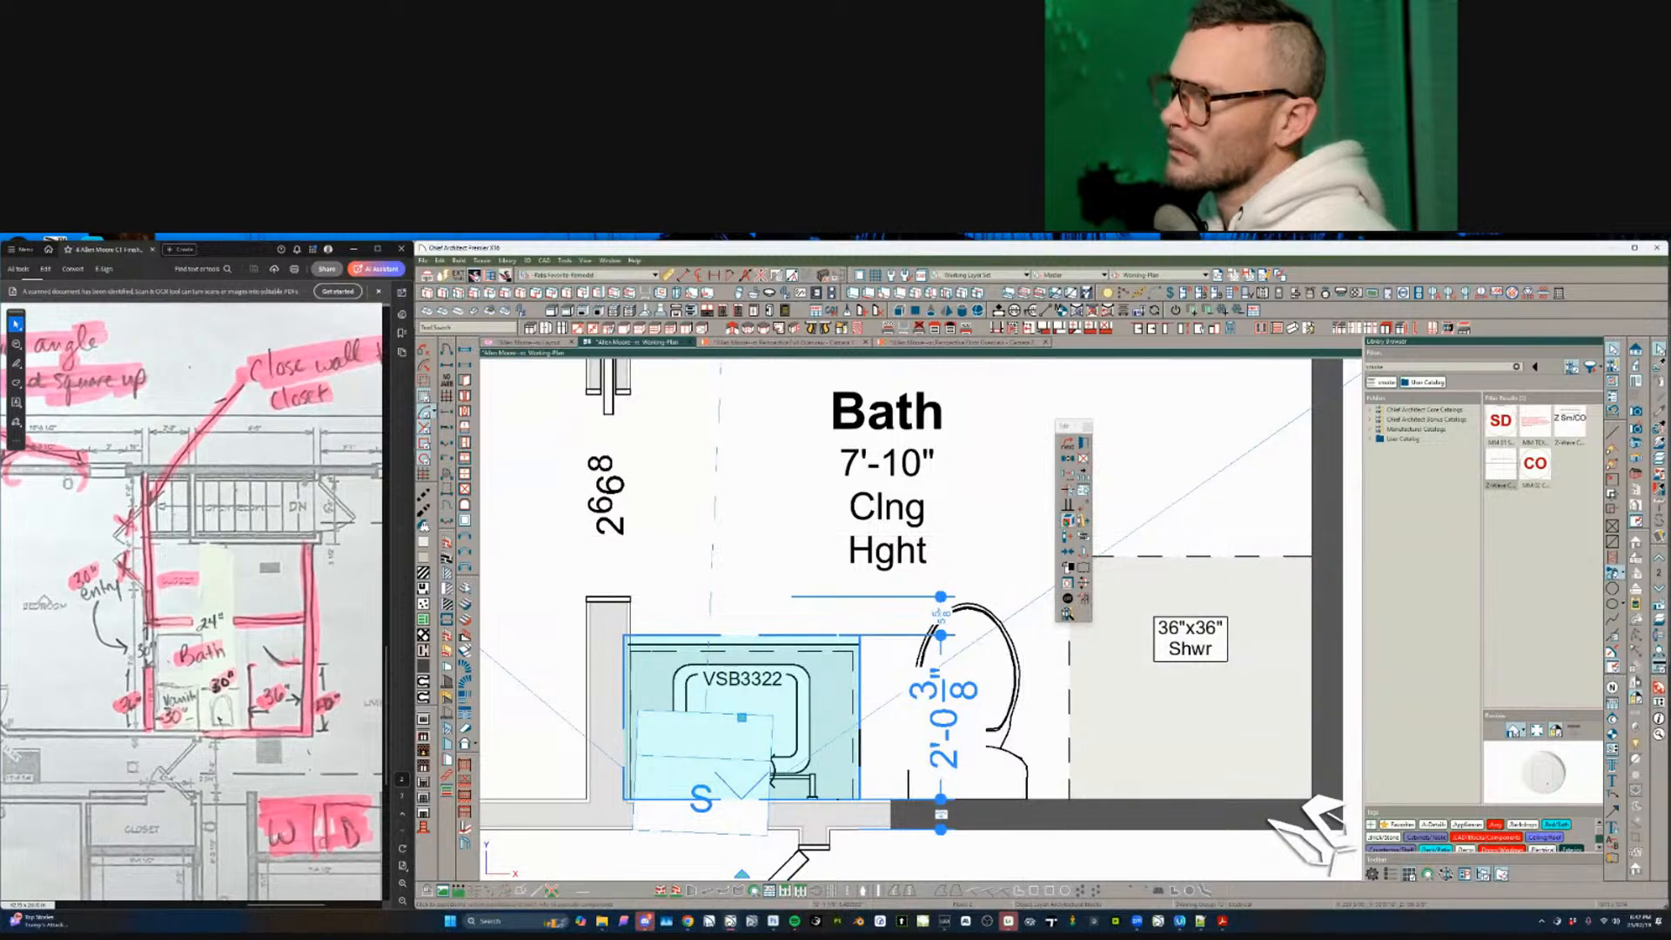
{"action": "key", "text": "e"}
{"action": "key", "text": "m"}
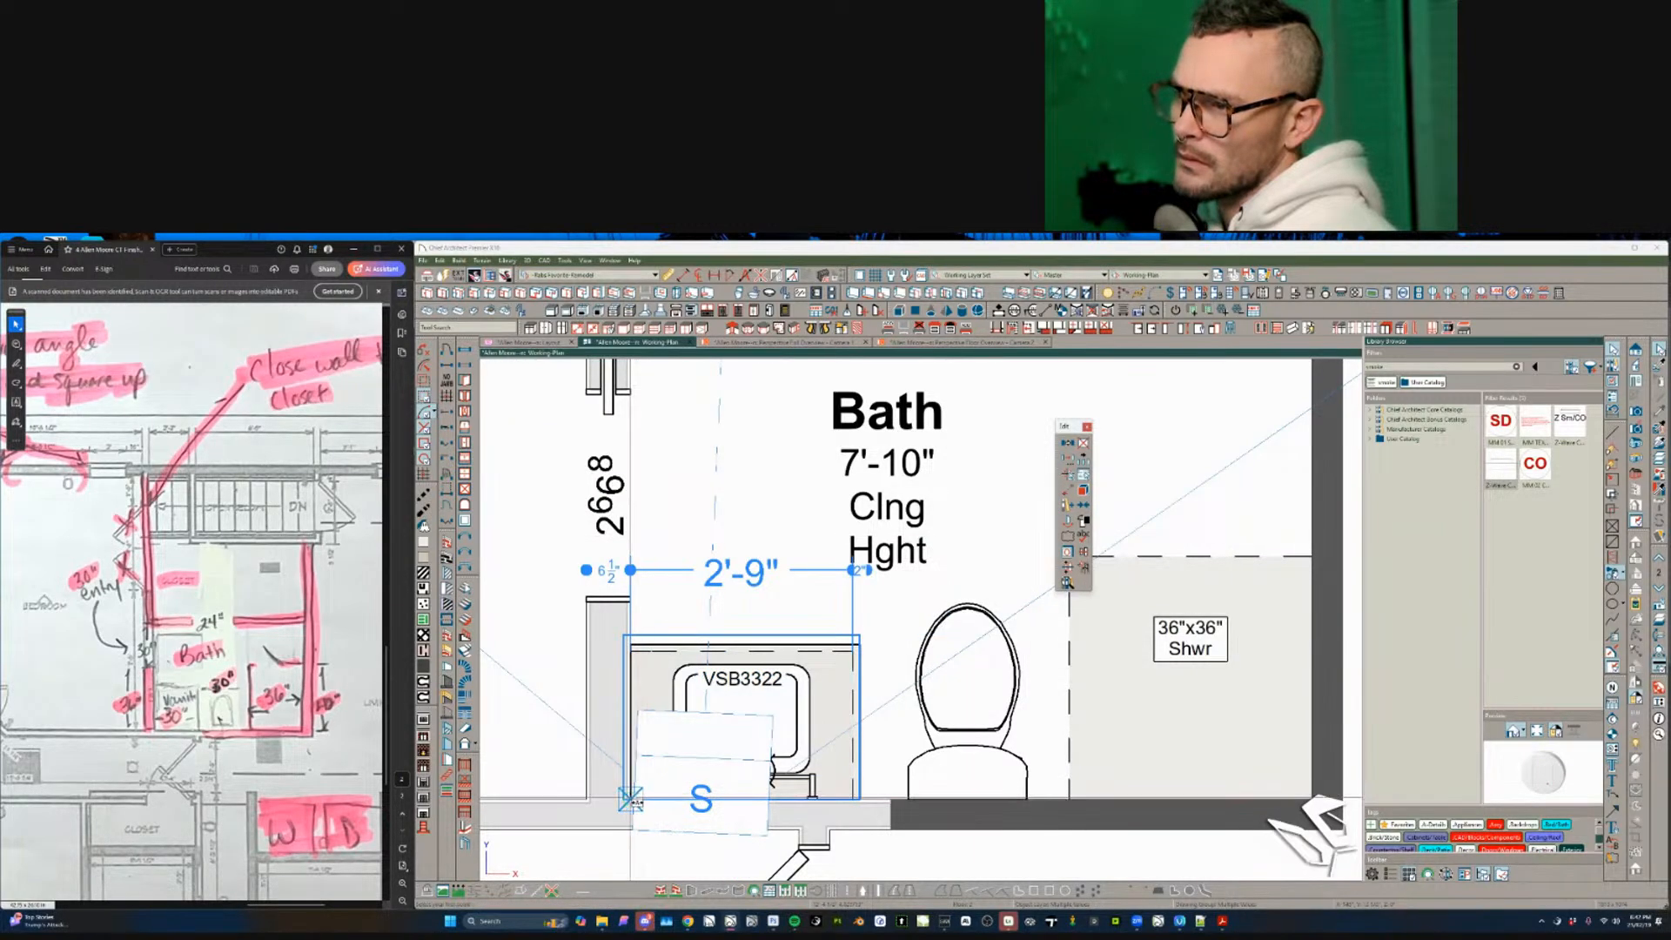
{"action": "key", "text": "Escape"}
- Delete the camera from the plan, closing its Camera 2 perspective view
{"action": "scroll", "coordinate": [804, 770], "scroll_direction": "down", "scroll_amount": 4}
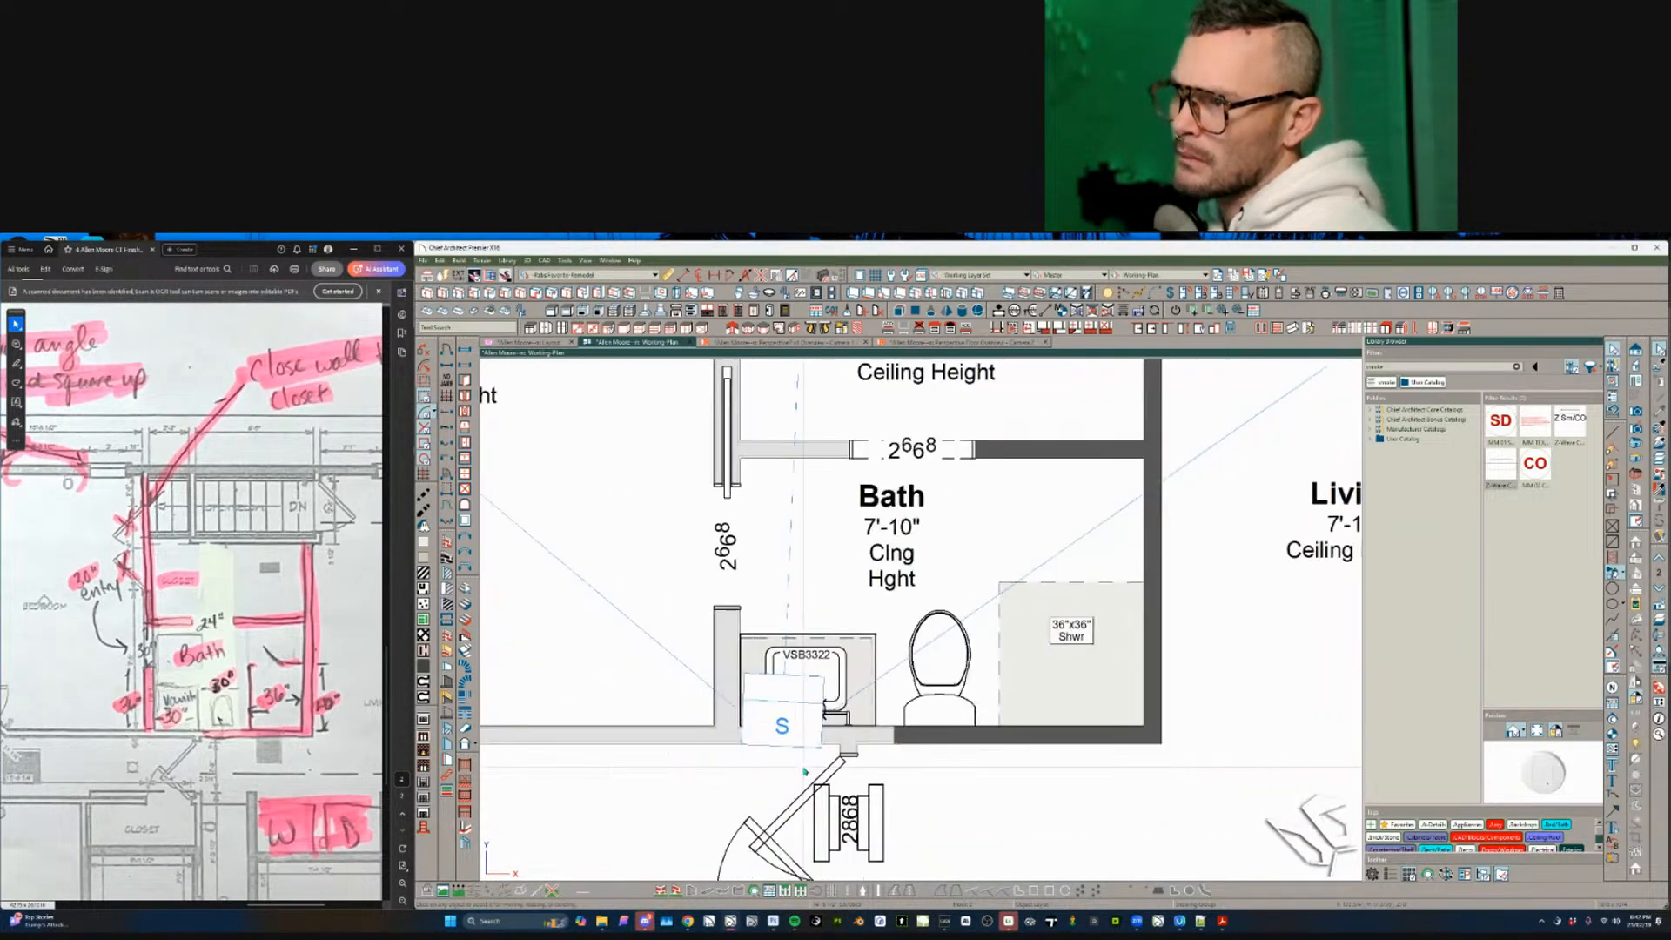
{"action": "scroll", "coordinate": [836, 683], "scroll_direction": "down", "scroll_amount": 3}
{"action": "left_click", "coordinate": [837, 682]}
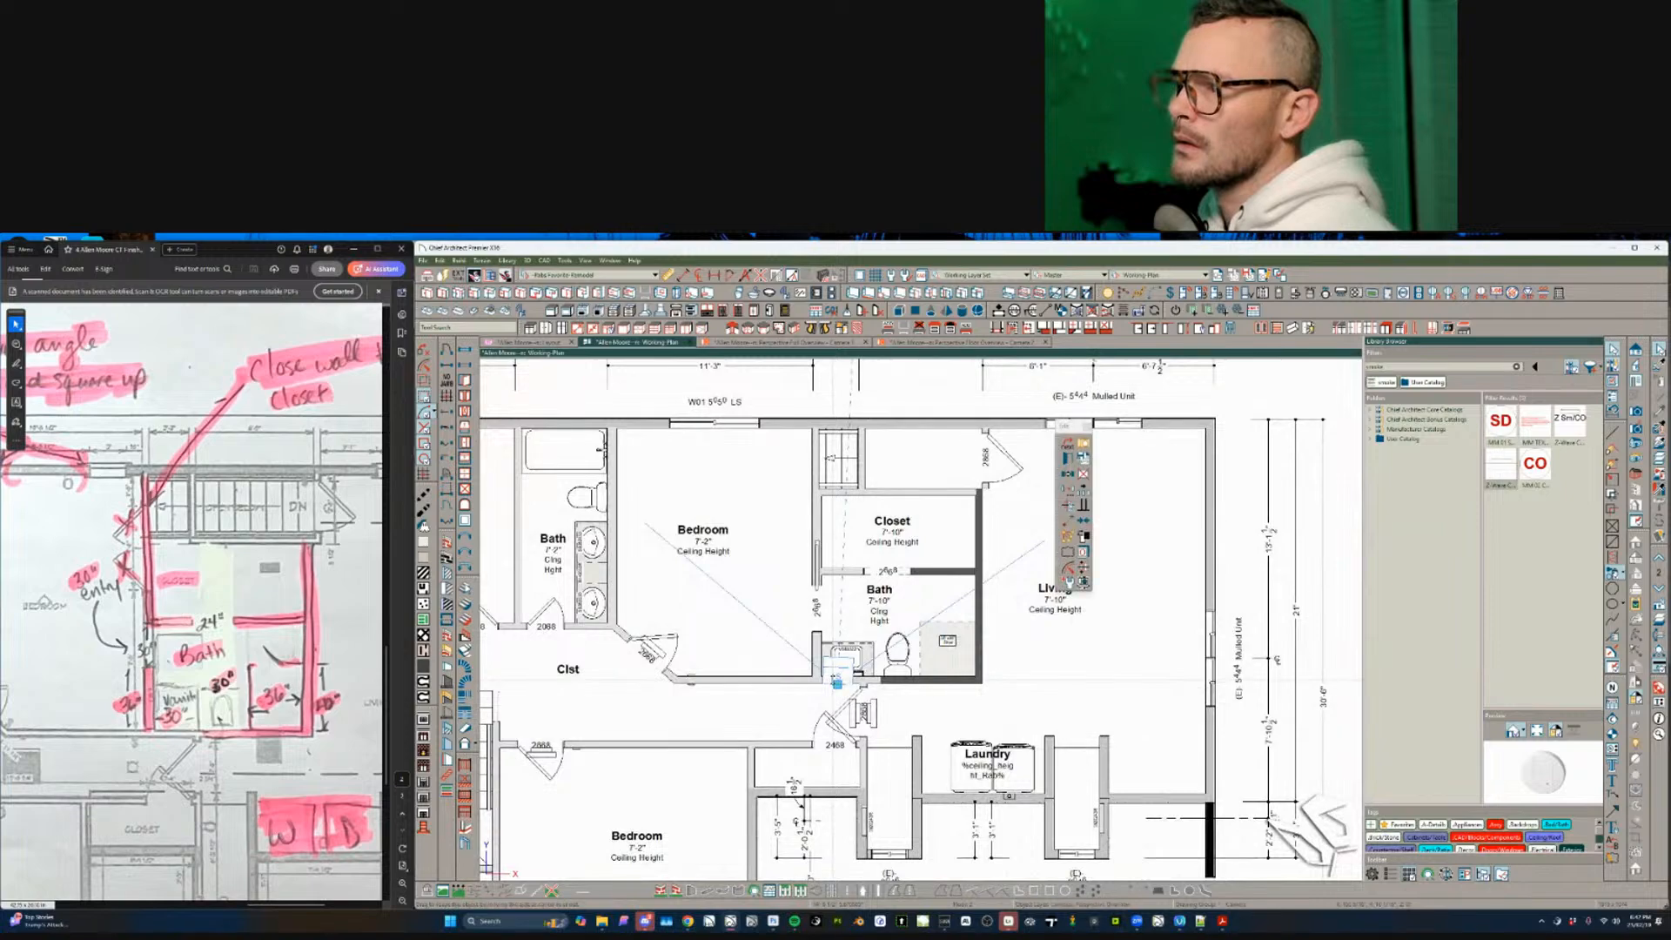
{"action": "key", "text": "Delete"}
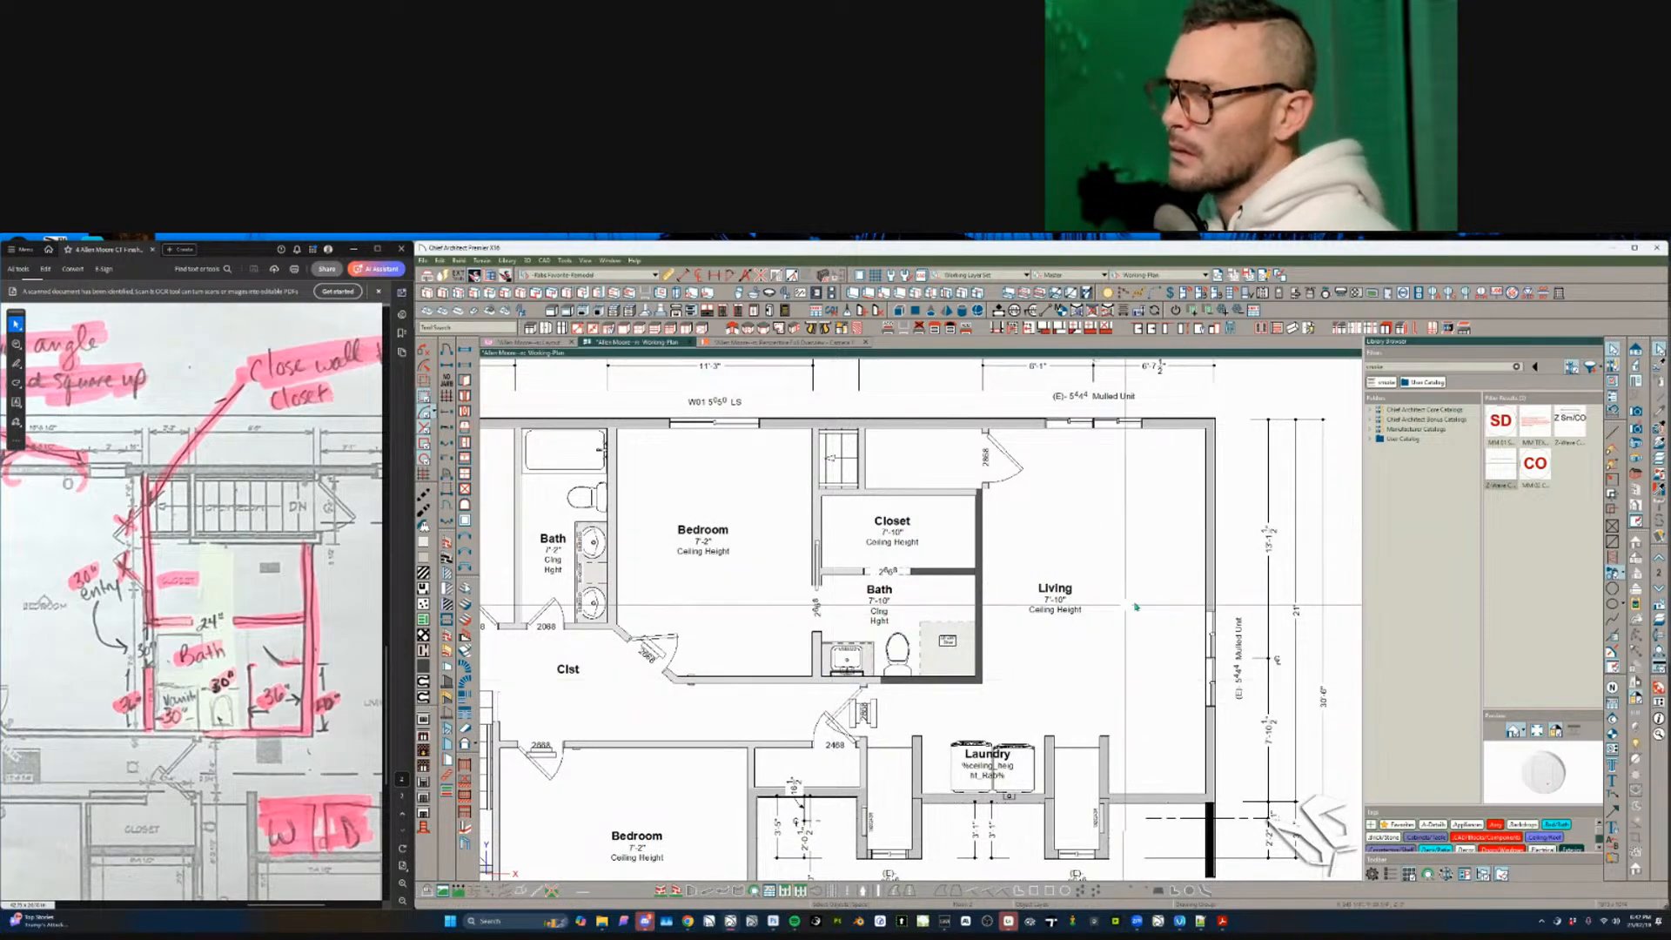
- Zoom in to check the 2468 hall door, then deselect it
{"action": "scroll", "coordinate": [848, 727], "scroll_direction": "up", "scroll_amount": 2}
{"action": "left_click", "coordinate": [837, 723]}
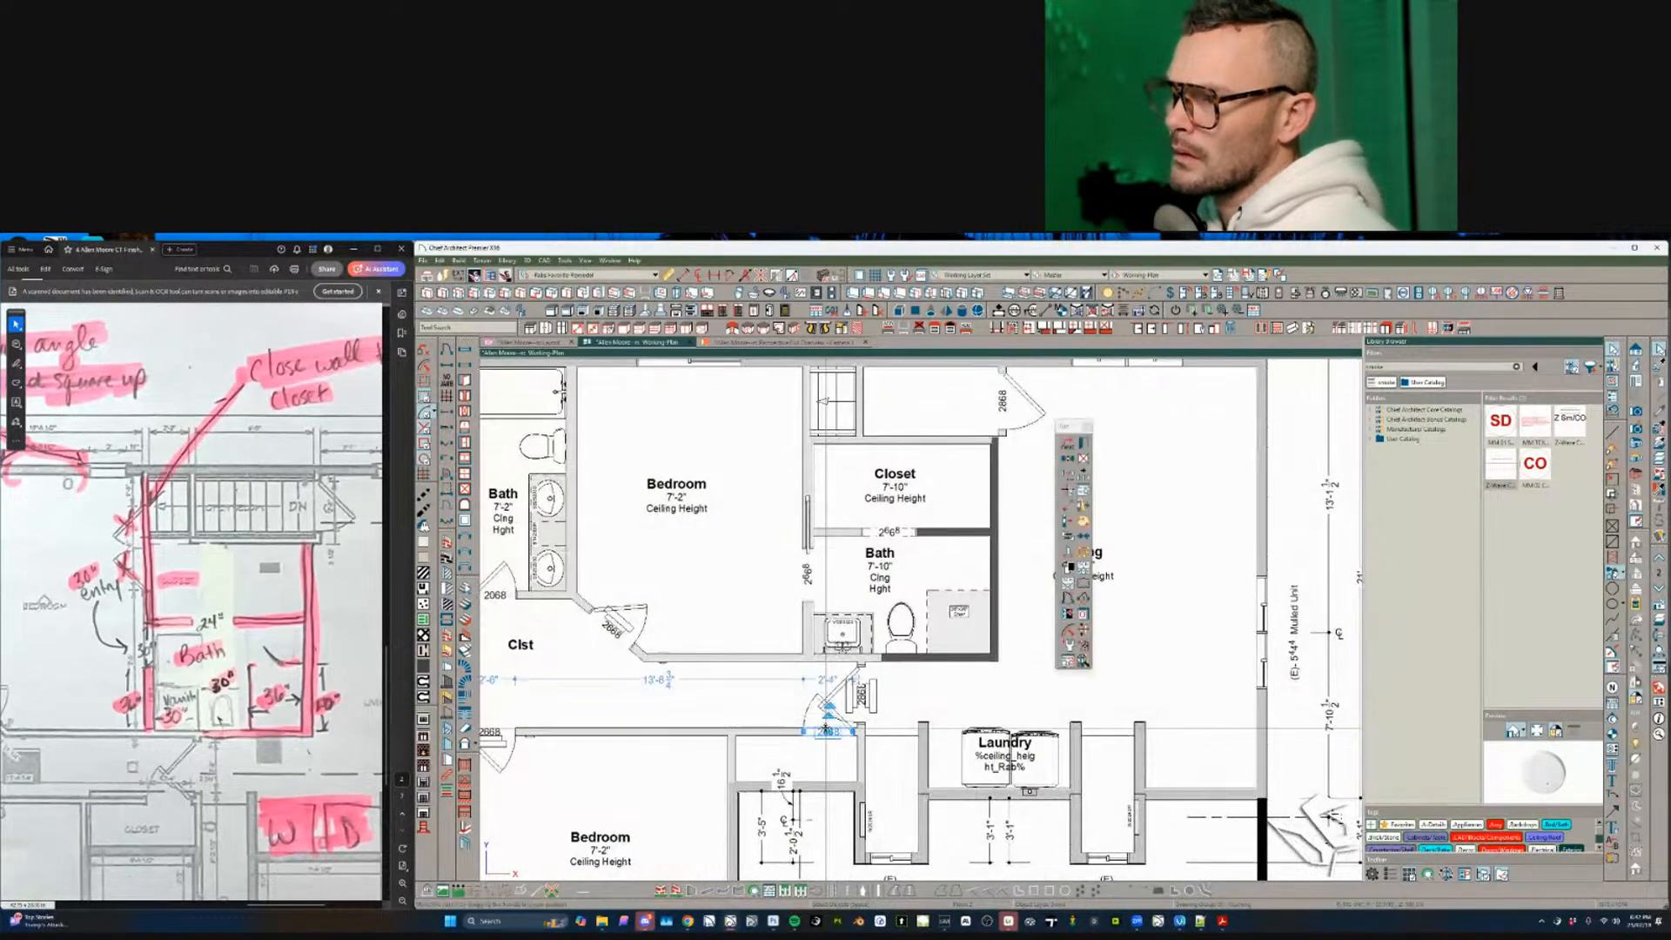
{"action": "scroll", "coordinate": [840, 727], "scroll_direction": "up", "scroll_amount": 1}
{"action": "scroll", "coordinate": [841, 729], "scroll_direction": "up", "scroll_amount": 1}
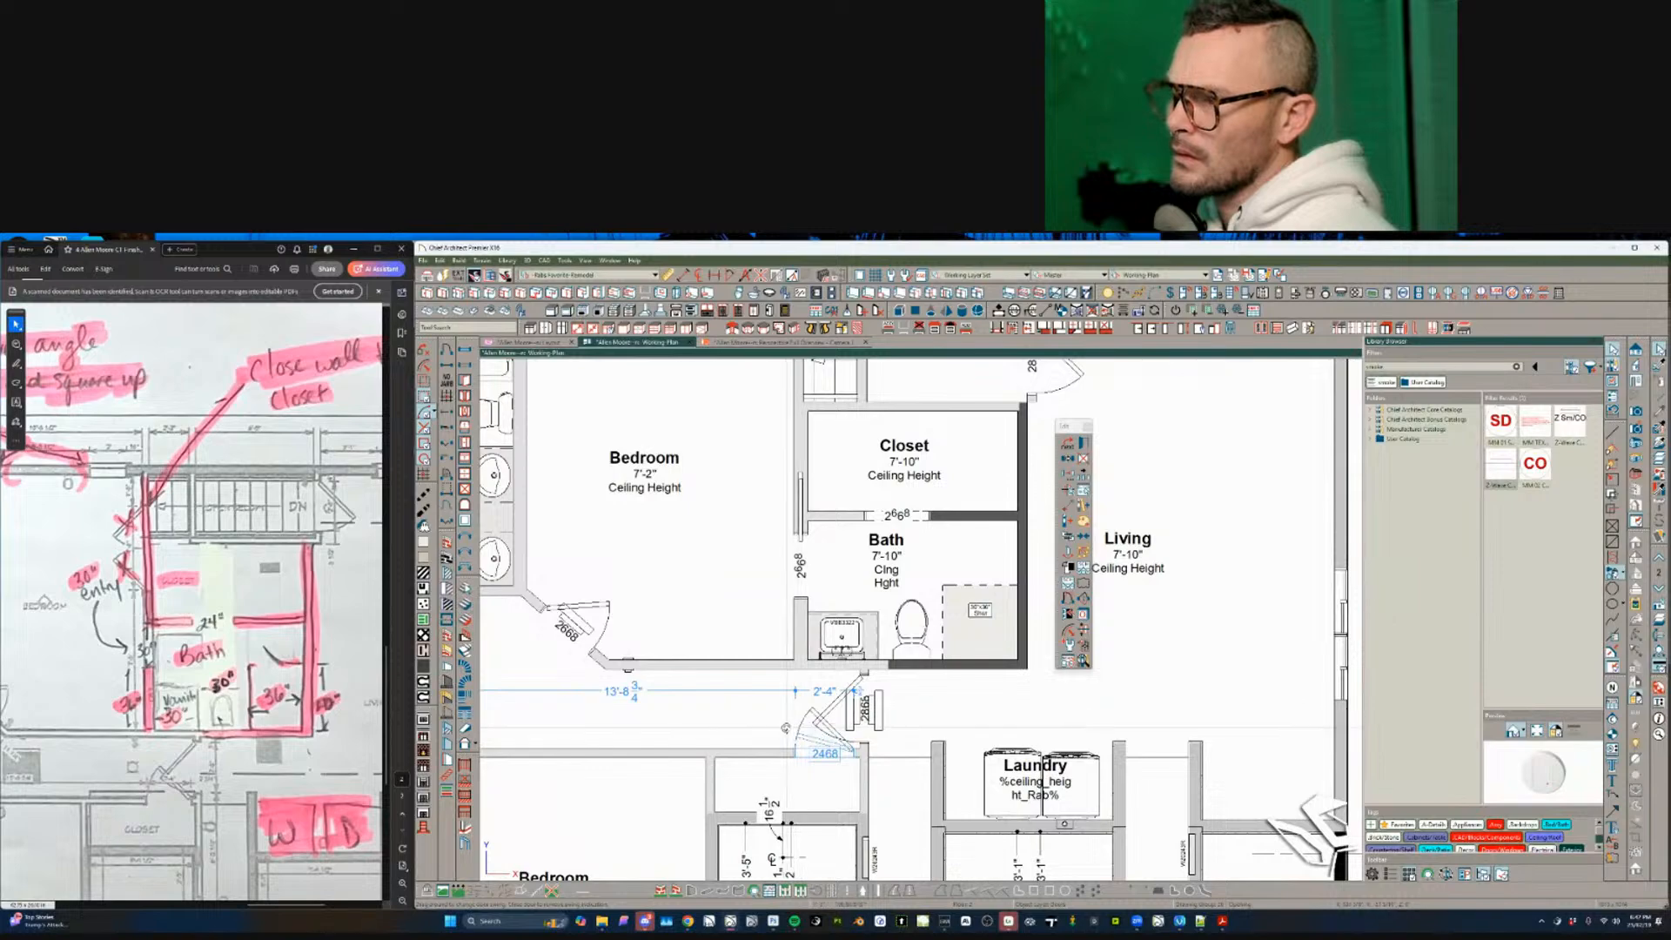
{"action": "key", "text": "Escape"}
{"action": "scroll", "coordinate": [749, 702], "scroll_direction": "down", "scroll_amount": 3}
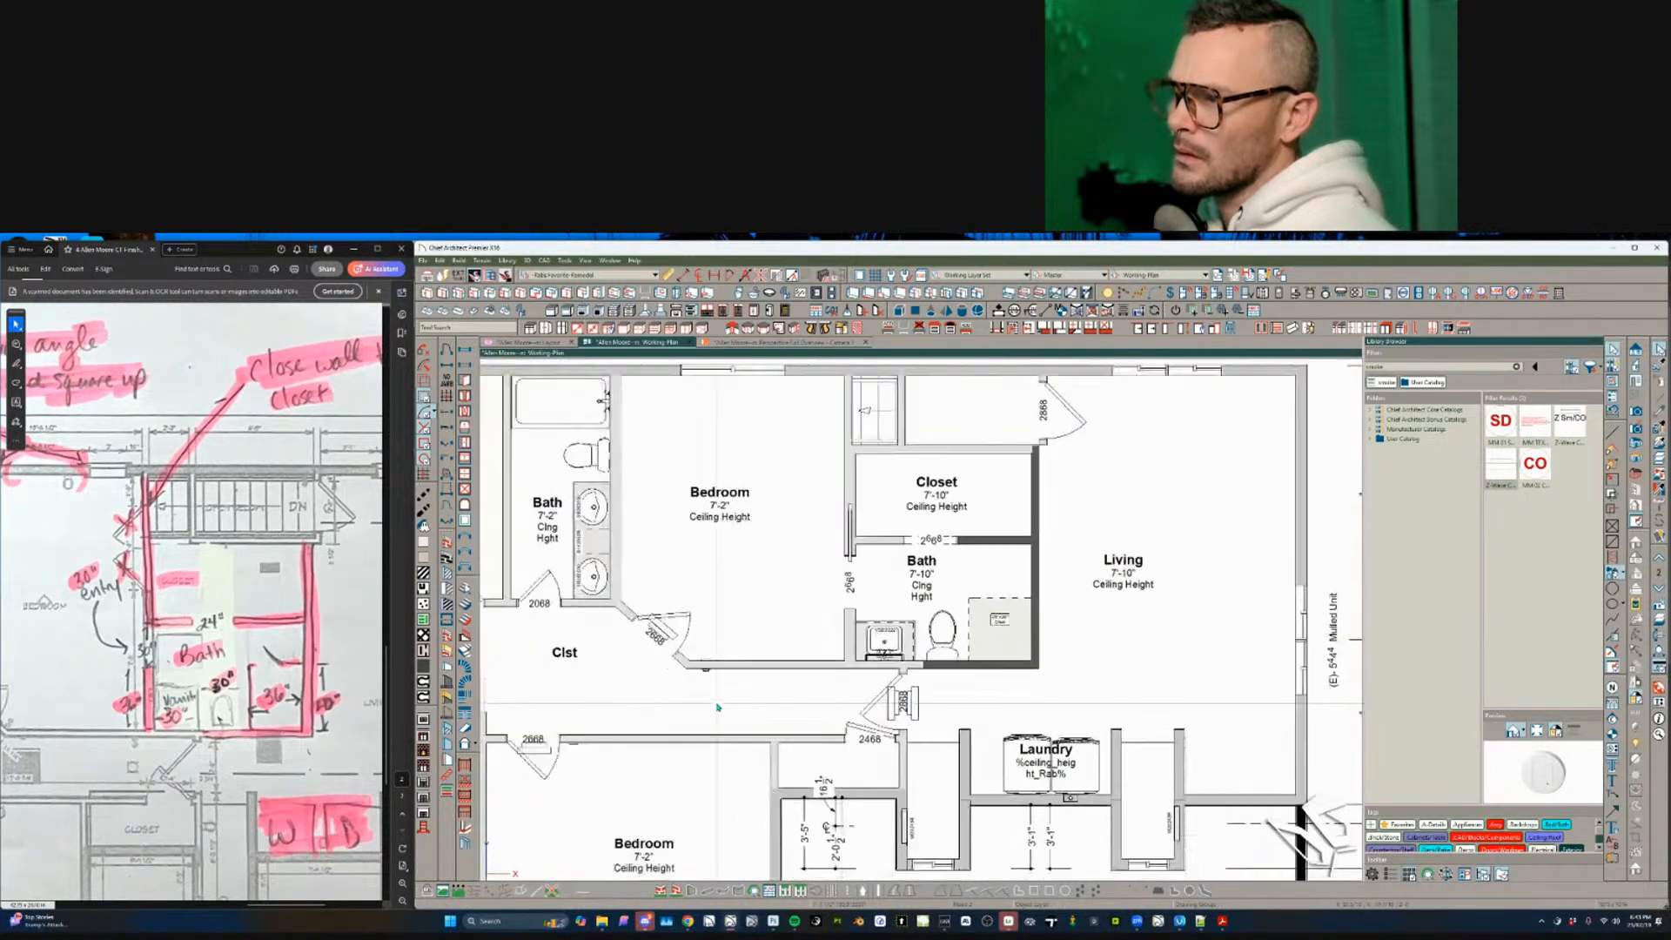
{"action": "scroll", "coordinate": [717, 707], "scroll_direction": "down", "scroll_amount": 4}
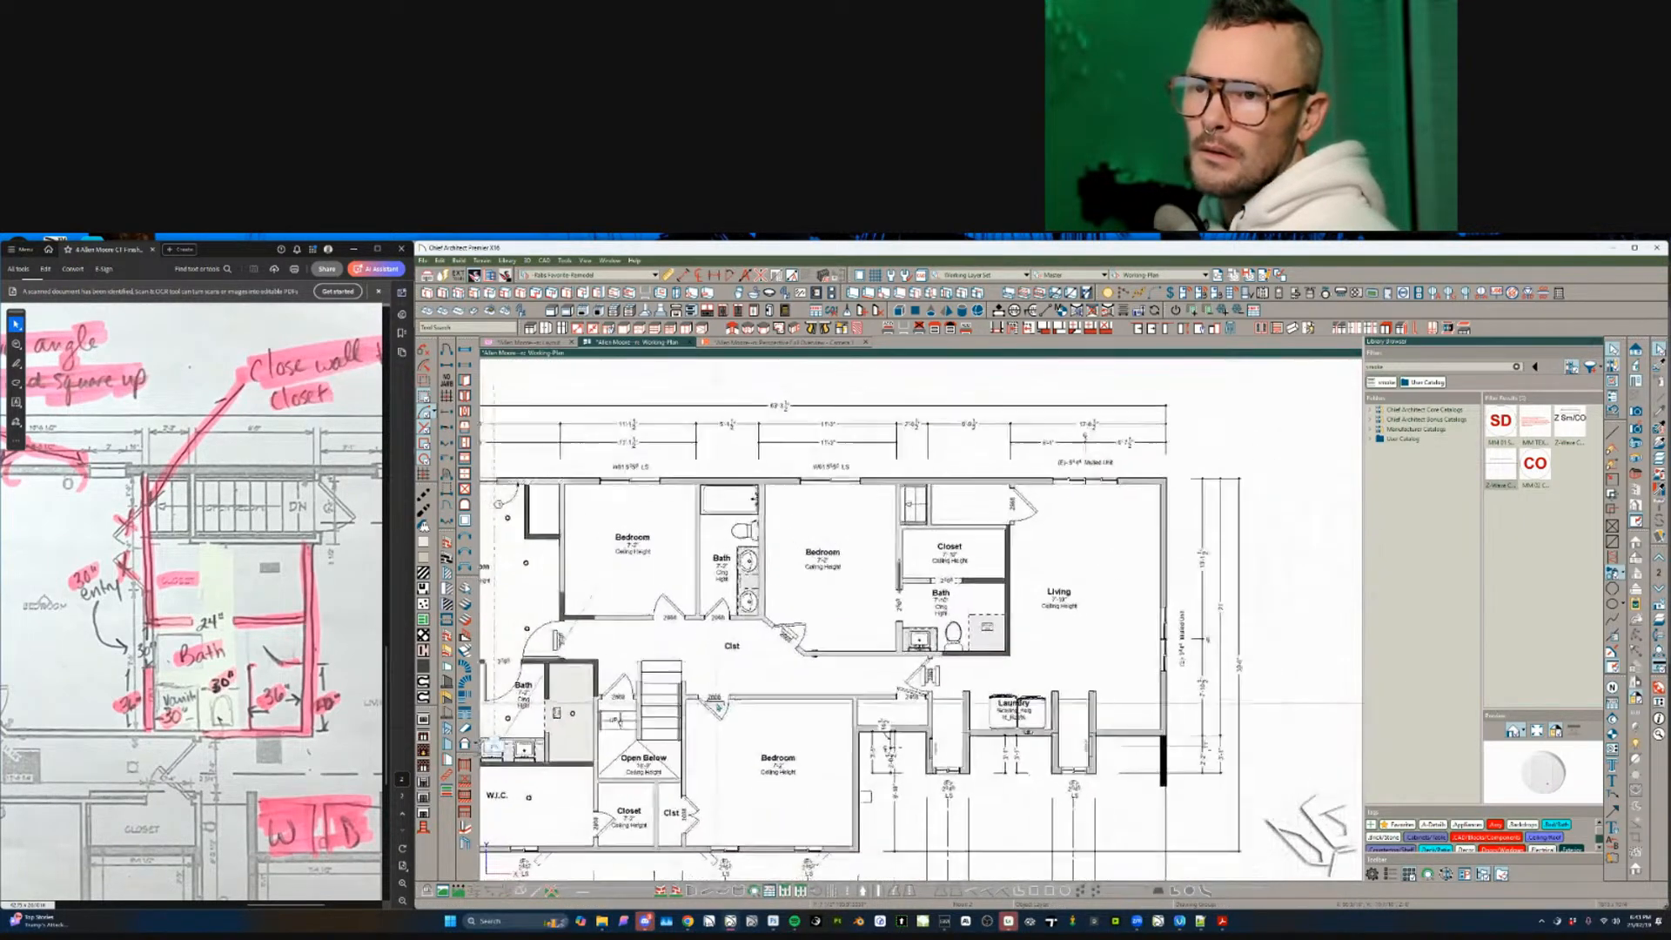
{"action": "left_click", "coordinate": [104, 574]}
{"action": "scroll", "coordinate": [146, 593], "scroll_direction": "down", "scroll_amount": 5, "text": "ctrl"}
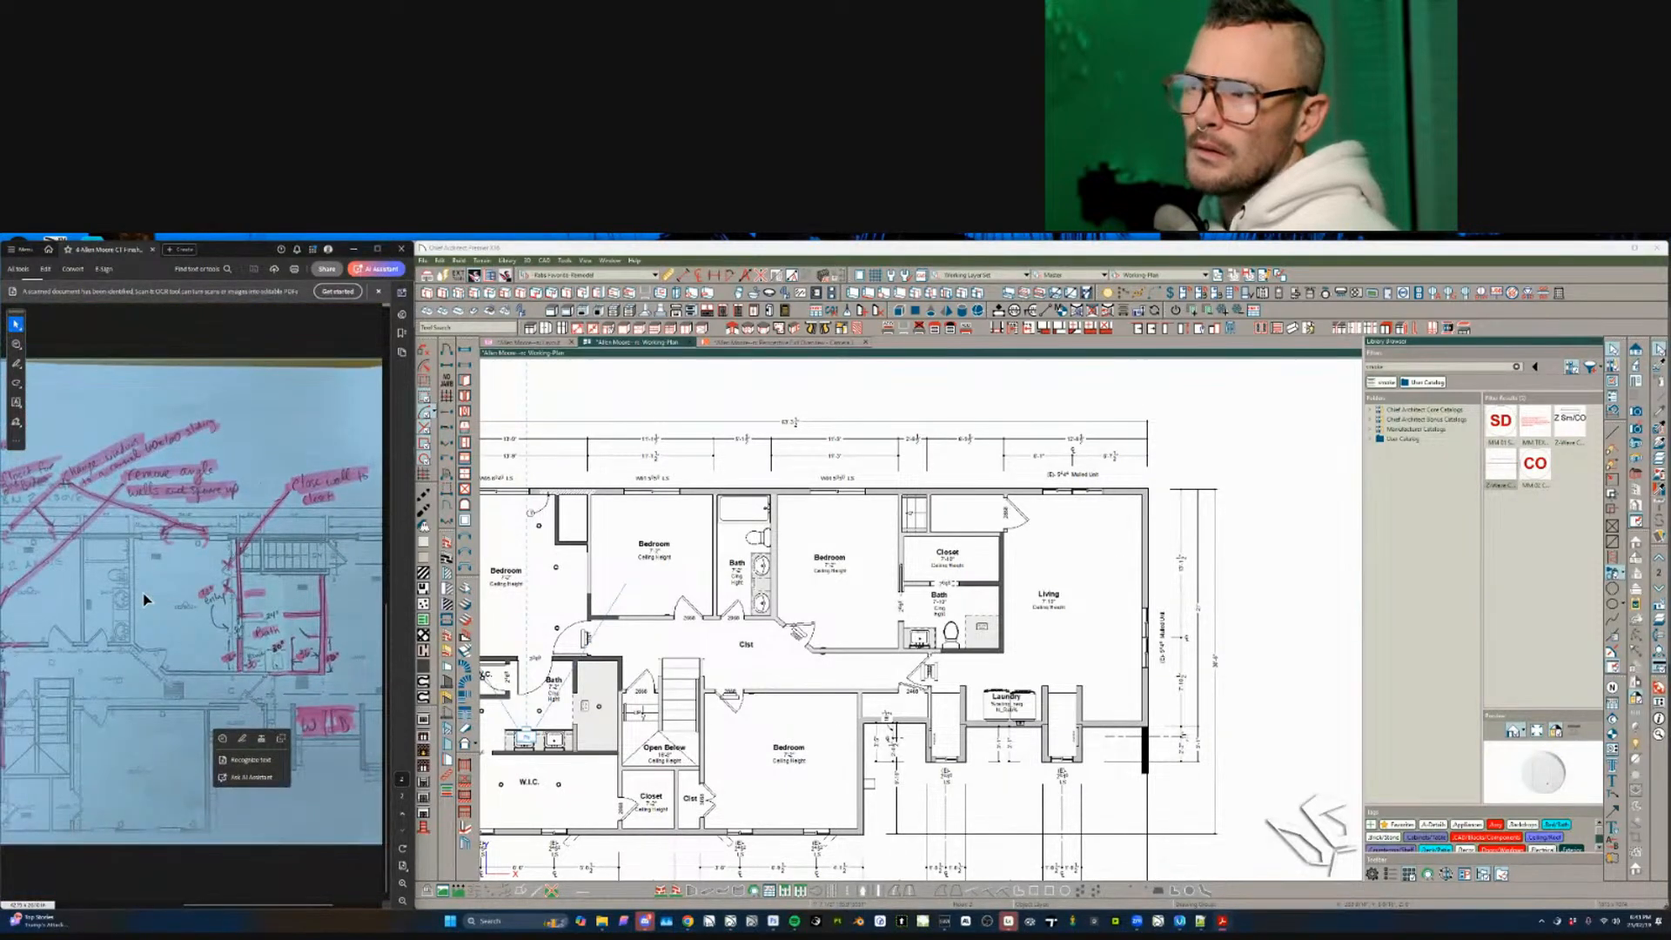
{"action": "scroll", "coordinate": [174, 600], "scroll_direction": "down", "scroll_amount": 2, "text": "ctrl"}
{"action": "scroll", "coordinate": [270, 600], "scroll_direction": "up", "scroll_amount": 2, "text": "ctrl"}
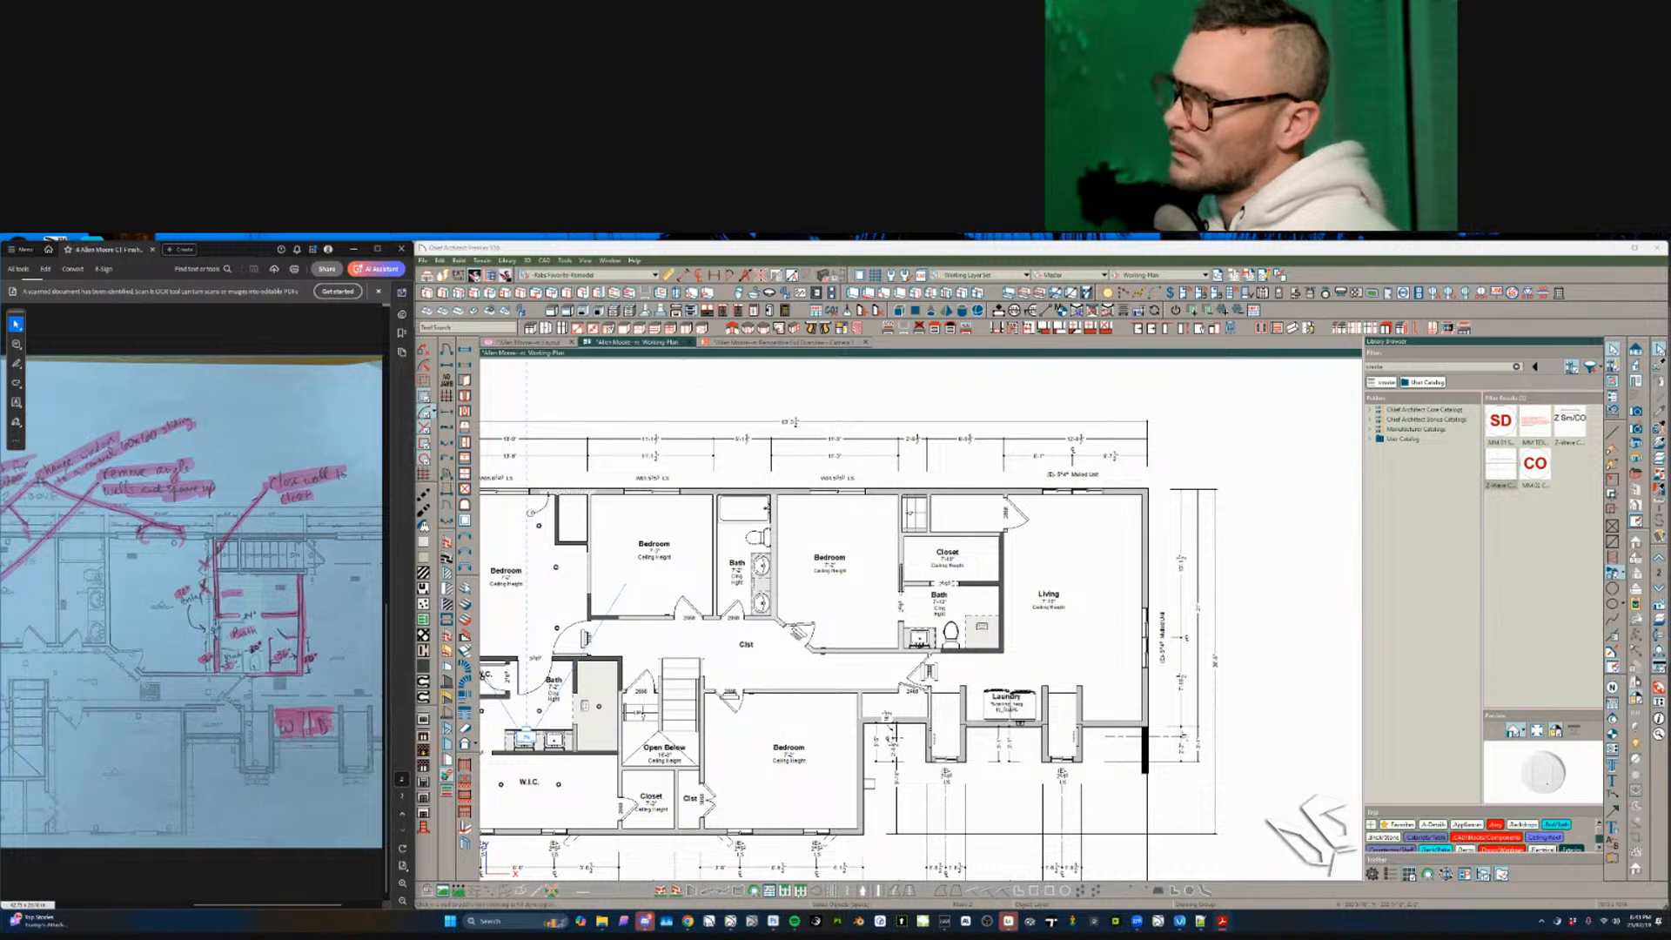
{"action": "left_click", "coordinate": [447, 774]}
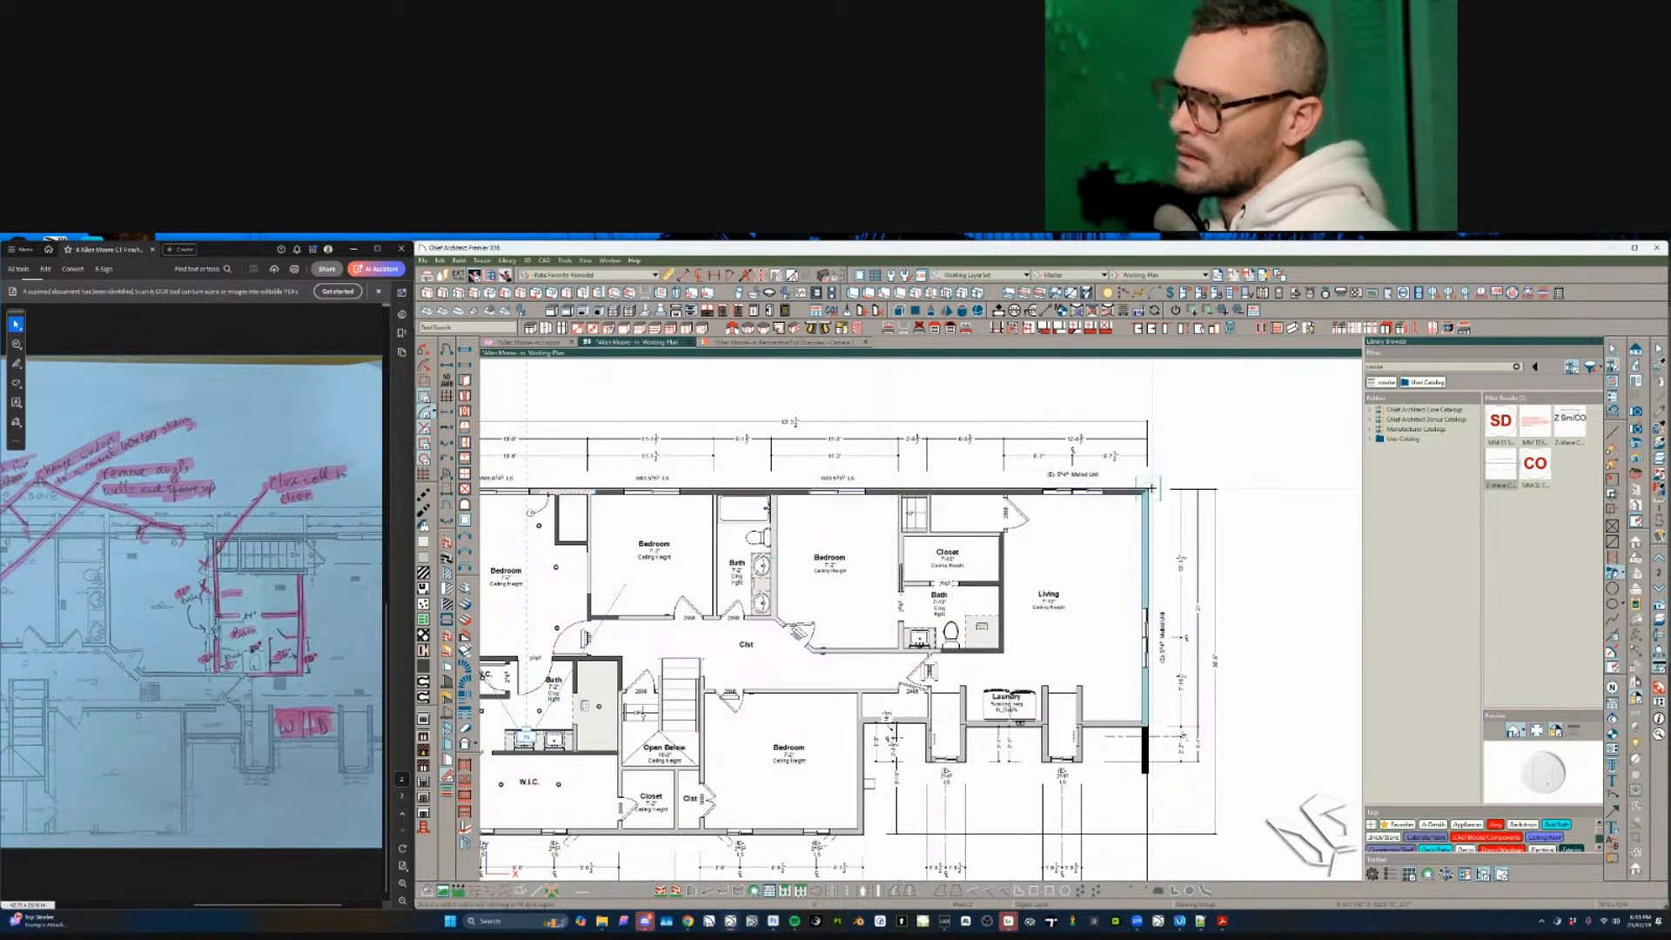
{"action": "left_click", "coordinate": [1143, 493]}
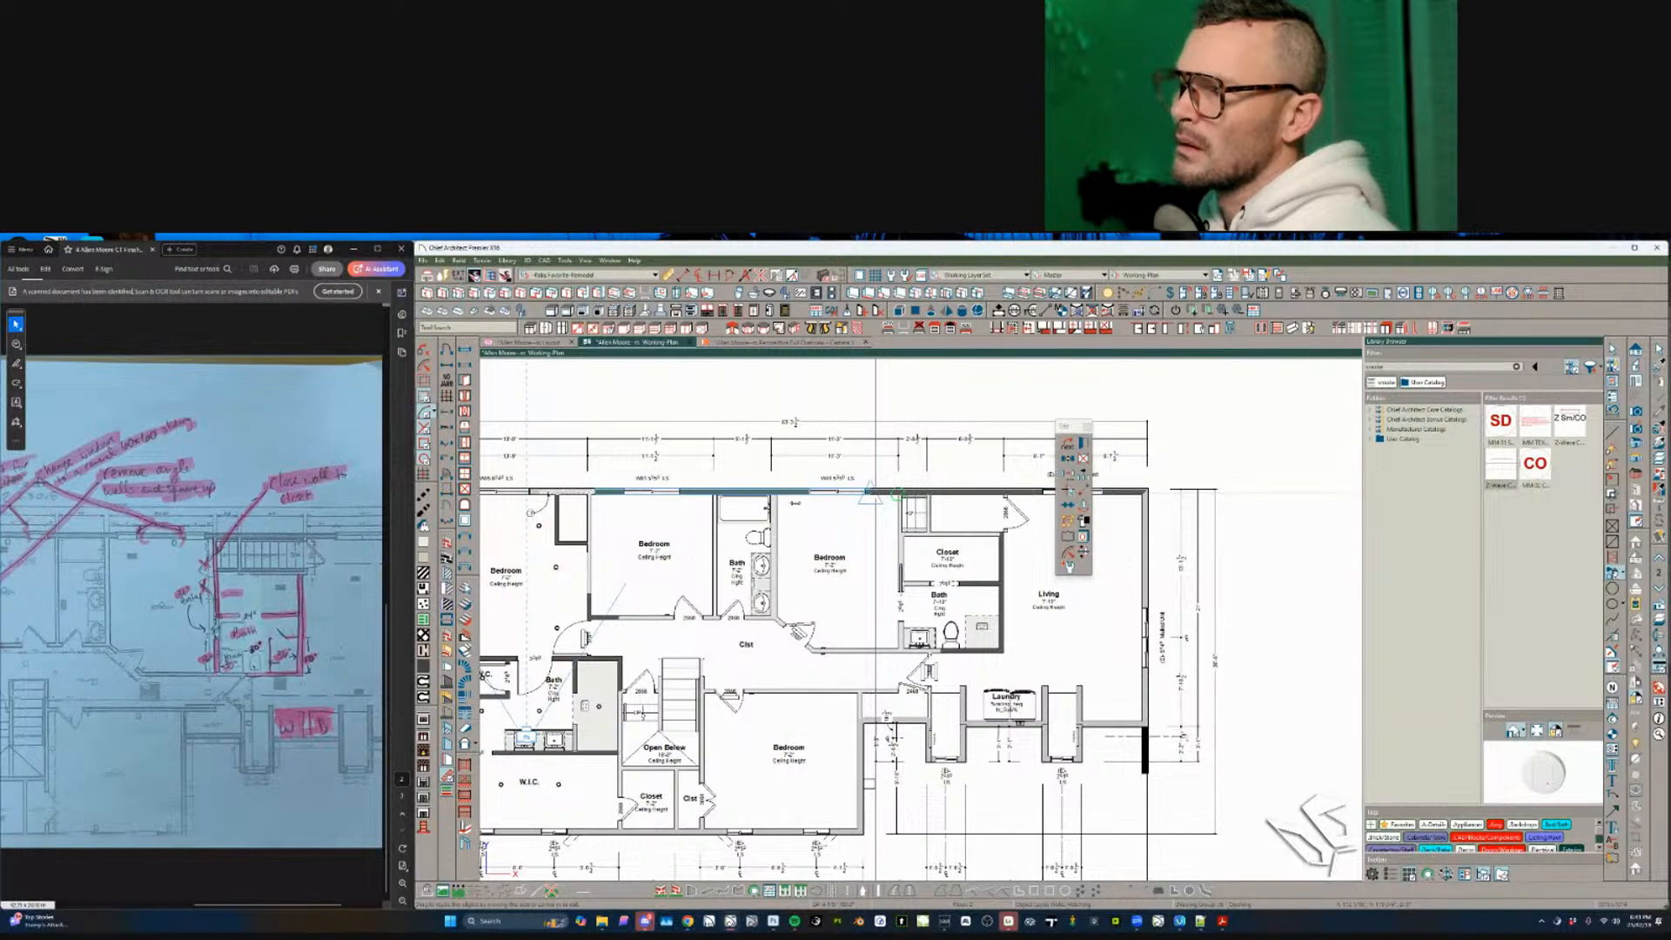
{"action": "scroll", "coordinate": [714, 461], "scroll_direction": "up", "scroll_amount": 3}
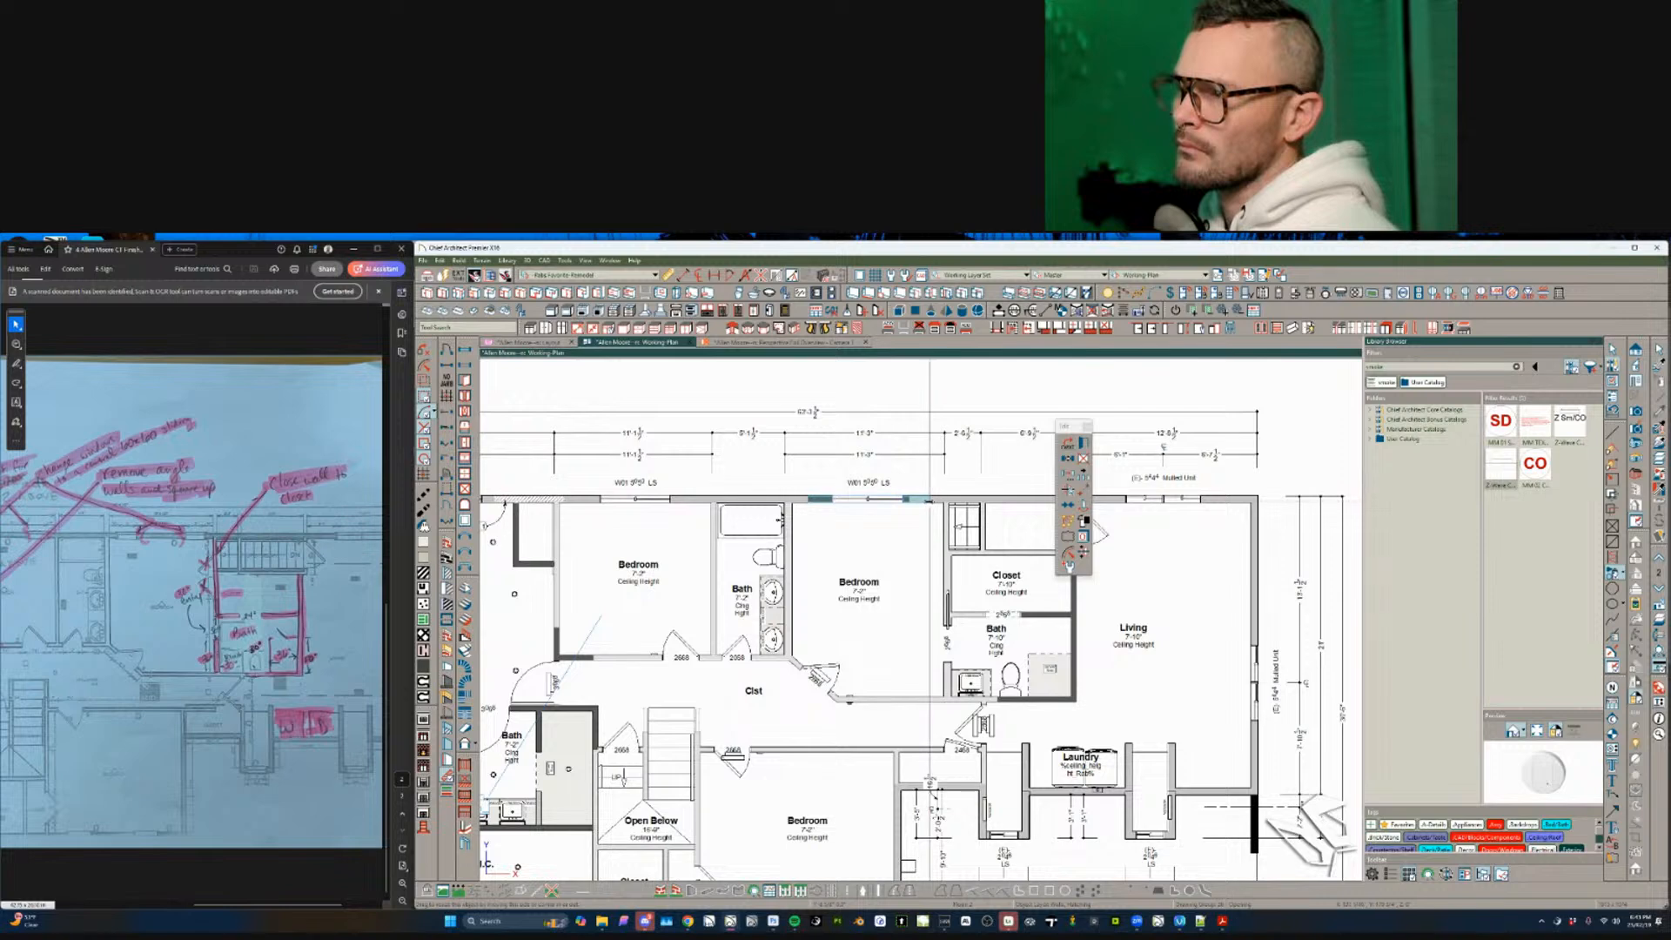
{"action": "left_click", "coordinate": [651, 515]}
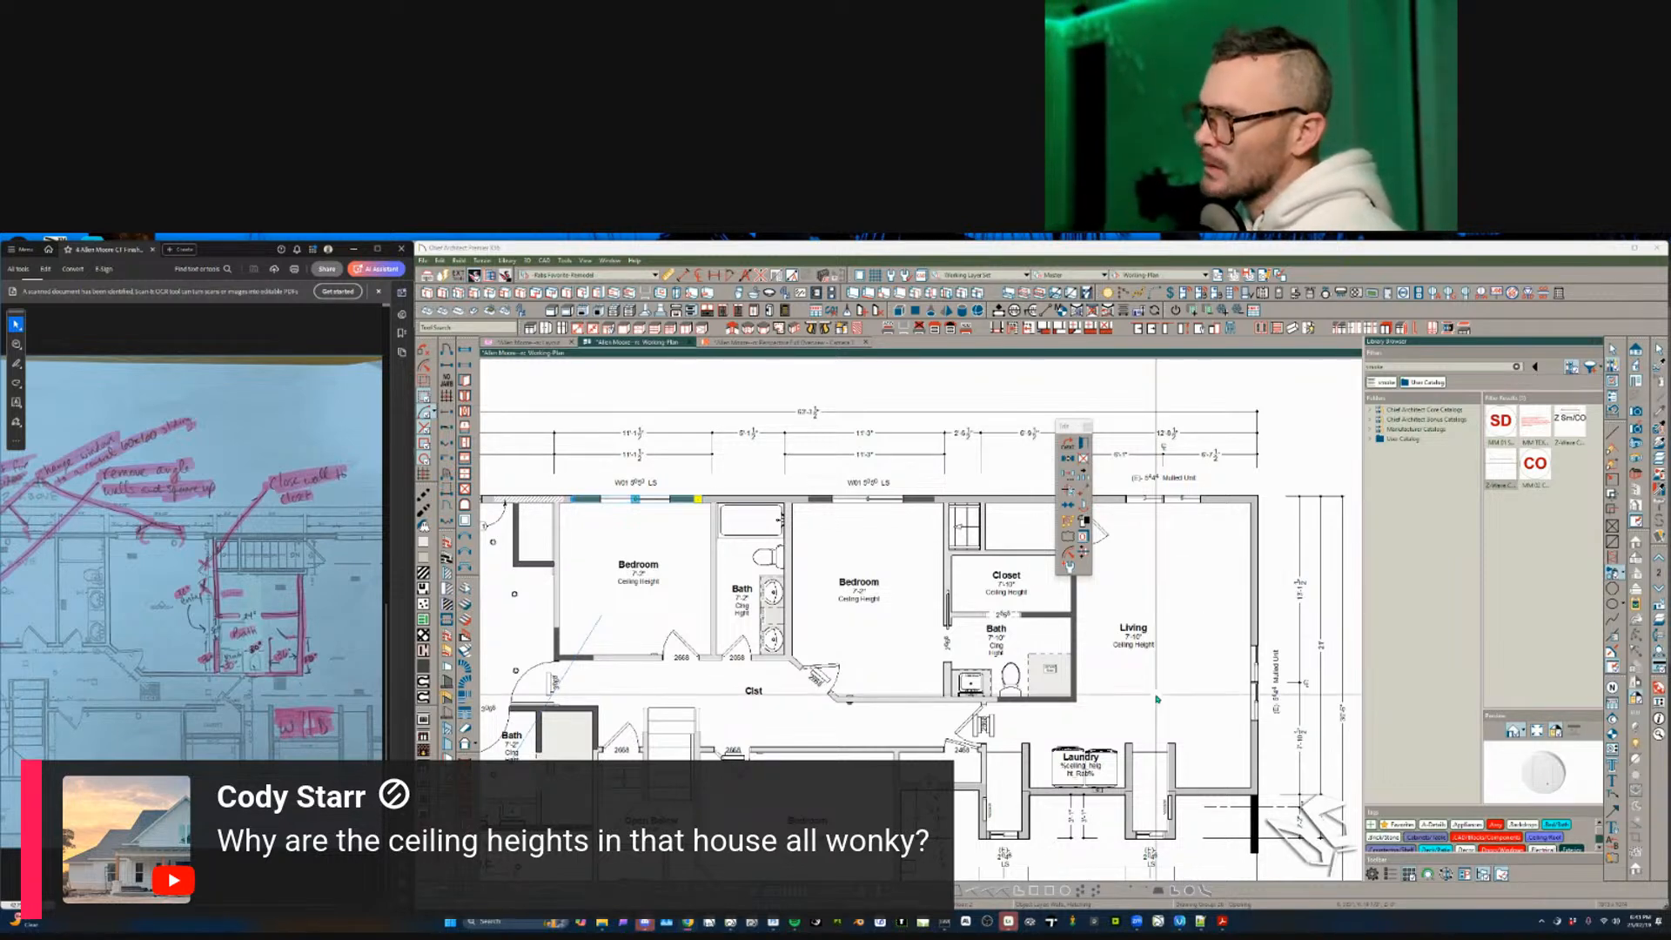
- Move the Laundry room label above the washer and dryer
{"action": "scroll", "coordinate": [1085, 757], "scroll_direction": "up", "scroll_amount": 1}
{"action": "left_click", "coordinate": [1099, 764]}
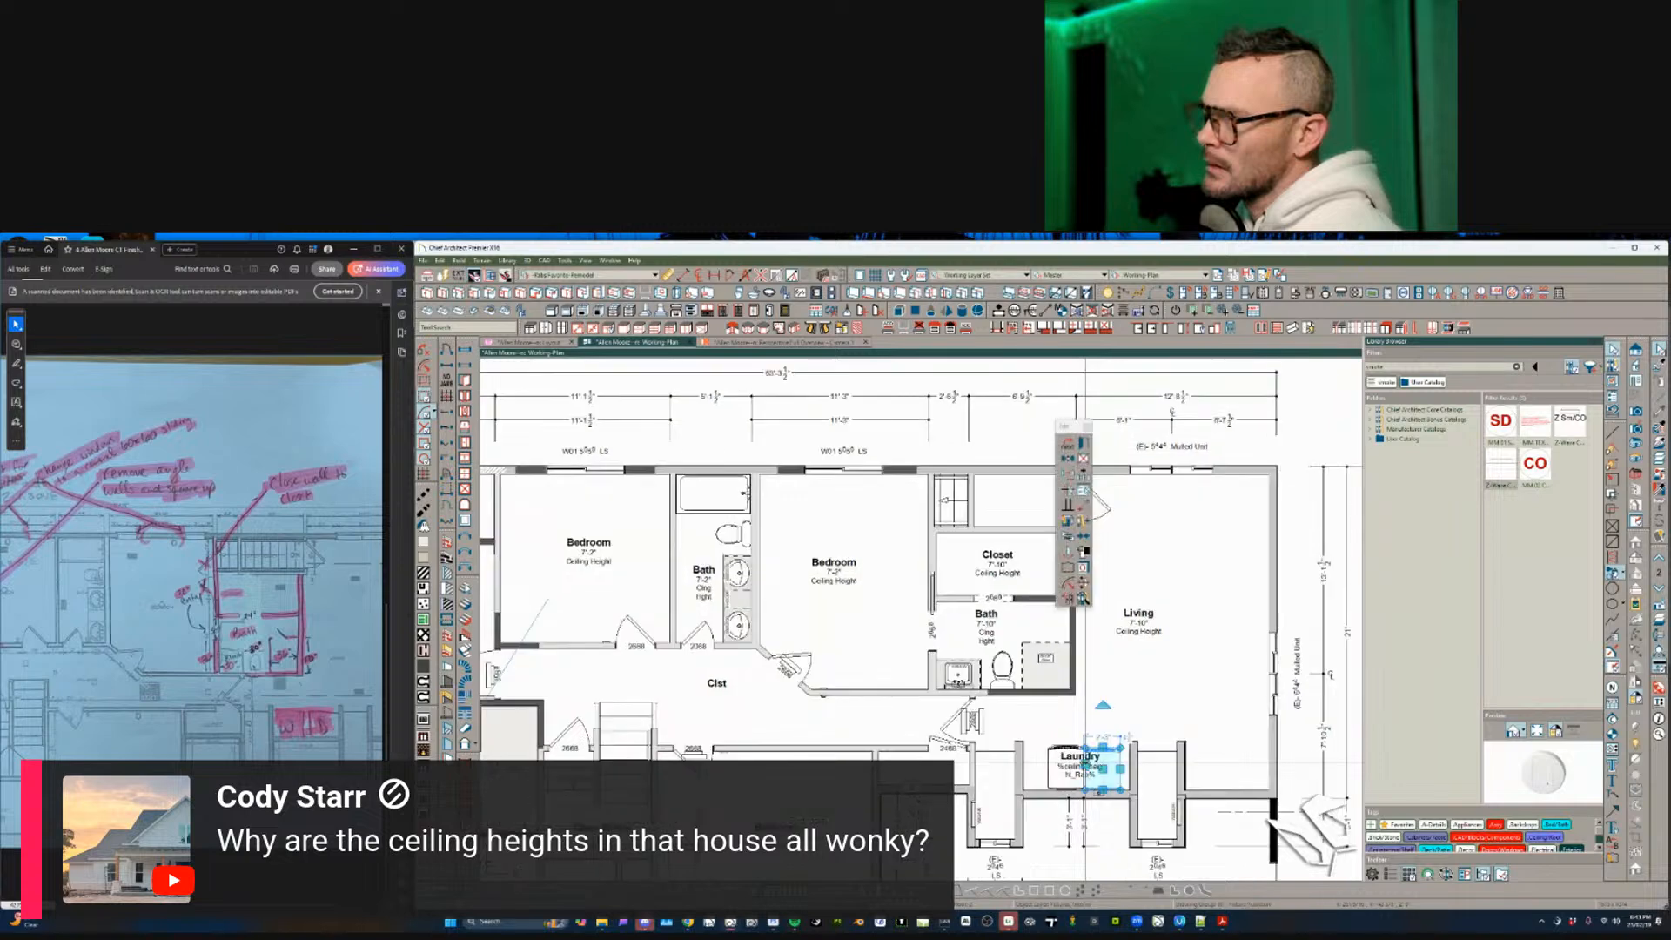
{"action": "left_click", "coordinate": [1079, 769]}
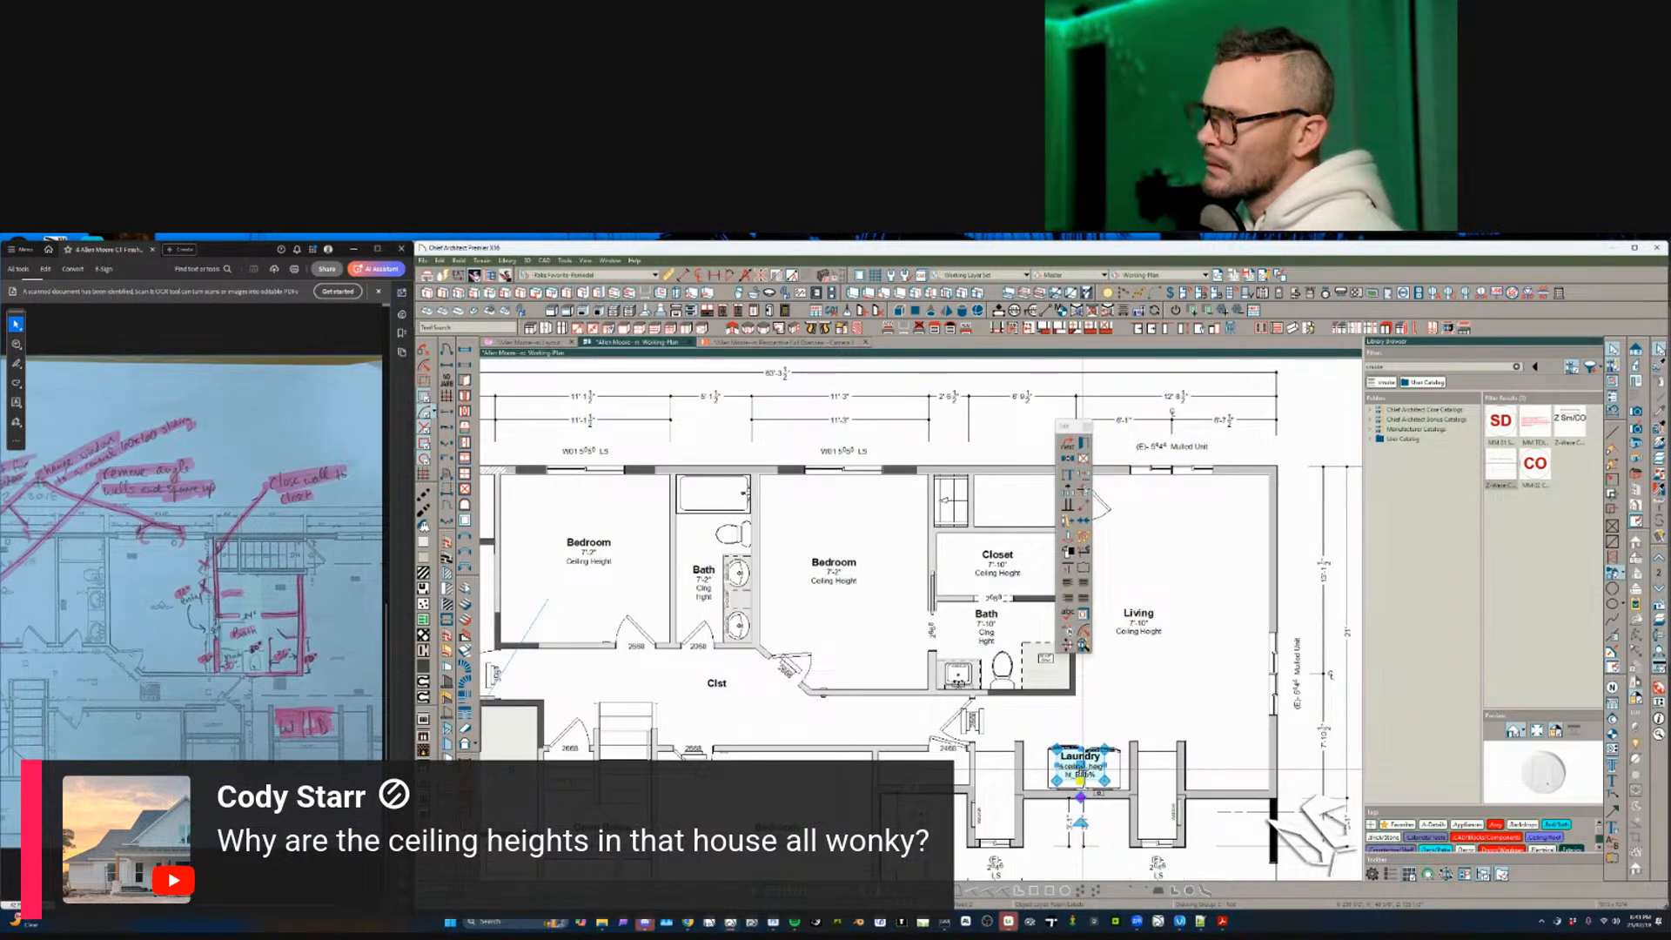
{"action": "left_click_drag", "start_coordinate": [1083, 721], "coordinate": [1082, 721]}
{"action": "left_click", "coordinate": [1131, 703]}
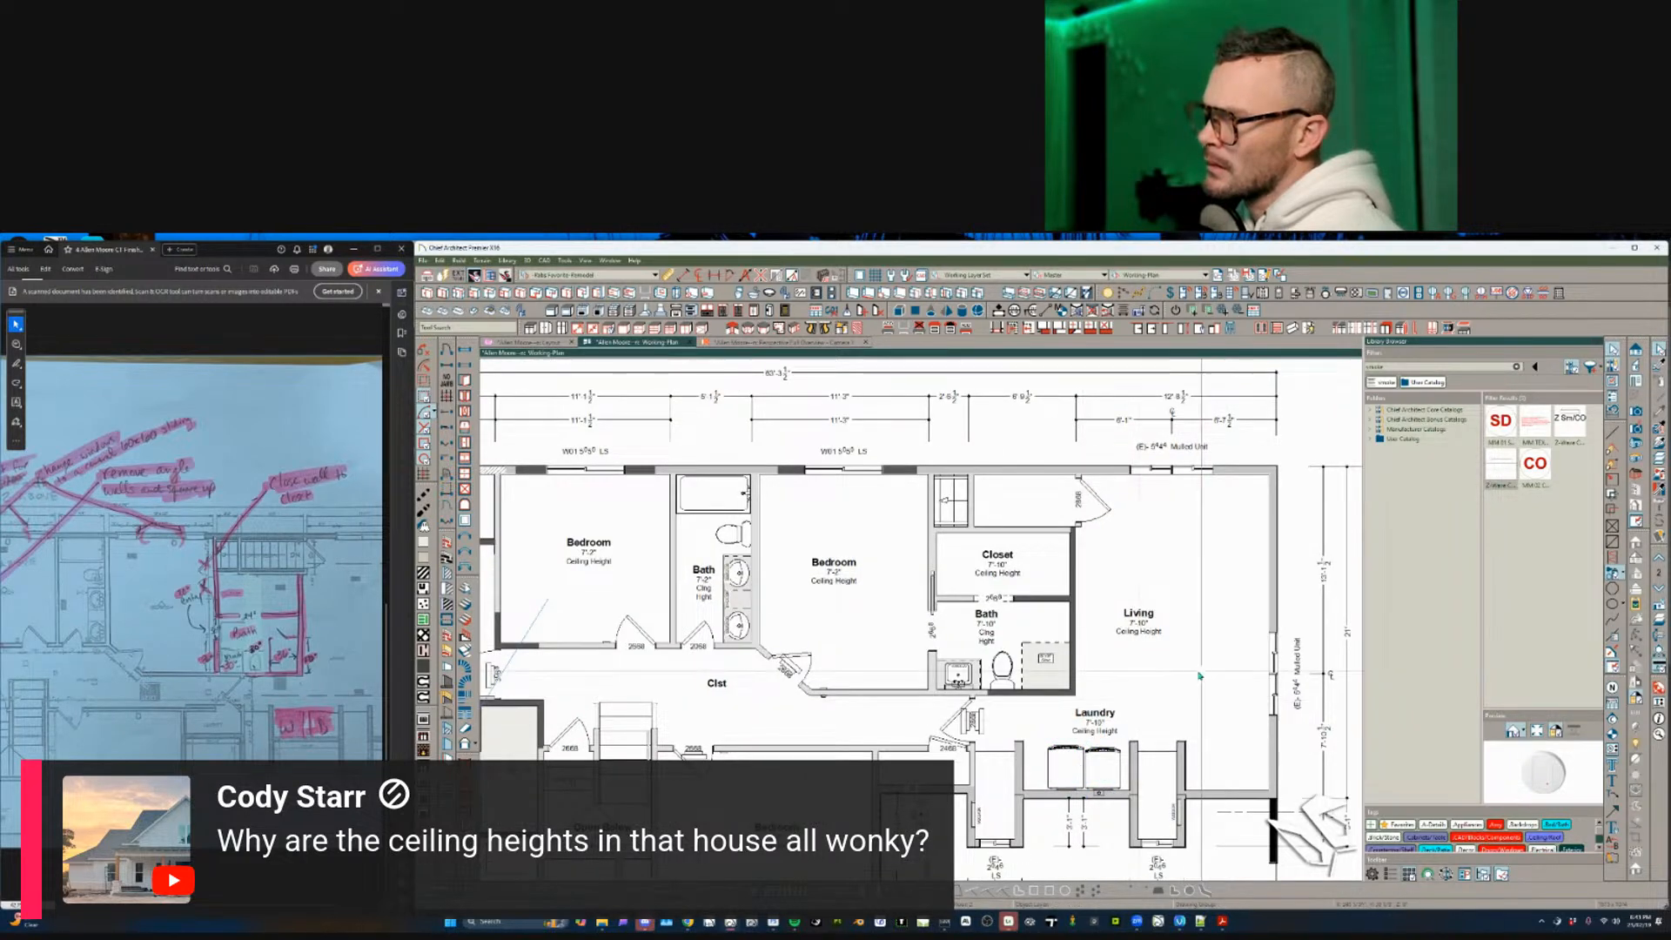
{"action": "left_click", "coordinate": [1106, 712]}
{"action": "scroll", "coordinate": [1129, 710], "scroll_direction": "up", "scroll_amount": 3}
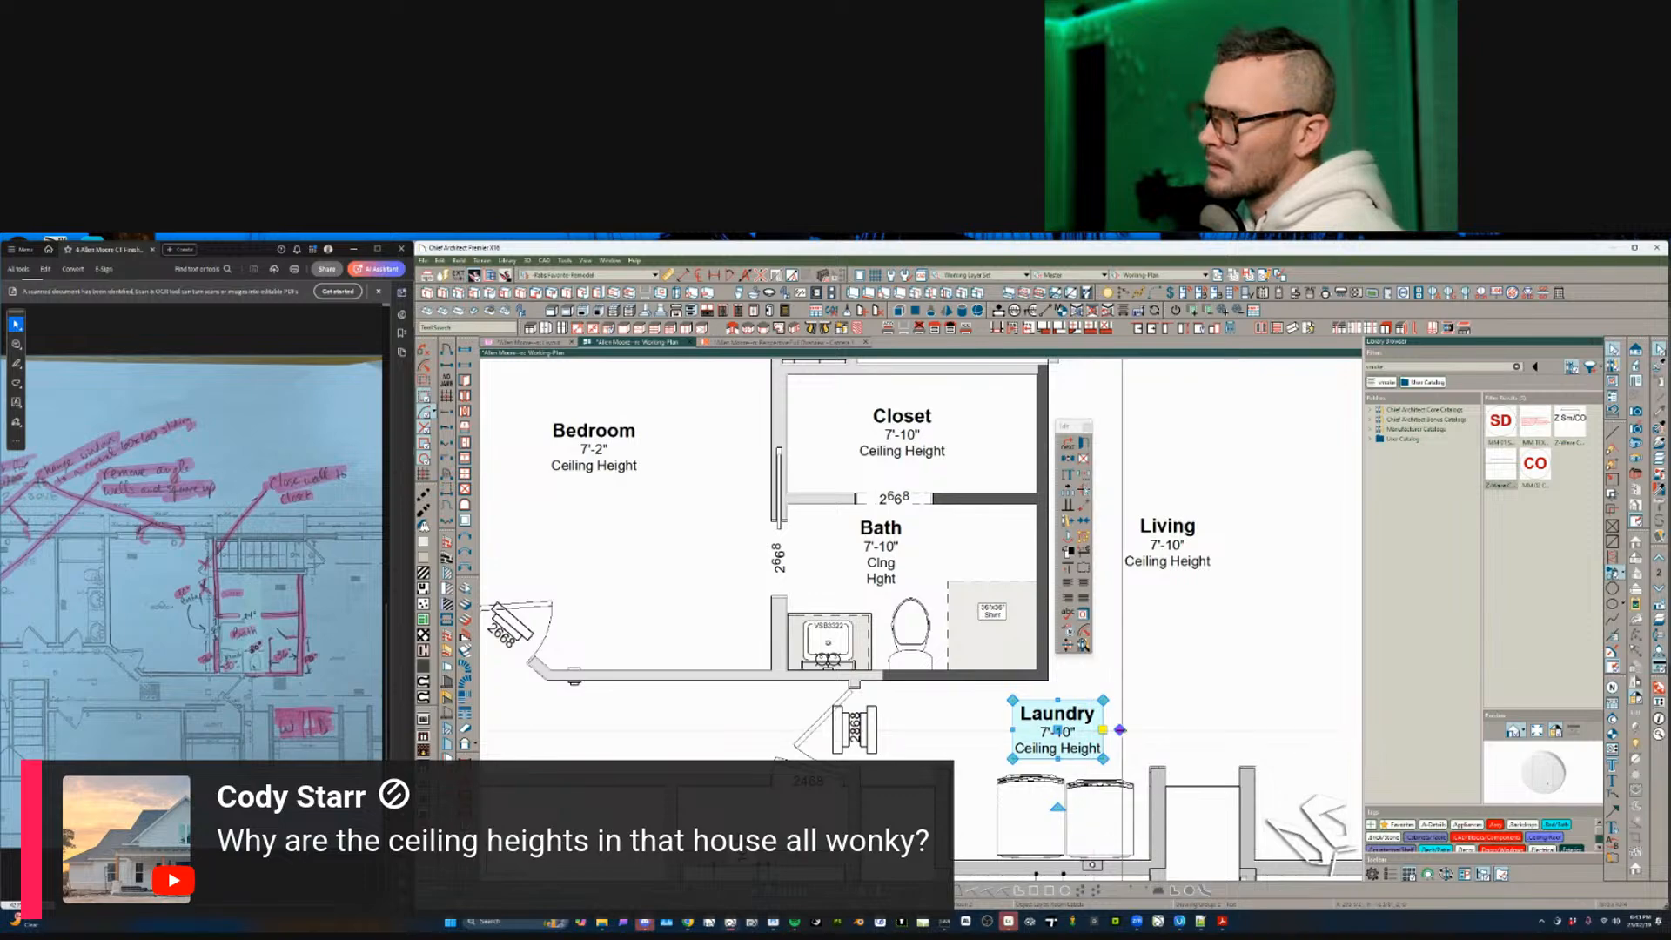
{"action": "left_click", "coordinate": [1120, 744]}
- Change the central Clst room's type to Hall
{"action": "scroll", "coordinate": [1120, 741], "scroll_direction": "down", "scroll_amount": 3}
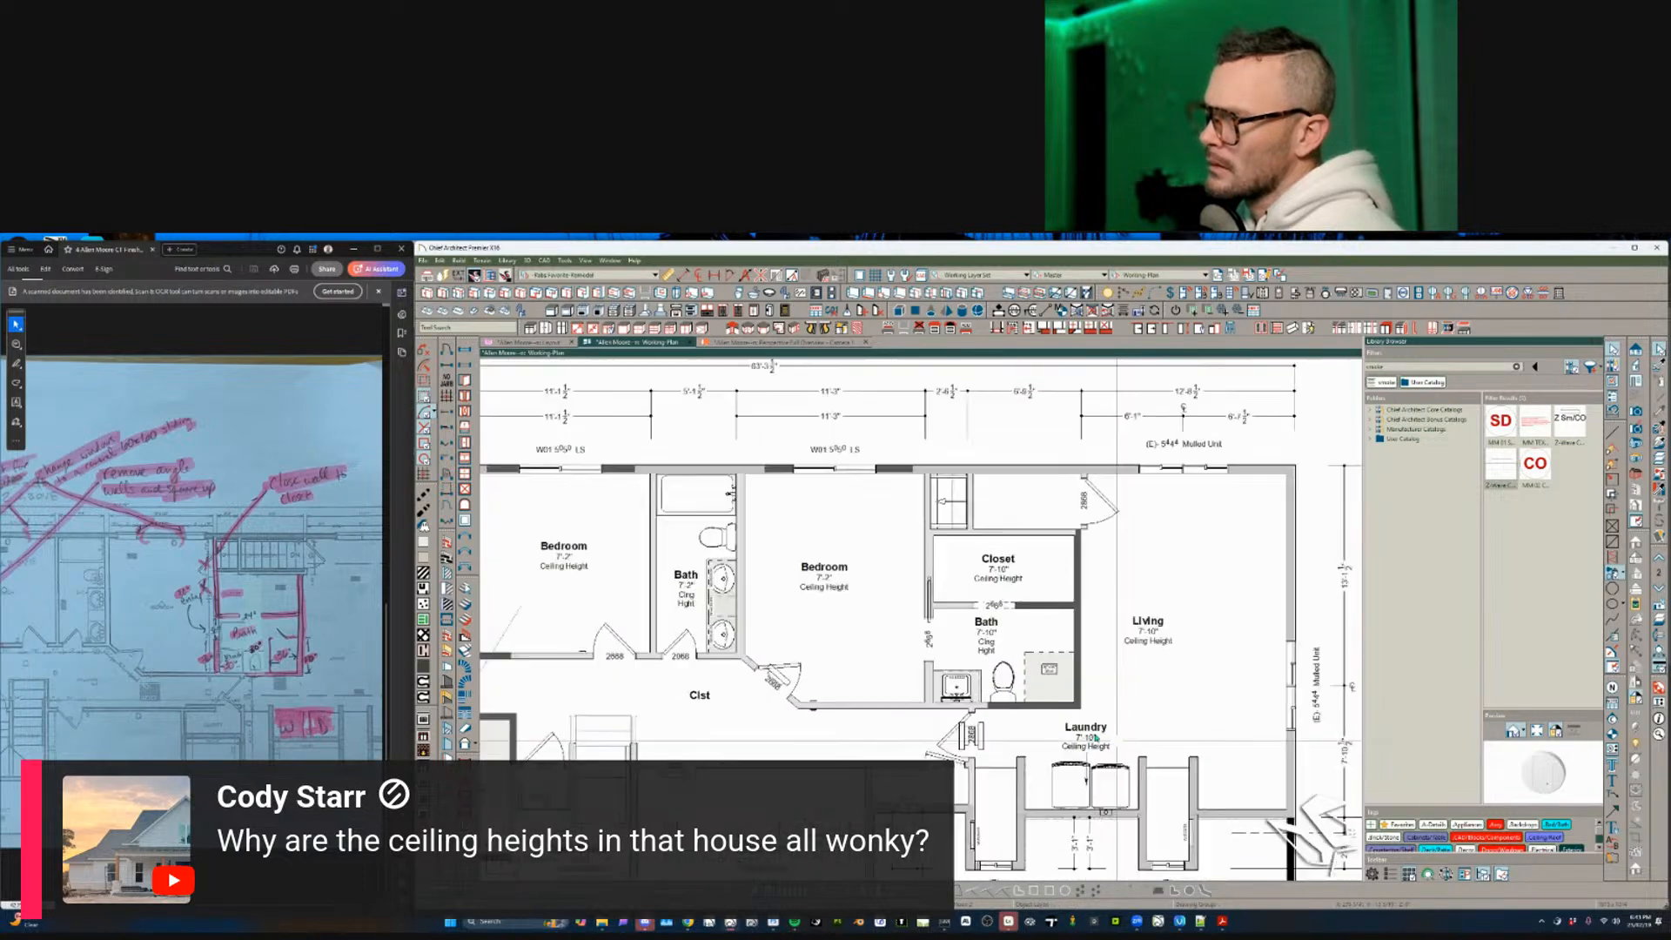
{"action": "scroll", "coordinate": [710, 713], "scroll_direction": "down", "scroll_amount": 2}
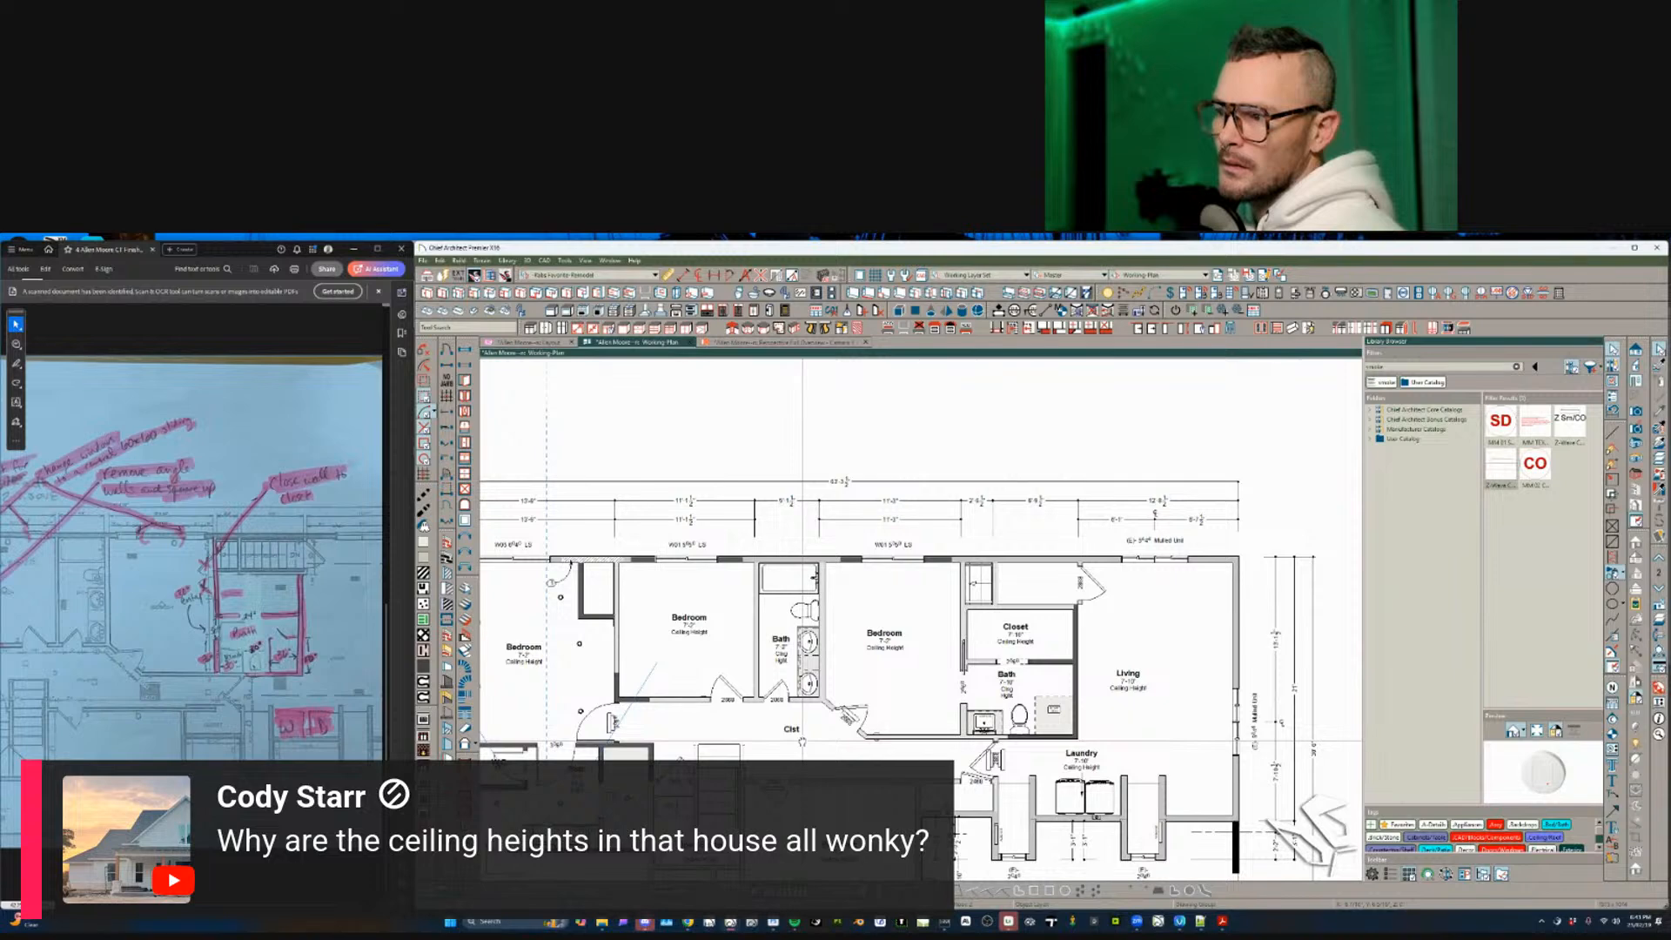
{"action": "scroll", "coordinate": [801, 741], "scroll_direction": "down", "scroll_amount": 1}
{"action": "left_click", "coordinate": [819, 754]}
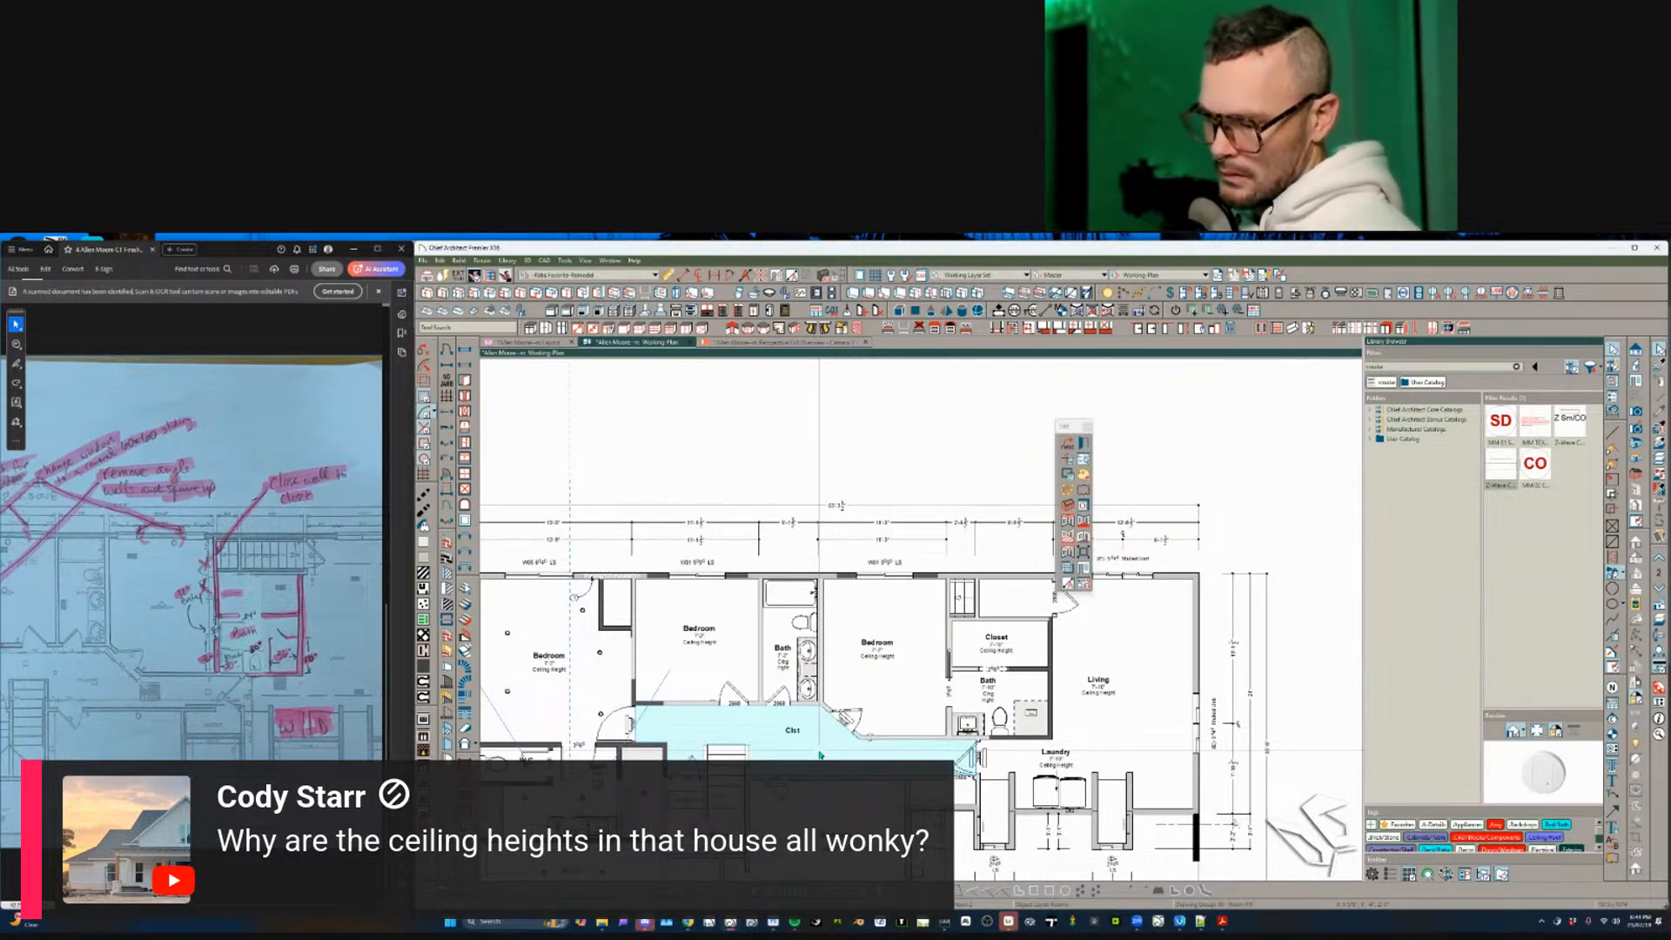
{"action": "double_click", "coordinate": [819, 754]}
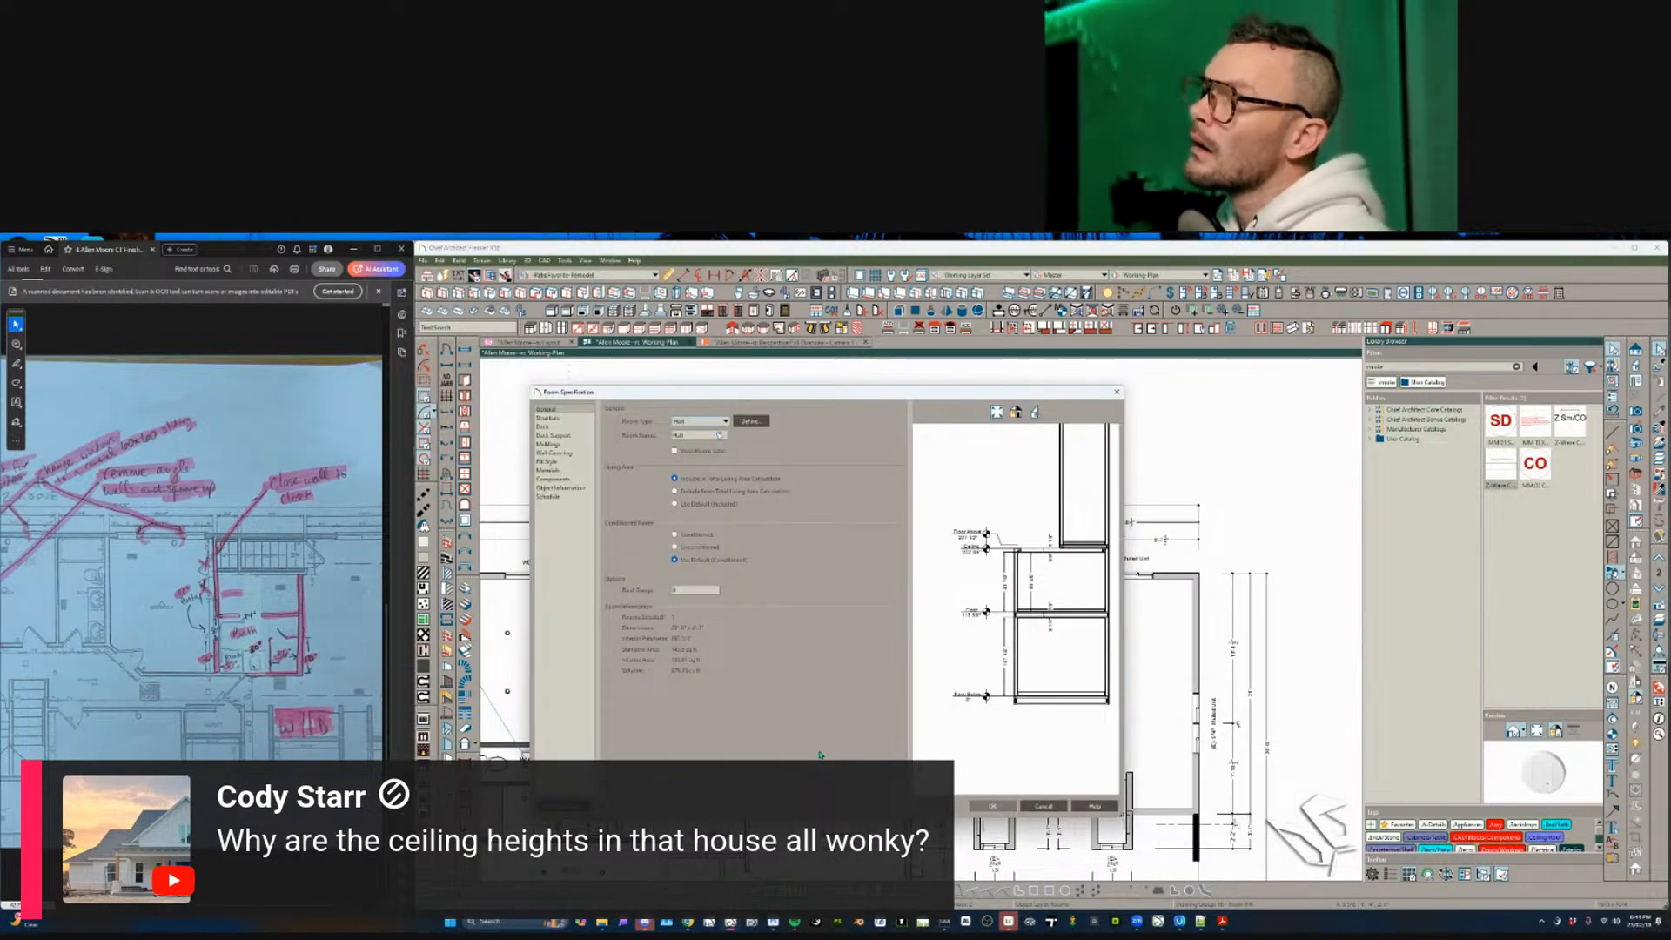
{"action": "key", "text": "Escape"}
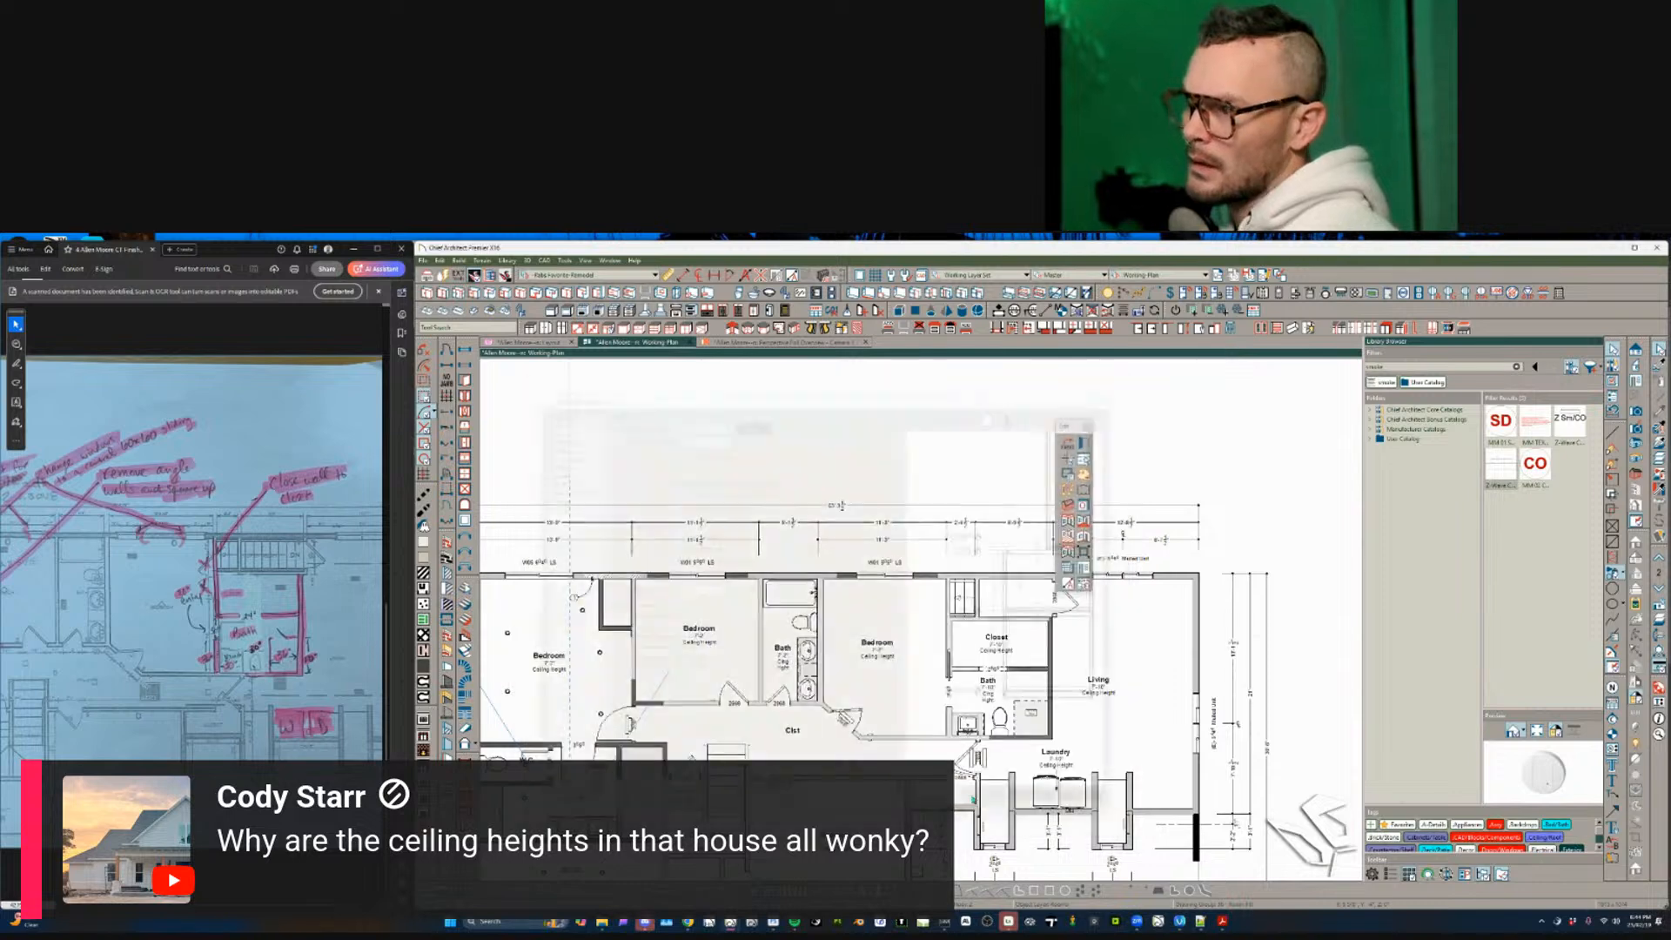
{"action": "key", "text": "Escape"}
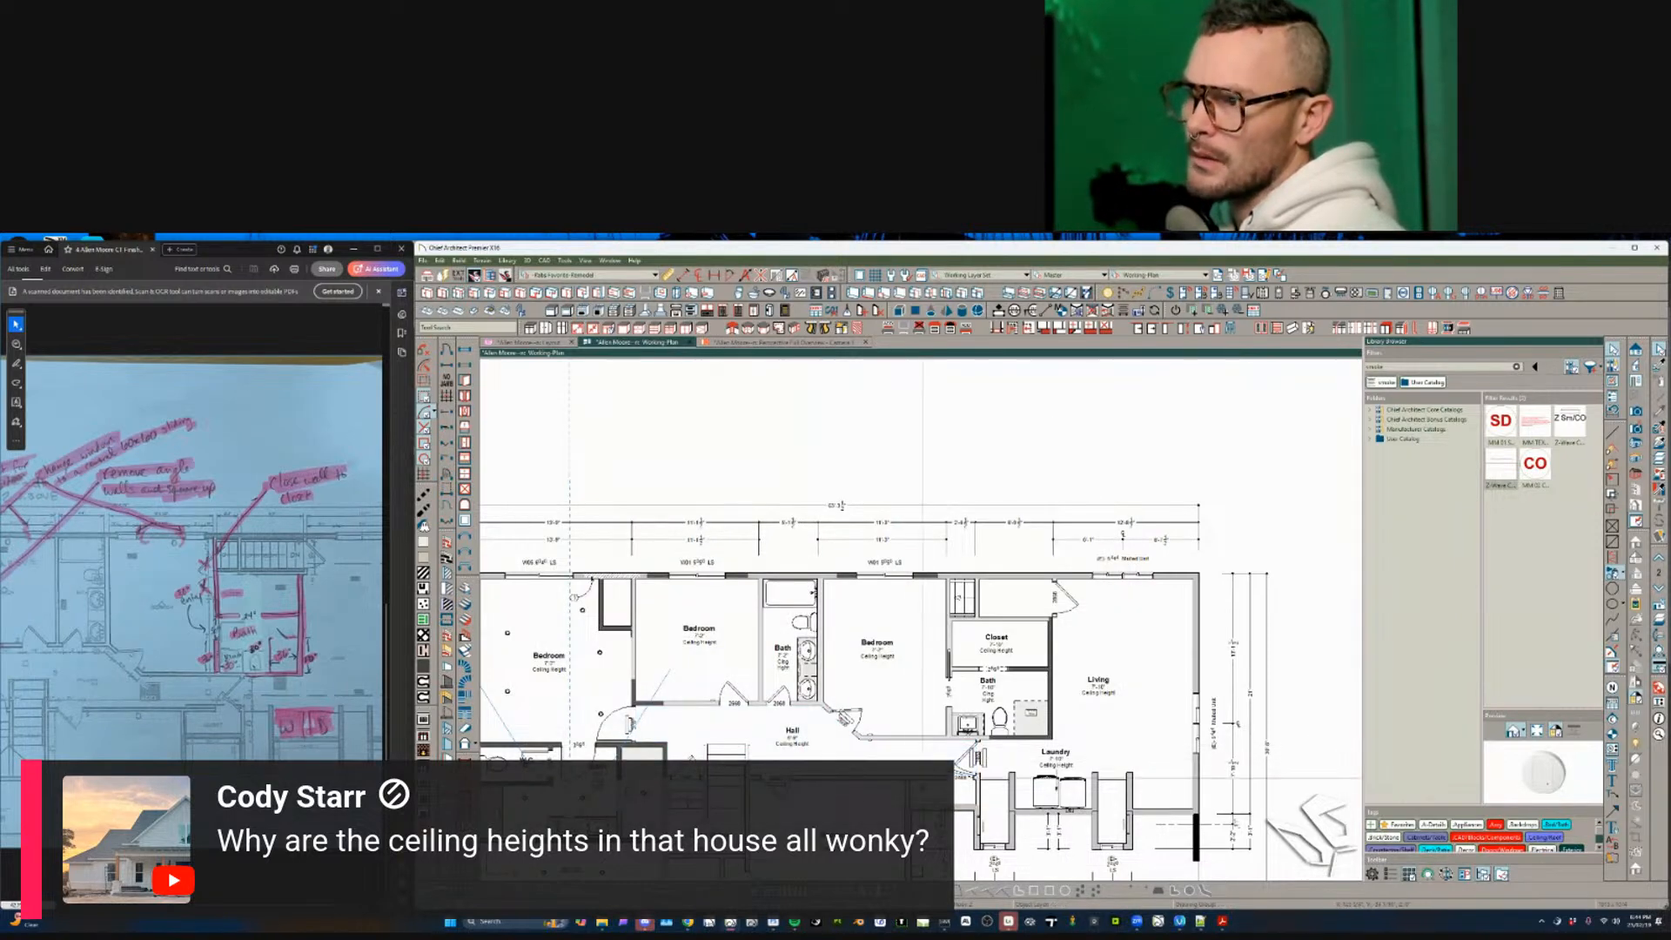
- Pan right and up to inspect a room, then clear the selection
{"action": "scroll", "coordinate": [748, 755], "scroll_direction": "up", "scroll_amount": 3}
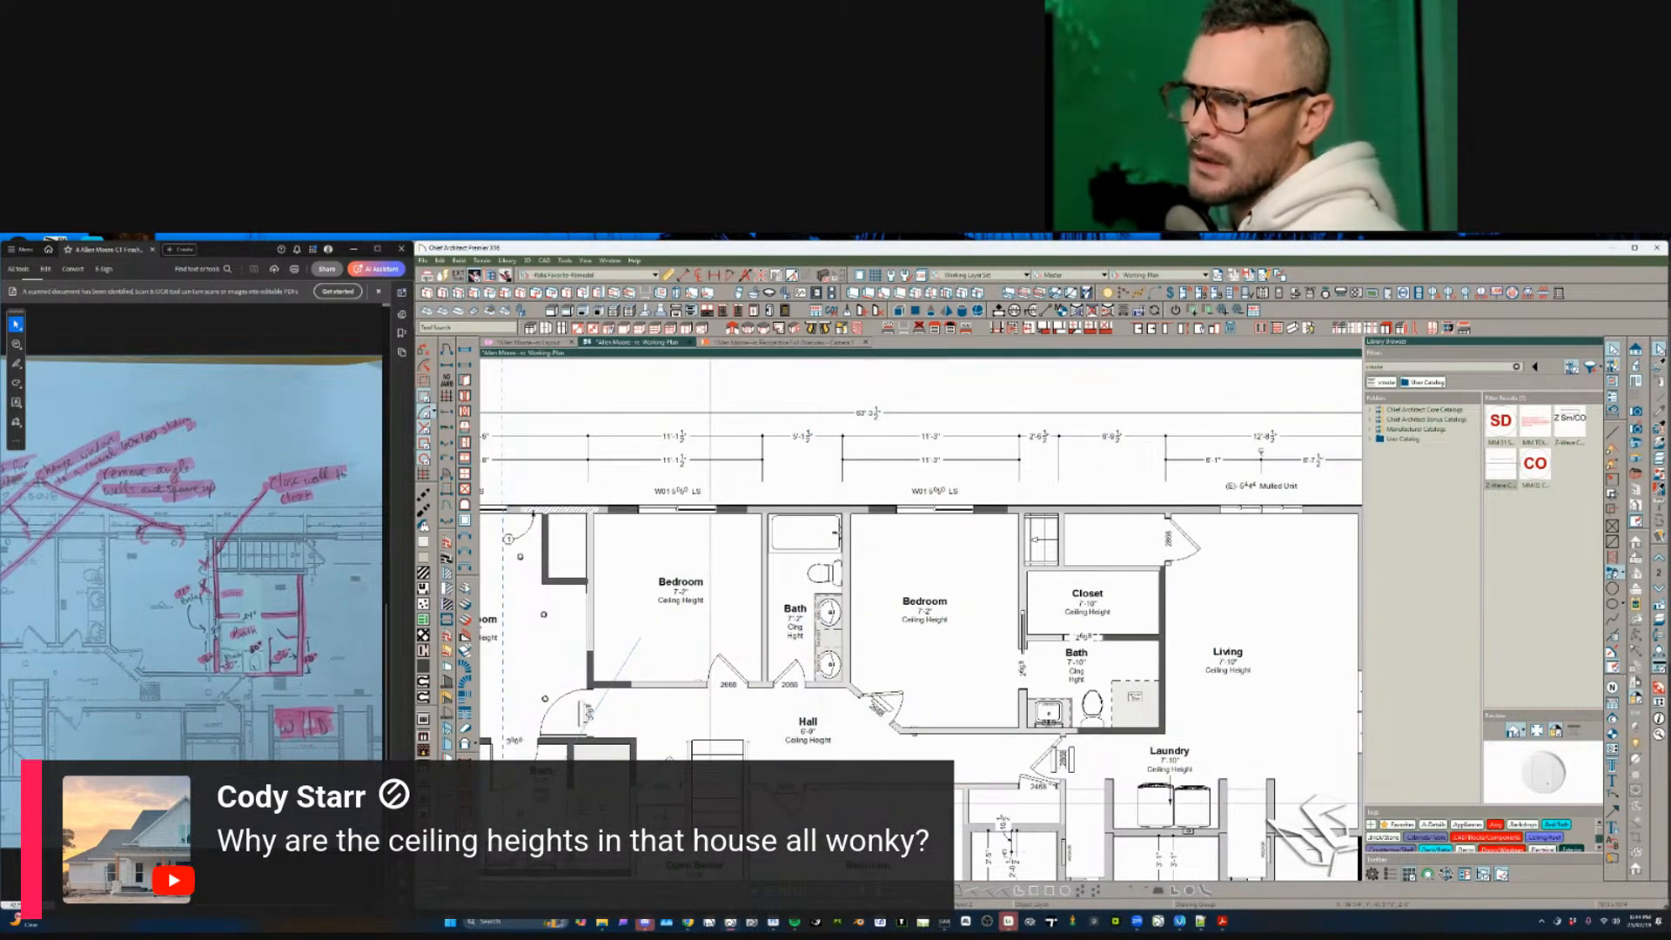
{"action": "scroll", "coordinate": [710, 802], "scroll_direction": "down", "scroll_amount": 3}
{"action": "middle_click_drag", "start_coordinate": [669, 802], "coordinate": [783, 752]}
{"action": "scroll", "coordinate": [782, 752], "scroll_direction": "down", "scroll_amount": 1}
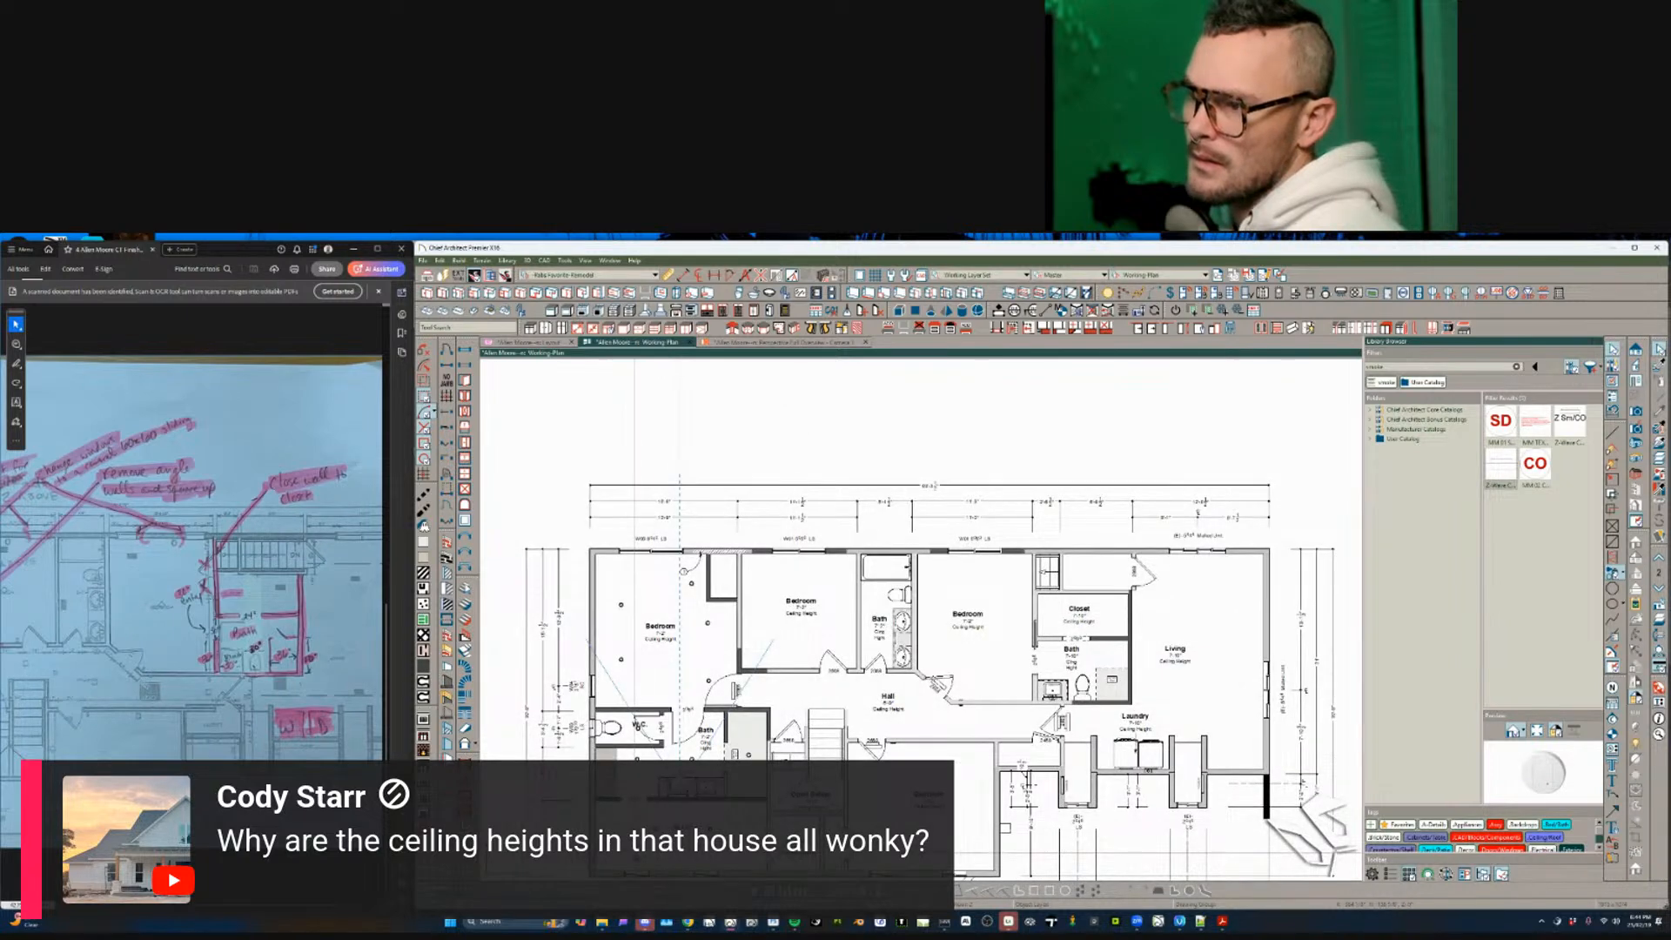
{"action": "left_click", "coordinate": [994, 635]}
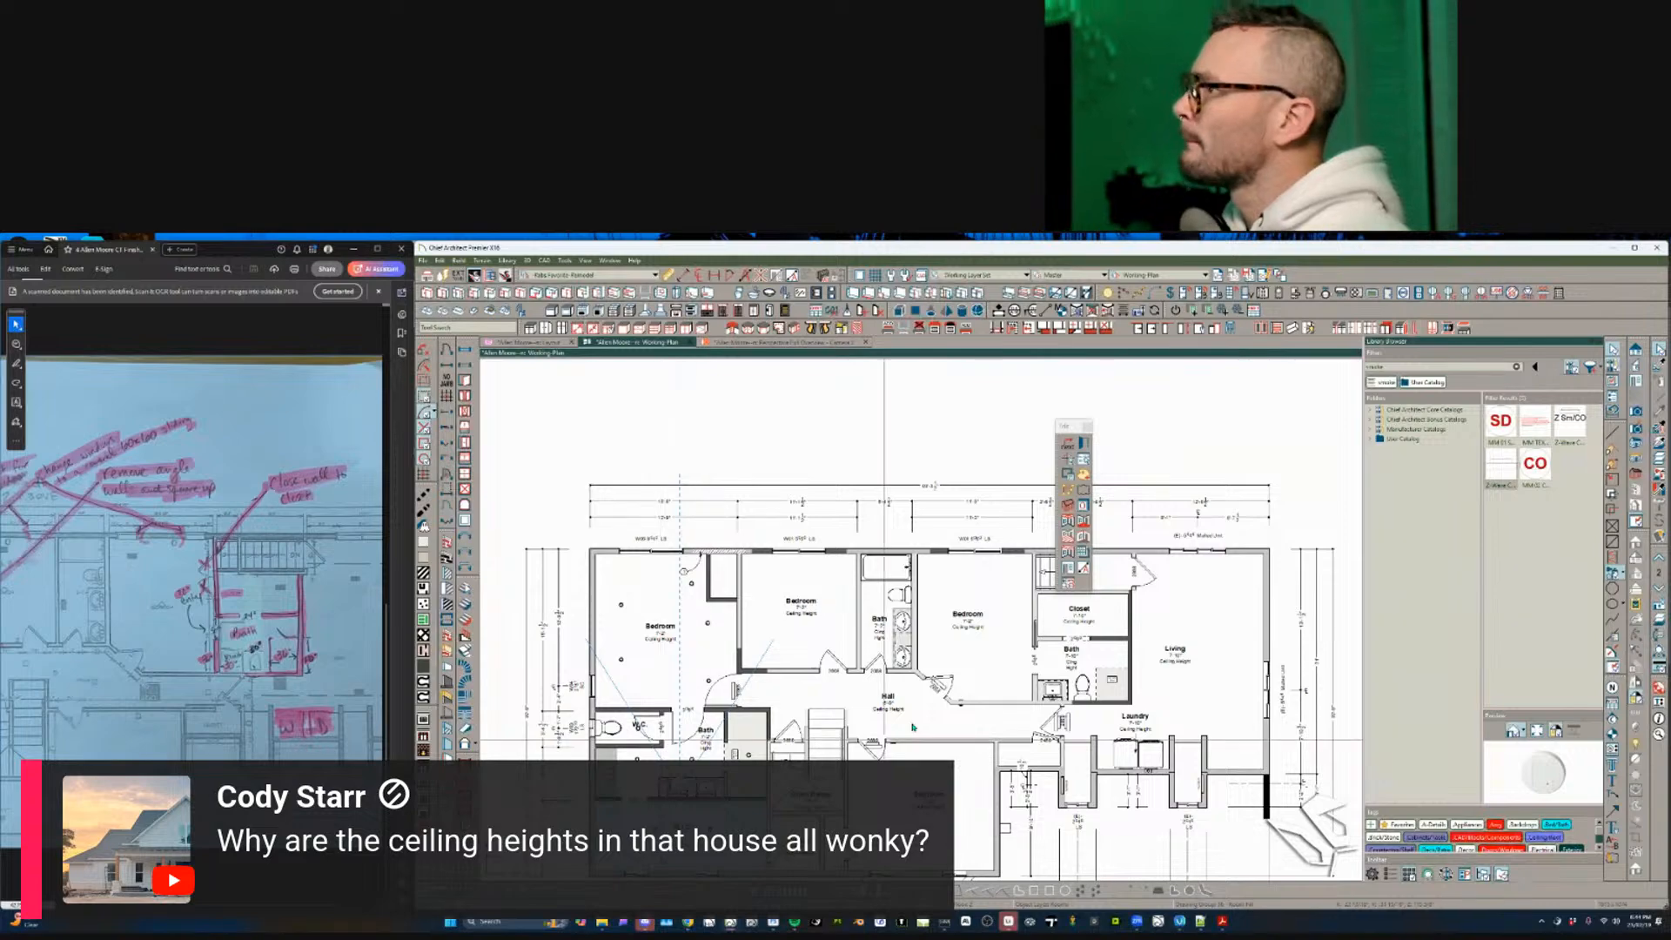
{"action": "left_click", "coordinate": [1218, 452]}
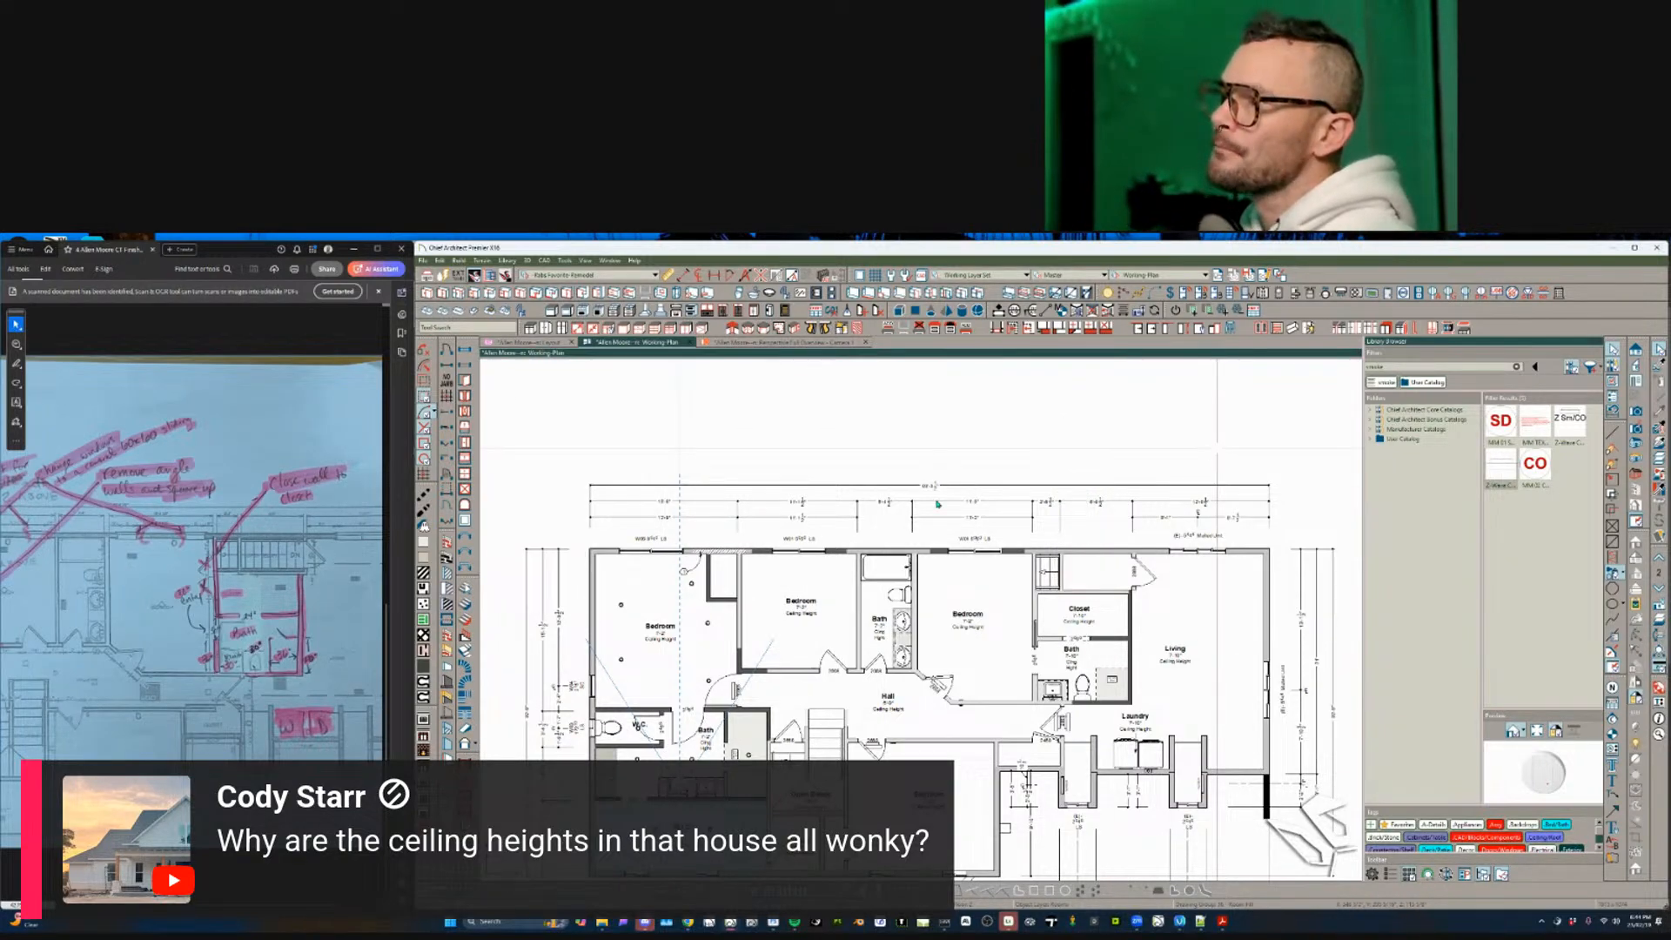
- Switch to the first-floor plan and open the Project Label Options detail from the template block
{"action": "key", "text": "Page_Down"}
{"action": "scroll", "coordinate": [937, 502], "scroll_direction": "up", "scroll_amount": 1}
{"action": "scroll", "coordinate": [937, 503], "scroll_direction": "down", "scroll_amount": 2}
{"action": "scroll", "coordinate": [975, 466], "scroll_direction": "down", "scroll_amount": 1}
{"action": "middle_click_drag", "start_coordinate": [985, 454], "coordinate": [895, 607]}
{"action": "scroll", "coordinate": [552, 440], "scroll_direction": "down", "scroll_amount": 2}
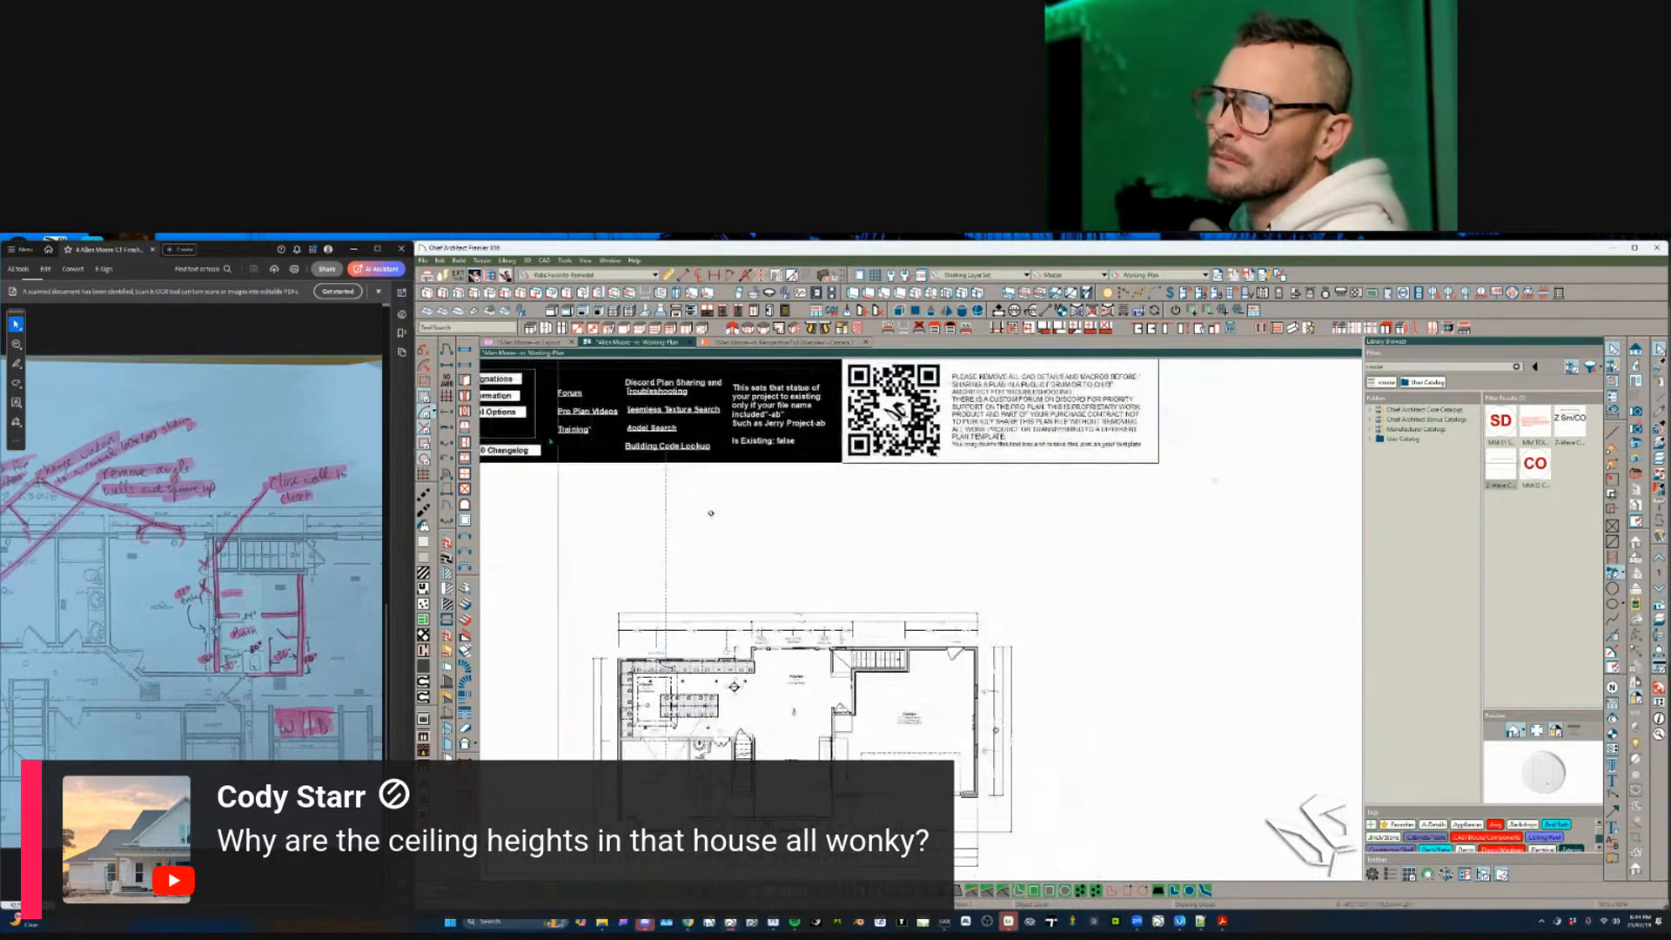
{"action": "left_click", "coordinate": [501, 413]}
{"action": "left_click", "coordinate": [1073, 520]}
- Review the Room Label Options text without changes, then close the Project Label Options view
{"action": "left_click", "coordinate": [1217, 553]}
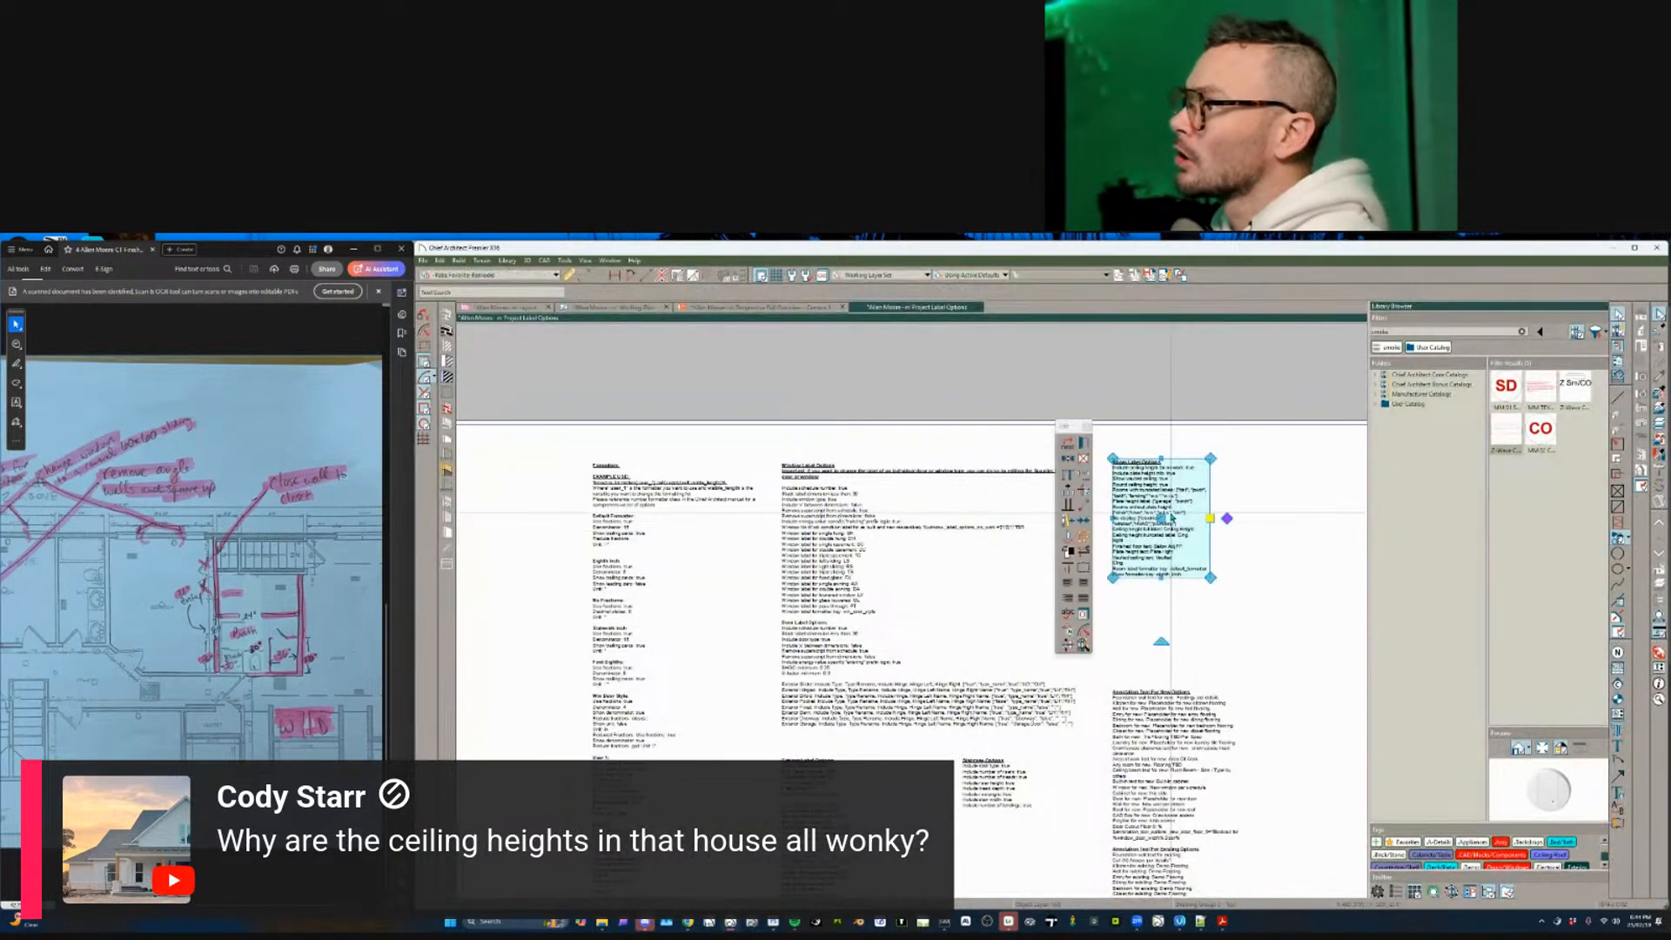
{"action": "double_click", "coordinate": [1218, 552]}
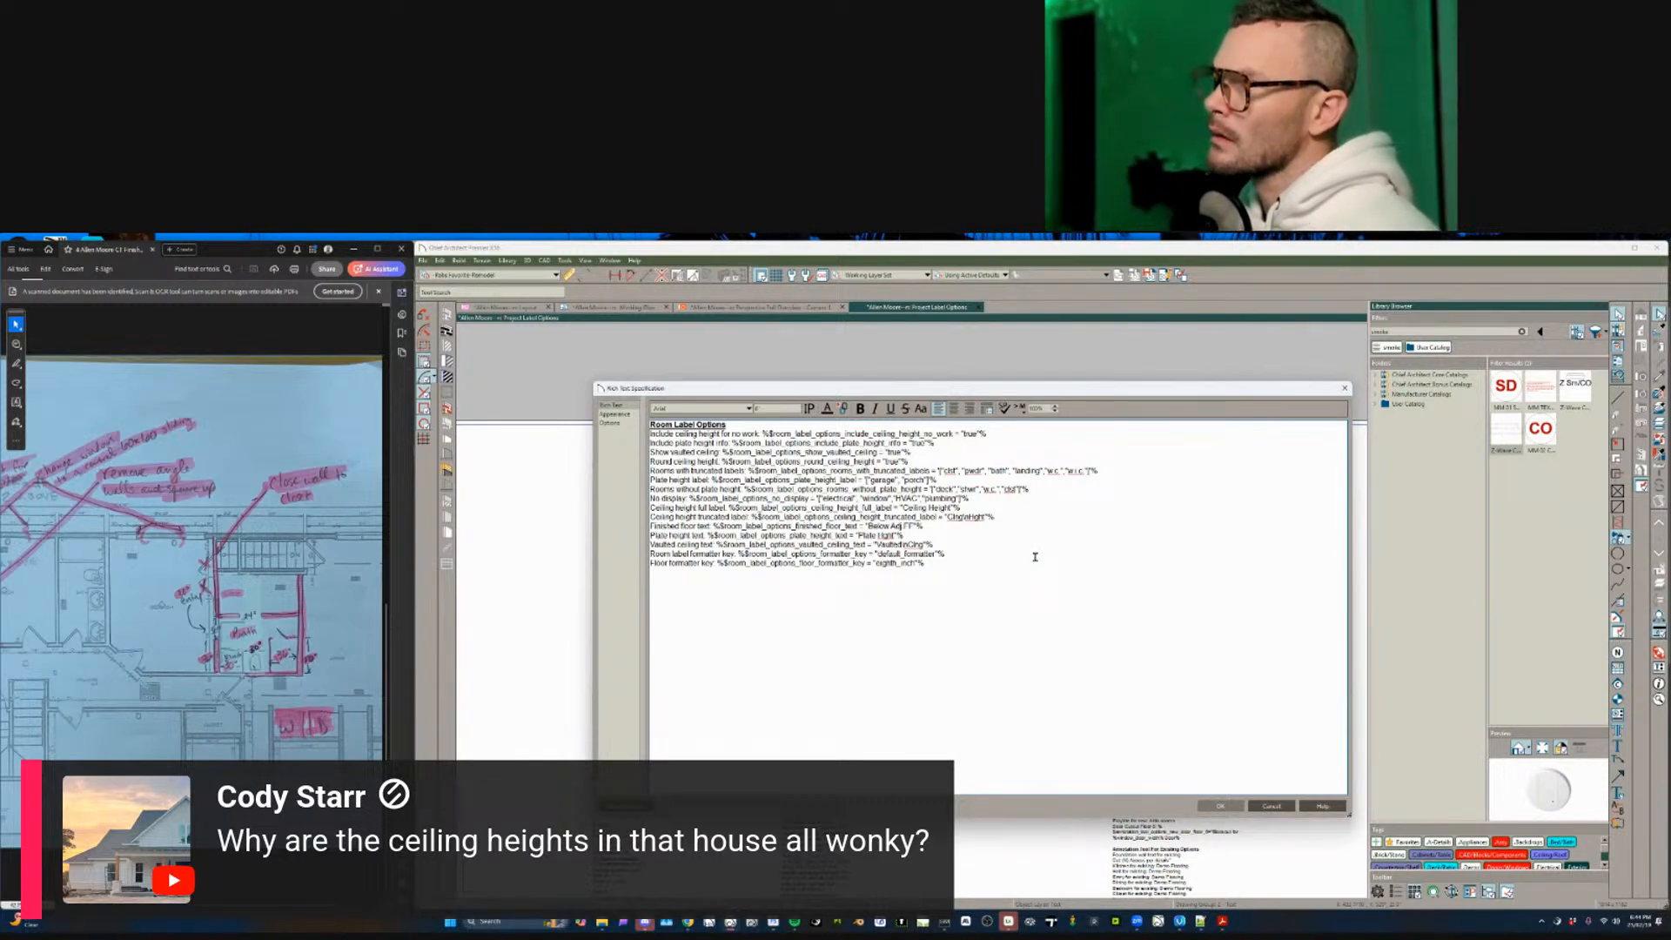
{"action": "left_click", "coordinate": [1234, 808]}
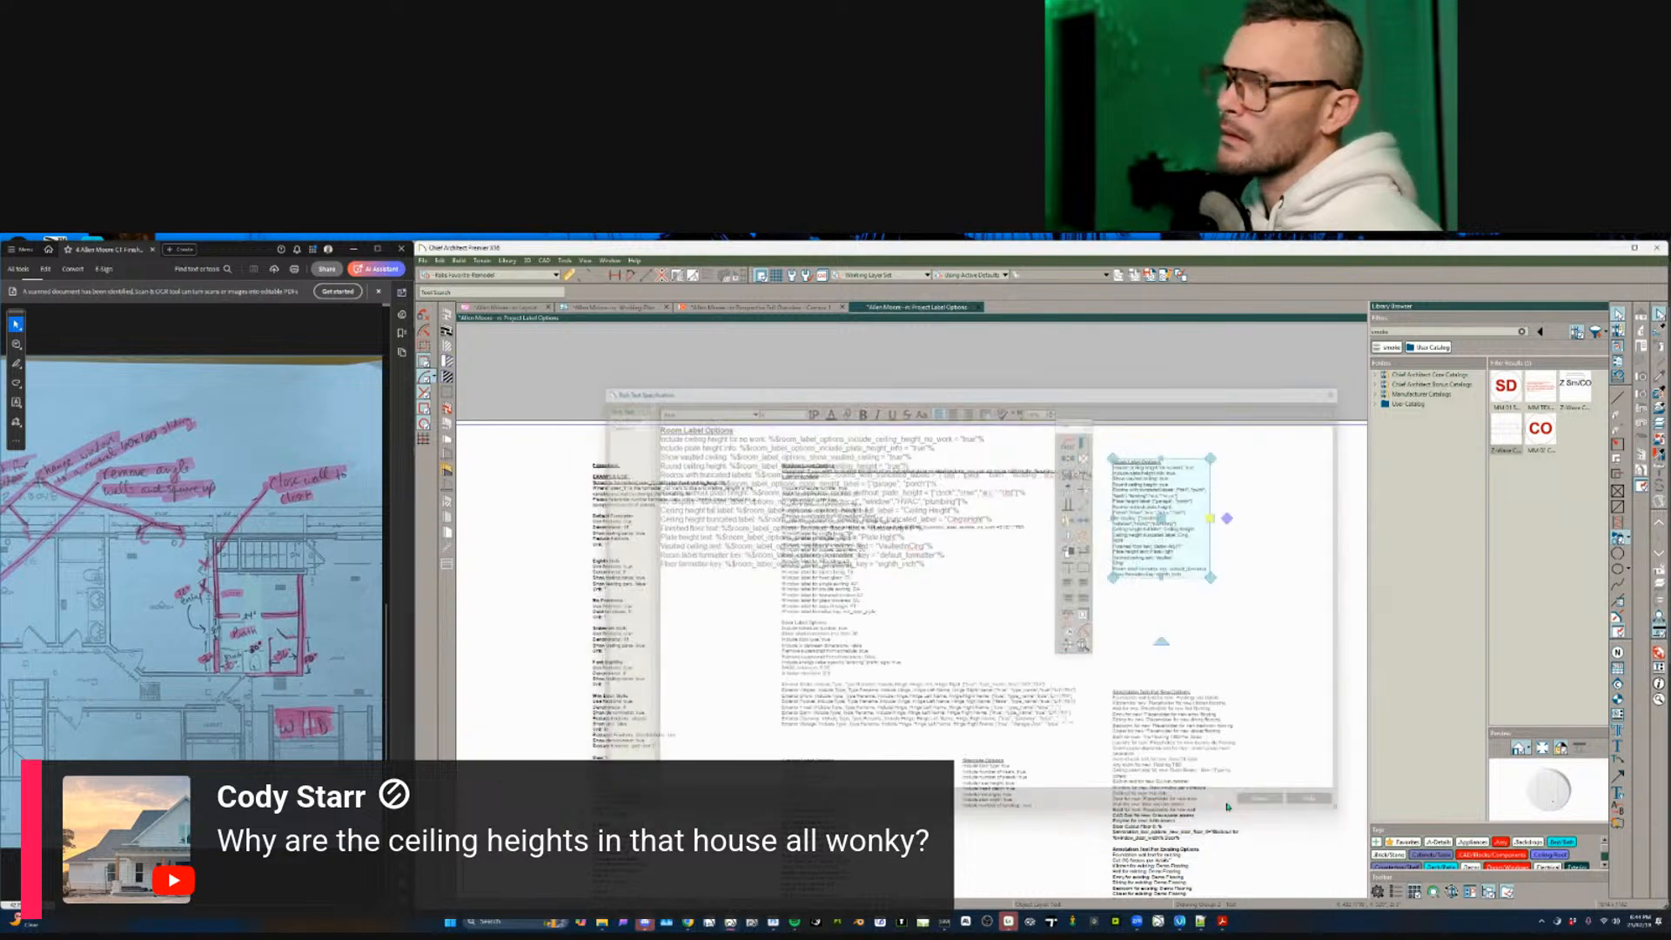
{"action": "key", "text": "ctrl+w"}
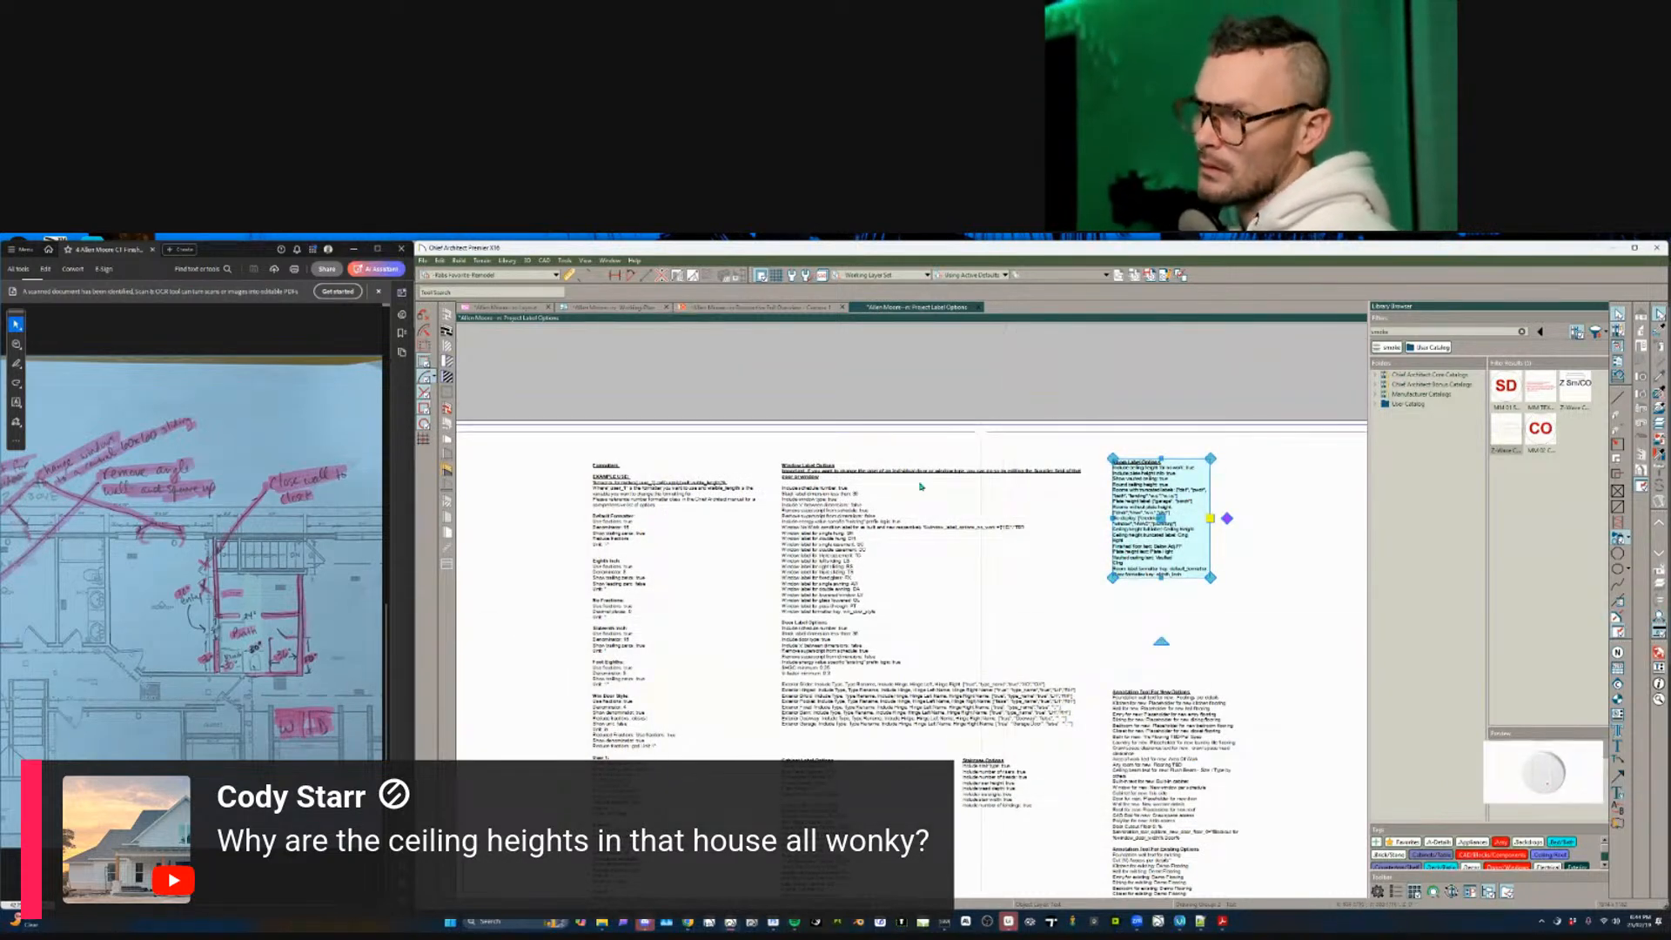
{"action": "scroll", "coordinate": [810, 561], "scroll_direction": "down", "scroll_amount": 1}
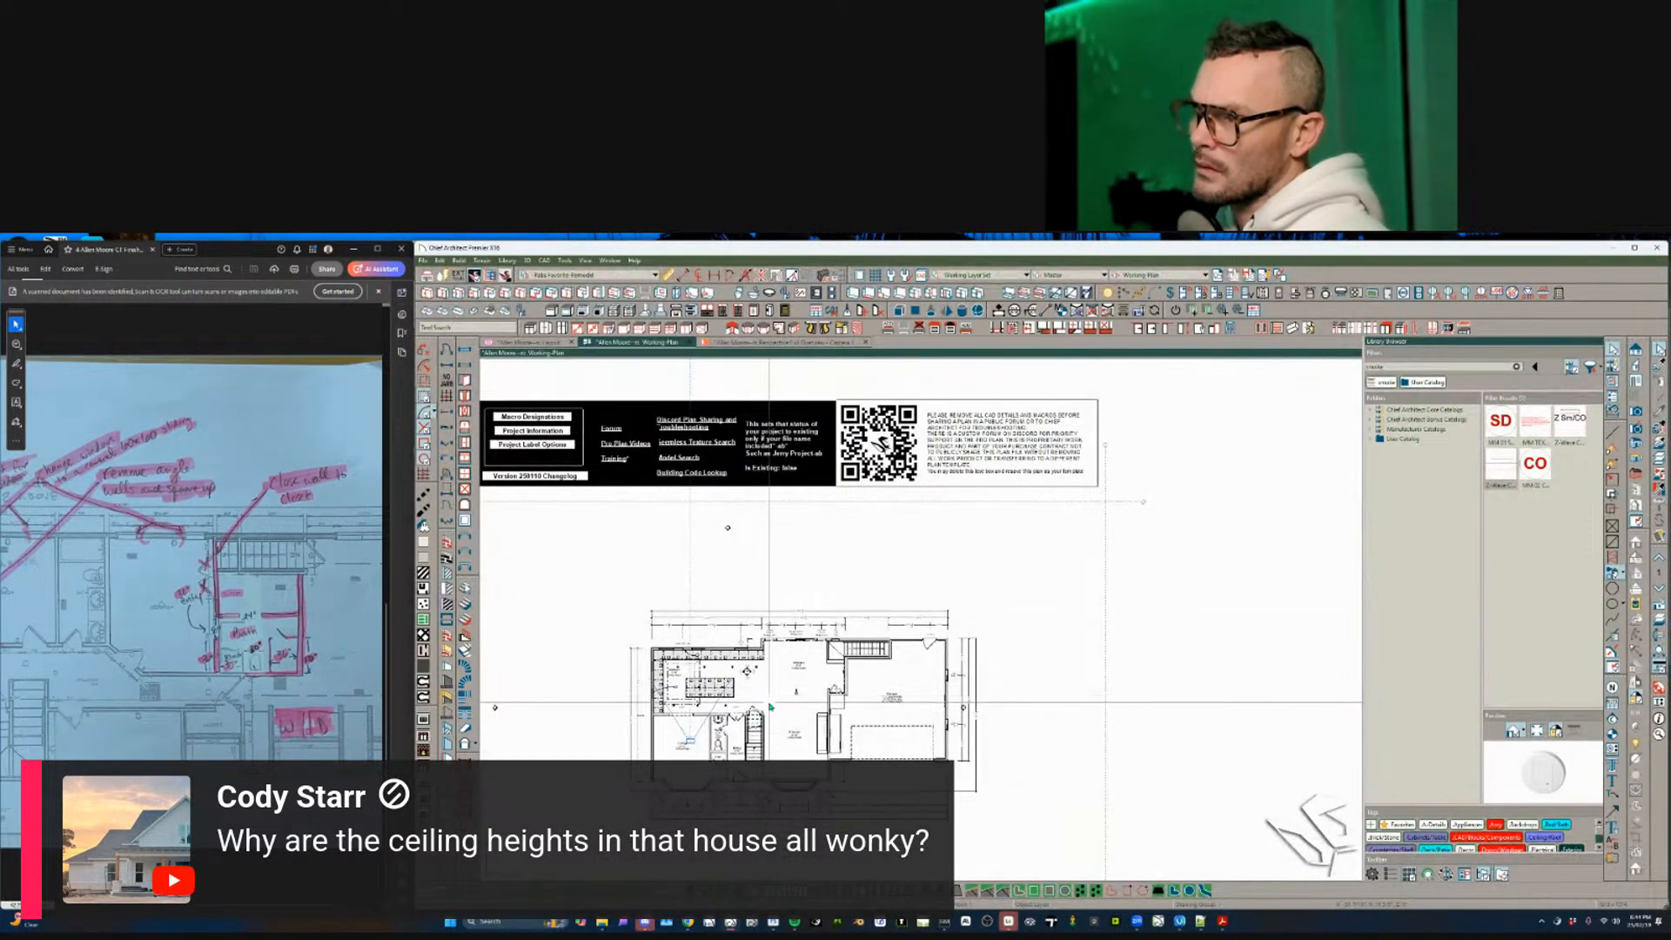
- Add an 8'-5" dimension across the closet width
{"action": "scroll", "coordinate": [750, 703], "scroll_direction": "up", "scroll_amount": 4}
{"action": "scroll", "coordinate": [907, 688], "scroll_direction": "up", "scroll_amount": 2}
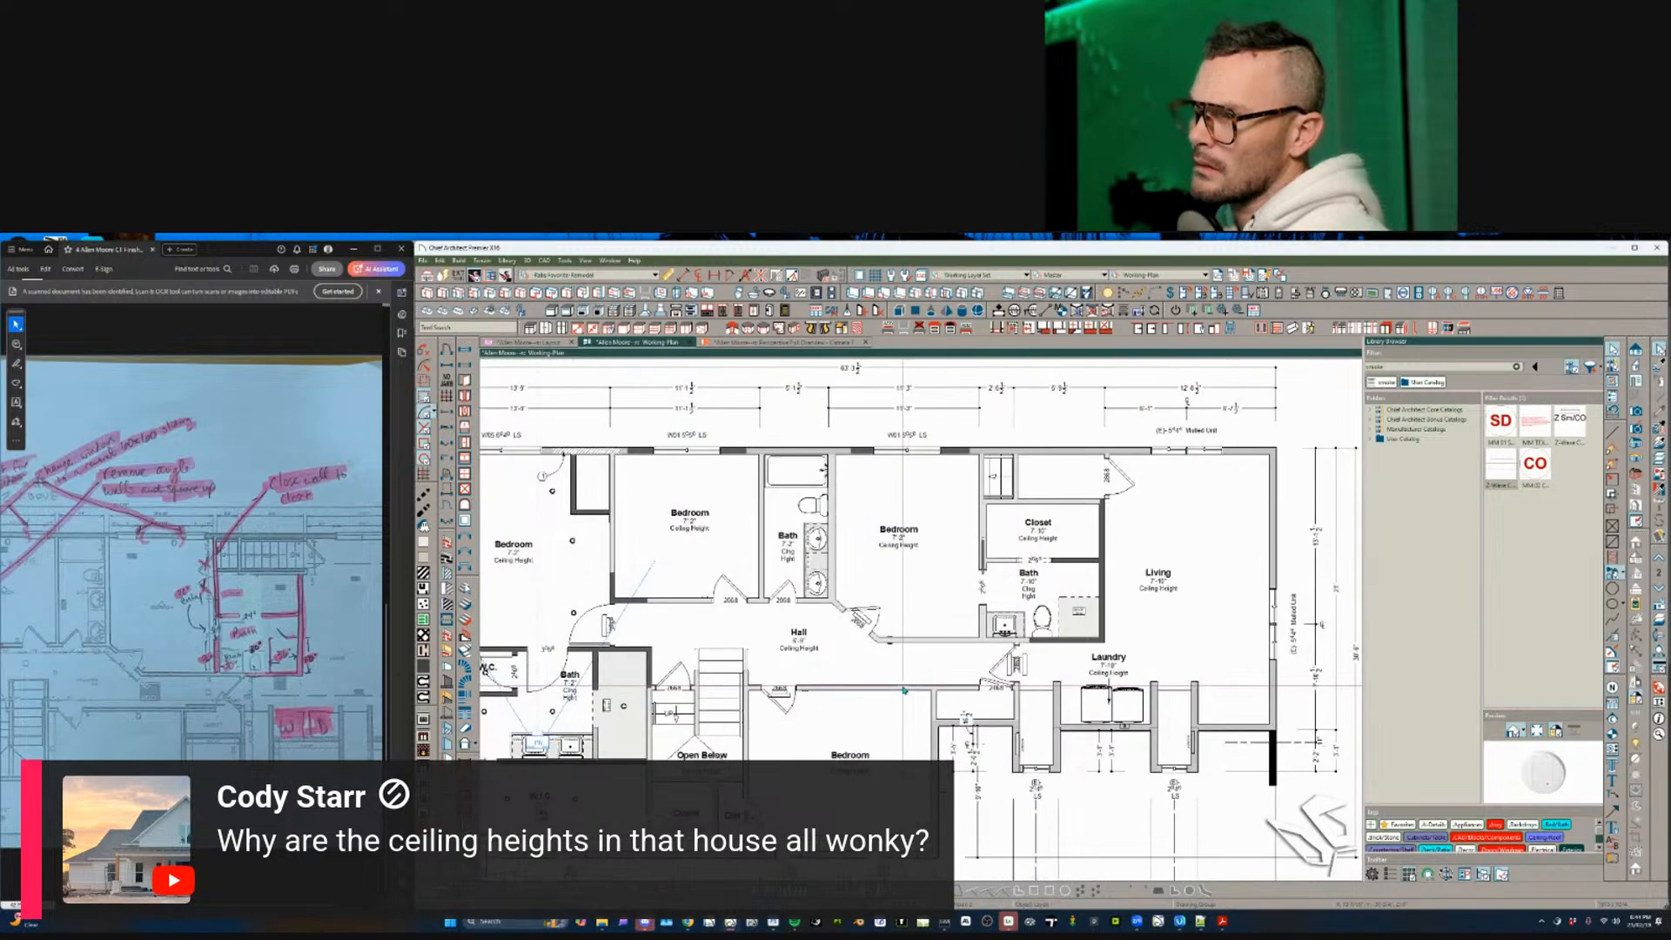
{"action": "scroll", "coordinate": [894, 691], "scroll_direction": "down", "scroll_amount": 2}
{"action": "scroll", "coordinate": [1035, 516], "scroll_direction": "up", "scroll_amount": 3}
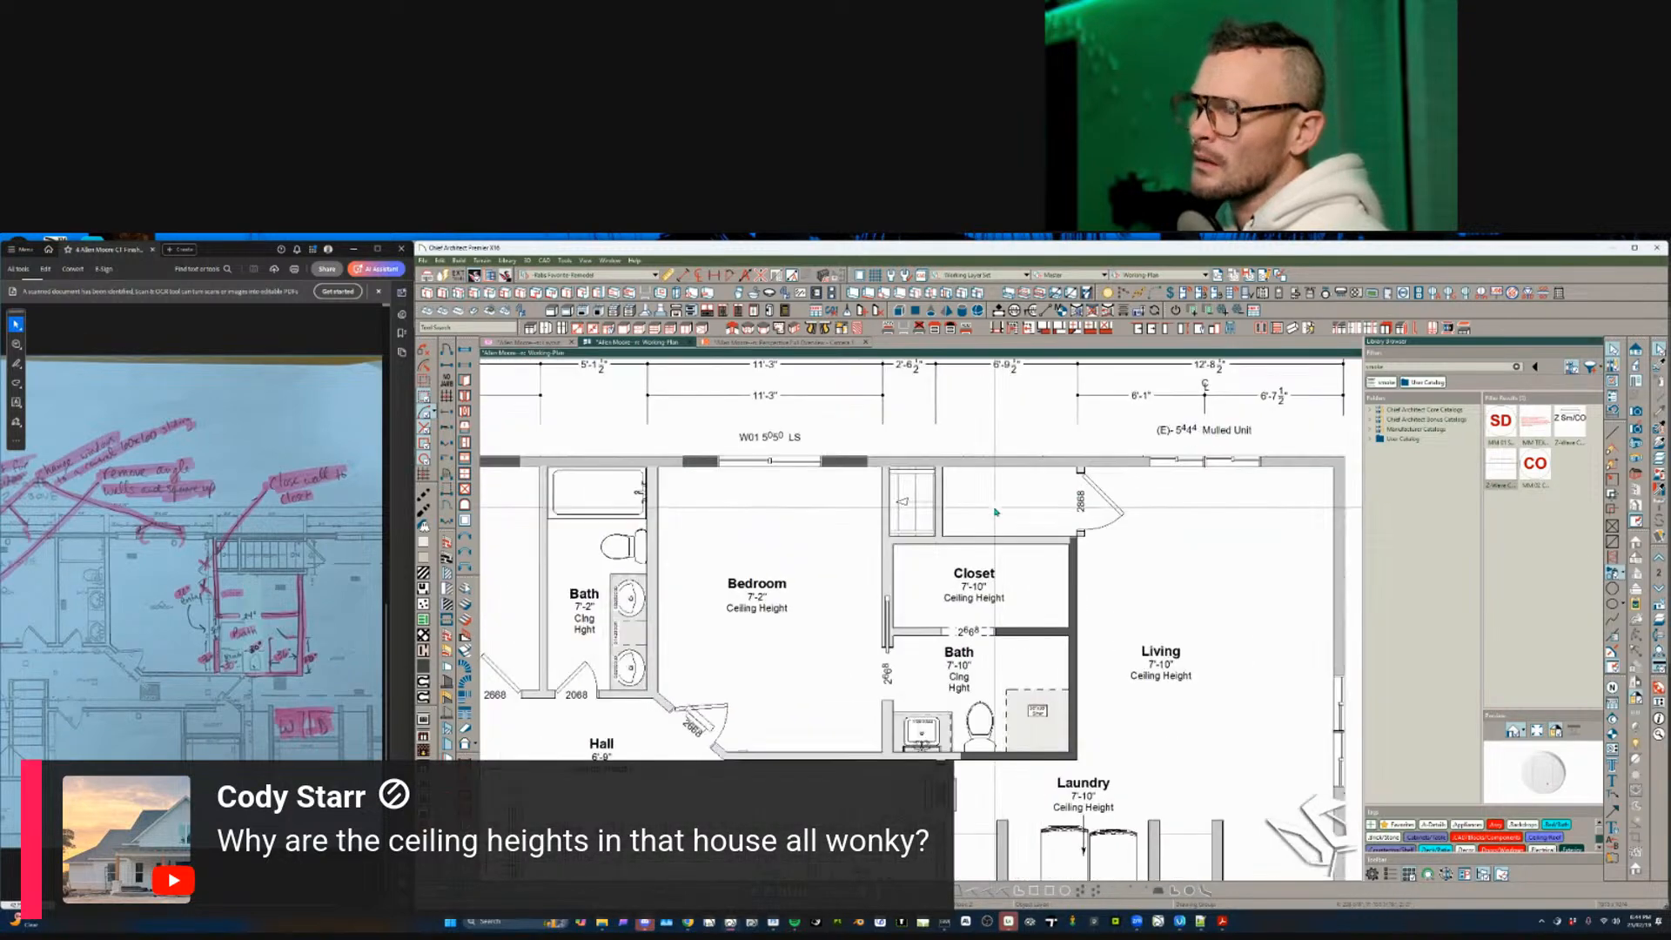
{"action": "scroll", "coordinate": [869, 503], "scroll_direction": "down", "scroll_amount": 1}
{"action": "middle_click_drag", "start_coordinate": [866, 566], "coordinate": [689, 525]}
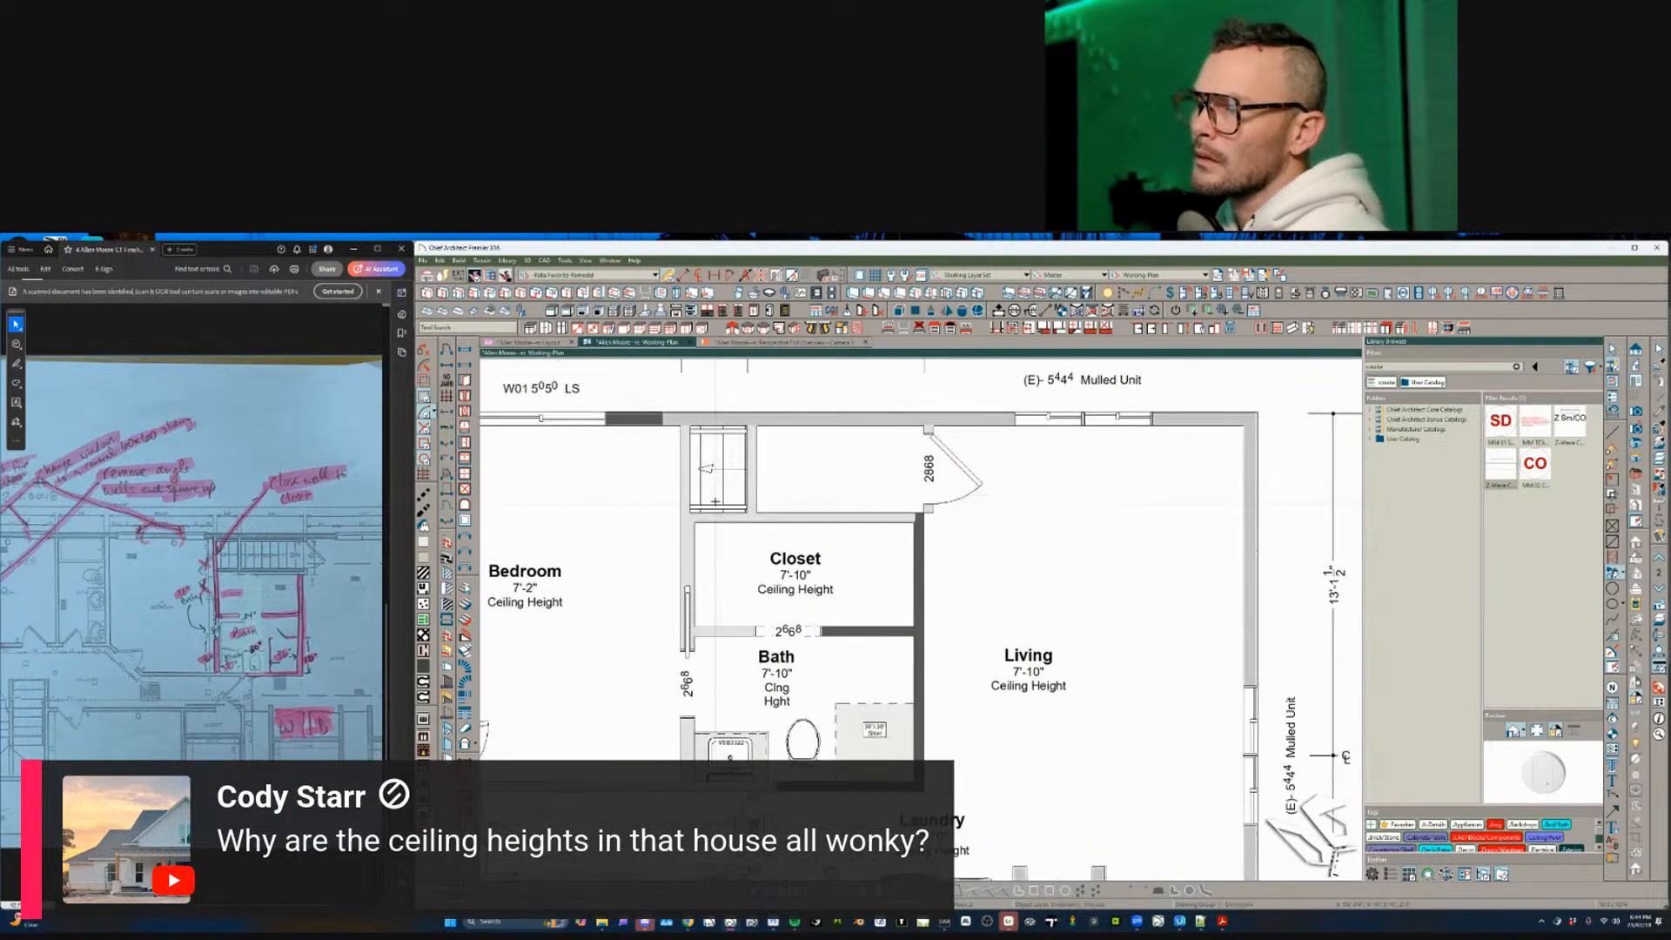
{"action": "left_click_drag", "start_coordinate": [690, 544], "coordinate": [809, 550]}
{"action": "left_click_drag", "start_coordinate": [909, 549], "coordinate": [913, 544]}
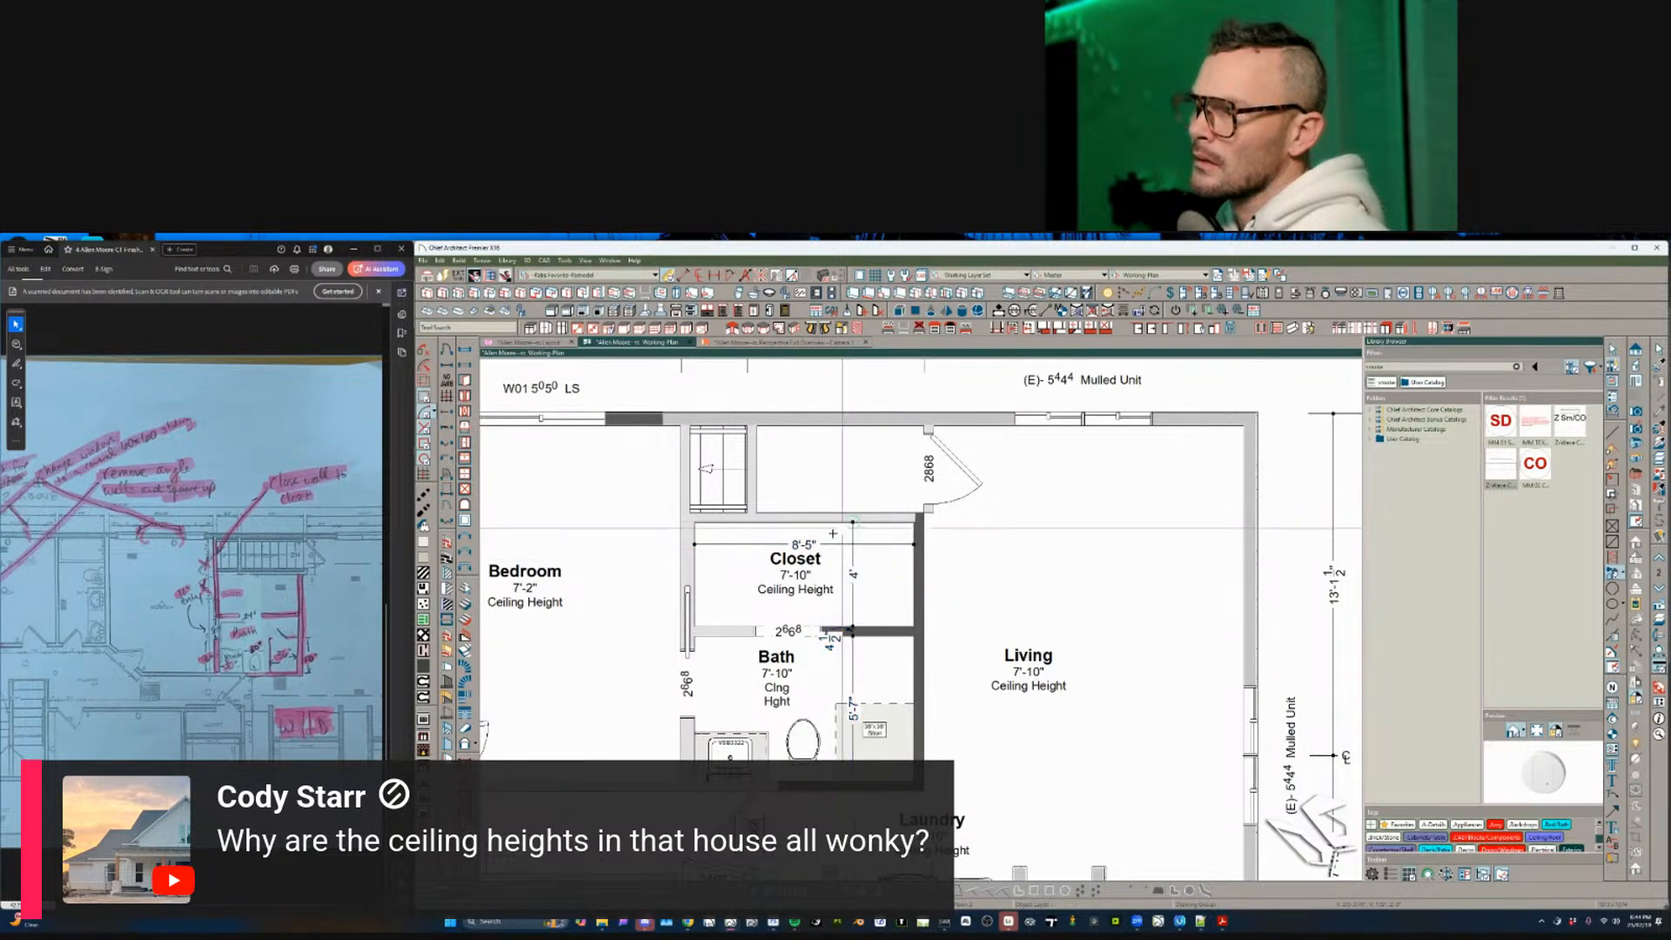
- Move the 4 1/2" dimension label by the bath down off the wall
{"action": "scroll", "coordinate": [691, 650], "scroll_direction": "down", "scroll_amount": 2}
{"action": "scroll", "coordinate": [798, 655], "scroll_direction": "up", "scroll_amount": 2}
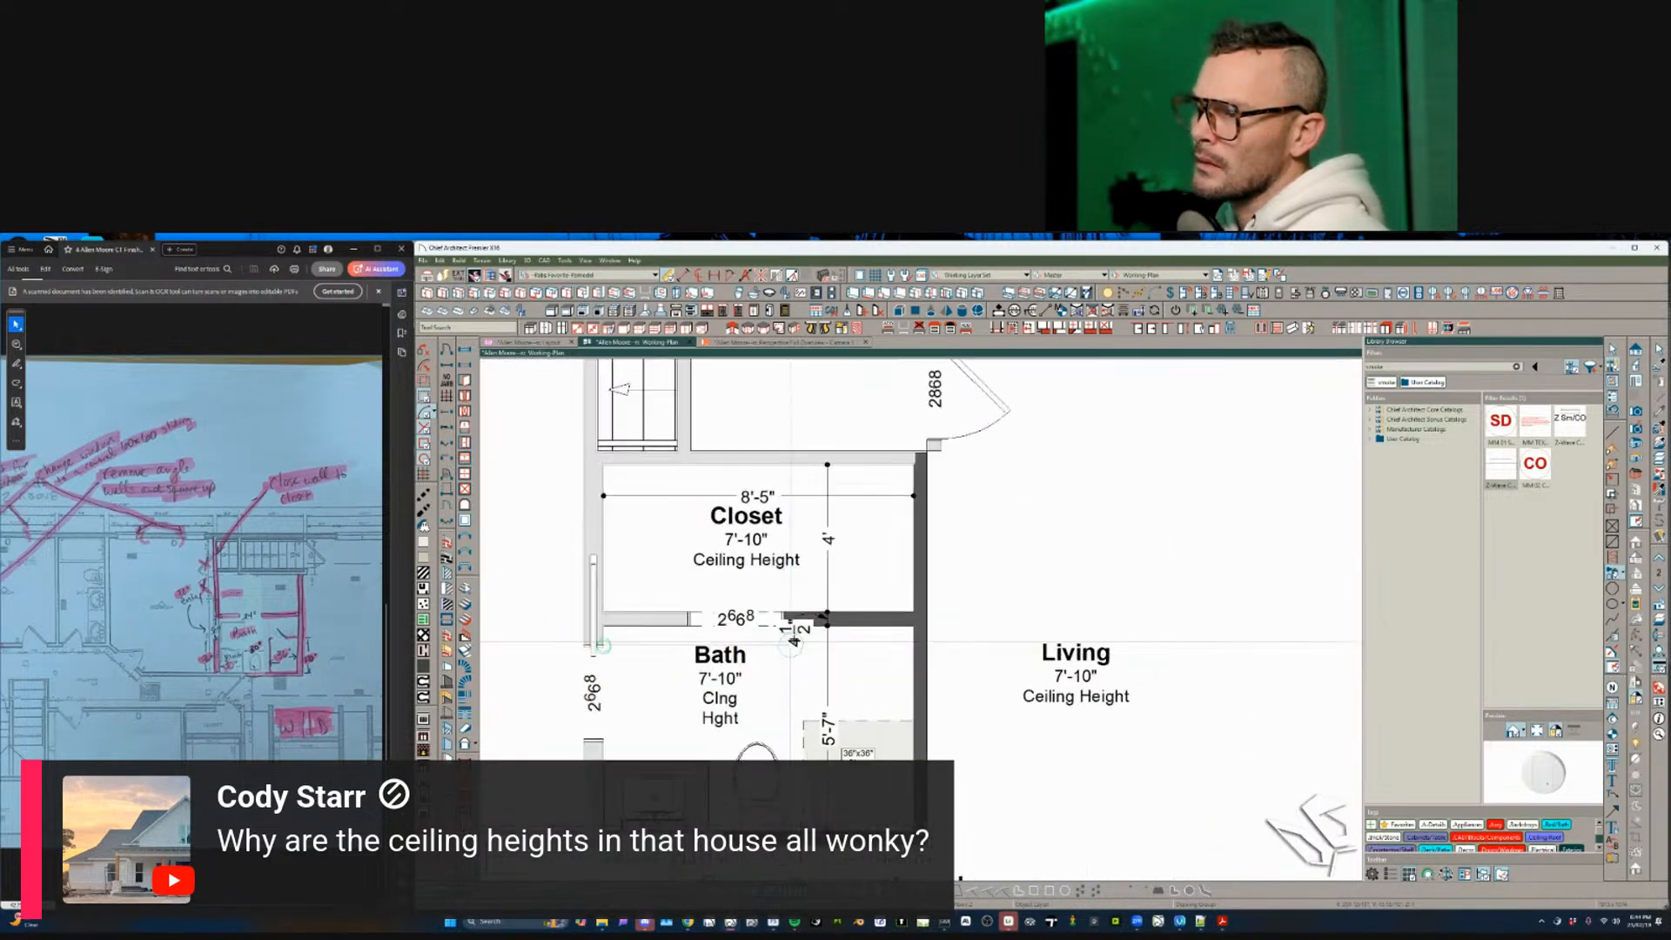
{"action": "left_click", "coordinate": [797, 635]}
{"action": "left_click_drag", "start_coordinate": [797, 638], "coordinate": [784, 644]}
- Reposition the dimension beside the bath's vertical wall
{"action": "scroll", "coordinate": [697, 626], "scroll_direction": "down", "scroll_amount": 2}
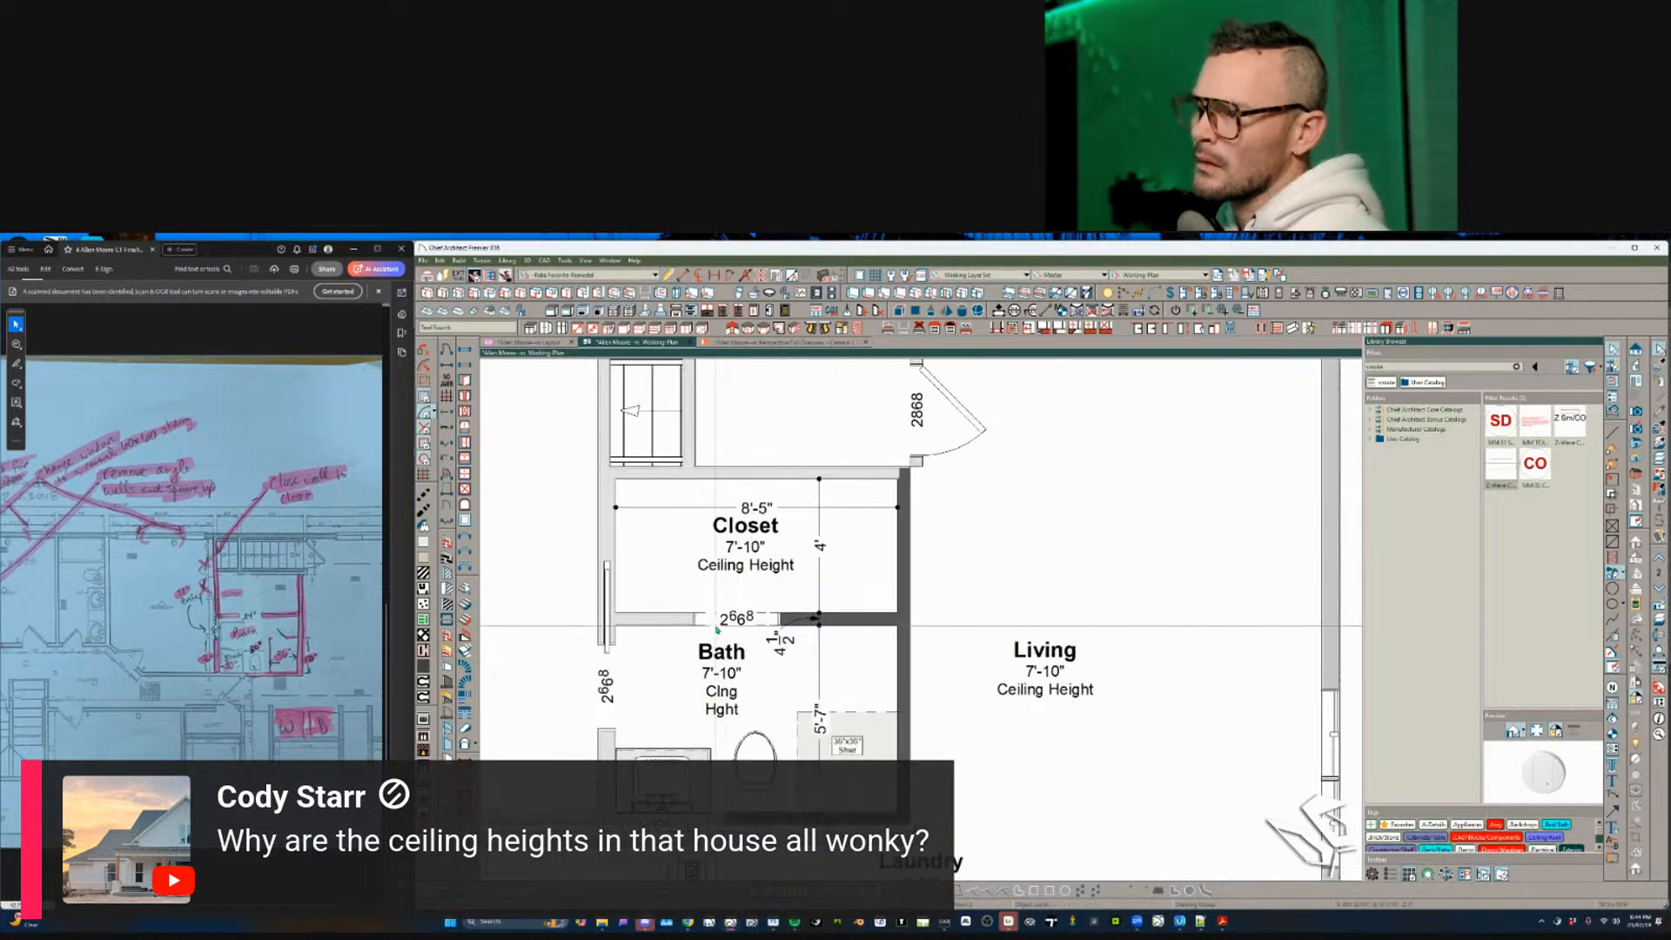
{"action": "scroll", "coordinate": [626, 609], "scroll_direction": "down", "scroll_amount": 5}
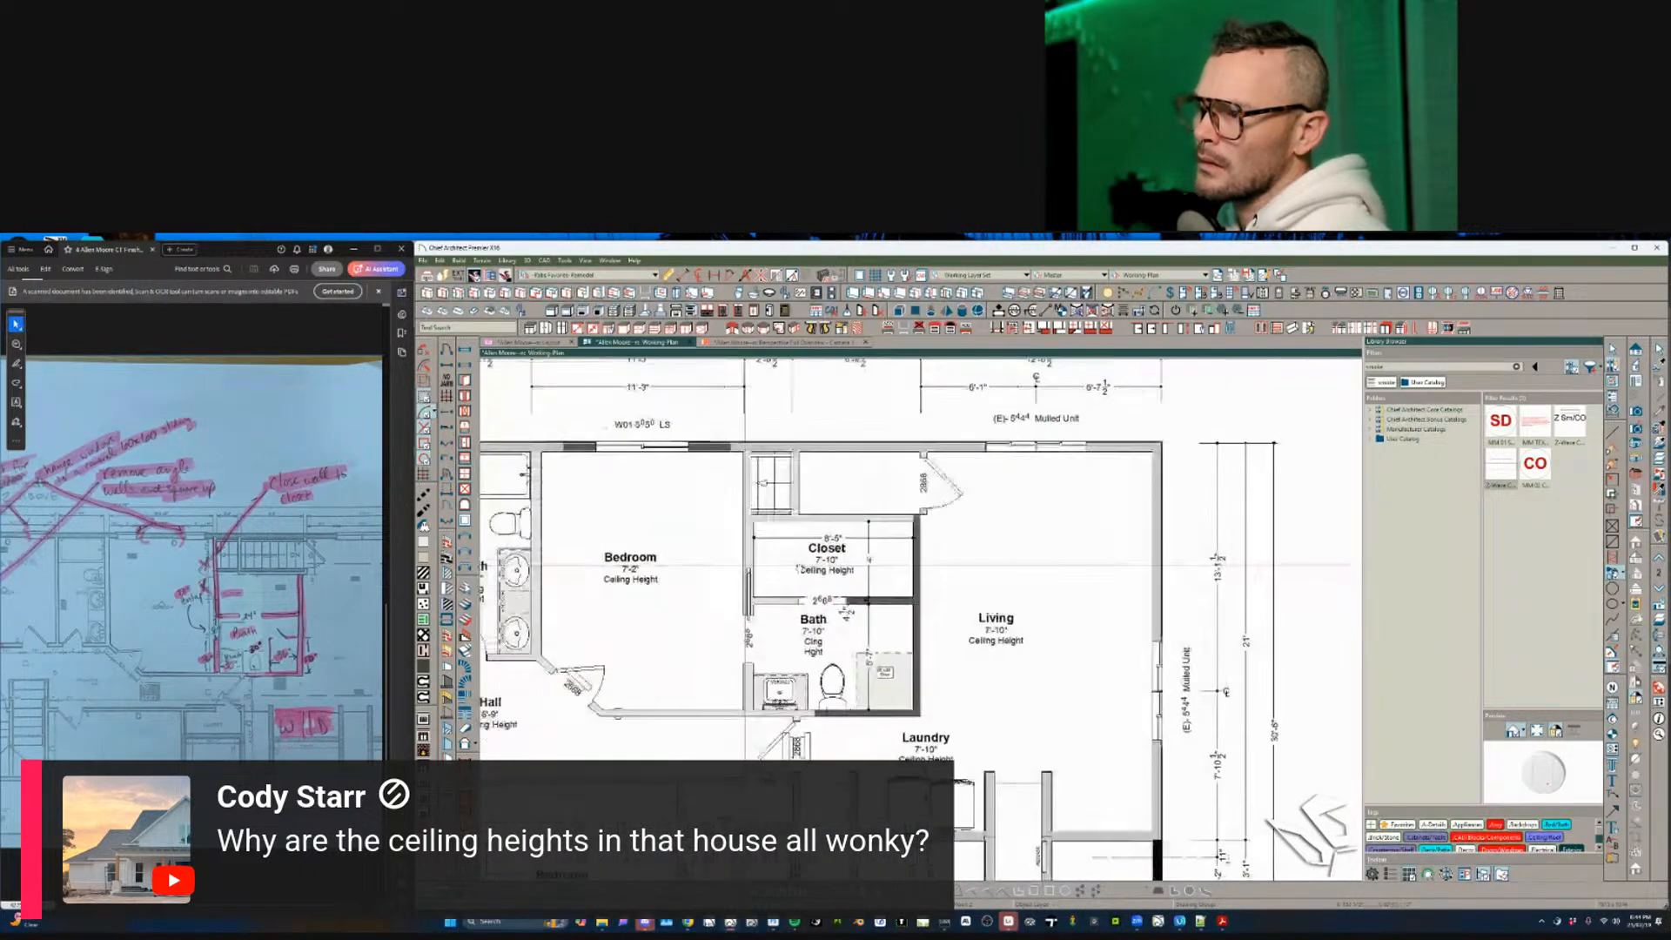
{"action": "scroll", "coordinate": [920, 596], "scroll_direction": "up", "scroll_amount": 3}
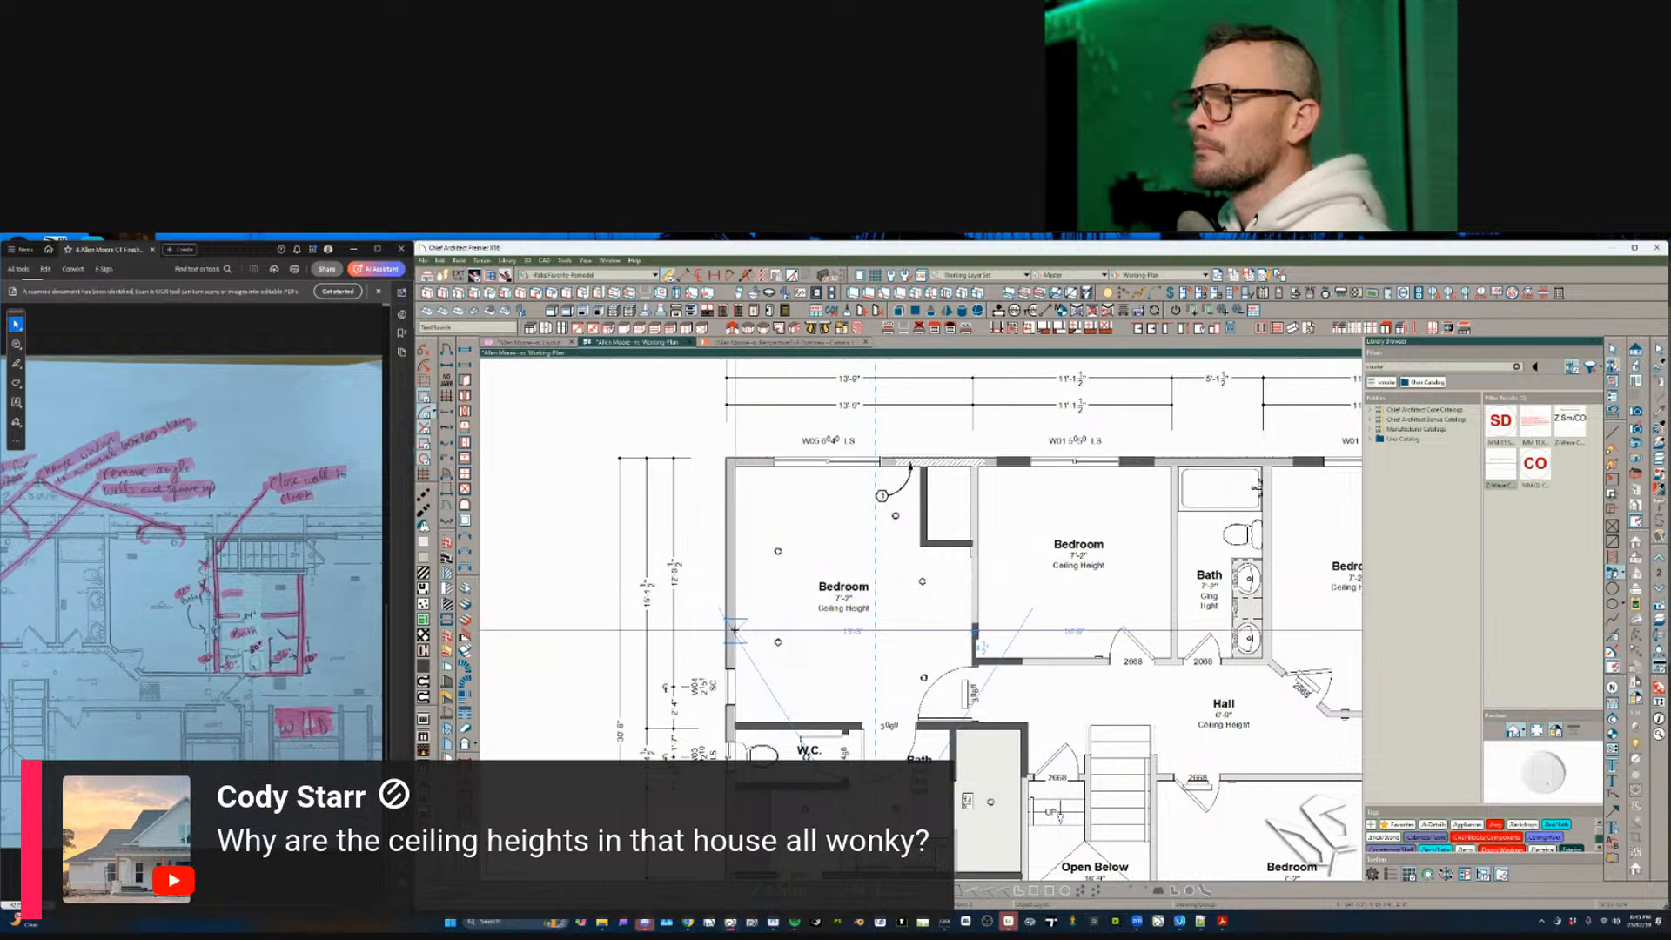
{"action": "scroll", "coordinate": [1027, 627], "scroll_direction": "up", "scroll_amount": 2}
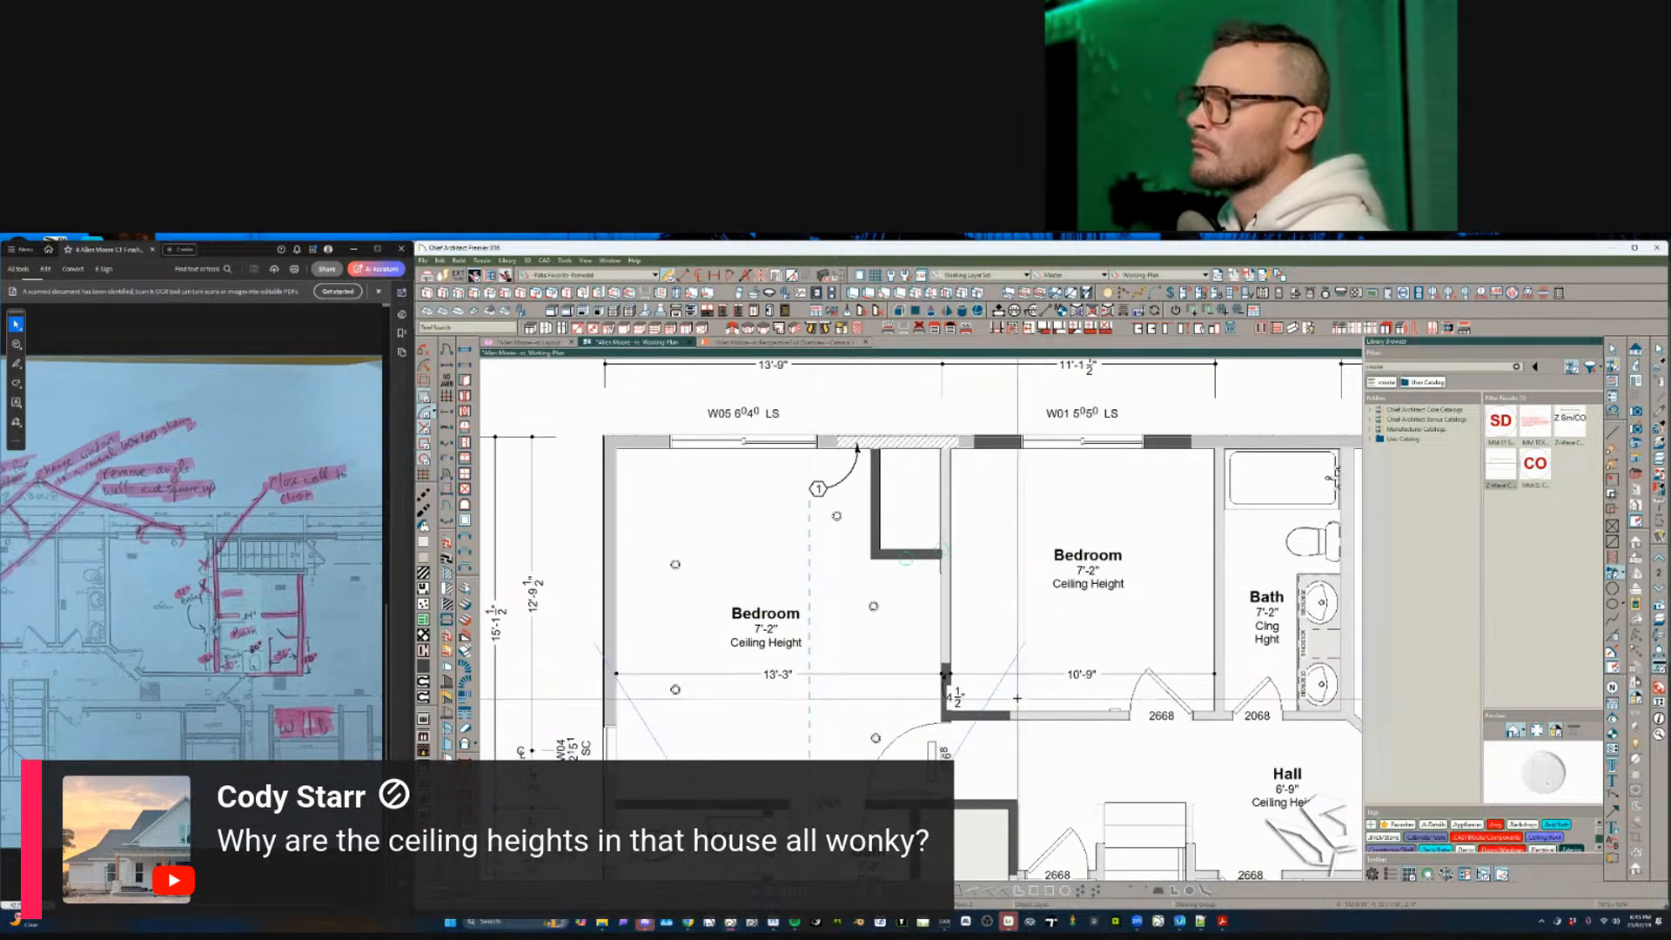
{"action": "scroll", "coordinate": [977, 737], "scroll_direction": "down", "scroll_amount": 2}
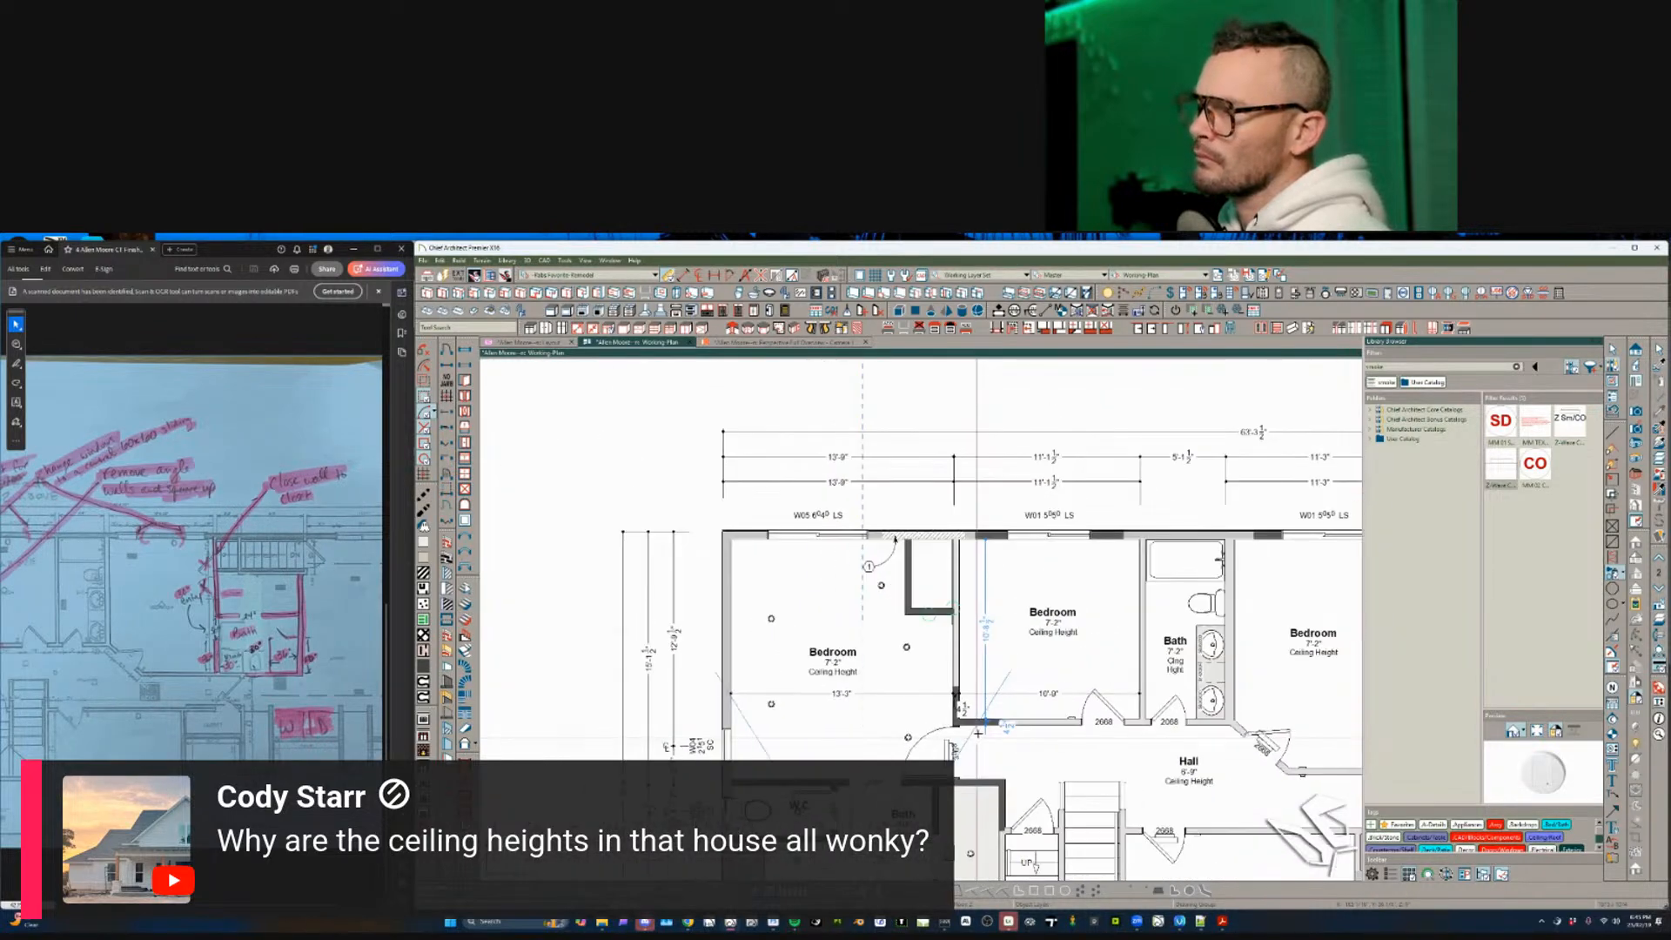
{"action": "middle_click_drag", "start_coordinate": [978, 733], "coordinate": [957, 523]}
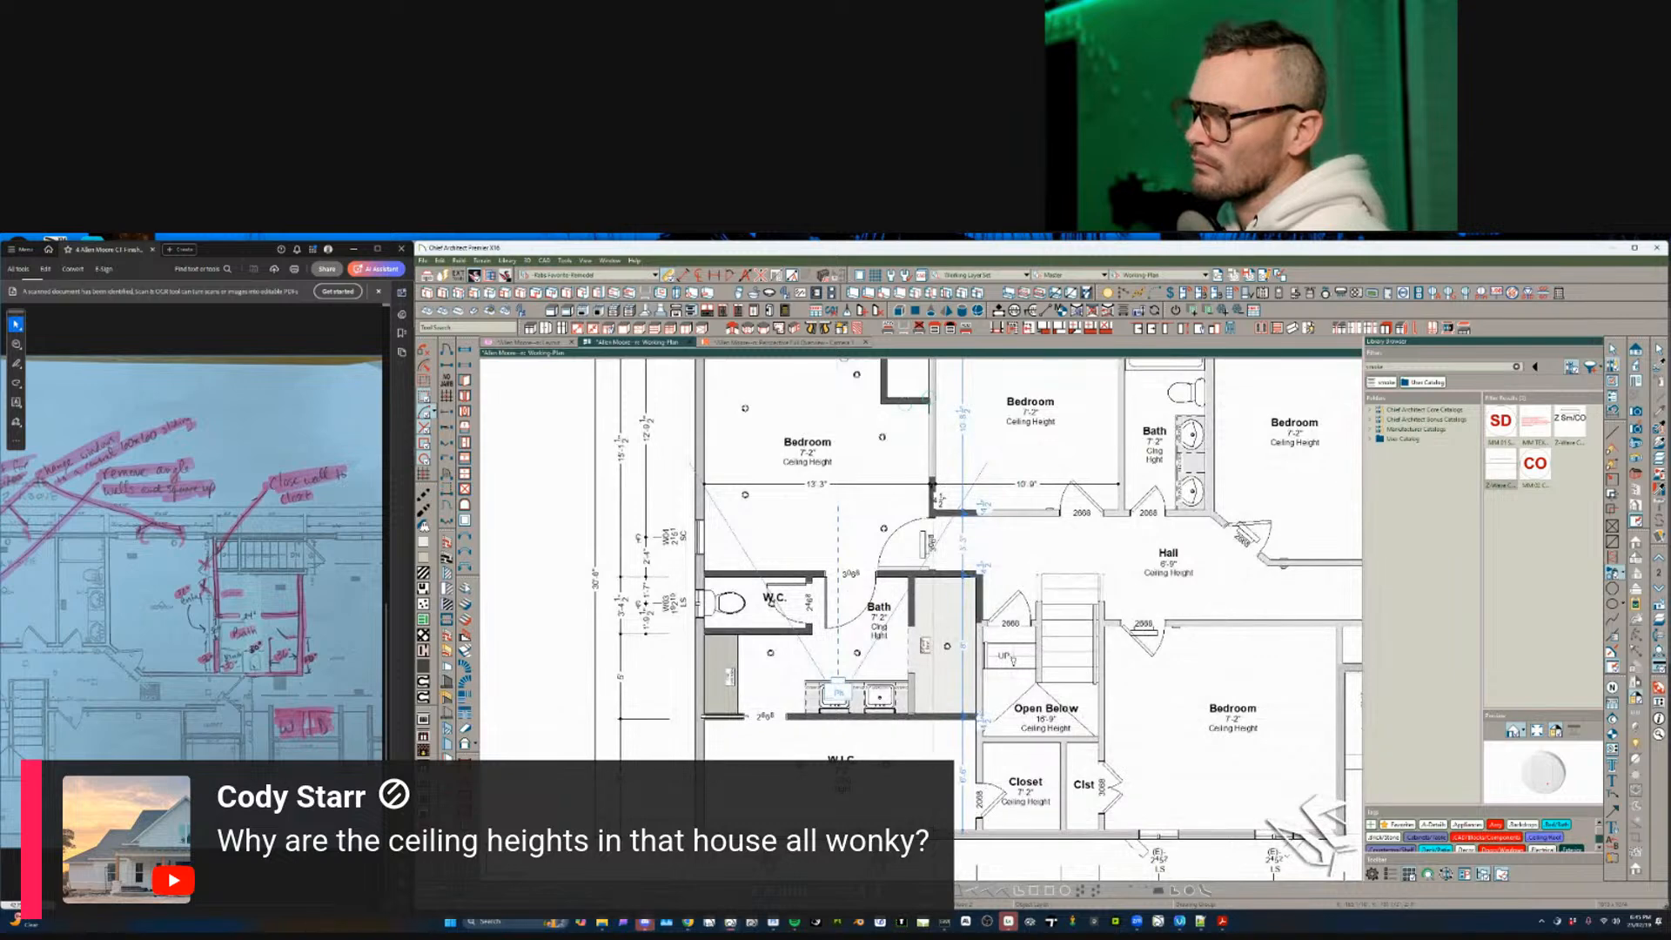
{"action": "left_click", "coordinate": [962, 738]}
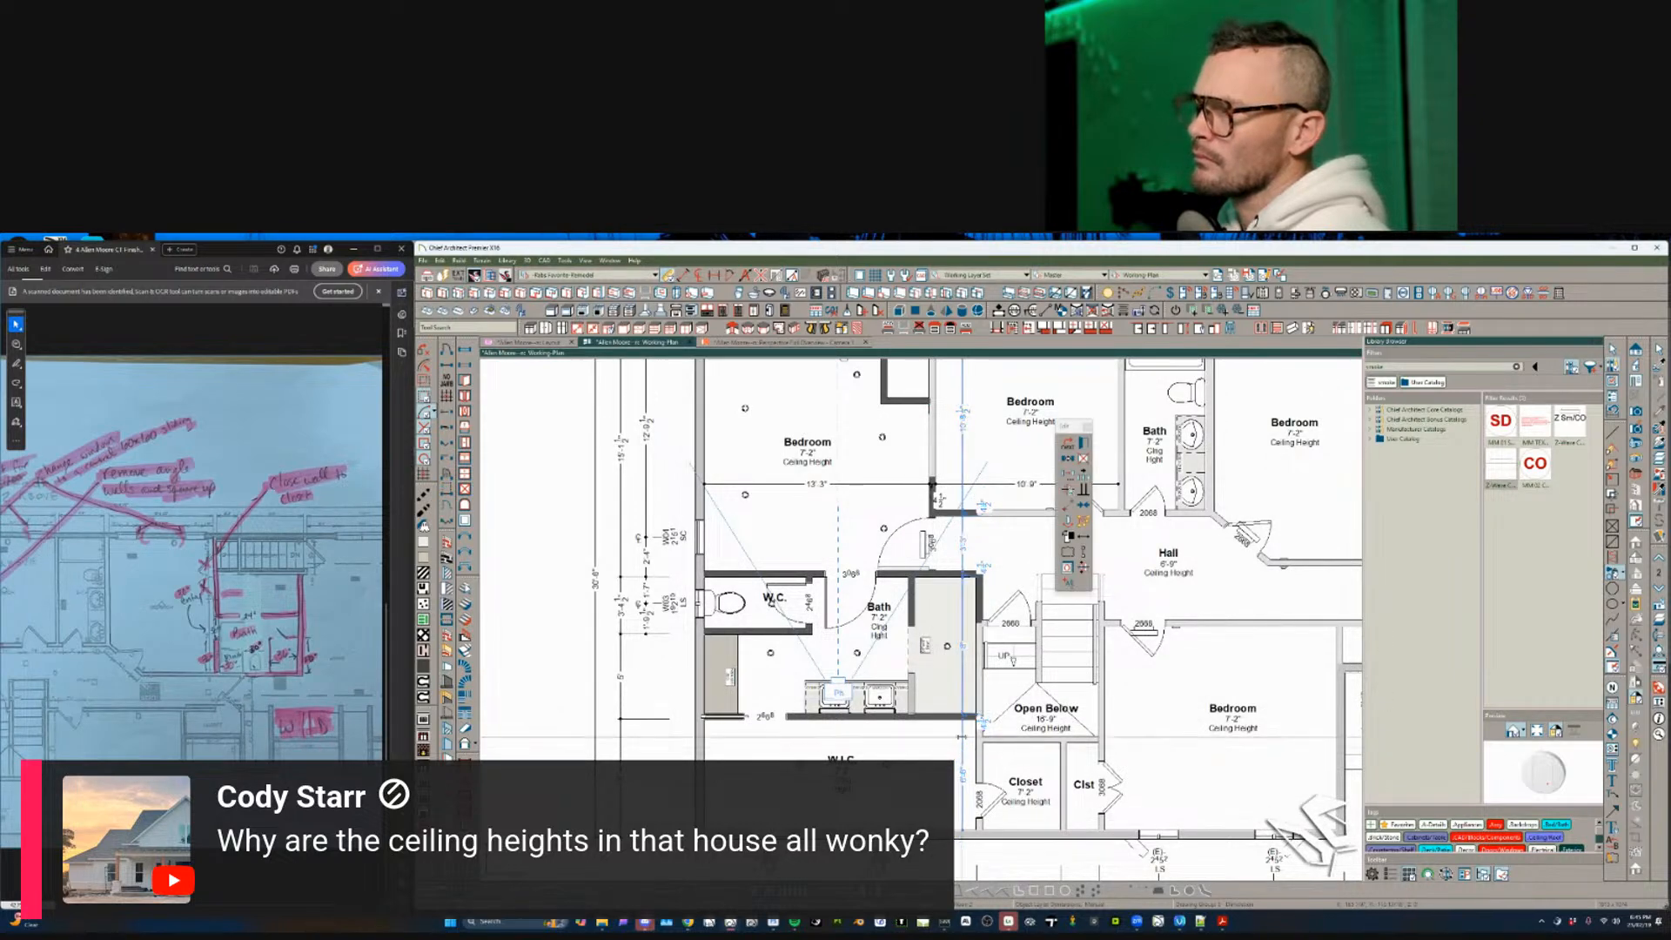
{"action": "left_click_drag", "start_coordinate": [952, 737], "coordinate": [953, 737]}
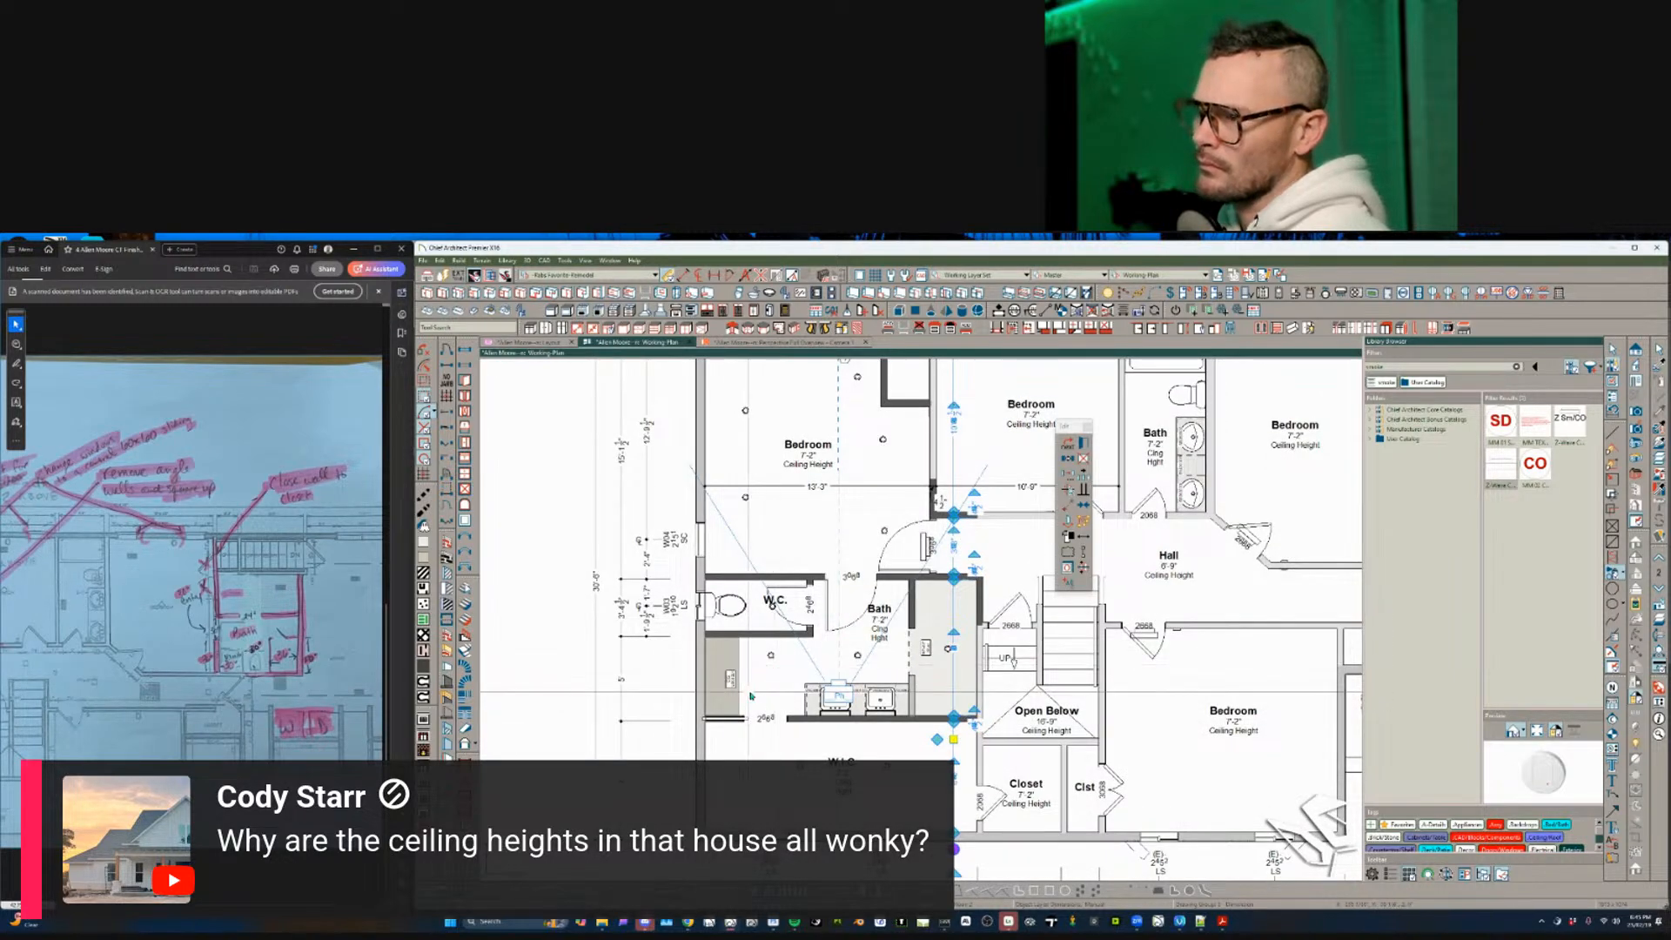
- Raise the horizontal dimension line above the W.C. and bath slightly, then deselect it
{"action": "scroll", "coordinate": [751, 696], "scroll_direction": "up", "scroll_amount": 3}
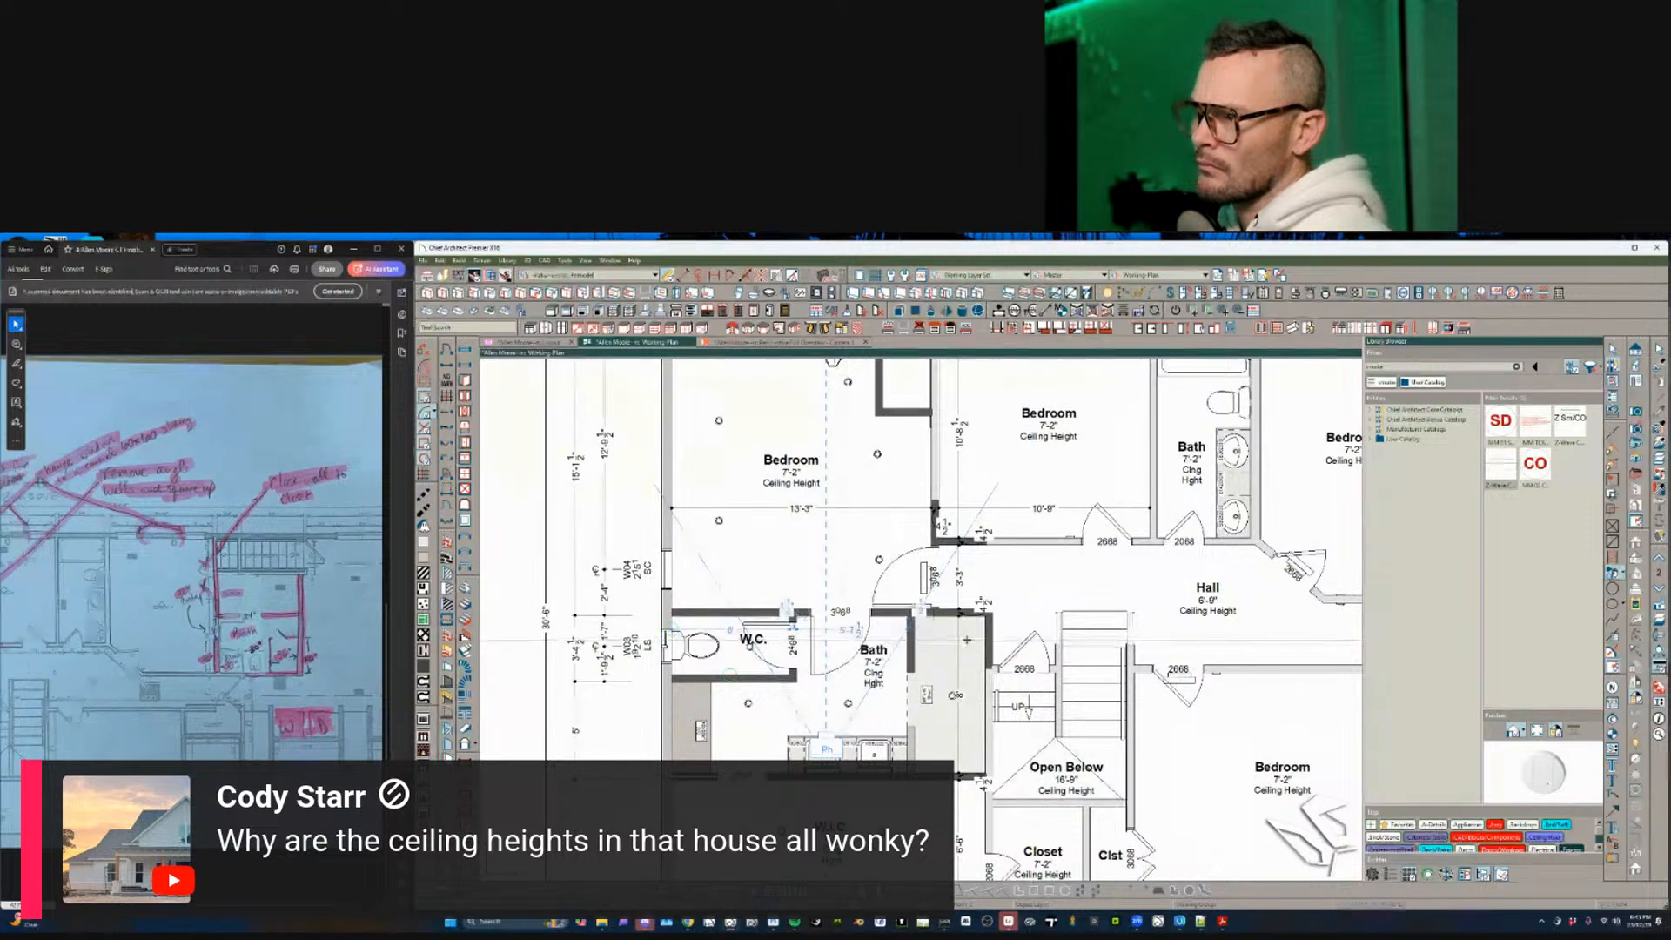
{"action": "left_click", "coordinate": [930, 628]}
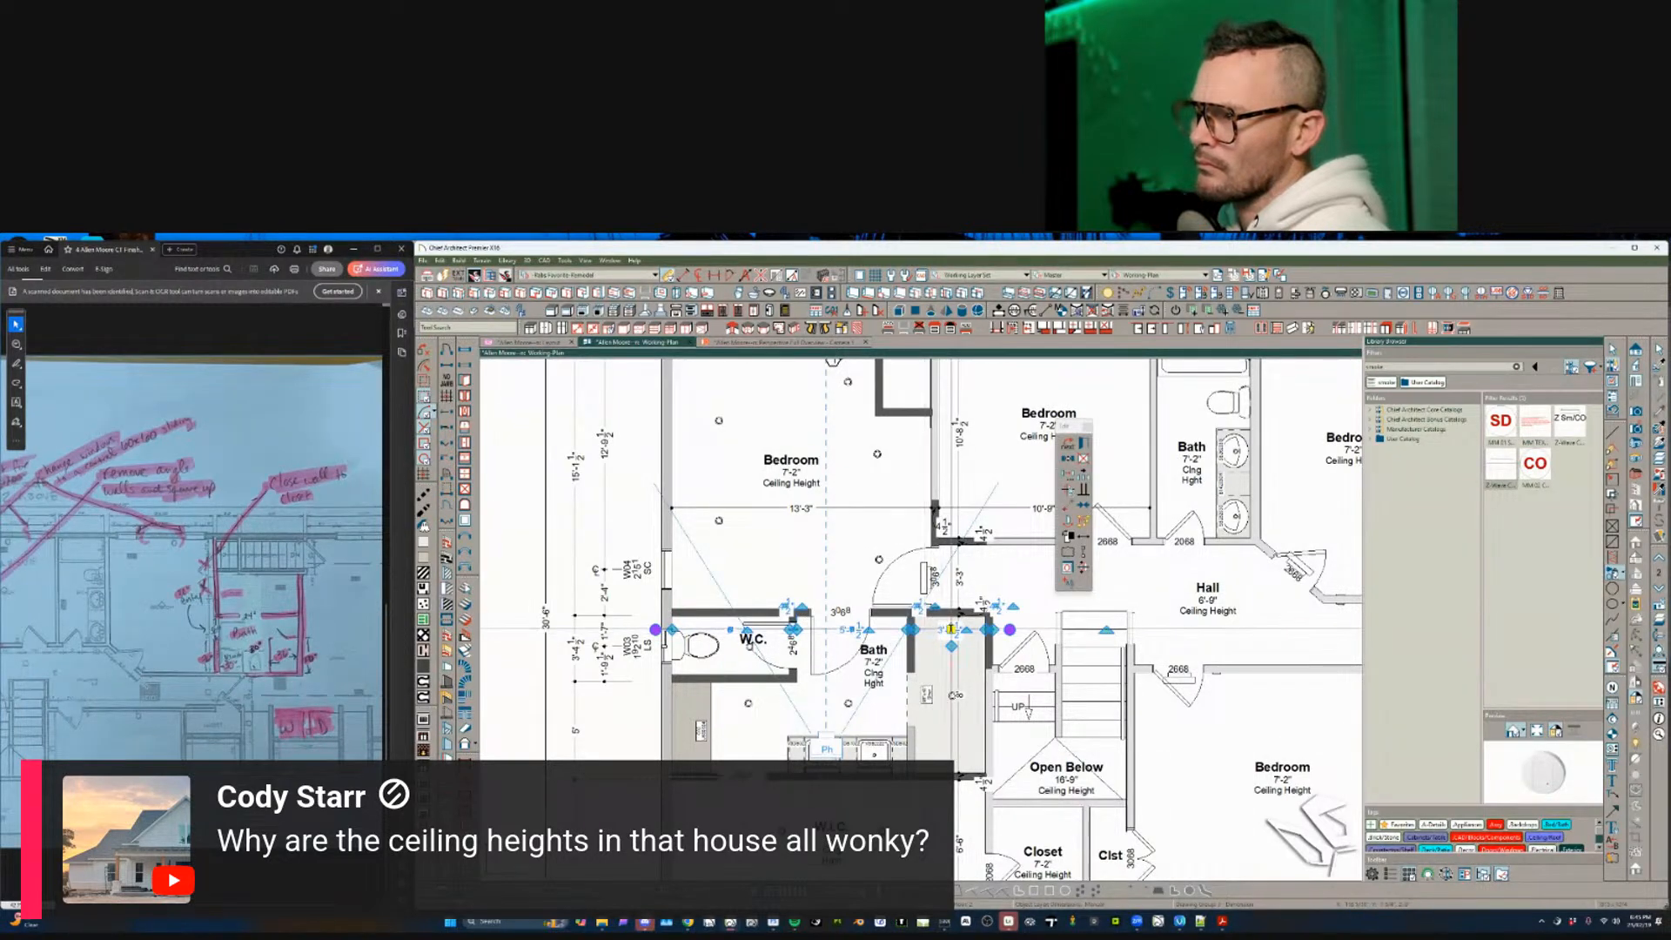
{"action": "left_click_drag", "start_coordinate": [955, 590], "coordinate": [958, 578]}
{"action": "key", "text": "Escape"}
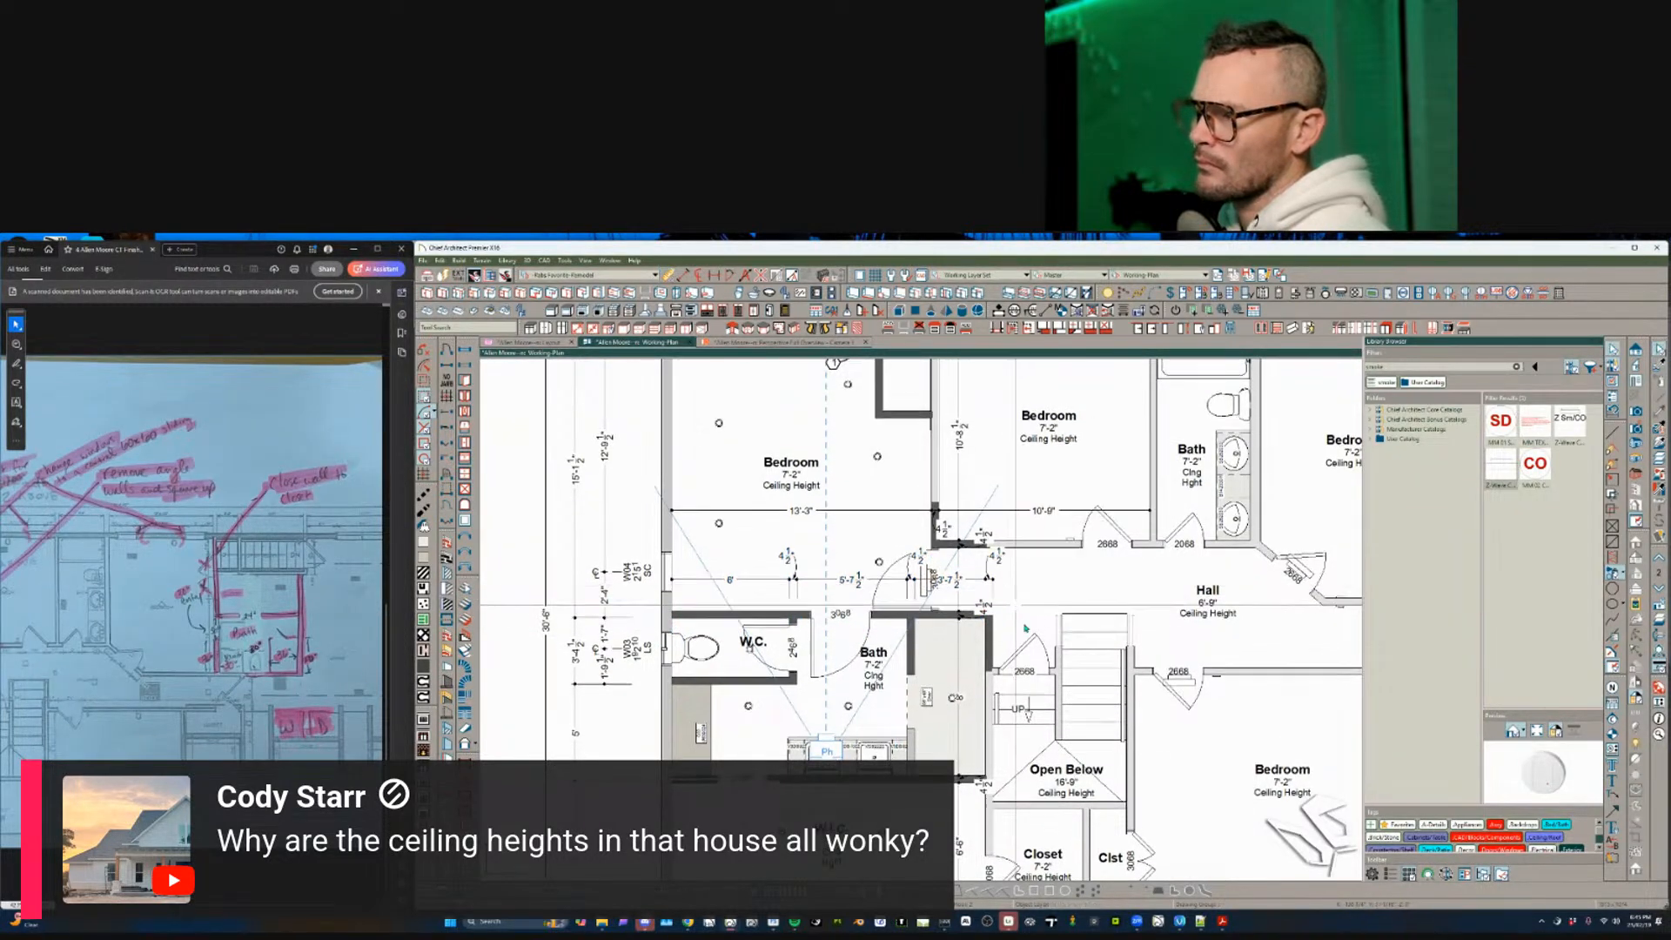
- Pan around the plan to check the bottom exterior wall and upper bedroom dimensions
{"action": "middle_click_drag", "start_coordinate": [992, 595], "coordinate": [1015, 617]}
{"action": "scroll", "coordinate": [1001, 637], "scroll_direction": "up", "scroll_amount": 1}
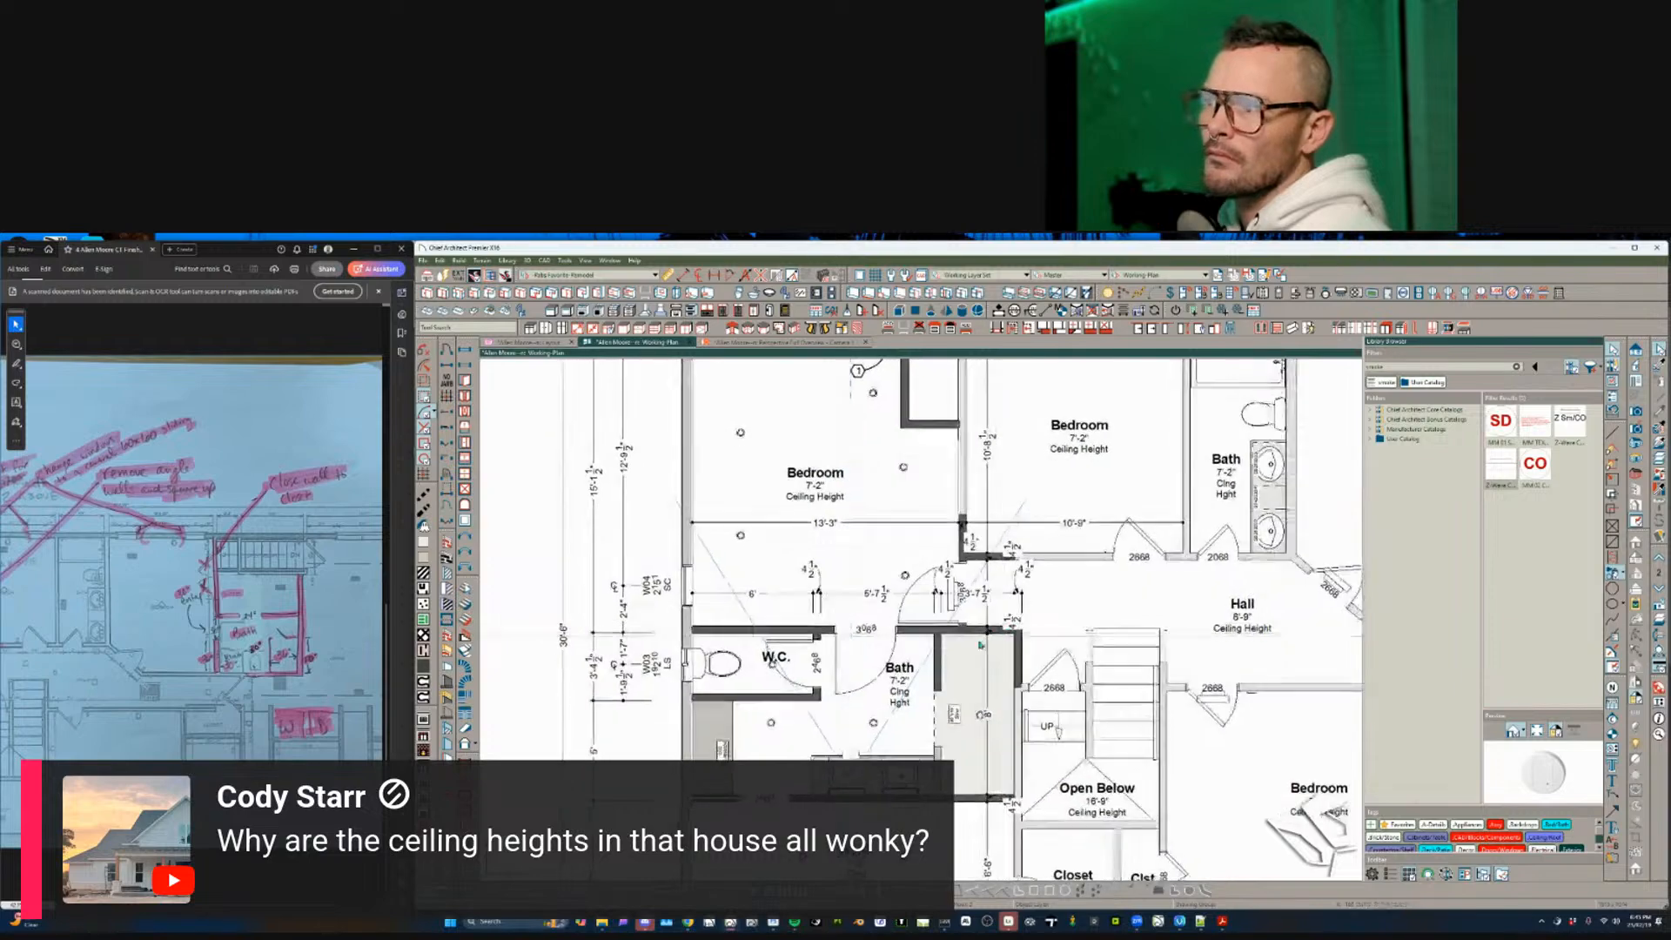
{"action": "scroll", "coordinate": [862, 683], "scroll_direction": "down", "scroll_amount": 1}
{"action": "scroll", "coordinate": [830, 724], "scroll_direction": "down", "scroll_amount": 1}
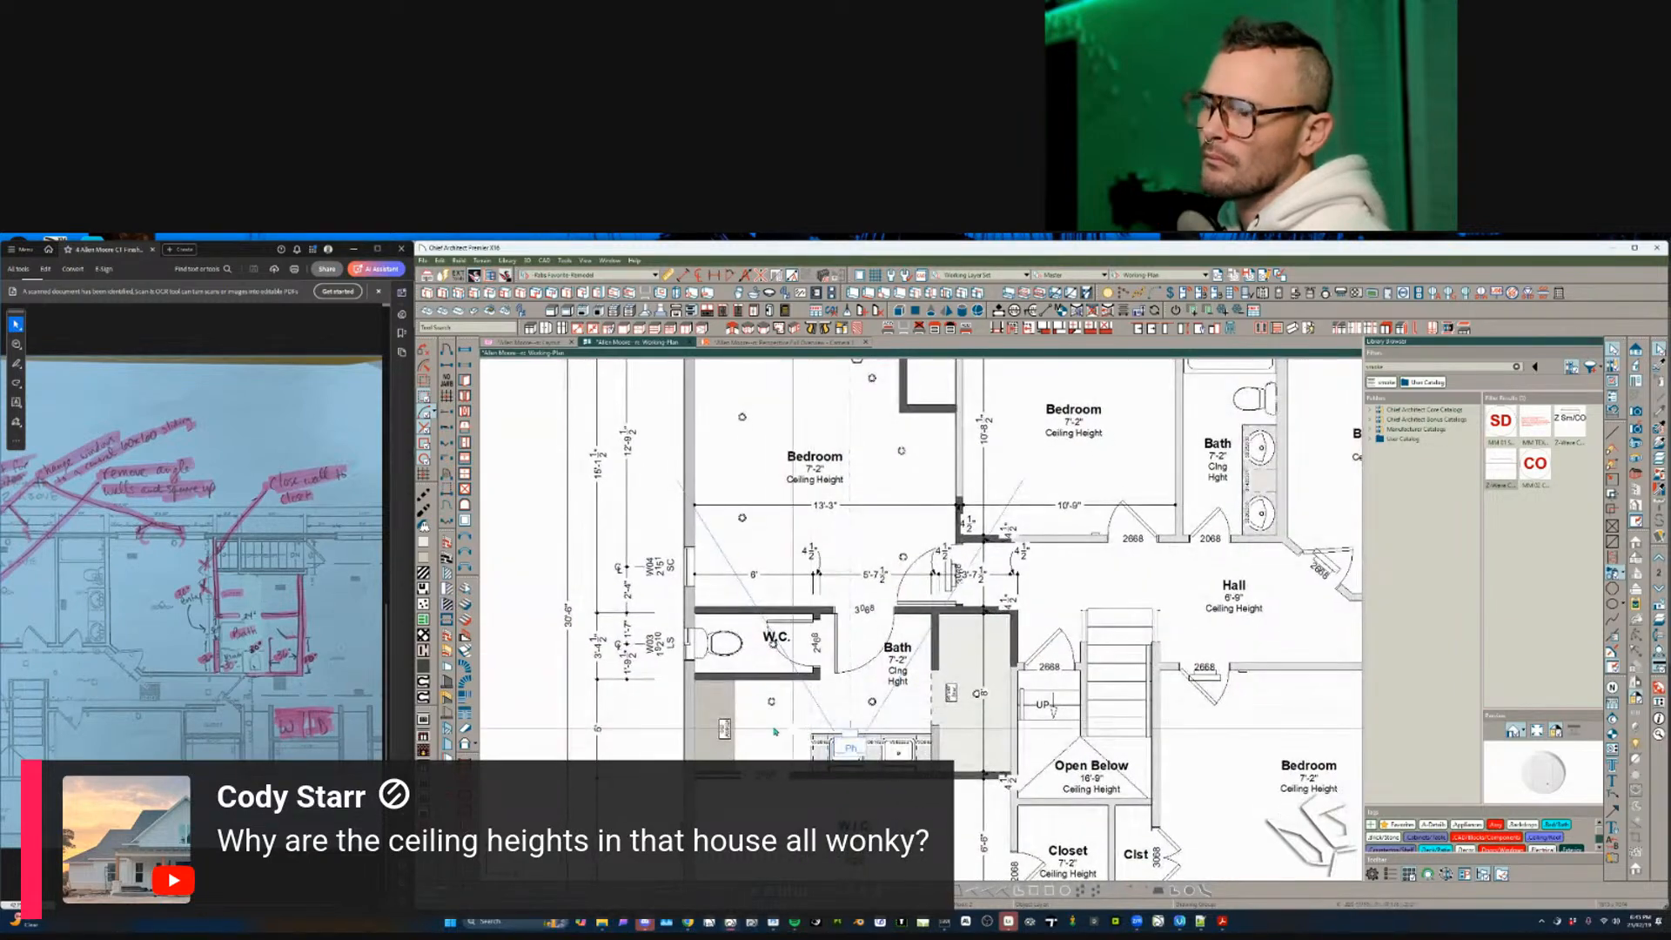
{"action": "scroll", "coordinate": [712, 744], "scroll_direction": "down", "scroll_amount": 3}
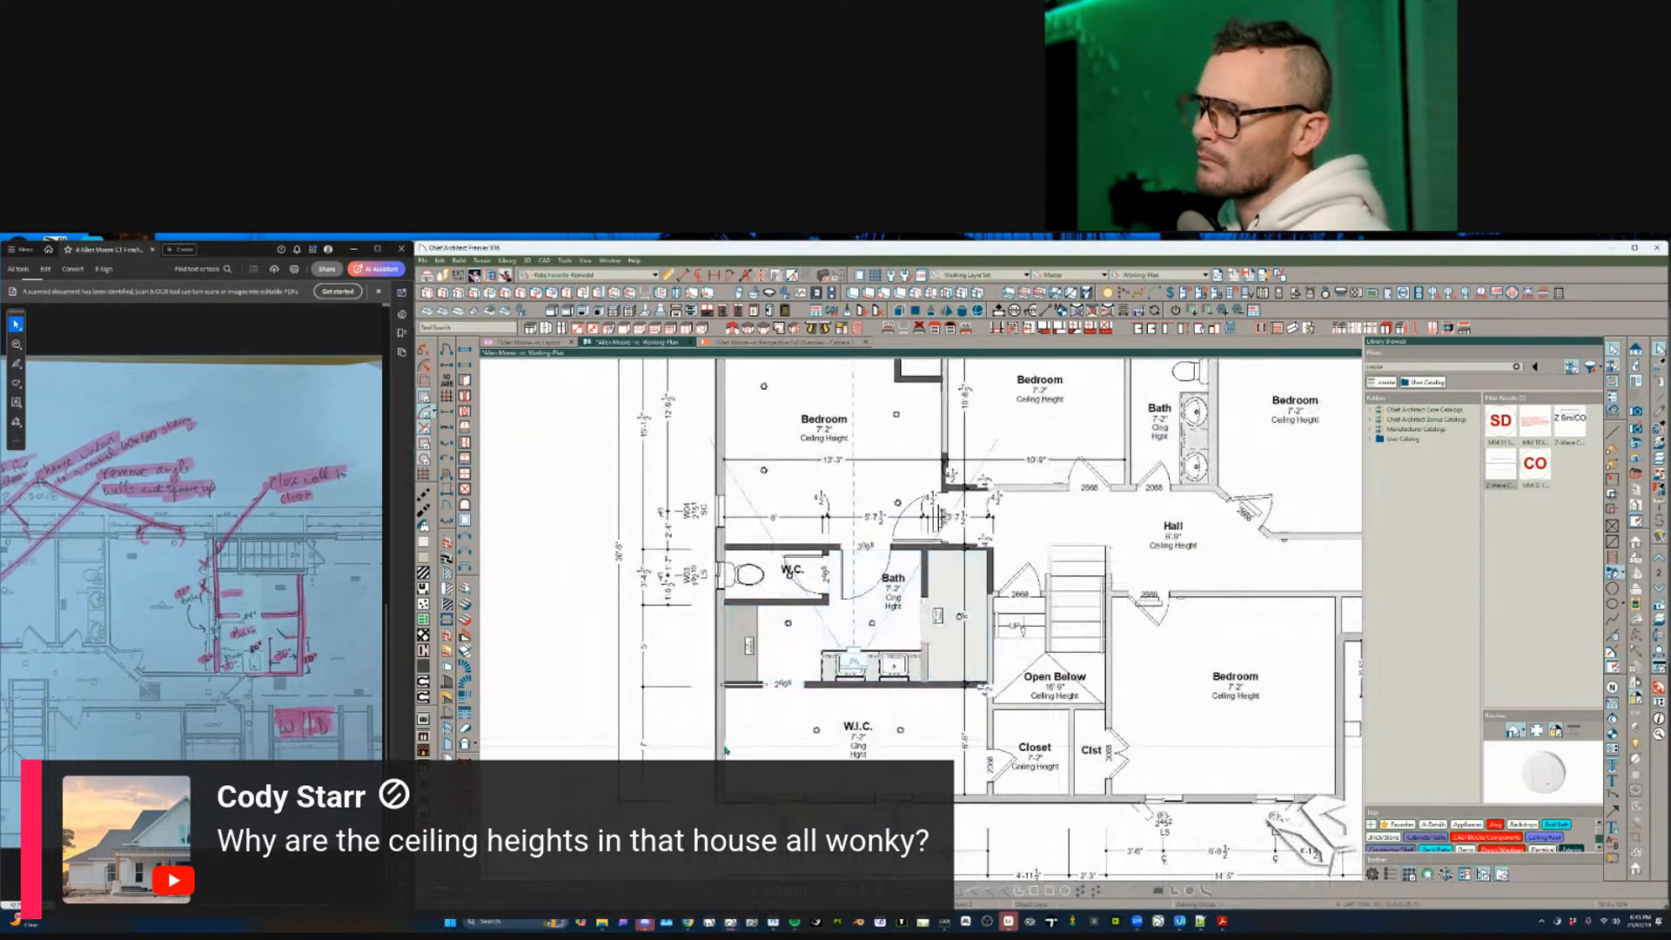
{"action": "scroll", "coordinate": [719, 756], "scroll_direction": "down", "scroll_amount": 2}
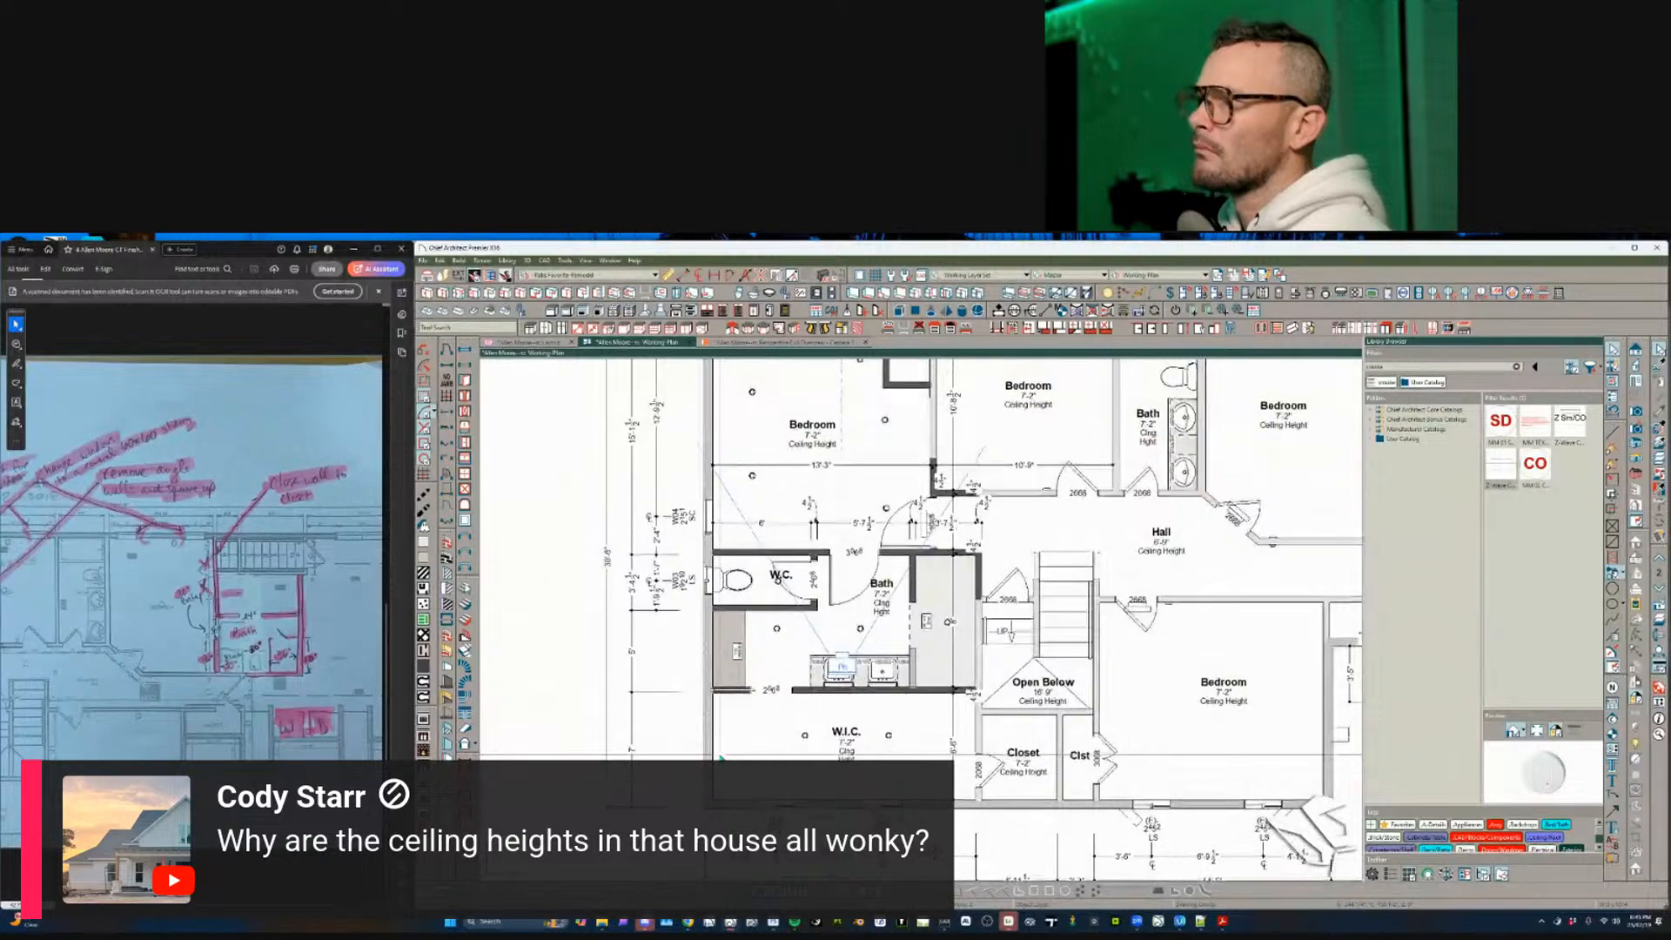
{"action": "middle_click_drag", "start_coordinate": [787, 663], "coordinate": [783, 618]}
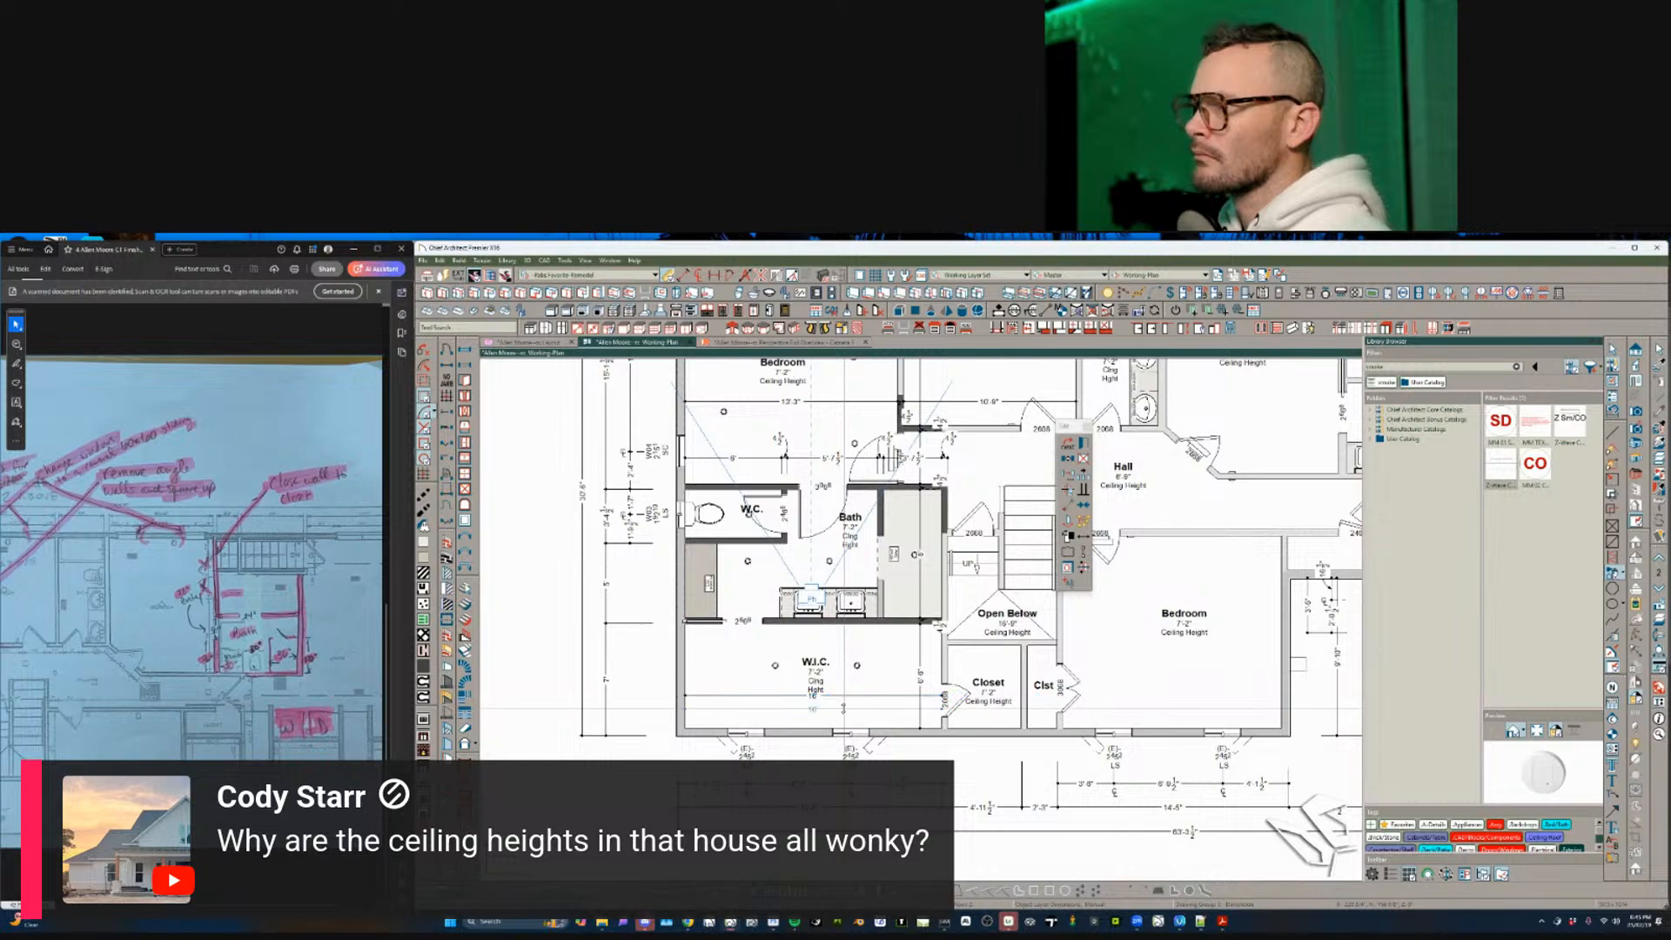
{"action": "middle_click_drag", "start_coordinate": [846, 626], "coordinate": [828, 850]}
{"action": "middle_click_drag", "start_coordinate": [1029, 505], "coordinate": [949, 566]}
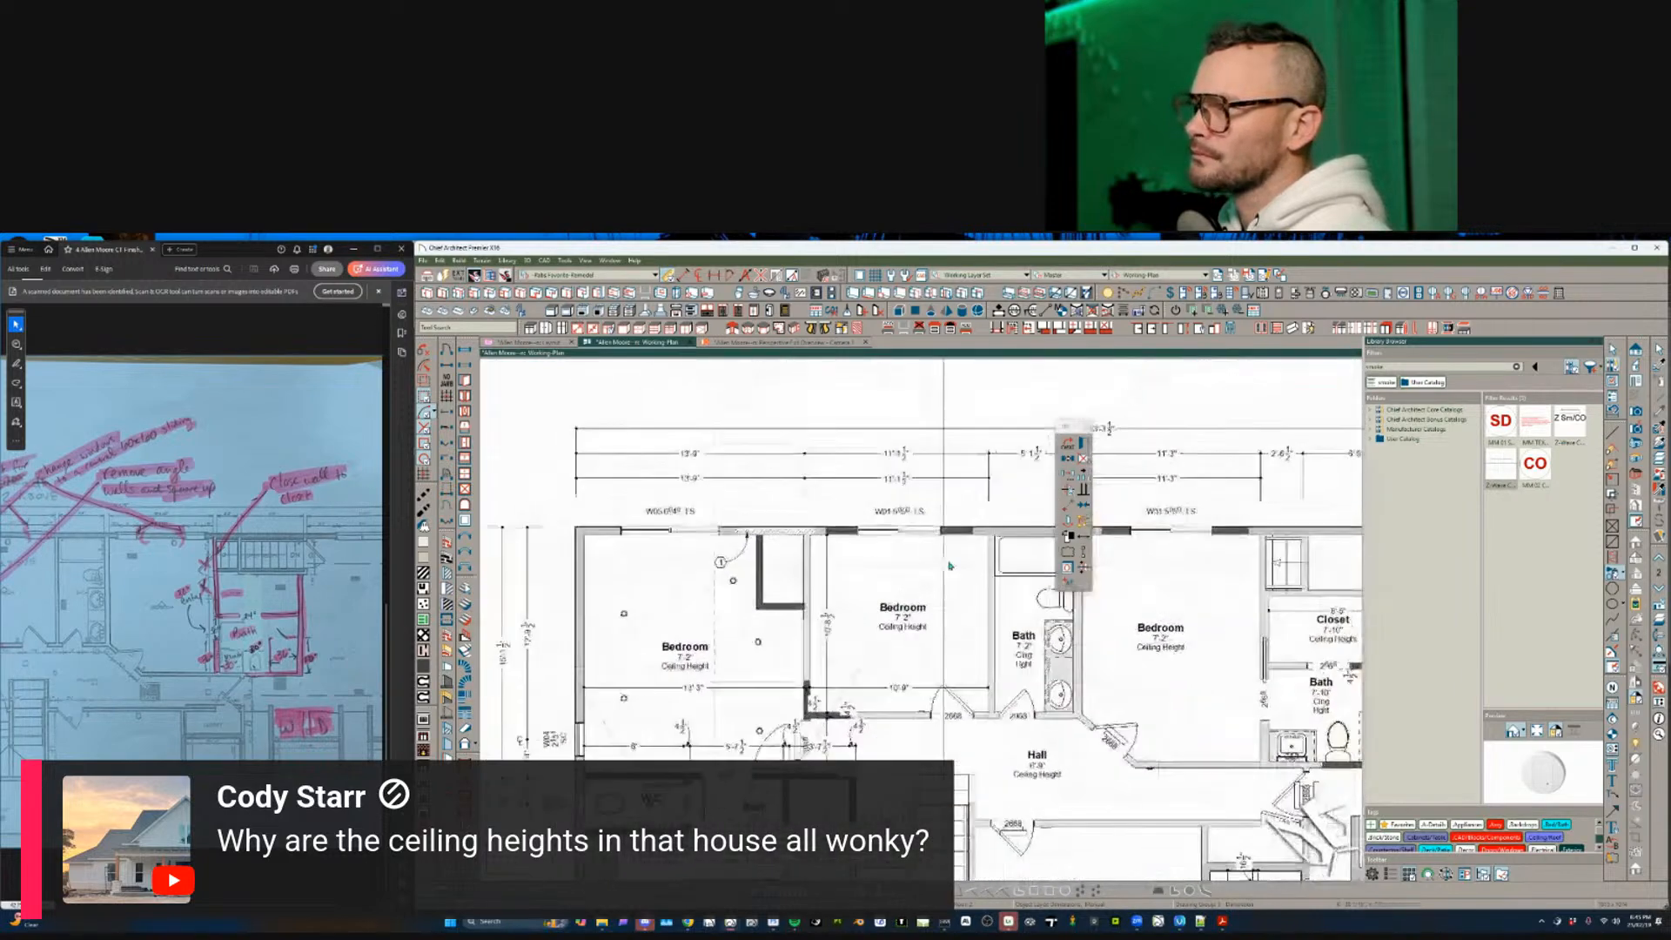
{"action": "middle_click_drag", "start_coordinate": [1077, 580], "coordinate": [1095, 612]}
{"action": "scroll", "coordinate": [922, 608], "scroll_direction": "up", "scroll_amount": 1}
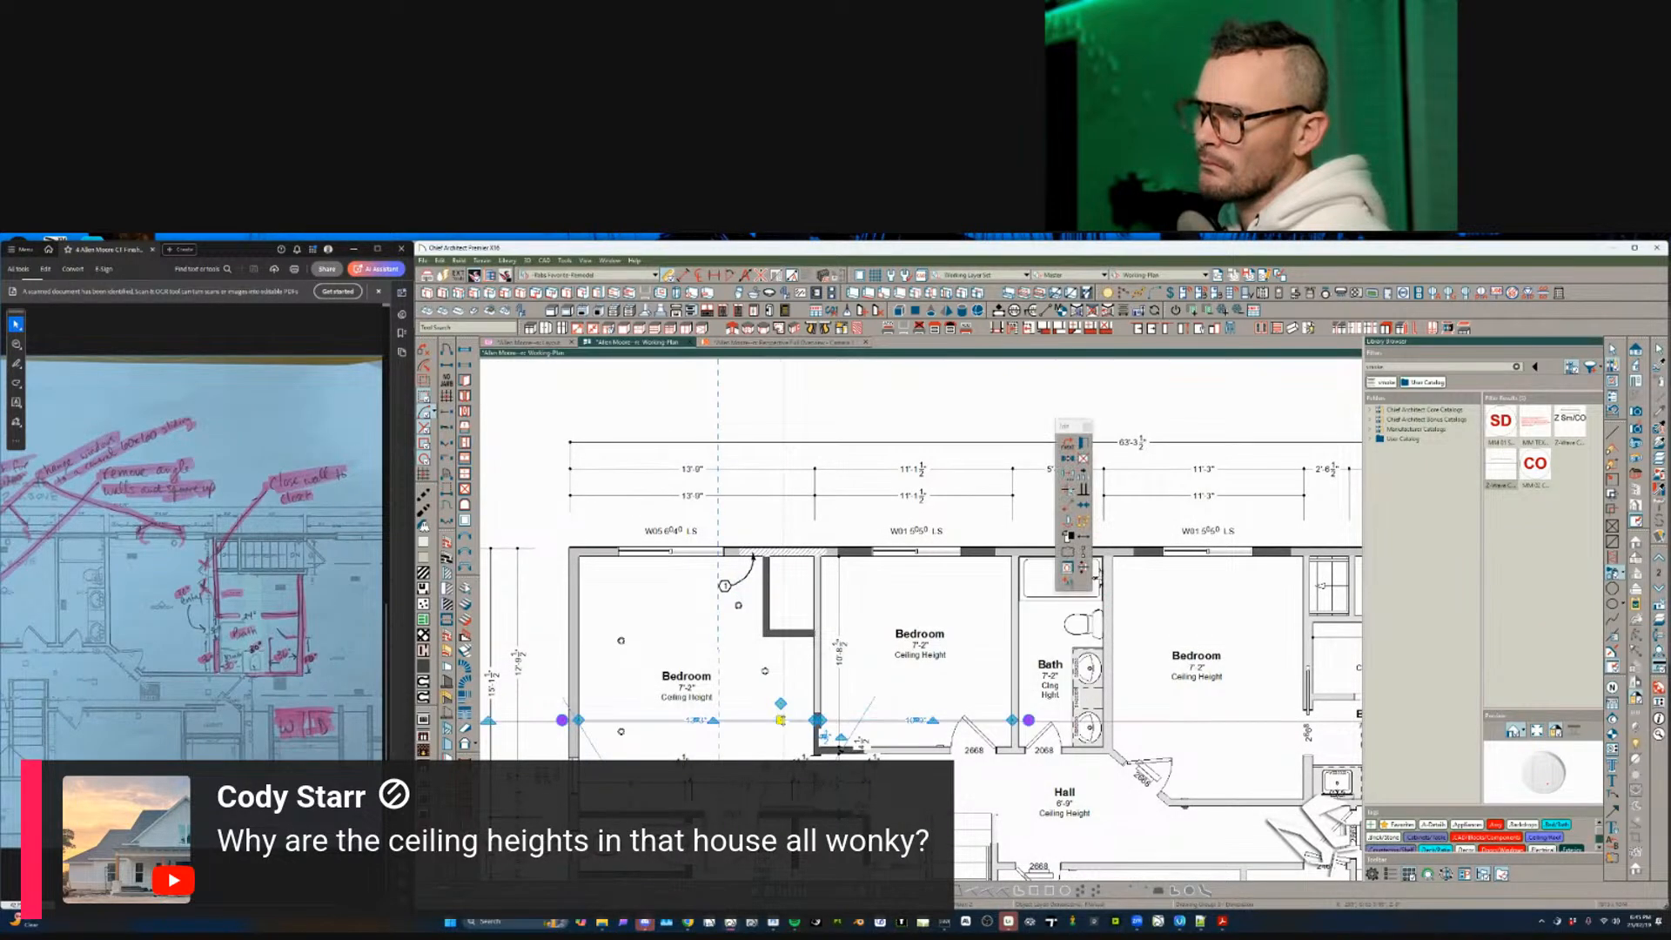
{"action": "key", "text": "Escape"}
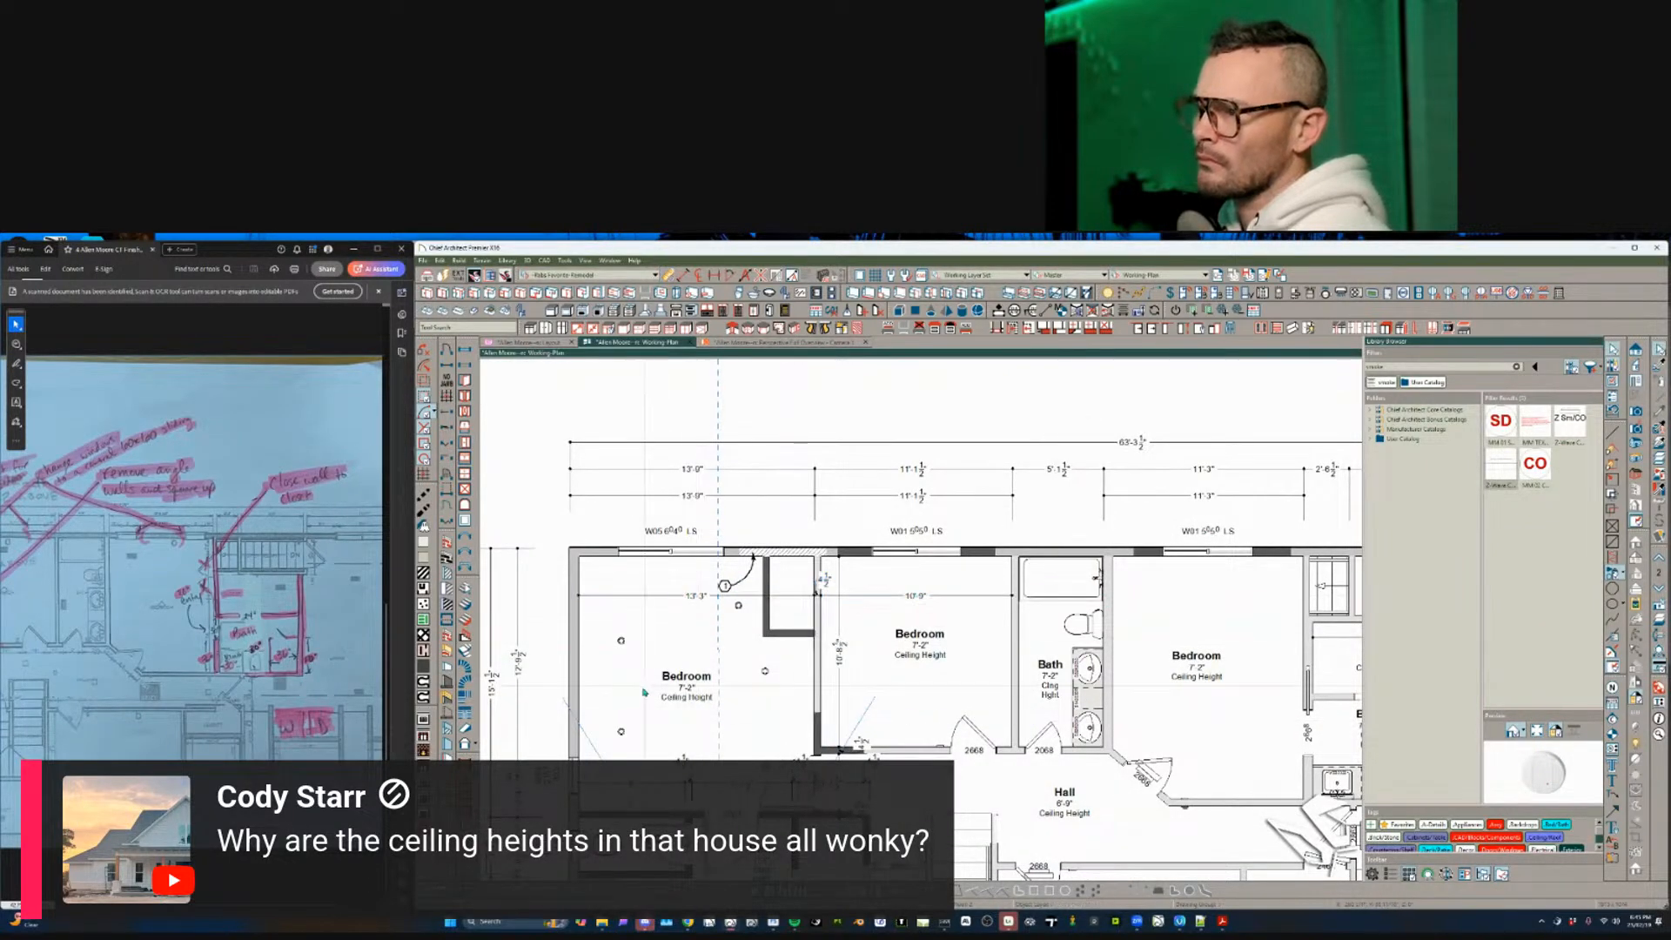
- Select the vertical dimension string beside the W.C
{"action": "middle_click_drag", "start_coordinate": [635, 796], "coordinate": [674, 629]}
{"action": "scroll", "coordinate": [663, 729], "scroll_direction": "down", "scroll_amount": 2}
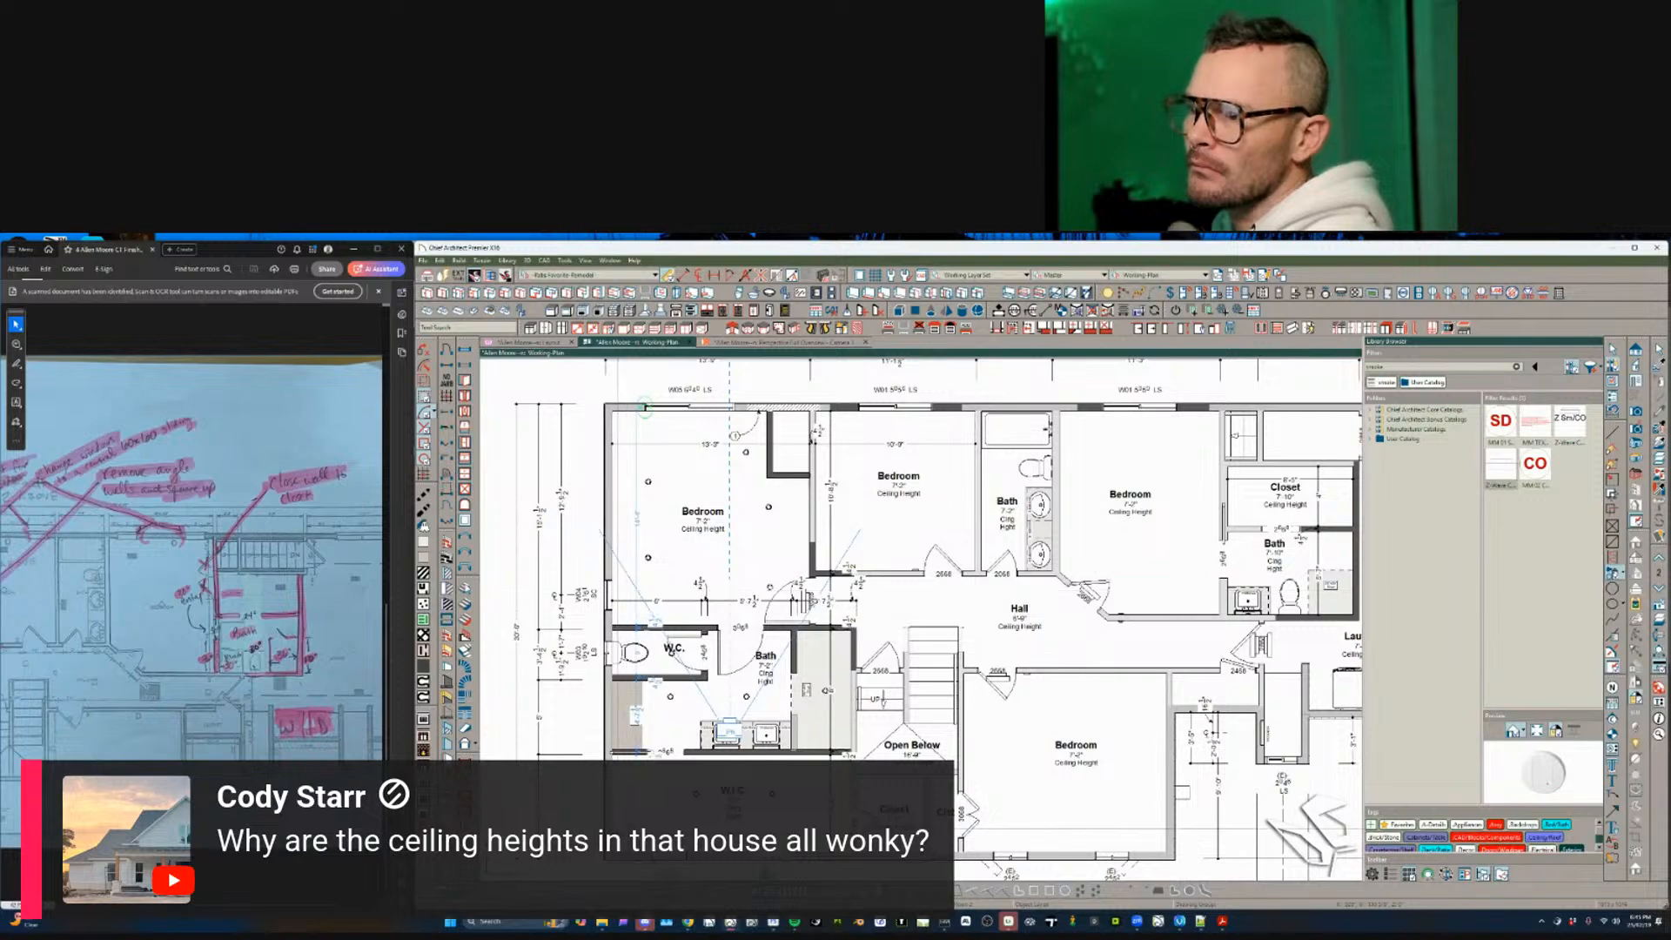
{"action": "scroll", "coordinate": [671, 608], "scroll_direction": "up", "scroll_amount": 3}
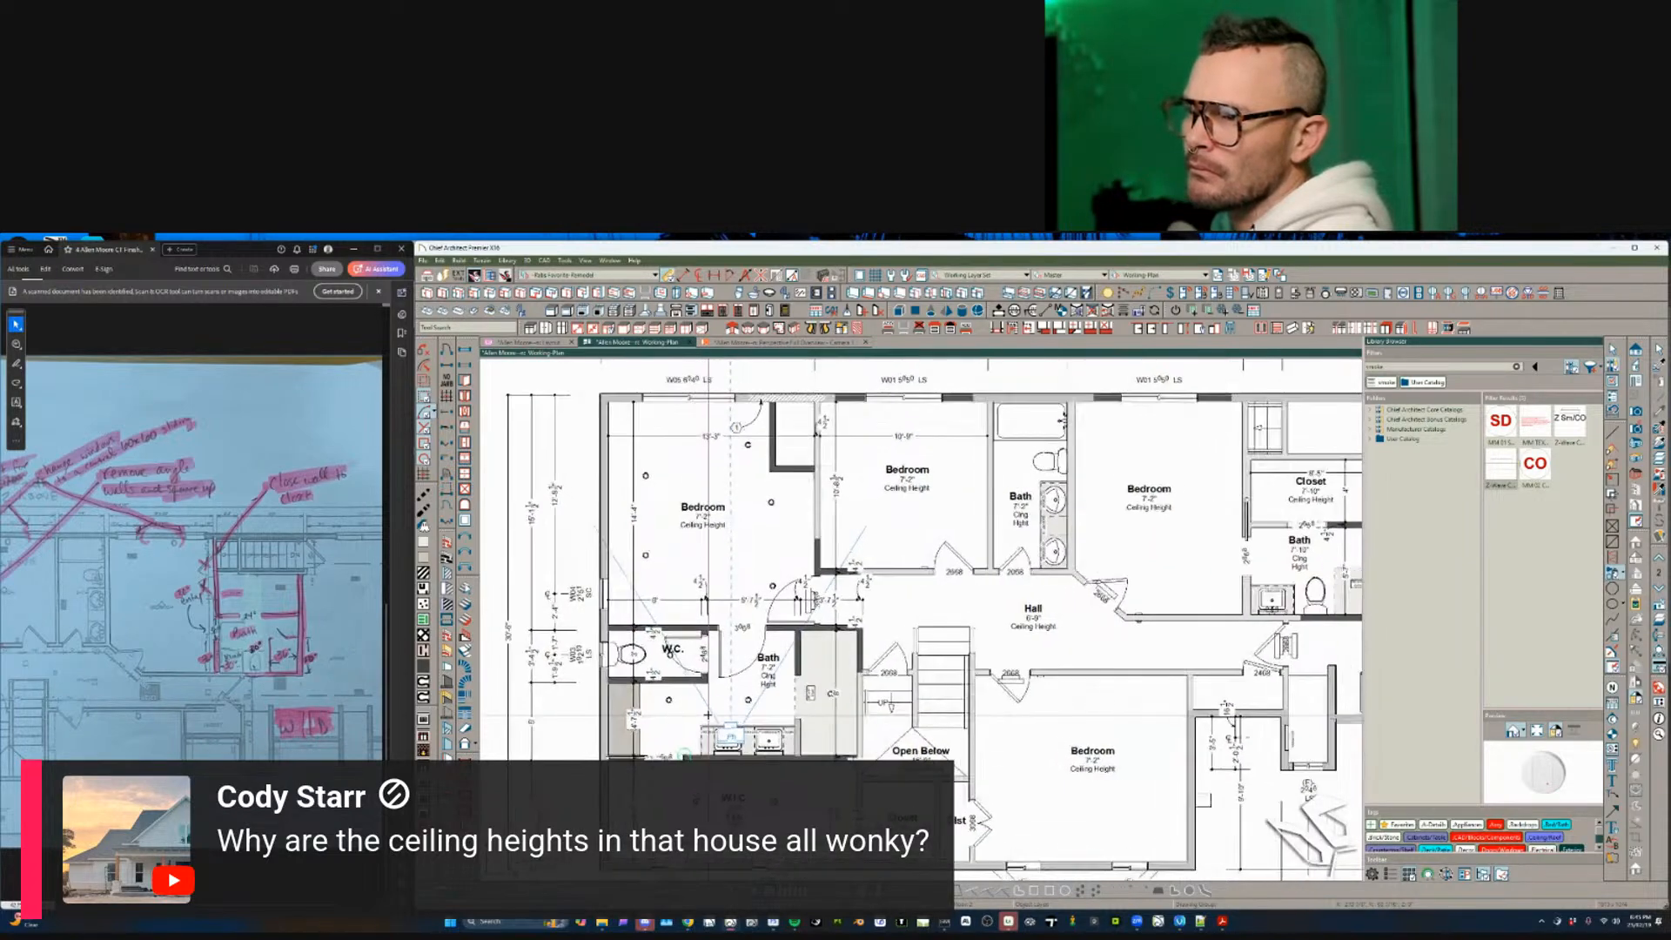
{"action": "scroll", "coordinate": [707, 716], "scroll_direction": "down", "scroll_amount": 1}
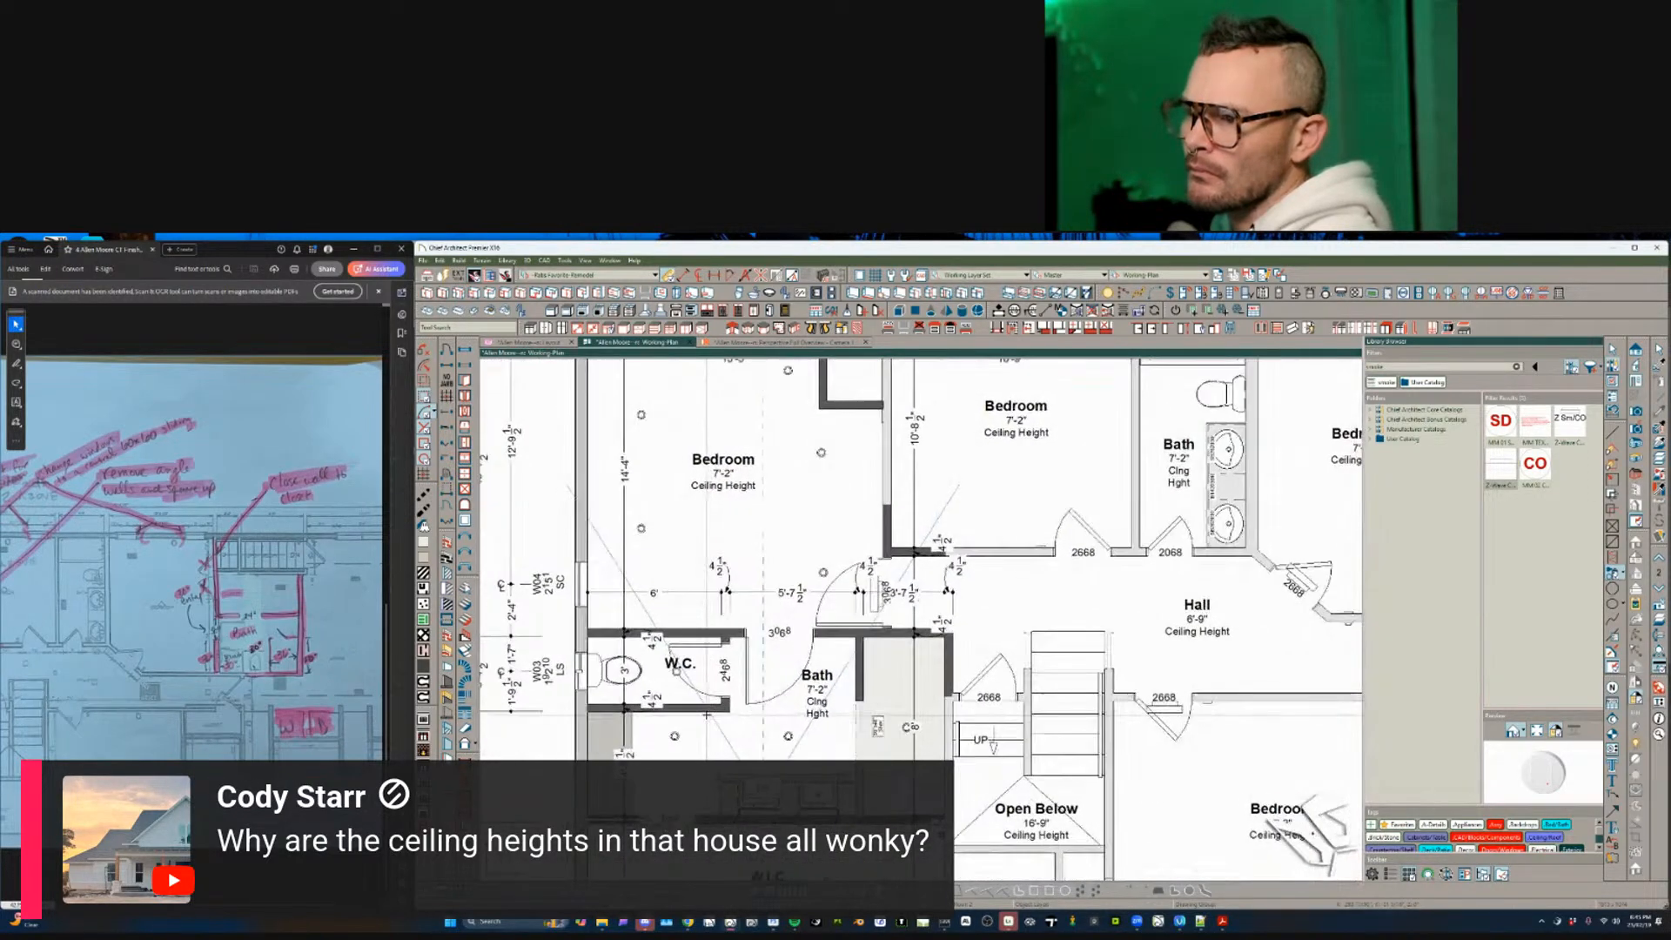
{"action": "middle_click_drag", "start_coordinate": [731, 766], "coordinate": [739, 717]}
{"action": "scroll", "coordinate": [744, 769], "scroll_direction": "up", "scroll_amount": 2}
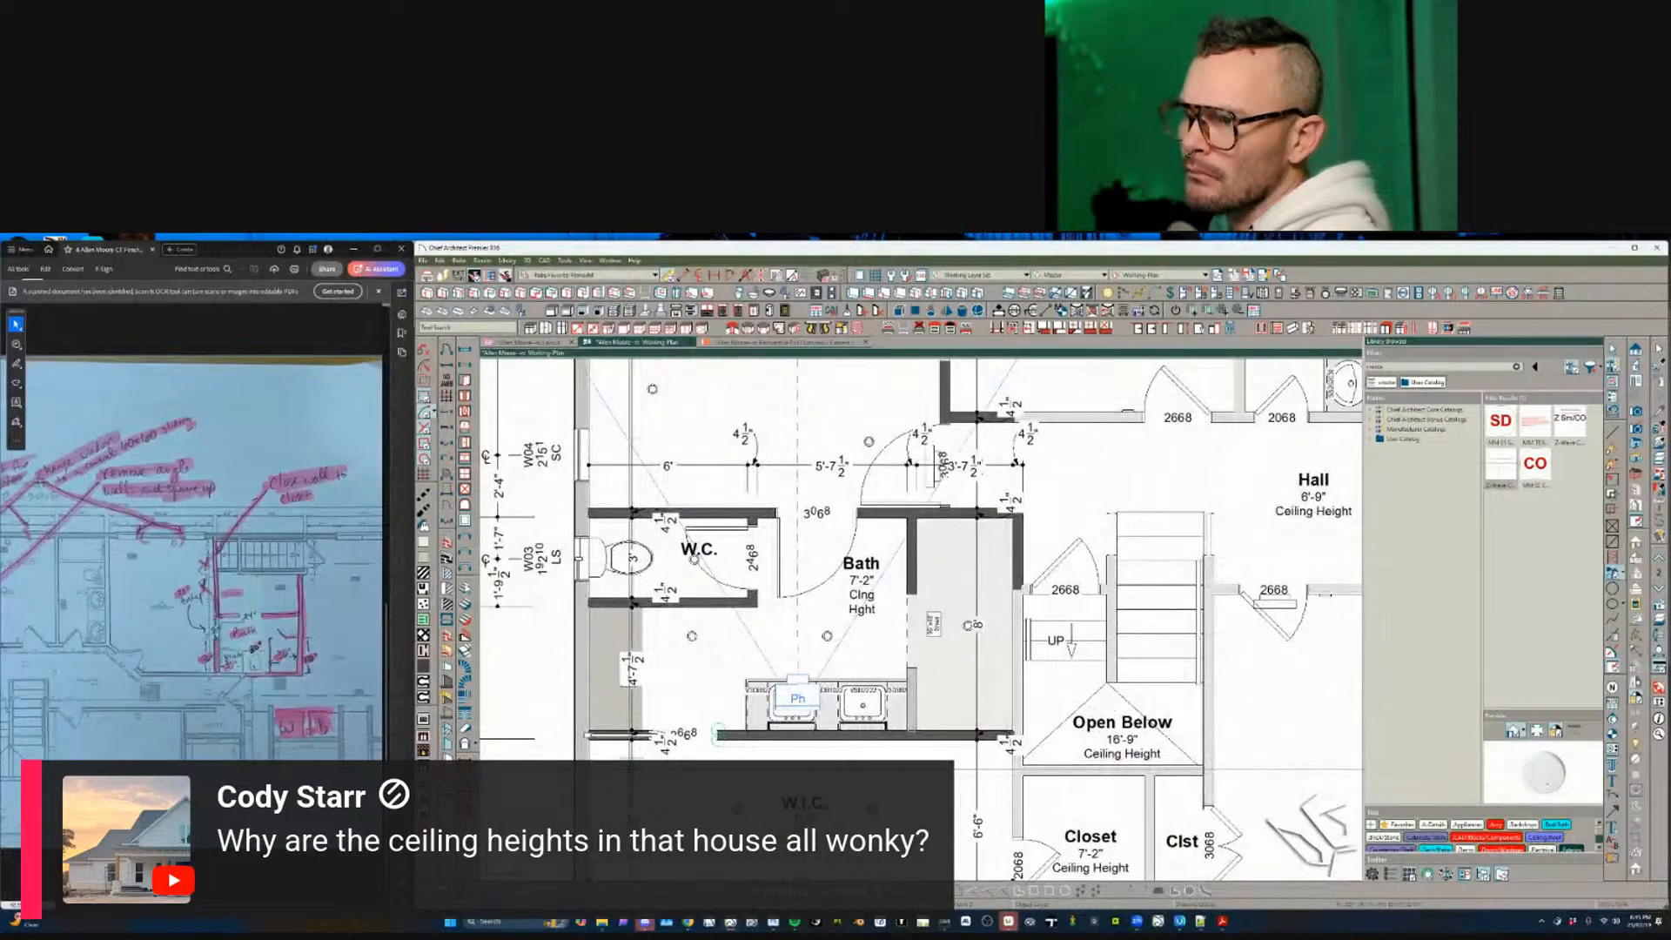
{"action": "left_click", "coordinate": [632, 769]}
{"action": "scroll", "coordinate": [522, 796], "scroll_direction": "up", "scroll_amount": 4}
{"action": "scroll", "coordinate": [479, 620], "scroll_direction": "up", "scroll_amount": 1}
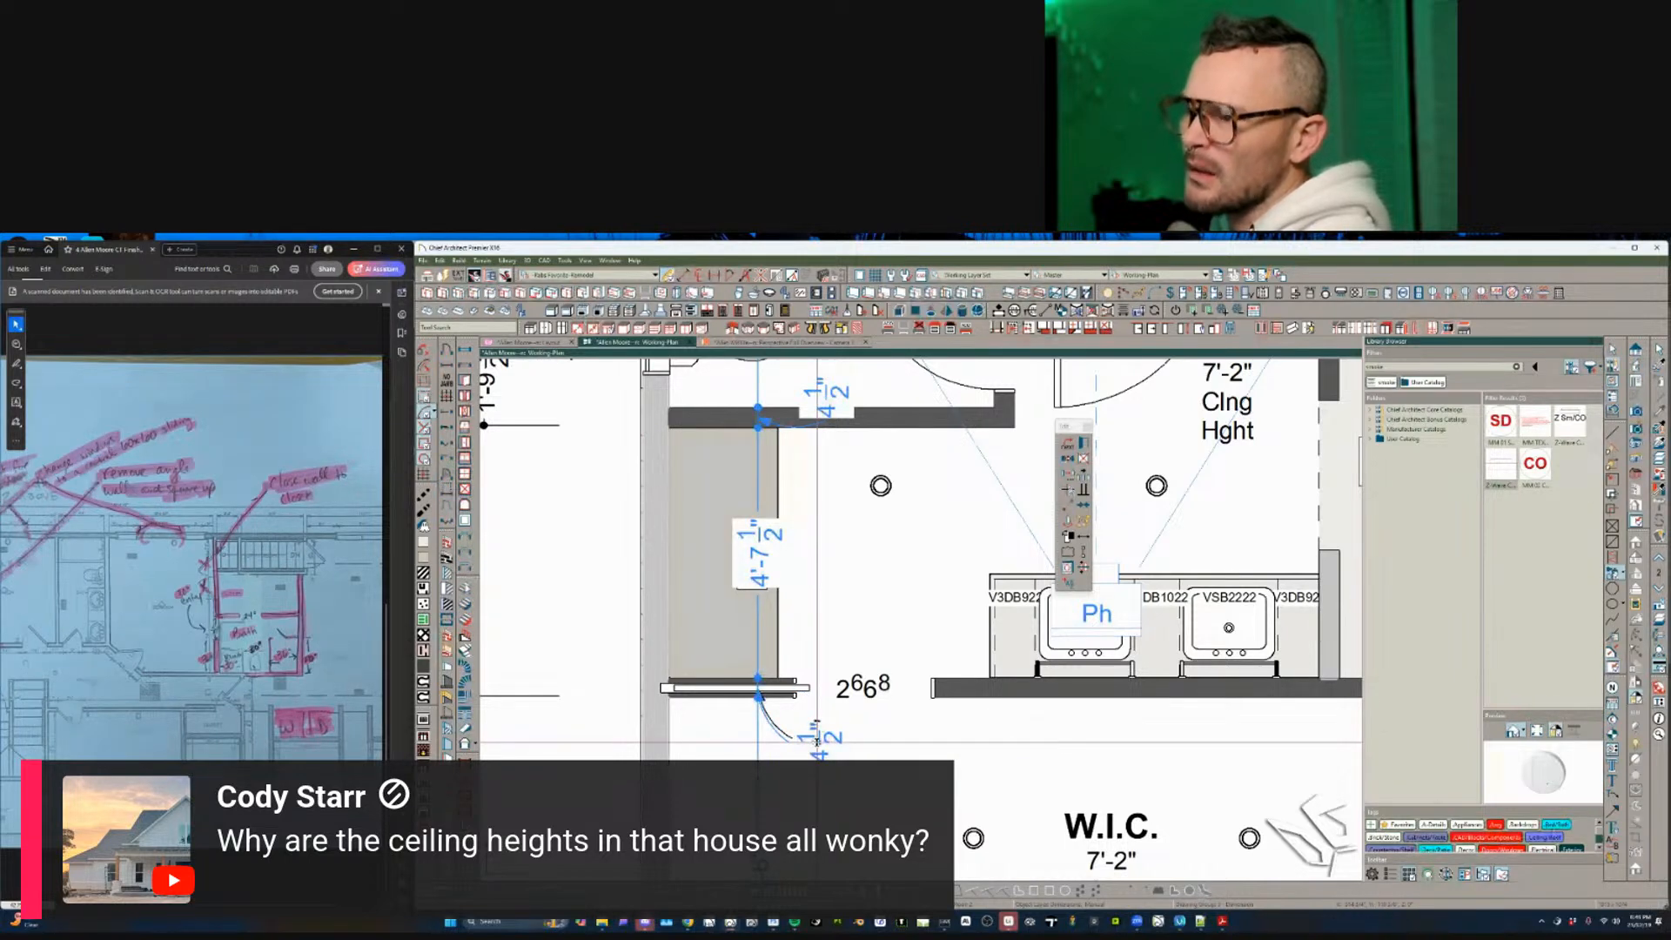
- Move the lower and upper 4 1/2" labels beside the W.C. clear of the wall
{"action": "middle_click_drag", "start_coordinate": [825, 395], "coordinate": [862, 601]}
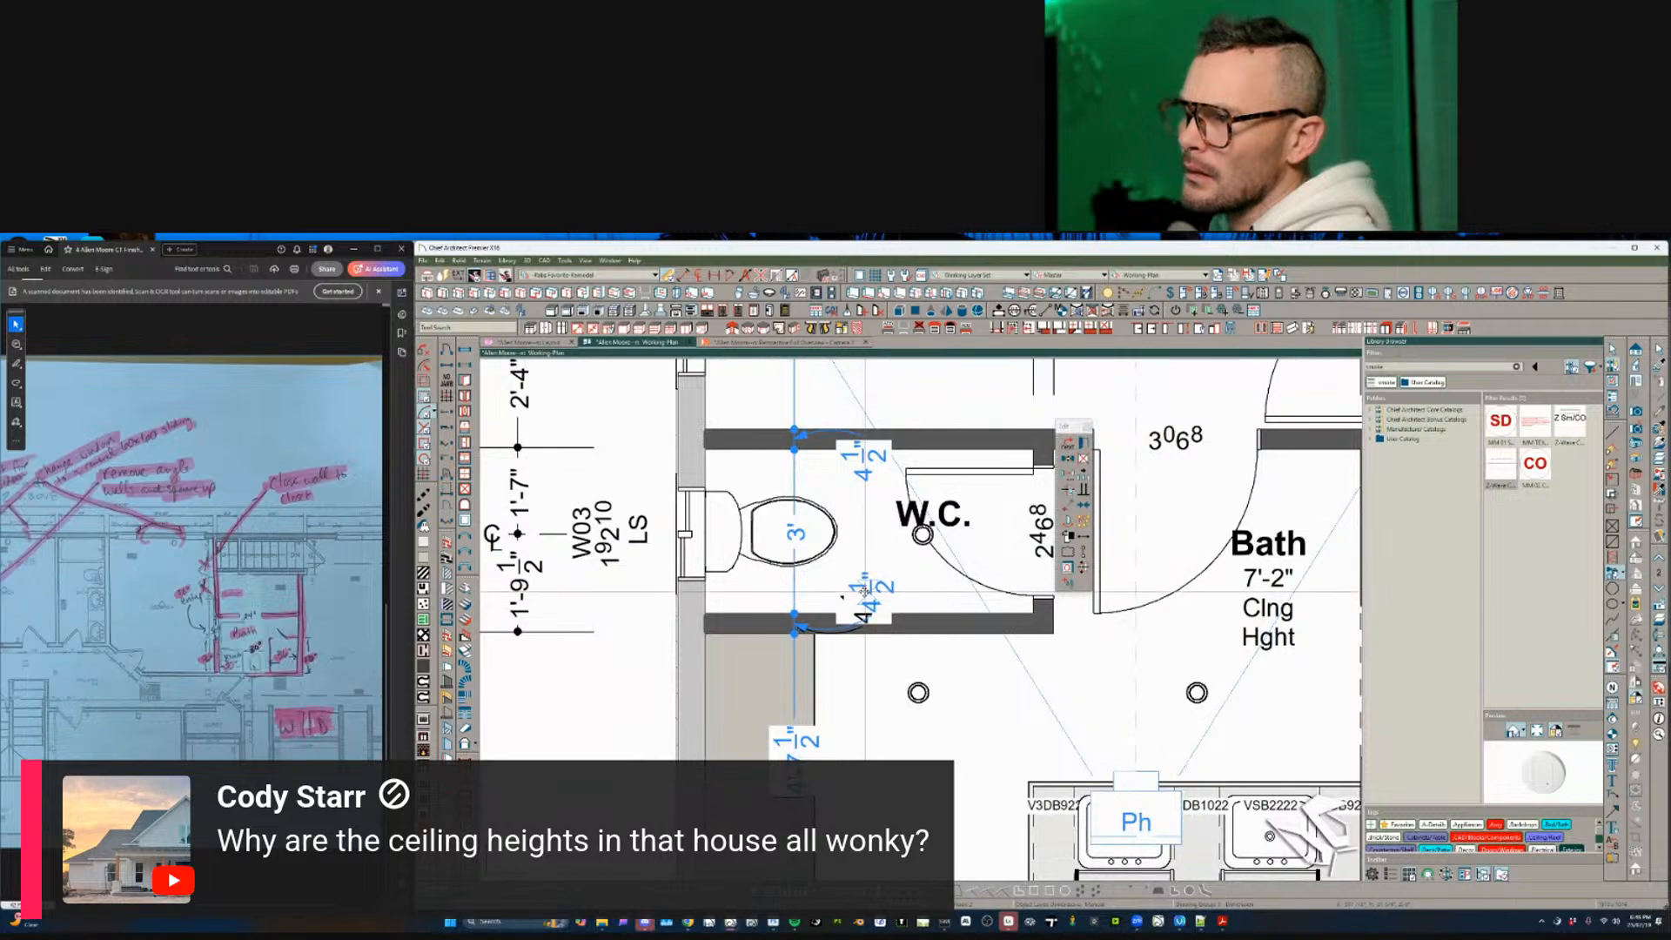
{"action": "left_click_drag", "start_coordinate": [864, 584], "coordinate": [864, 584]}
{"action": "left_click_drag", "start_coordinate": [865, 463], "coordinate": [865, 390]}
{"action": "scroll", "coordinate": [865, 392], "scroll_direction": "down", "scroll_amount": 3}
{"action": "middle_click_drag", "start_coordinate": [865, 391], "coordinate": [662, 555]}
{"action": "scroll", "coordinate": [849, 581], "scroll_direction": "down", "scroll_amount": 1}
{"action": "scroll", "coordinate": [836, 591], "scroll_direction": "down", "scroll_amount": 2}
- Shift the dimension line by the hall and right bath lower, then deselect it
{"action": "middle_click_drag", "start_coordinate": [869, 571], "coordinate": [811, 601]}
{"action": "scroll", "coordinate": [791, 600], "scroll_direction": "up", "scroll_amount": 1}
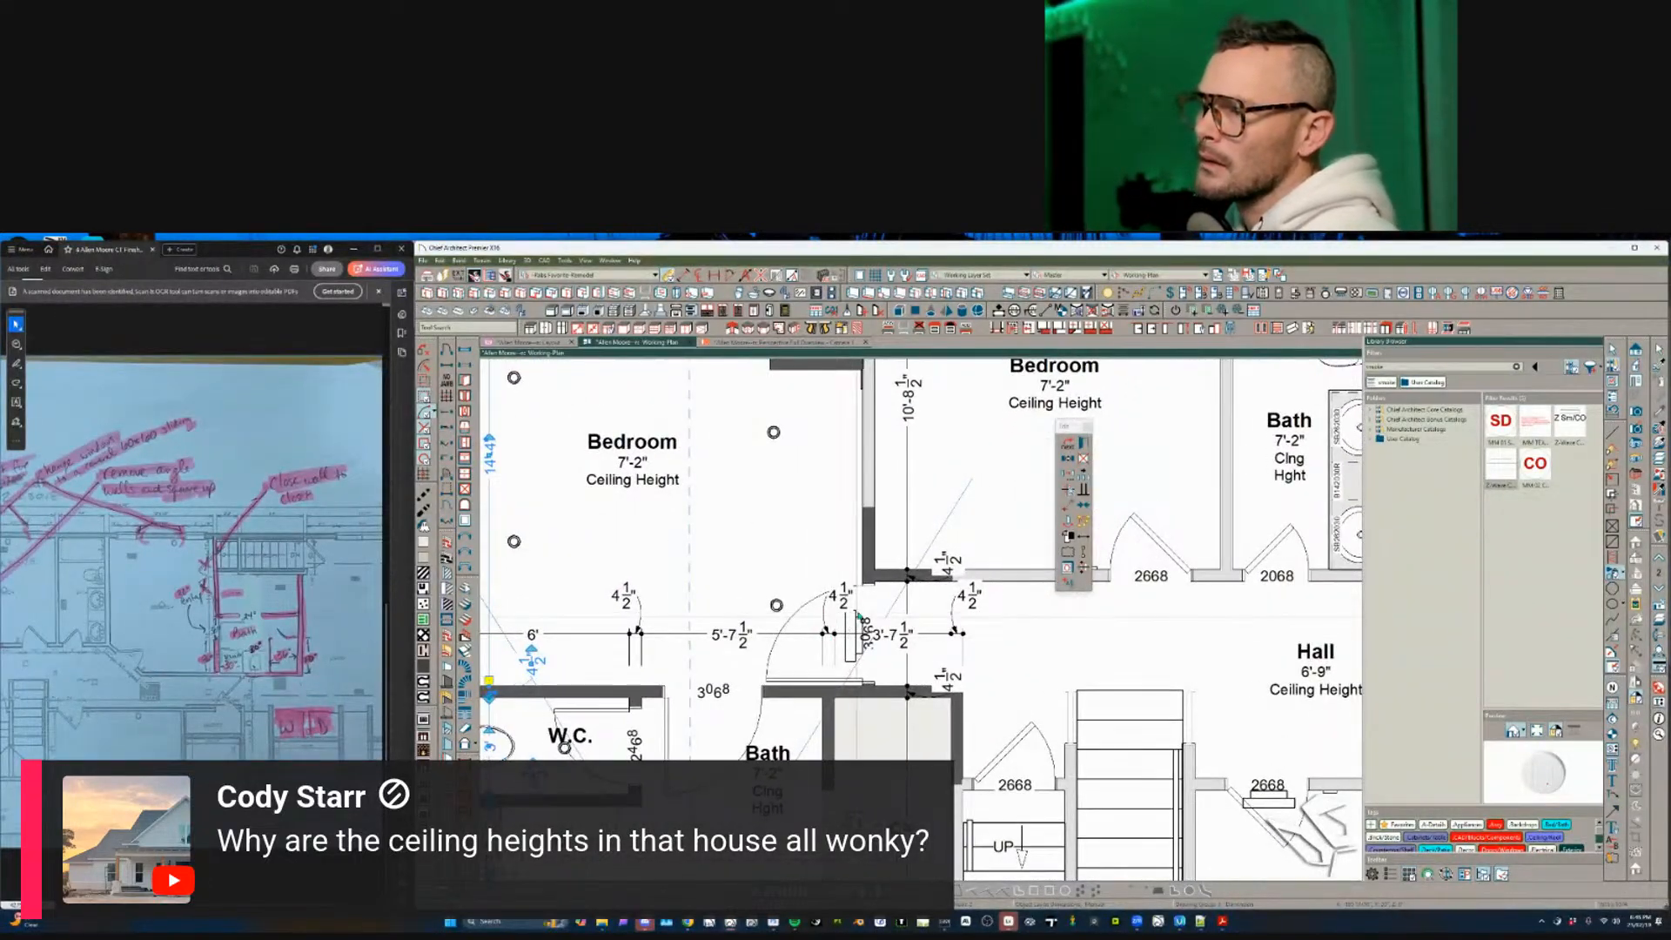
{"action": "scroll", "coordinate": [858, 614], "scroll_direction": "down", "scroll_amount": 2}
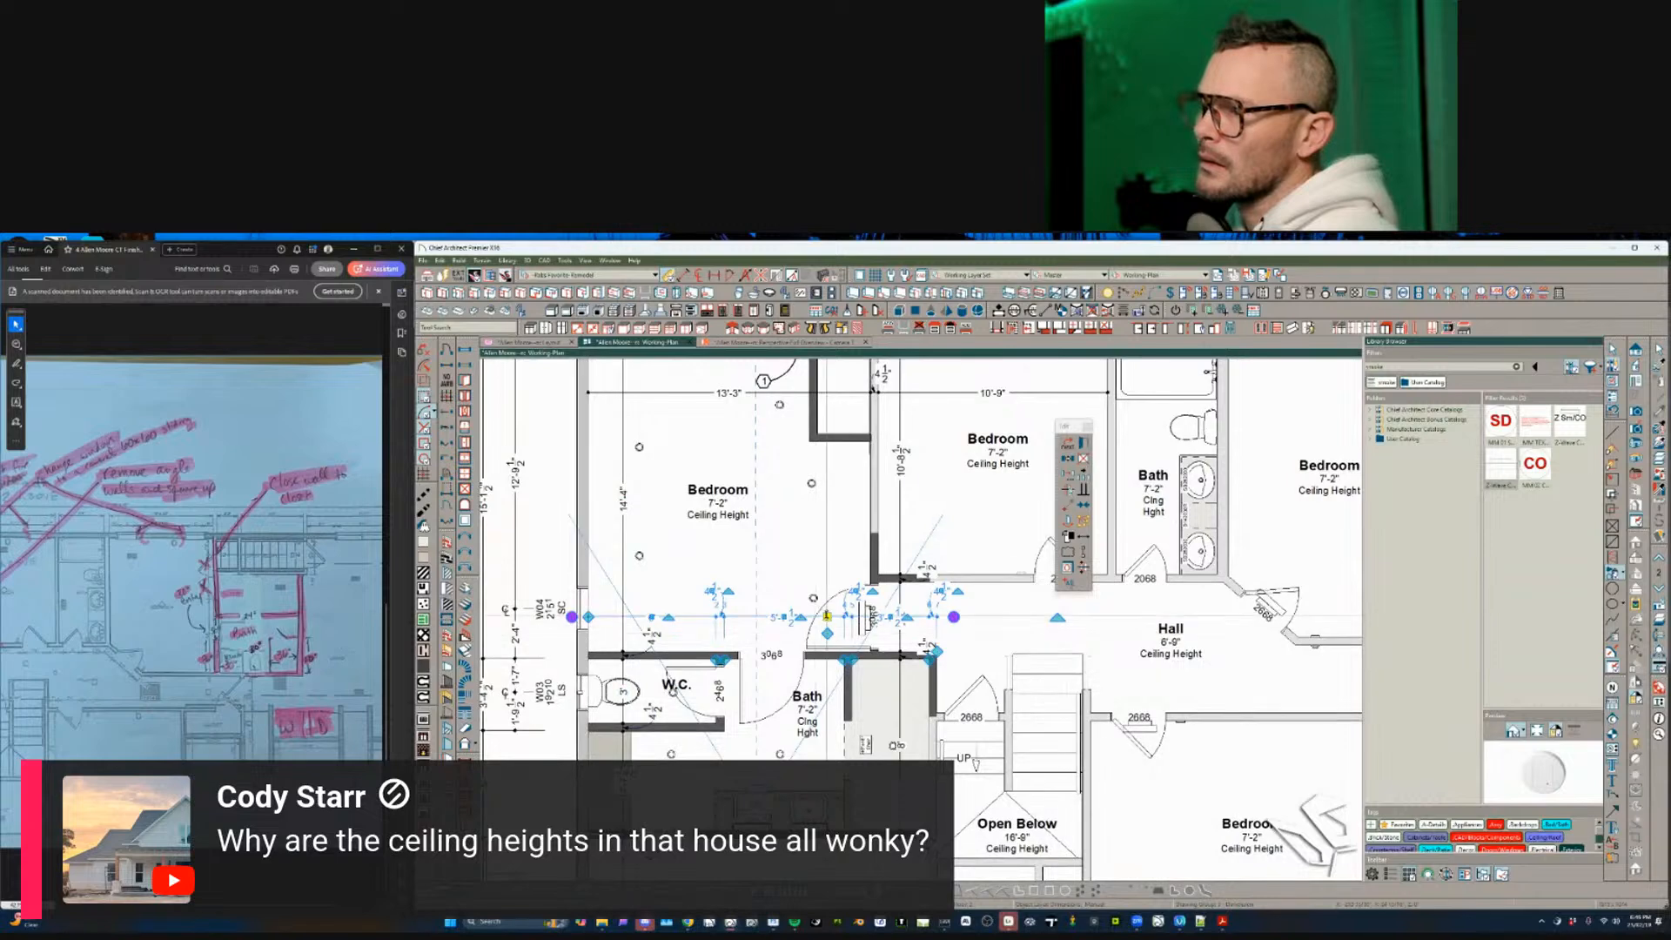
{"action": "middle_click_drag", "start_coordinate": [818, 696], "coordinate": [808, 590]}
{"action": "left_click_drag", "start_coordinate": [808, 590], "coordinate": [804, 772]}
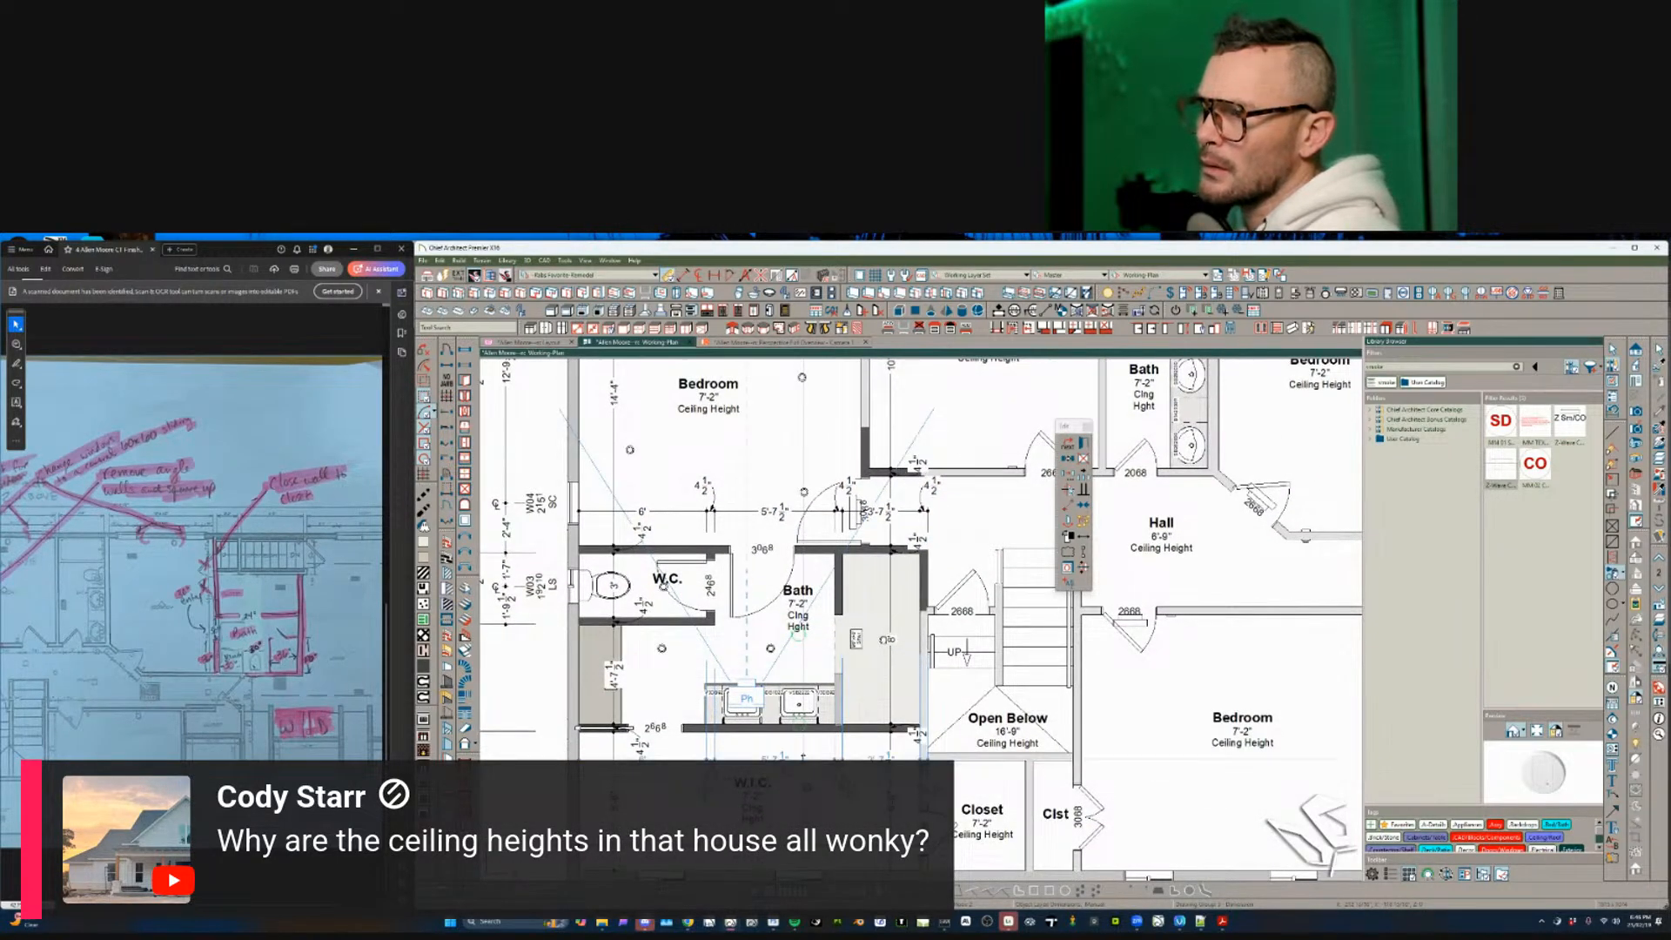
{"action": "key", "text": "Escape"}
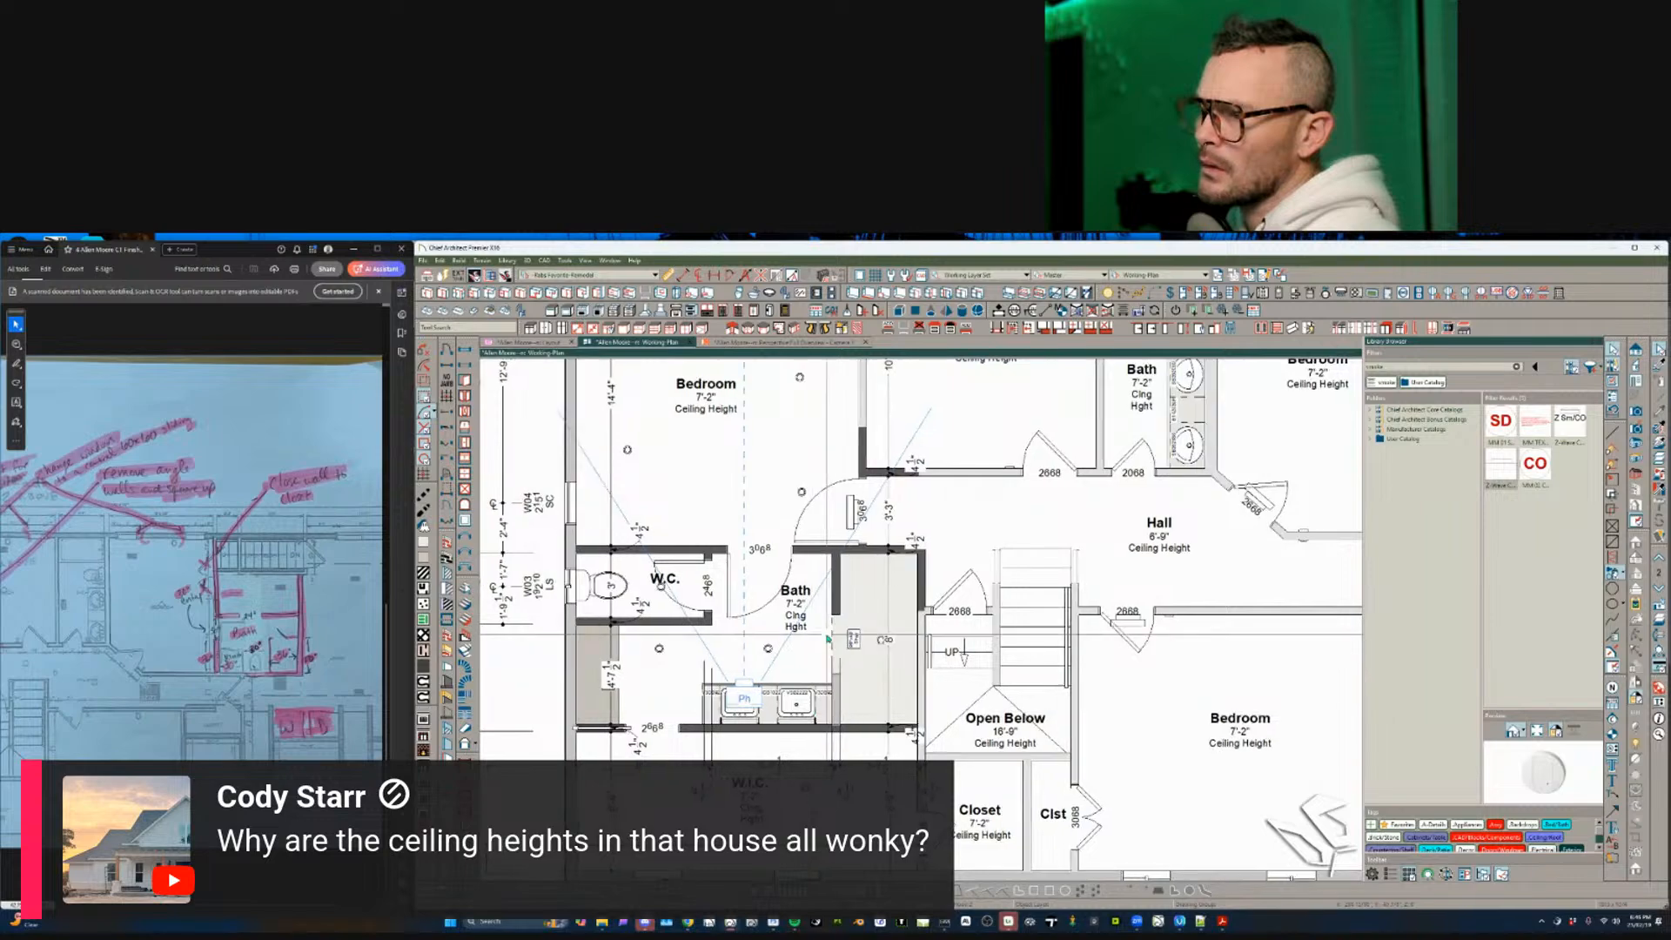
- Zoom out to show the full second-floor plan
{"action": "scroll", "coordinate": [924, 793], "scroll_direction": "up", "scroll_amount": 2}
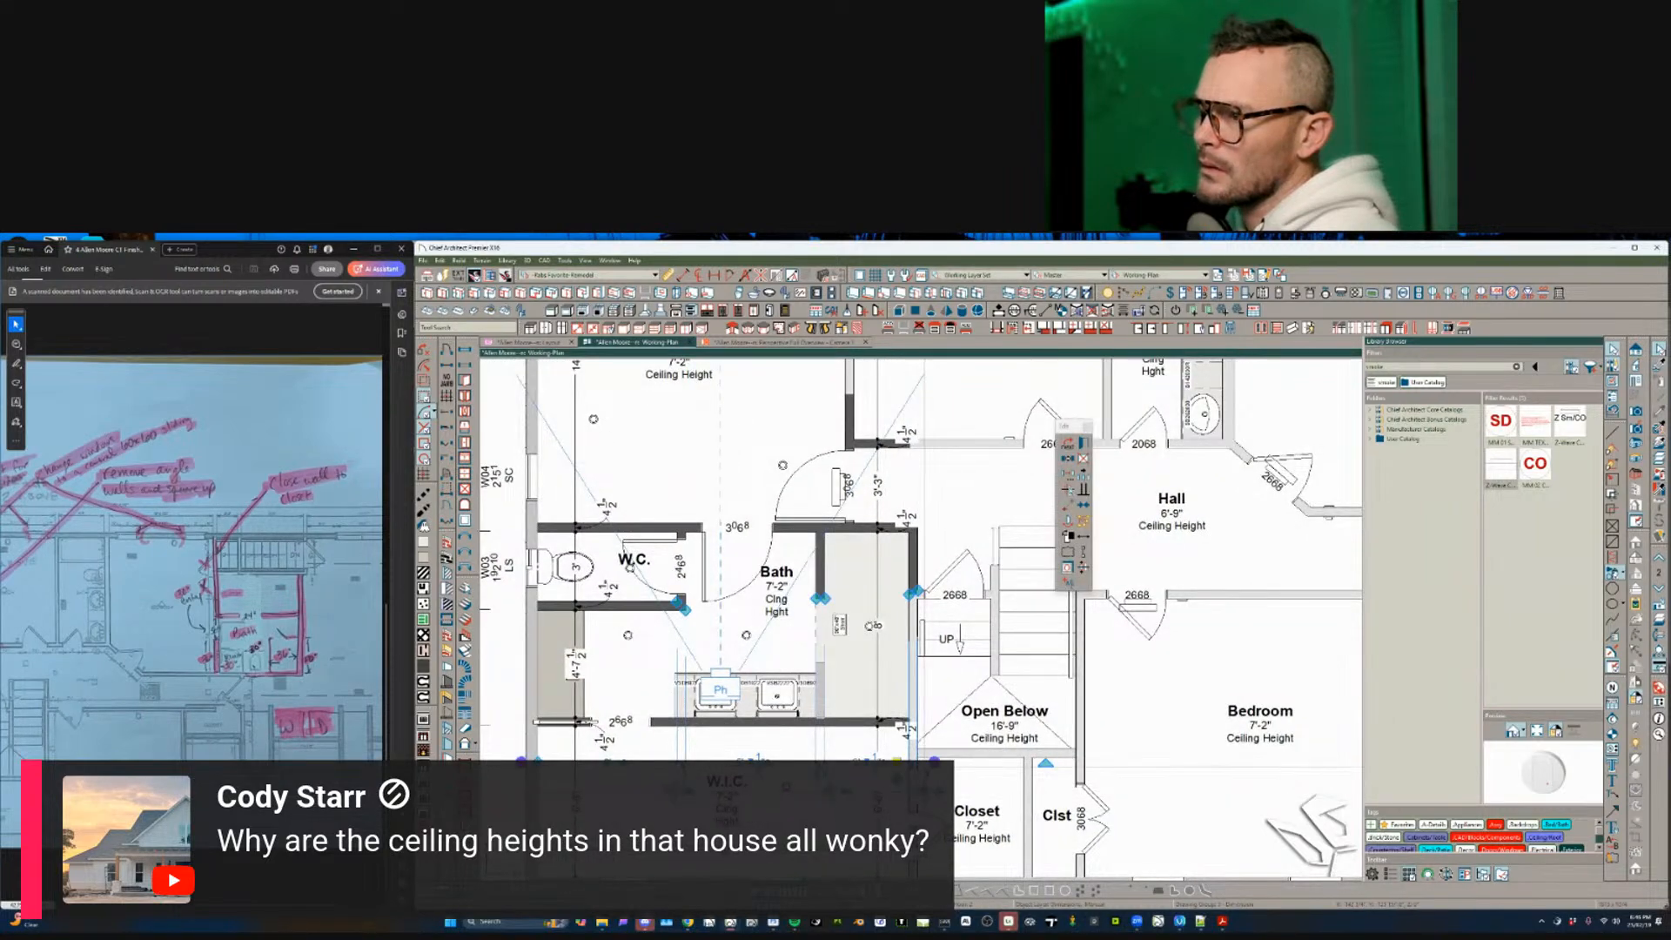
{"action": "scroll", "coordinate": [957, 778], "scroll_direction": "up", "scroll_amount": 3}
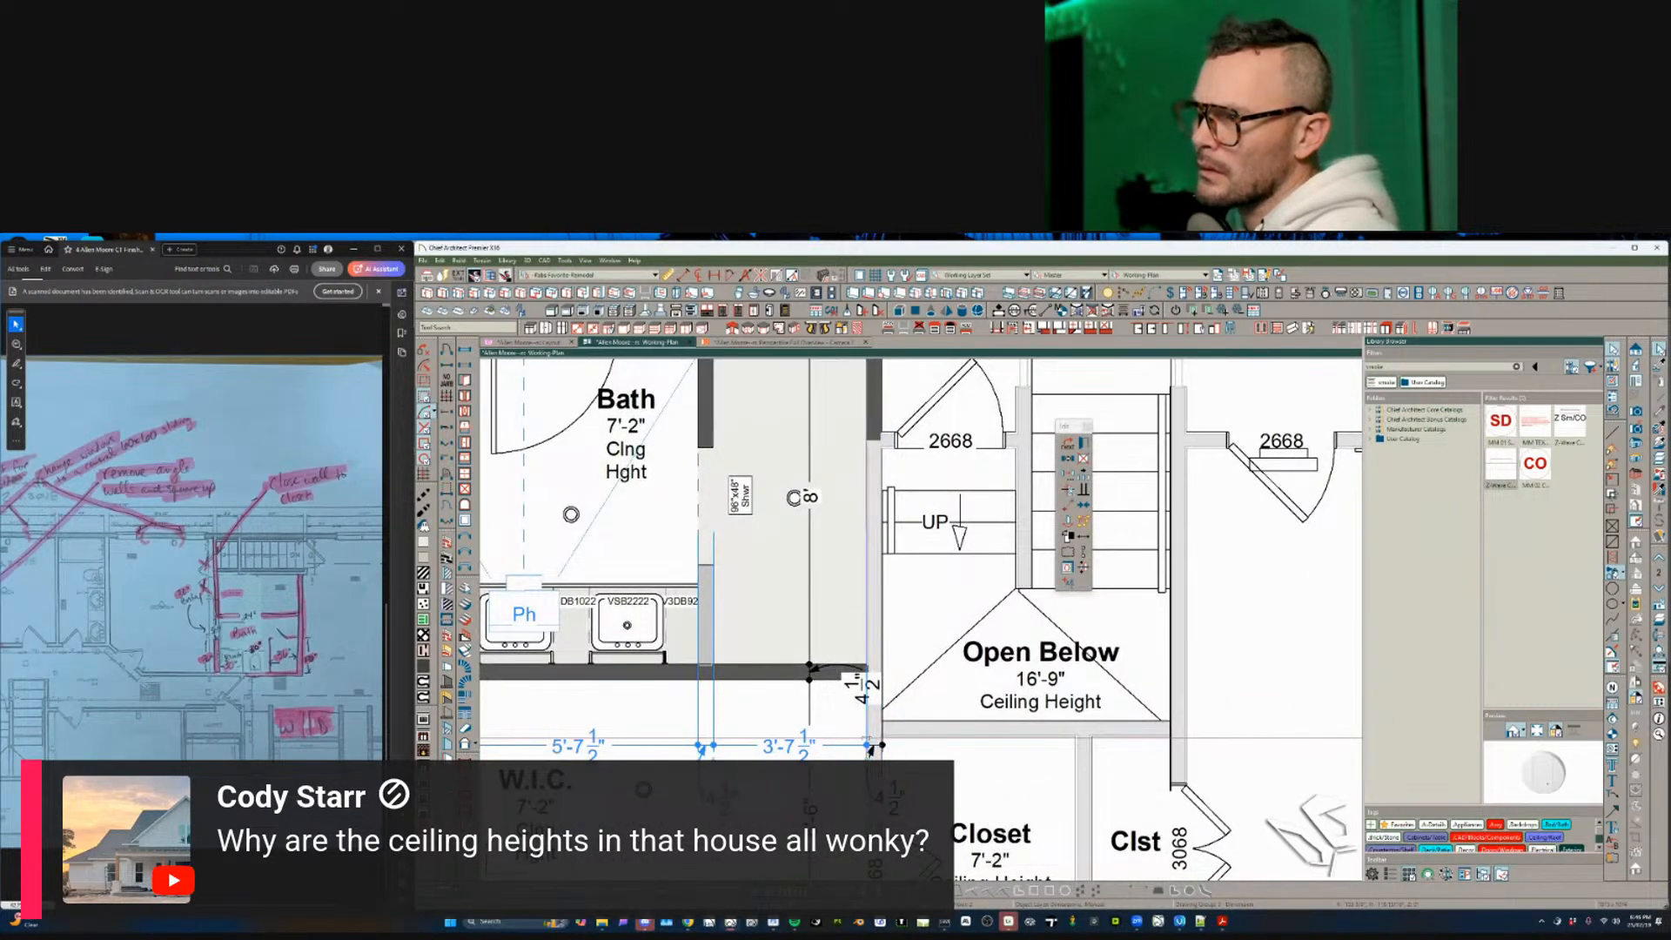
{"action": "key", "text": "Escape"}
{"action": "scroll", "coordinate": [833, 688], "scroll_direction": "down", "scroll_amount": 5}
{"action": "middle_click_drag", "start_coordinate": [686, 597], "coordinate": [593, 766]}
{"action": "scroll", "coordinate": [943, 705], "scroll_direction": "down", "scroll_amount": 1}
{"action": "scroll", "coordinate": [943, 704], "scroll_direction": "down", "scroll_amount": 2}
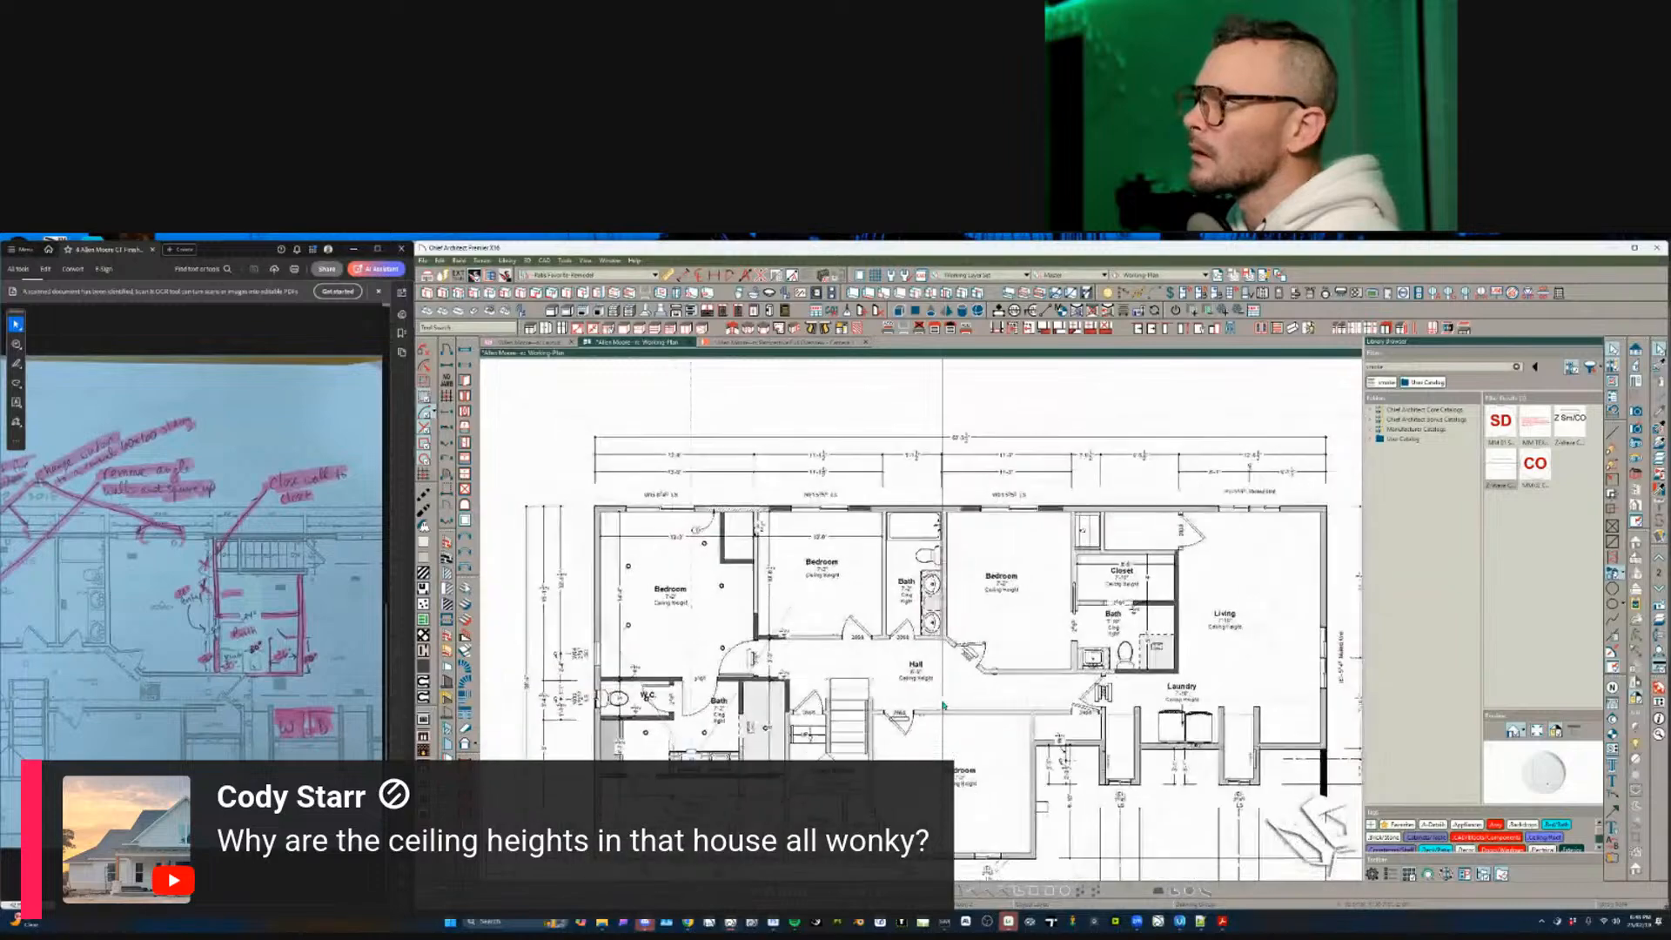
- Draw a vertical dimension along the Bedroom's right wall beside the Closet and Bath
{"action": "scroll", "coordinate": [944, 705], "scroll_direction": "up", "scroll_amount": 3}
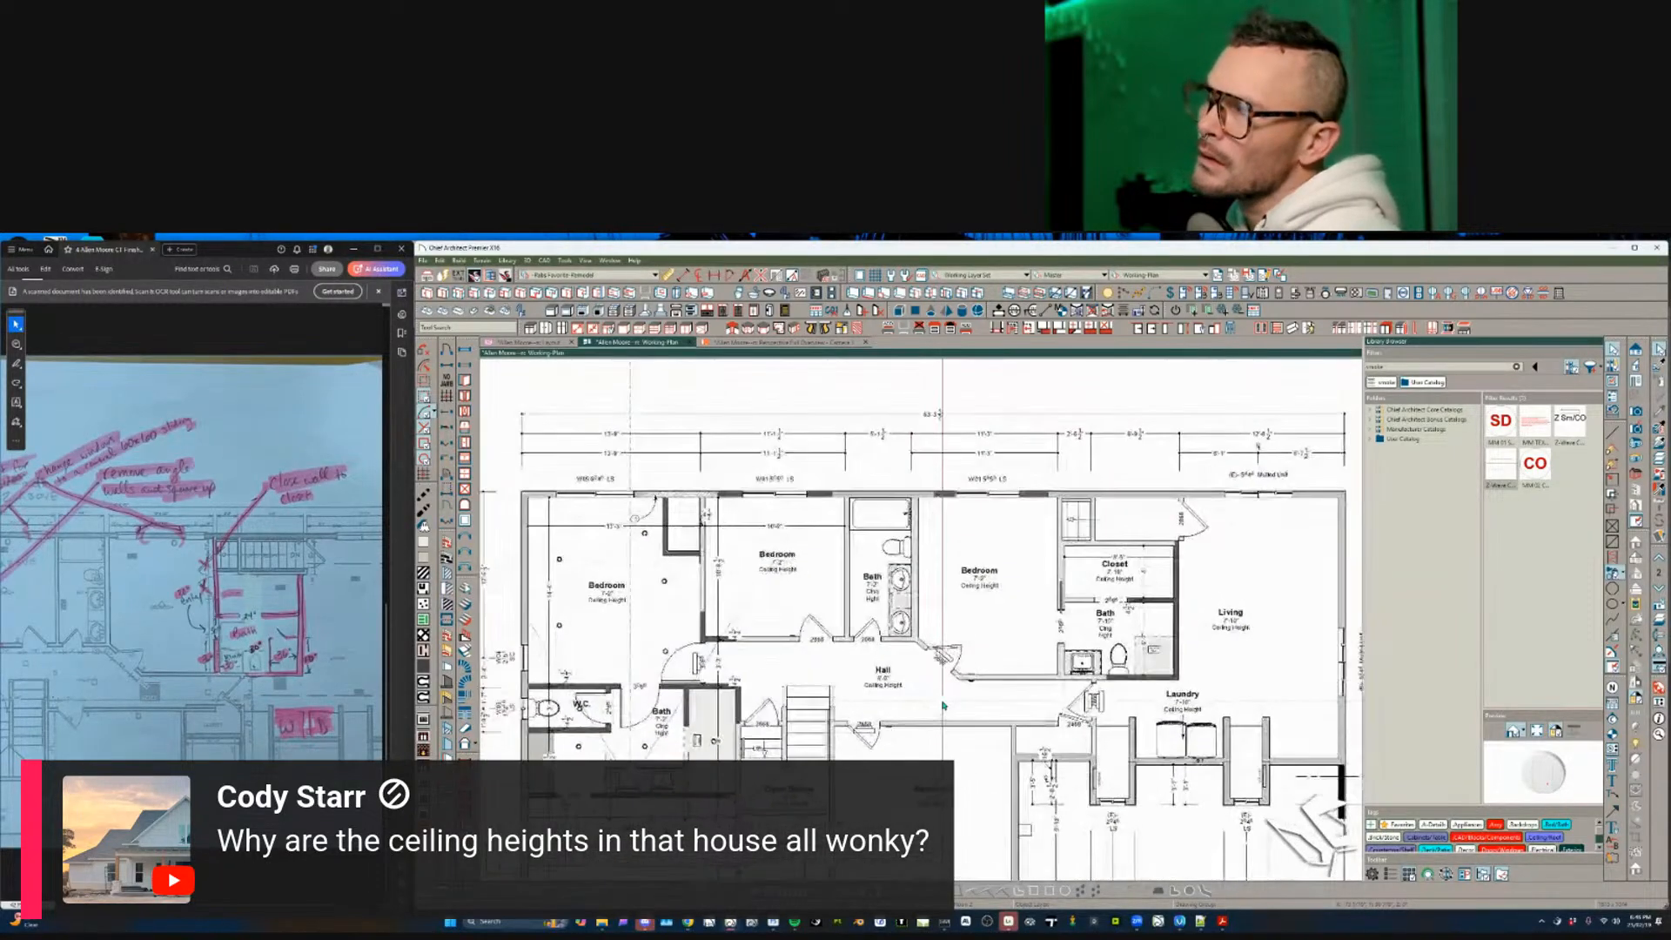
{"action": "middle_click_drag", "start_coordinate": [943, 705], "coordinate": [810, 739]}
{"action": "scroll", "coordinate": [952, 493], "scroll_direction": "up", "scroll_amount": 1}
{"action": "middle_click_drag", "start_coordinate": [951, 493], "coordinate": [757, 444]}
{"action": "scroll", "coordinate": [902, 480], "scroll_direction": "up", "scroll_amount": 1}
{"action": "scroll", "coordinate": [761, 433], "scroll_direction": "up", "scroll_amount": 1}
{"action": "scroll", "coordinate": [762, 433], "scroll_direction": "up", "scroll_amount": 1}
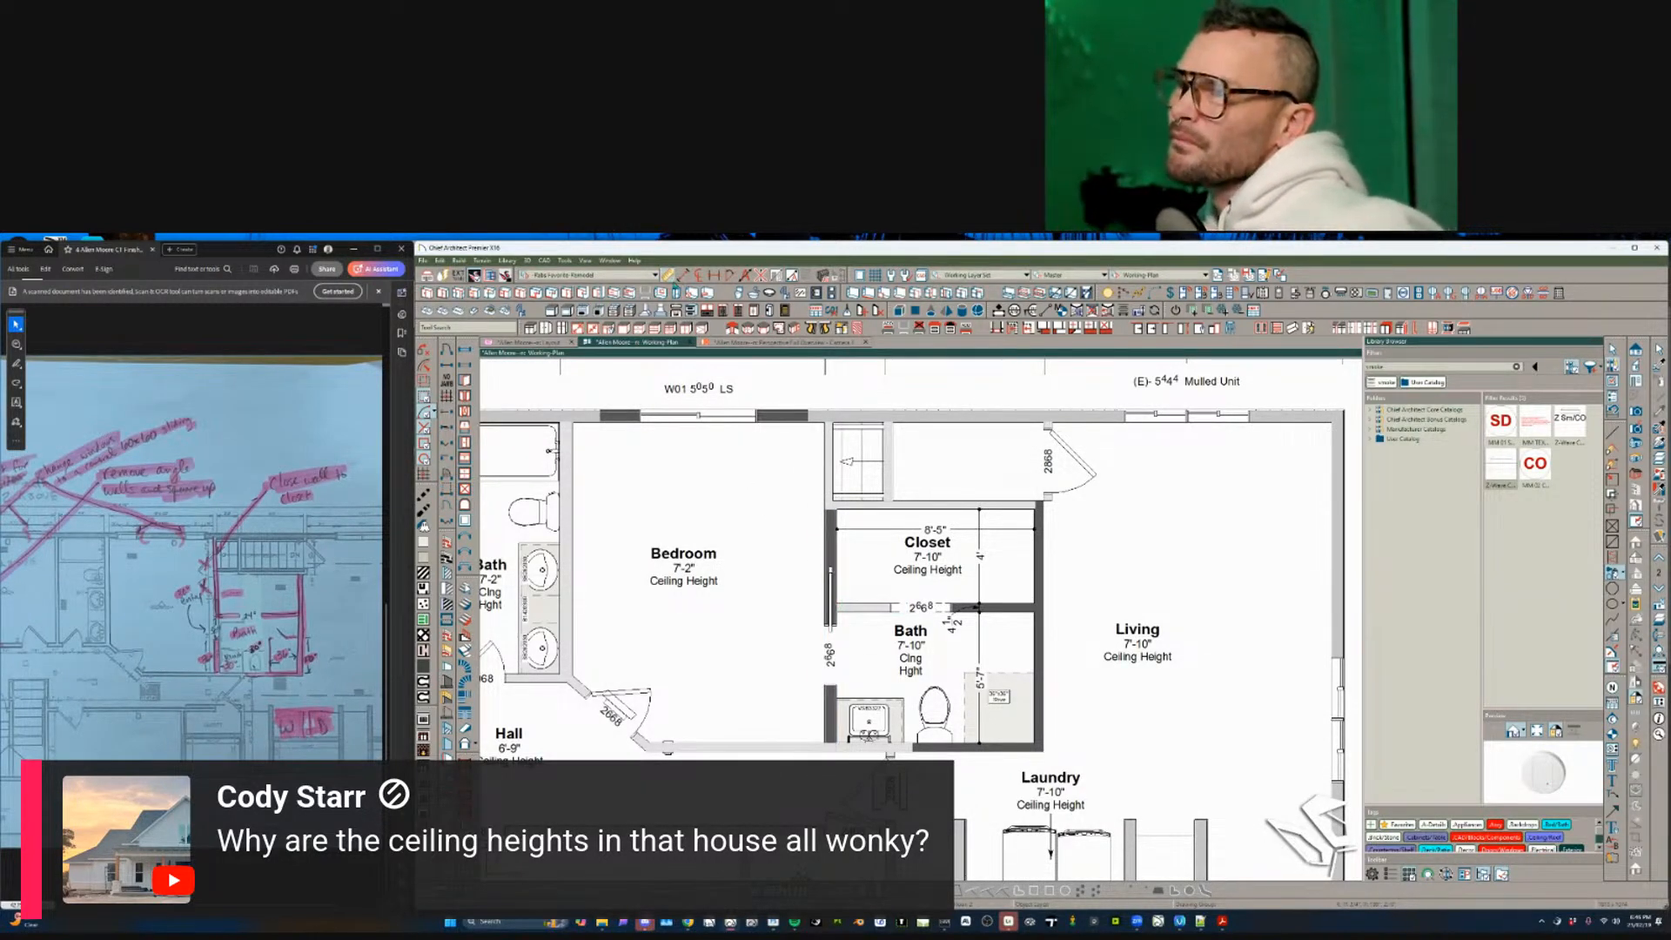
{"action": "left_click_drag", "start_coordinate": [818, 434], "coordinate": [815, 742]}
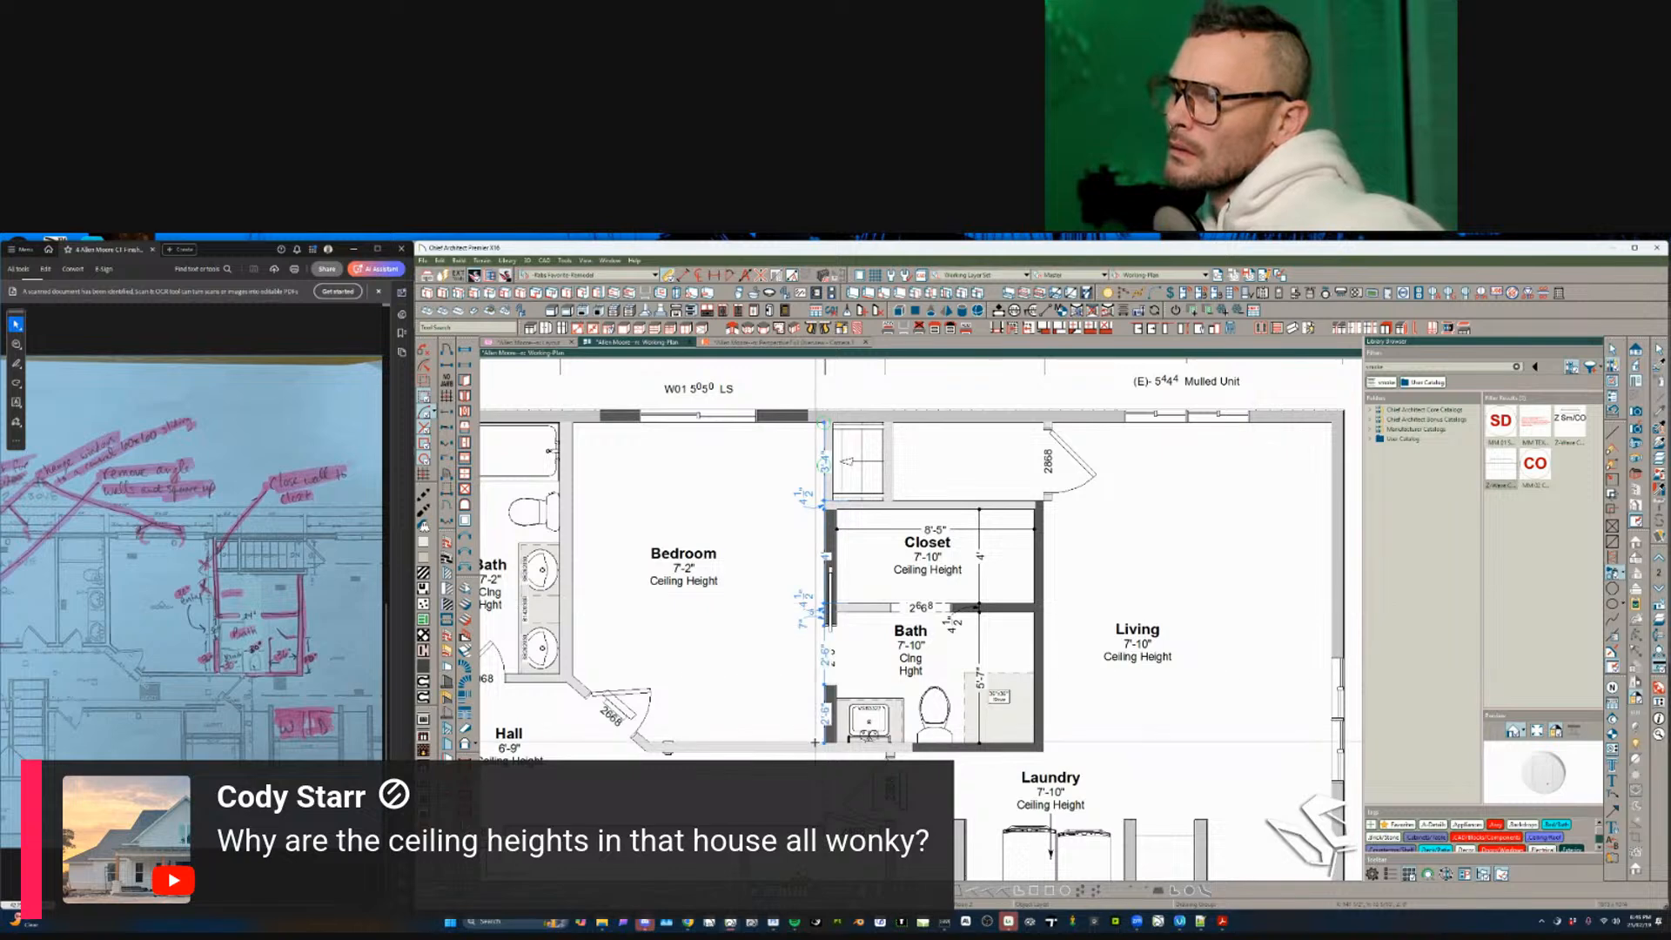
{"action": "left_click", "coordinate": [819, 674]}
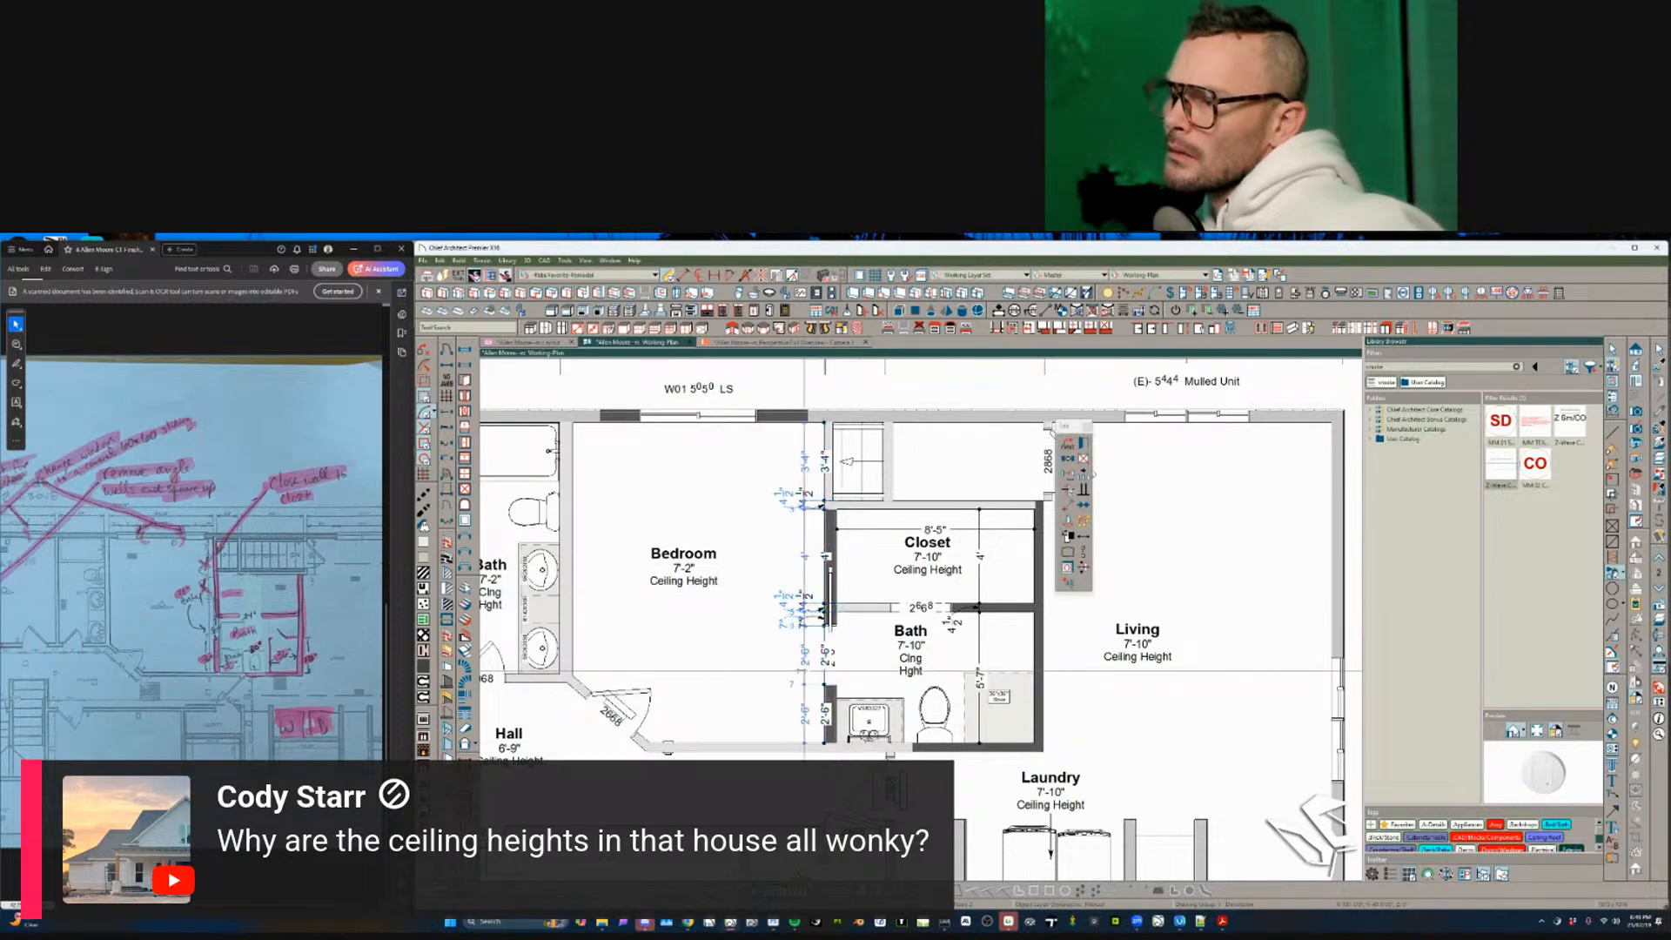
{"action": "left_click", "coordinate": [741, 687]}
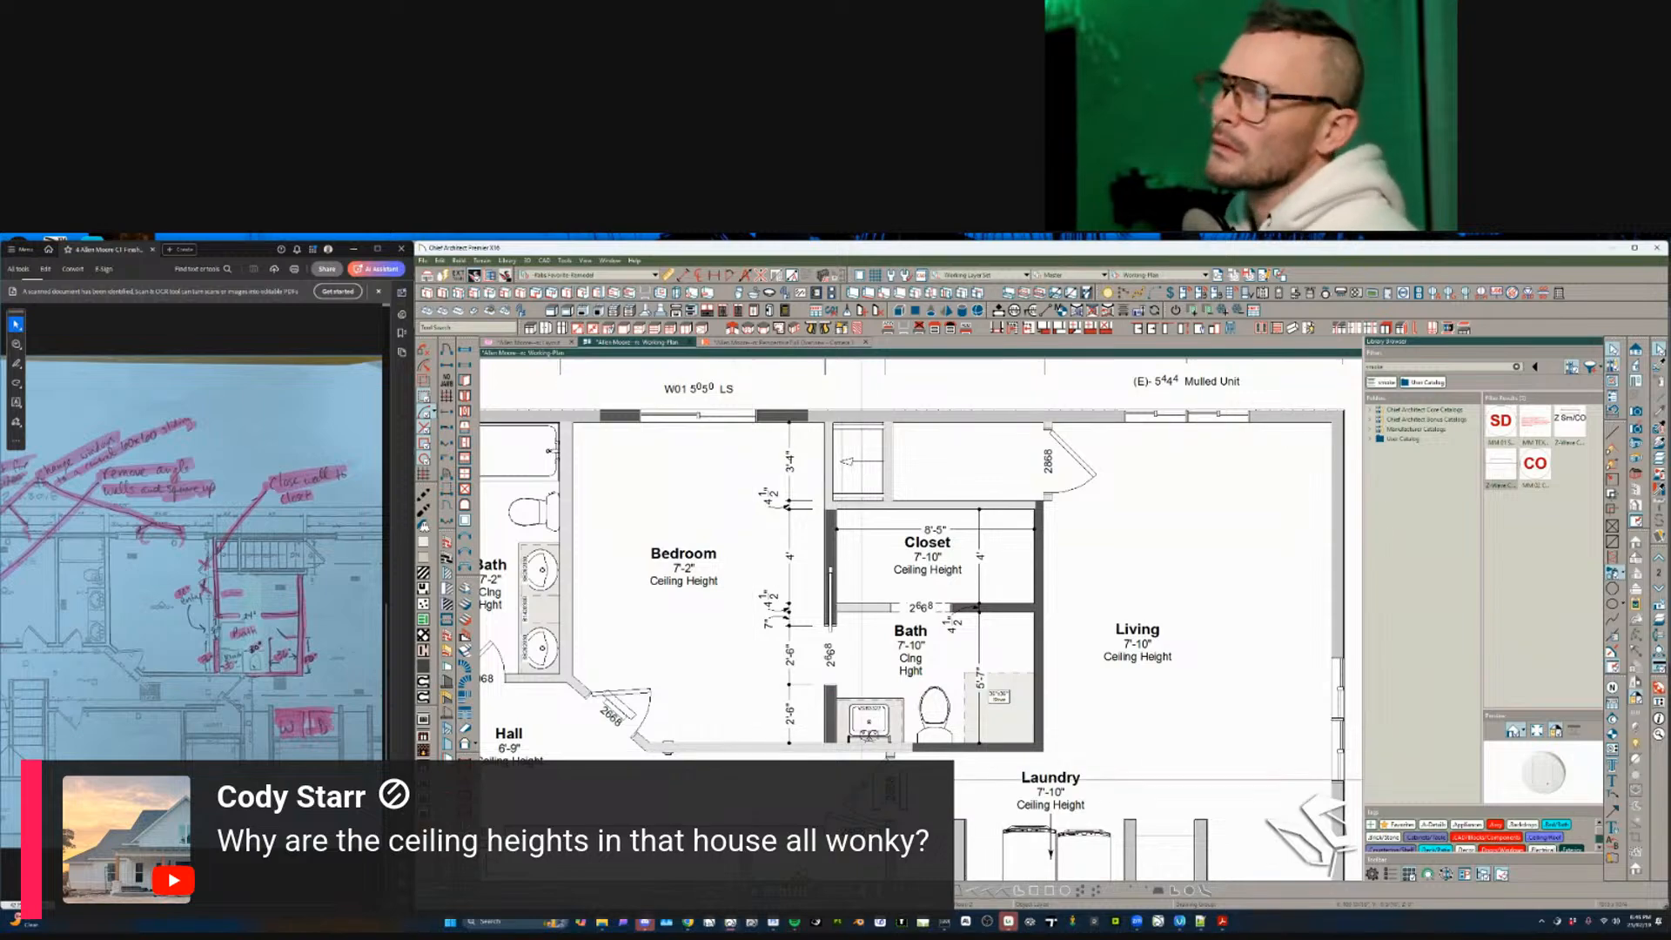
{"action": "scroll", "coordinate": [1063, 571], "scroll_direction": "down", "scroll_amount": 5}
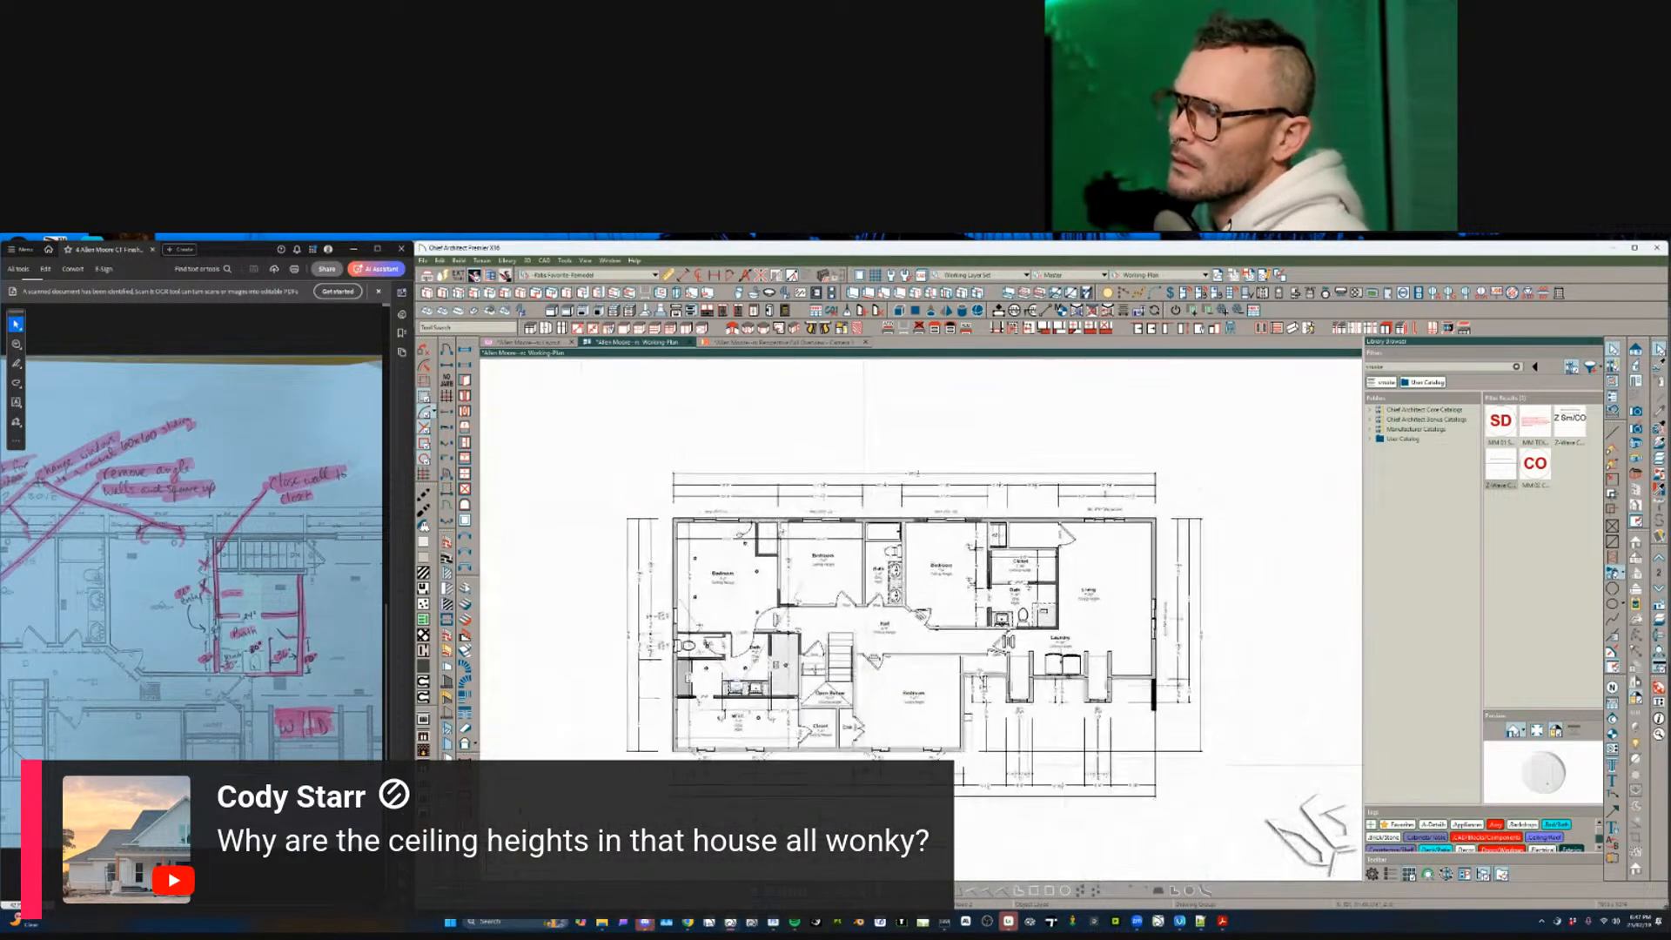
{"action": "scroll", "coordinate": [979, 648], "scroll_direction": "up", "scroll_amount": 3}
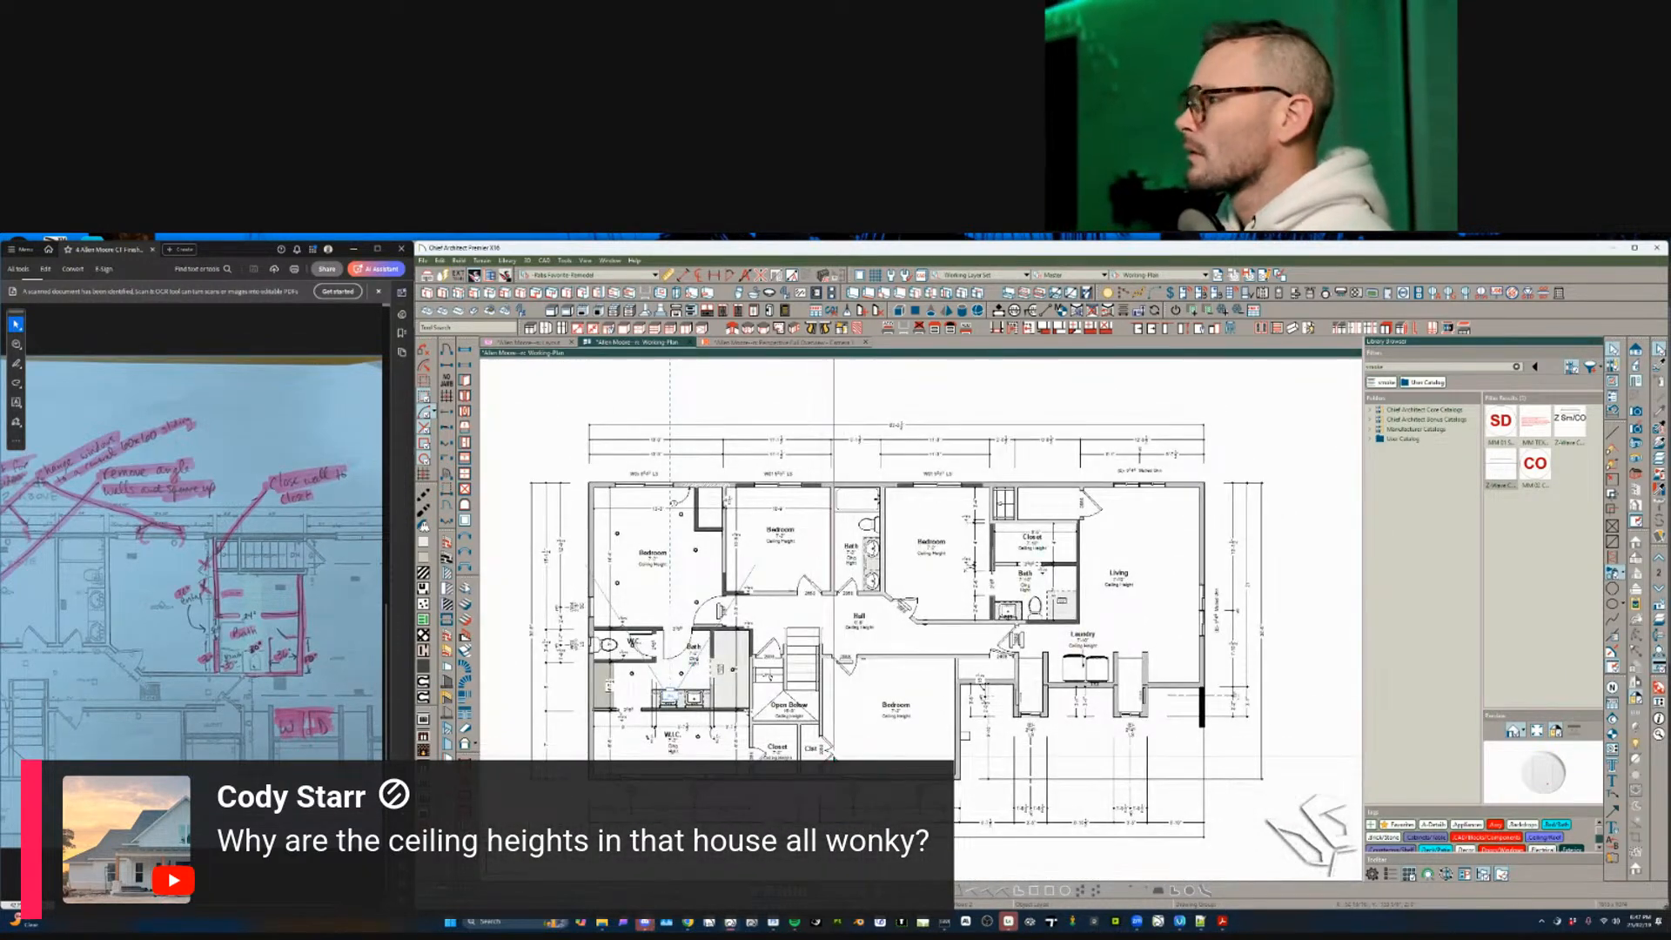
- Go down to Floor 1 and switch the plan view to Floor Plan, then back to Working Plan
{"action": "key", "text": "Page_Down"}
{"action": "scroll", "coordinate": [816, 583], "scroll_direction": "up", "scroll_amount": 2}
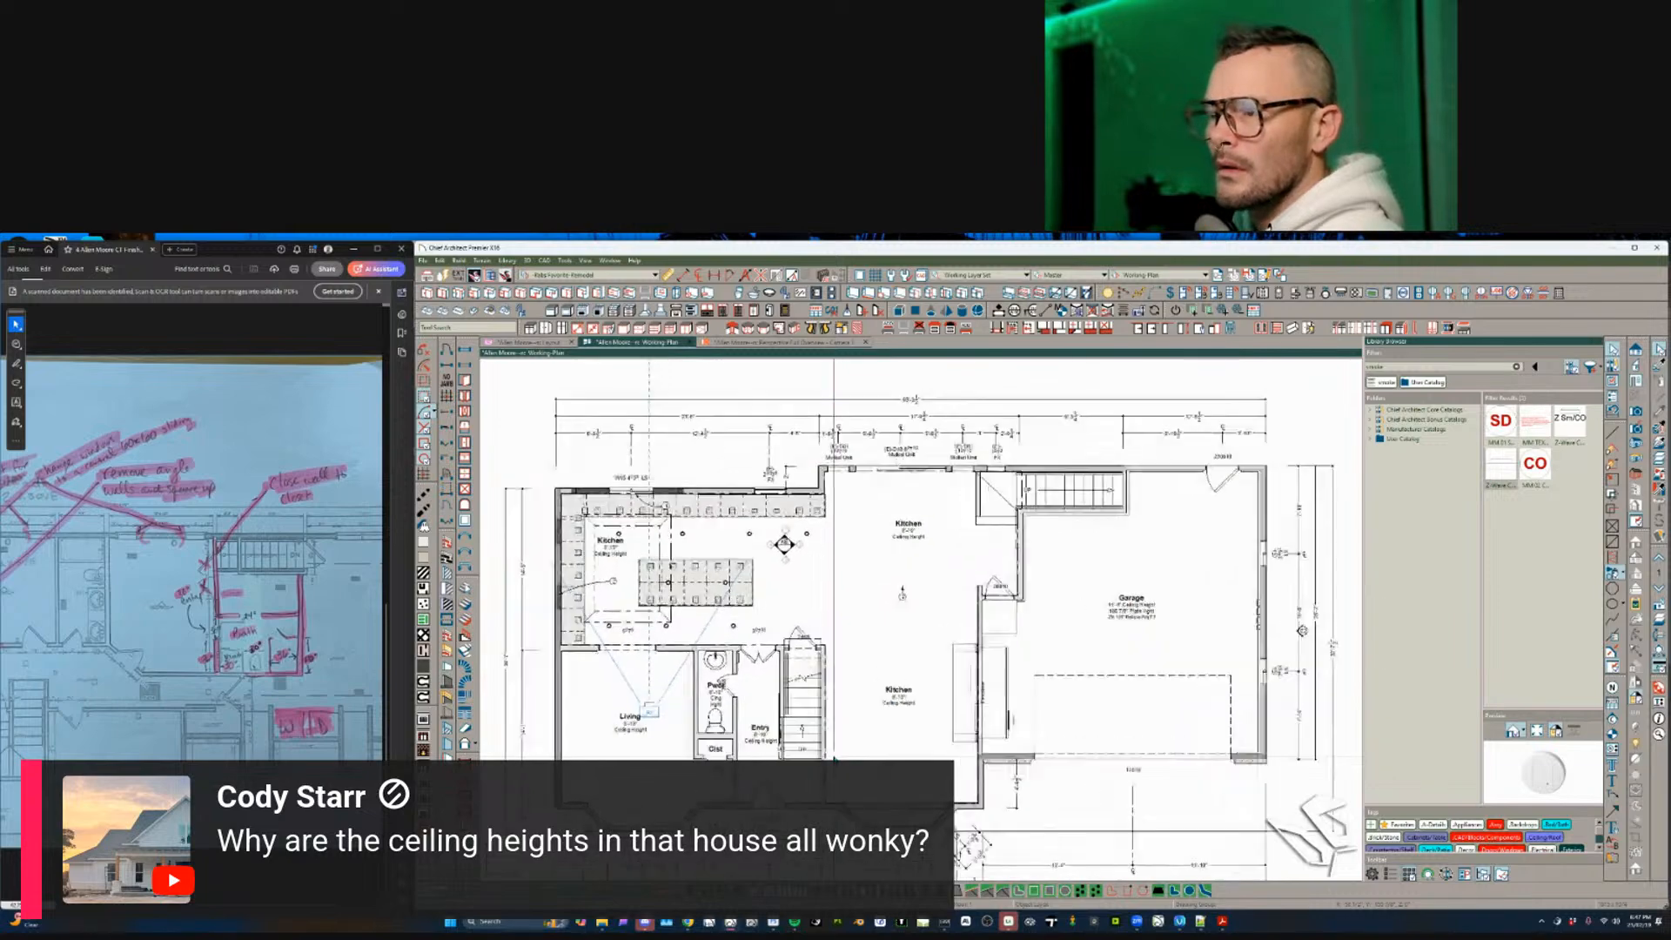
{"action": "middle_click_drag", "start_coordinate": [816, 583], "coordinate": [899, 593]}
{"action": "scroll", "coordinate": [909, 616], "scroll_direction": "up", "scroll_amount": 2}
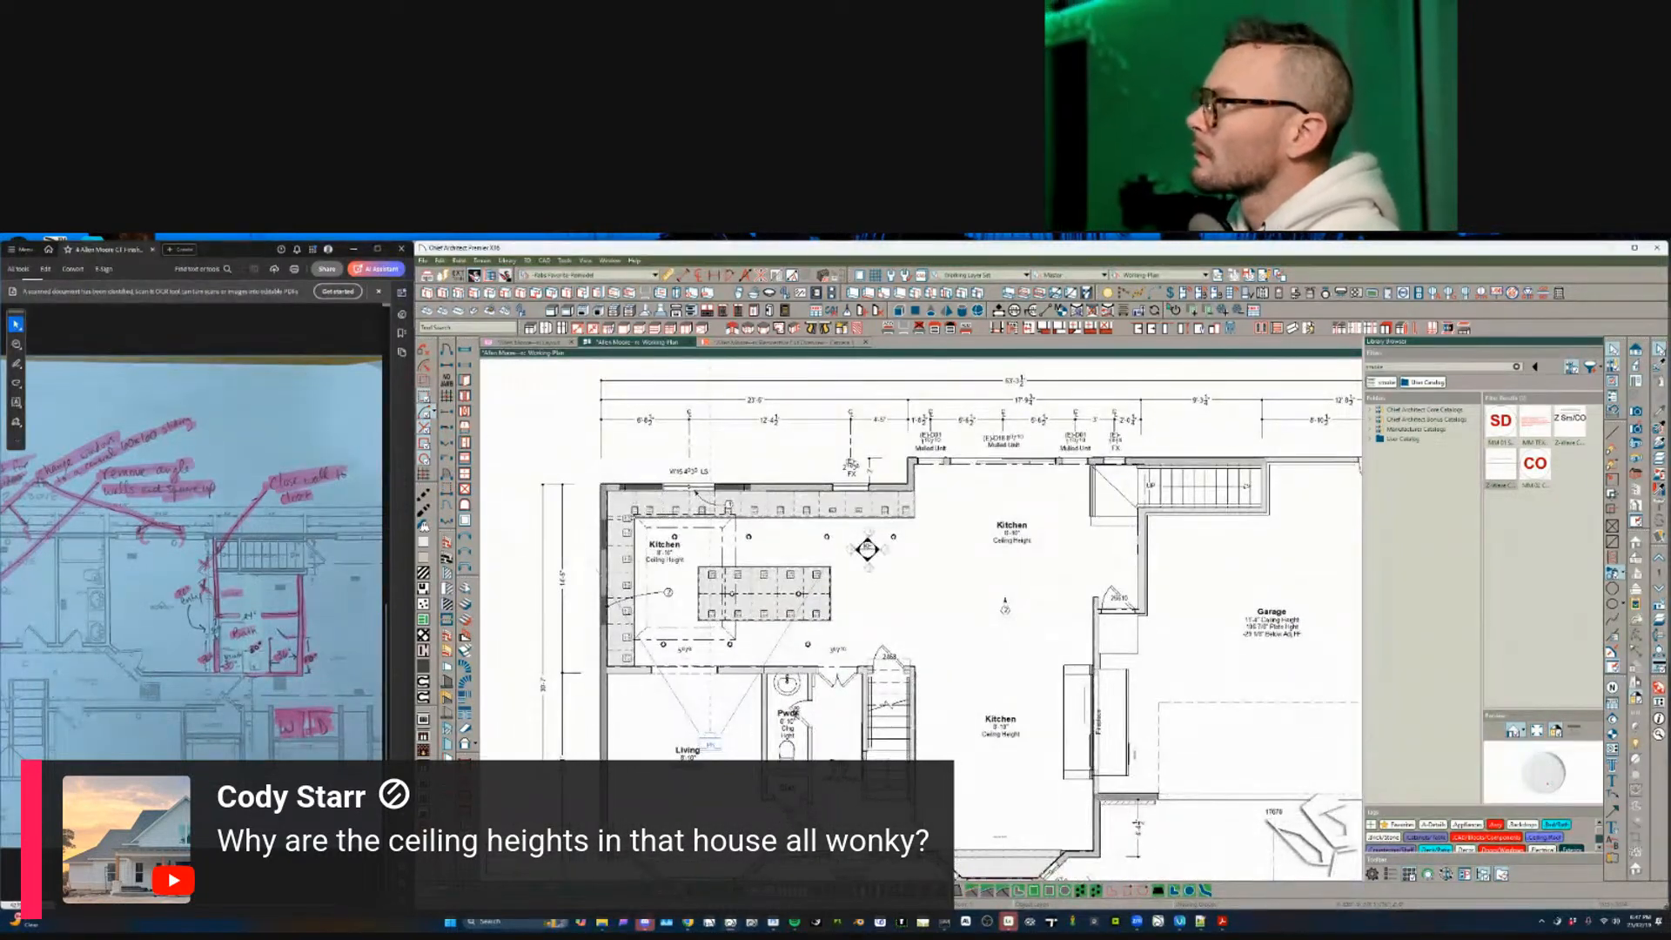
{"action": "left_click", "coordinate": [1165, 277]}
{"action": "left_click", "coordinate": [1167, 383]}
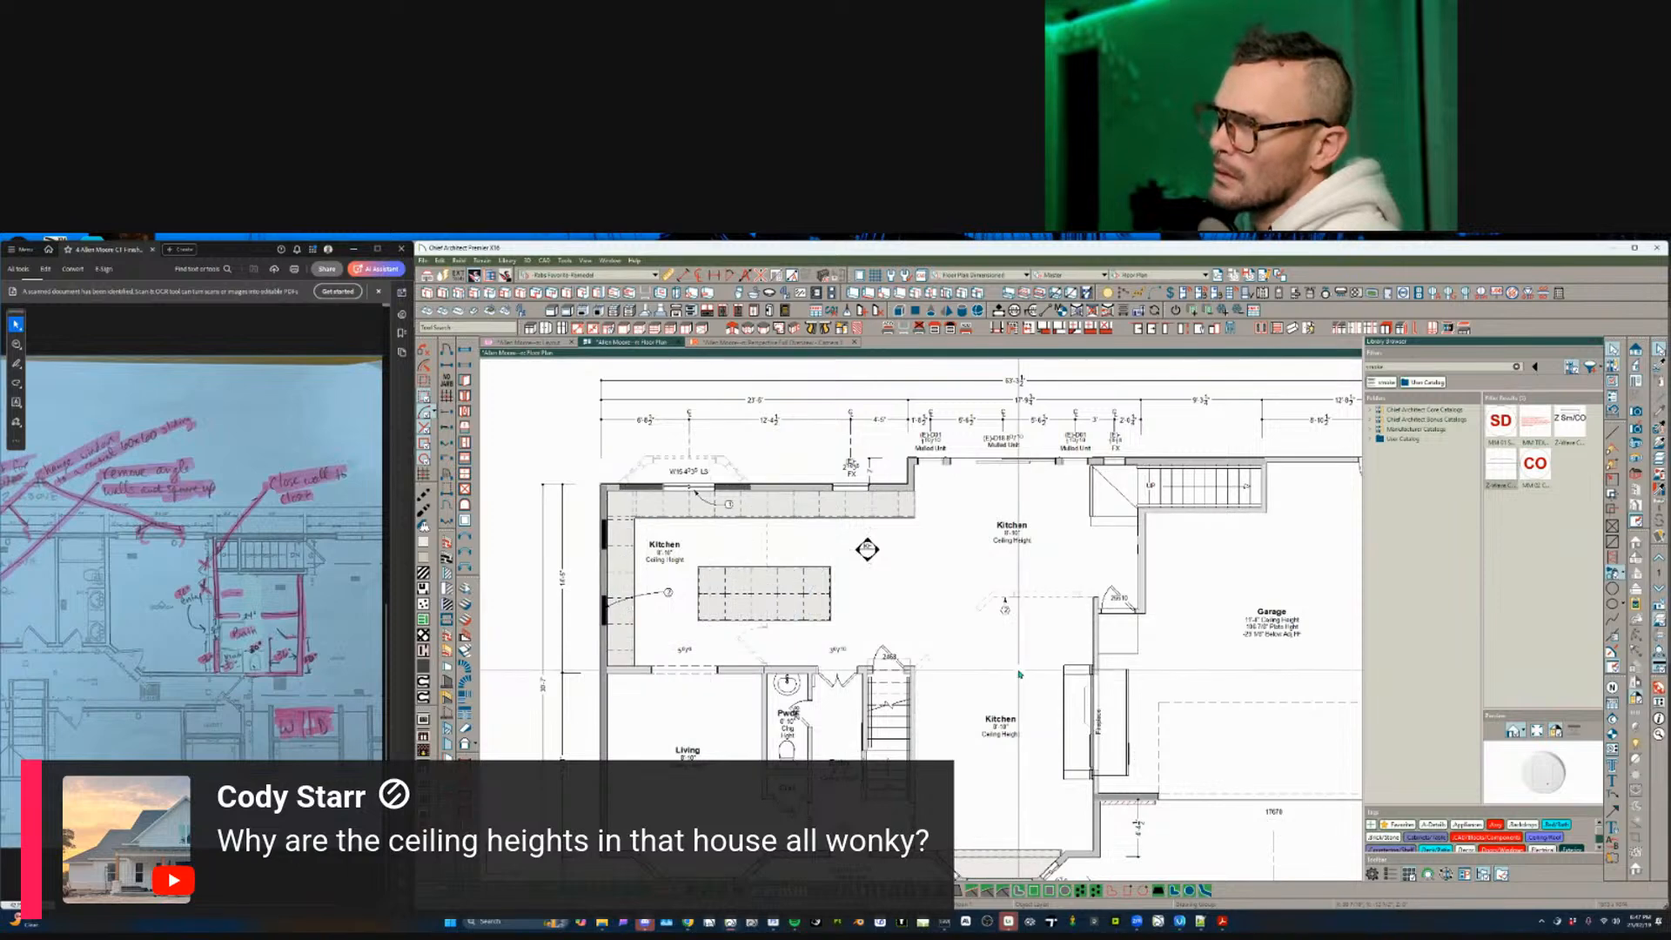
{"action": "scroll", "coordinate": [1020, 674], "scroll_direction": "up", "scroll_amount": 1}
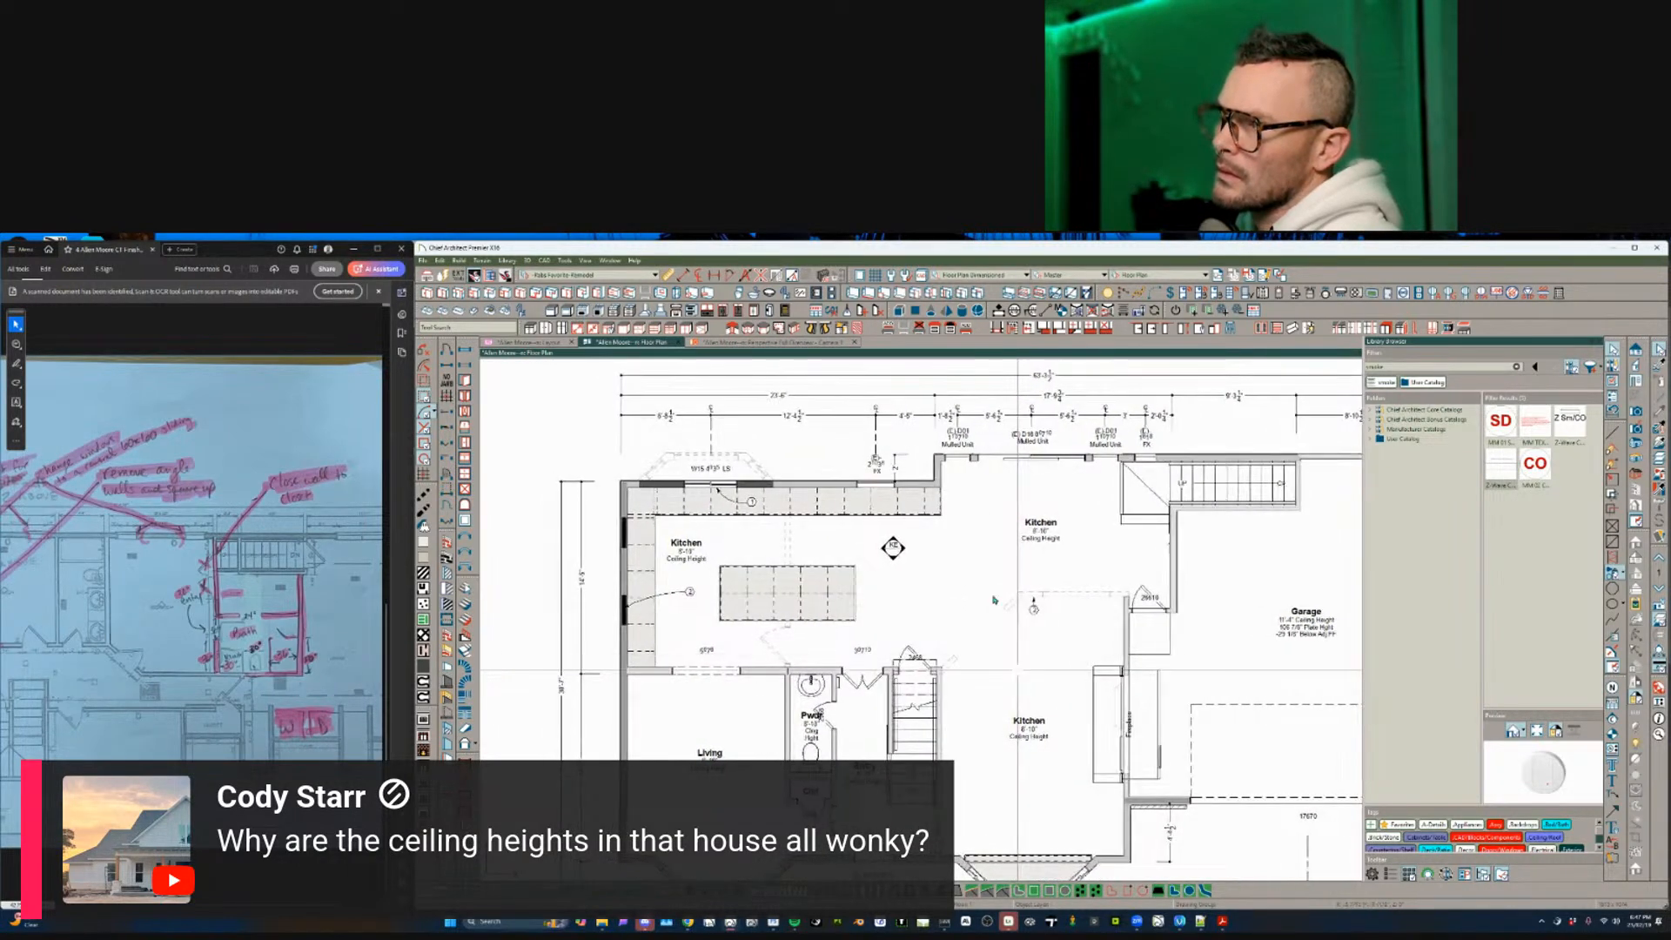
{"action": "left_click", "coordinate": [1174, 277]}
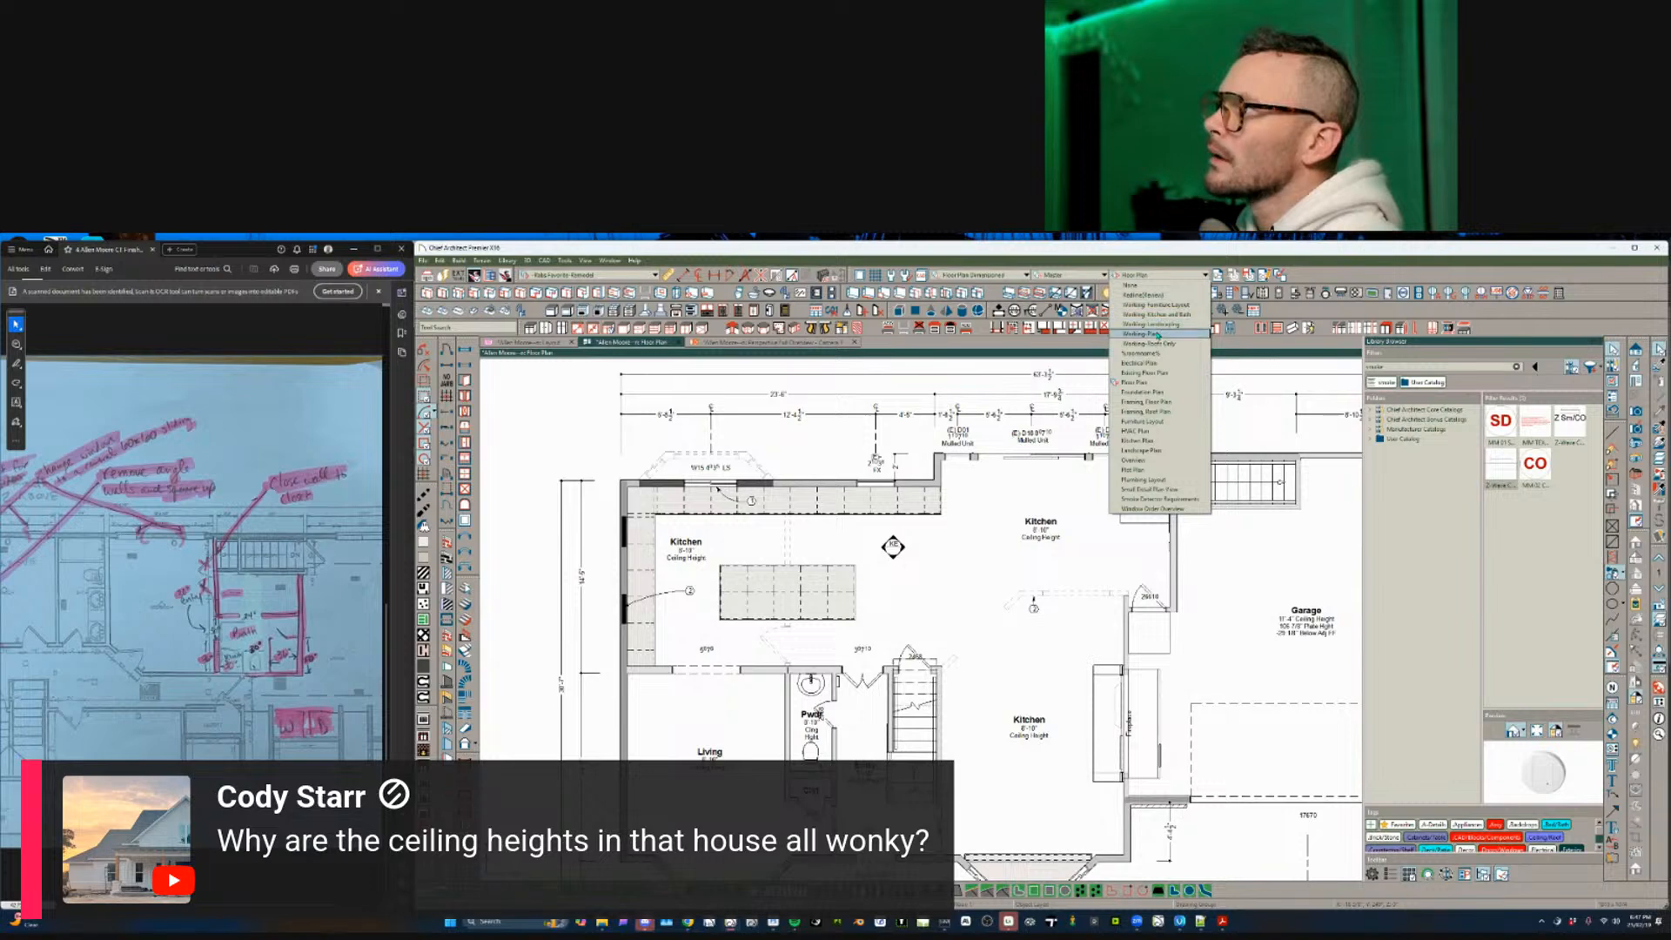
{"action": "left_click", "coordinate": [1157, 335]}
- Review the kitchen's 8'-10" tray ceiling settings without changes, then show the Floor Plan view
{"action": "scroll", "coordinate": [746, 610], "scroll_direction": "up", "scroll_amount": 2}
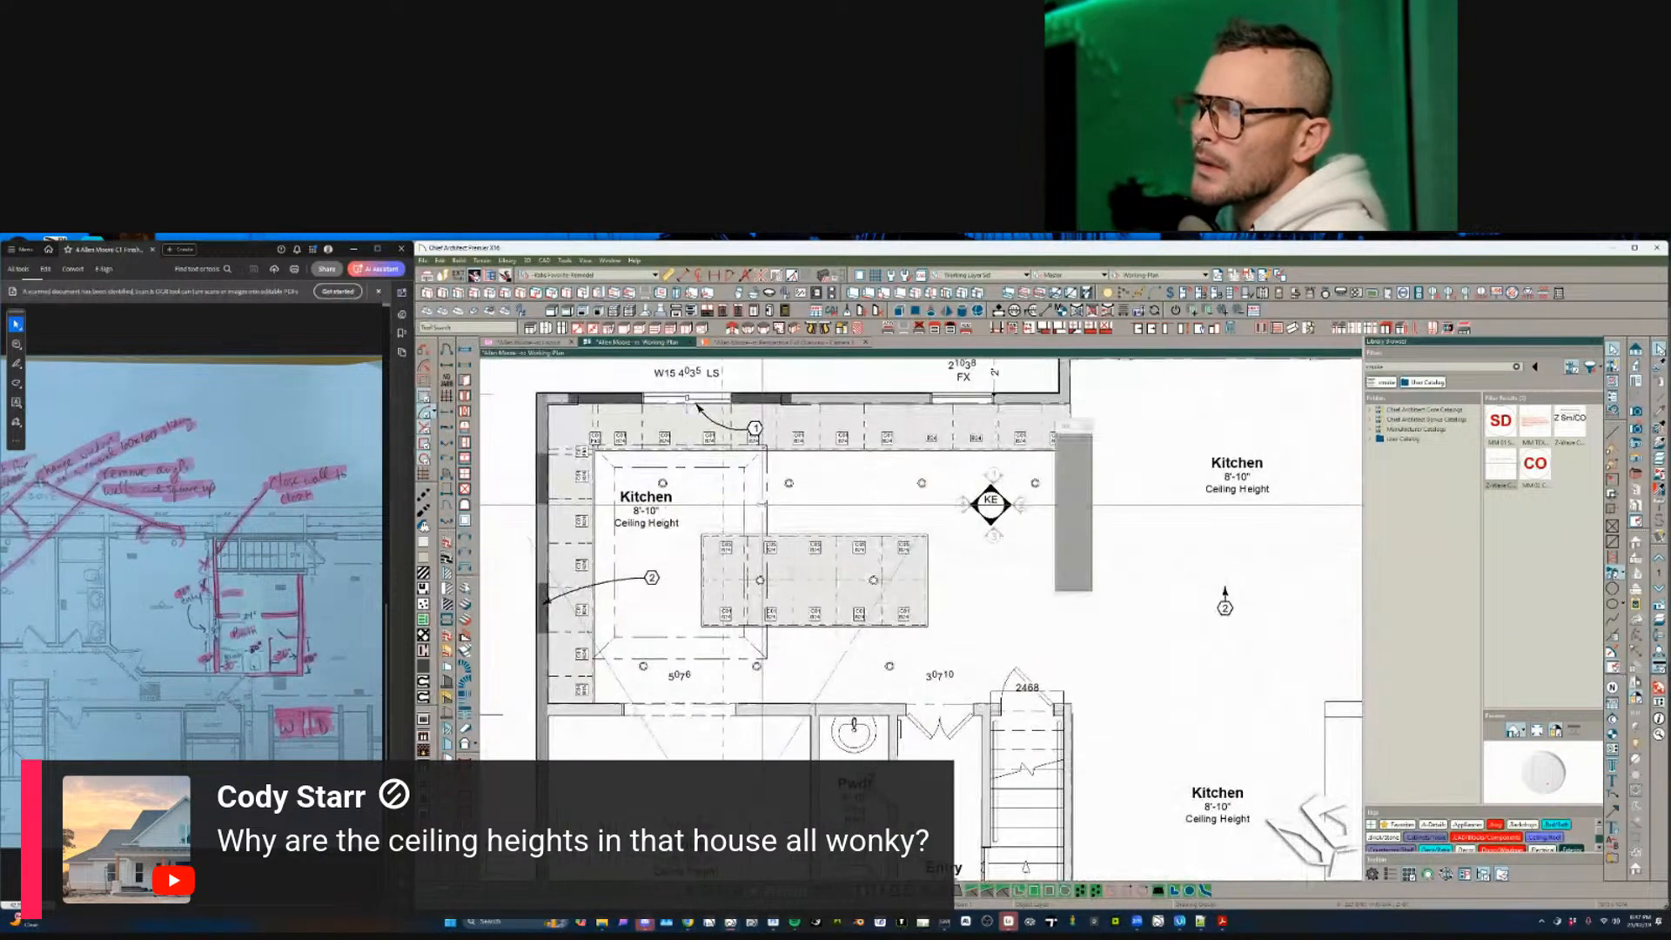
{"action": "double_click", "coordinate": [764, 505]}
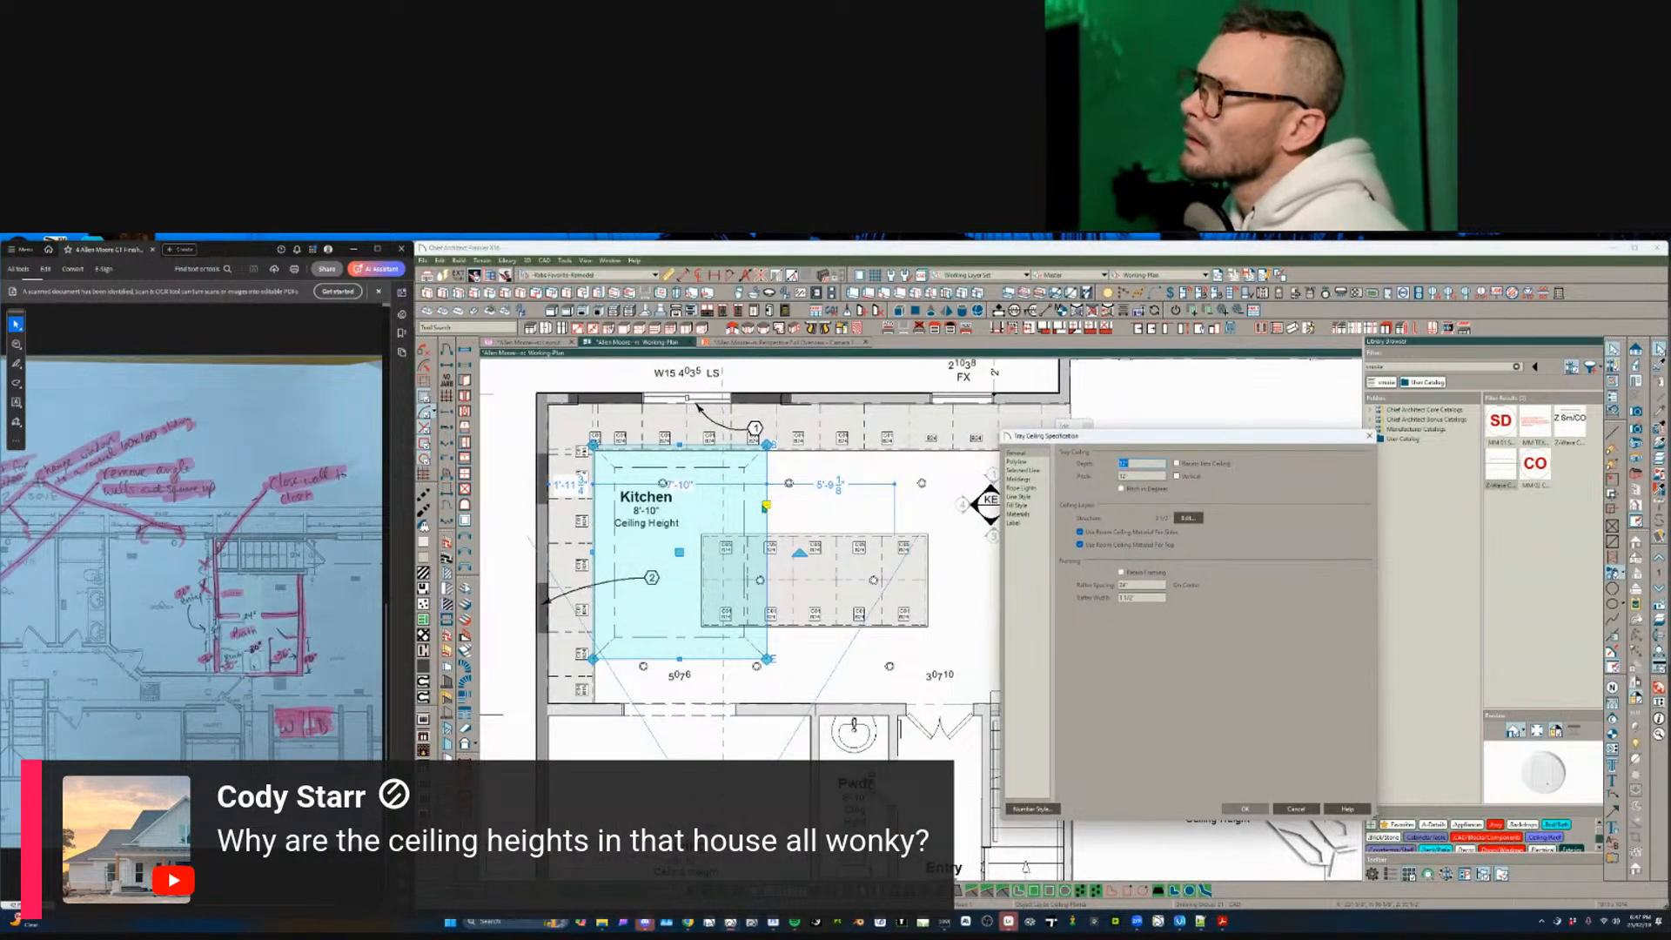
{"action": "left_click", "coordinate": [1304, 811]}
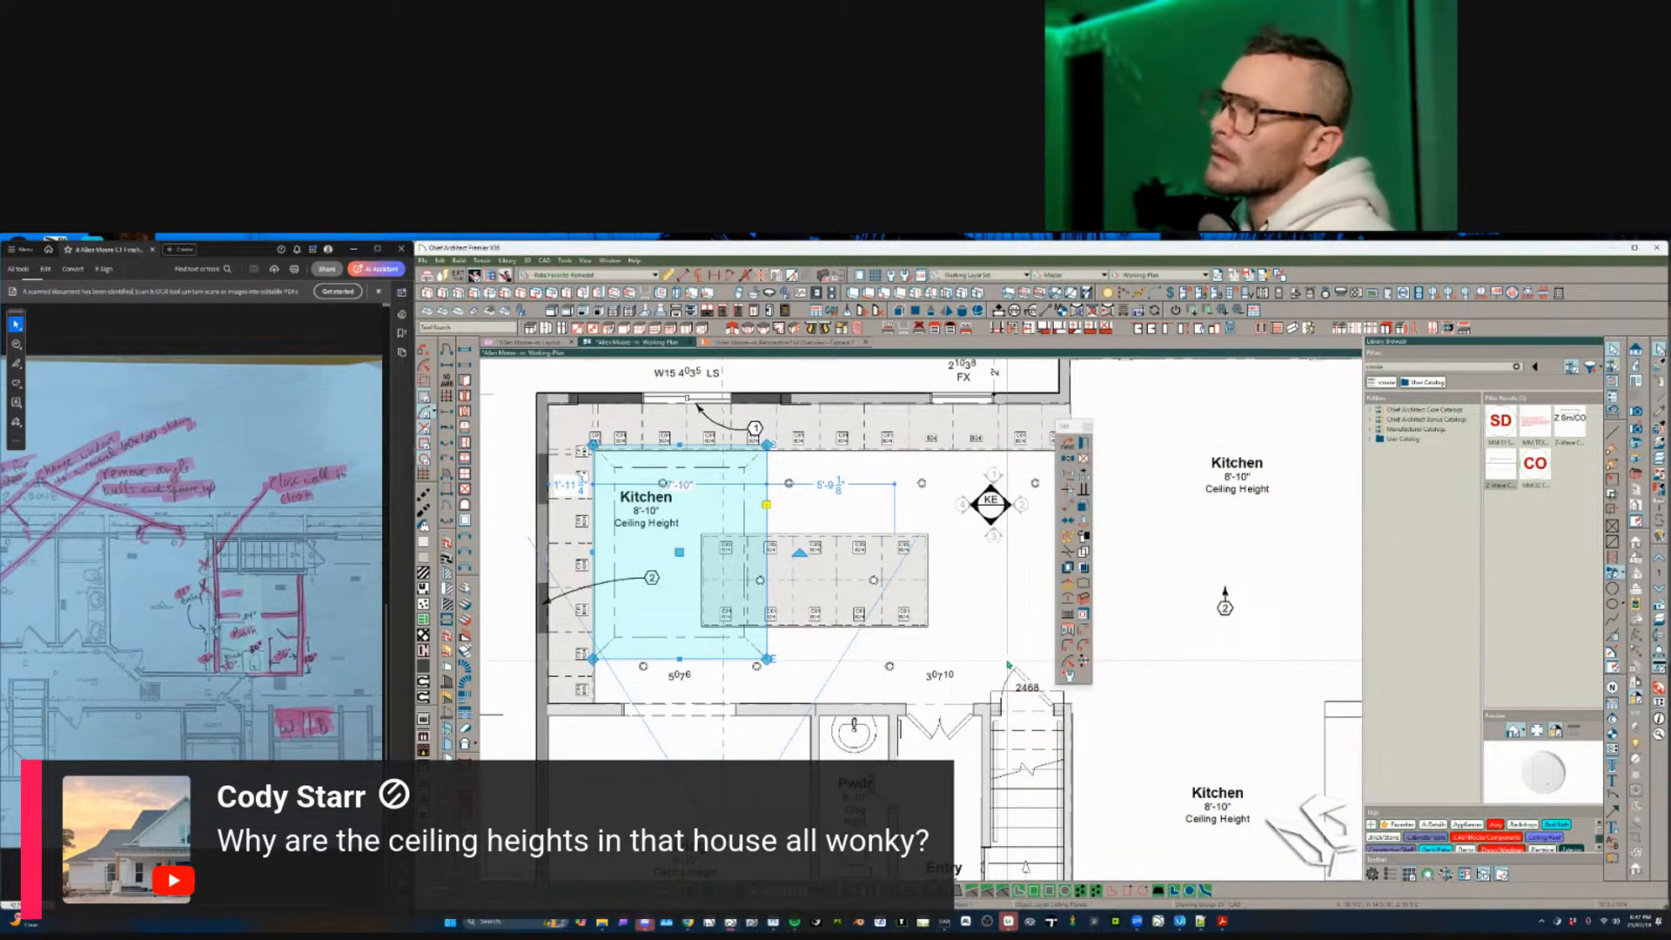
{"action": "scroll", "coordinate": [1008, 664], "scroll_direction": "down", "scroll_amount": 2}
{"action": "left_click", "coordinate": [1181, 277]}
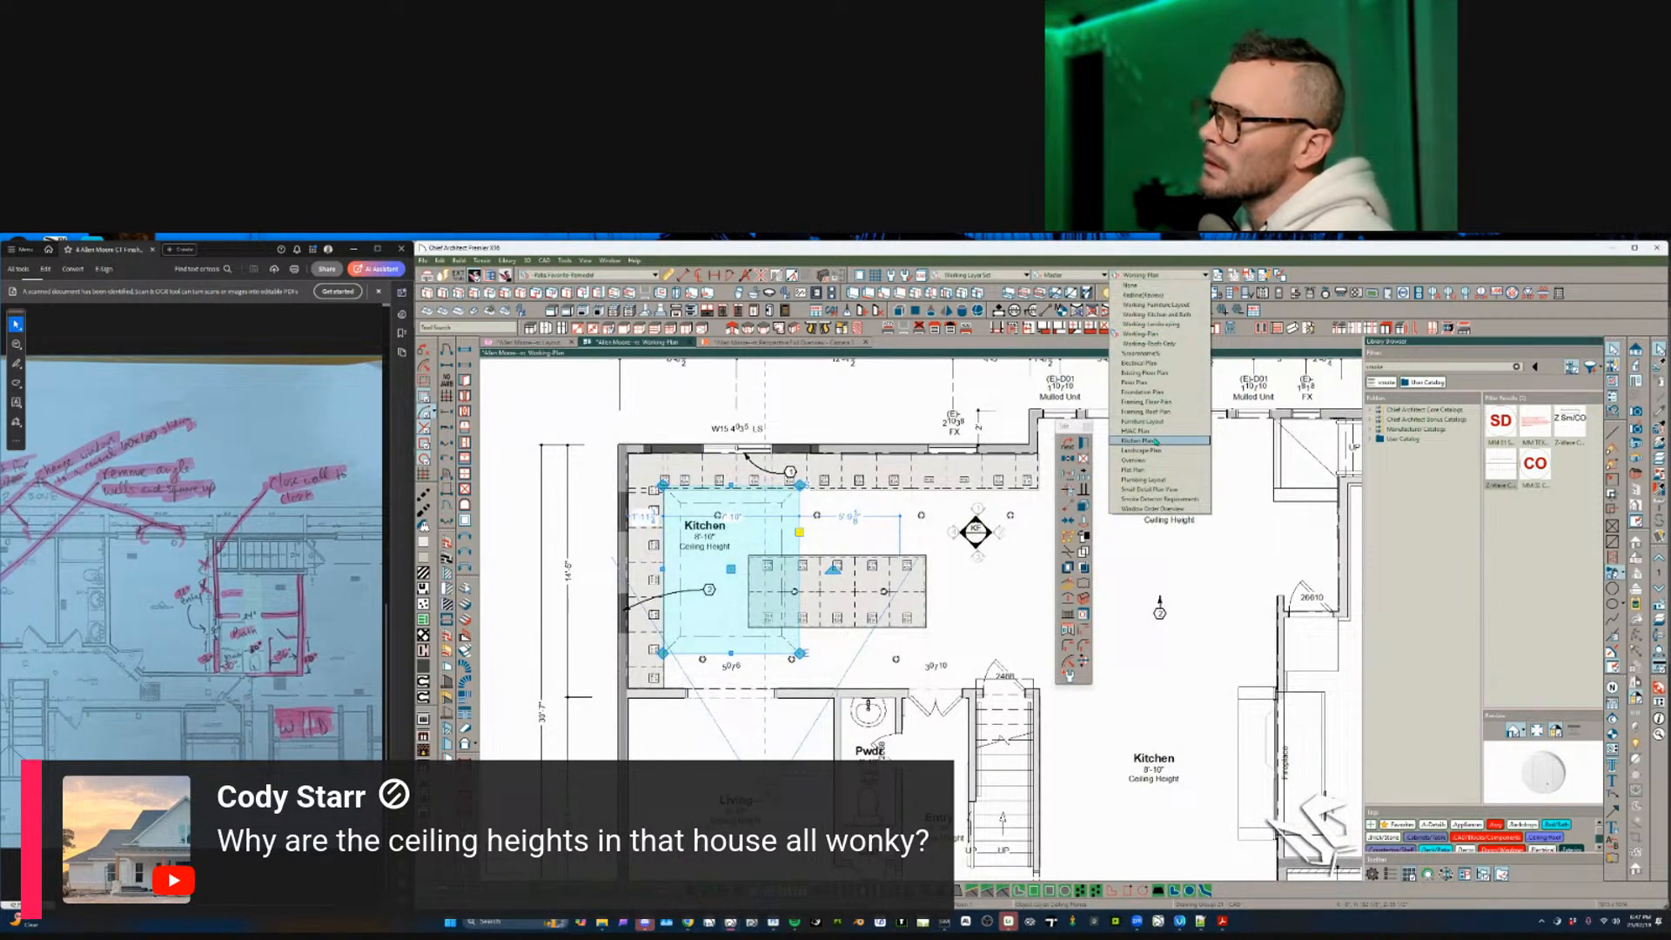
{"action": "left_click", "coordinate": [1154, 383]}
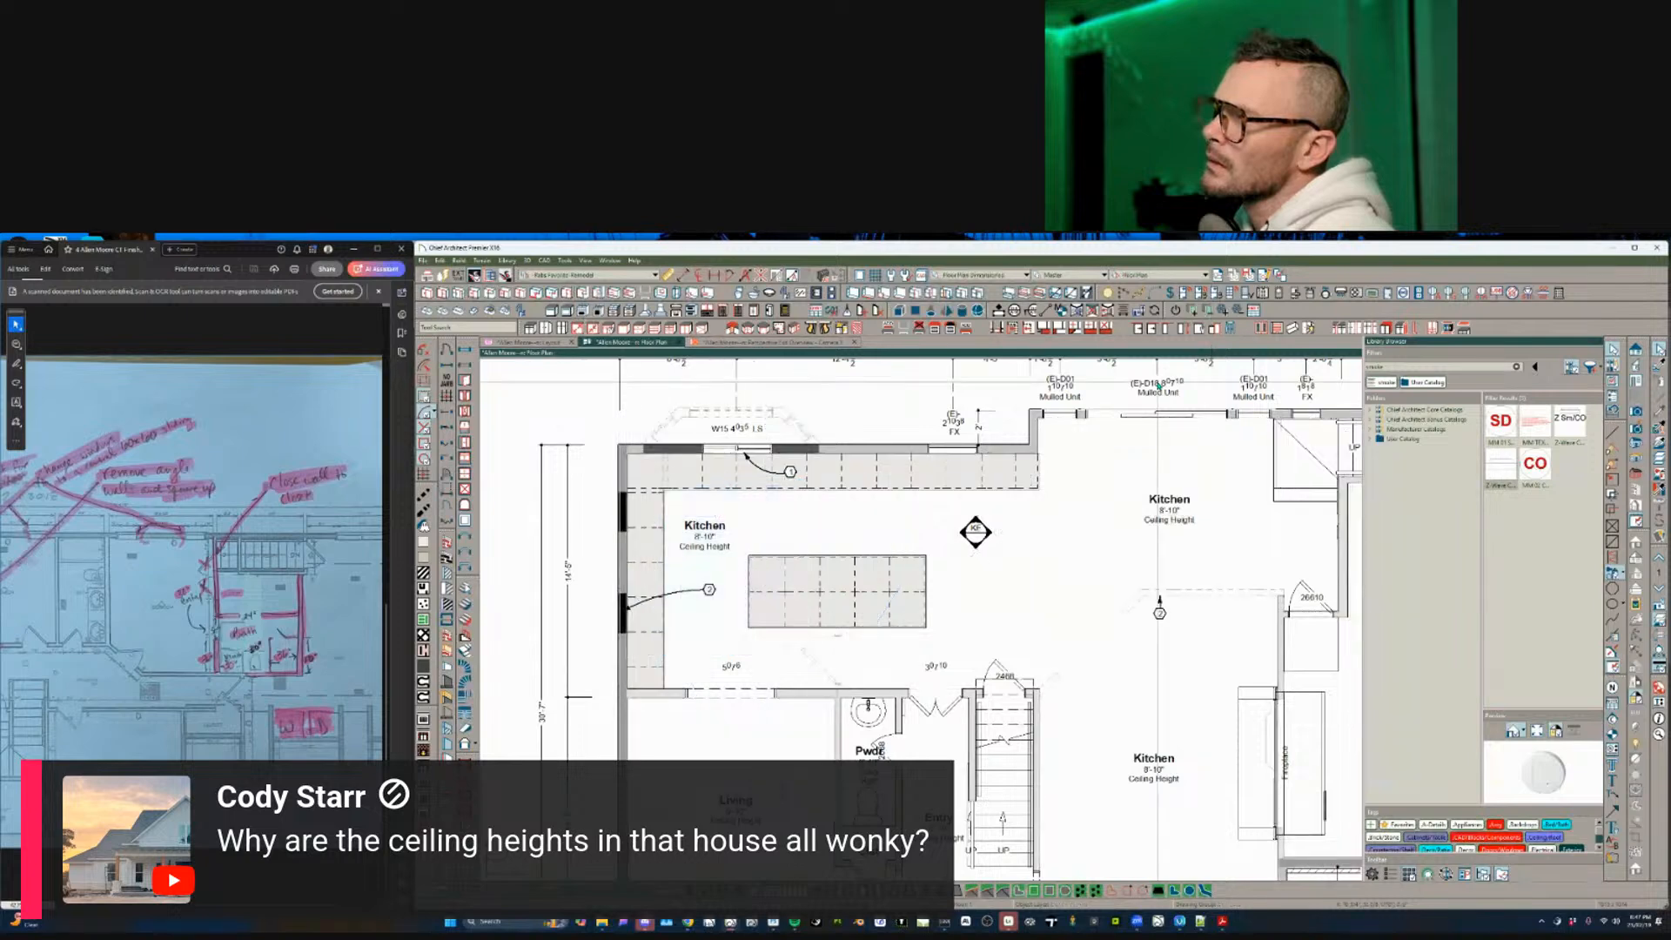
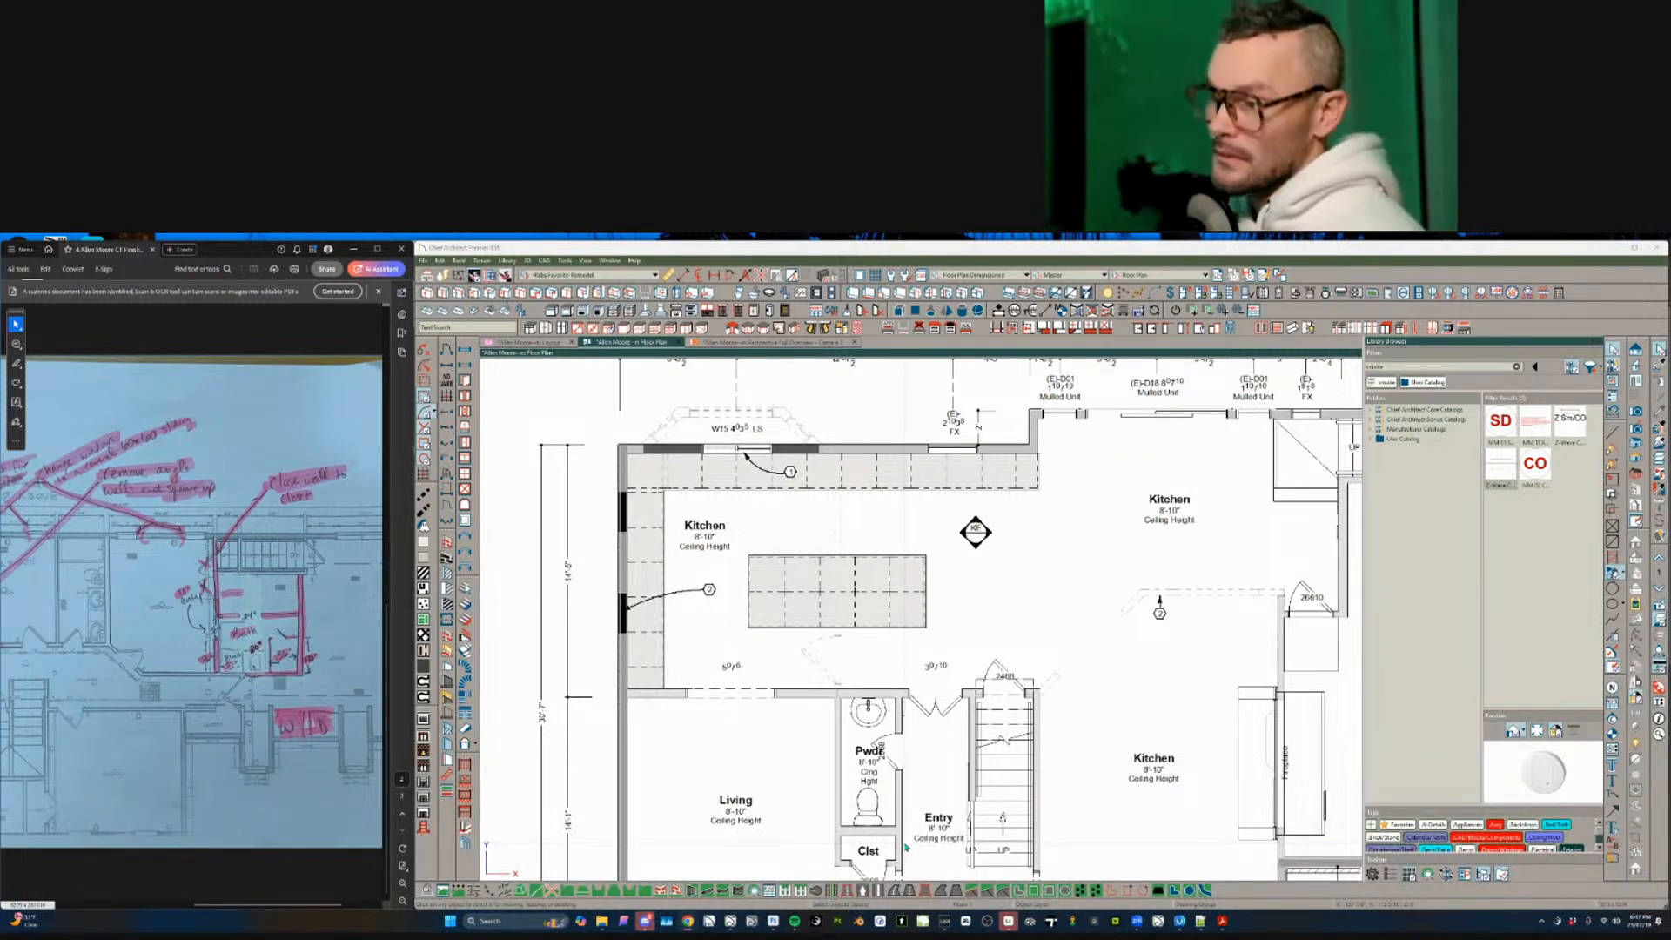
- Select the Kitchen and switch to the Perspective Full Overview 3D view, panning the camera
{"action": "left_click", "coordinate": [1088, 694]}
{"action": "middle_click_drag", "start_coordinate": [1088, 694], "coordinate": [1039, 668]}
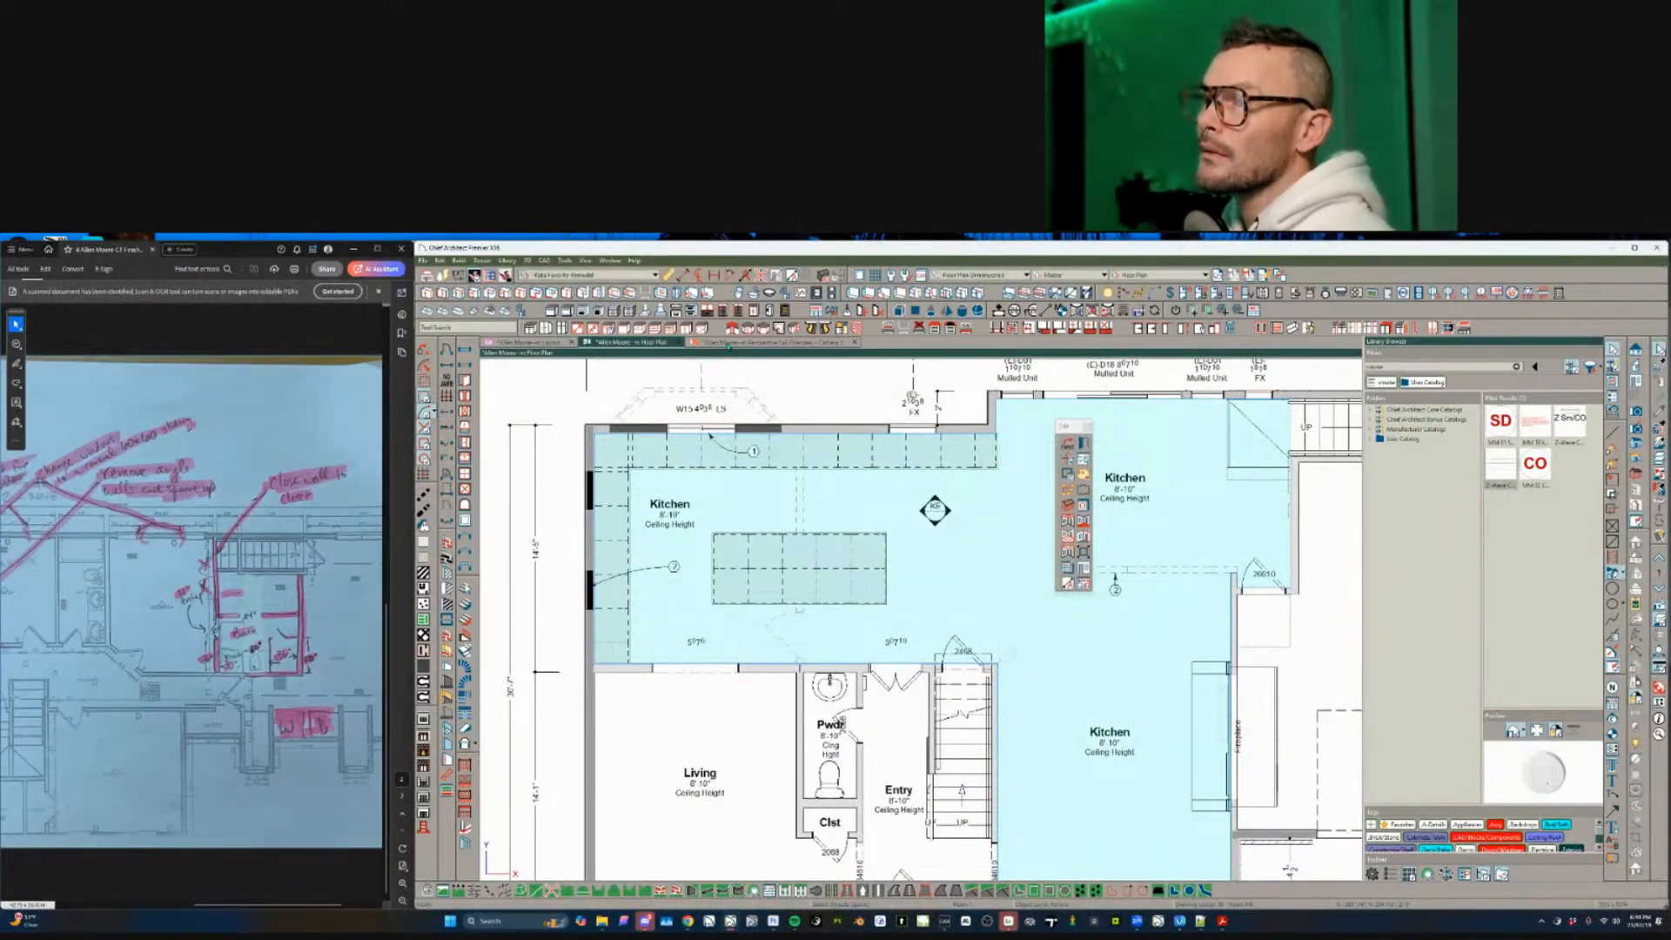
{"action": "left_click", "coordinate": [729, 345]}
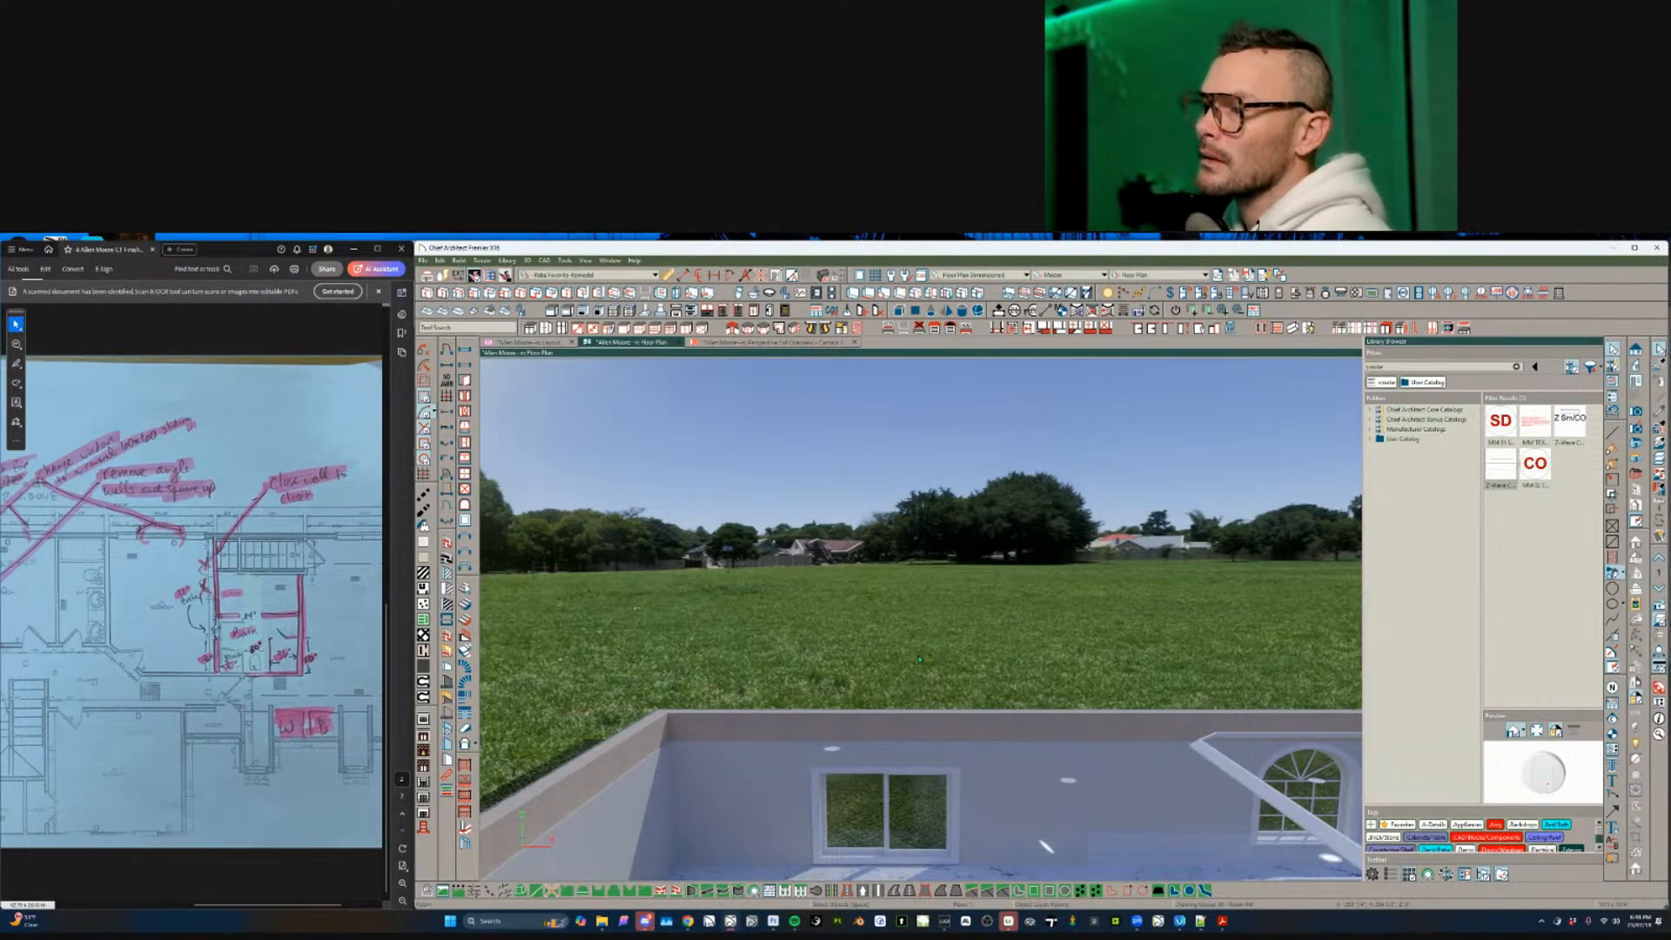
{"action": "middle_click_drag", "start_coordinate": [919, 660], "coordinate": [875, 652]}
- Open the client's house plan file from Dropbox > Assets > Downloads via File > Open Plan
{"action": "left_click", "coordinate": [423, 260]}
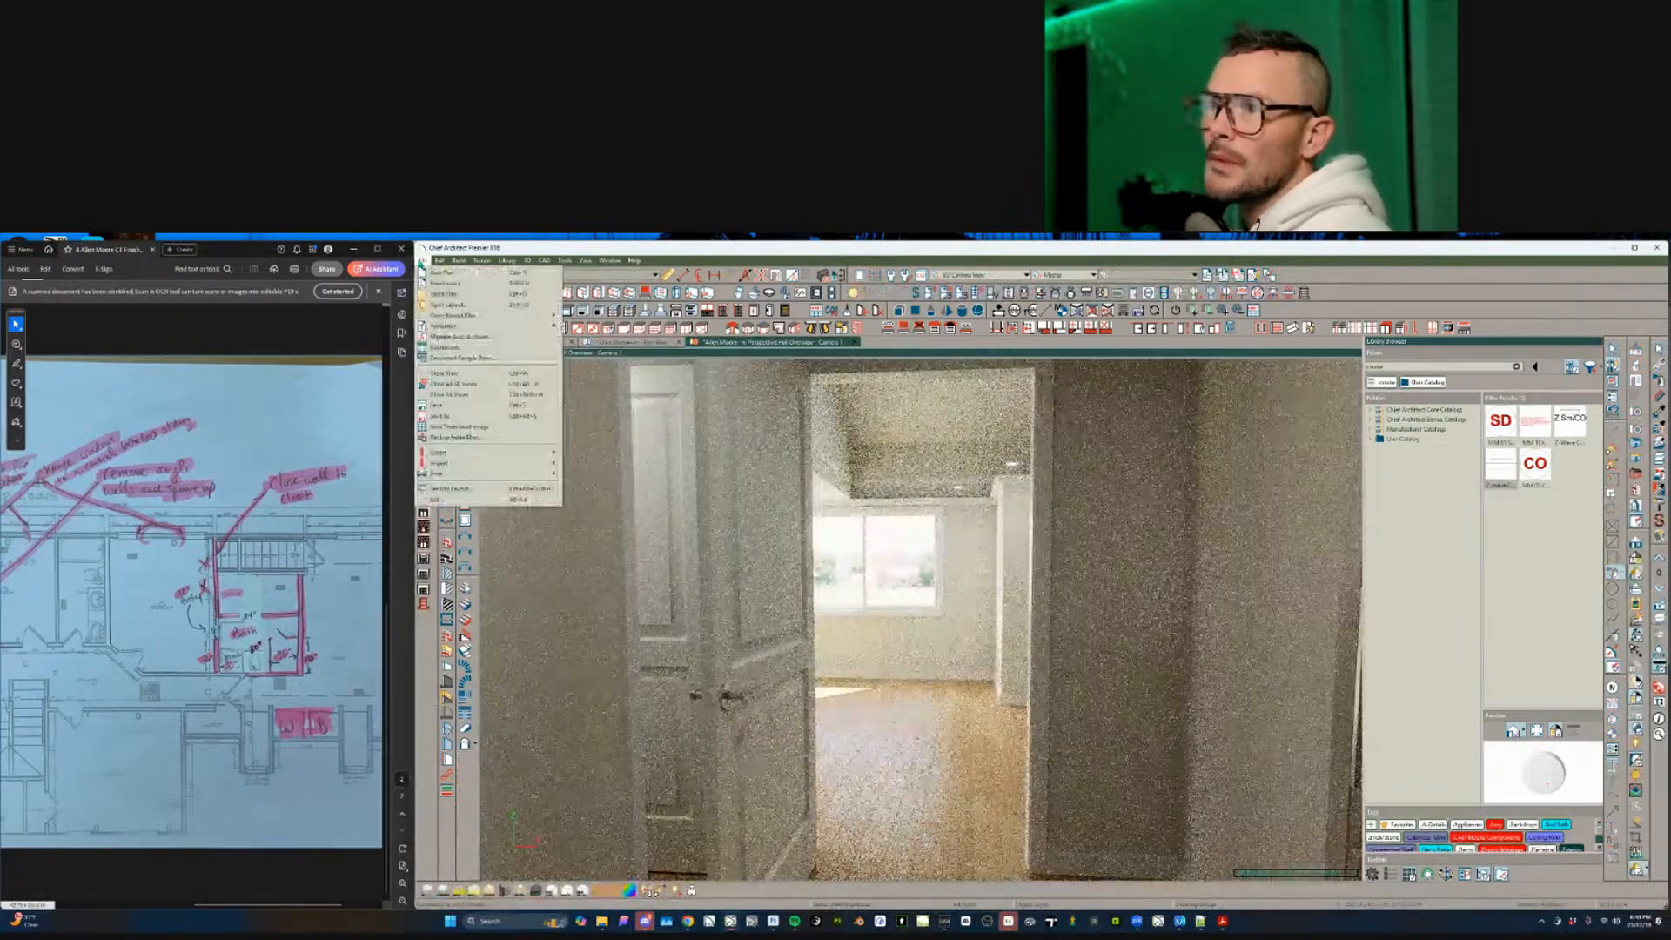
{"action": "left_click", "coordinate": [448, 294]}
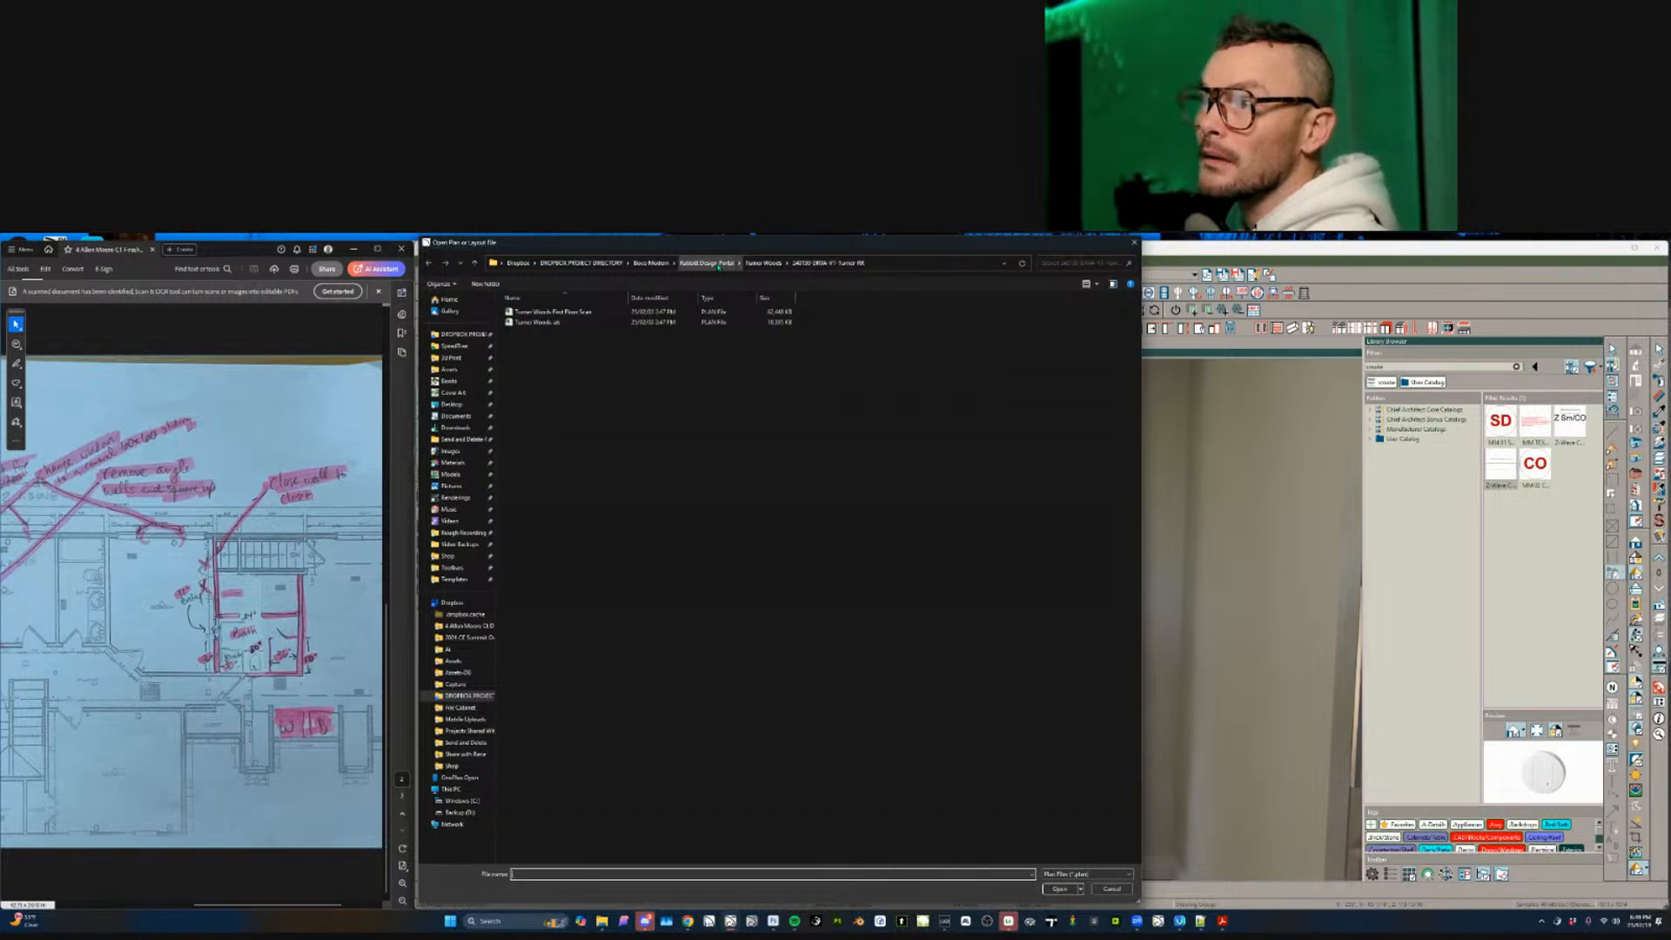
{"action": "left_click", "coordinate": [583, 262]}
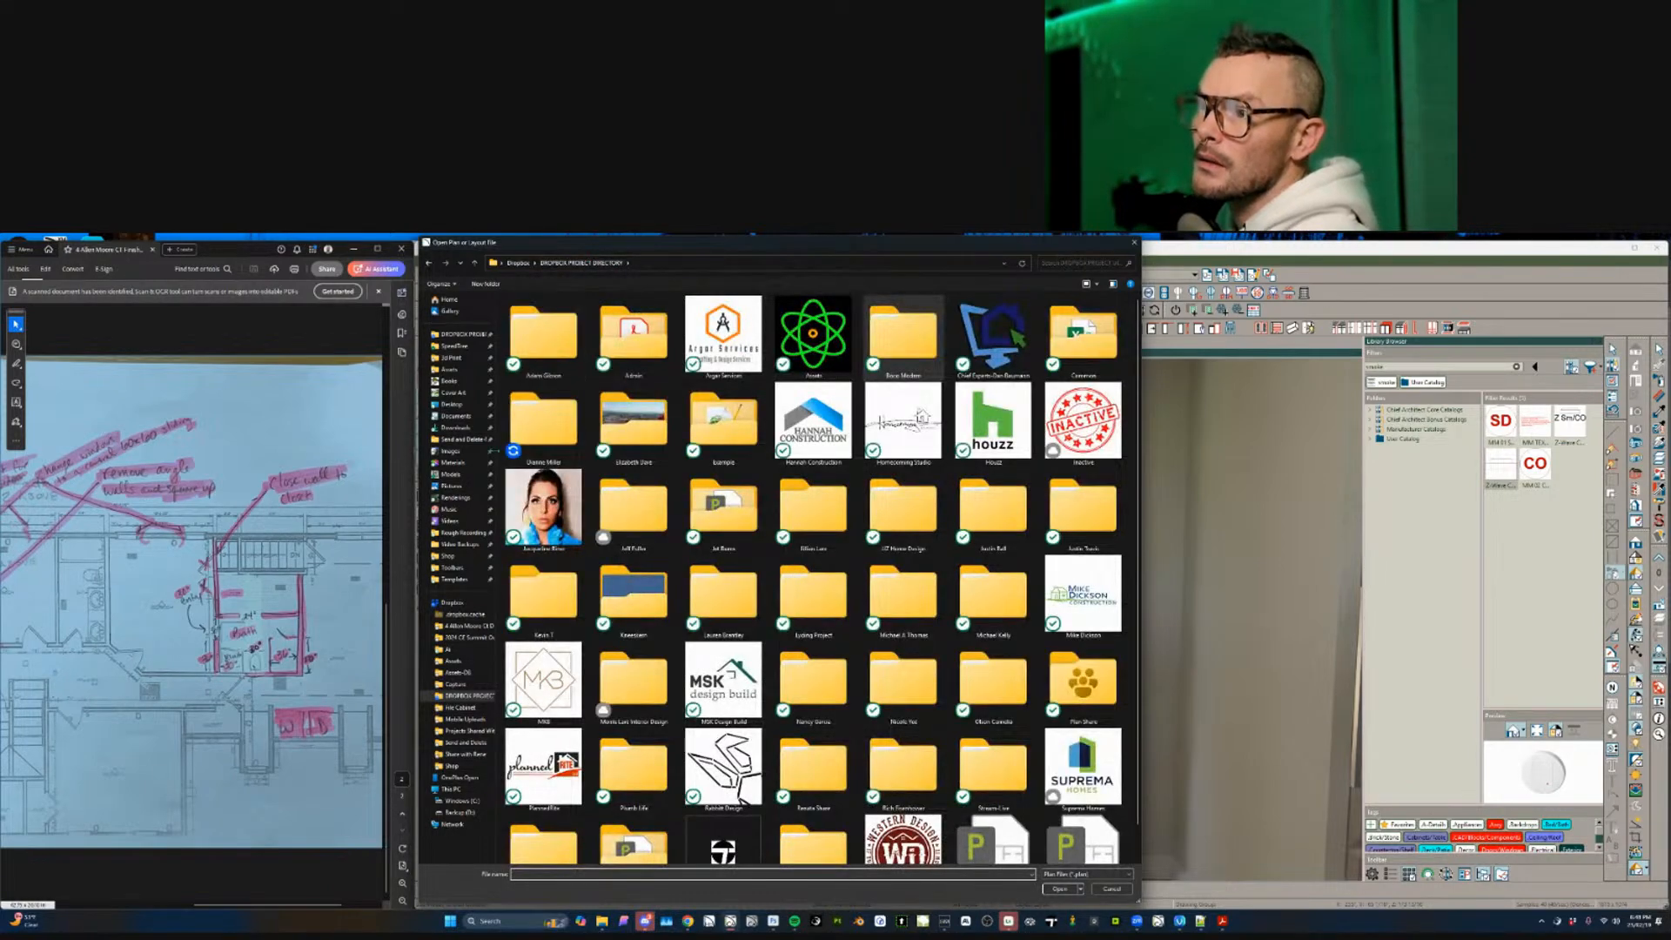
{"action": "left_click", "coordinate": [454, 428]}
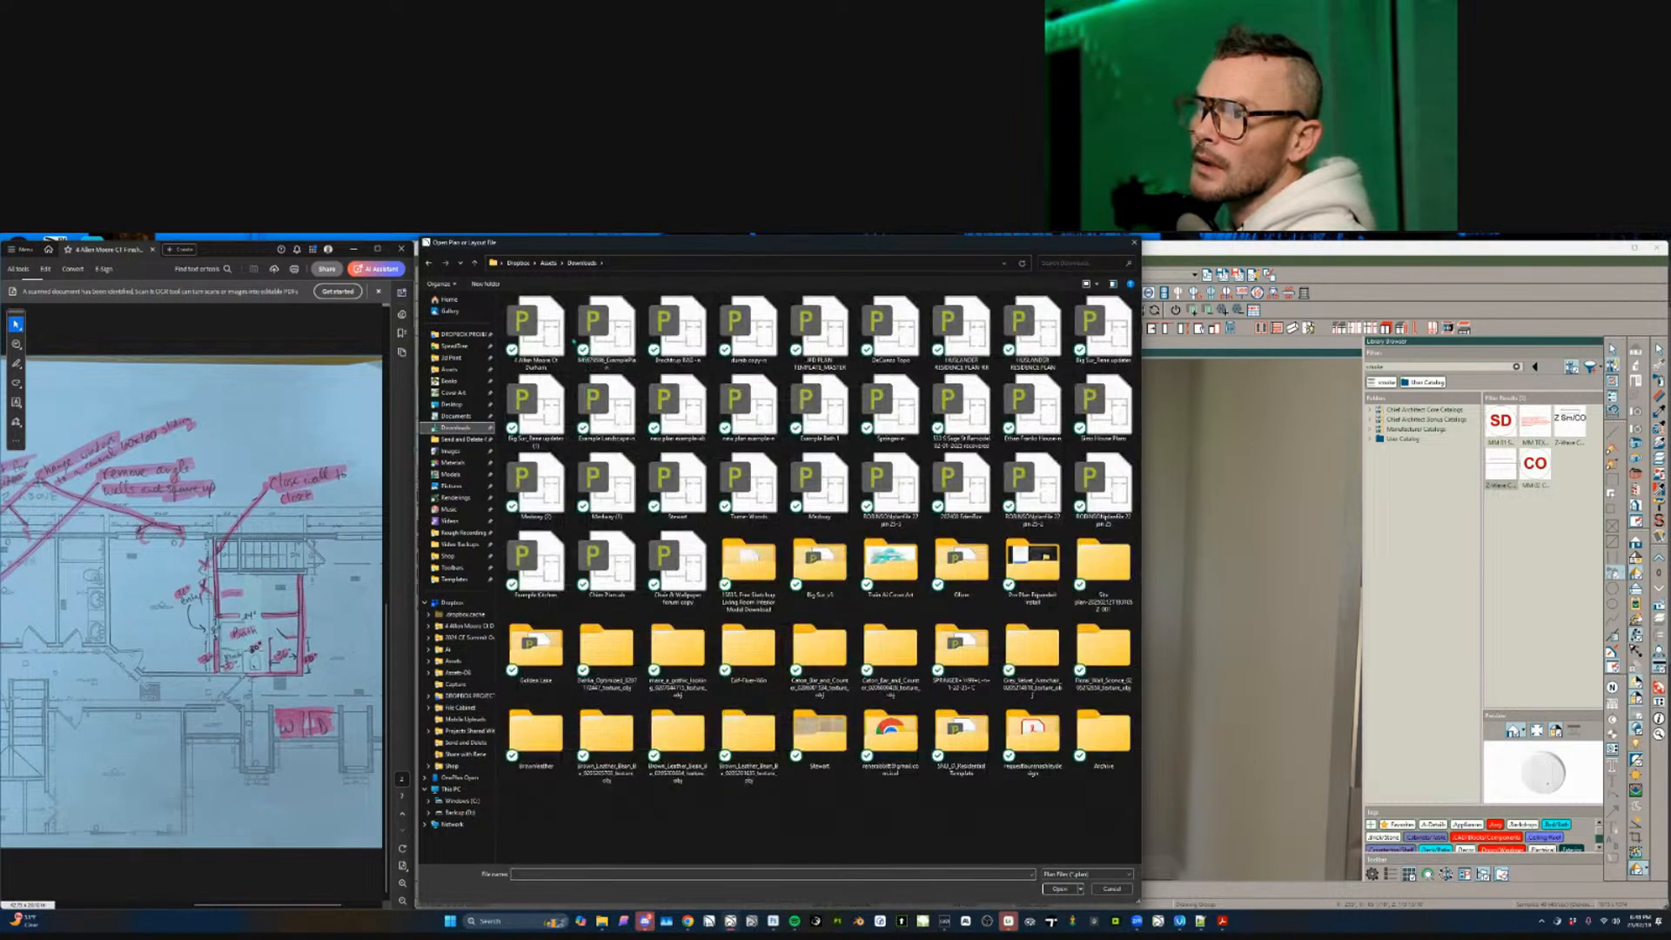
{"action": "double_click", "coordinate": [550, 326]}
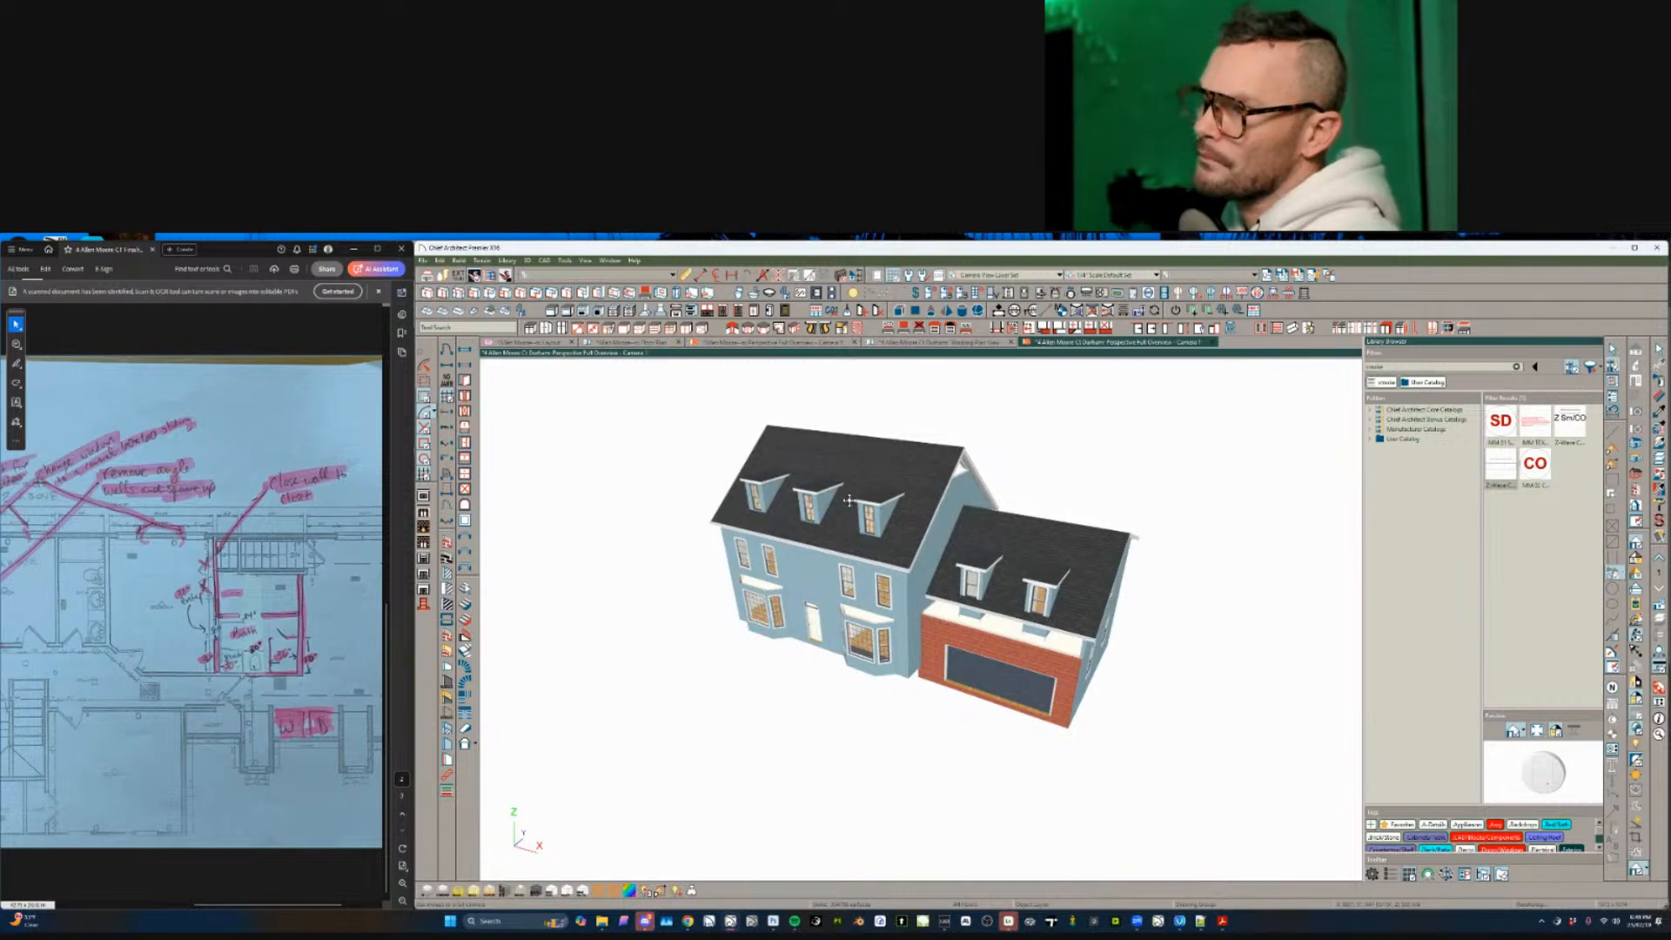
{"action": "scroll", "coordinate": [849, 500], "scroll_direction": "up", "scroll_amount": 8}
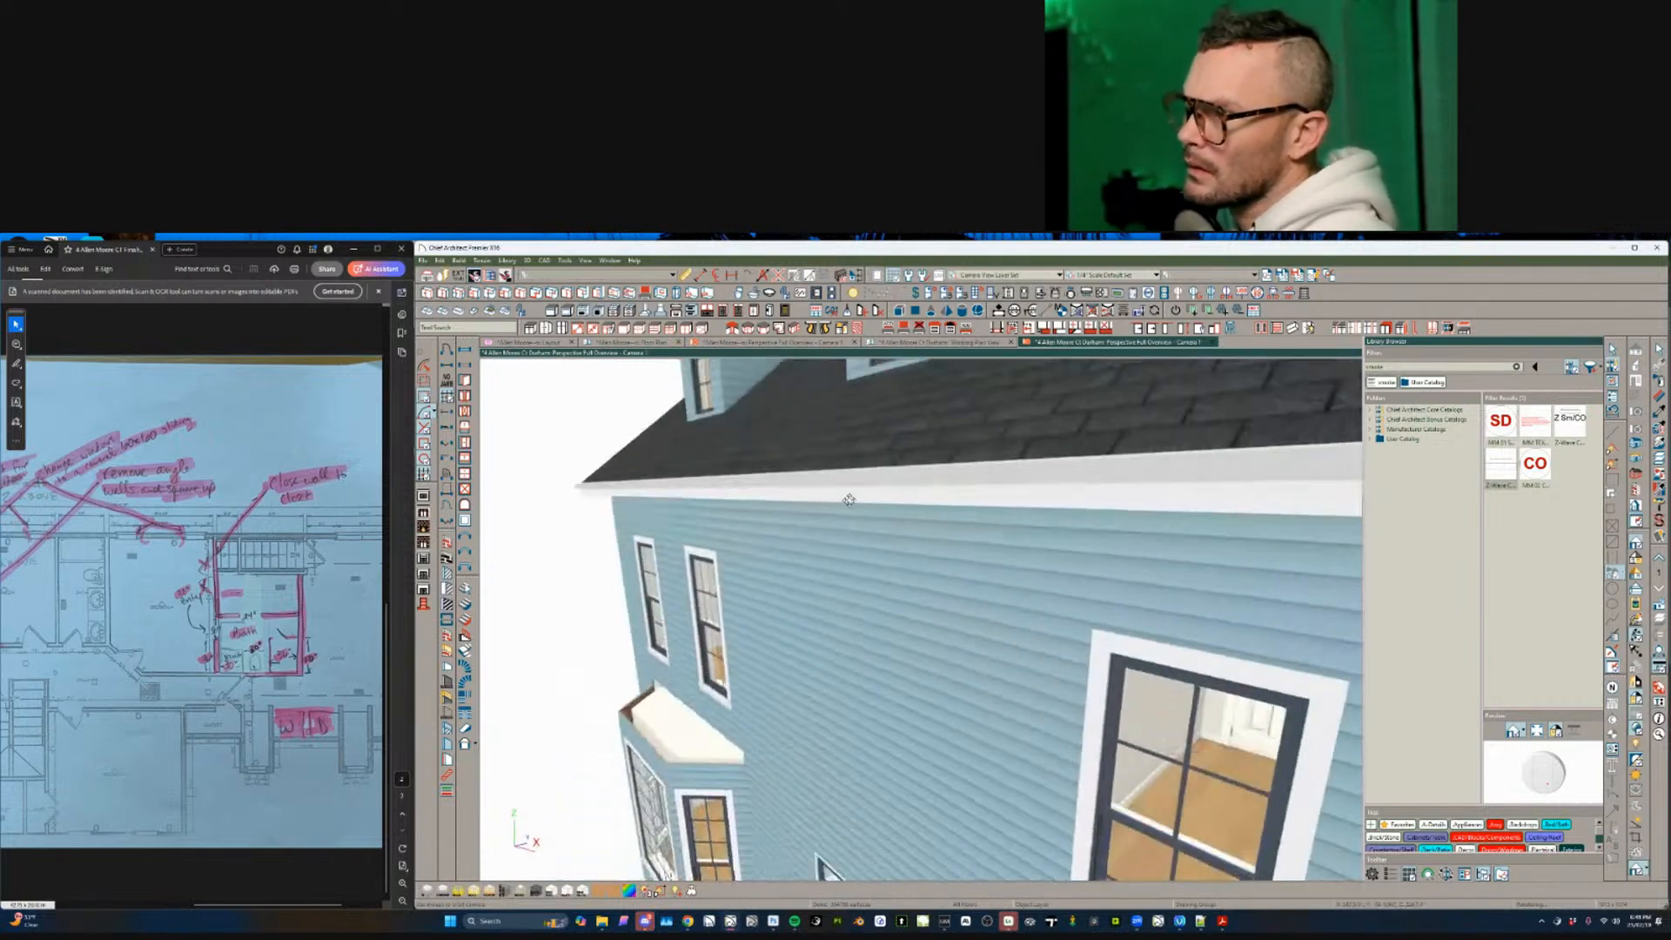
{"action": "scroll", "coordinate": [848, 501], "scroll_direction": "up", "scroll_amount": 10}
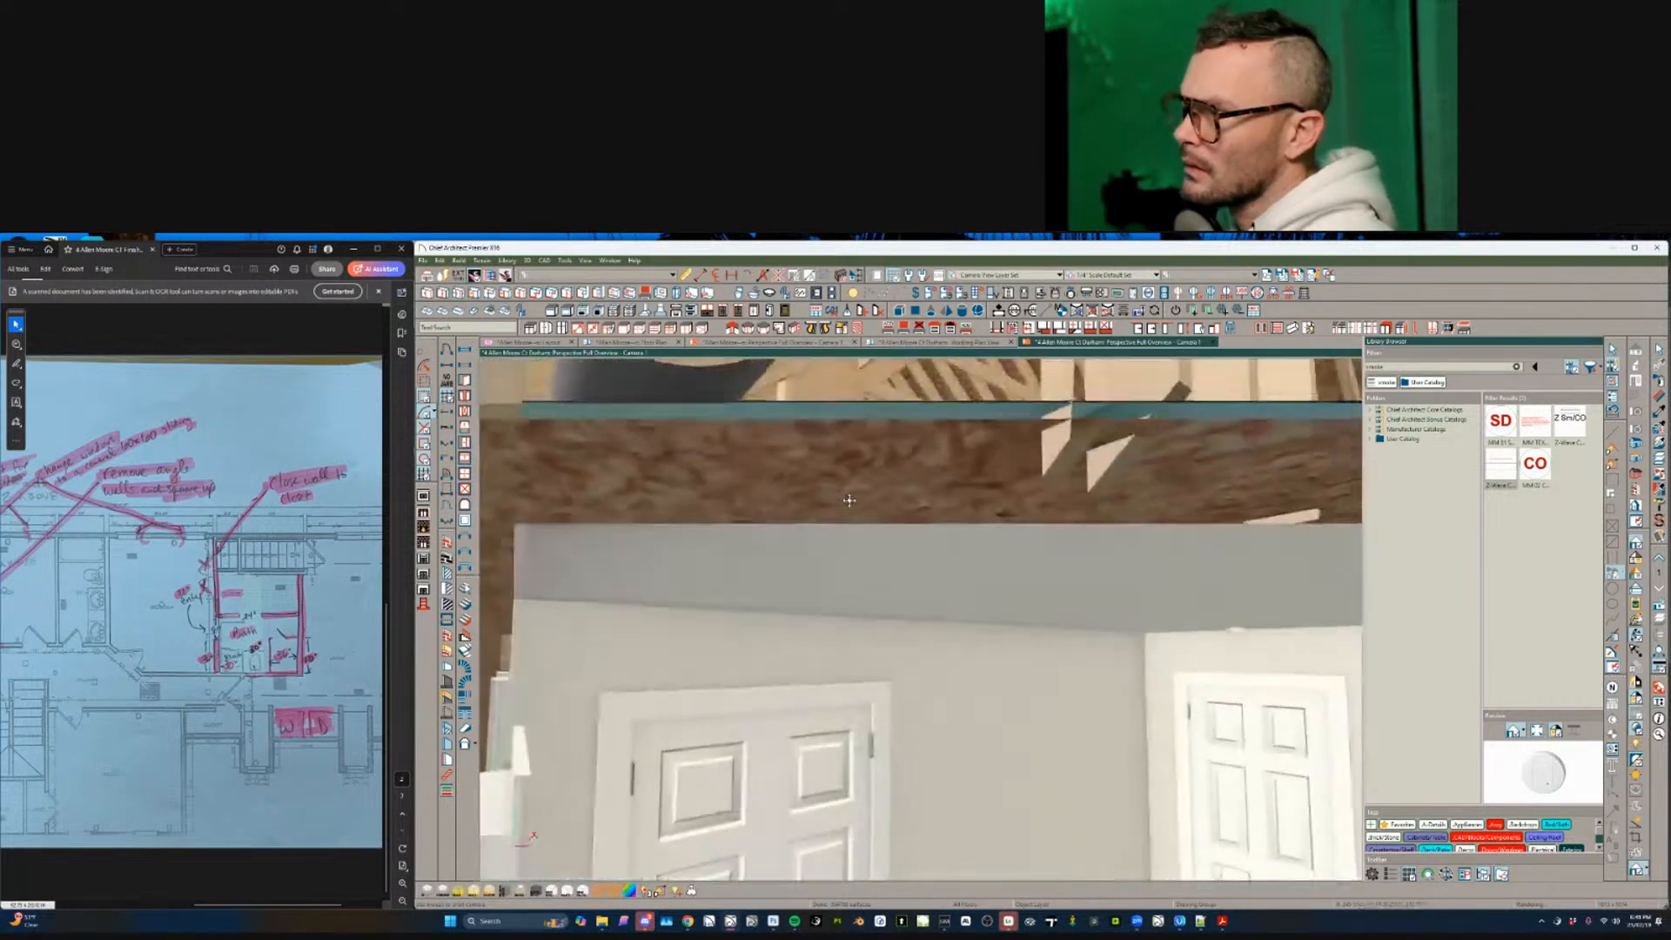
{"action": "scroll", "coordinate": [849, 501], "scroll_direction": "up", "scroll_amount": 8}
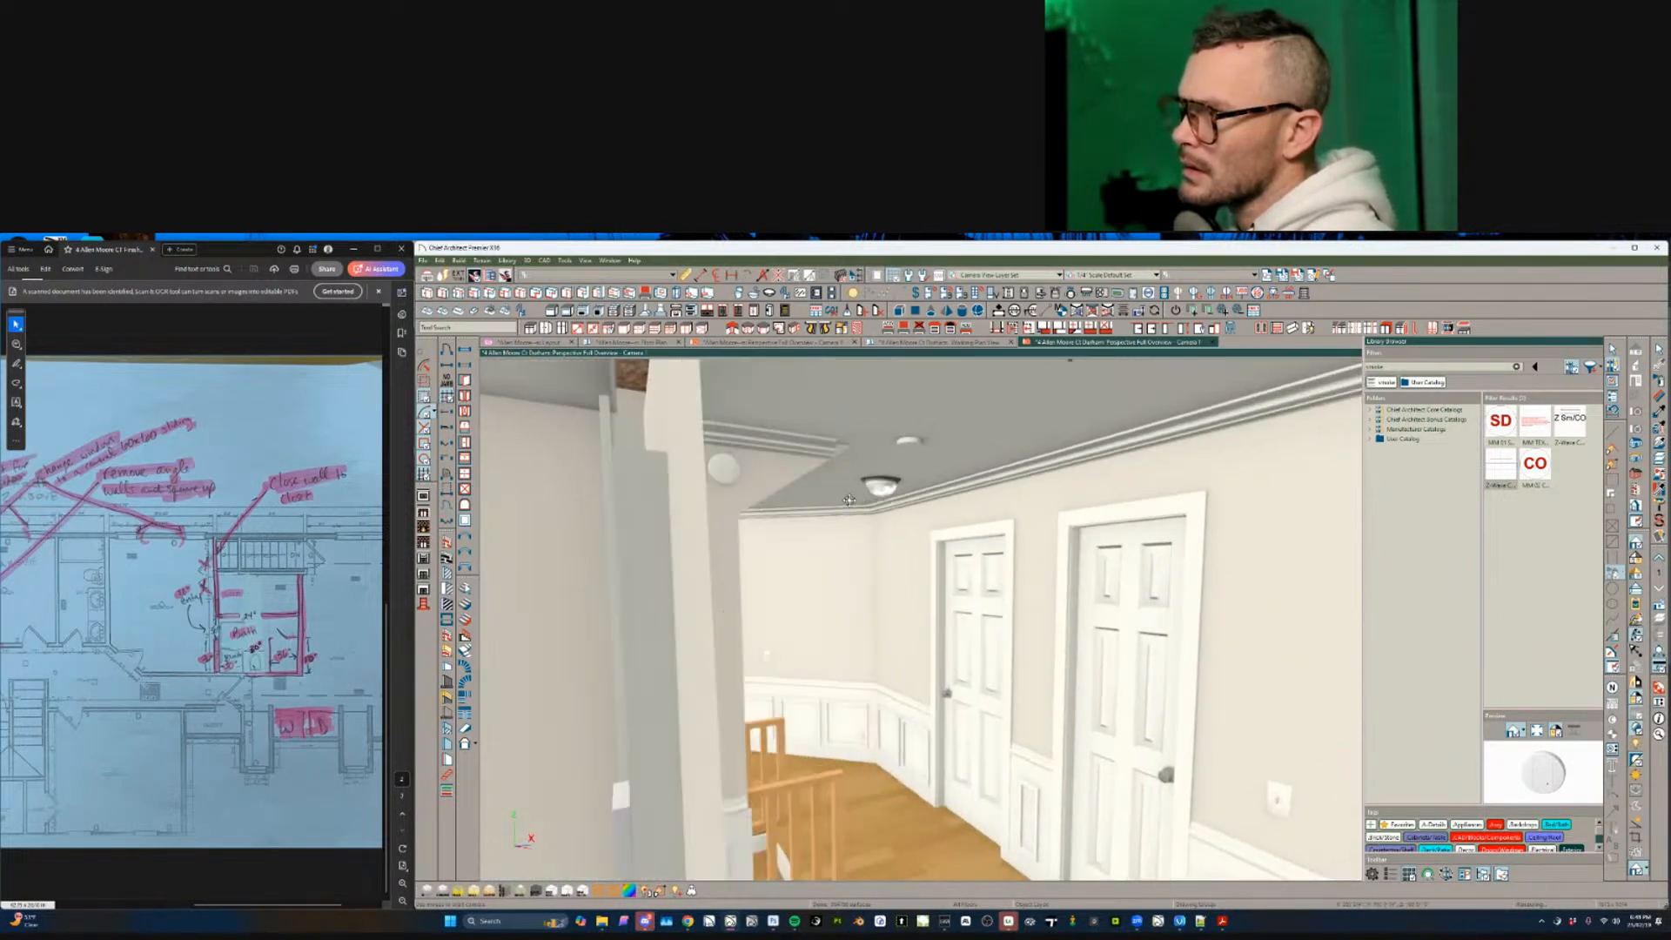
{"action": "scroll", "coordinate": [848, 500], "scroll_direction": "up", "scroll_amount": 2}
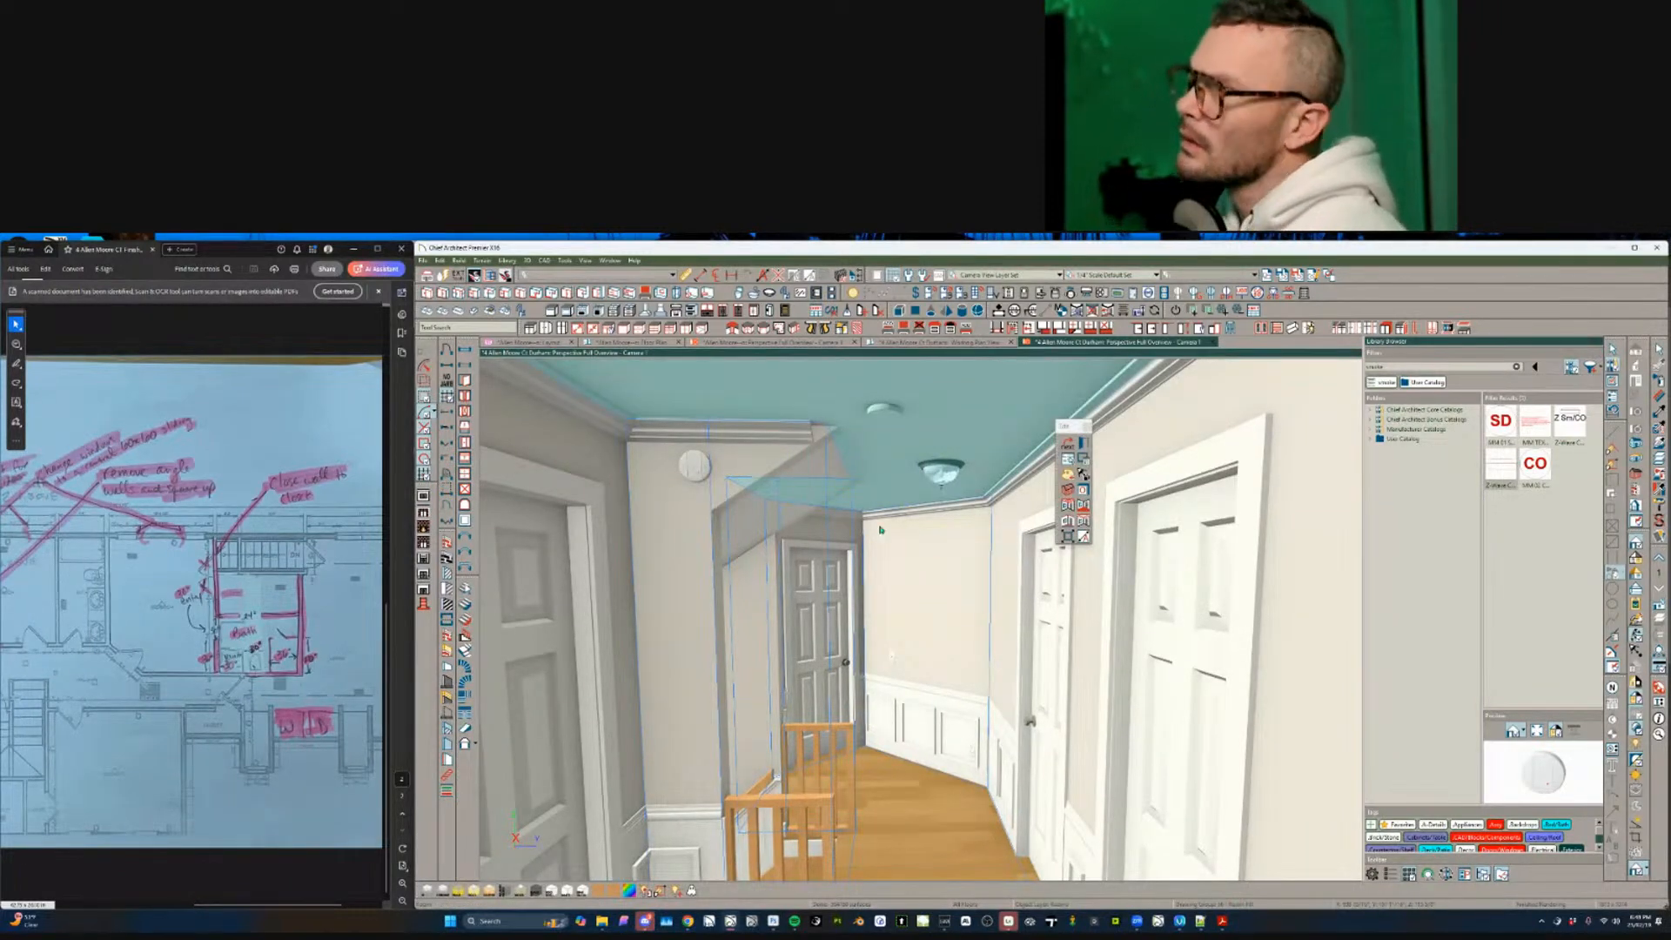
{"action": "double_click", "coordinate": [895, 774]}
{"action": "left_click", "coordinate": [549, 418]}
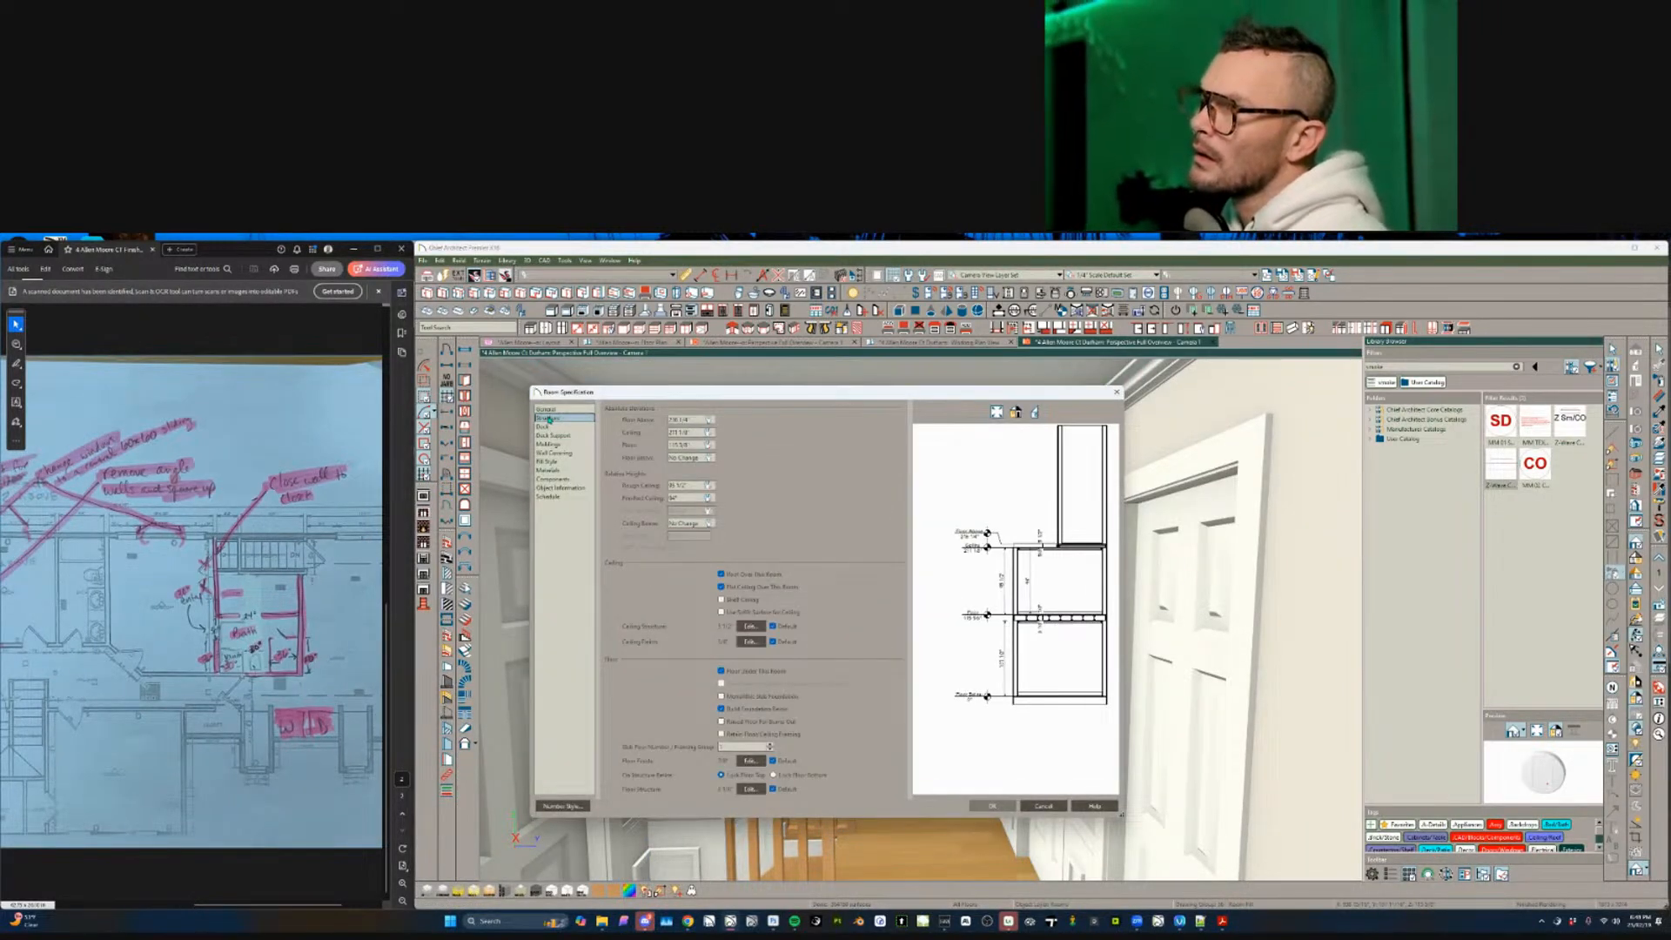
{"action": "left_click", "coordinate": [1031, 810]}
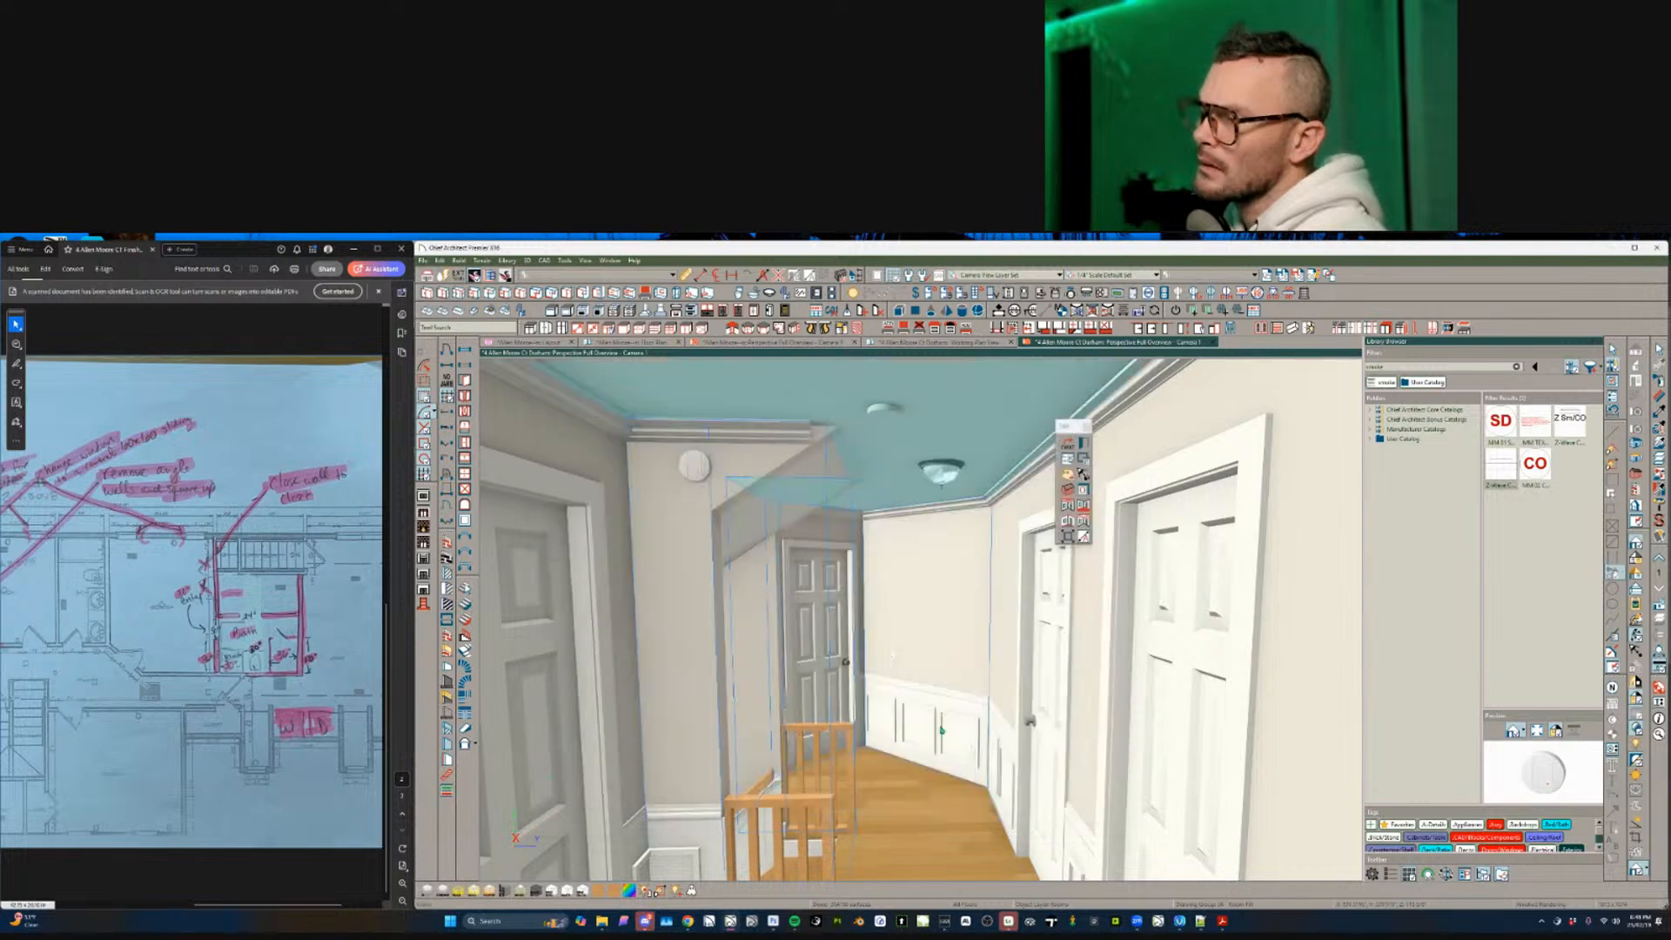
{"action": "scroll", "coordinate": [931, 719], "scroll_direction": "up", "scroll_amount": 8}
{"action": "scroll", "coordinate": [931, 719], "scroll_direction": "down", "scroll_amount": 8}
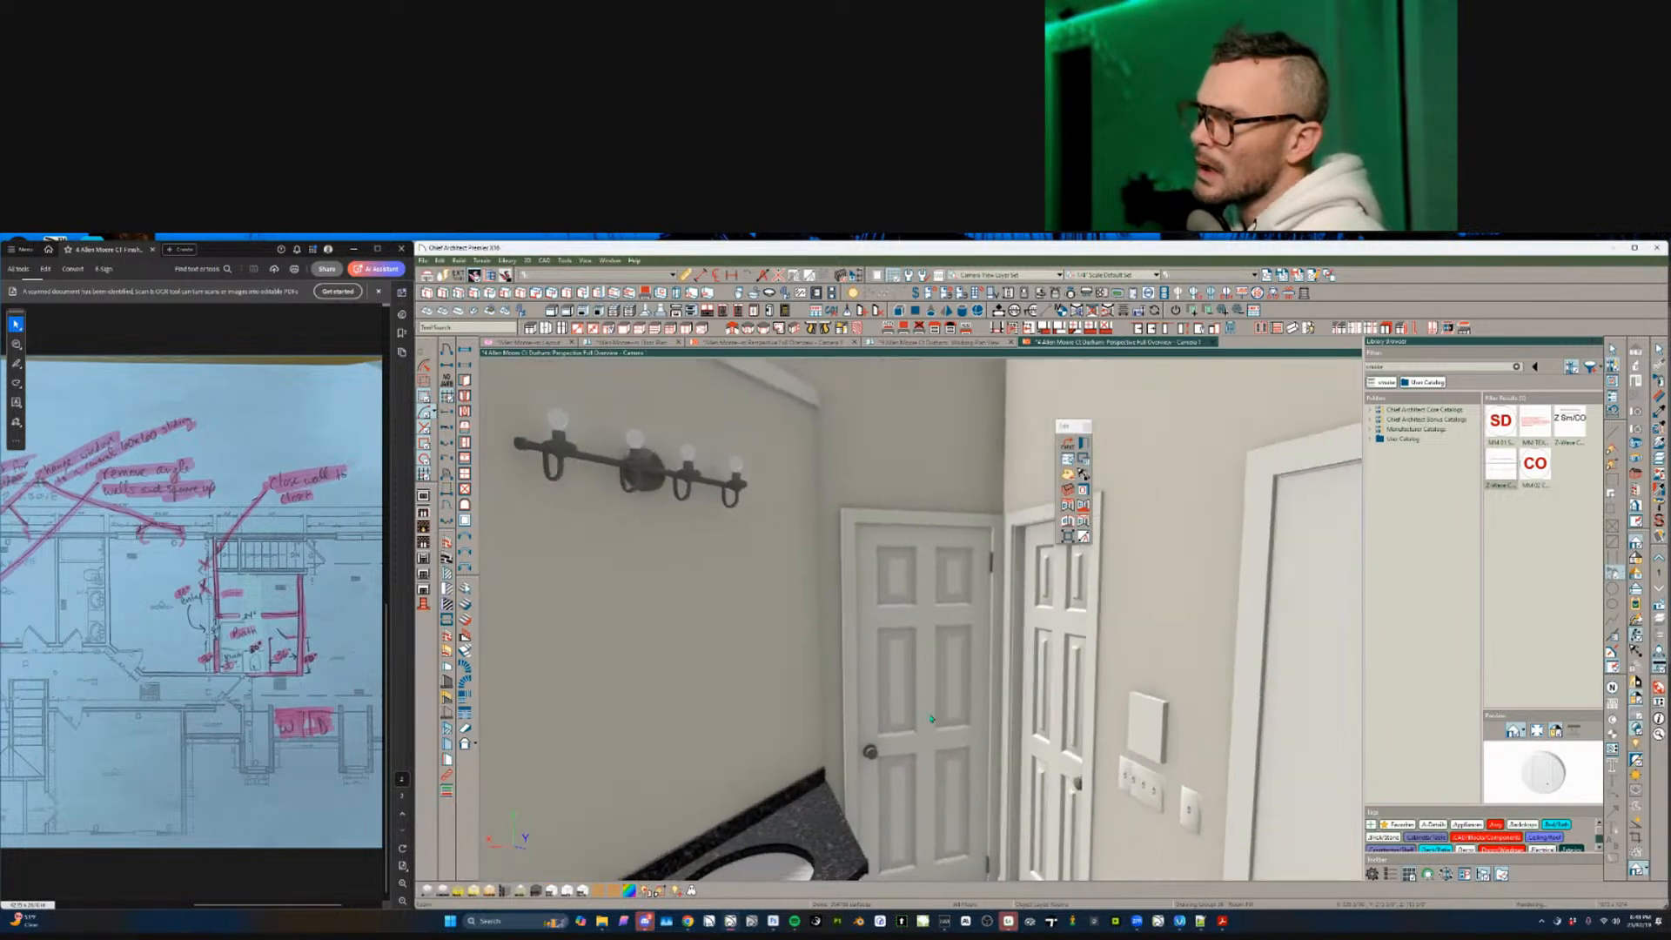
{"action": "left_click", "coordinate": [943, 540]}
{"action": "scroll", "coordinate": [900, 614], "scroll_direction": "down", "scroll_amount": 4}
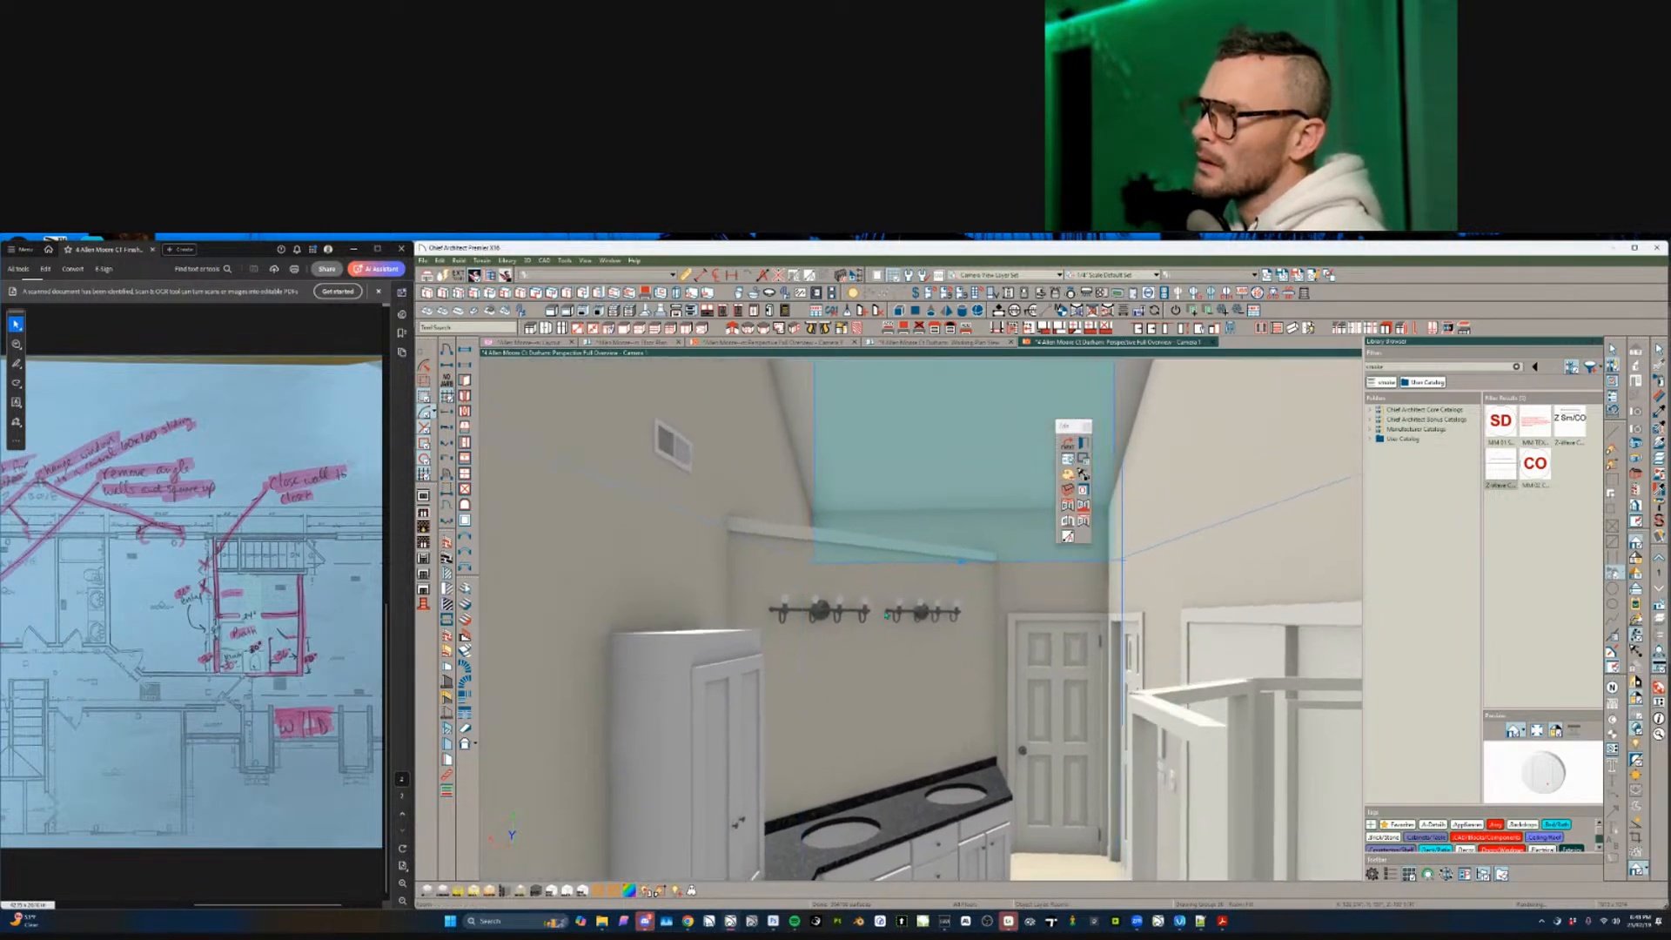
{"action": "left_click", "coordinate": [816, 405]}
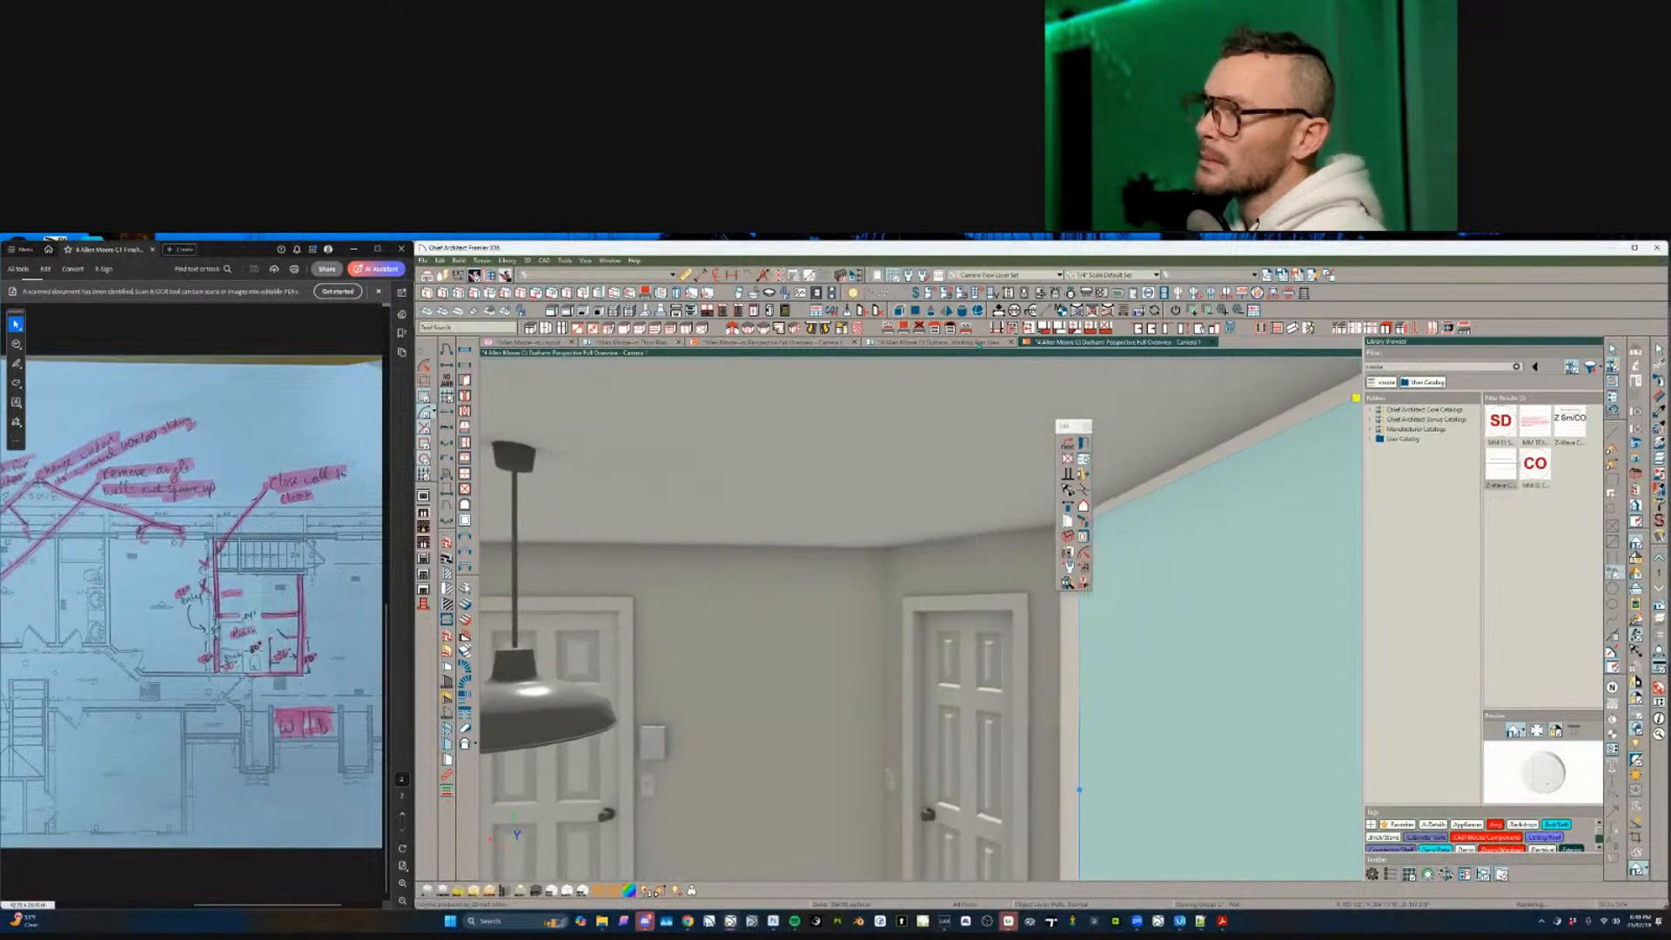
{"action": "left_click", "coordinate": [939, 342]}
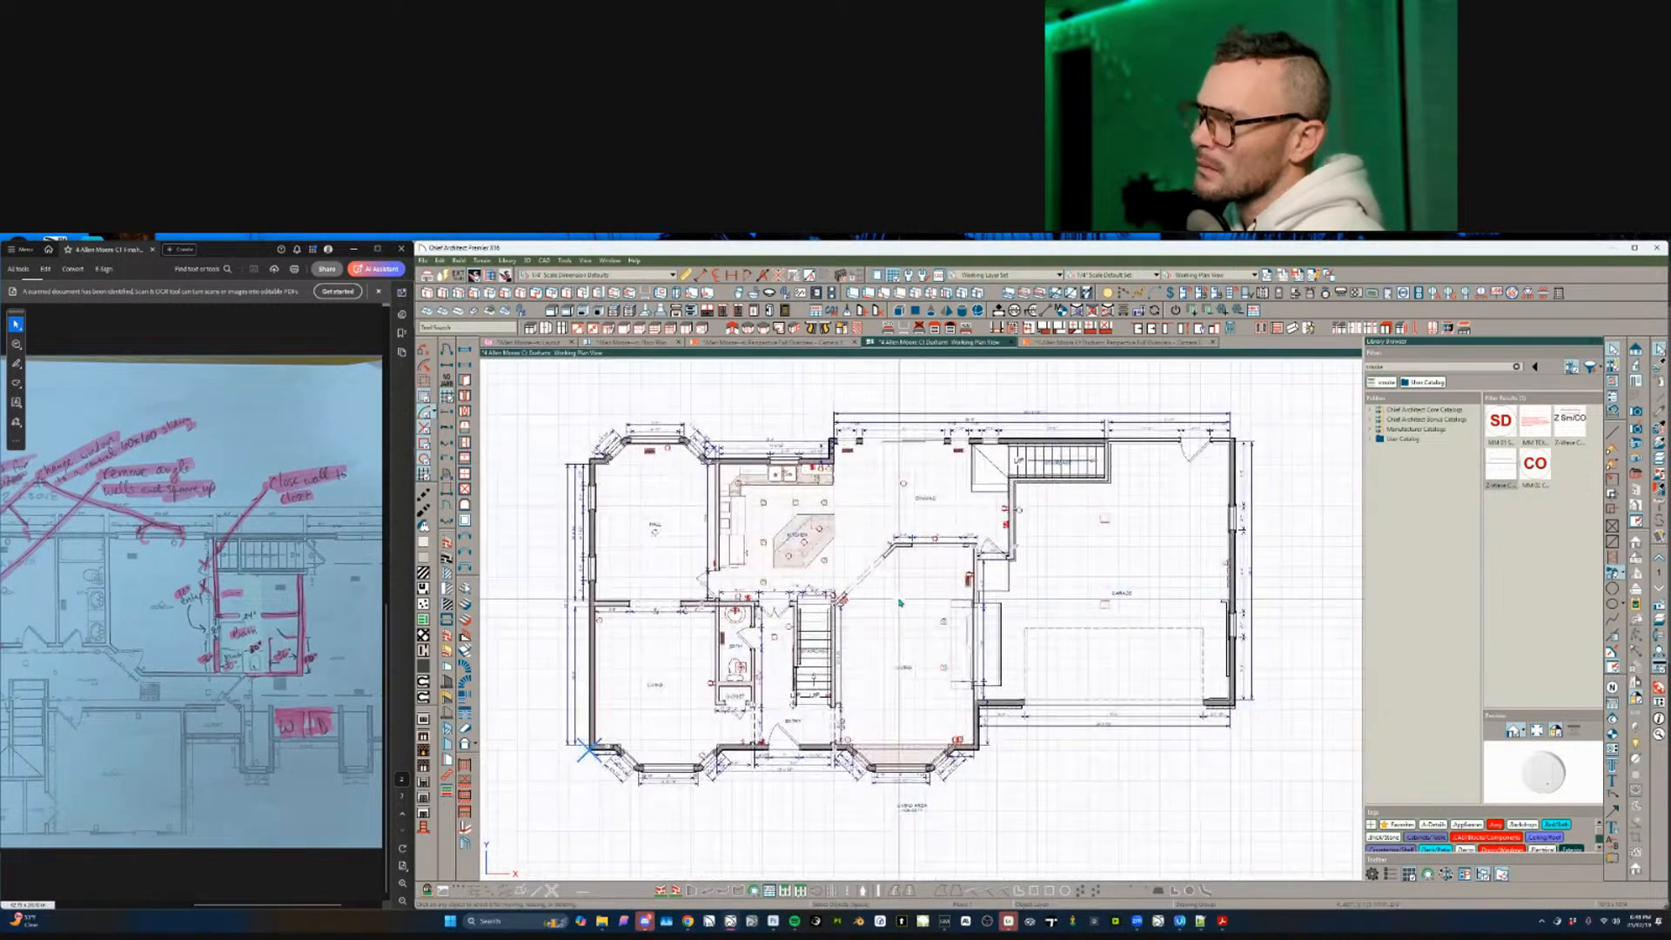
- On the second floor, check the lower-middle bedroom's Structure ceiling height without changes
{"action": "key", "text": "Page_Up"}
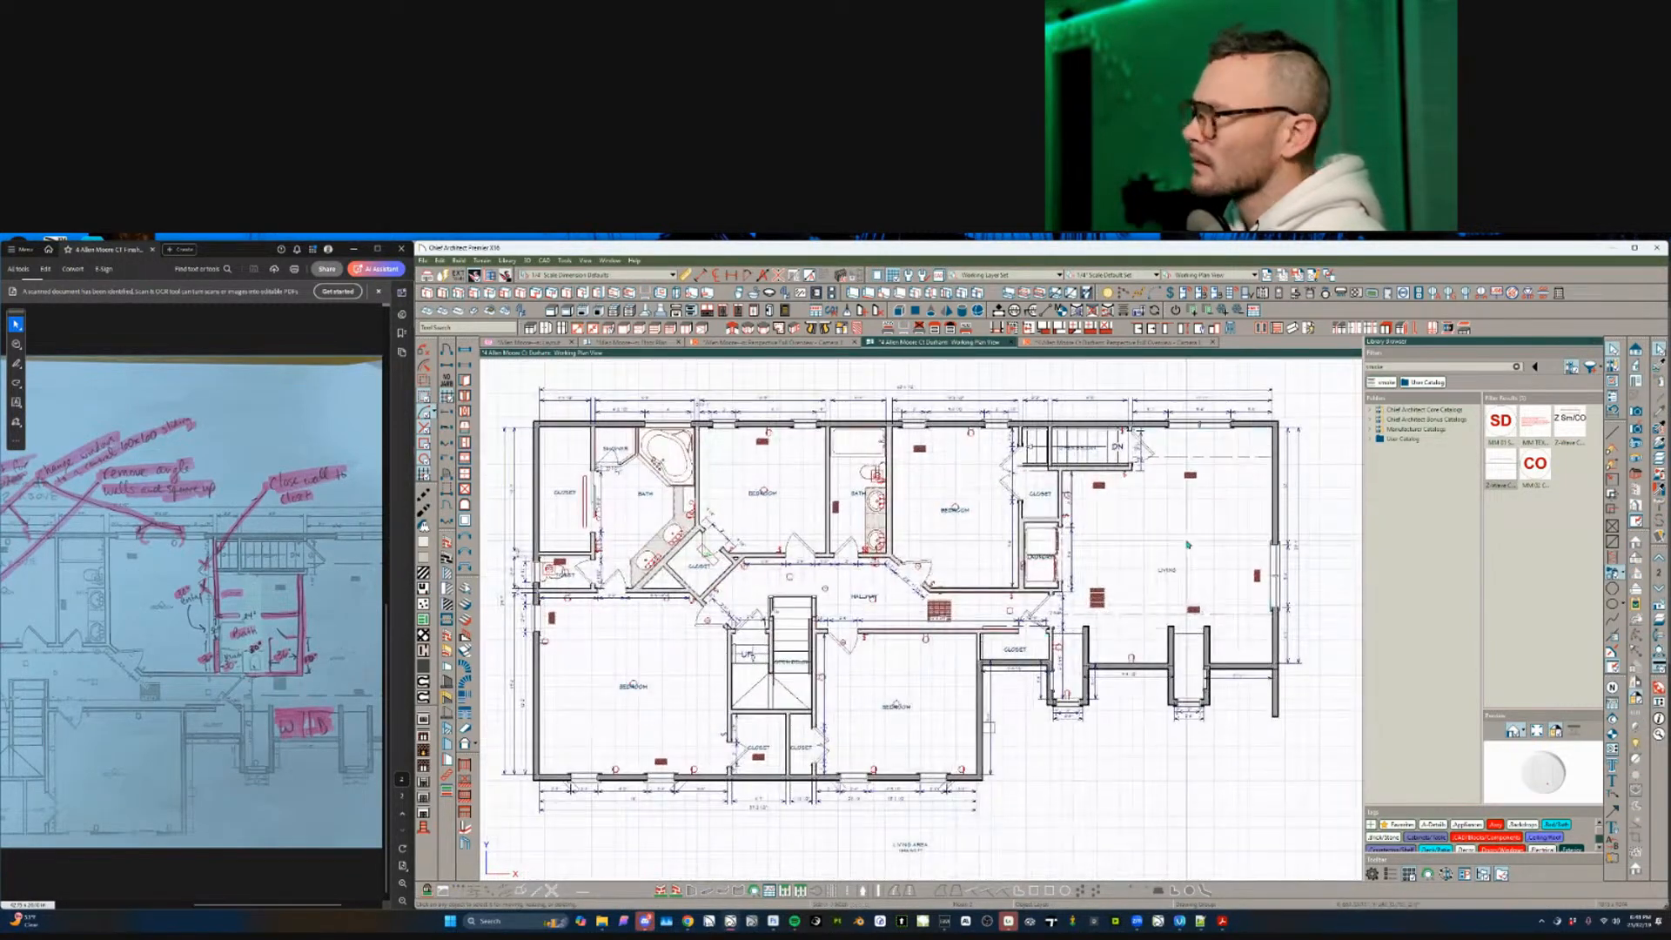
{"action": "left_click", "coordinate": [1188, 545]}
{"action": "left_click", "coordinate": [941, 673]}
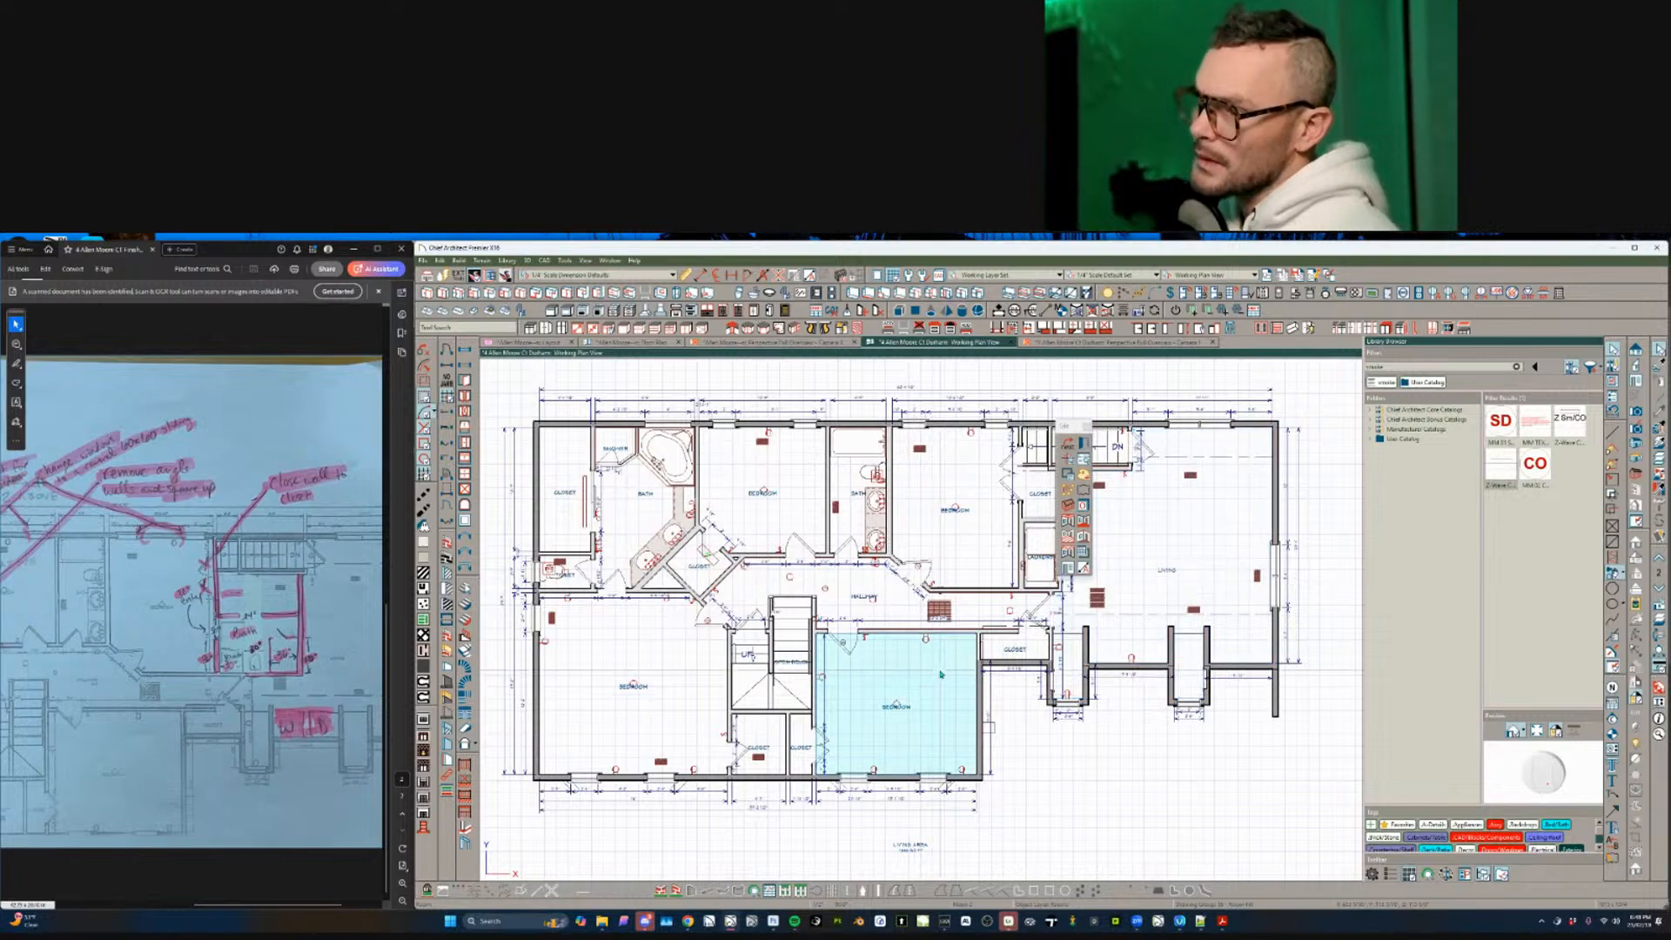
{"action": "double_click", "coordinate": [941, 674]}
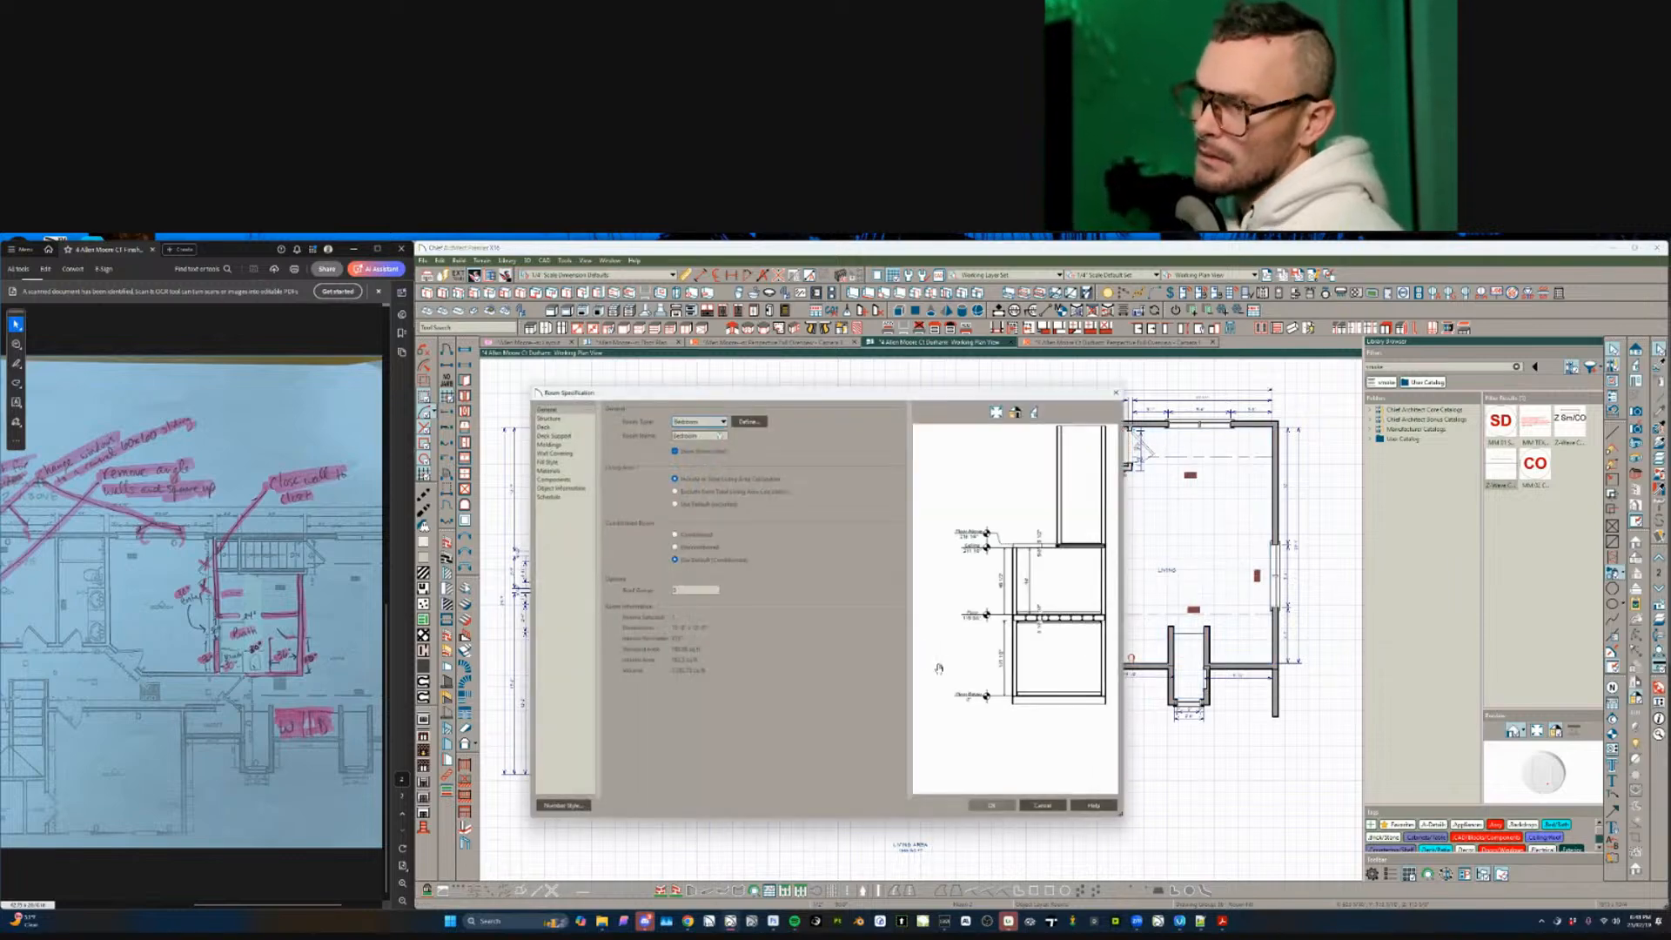
{"action": "left_click", "coordinate": [555, 419]}
{"action": "left_click", "coordinate": [1052, 806]}
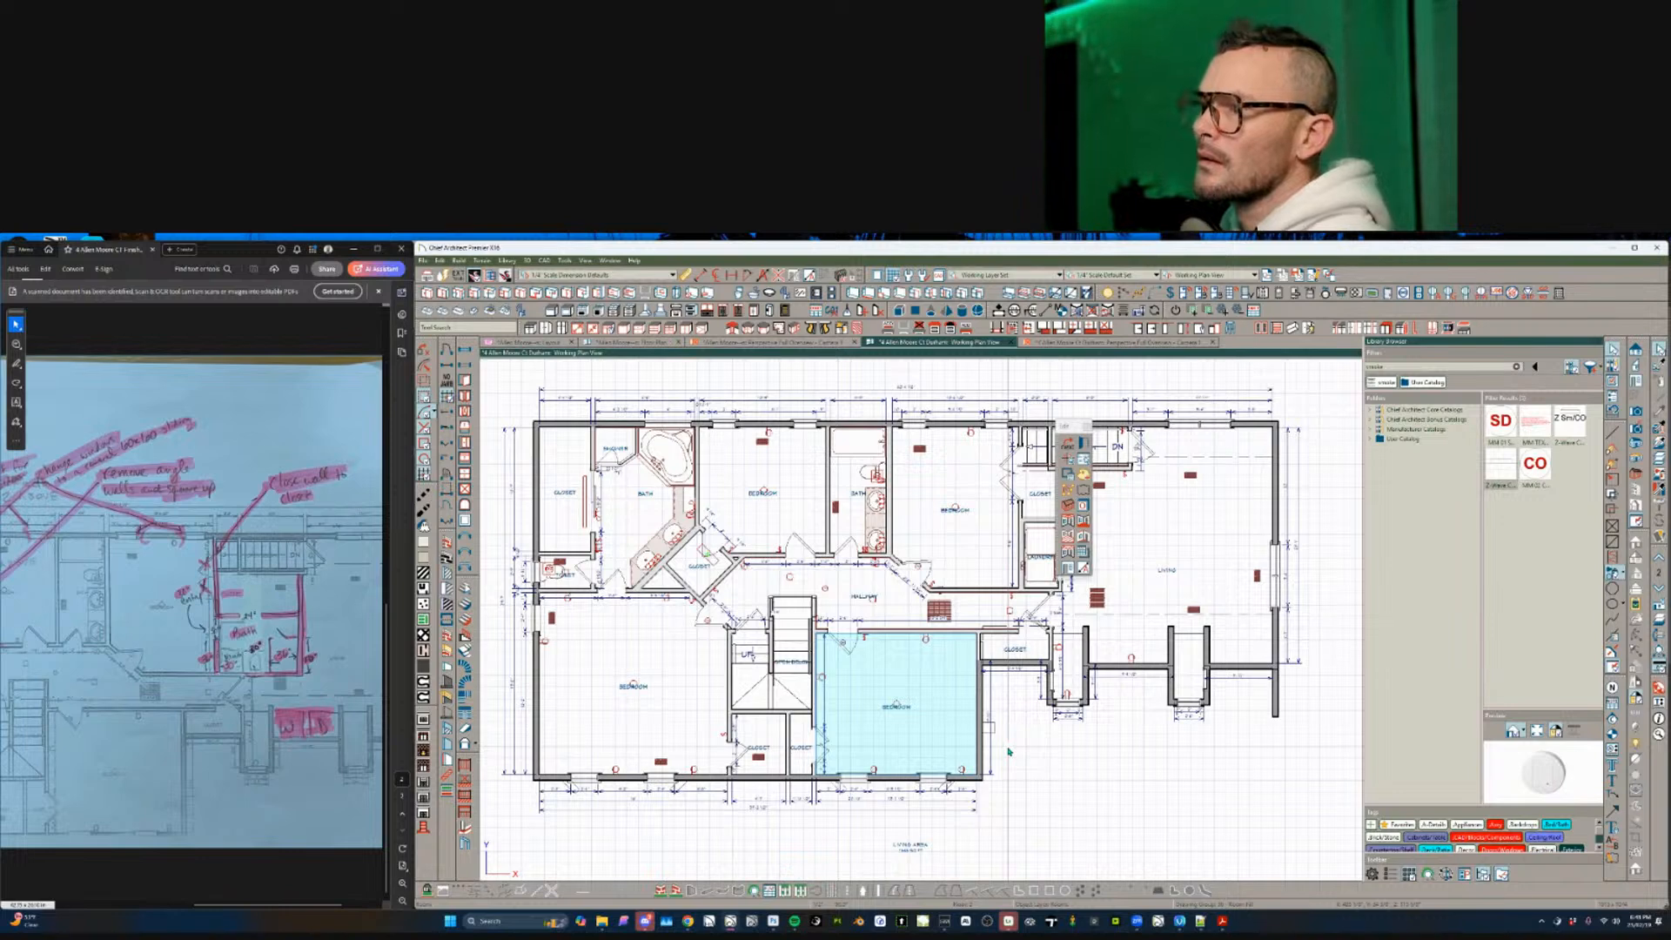
- Check the lower-left bedroom's Structure settings and cancel without changes
{"action": "left_click", "coordinate": [642, 652]}
{"action": "double_click", "coordinate": [641, 652]}
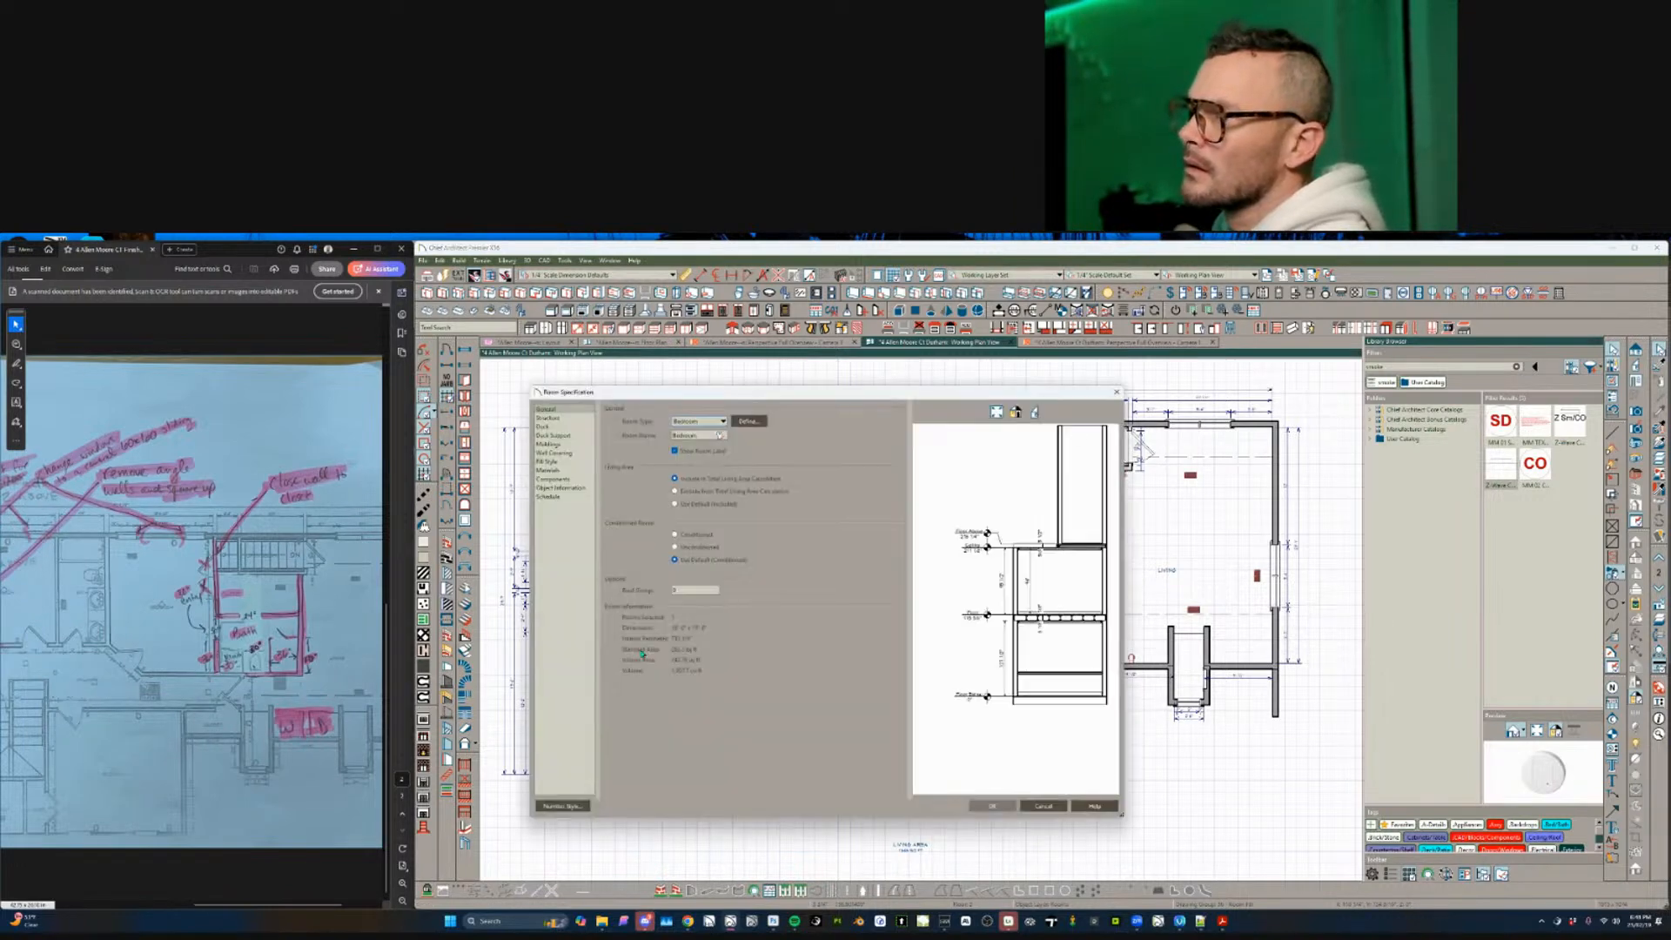
{"action": "left_click", "coordinate": [548, 418]}
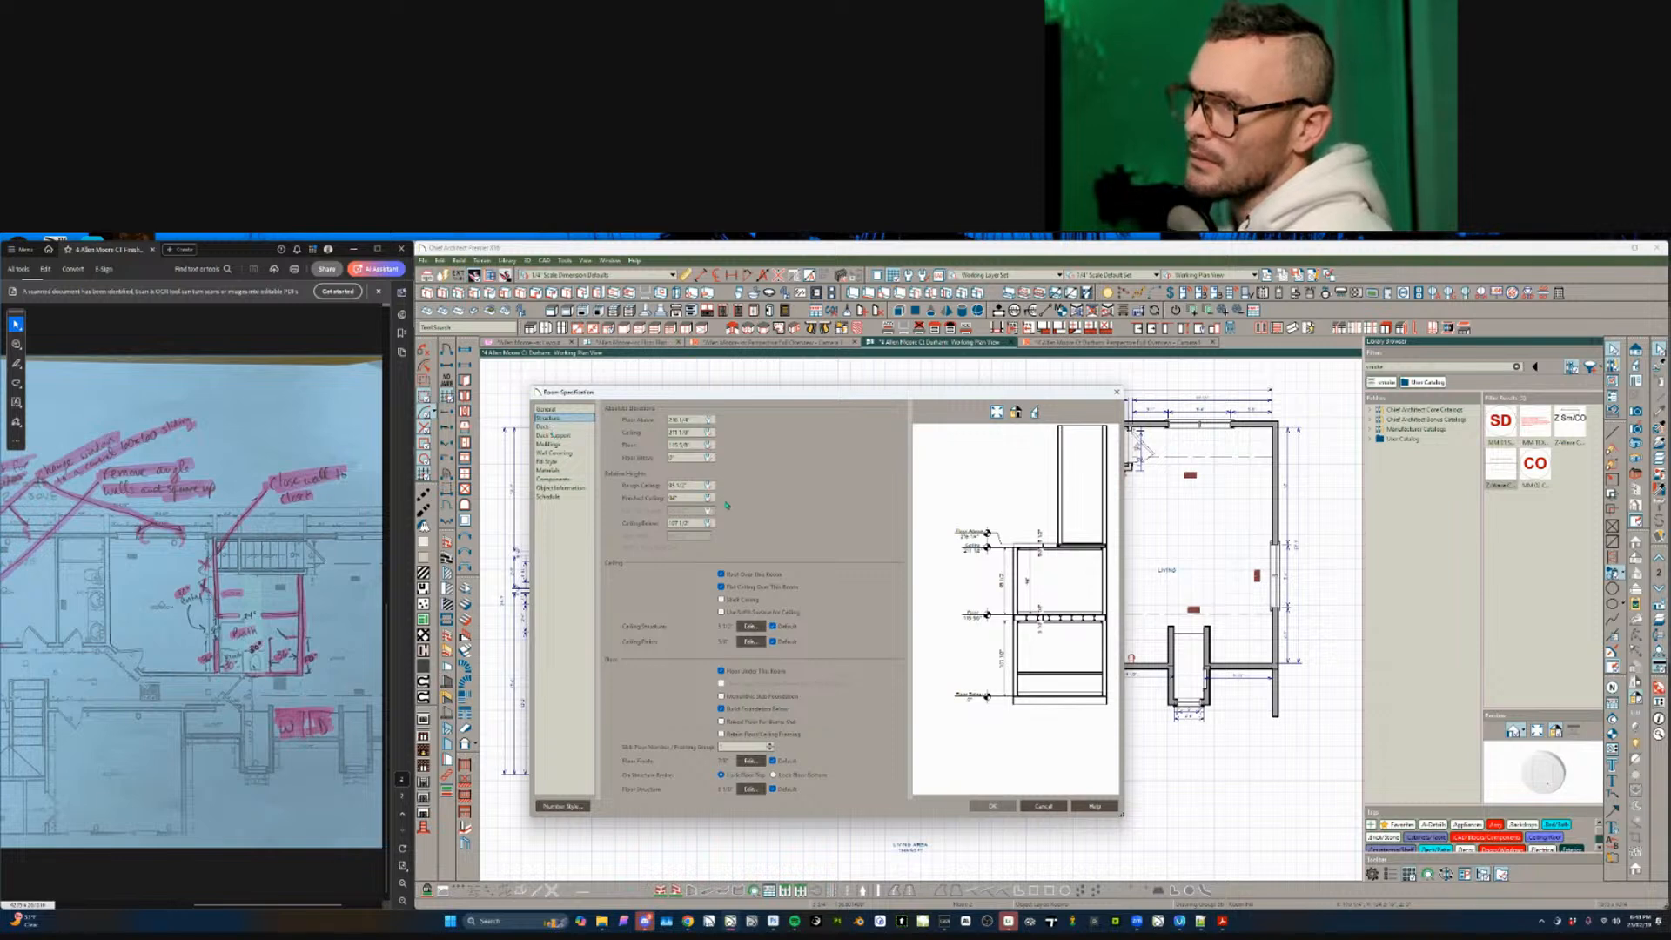
{"action": "left_click", "coordinate": [1041, 805]}
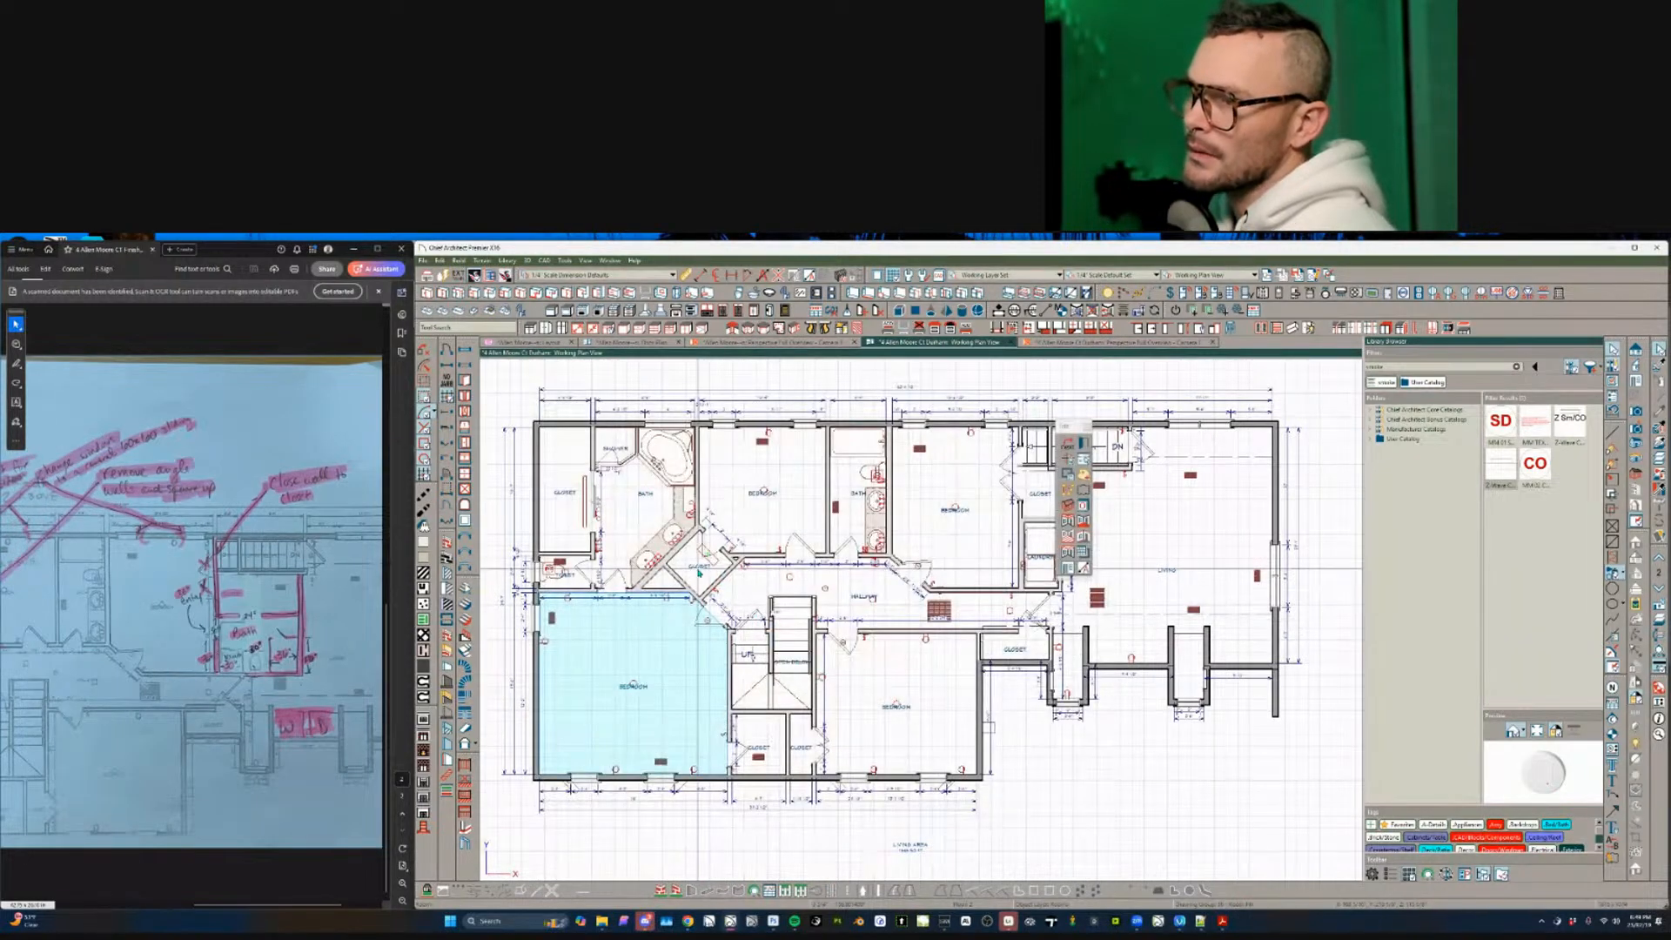
- Place a Bath ceiling-height label near the diagonal closet, then delete it
{"action": "left_click", "coordinate": [698, 572]}
{"action": "left_click", "coordinate": [704, 557]}
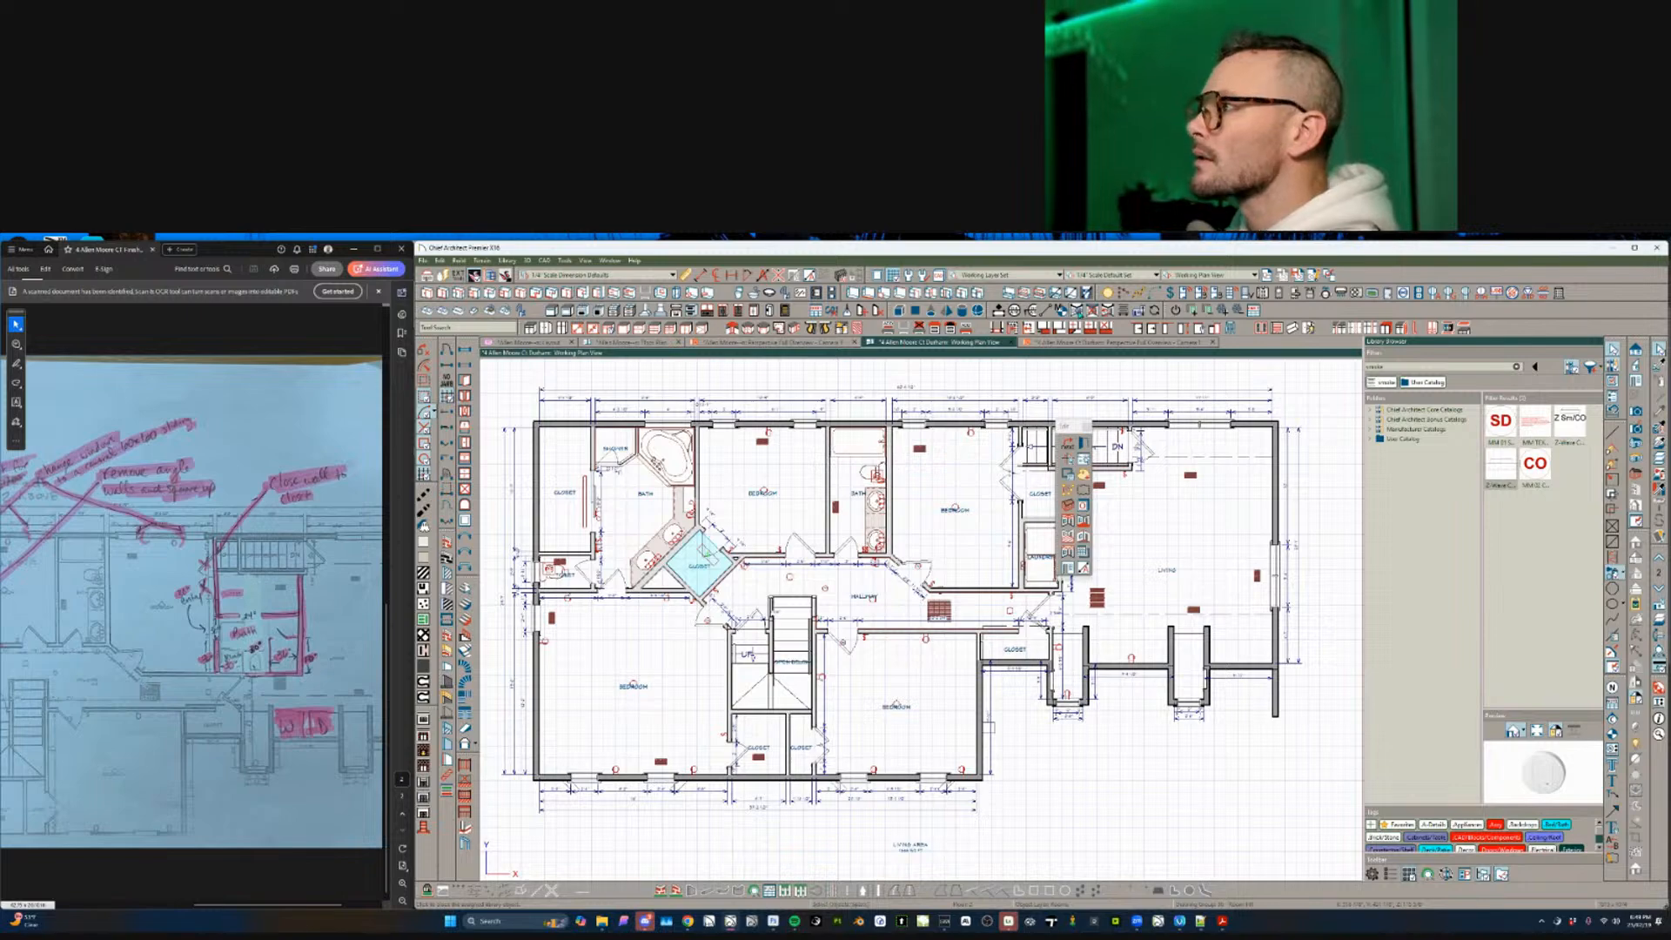
{"action": "left_click", "coordinate": [887, 329]}
{"action": "scroll", "coordinate": [658, 506], "scroll_direction": "up", "scroll_amount": 3}
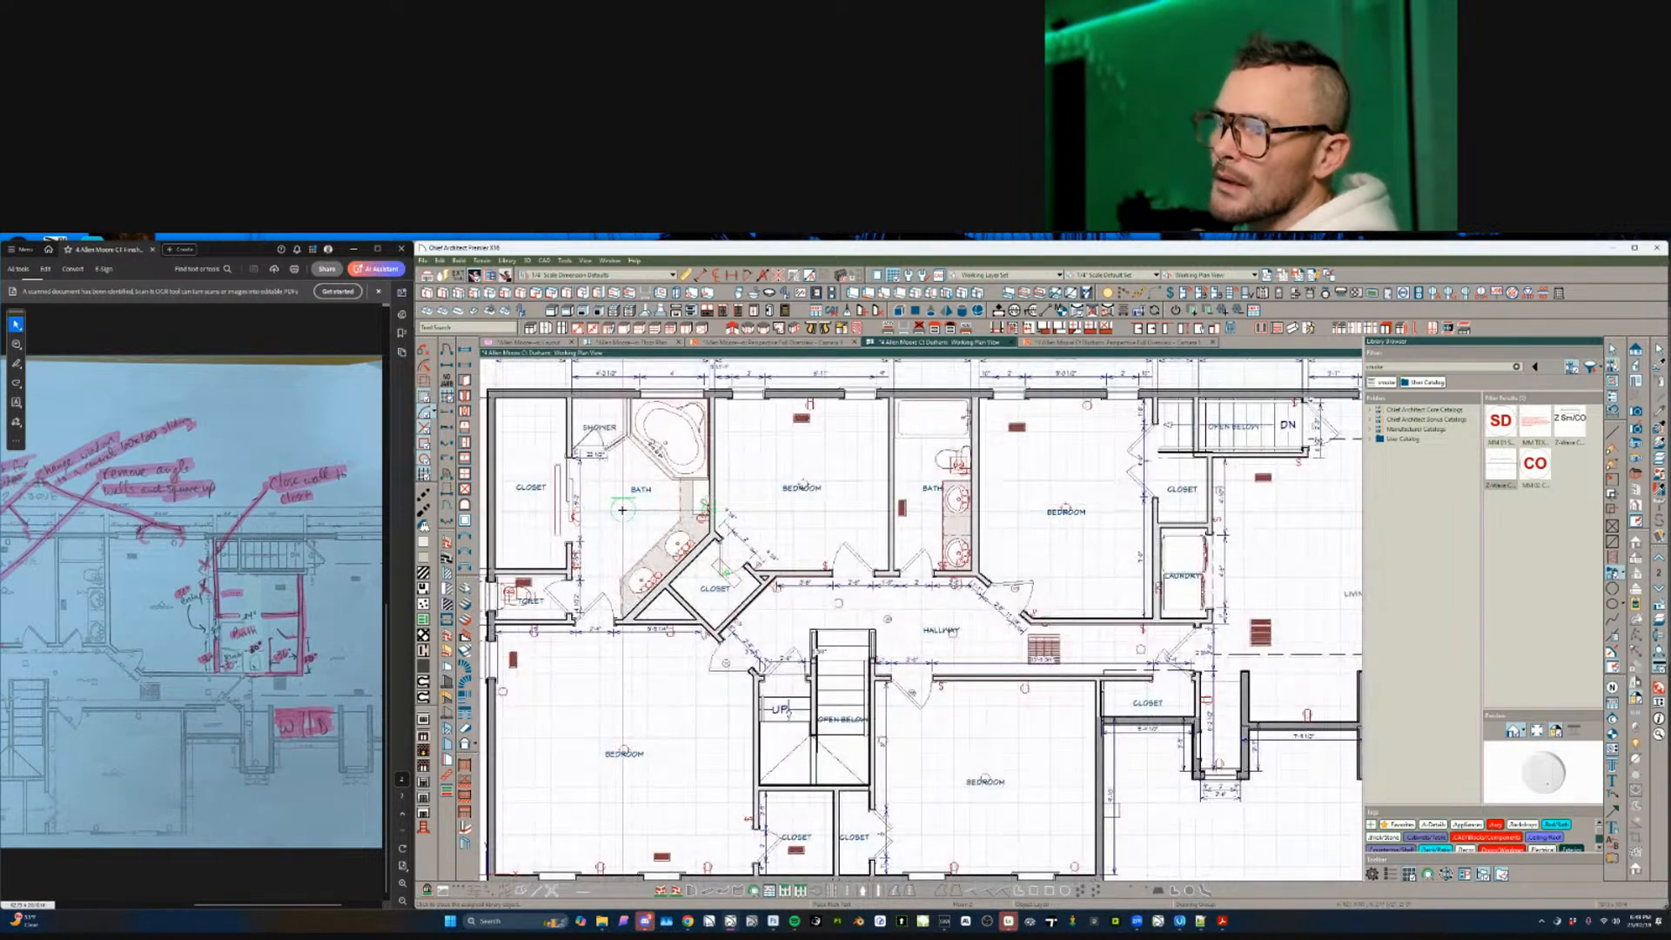
{"action": "middle_click_drag", "start_coordinate": [622, 522], "coordinate": [932, 578]}
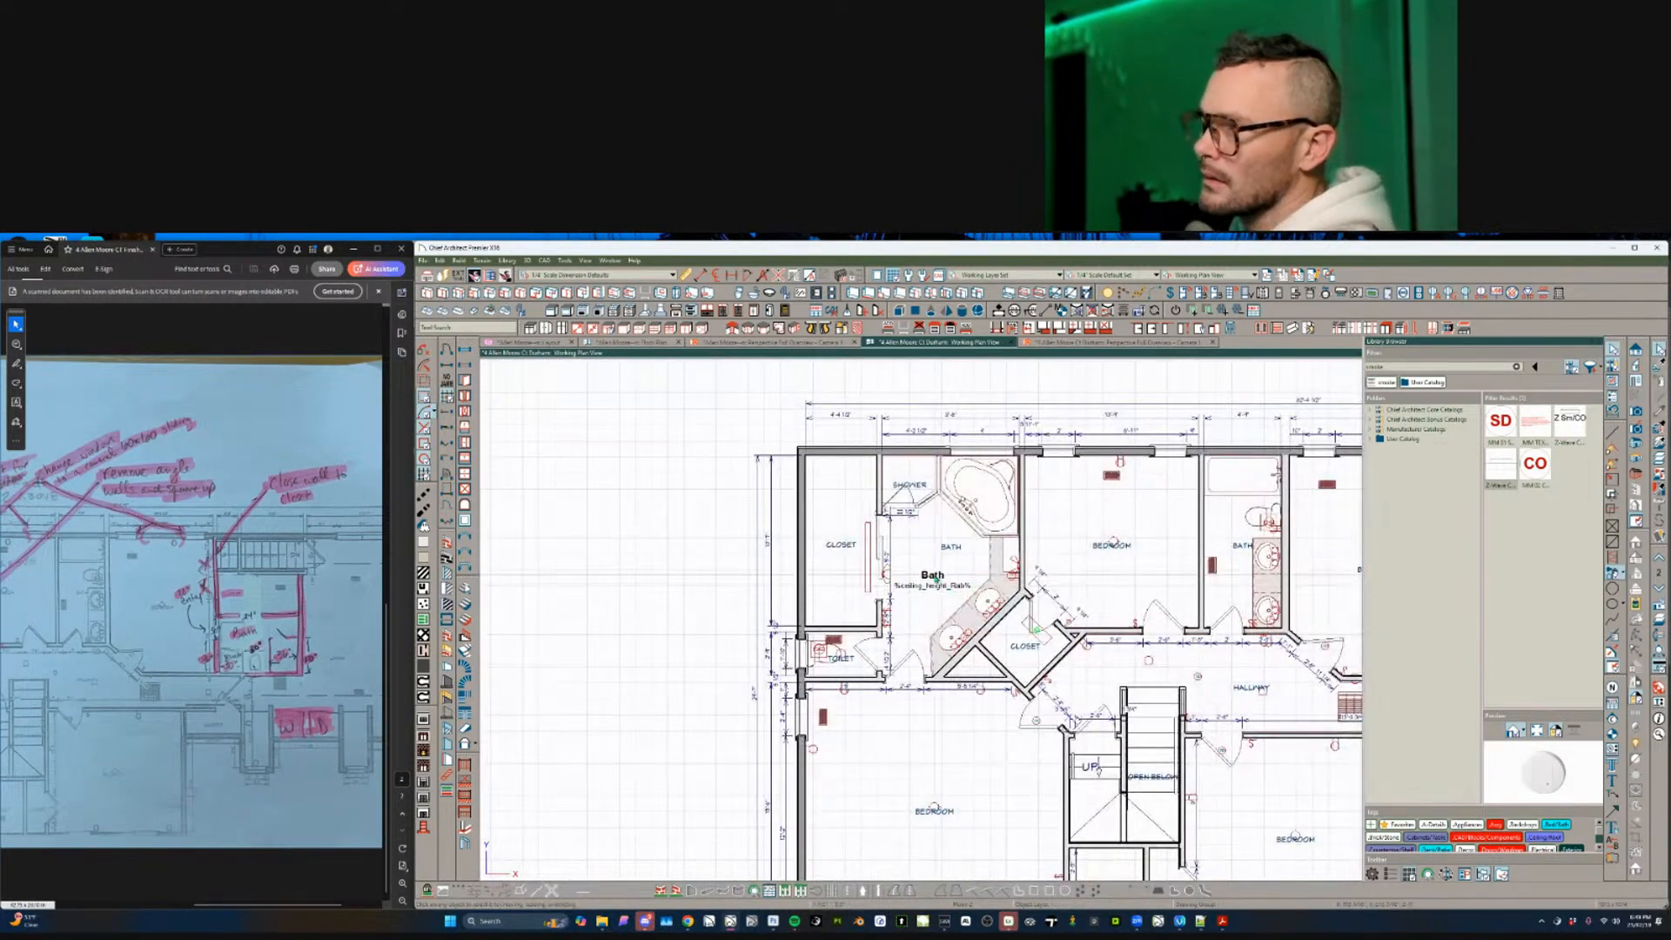
{"action": "left_click", "coordinate": [932, 577]}
{"action": "key", "text": "Delete"}
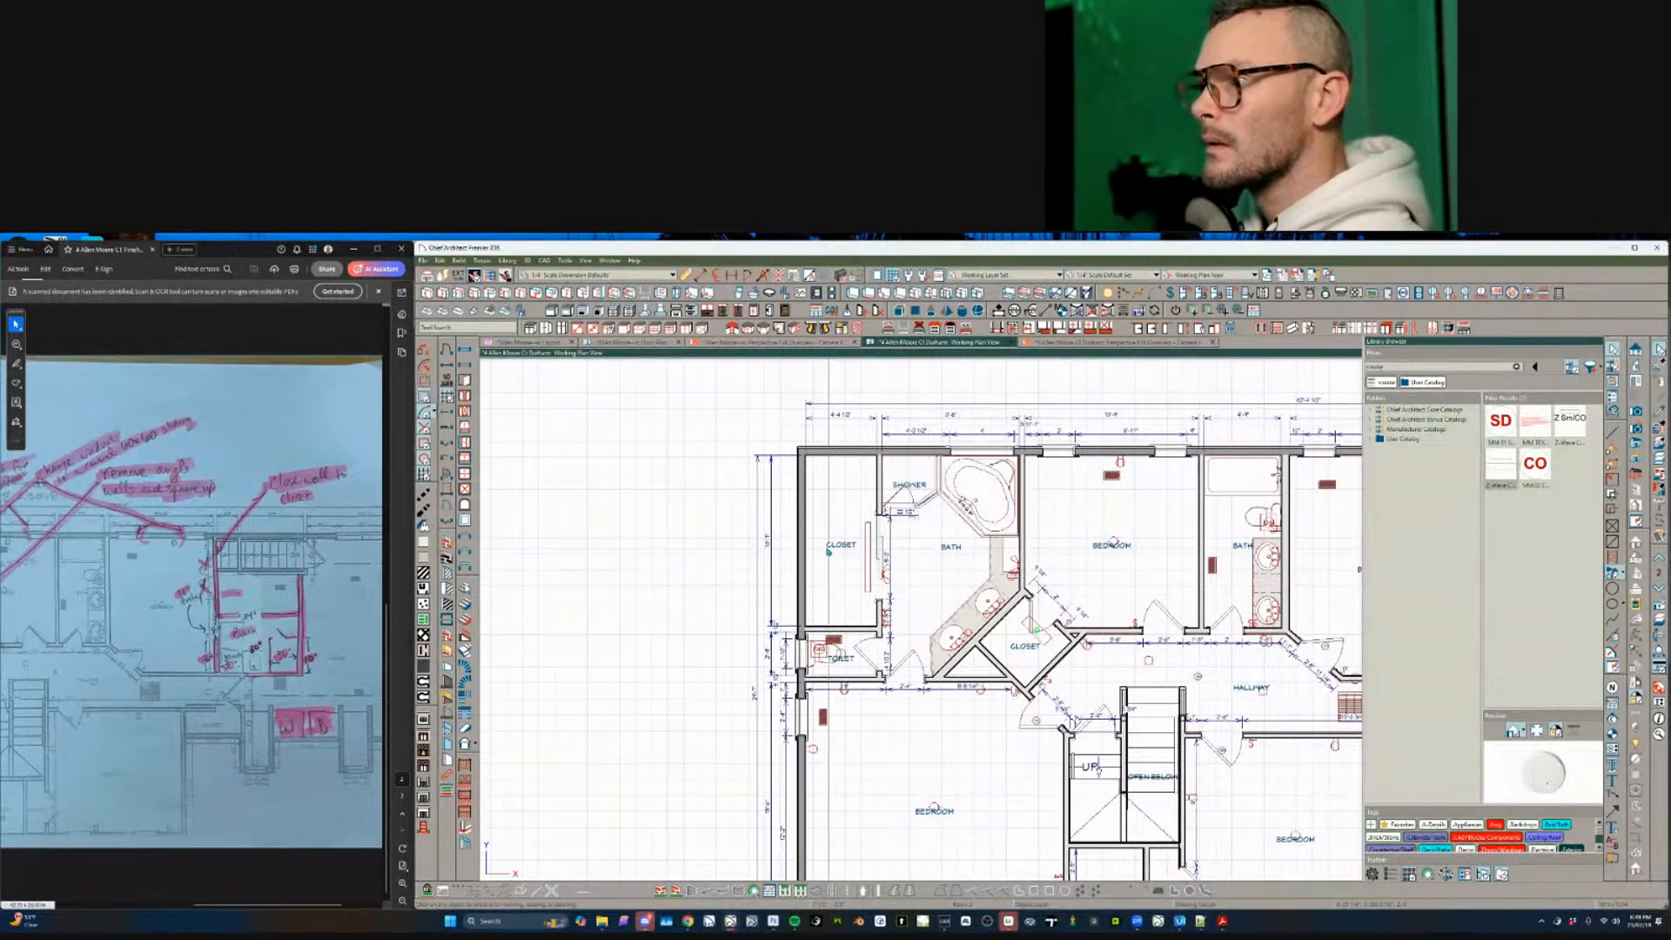
- Review the closet's and upper bedroom's room specifications without changes
{"action": "left_click", "coordinate": [836, 493]}
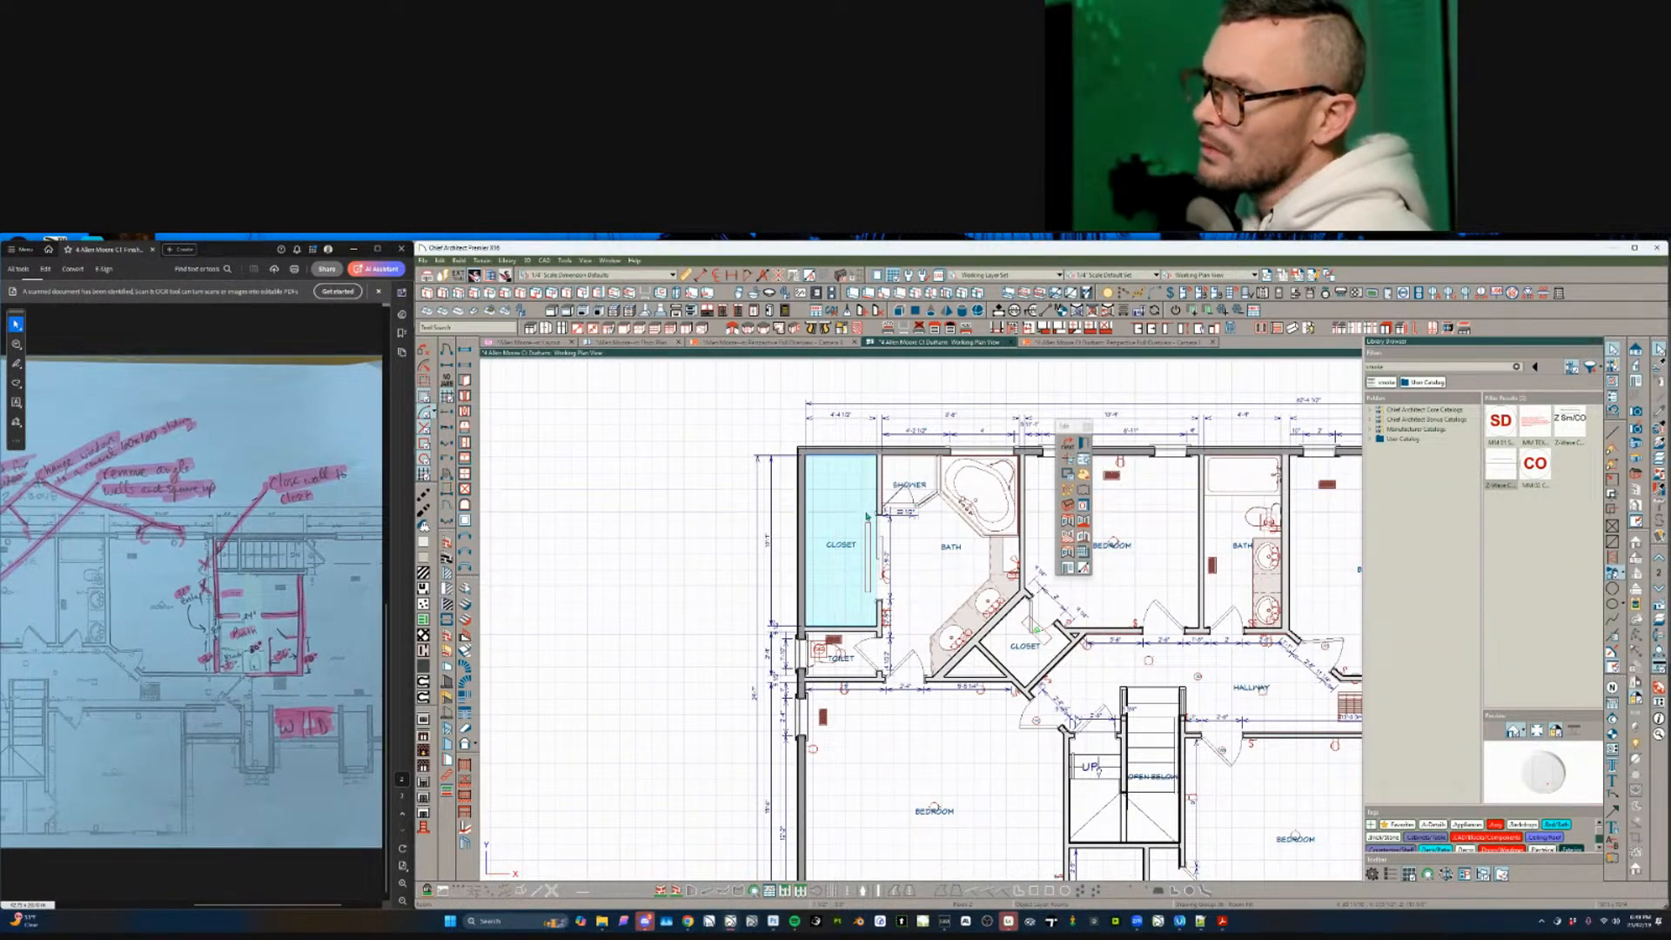
{"action": "double_click", "coordinate": [836, 507]}
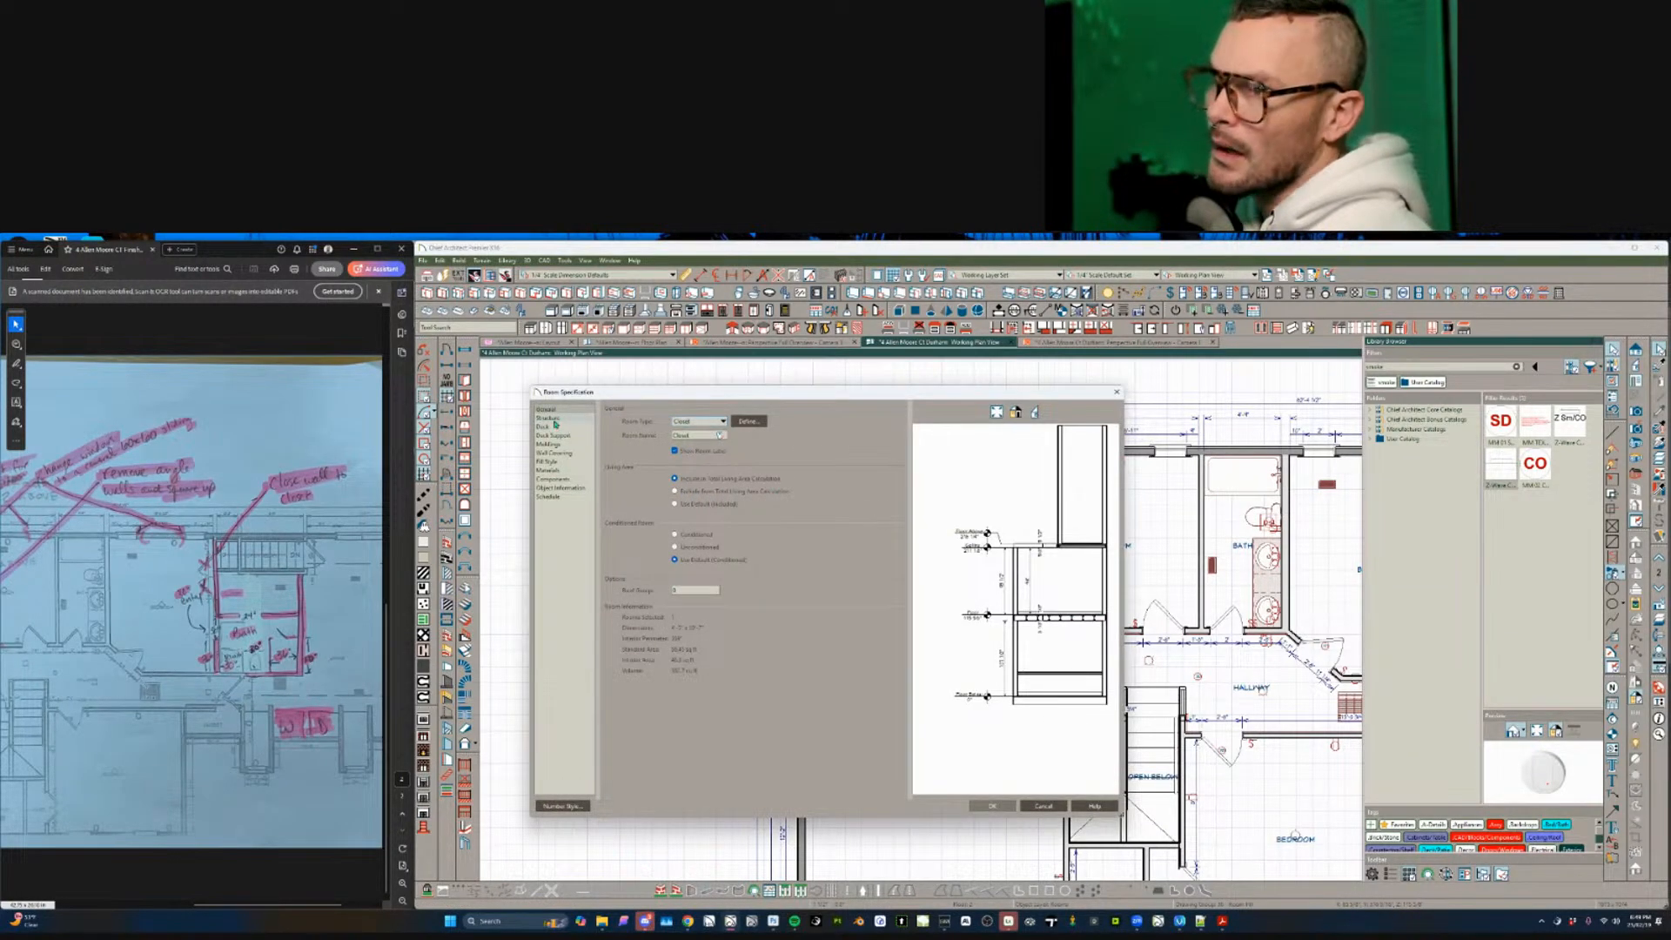
{"action": "left_click", "coordinate": [1043, 806]}
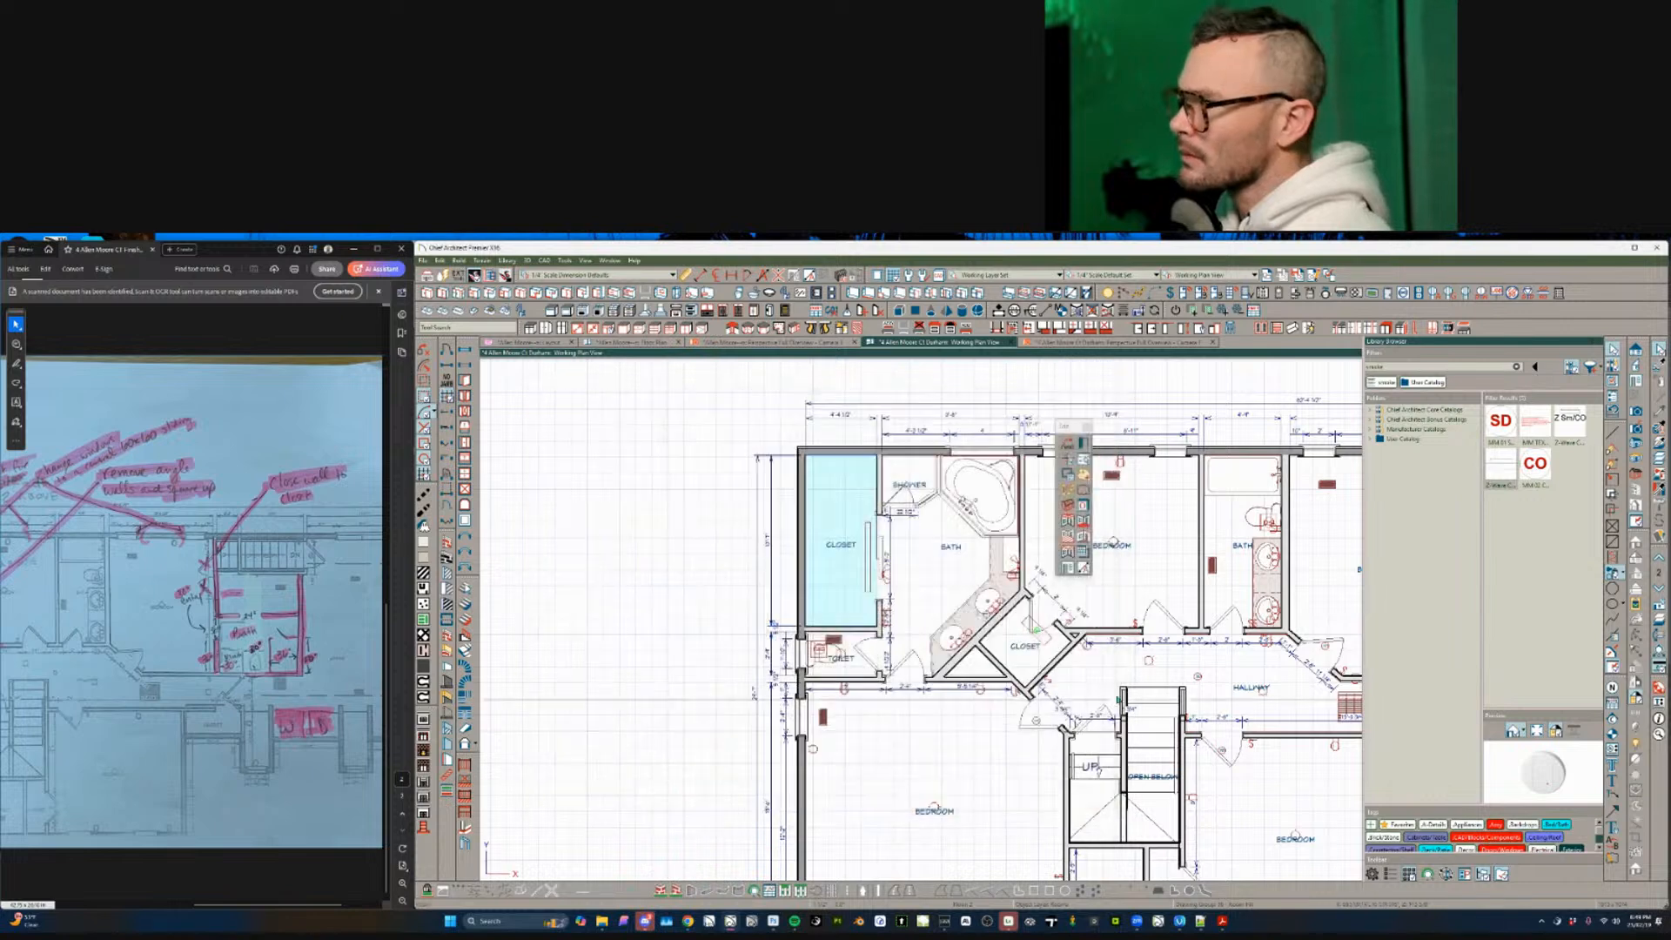
{"action": "left_click", "coordinate": [1129, 597]}
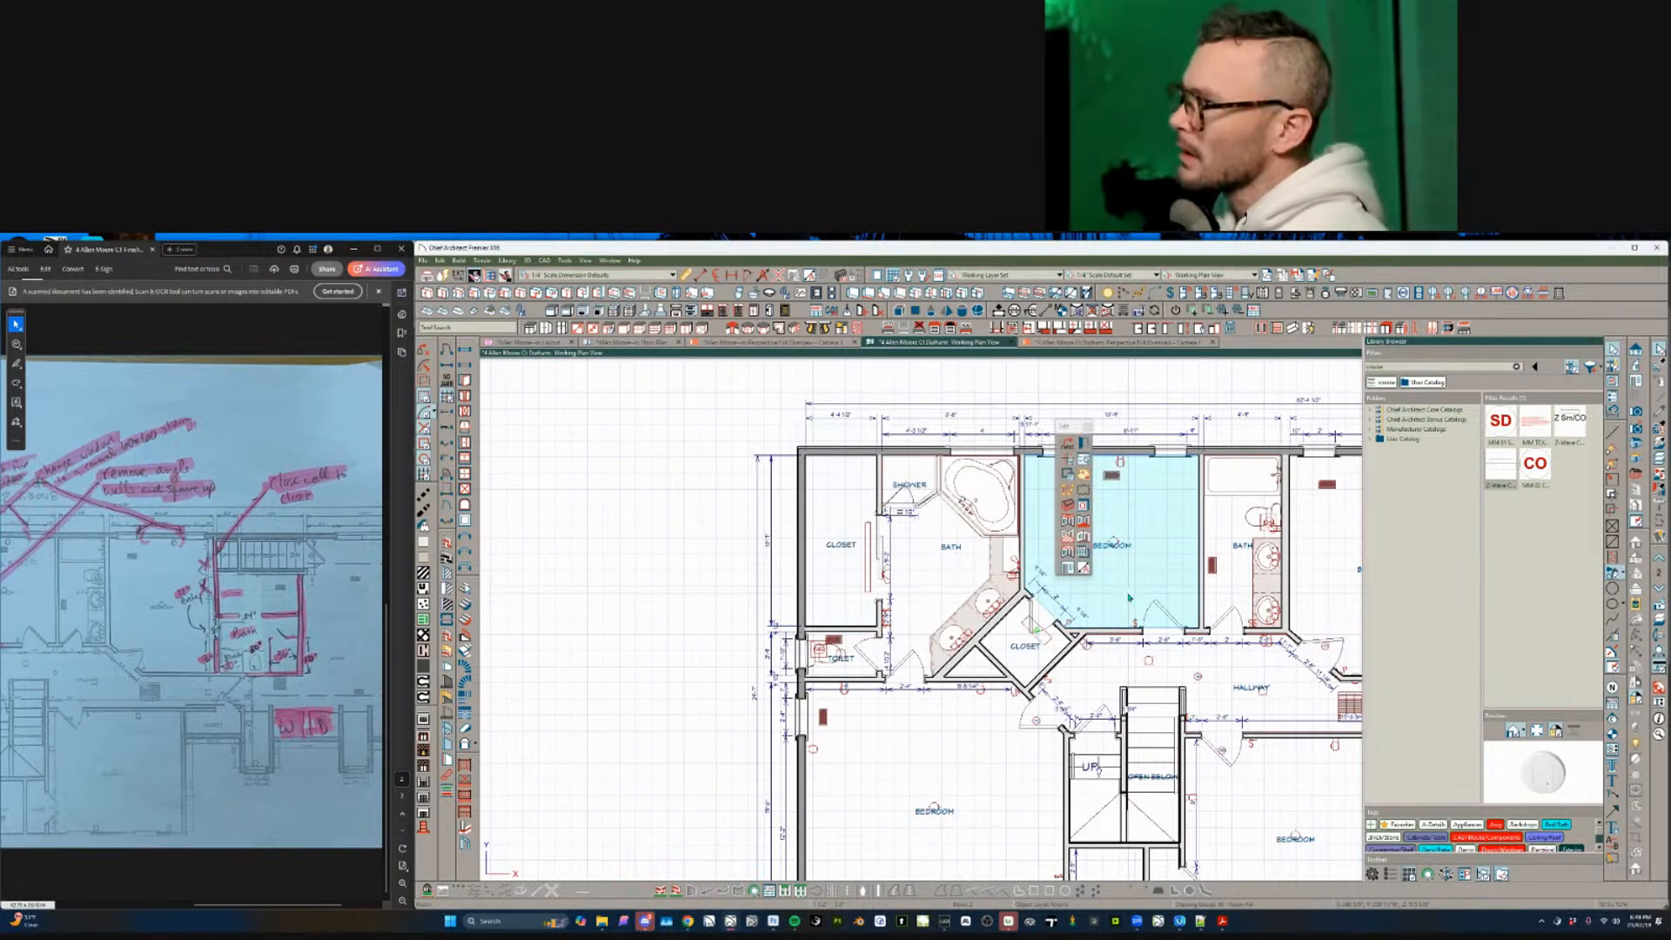
{"action": "double_click", "coordinate": [1129, 597]}
{"action": "left_click", "coordinate": [552, 418]}
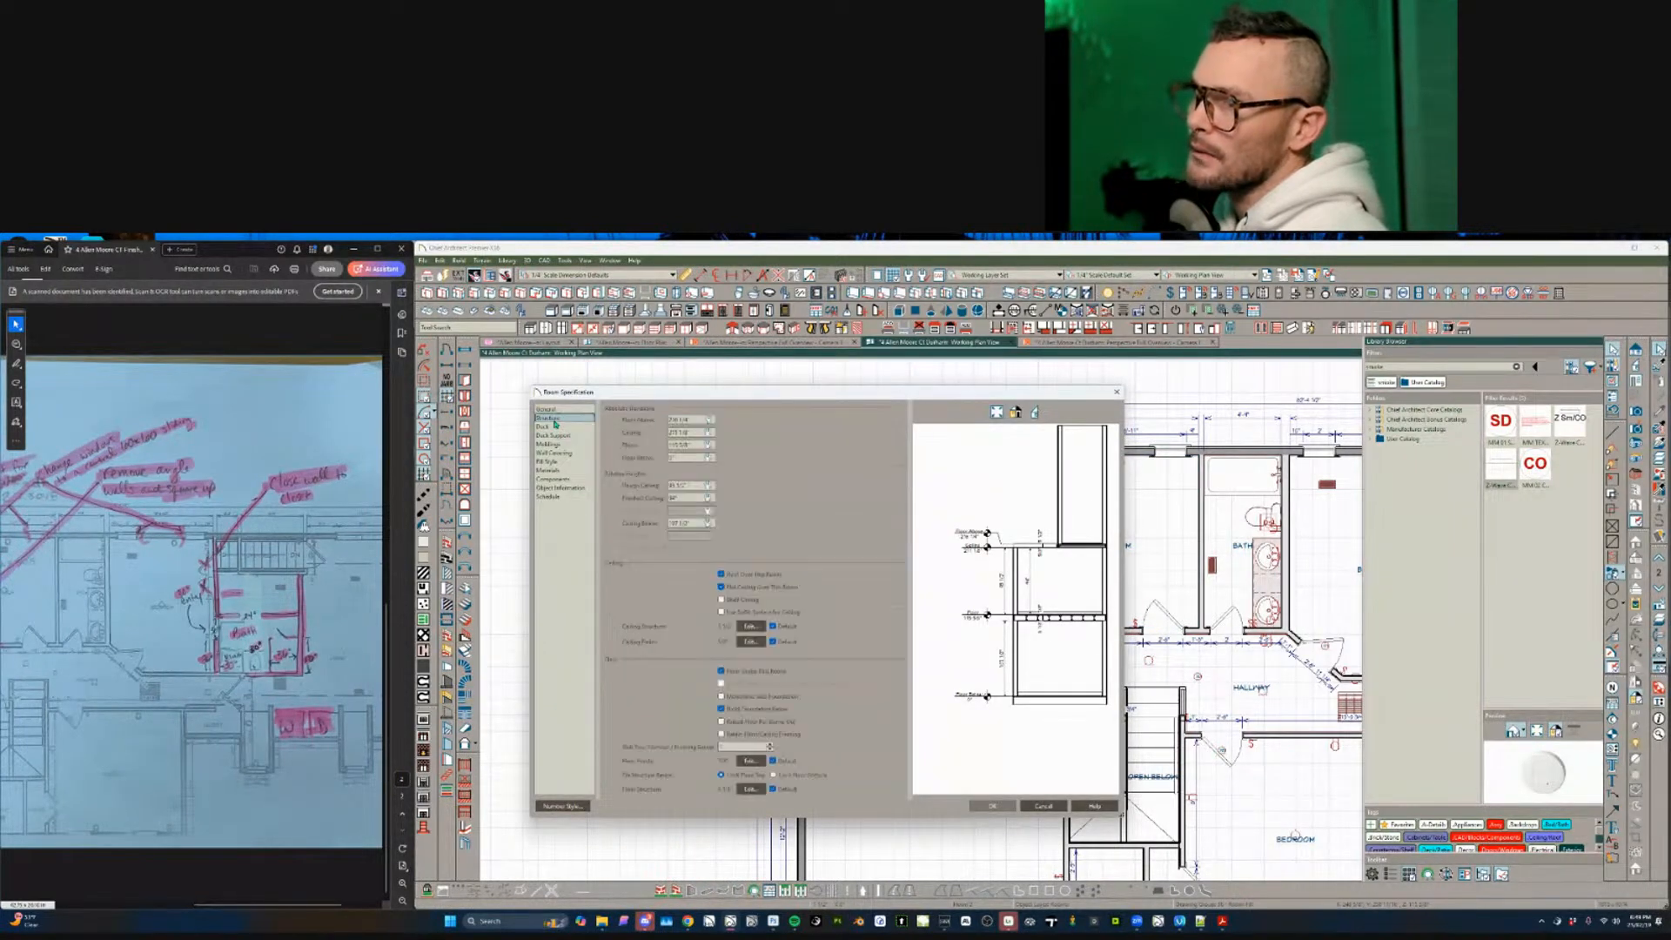
{"action": "left_click", "coordinate": [1059, 808]}
- Review the right bath's ceiling height settings and cancel
{"action": "left_click", "coordinate": [1239, 586]}
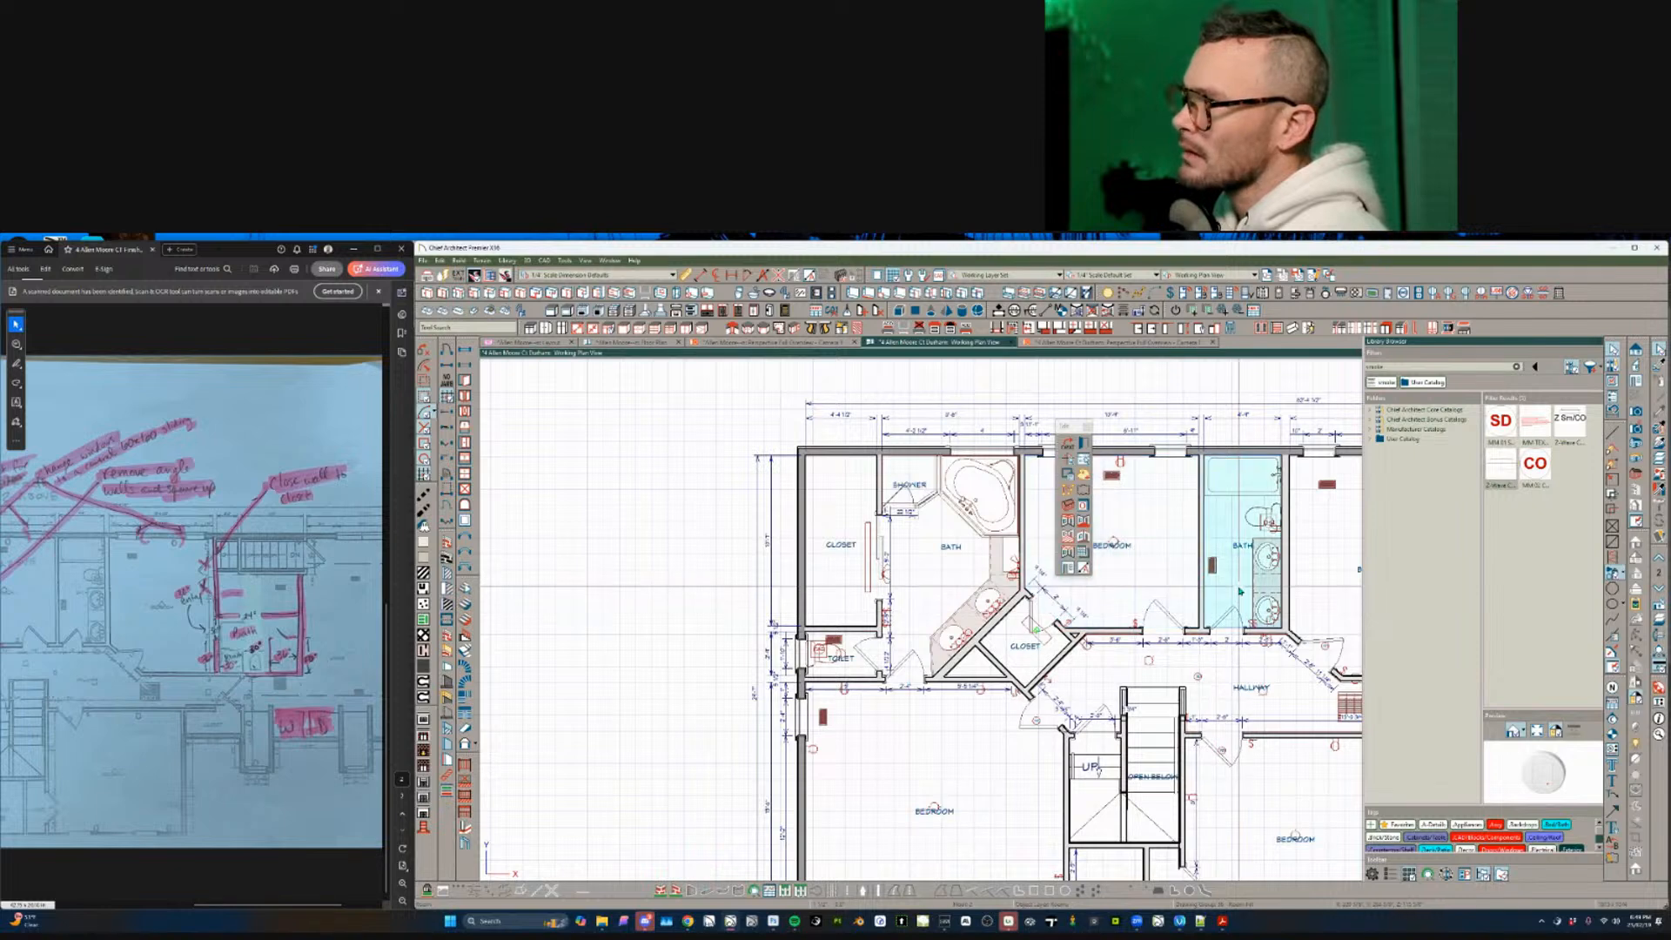
{"action": "double_click", "coordinate": [915, 686]}
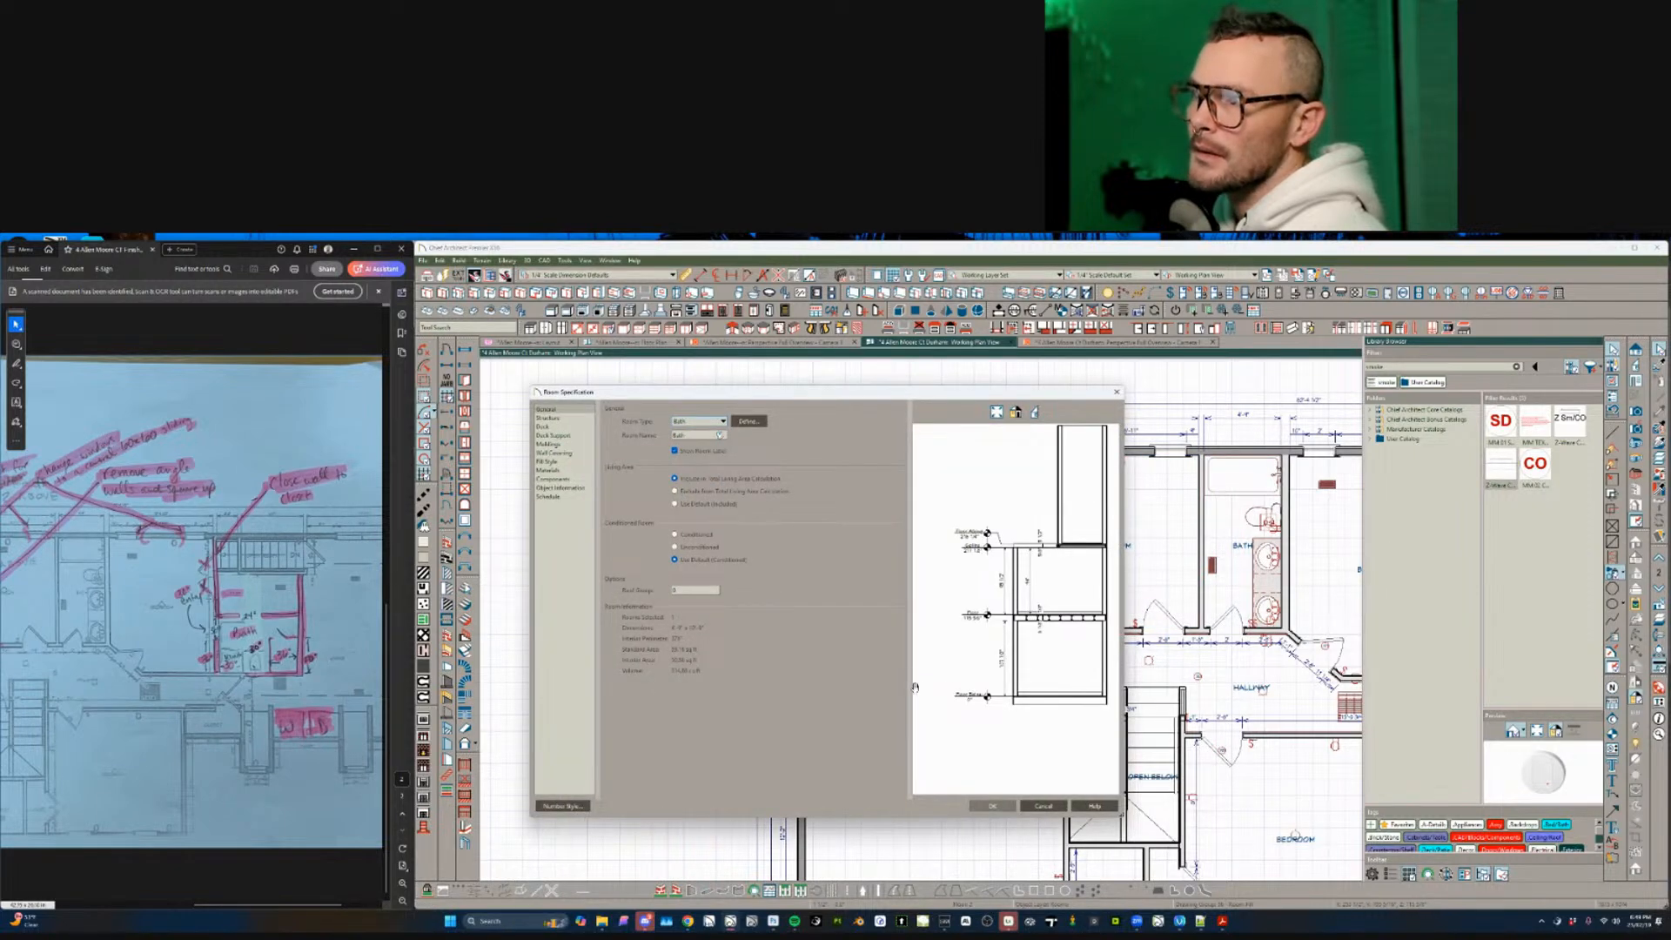
{"action": "left_click", "coordinate": [548, 419]}
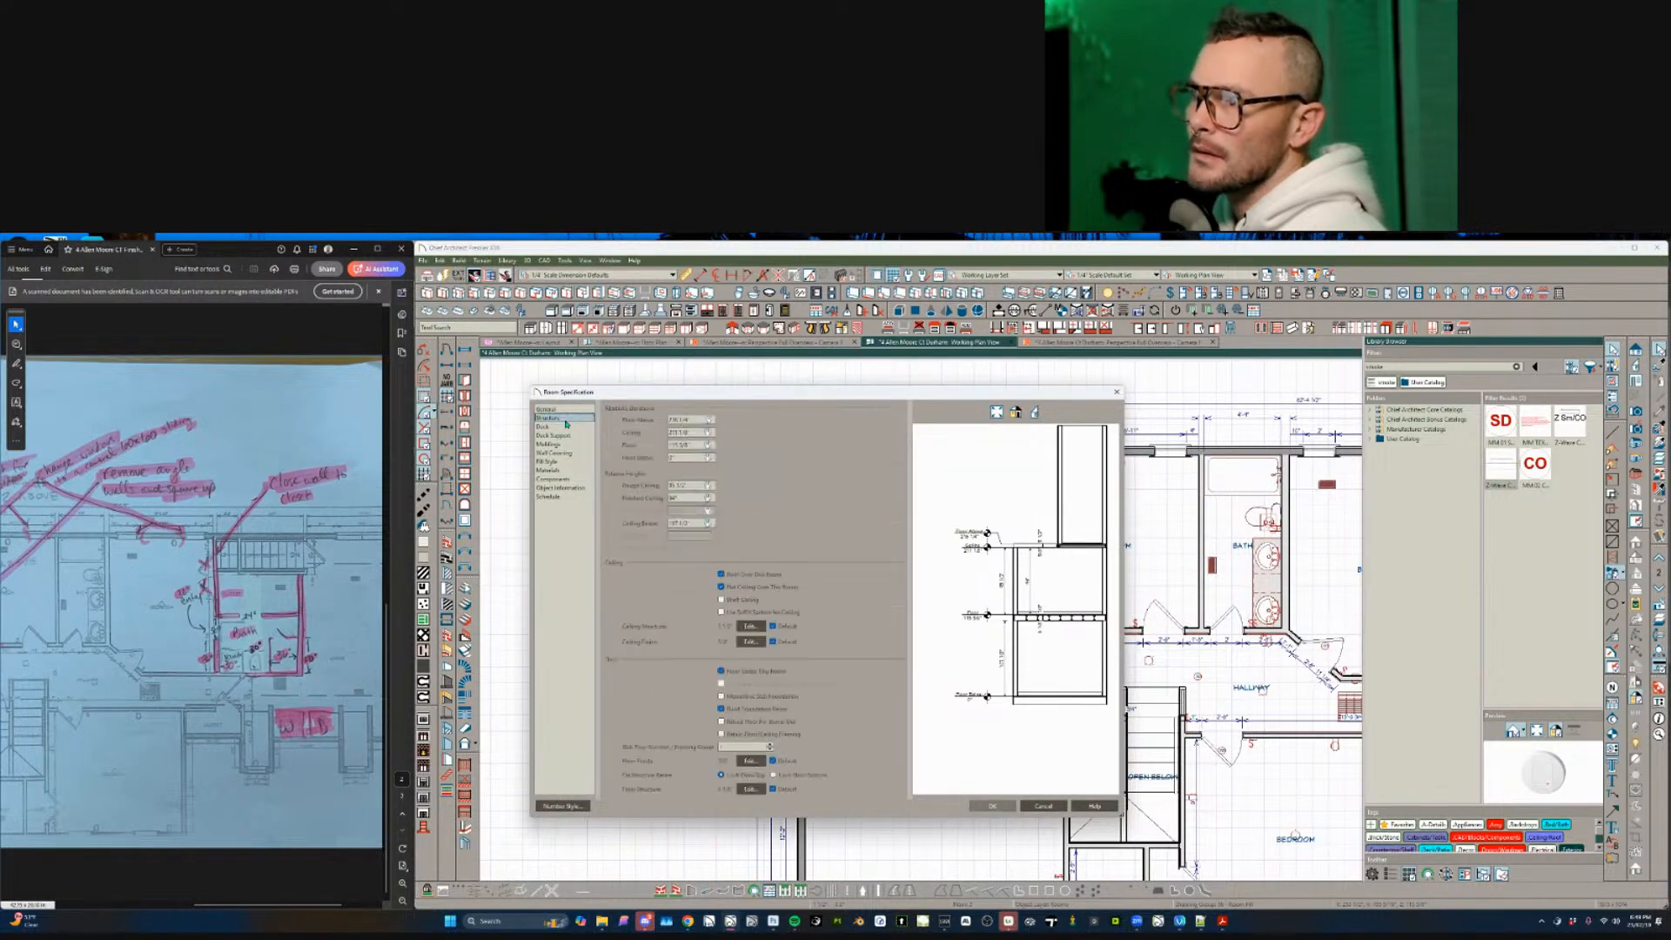
{"action": "left_click", "coordinate": [1044, 806]}
- Pan out over the whole upper floor and switch to the Floor Plan view
{"action": "middle_click_drag", "start_coordinate": [1284, 700], "coordinate": [802, 590]}
{"action": "key", "text": "Escape"}
{"action": "left_click", "coordinate": [910, 646]}
{"action": "left_click", "coordinate": [808, 653]}
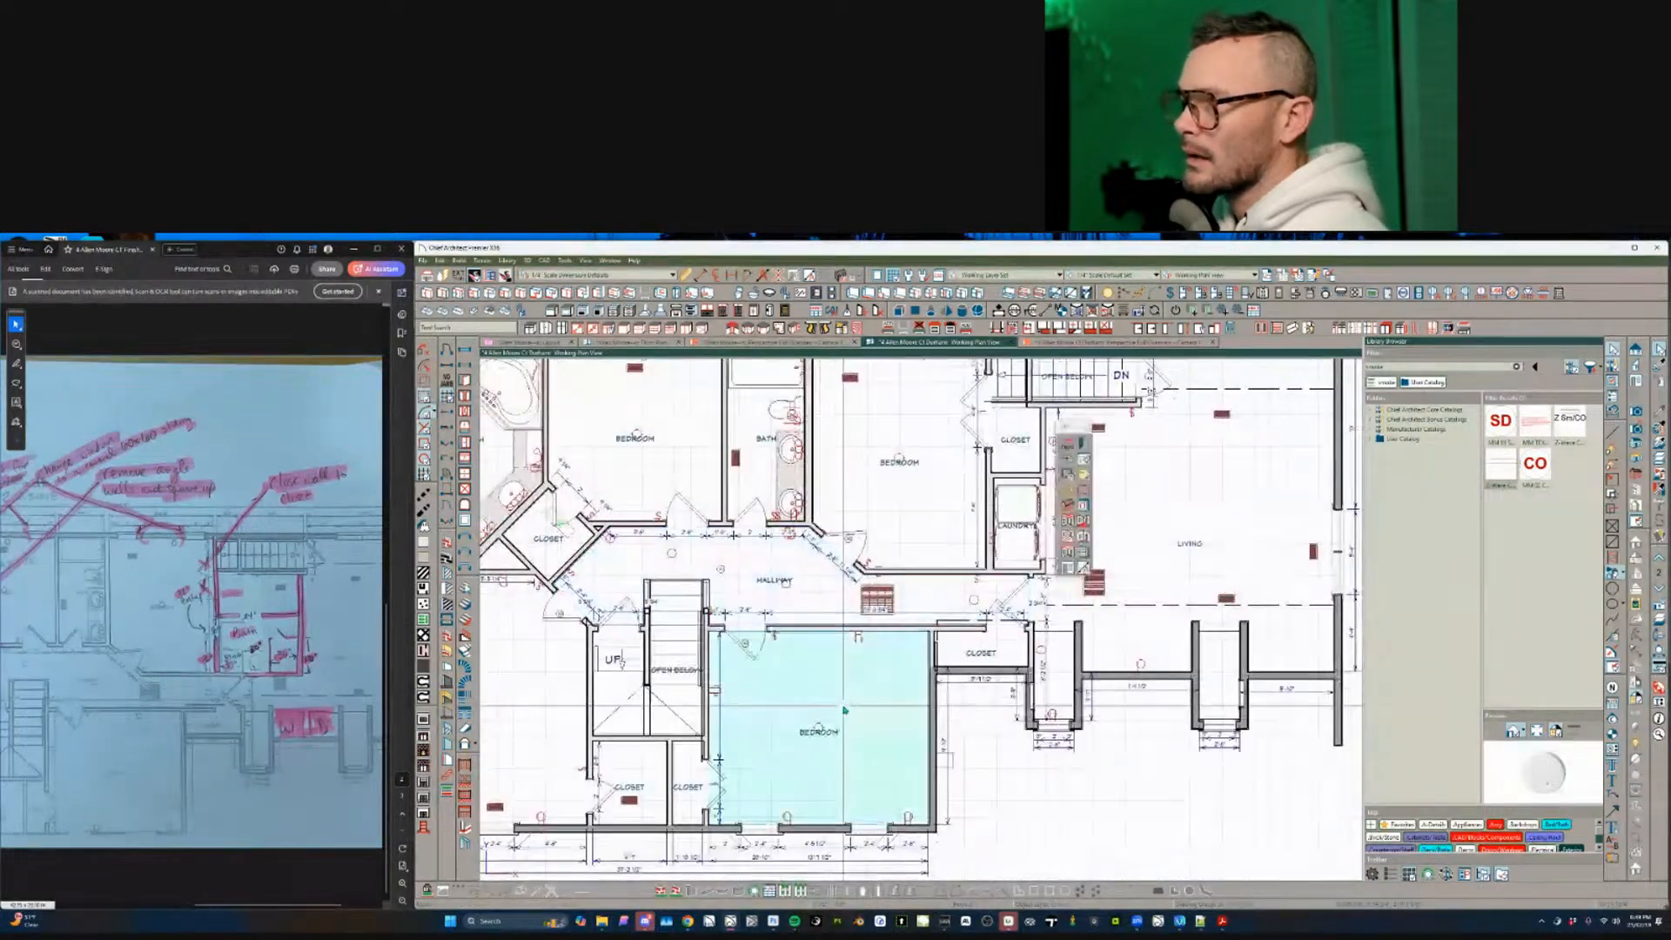
{"action": "middle_click_drag", "start_coordinate": [808, 652], "coordinate": [797, 646]}
{"action": "scroll", "coordinate": [797, 609], "scroll_direction": "down", "scroll_amount": 2}
{"action": "scroll", "coordinate": [961, 631], "scroll_direction": "down", "scroll_amount": 1}
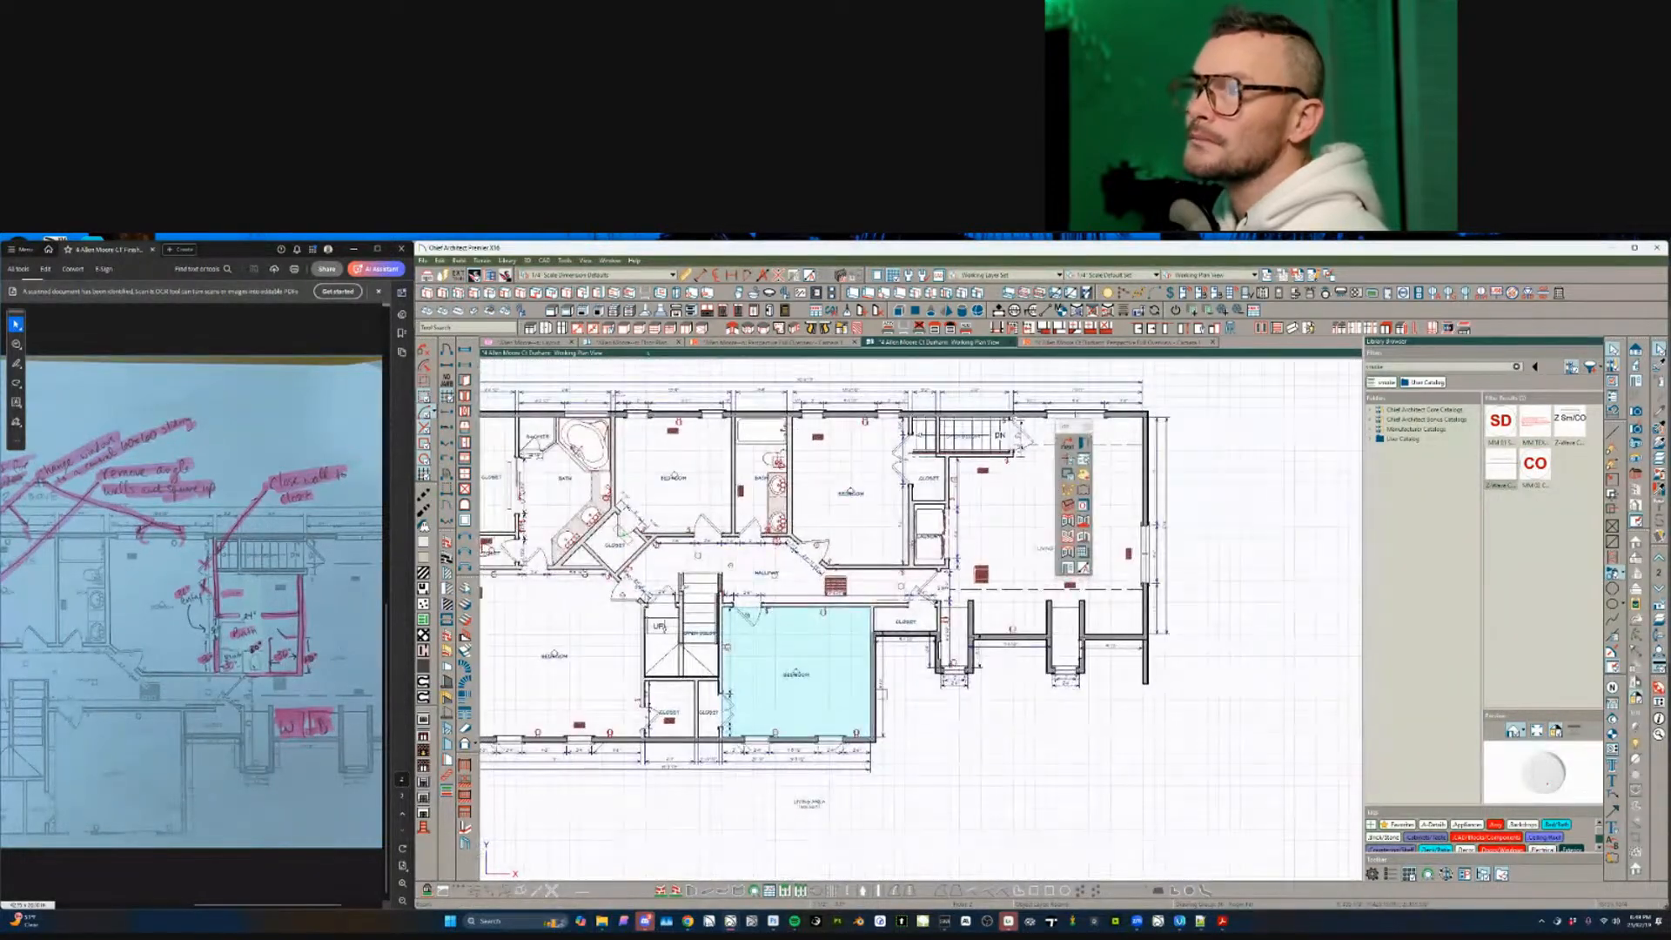
{"action": "left_click", "coordinate": [607, 344]}
- On the second floor, select all rooms and apply shared Structure settings in Room Specification
{"action": "scroll", "coordinate": [968, 616], "scroll_direction": "down", "scroll_amount": 3}
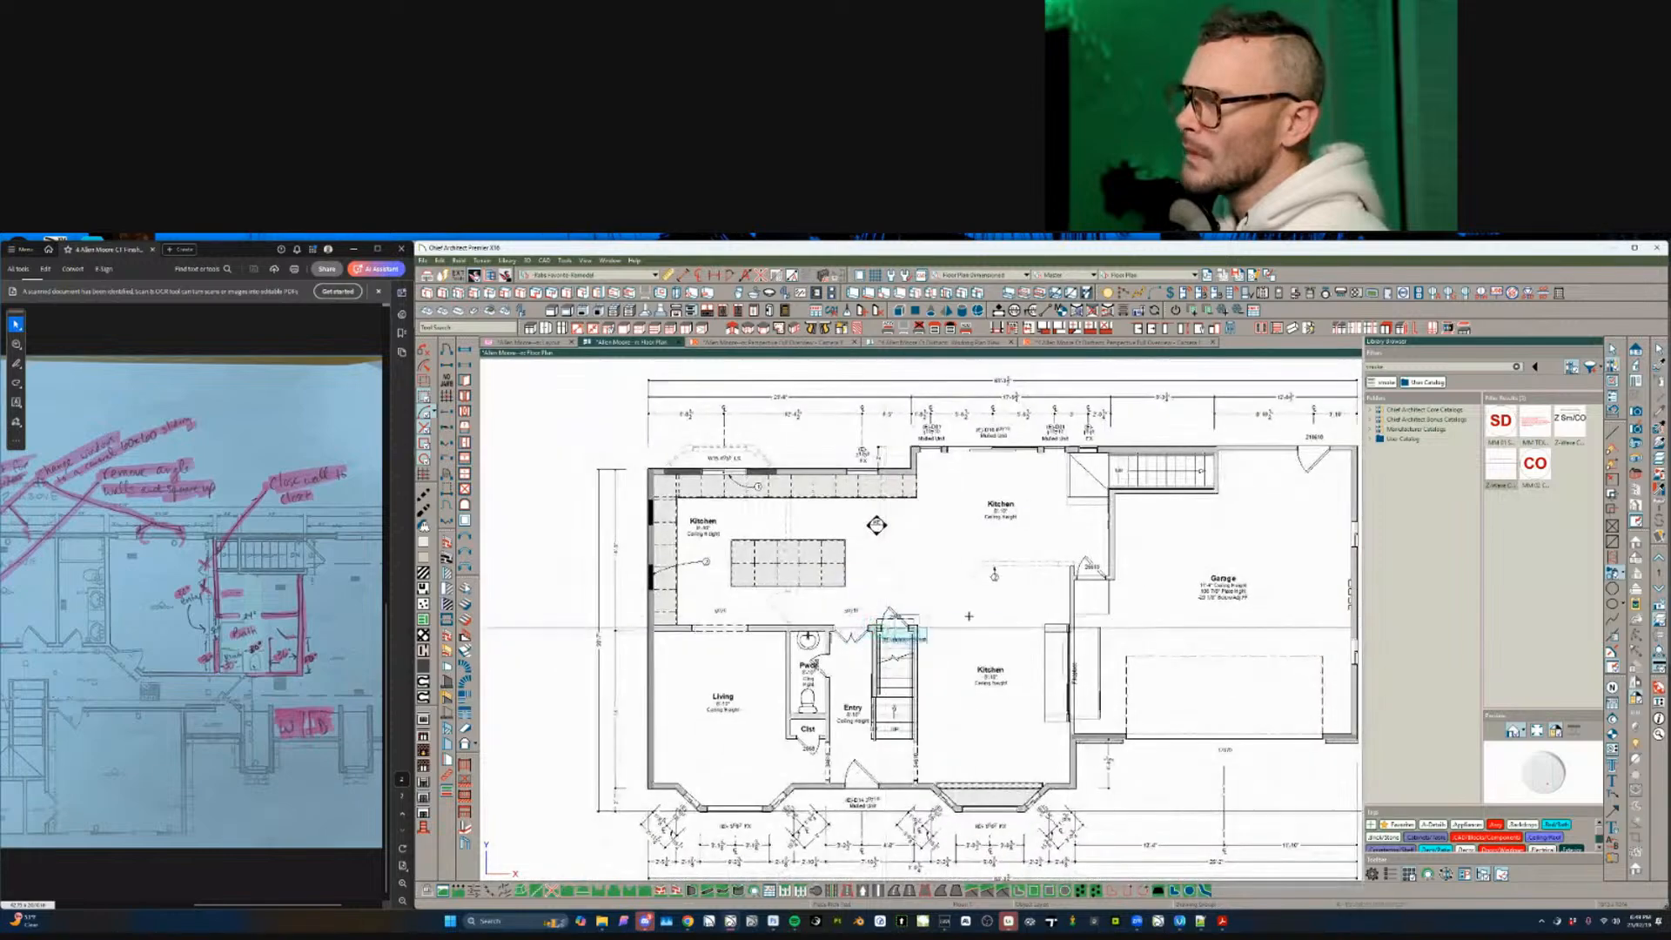
{"action": "key", "text": "Page_Up"}
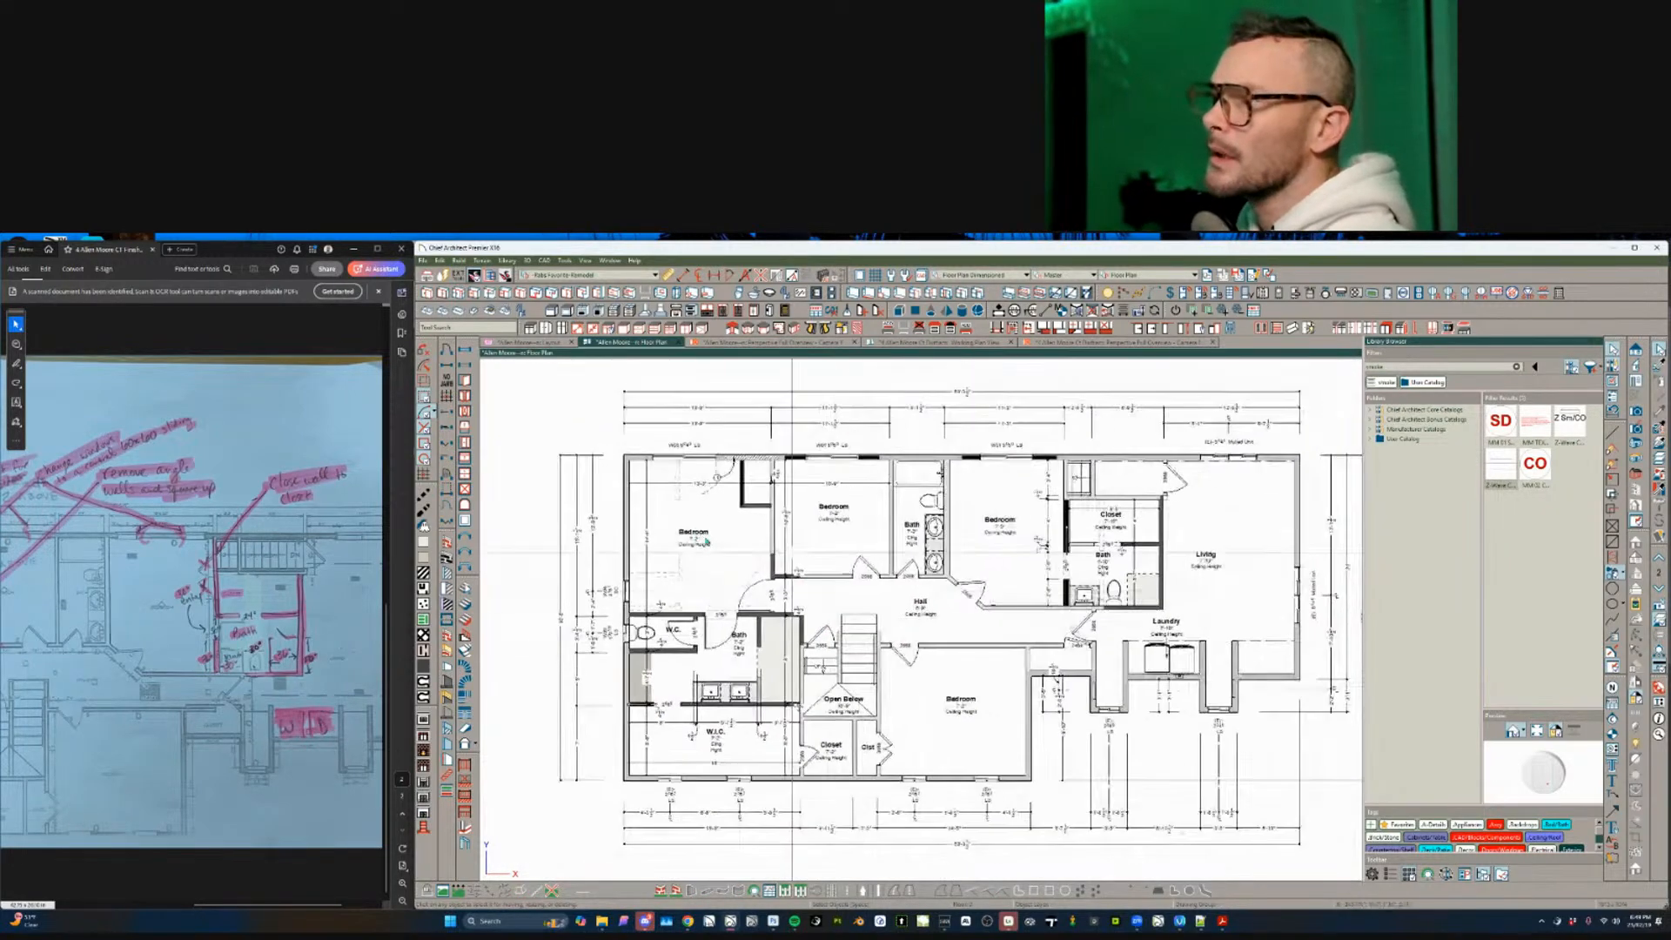
{"action": "scroll", "coordinate": [707, 541], "scroll_direction": "up", "scroll_amount": 1}
{"action": "left_click", "coordinate": [674, 481]}
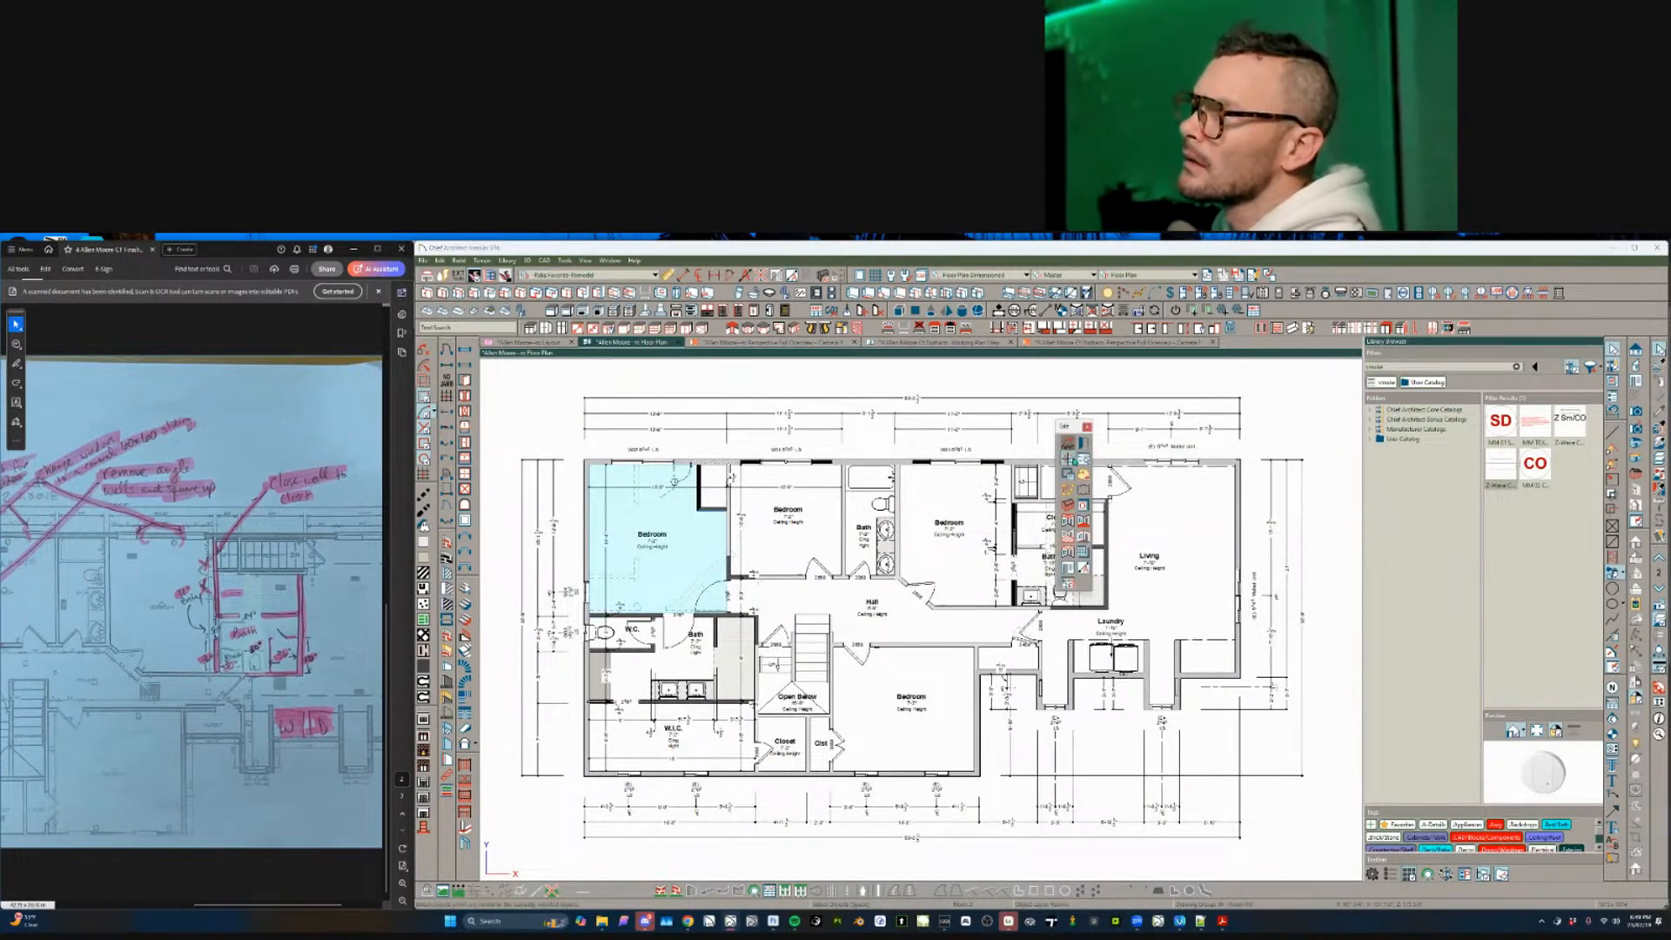
{"action": "key", "text": "ctrl+a"}
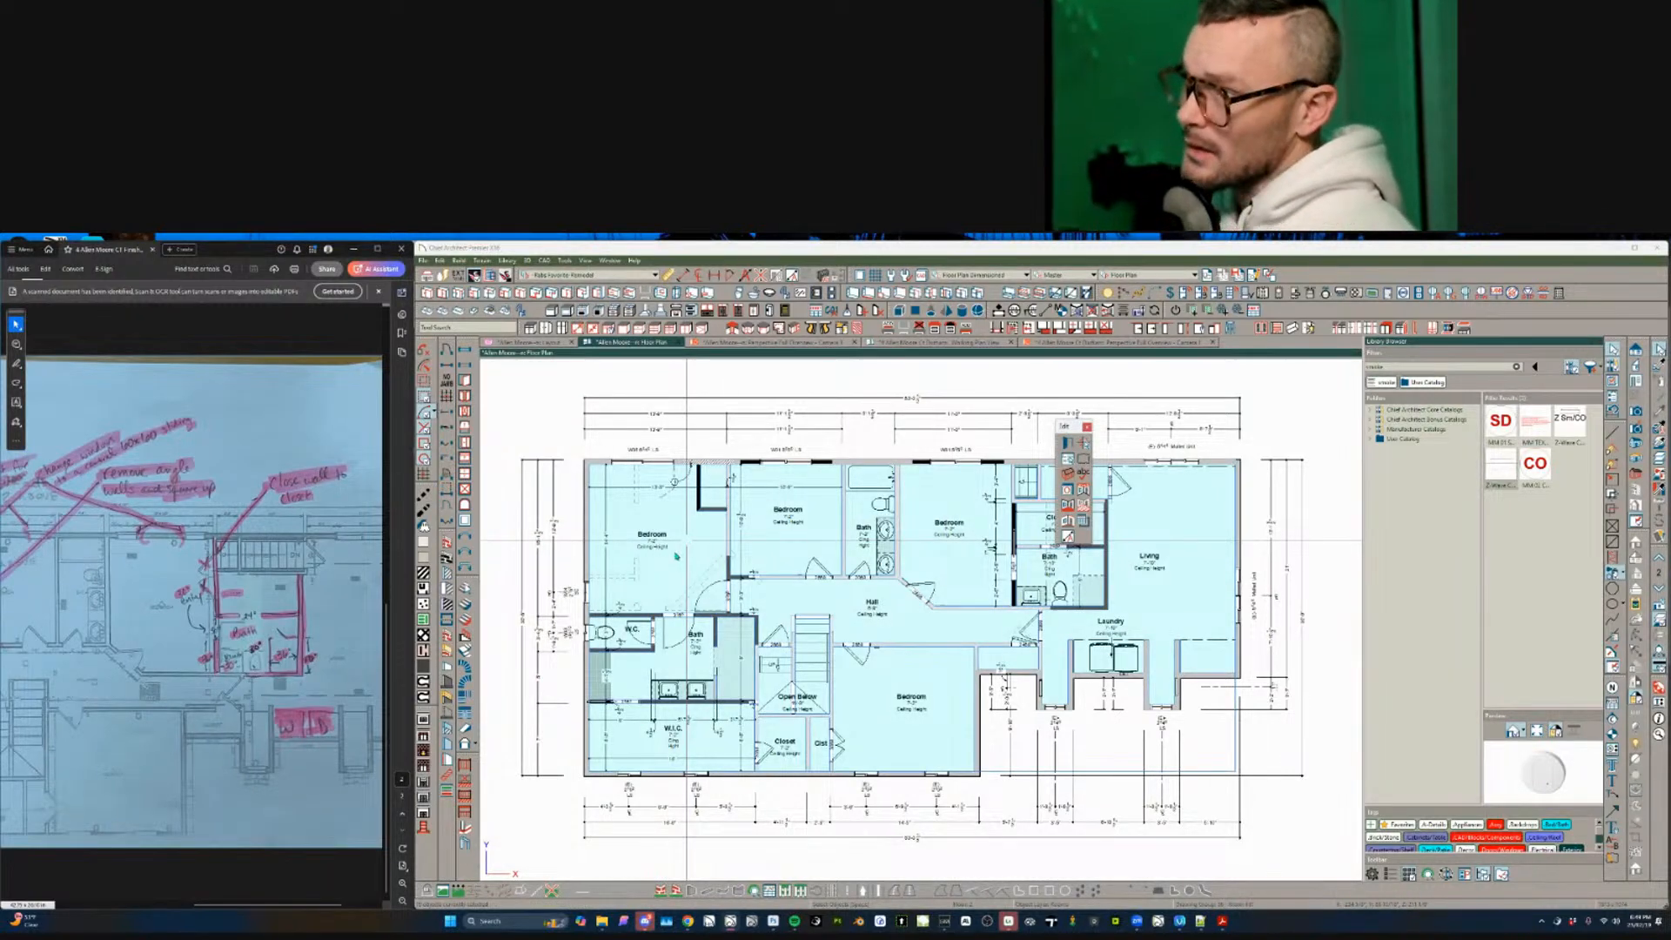
{"action": "key", "text": "ctrl+e"}
{"action": "left_click", "coordinate": [550, 418]}
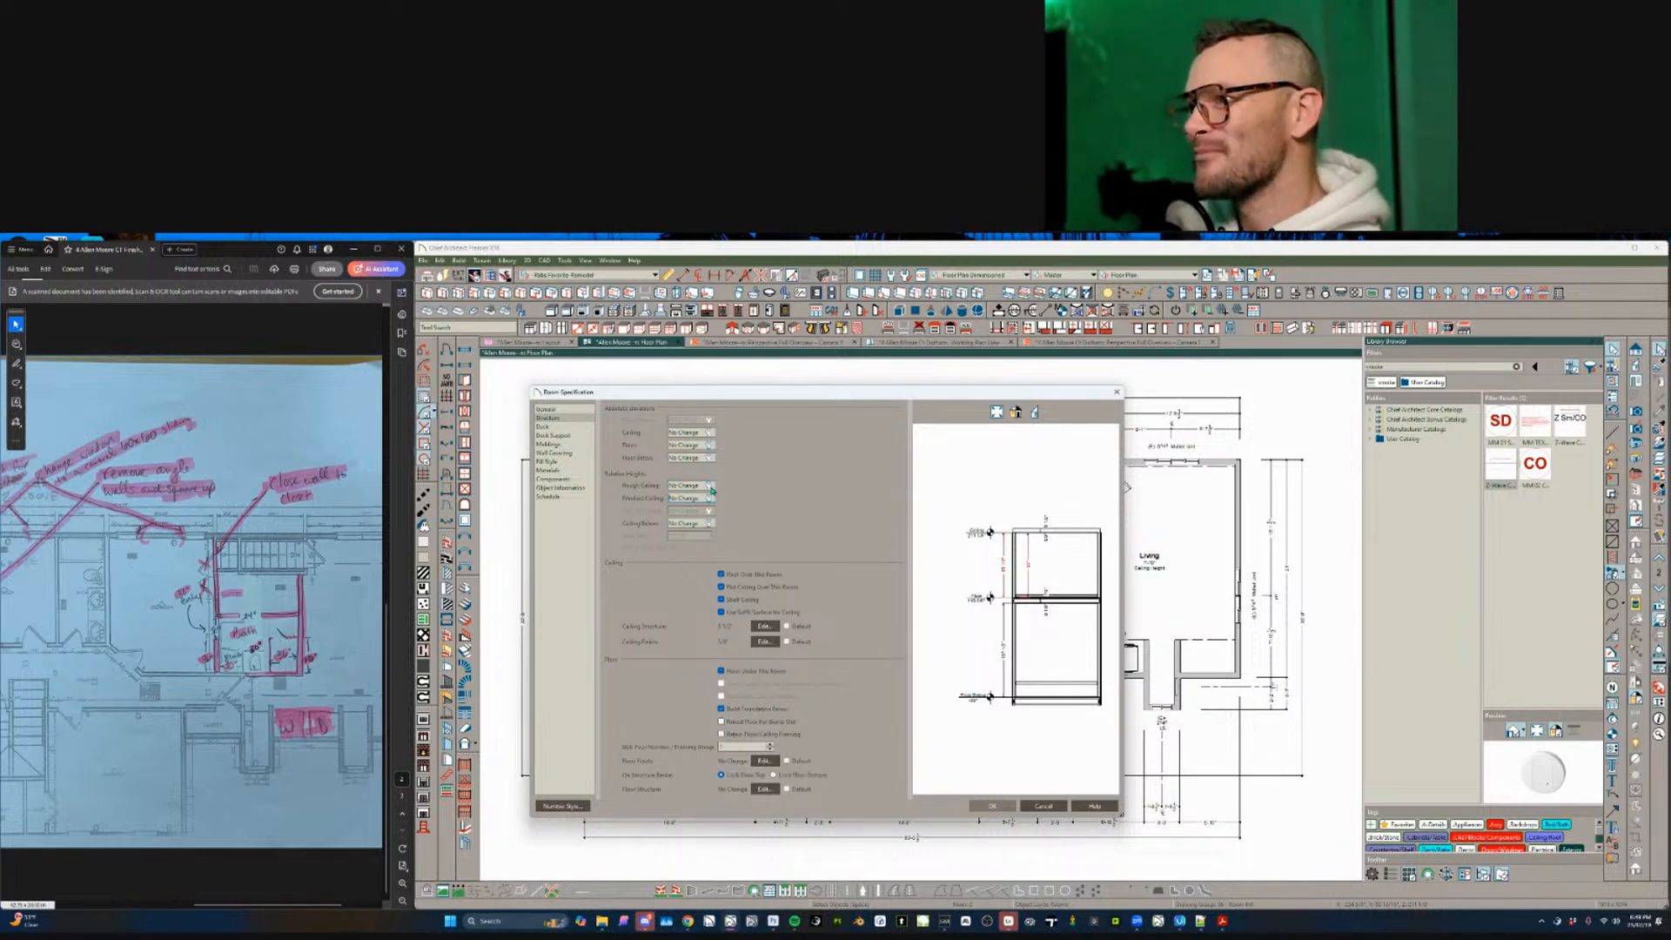
{"action": "left_click", "coordinate": [1046, 805]}
- Reselect the 17 rooms excluding Open Below and give them a 7'-10" ceiling height
{"action": "scroll", "coordinate": [815, 694], "scroll_direction": "up", "scroll_amount": 1}
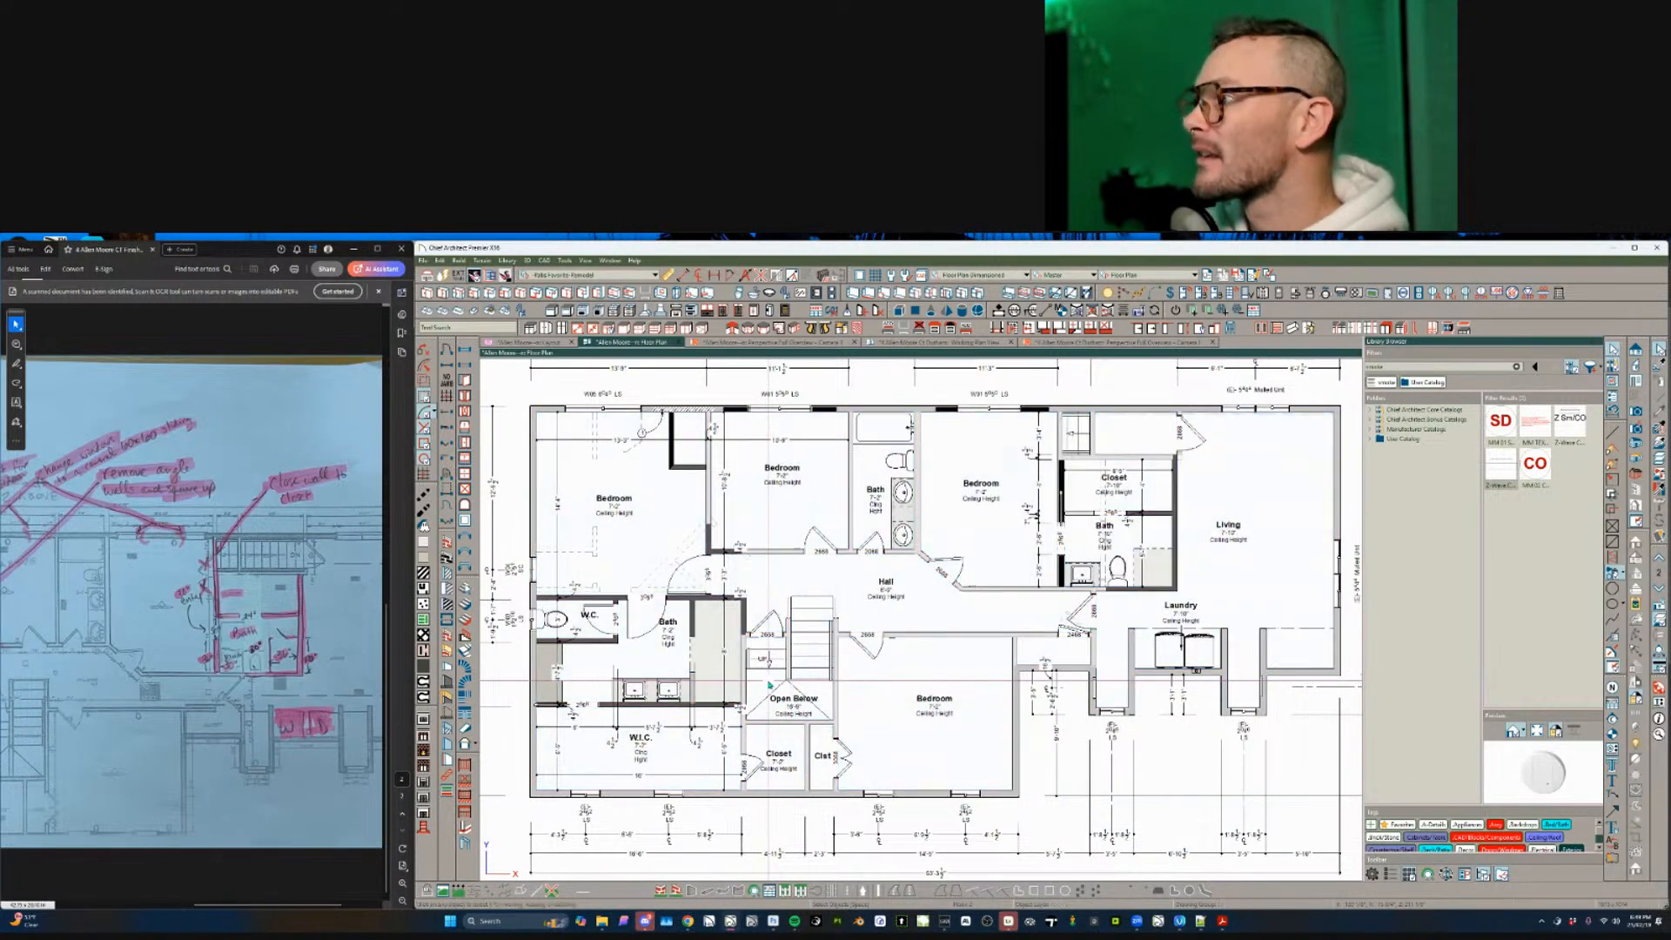
{"action": "left_click", "coordinate": [1083, 445]}
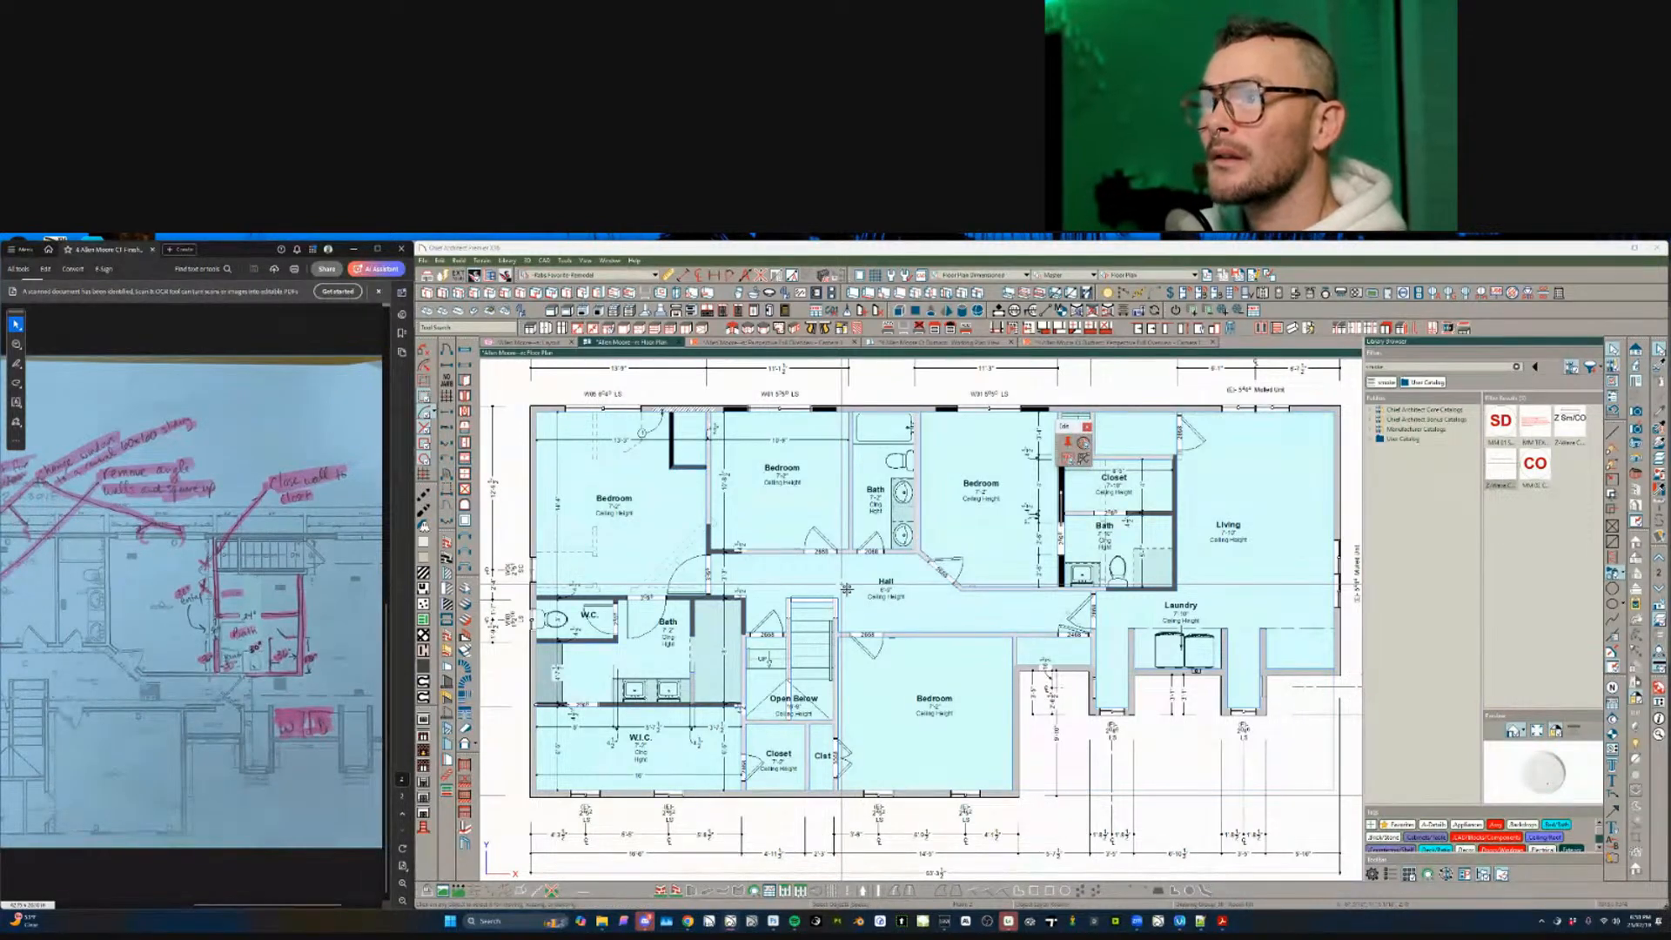
{"action": "left_click", "coordinate": [788, 649]}
{"action": "left_click_drag", "start_coordinate": [736, 731], "coordinate": [737, 730], "text": "shift"}
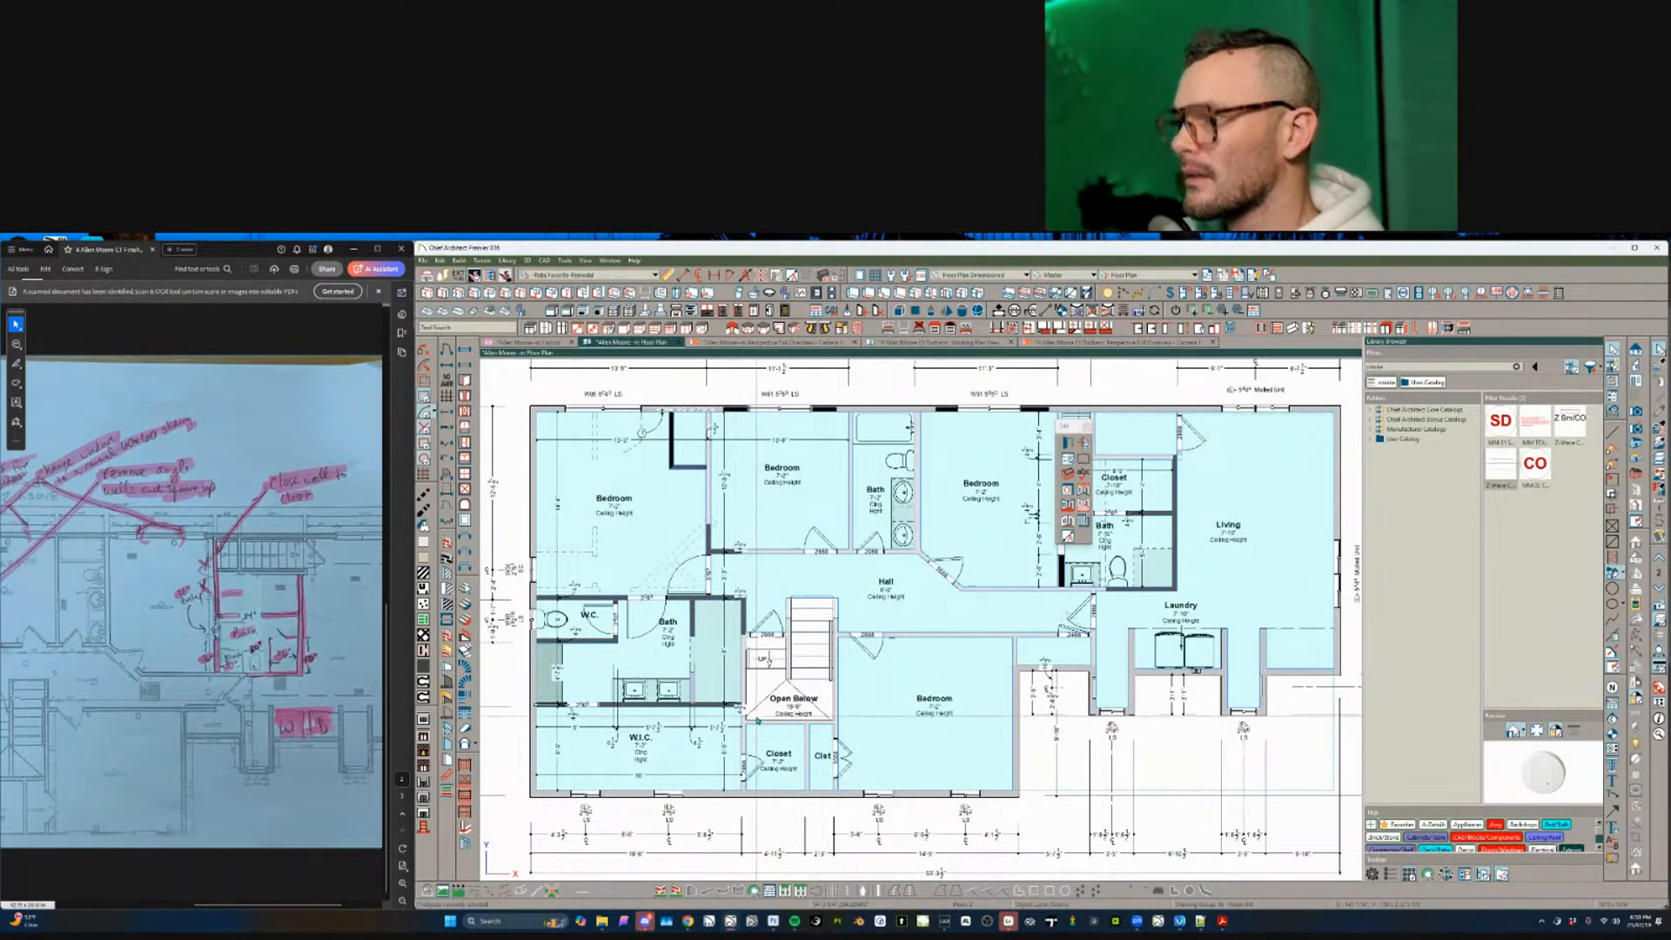
{"action": "key", "text": "ctrl+e"}
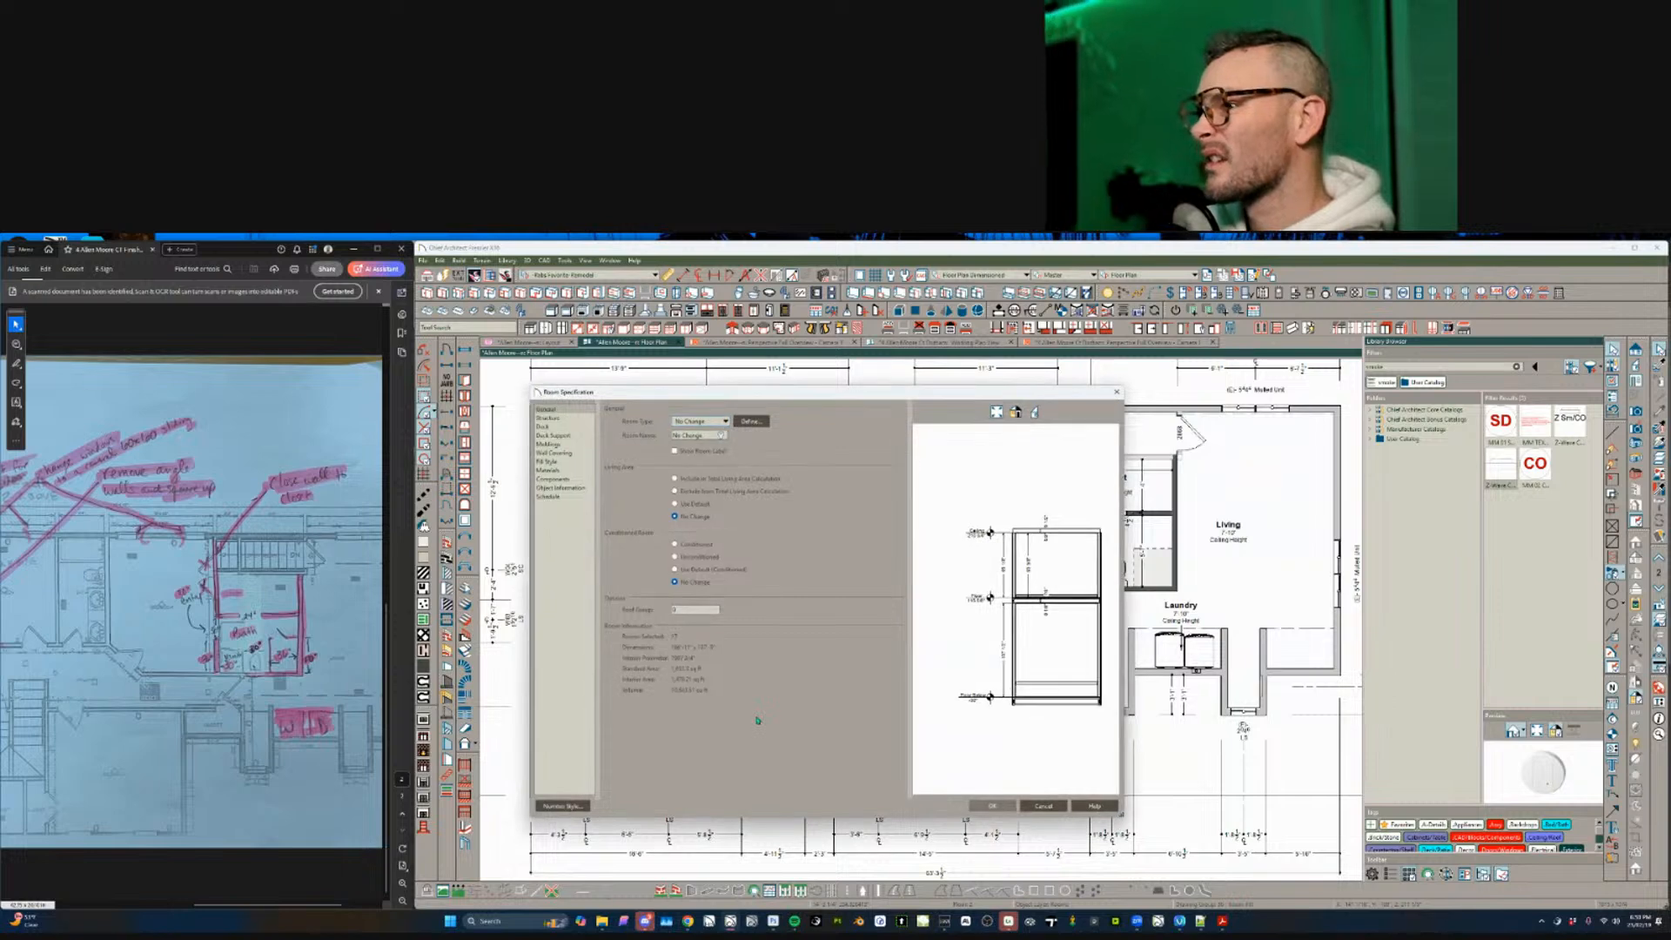
{"action": "left_click", "coordinate": [549, 418]}
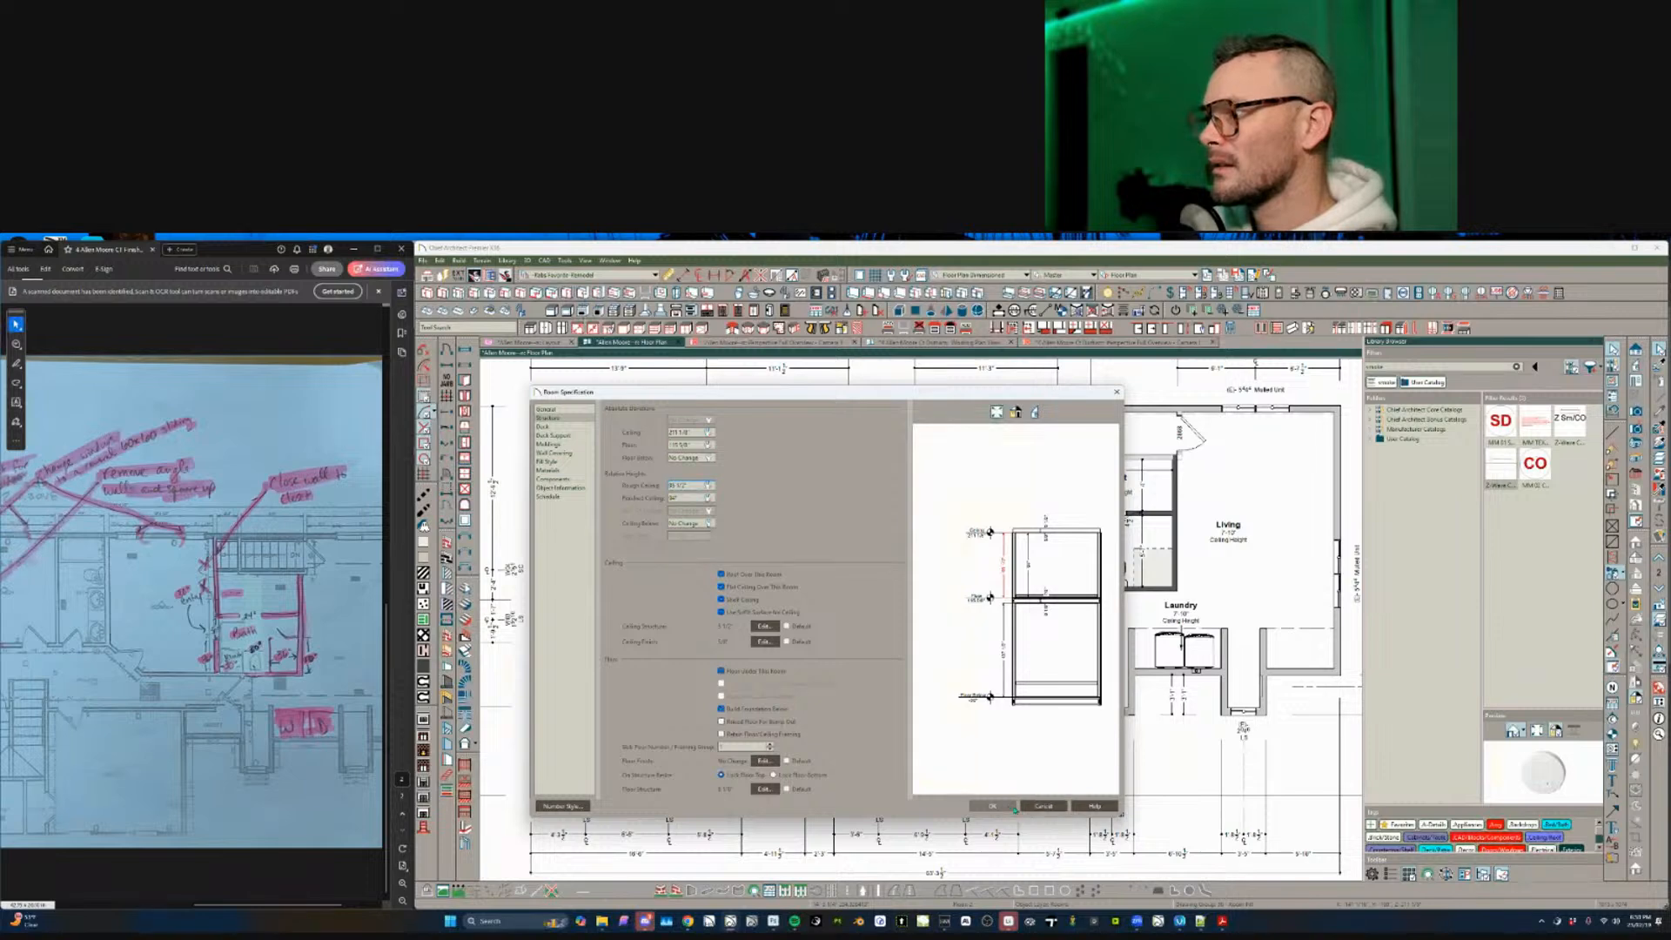
{"action": "left_click", "coordinate": [1011, 808]}
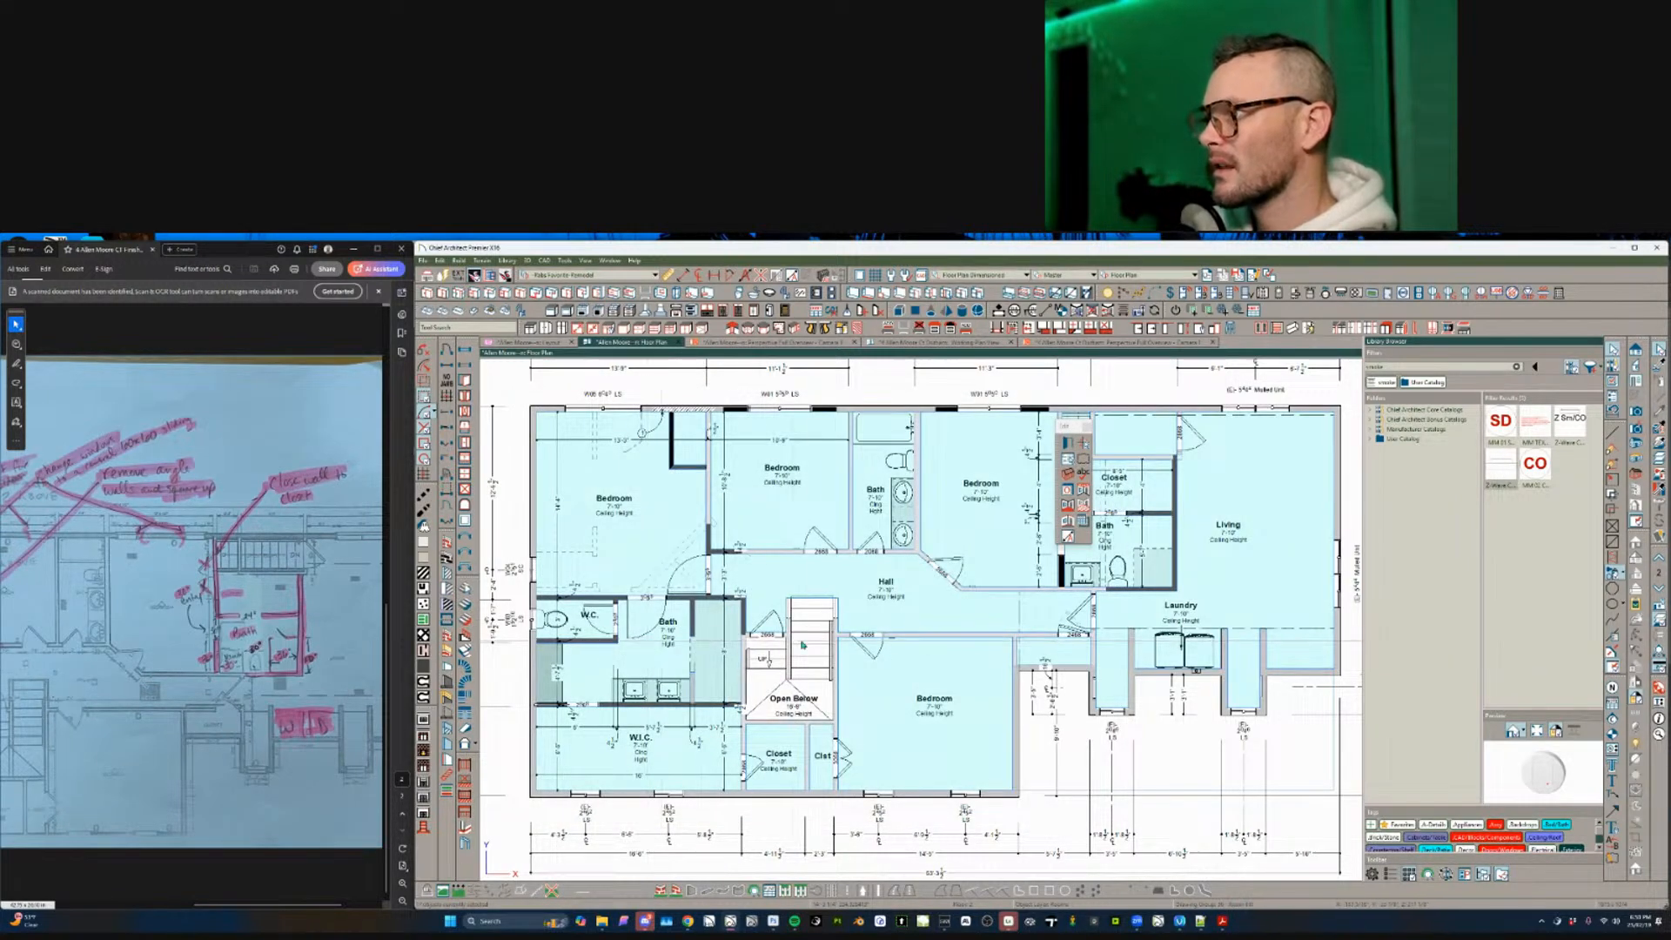
{"action": "key", "text": "Escape"}
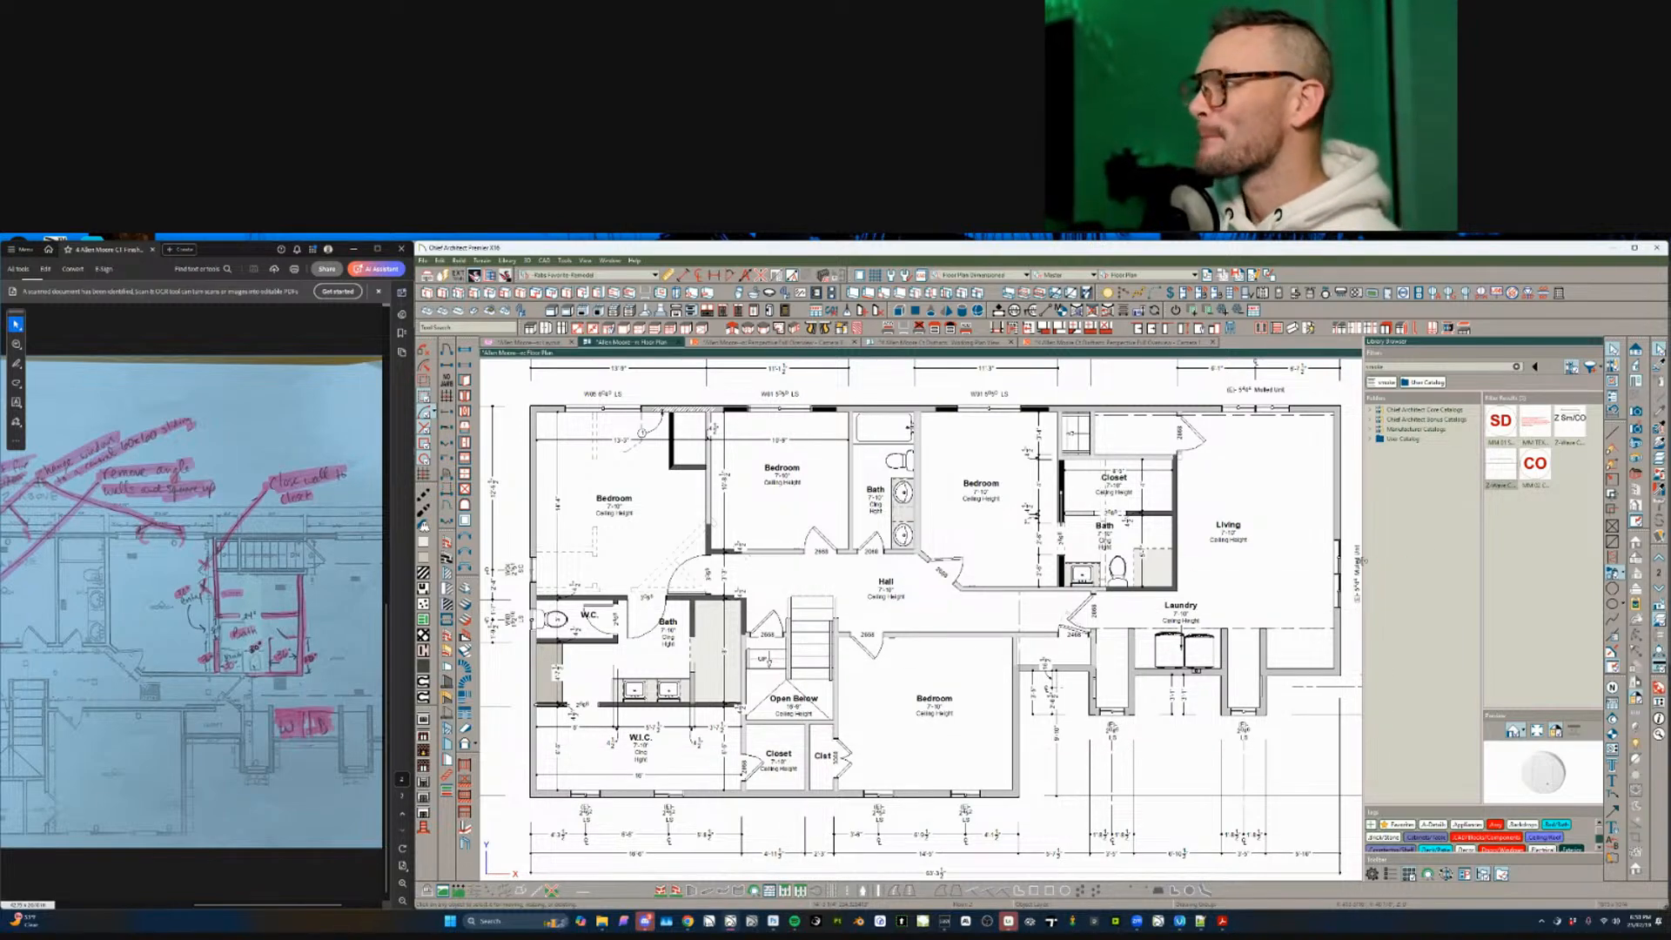
- Zoom into the bath next to the closet and place note marker 3 there
{"action": "scroll", "coordinate": [813, 711], "scroll_direction": "up", "scroll_amount": 2}
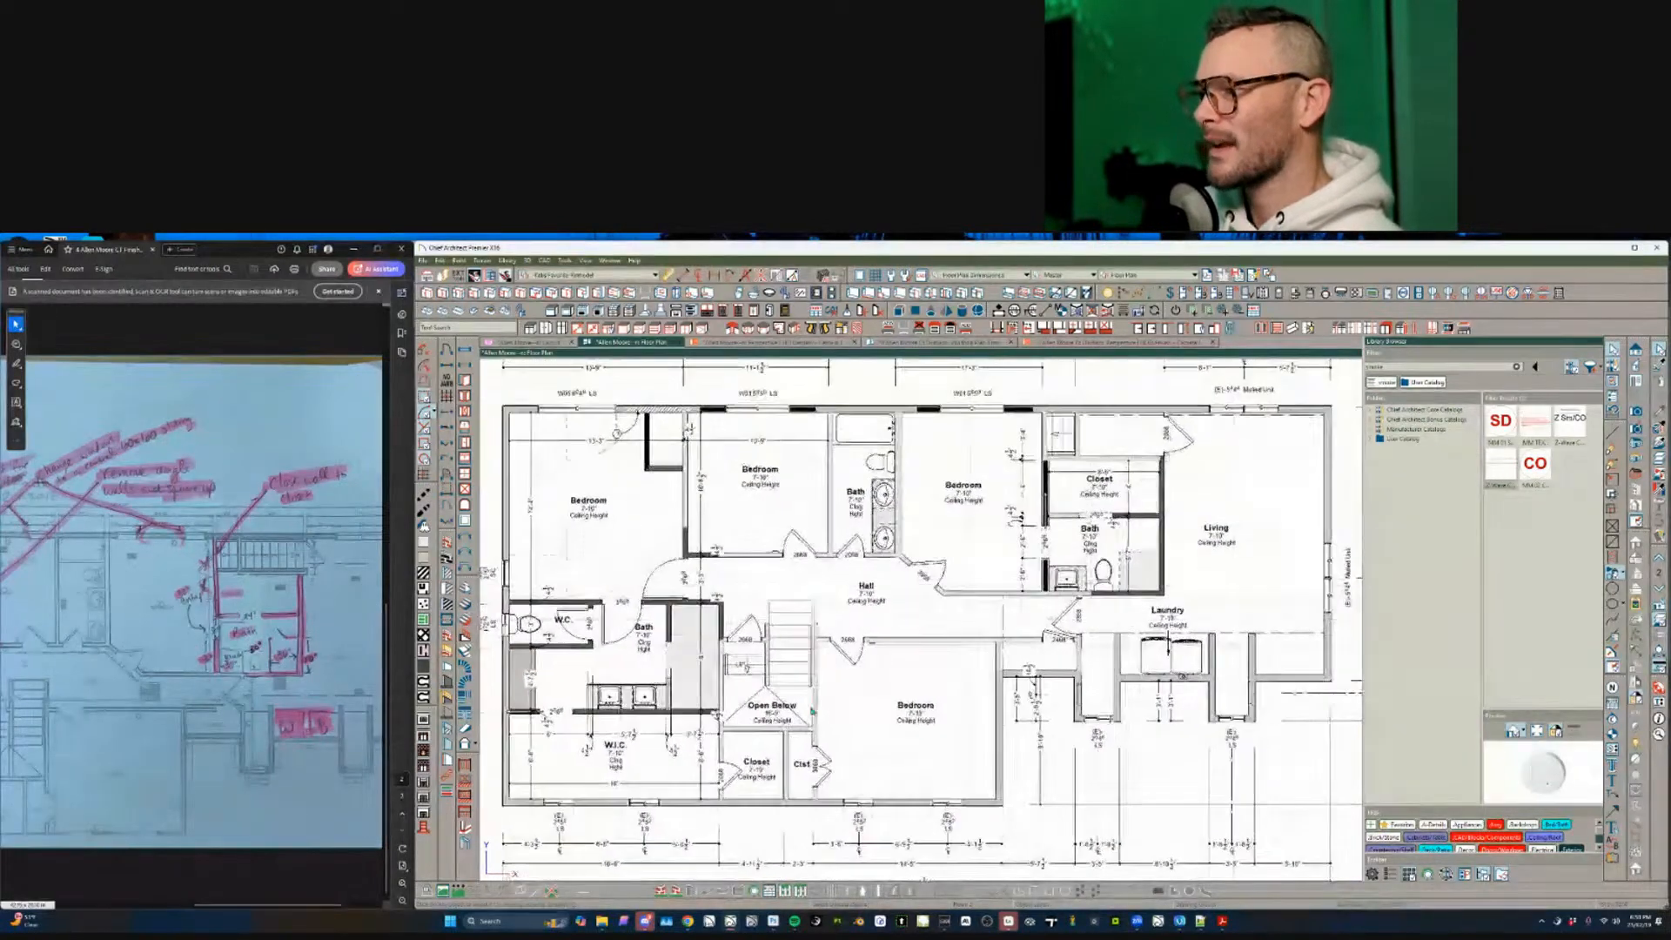
{"action": "middle_click_drag", "start_coordinate": [813, 711], "coordinate": [808, 710]}
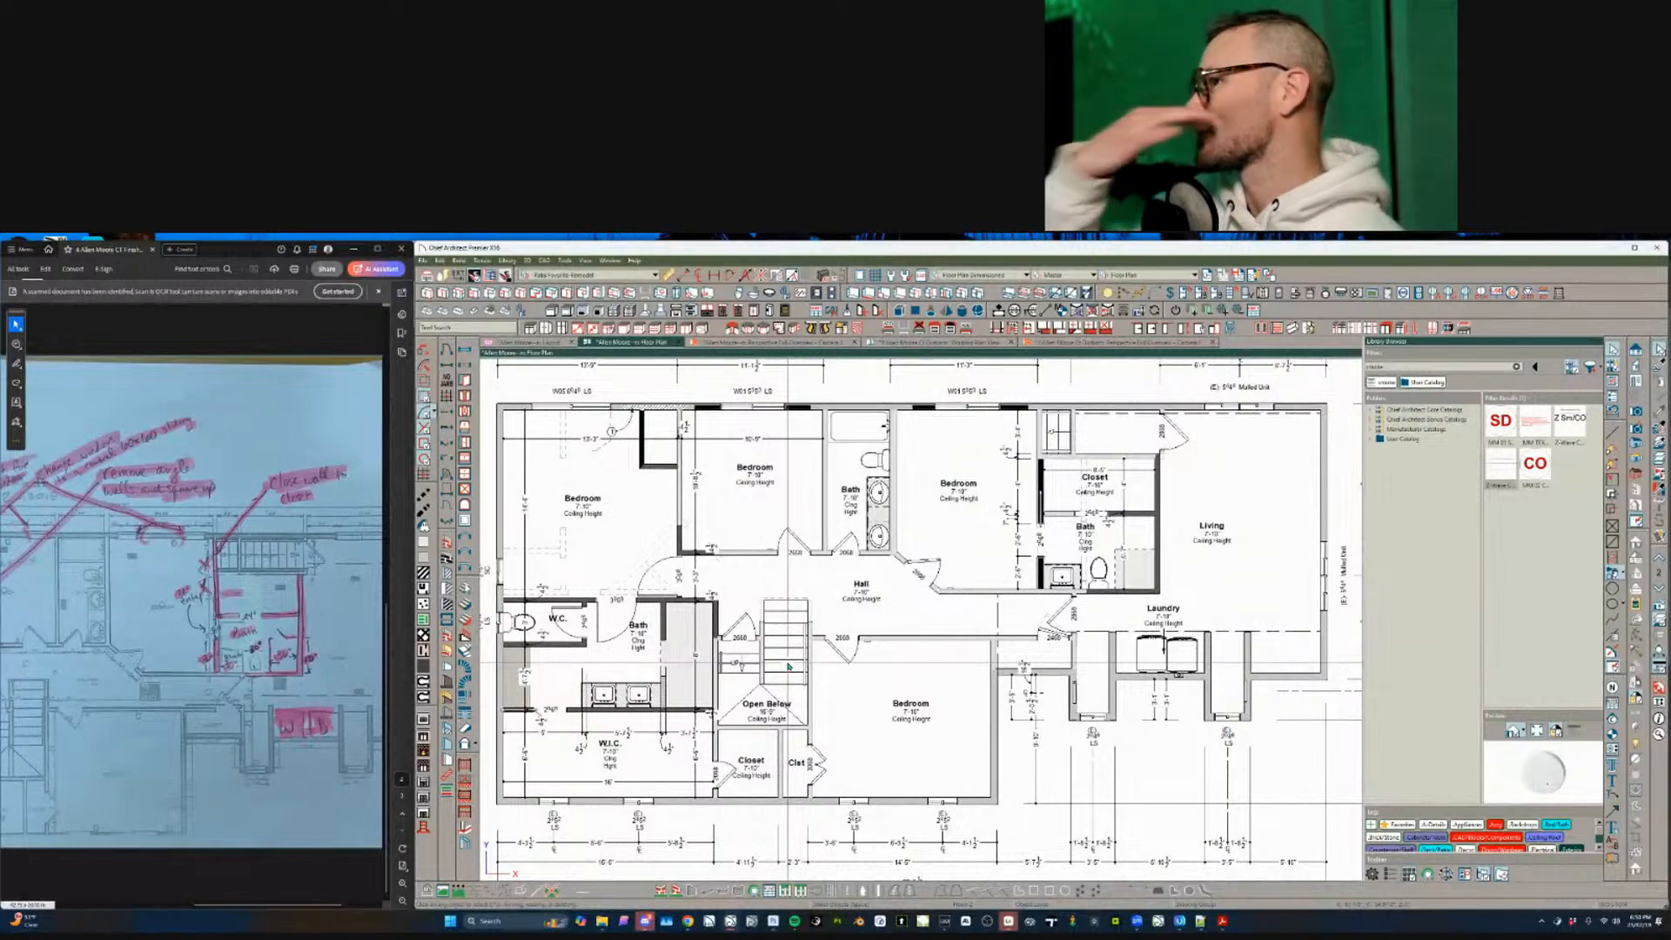
{"action": "scroll", "coordinate": [788, 668], "scroll_direction": "up", "scroll_amount": 1}
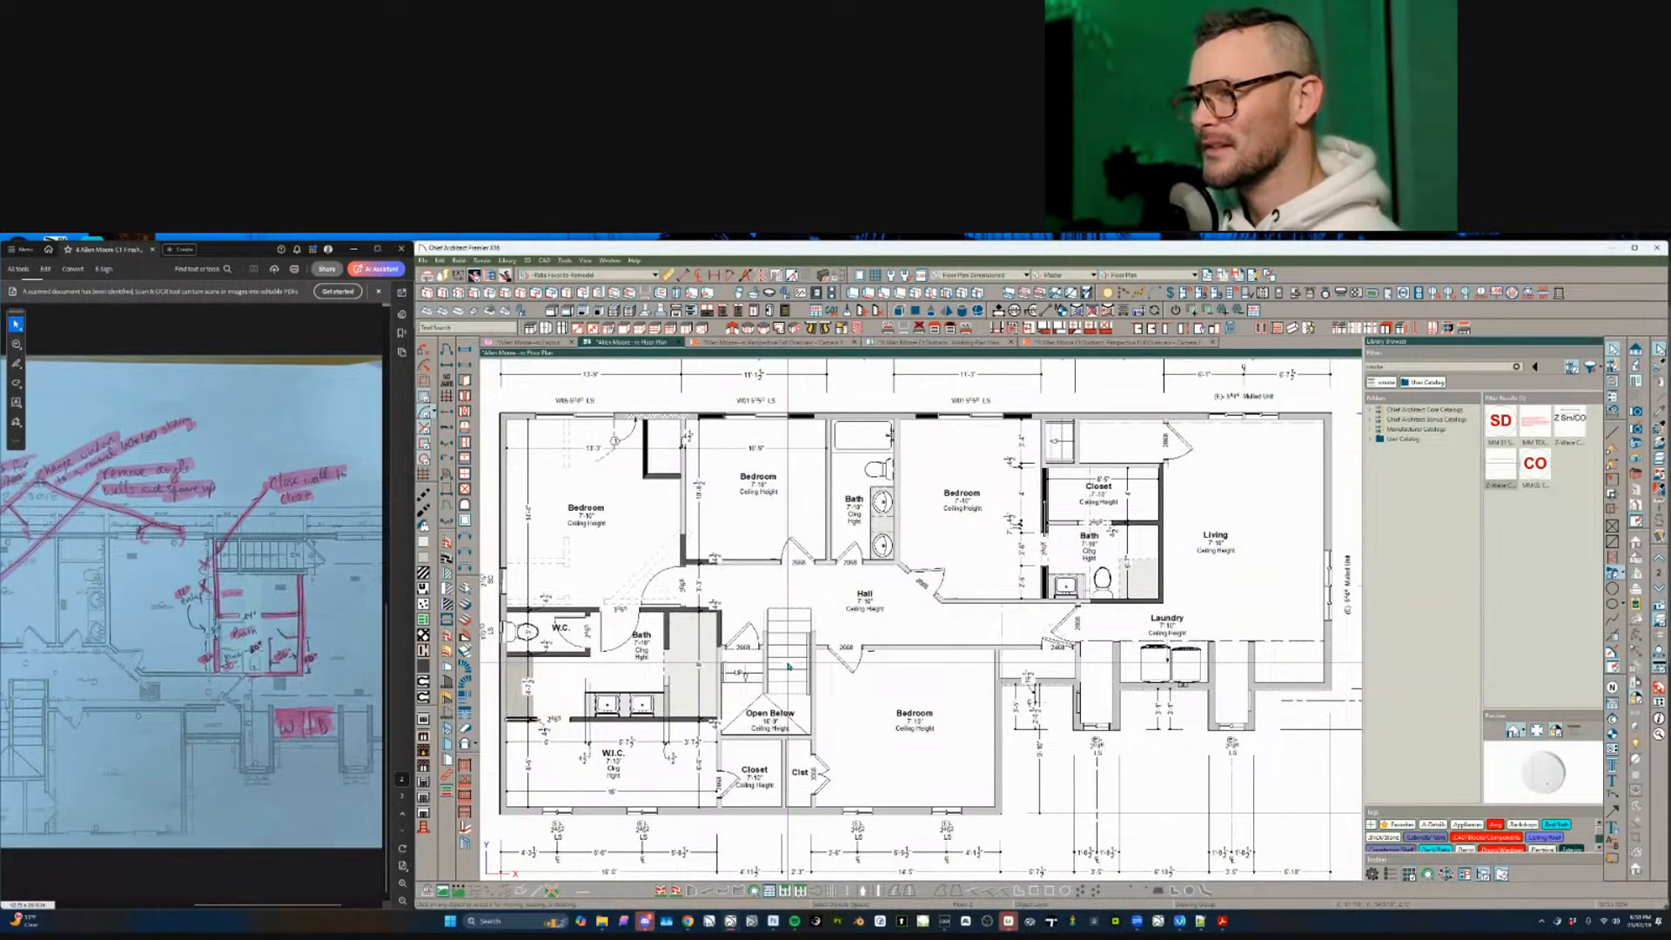
{"action": "middle_click_drag", "start_coordinate": [728, 600], "coordinate": [872, 690]}
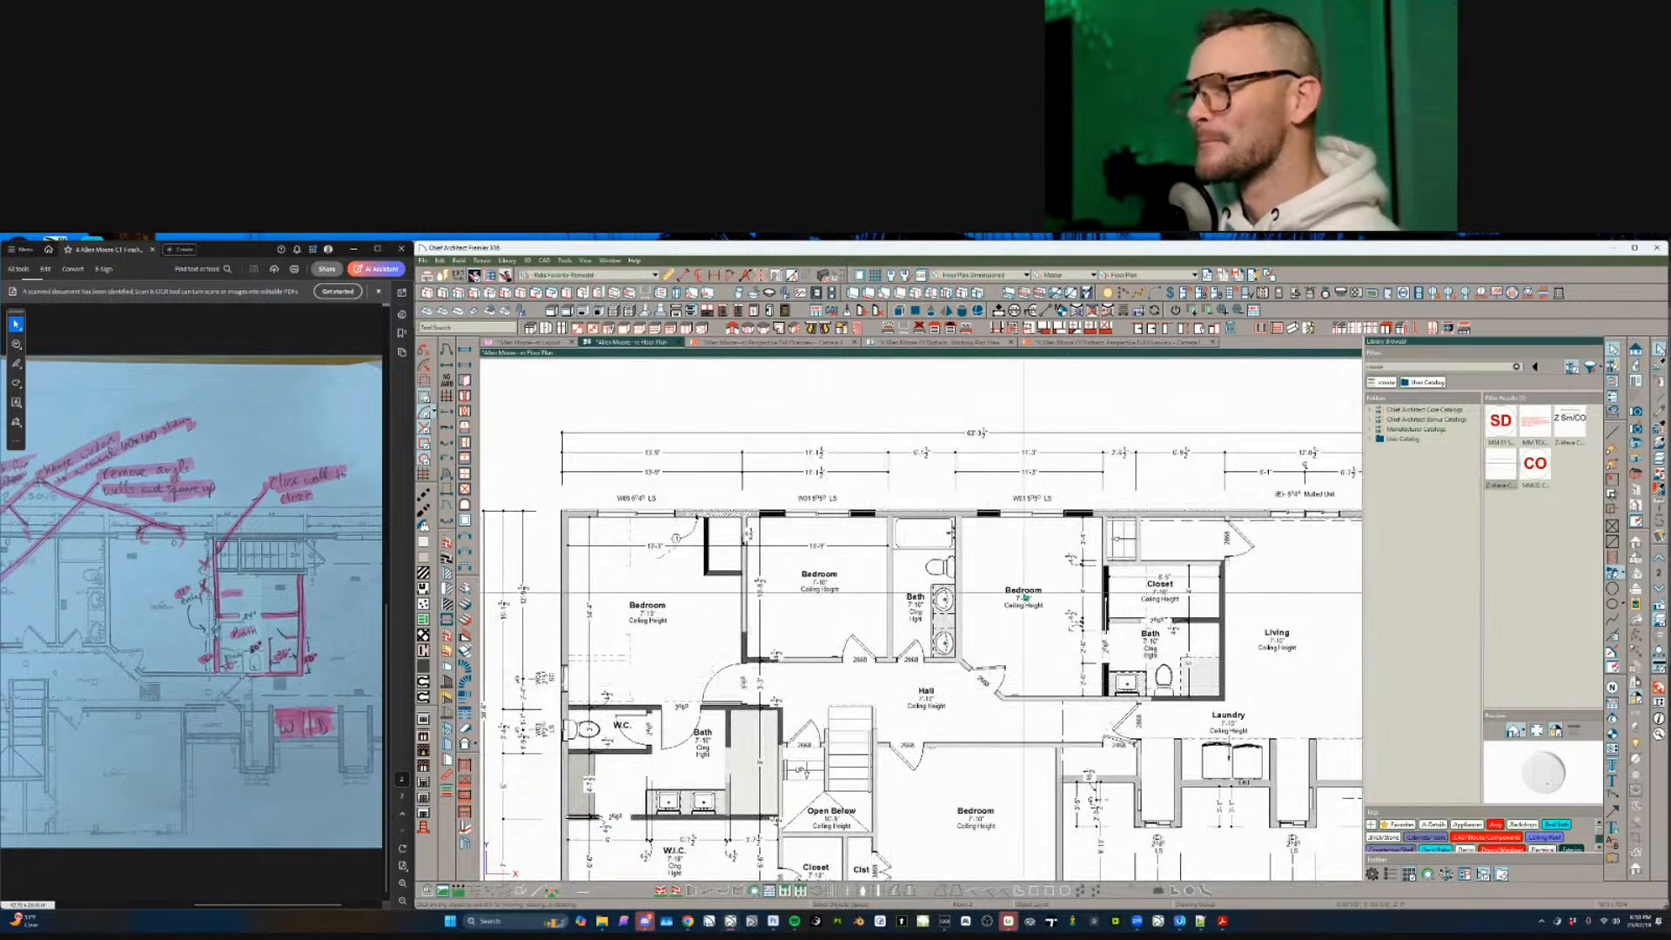
{"action": "middle_click_drag", "start_coordinate": [1036, 604], "coordinate": [1023, 597]}
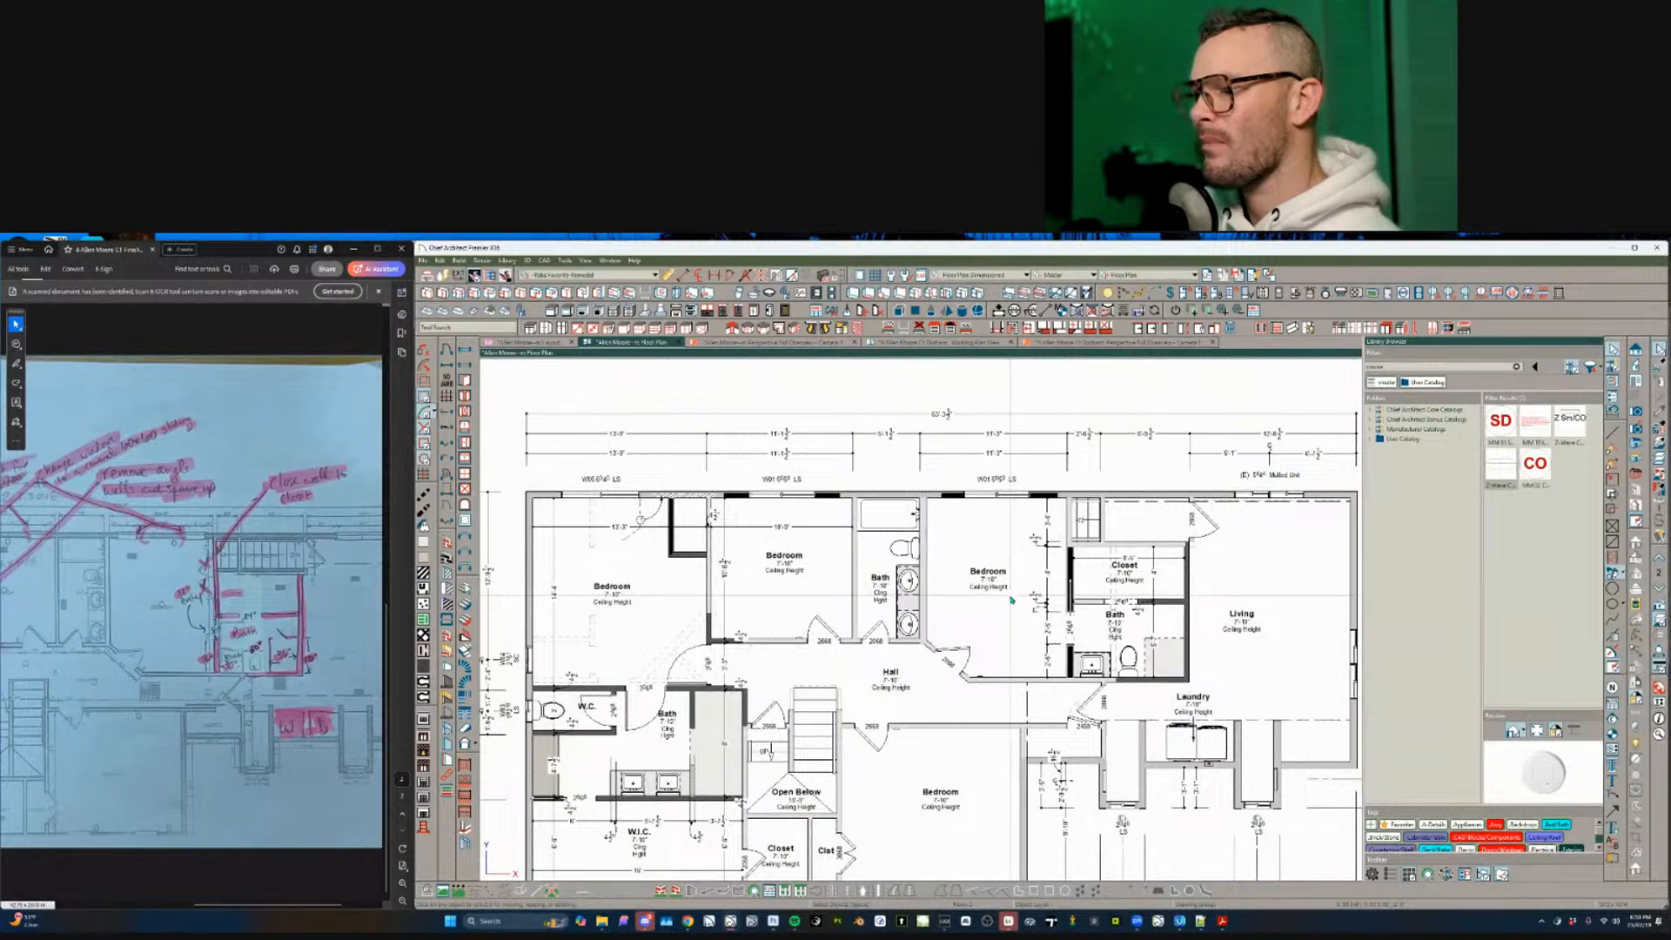
{"action": "scroll", "coordinate": [663, 605], "scroll_direction": "up", "scroll_amount": 5}
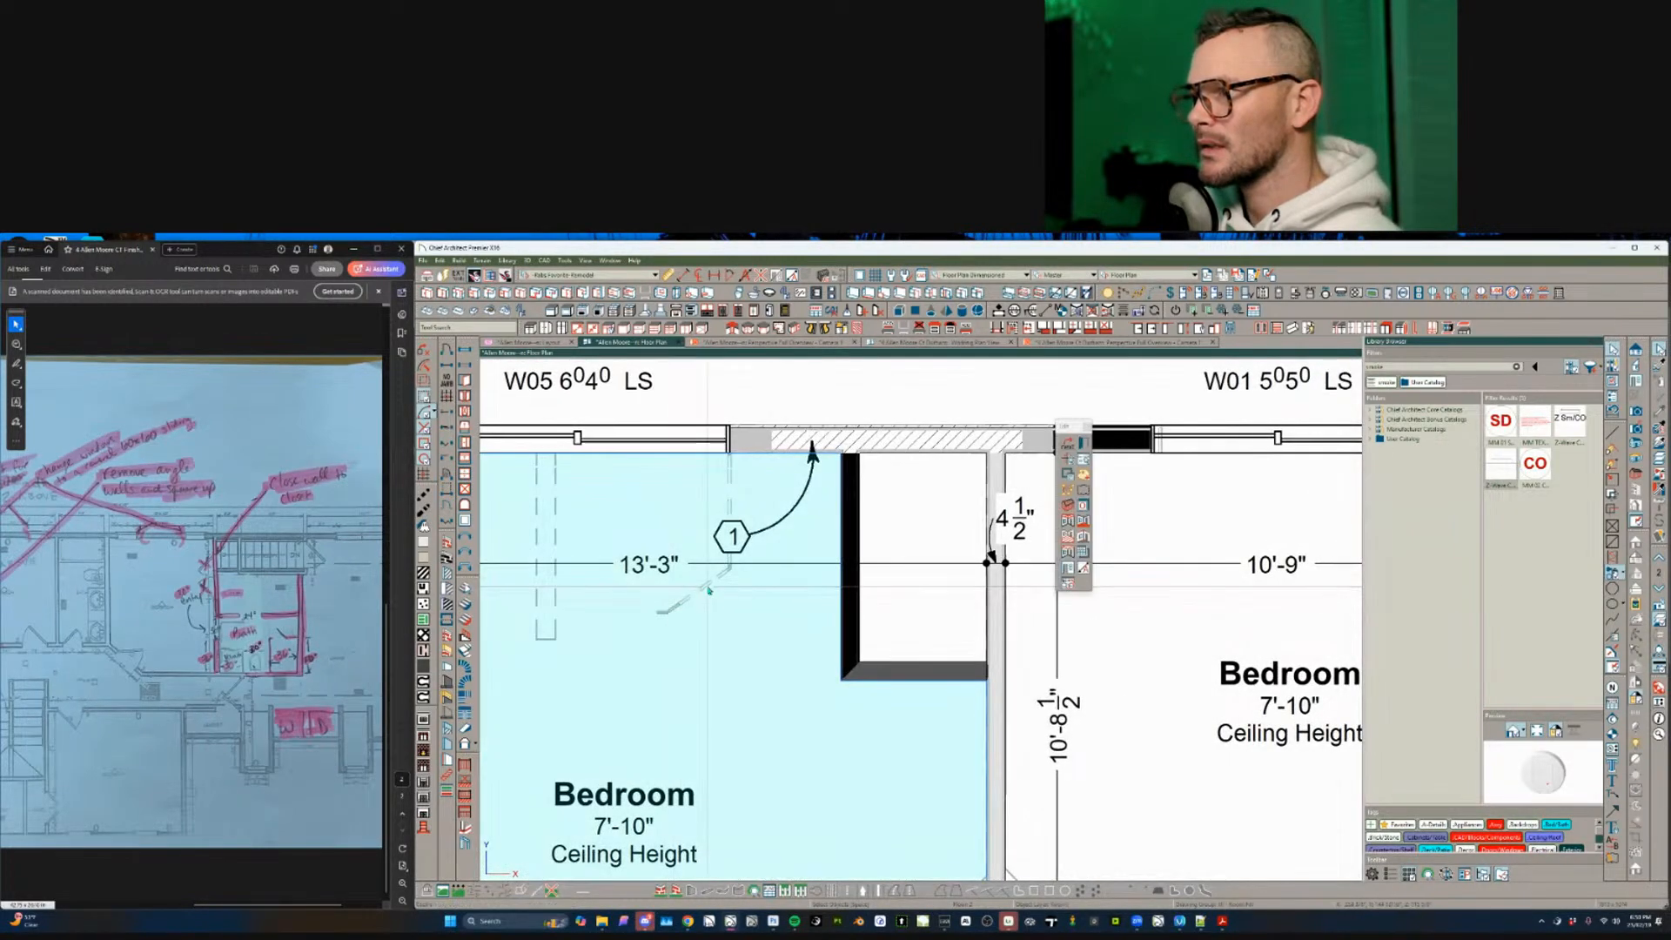
{"action": "scroll", "coordinate": [792, 587], "scroll_direction": "down", "scroll_amount": 1}
{"action": "scroll", "coordinate": [788, 673], "scroll_direction": "down", "scroll_amount": 2}
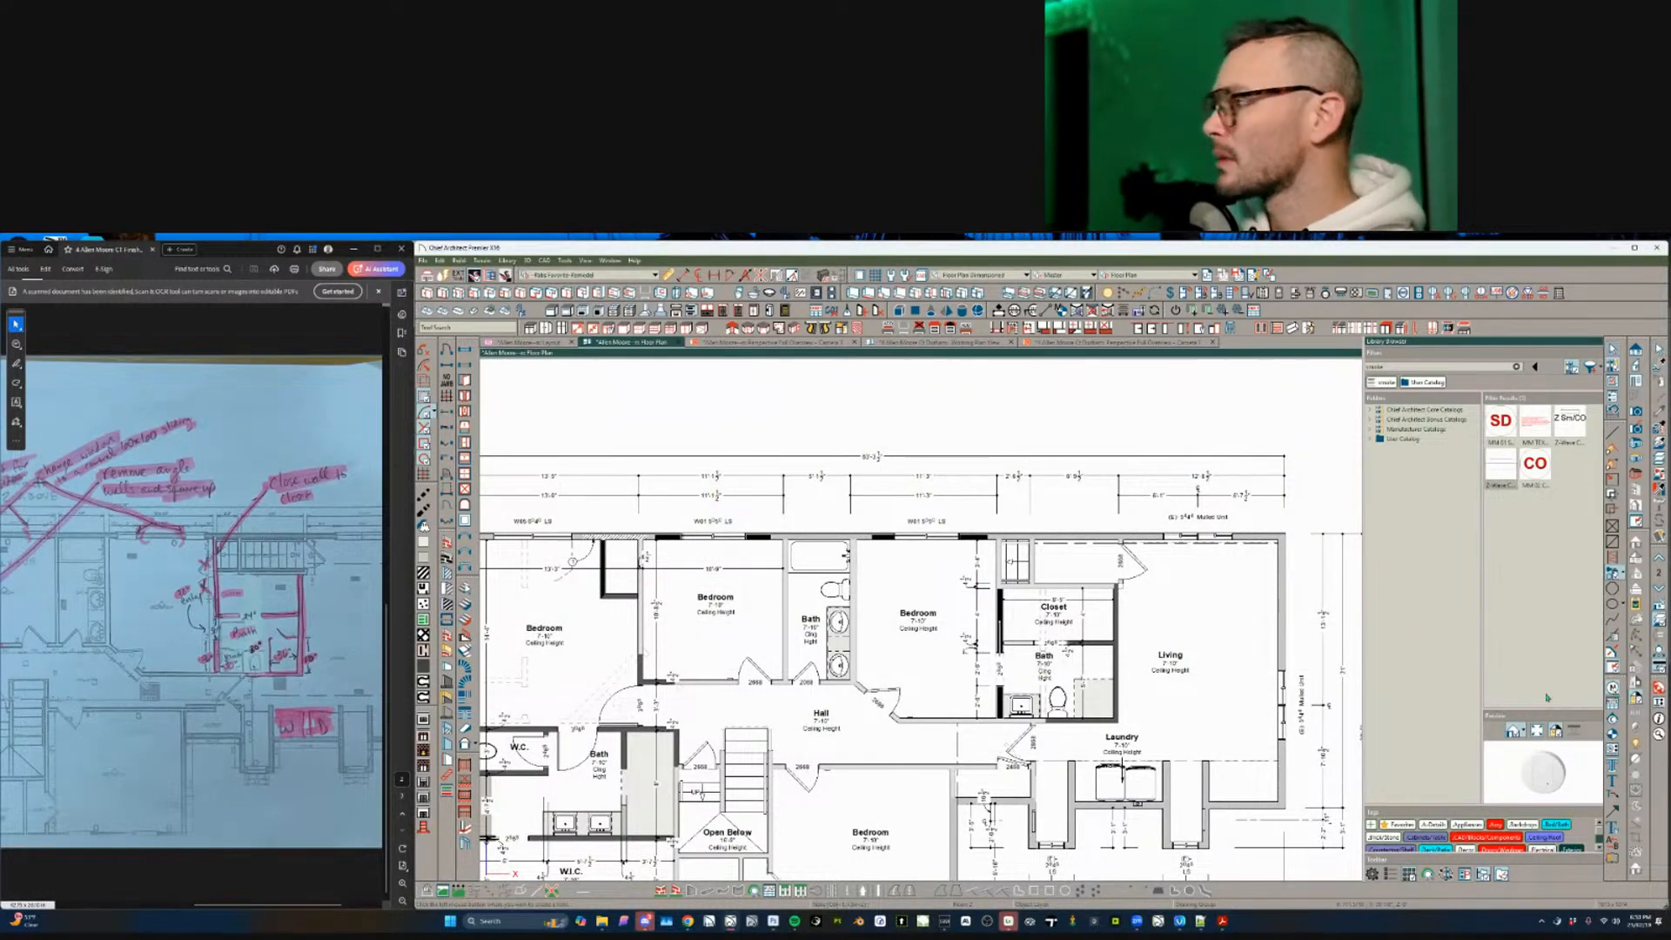
{"action": "scroll", "coordinate": [1058, 657], "scroll_direction": "up", "scroll_amount": 3}
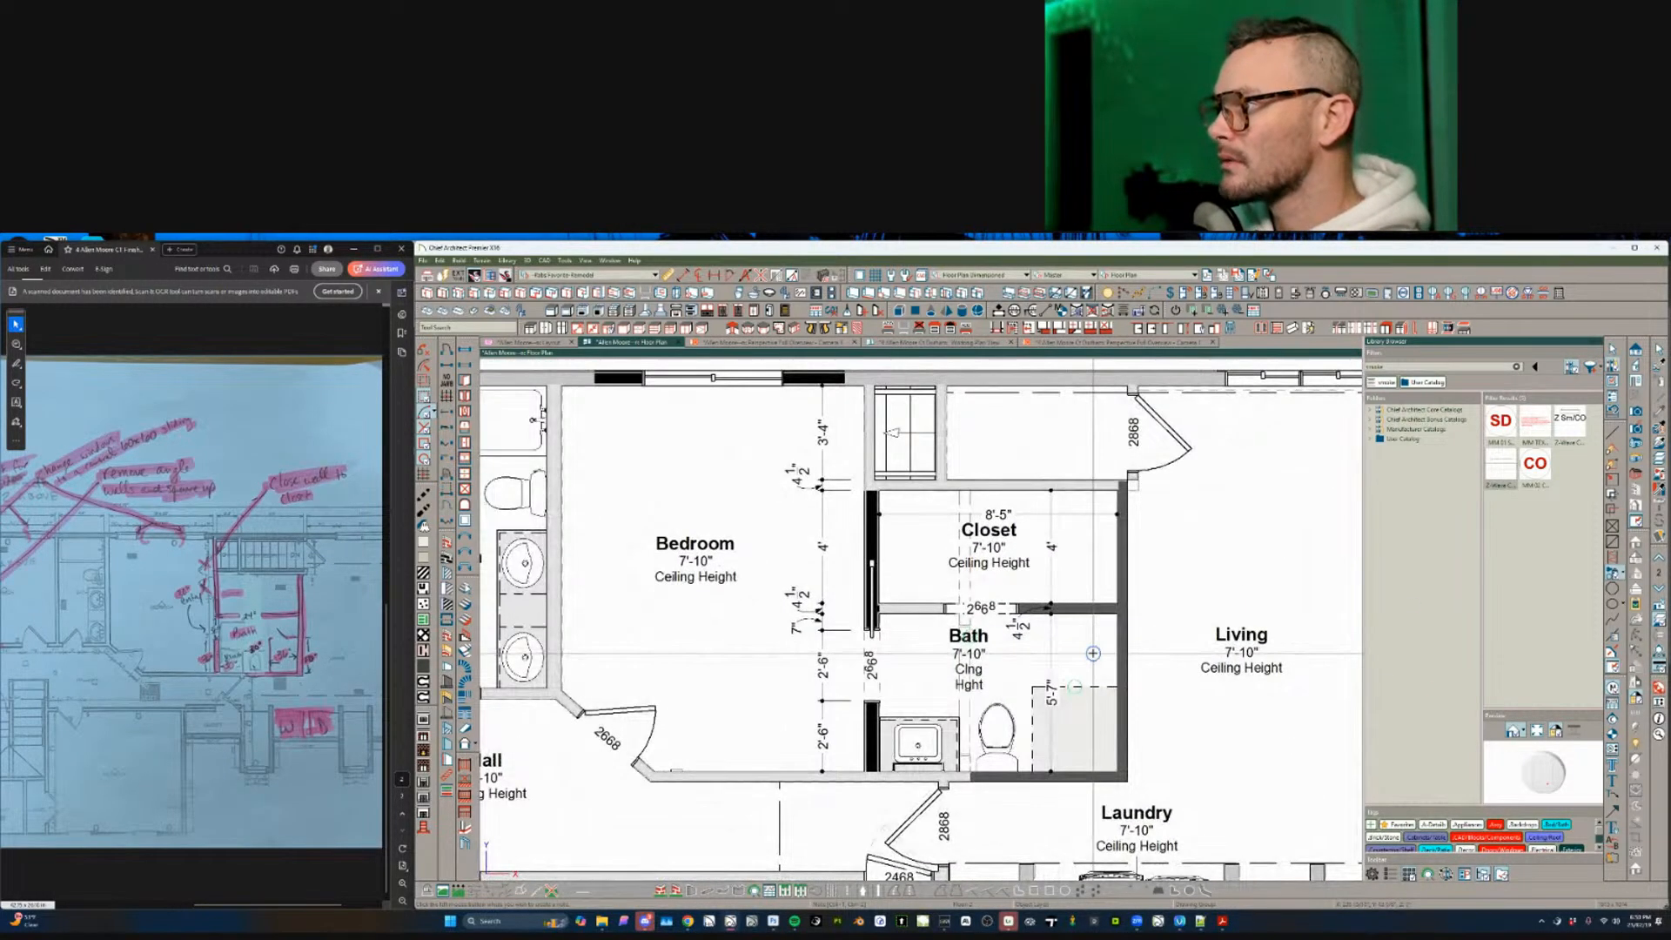
{"action": "left_click", "coordinate": [1093, 653]}
{"action": "key", "text": "Return"}
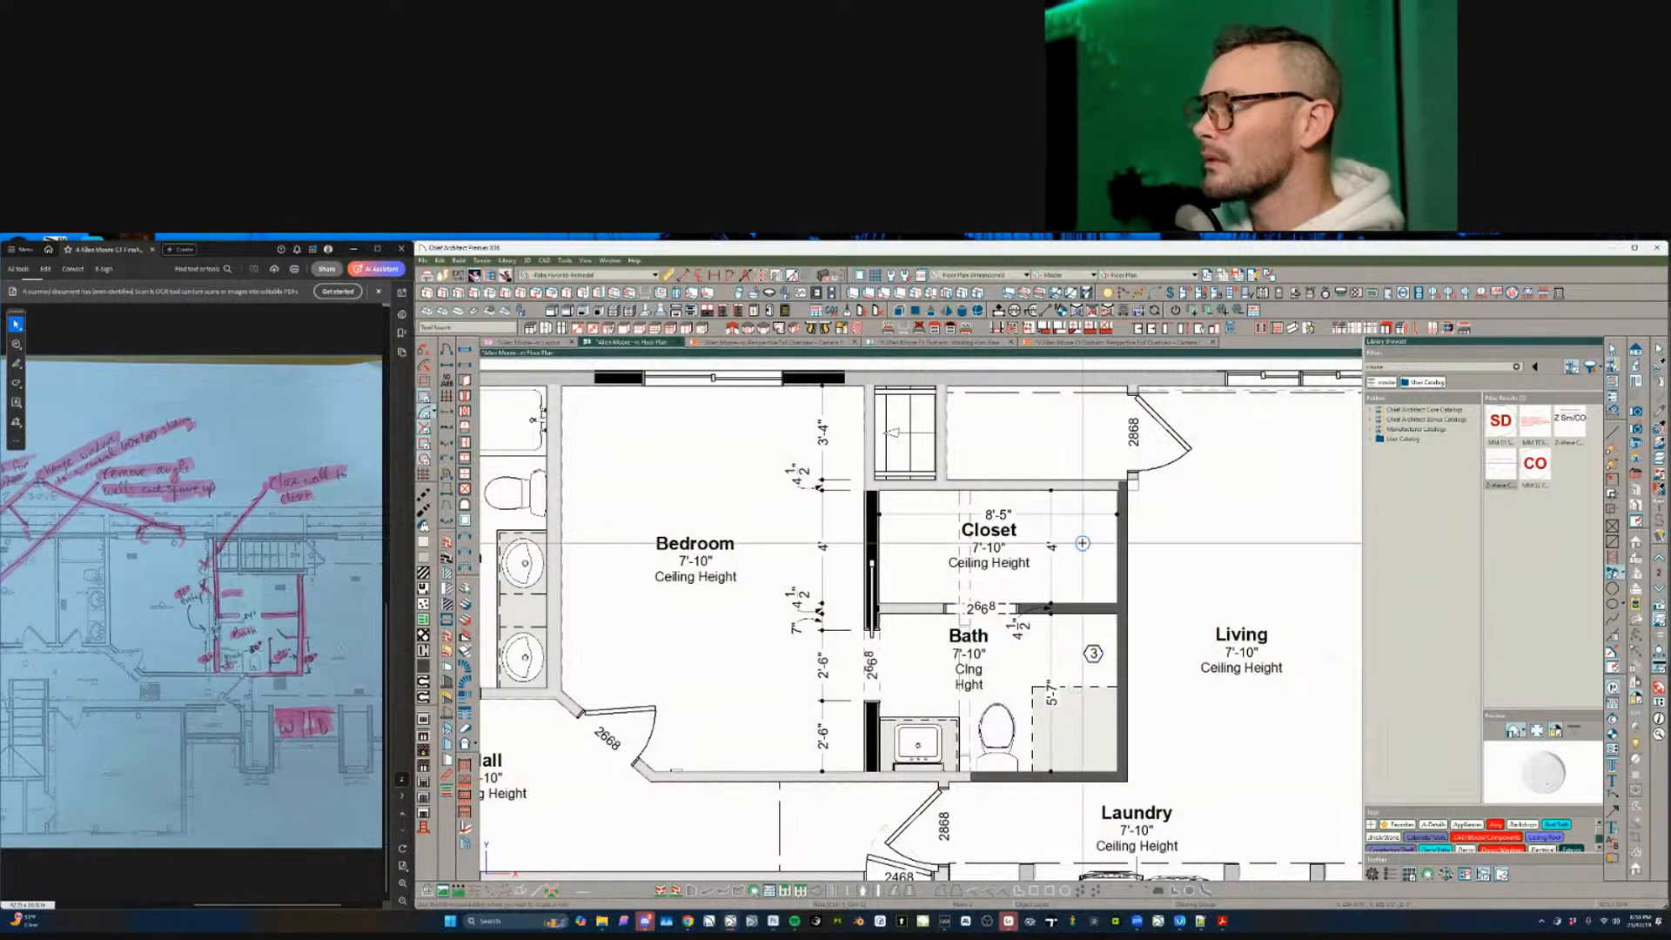
{"action": "scroll", "coordinate": [1082, 543], "scroll_direction": "down", "scroll_amount": 3}
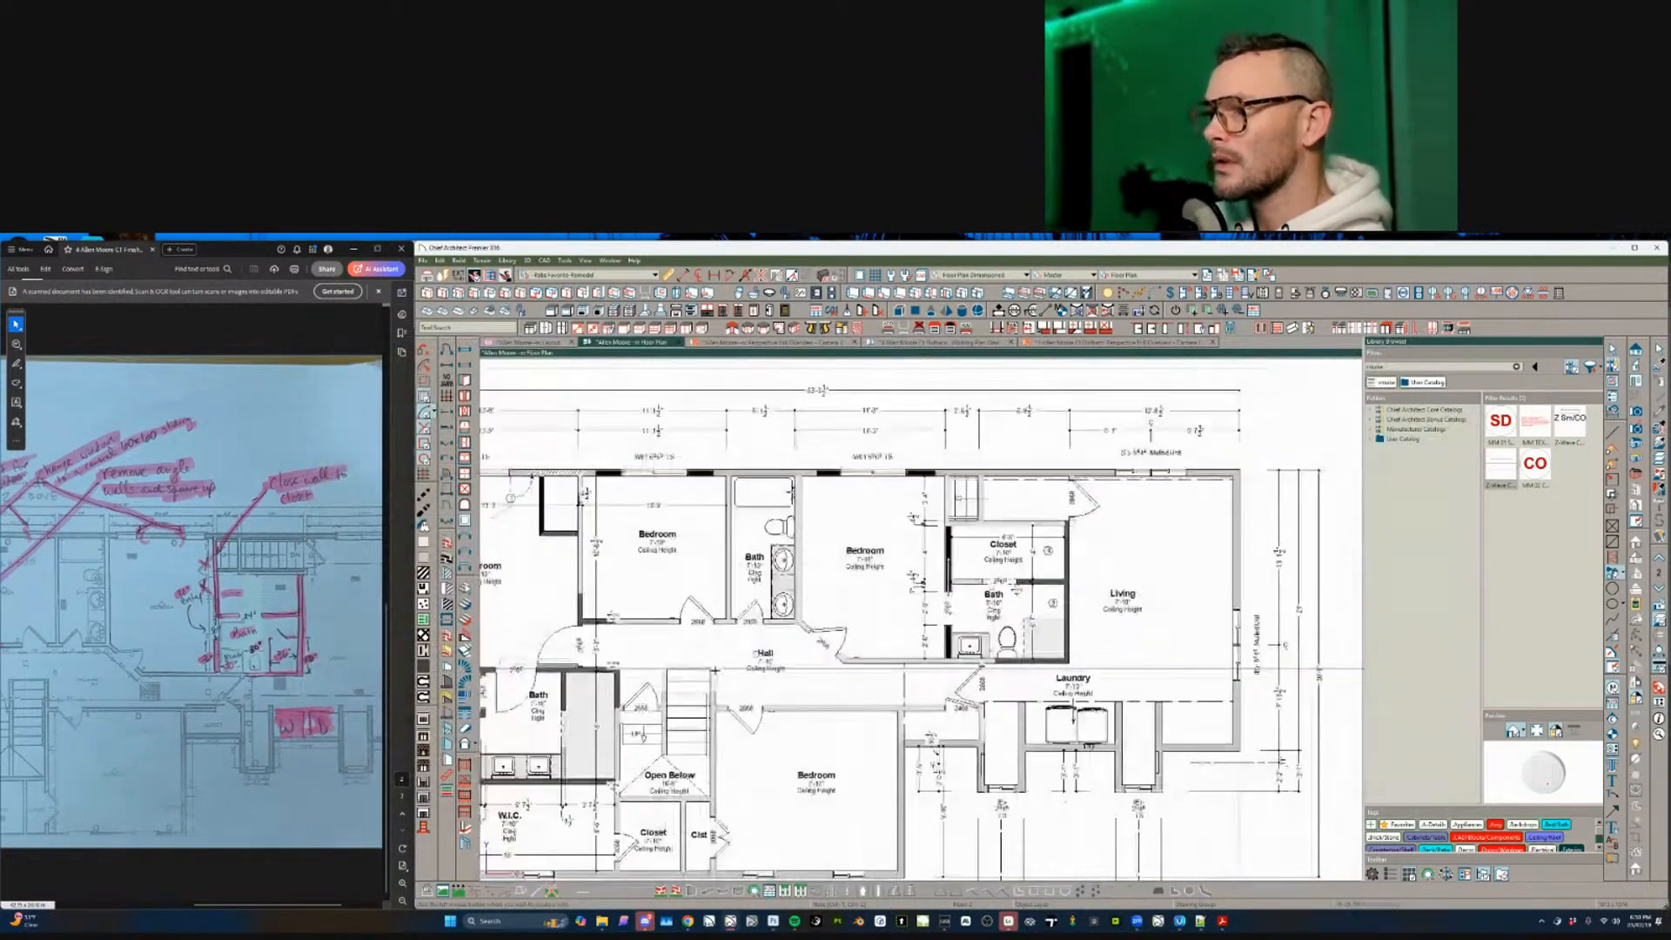
{"action": "scroll", "coordinate": [715, 669], "scroll_direction": "down", "scroll_amount": 2}
{"action": "scroll", "coordinate": [750, 639], "scroll_direction": "up", "scroll_amount": 4}
- Check the left bath's note marker, then paste copies of the note into the W.C. and W.I.C
{"action": "left_click", "coordinate": [688, 680]}
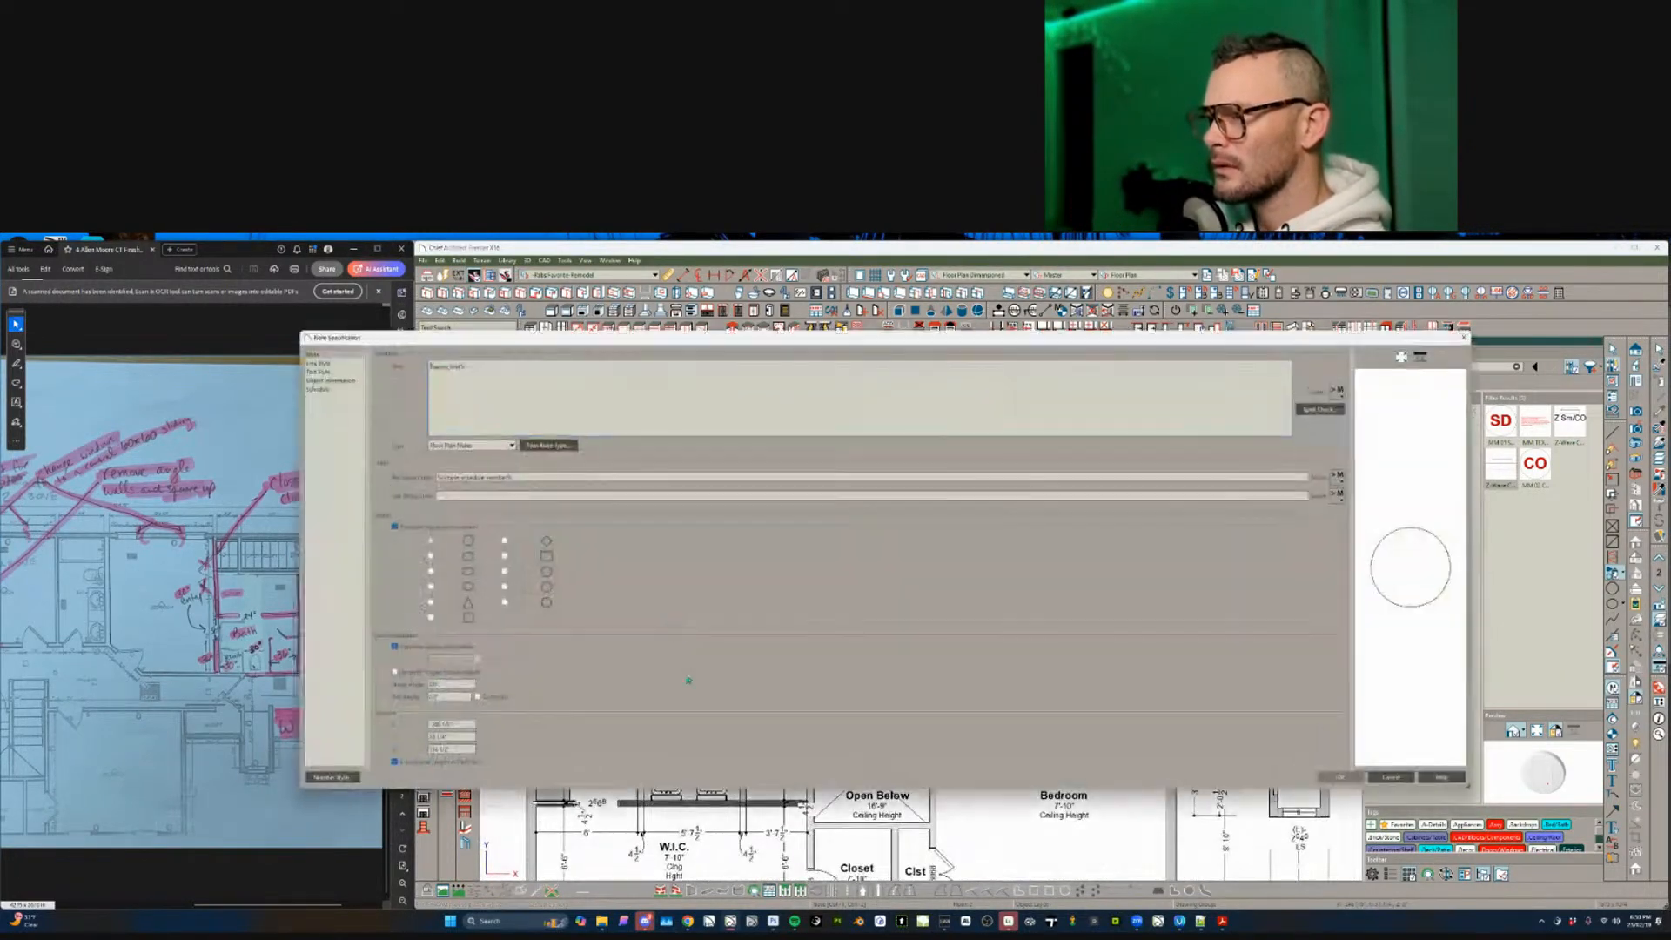
{"action": "key", "text": "Return"}
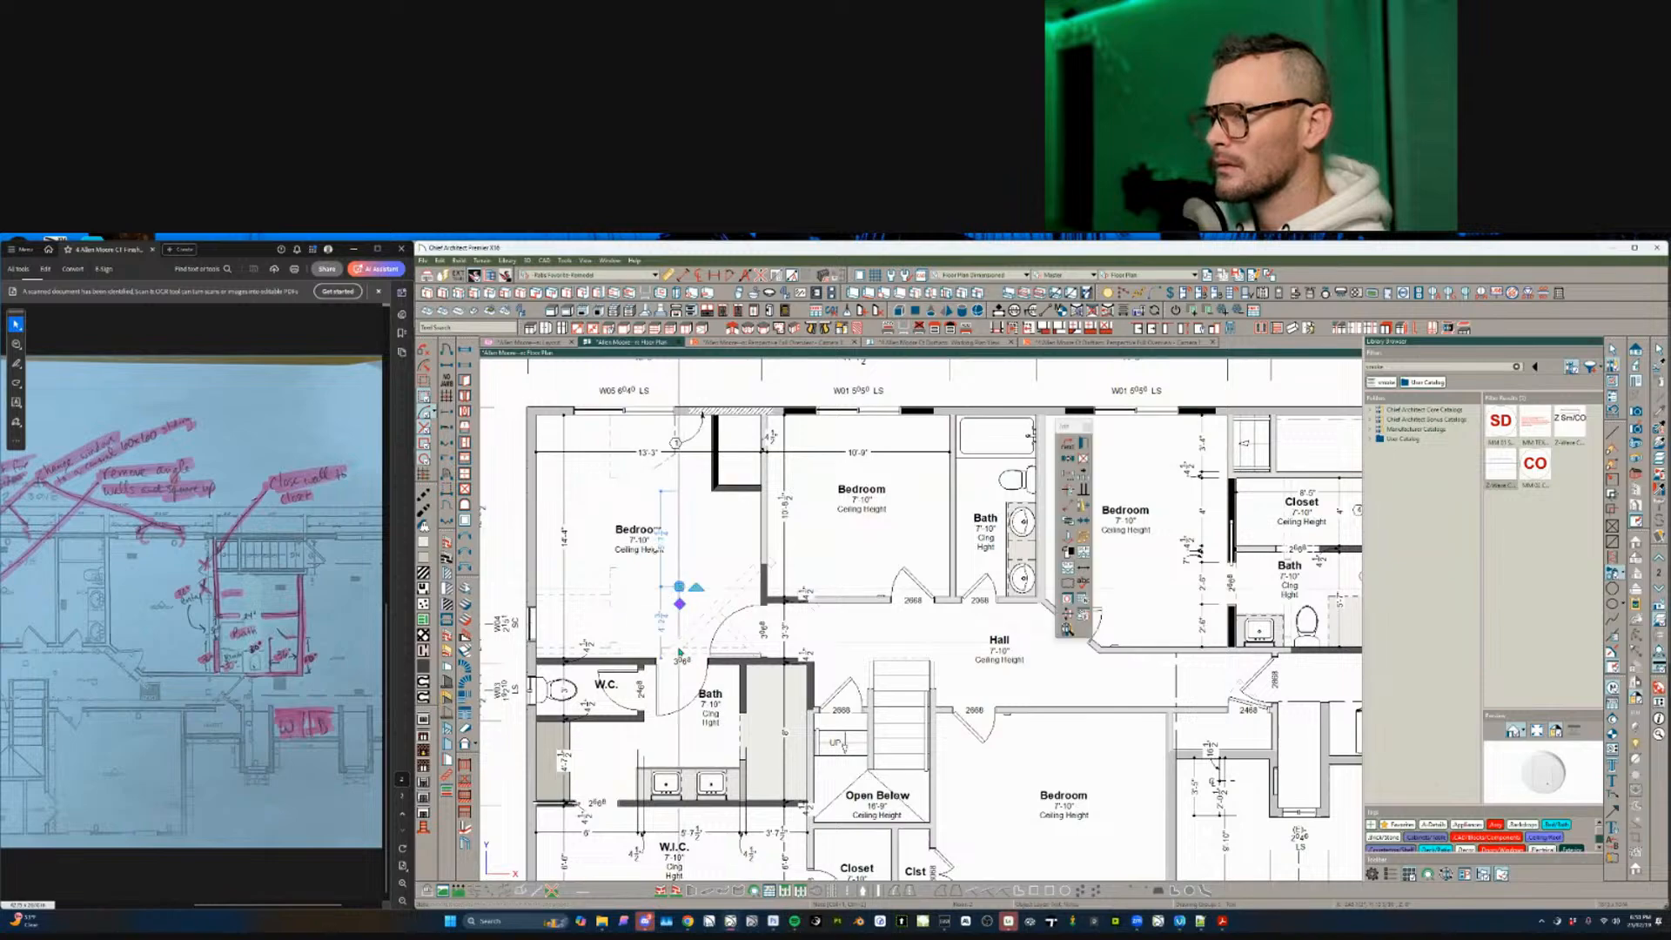
{"action": "scroll", "coordinate": [696, 662], "scroll_direction": "up", "scroll_amount": 3}
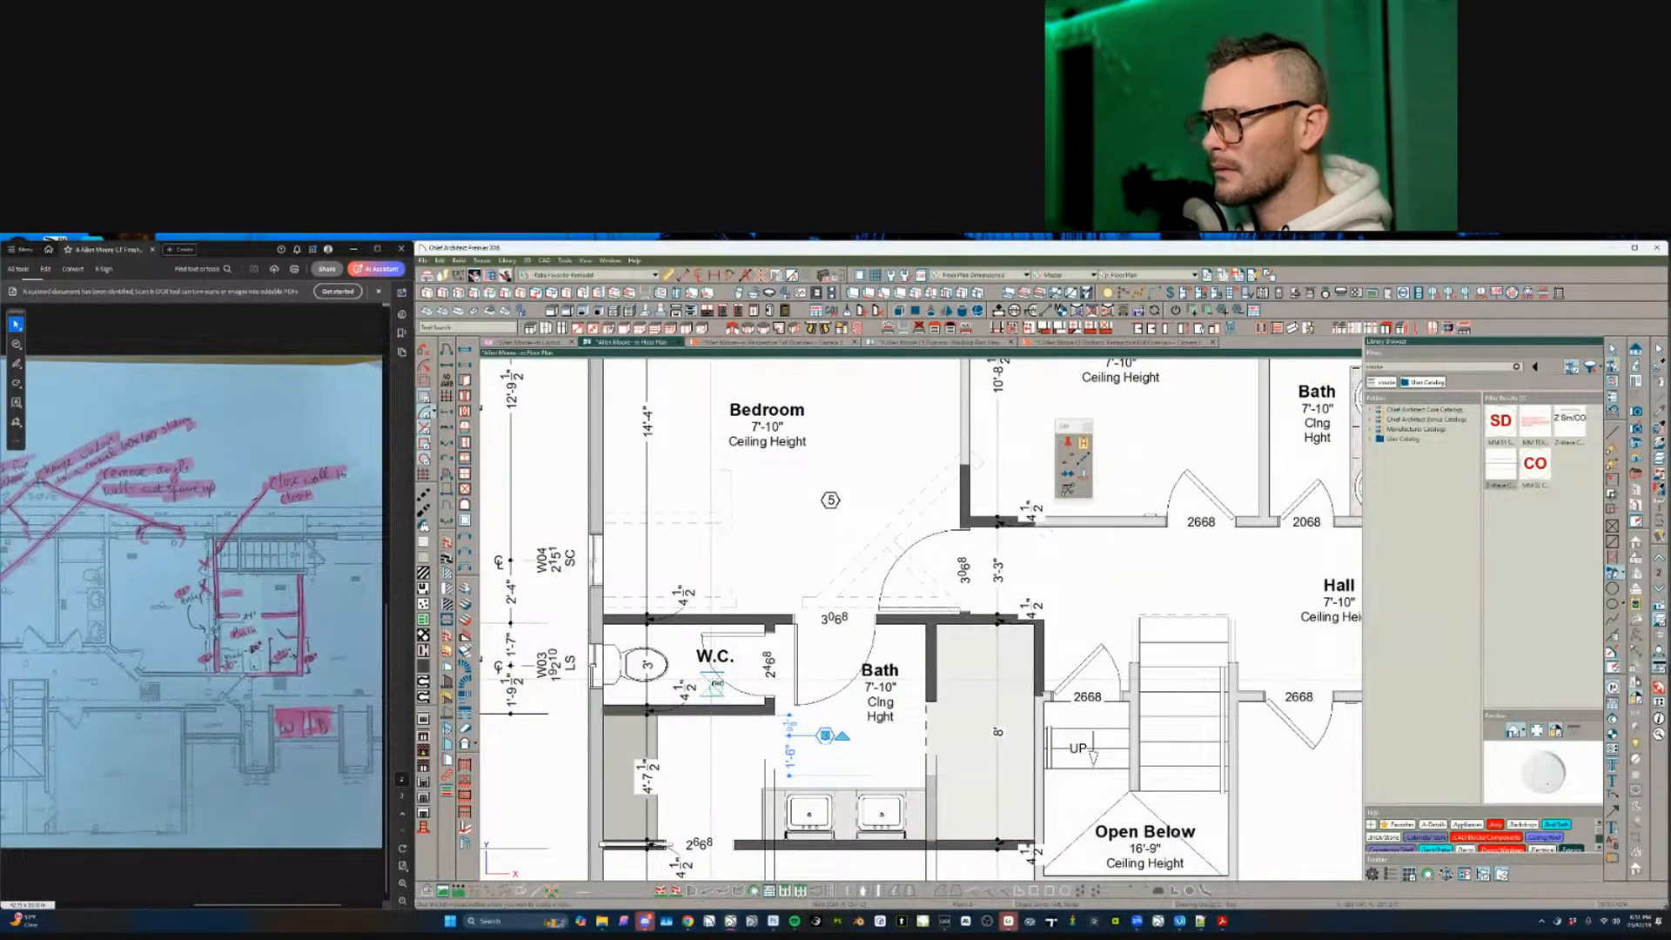
{"action": "left_click", "coordinate": [711, 685]}
{"action": "scroll", "coordinate": [728, 758], "scroll_direction": "down", "scroll_amount": 2}
{"action": "middle_click_drag", "start_coordinate": [832, 819], "coordinate": [825, 758]}
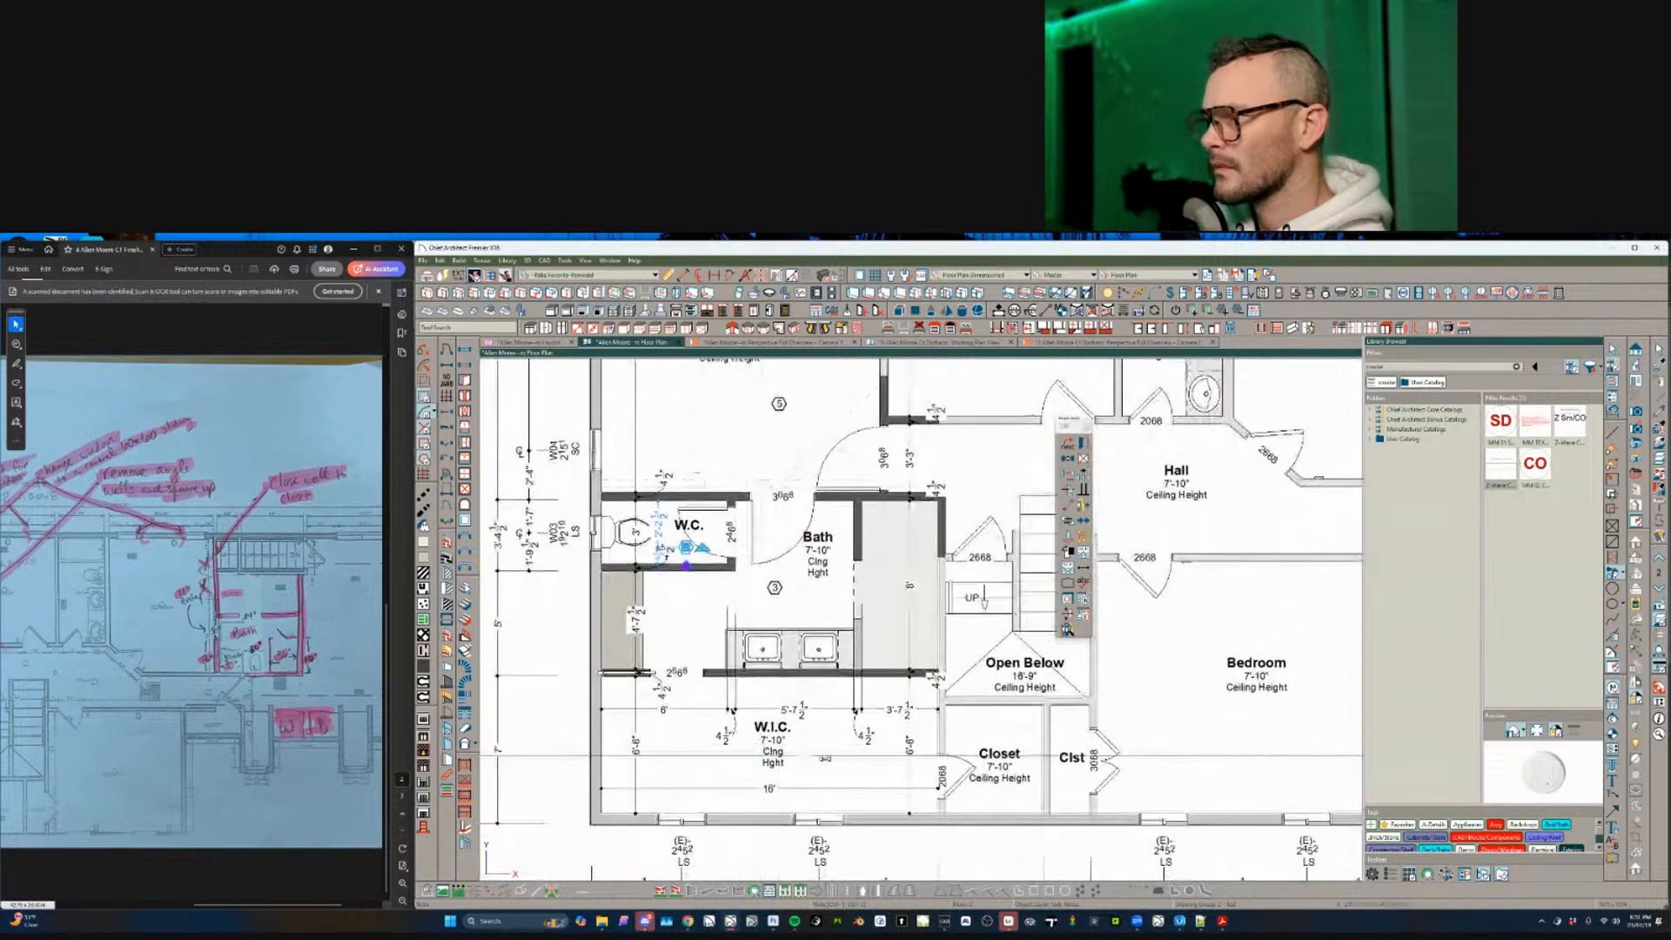
{"action": "left_click", "coordinate": [814, 743]}
- Pan the plan up toward the top exterior wall and clear the selection
{"action": "scroll", "coordinate": [809, 631], "scroll_direction": "up", "scroll_amount": 3}
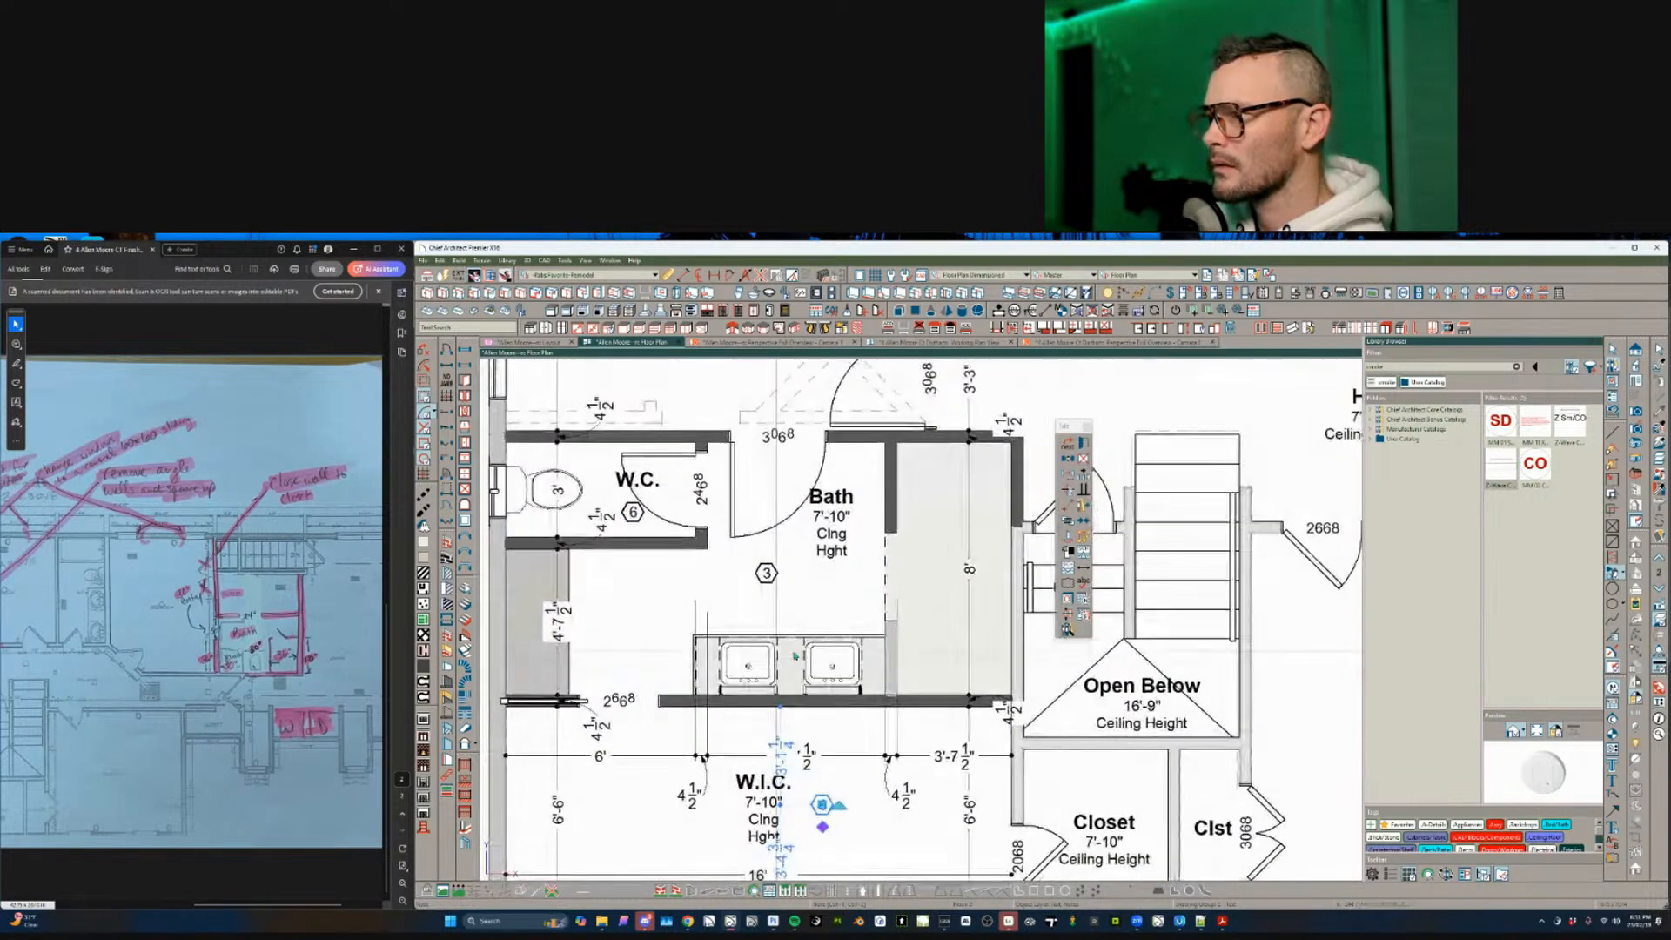
{"action": "scroll", "coordinate": [1005, 430], "scroll_direction": "down", "scroll_amount": 2}
{"action": "middle_click_drag", "start_coordinate": [1005, 431], "coordinate": [824, 685]}
{"action": "scroll", "coordinate": [831, 691], "scroll_direction": "down", "scroll_amount": 5}
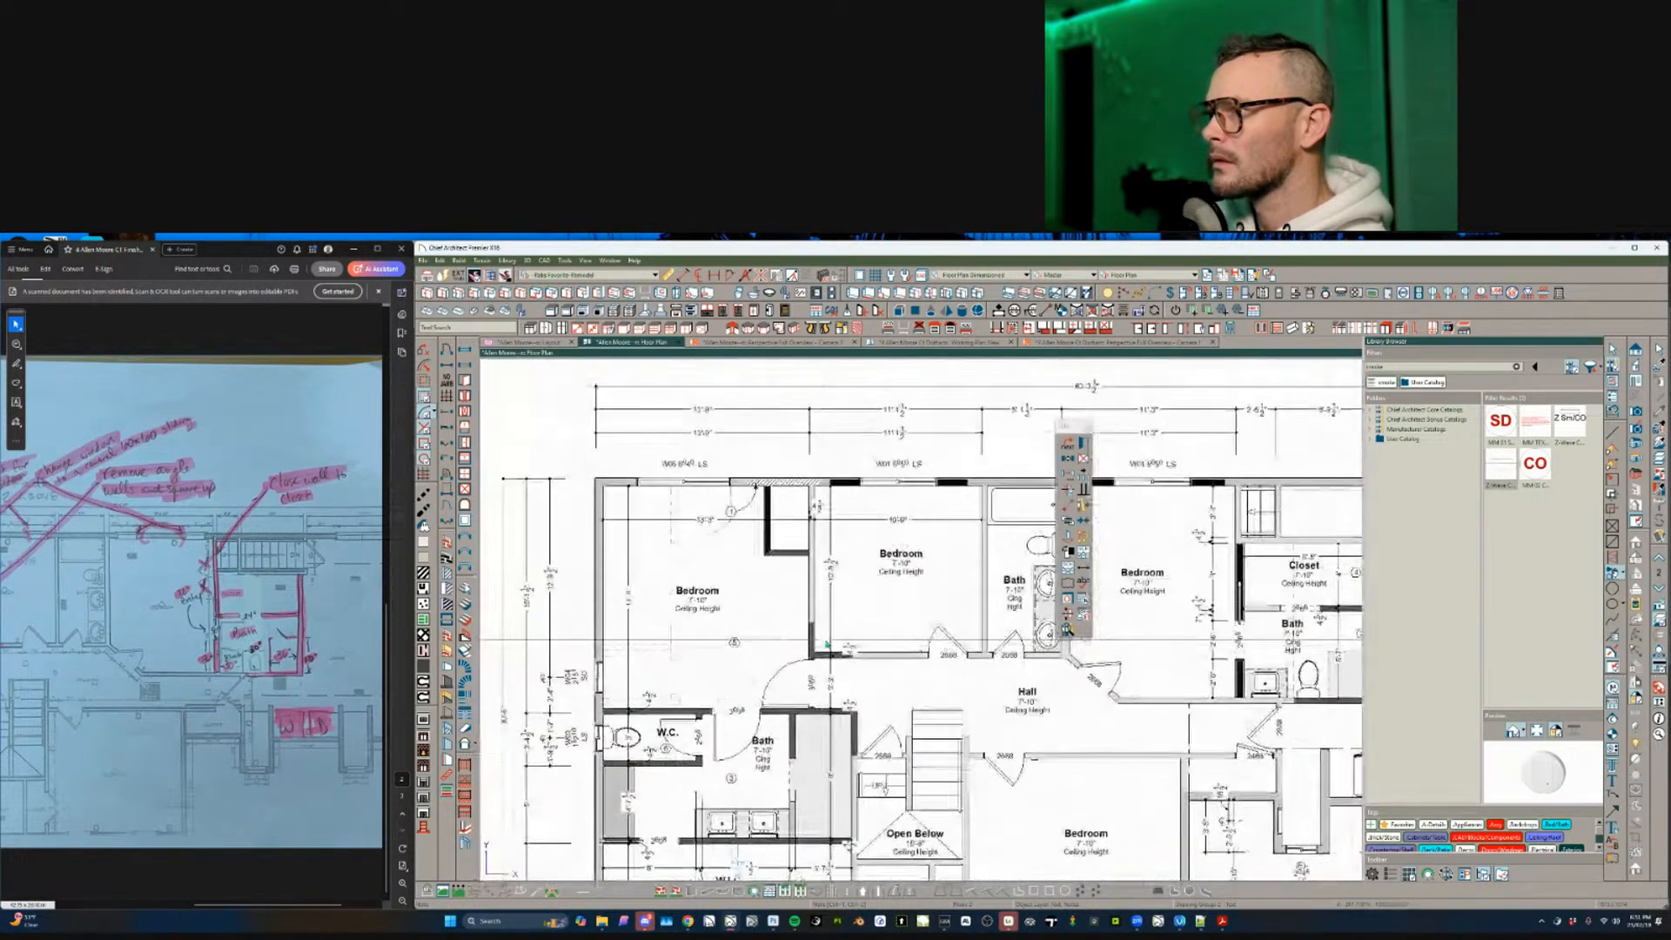
{"action": "scroll", "coordinate": [870, 625], "scroll_direction": "up", "scroll_amount": 1}
{"action": "middle_click_drag", "start_coordinate": [870, 625], "coordinate": [585, 628]}
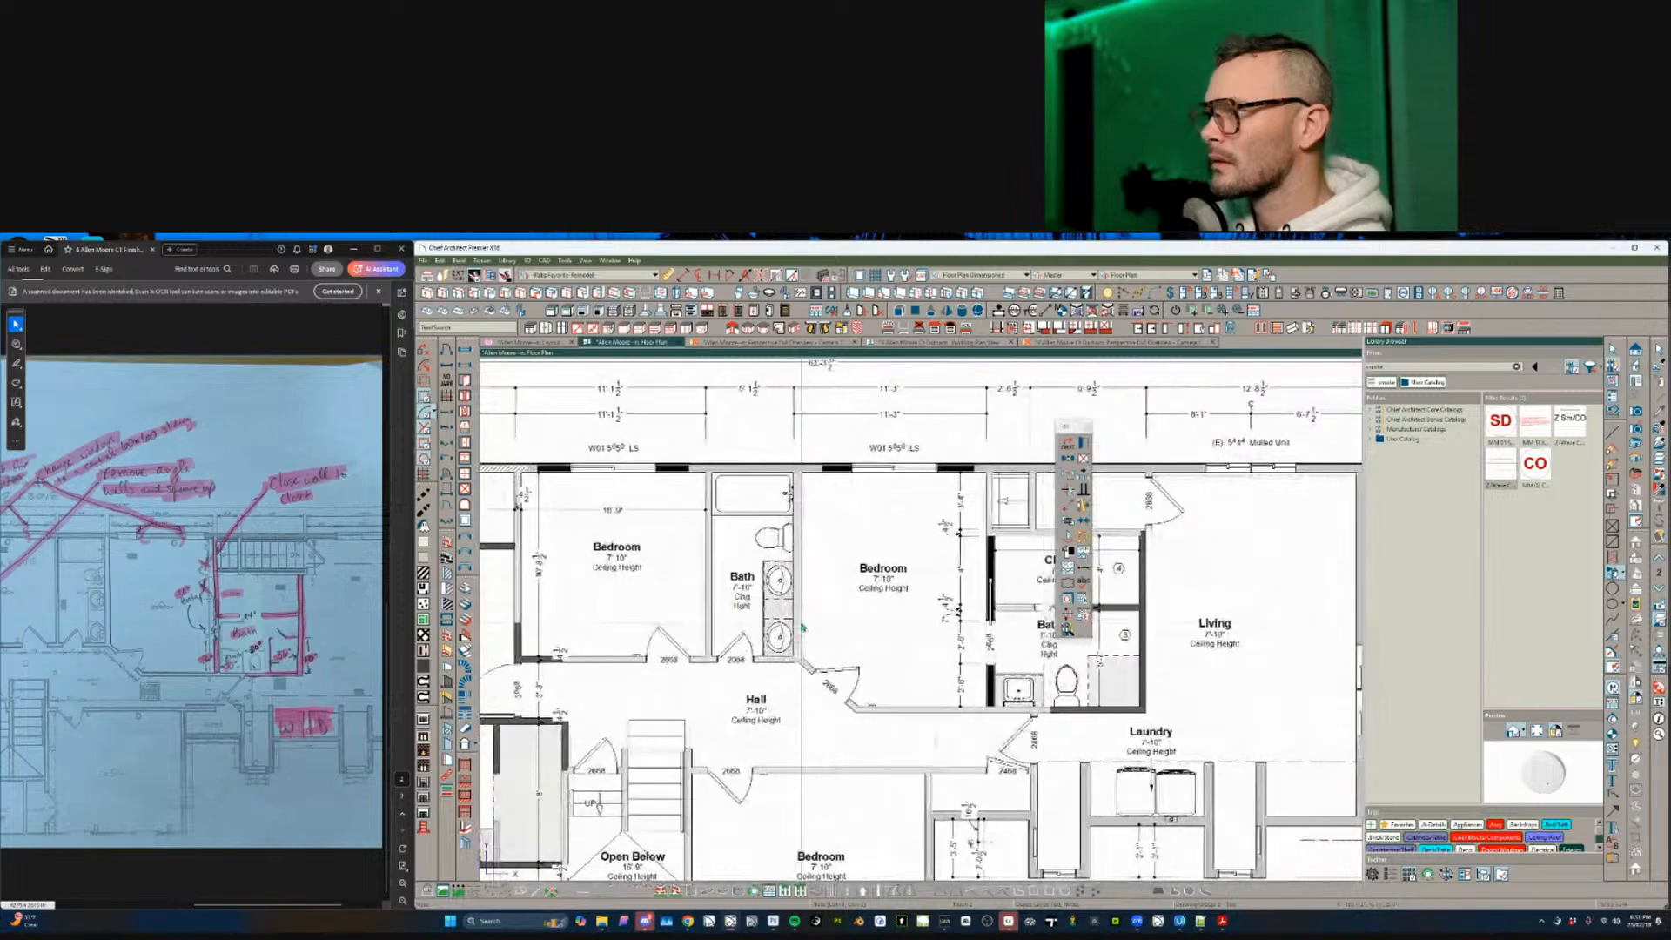
{"action": "scroll", "coordinate": [581, 557], "scroll_direction": "down", "scroll_amount": 2}
{"action": "middle_click_drag", "start_coordinate": [576, 502], "coordinate": [783, 609]}
{"action": "key", "text": "Escape"}
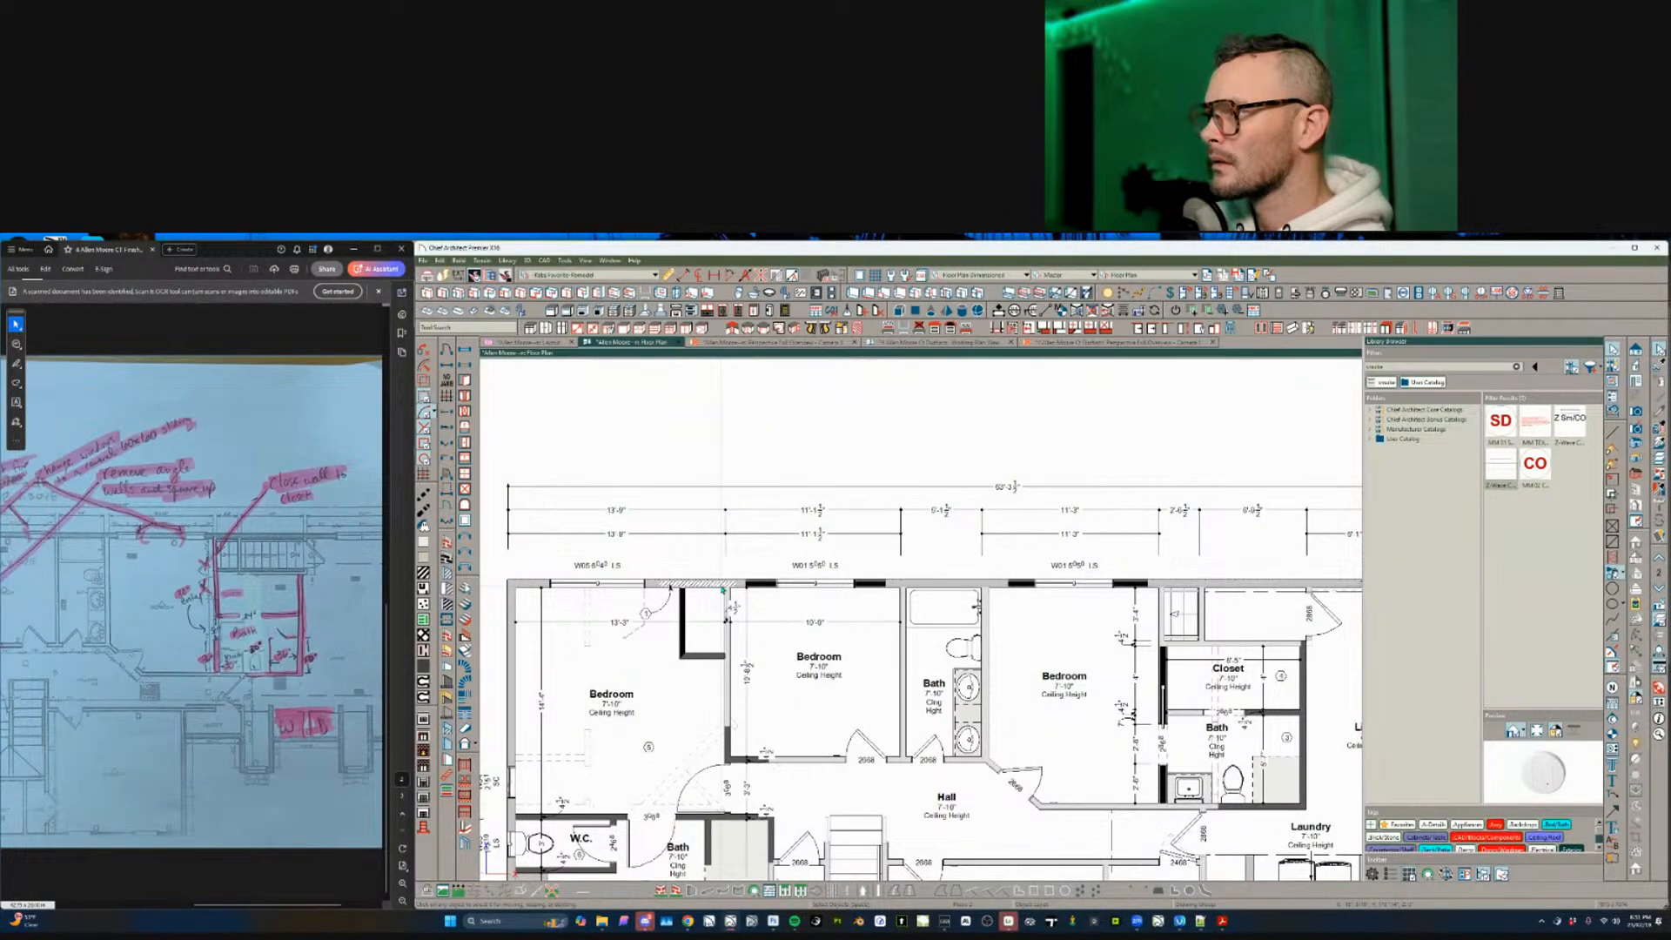
- Shorten the top exterior wall section beside window W01, then zoom out to the full floor
{"action": "left_click", "coordinate": [1069, 581]}
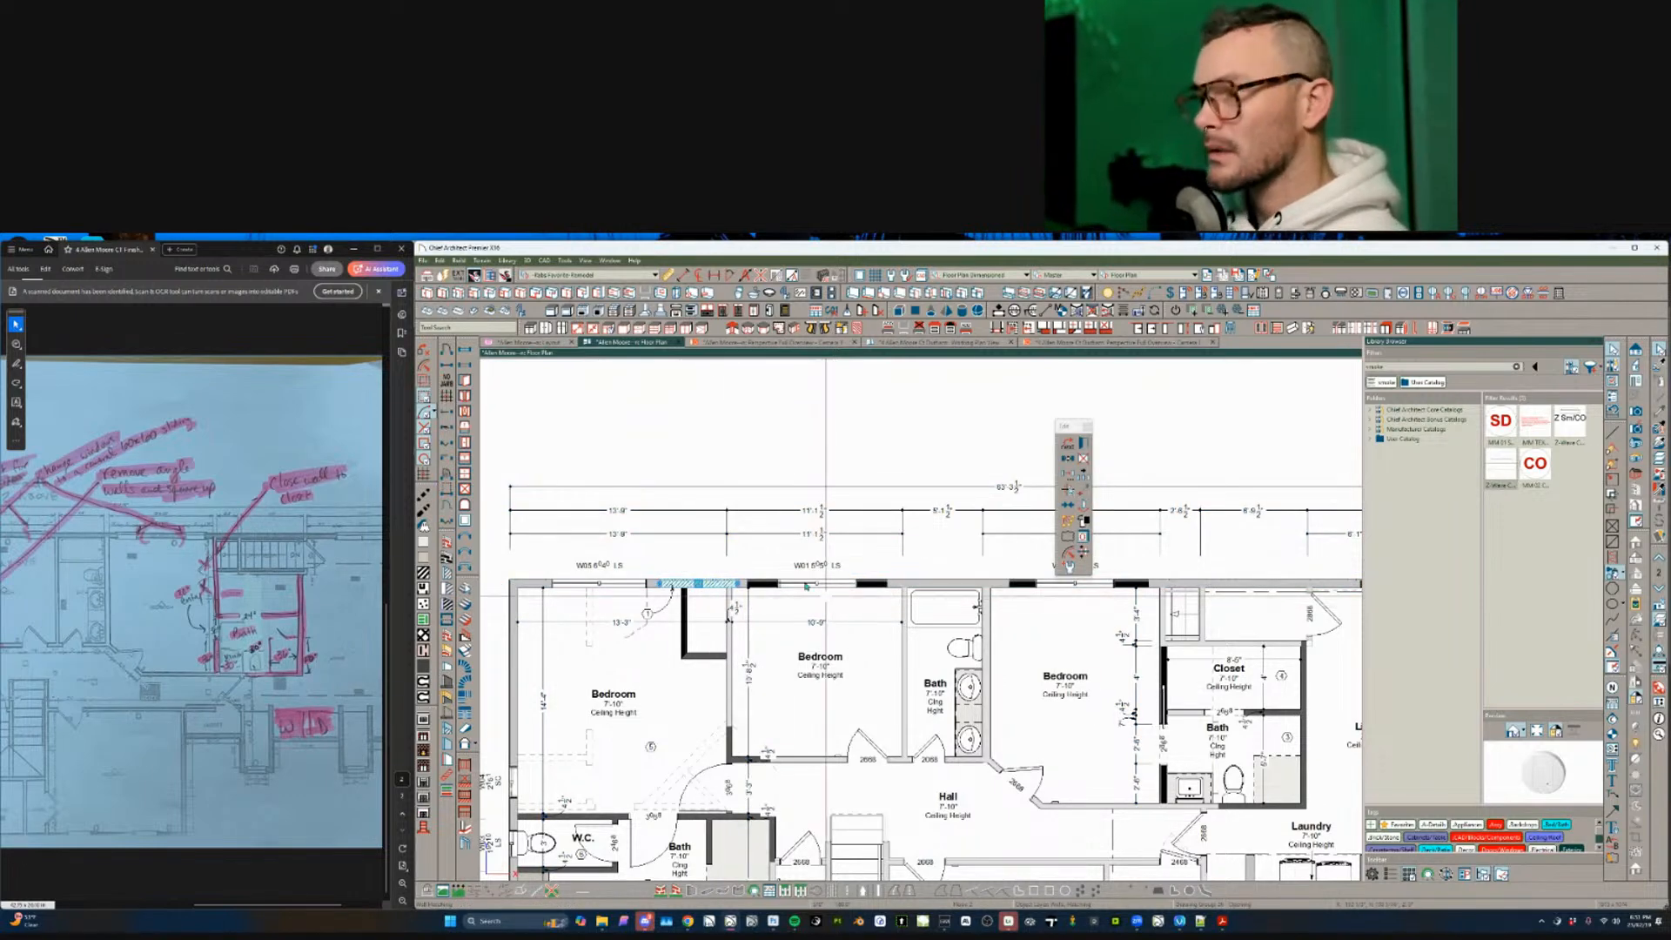
{"action": "key", "text": "Escape"}
{"action": "left_click", "coordinate": [764, 585]}
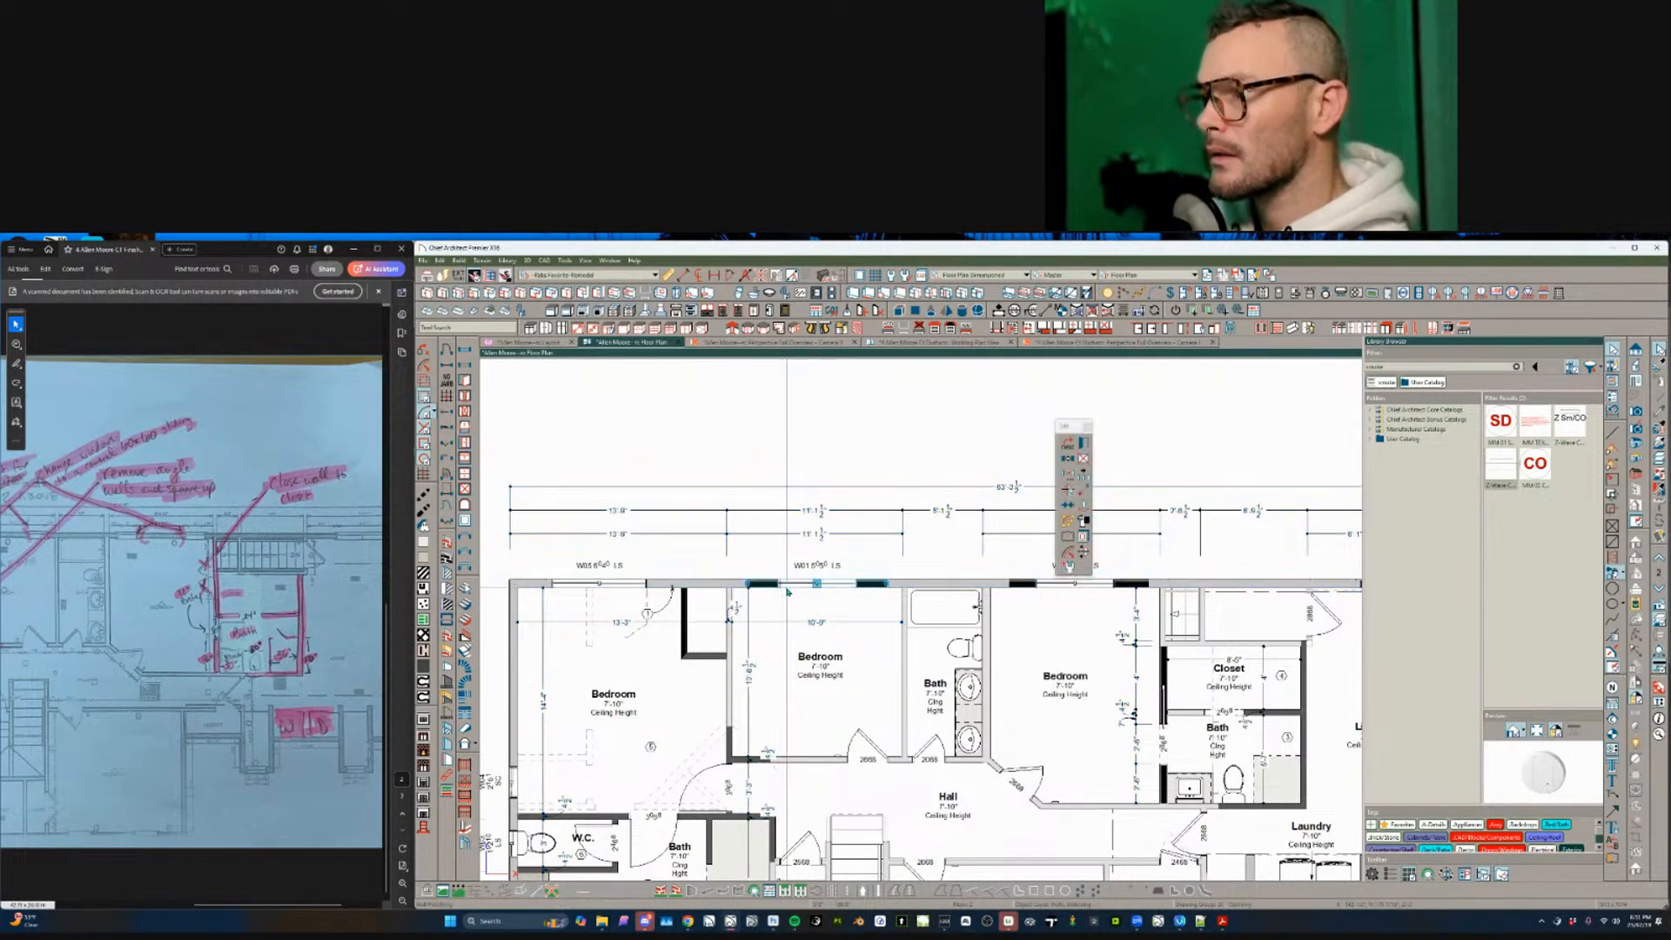
{"action": "left_click", "coordinate": [816, 581]}
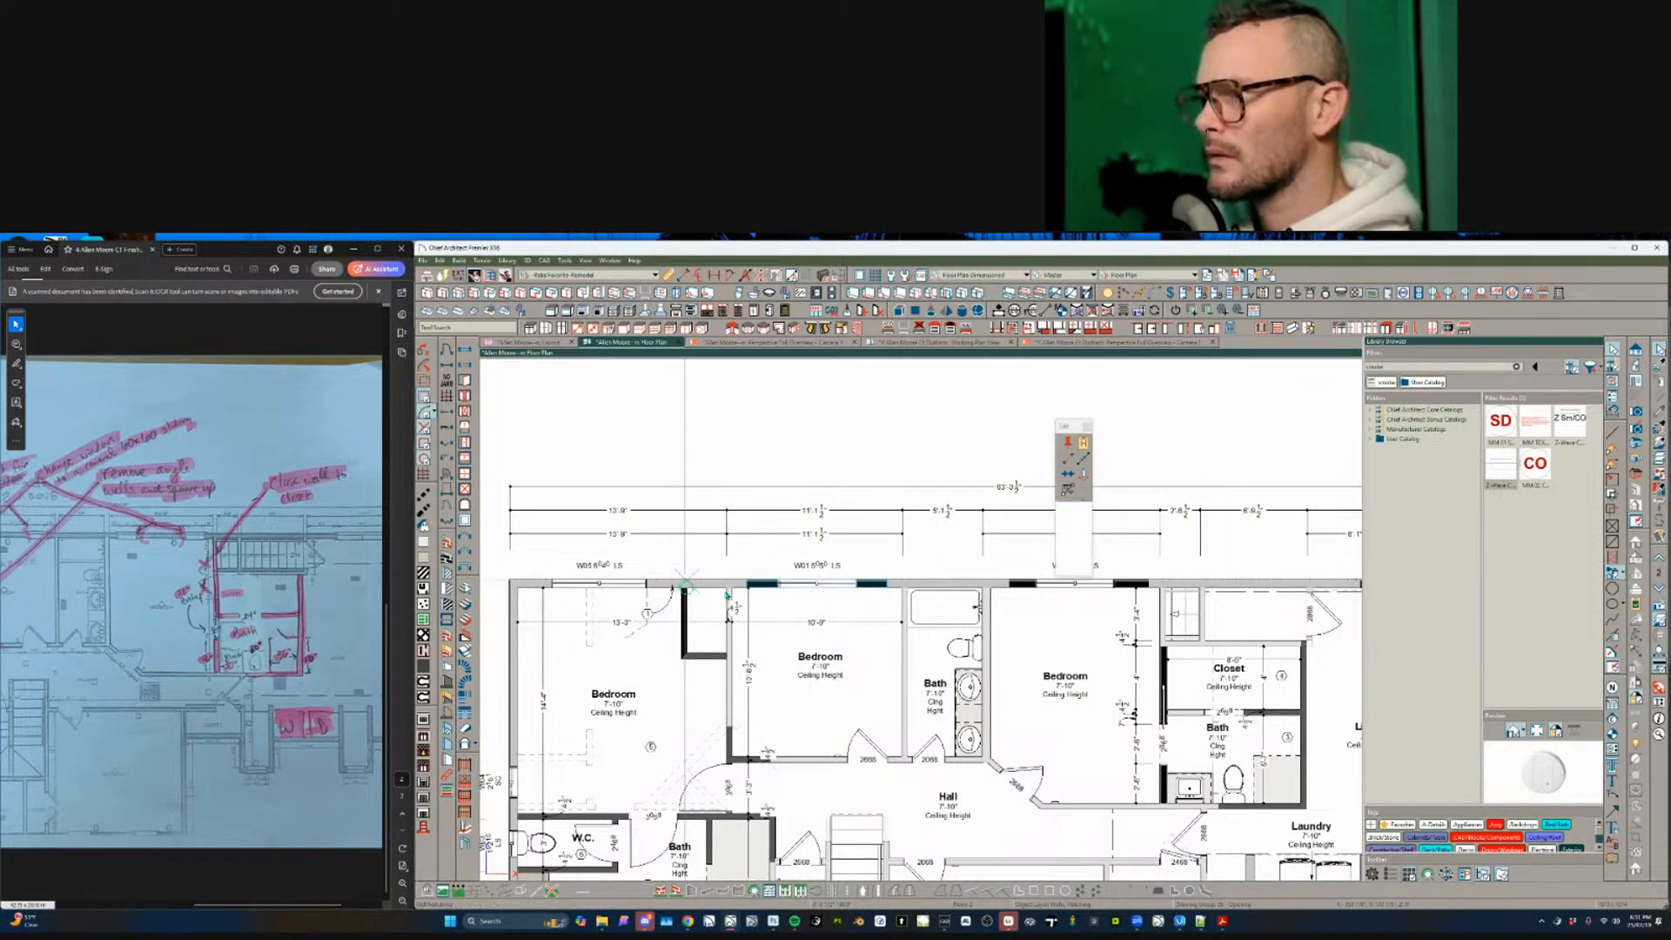
{"action": "key", "text": "Escape"}
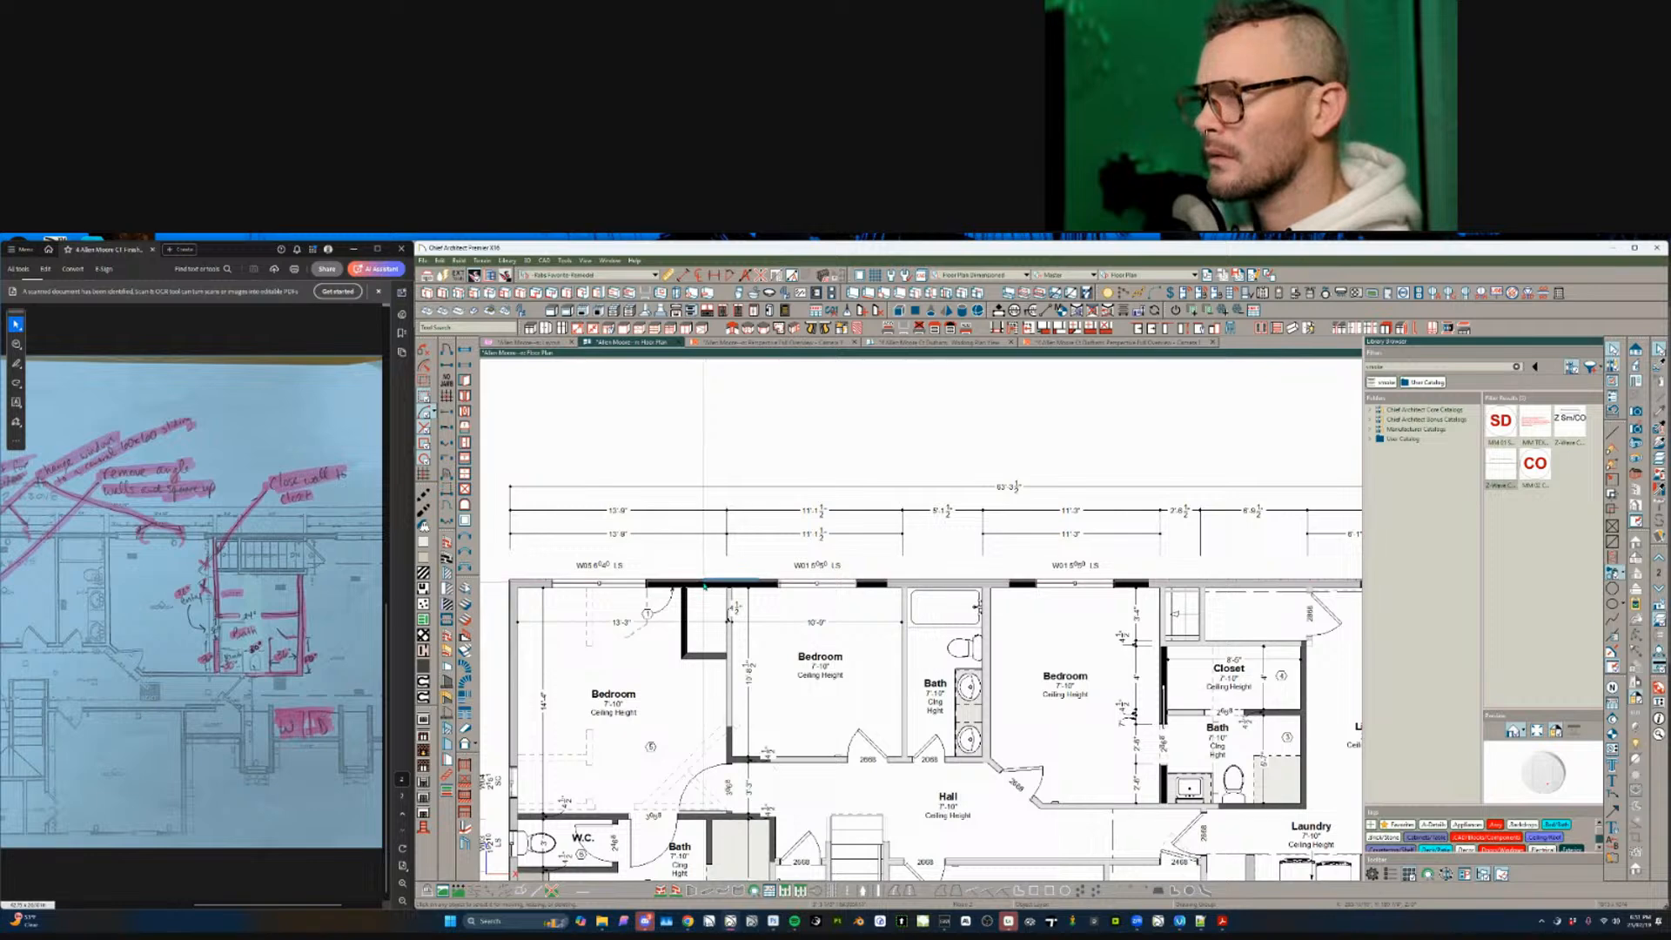
{"action": "left_click", "coordinate": [704, 584]}
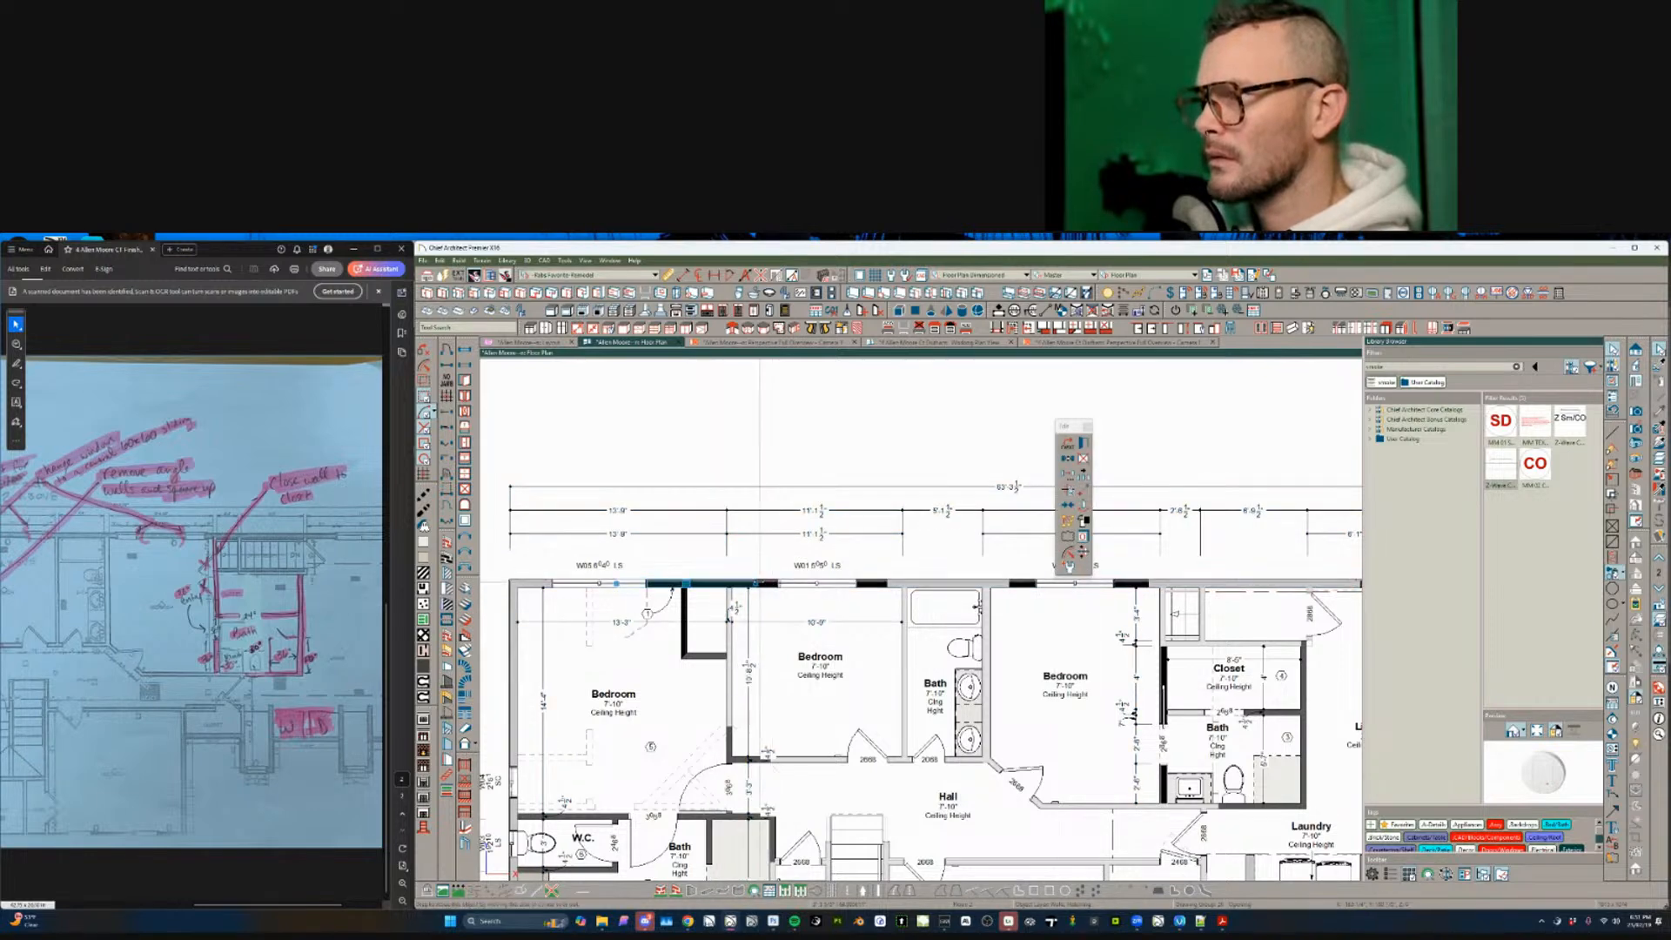
{"action": "left_click_drag", "start_coordinate": [714, 583], "coordinate": [713, 583]}
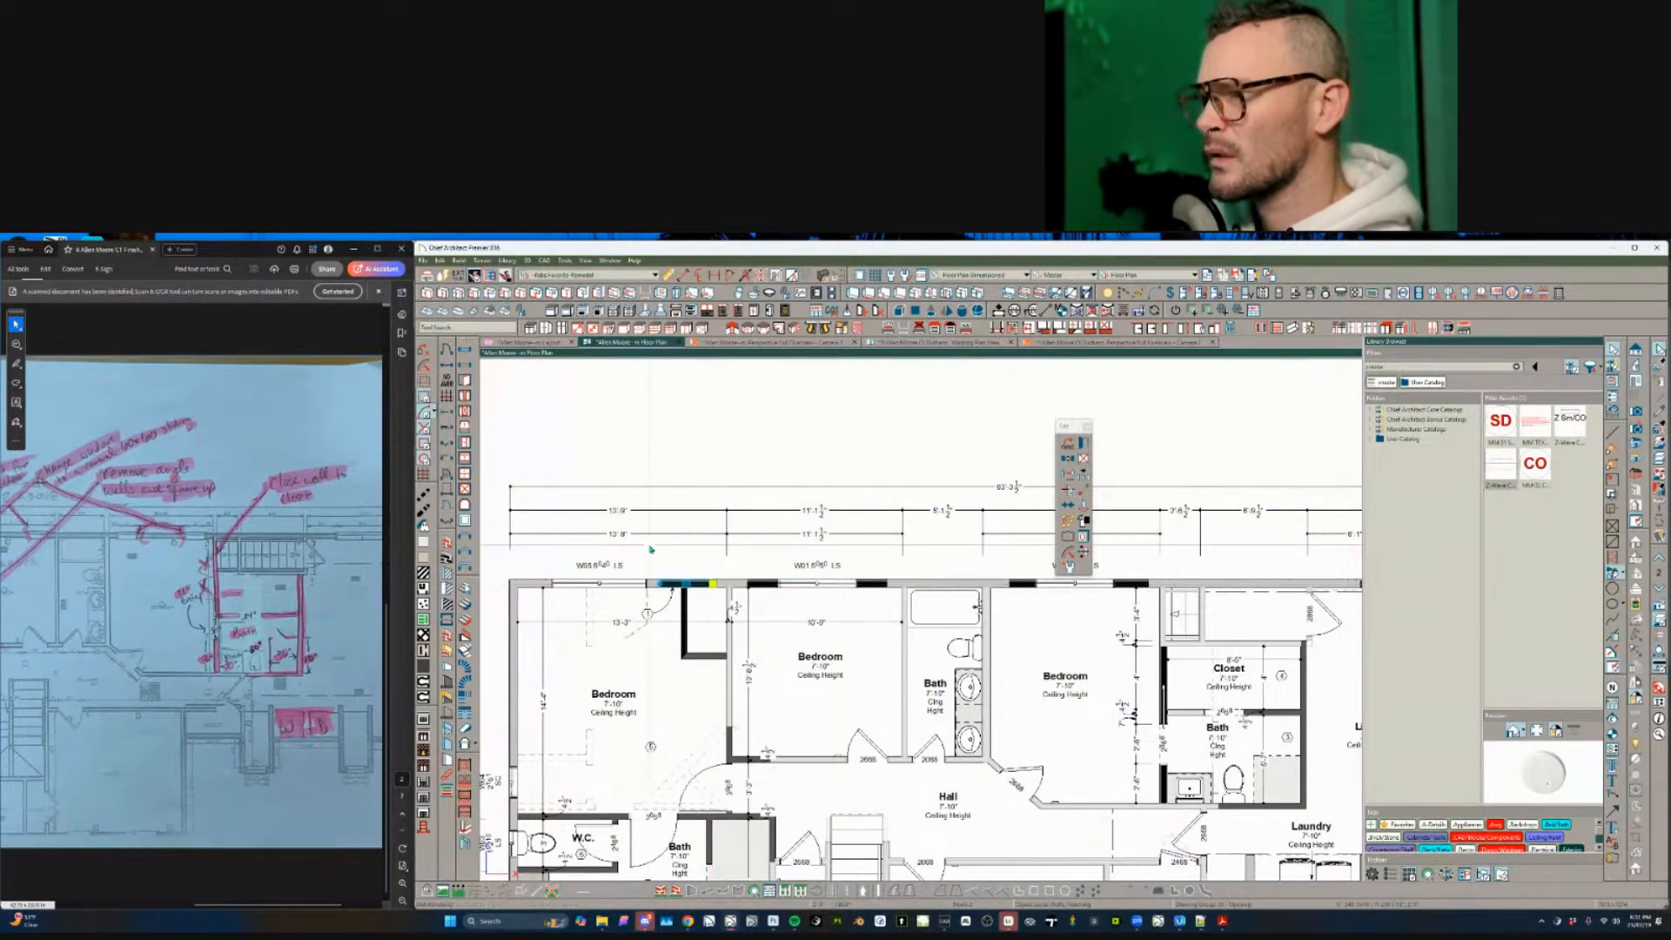
{"action": "key", "text": "Escape"}
{"action": "middle_click_drag", "start_coordinate": [851, 723], "coordinate": [836, 716]}
{"action": "scroll", "coordinate": [835, 716], "scroll_direction": "down", "scroll_amount": 5}
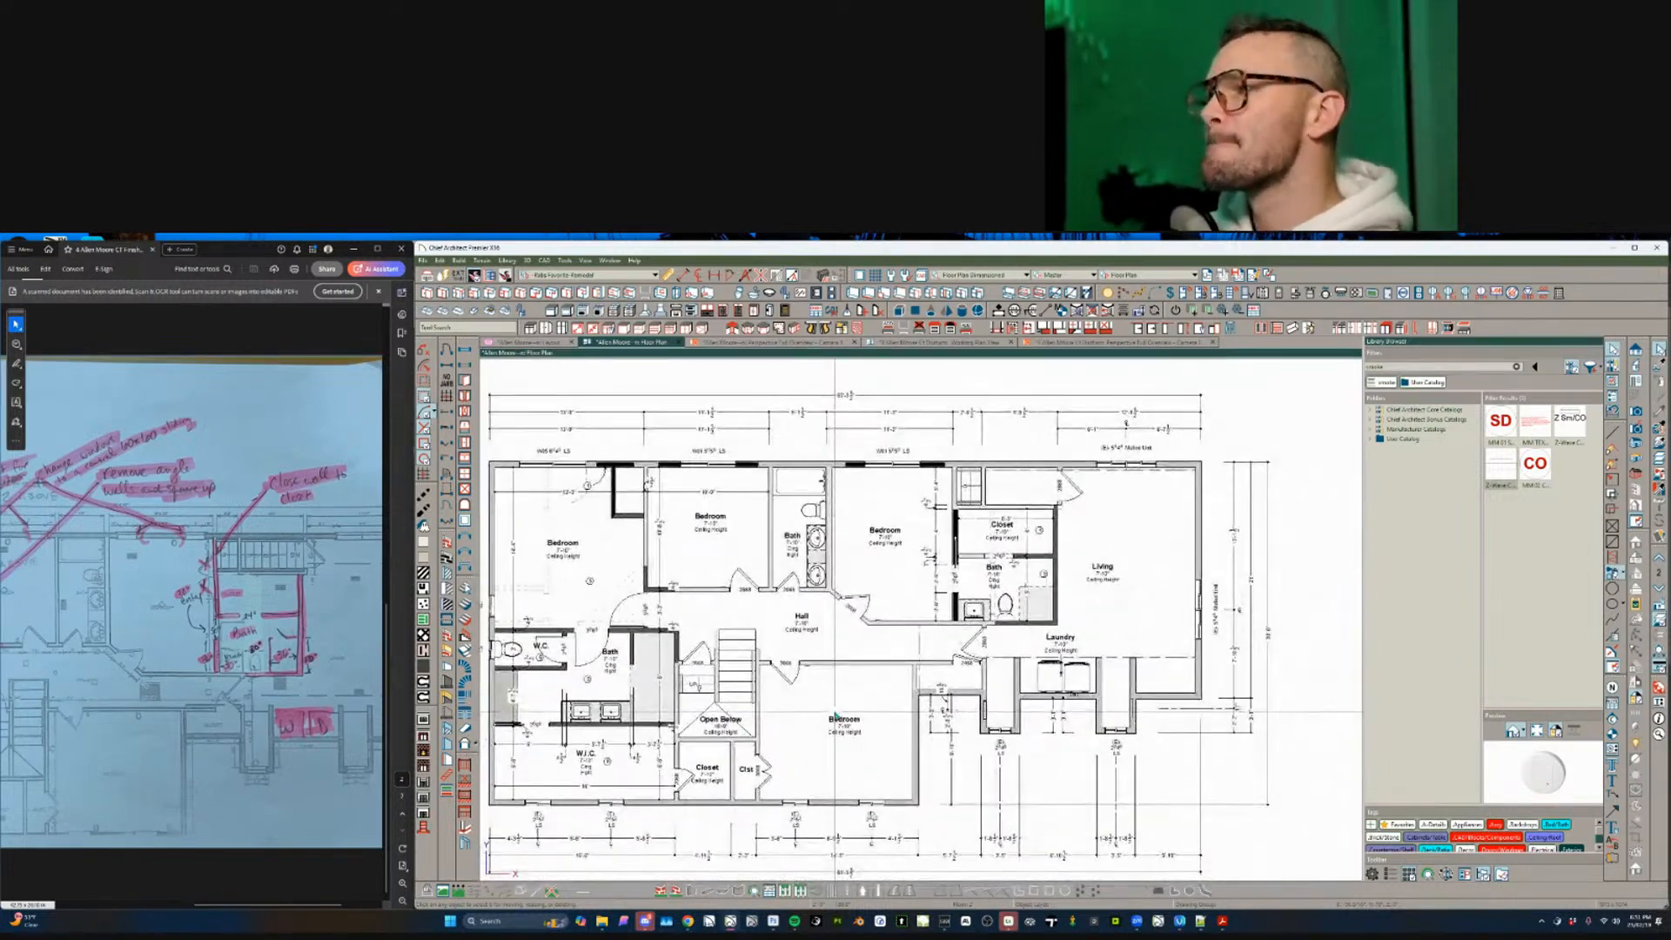
{"action": "scroll", "coordinate": [913, 690], "scroll_direction": "down", "scroll_amount": 1}
{"action": "scroll", "coordinate": [913, 690], "scroll_direction": "down", "scroll_amount": 2}
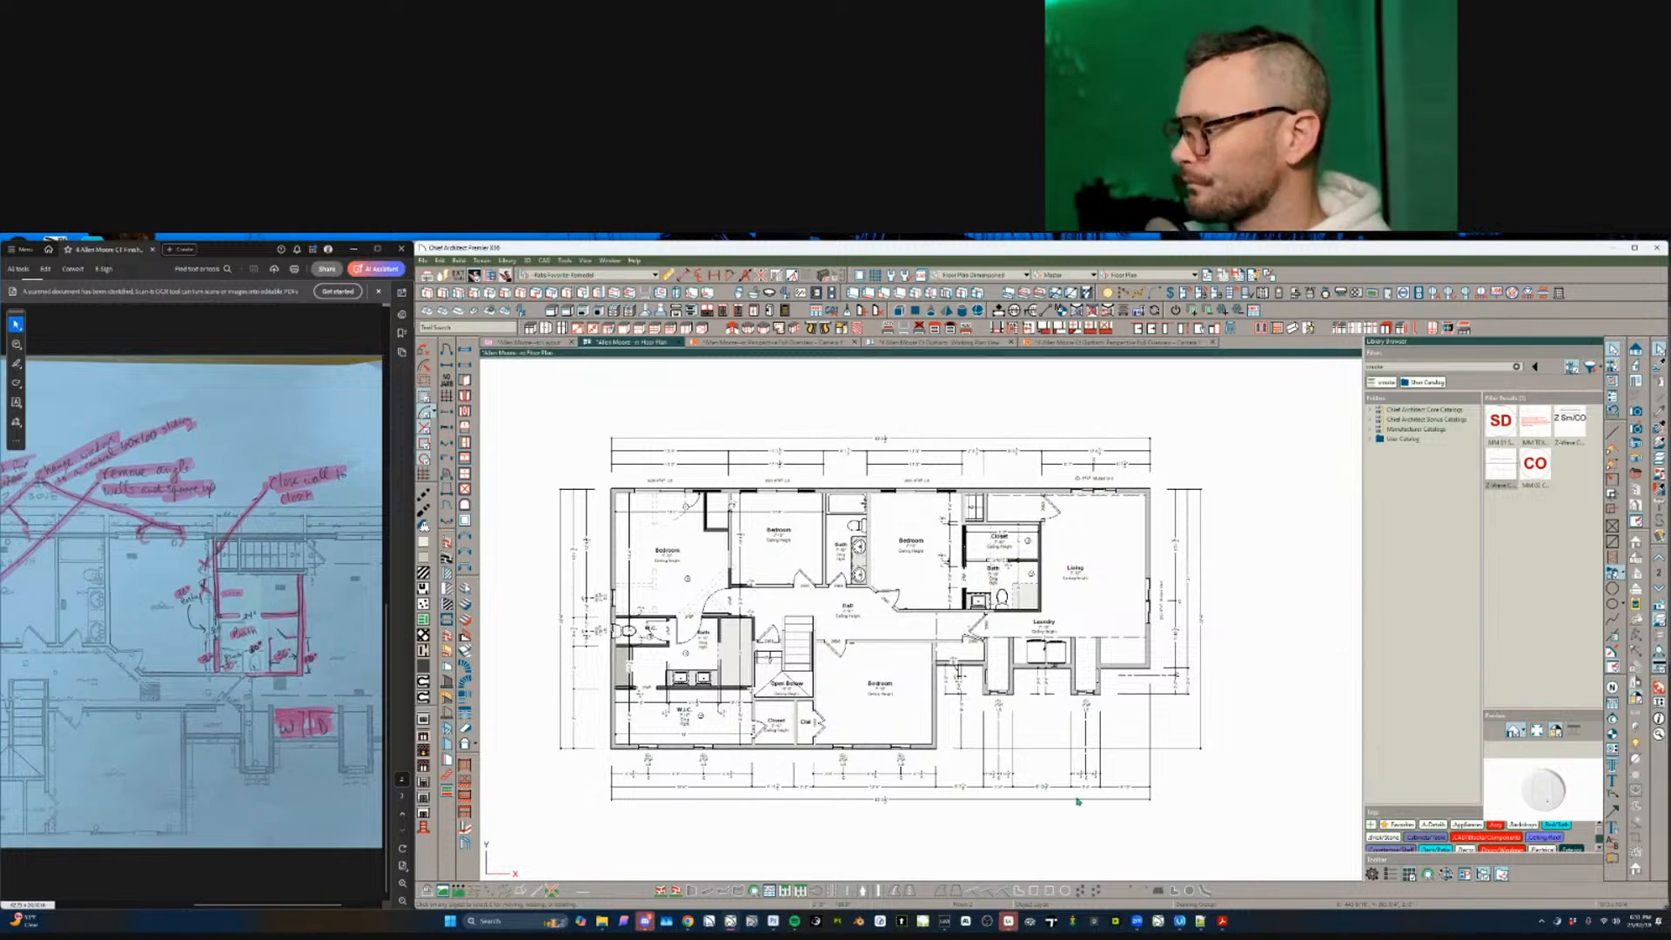
- Switch to layout sheet A-3 and widen the left floor-plan box
{"action": "key", "text": "ctrl+Tab"}
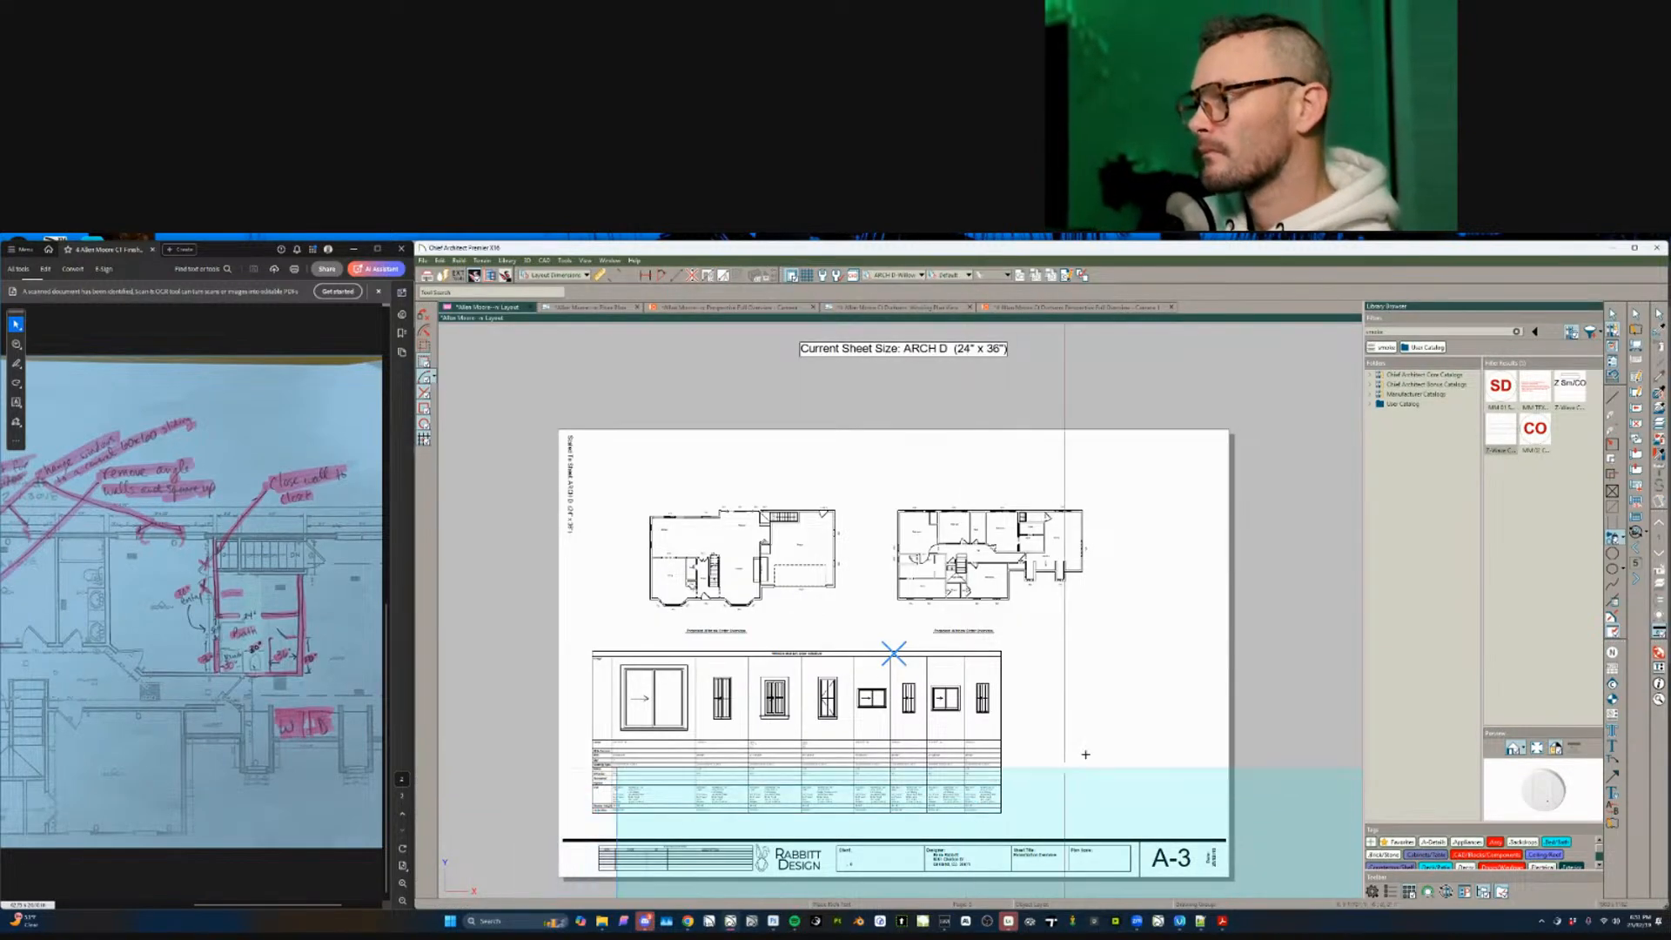
{"action": "scroll", "coordinate": [824, 796], "scroll_direction": "up", "scroll_amount": 5}
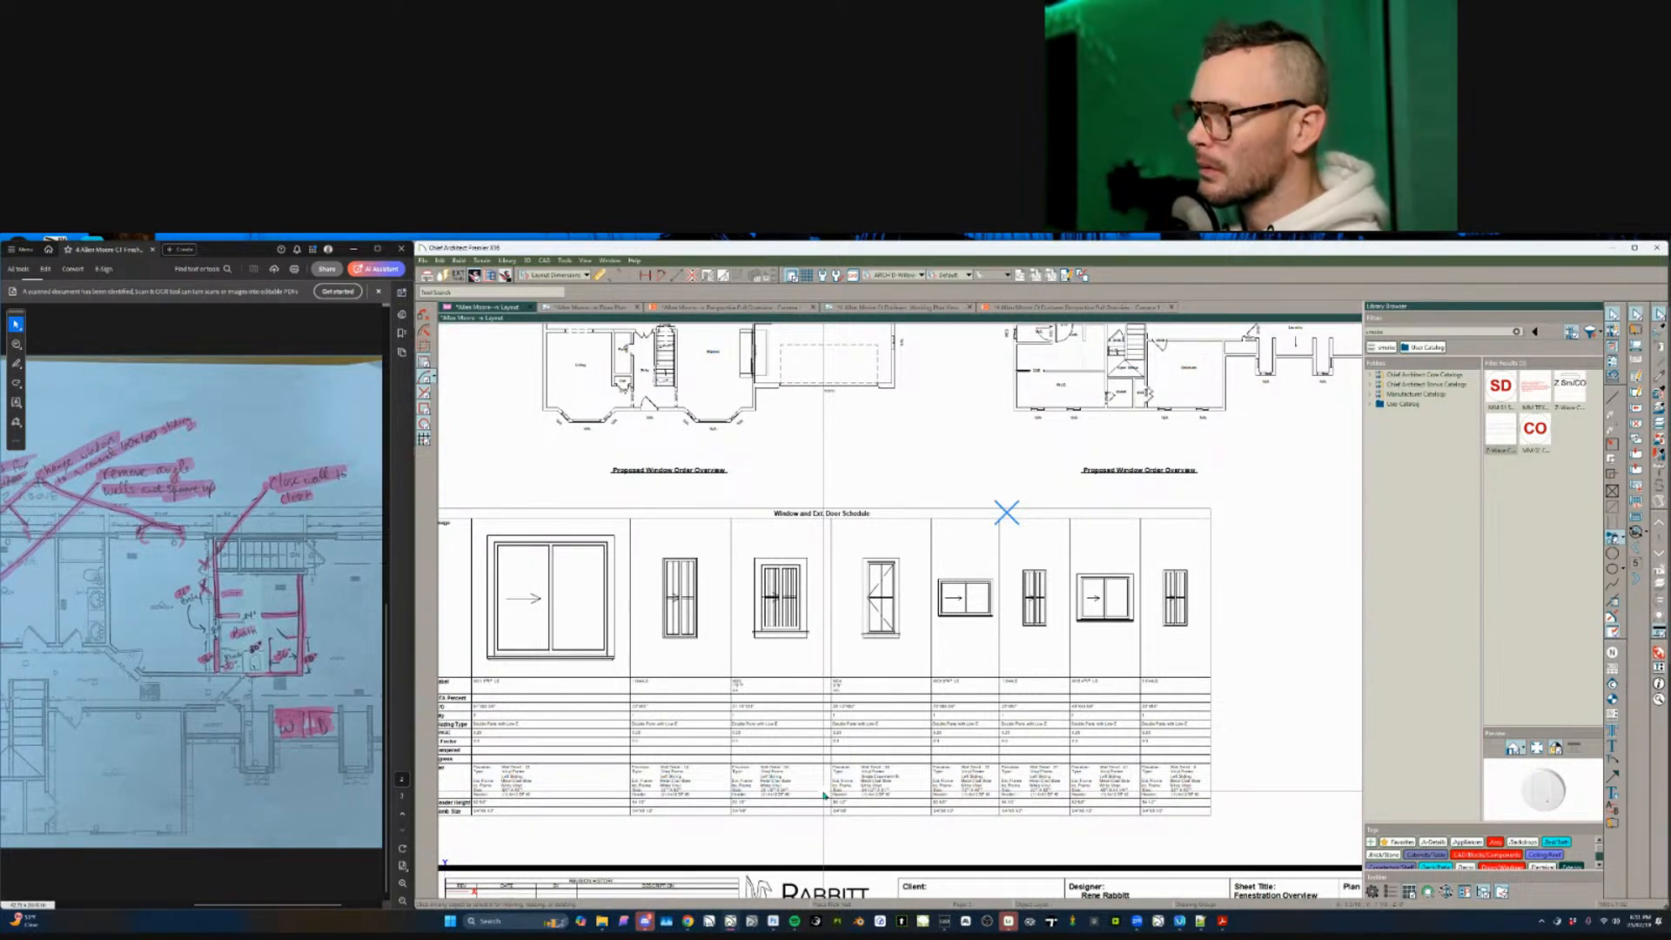
{"action": "scroll", "coordinate": [825, 795], "scroll_direction": "down", "scroll_amount": 3}
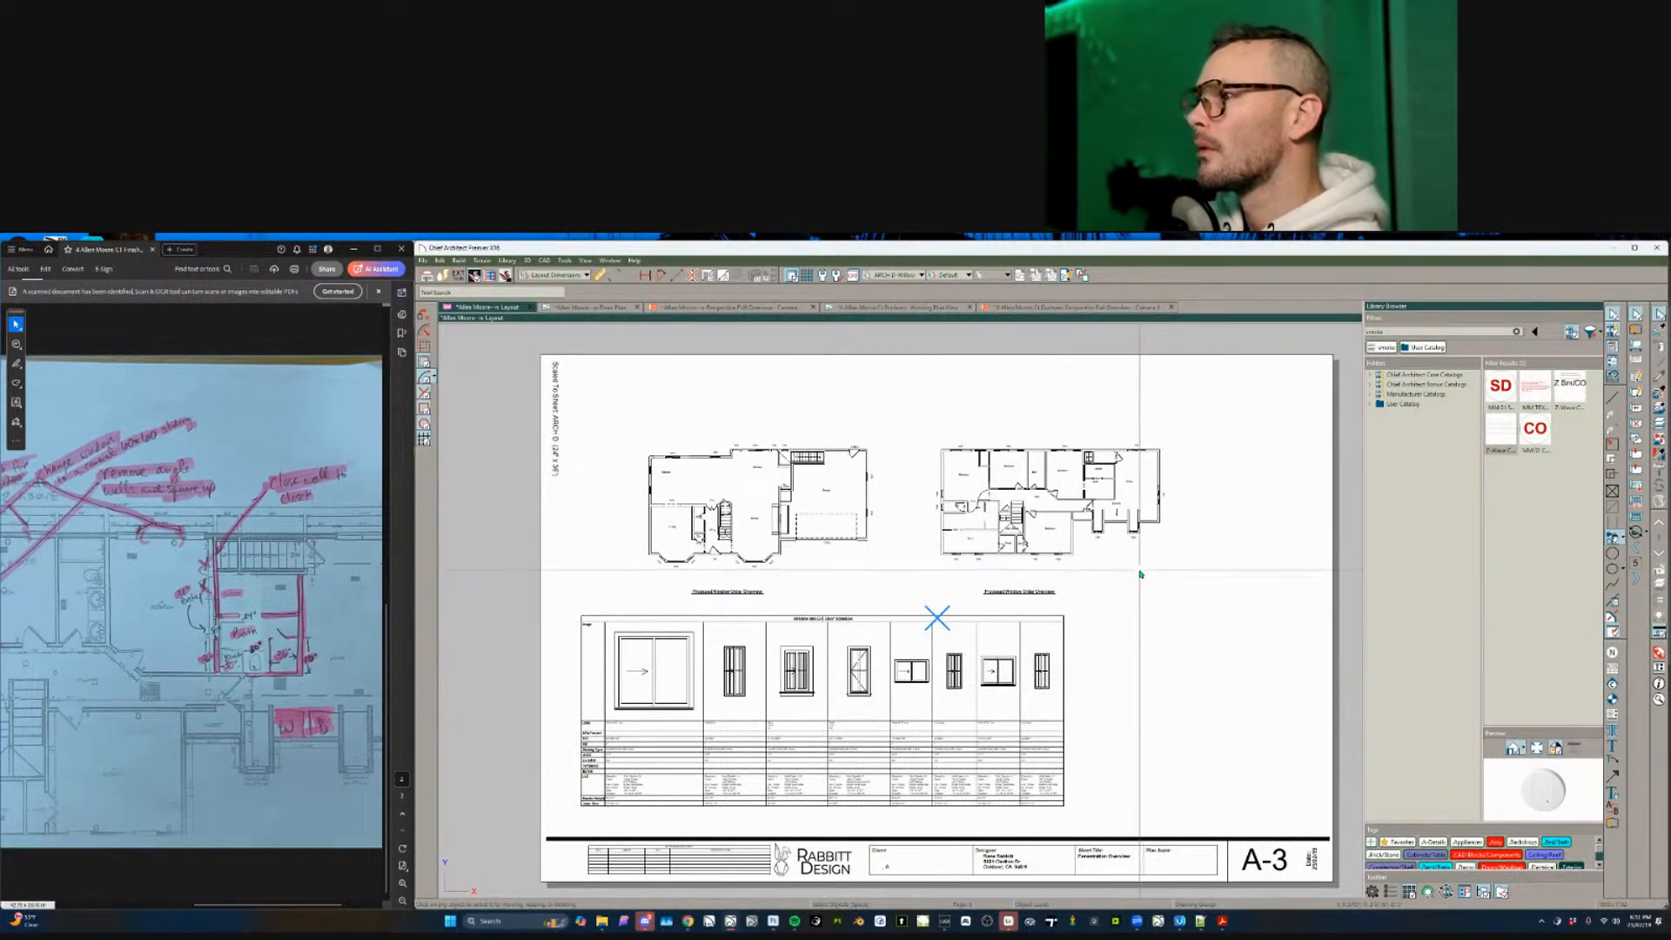
{"action": "left_click", "coordinate": [767, 502]}
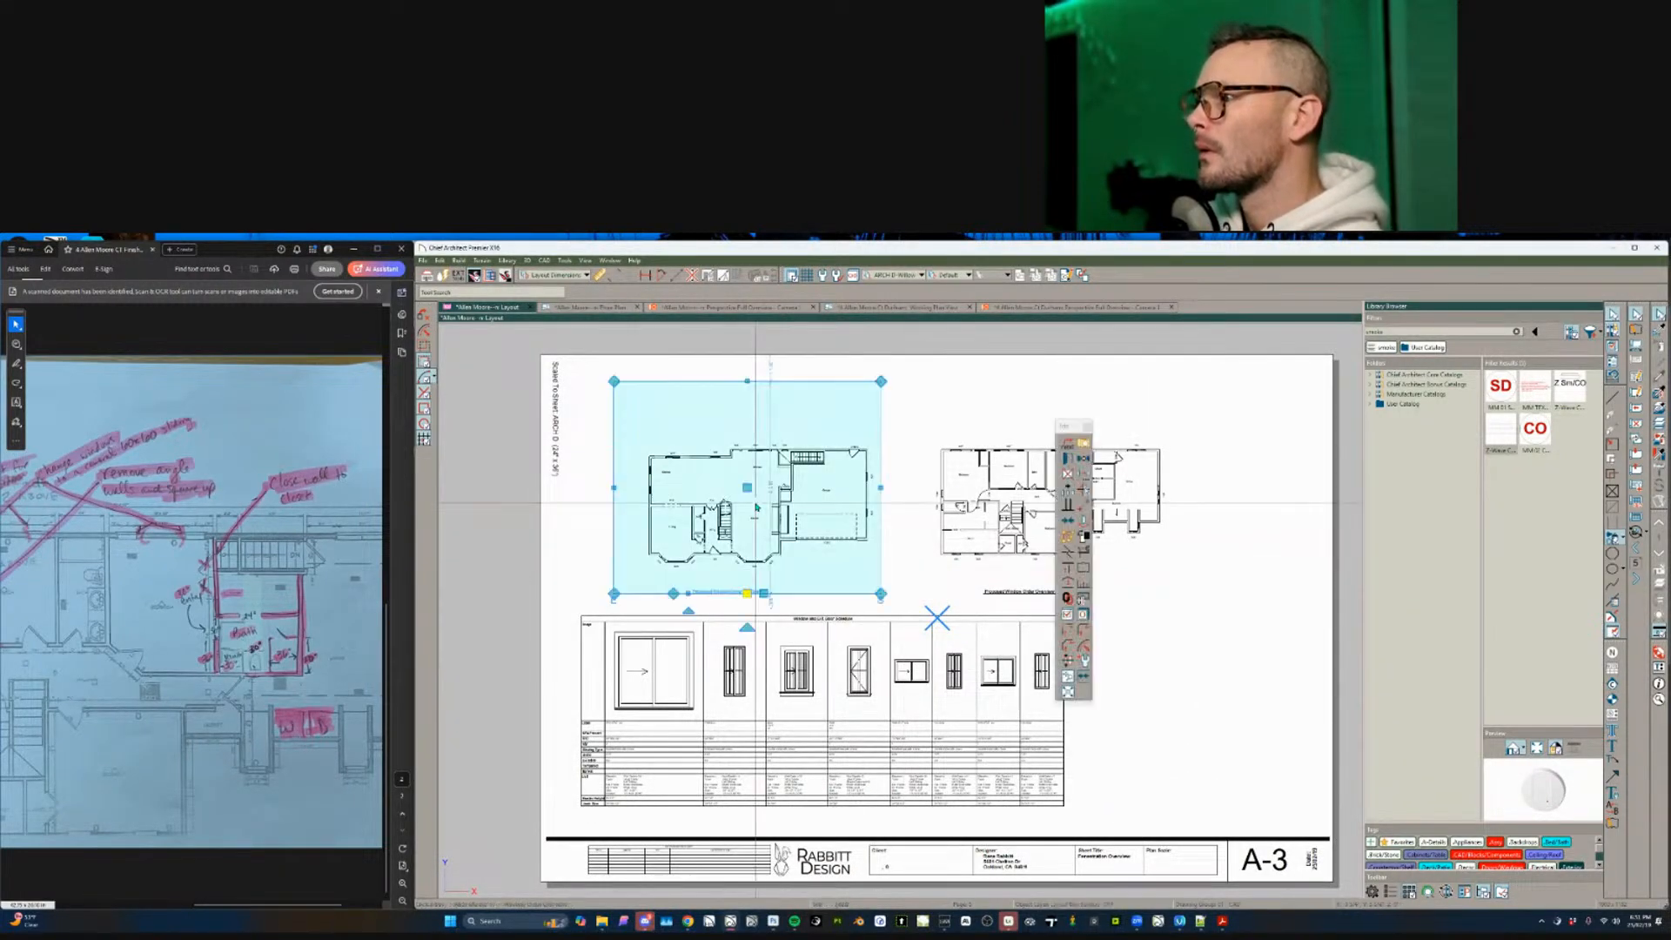
{"action": "scroll", "coordinate": [767, 502], "scroll_direction": "up", "scroll_amount": 1}
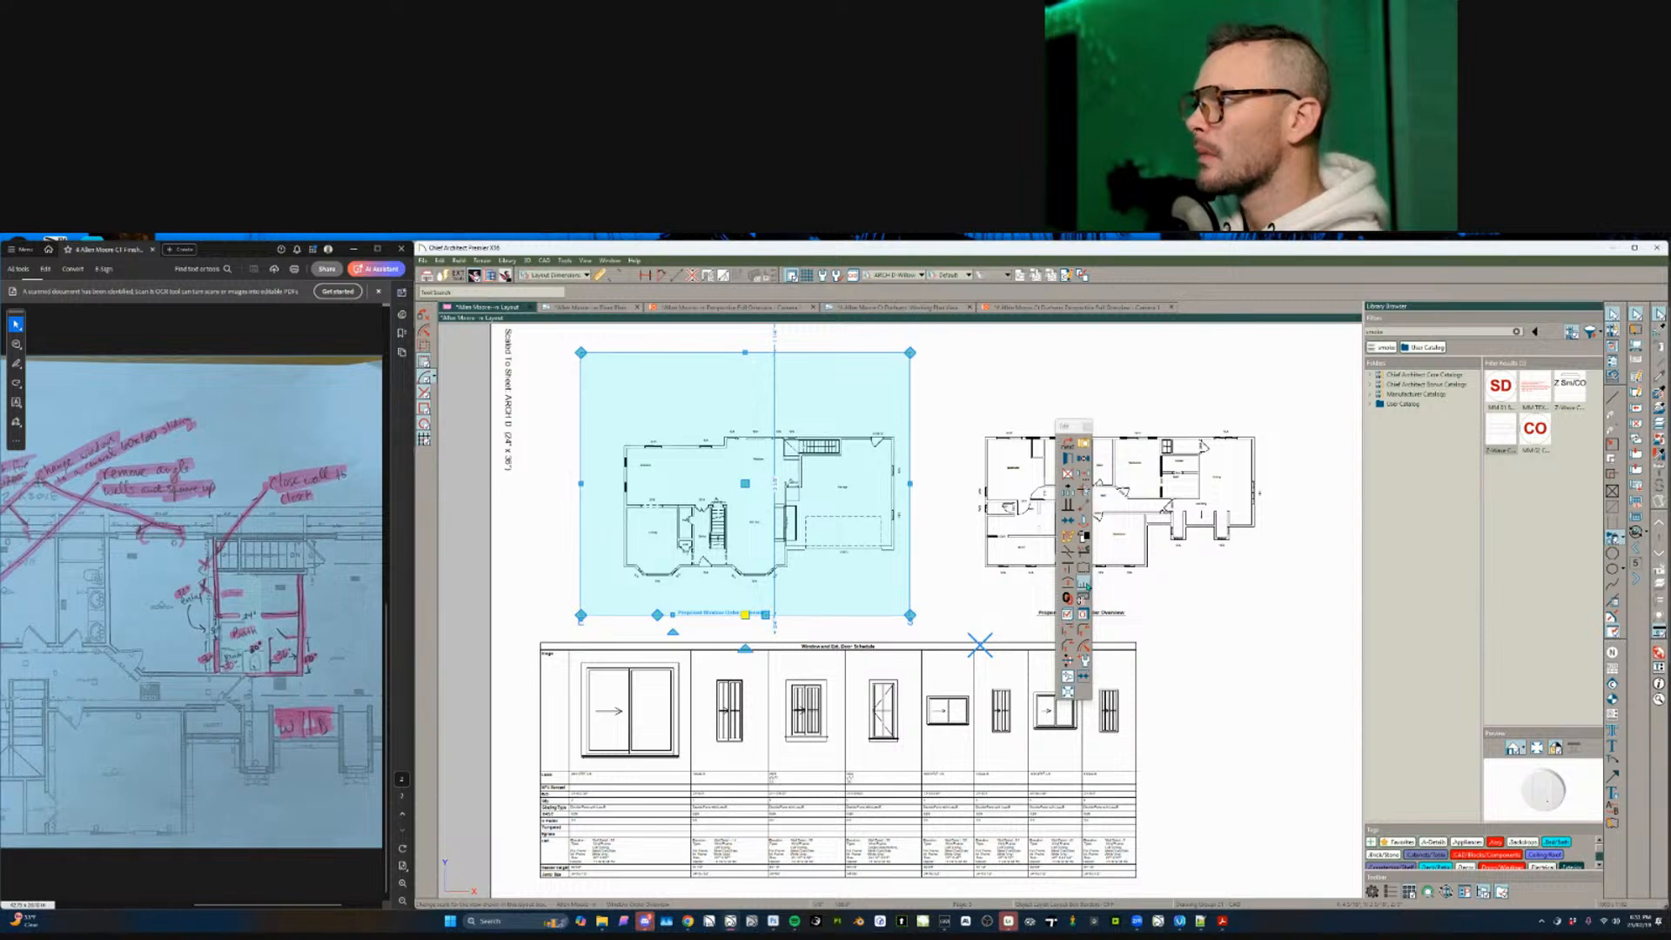
{"action": "left_click", "coordinate": [1070, 679]}
{"action": "scroll", "coordinate": [796, 517], "scroll_direction": "up", "scroll_amount": 2}
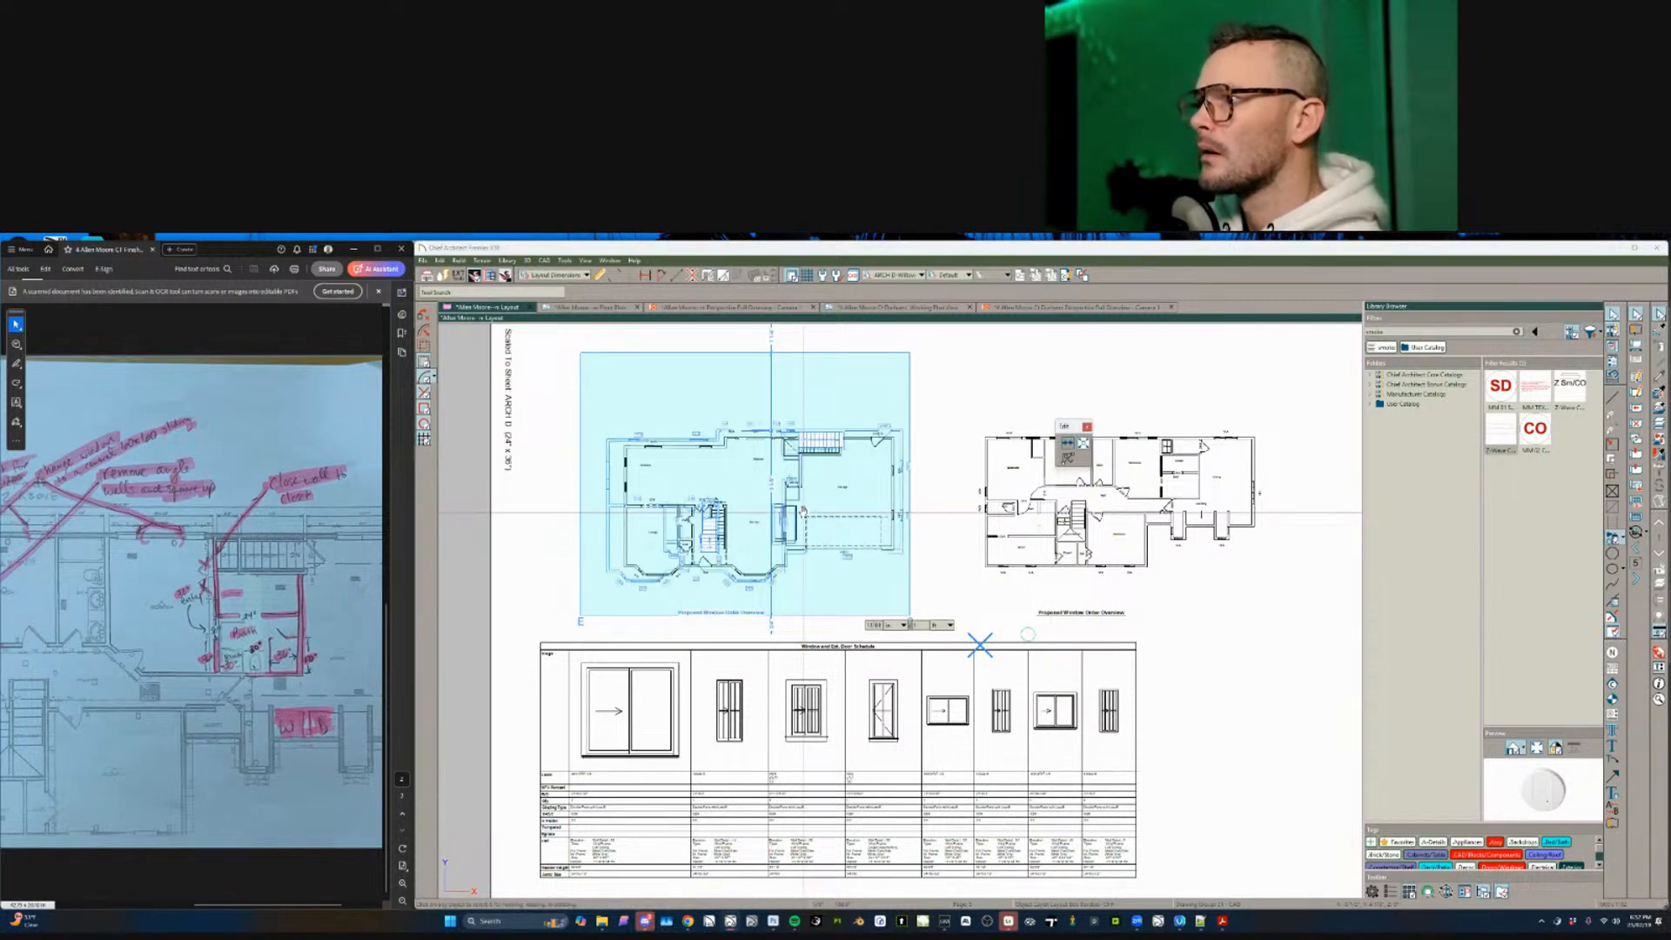
{"action": "scroll", "coordinate": [797, 518], "scroll_direction": "up", "scroll_amount": 3}
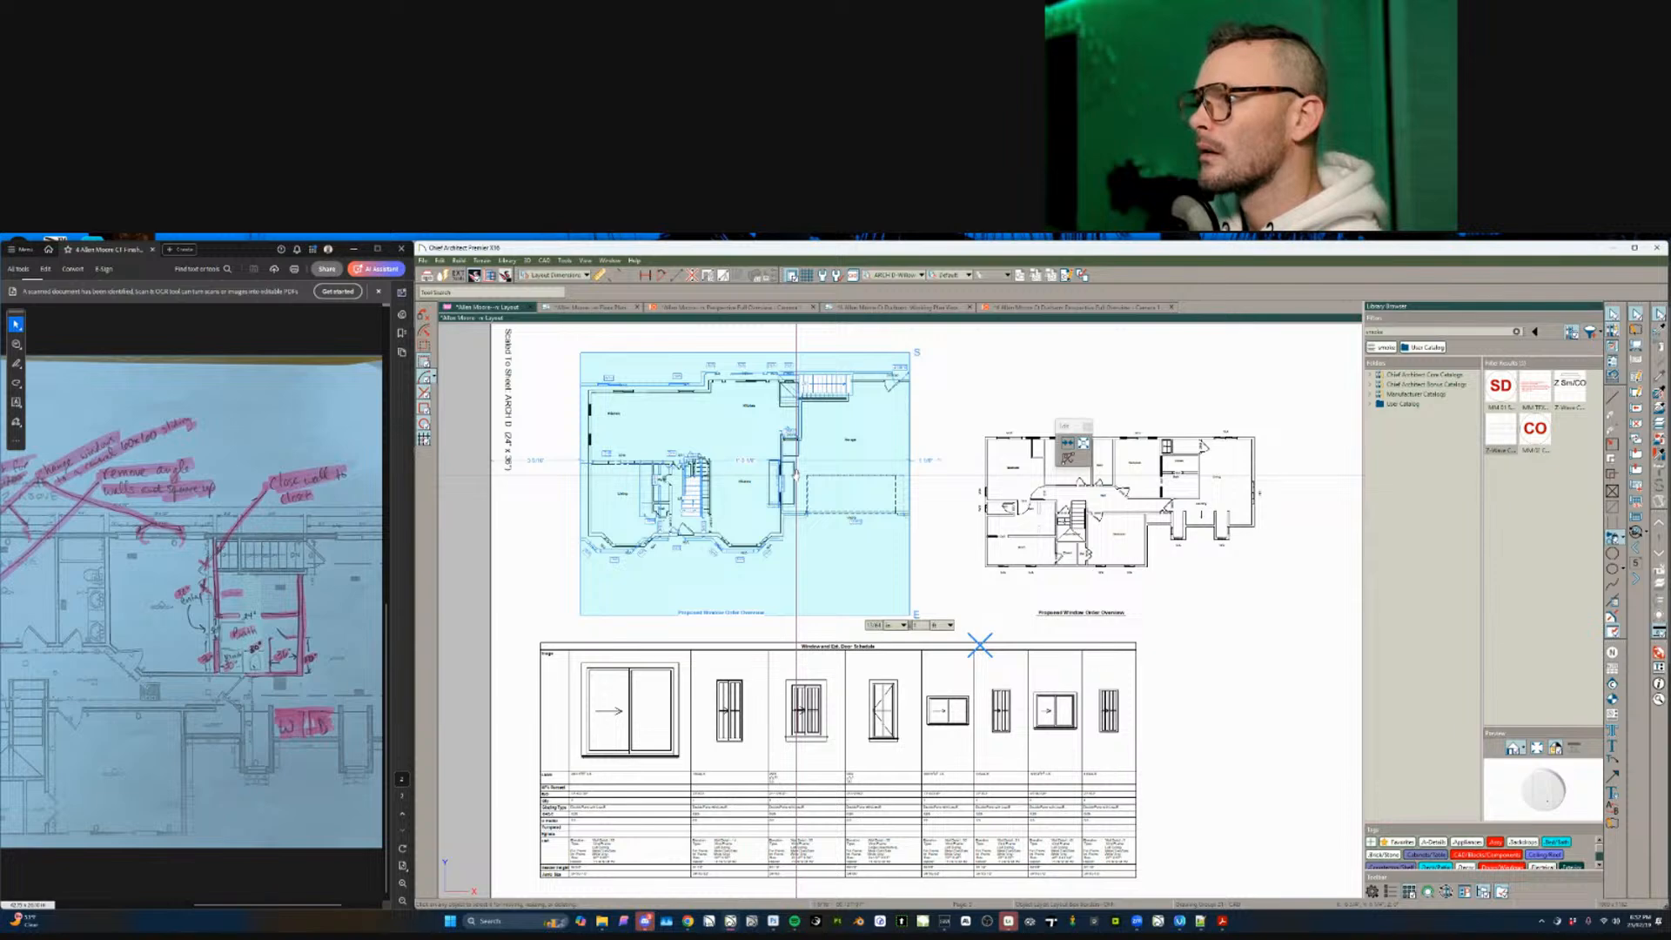
{"action": "left_click", "coordinate": [910, 507]}
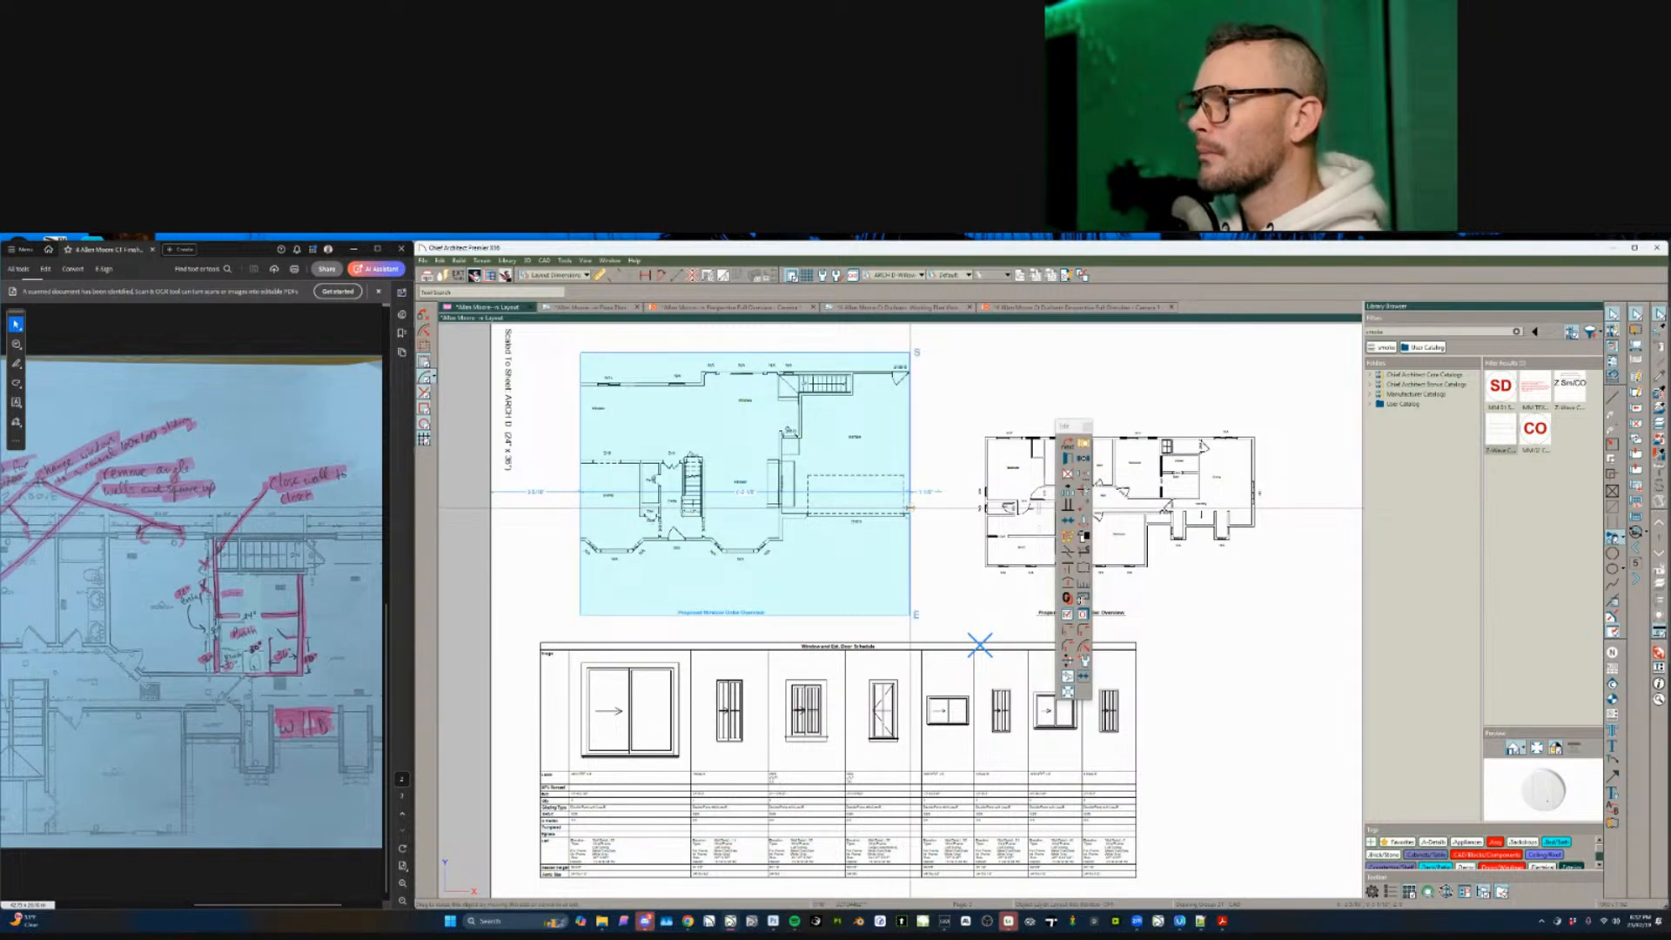
{"action": "left_click_drag", "start_coordinate": [910, 507], "coordinate": [948, 515]}
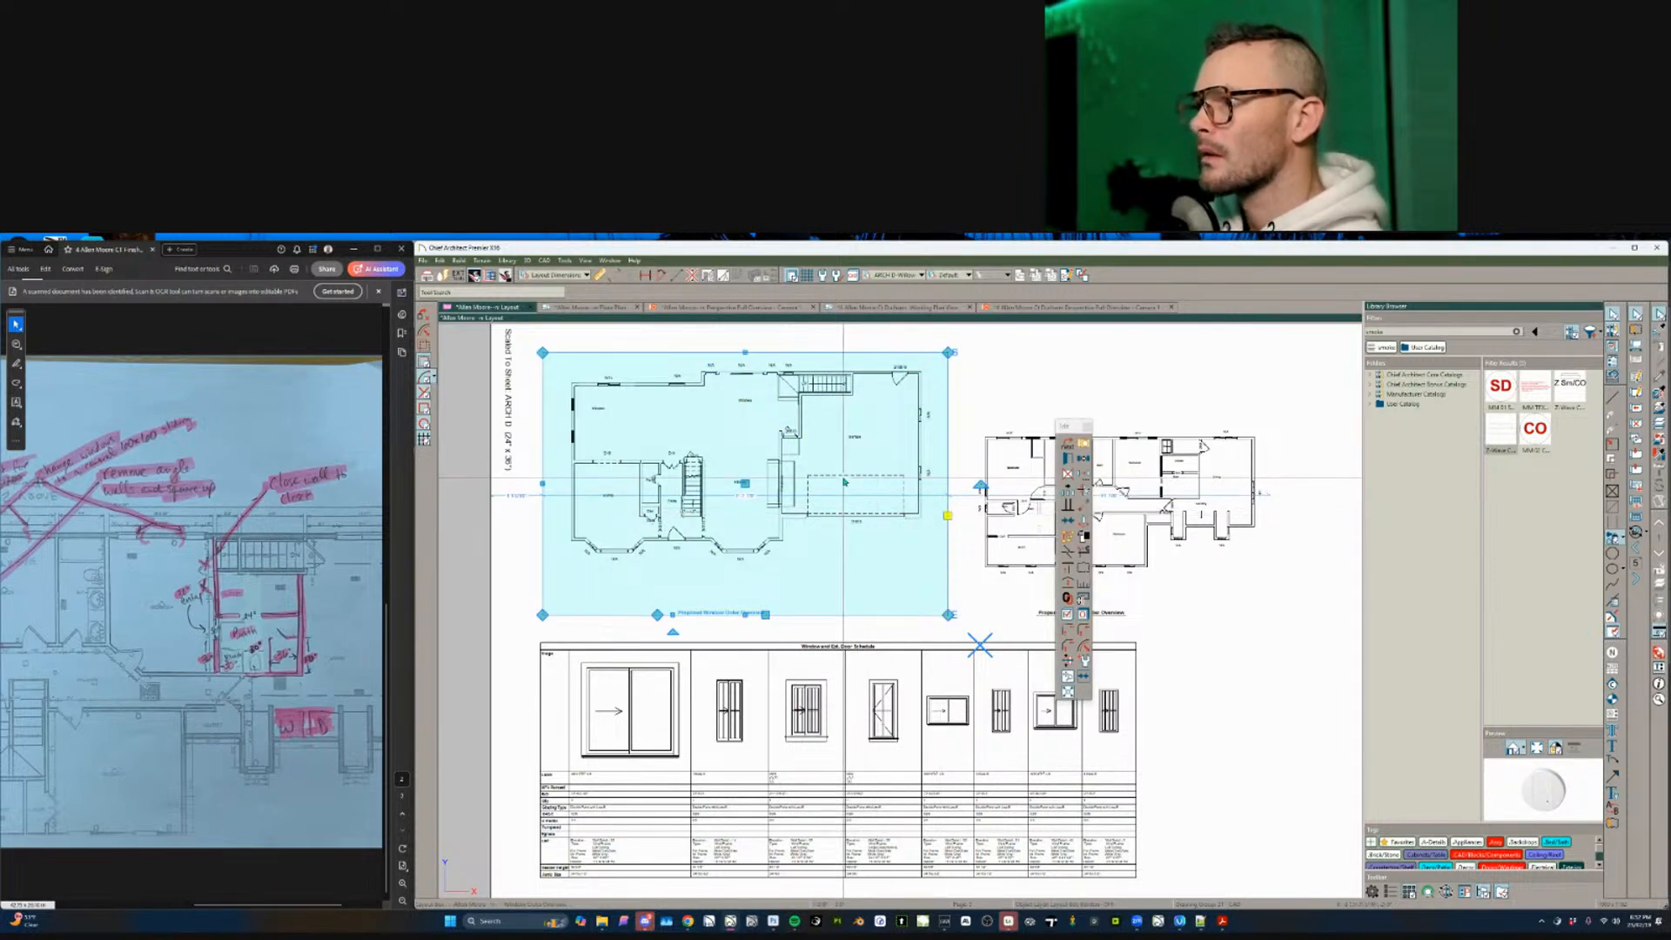
- Apply Change Box Scale to both the left and right floor-plan boxes
{"action": "left_click", "coordinate": [1082, 585]}
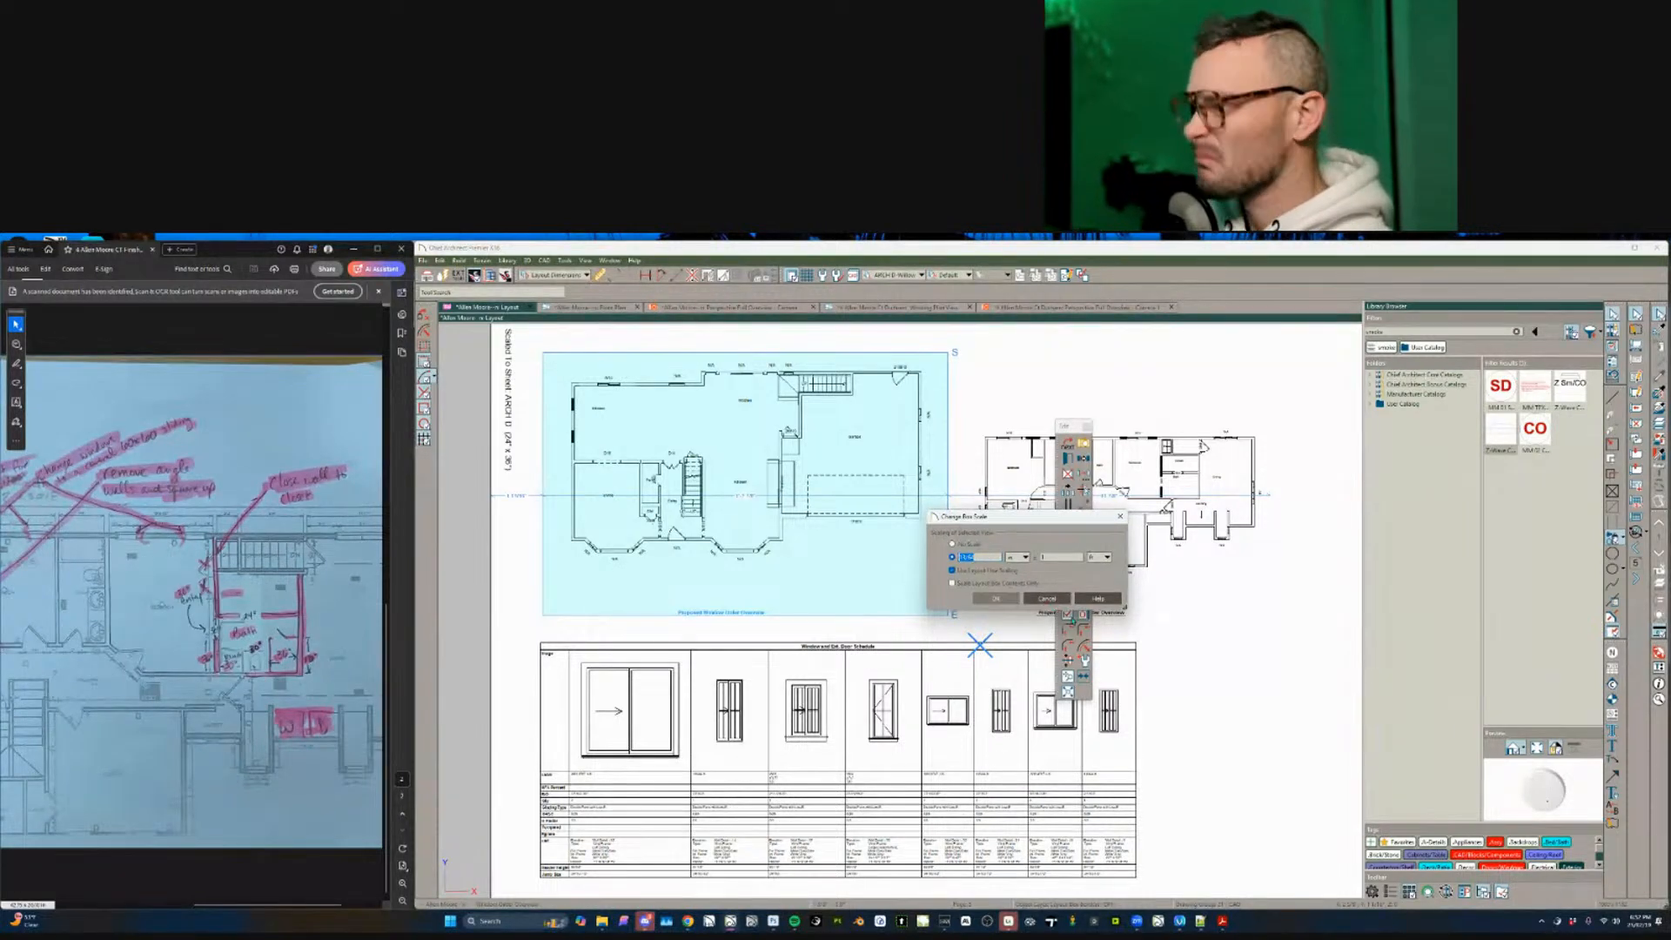
{"action": "left_click", "coordinate": [1046, 600]}
{"action": "left_click", "coordinate": [1157, 510]}
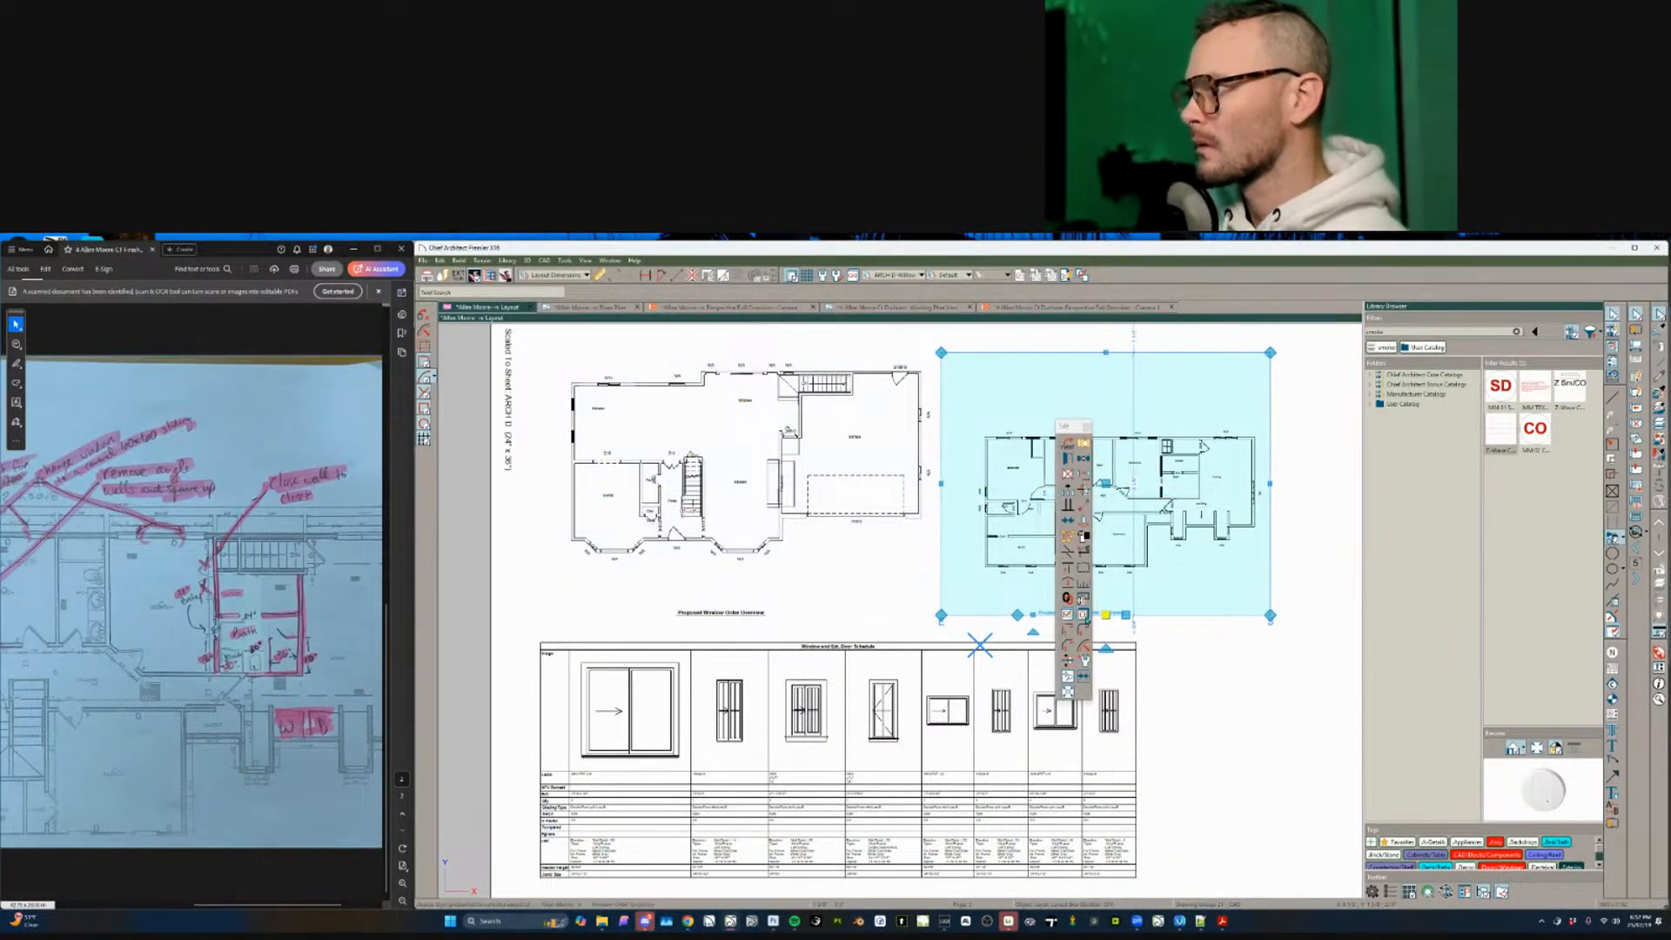
{"action": "left_click", "coordinate": [1083, 585]}
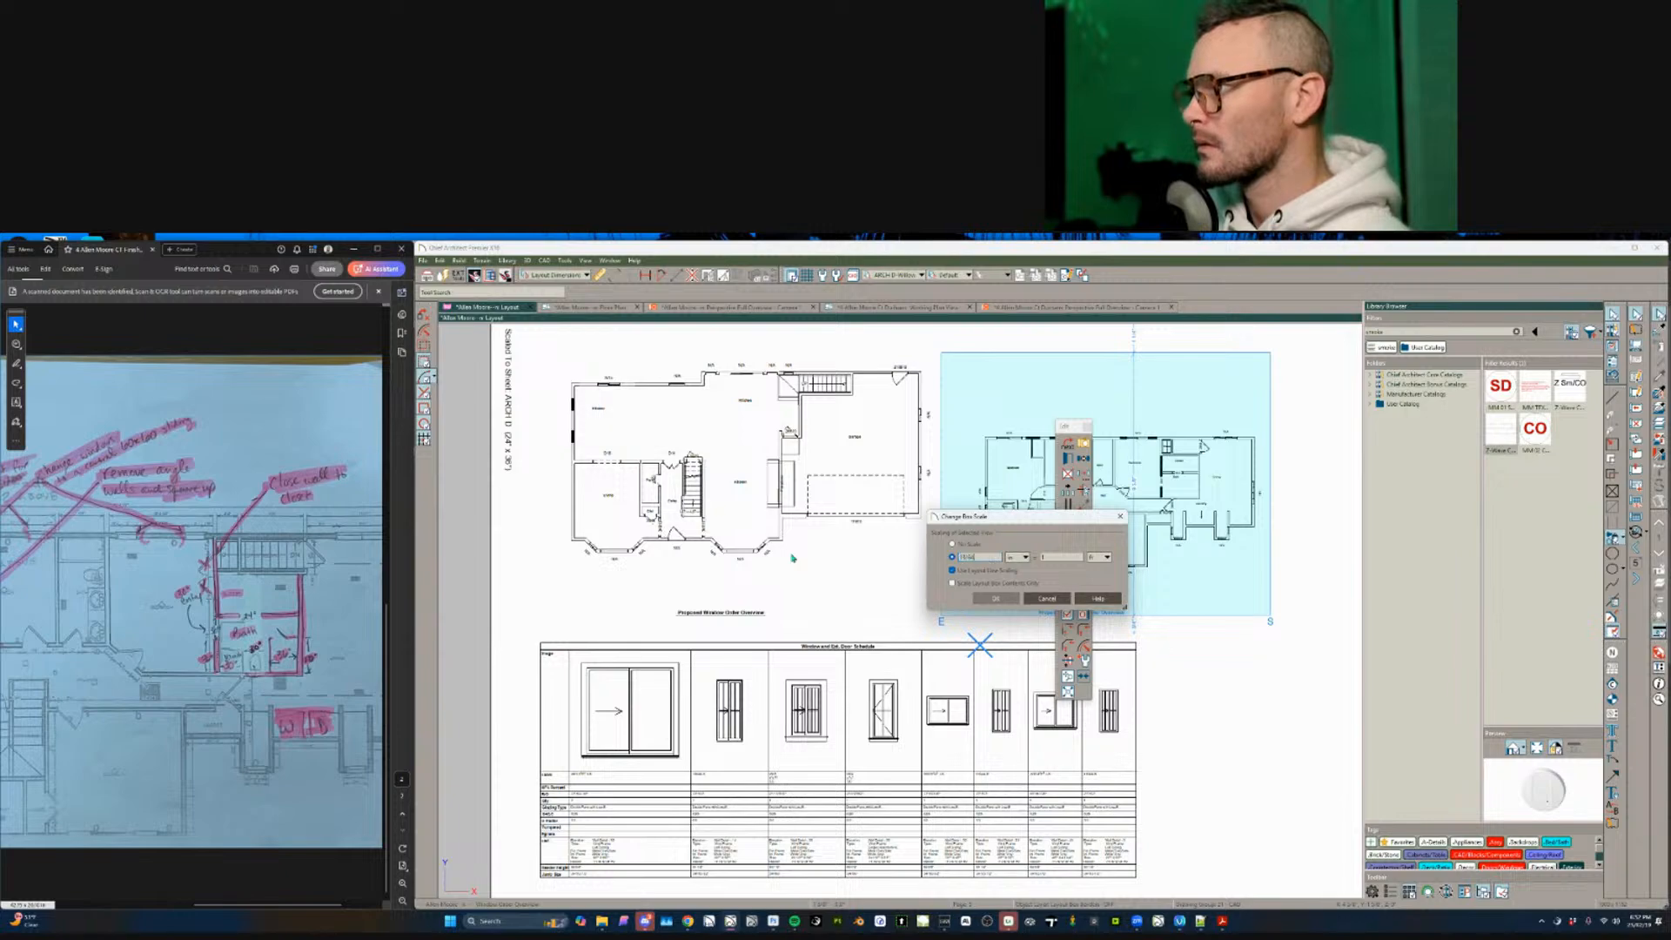
{"action": "key", "text": "Return"}
- Copy the plan box into the sheet's right half and set its Current Floor to 2nd floor
{"action": "scroll", "coordinate": [931, 558], "scroll_direction": "down", "scroll_amount": 3}
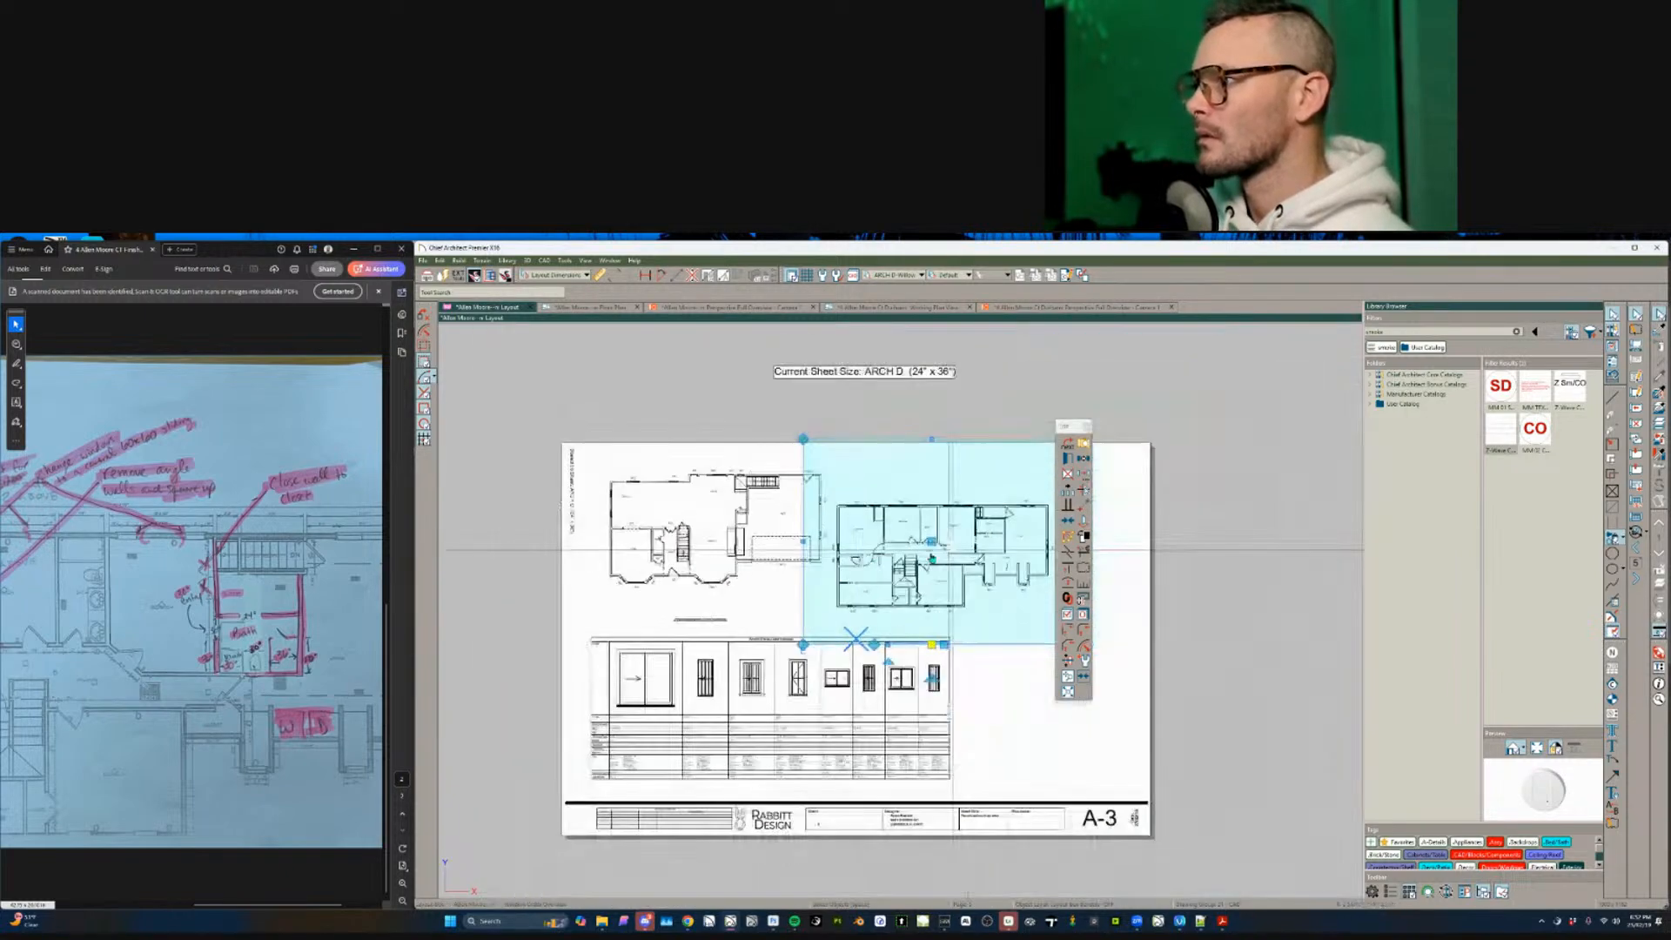
{"action": "middle_click_drag", "start_coordinate": [975, 554], "coordinate": [912, 572]}
{"action": "left_click", "coordinate": [659, 555]}
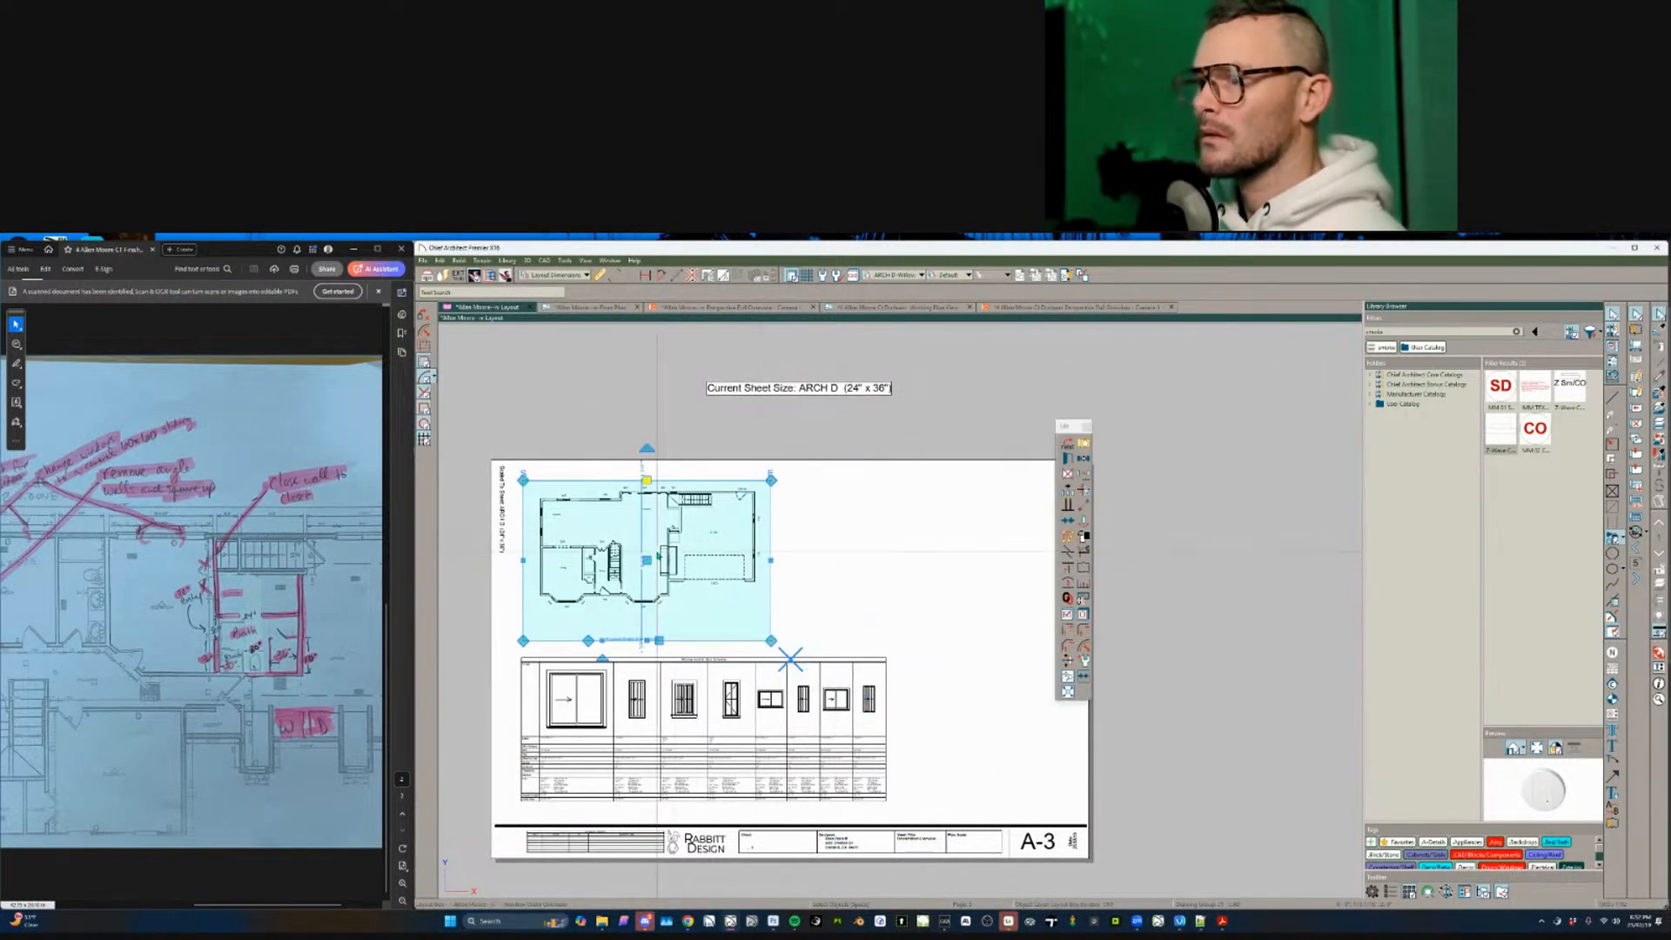
{"action": "left_click_drag", "start_coordinate": [659, 555], "coordinate": [925, 559]}
{"action": "key", "text": "ctrl+e"}
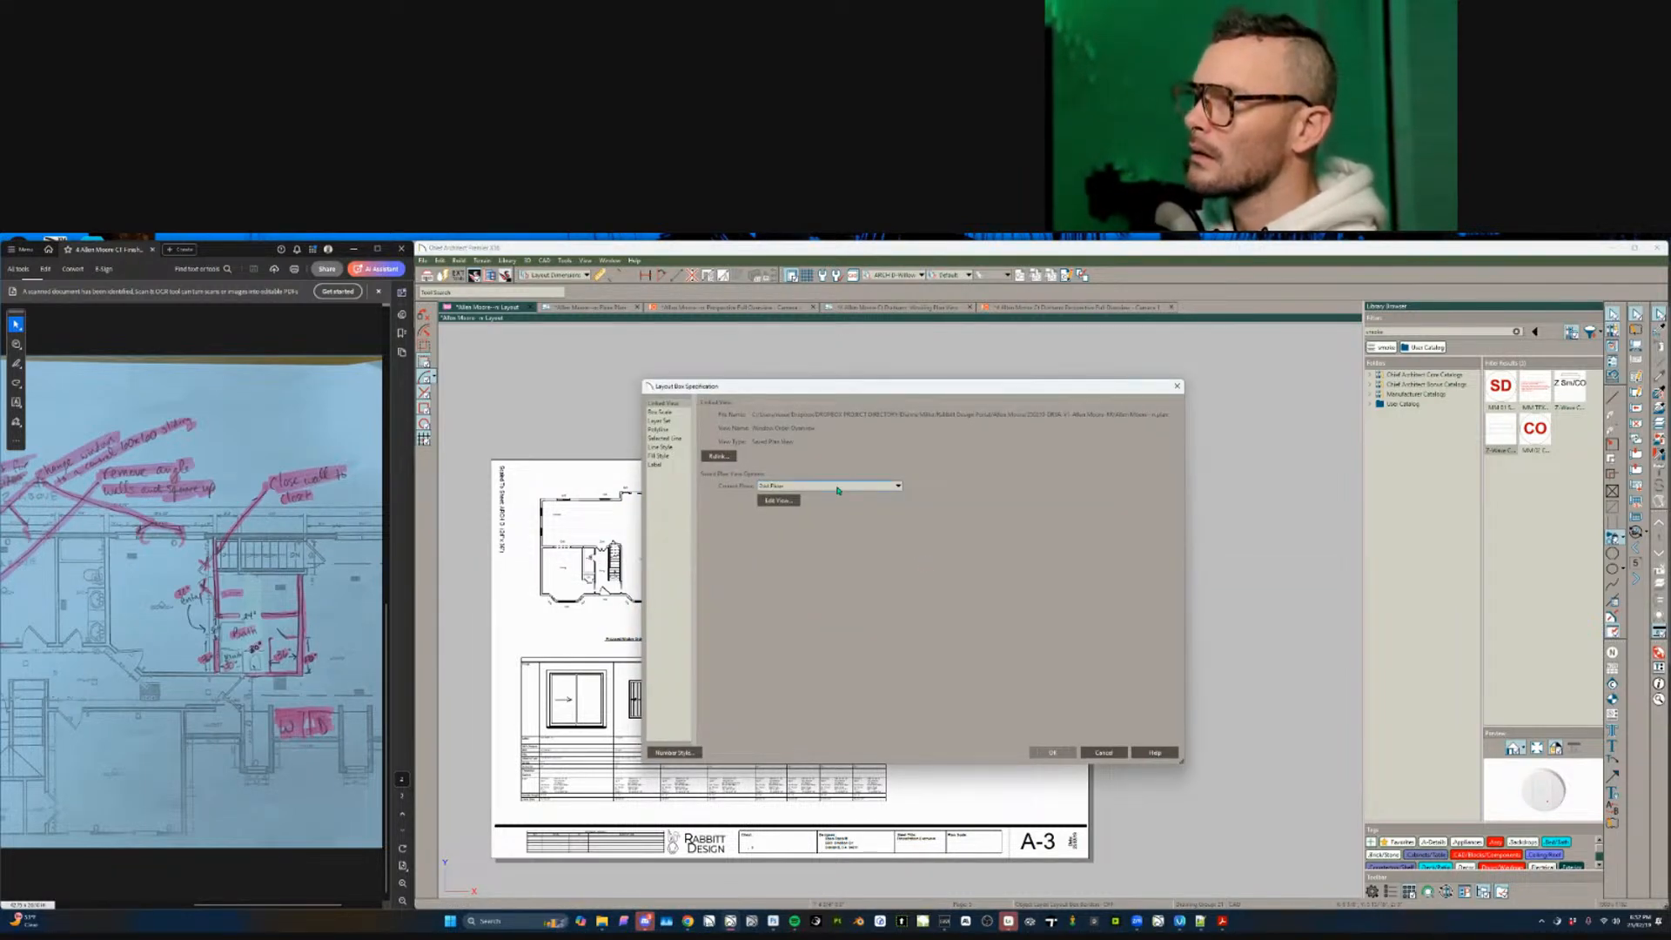
{"action": "key", "text": "Return"}
{"action": "left_click", "coordinate": [958, 646]}
{"action": "middle_click_drag", "start_coordinate": [714, 703], "coordinate": [718, 693]}
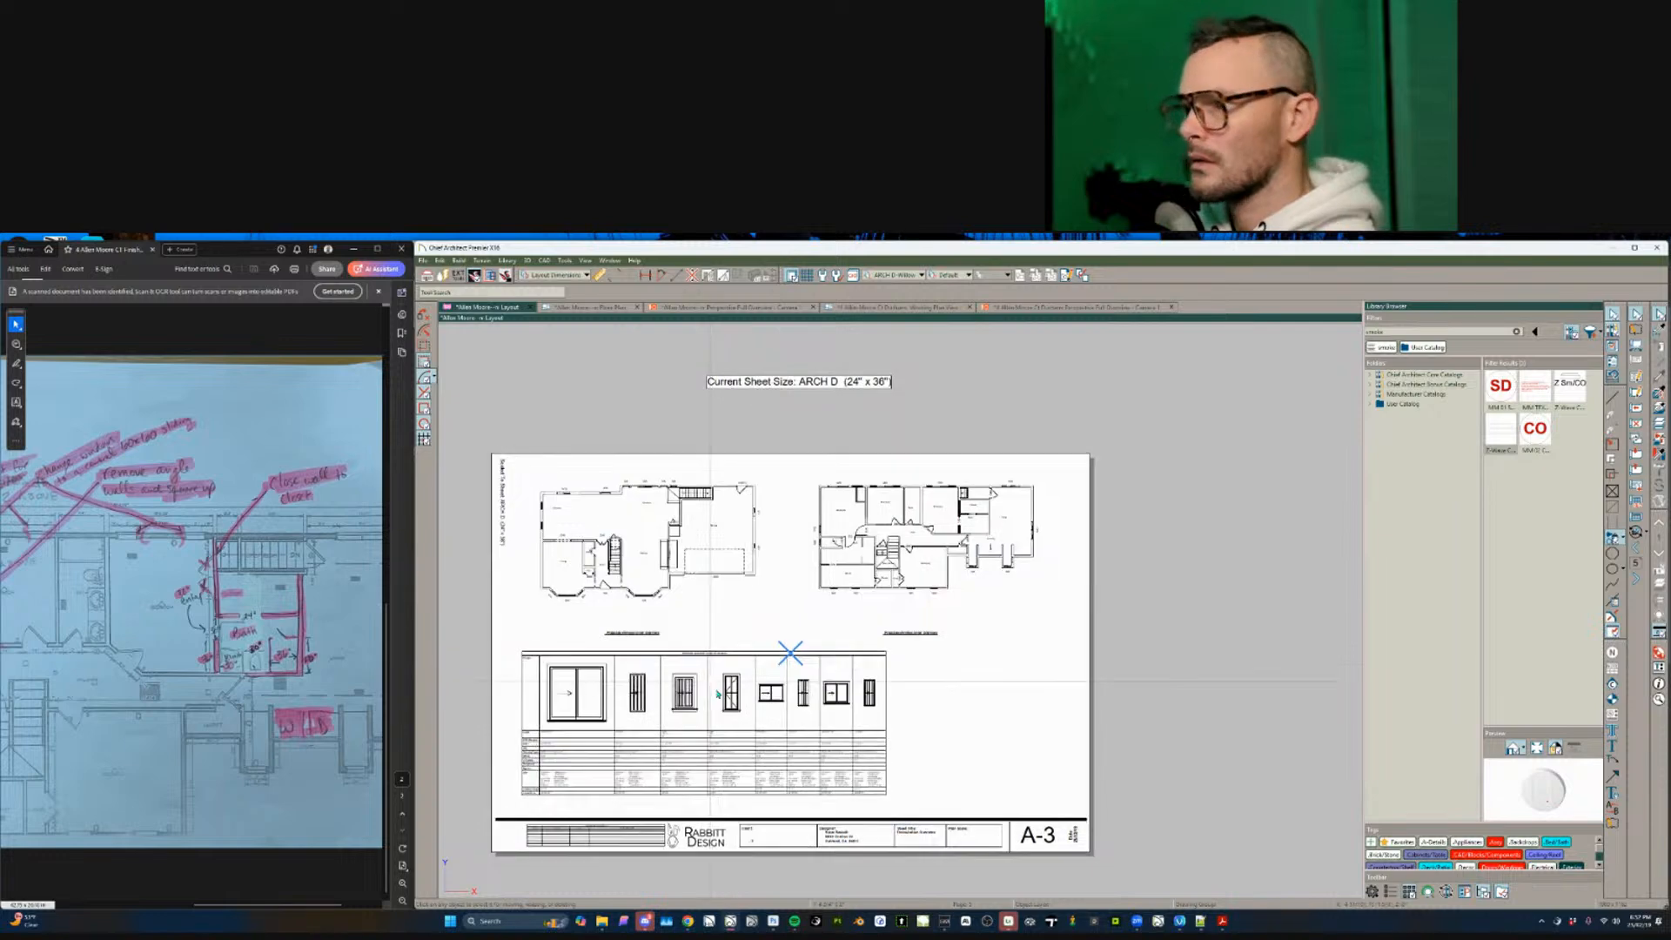
- Compare the plan boxes on sheets A-1 and A-2, undoing an accidental delete of A-1's plan view
{"action": "scroll", "coordinate": [718, 694], "scroll_direction": "up", "scroll_amount": 2}
{"action": "key", "text": "Page_Up"}
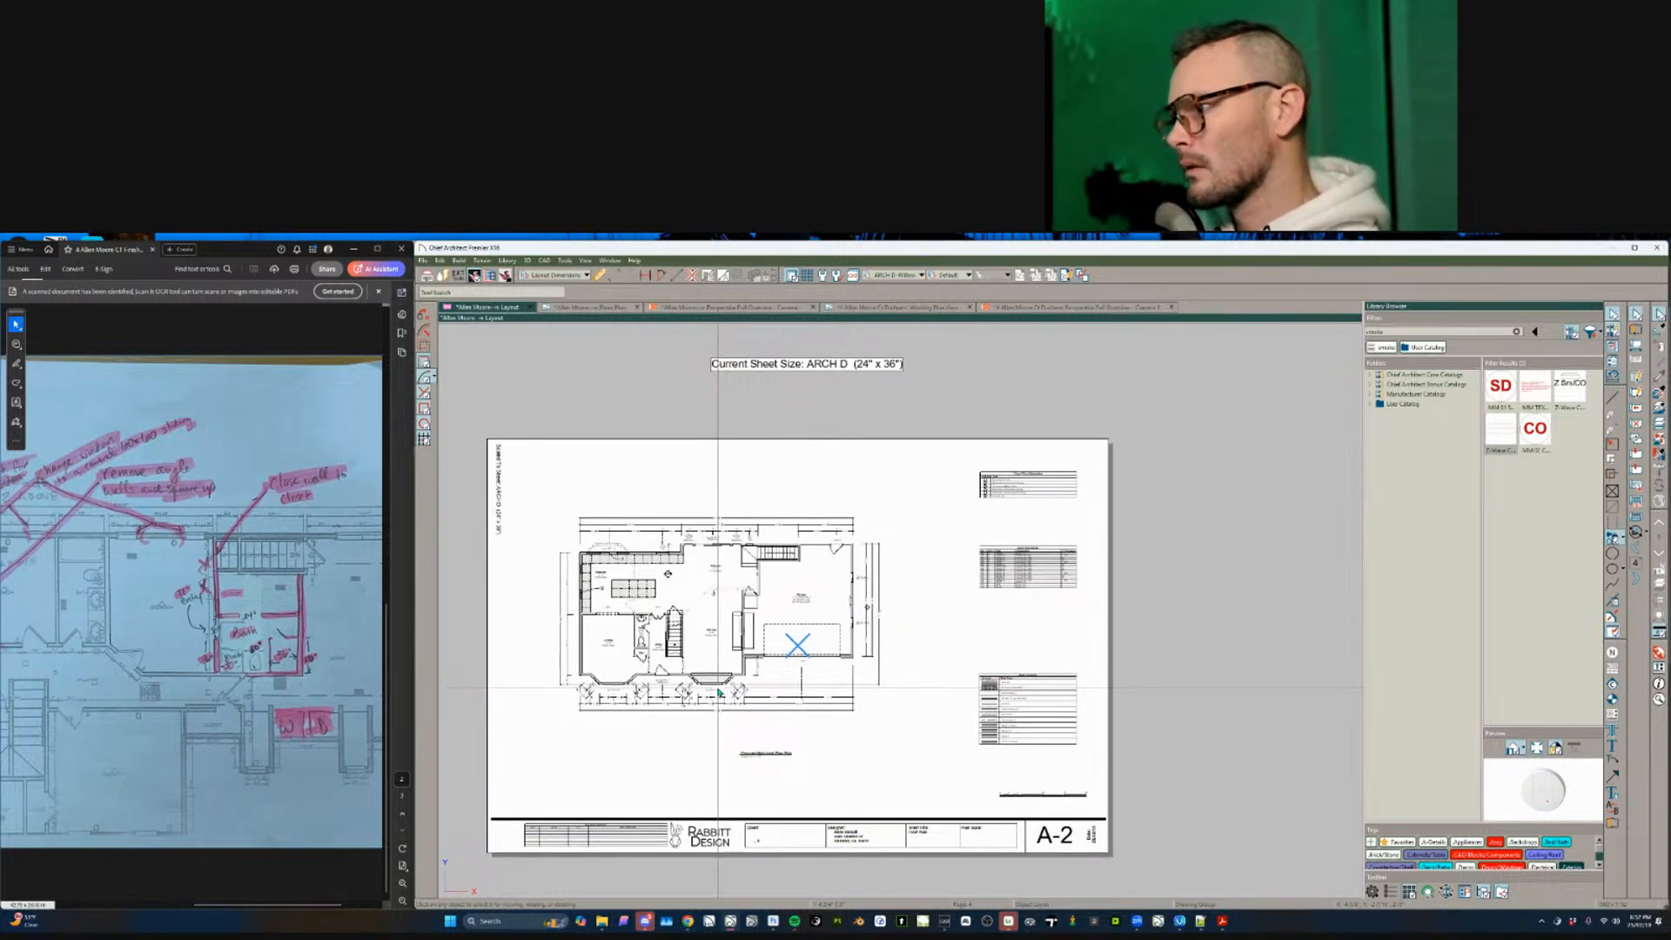
{"action": "key", "text": "Page_Up"}
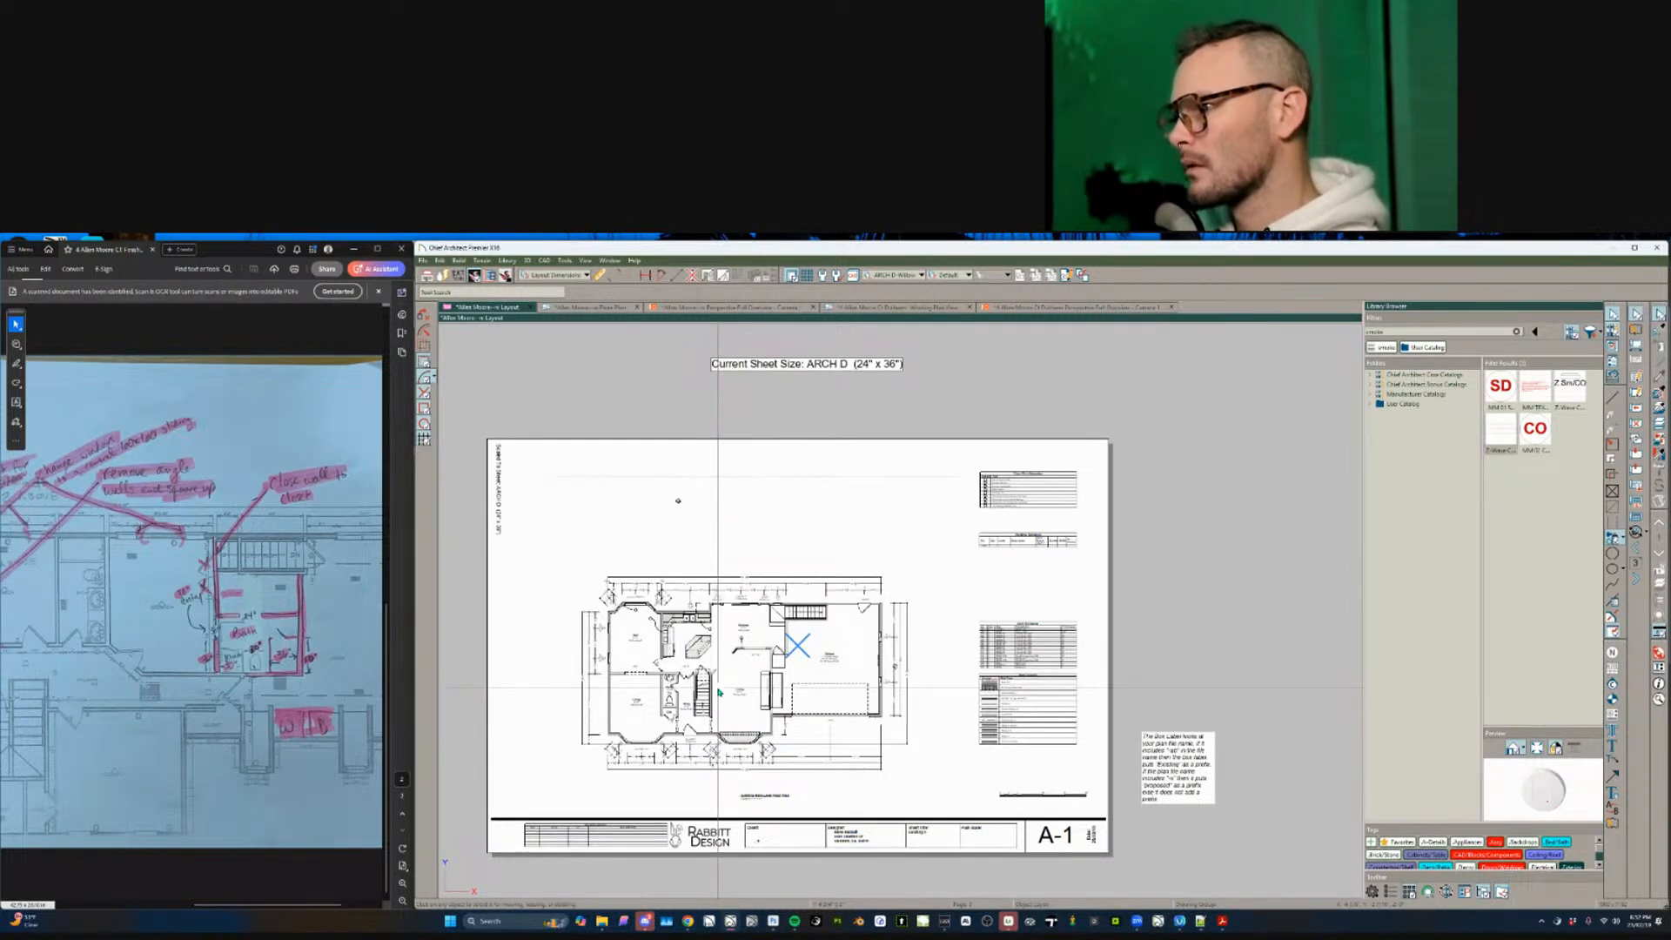
{"action": "key", "text": "Page_Down"}
{"action": "key", "text": "Page_Up"}
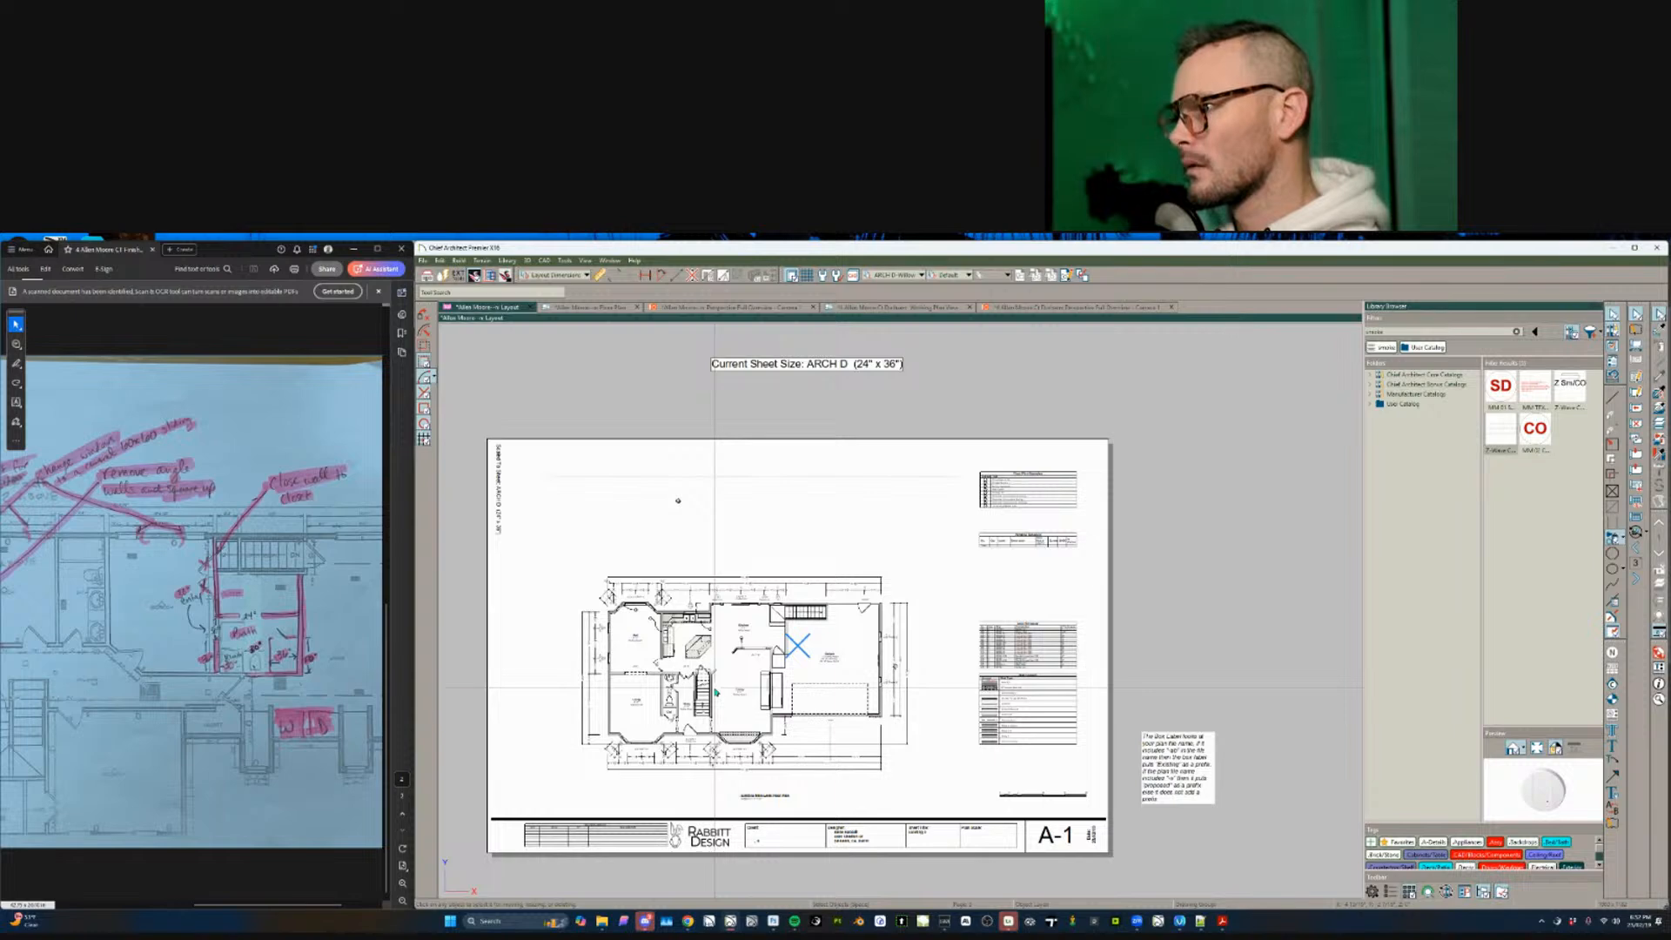
{"action": "key", "text": "Page_Down"}
{"action": "left_click", "coordinate": [754, 649]}
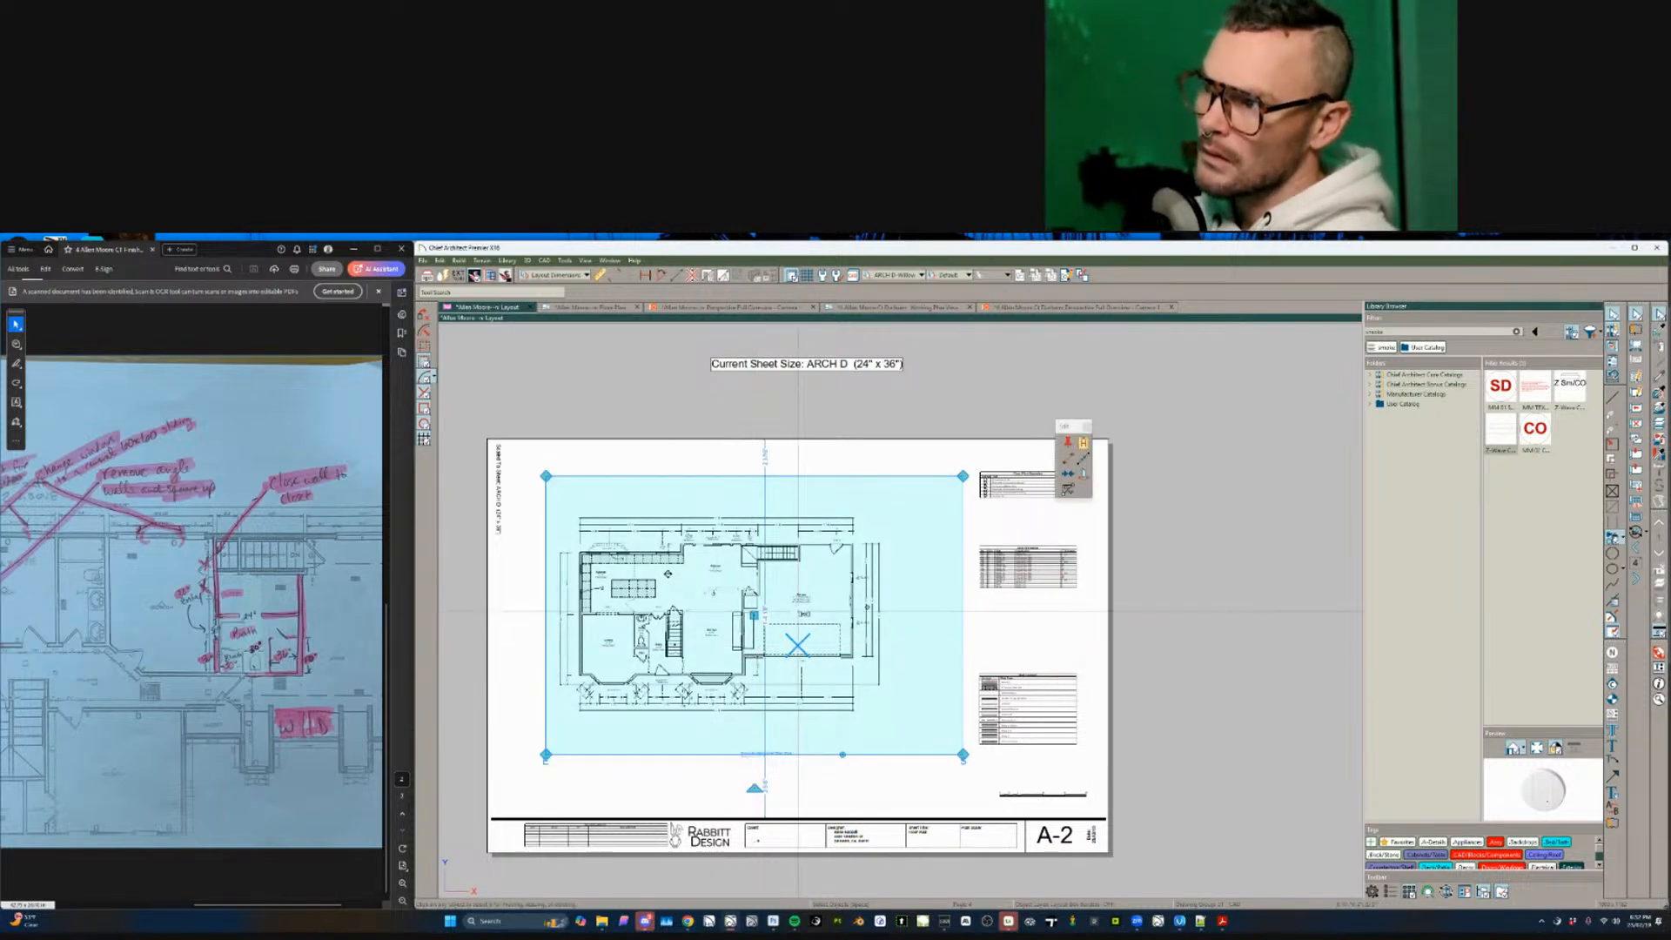
{"action": "key", "text": "Page_Up"}
{"action": "left_click", "coordinate": [754, 638]}
{"action": "key", "text": "Delete"}
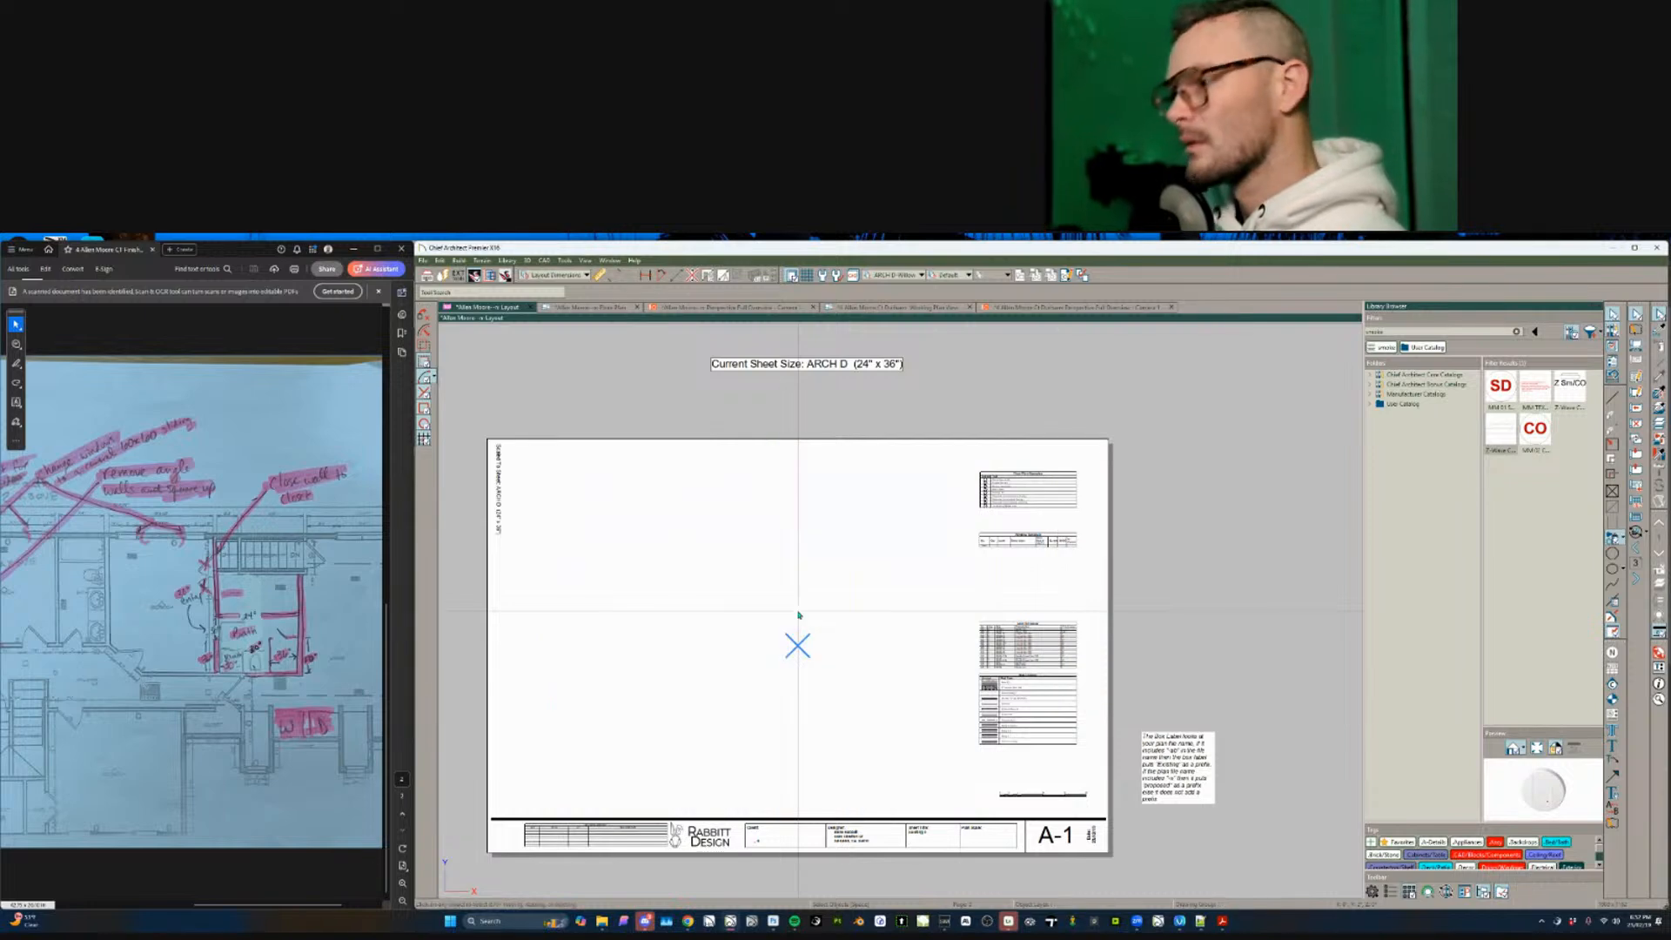
{"action": "key", "text": "ctrl+z"}
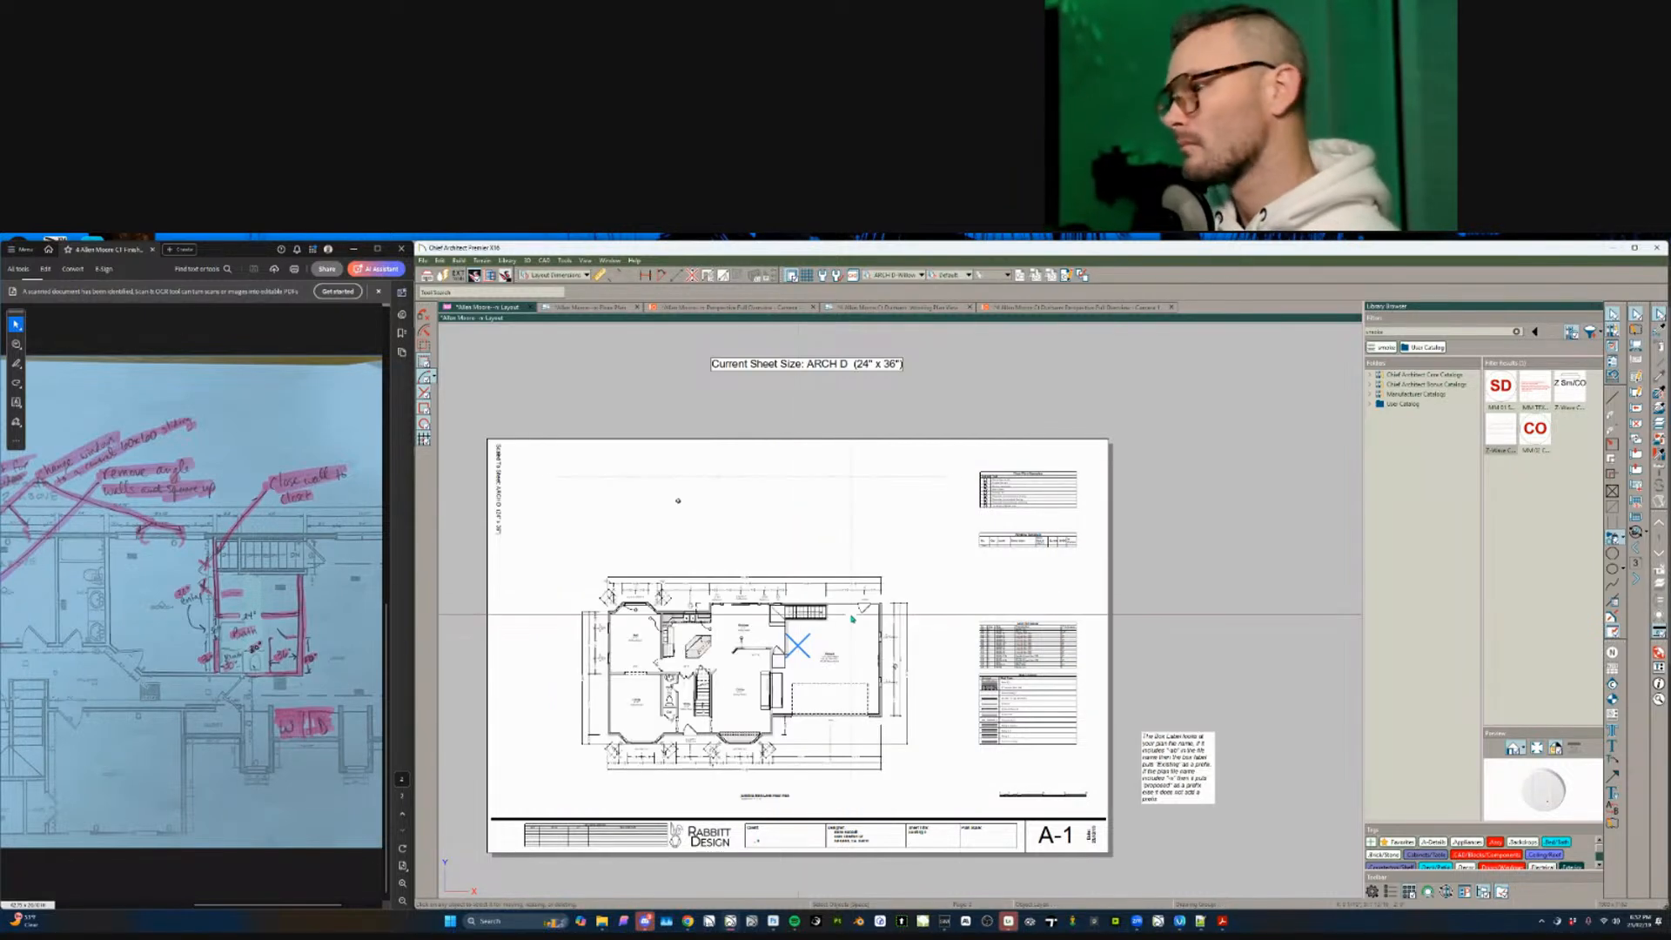
- Start a Point to Point Move of the A-1 plan view from its garage wall corner
{"action": "scroll", "coordinate": [883, 783], "scroll_direction": "up", "scroll_amount": 3}
{"action": "left_click", "coordinate": [884, 783]}
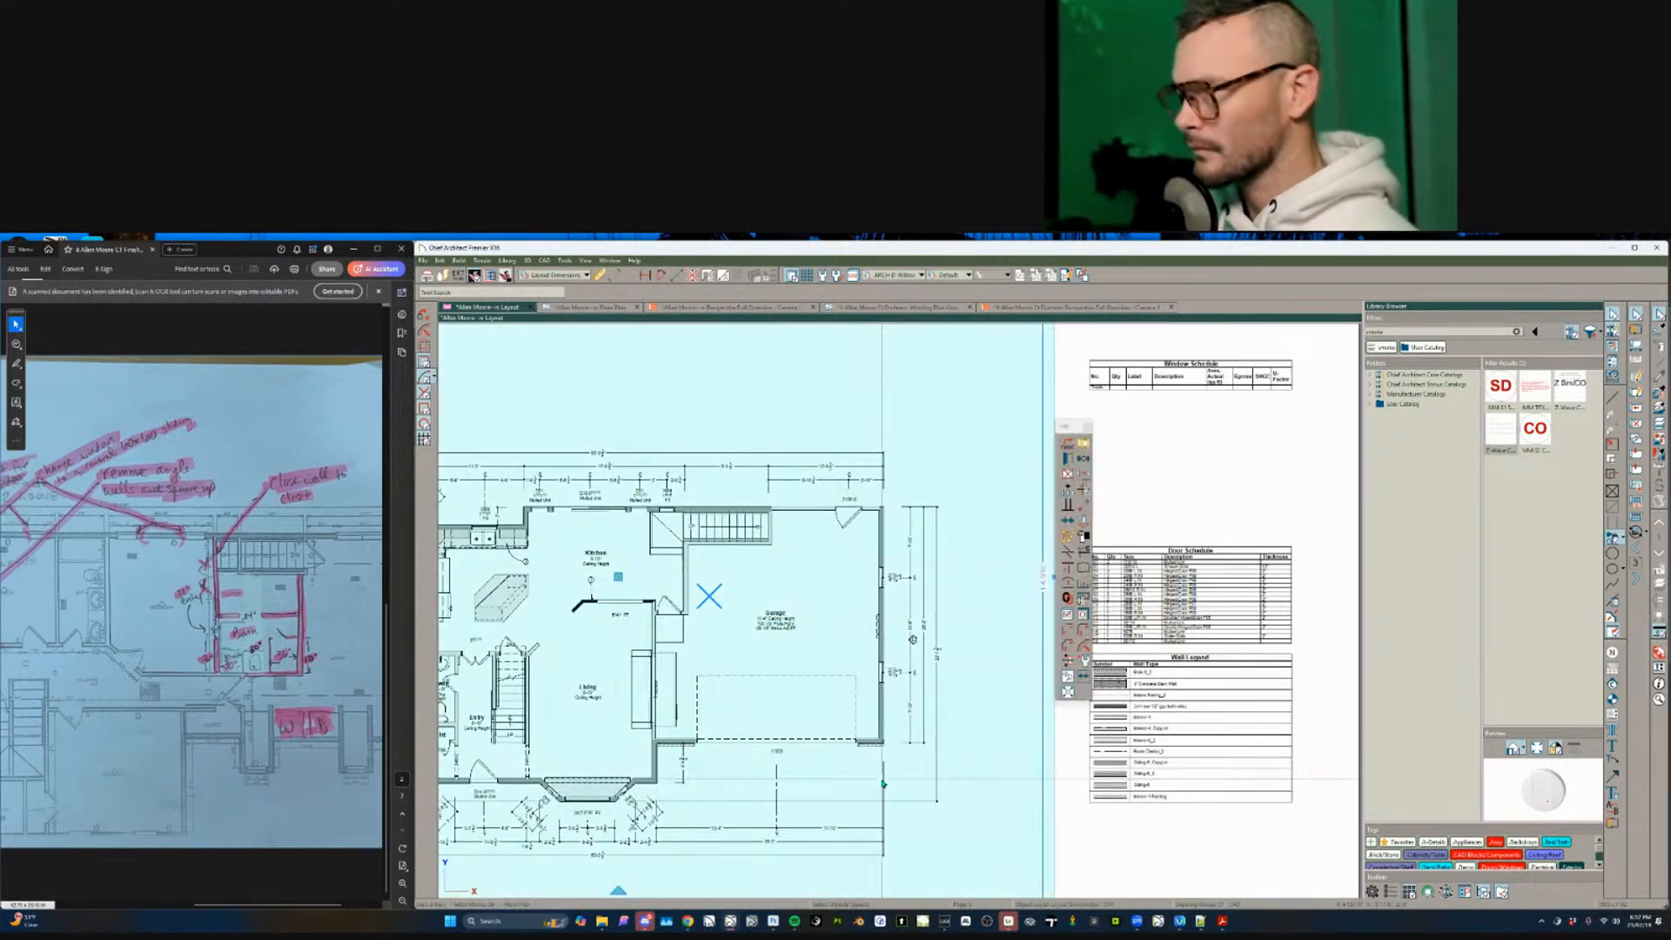
{"action": "scroll", "coordinate": [885, 788], "scroll_direction": "up", "scroll_amount": 3}
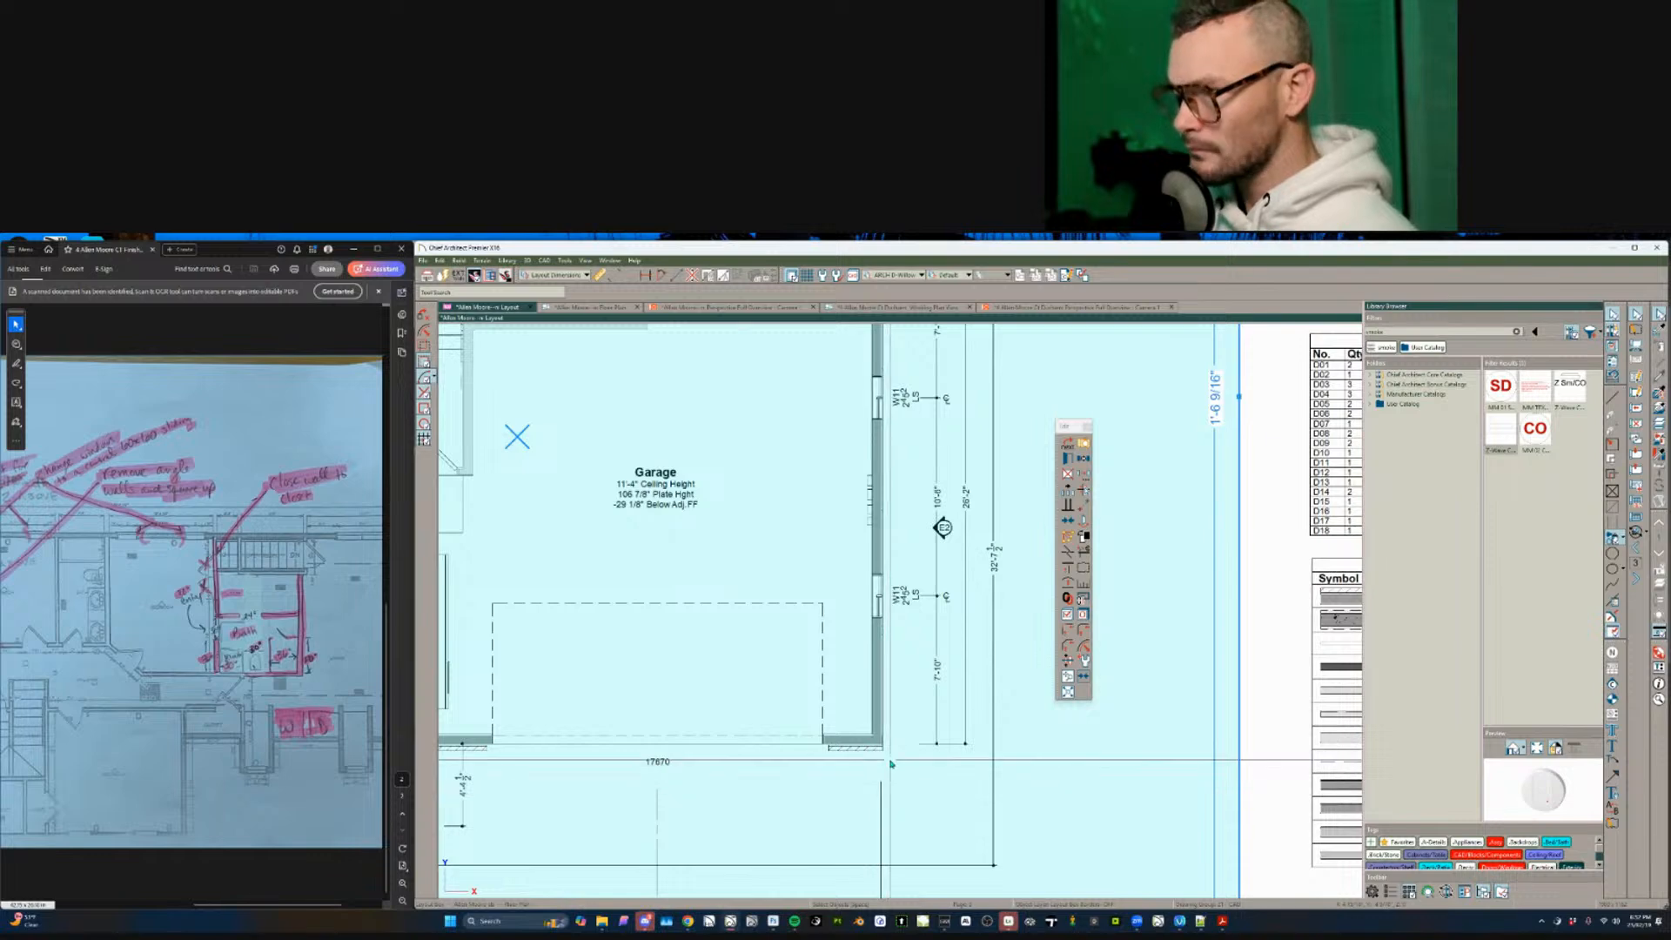
{"action": "key", "text": "m"}
{"action": "scroll", "coordinate": [883, 750], "scroll_direction": "up", "scroll_amount": 3}
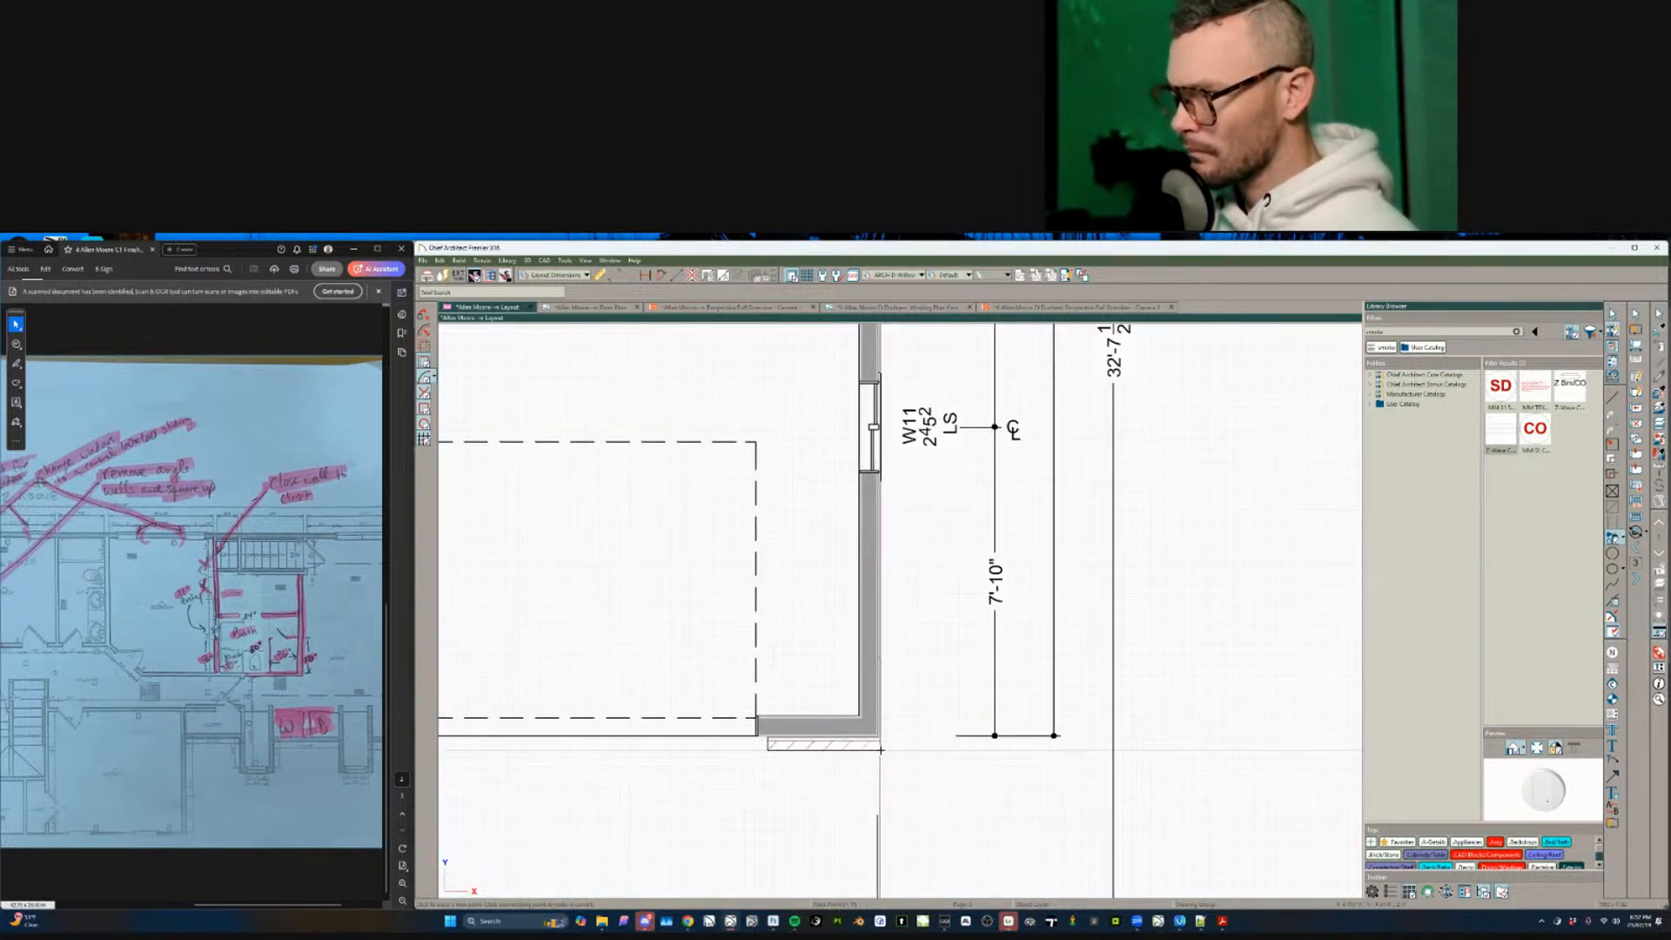
{"action": "left_click", "coordinate": [881, 749]}
{"action": "scroll", "coordinate": [883, 620], "scroll_direction": "down", "scroll_amount": 1}
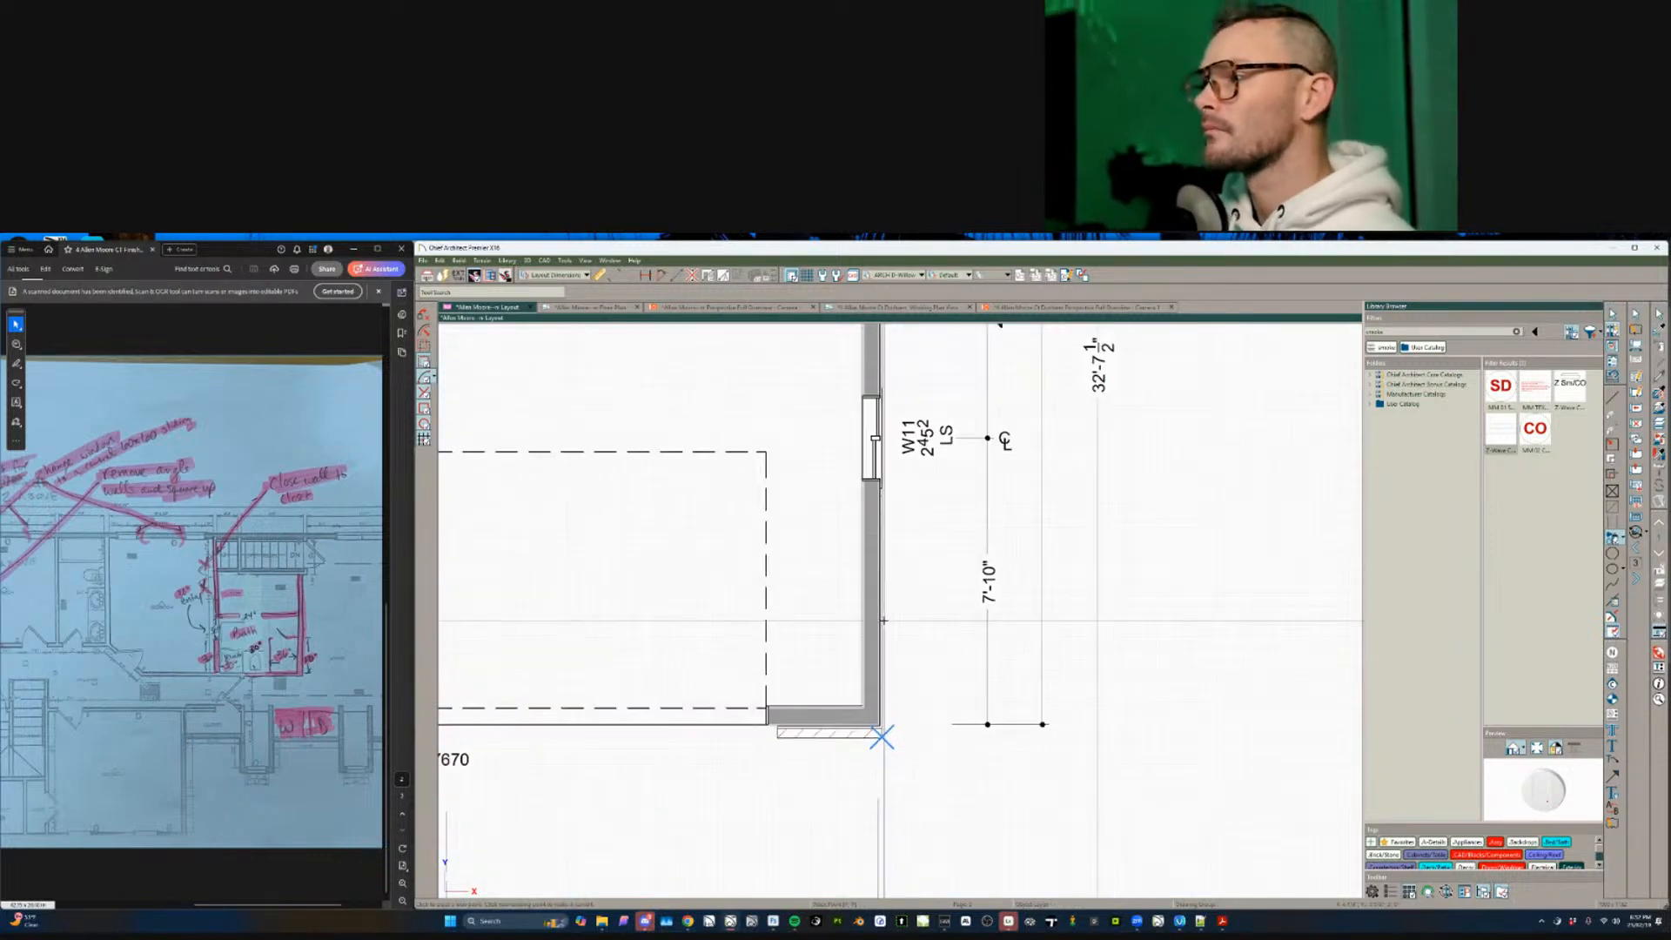
{"action": "scroll", "coordinate": [884, 619], "scroll_direction": "down", "scroll_amount": 2}
{"action": "scroll", "coordinate": [873, 624], "scroll_direction": "down", "scroll_amount": 3}
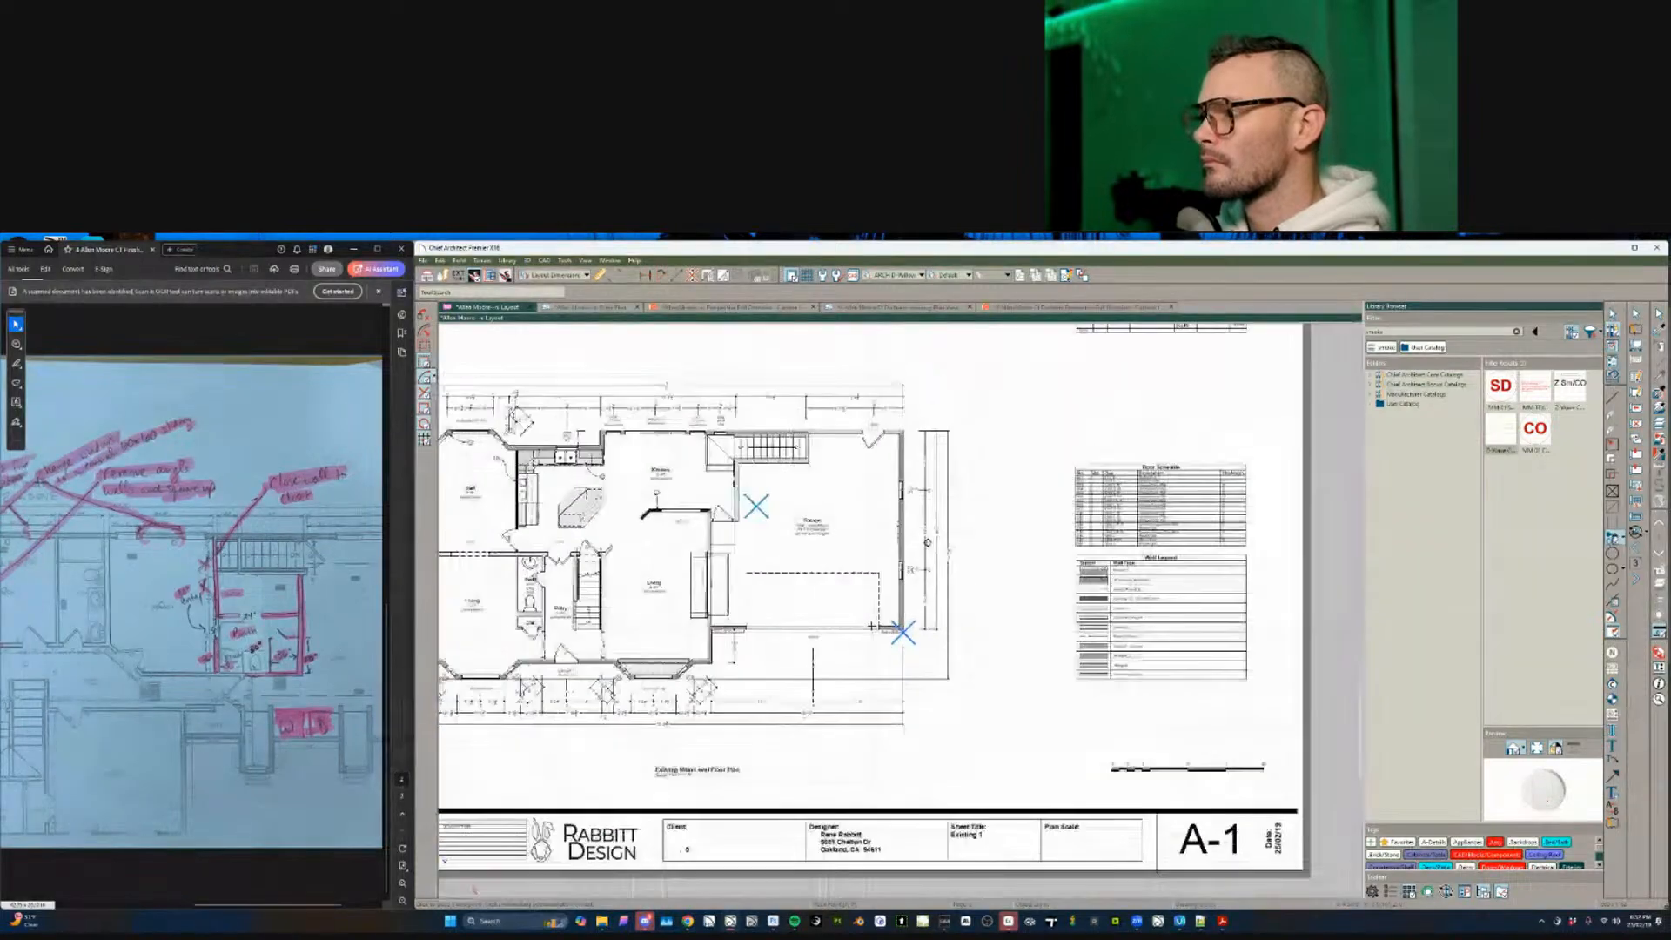
- Page from cover sheet G-1 to A-2 to check the reference mark position
{"action": "key", "text": "Page_Down"}
{"action": "scroll", "coordinate": [784, 633], "scroll_direction": "down", "scroll_amount": 2}
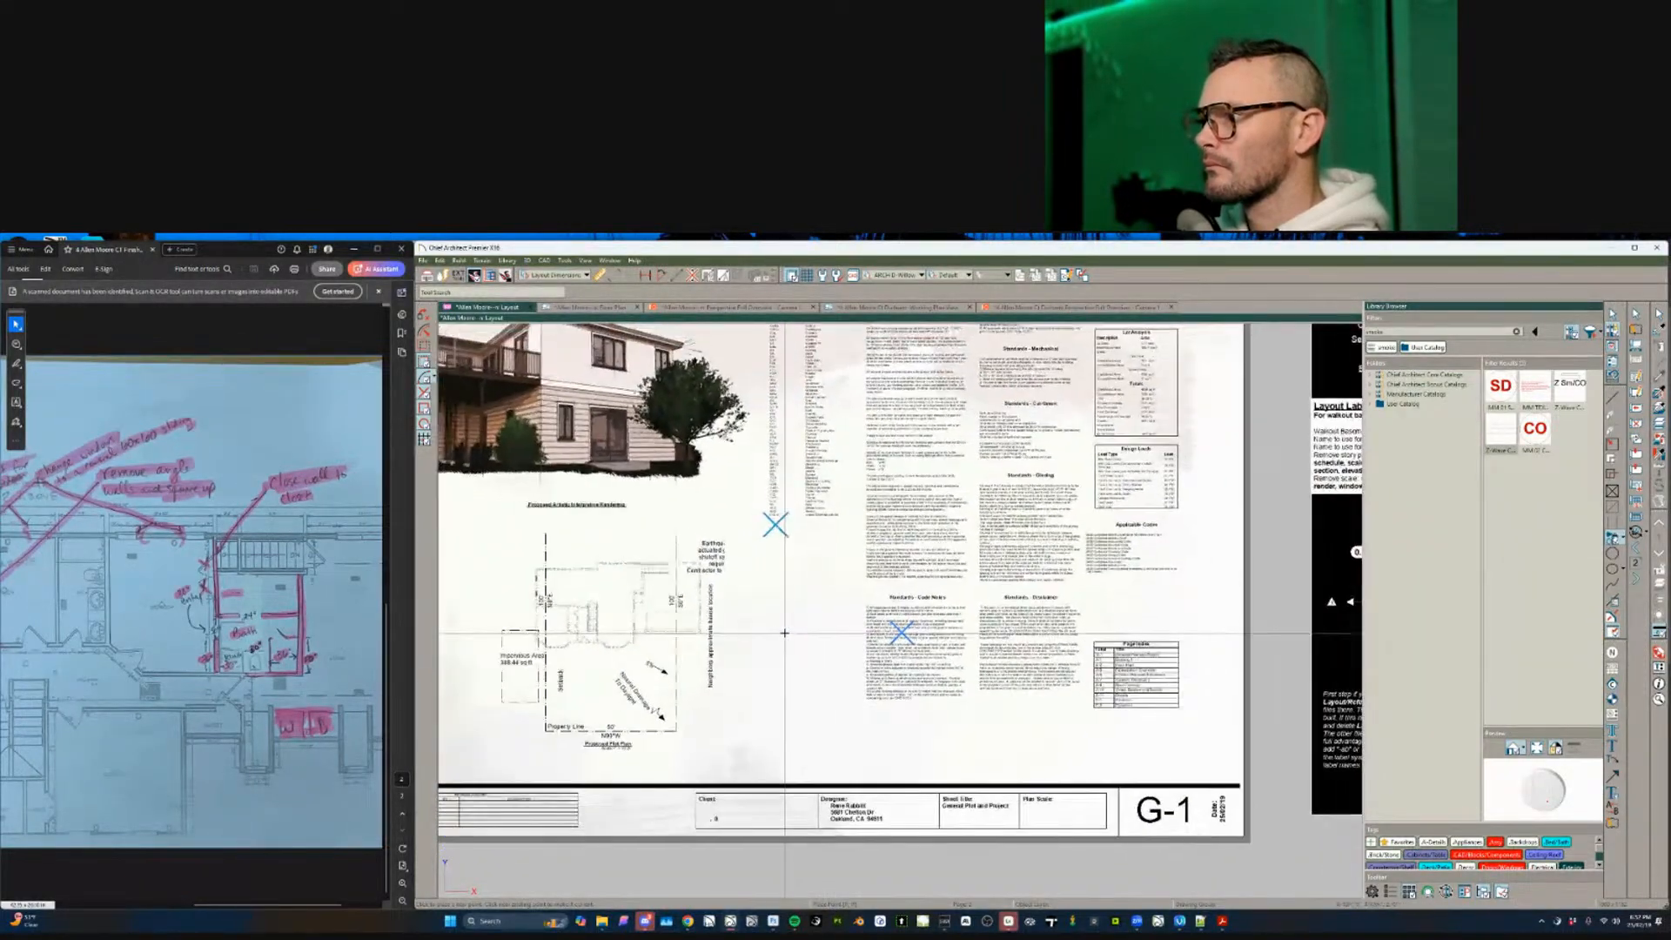
{"action": "key", "text": "Page_Down"}
{"action": "key", "text": "Page_Down"}
{"action": "scroll", "coordinate": [861, 606], "scroll_direction": "up", "scroll_amount": 3}
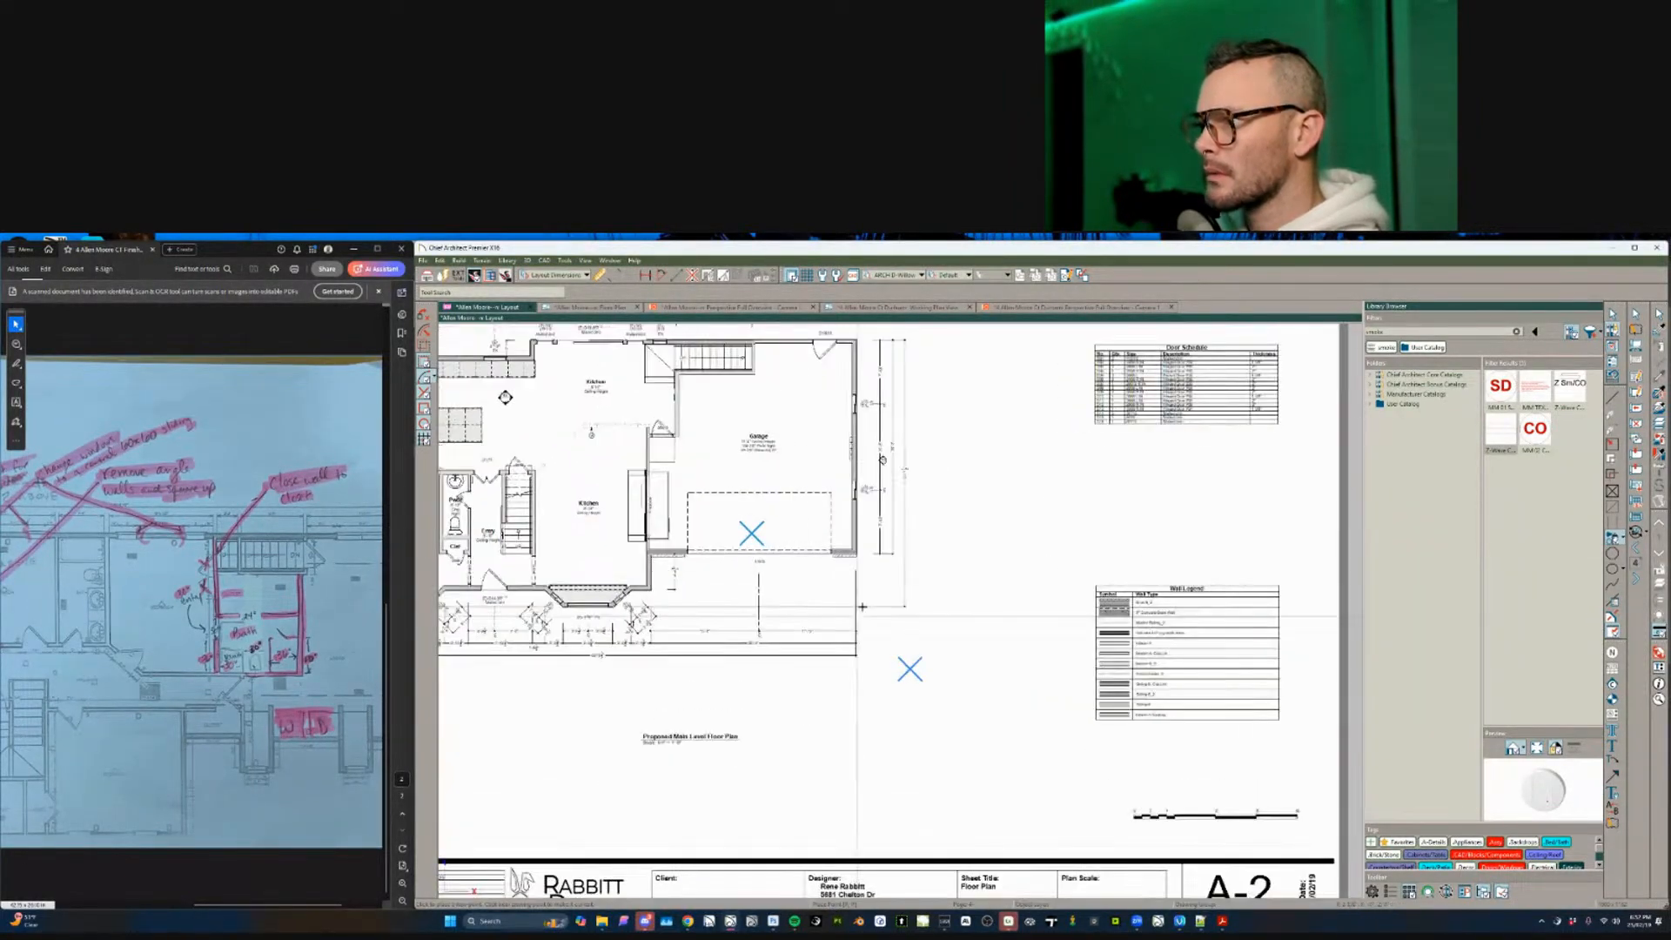
{"action": "scroll", "coordinate": [862, 607], "scroll_direction": "up", "scroll_amount": 3}
{"action": "scroll", "coordinate": [890, 607], "scroll_direction": "up", "scroll_amount": 5}
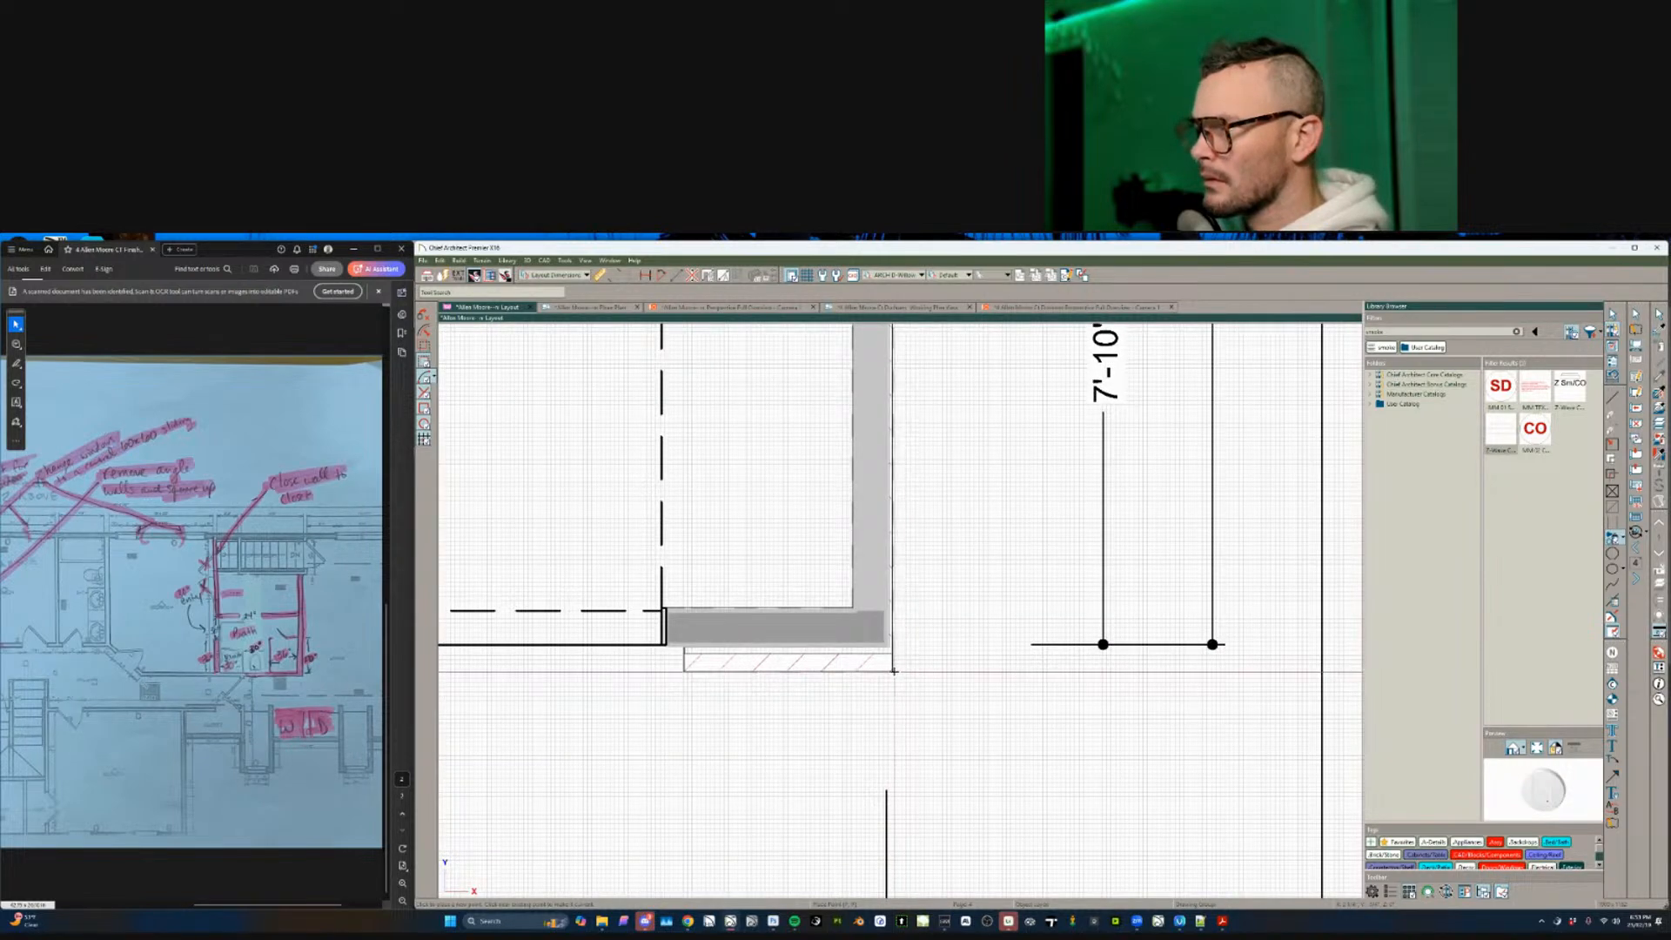
{"action": "scroll", "coordinate": [892, 671], "scroll_direction": "down", "scroll_amount": 8}
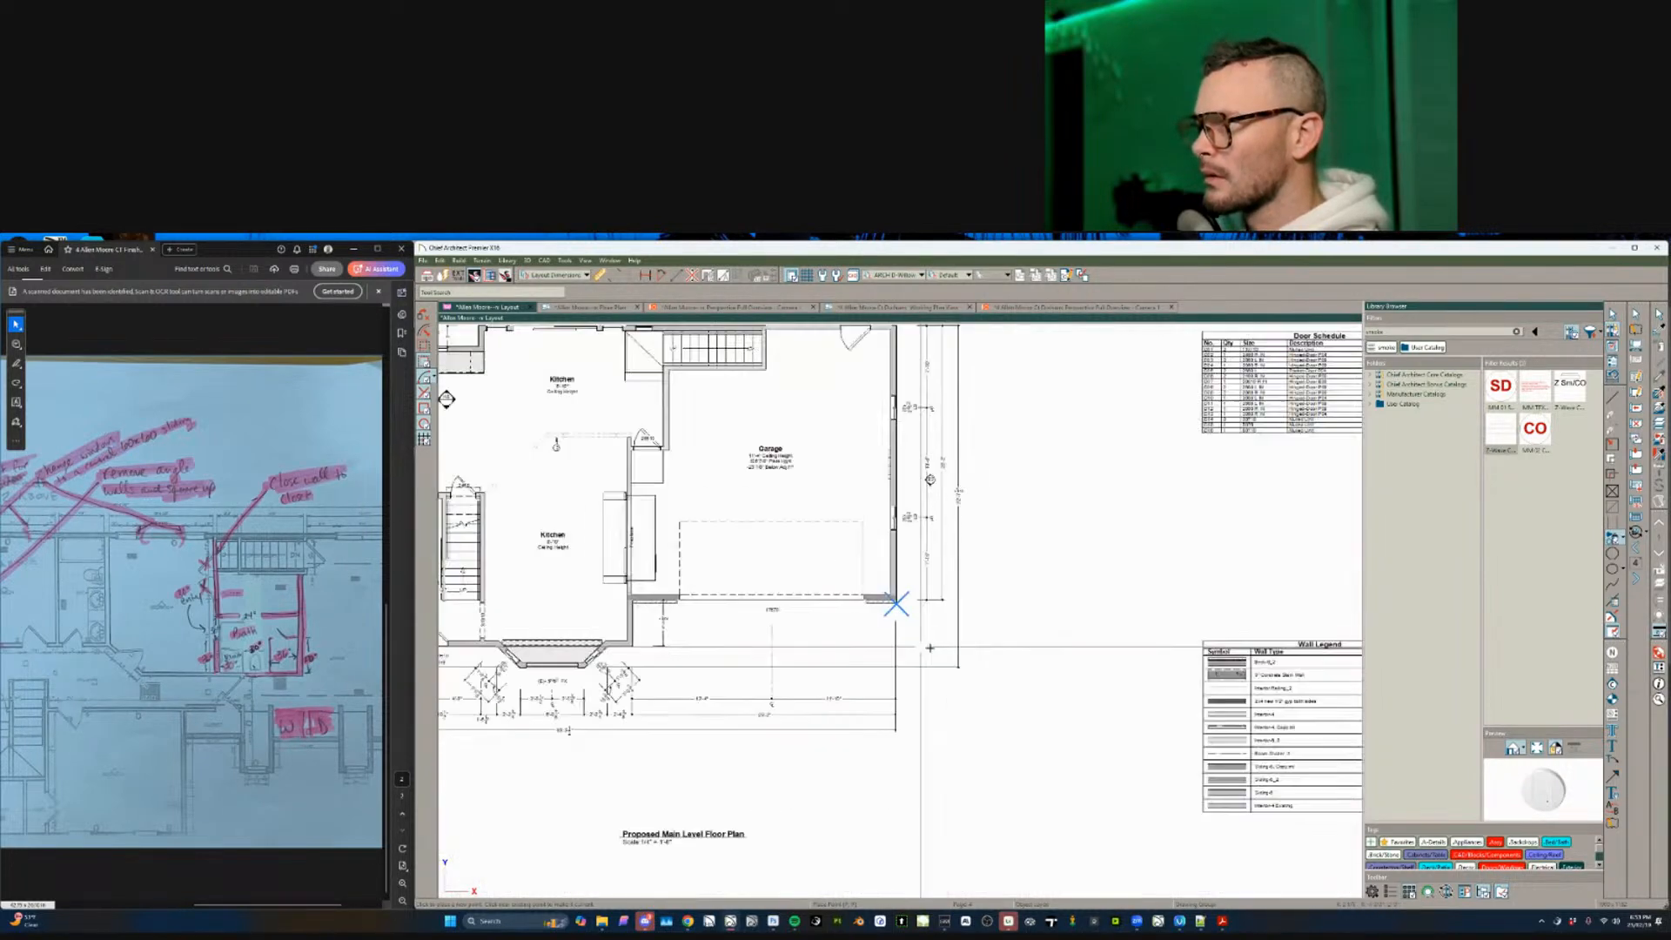
- Snap the plan's garage corner onto the reference X mark and deselect the view
{"action": "left_click", "coordinate": [919, 646]}
{"action": "scroll", "coordinate": [913, 661], "scroll_direction": "up", "scroll_amount": 6}
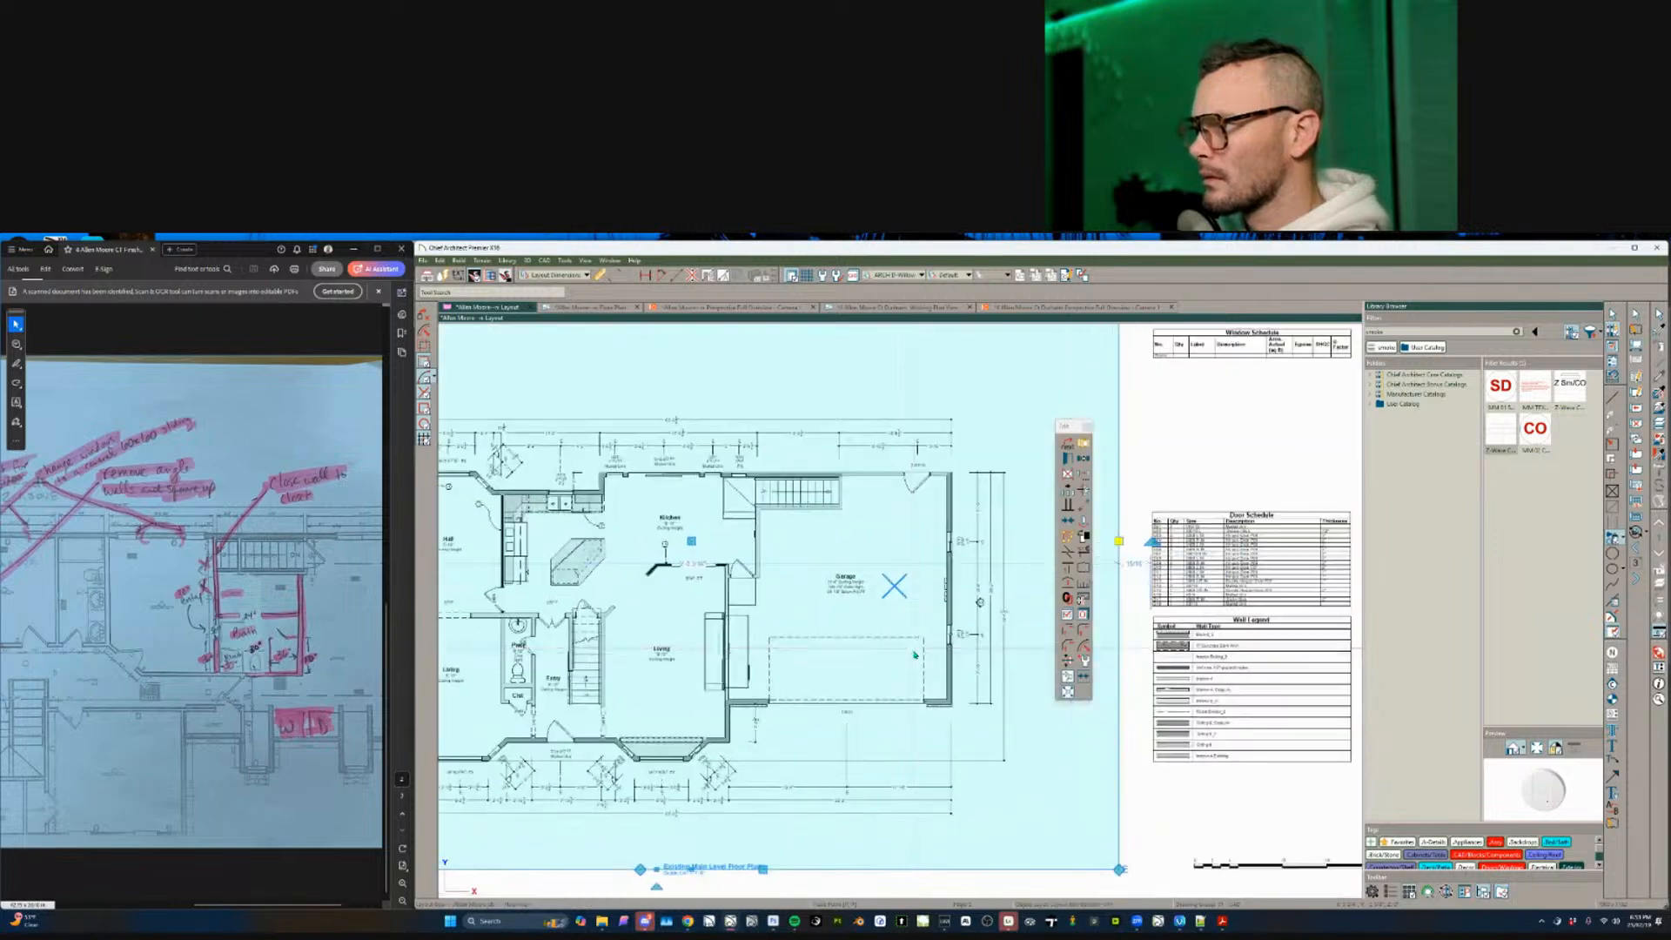
{"action": "scroll", "coordinate": [902, 718], "scroll_direction": "up", "scroll_amount": 1}
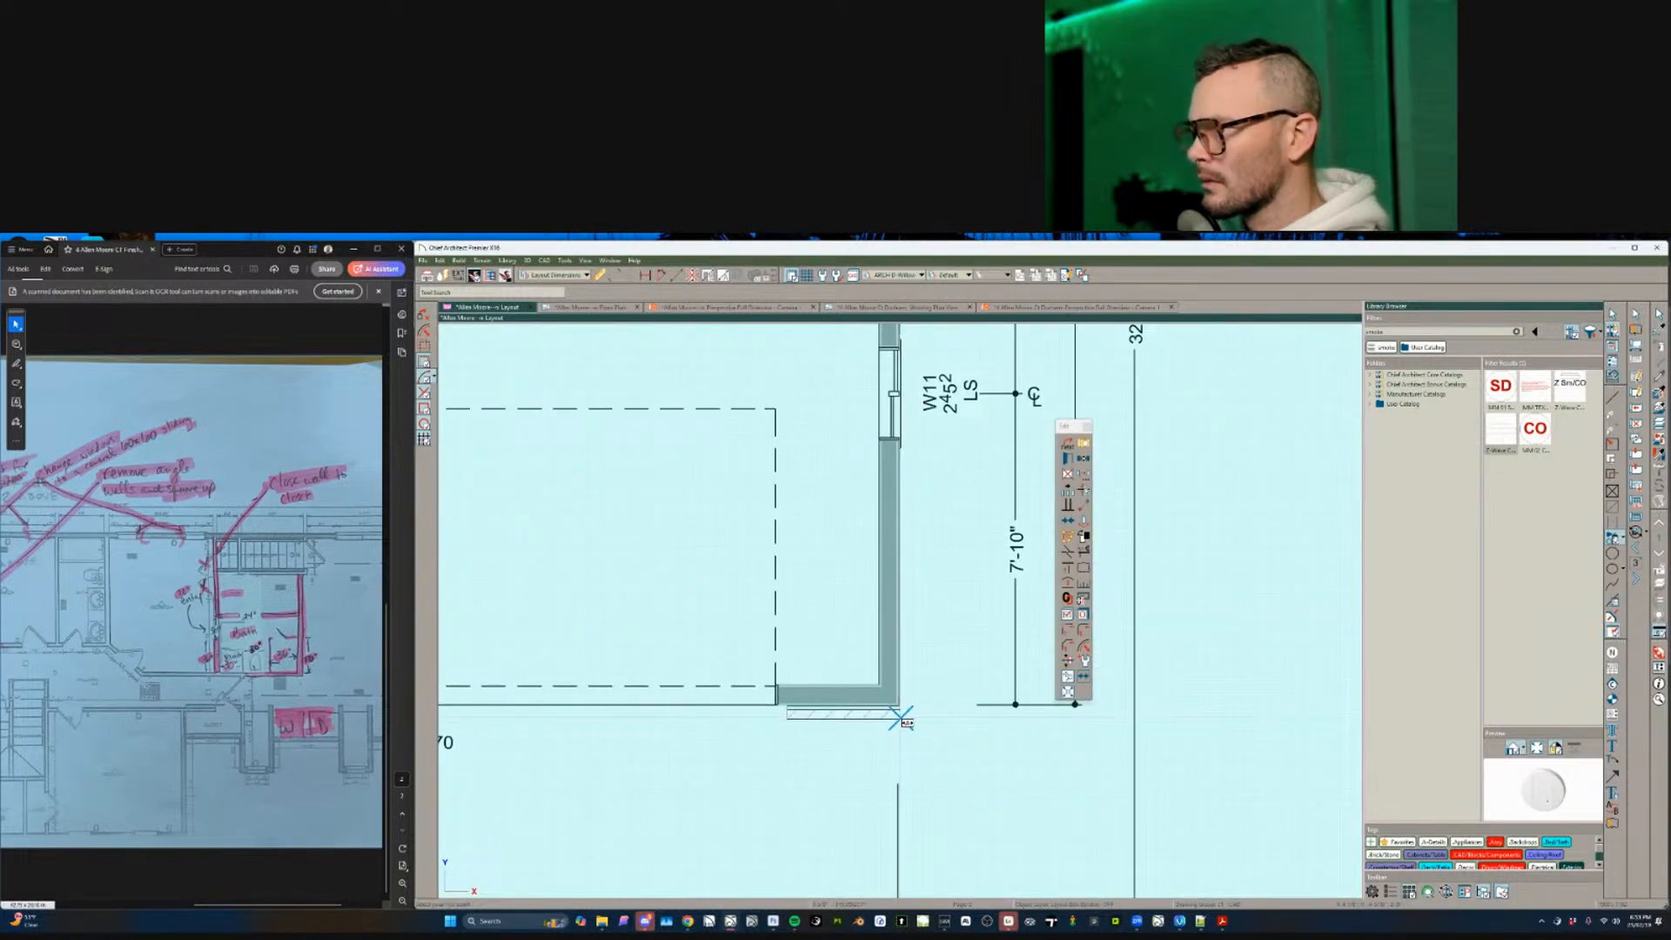
{"action": "left_click", "coordinate": [907, 705]}
{"action": "scroll", "coordinate": [908, 700], "scroll_direction": "down", "scroll_amount": 7}
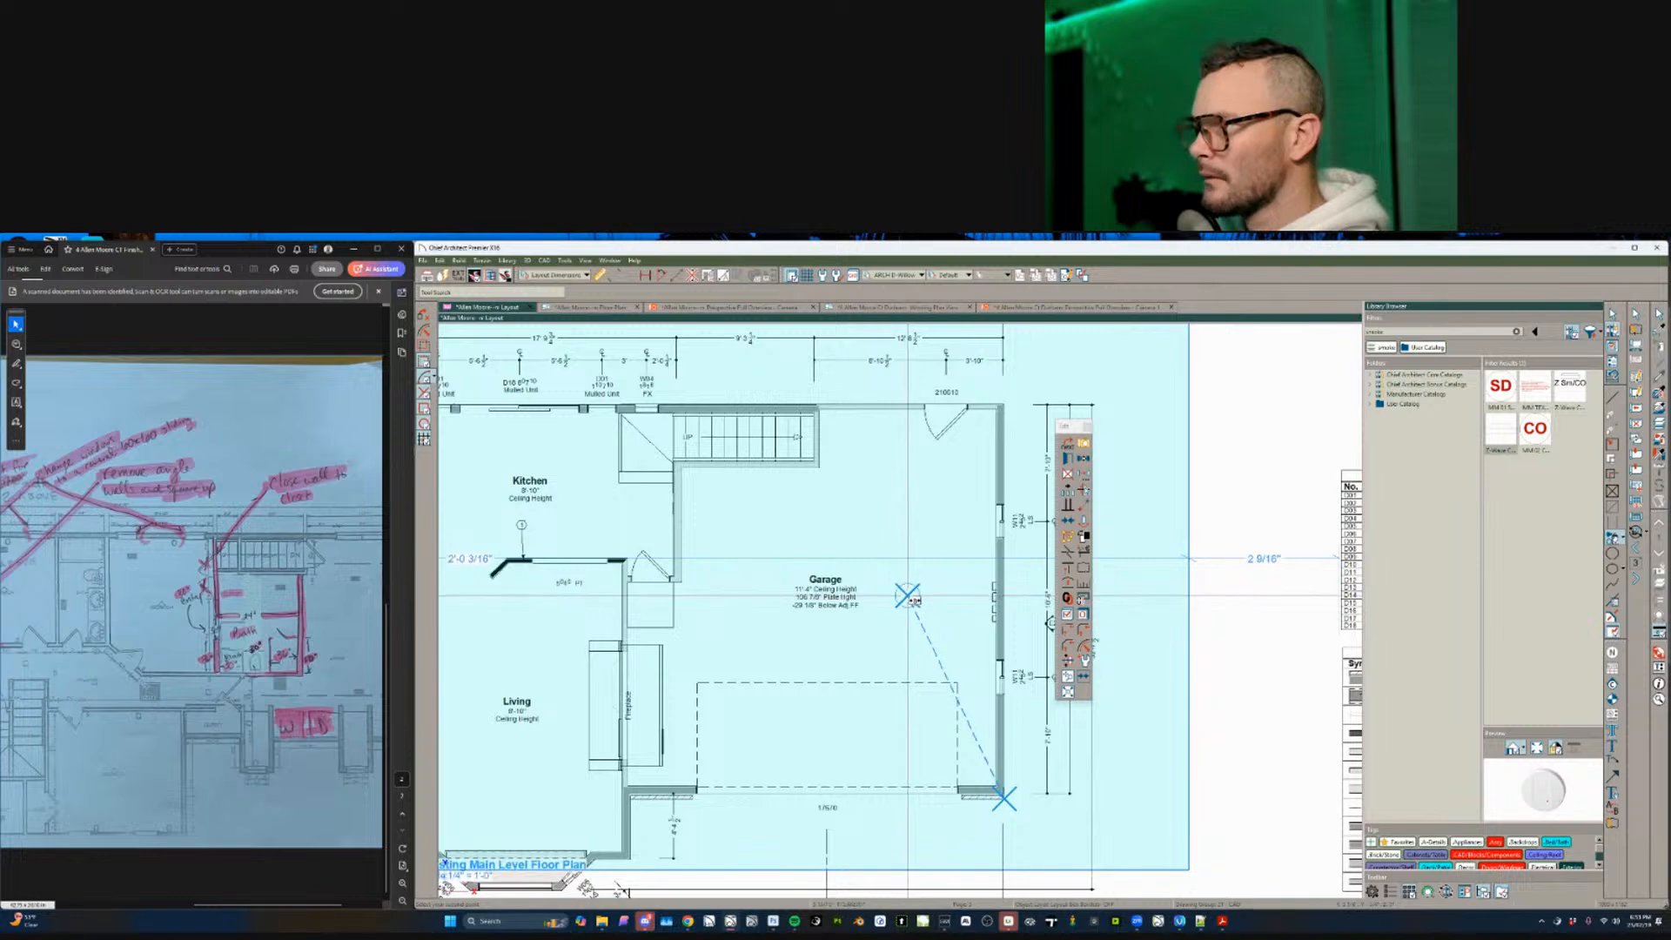
{"action": "left_click", "coordinate": [907, 595]}
{"action": "key", "text": "Escape"}
{"action": "scroll", "coordinate": [938, 509], "scroll_direction": "down", "scroll_amount": 6}
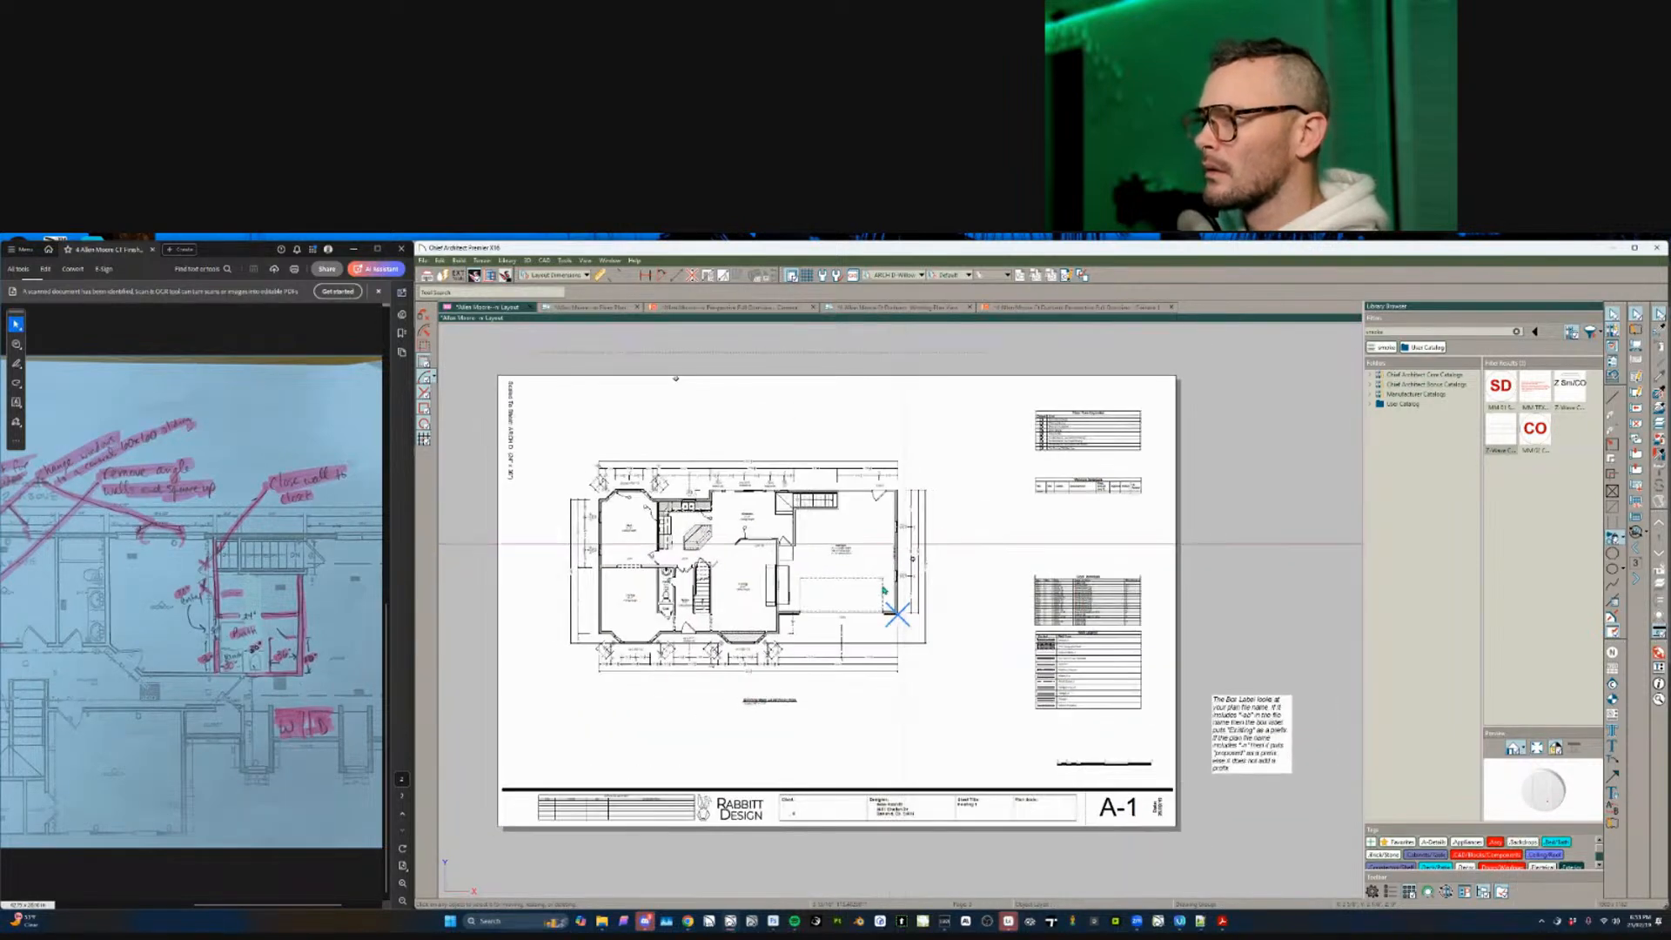
- Review sheets A-1 through A-4, then return to cover sheet G-1
{"action": "key", "text": "Page_Down"}
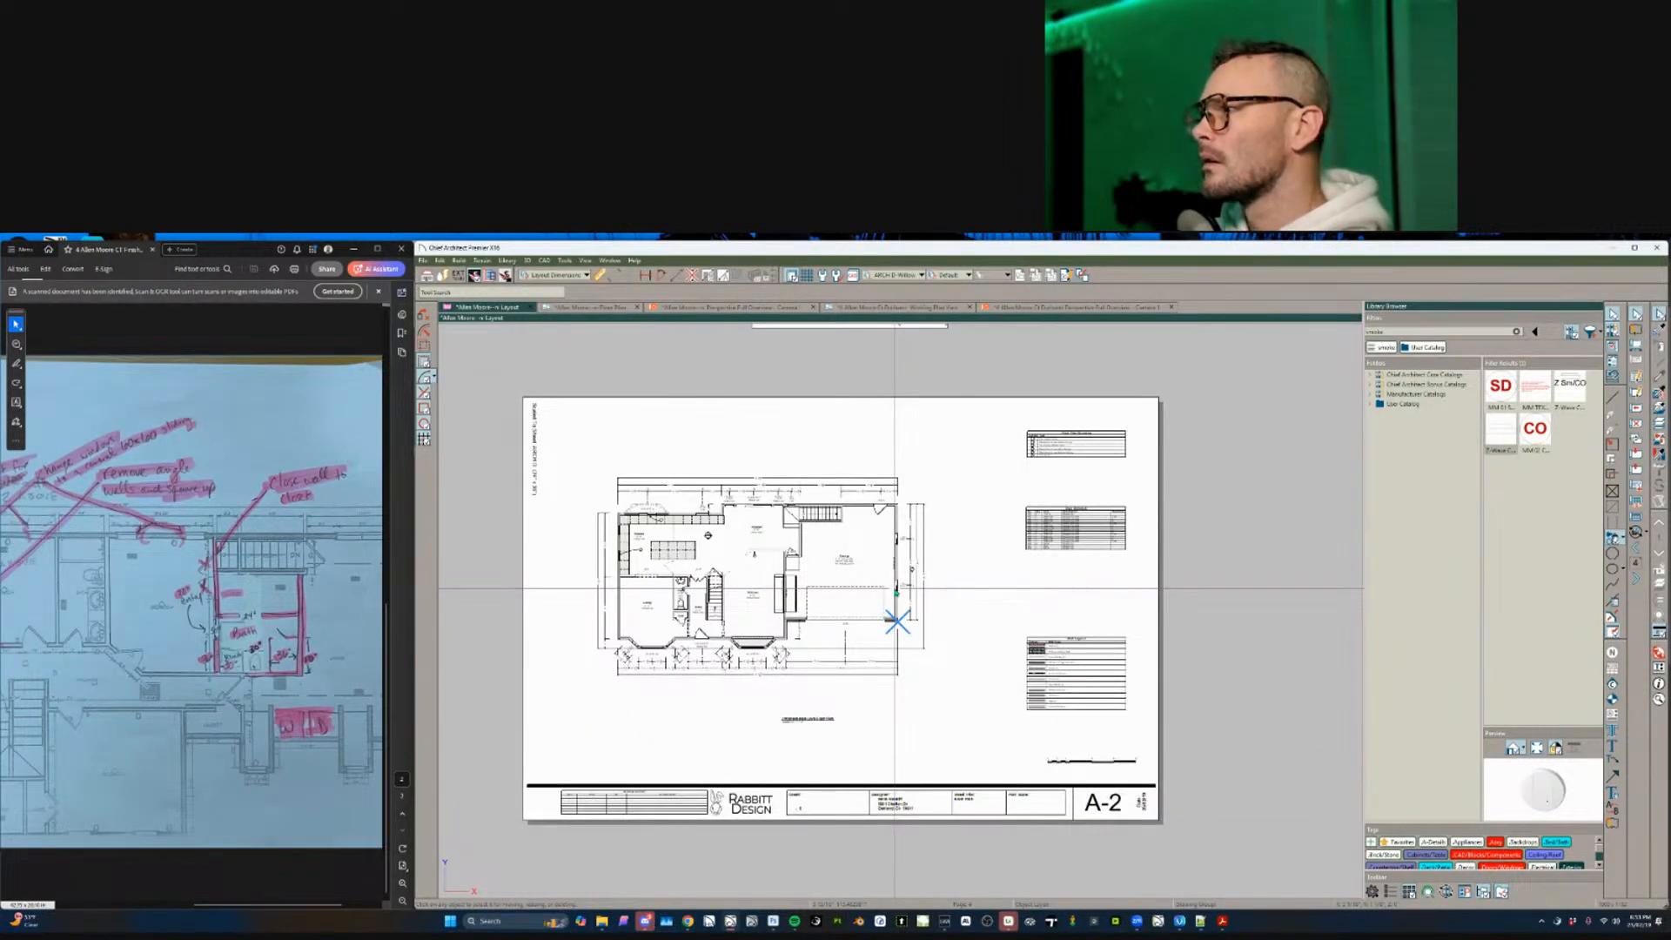
{"action": "key", "text": "Page_Up"}
{"action": "key", "text": "Page_Down"}
{"action": "key", "text": "Page_Down"}
{"action": "key", "text": "Page_Down"}
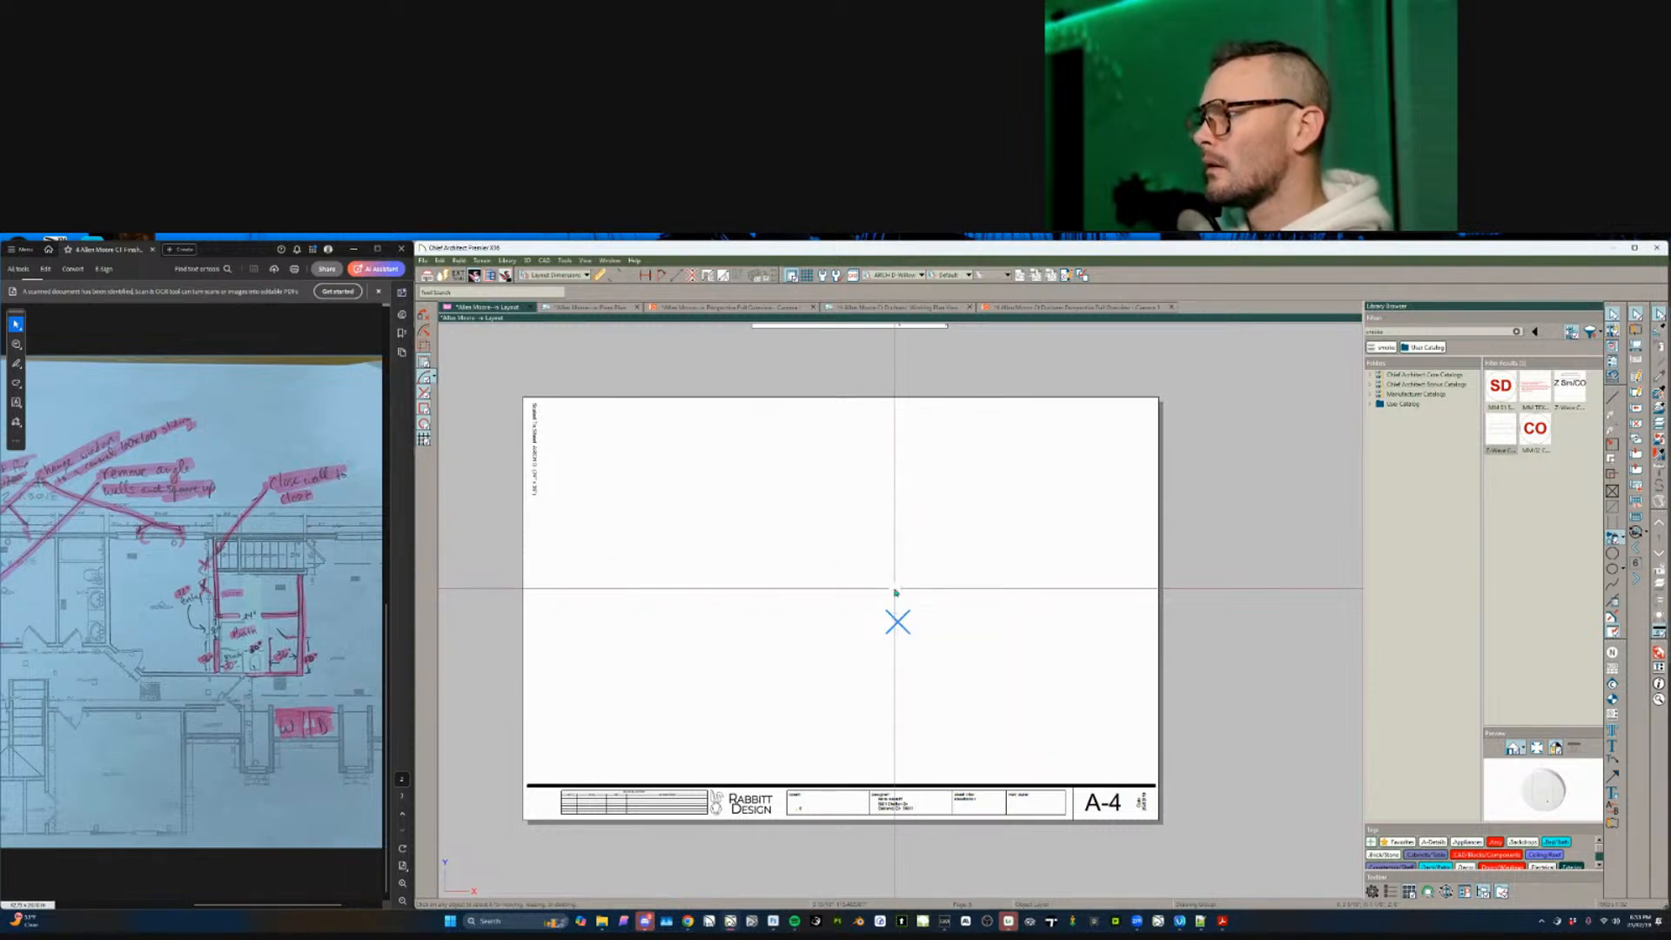
{"action": "key", "text": "Page_Up"}
{"action": "key", "text": "Page_Up"}
{"action": "key", "text": "Page_Up"}
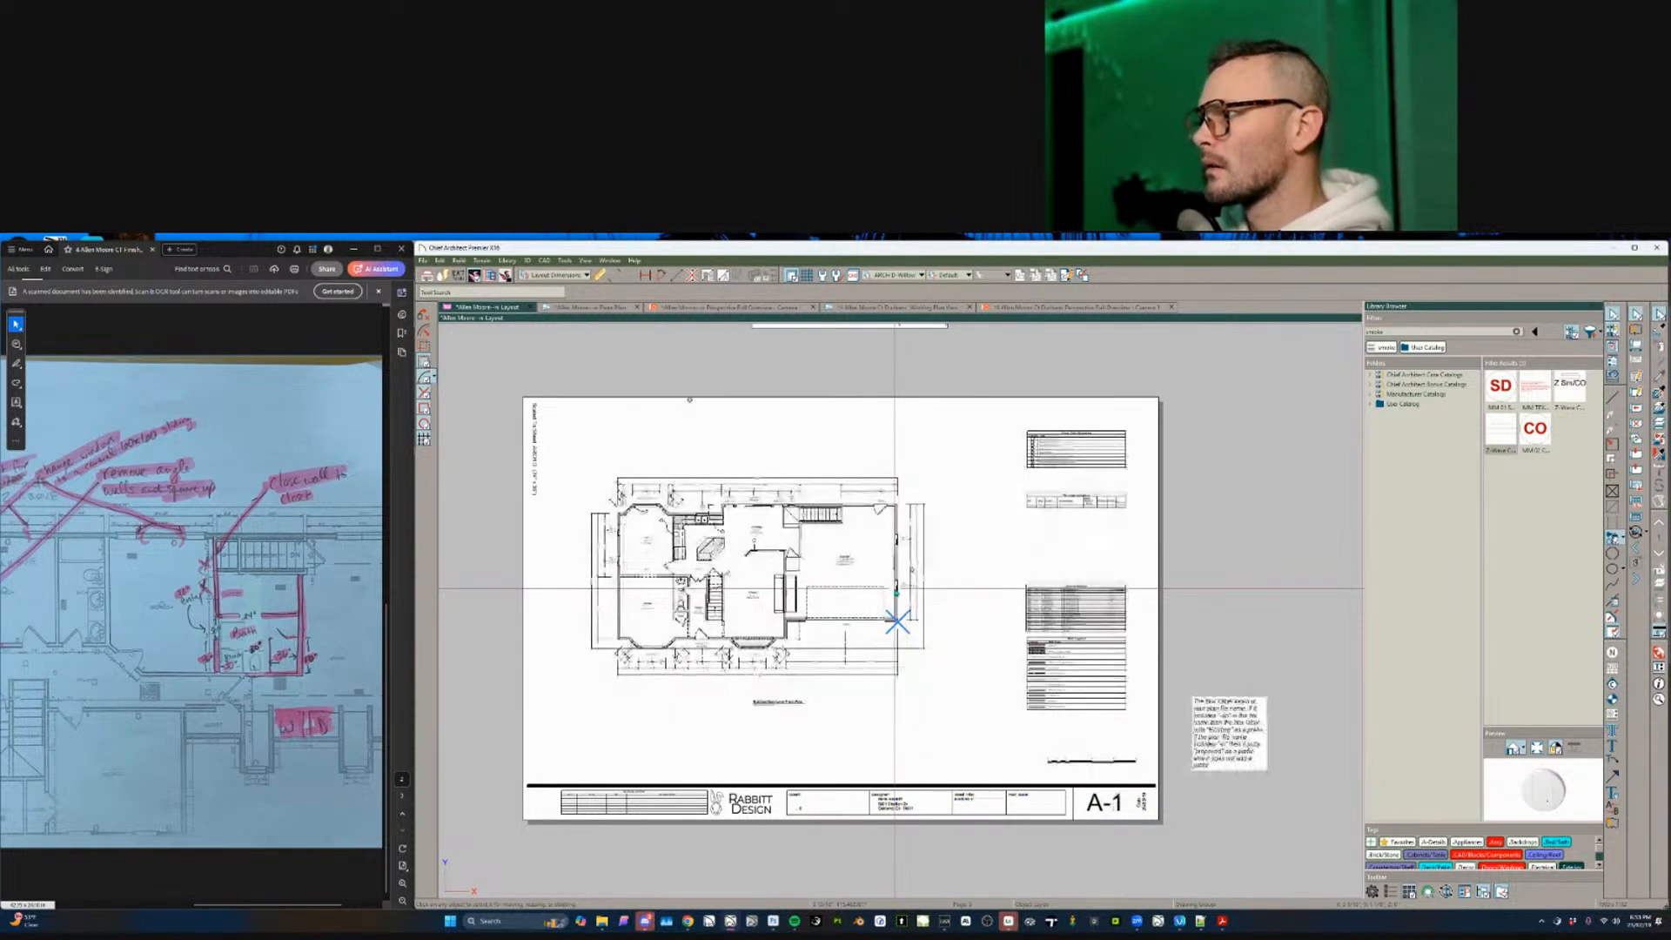
{"action": "key", "text": "Page_Up"}
{"action": "scroll", "coordinate": [896, 593], "scroll_direction": "up", "scroll_amount": 3}
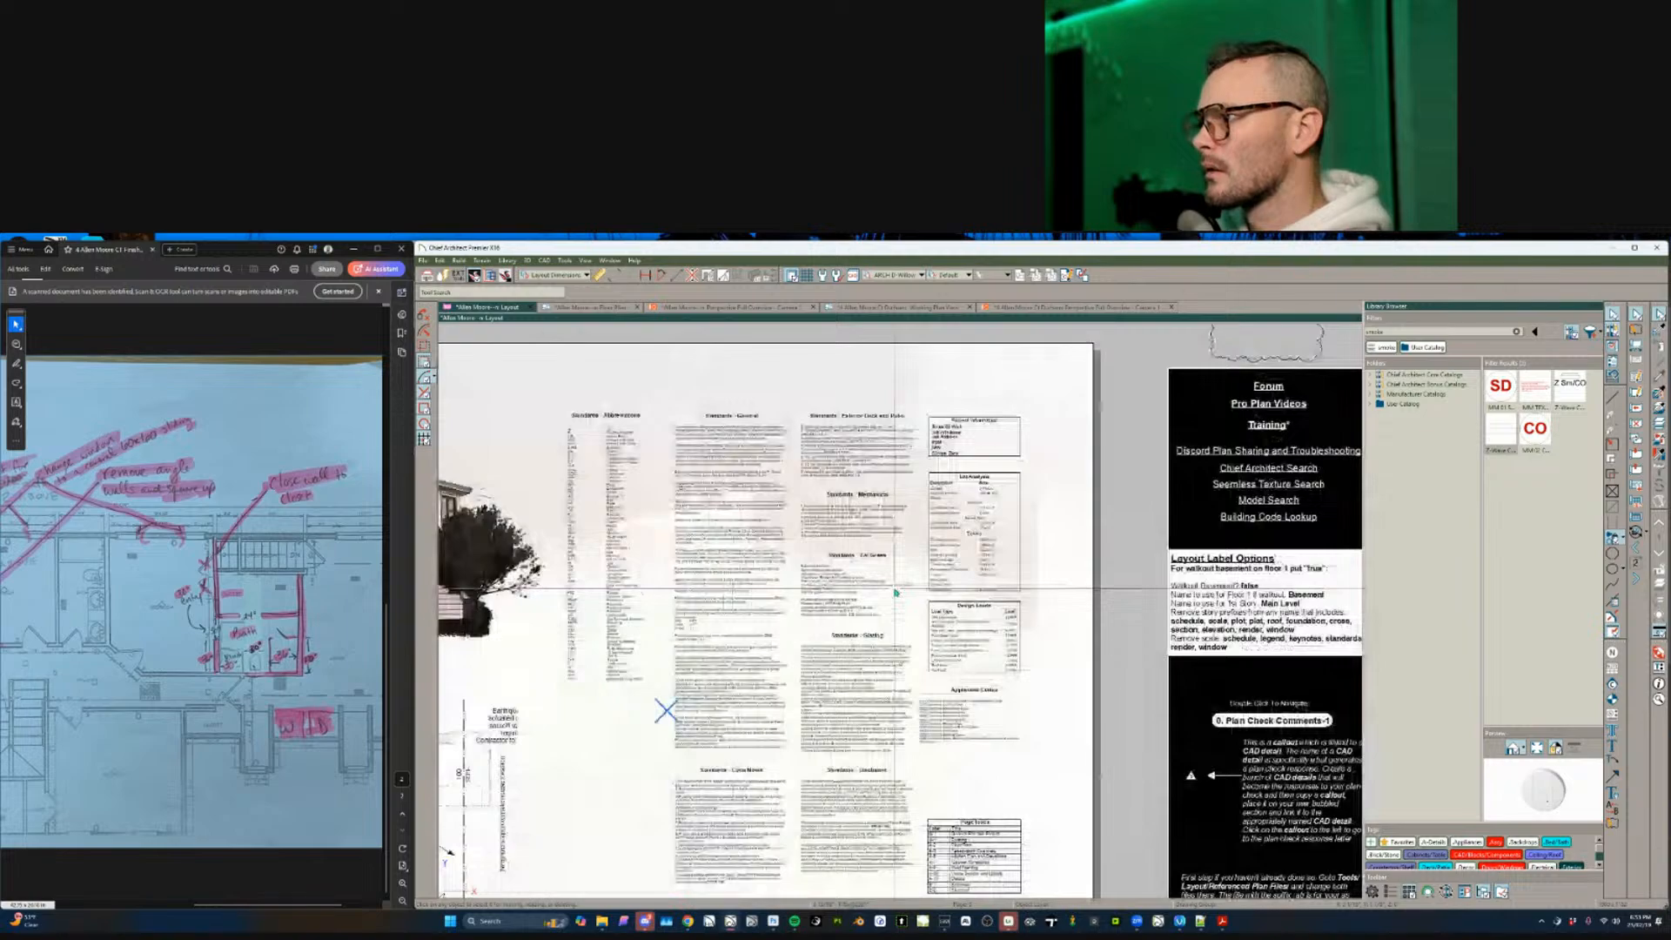
{"action": "scroll", "coordinate": [897, 592], "scroll_direction": "up", "scroll_amount": 4}
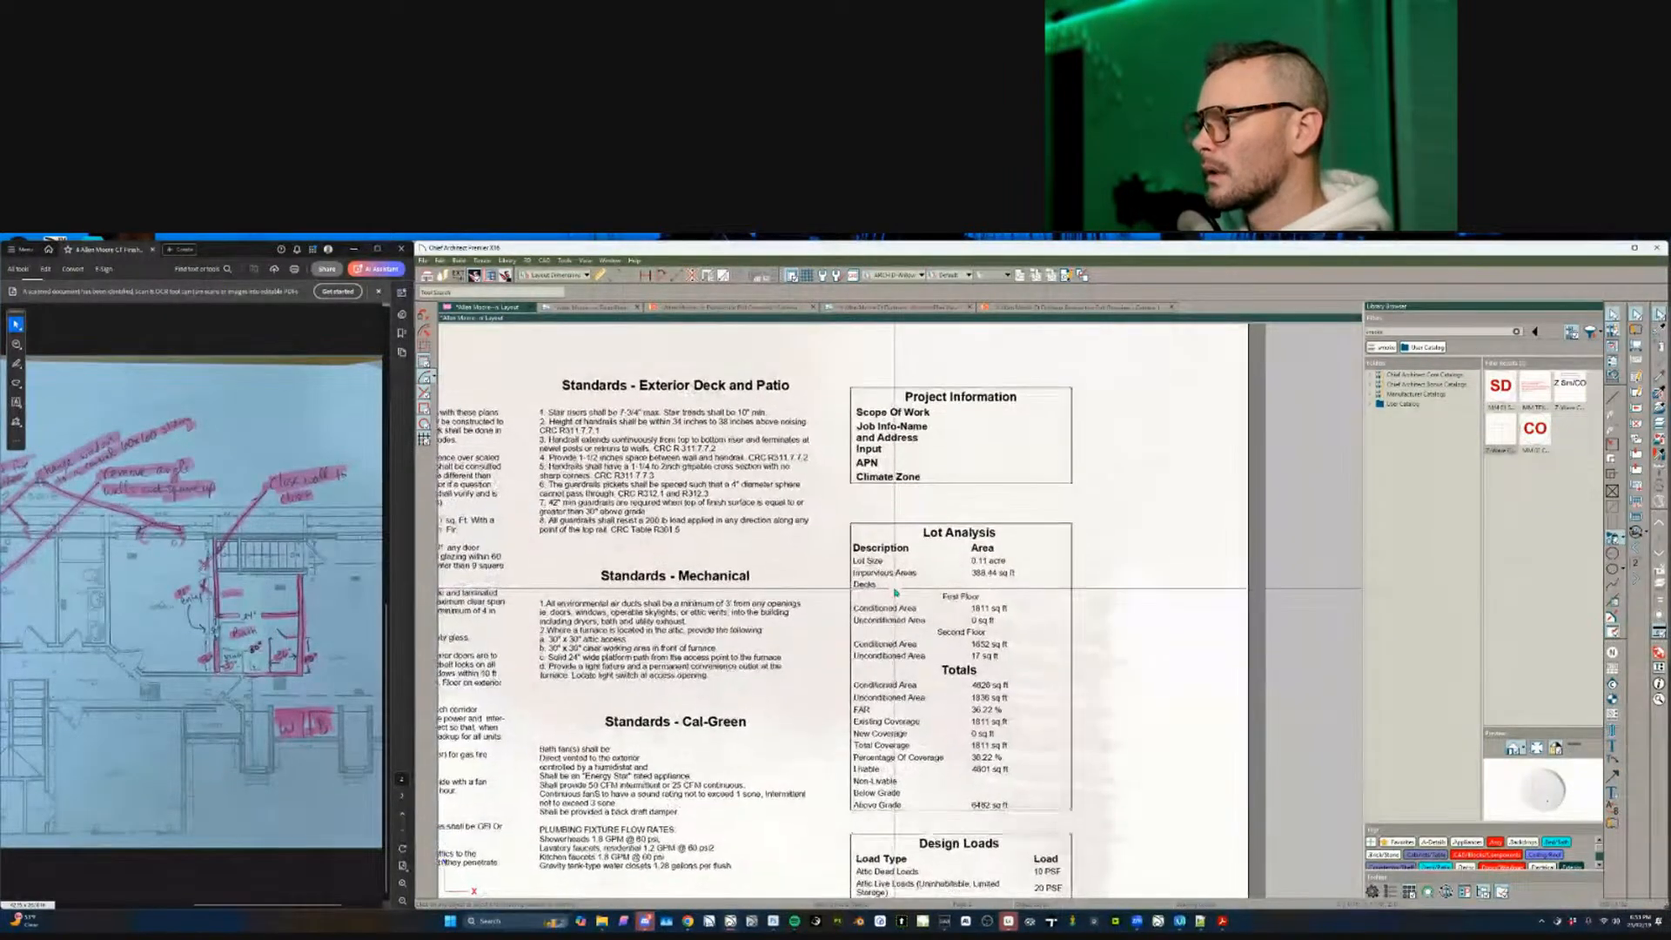
{"action": "scroll", "coordinate": [894, 592], "scroll_direction": "down", "scroll_amount": 3}
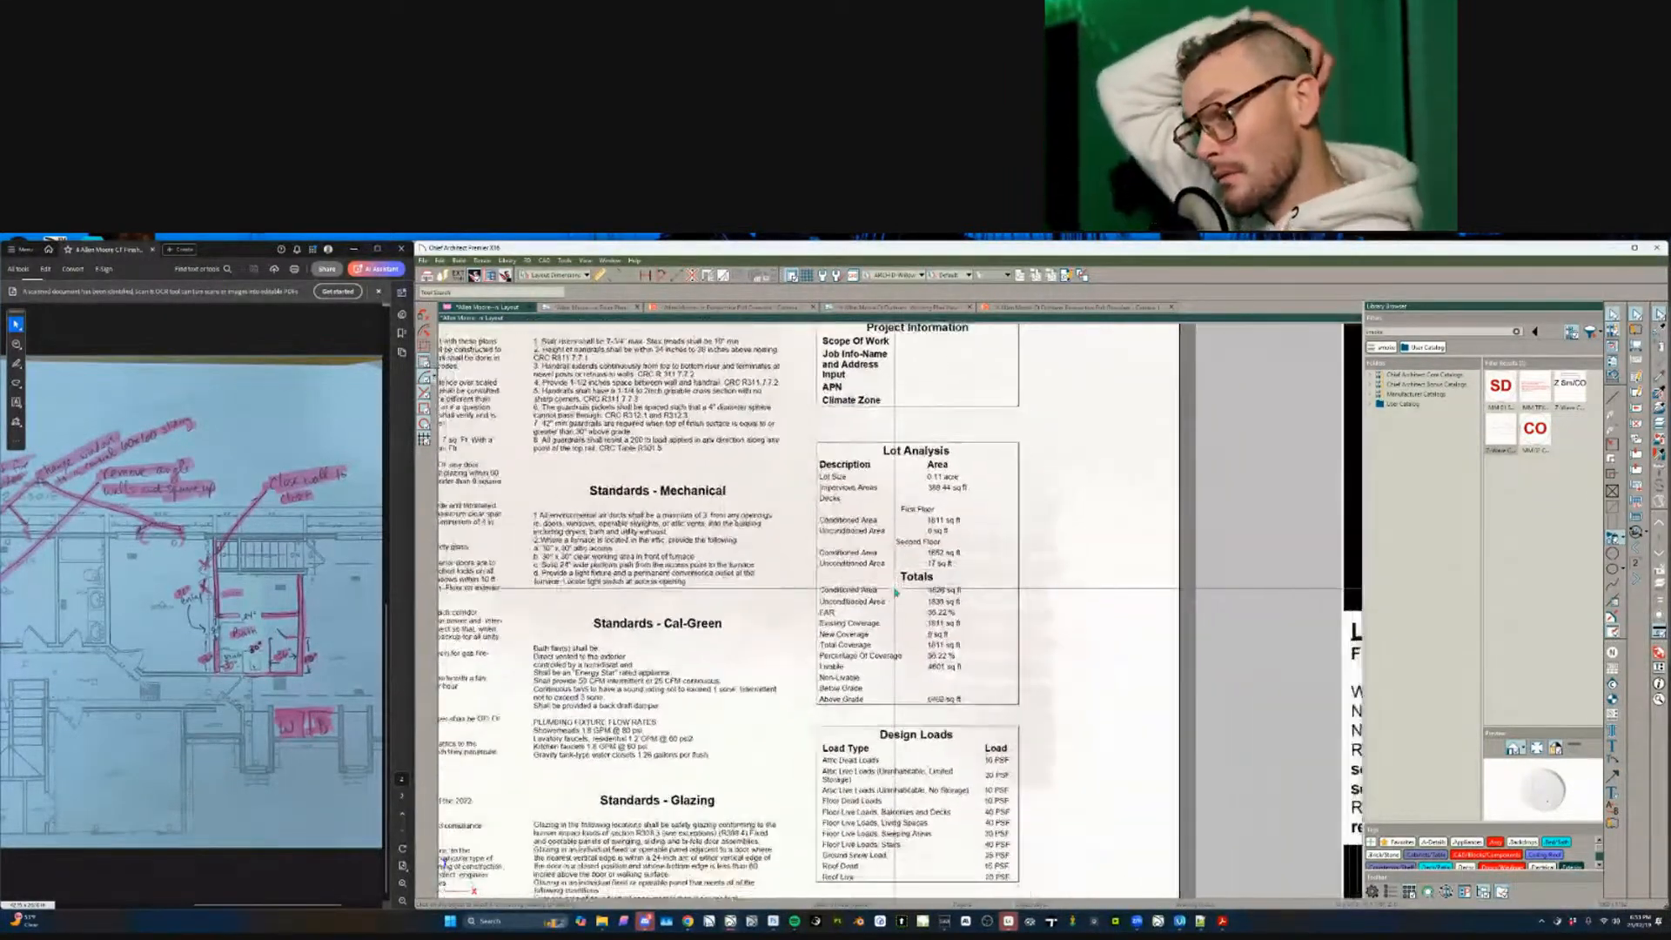
{"action": "scroll", "coordinate": [893, 586], "scroll_direction": "down", "scroll_amount": 5}
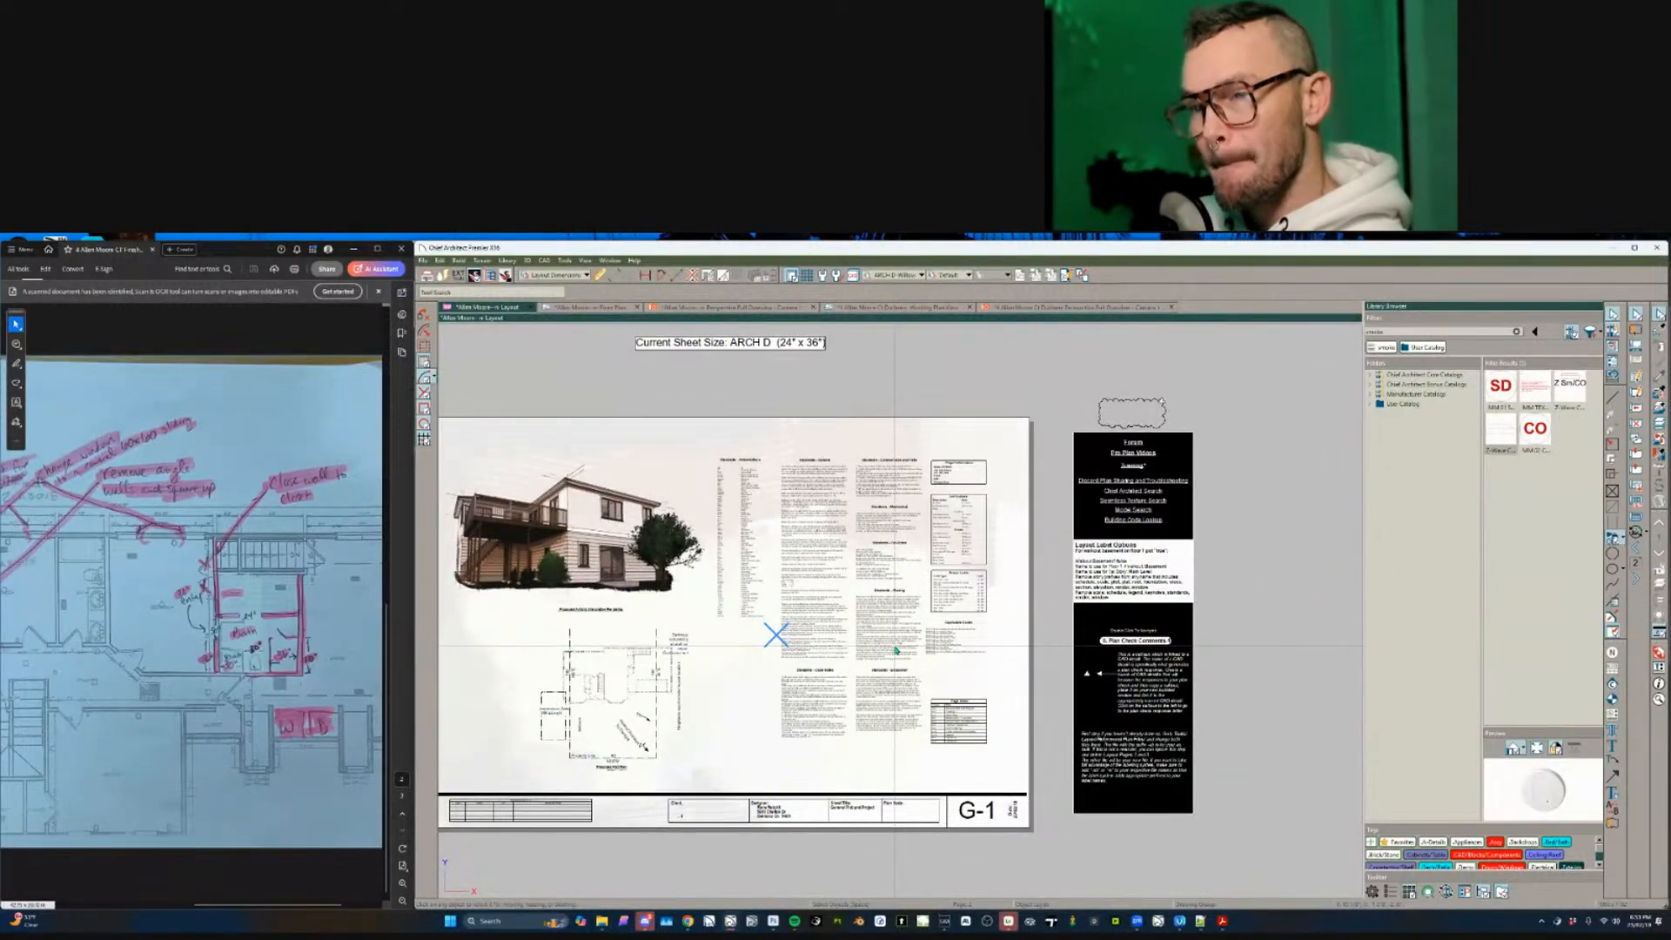
- Step through the surplus pages A-4 to A-7 and settle on blank sheet A-4
{"action": "key", "text": "Page_Down"}
{"action": "key", "text": "Page_Down"}
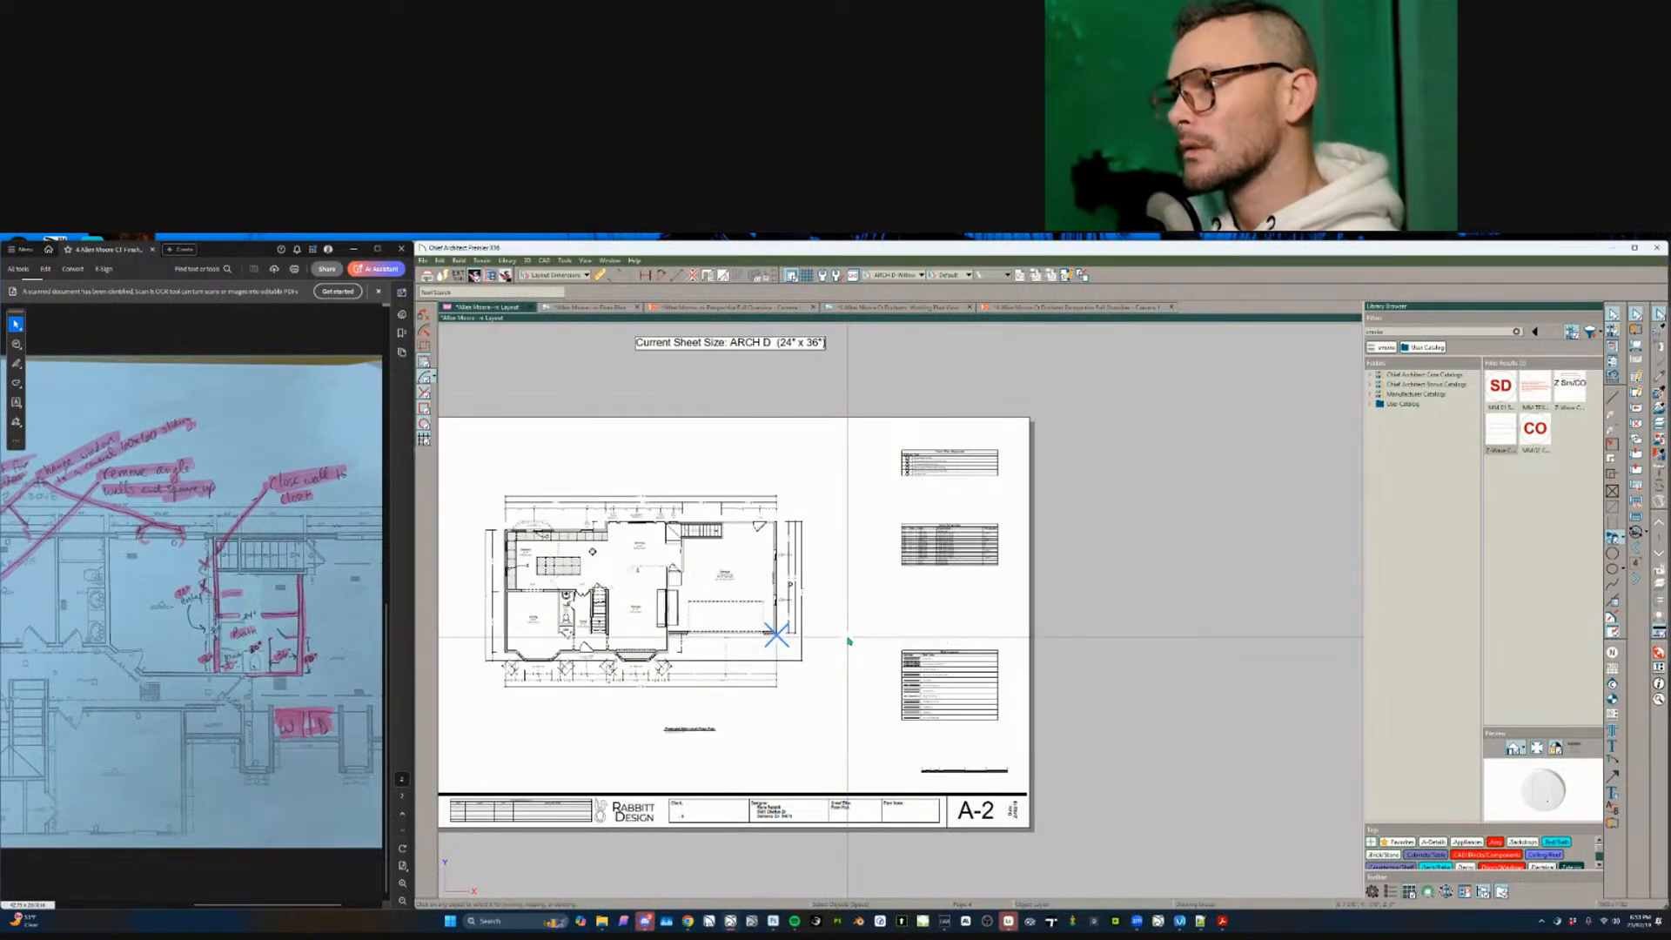
{"action": "key", "text": "Page_Down"}
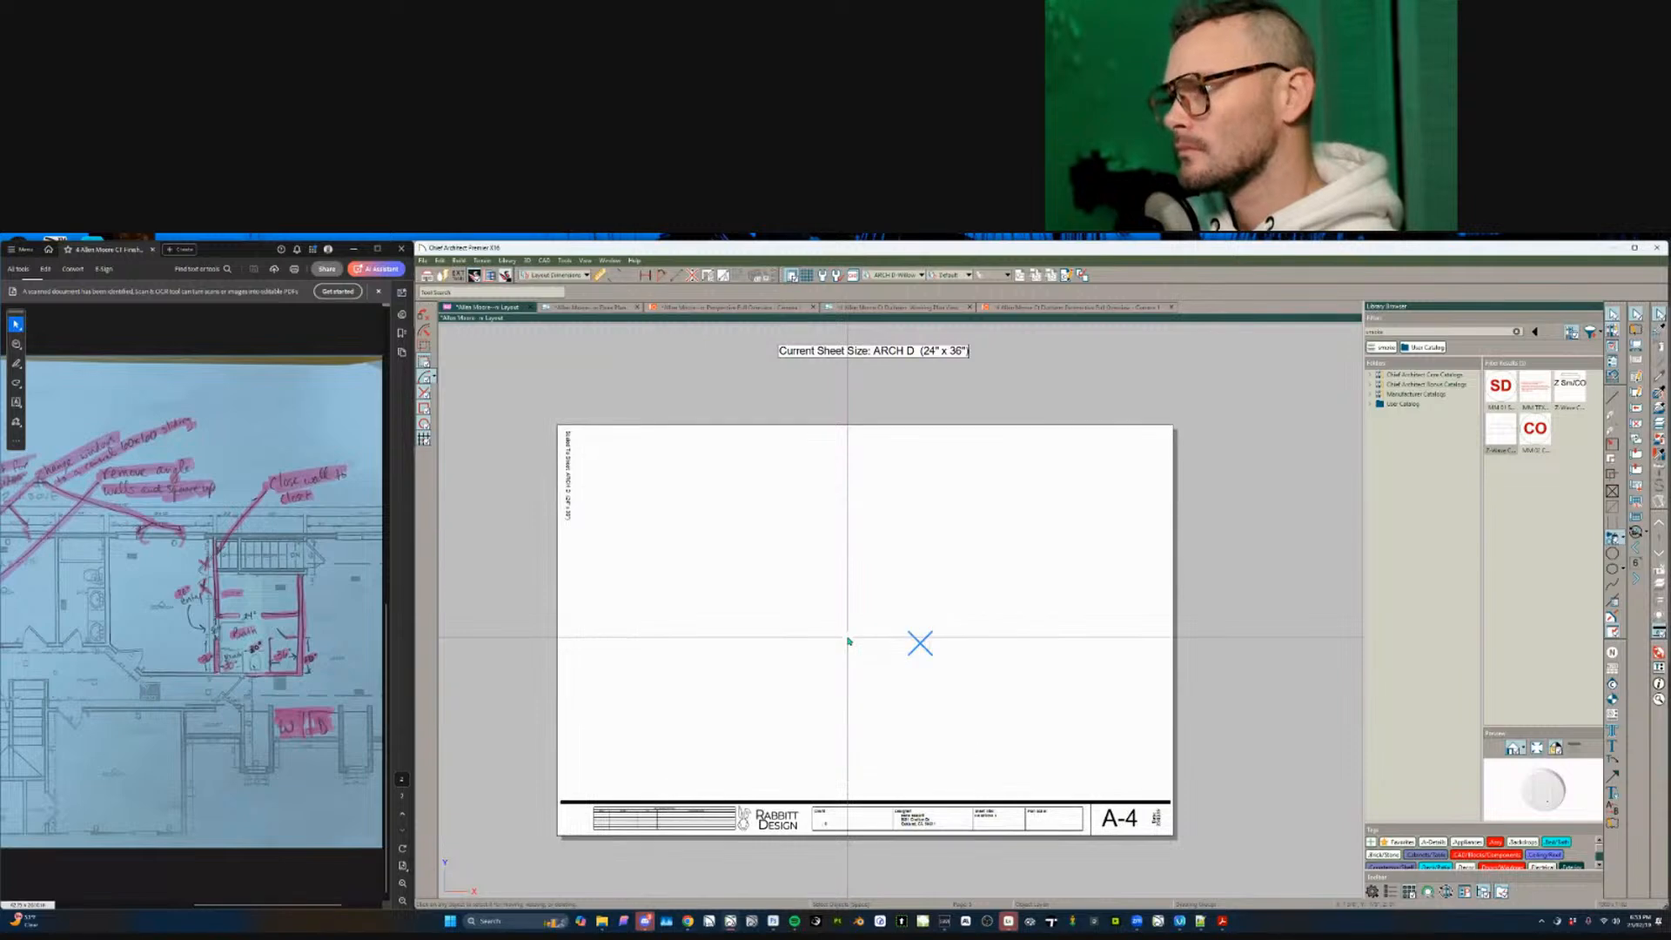
{"action": "key", "text": "Page_Down"}
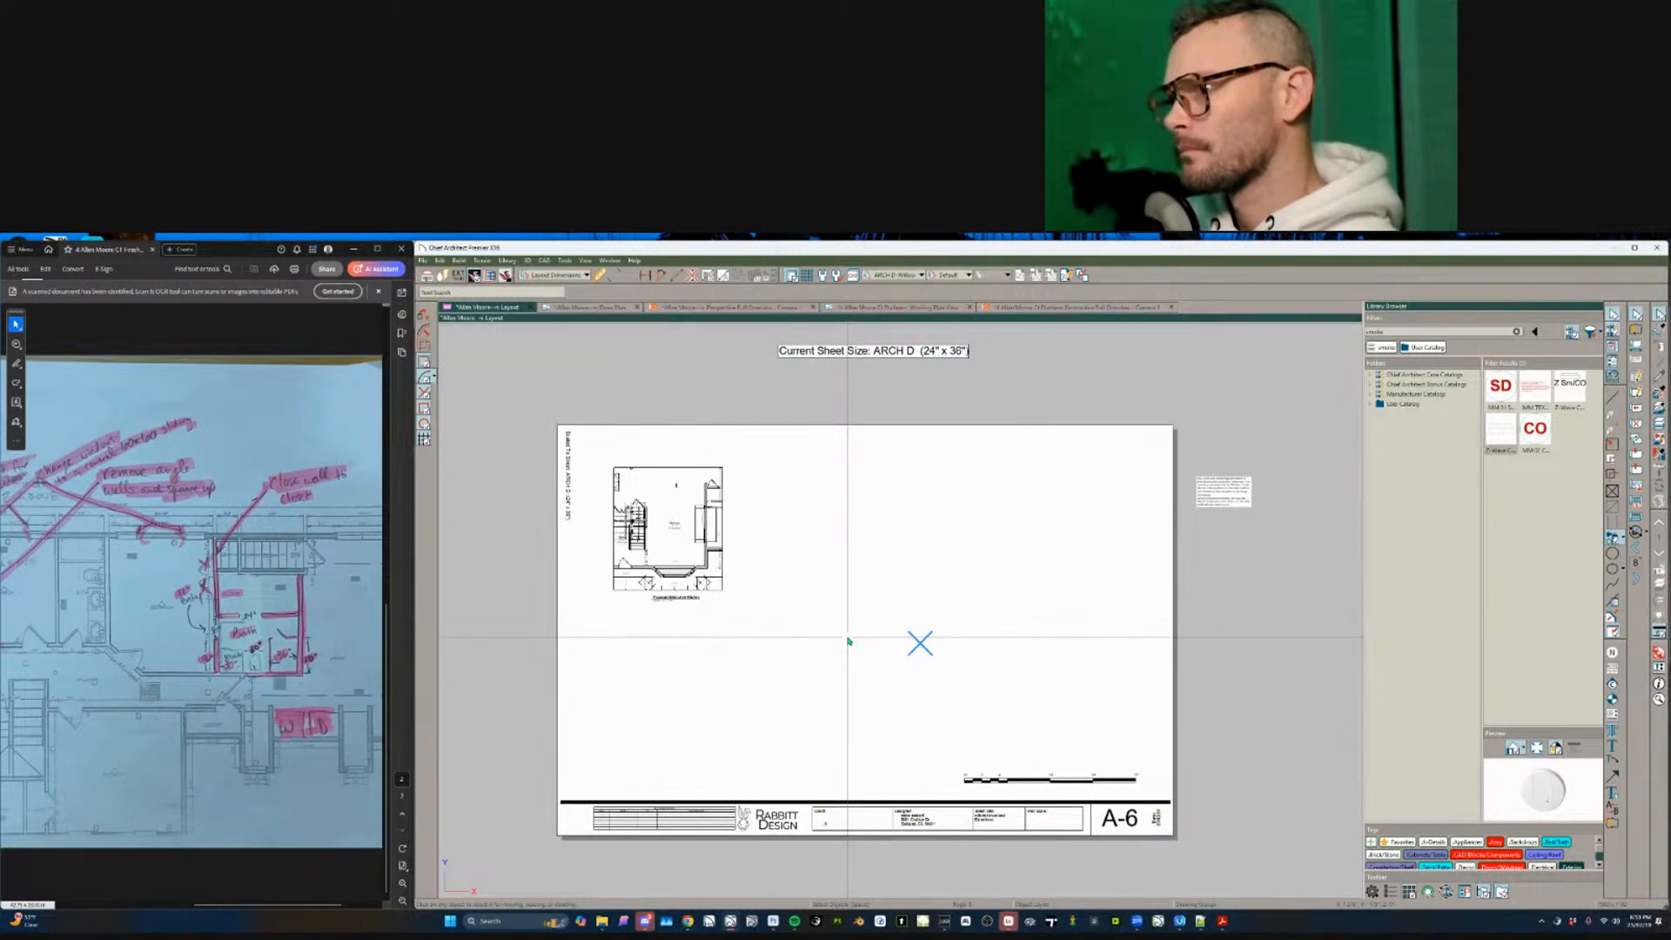
{"action": "key", "text": "Page_Down"}
{"action": "key", "text": "Page_Up"}
{"action": "key", "text": "Page_Up"}
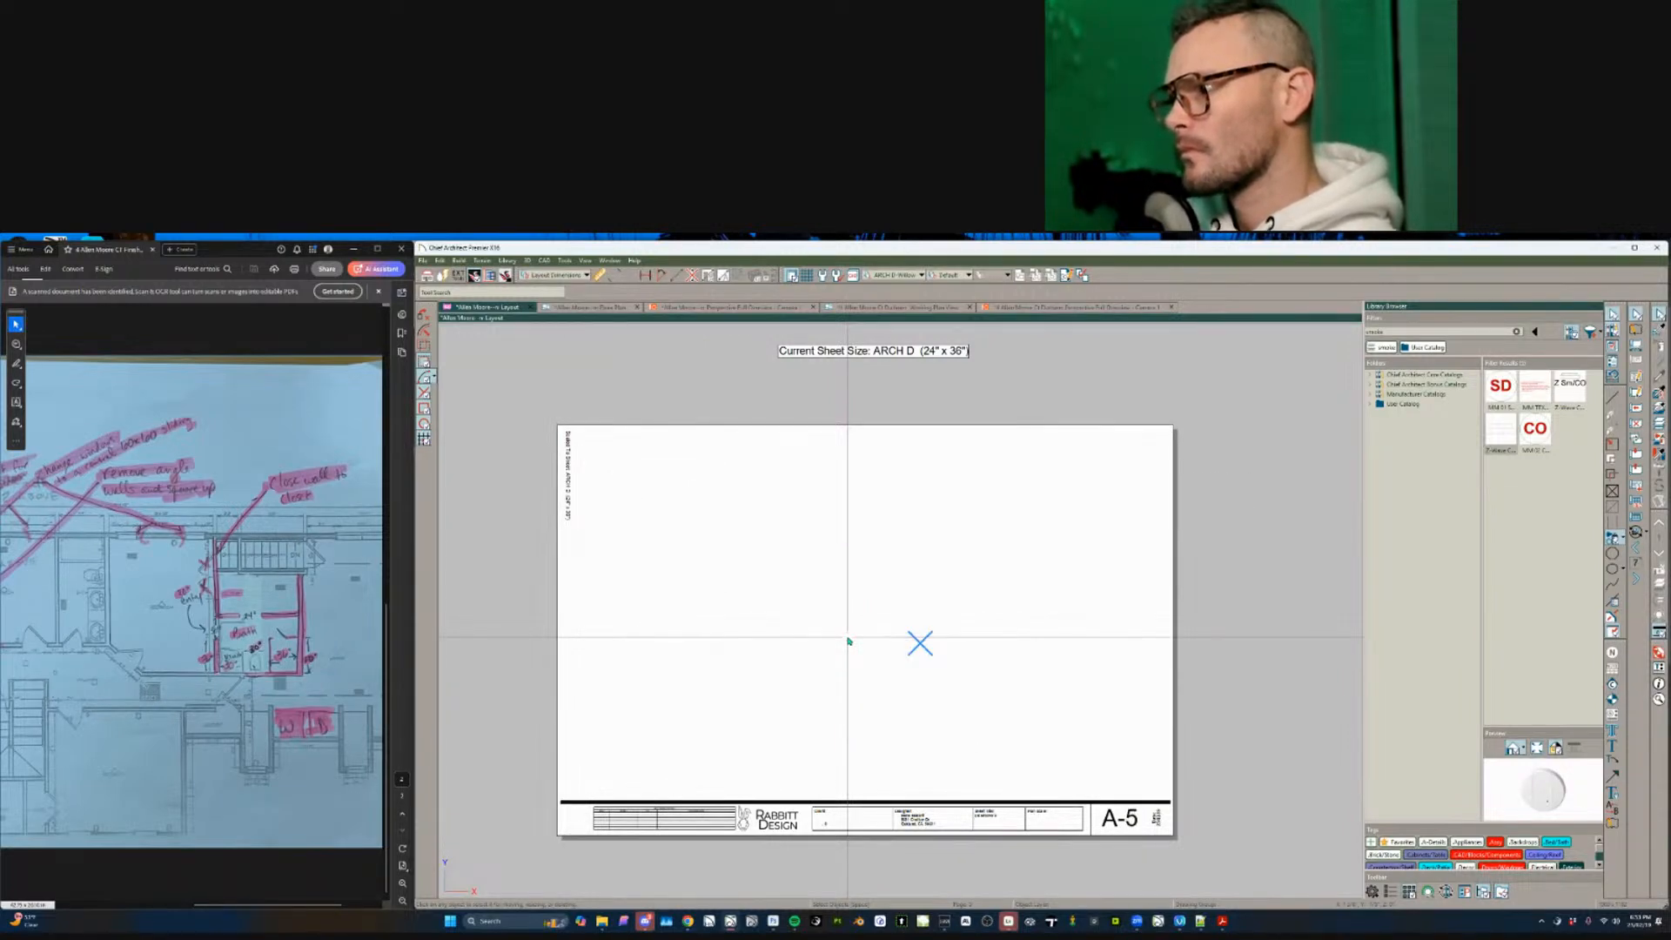
{"action": "key", "text": "Page_Up"}
{"action": "key", "text": "Page_Down"}
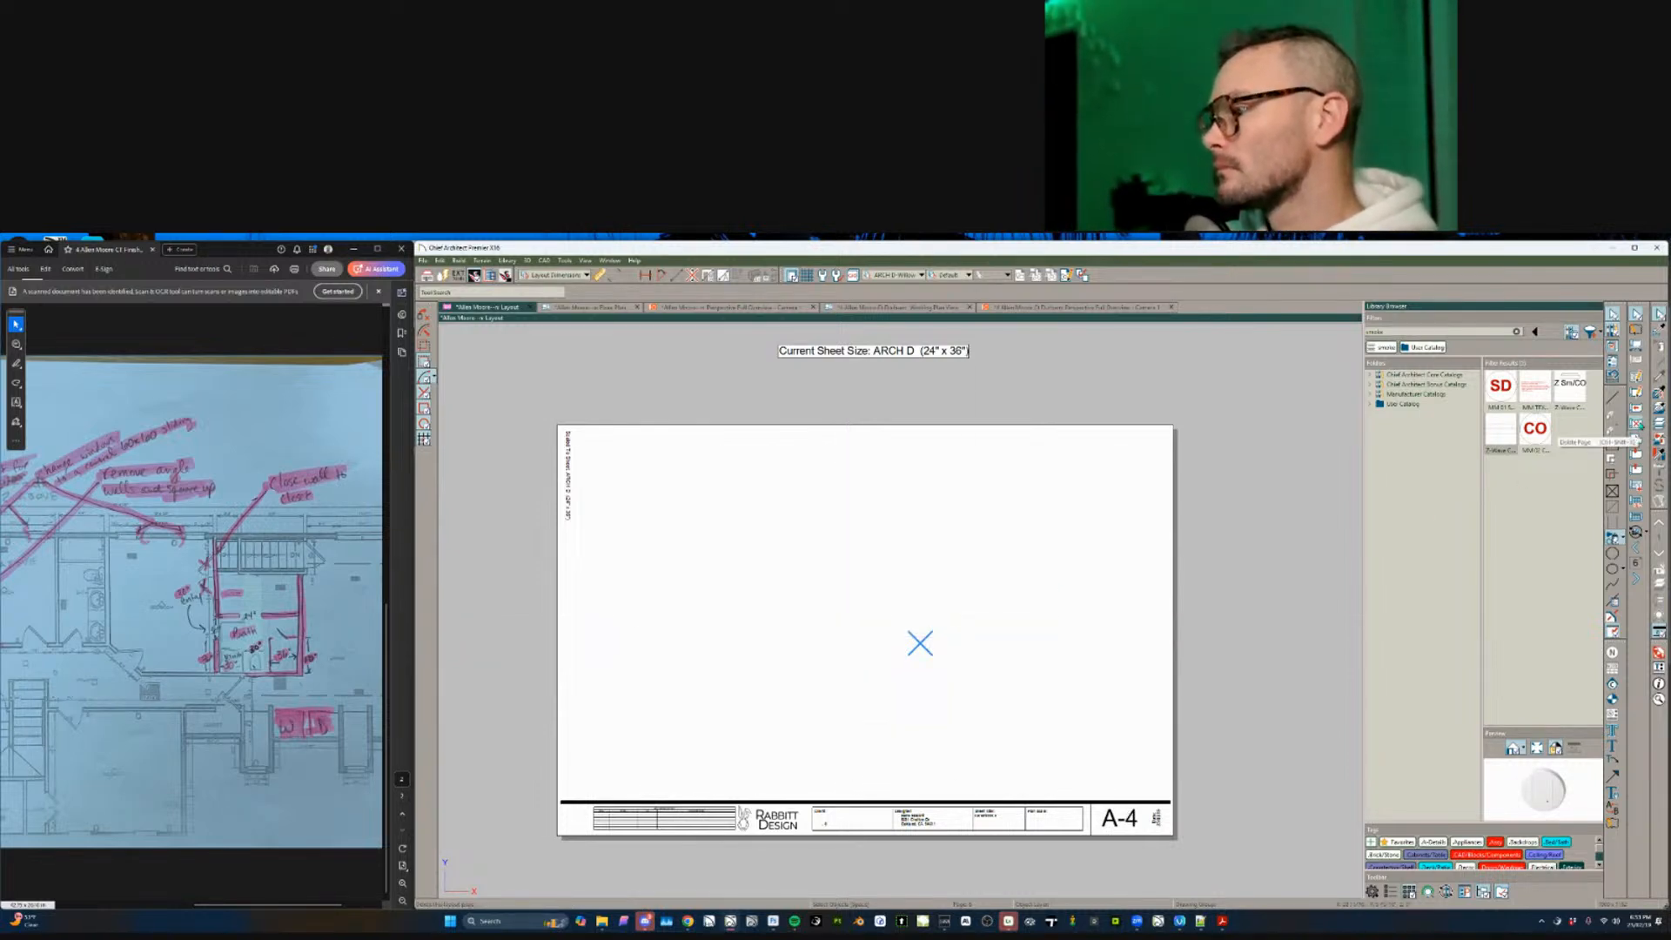
- Delete the extra A-4 pages (blank, small floor plan, cabinet schedule), confirming each
{"action": "left_click", "coordinate": [1638, 425]}
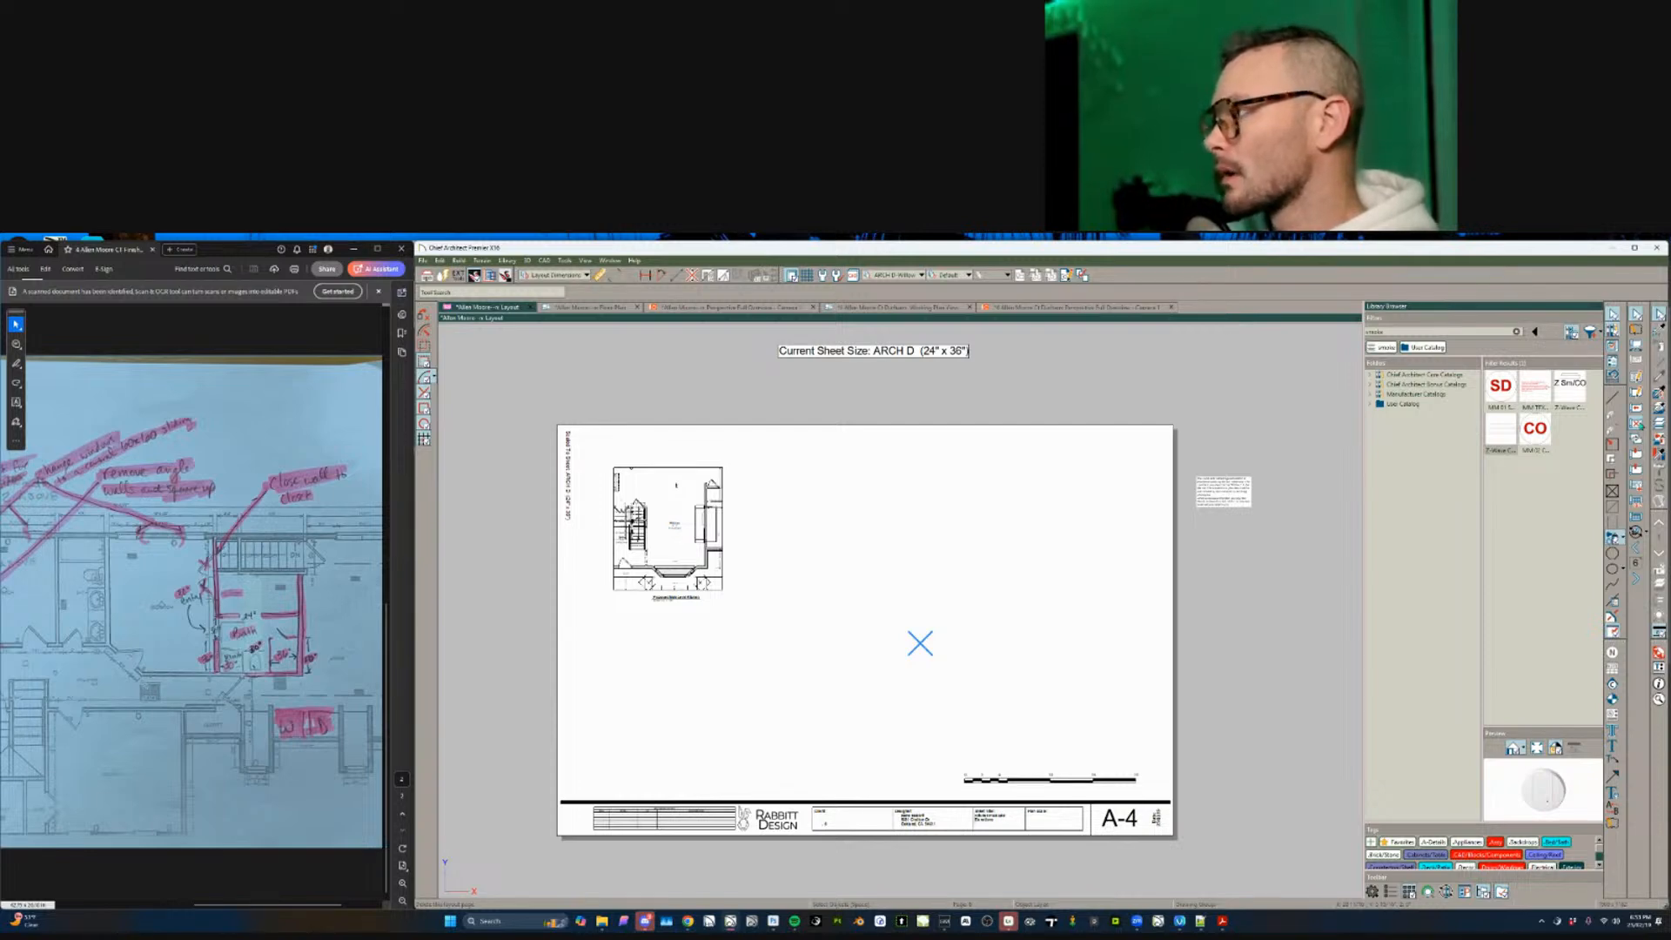
{"action": "left_click", "coordinate": [1640, 426]}
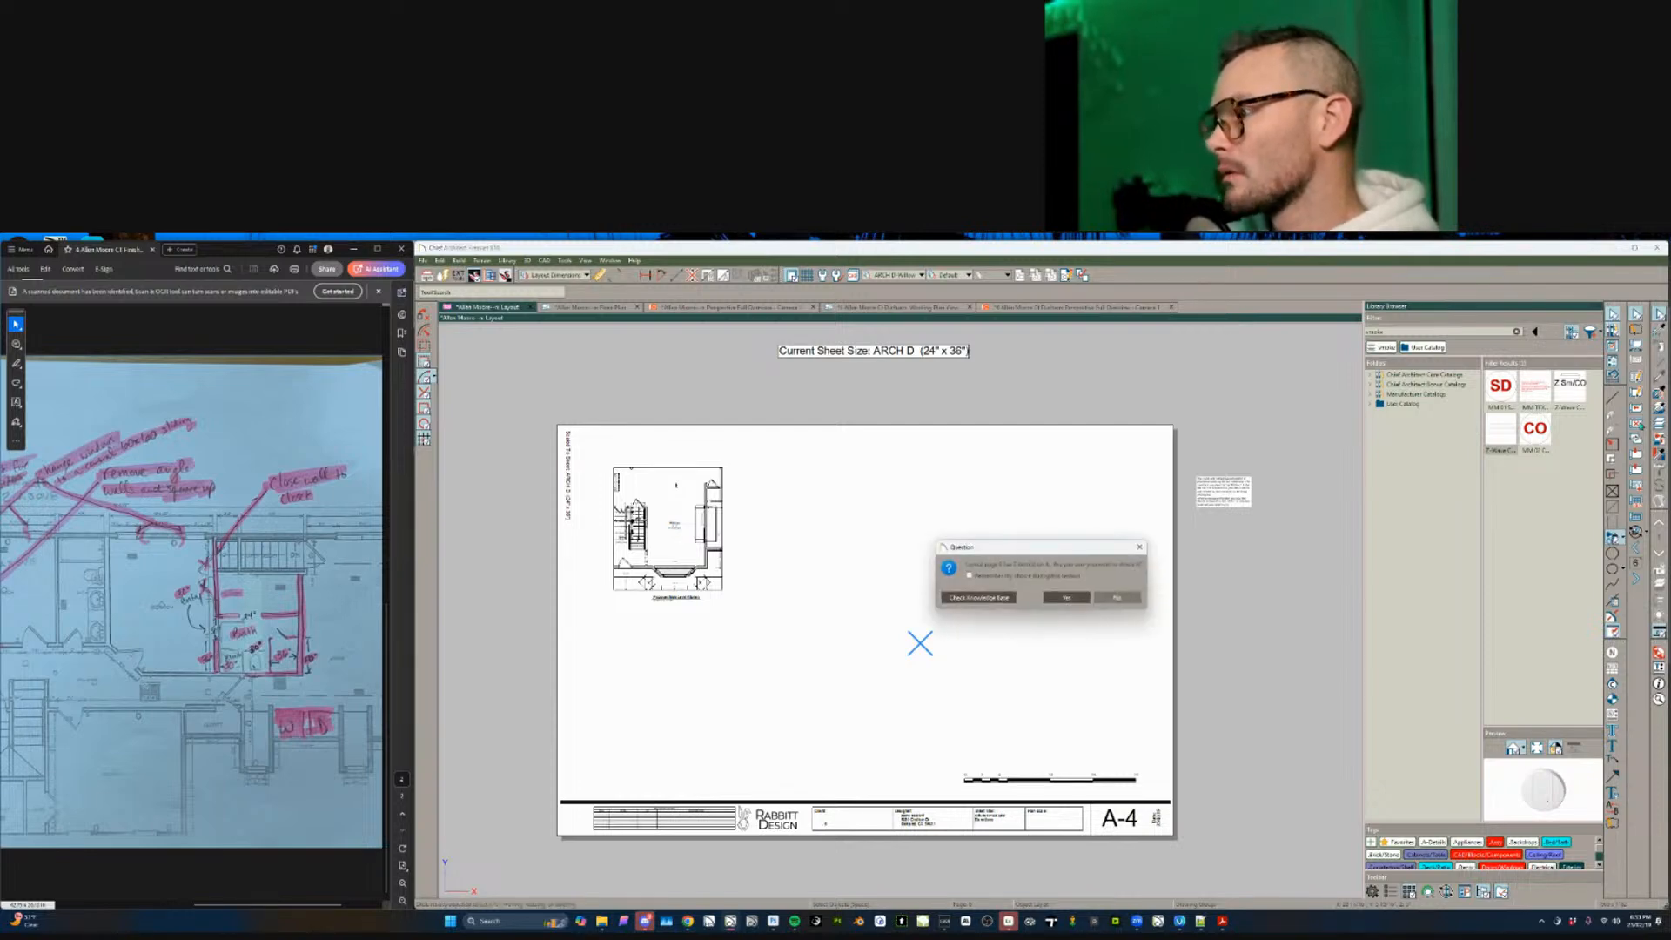
{"action": "left_click", "coordinate": [1079, 597]}
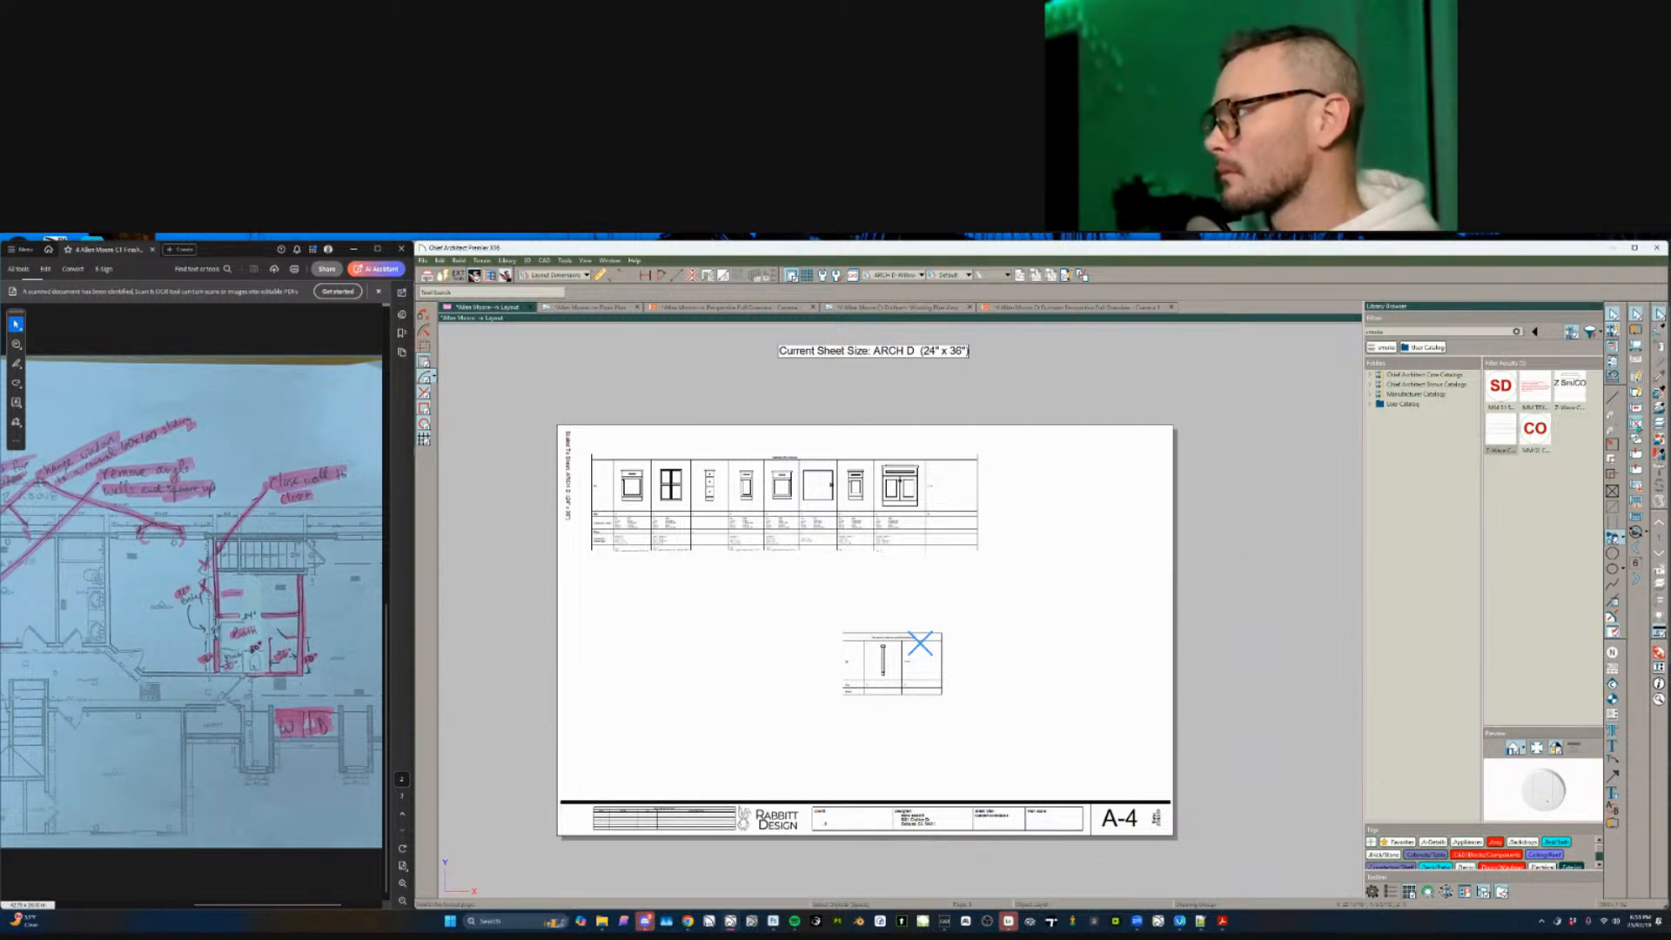
{"action": "left_click", "coordinate": [1637, 424]}
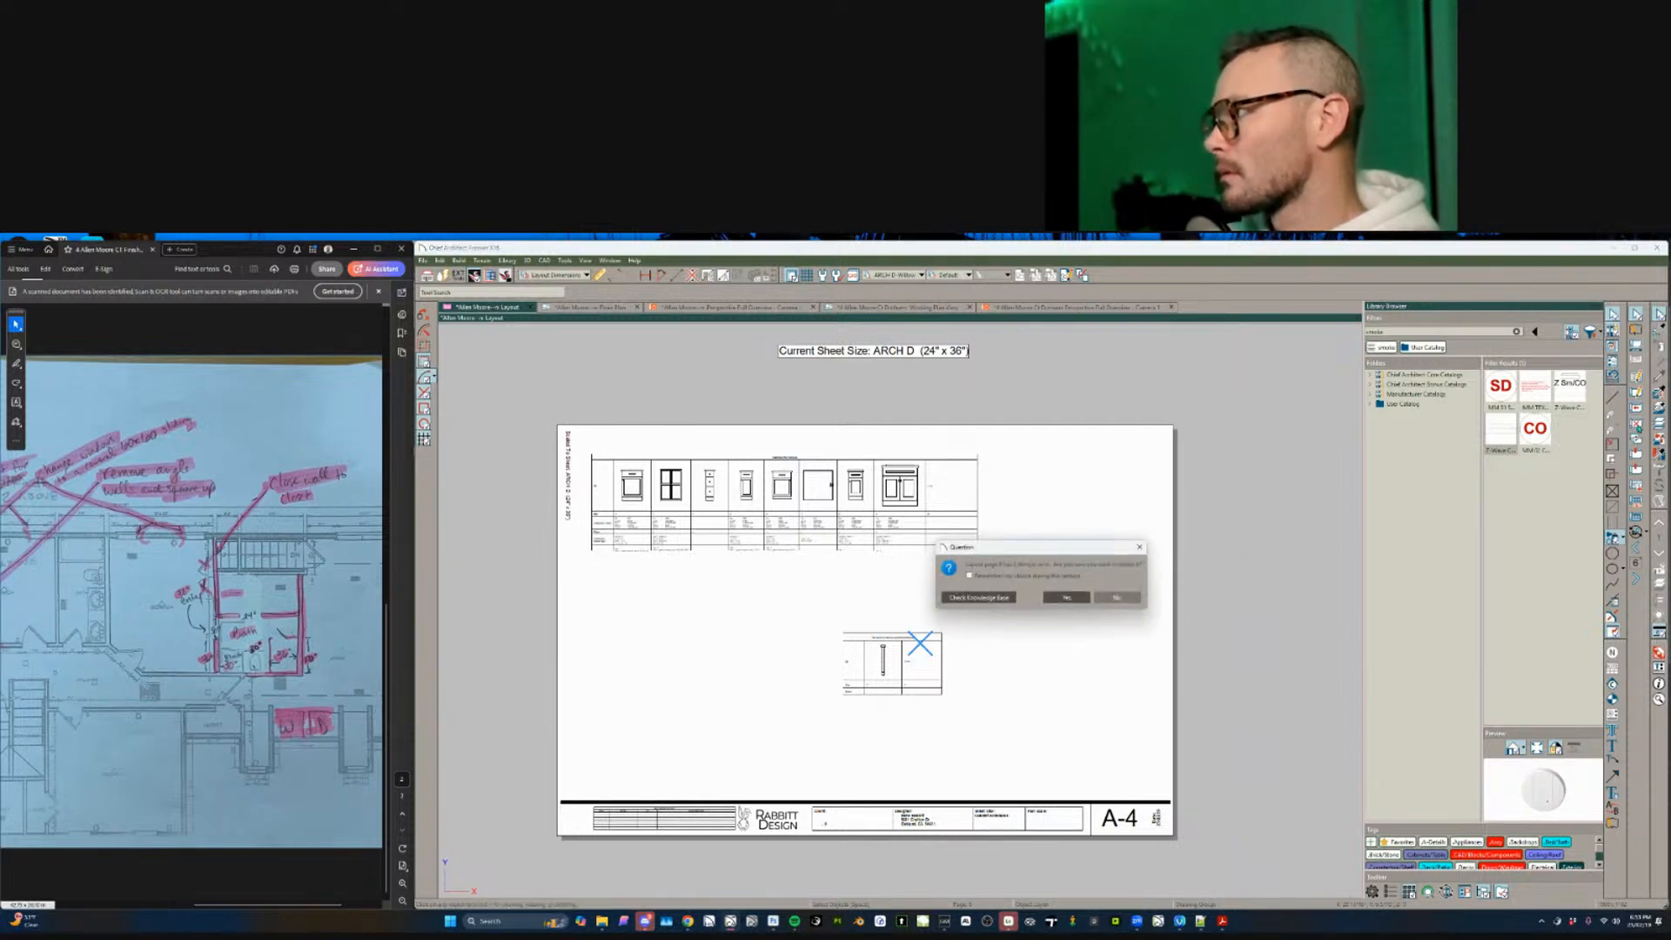
{"action": "left_click", "coordinate": [1077, 597]}
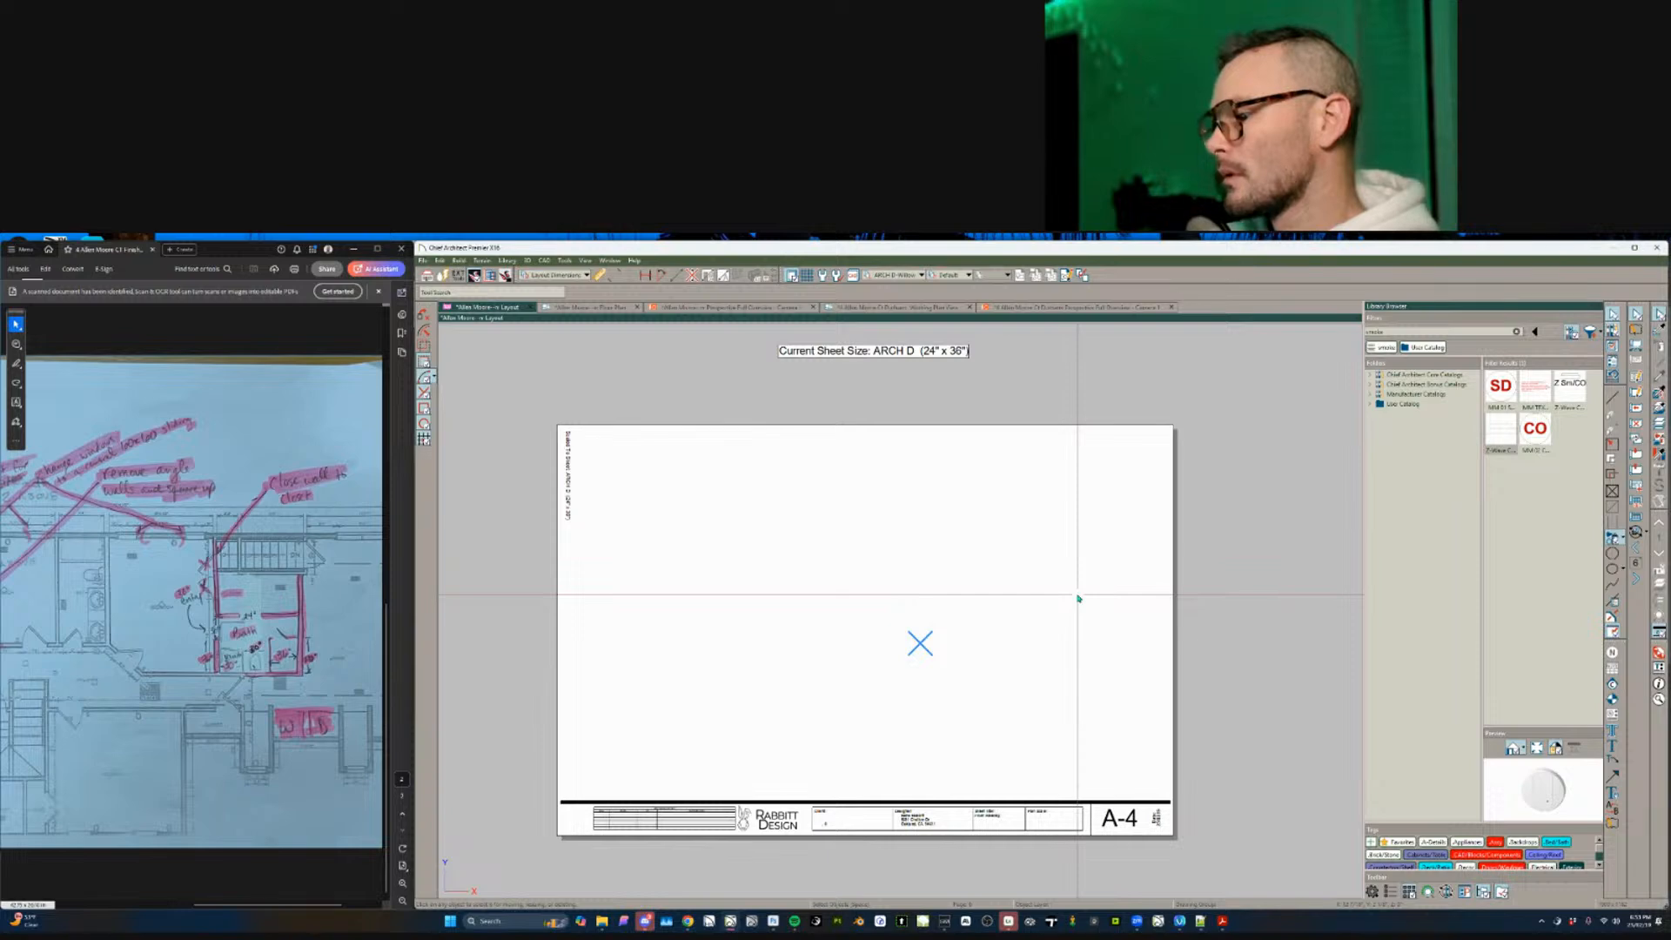